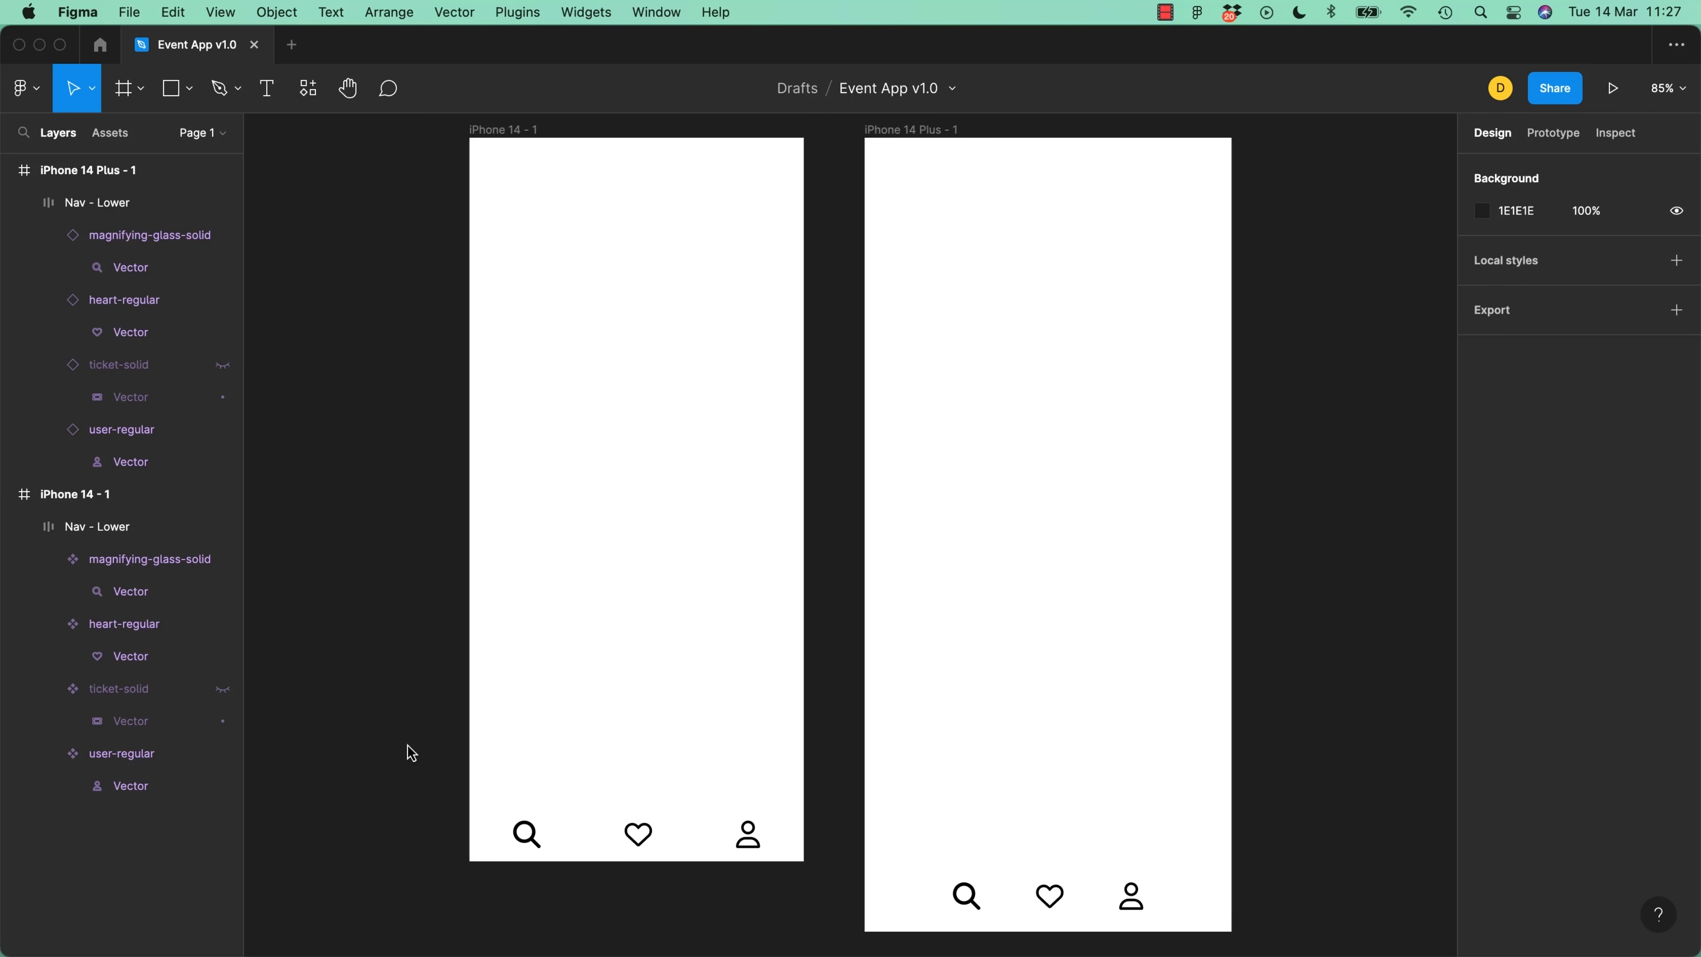
Move the user icon between the magnifying glass and heart icons in the iPhone 14 frame's lower navigation
click(728, 833)
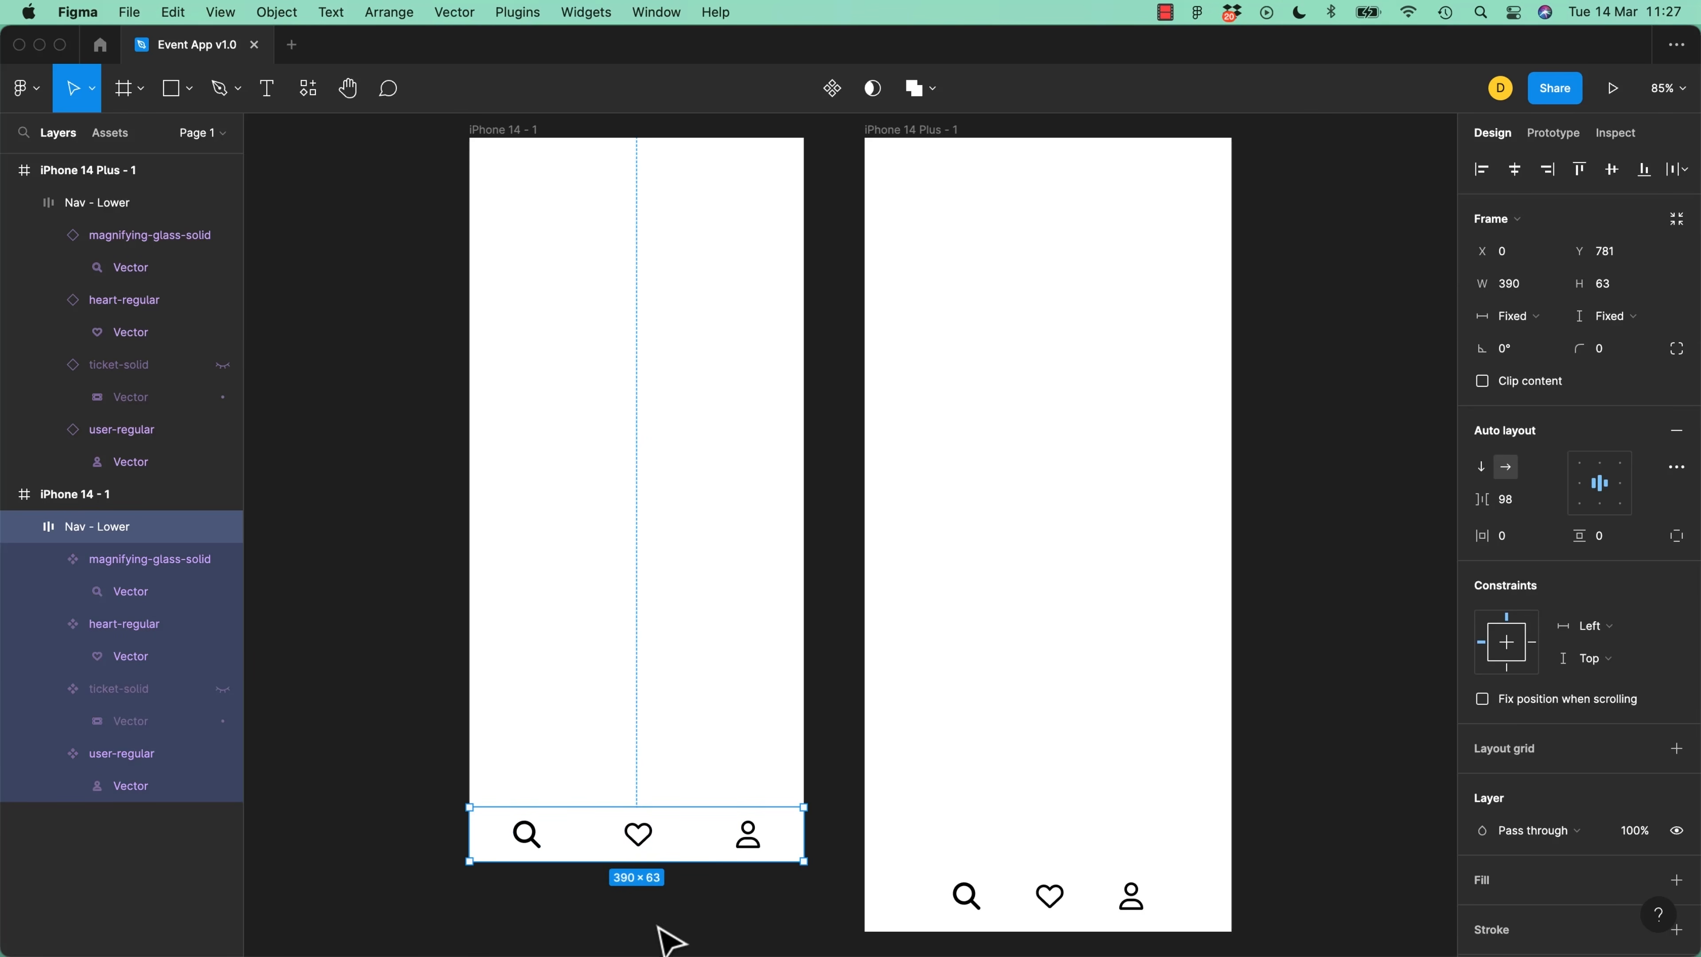
click(750, 846)
drag(750, 845, 618, 864)
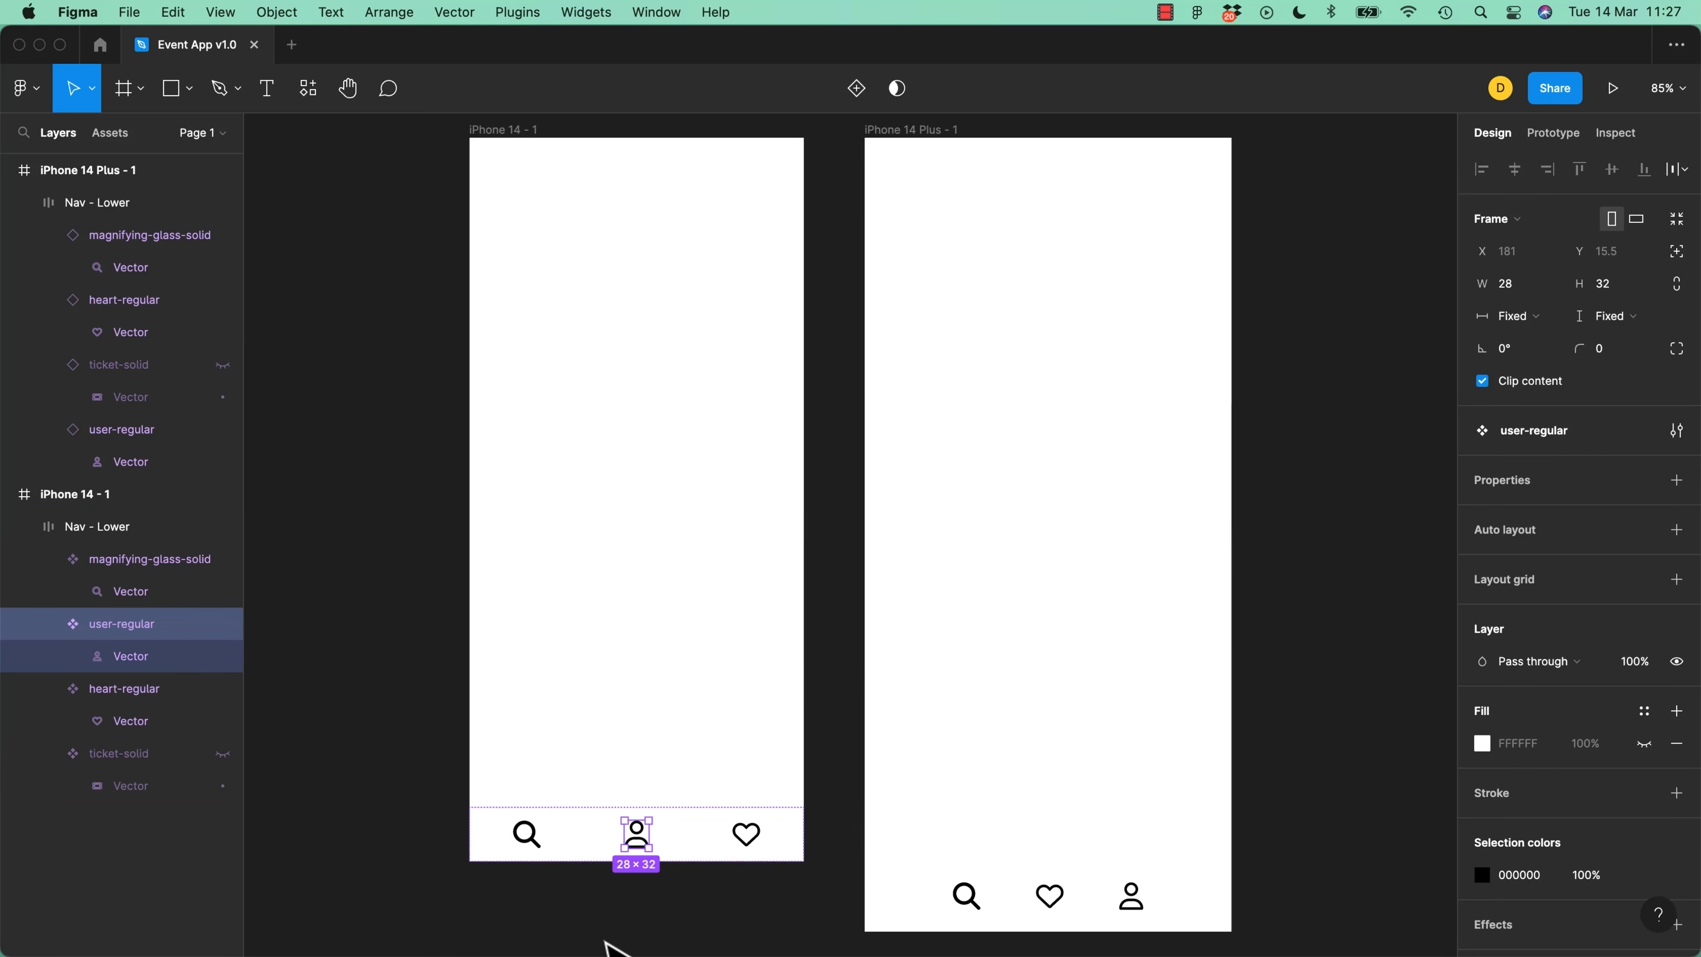
Resize the iPhone 14 Plus lower navigation to a height of 84, and toggle its ticket icon's visibility on and back off
click(891, 899)
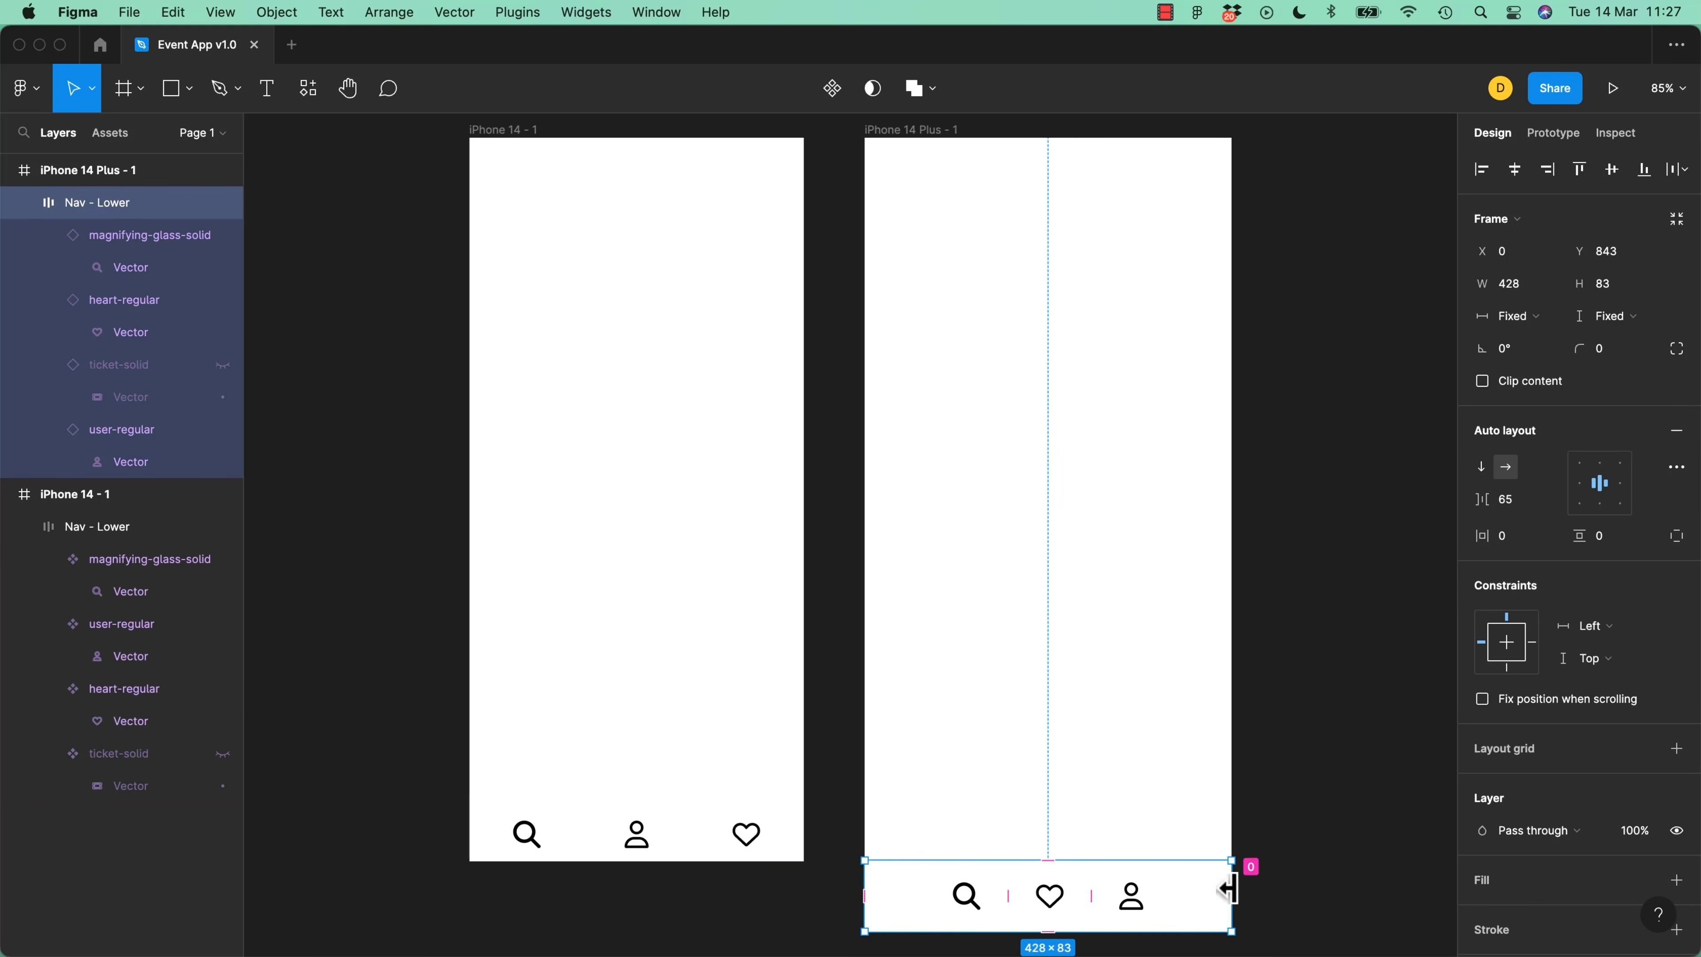
mouse_move(1229, 861)
mouse_down()
mouse_move(1128, 870)
mouse_move(1230, 860)
mouse_up()
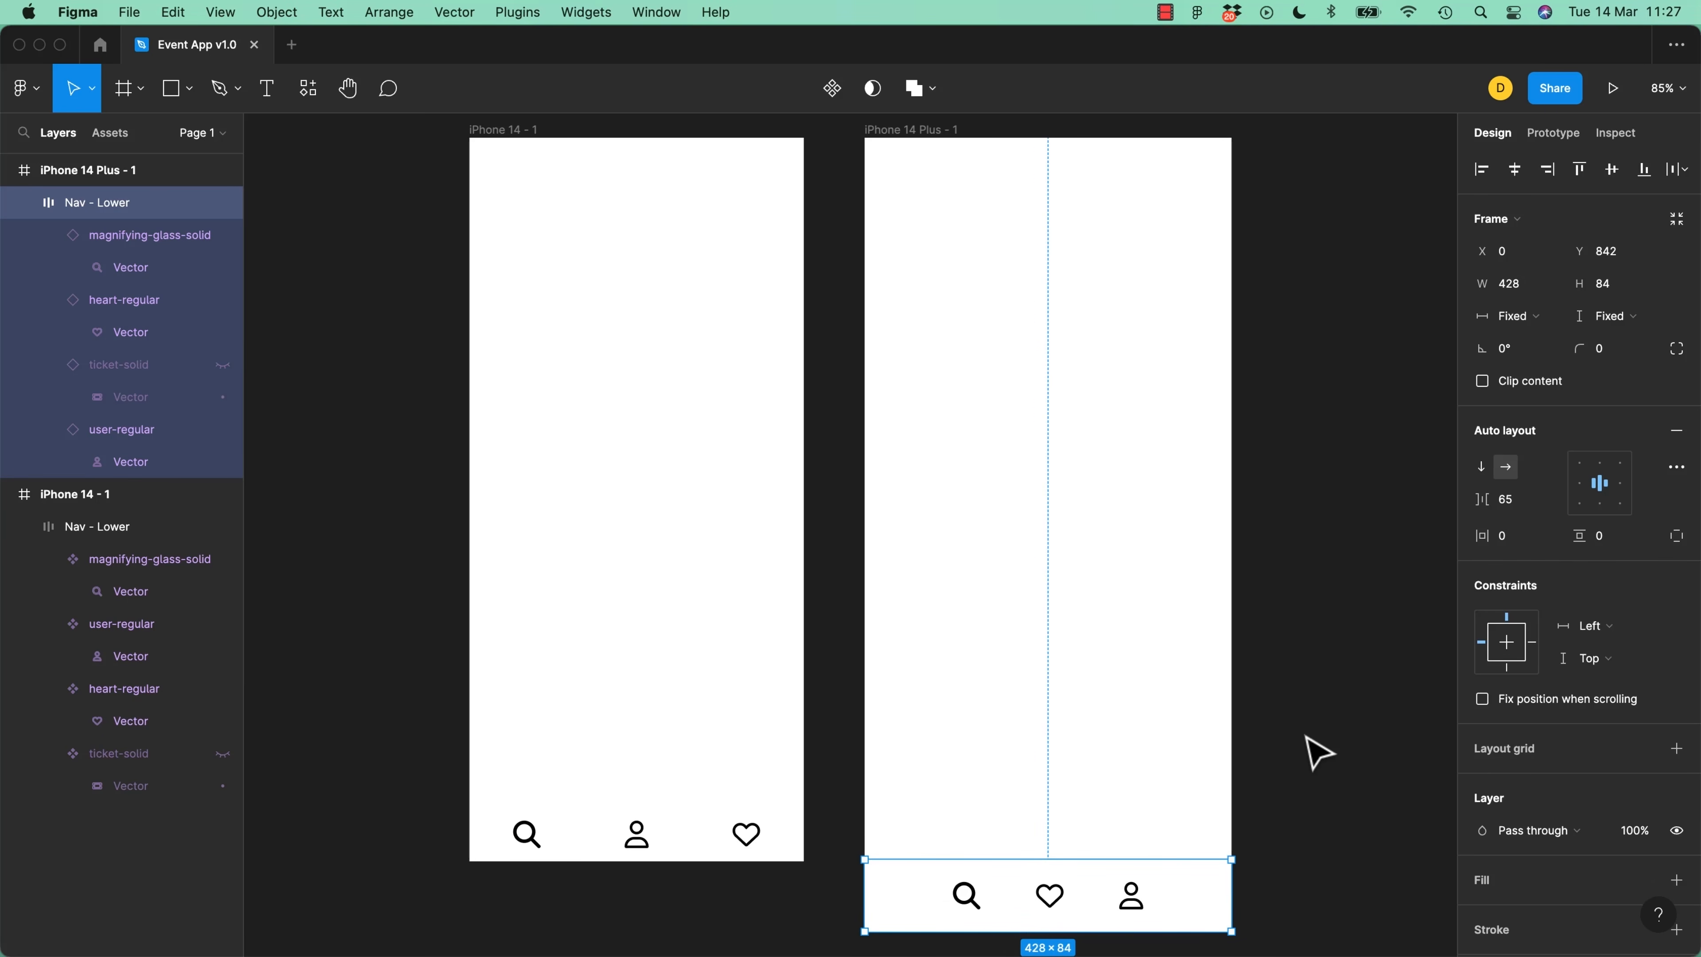
click(223, 365)
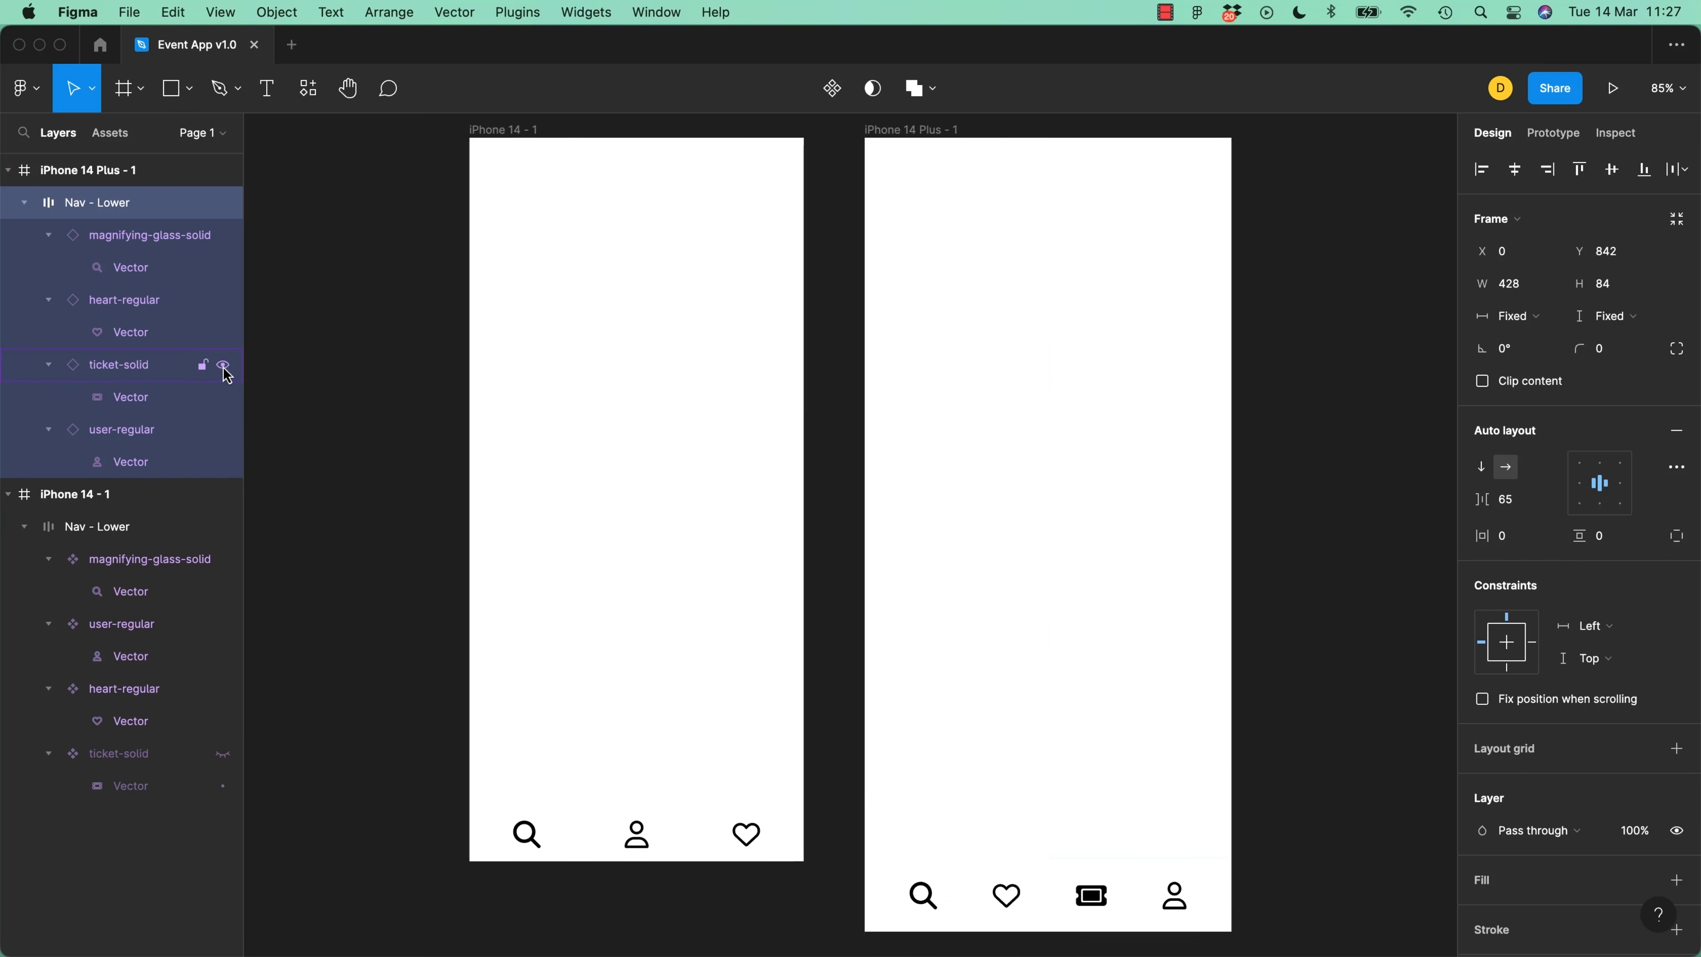
click(223, 365)
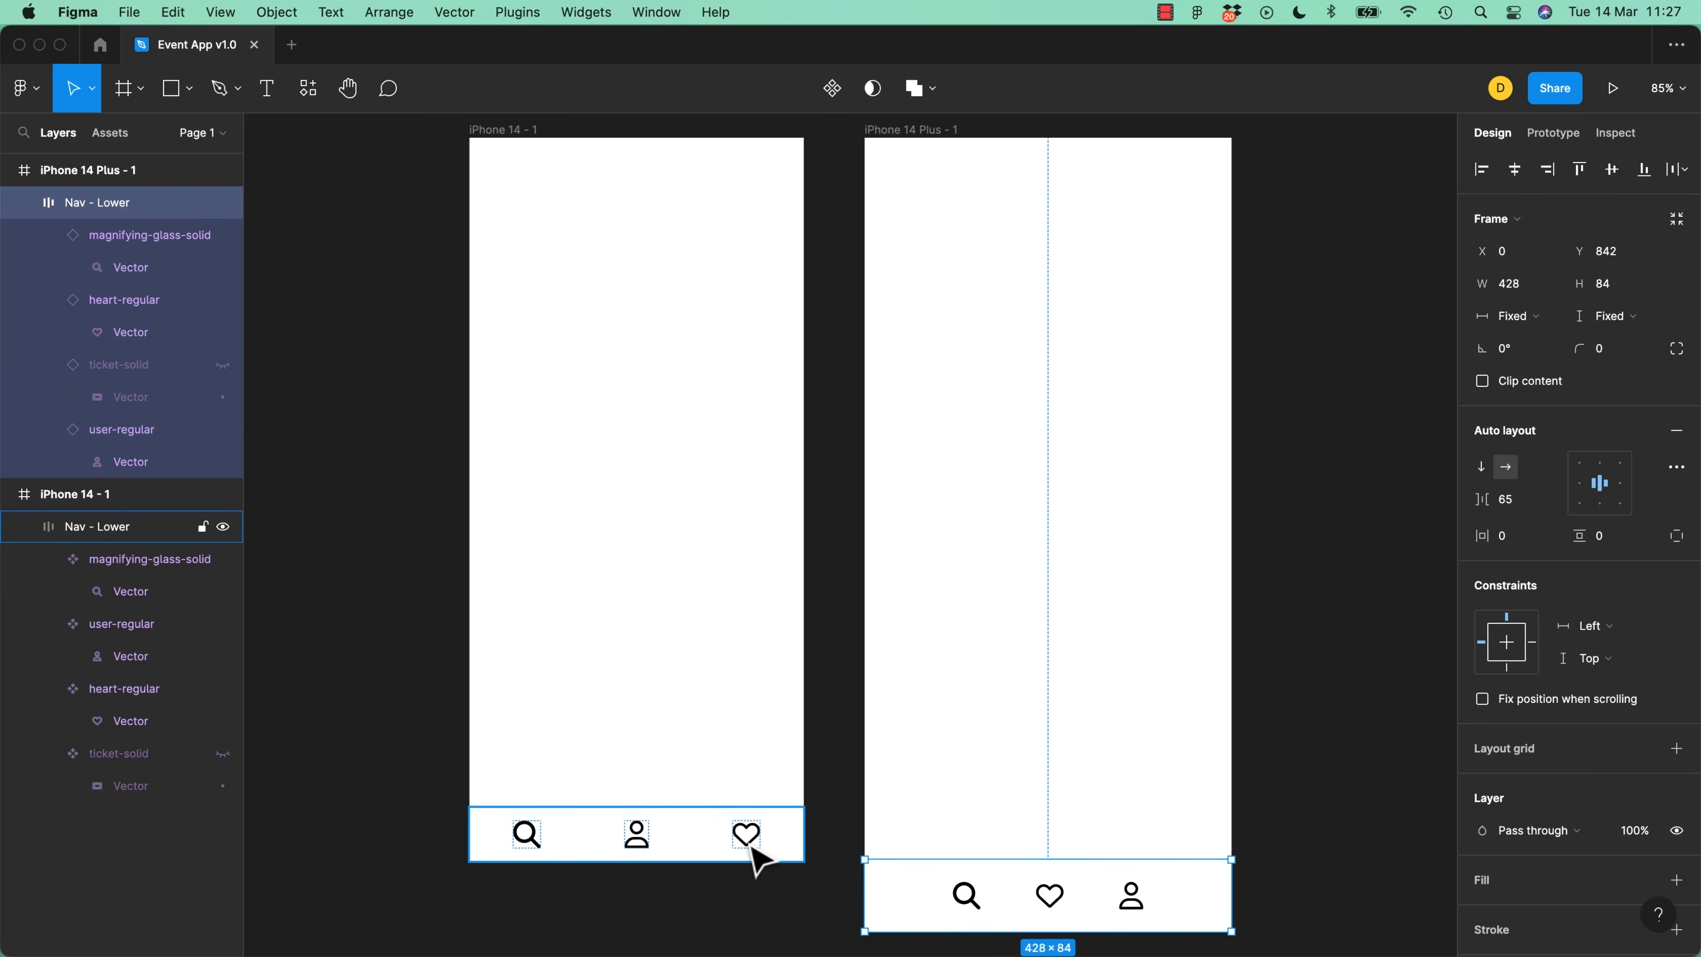
Reshape the user icon's vector in the iPhone 14 navigation by moving a point on the head's inner circle to X 12, Y 7
click(646, 846)
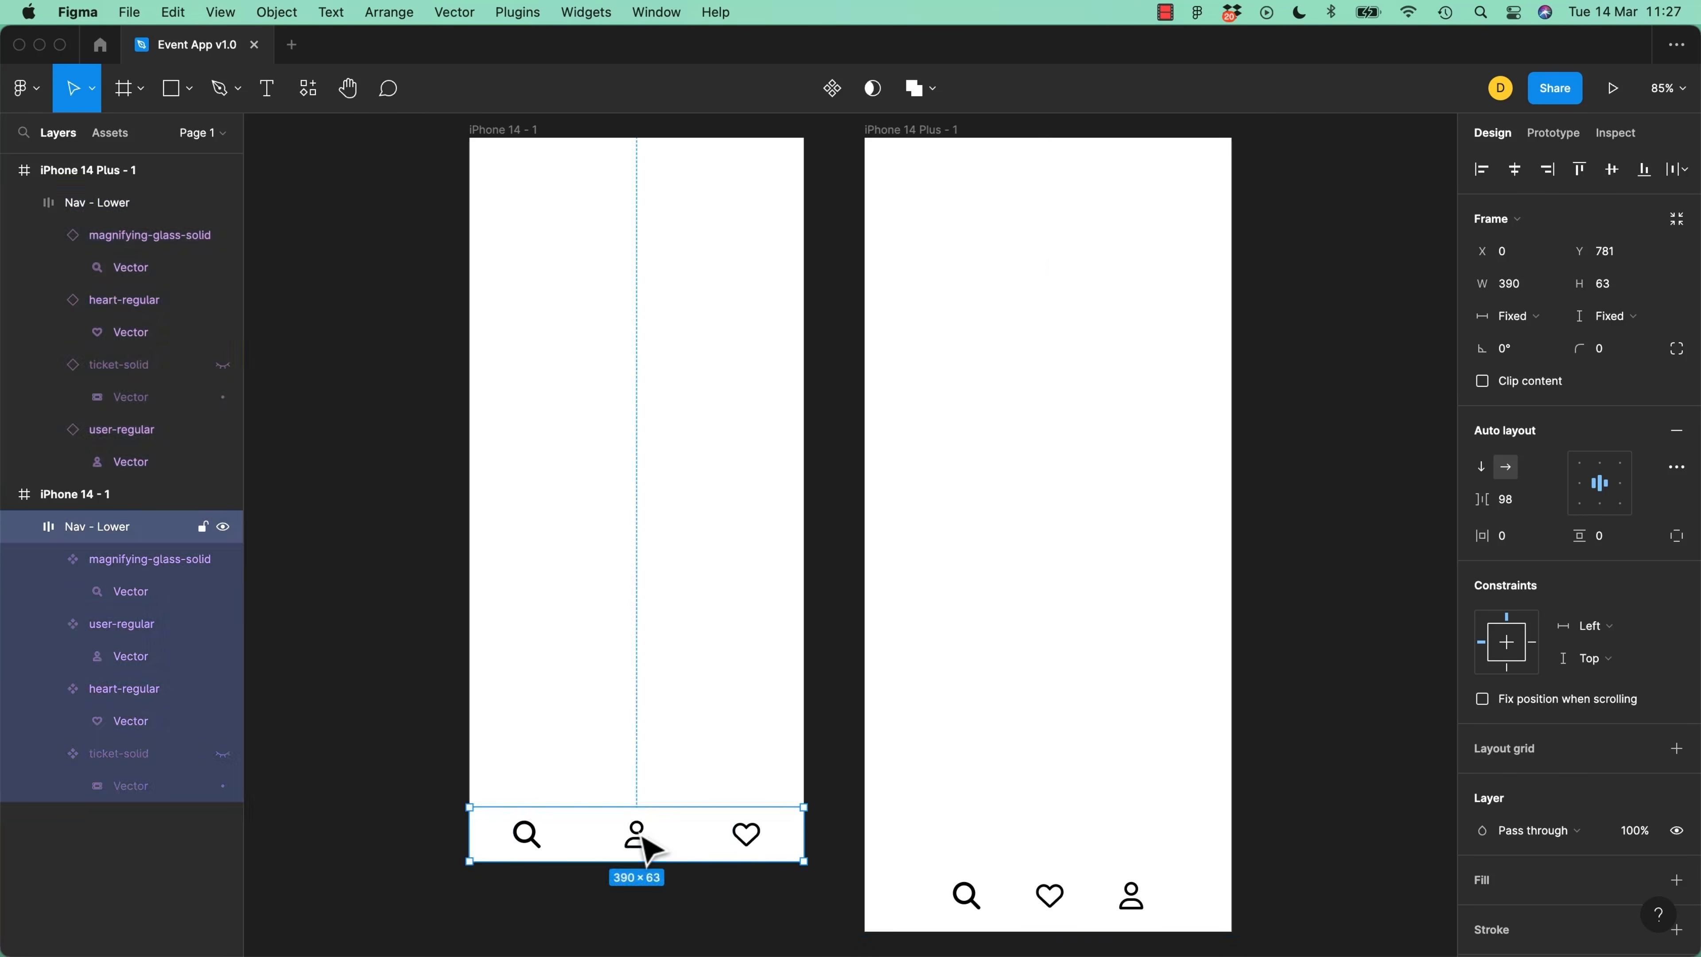
click(640, 845)
double_click(639, 846)
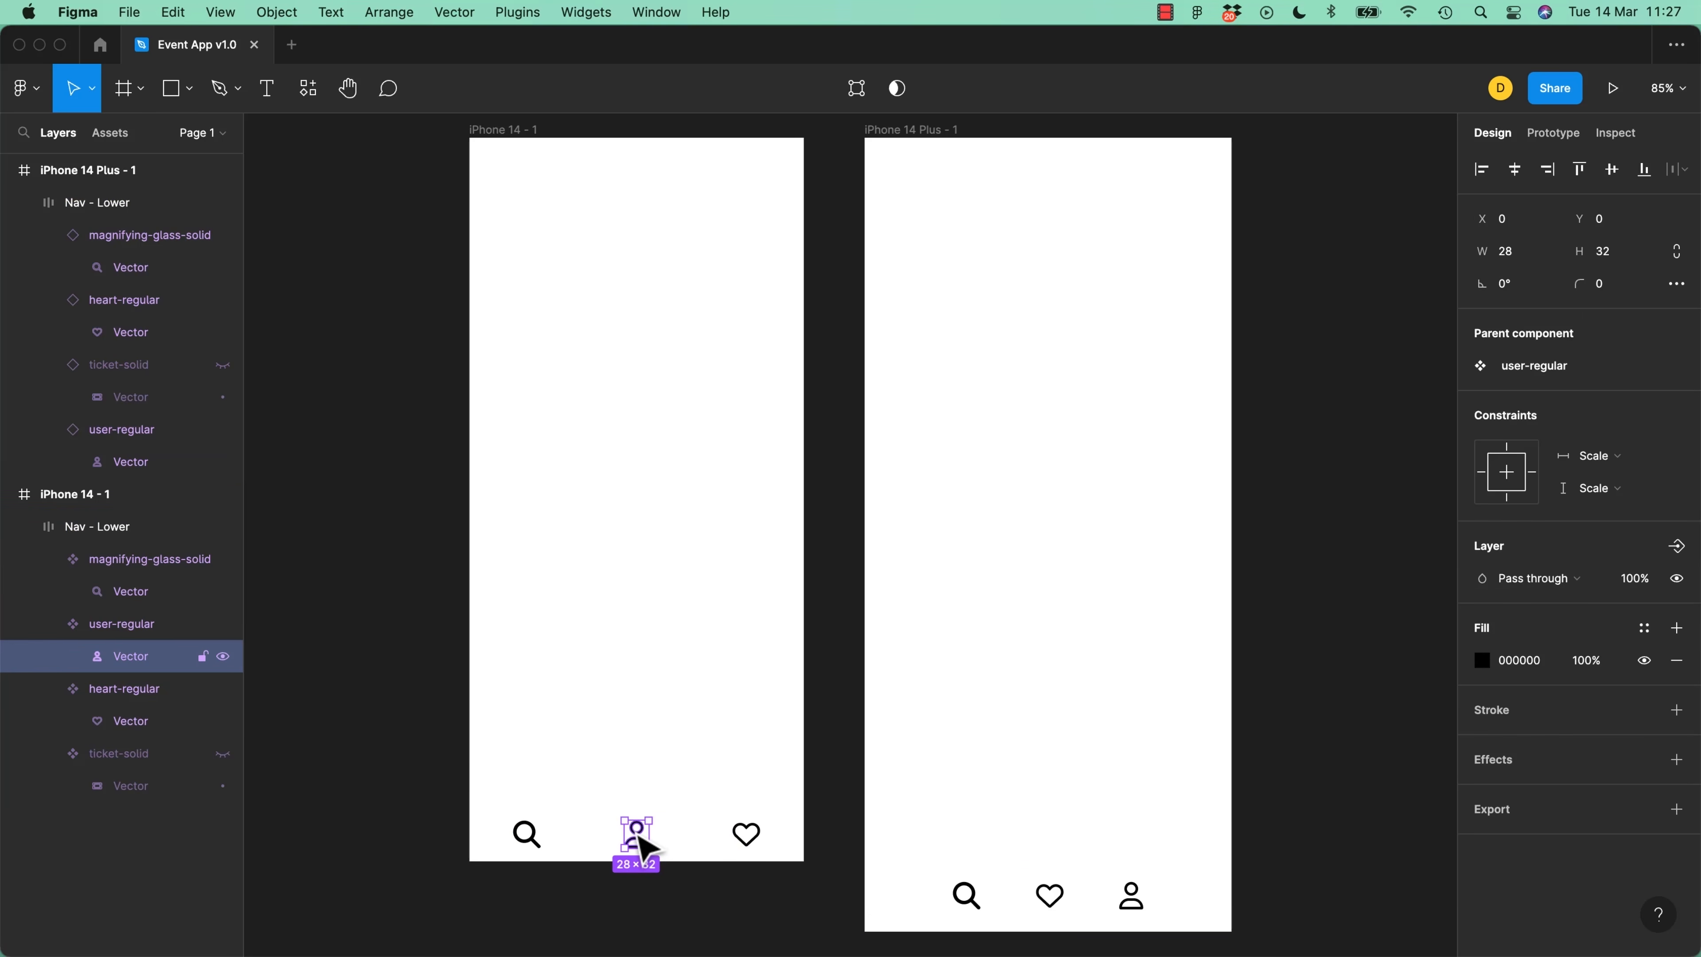
key(super+plus)
key(super+plus)
key(super+plus)
key(super+plus)
key(space)
drag(639, 836, 1065, 221)
drag(526, 791, 938, 209)
drag(730, 818, 940, 100)
key(space)
drag(677, 851, 965, 167)
drag(469, 412, 938, 488)
click(810, 460)
double_click(816, 461)
double_click(816, 461)
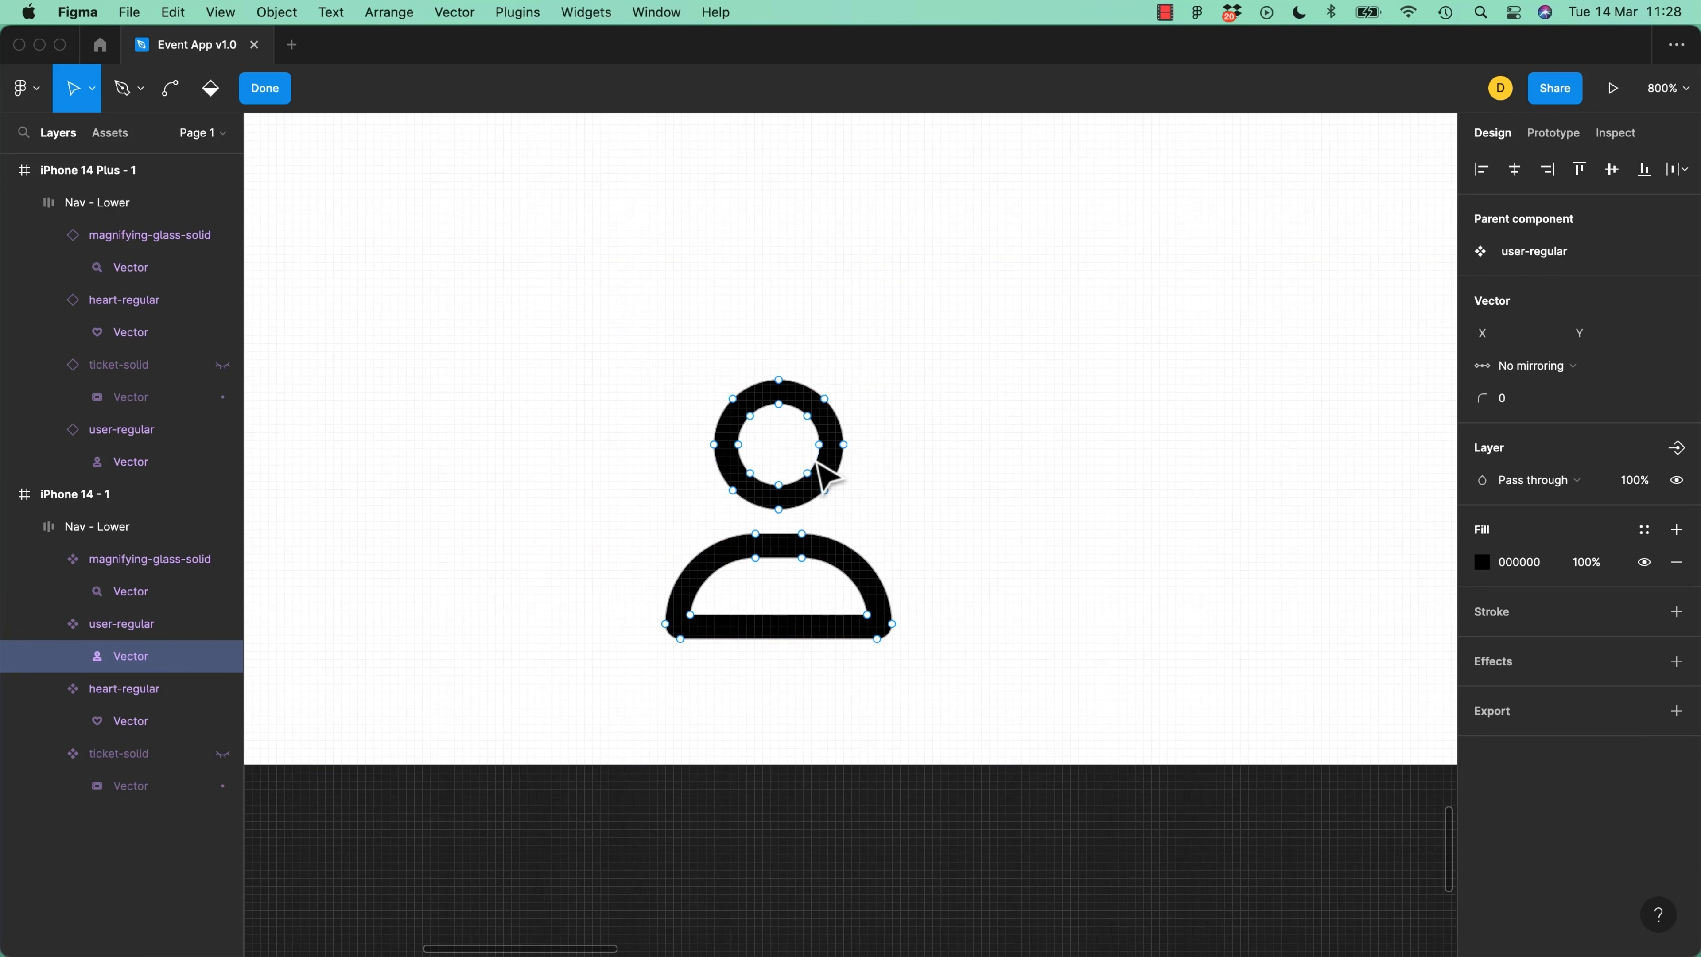
drag(816, 455, 764, 439)
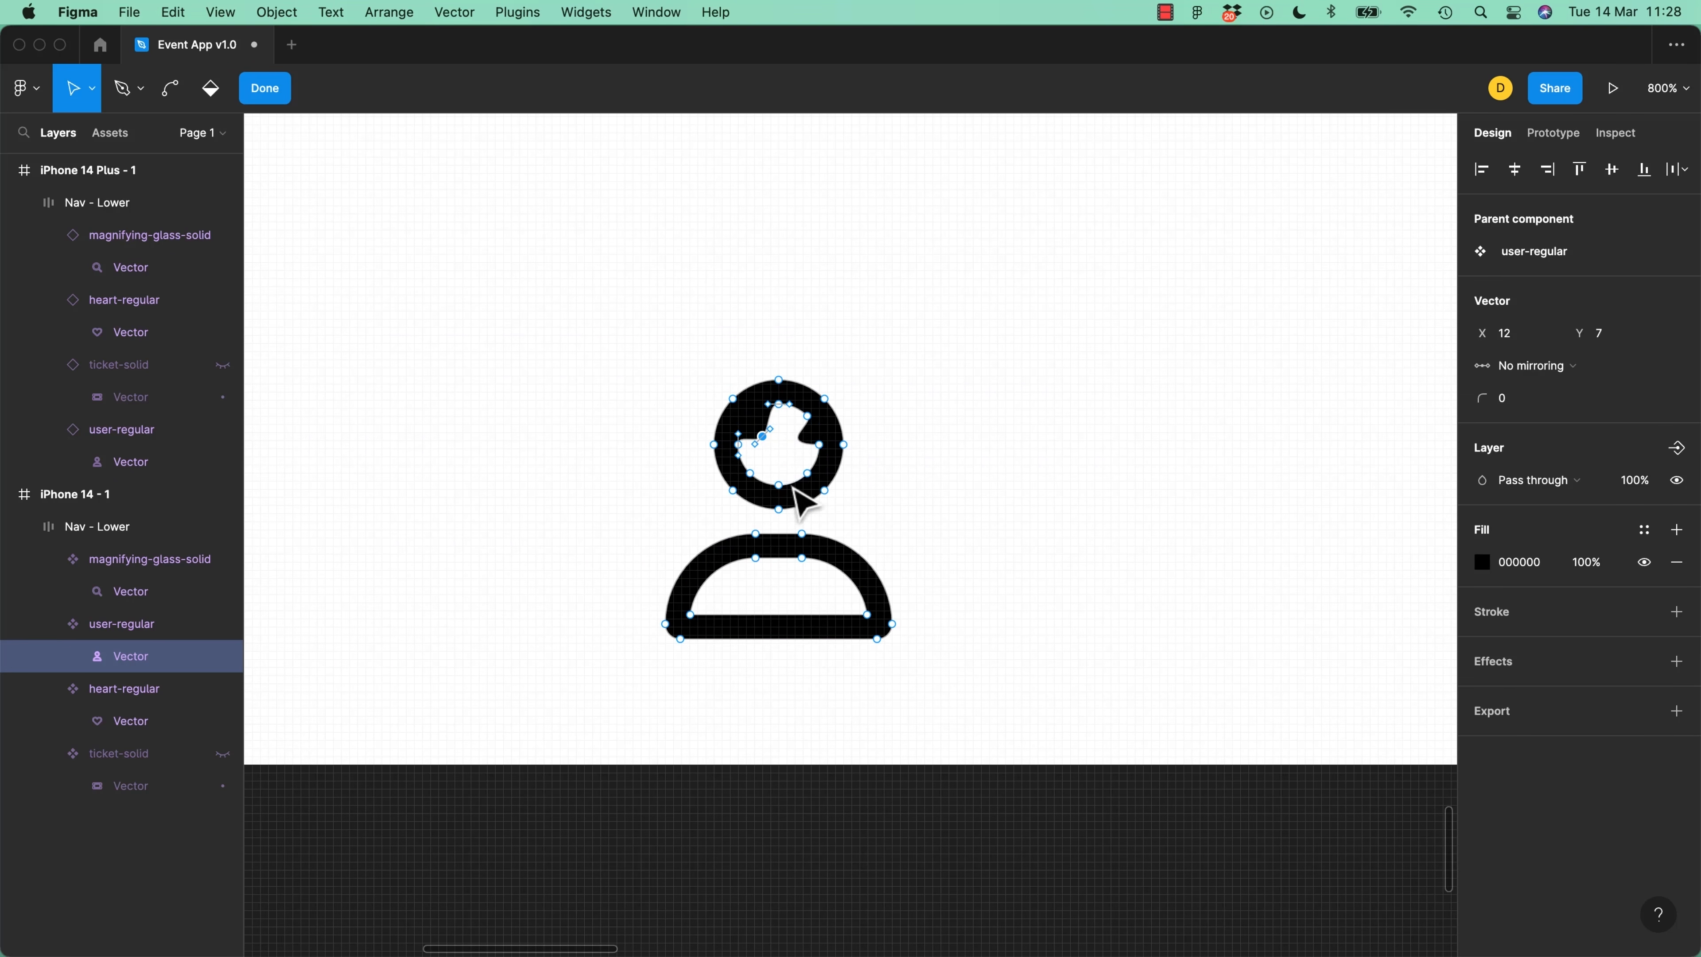
key(Escape)
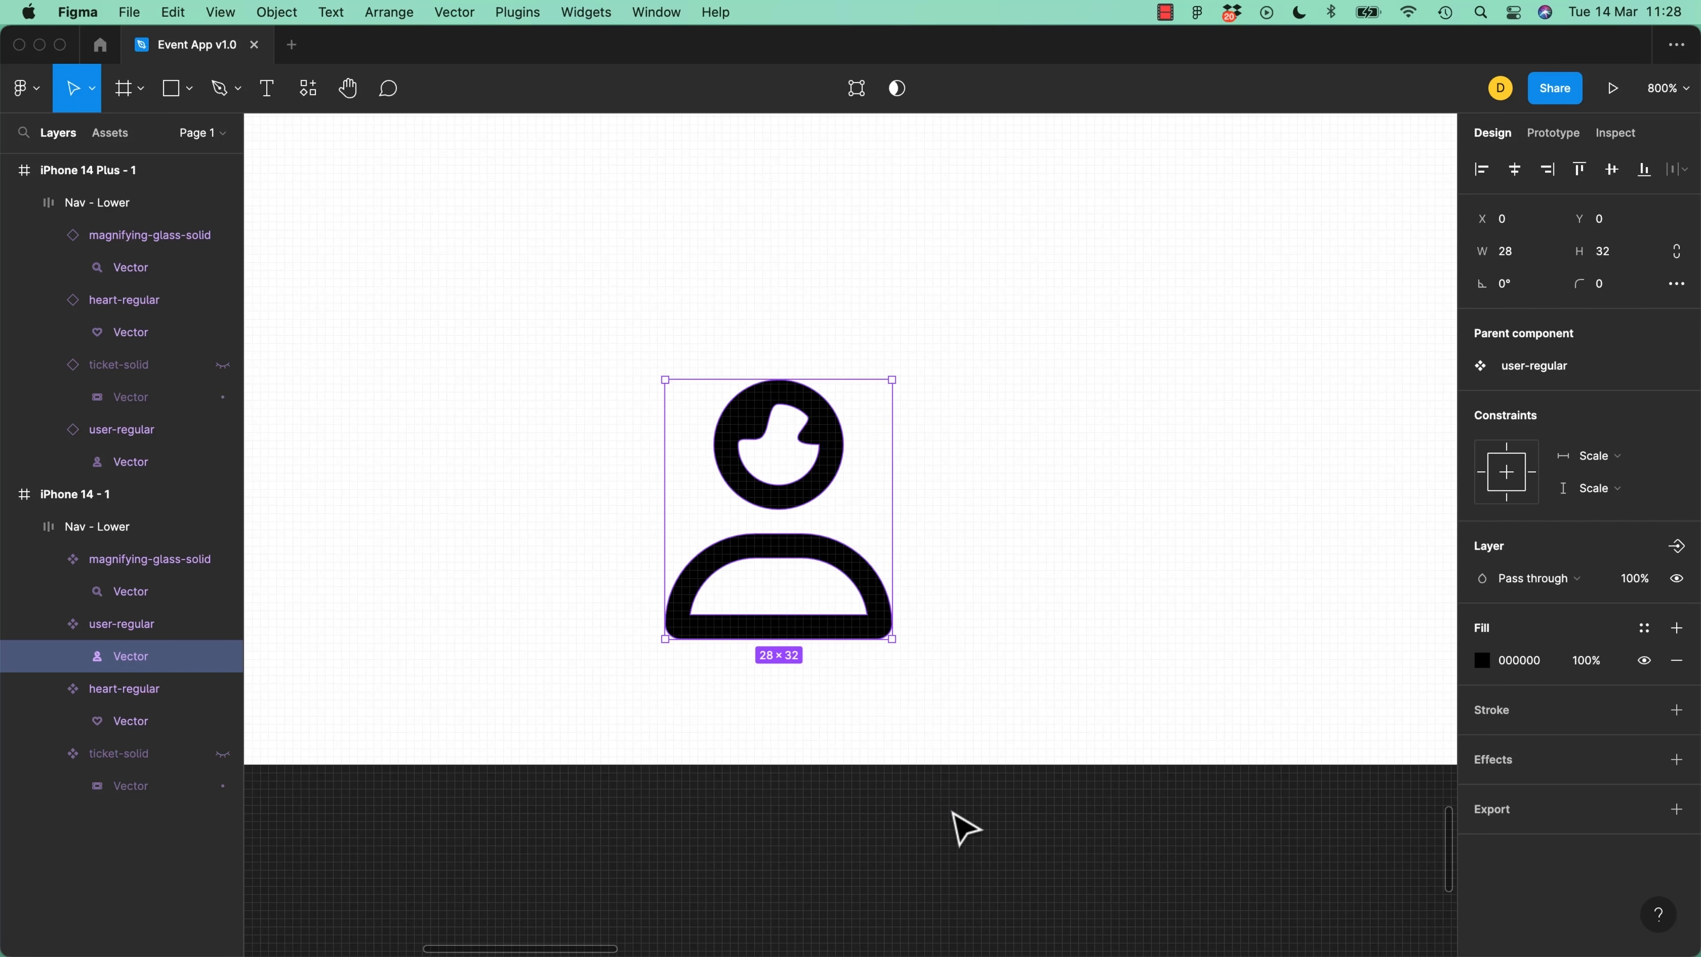
Examine the user icon in the iPhone 14 Plus navigation for the shape edit made to the main component
key(minus)
key(minus)
drag(1124, 650, 790, 751)
scroll(829, 810, right, 10)
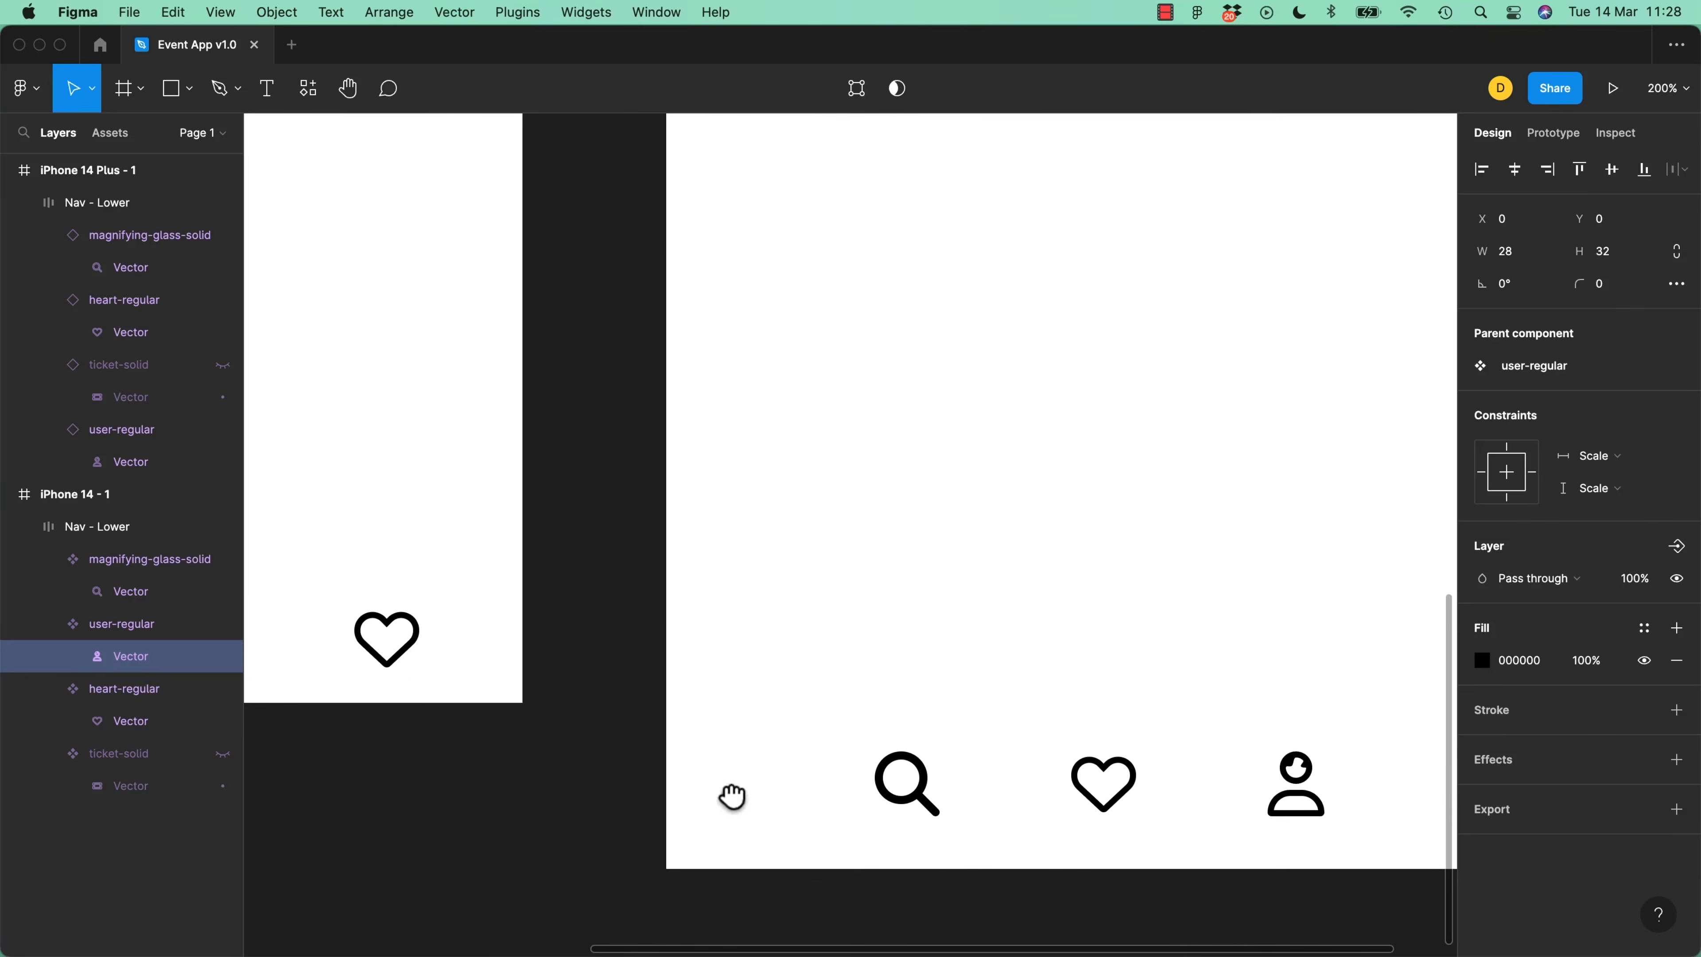
scroll(976, 795, right, 1)
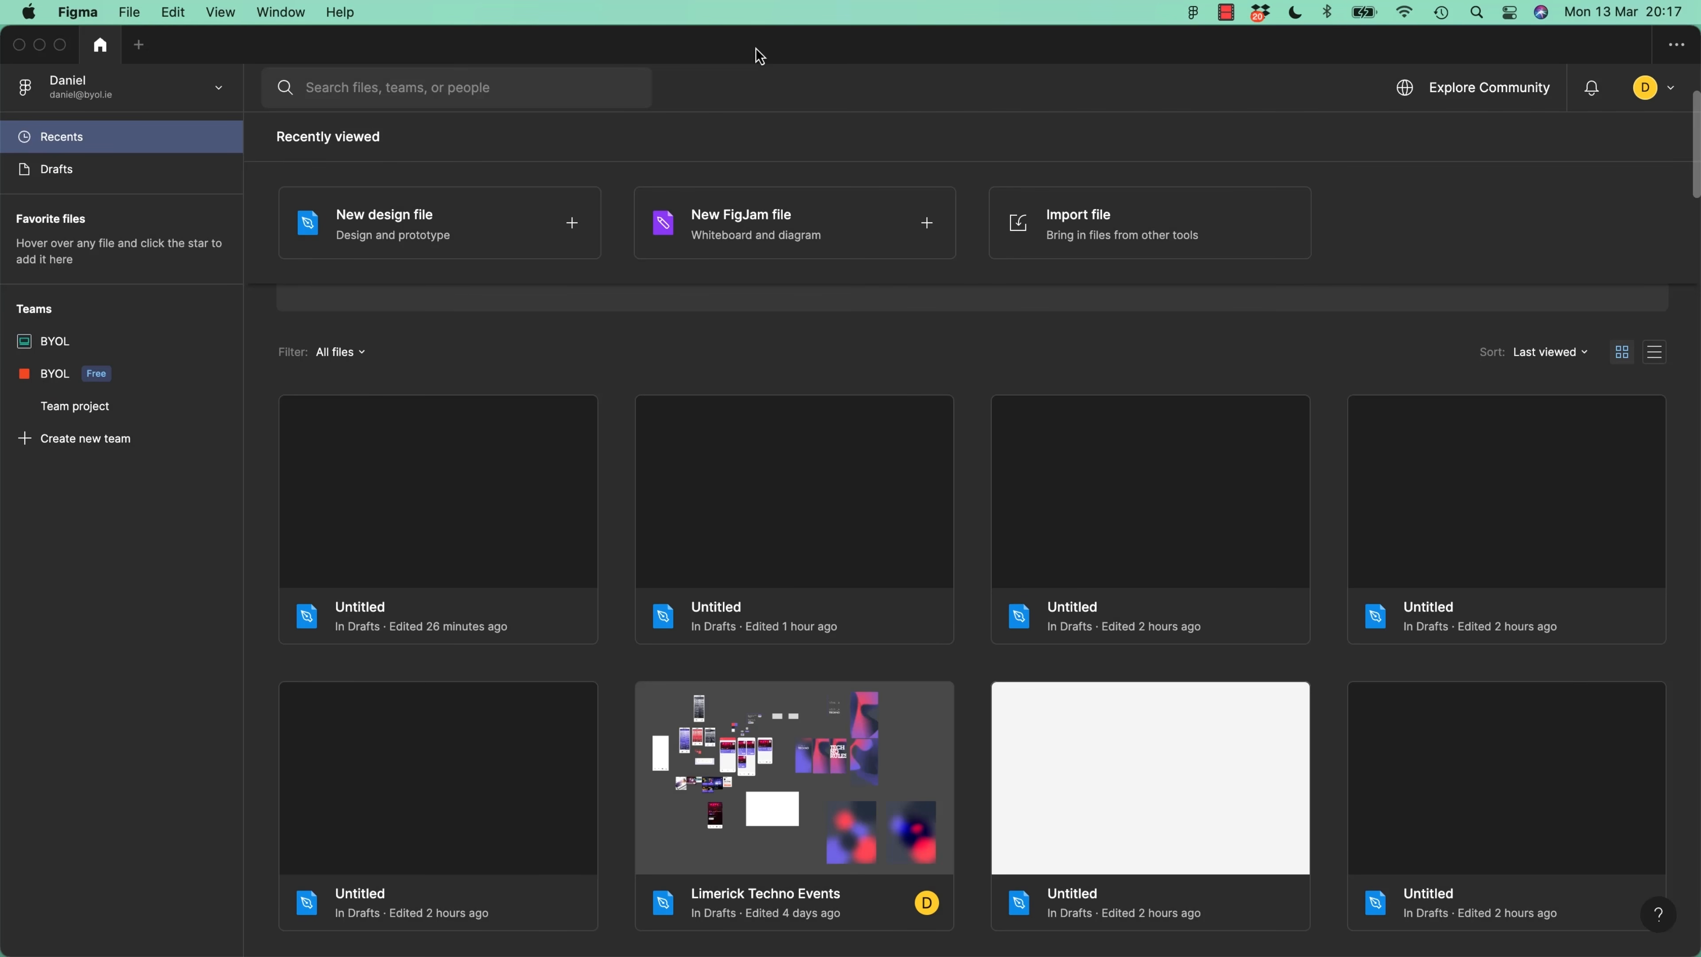
Create a new design file and name it Event App v1.0
click(570, 233)
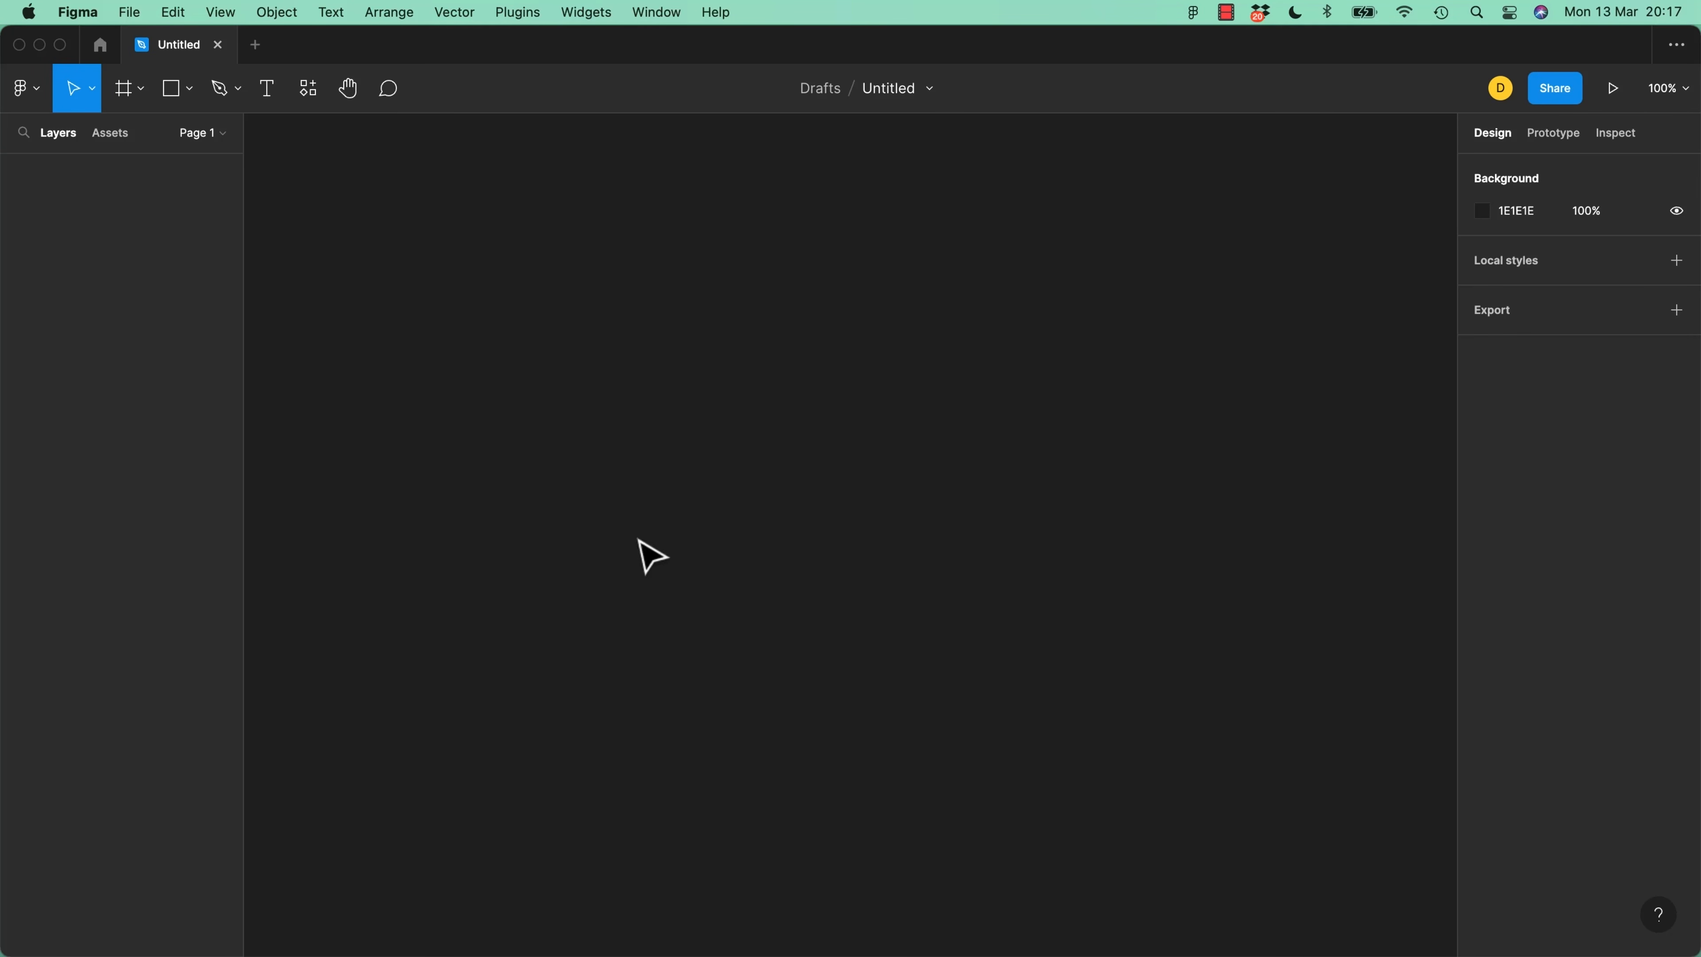
click(900, 94)
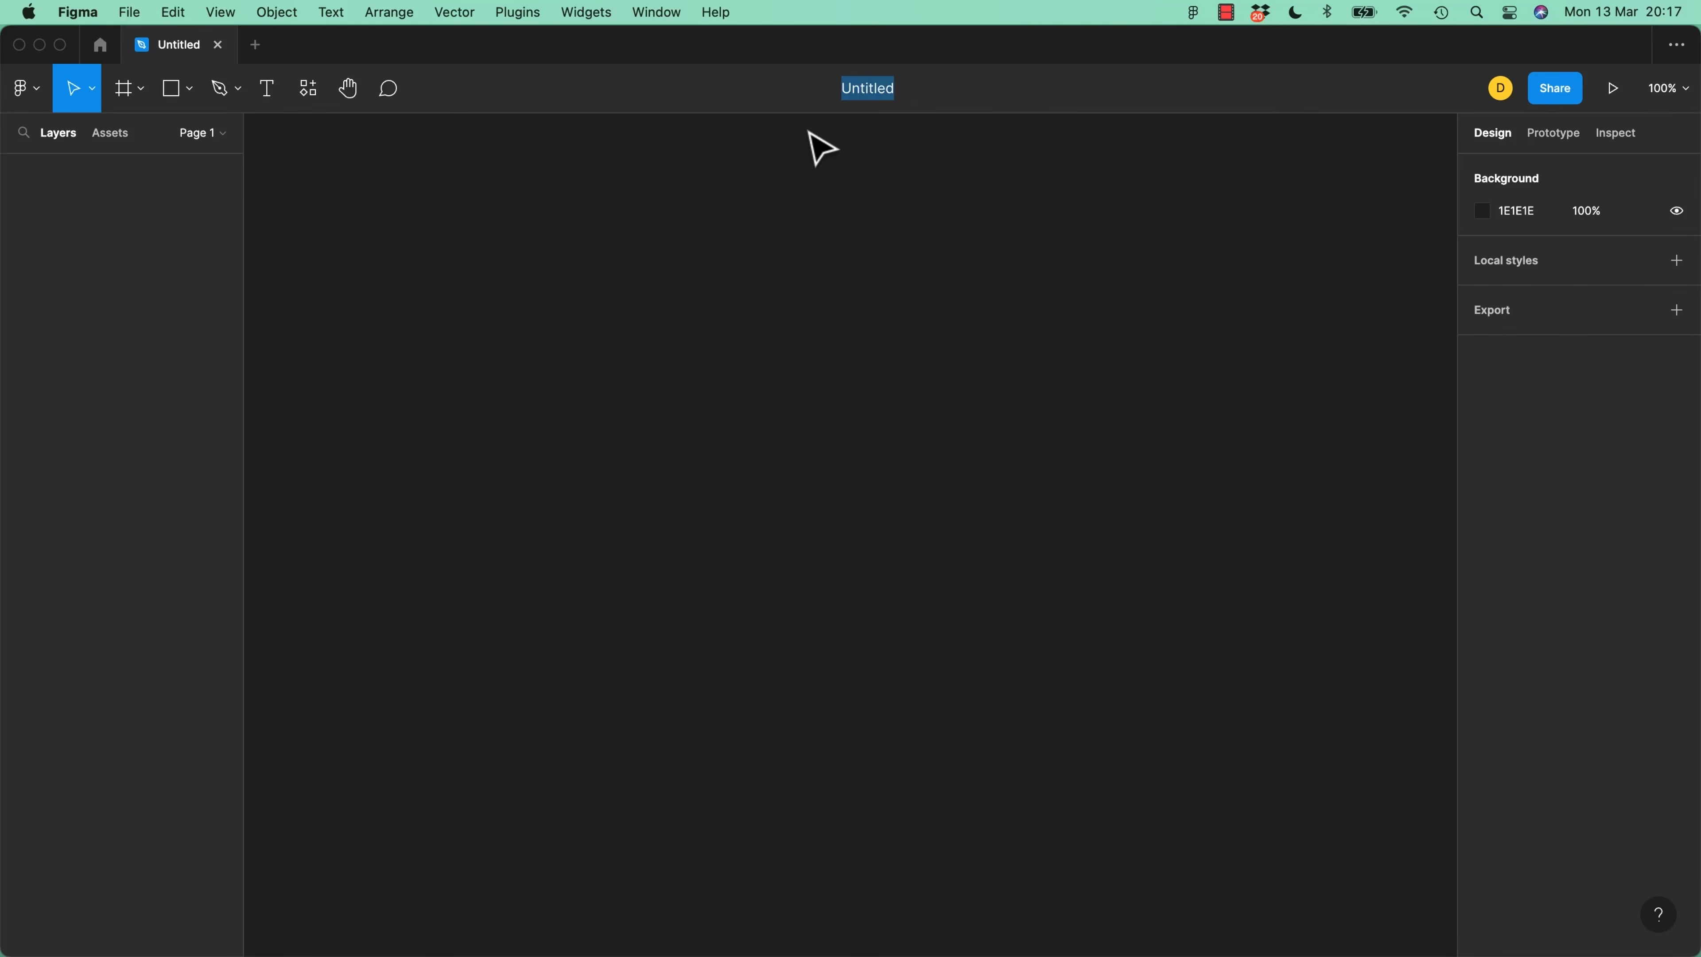
text(Event App v1.0)
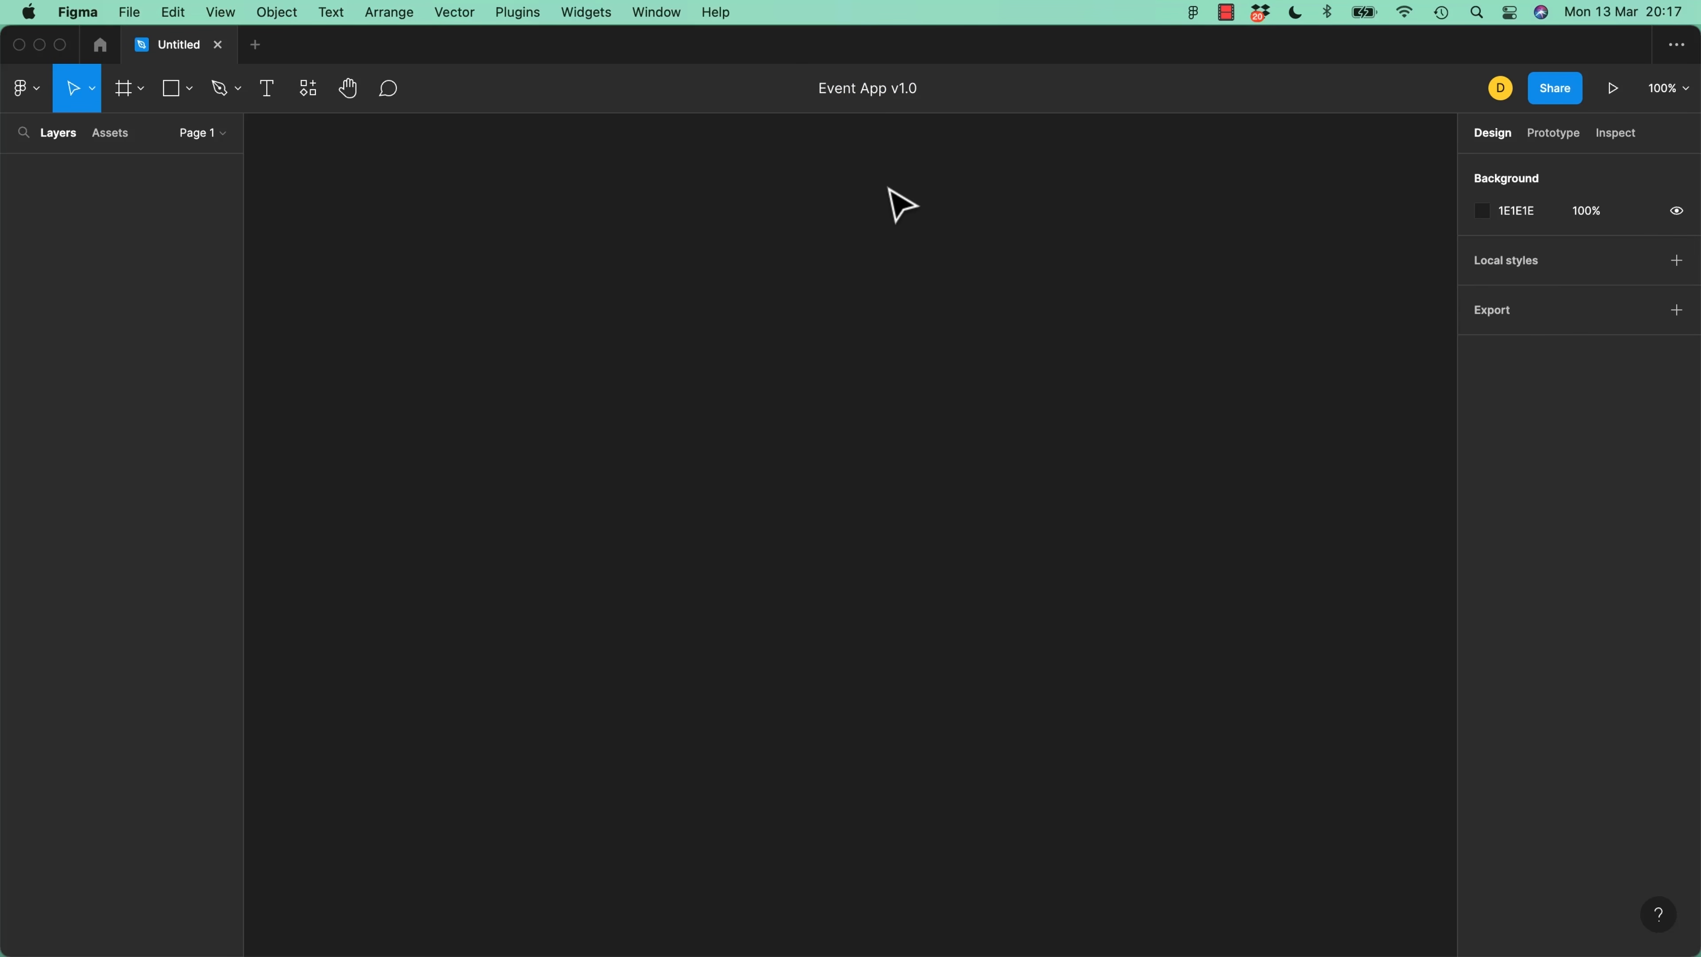
key(Return)
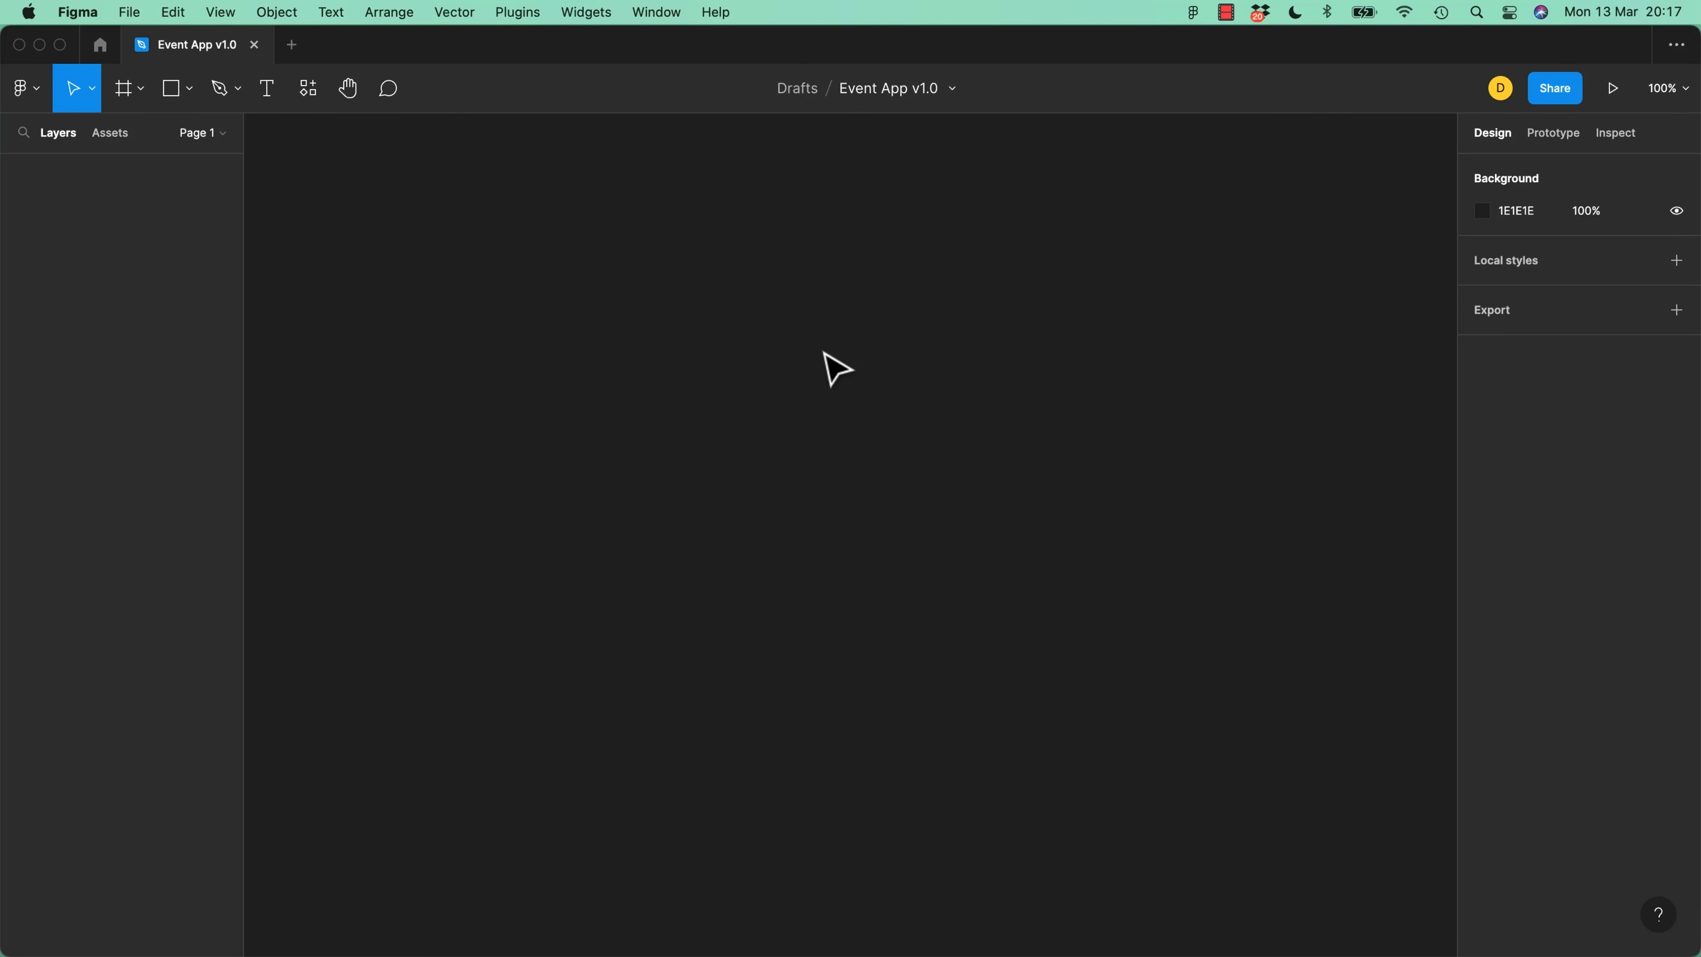
Add a frame to the canvas using the iPhone 14 phone preset, 390 × 844
key(f)
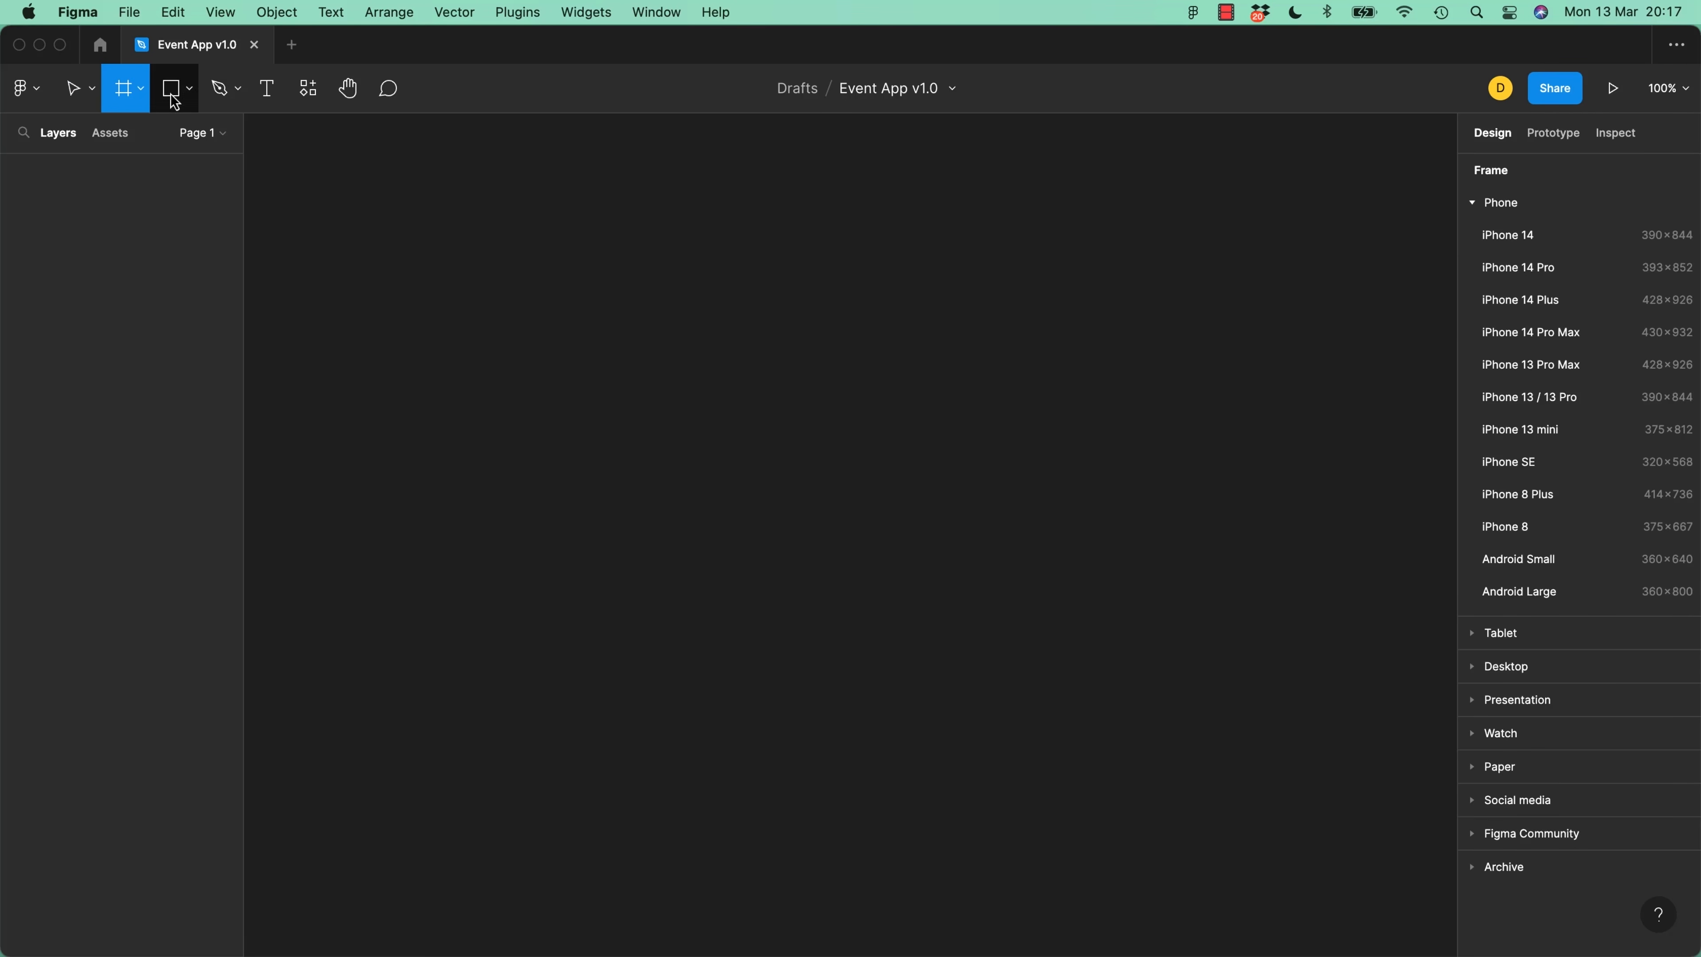
click(1476, 203)
click(1477, 203)
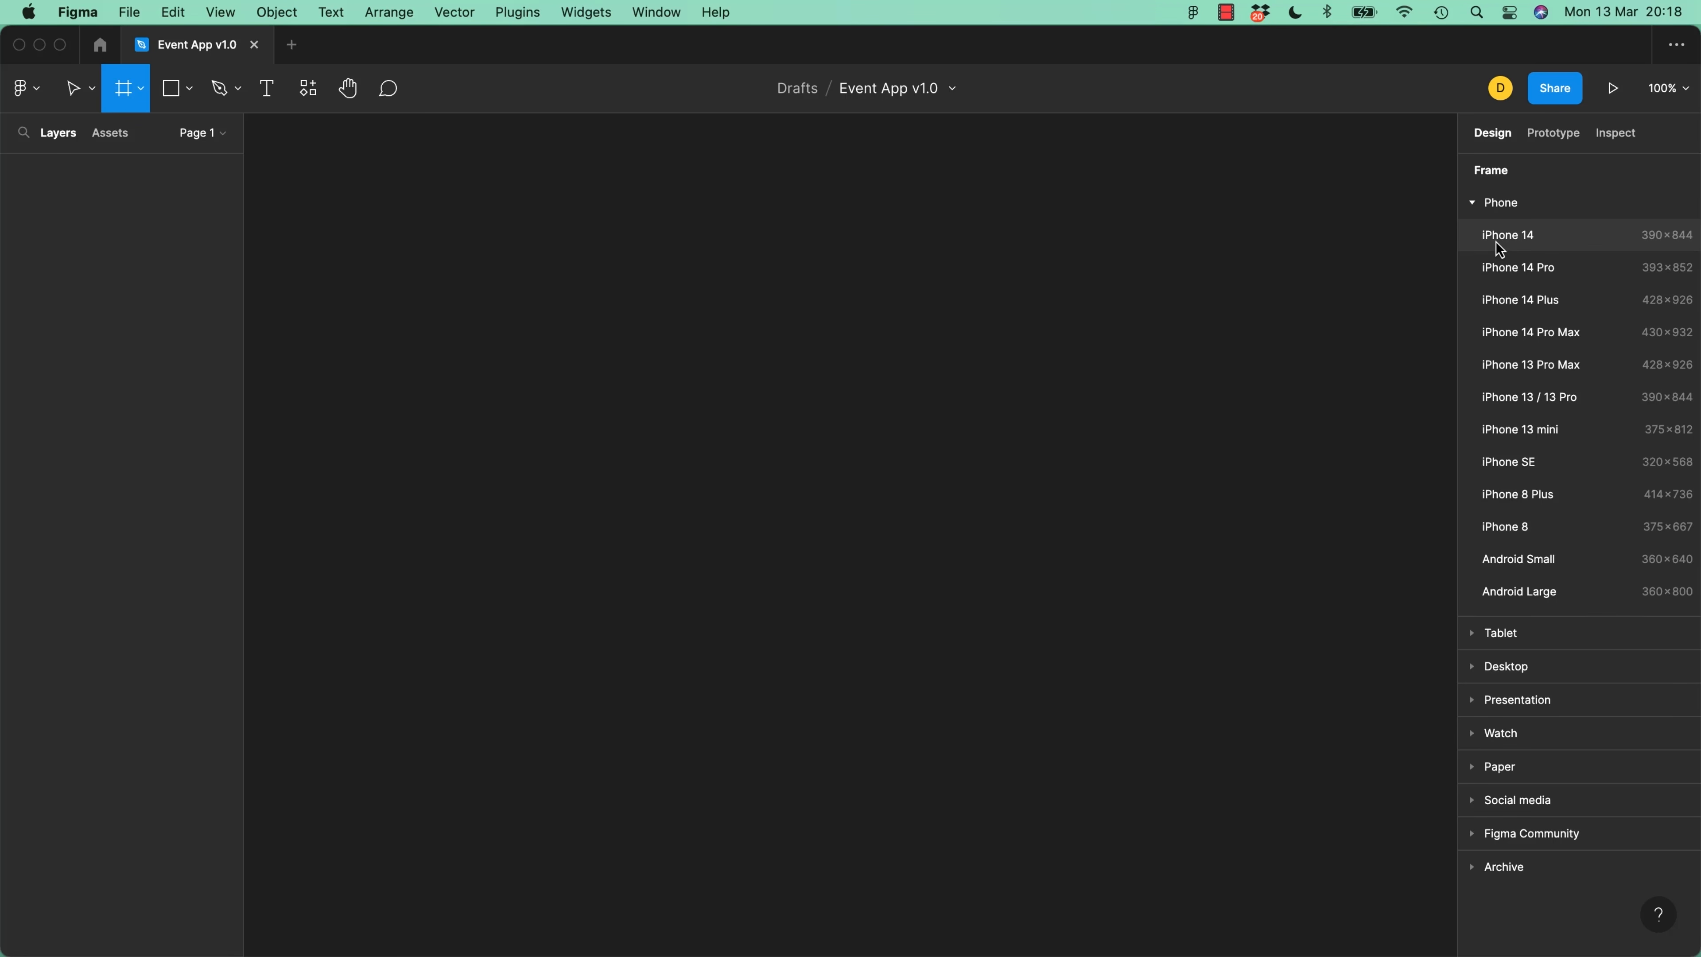
click(1496, 241)
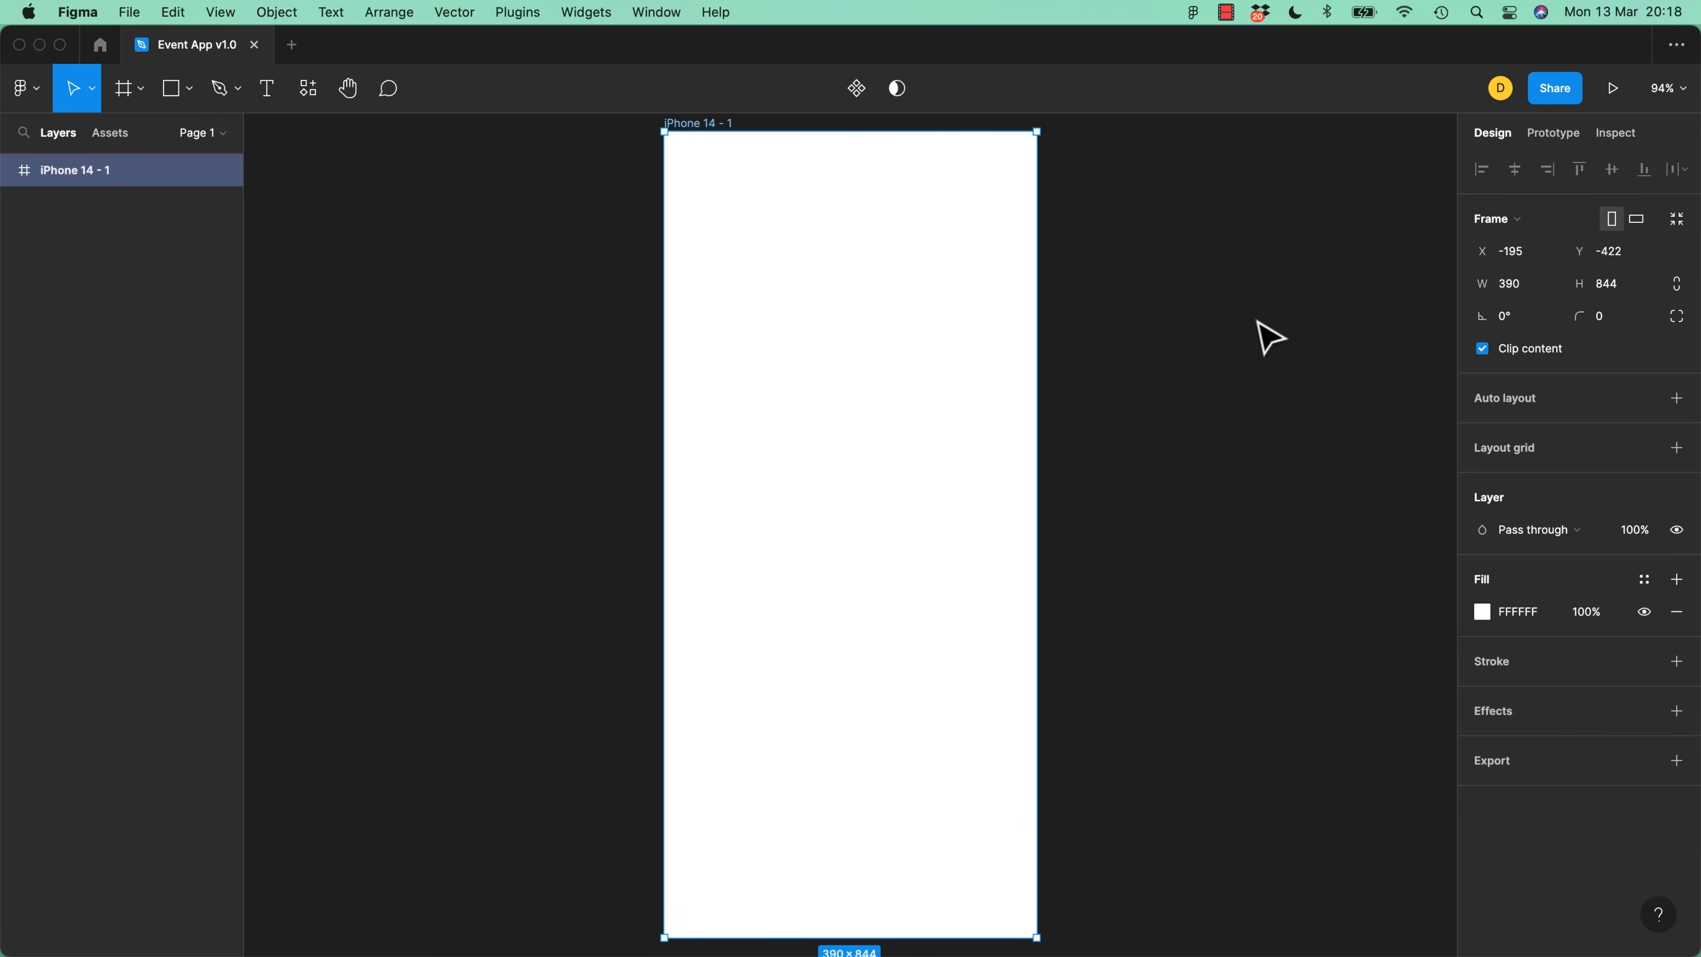
Add an iPhone 14 Plus frame and align the iPhone 14 frame's top edge with it, at X -226, Y -463
key(f)
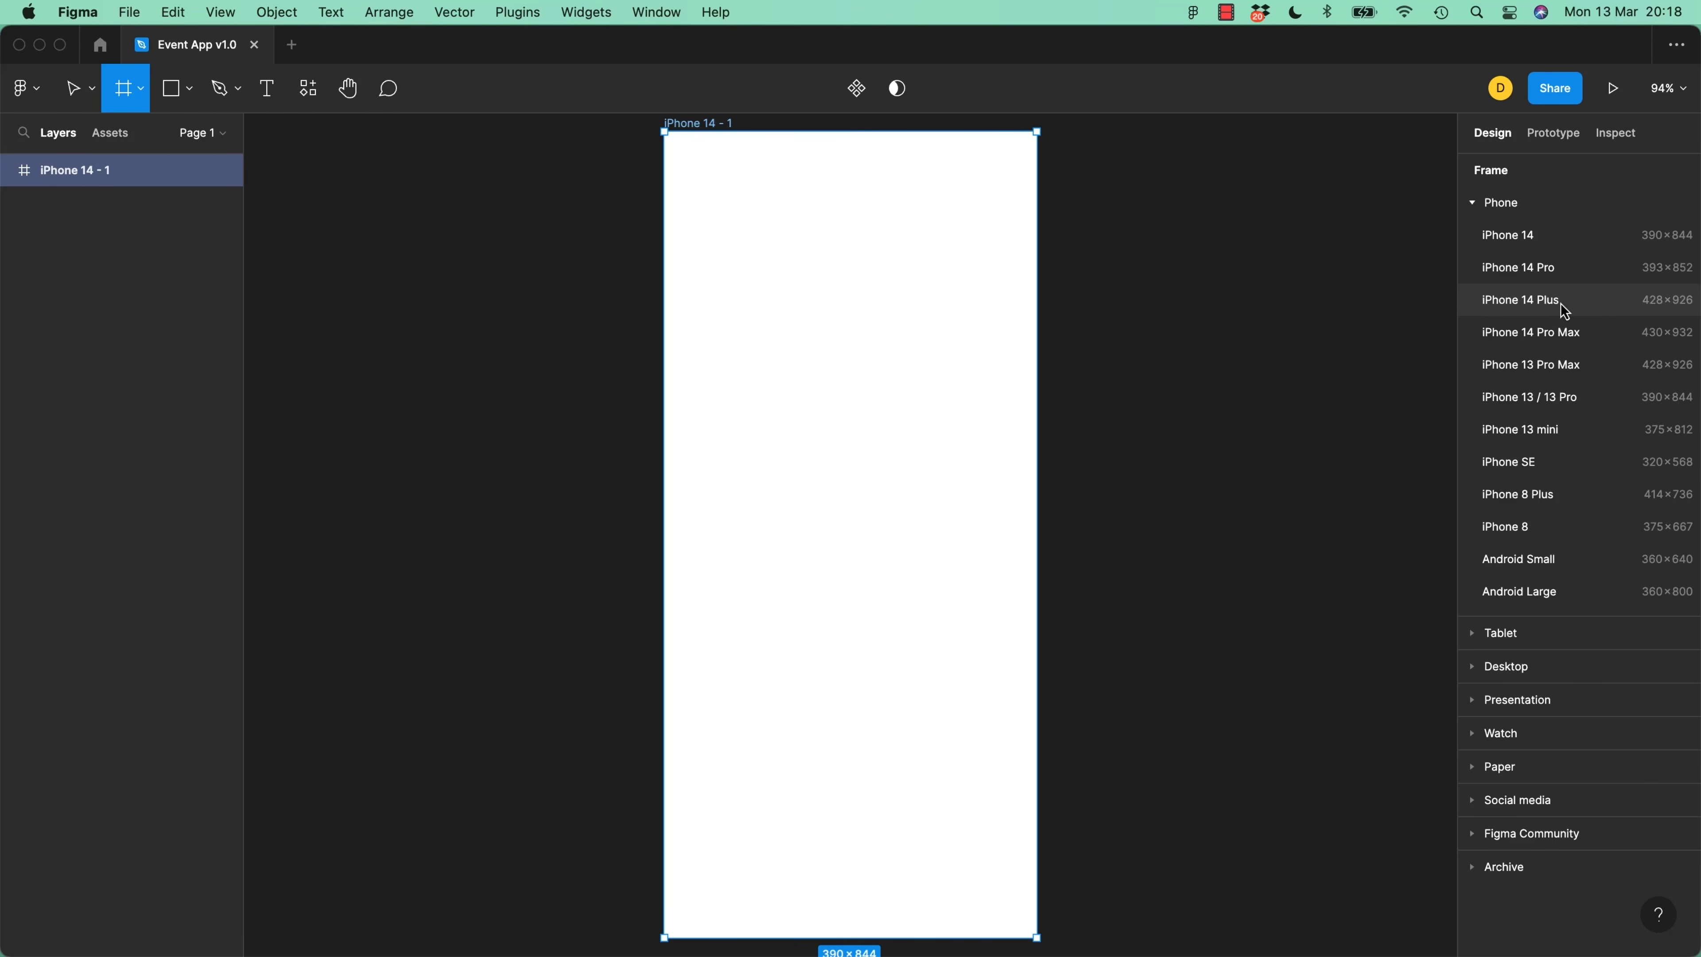
click(1502, 305)
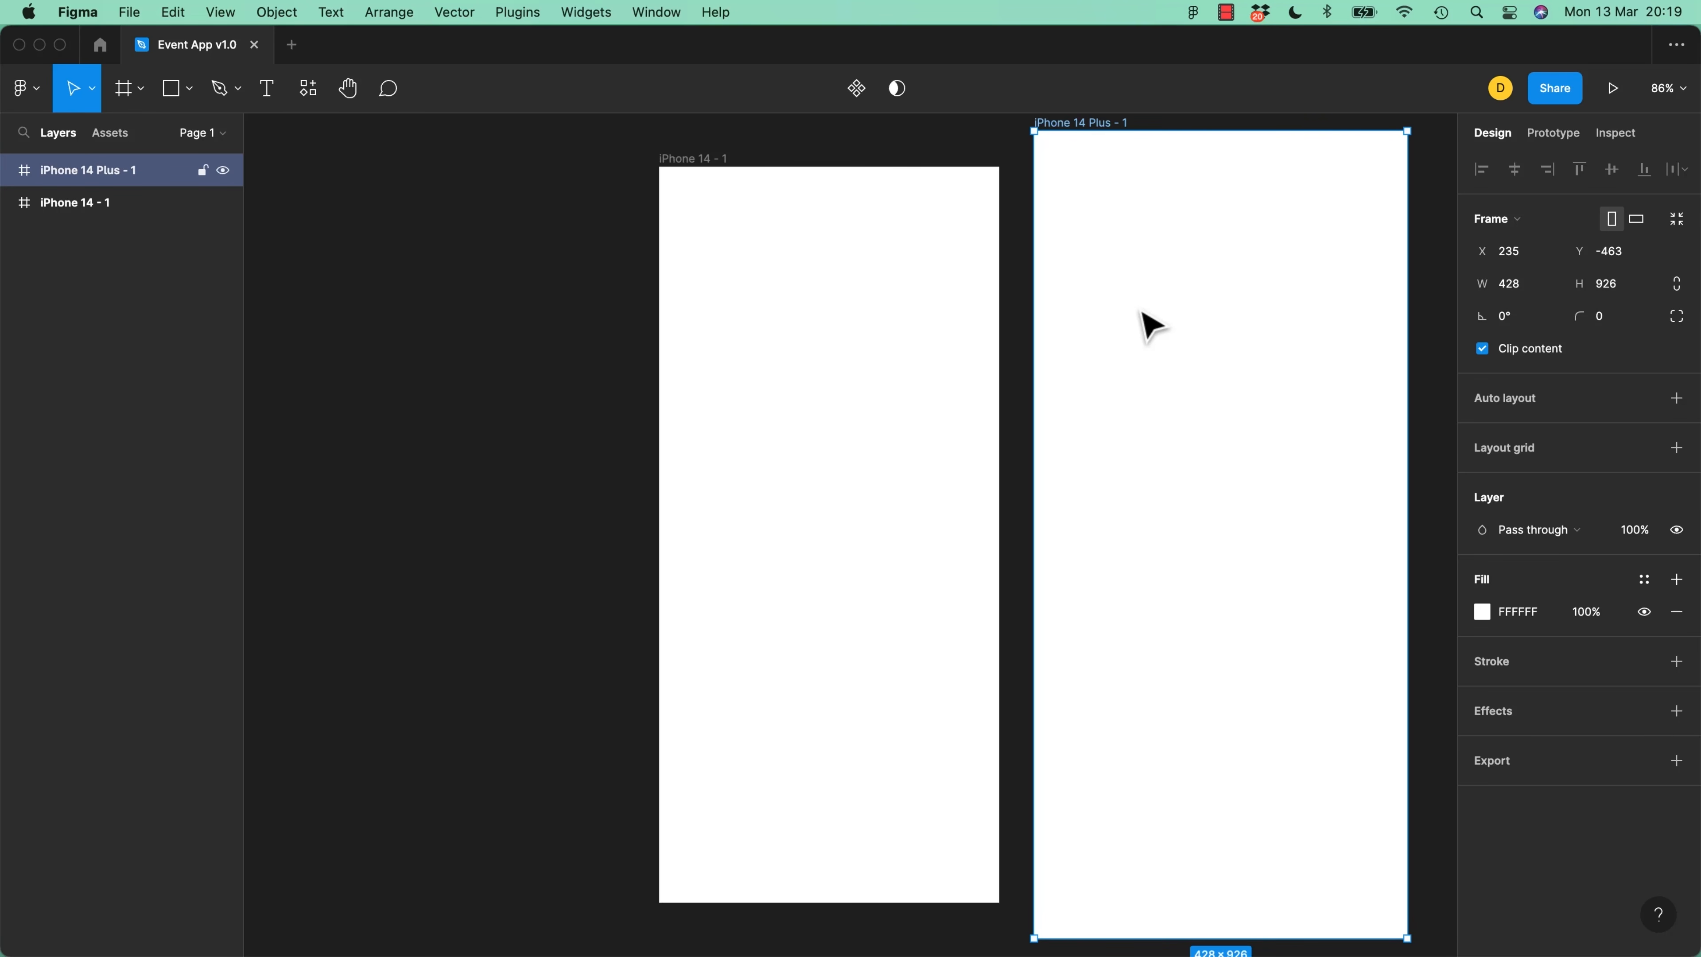
mouse_move(697, 165)
mouse_down()
mouse_move(662, 150)
mouse_move(672, 133)
mouse_move(671, 161)
mouse_up()
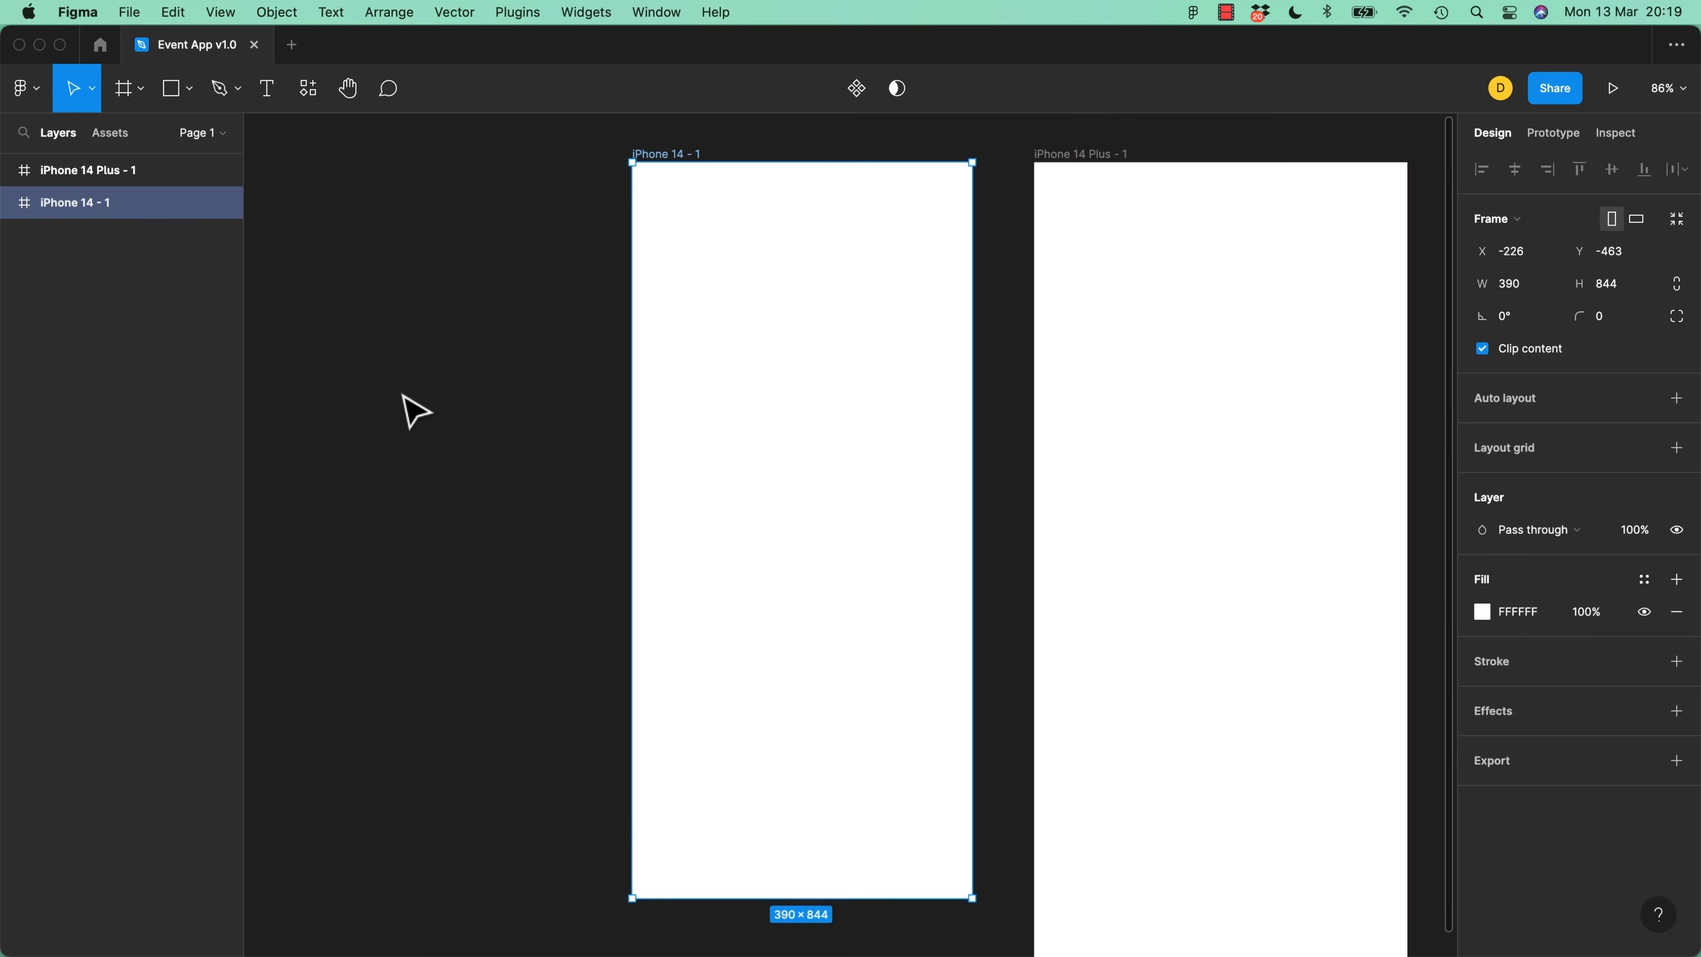
key(shift+1)
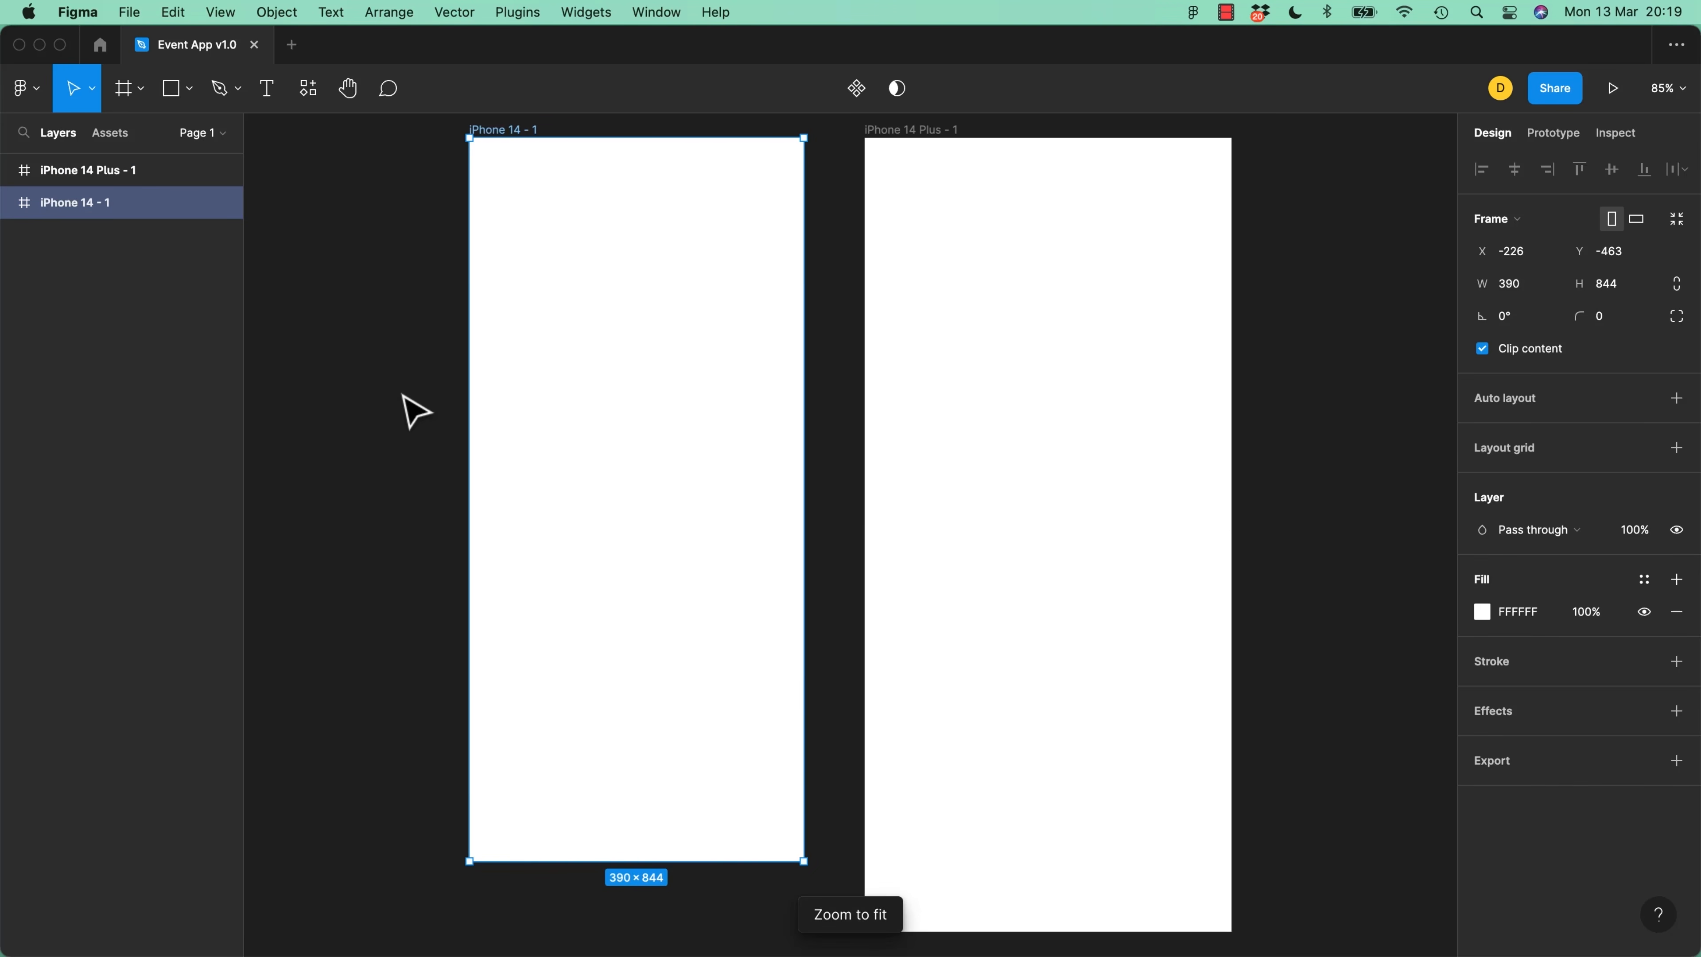
click(379, 458)
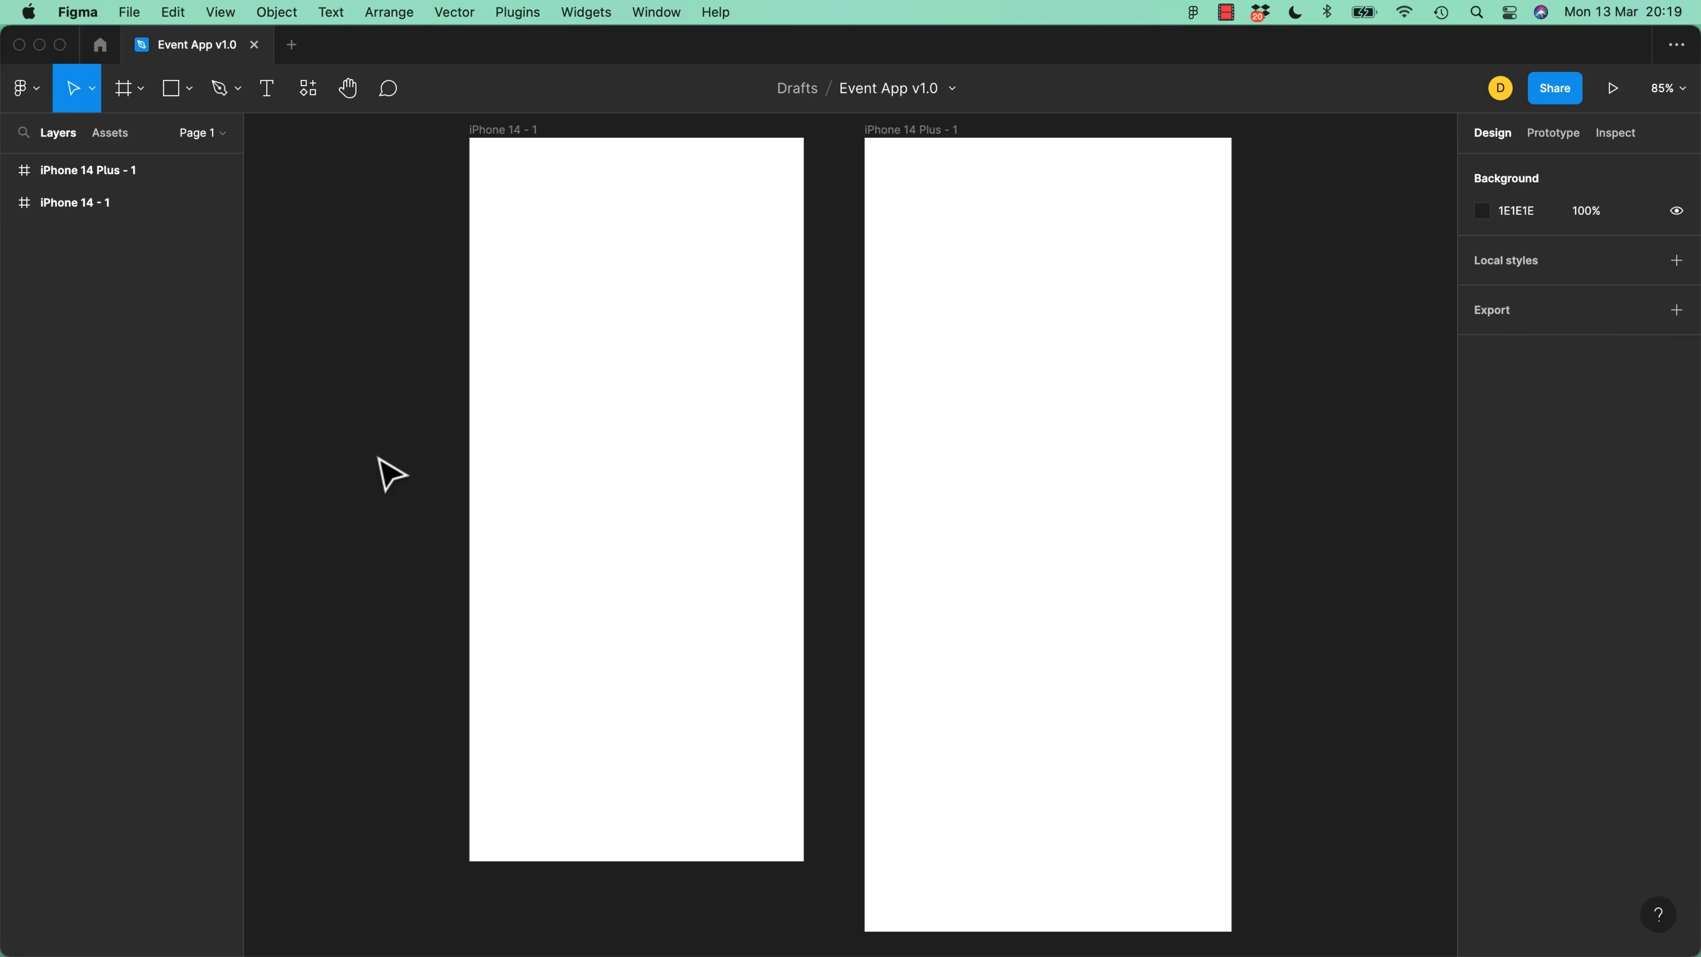
Load all four SVG icons (heart, user, ticket and magnifying glass) from the Icons folder in Exercise Files for placing
key(shift+super+k)
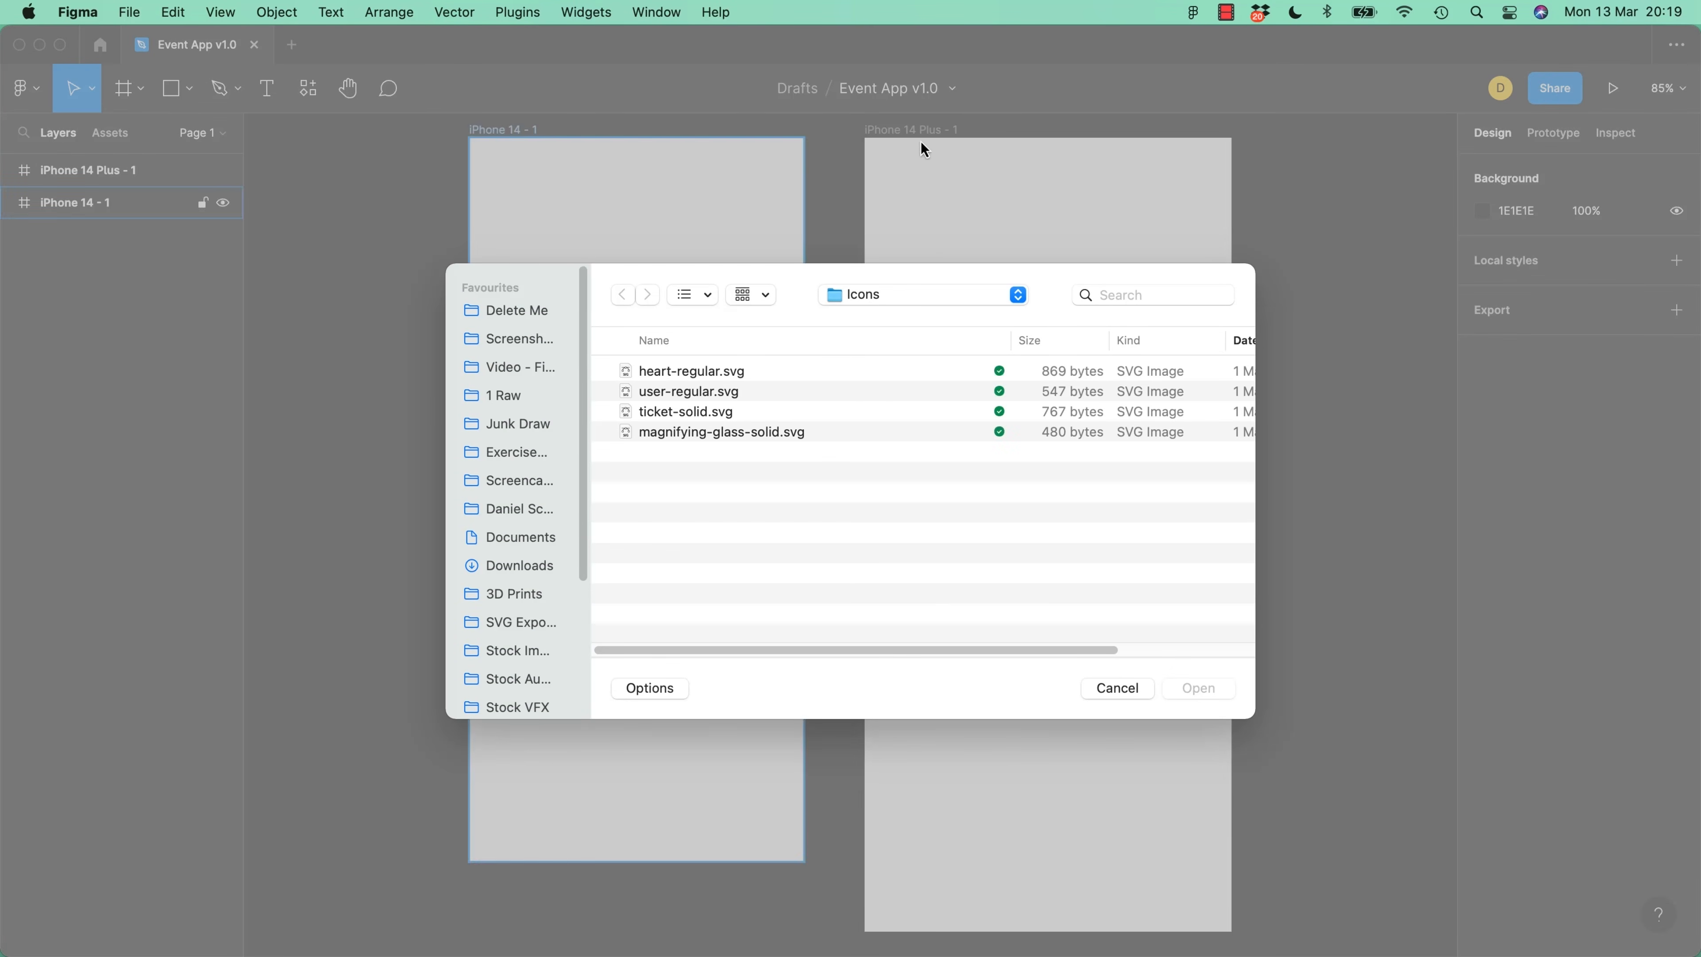
click(916, 296)
click(911, 312)
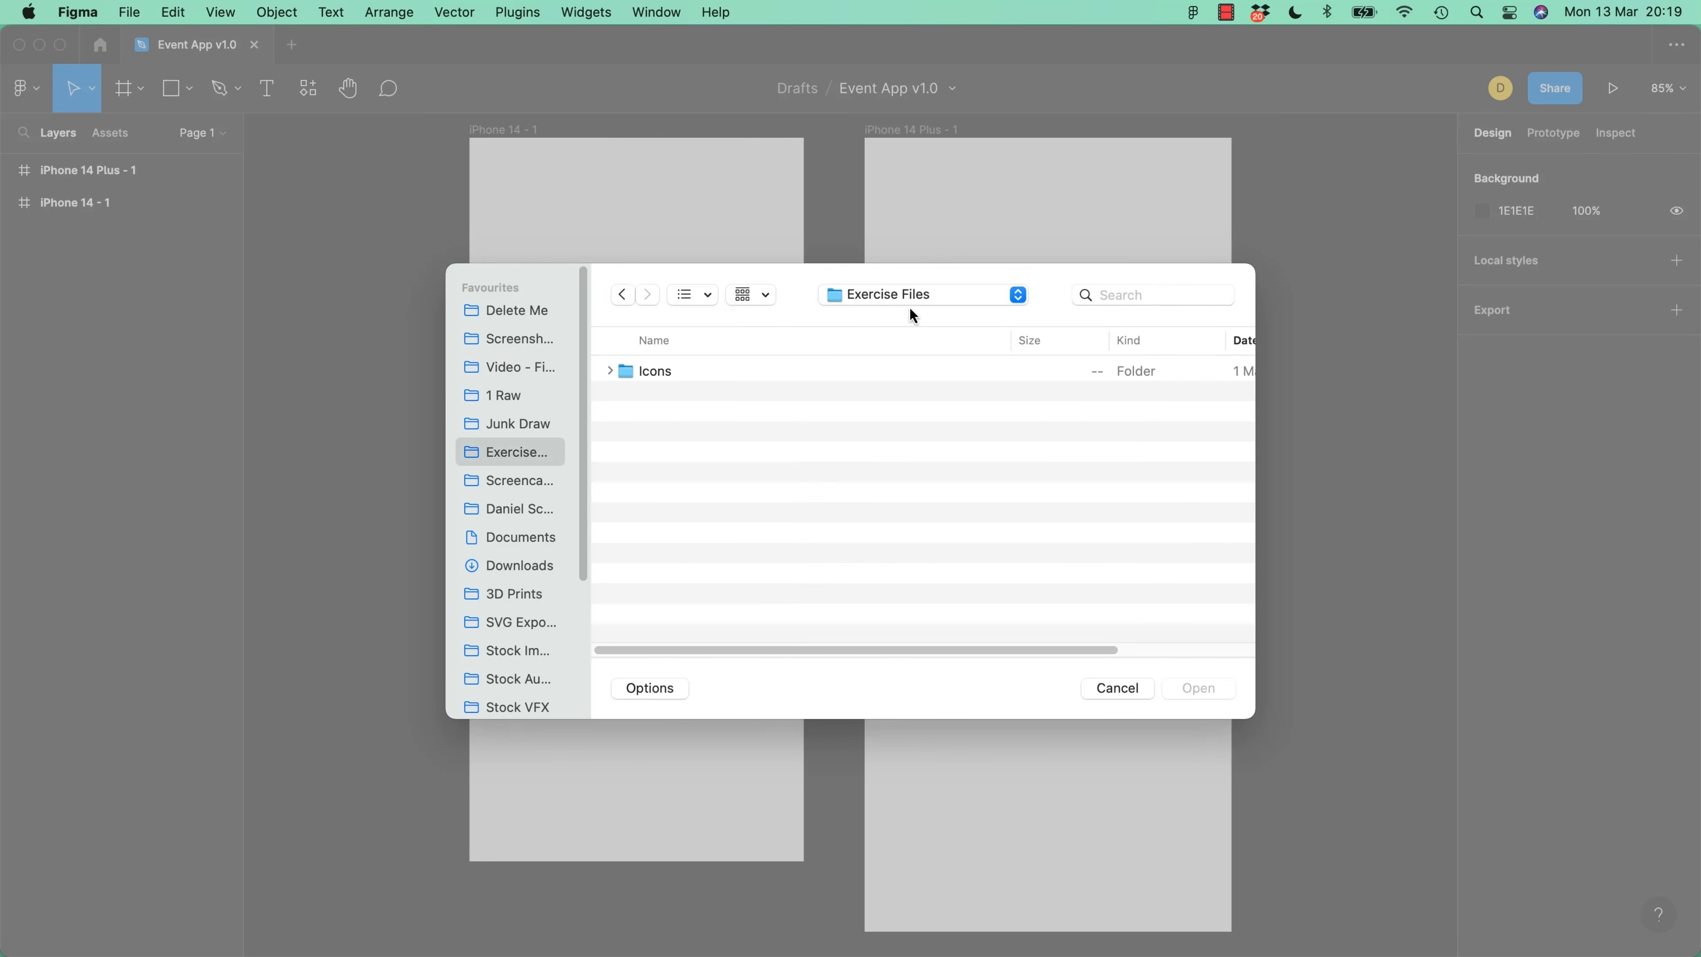
double_click(656, 373)
click(688, 379)
shift+click(703, 435)
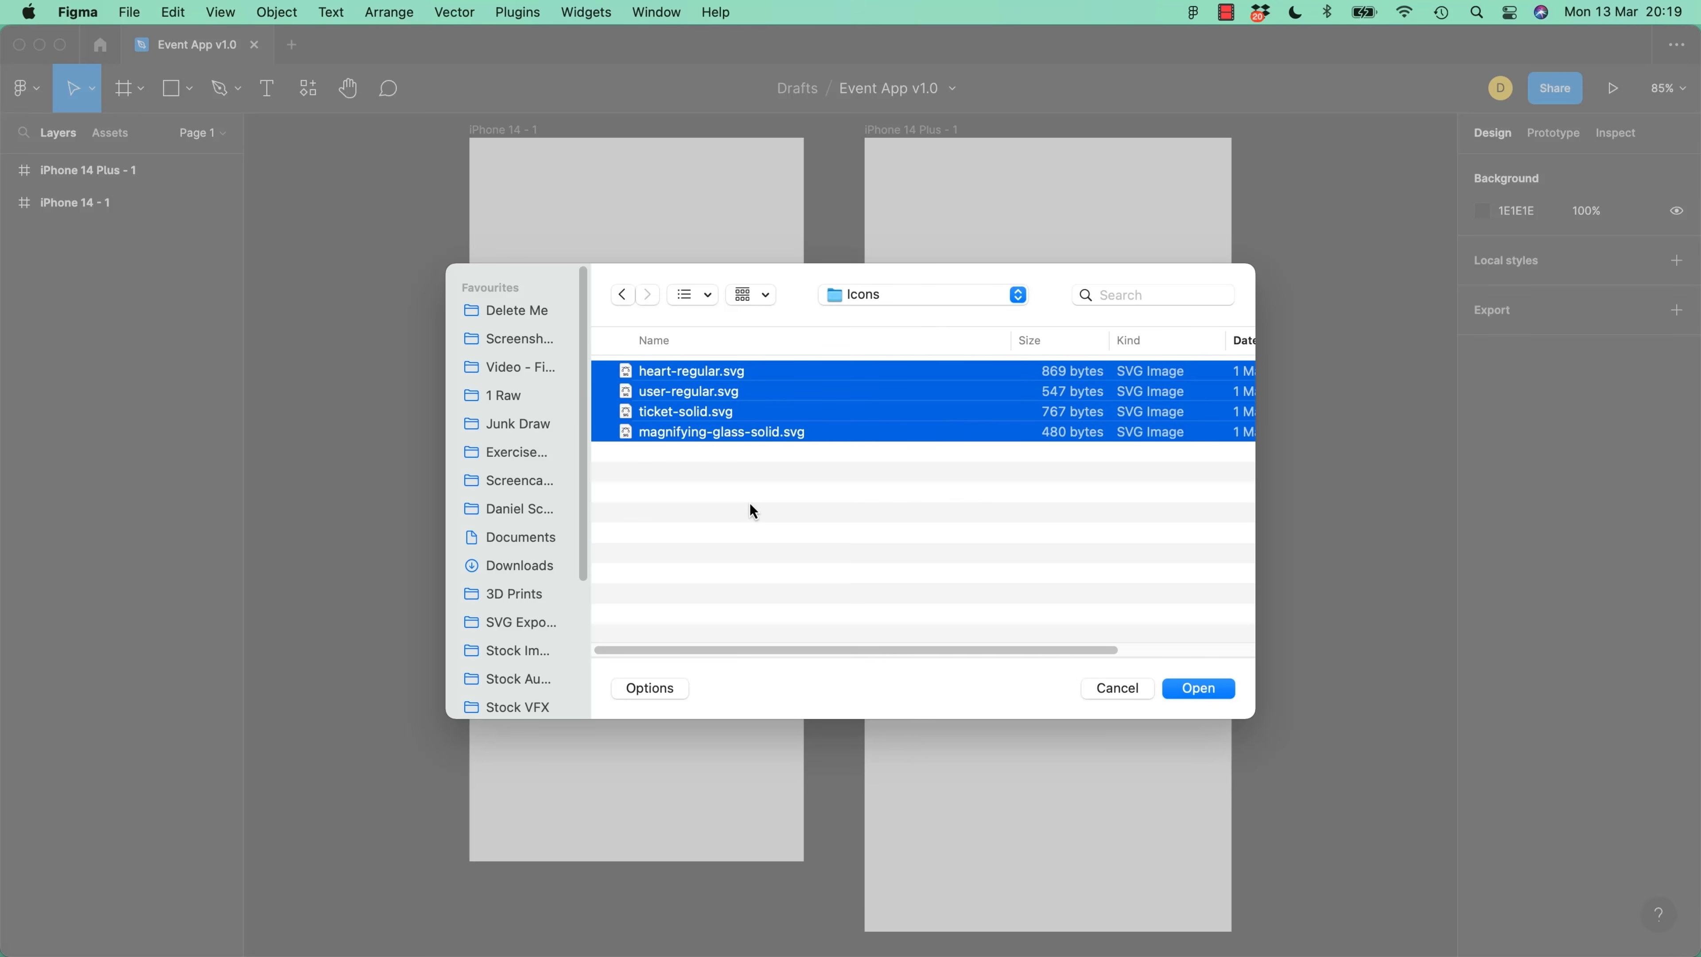
click(1196, 691)
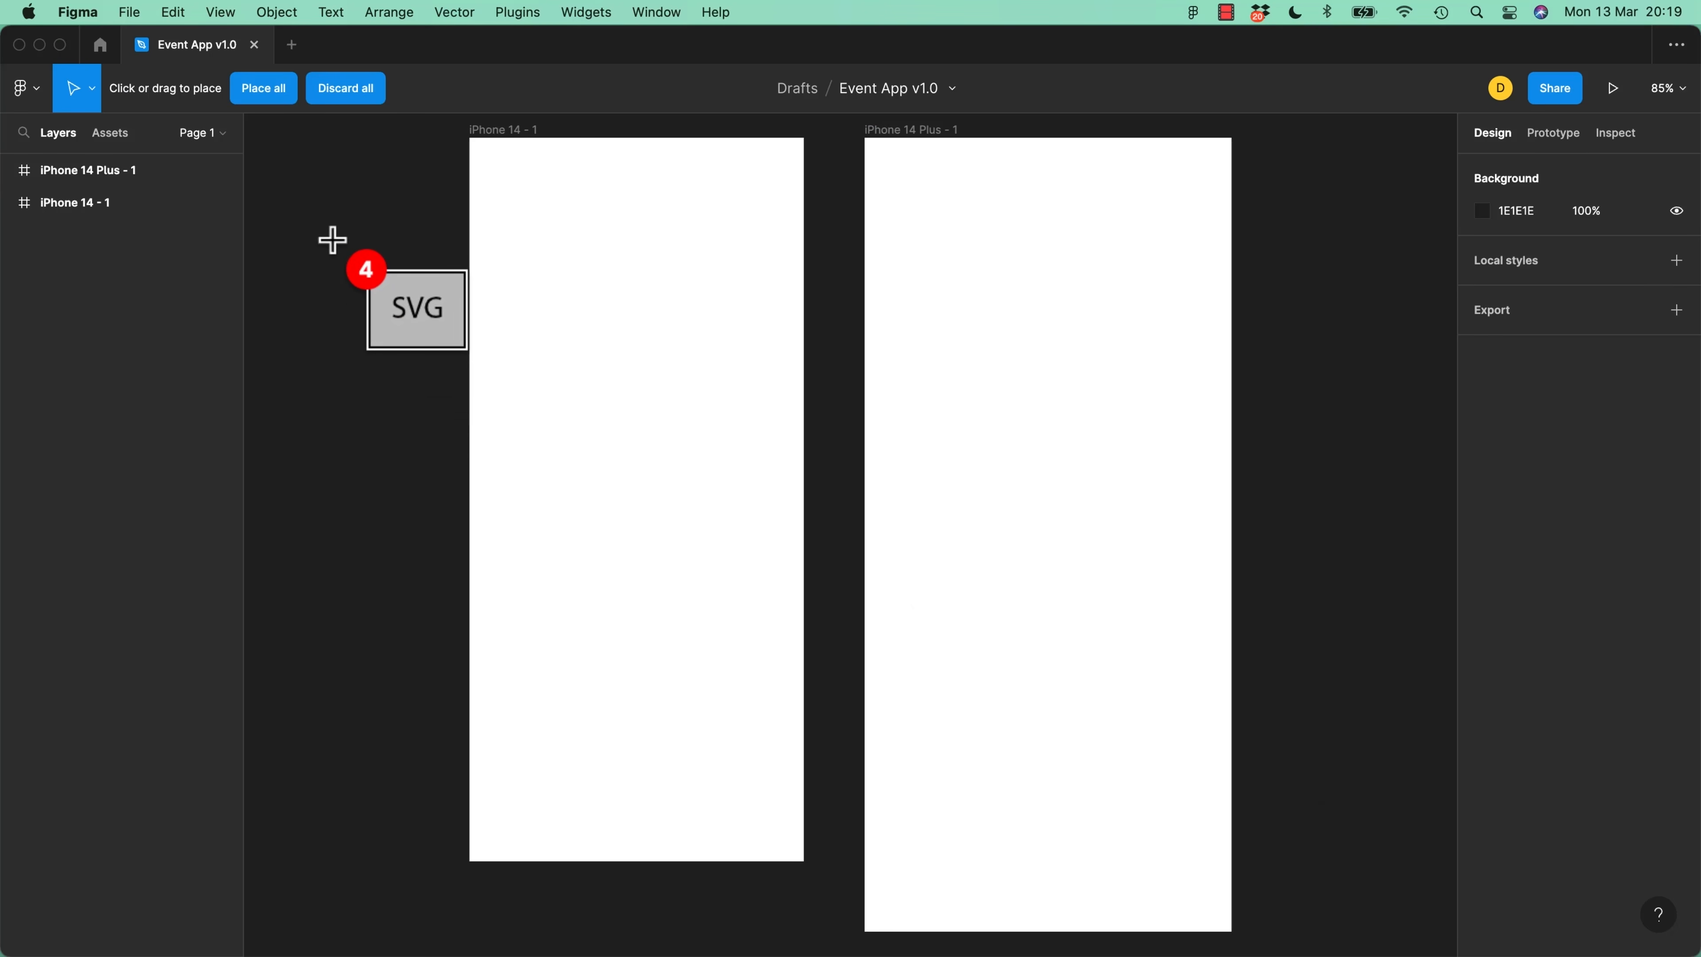
Try placing the magnifying glass icon at original size and the ticket icon at about 288 × 256, and undo both placements
click(342, 207)
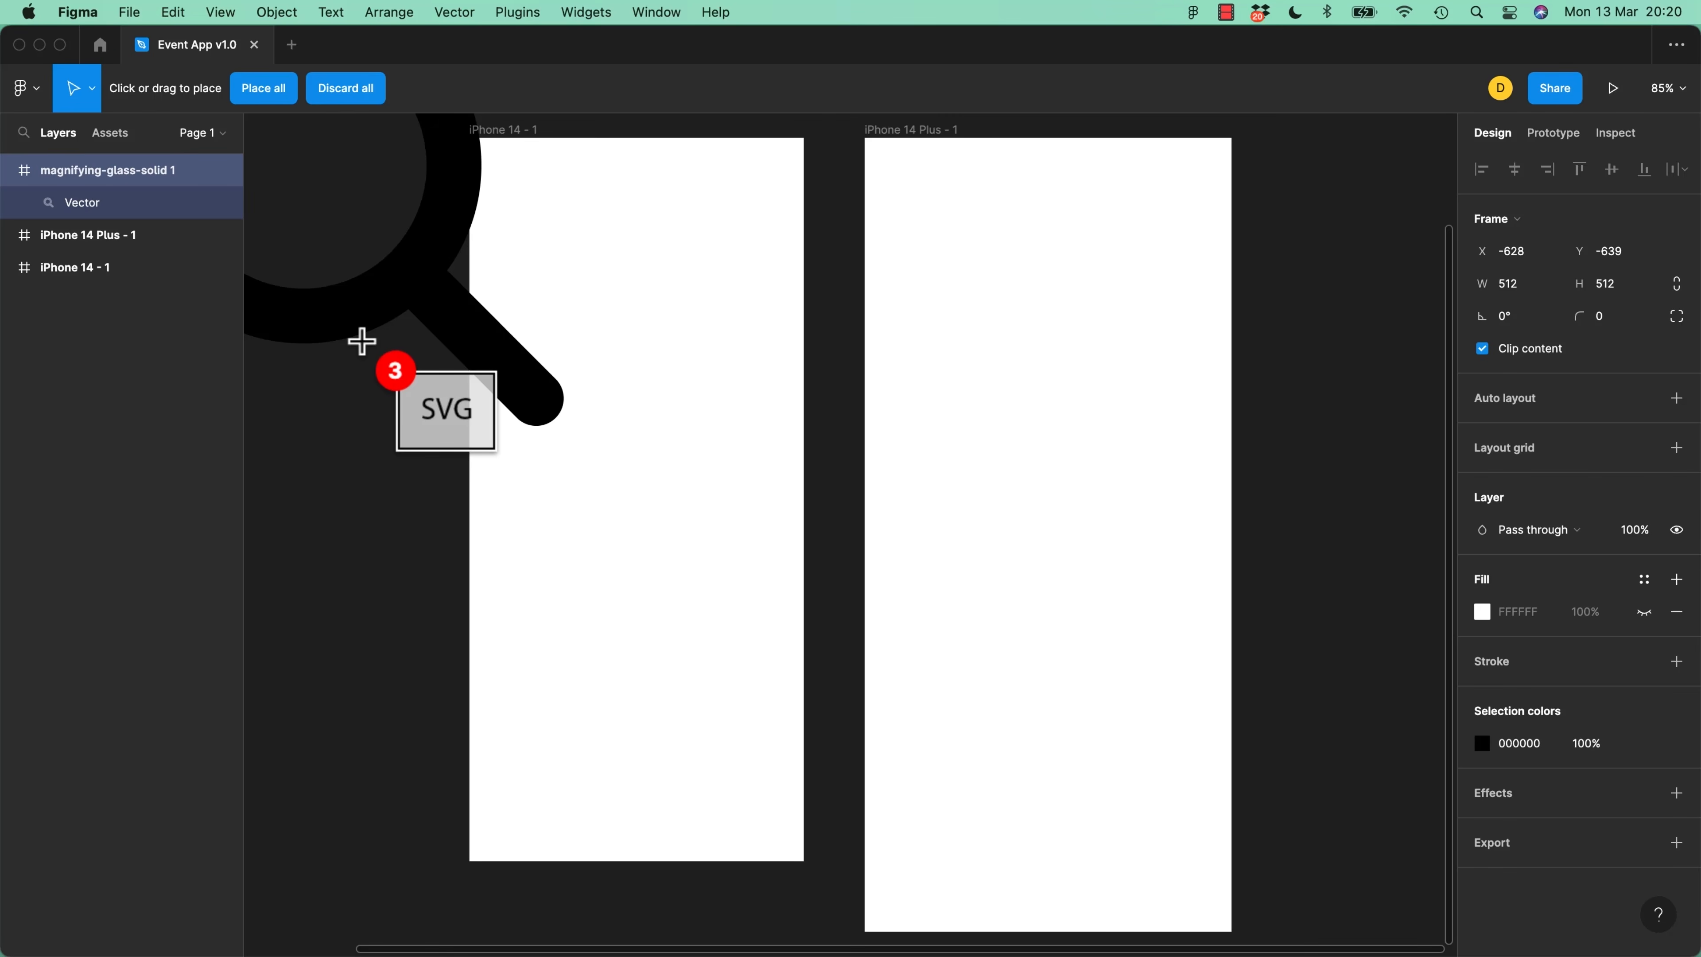
drag(319, 440, 565, 658)
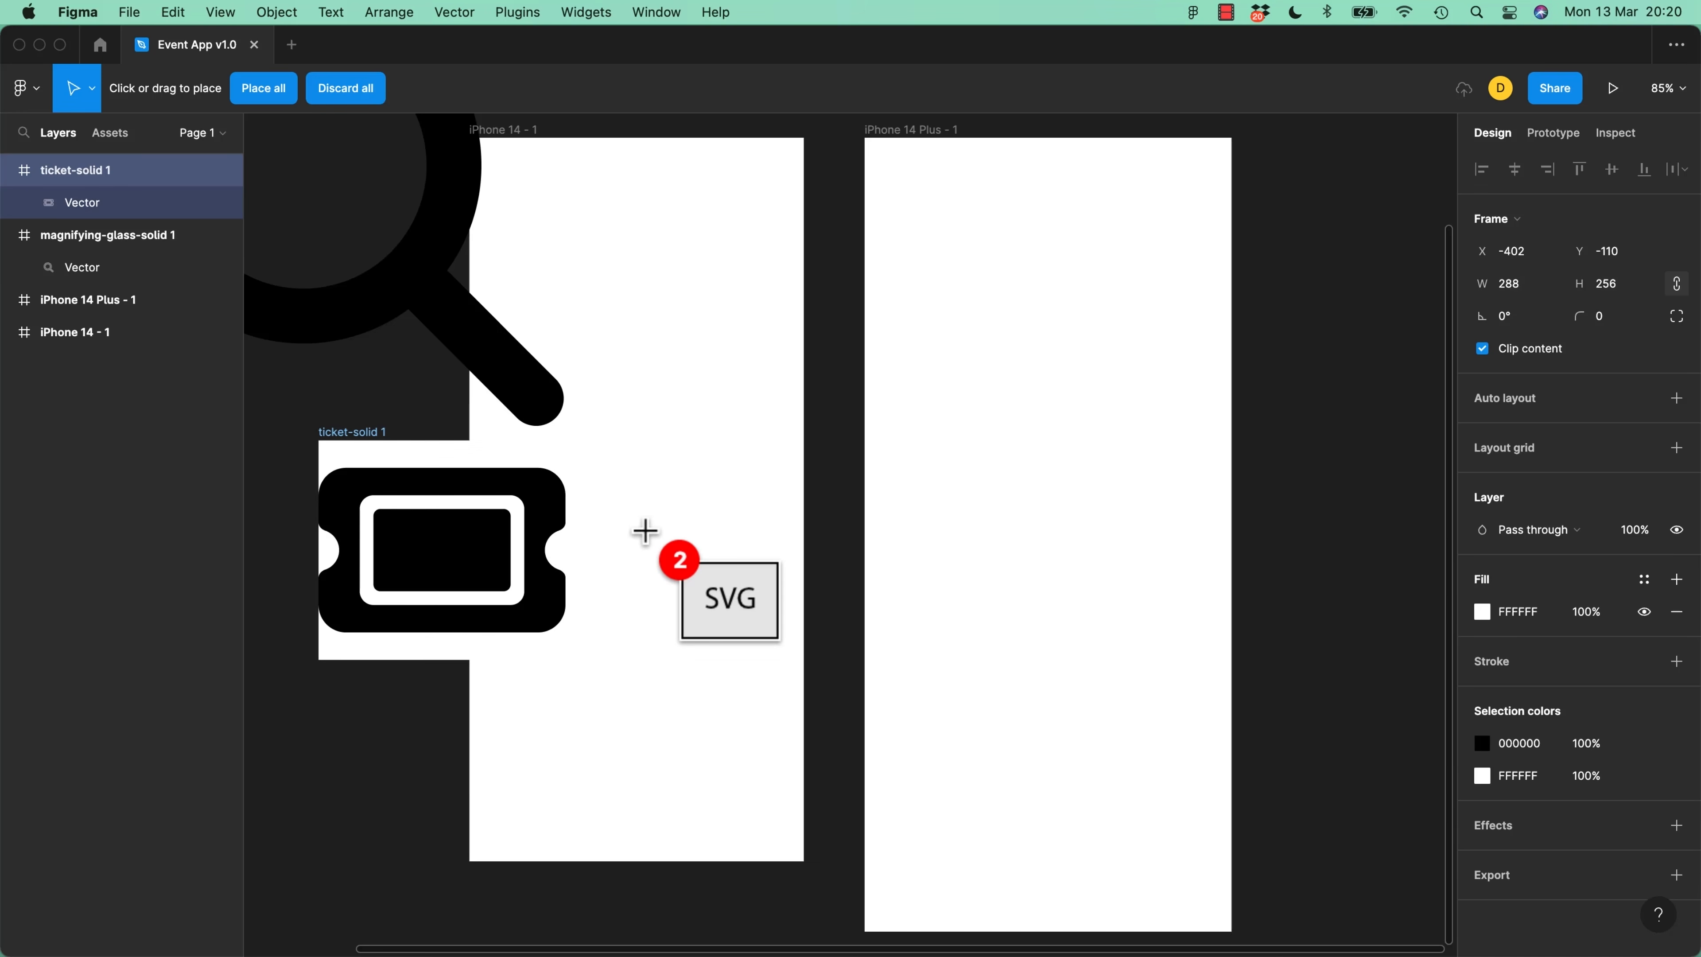
key(super+z)
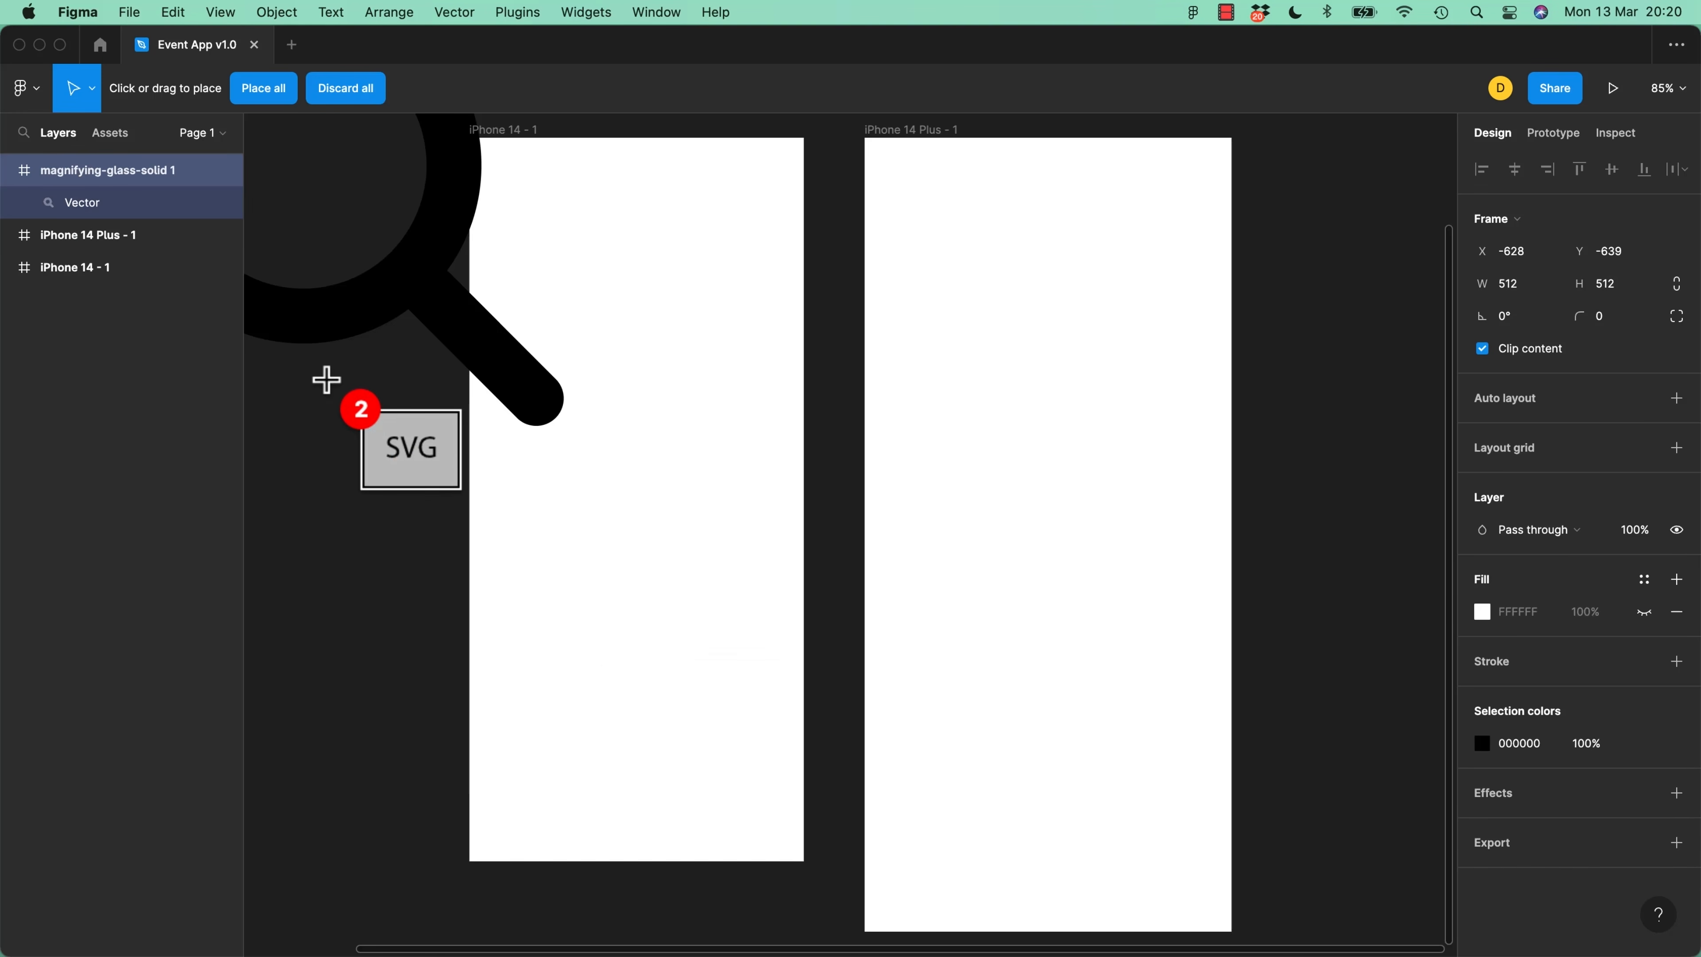
key(super+z)
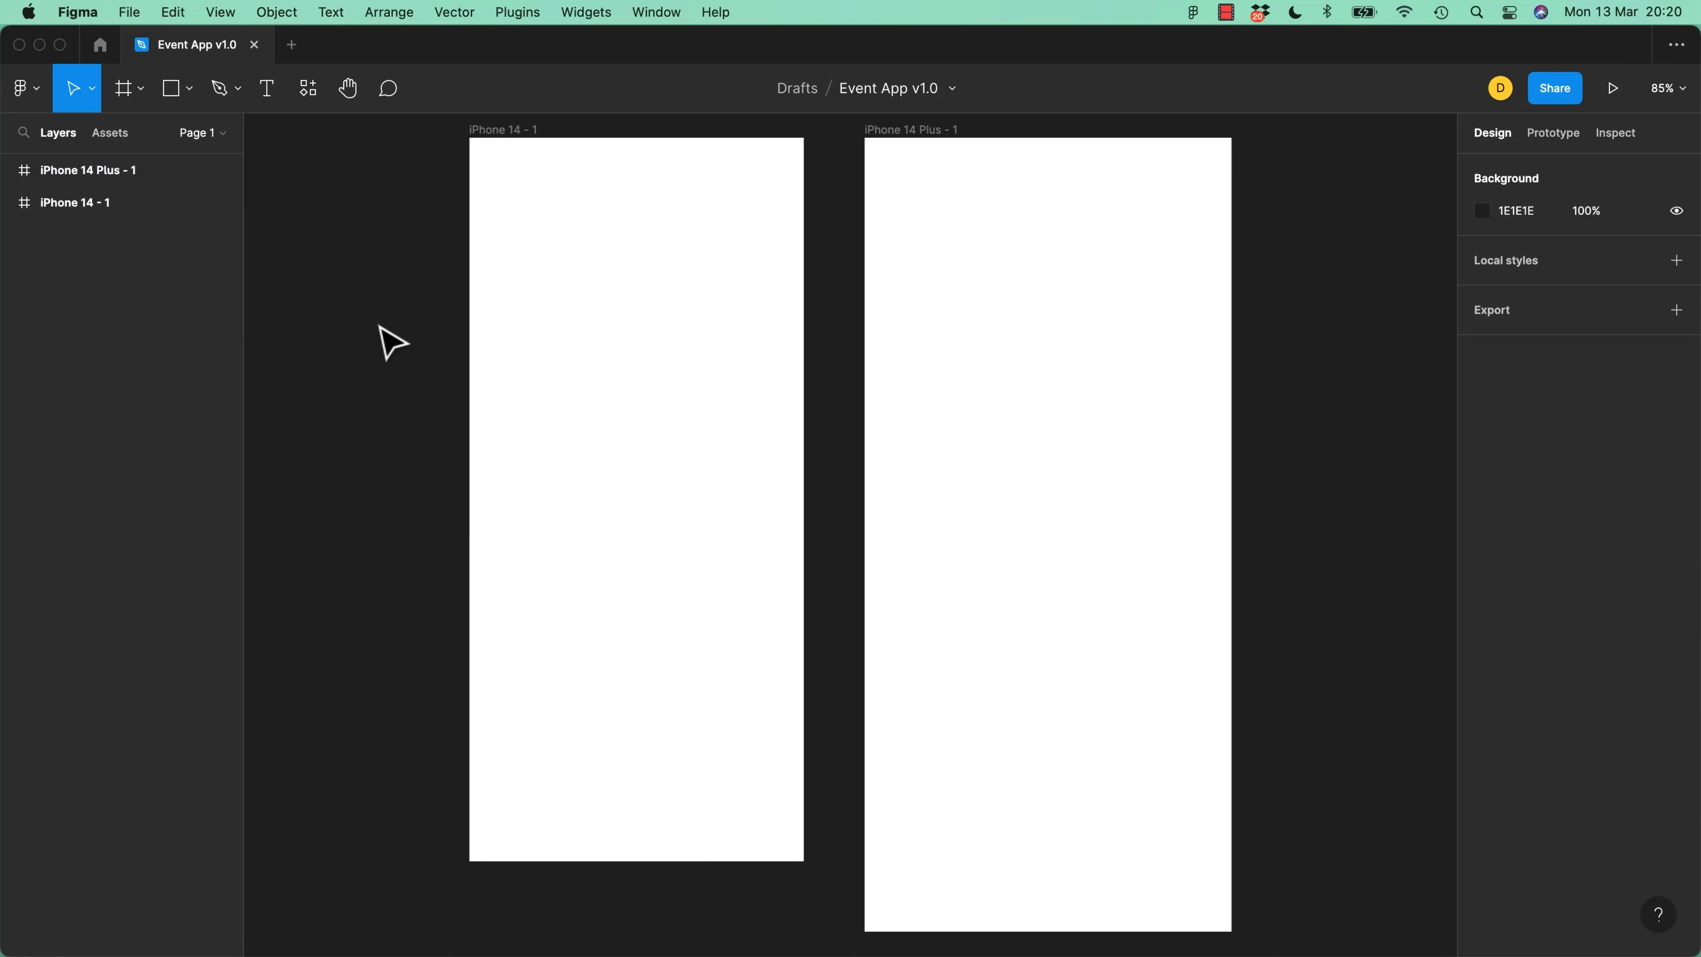
Import the heart, user, ticket and magnifying glass SVG icons from the Icons folder and place them all at once at original size
key(shift+super+k)
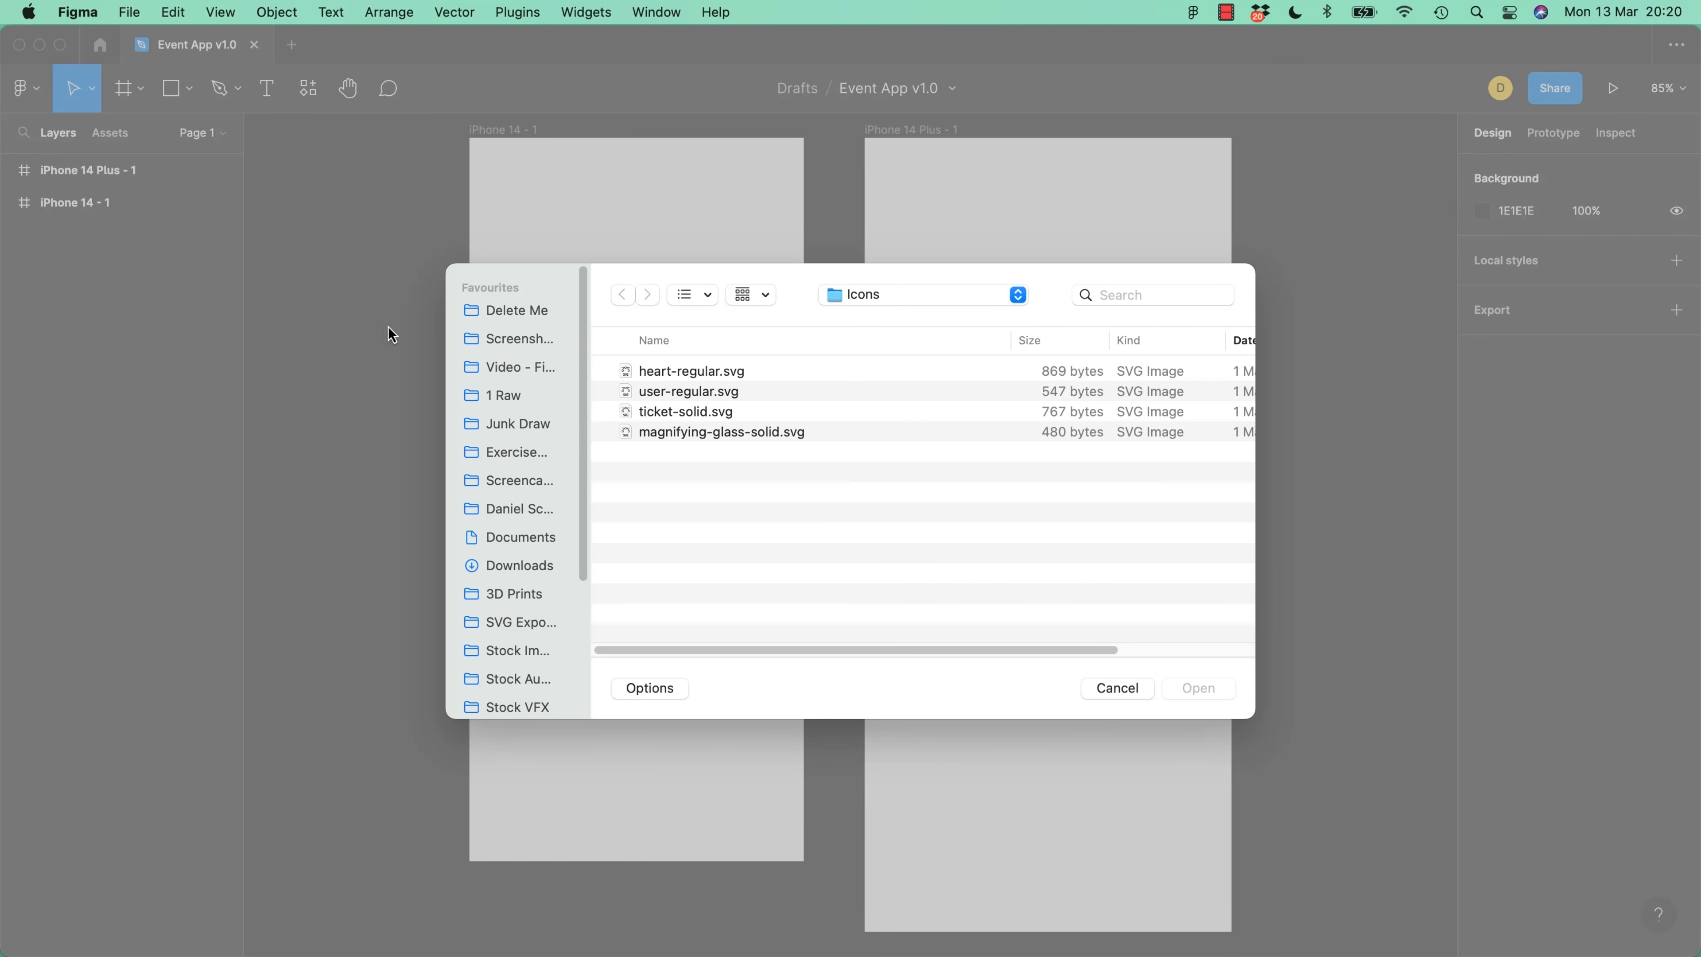
click(685, 376)
shift+click(710, 435)
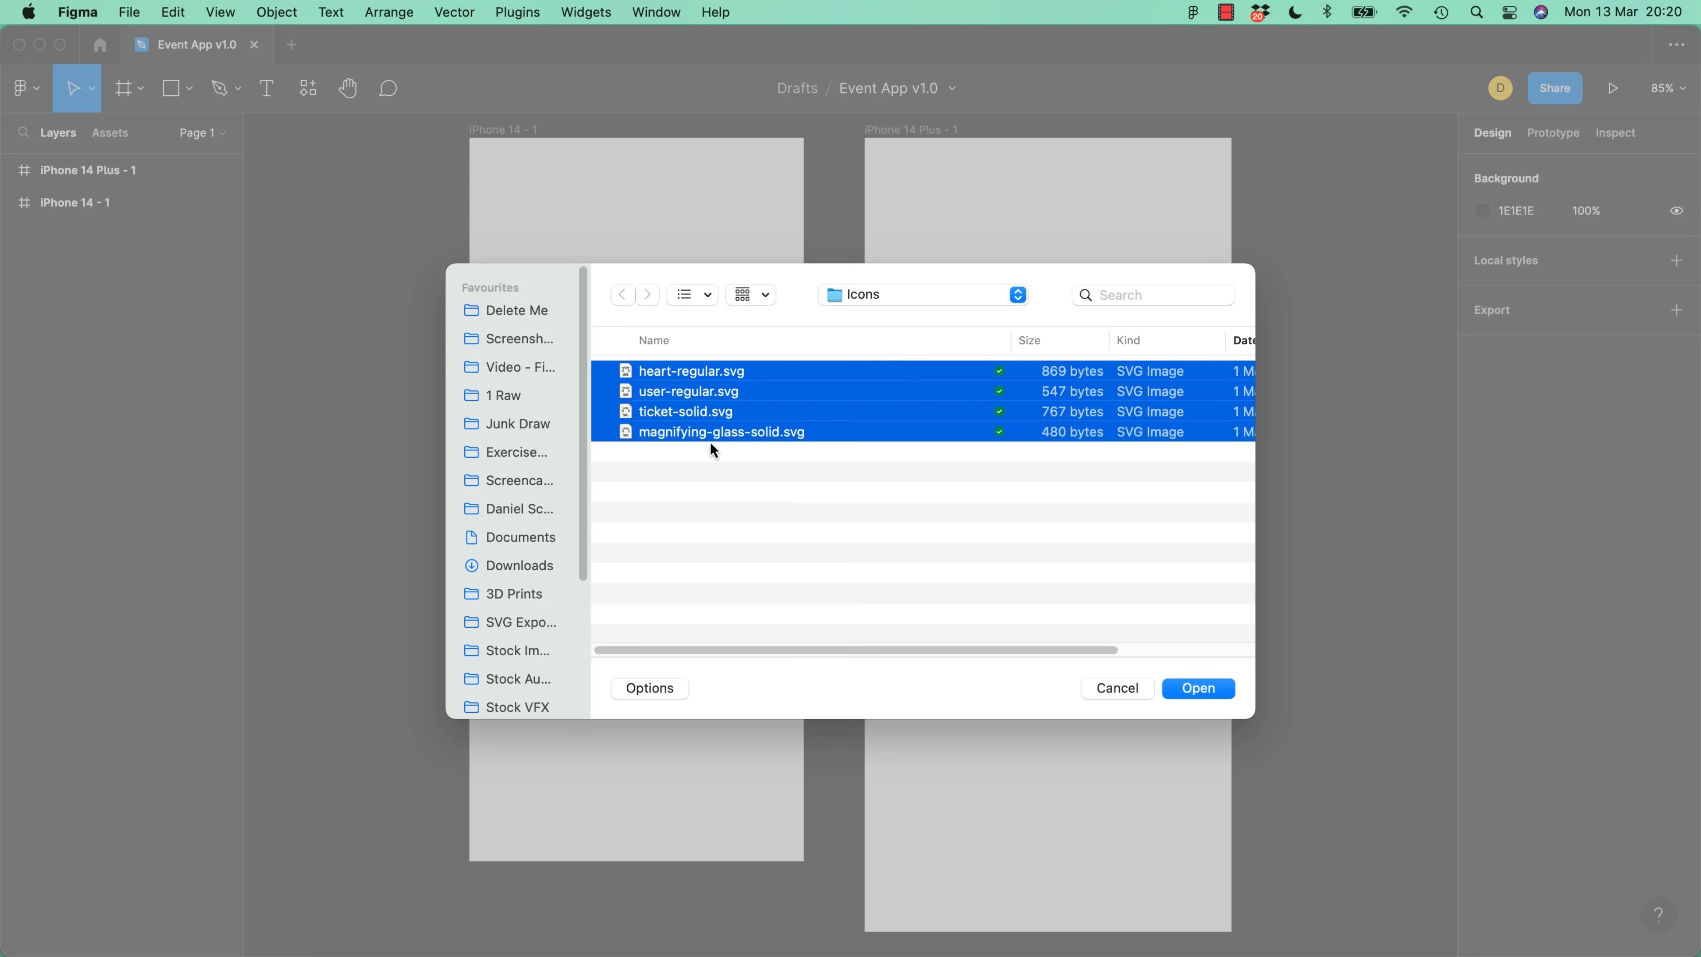
click(1199, 688)
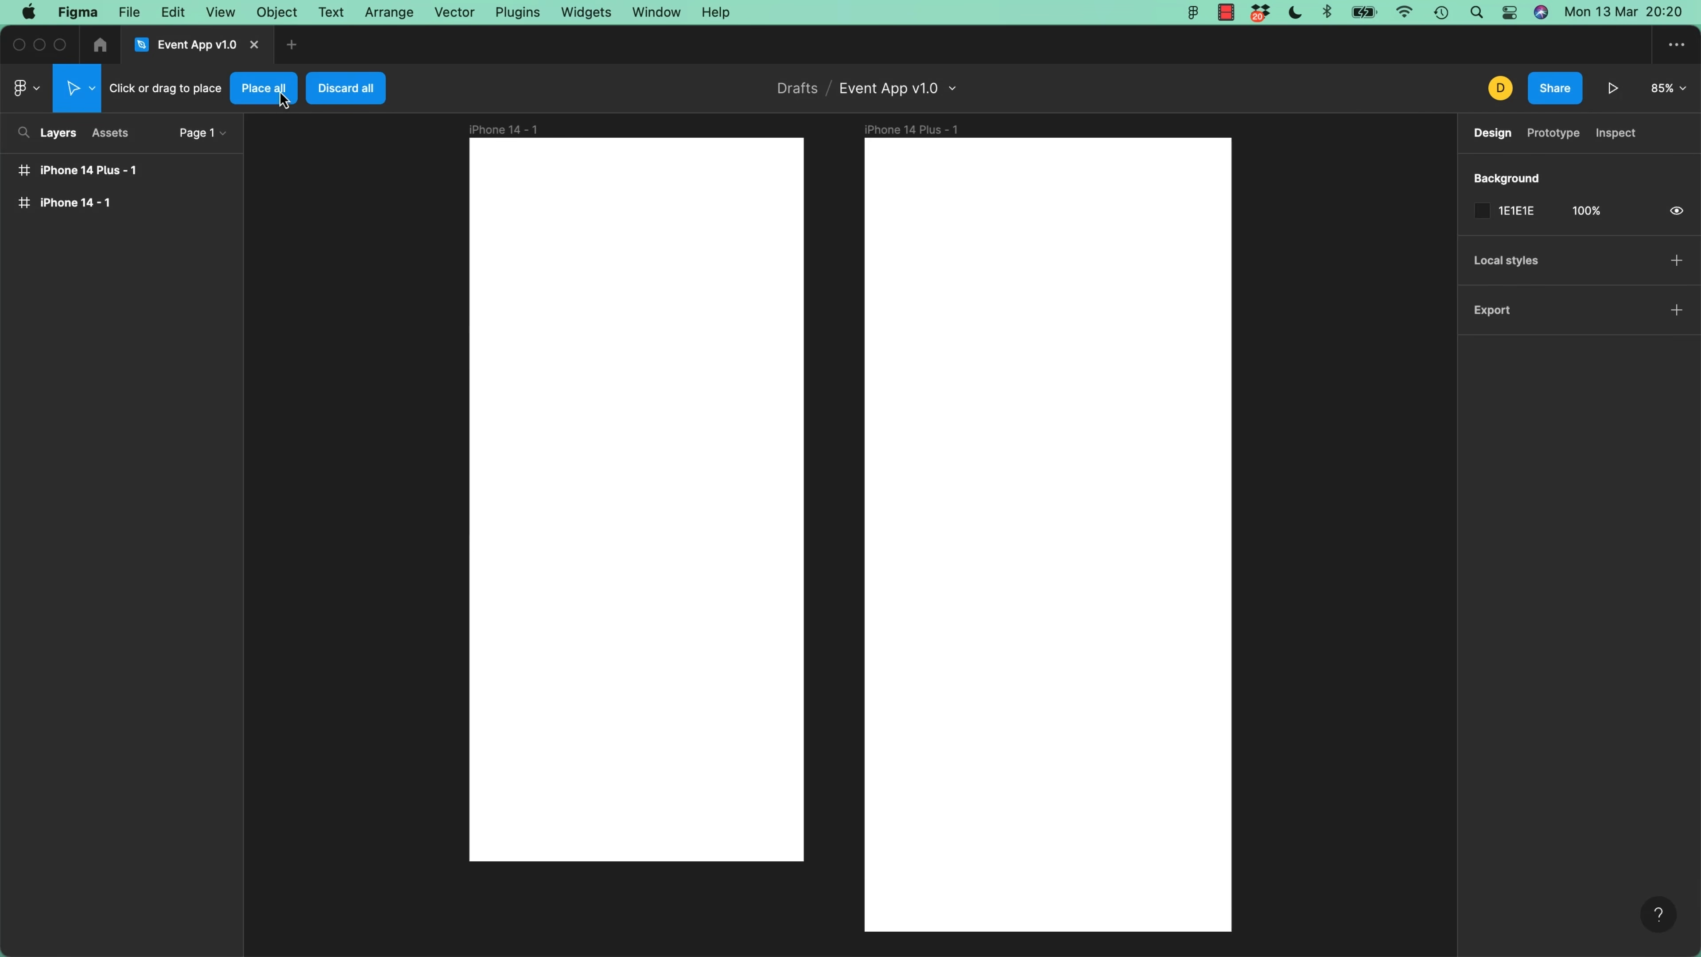
click(278, 90)
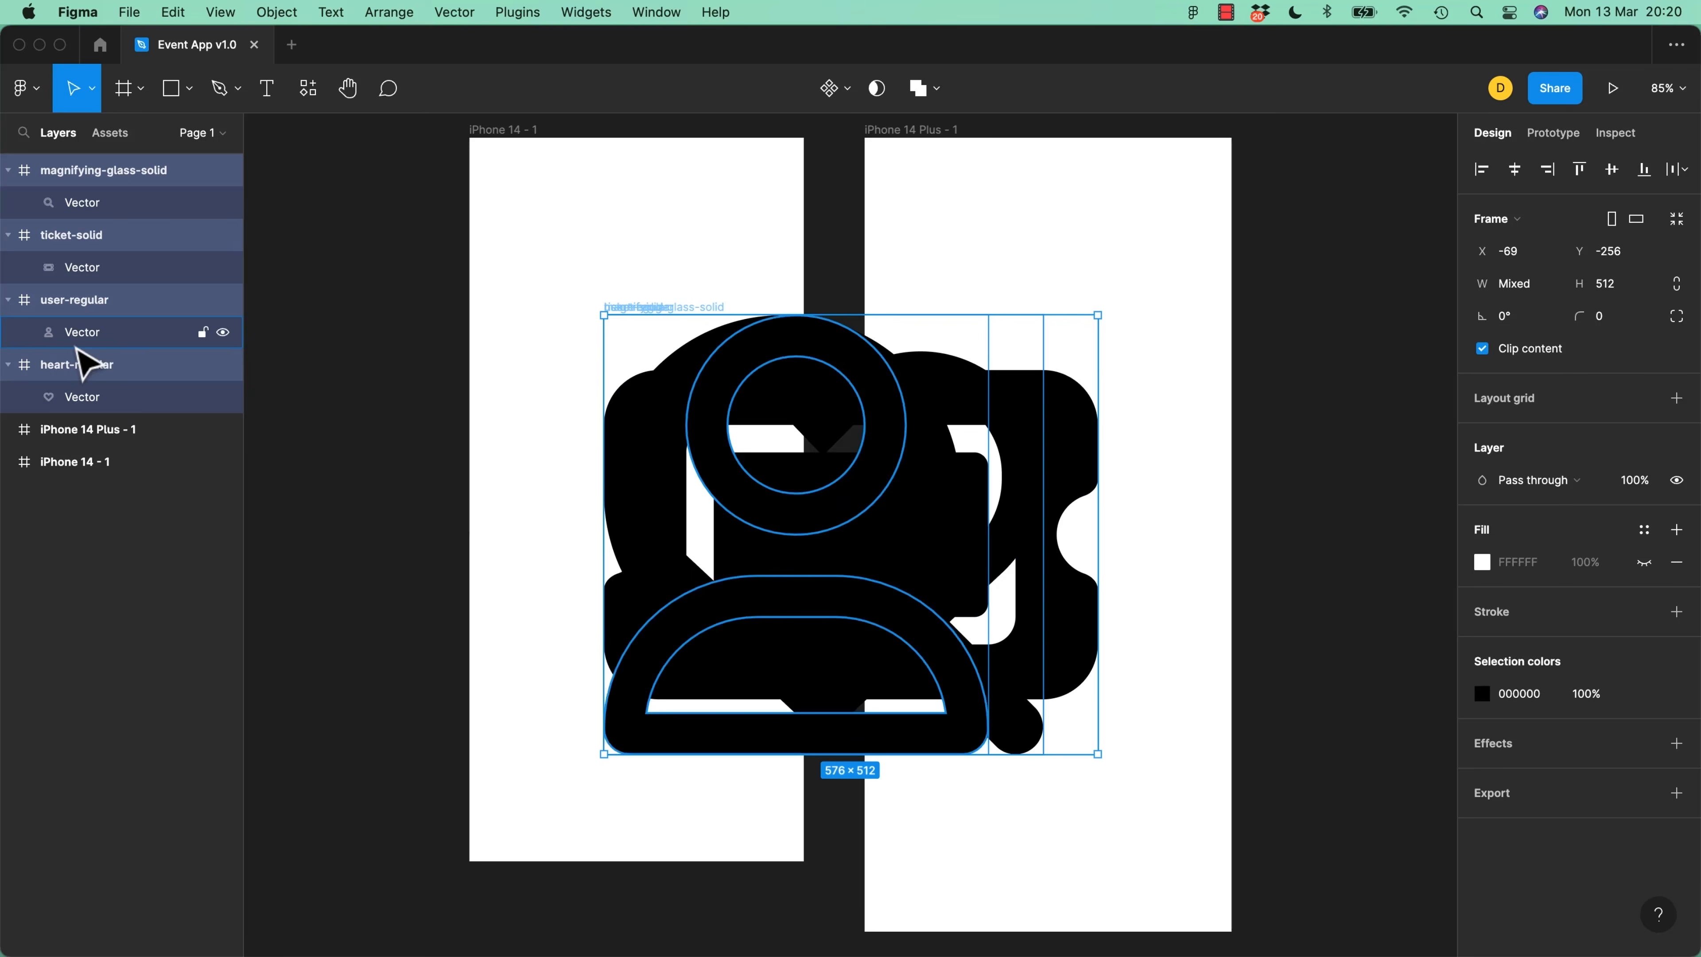
Move the stack of four icons off the phone frames onto the empty canvas, at about X -1120, Y -297
drag(934, 410, 334, 407)
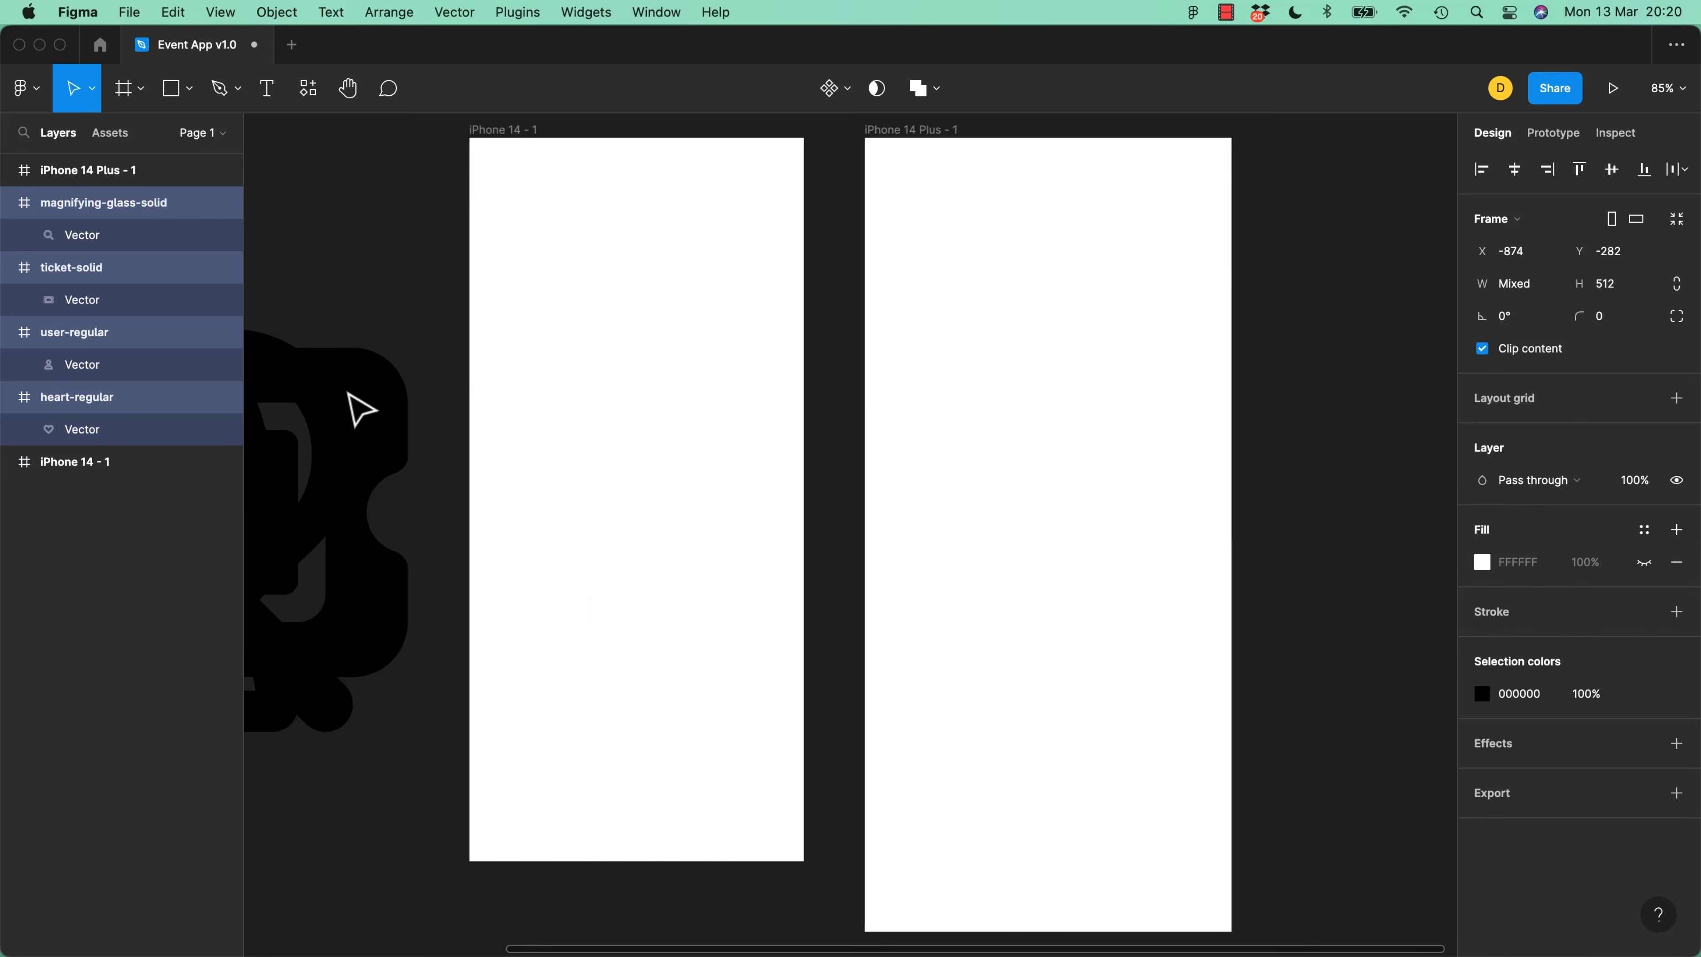
drag(472, 339, 1134, 378)
drag(800, 381, 589, 369)
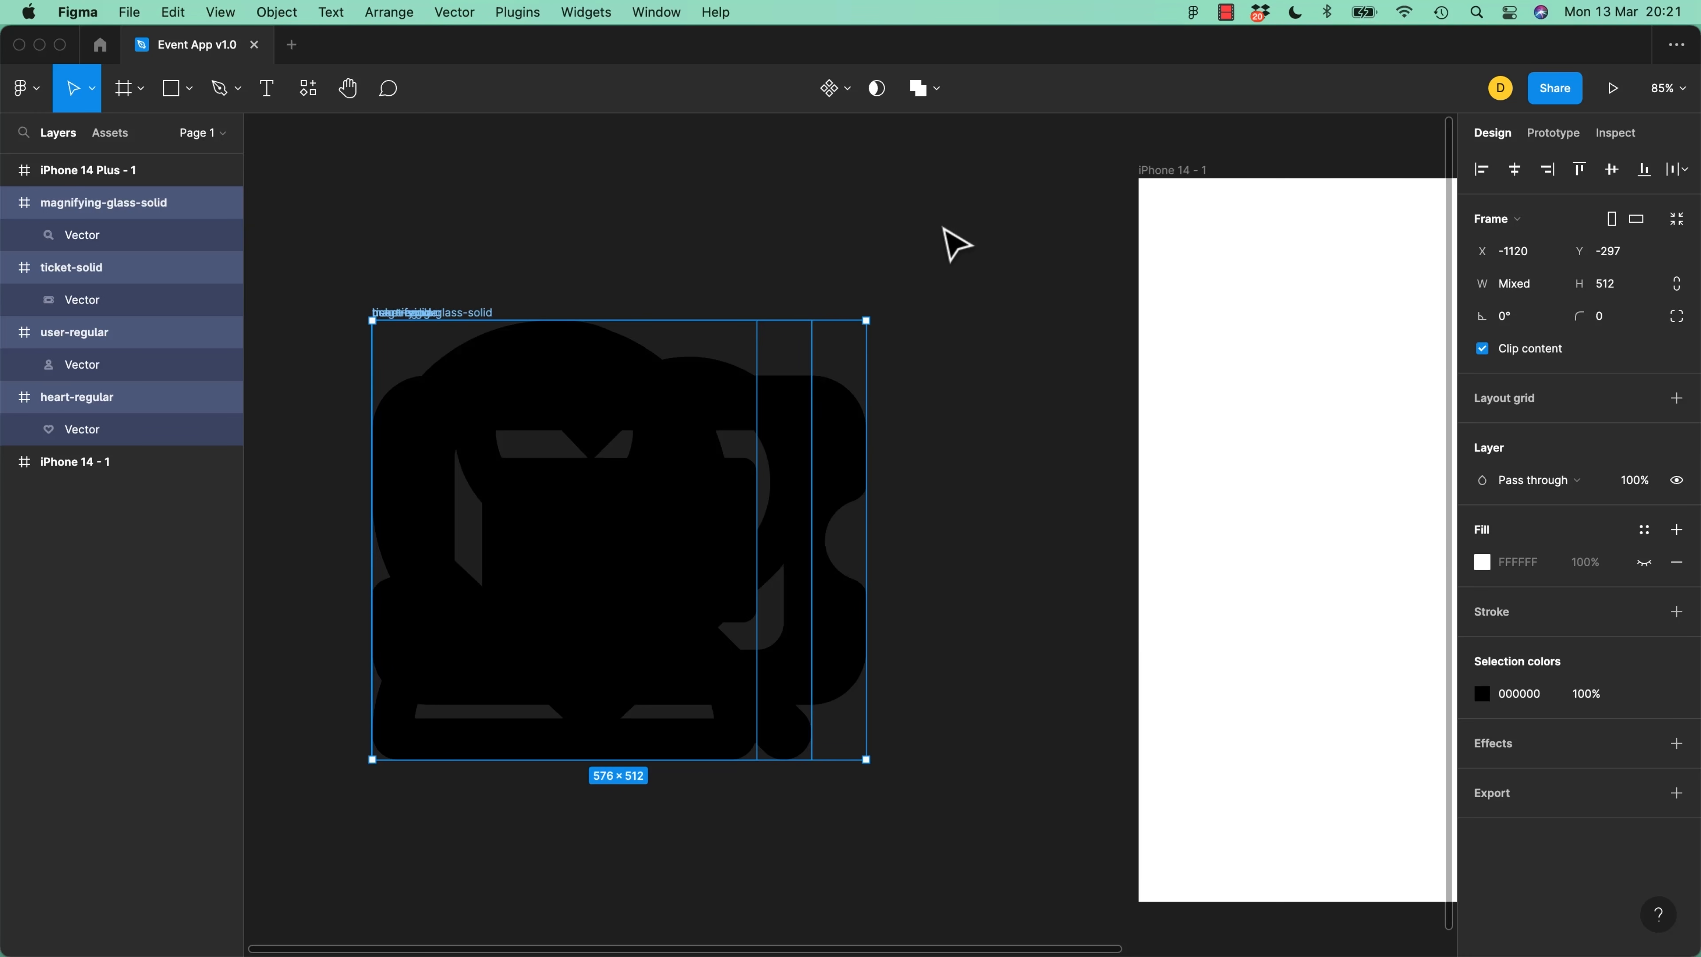
click(291, 44)
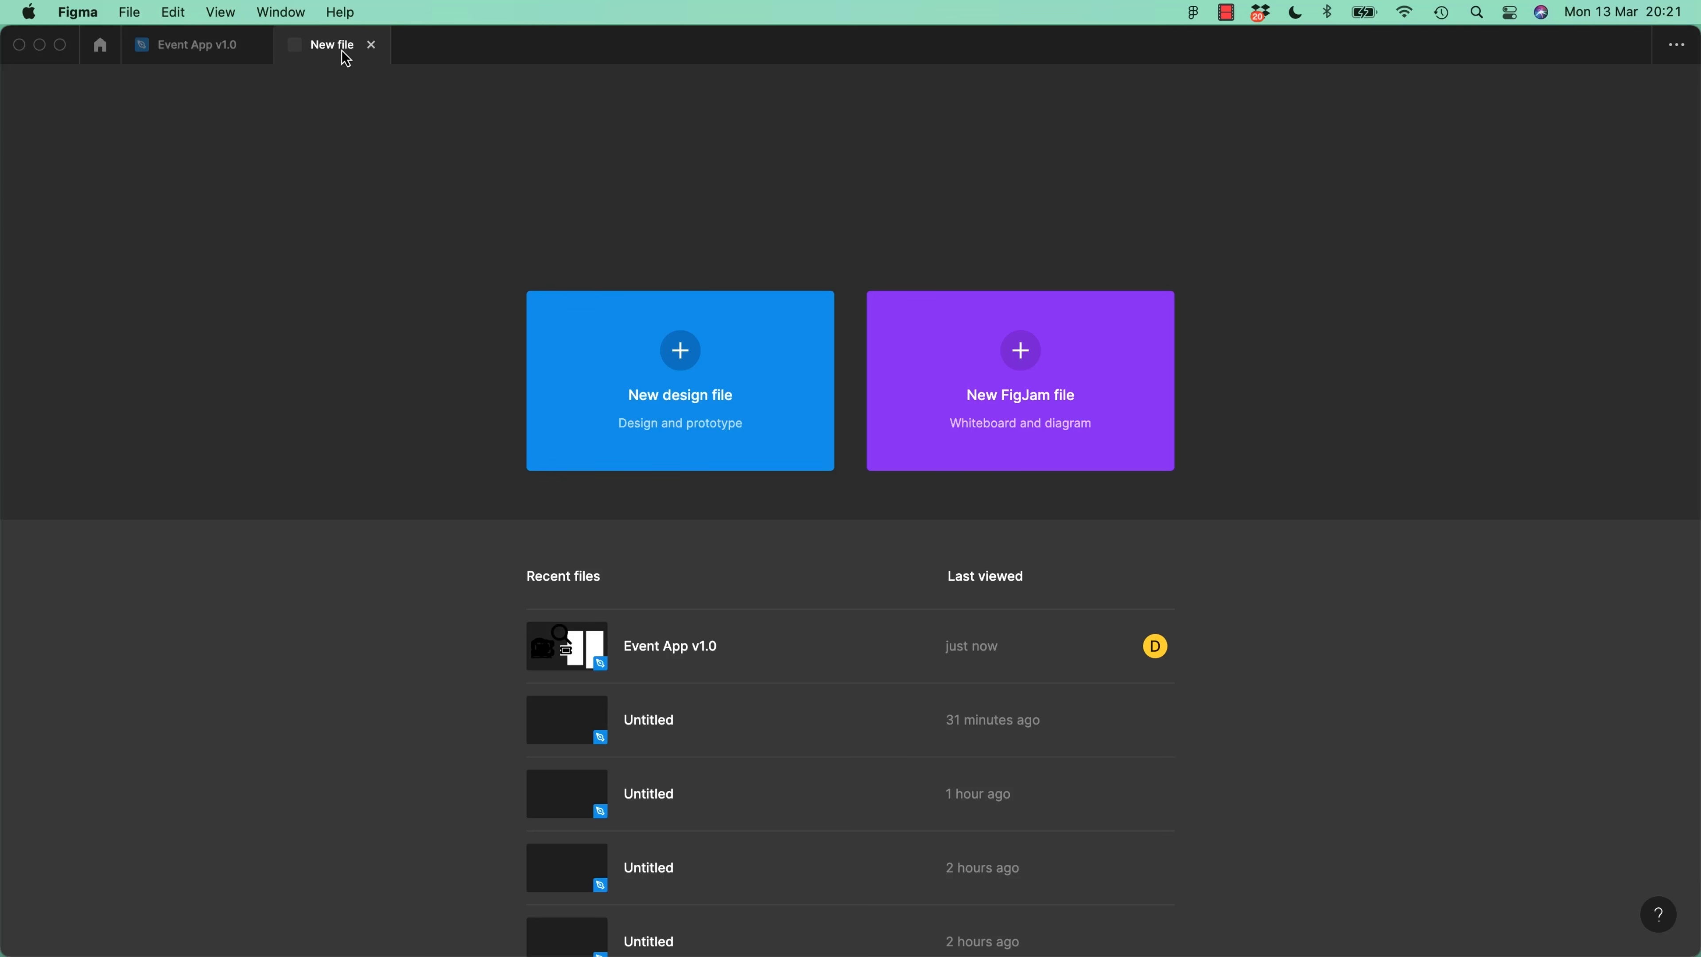
click(371, 46)
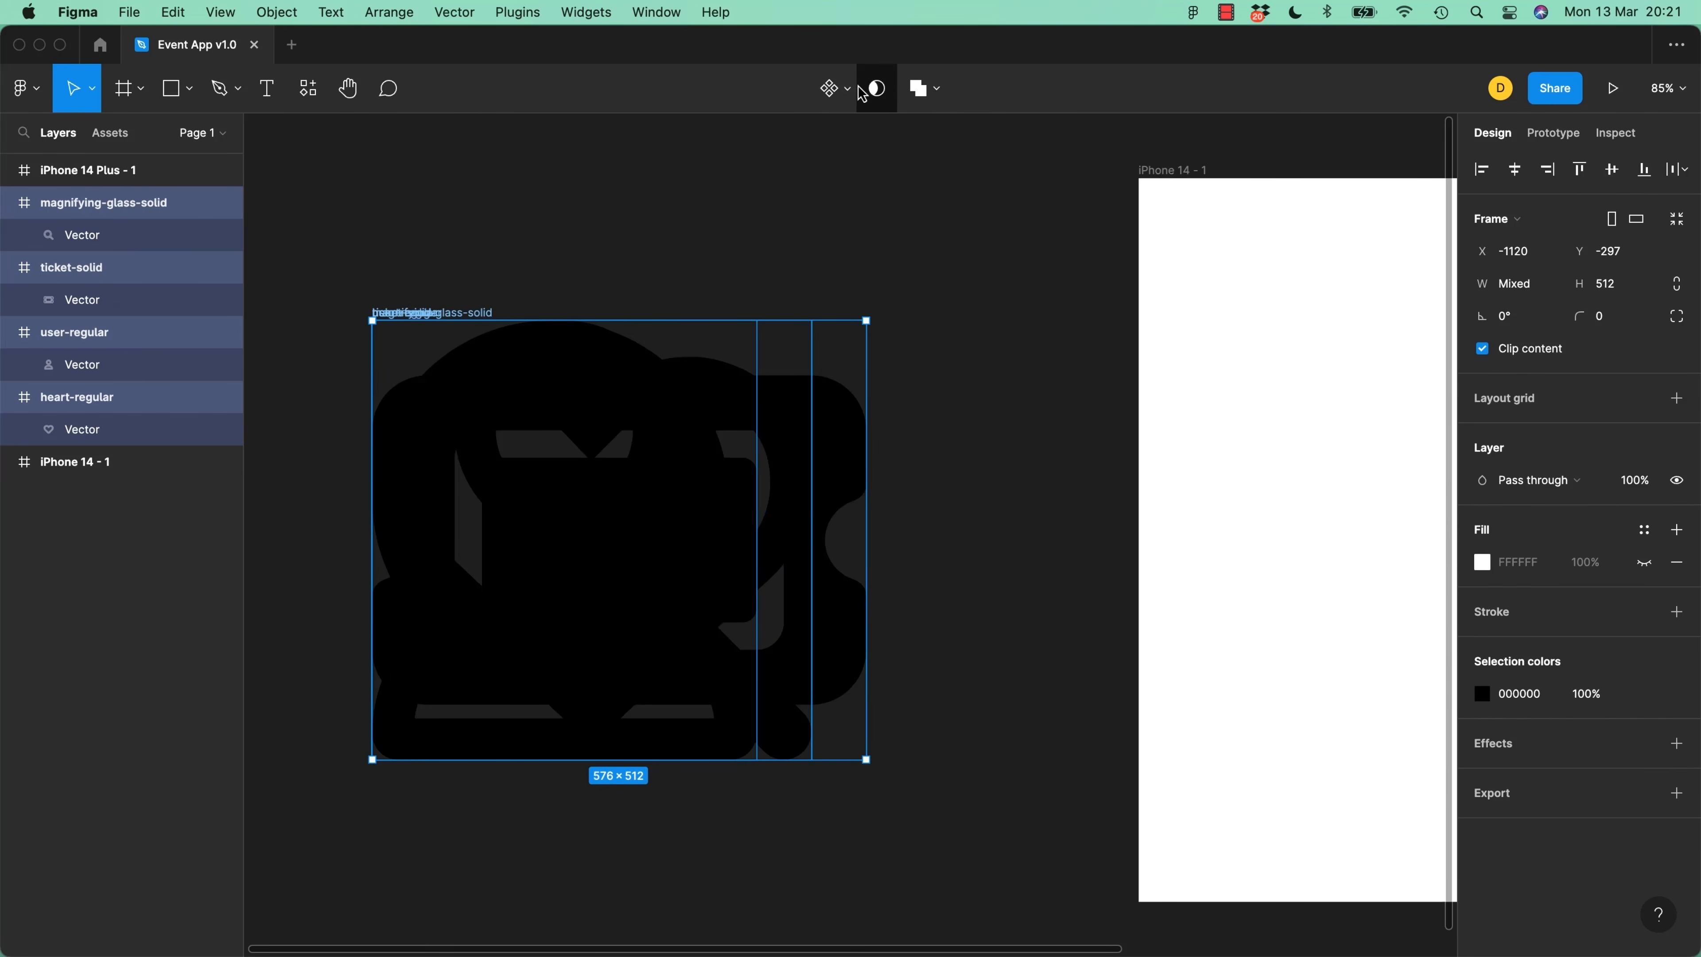
Try turning the four selected icons into one single component, and undo it
click(840, 91)
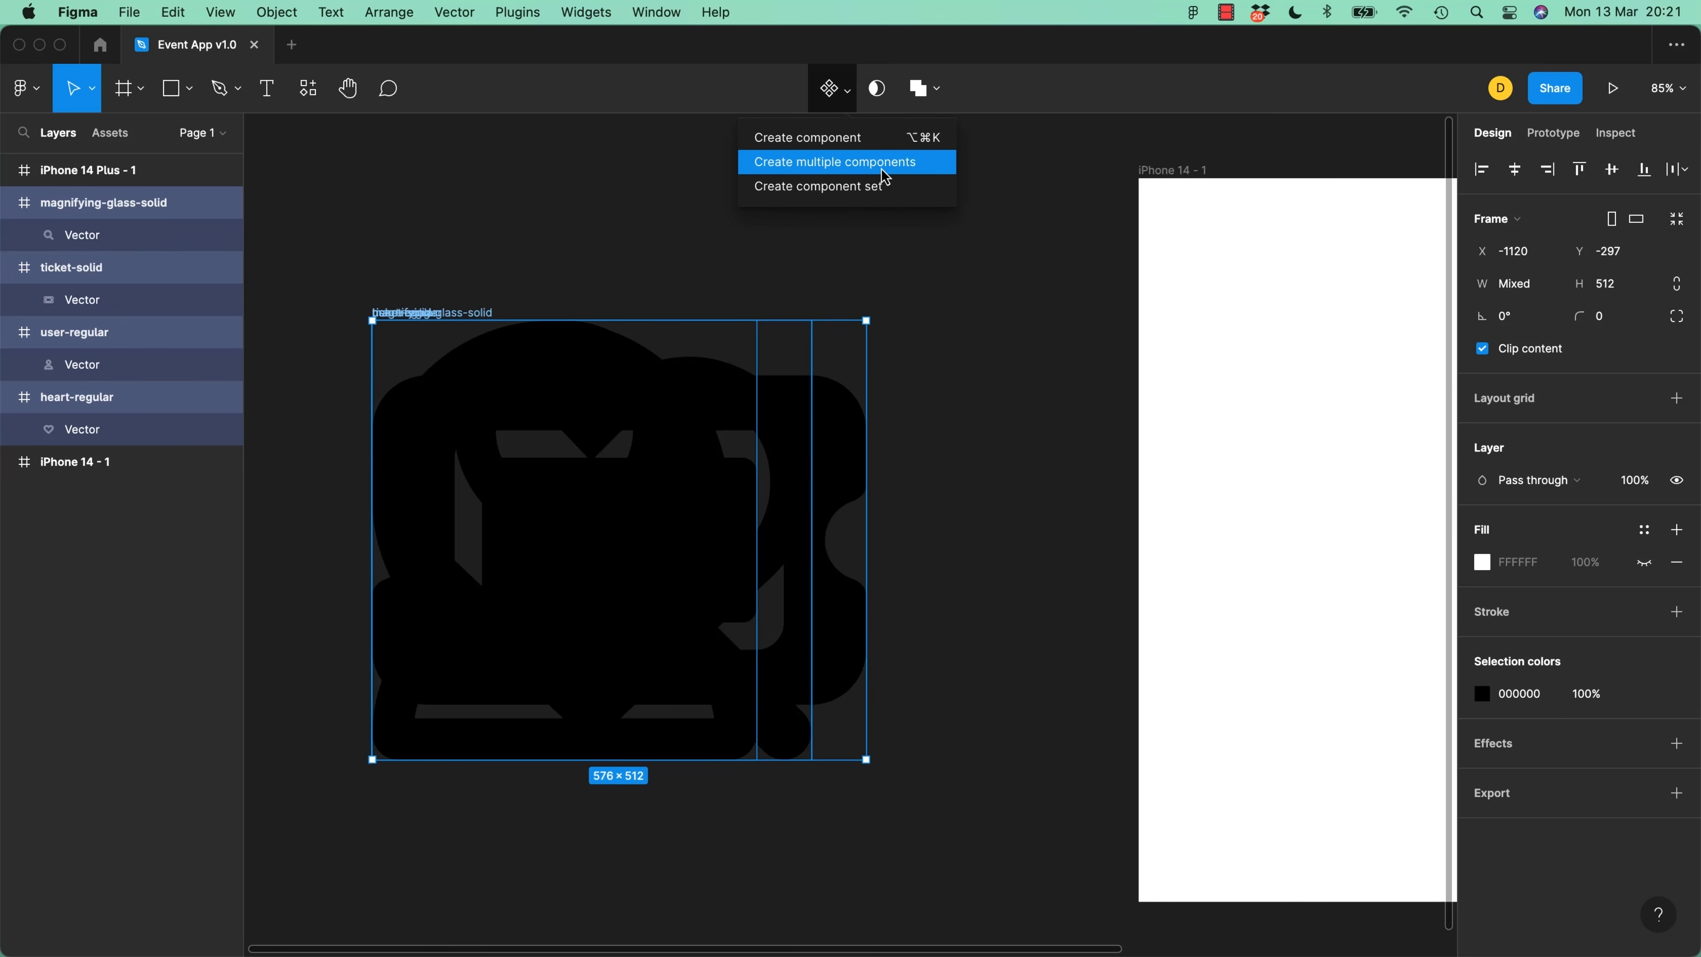
click(837, 139)
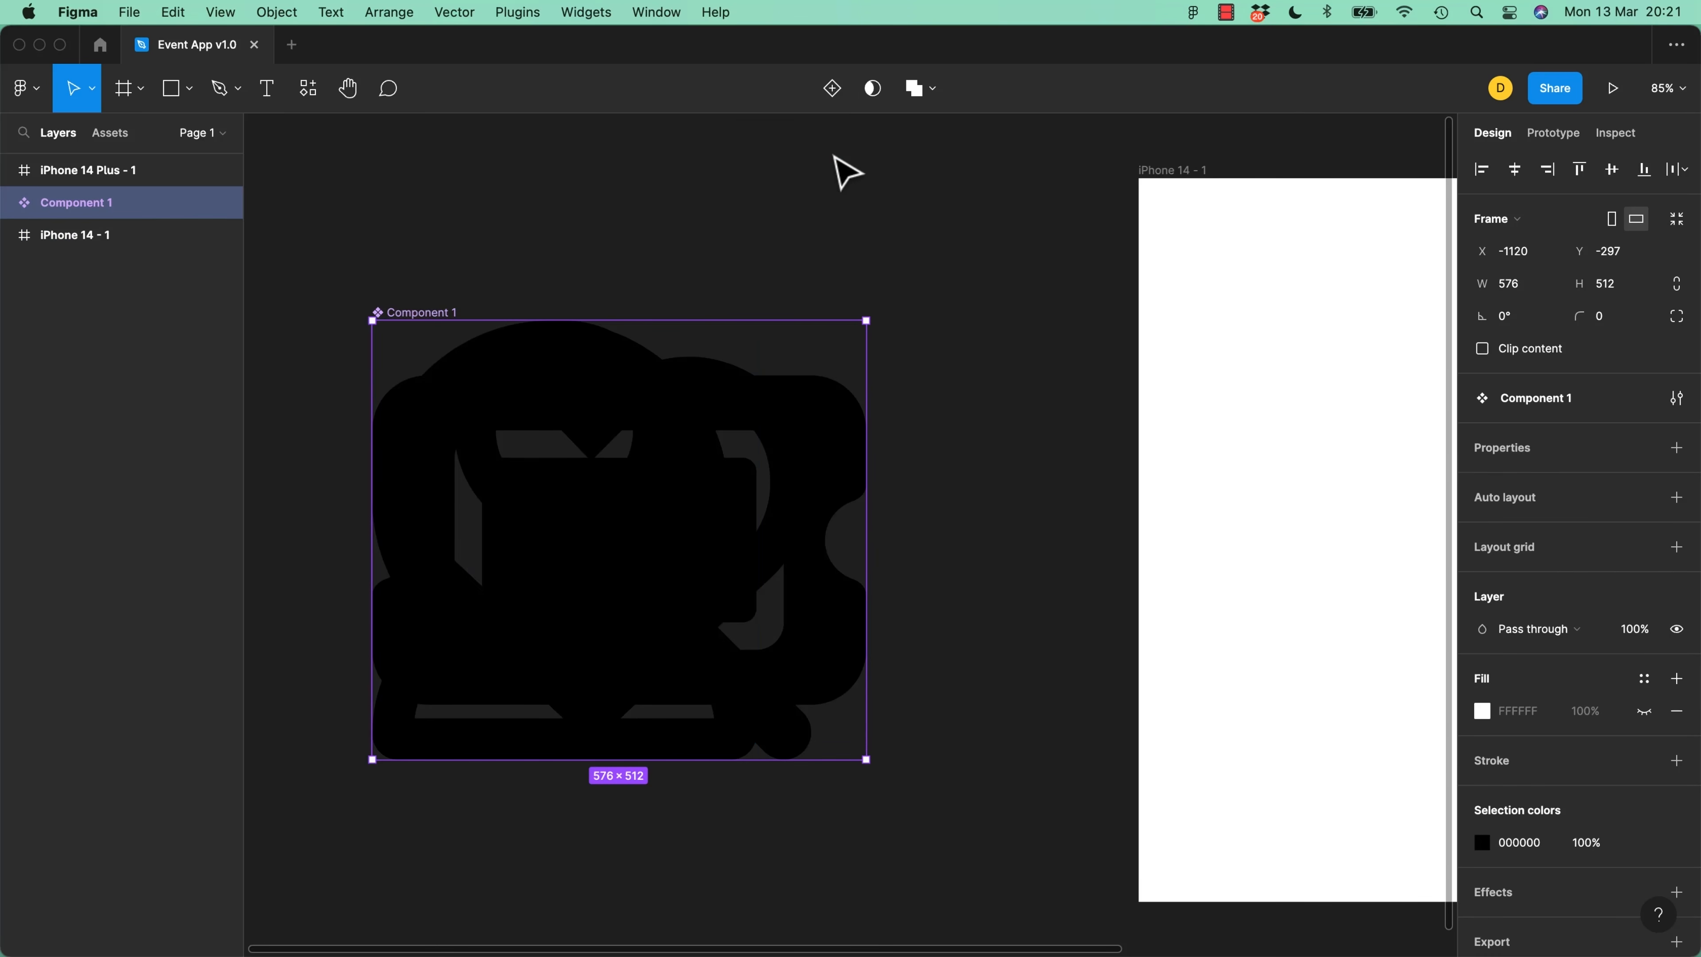
key(super+z)
Create multiple components from the four selected icons, one for each icon
click(839, 94)
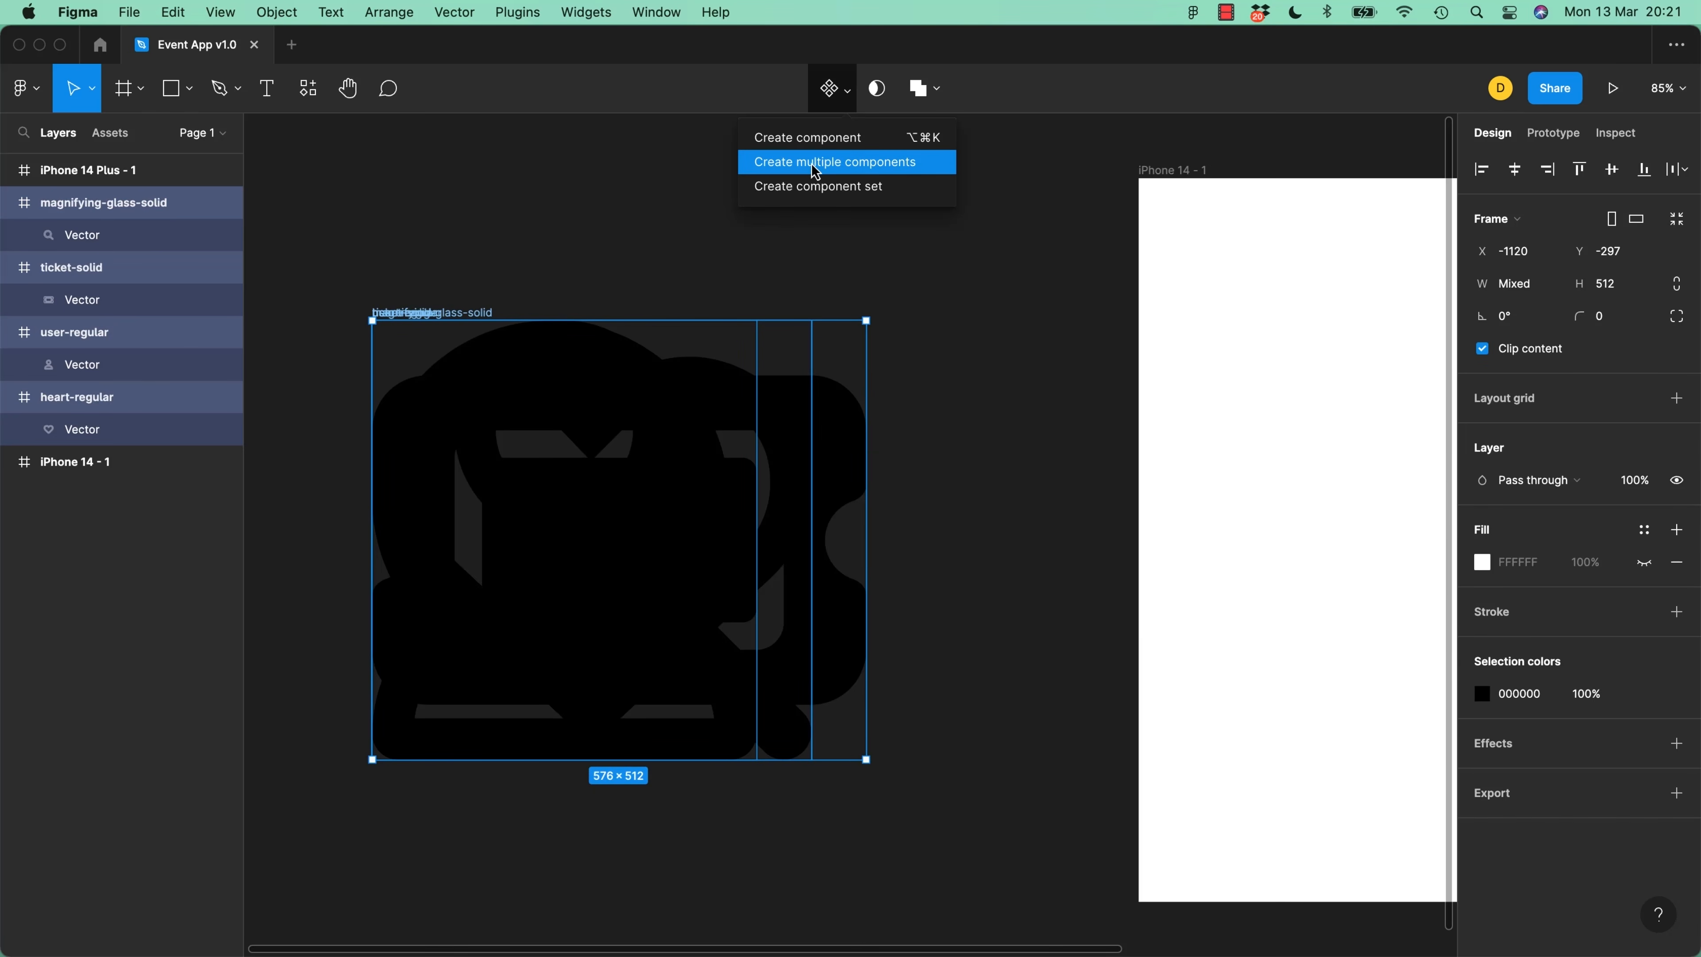
click(814, 165)
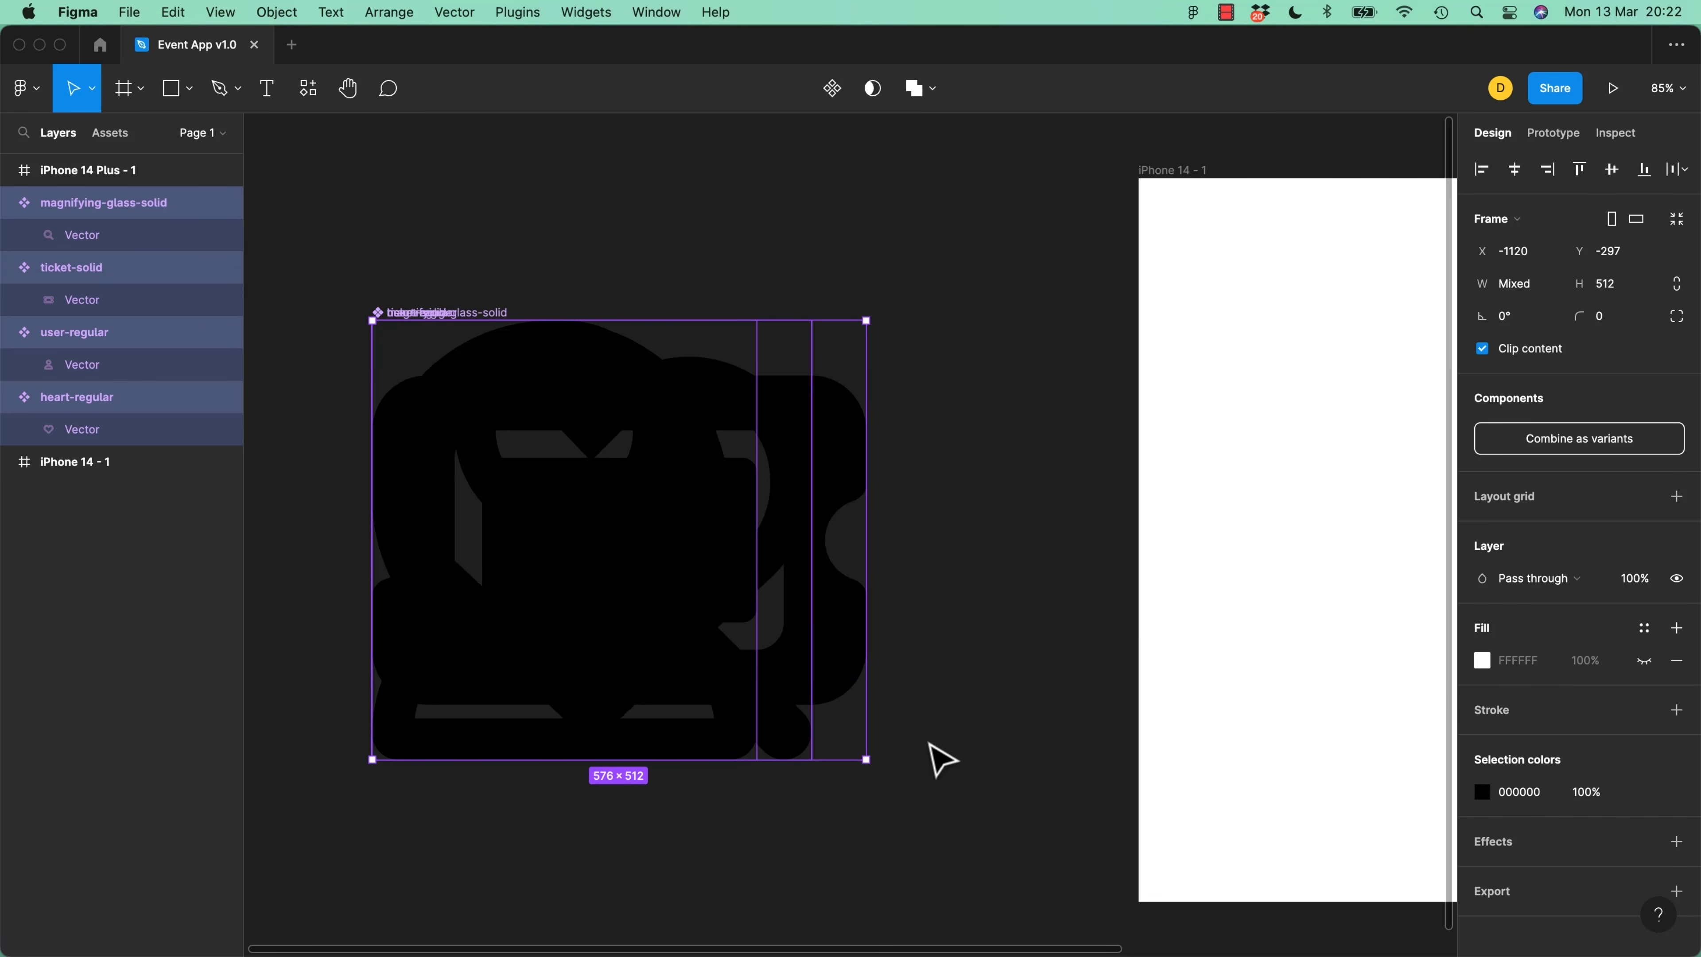
Try shrinking the stacked icon components to about 323 × 287, and undo the resize
drag(866, 759, 649, 566)
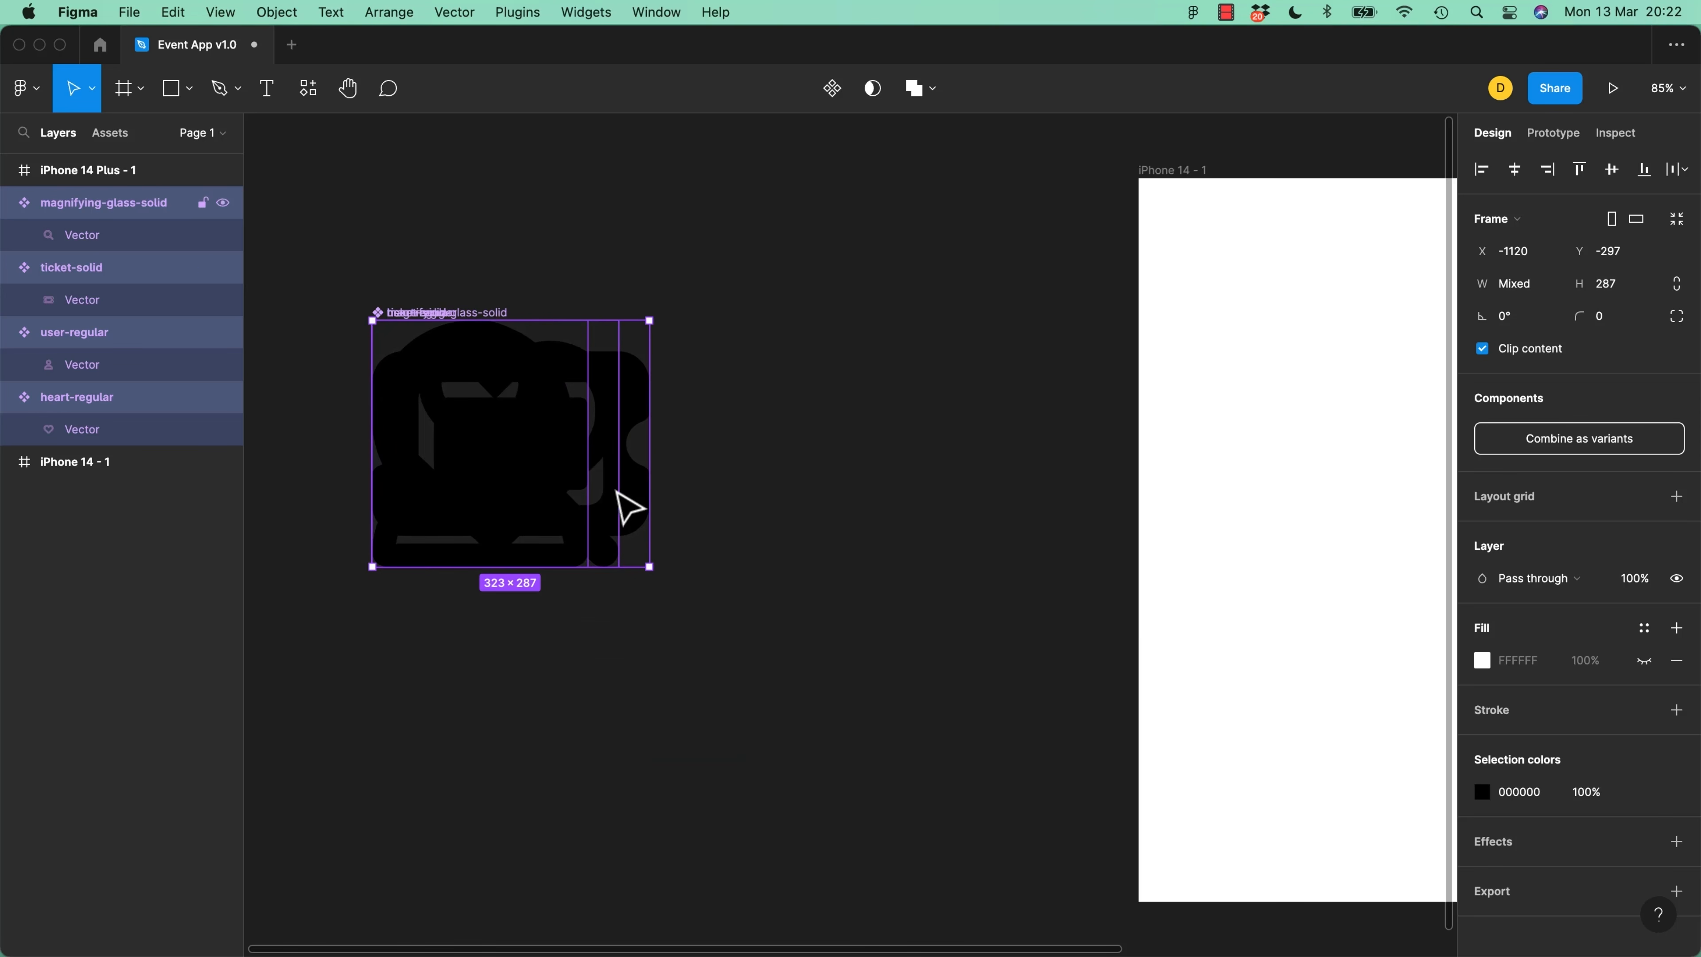
key(super+z)
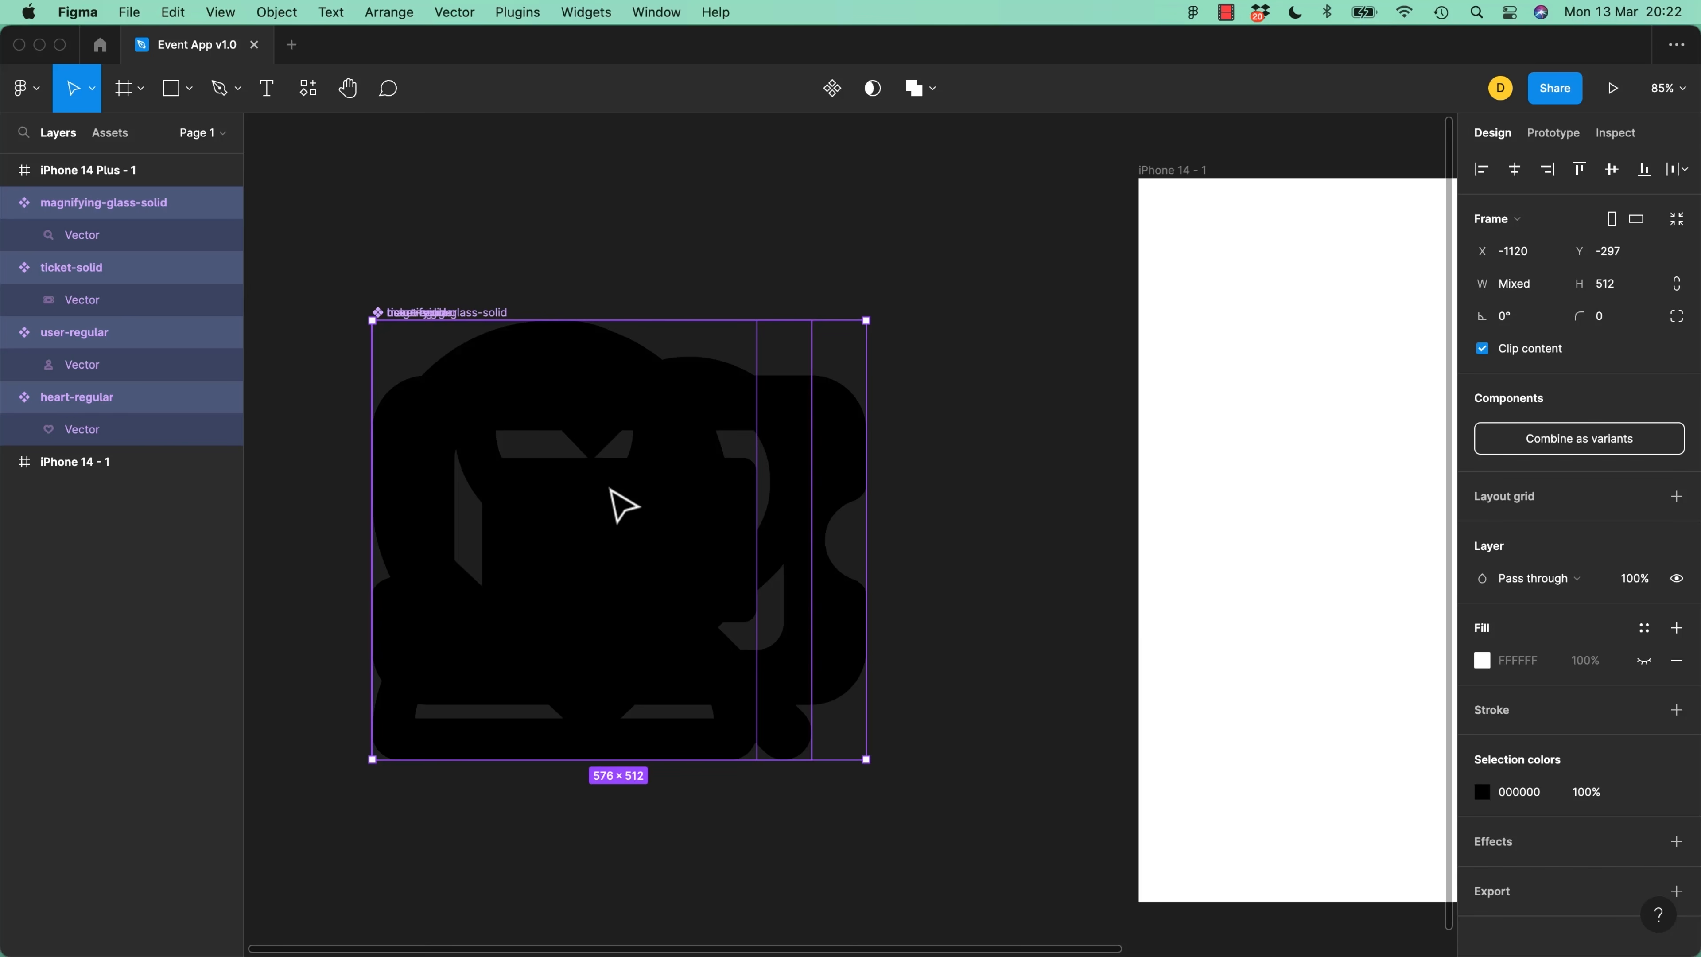
Scale the four icon components with the Scale tool, trying 4x and 0.5x and then setting the height to 32
key(k)
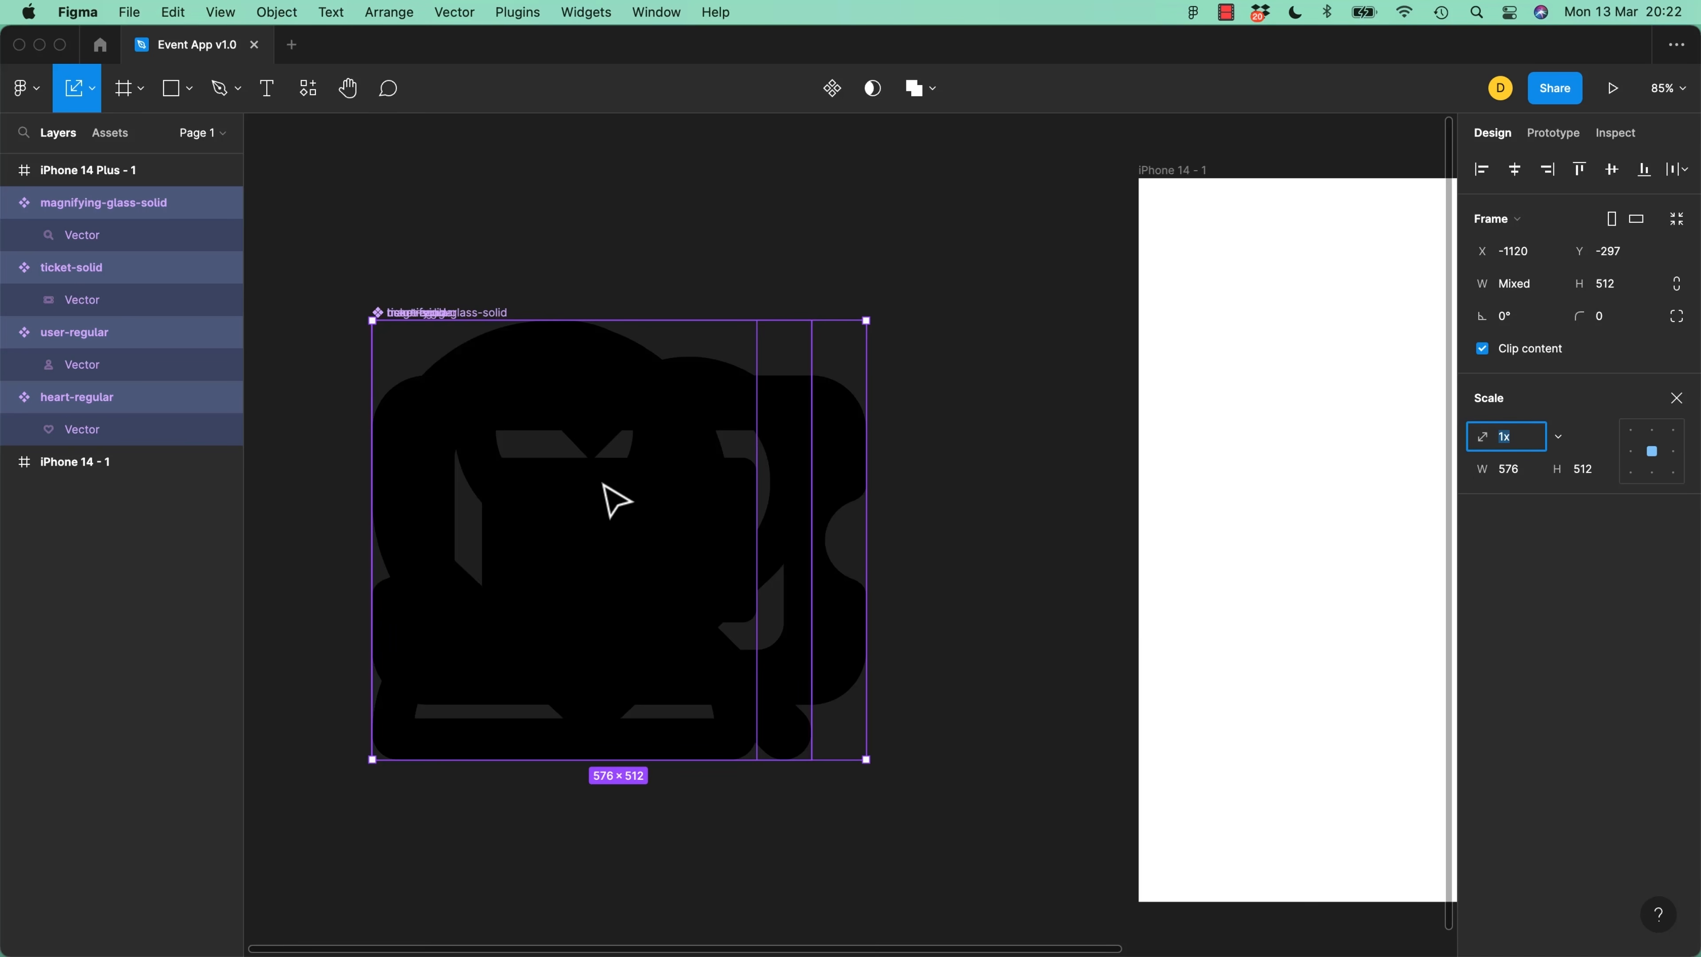
click(99, 90)
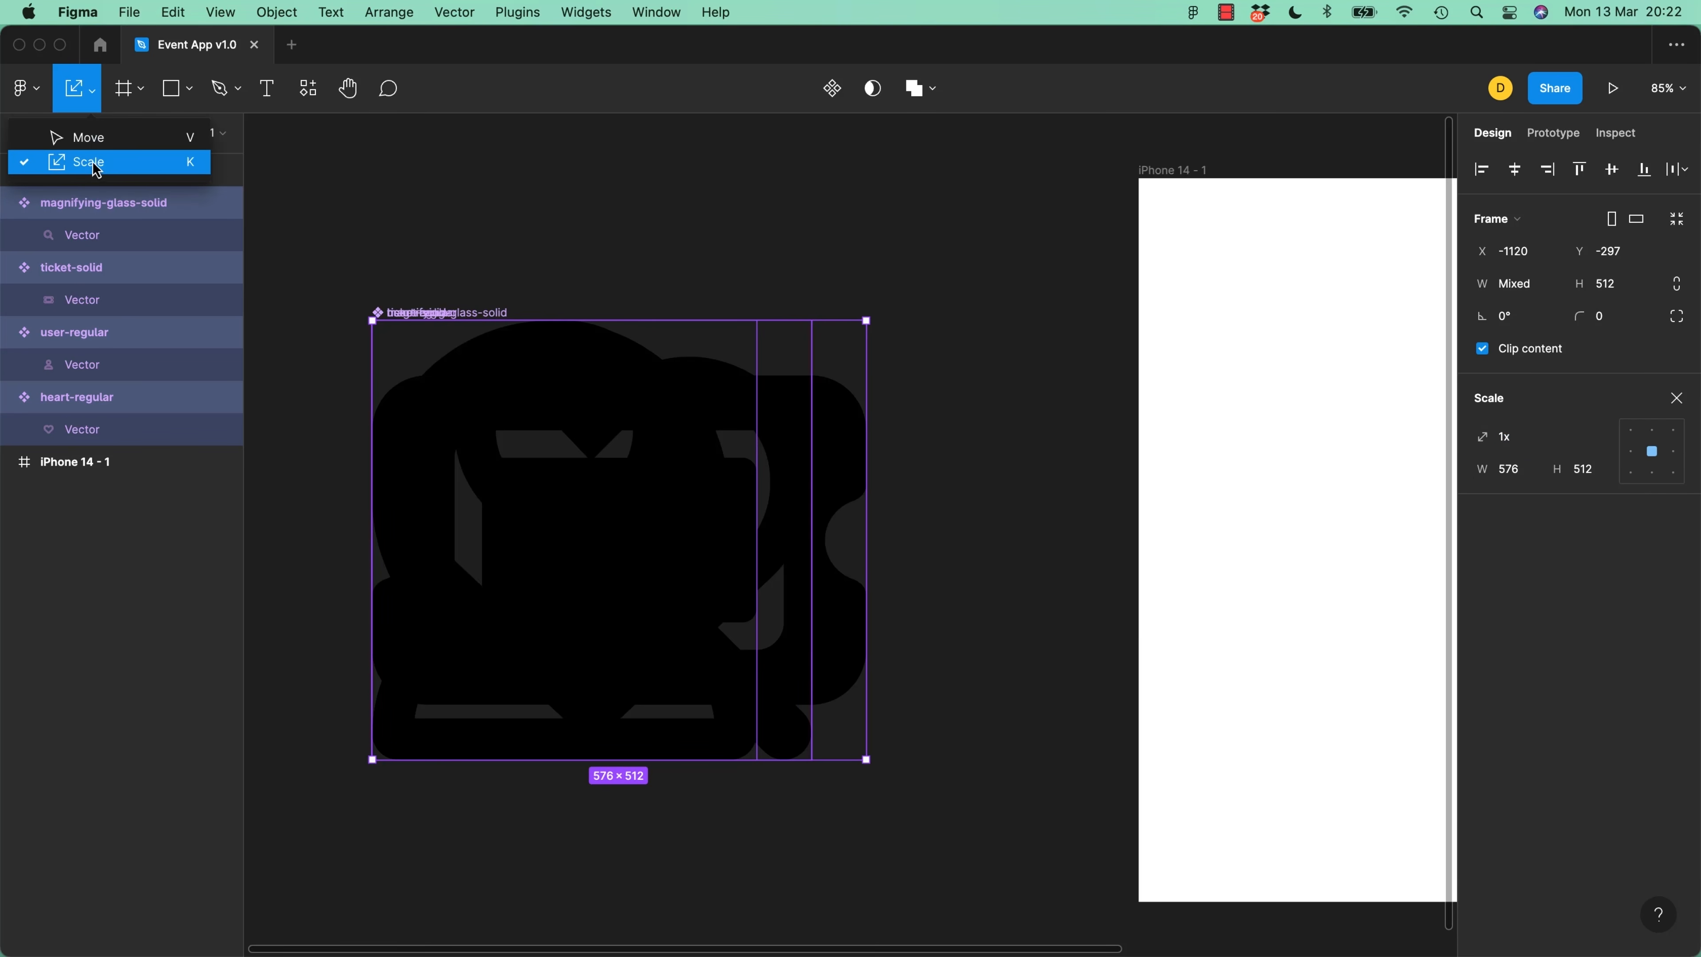
click(96, 163)
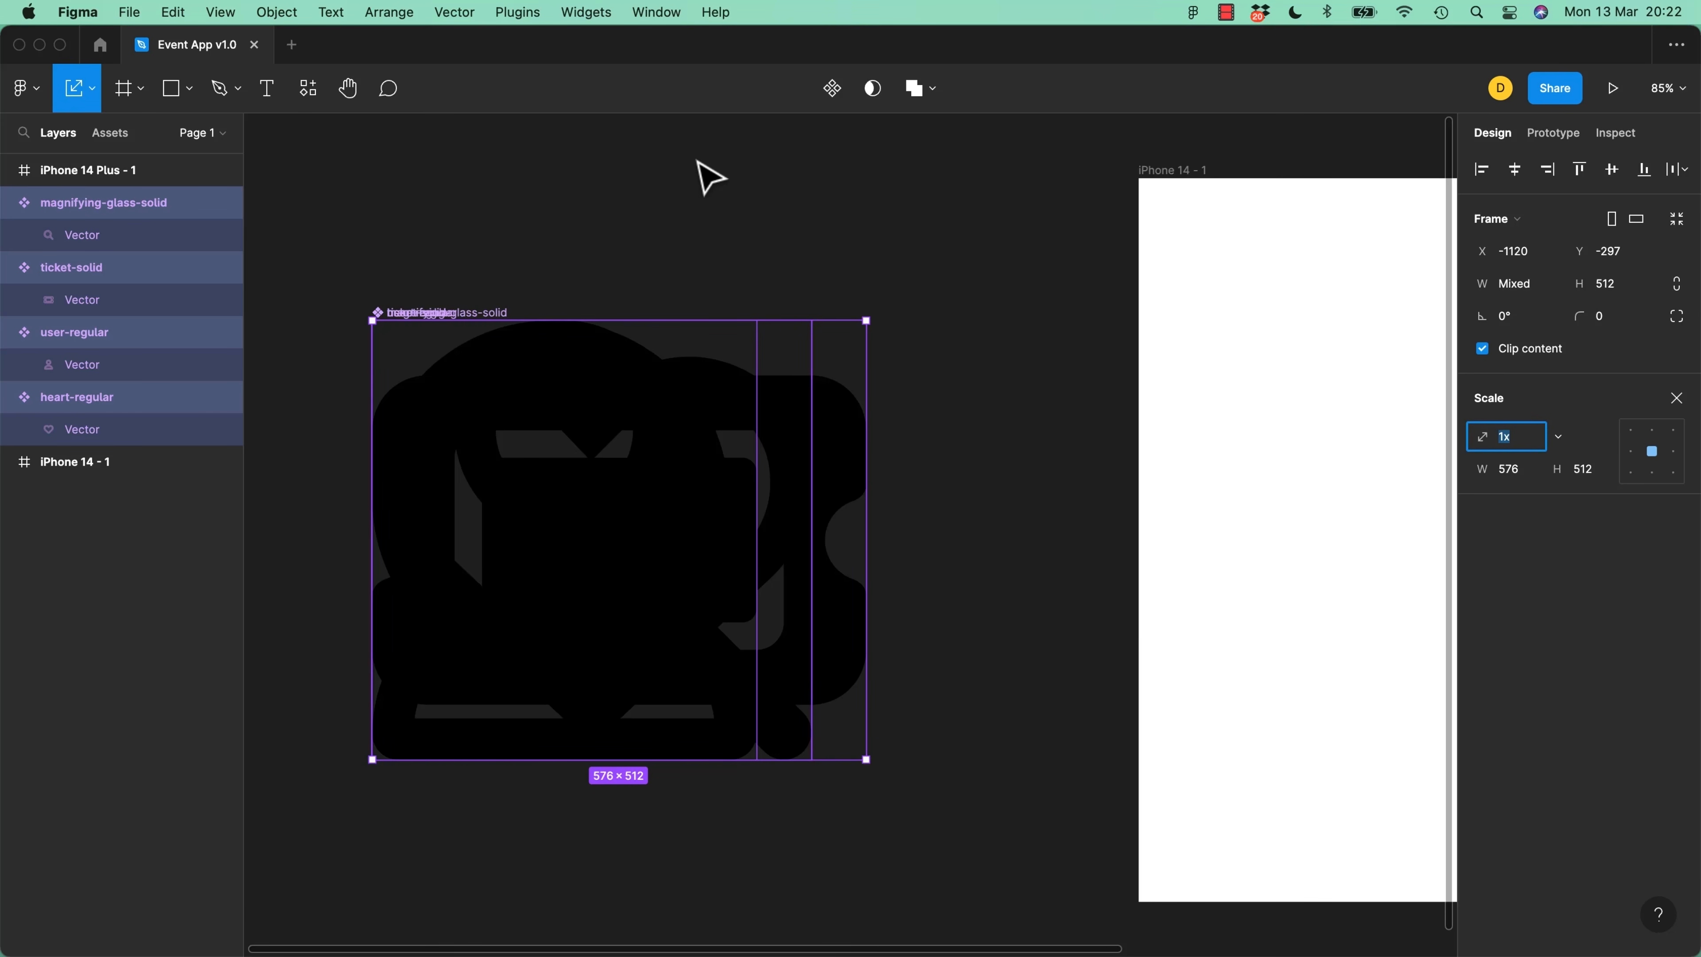
click(1557, 438)
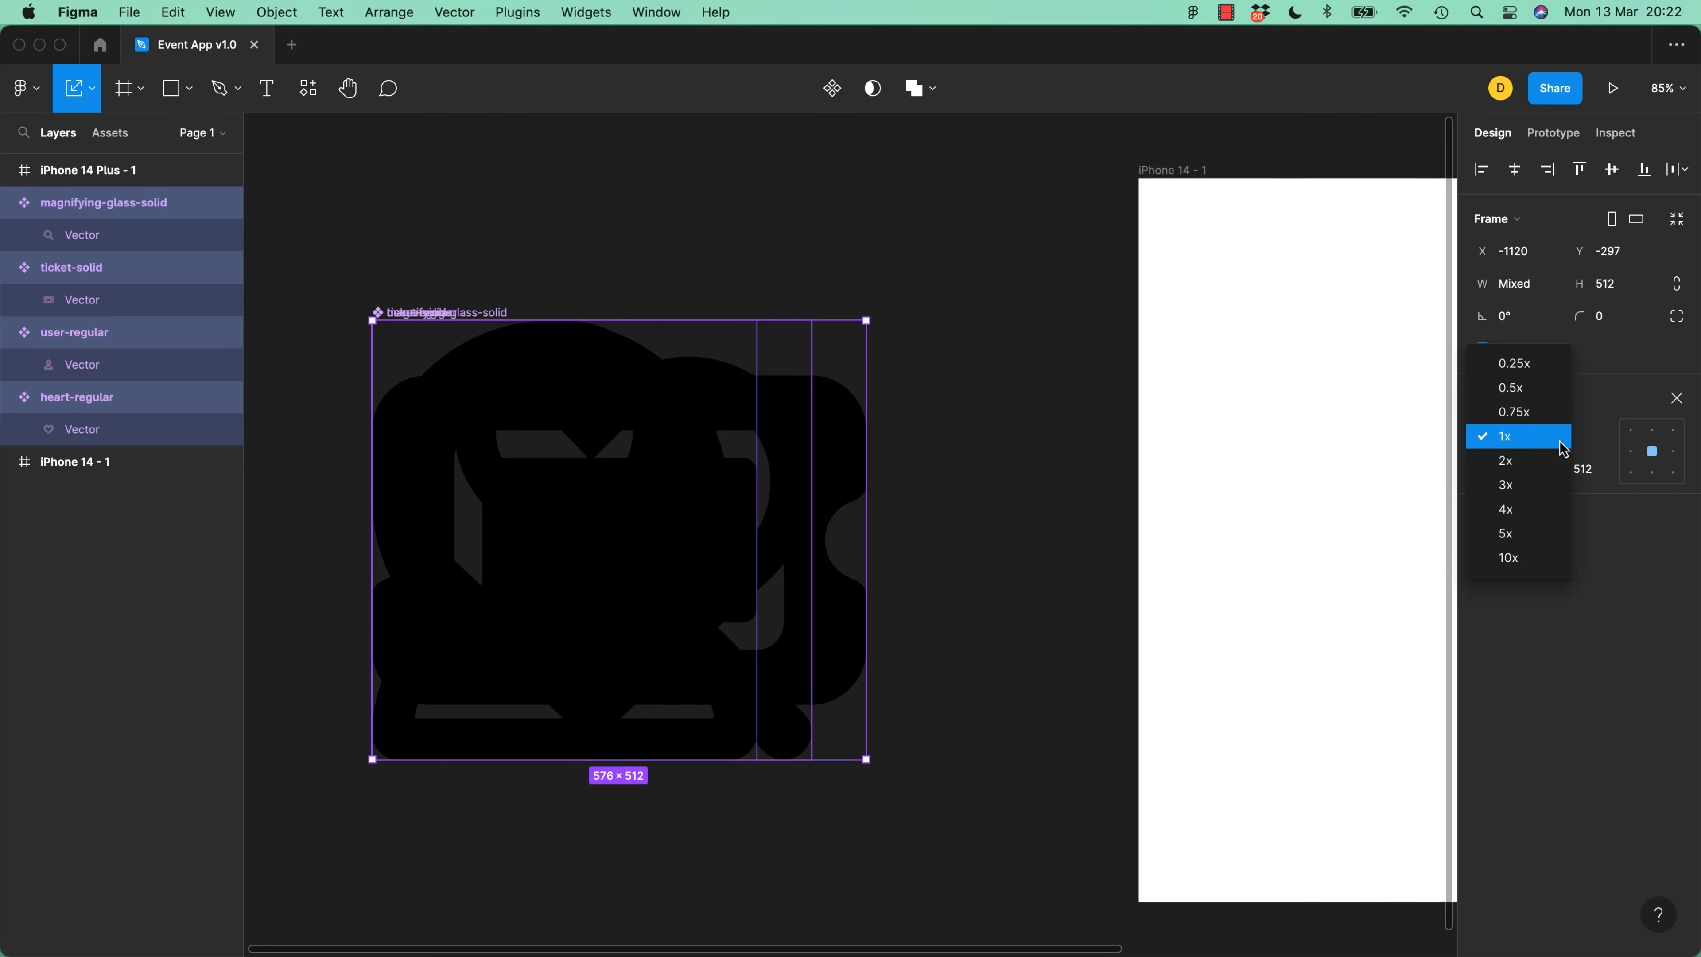
click(1512, 517)
click(1558, 438)
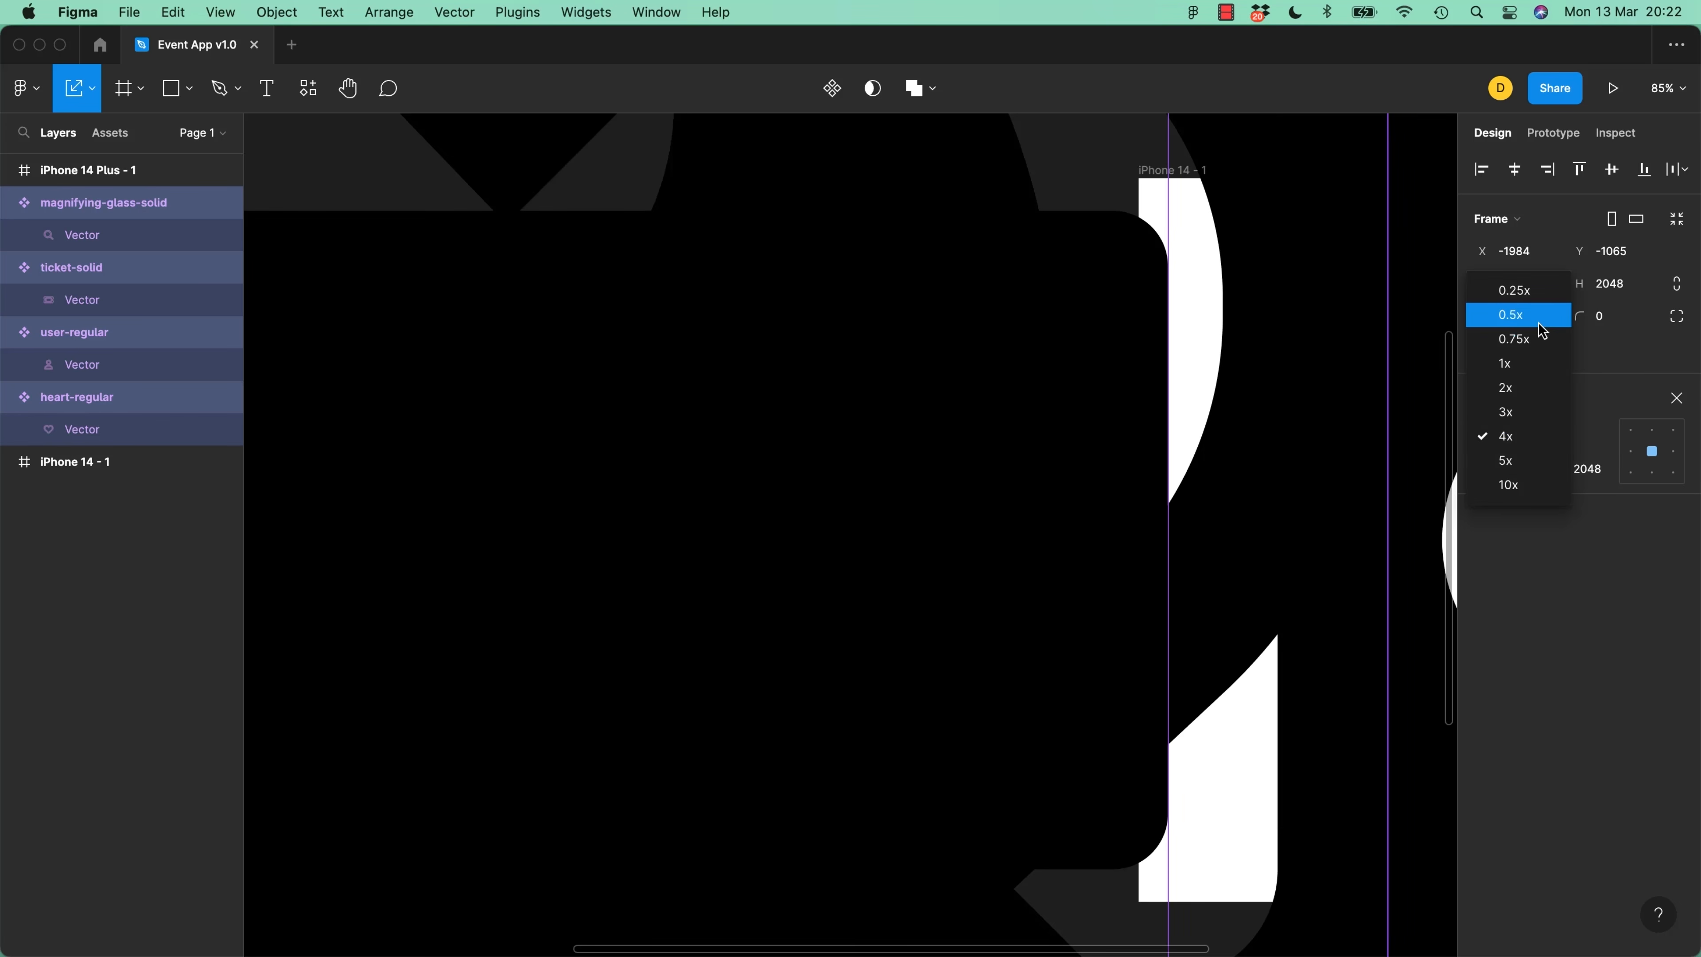
click(1538, 323)
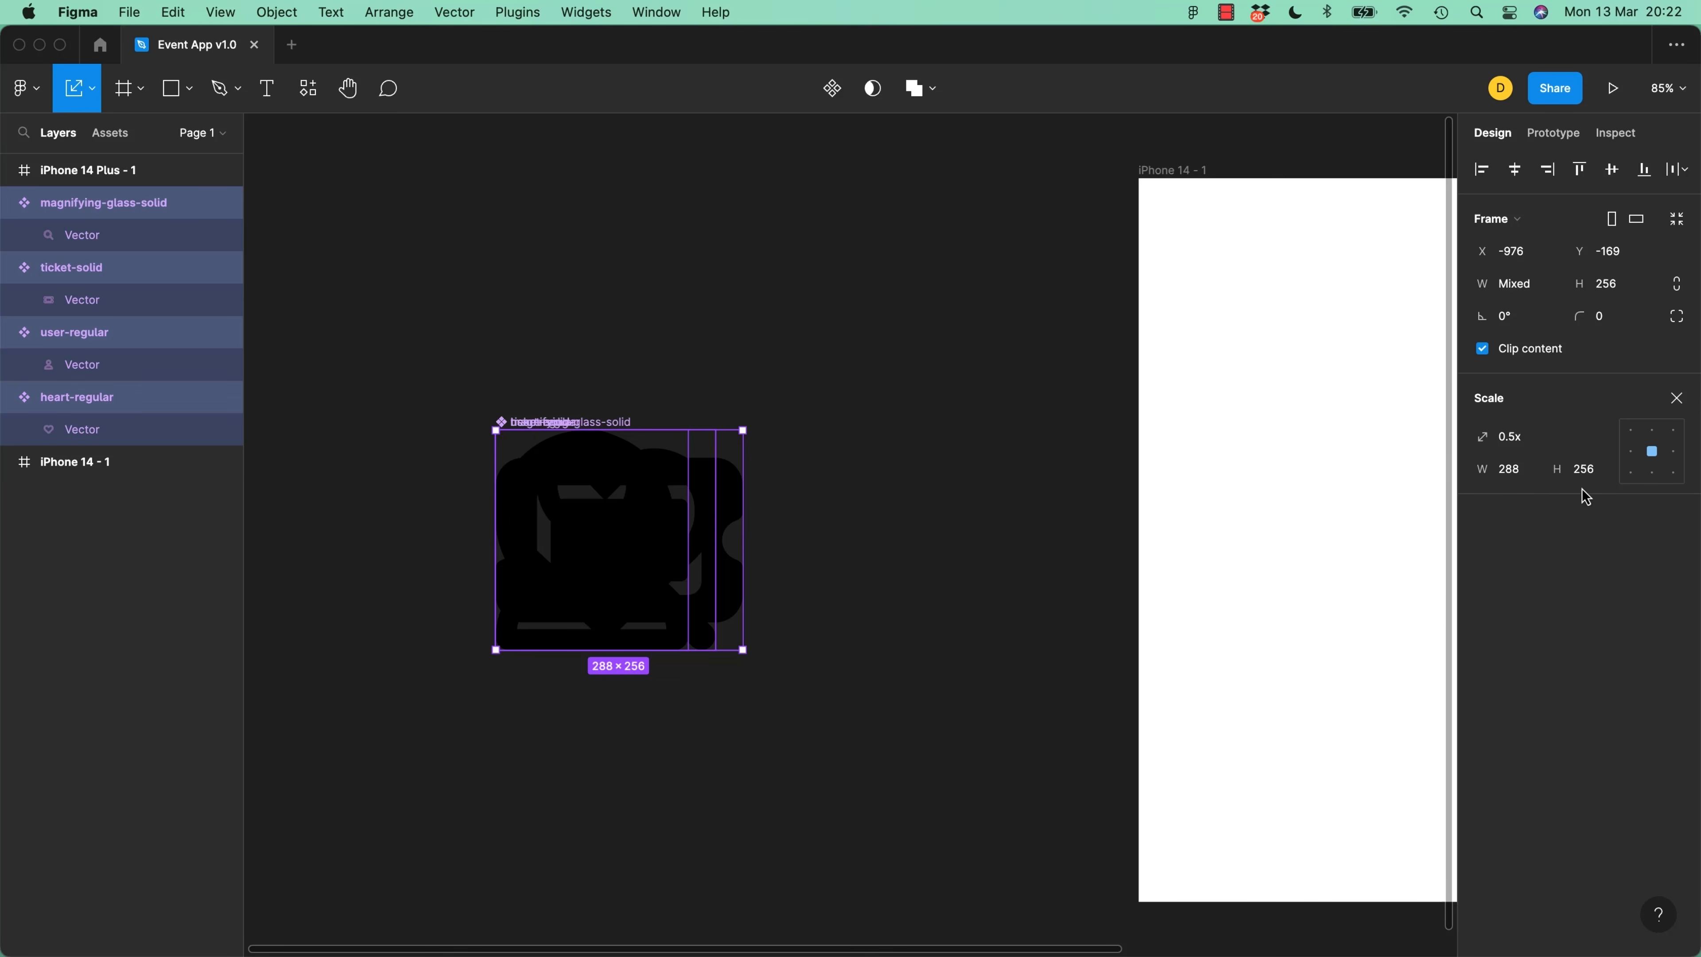
click(1594, 480)
text(32)
key(Return)
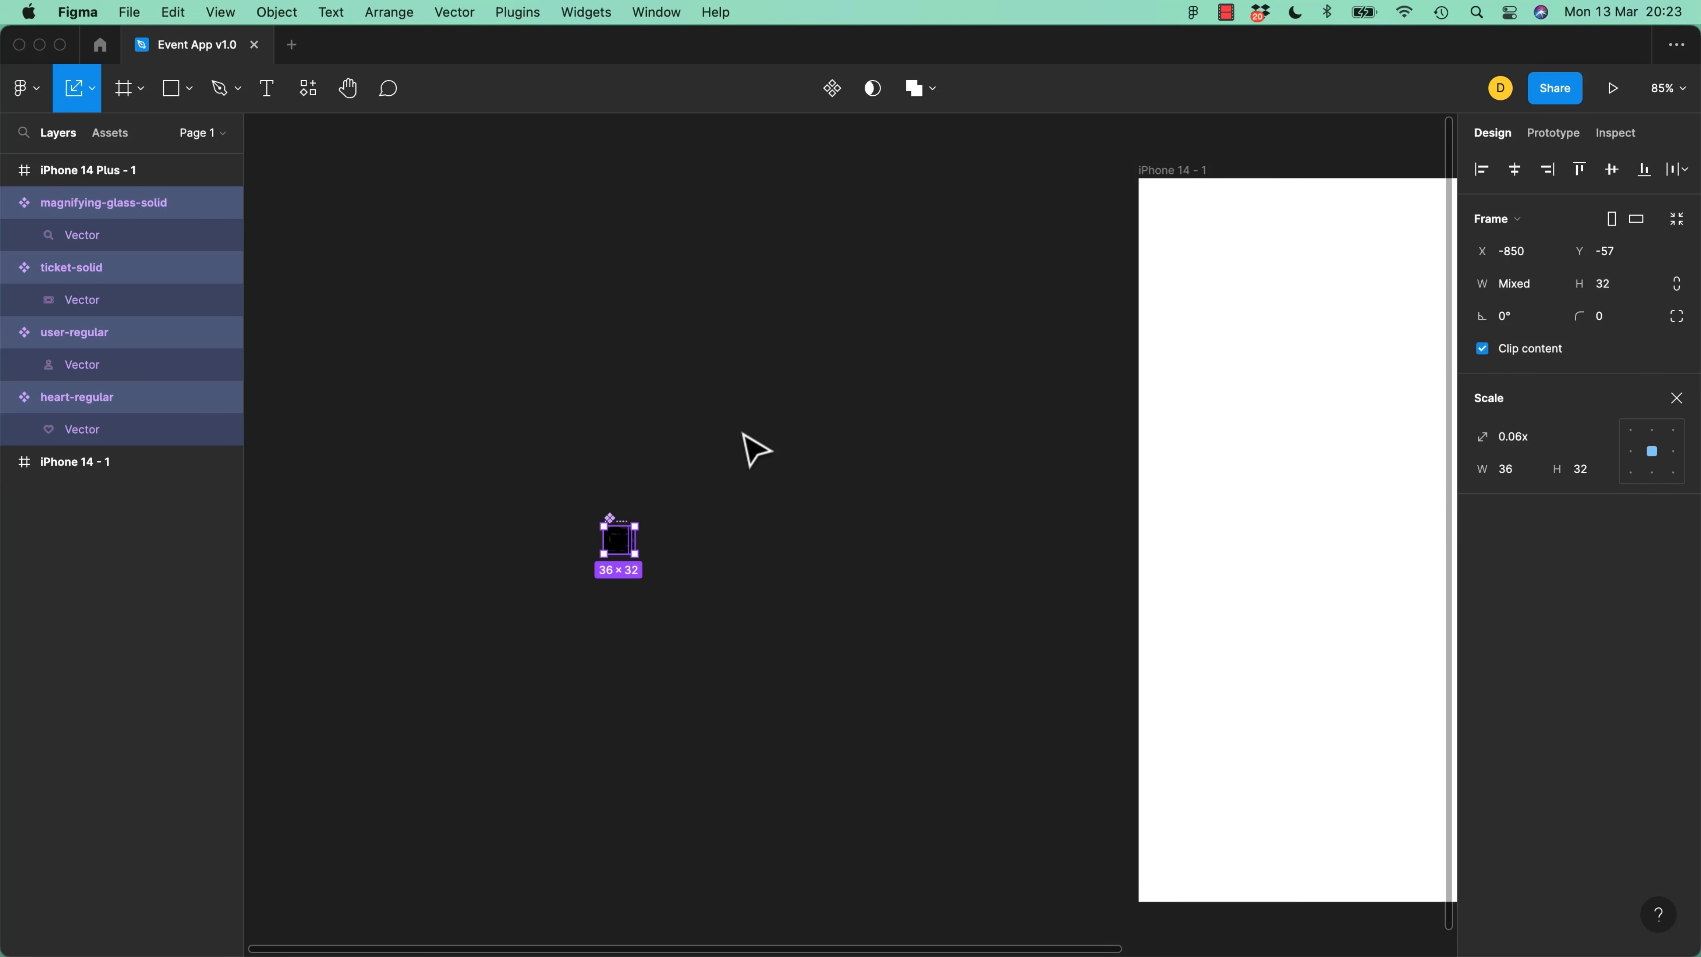
Try separating the stacked icons by hand into a row, and undo the moves
click(675, 512)
drag(627, 544, 793, 549)
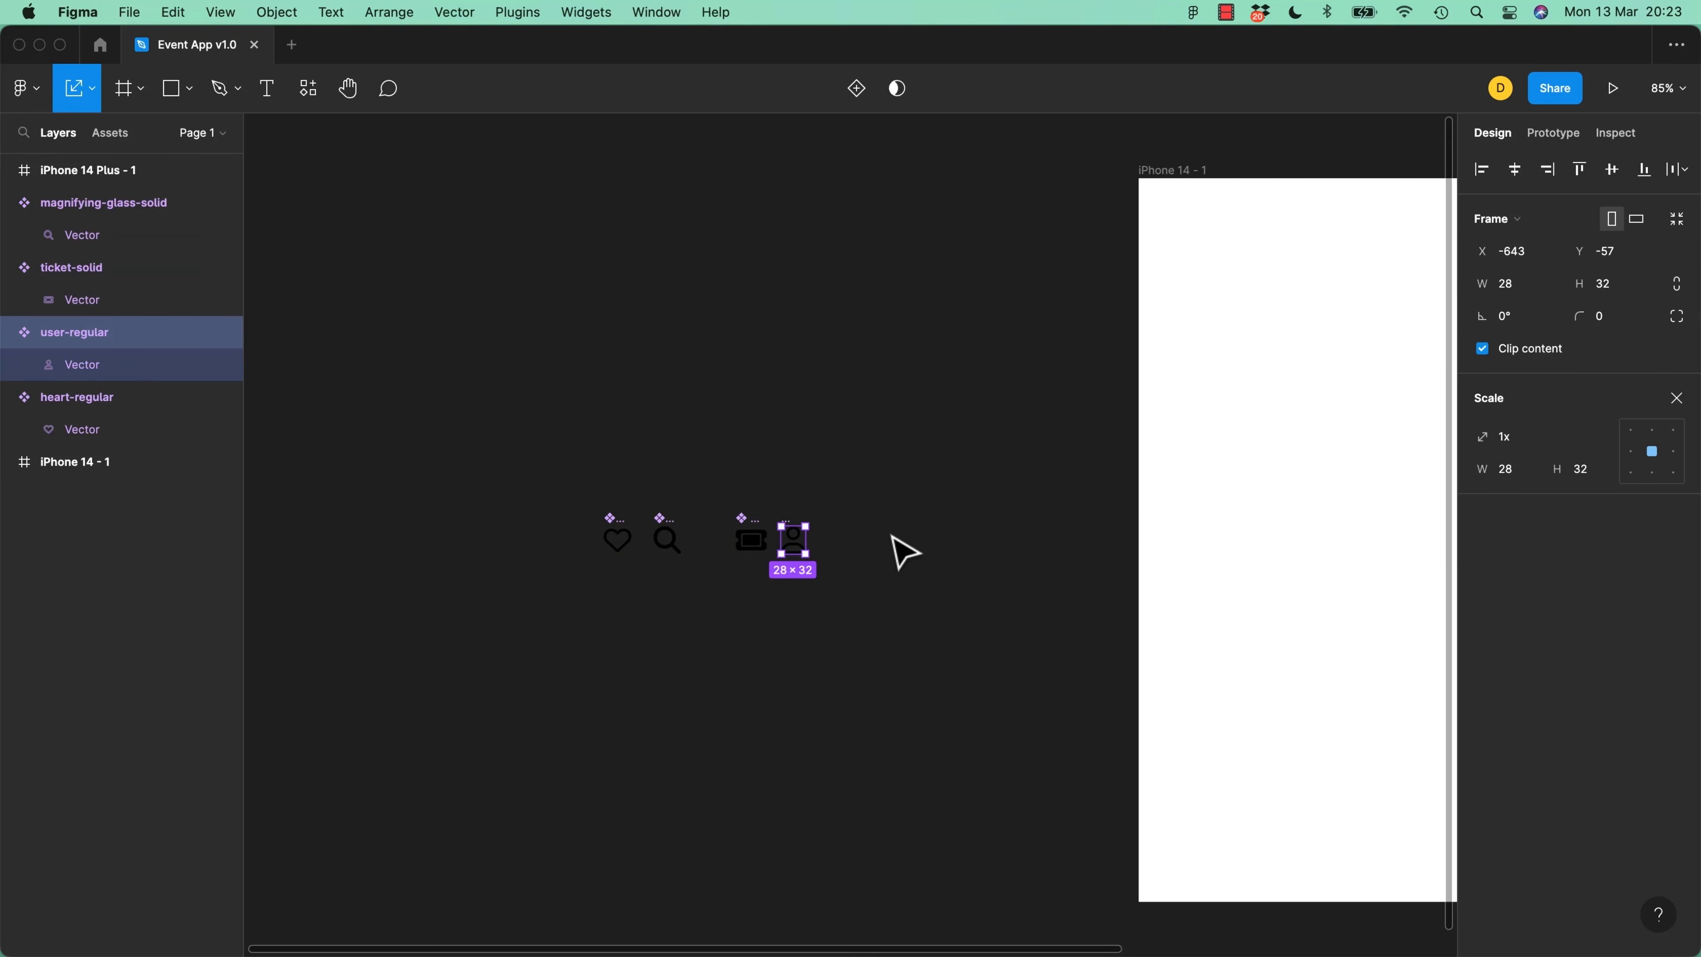
key(super+z)
key(super+z)
key(super+z)
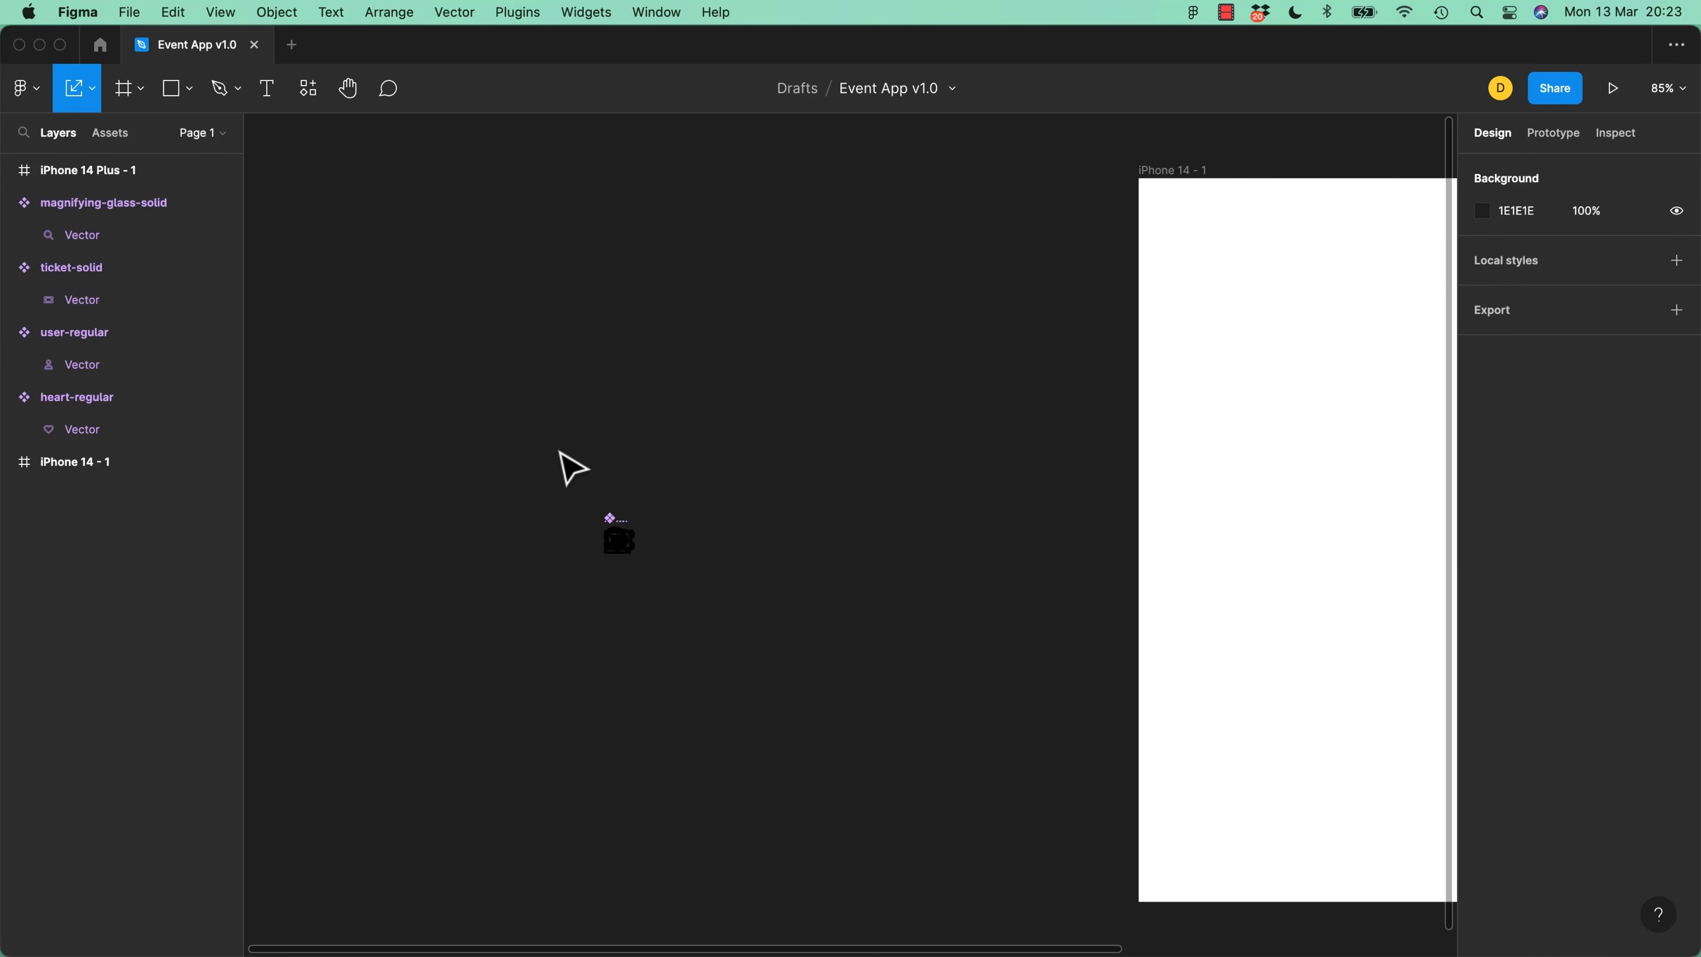
Wrap all four icon components in an auto layout frame and return to the Move tool
drag(503, 424, 740, 654)
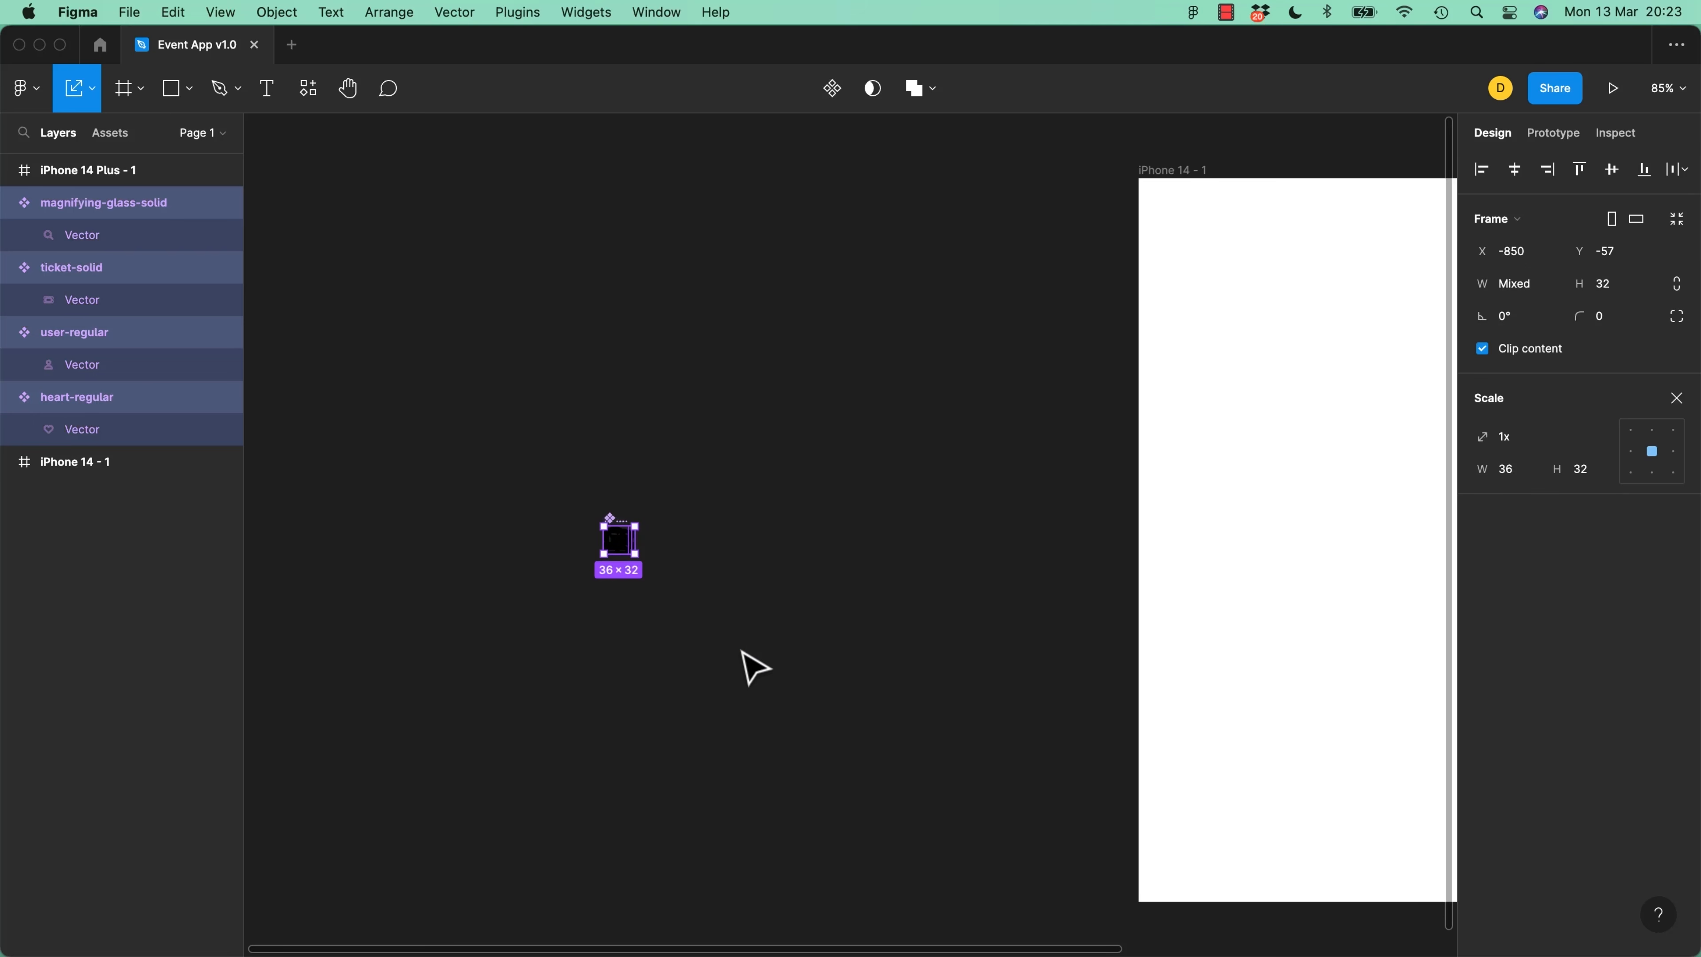
key(shift+a)
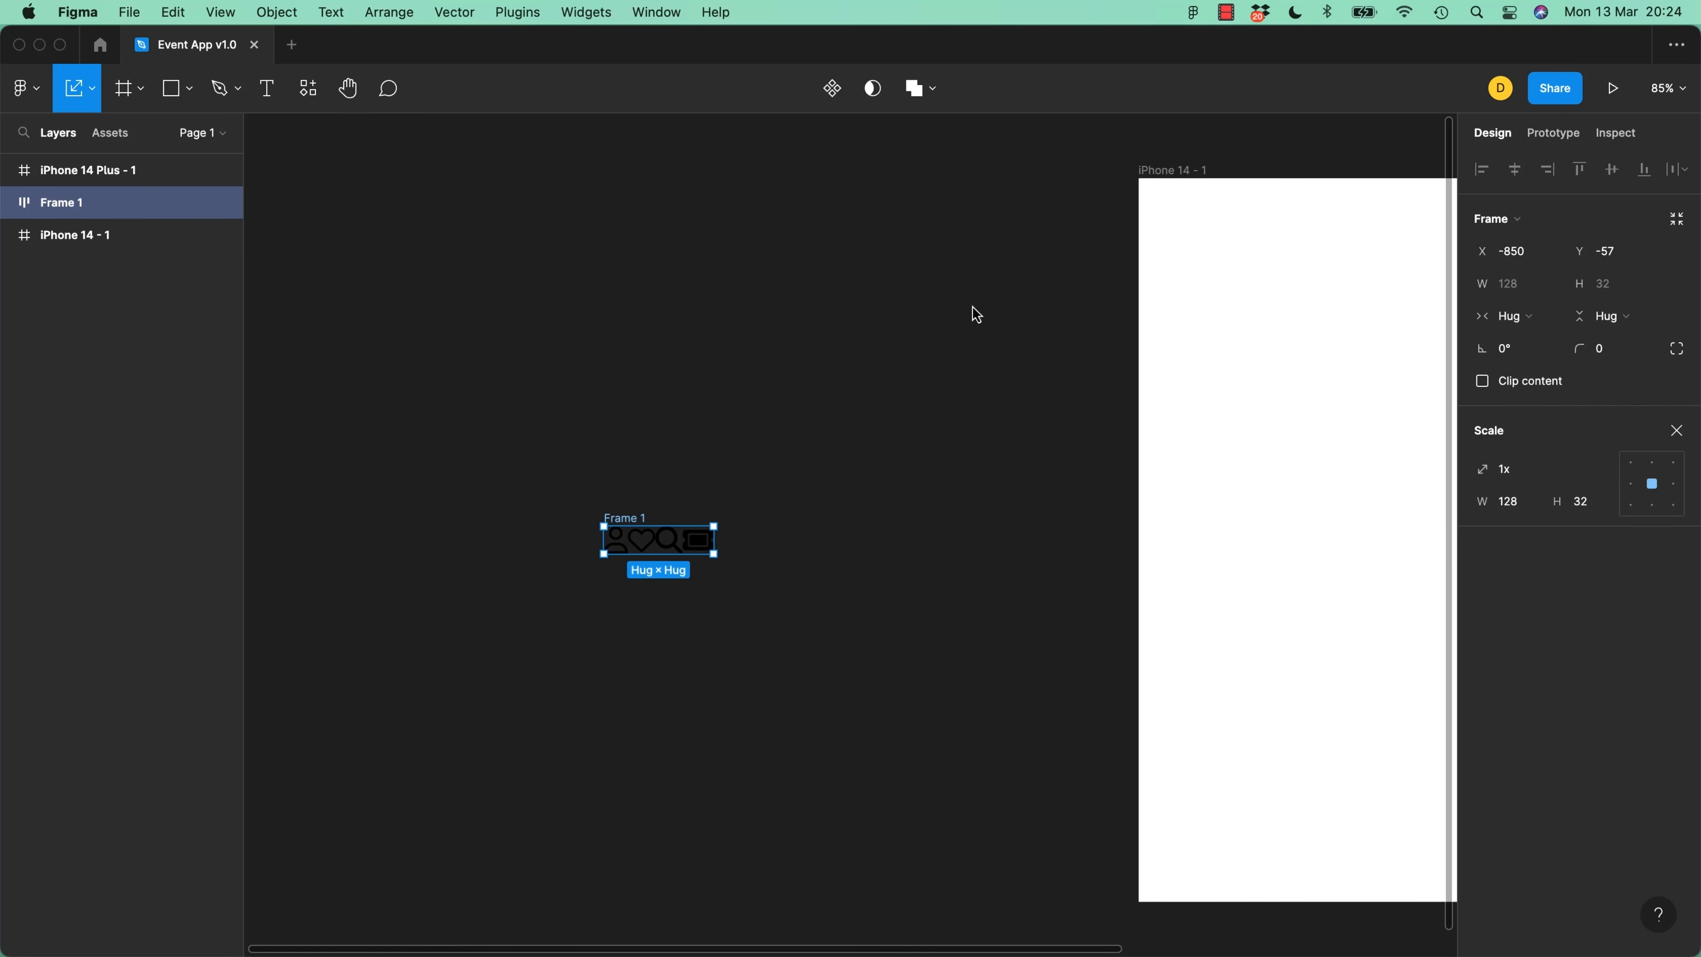
key(v)
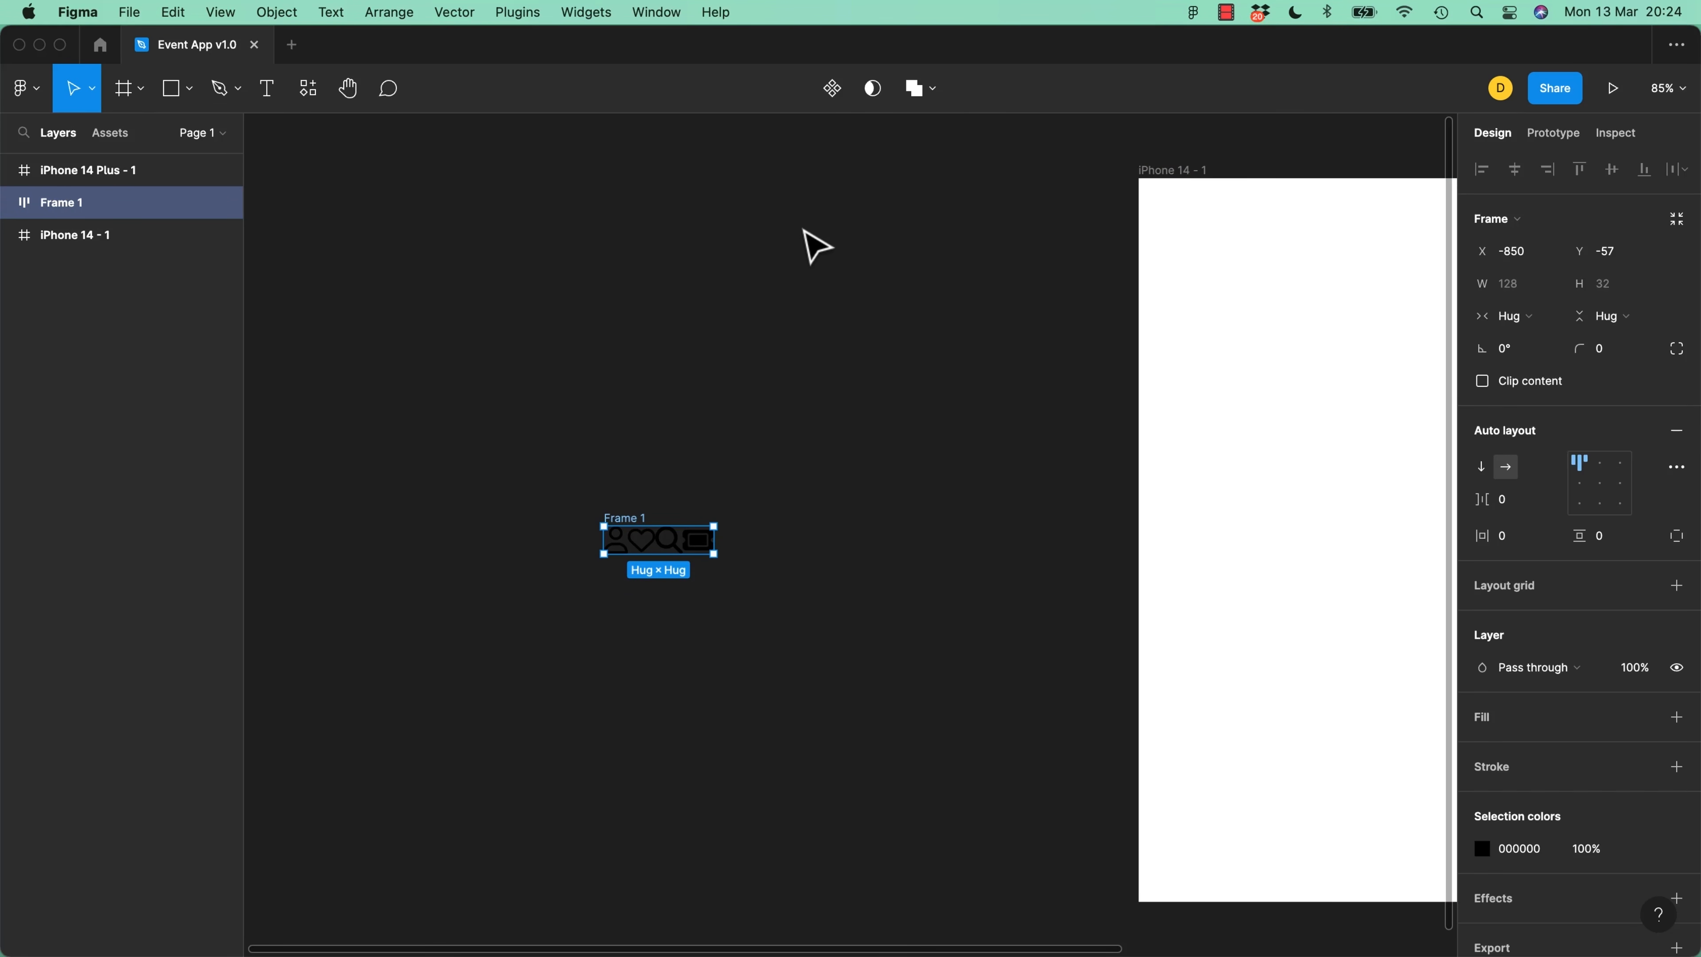
key(k)
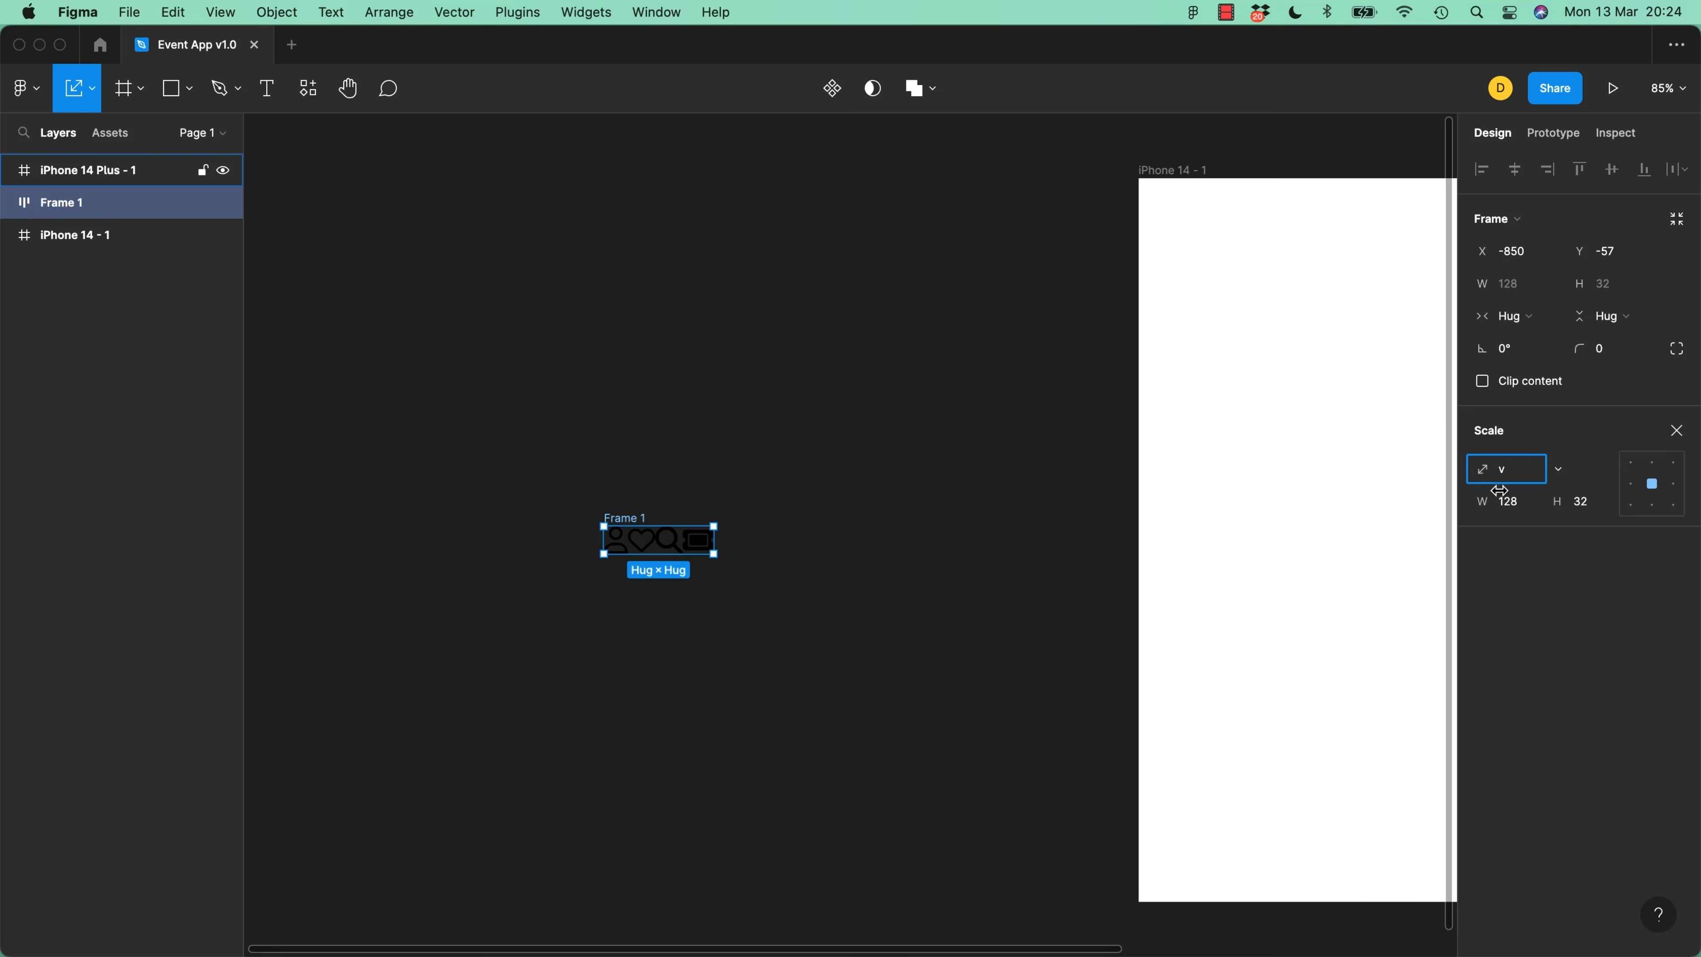
click(1677, 431)
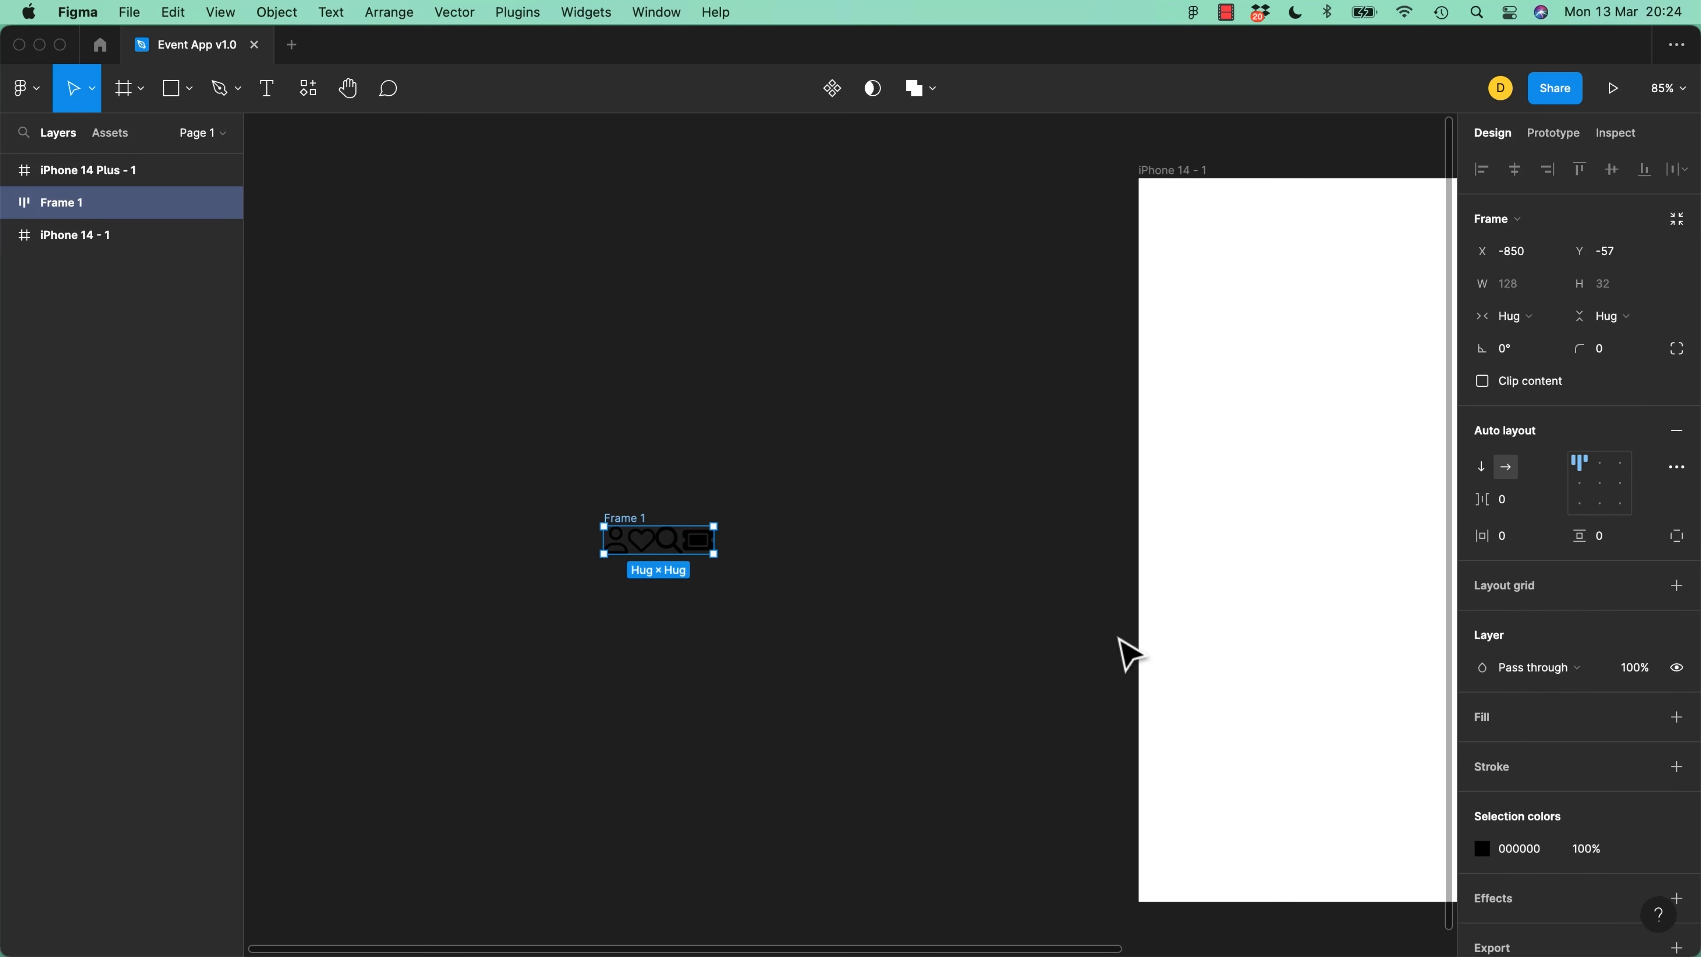
Try the vertical direction for the icon frame's auto layout, and return it to horizontal
click(1482, 467)
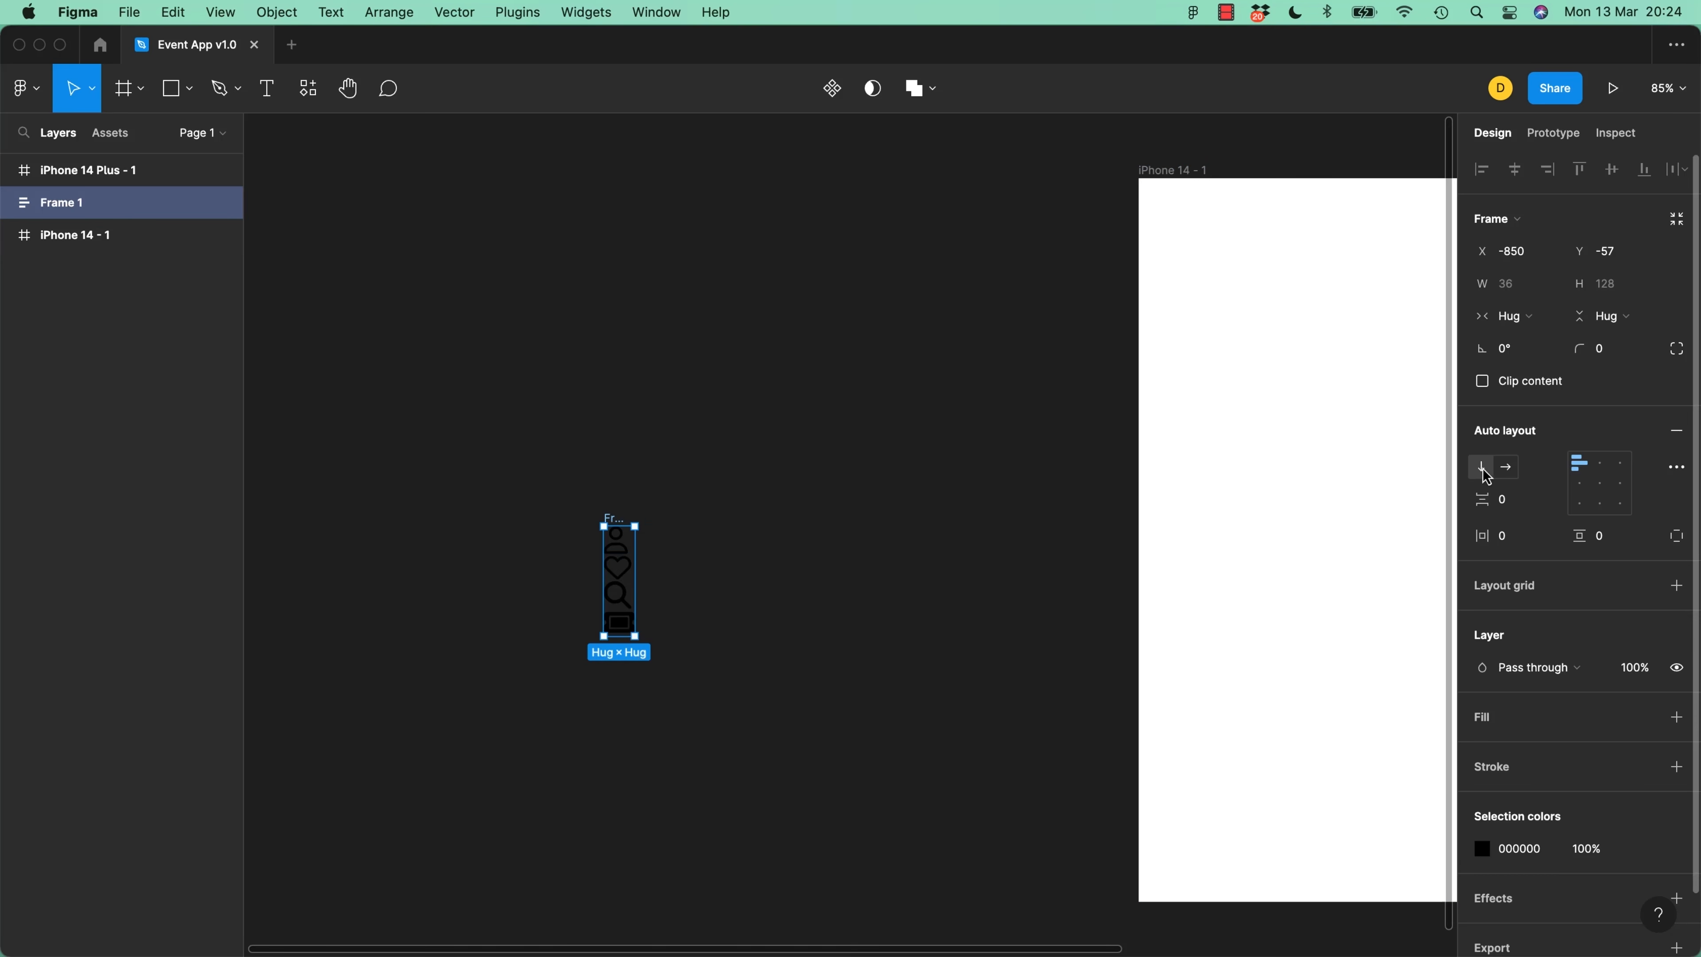
click(1505, 472)
click(1482, 471)
click(1506, 476)
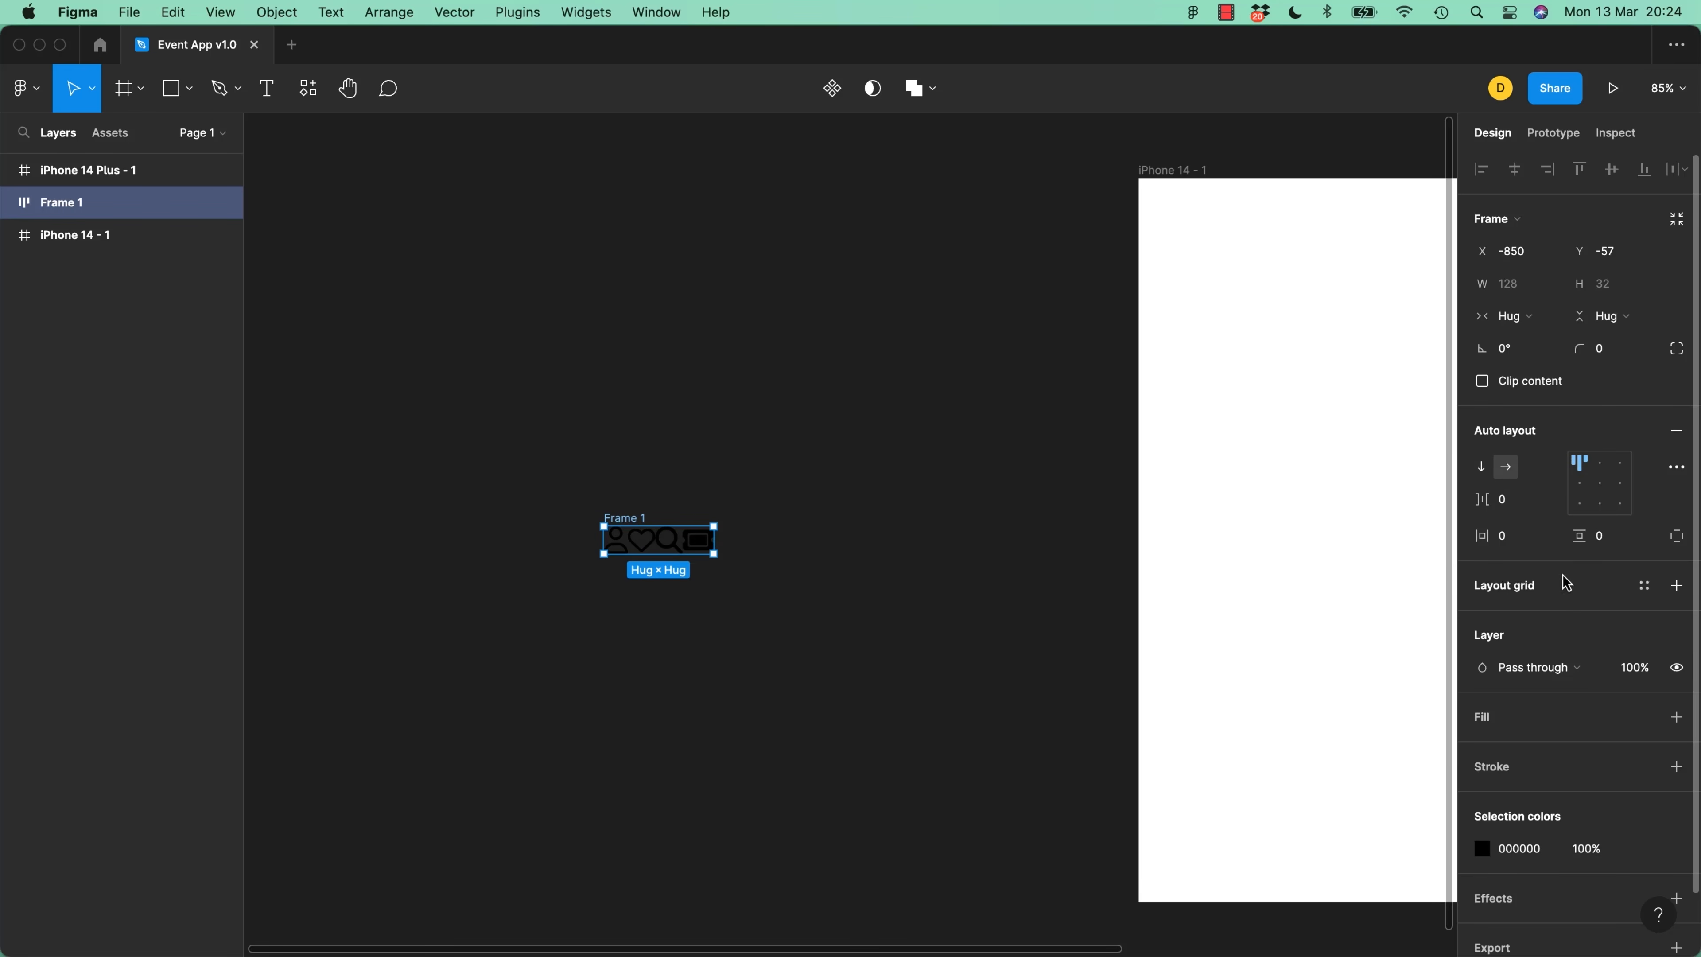
Set the auto layout spacing between the icons to 30 and move the icon frame into the iPhone 14 frame at X 67, Y 422
drag(1486, 497, 1516, 508)
drag(636, 536, 589, 498)
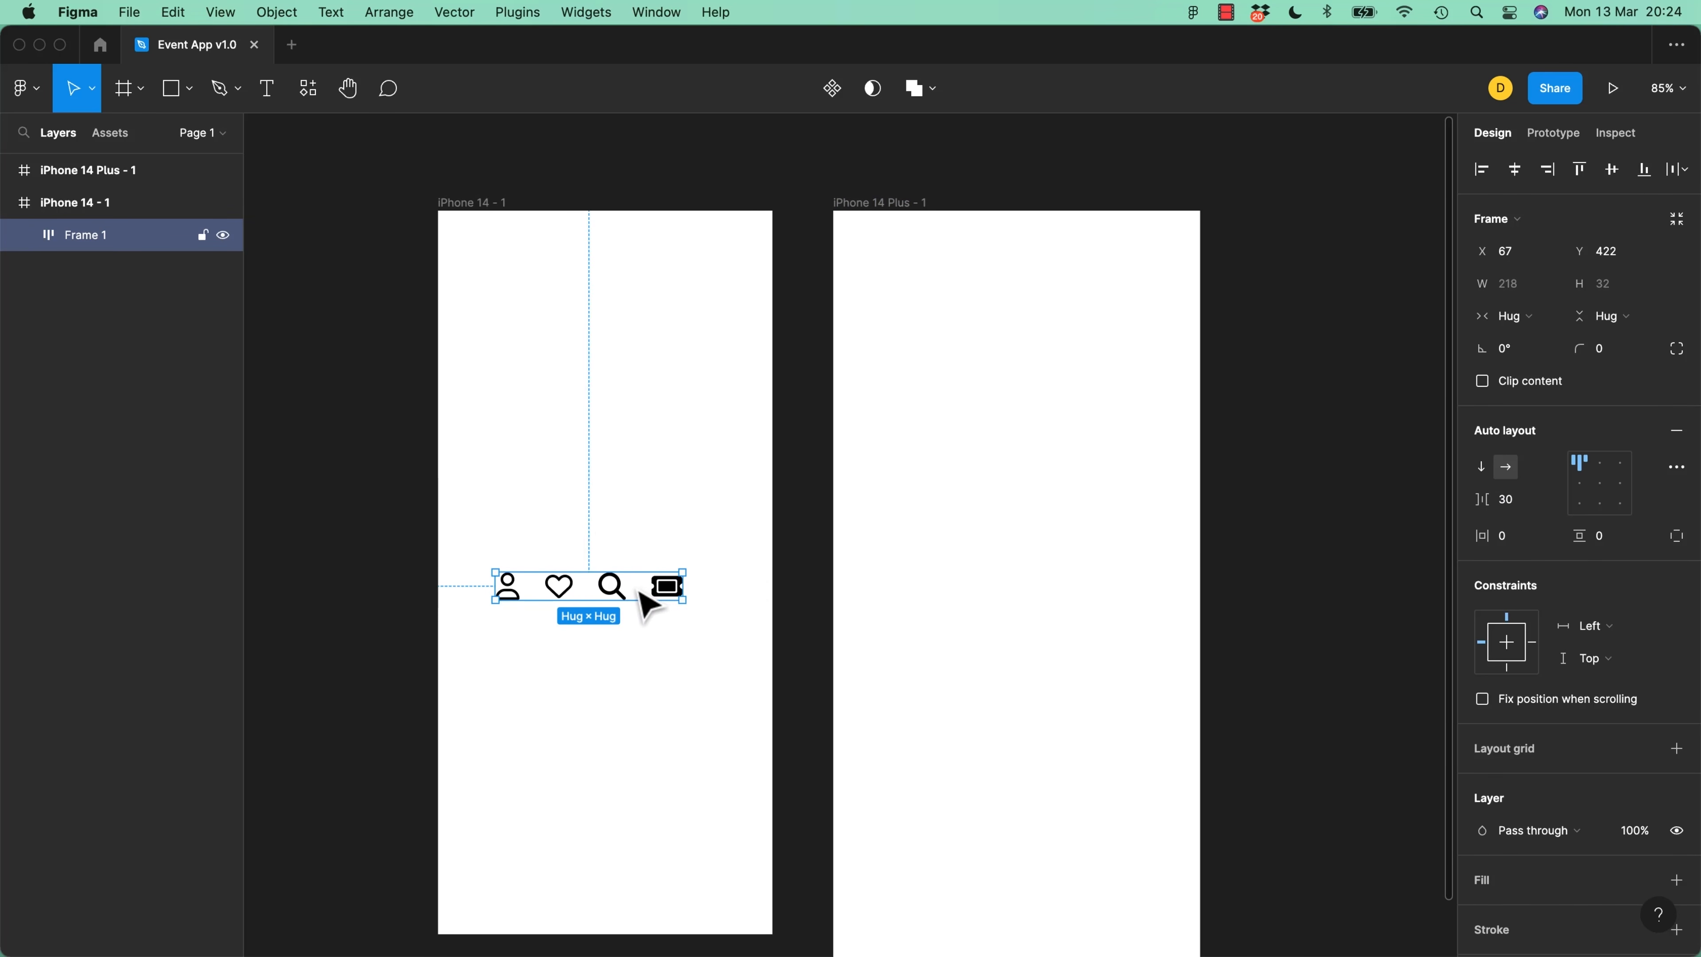
Reduce the gap between the icons in the auto layout frame to 28 directly on the canvas
key(super+plus)
drag(628, 579, 1104, 600)
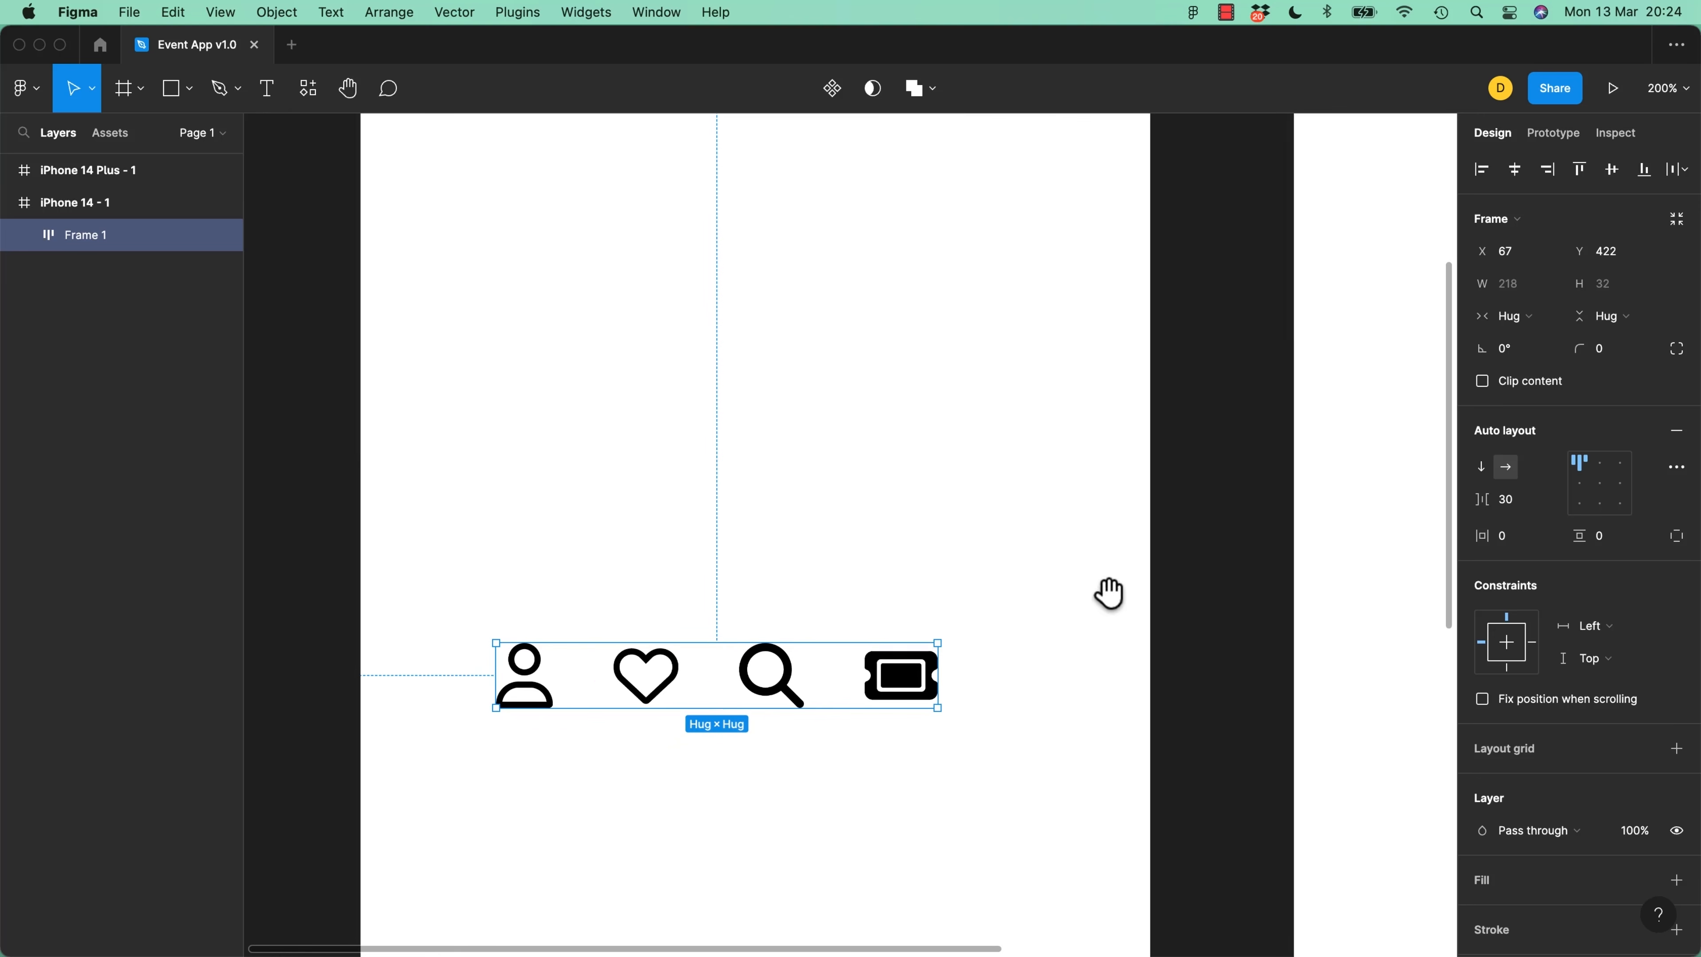
drag(856, 666, 824, 676)
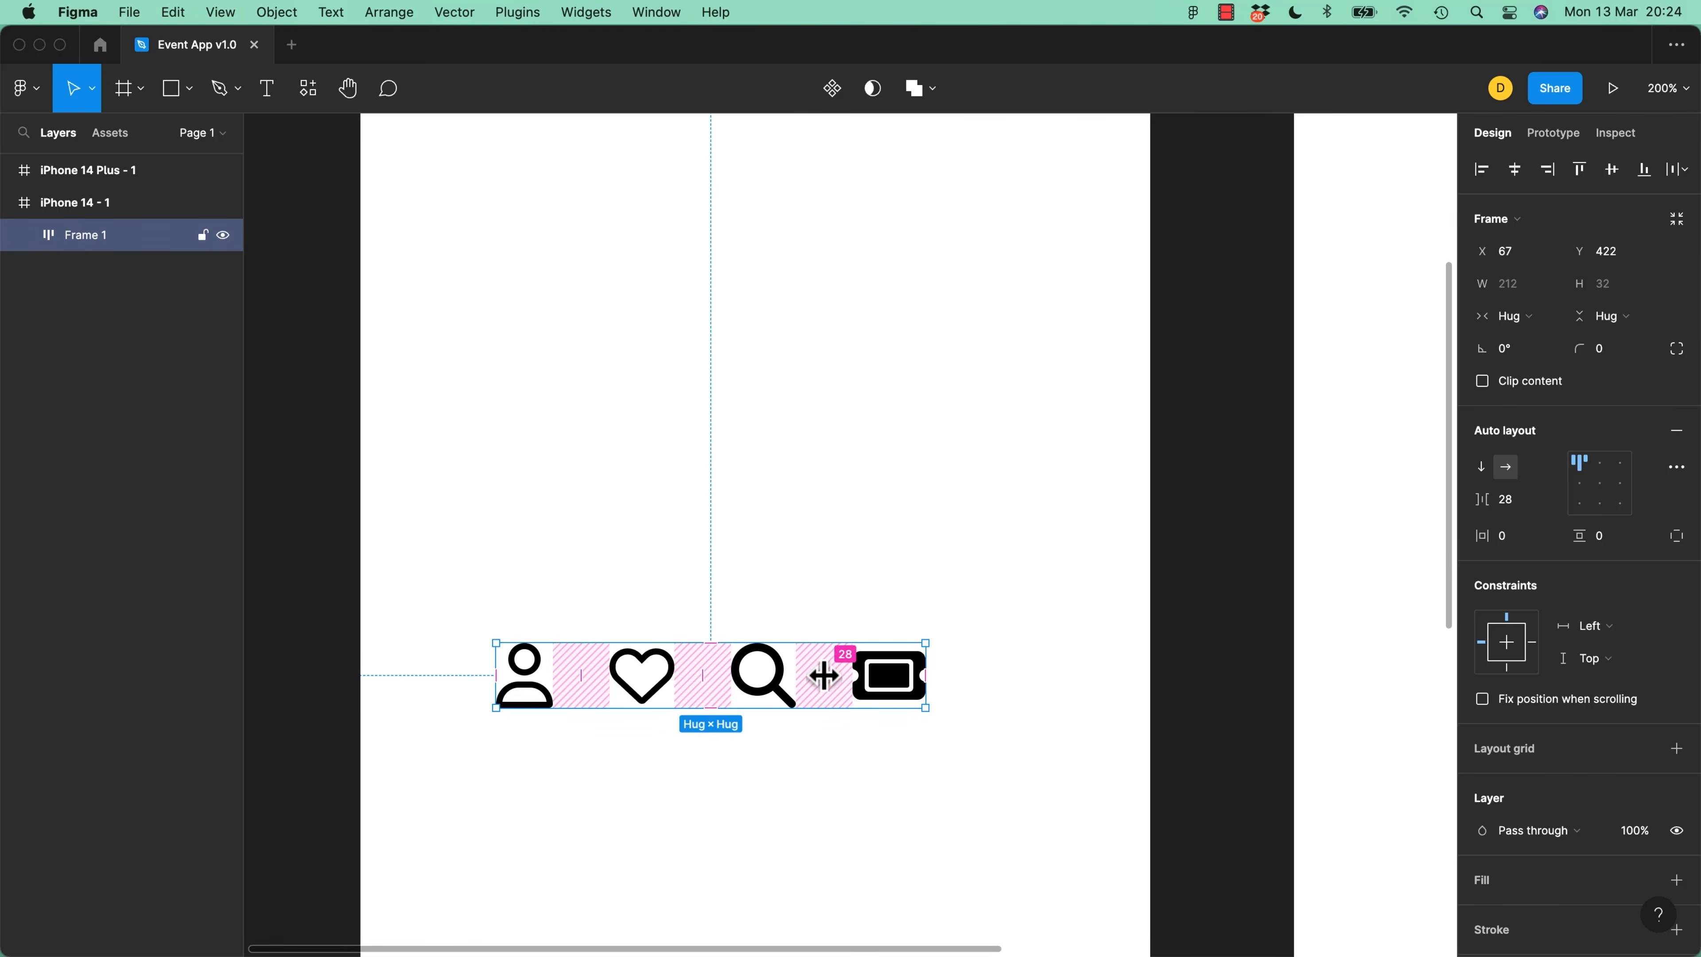
Reorder the icons in the auto layout frame so the magnifying glass comes first and the heart second
click(25, 237)
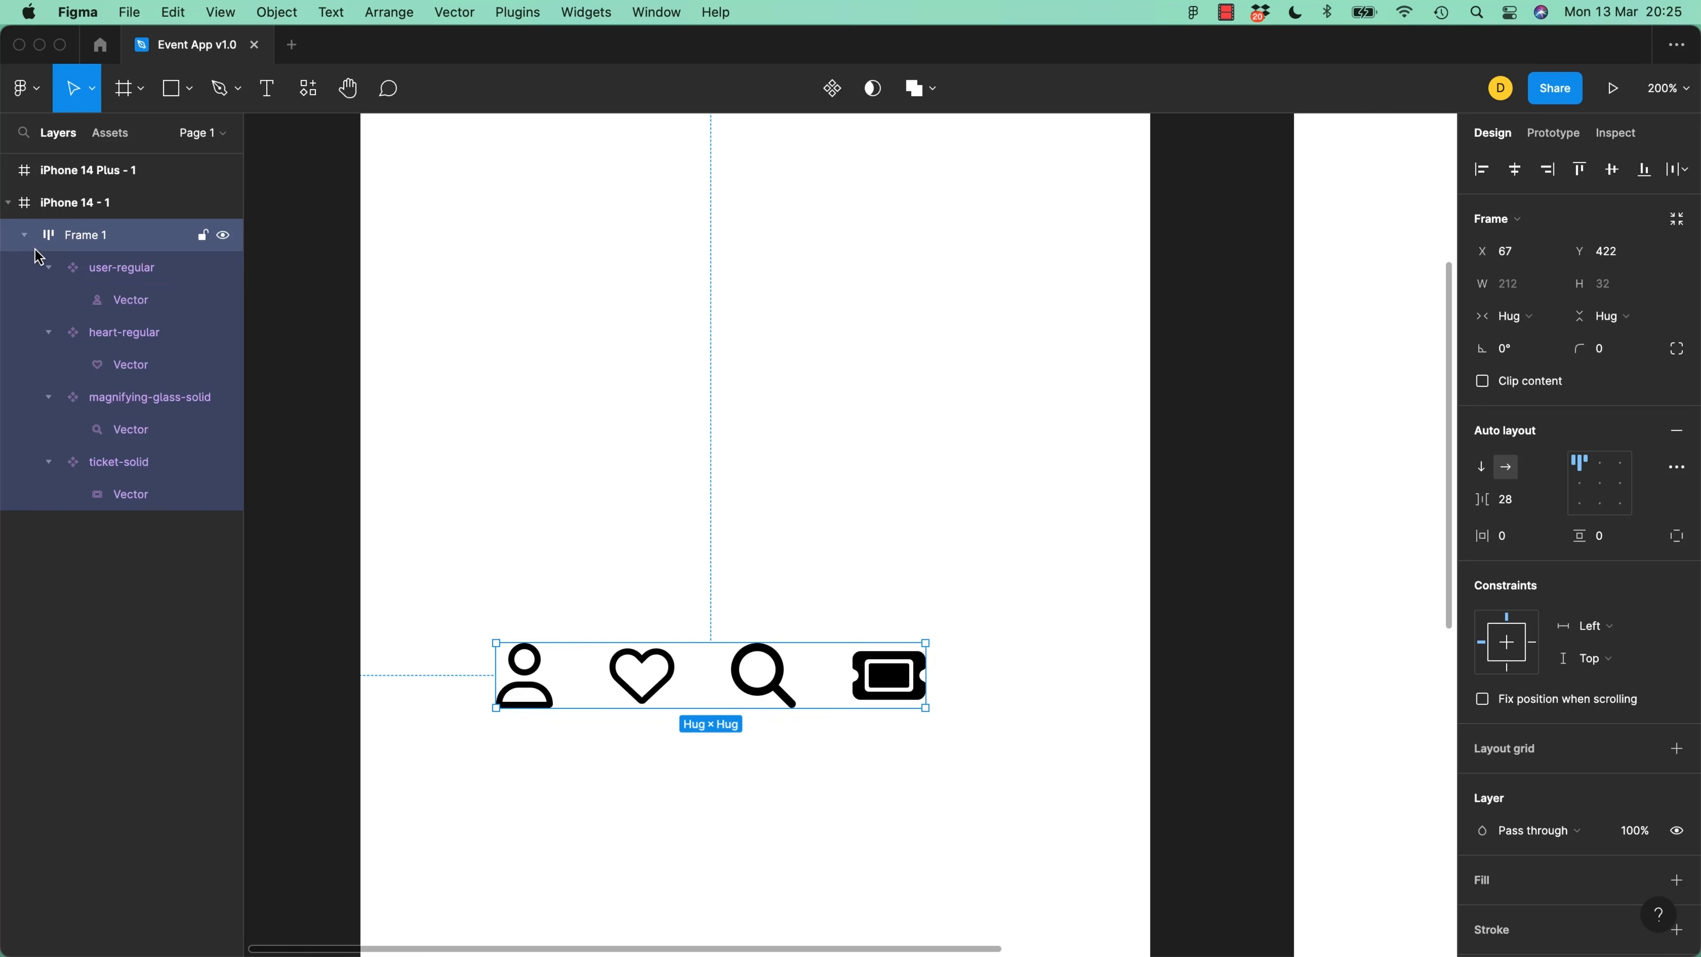
click(119, 268)
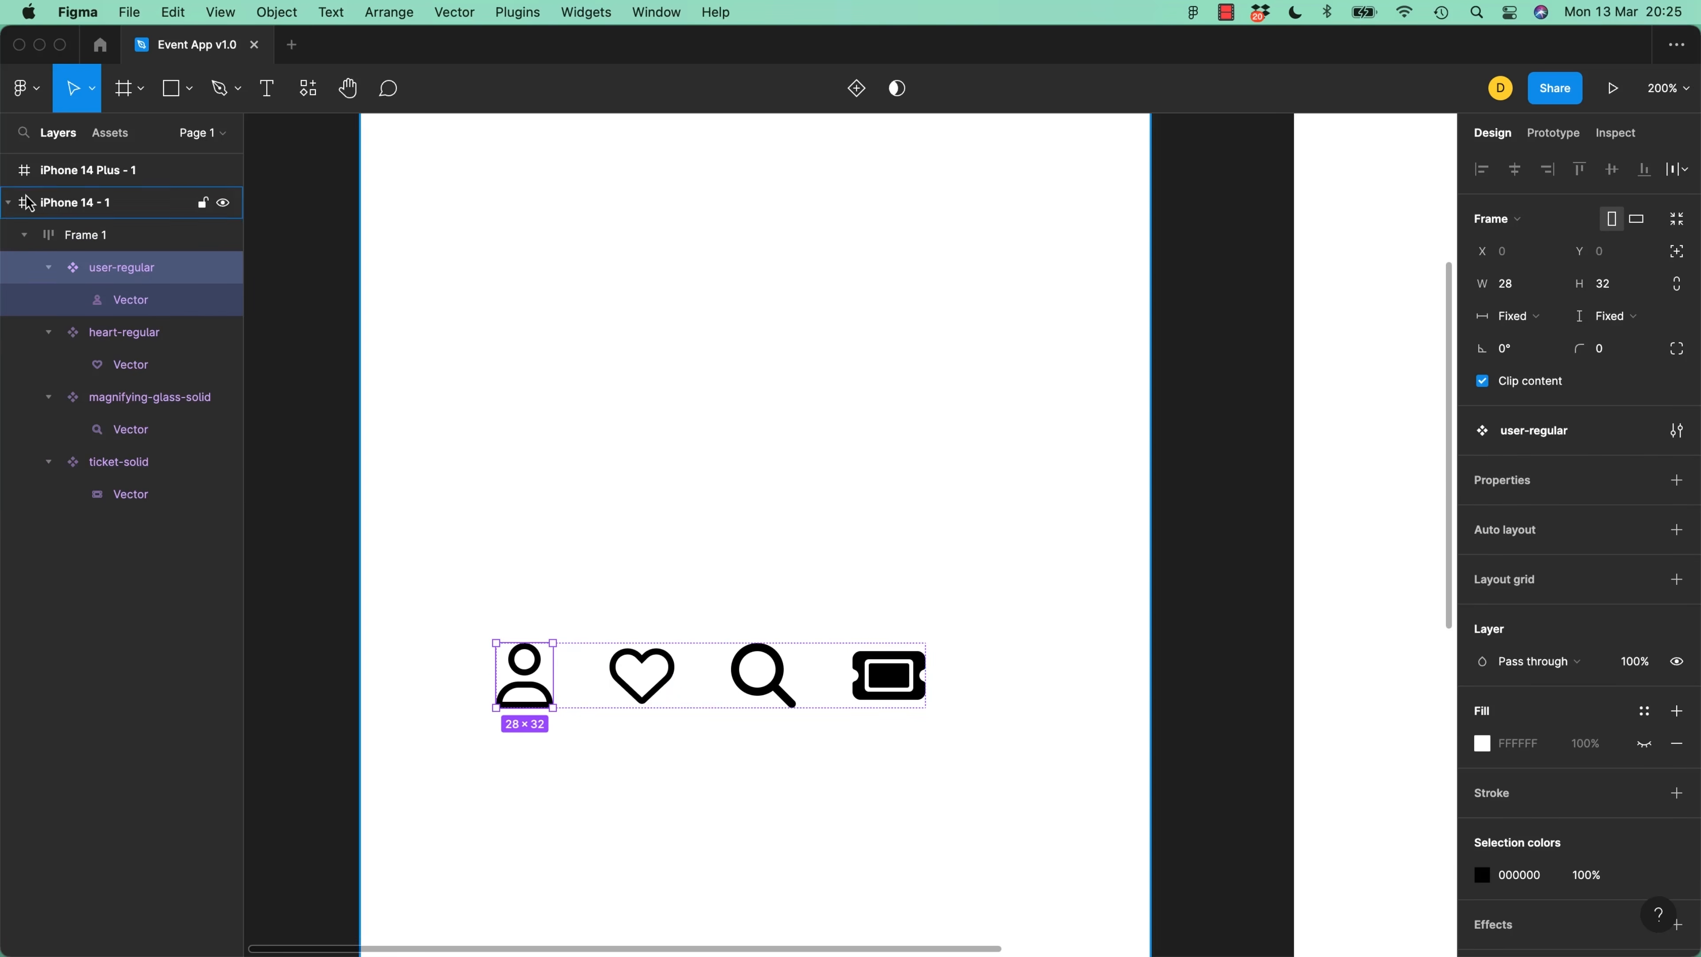
click(673, 804)
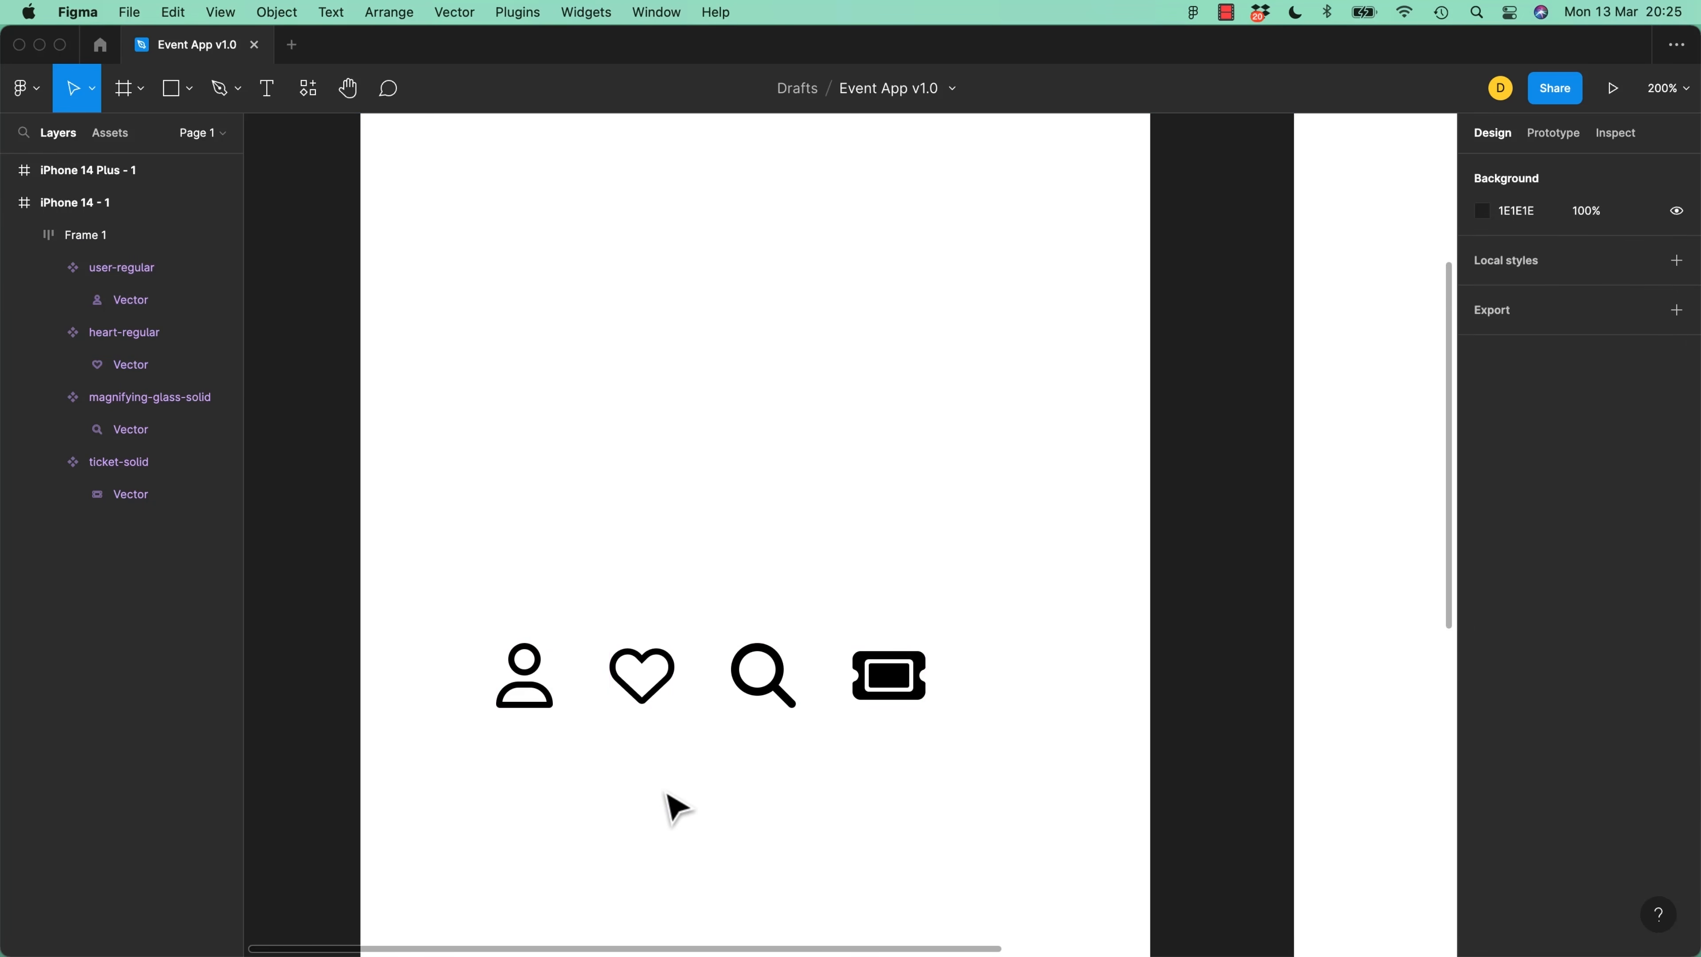
click(773, 705)
click(777, 704)
drag(769, 707, 553, 699)
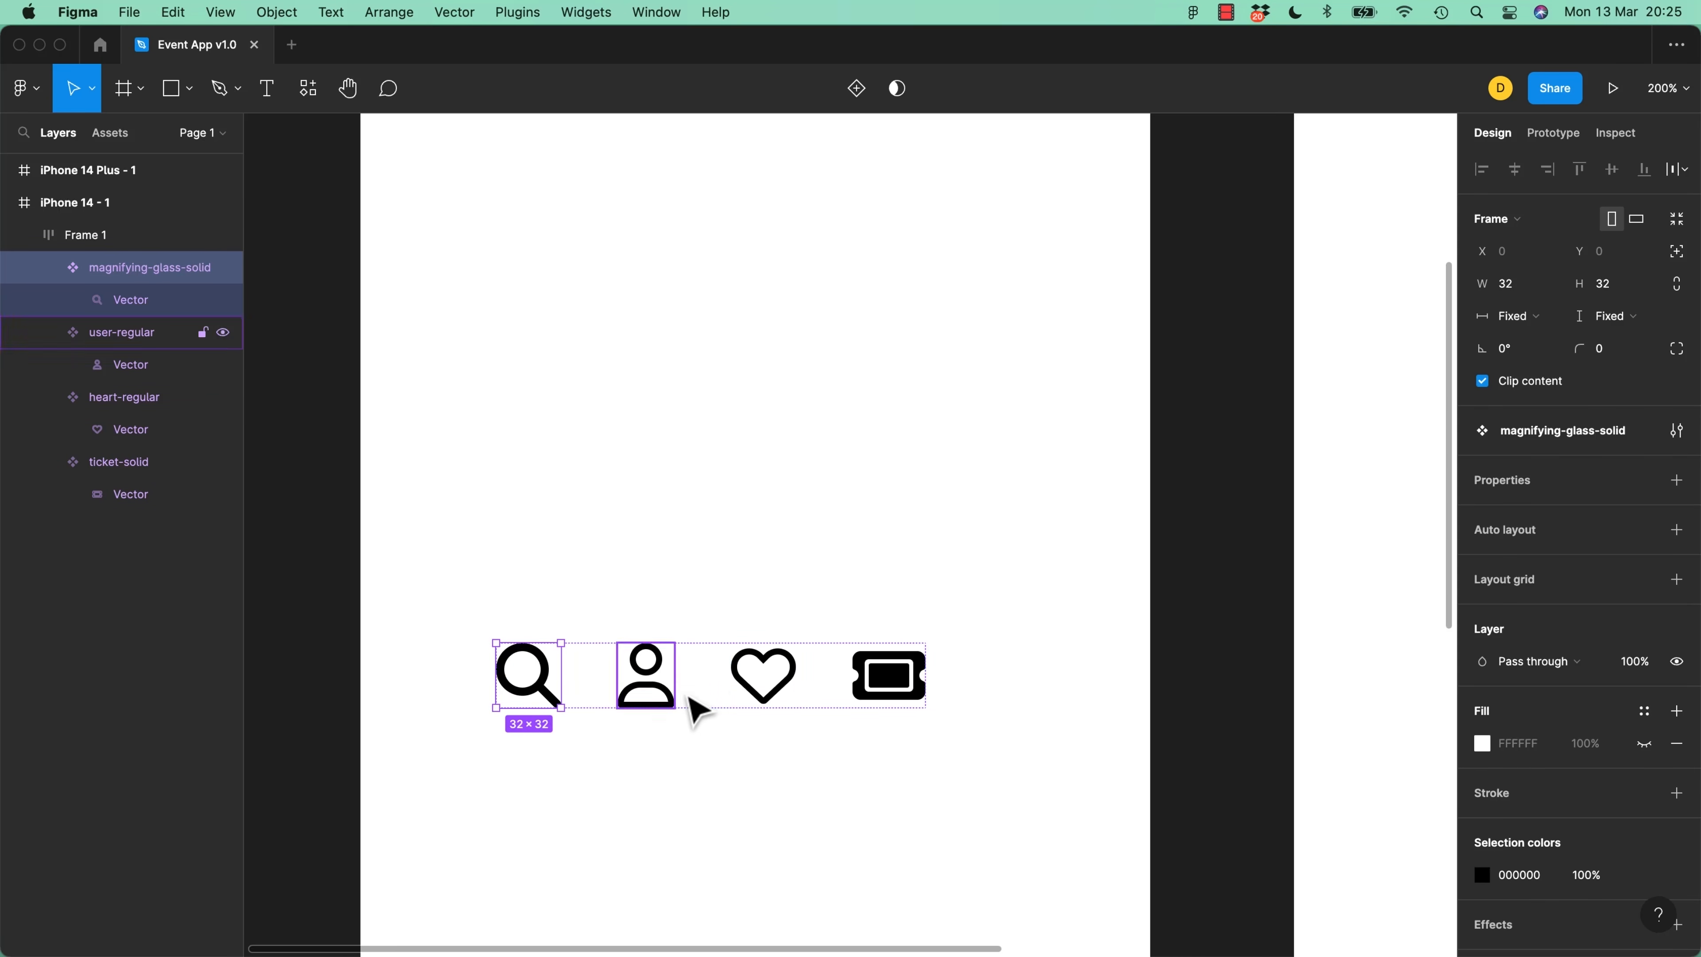
drag(801, 704, 688, 706)
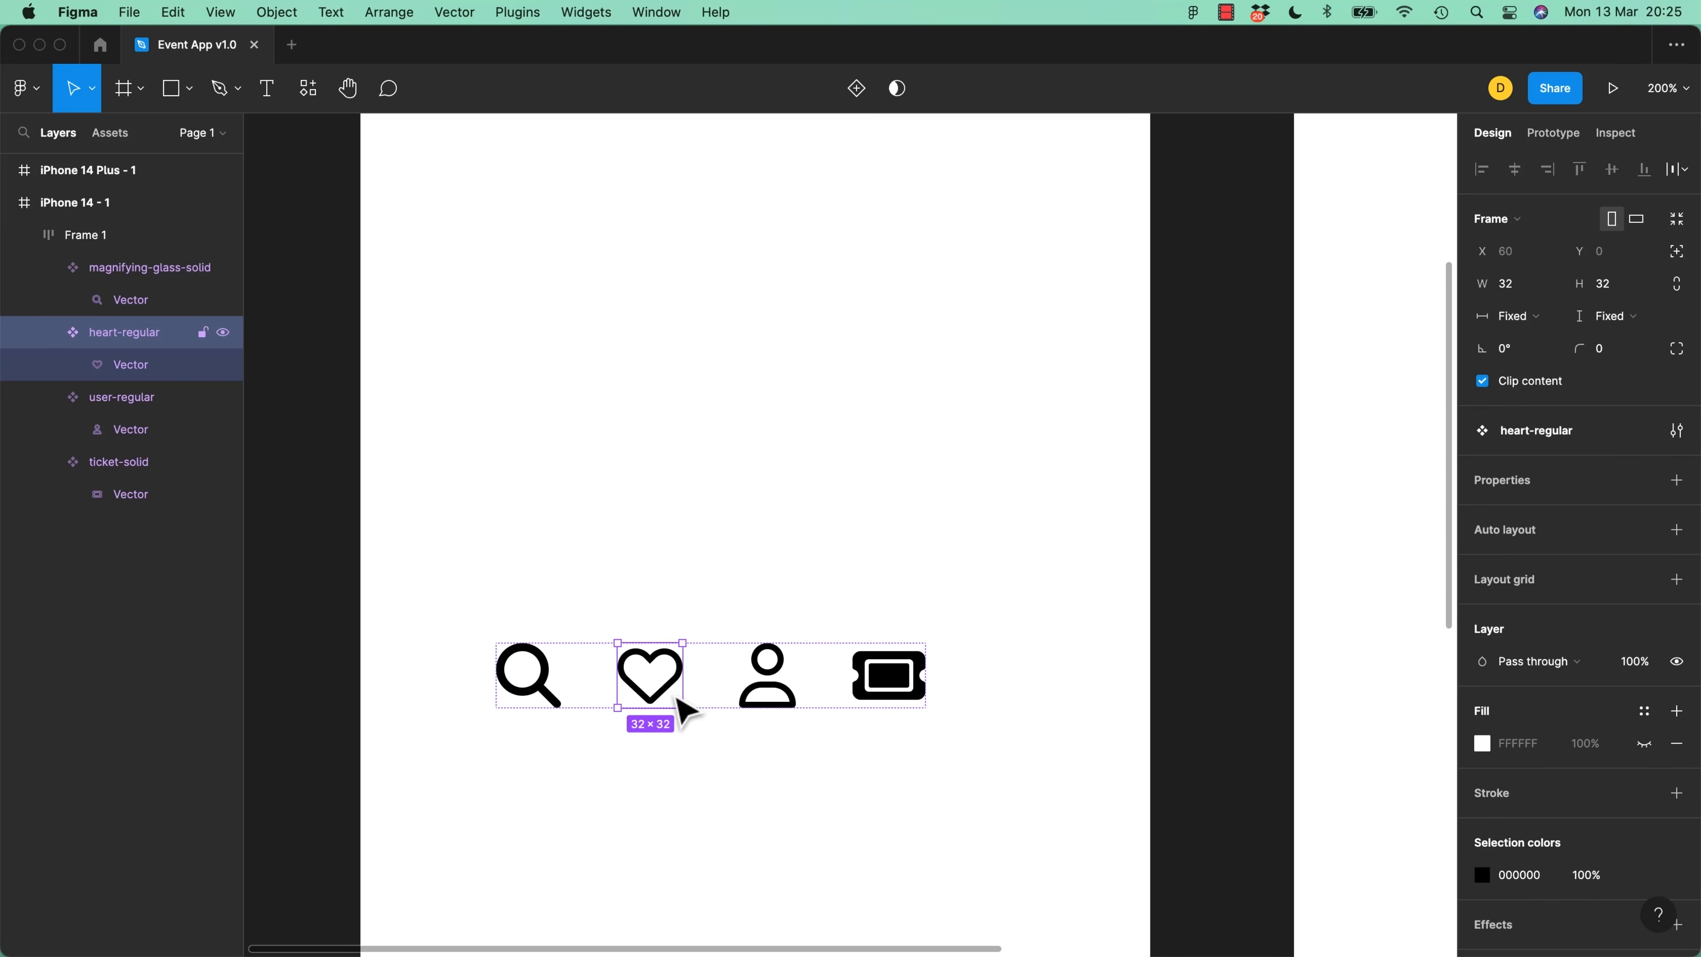
Try shifting the heart icon along the icon row, and return it to second place
key(Right)
key(Right)
key(Left)
key(Left)
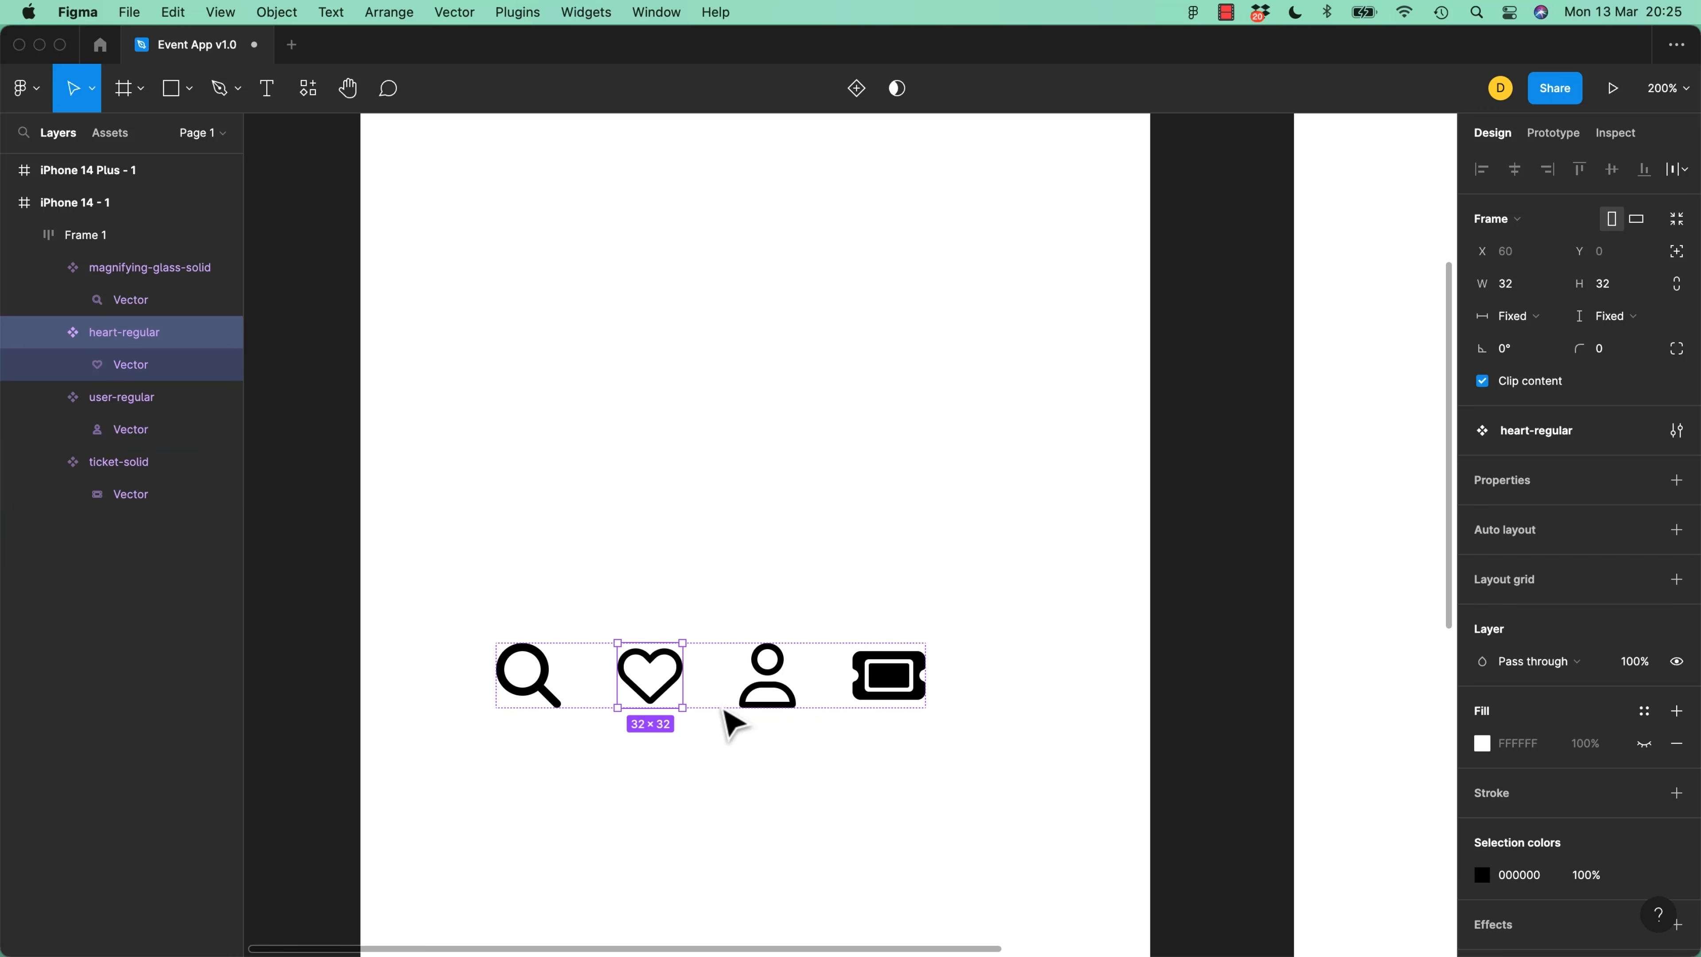
key(Right)
key(Left)
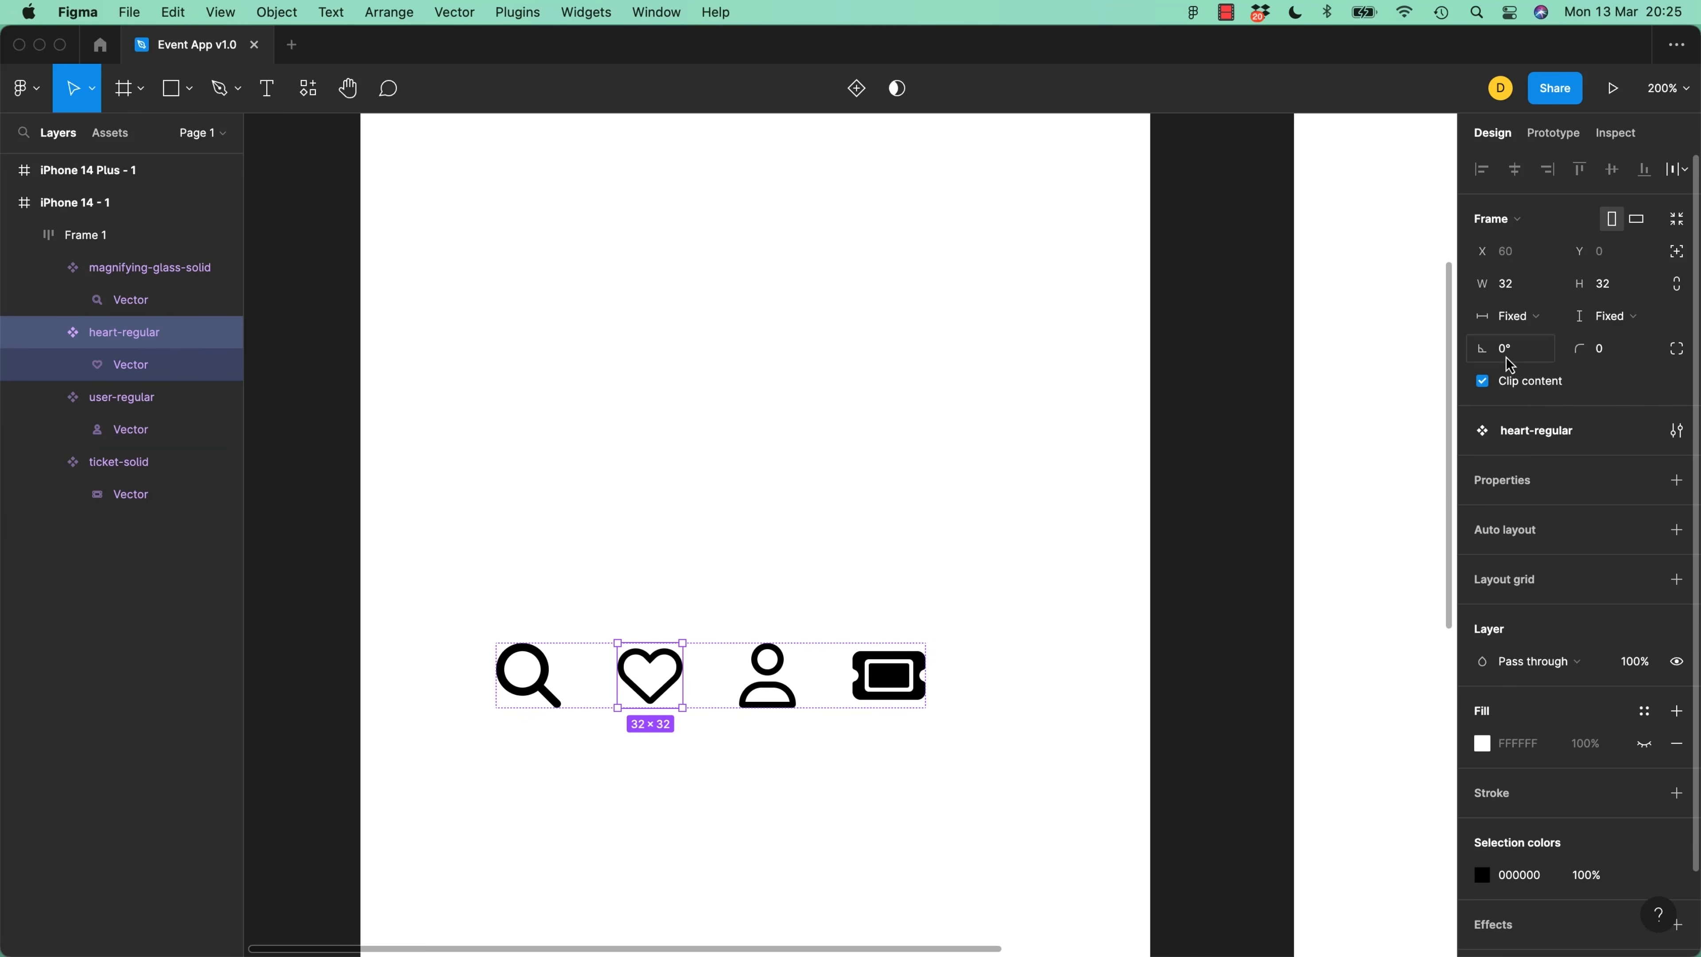
Try the vertical auto layout direction on the reordered icon frame, and switch it back to horizontal
click(585, 516)
click(653, 677)
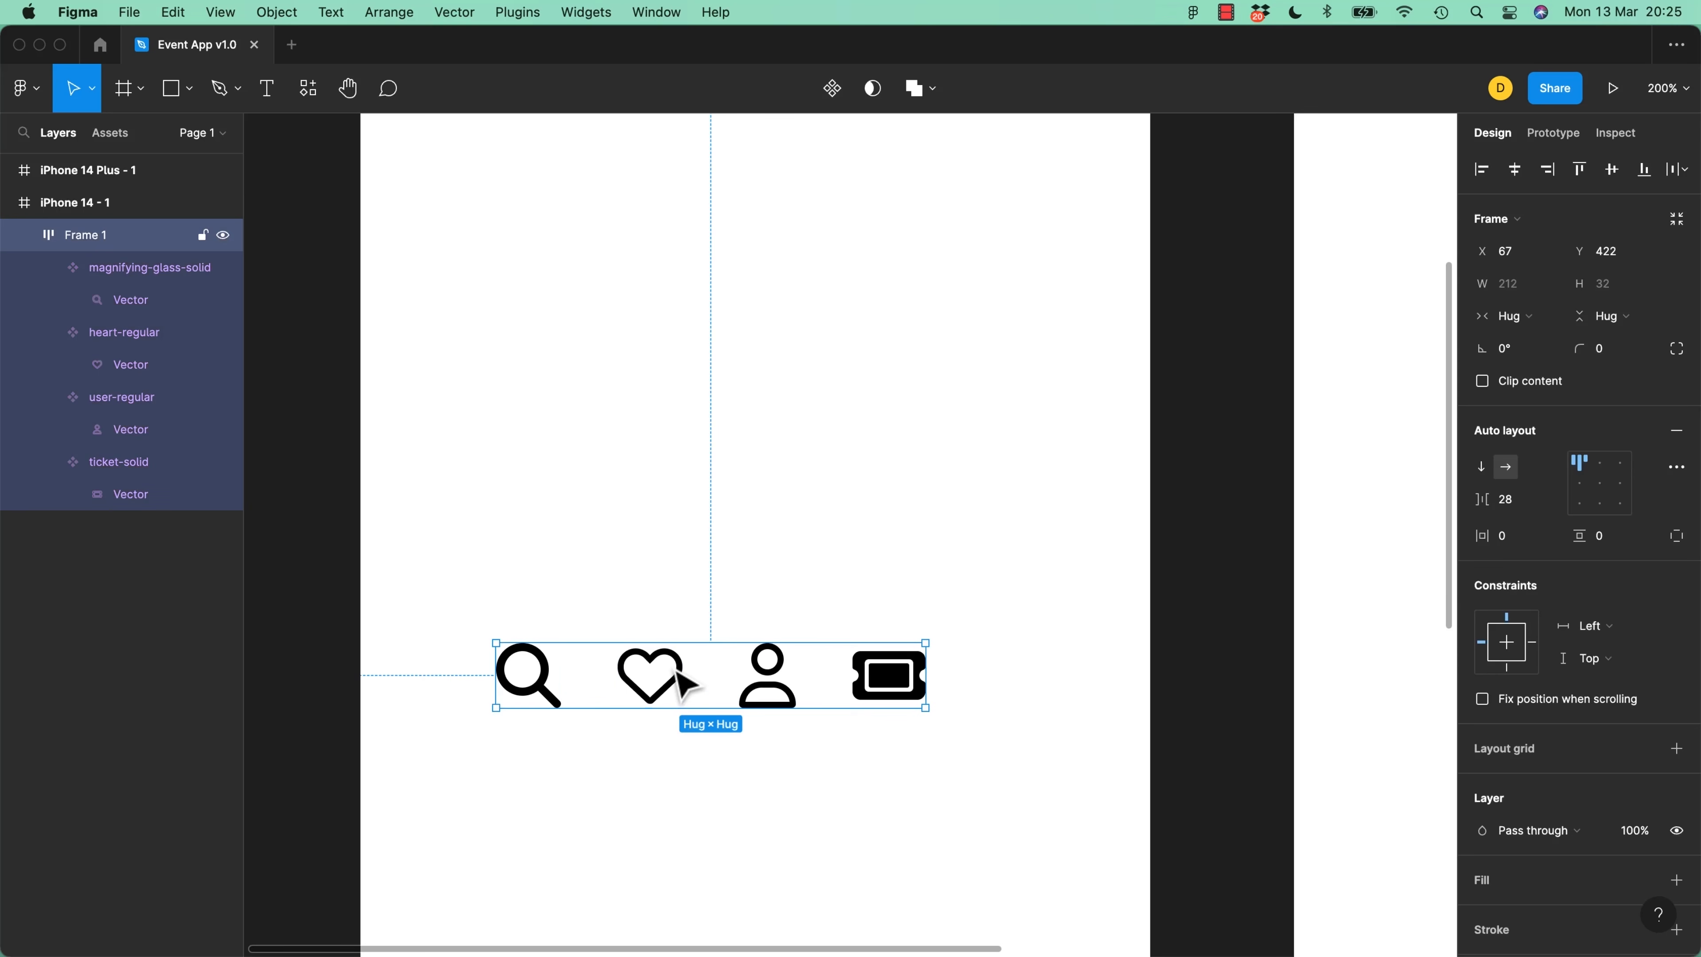
click(1481, 466)
click(1507, 467)
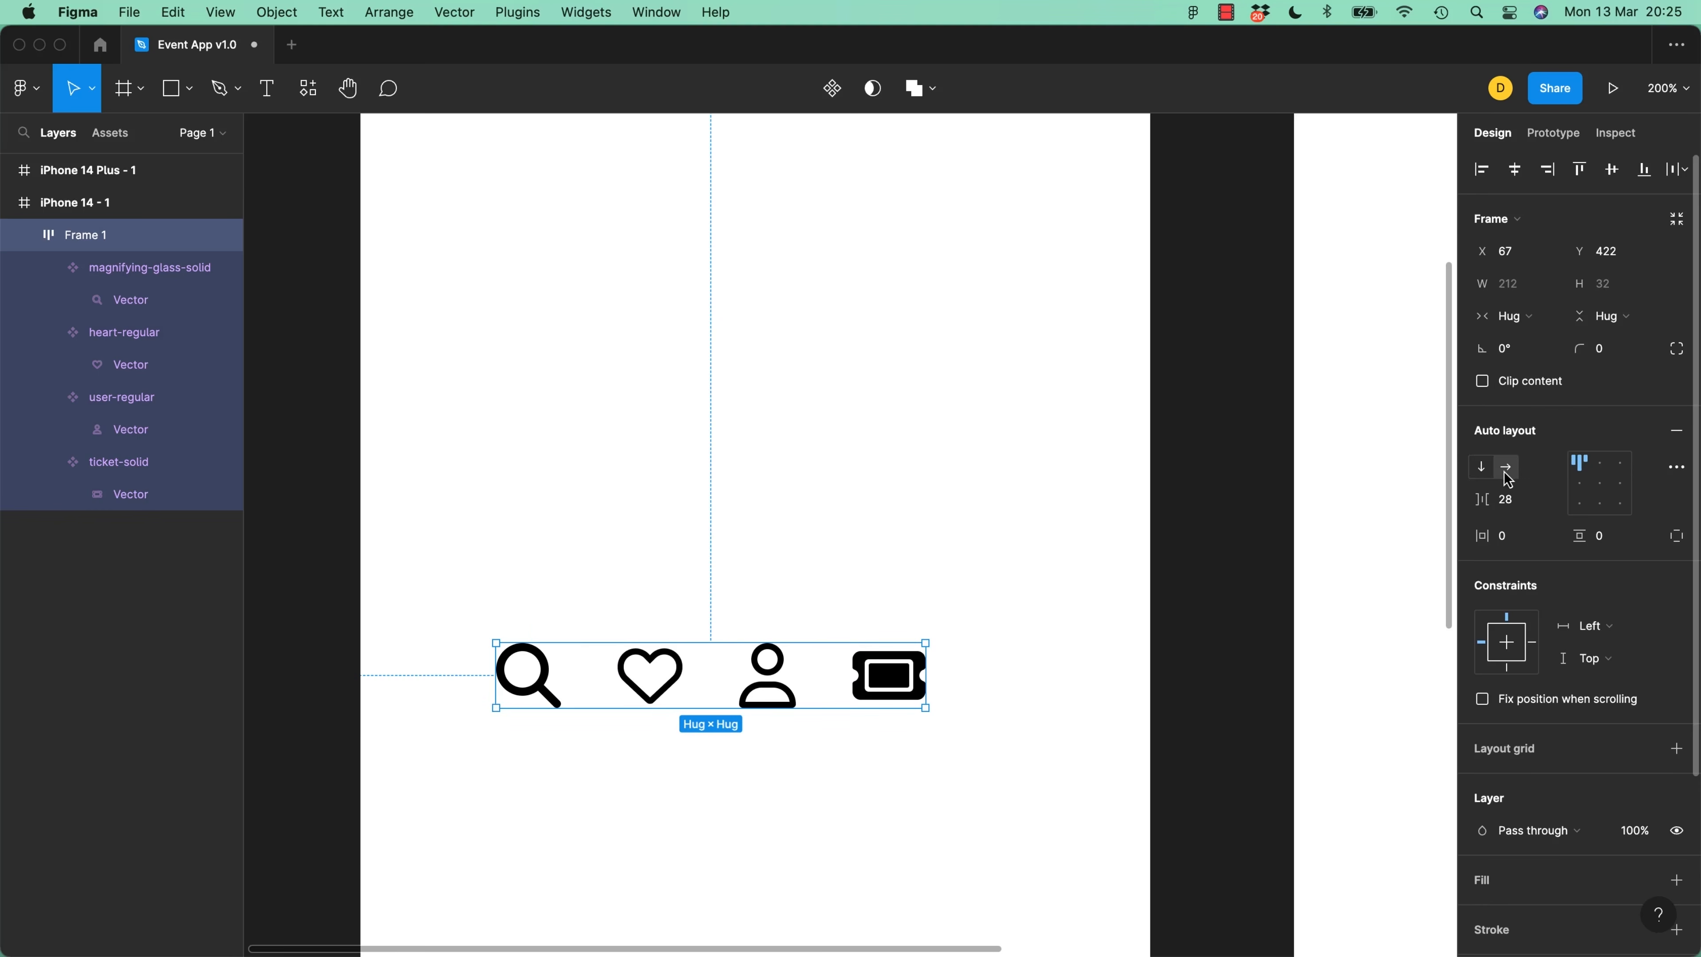
Move the ticket icon one place earlier so it sits between the heart and the user icon
click(891, 682)
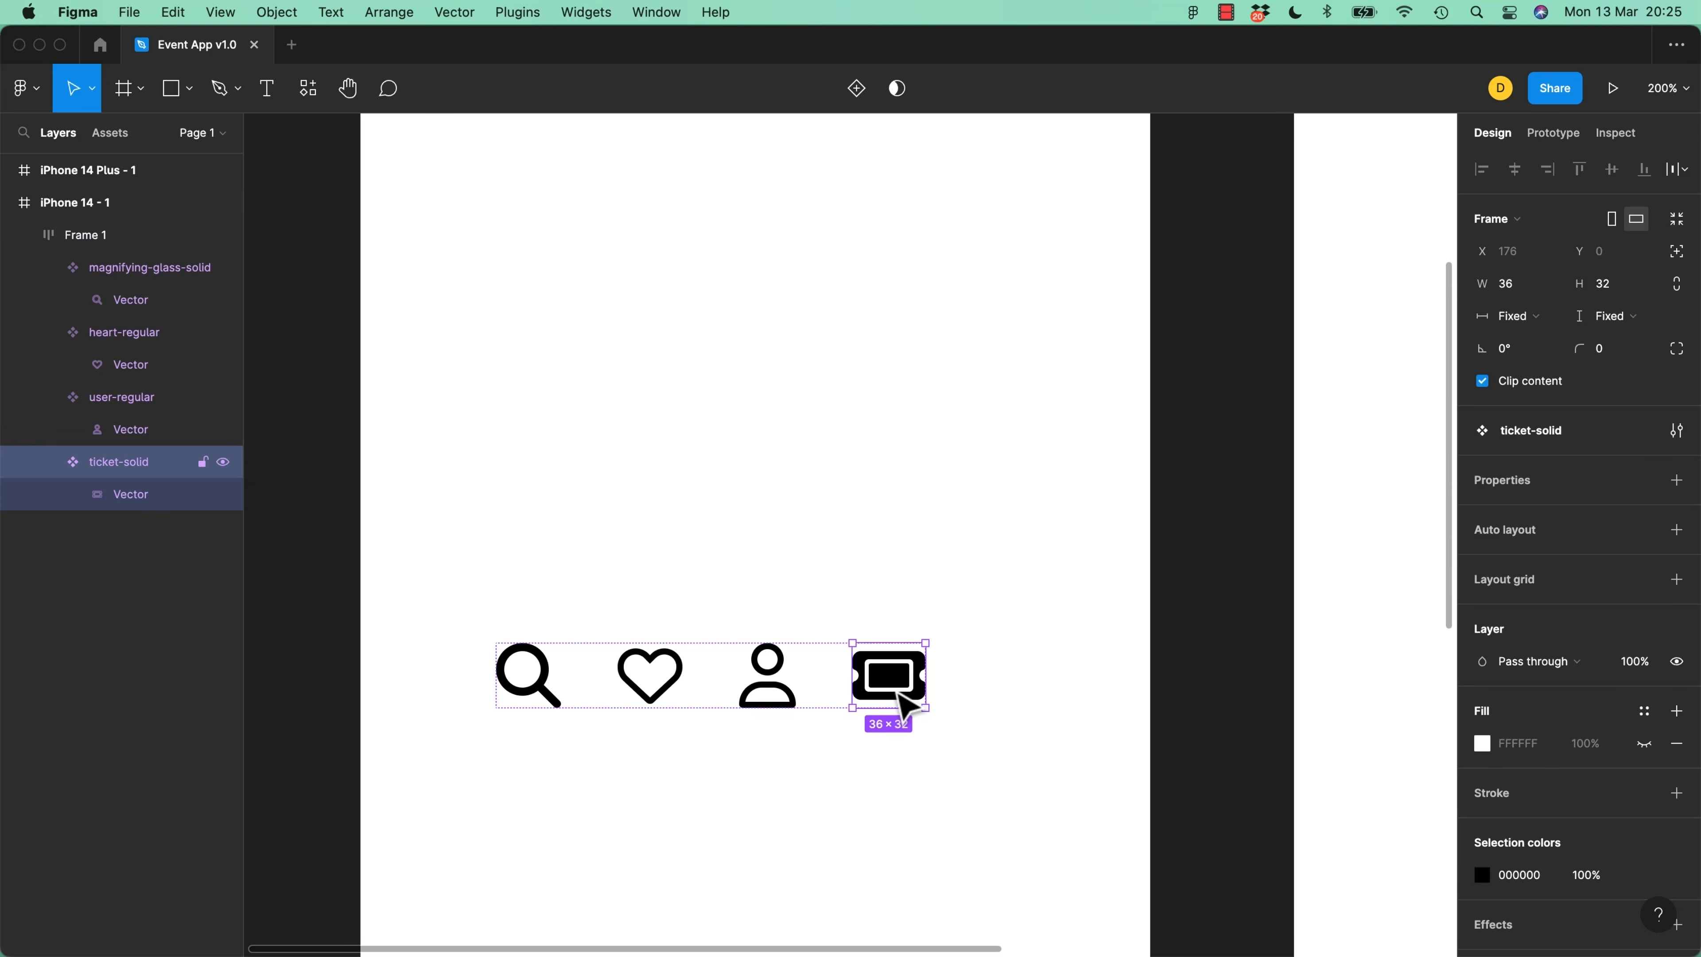
key(Left)
click(818, 551)
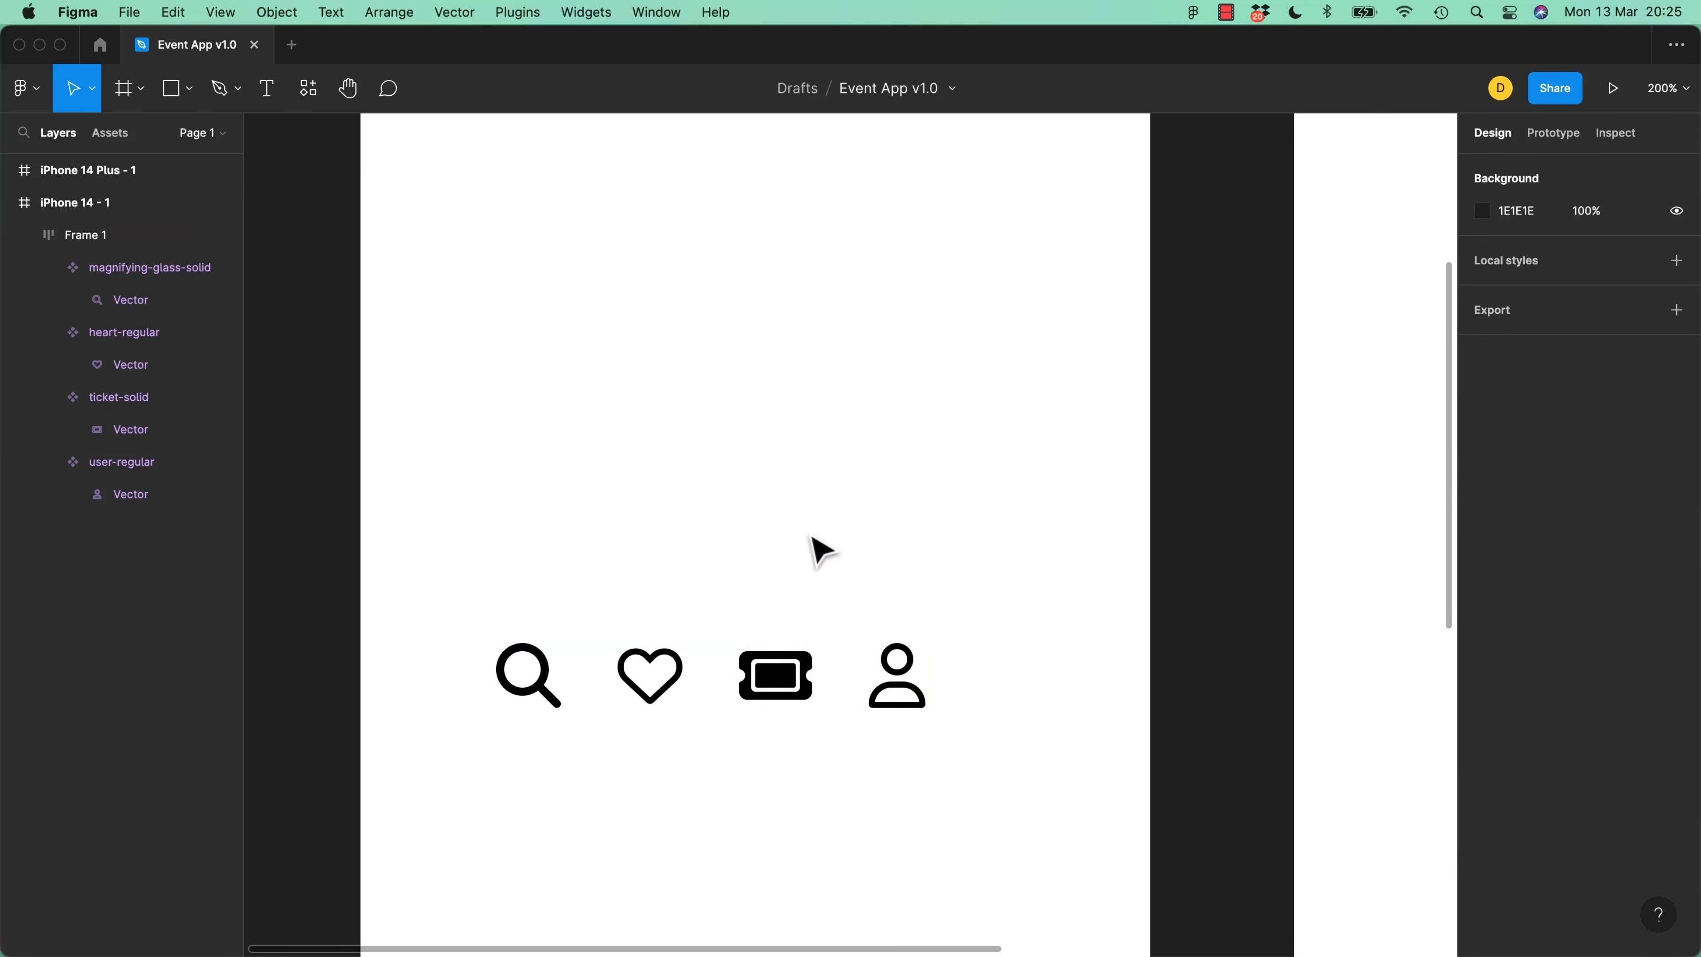
Rename the icons' auto layout frame as Nav - Lower
scroll(788, 580, down, 3)
scroll(739, 595, up, 2)
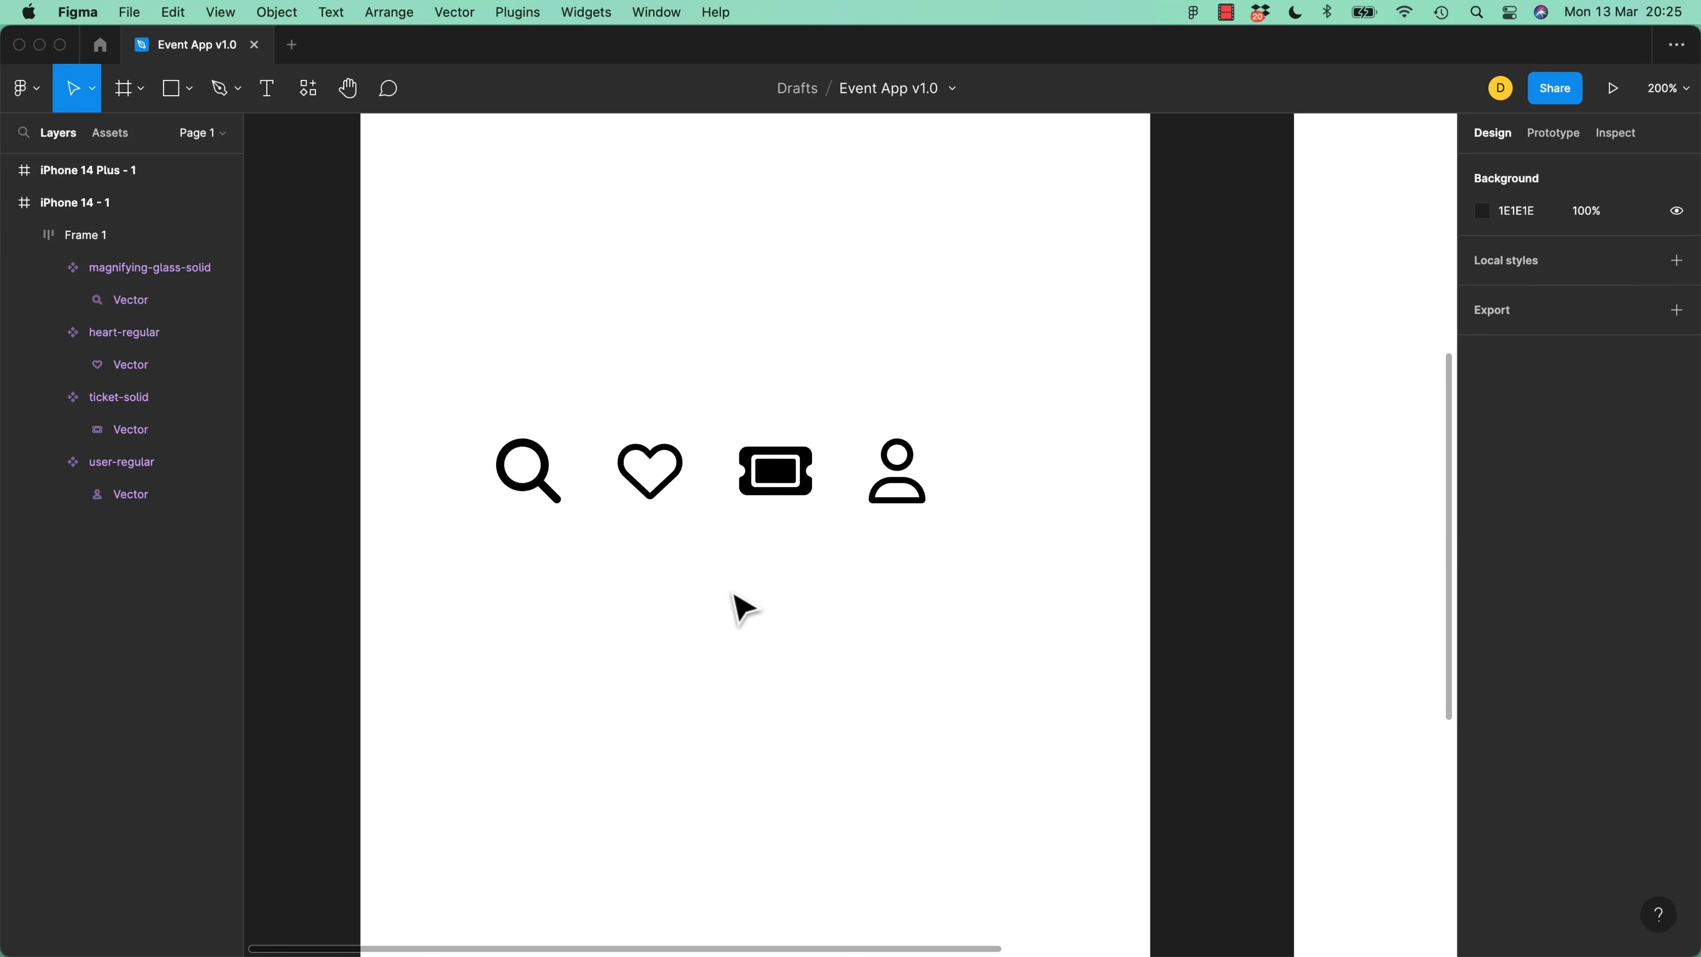
click(744, 600)
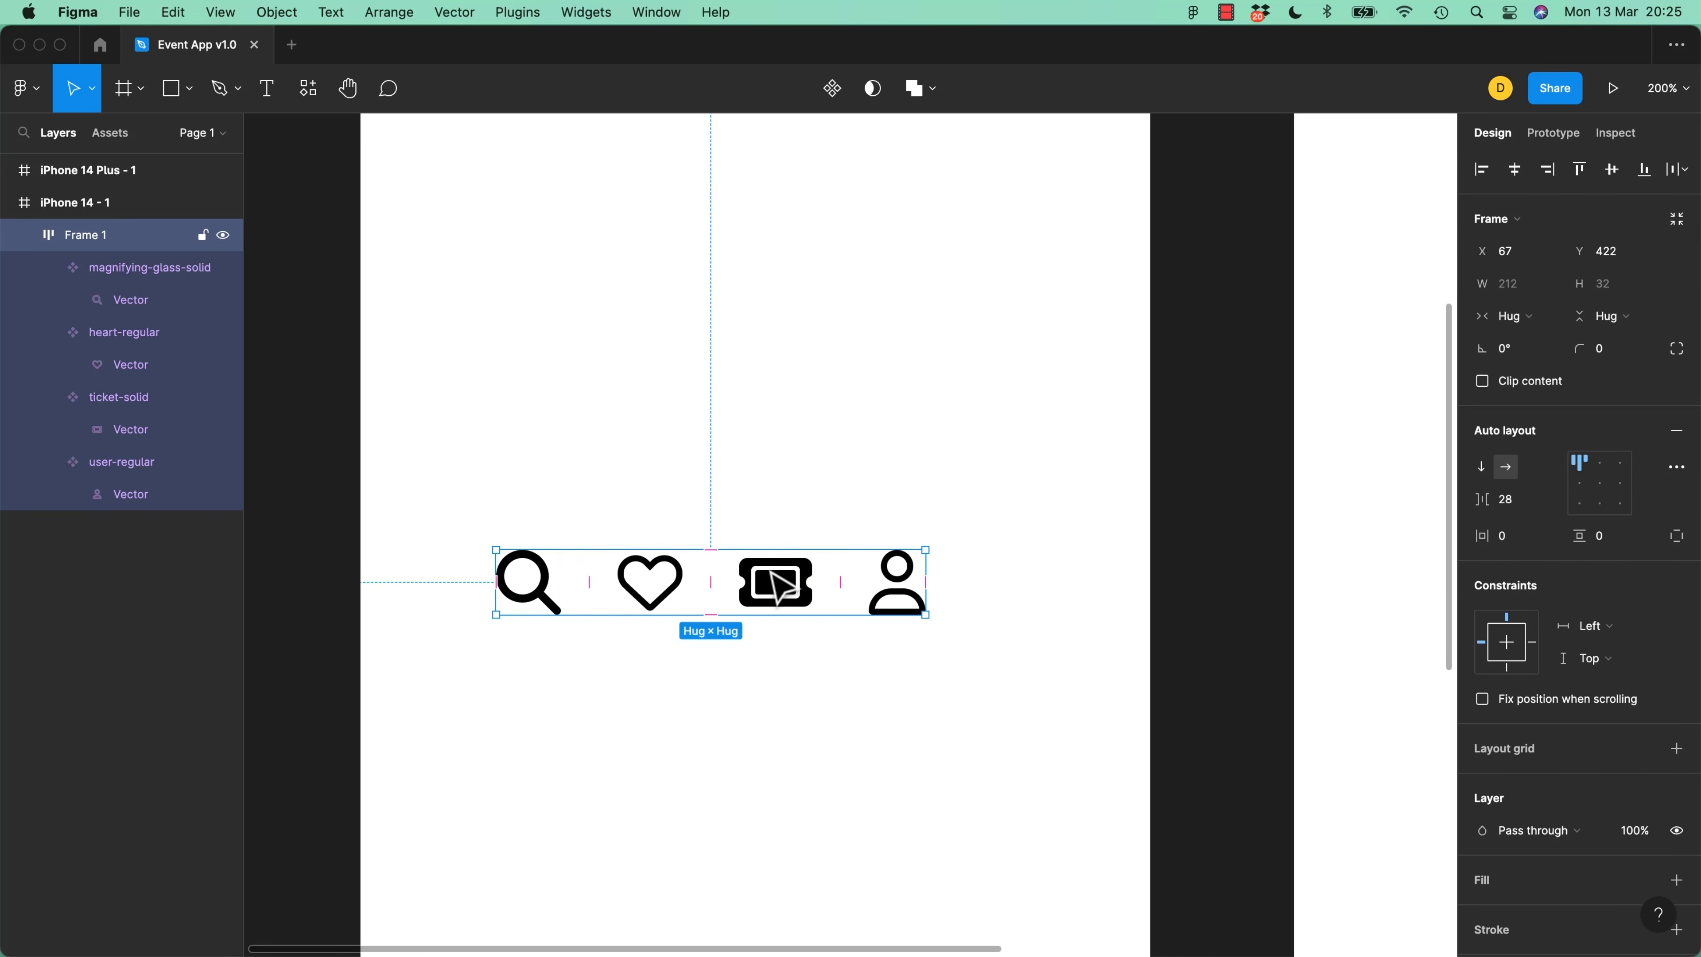
click(788, 598)
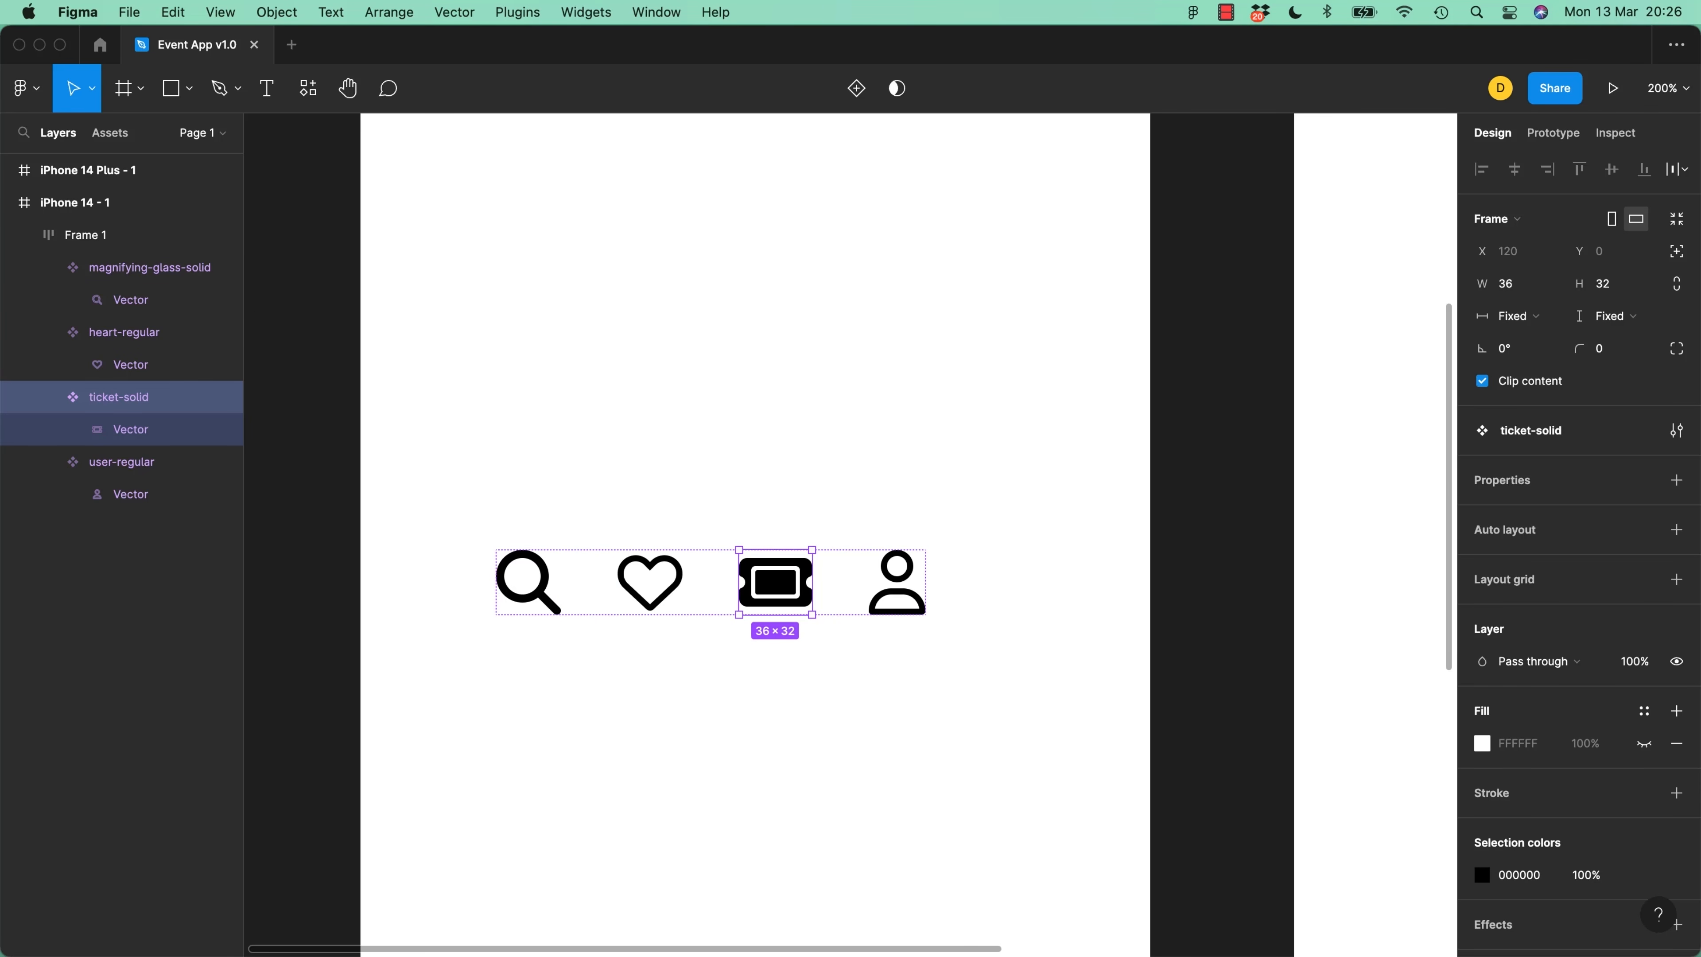
double_click(94, 246)
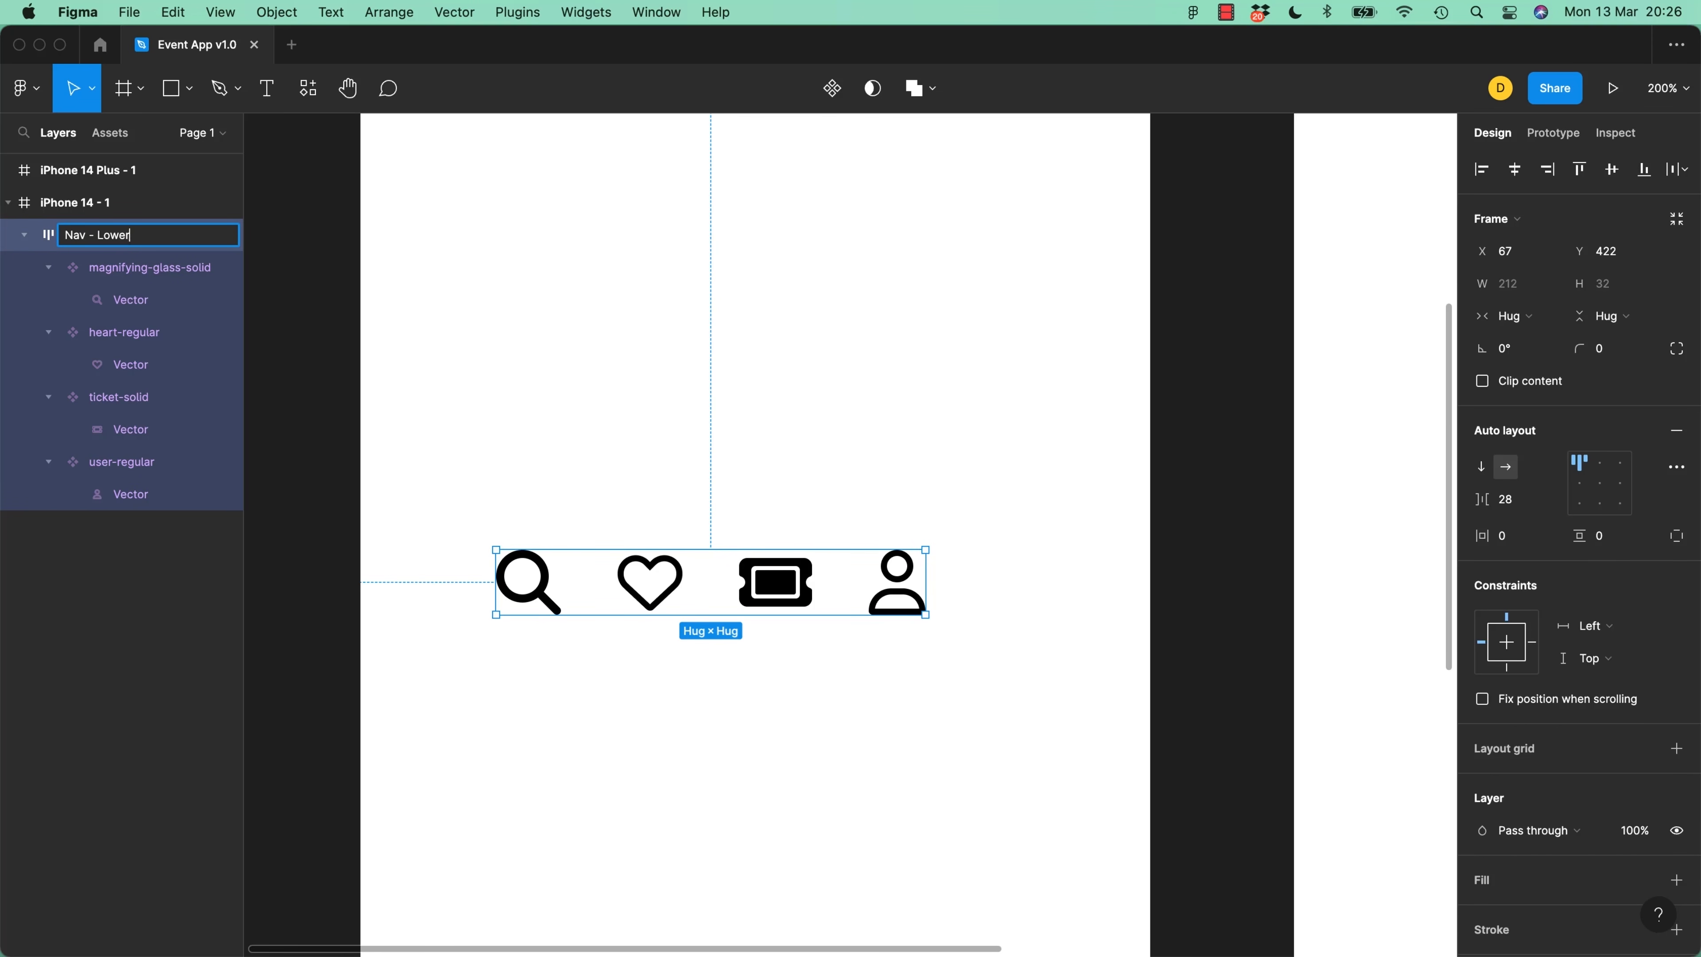
key(Return)
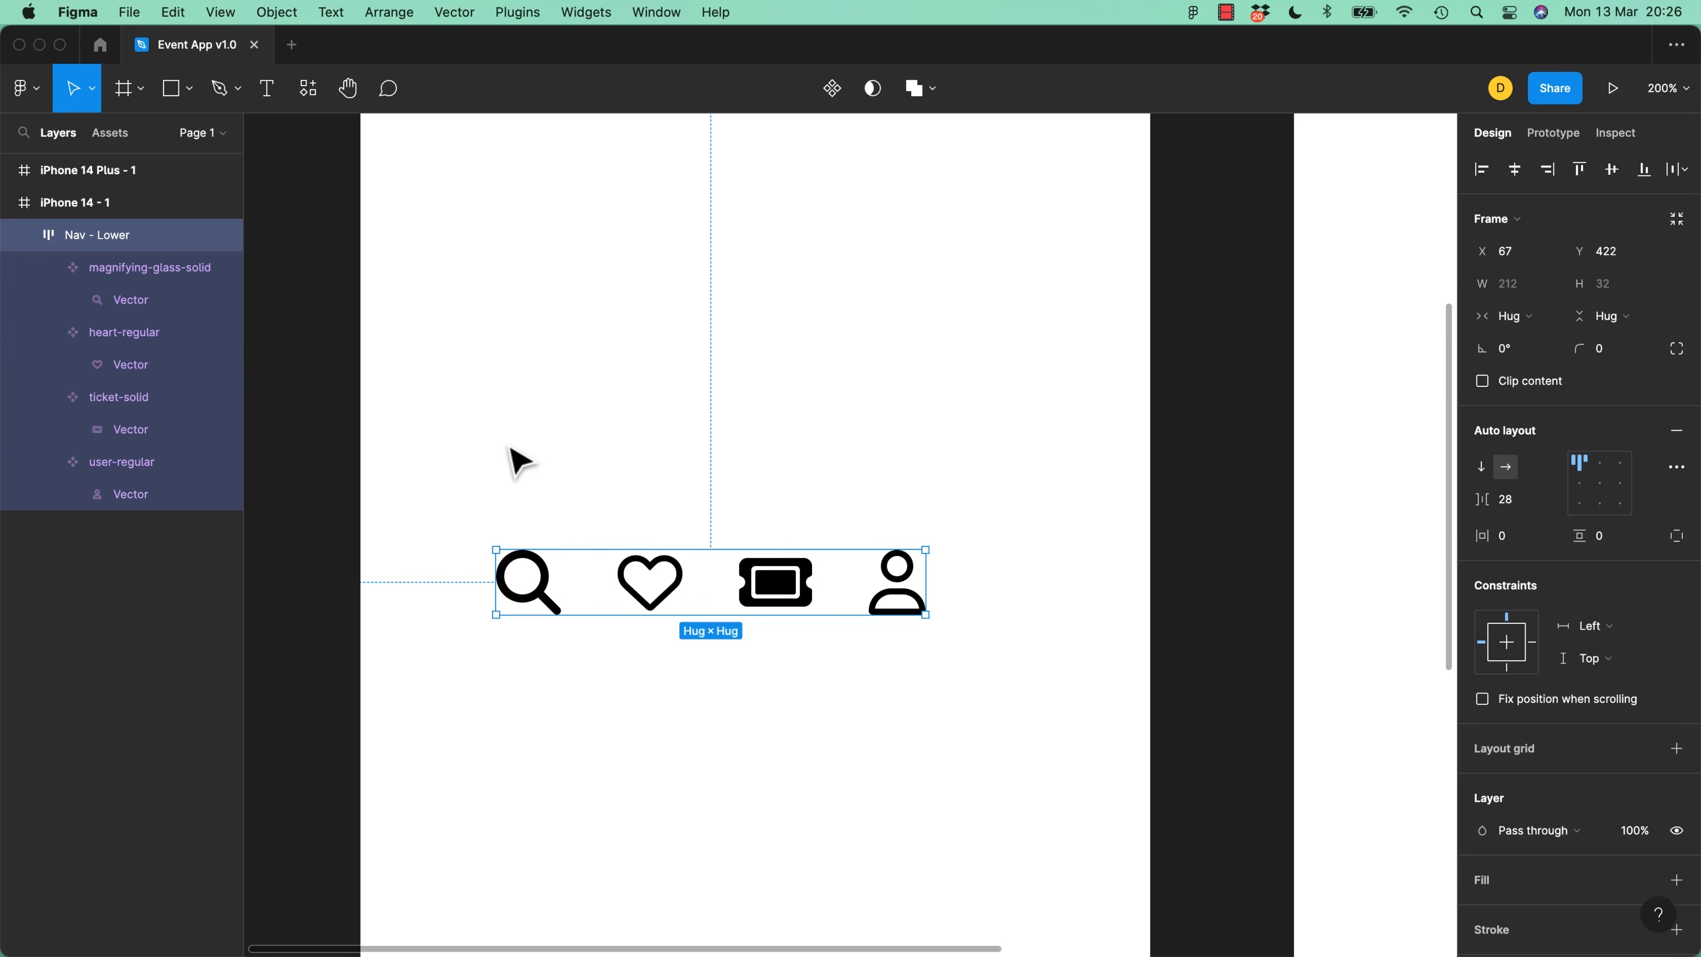
Try hiding the ticket-solid icon in the Nav - Lower frame, and undo it
double_click(783, 603)
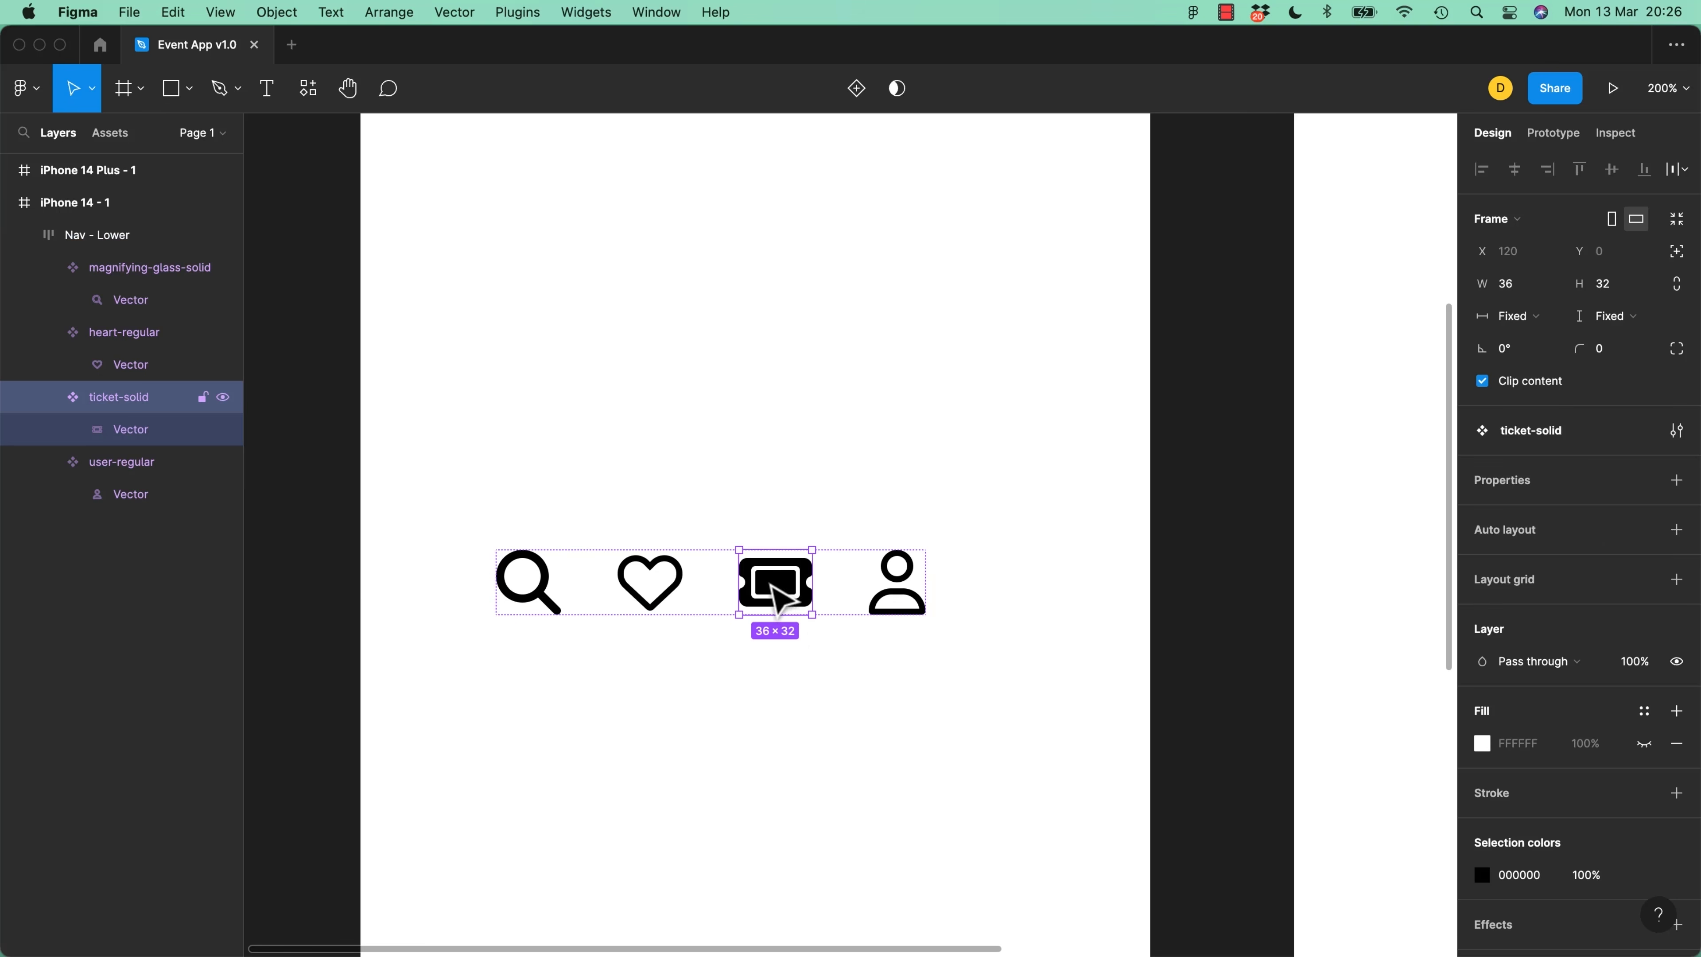
click(225, 399)
key(super+z)
Try deleting the ticket-solid icon from the Nav - Lower frame, and undo the deletion
click(834, 650)
triple_click(792, 588)
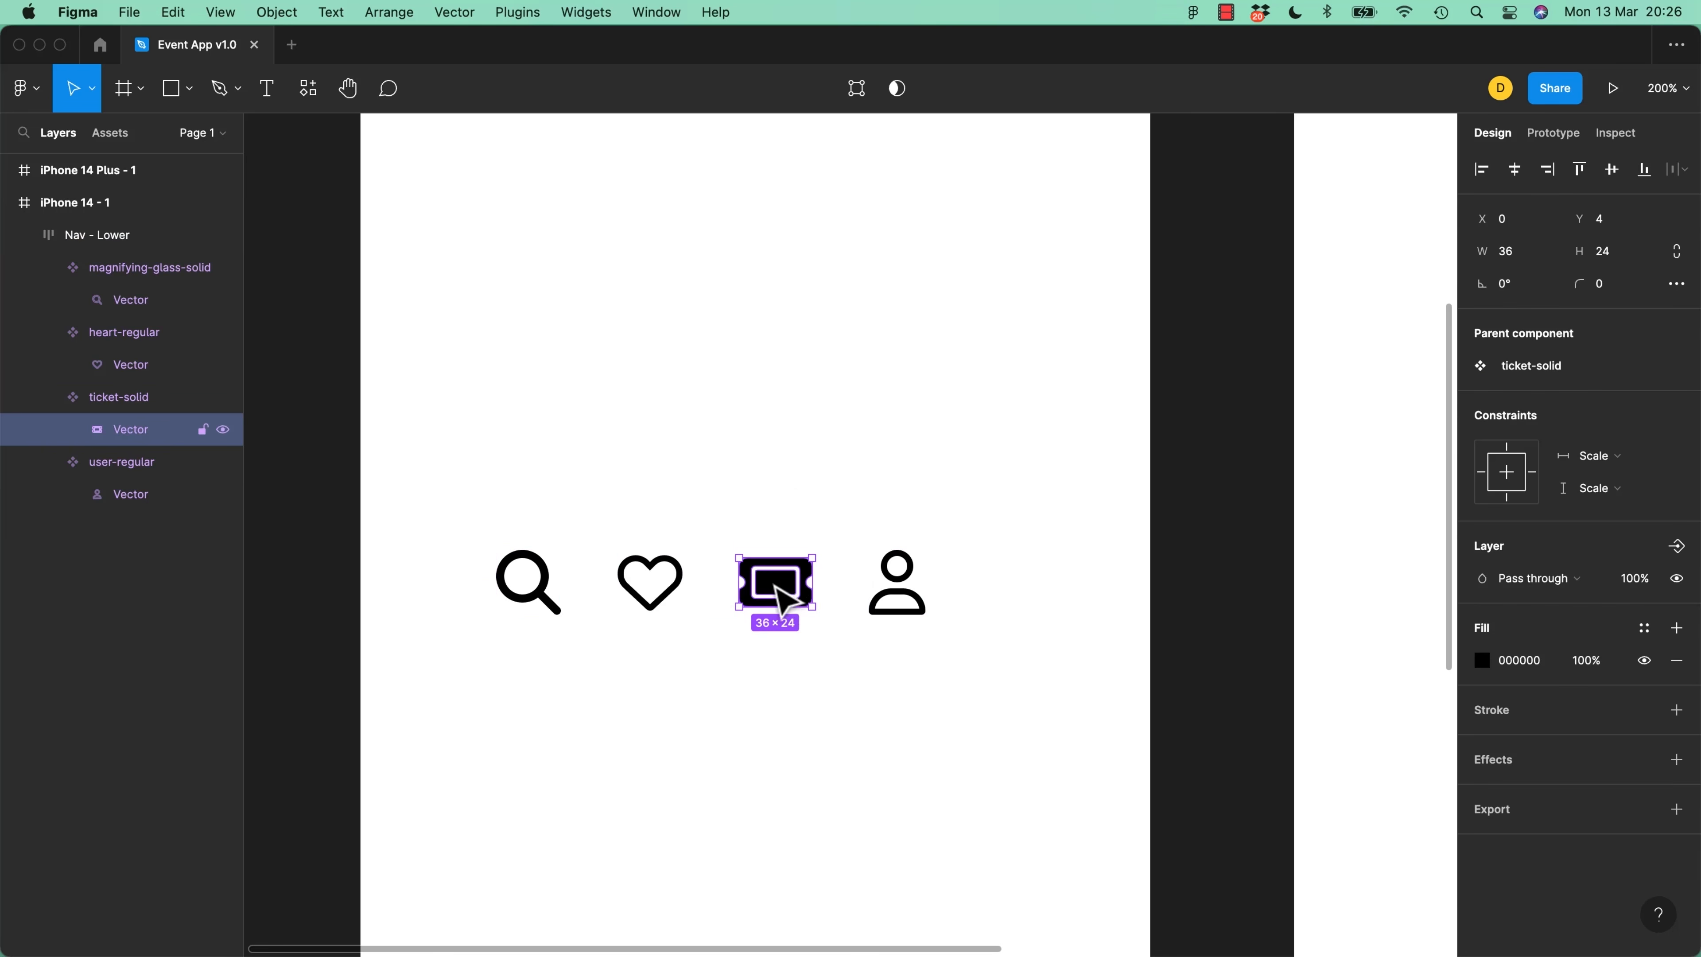
click(782, 498)
double_click(781, 585)
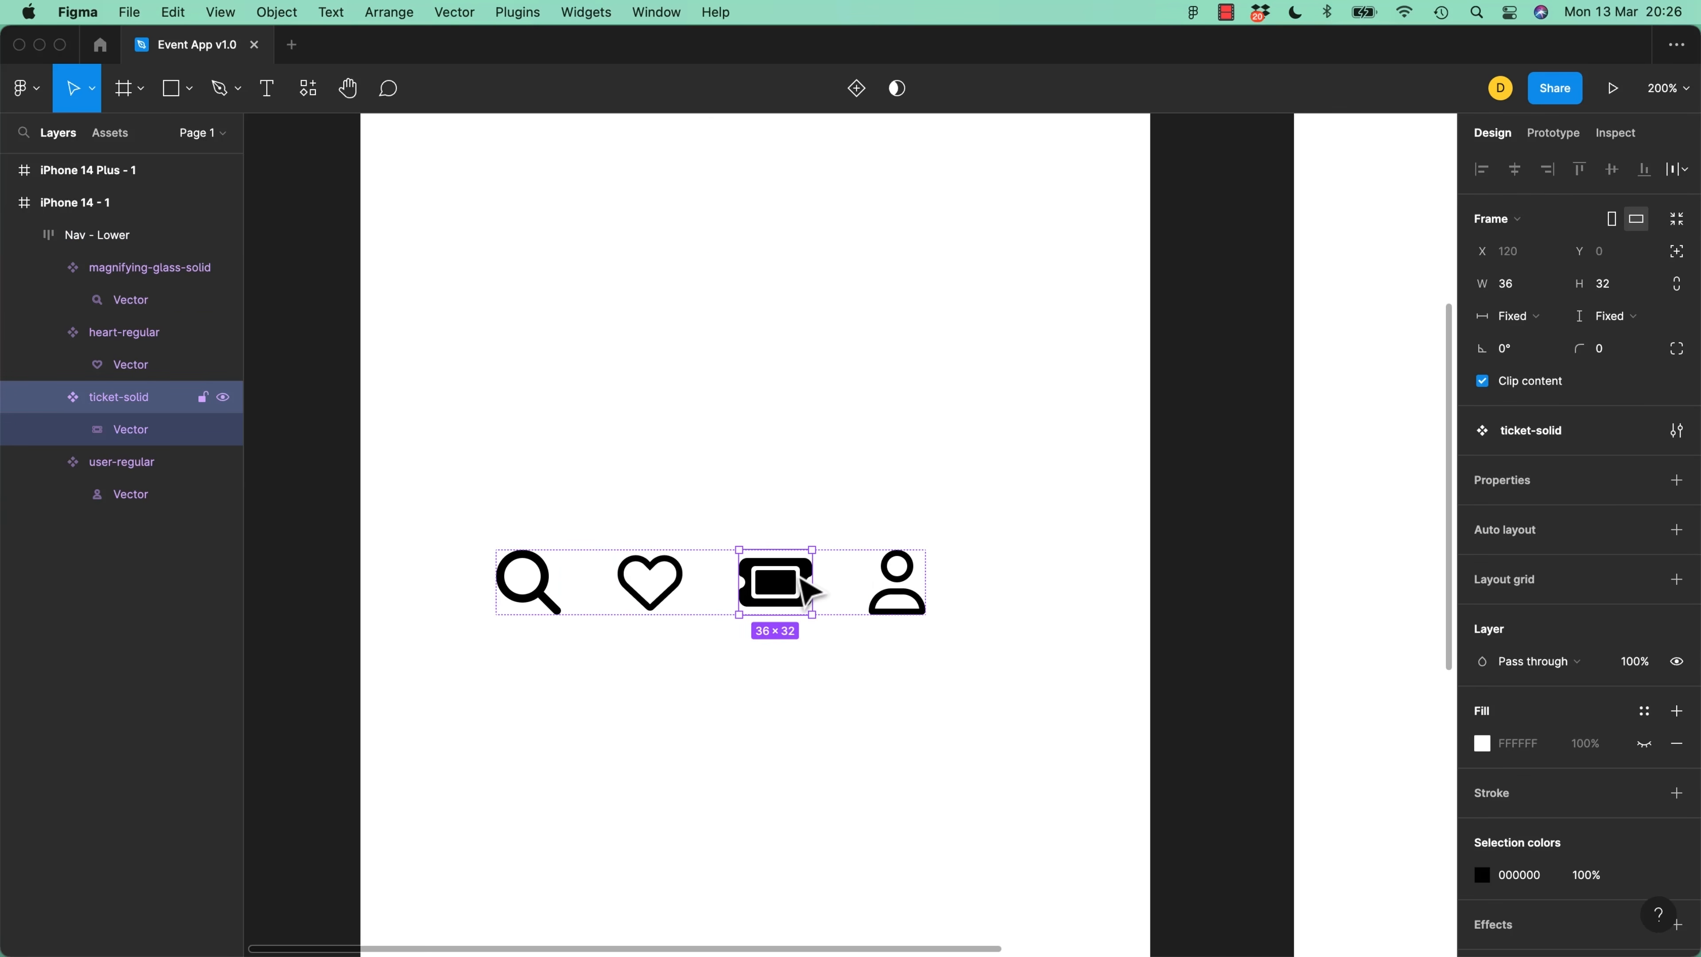
key(Delete)
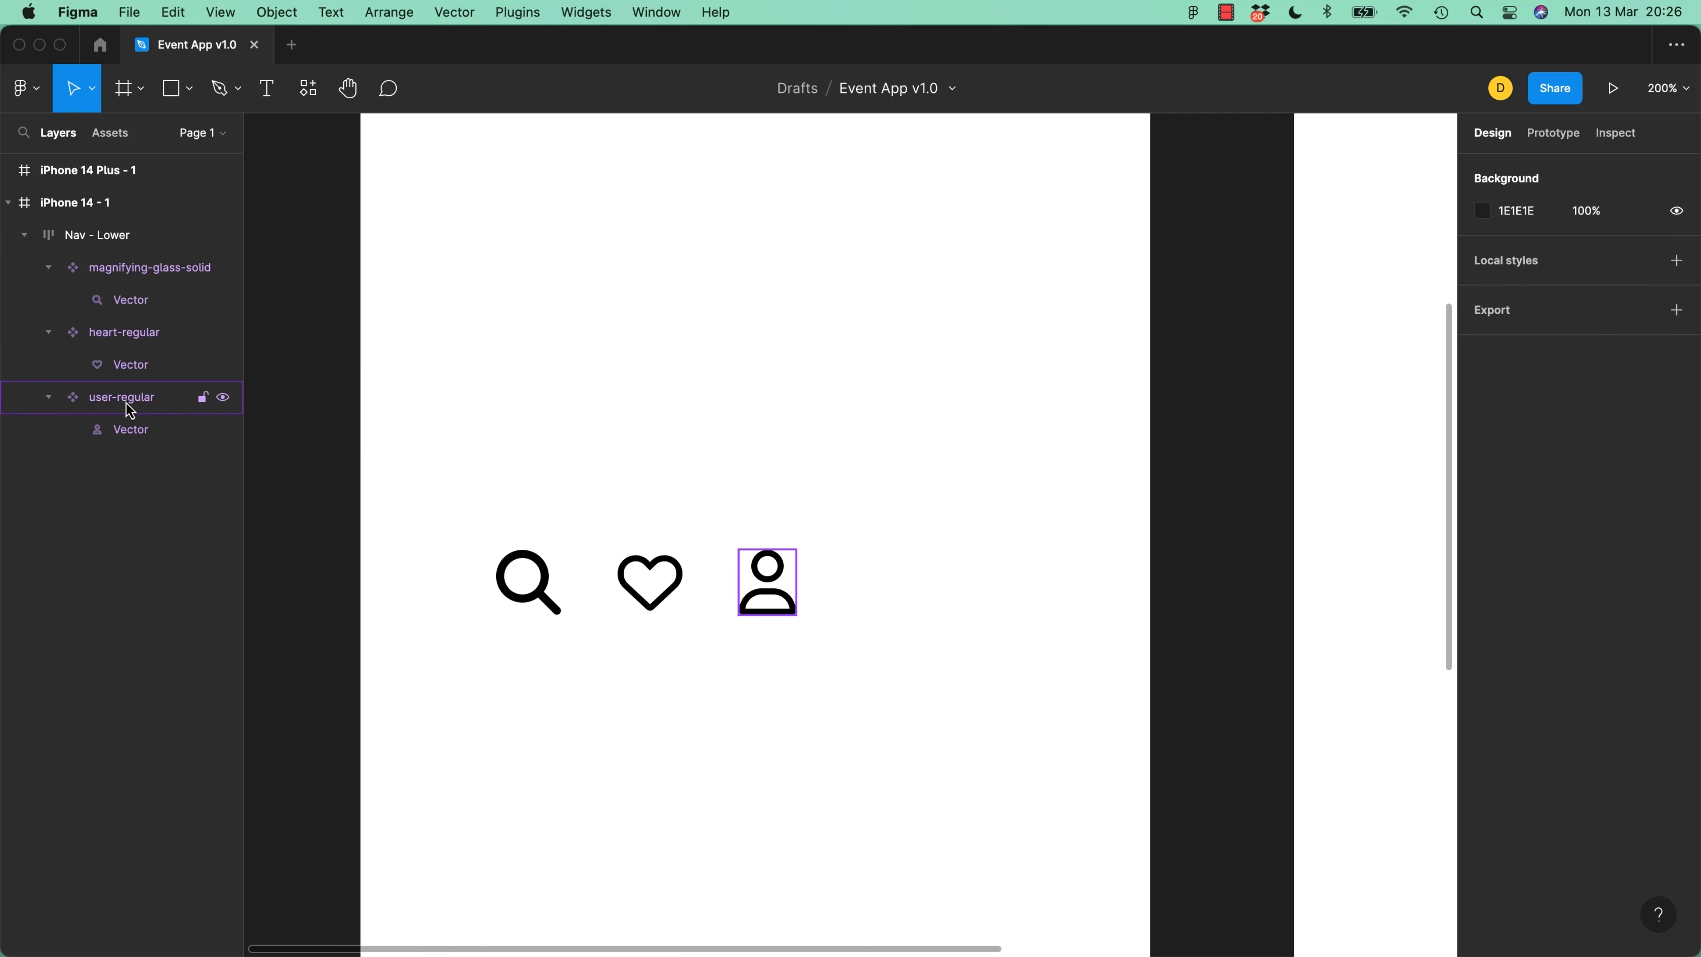
key(super+z)
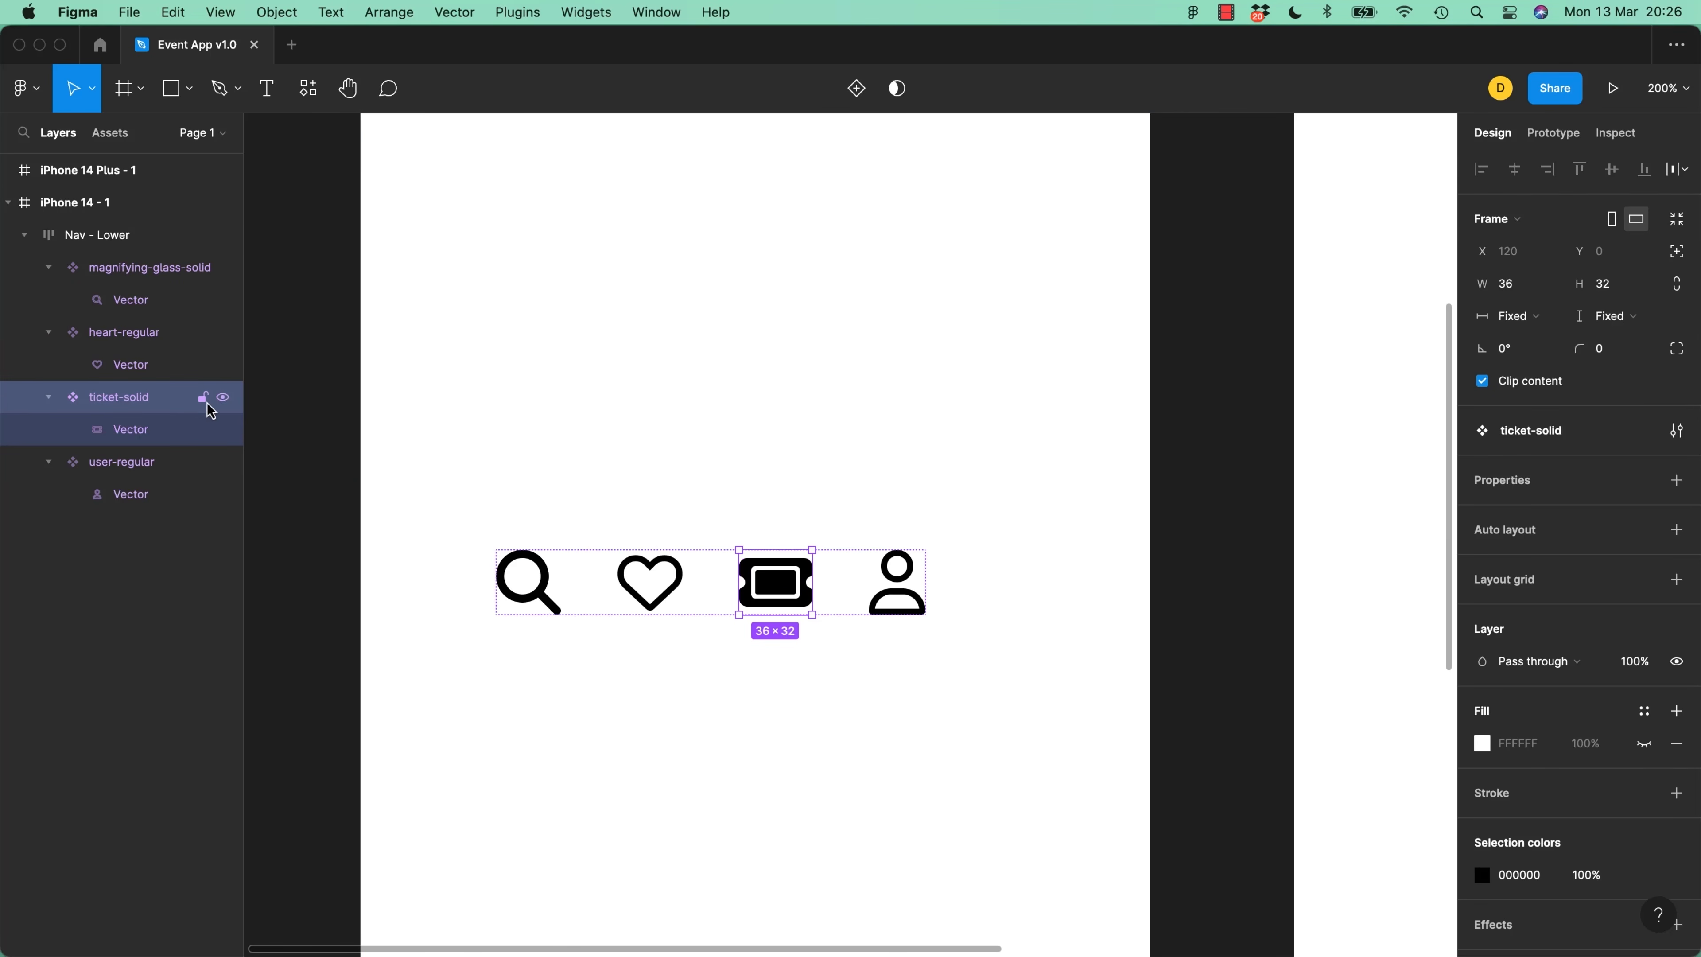
Toggle the visibility of the ticket-solid icon several times and leave it hidden
click(225, 400)
click(225, 400)
click(225, 401)
click(226, 401)
click(222, 406)
click(221, 405)
click(221, 405)
click(222, 405)
click(222, 405)
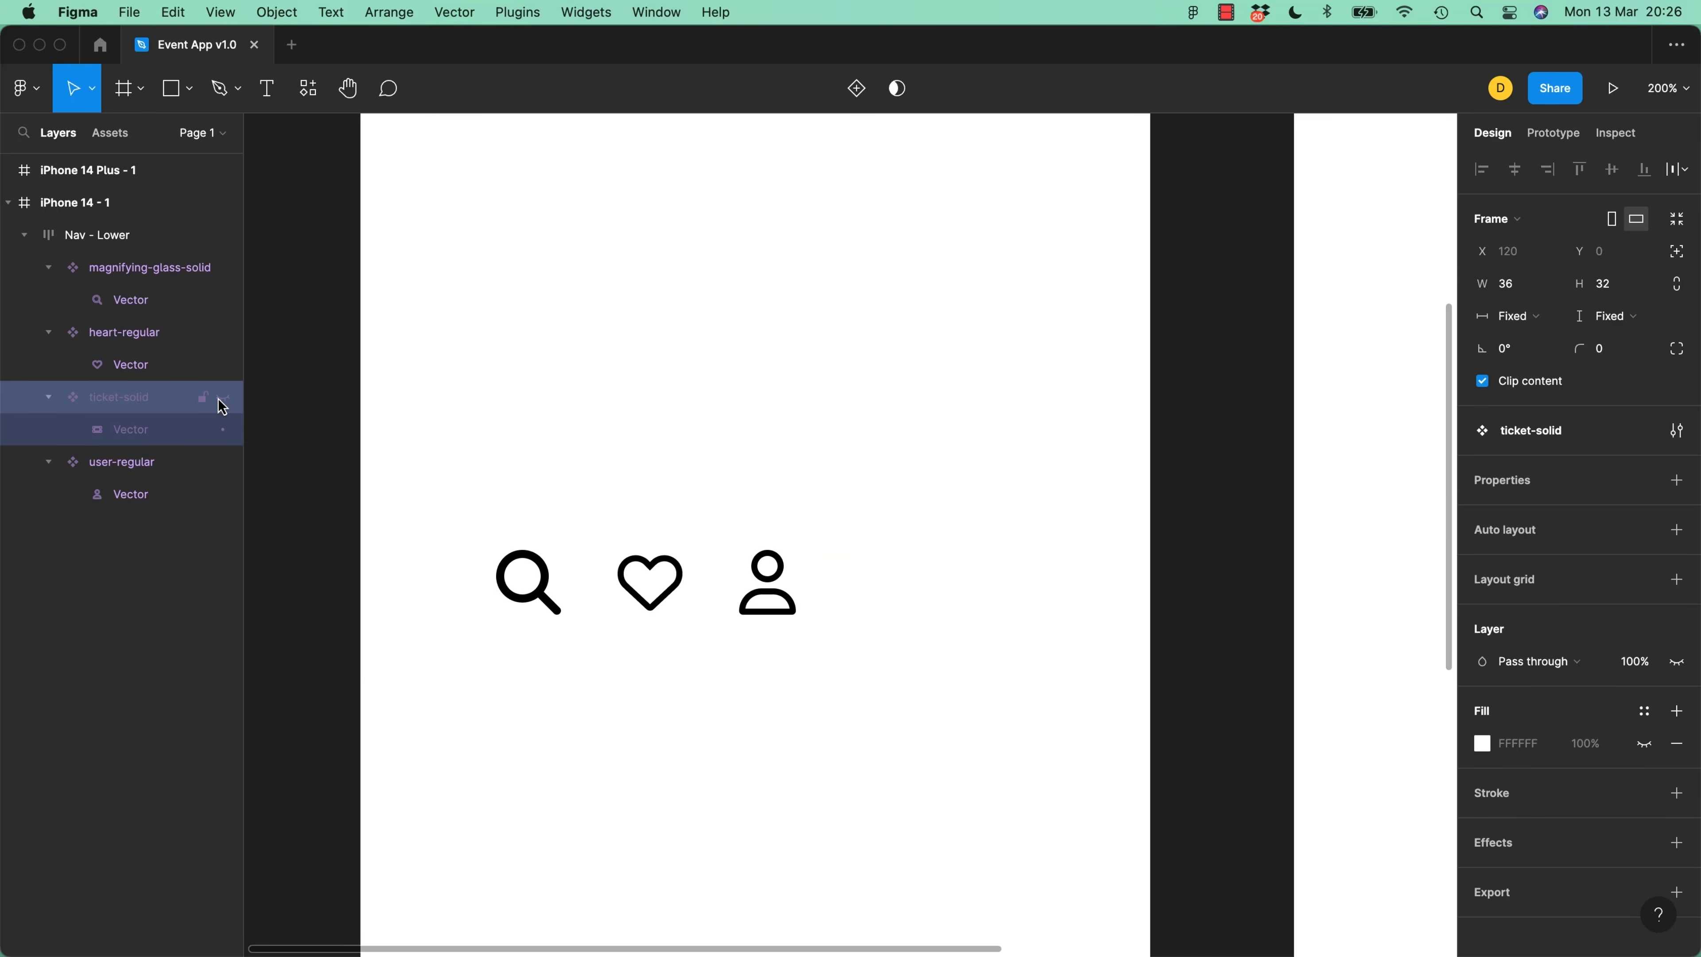
Move the Nav - Lower frame to the bottom left corner of the iPhone 14 frame, at X 0, Y 812
click(850, 424)
key(space)
drag(715, 784, 885, 387)
drag(827, 205, 815, 636)
key(space)
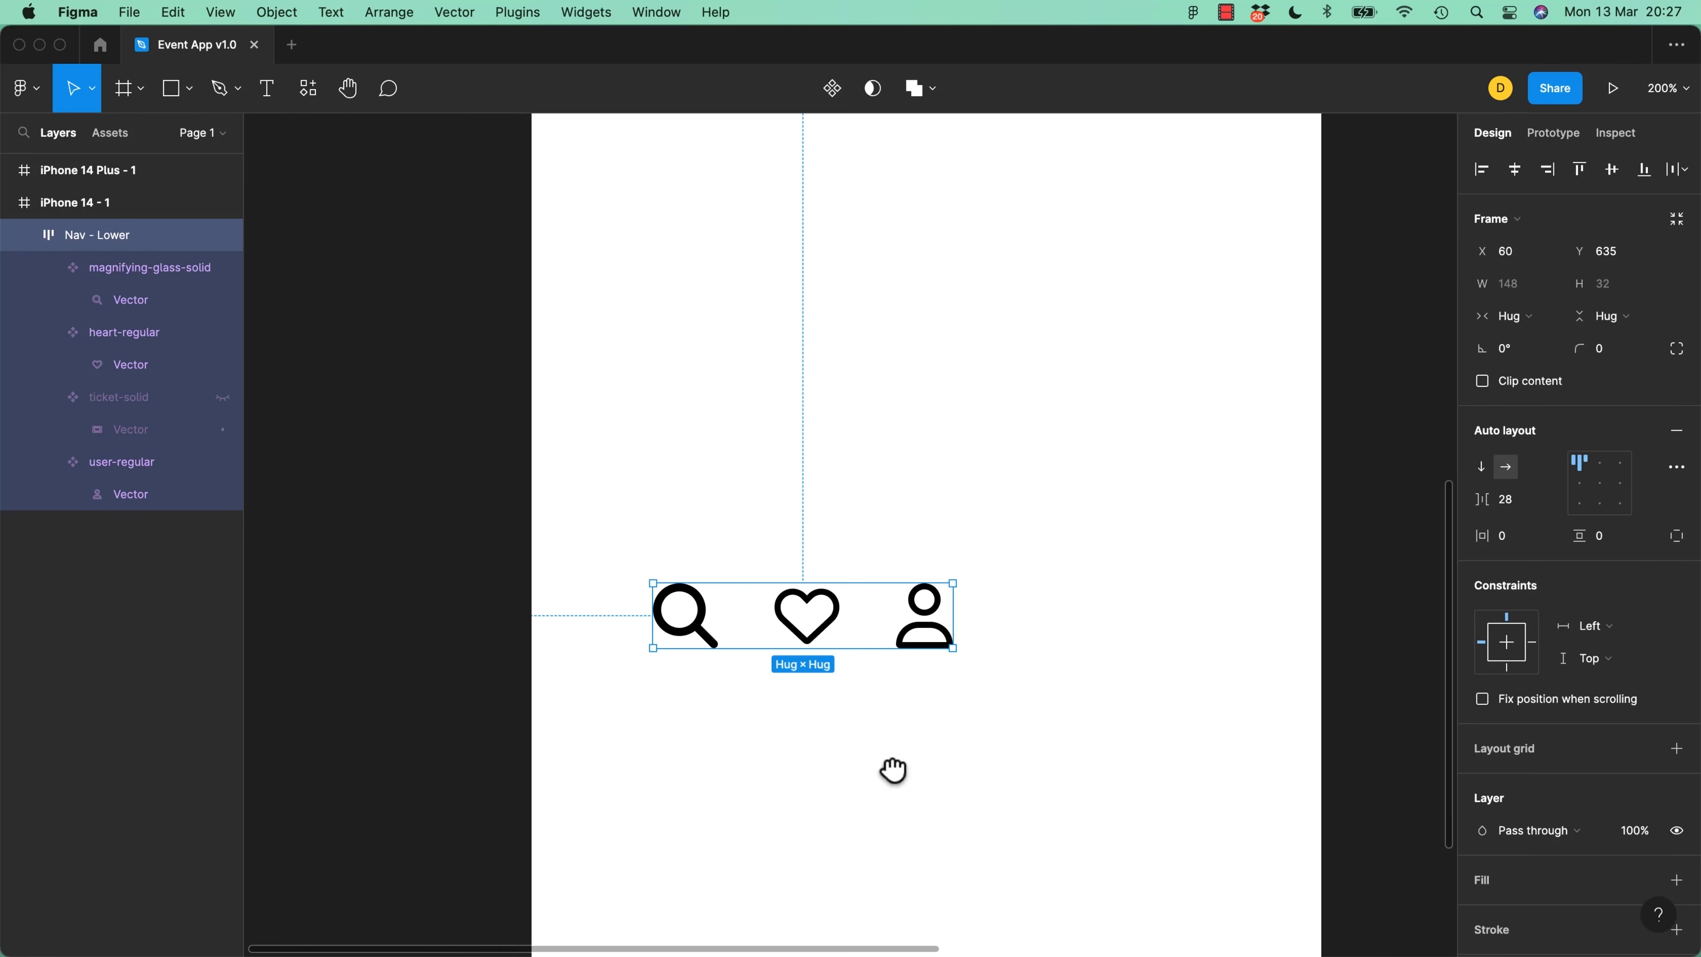
drag(877, 819, 872, 411)
drag(811, 211, 717, 580)
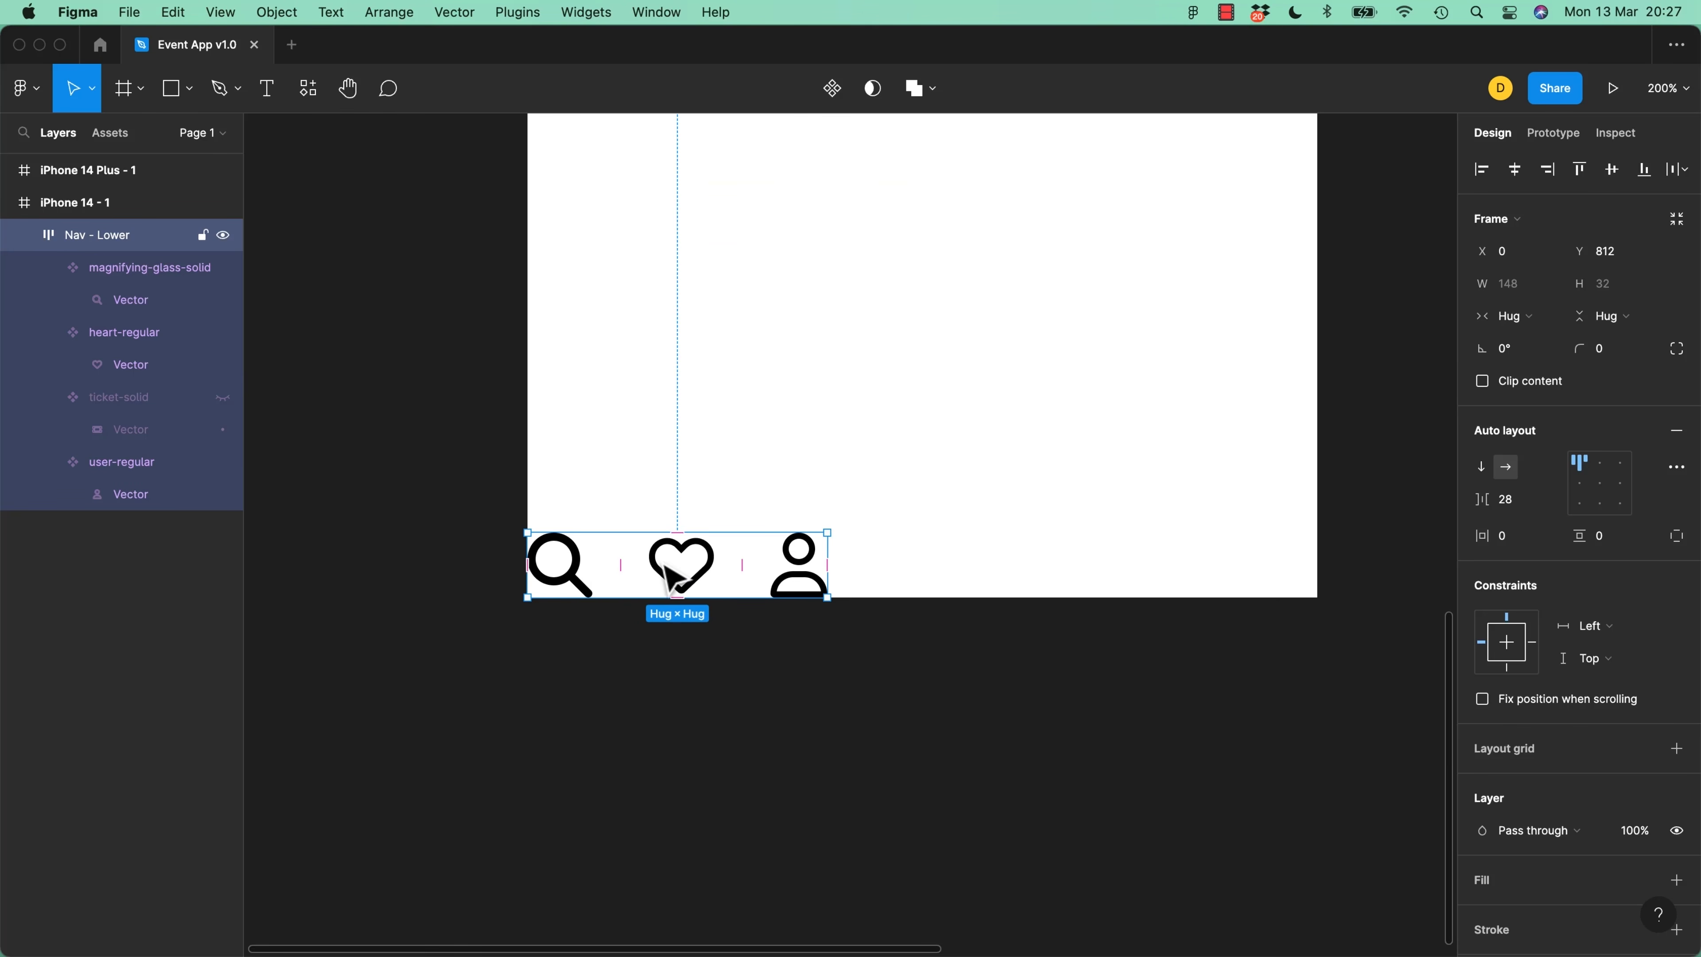
Enlarge Nav - Lower to 390 × 63 across the iPhone 14 frame and centre its icons with a gap of 98
drag(828, 532, 1314, 469)
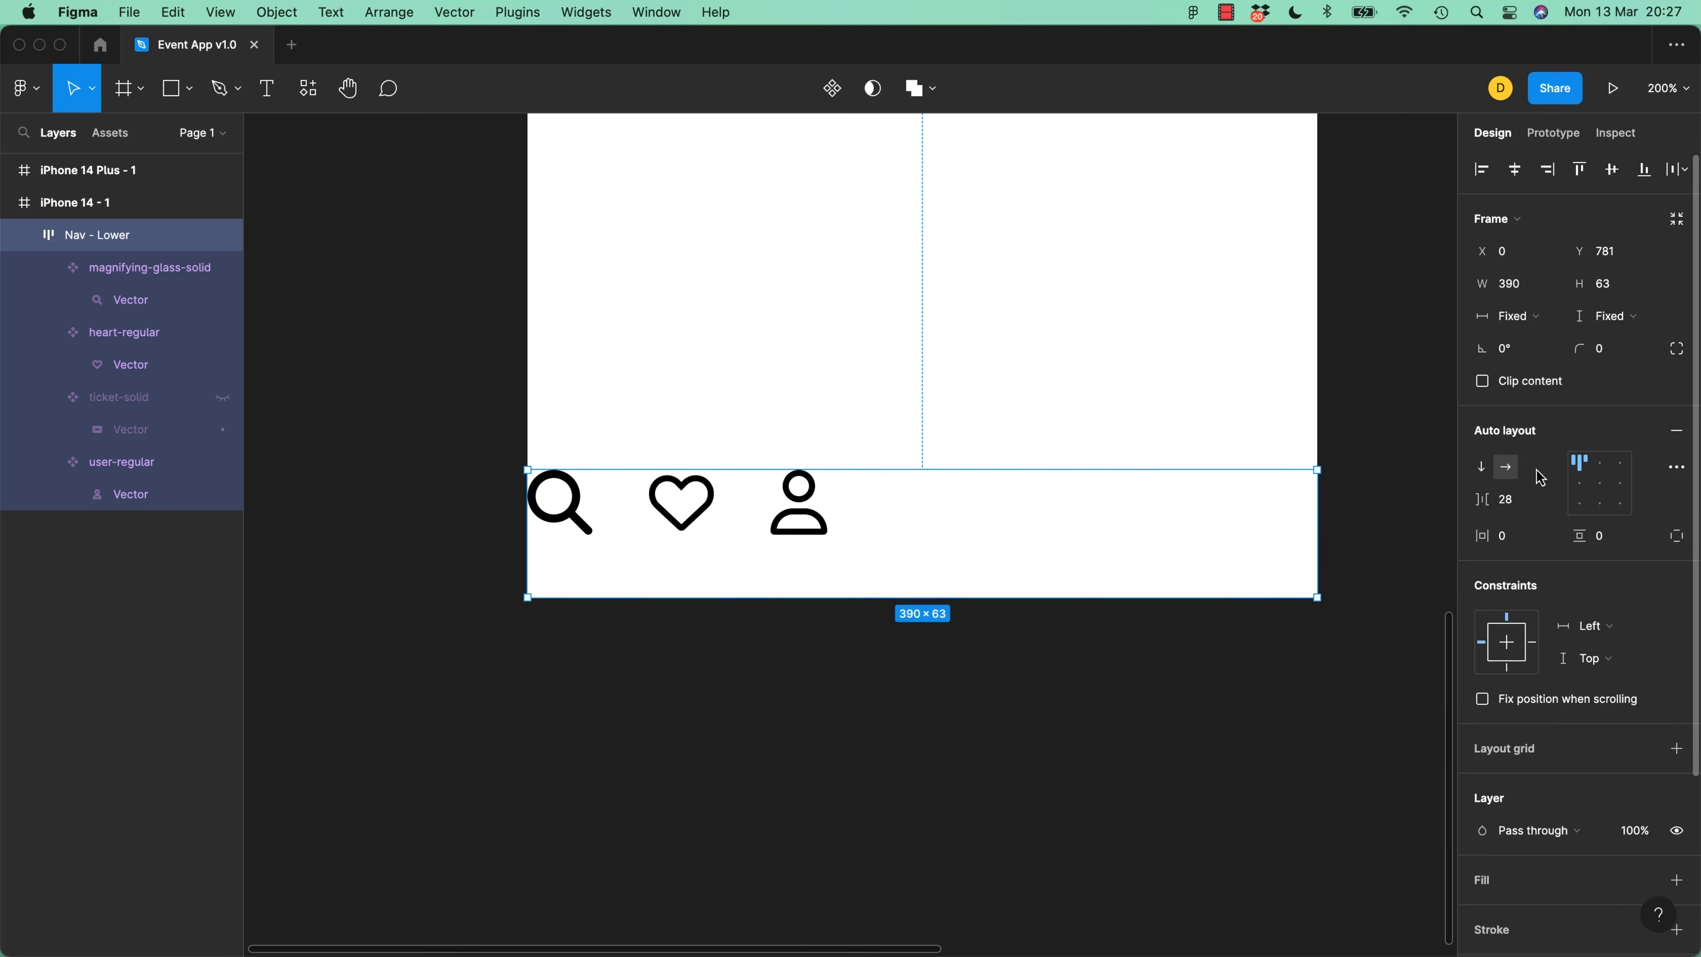
click(1603, 495)
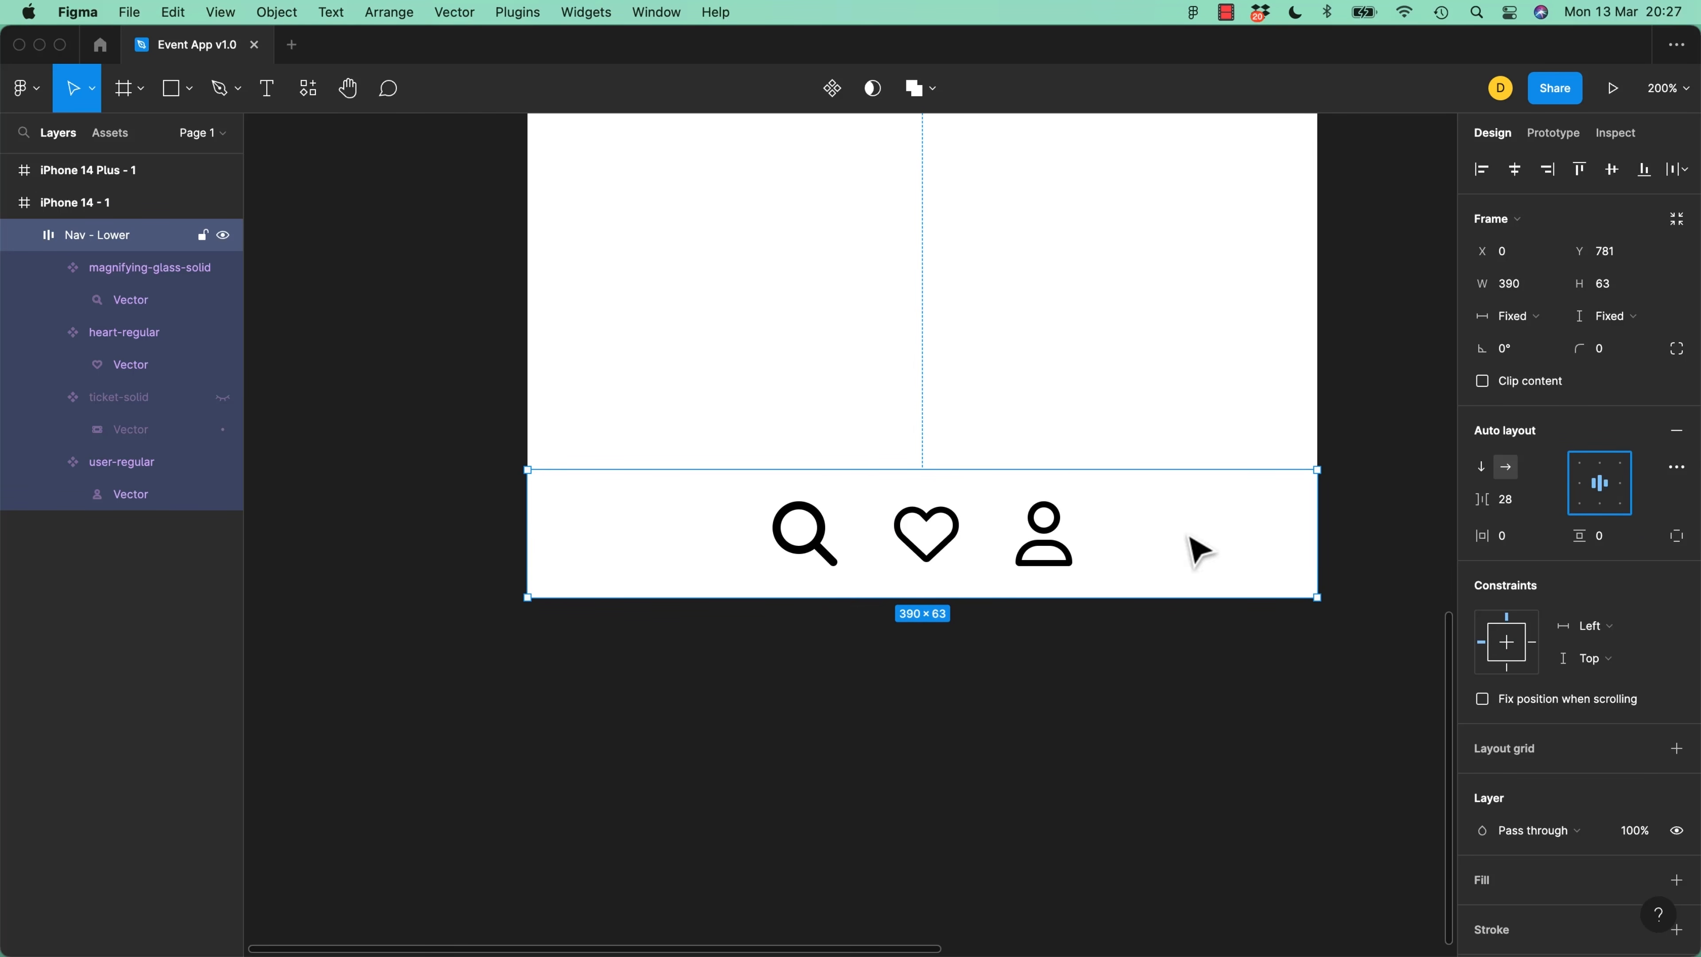
drag(989, 536, 1195, 543)
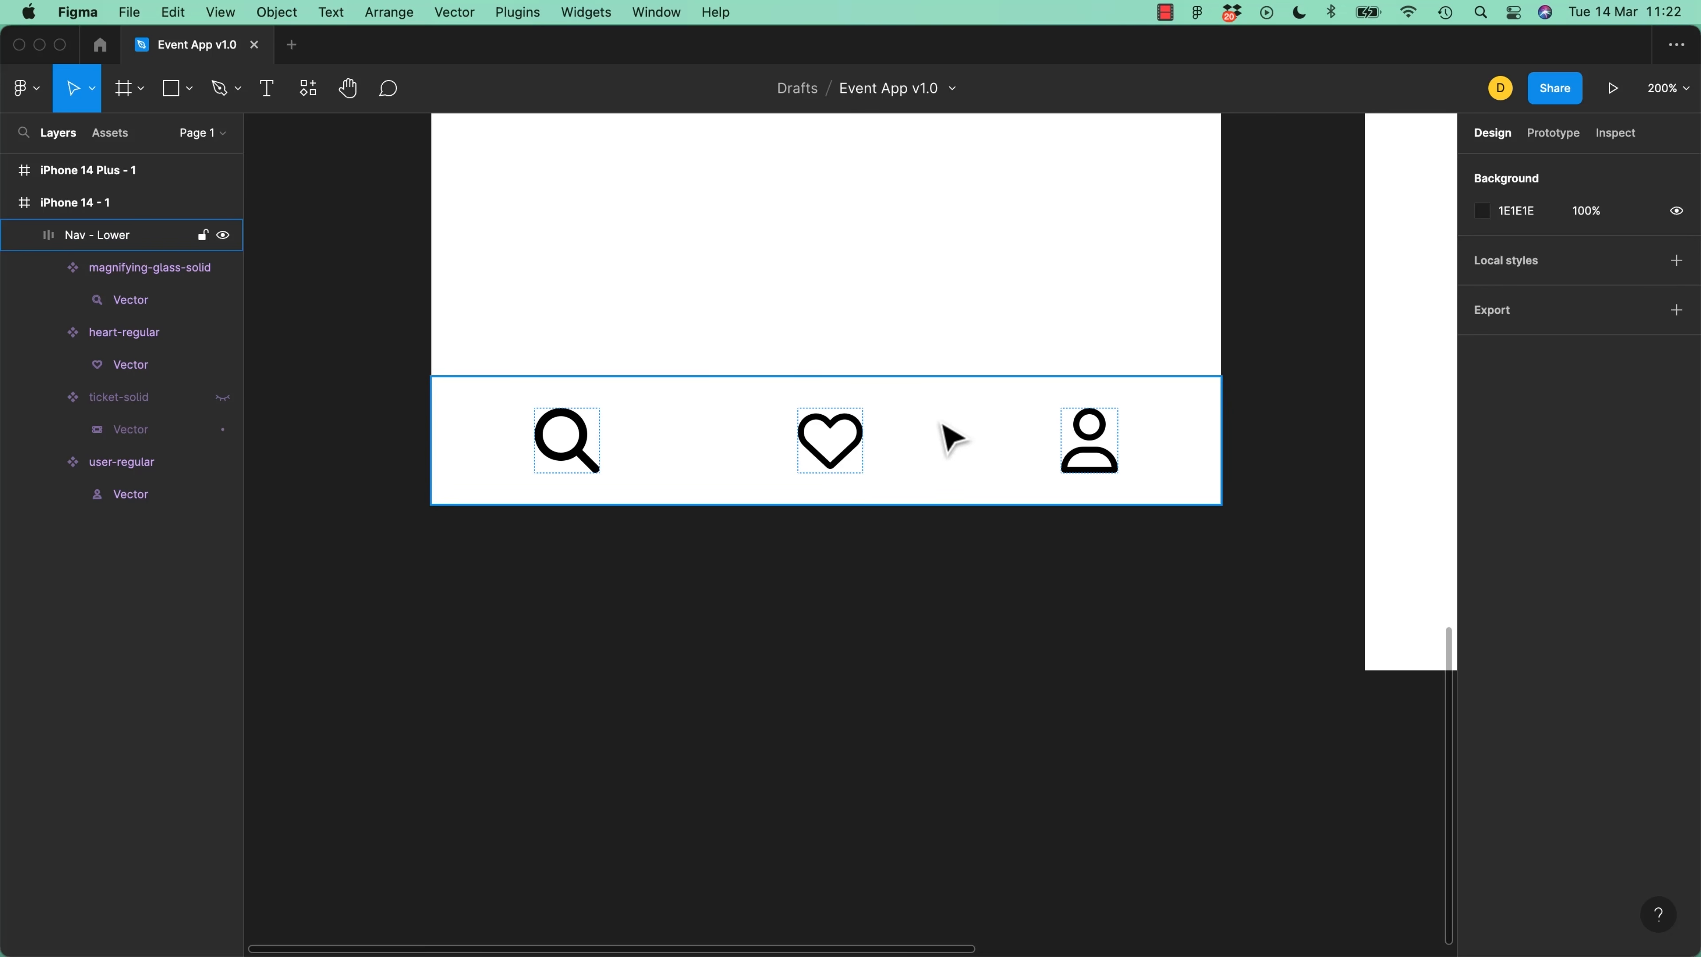
Duplicate Nav - Lower to the bottom of the iPhone 14 Plus frame and enlarge the copy to 428 × 83
key(shift+0)
drag(970, 489, 634, 701)
click(1065, 702)
click(794, 608)
click(627, 703)
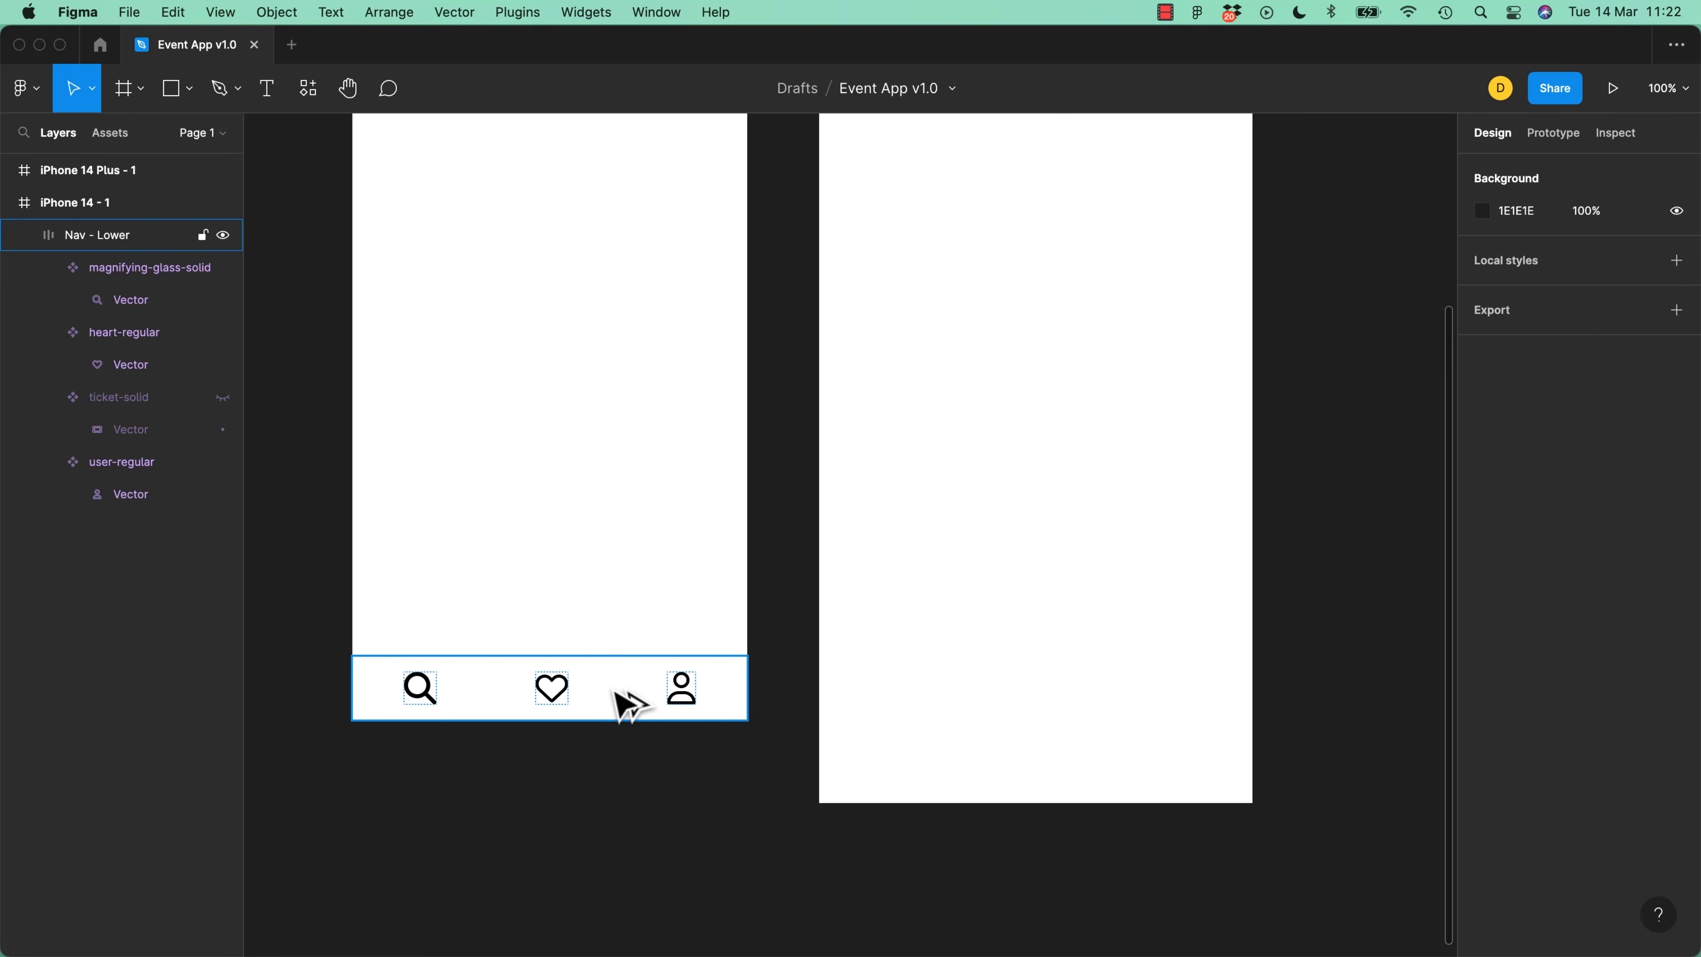
drag(626, 702, 1090, 786)
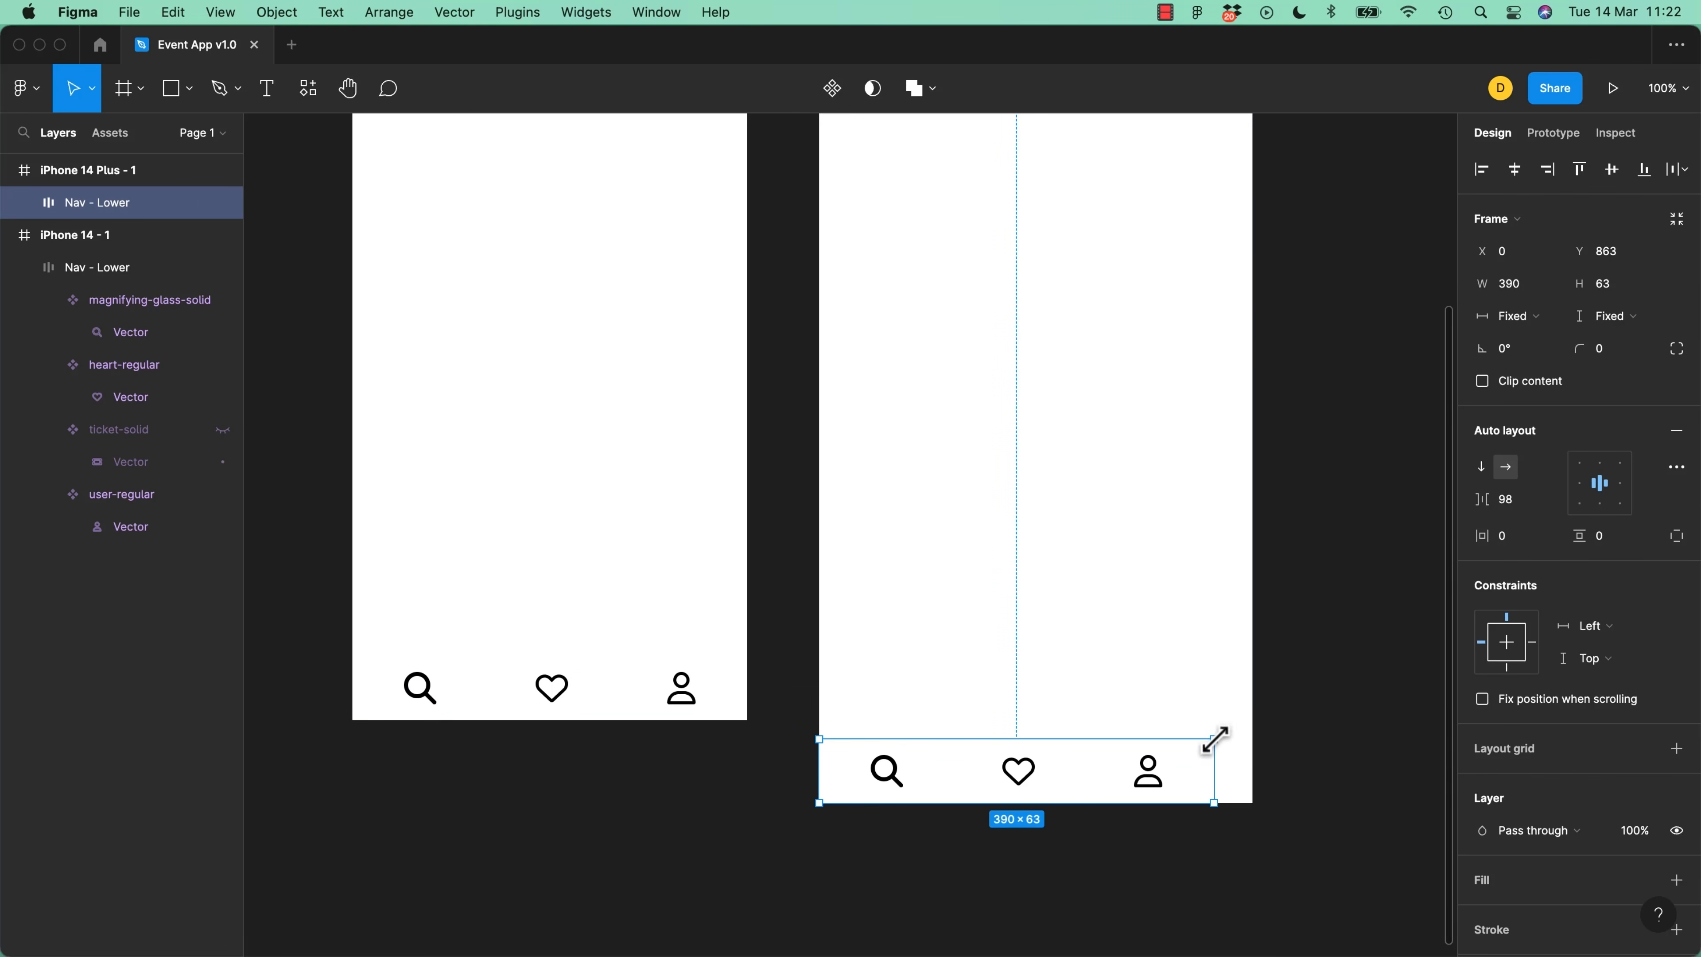
drag(1215, 739, 1256, 720)
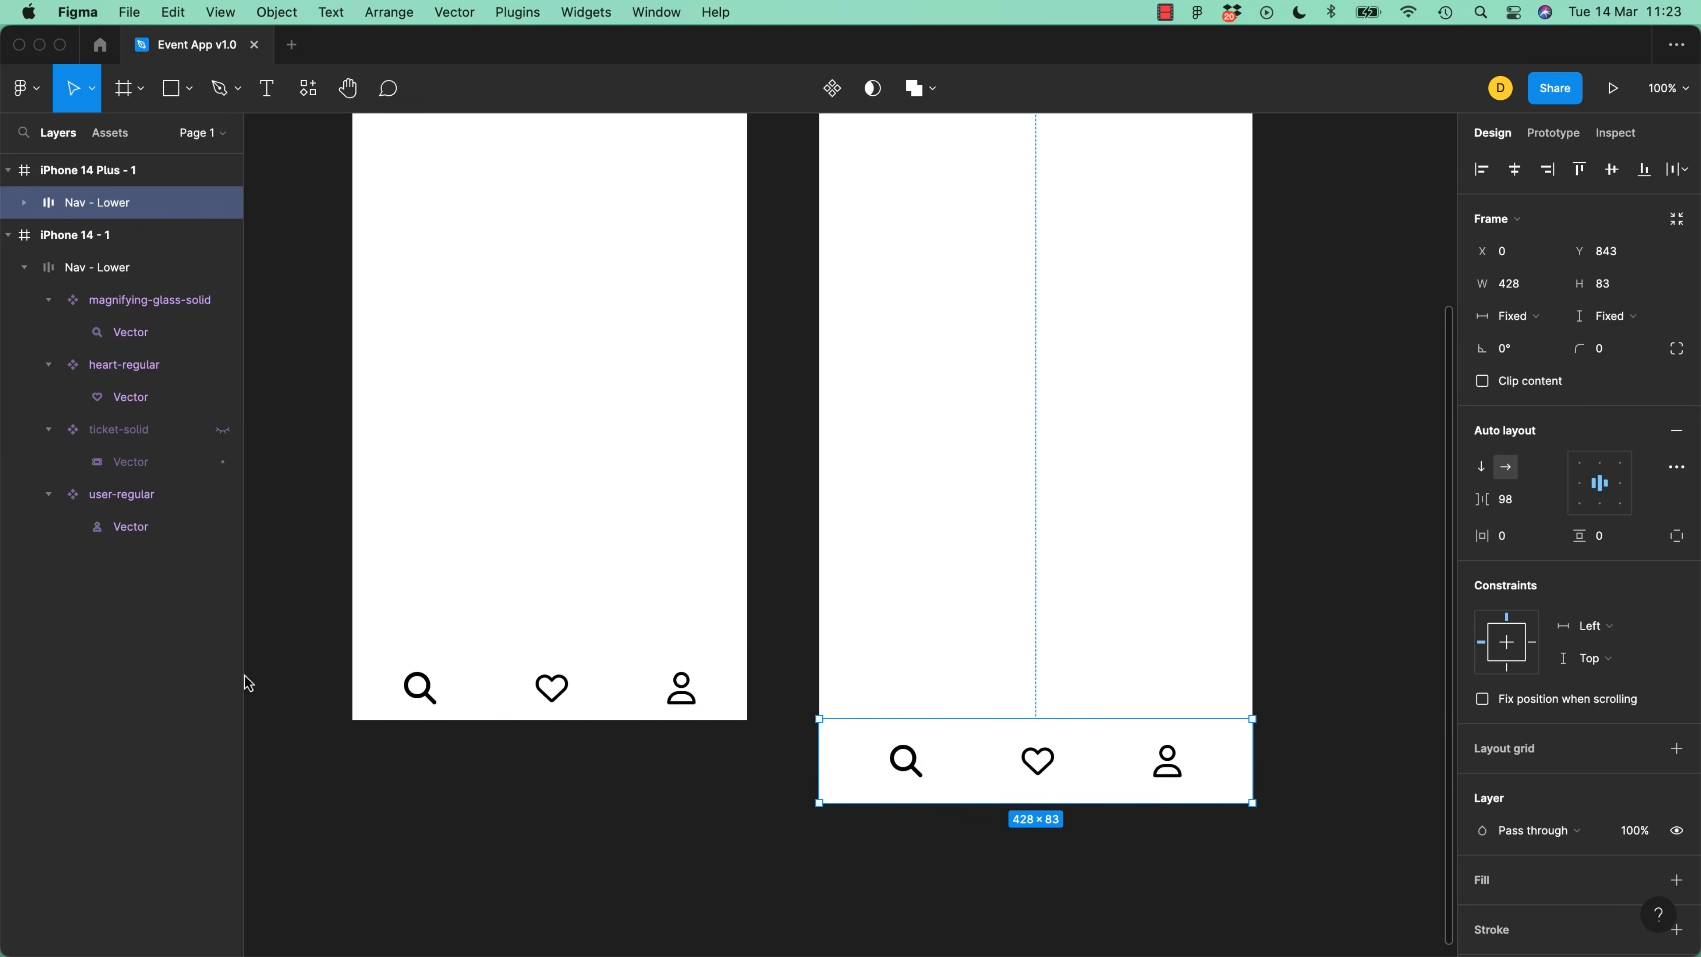
Show the hidden ticket-solid icon in the iPhone 14 Plus frame's Nav - Lower and reduce the gap between its icons
click(226, 431)
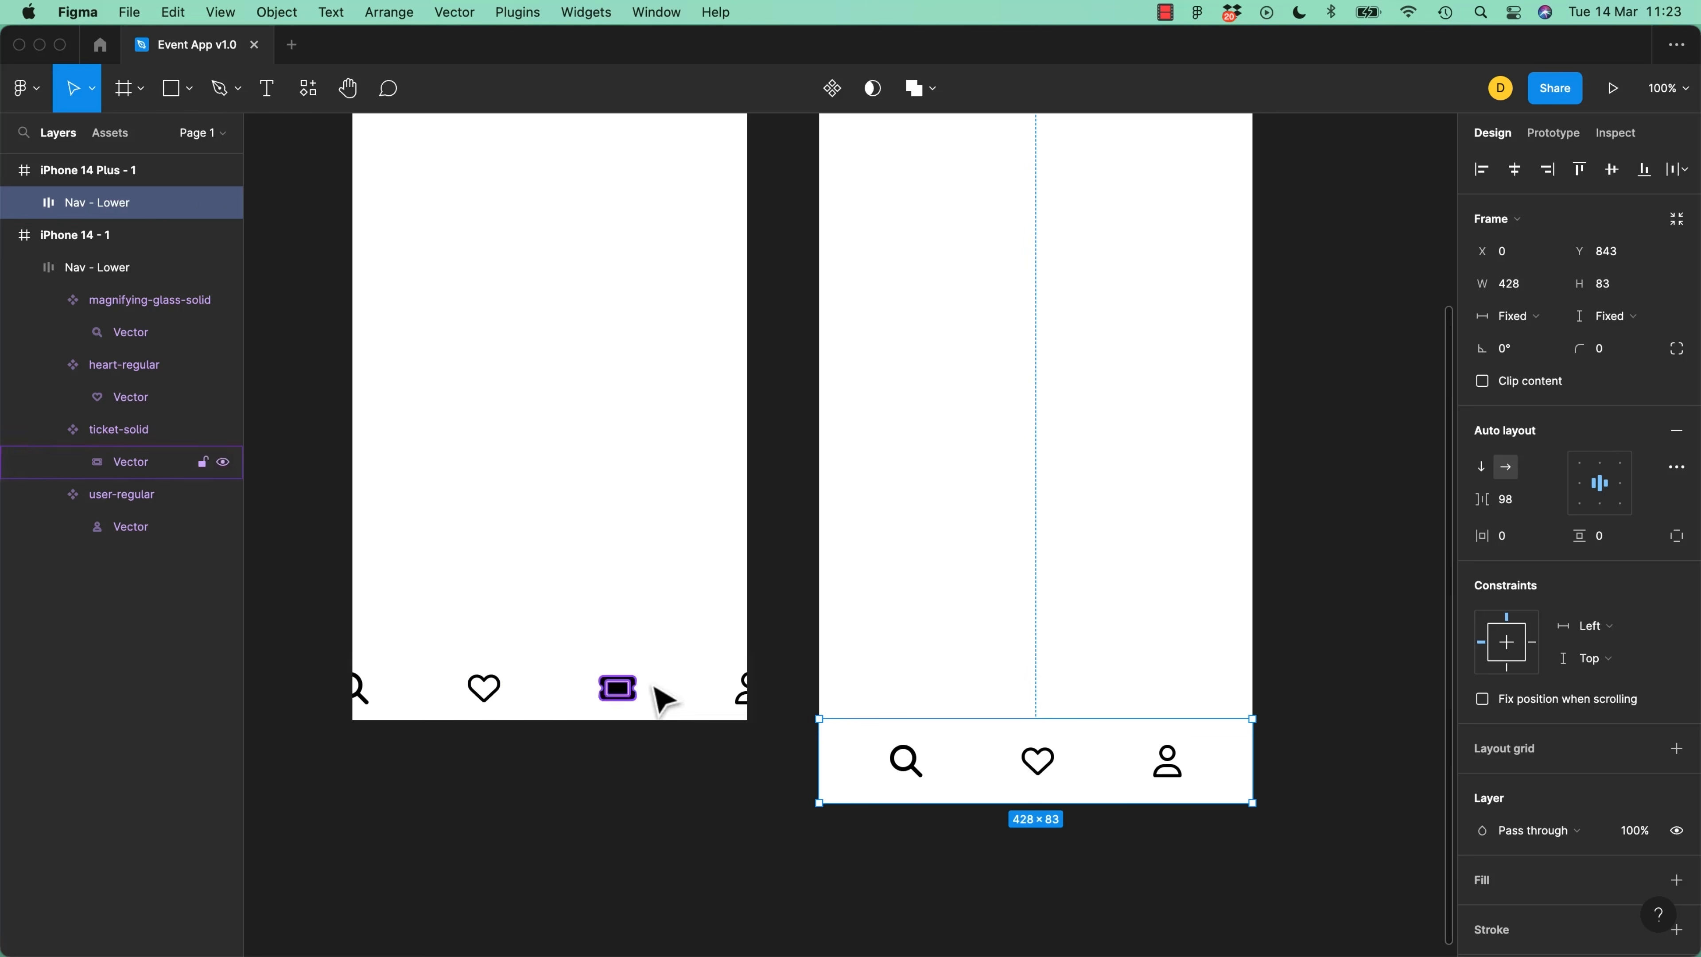
key(super+z)
click(100, 179)
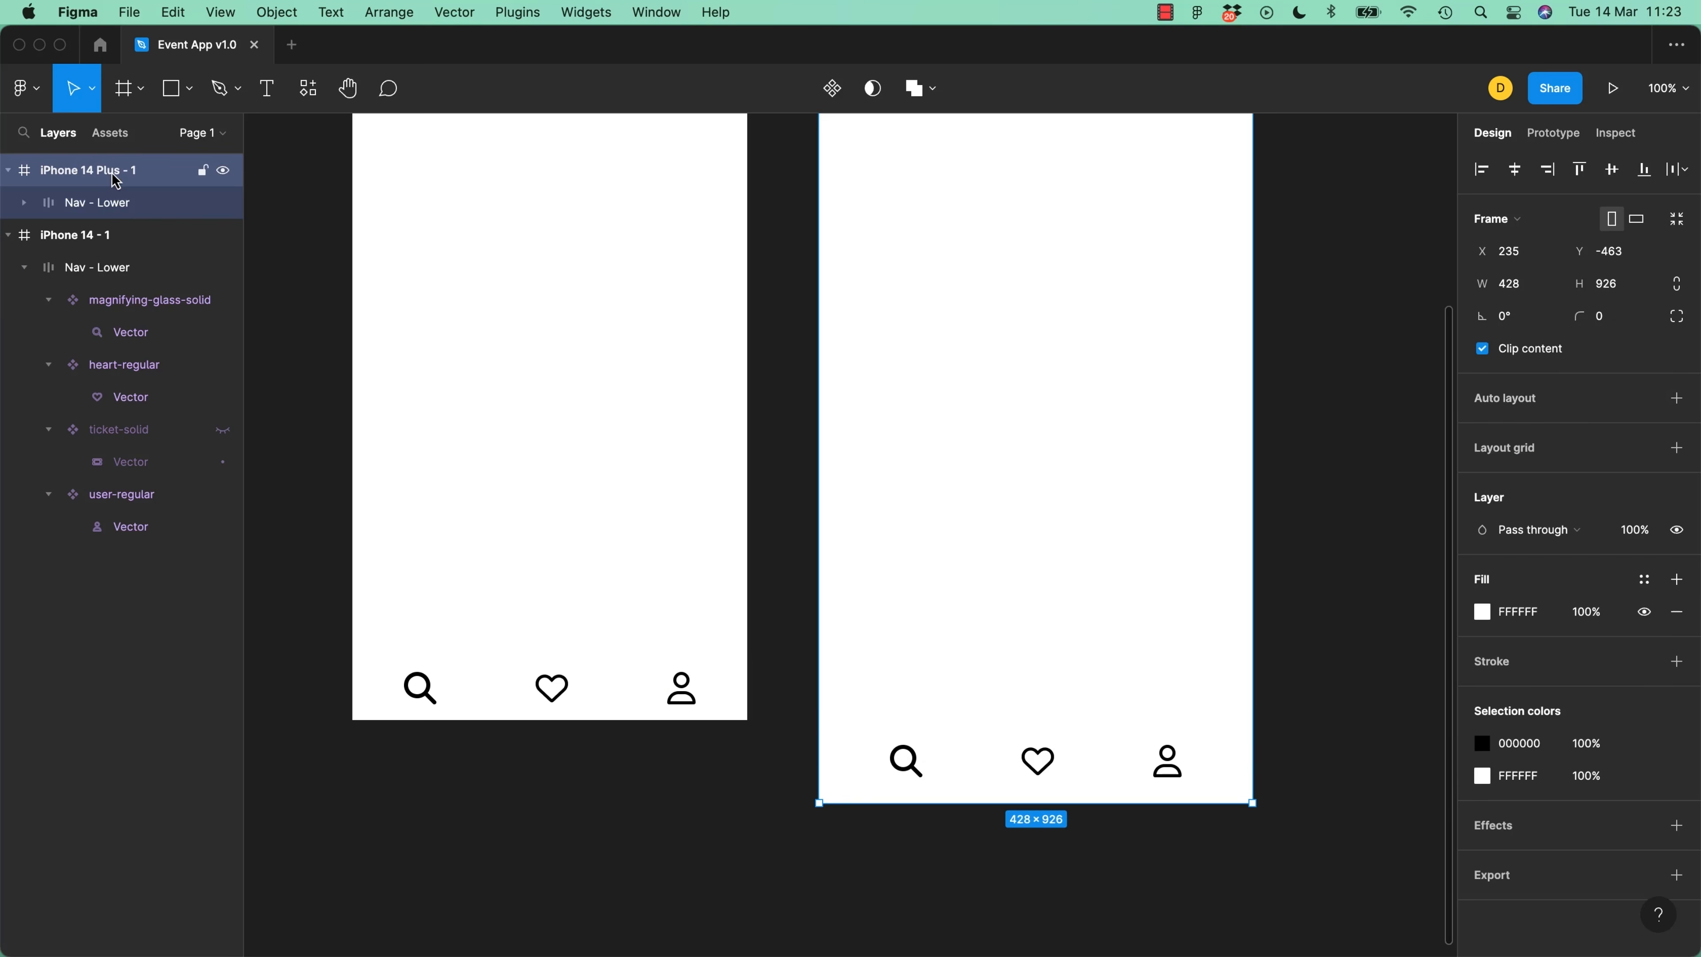
click(23, 204)
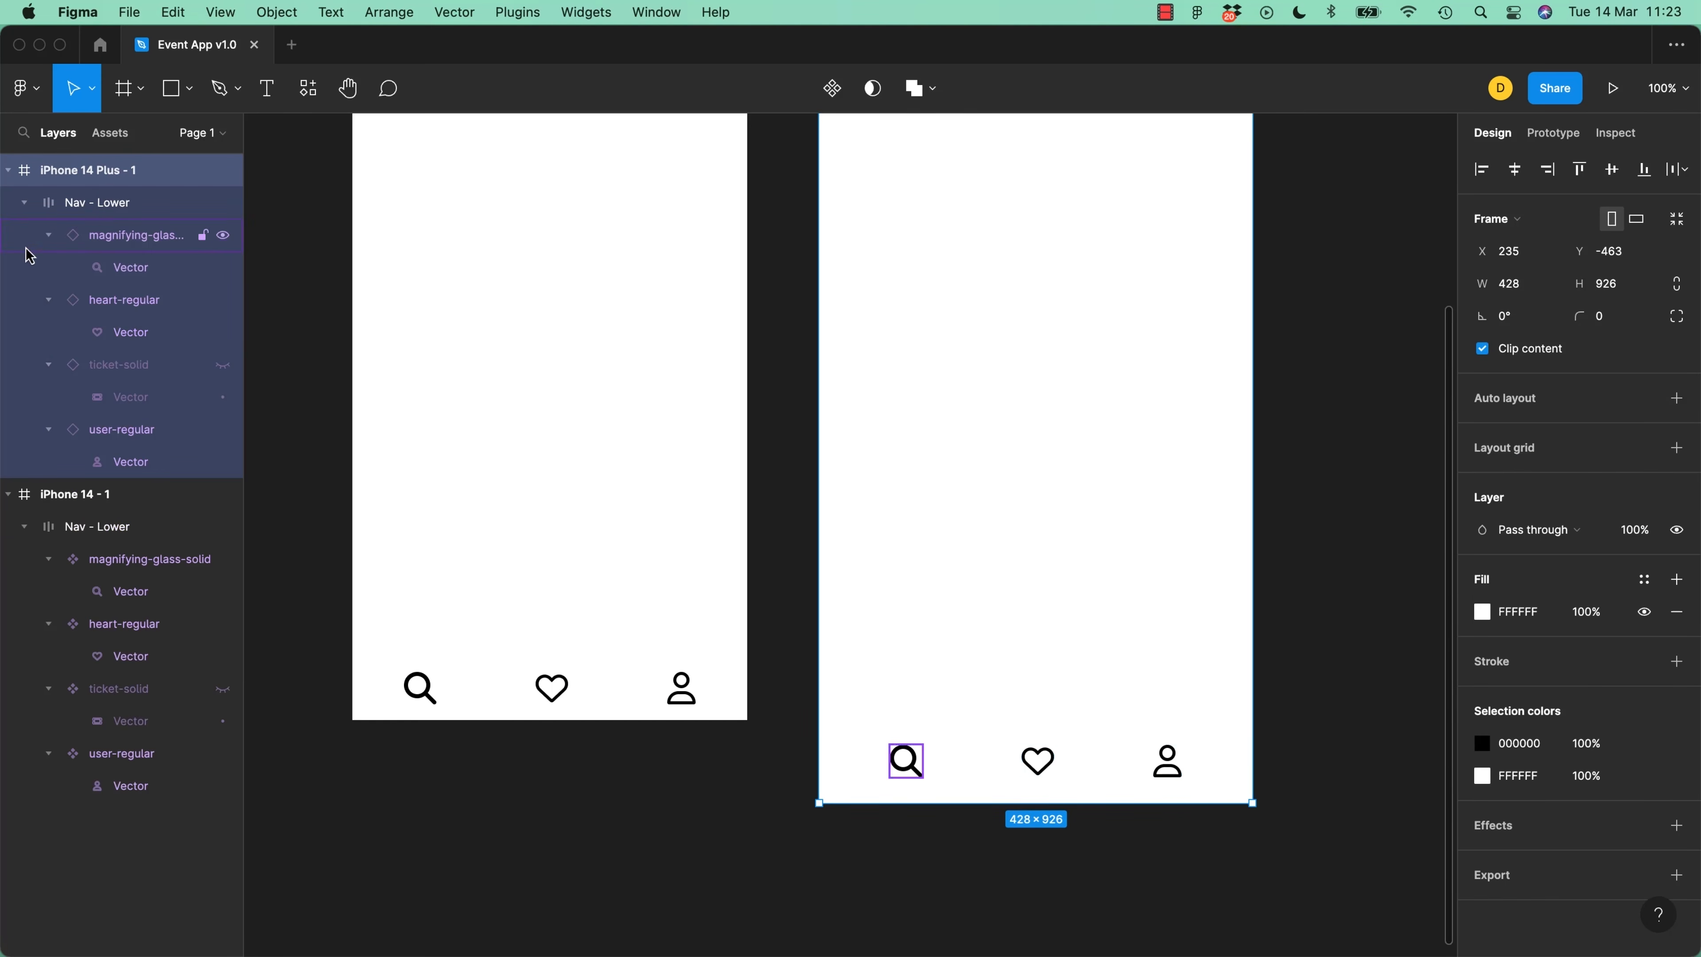
click(223, 365)
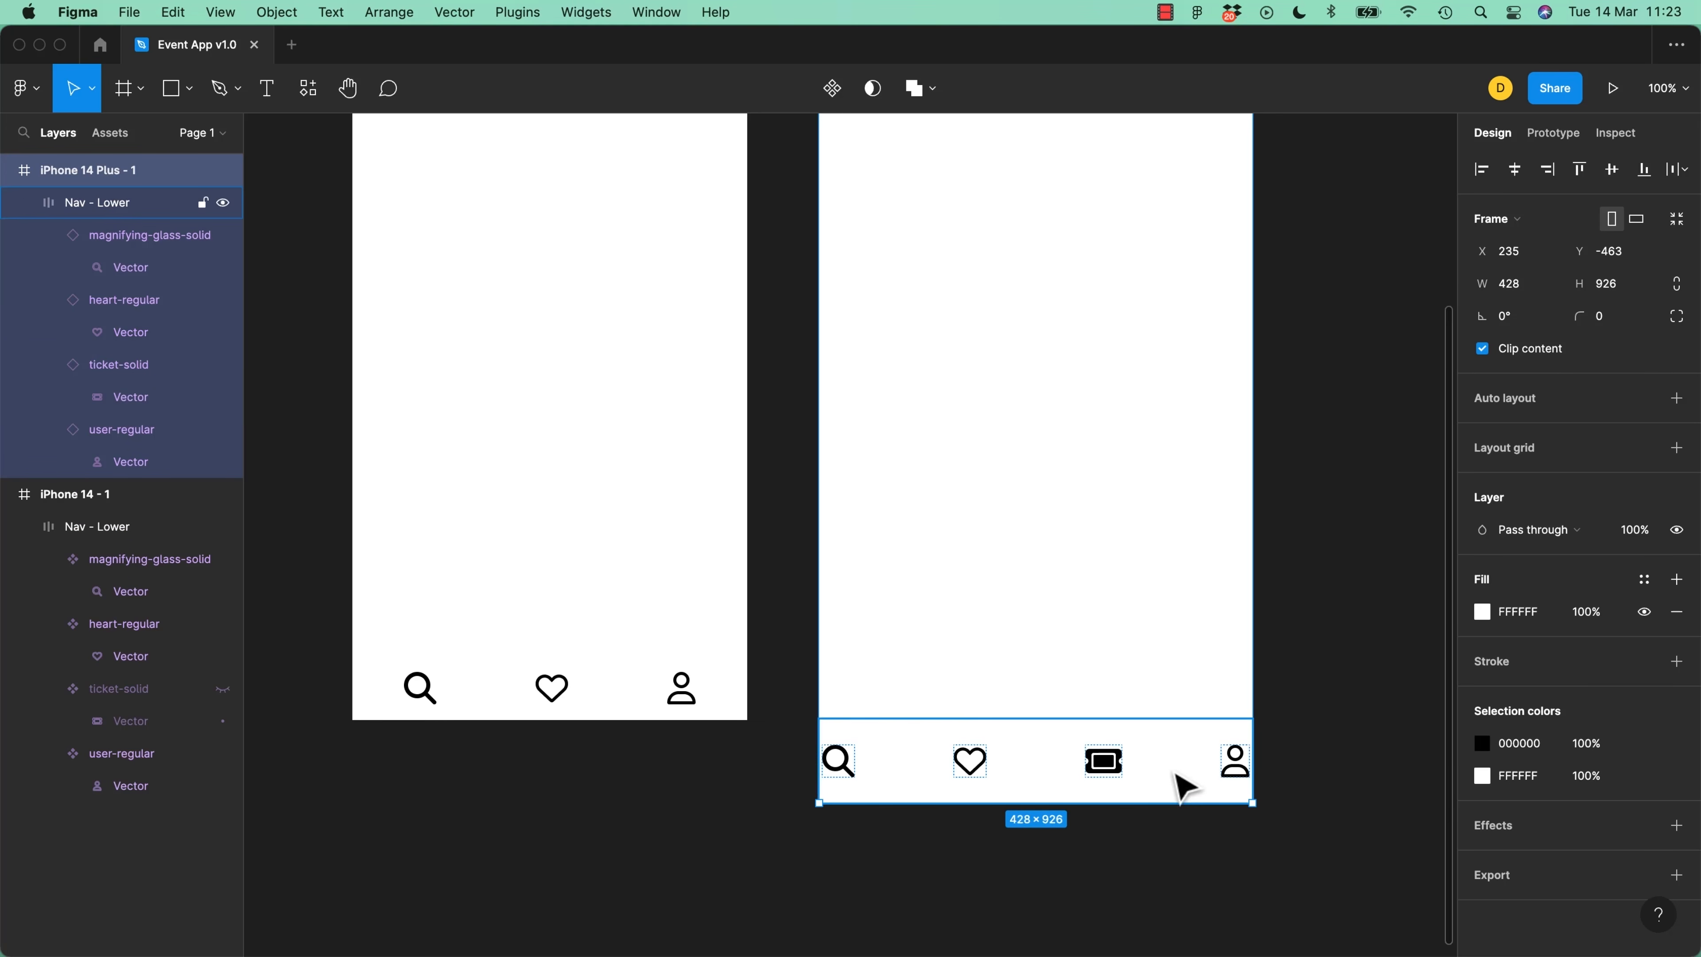
click(1180, 786)
drag(1172, 756, 1091, 761)
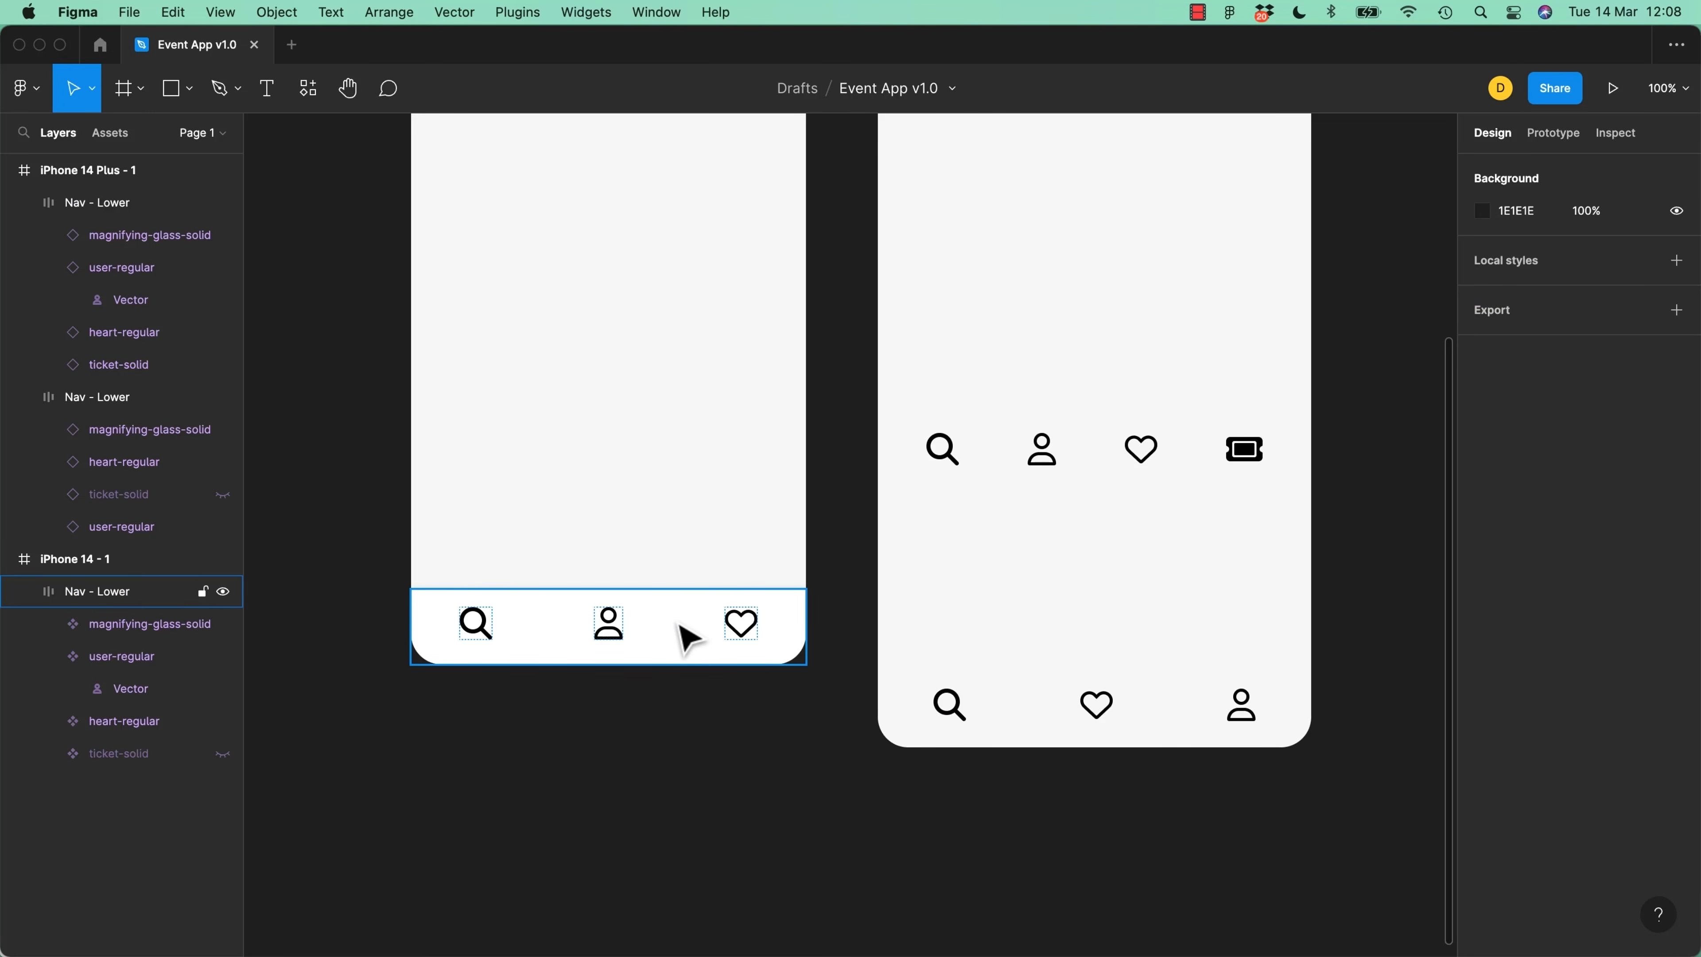
Widen the icon gap of the bottom Nav - Lower in the iPhone 14 Plus frame to 120 and show its hidden ticket-solid icon
click(1038, 705)
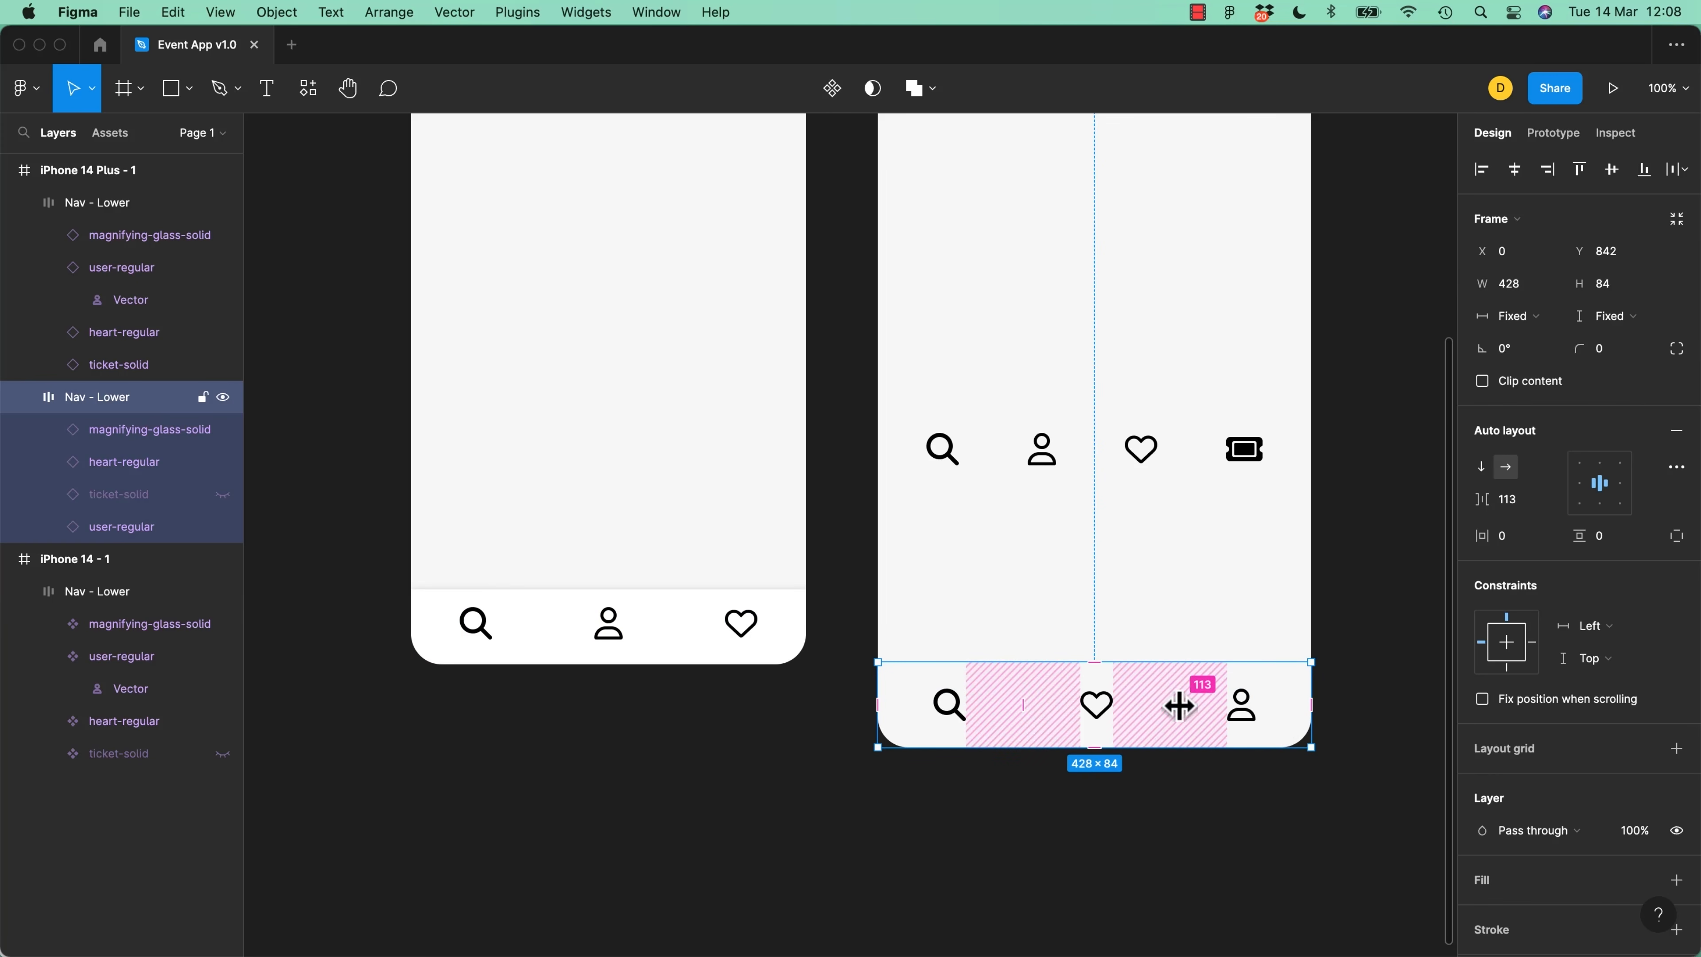
drag(1174, 706, 1189, 721)
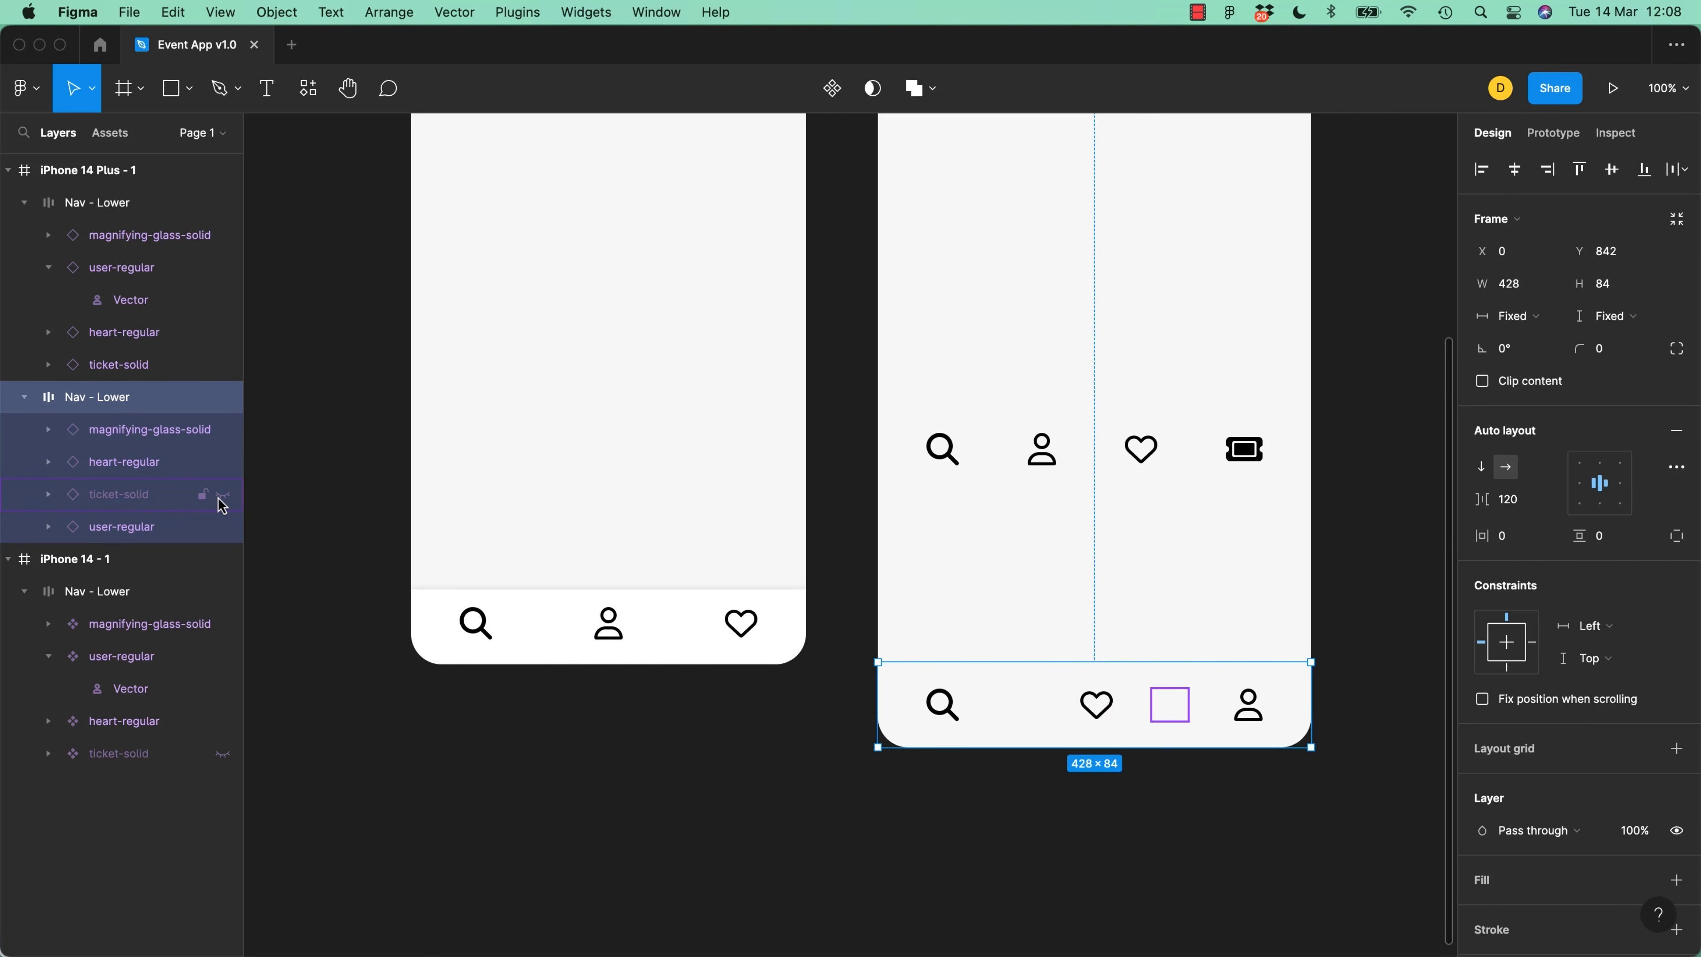
click(222, 499)
click(222, 499)
click(223, 499)
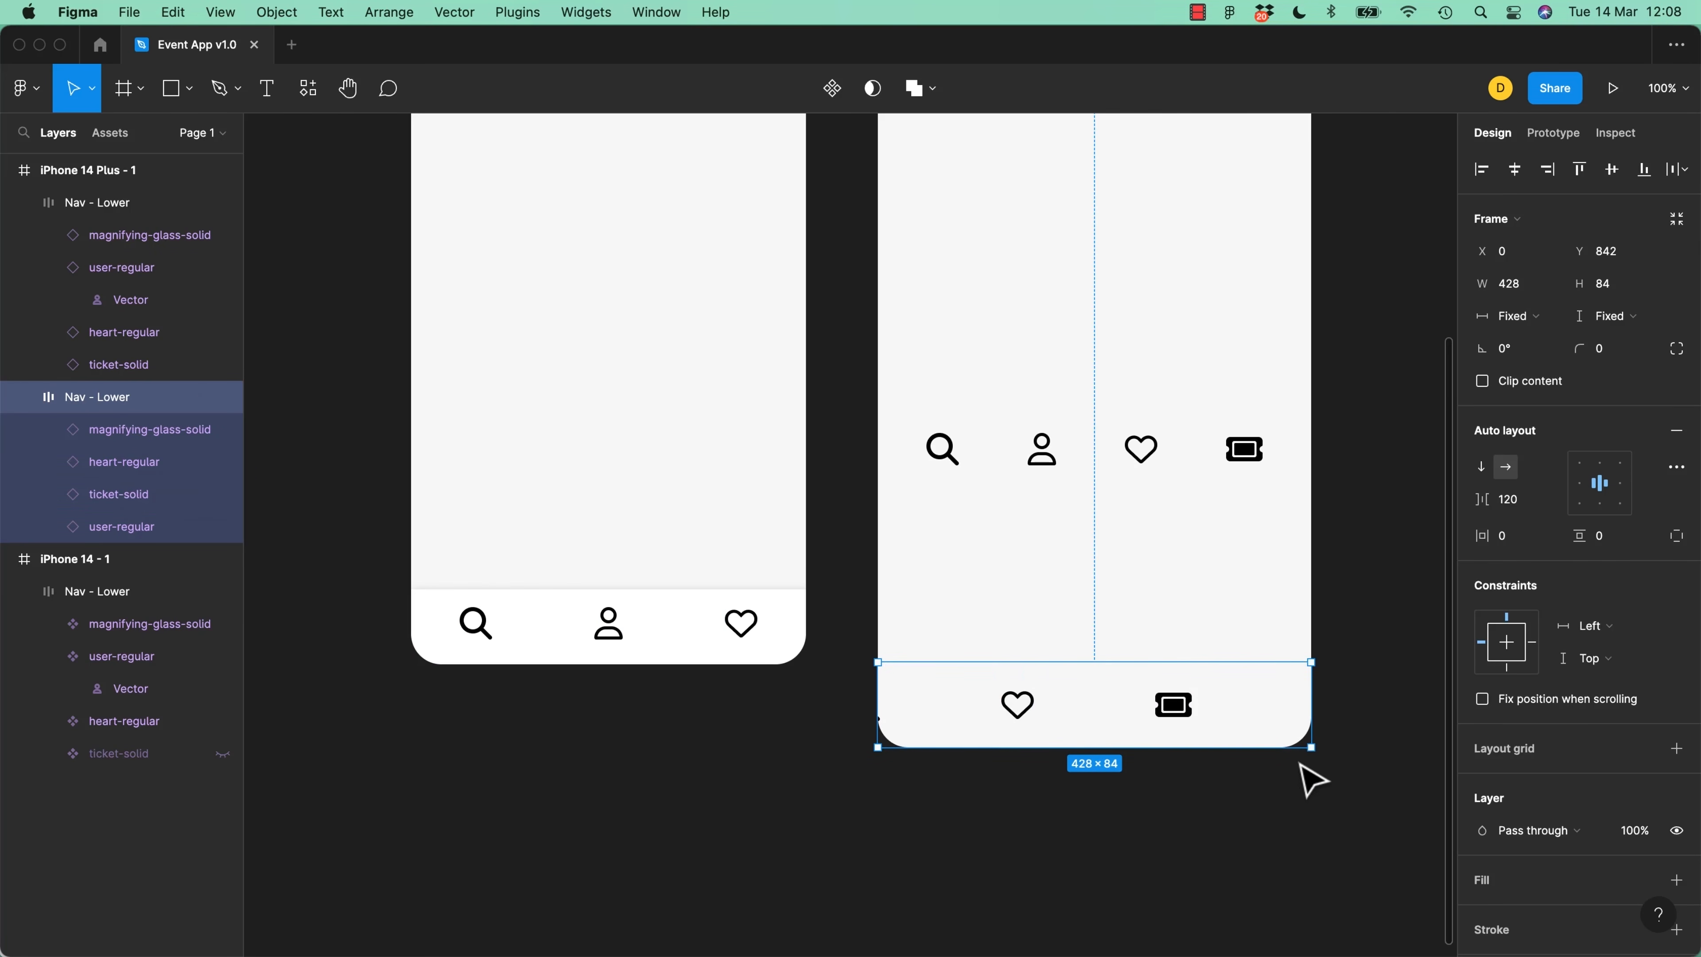
Show the hidden ticket-solid icon in the iPhone 14 frame's Nav - Lower
click(684, 648)
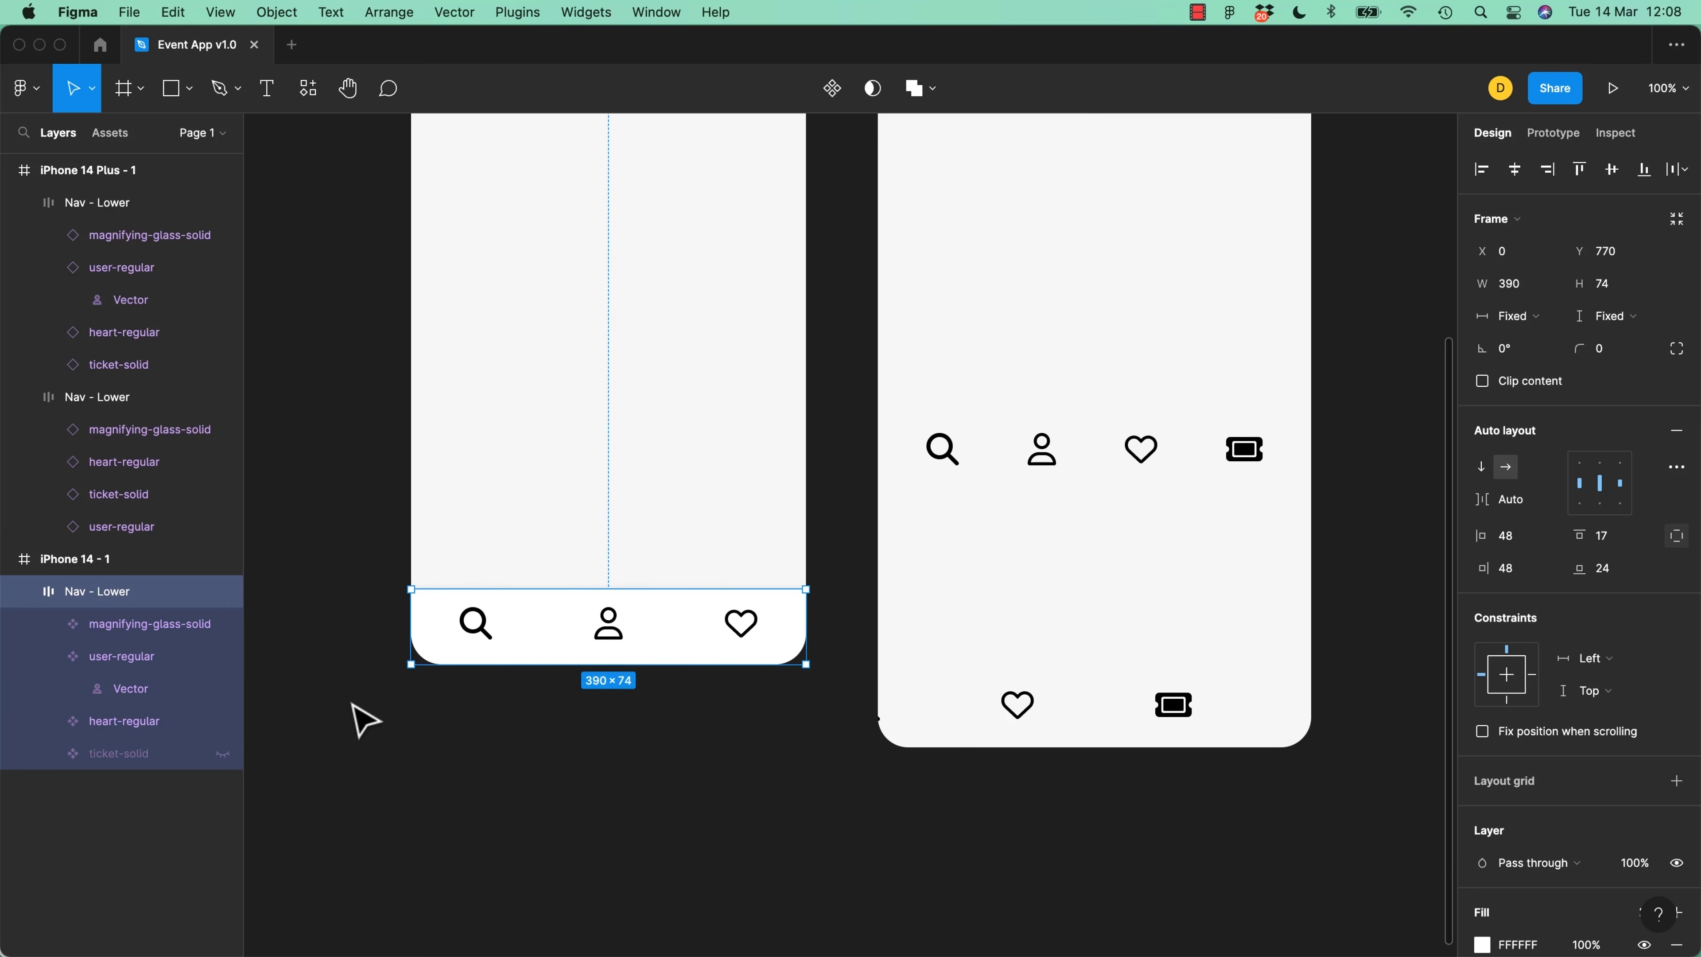
click(223, 754)
click(223, 754)
click(223, 754)
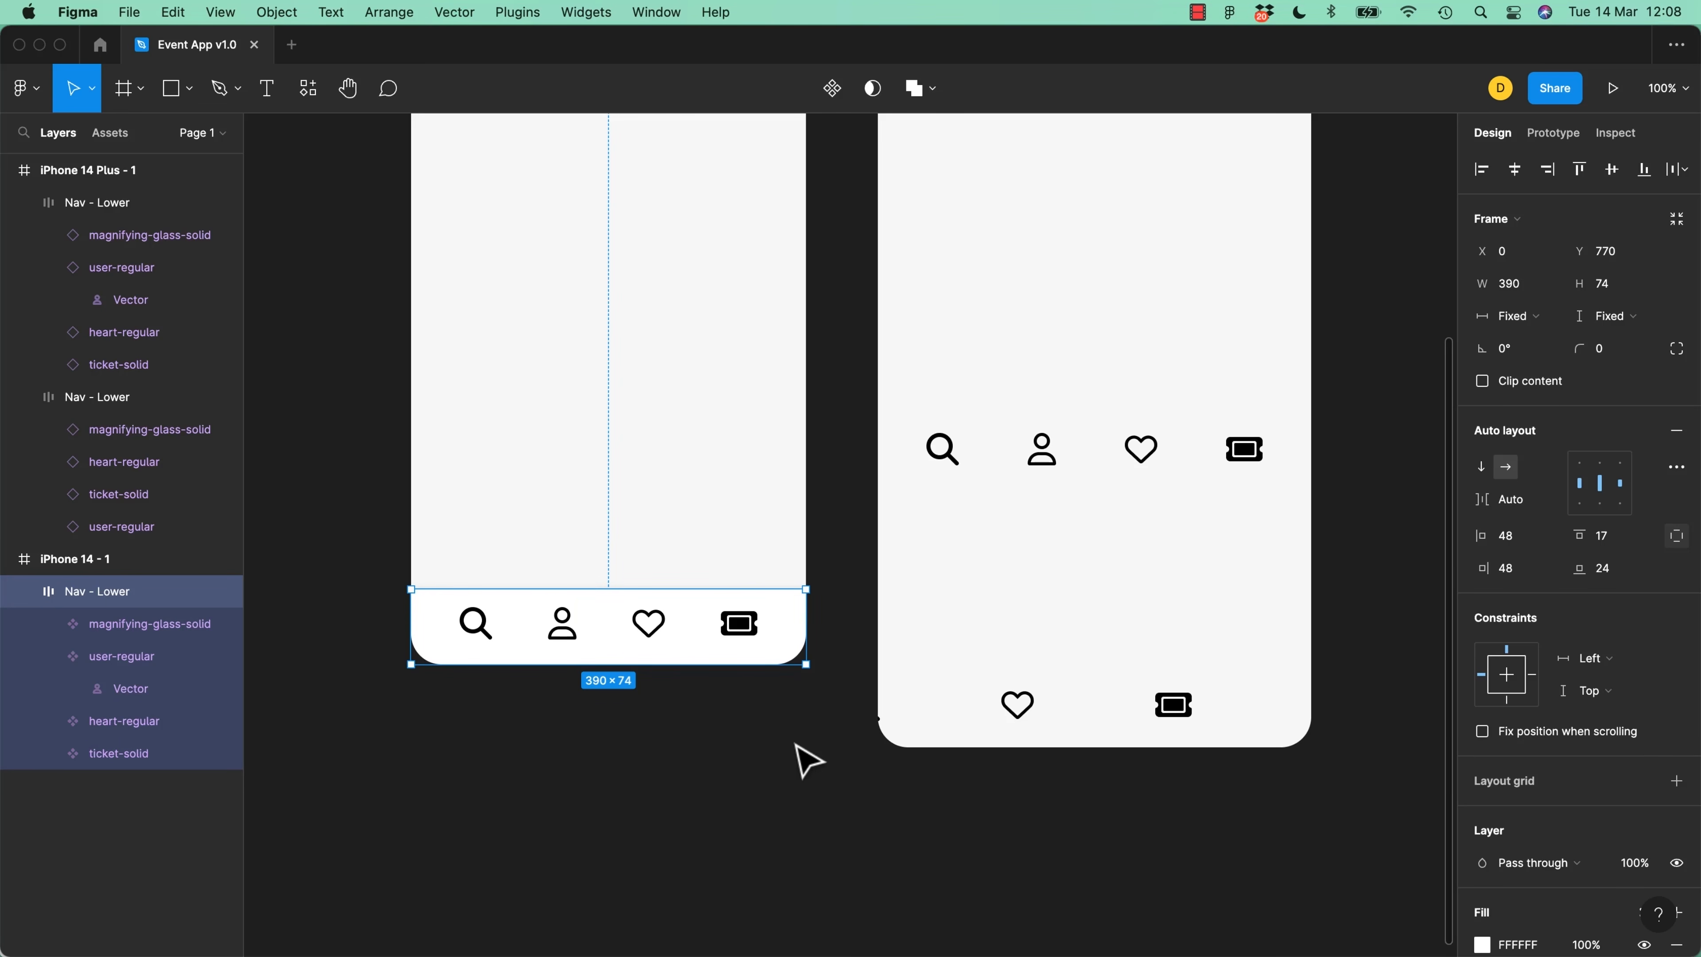
click(790, 799)
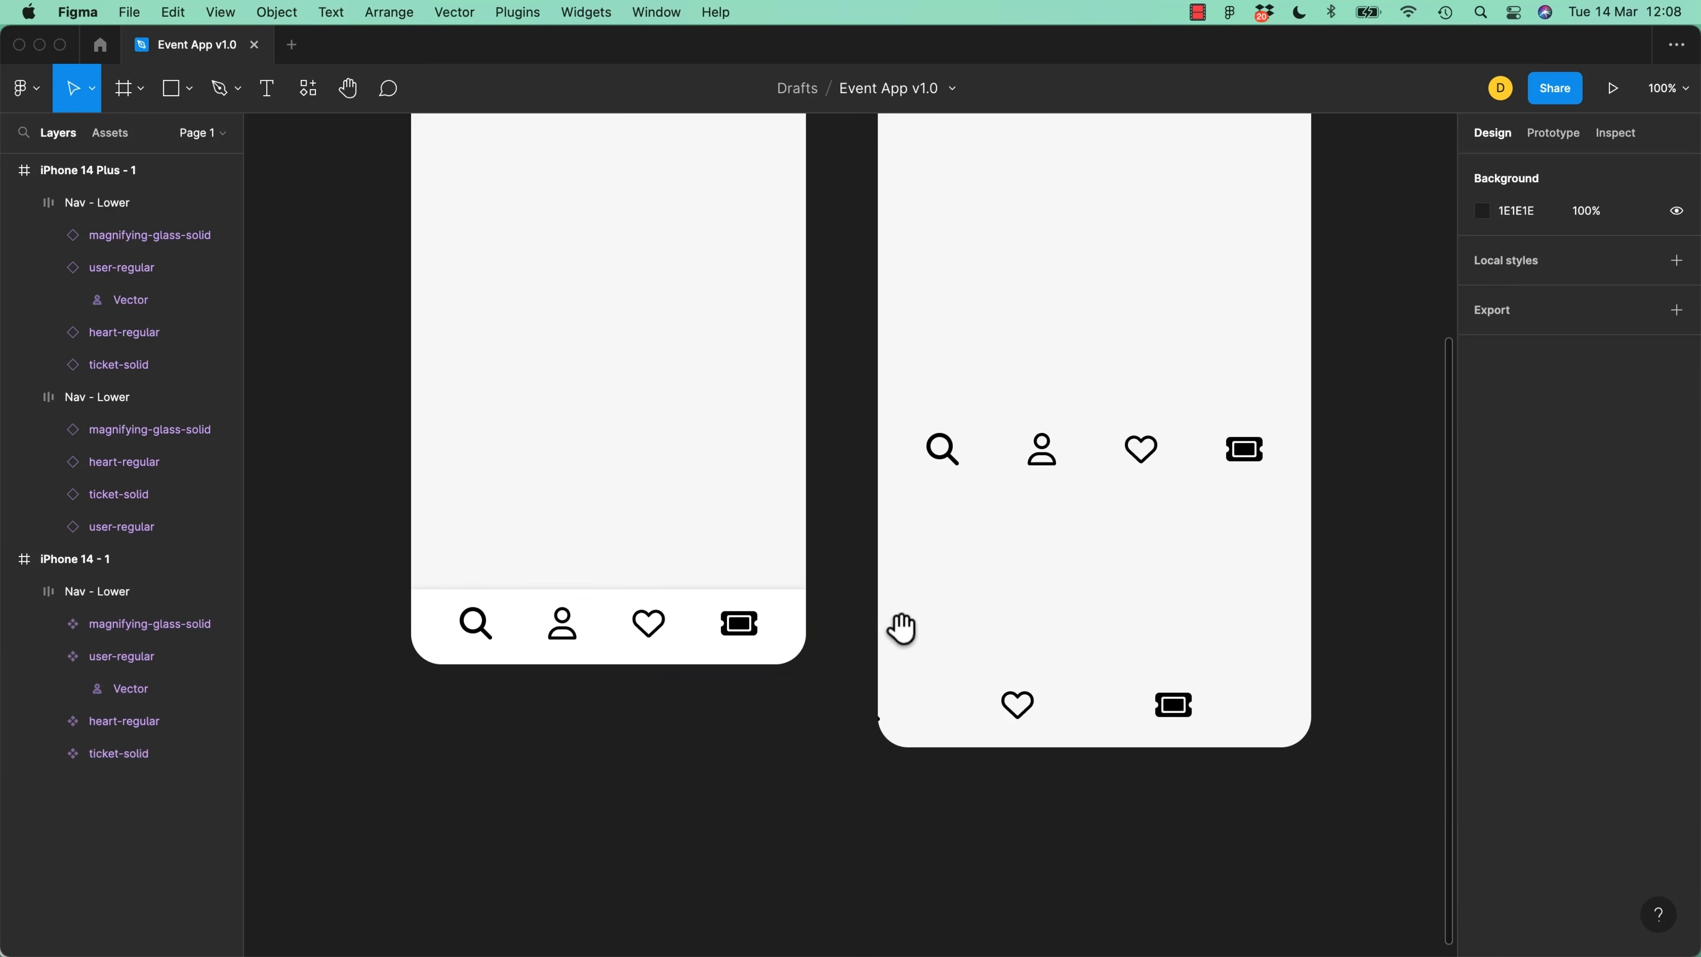
scroll(915, 592, up, 8)
scroll(915, 592, left, 6)
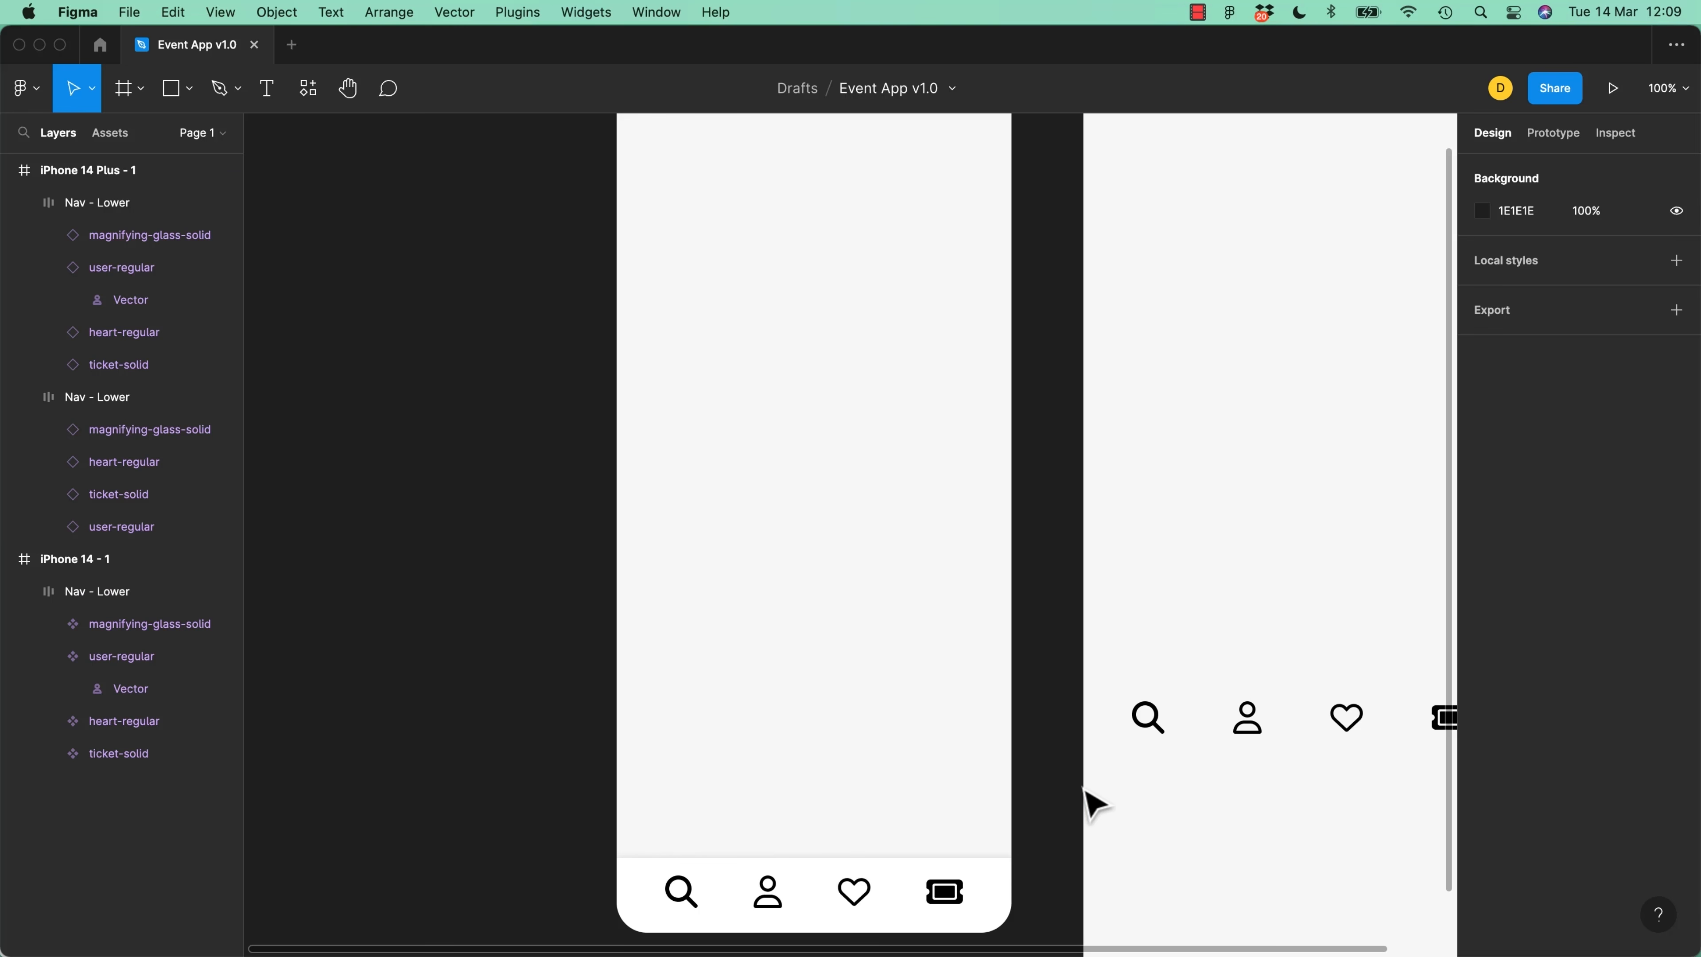
key(minus)
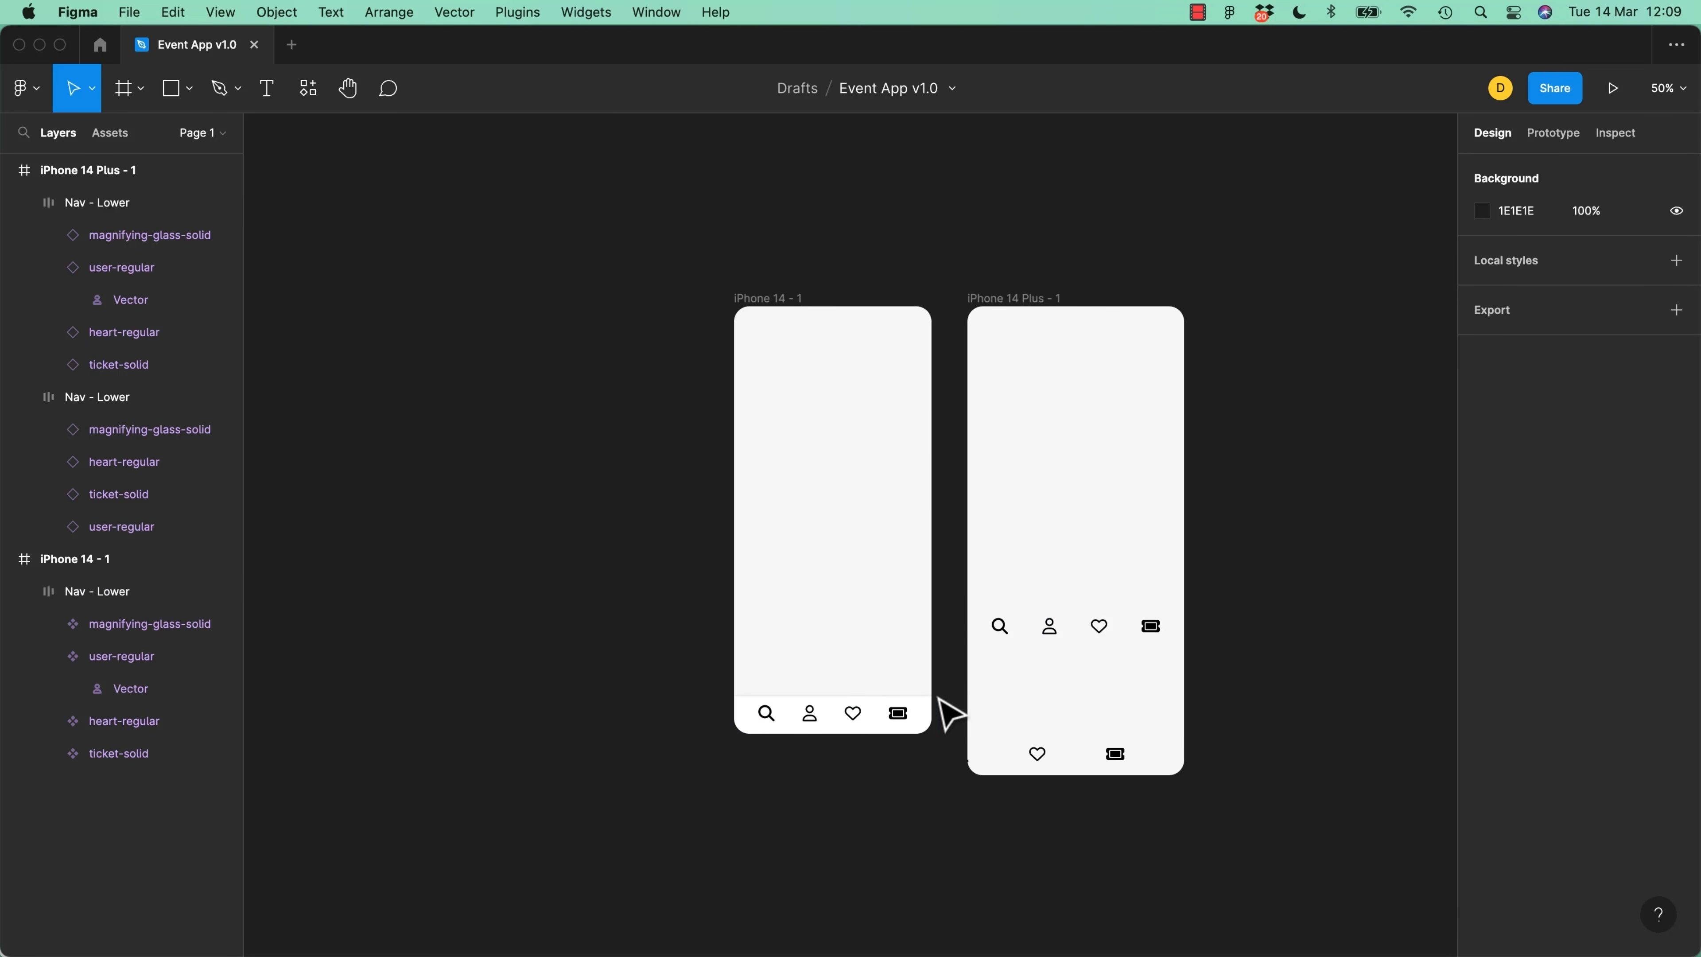
key(equal)
drag(934, 695, 843, 540)
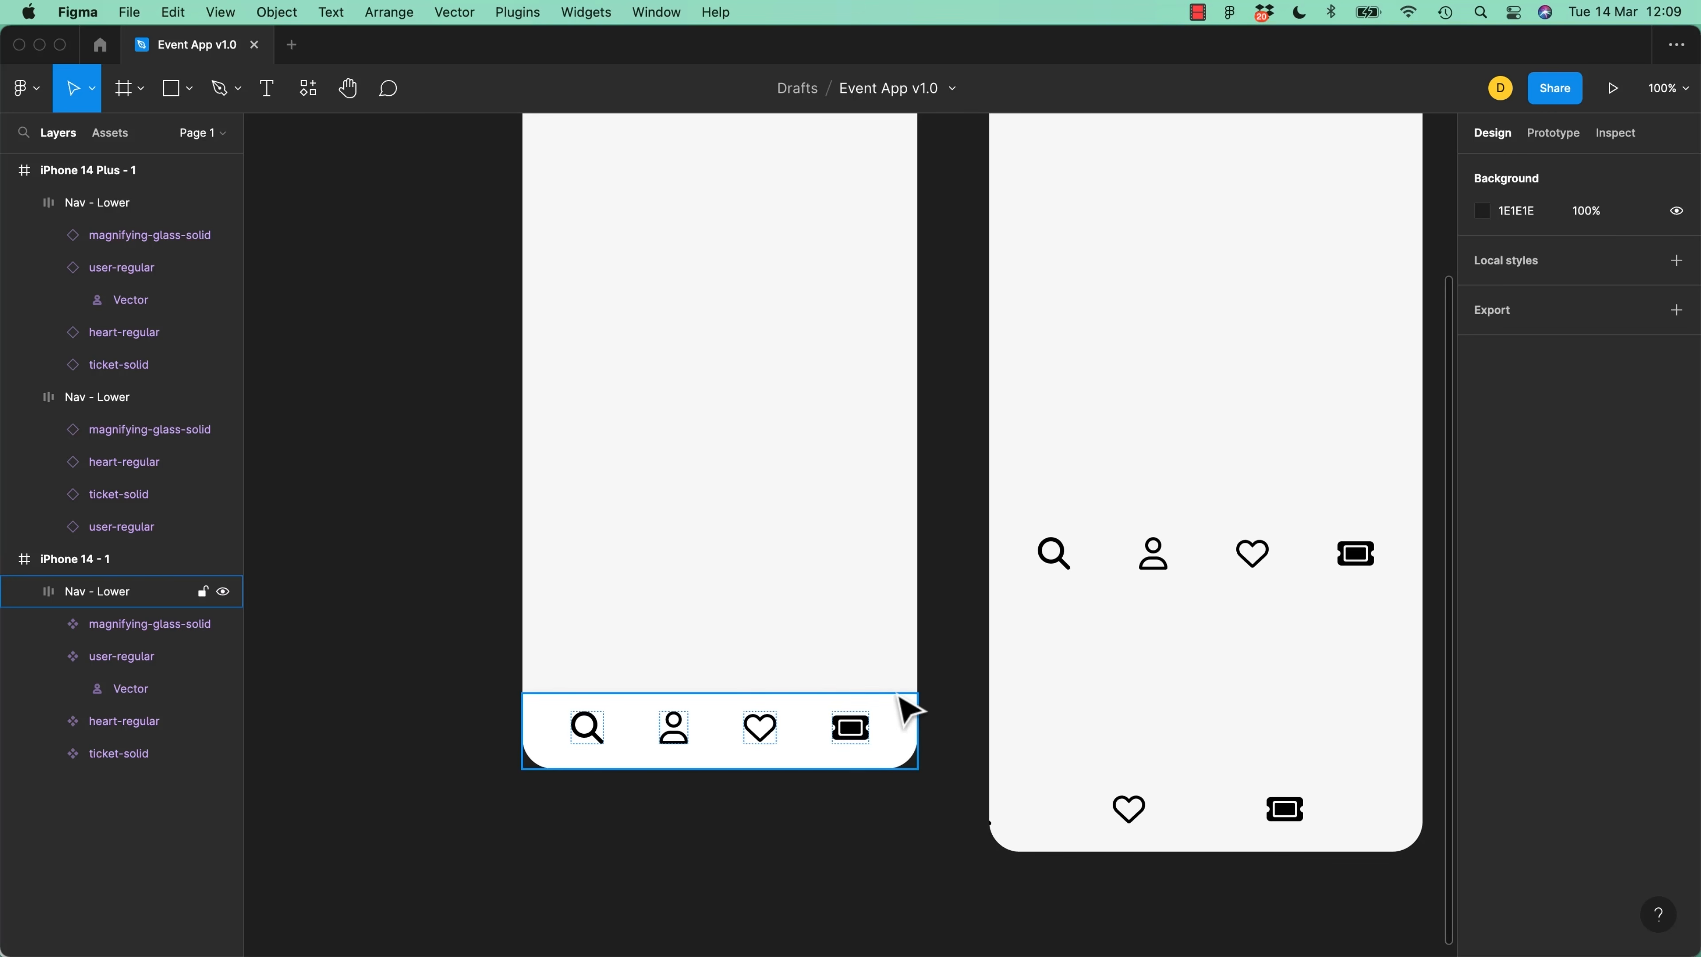
click(904, 737)
click(879, 846)
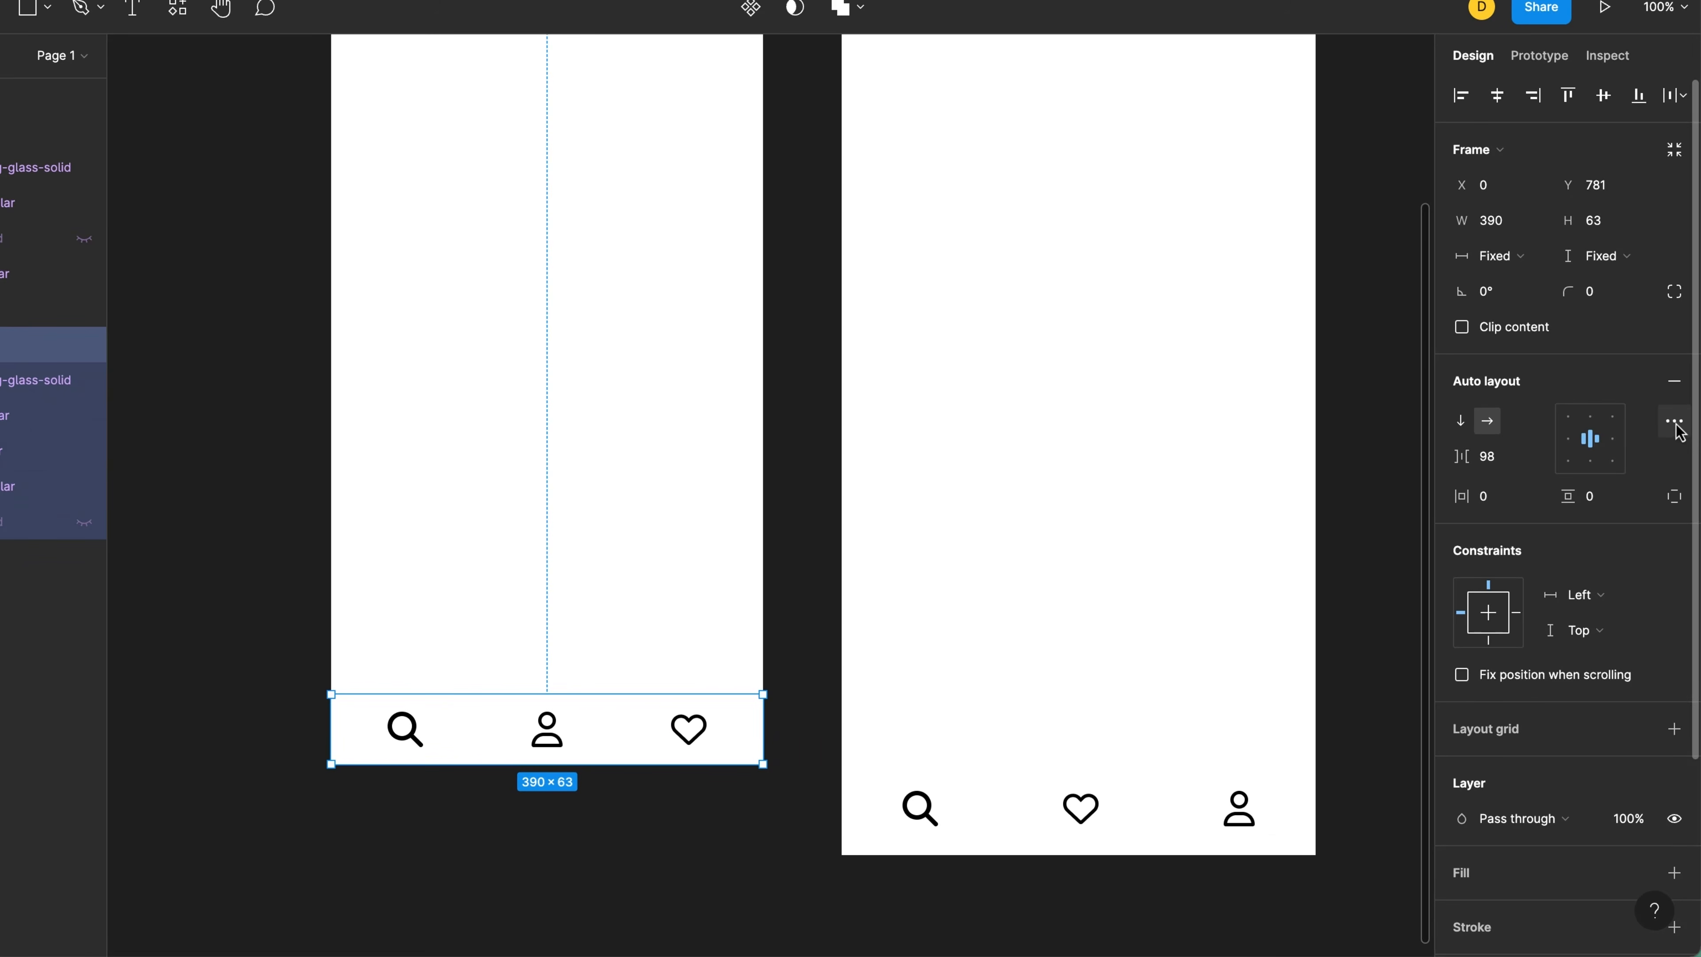
Change the auto layout spacing mode of the iPhone 14 frame's Nav - Lower to Space between
click(1676, 422)
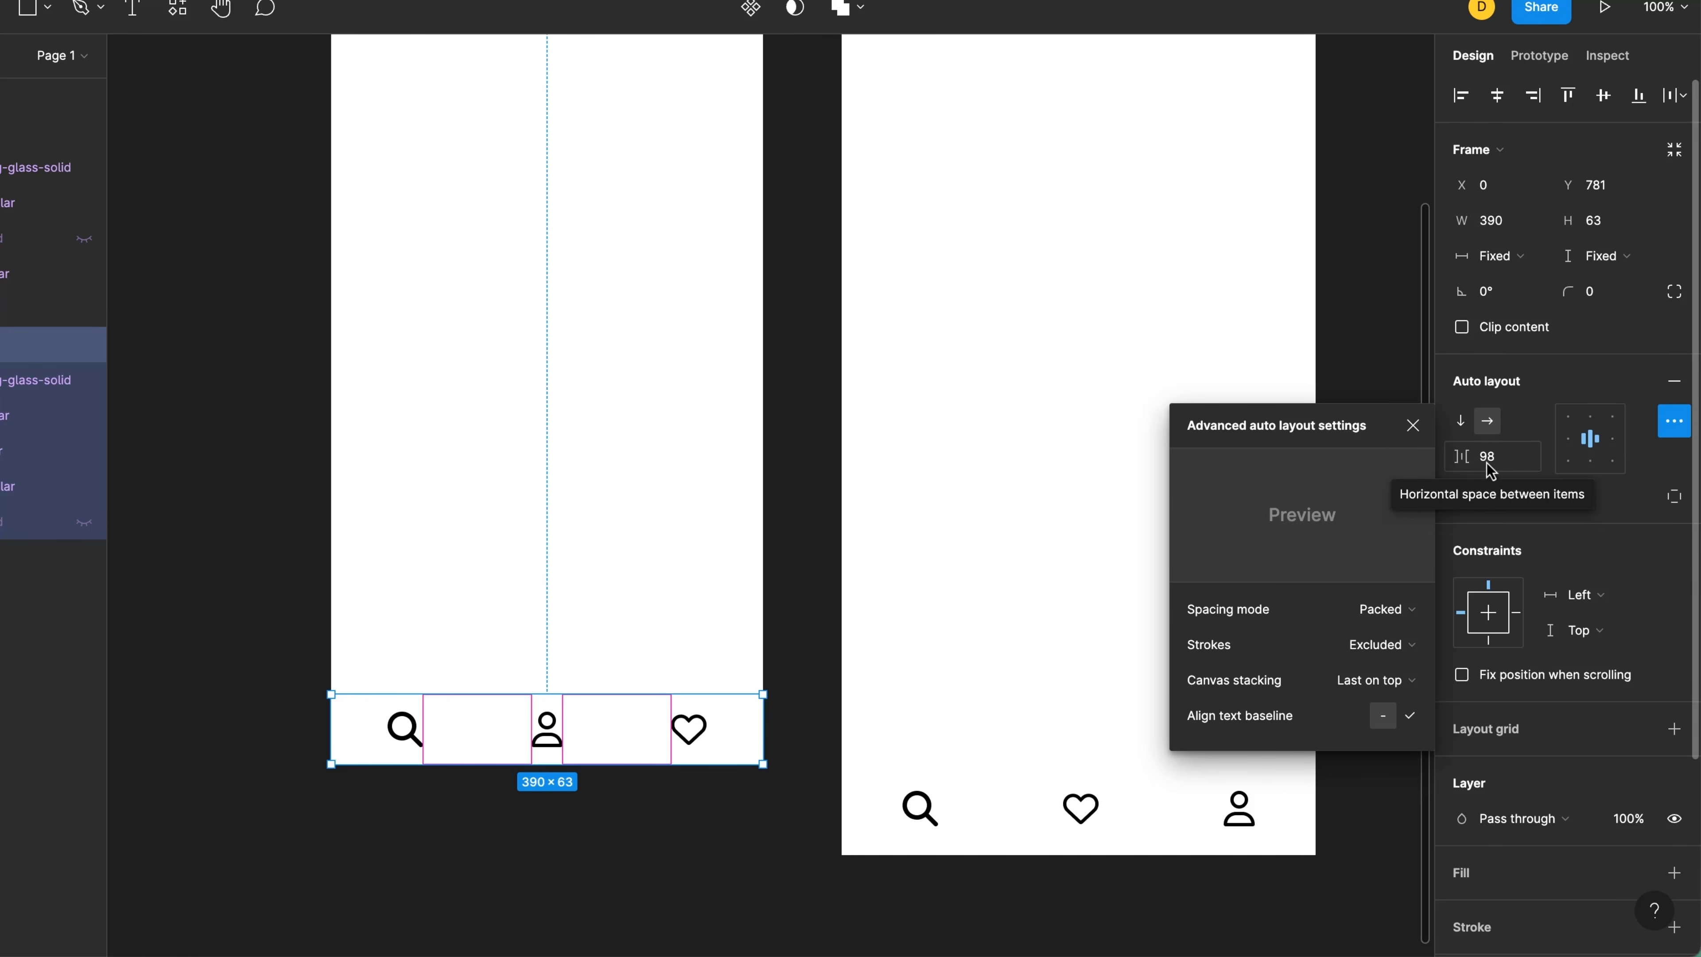
click(1398, 617)
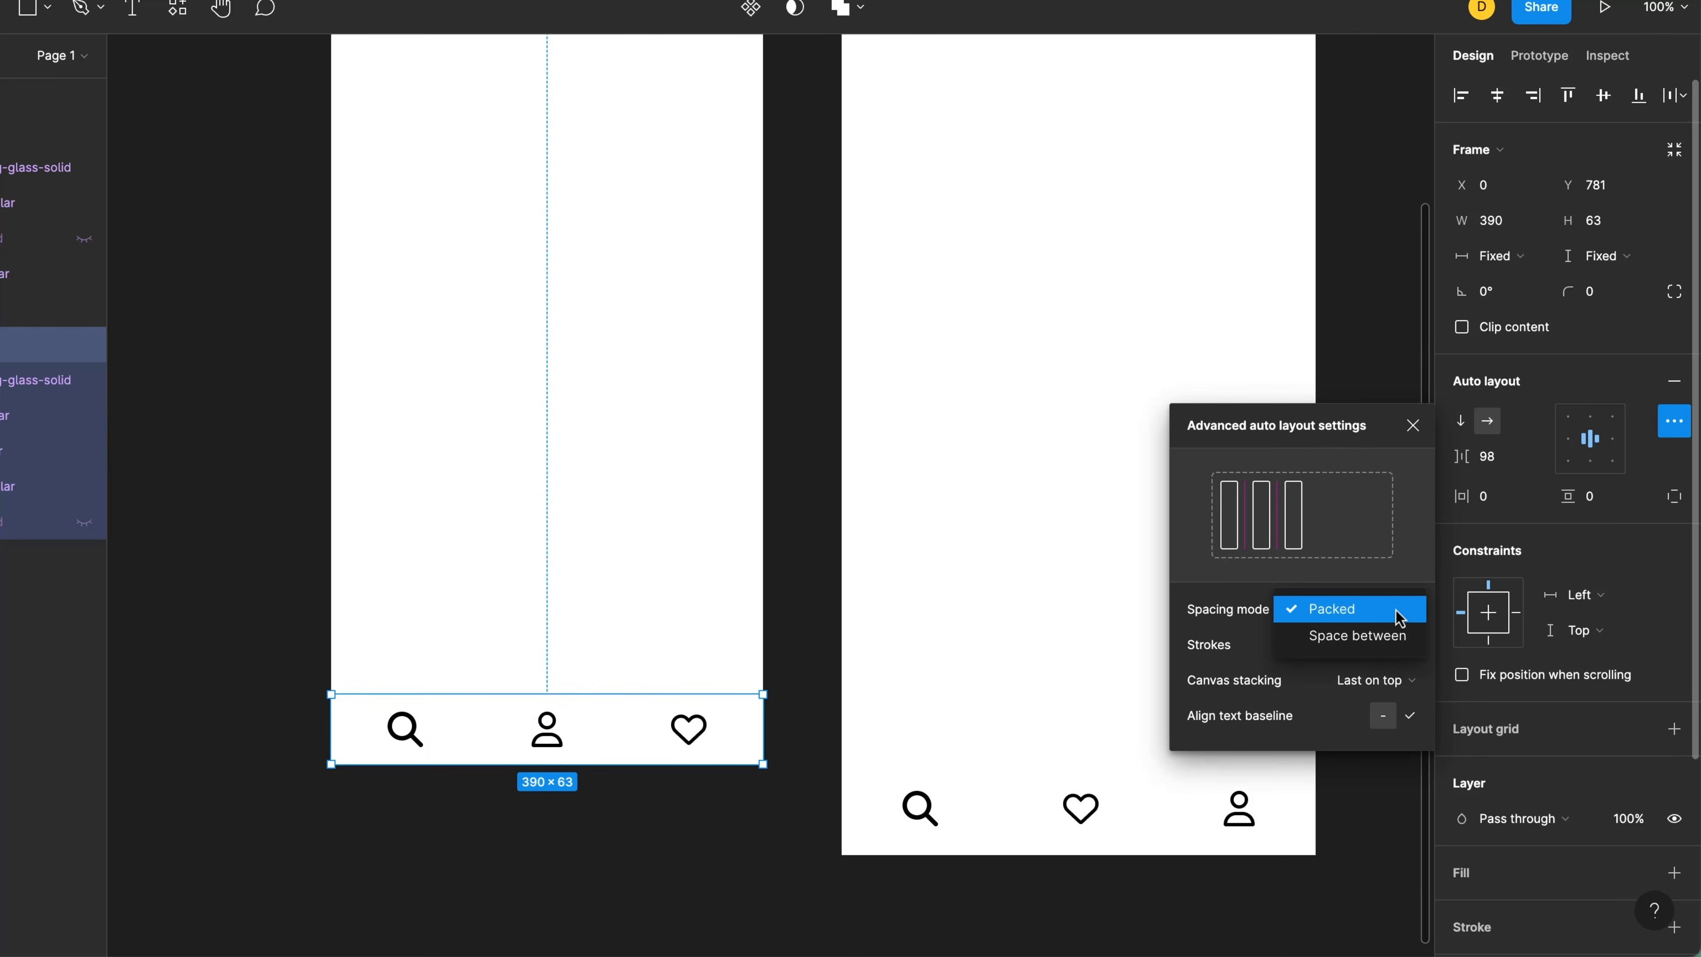
click(1358, 637)
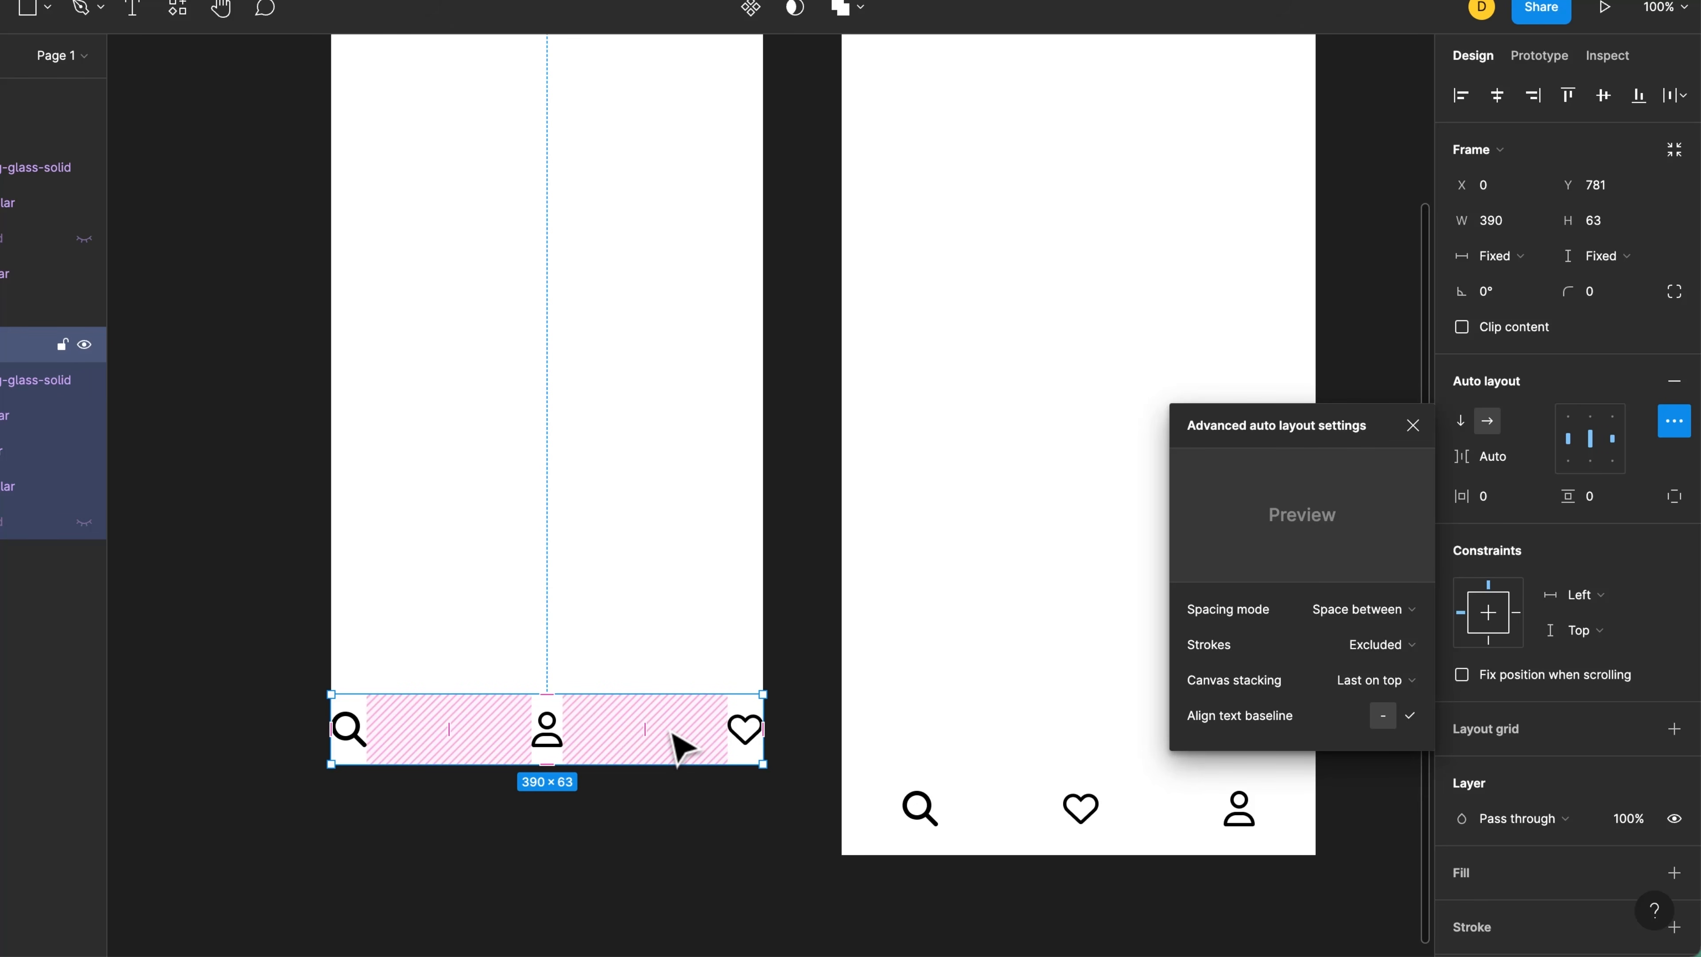
Try separate side paddings on the iPhone 14 frame's Nav - Lower, 44 on the right and 42 on the left, and undo both
key(minus)
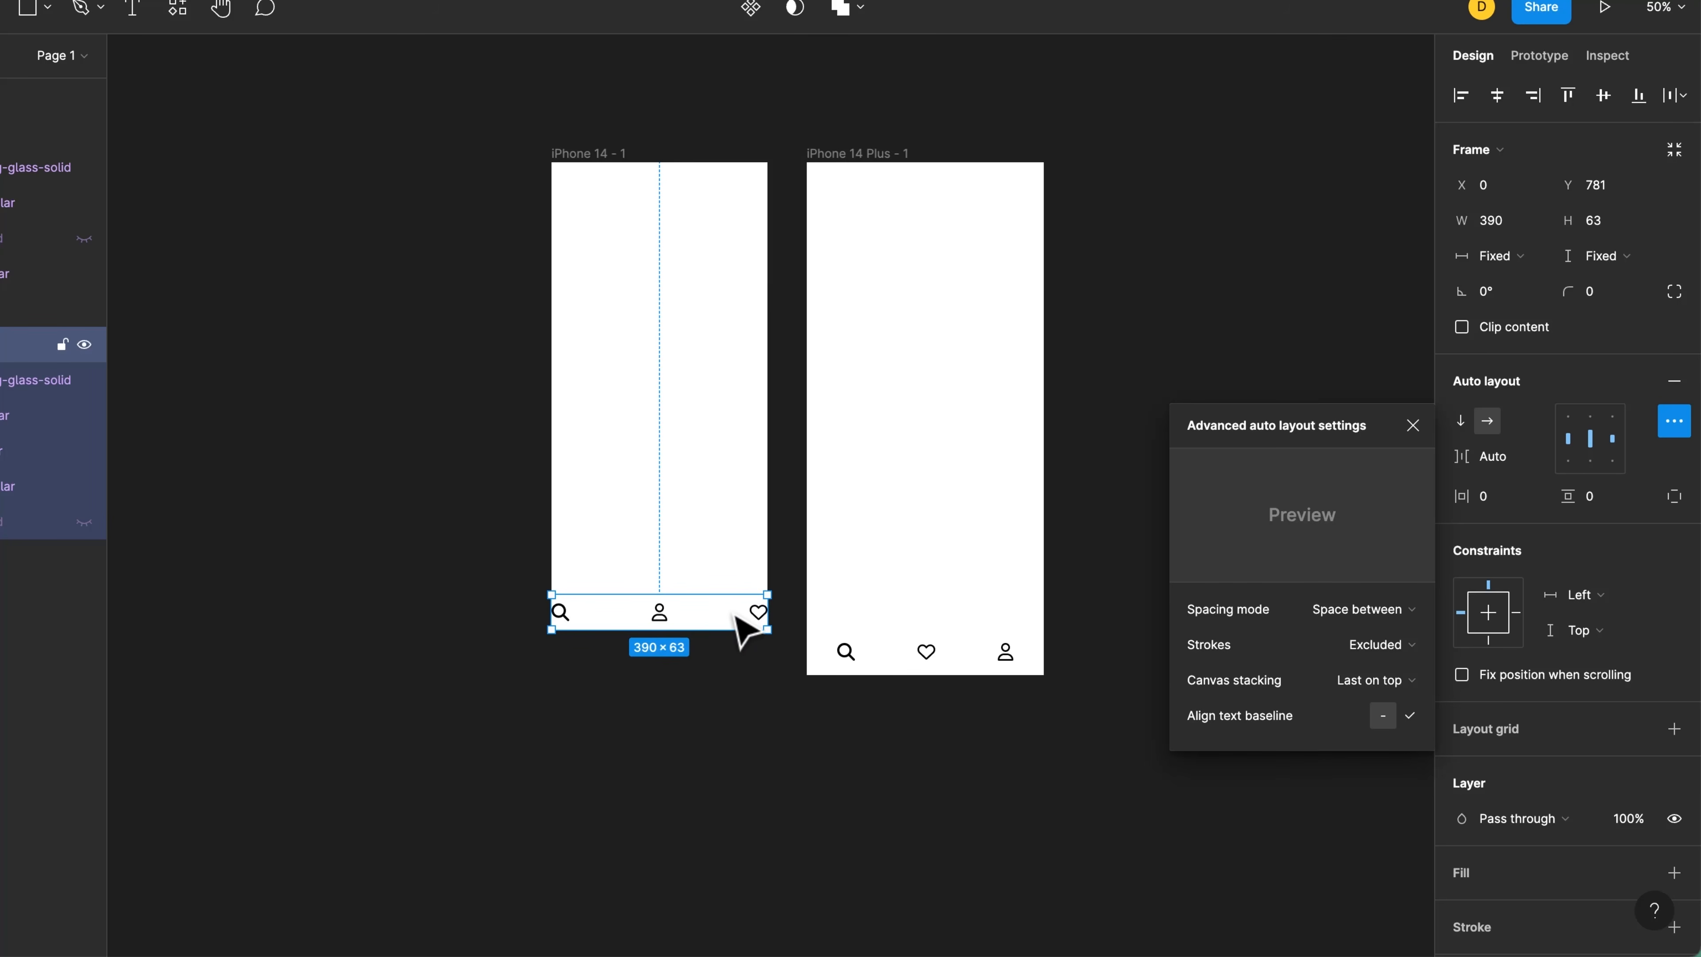
scroll(737, 623, up, 6)
drag(735, 611, 1045, 152)
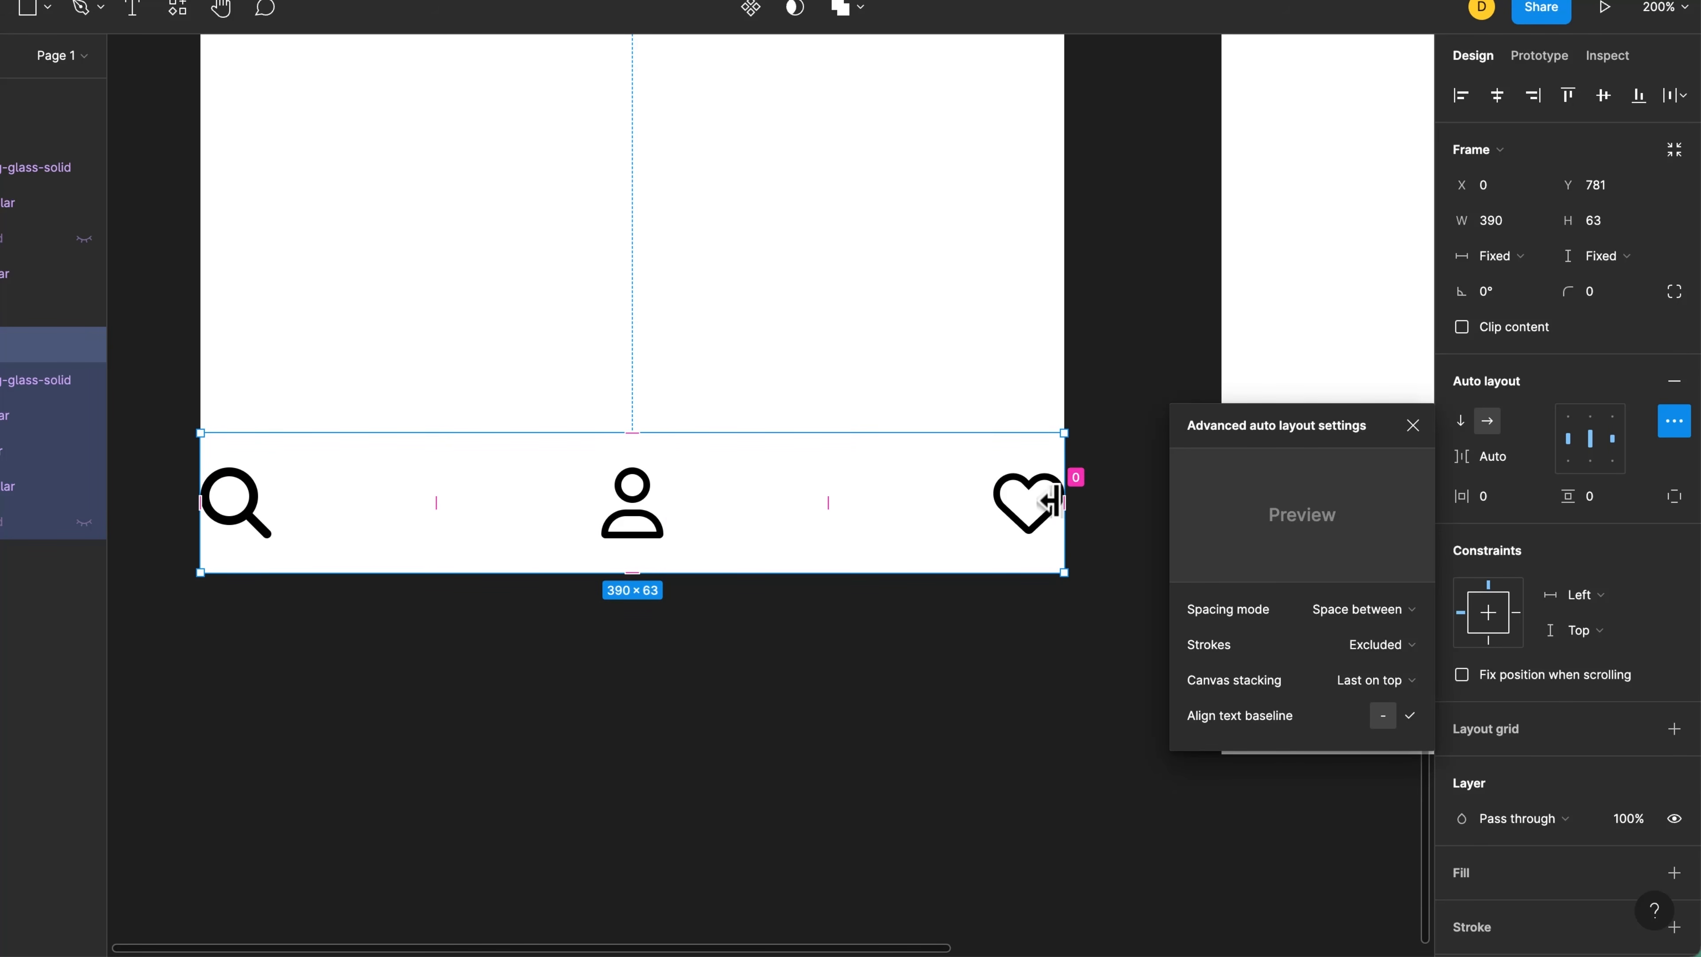
drag(1060, 501, 968, 502)
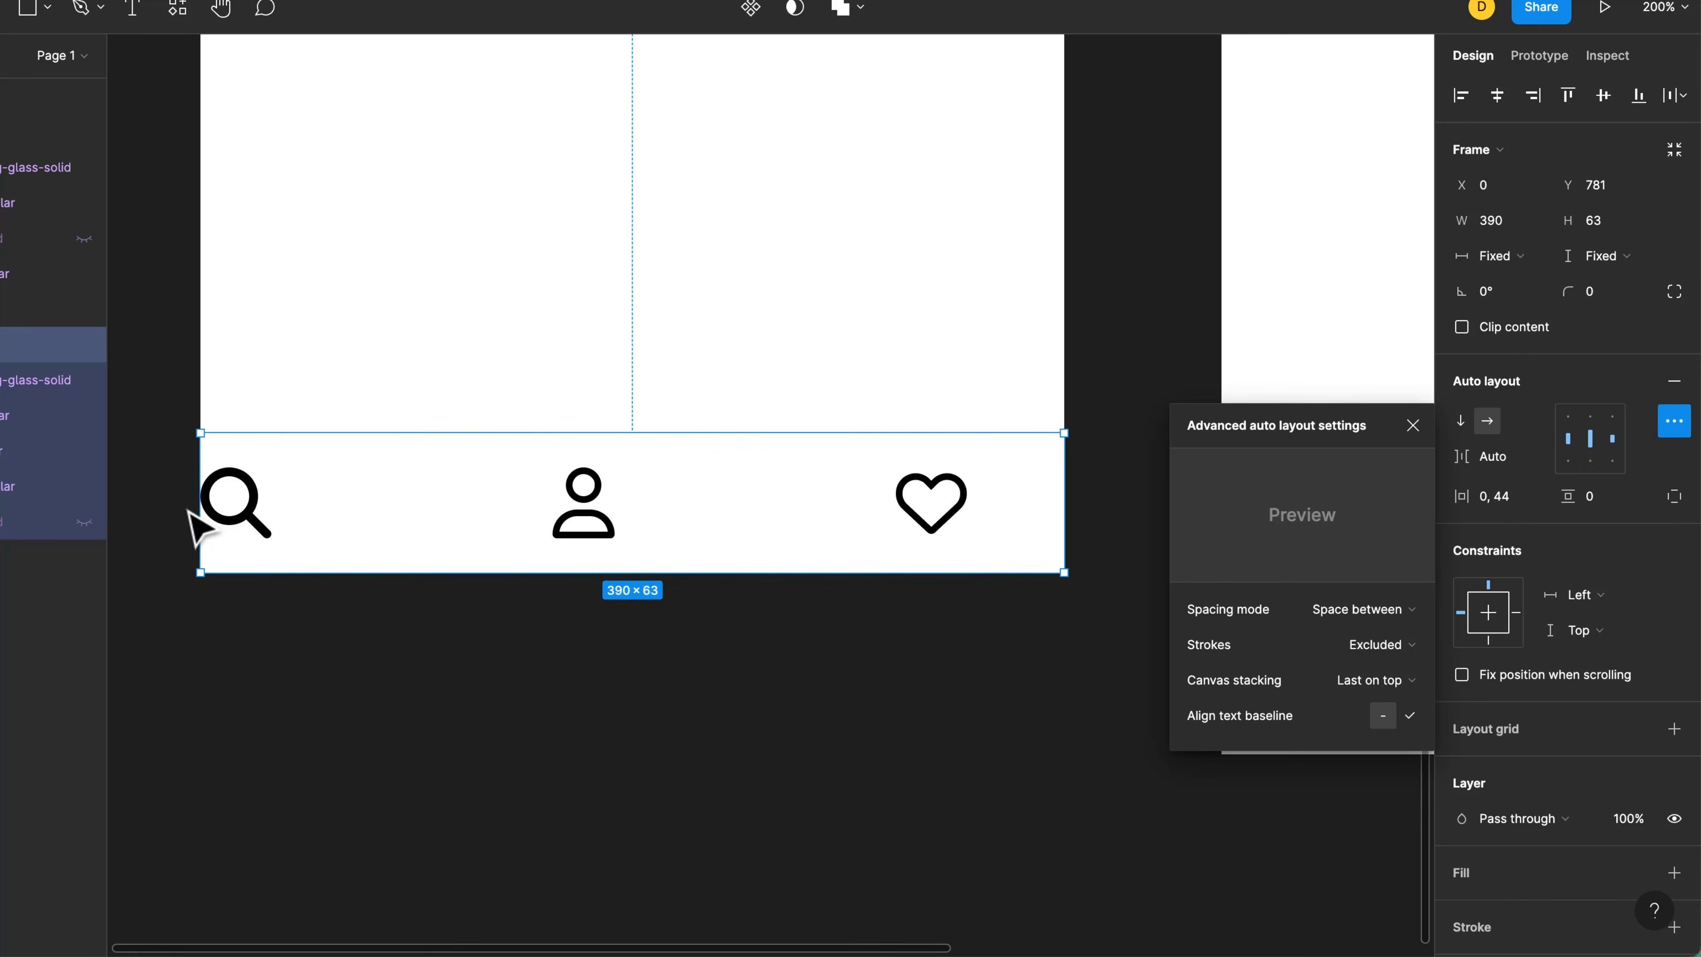
drag(209, 504, 327, 647)
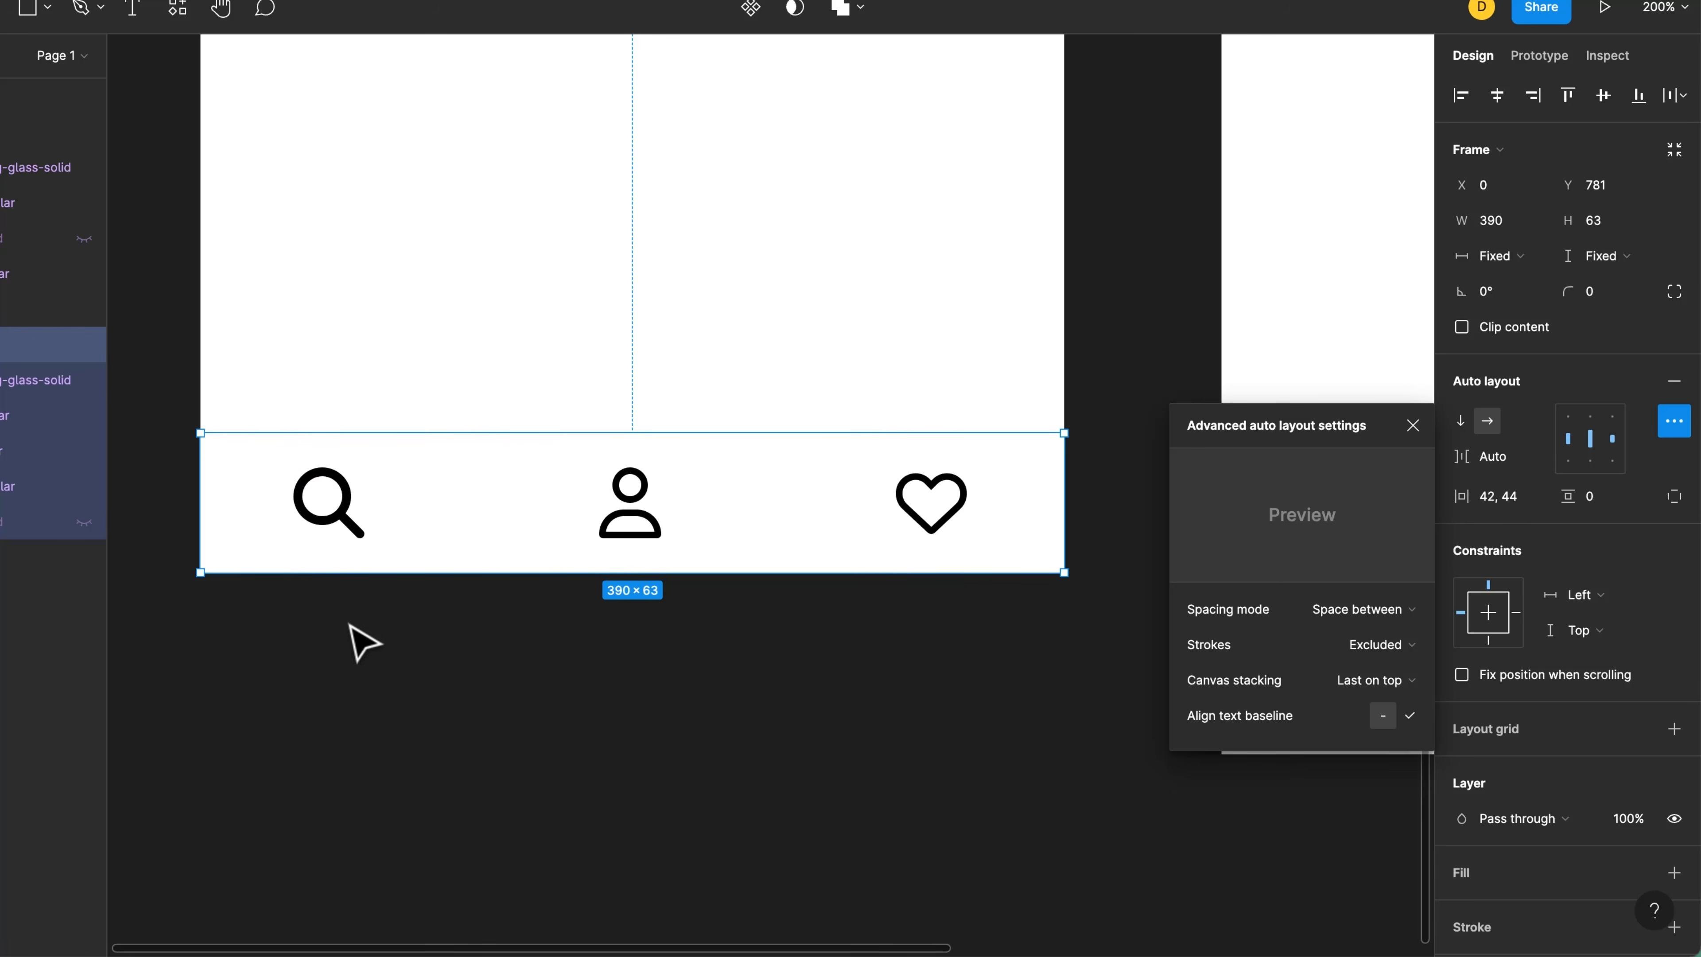
key(ctrl+z)
key(ctrl+z)
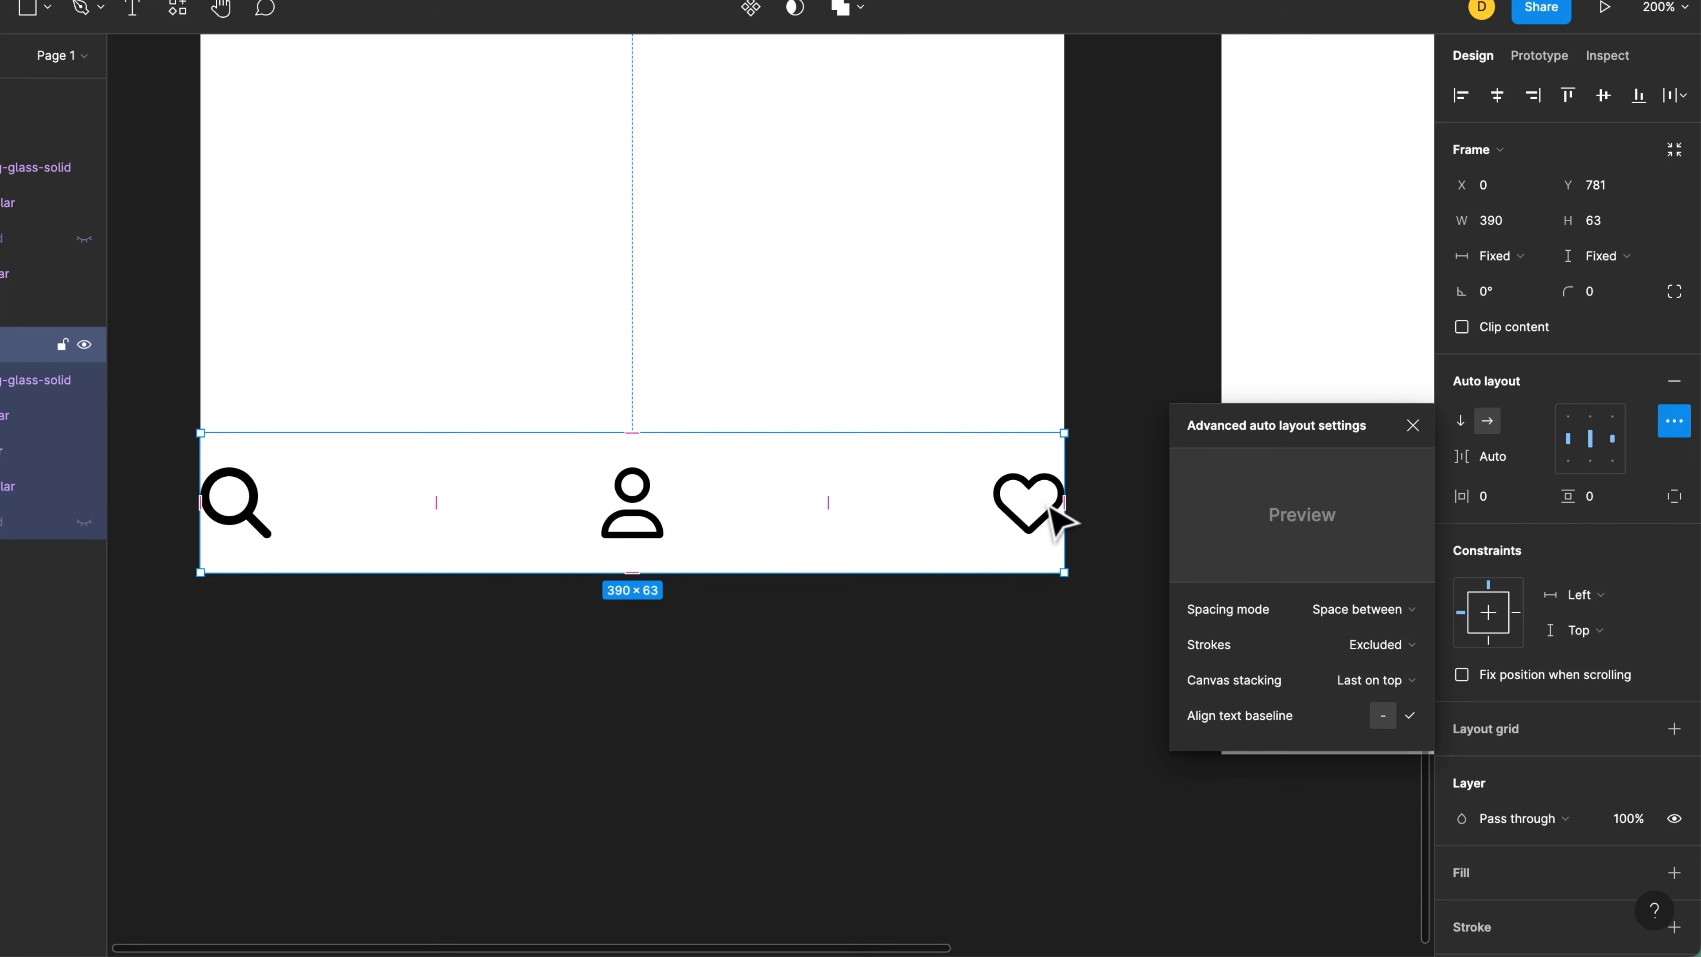
Give the iPhone 14 frame's Nav - Lower an equal horizontal padding of 48 on both sides
drag(1057, 504, 851, 519)
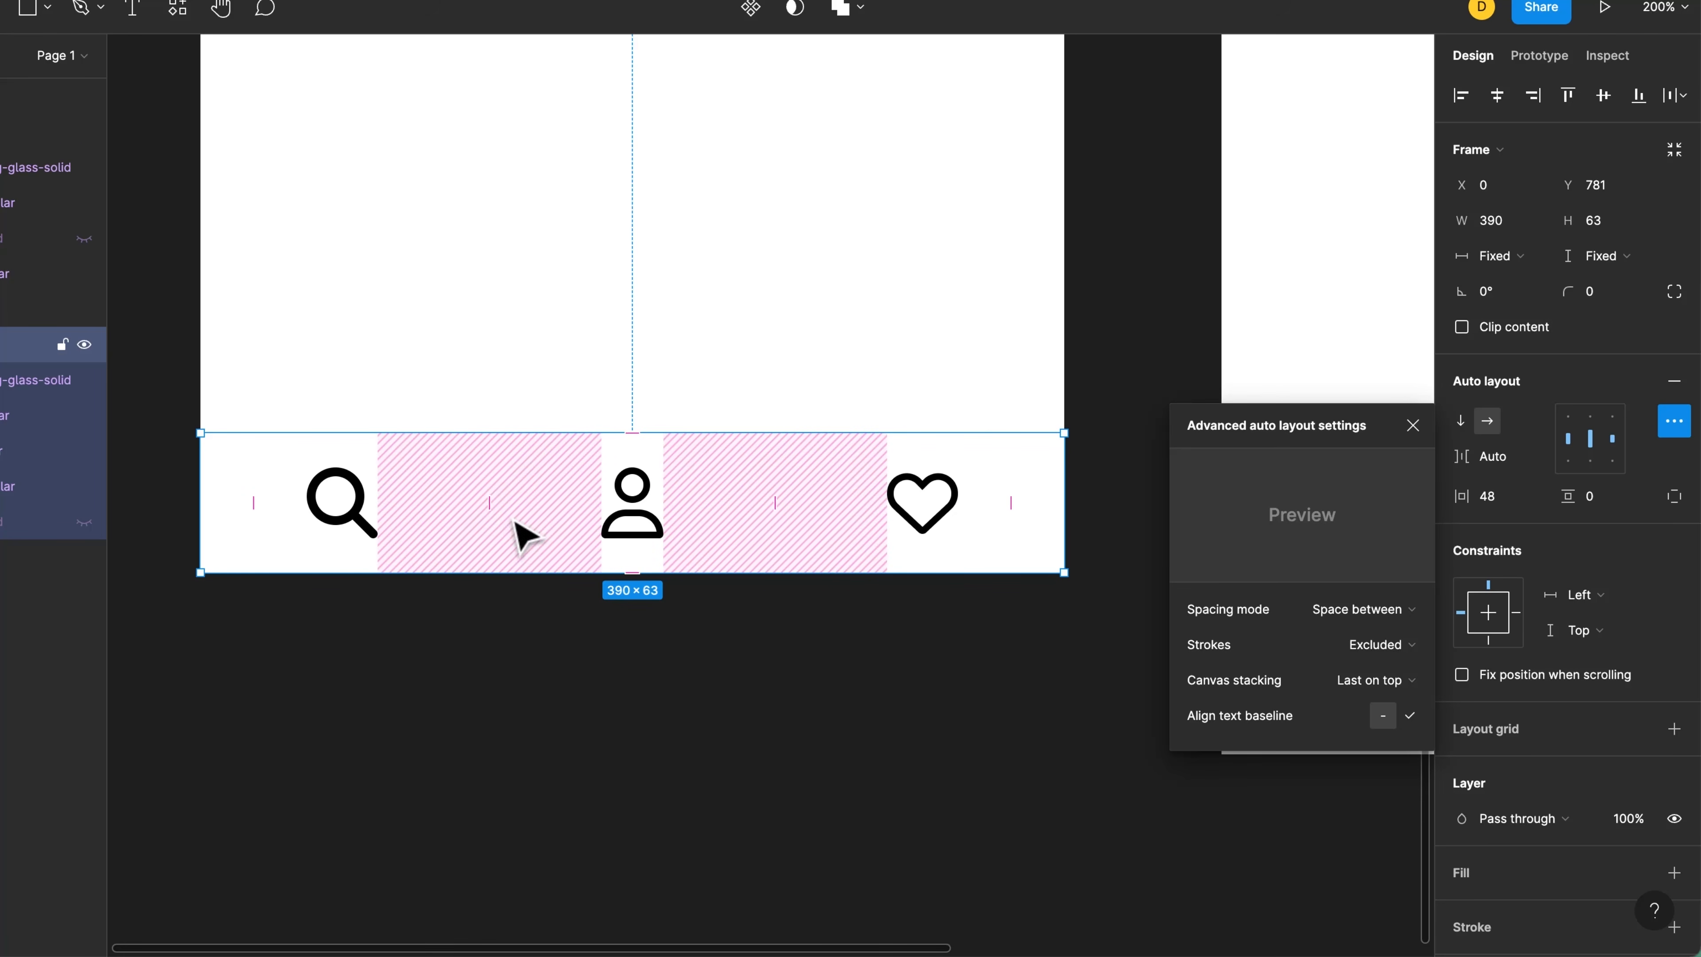
key(shift+0)
drag(778, 615, 462, 831)
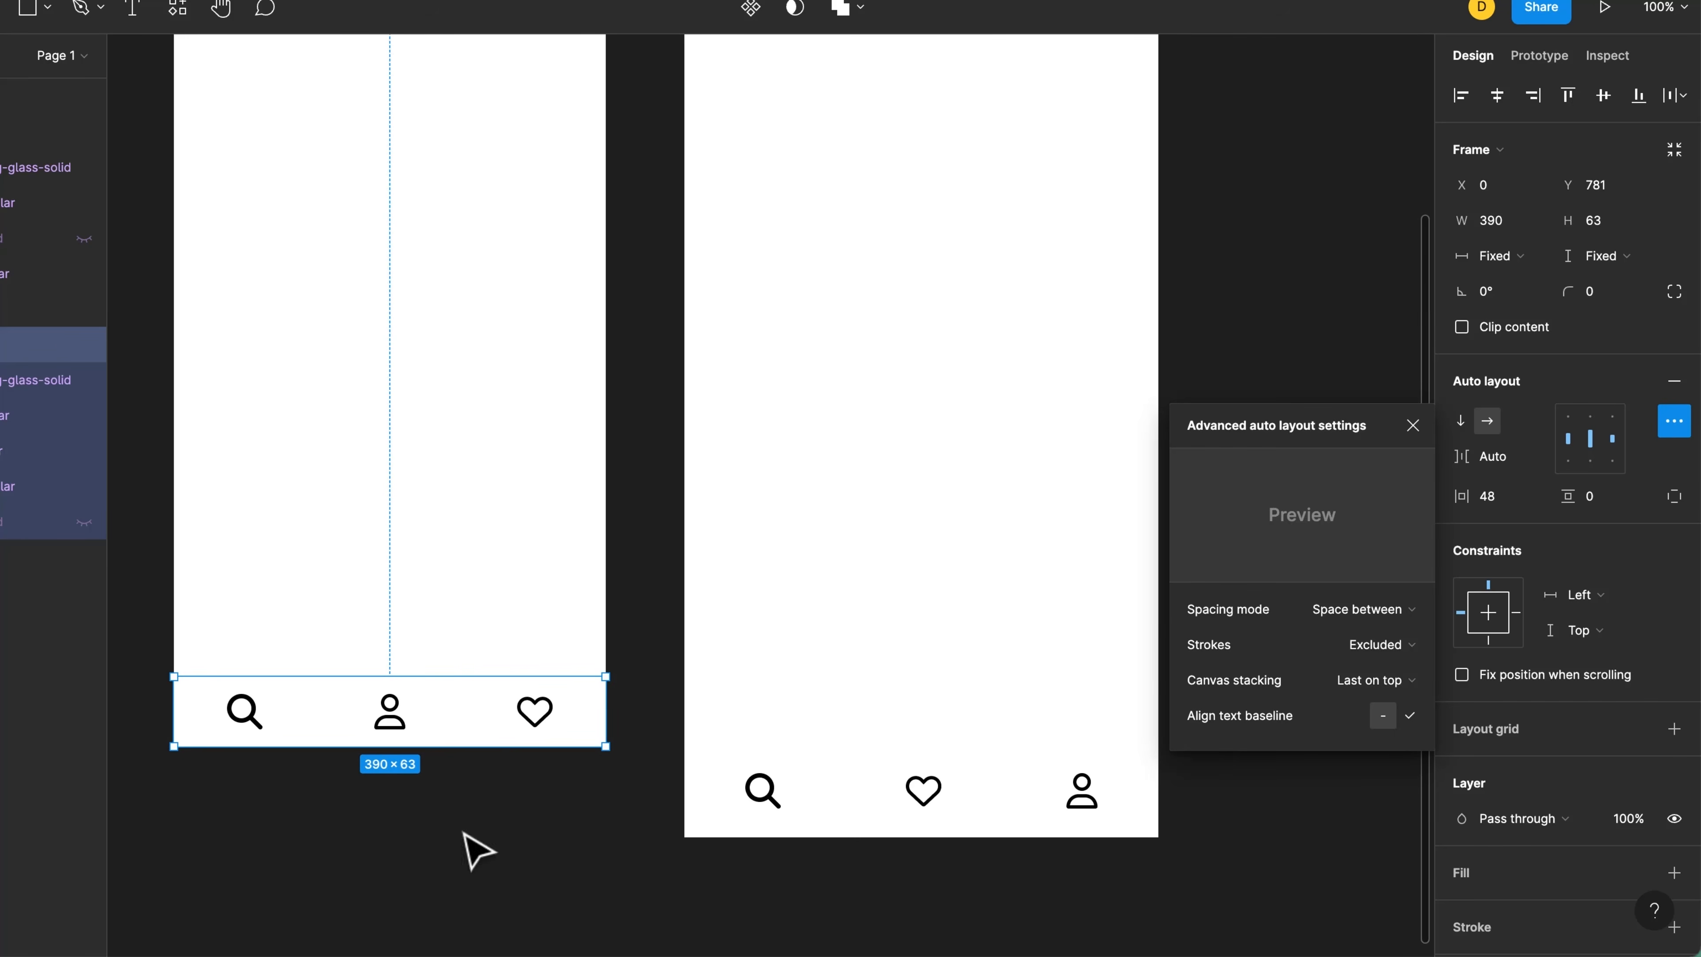
Duplicate the iPhone 14 frame's Nav - Lower into the iPhone 14 Plus frame above its existing bar and enlarge the copy to 428 × 67
drag(473, 712, 747, 574)
key(super+z)
click(480, 882)
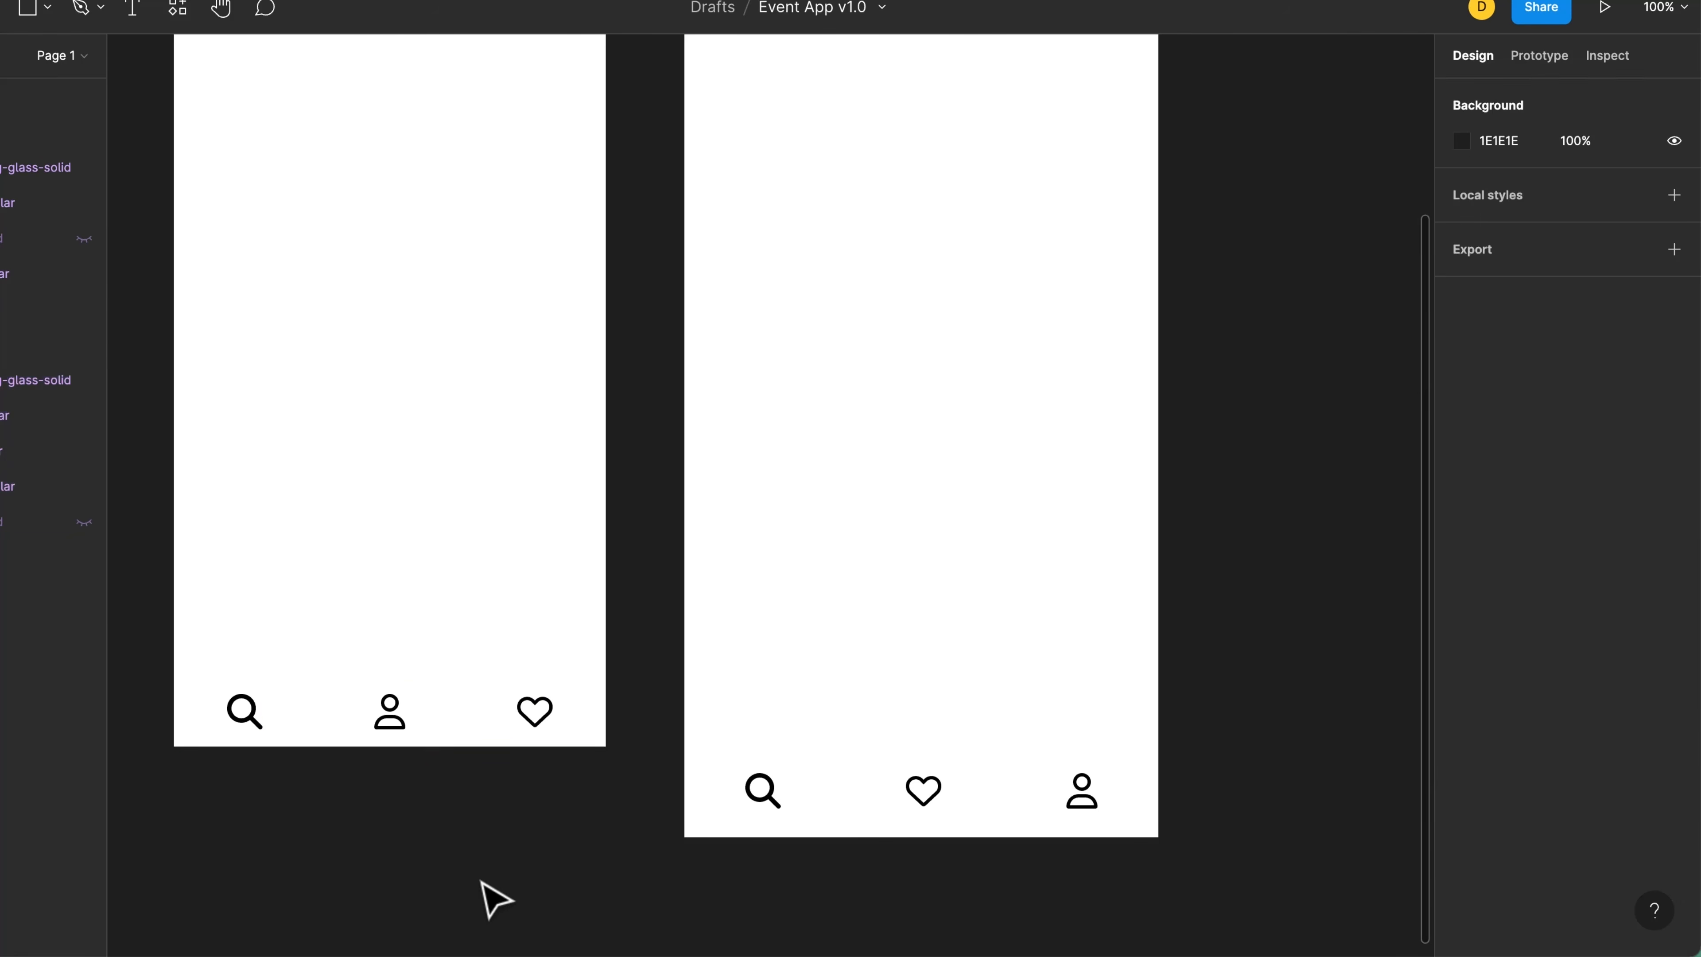
drag(448, 752, 978, 554)
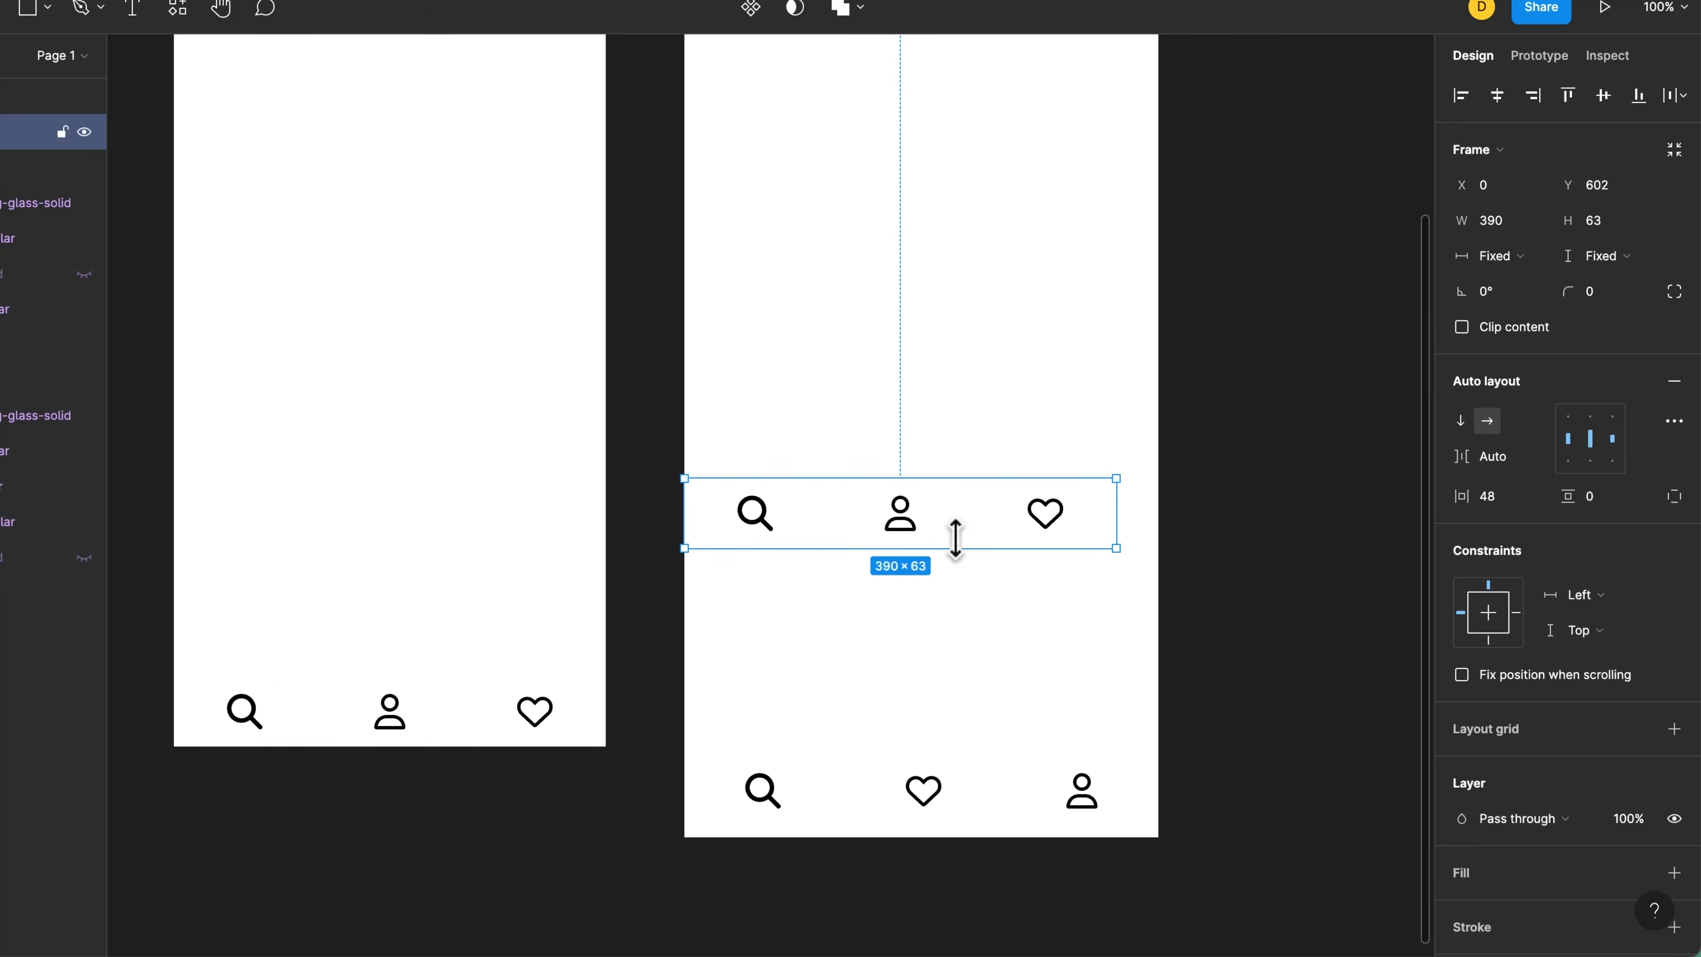
drag(1120, 478, 1158, 473)
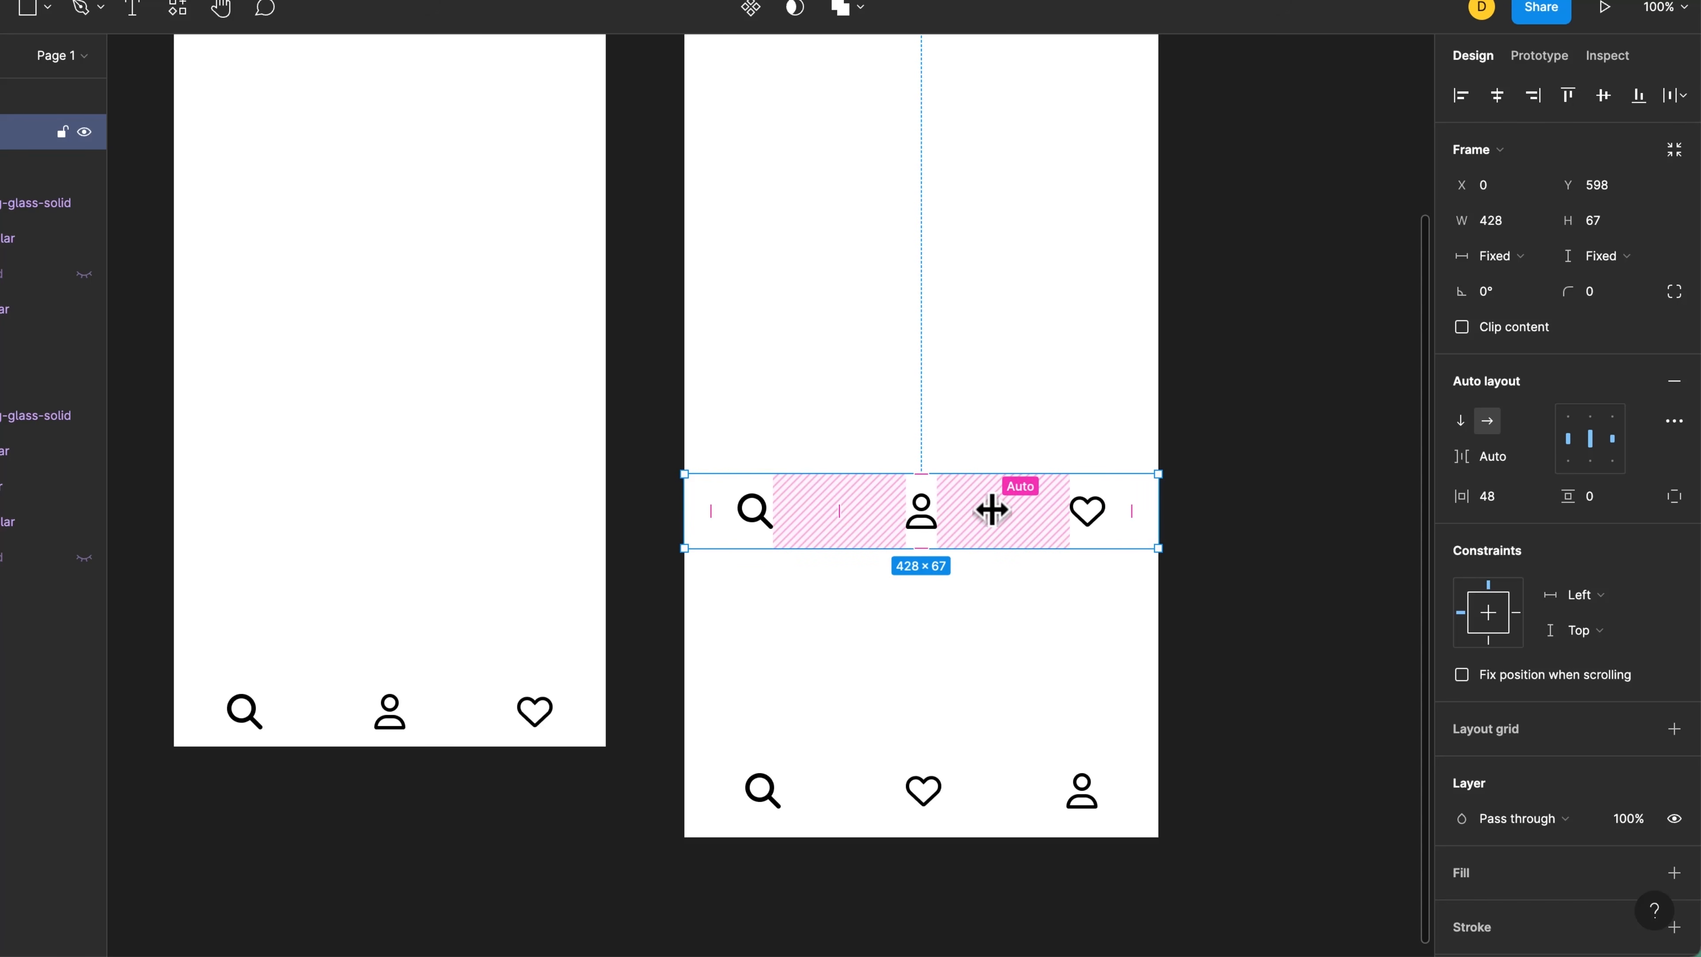
Show the hidden ticket-solid icon in both Nav - Lower bars of the iPhone 14 Plus frame
click(1002, 782)
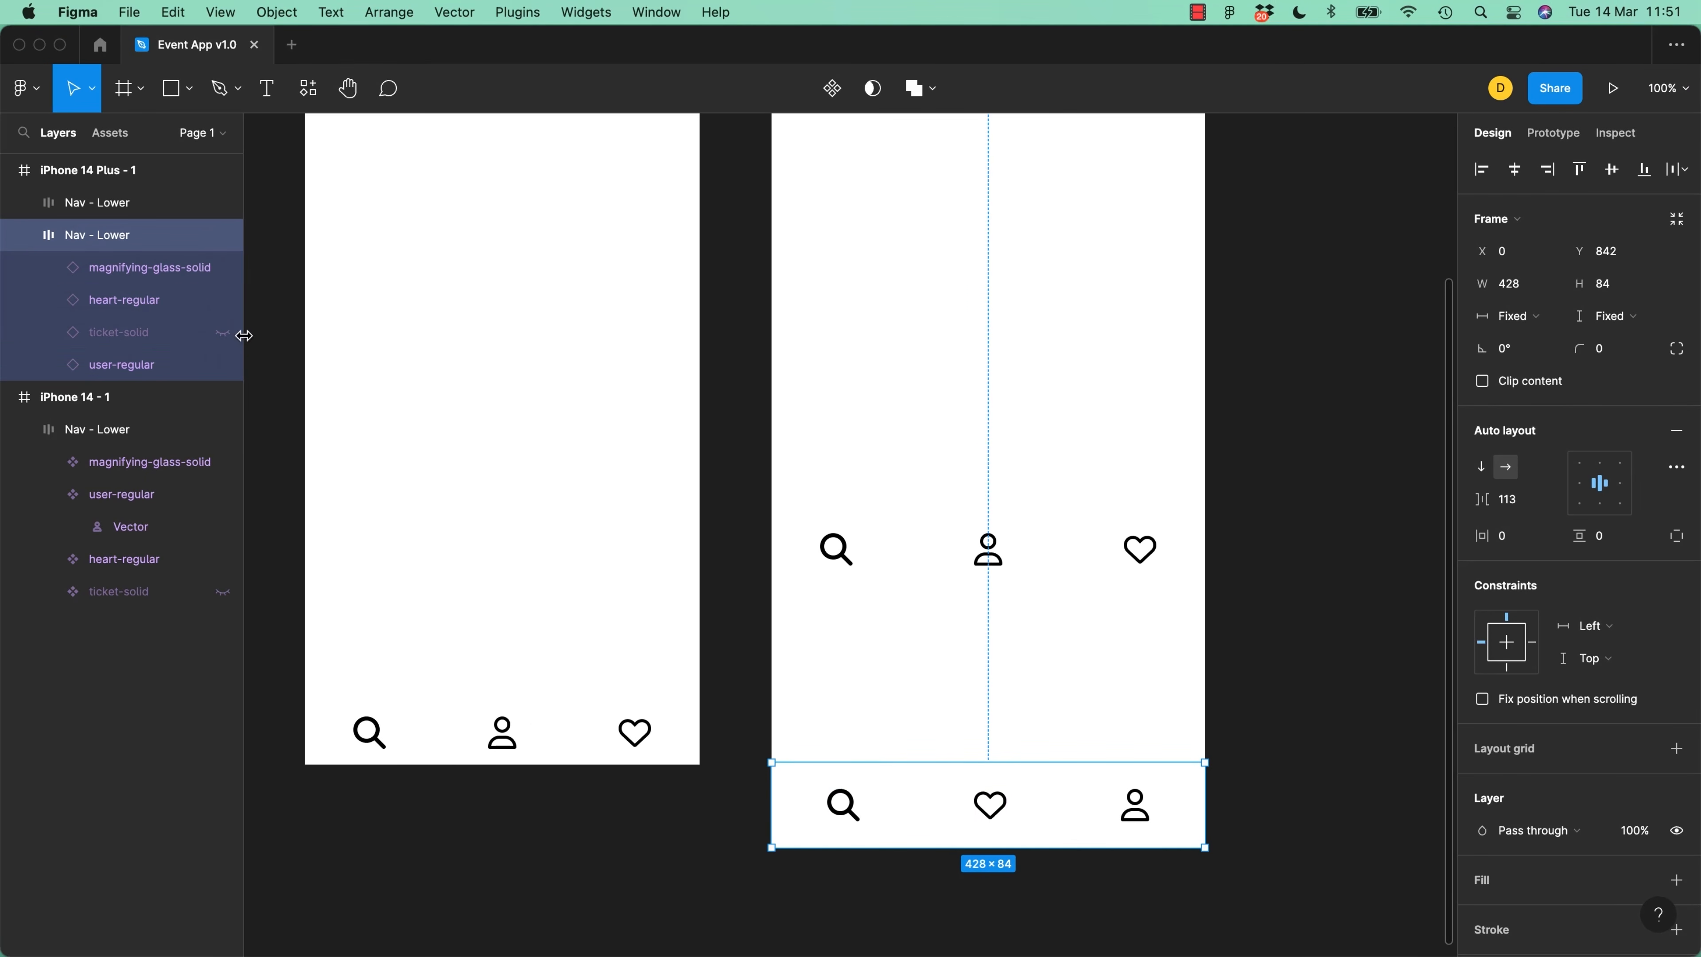
click(230, 333)
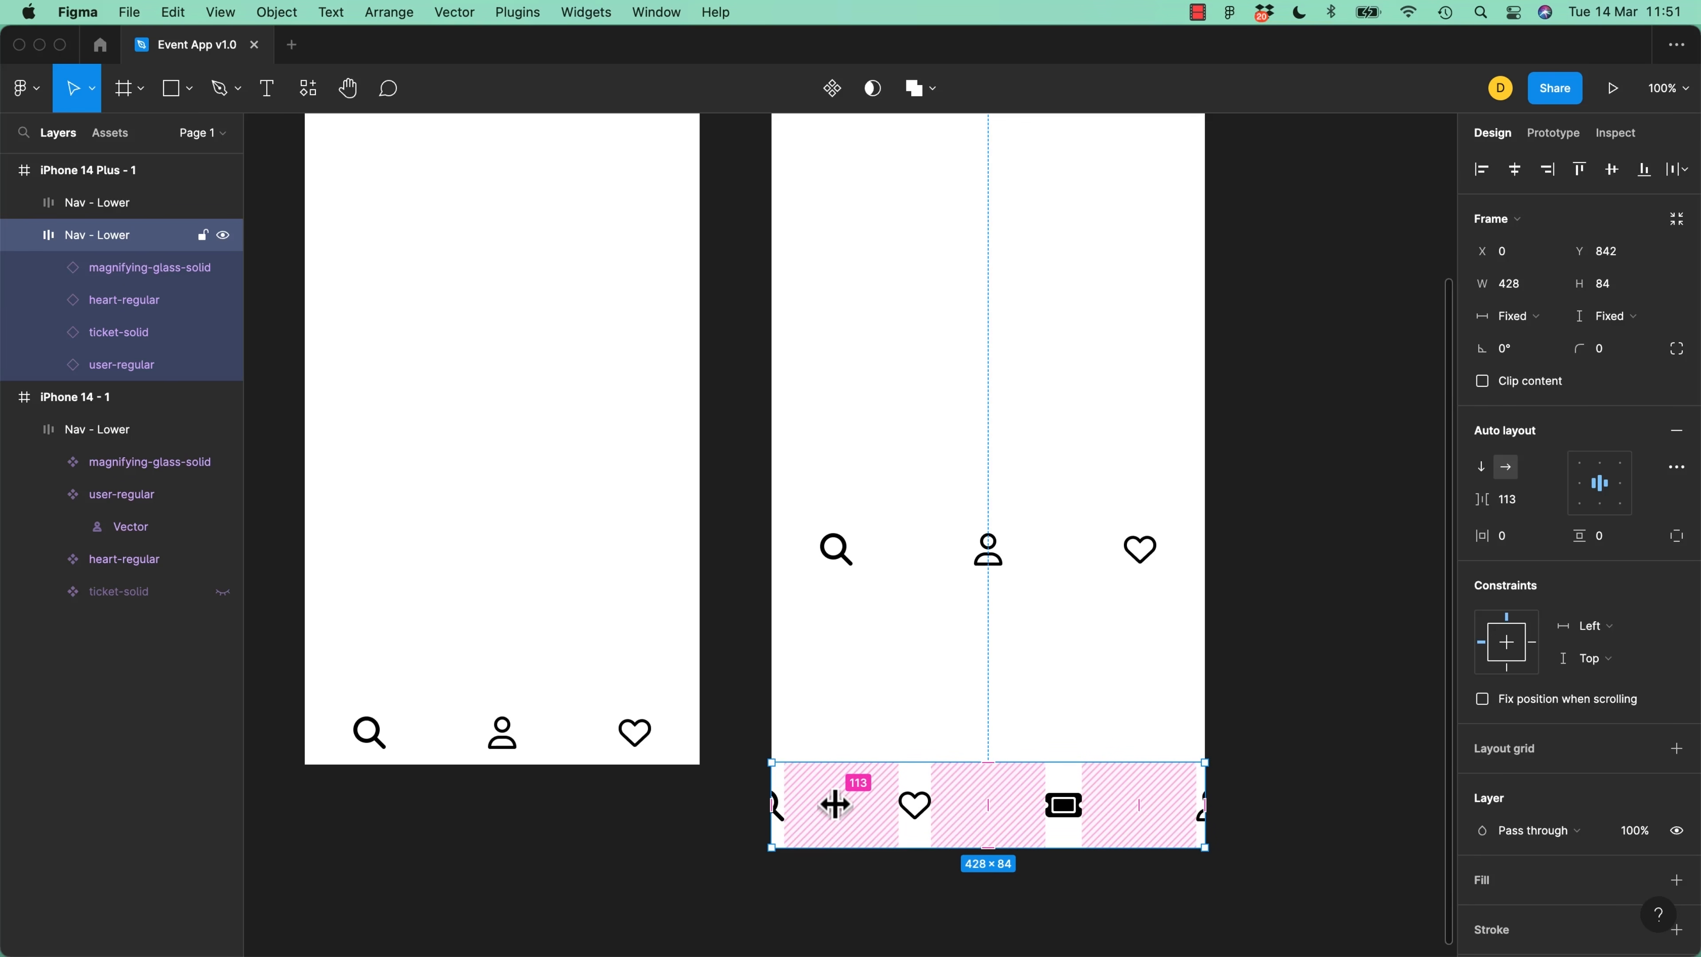
click(947, 563)
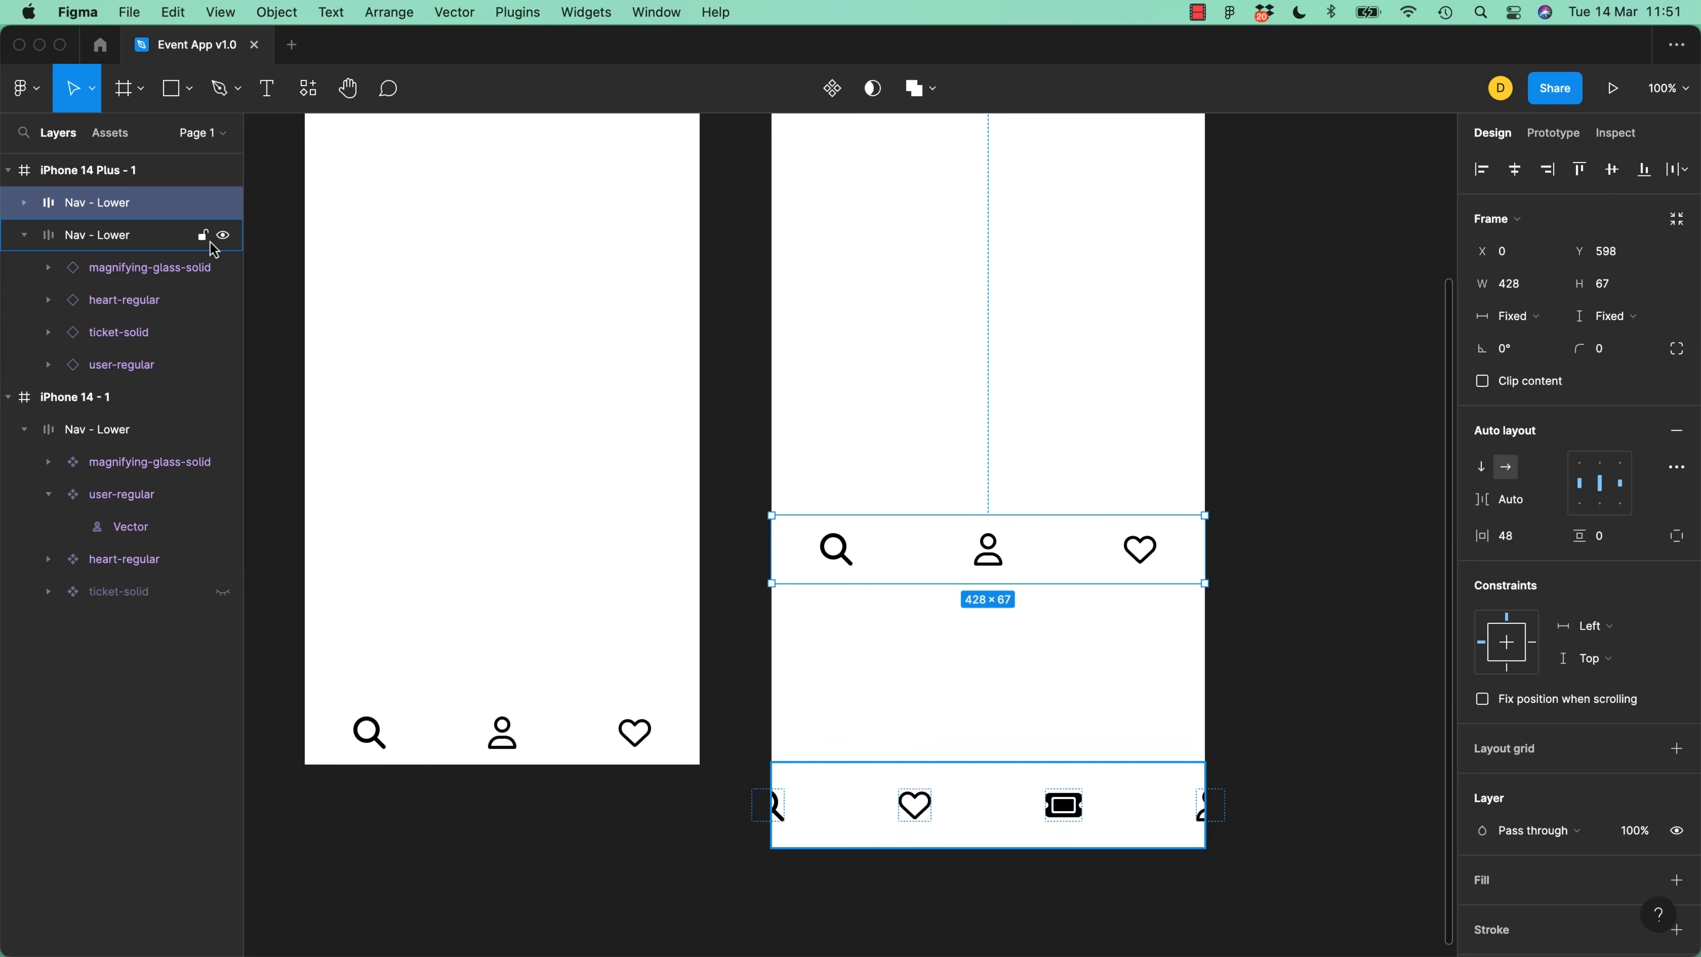
click(24, 202)
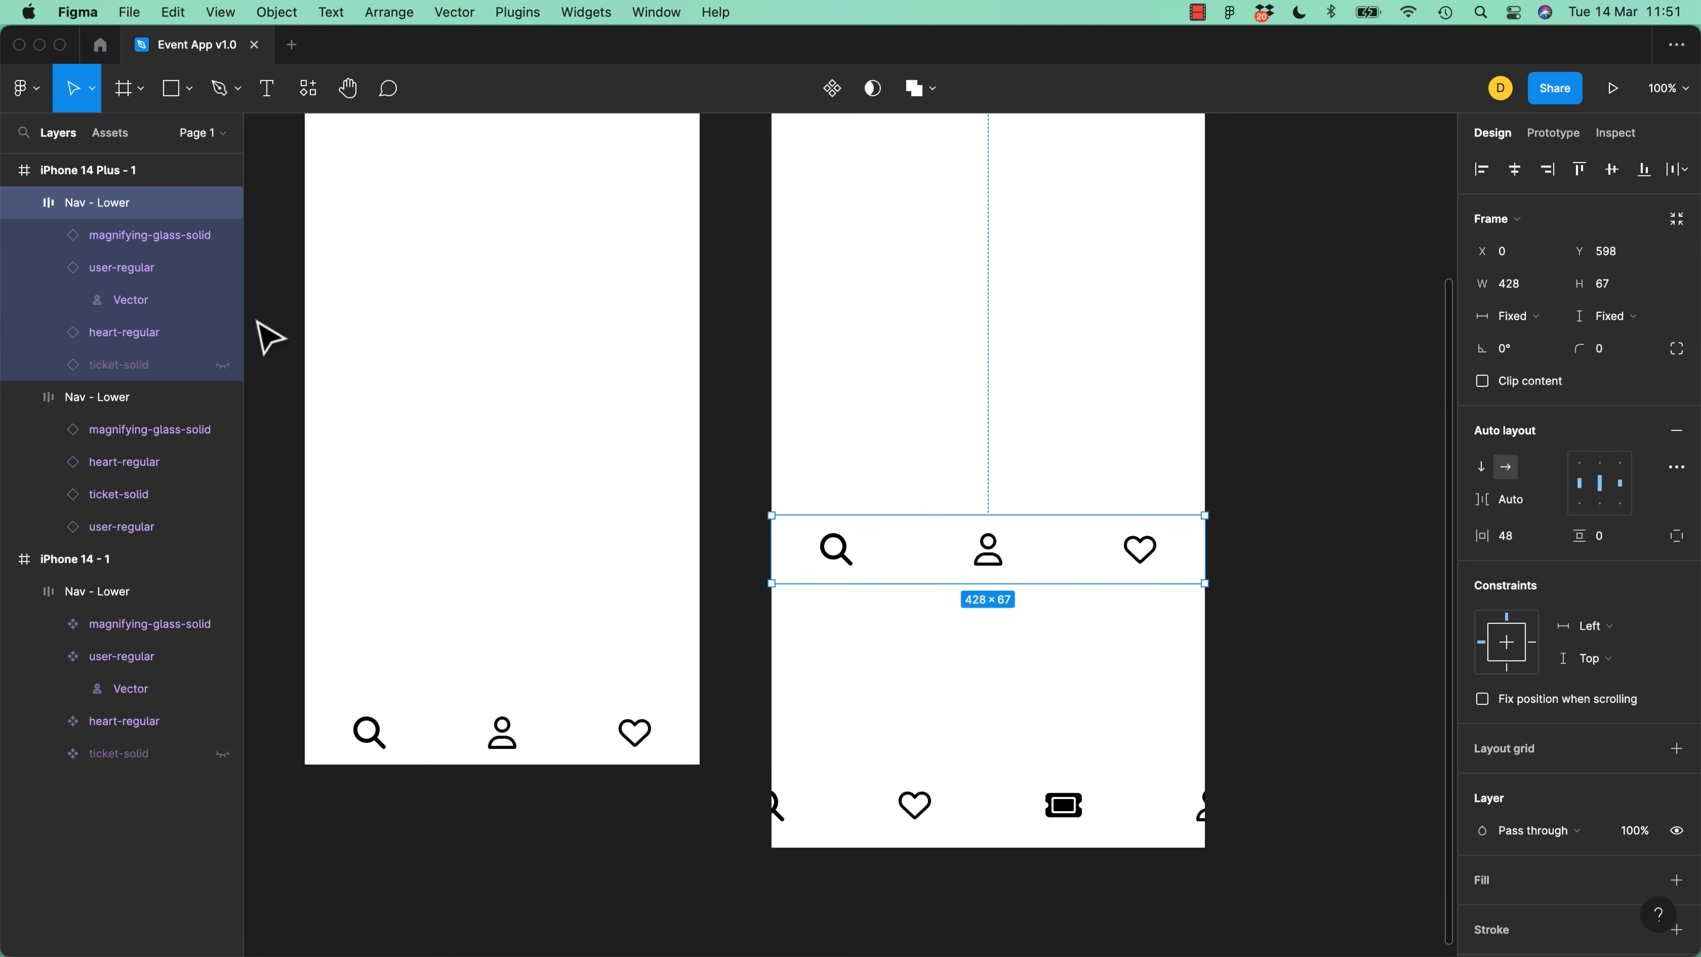
click(224, 366)
click(224, 366)
click(223, 366)
click(224, 366)
click(224, 366)
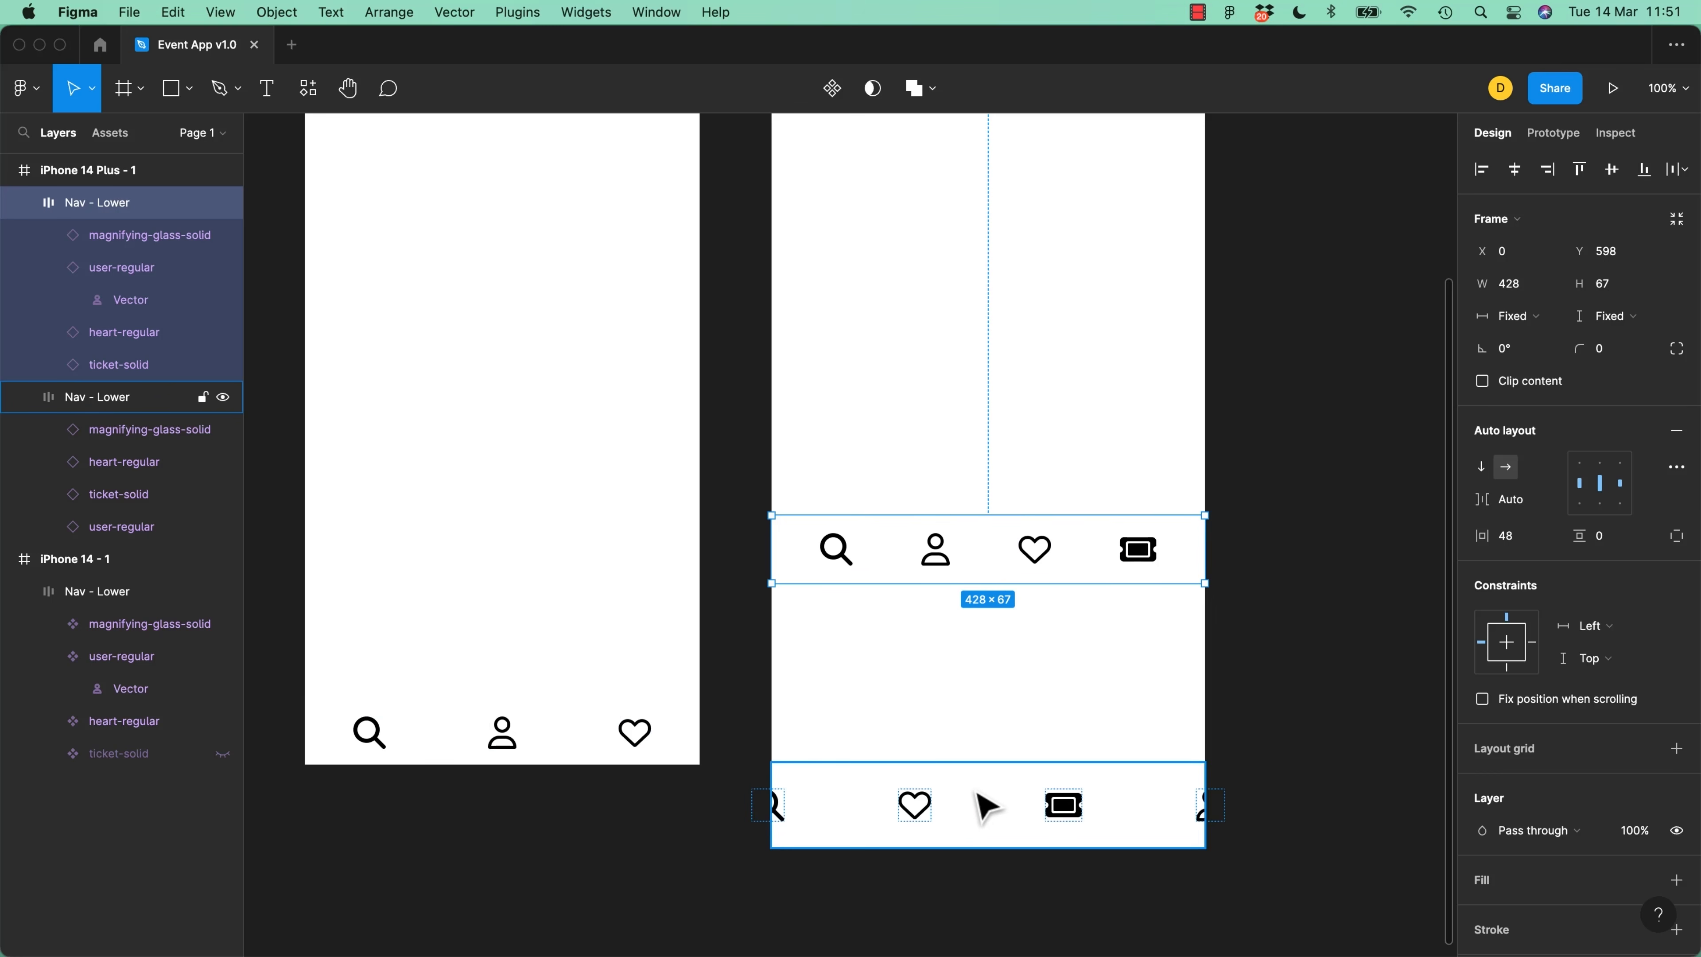
click(993, 800)
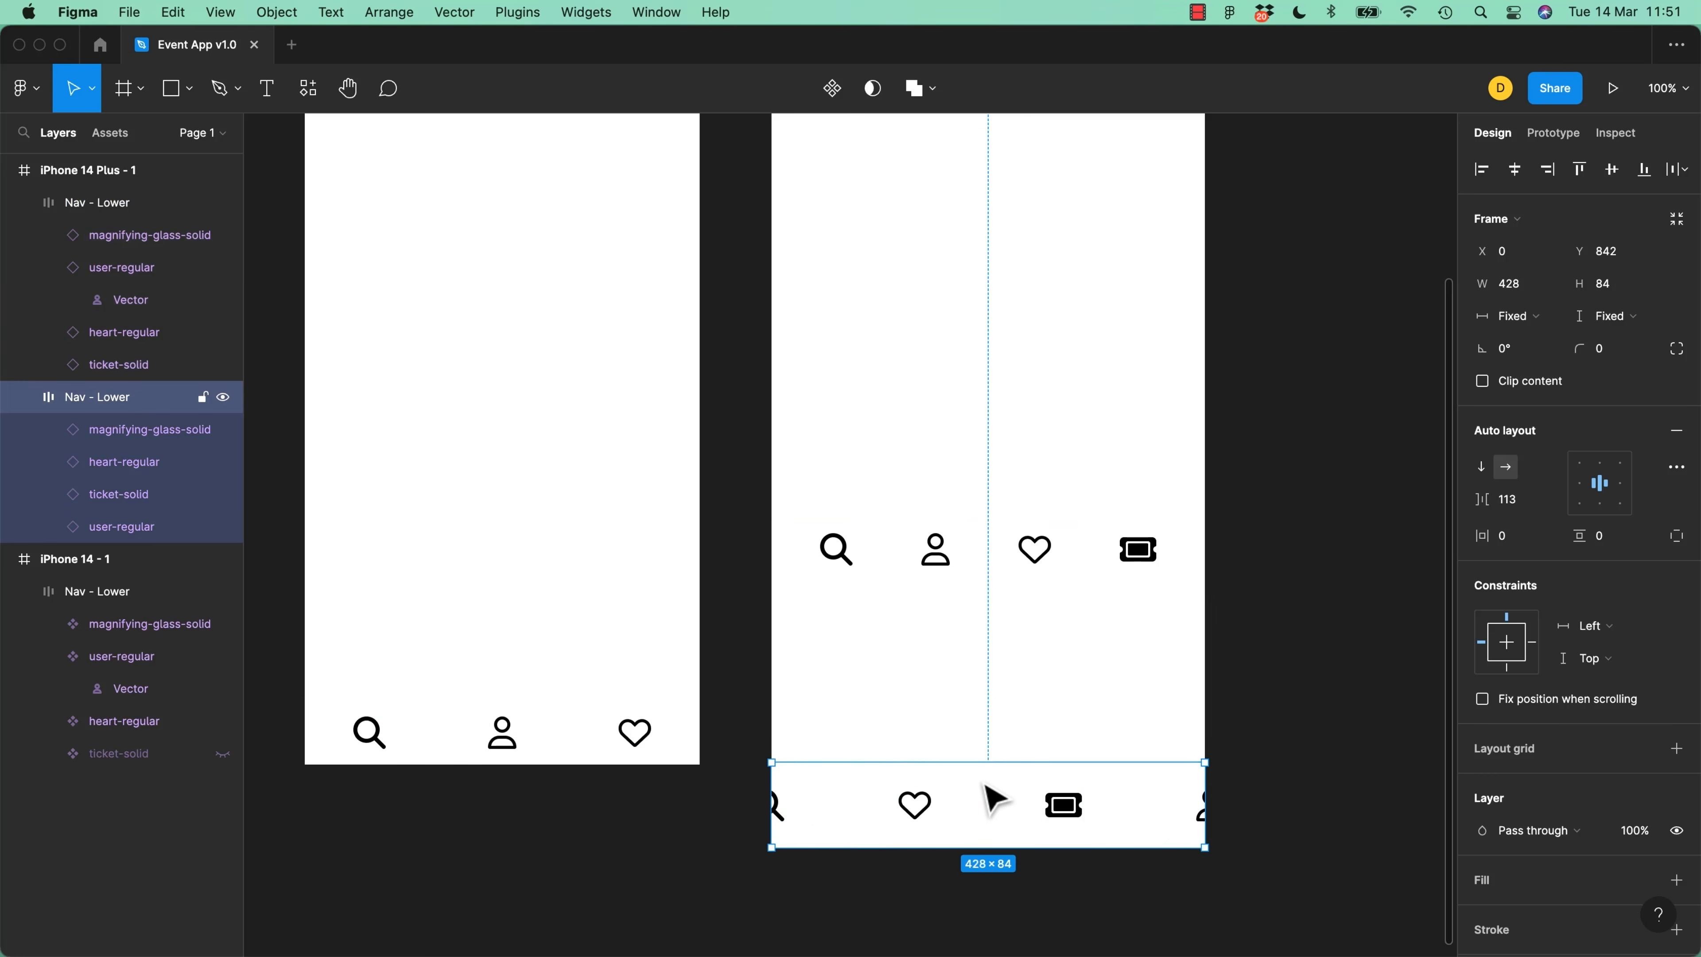
click(1674, 467)
click(1429, 645)
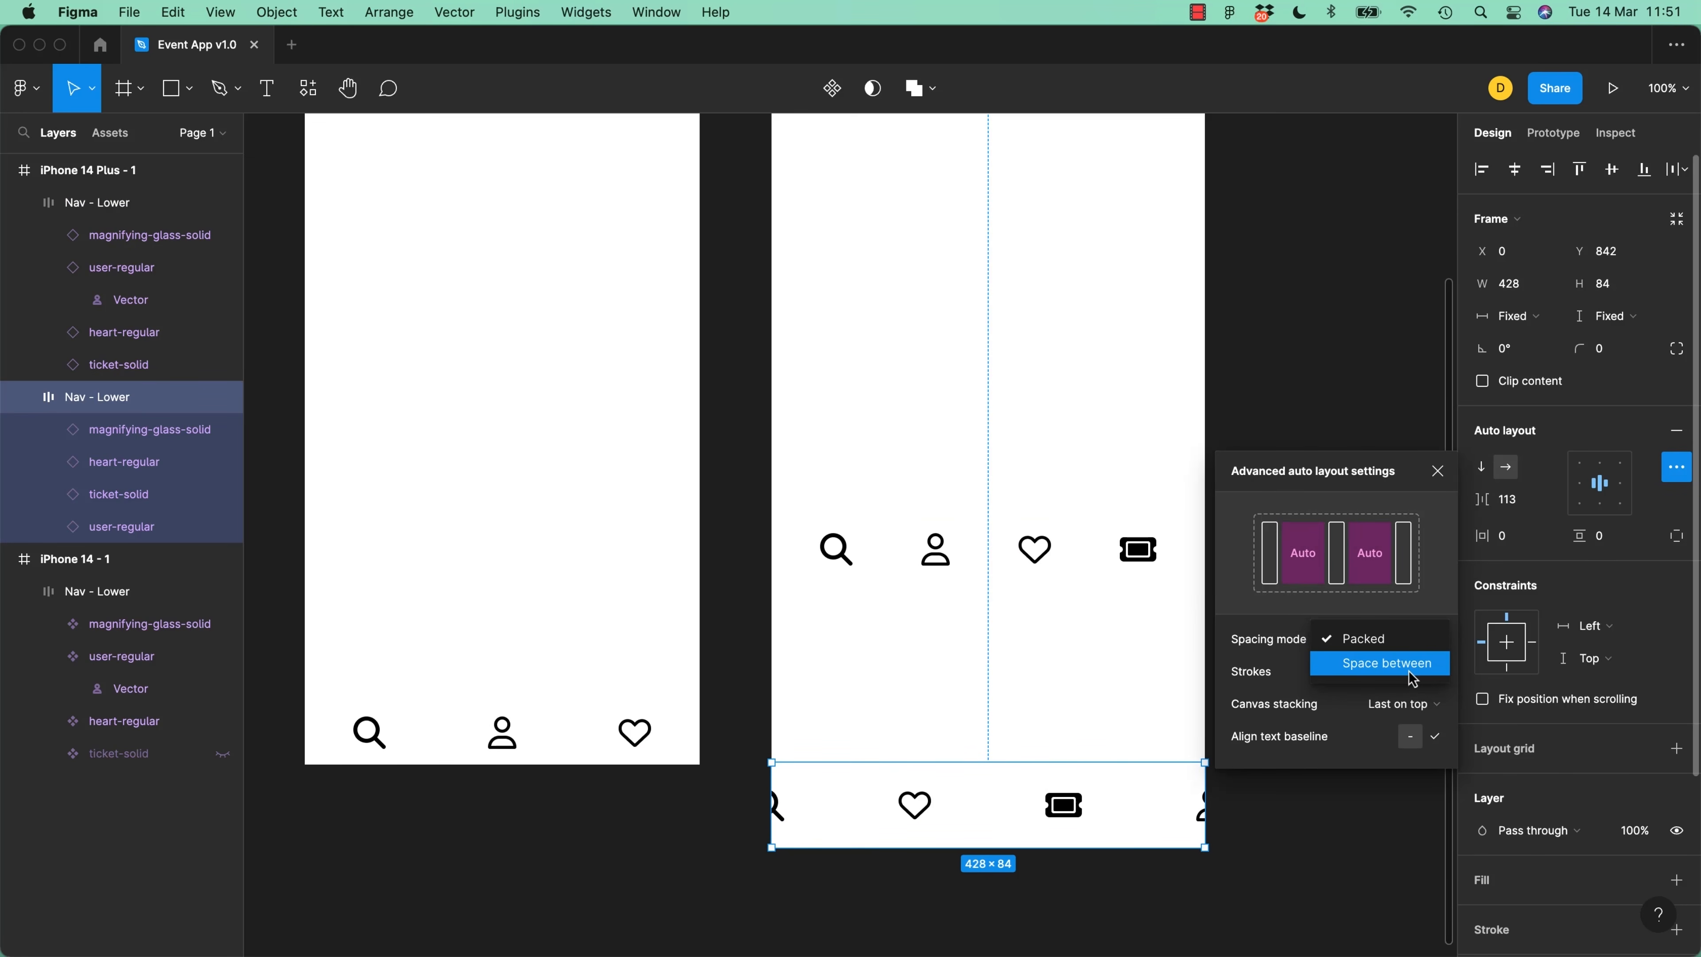
click(1364, 295)
click(1364, 305)
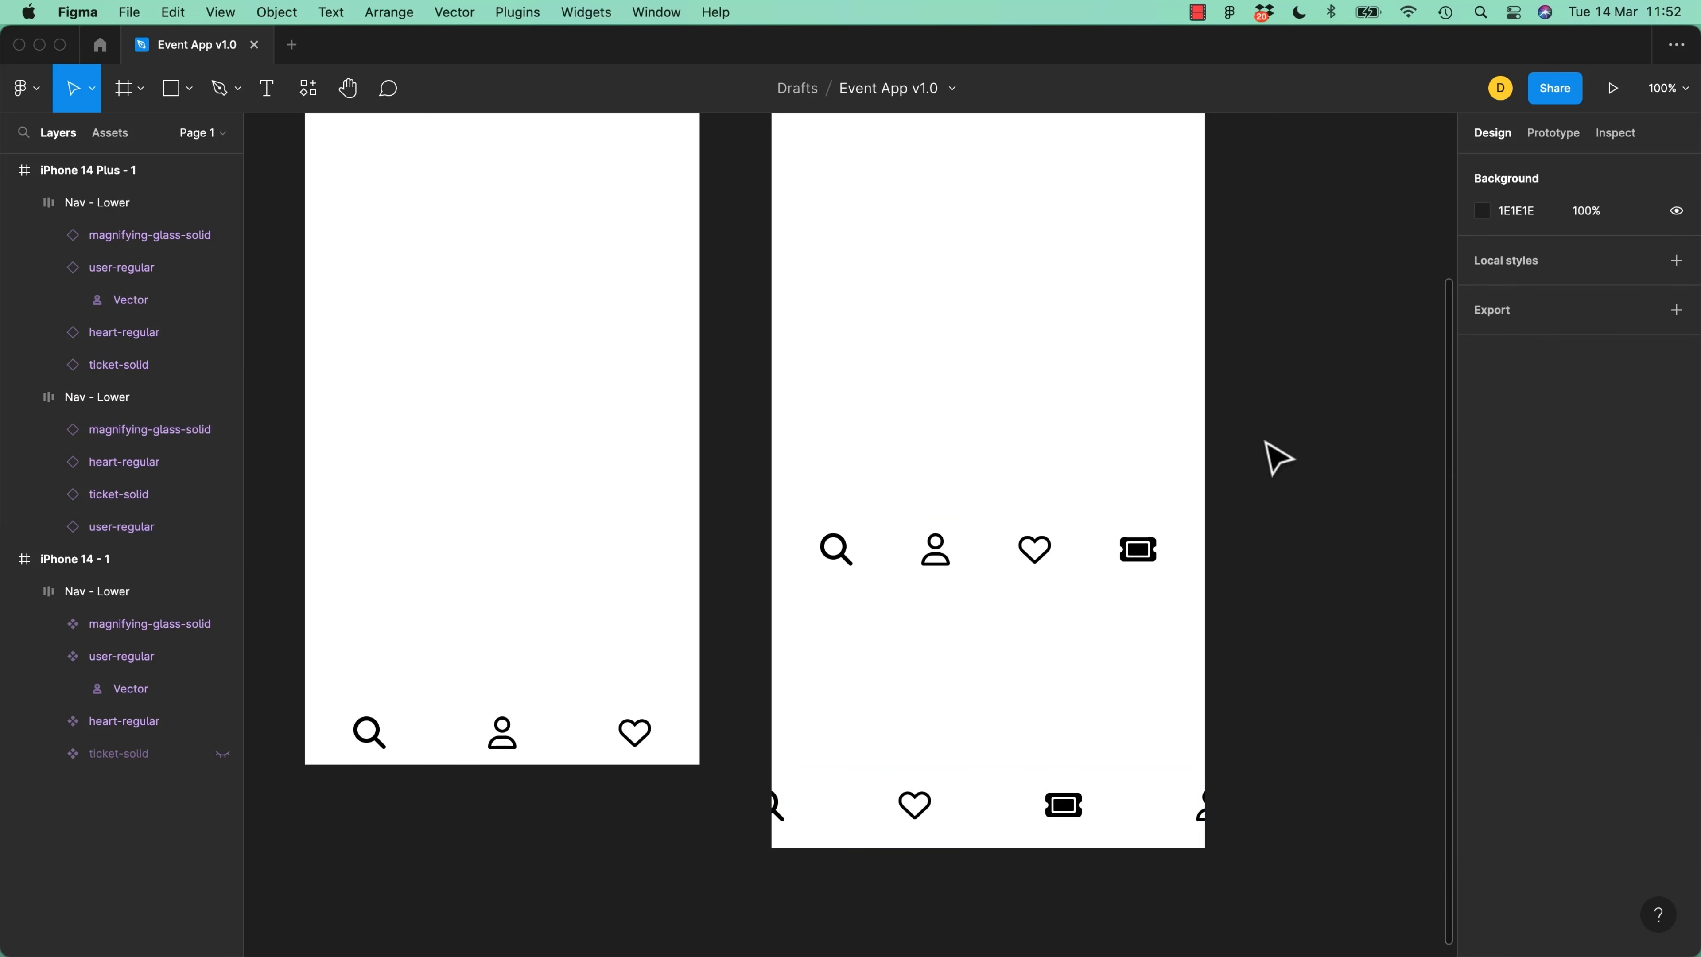
Set the horizontal space between items of the bottom Nav - Lower in the iPhone 14 Plus frame to Auto
click(1113, 802)
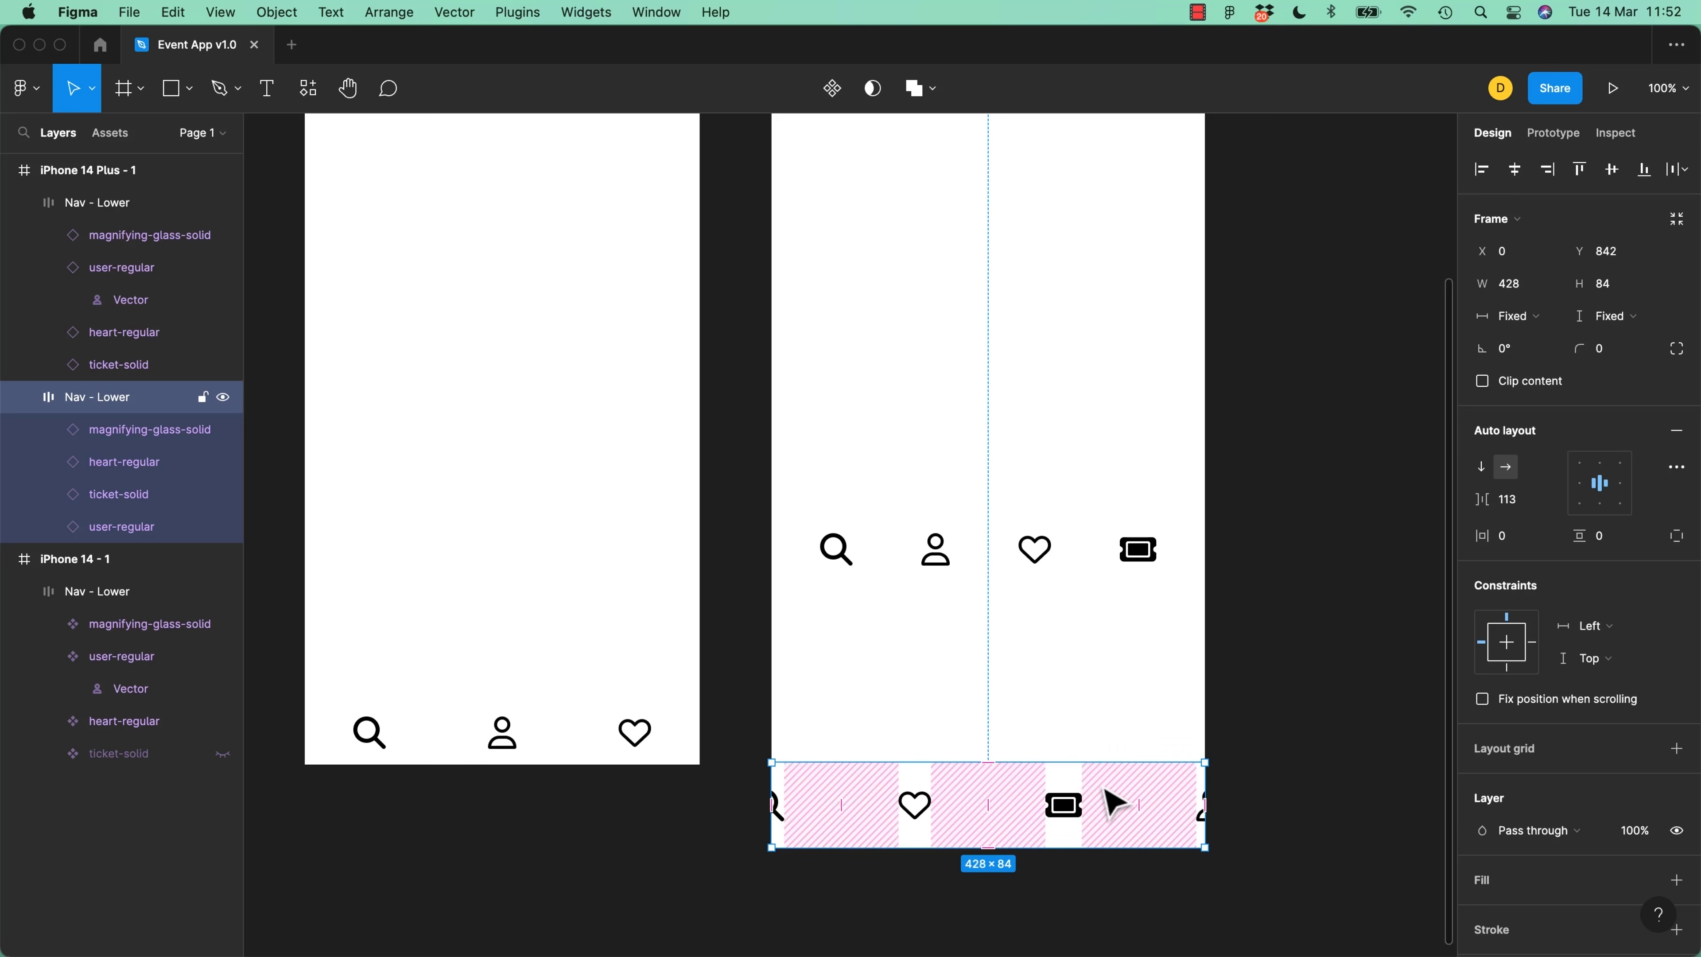
click(1510, 511)
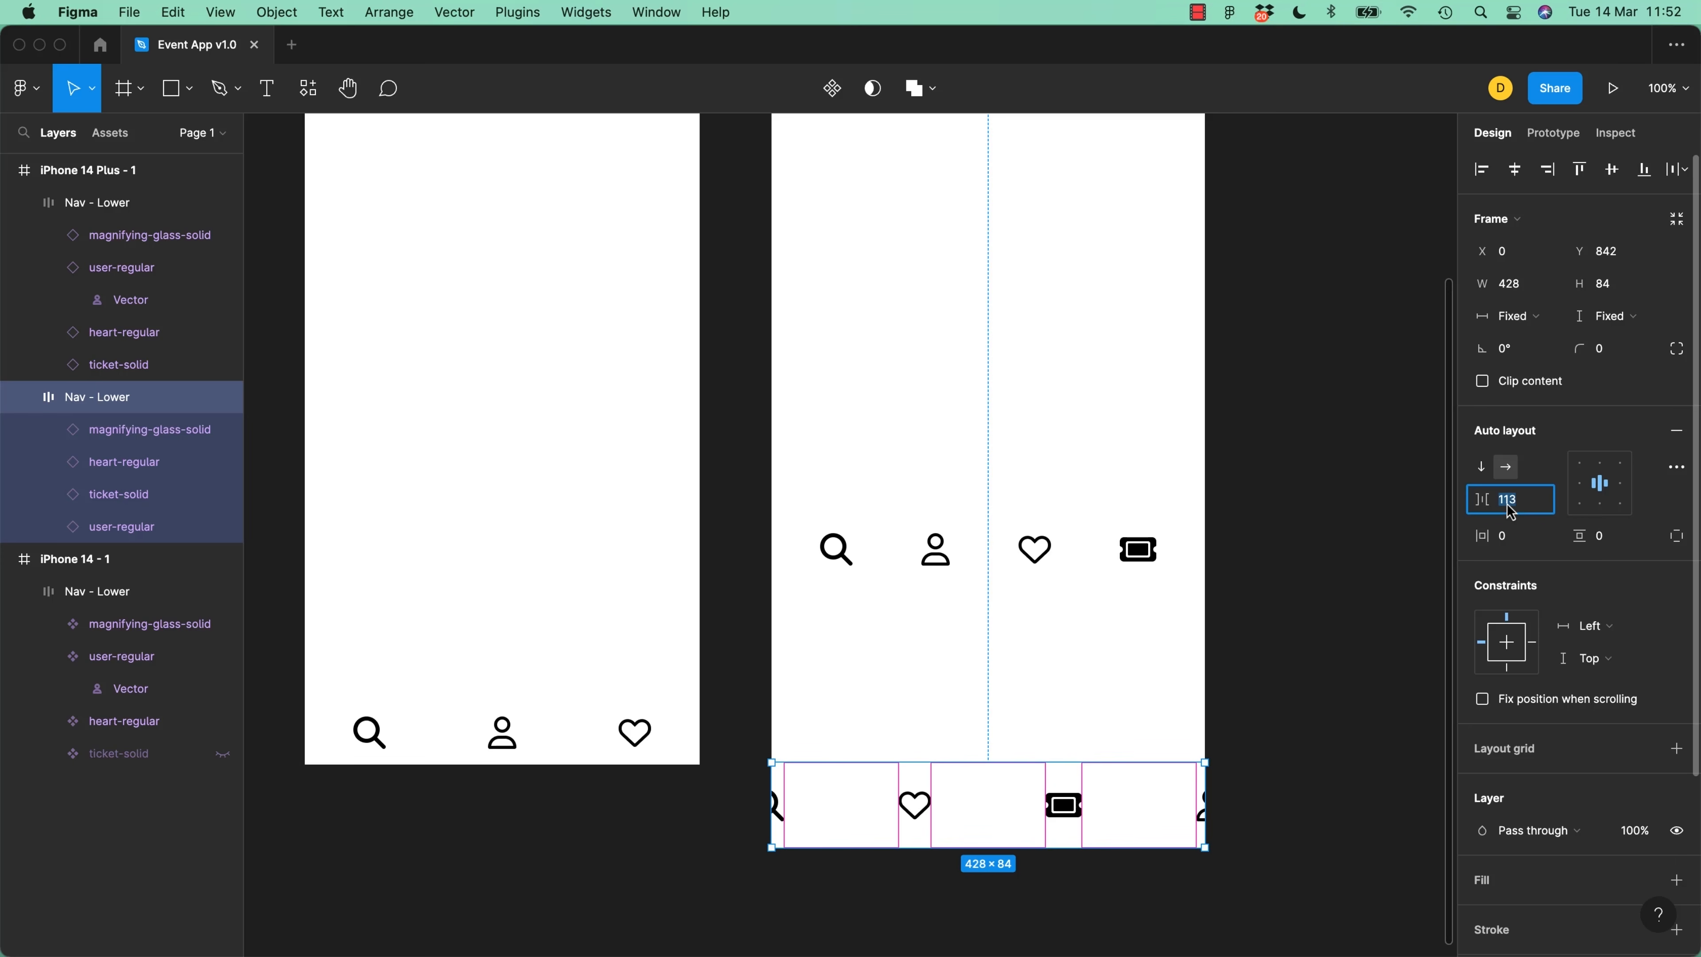
text(auto)
key(Return)
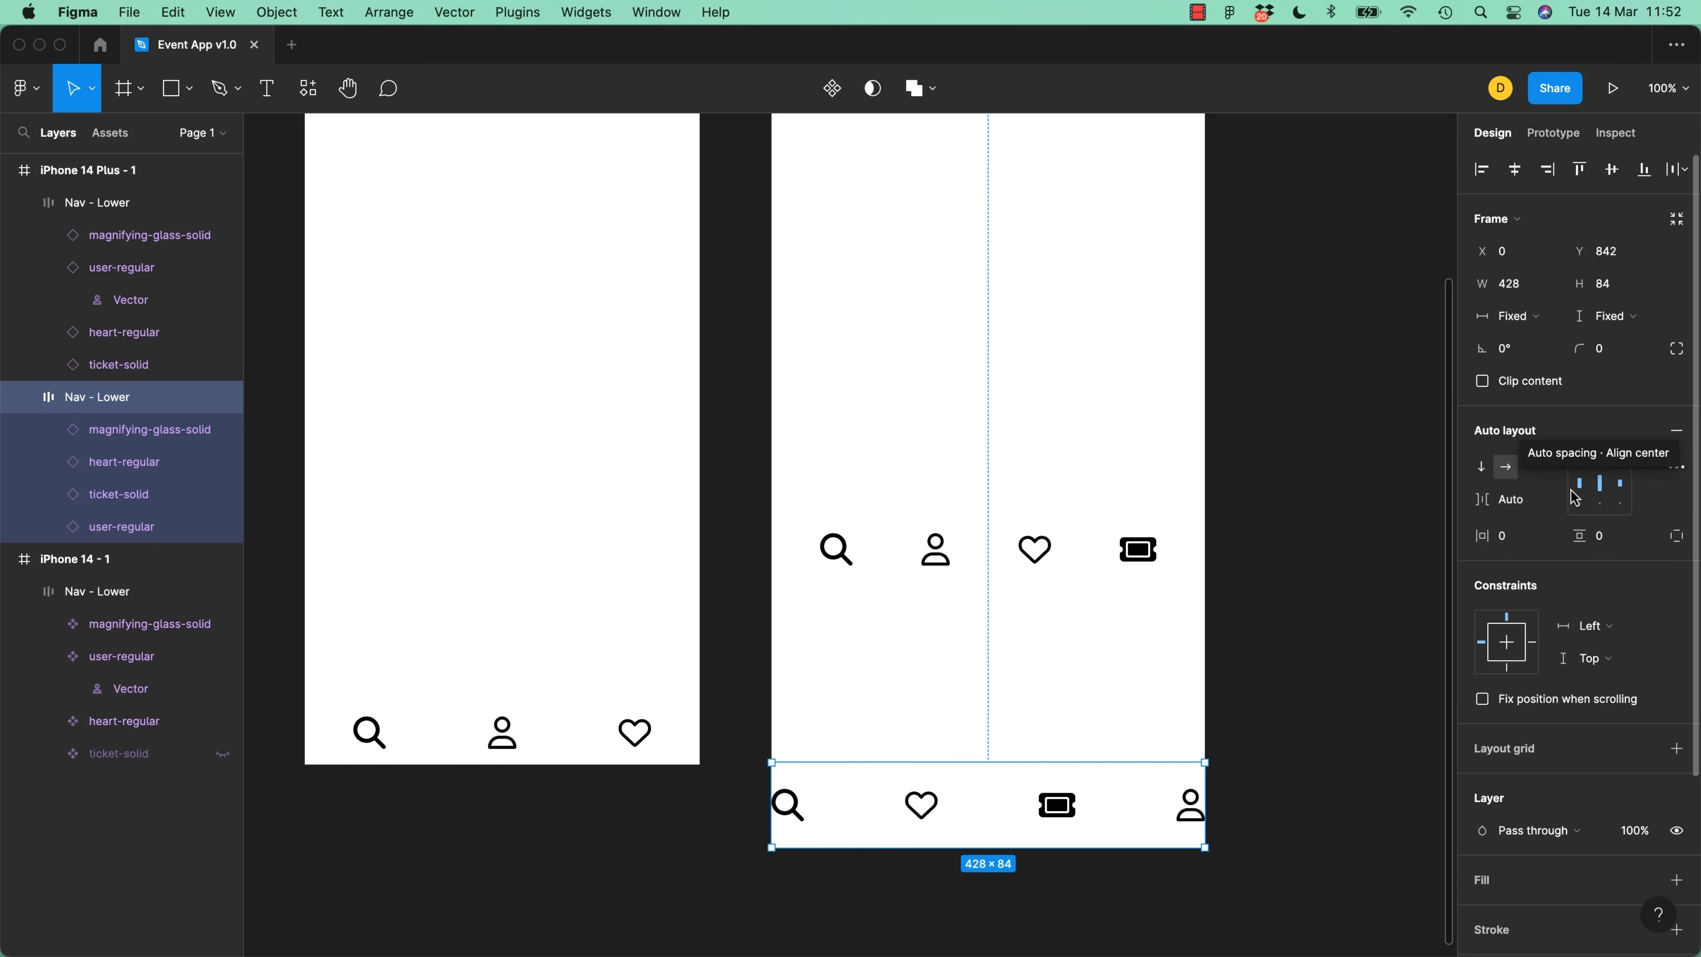
key(super+z)
key(super+shift+z)
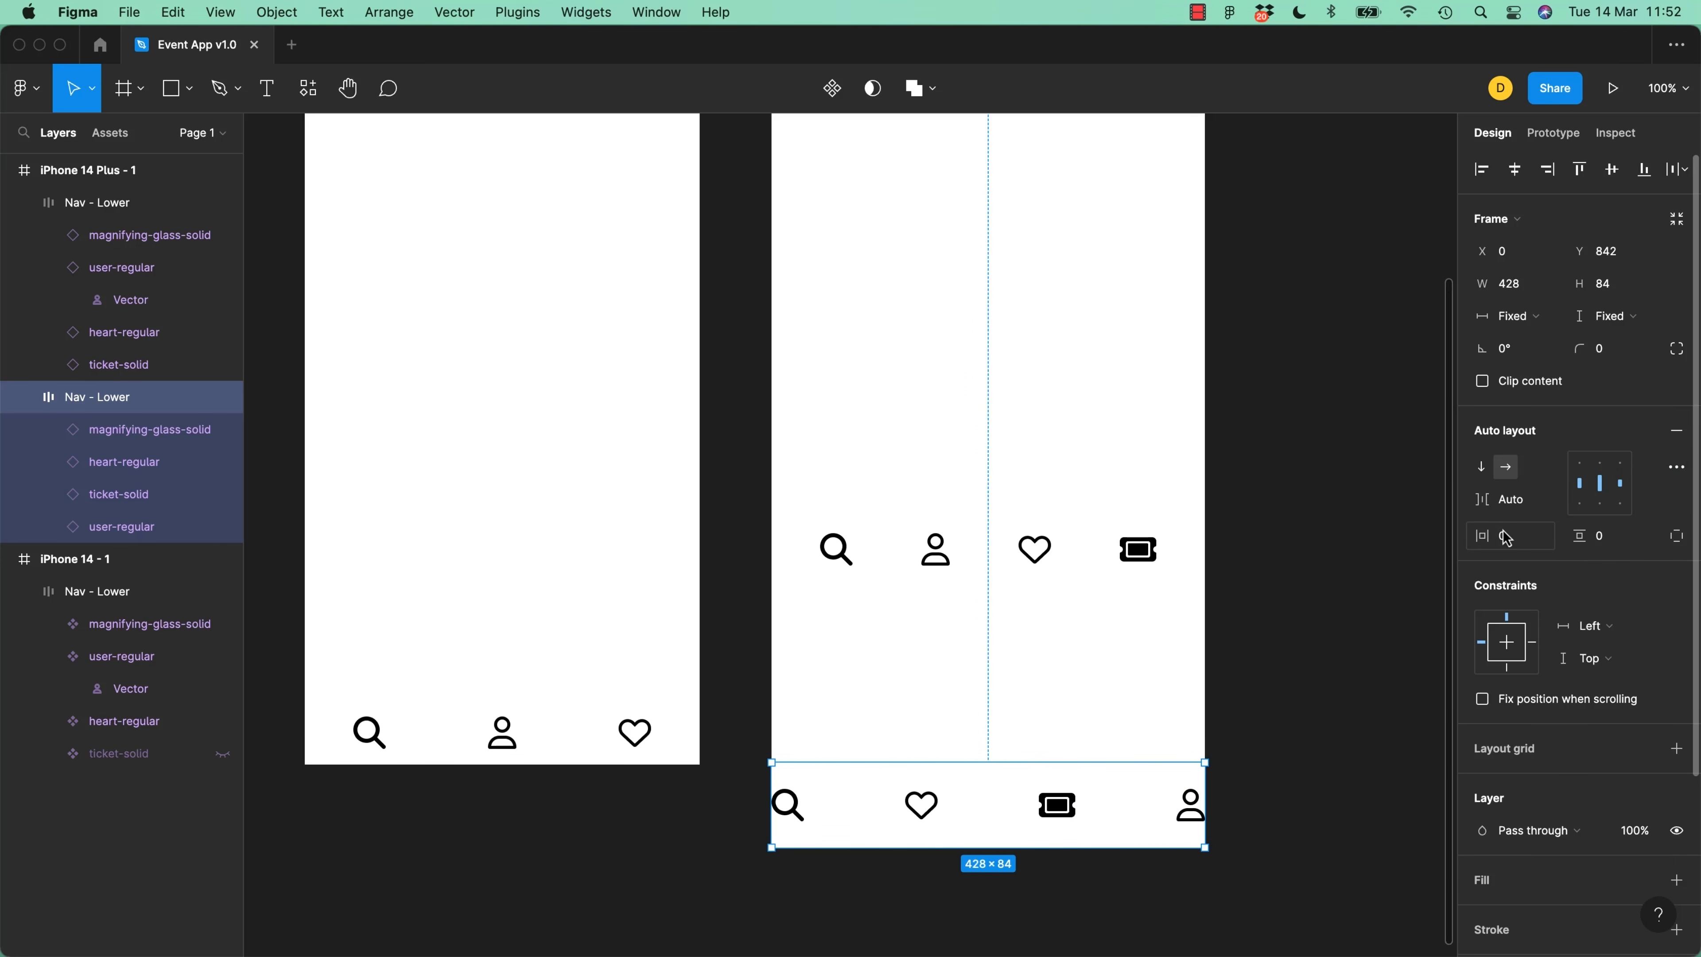
Undo and redo the Auto spacing of the iPhone 14 Plus frame's bottom Nav - Lower, and re-enter Auto as its item spacing
key(super+z)
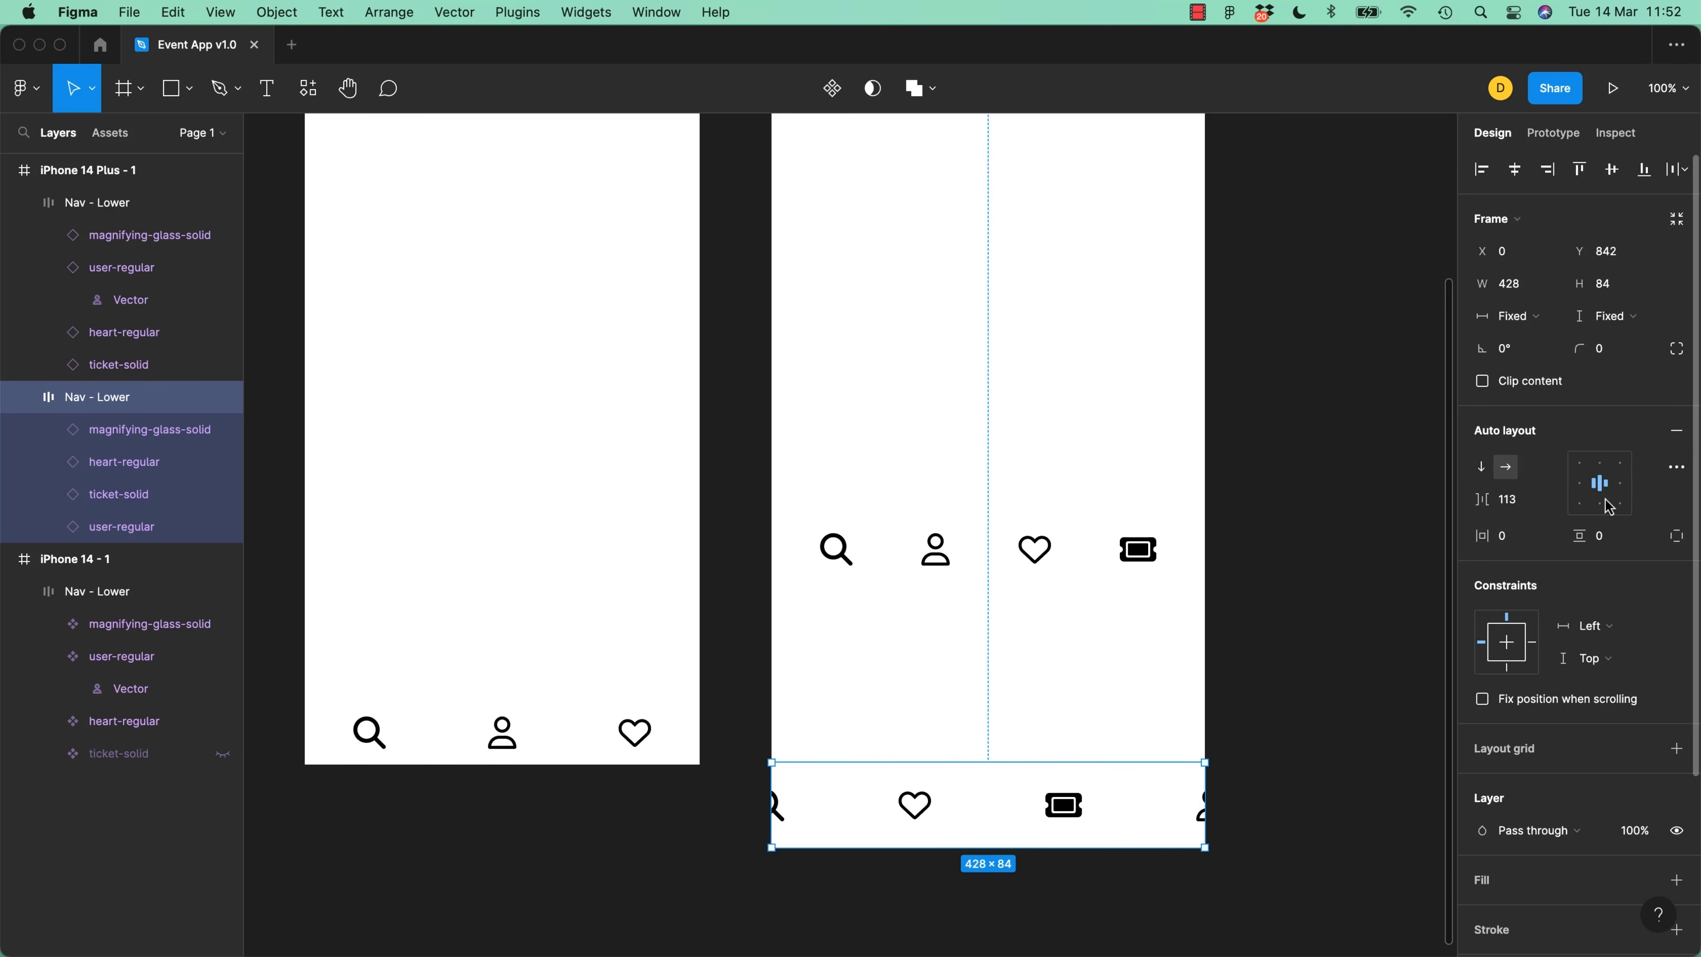
key(super+shift+z)
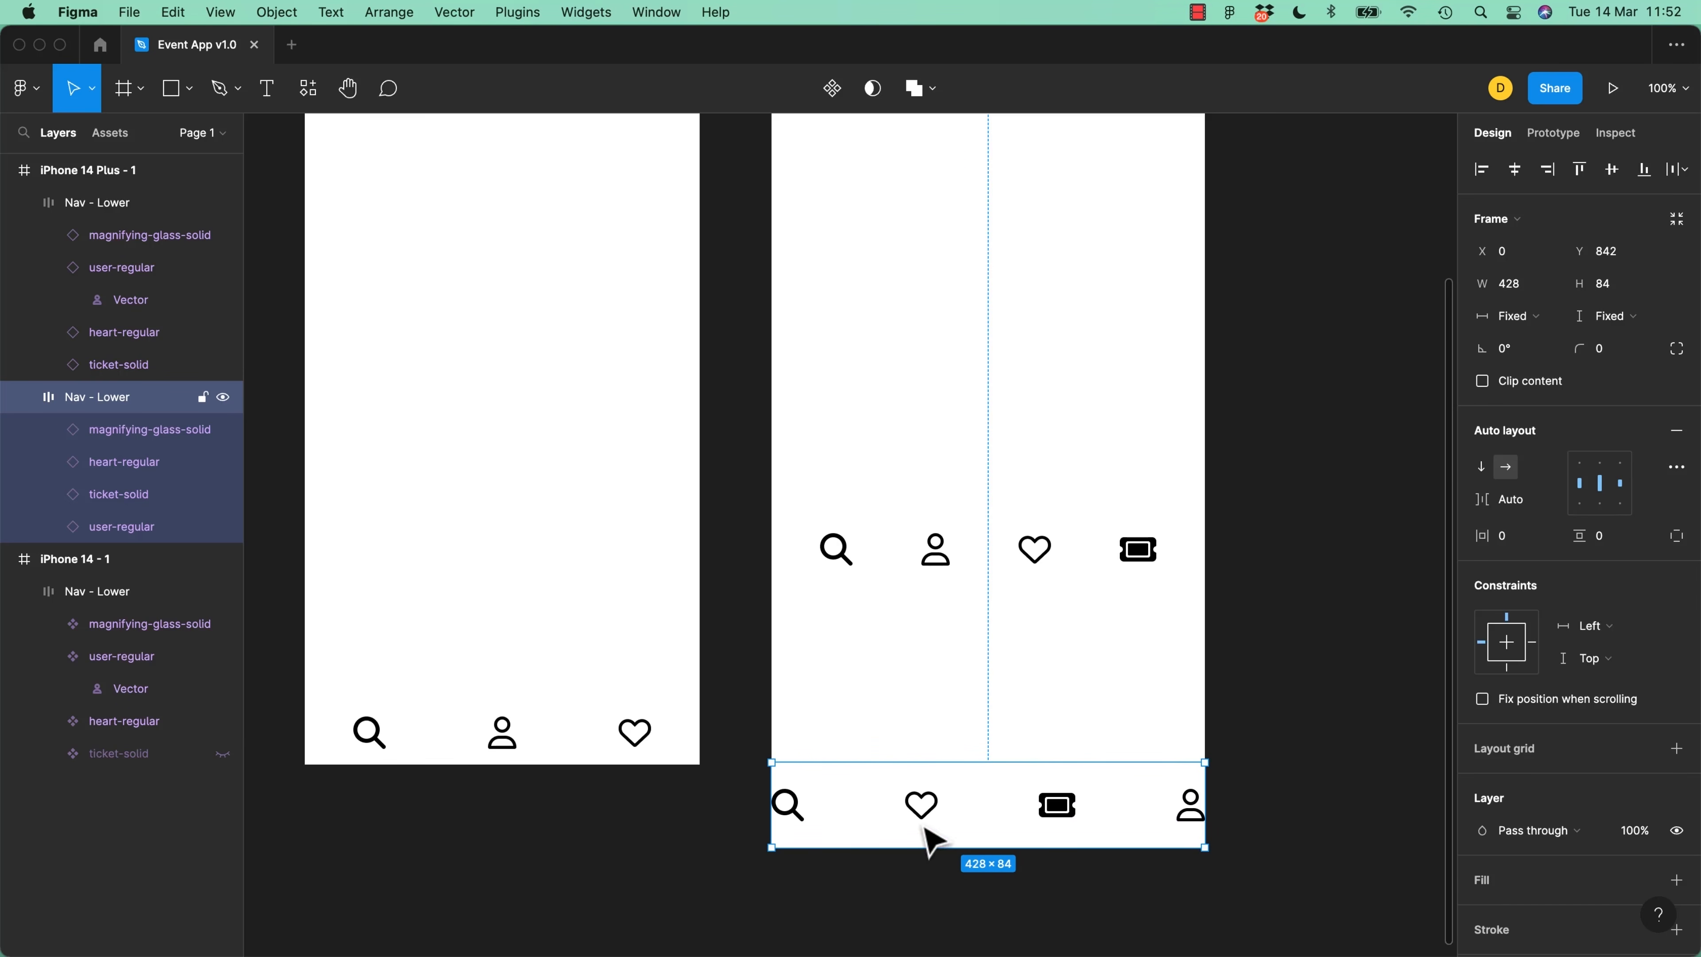
key(super+z)
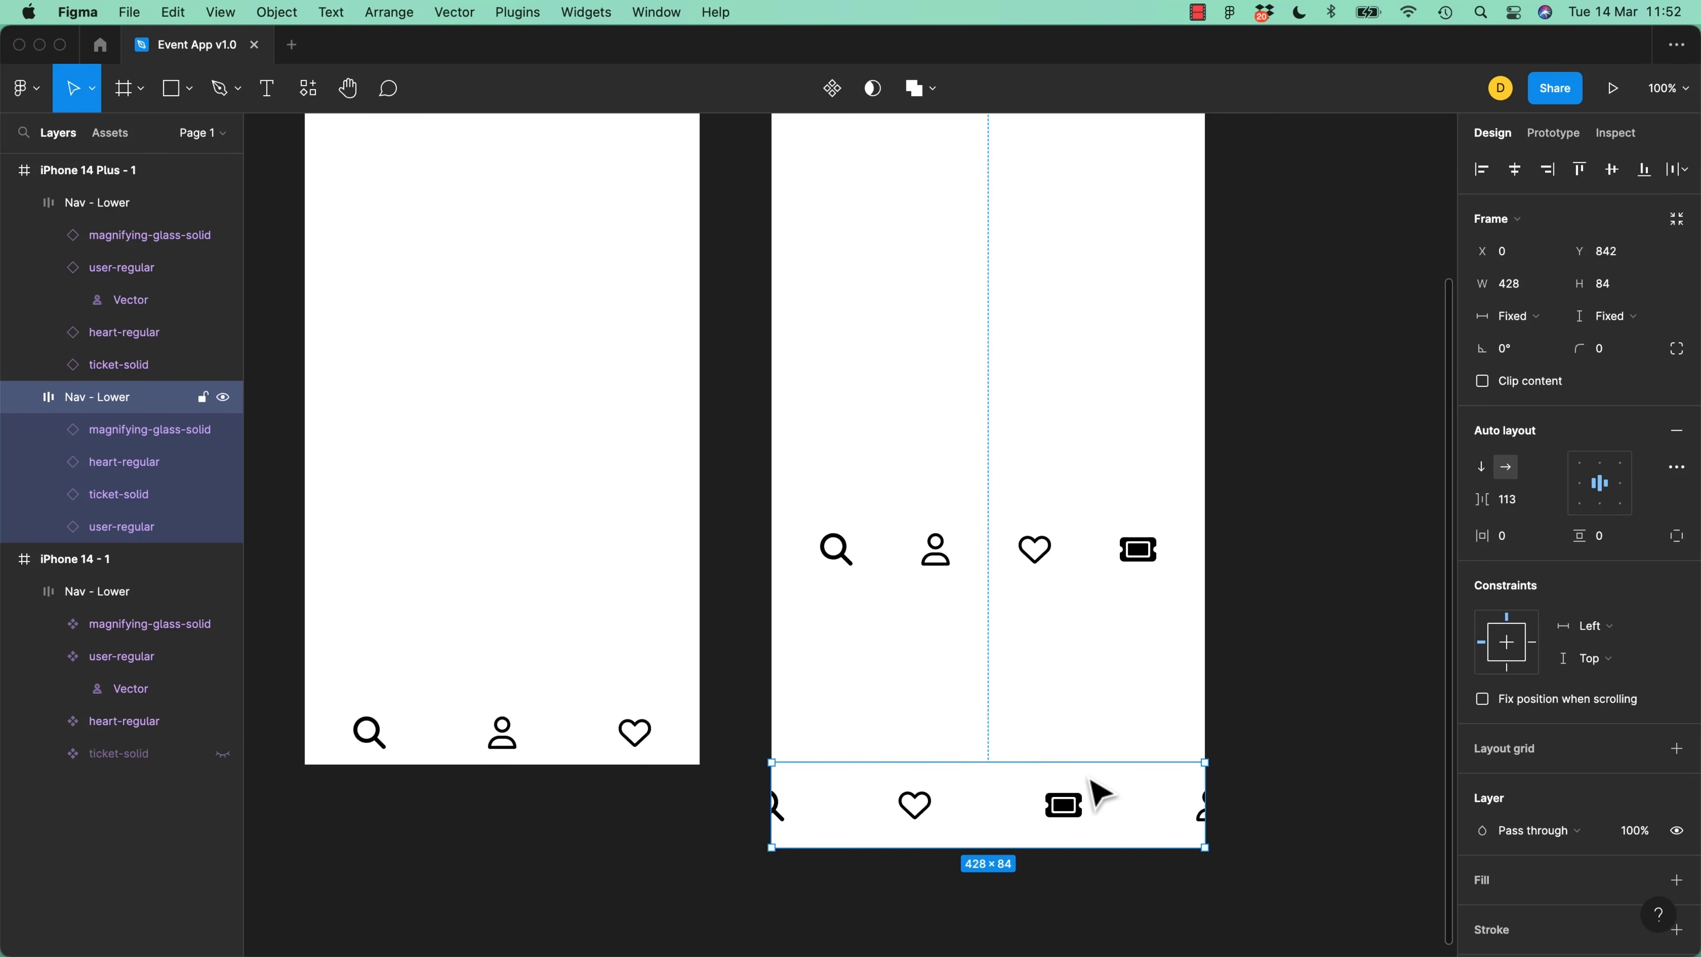
click(988, 804)
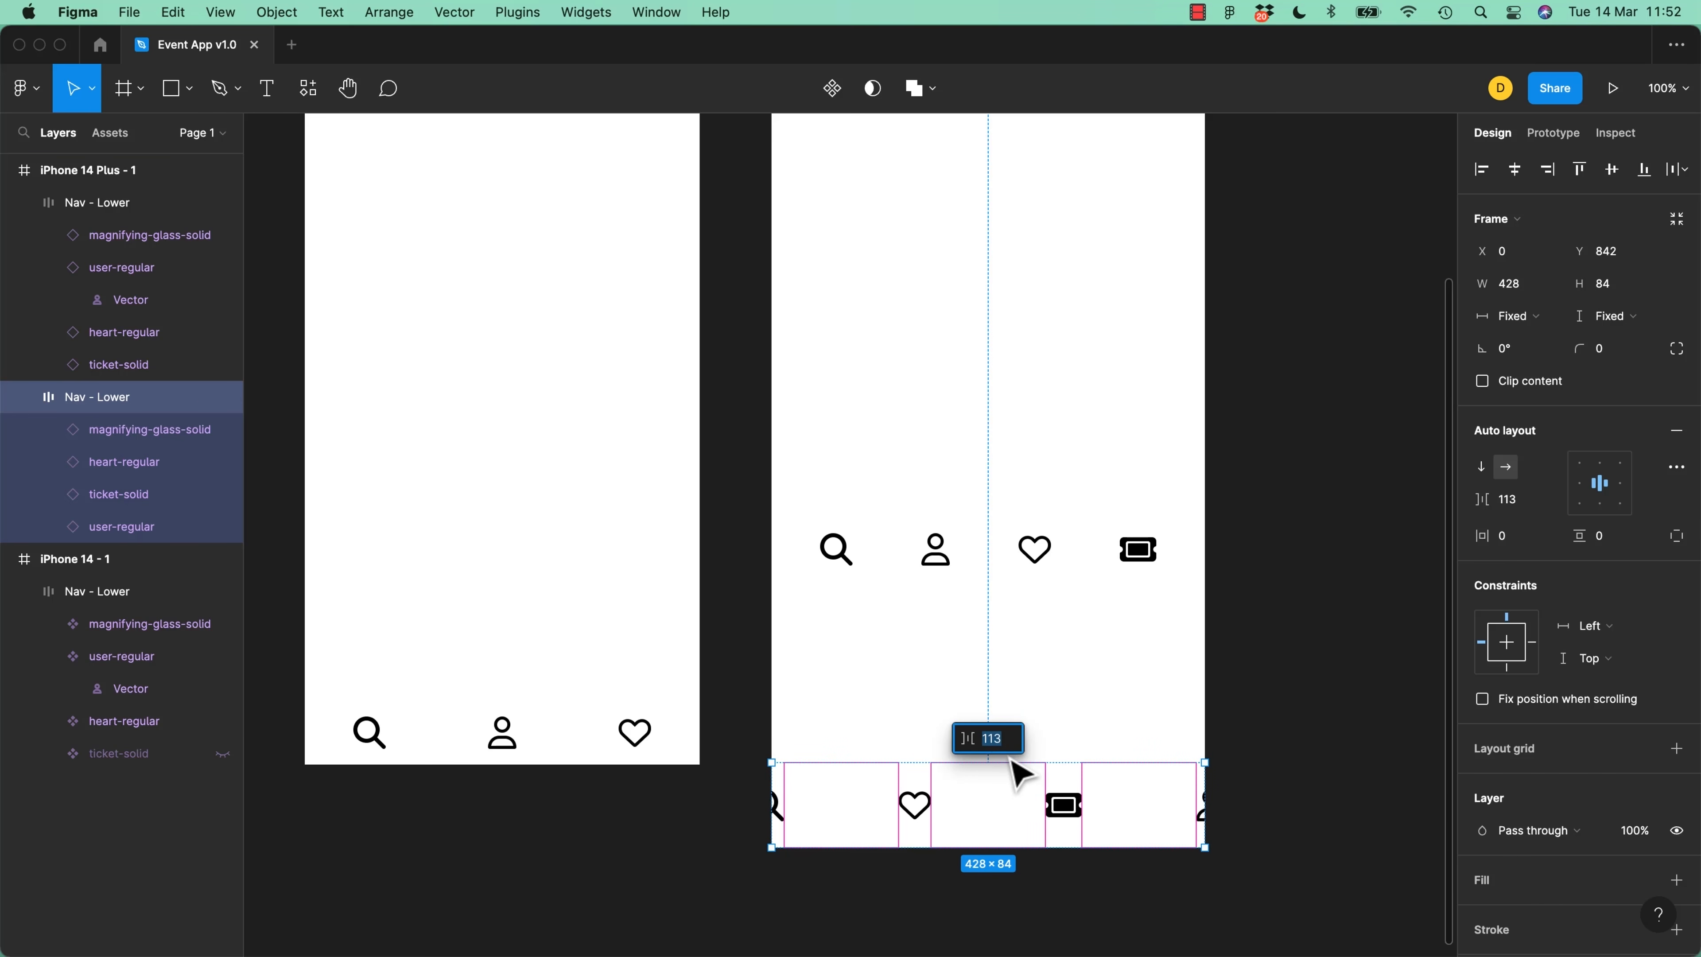
text(auto)
key(Return)
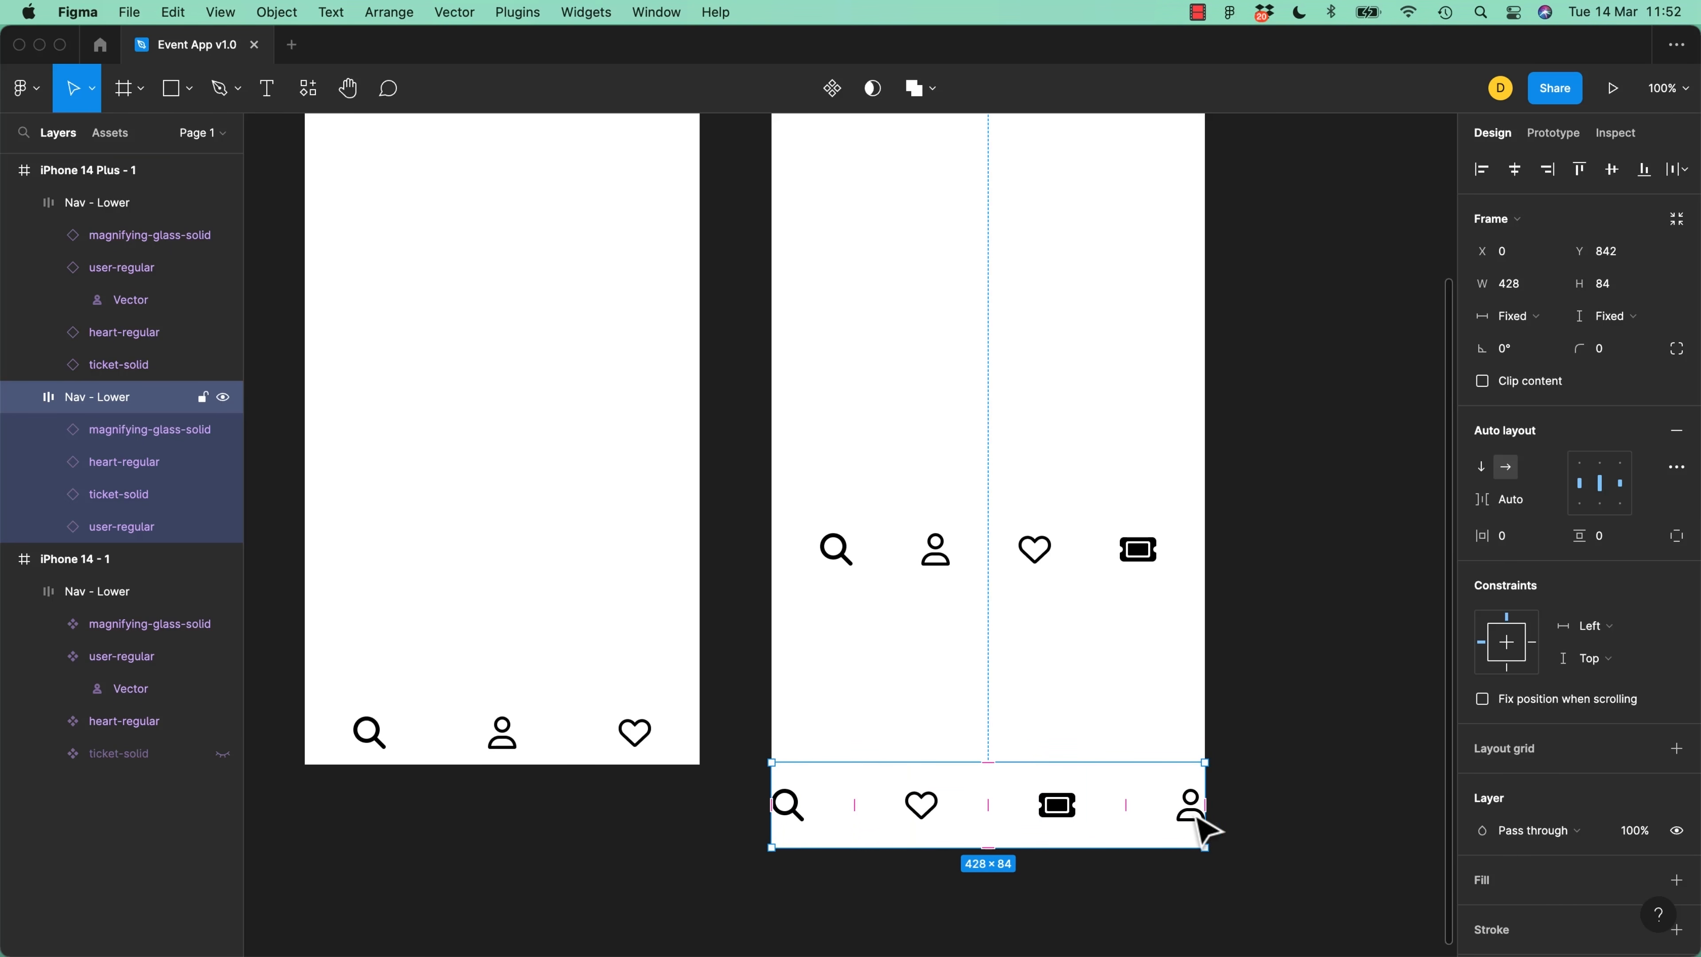
Try horizontal paddings of 48 and 56 on the bottom Nav - Lower in the iPhone 14 Plus frame
drag(1199, 810, 1163, 815)
key(super+z)
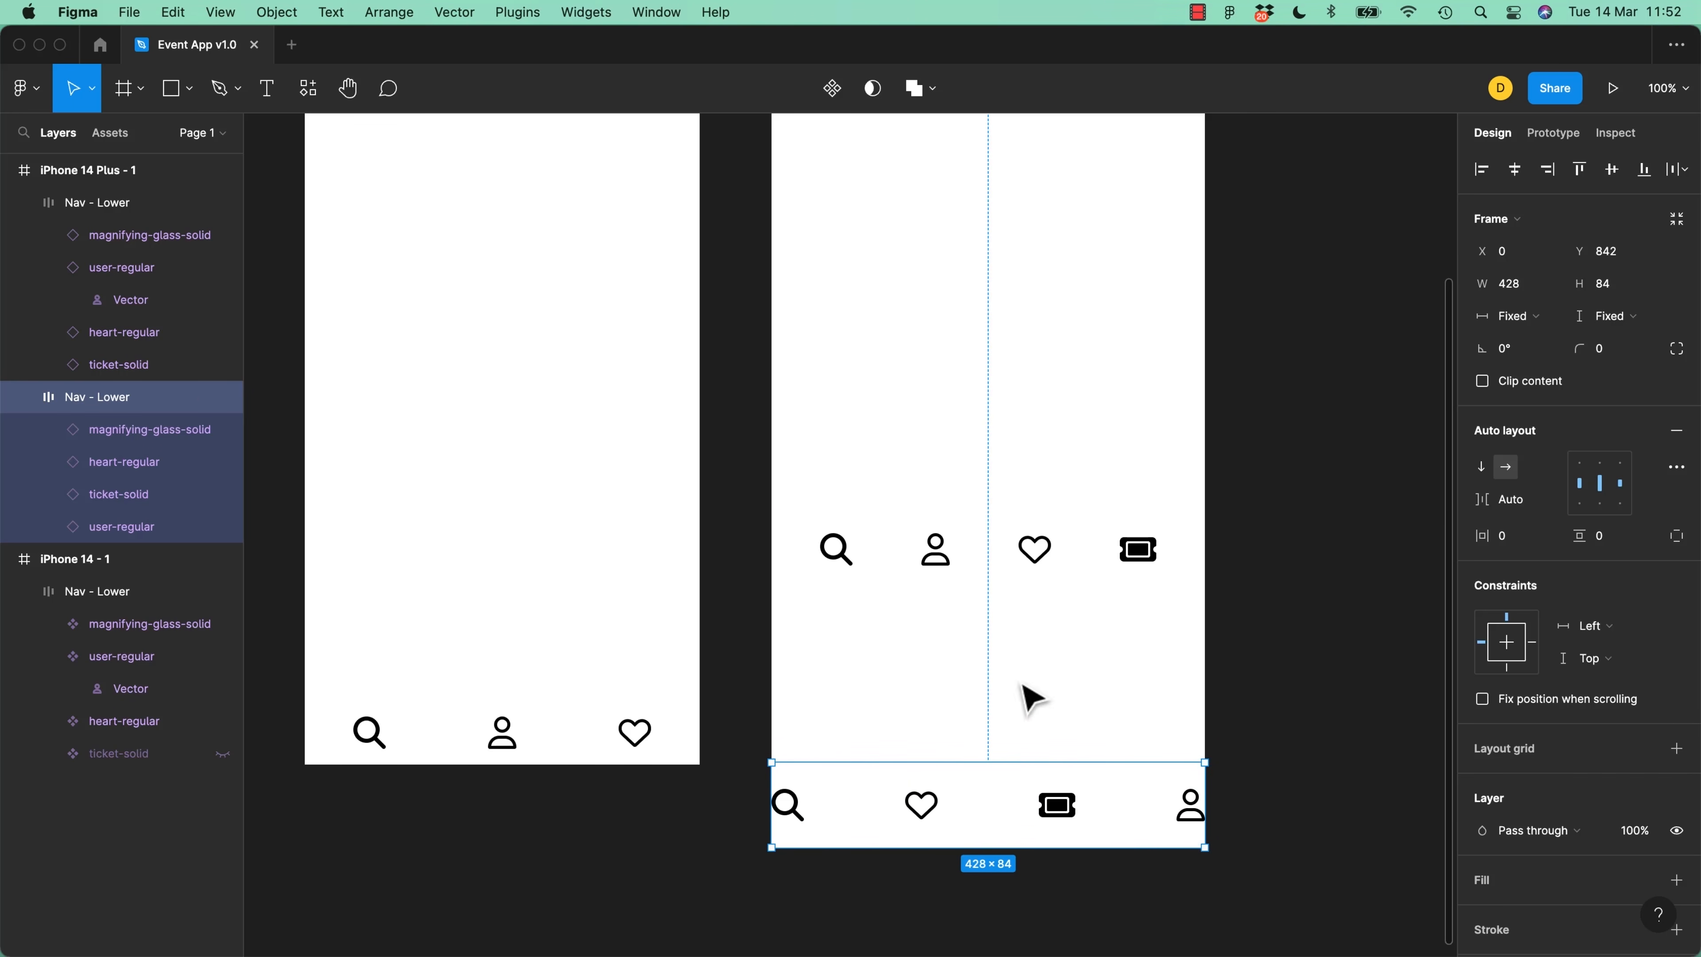
click(1506, 537)
text(48)
key(Return)
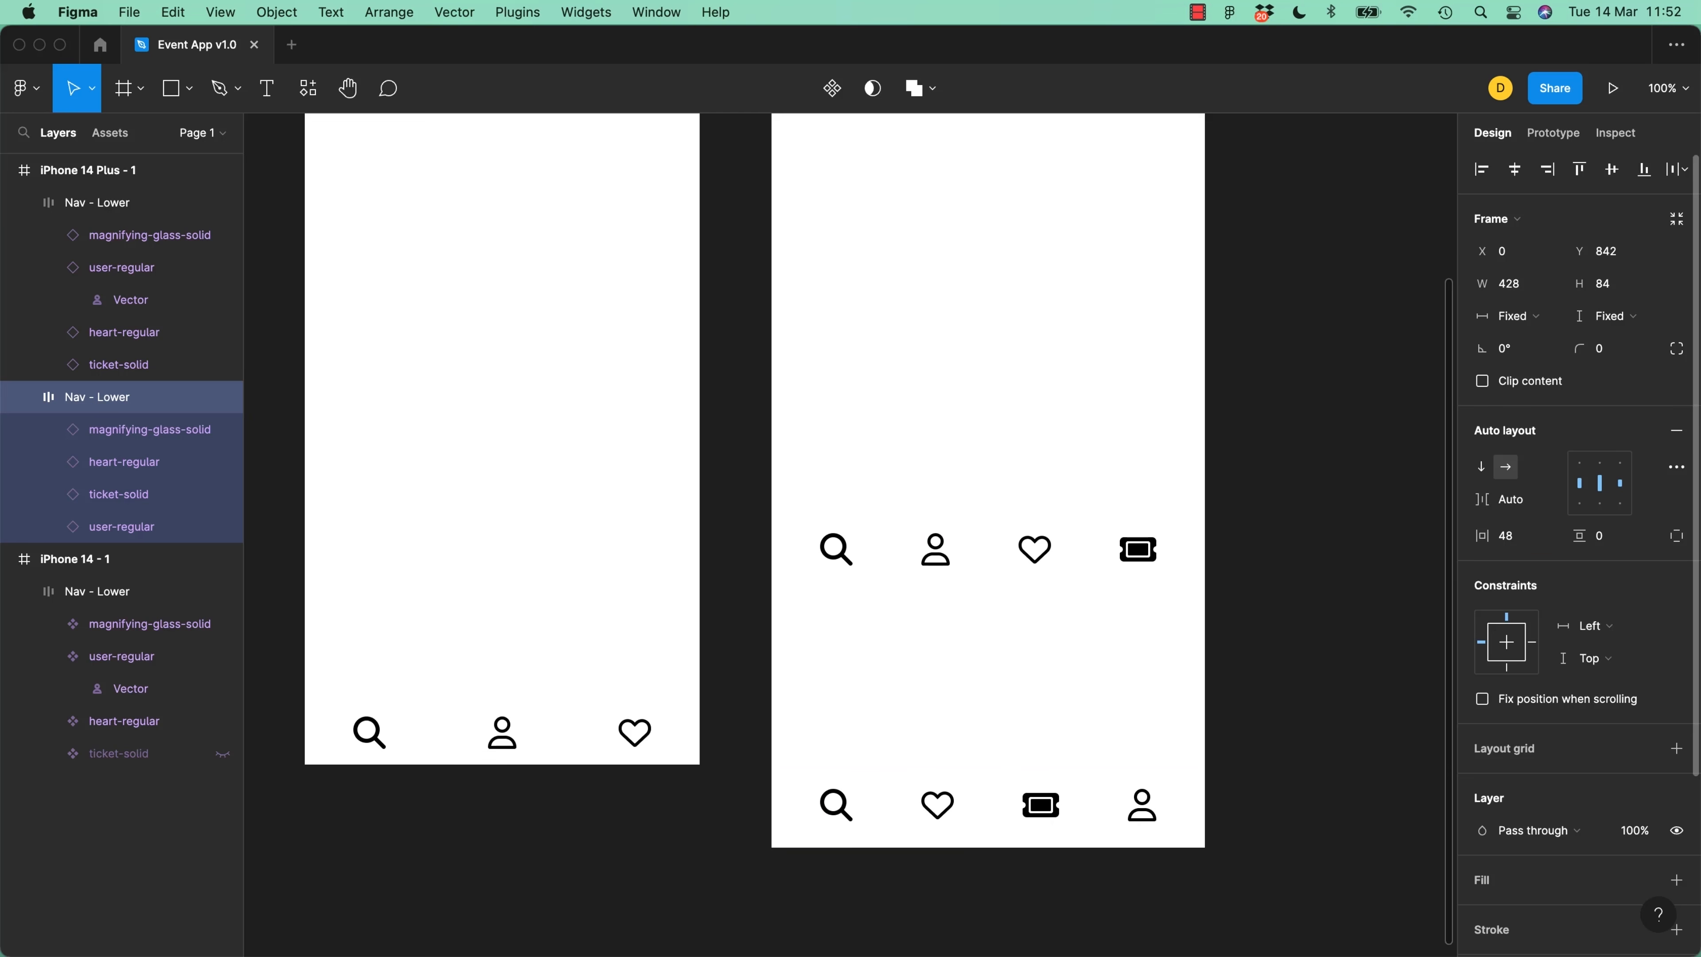
click(1525, 544)
text(4)
text(56)
key(Return)
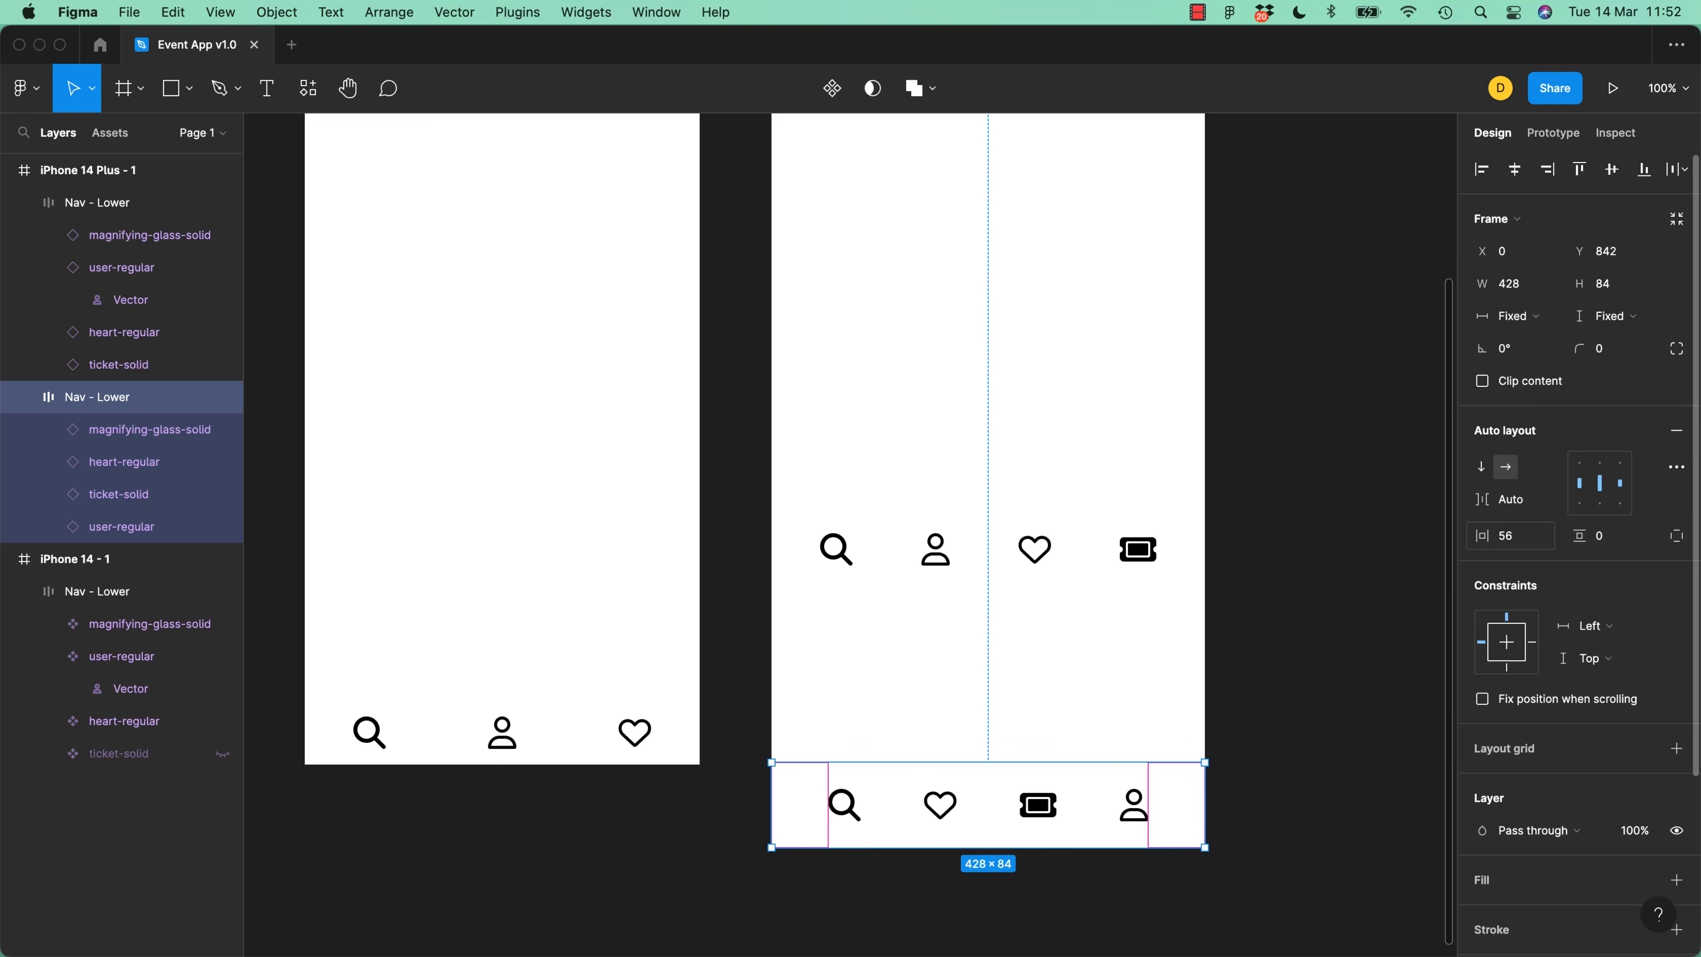
Round the corners of the iPhone 14 frame with a corner radius of 30
click(1330, 571)
drag(569, 426, 828, 562)
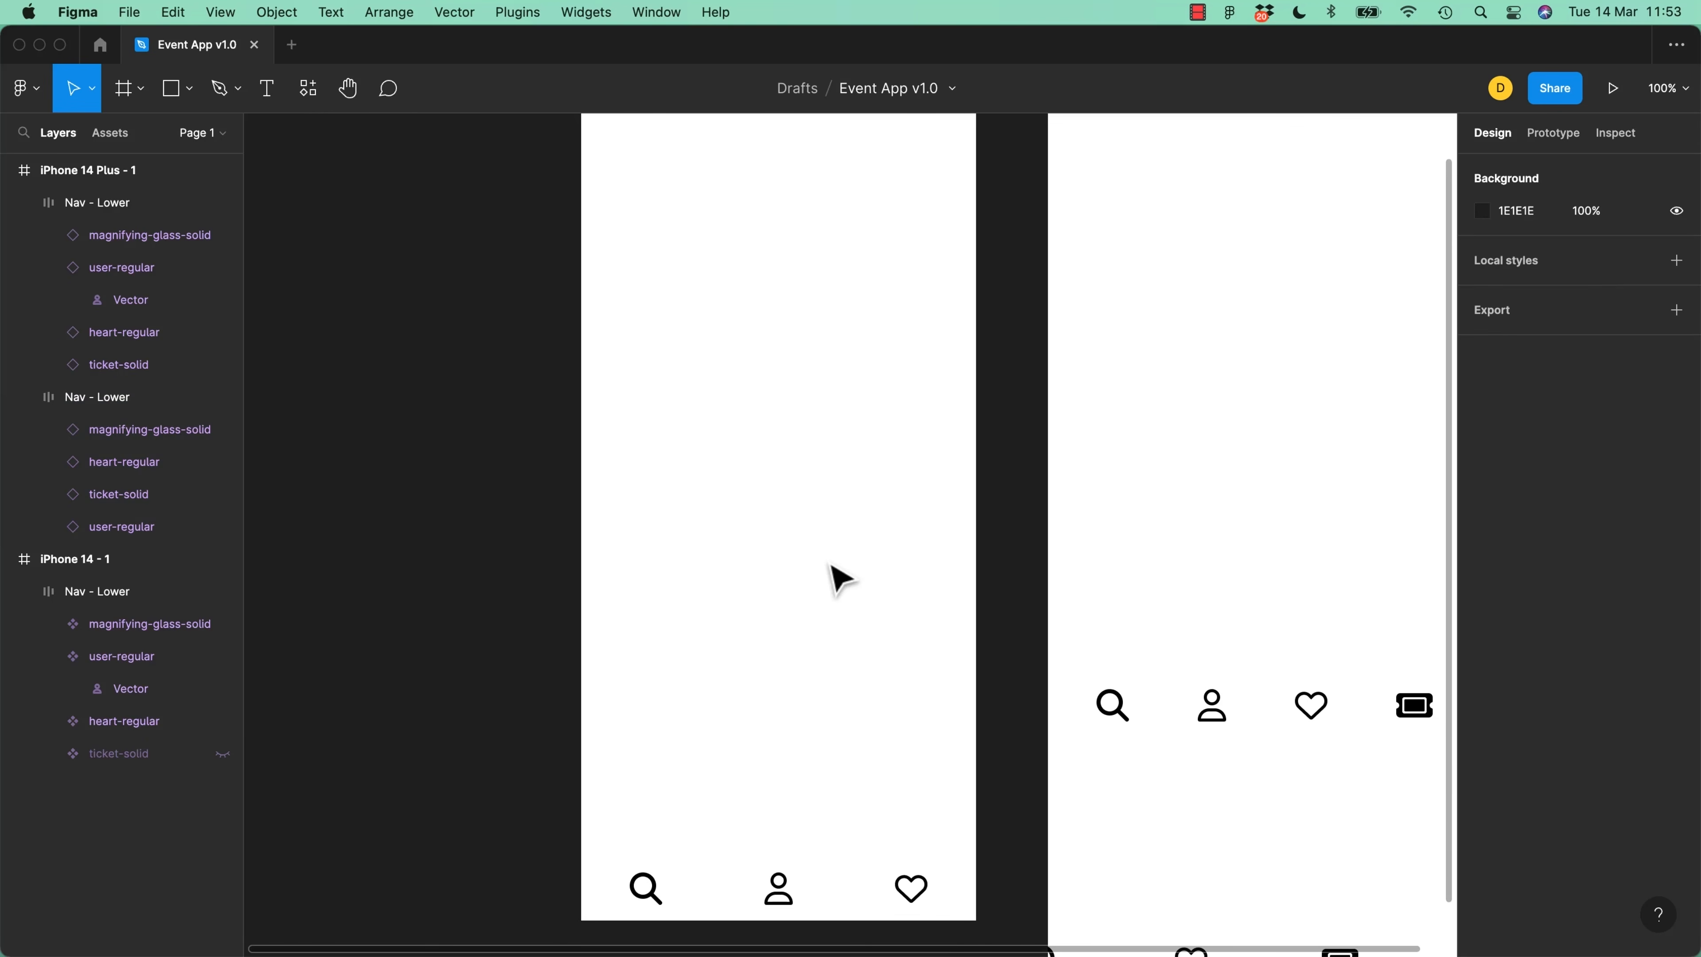
drag(771, 402, 740, 563)
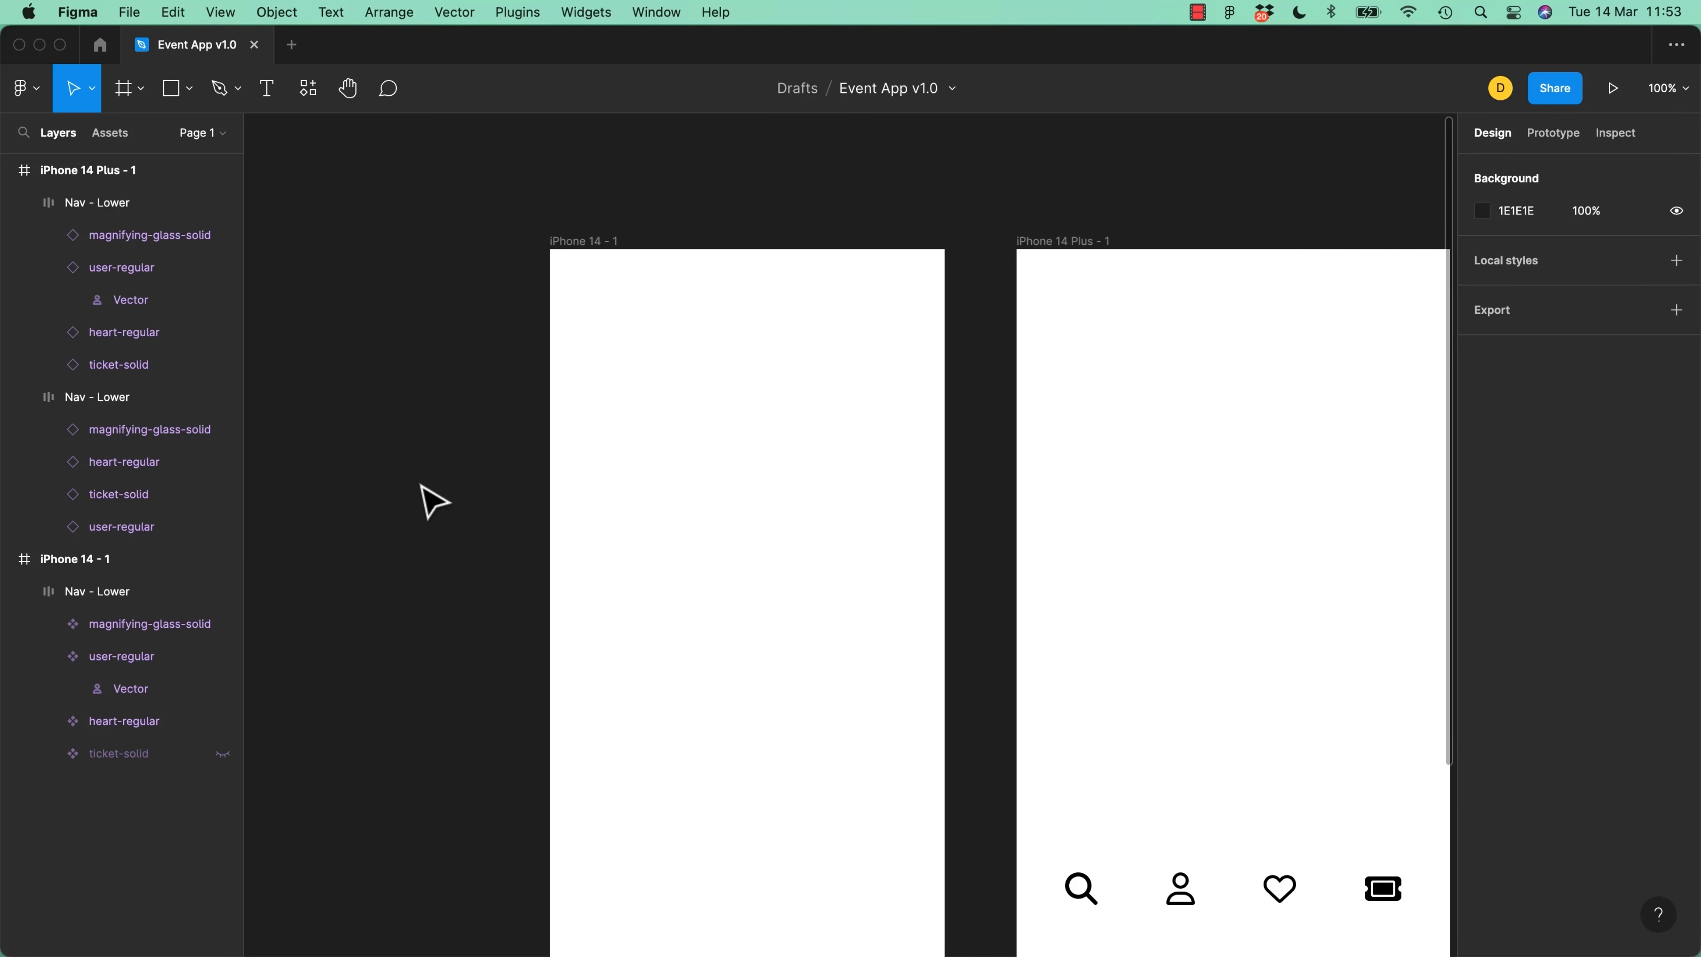
drag(475, 600, 440, 335)
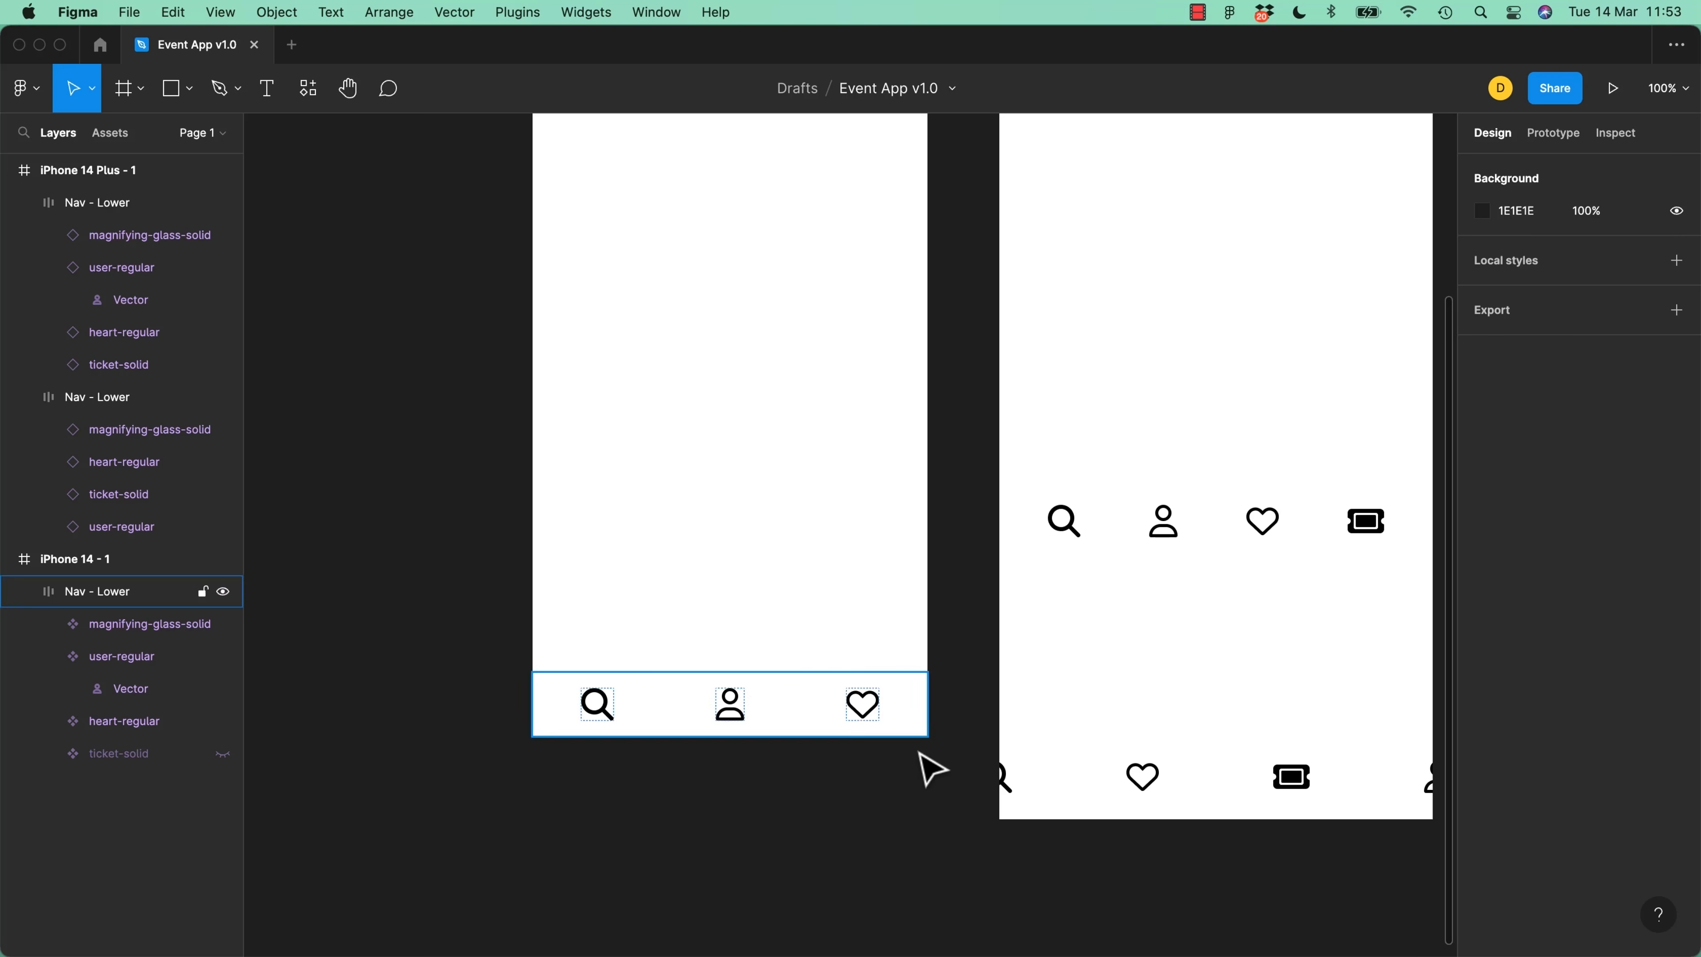
drag(946, 445, 971, 491)
drag(988, 357, 982, 659)
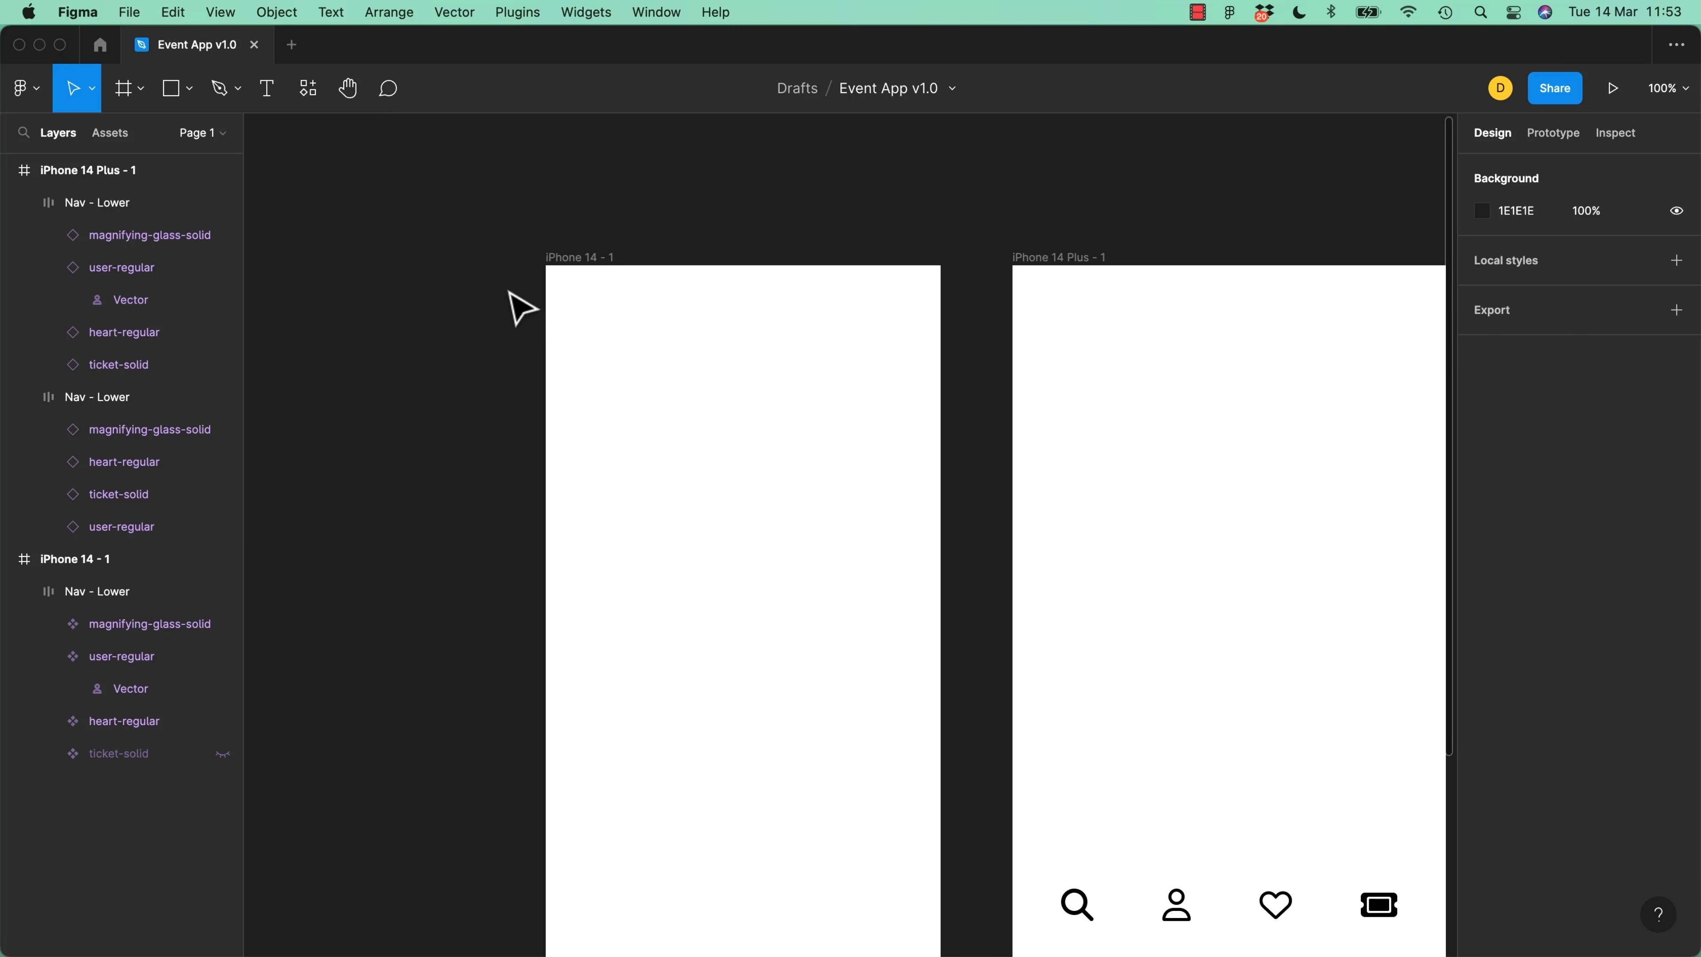
click(587, 259)
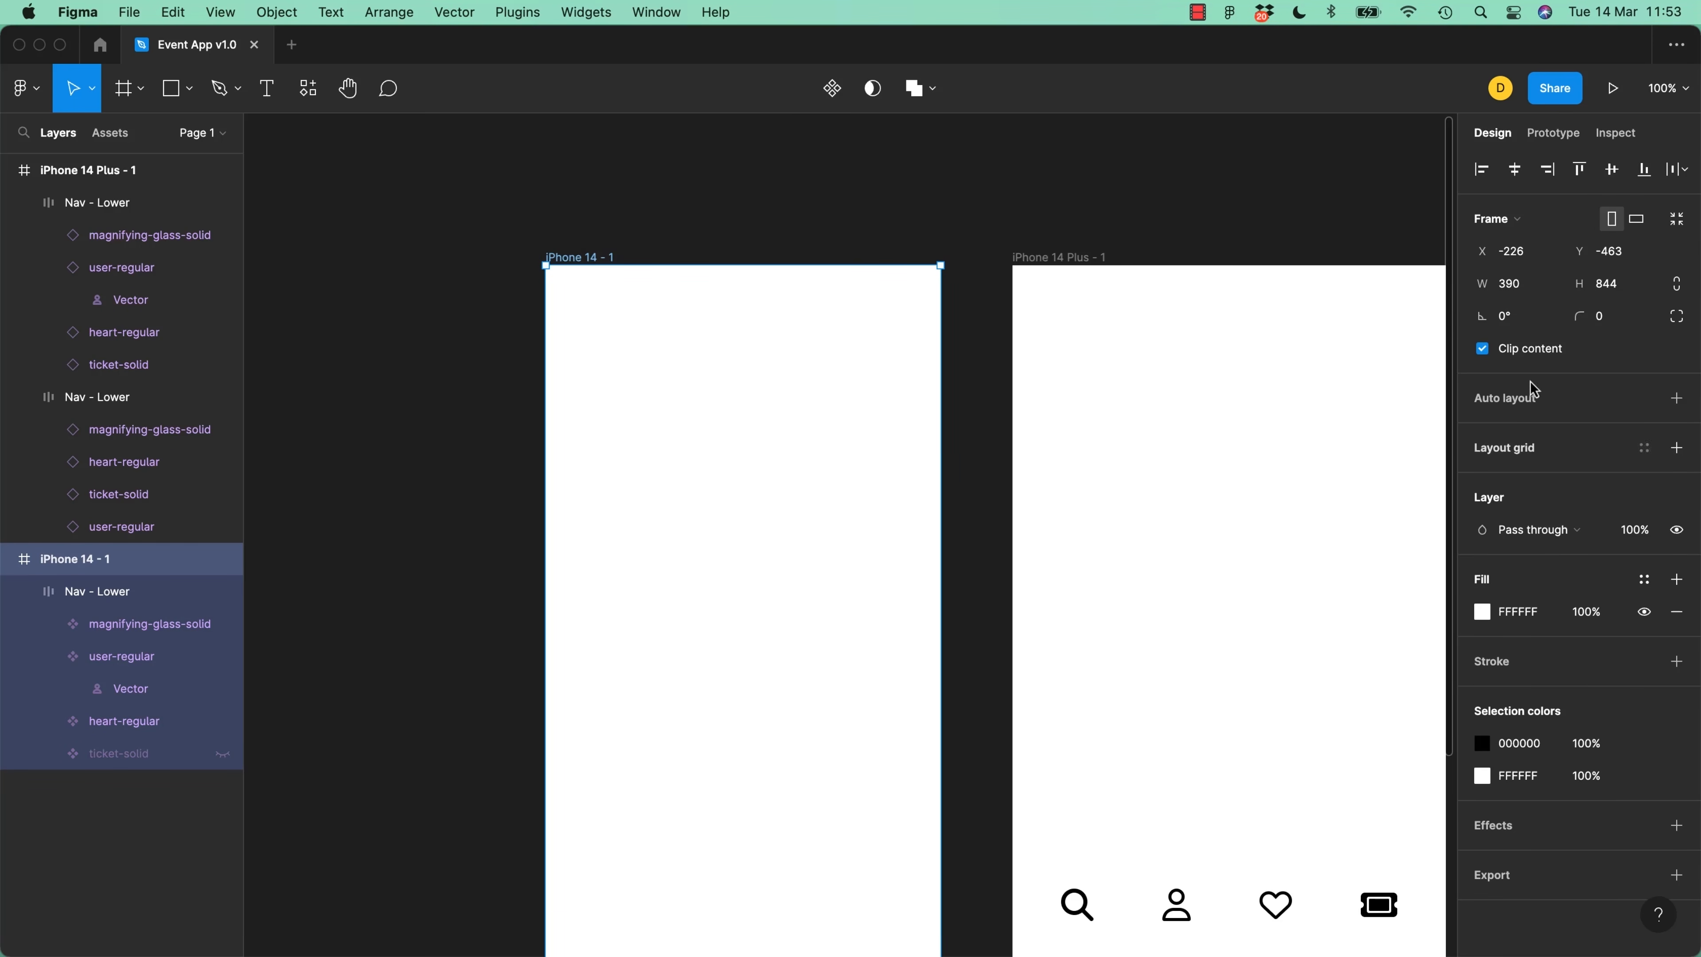
click(1629, 325)
text(30)
key(Return)
Give the iPhone 14 frame's Nav - Lower a bottom padding of 24 and show its individual padding values
scroll(462, 680, down, 2)
drag(462, 680, 449, 597)
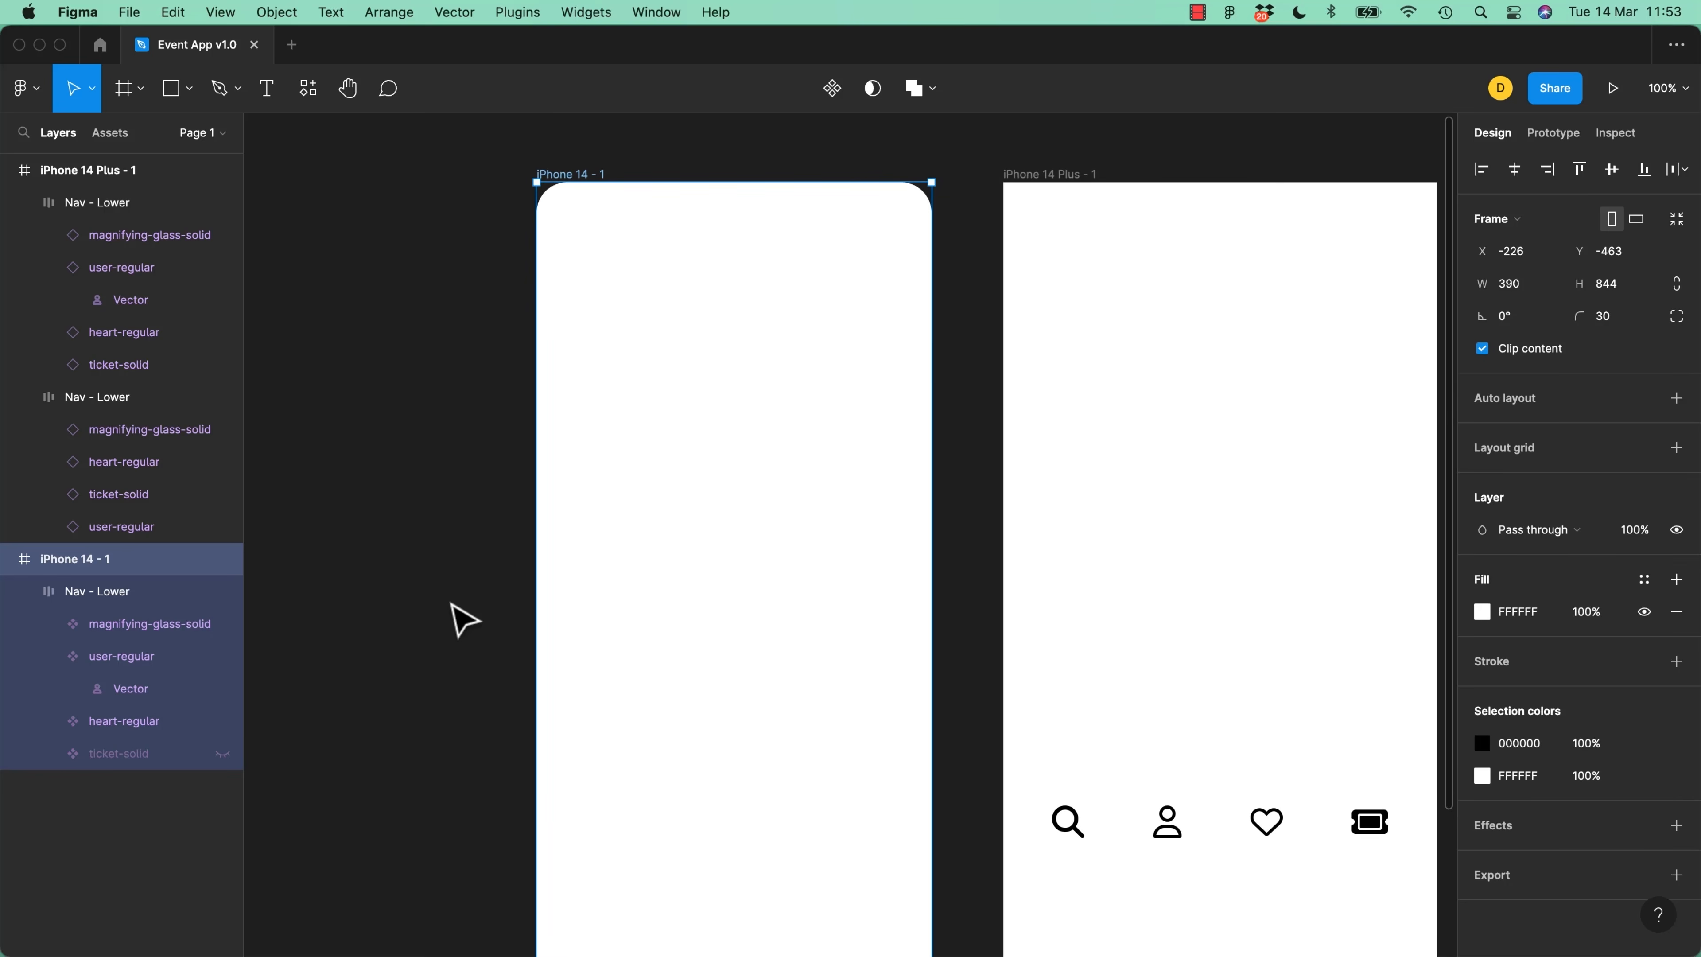
scroll(469, 781, down, 5)
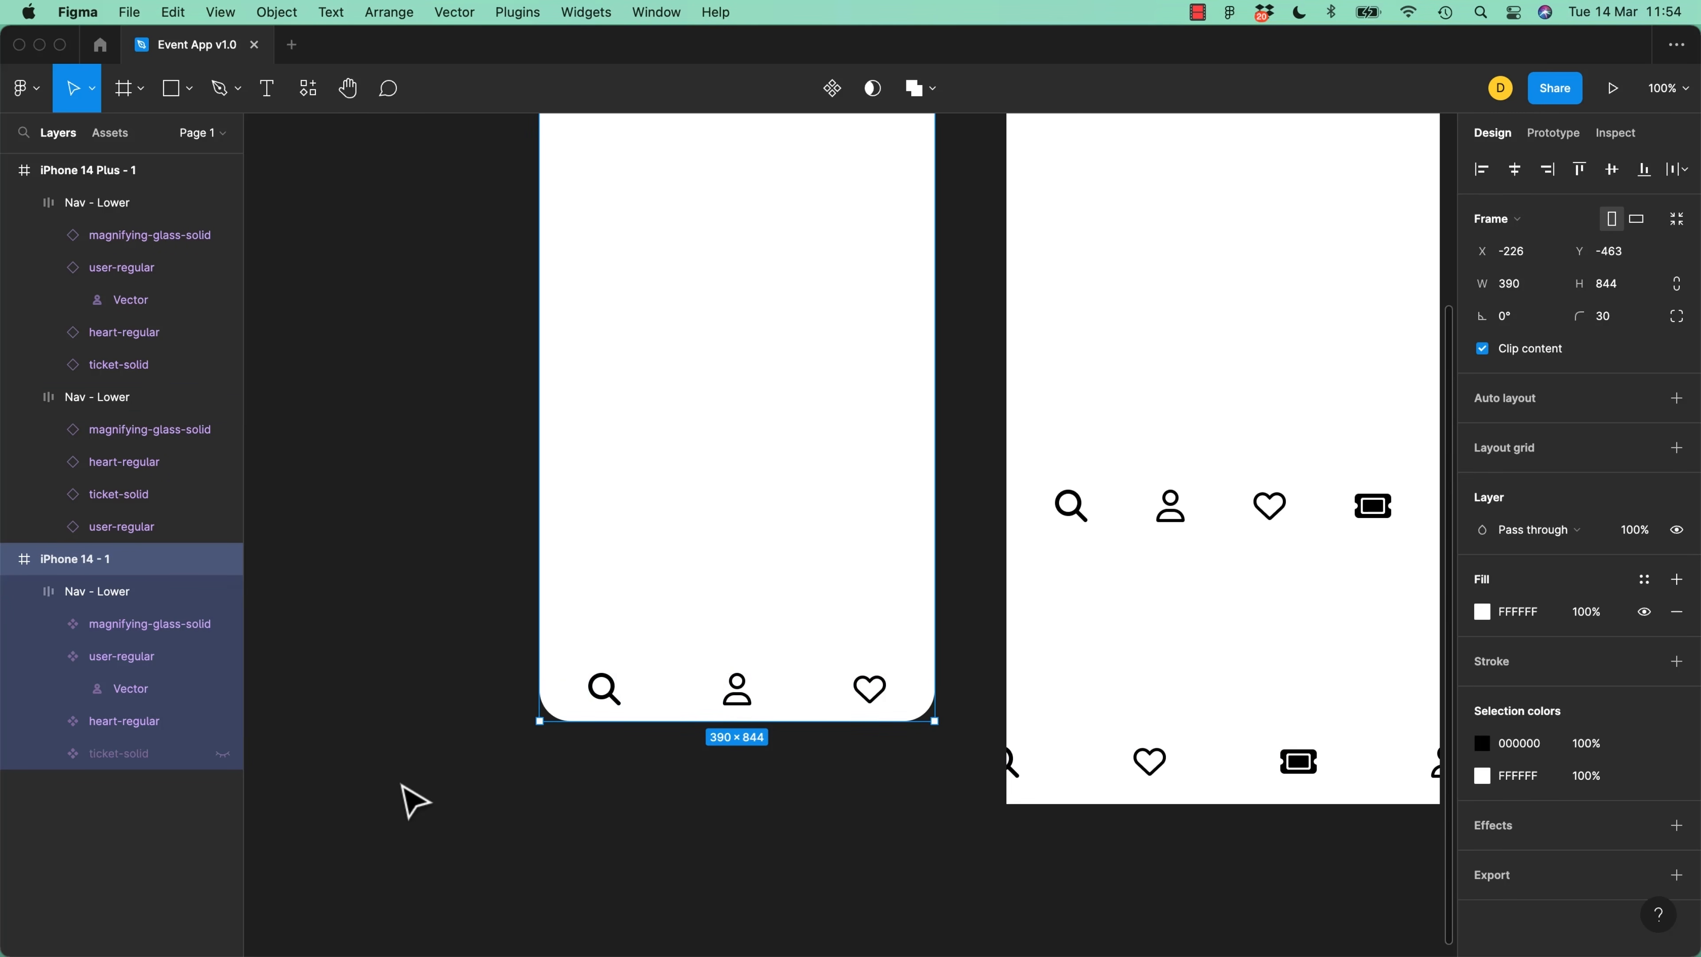
drag(817, 707, 739, 711)
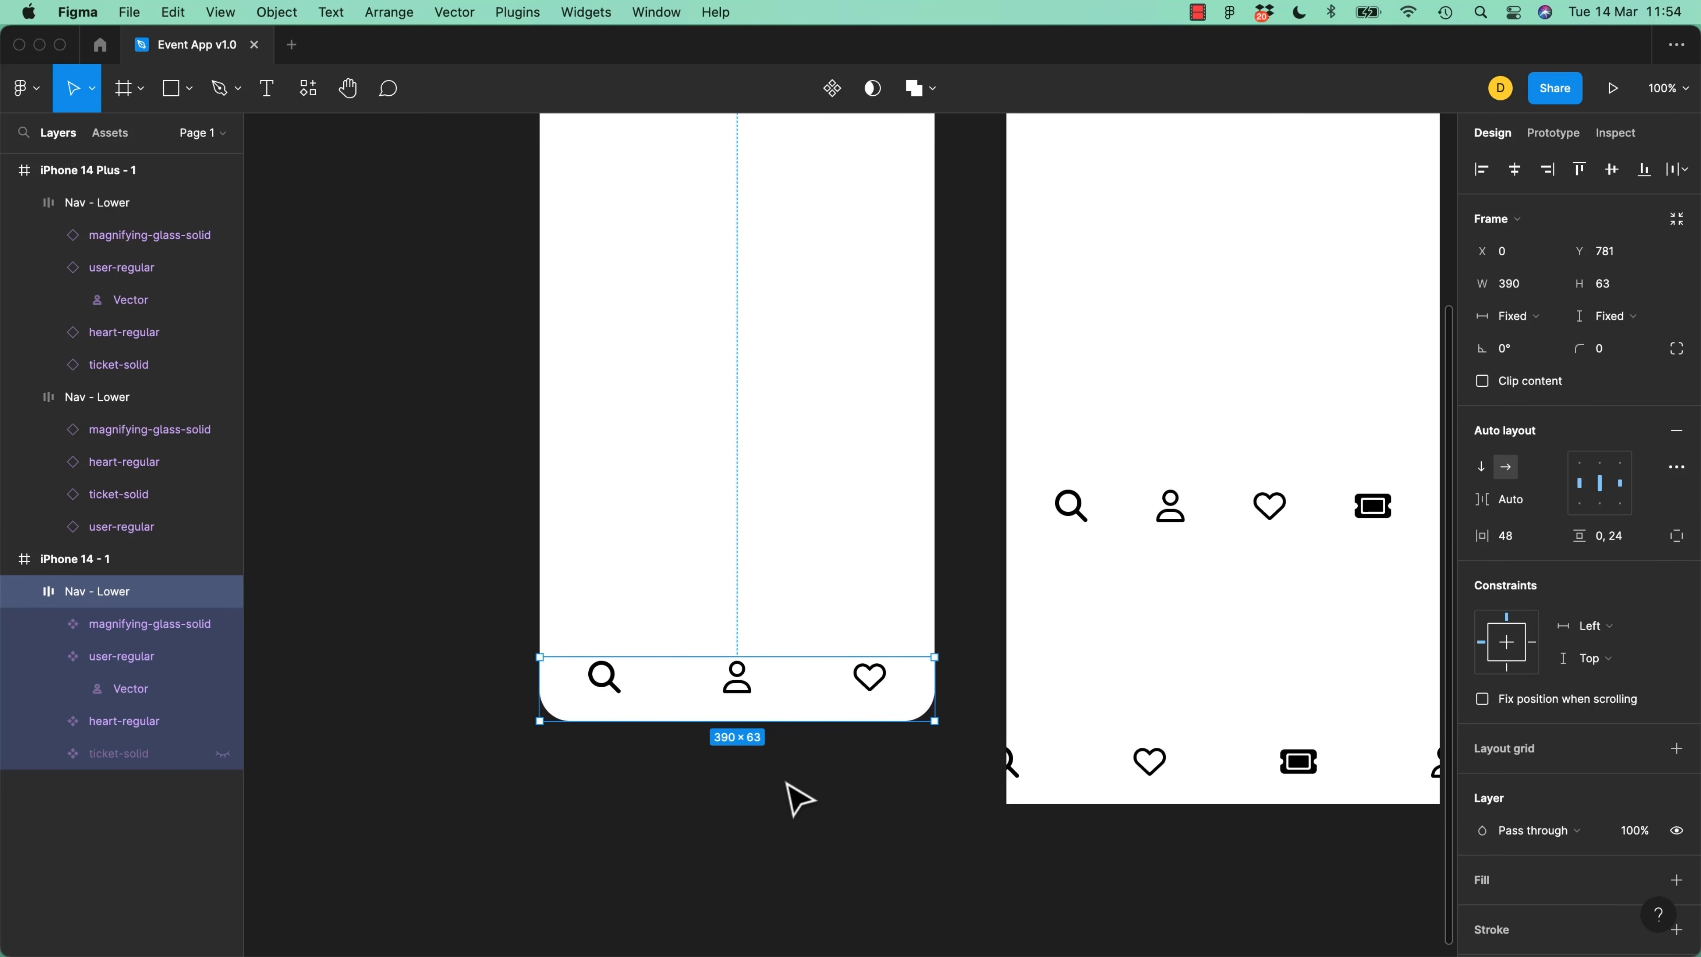
click(795, 809)
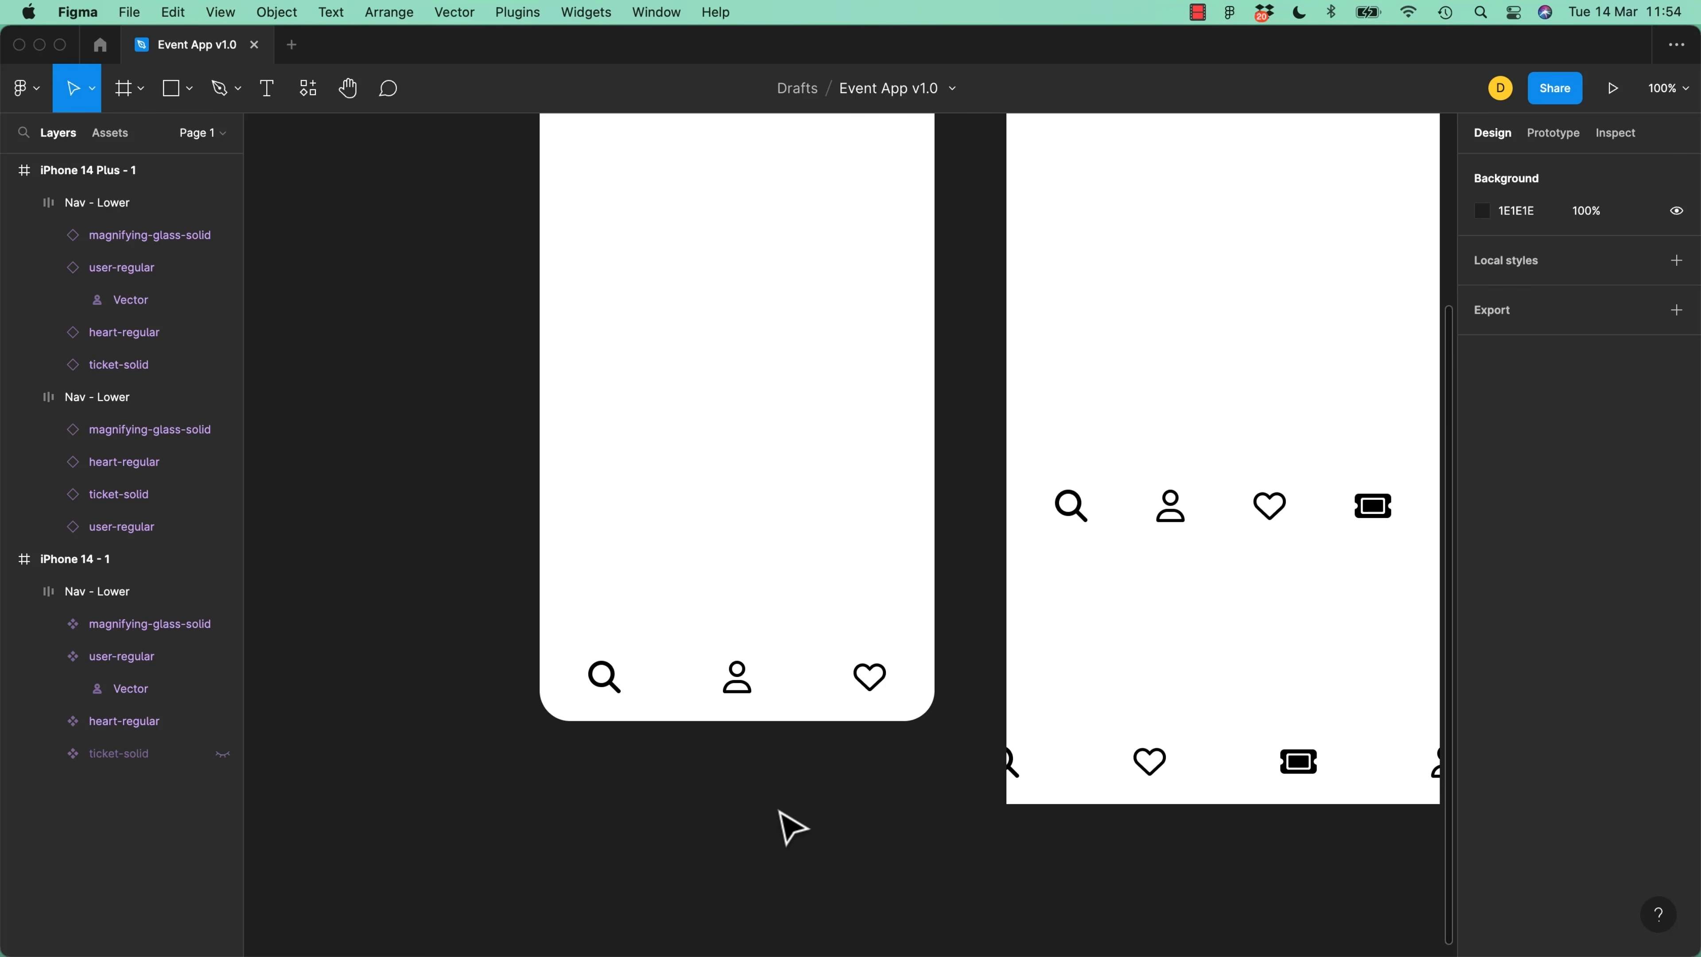
click(792, 709)
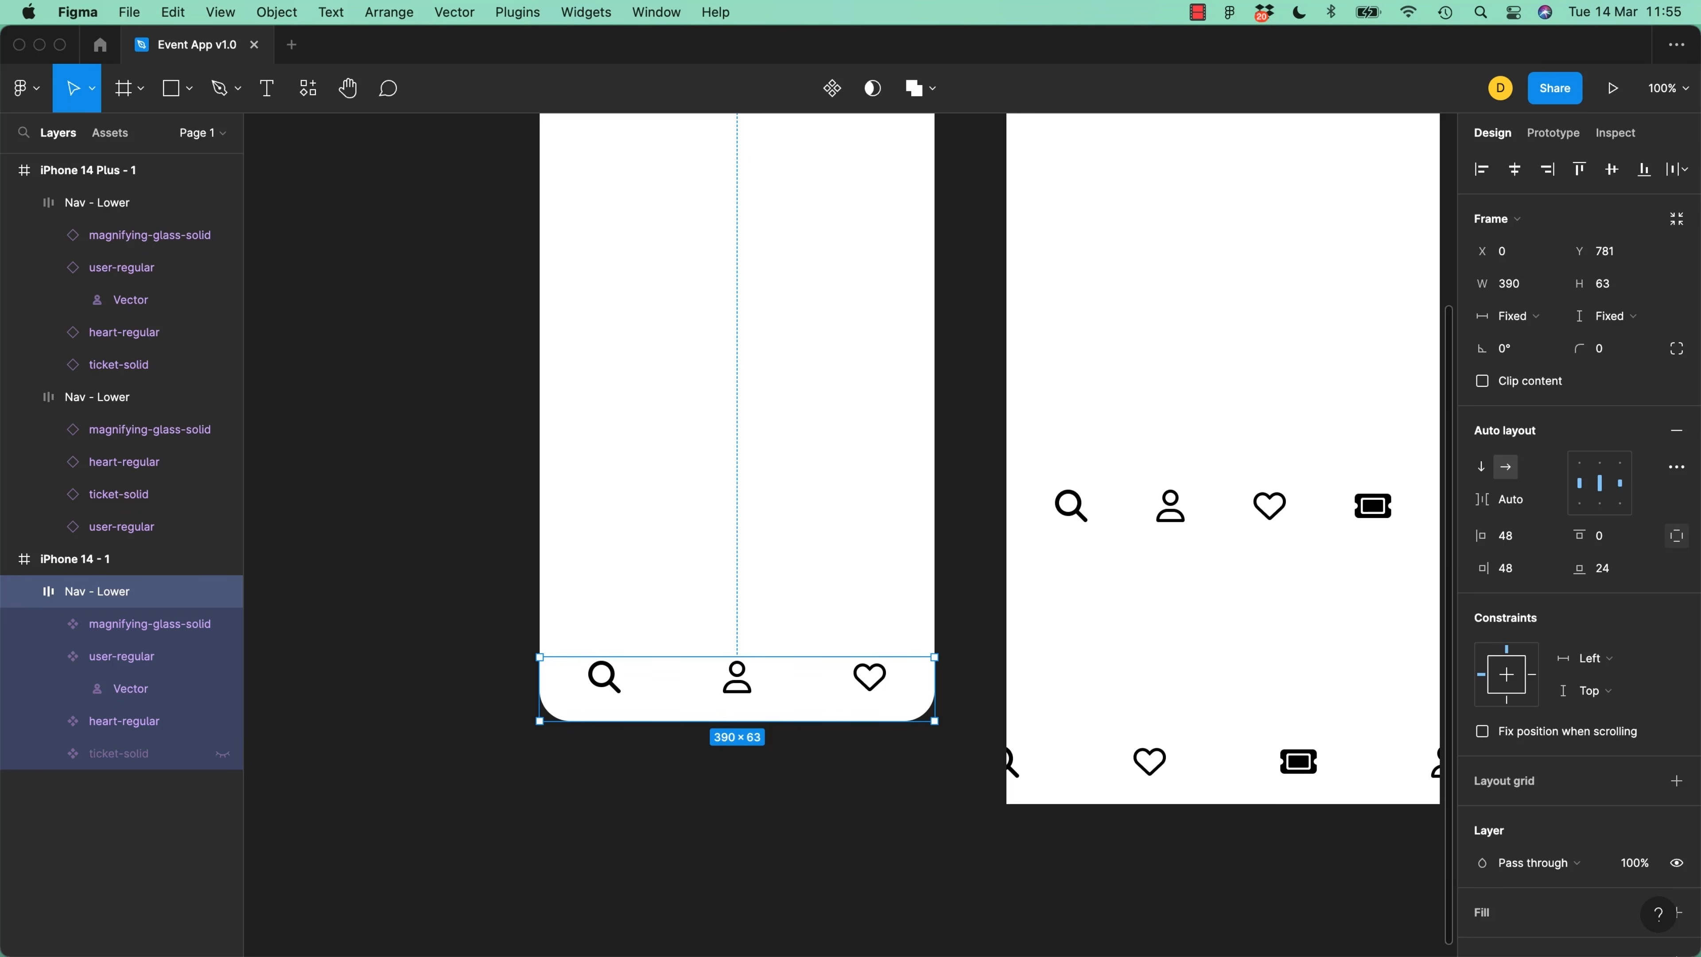
Switch to Chrome and read the Navigation bar component's overview on the Material Design site, starting from its home page
key(super+Tab)
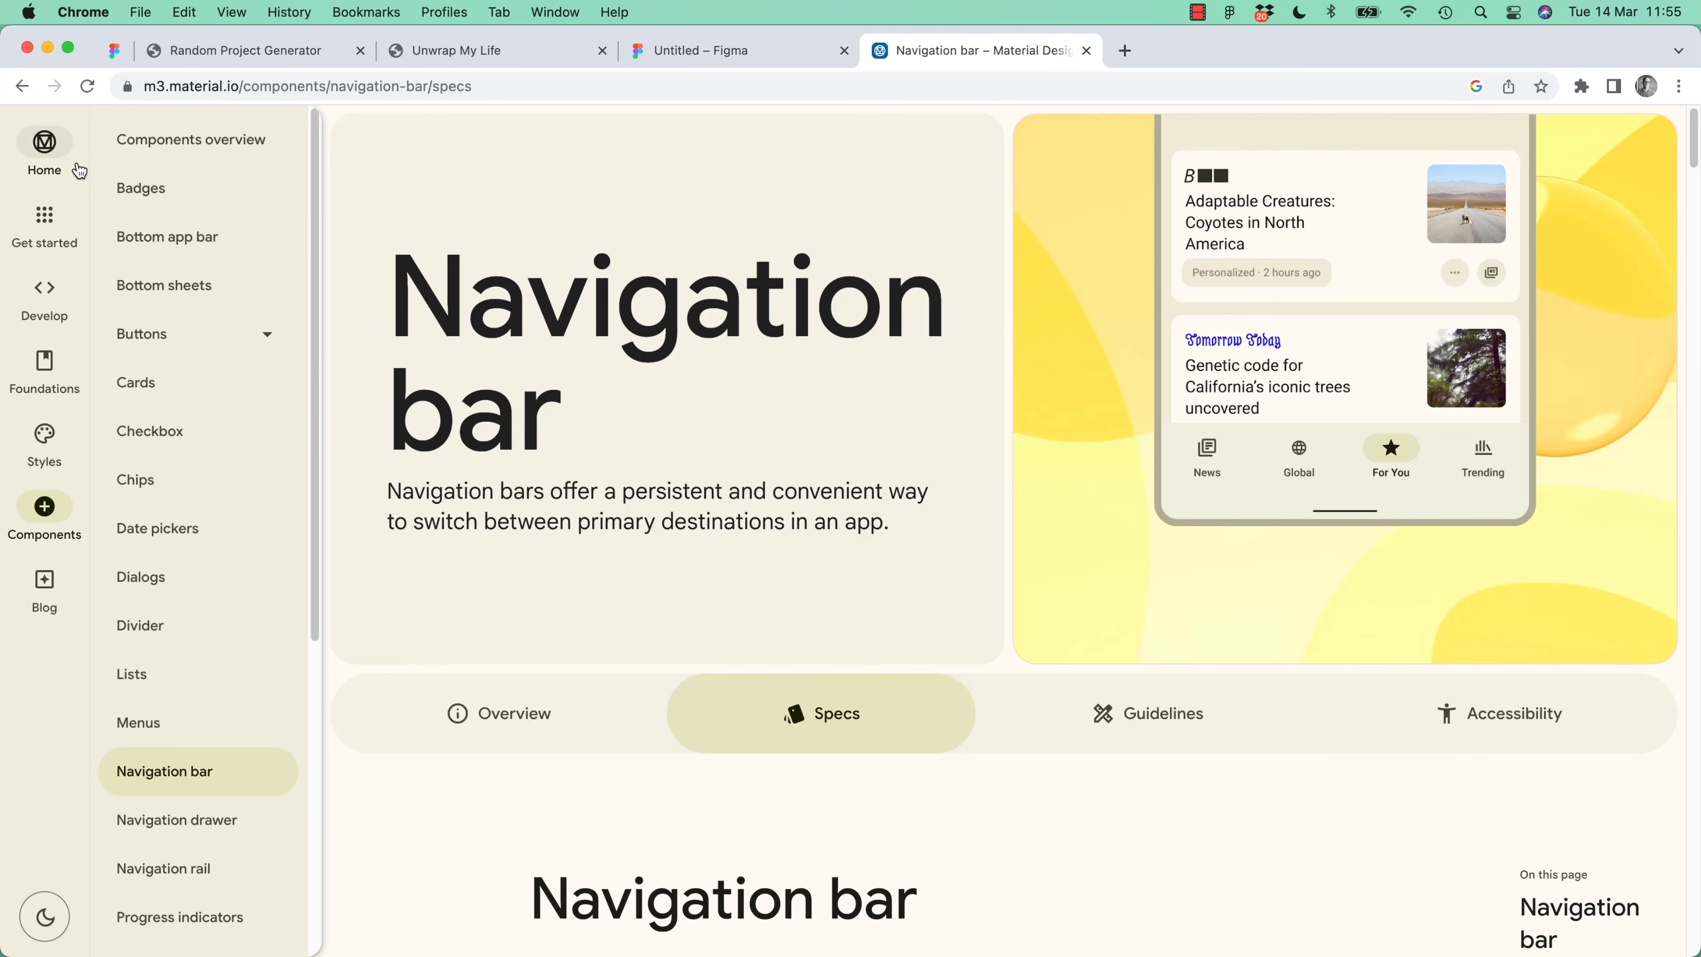
click(45, 155)
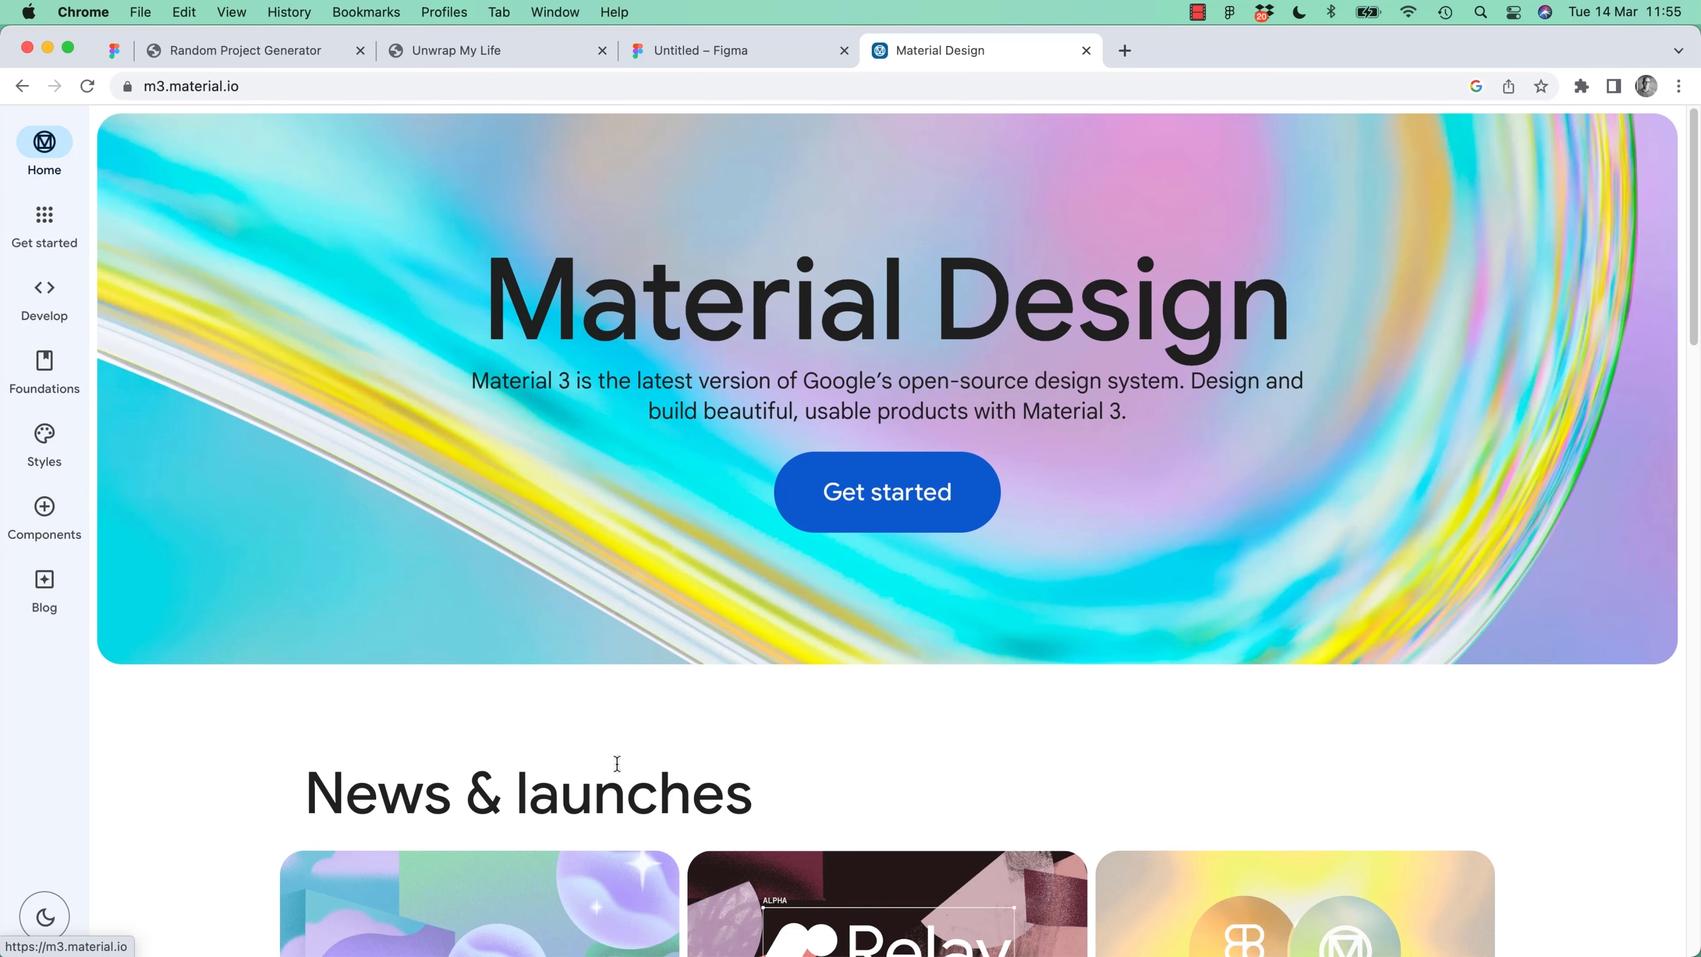
click(279, 92)
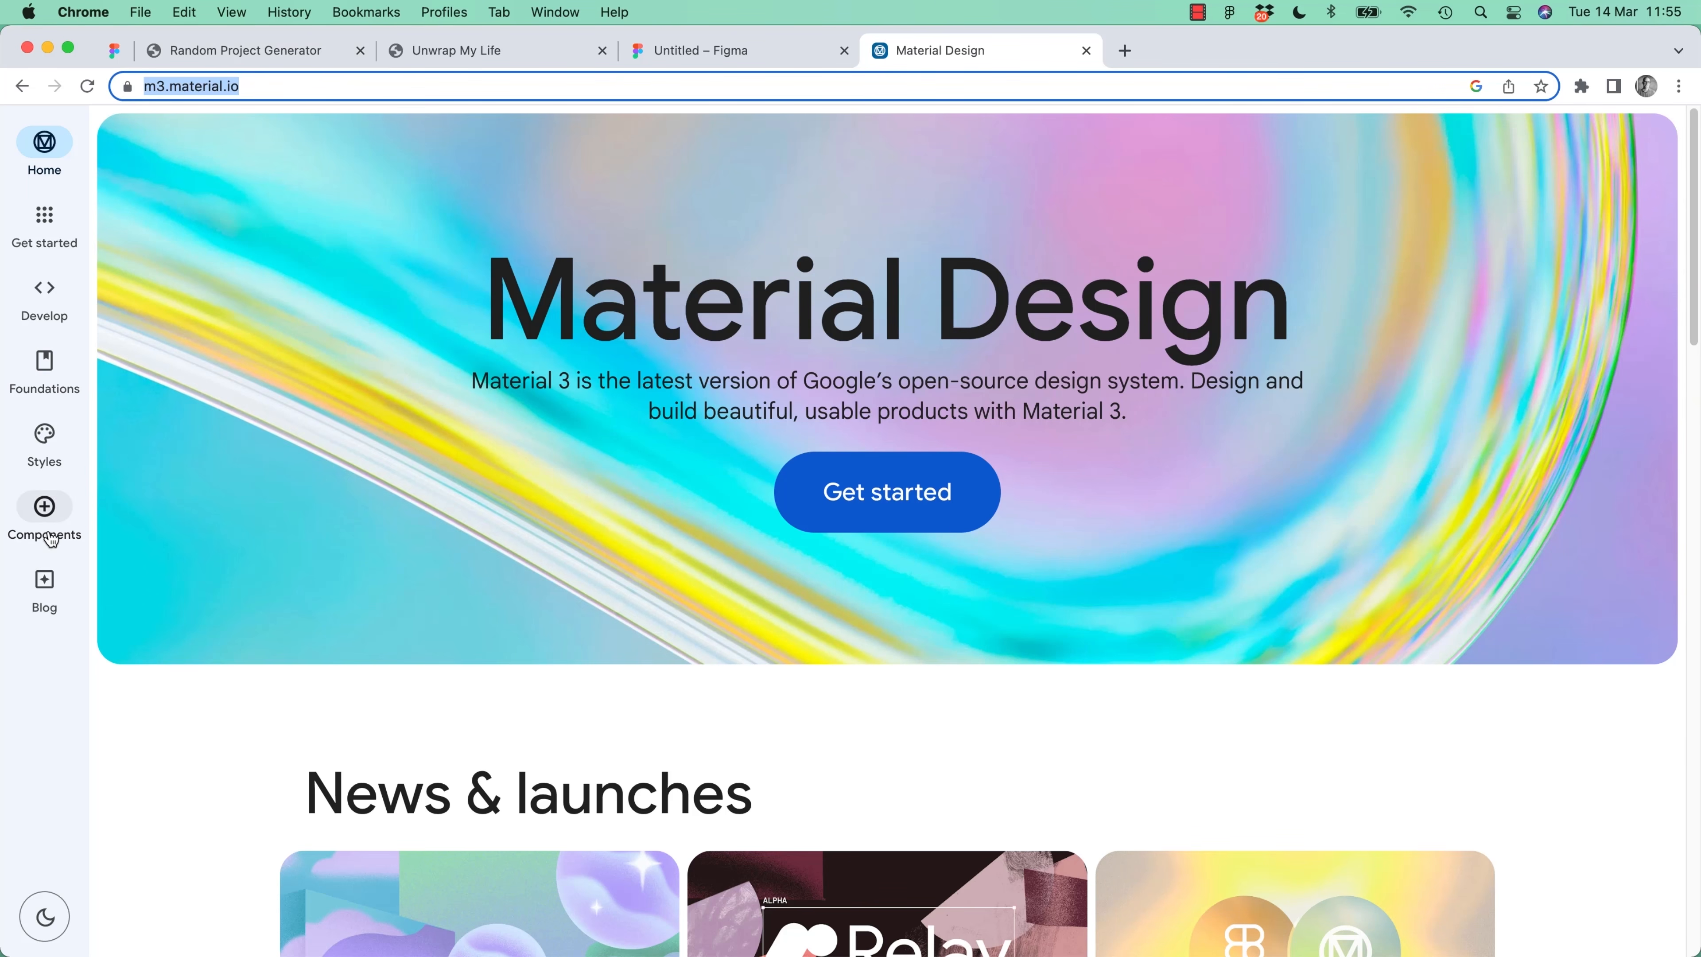
click(46, 515)
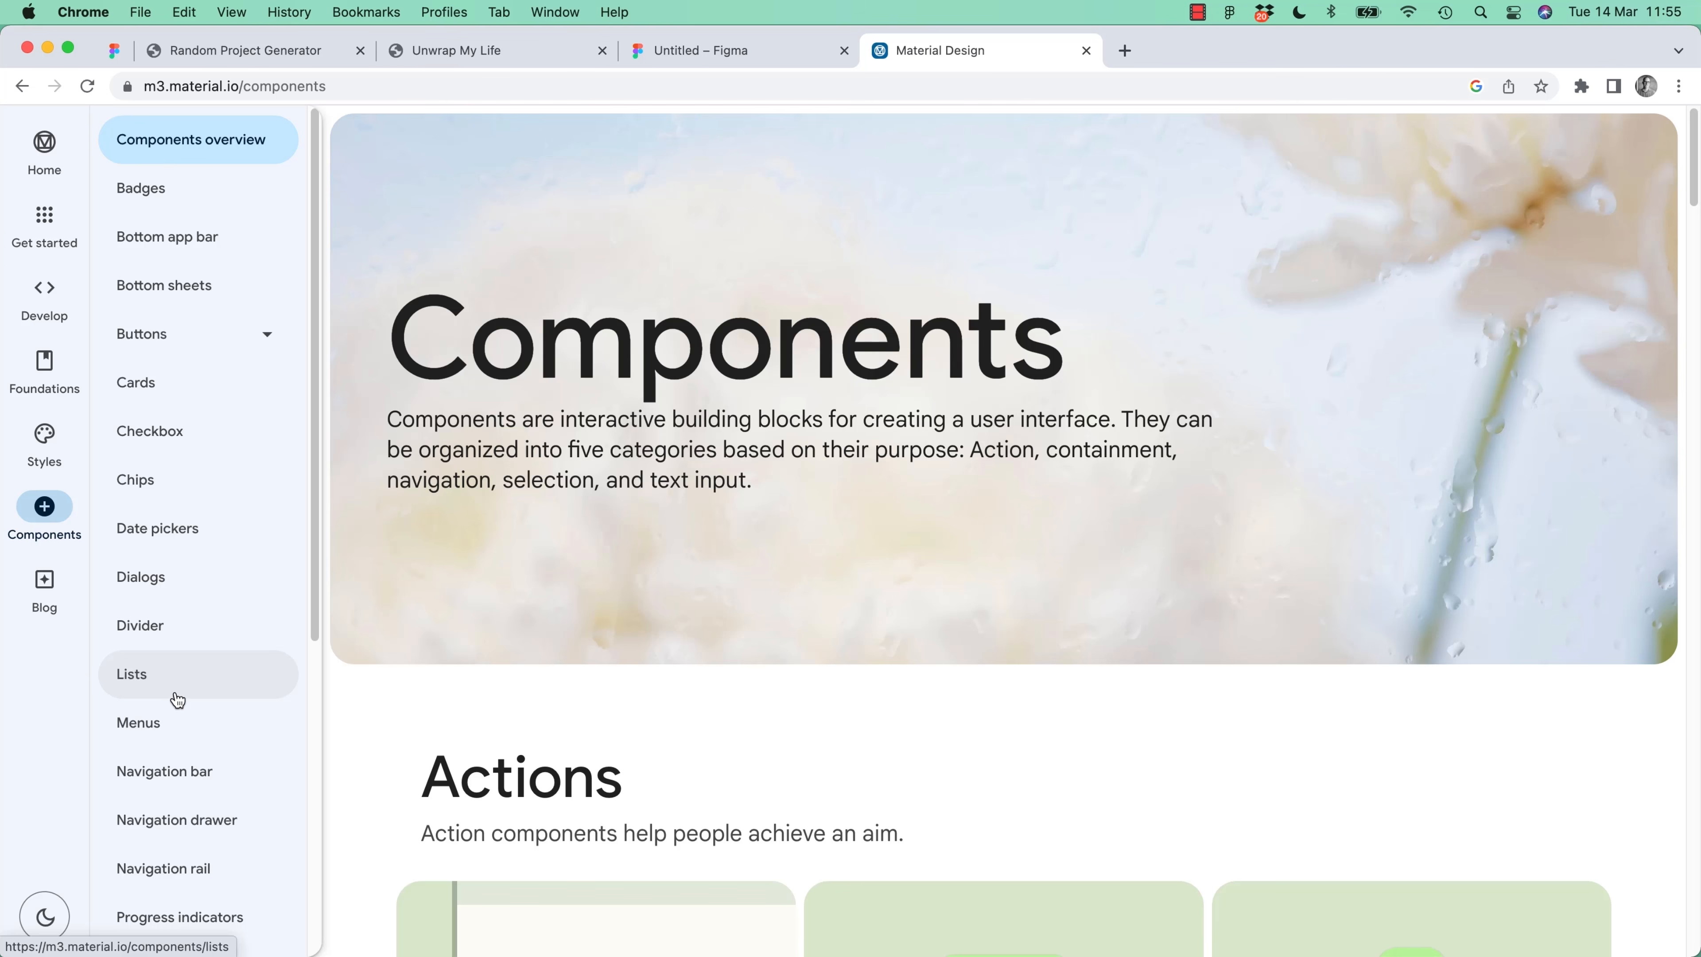
scroll(178, 697, down, 2)
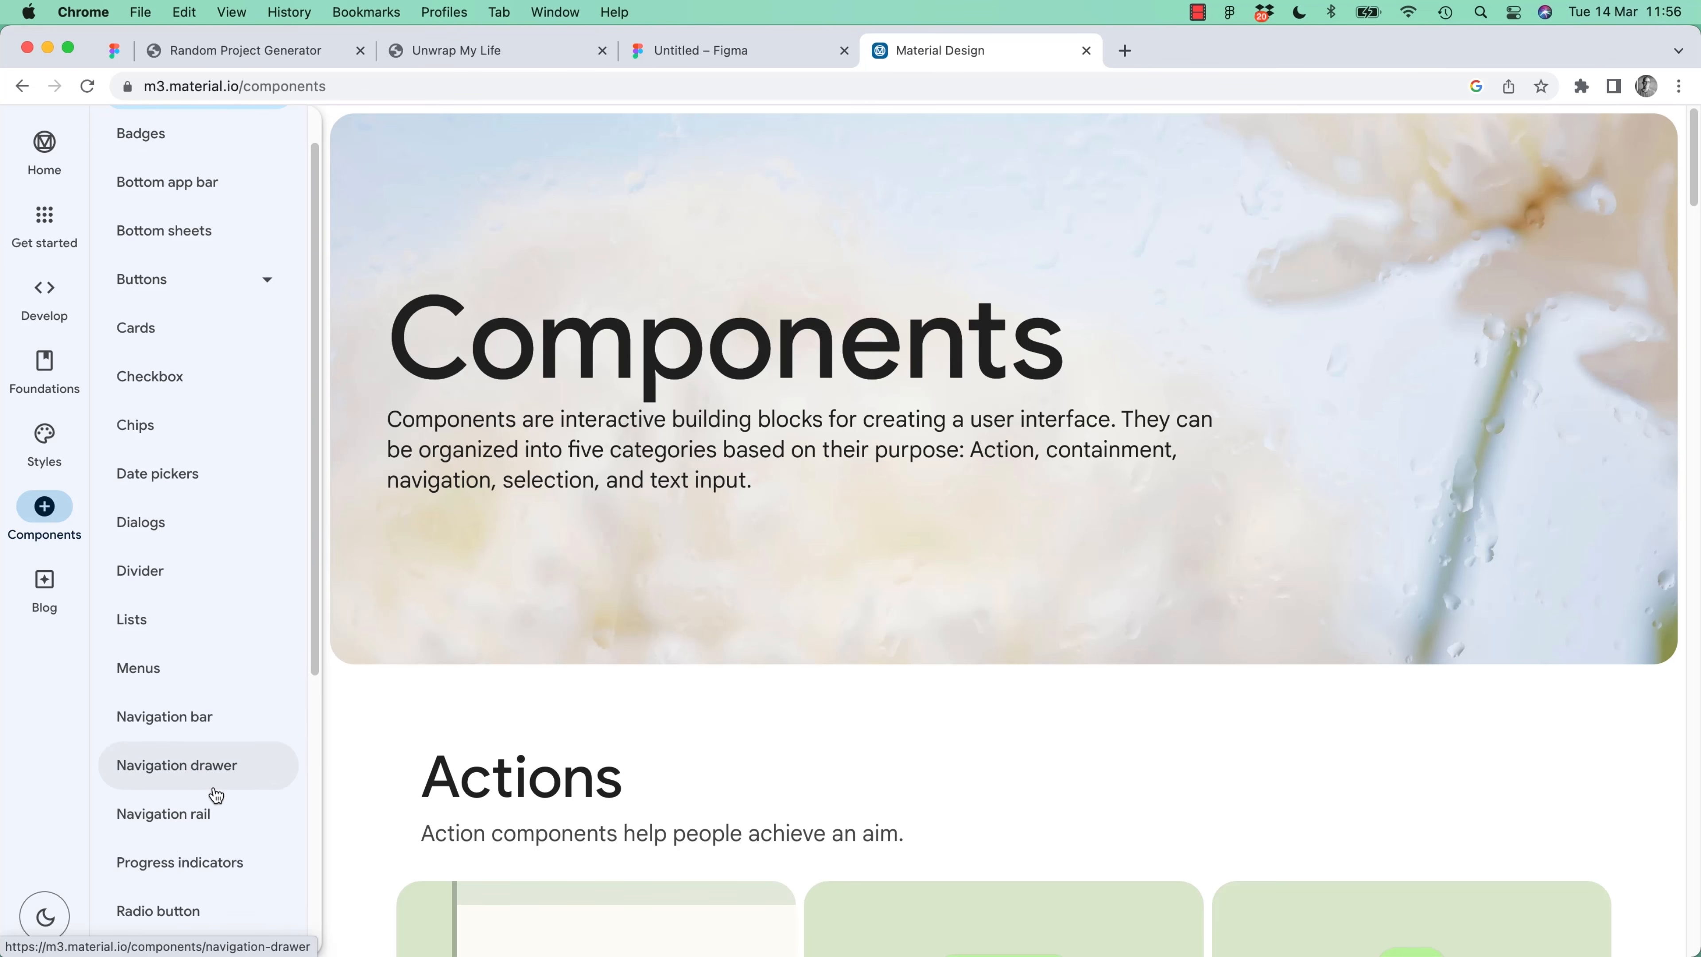
click(170, 730)
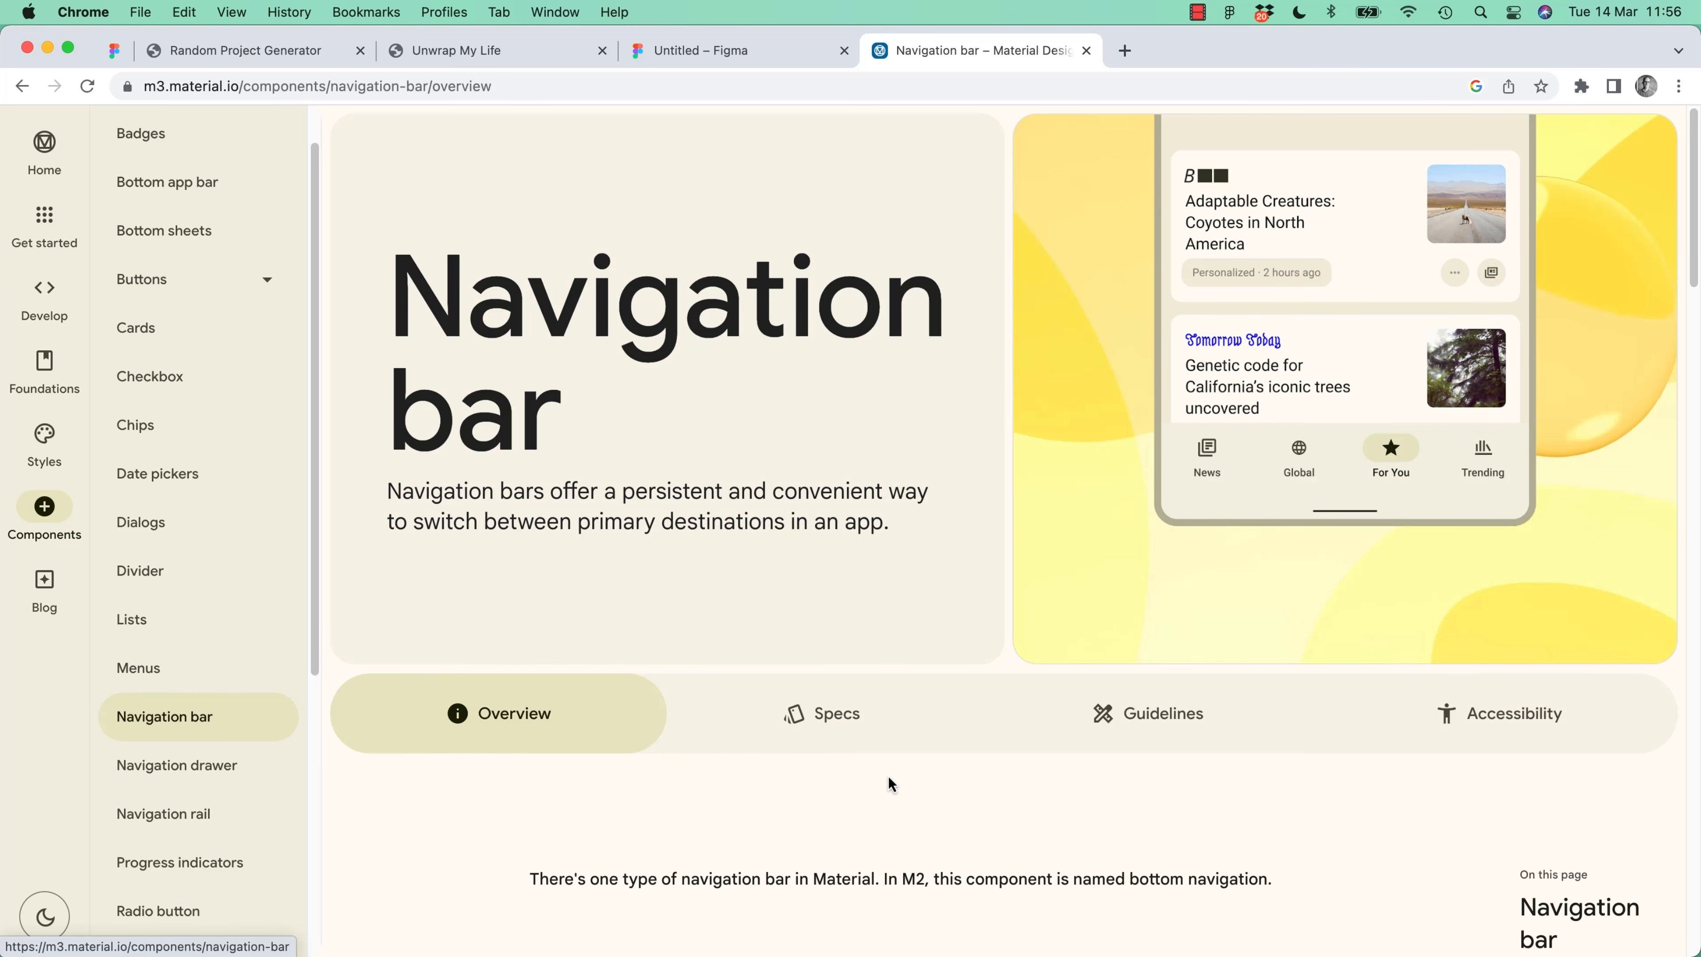
scroll(889, 777, down, 10)
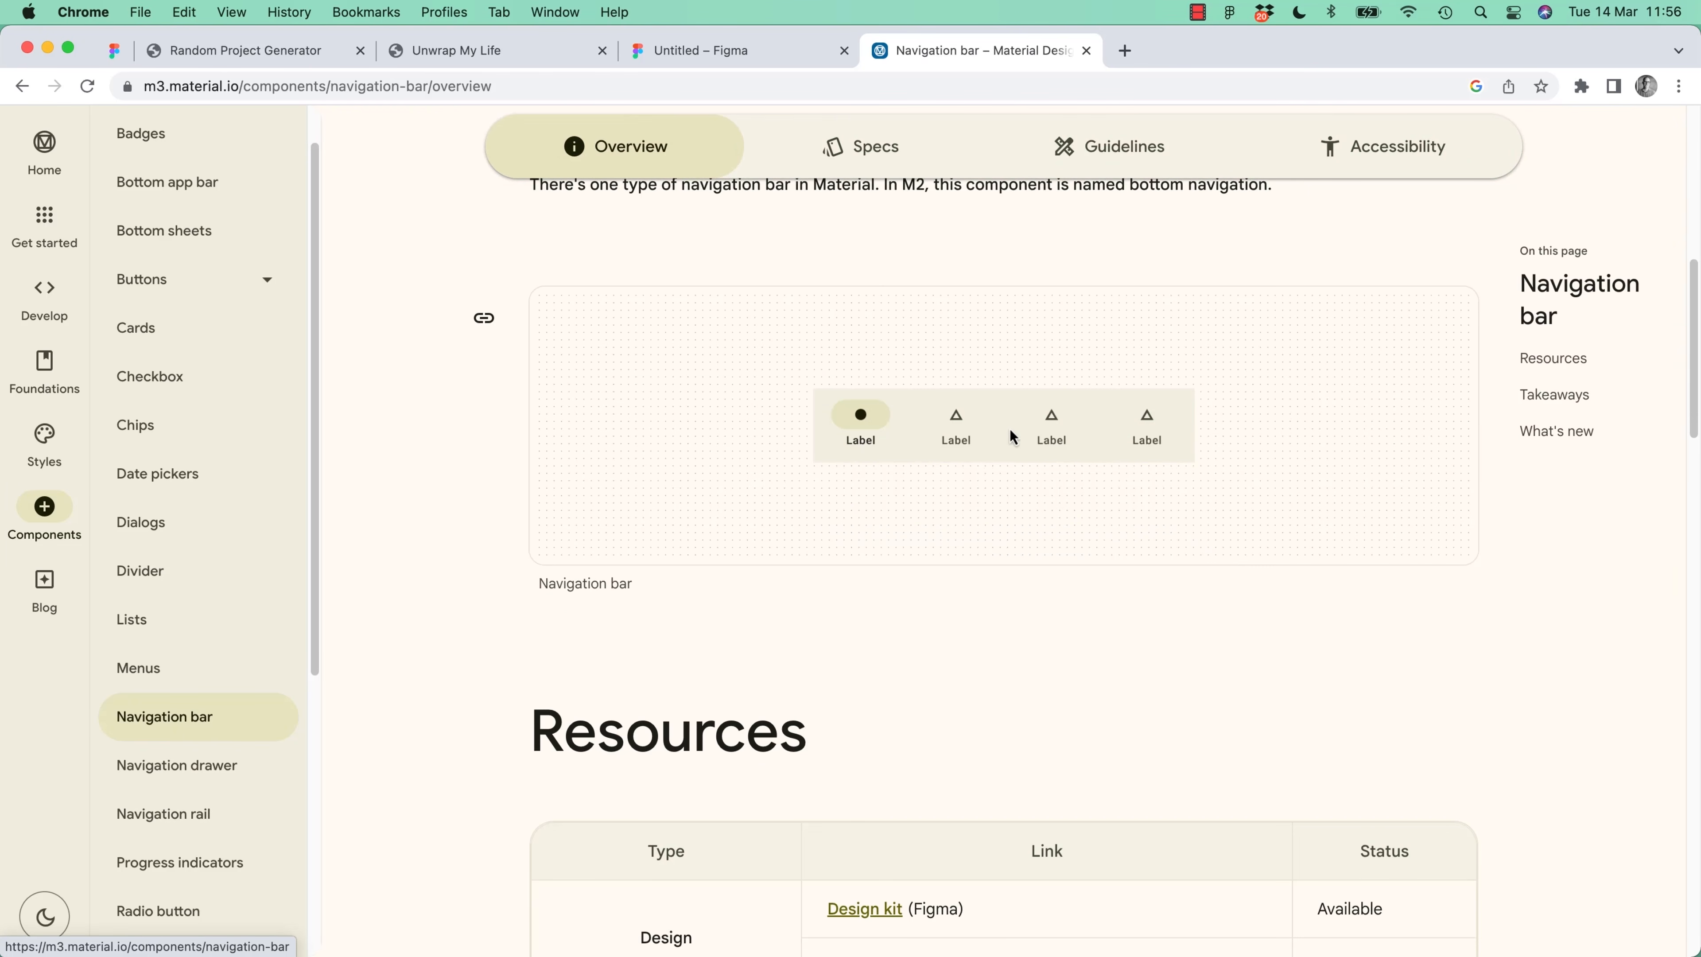
scroll(429, 684, down, 1)
scroll(441, 716, down, 9)
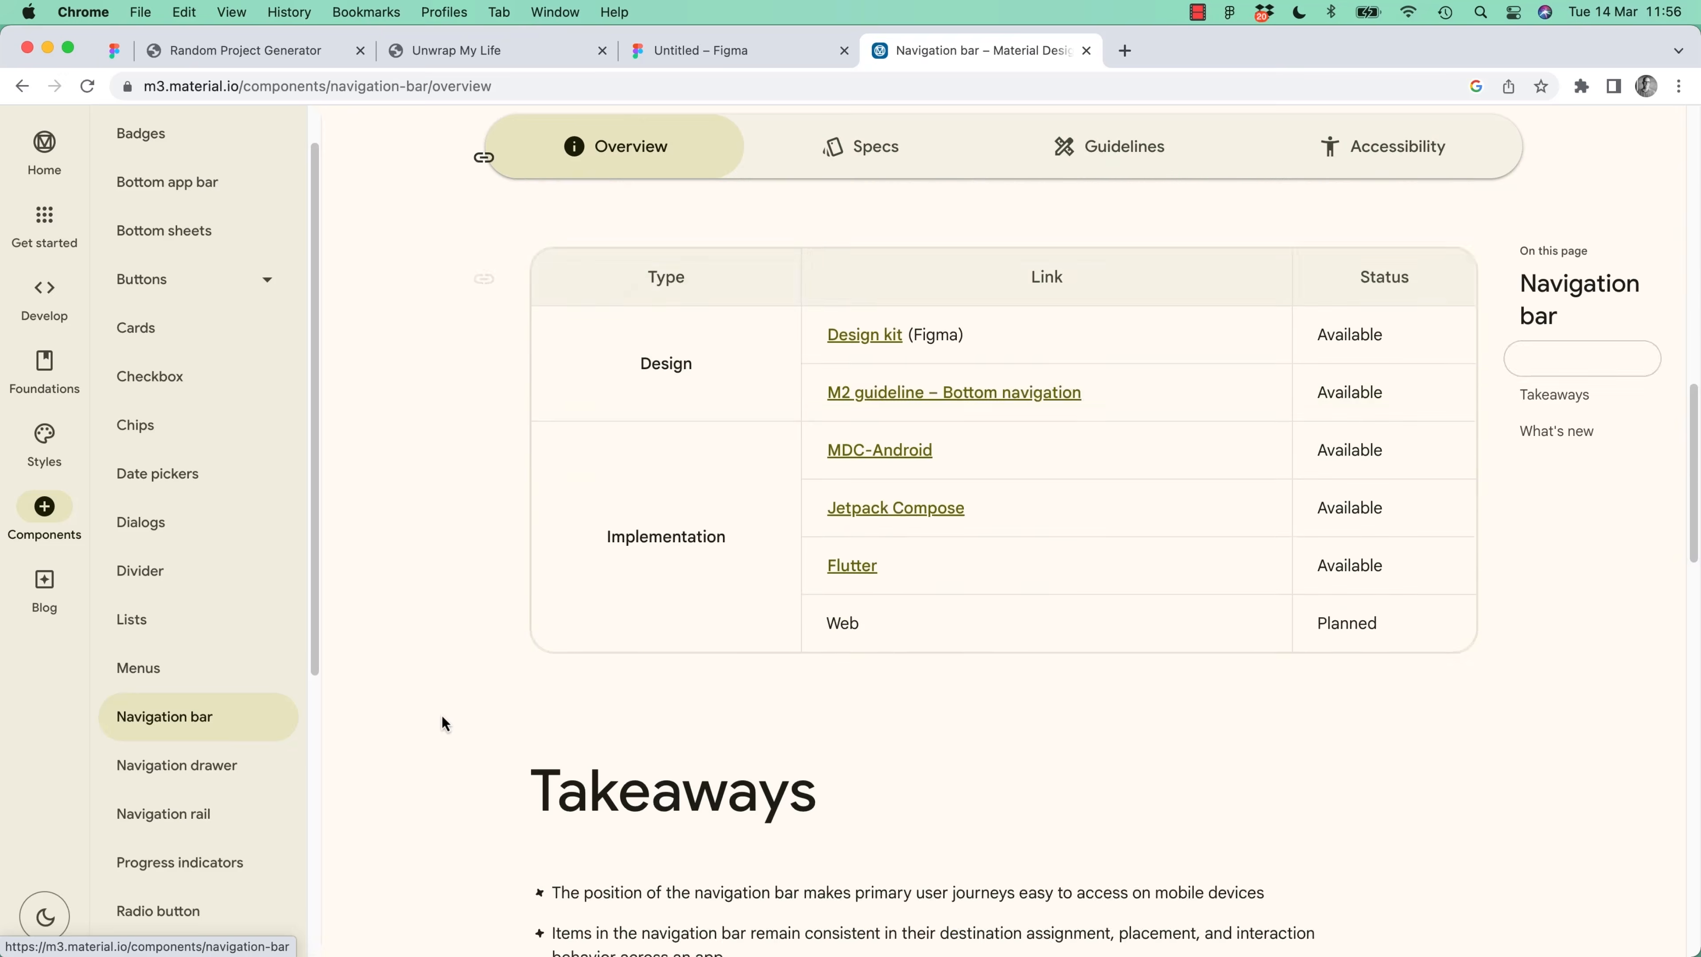
scroll(441, 716, up, 3)
scroll(441, 717, up, 3)
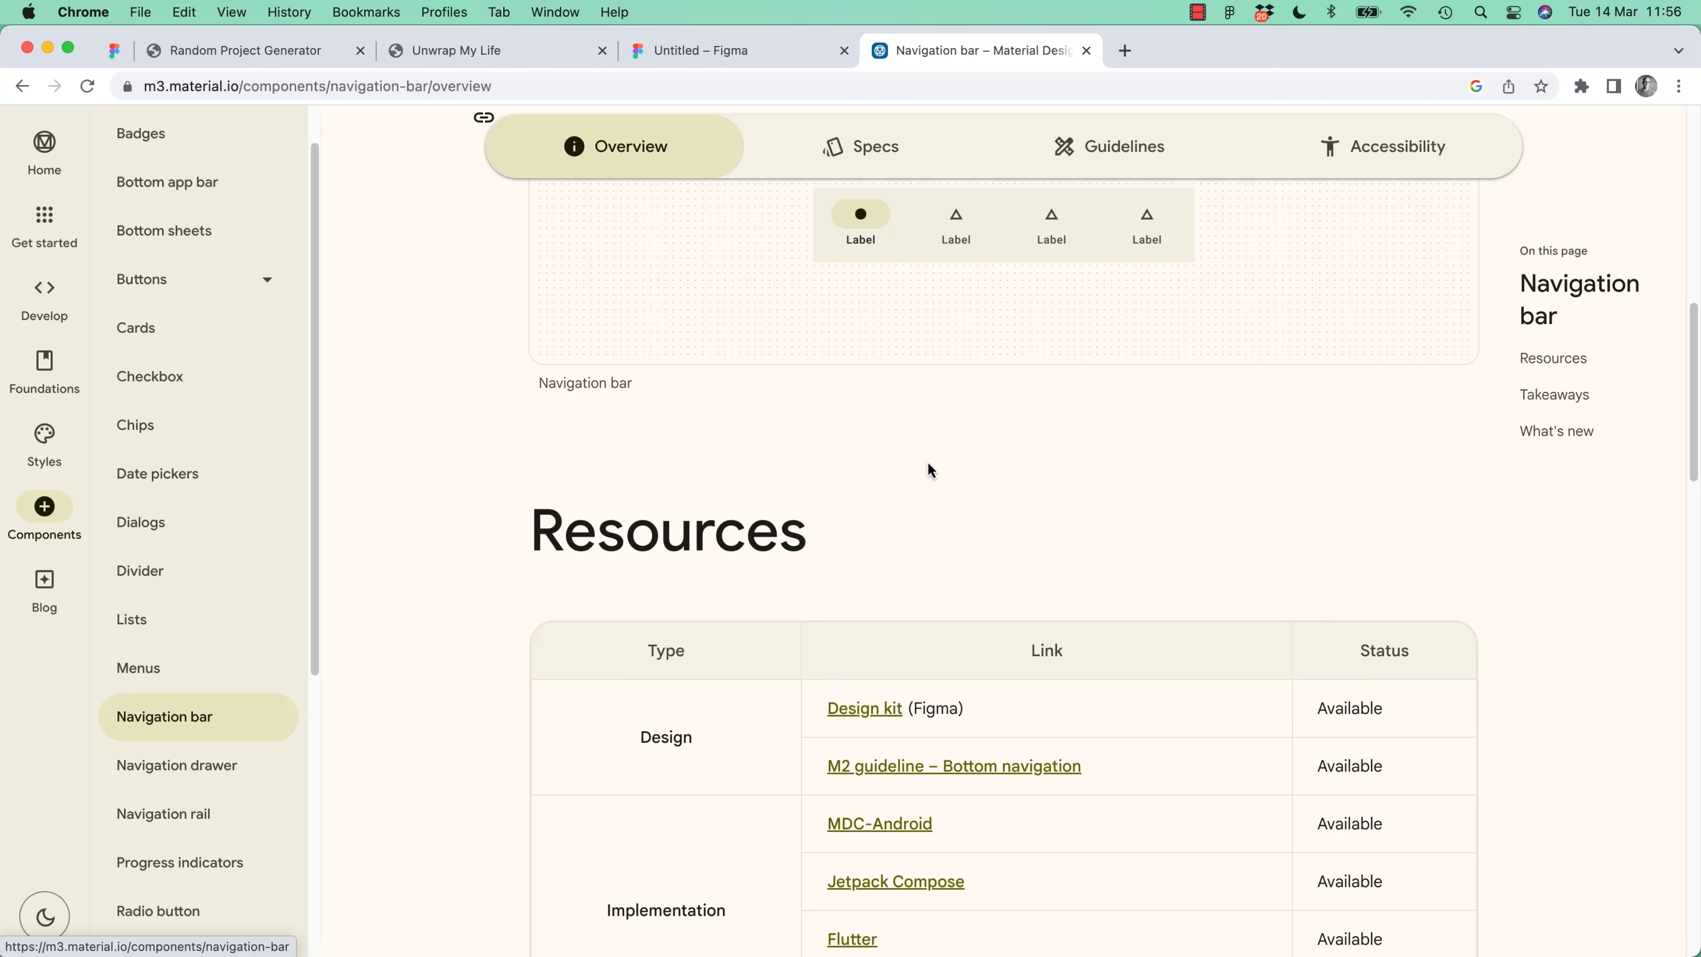
Examine the navigation bar's Specs and Guidelines pages for its elements, states and usage
click(864, 159)
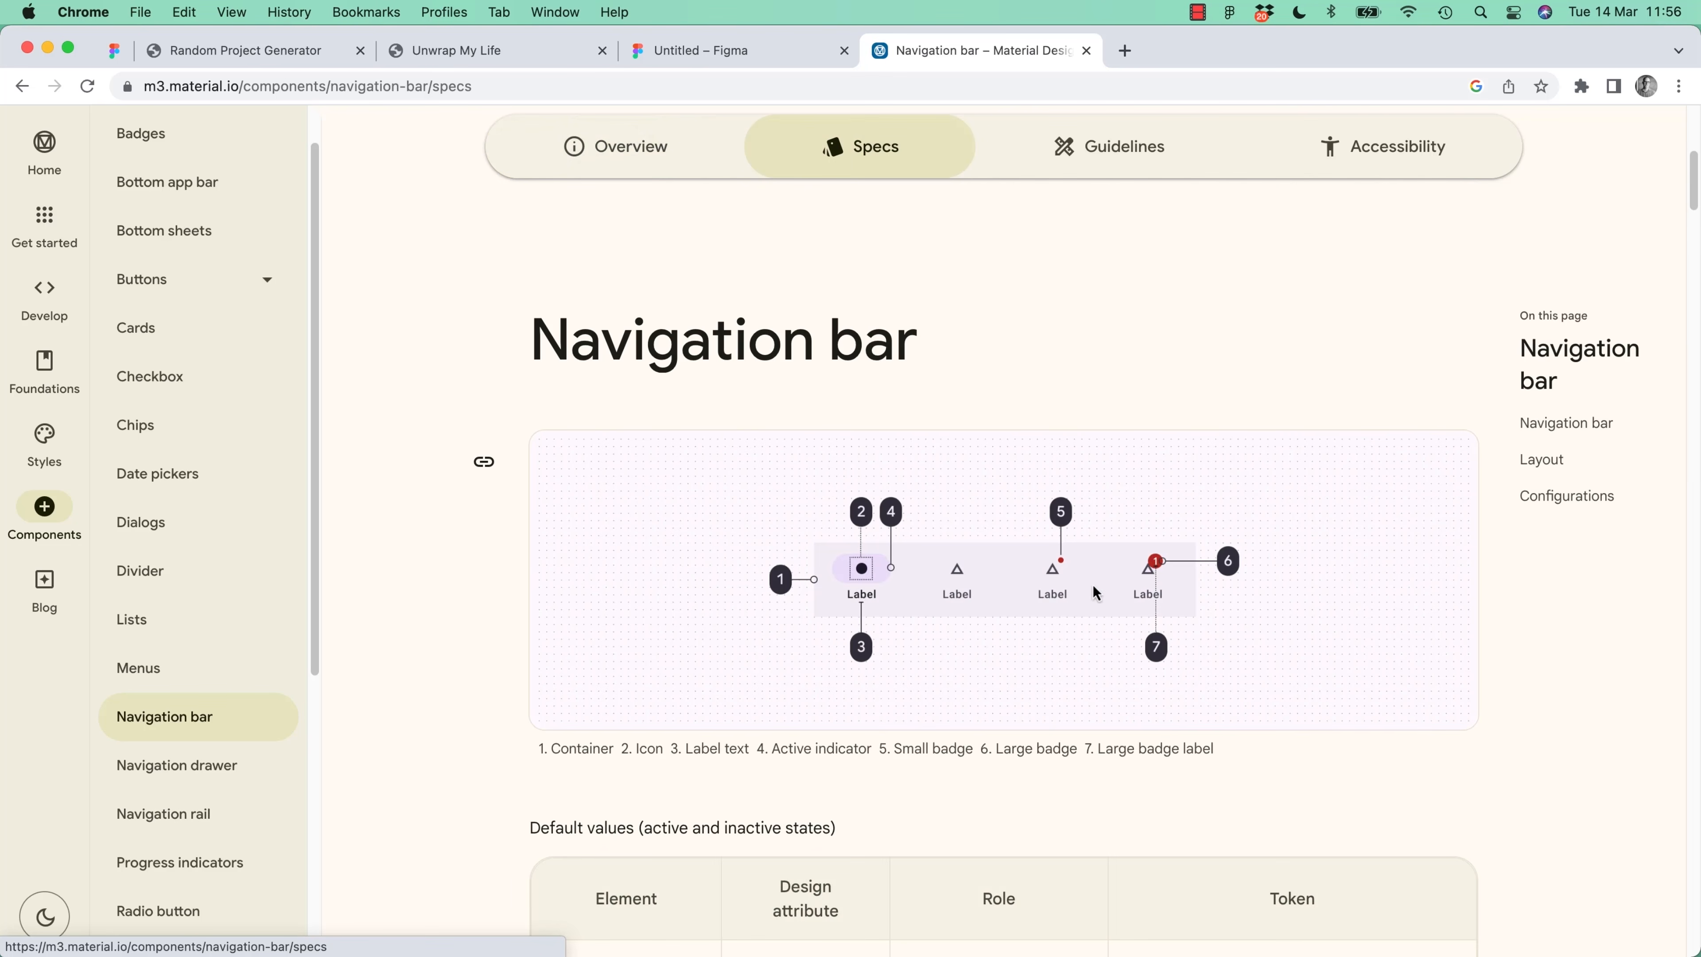
scroll(994, 689, down, 9)
scroll(994, 689, down, 15)
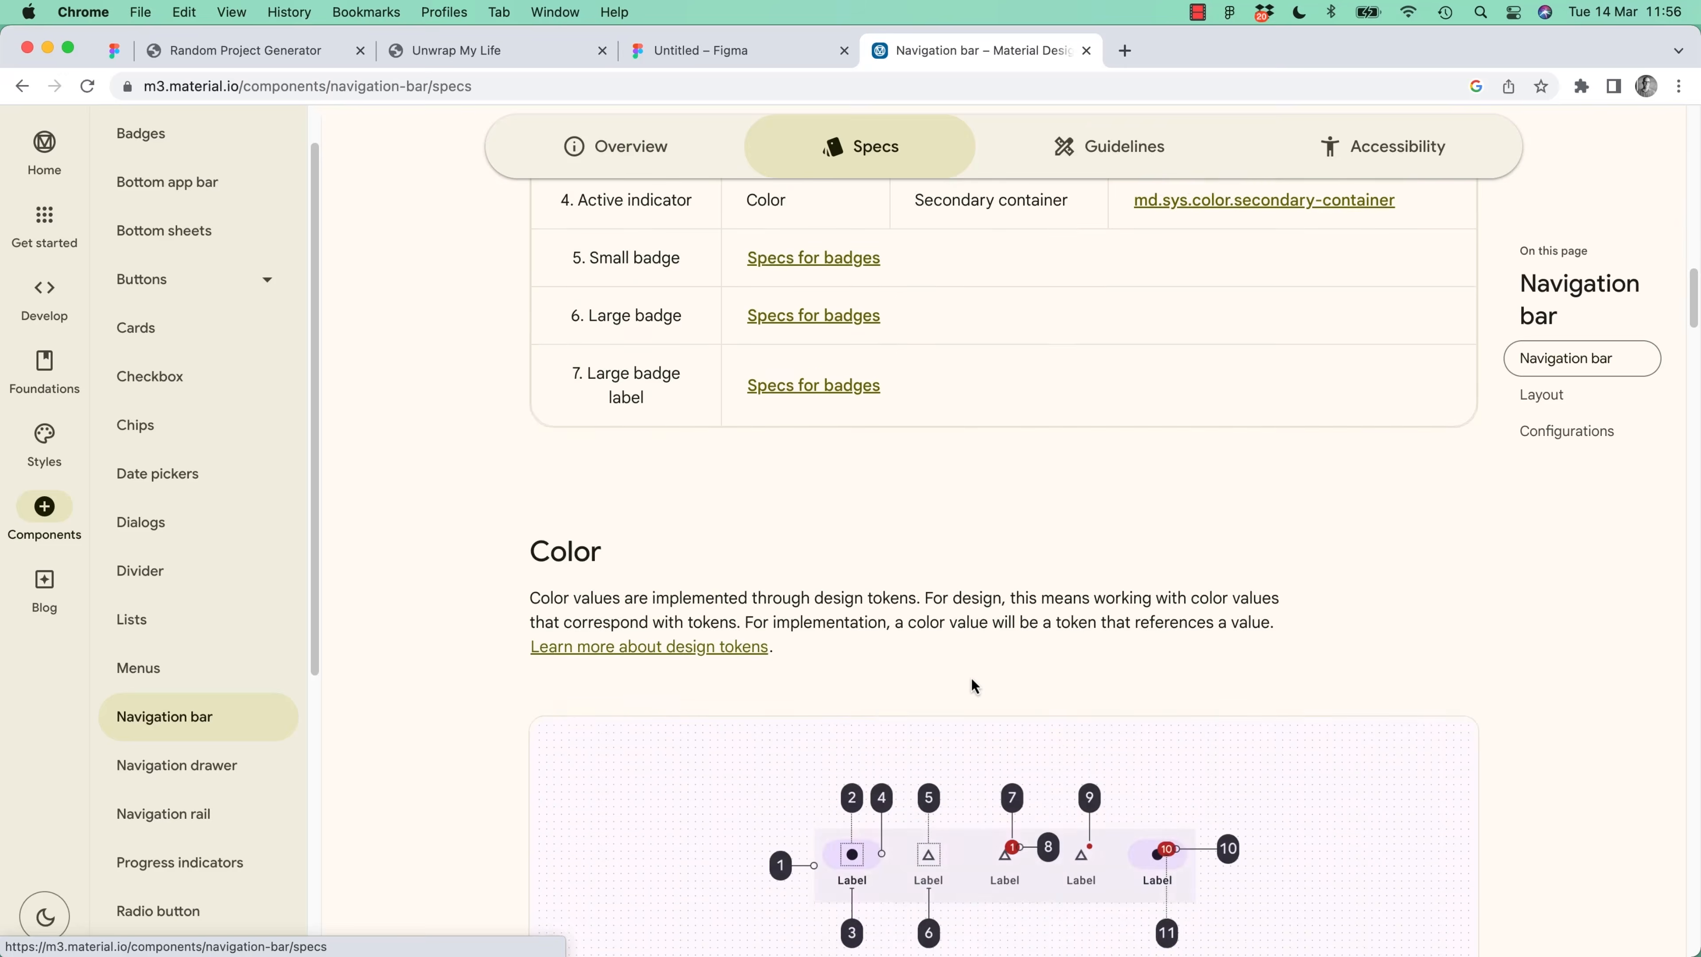
scroll(968, 676, down, 15)
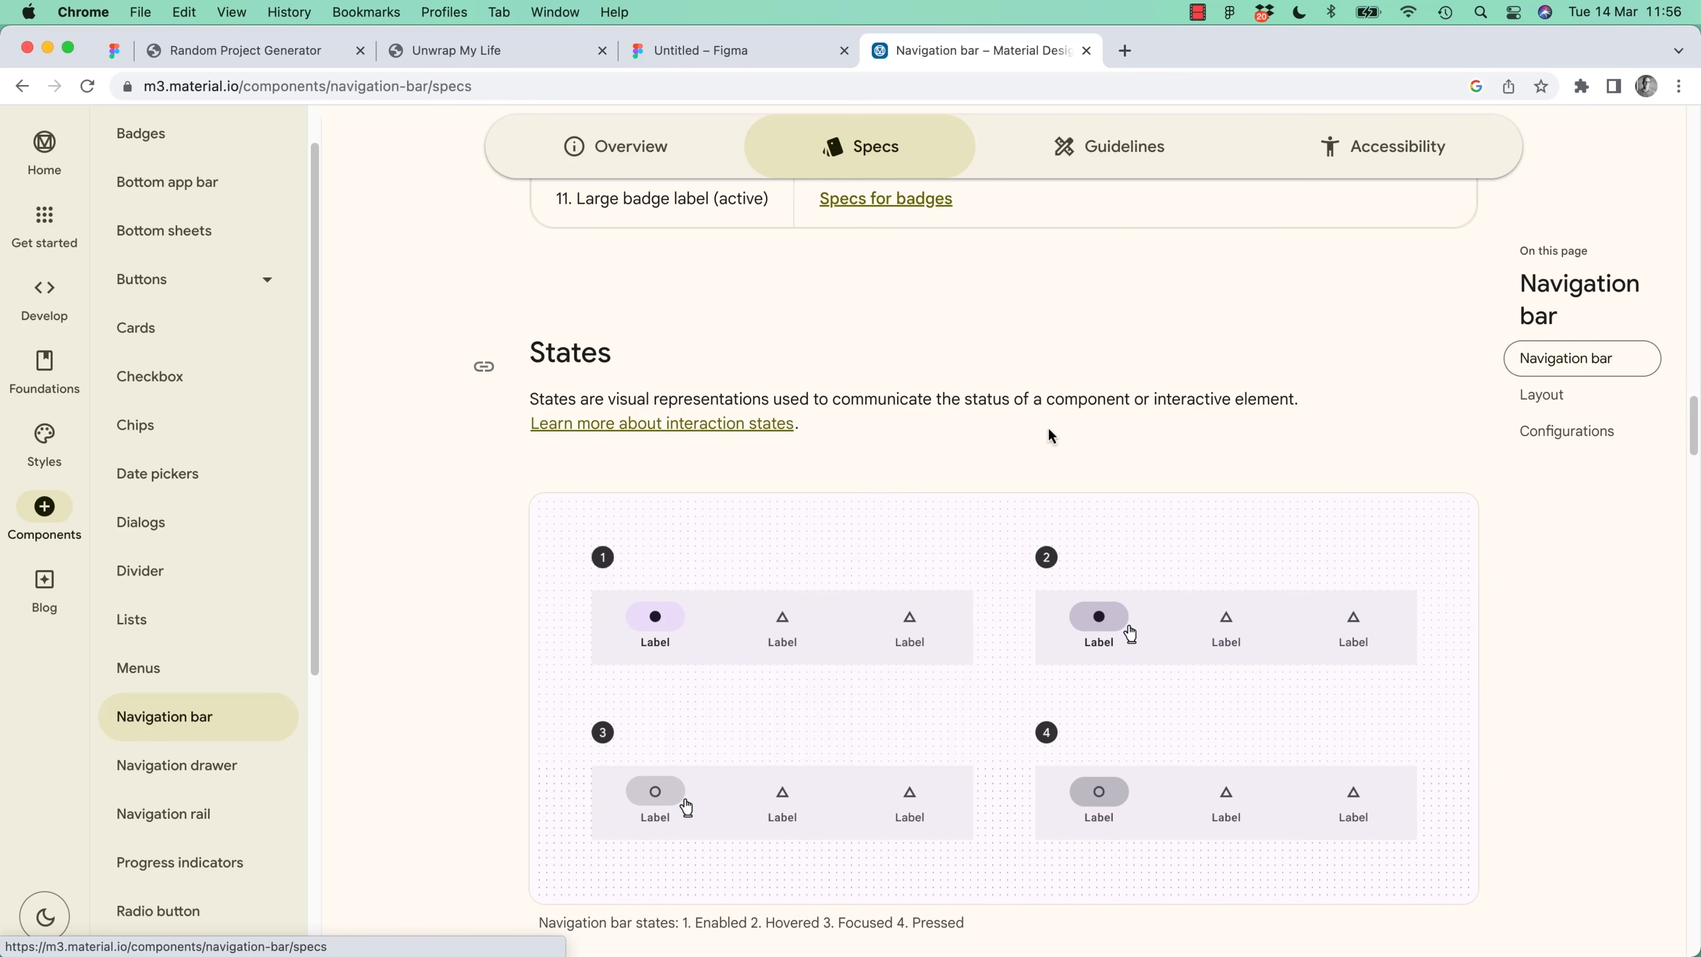
scroll(1030, 504, down, 1)
scroll(1029, 504, down, 15)
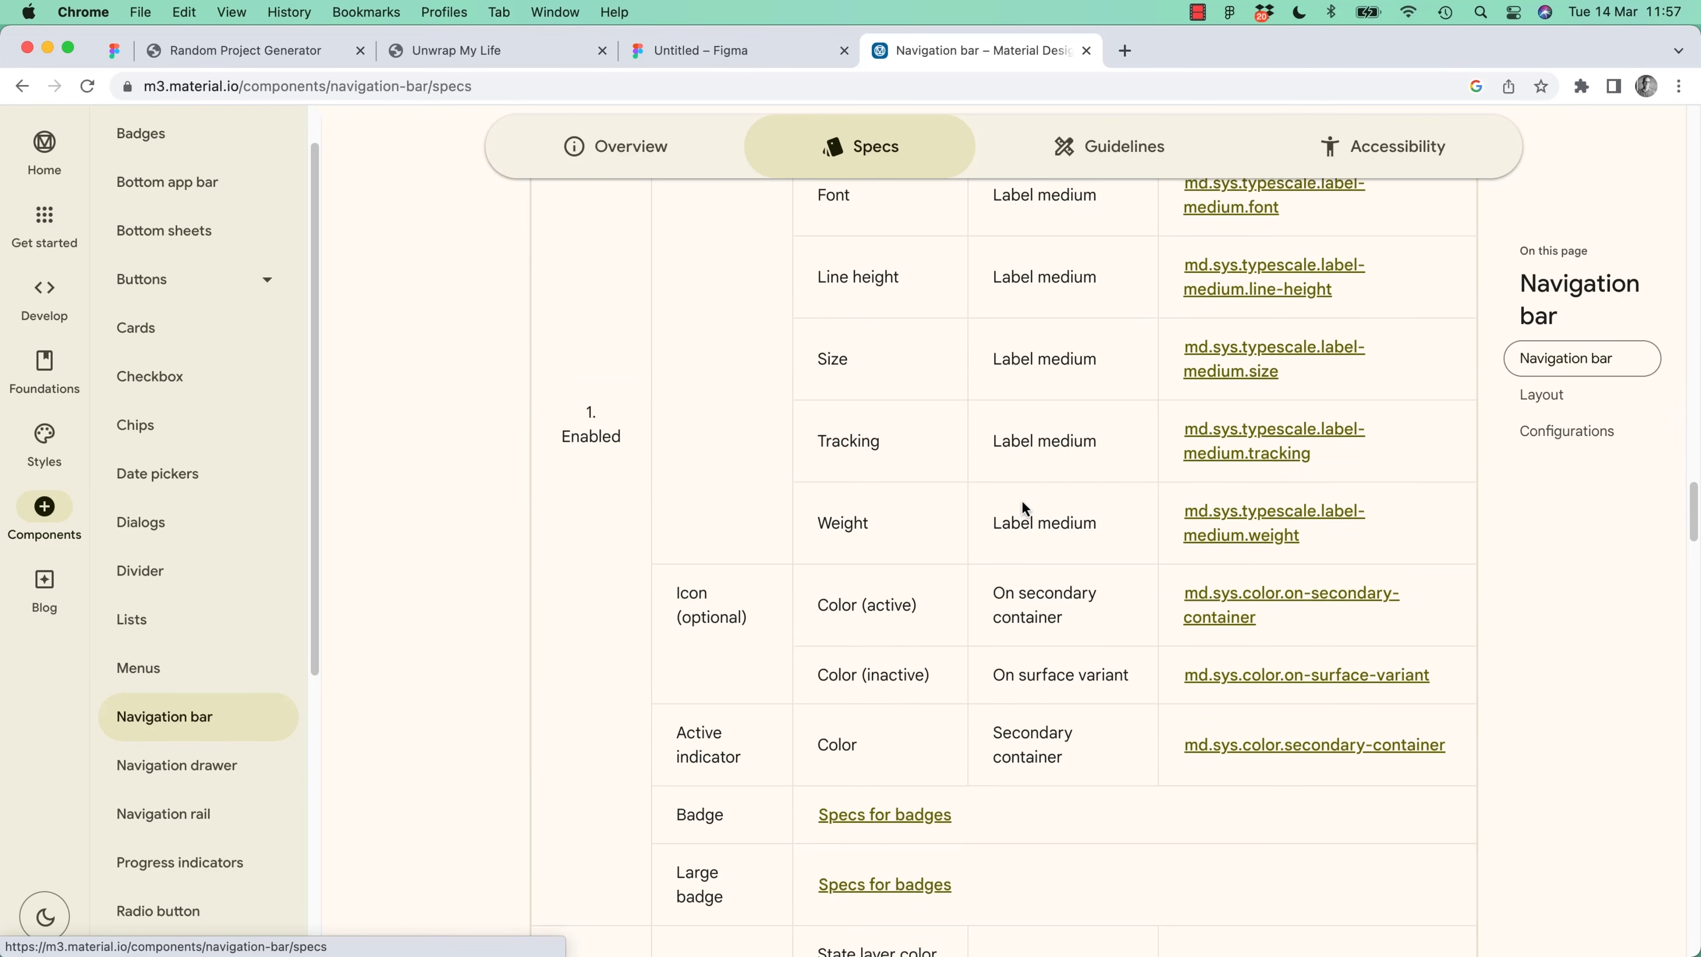
scroll(1022, 502, up, 20)
click(1132, 147)
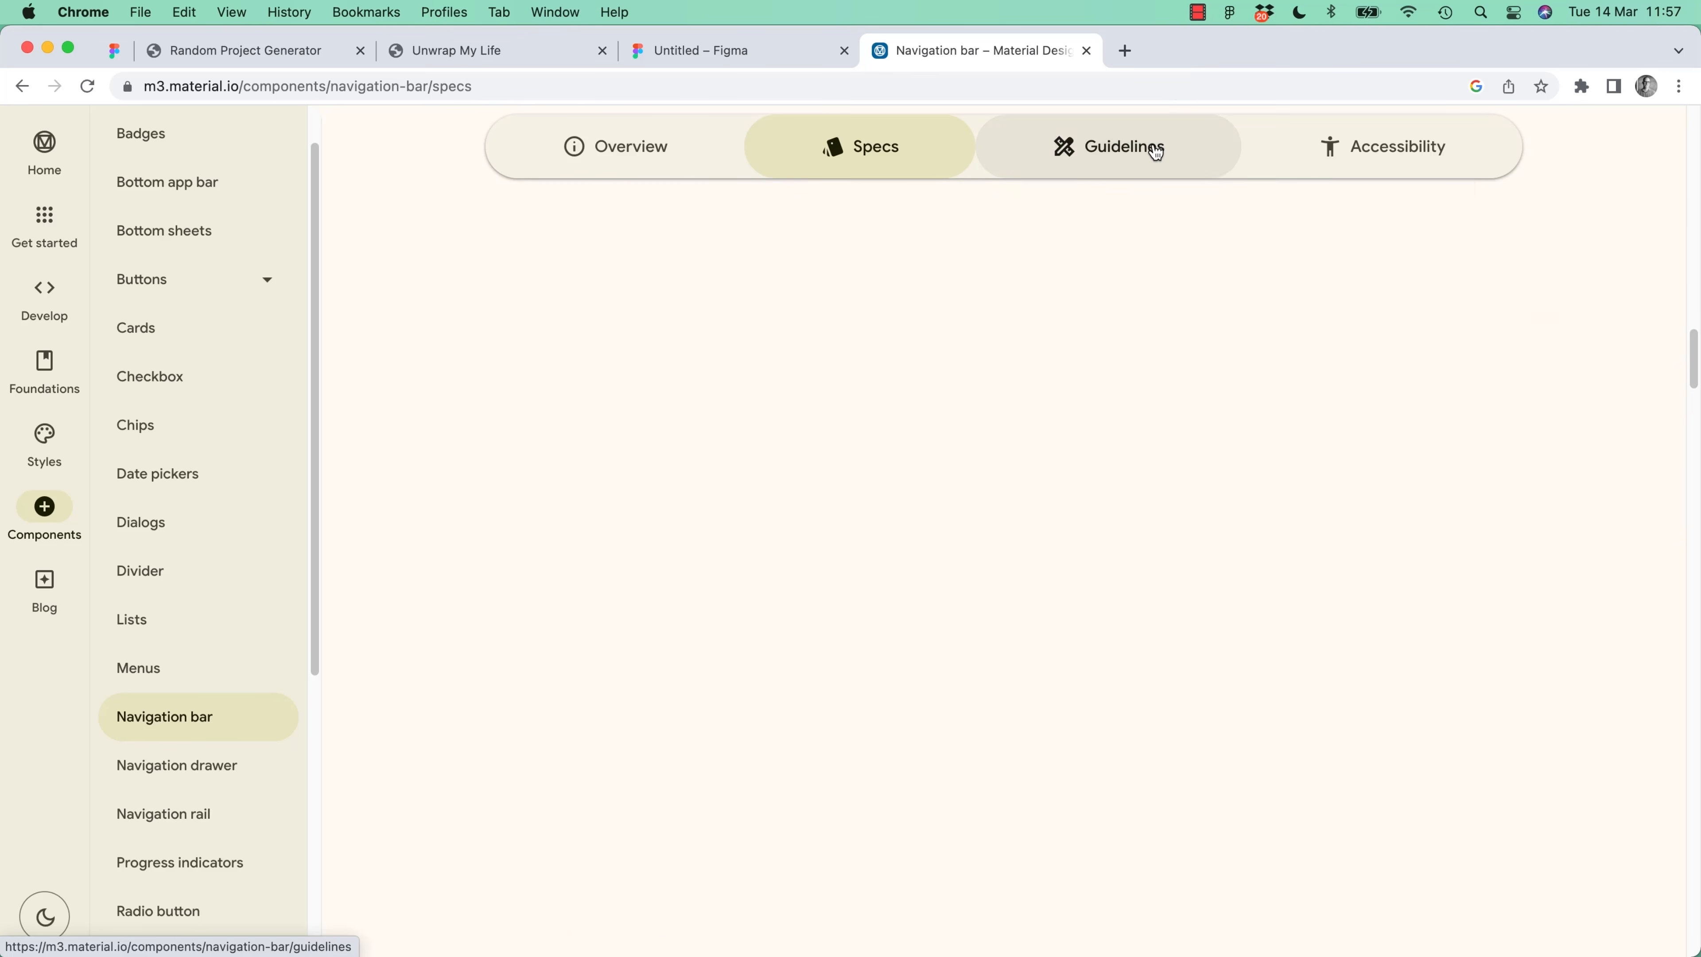
scroll(863, 384, down, 10)
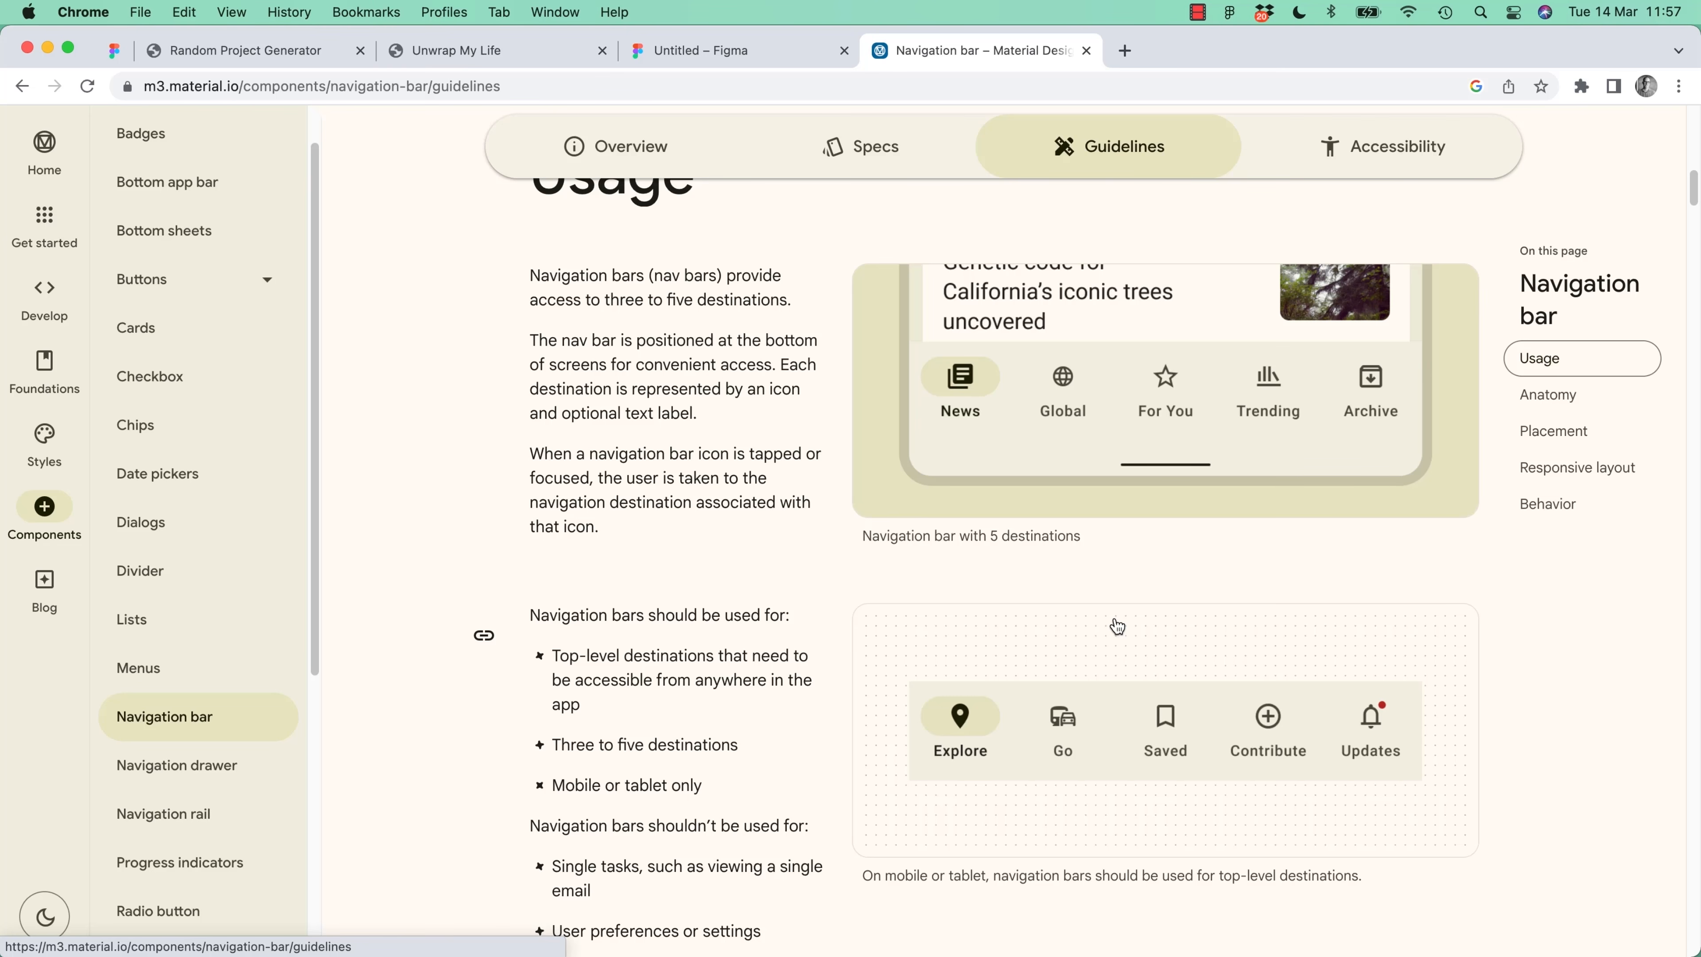
Return to Figma and enlarge the iPhone 14 frame's Nav - Lower to 390 × 74 with a top padding of 17
key(super+Tab)
click(961, 774)
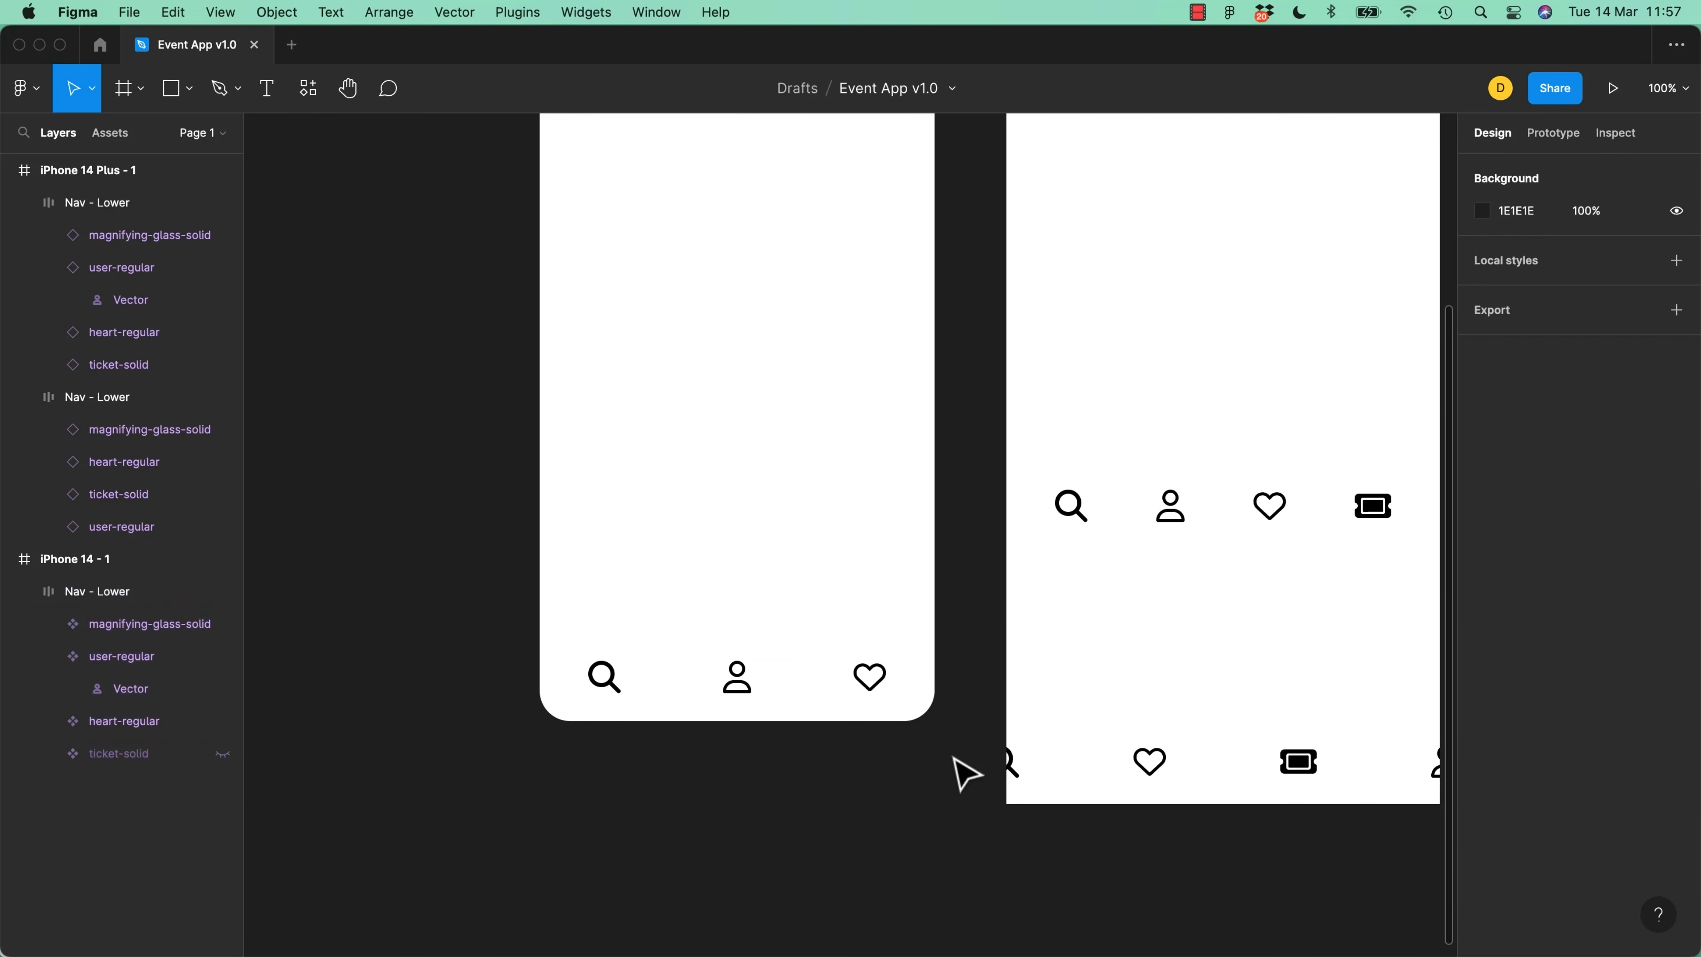
click(862, 704)
drag(765, 658, 734, 659)
click(881, 846)
click(841, 712)
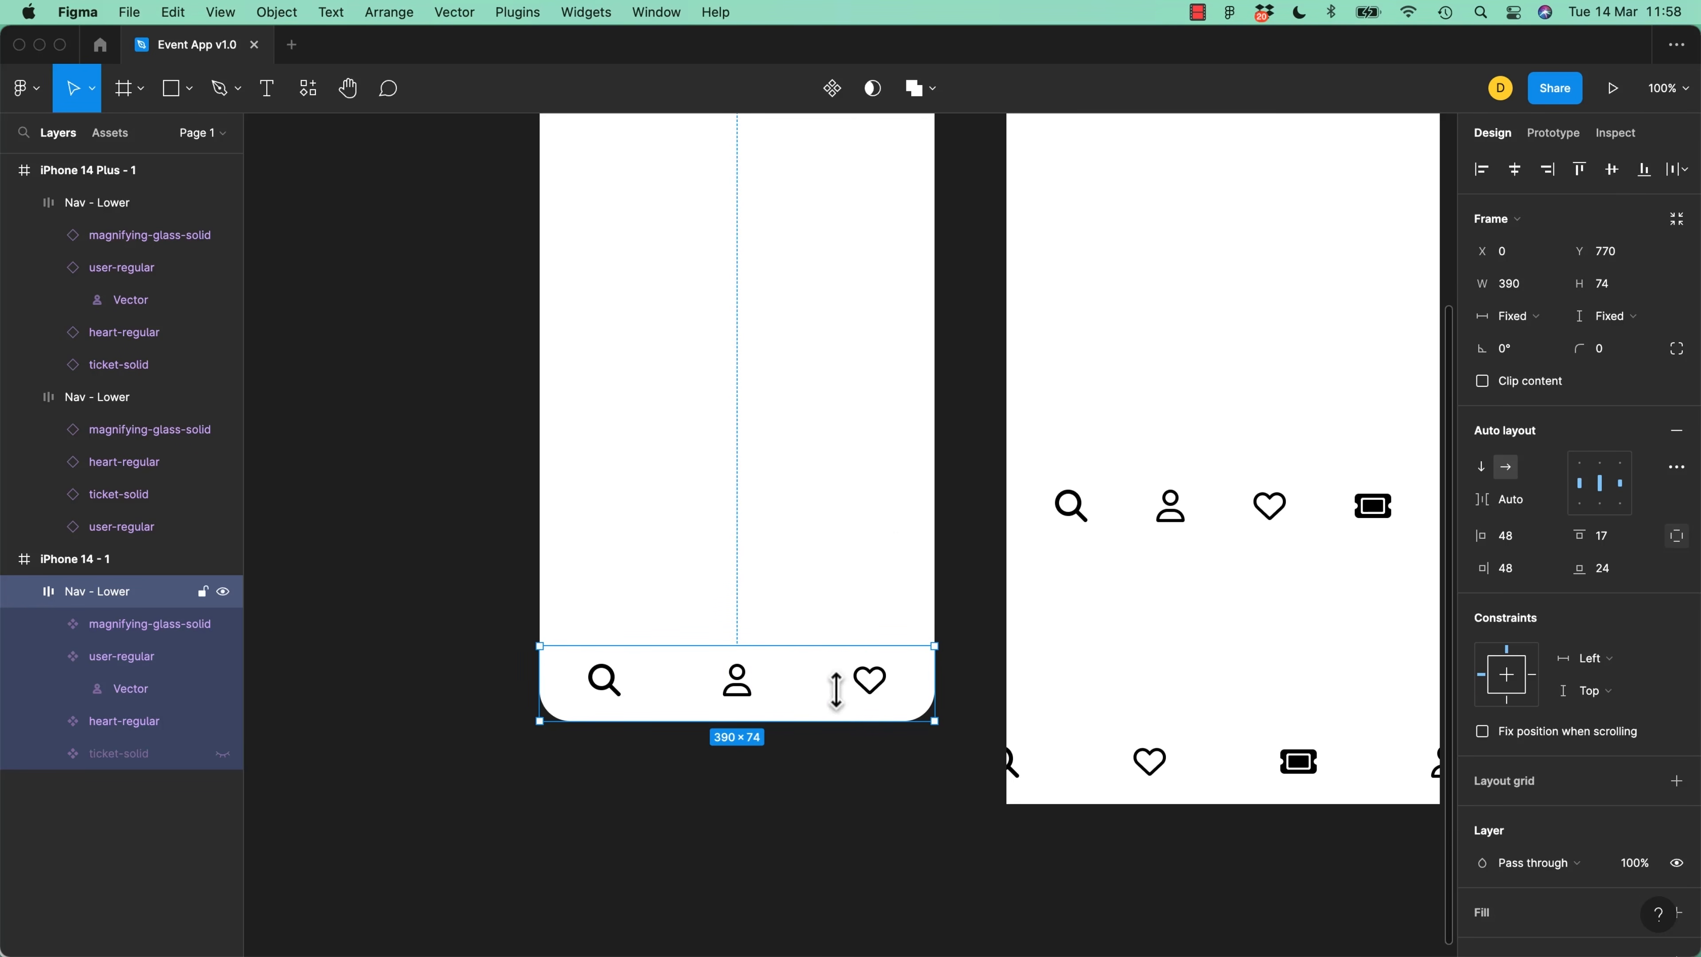
Set the iPhone 14 frame's fill colour to F7F7F7
click(453, 575)
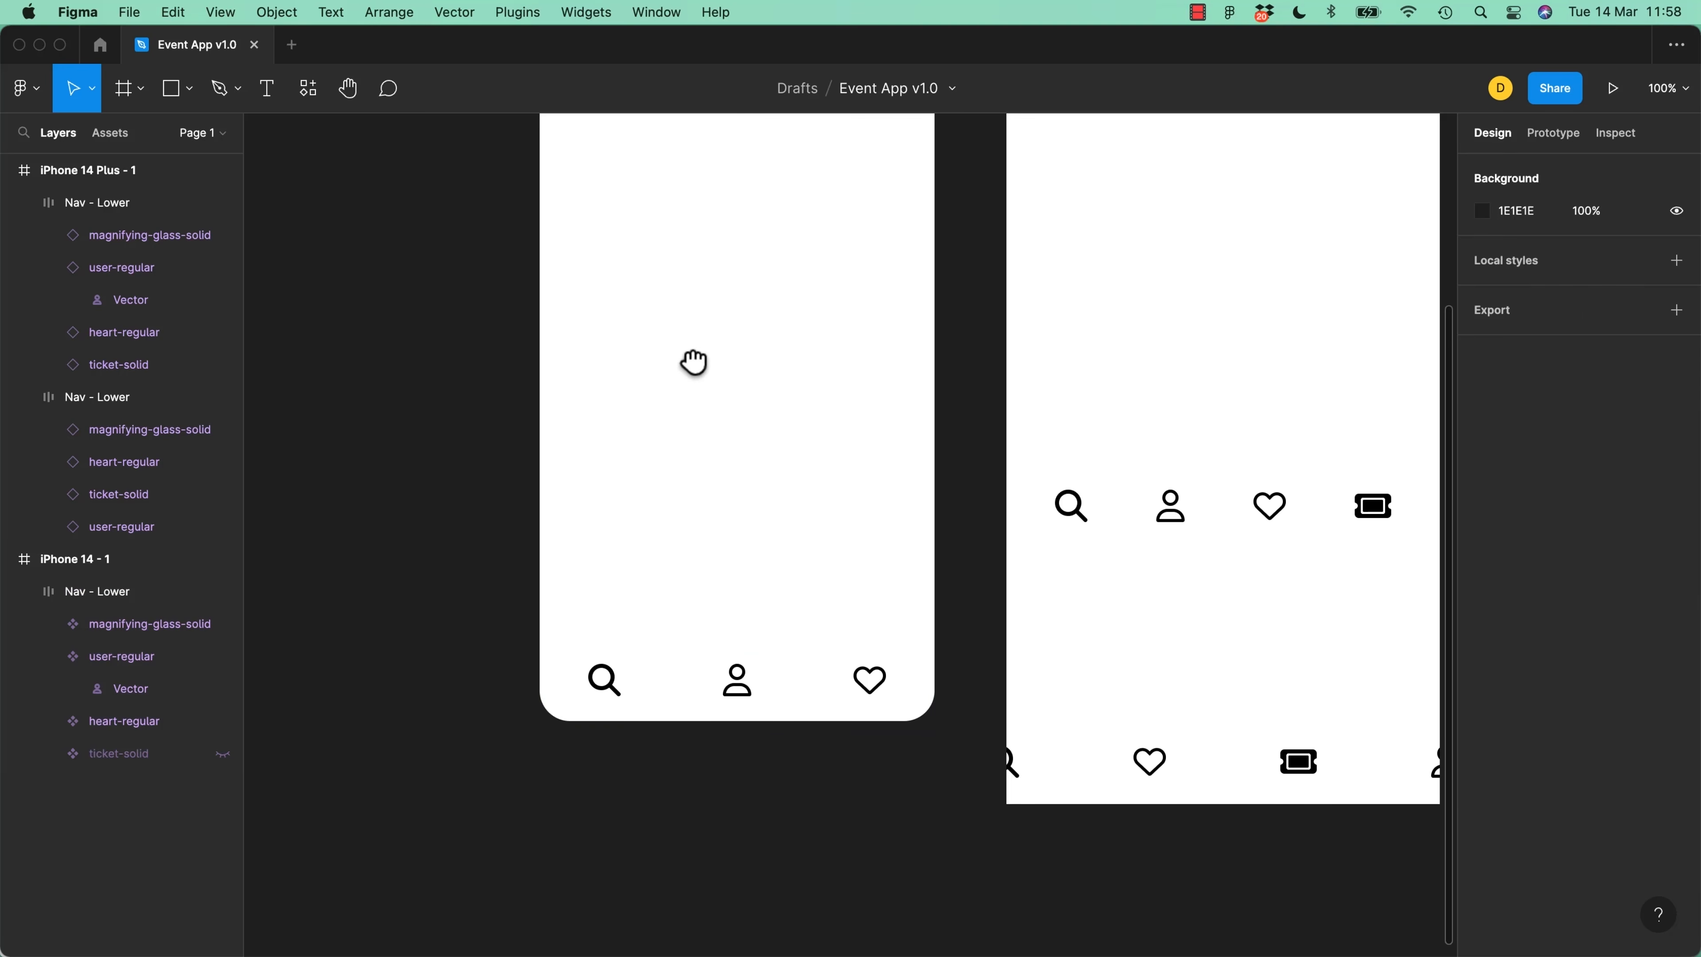
drag(694, 364, 699, 521)
scroll(797, 376, down, 3)
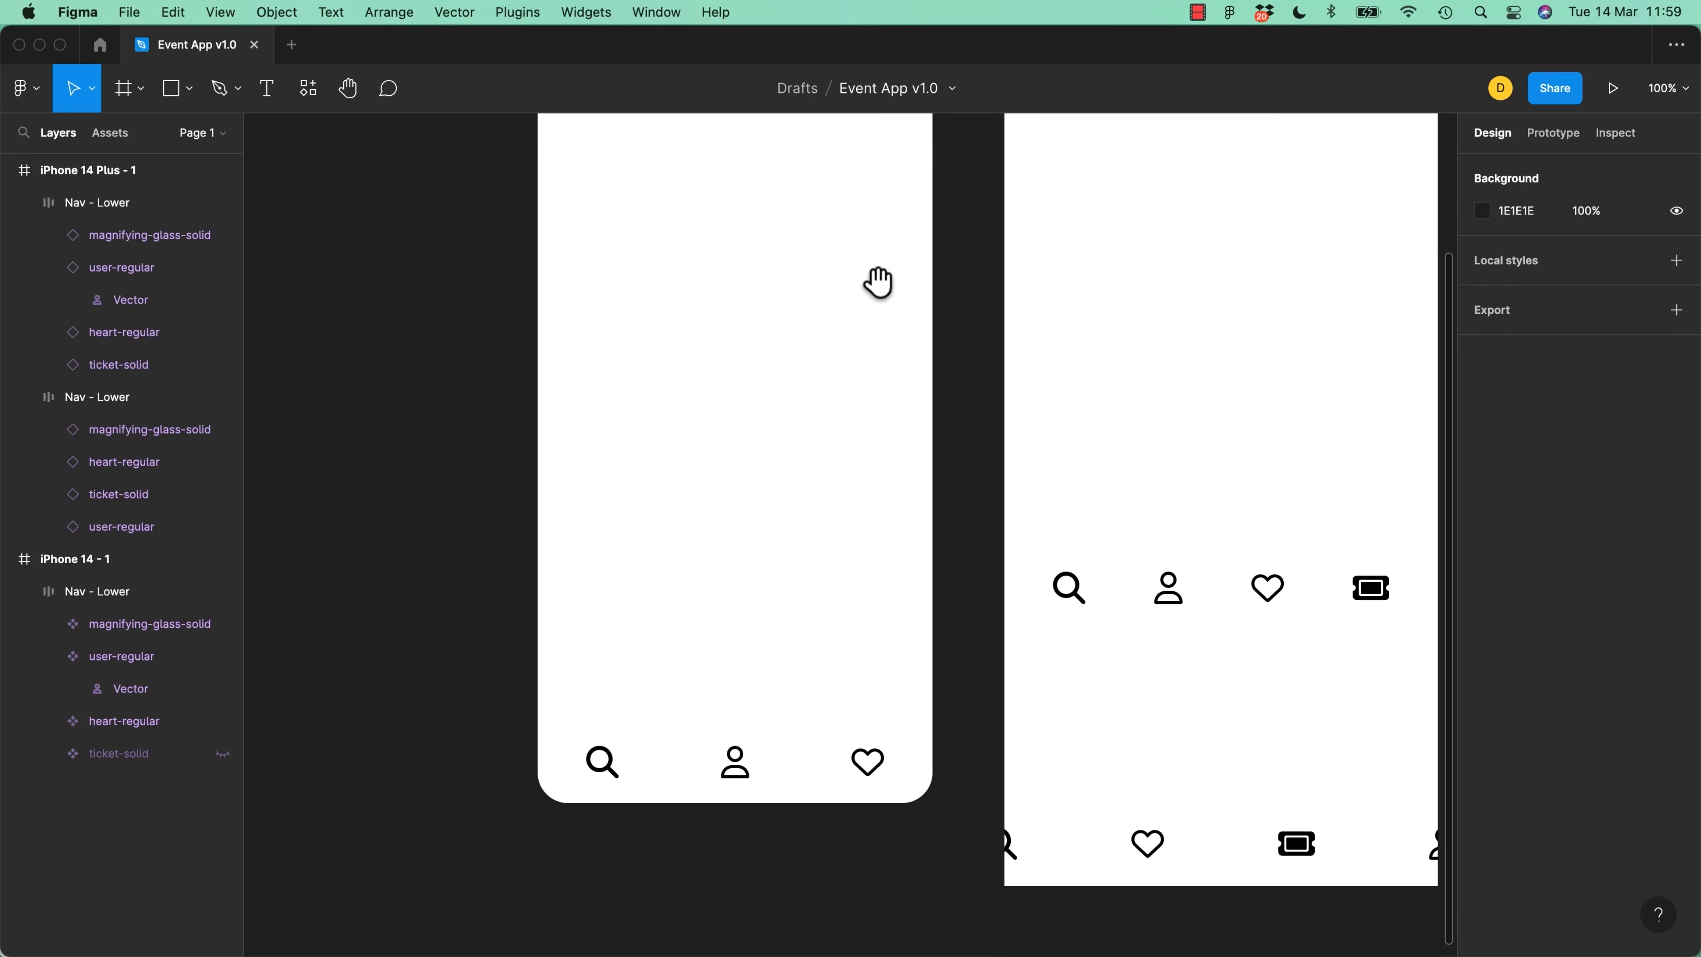
drag(843, 236, 813, 574)
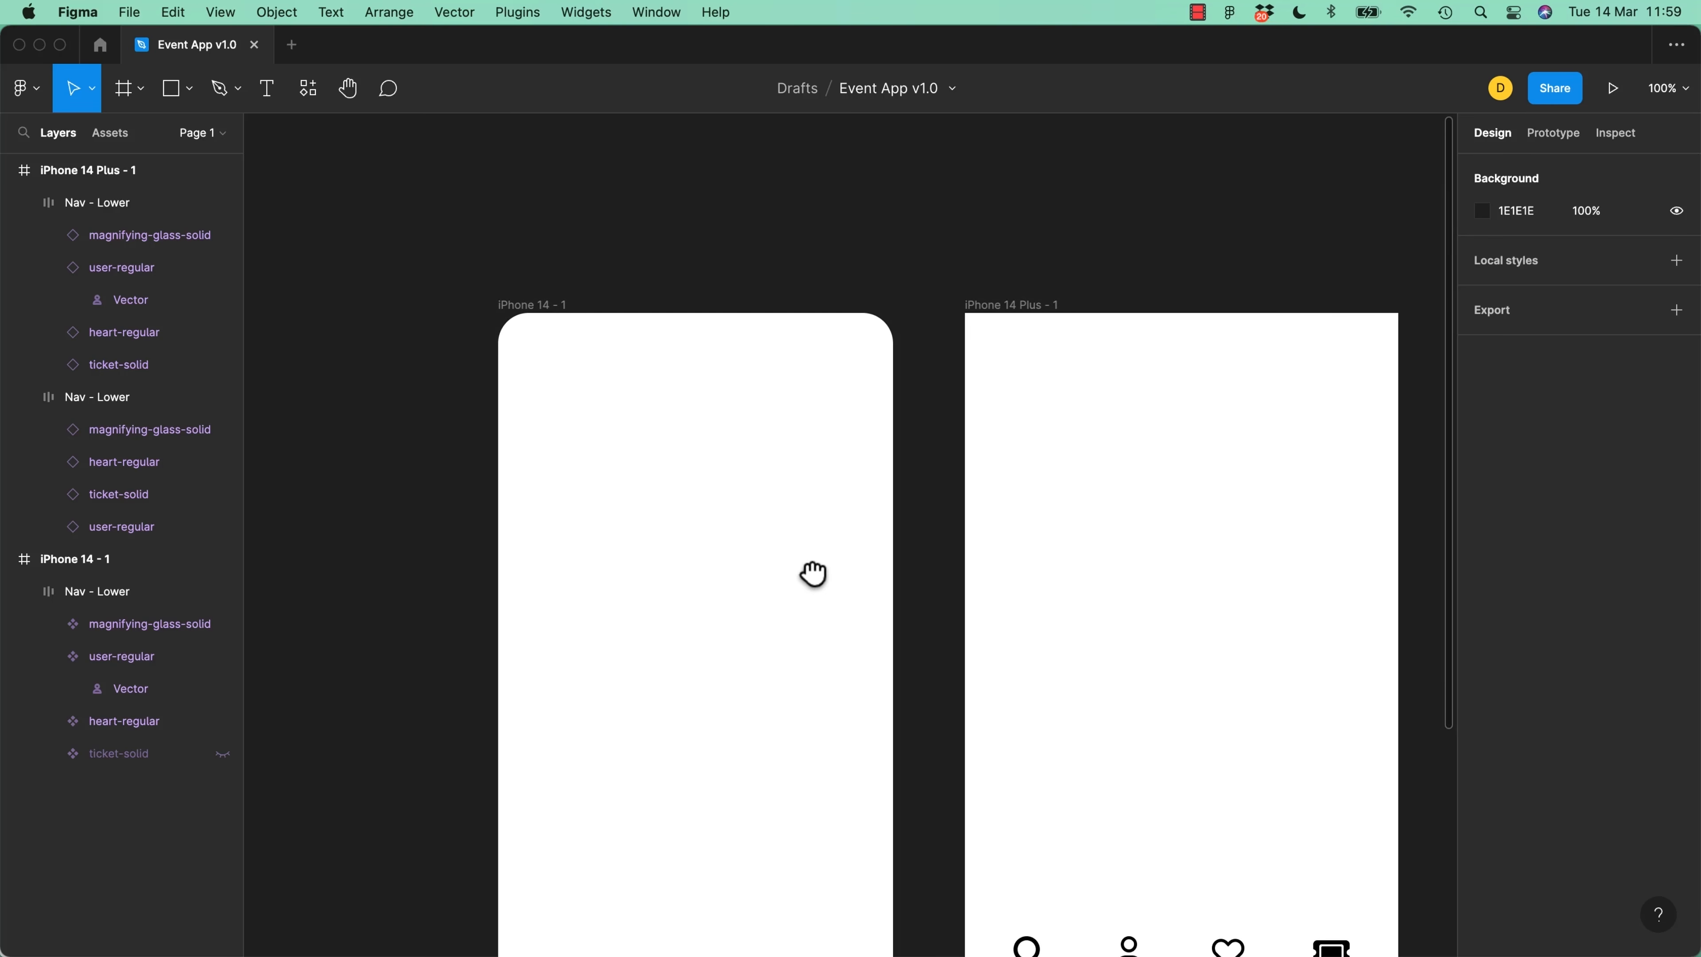
click(544, 310)
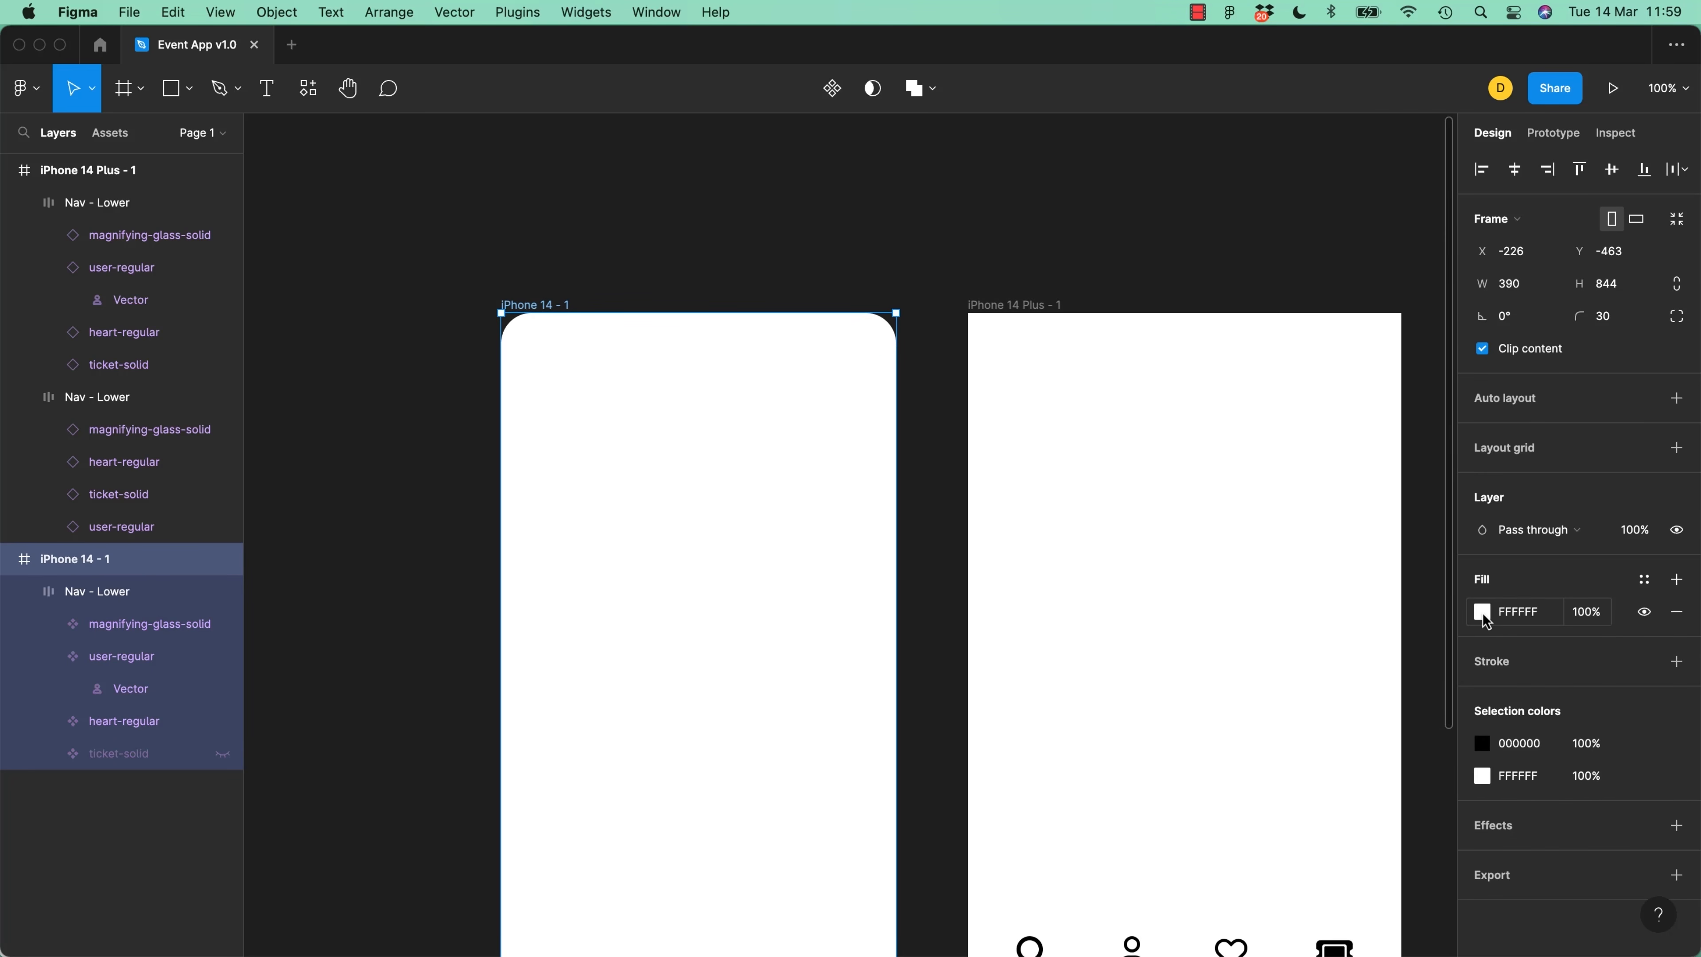
click(1521, 624)
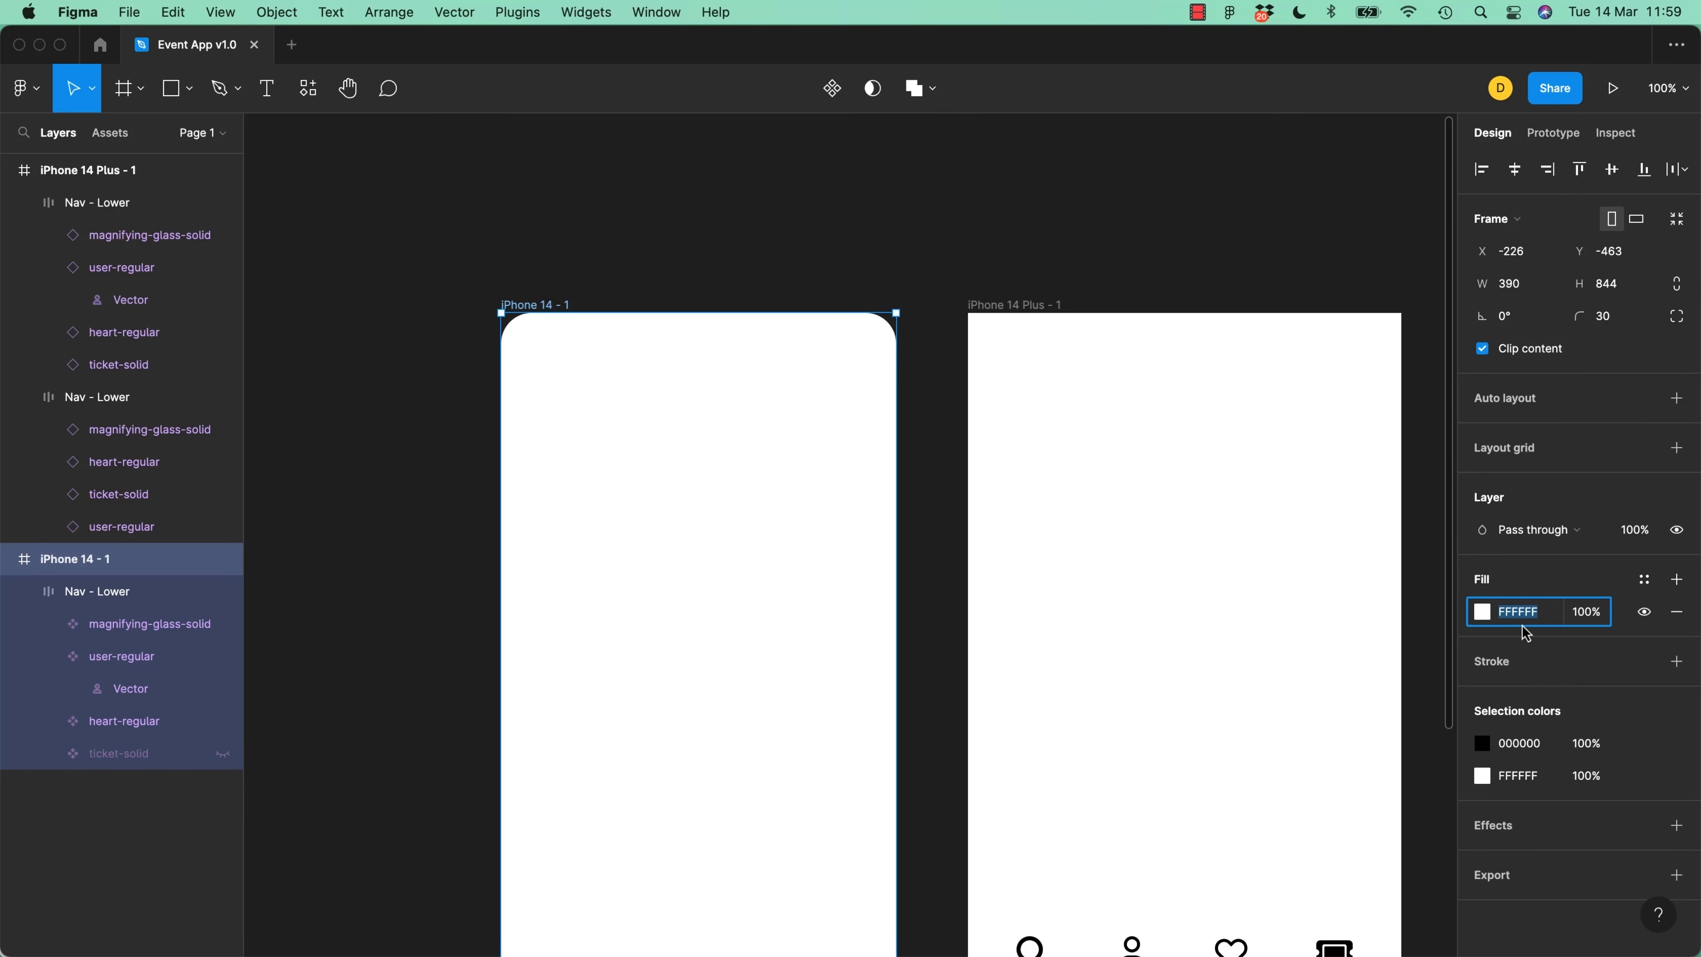
text(f7)
key(Return)
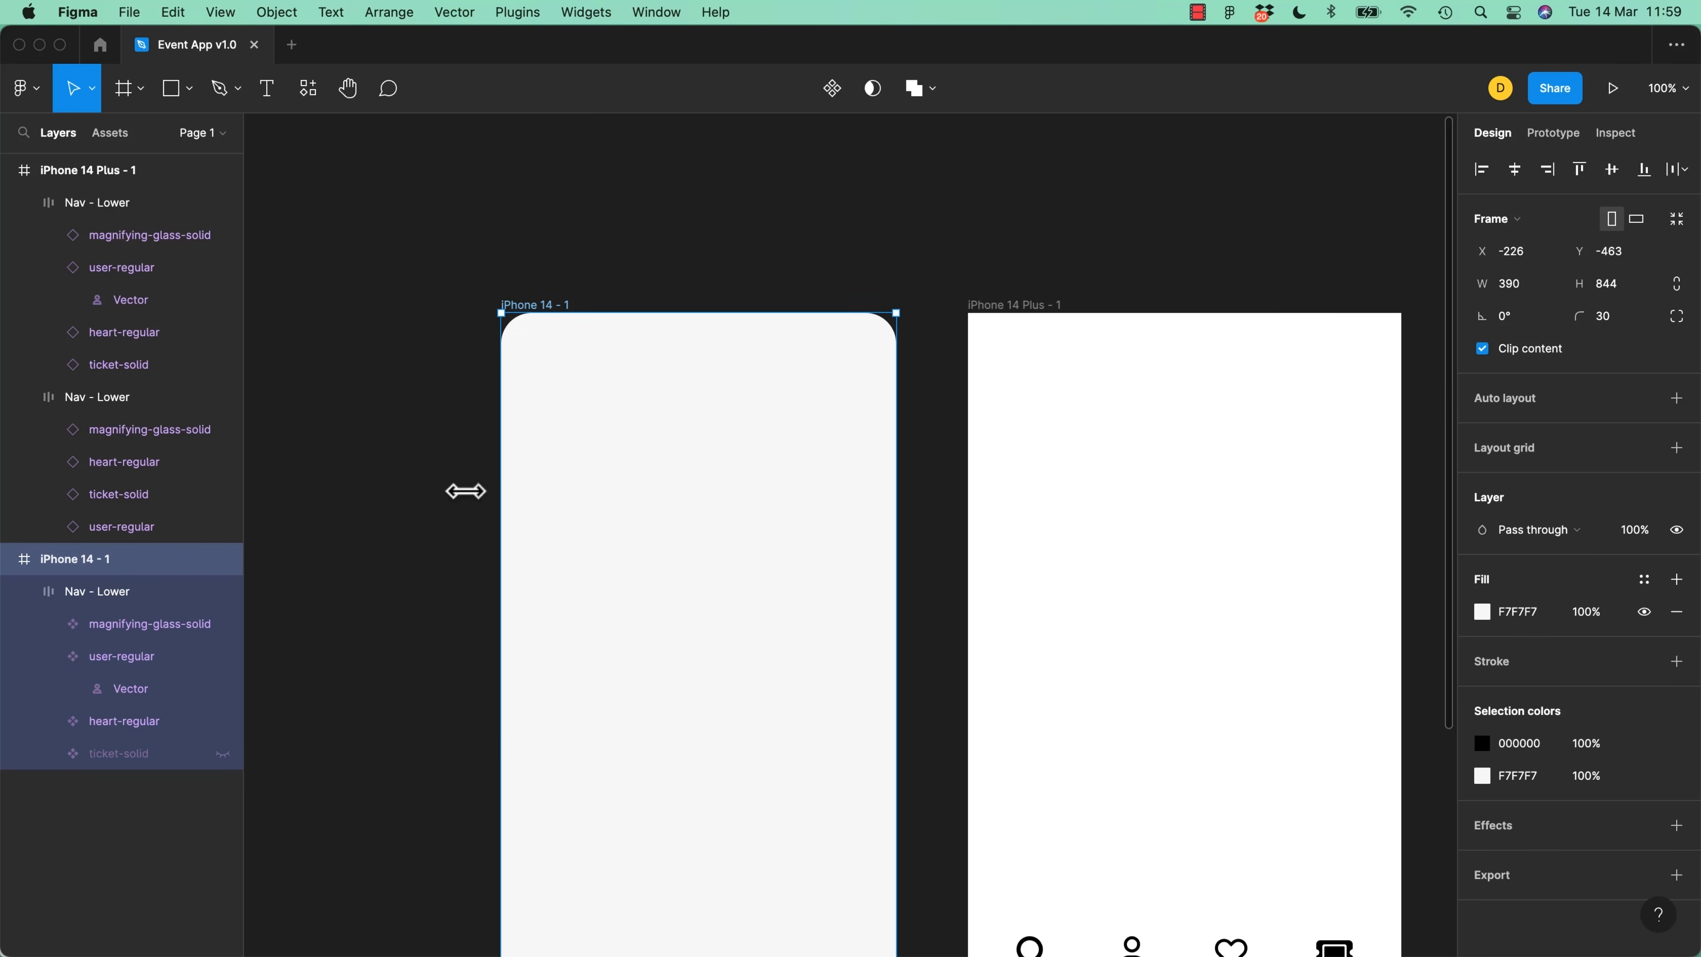
Add a white FFFFFF fill to the Nav - Lower bar in the iPhone 14 frame
scroll(395, 744, down, 10)
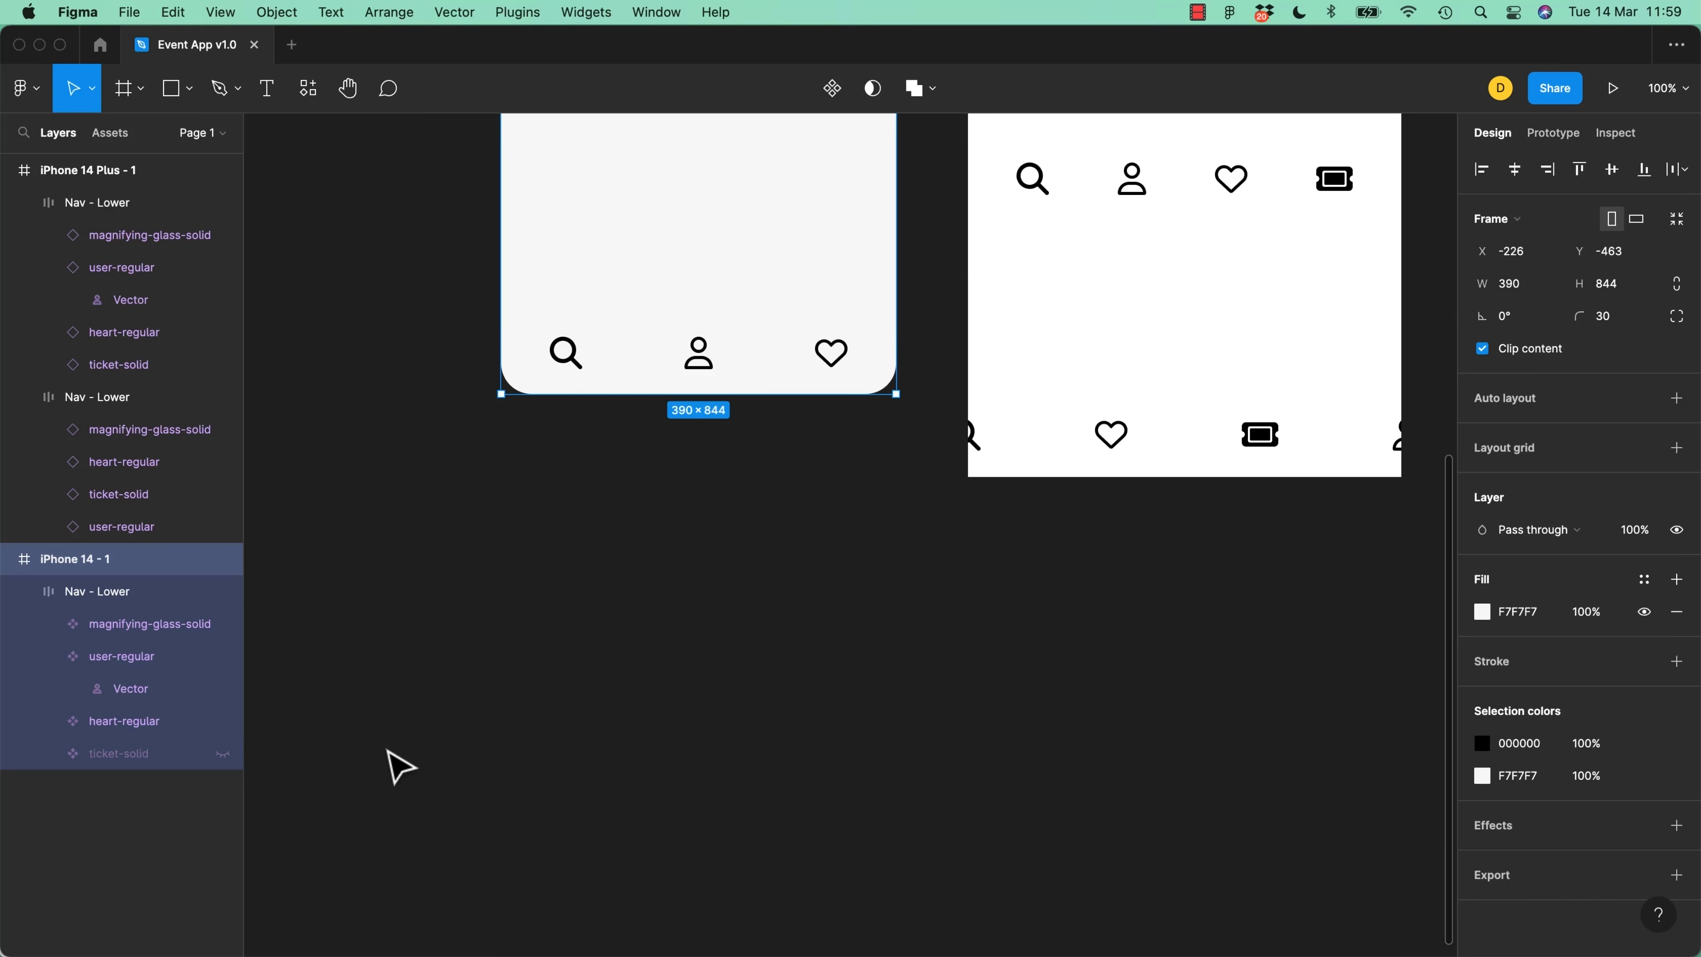
scroll(390, 752, up, 10)
scroll(390, 752, down, 3)
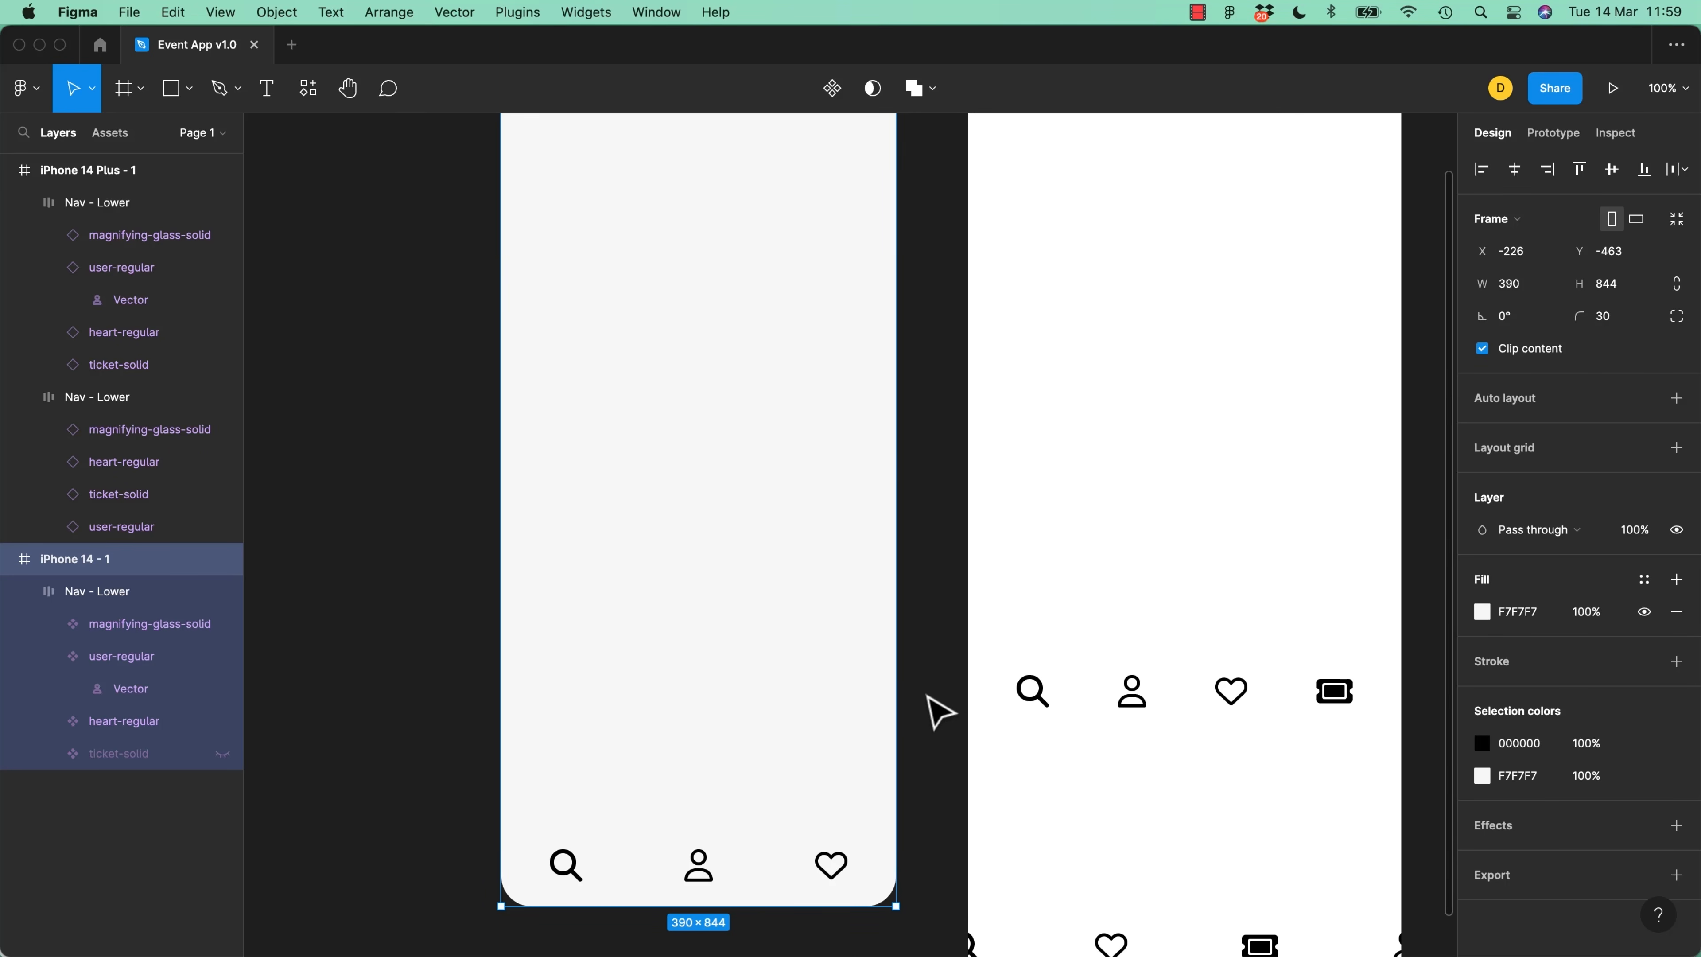
click(938, 734)
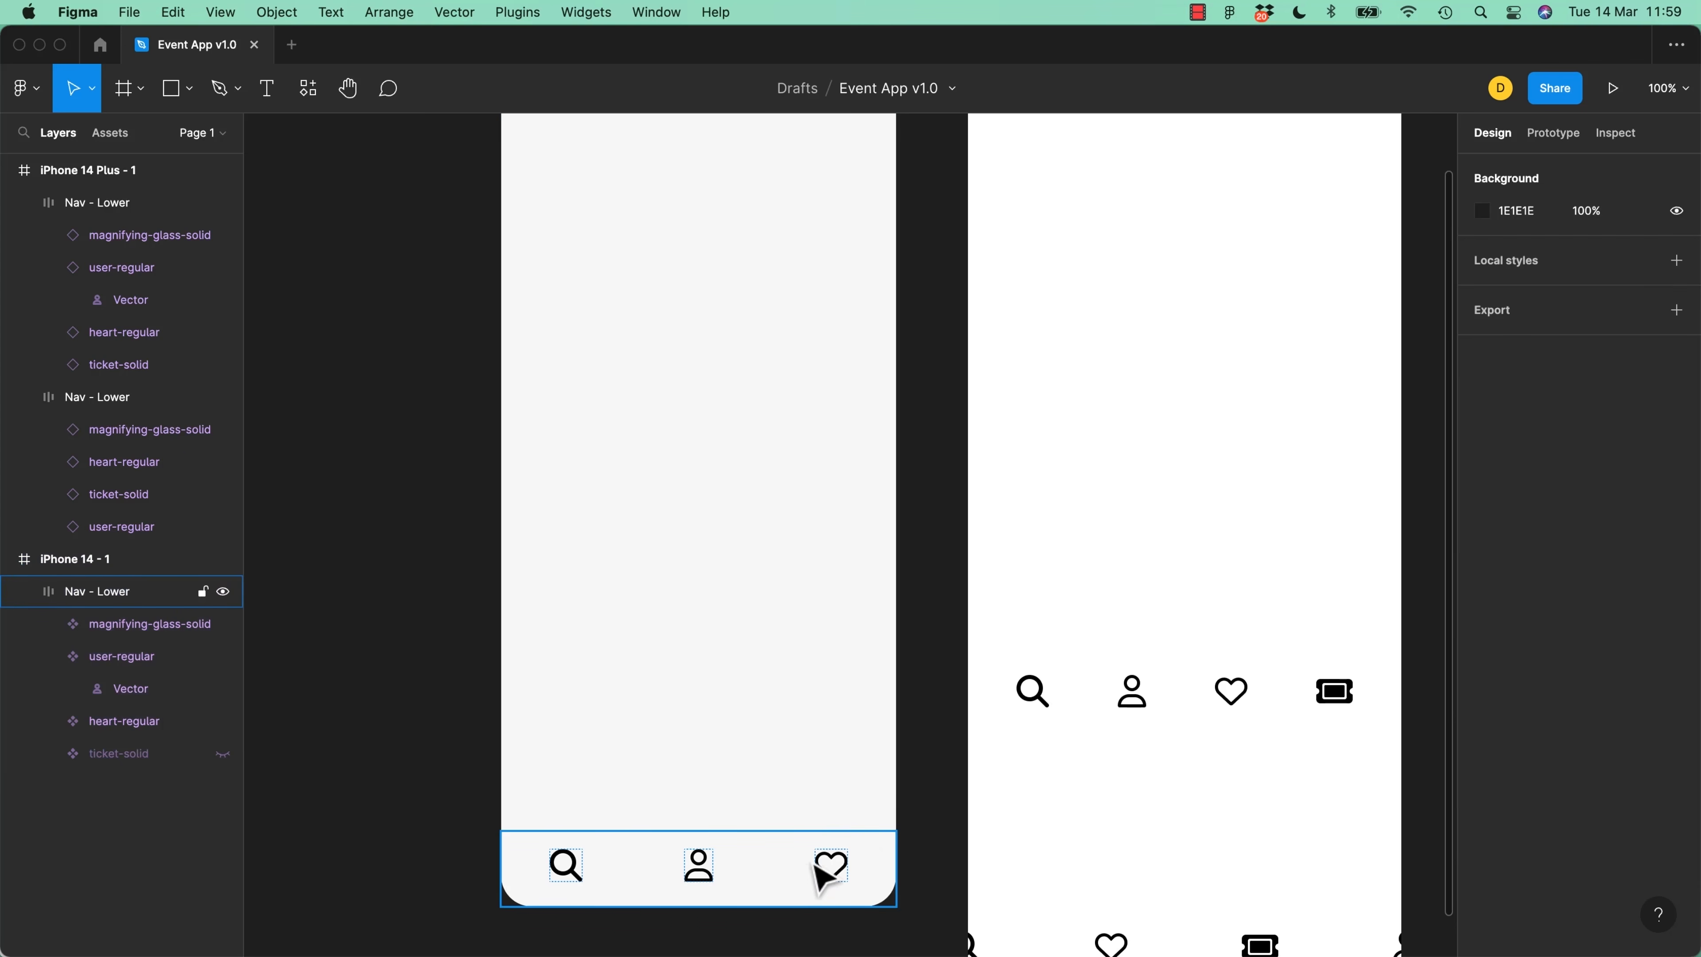
click(768, 880)
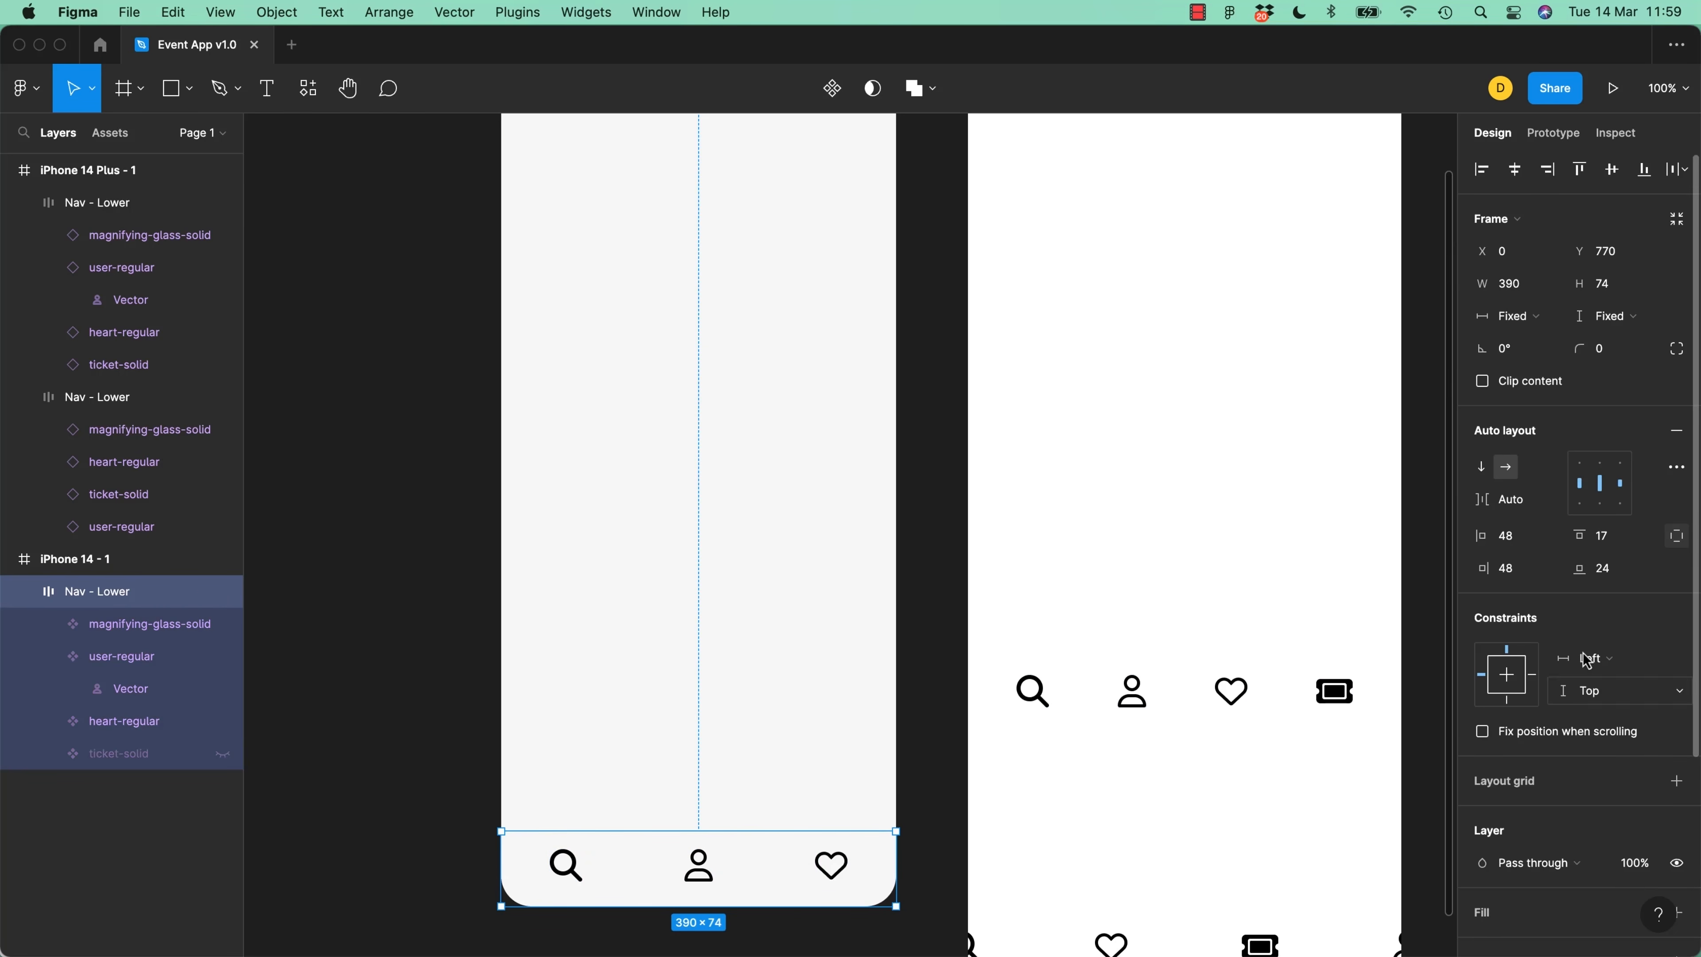
scroll(1551, 803, down, 5)
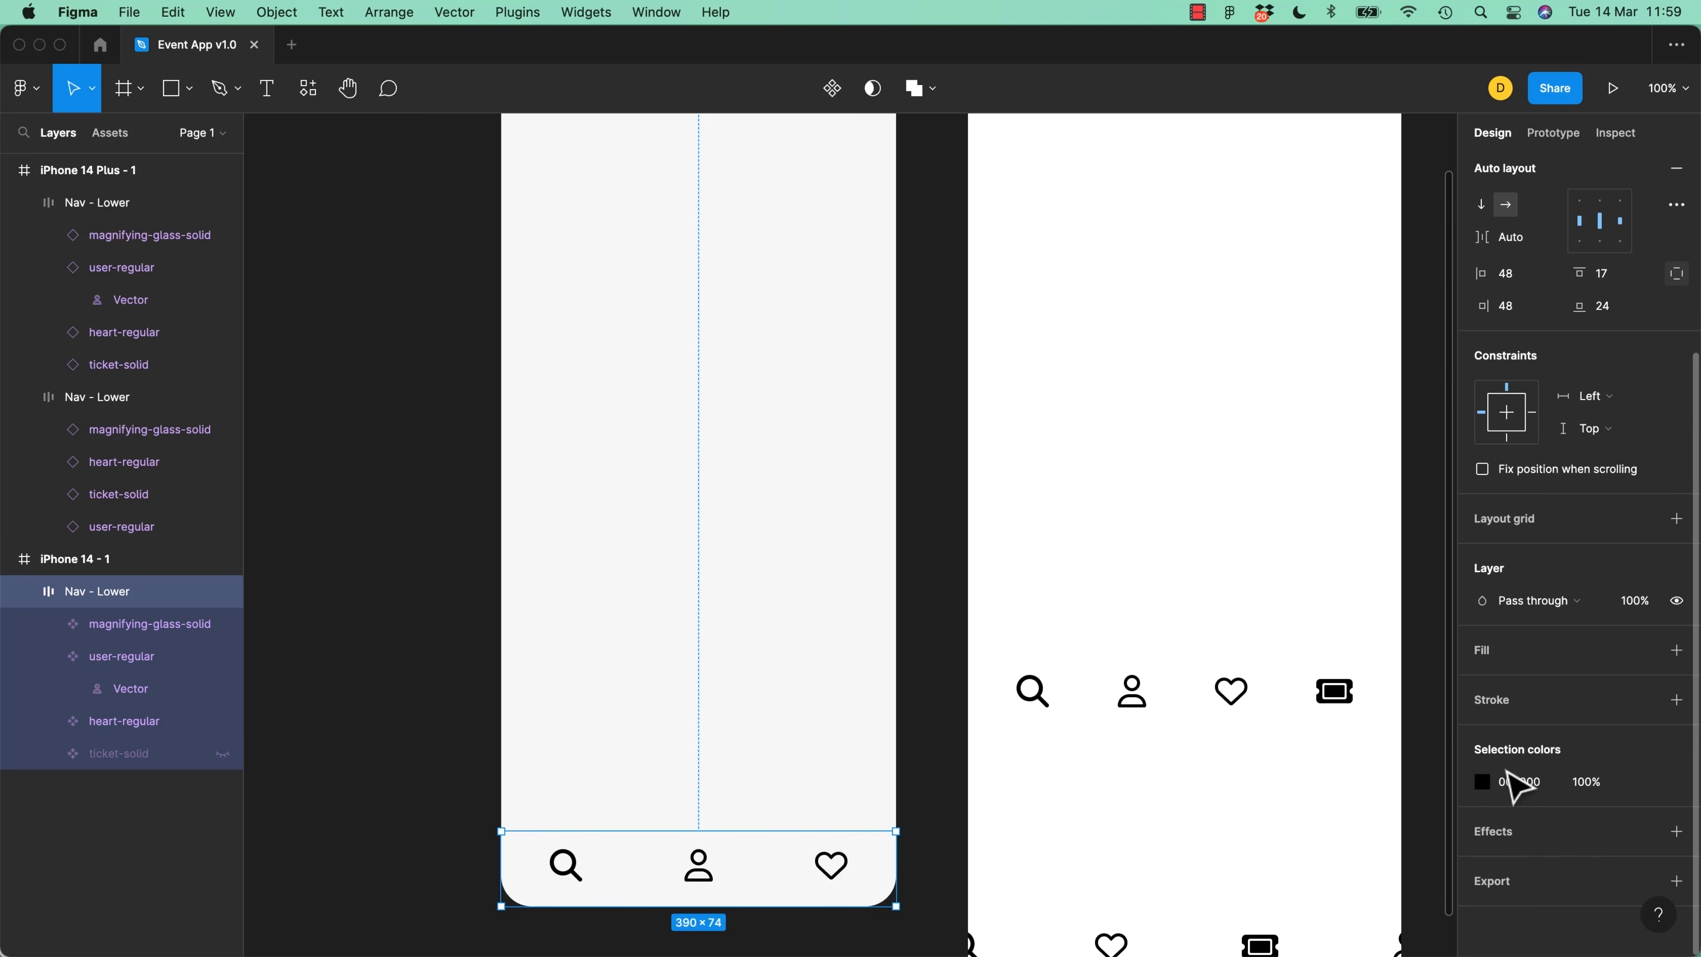
click(1676, 649)
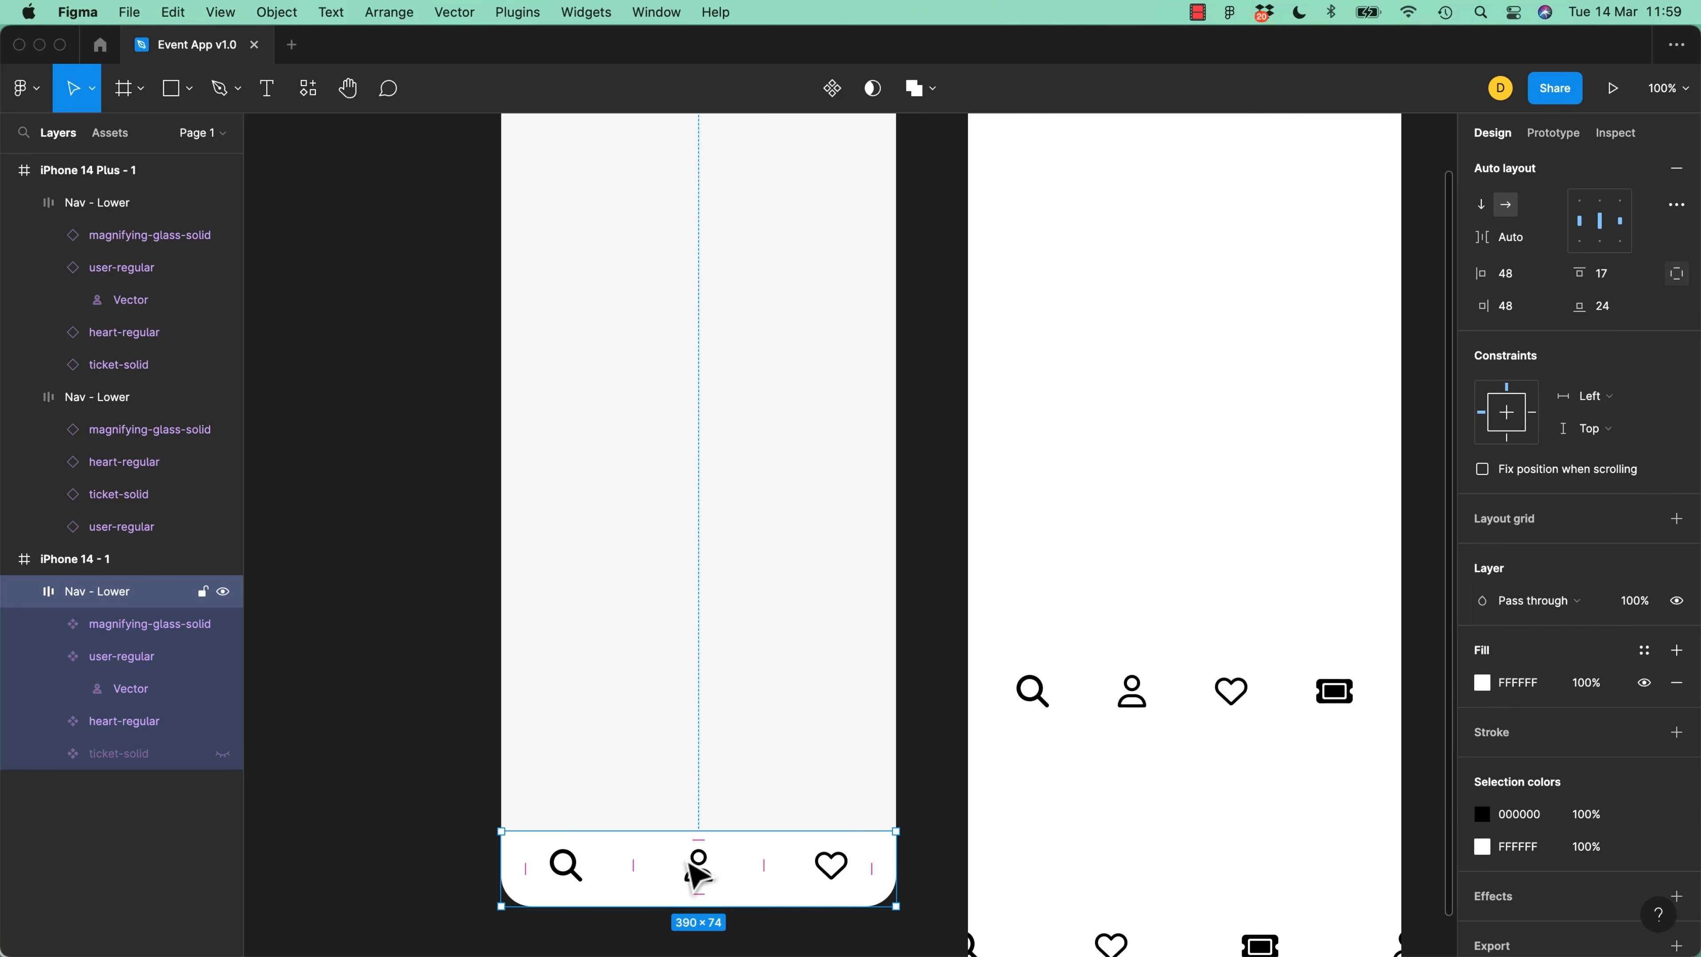
click(433, 855)
Add a drop shadow effect to the iPhone 14 frame's Nav - Lower
key(super+equal)
key(super+equal)
key(space)
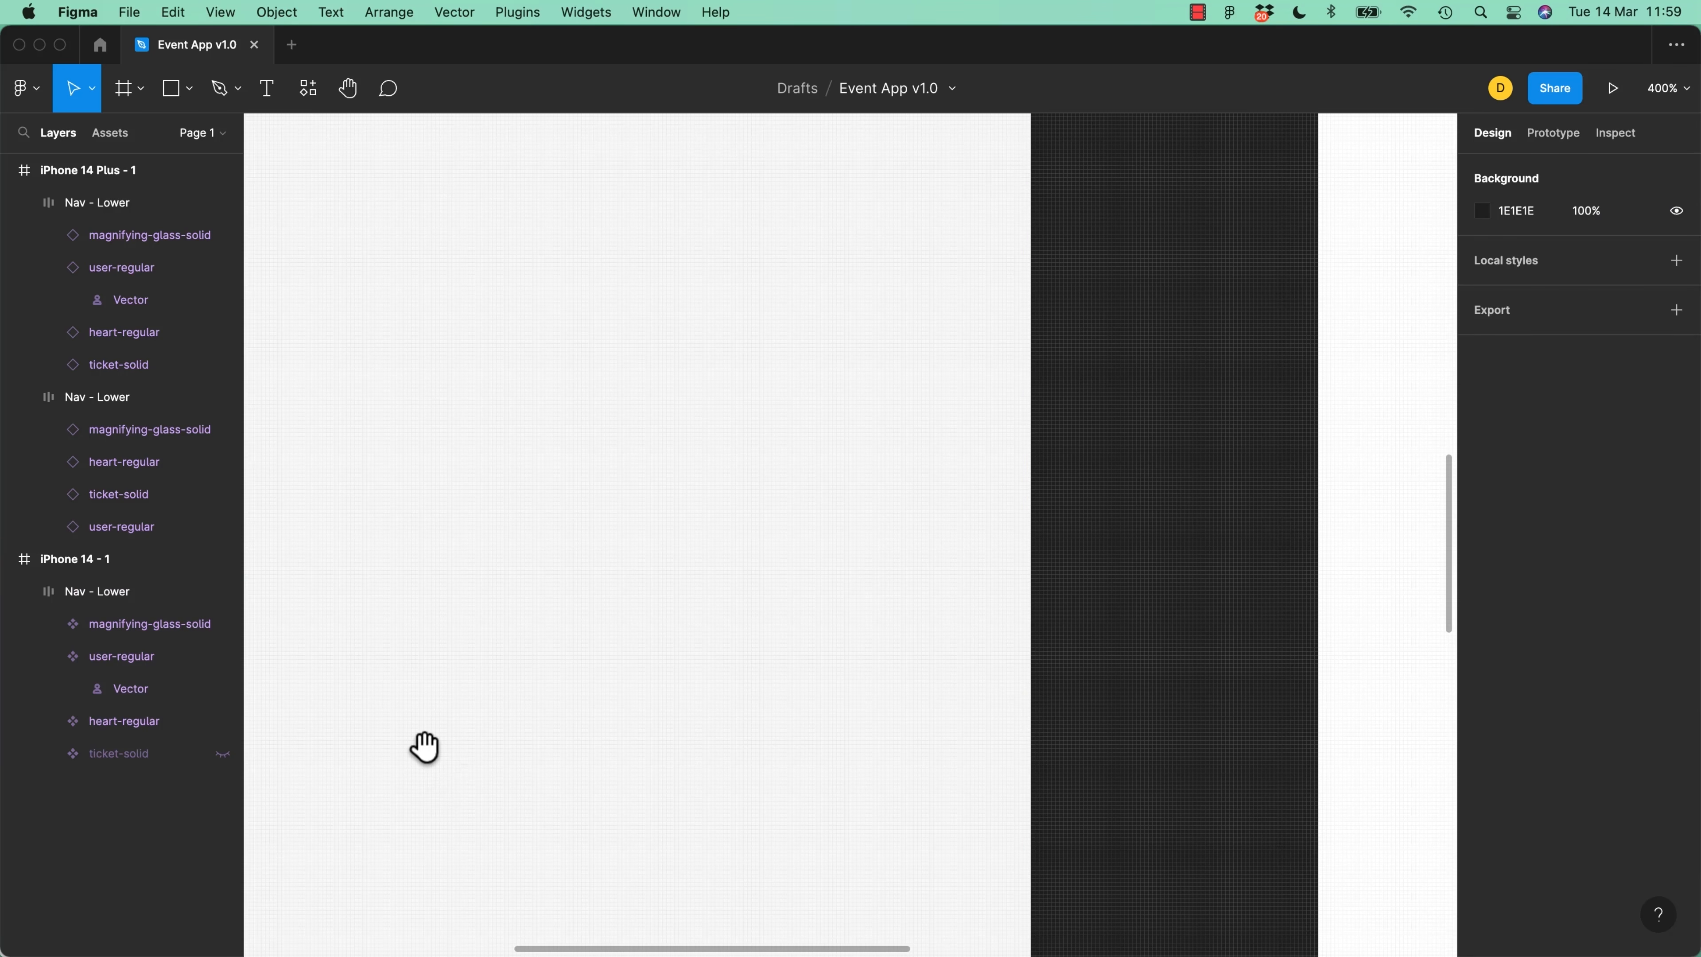
drag(426, 749, 486, 517)
drag(698, 817, 717, 394)
drag(754, 865, 798, 562)
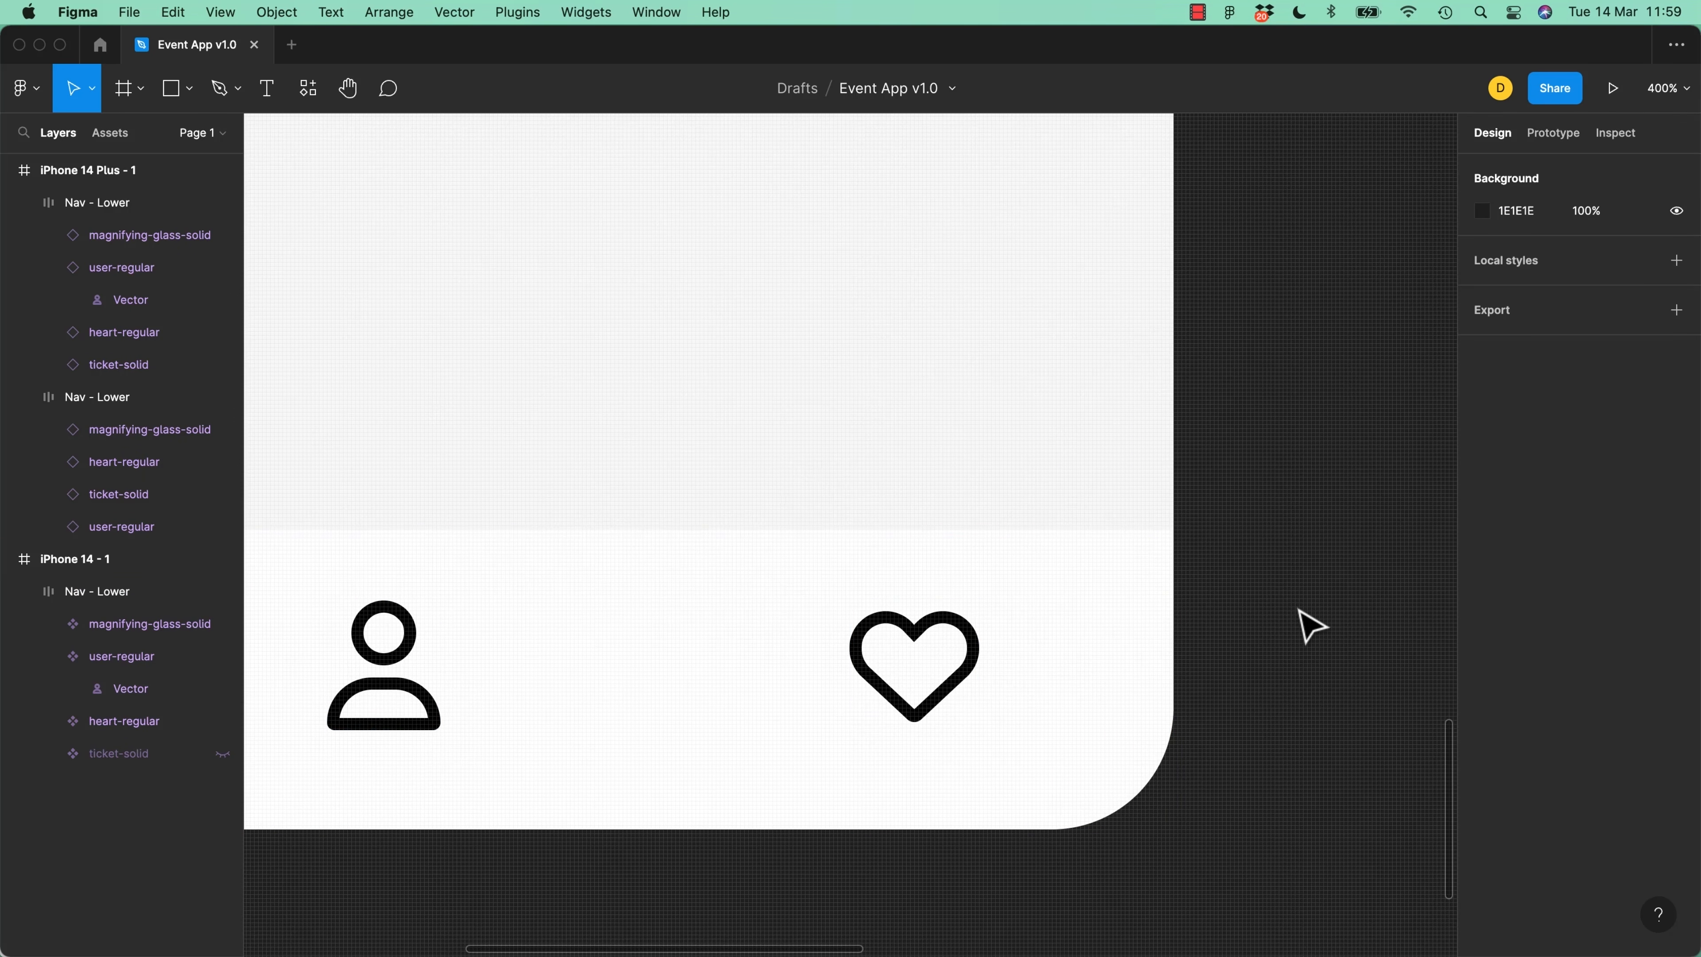
click(1078, 569)
scroll(1513, 636, down, 5)
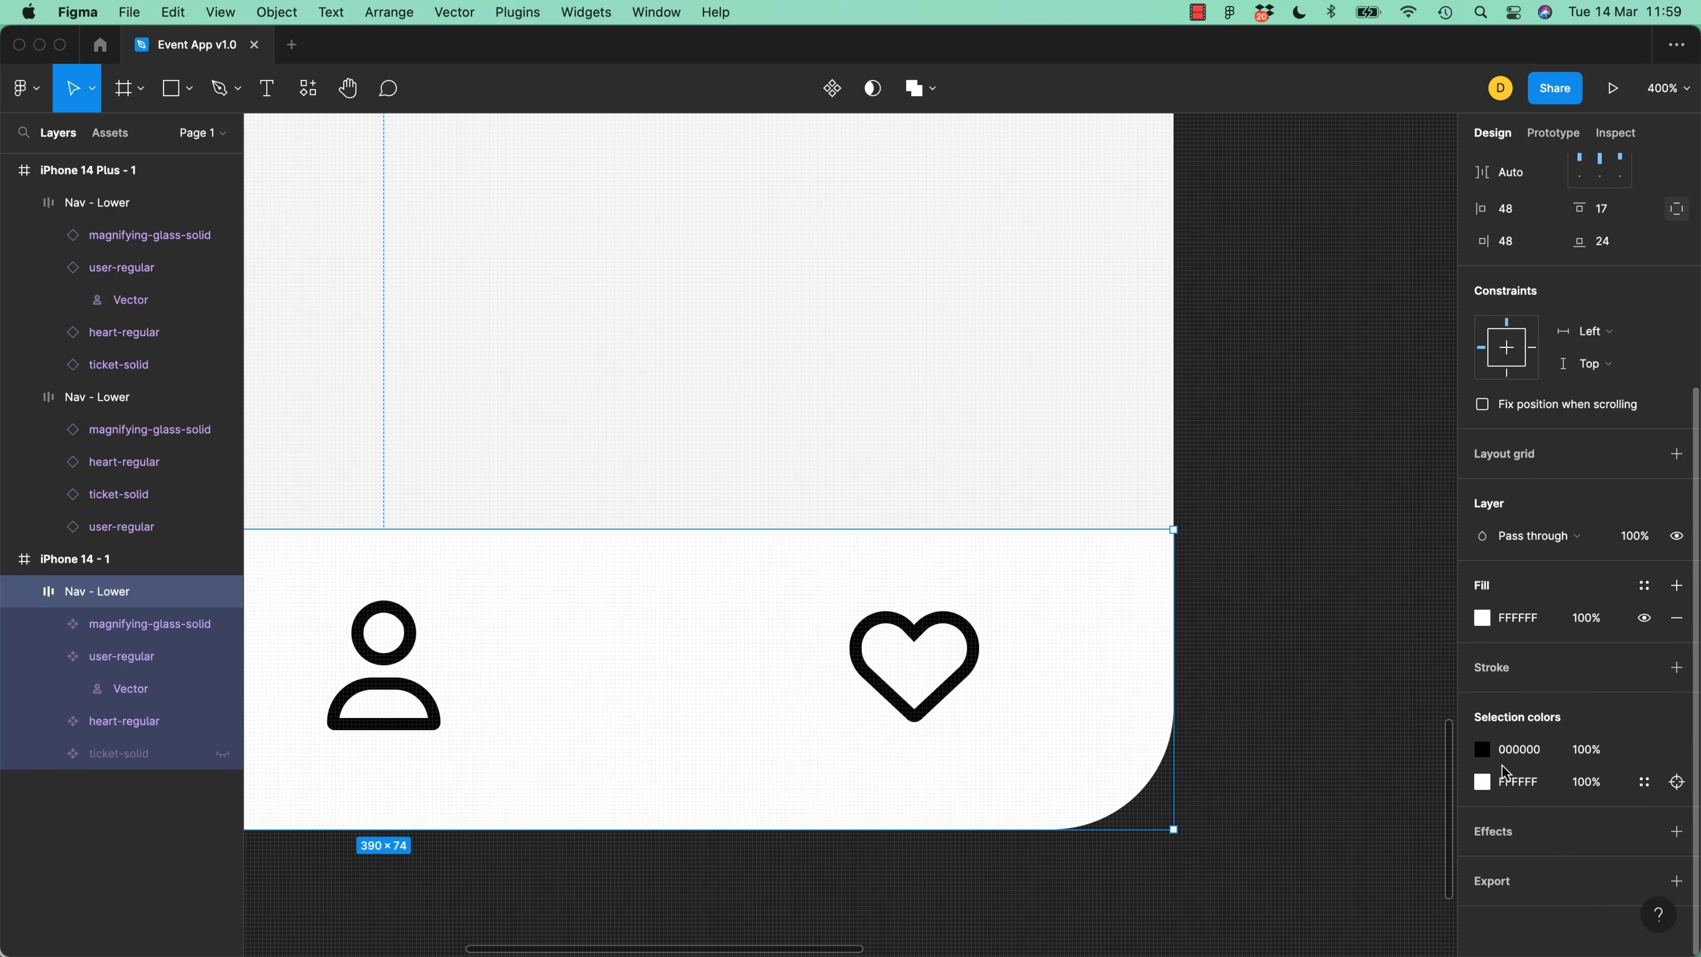
click(1676, 831)
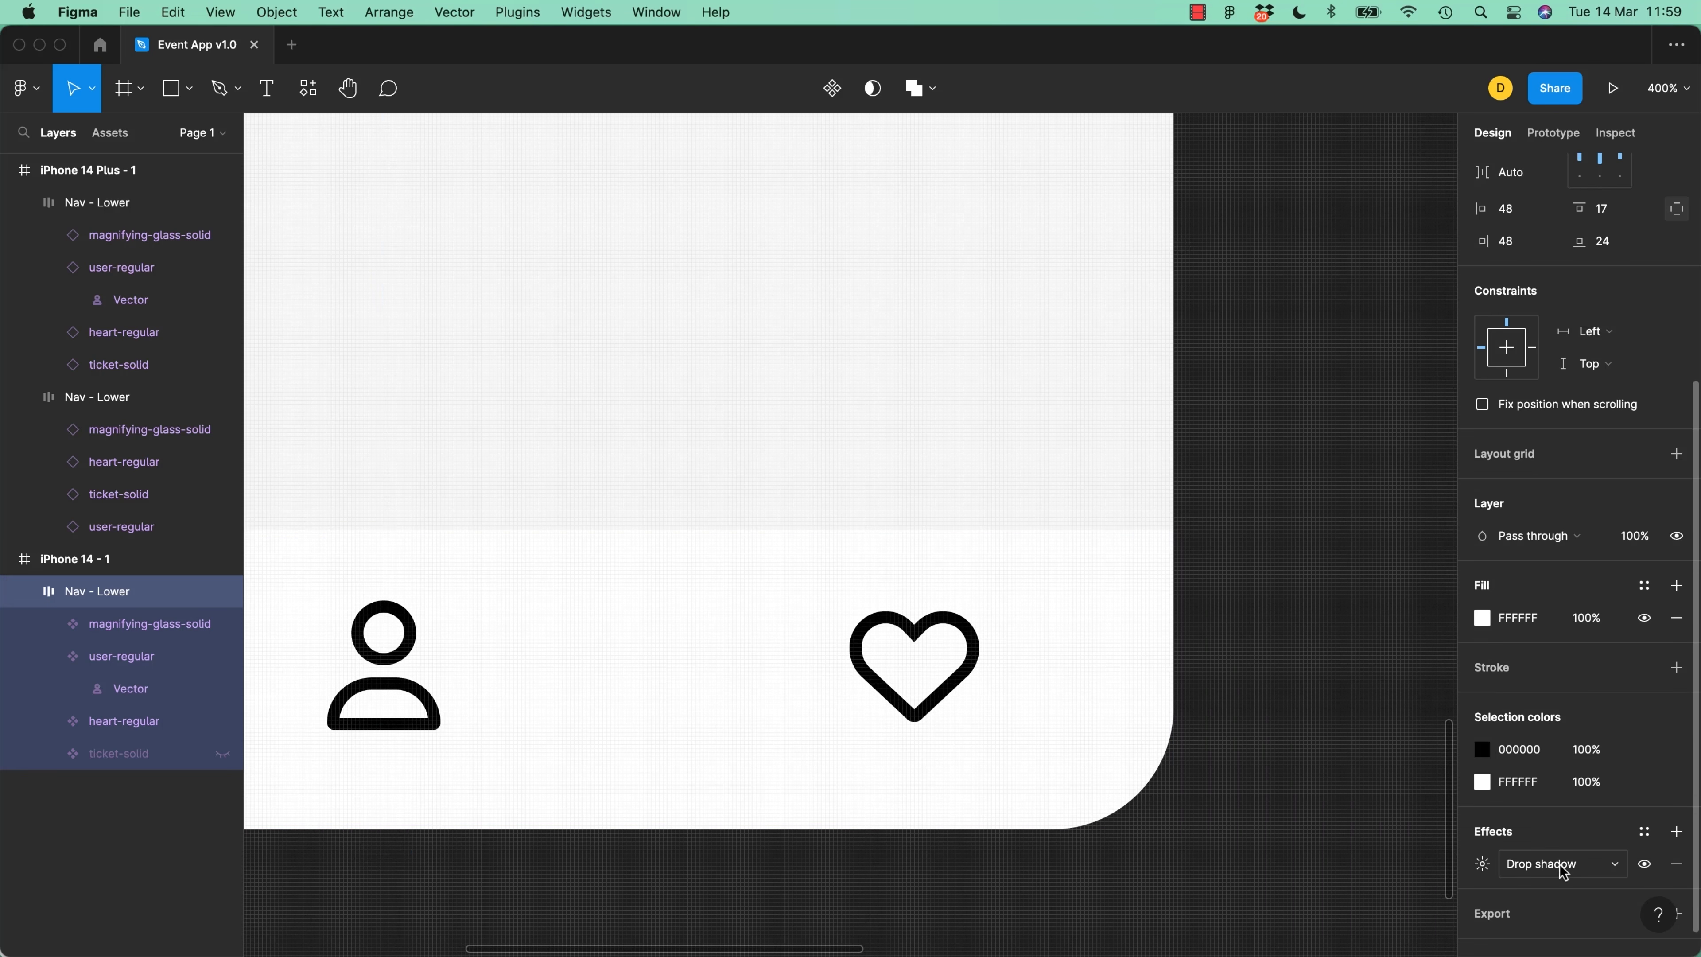
Set the Nav - Lower drop shadow's X offset to 1, Y offset to 0 and blur to 8
click(1483, 865)
text(1)
key(Tab)
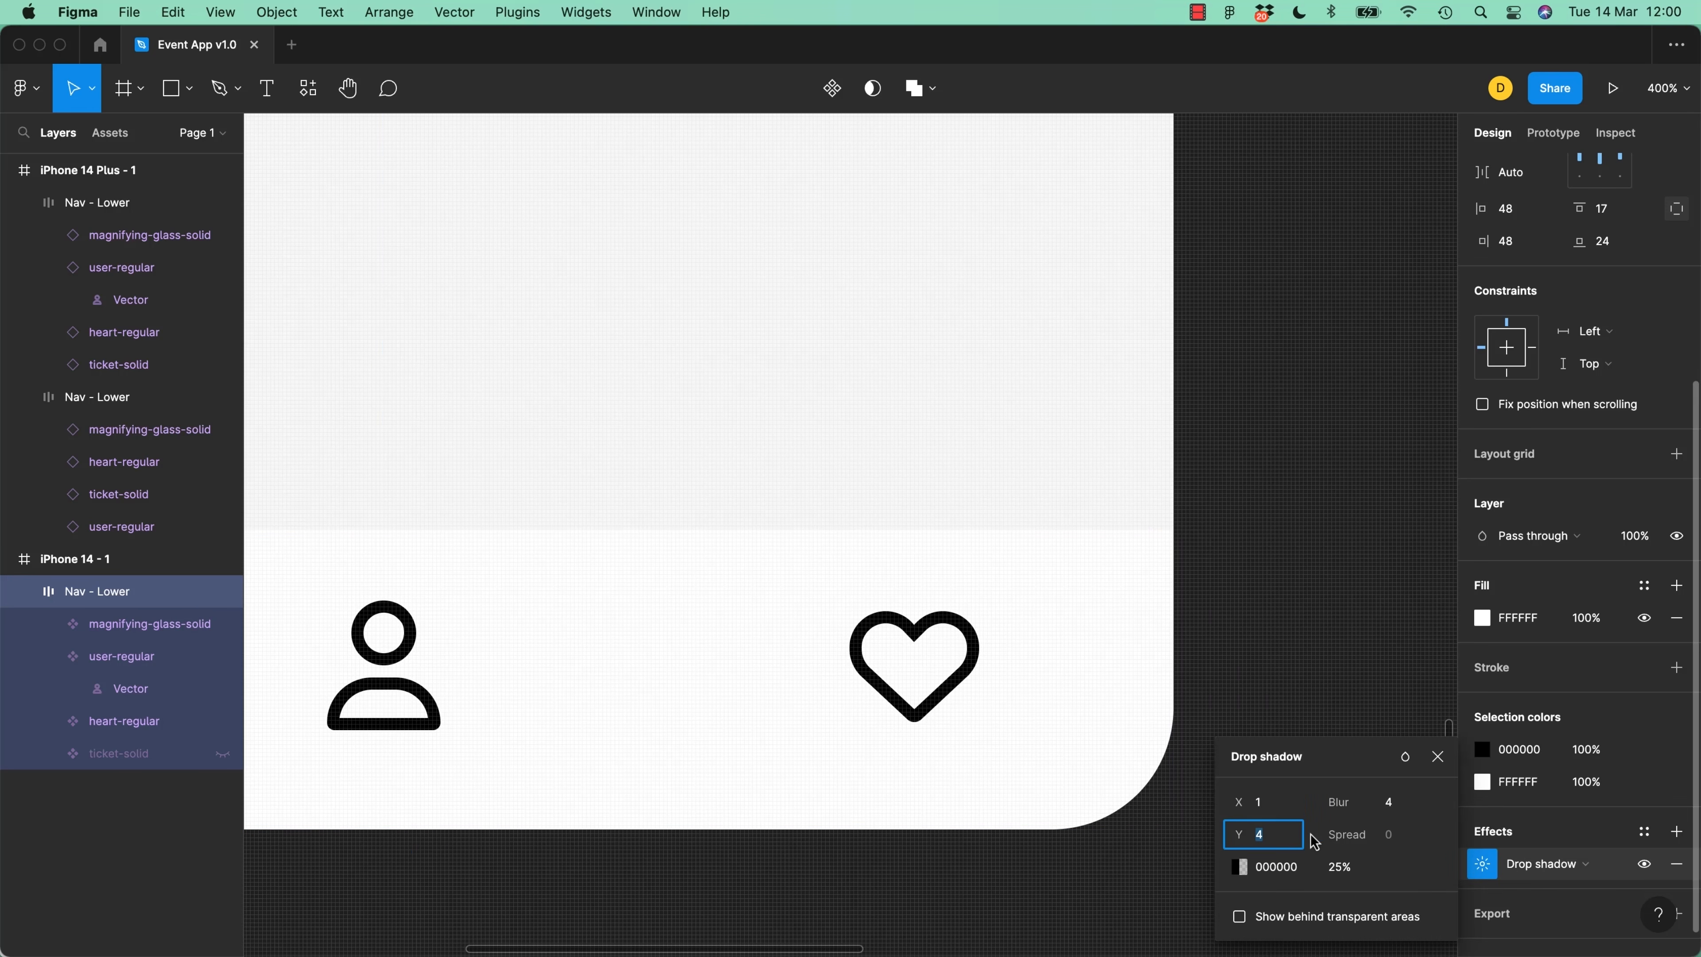
text(0)
key(Tab)
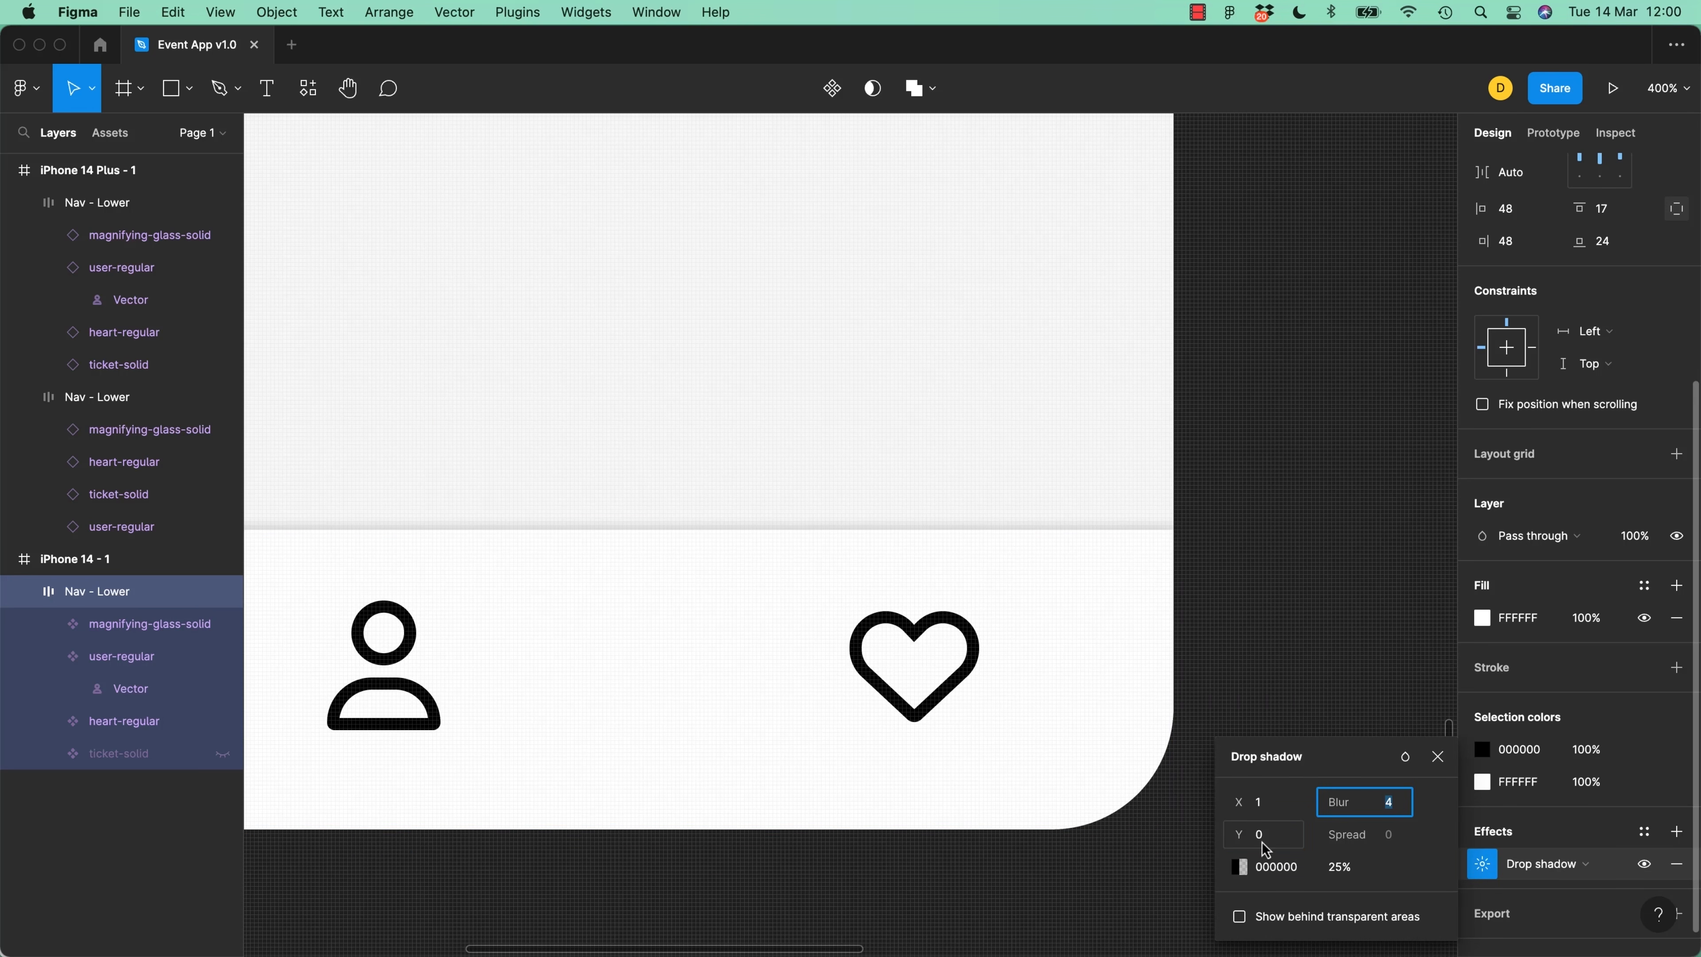
text(8)
key(Tab)
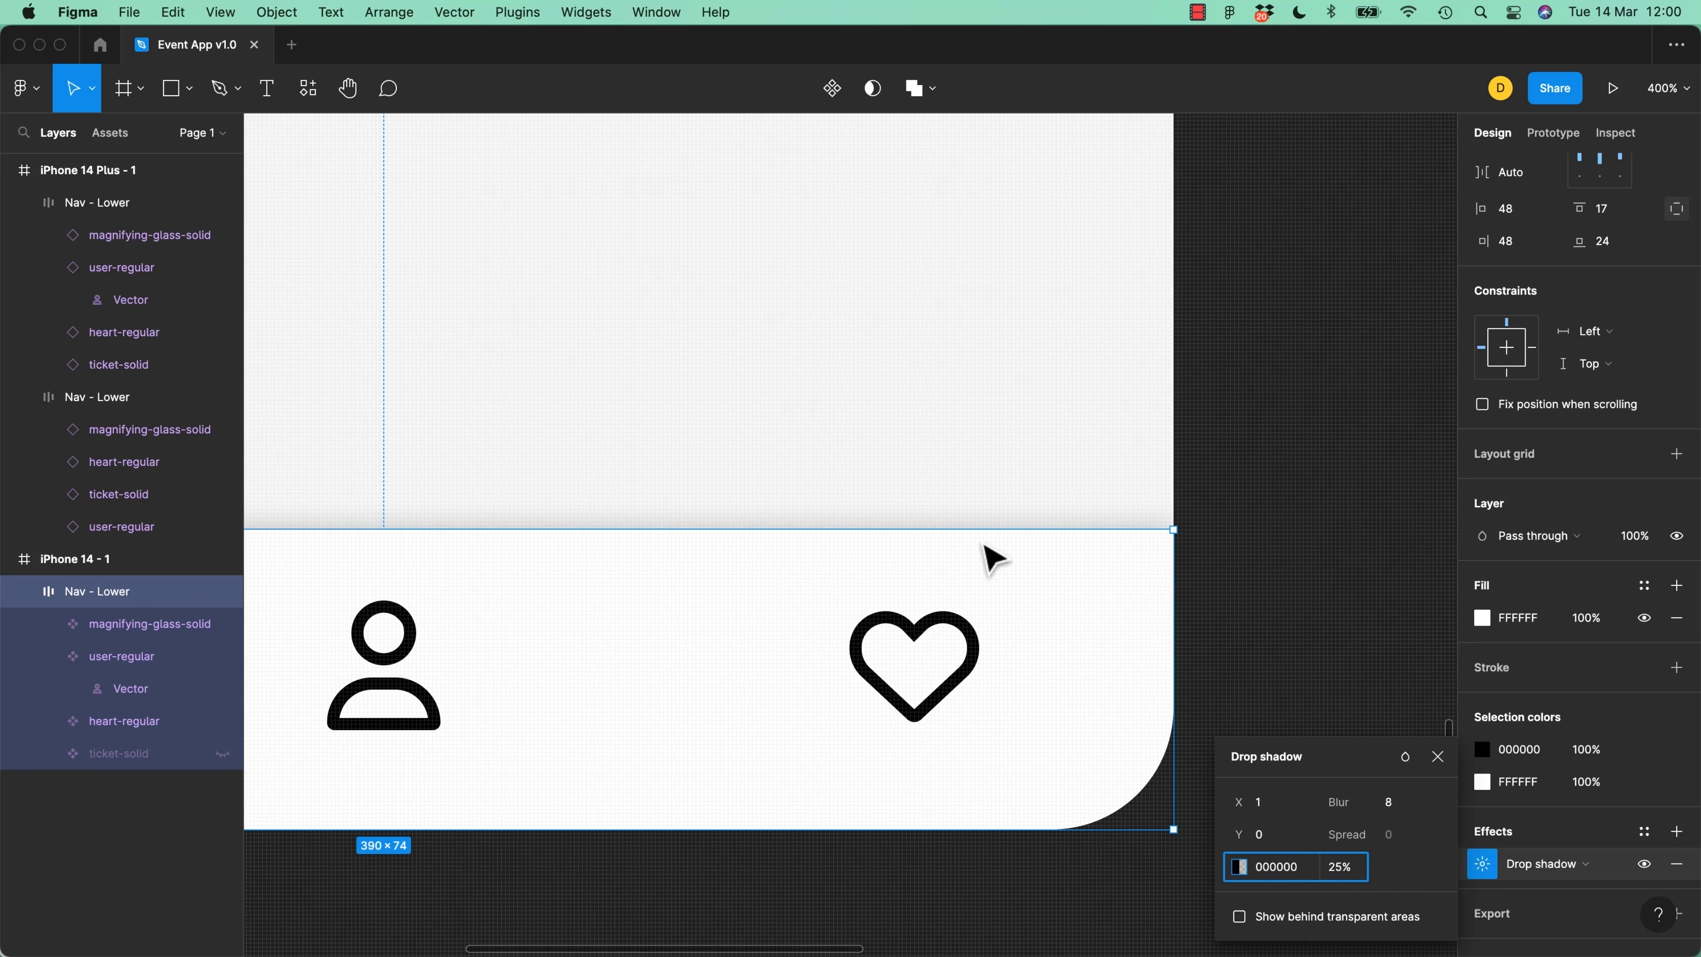
click(1343, 868)
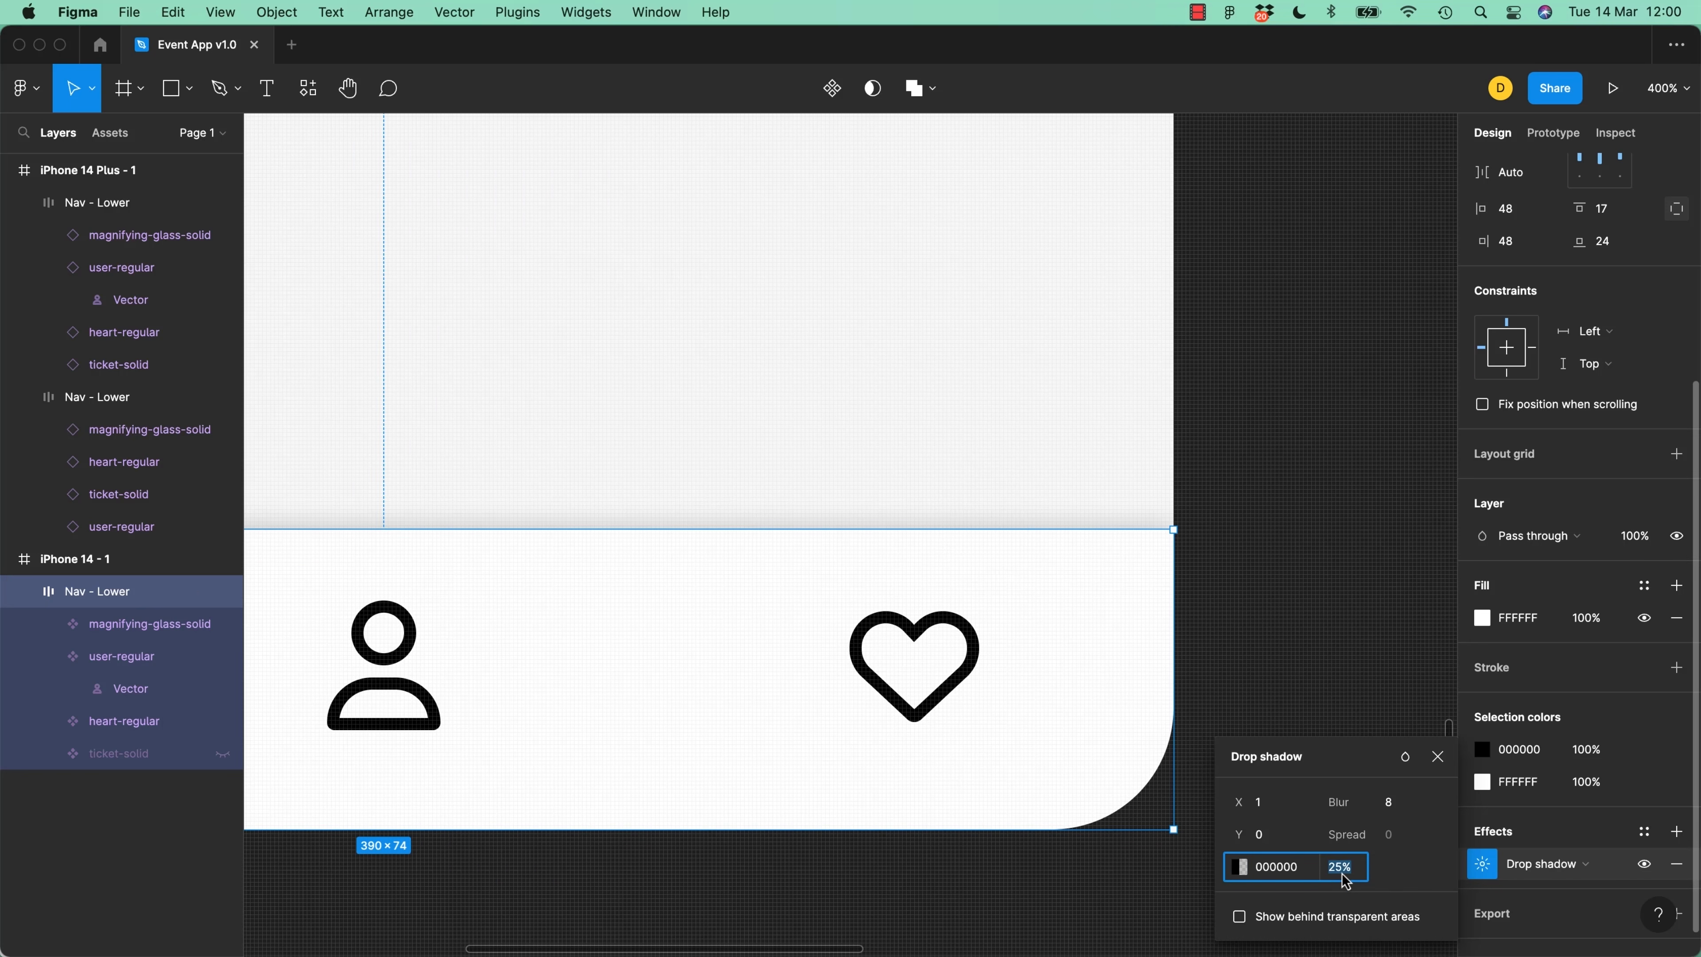
click(1353, 630)
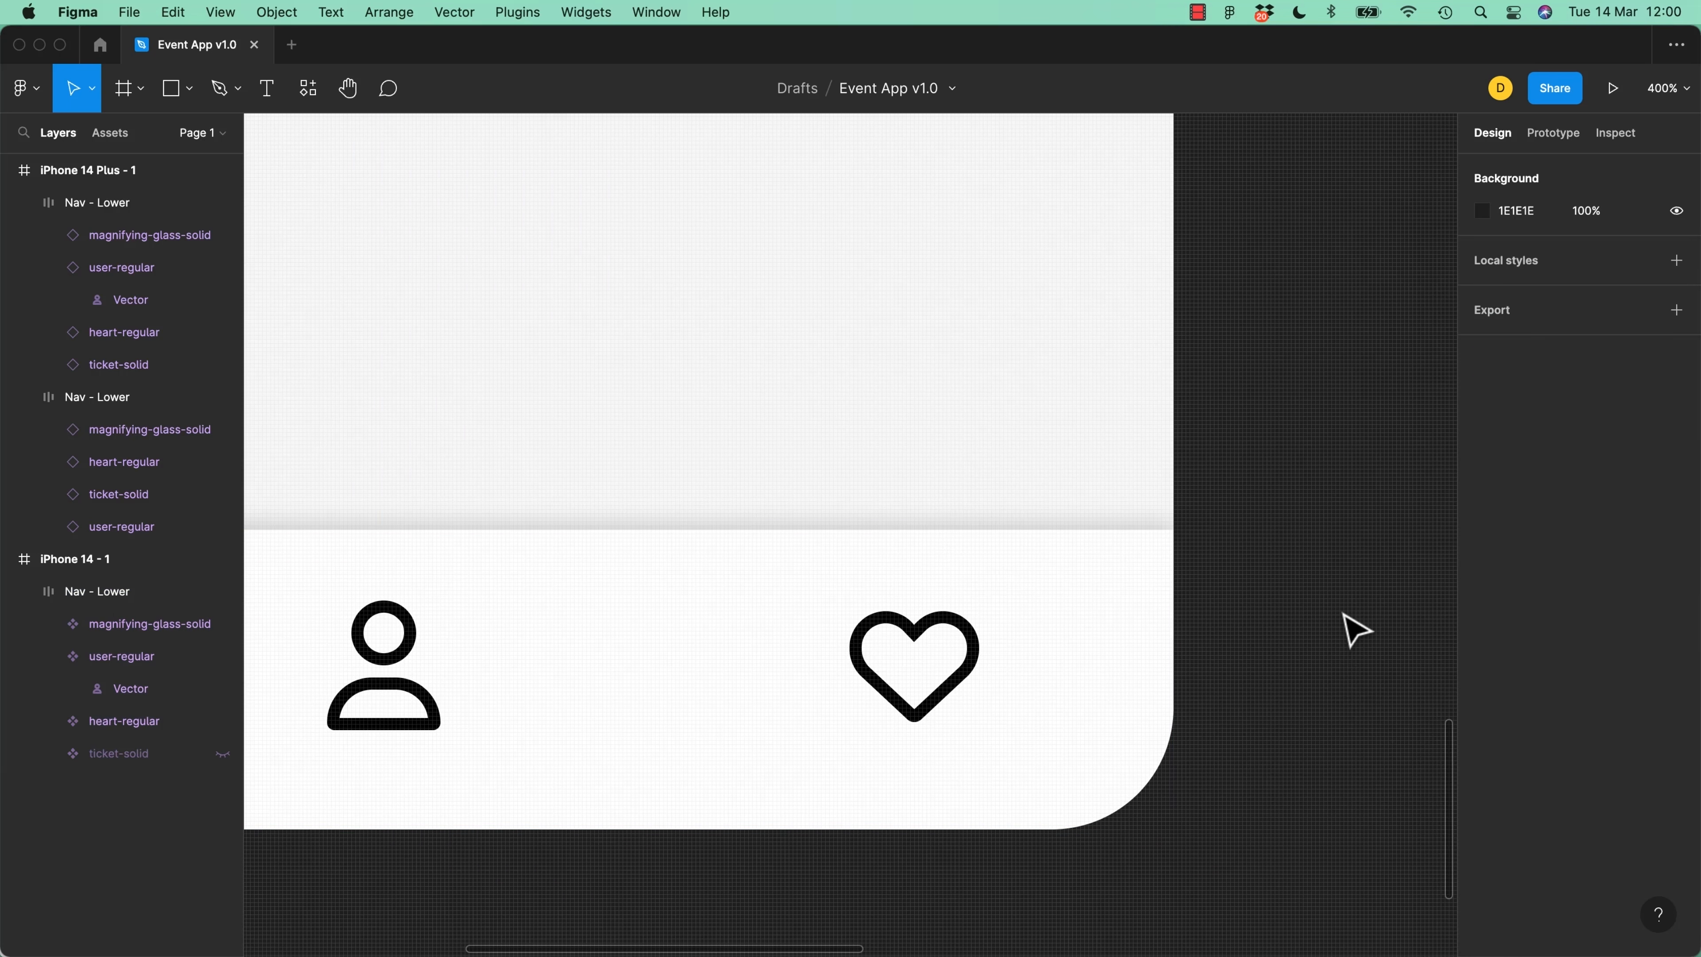
Reduce the opacity of the iPhone 14 Nav - Lower's drop shadow to 15%
key(shift+1)
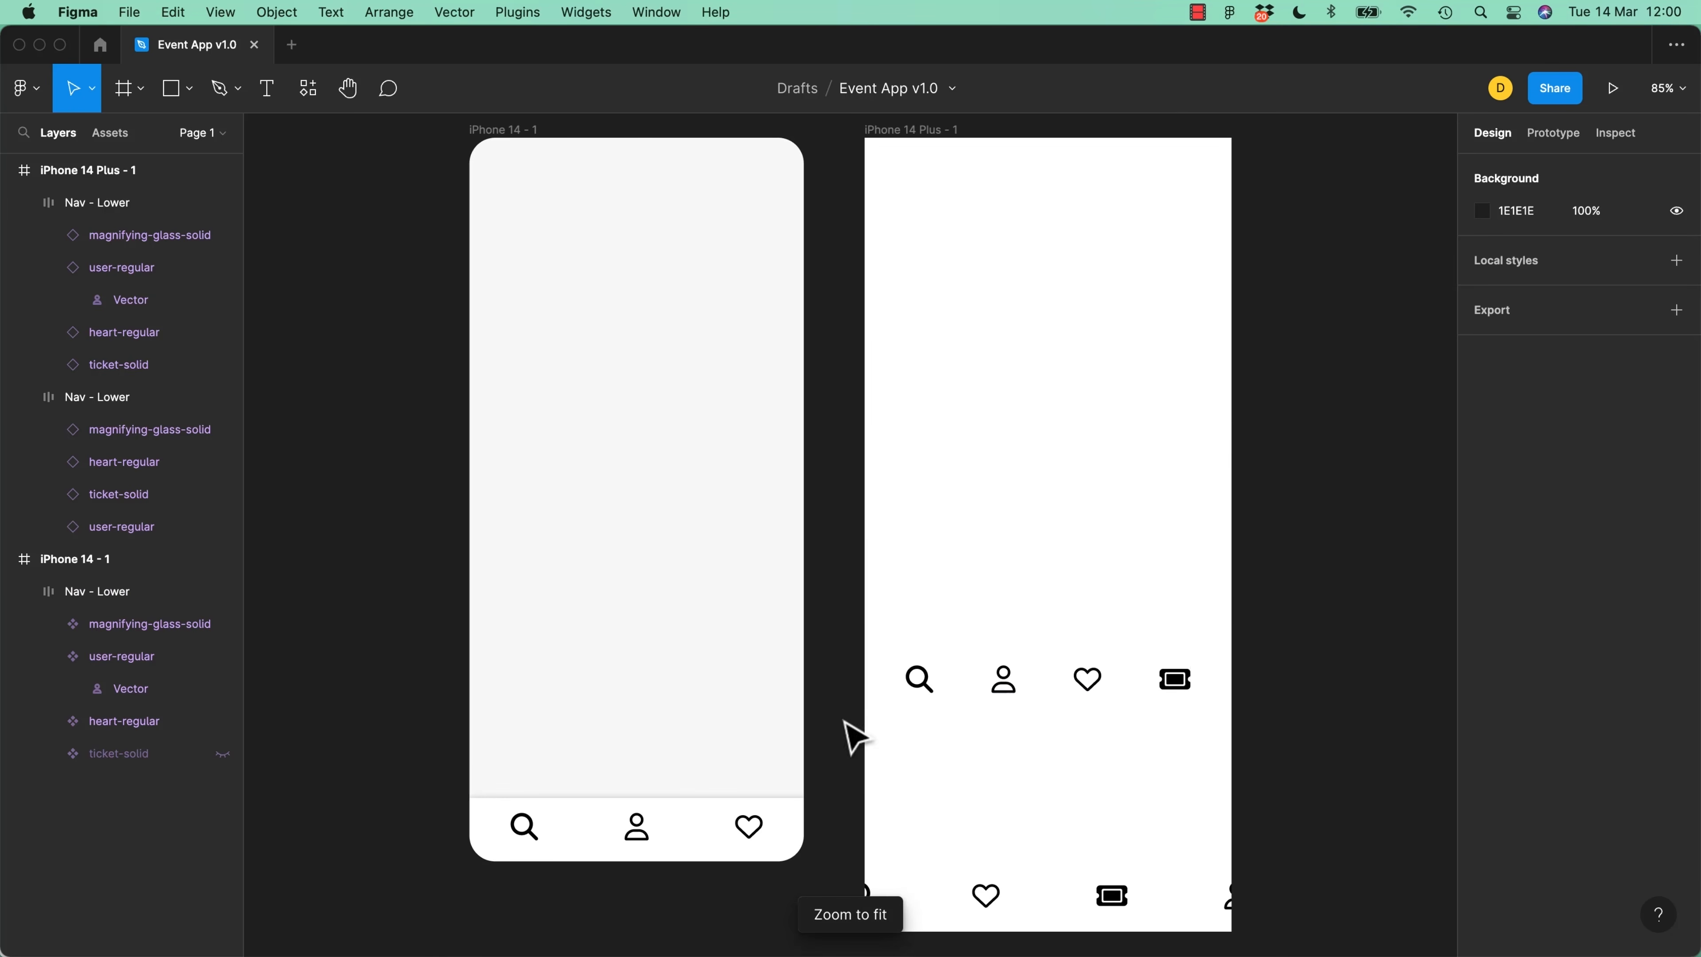
click(687, 825)
scroll(1549, 888, down, 5)
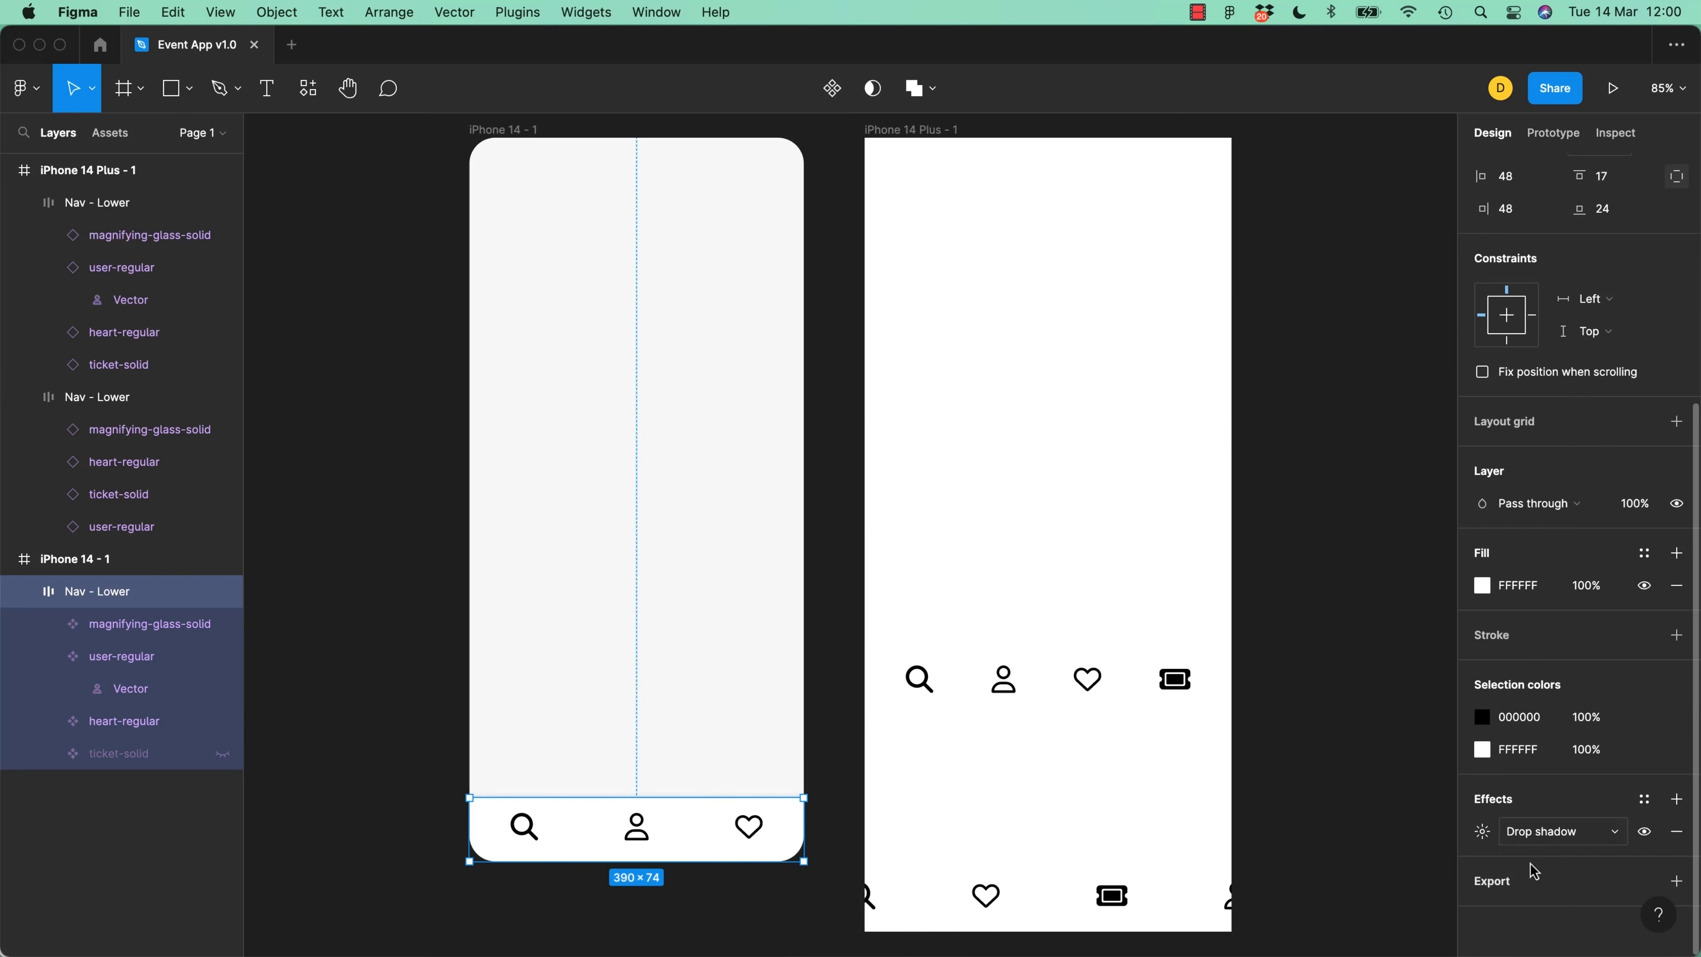
click(1483, 832)
click(1341, 868)
text(15)
key(Return)
click(369, 647)
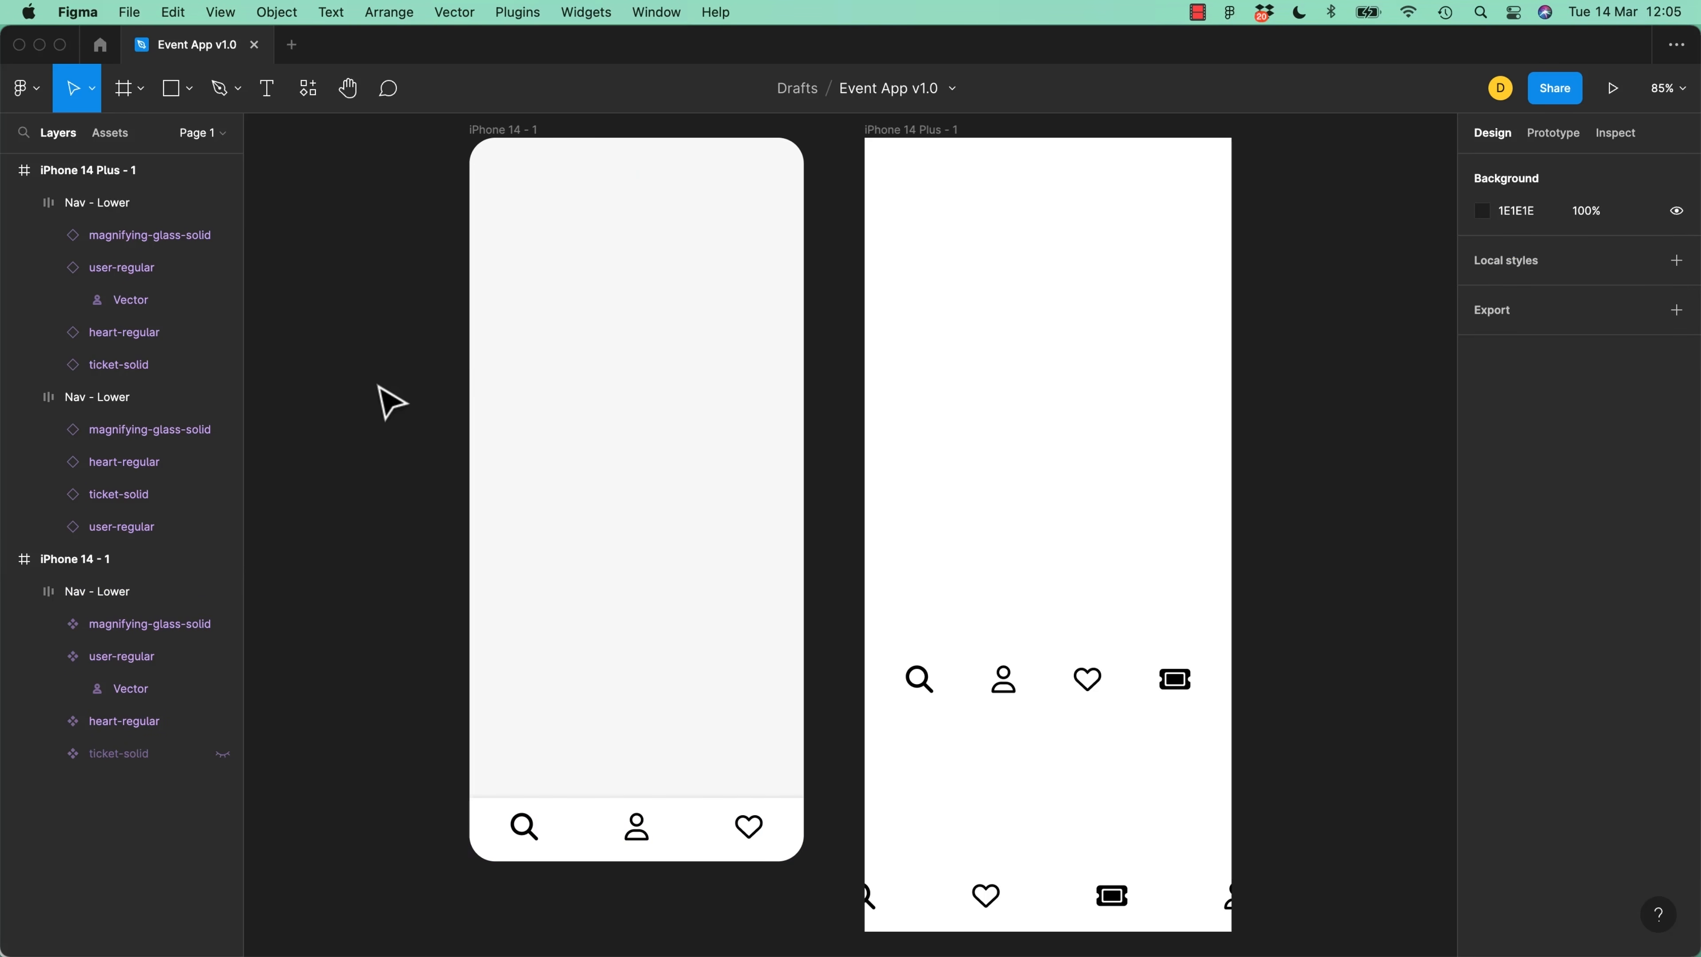
Copy the iPhone 14 frame's properties, paste them onto the iPhone 14 Plus frame and undo the paste
click(511, 129)
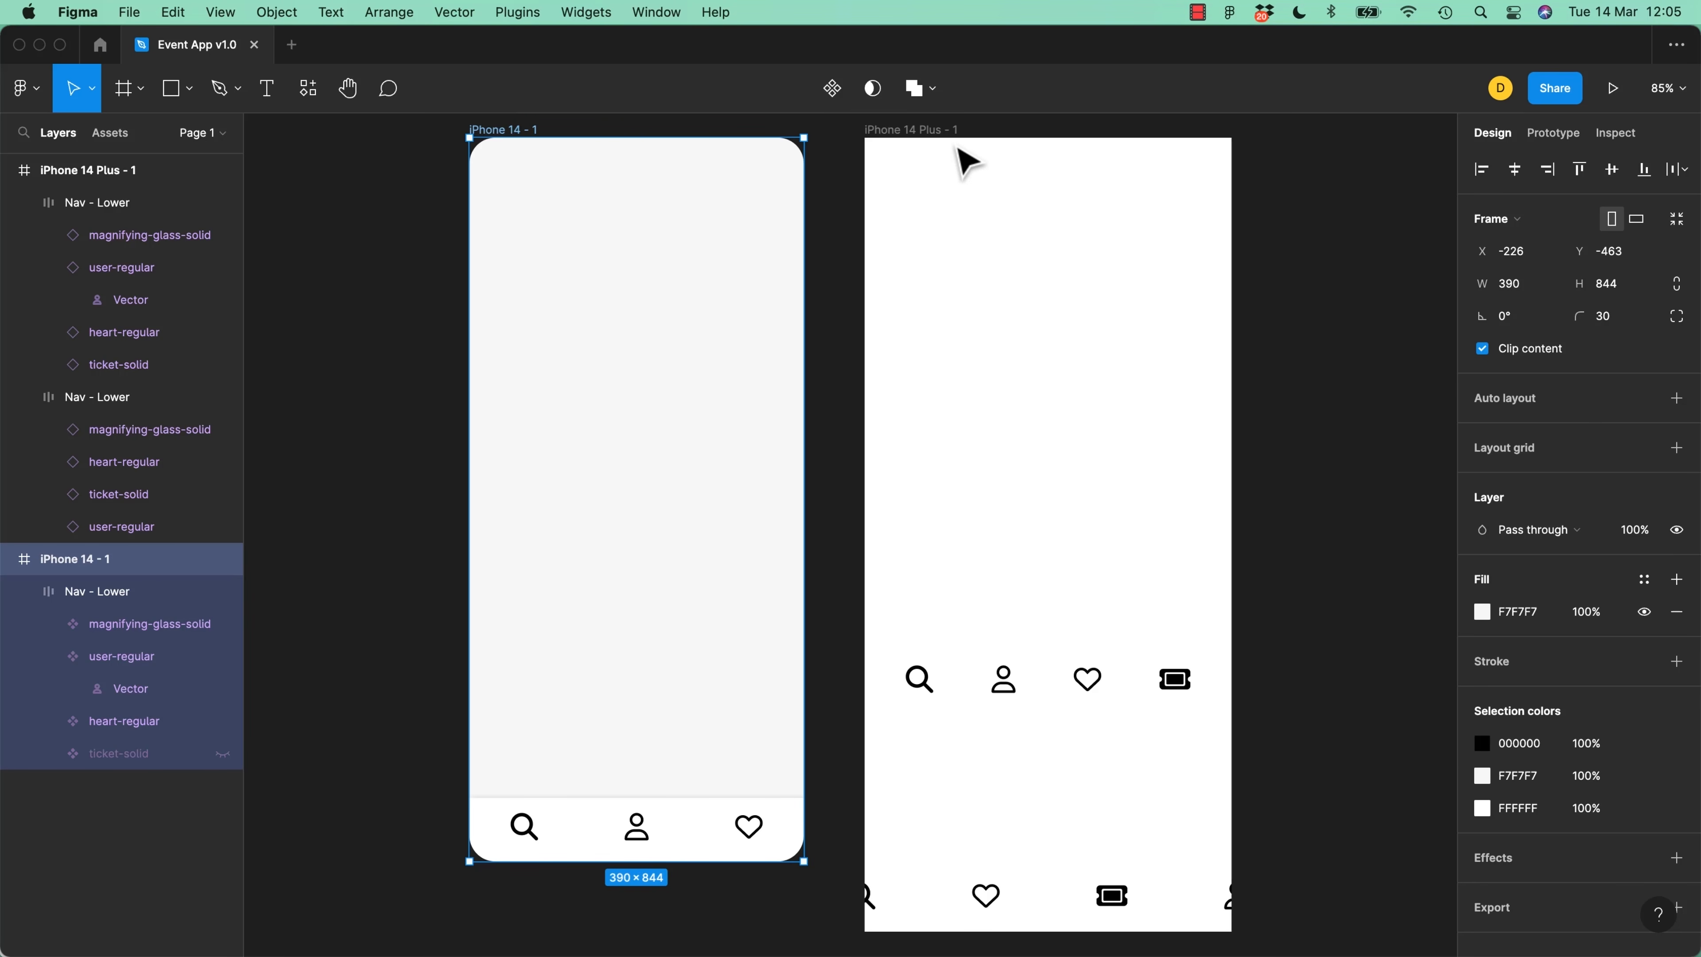
click(934, 131)
key(super+alt+v)
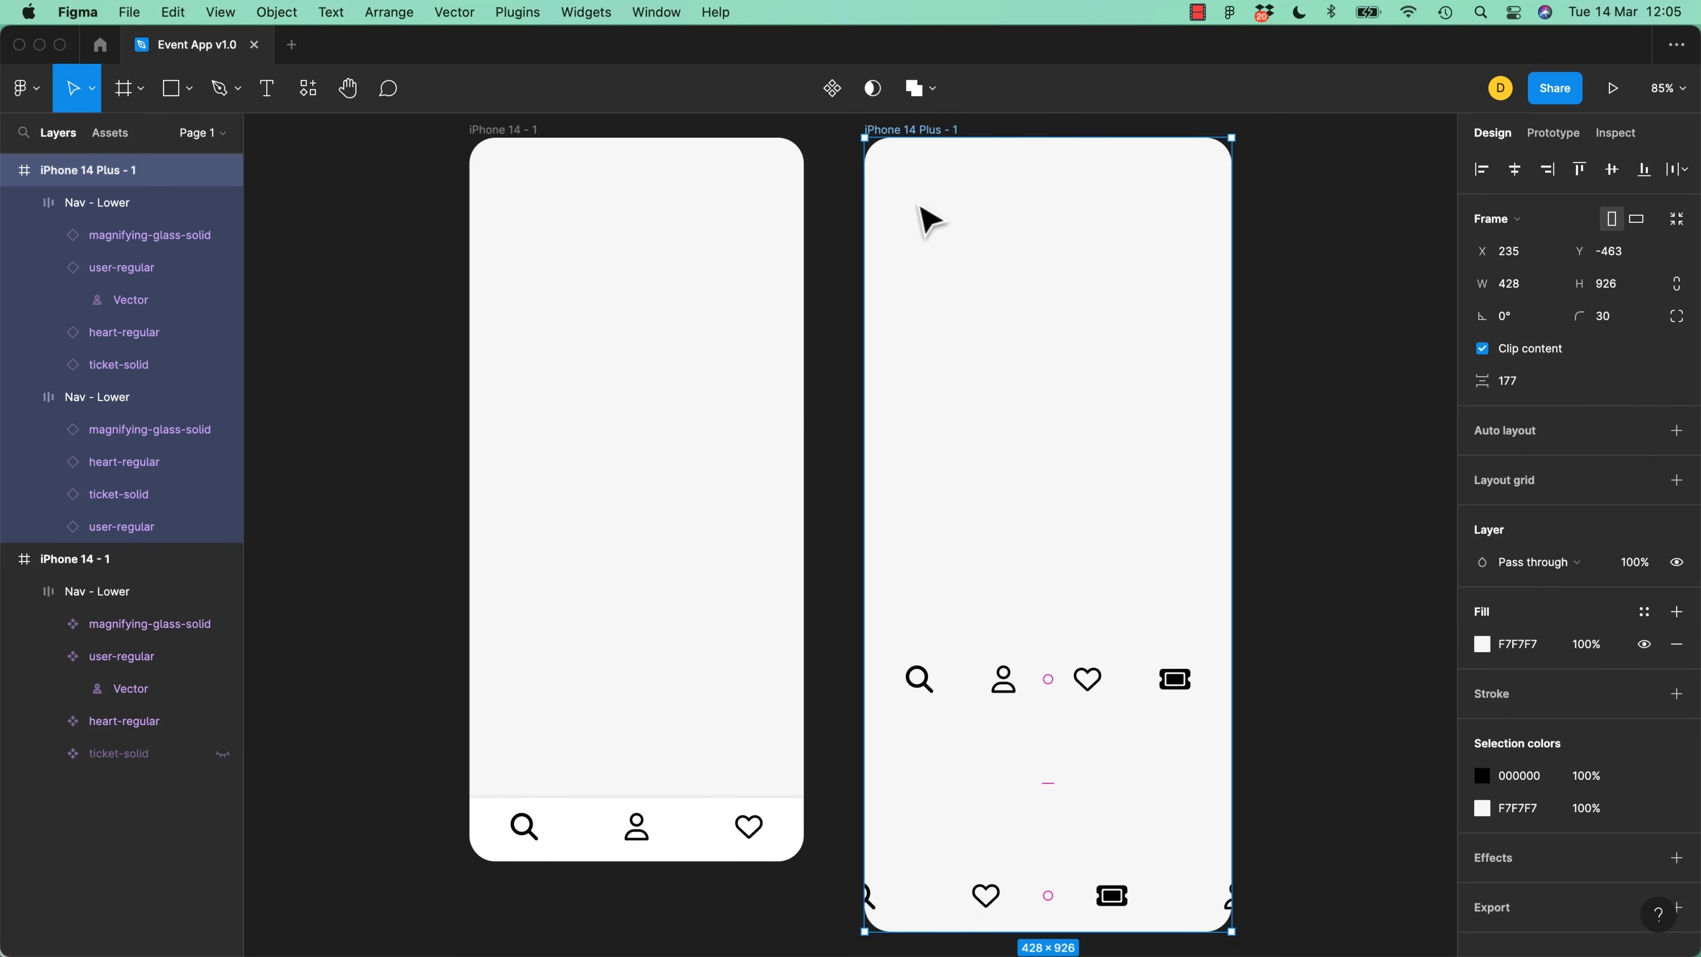
key(super+z)
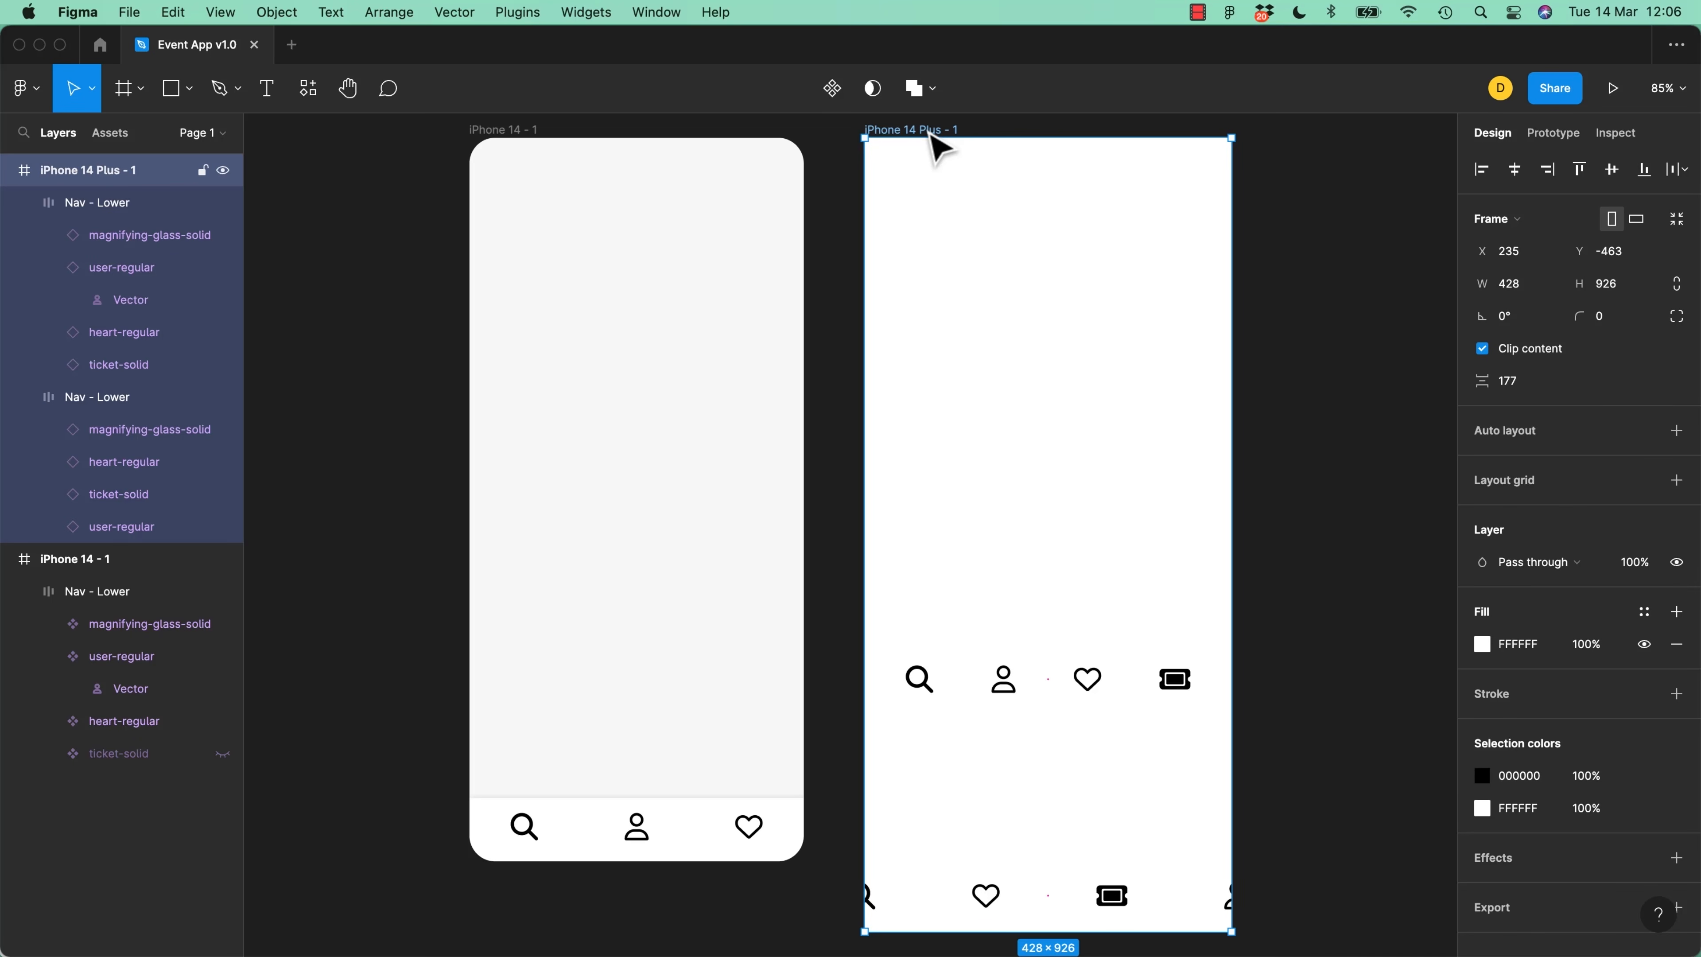
Find the Paste properties command by searching for "pro" and apply it to the iPhone 14 Plus frame
key(super+slash)
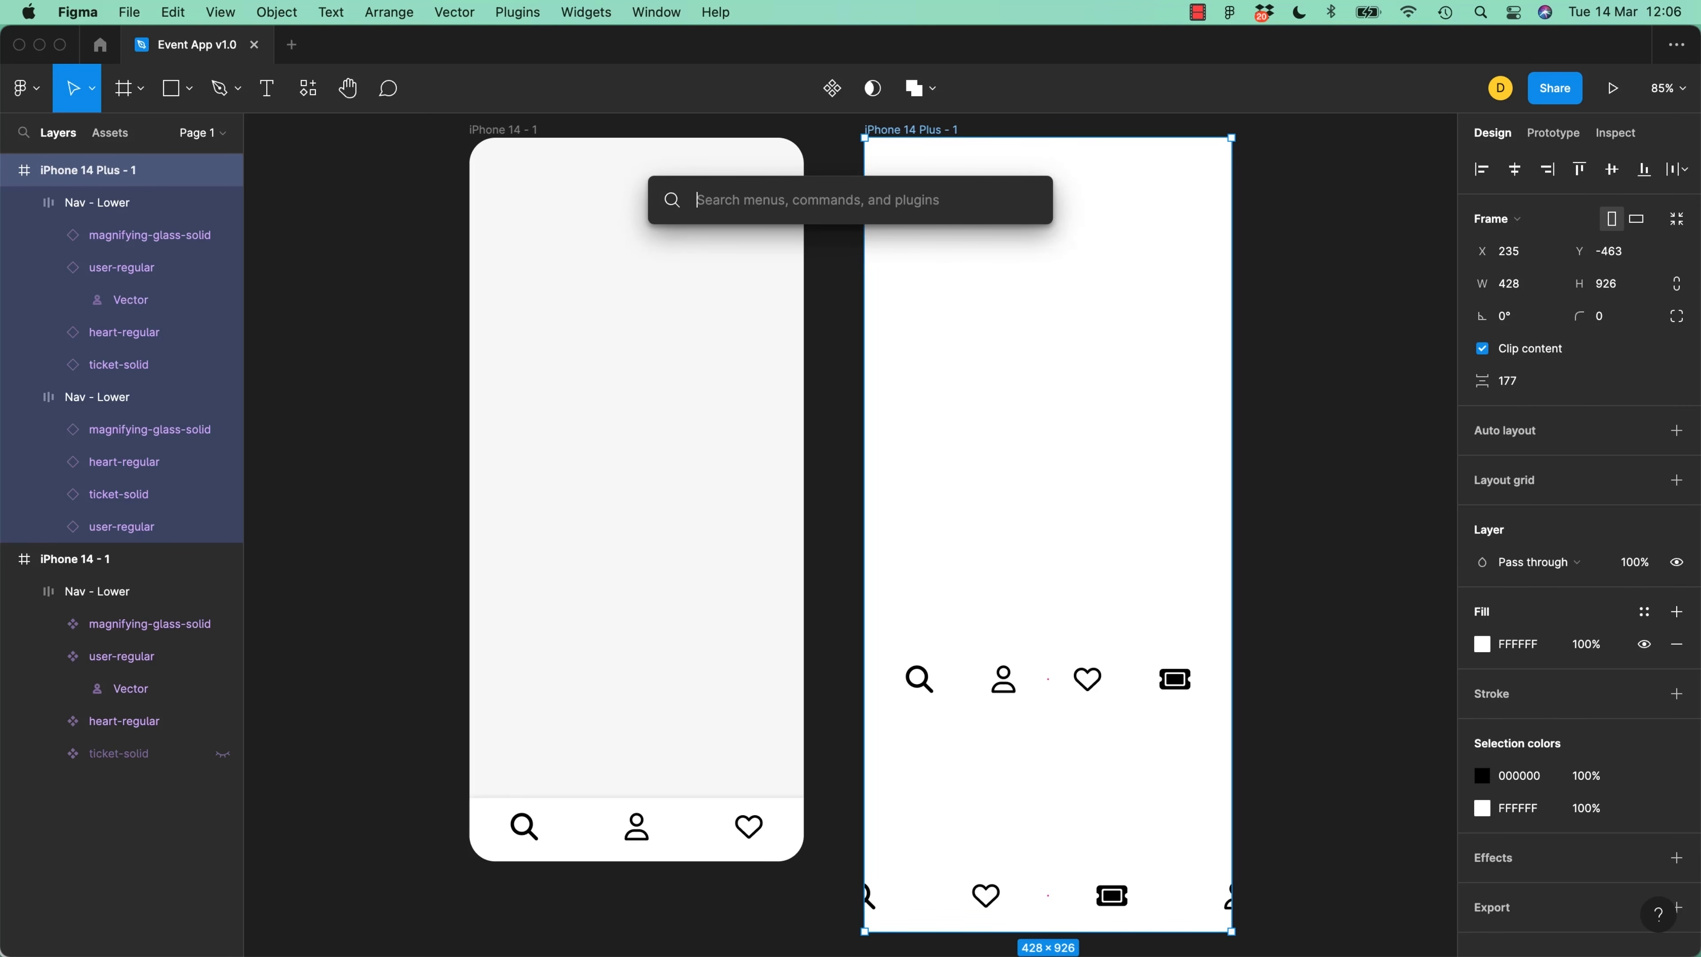
text(pro)
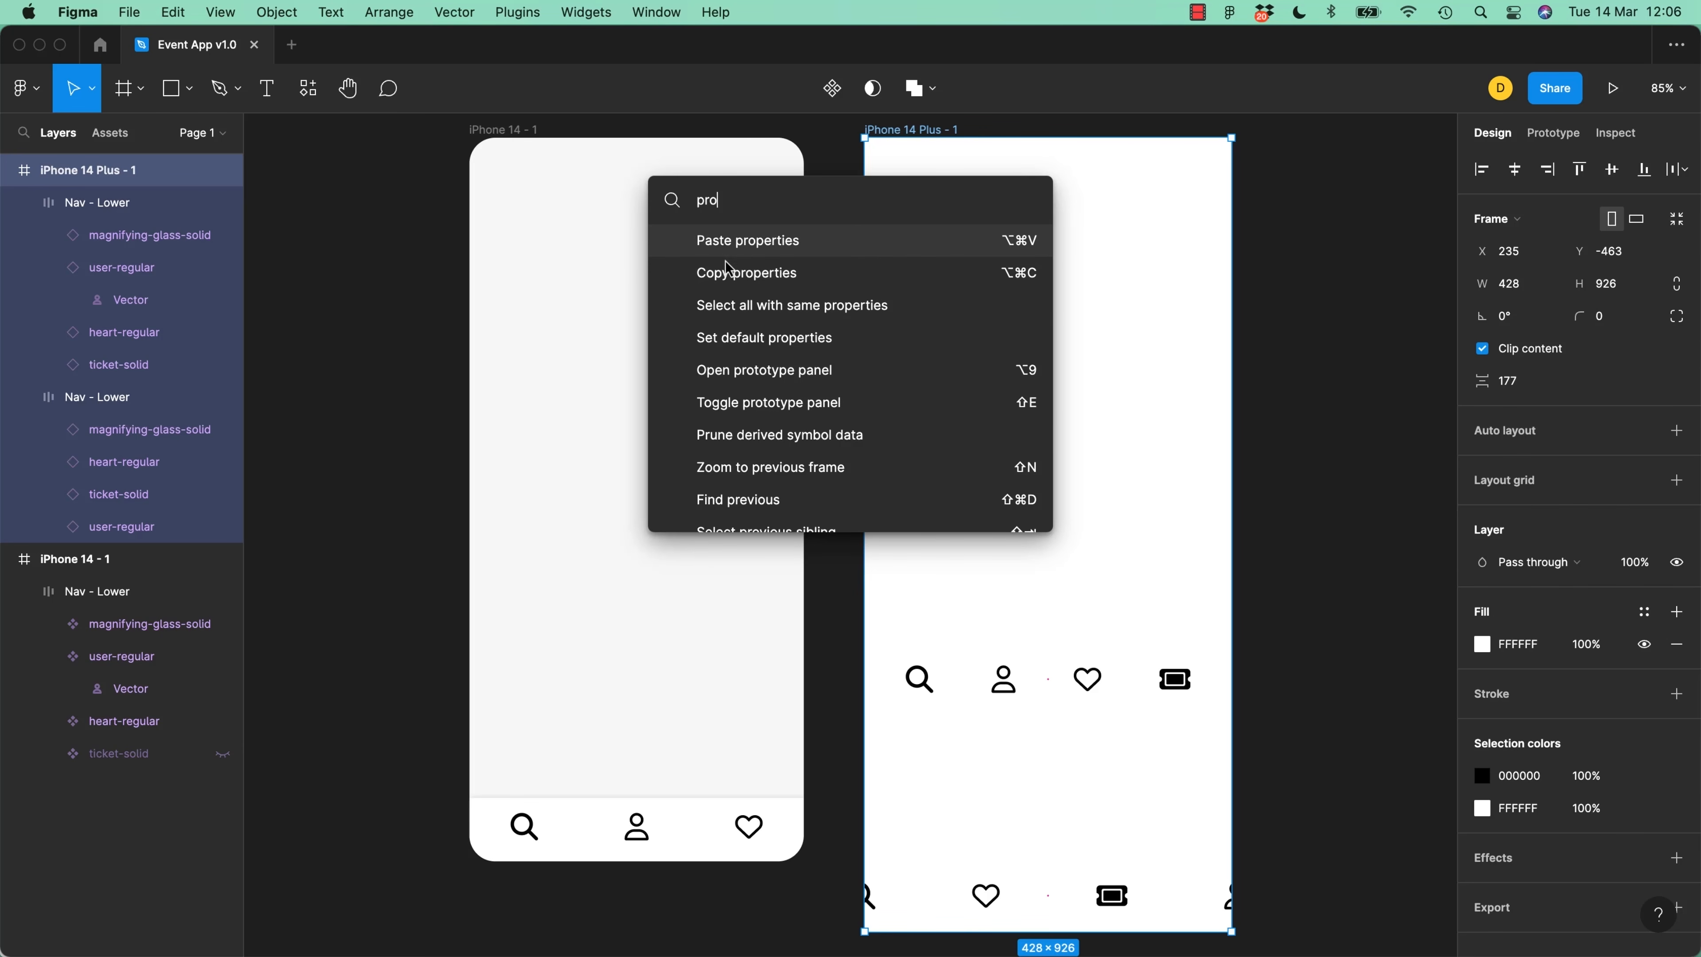
click(736, 249)
click(436, 345)
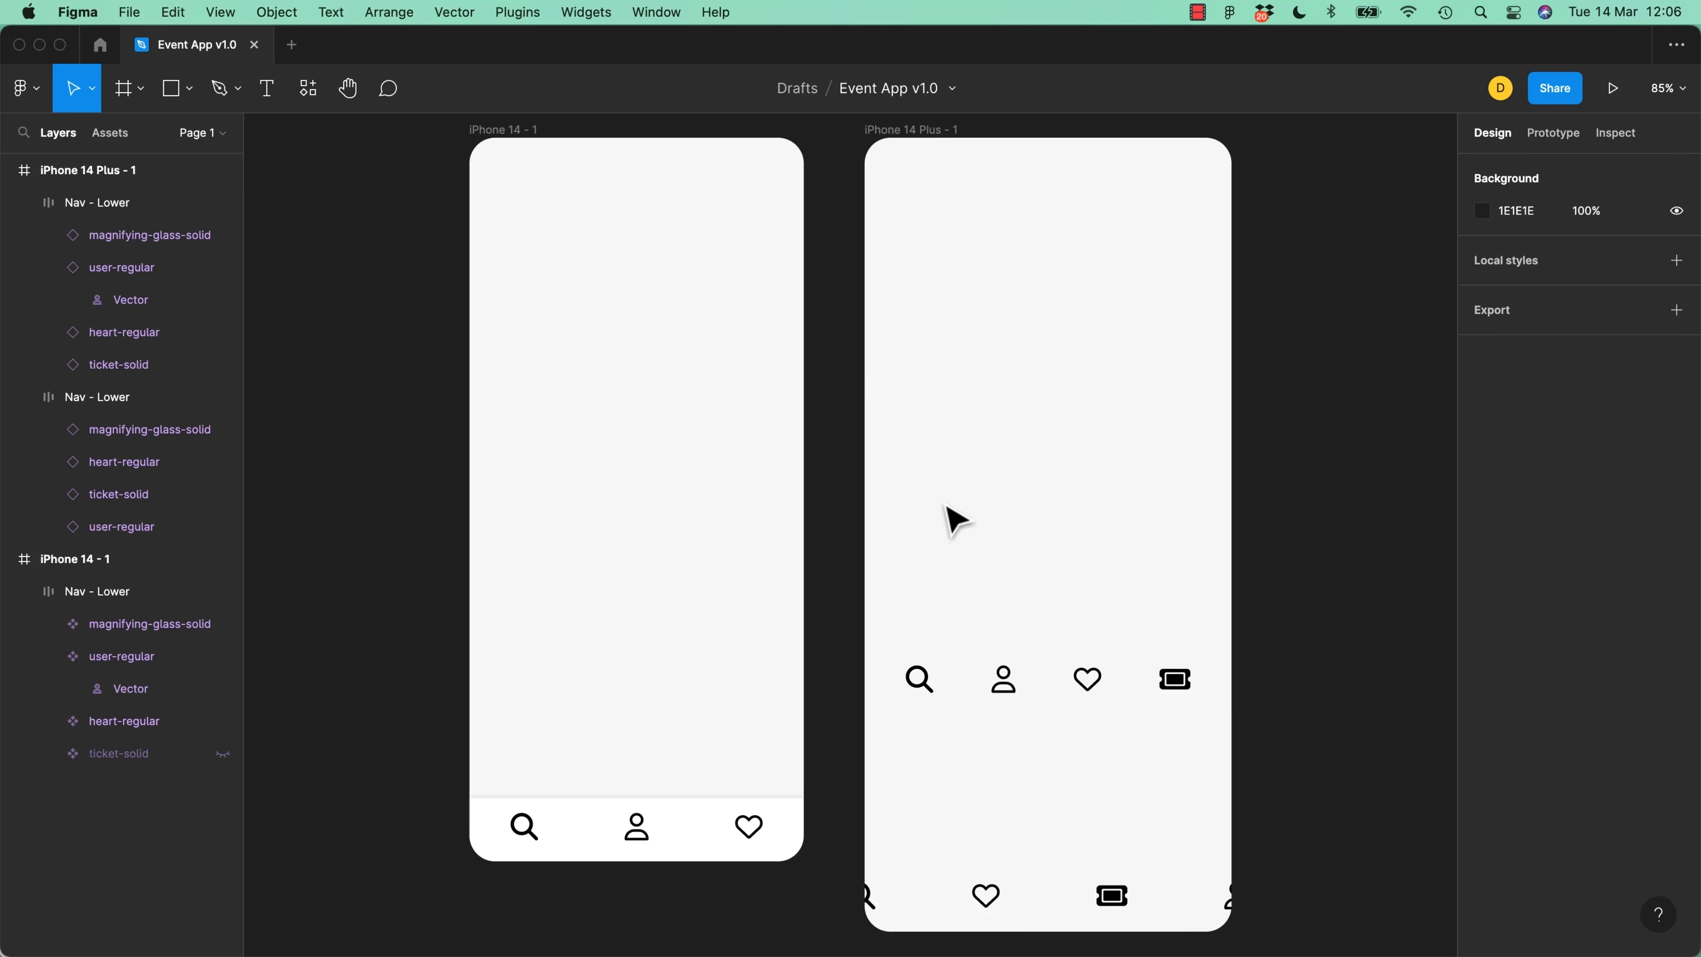
Try to paste the copied properties onto the upper of the two Nav - Lower bars in the iPhone 14 Plus frame
click(987, 678)
key(super+slash)
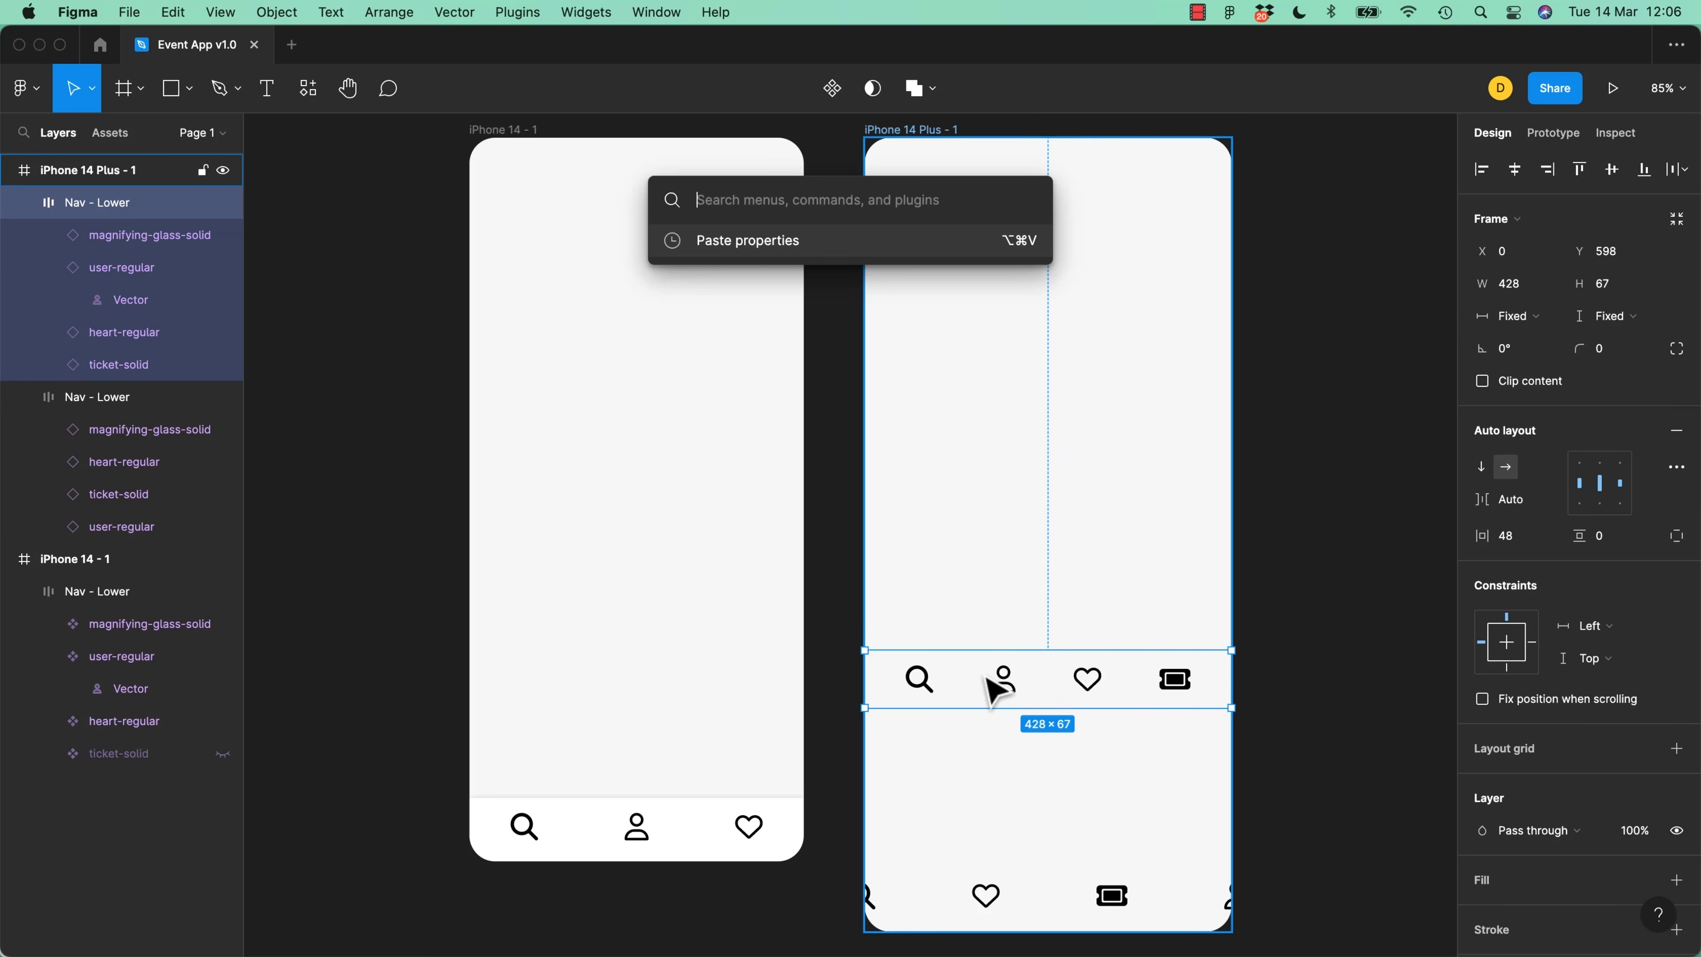
key(Return)
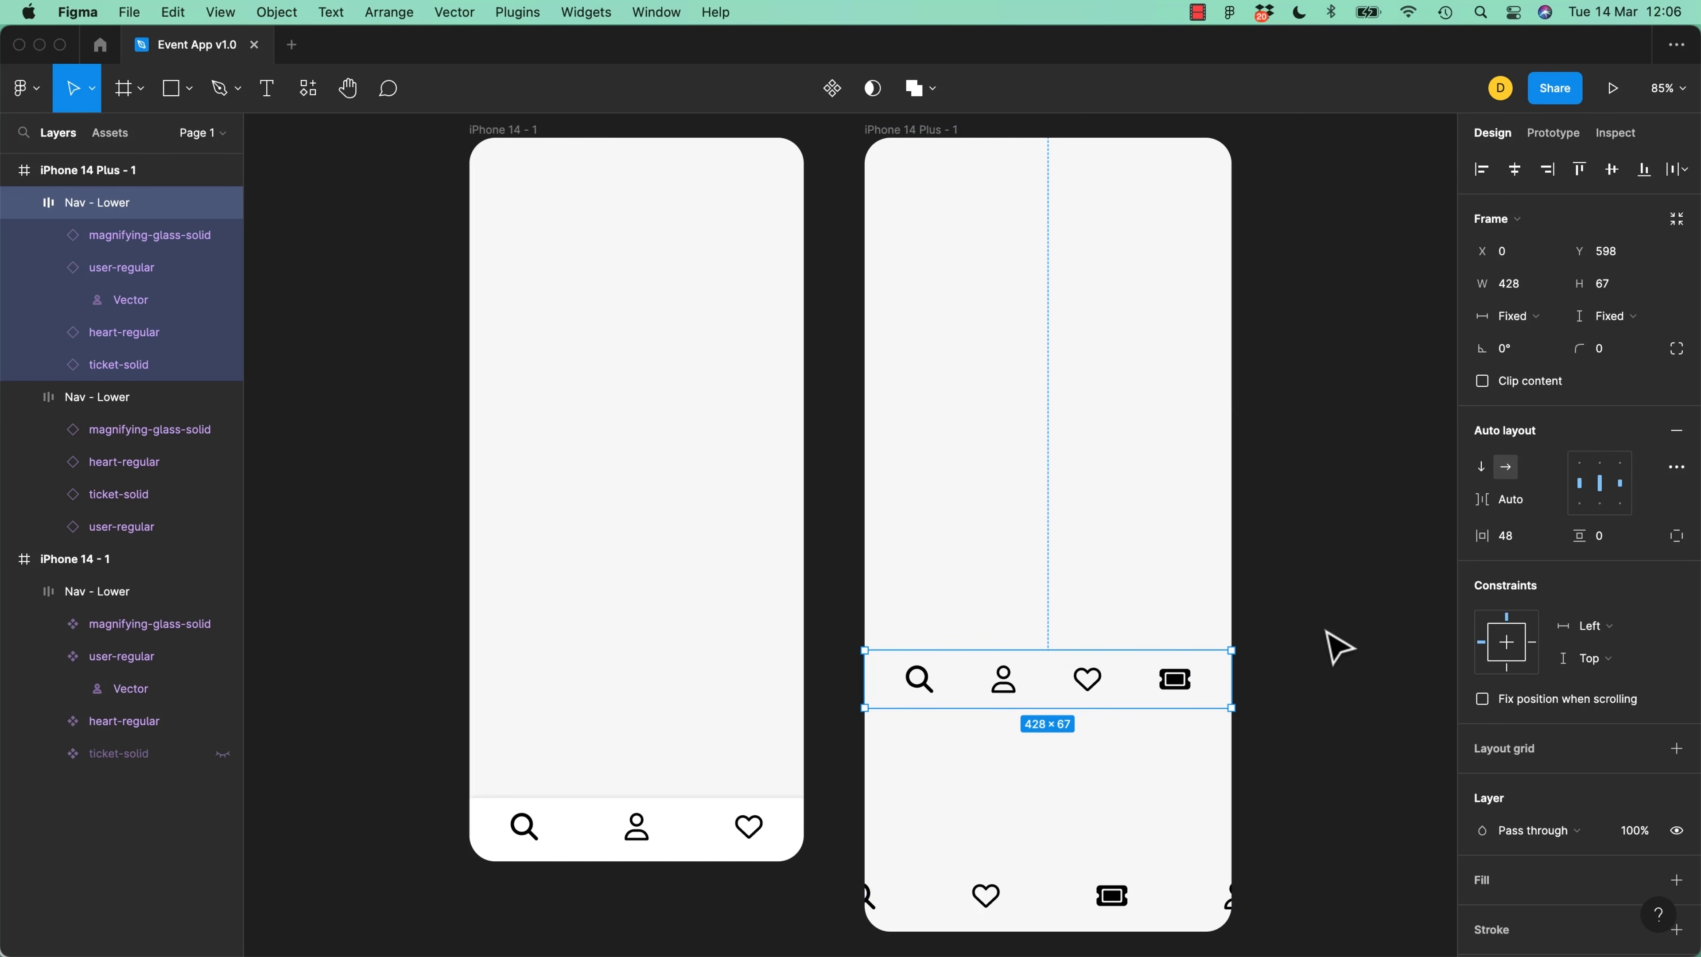
click(1319, 646)
scroll(393, 744, down, 2)
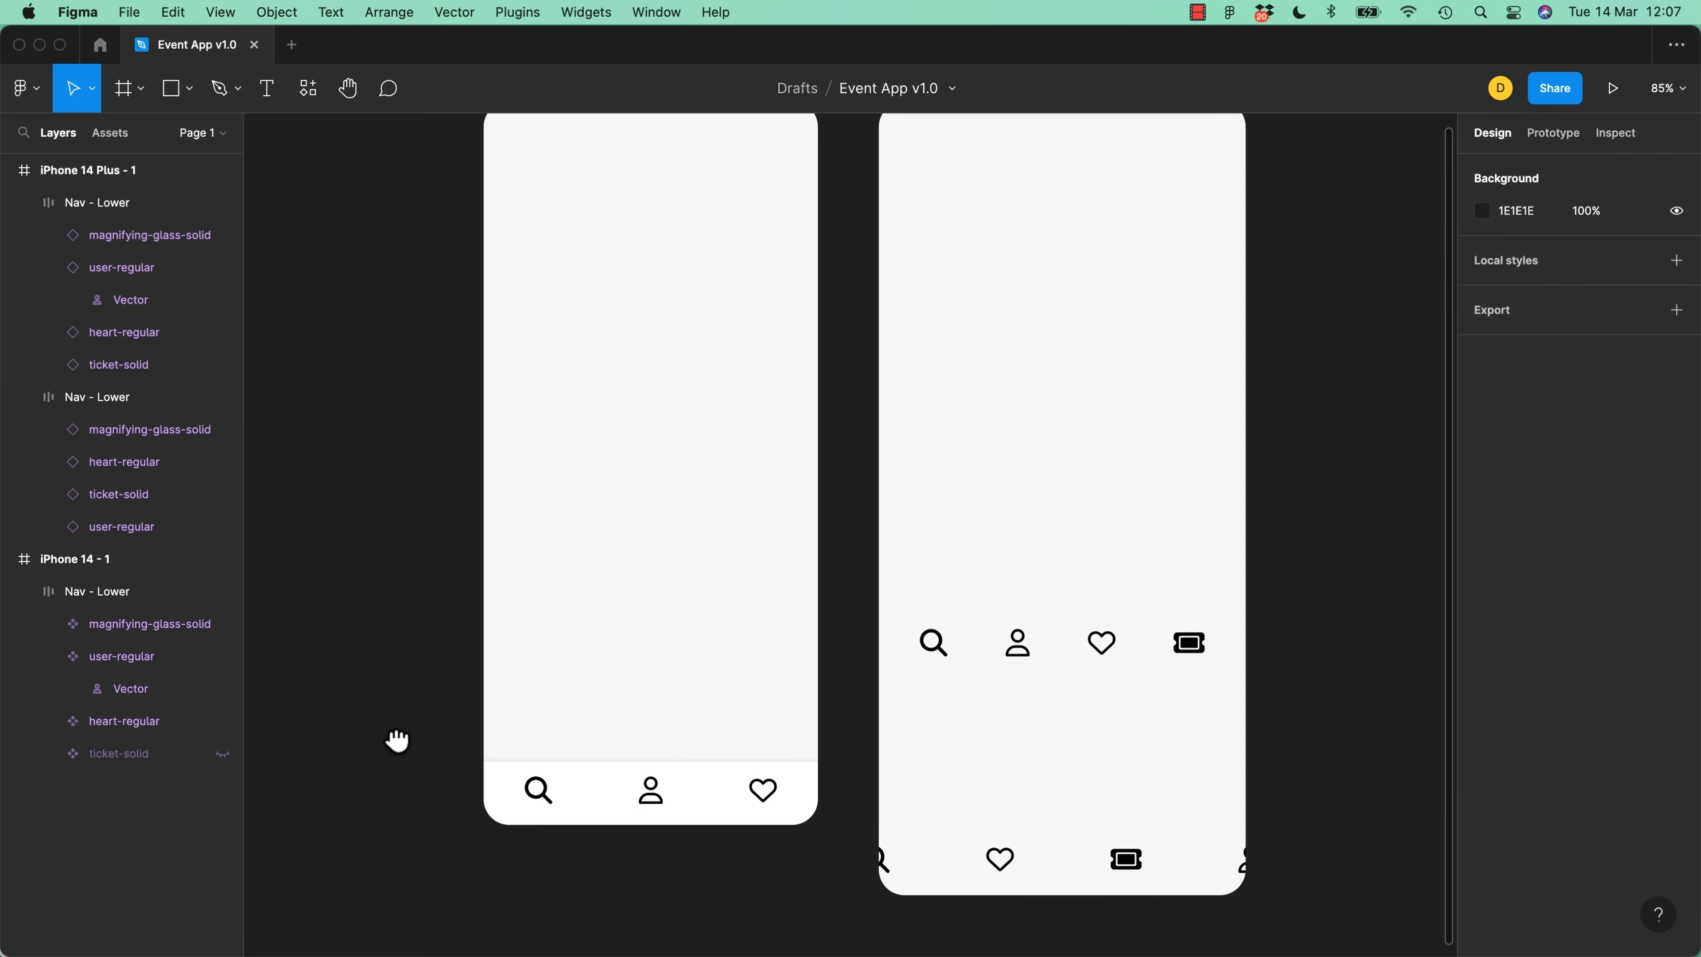
click(611, 807)
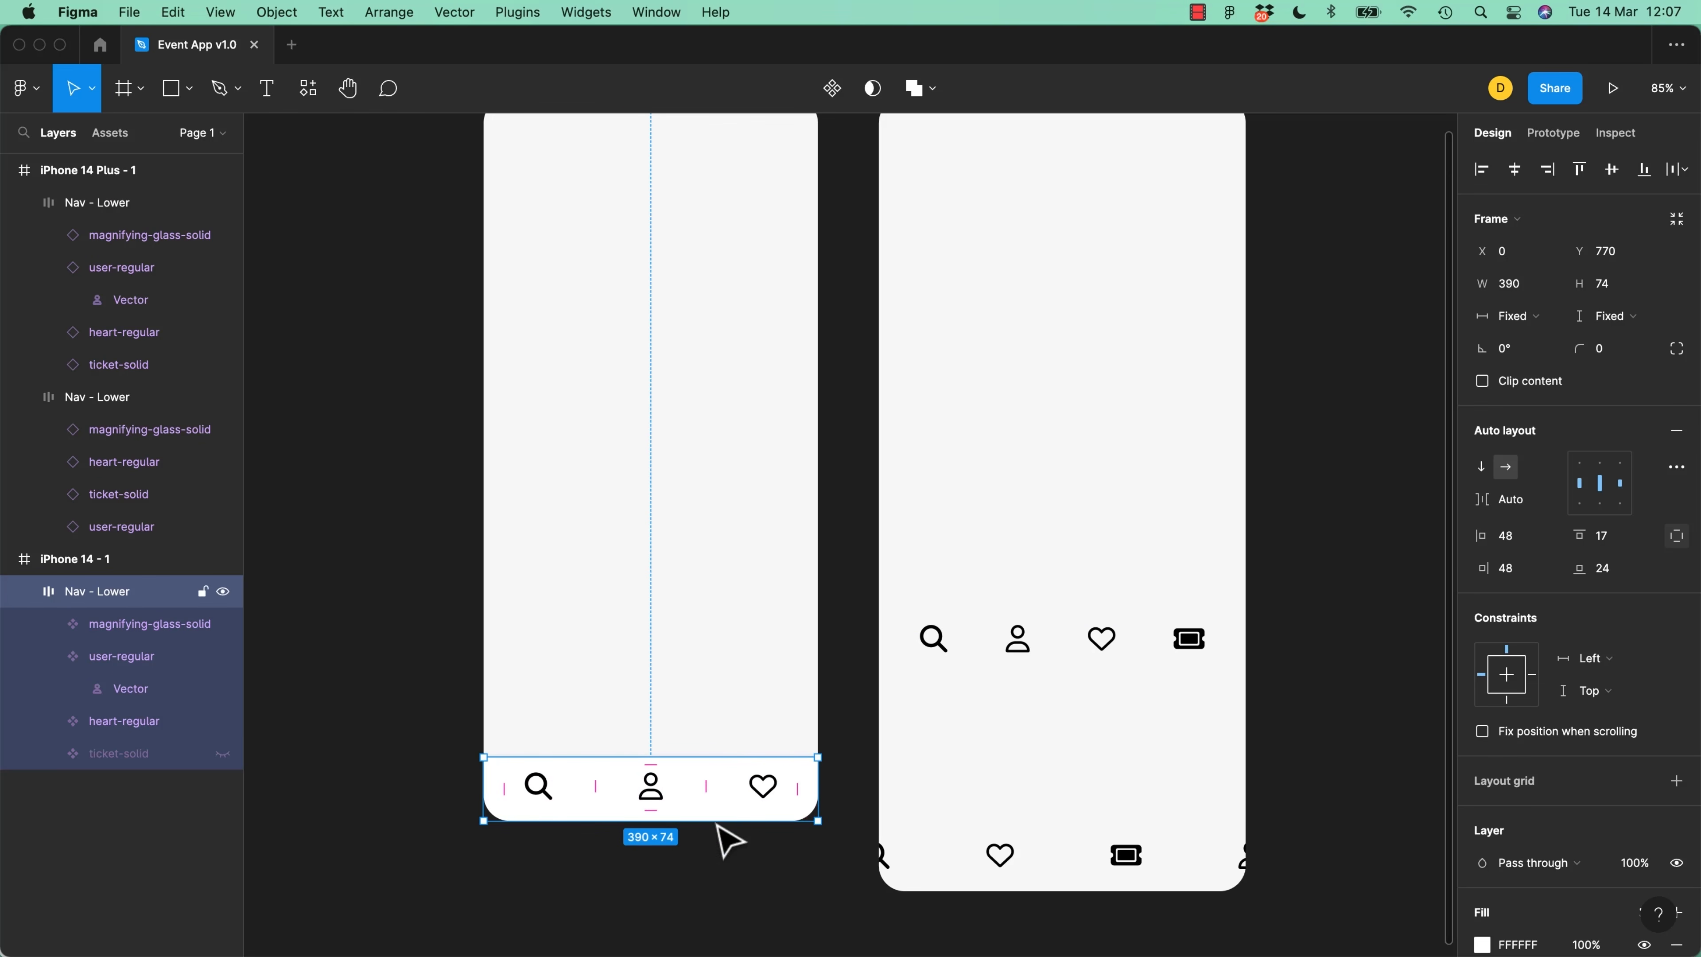
click(941, 874)
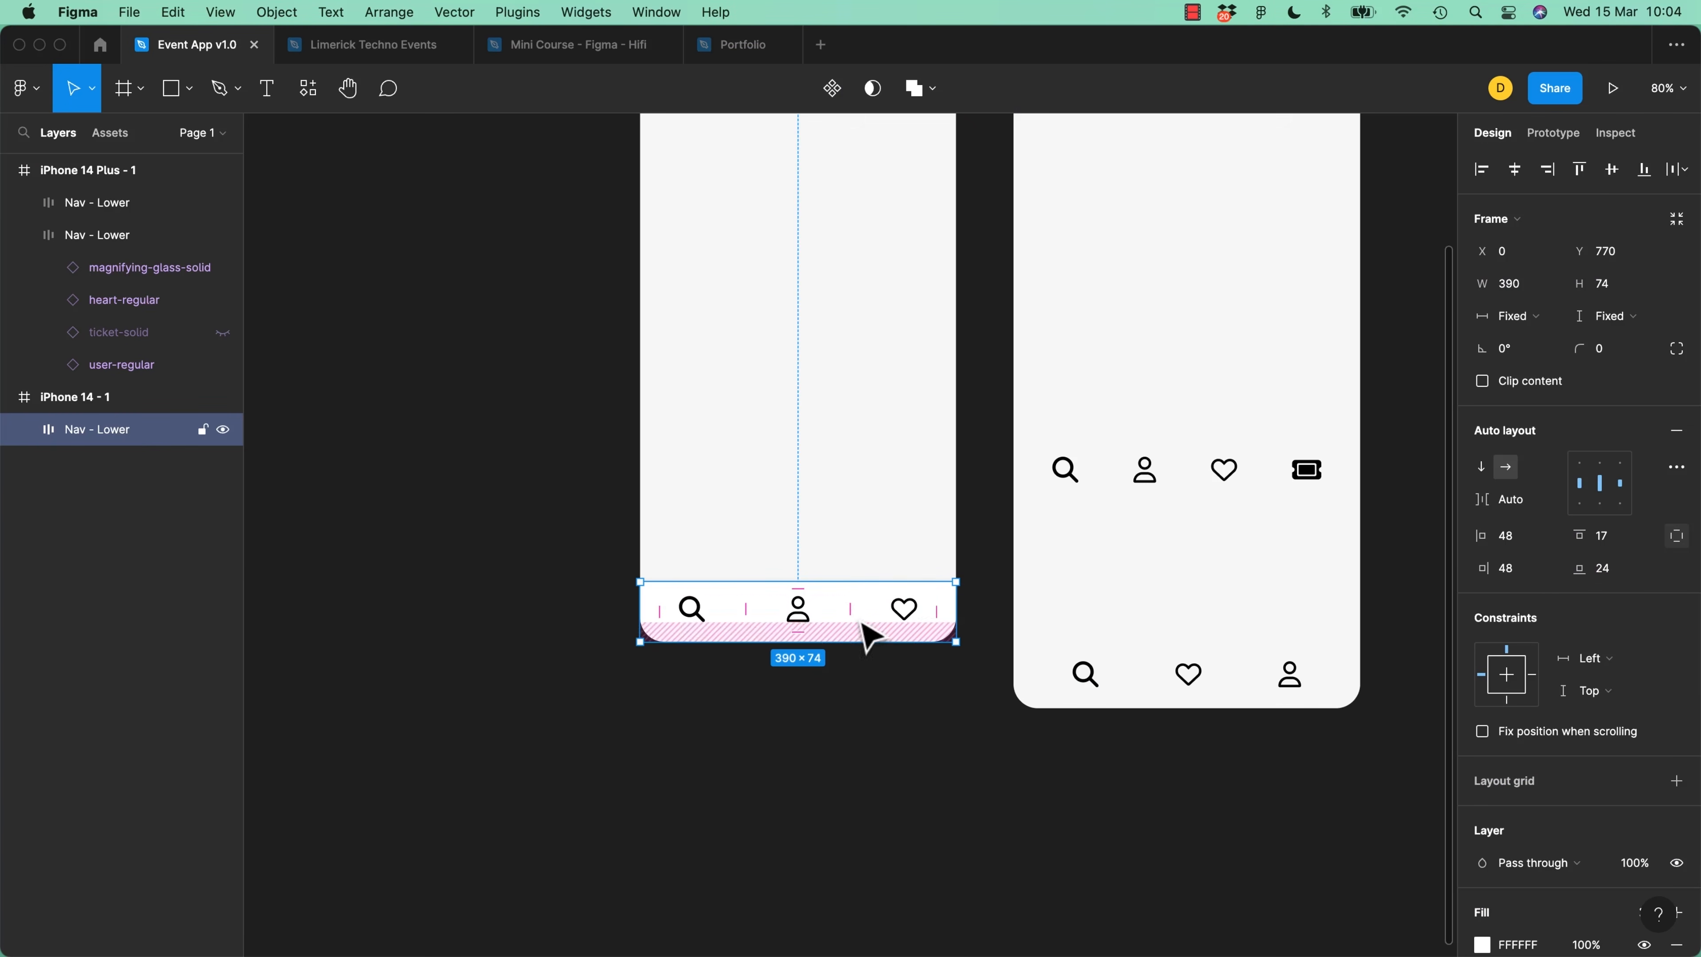
click(1162, 691)
click(864, 606)
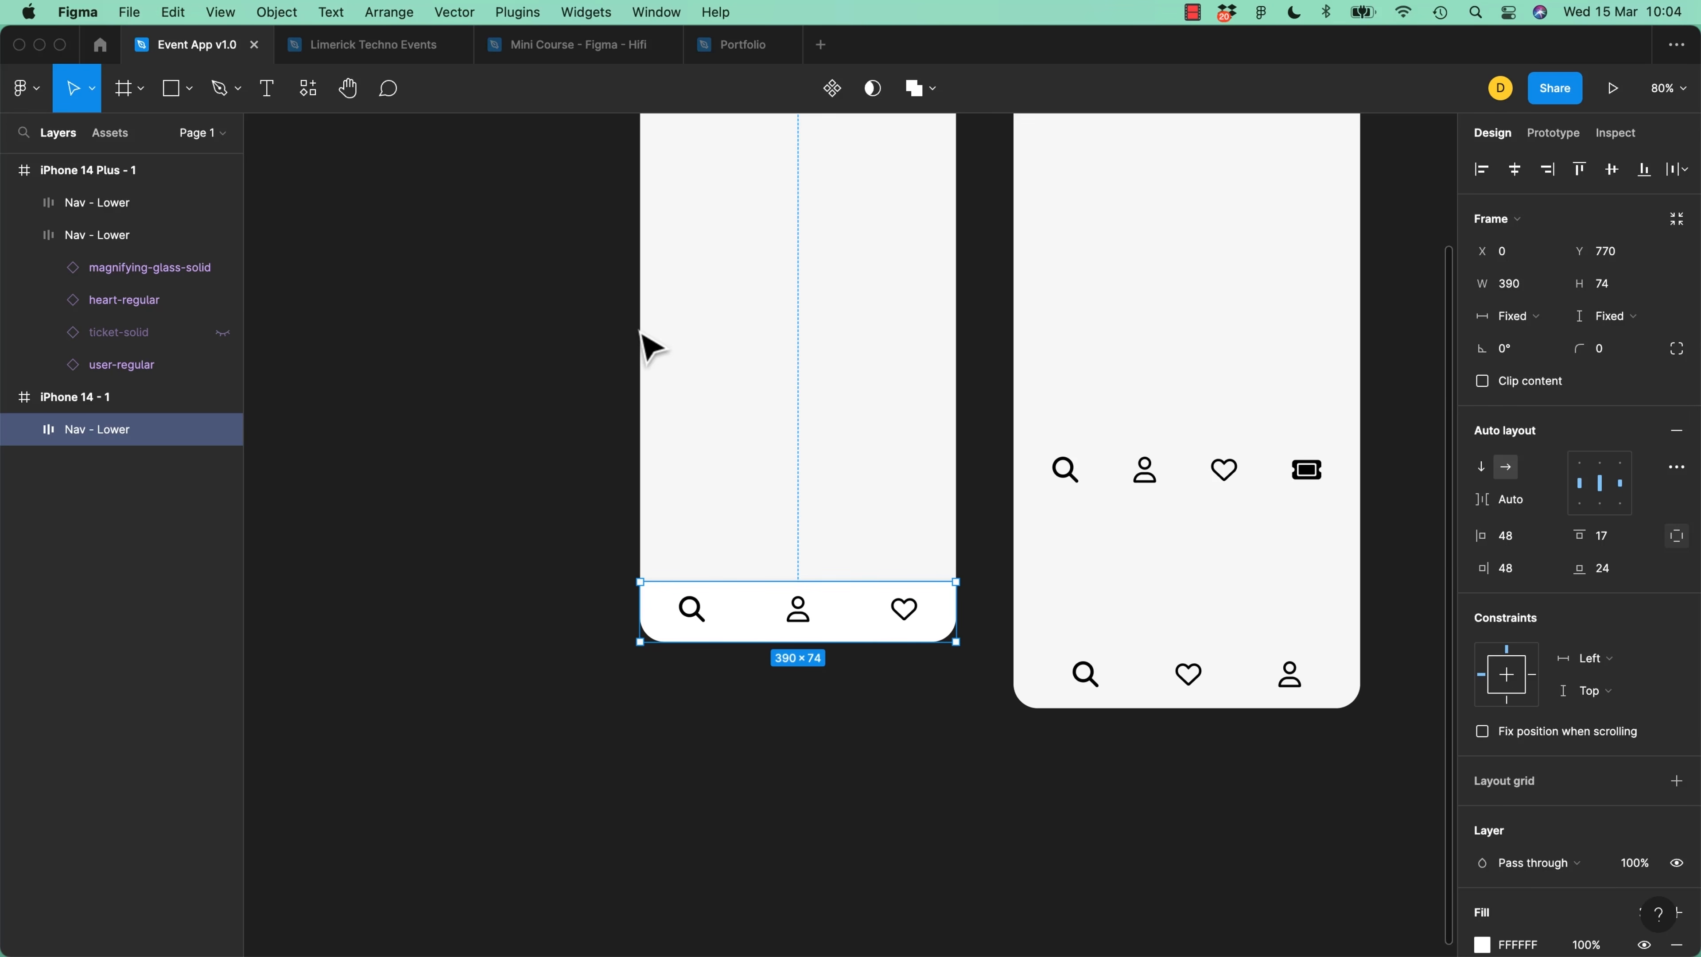
key(super+alt+k)
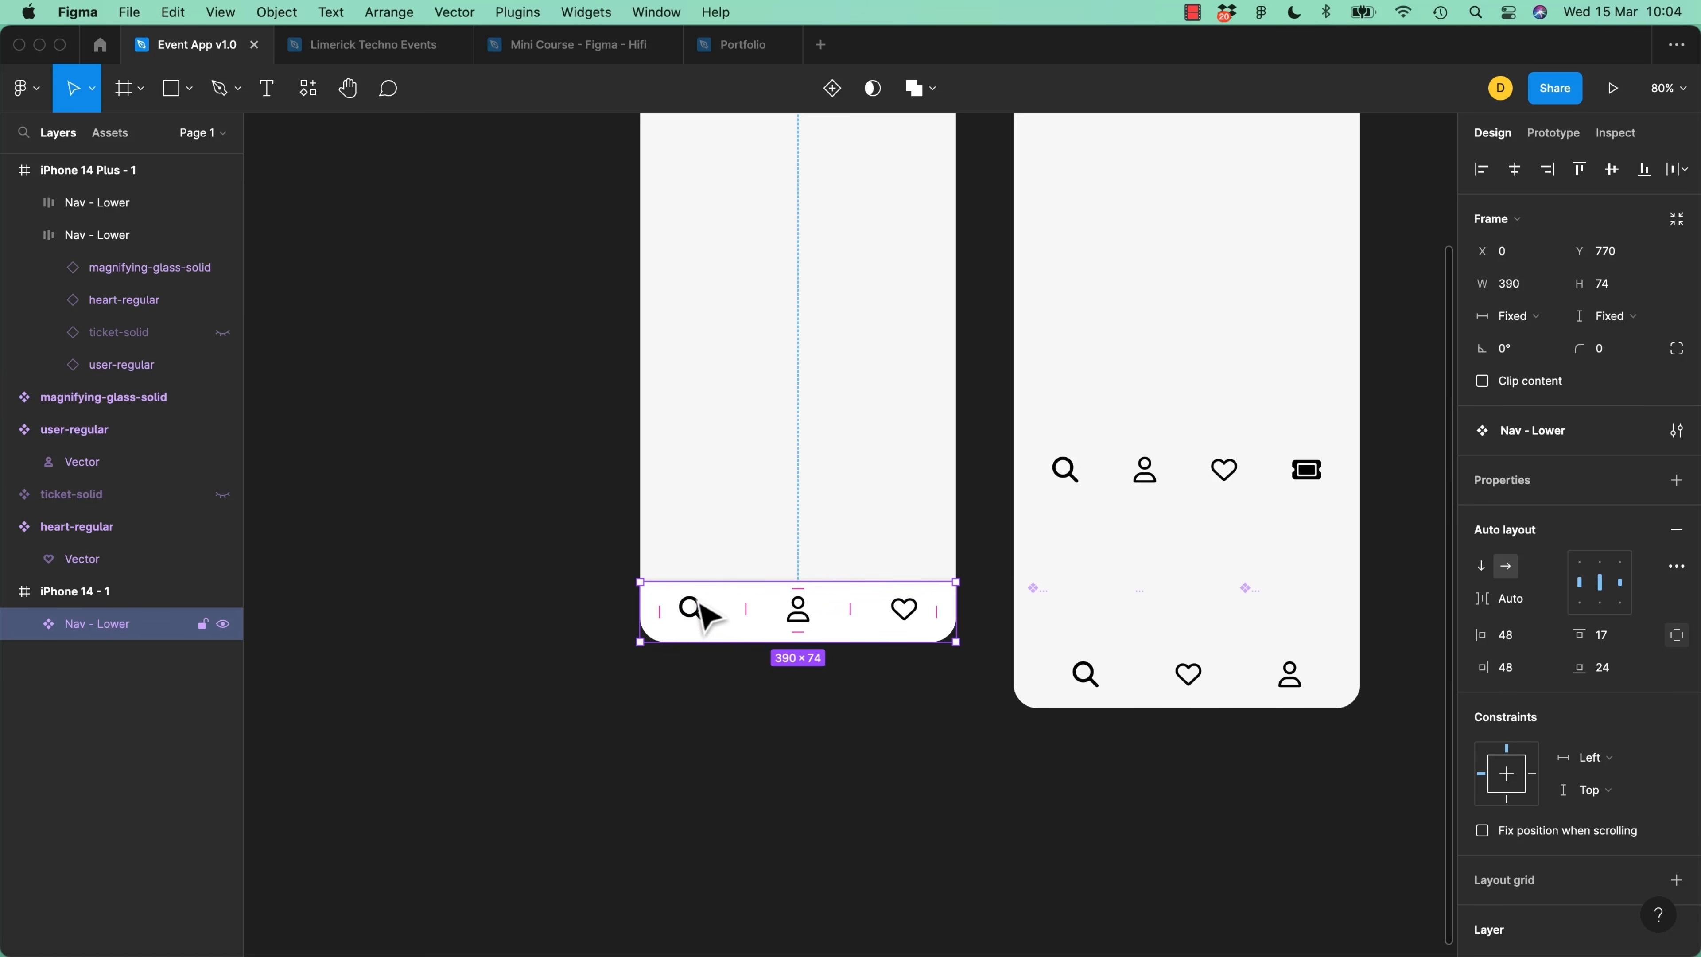
click(25, 625)
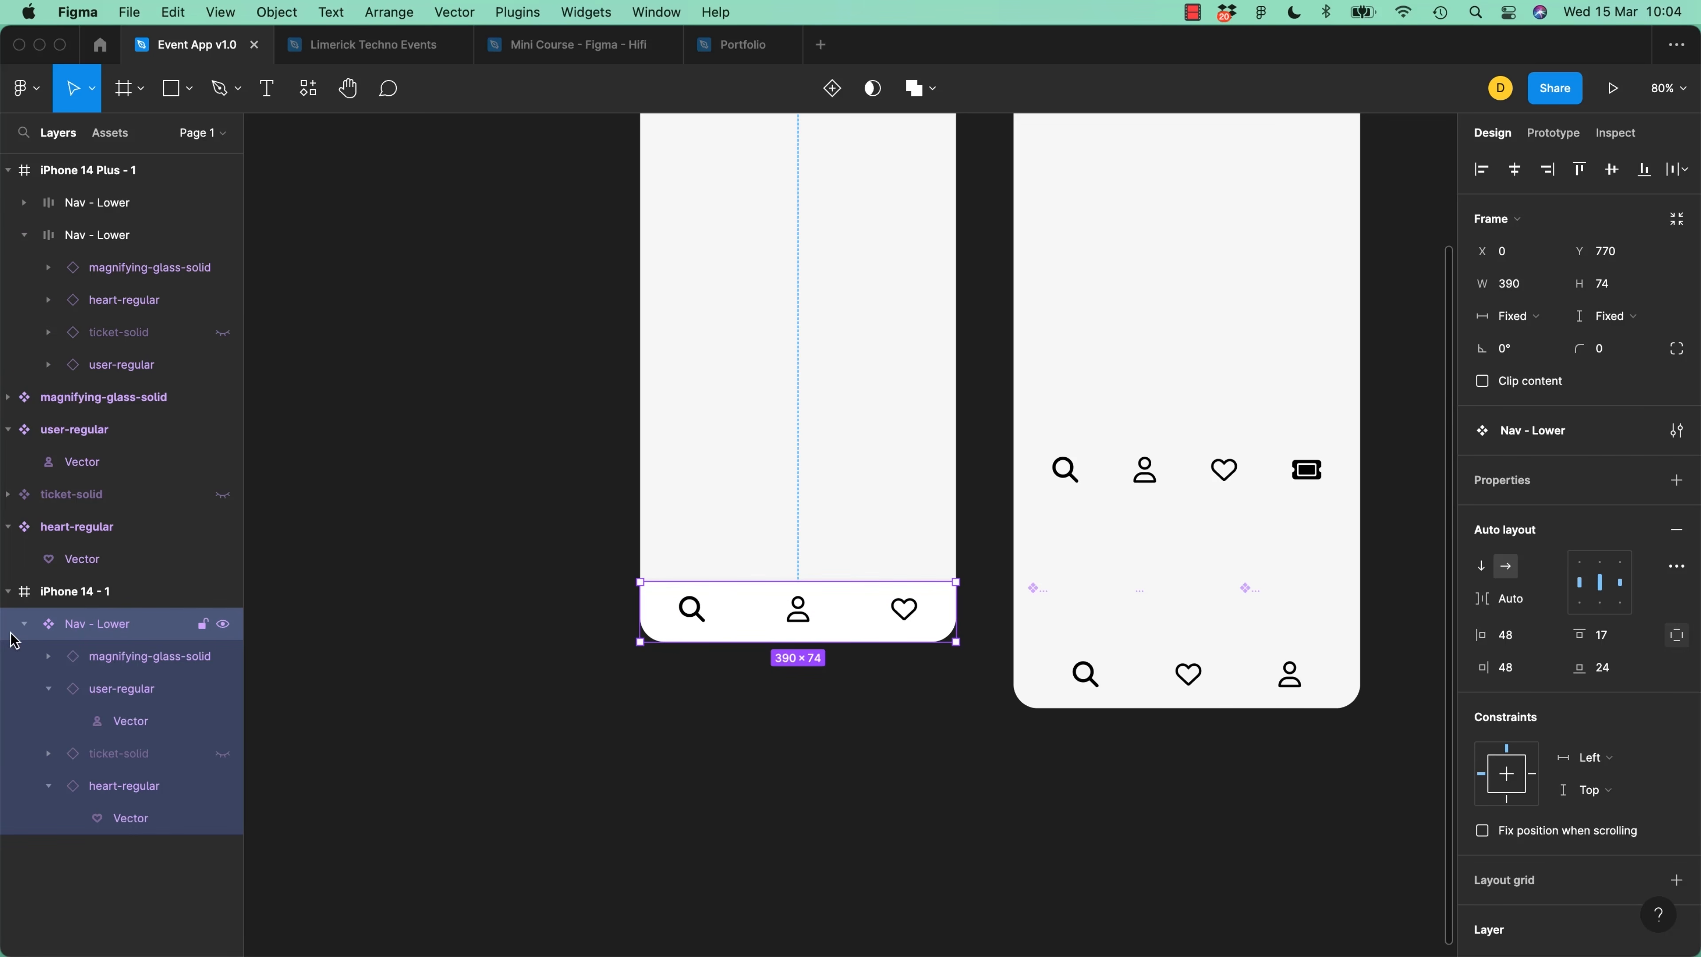
key(super+z)
key(super+z)
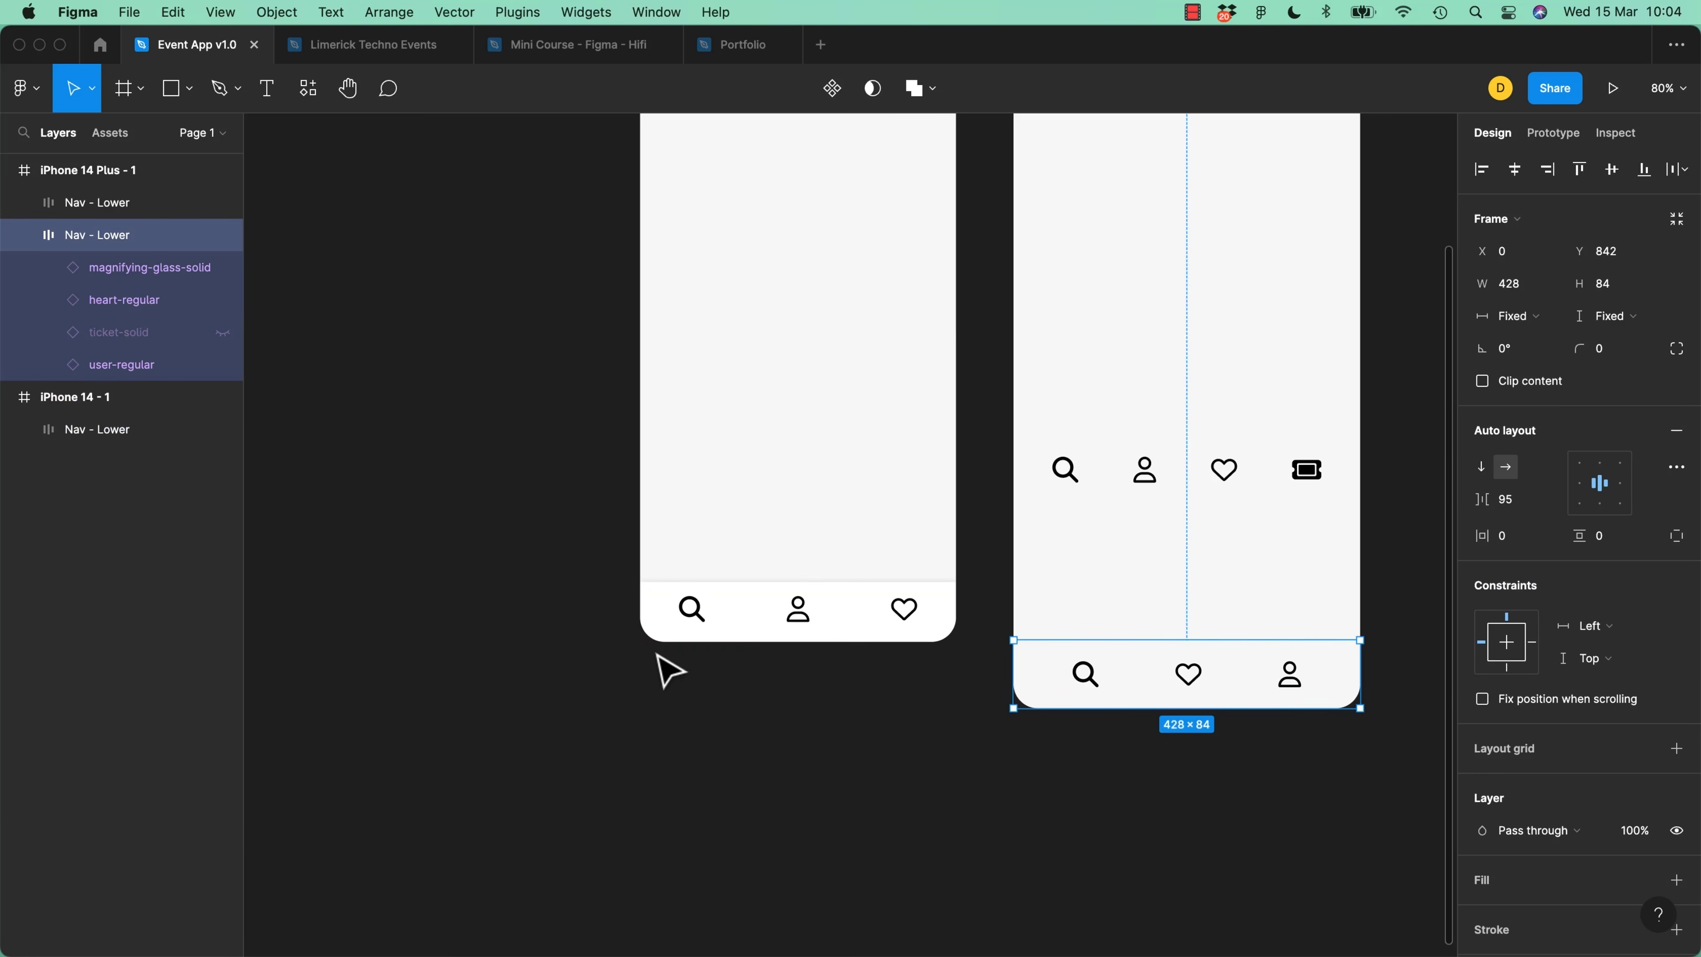
Convert the iPhone 14 frame's Nav - Lower bar into a component
click(696, 630)
click(24, 429)
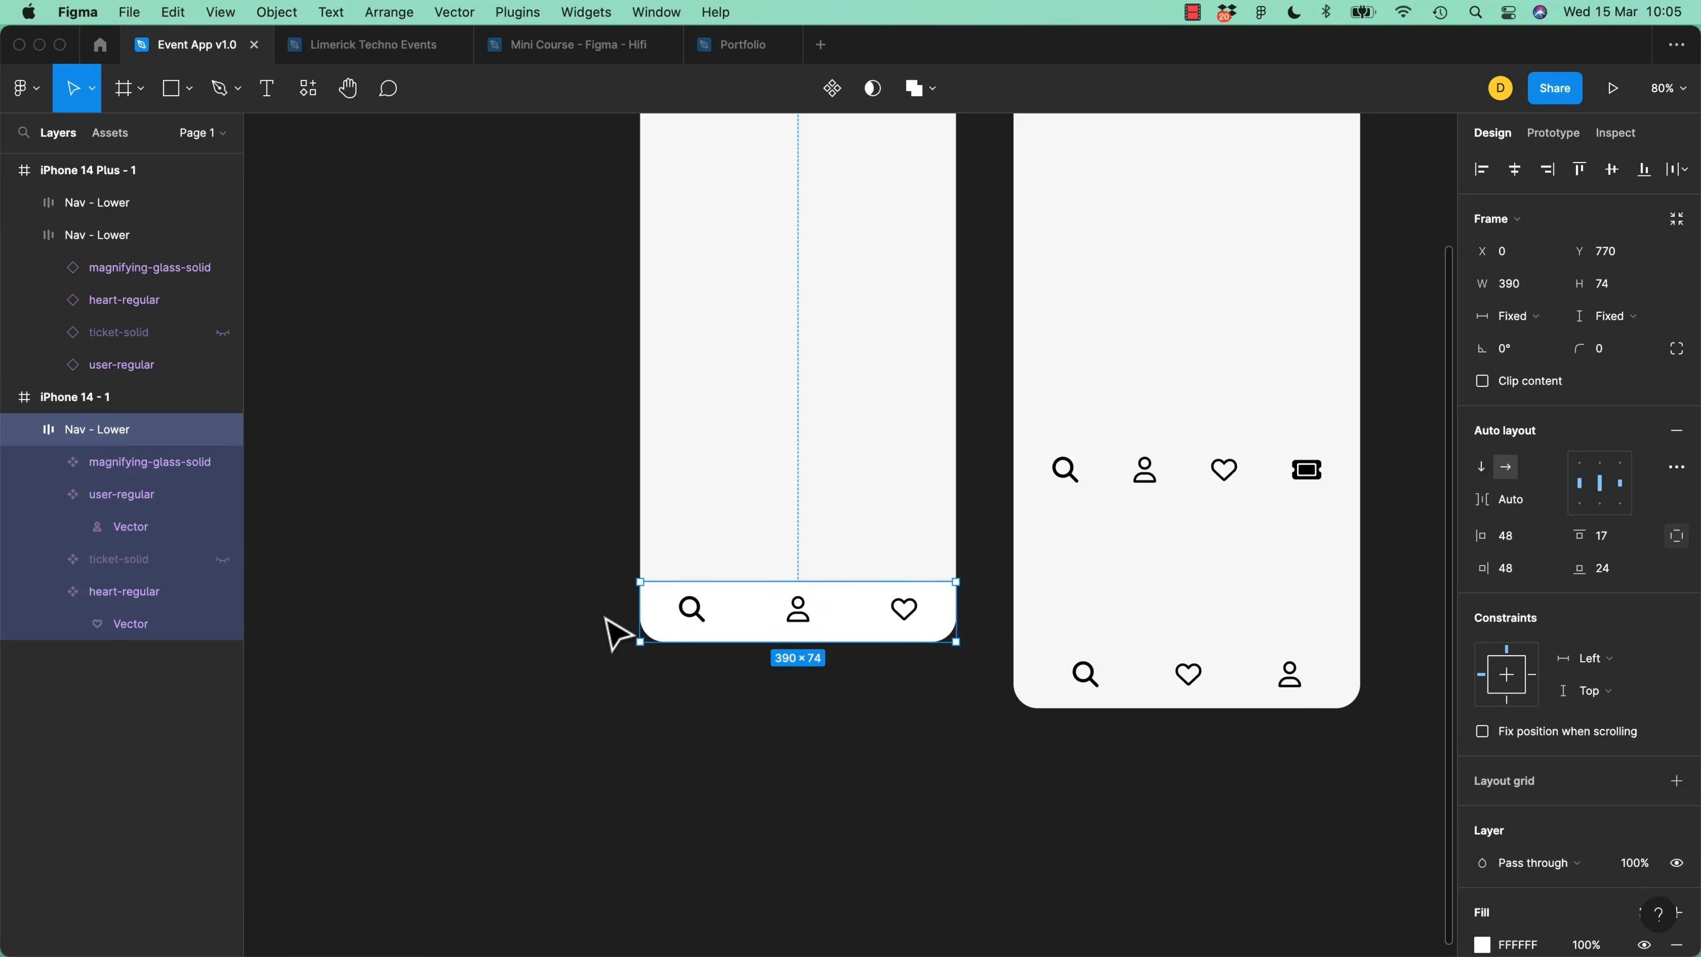
key(alt+super+k)
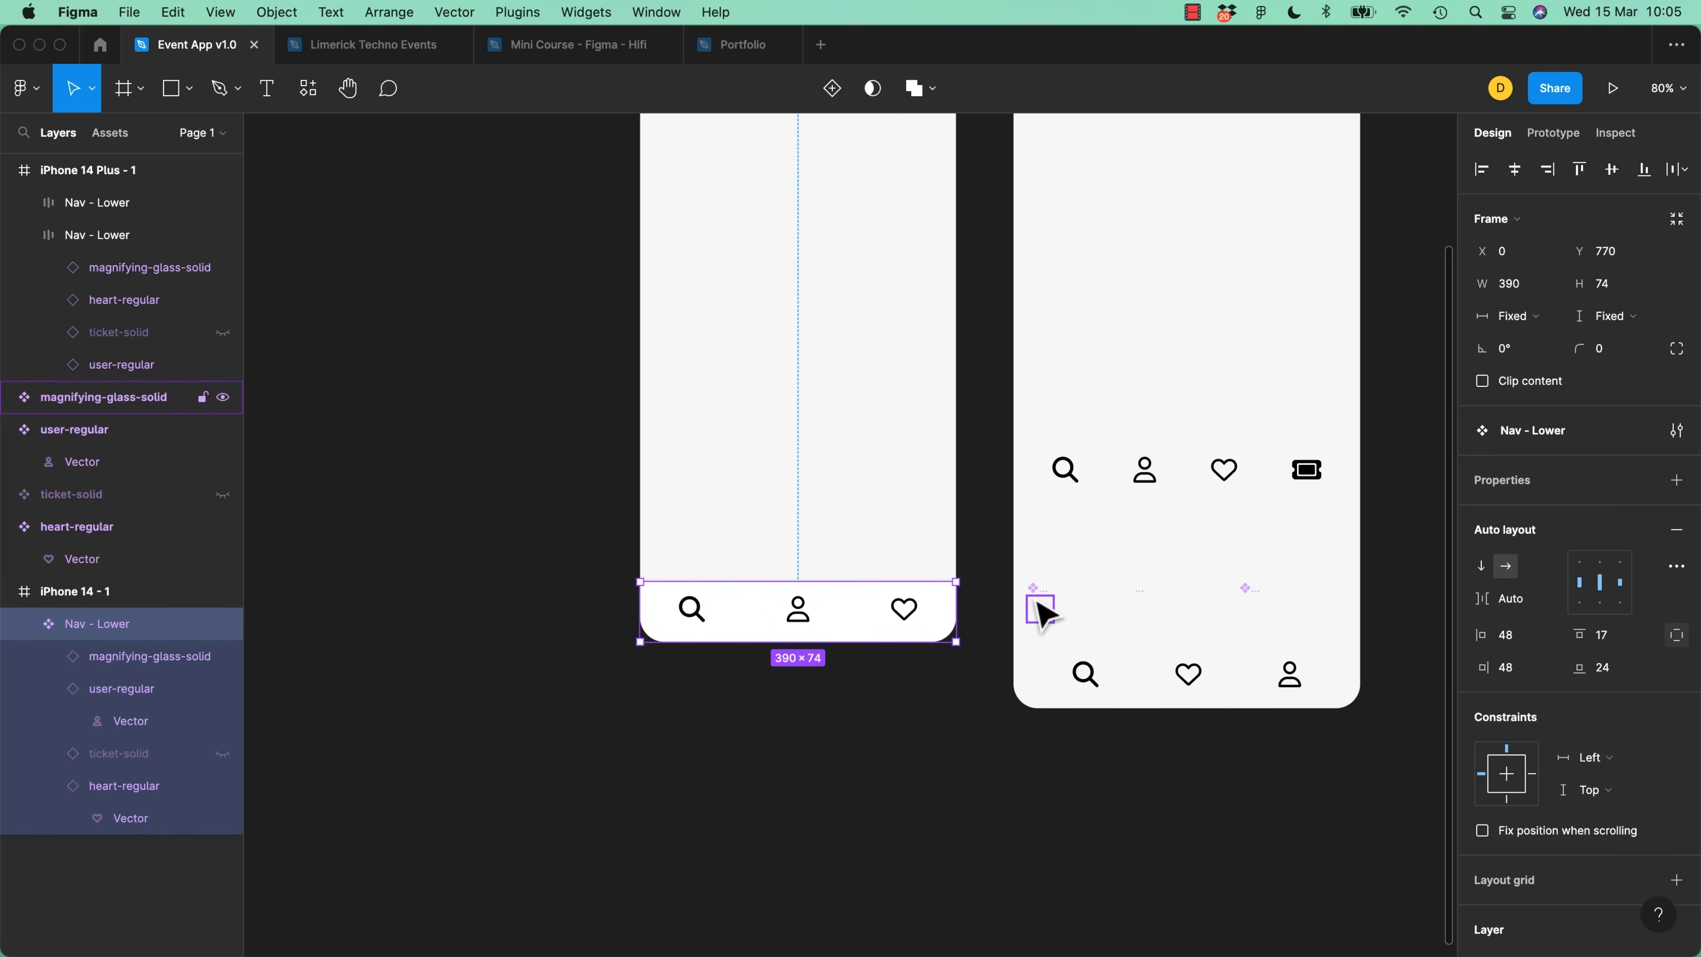
Move the magnifying-glass-solid, user-regular, ticket-solid and heart-regular main components onto the empty canvas beside the iPhone 14 frame
click(1035, 607)
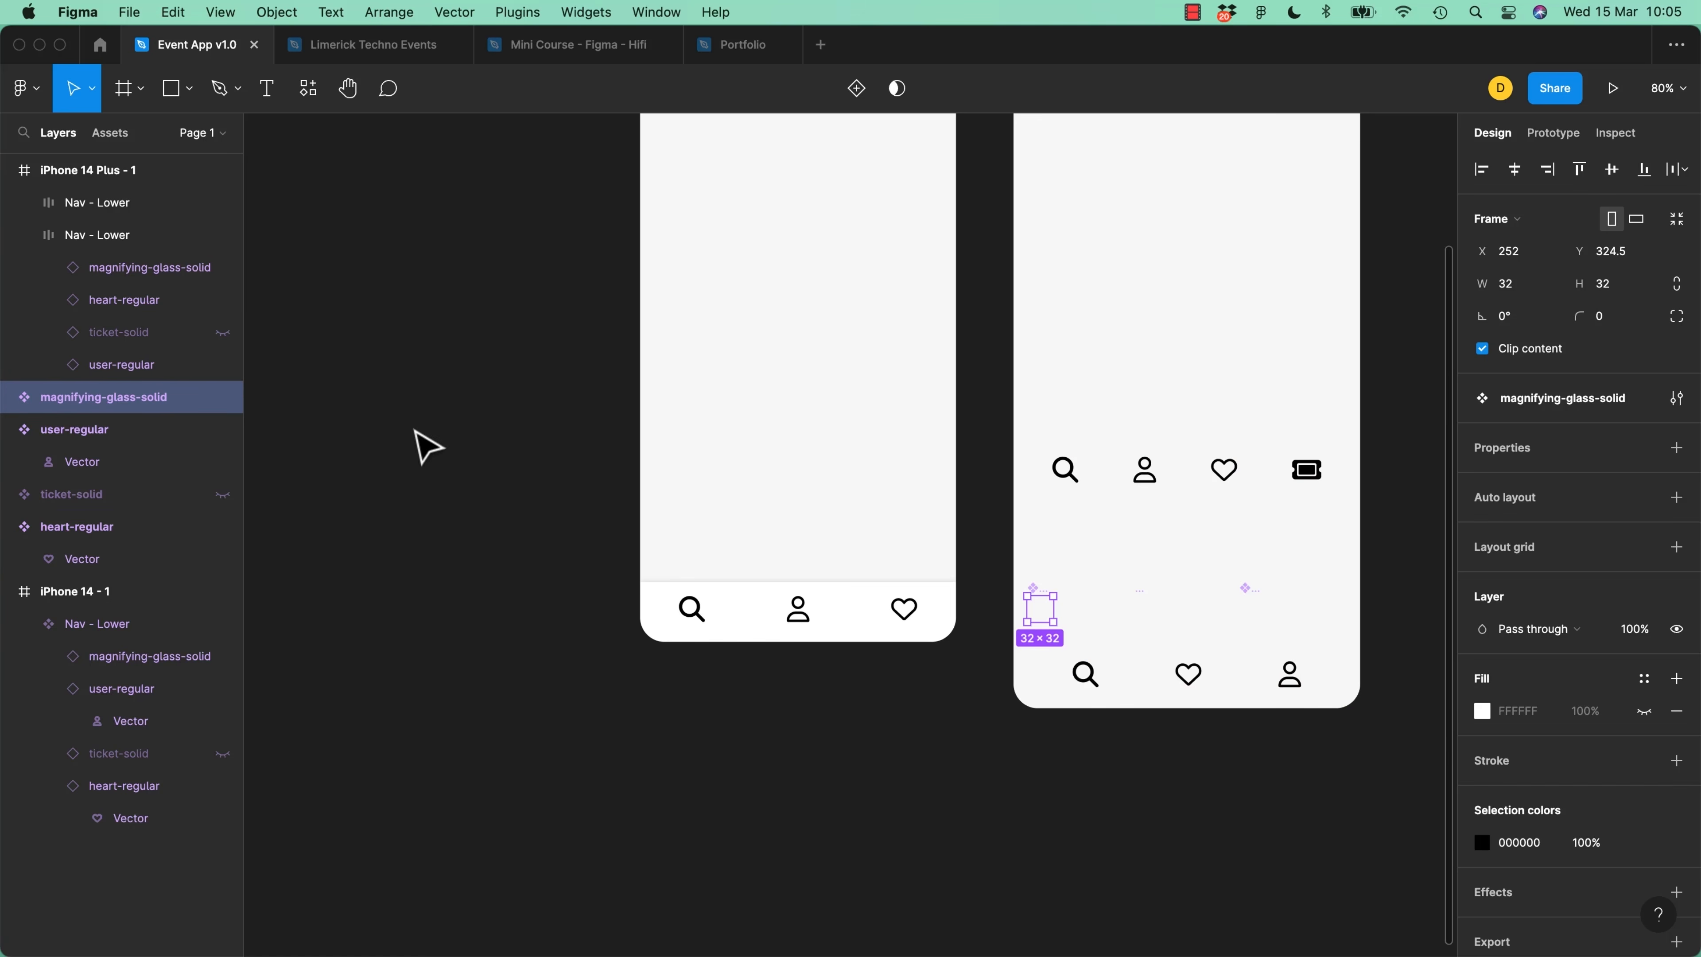
click(9, 430)
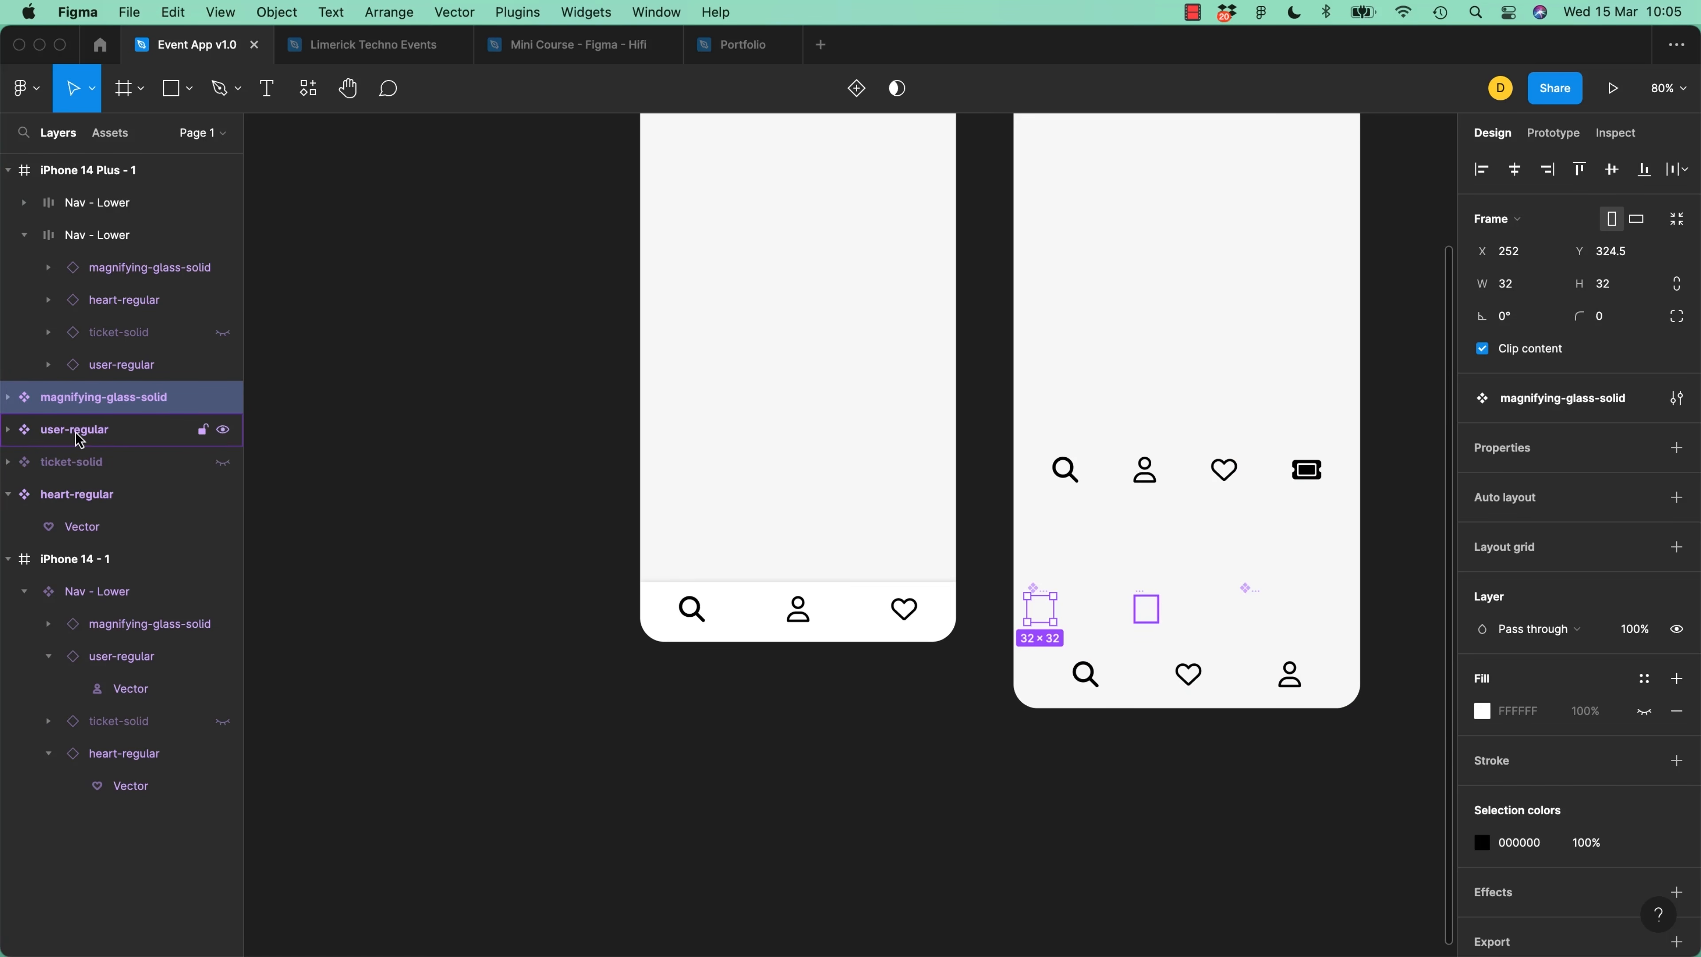
click(9, 495)
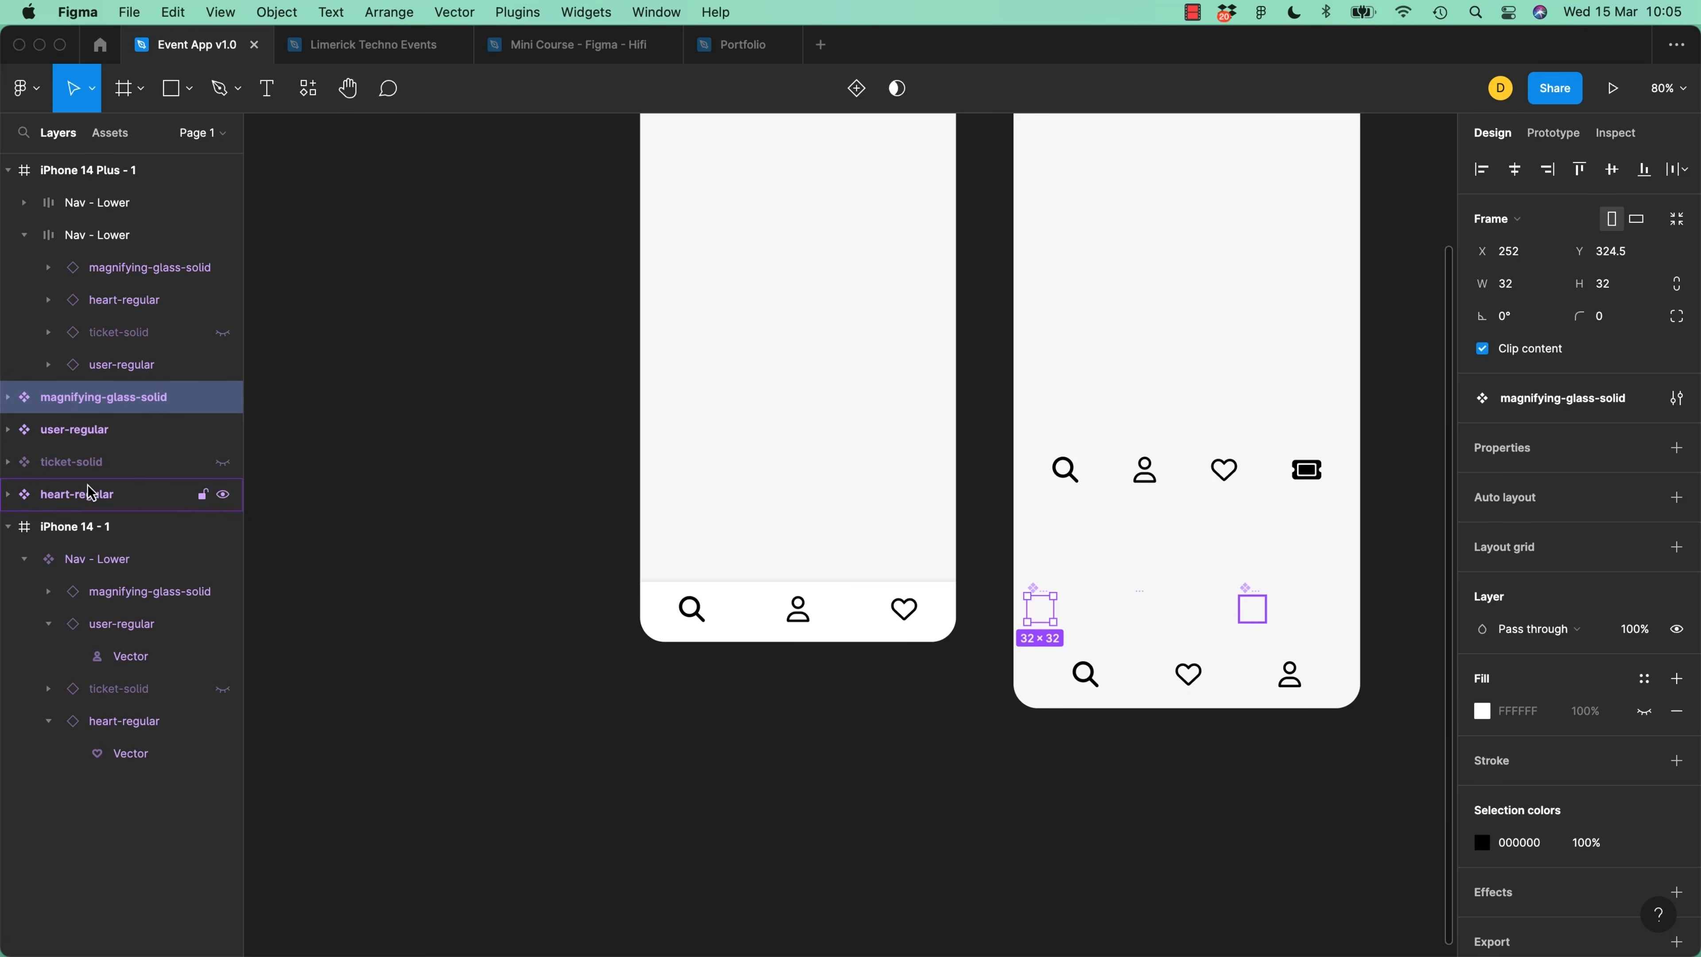
click(121, 502)
shift+click(92, 410)
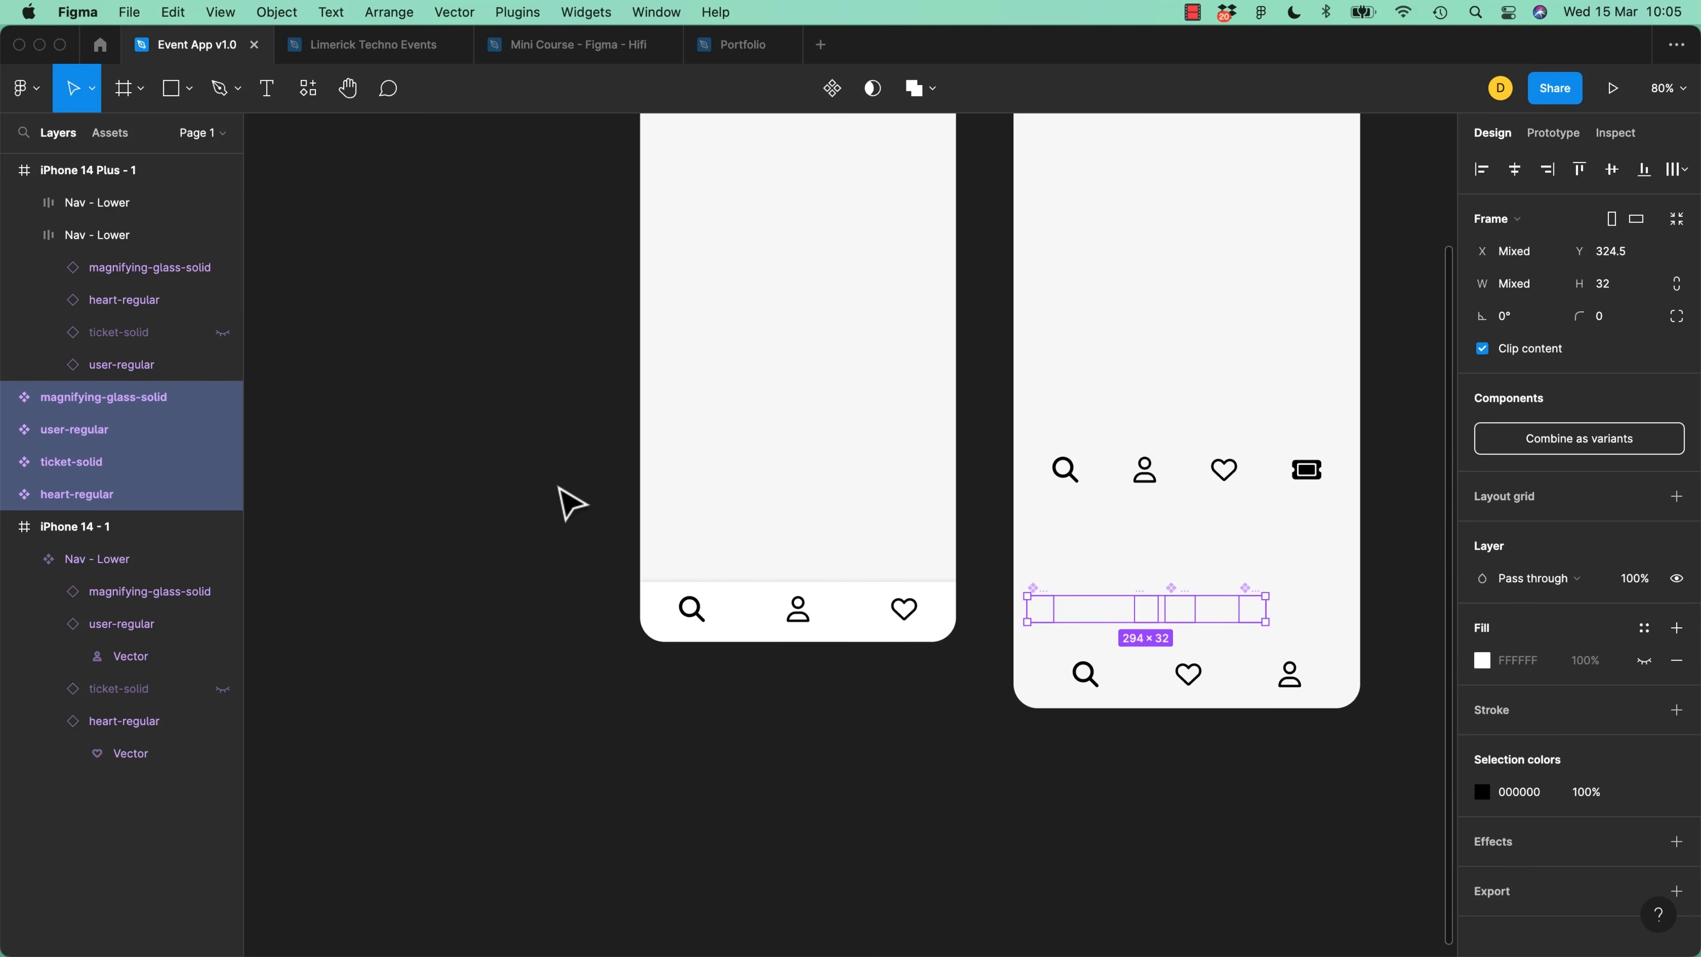
drag(1042, 610, 338, 493)
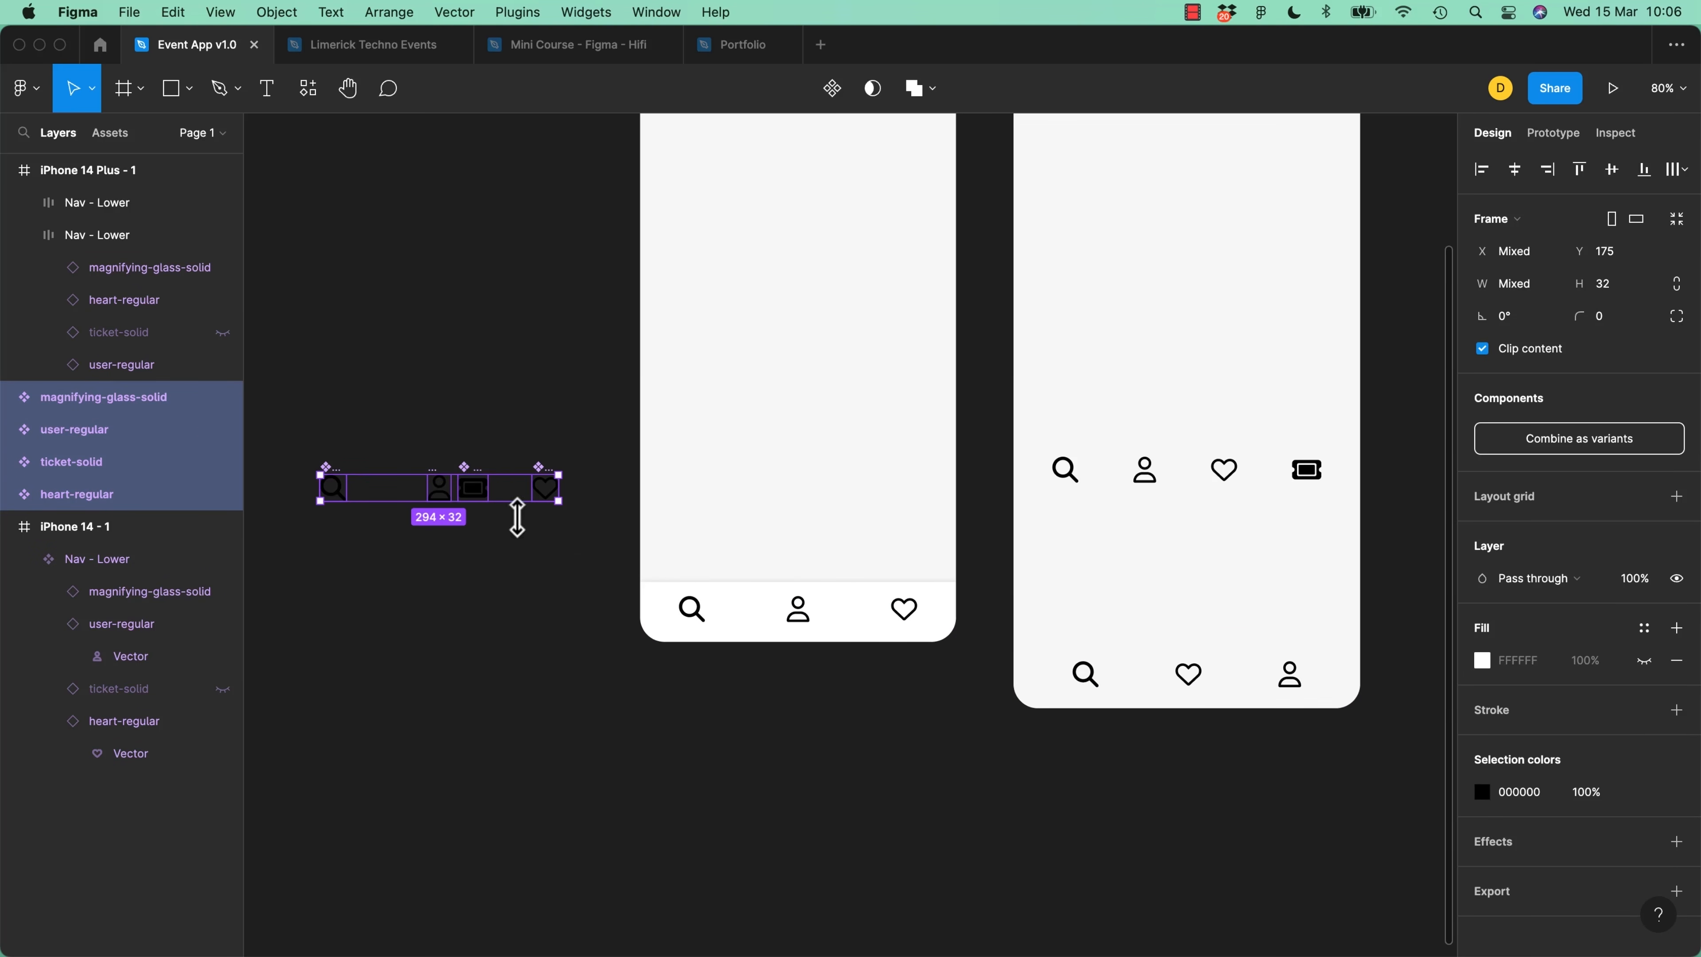
Tidy up the four icon main components so they are evenly spaced in one row
key(super+equal)
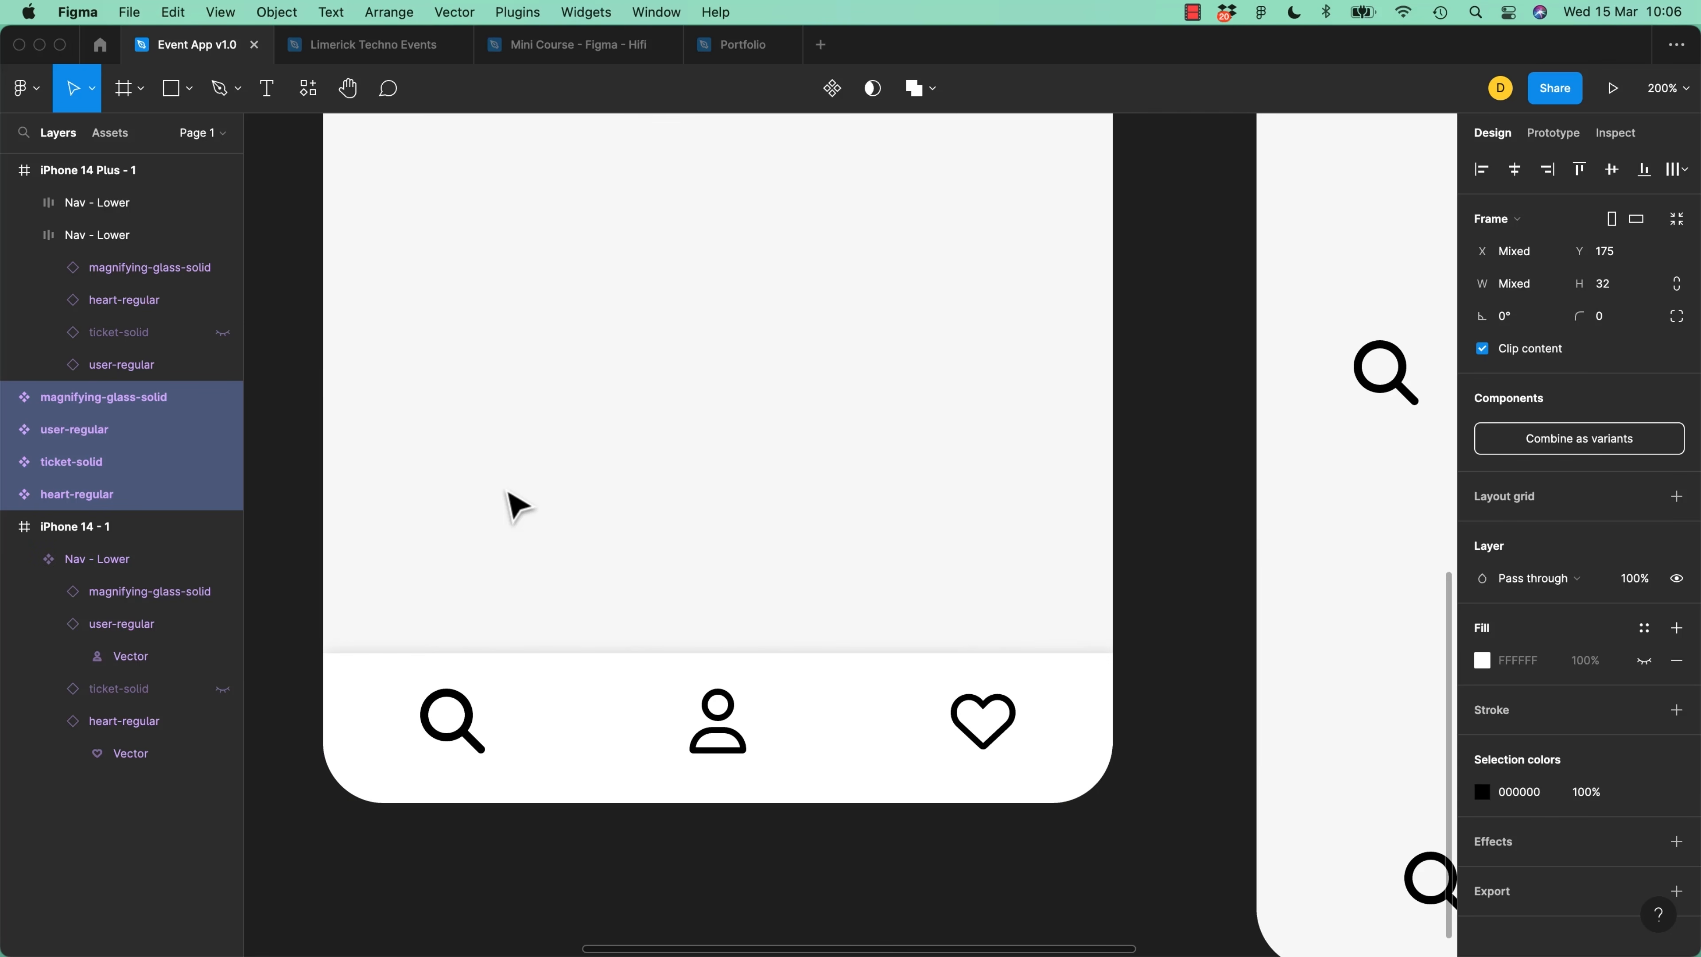
key(shift+2)
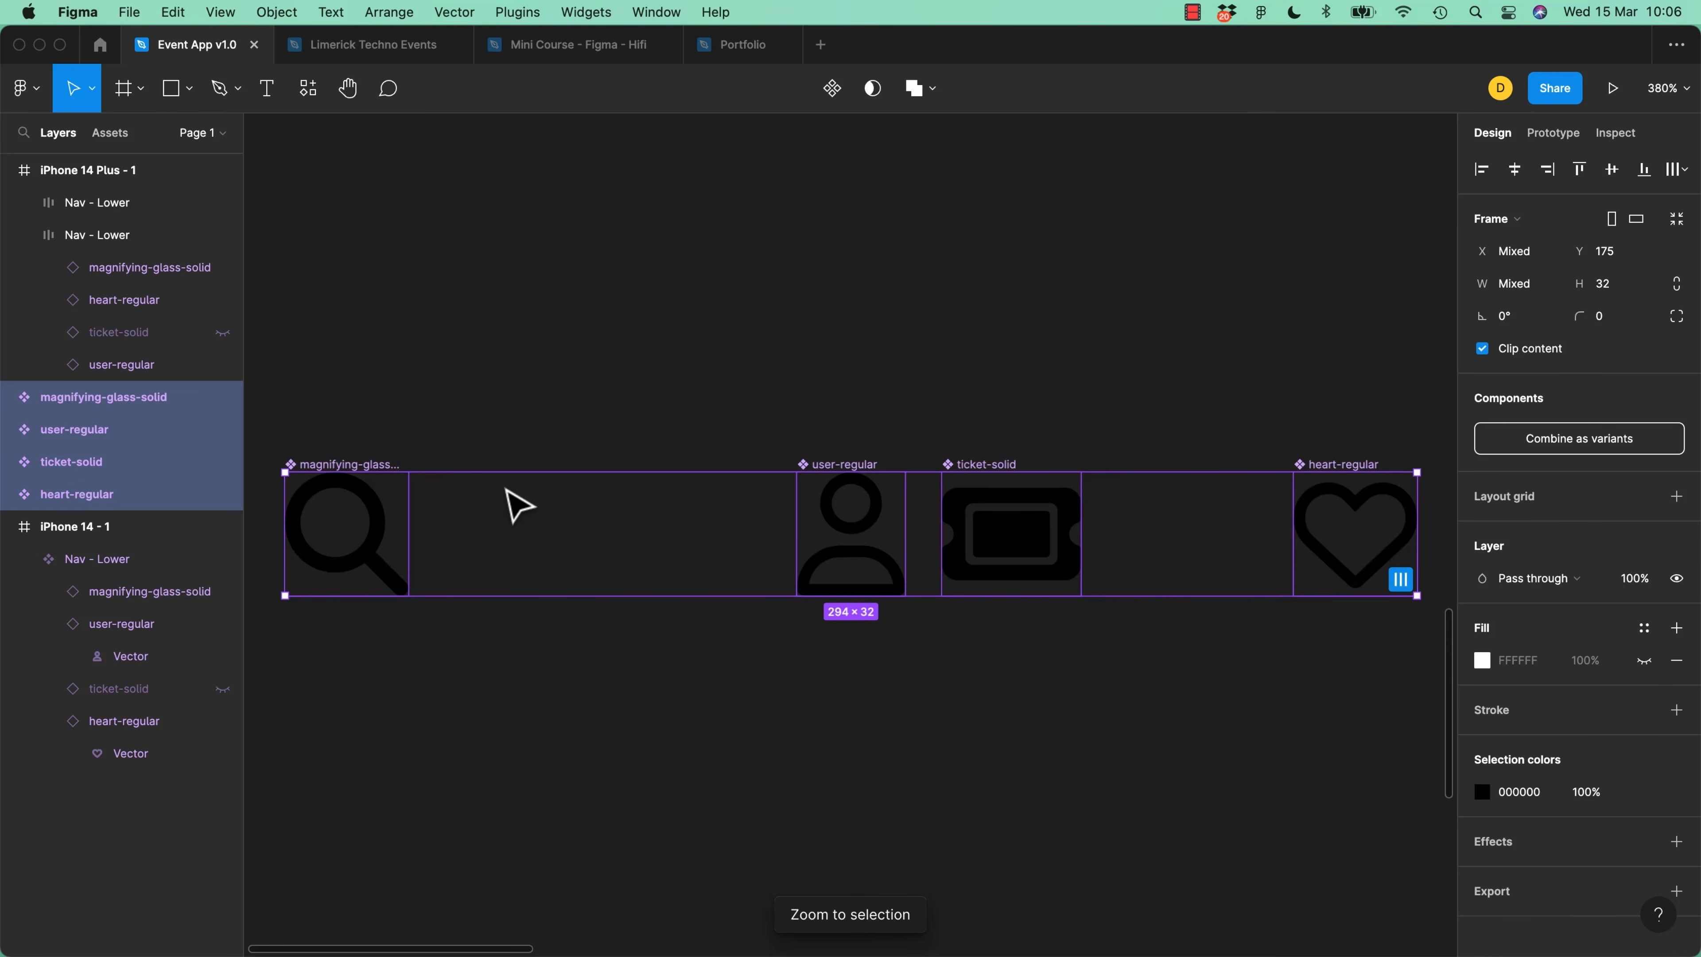
click(1400, 579)
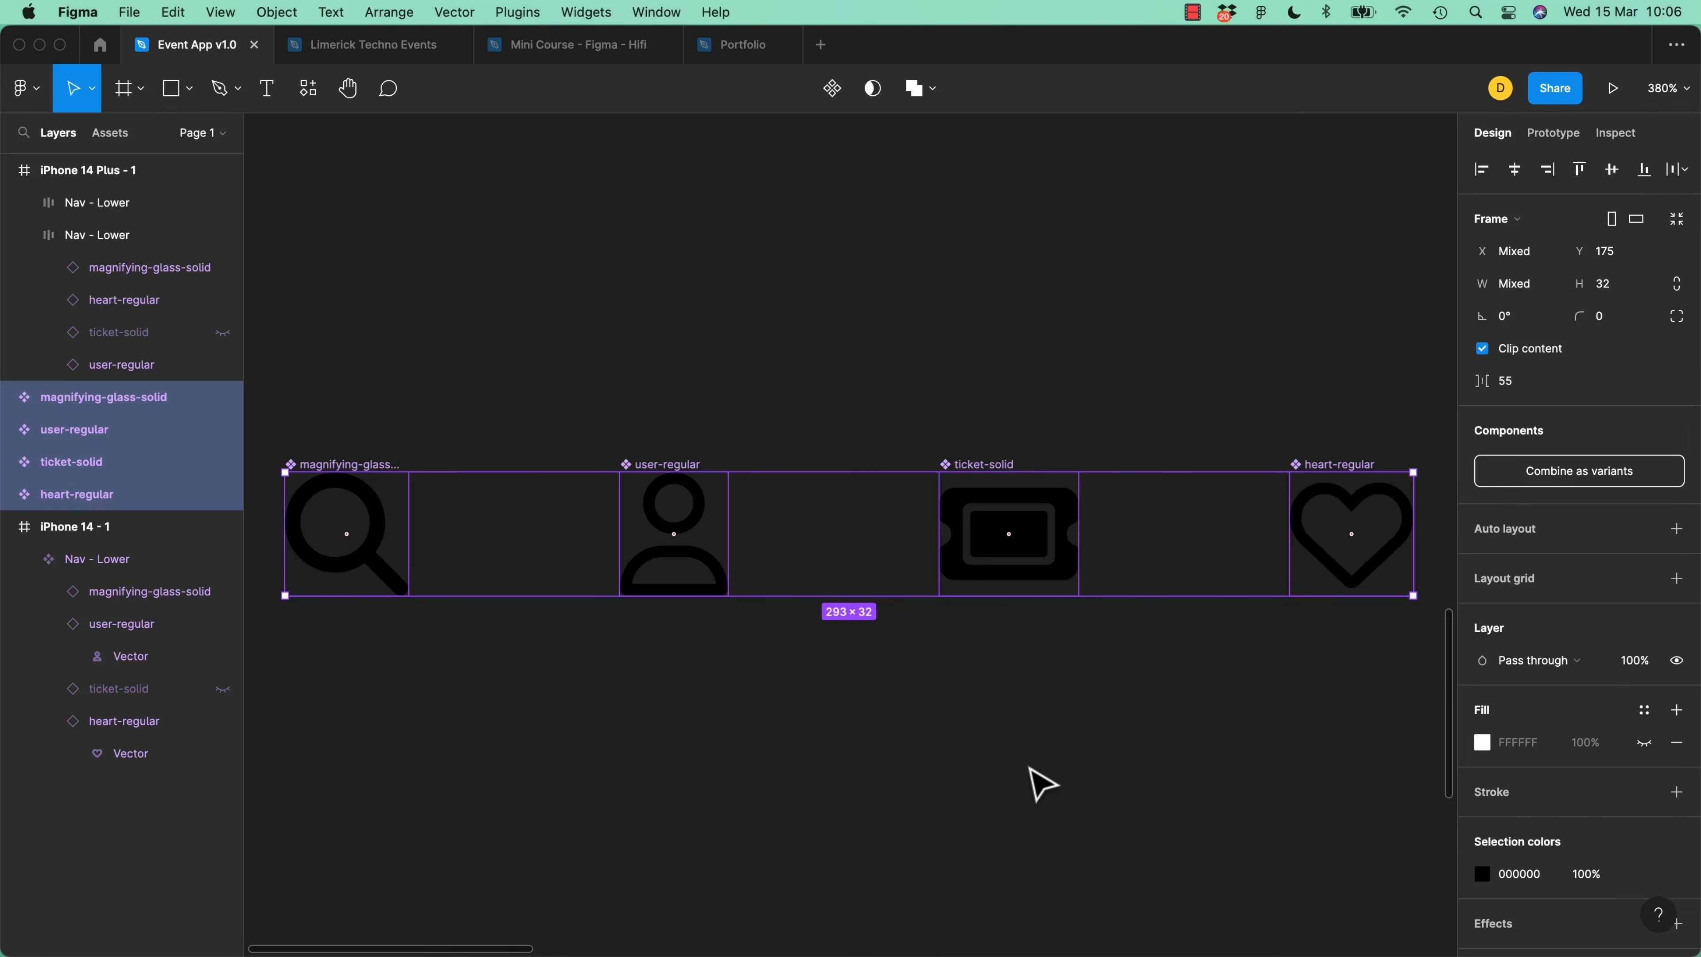
key(super+z)
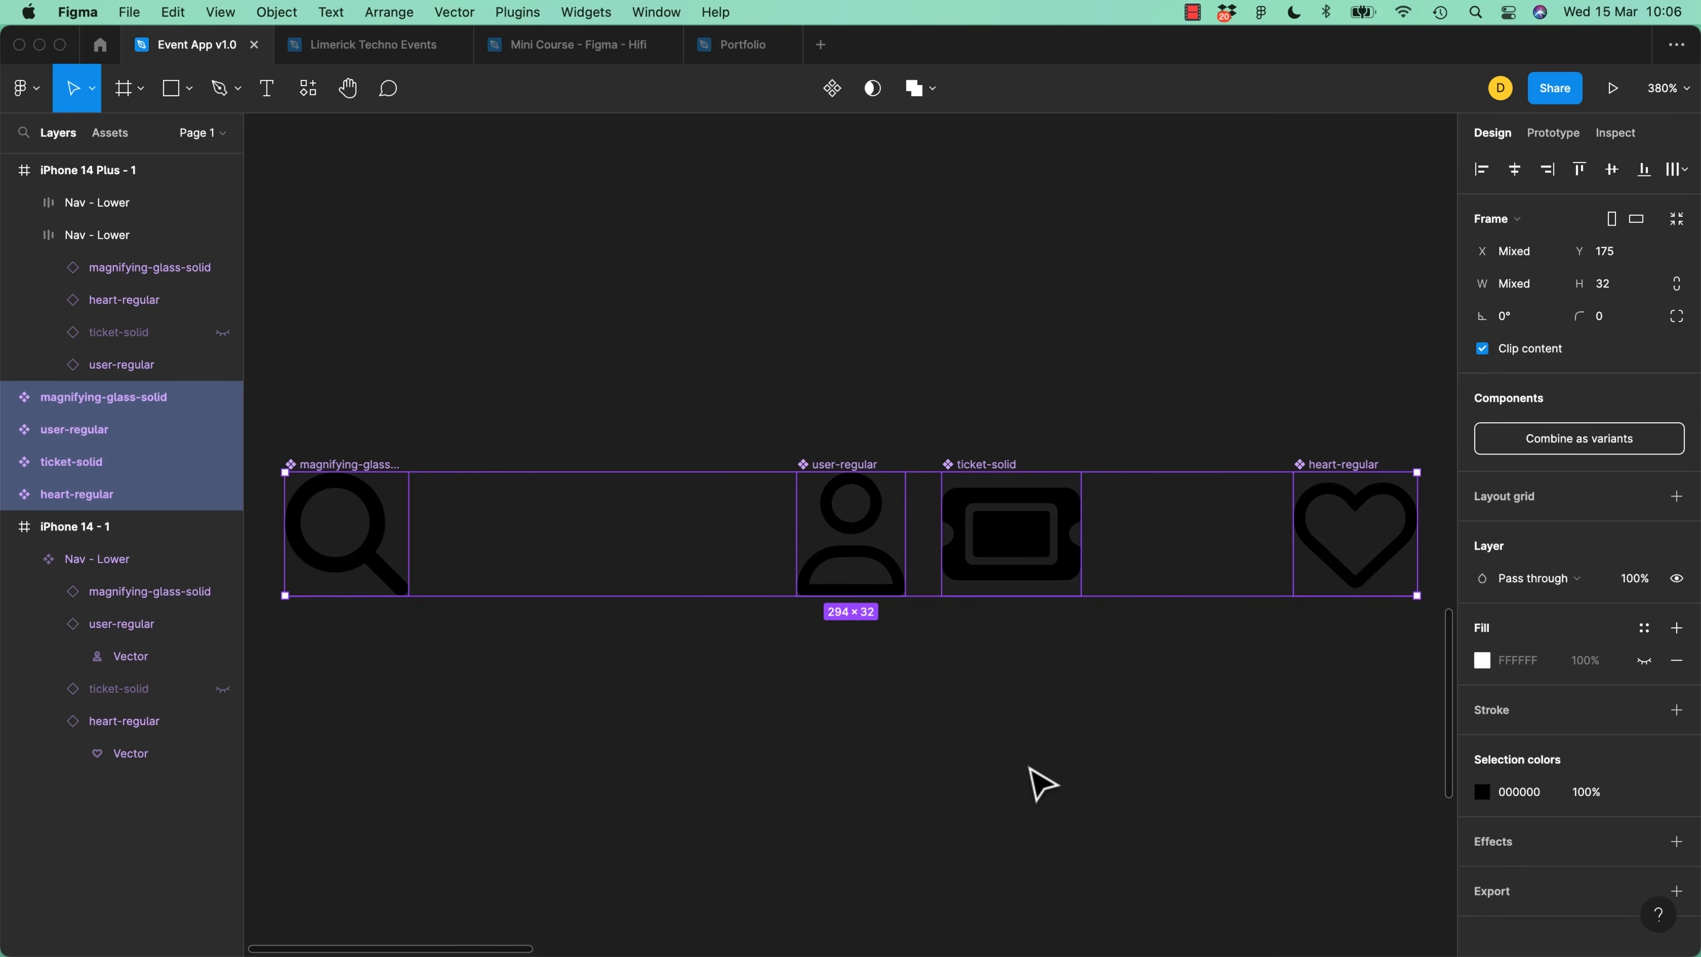
key(minus)
key(minus)
key(minus)
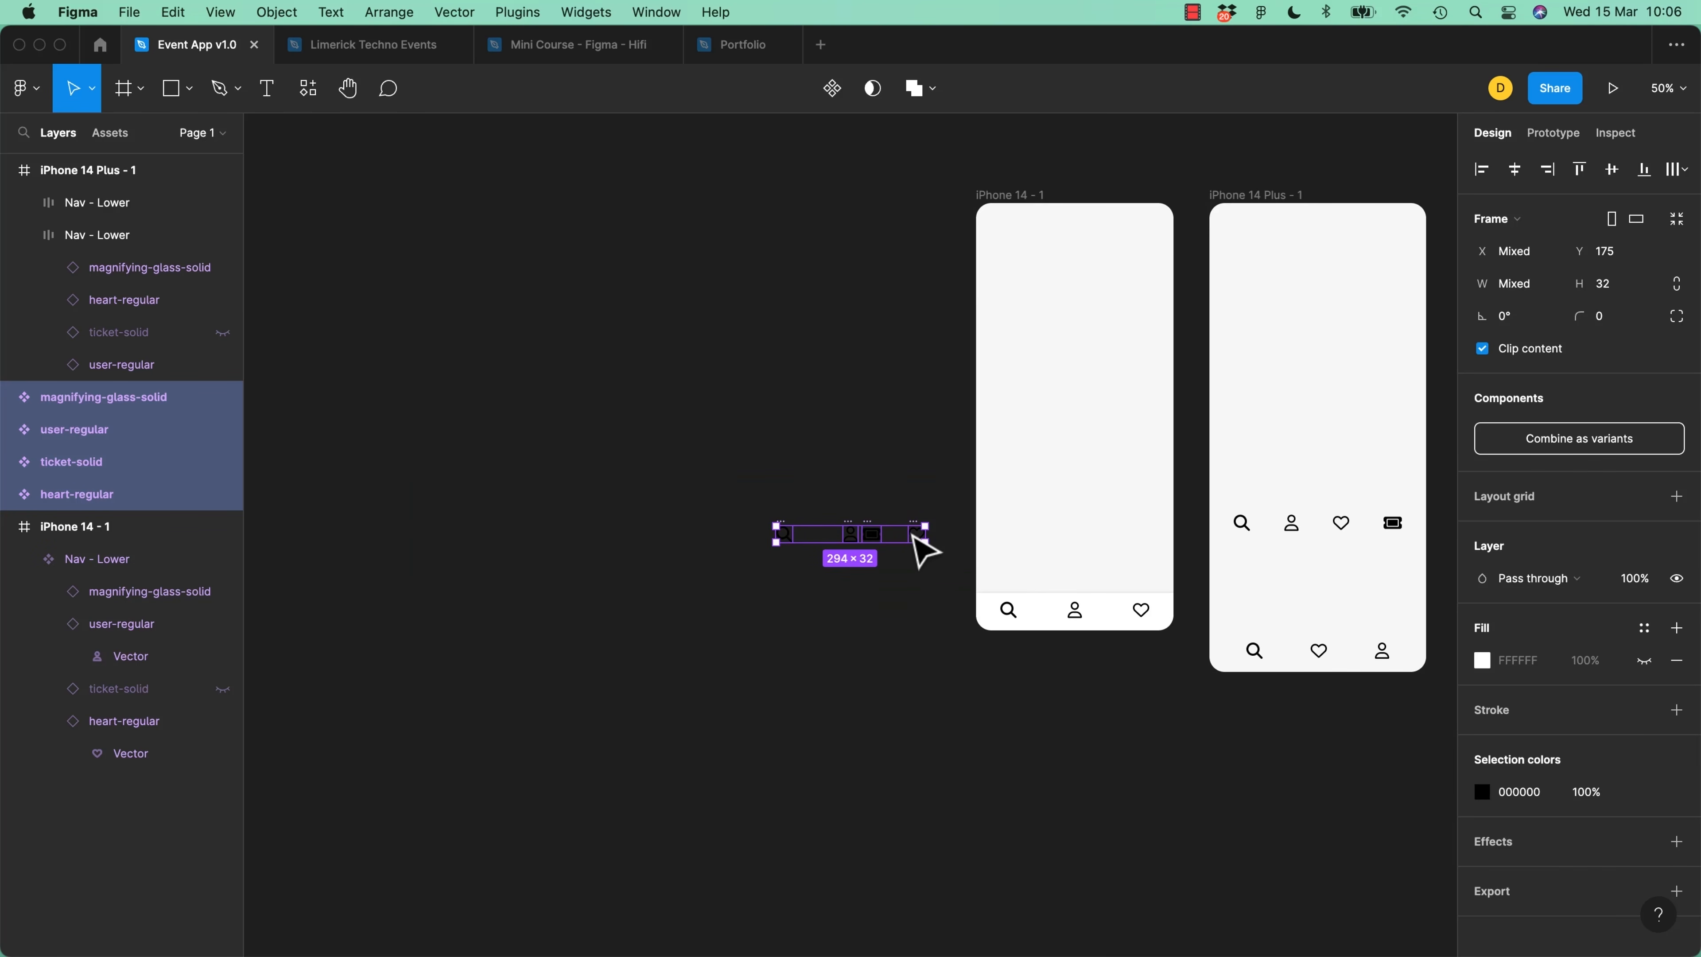
key(equal)
key(equal)
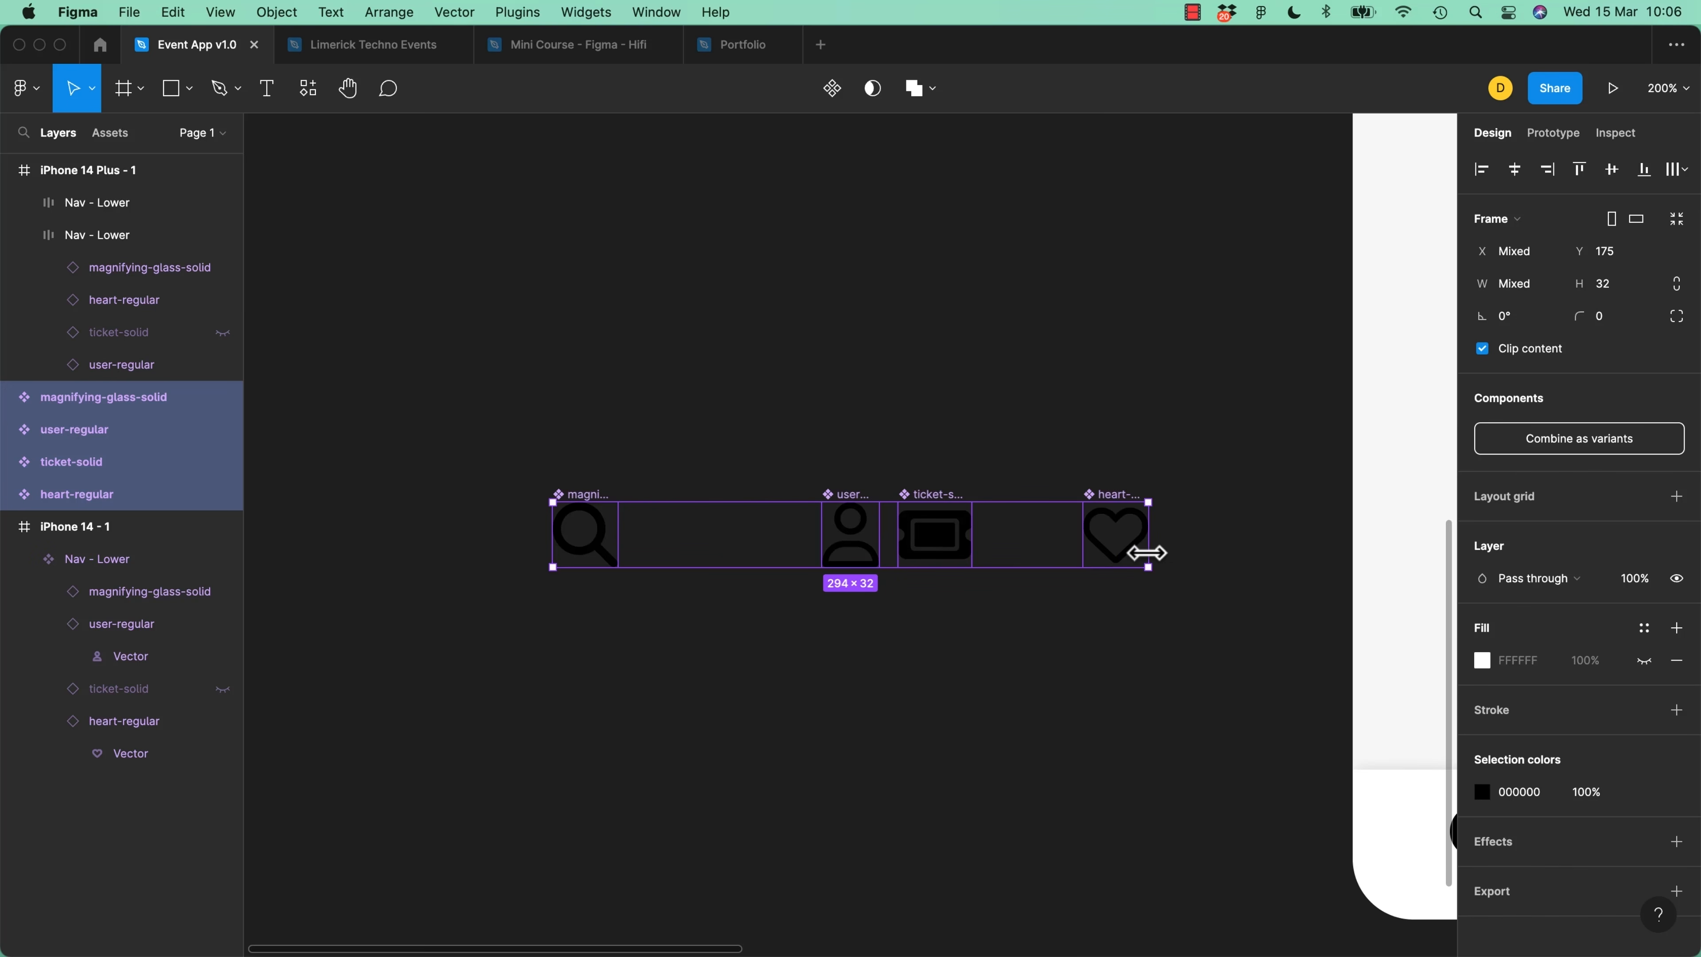
click(1132, 559)
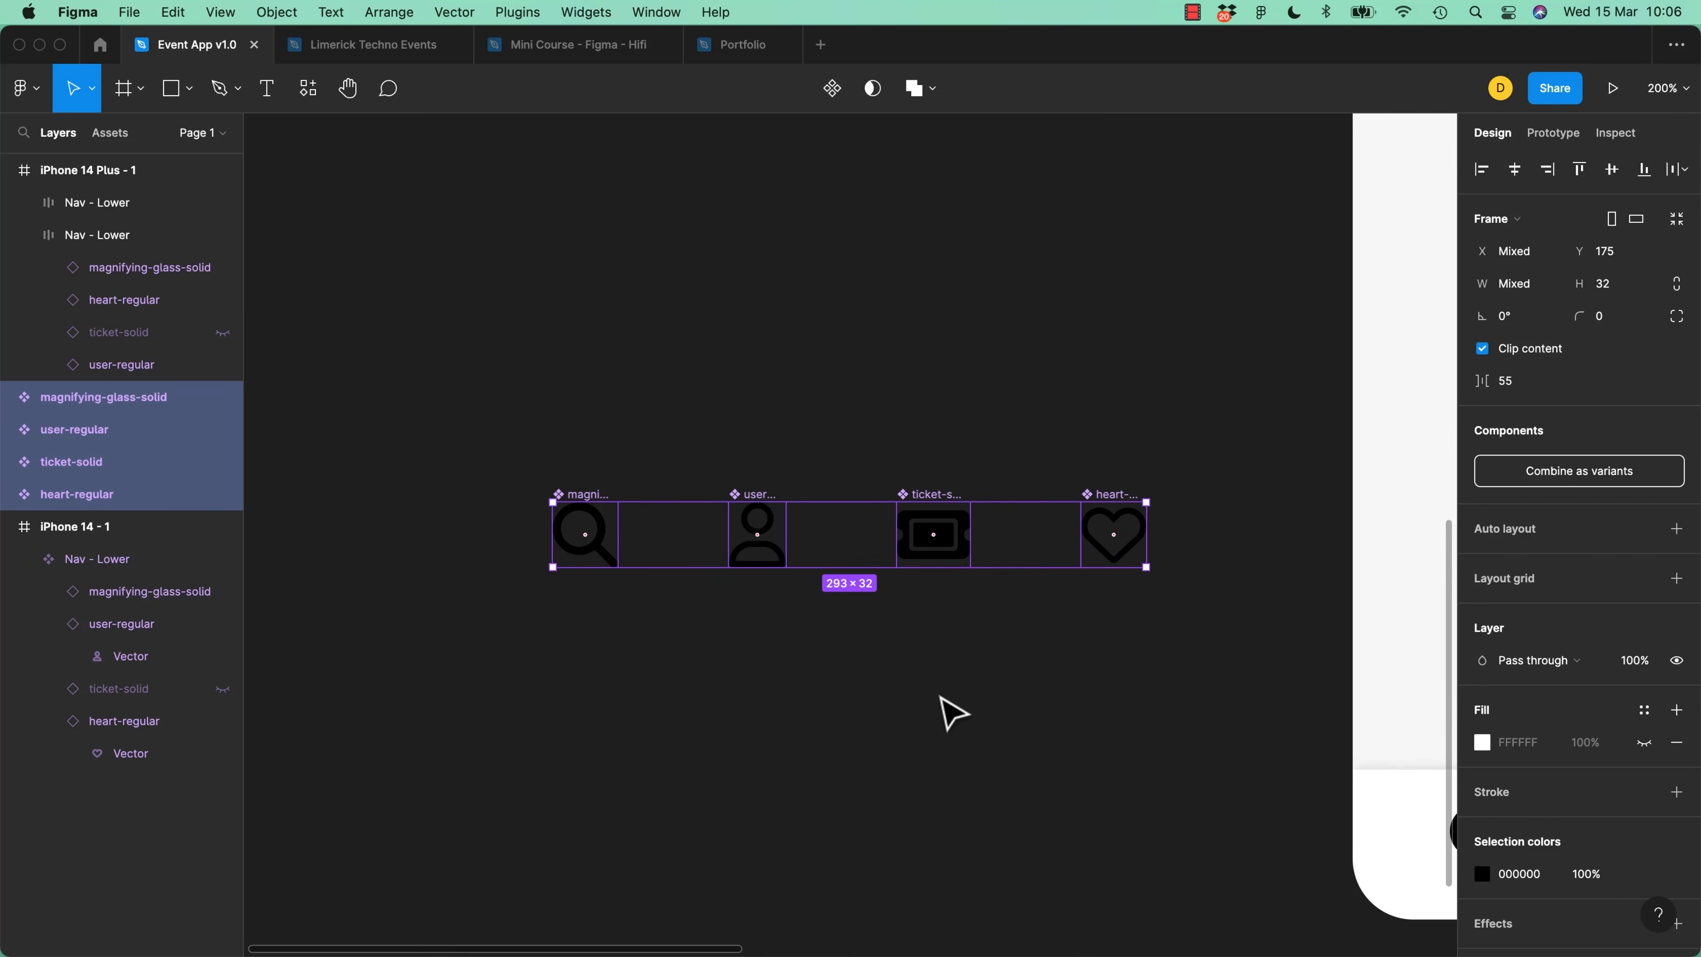
scroll(919, 633, right, 10)
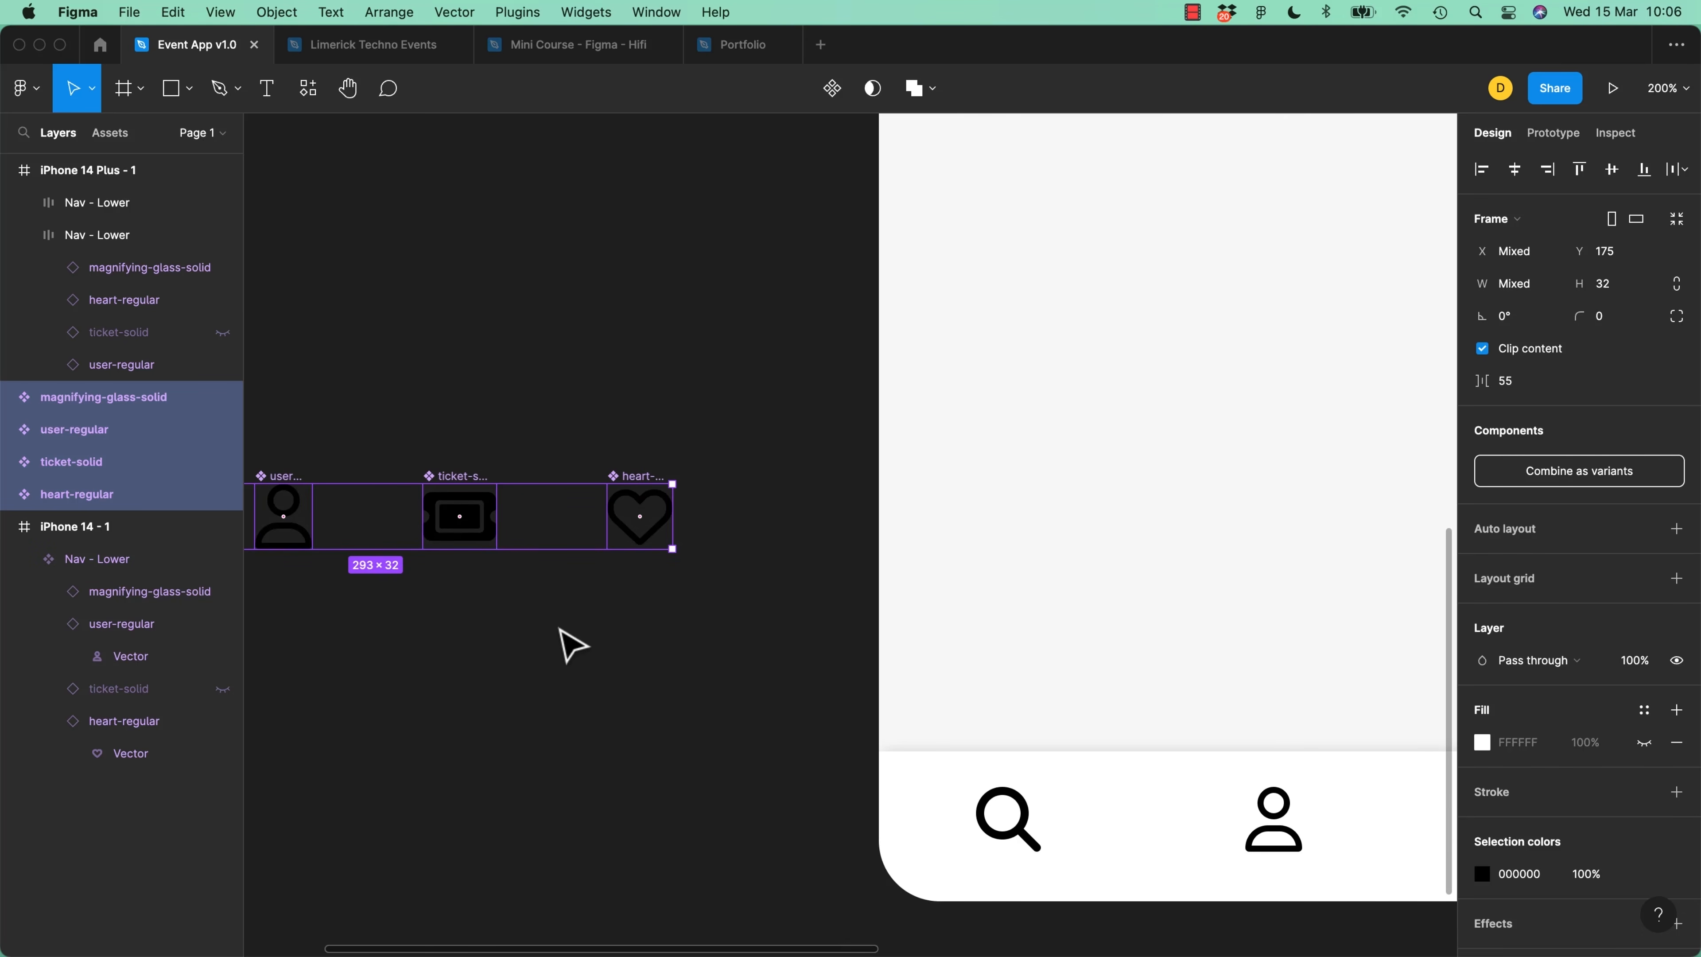
key(minus)
drag(1298, 271, 1078, 347)
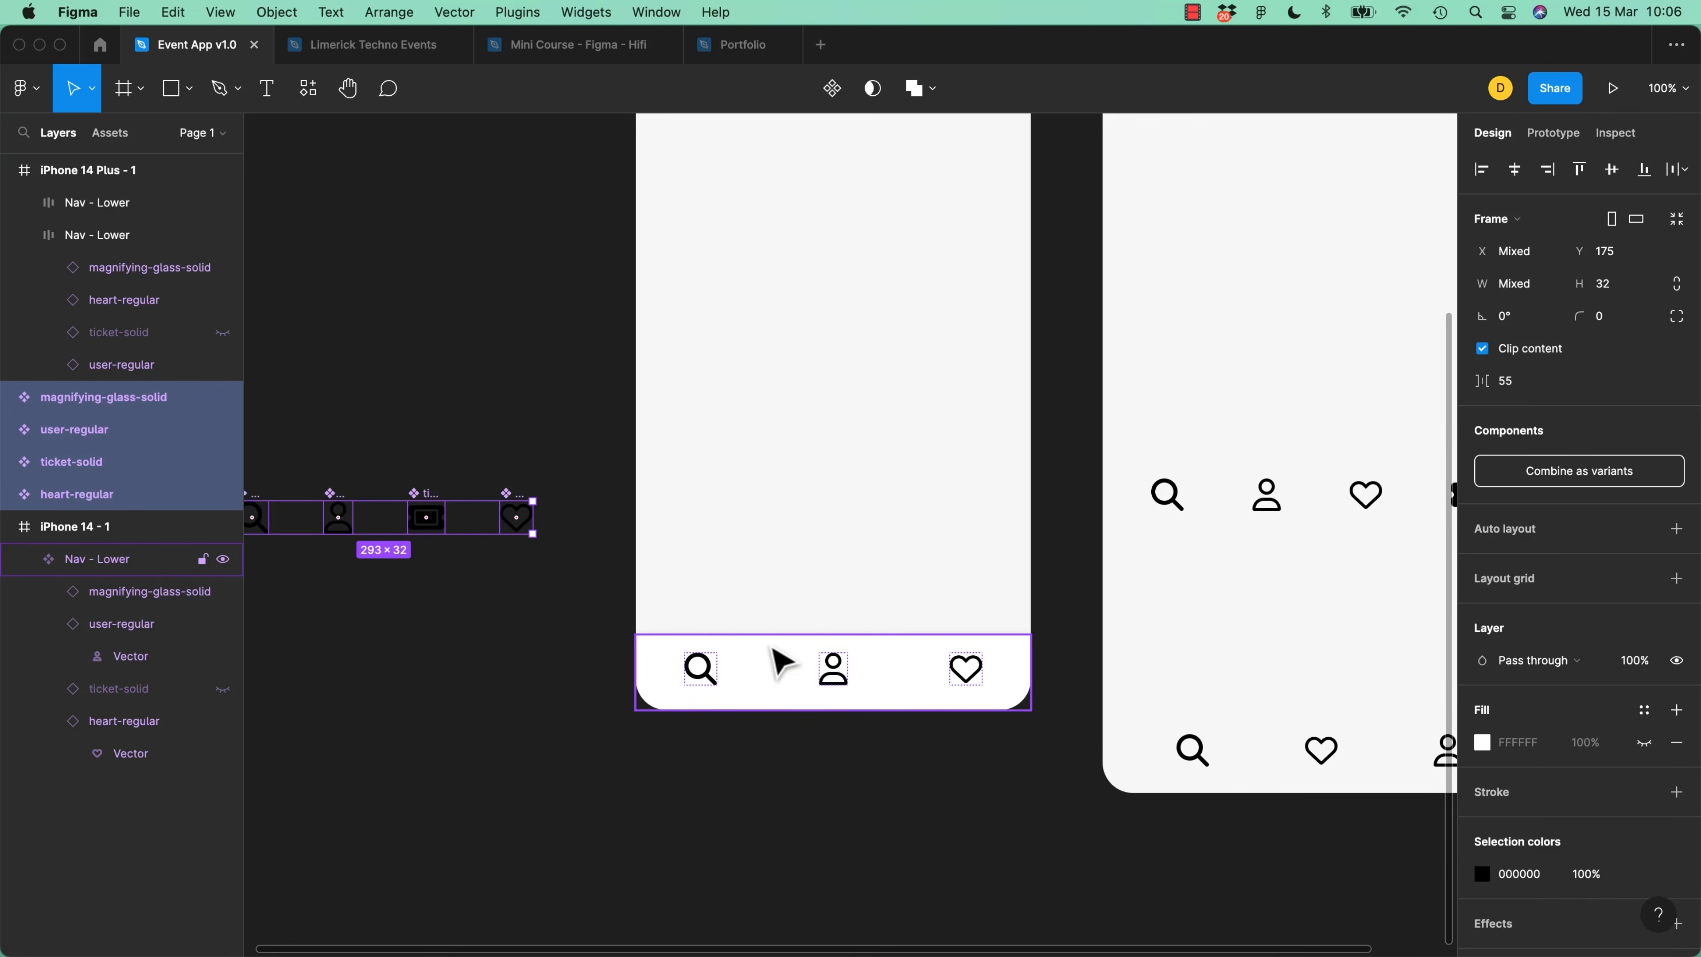
click(784, 676)
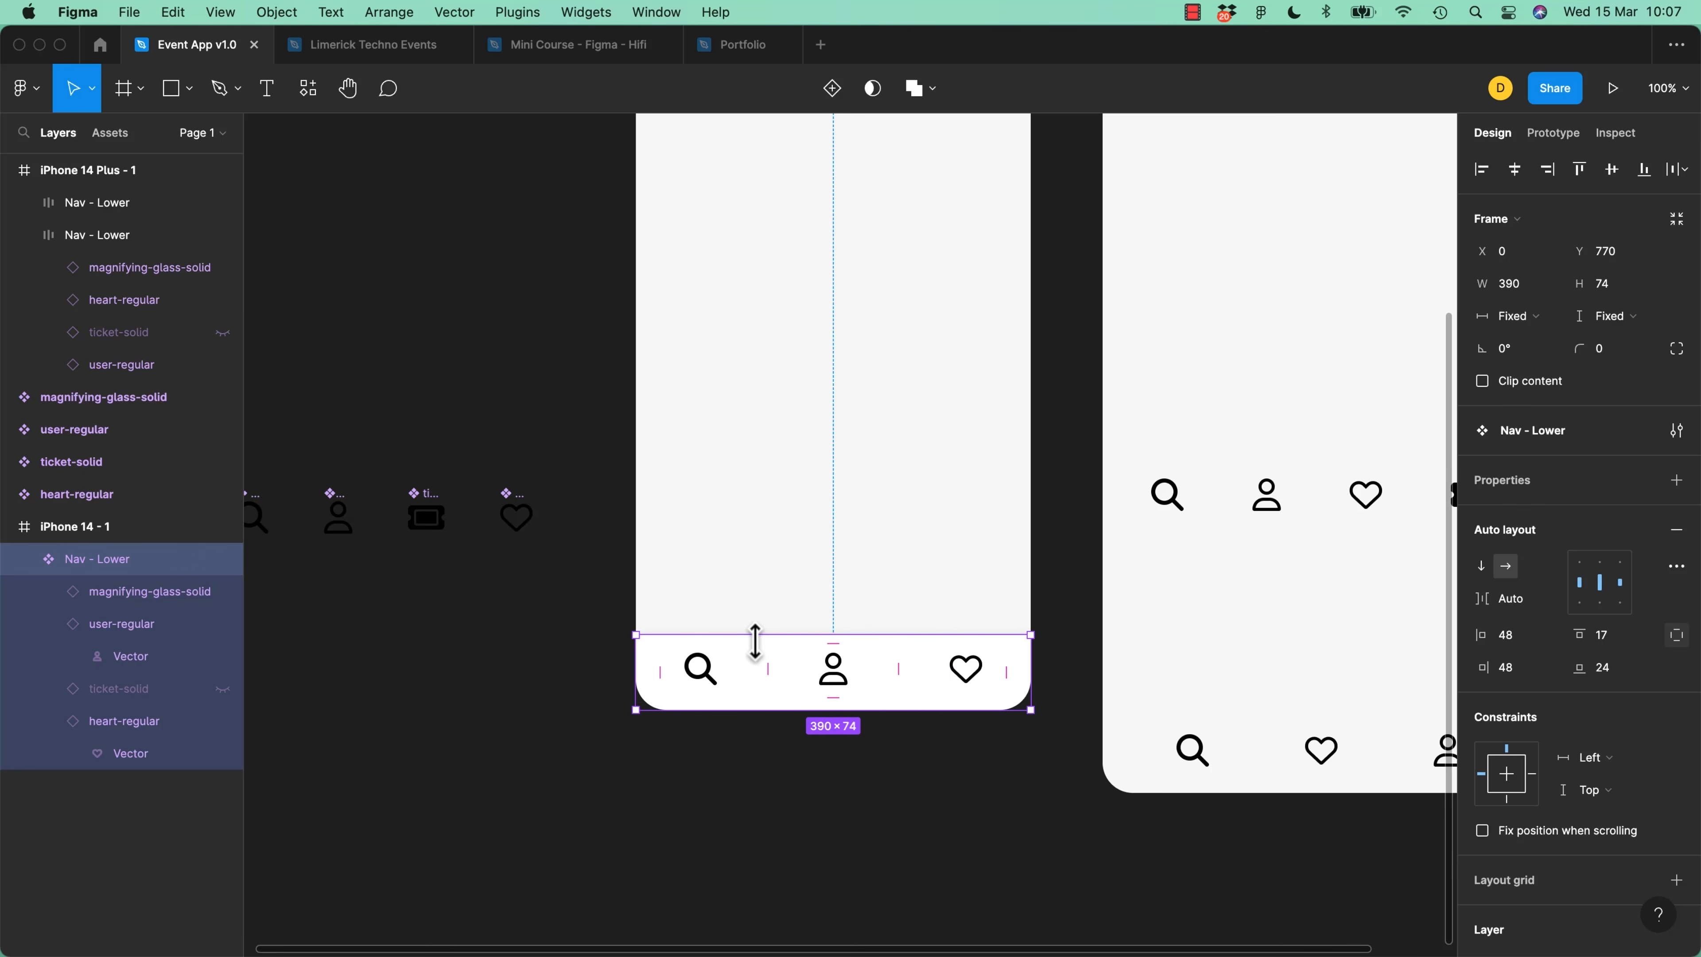
drag(770, 683, 285, 656)
drag(542, 758, 929, 799)
key(super+z)
drag(1284, 709, 995, 708)
key(super+z)
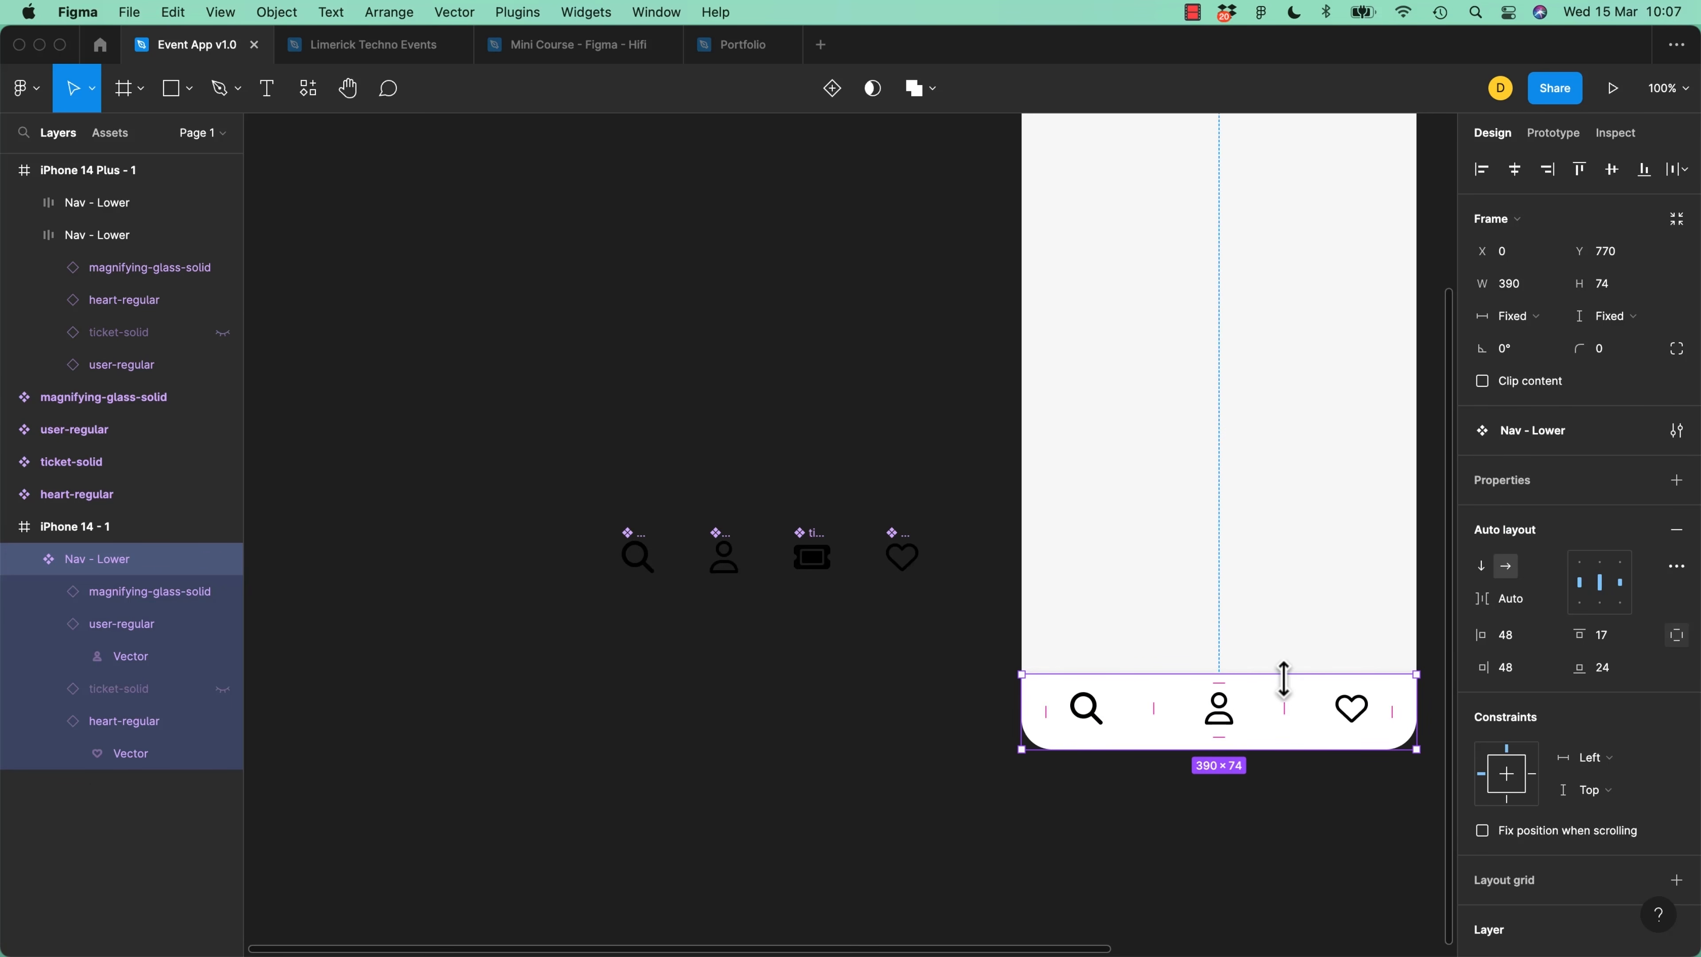
Move the Nav - Lower main component onto the canvas above the icon components and place an instance at the base of the iPhone 14 frame
drag(1232, 731, 639, 723)
click(929, 819)
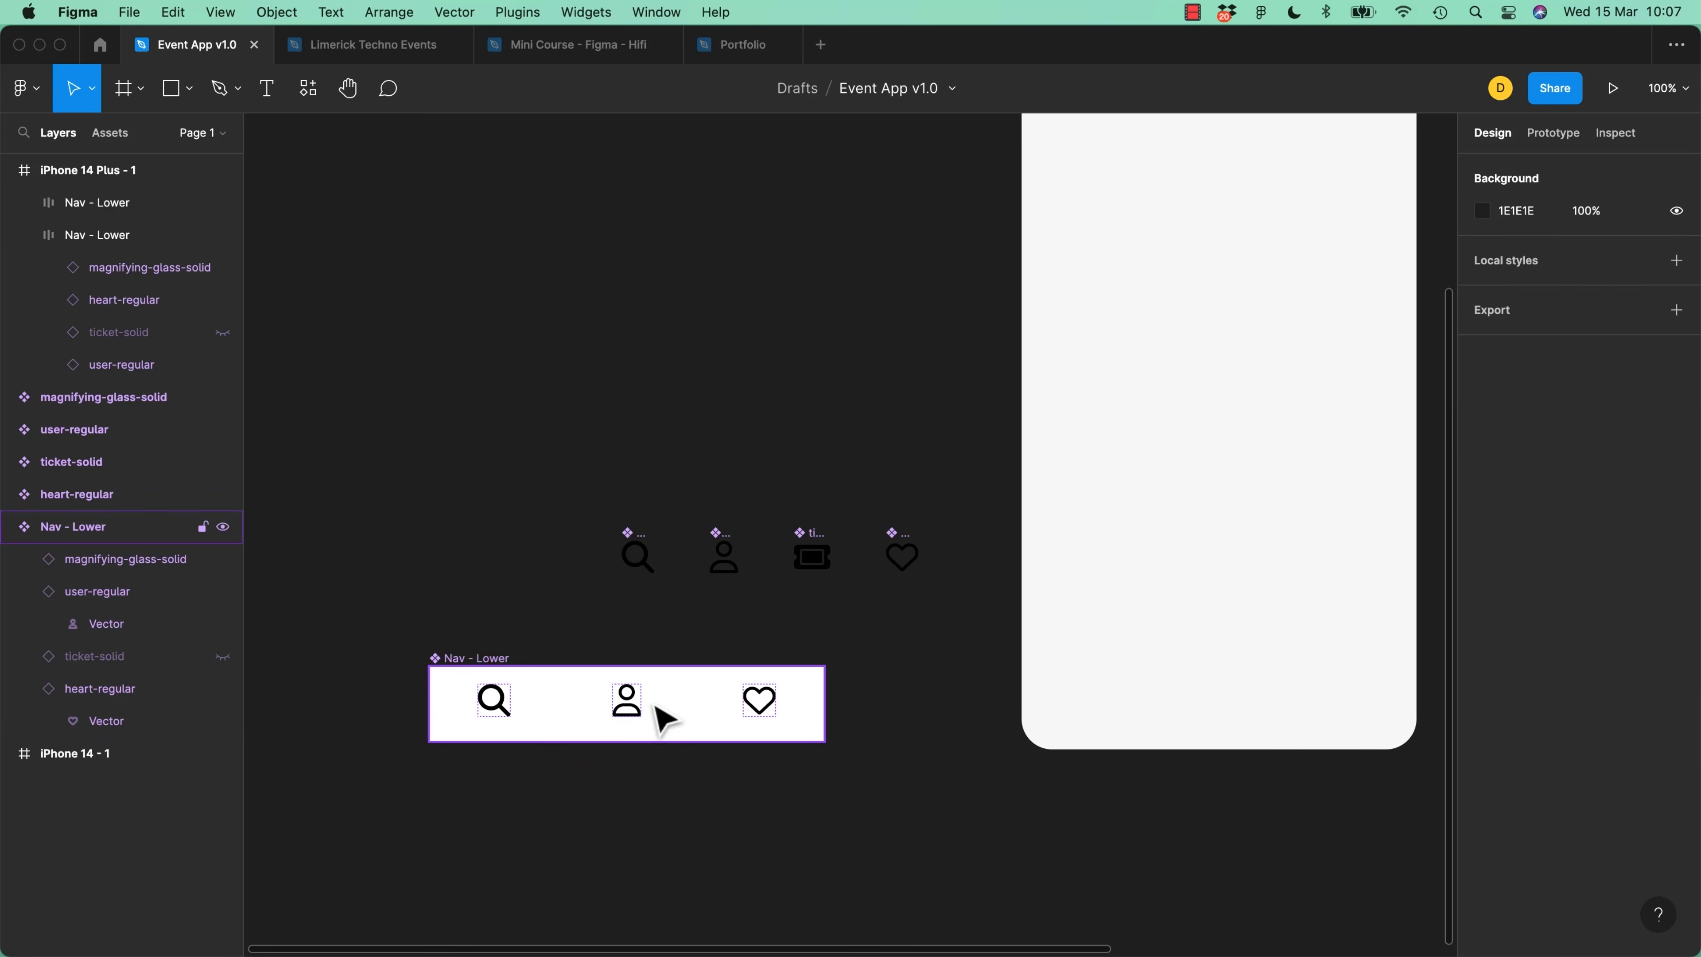
drag(471, 665, 1086, 685)
click(928, 764)
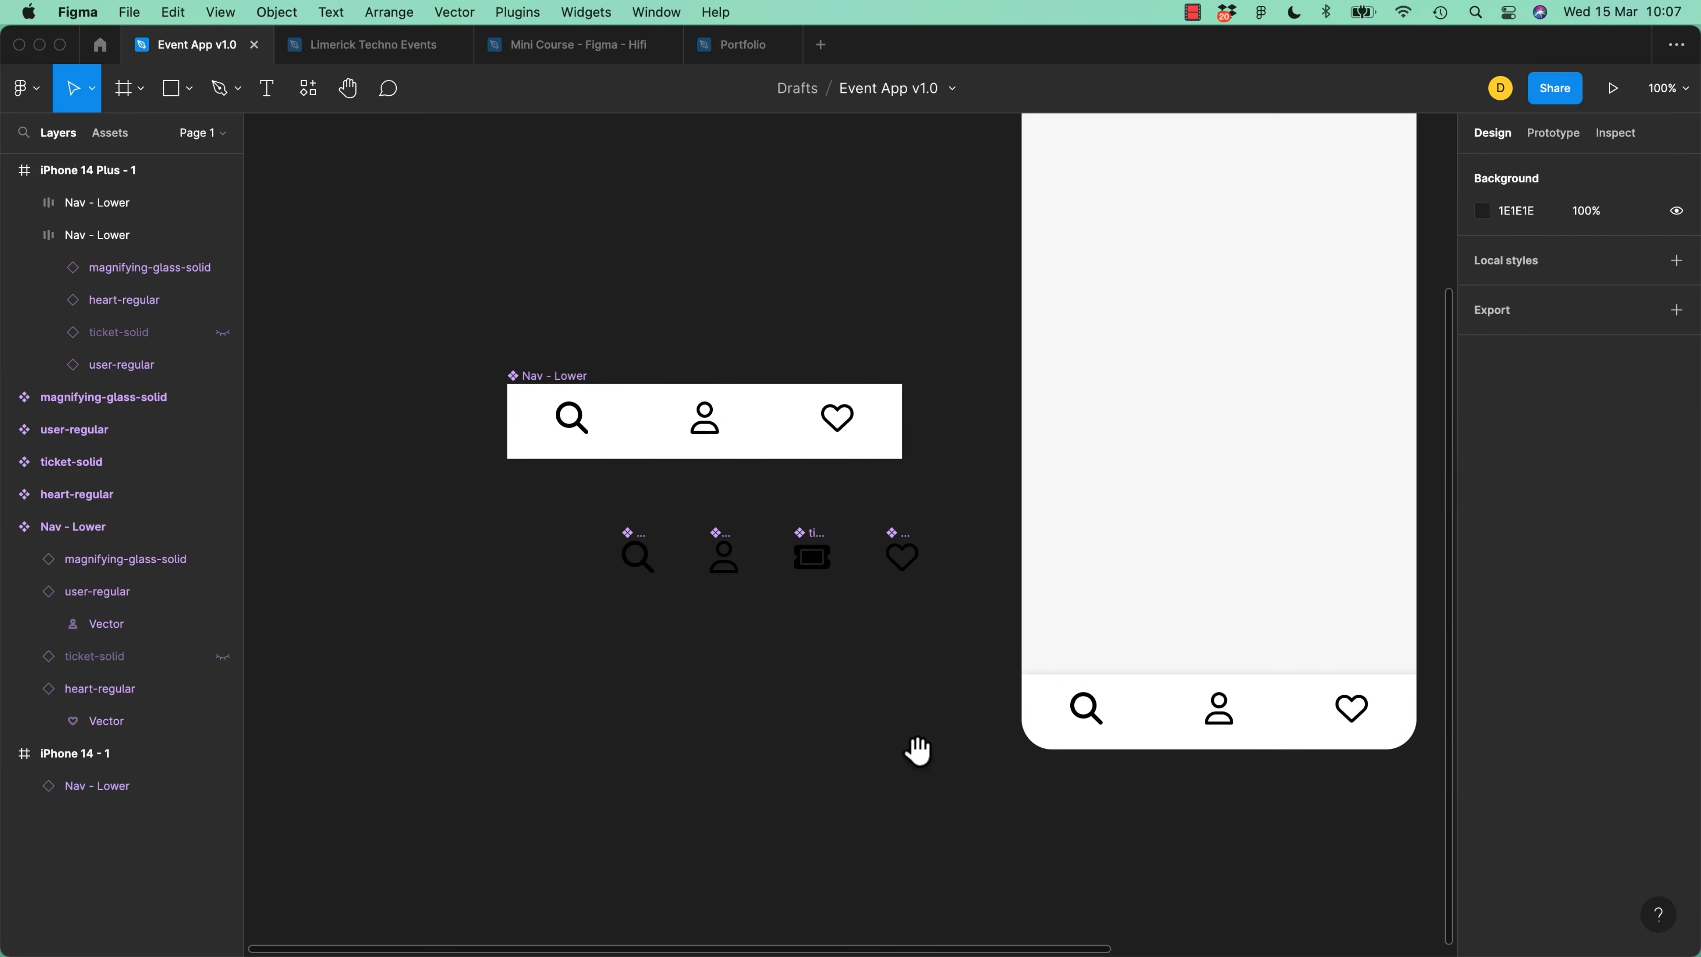
Replace the bottom Nav - Lower bar in the iPhone 14 Plus frame with a component instance stretched to 428 wide
drag(923, 755, 505, 786)
click(1248, 821)
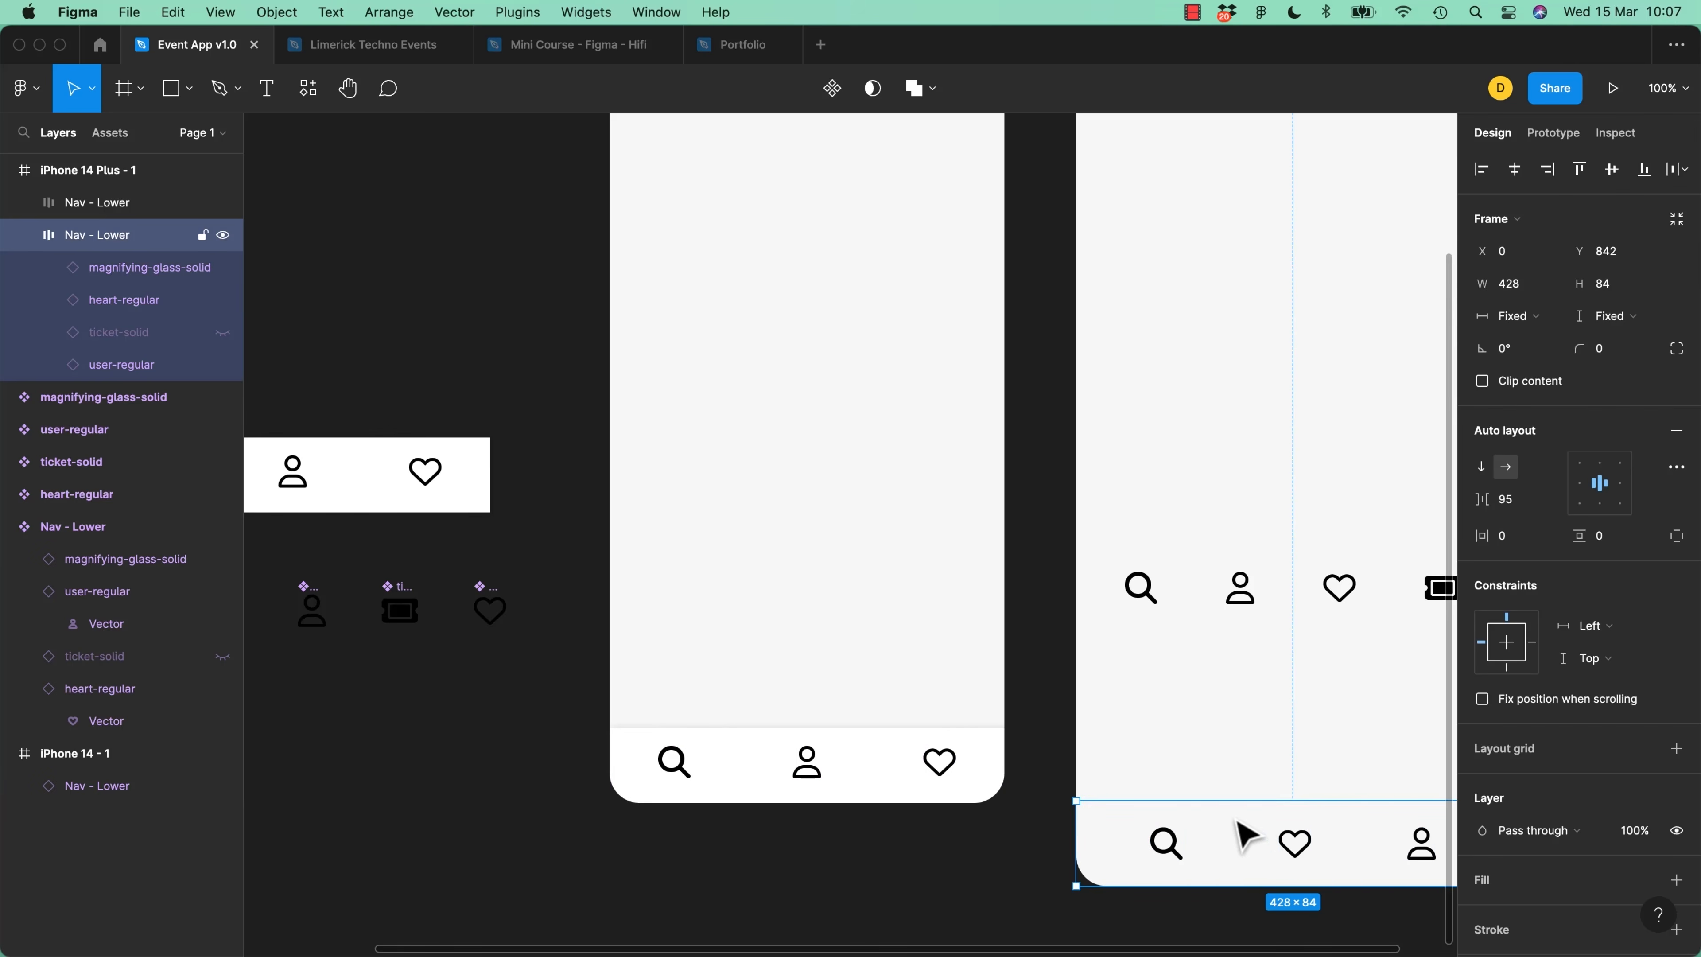
key(Delete)
drag(748, 760, 1205, 826)
drag(1260, 739, 926, 697)
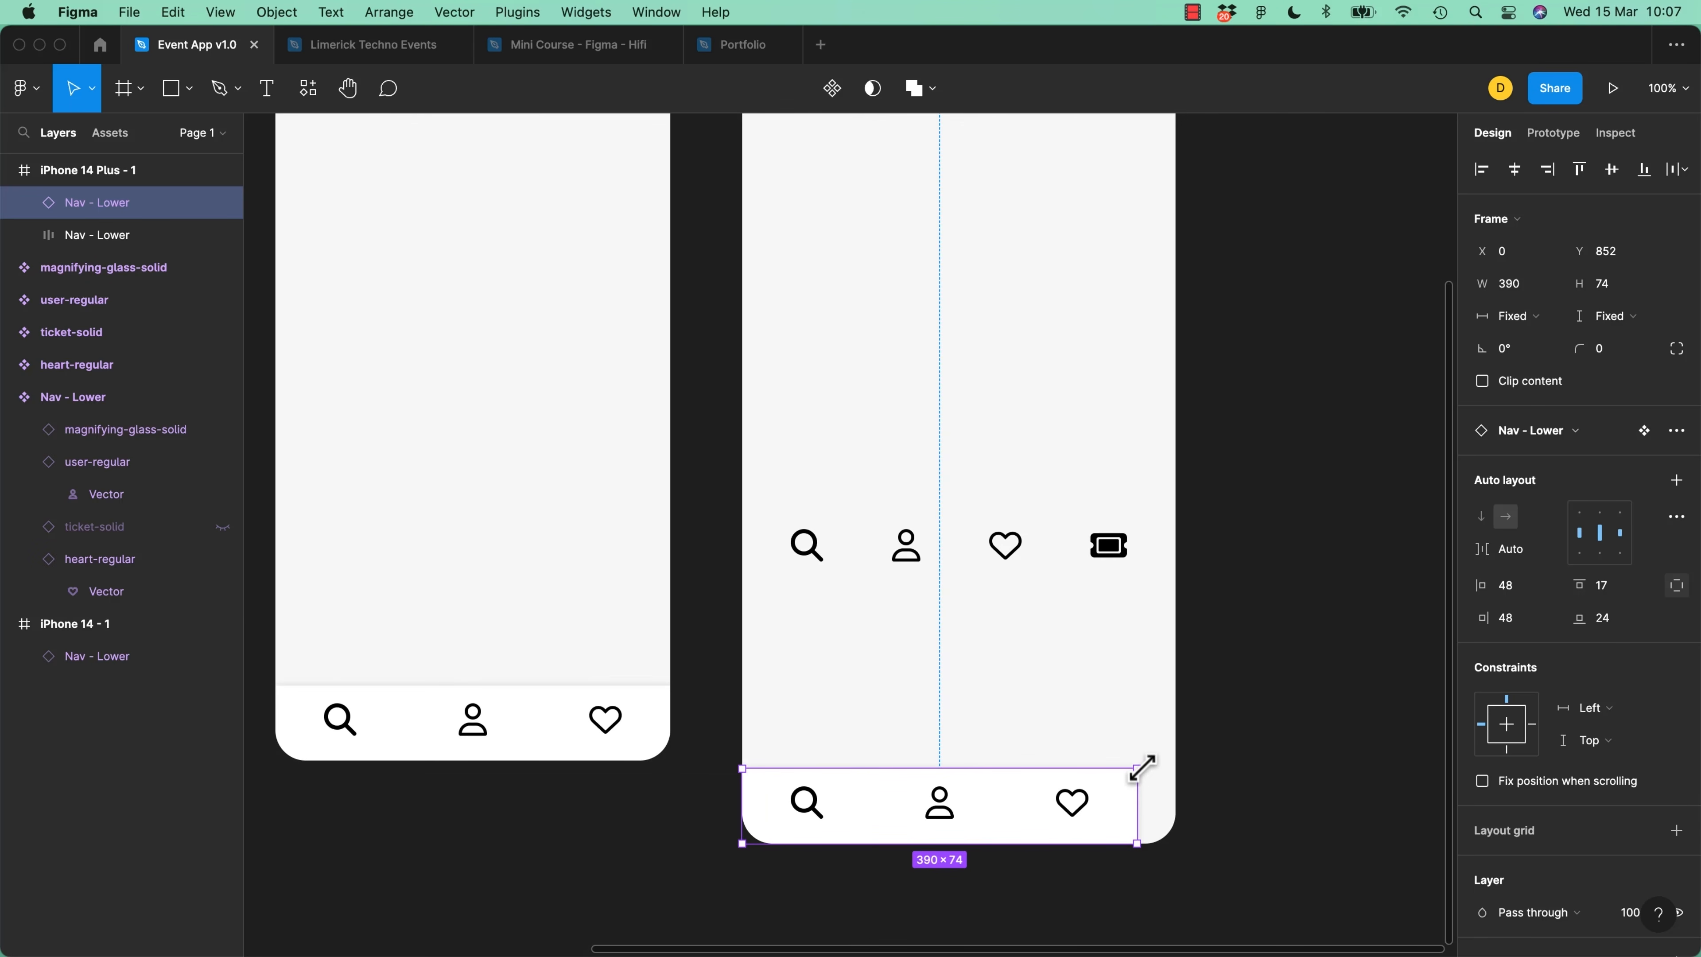
drag(1149, 768, 1176, 769)
click(1286, 858)
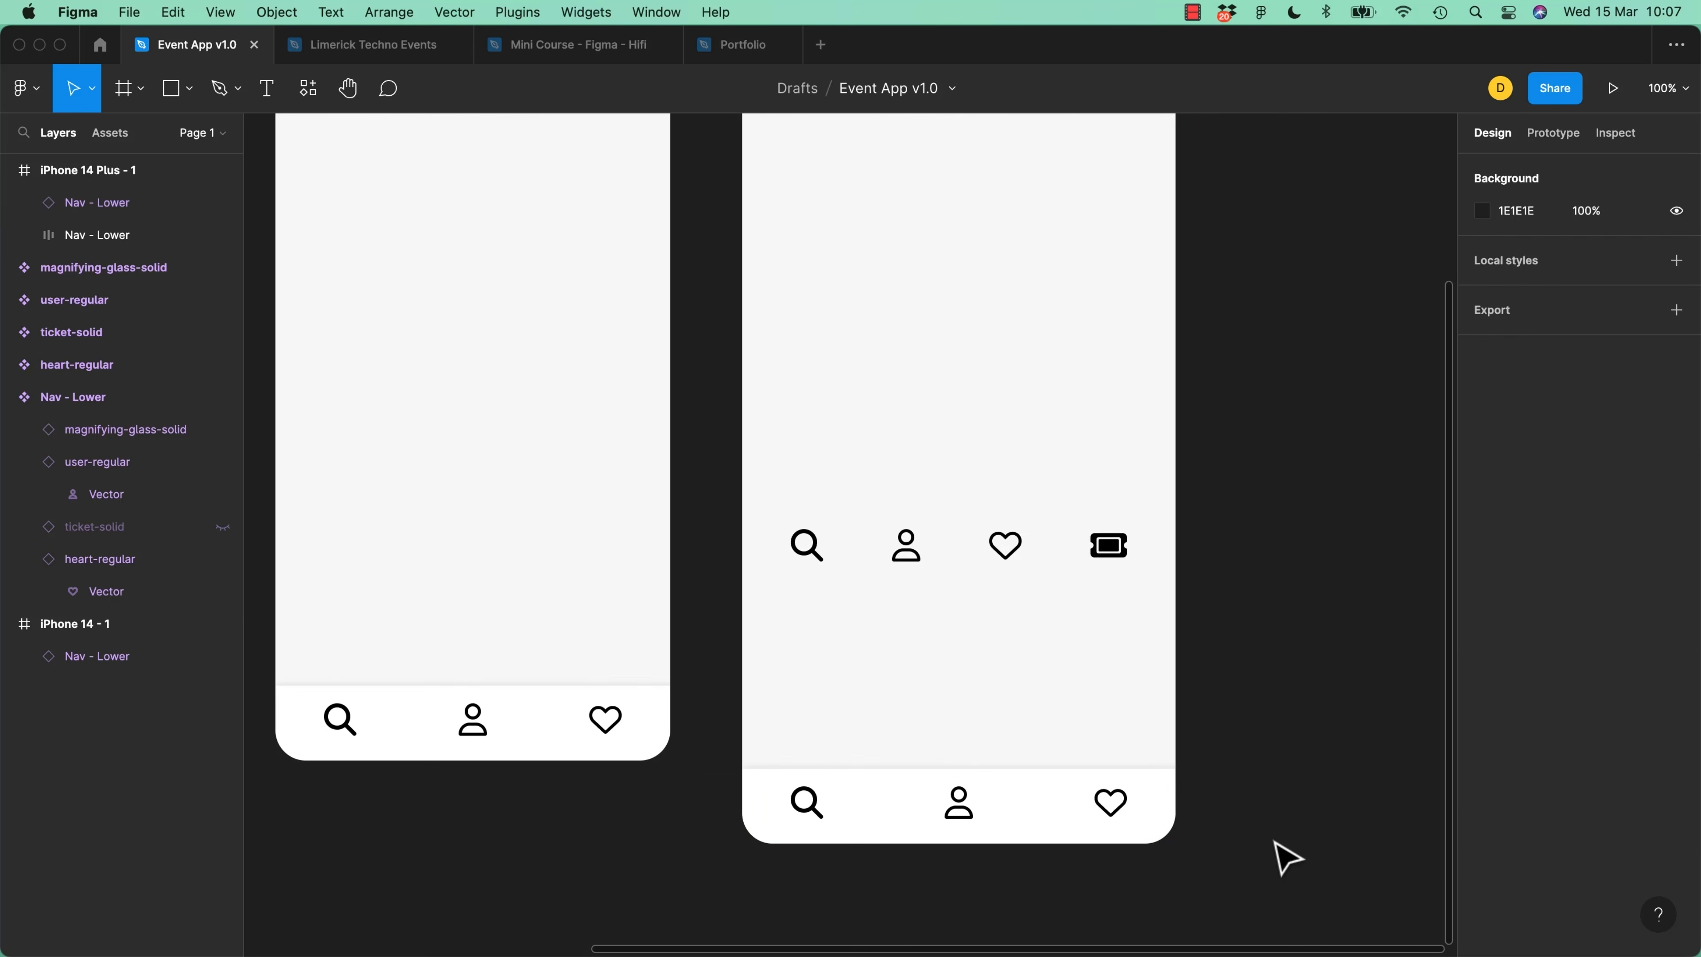
Compare the Nav - Lower instances in the iPhone 14 and iPhone 14 Plus frames
click(563, 744)
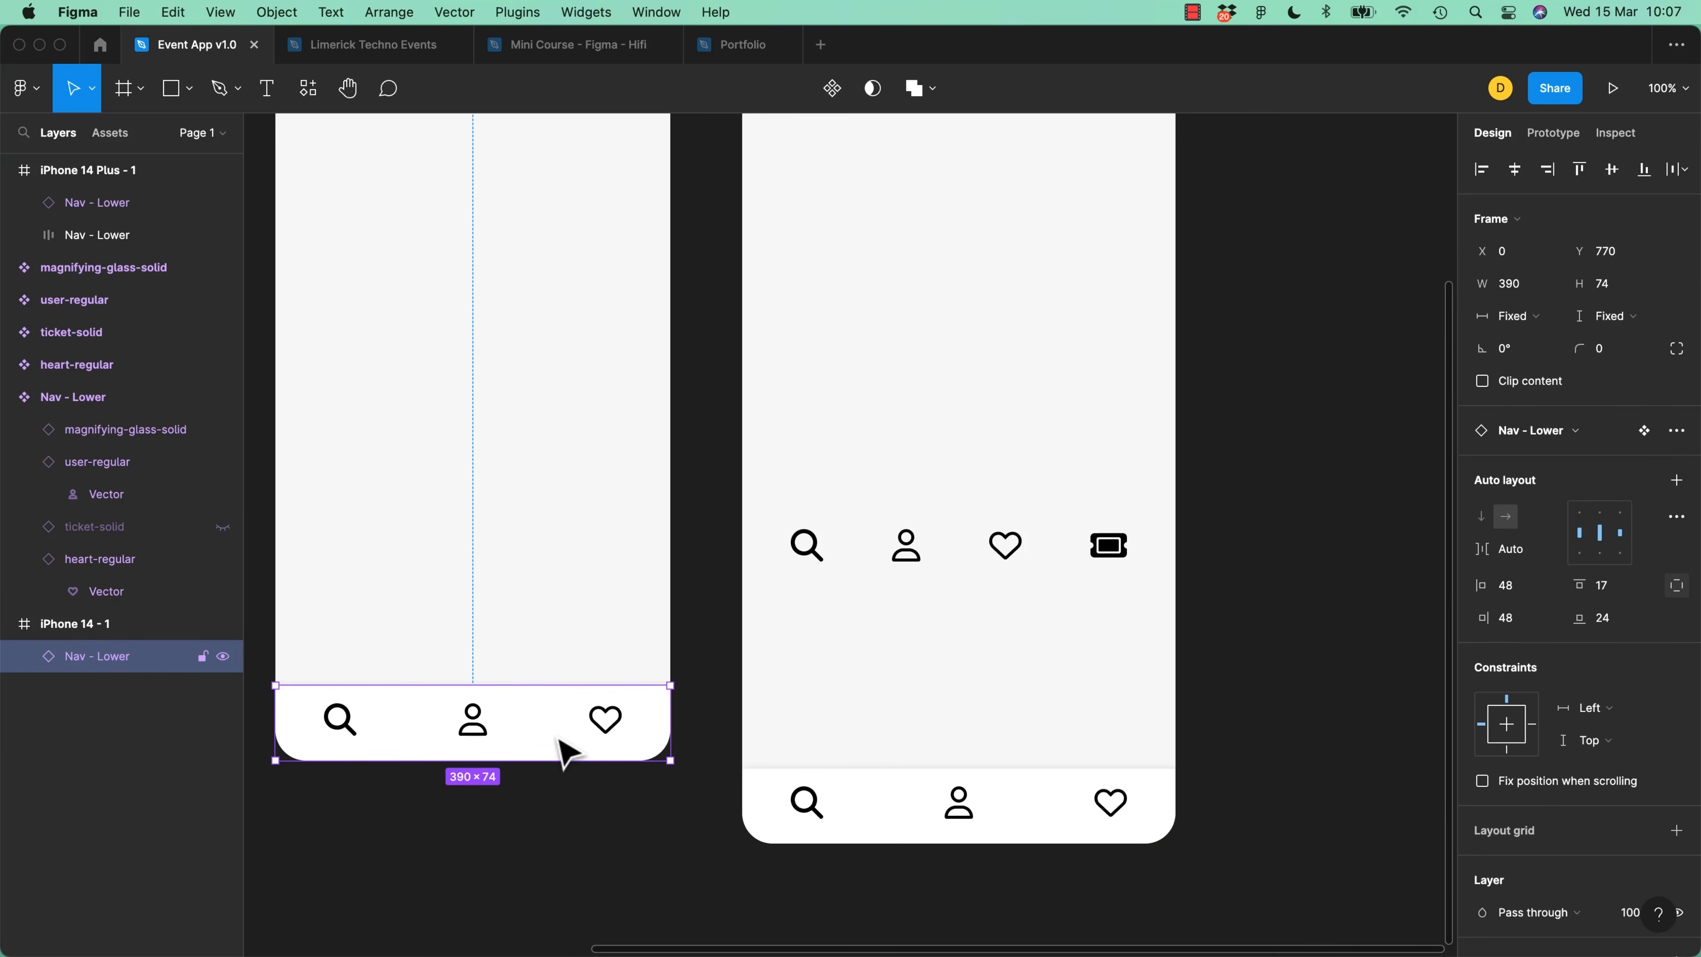
click(1068, 839)
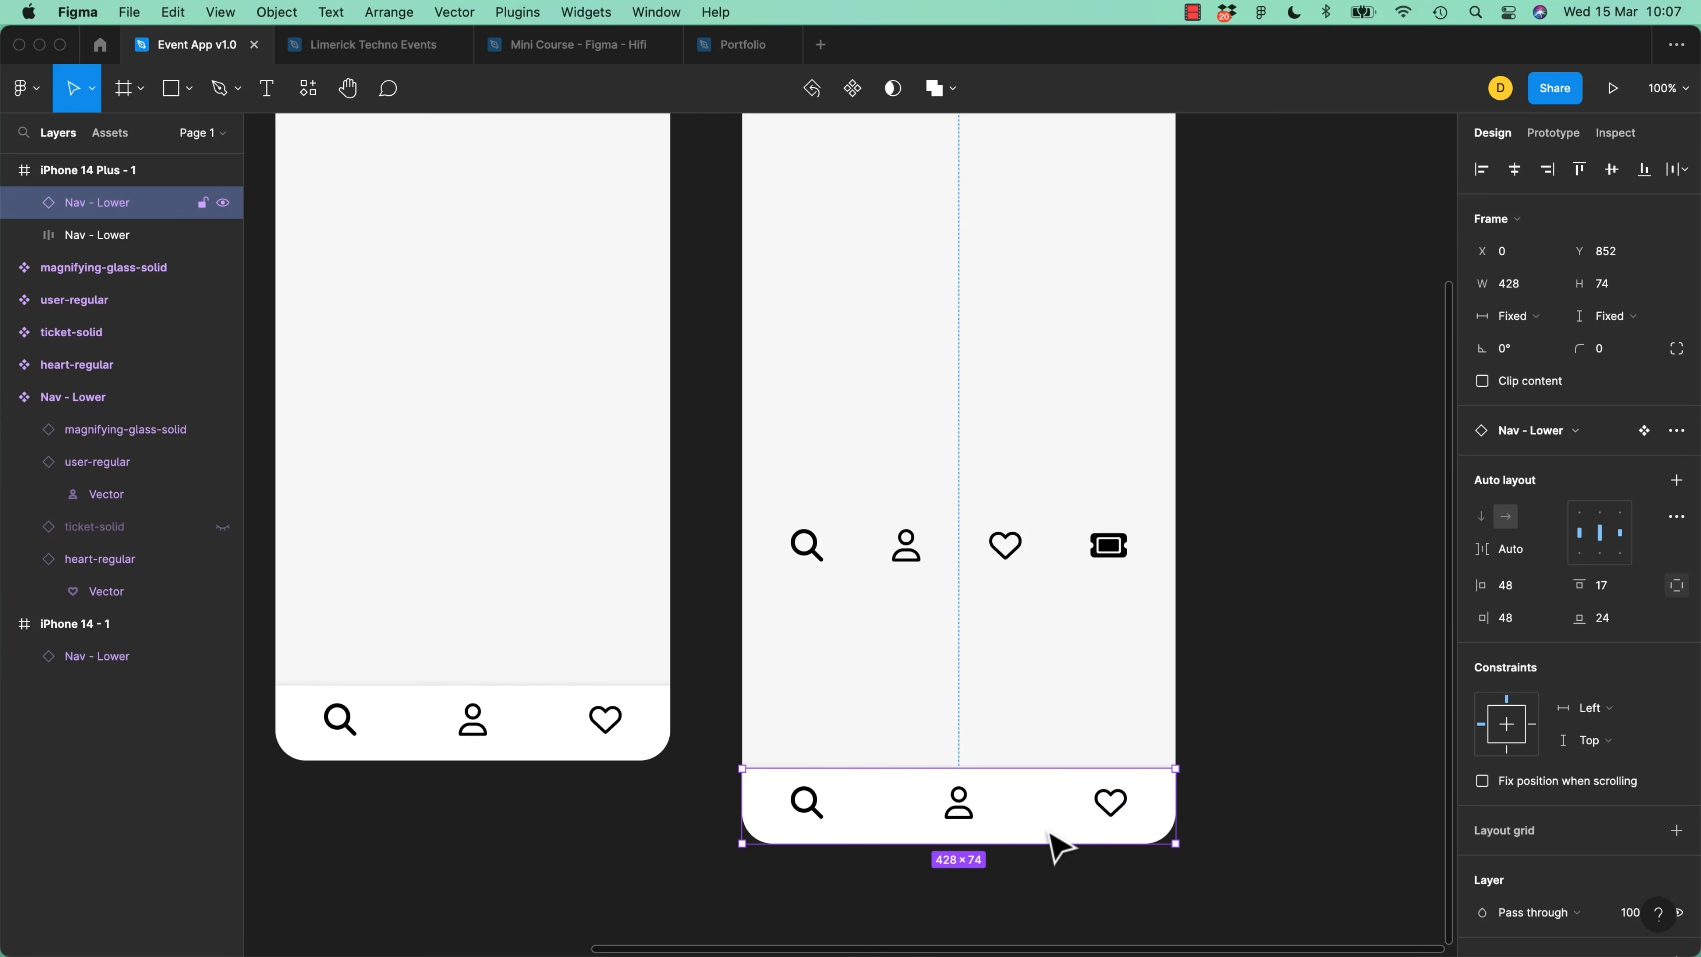
drag(542, 885, 987, 839)
click(620, 468)
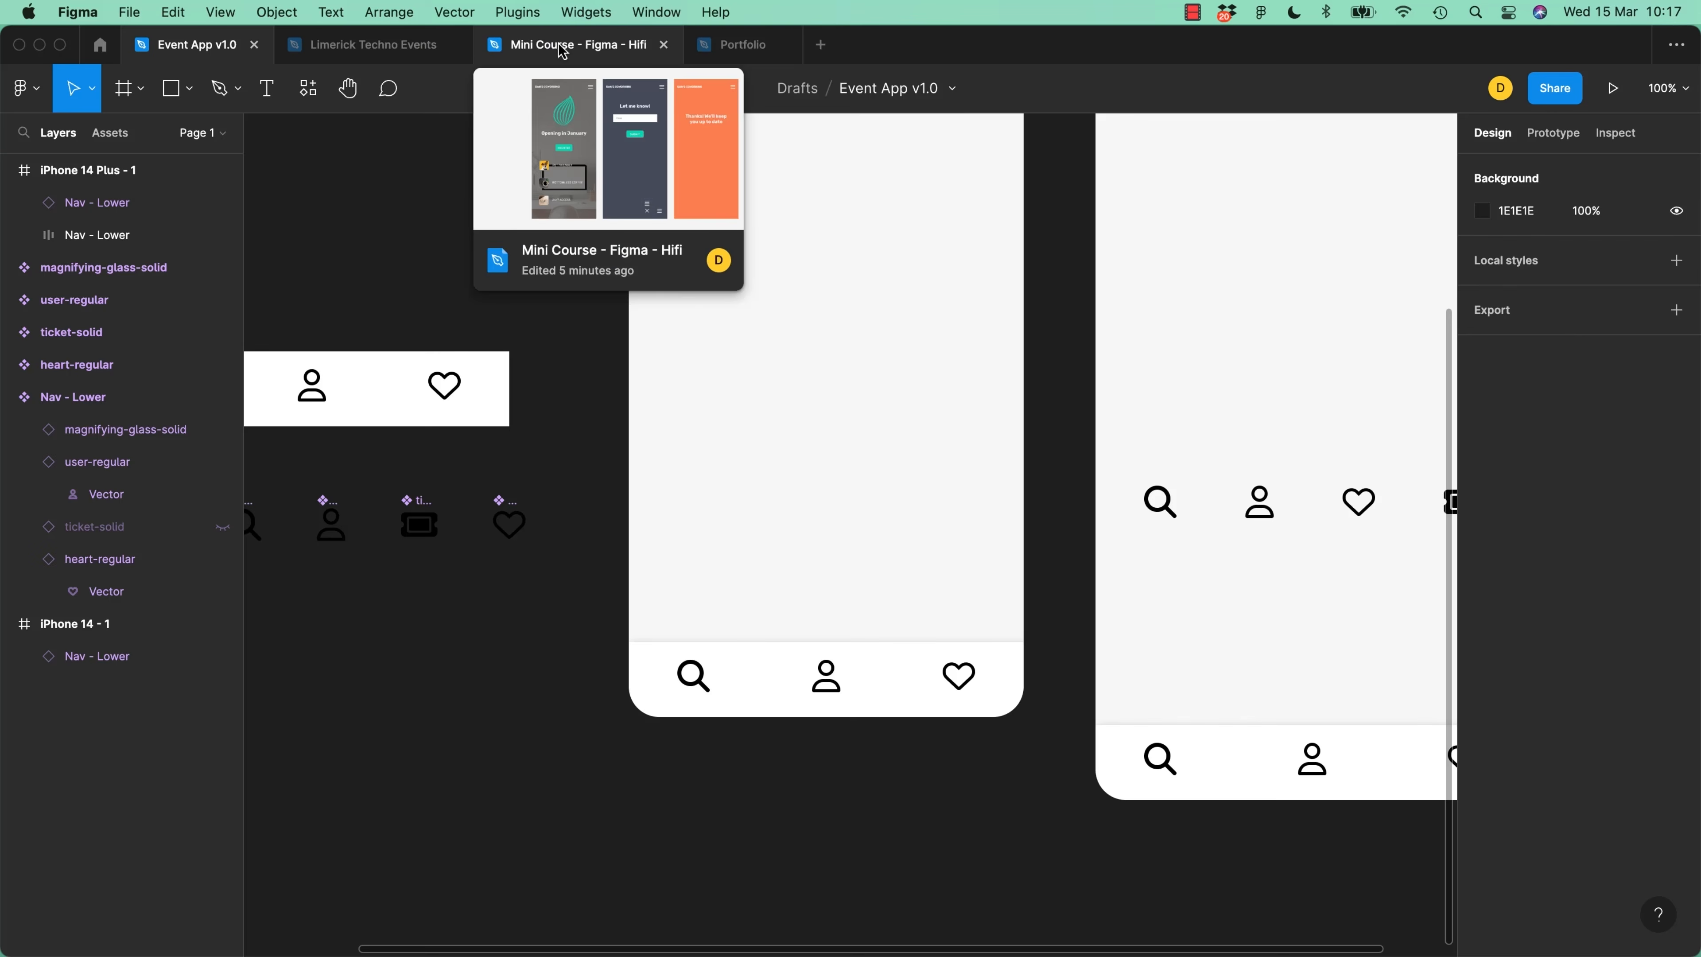
View the Mini Course - Figma - Hifi file and examine the repeated project cards in the Portfolio file
click(603, 47)
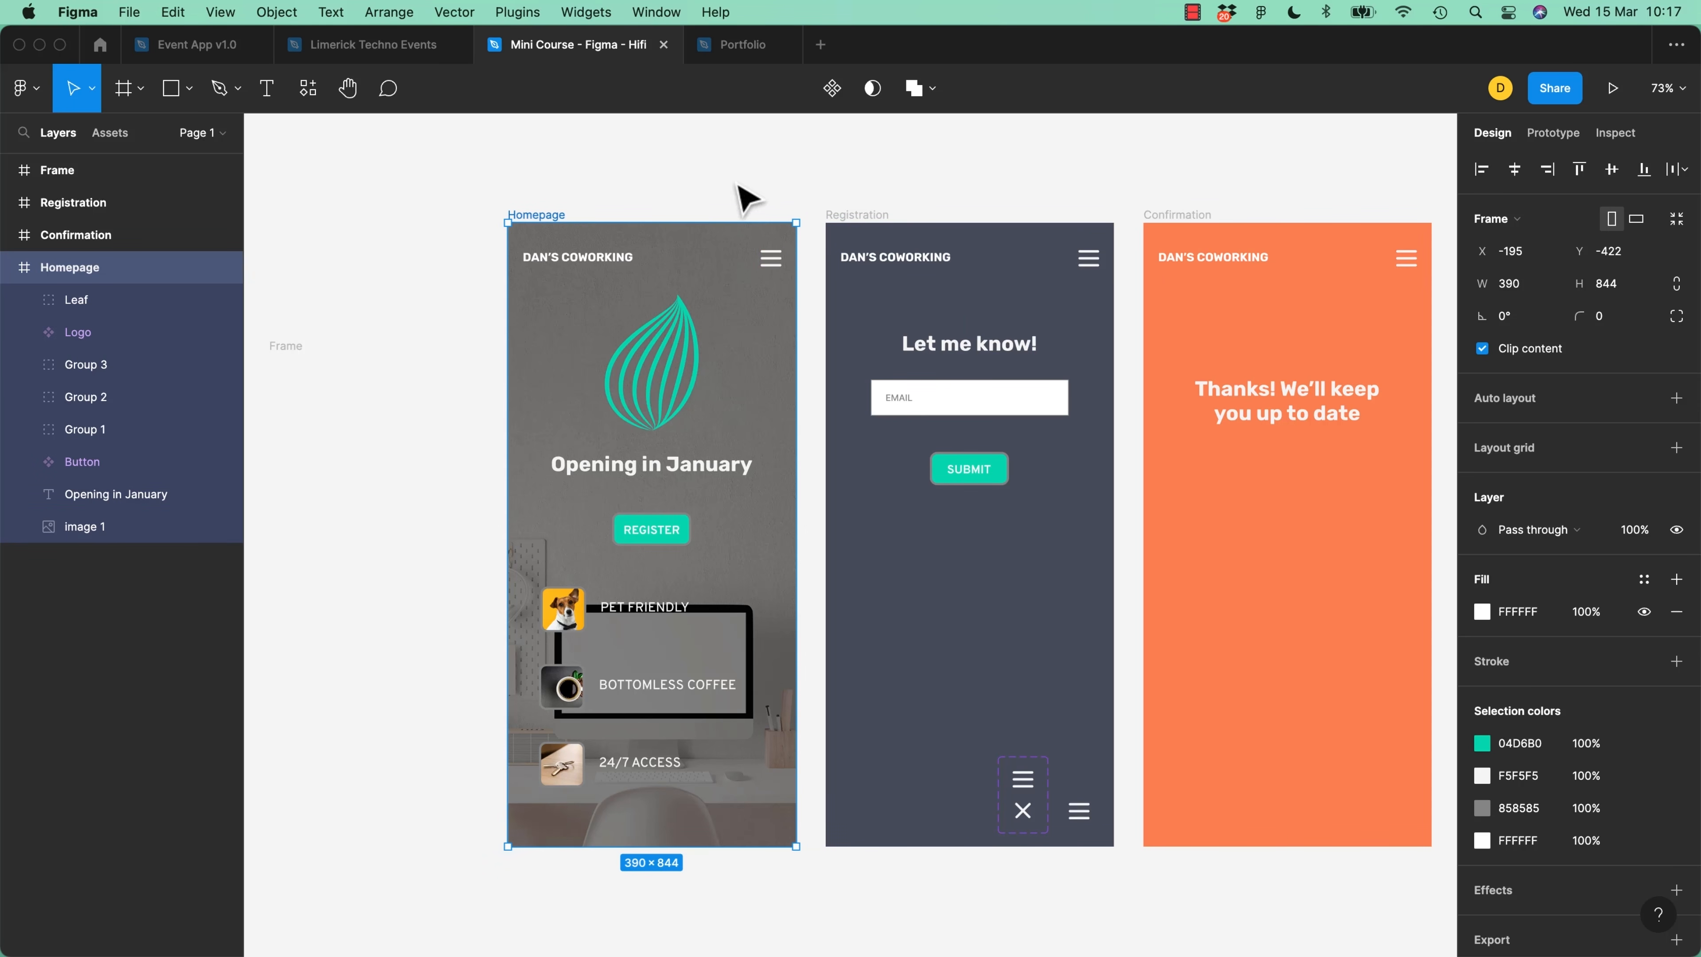
click(737, 44)
drag(704, 356, 750, 730)
drag(877, 174, 972, 858)
drag(938, 234, 1017, 751)
click(700, 239)
drag(785, 211, 814, 541)
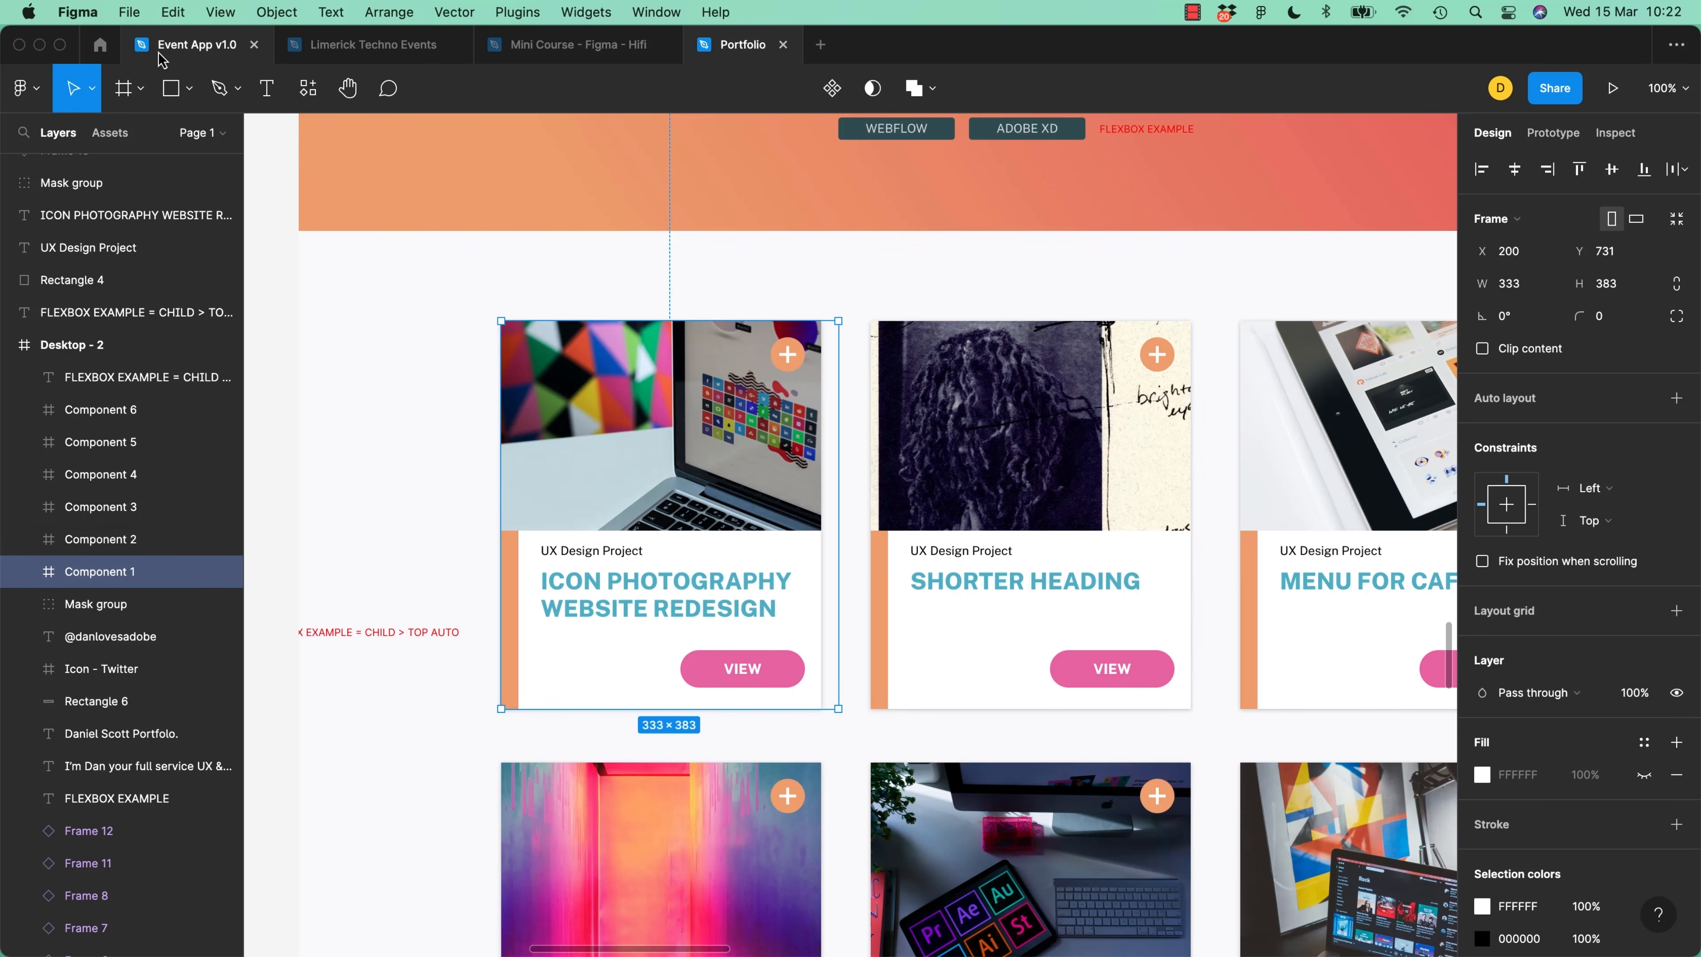
In the Event App v1.0 file, draw a frame about 534 × 425 enclosing the Nav - Lower and icon main components
click(161, 57)
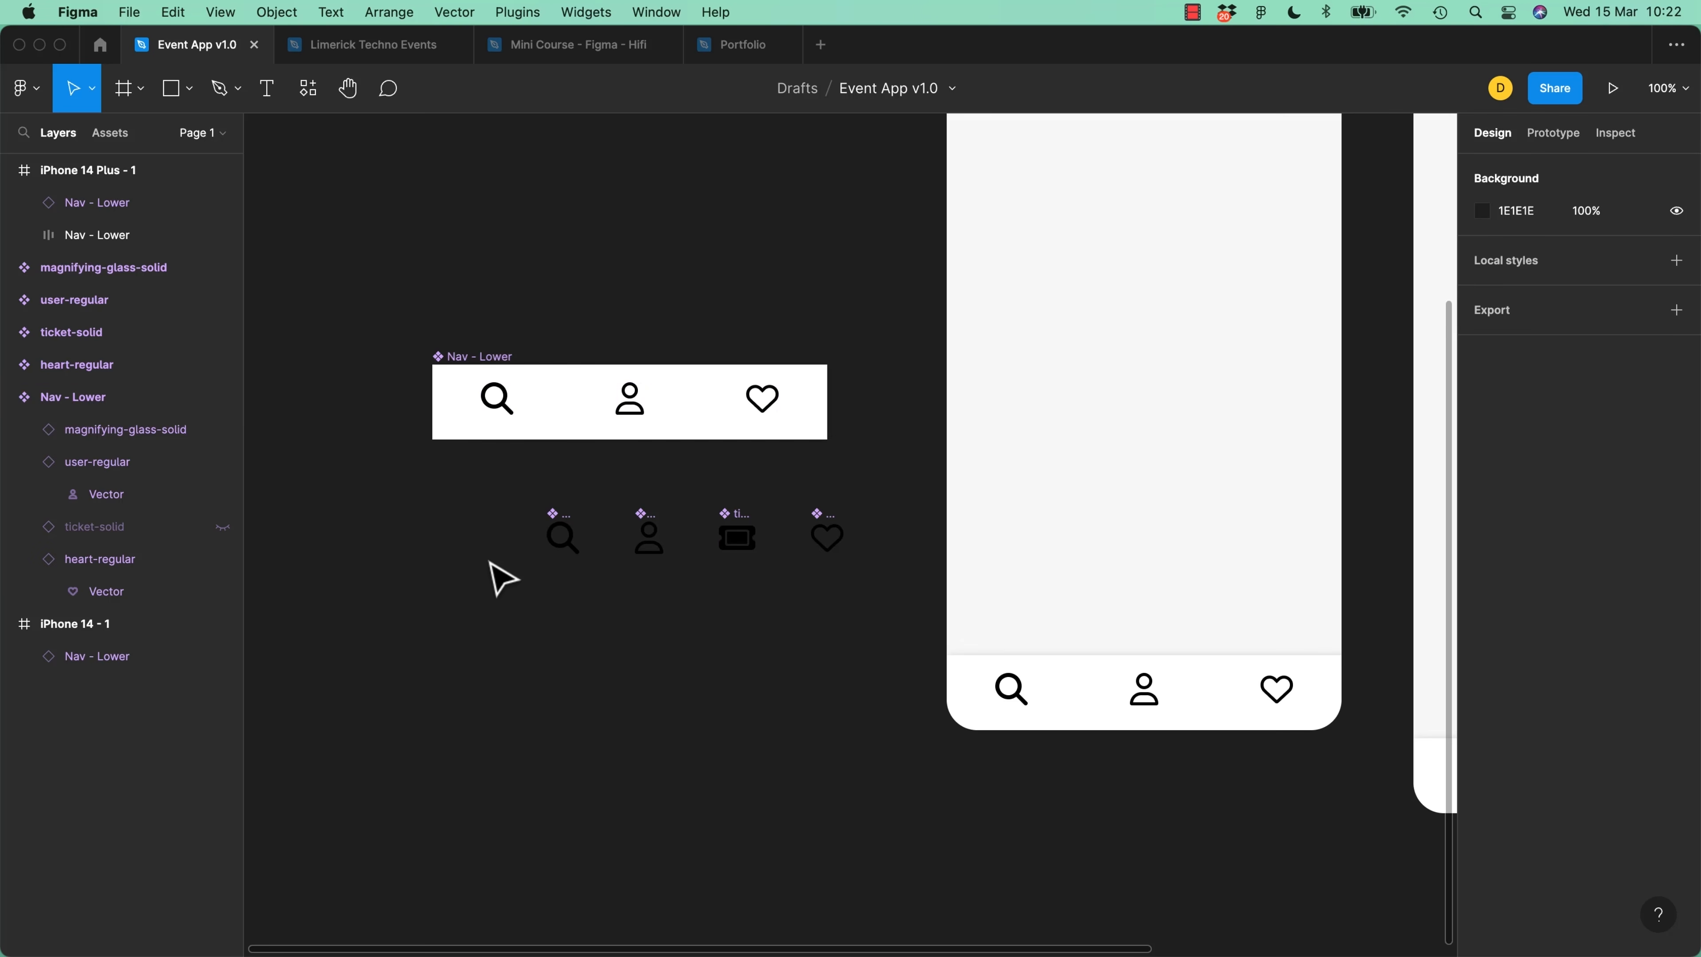
click(224, 134)
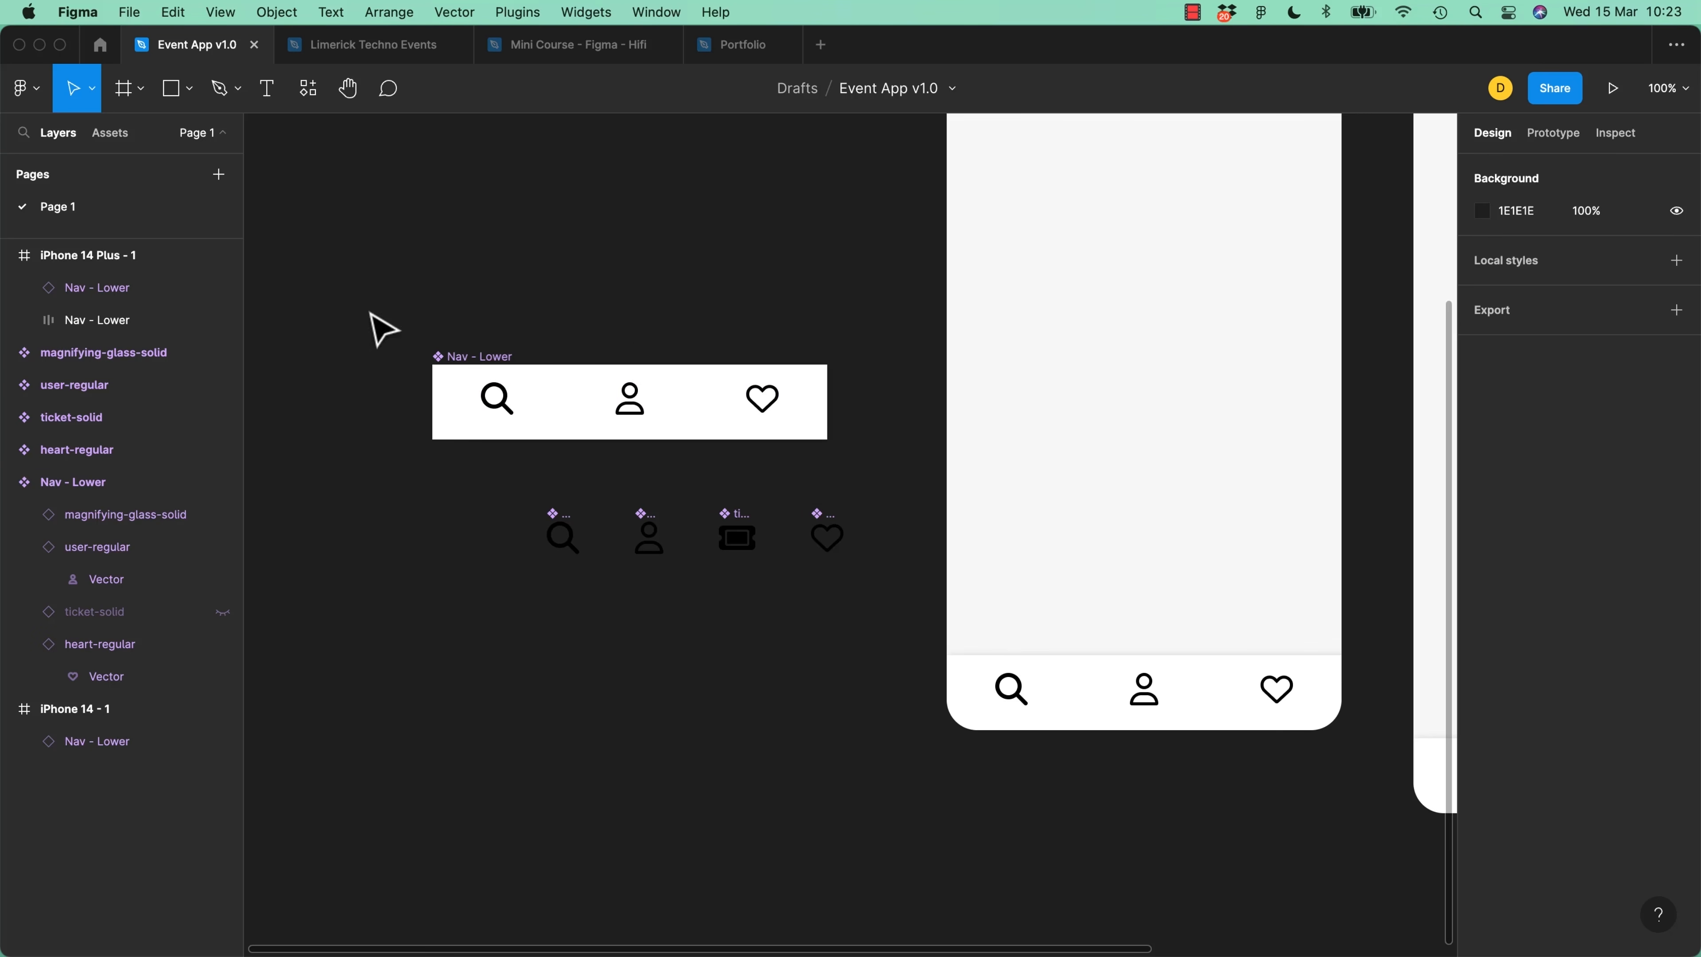
key(f)
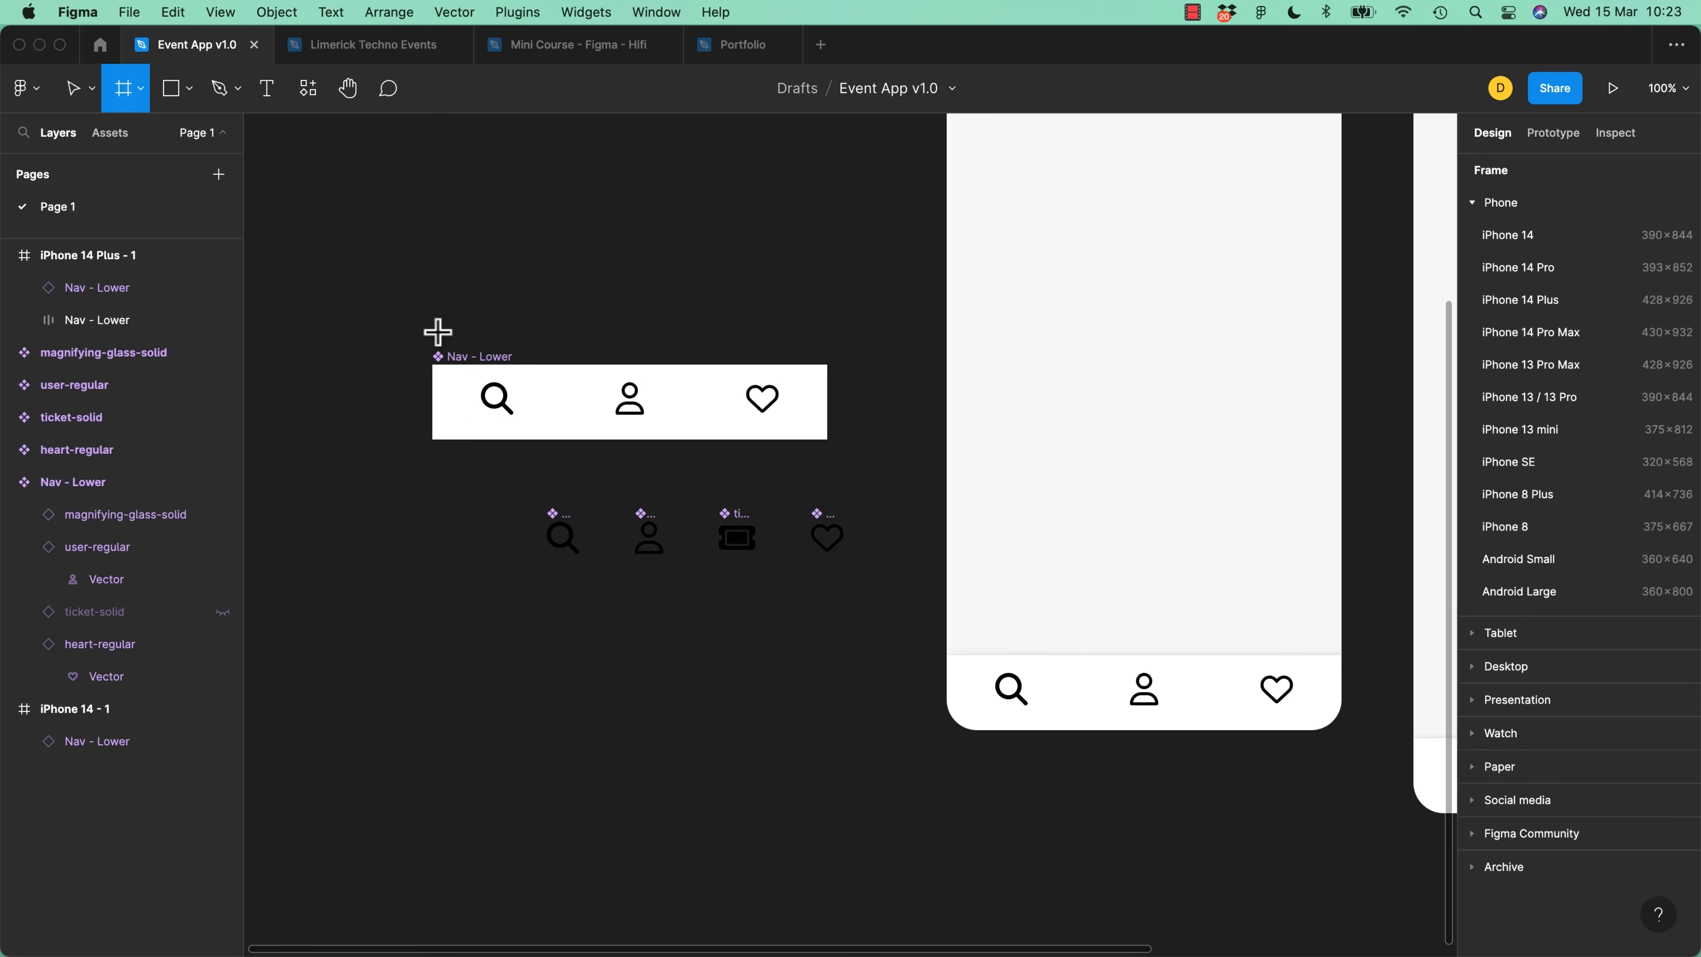
drag(346, 252, 888, 682)
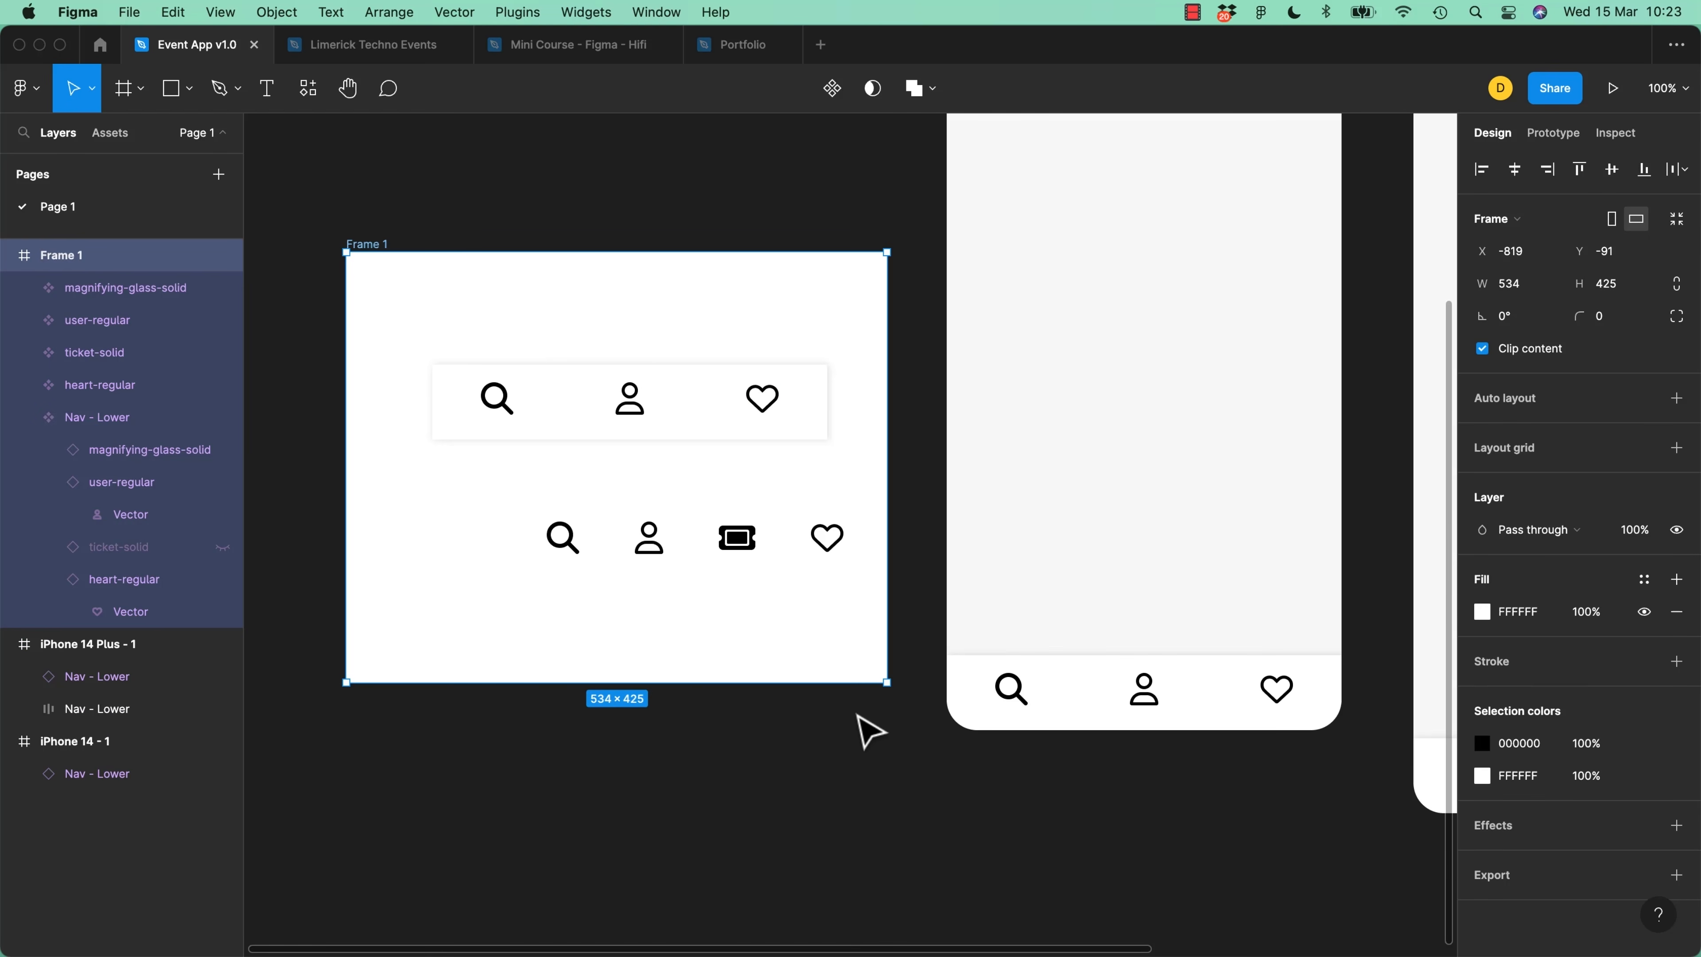
Fill the frame around the main components with dark grey 383838
click(1482, 611)
drag(1308, 606, 1132, 672)
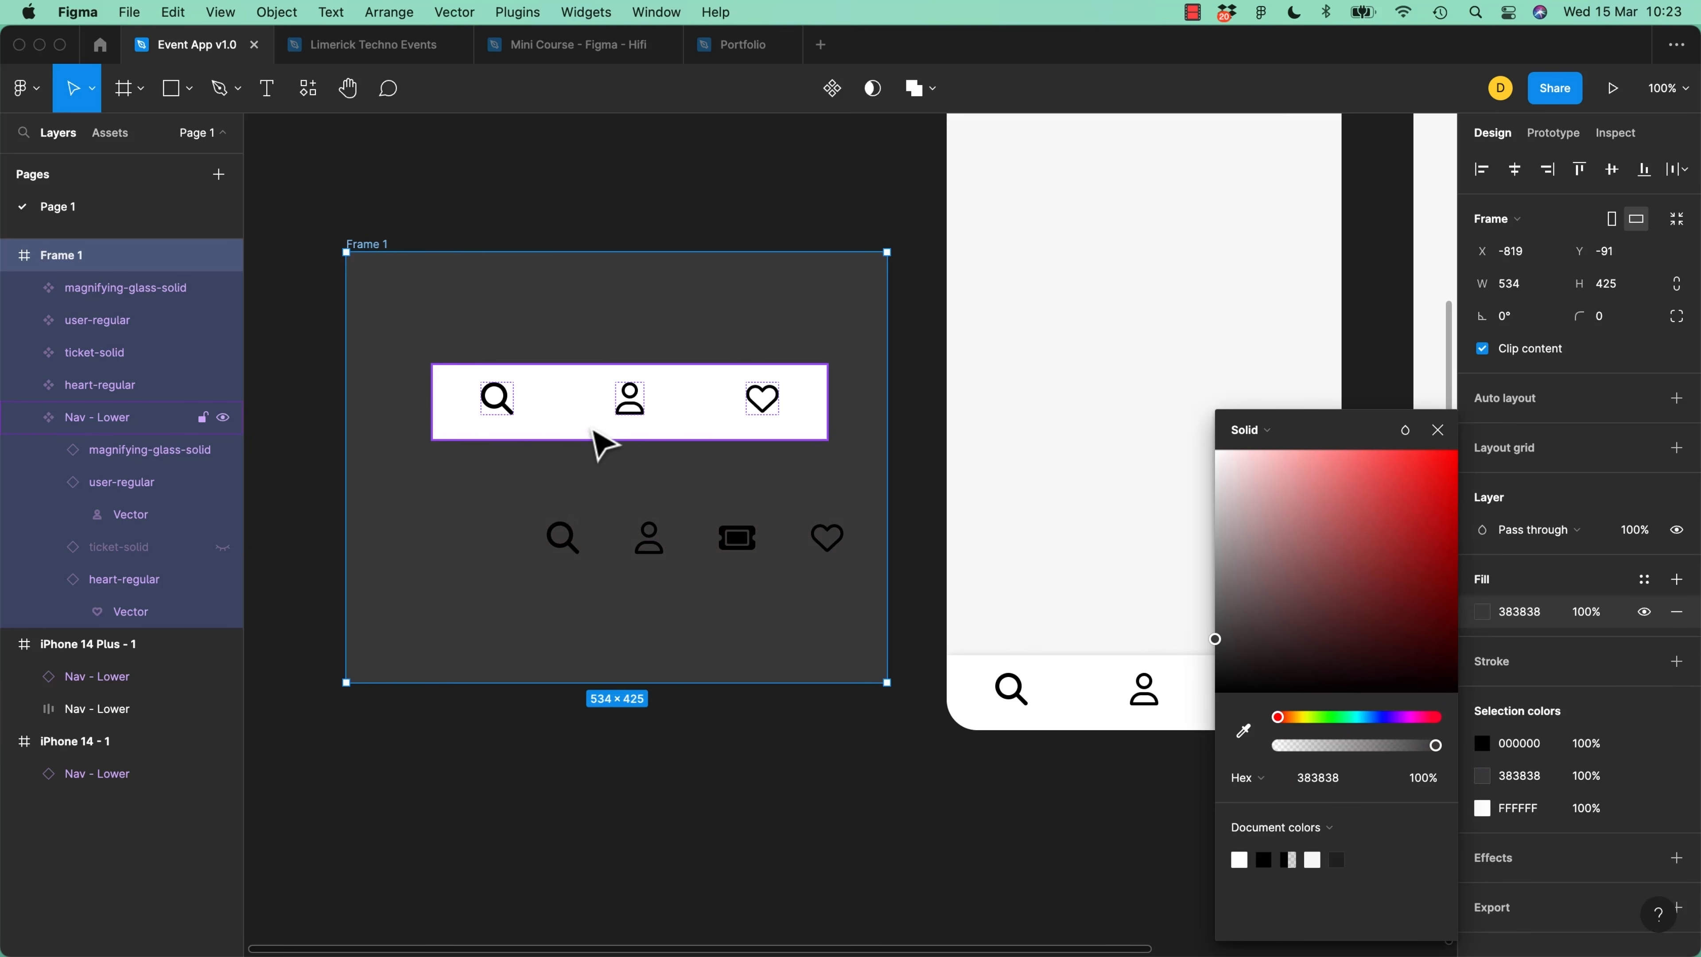
click(319, 191)
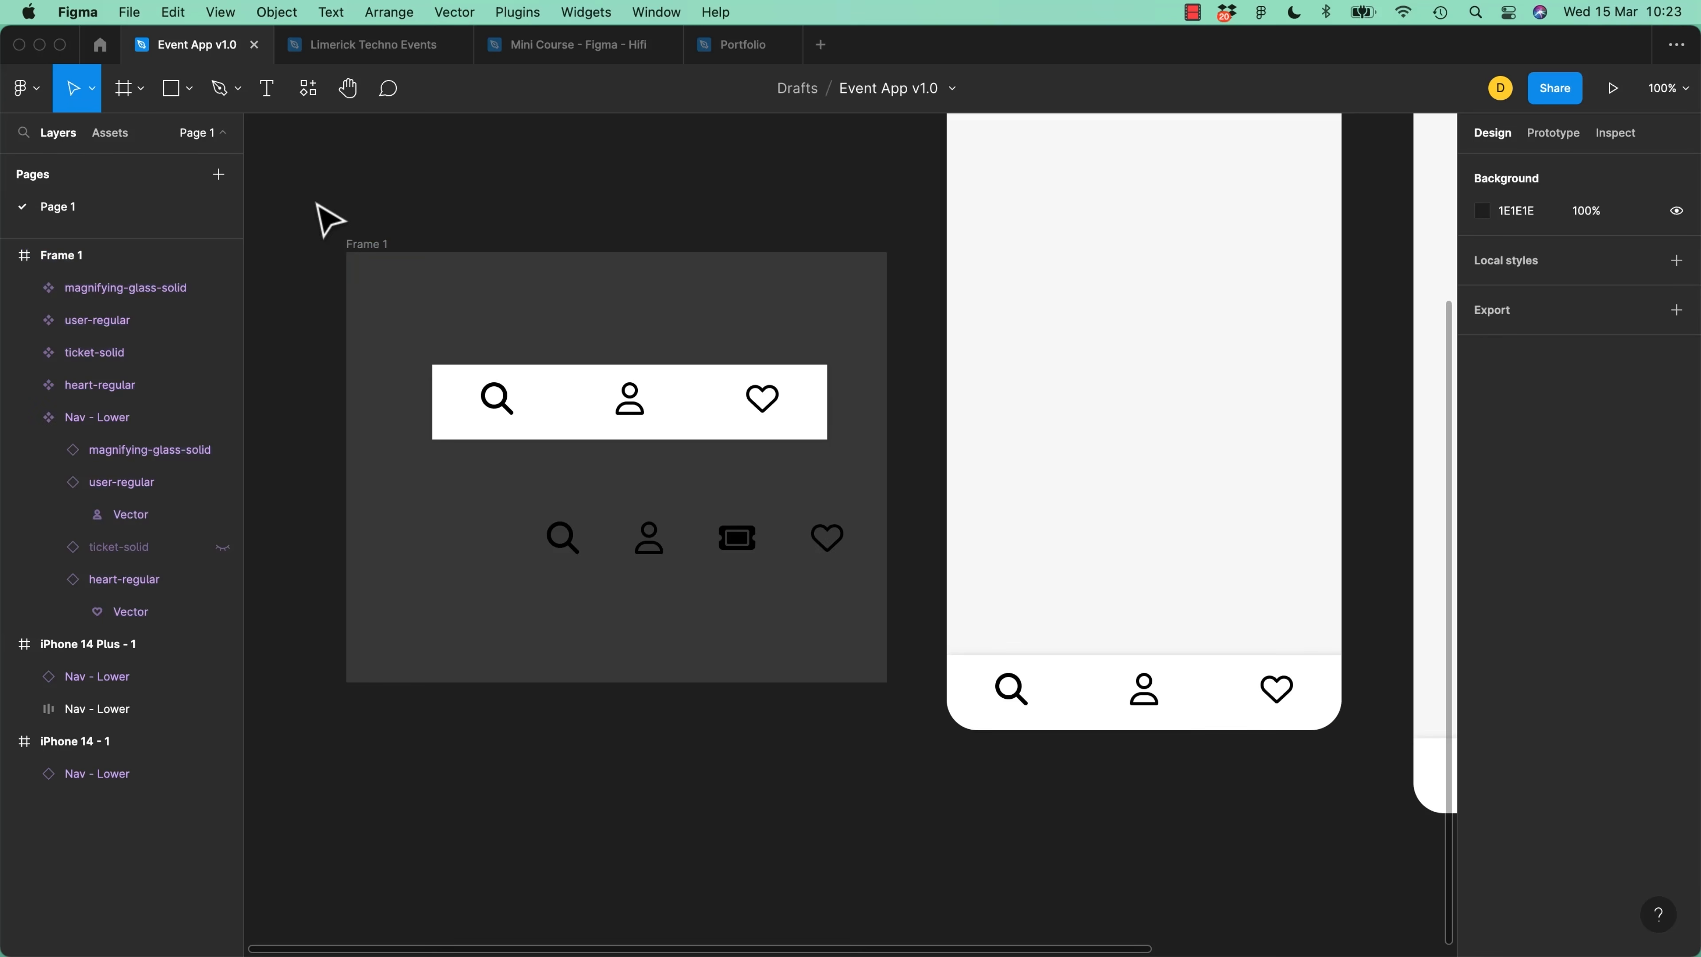
Move the Nav - Lower main component below the grey frame and set its iPhone 14 instance's vertical constraint to Bottom
drag(578, 437, 577, 855)
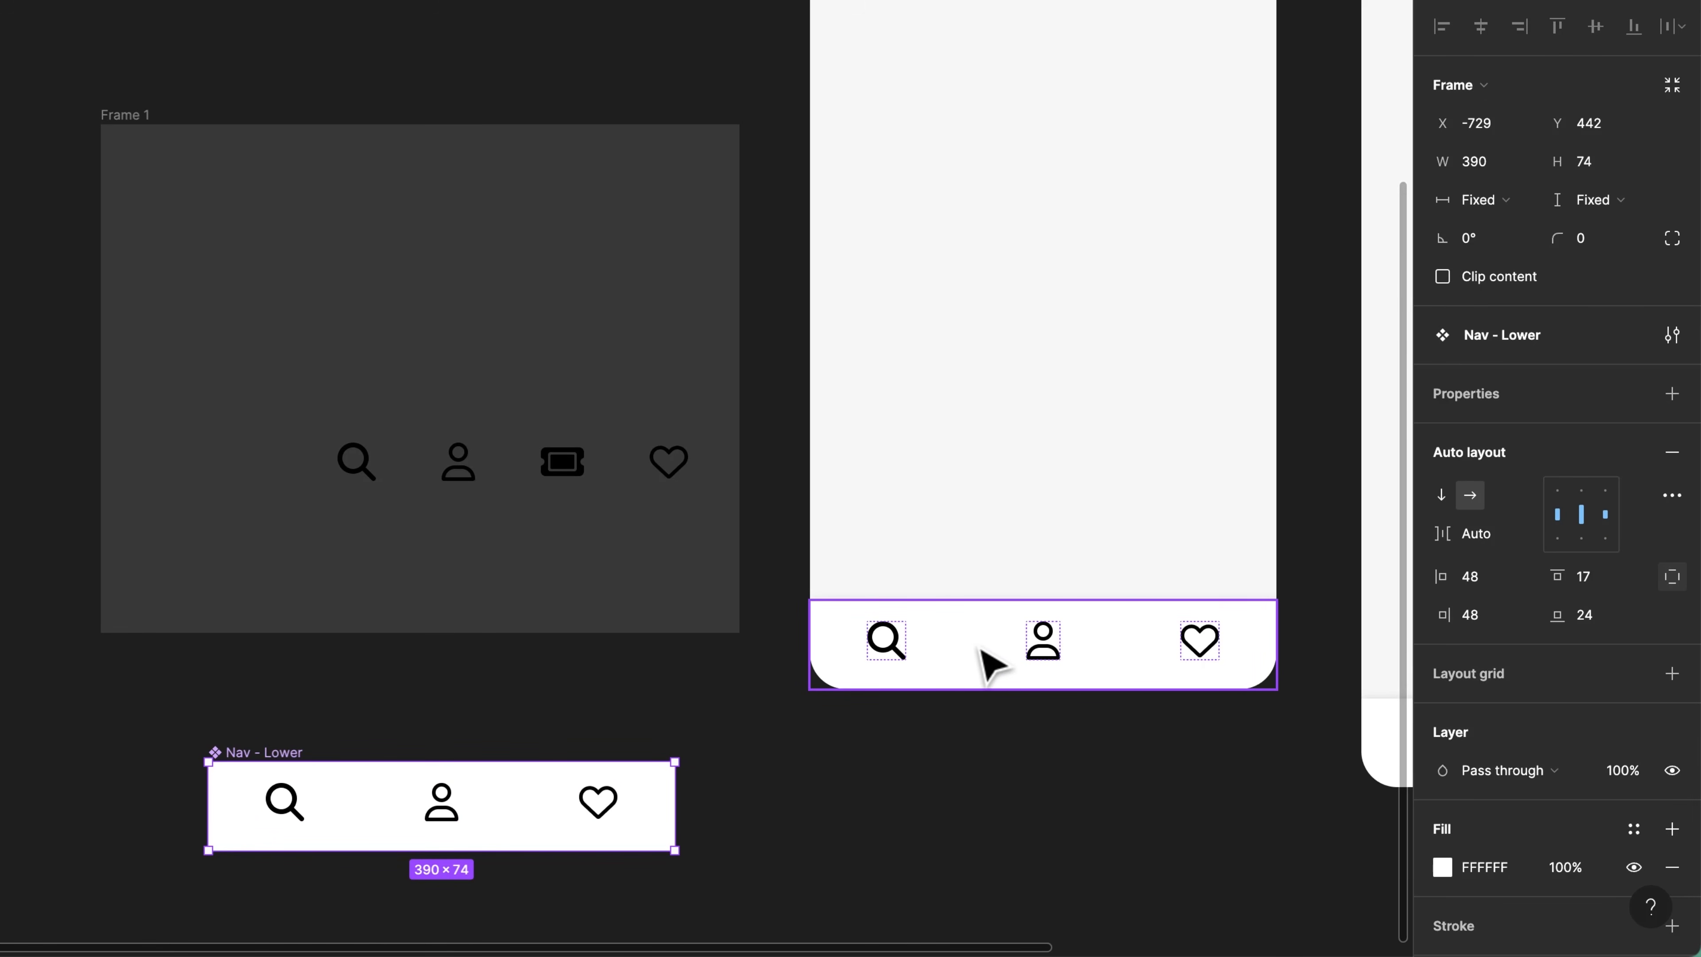
click(964, 644)
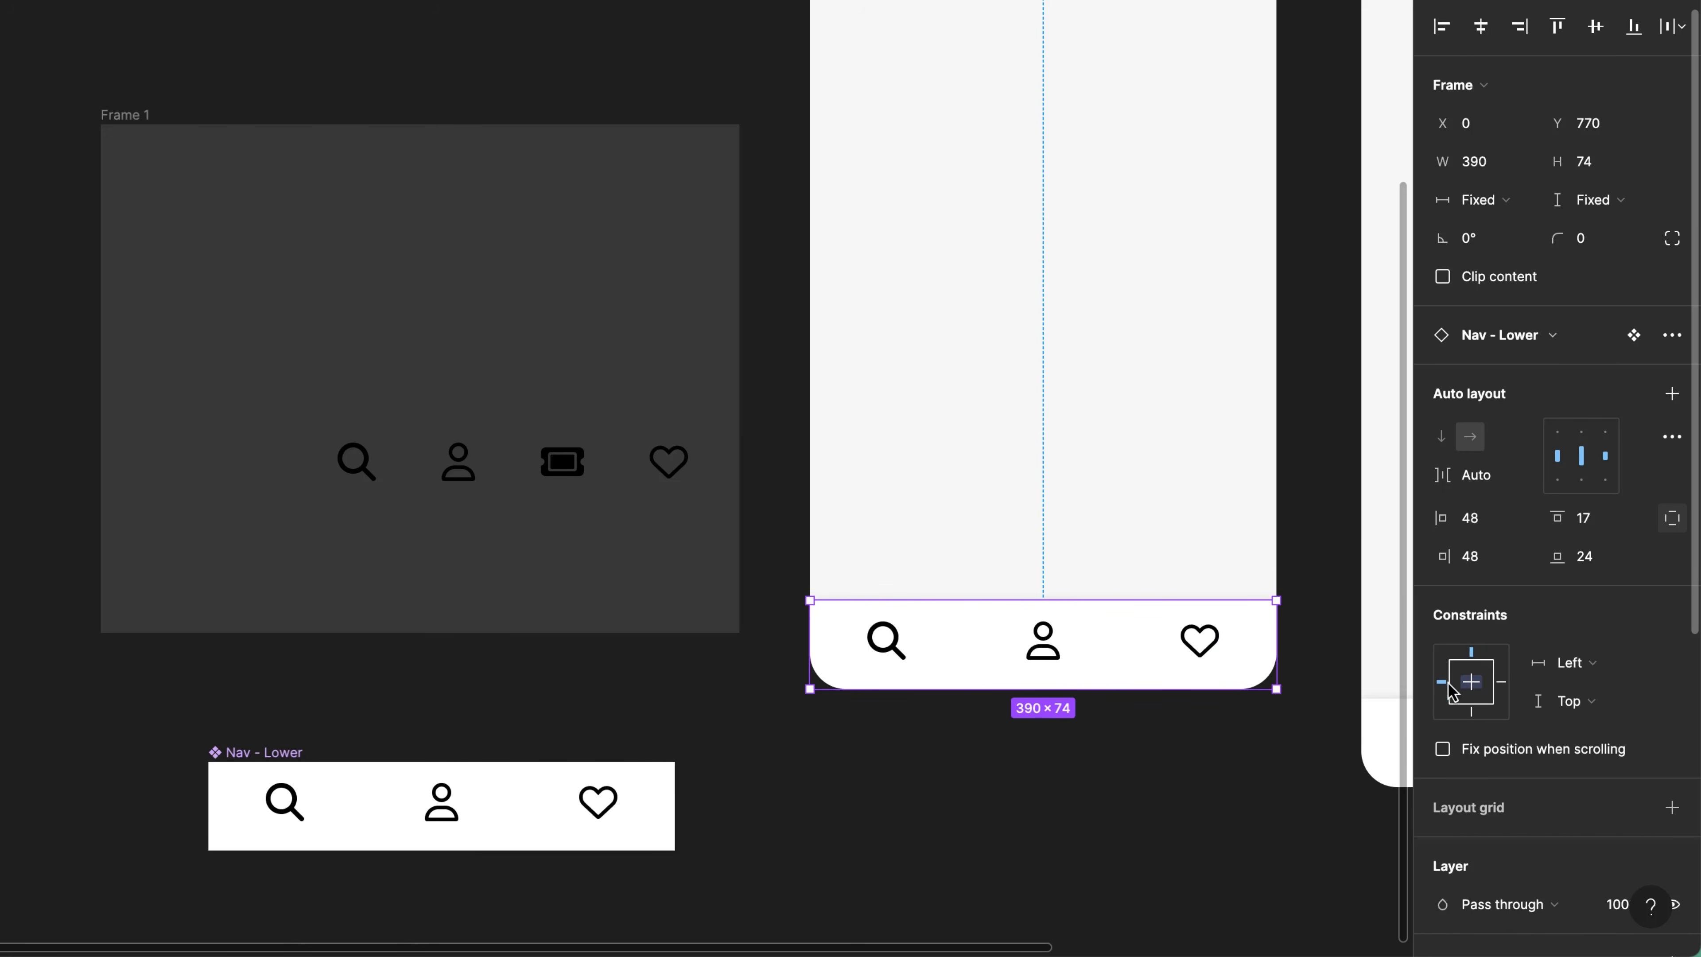
click(1474, 716)
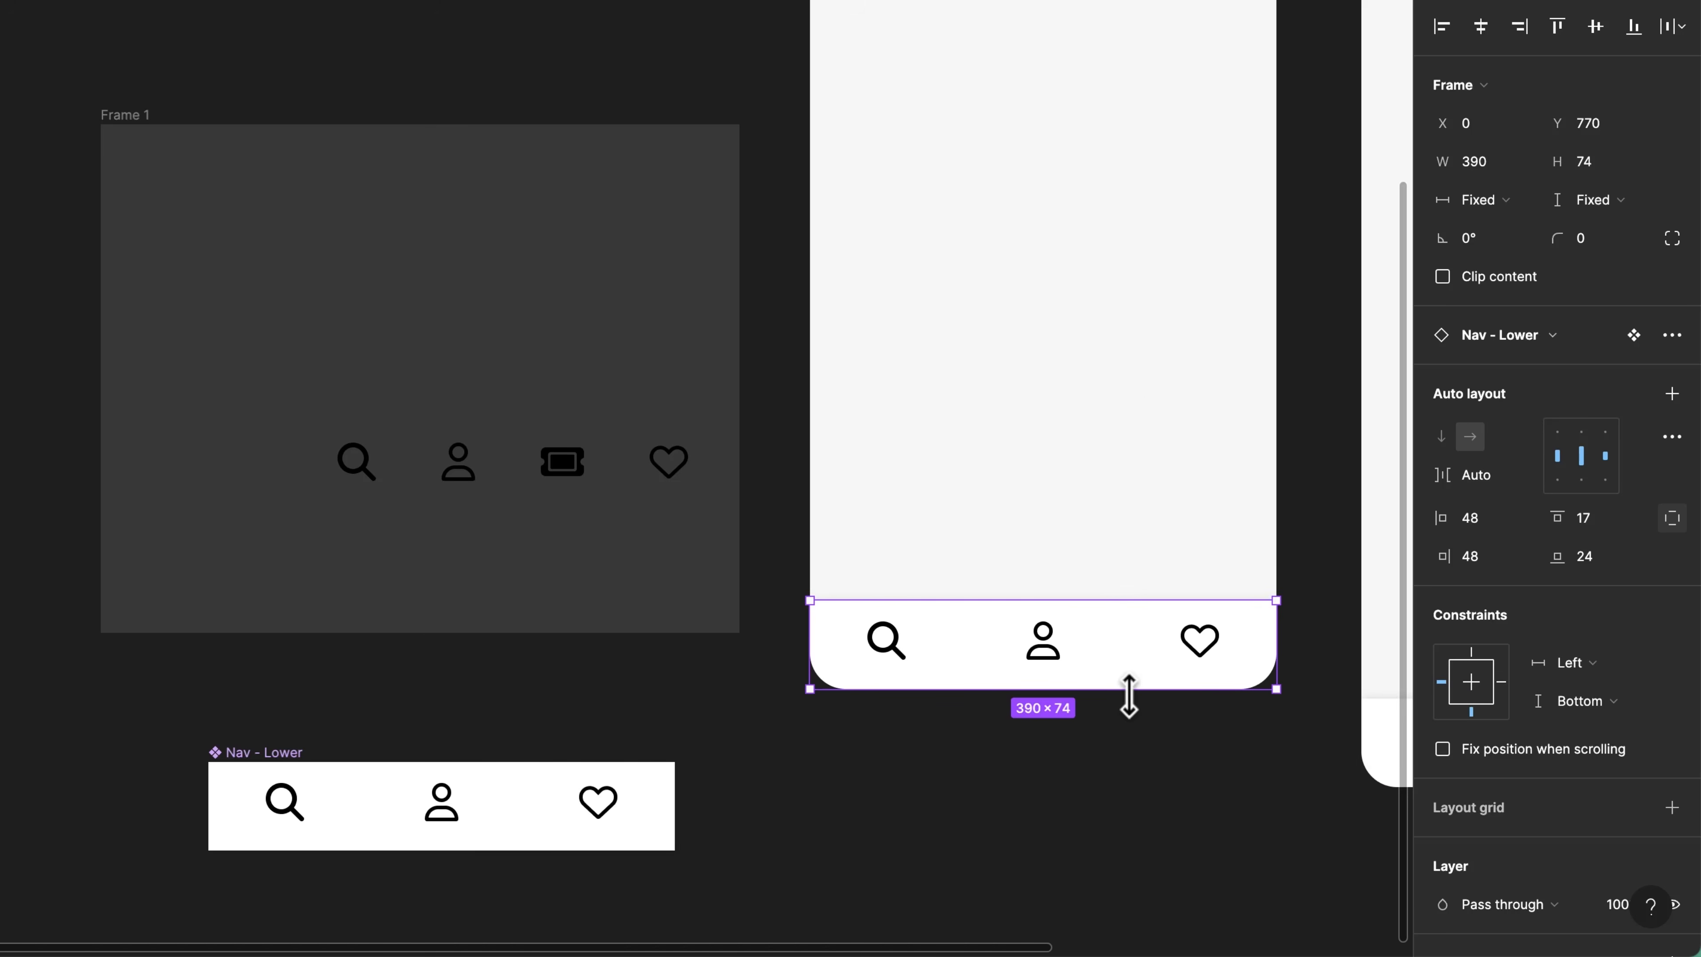
Try stretching the iPhone 14 frame taller to test the bottom-anchored nav bar, and undo the resize
scroll(1152, 480, up, 5)
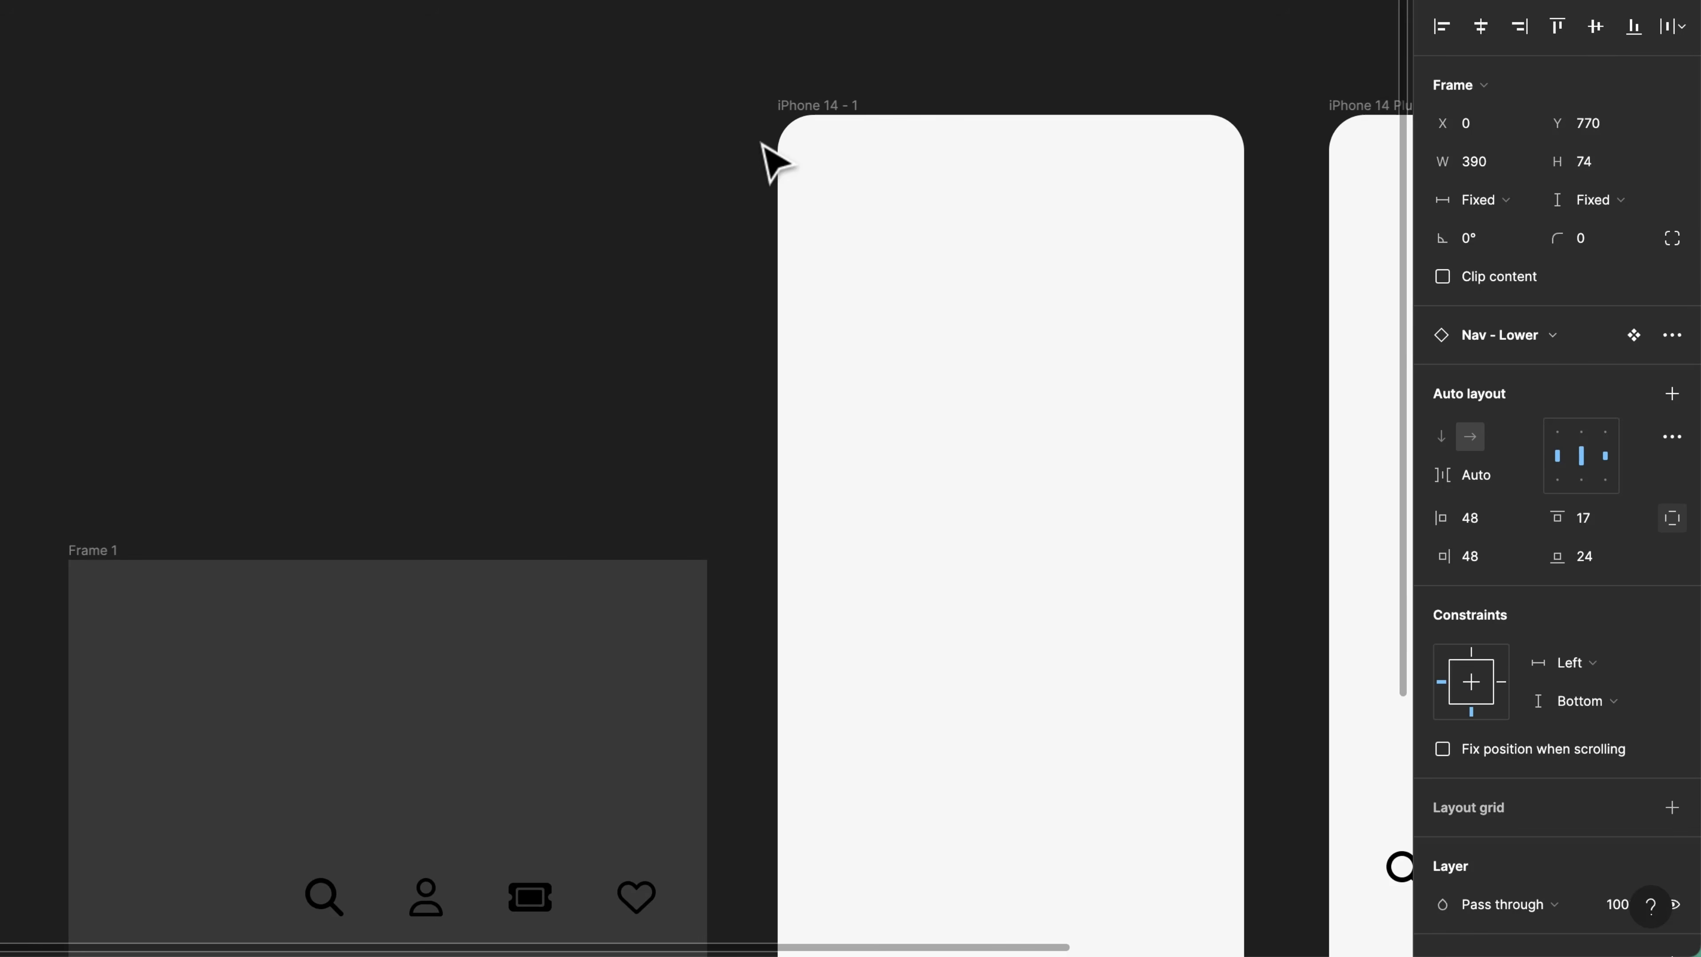
click(809, 107)
scroll(1022, 479, down, 8)
drag(1013, 563, 1018, 697)
key(ctrl+z)
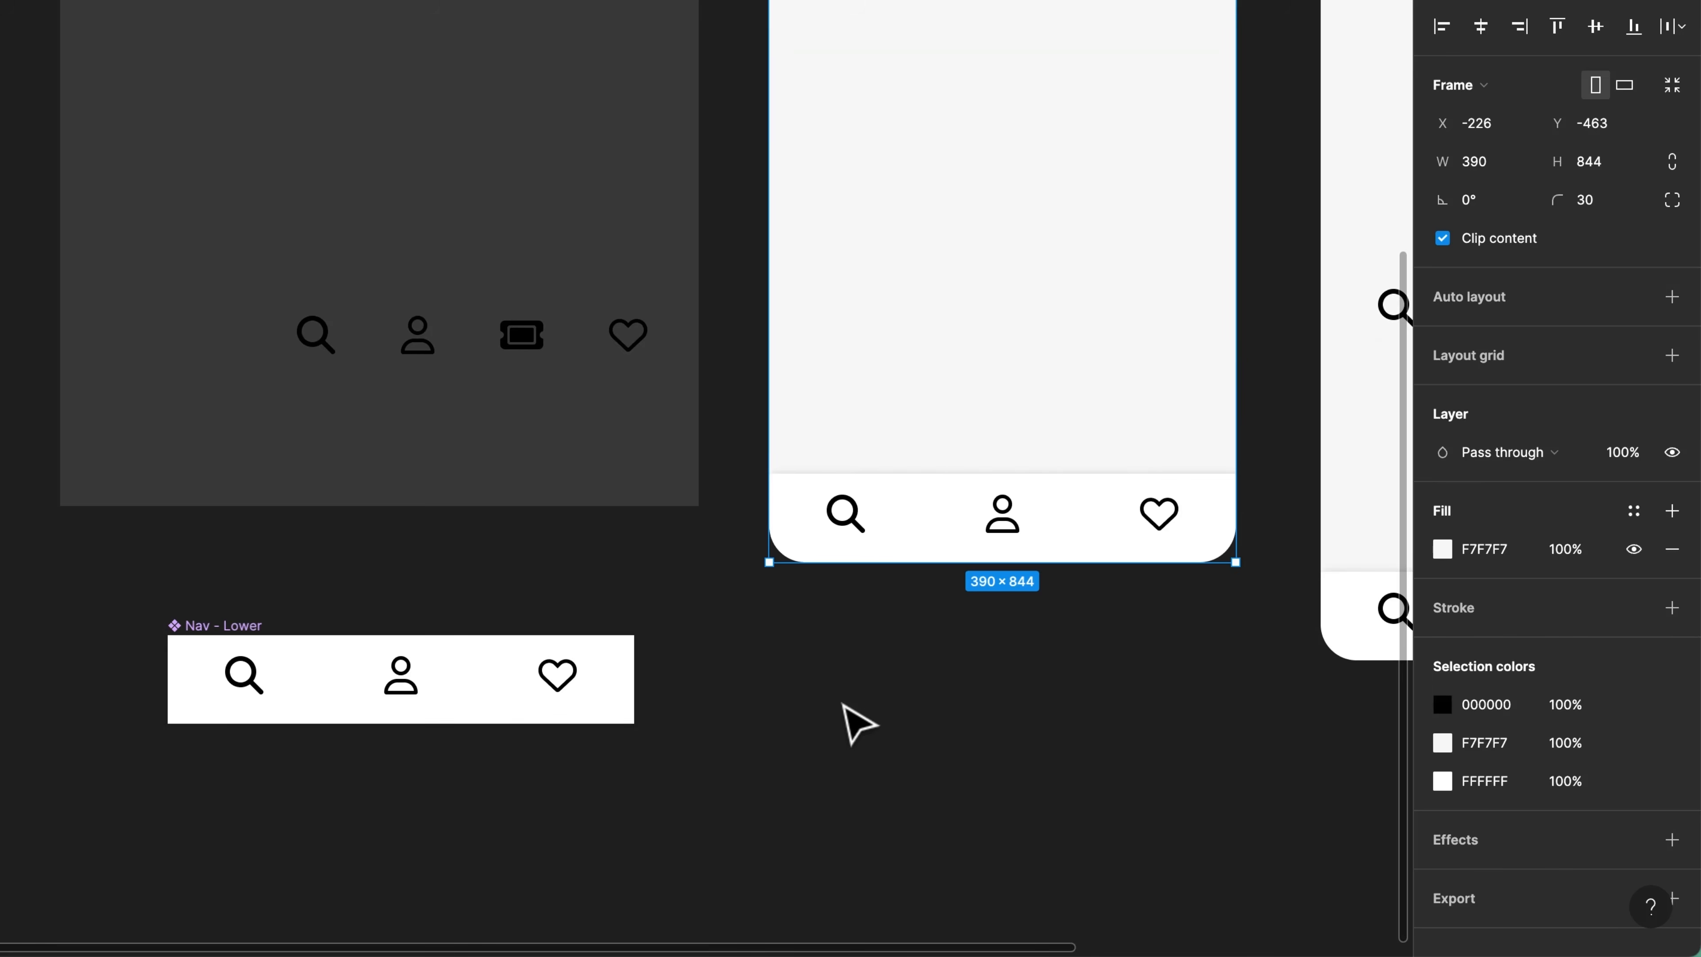
click(843, 706)
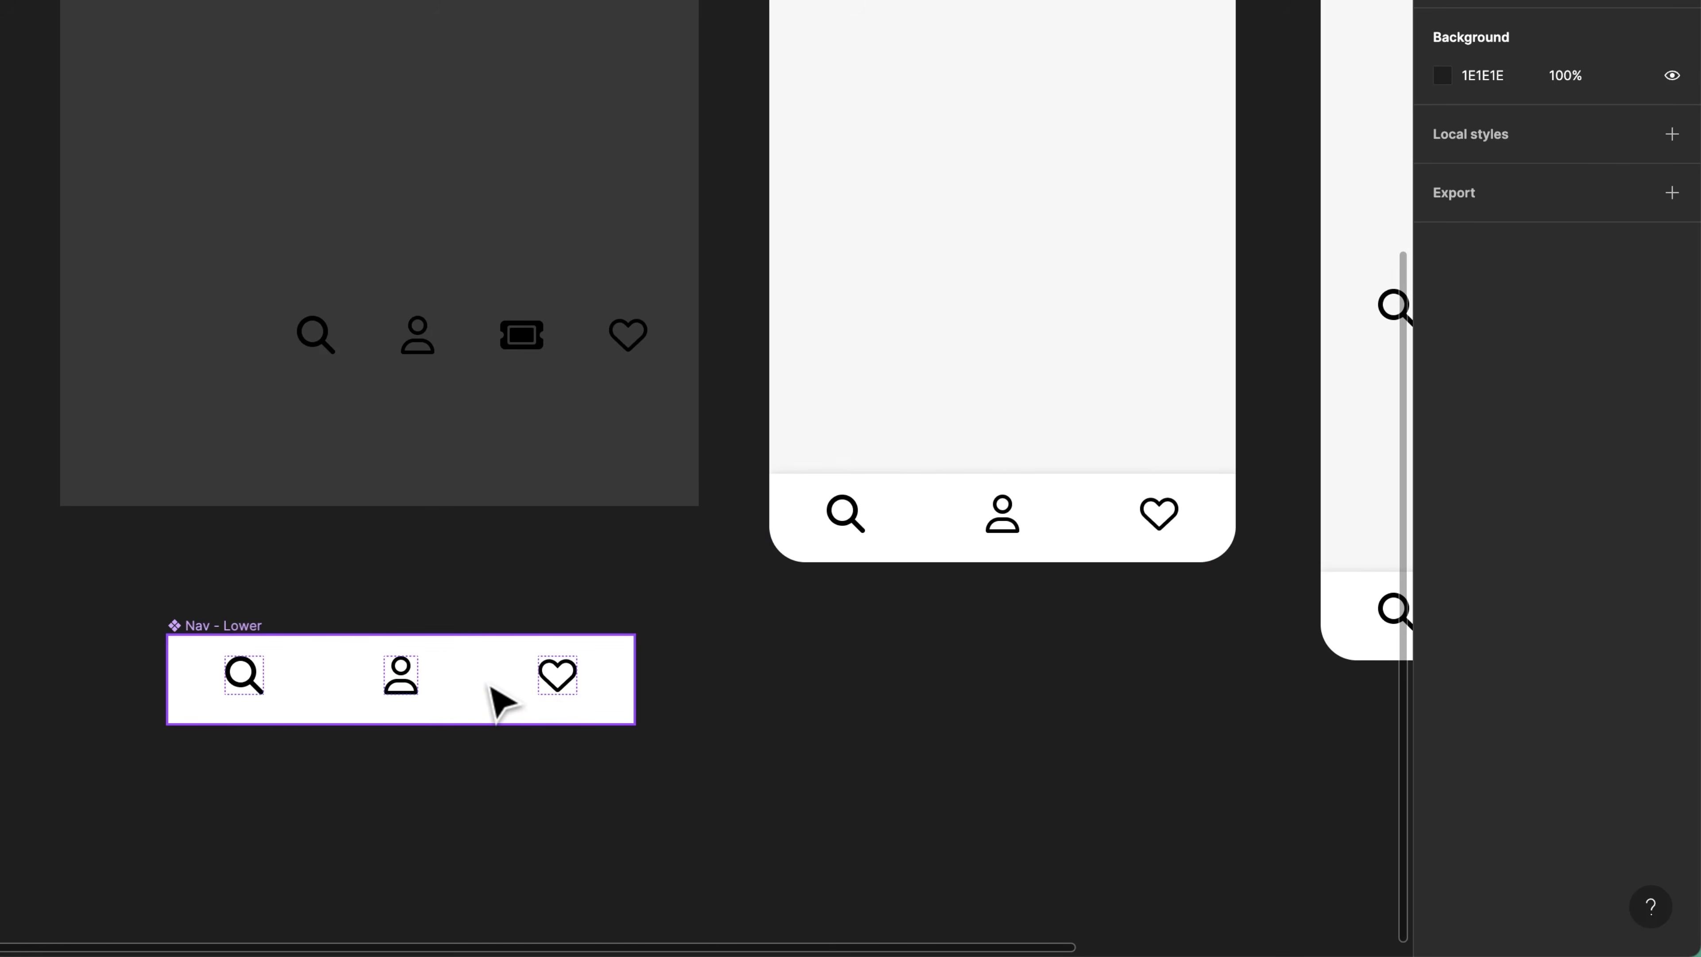
click(492, 686)
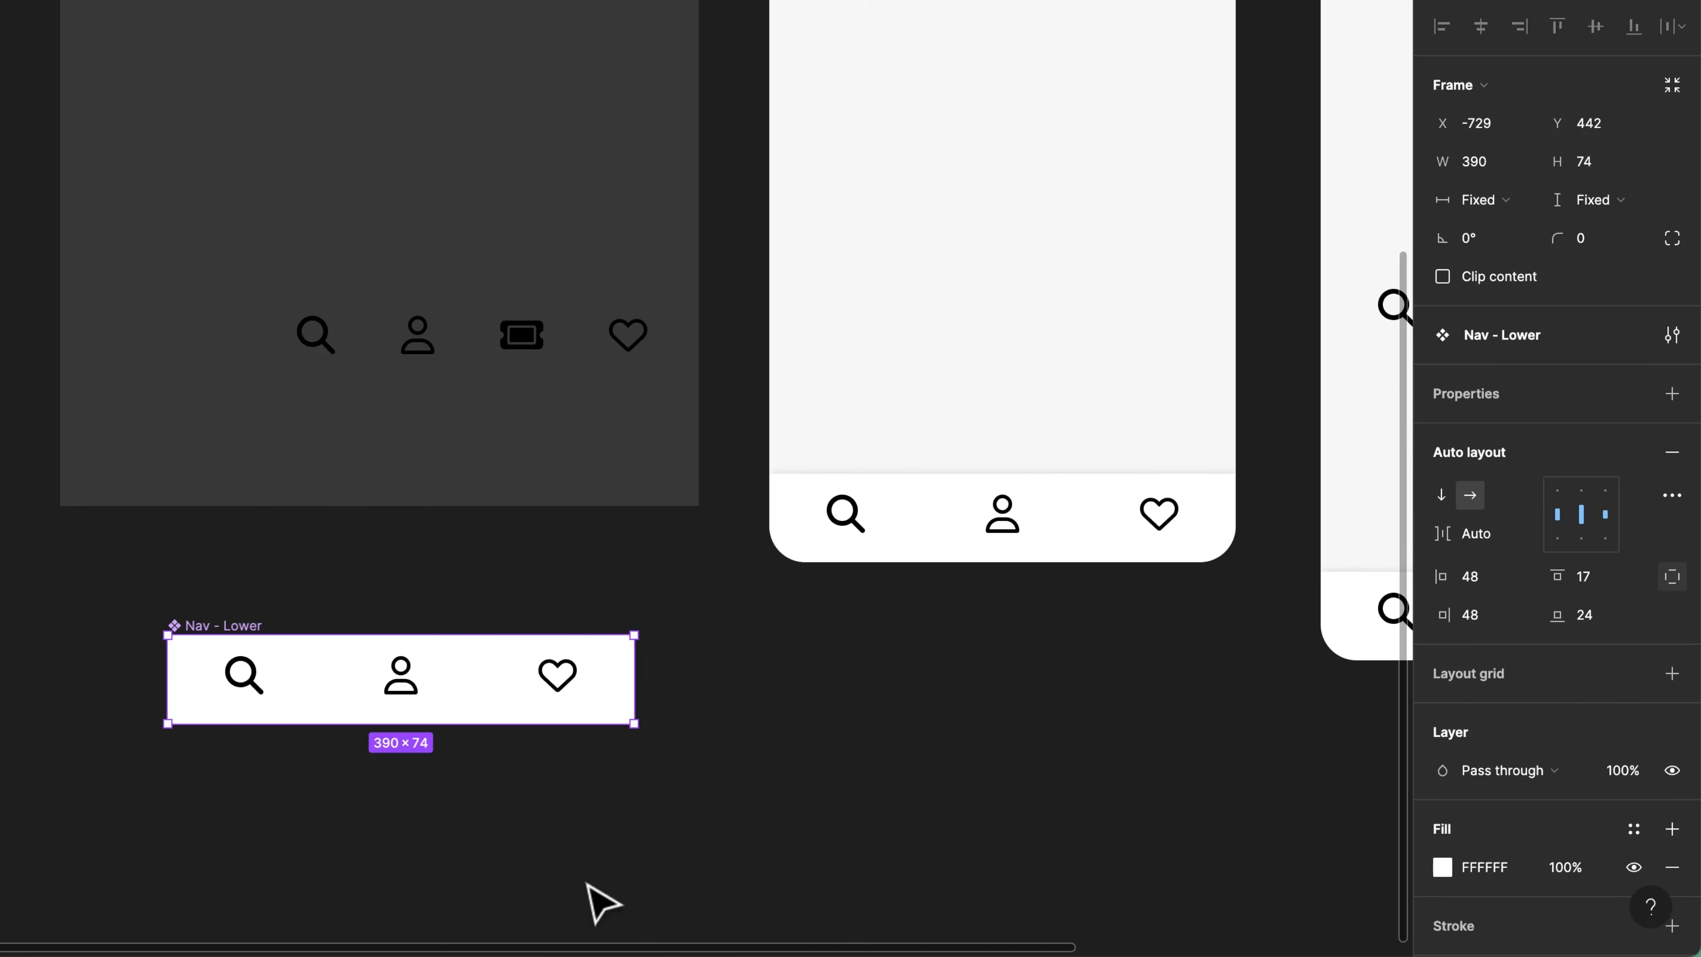
drag(494, 690, 477, 264)
key(ctrl+z)
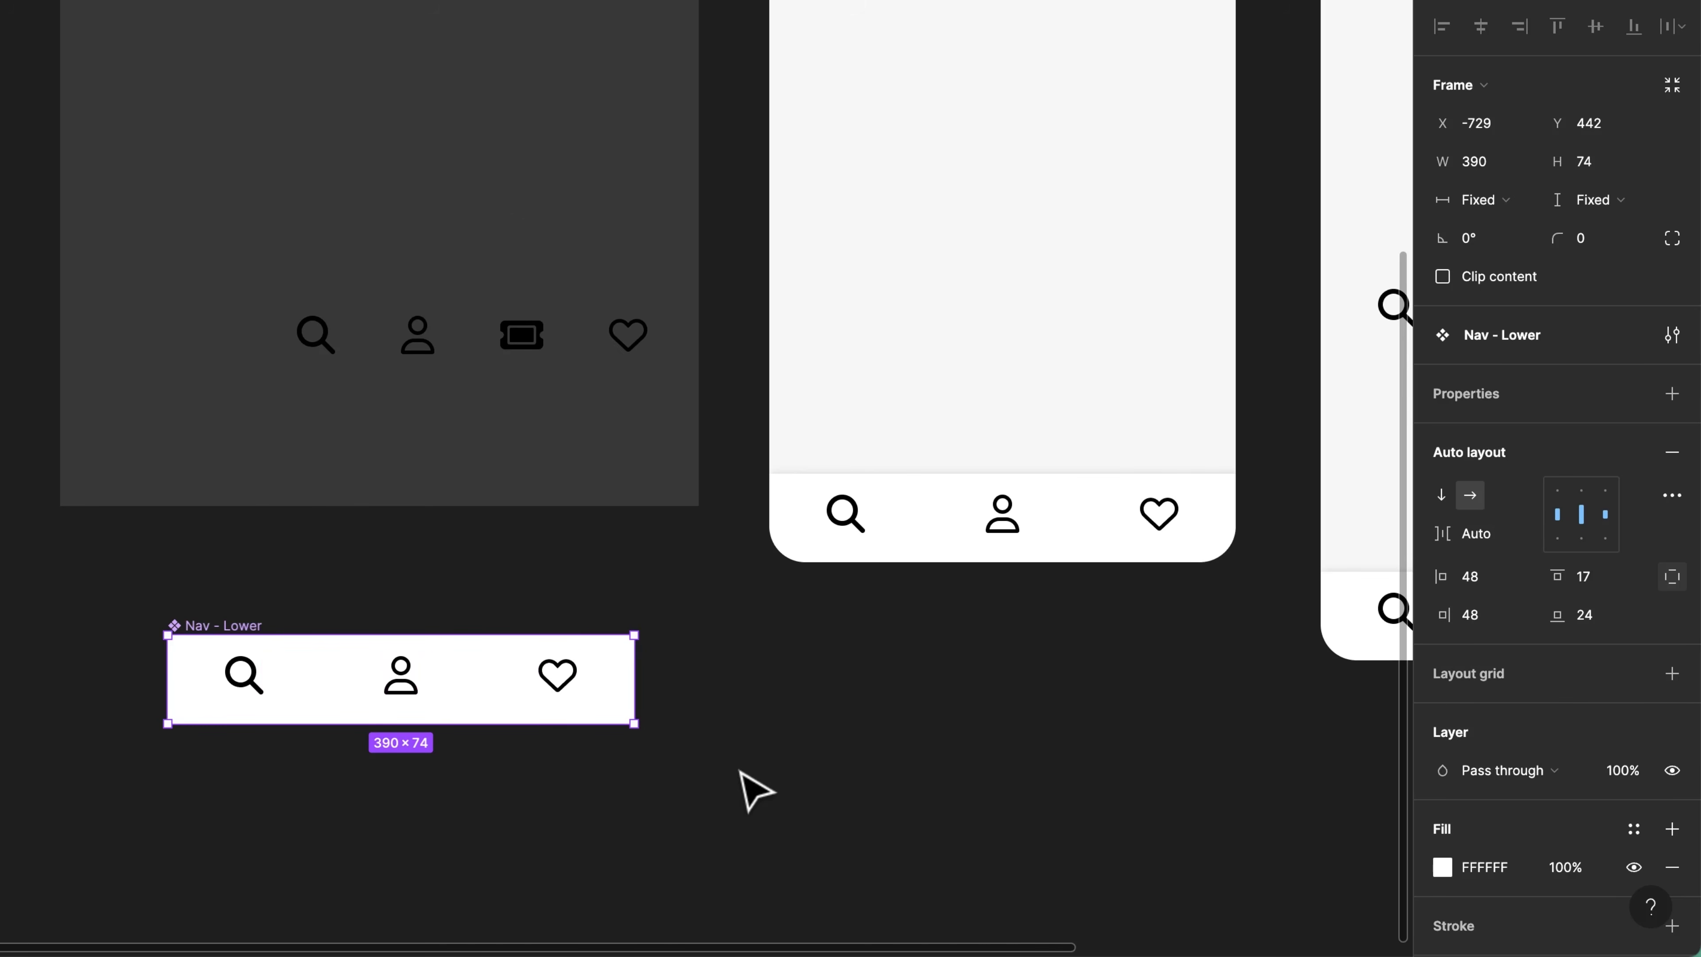
click(738, 770)
Move the Nav - Lower main component into the grey frame above the icons and set its vertical constraint to Bottom
click(254, 633)
drag(231, 640, 278, 115)
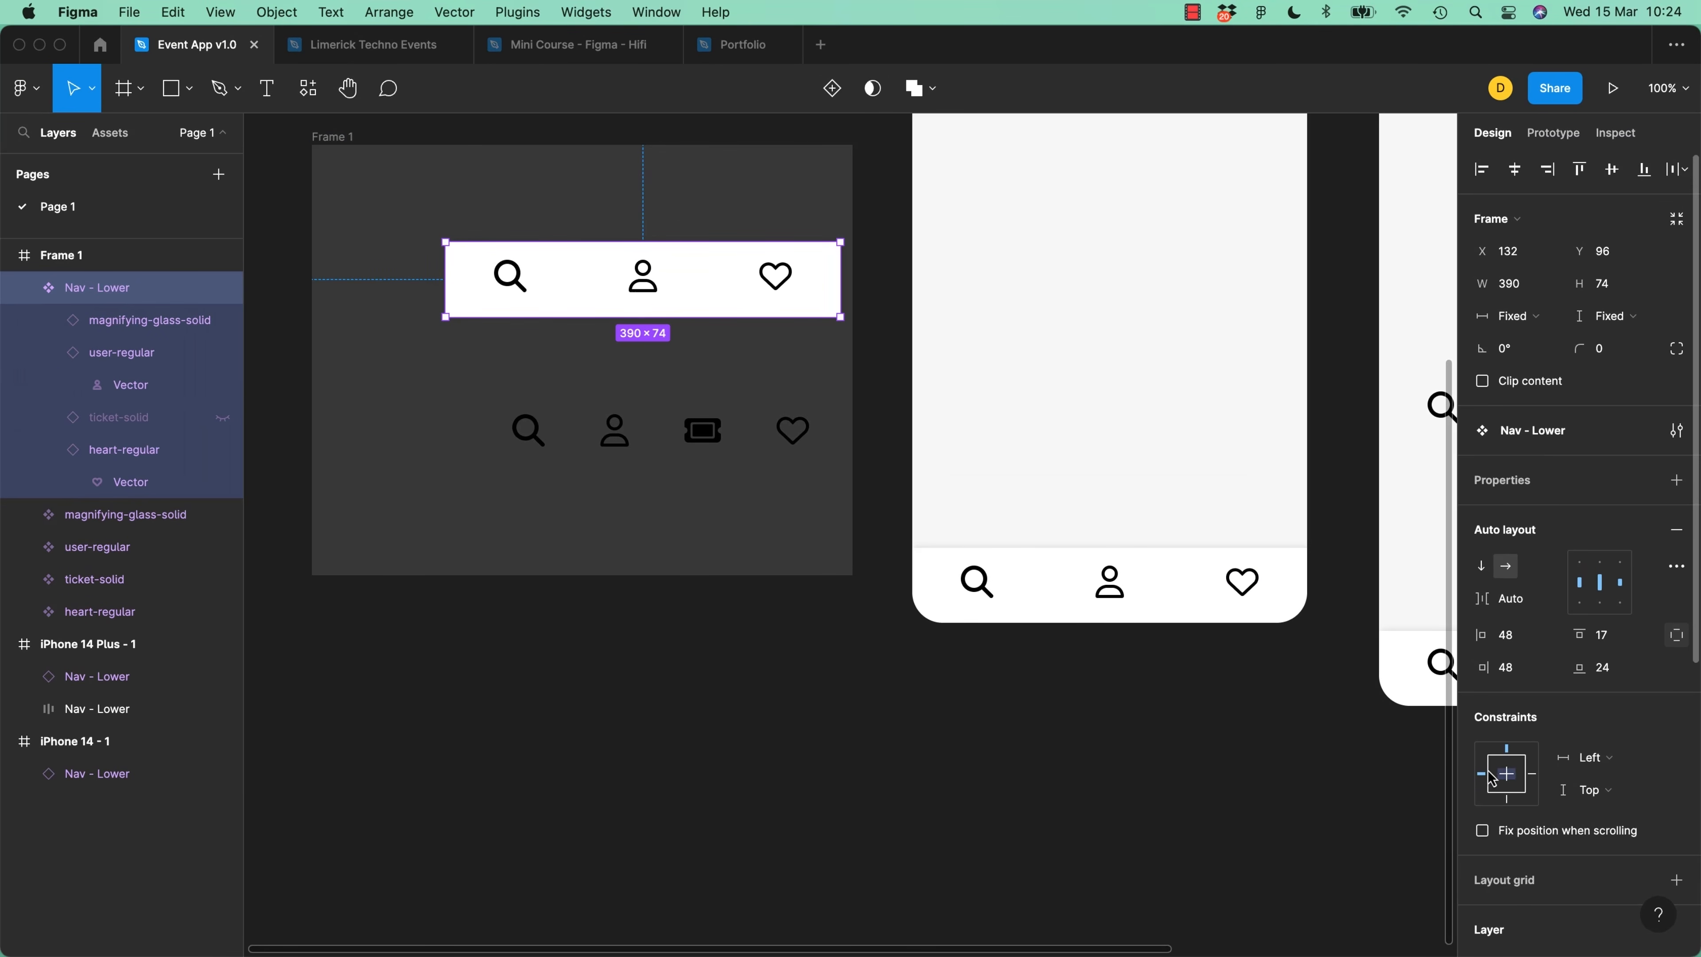
click(1507, 798)
click(663, 845)
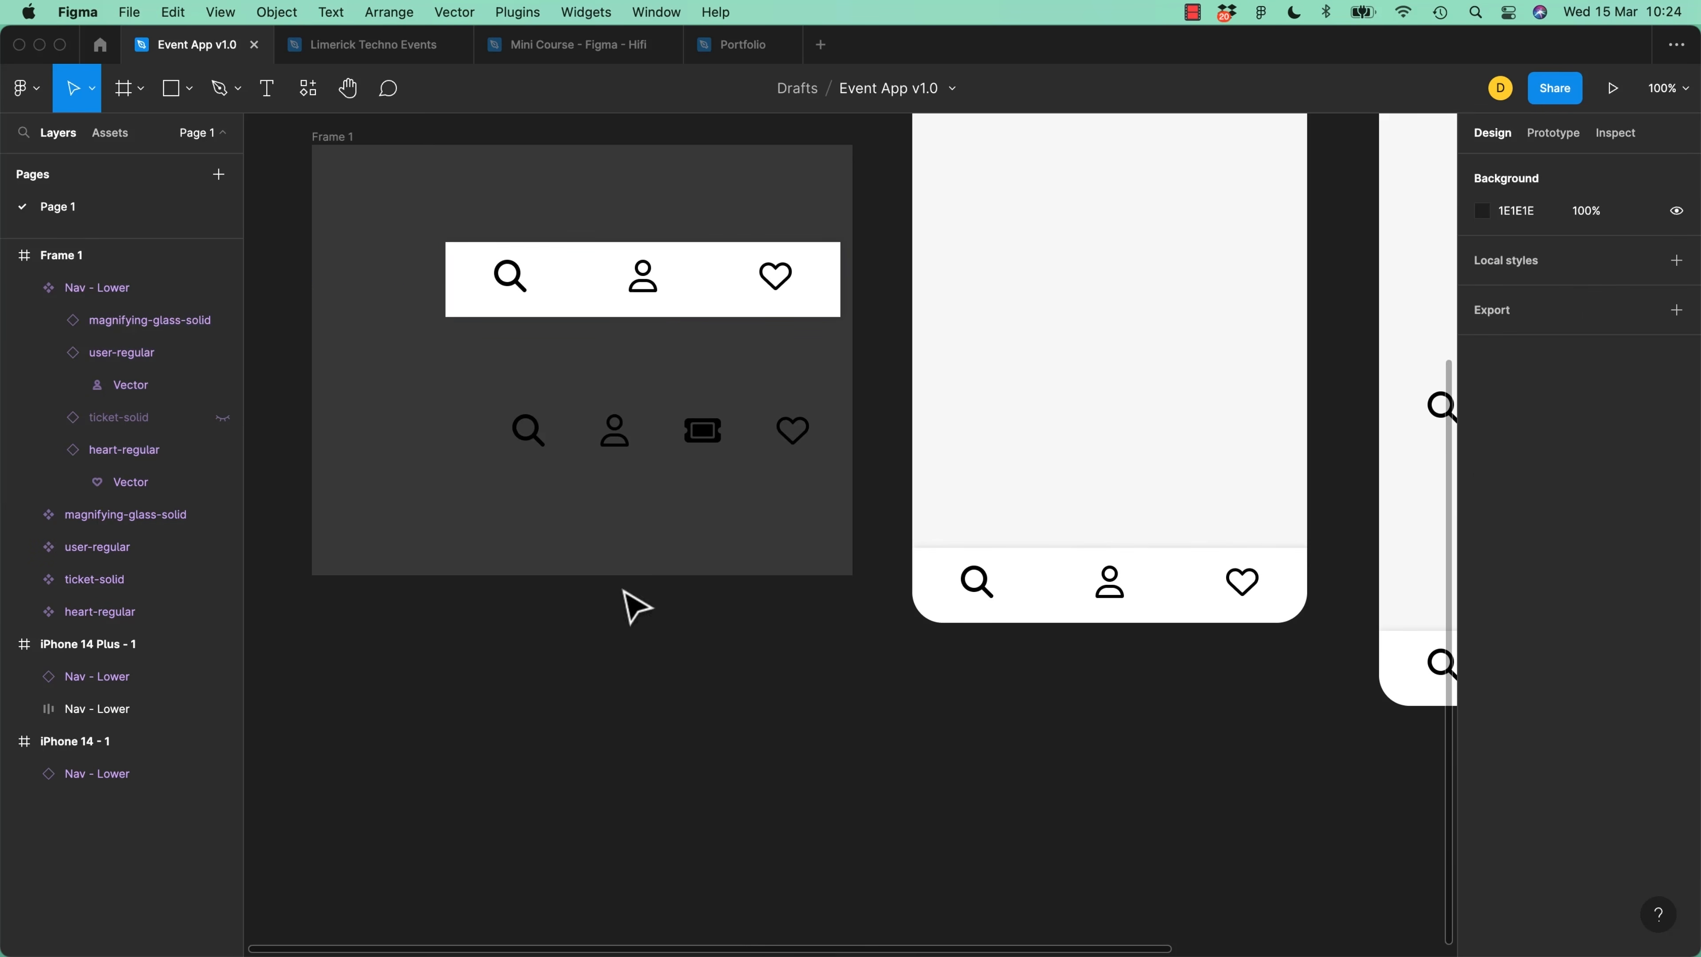
Place an extra Nav - Lower instance in the iPhone 14 frame to test its inherited constraint, and delete it
drag(630, 312, 1074, 366)
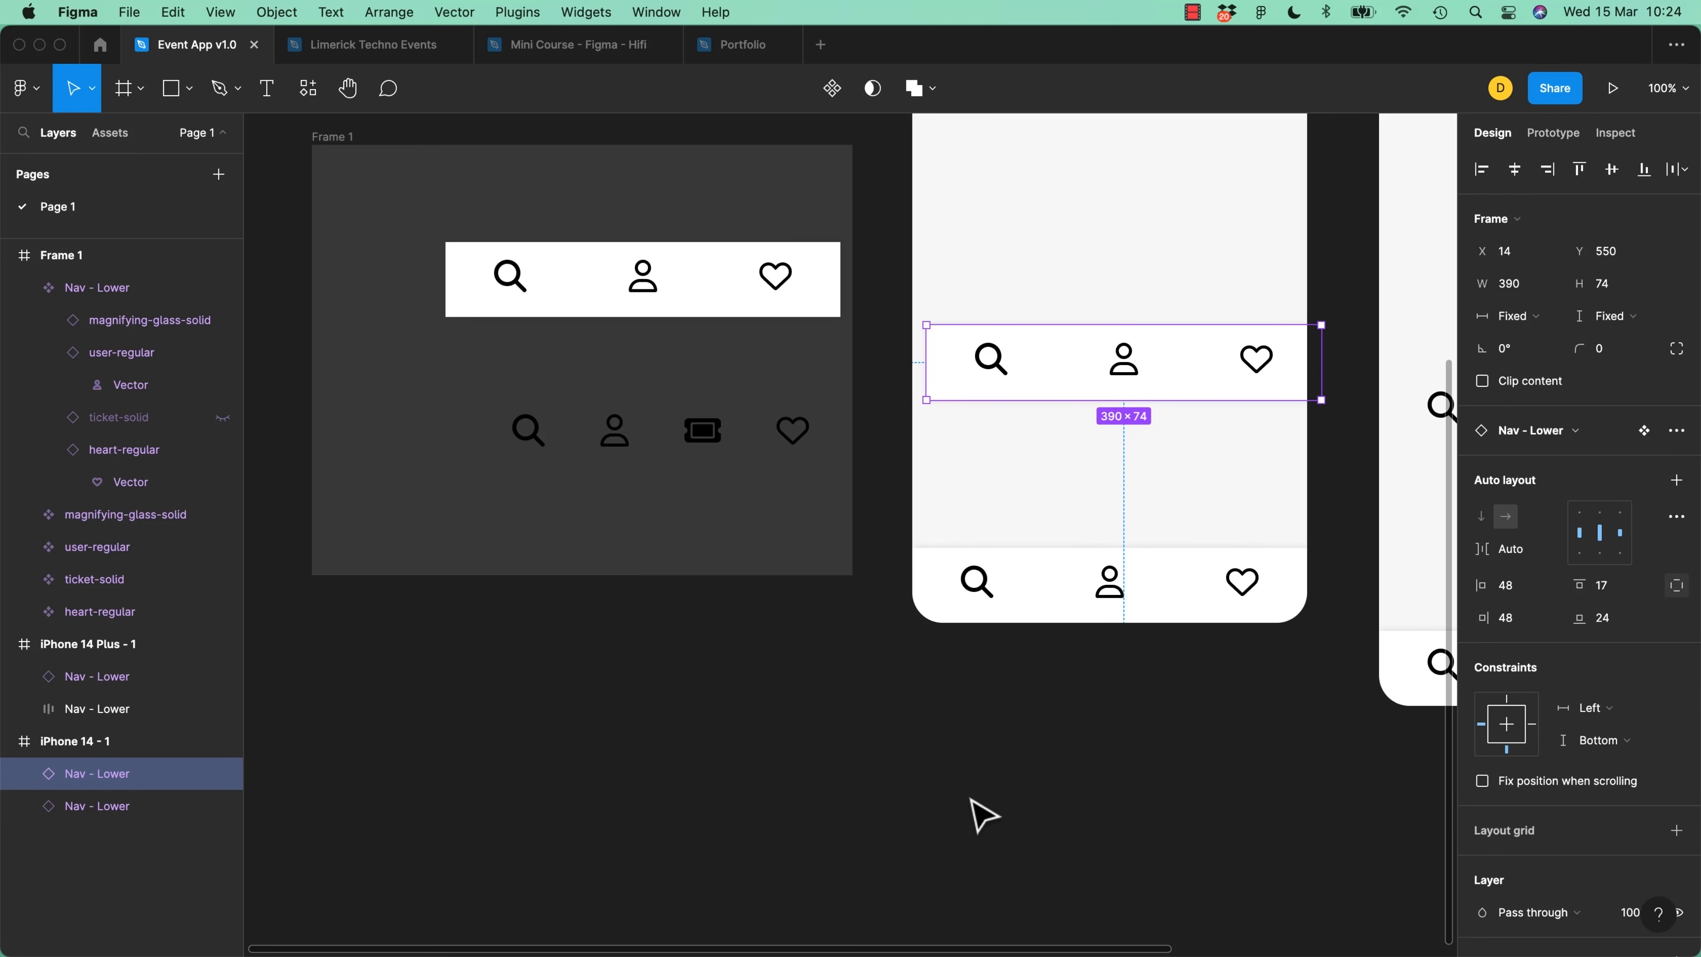
key(Delete)
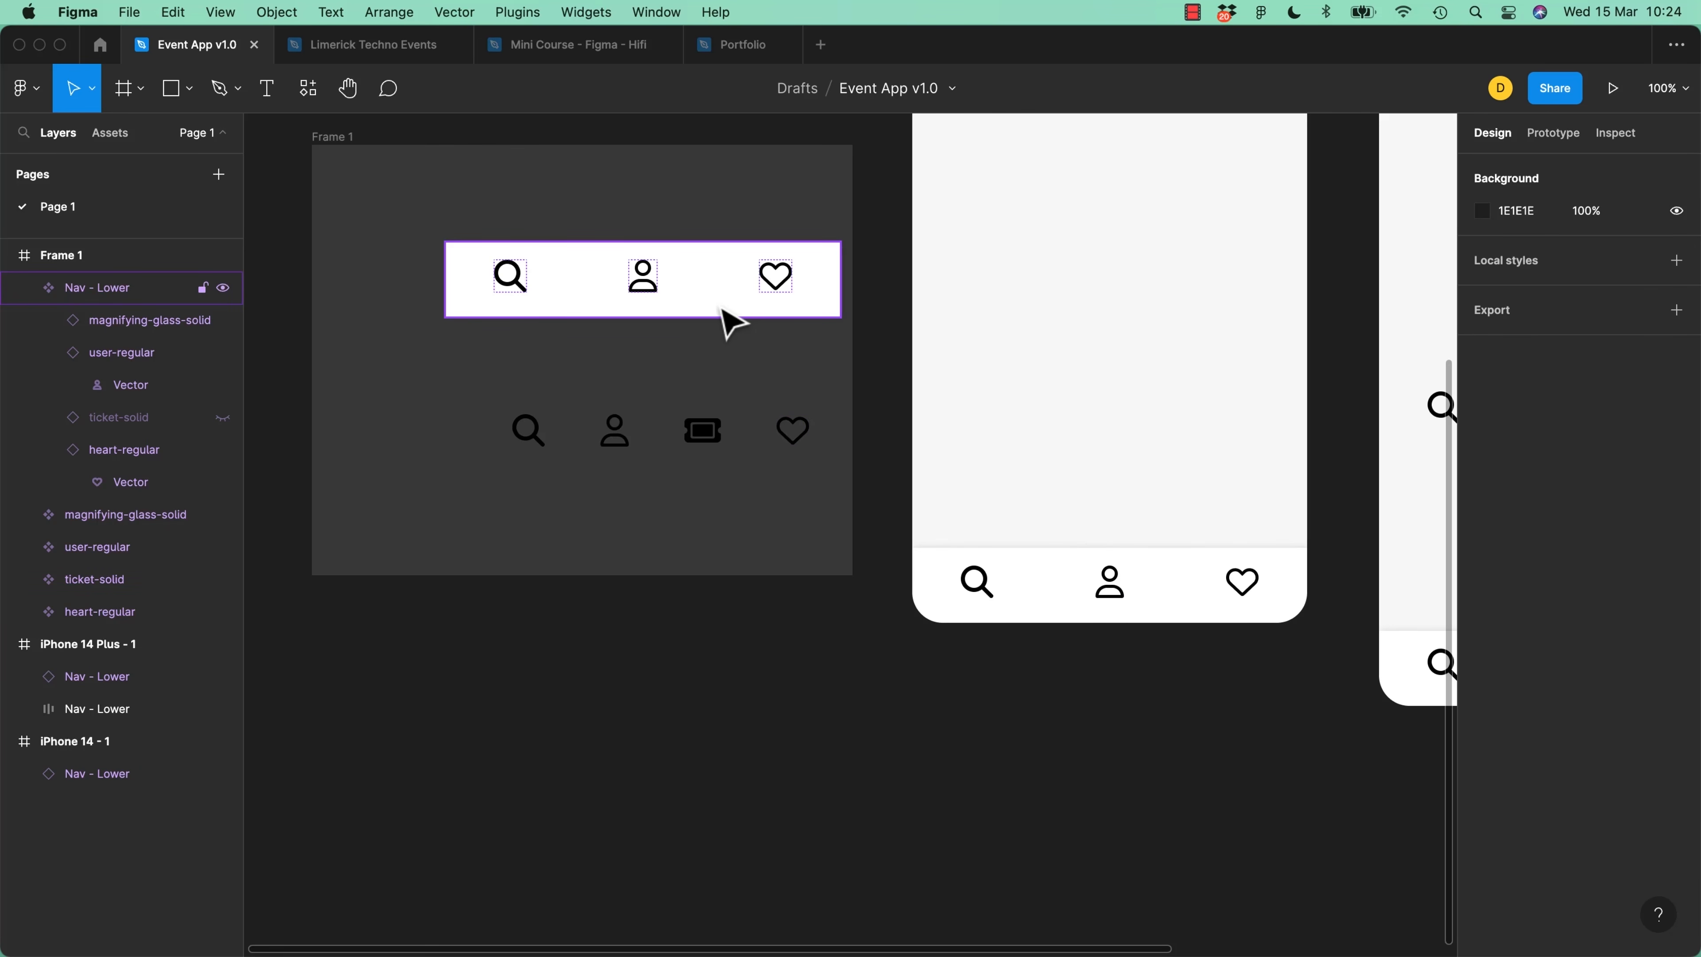
click(340, 144)
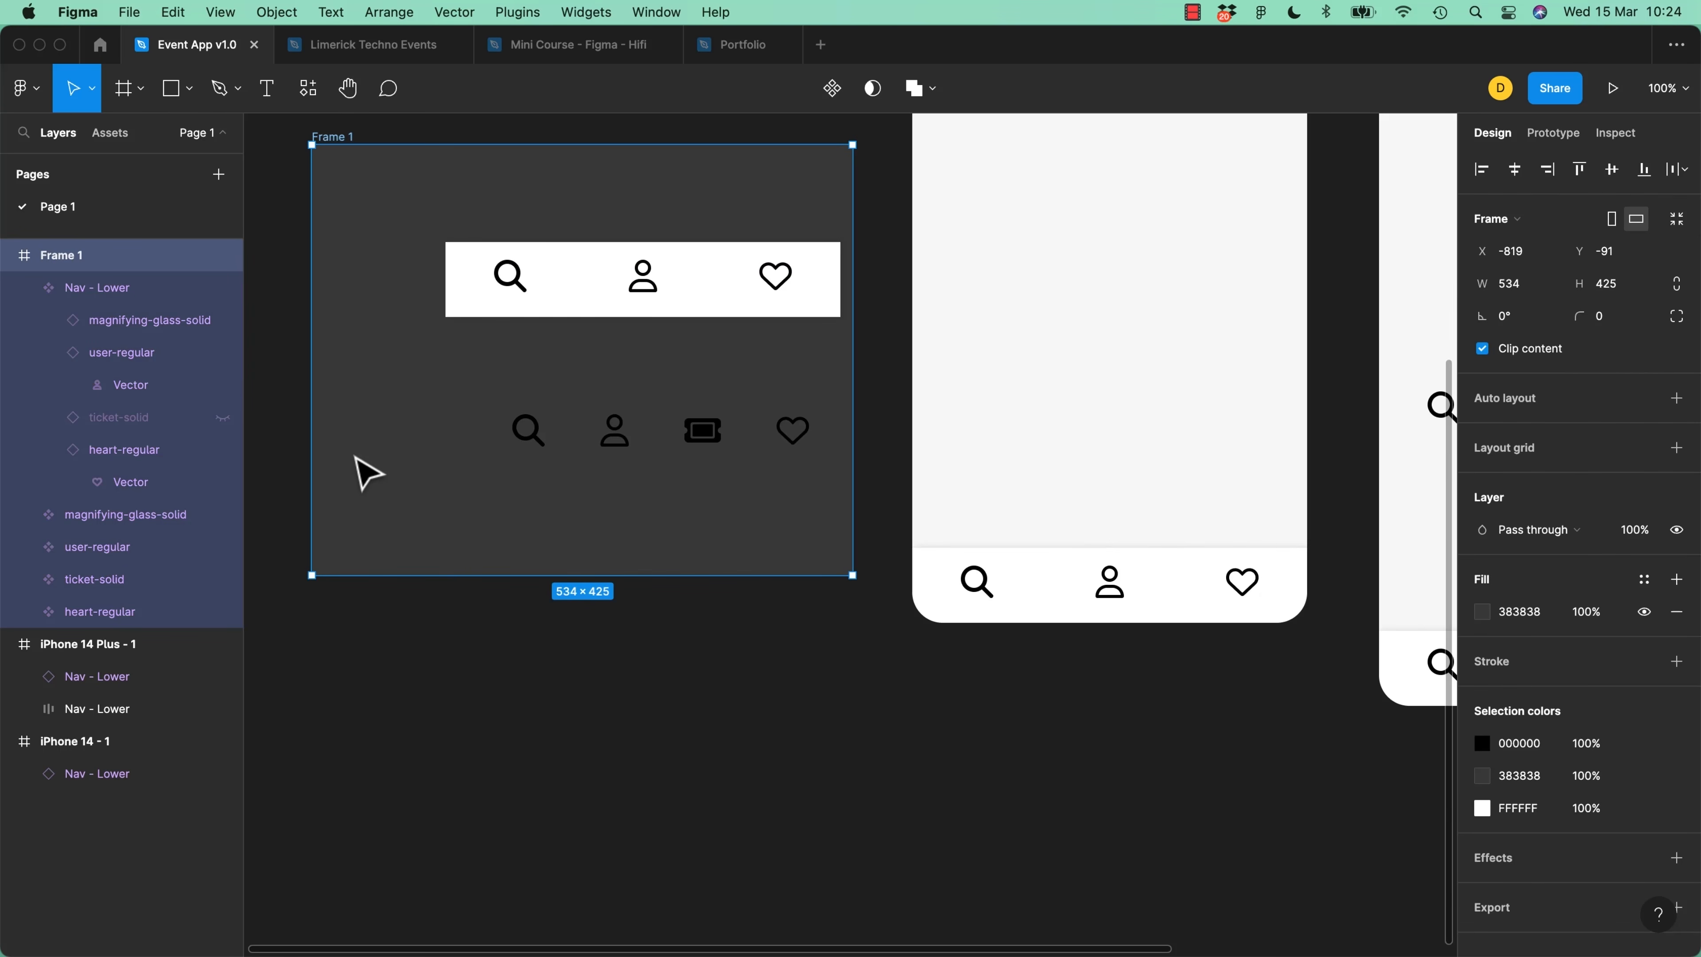
click(741, 293)
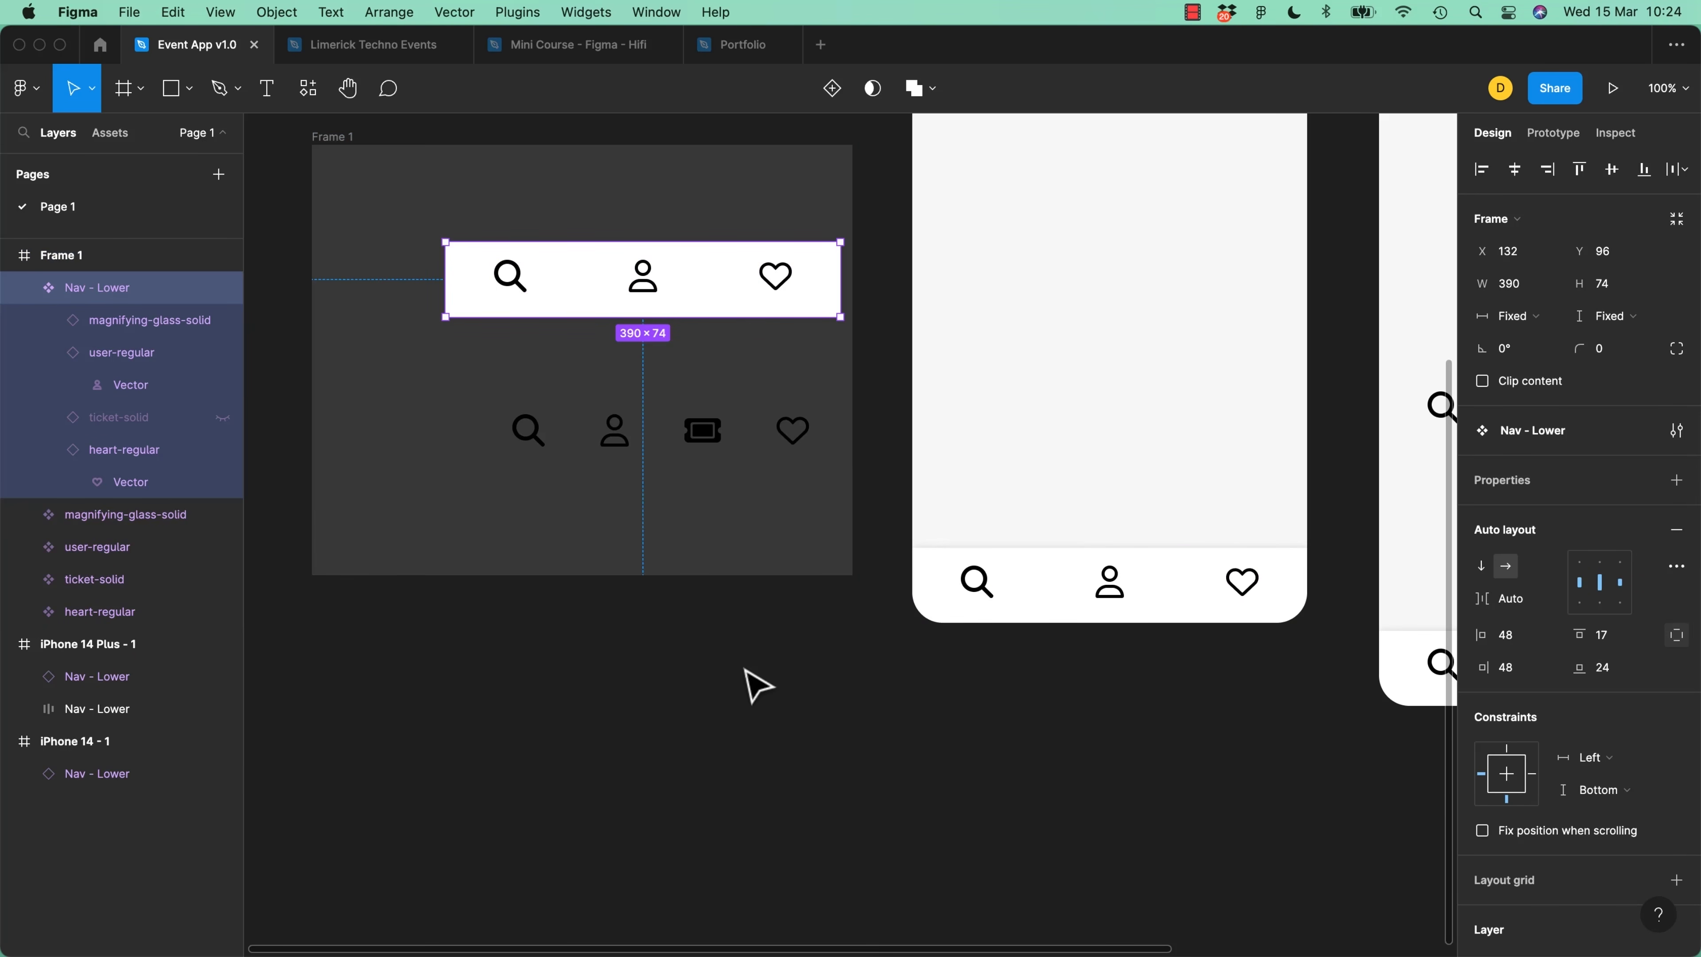
Try removing the user icon from the iPhone 14 frame's Nav - Lower instance, and undo the removal
click(1147, 606)
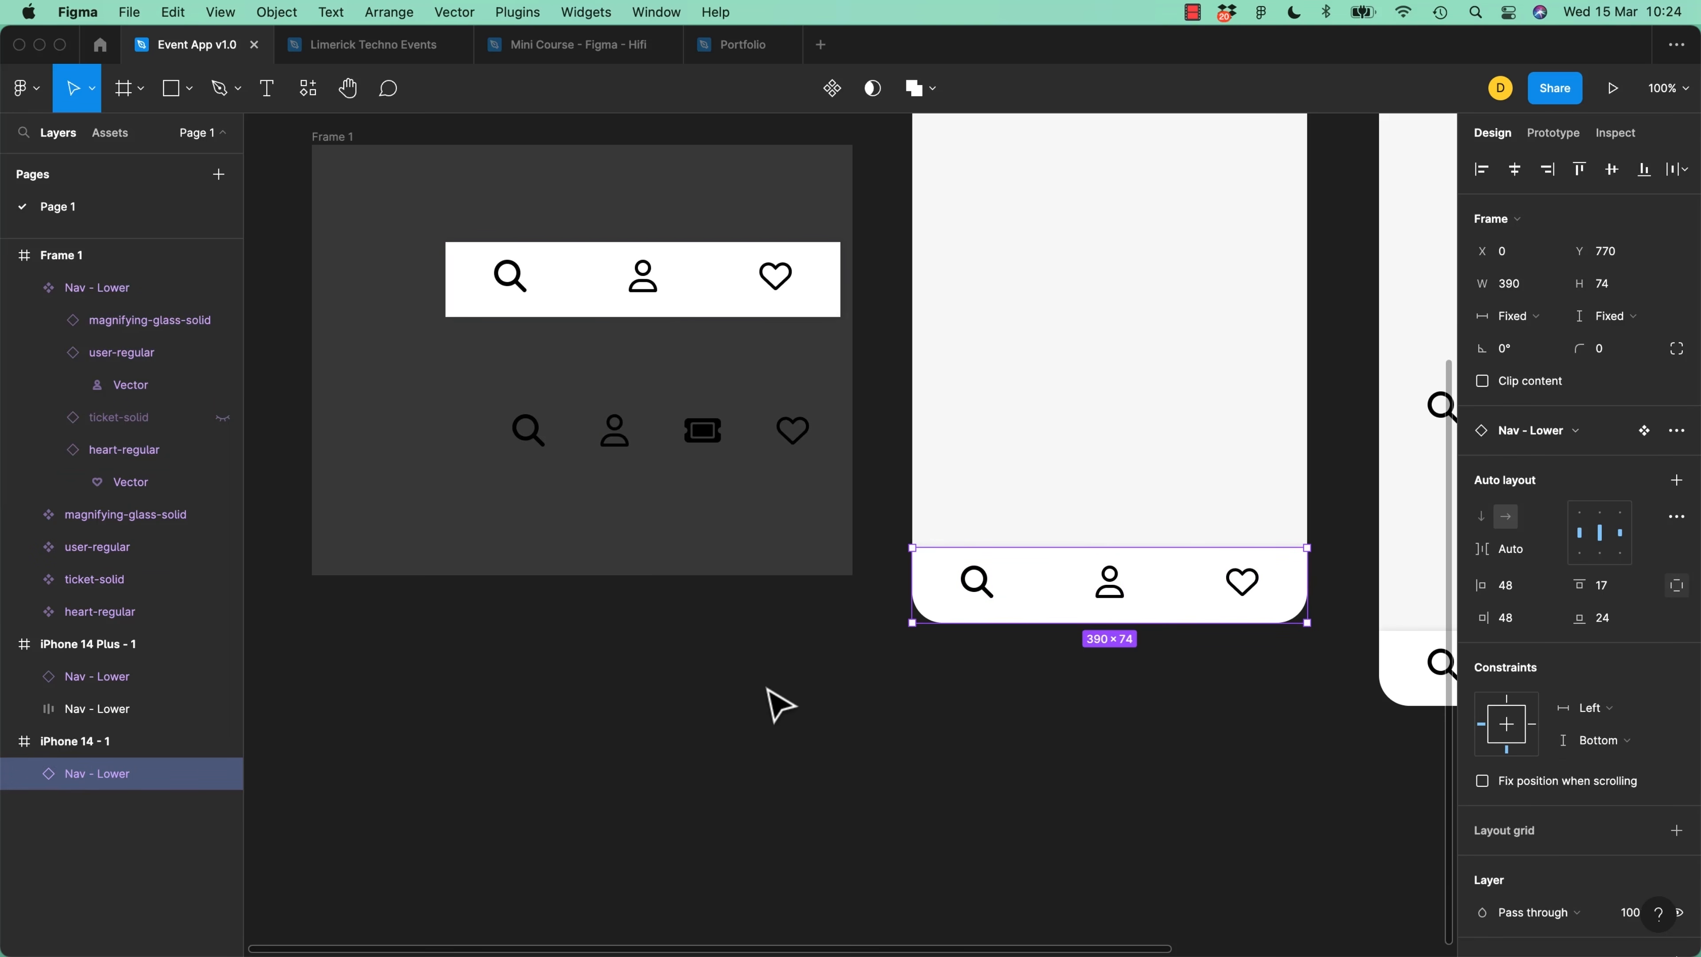
click(1118, 599)
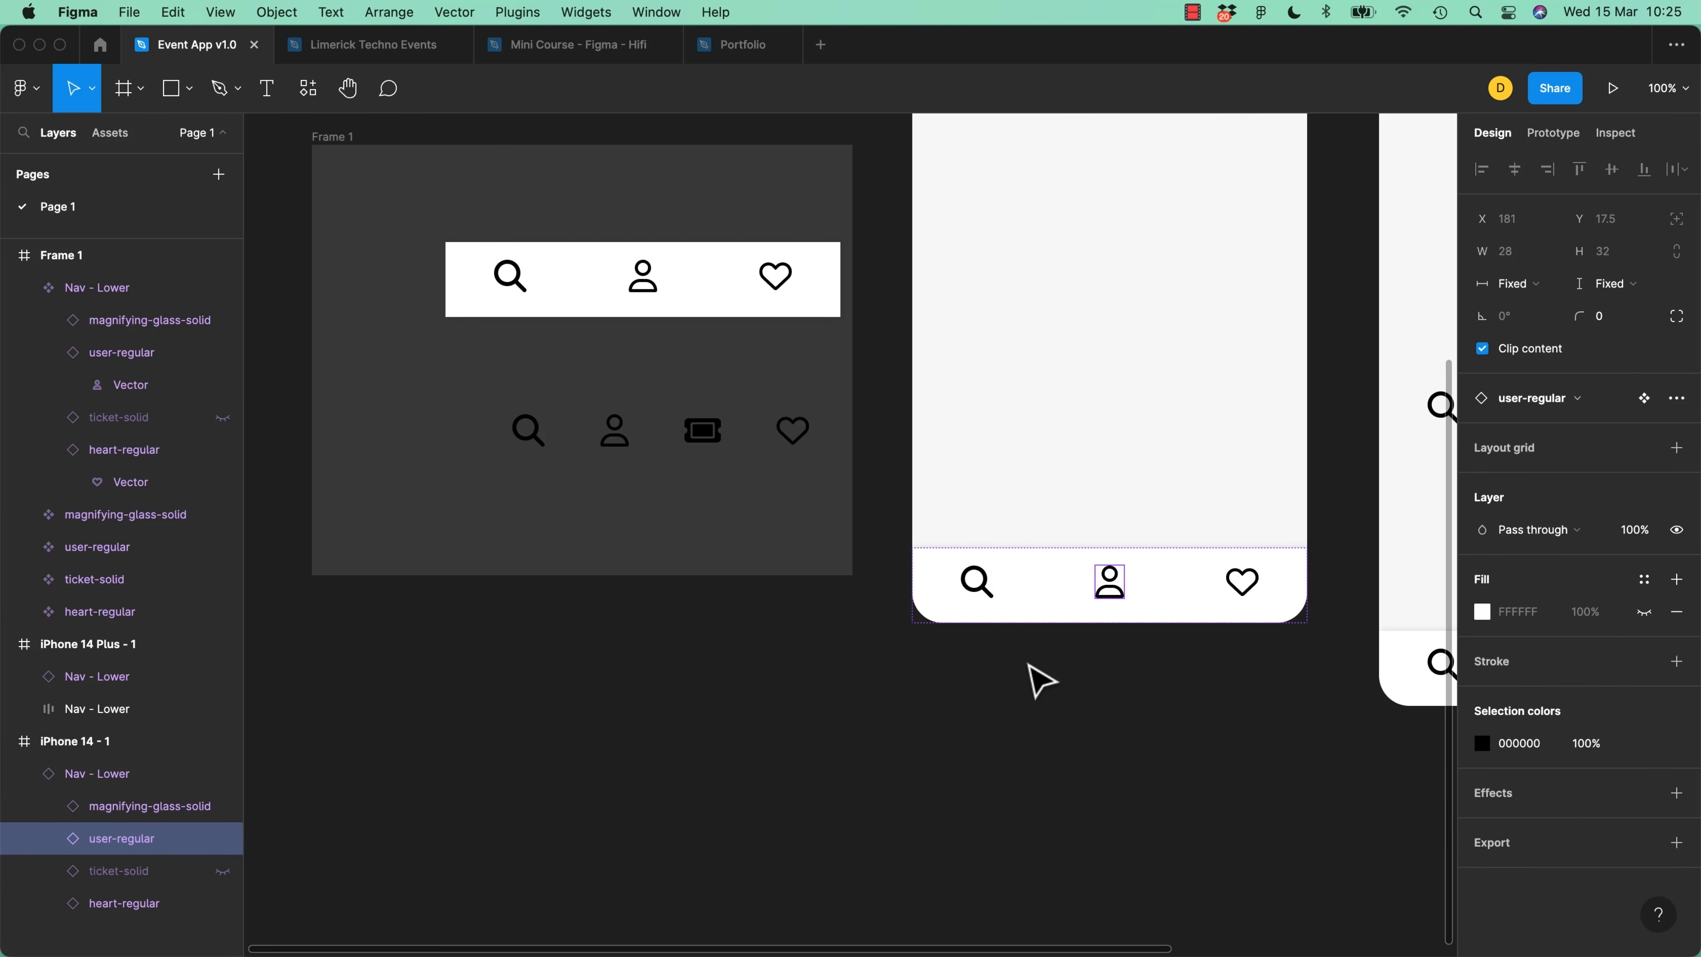
key(shift+super+h)
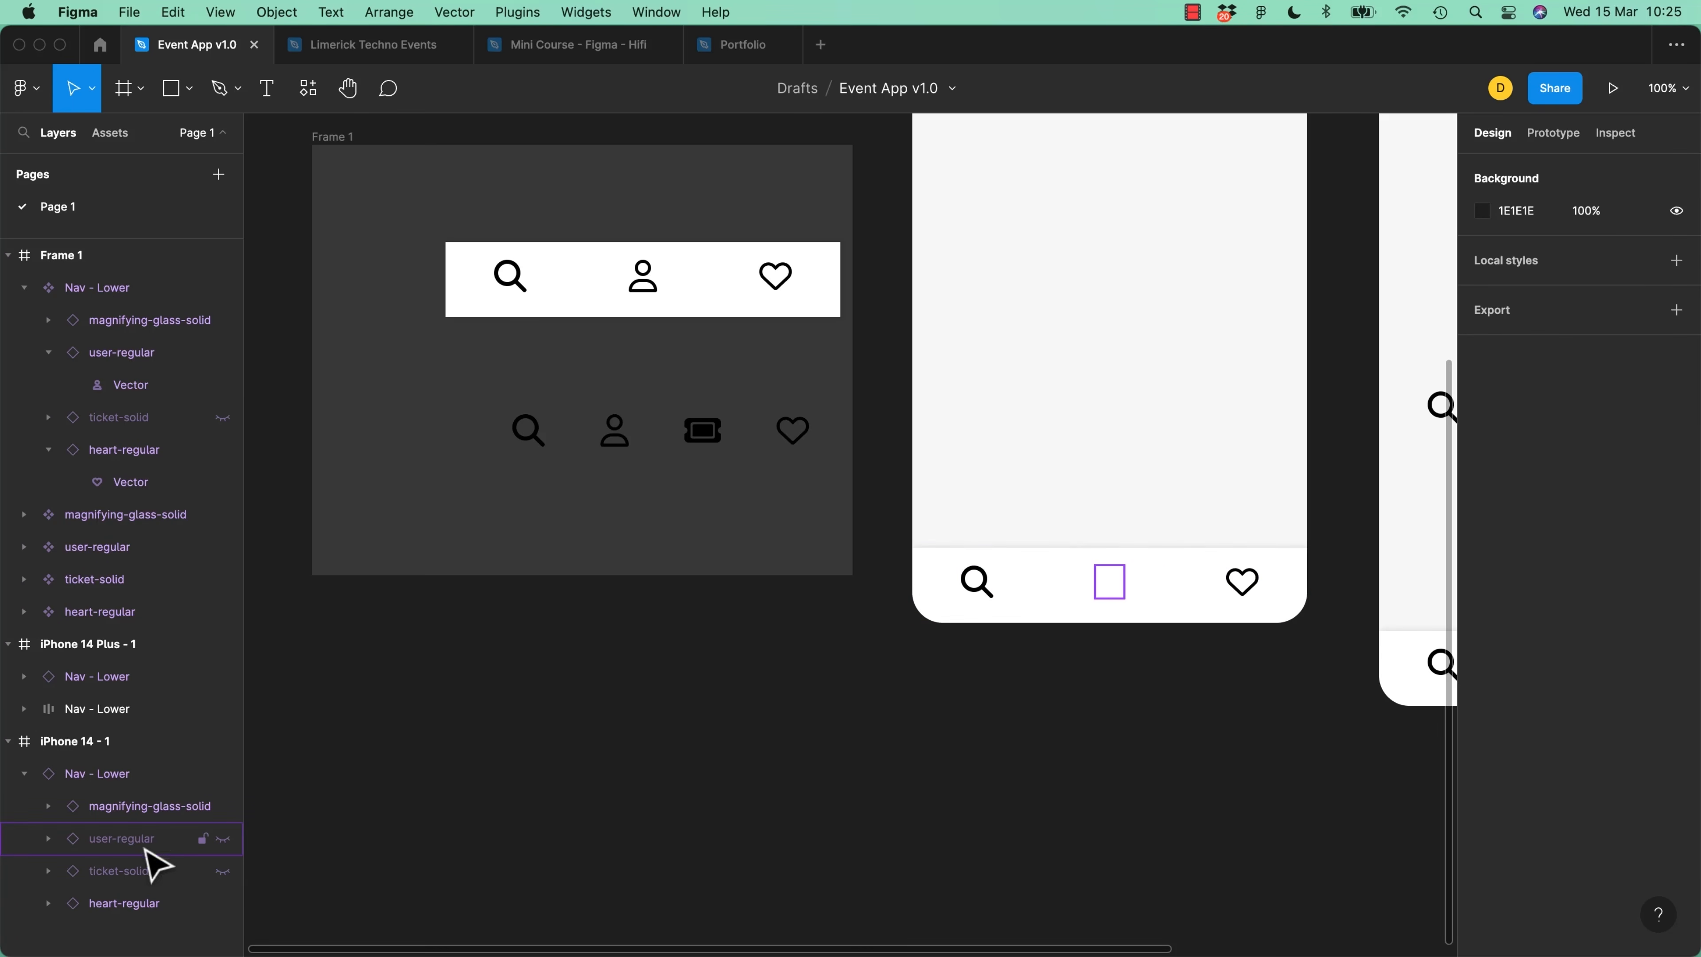
scroll(615, 779, right, 8)
scroll(429, 911, up, 3)
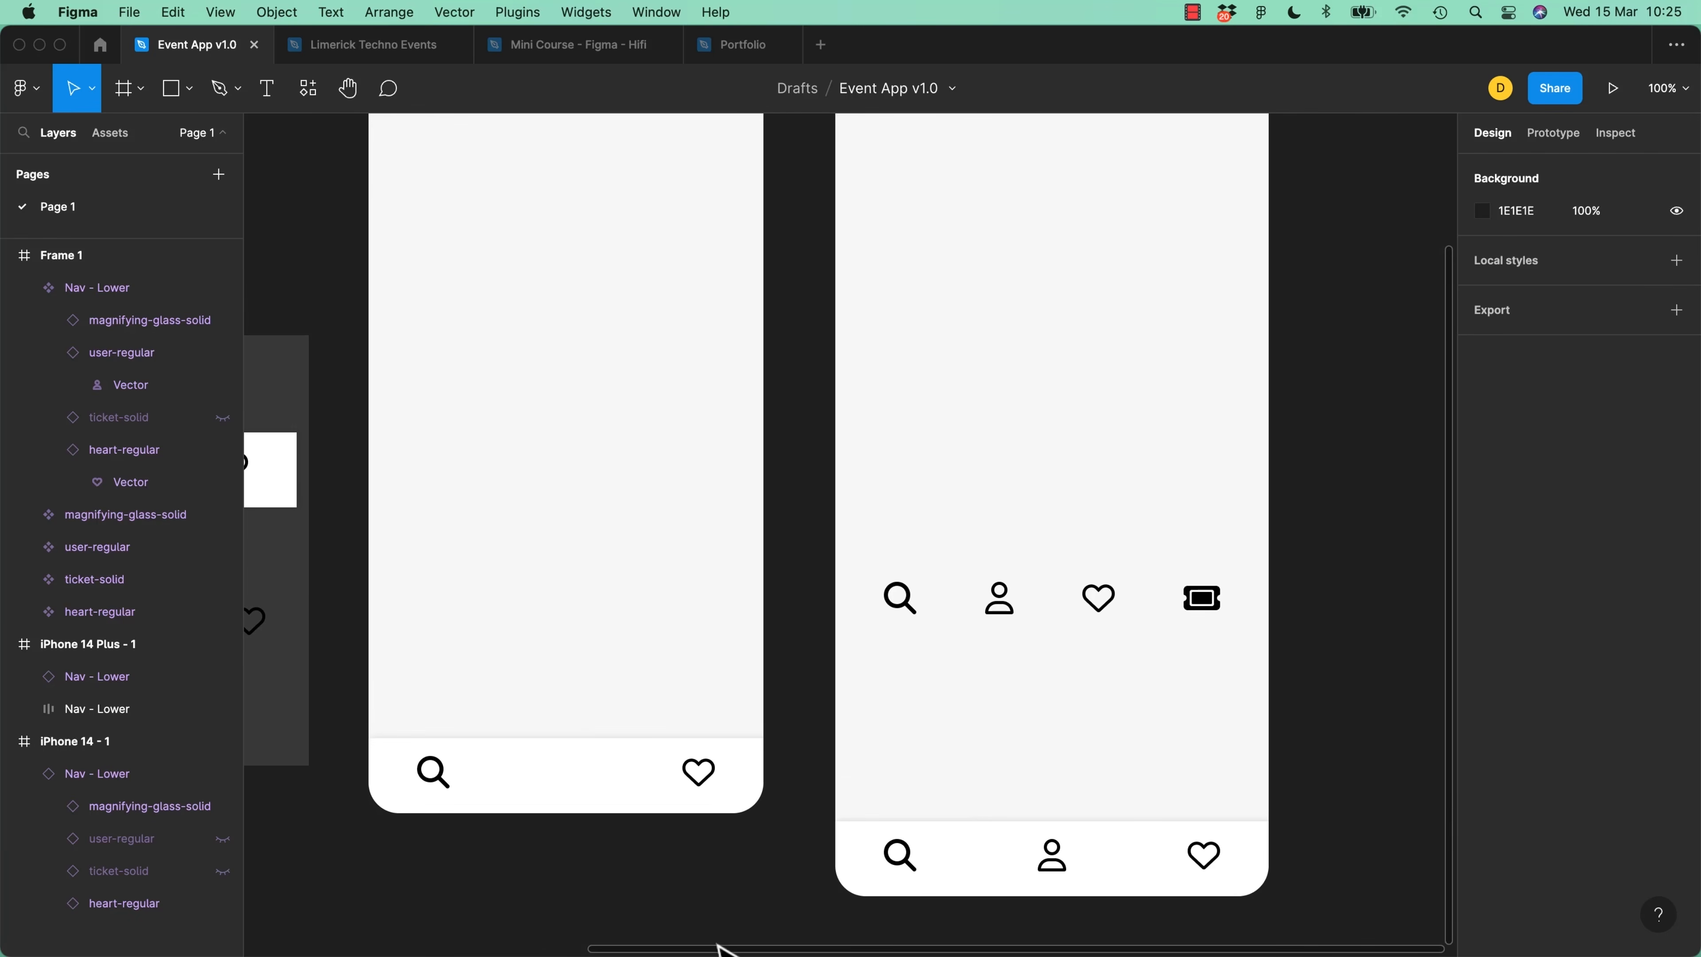
key(super+z)
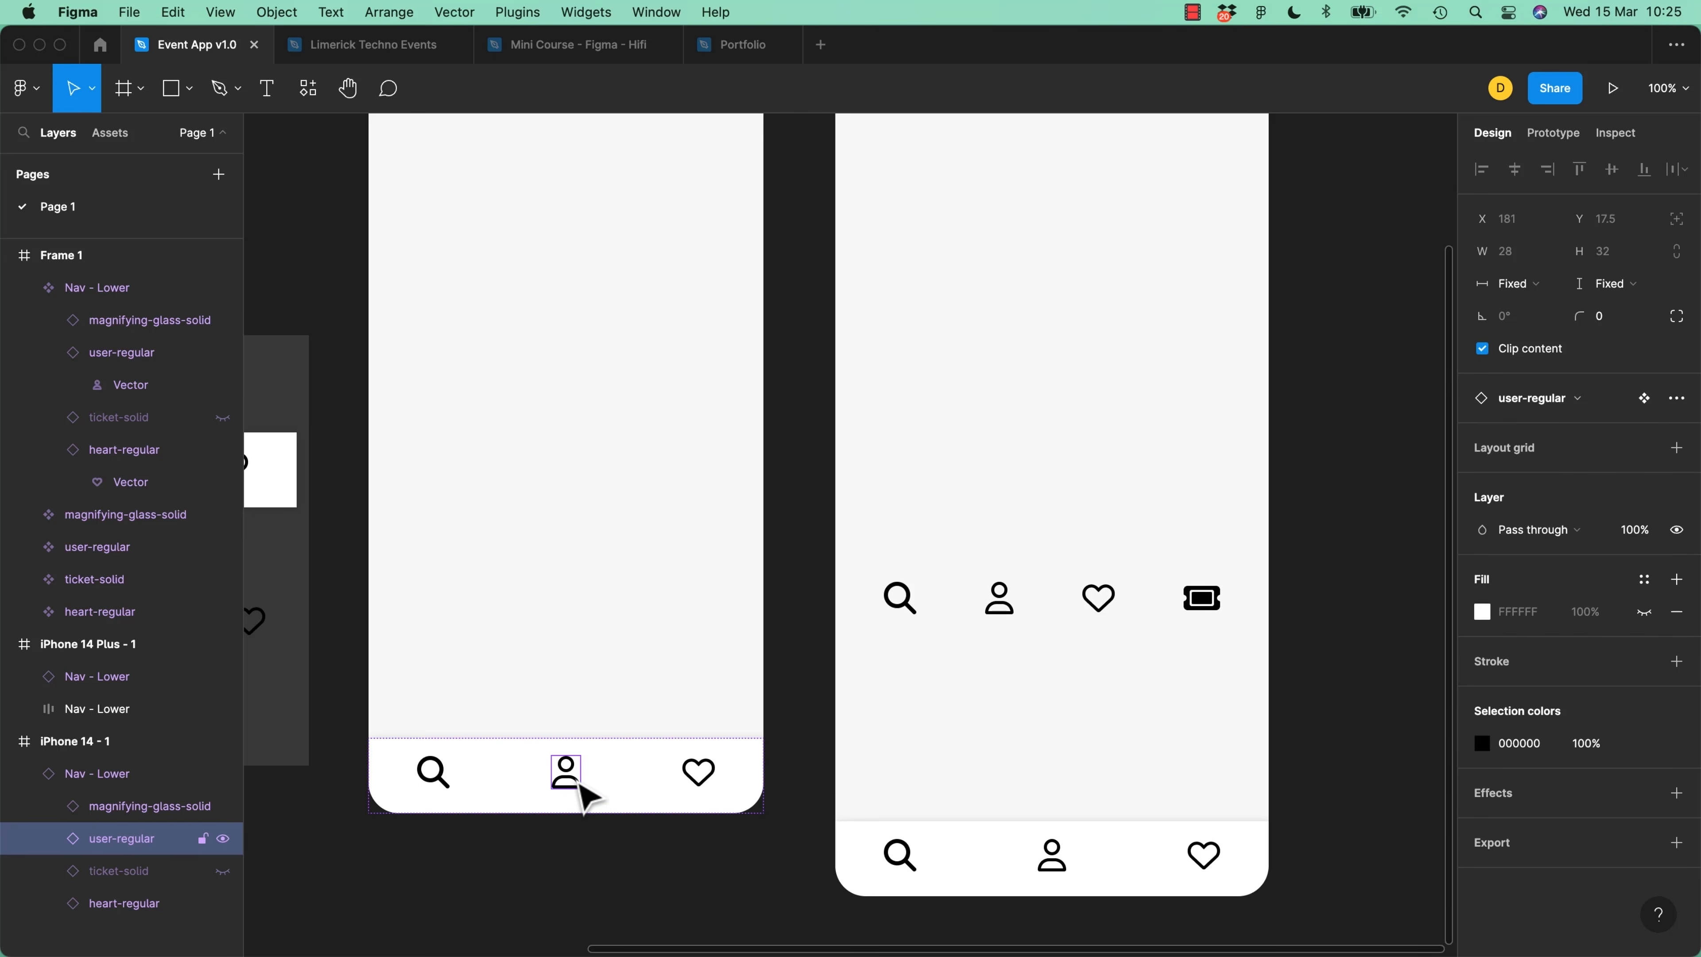
key(Delete)
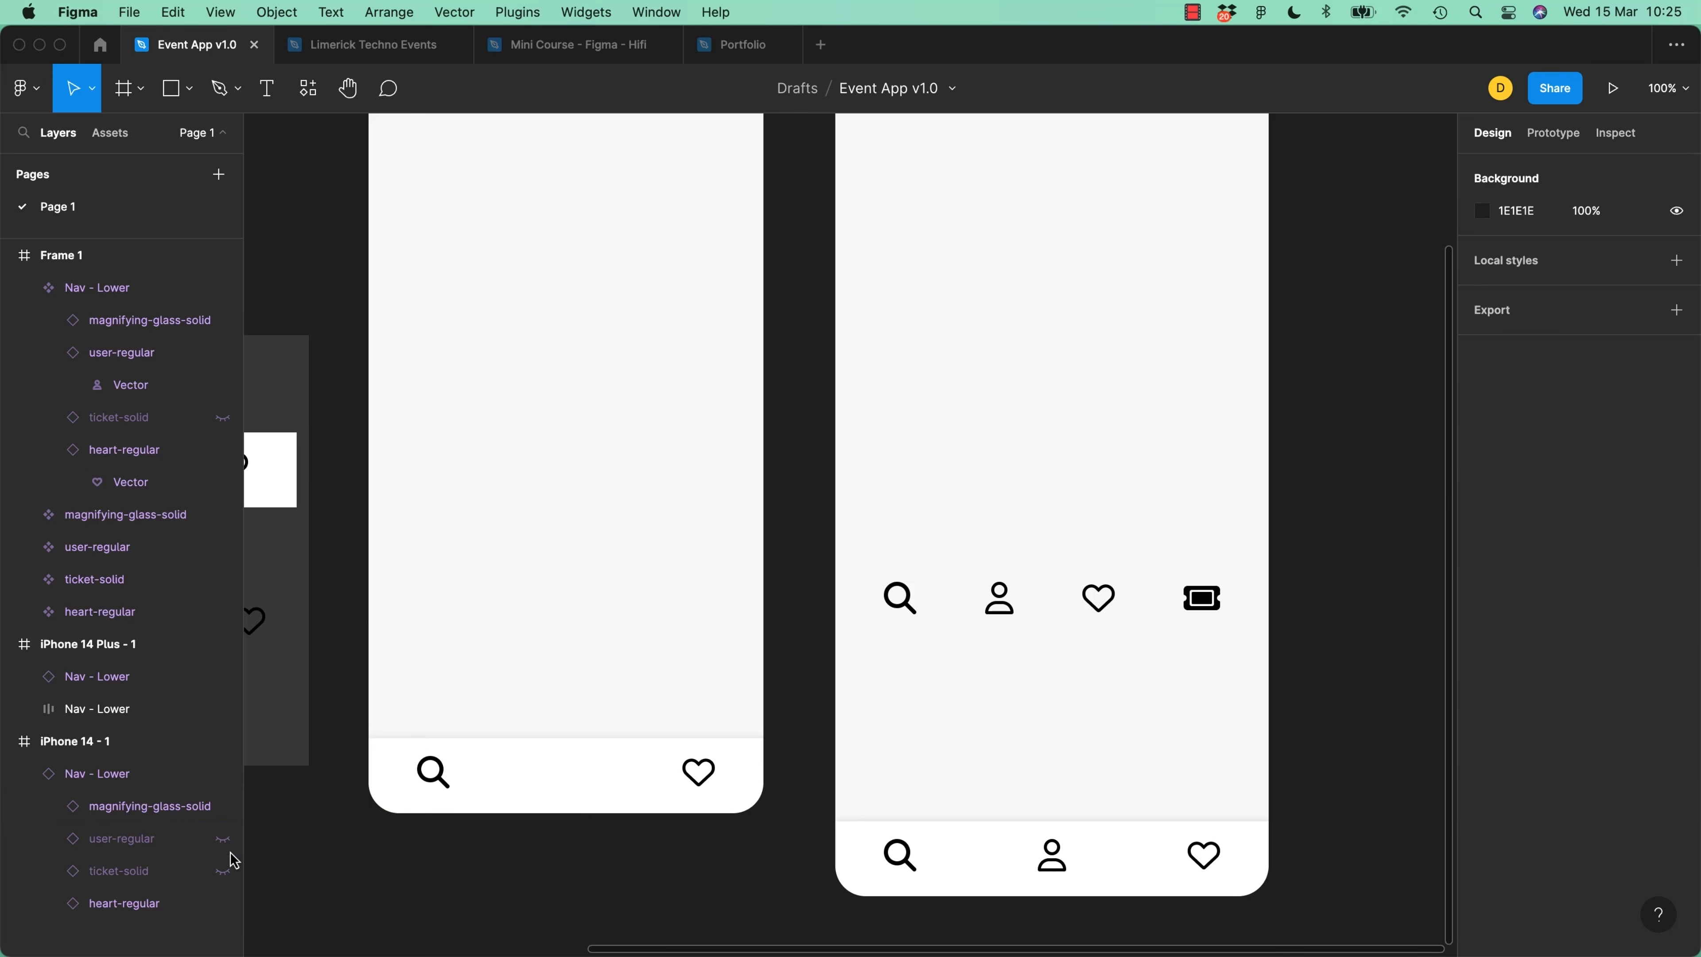
key(super+z)
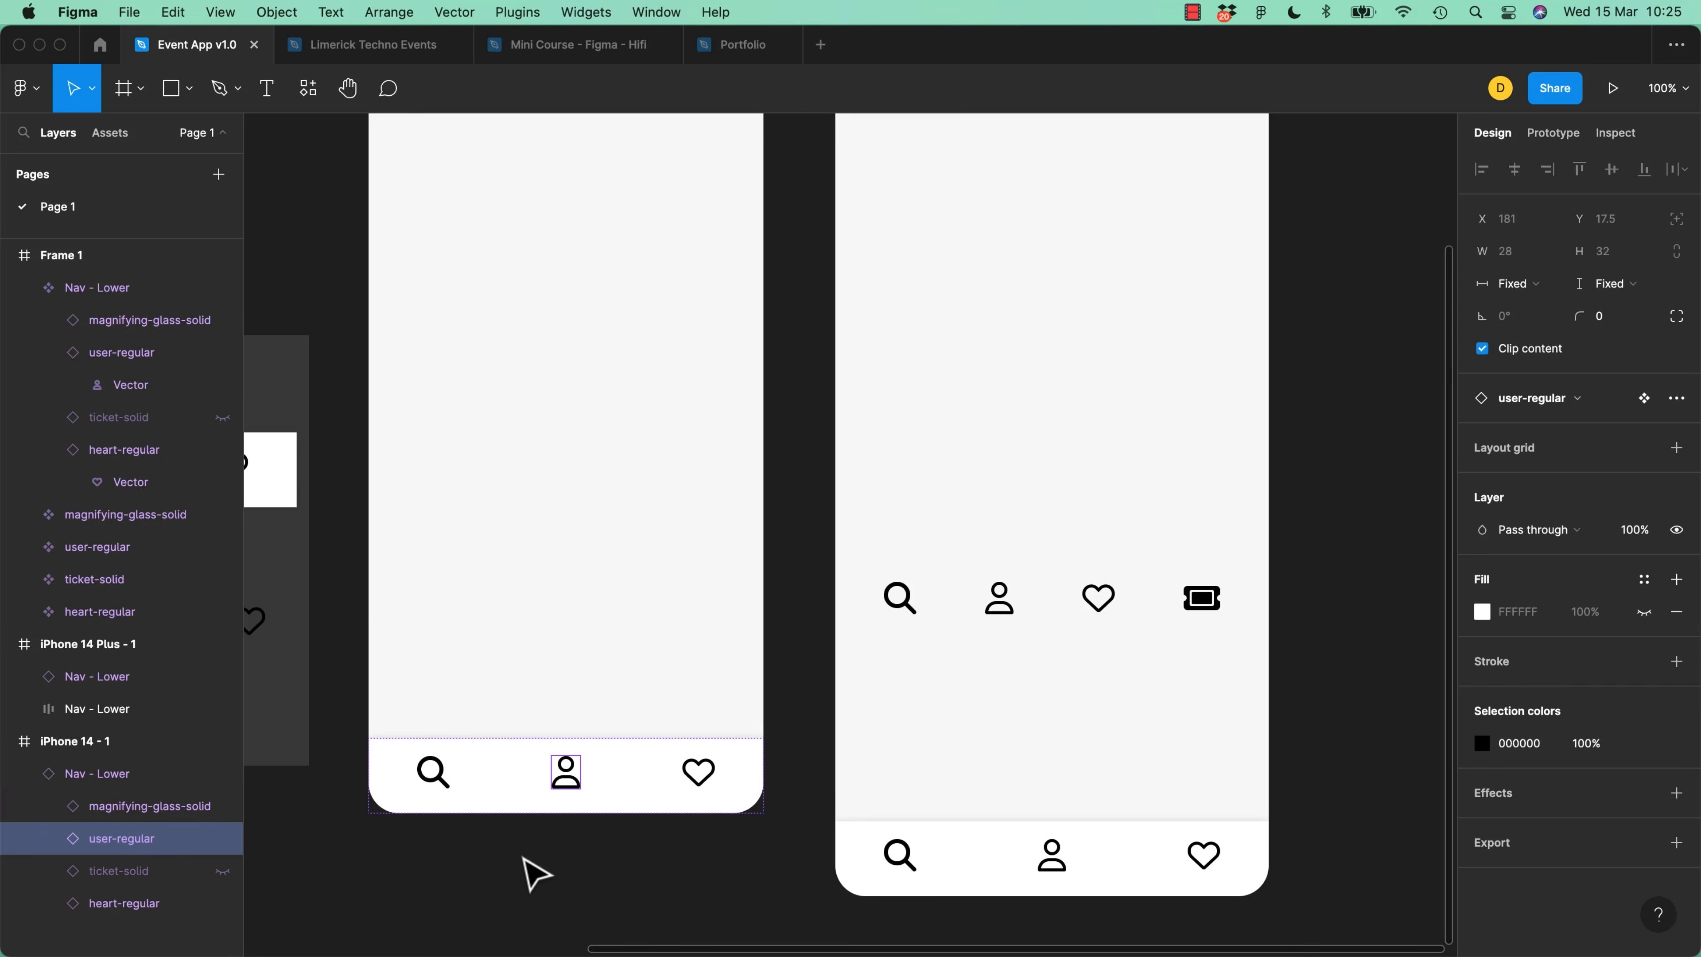
click(536, 875)
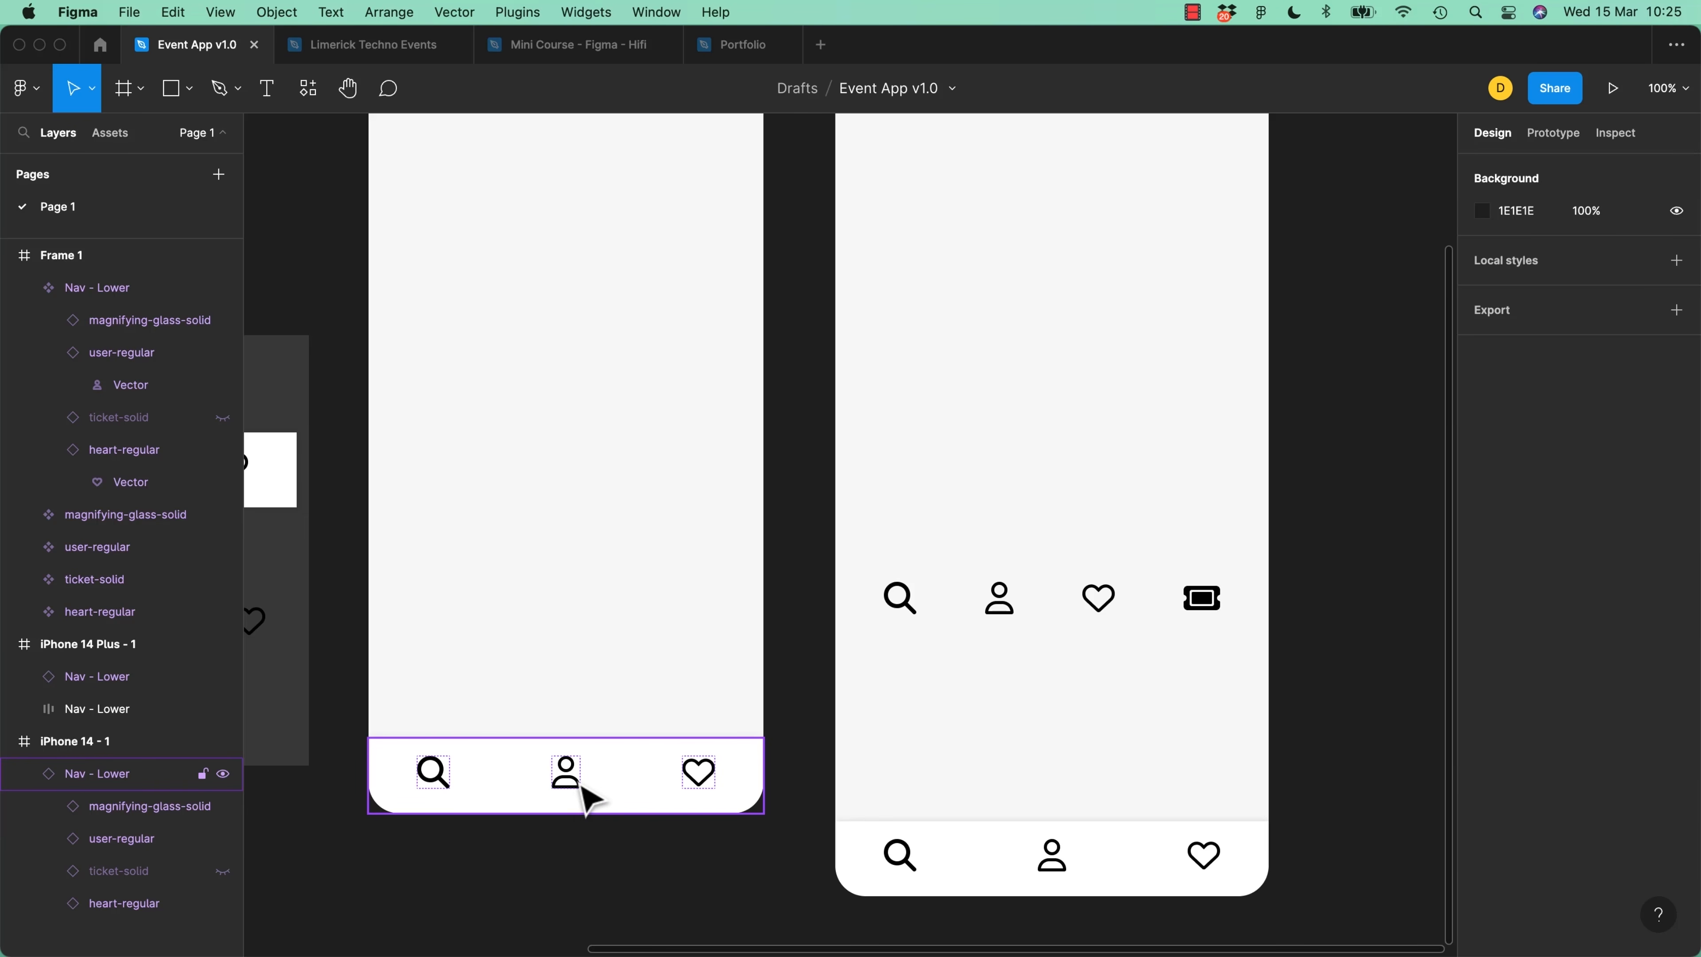
scroll(512, 627, left, 10)
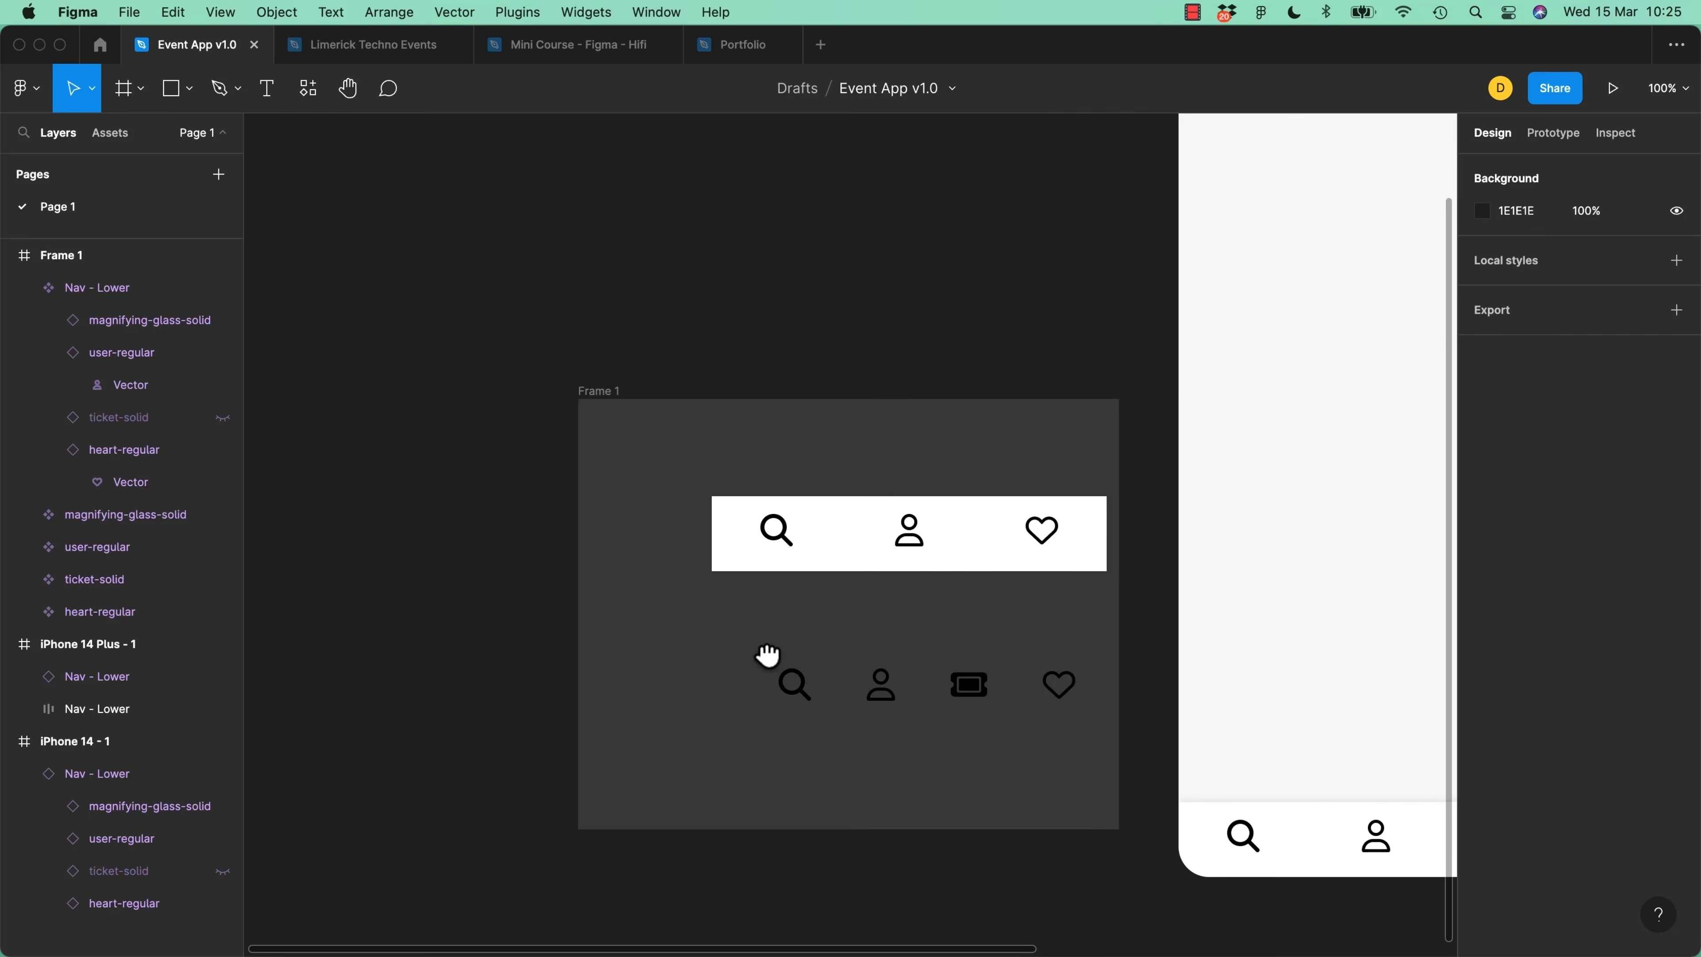
click(935, 567)
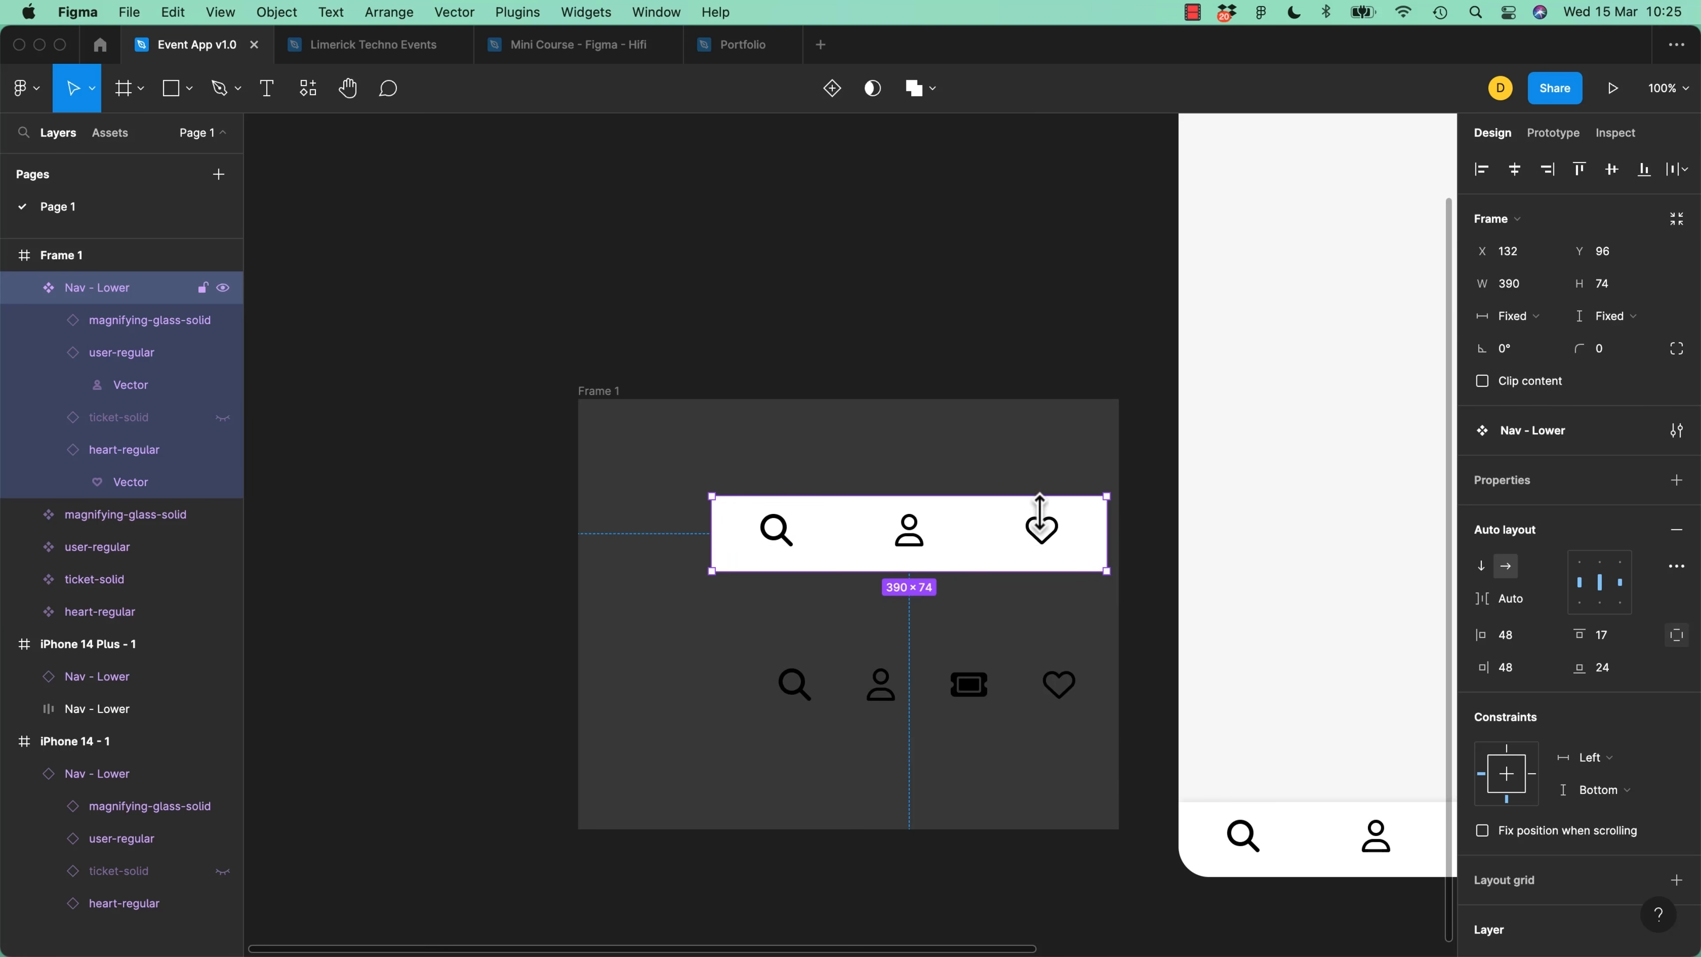
click(1113, 917)
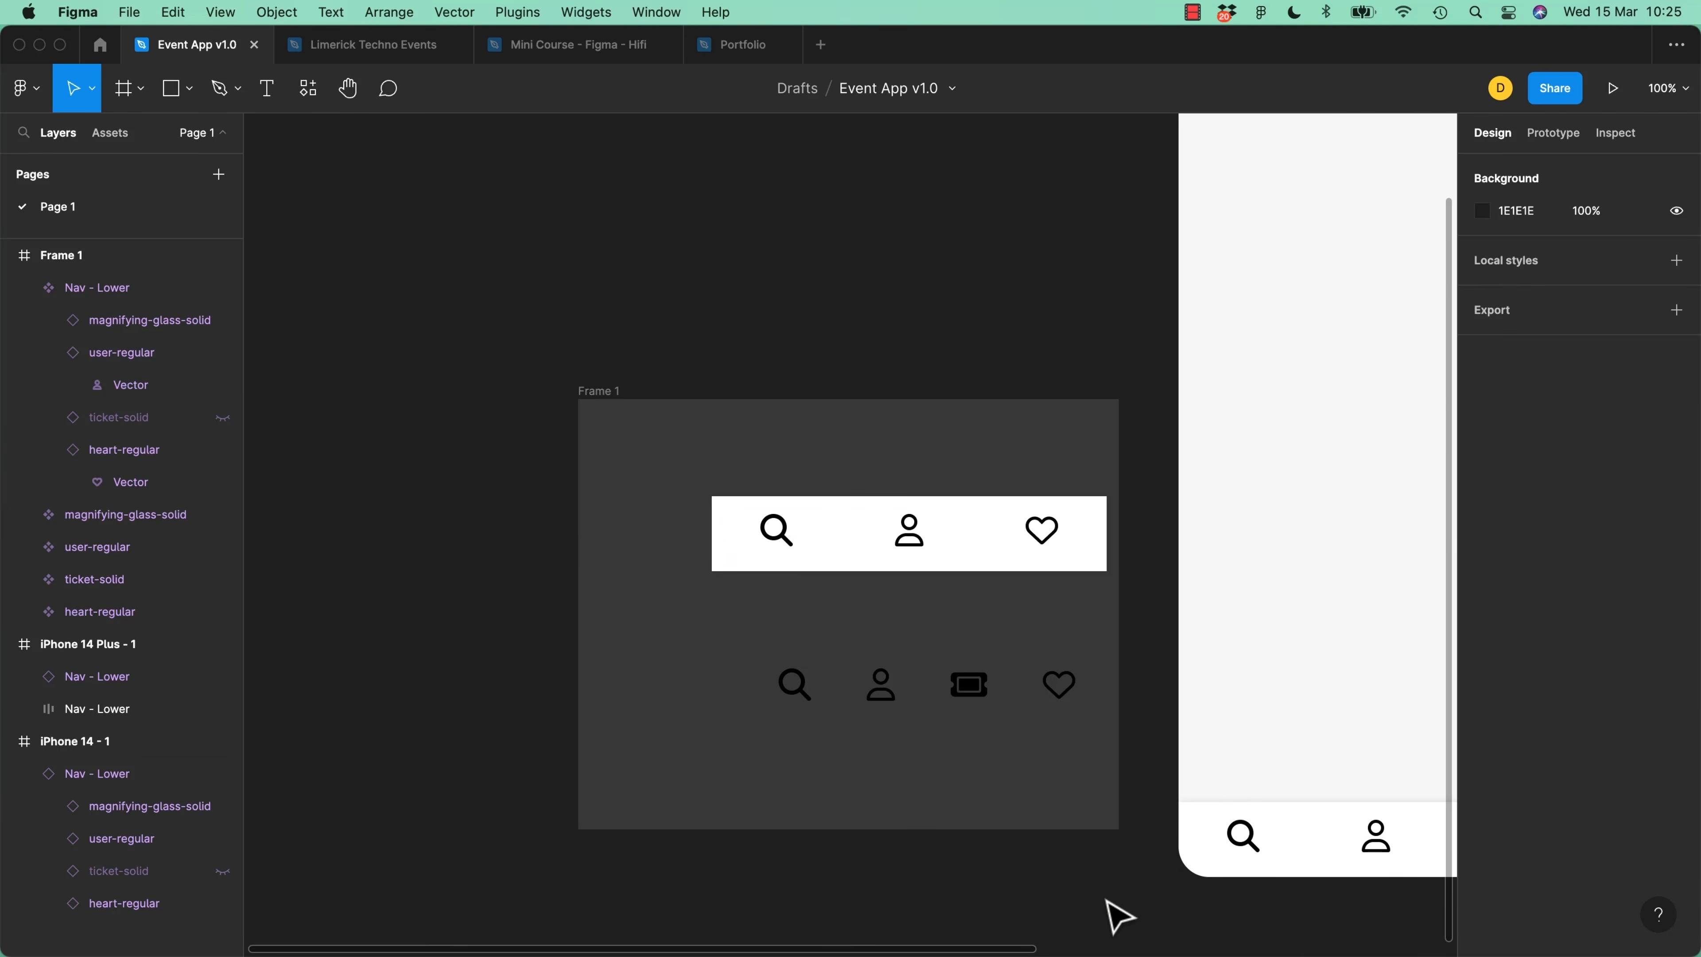
drag(1325, 762, 784, 742)
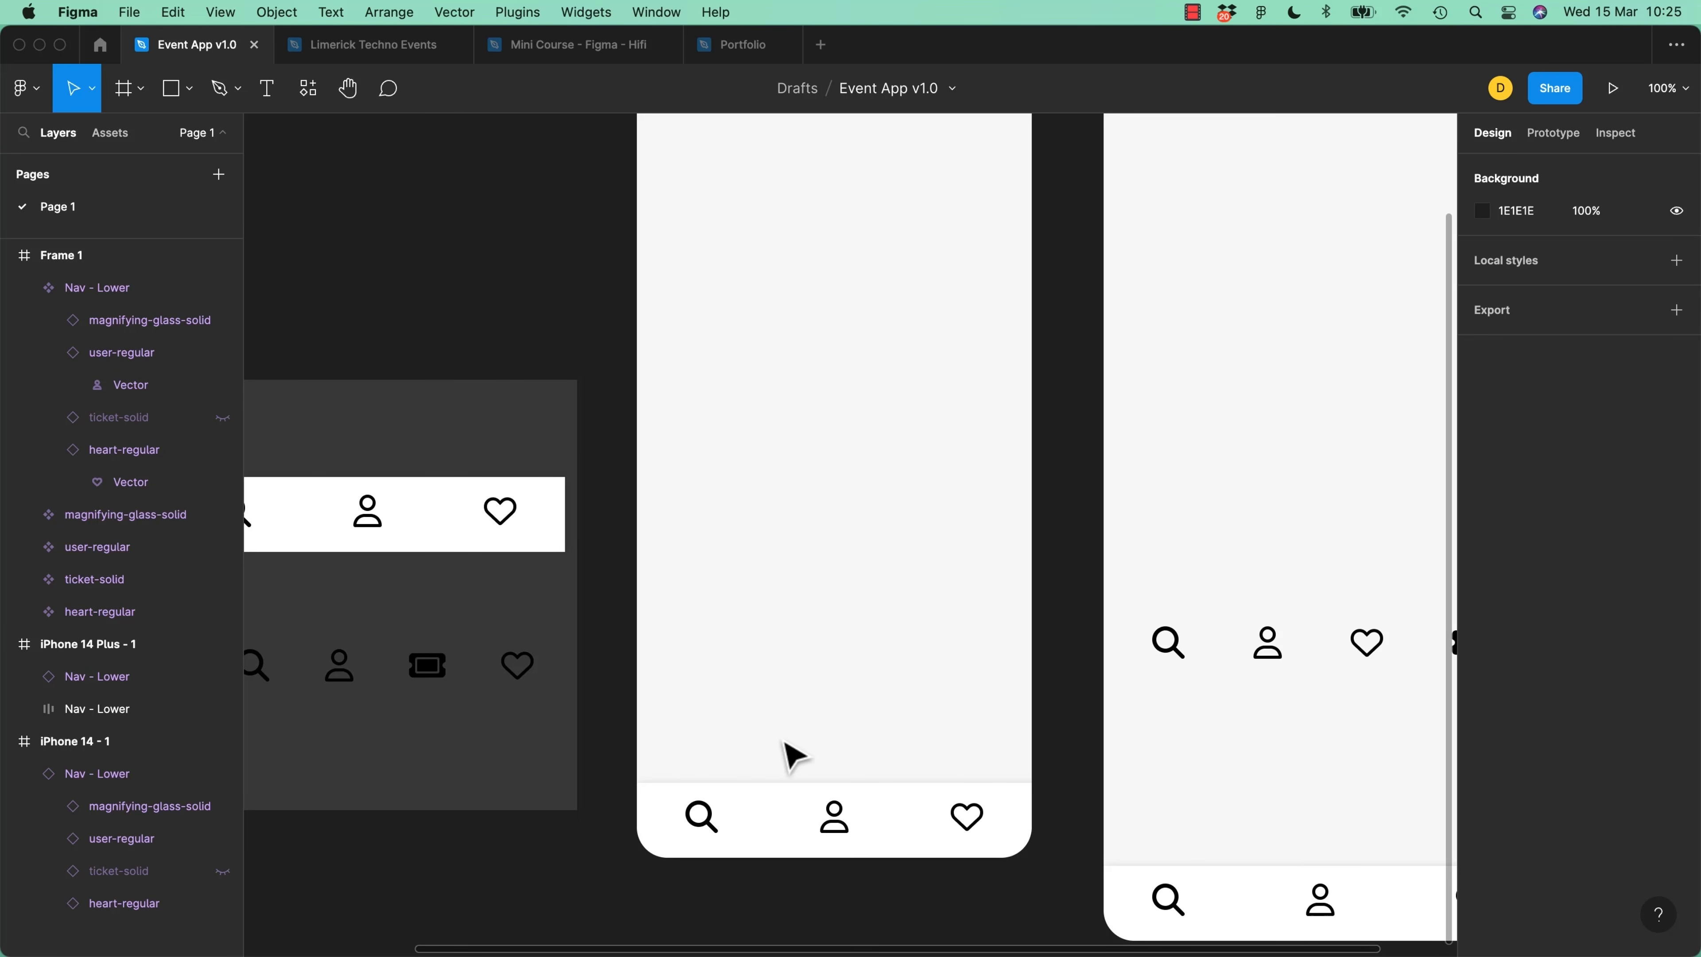
drag(653, 467, 717, 534)
click(838, 886)
click(606, 926)
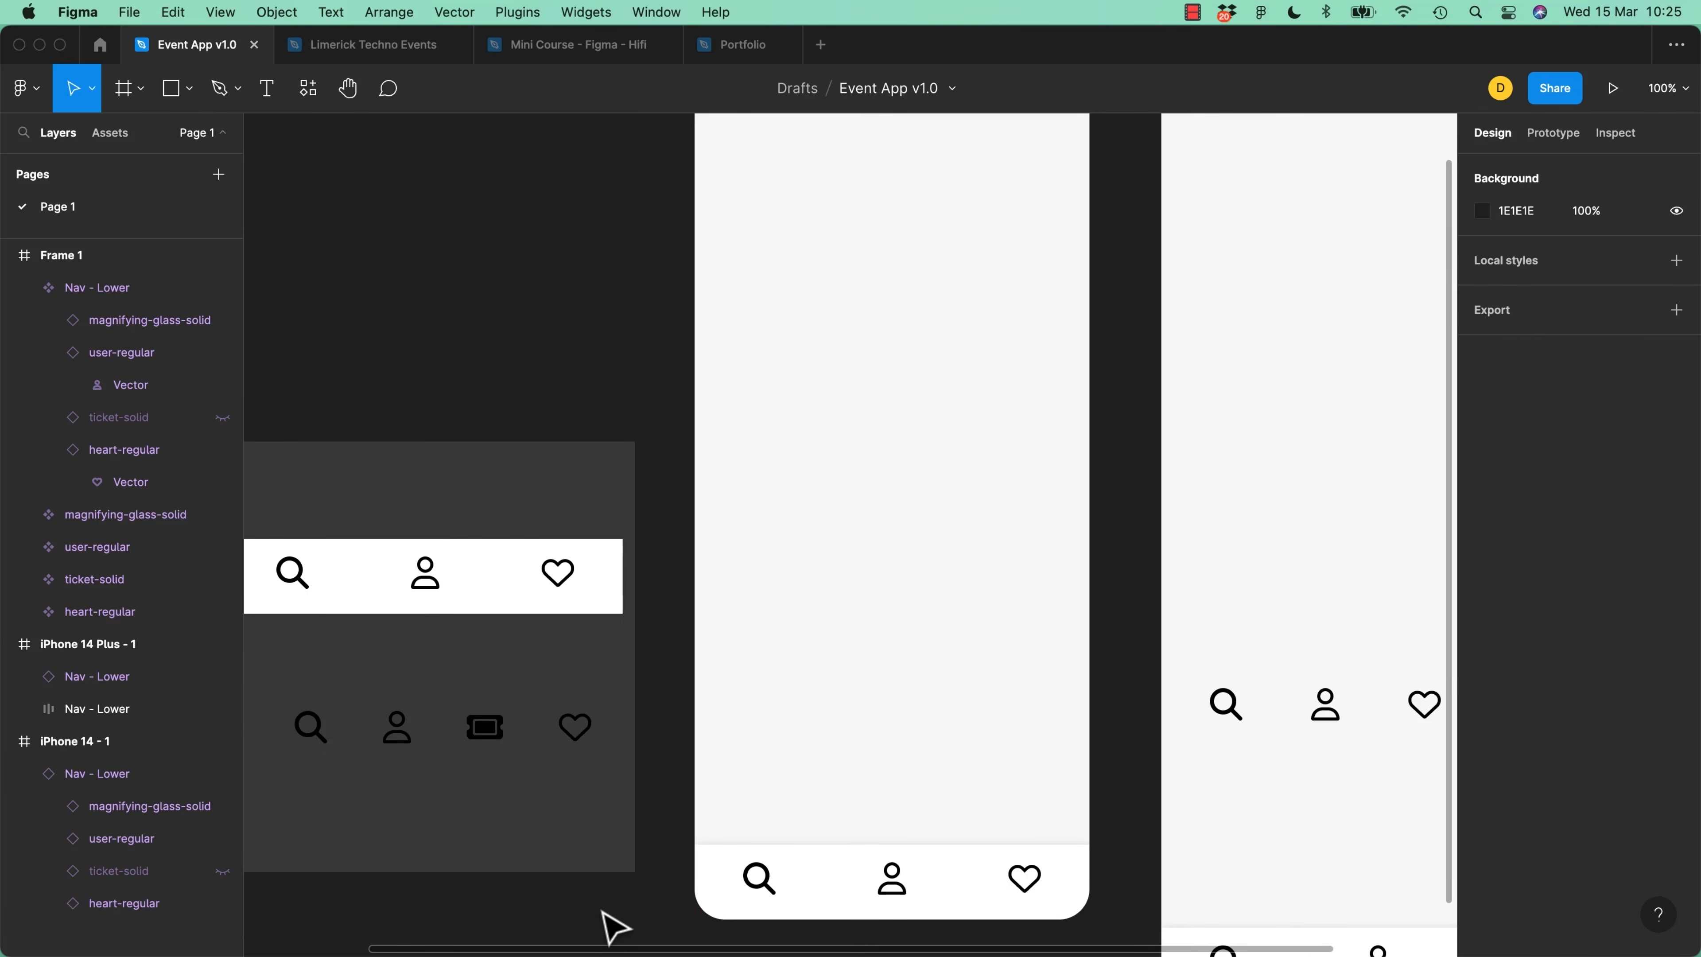
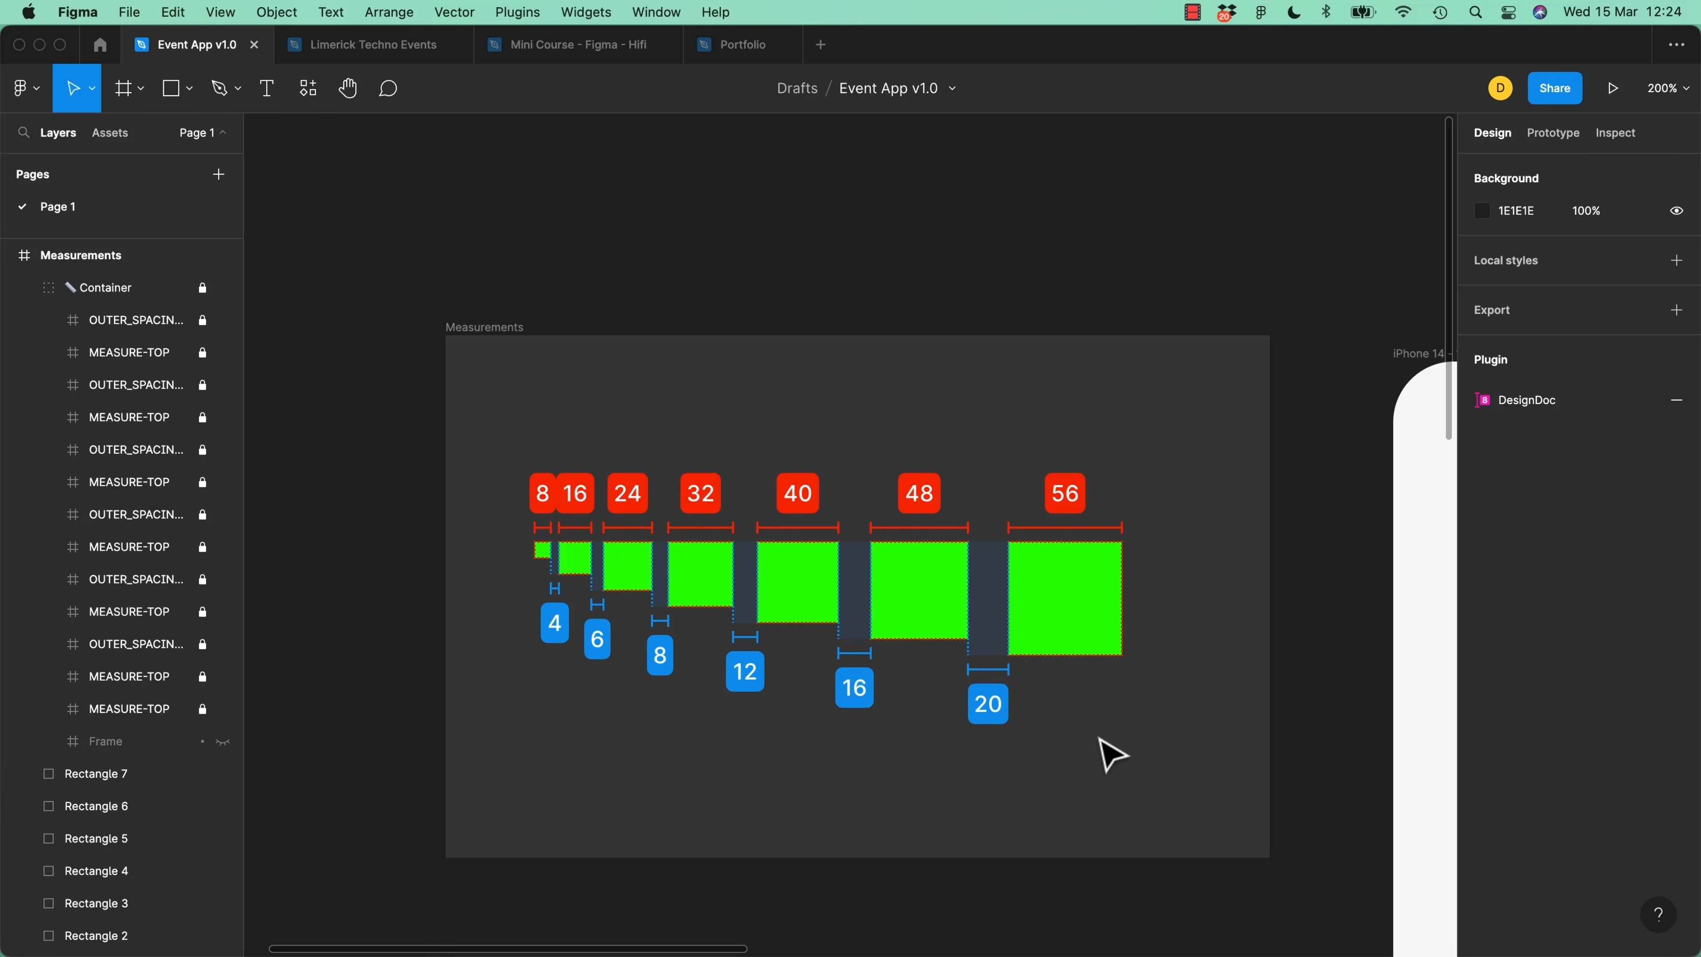
View the Measurements frame at 100% zoom alongside the component frame and the iPhone 14 frames
key(shift+0)
drag(1109, 756, 574, 395)
drag(743, 606, 884, 676)
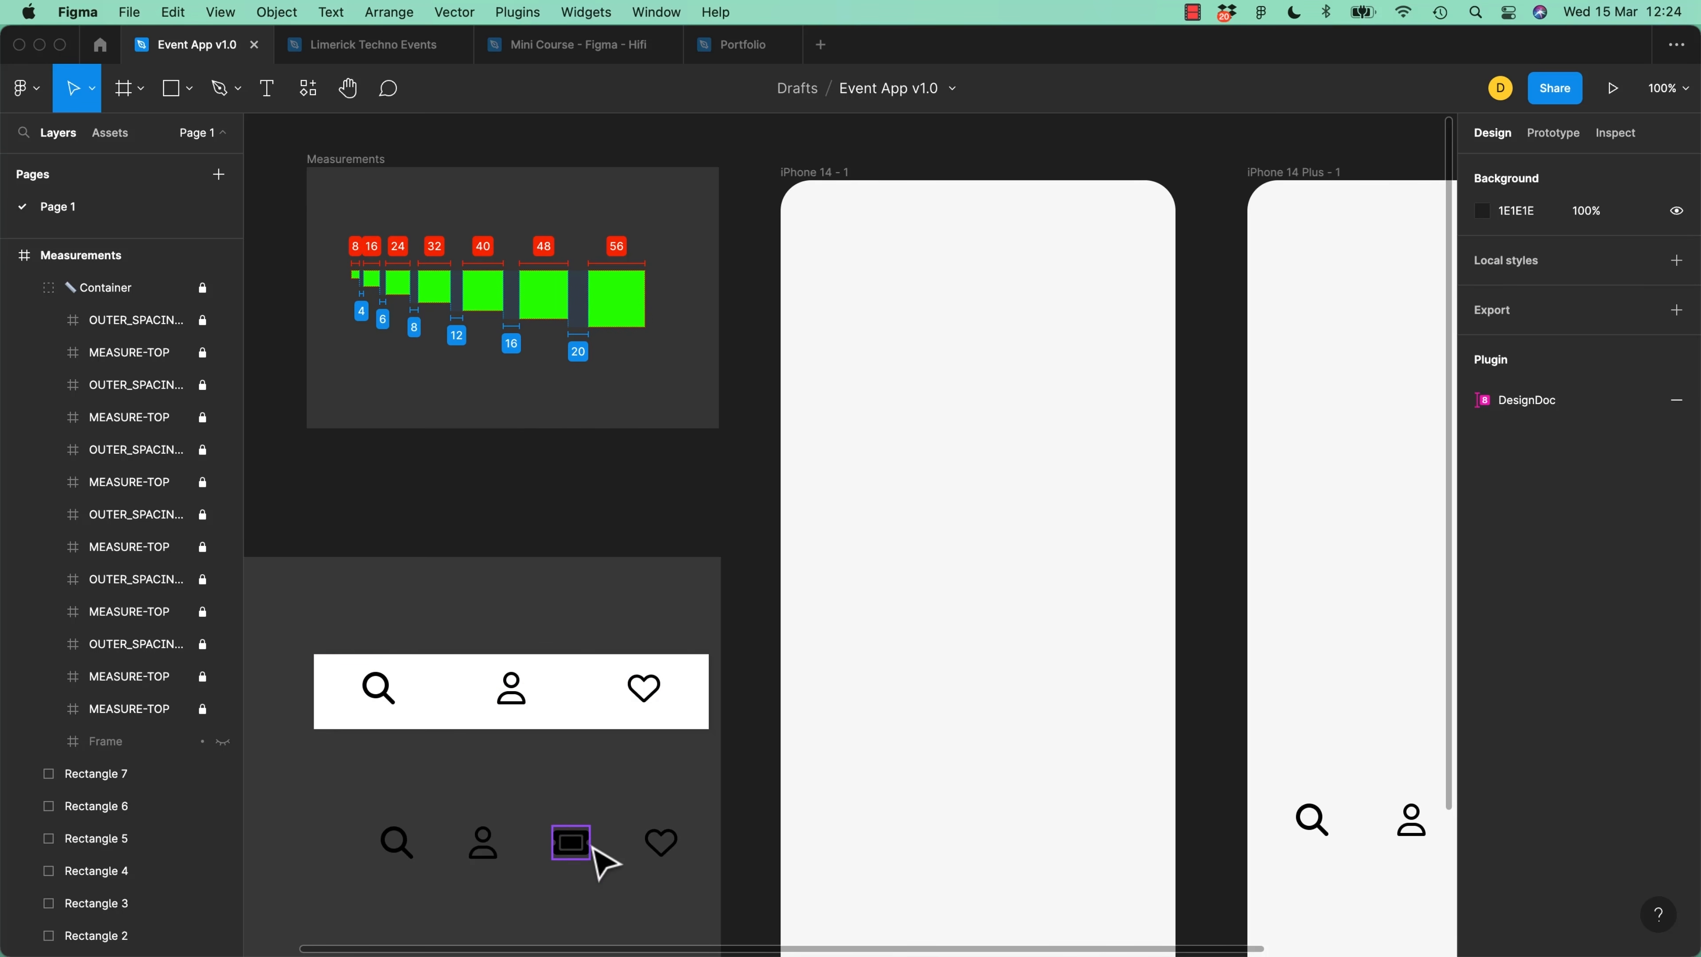
Draw a square about 54 px wide in the empty canvas area above the component frame and set its width and height to 8
drag(623, 456, 1007, 695)
key(super+equal)
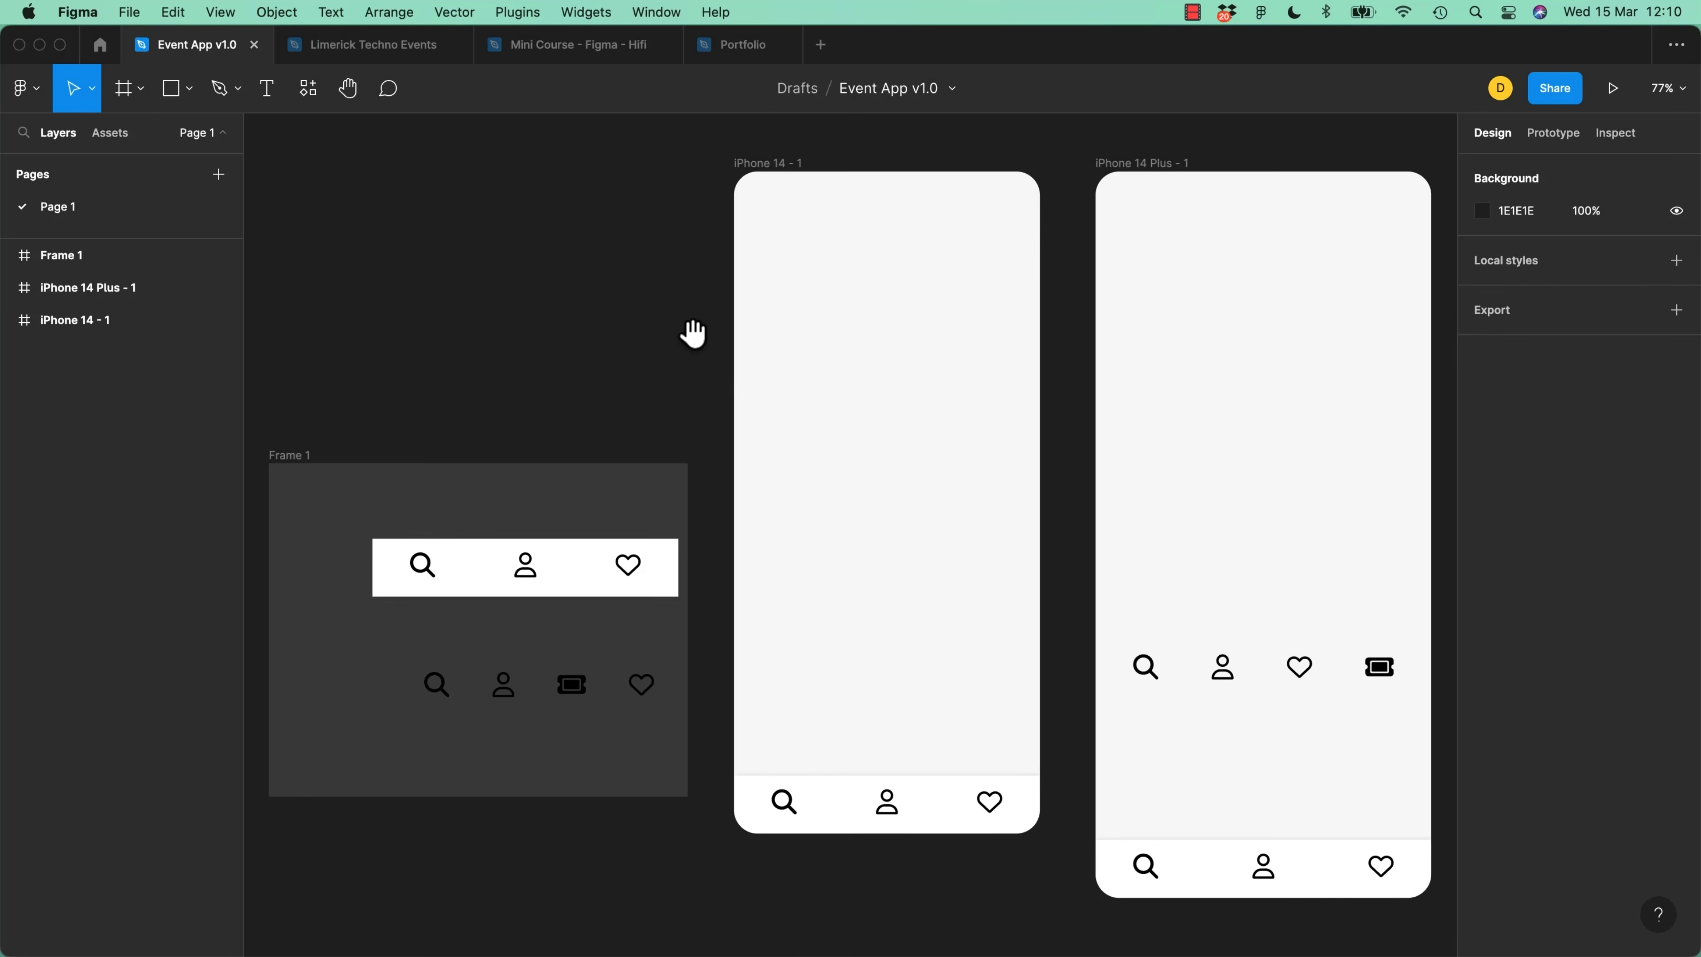
scroll(692, 335, left, 5)
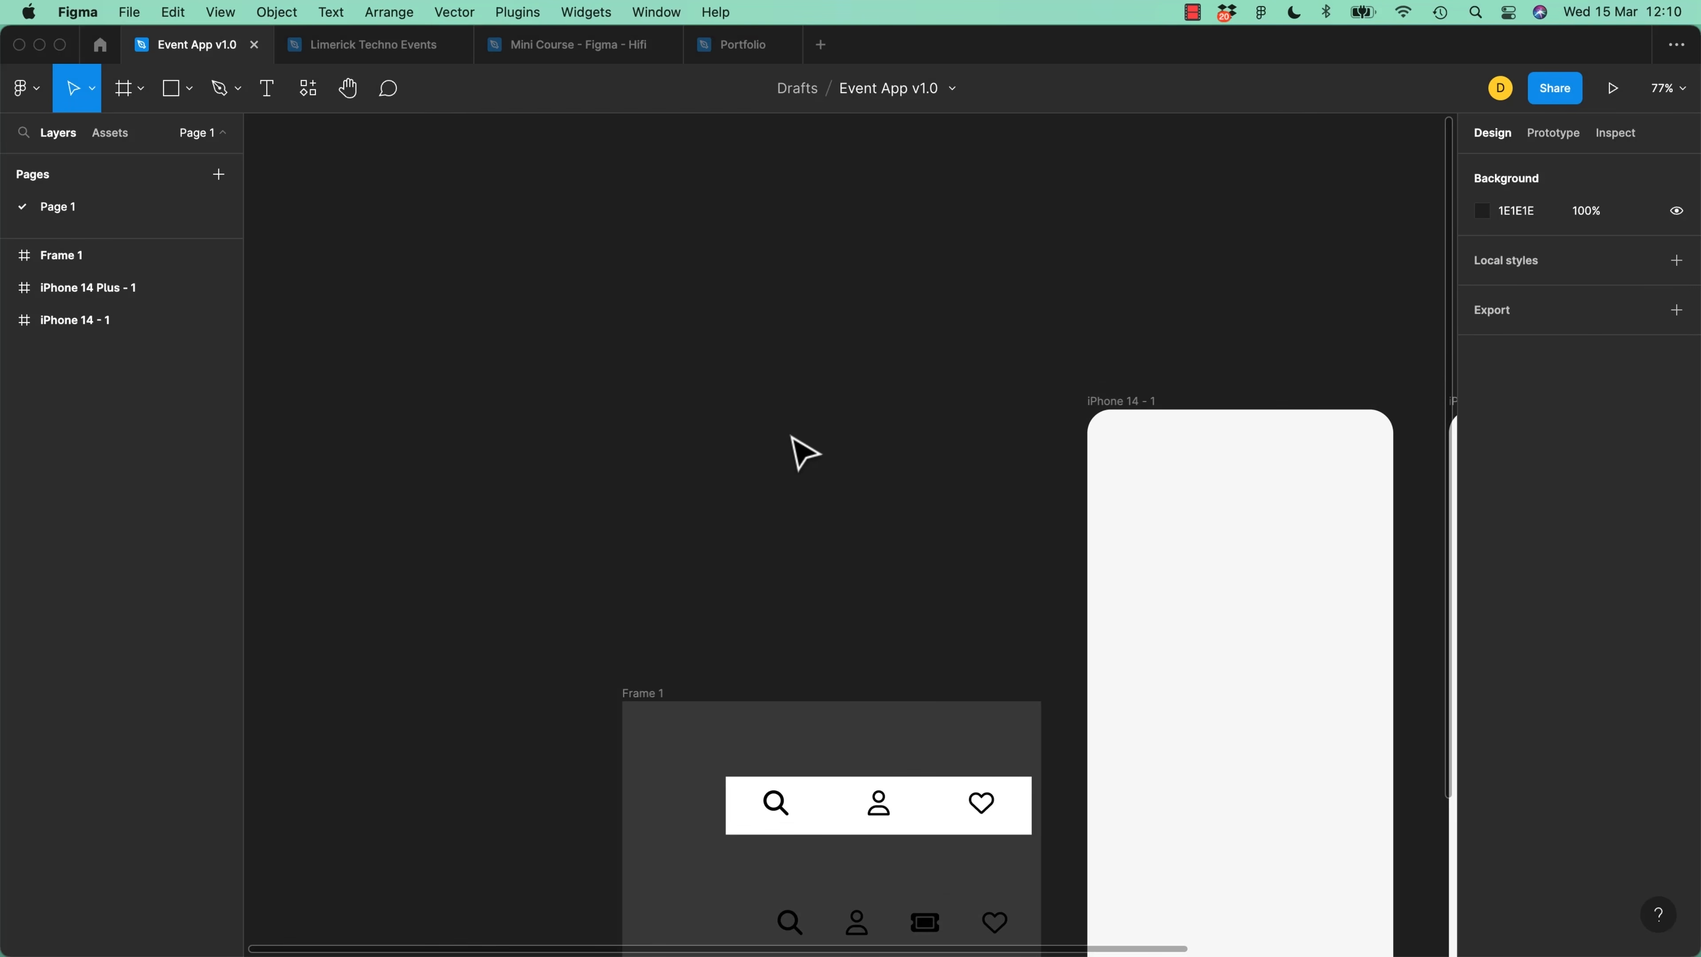
scroll(794, 452, up, 5)
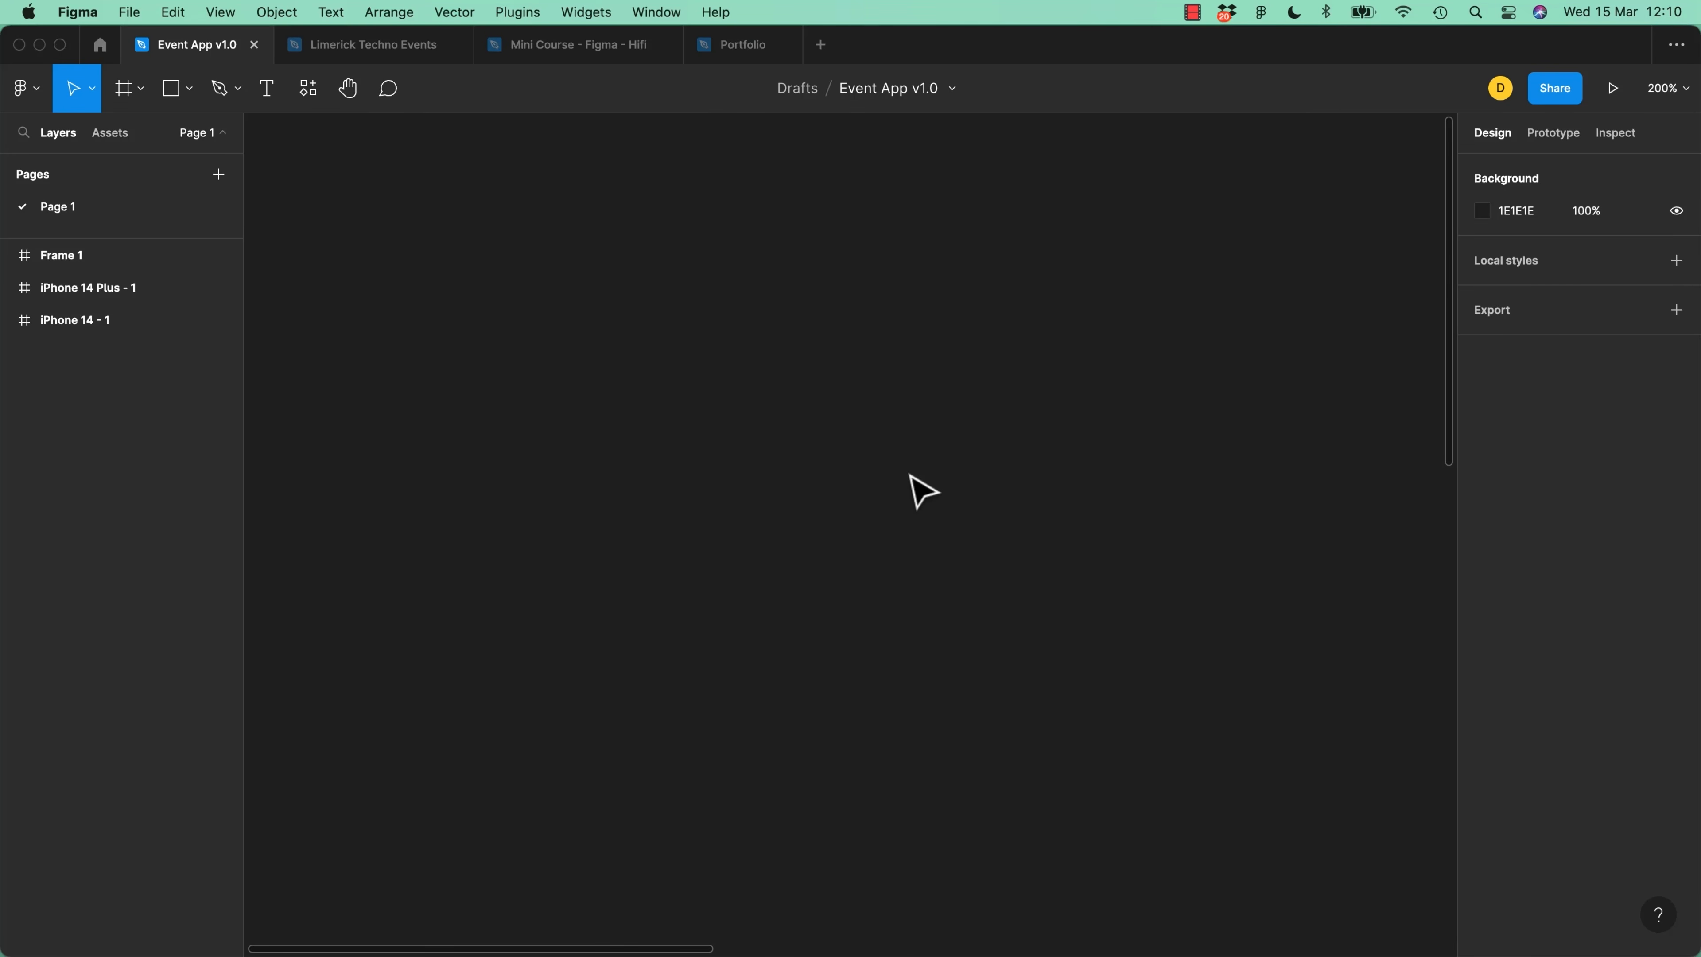
key(r)
drag(649, 394, 760, 502)
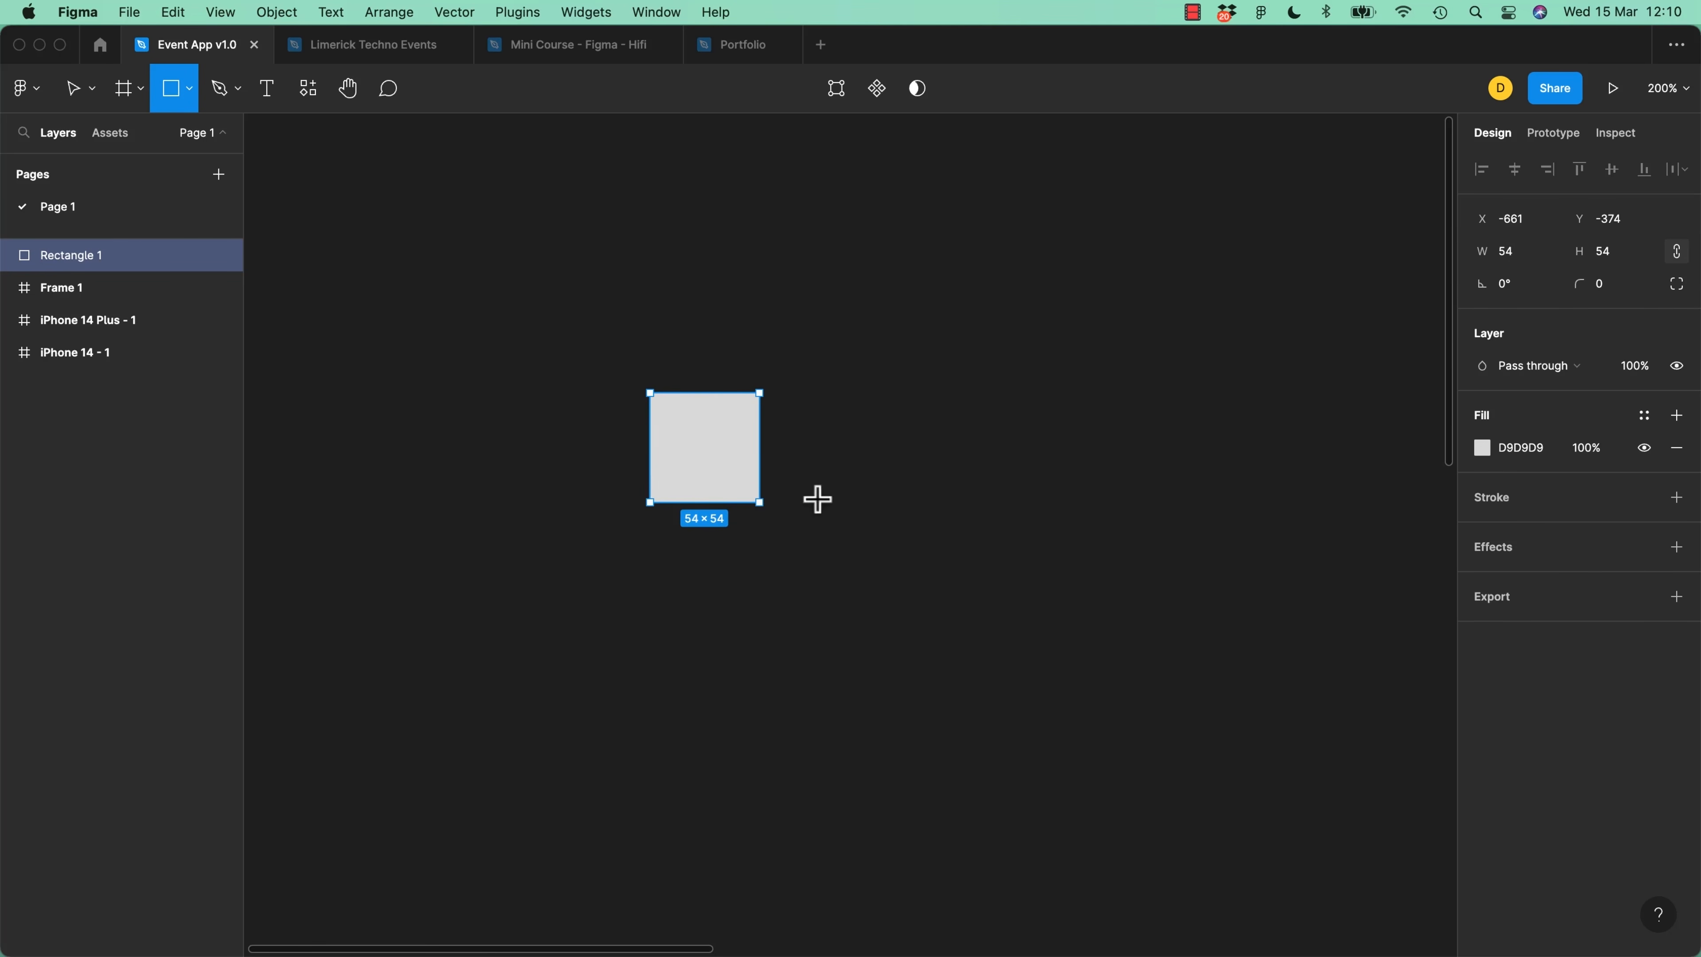
click(1512, 259)
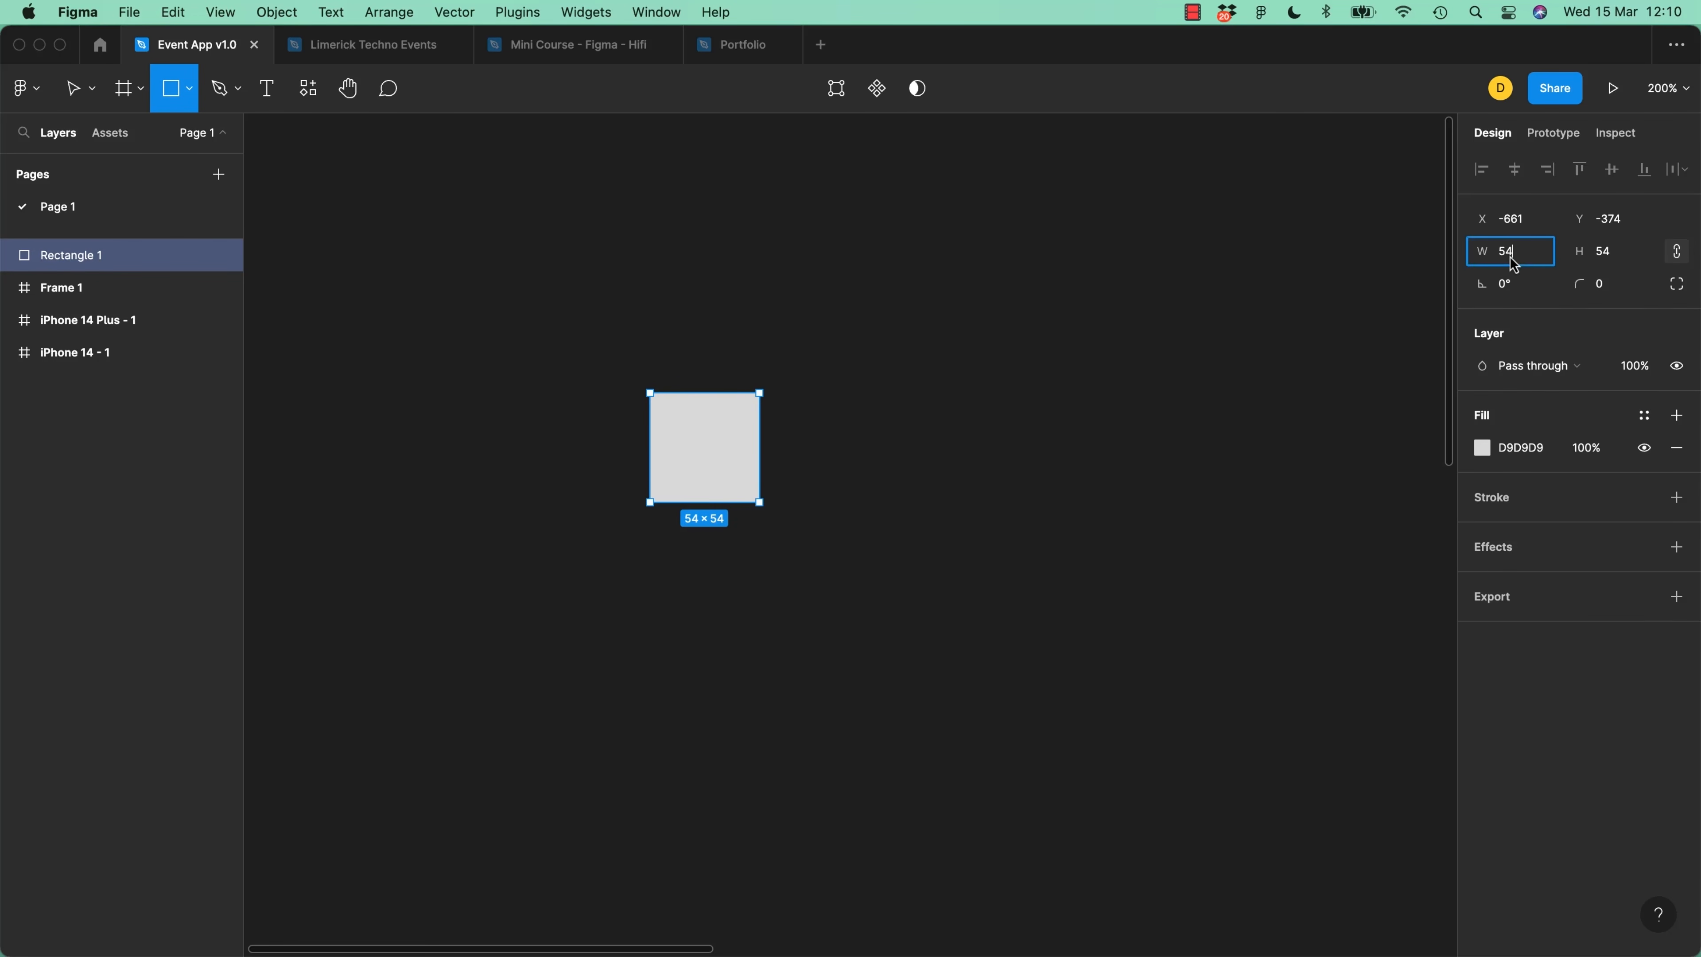
text(8)
key(Tab)
text(8)
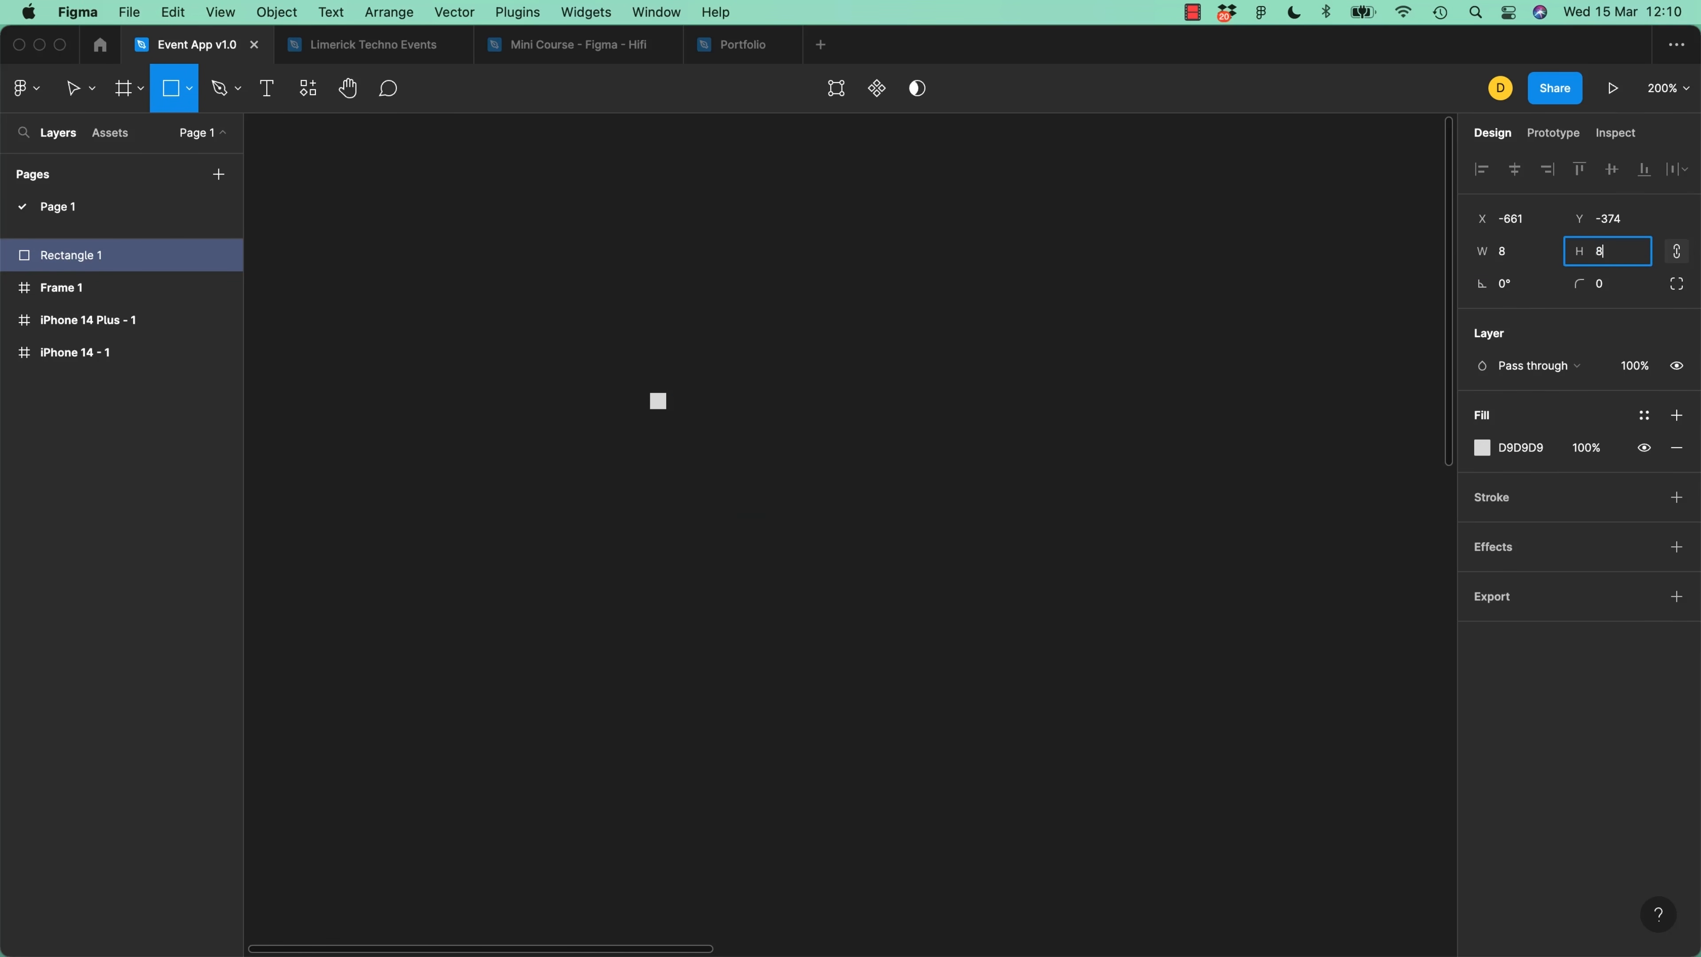
key(Return)
key(Escape)
Change the 8 px square's fill to bright green 24FF00
click(1481, 449)
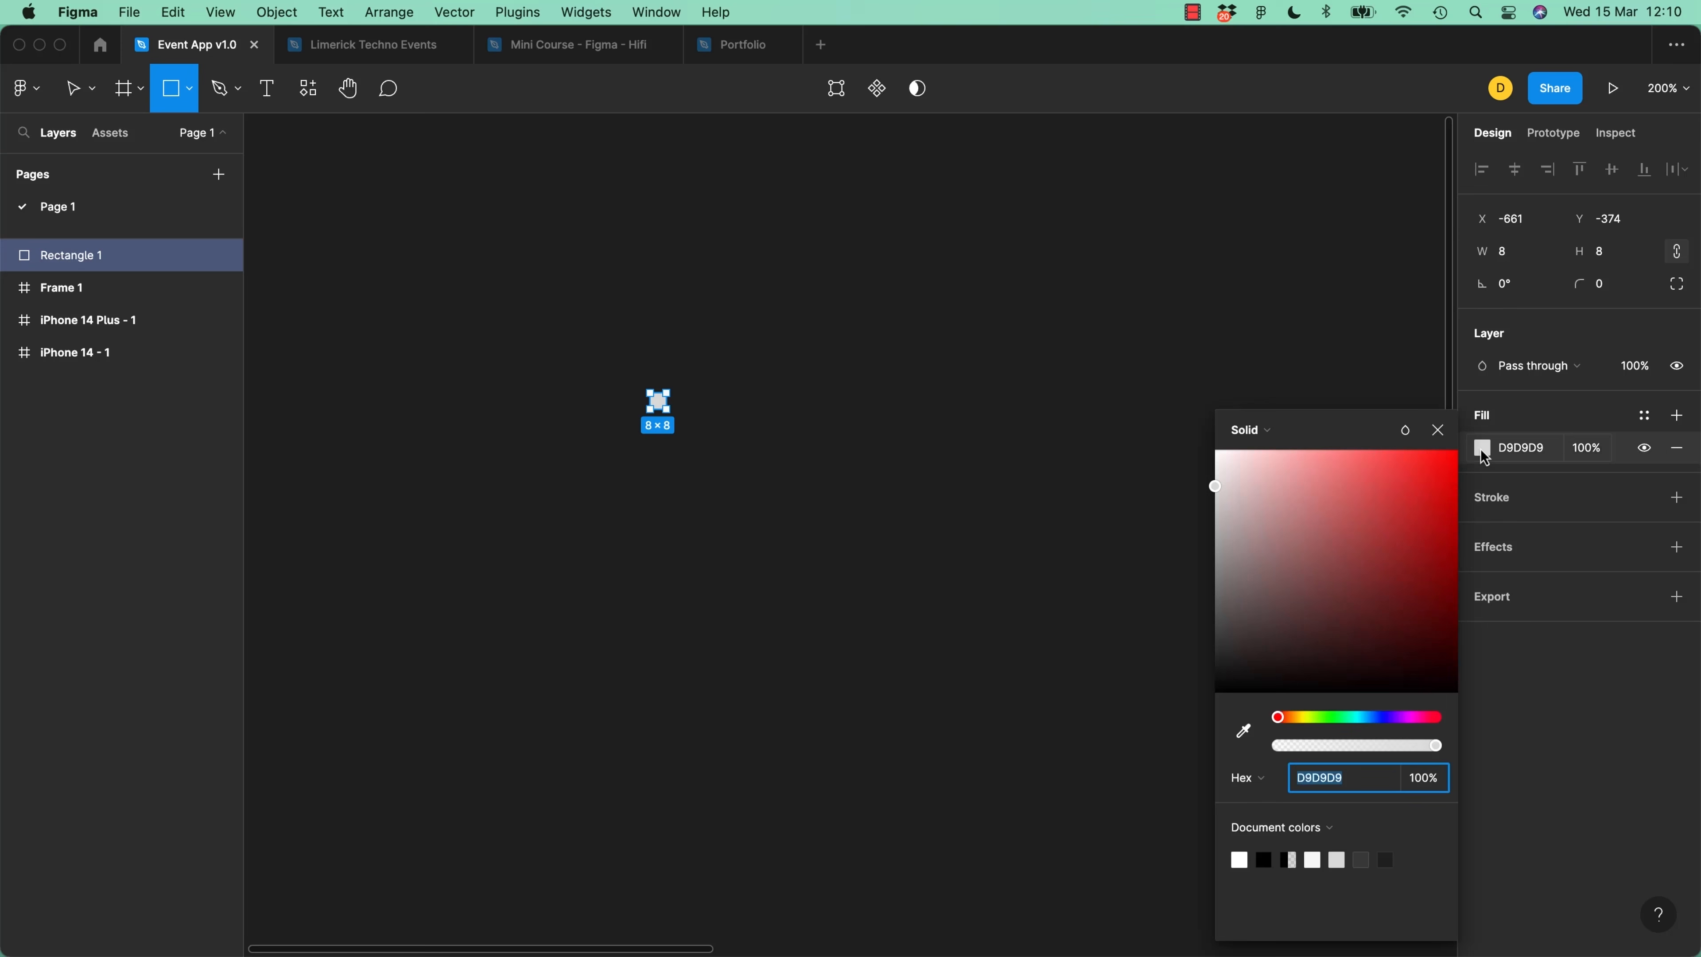
click(1326, 716)
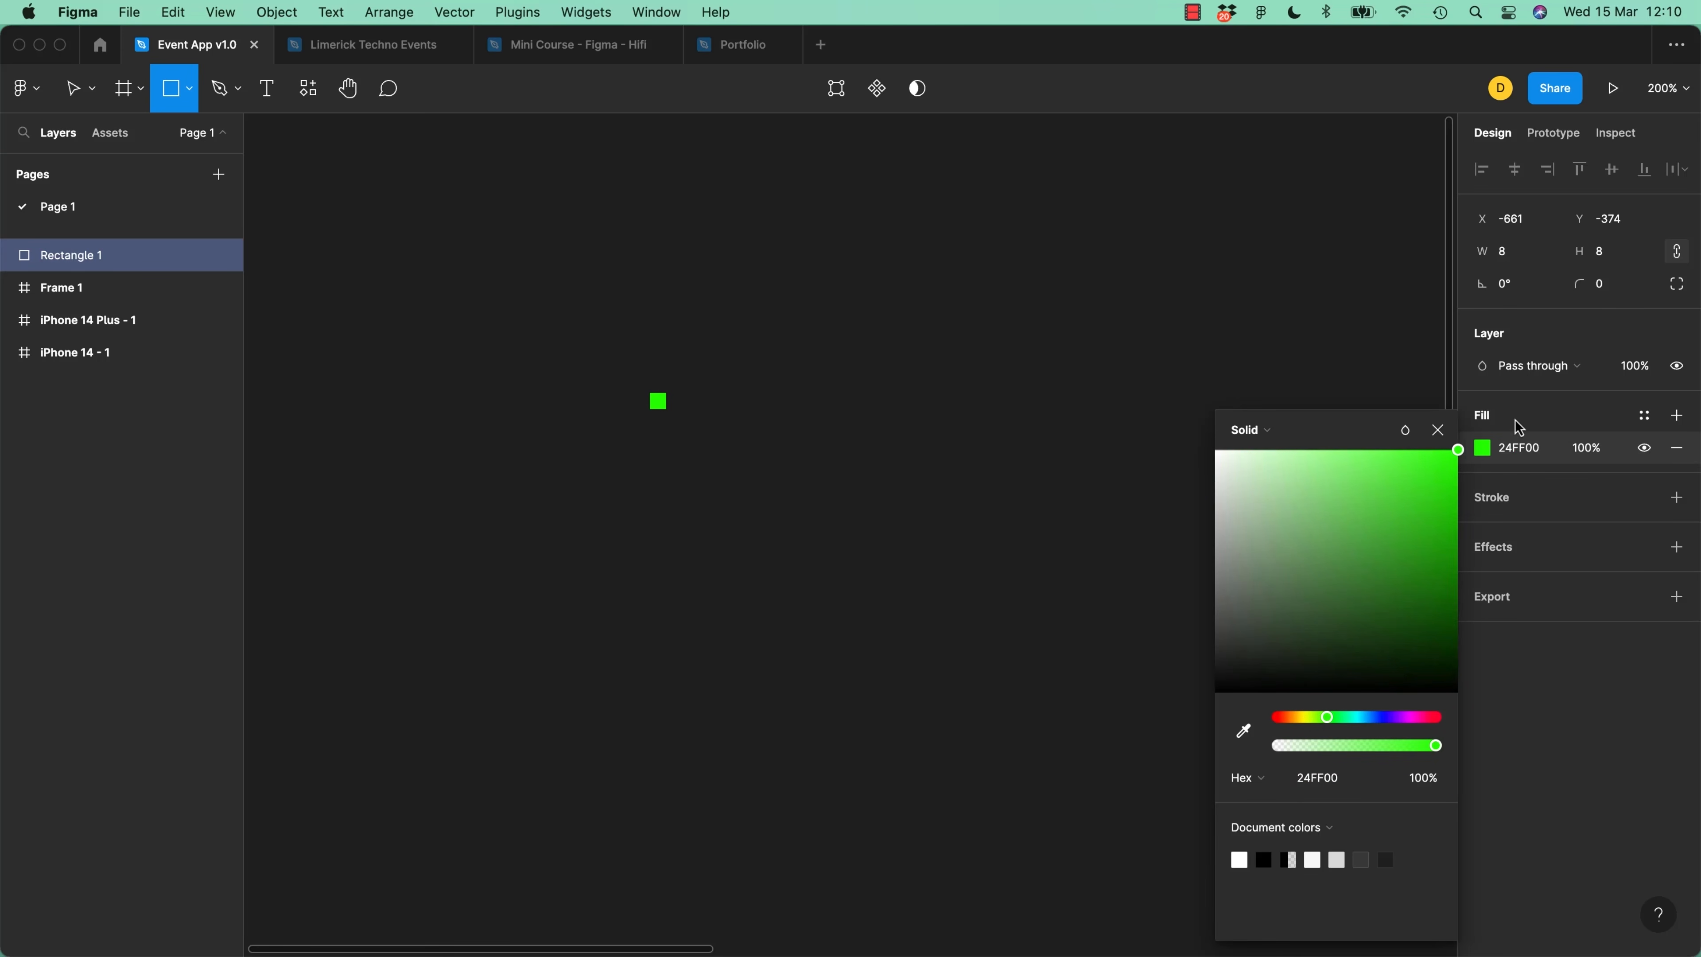
click(74, 86)
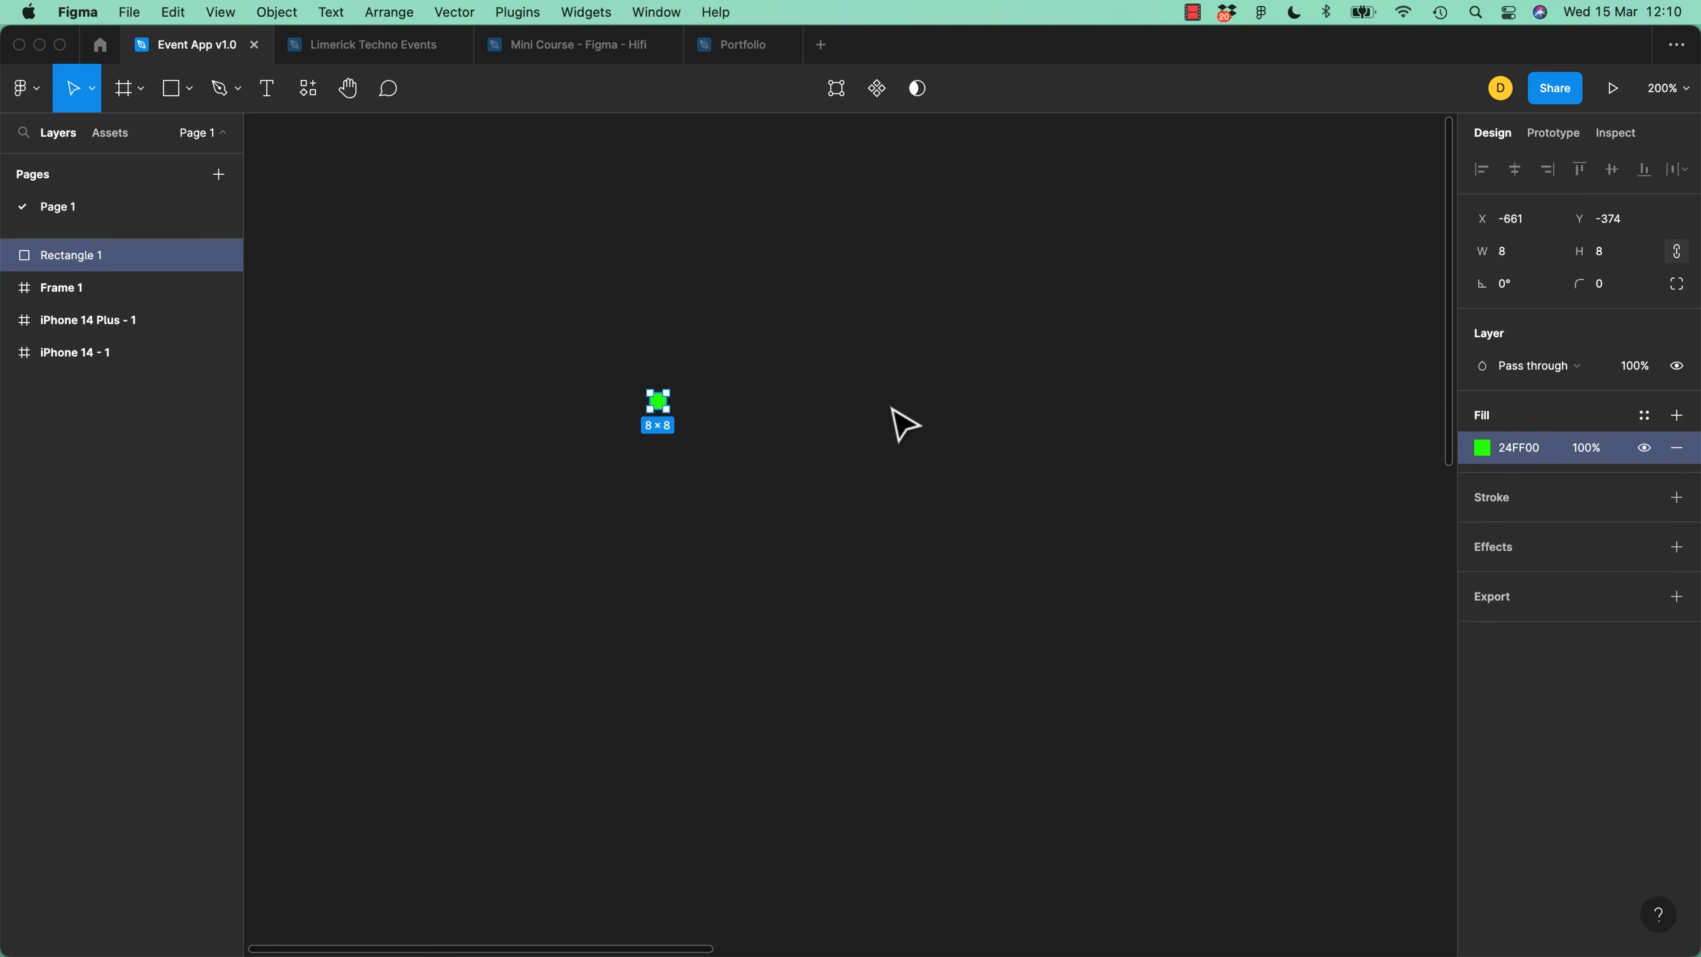
Duplicate the green 8 px square to its right and enlarge the copy by 8 to 16 × 16
key(super+equal)
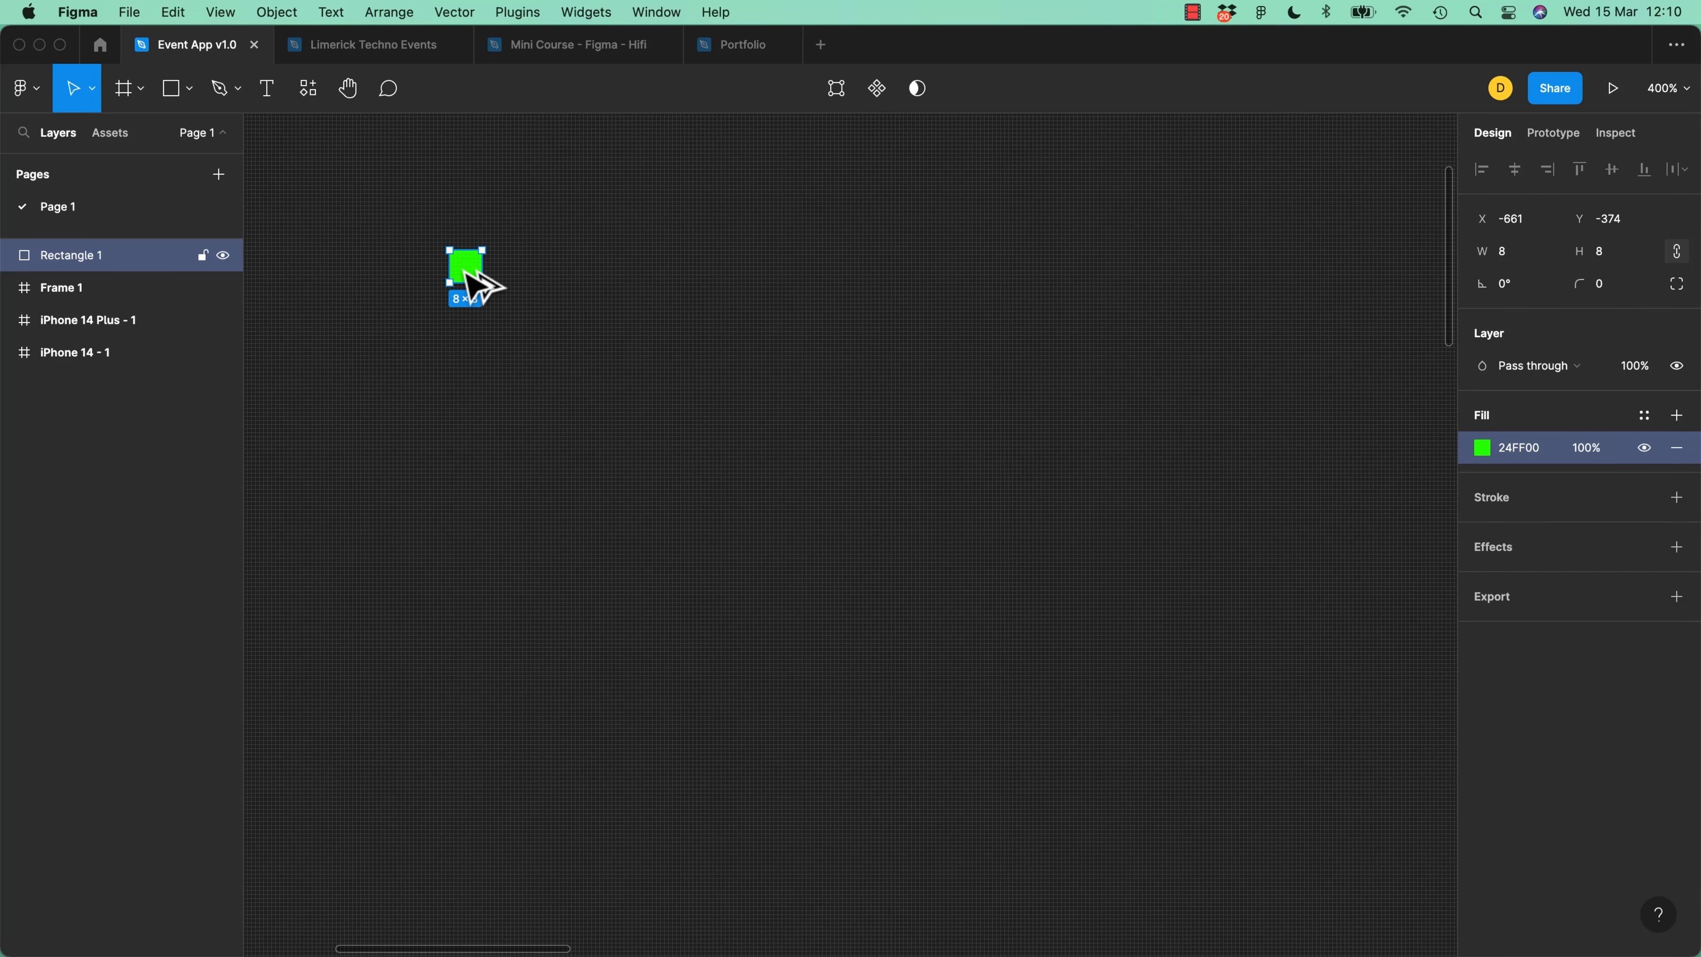
drag(472, 276, 575, 275)
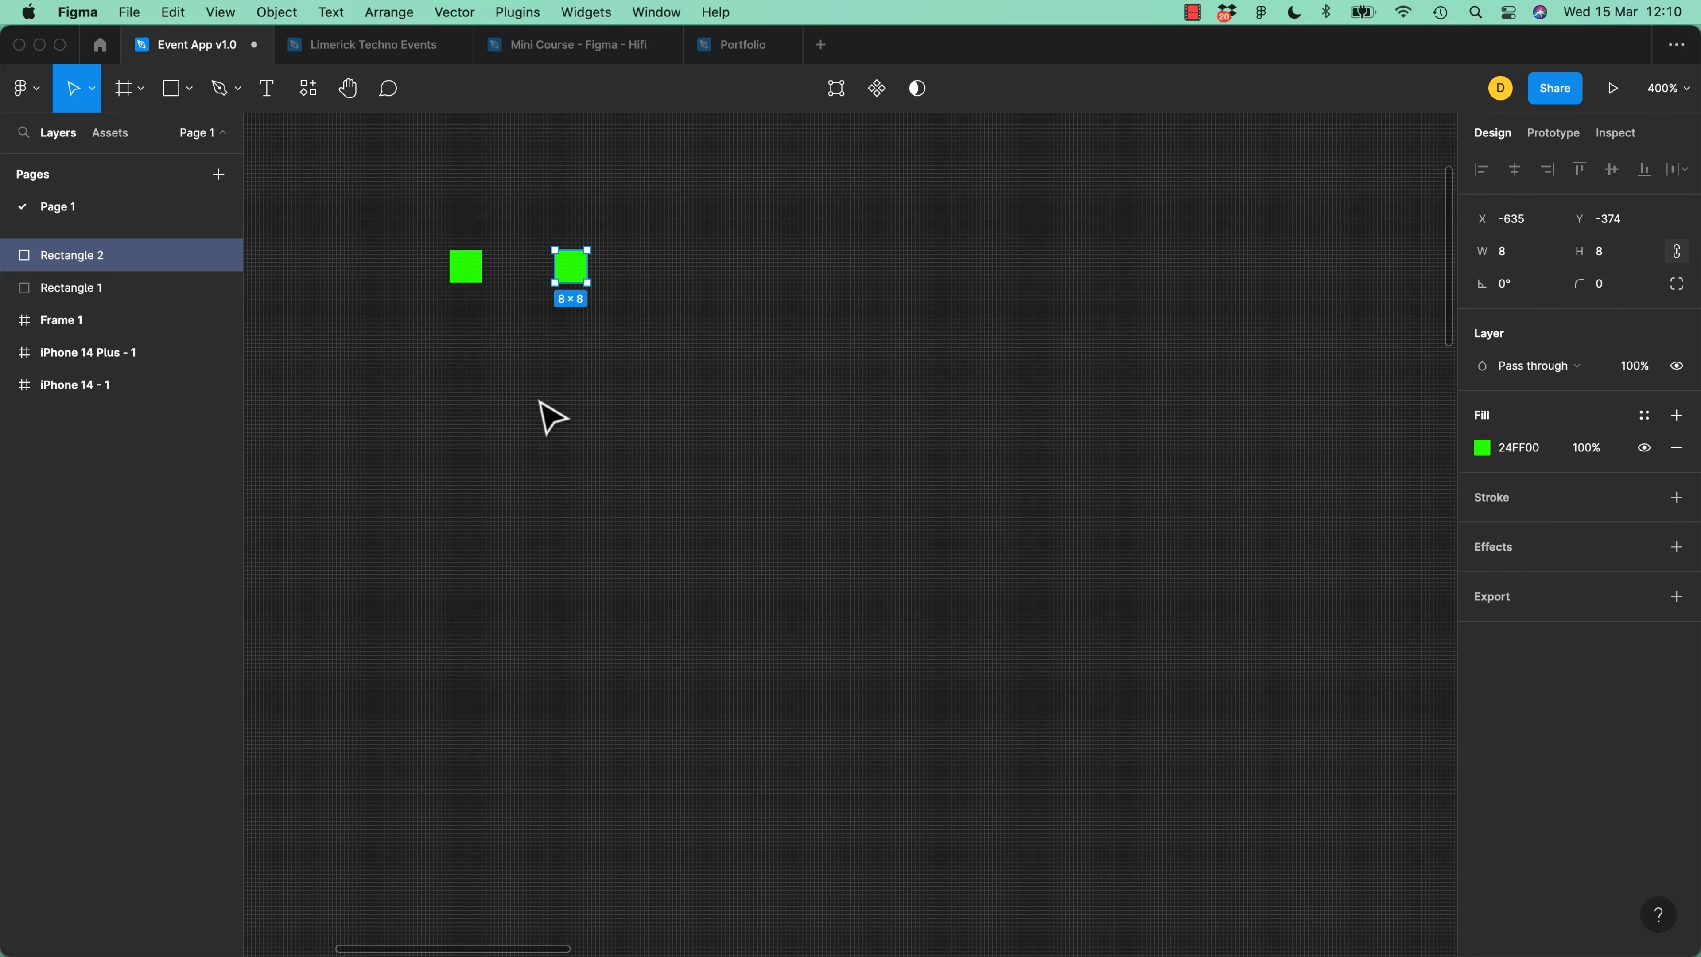
click(1527, 260)
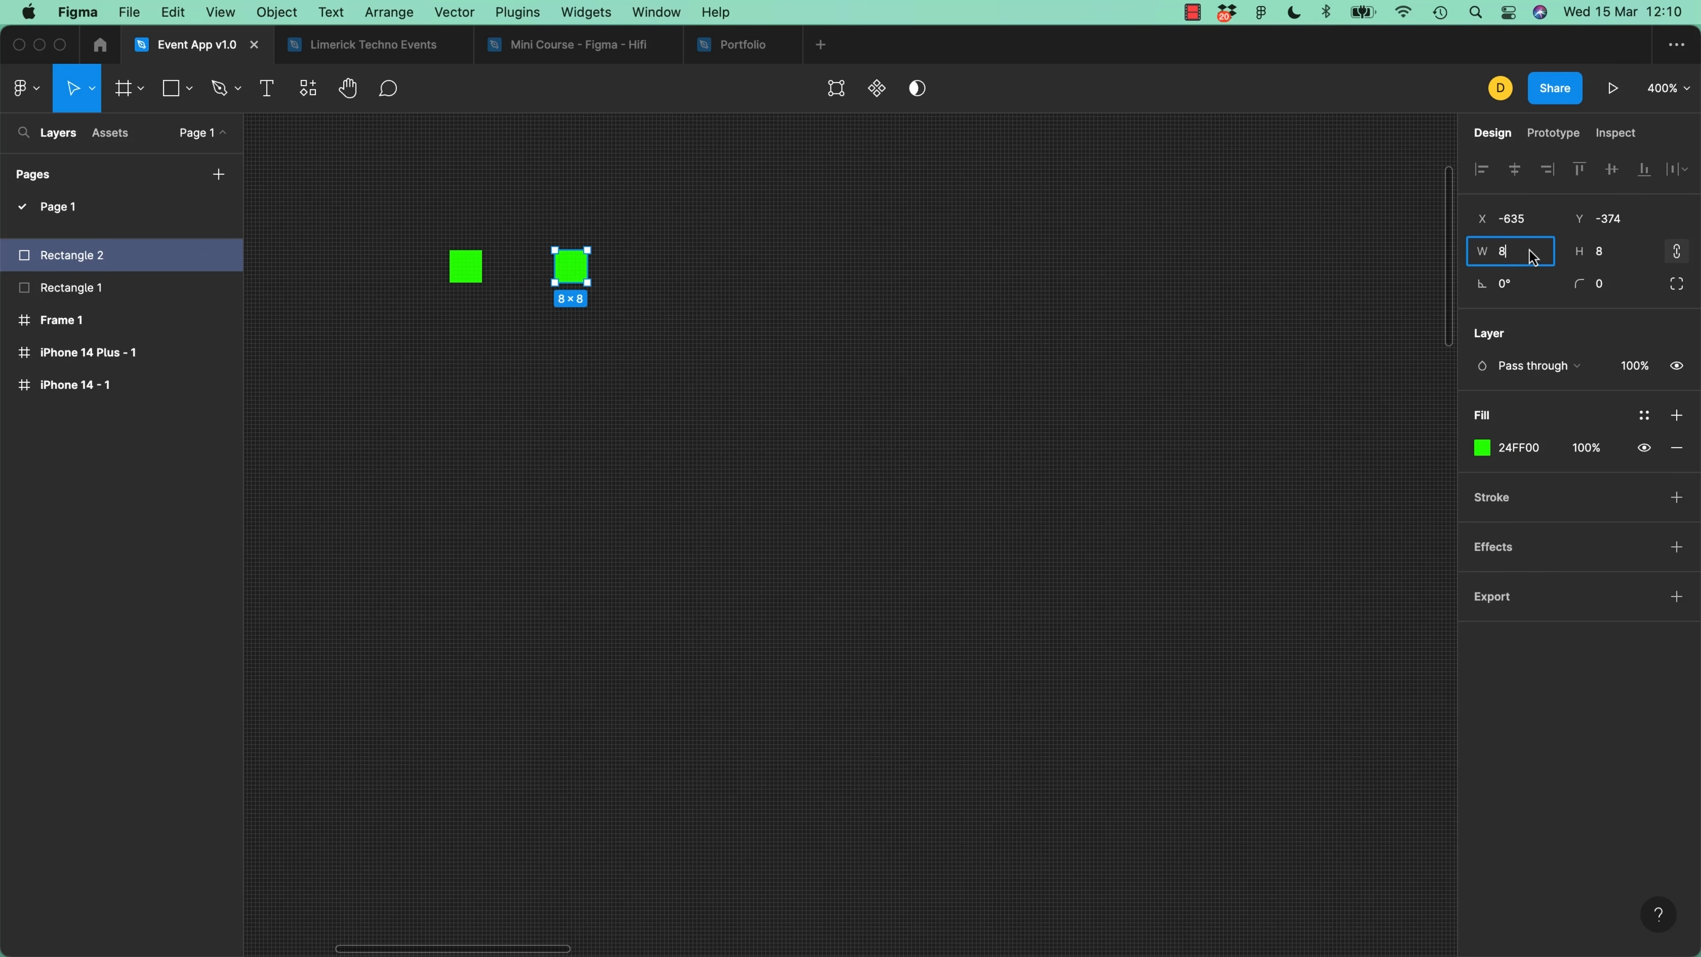
text(+8)
key(Return)
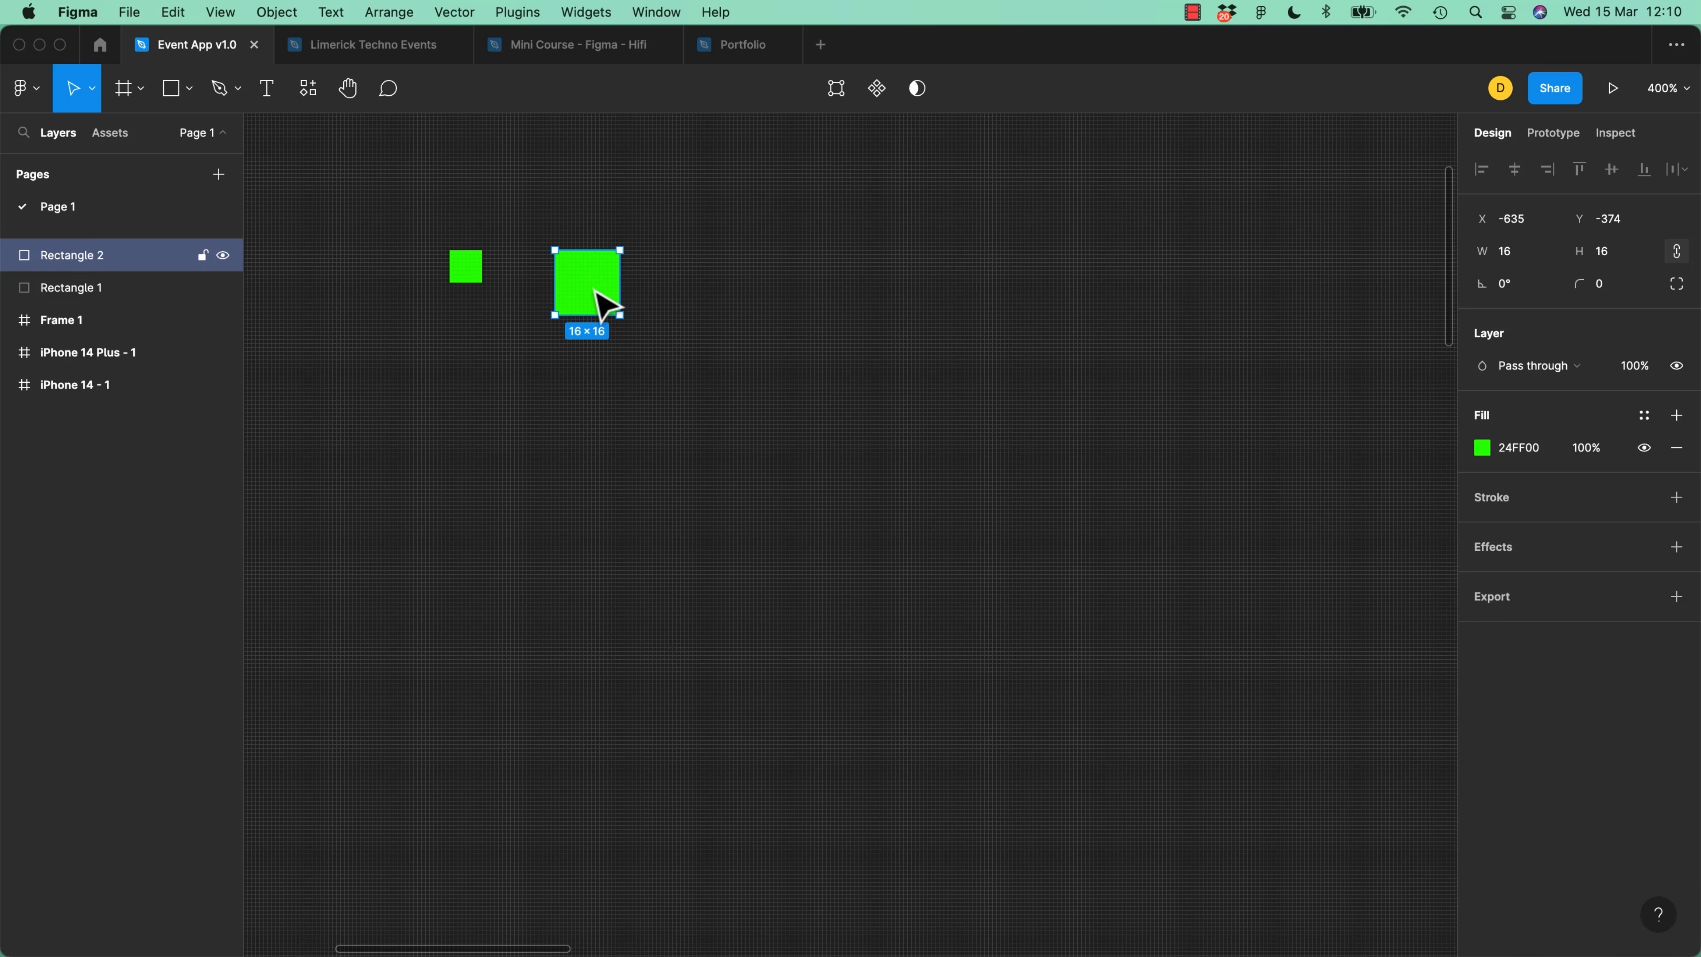
Duplicate the 16 px square to its right and enlarge the copy by 8 to 24 × 24
drag(598, 305, 718, 315)
click(1529, 255)
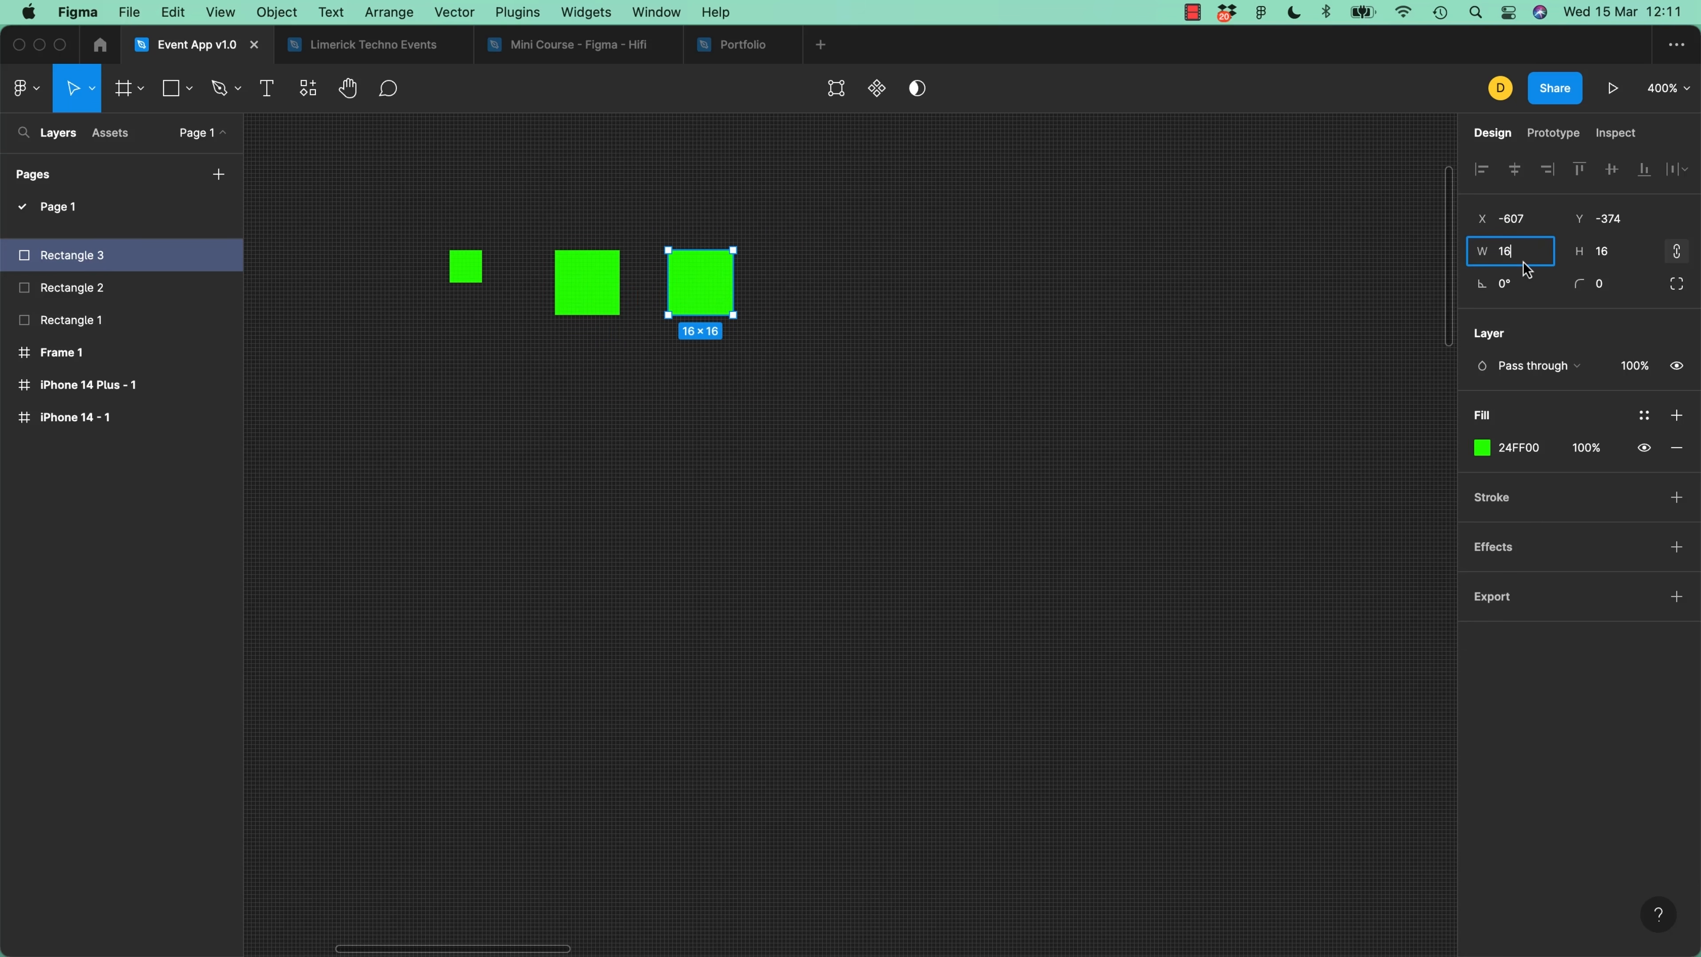
text(+8)
key(Return)
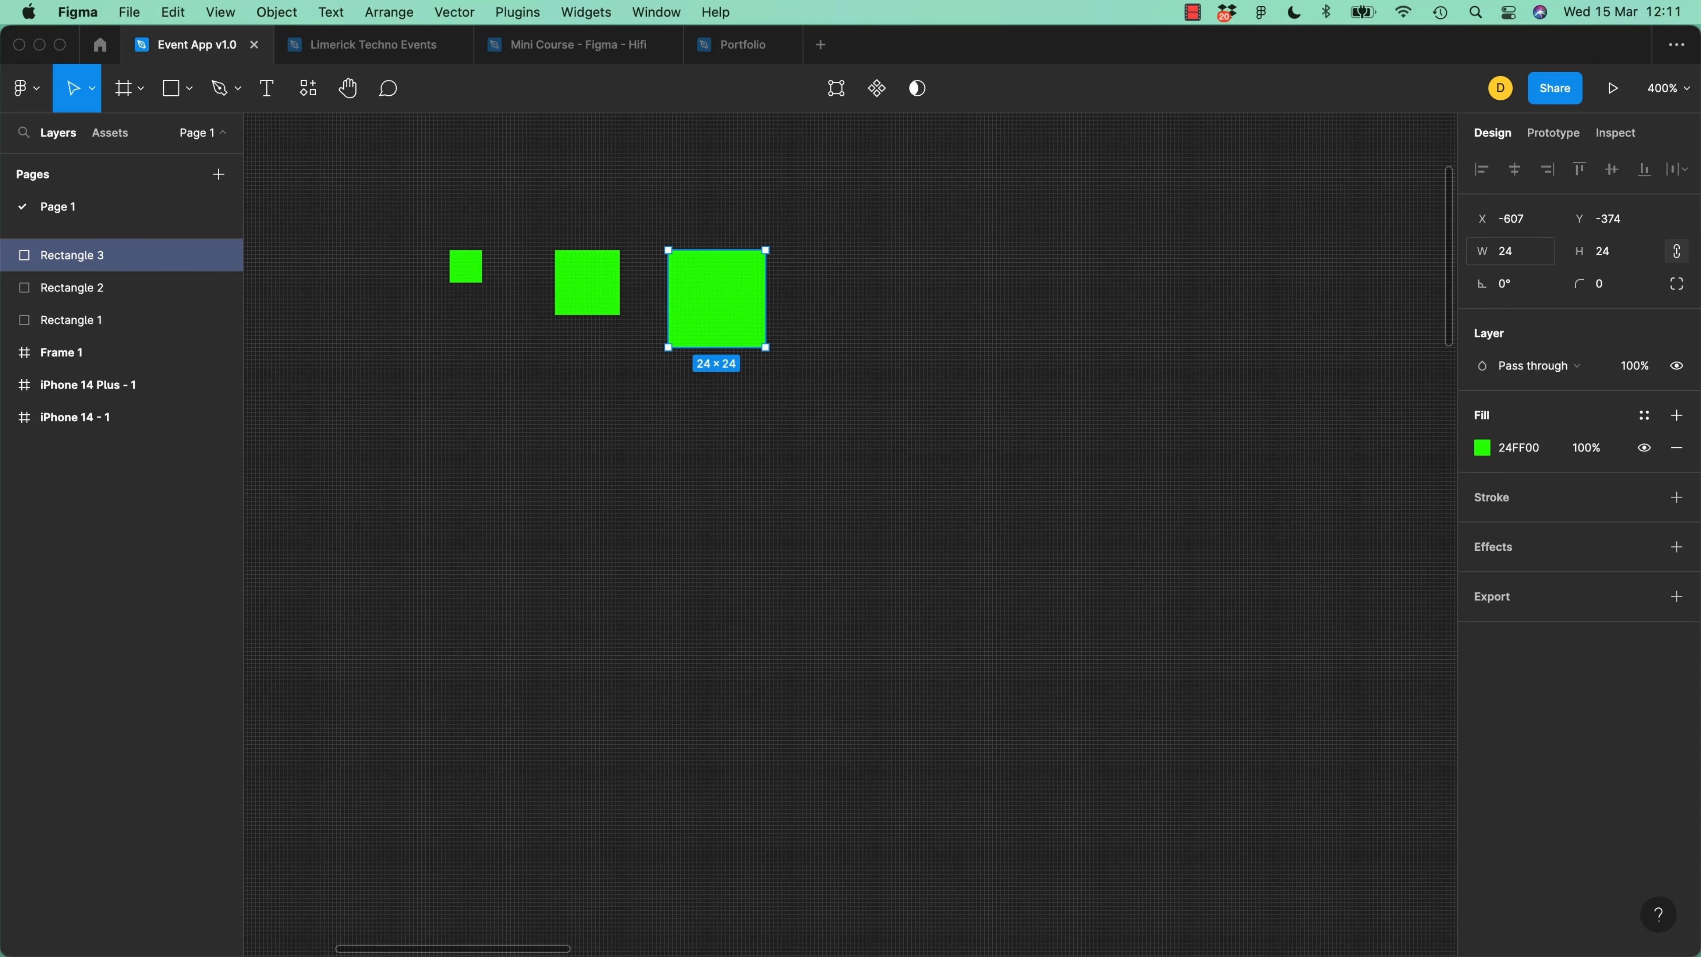
Add two more copies along the row, enlarging each by a further 8 to make 32 × 32 and 40 × 40 squares
drag(732, 313, 1041, 316)
click(1522, 255)
text(+8)
key(Return)
click(1523, 256)
text(+8)
key(Return)
Duplicate the 40 px square to its right and enlarge the copy by 8 to 48 × 48
scroll(1005, 348, right, 5)
drag(753, 416, 965, 415)
click(1525, 256)
text(+8)
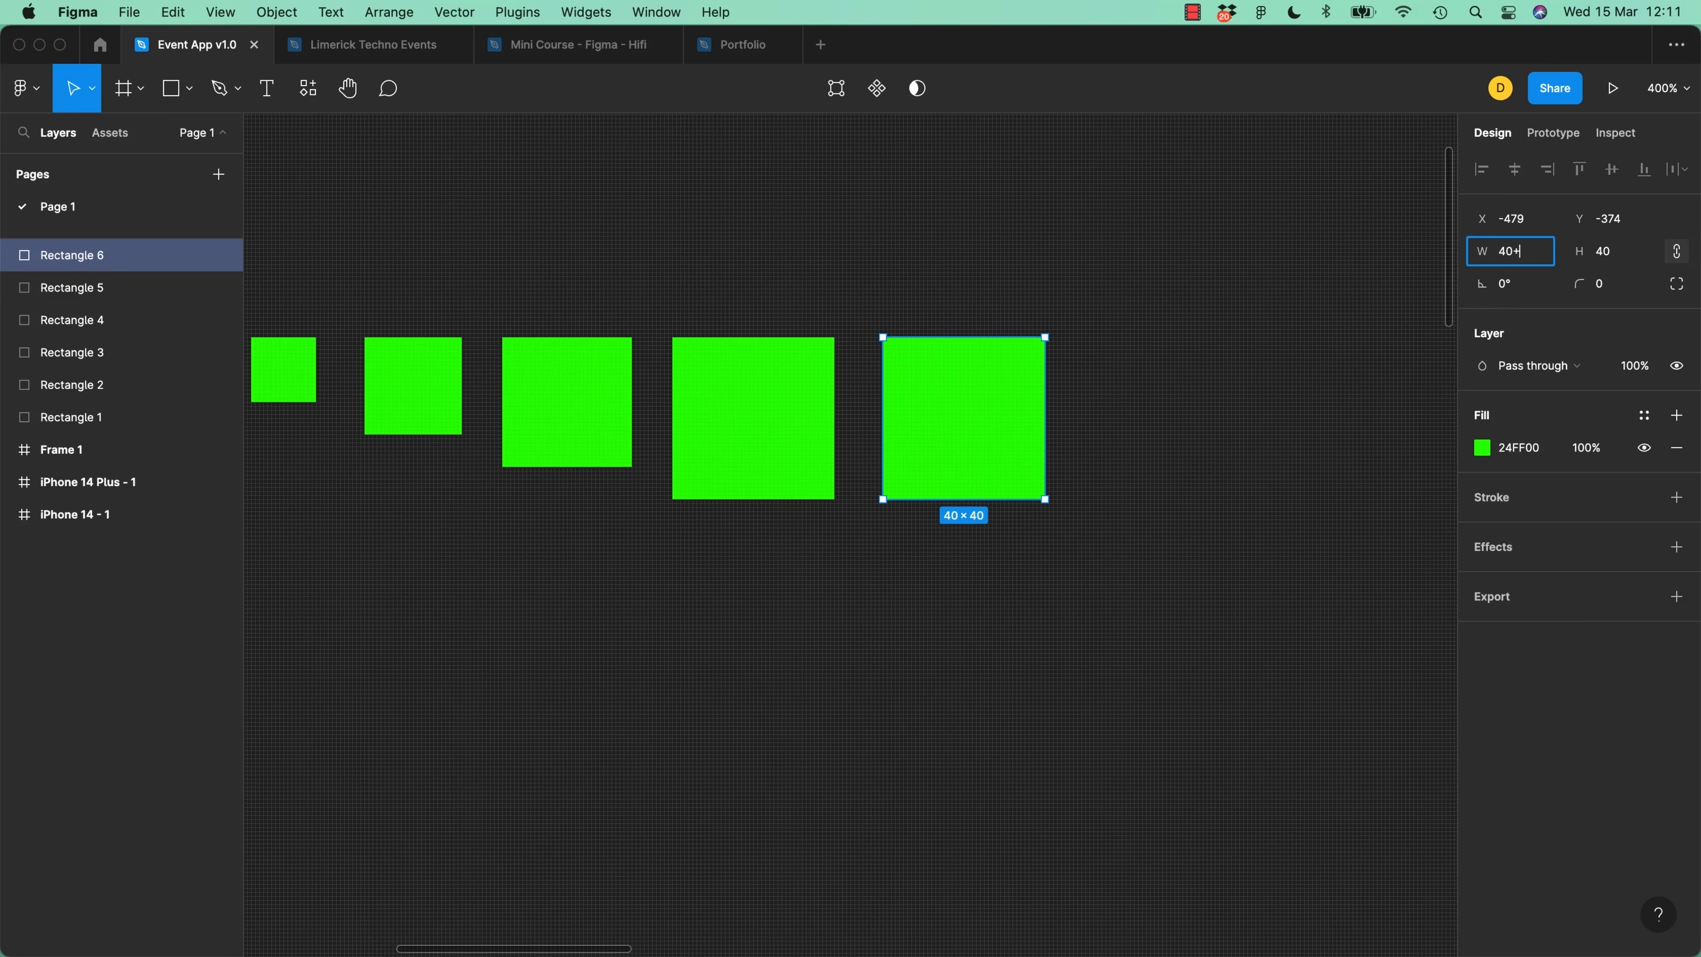
key(Return)
click(1037, 547)
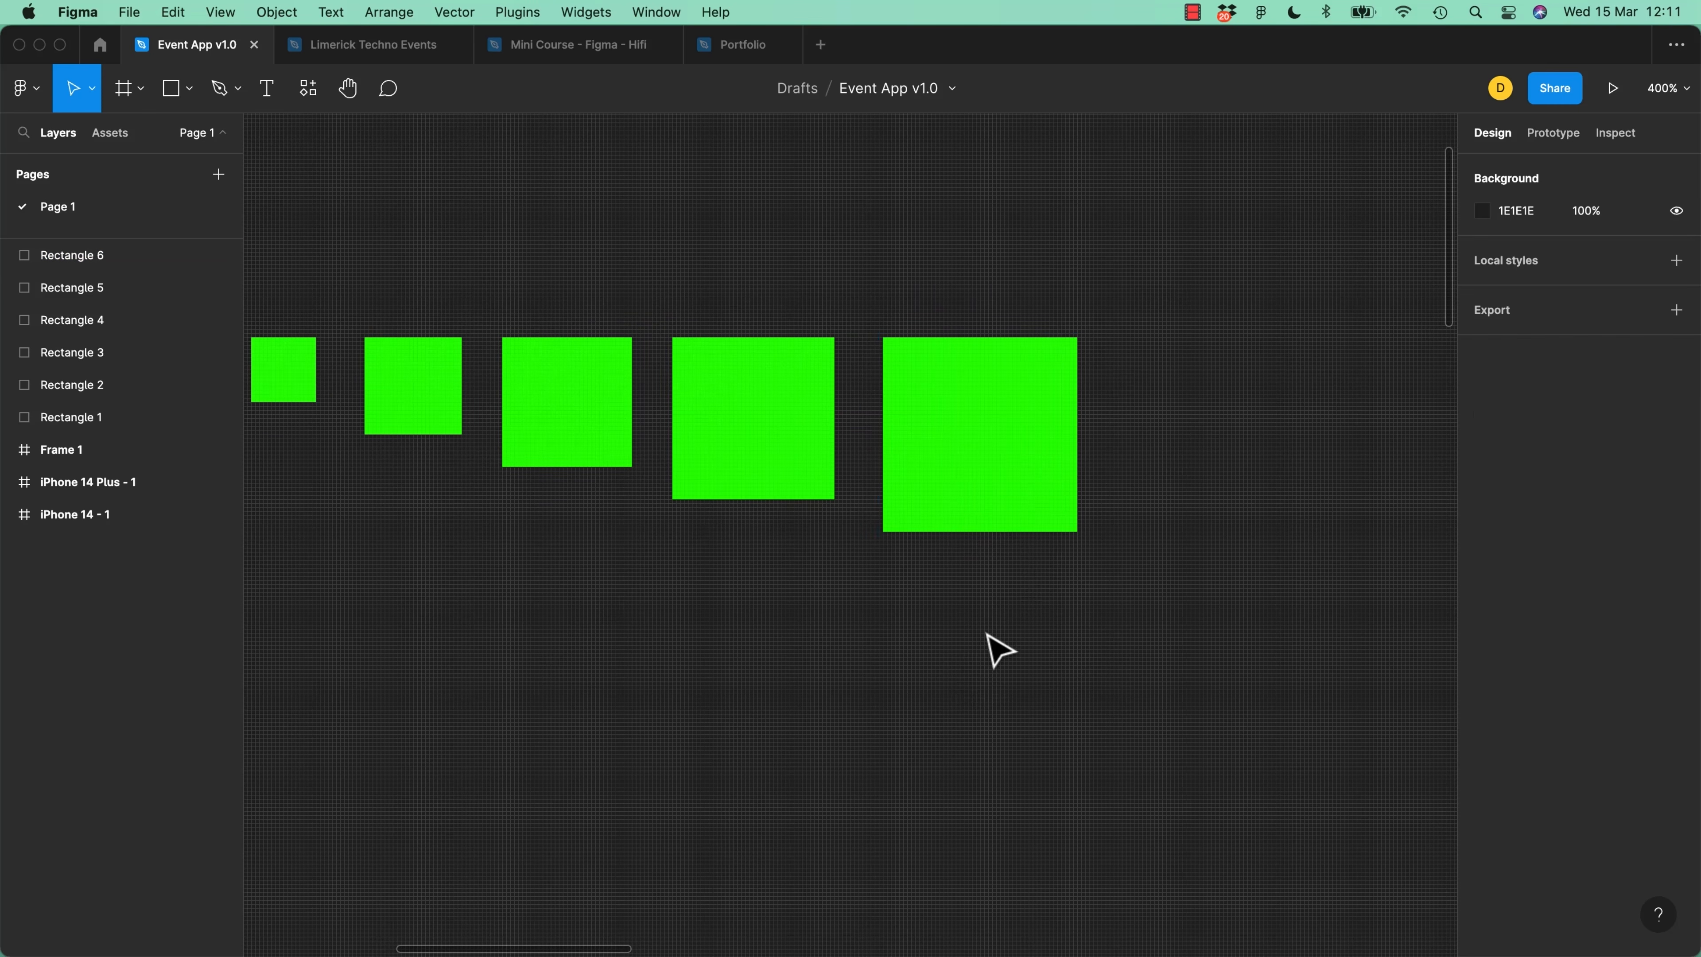
Compare the row of green squares at 100% zoom with the icons and iPhone 14 frame, and inspect the largest square
key(shift+0)
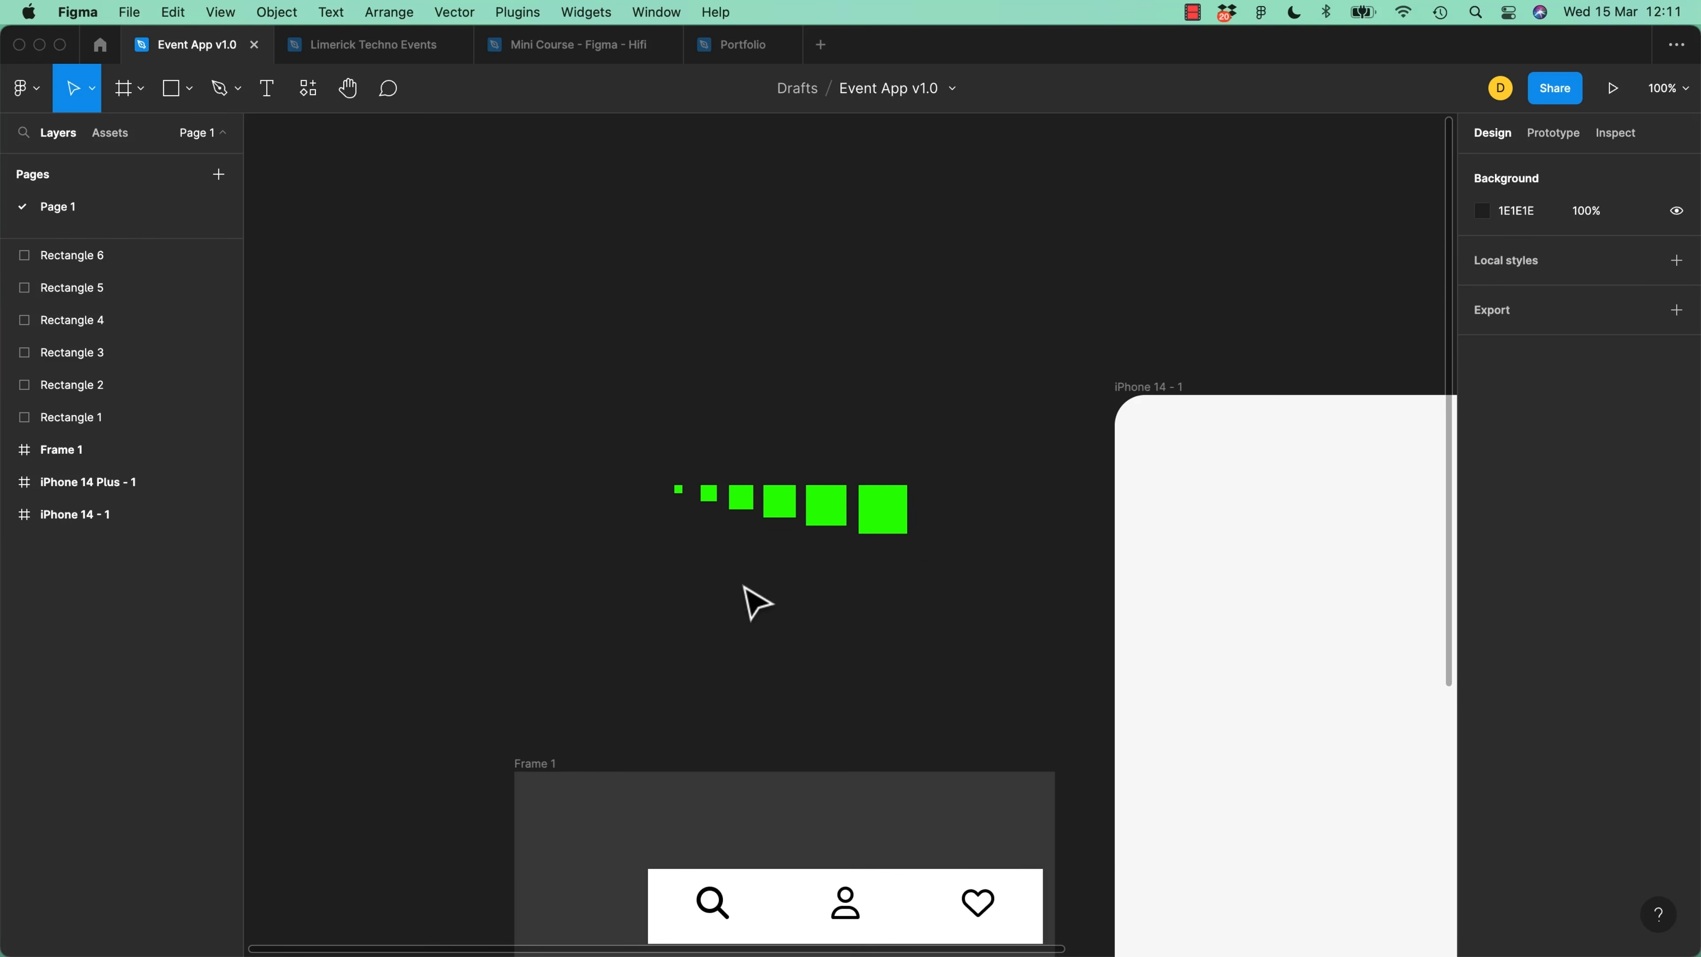
scroll(737, 586, down, 5)
scroll(737, 585, right, 2)
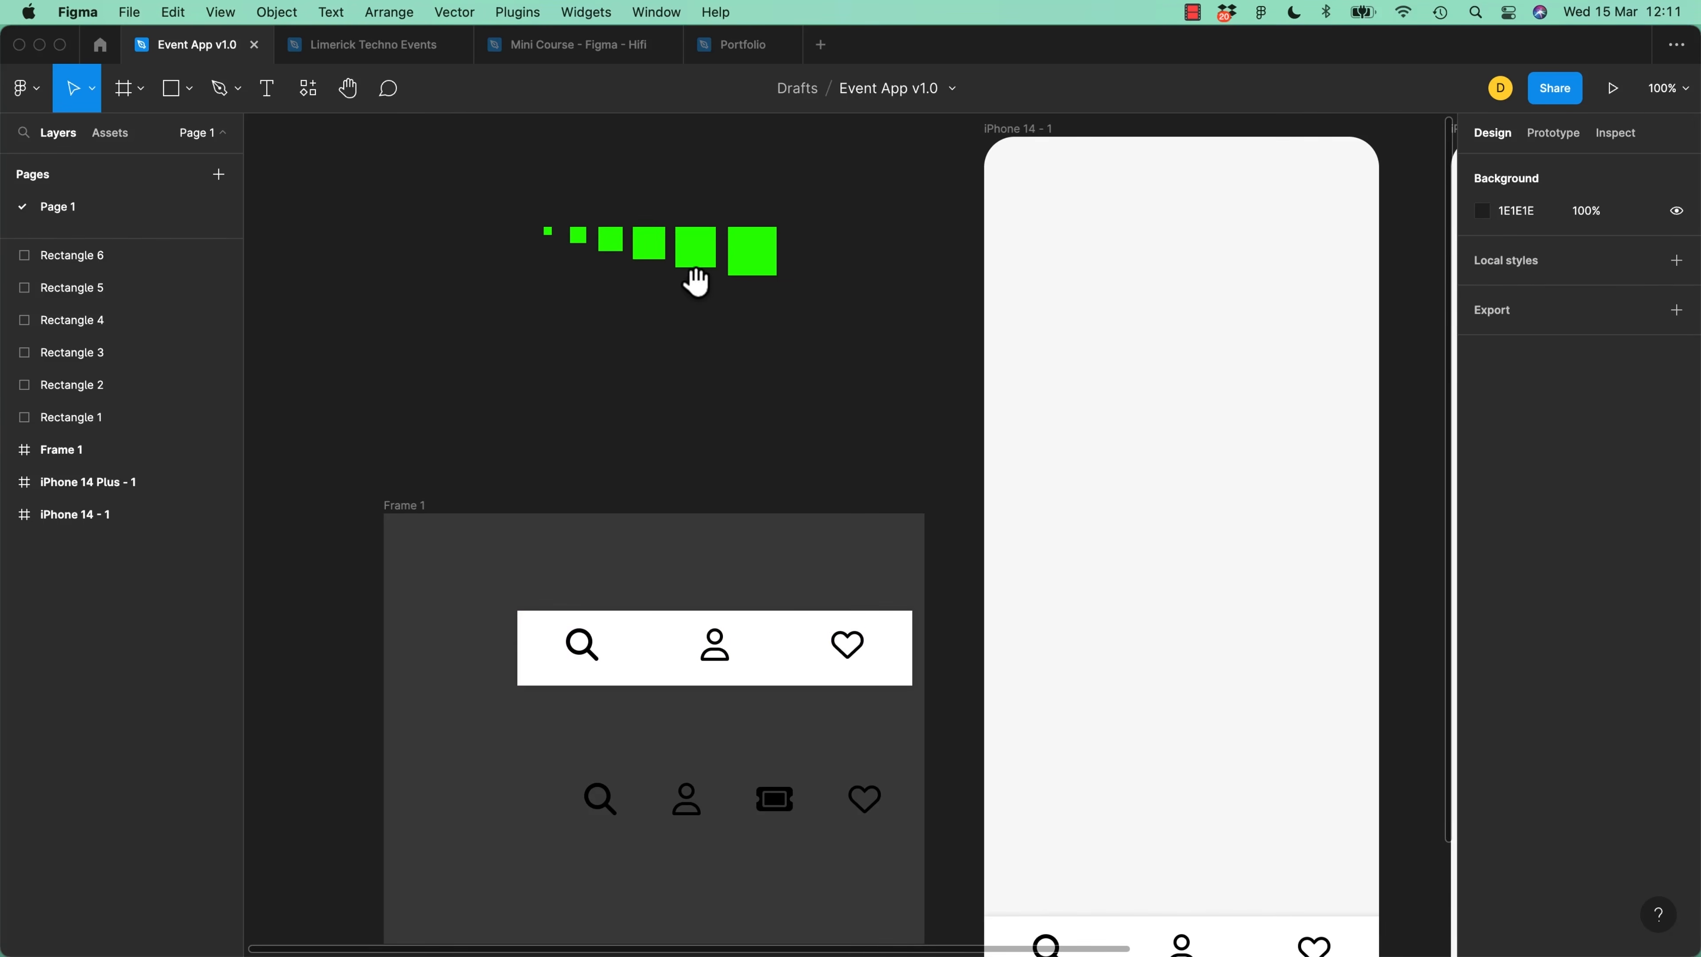
scroll(733, 581, up, 4)
scroll(733, 581, left, 1)
key(super+plus)
key(super+plus)
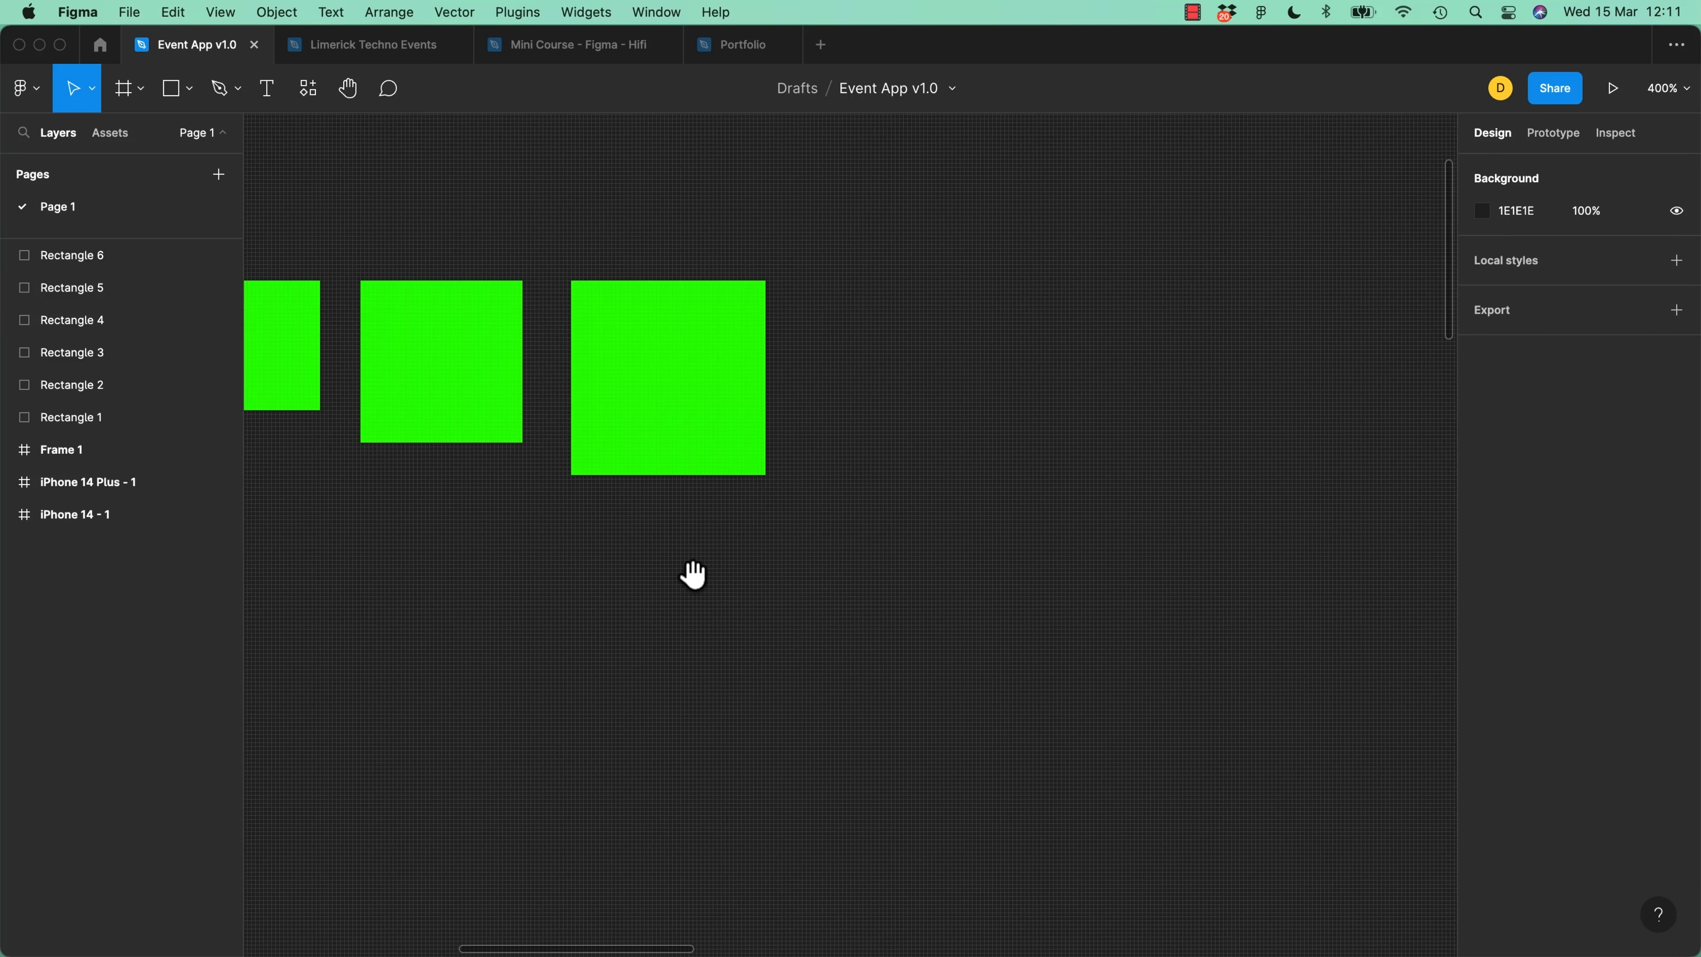
click(670, 445)
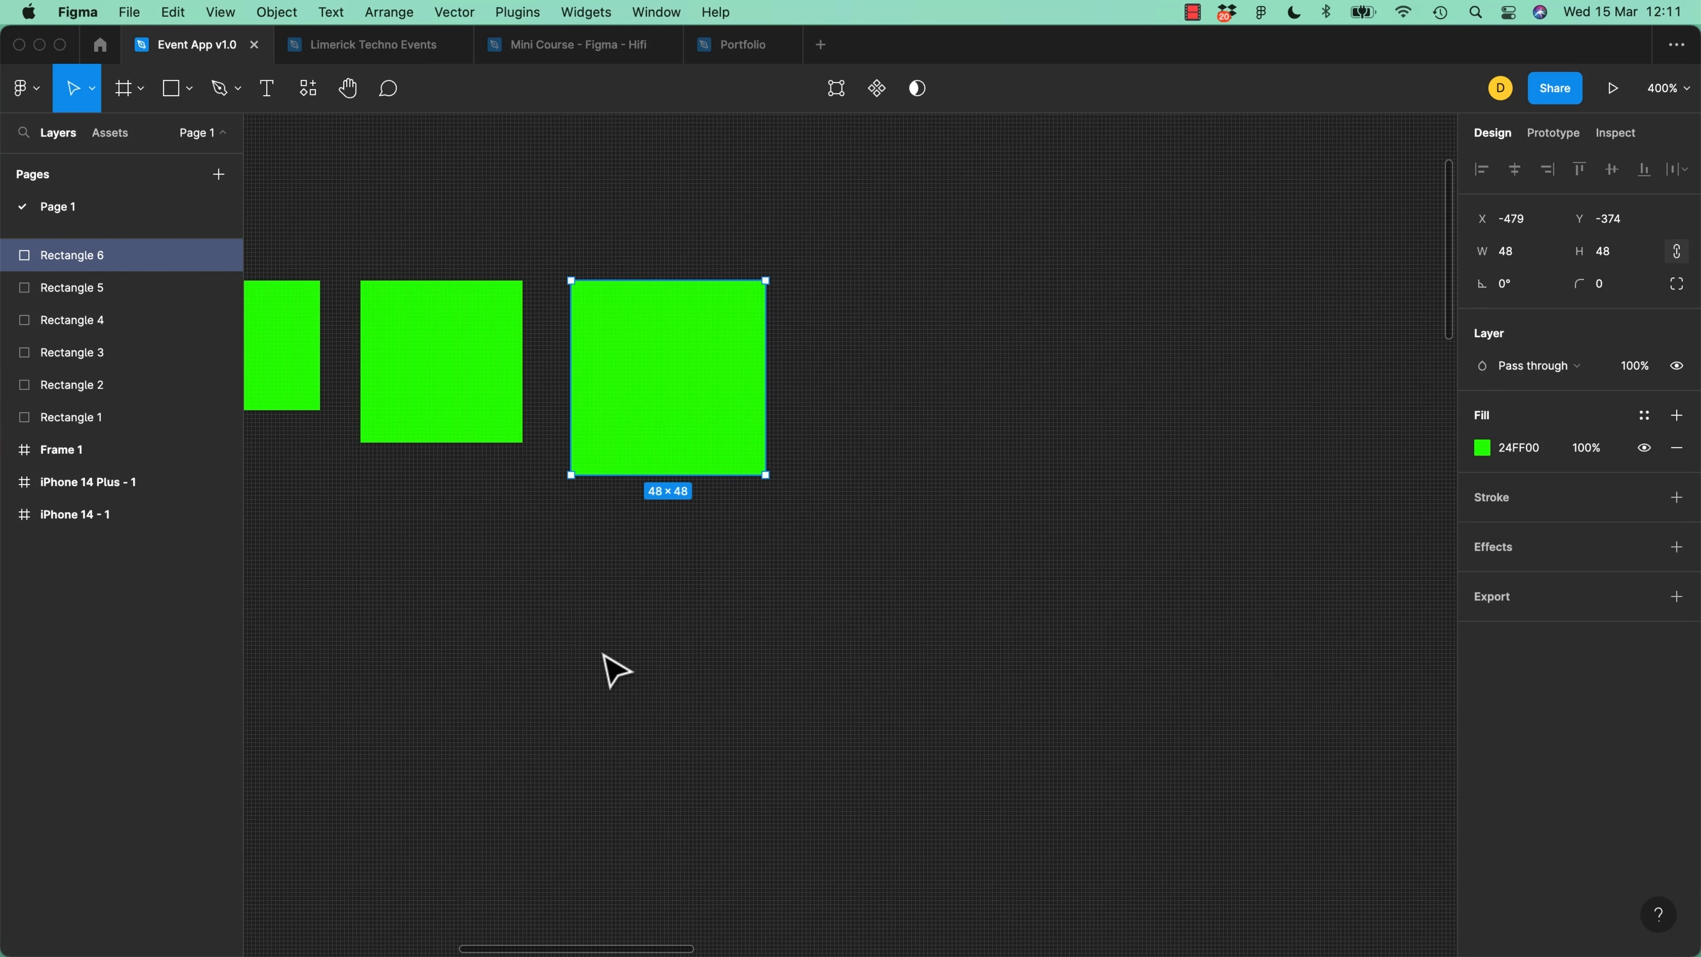
drag(545, 622, 1128, 737)
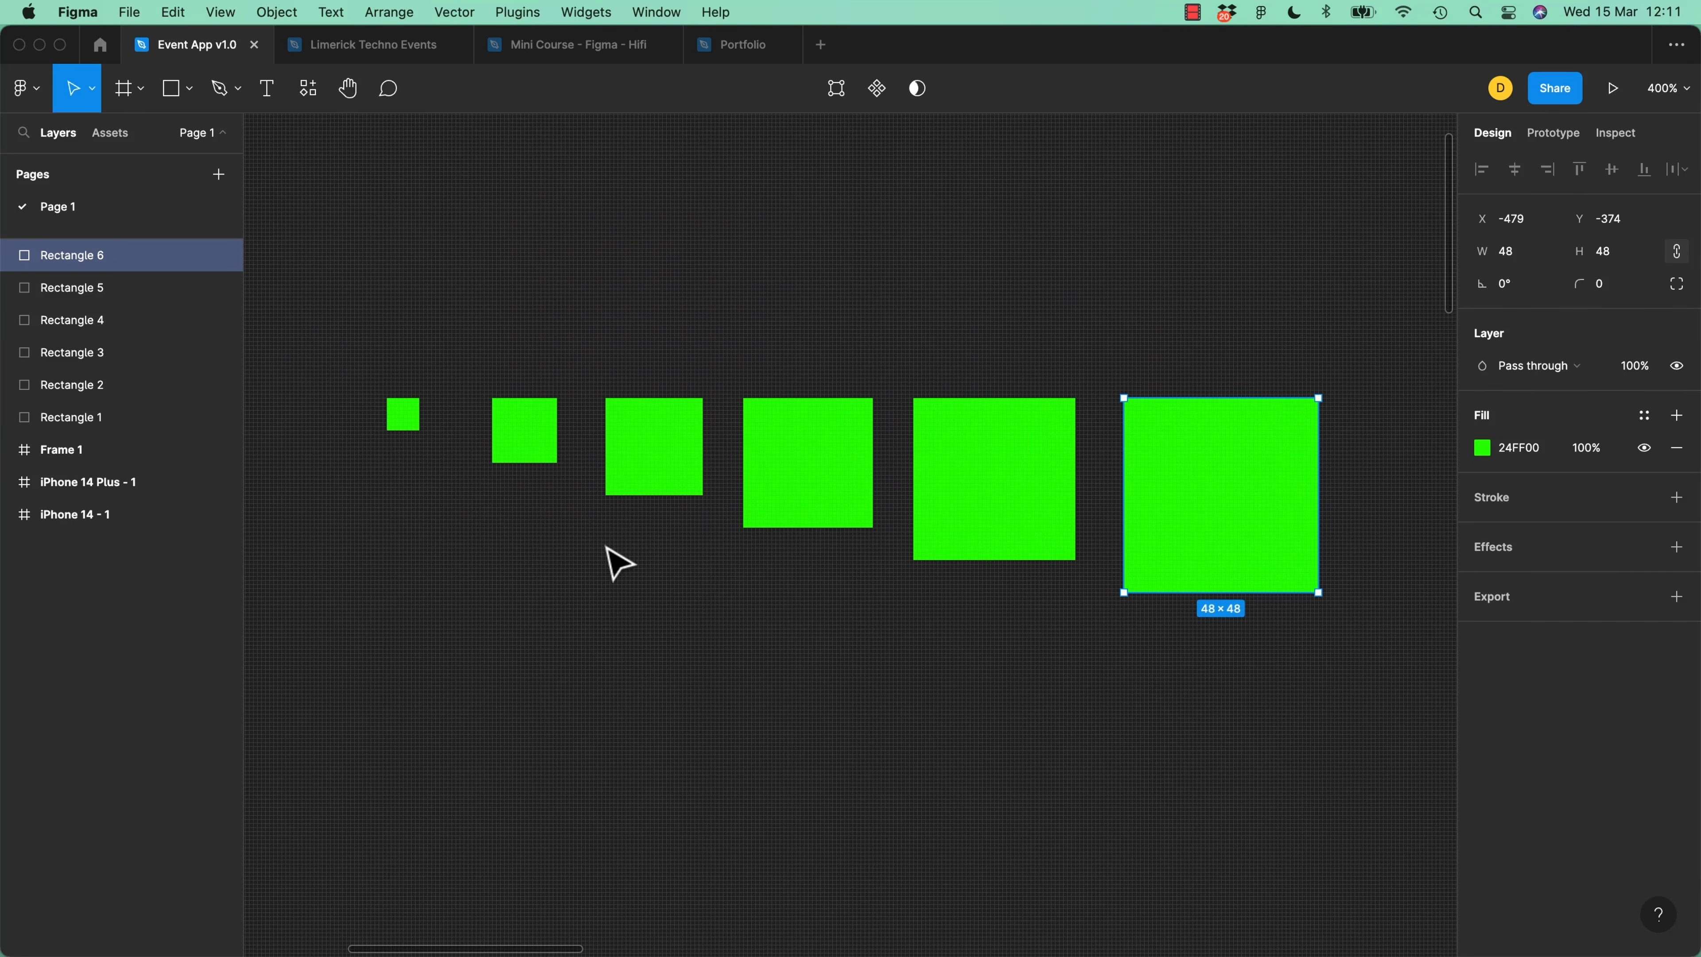
Move the 8 px square closer to the 16 px square, and select the larger squares in turn to review the row
drag(408, 422, 453, 422)
click(673, 456)
click(832, 460)
click(1043, 470)
click(1274, 518)
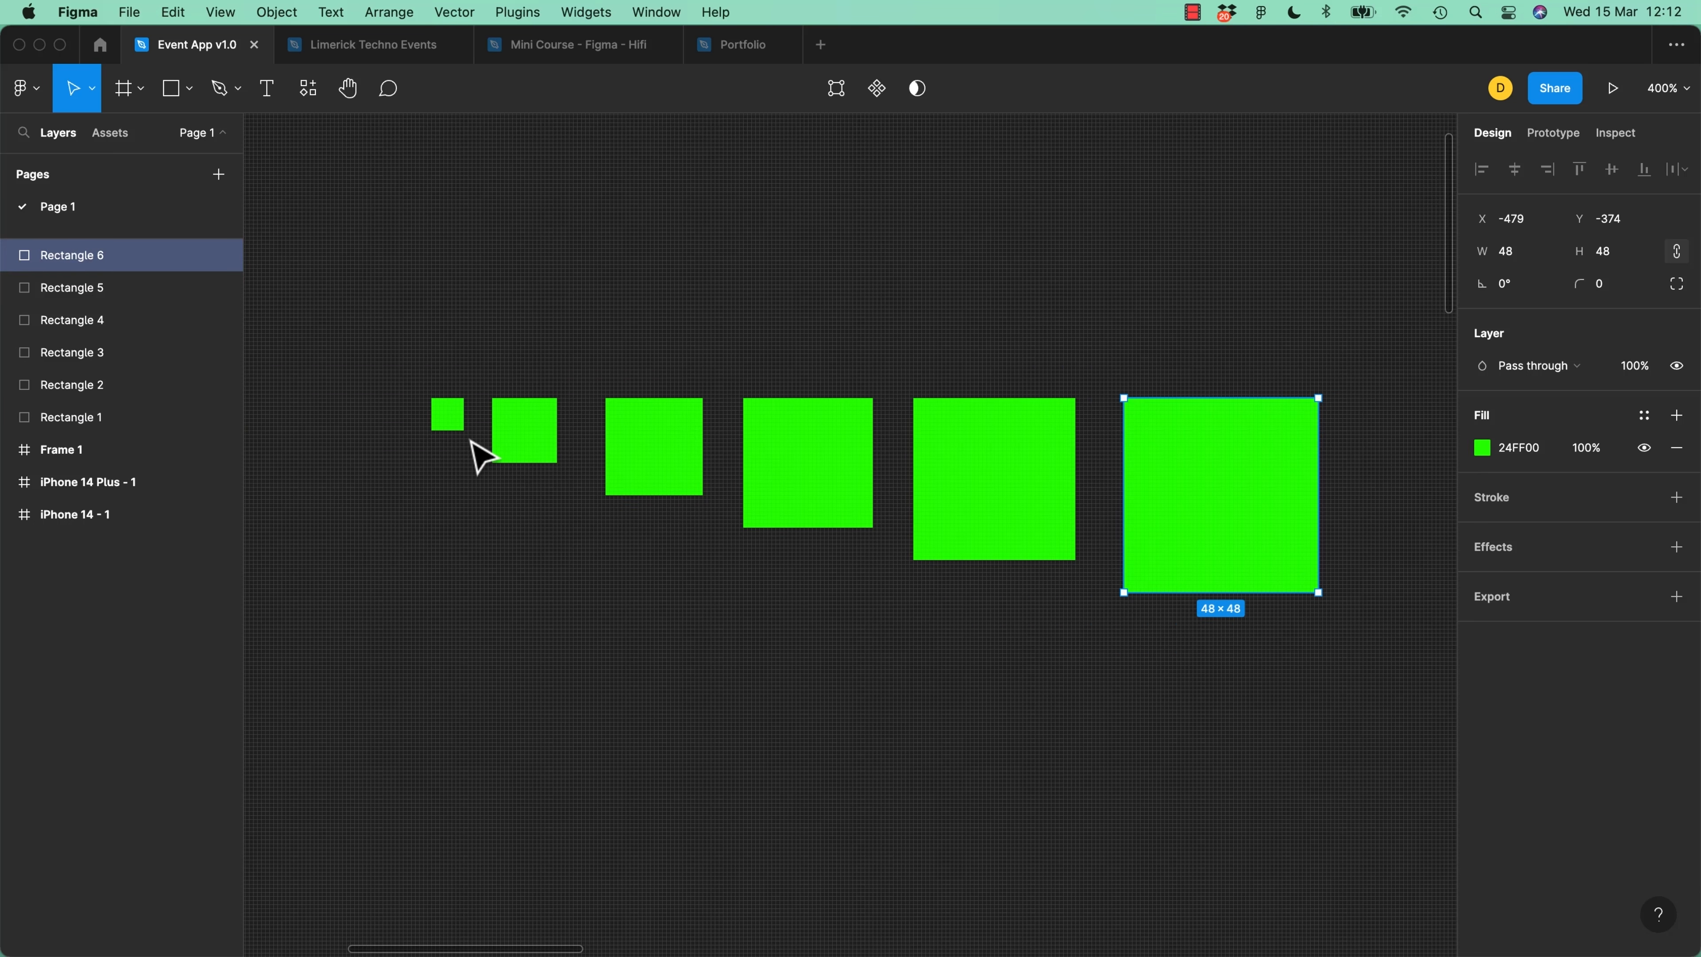
Move the 16 px square flush against the 8 px square, and offset it to the right to leave a 4 px gap
key(super+equal)
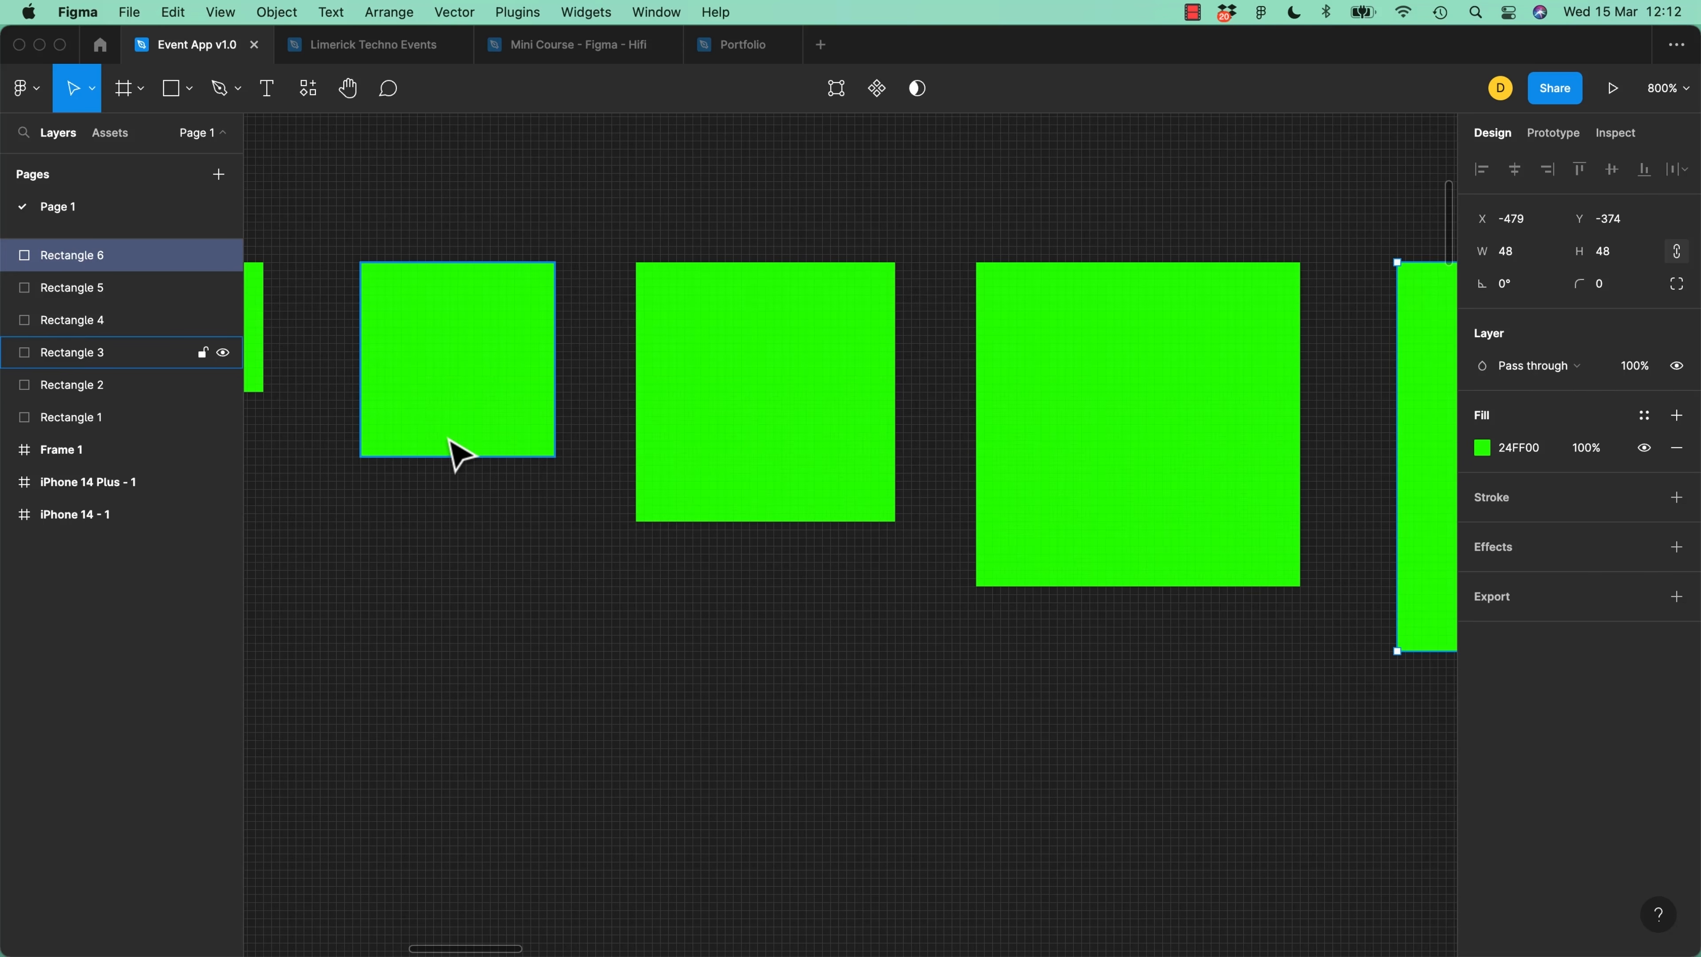
drag(464, 441, 915, 646)
click(509, 510)
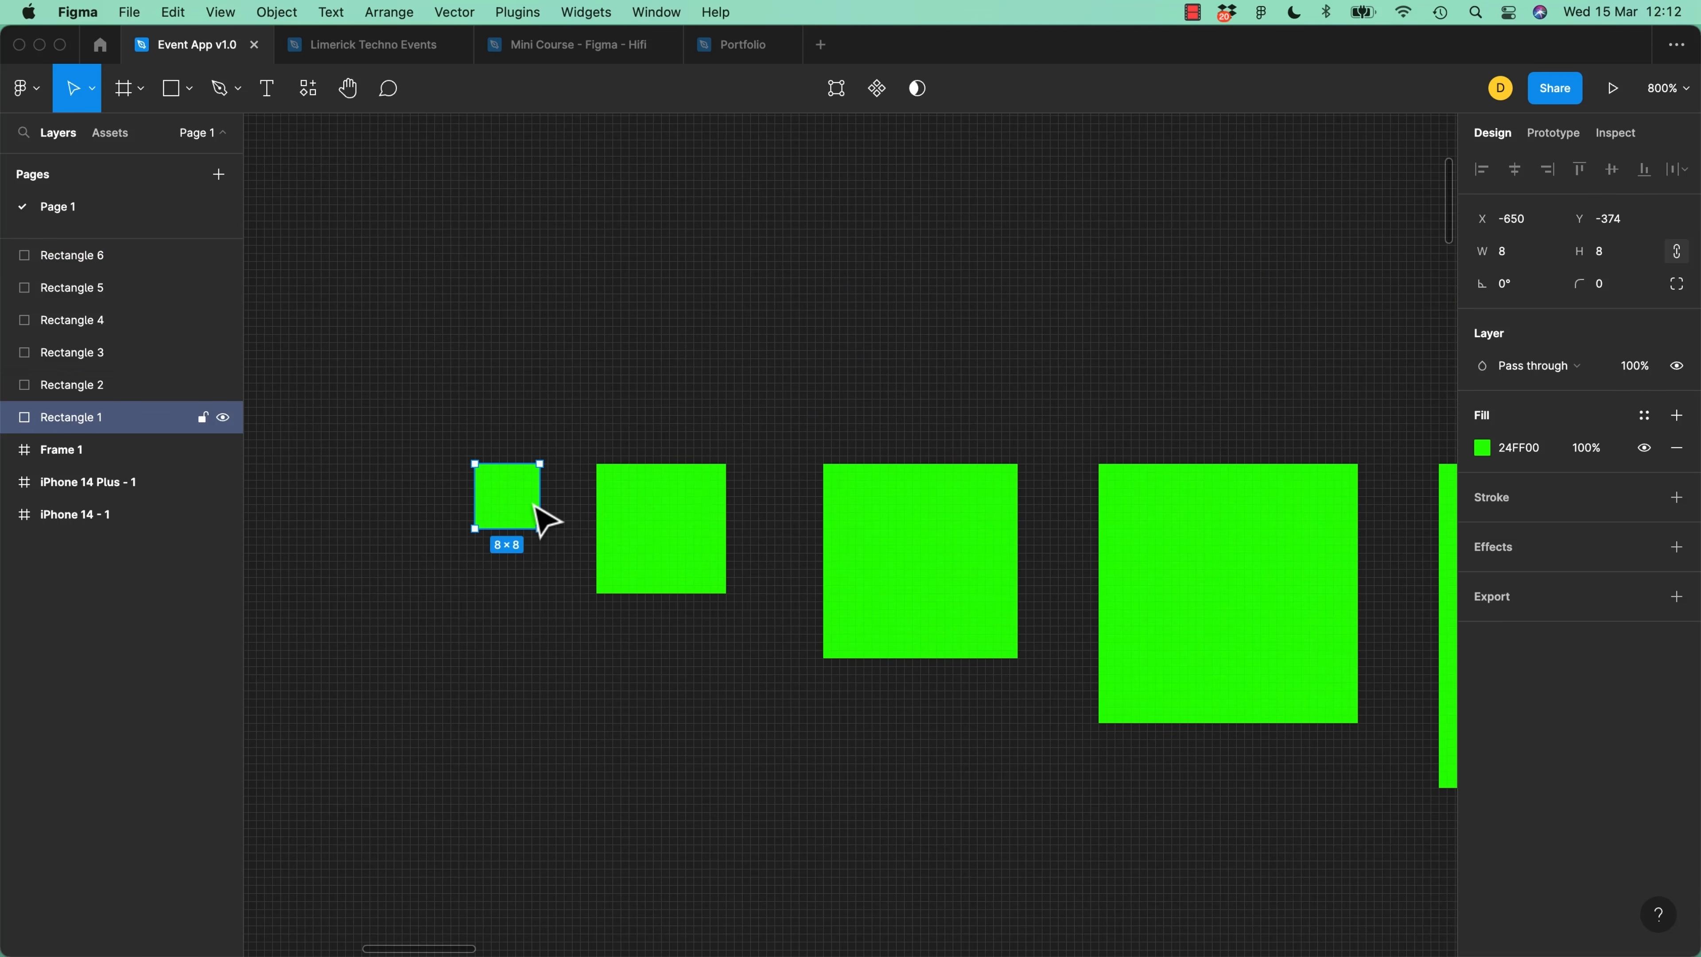
click(687, 529)
drag(686, 530, 625, 546)
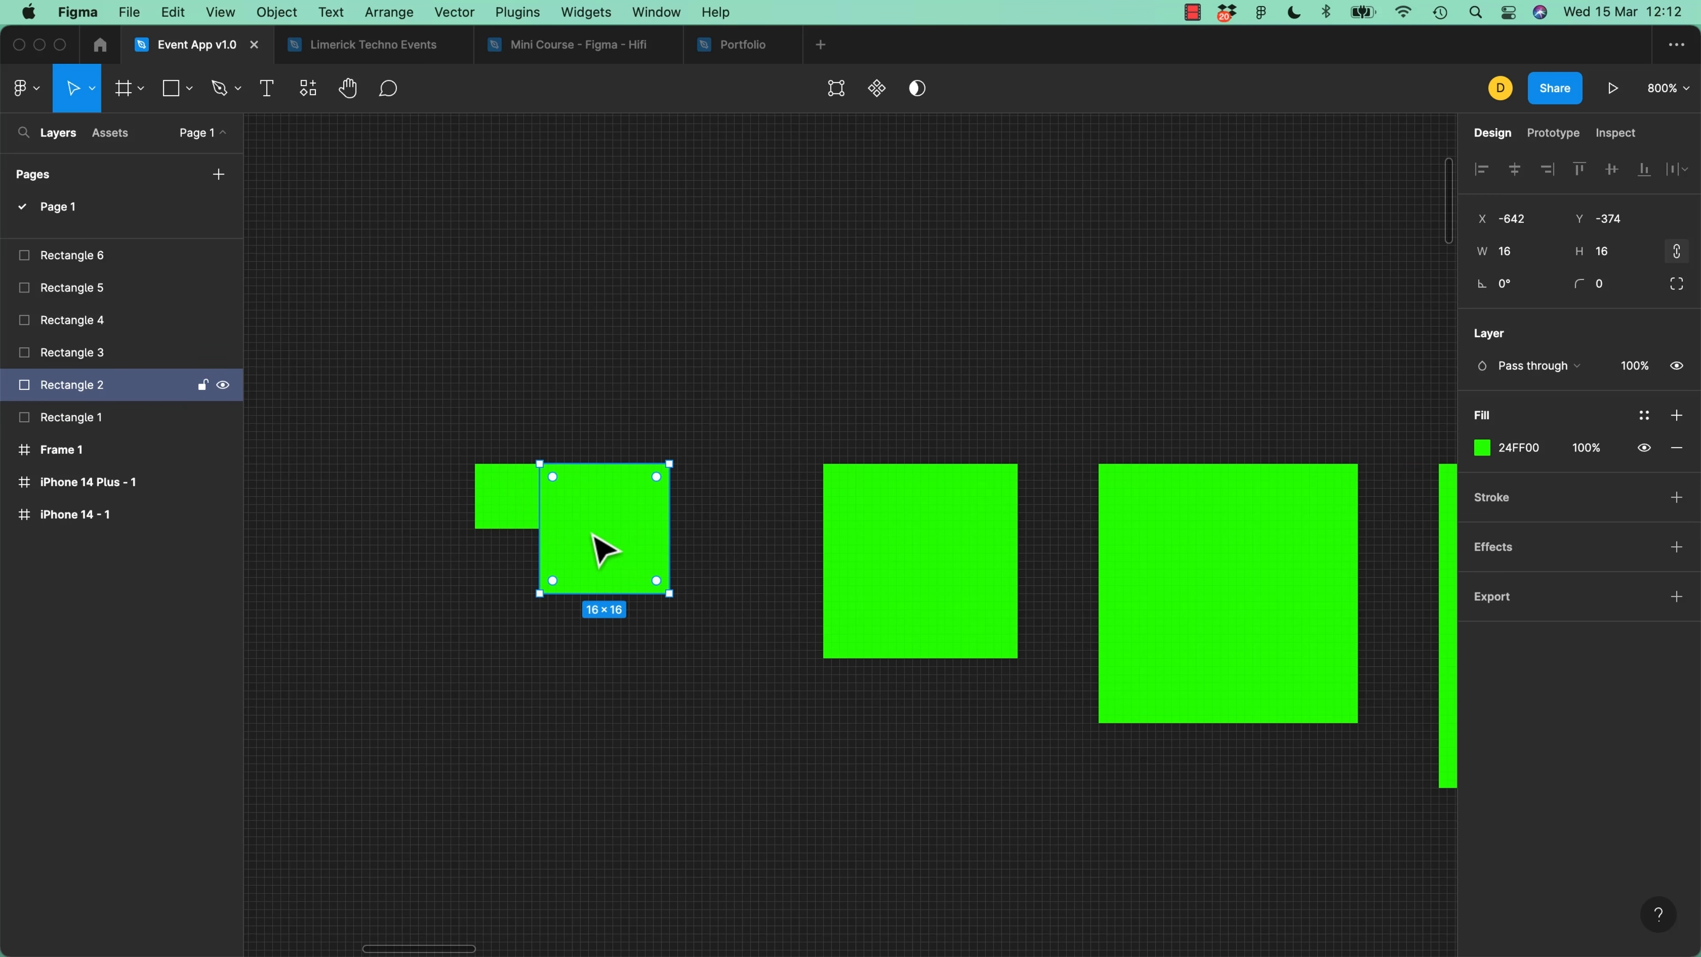
drag(593, 547, 627, 544)
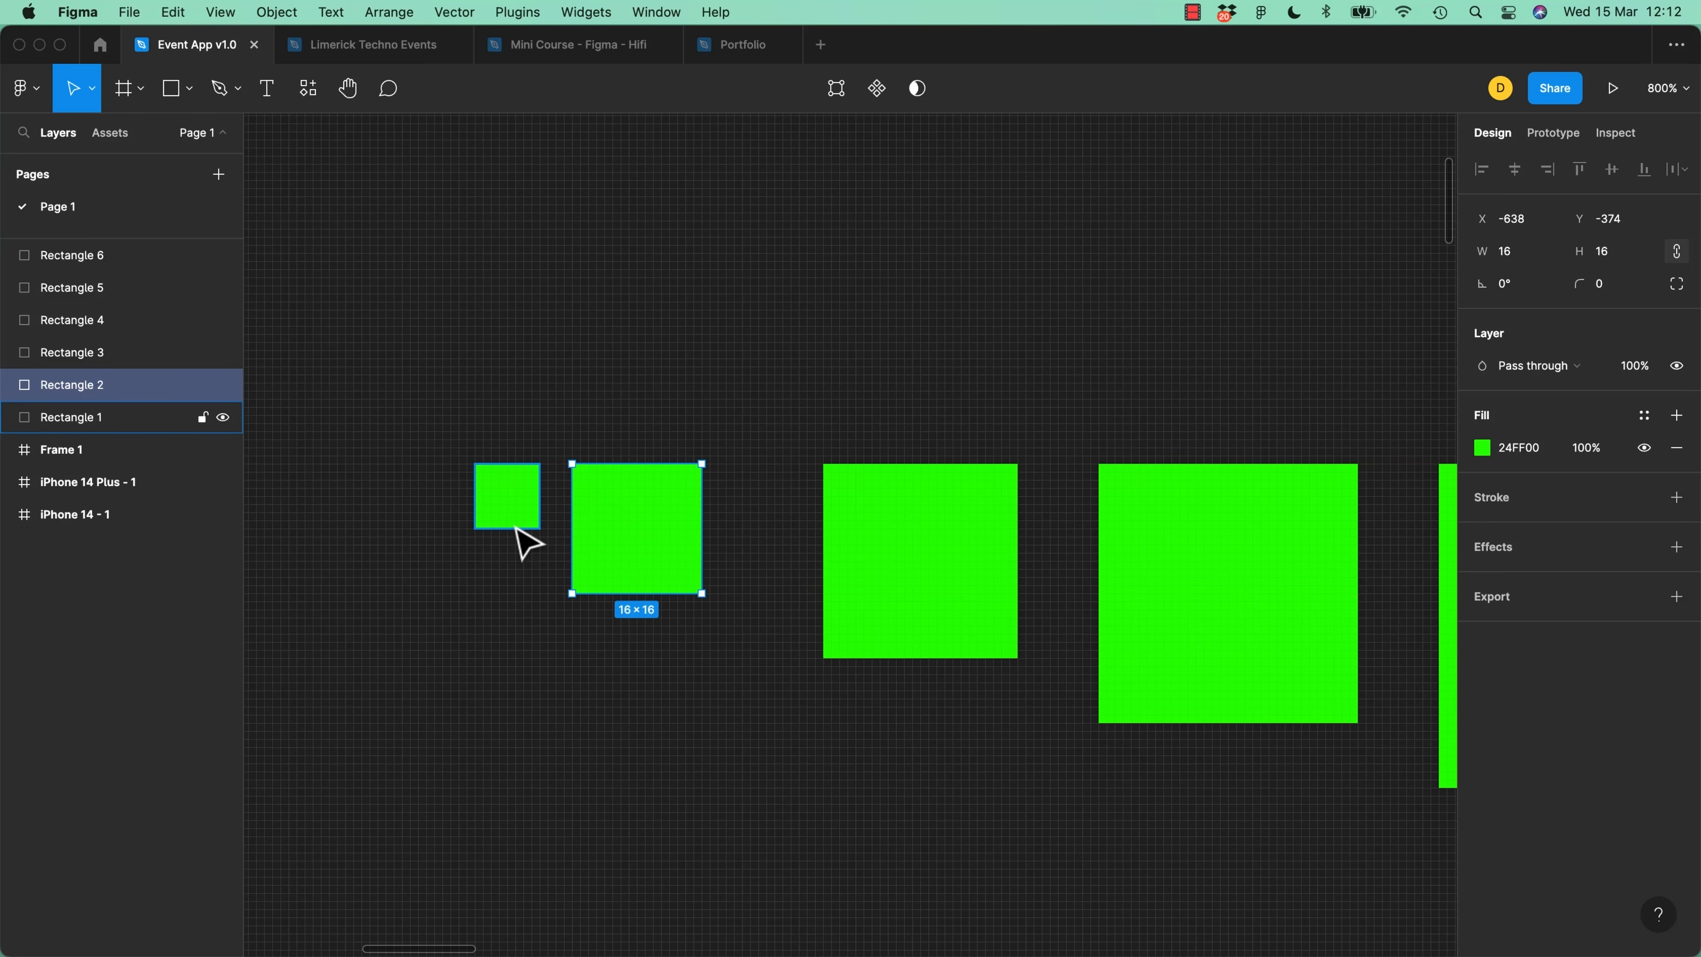
Check the gap between the two smallest squares, and move the 24 px square to 6 px right of the 16 px square
key(super+equal)
drag(512, 524, 1189, 536)
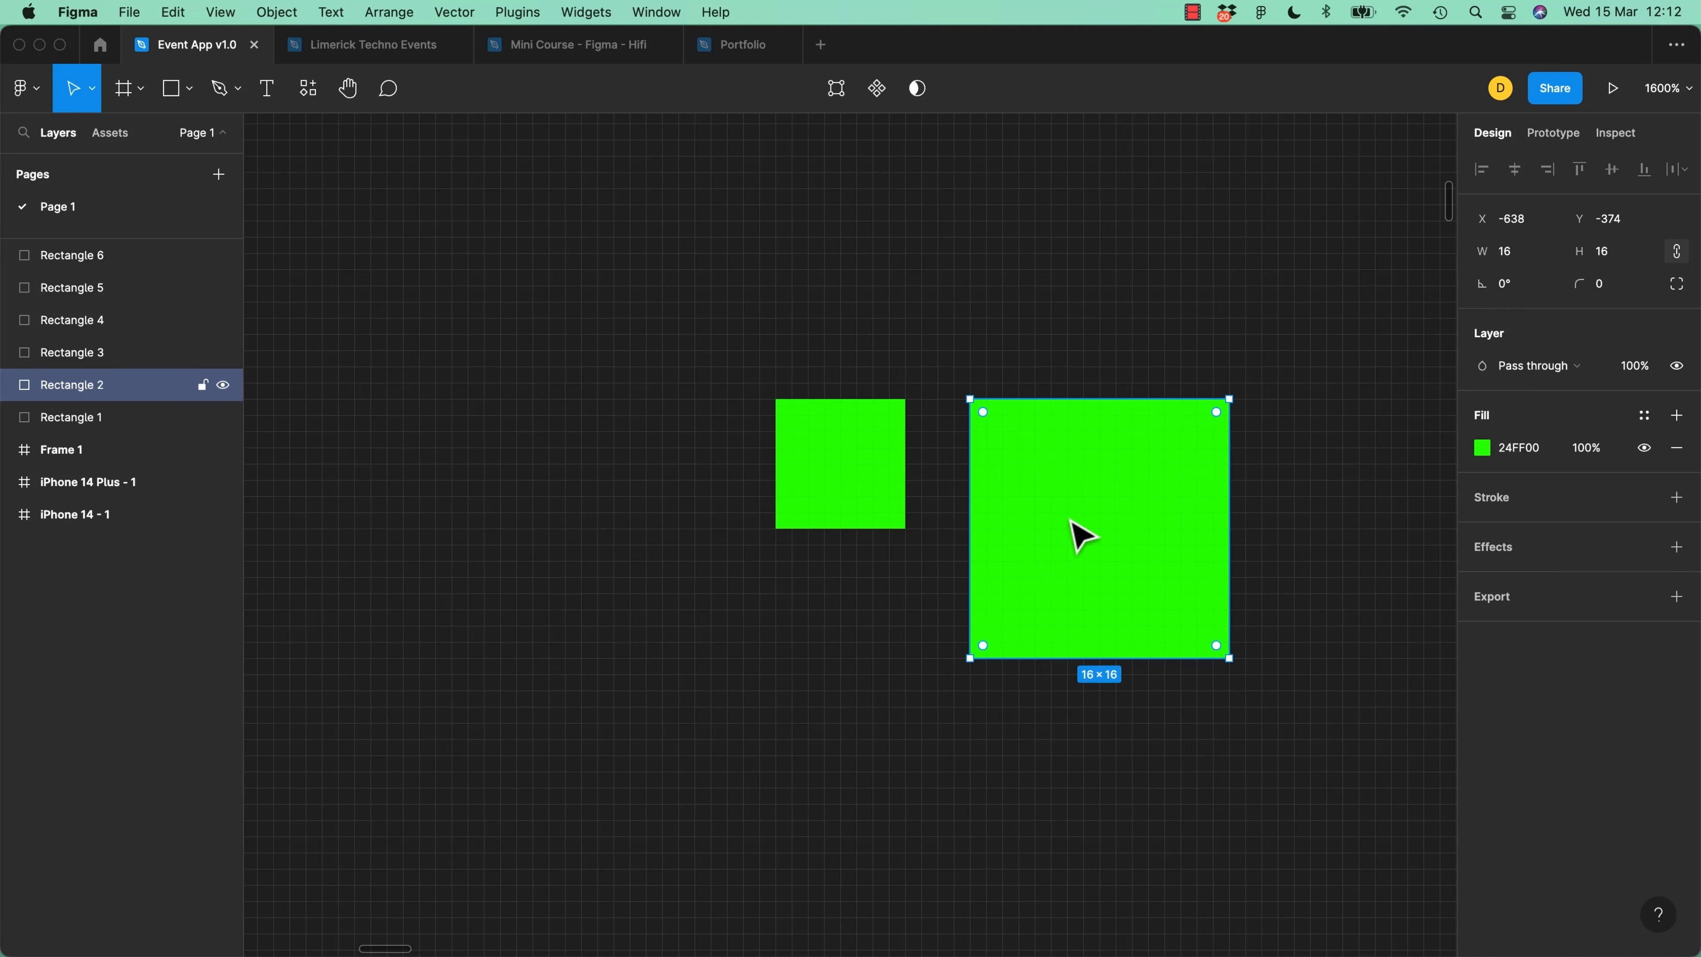
mouse_move(901, 484)
scroll(1340, 532, right, 5)
click(1192, 596)
drag(1193, 596, 1108, 560)
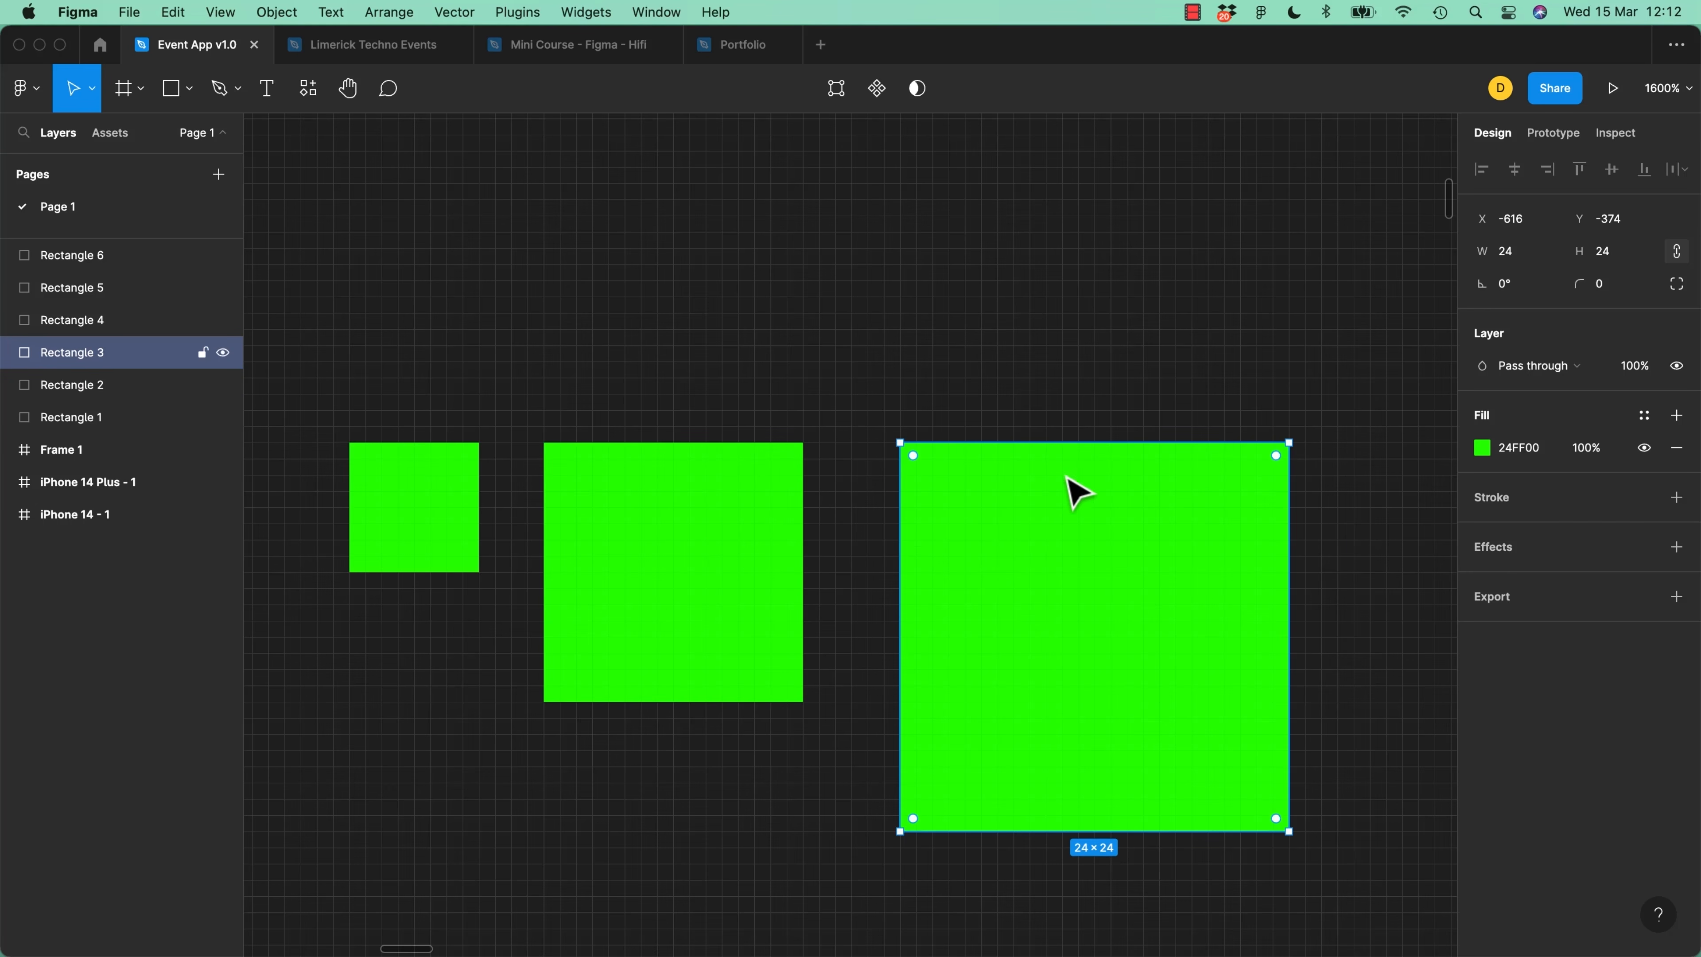
key(alt)
Move the 32 px square flush against the 24 px square, and add 8 to its X position to leave an 8 px gap
scroll(785, 528, right, 10)
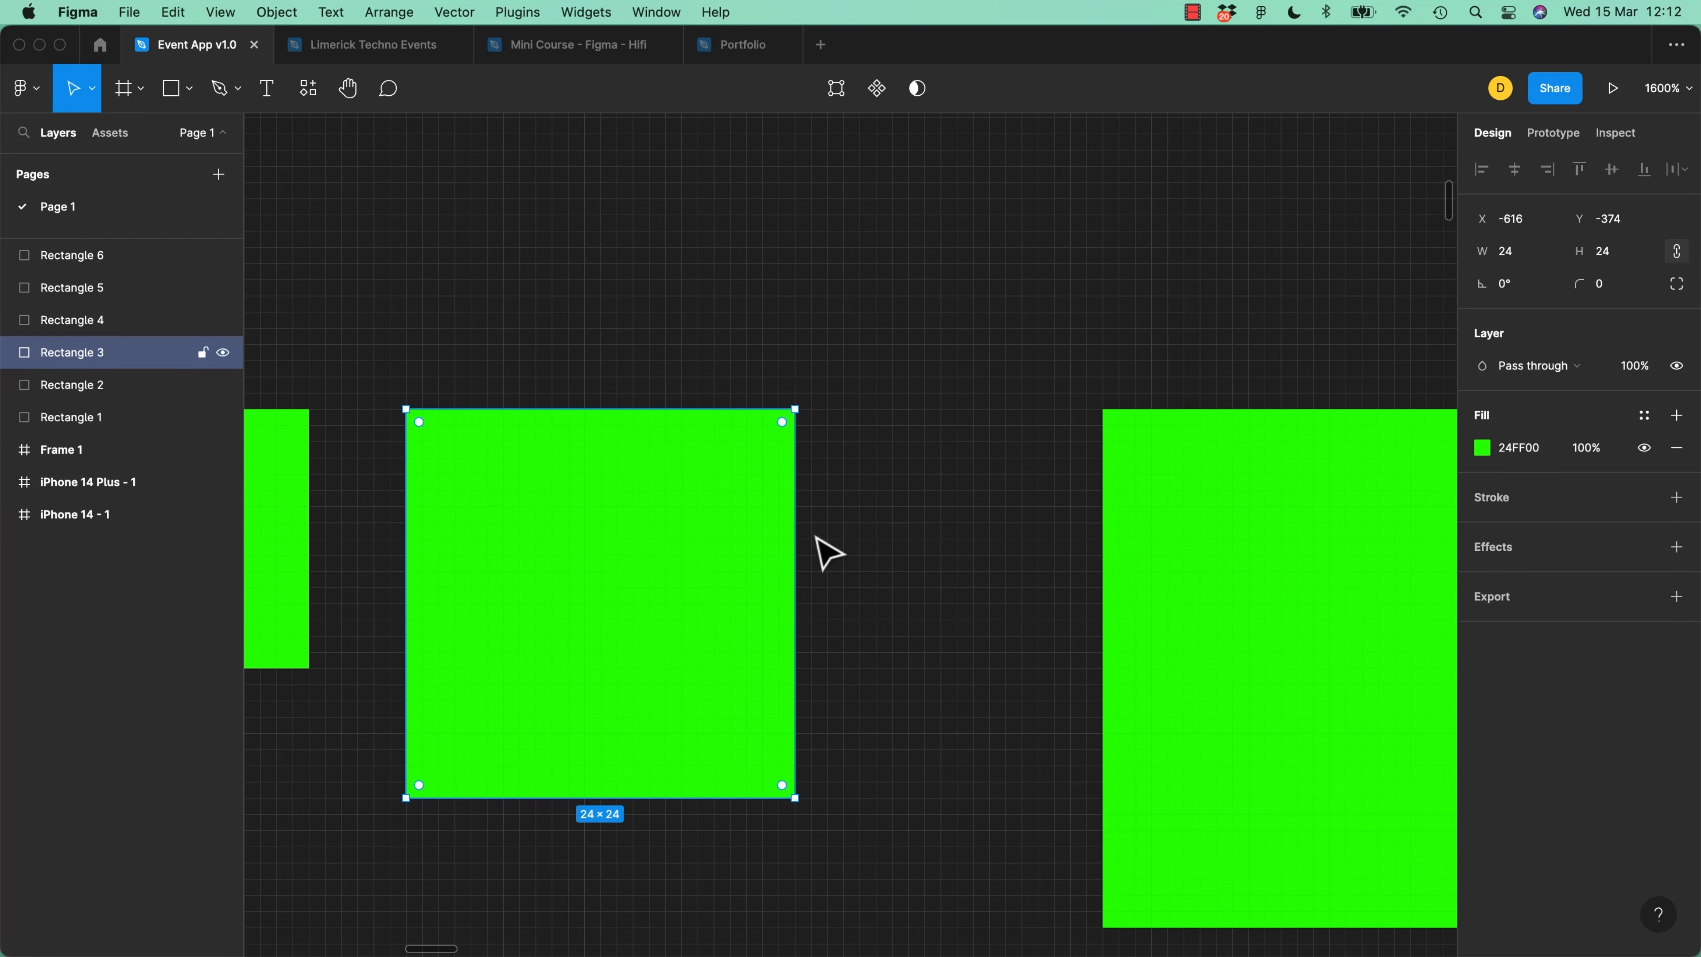
click(1270, 609)
drag(1301, 611, 996, 599)
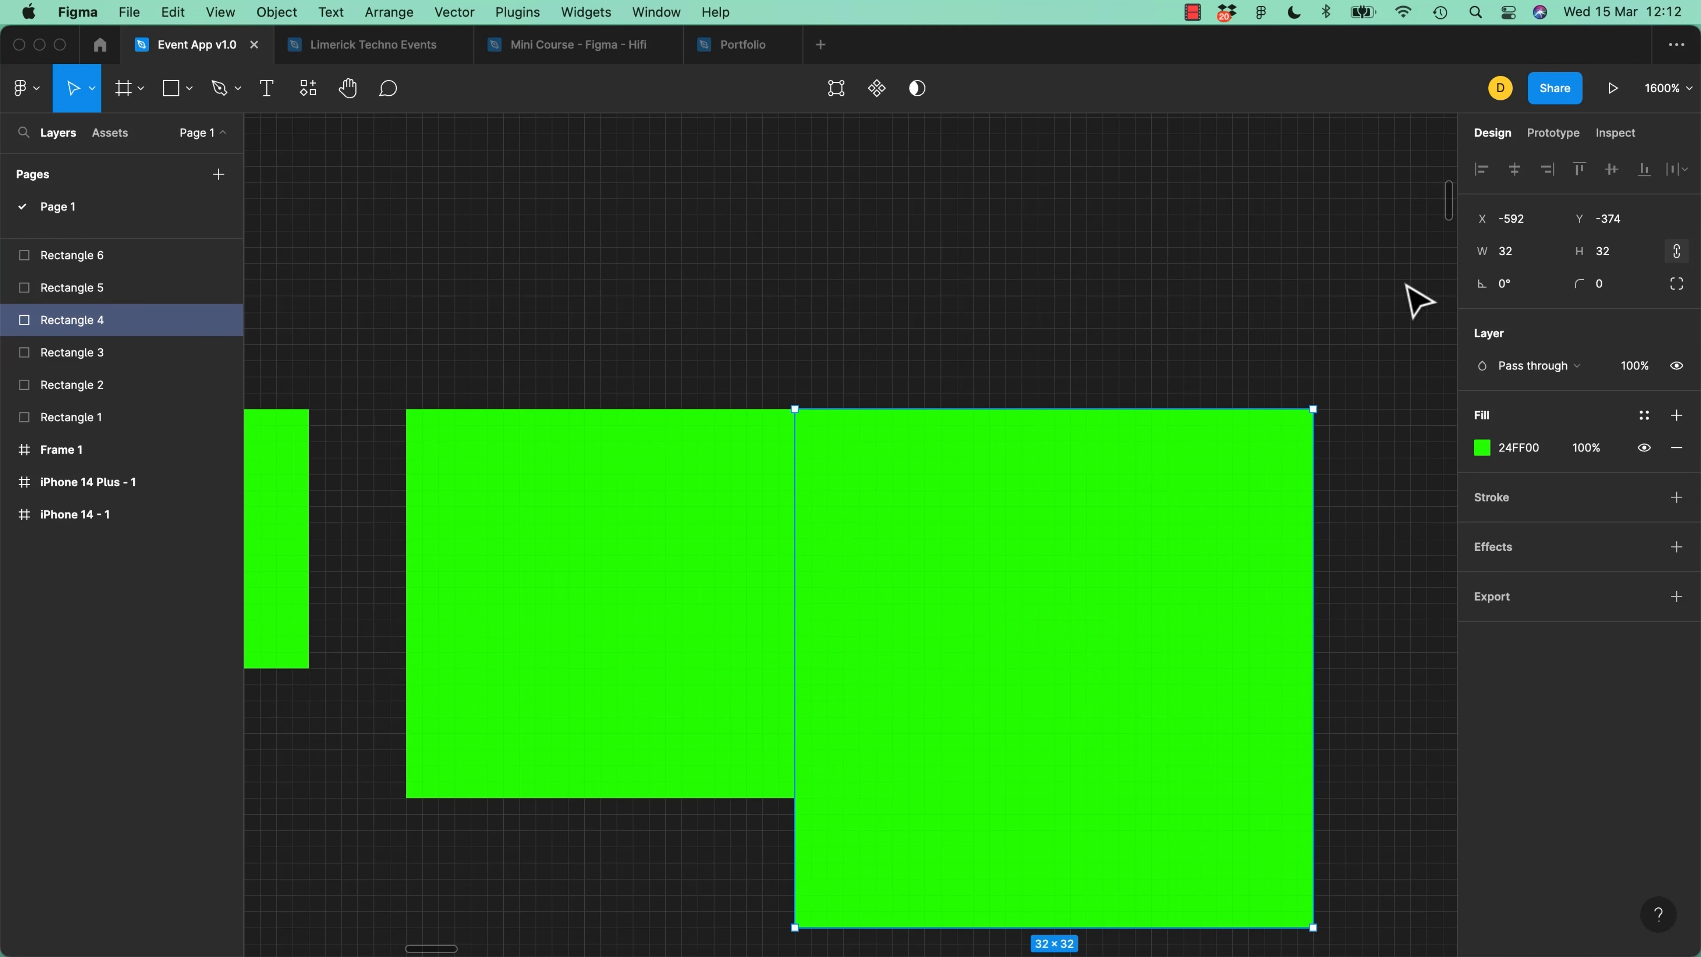
click(1525, 226)
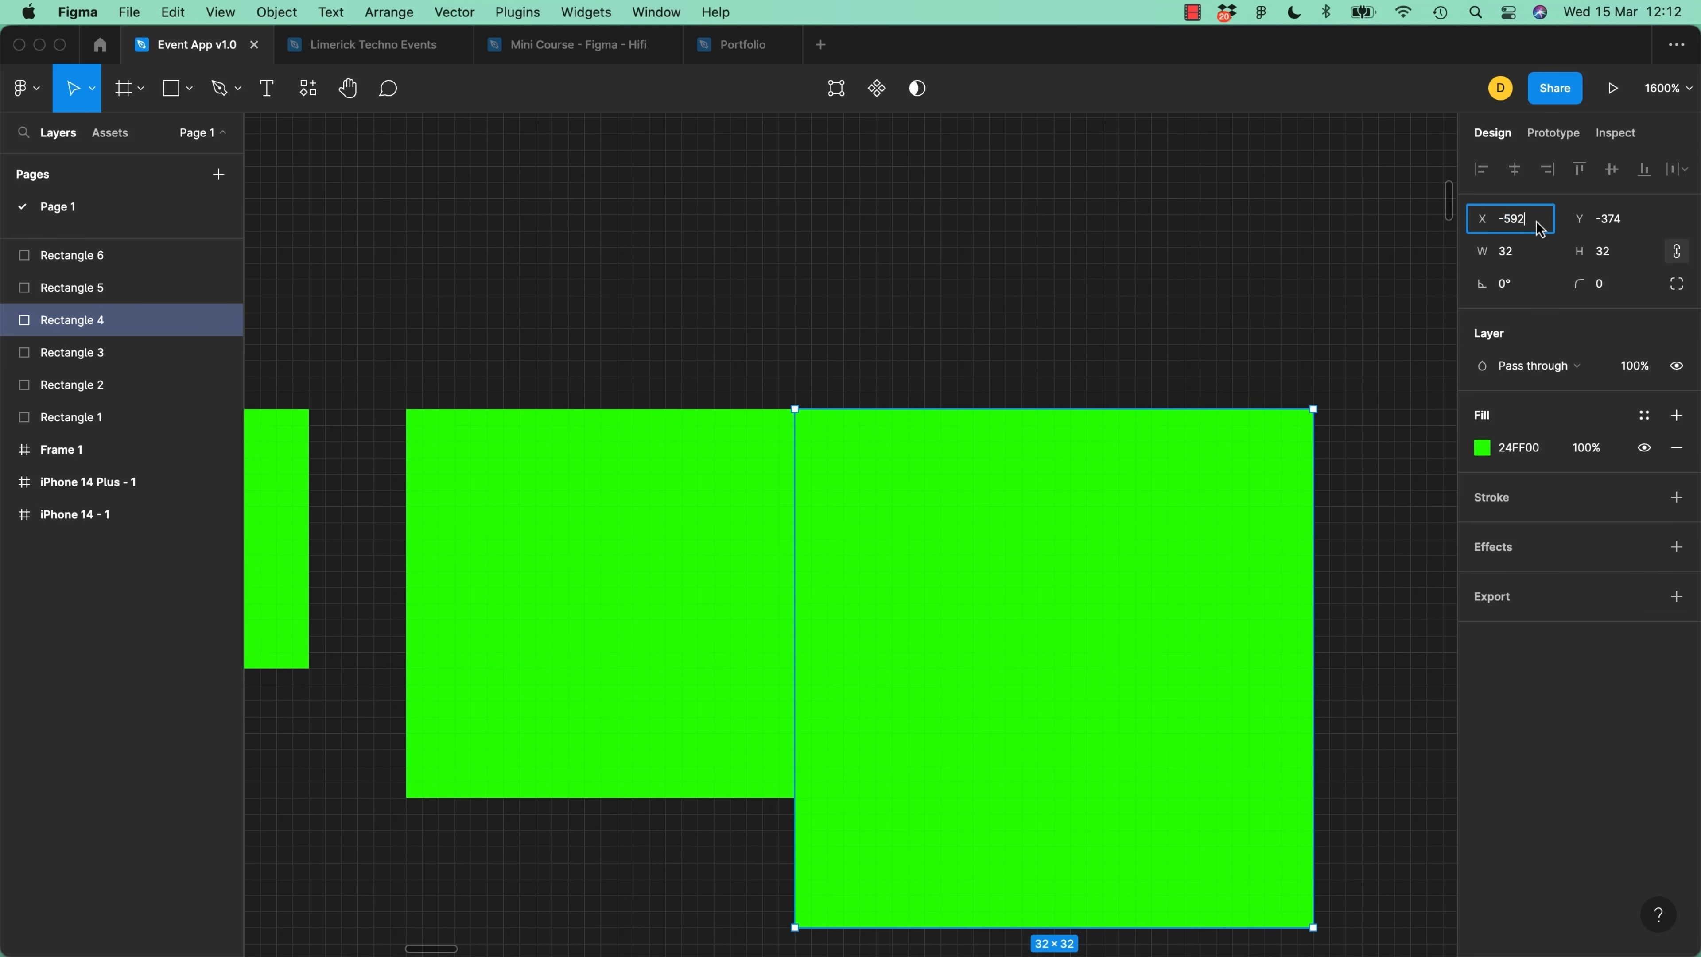
text(+8)
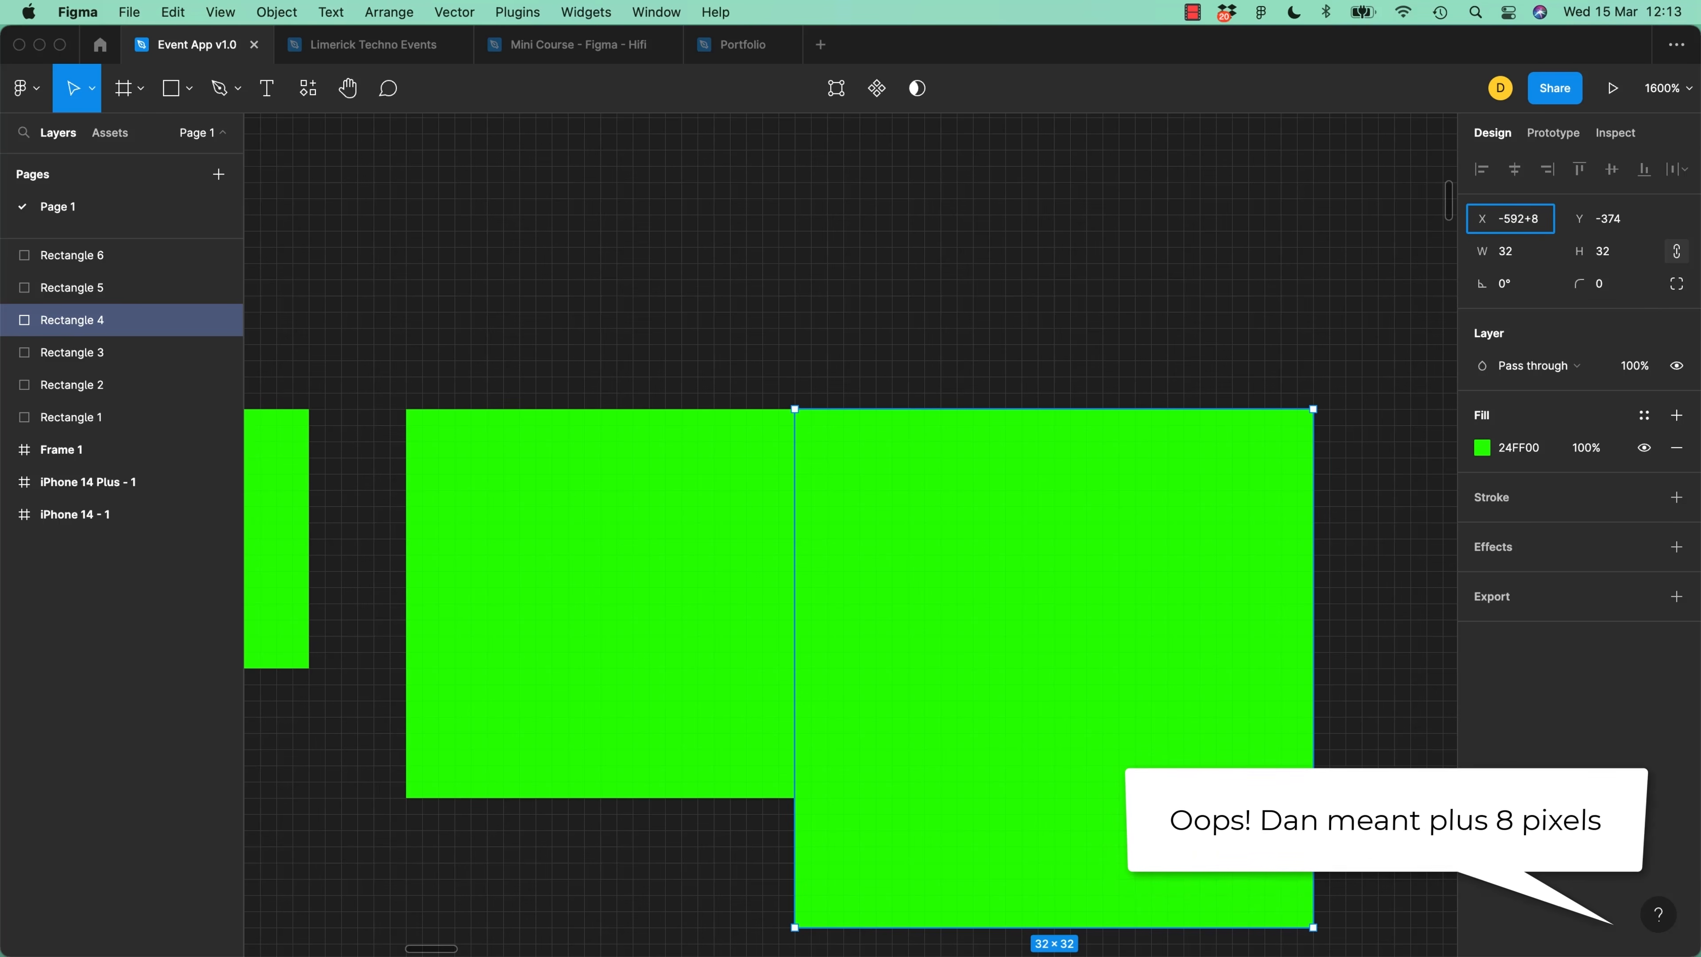
key(Return)
Move the 40 px square flush against the 32 px square, and add 12 to its X position to leave a 12 px gap
scroll(1264, 562, right, 10)
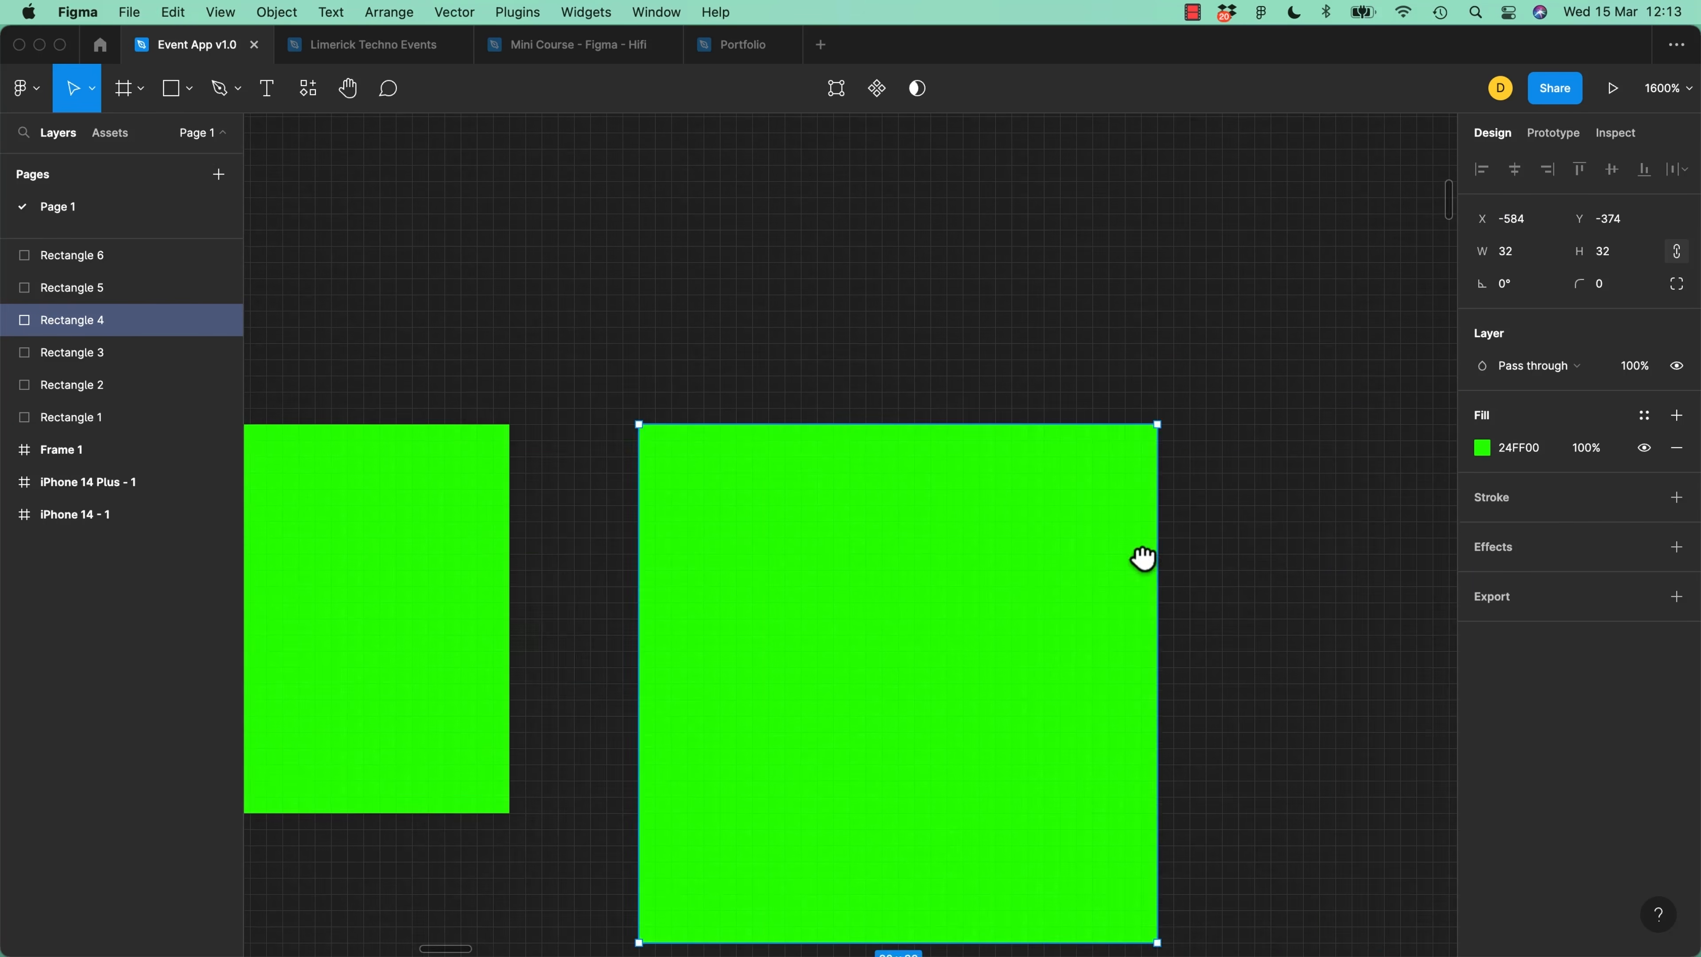
drag(1317, 520, 964, 533)
scroll(1003, 630, down, 5)
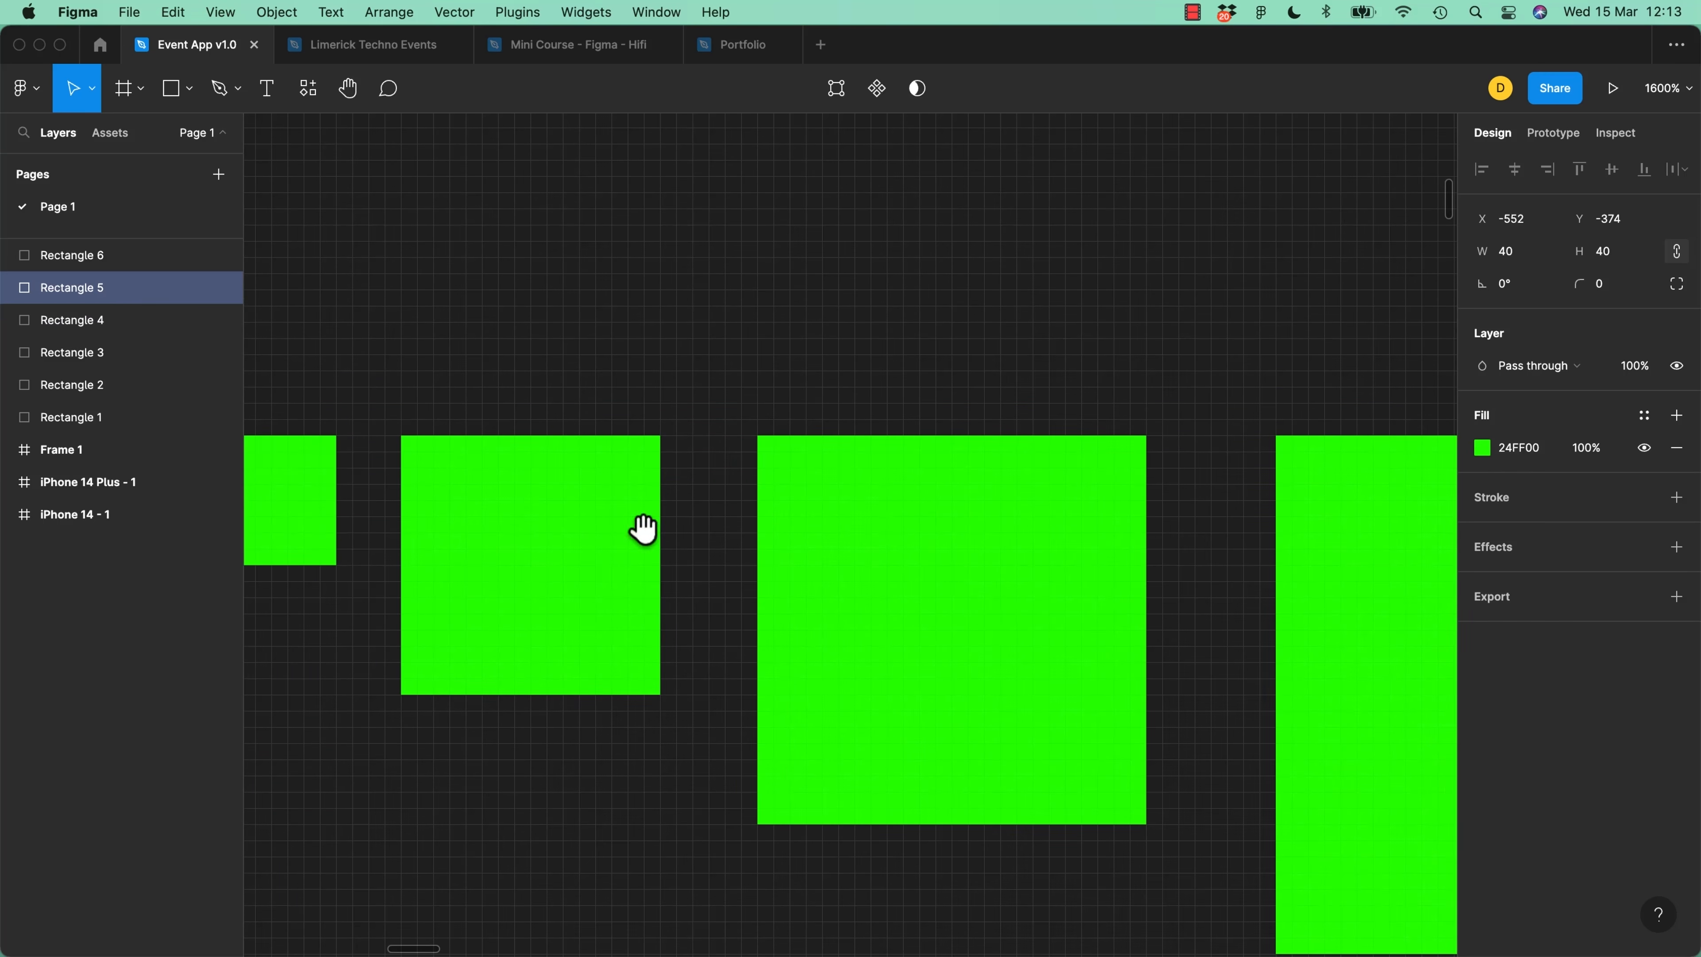
scroll(562, 543, up, 3)
scroll(775, 536, right, 3)
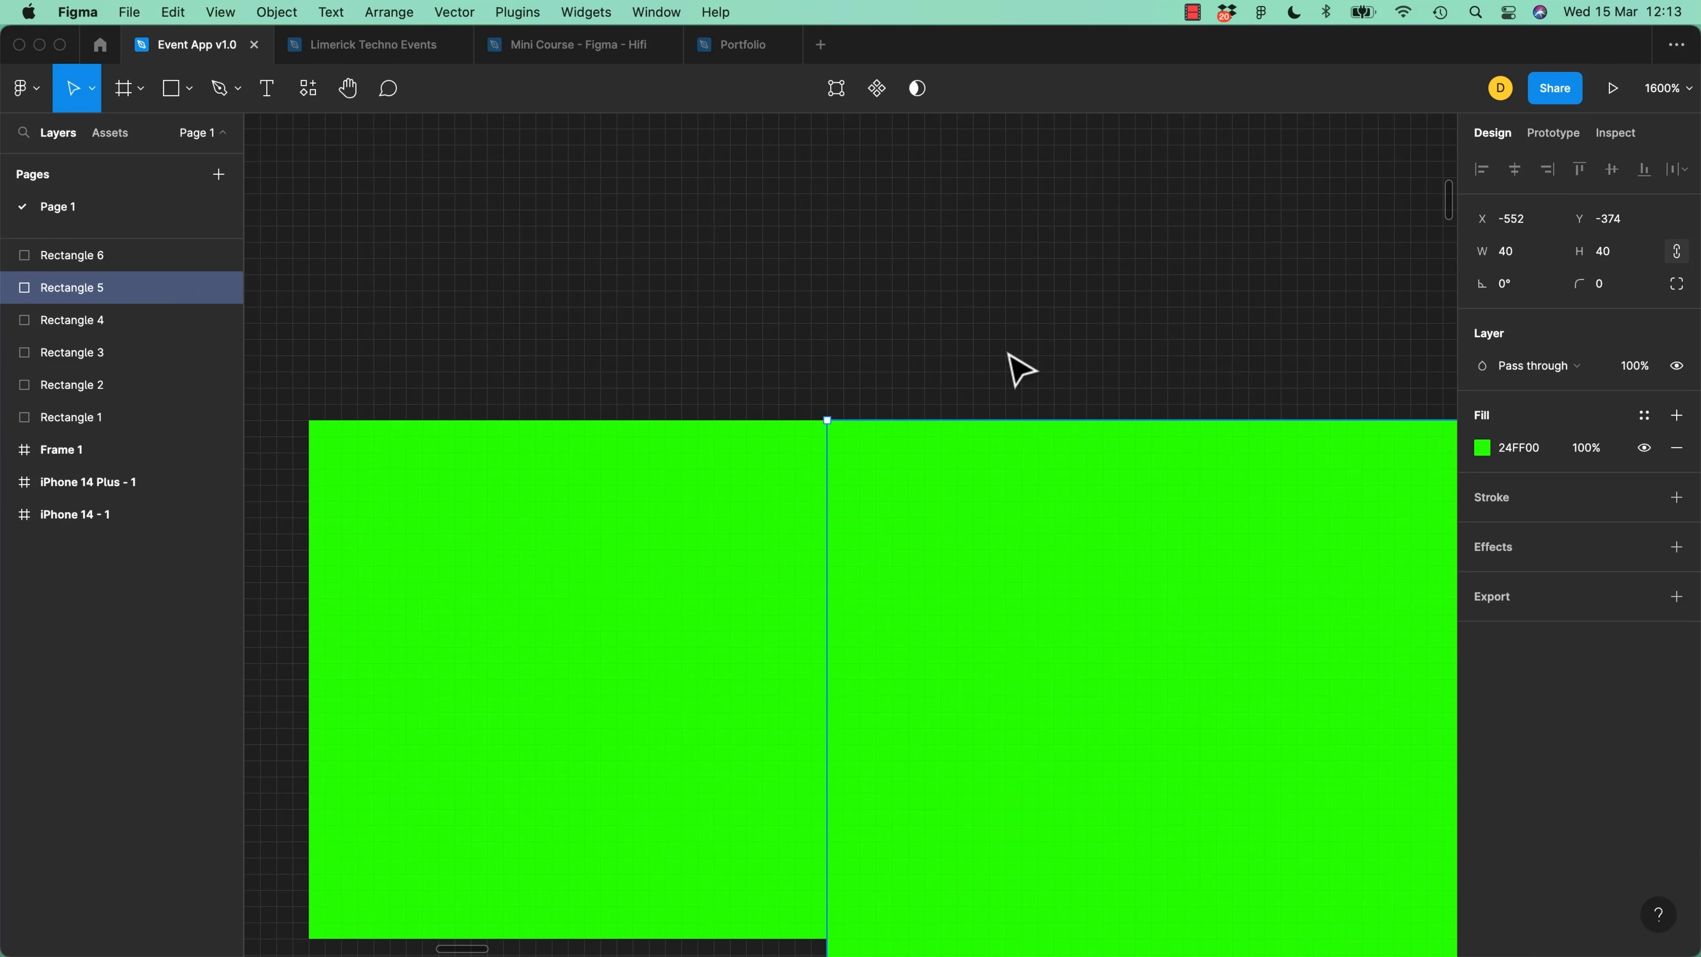
scroll(965, 540, right, 3)
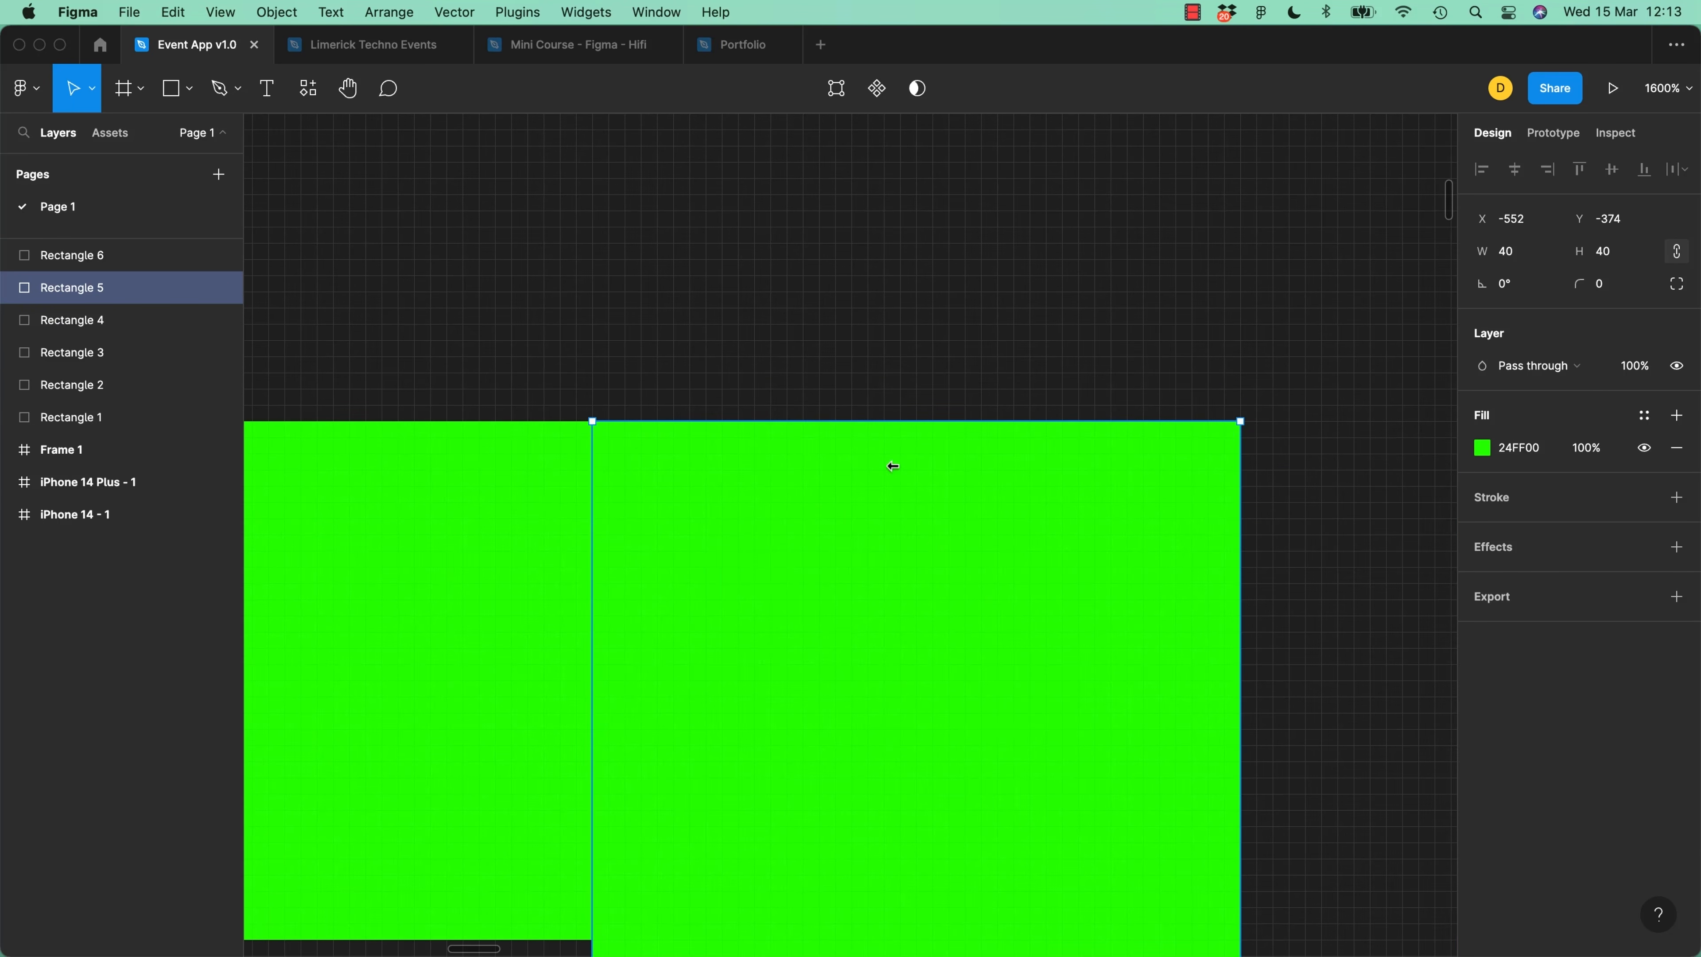
click(1541, 226)
text(+12)
key(Return)
Move the 48 px square flush against the 40 px square, and add 16 to its X position to leave a 16 px gap
drag(1299, 434, 631, 380)
drag(1241, 485, 894, 497)
click(1525, 225)
text(+16)
key(Return)
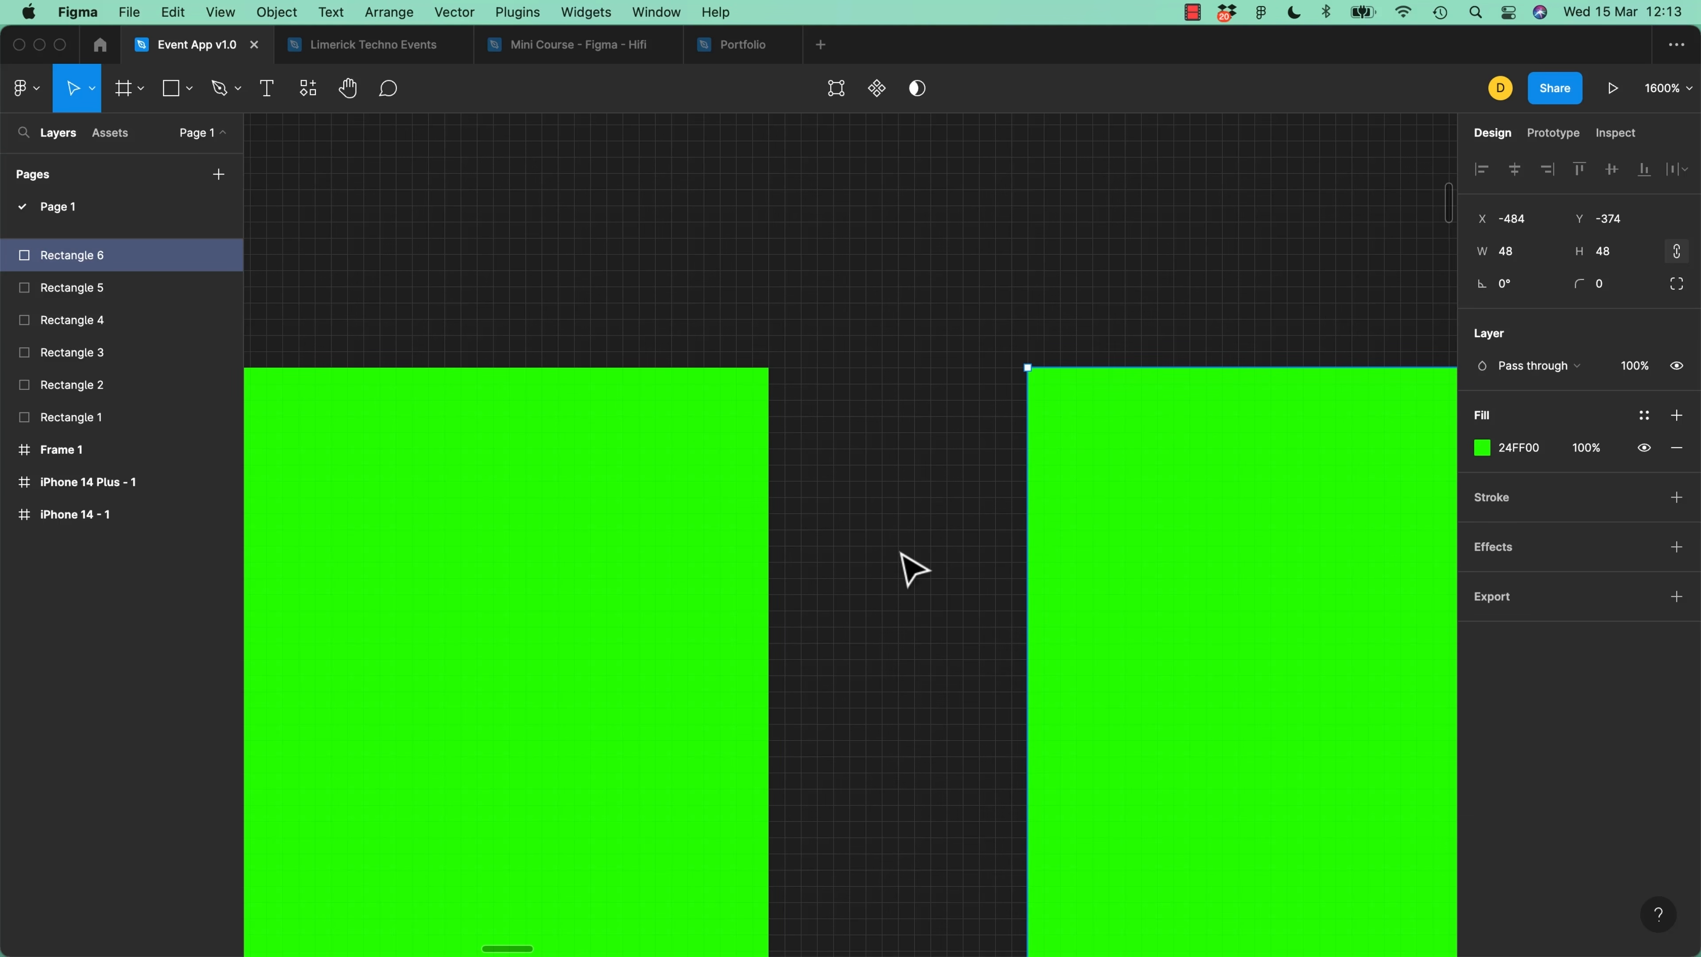
Duplicate the 48 px square to its right, and resize the copy to 56 × 56
drag(1373, 599, 188, 580)
drag(707, 623, 908, 469)
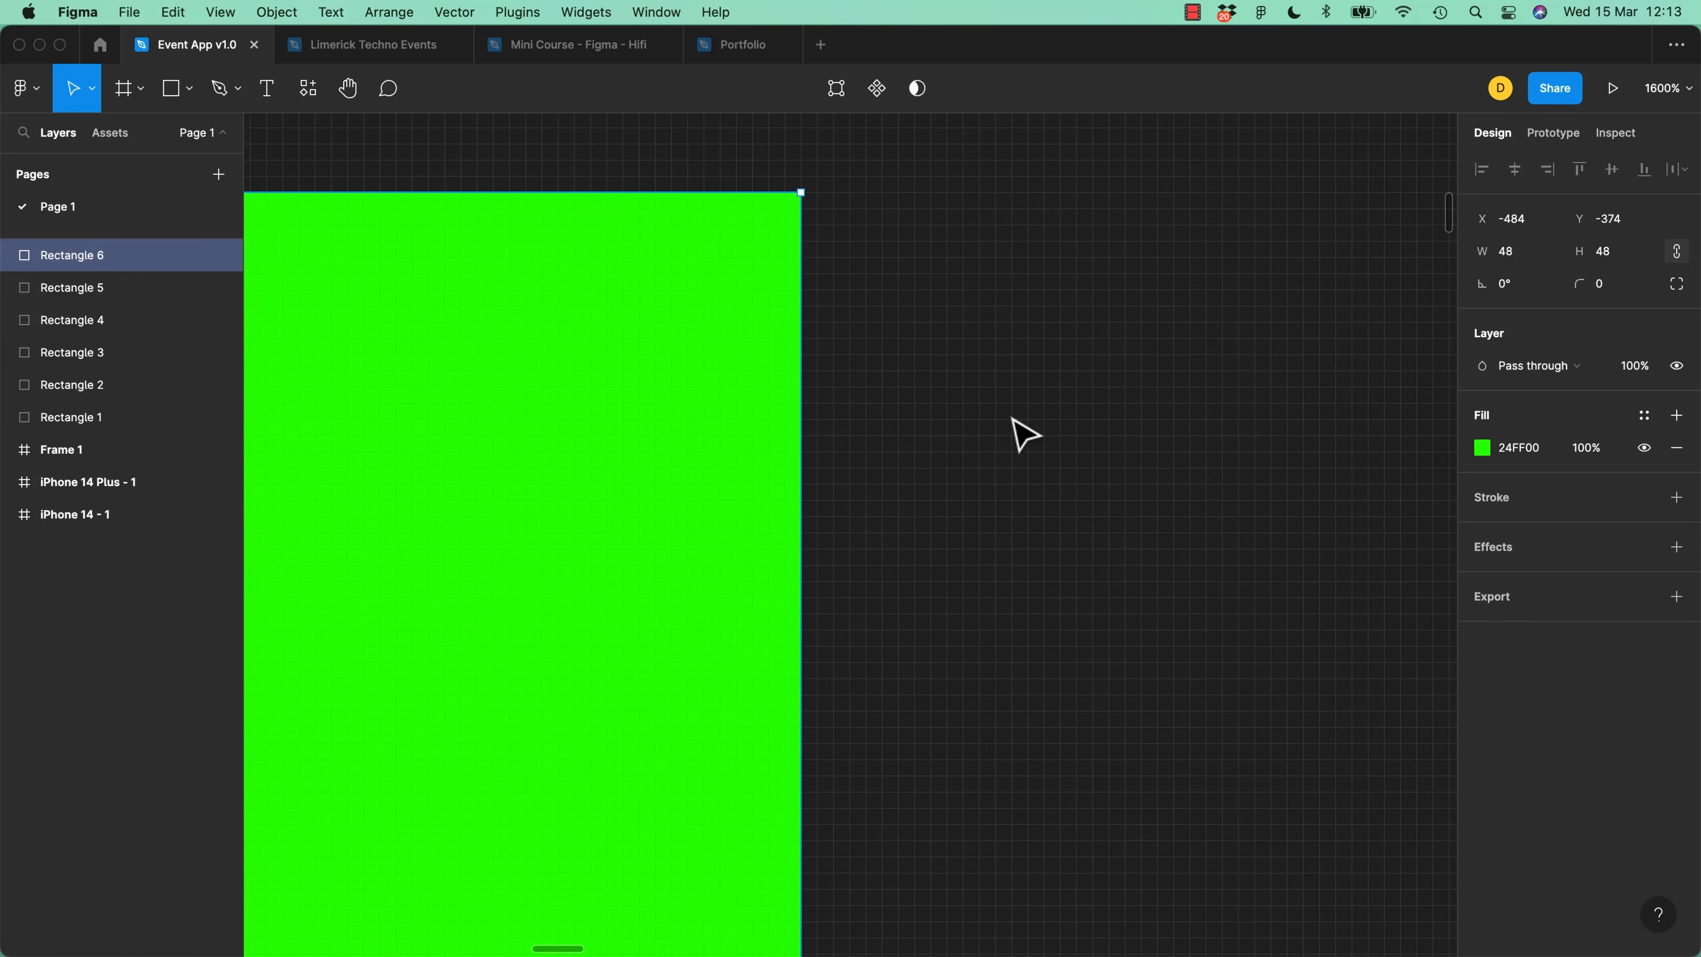
key(super+minus)
drag(627, 616, 1141, 615)
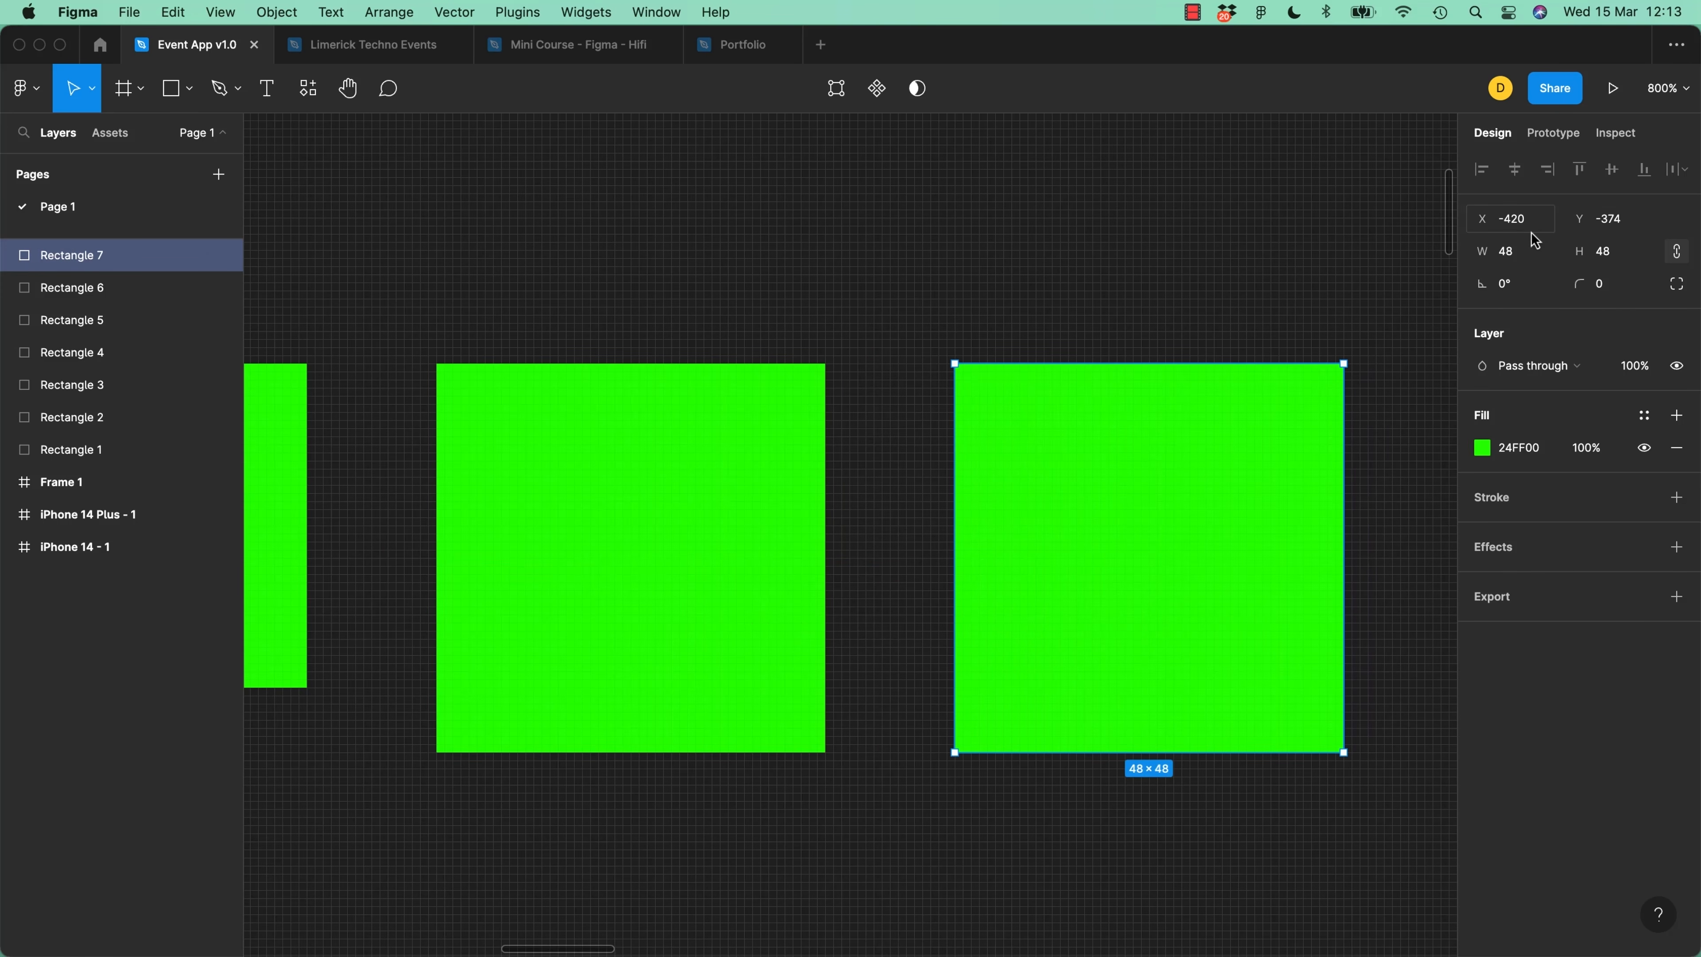
click(1538, 222)
click(1531, 257)
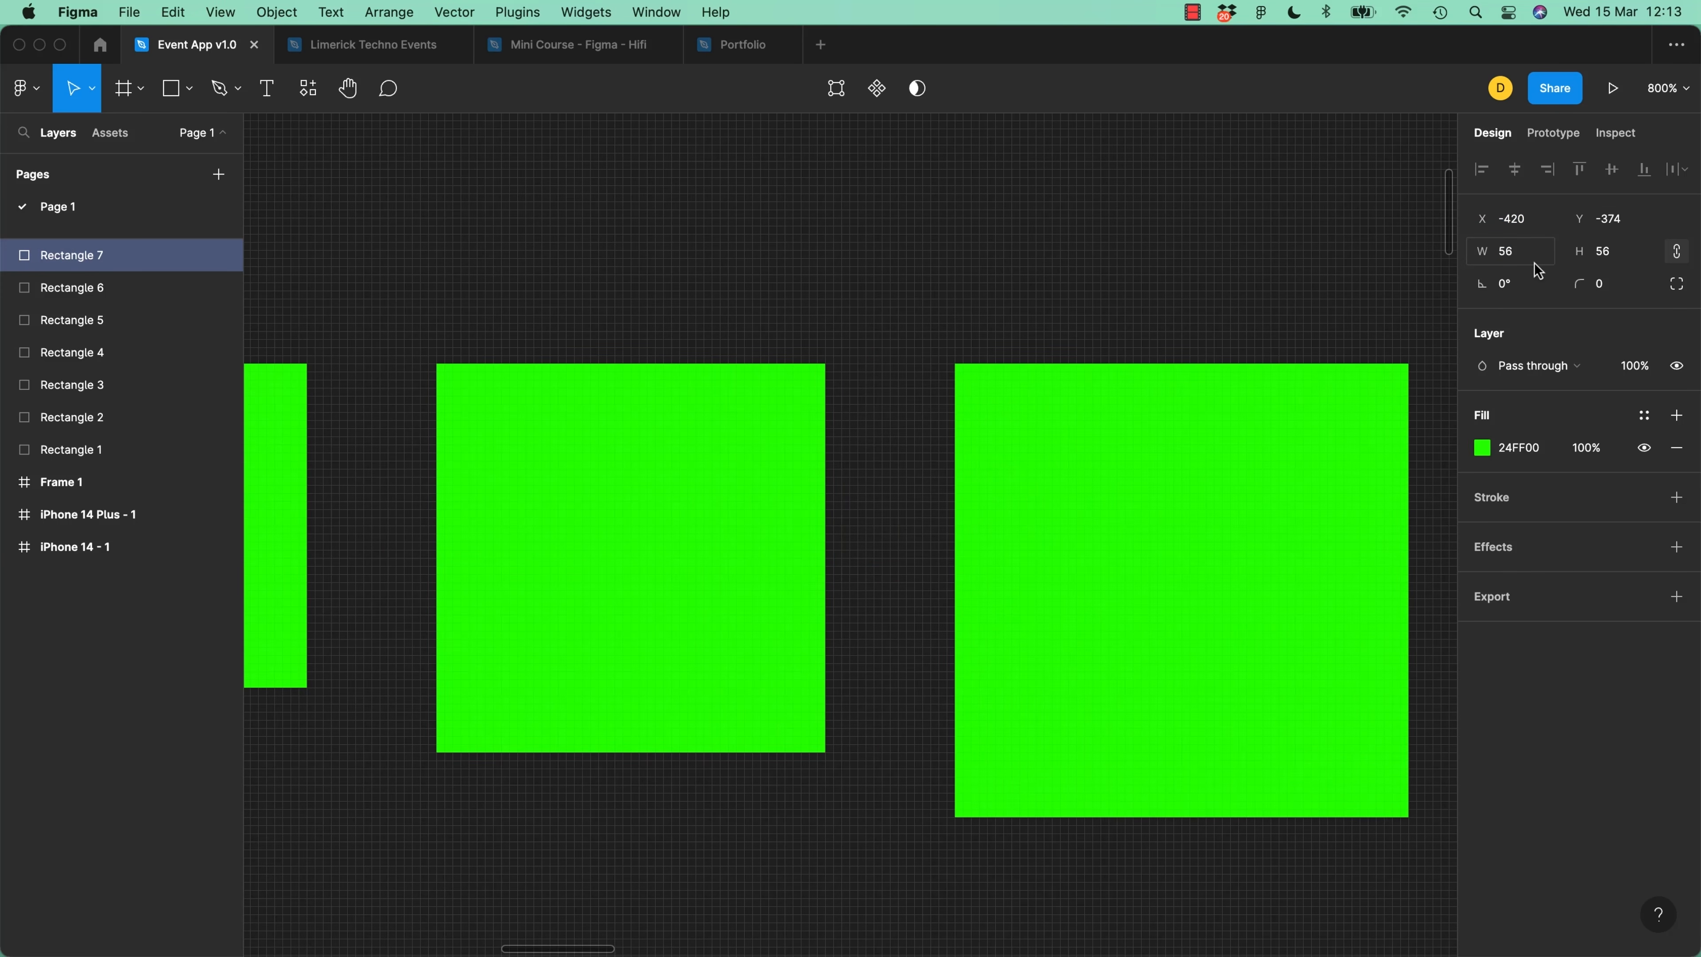
Move the 56 px square flush against the 48 px square, and add 20 to its X position to leave a 20 px gap
drag(1035, 536, 907, 526)
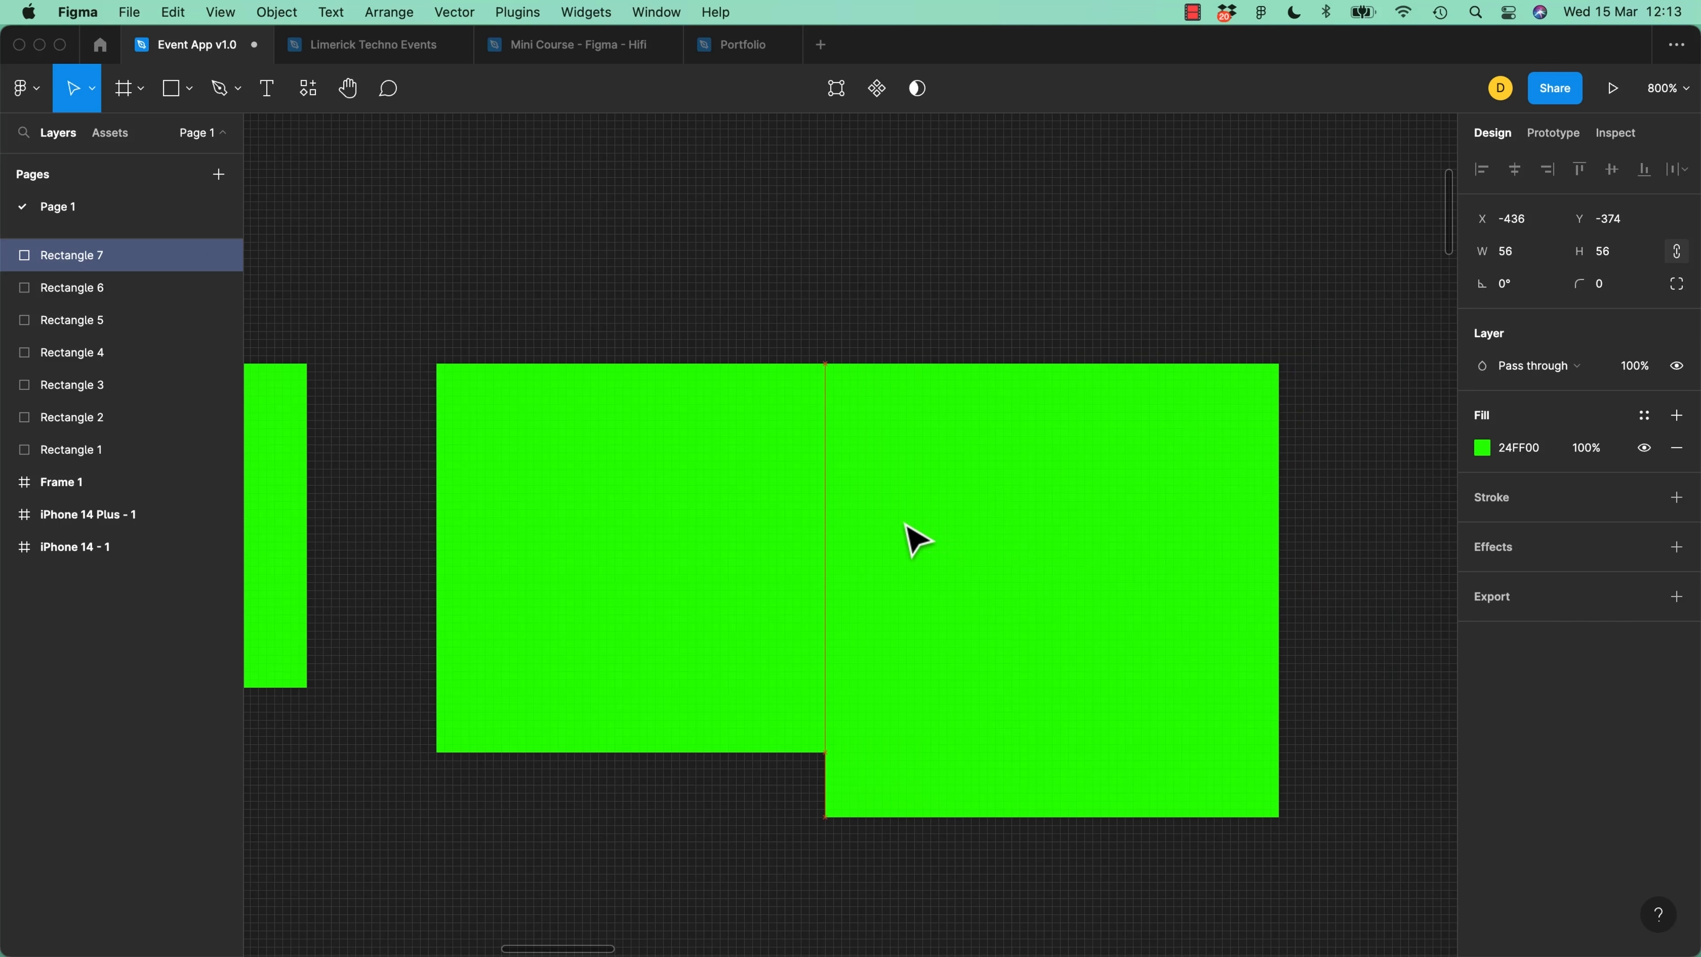
click(1540, 222)
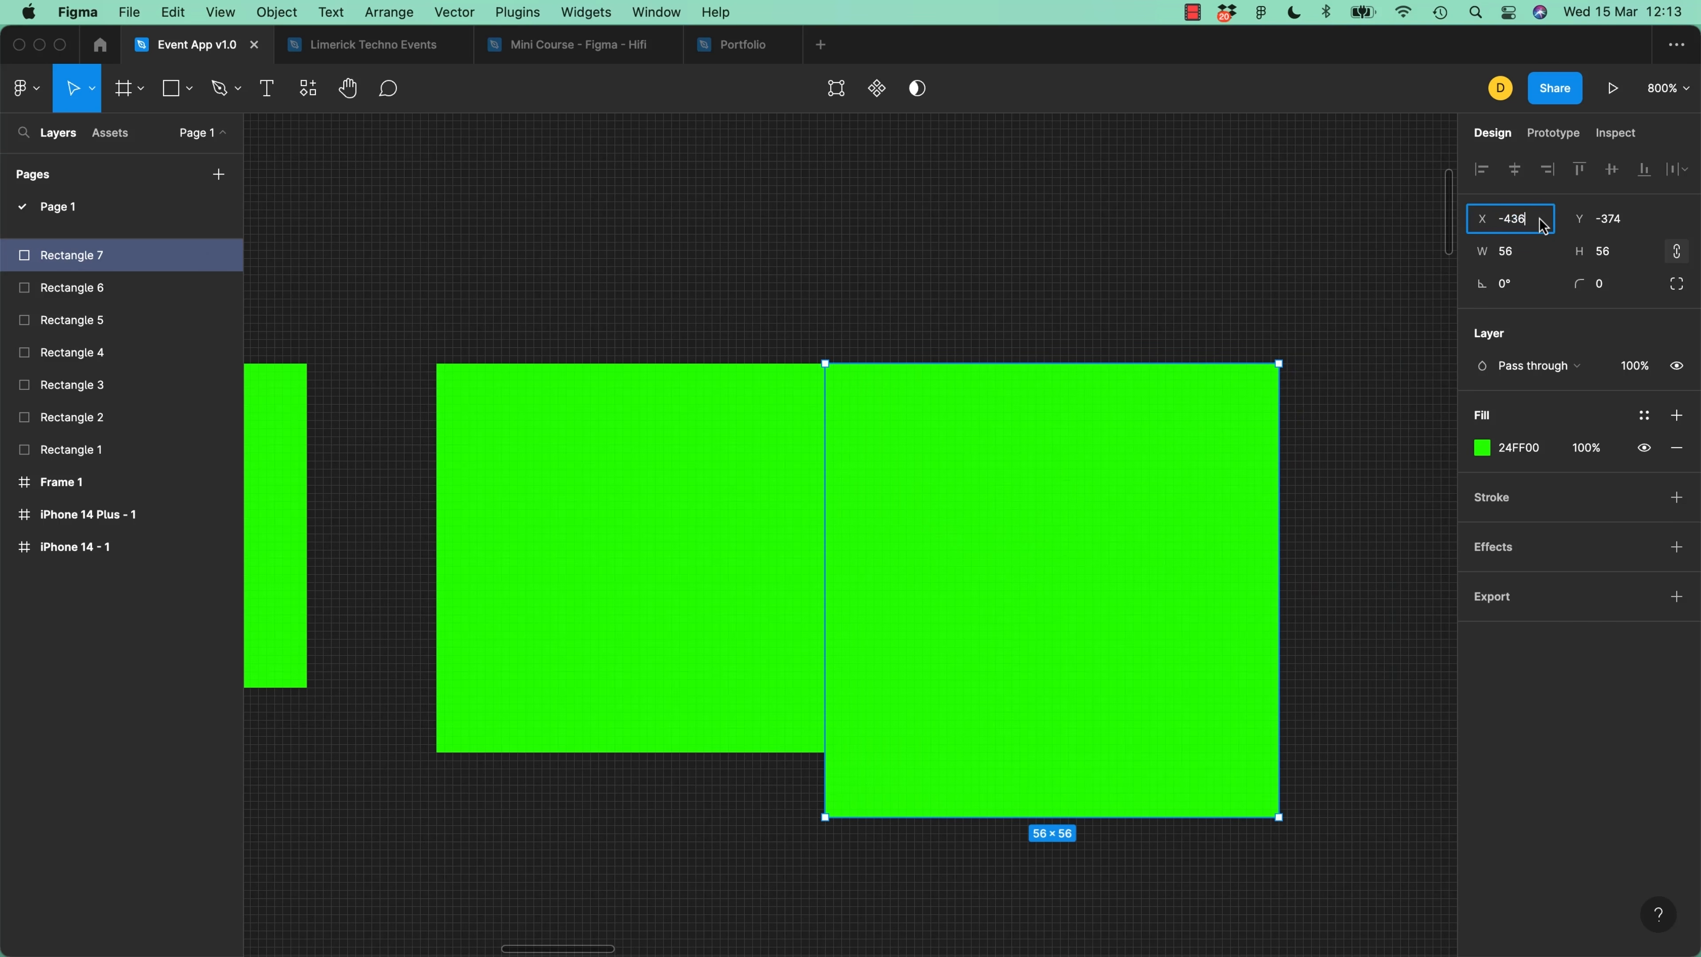
text(+20)
key(Return)
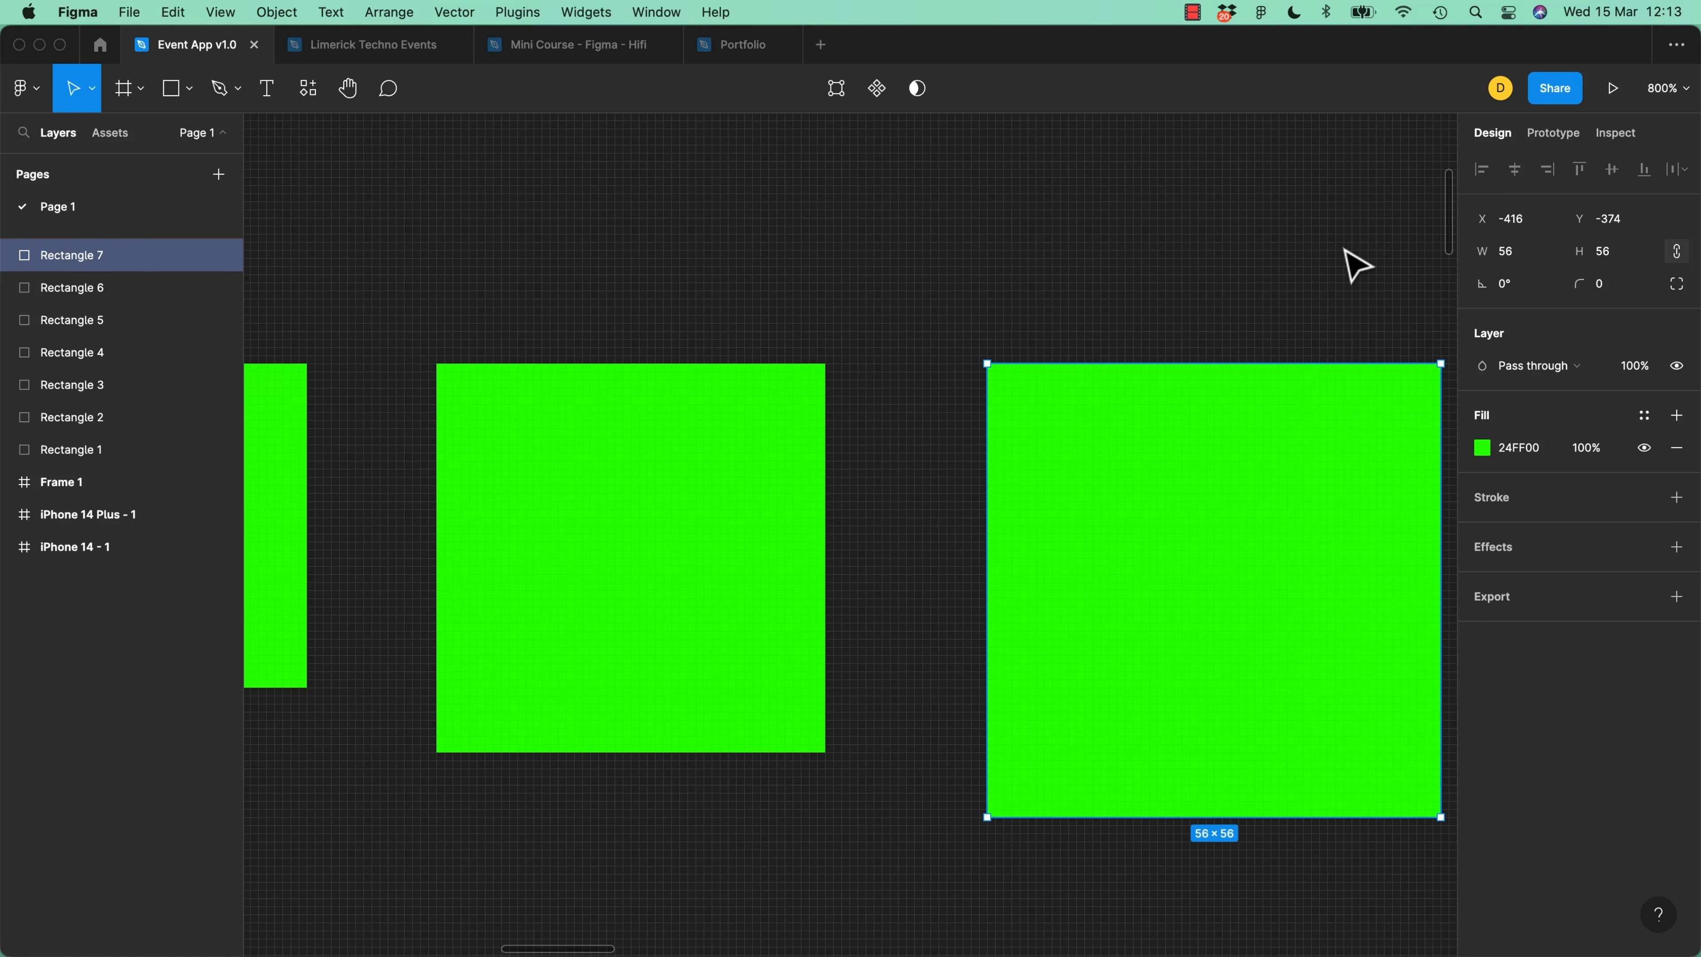
Review the whole row of squares by selecting several of them, and compare their scale with the iPhone frames
click(1061, 290)
key(minus)
key(minus)
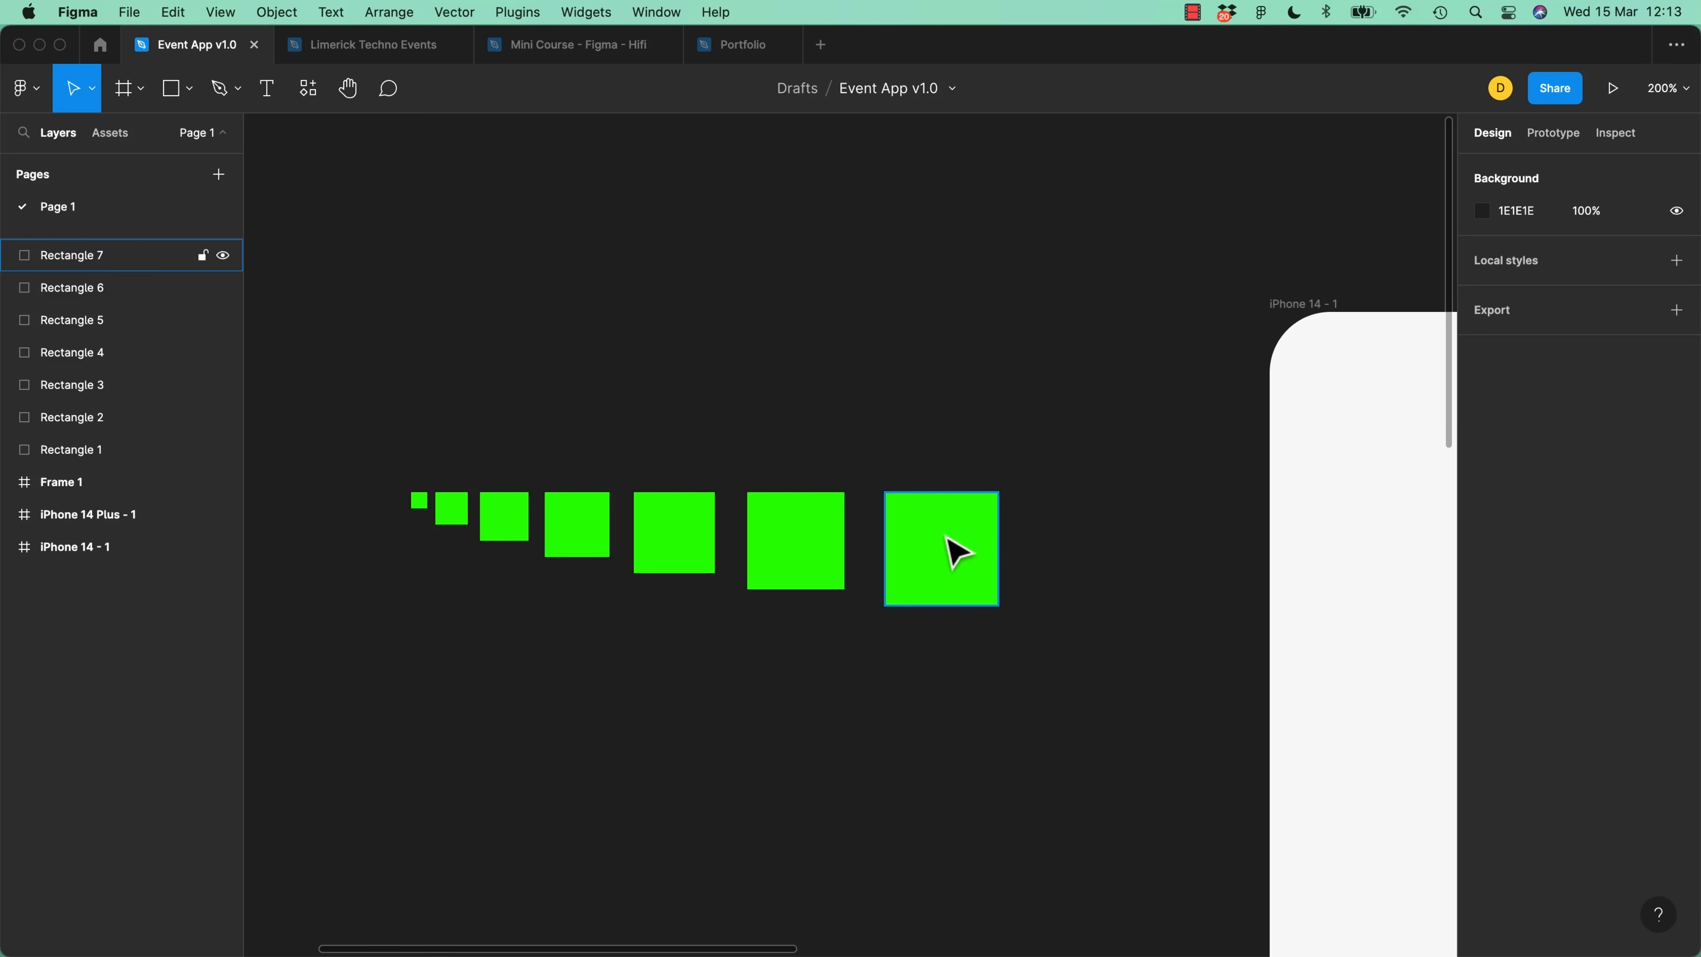
click(981, 589)
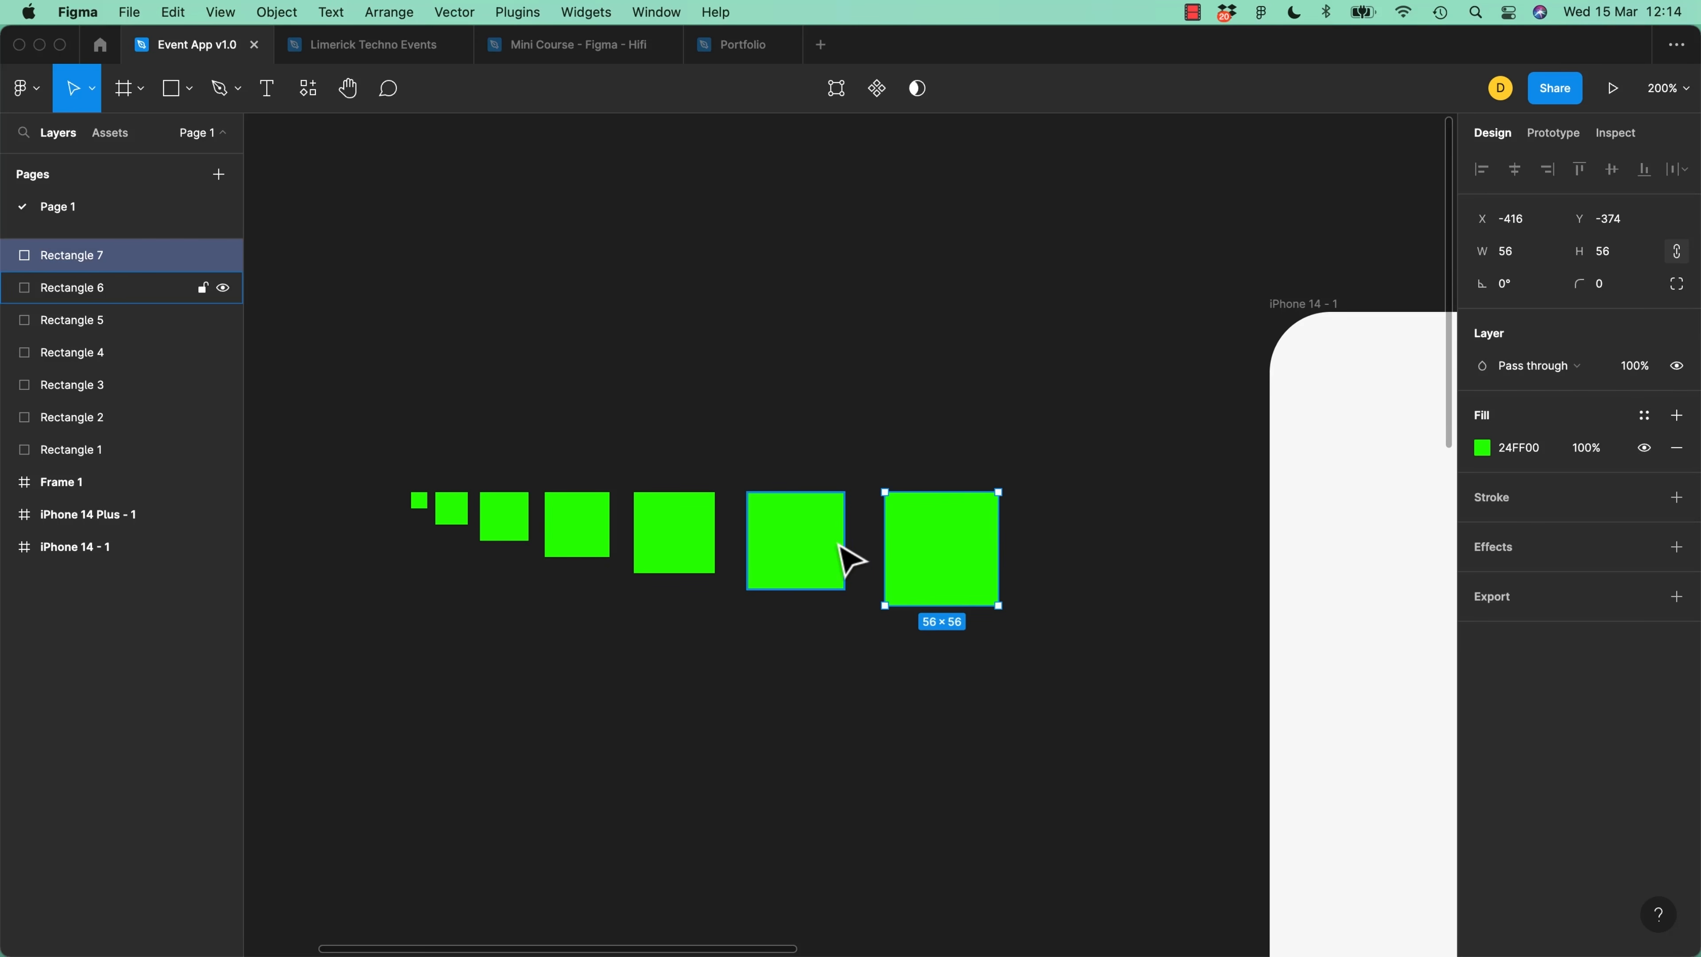
click(840, 563)
click(697, 549)
click(597, 533)
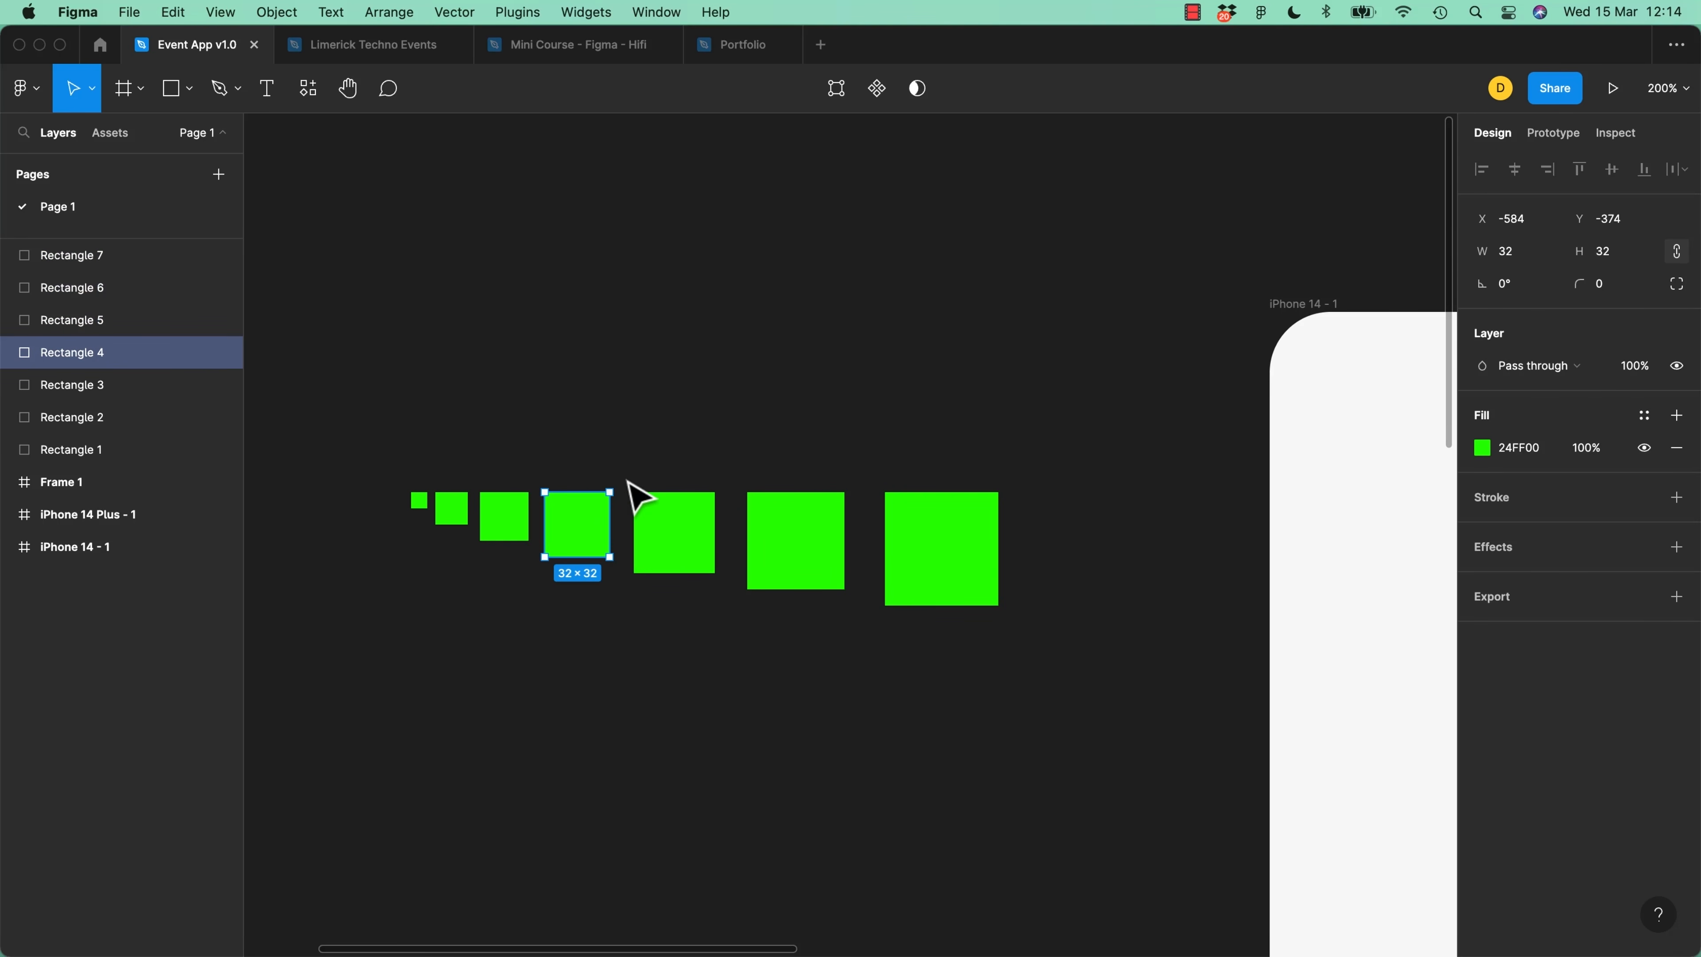
click(904, 722)
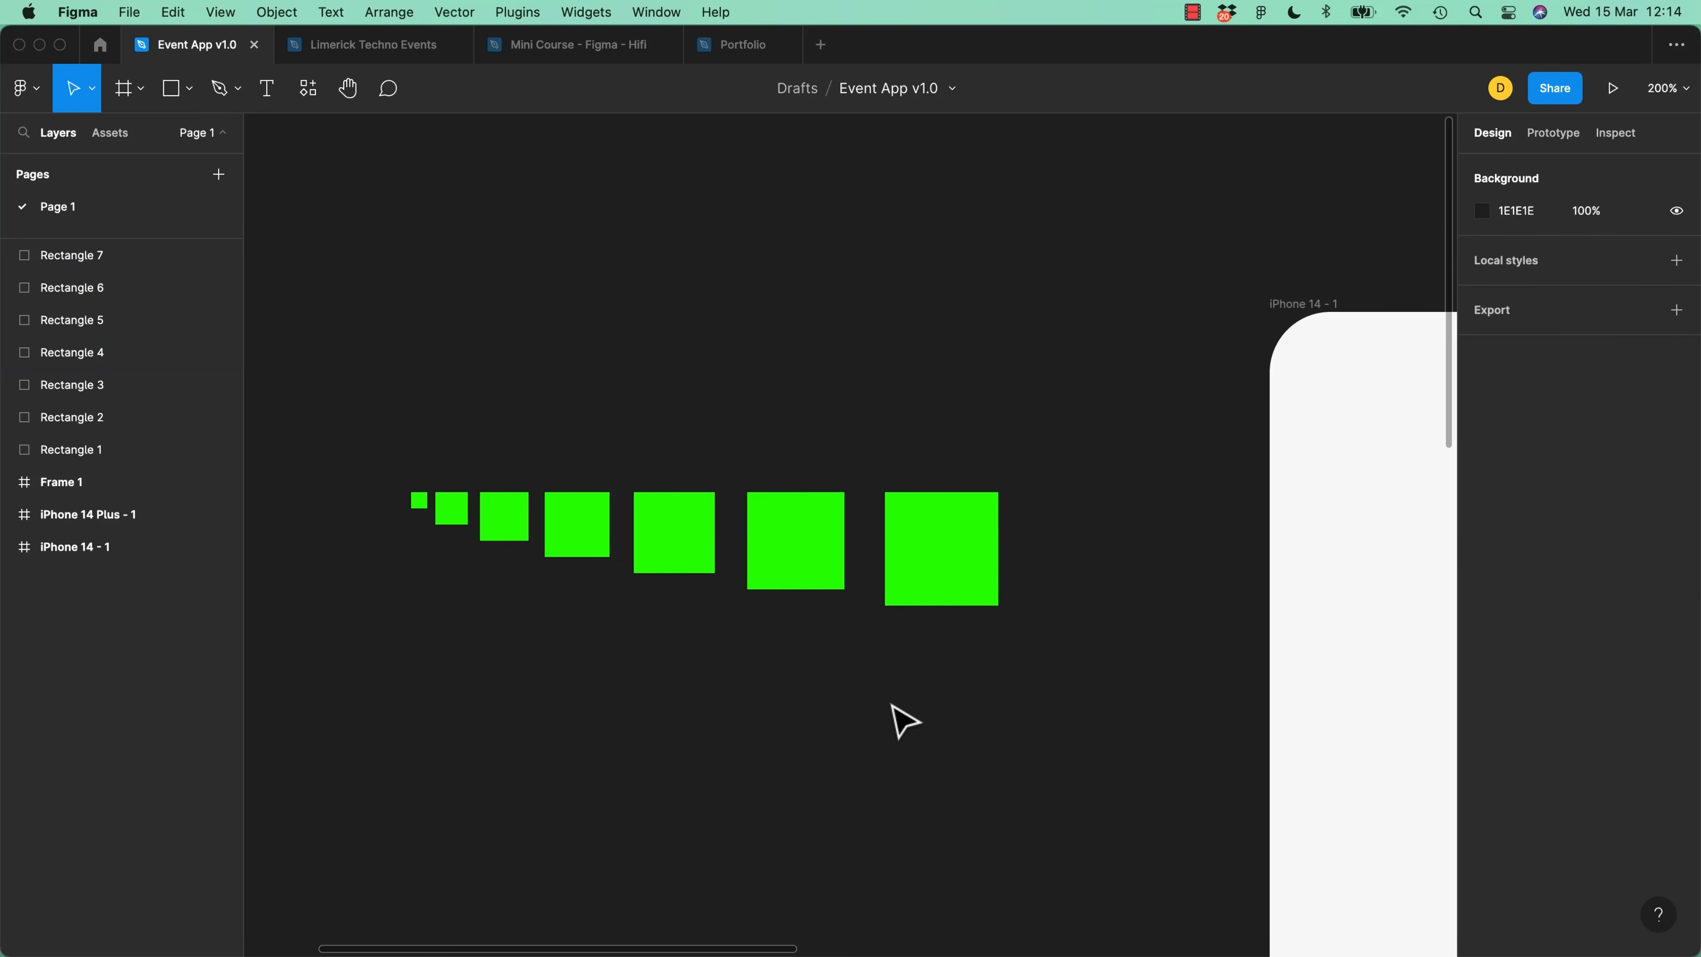
scroll(1148, 735, down, 1)
scroll(1147, 735, right, 1)
scroll(1005, 749, down, 6)
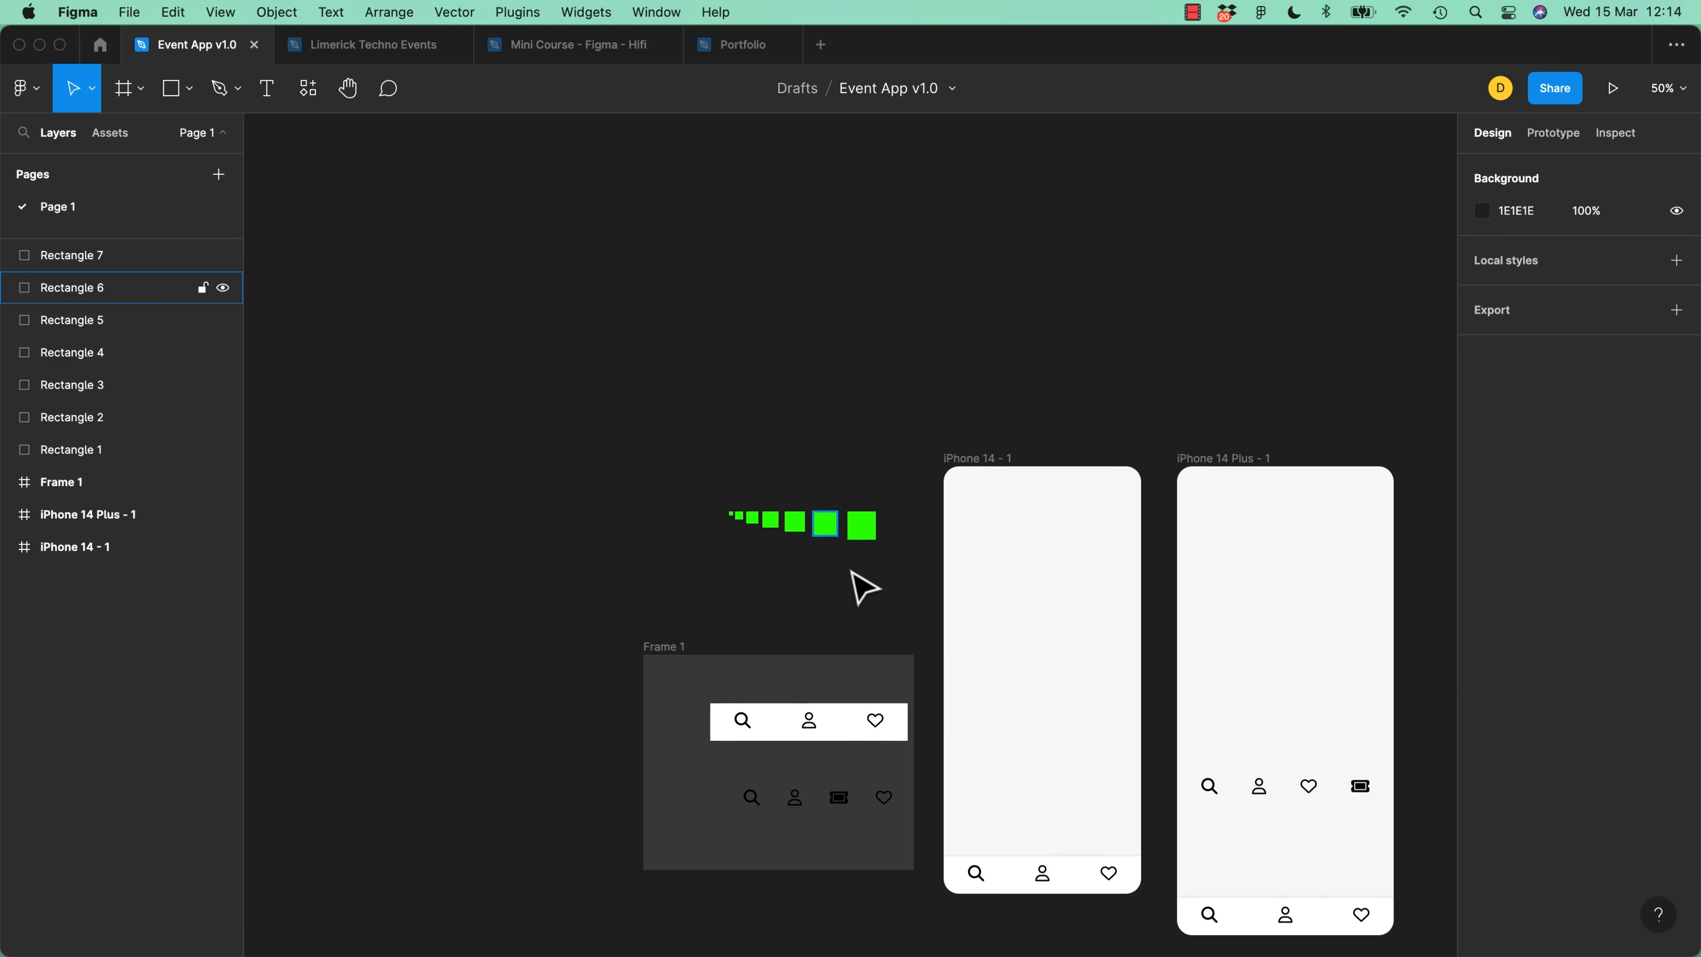
click(826, 524)
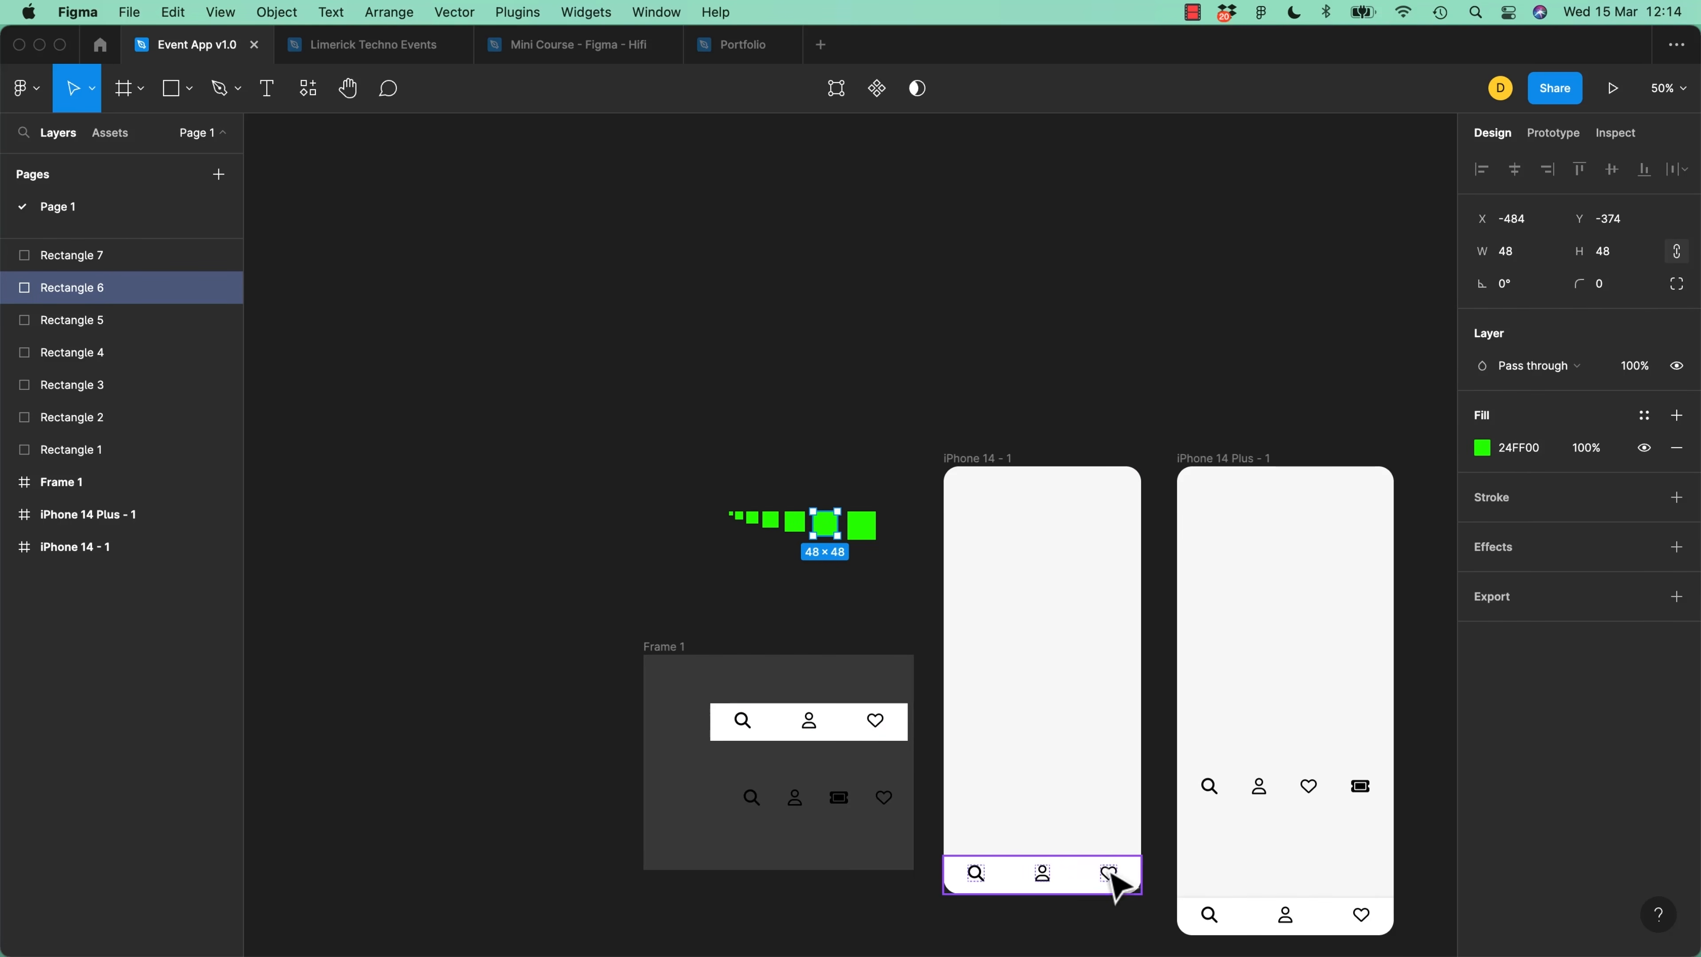
click(1108, 928)
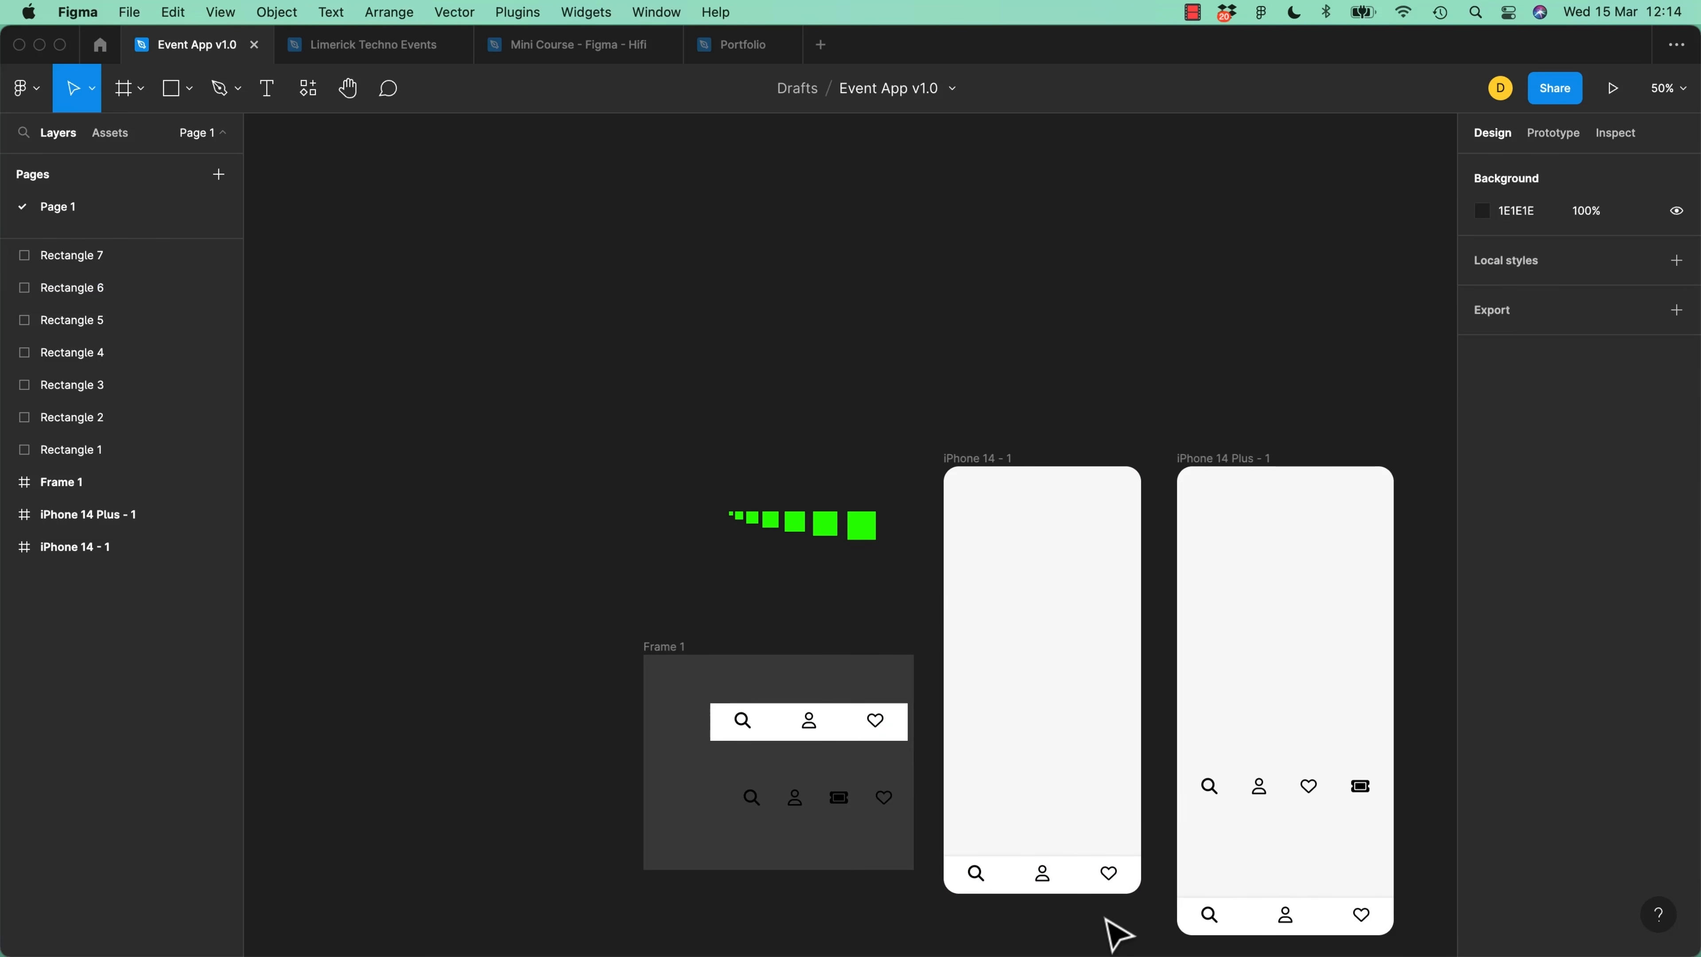
Select the 40 px square and check its spacing to the neighbouring 32 px square
click(796, 529)
key(super+equal)
key(super+equal)
key(super+equal)
key(space)
drag(791, 526, 1206, 668)
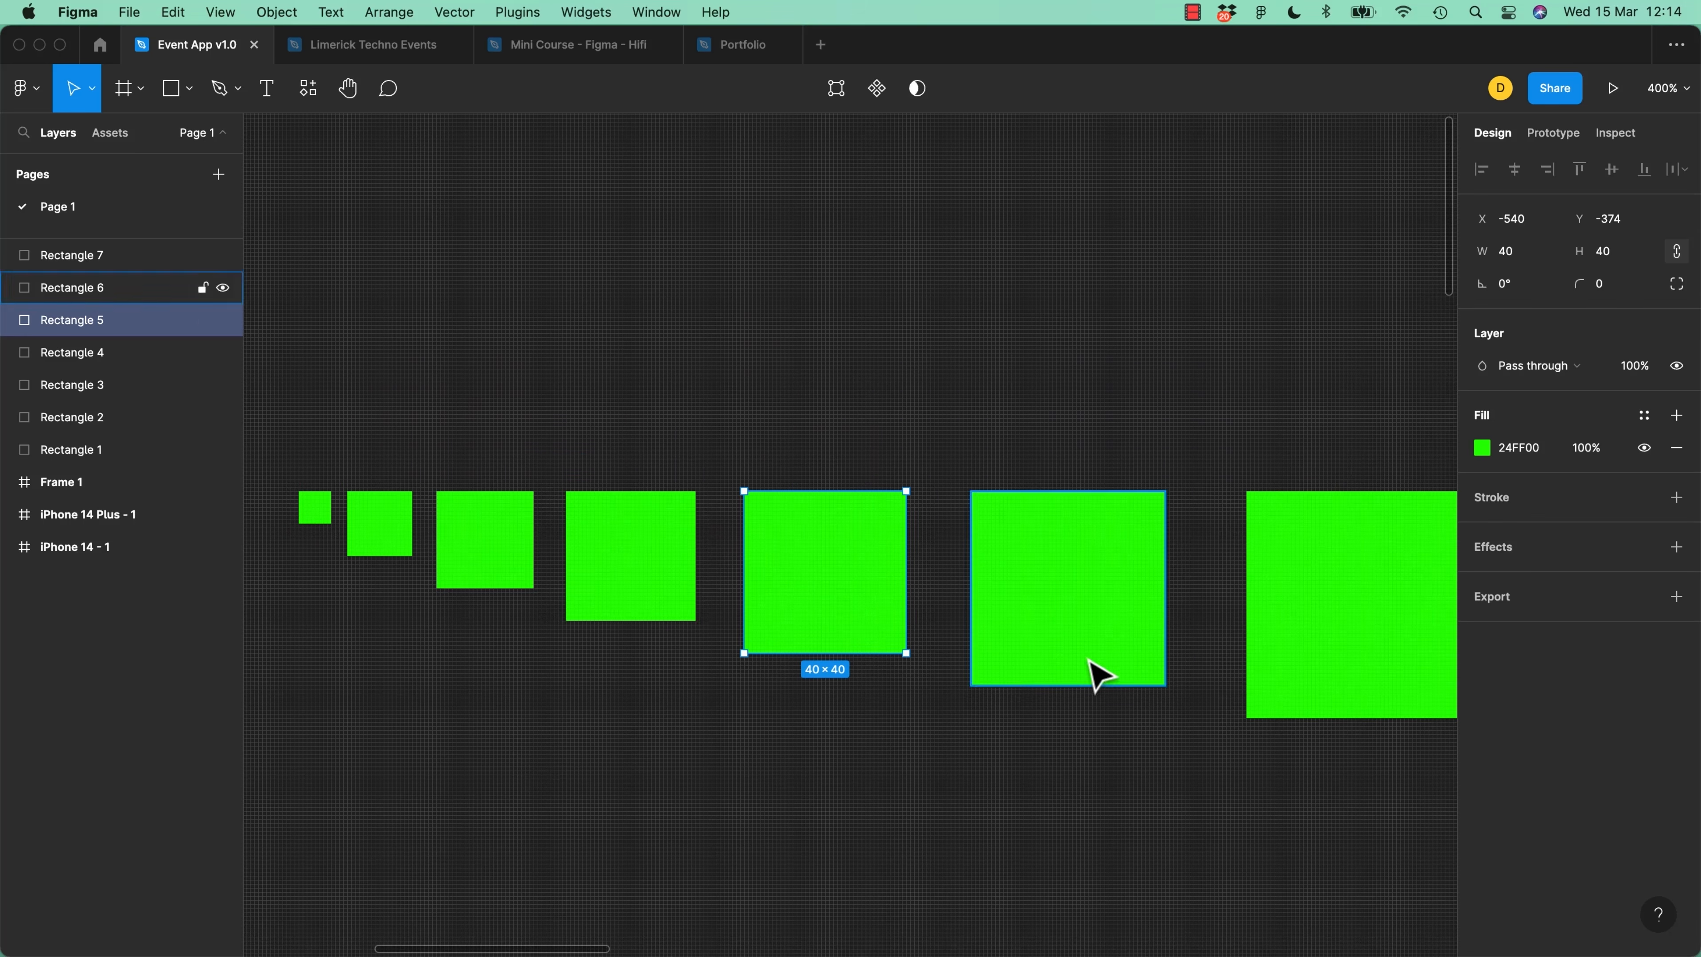
key(alt)
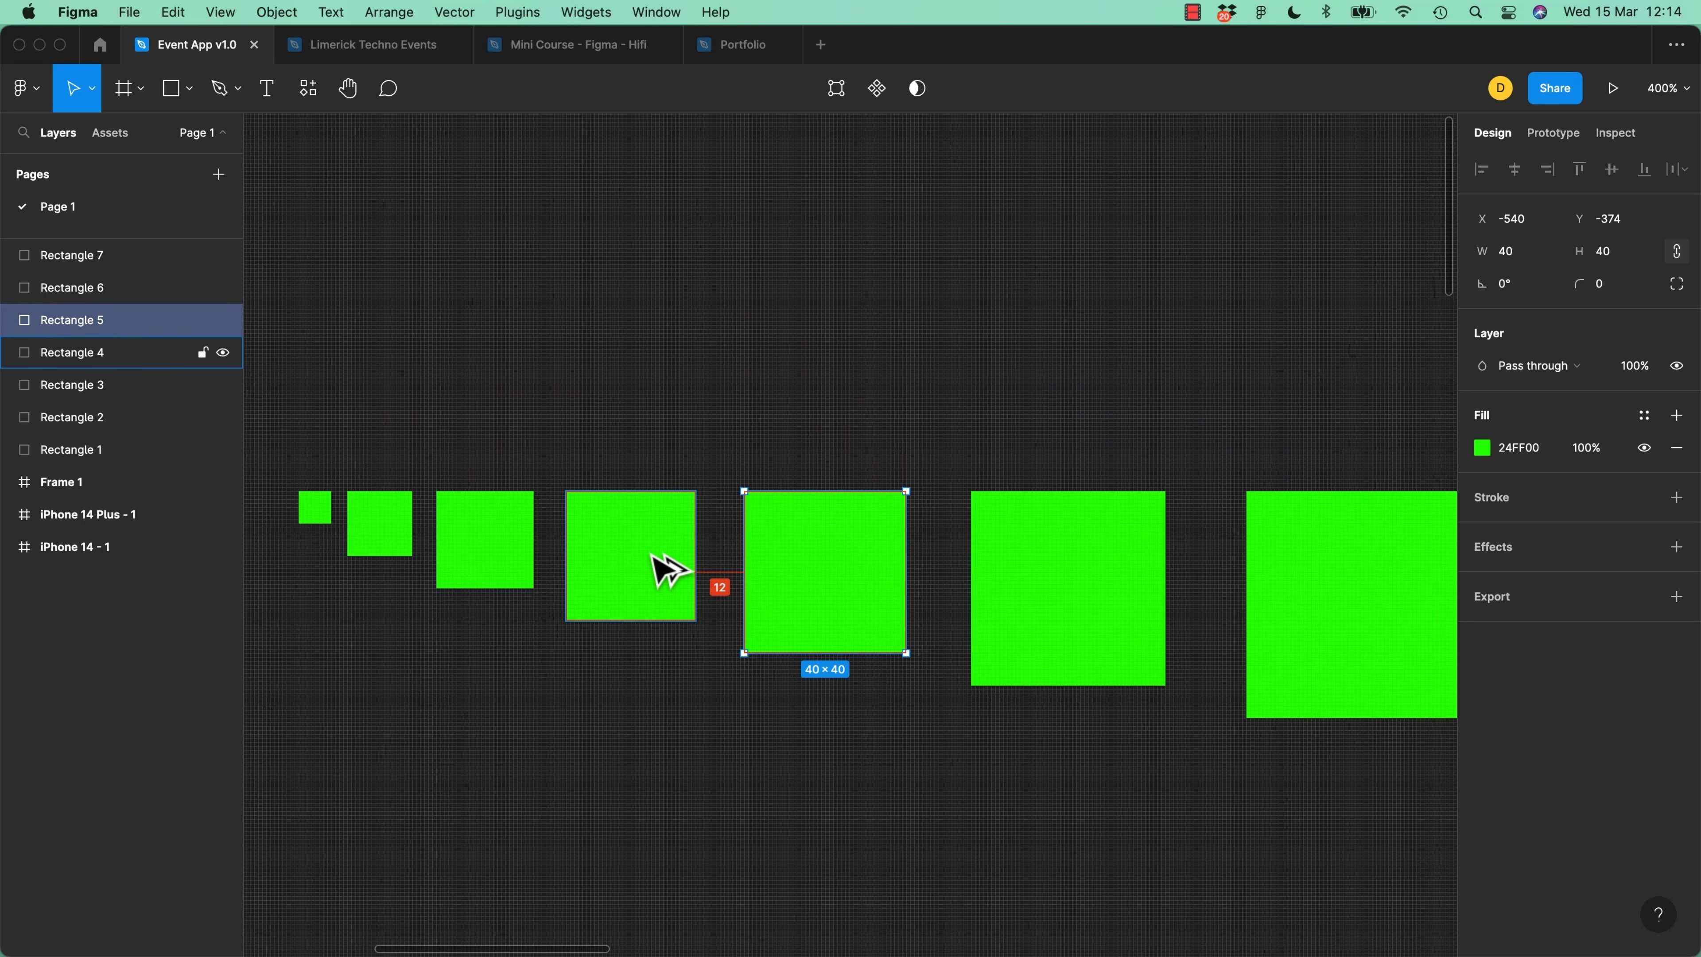
Run the DesignDoc plugin from the recent plugins, and move its window clear of the row of squares
click(1259, 904)
key(space)
drag(1283, 921, 900, 483)
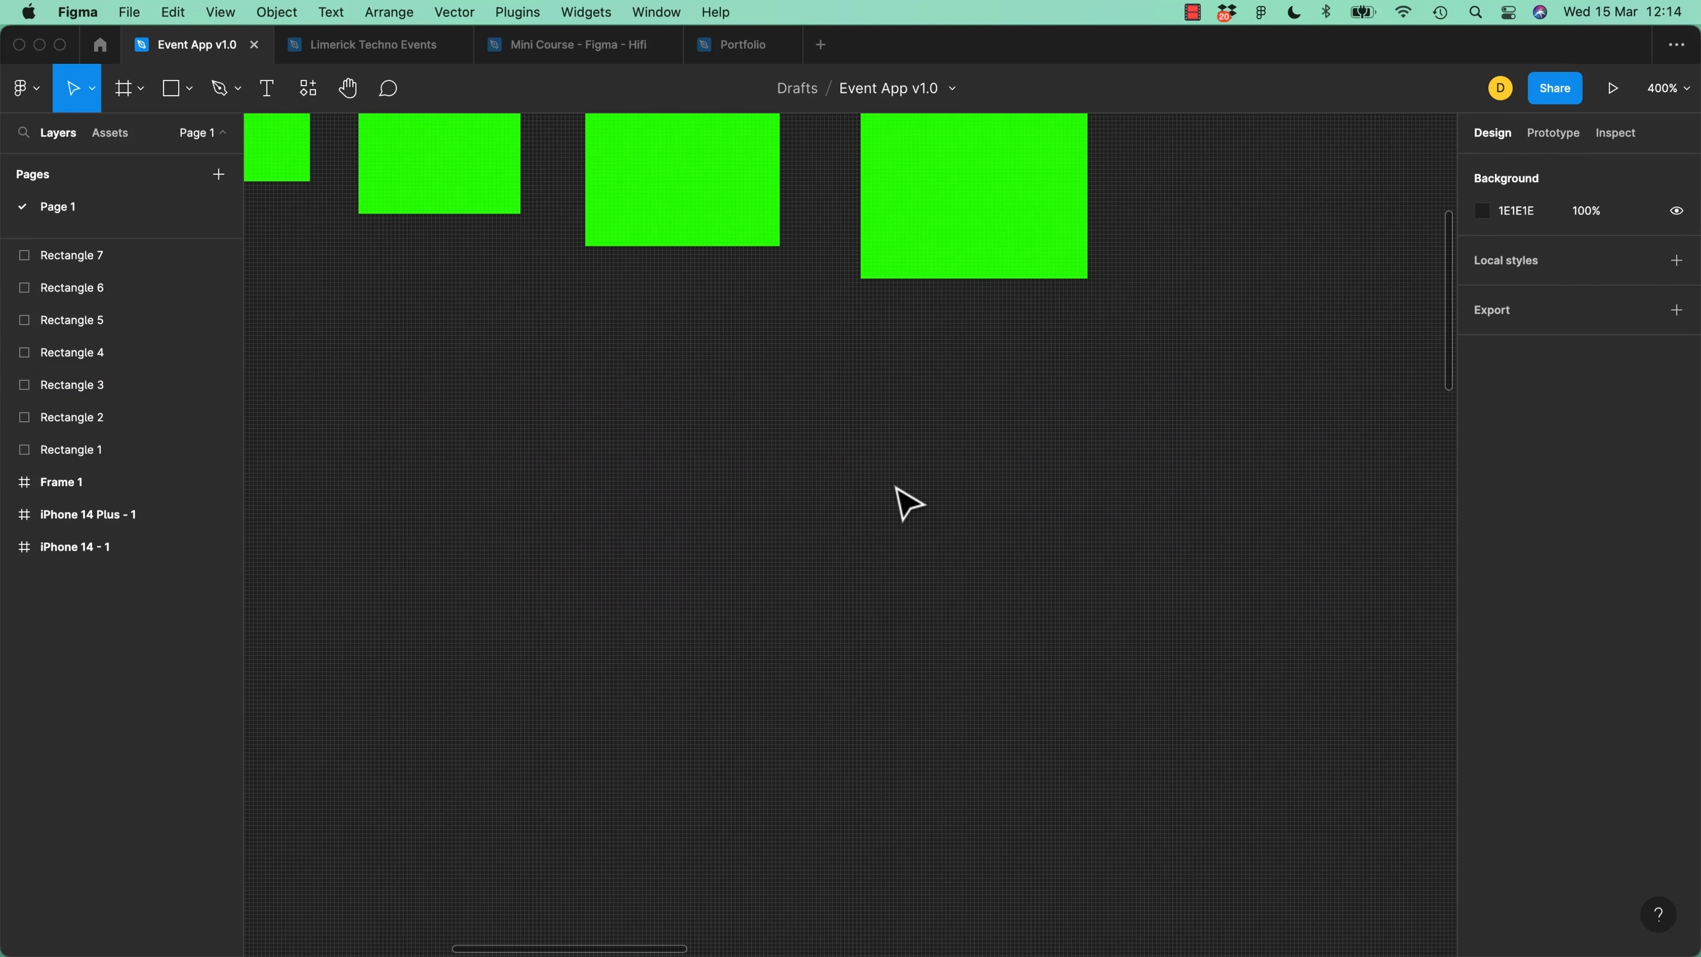
key(super+minus)
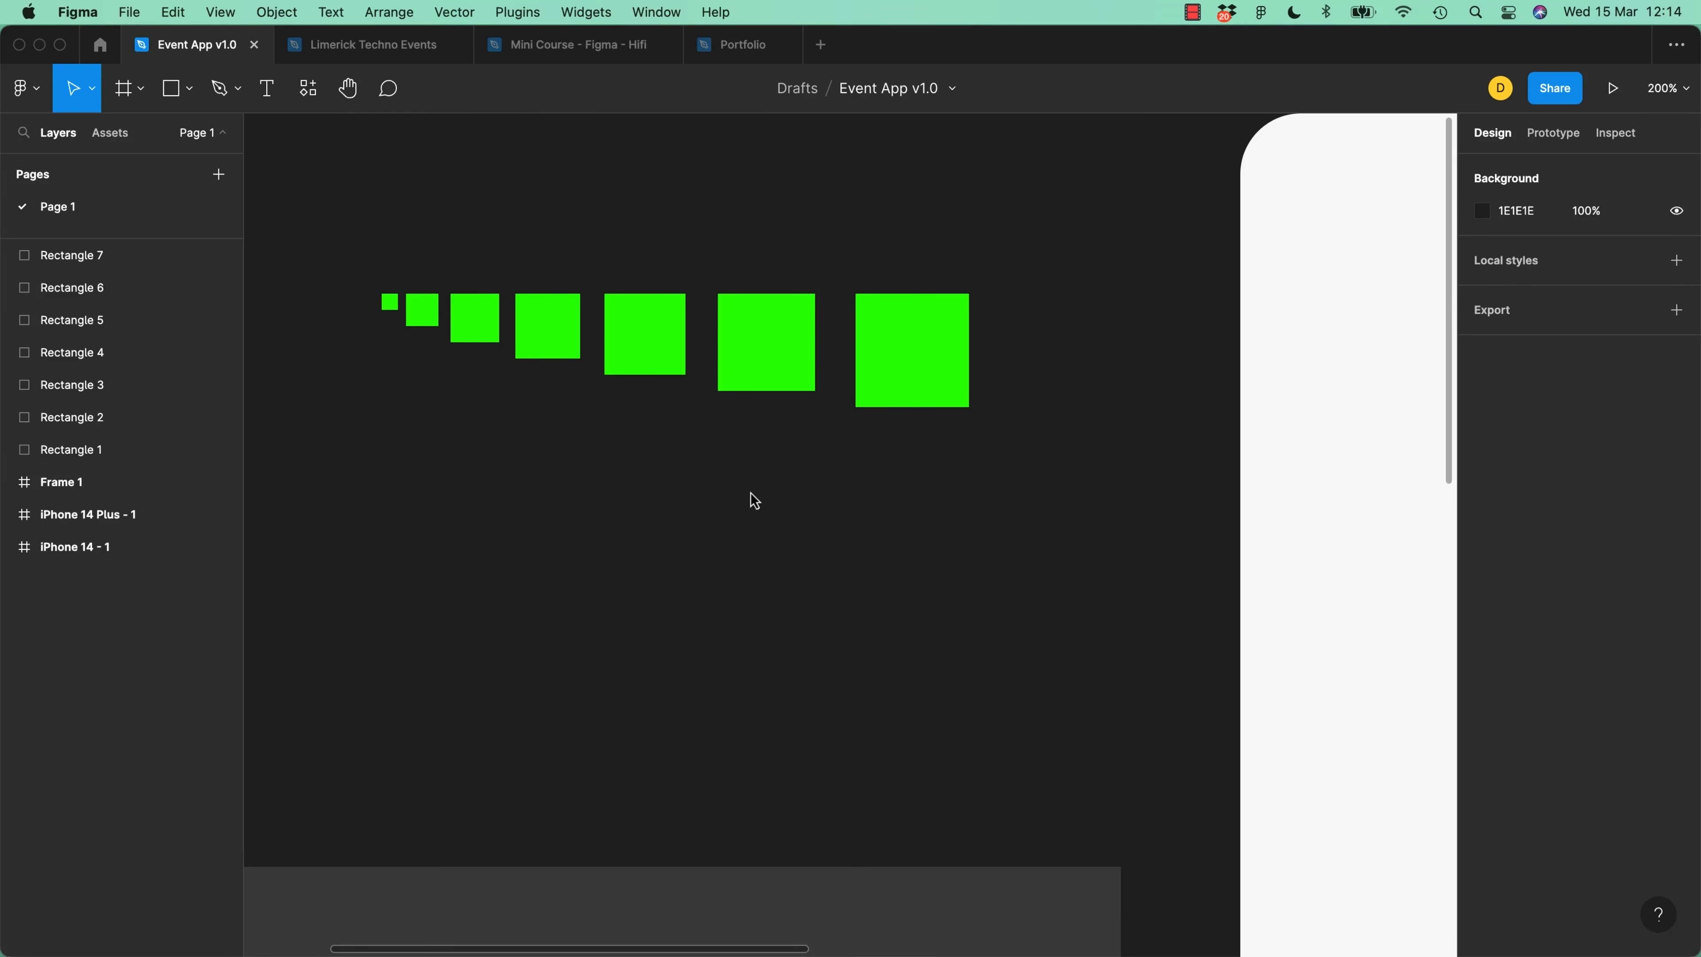
scroll(851, 748, up, 5)
scroll(851, 749, left, 2)
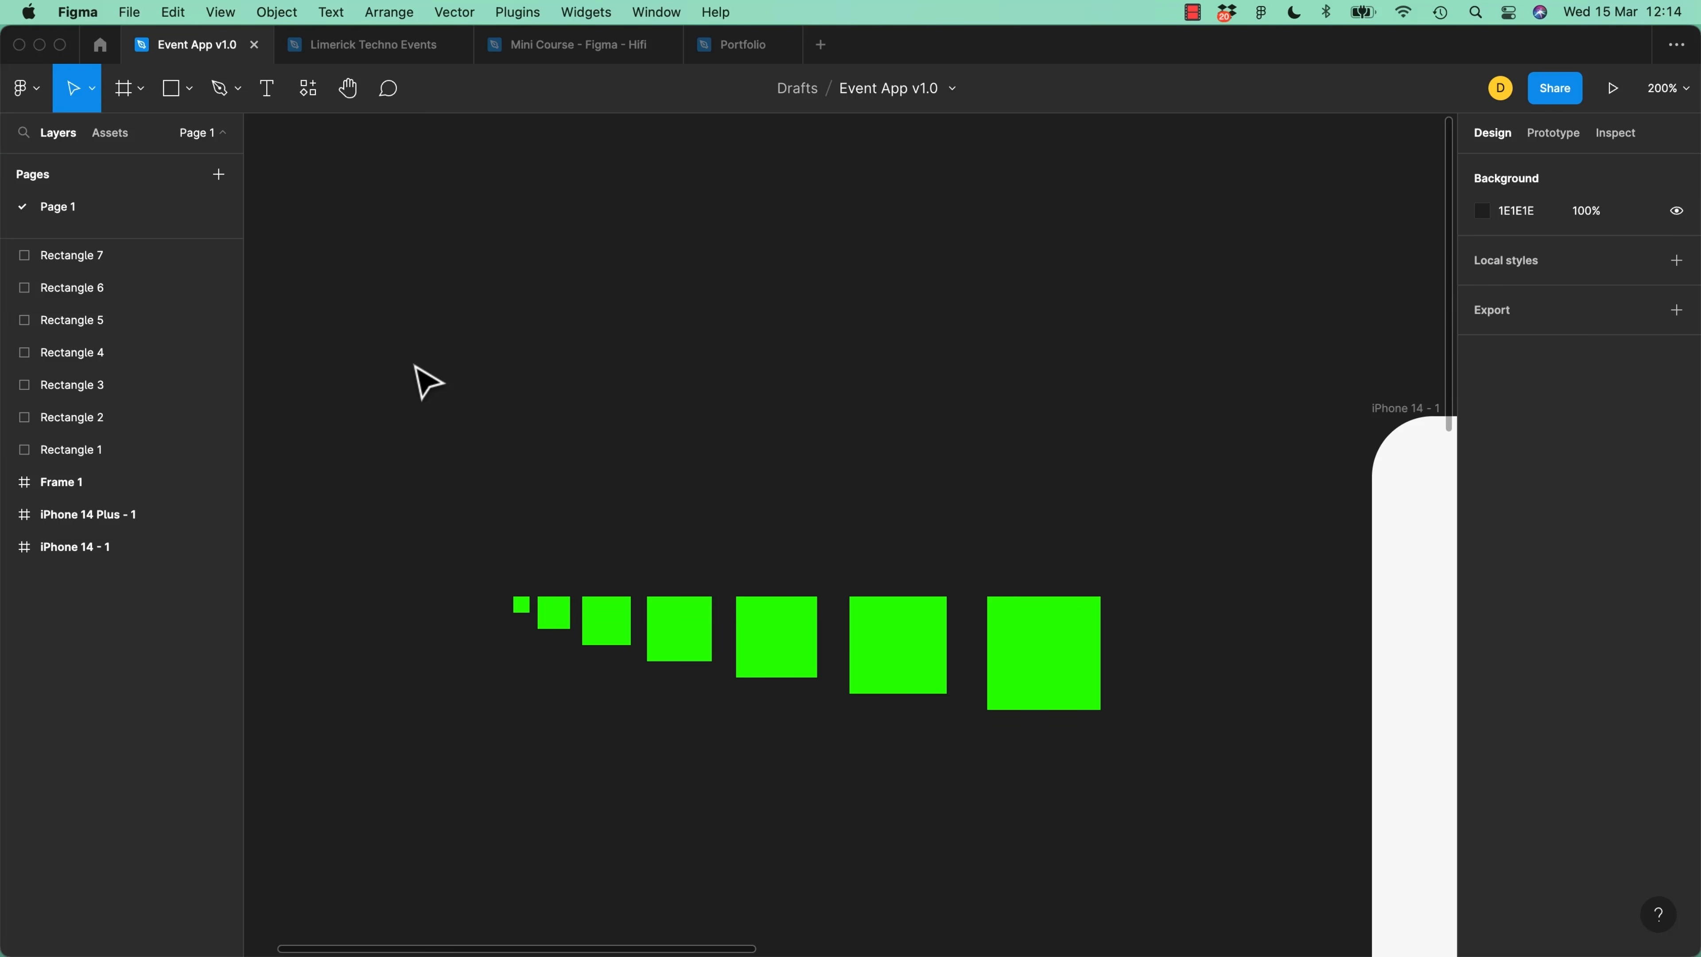
click(308, 97)
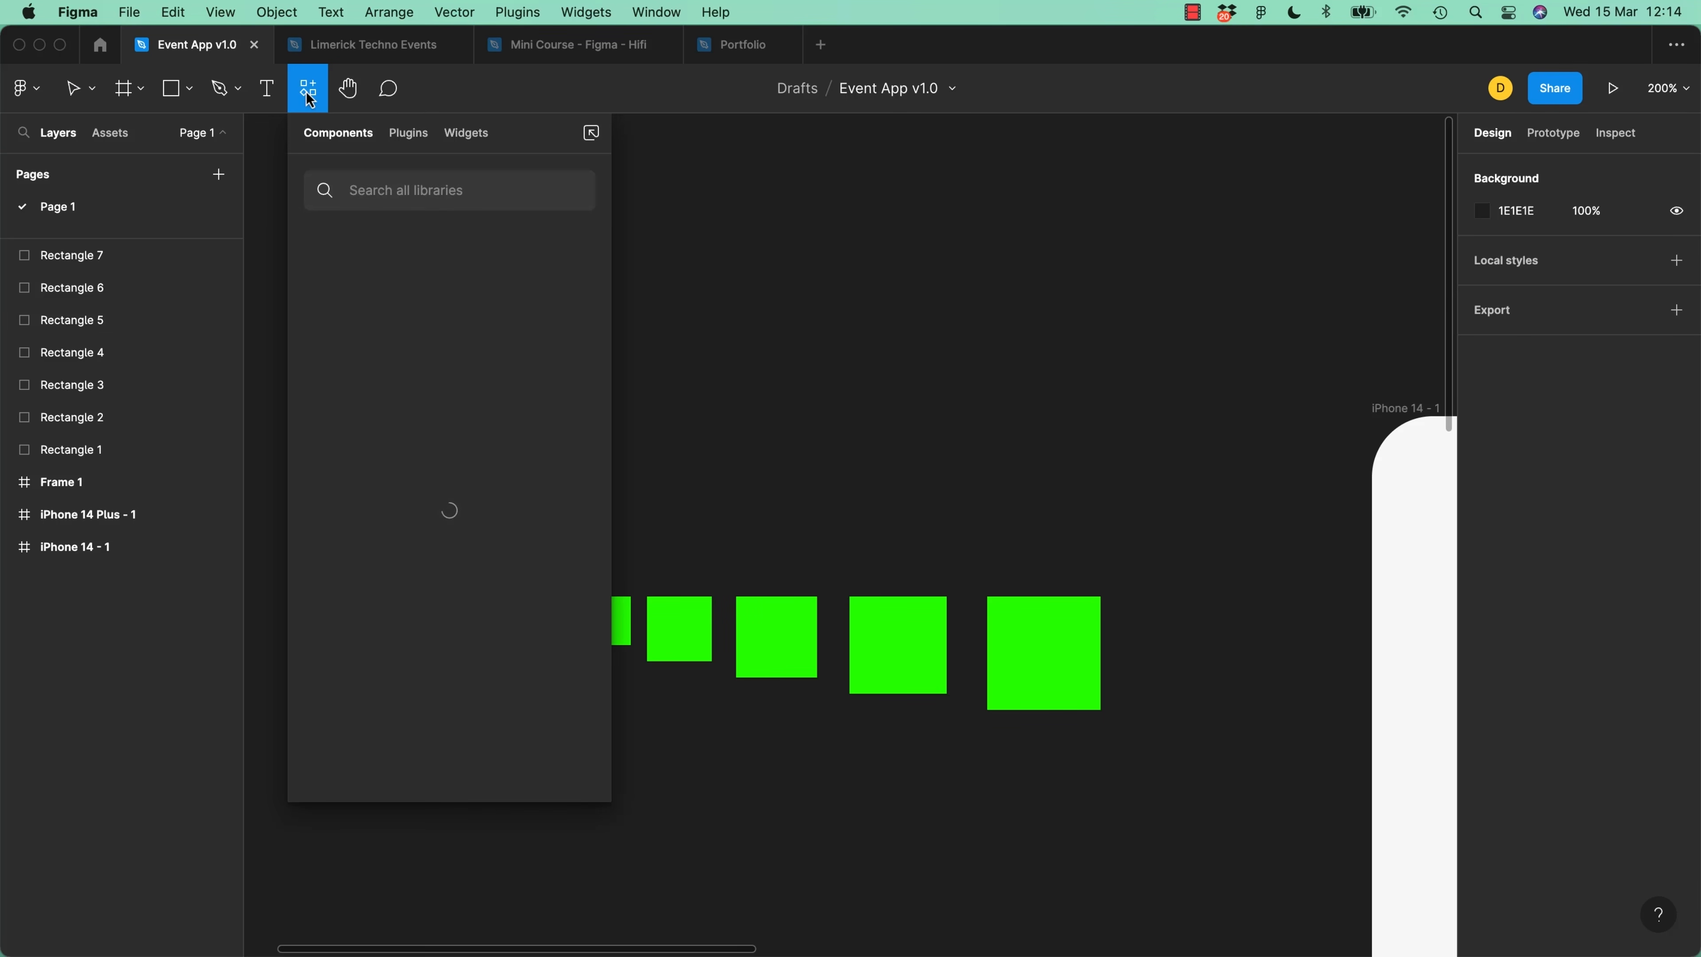
click(413, 132)
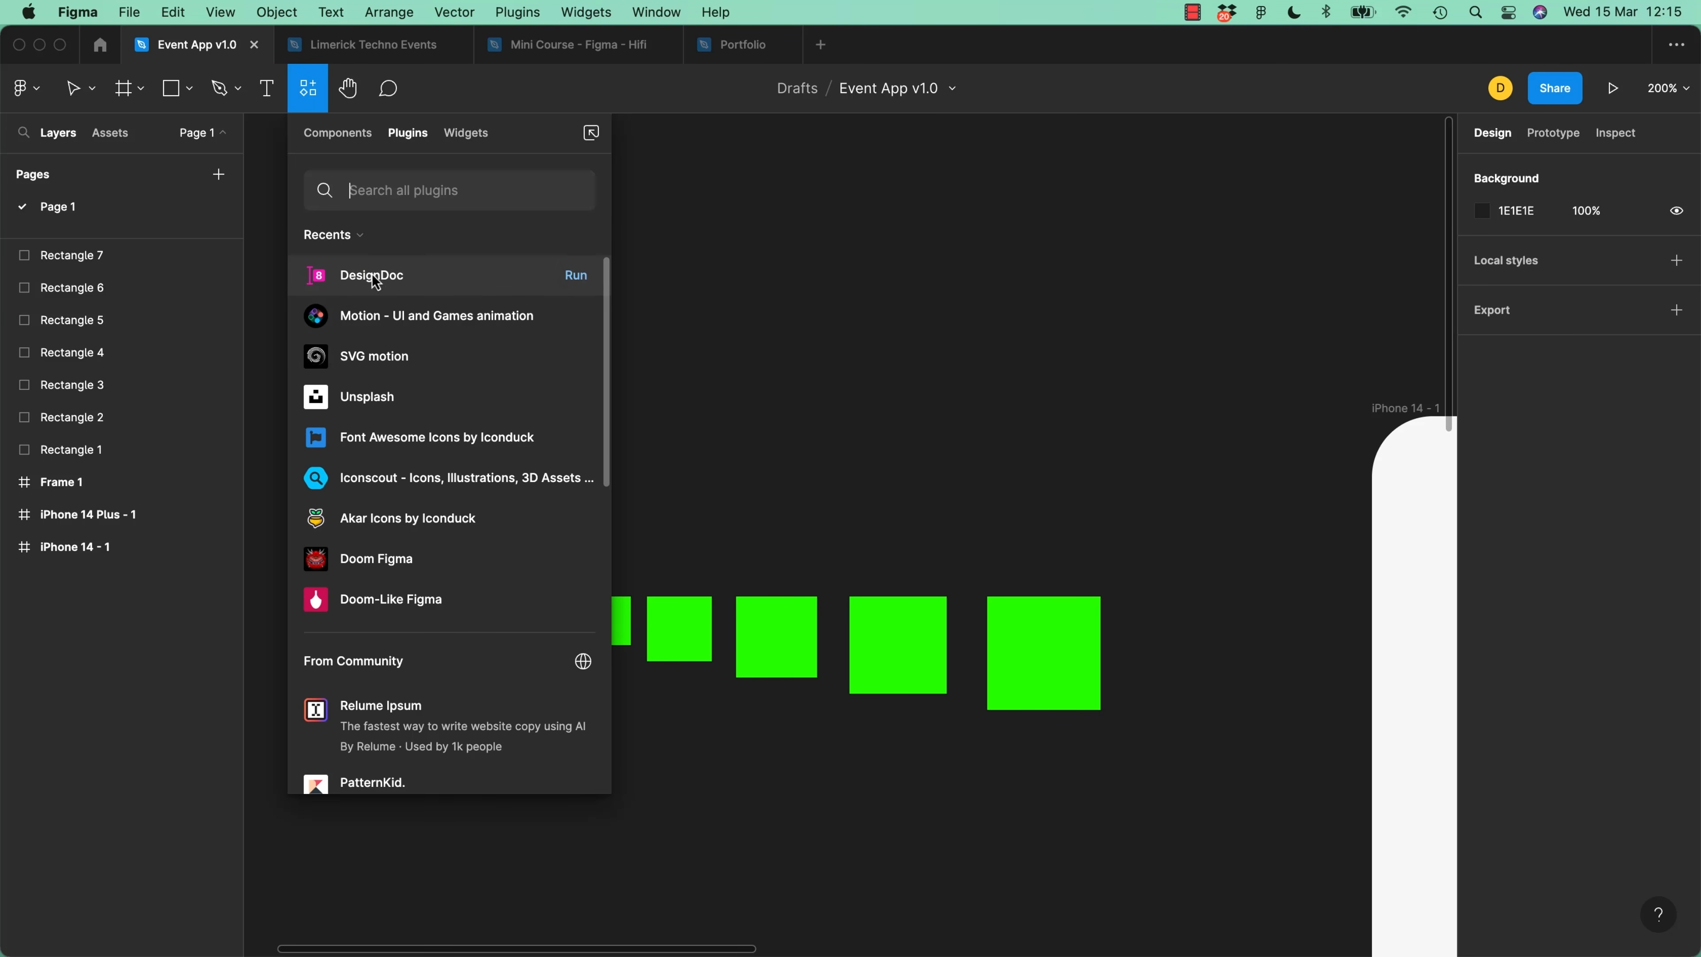
click(576, 276)
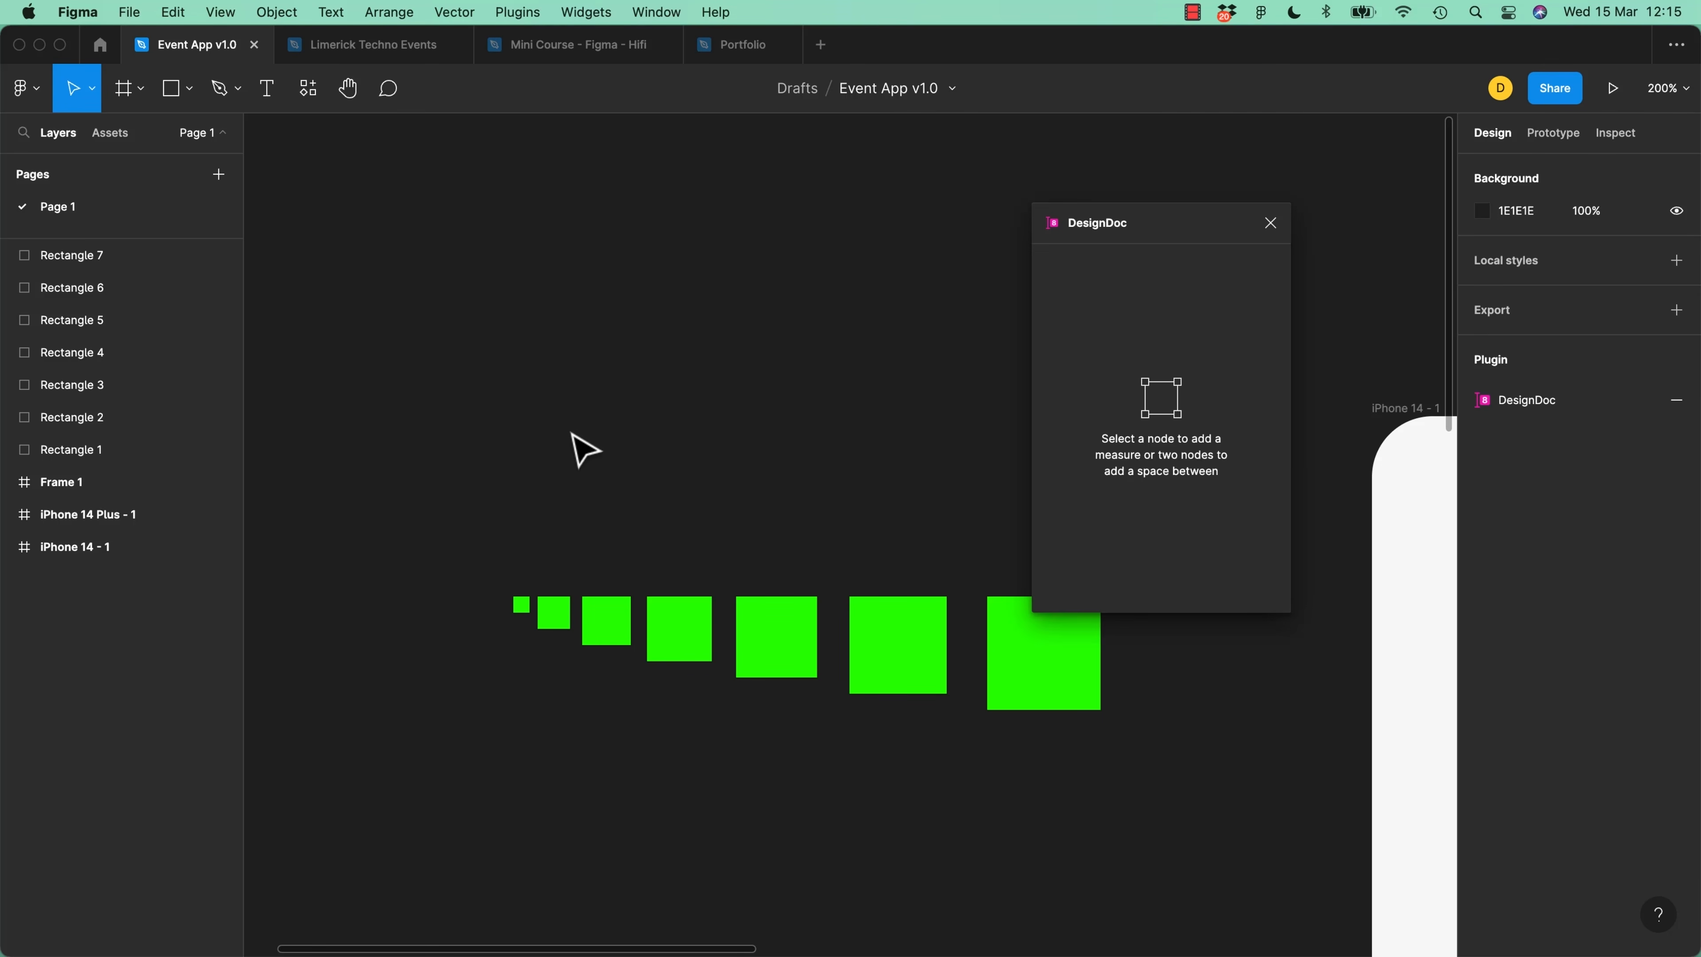
drag(1192, 241, 1302, 168)
Add DesignDoc width measurements above the 8 px, 16 px and 24 px squares
click(522, 605)
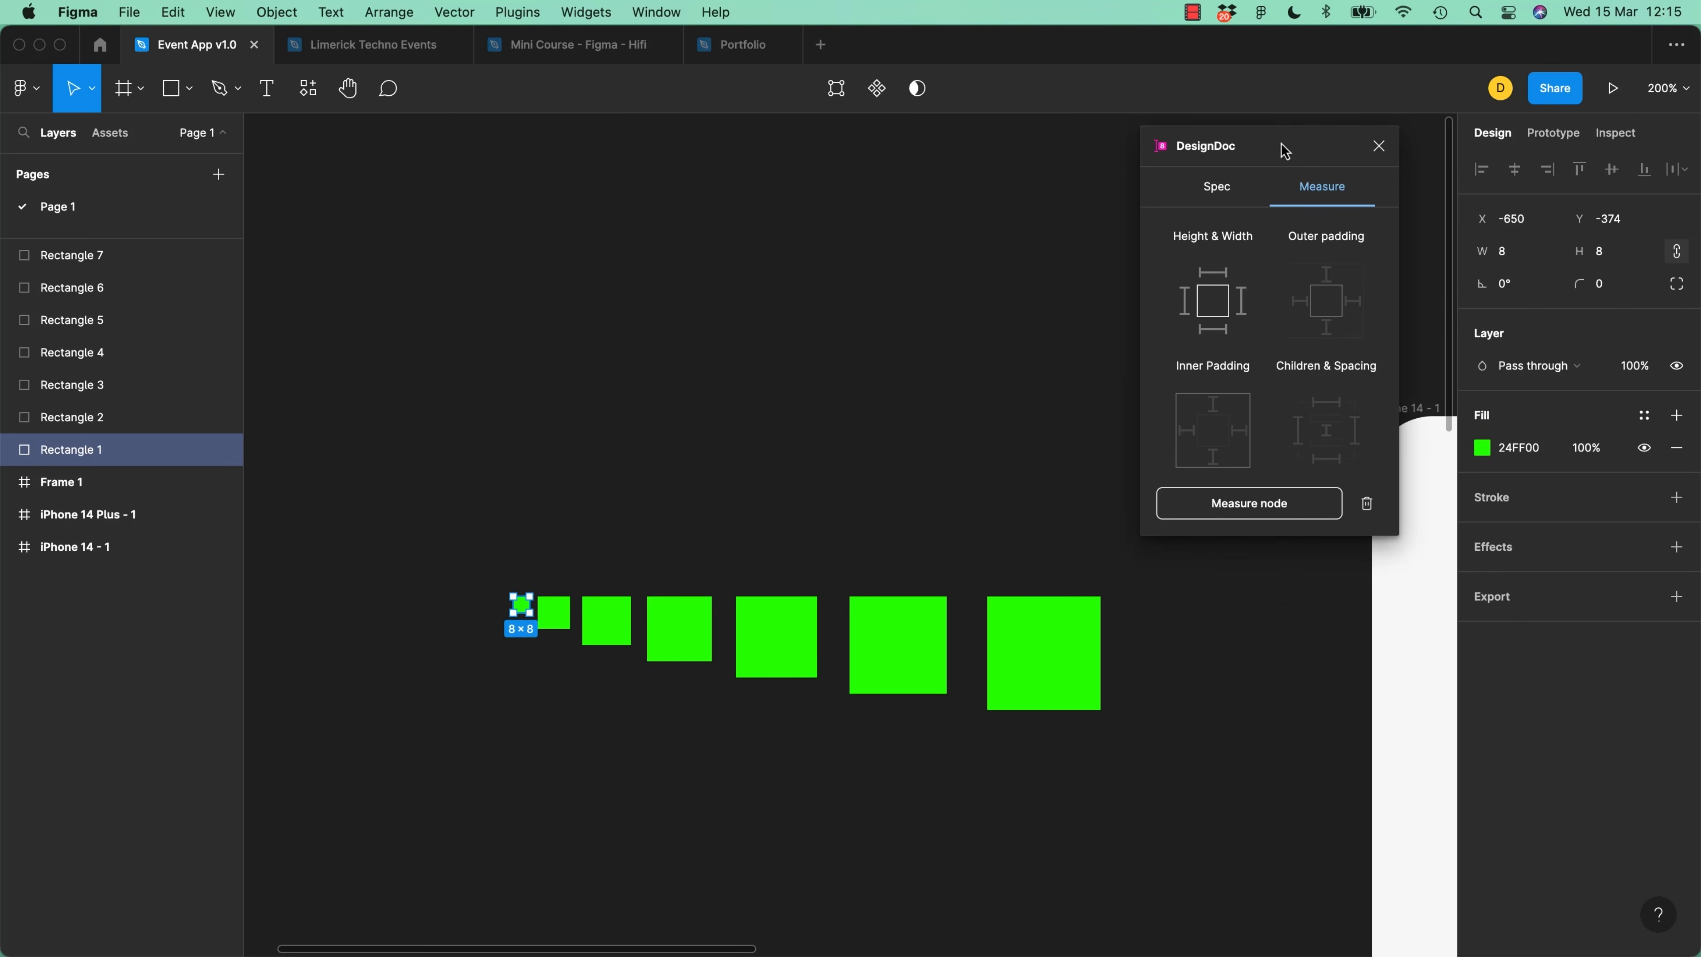
drag(1280, 146, 544, 177)
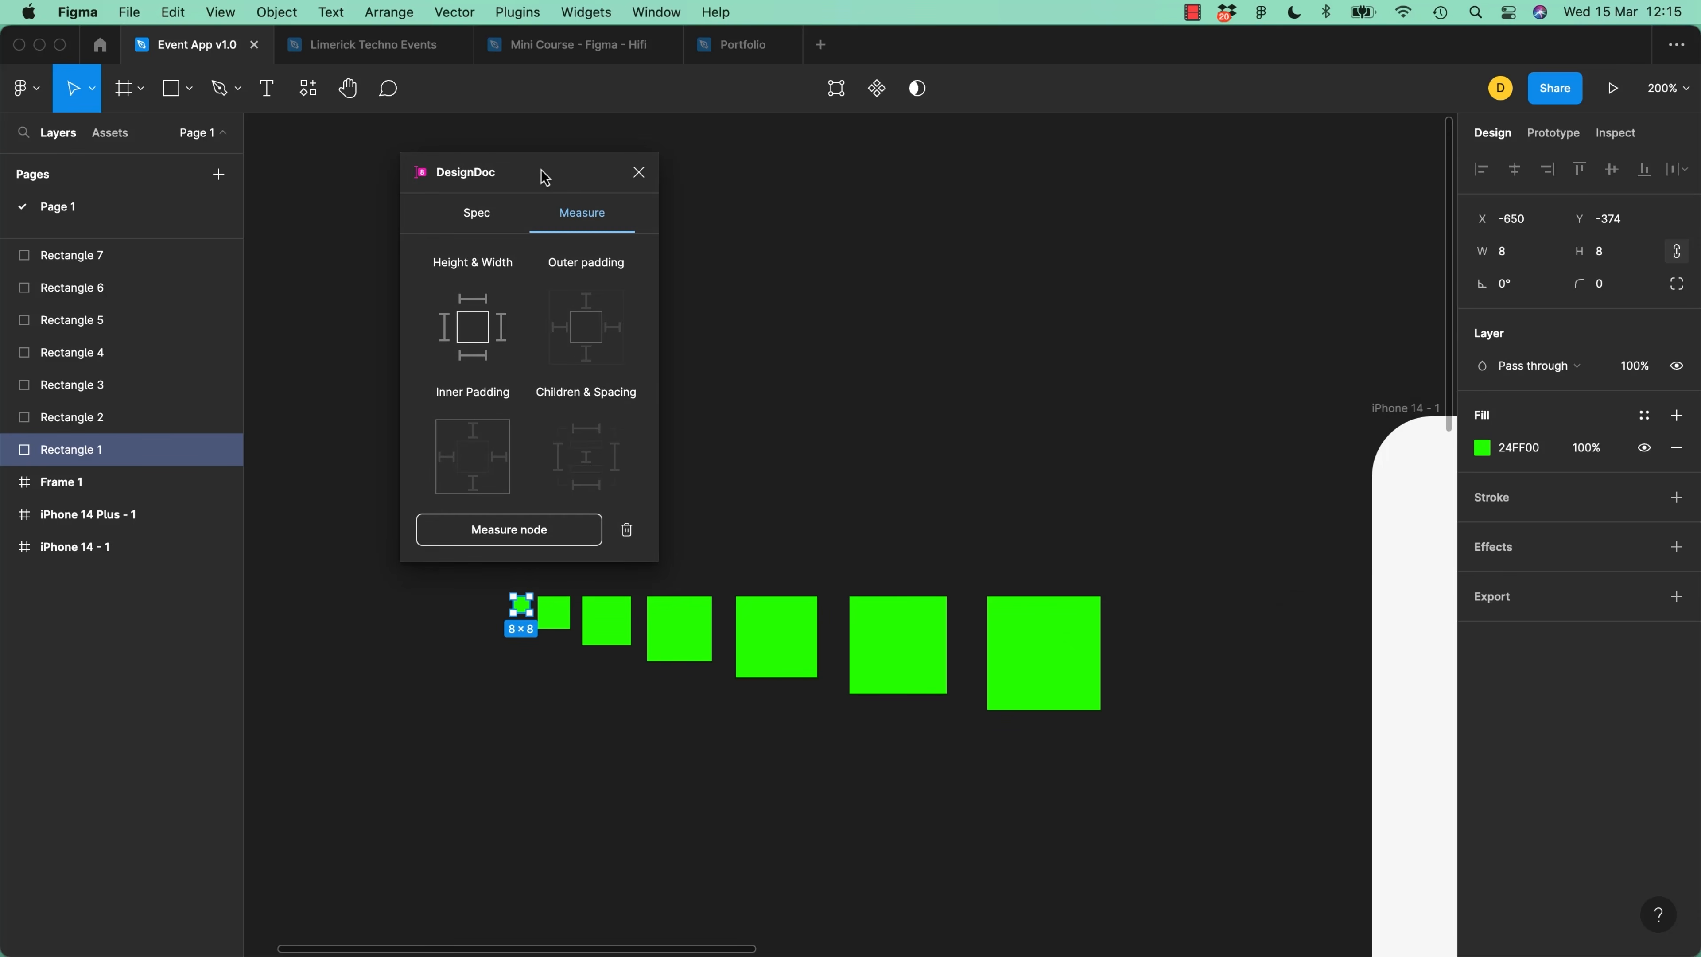
click(476, 307)
click(556, 617)
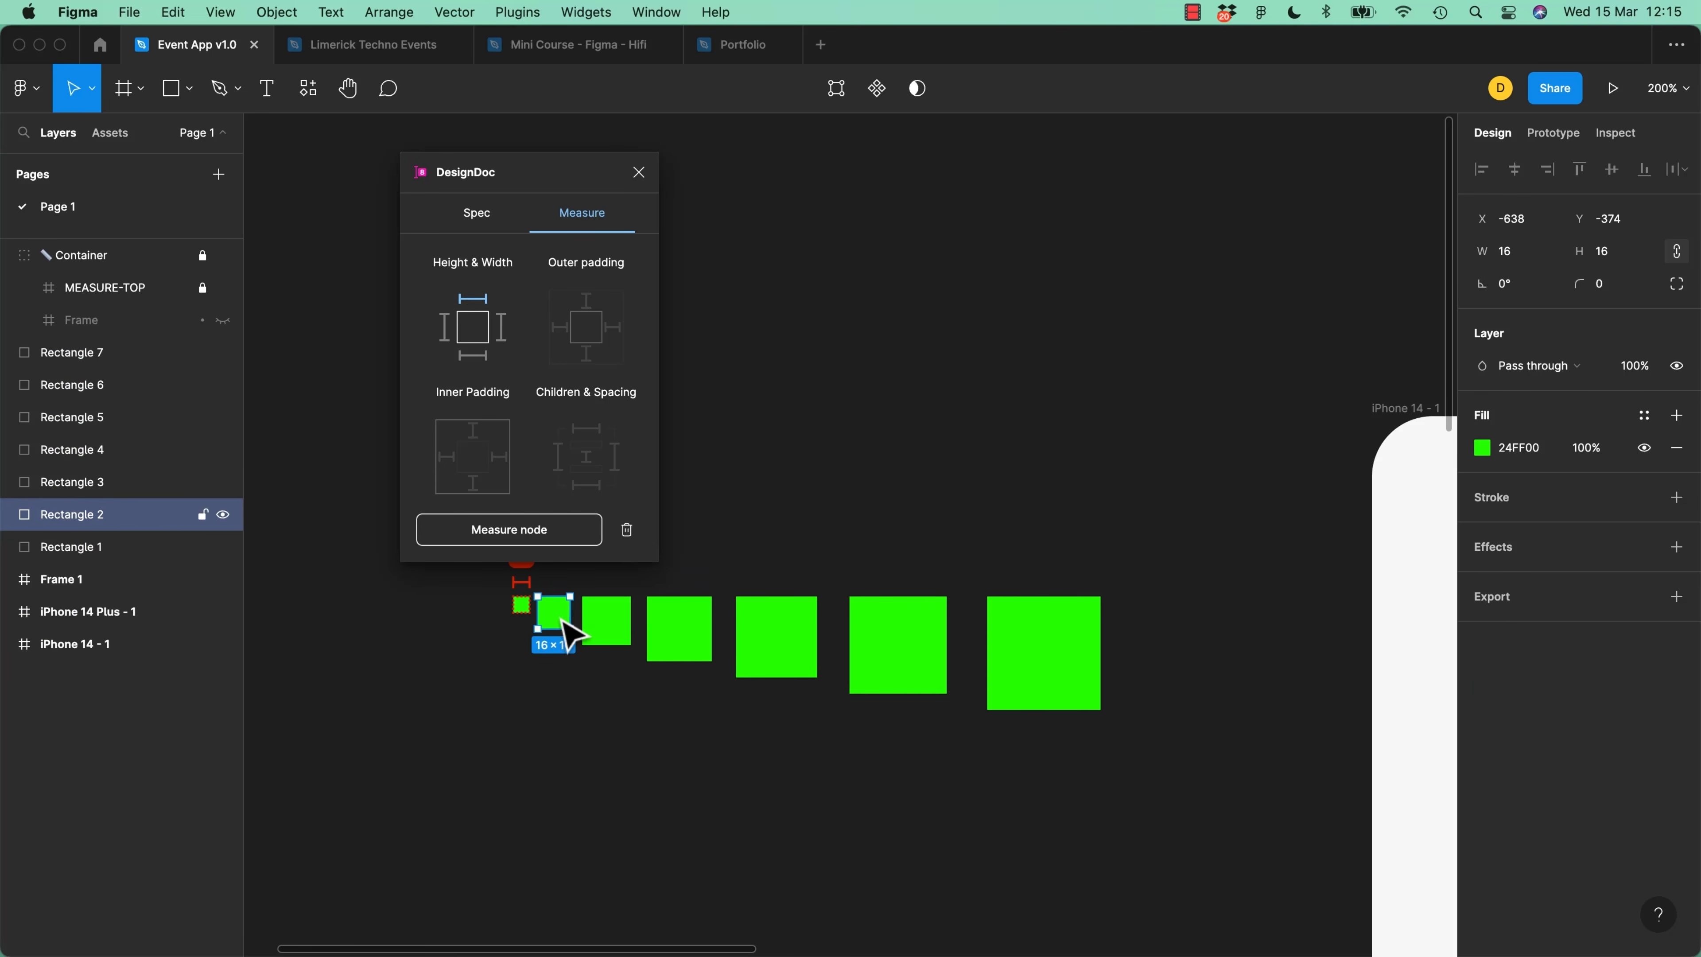
click(473, 300)
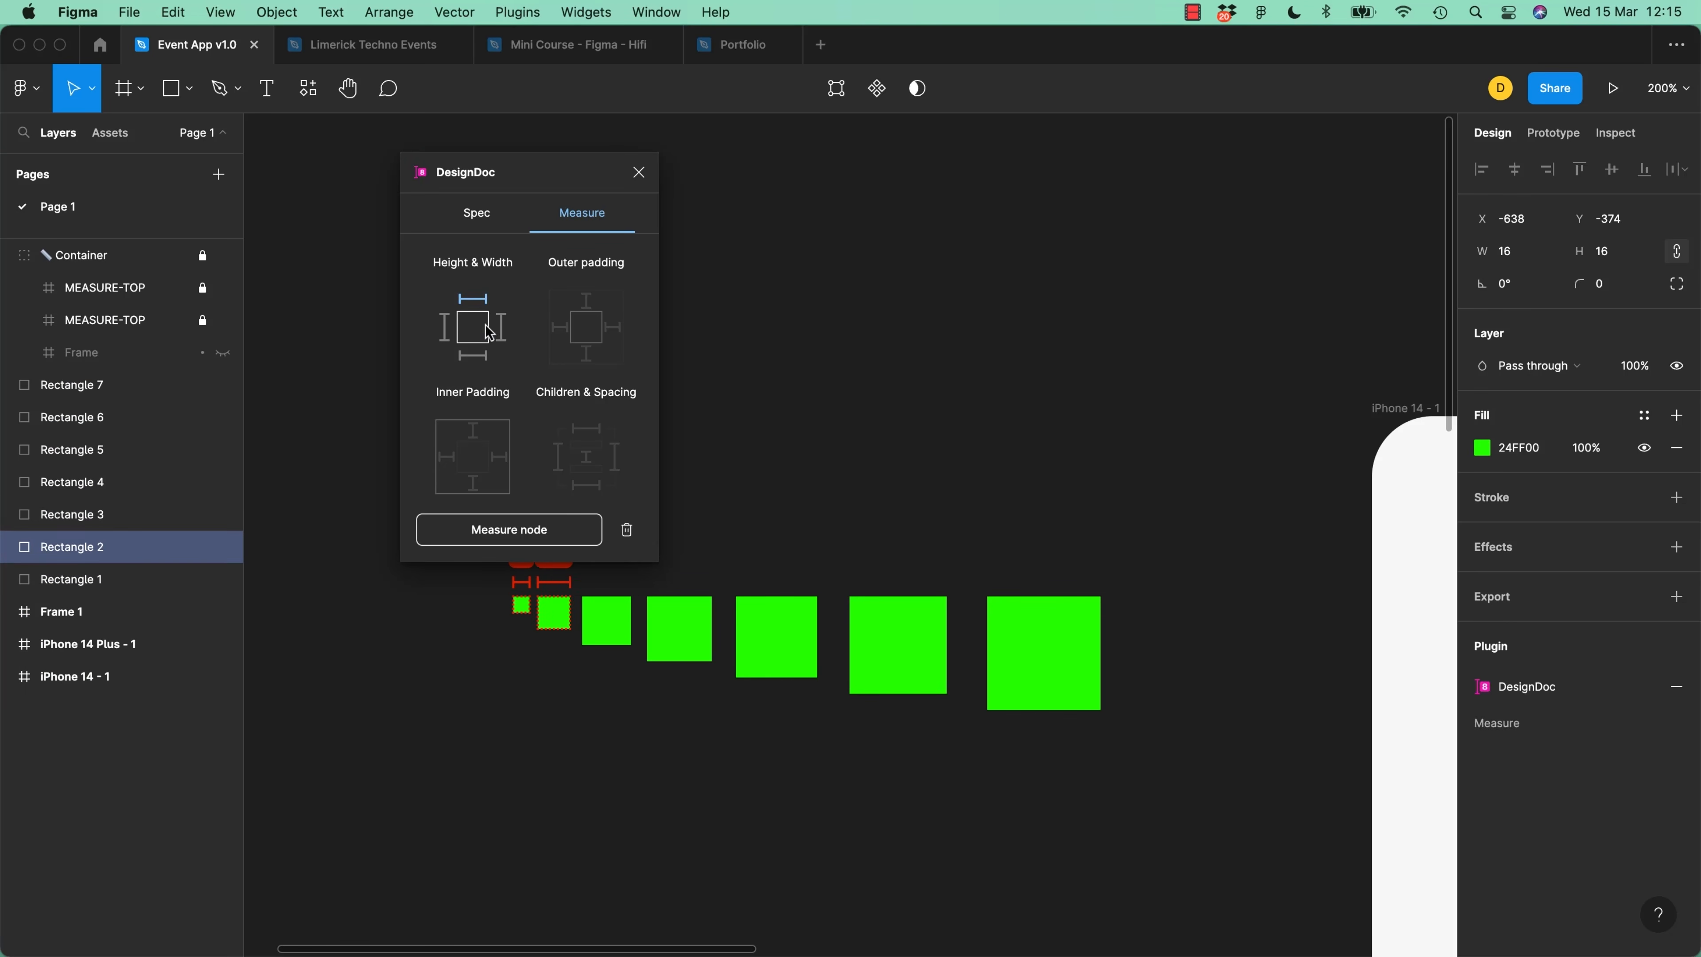
click(606, 620)
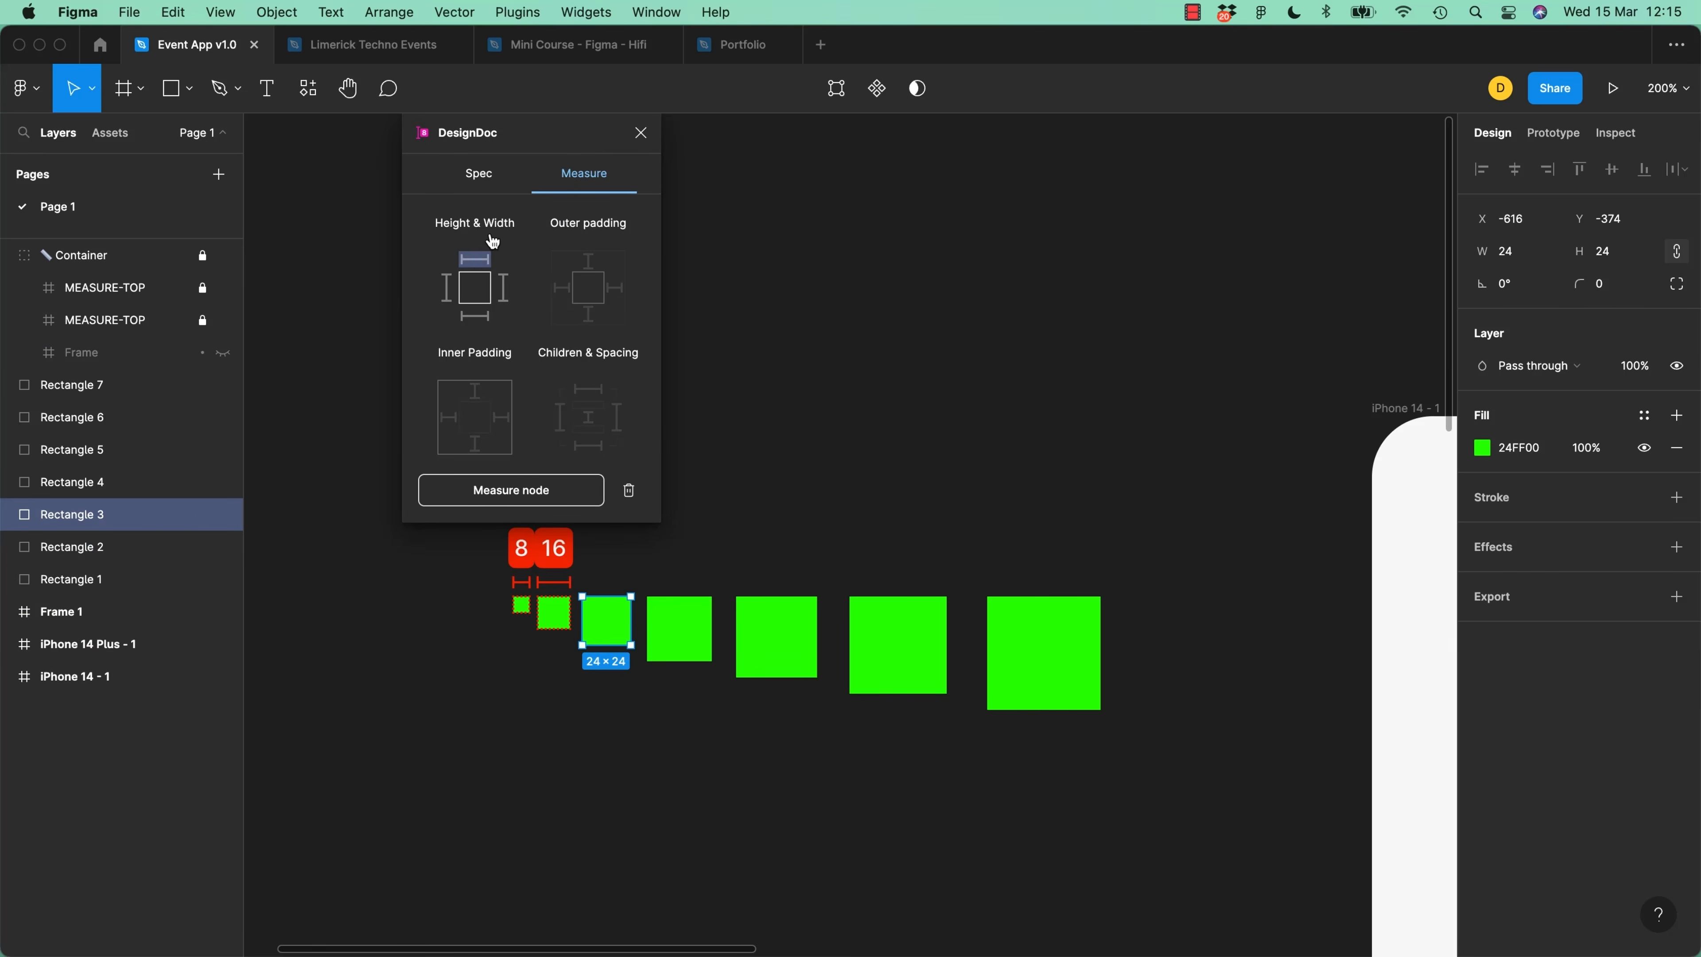
click(480, 266)
Add the same top width measurements to the 32 px, 40 px, 48 px and 56 px squares
click(680, 628)
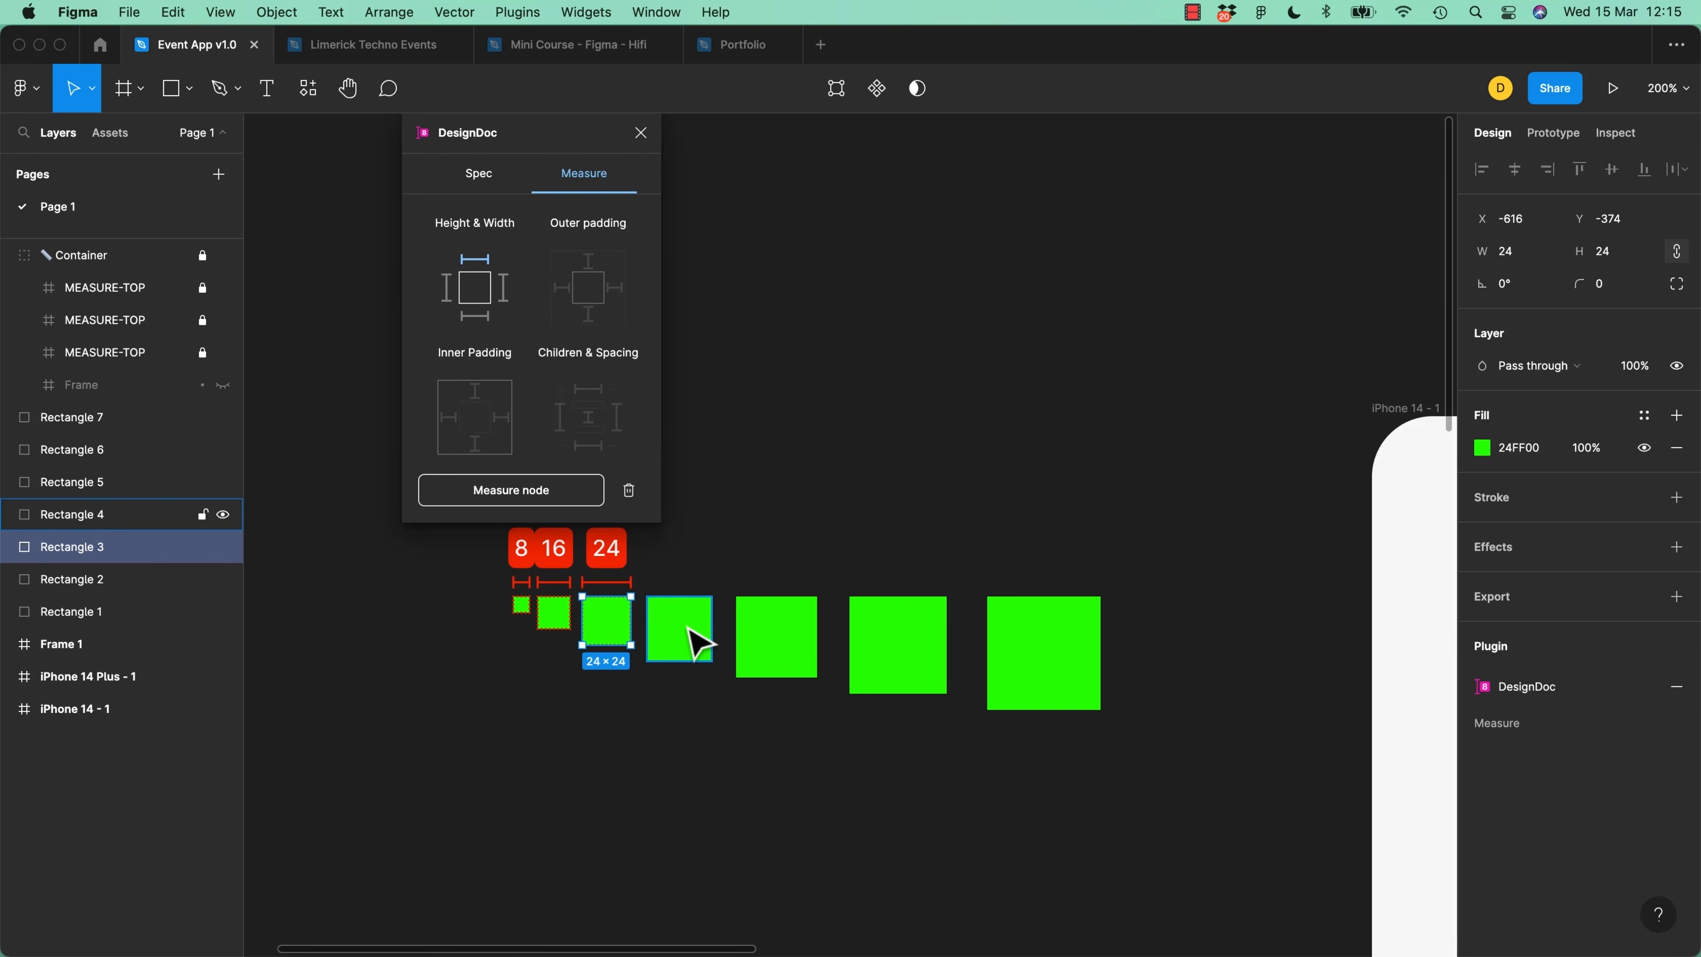
click(477, 261)
click(770, 633)
click(475, 260)
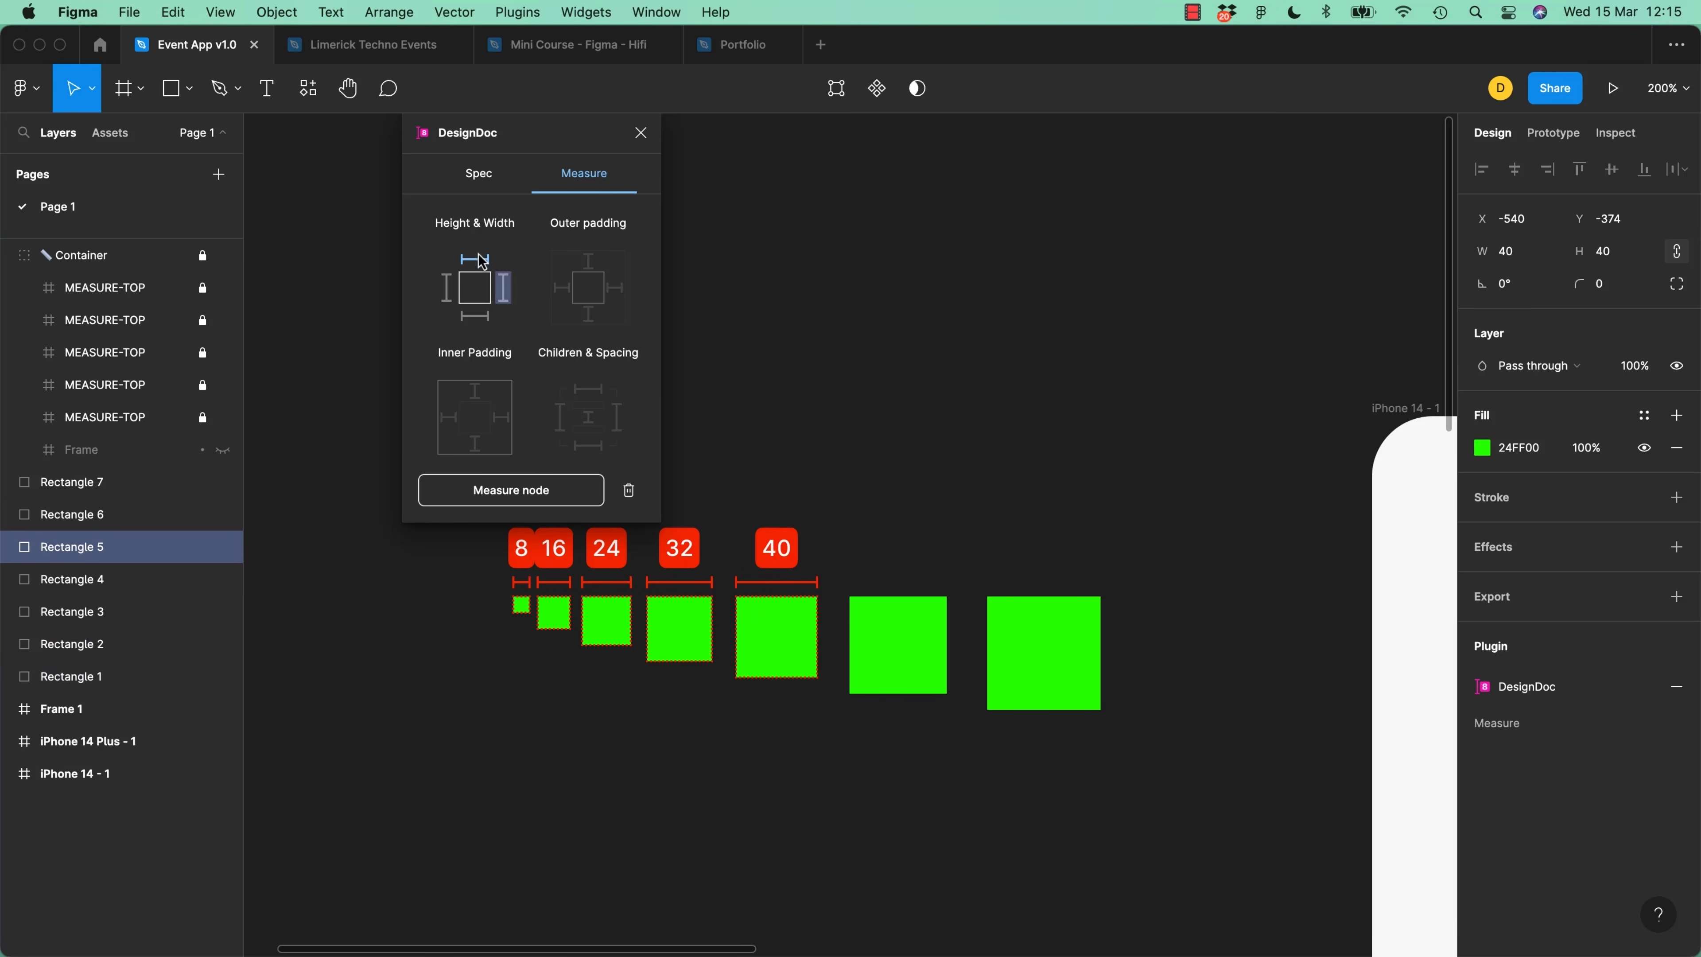
click(877, 654)
click(475, 260)
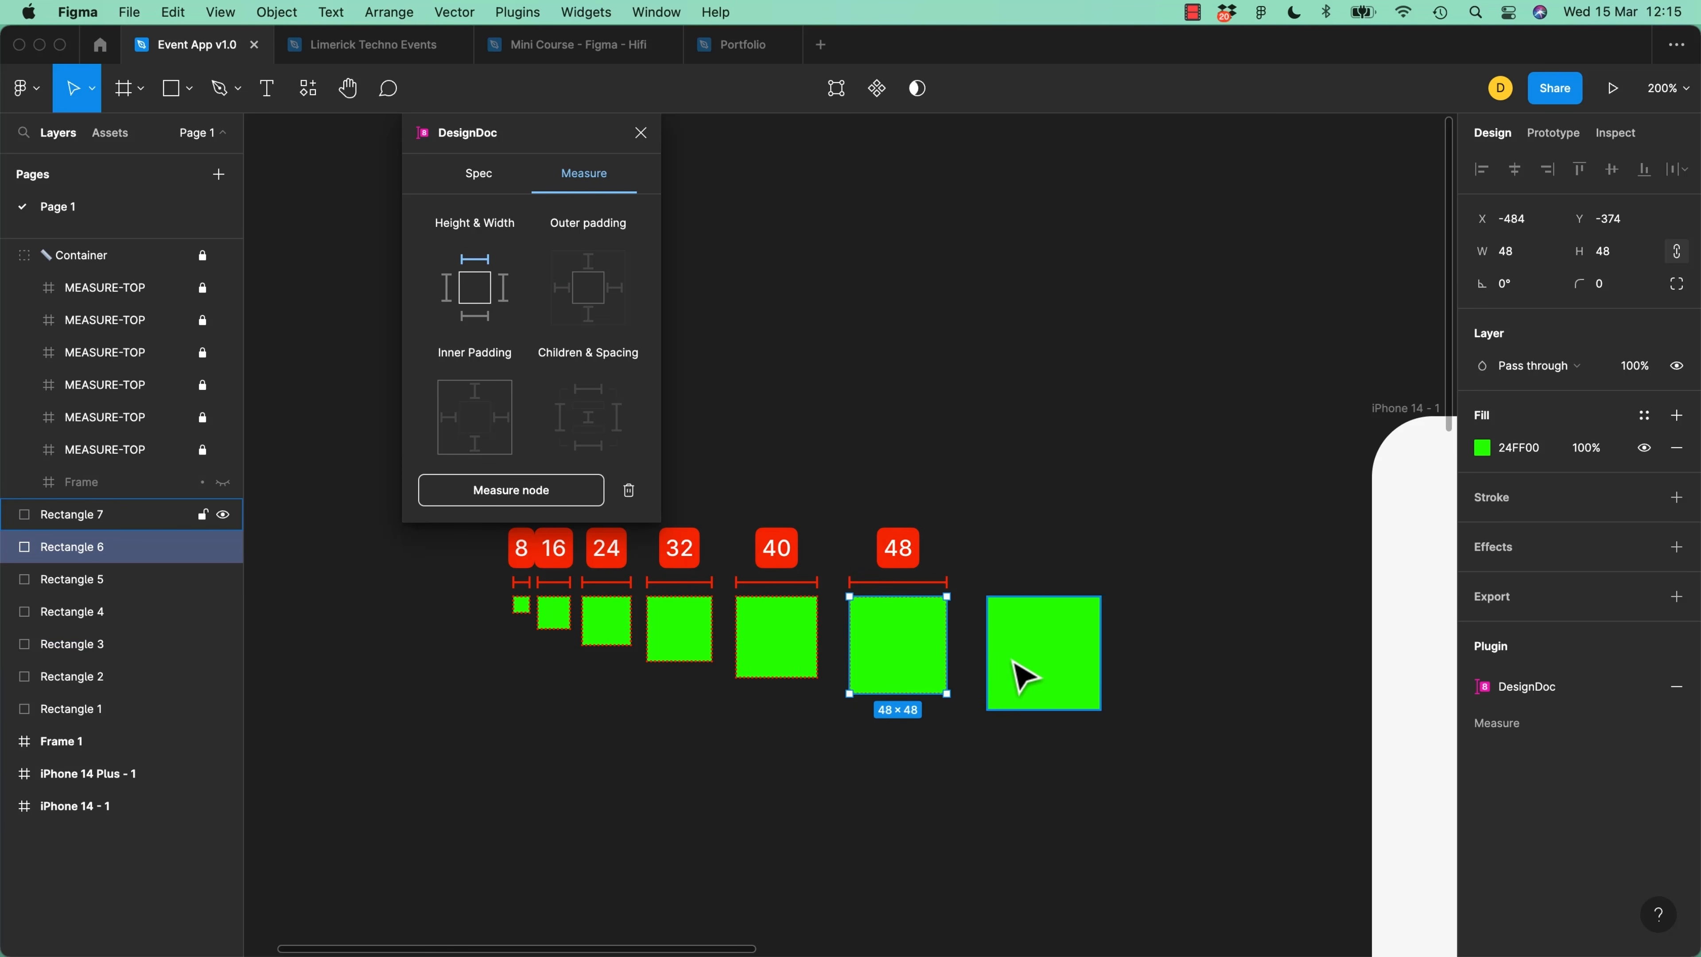
click(1019, 673)
click(475, 260)
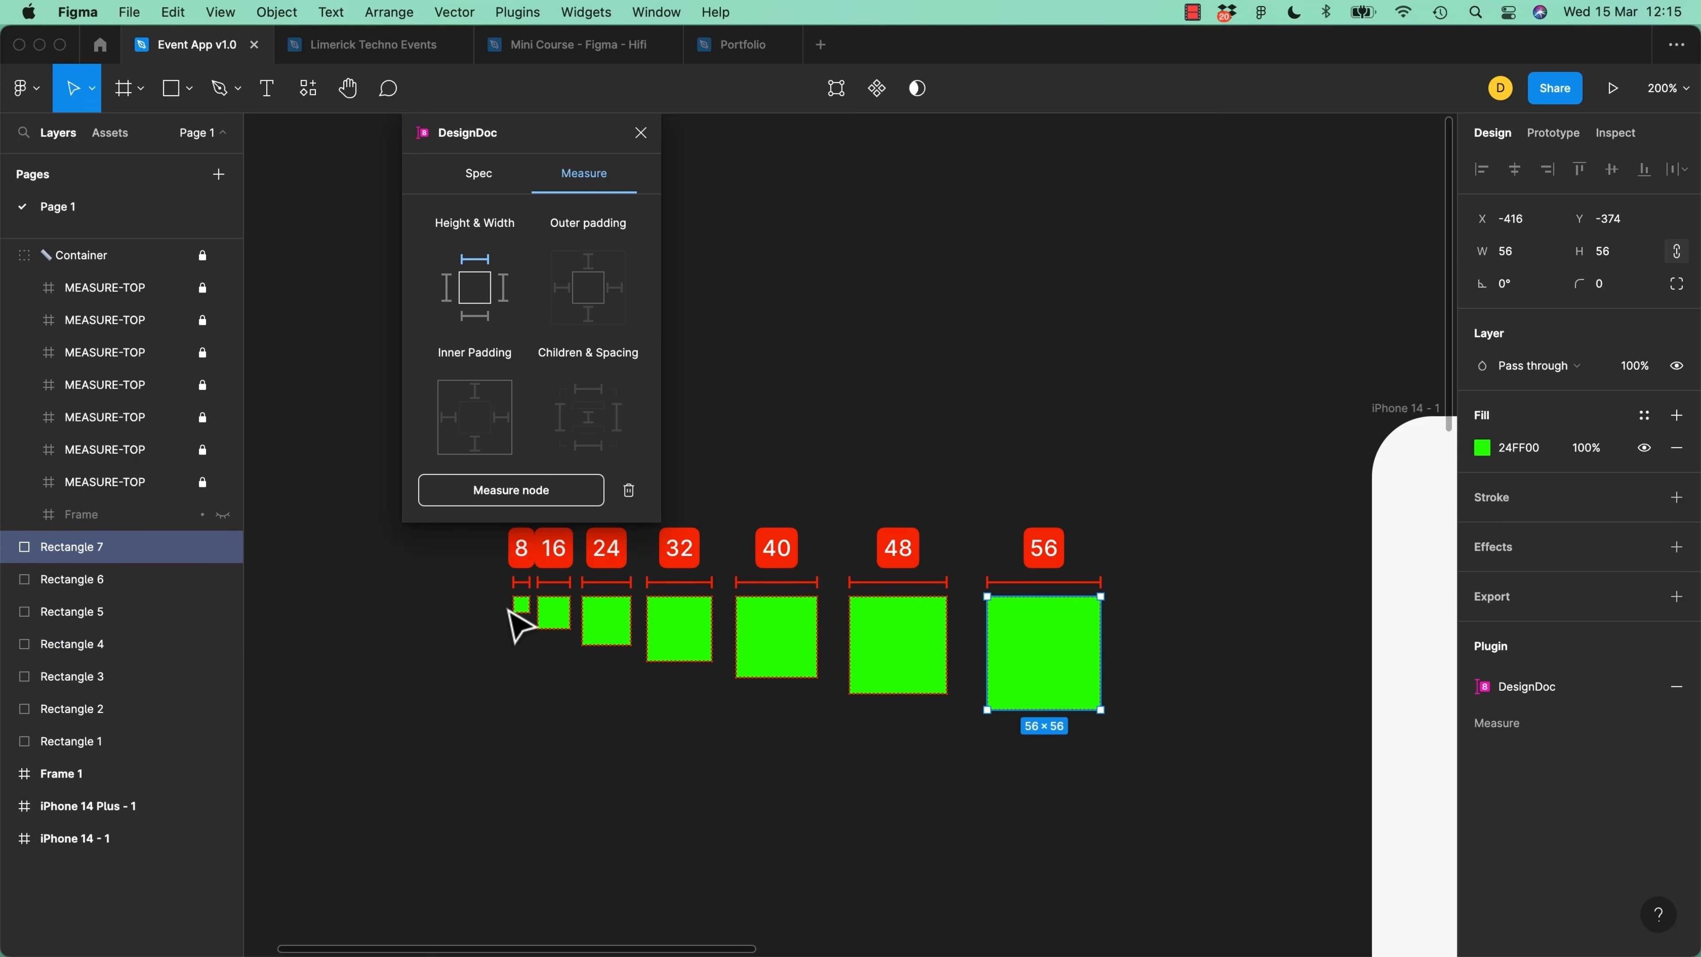
Add DesignDoc outer spacing measurements between the 8 and 16 px, 16 and 24 px, and 24 and 32 px squares
click(521, 607)
shift+click(552, 618)
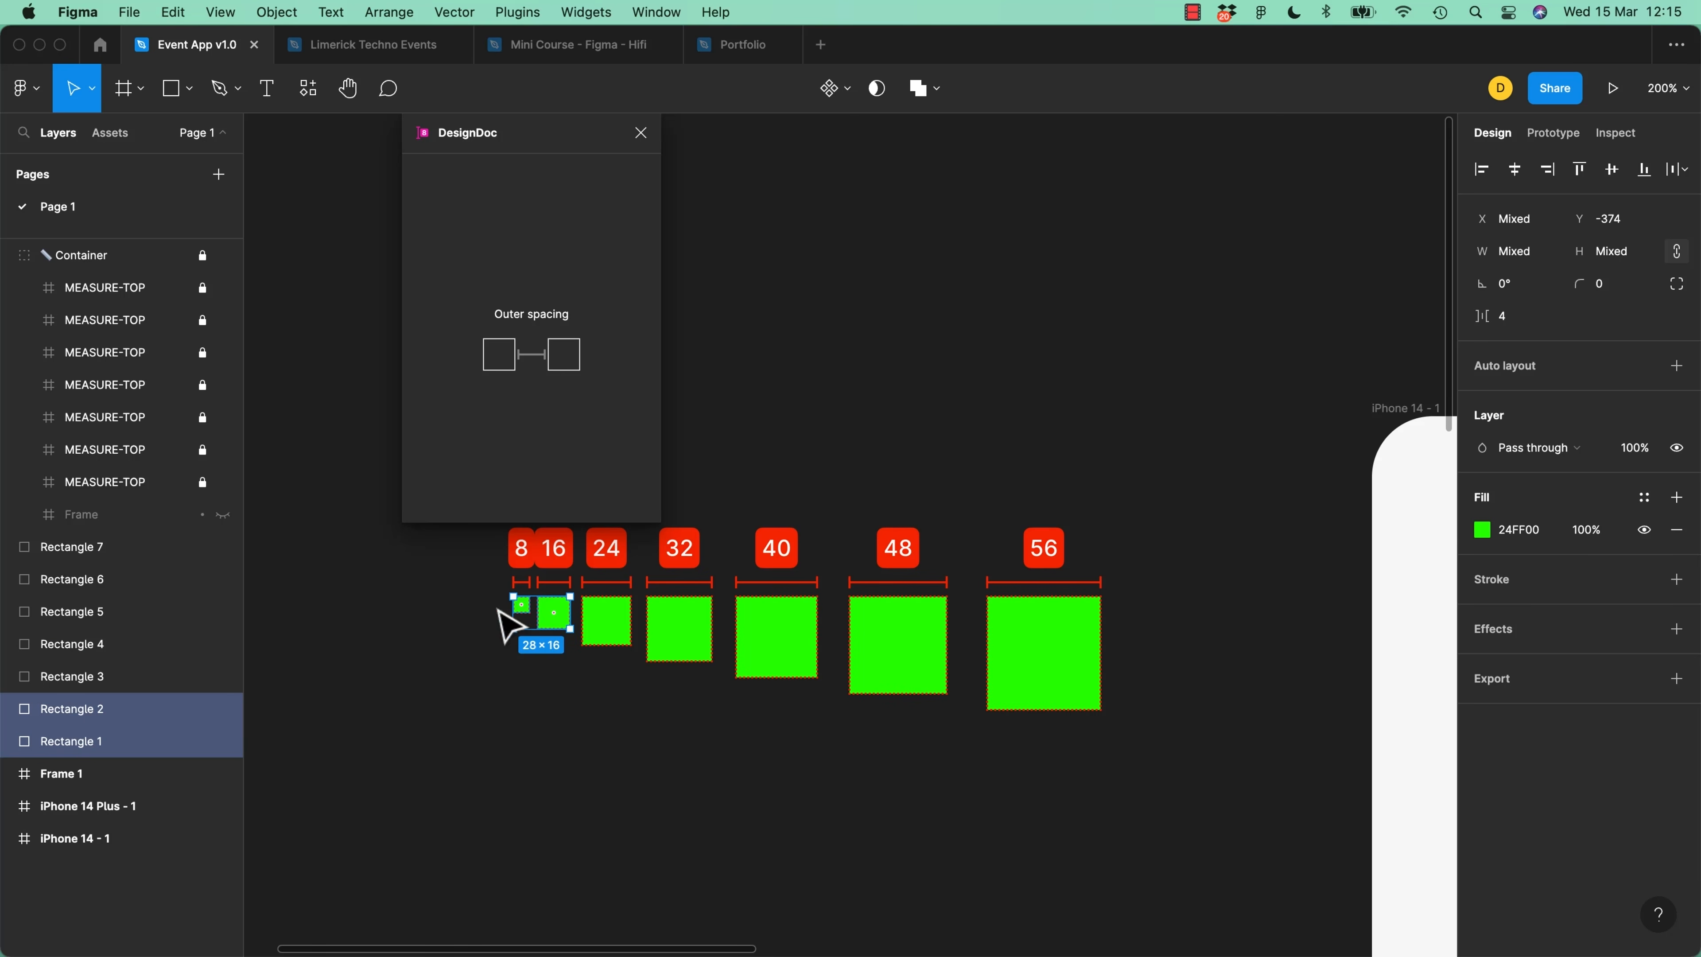
click(535, 359)
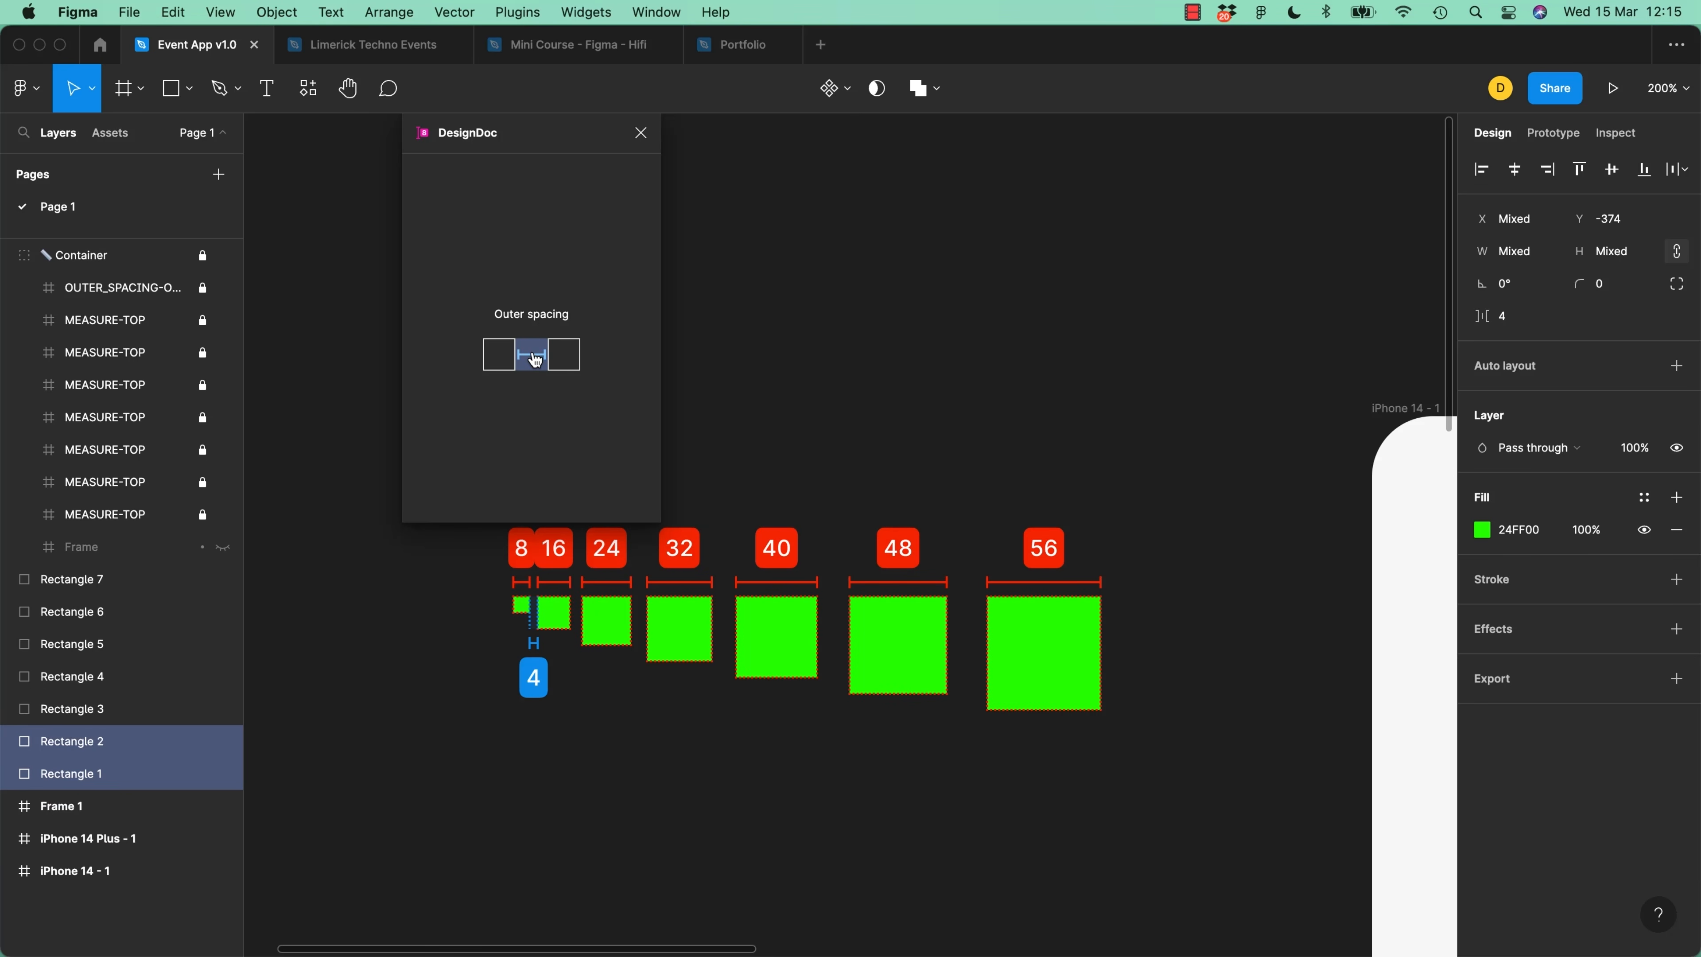
click(566, 641)
click(562, 625)
shift+click(610, 630)
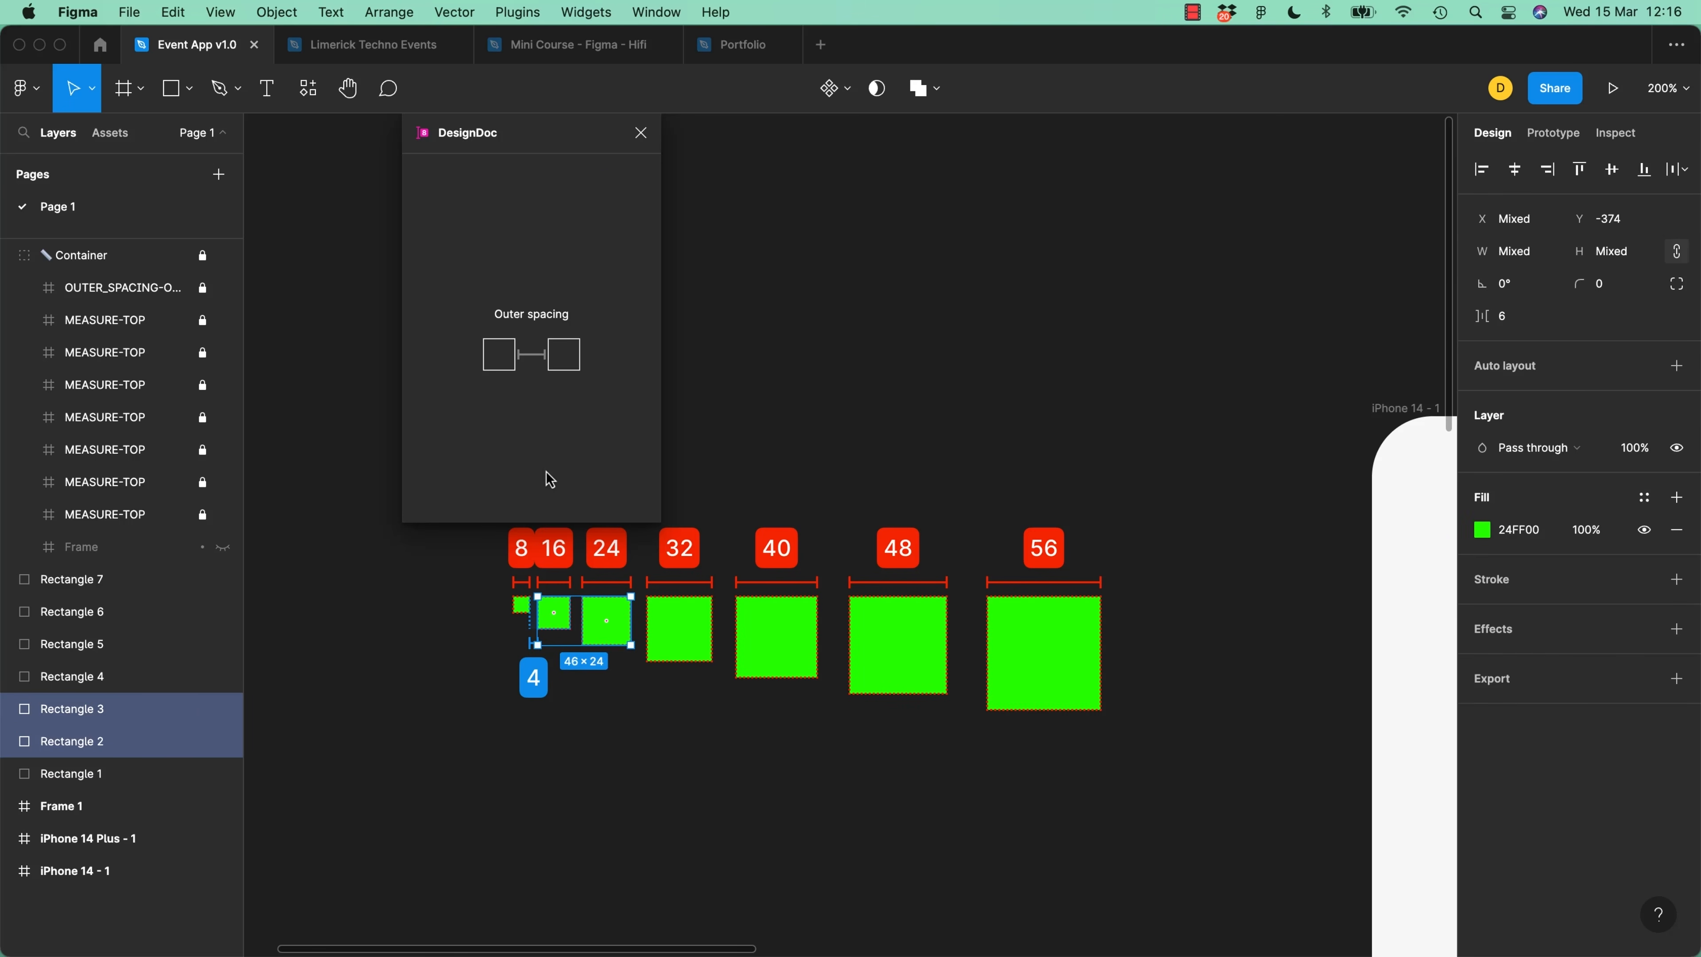
click(531, 354)
click(665, 753)
click(619, 637)
shift+click(700, 653)
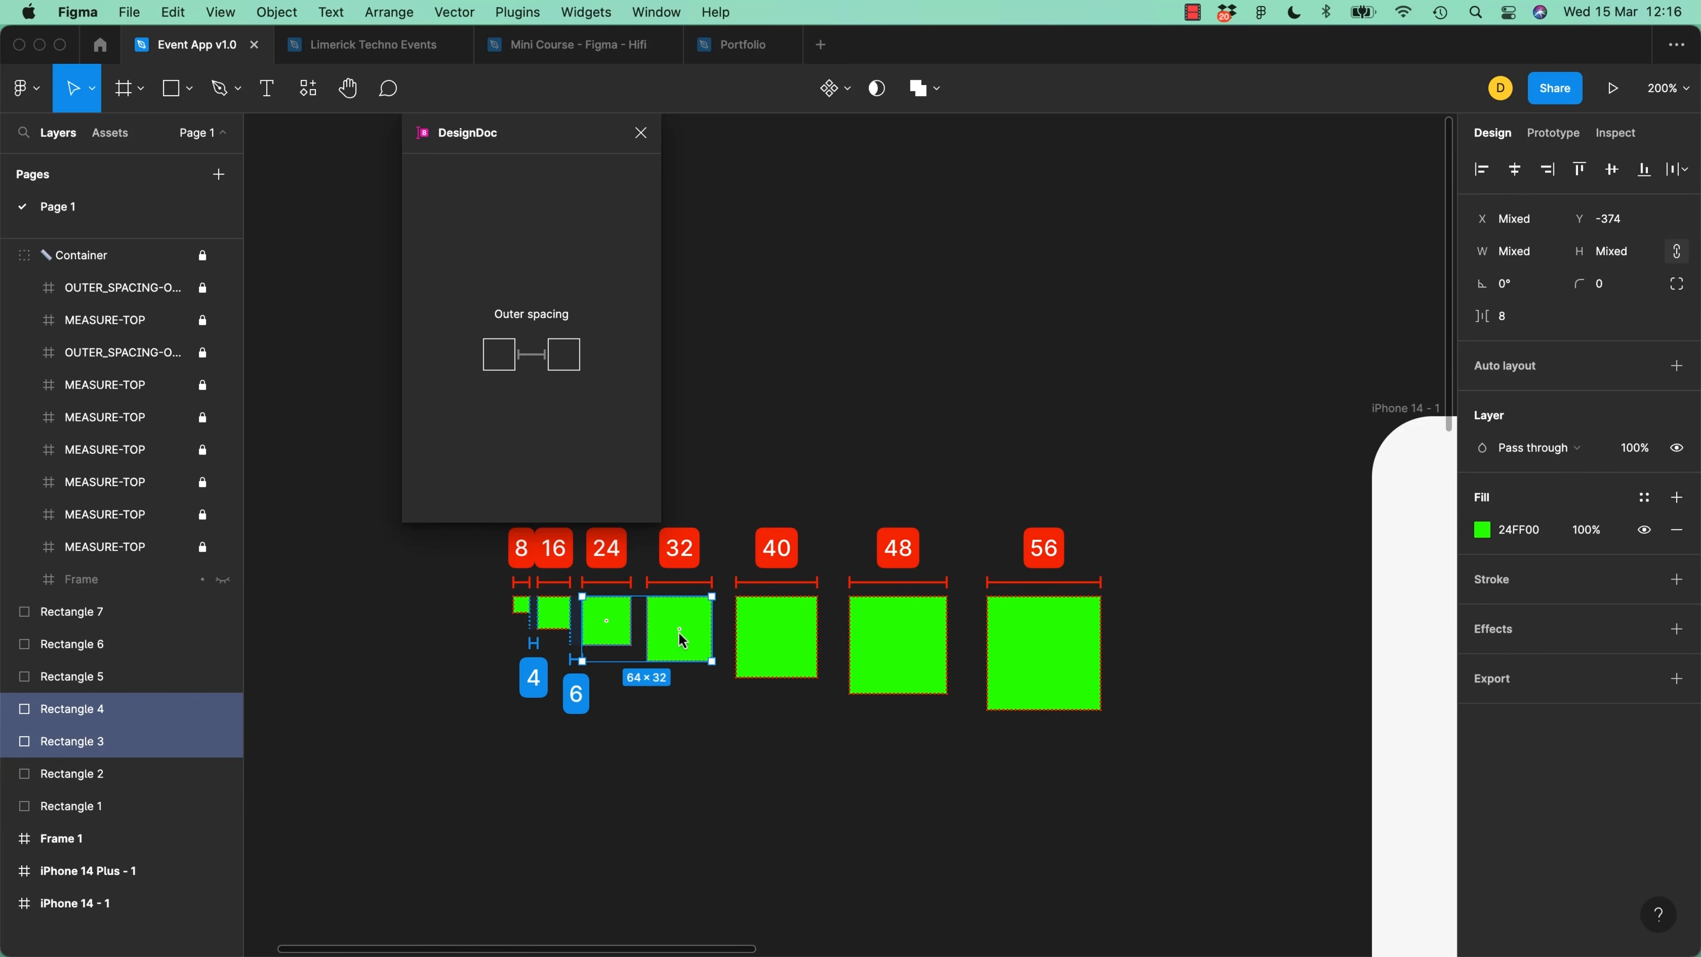
click(541, 375)
Add outer spacing measurements between the 32 and 40 px, 40 and 48 px, and 48 and 56 px squares
click(755, 797)
click(680, 630)
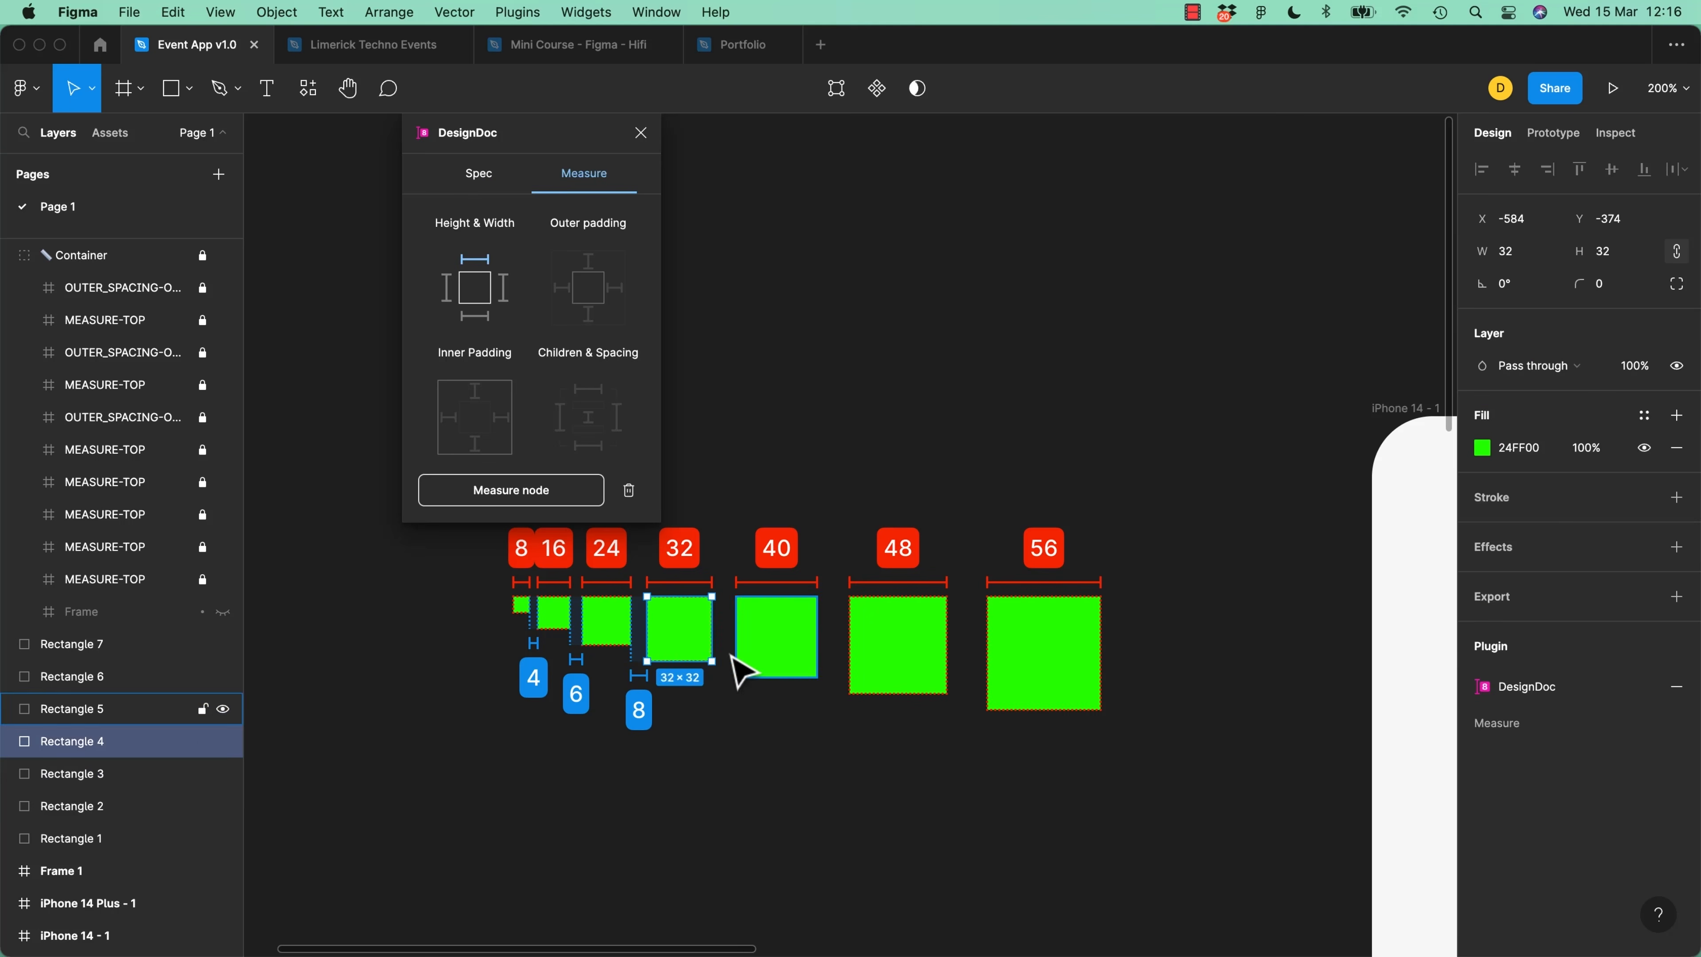
shift+click(778, 636)
click(541, 366)
click(777, 637)
shift+click(898, 643)
click(542, 365)
click(898, 643)
shift+click(1044, 654)
click(542, 365)
click(1067, 406)
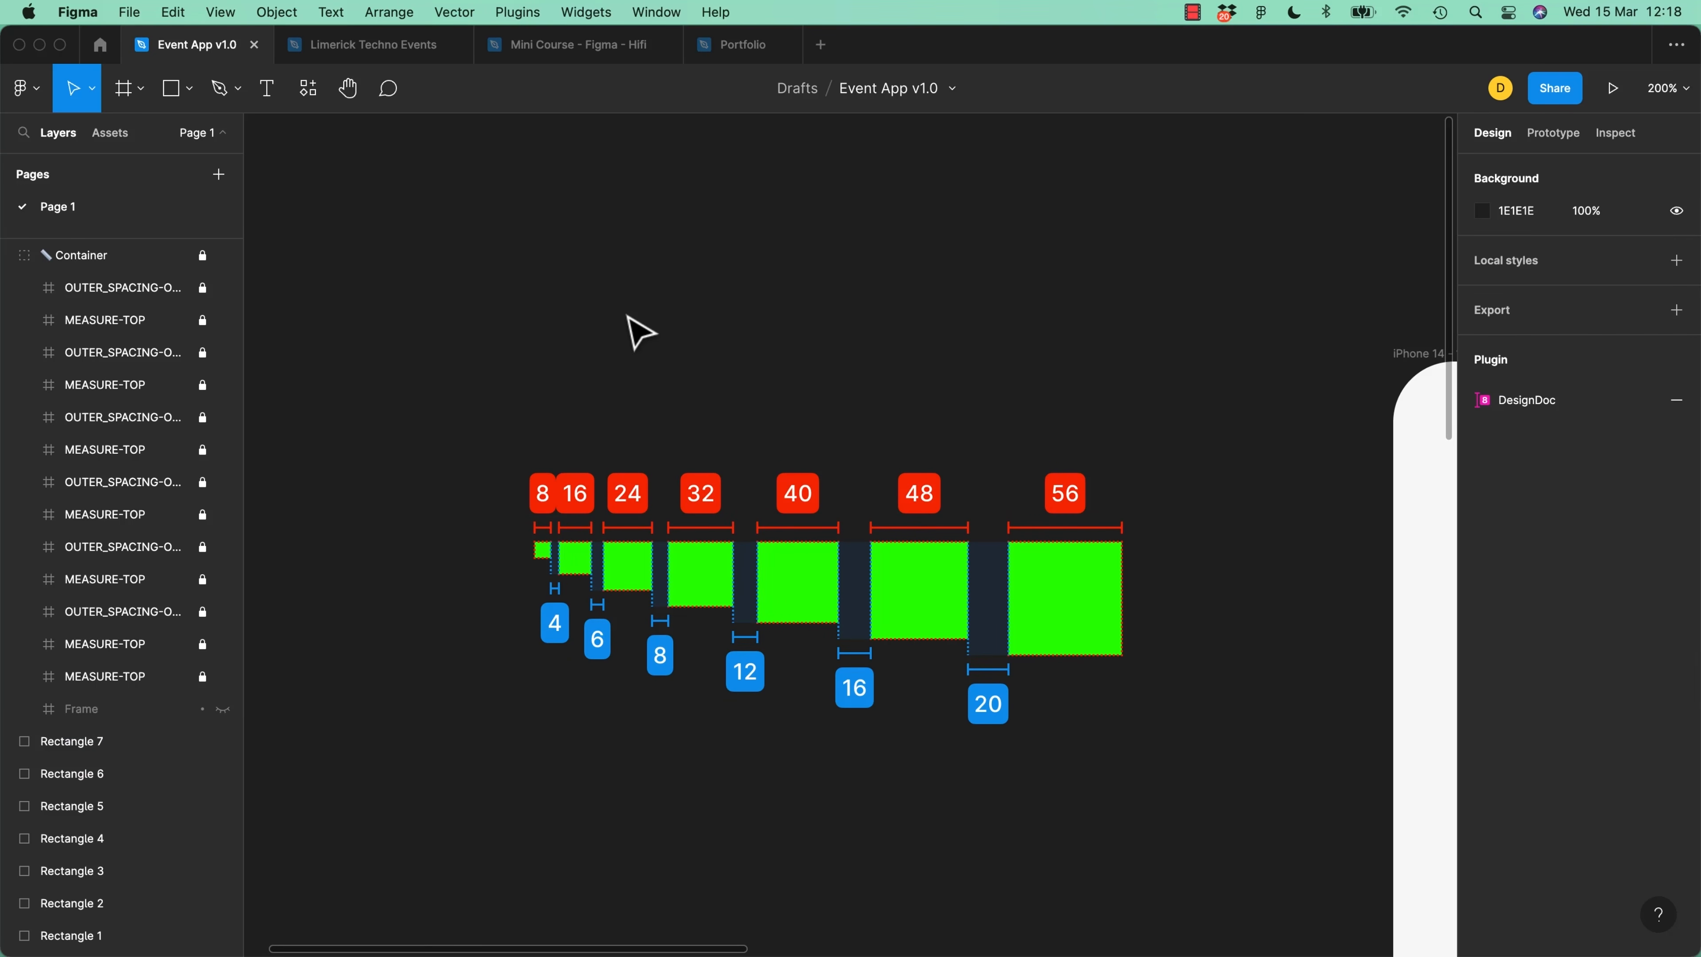
Rerun and close DesignDoc, and switch the visibility of the measurements' Container group off and back on
key(alt+super+p)
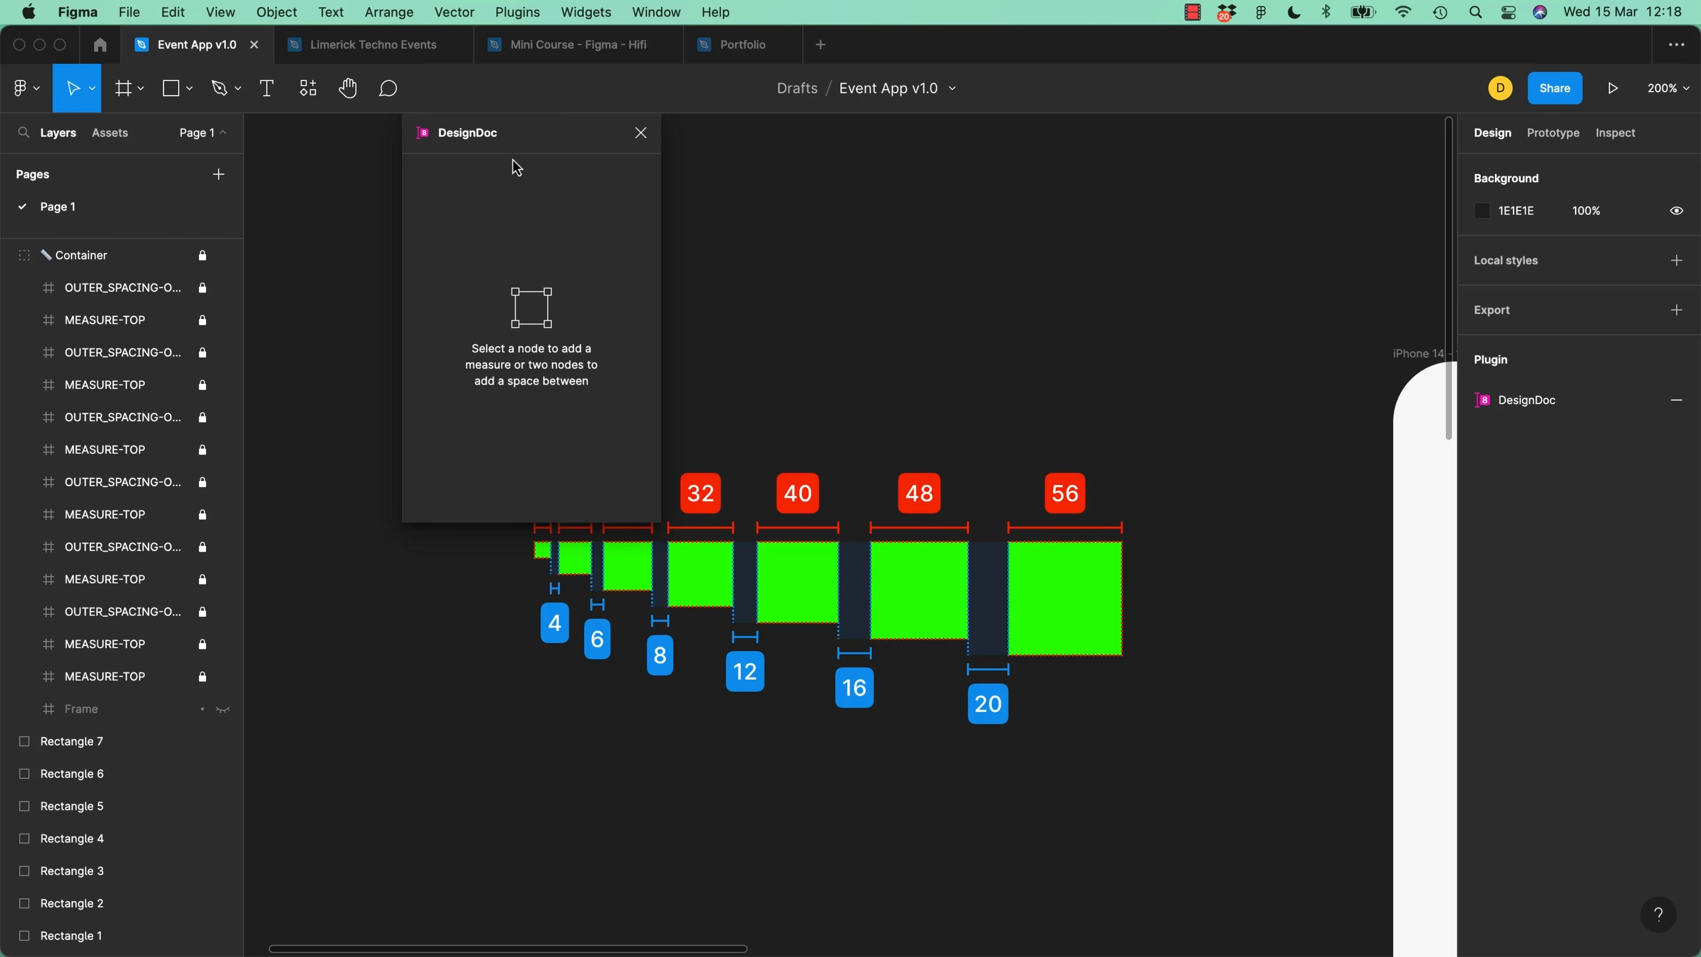
click(640, 133)
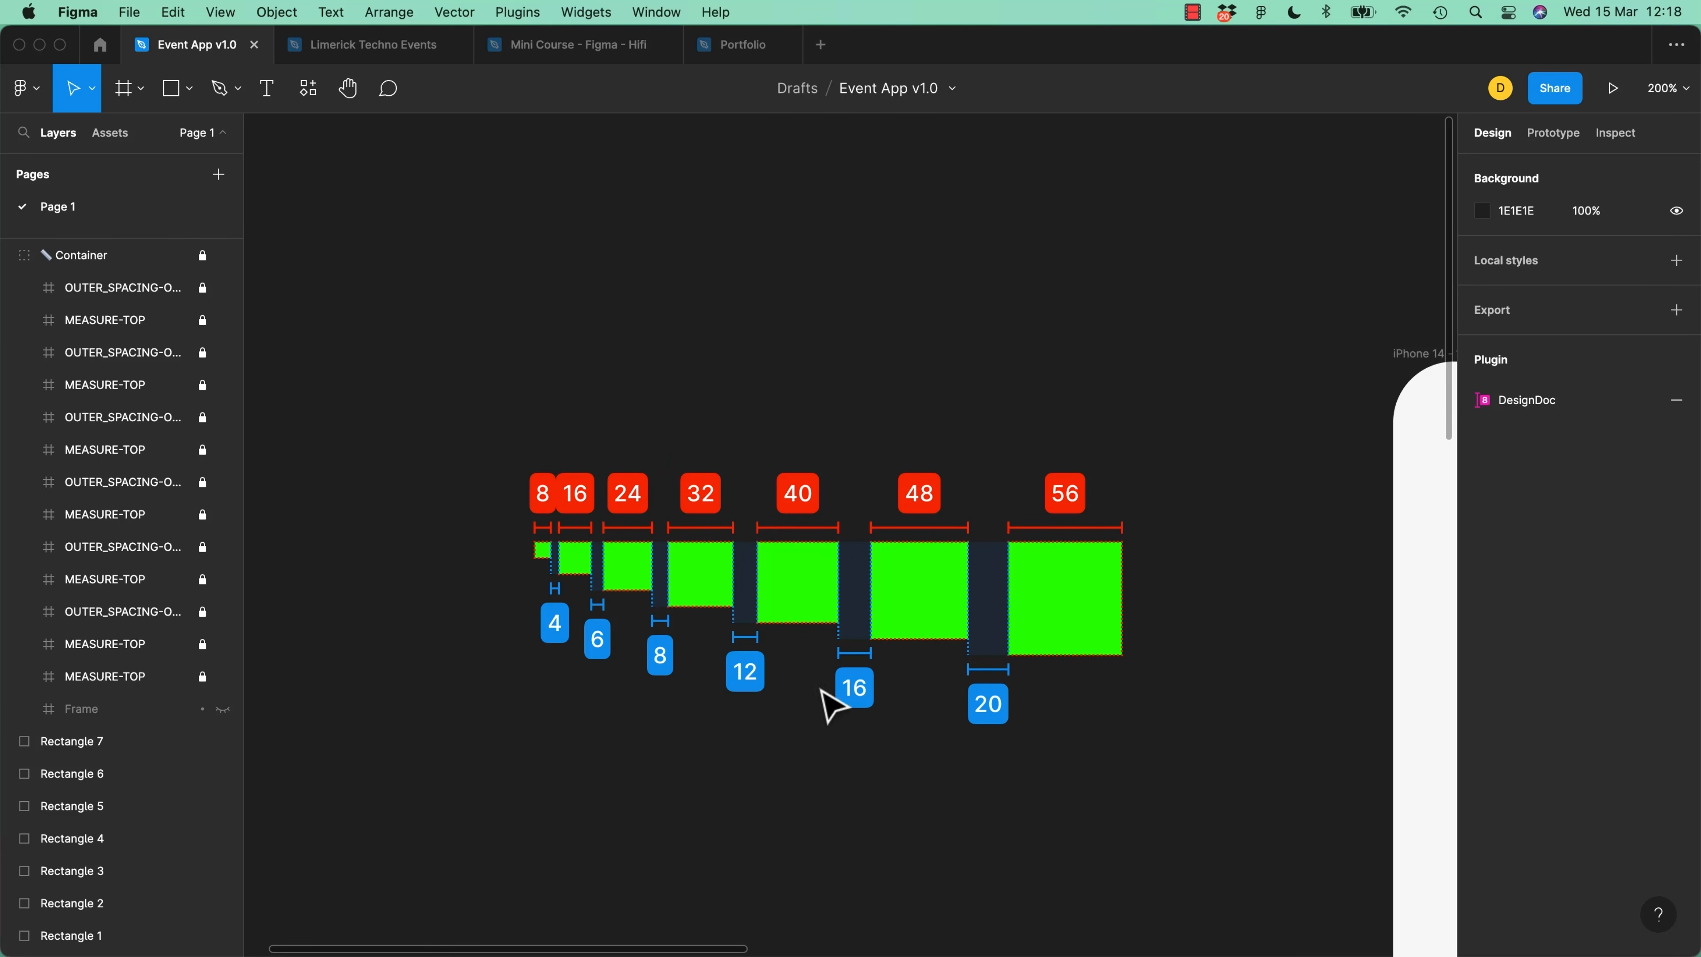
click(92, 268)
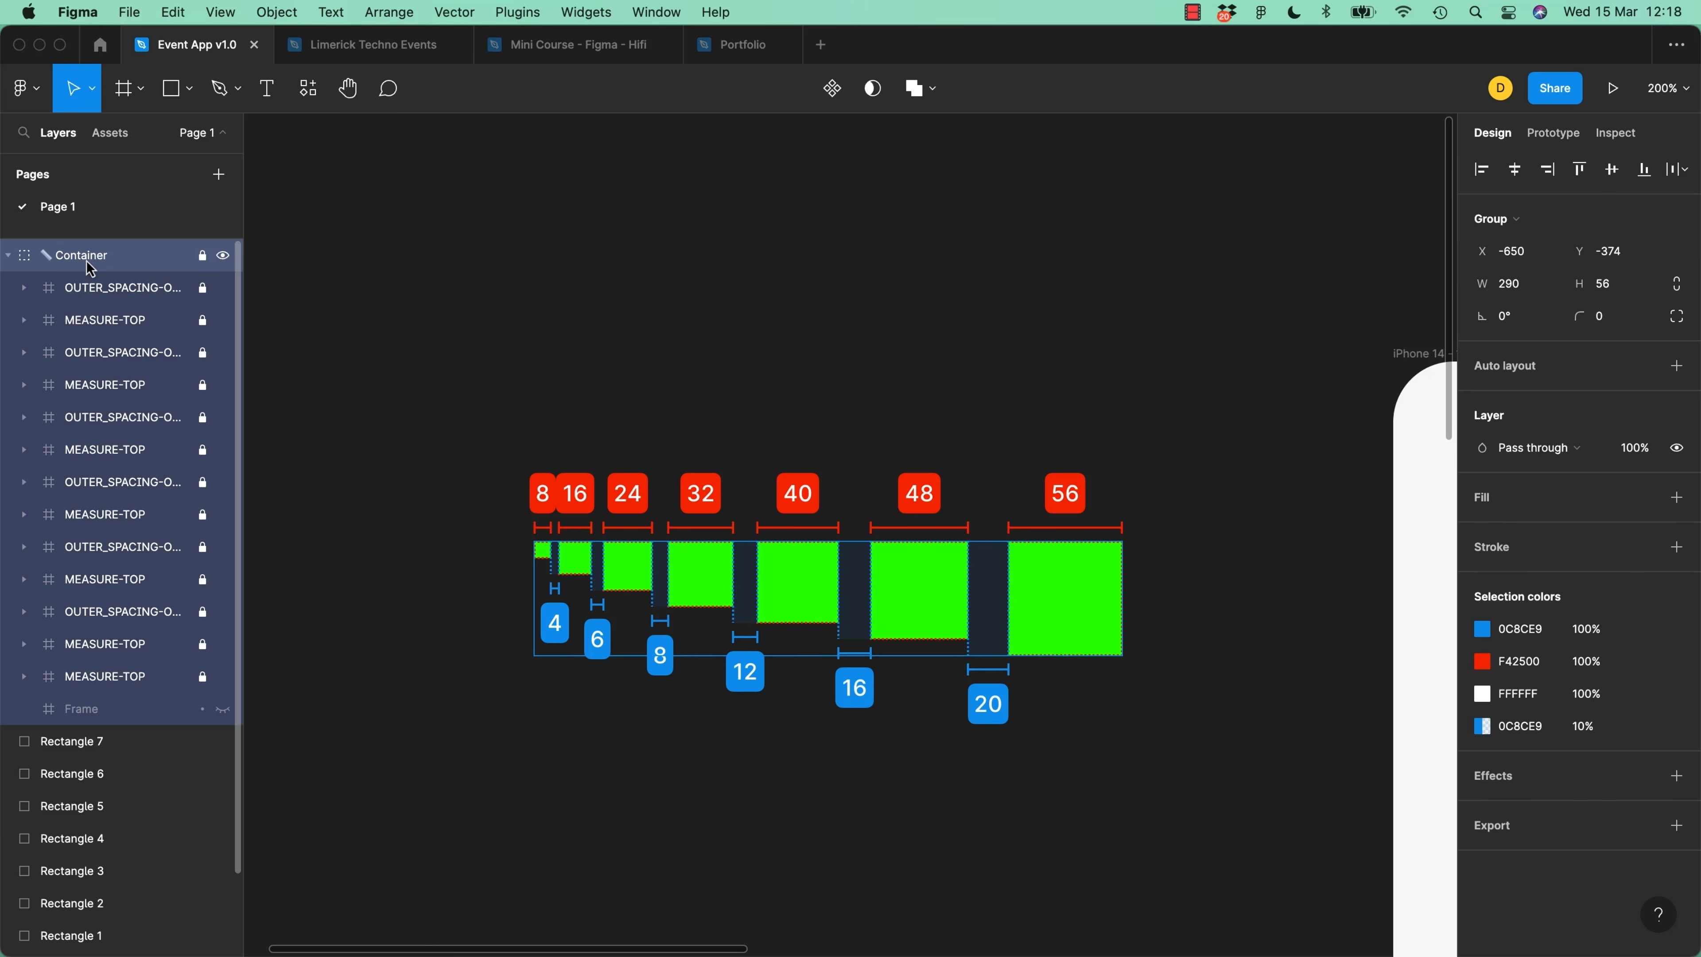
click(223, 261)
click(222, 261)
click(429, 493)
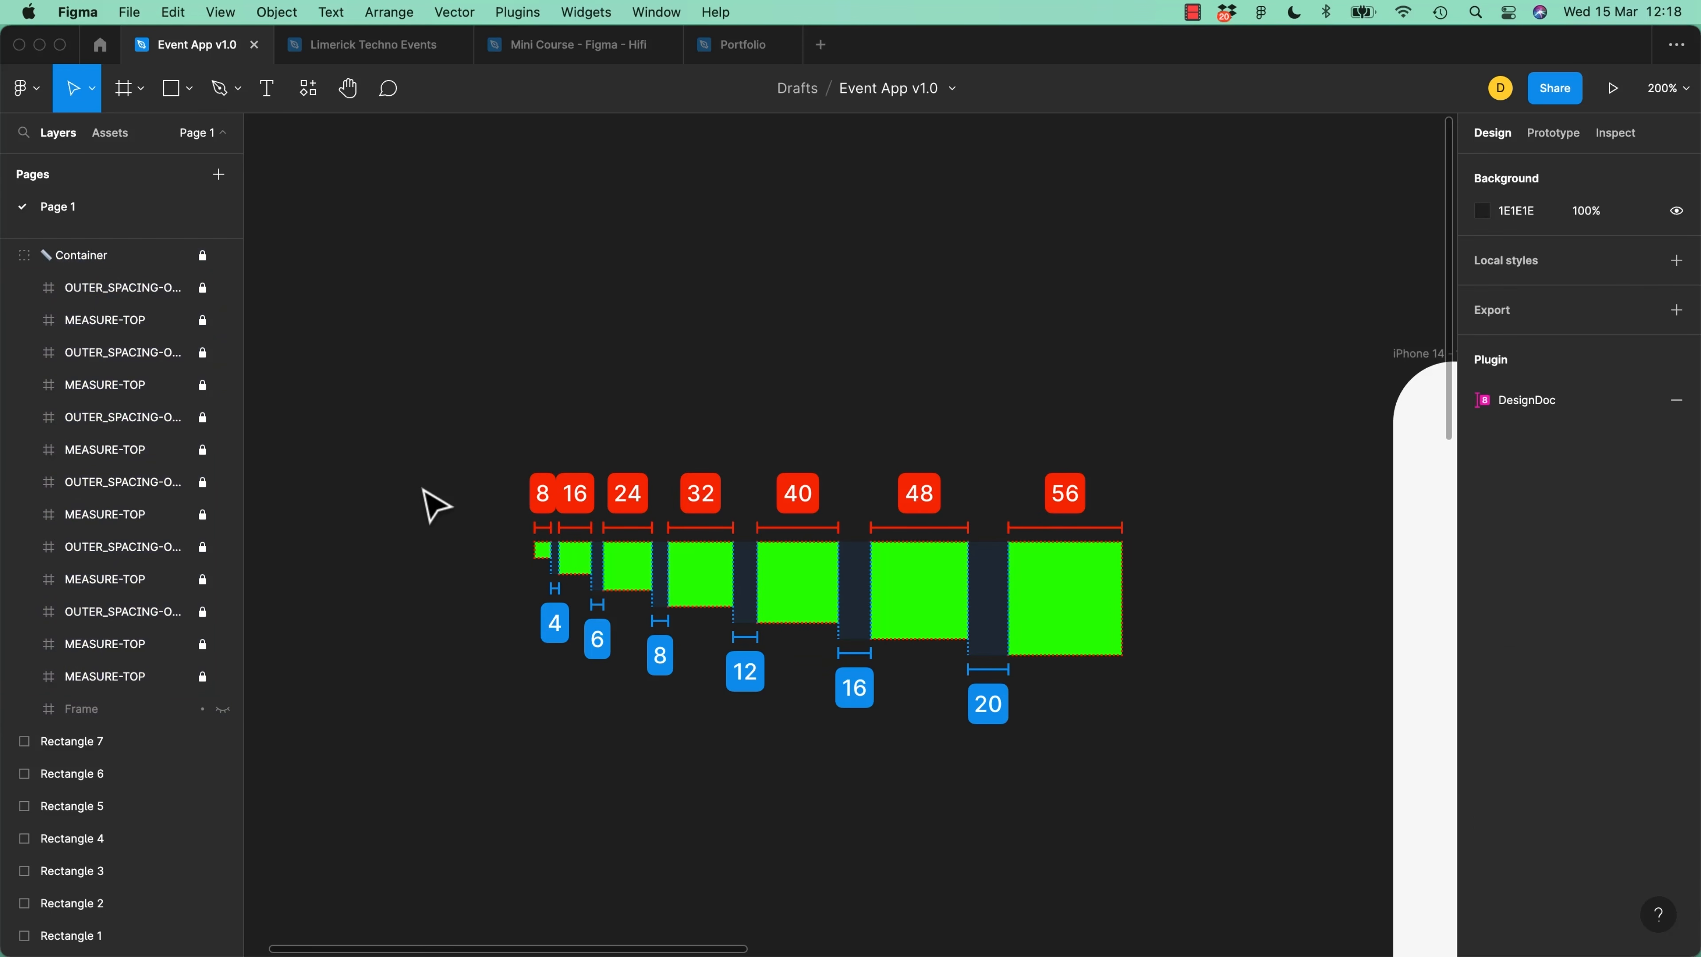
Draw a frame about 407 × 258 px around the row of squares and fill it with dark grey 343434
key(f)
drag(445, 335, 1271, 863)
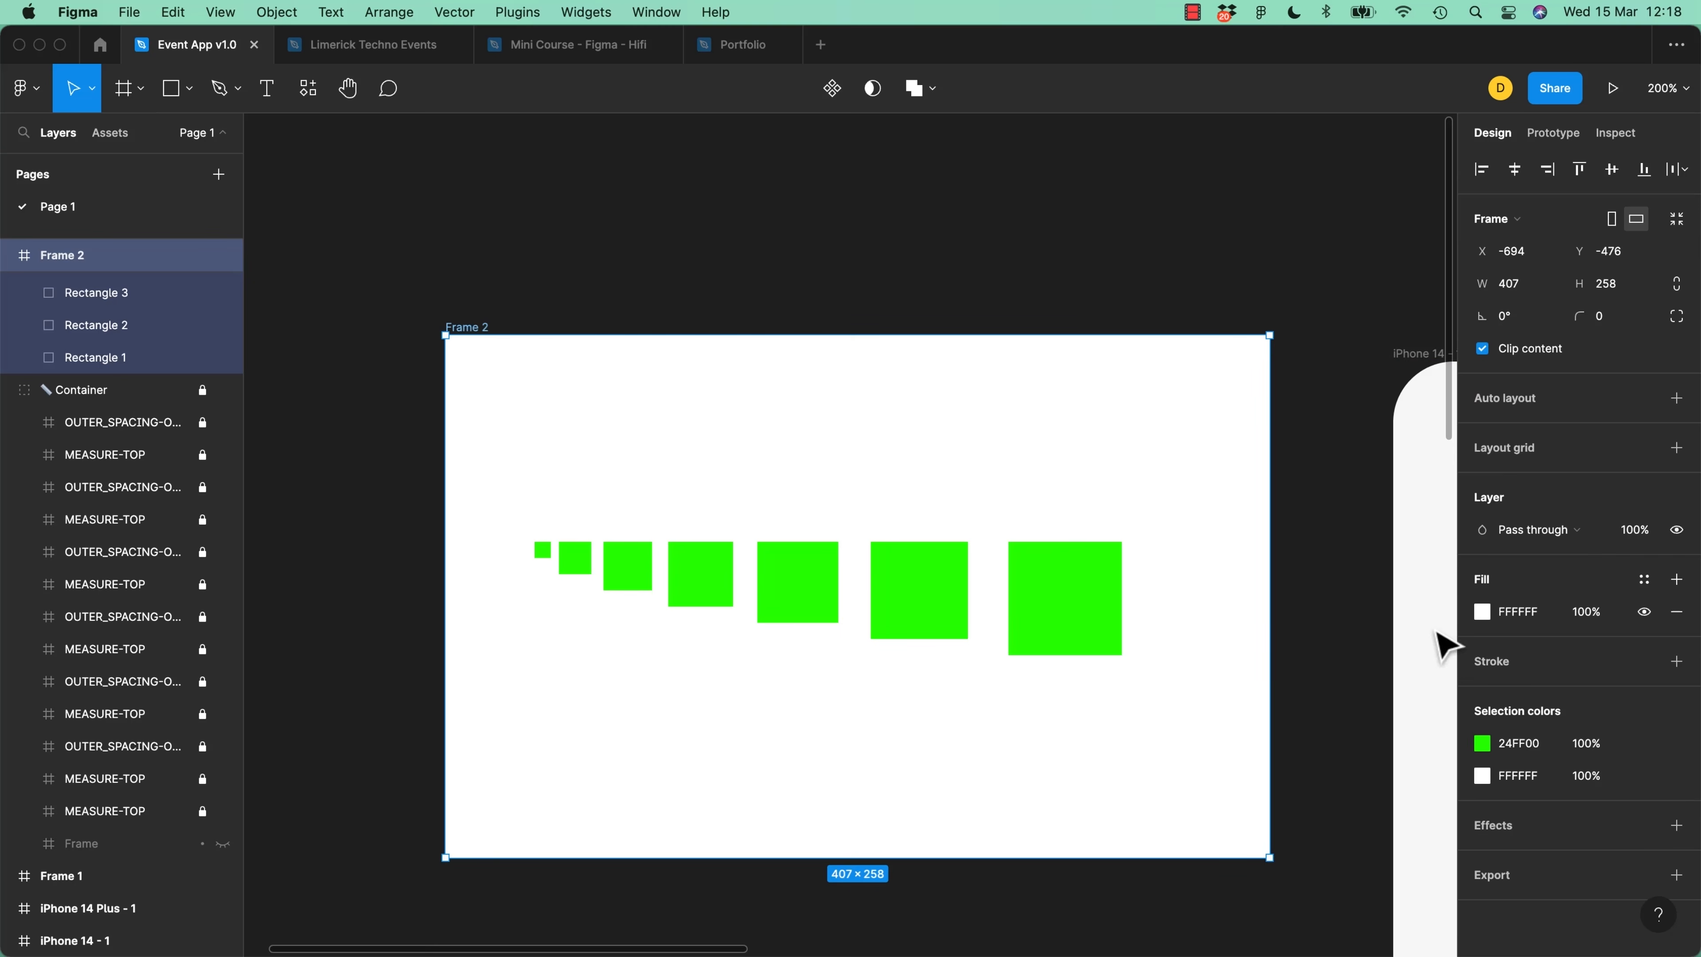
click(1483, 612)
drag(1324, 566, 1185, 645)
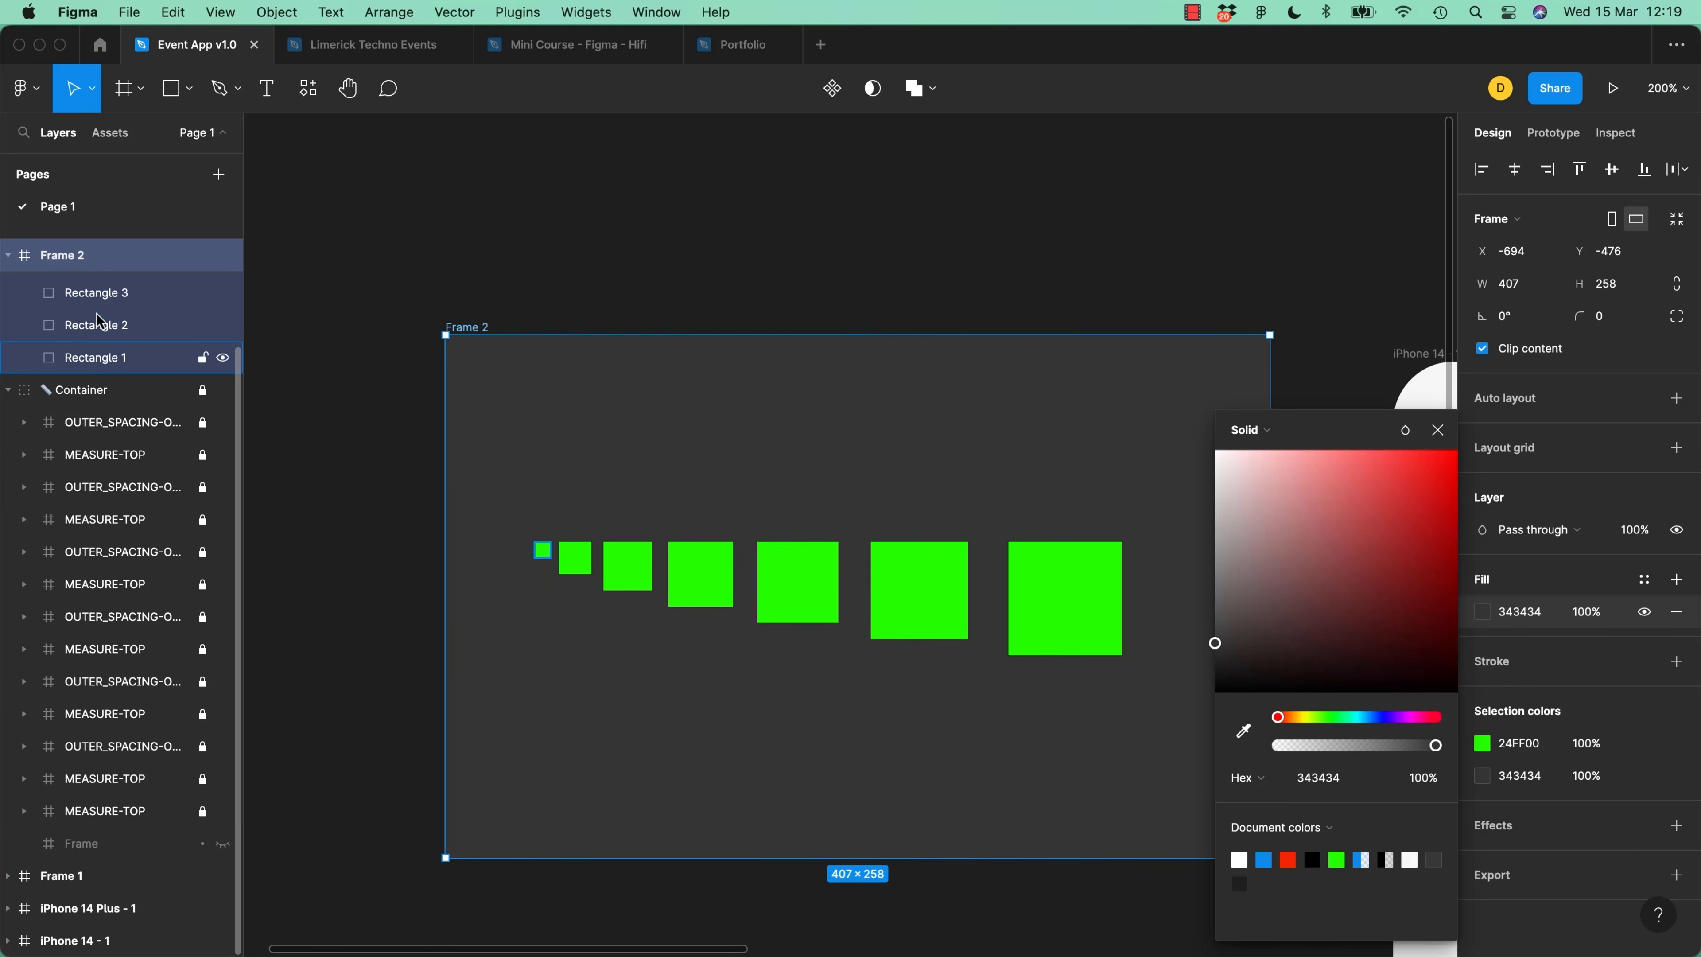
Move the Container group into Frame 2 and reorder Rectangles 4 to 7 beneath it, above Rectangle 3
drag(87, 391, 90, 286)
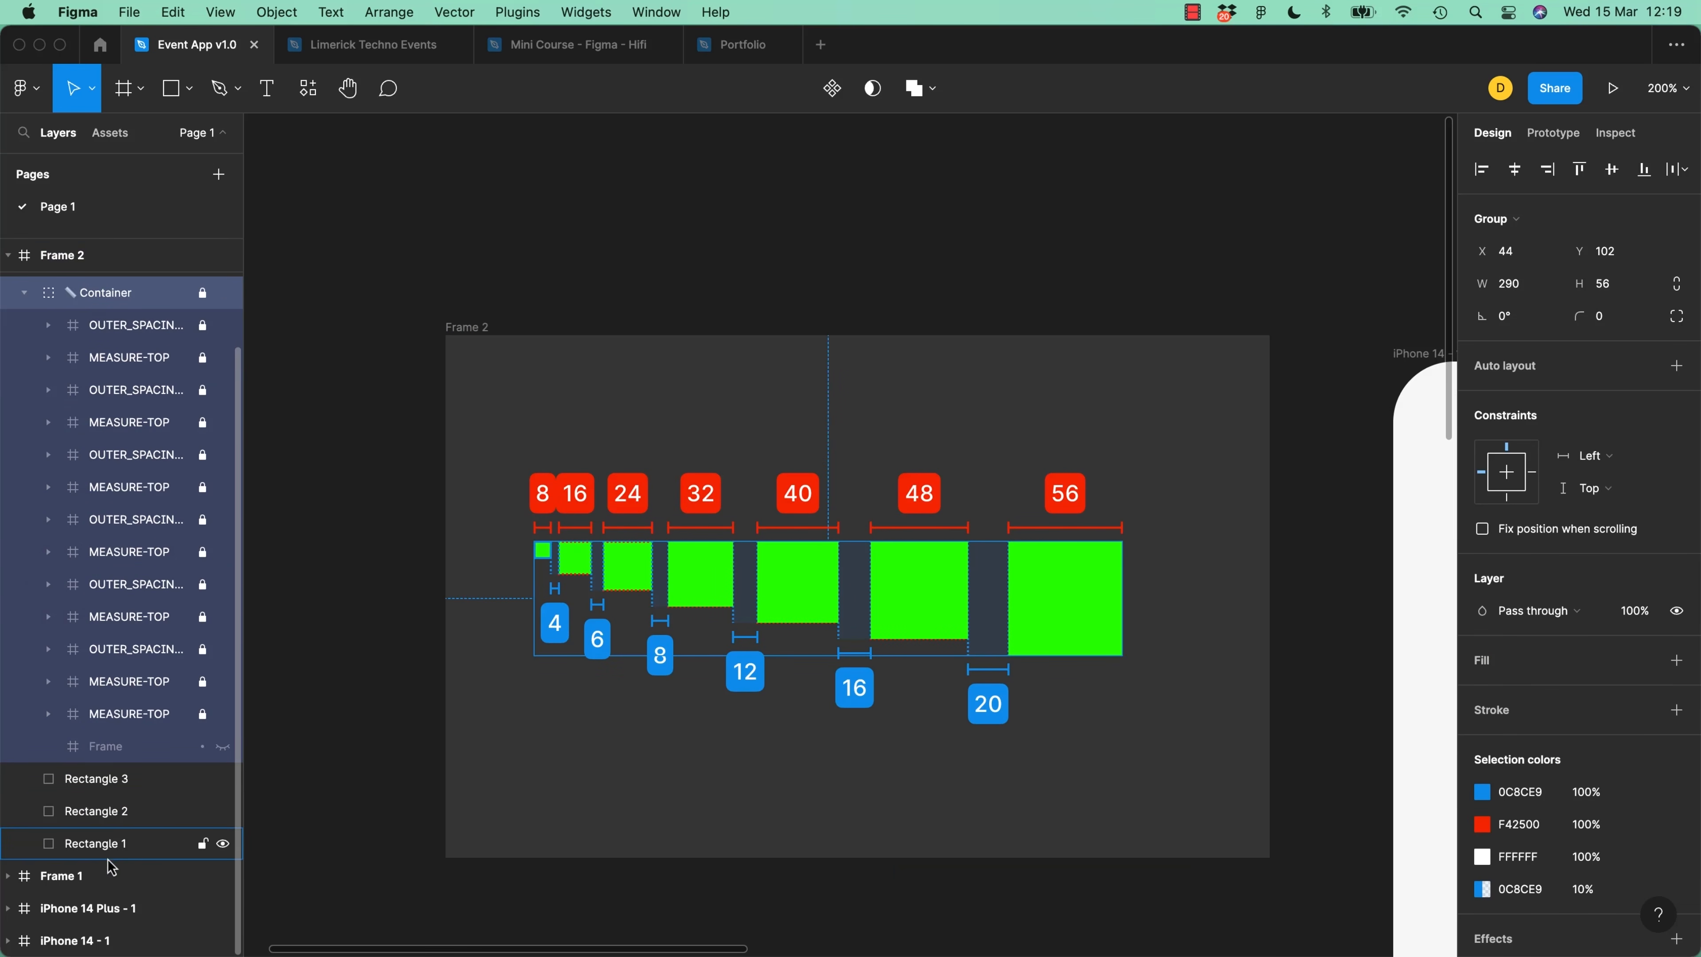
scroll(242, 844, up, 3)
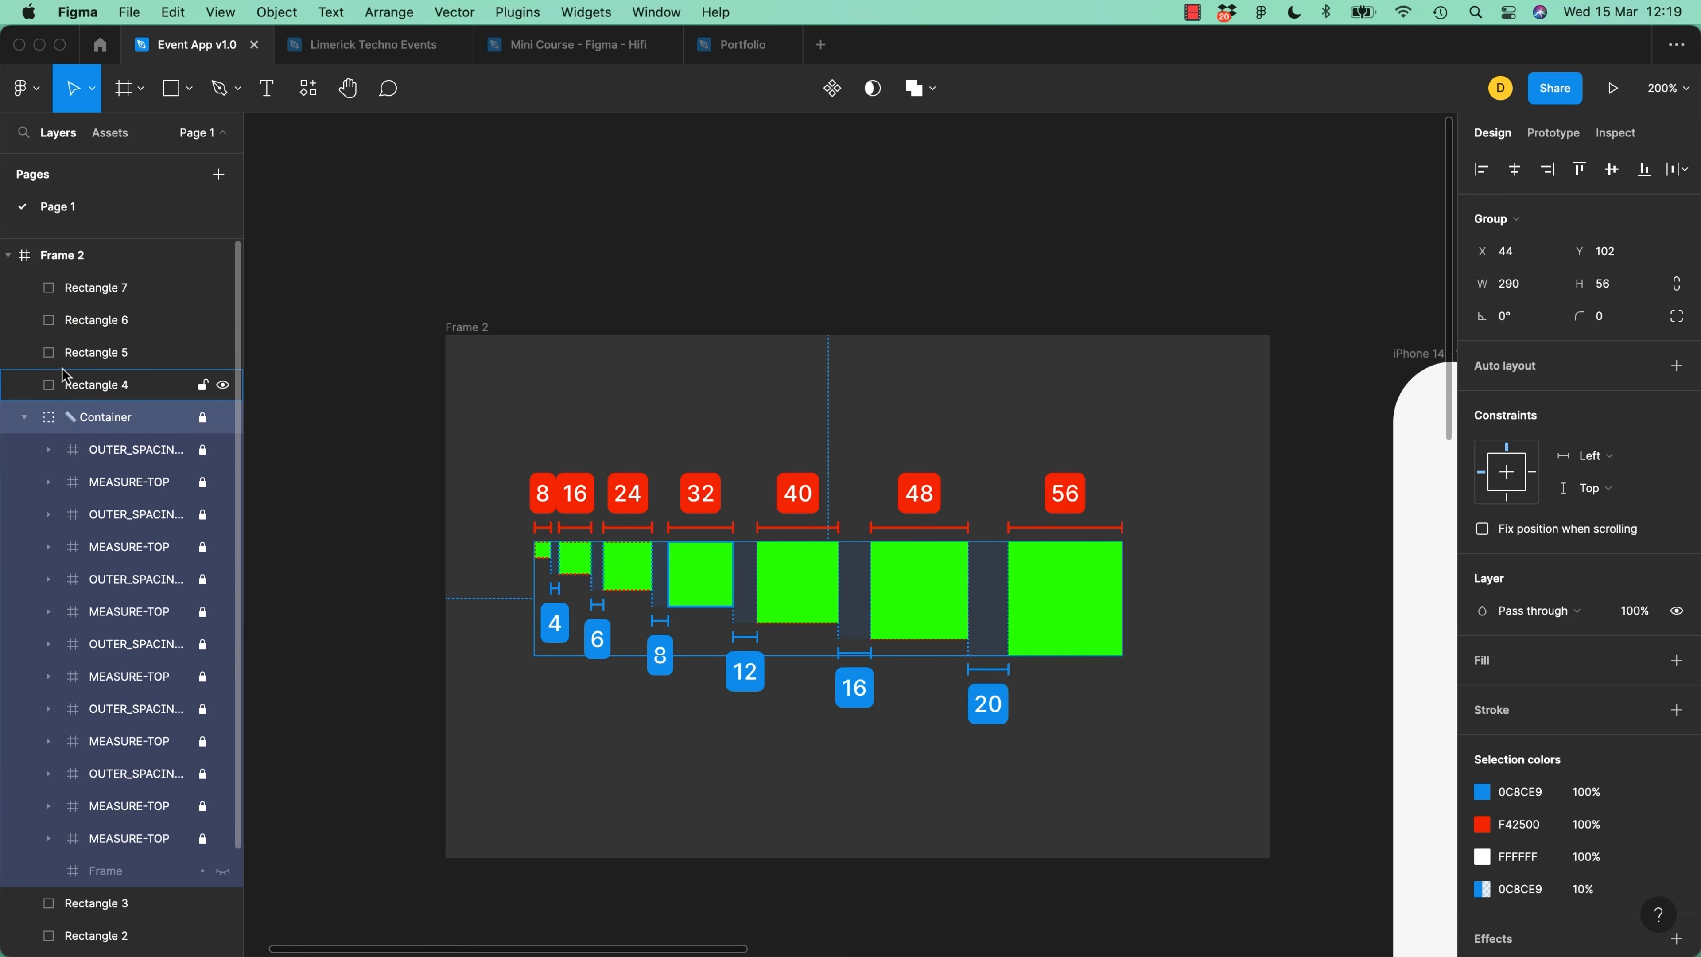
click(116, 384)
shift+click(124, 287)
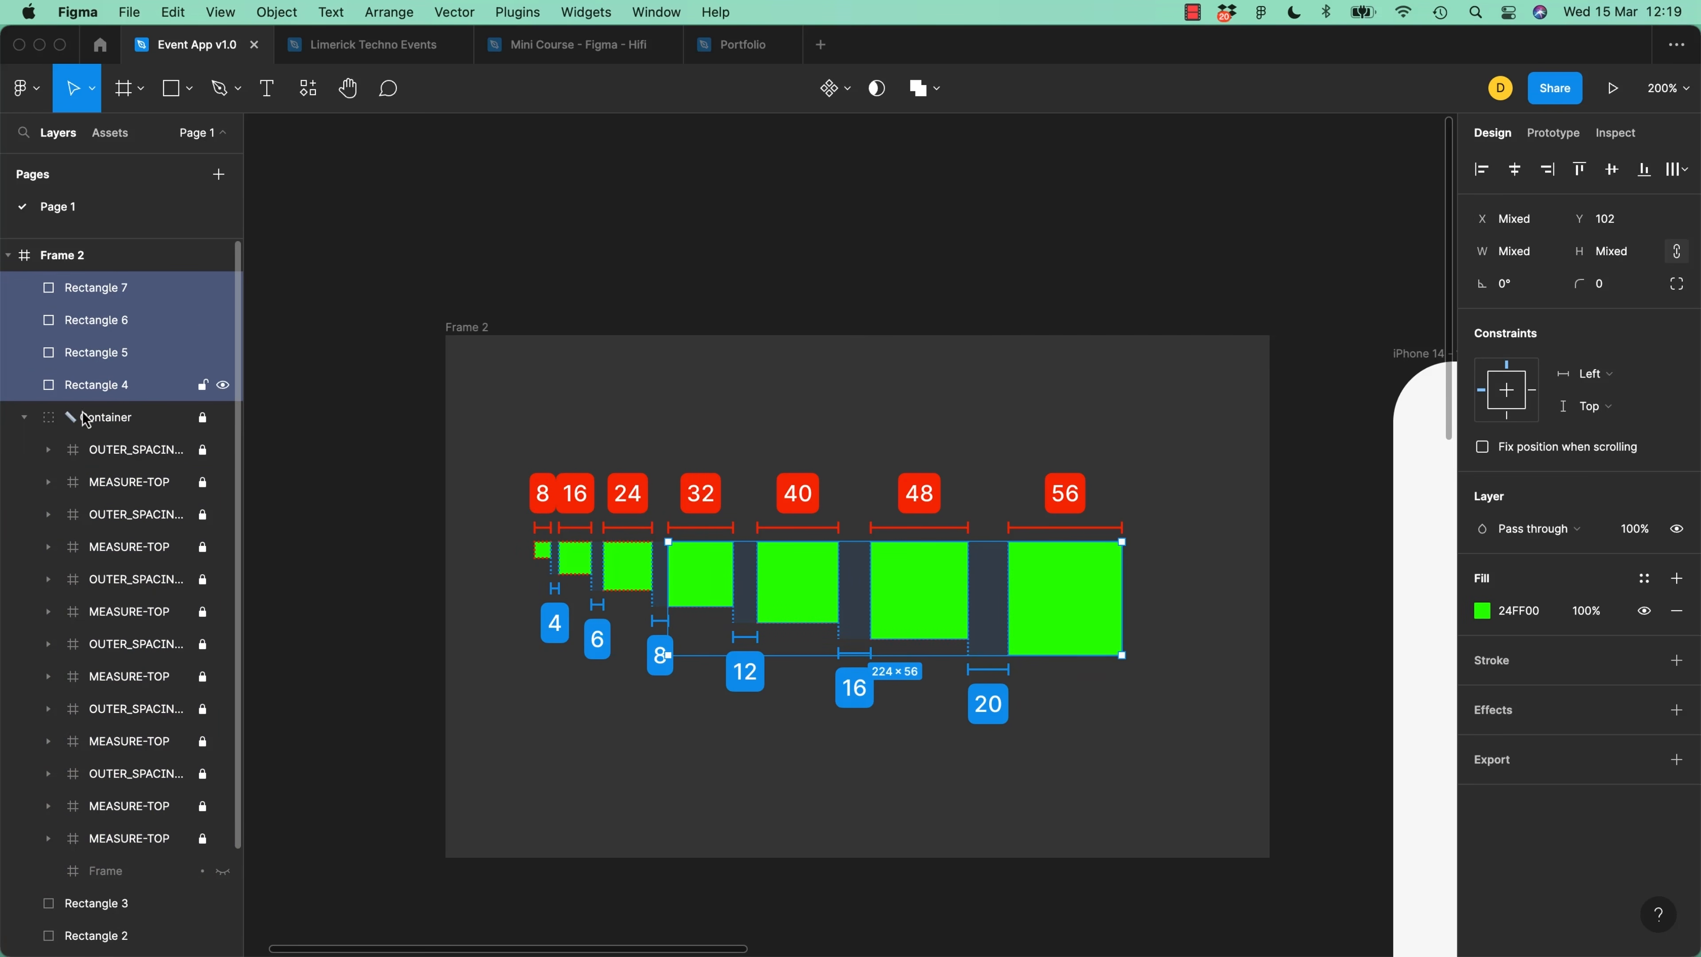
drag(59, 395, 100, 915)
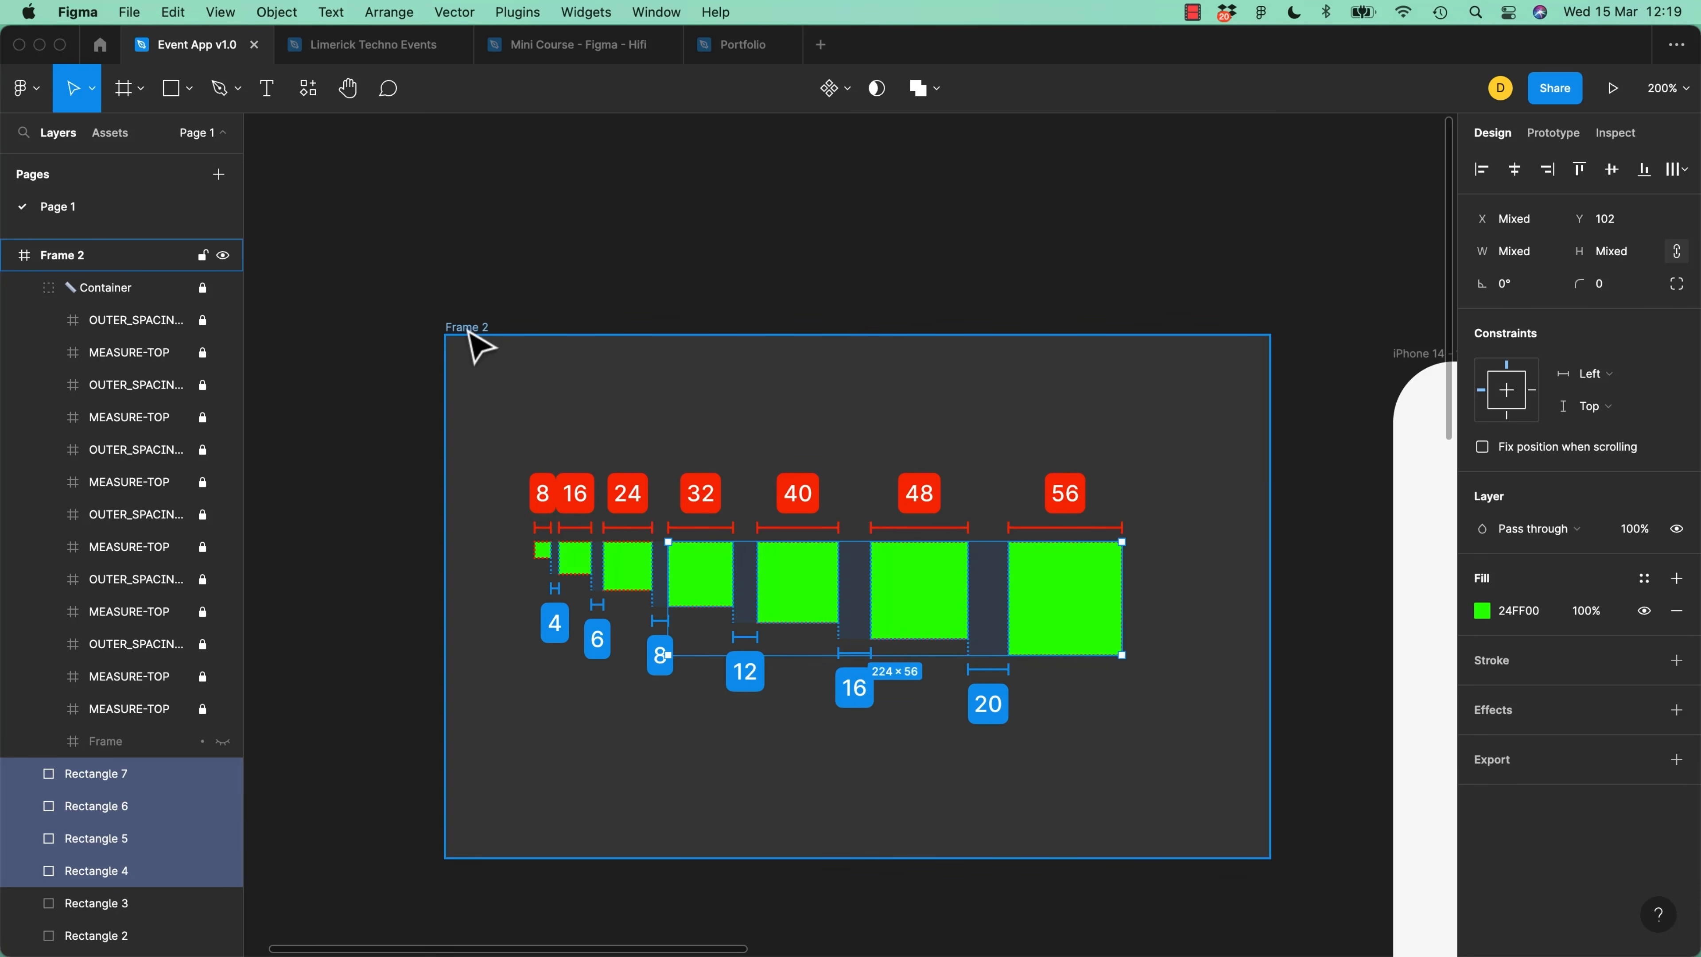
Rename Frame 2 as Measurements
double_click(467, 328)
text(Measurements)
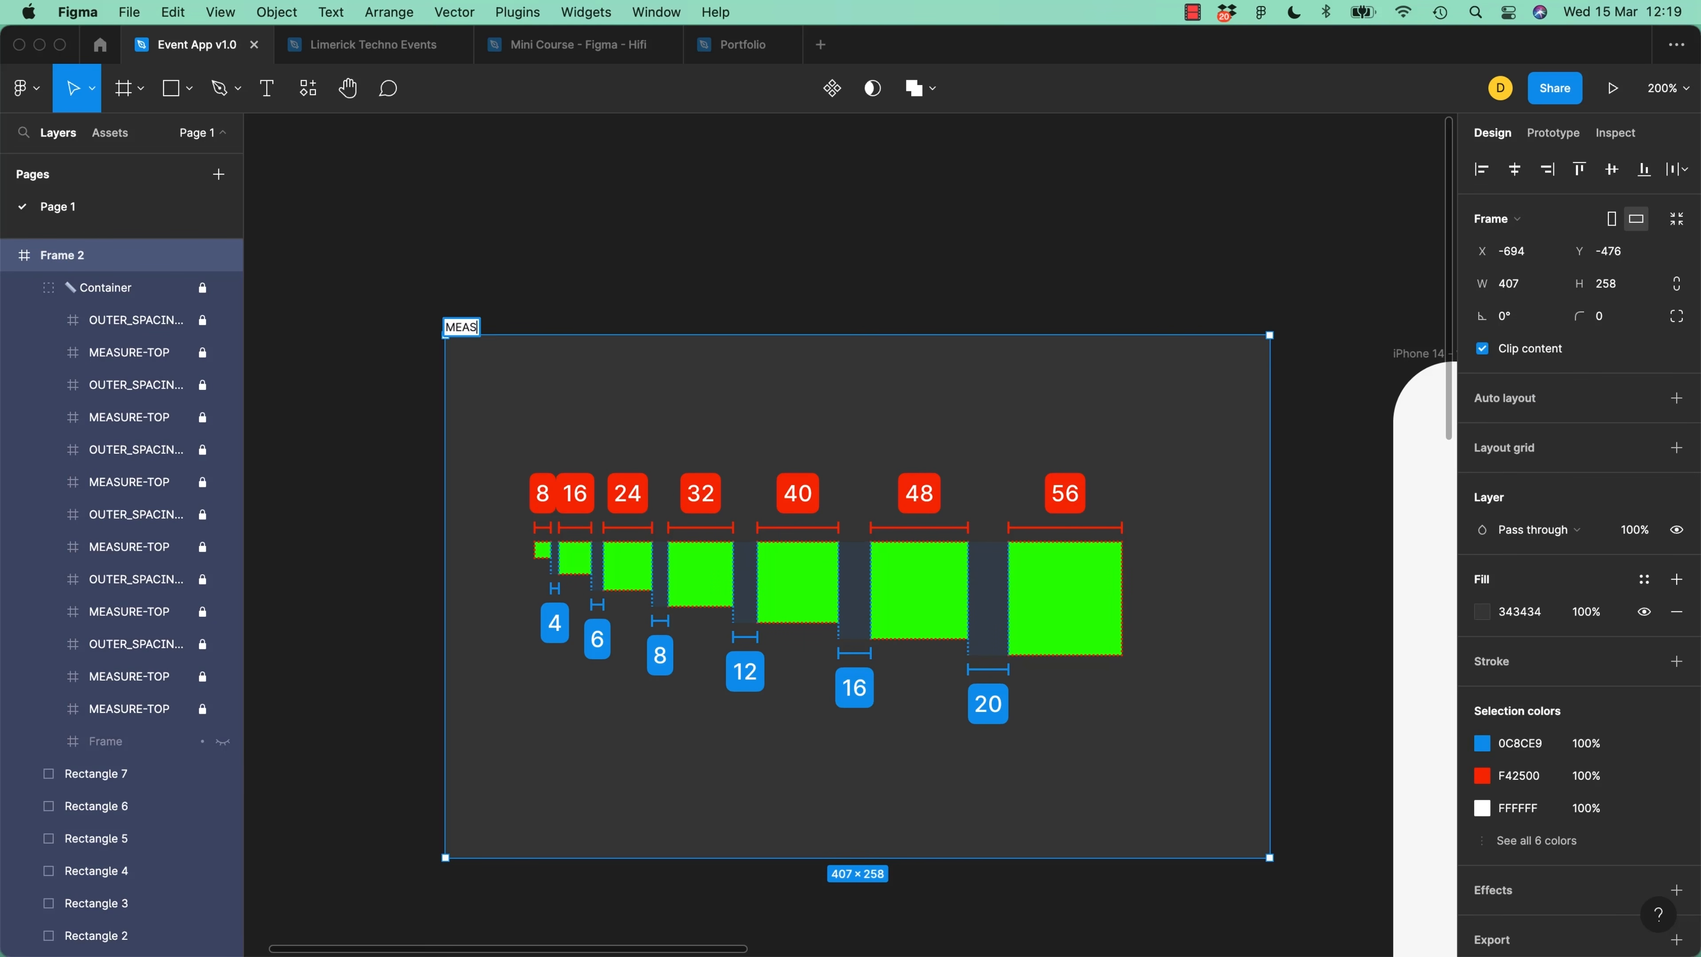
key(Return)
drag(1270, 858, 1191, 803)
drag(1192, 335, 1191, 418)
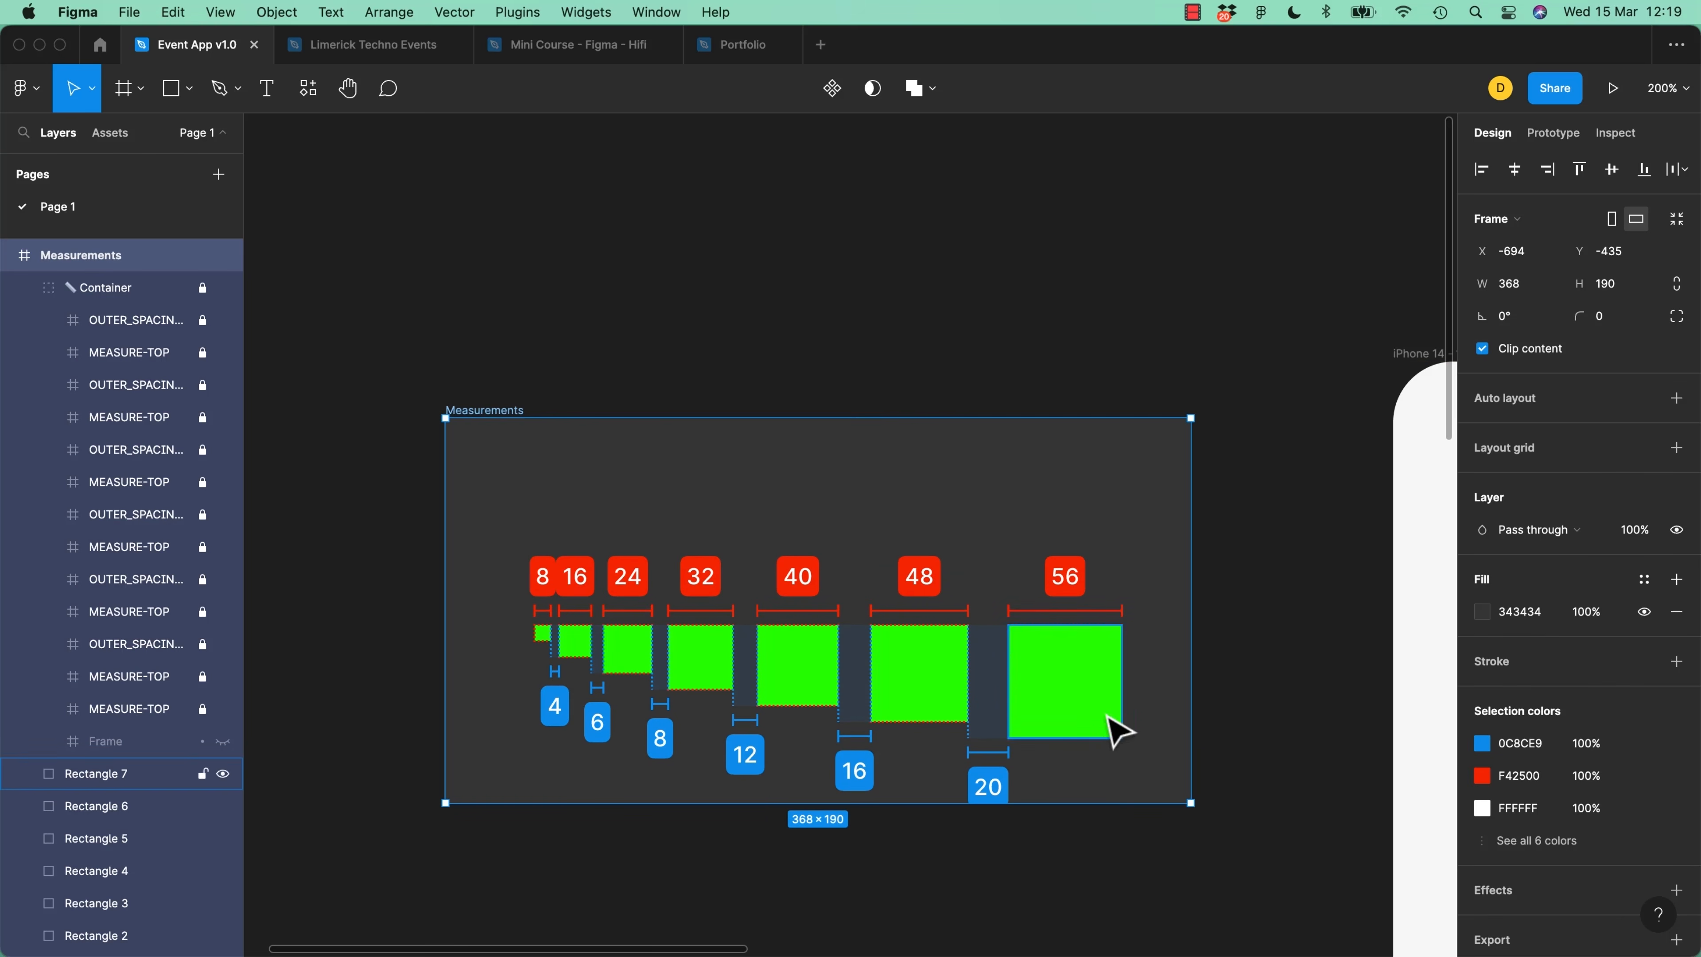
key(super+z)
key(super+z)
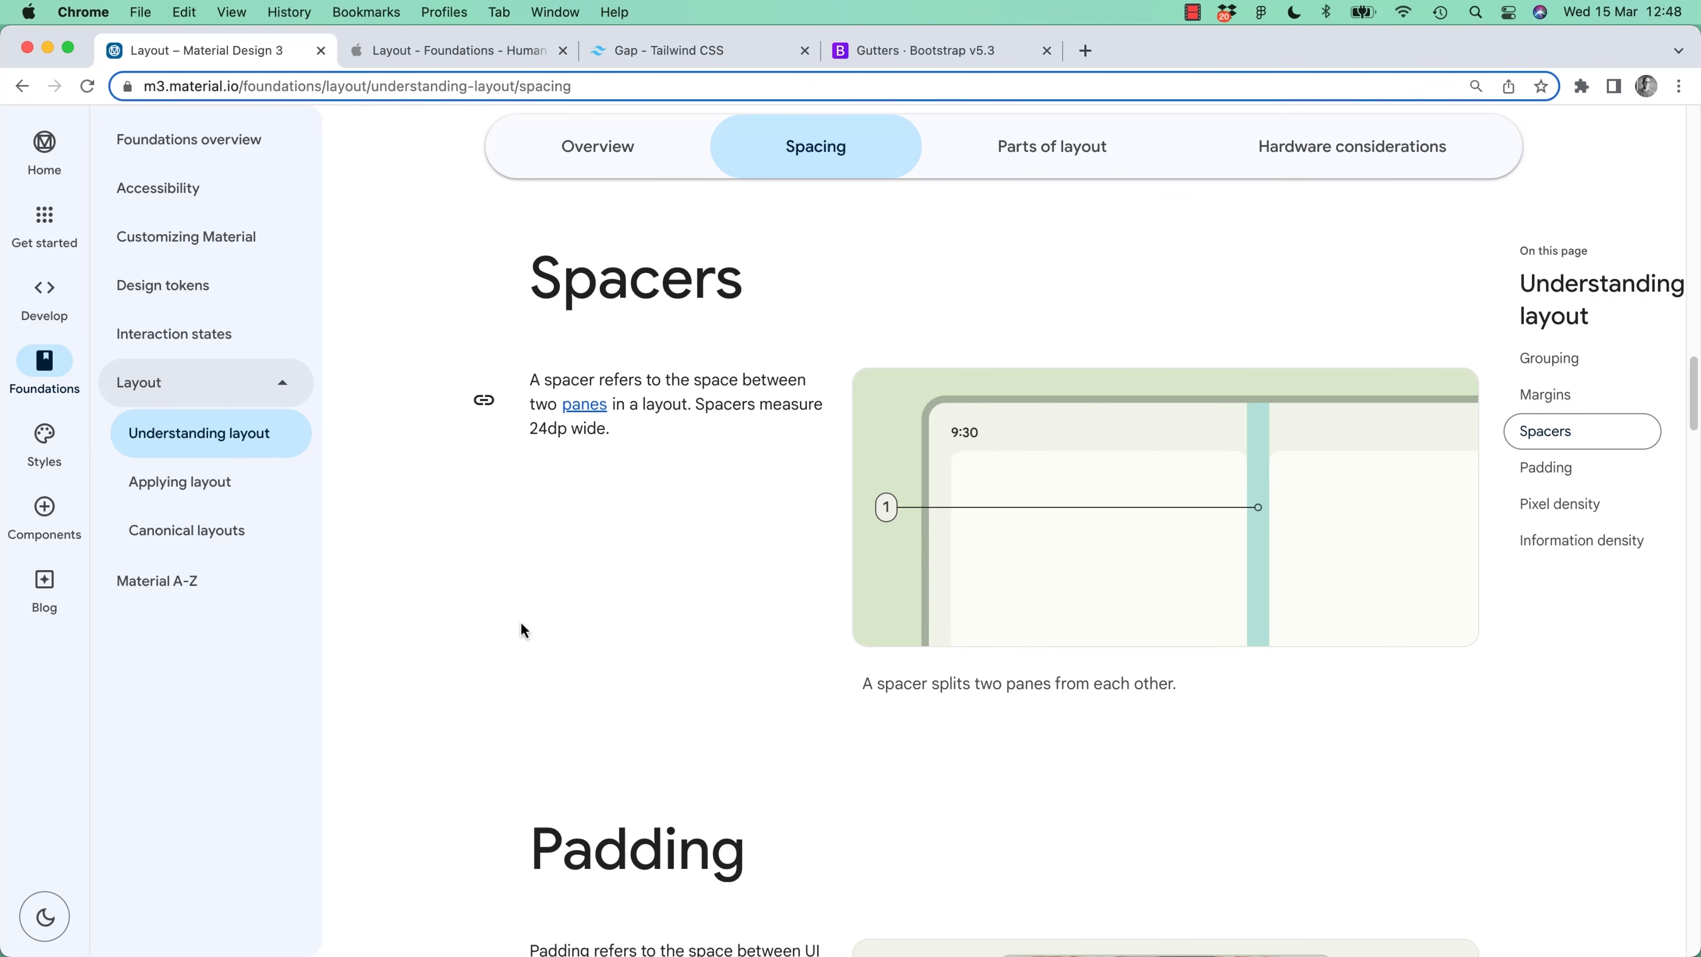
Compare the layout and spacing guidance of Apple's Human Interface Guidelines, Material Design 3 and Bootstrap's Gutters page in Chrome
click(443, 53)
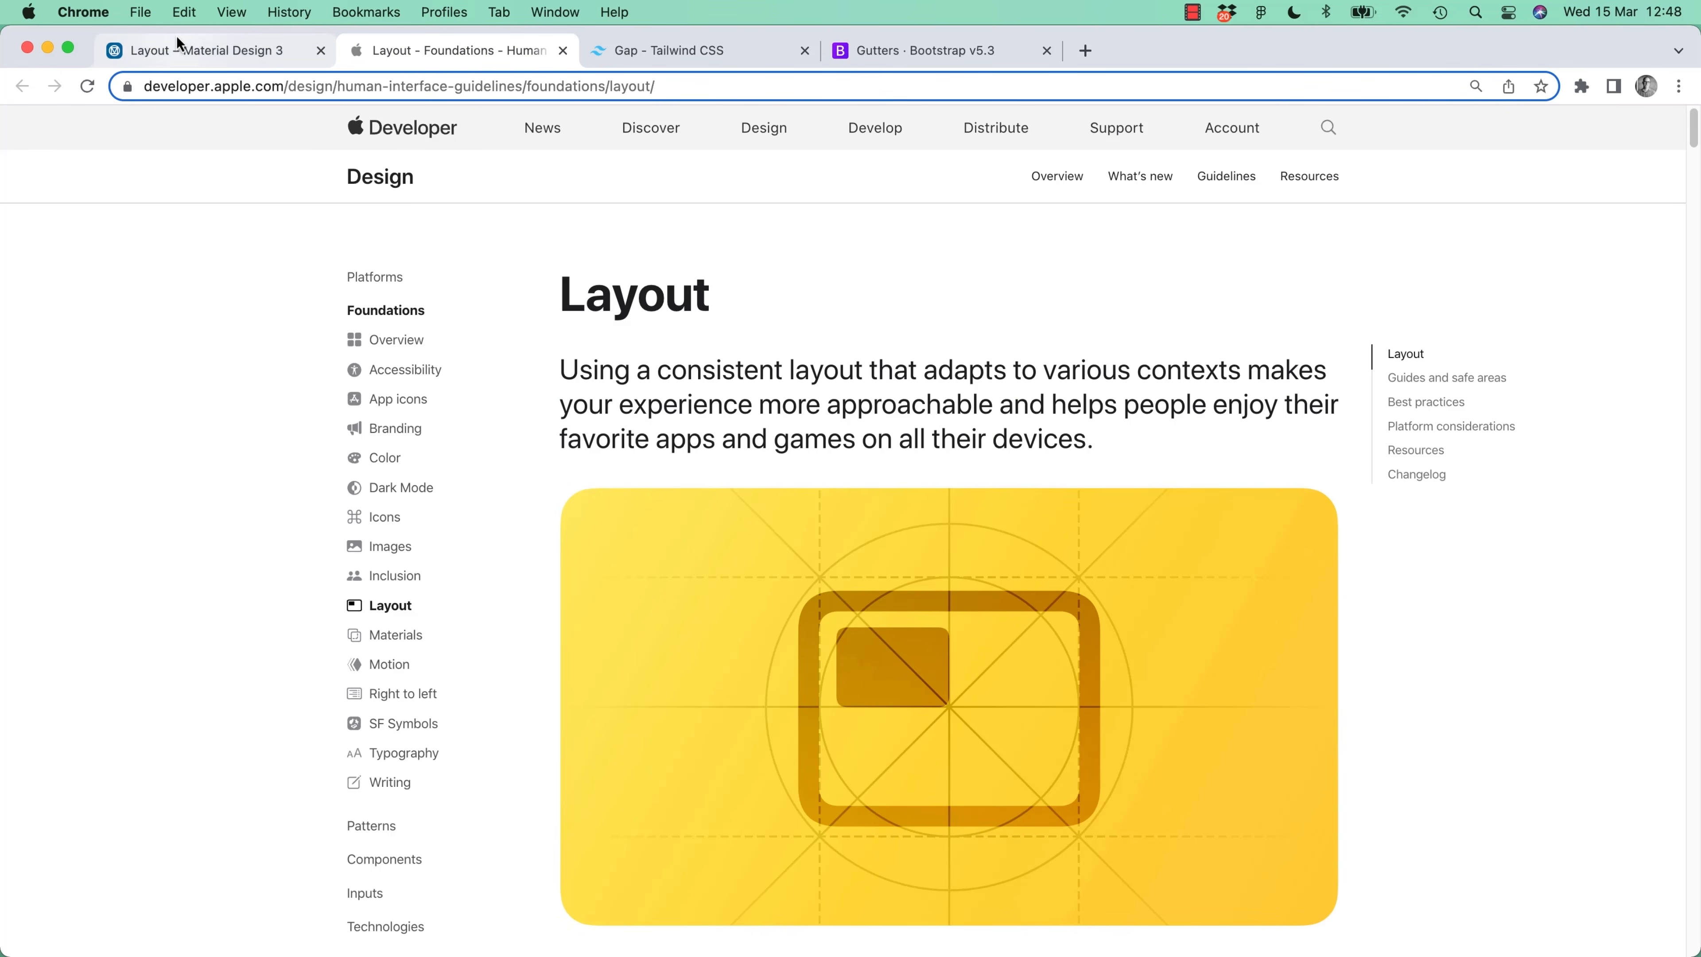
click(197, 57)
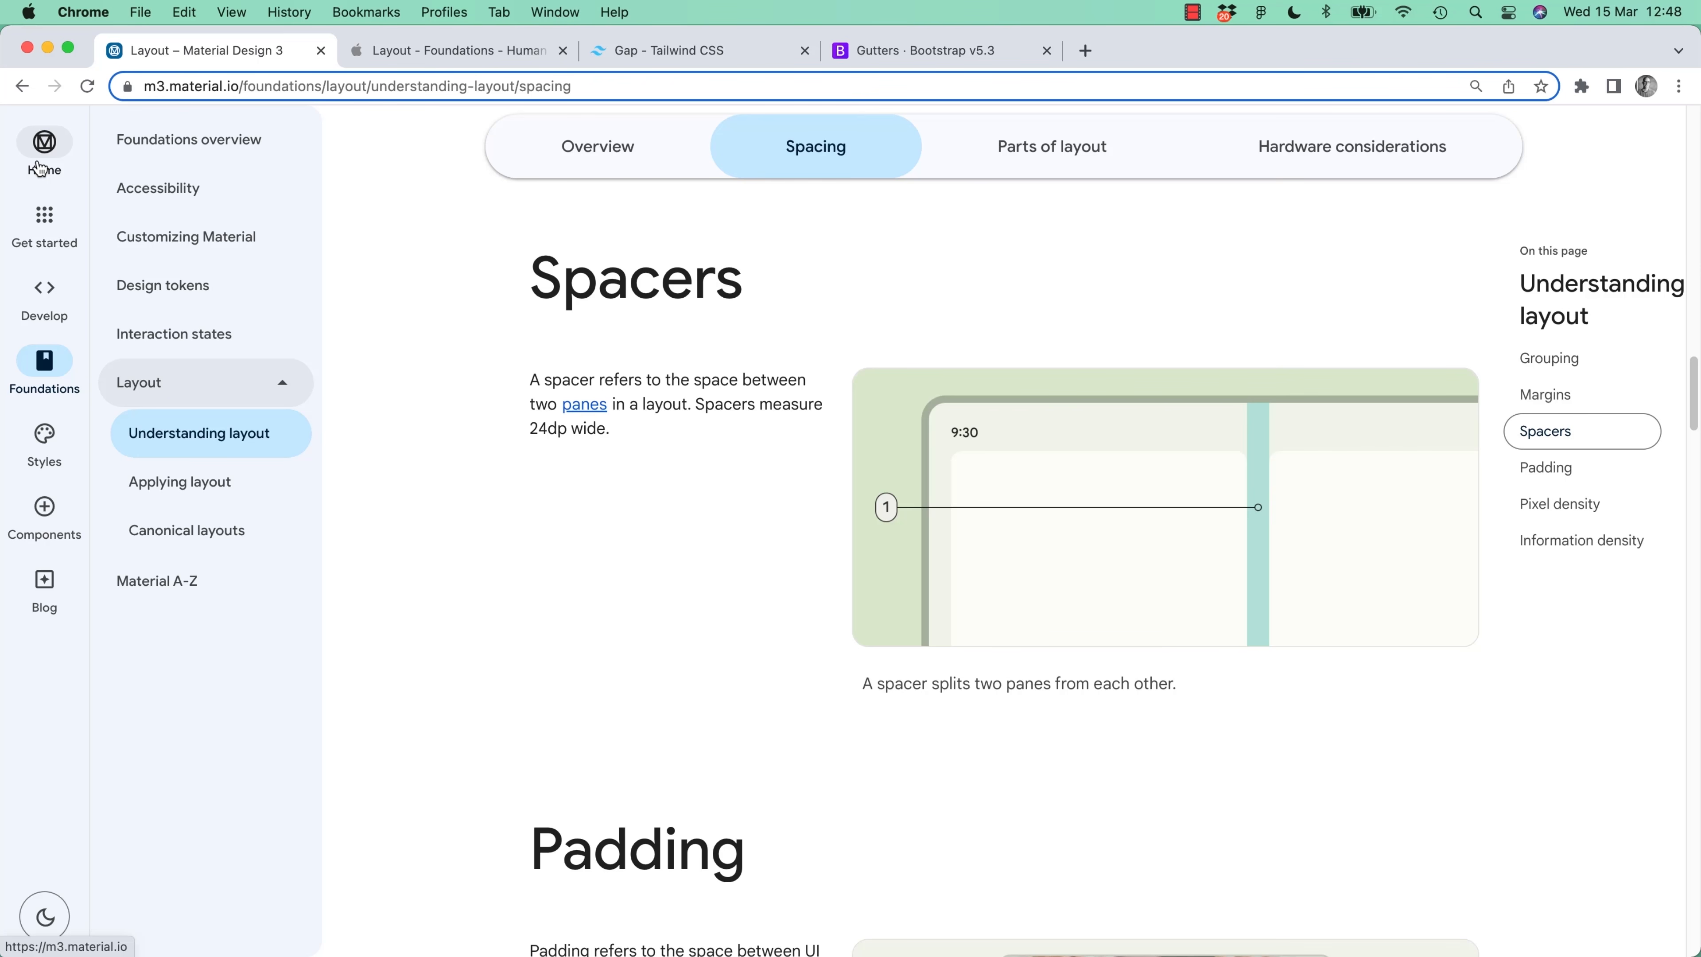
click(901, 57)
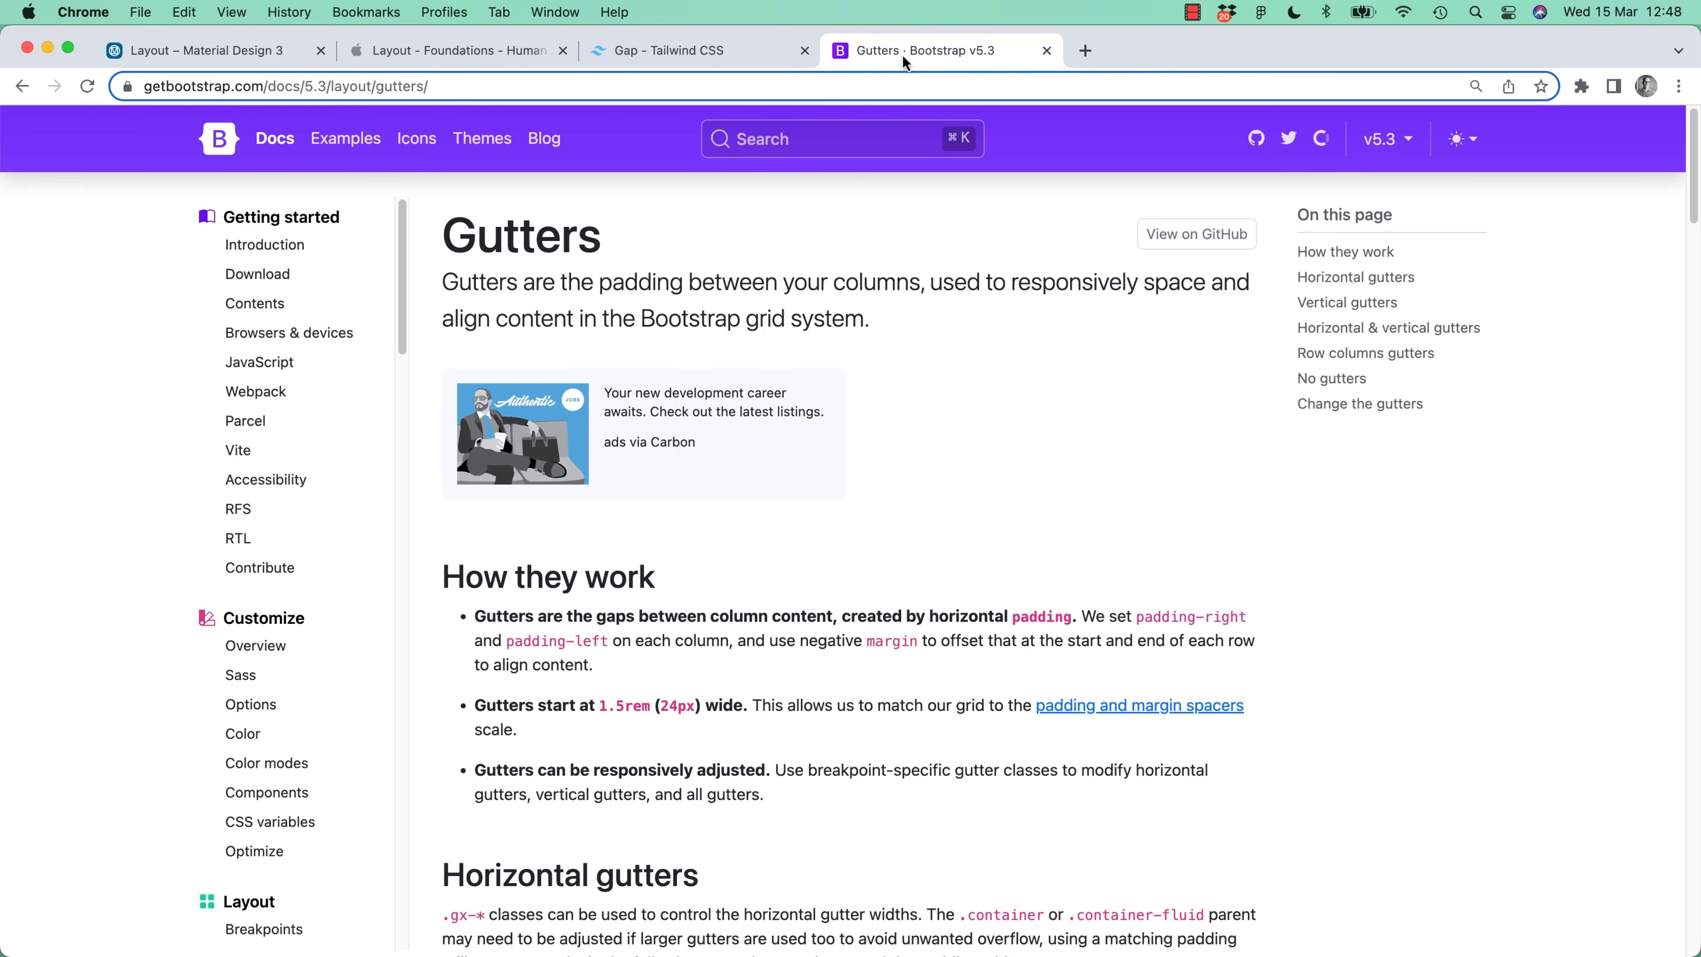
Examine the spacer width guidance in the Spacers section of the Material Design 3 layout spacing page
click(708, 51)
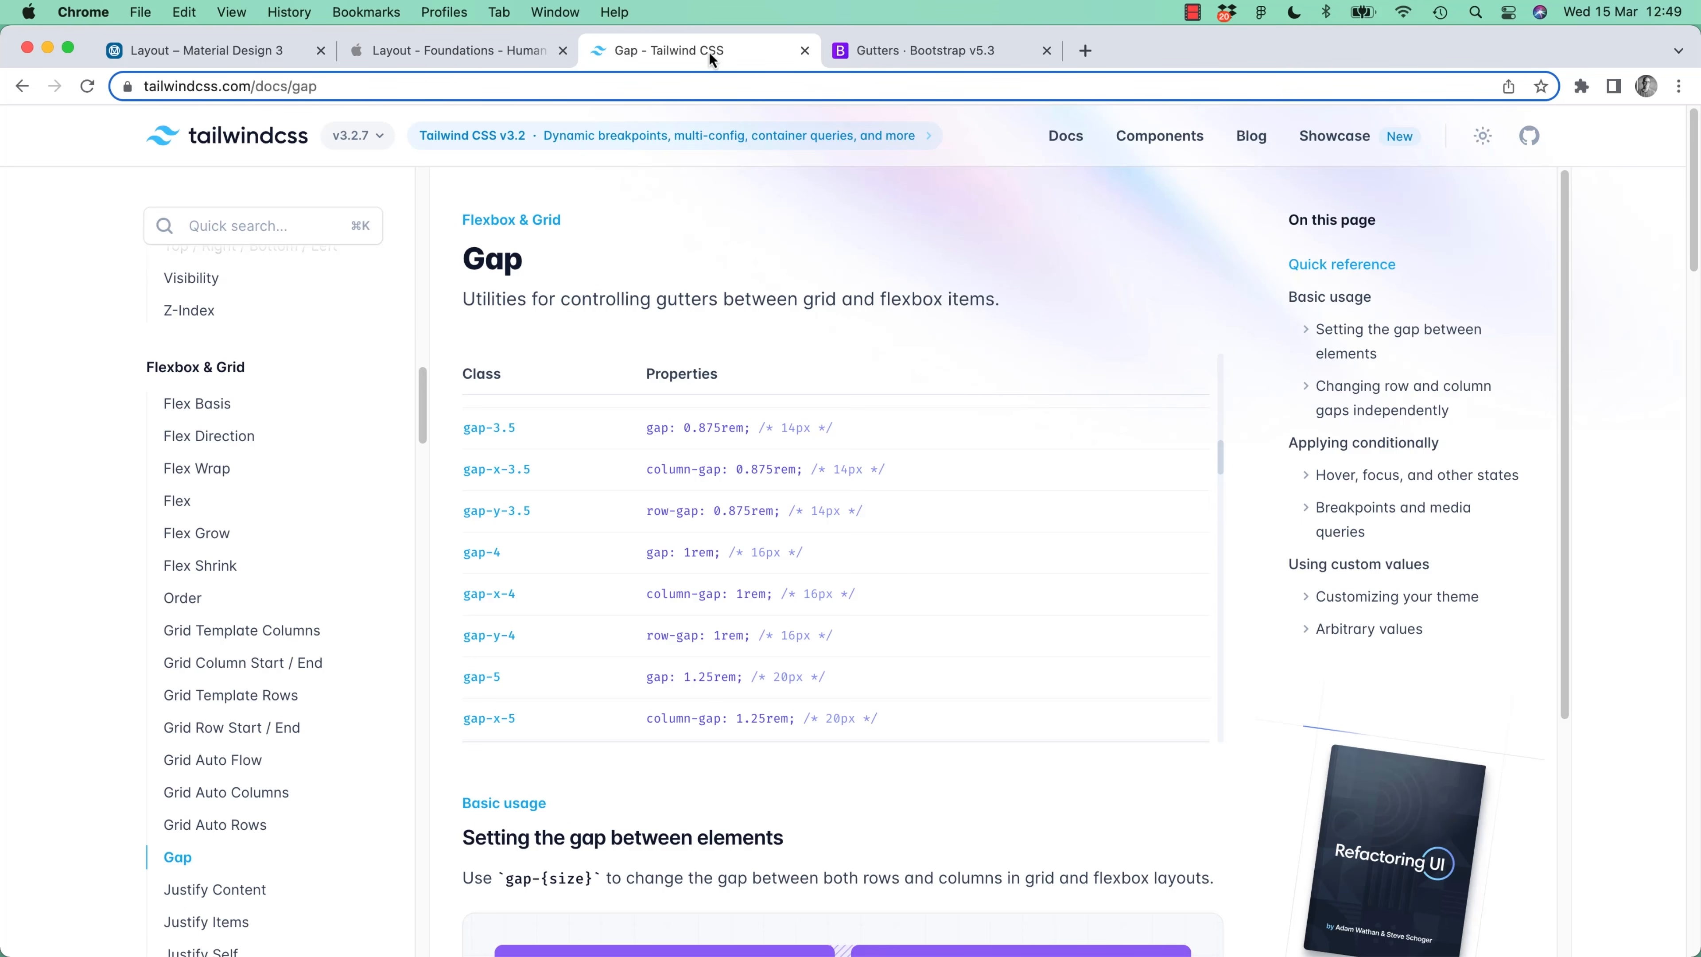
click(201, 59)
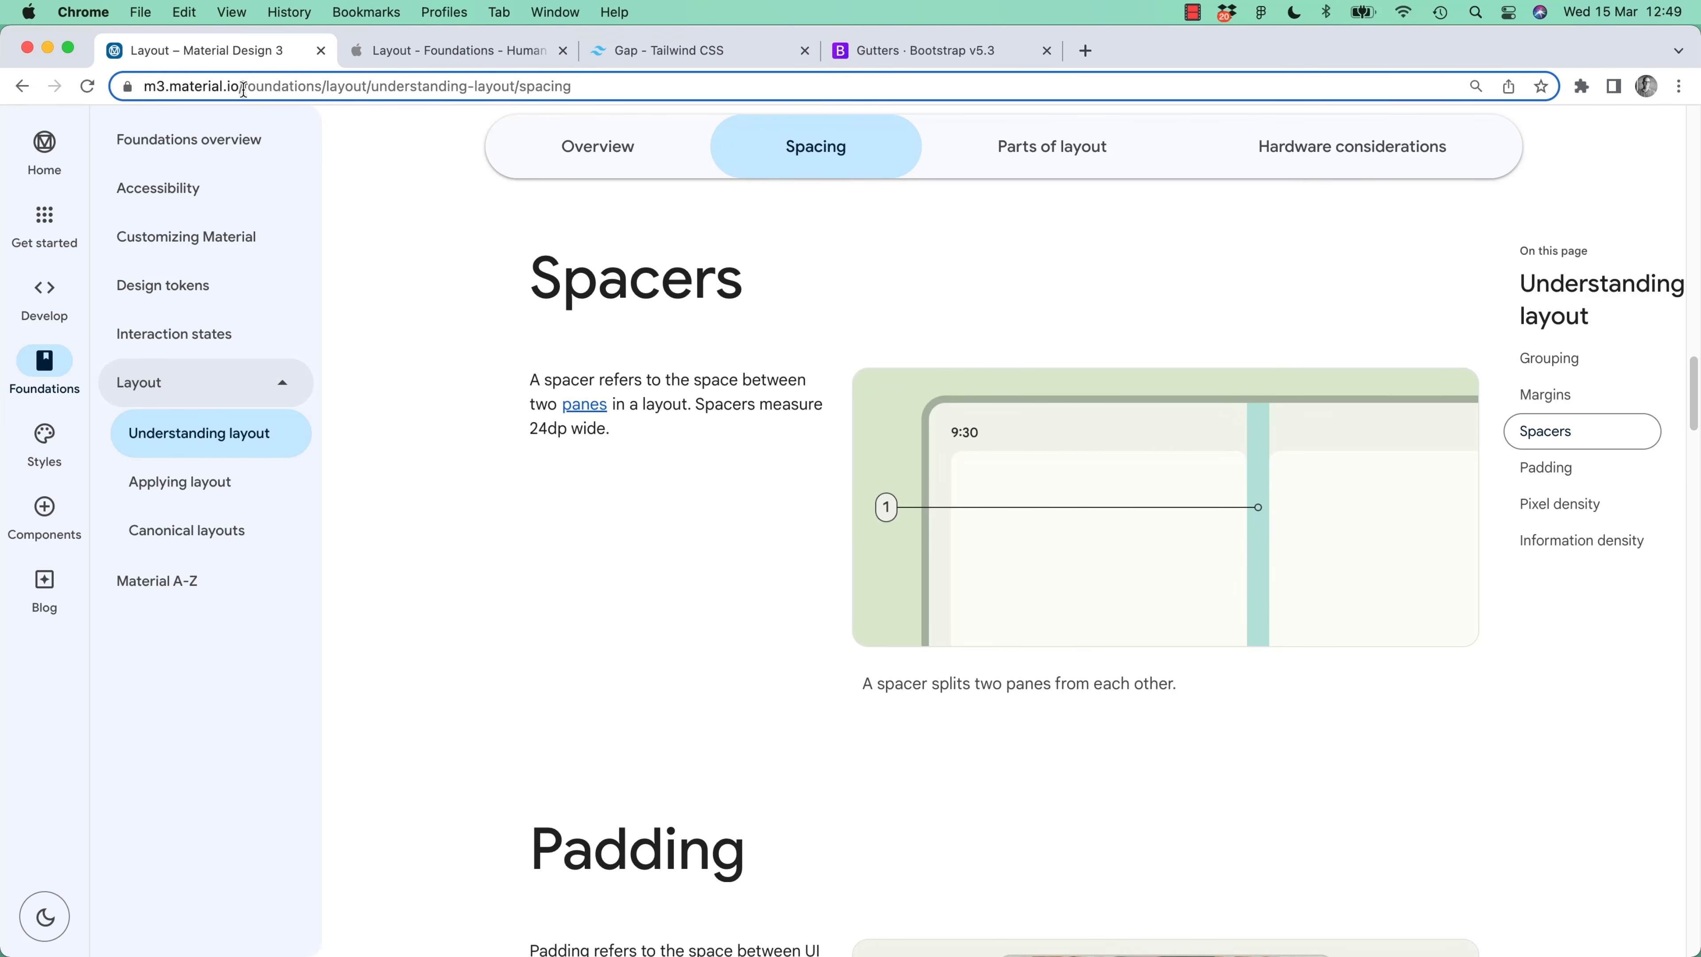
drag(160, 87, 215, 280)
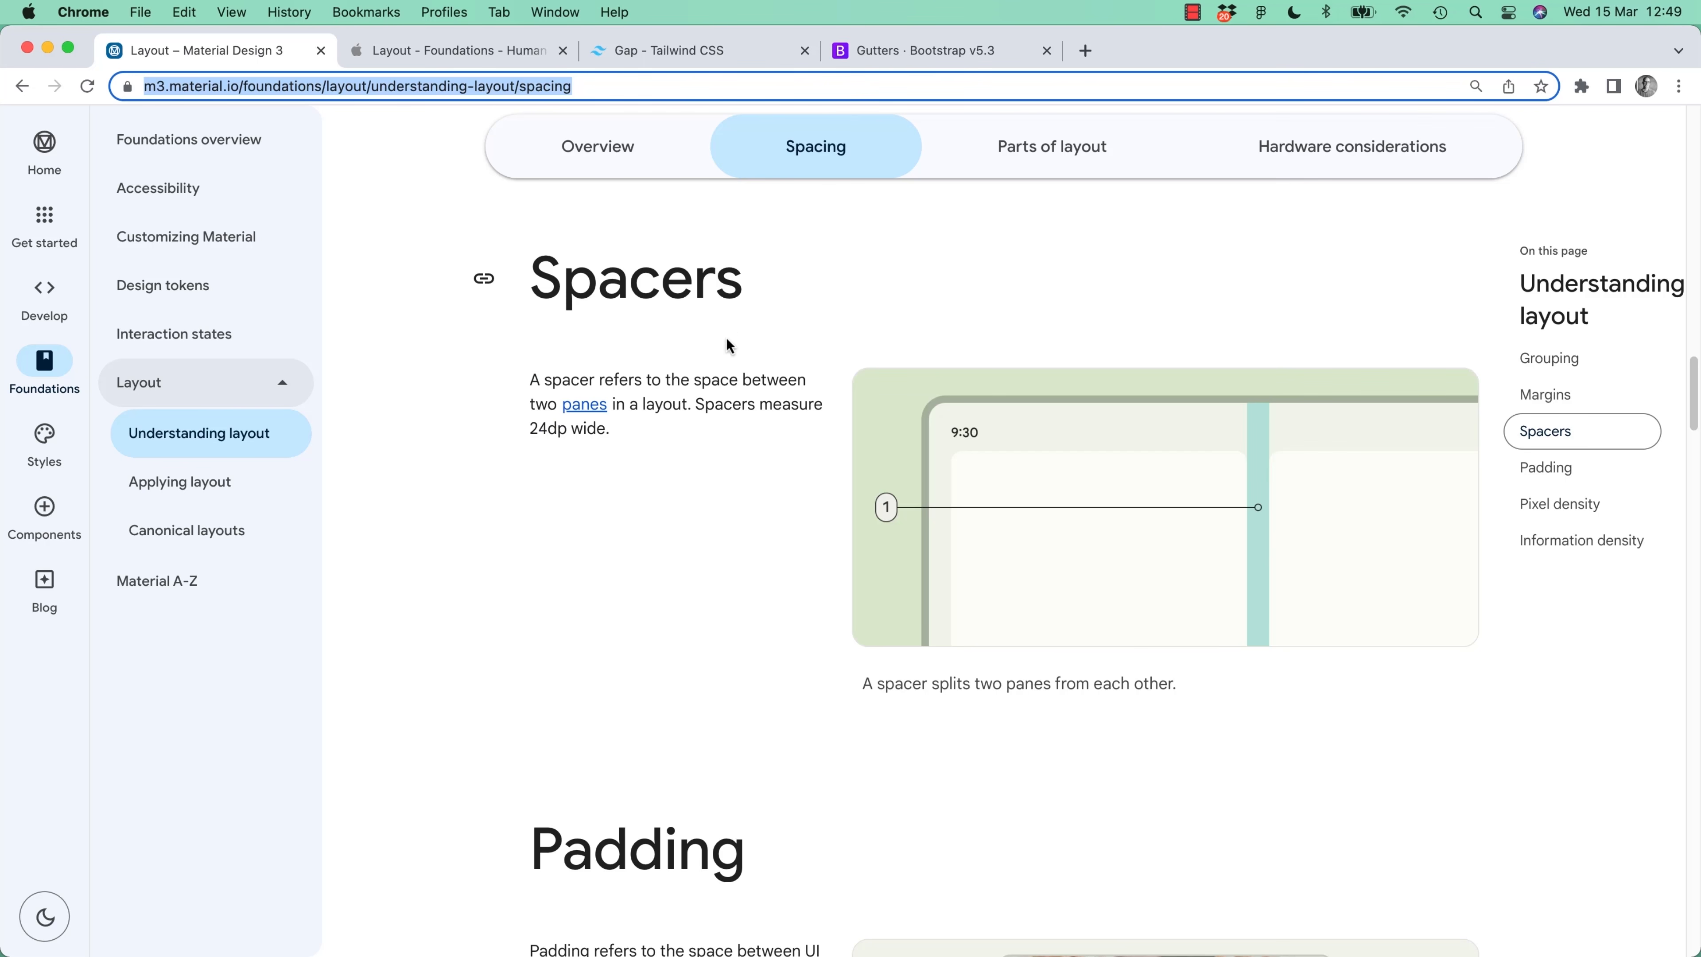
click(546, 433)
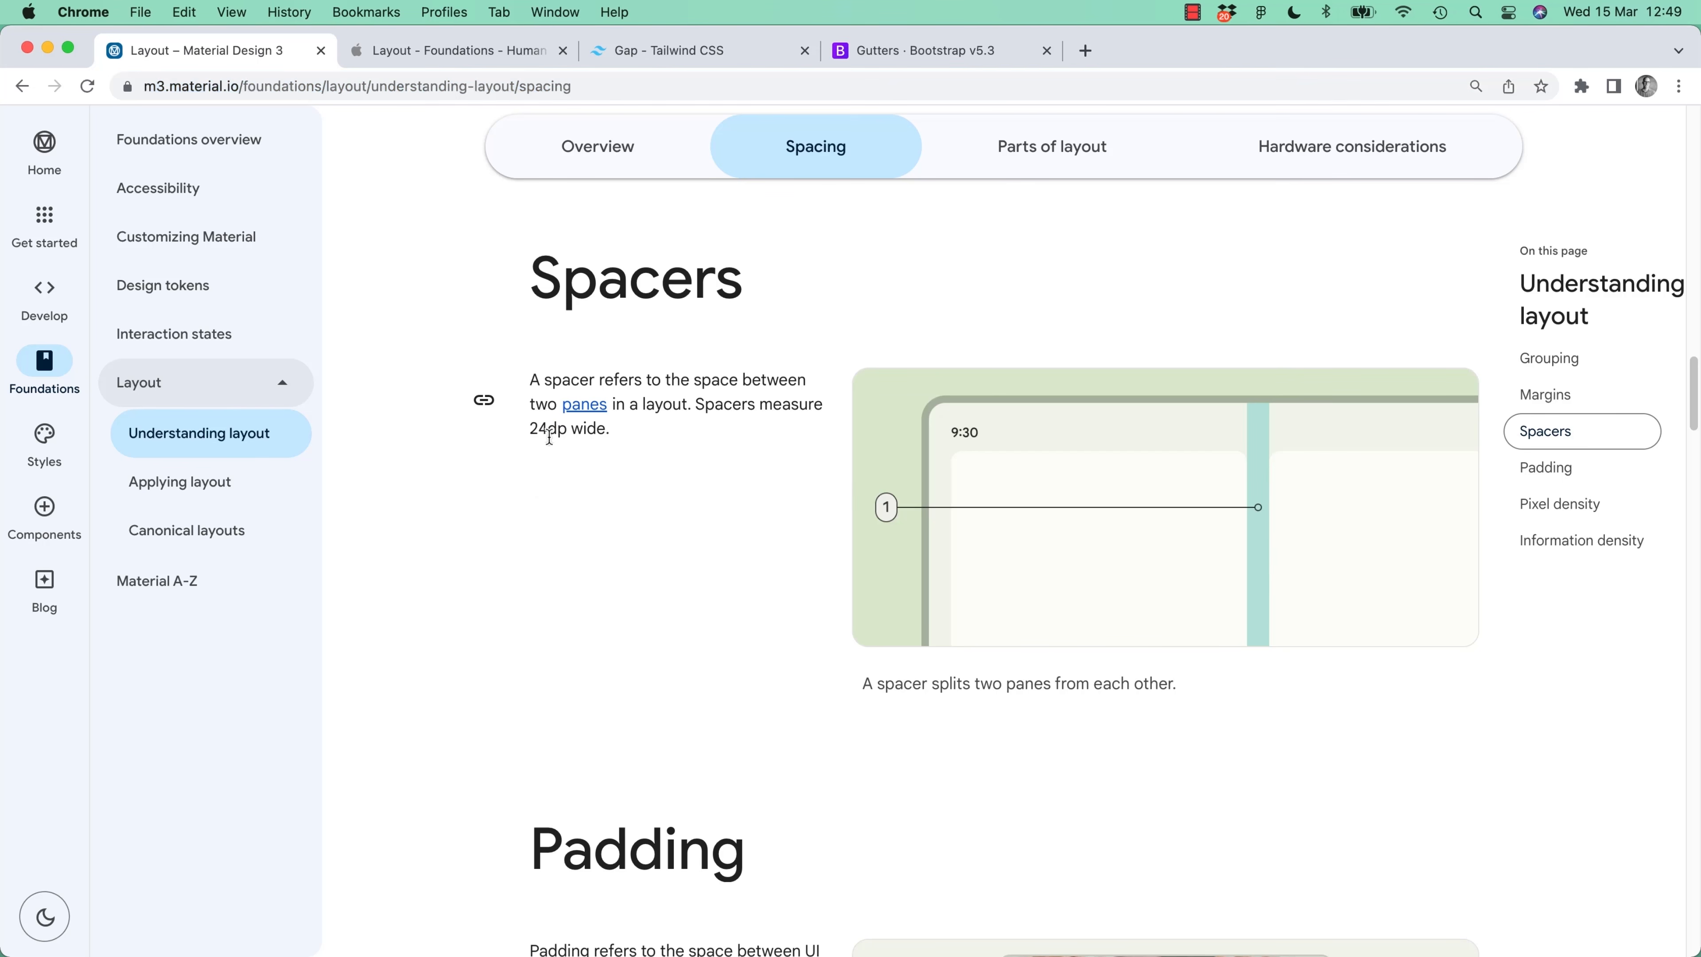
drag(530, 428, 568, 432)
click(553, 433)
drag(548, 429, 568, 431)
double_click(555, 429)
click(560, 507)
drag(539, 428, 558, 430)
click(590, 429)
Read through Apple's Human Interface Guidelines Layout page, from the introduction through the safe area guidance to the watchOS section
click(477, 52)
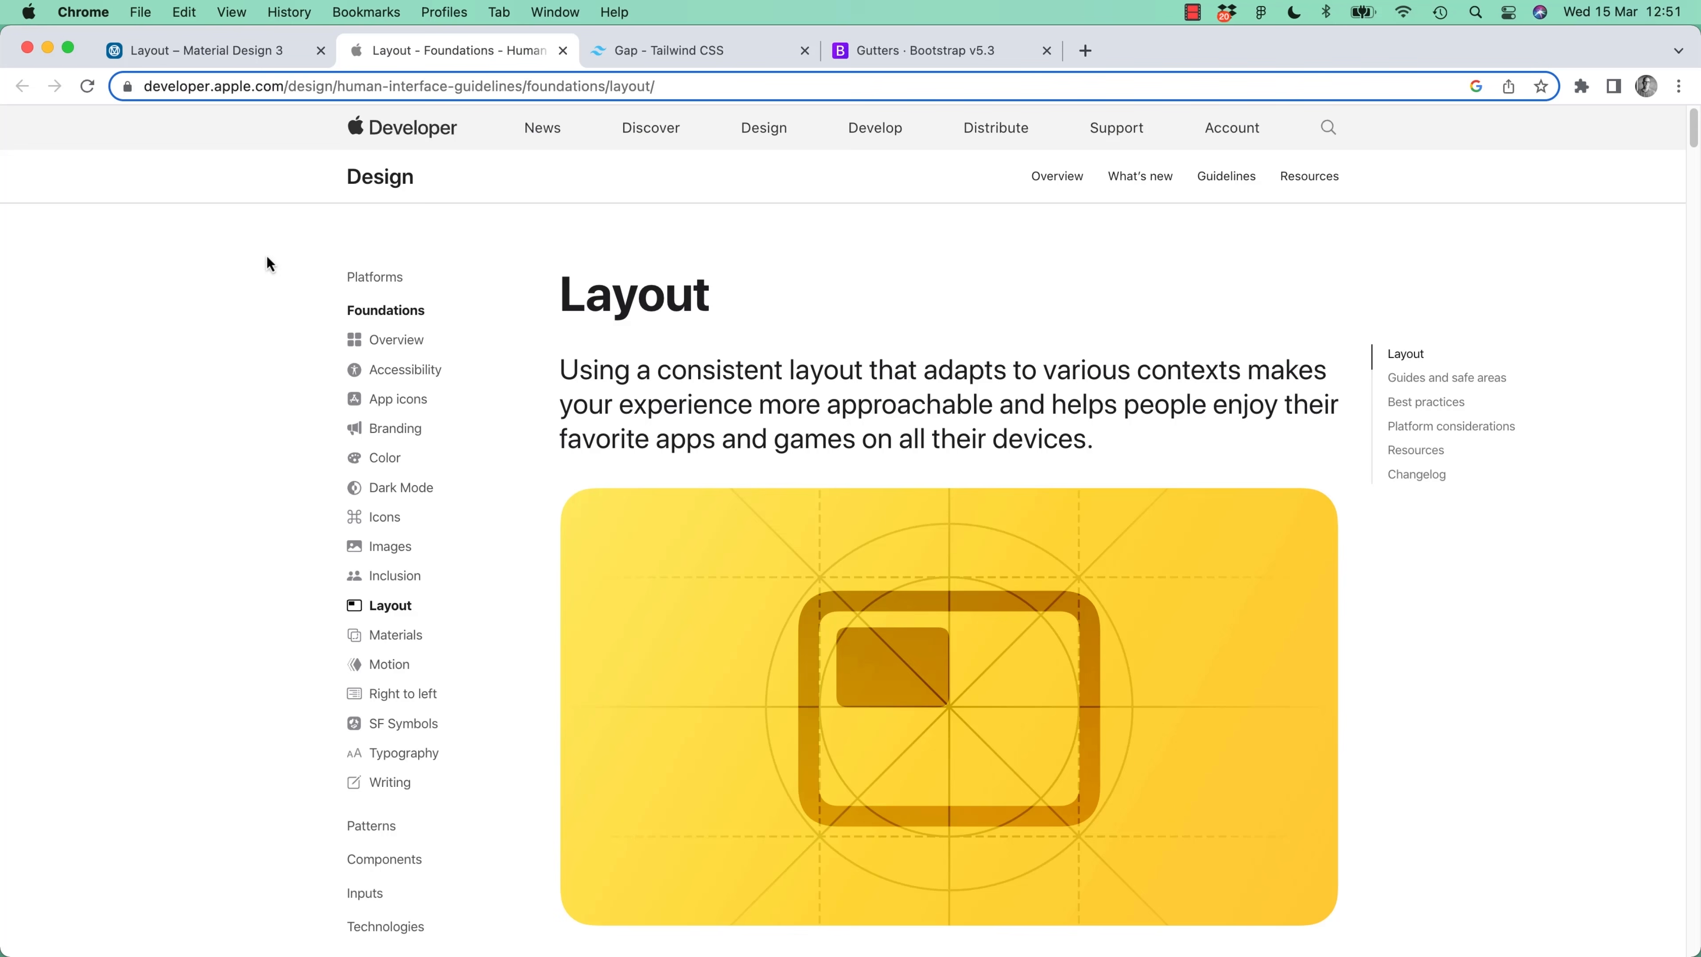
scroll(542, 536, down, 15)
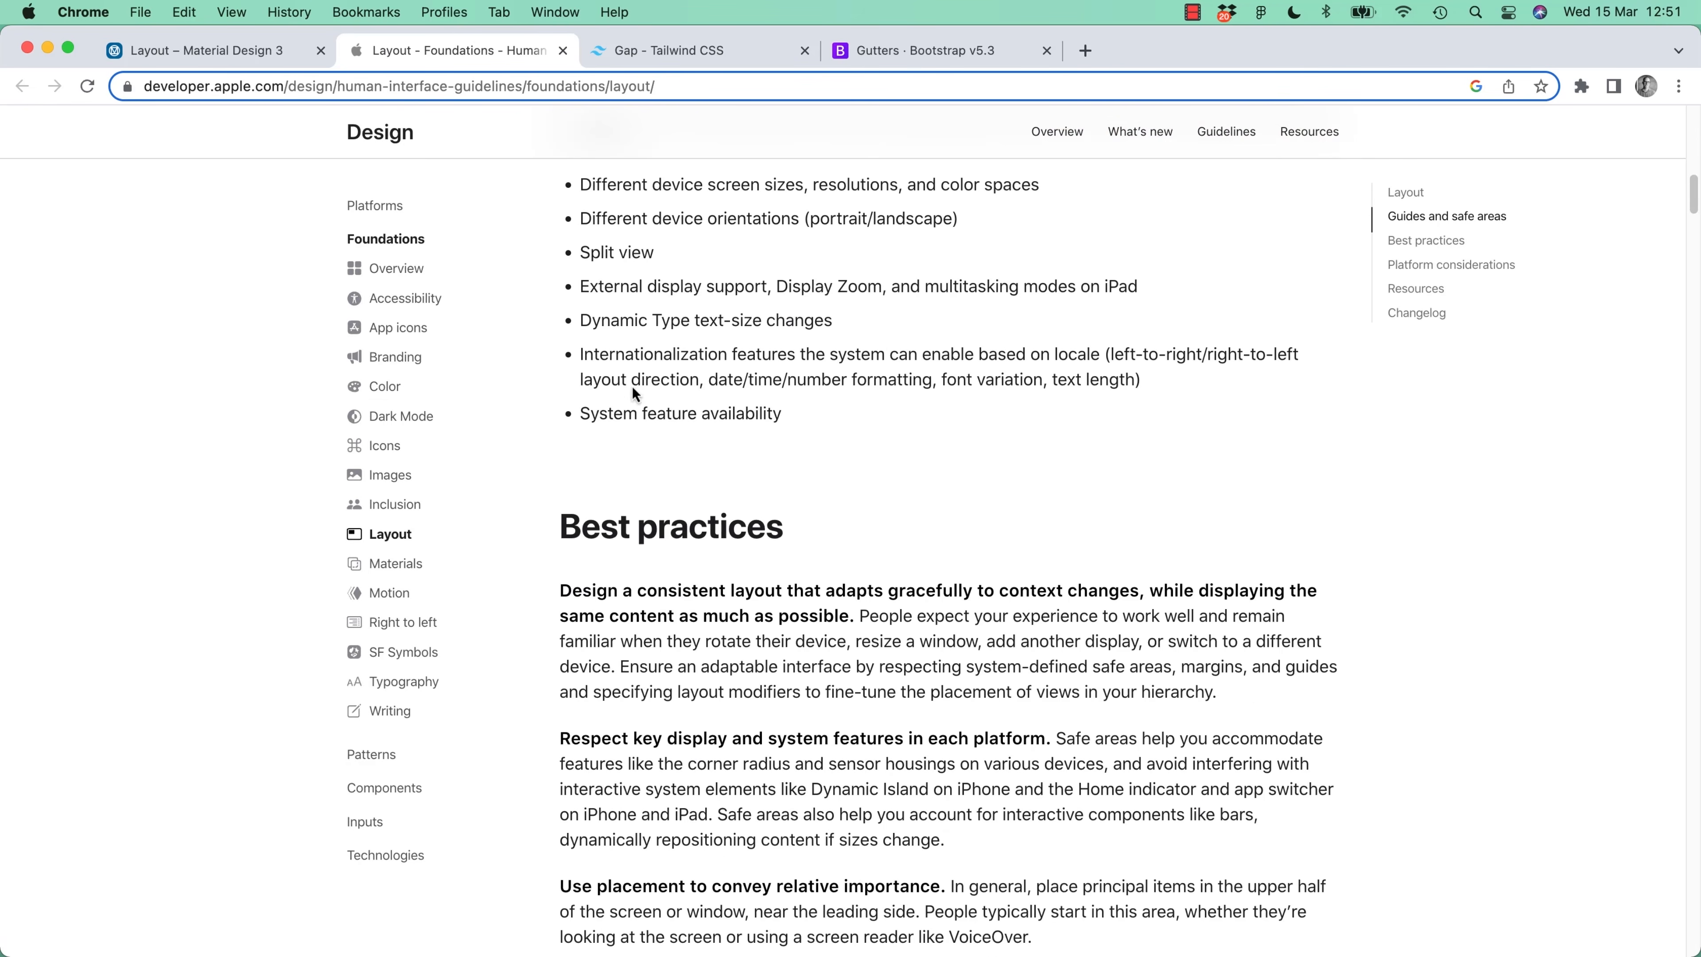
scroll(850, 540, down, 10)
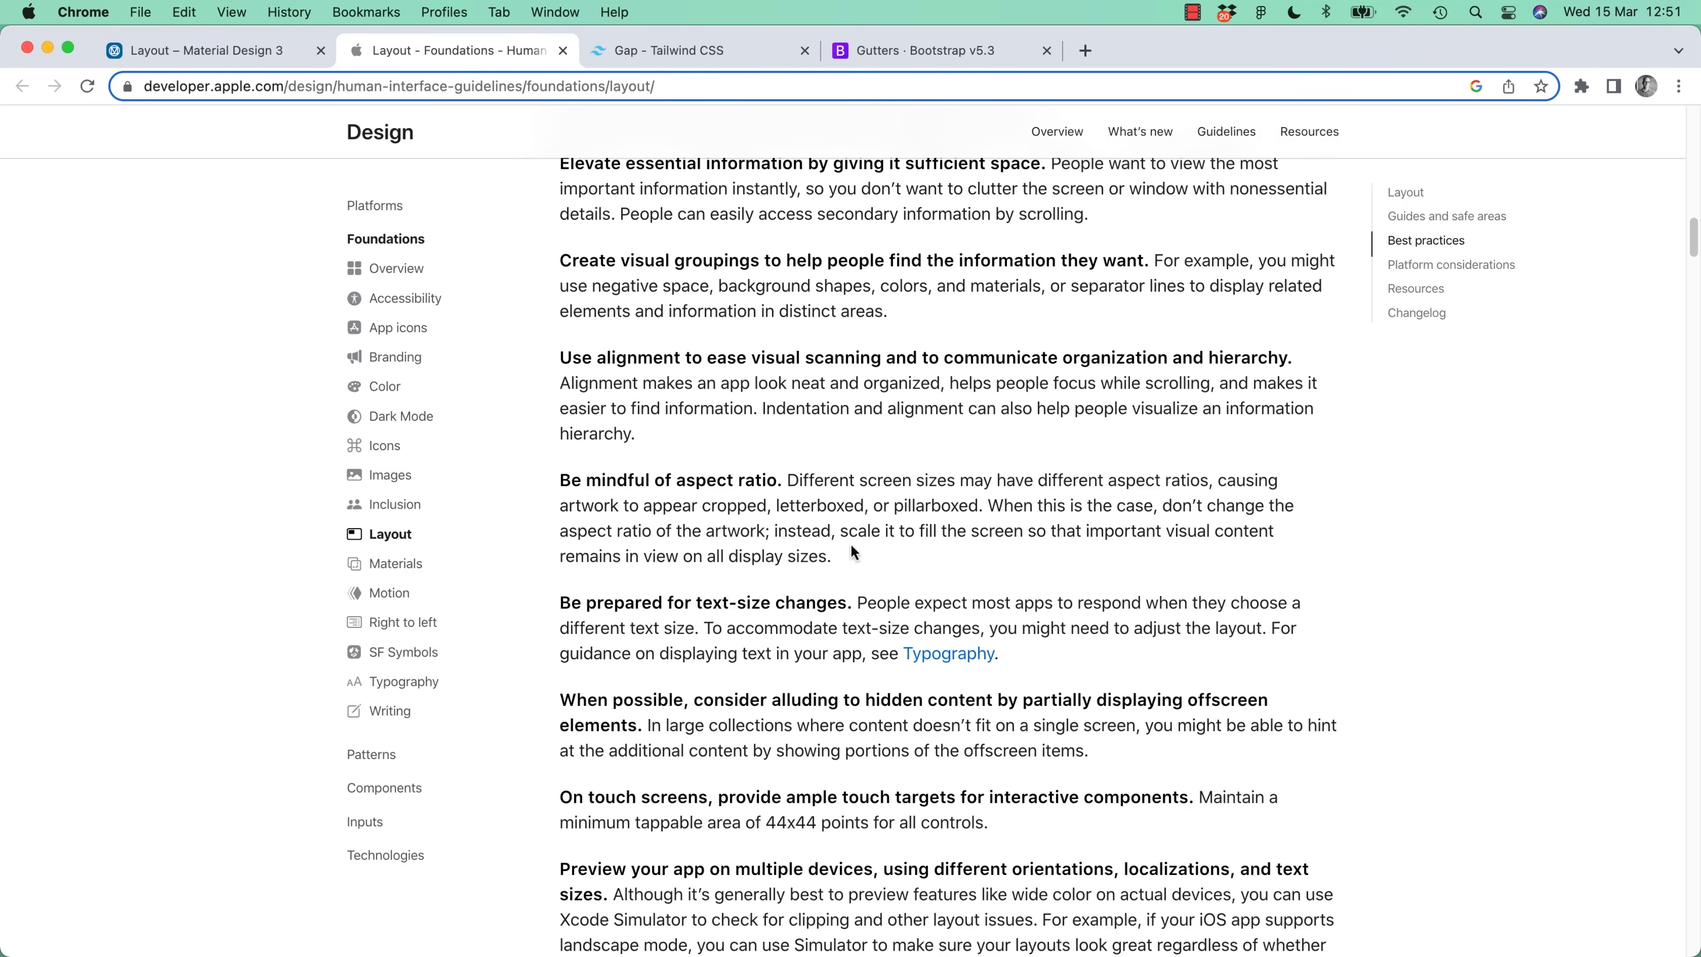
scroll(697, 518, down, 8)
scroll(696, 517, down, 10)
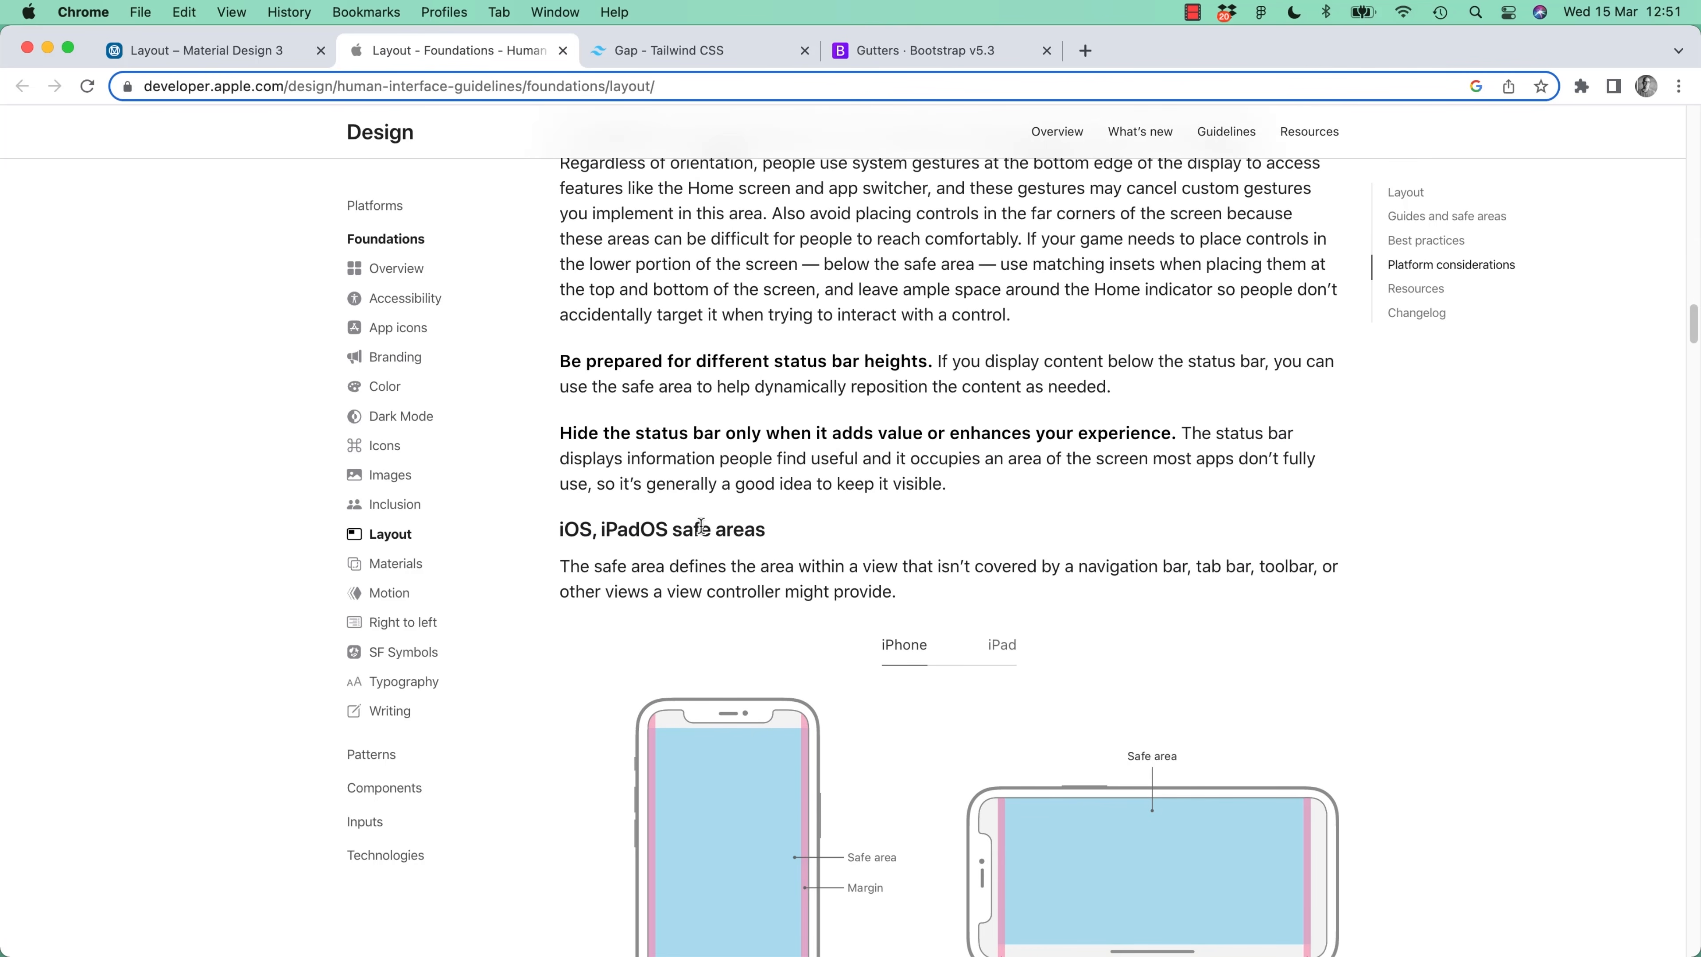
scroll(831, 510, down, 6)
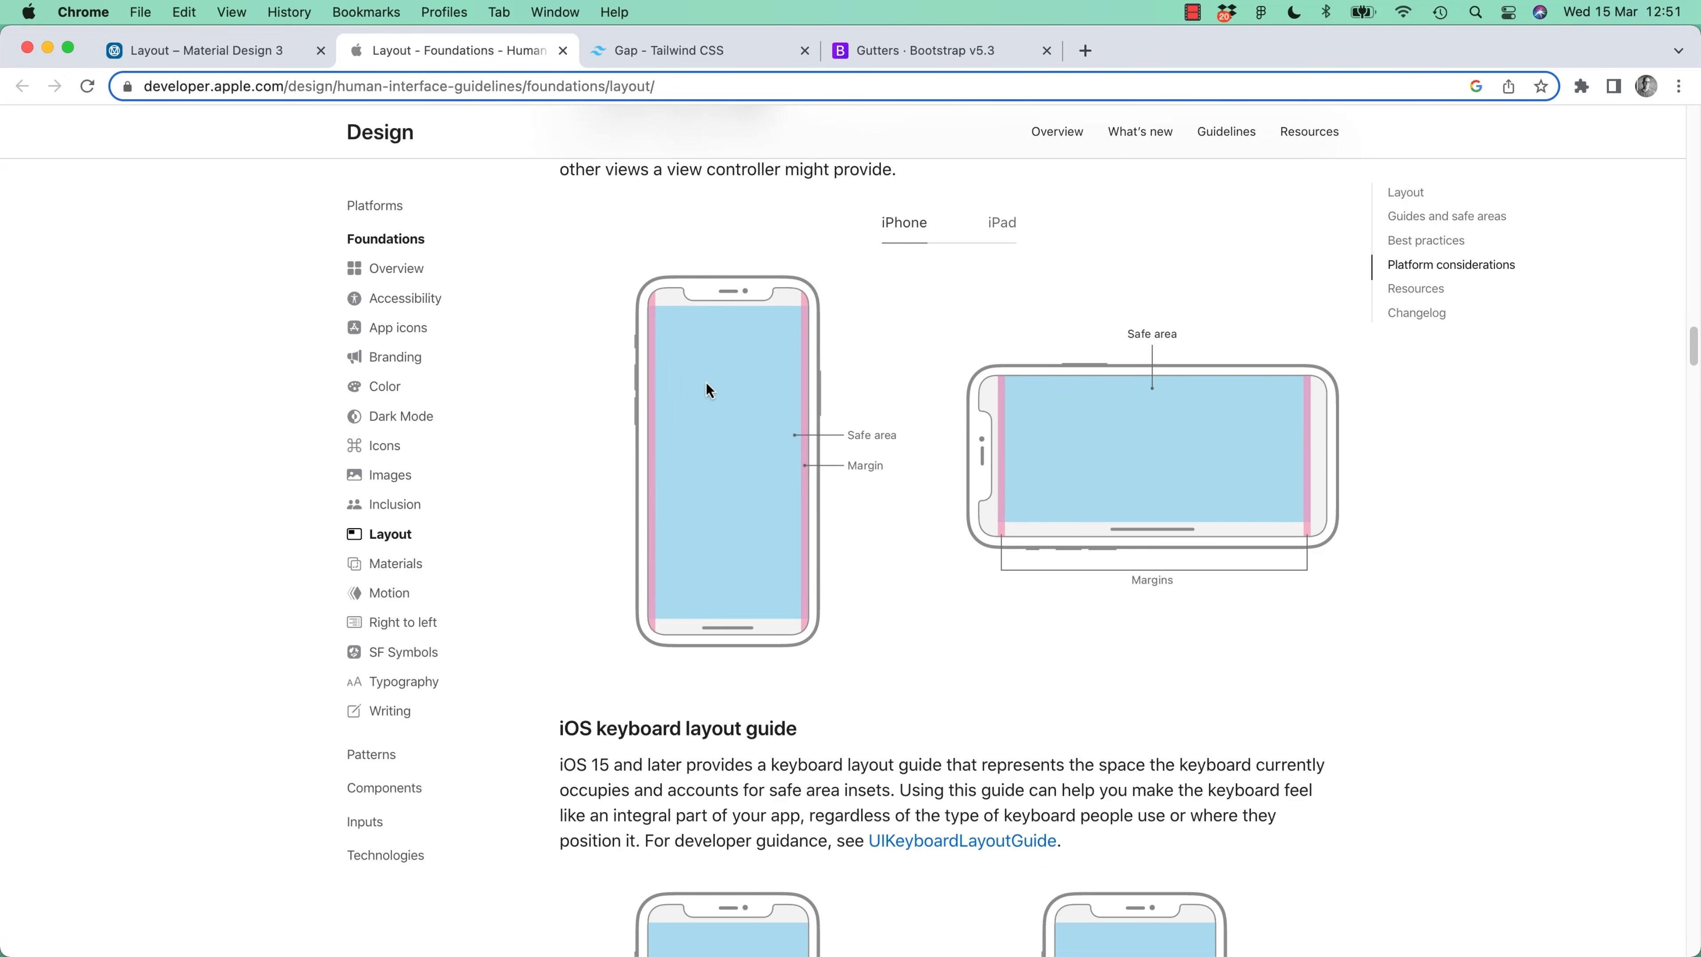
scroll(748, 582, down, 15)
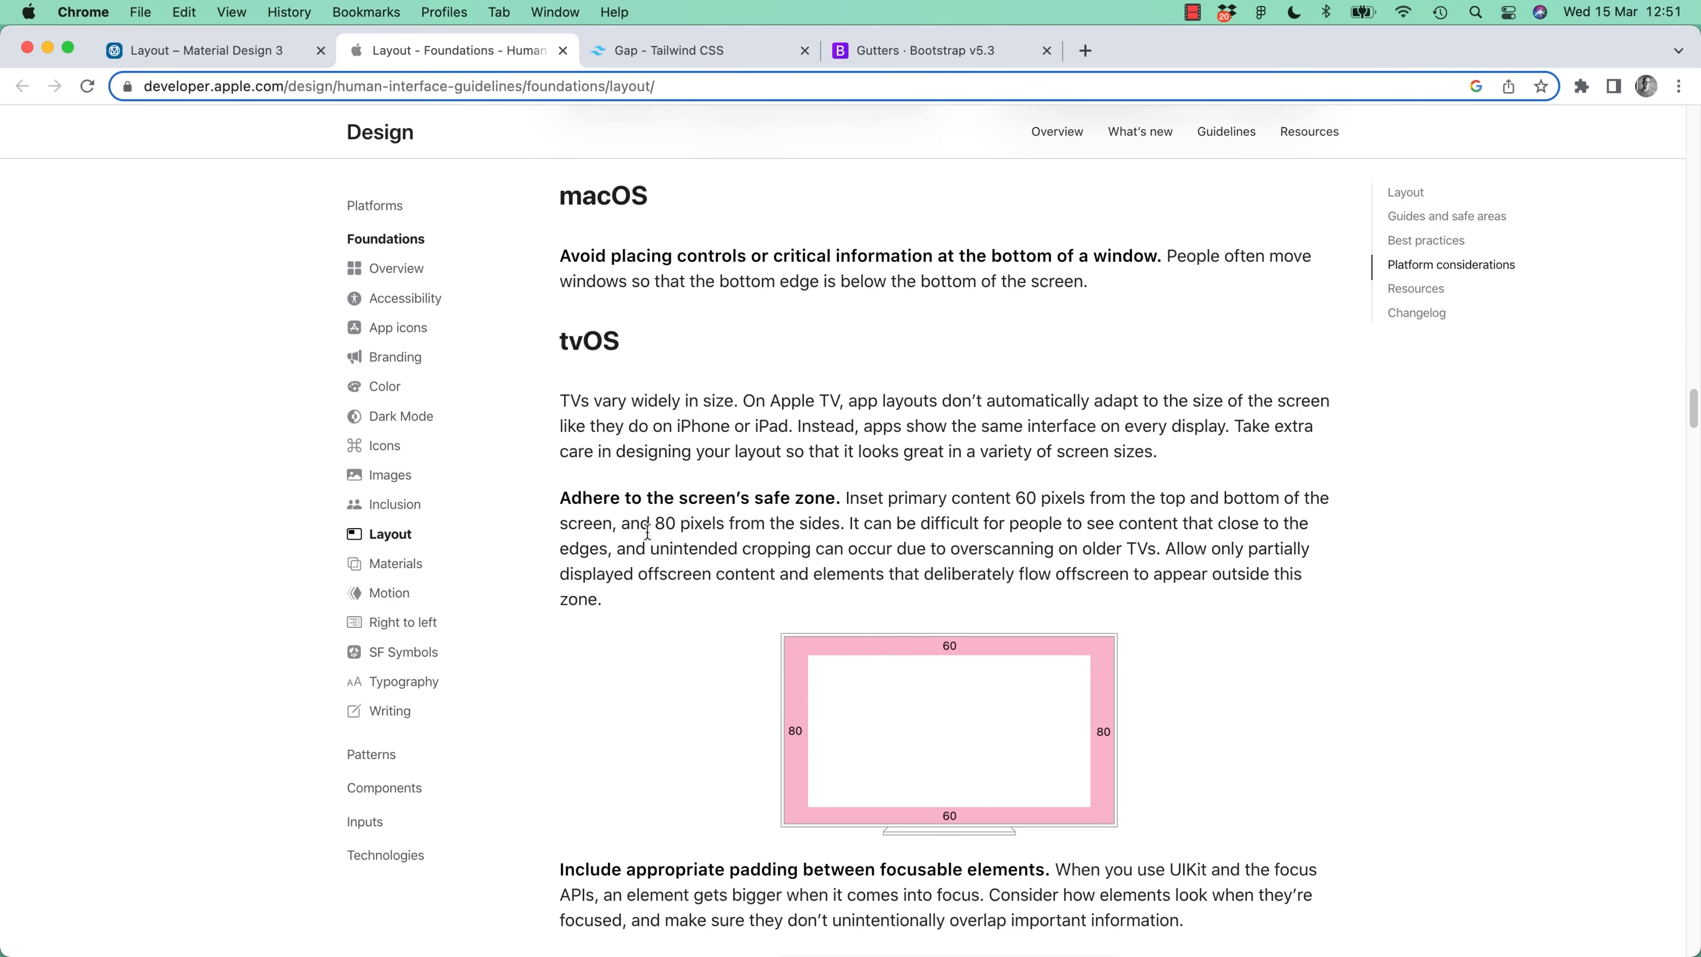
scroll(657, 565, down, 15)
scroll(655, 565, down, 20)
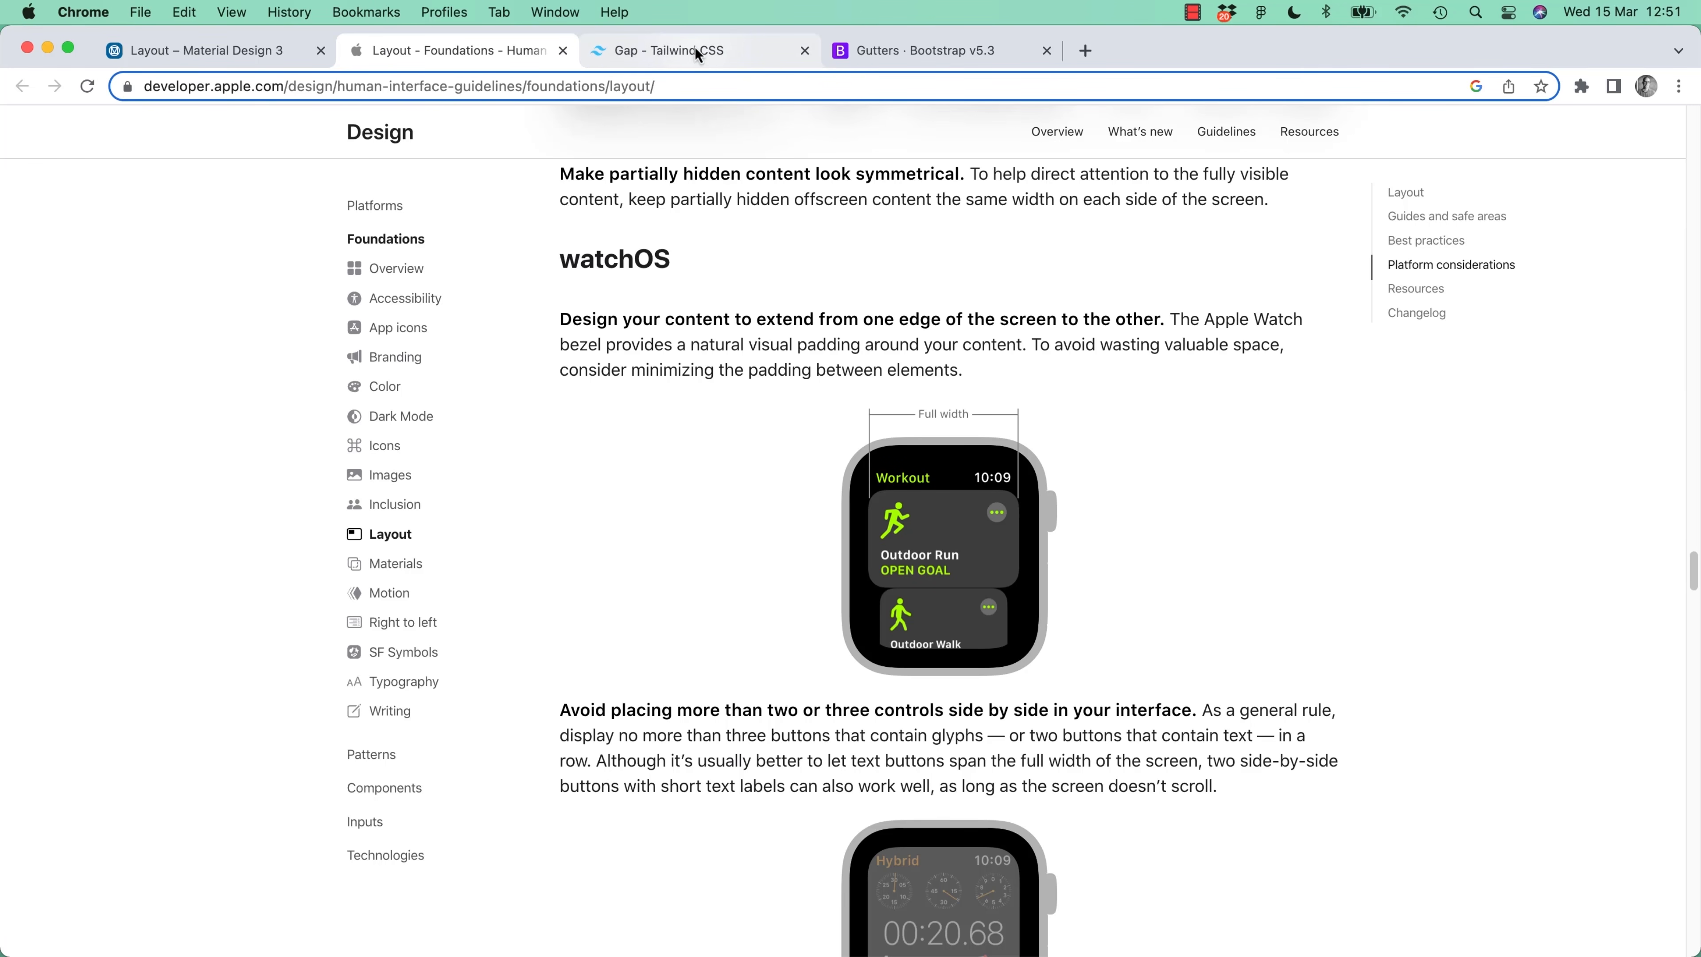
Examine the default gutter width in the How they work section of Bootstrap's Gutters documentation
click(711, 56)
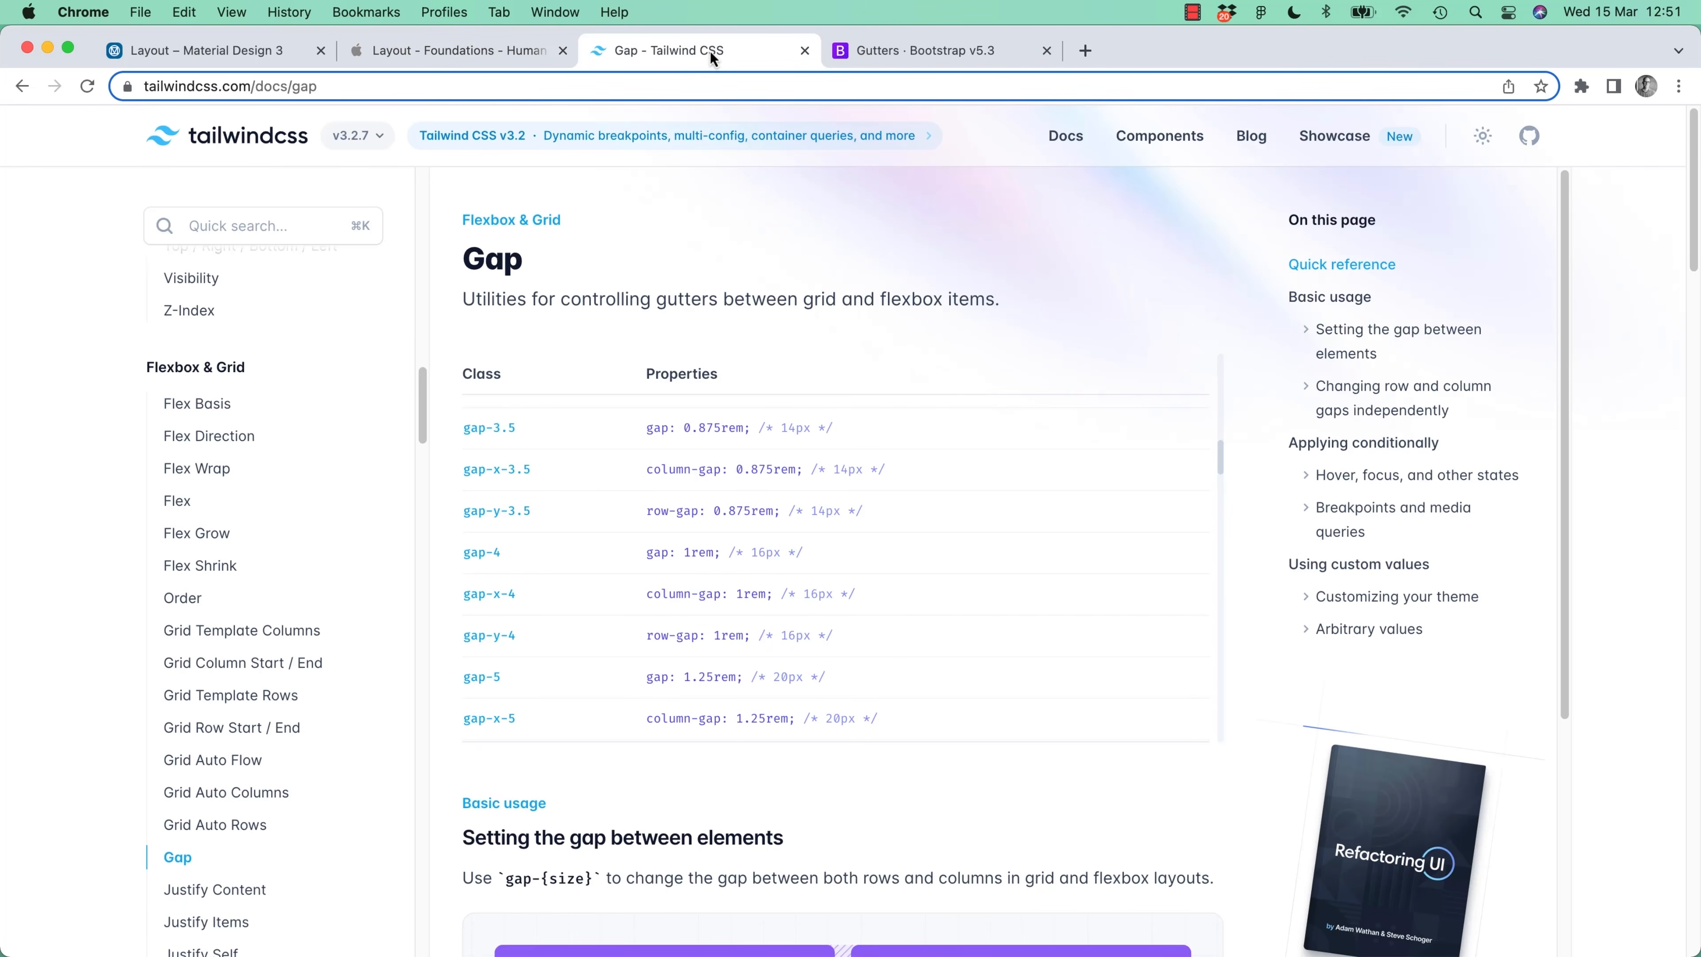
click(925, 56)
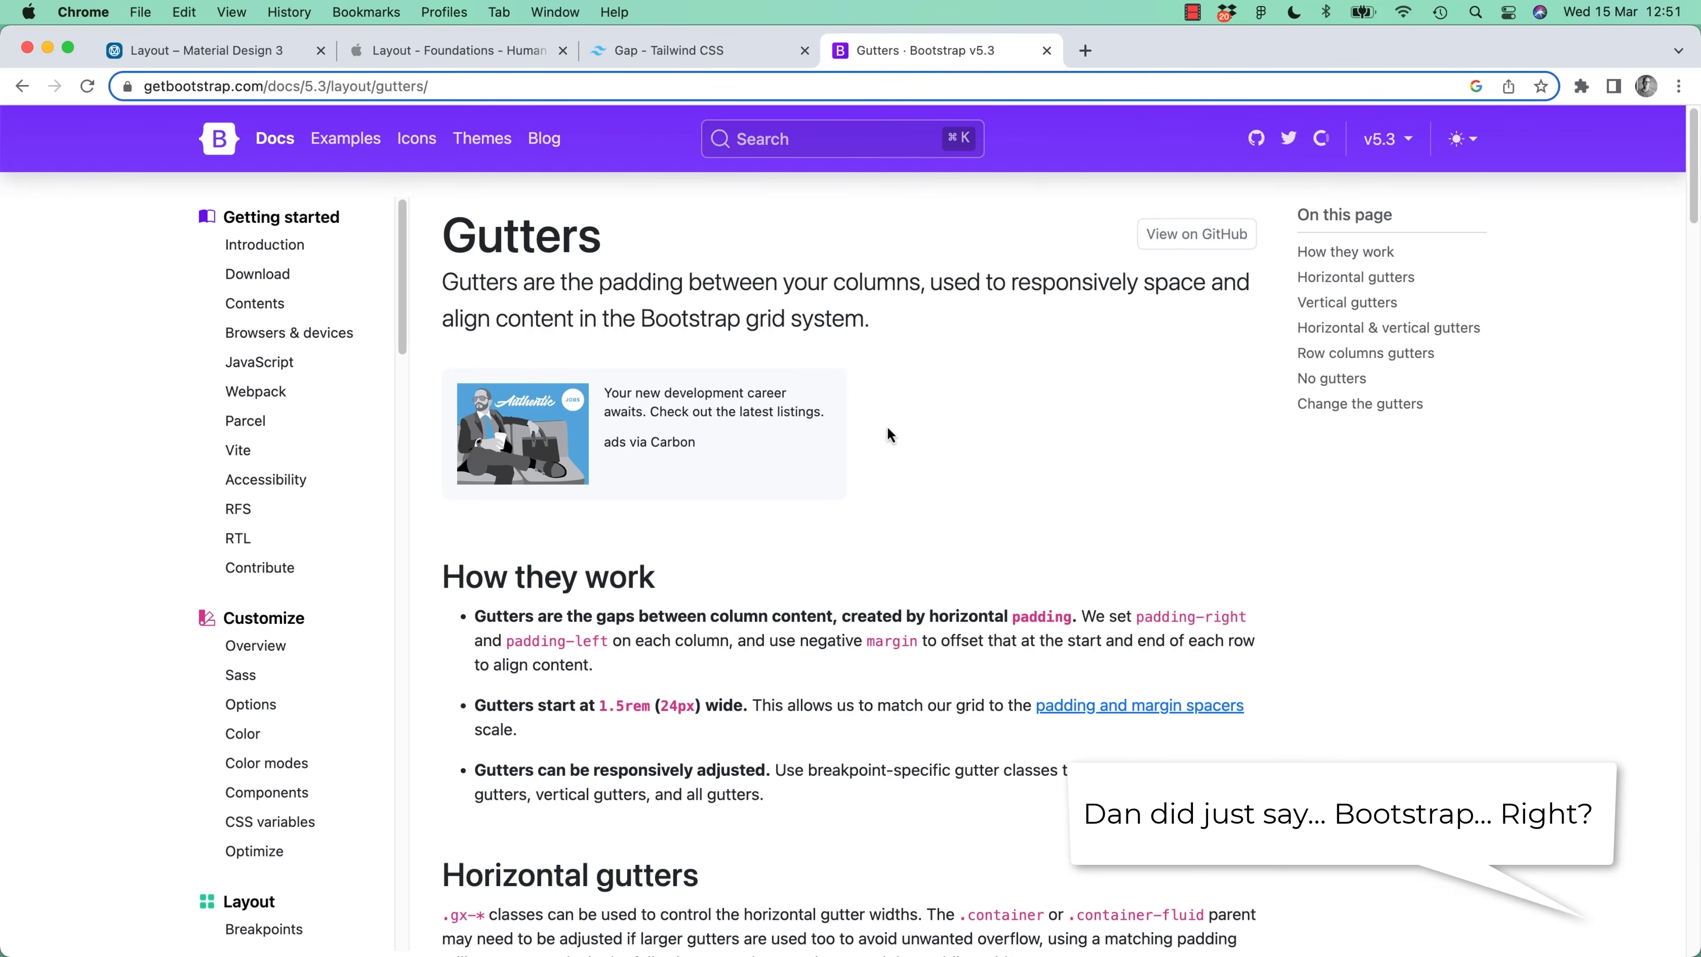
scroll(830, 516, down, 3)
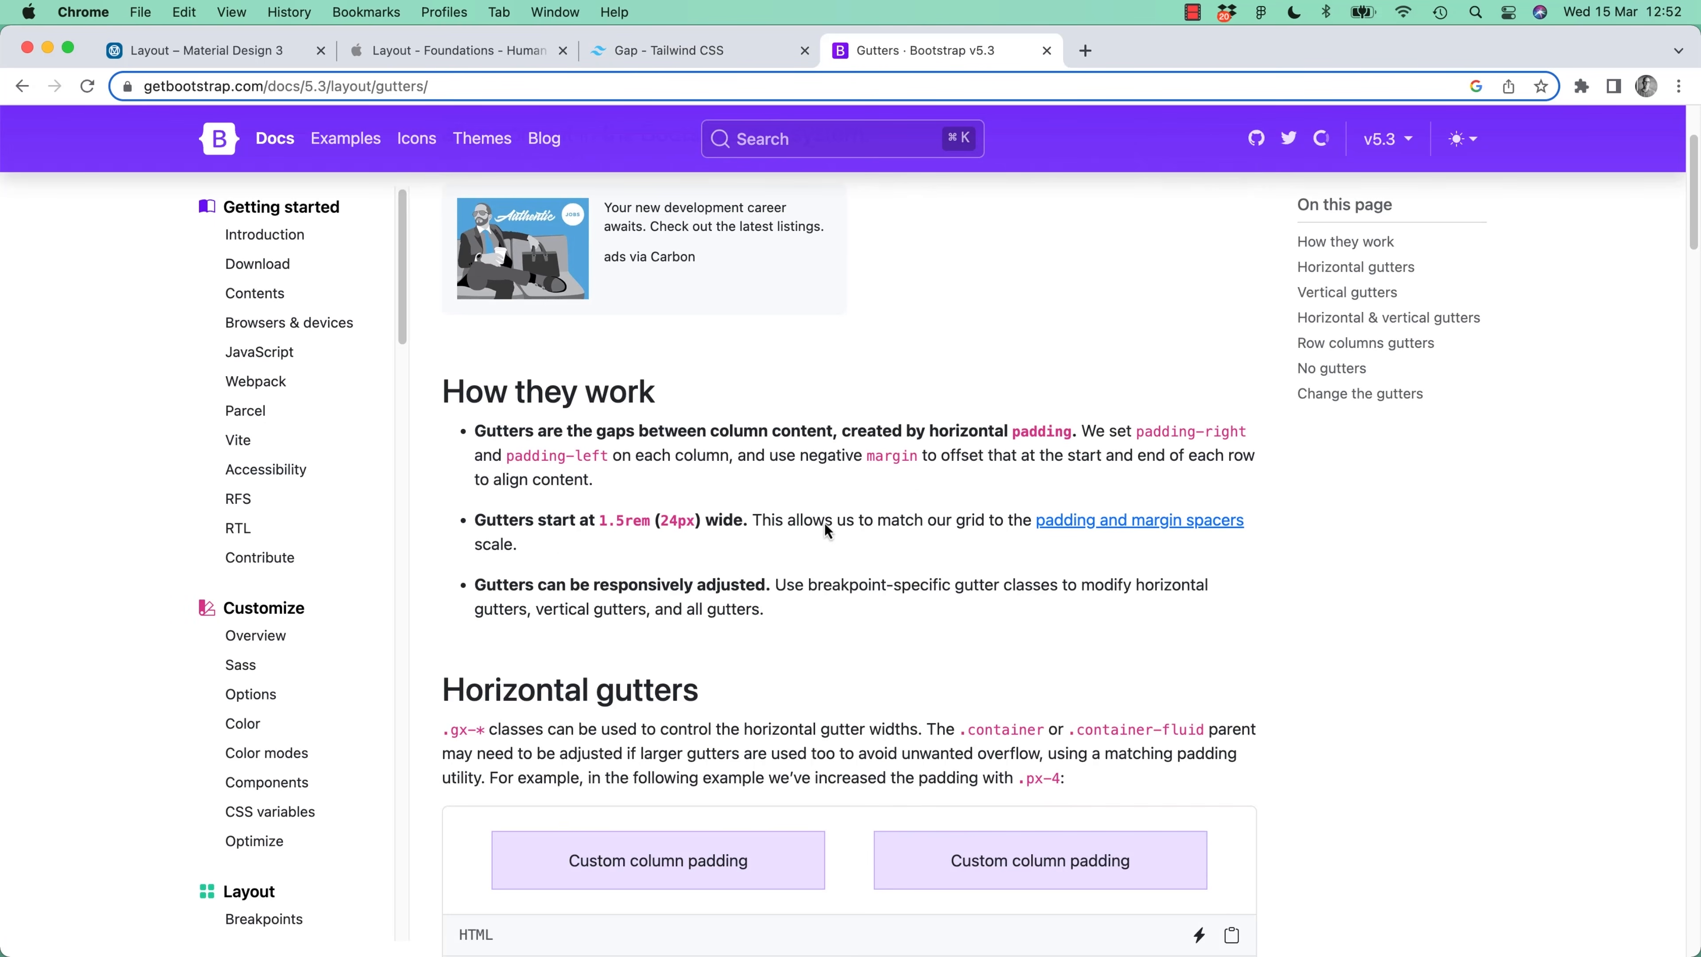
double_click(404, 96)
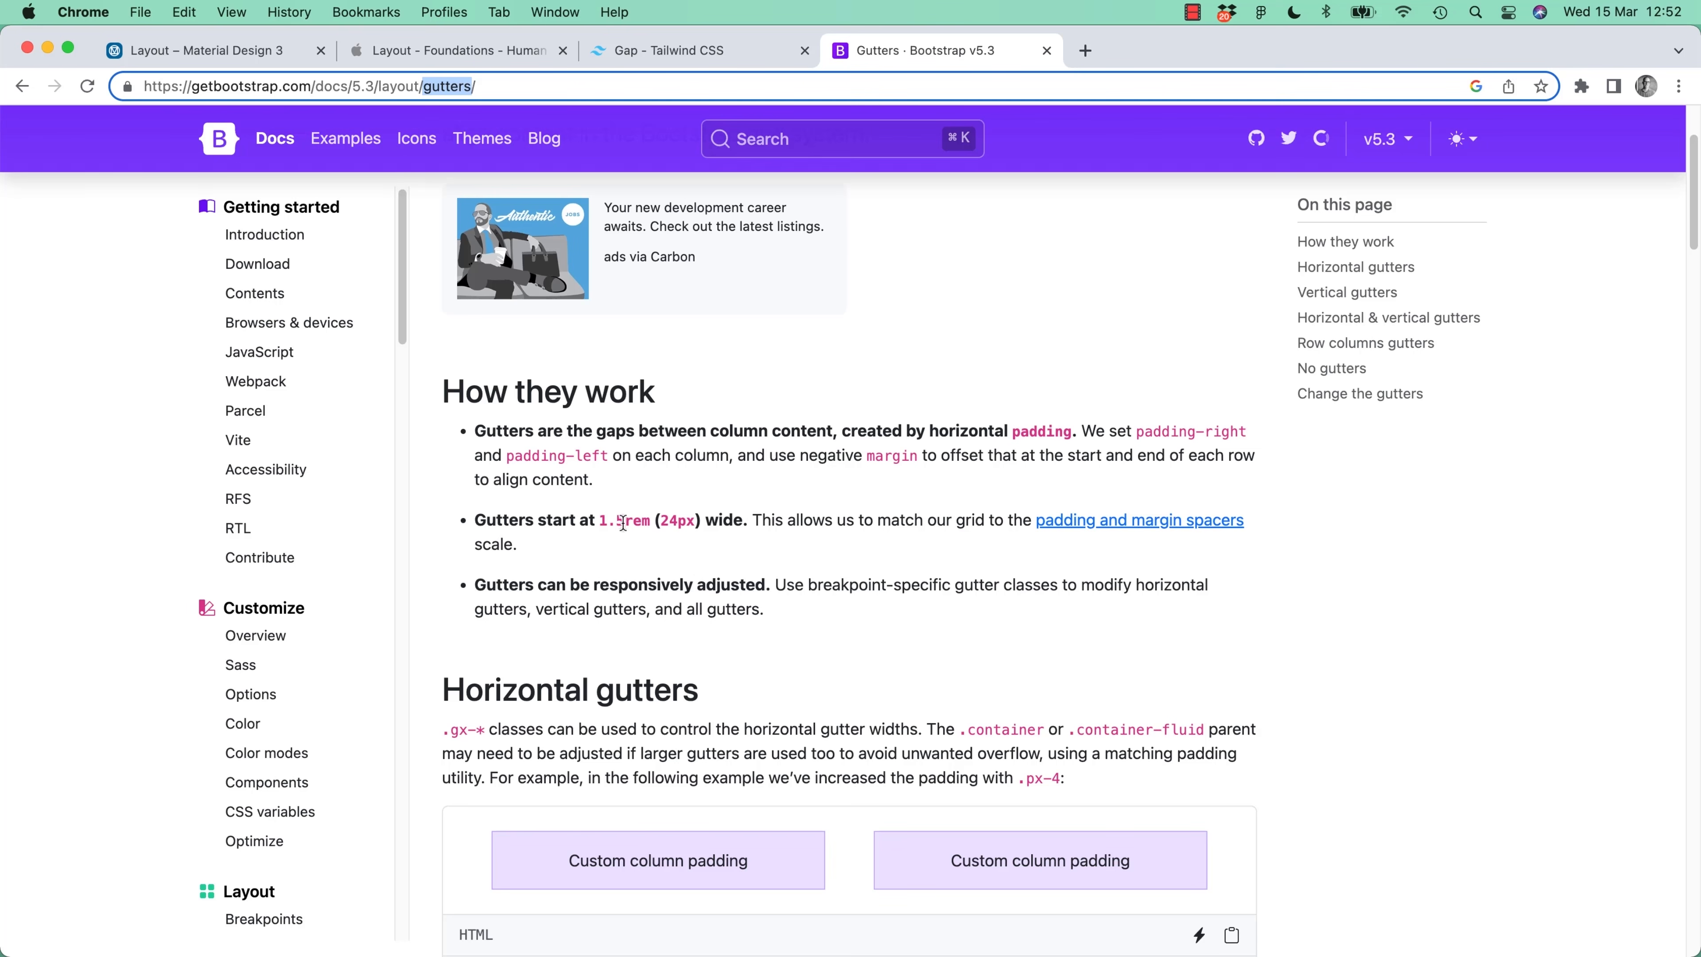
drag(600, 522, 698, 525)
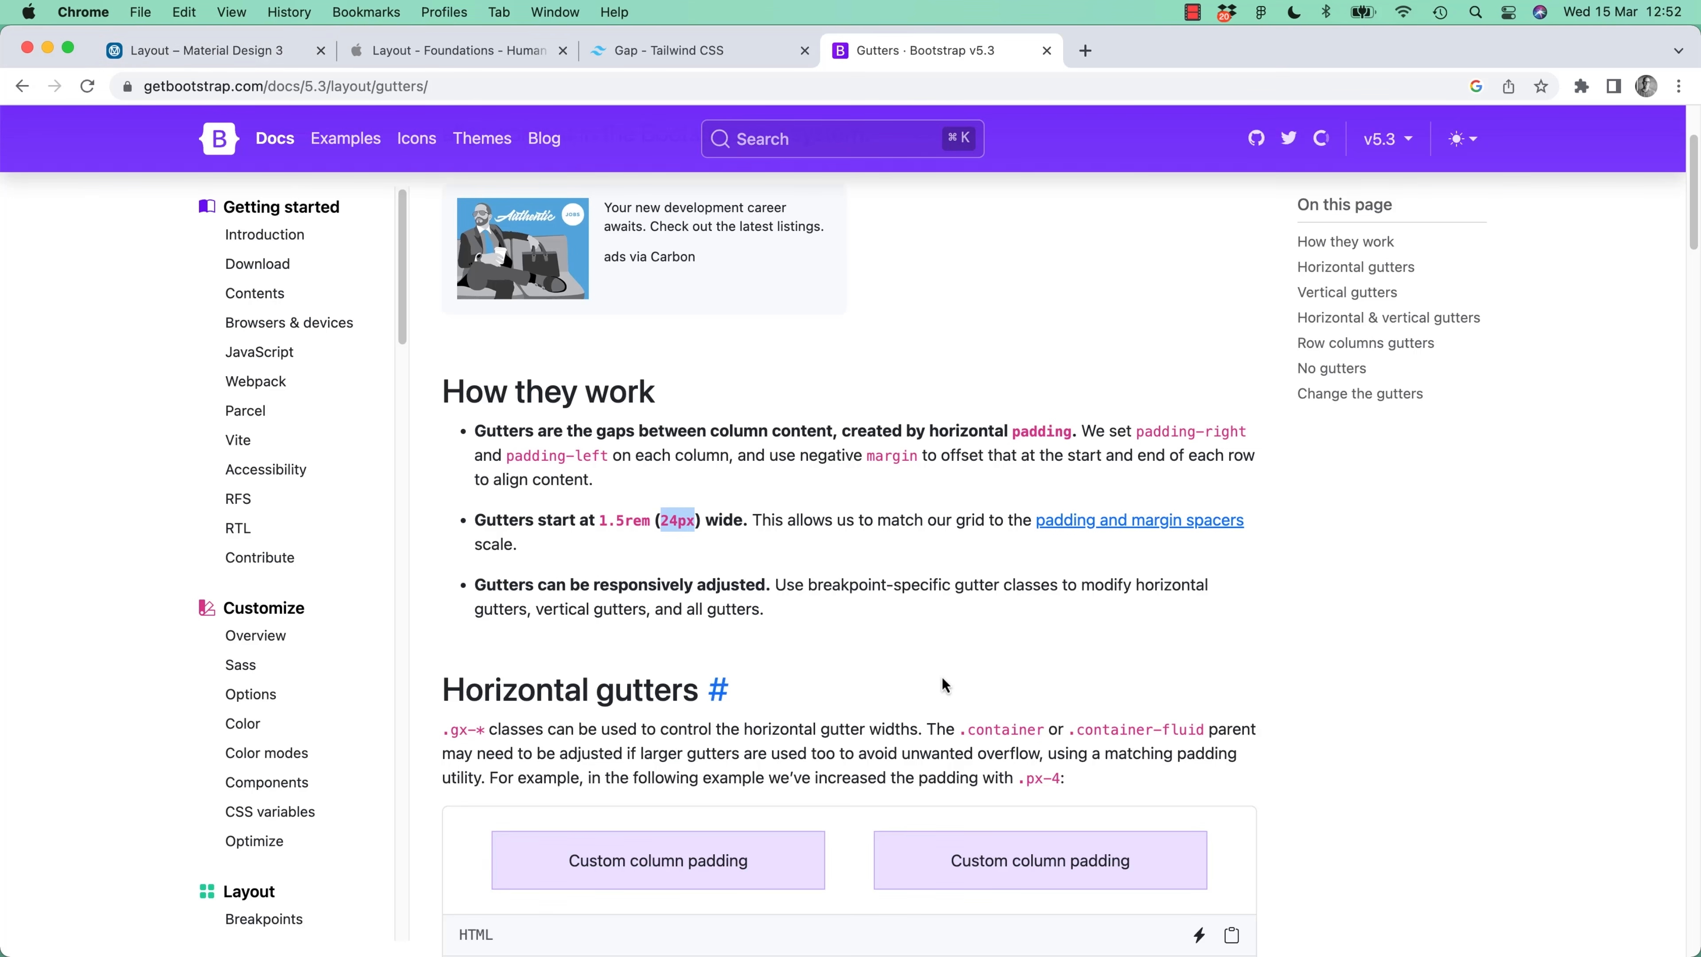
click(1001, 274)
Examine the Tailwind CSS Gap class table from gap-0 through the gap-3 classes
click(678, 63)
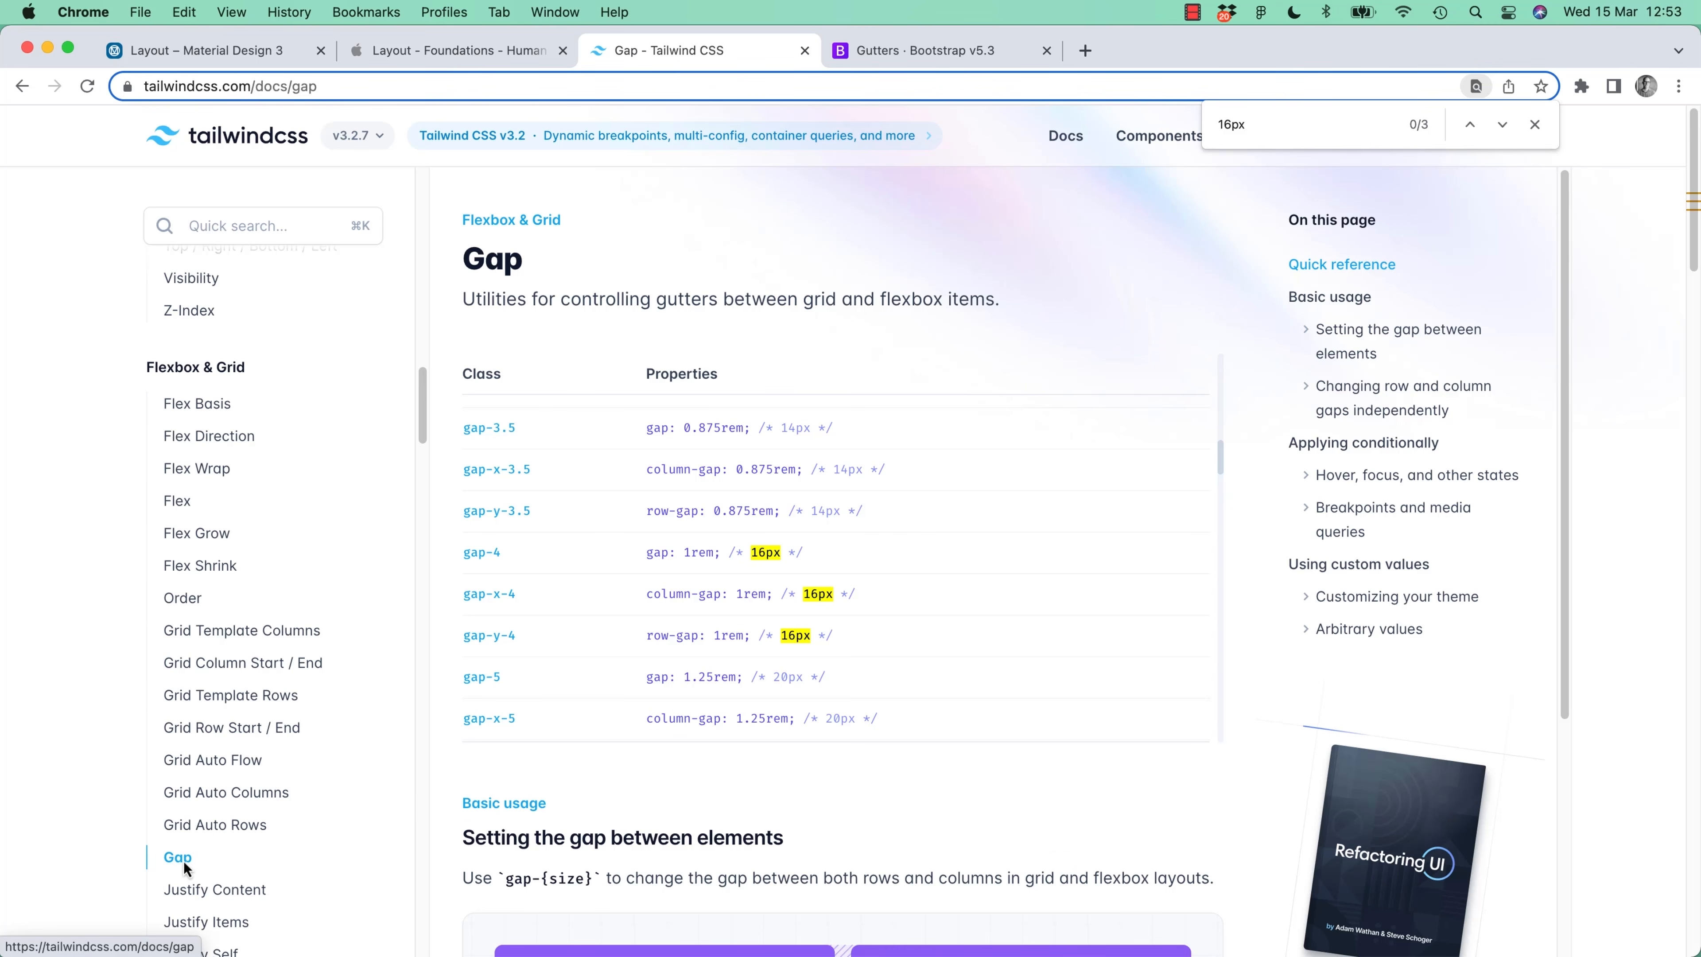
scroll(572, 612, up, 10)
scroll(582, 642, up, 4)
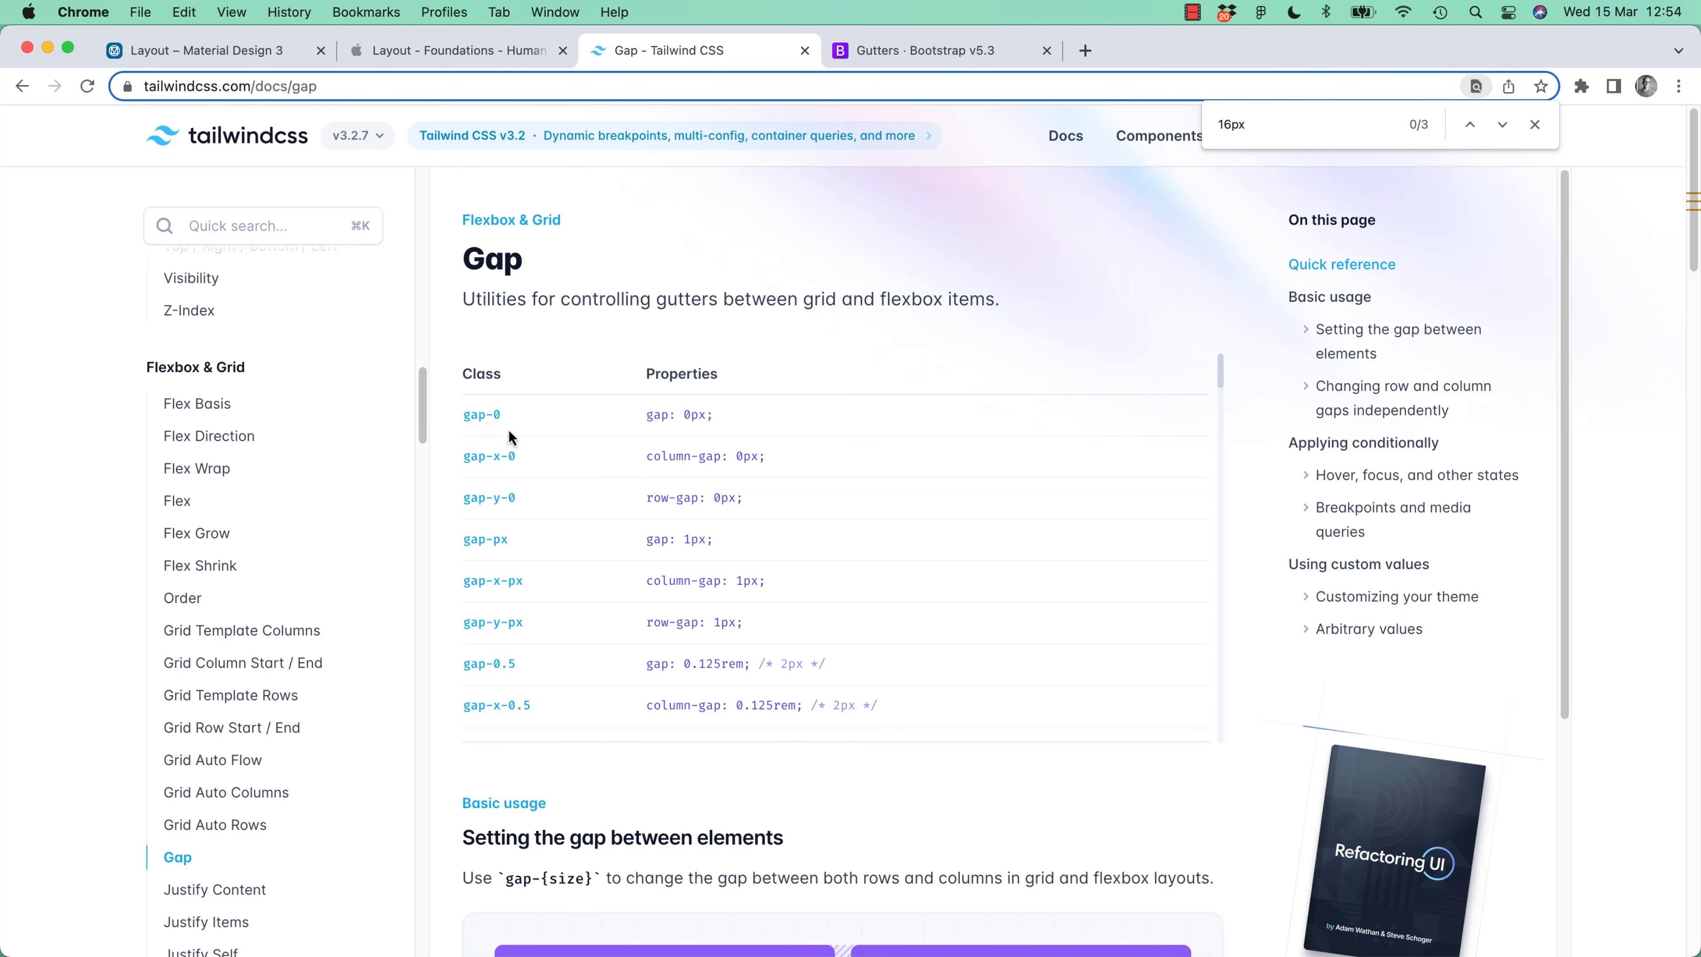
scroll(650, 668, down, 4)
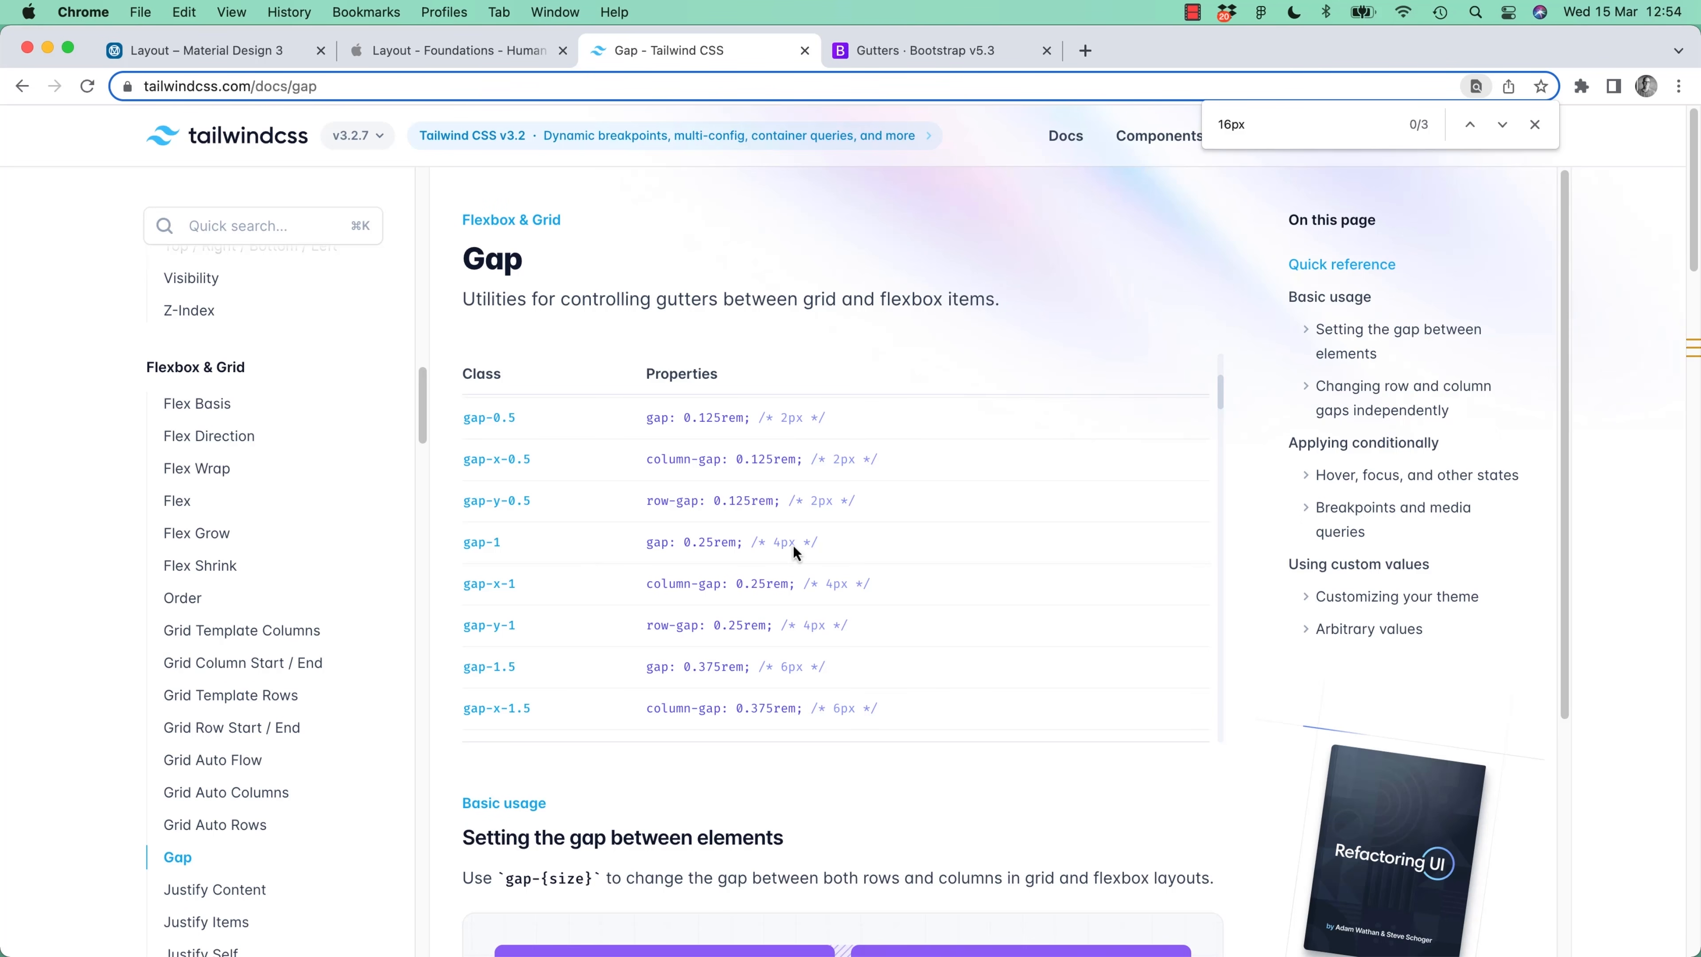
scroll(721, 608, down, 2)
scroll(752, 522, down, 6)
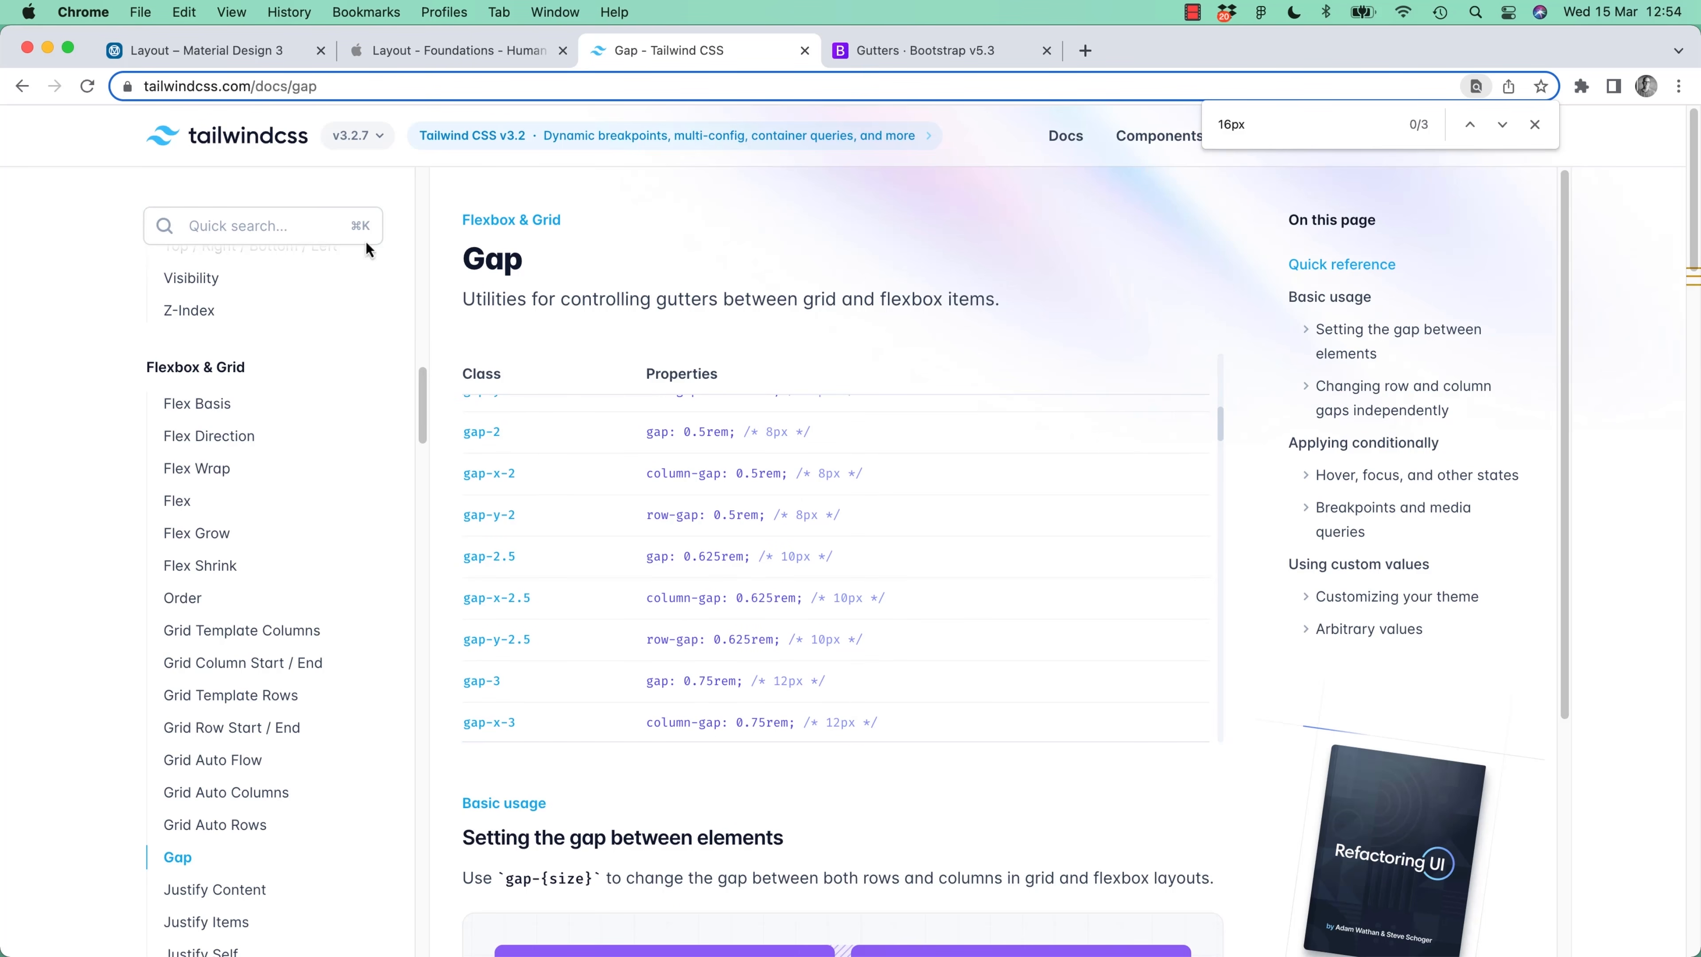
Switch to Figma to view the Measurements frame in Event App v1.0, and return to the Tailwind page in Chrome
key(super+Tab)
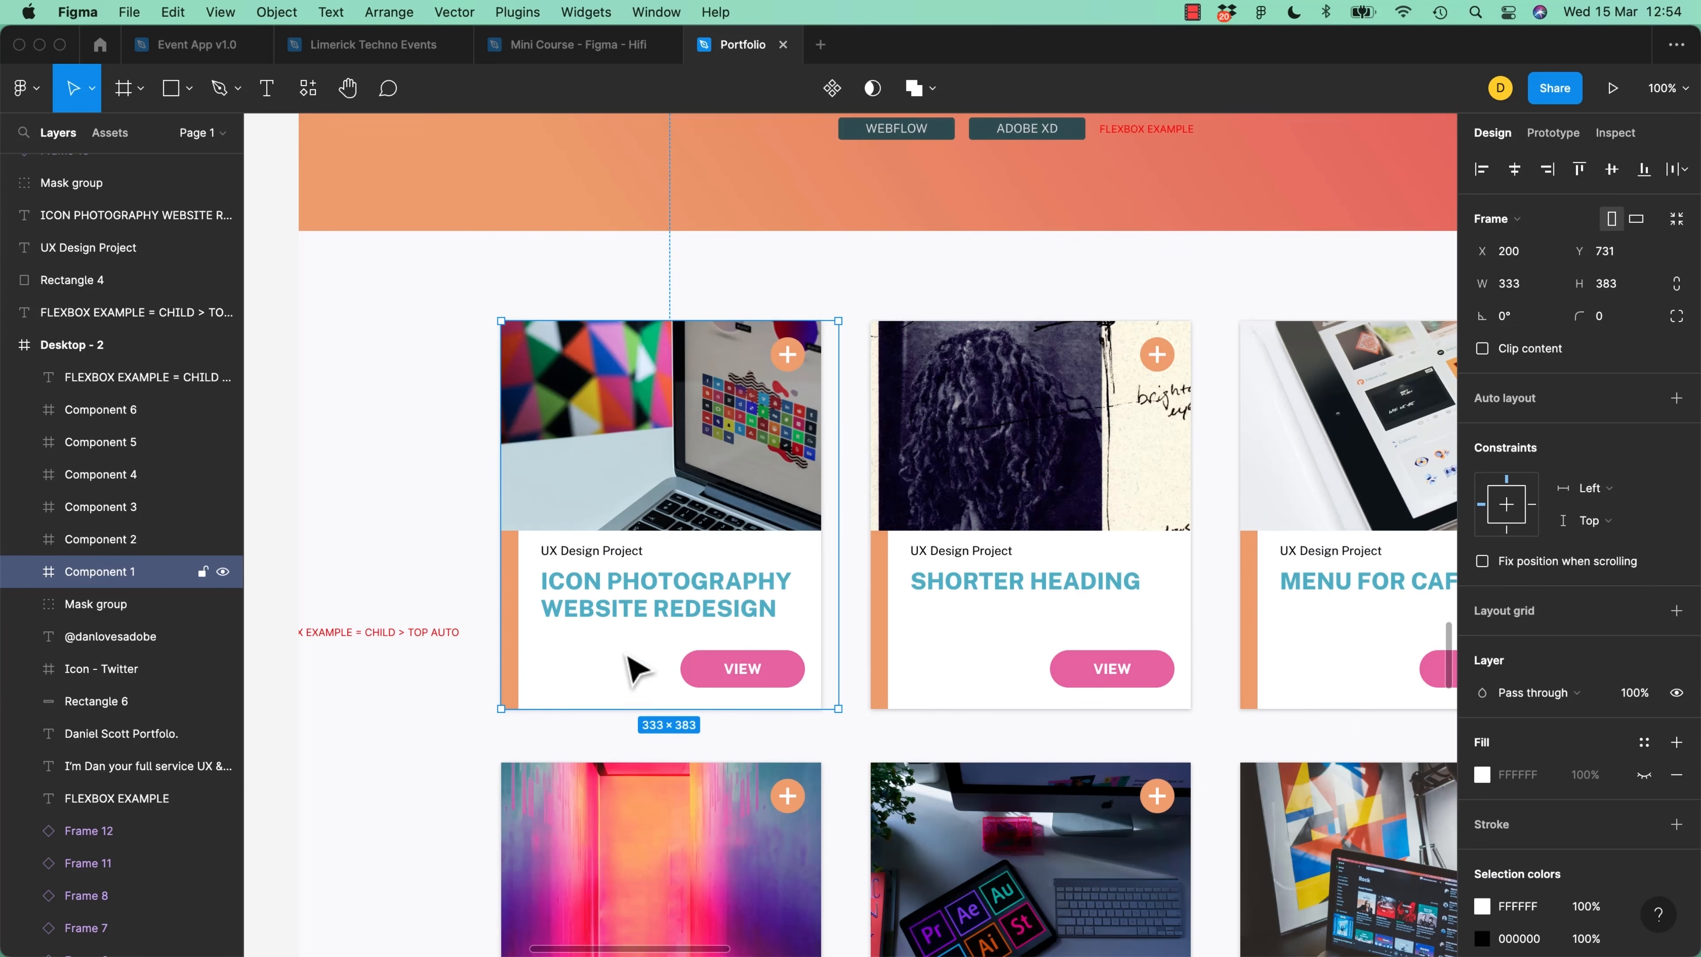
click(175, 57)
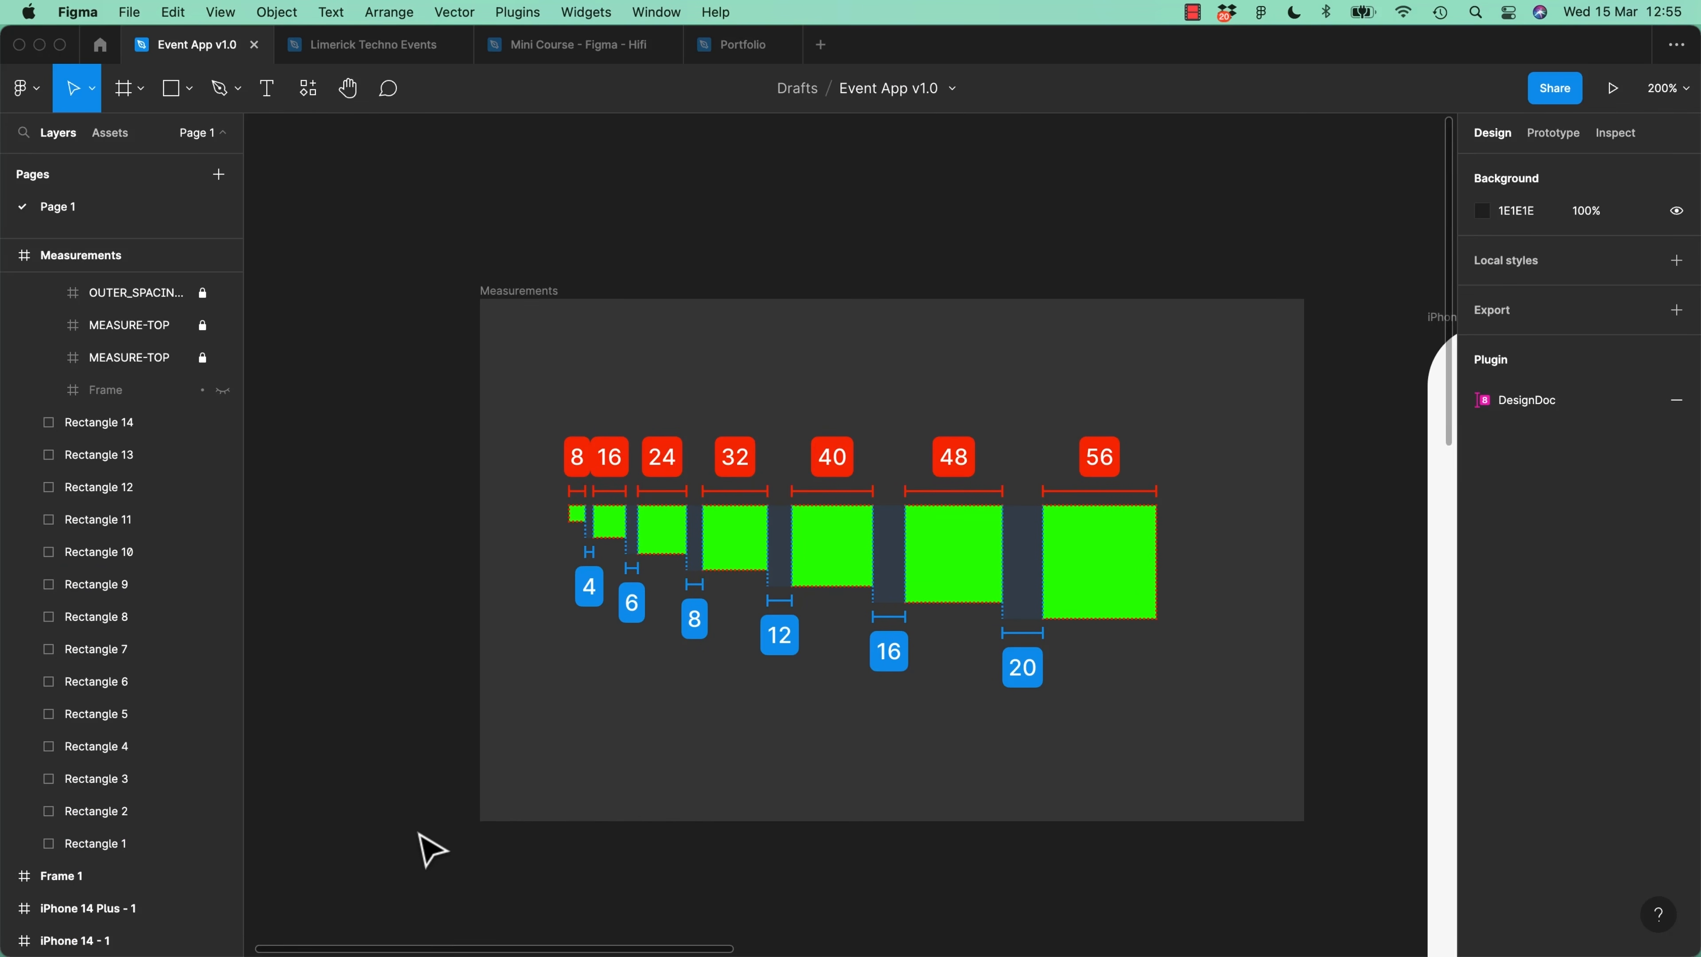
key(super+Tab)
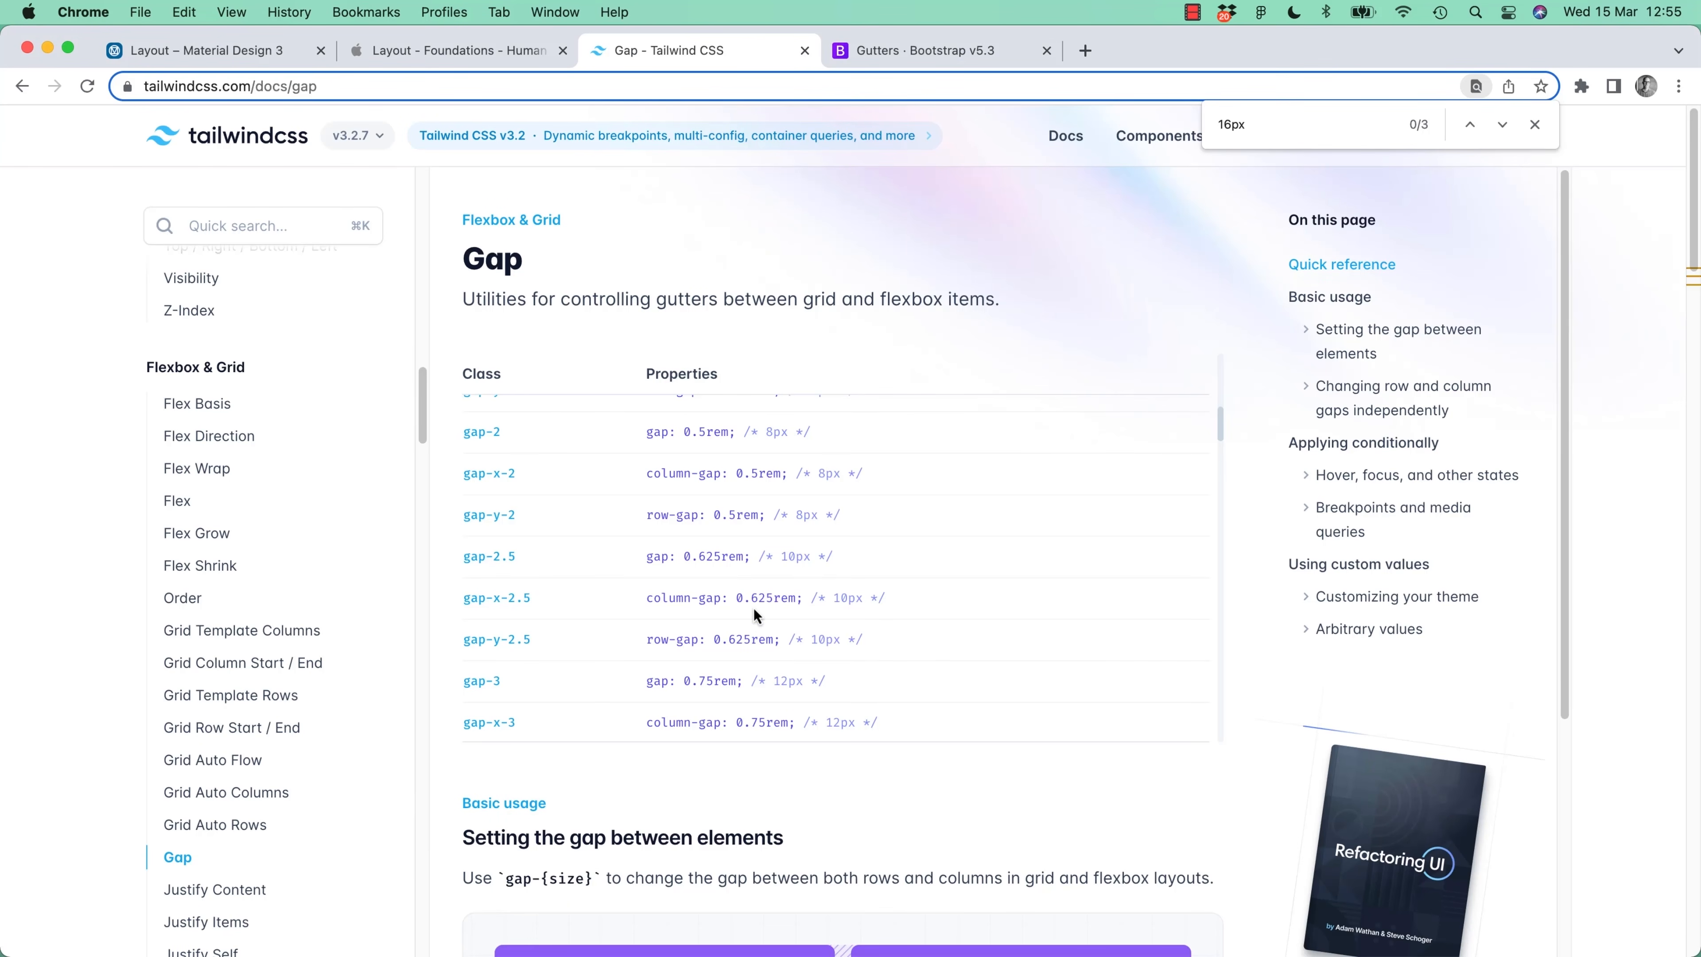
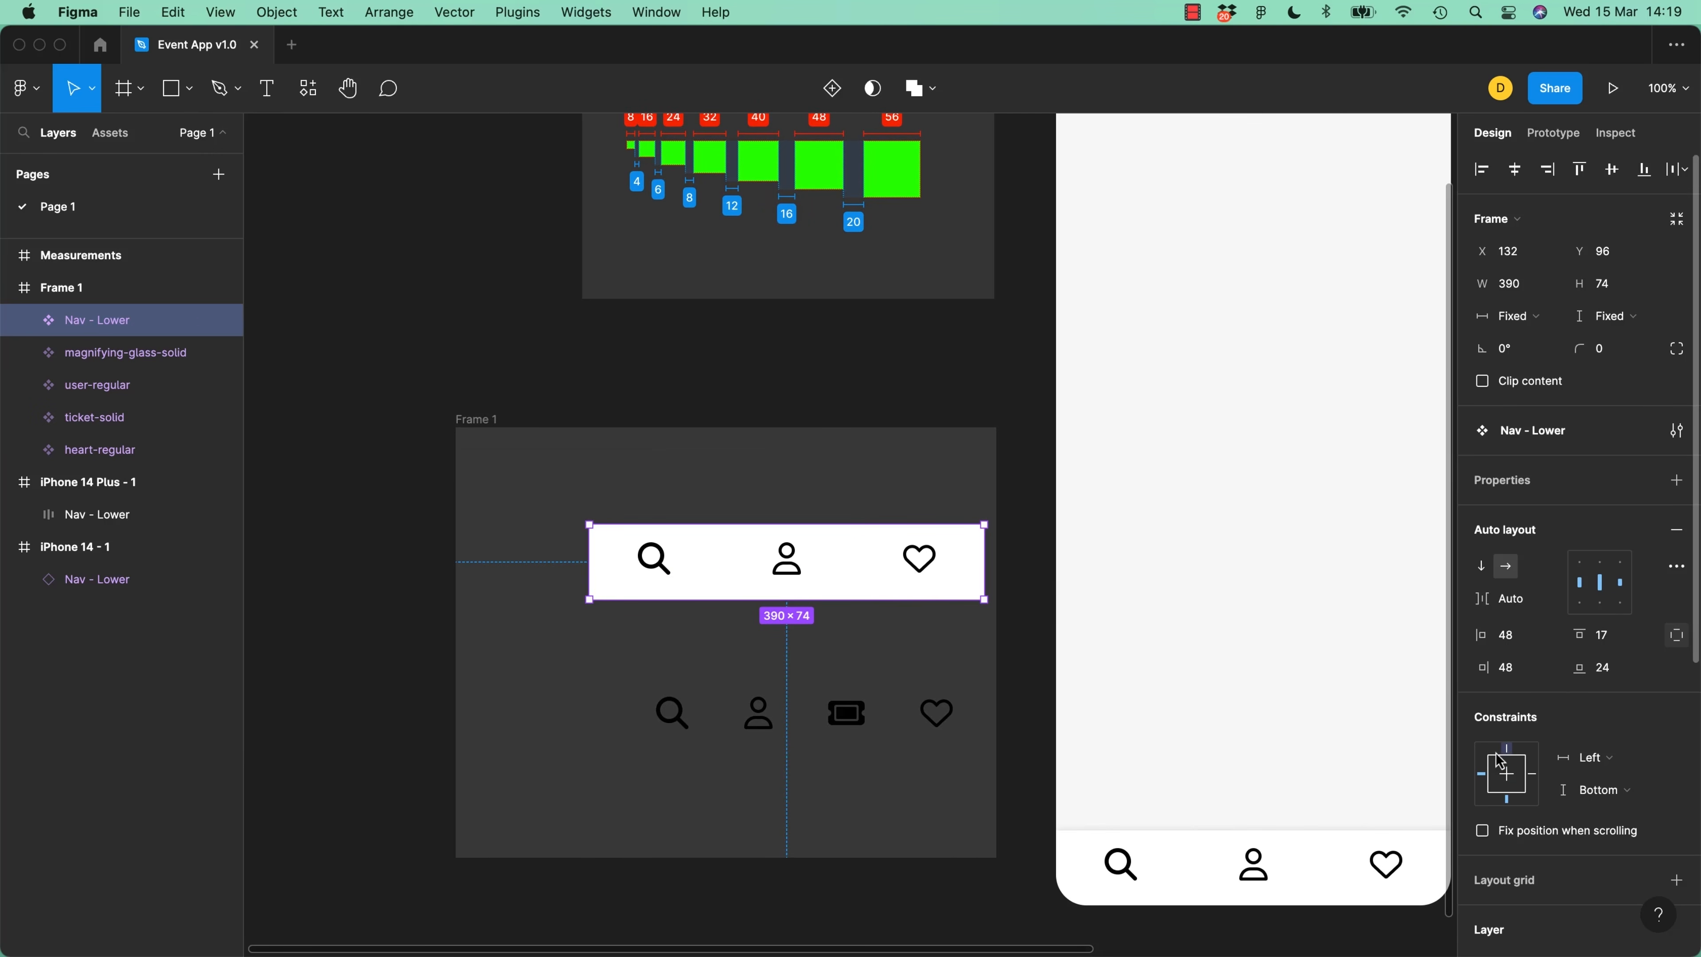
Set the horizontal constraint of the Nav - Lower main component in Frame 1 to Left and right
click(475, 420)
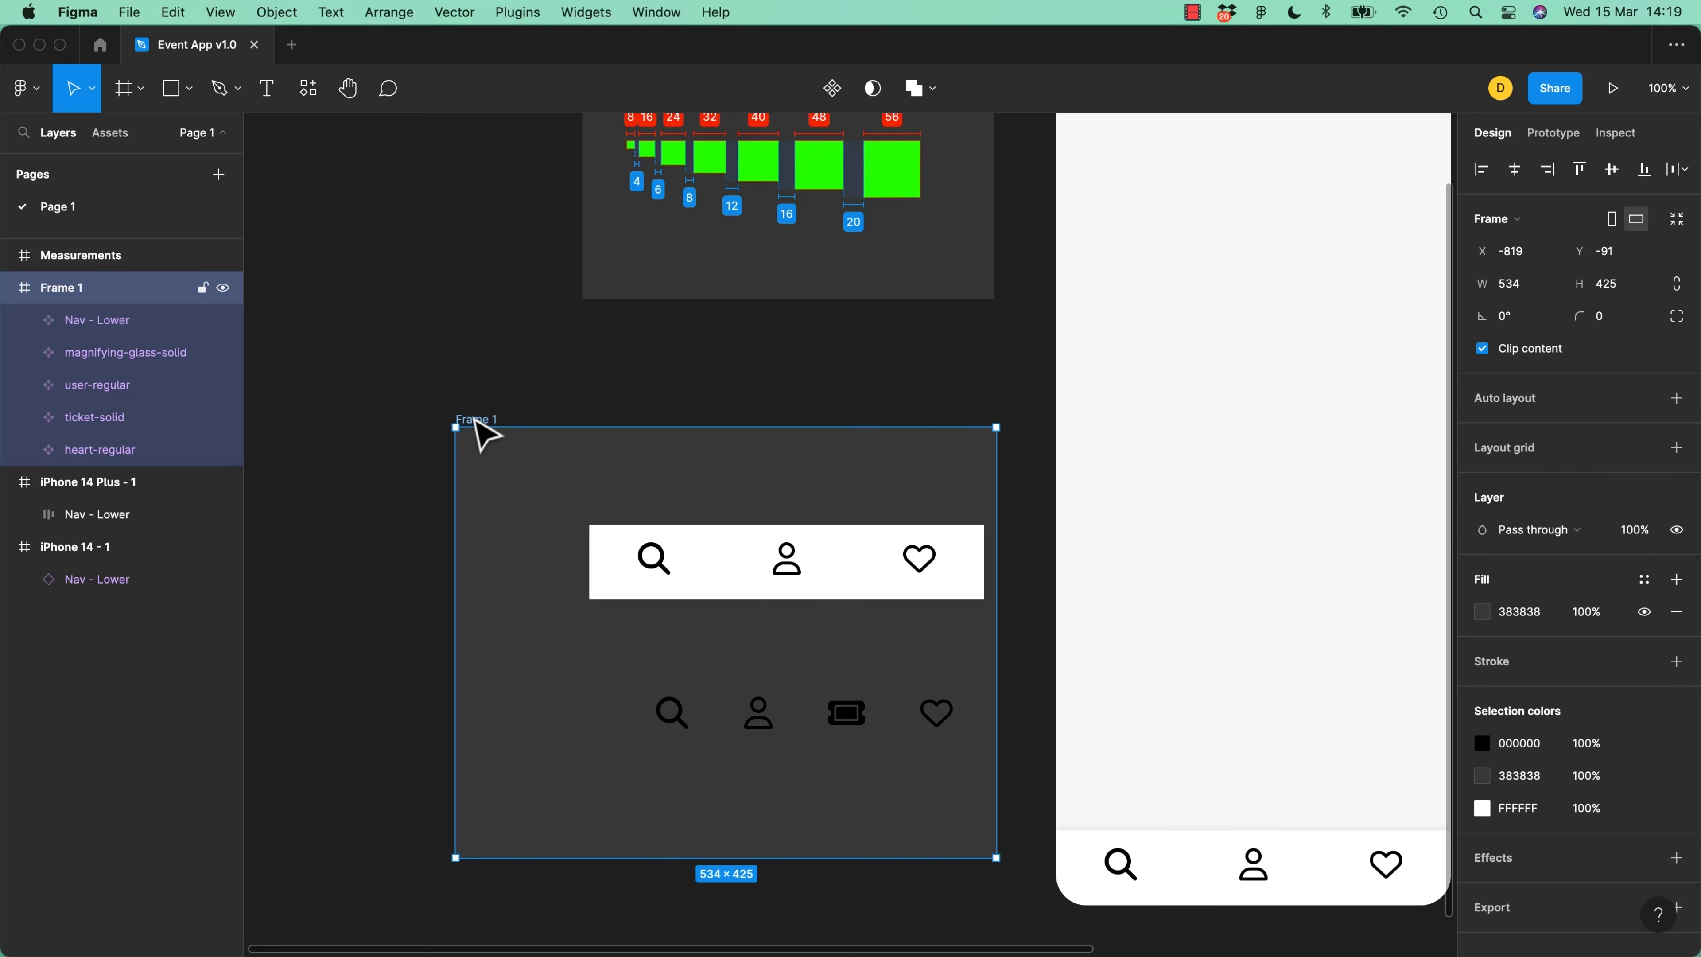
click(715, 570)
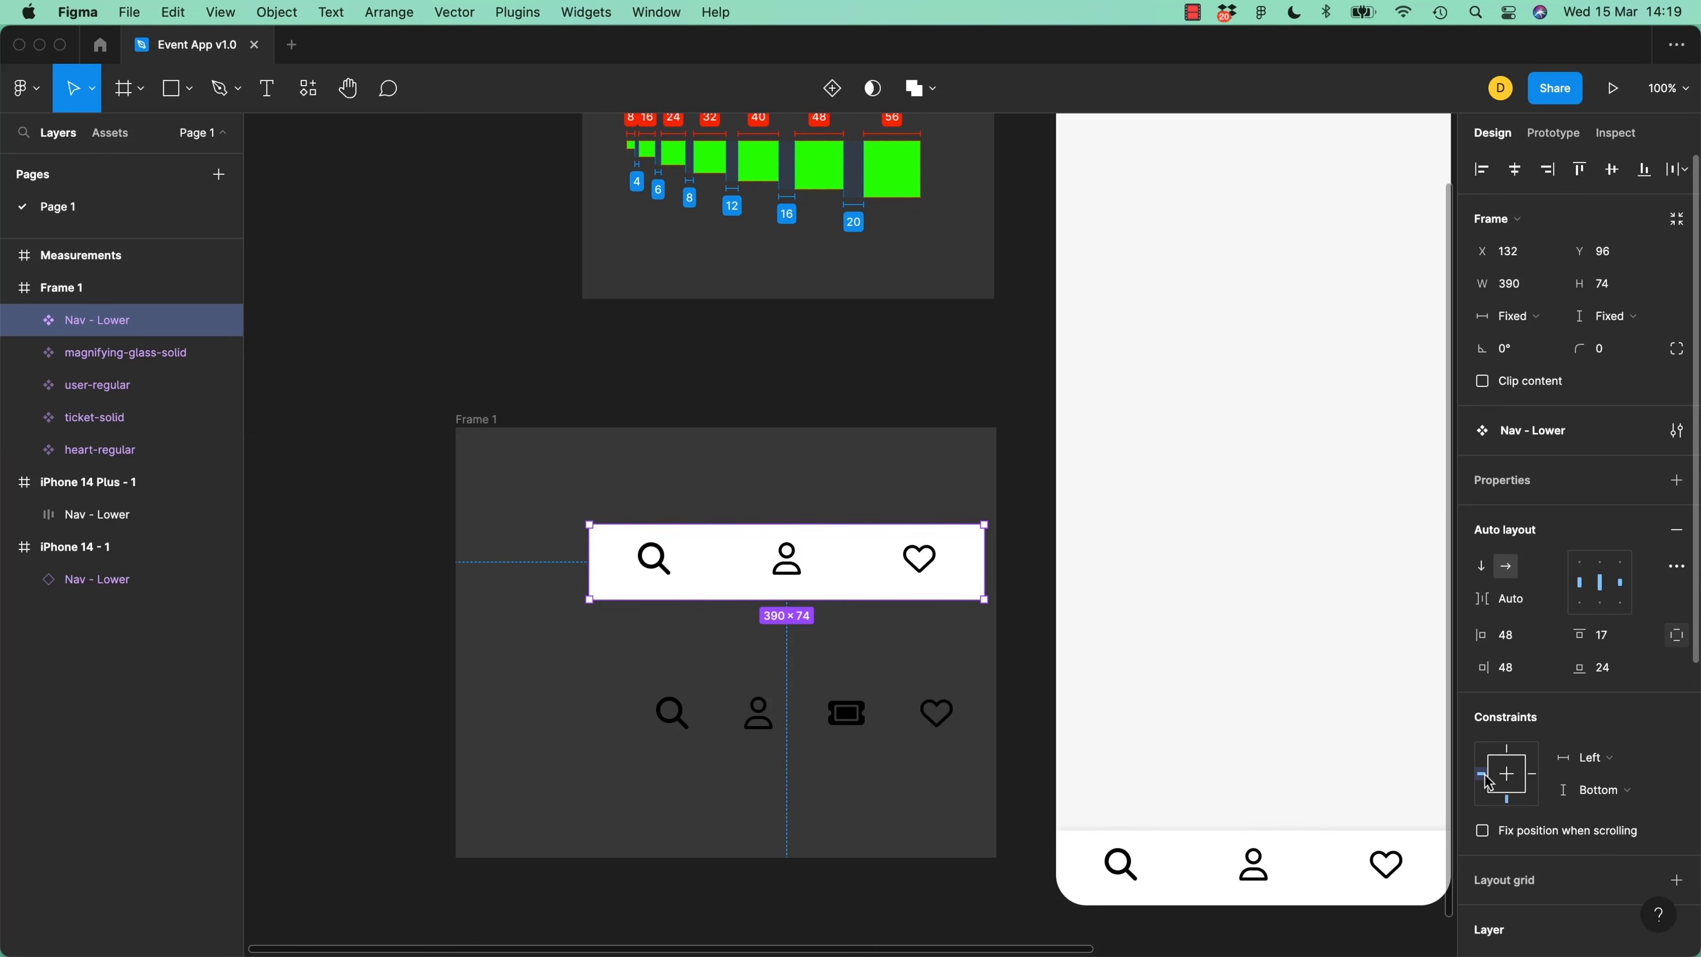
click(1591, 757)
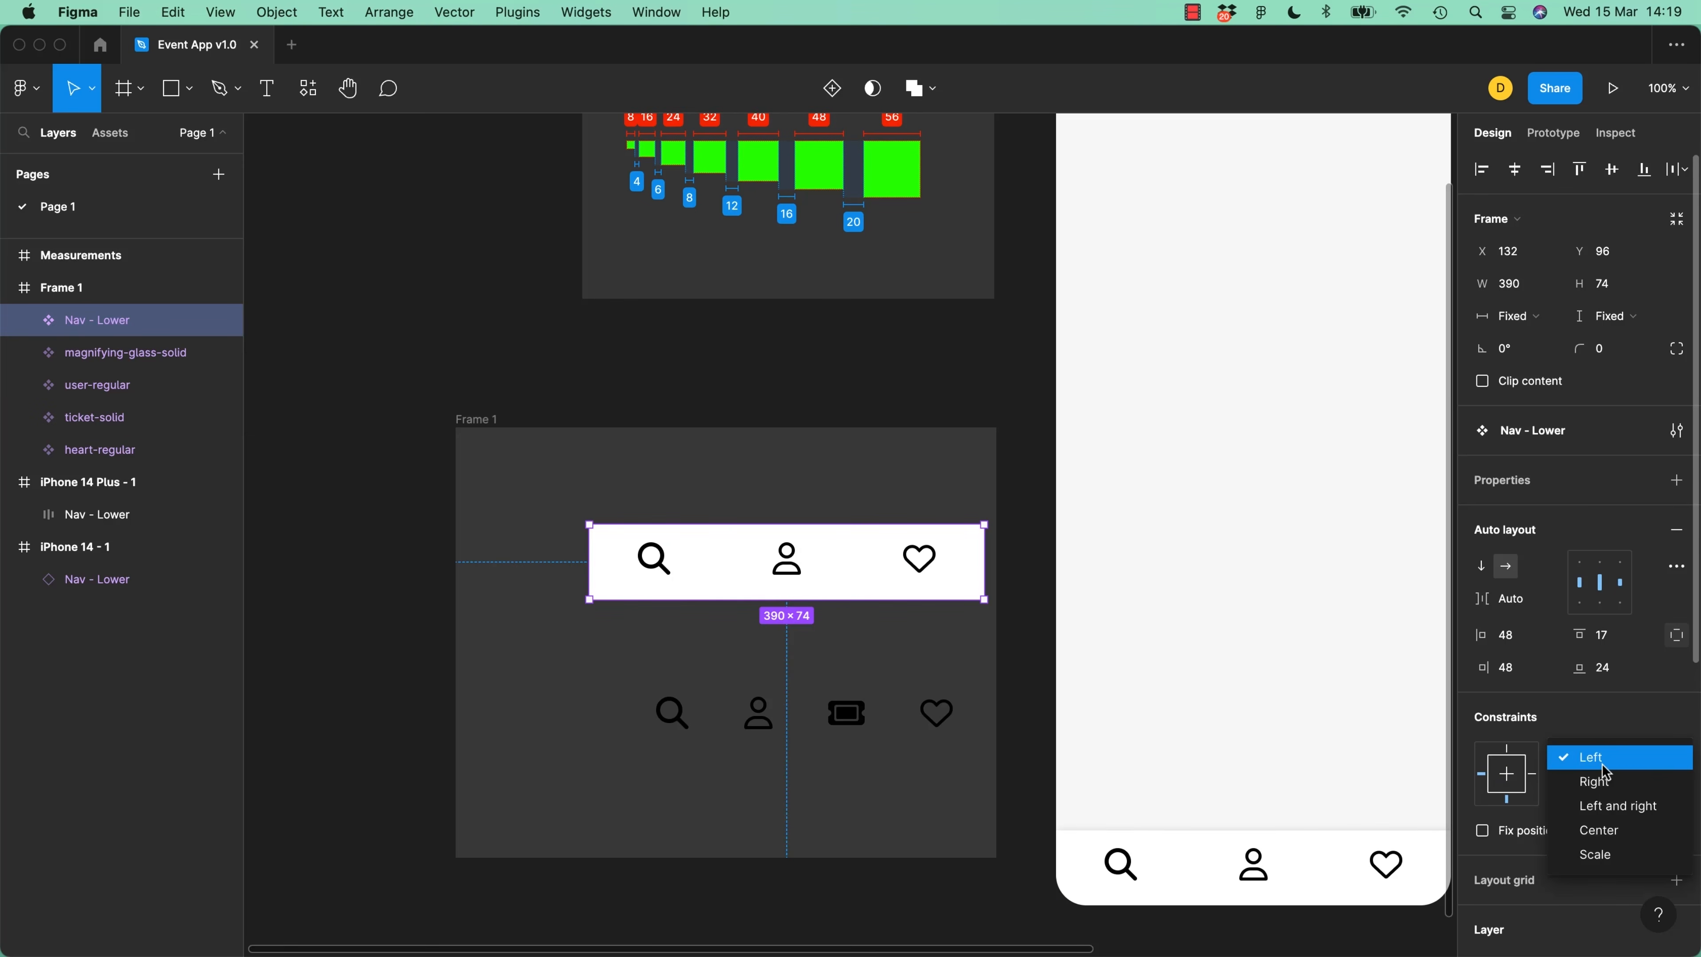
click(1608, 803)
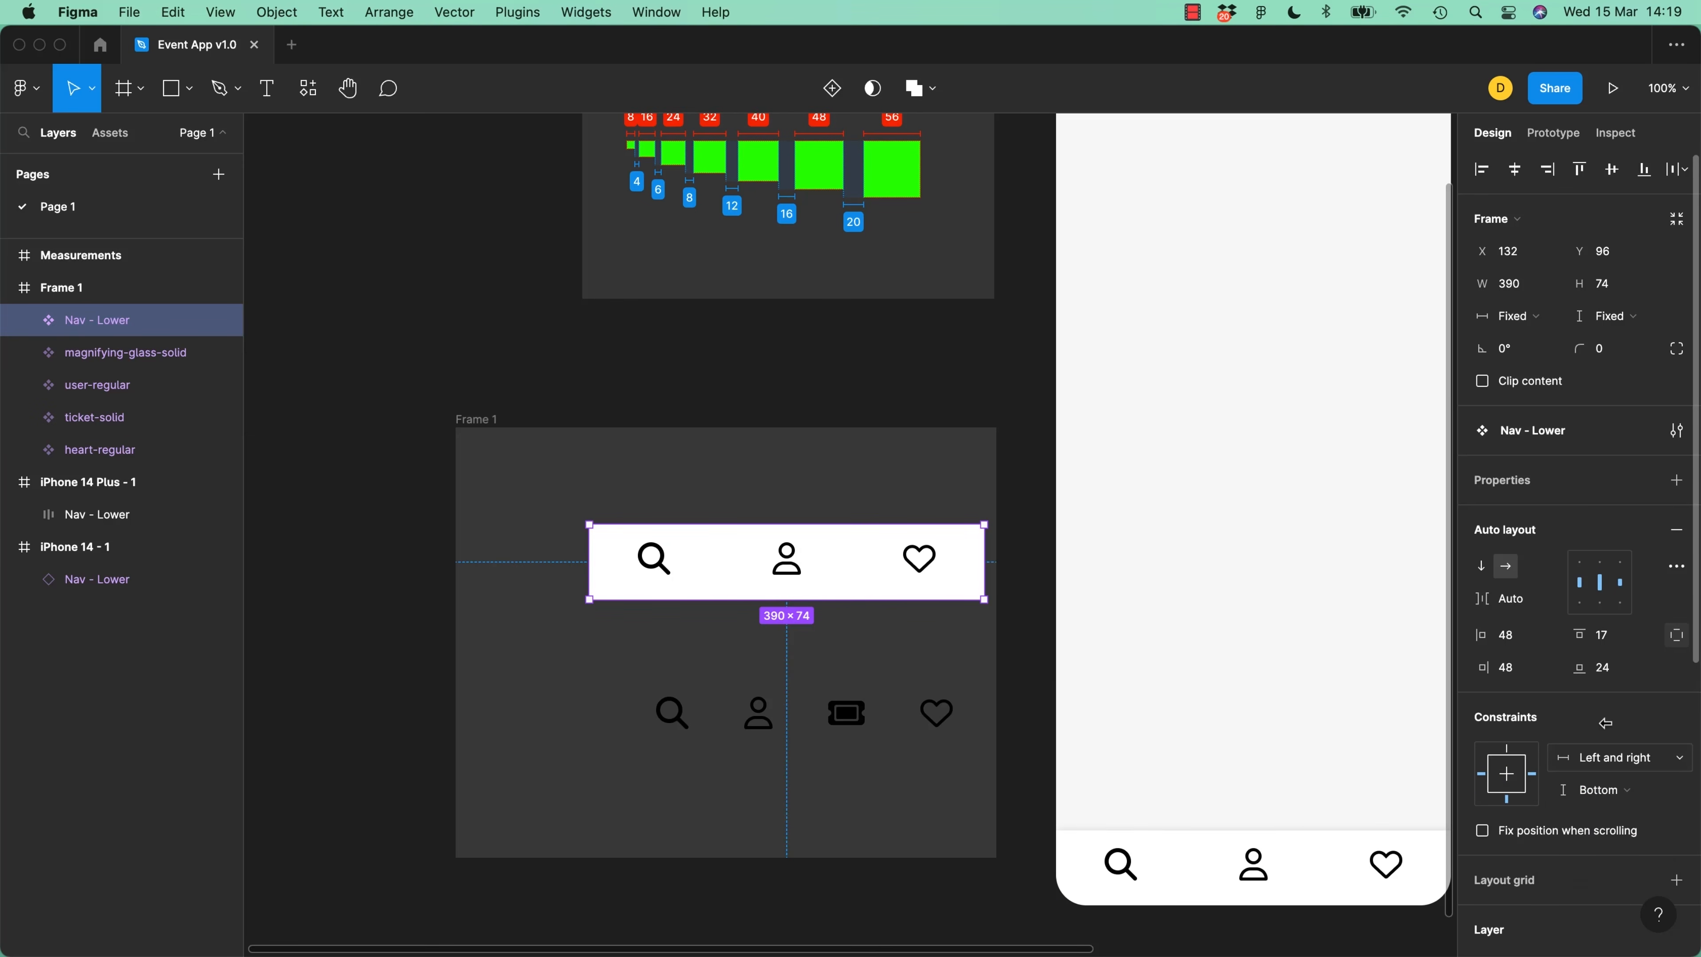
click(1632, 762)
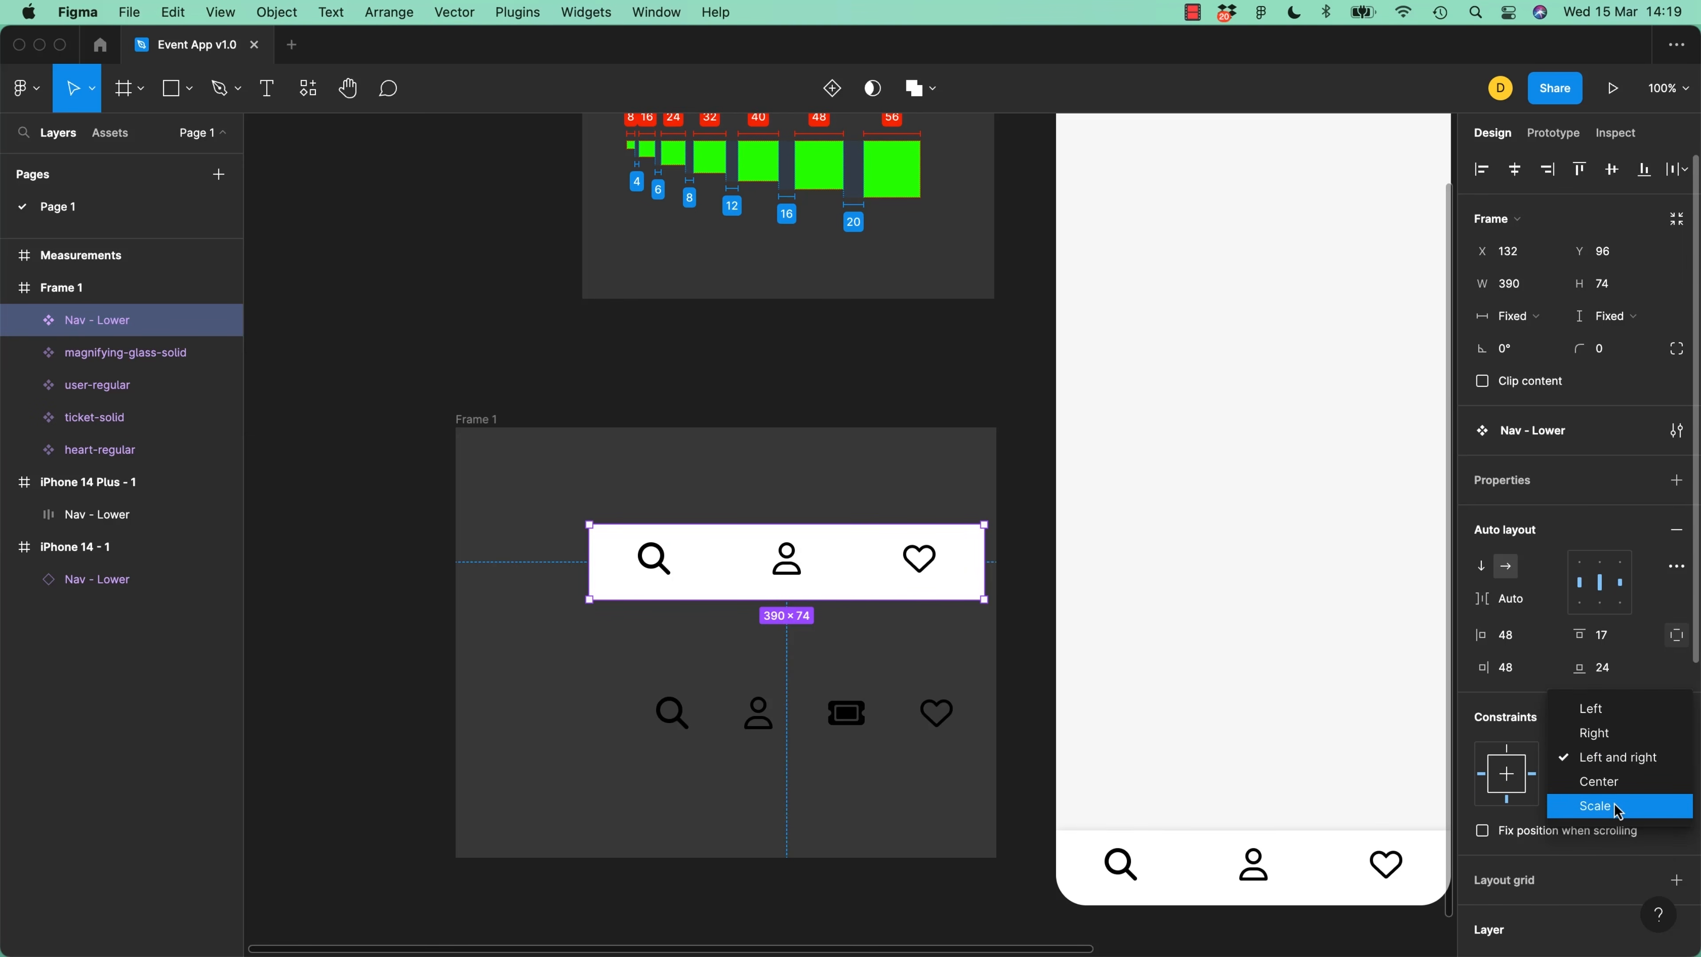
click(964, 918)
Delete the old Nav - Lower auto layout frame from the iPhone 14 Plus - 1 frame
drag(988, 889, 601, 757)
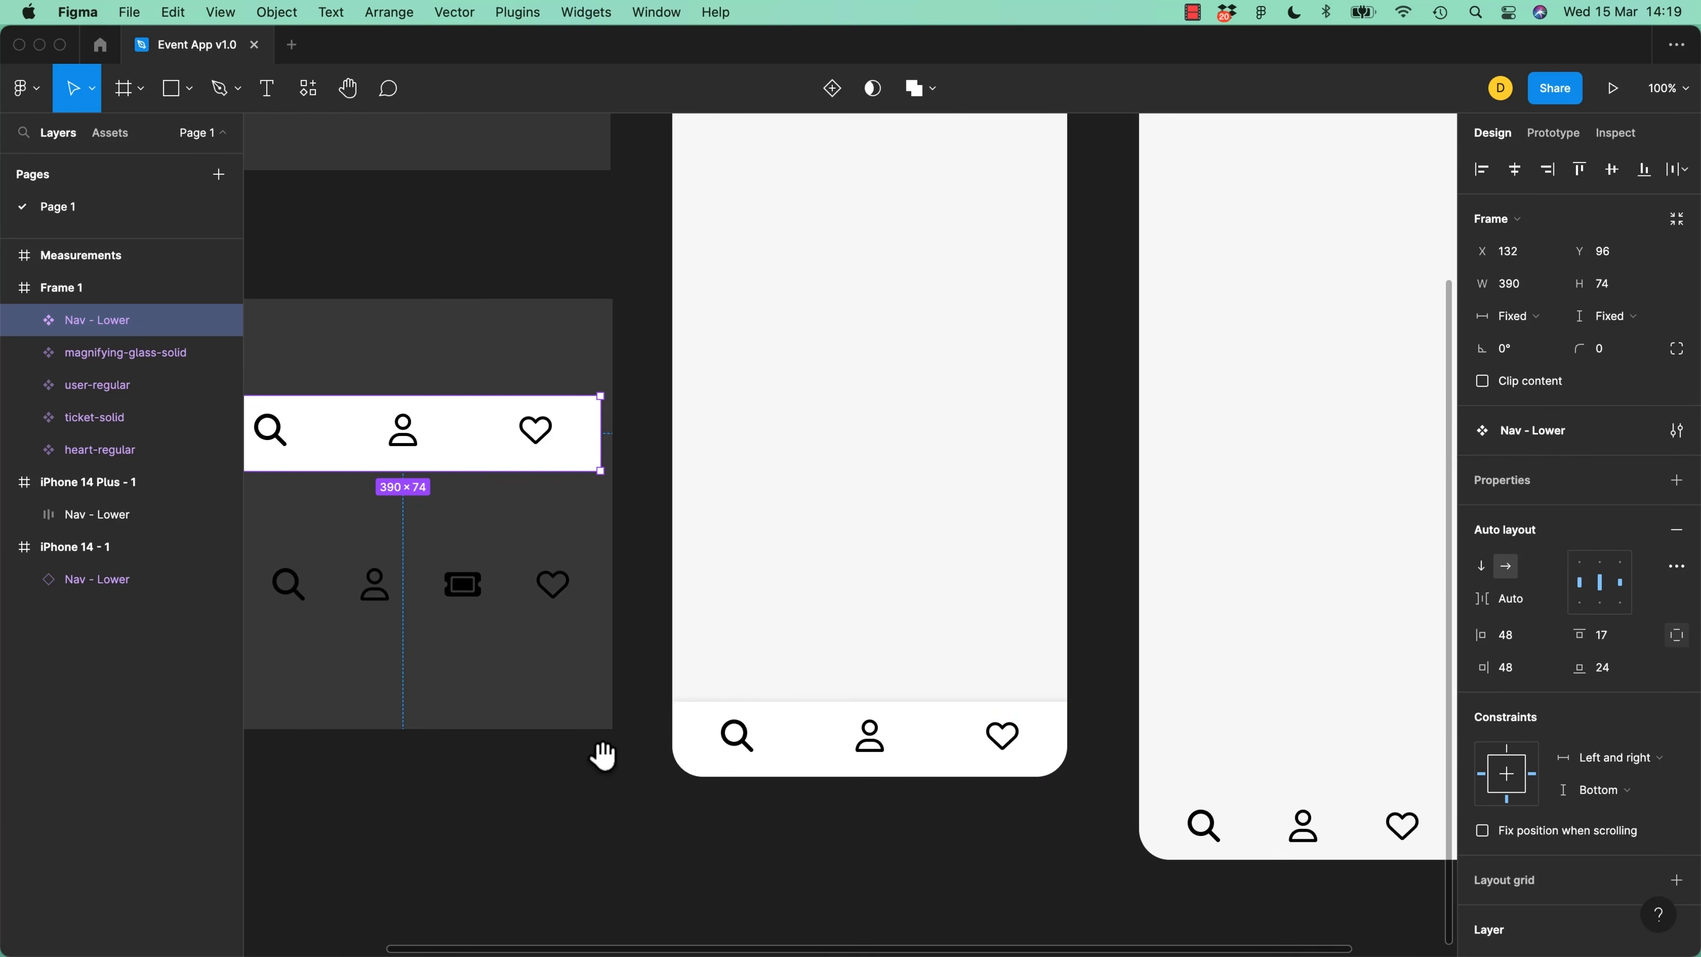
click(1278, 823)
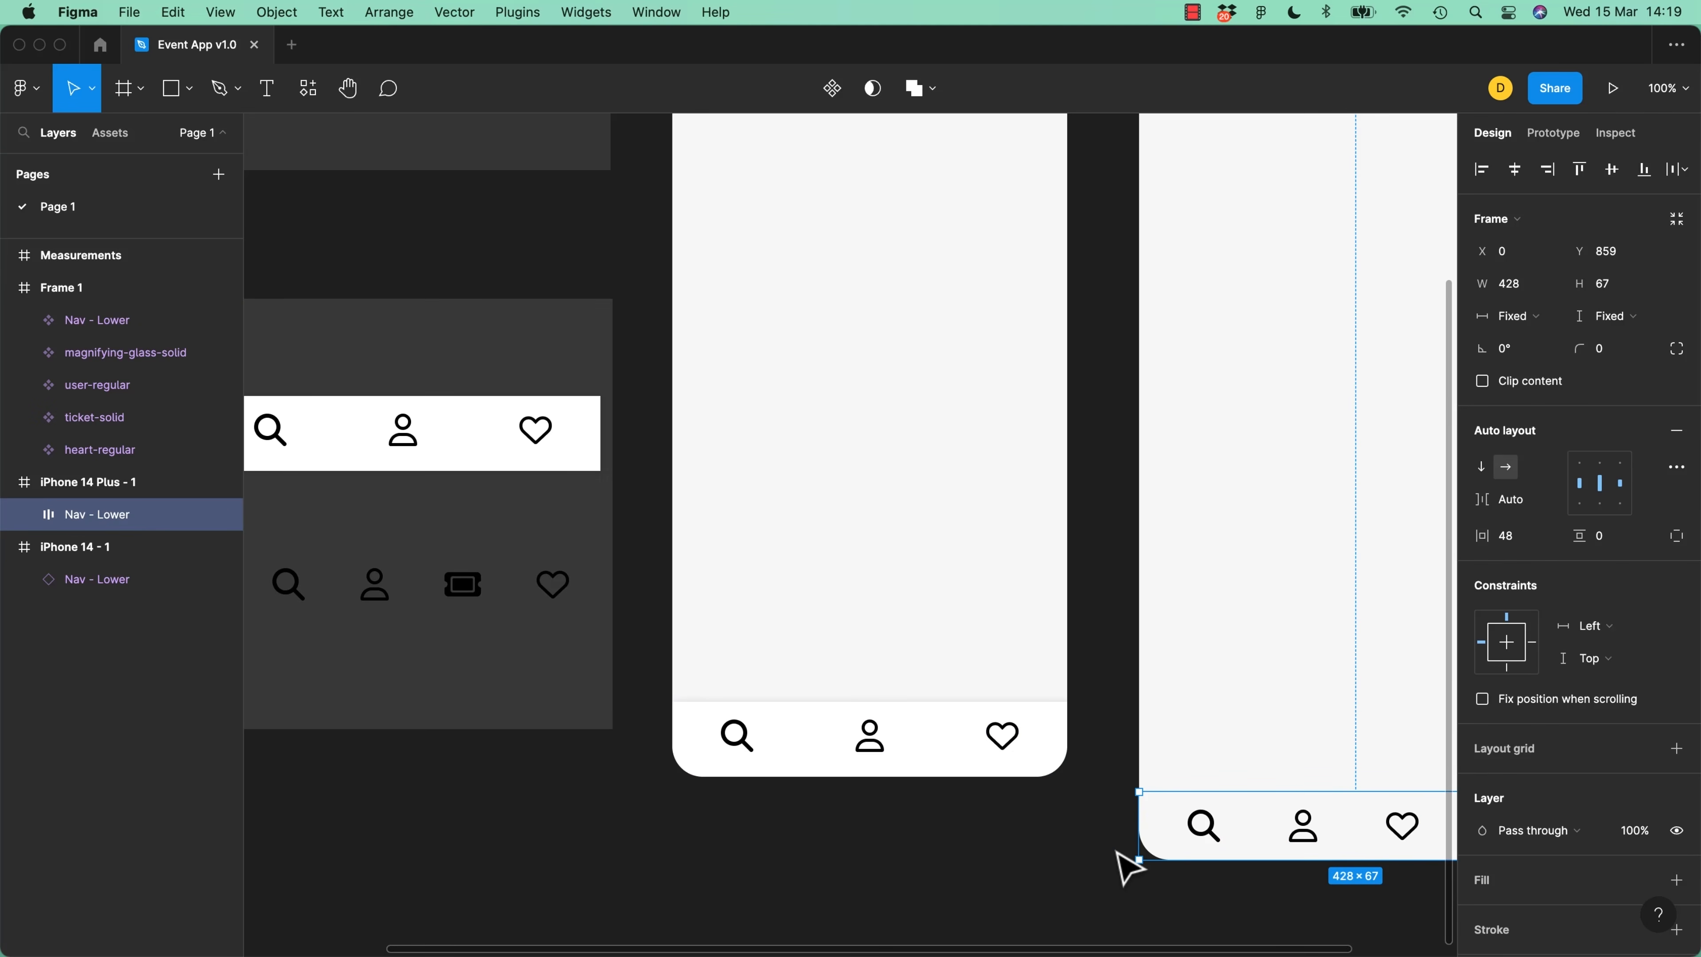
key(BackSpace)
Copy the Nav - Lower component from Frame 1 into iPhone 14 Plus - 1, aligned to its bottom-left corner at X 0, Y 852
click(472, 435)
drag(473, 436, 1348, 751)
key(space)
drag(1306, 585, 929, 545)
drag(969, 702, 1046, 783)
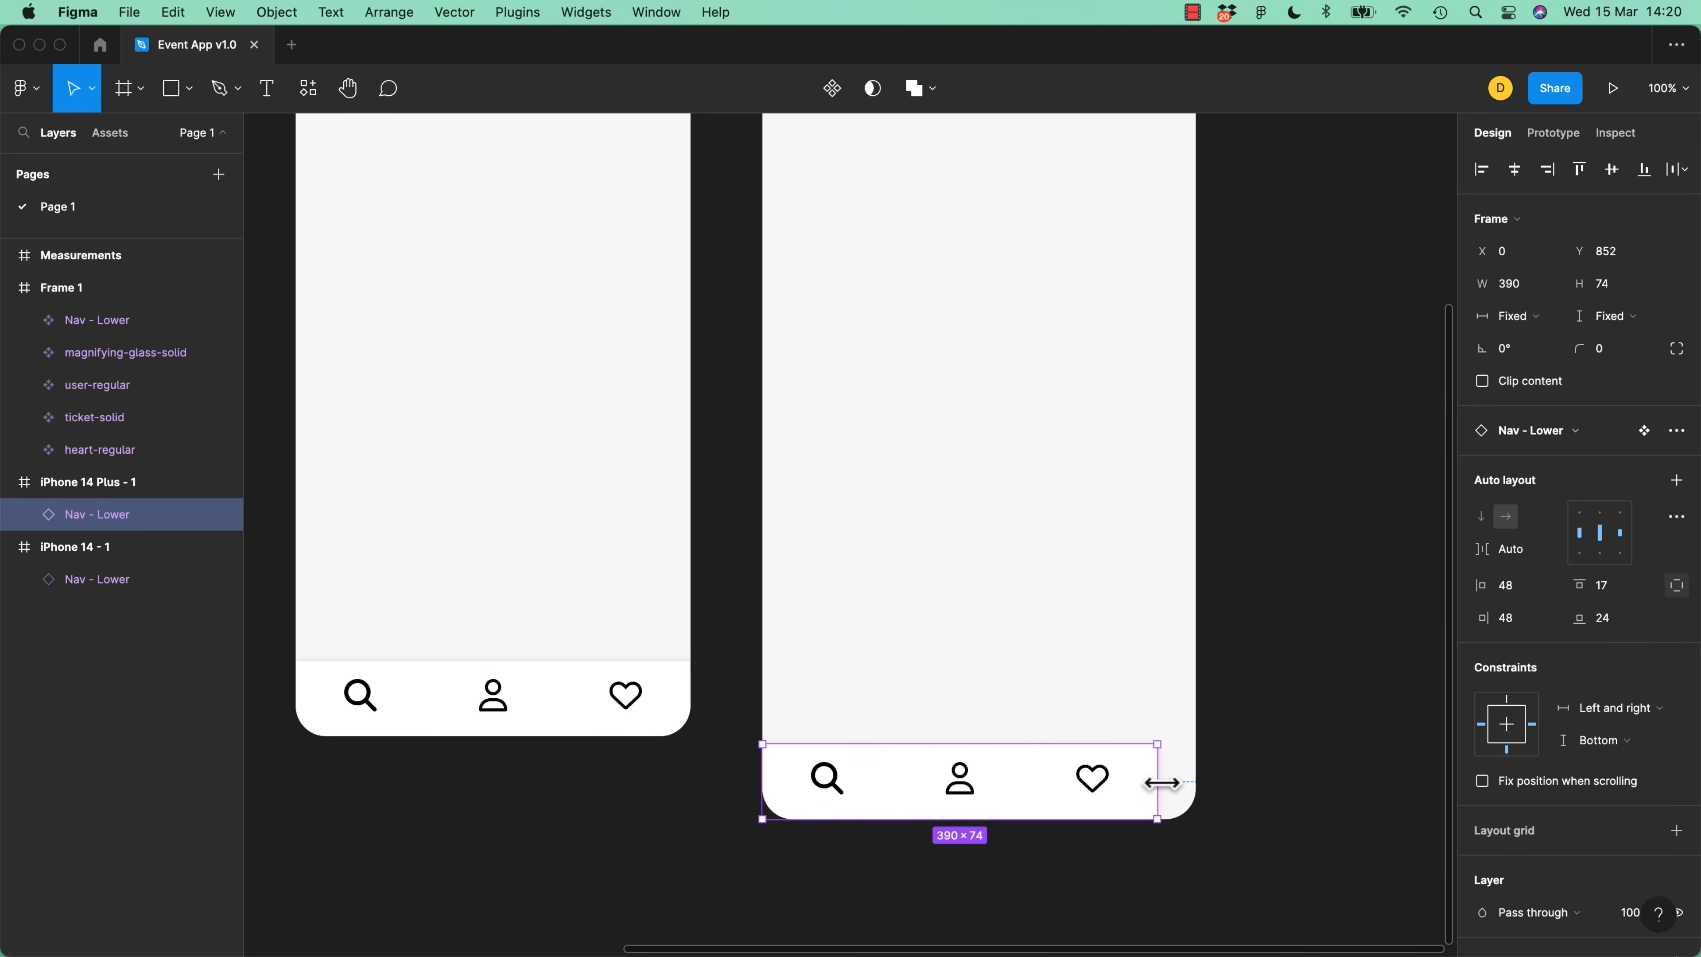
Widen the Nav - Lower instance in iPhone 14 Plus - 1 to 428, spanning the frame's full width, and deselect it
drag(1162, 783, 1196, 788)
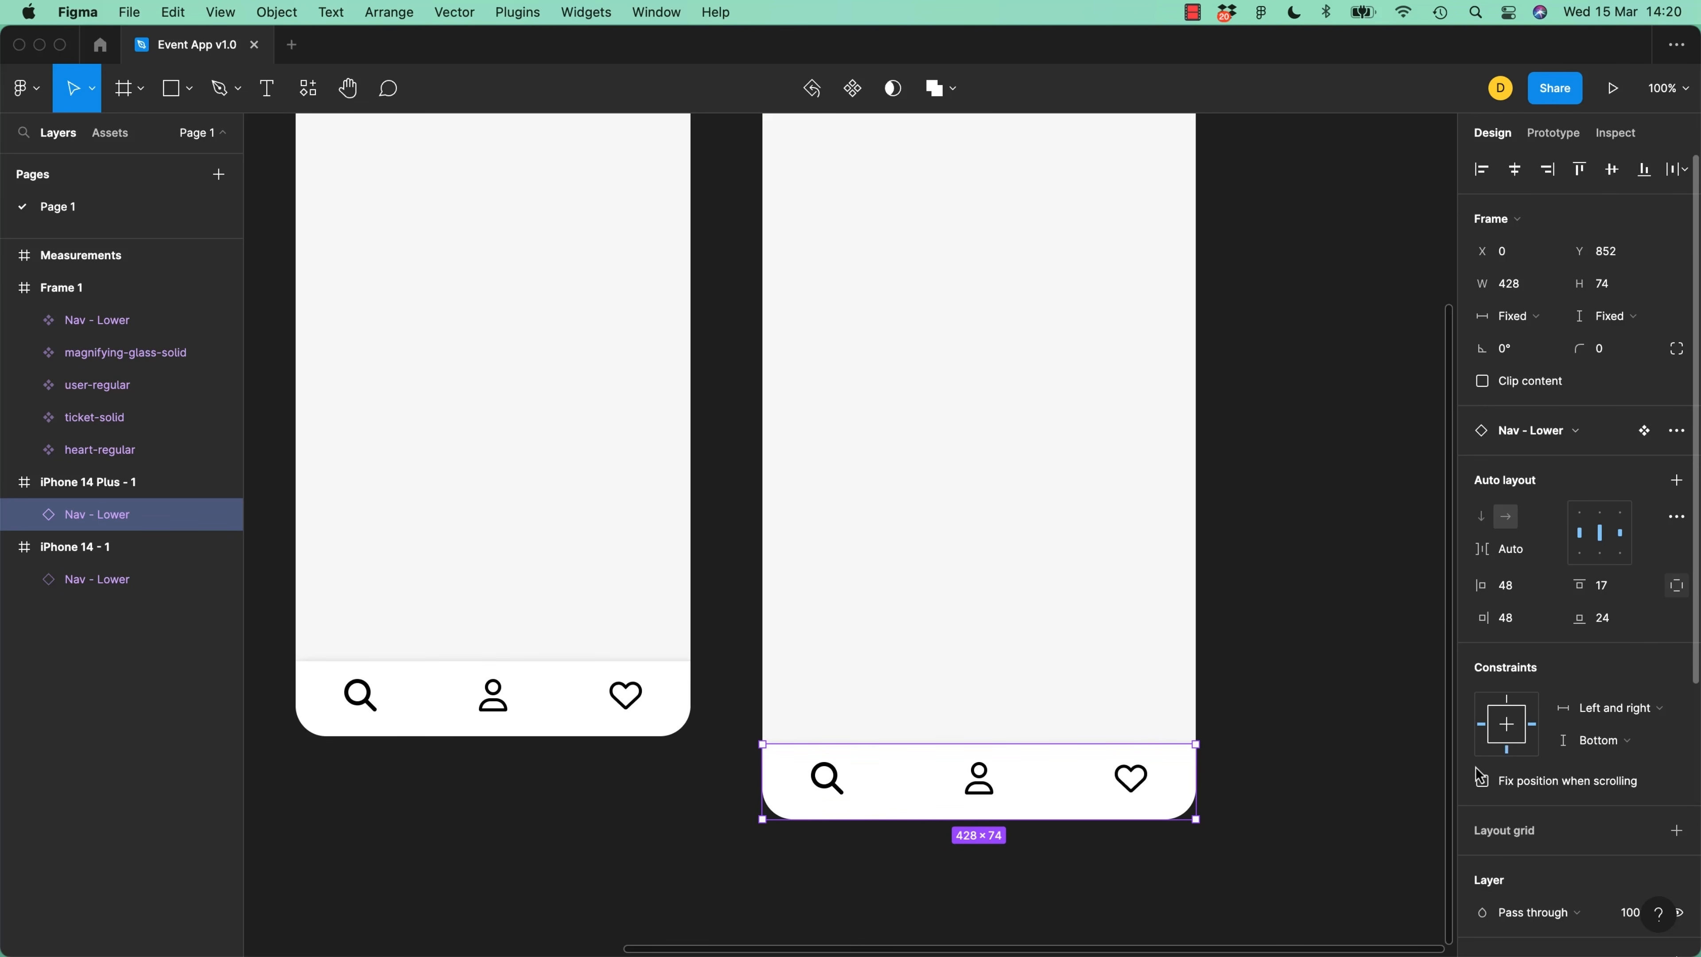
click(630, 861)
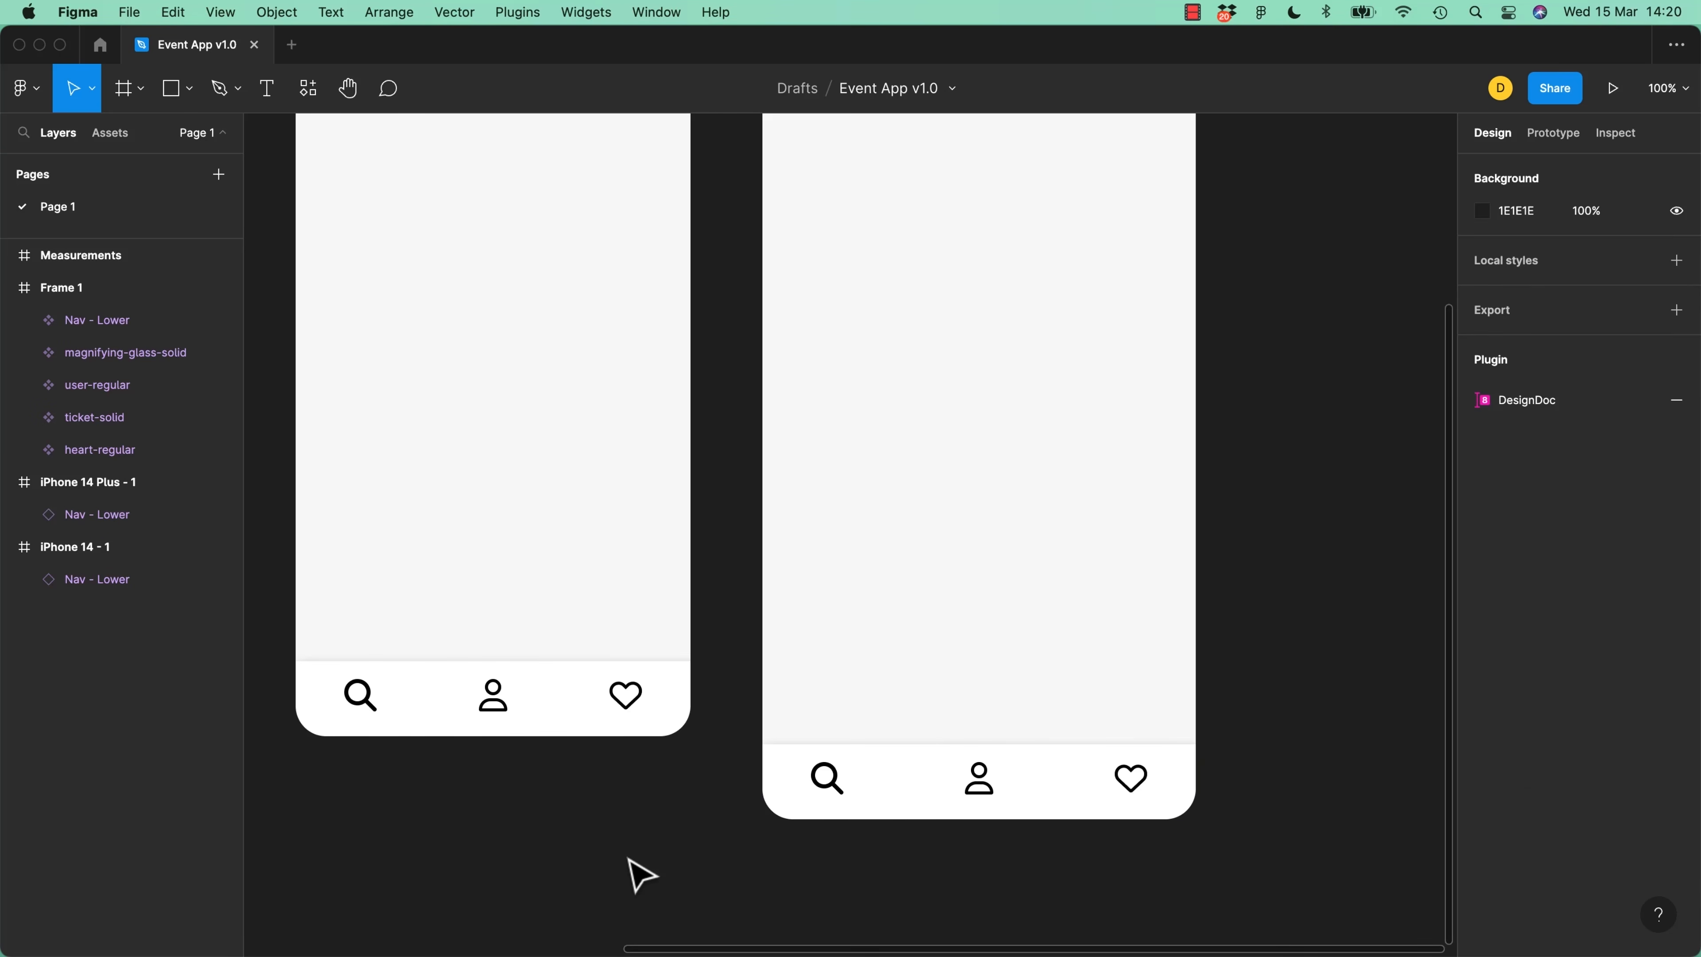
key(super+minus)
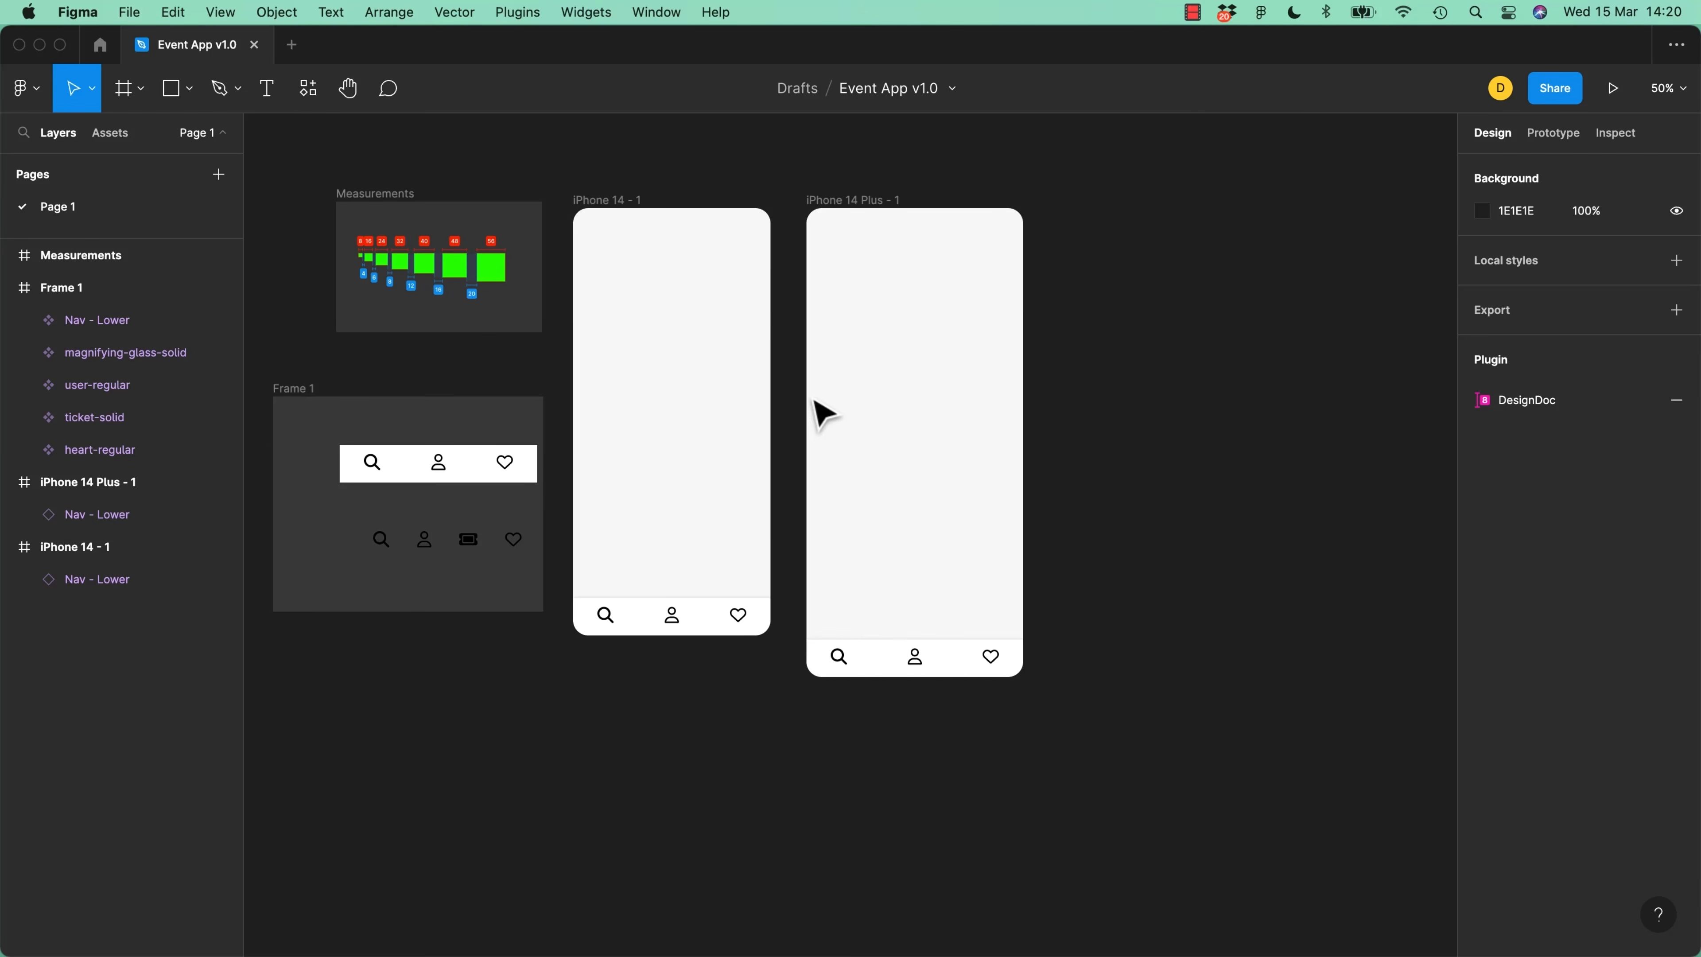
Duplicate the iPhone 14 Plus - 1 frame beside the original at X 749 and rename the copy Android
click(870, 209)
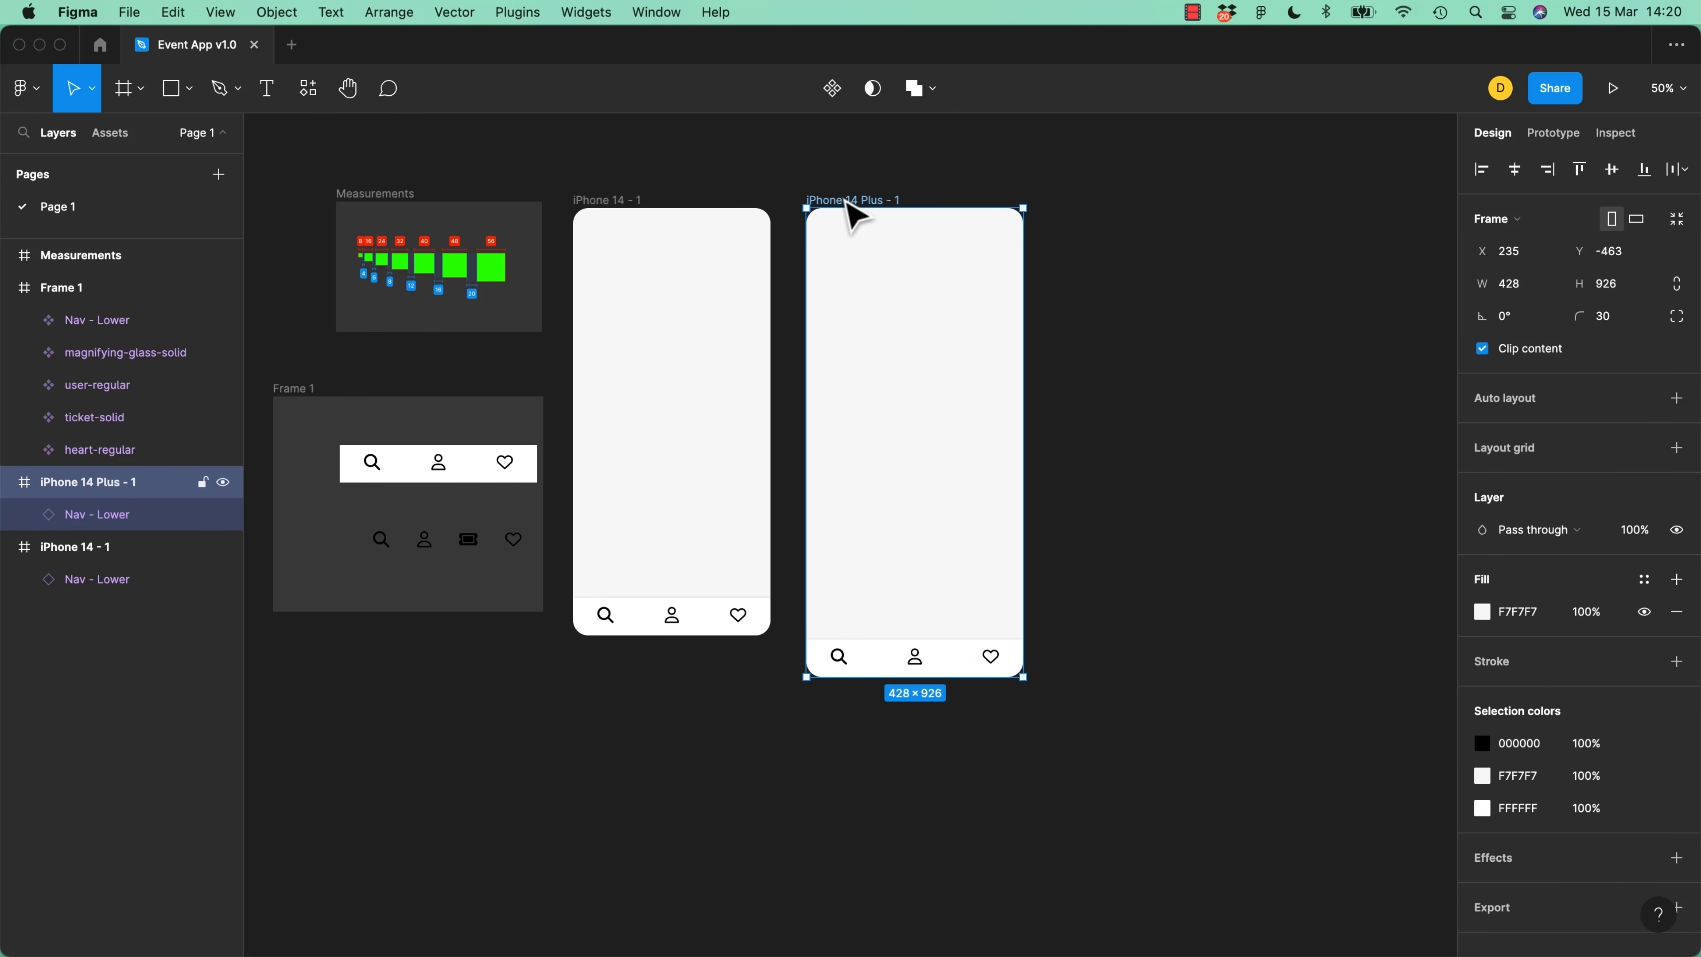
drag(846, 216, 1105, 215)
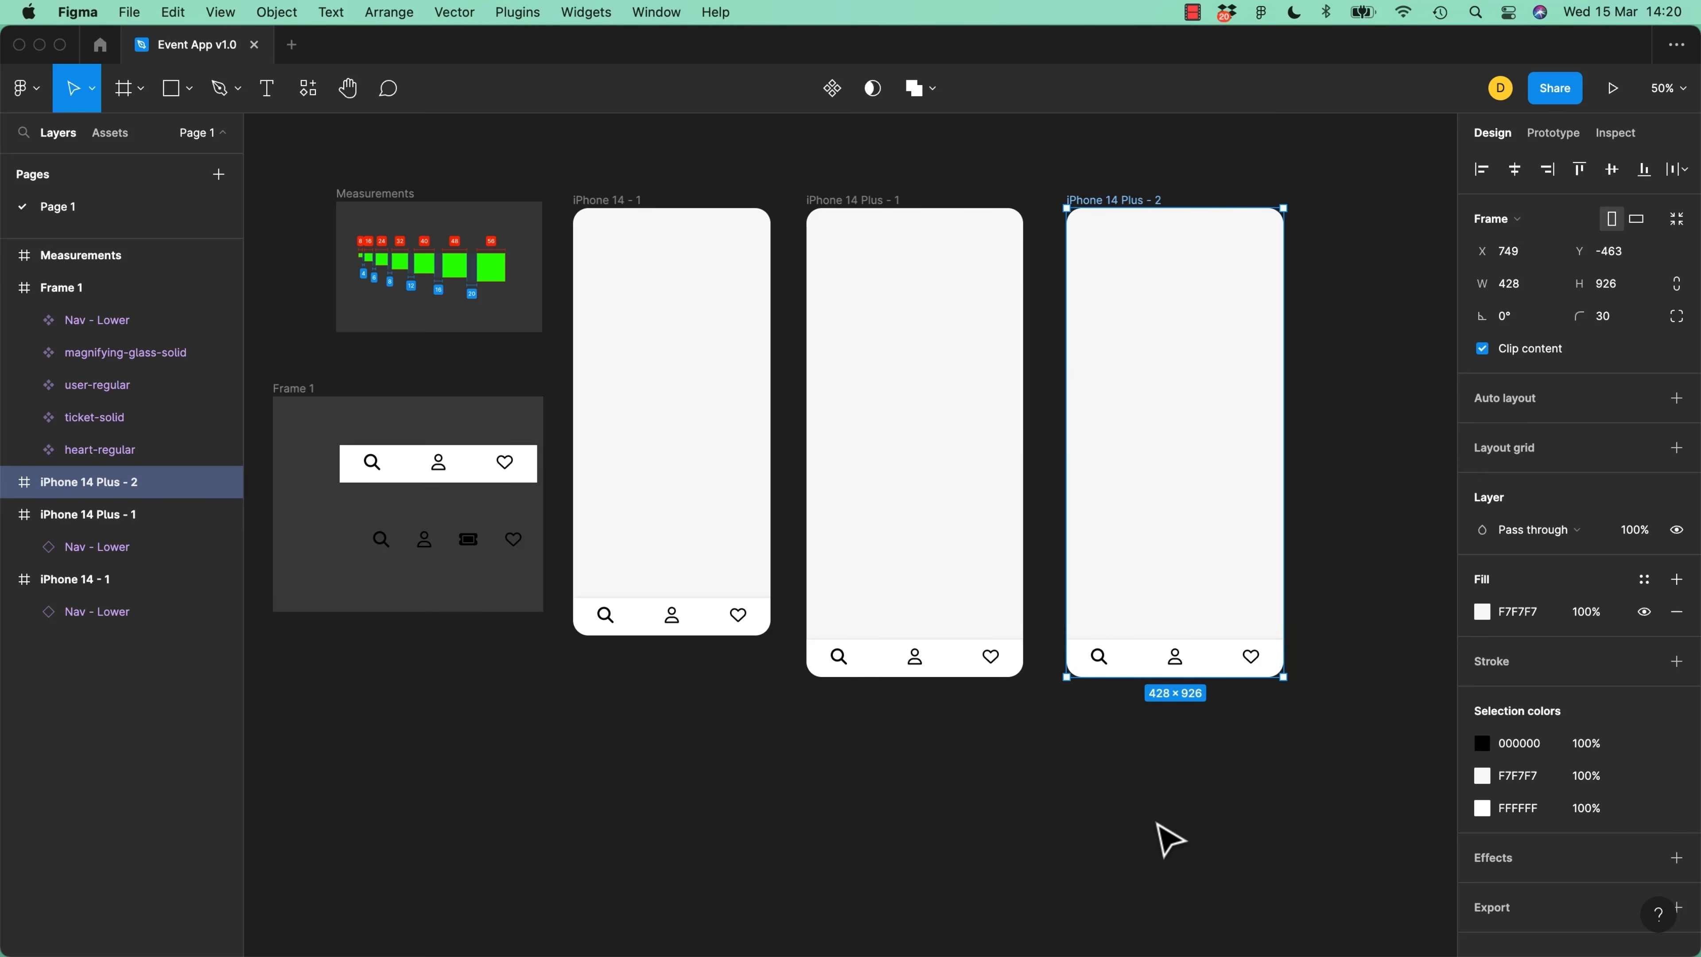
double_click(1147, 203)
text(Android)
key(Return)
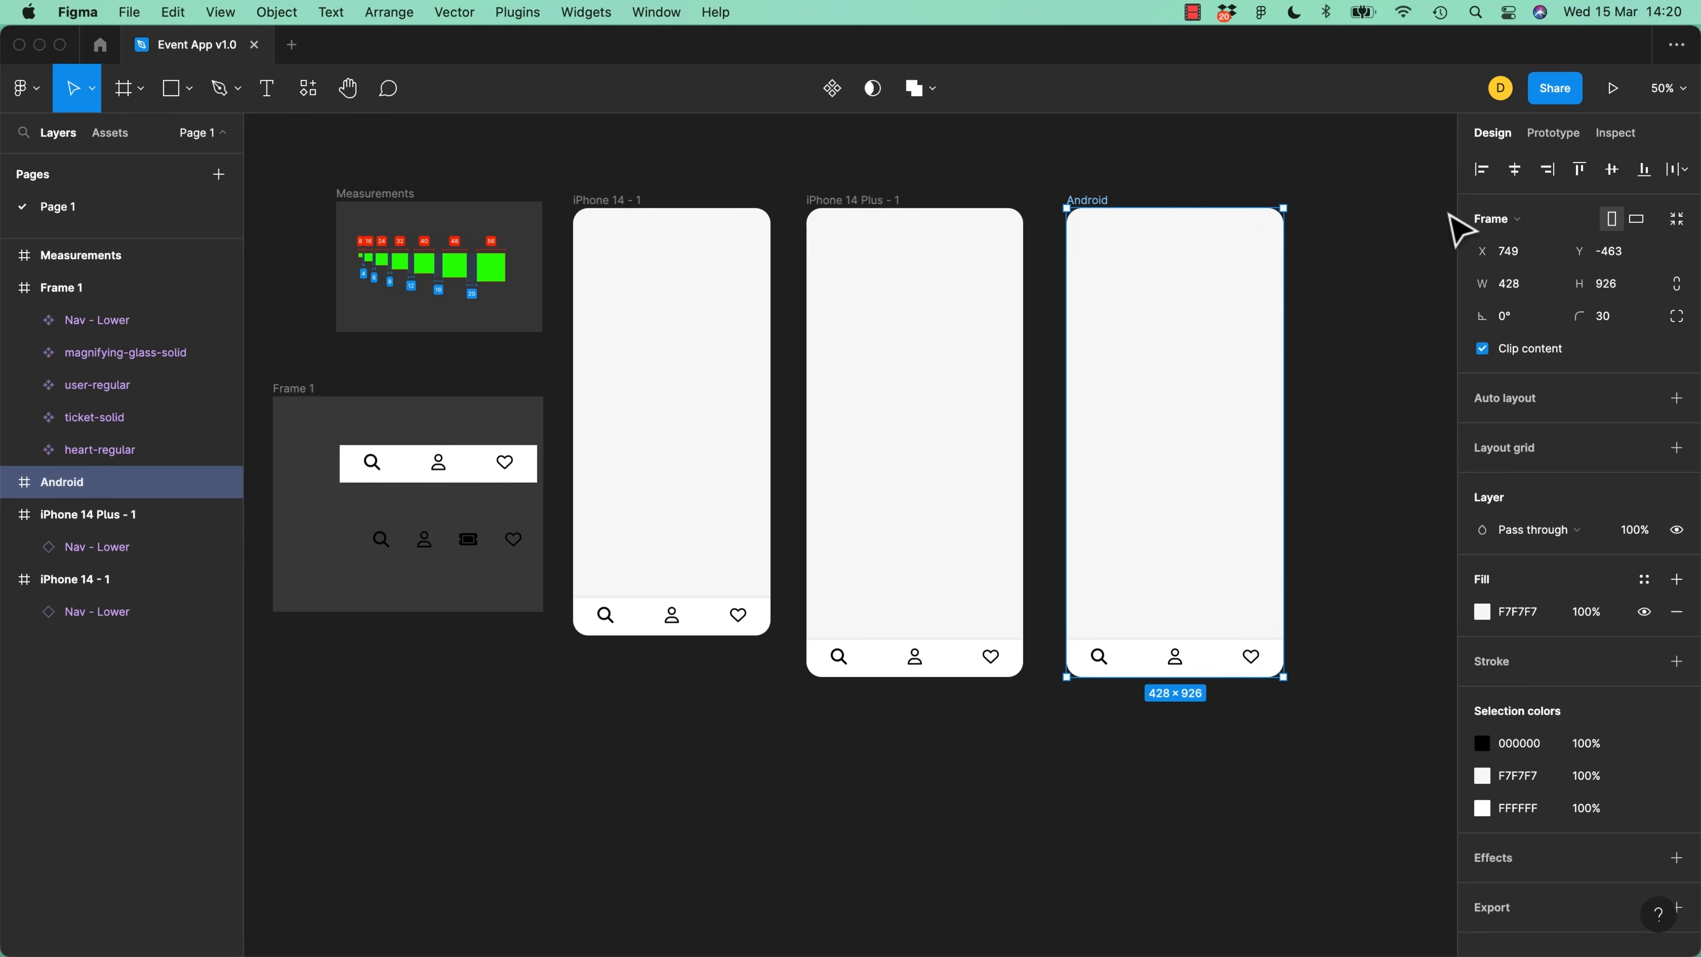
Try the Android Small preset (360×640) on the Android frame, and undo the resize
click(1499, 220)
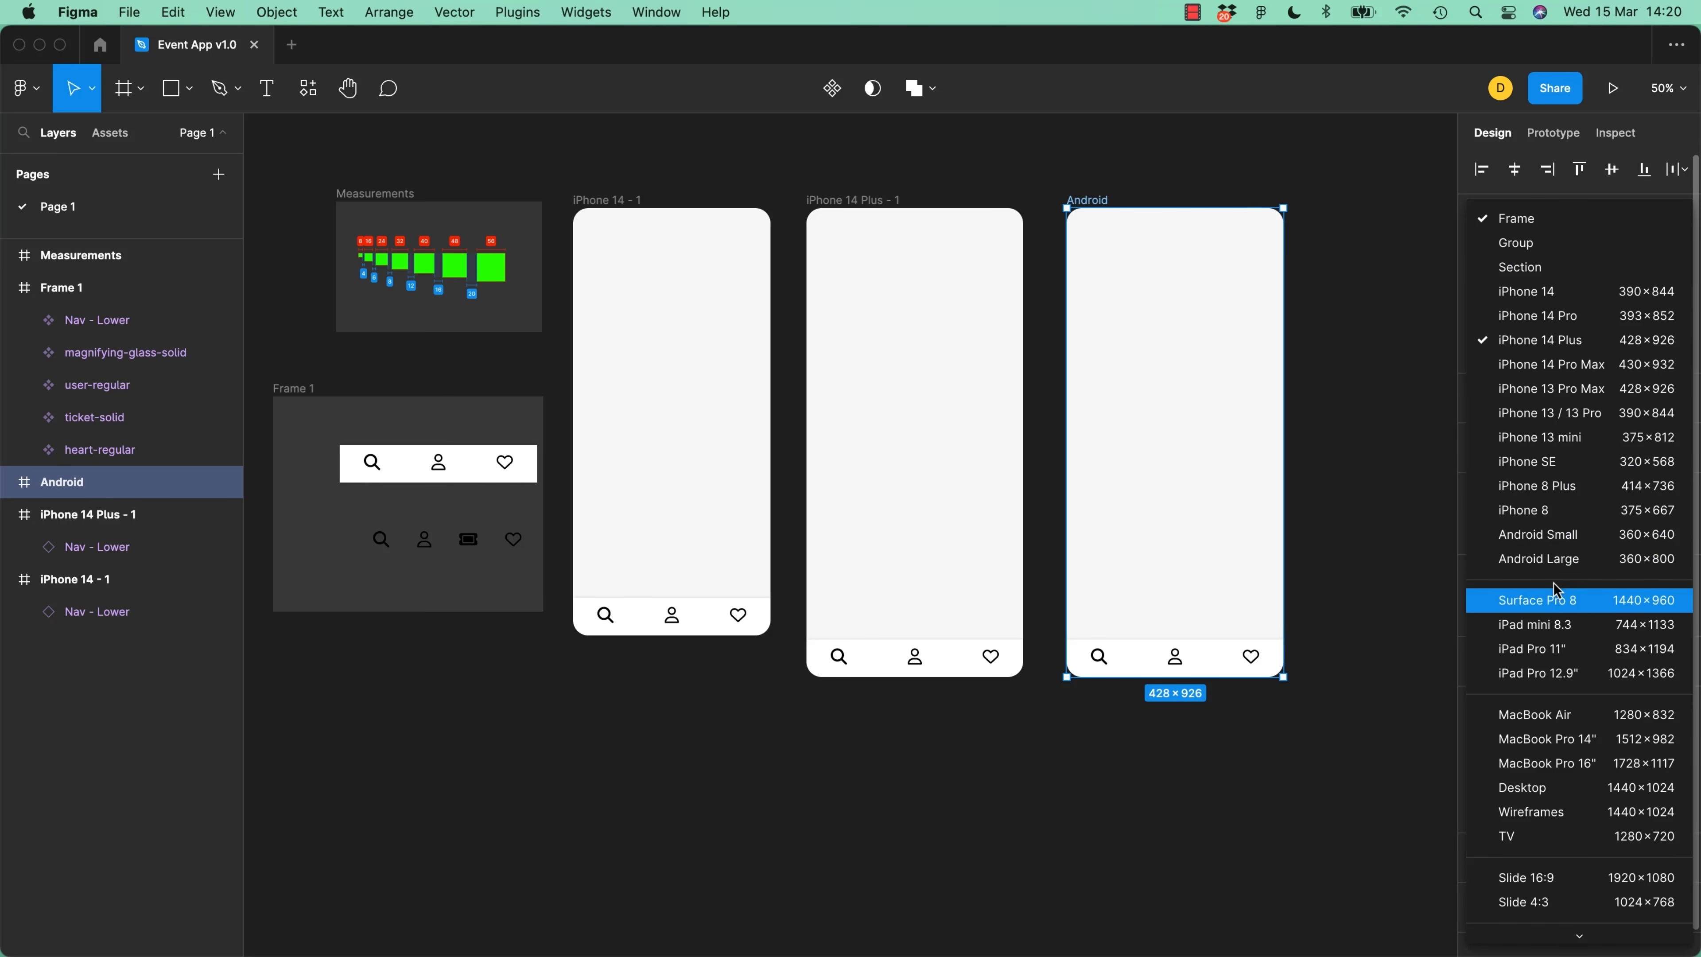
click(1542, 539)
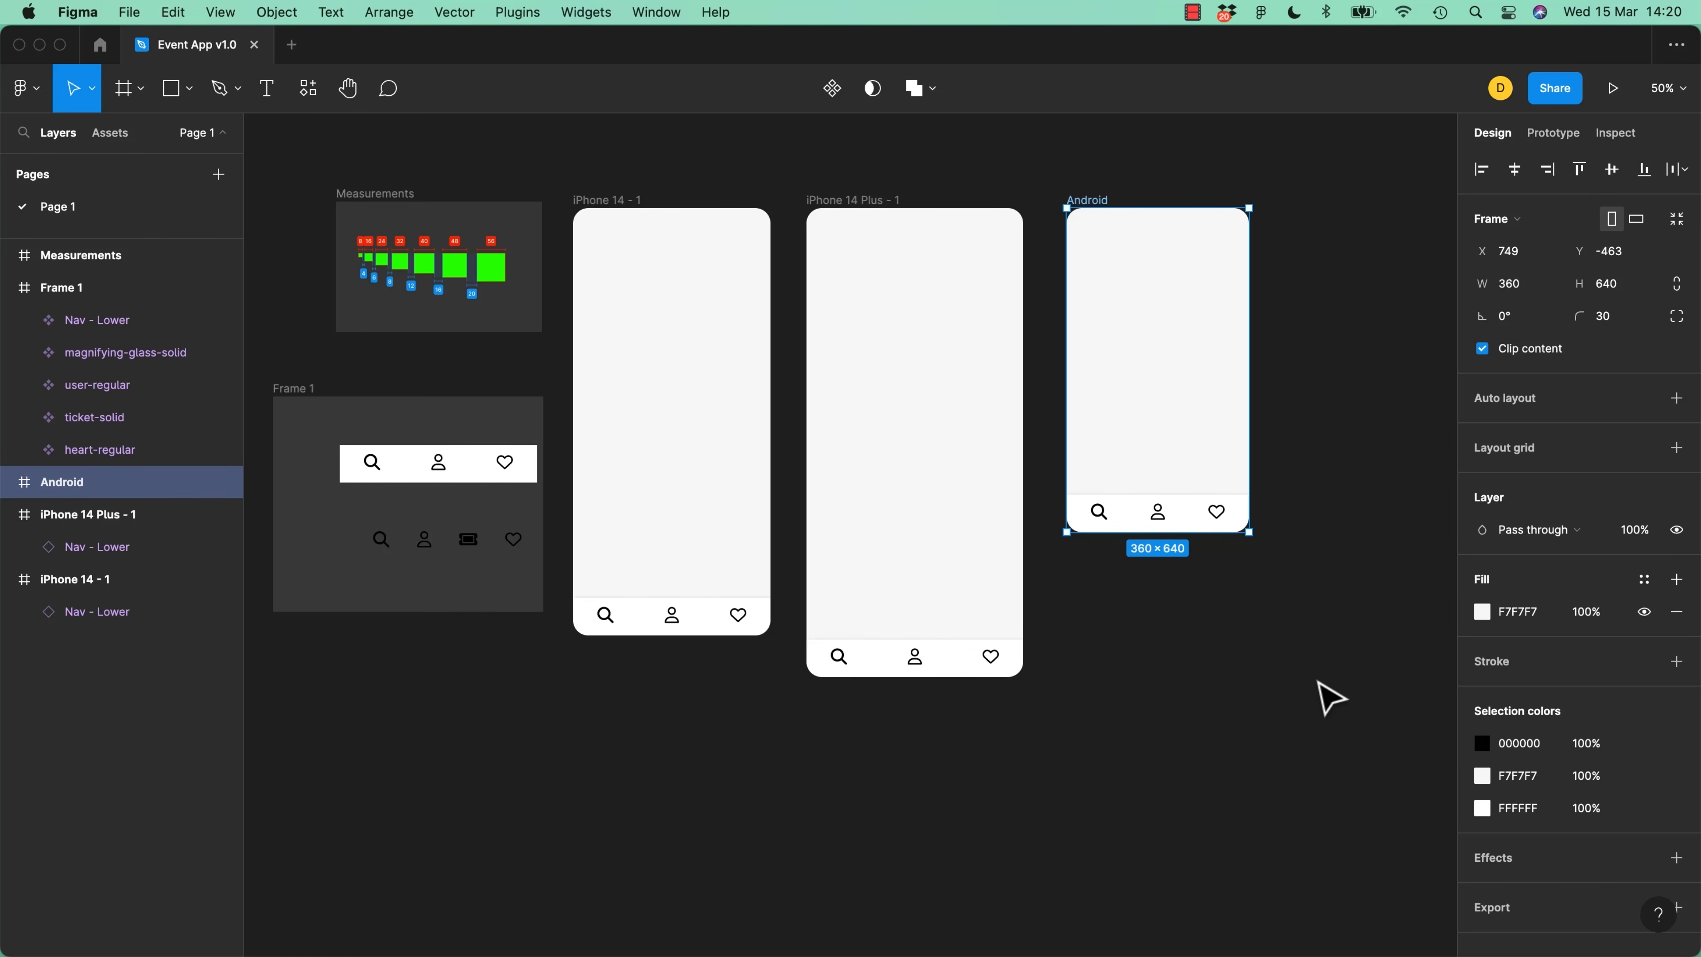
key(super+z)
click(1323, 737)
Set the constraints of the Nav - Lower instance in the Android frame to Left and Top
click(1234, 653)
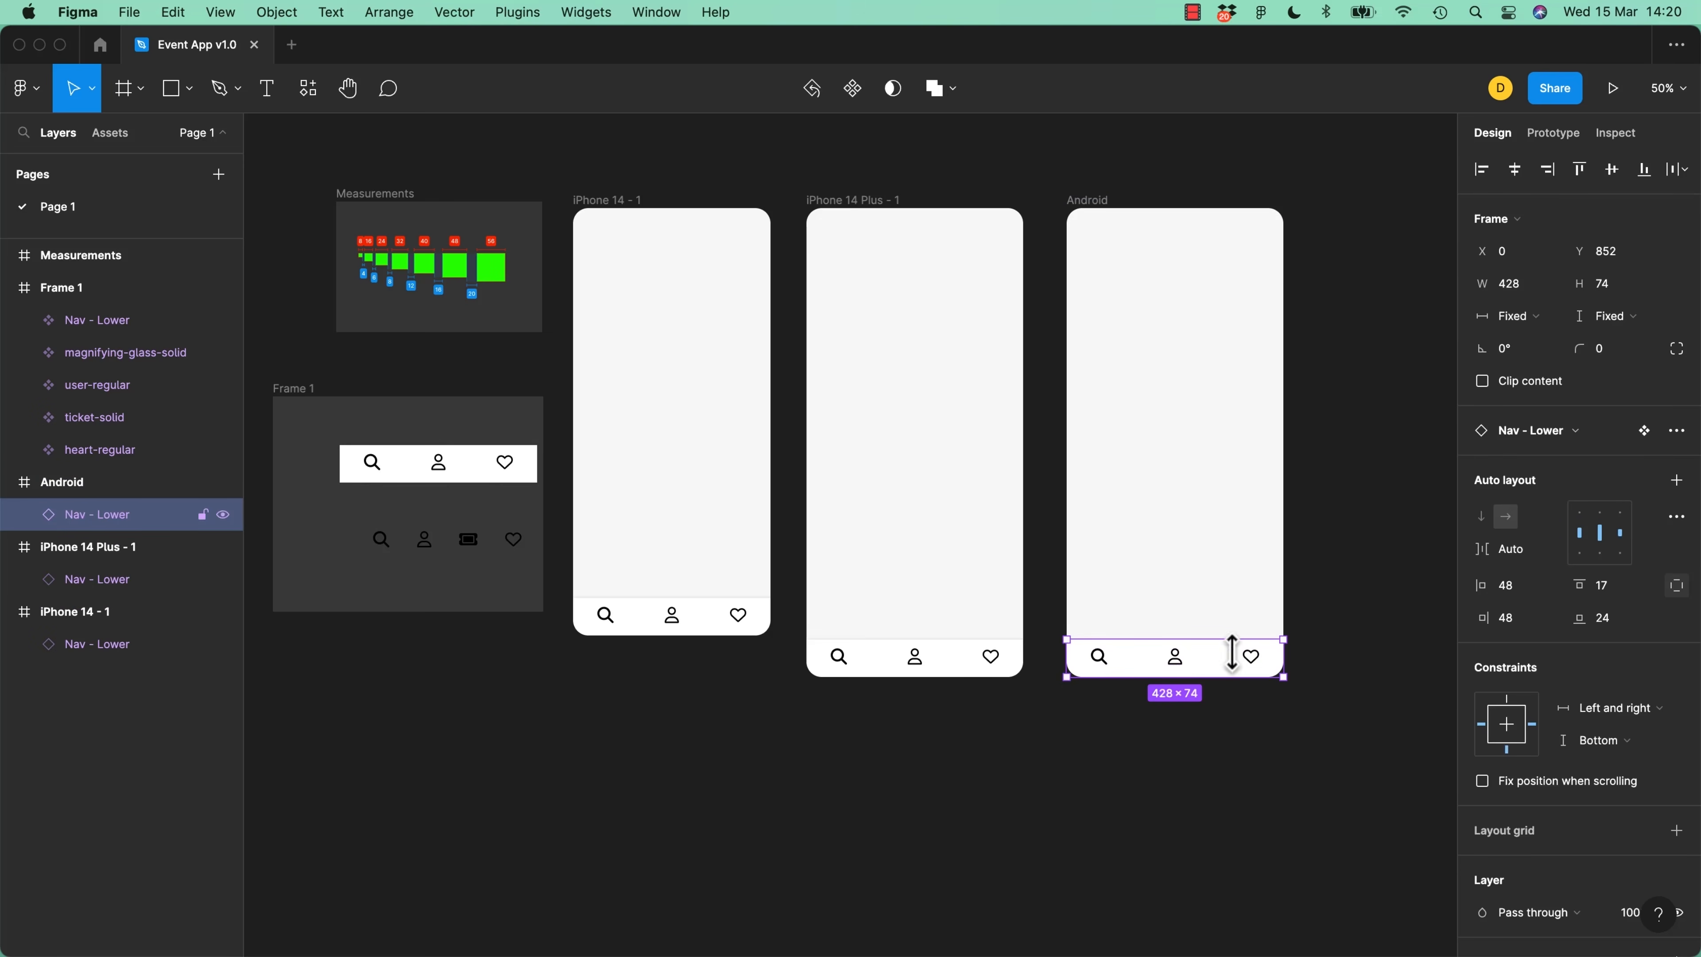
click(1482, 726)
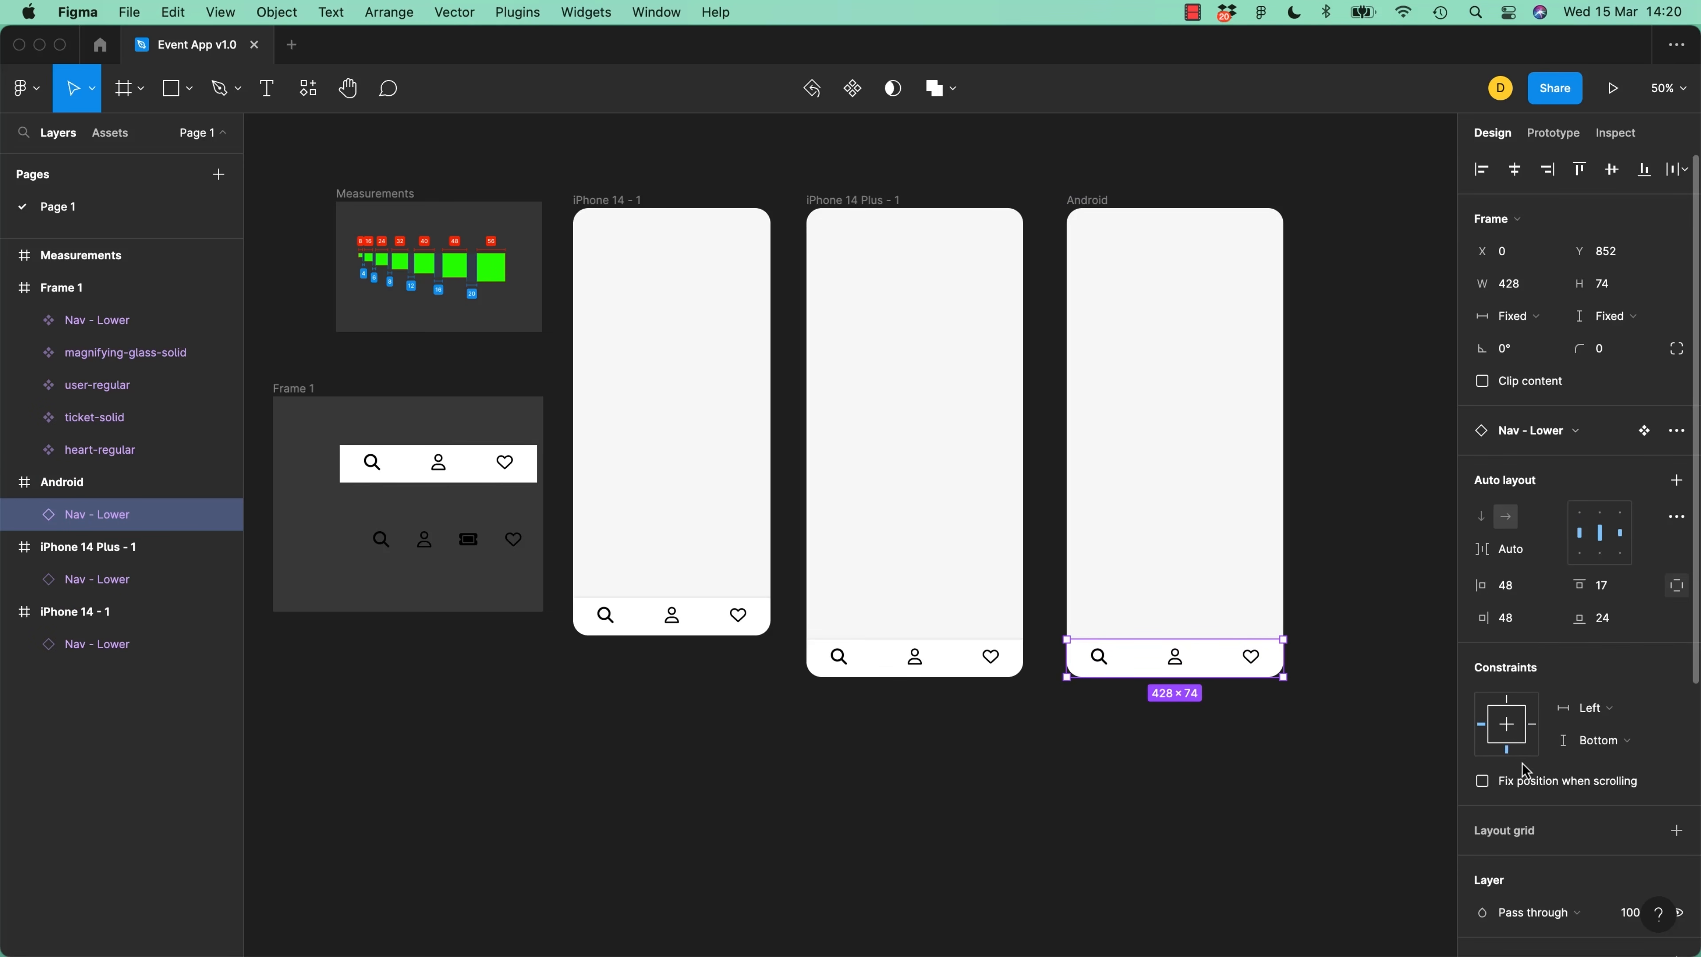
click(1507, 699)
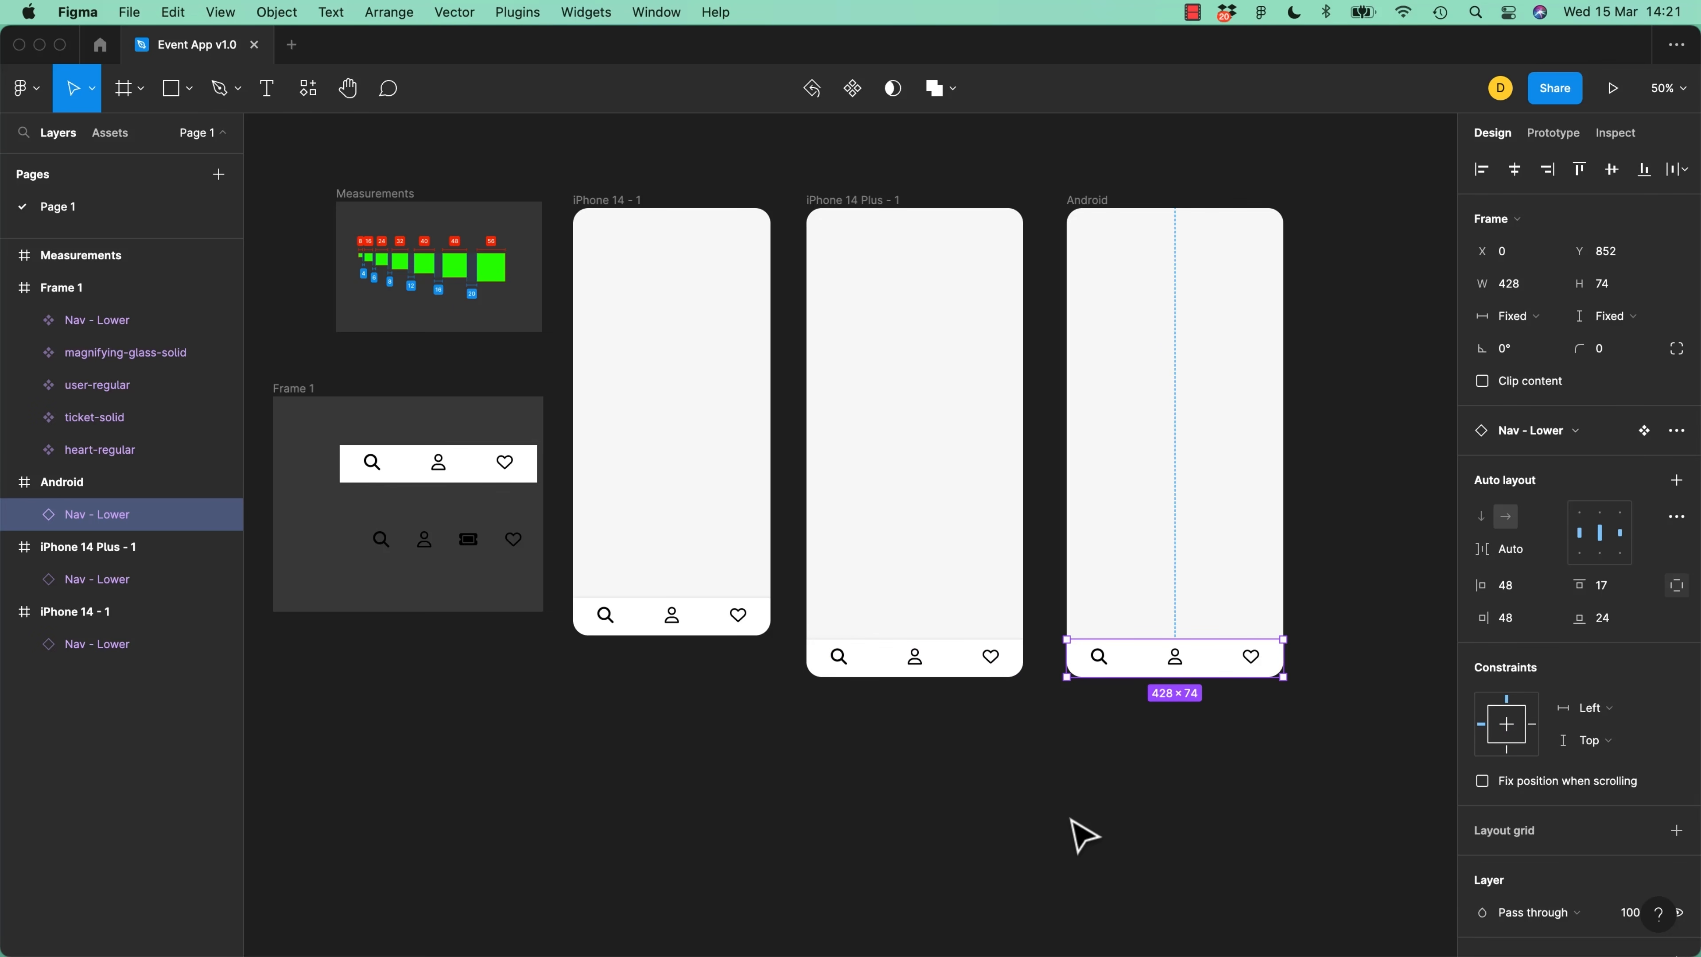
click(1082, 832)
Try the Android Small preset with the Left and Top constraints, and undo both the resize and the constraint changes
click(1098, 199)
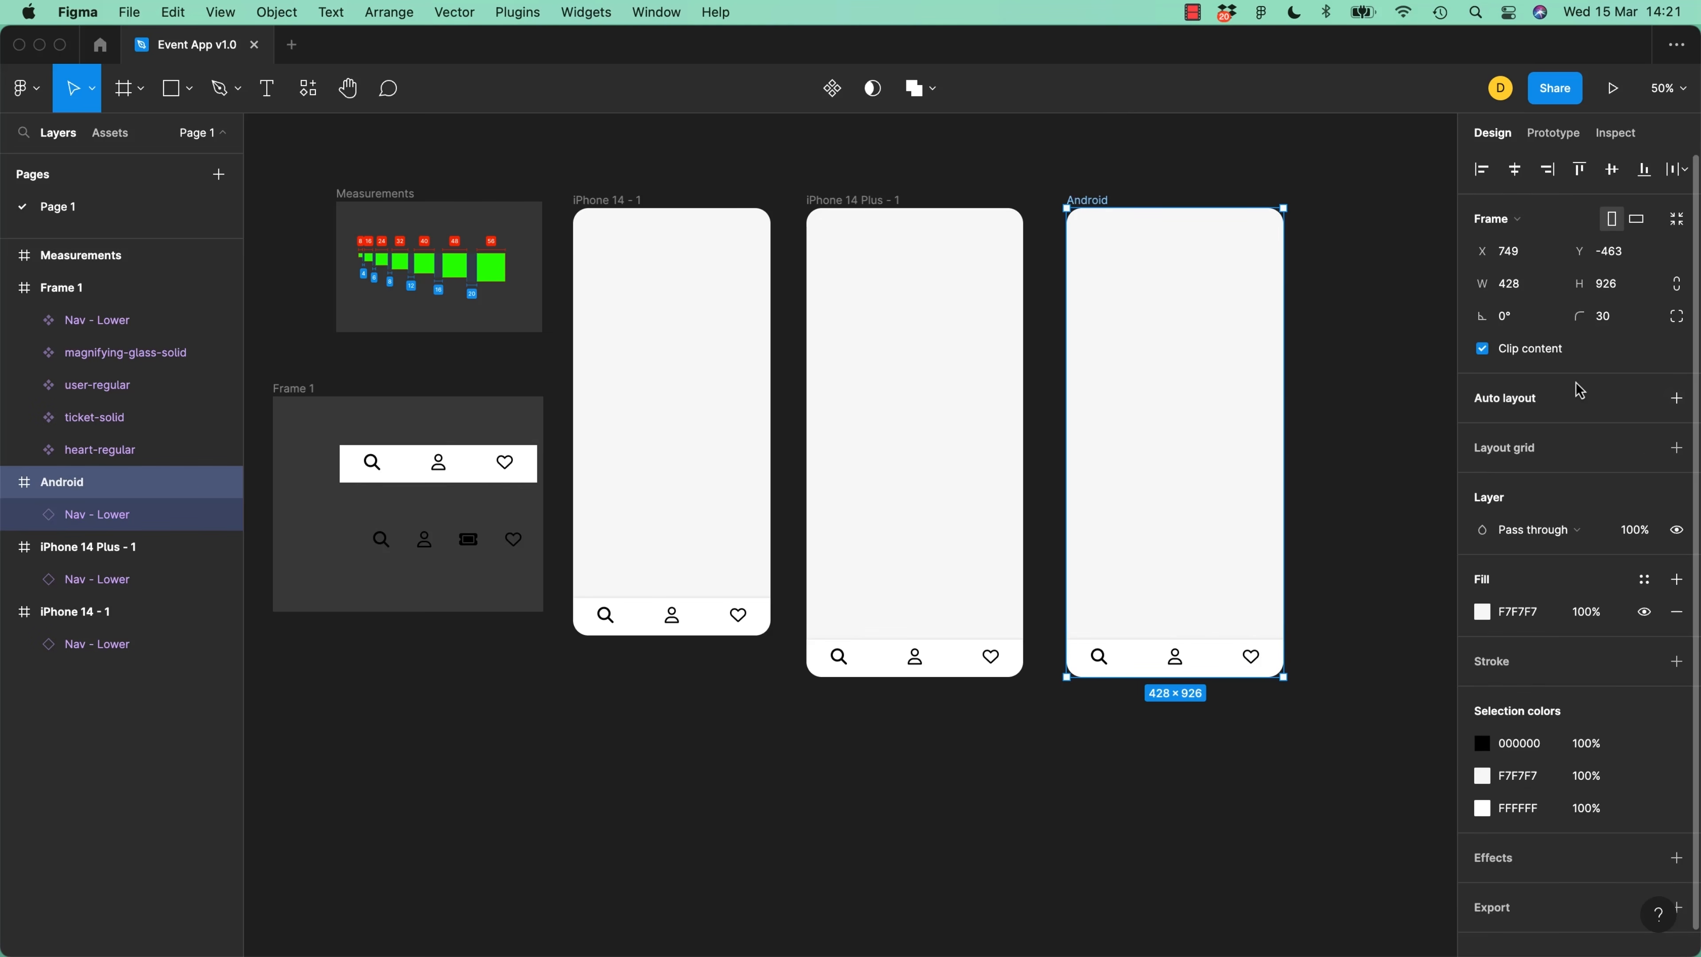
click(1533, 223)
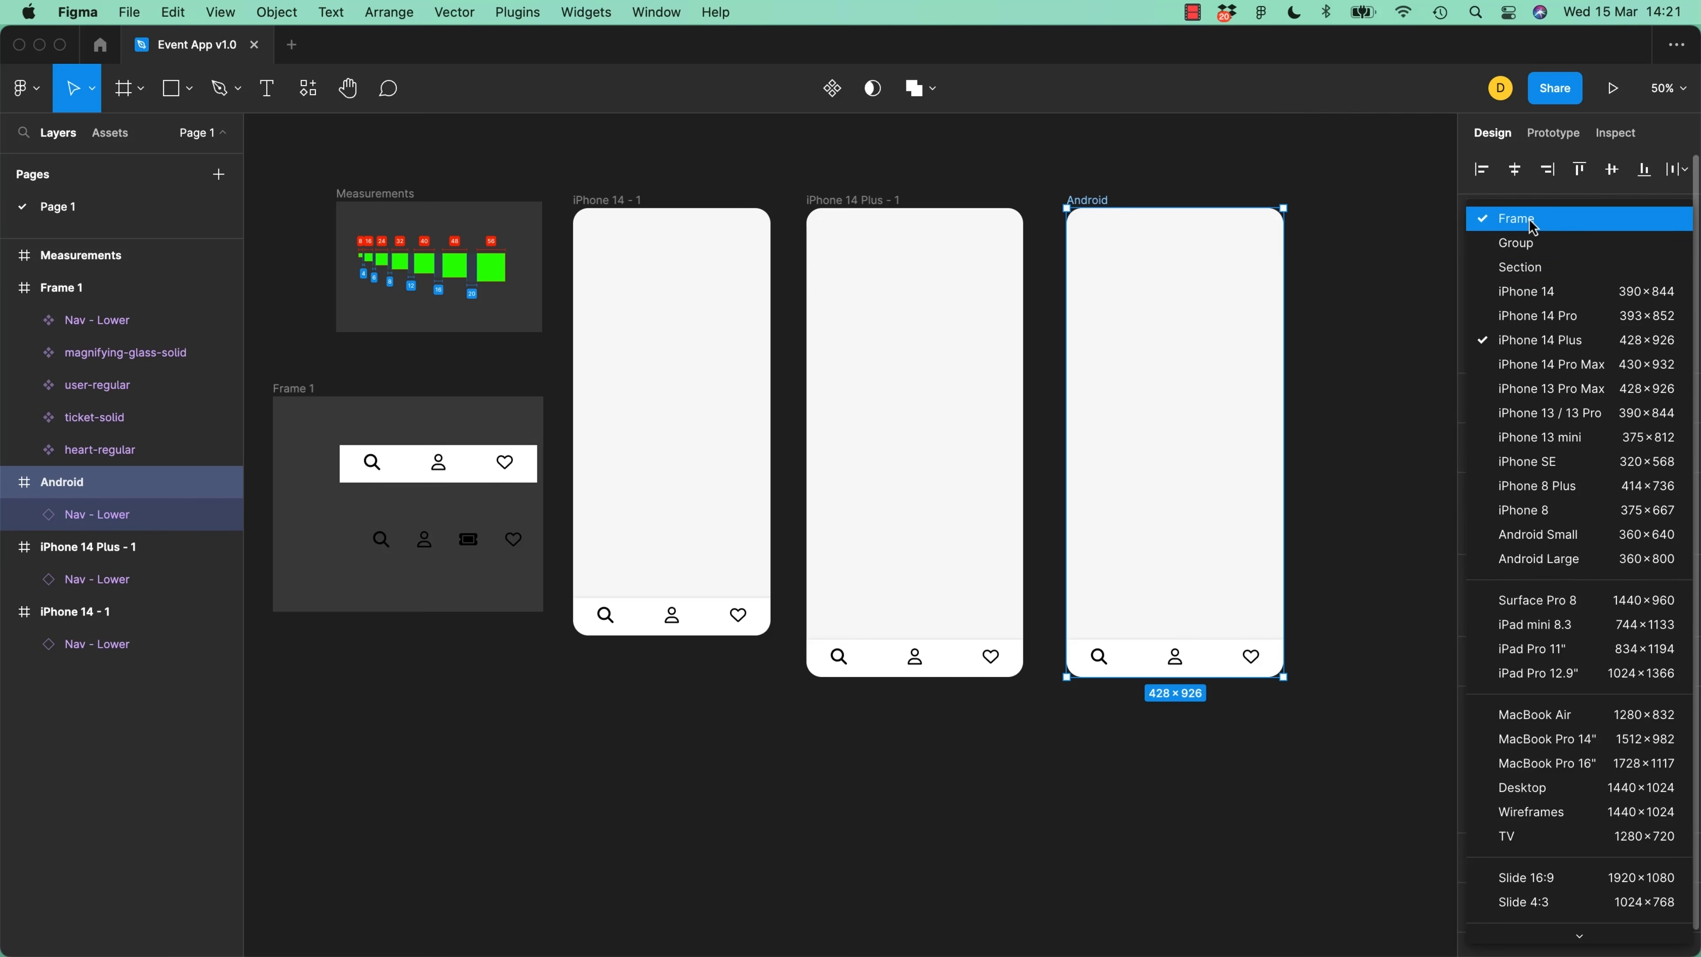
click(1571, 539)
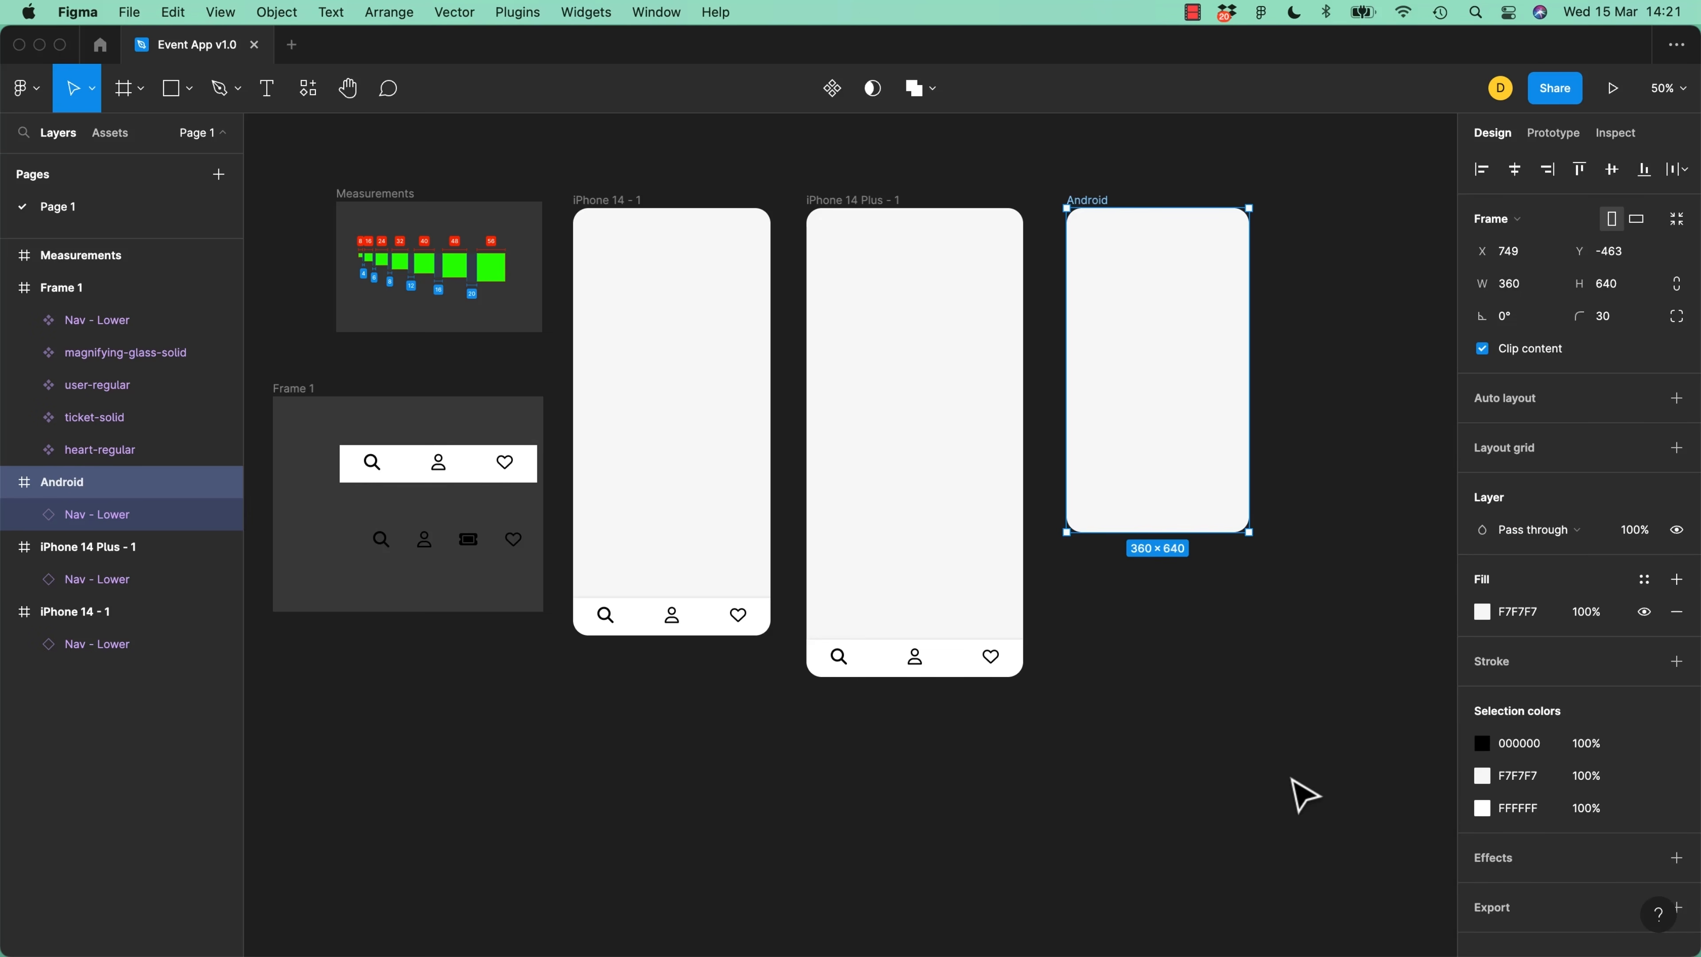
key(super+z)
click(1168, 816)
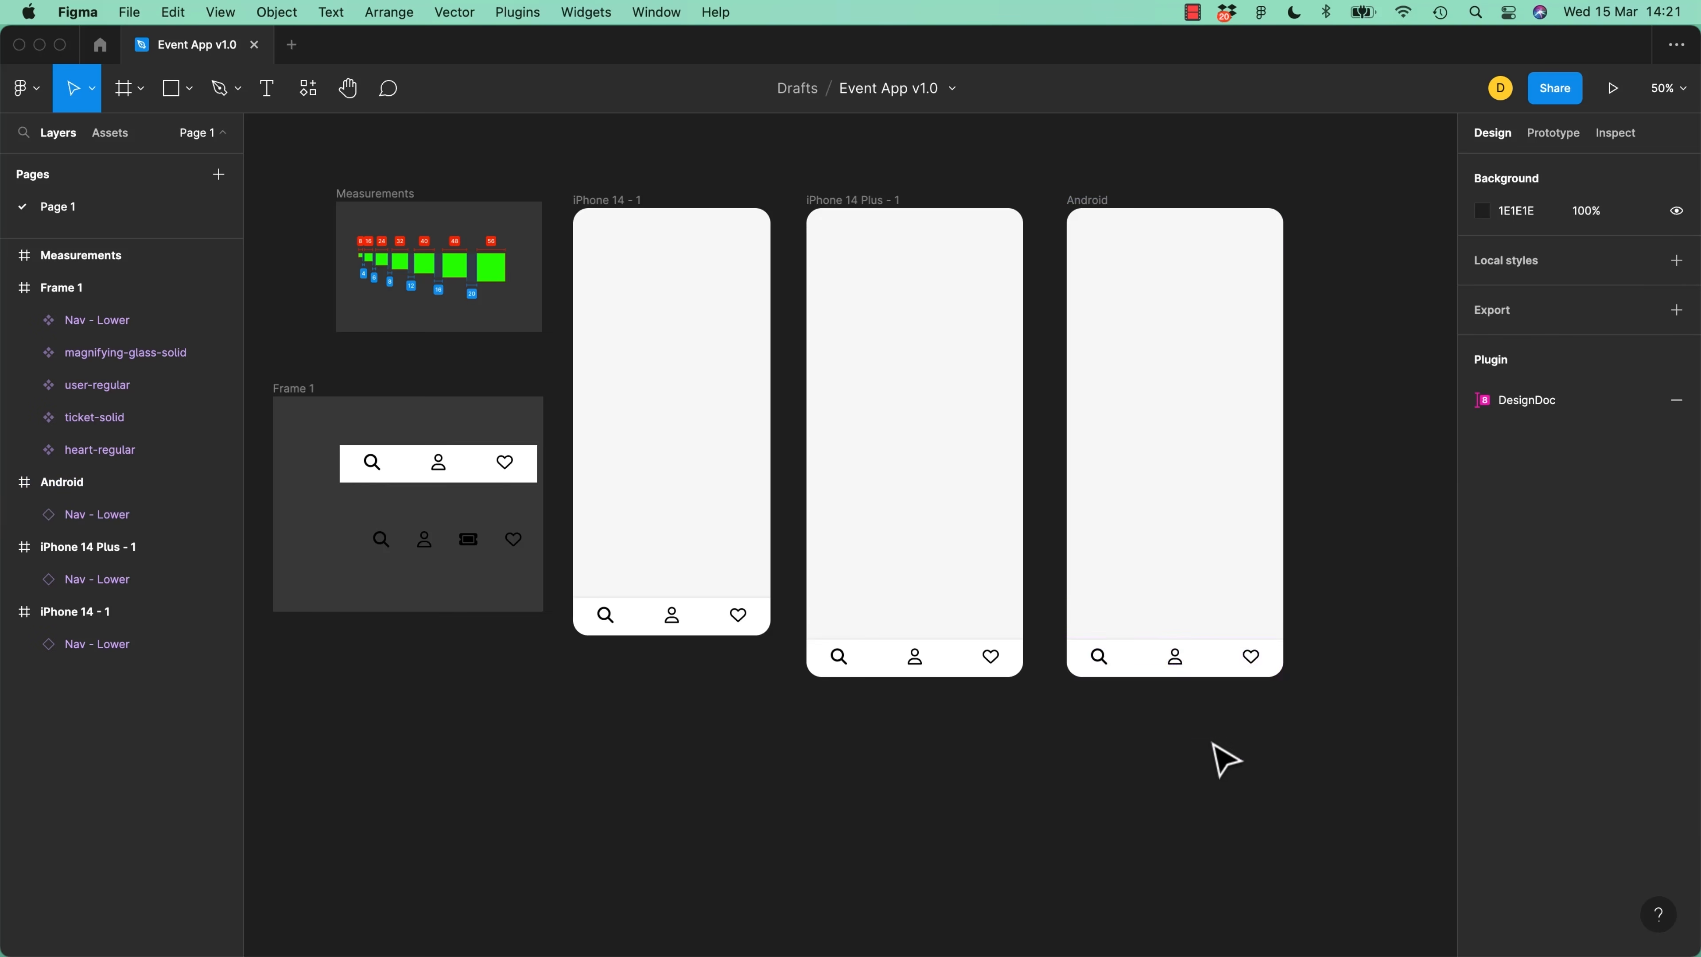
key(super+z)
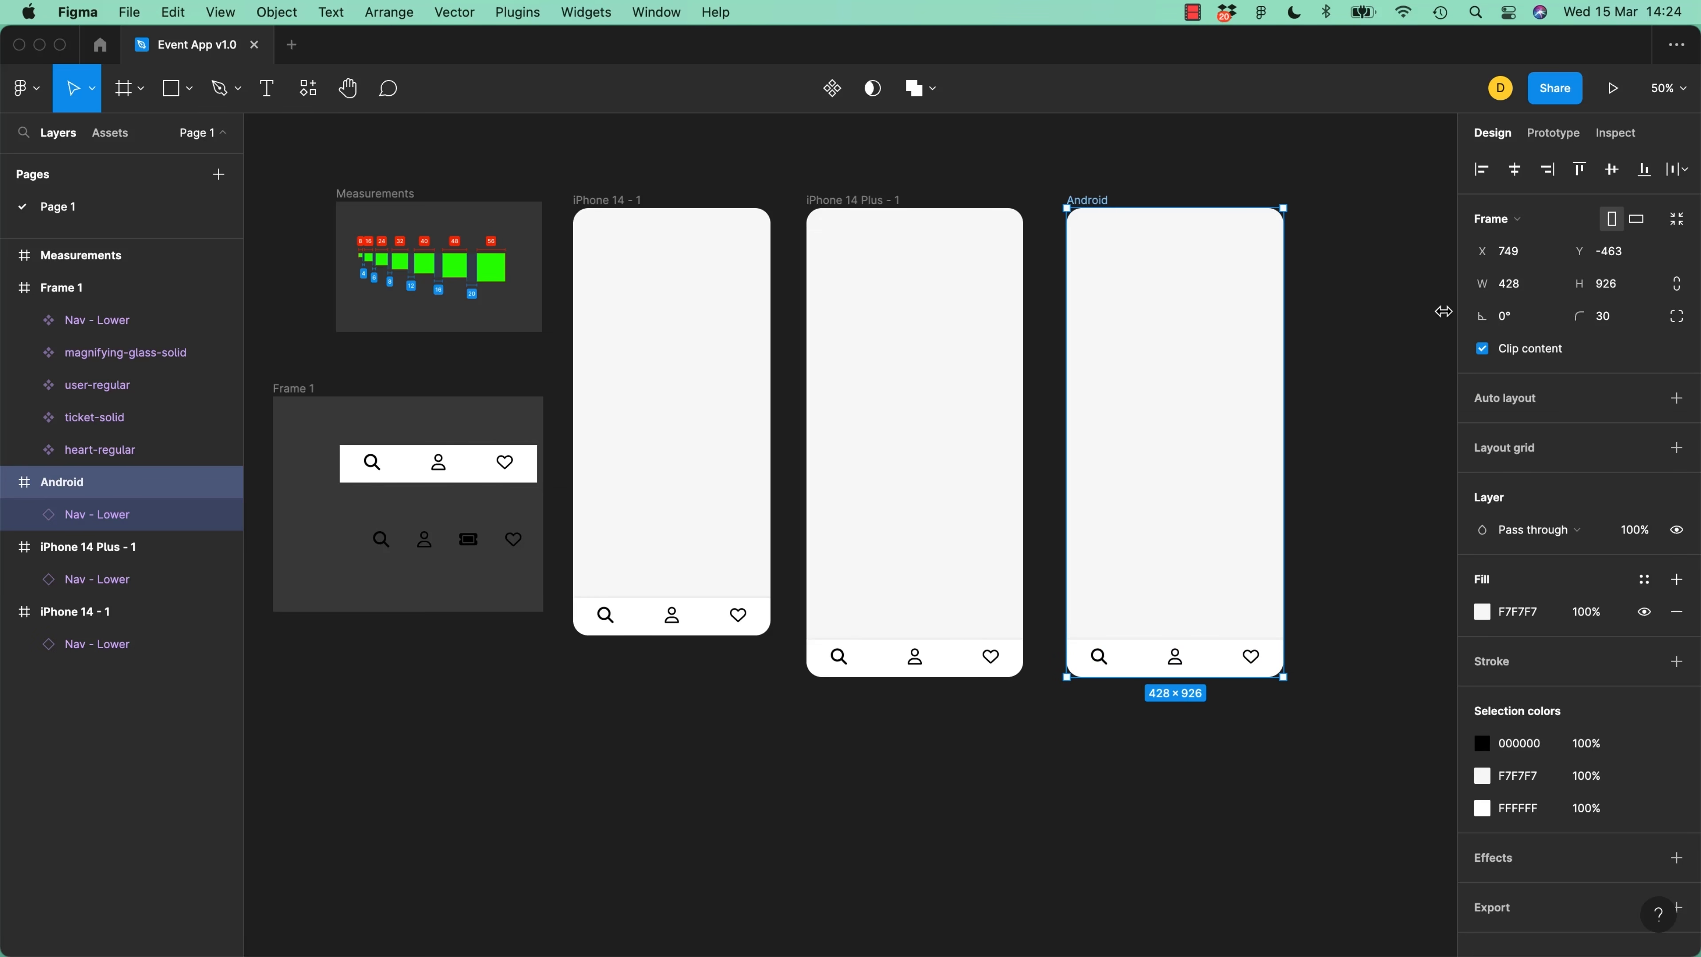
Resize the Android frame to the Android Small preset, 360×640, and deselect it
click(1498, 218)
click(1563, 541)
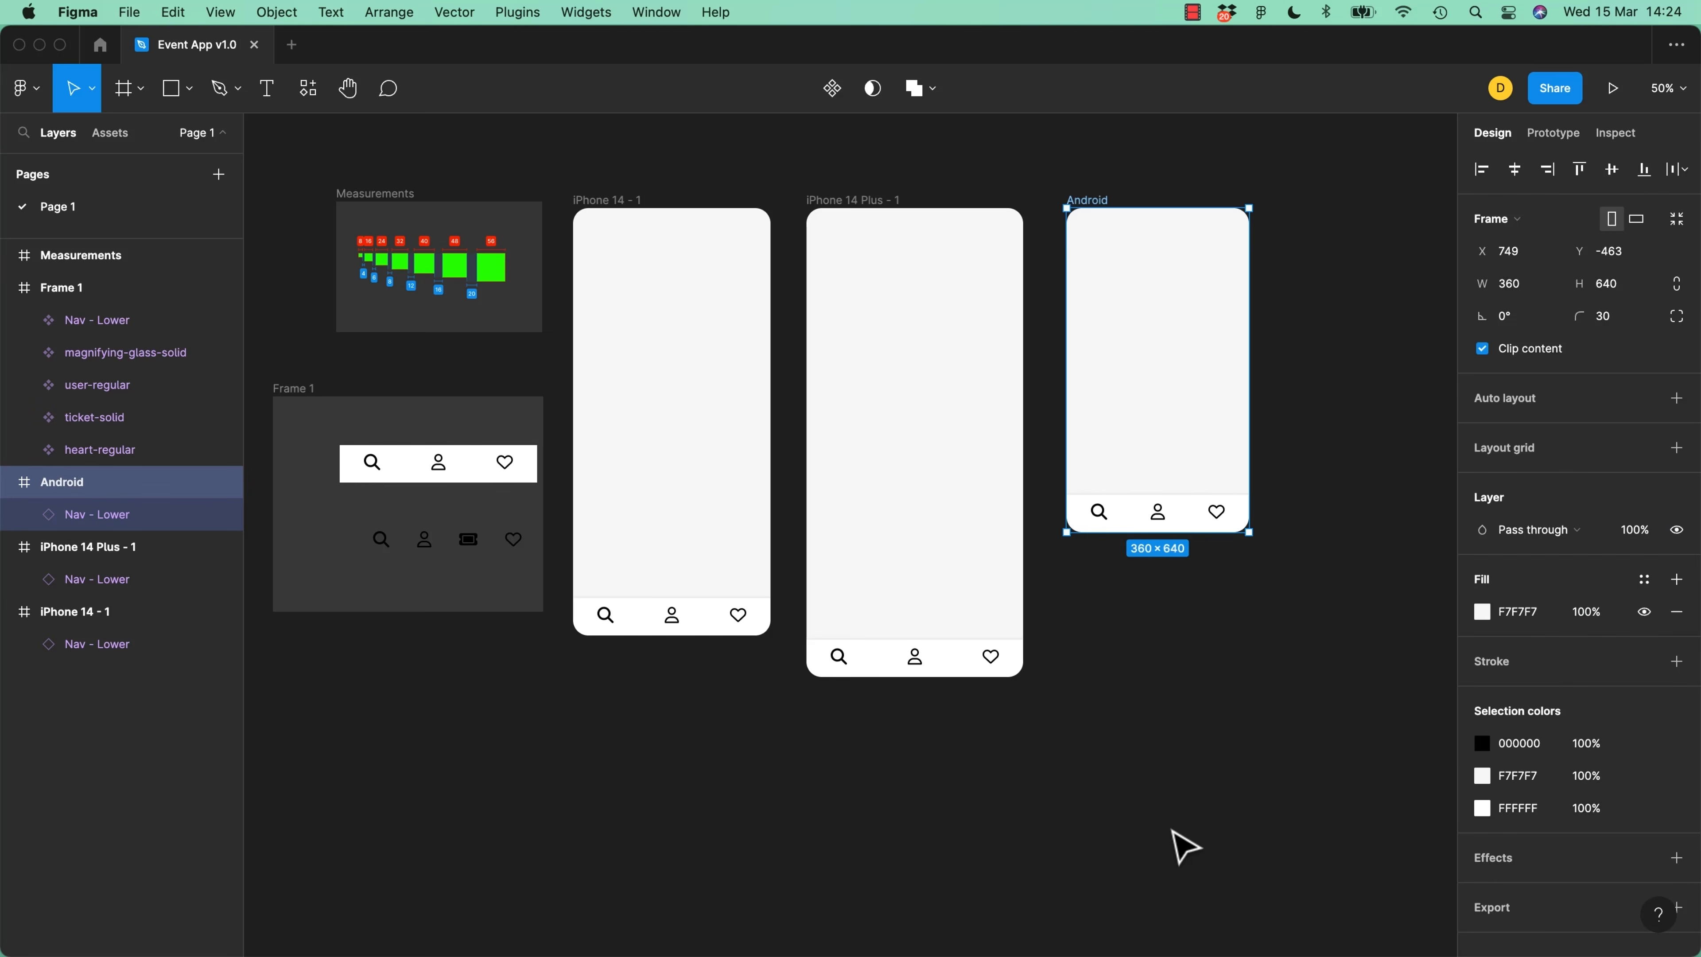
click(1184, 847)
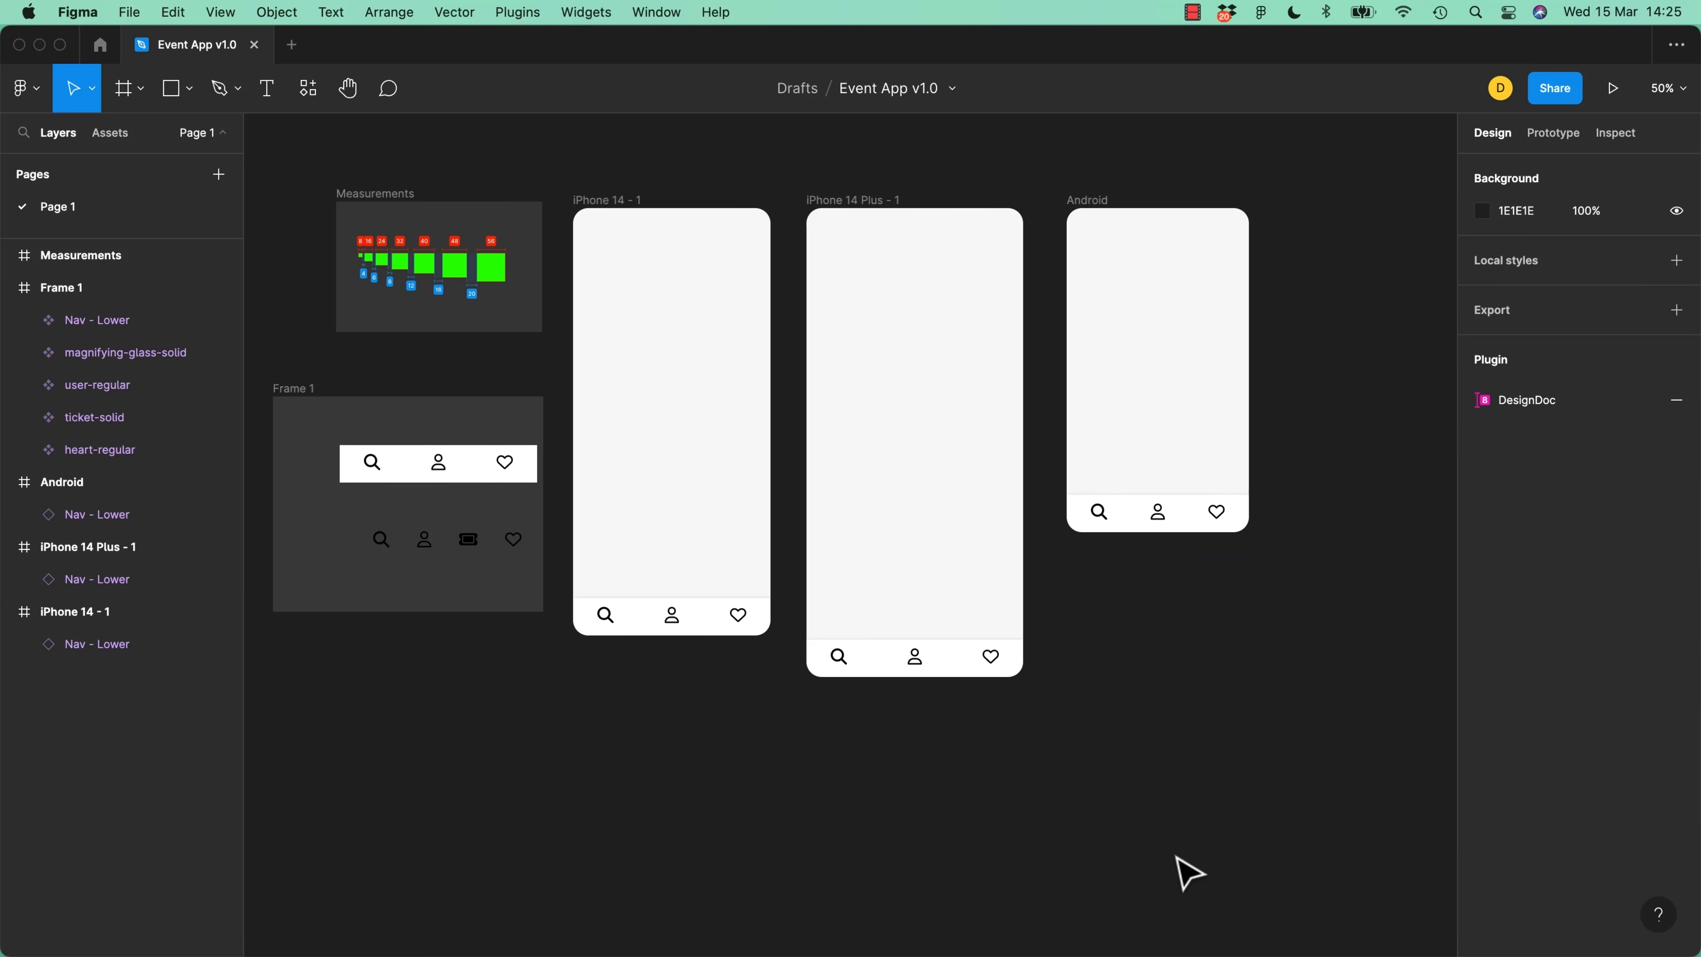
Examine the Nav - Lower instance and its parent Android frame at 100% zoom
key(shift+0)
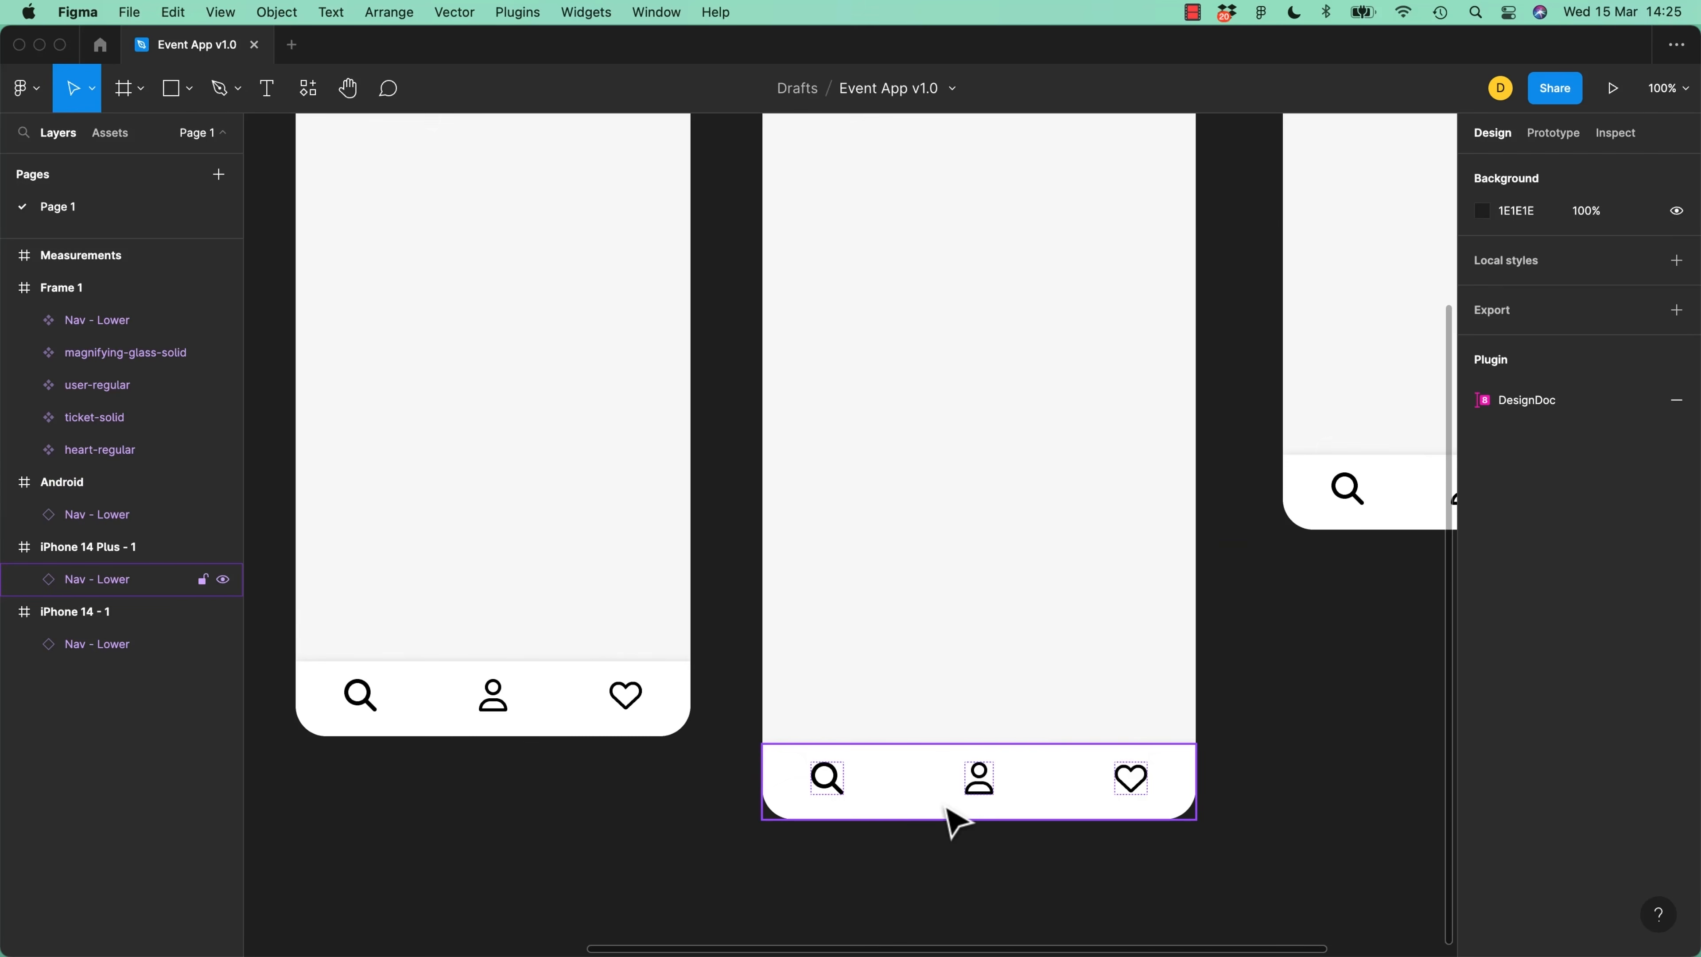
scroll(1180, 660, right, 10)
click(1044, 566)
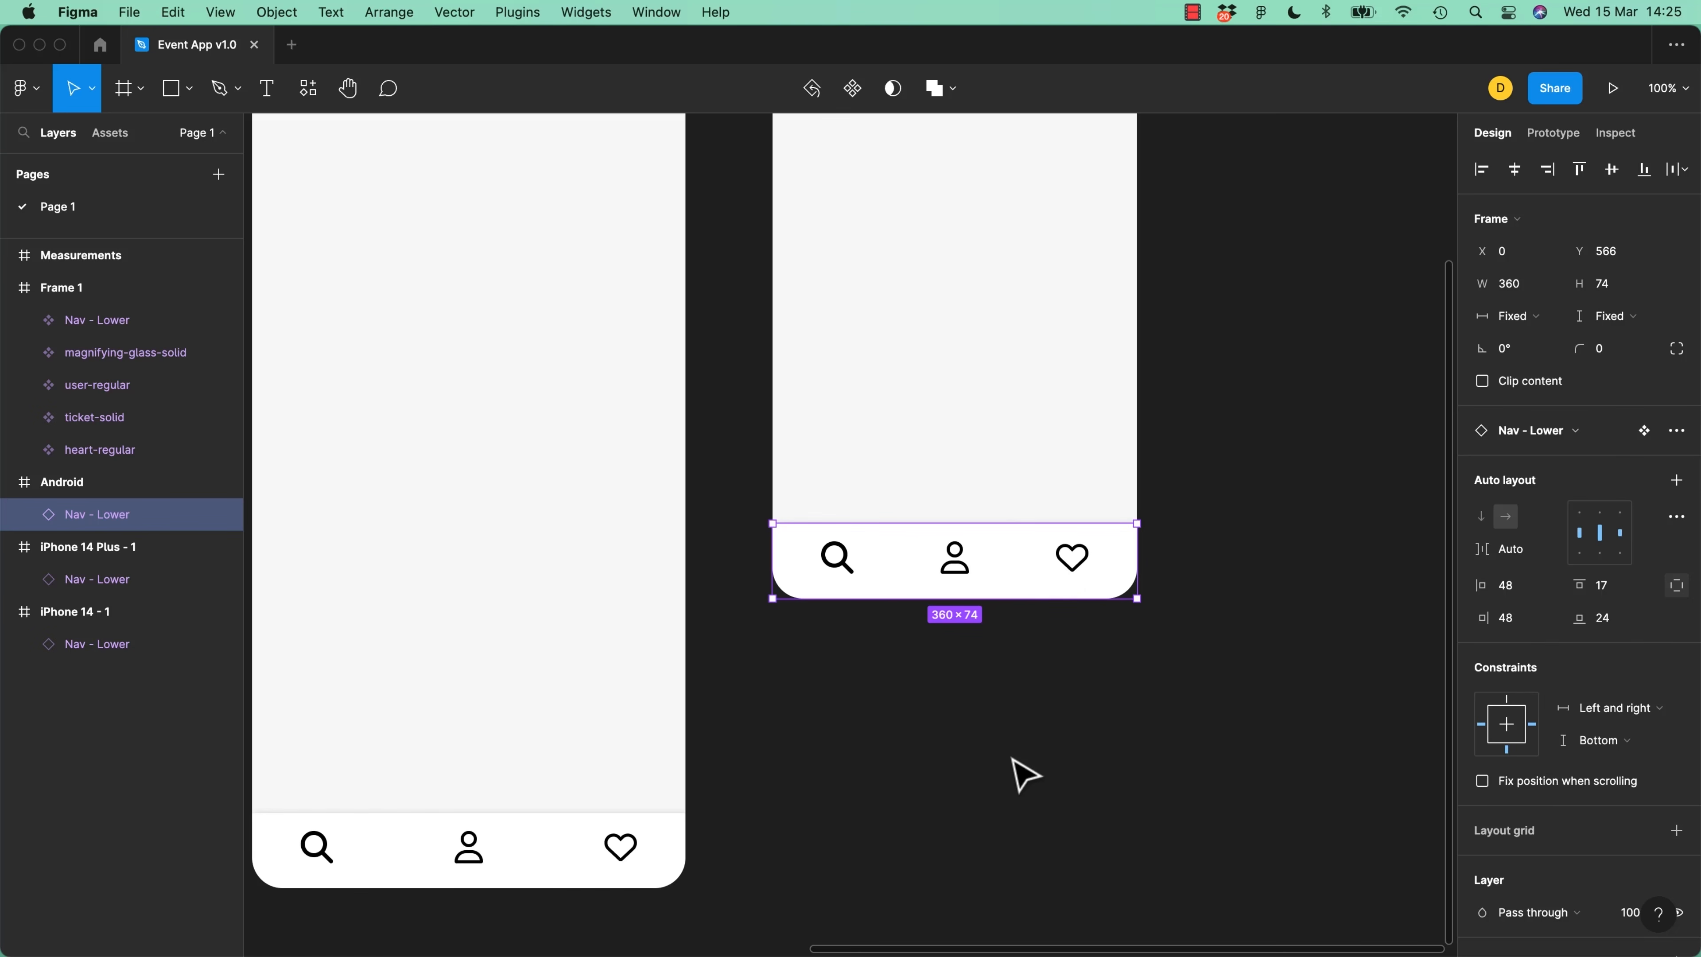
click(69, 484)
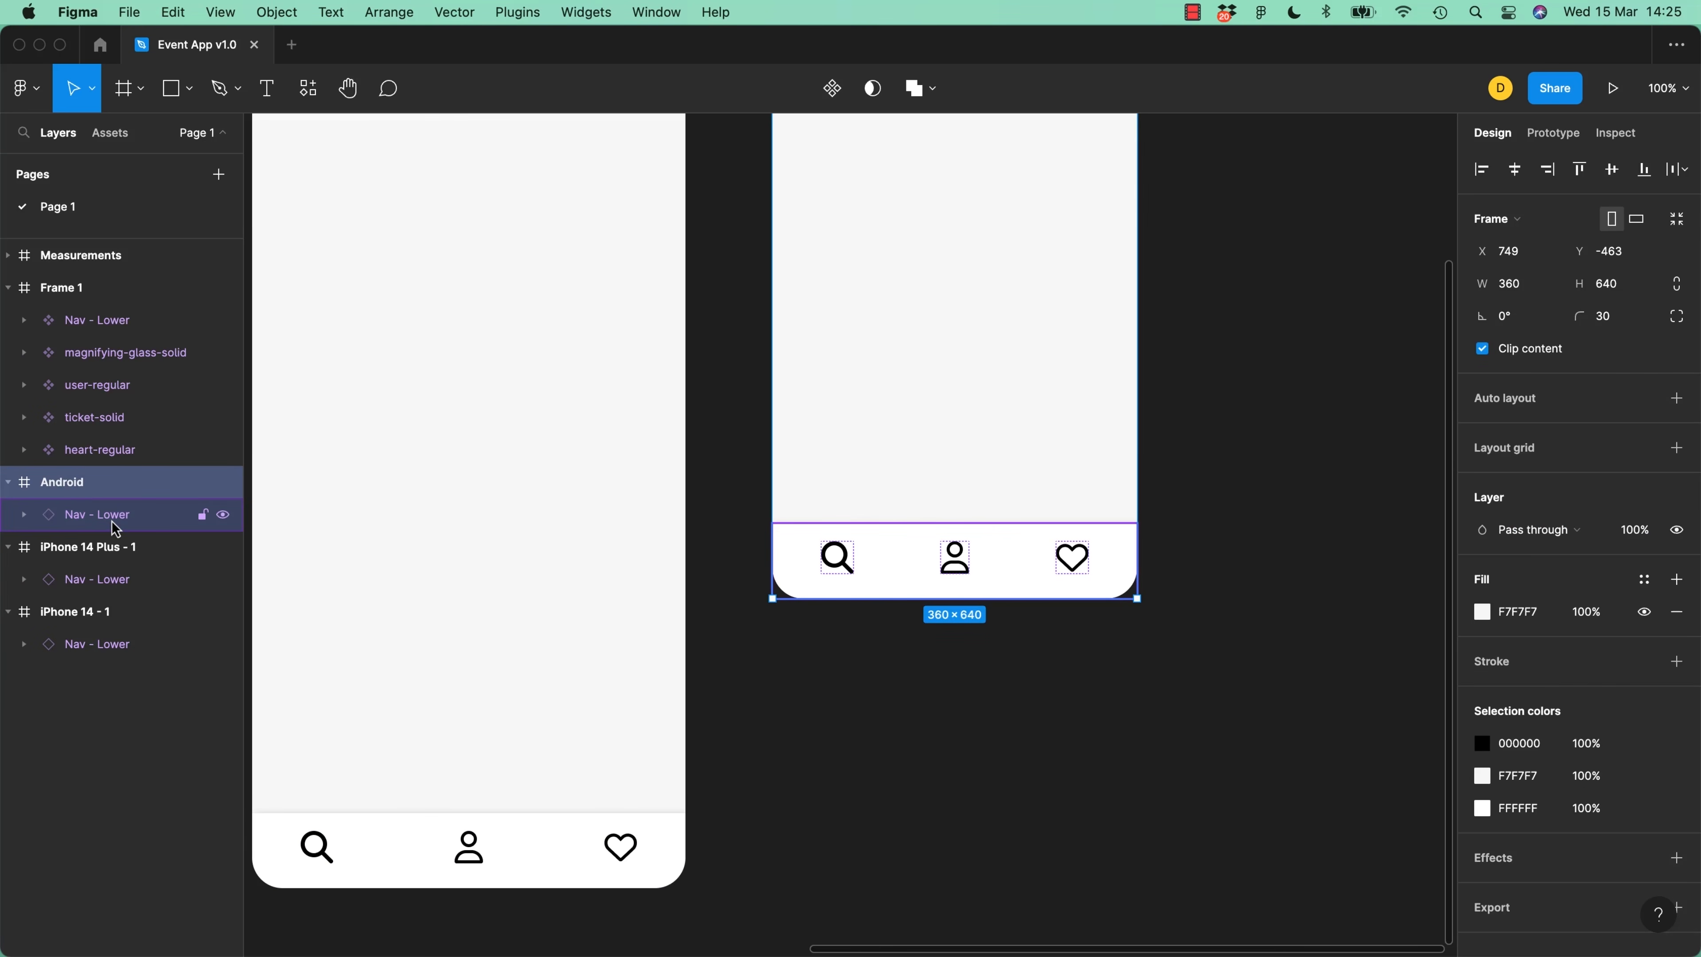
click(112, 521)
click(64, 489)
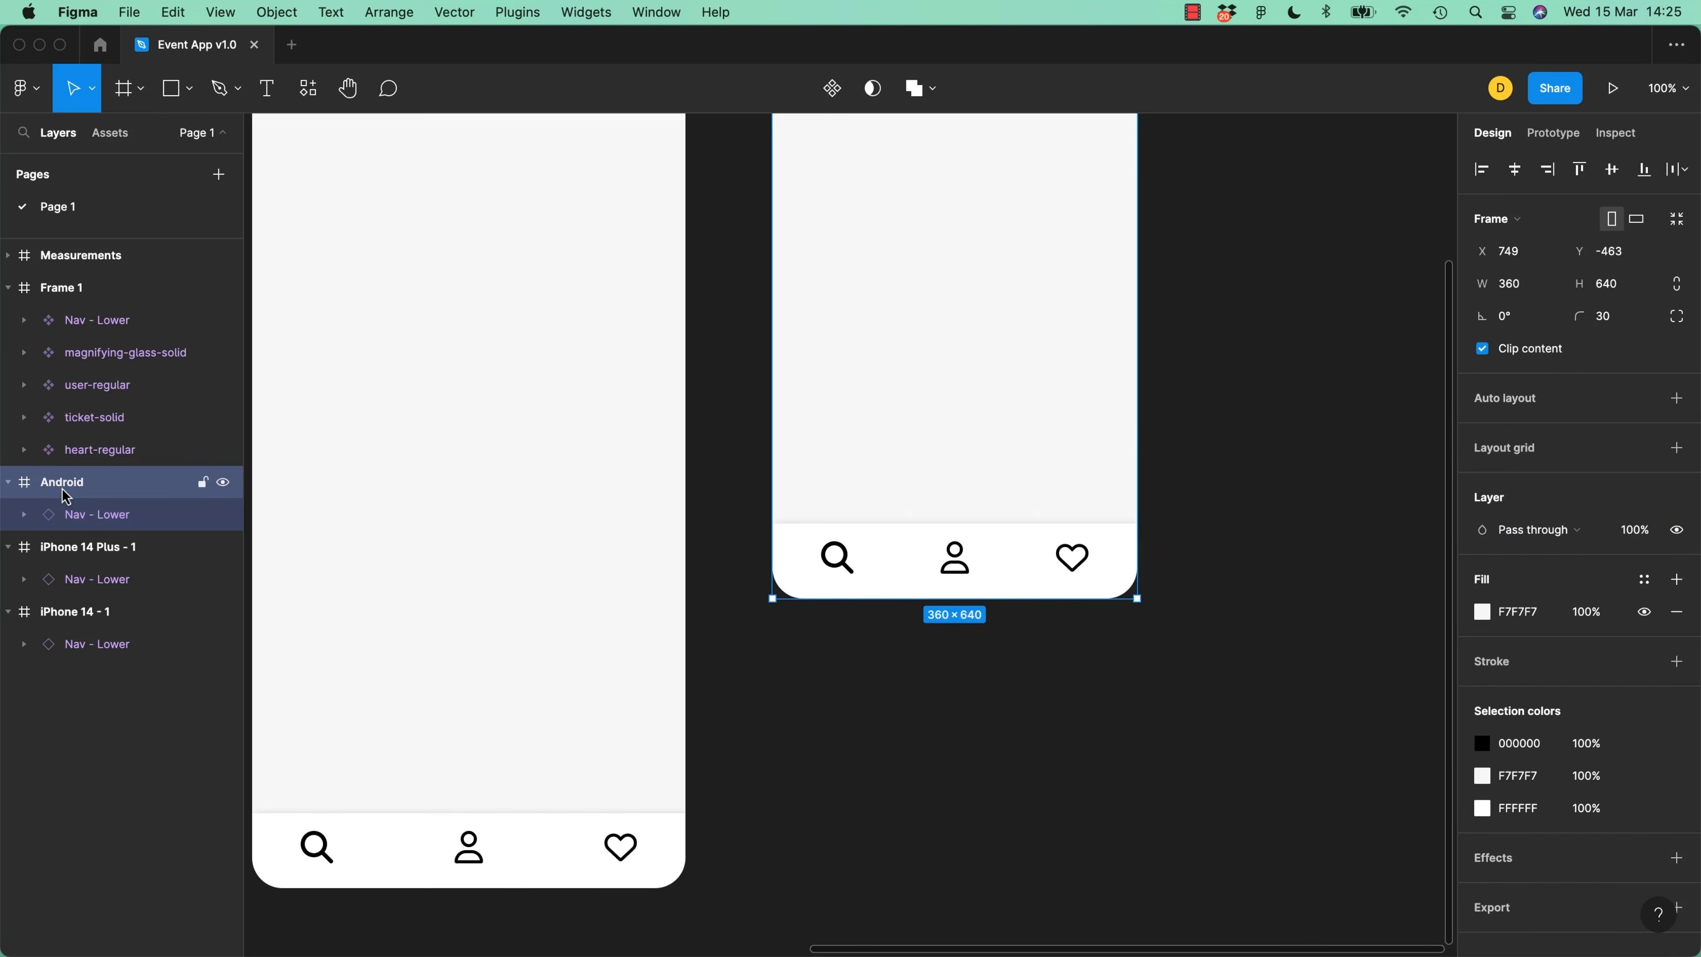
Try moving the Nav - Lower instance out of the Android frame onto the canvas below, and undo the move
click(1006, 555)
drag(1032, 566, 1057, 705)
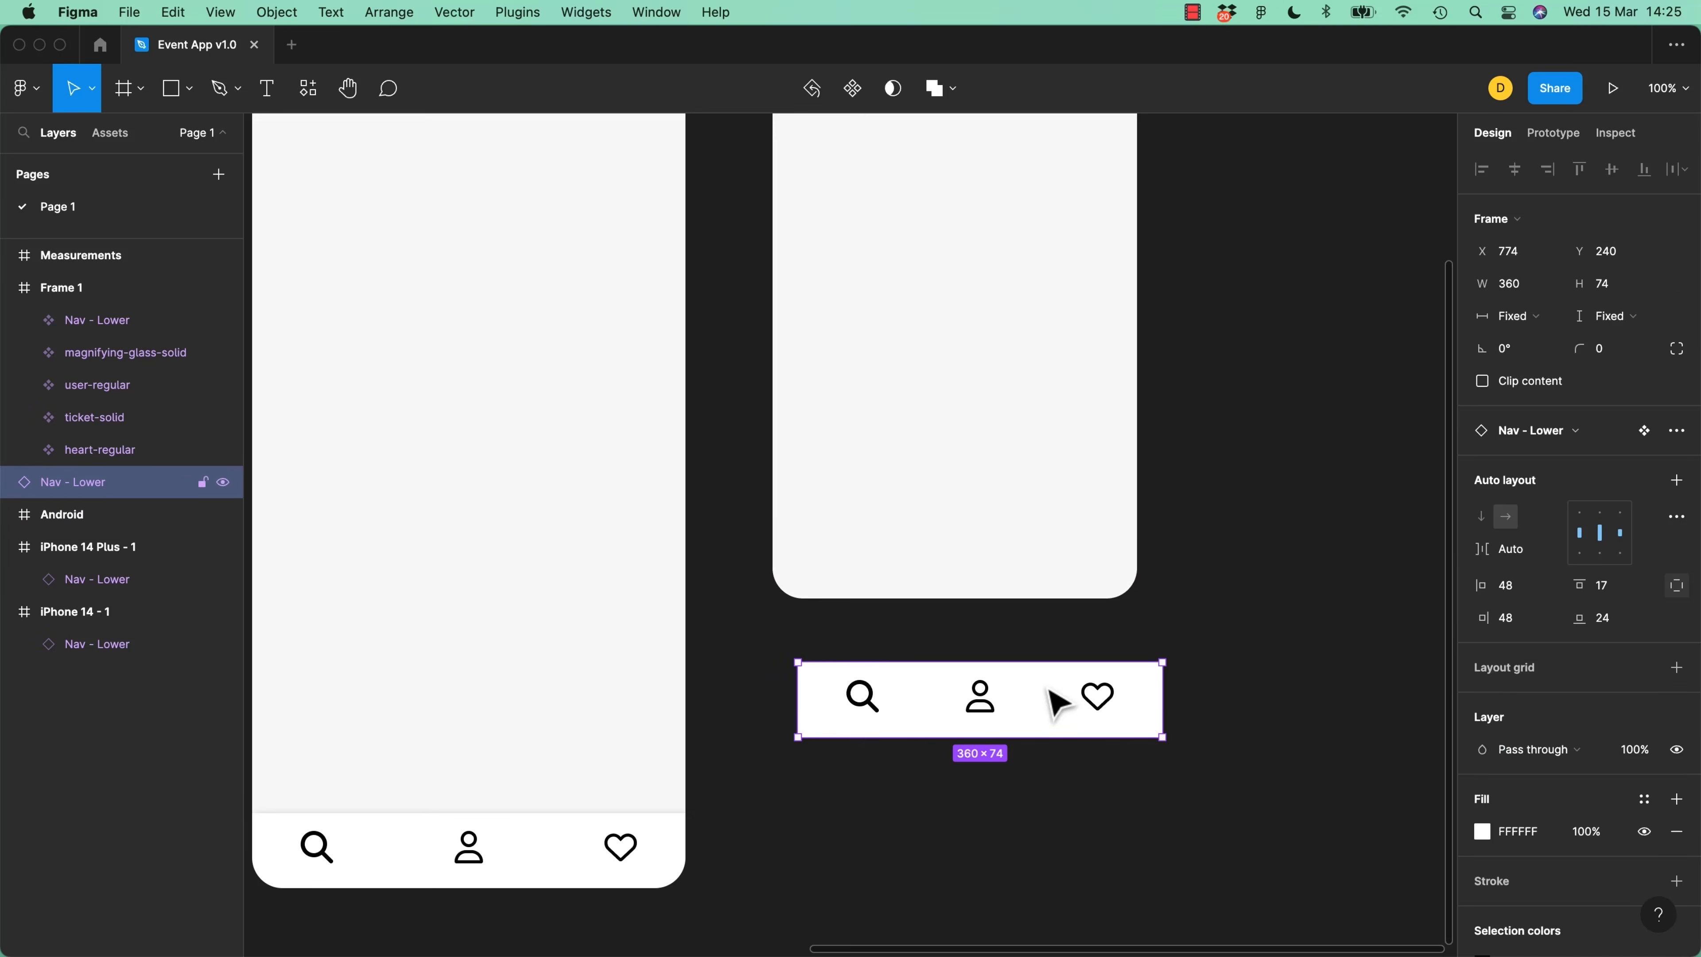
key(super+z)
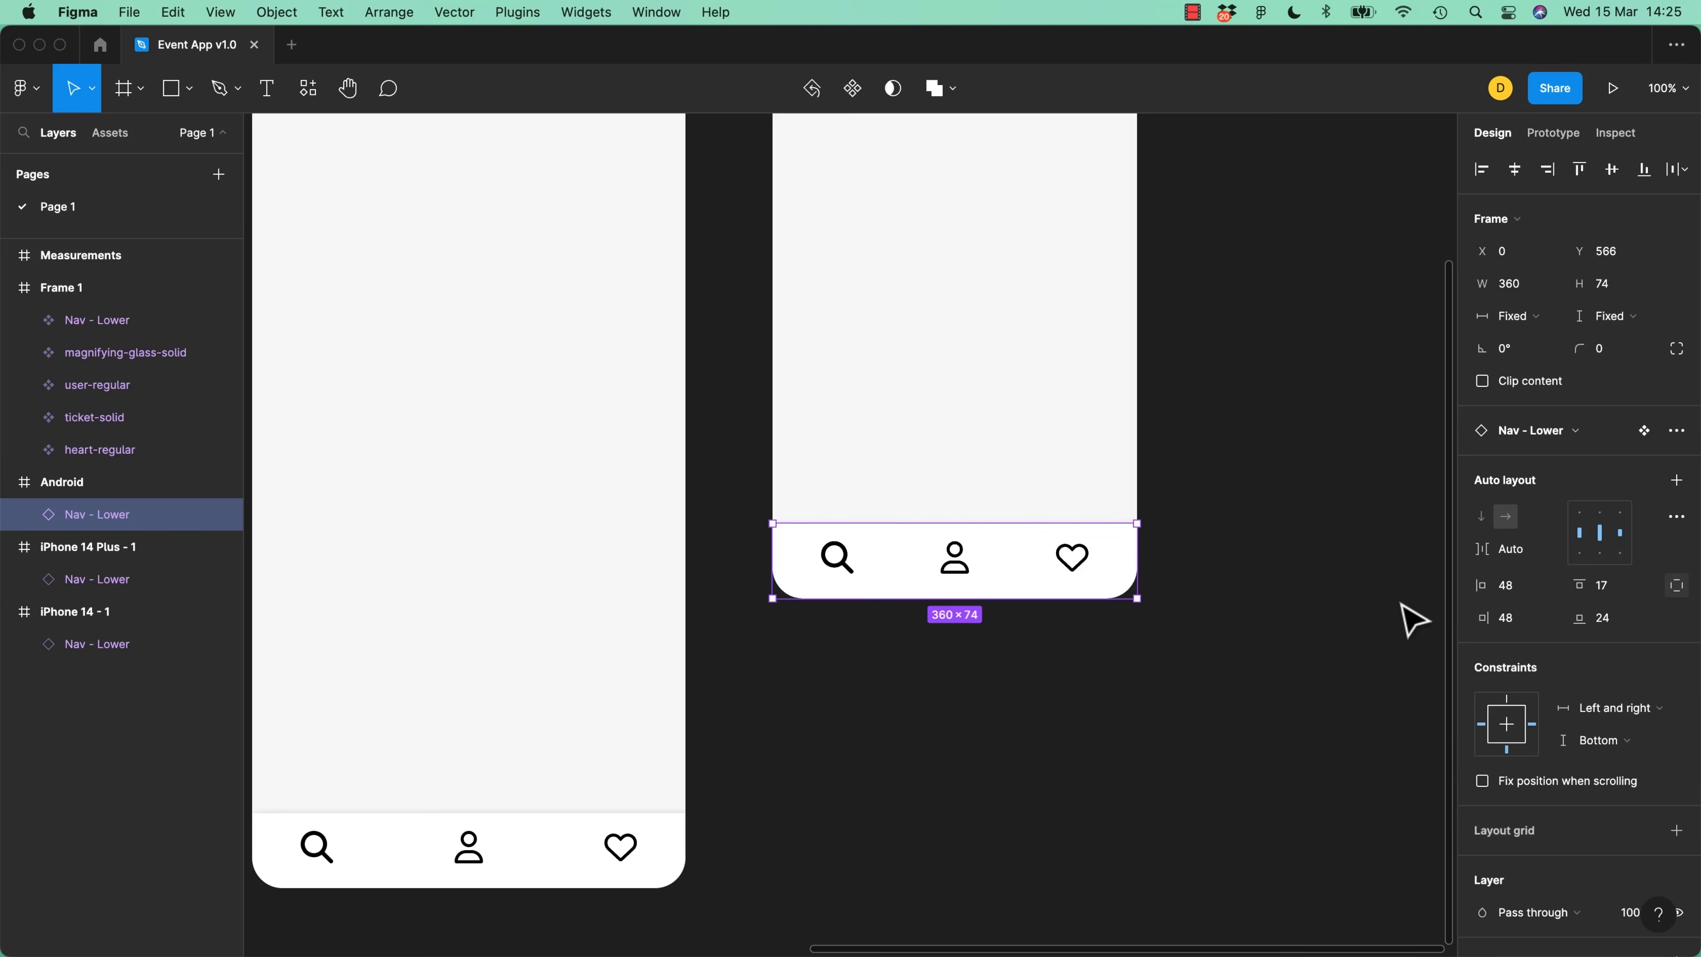
click(1233, 800)
Draw a rectangle about 112×127 in the upper part of the iPhone 14 Plus - 1 frame, and delete it
click(1015, 584)
scroll(1349, 809, up, 5)
scroll(1348, 809, left, 4)
scroll(1022, 597, up, 3)
scroll(1022, 596, left, 3)
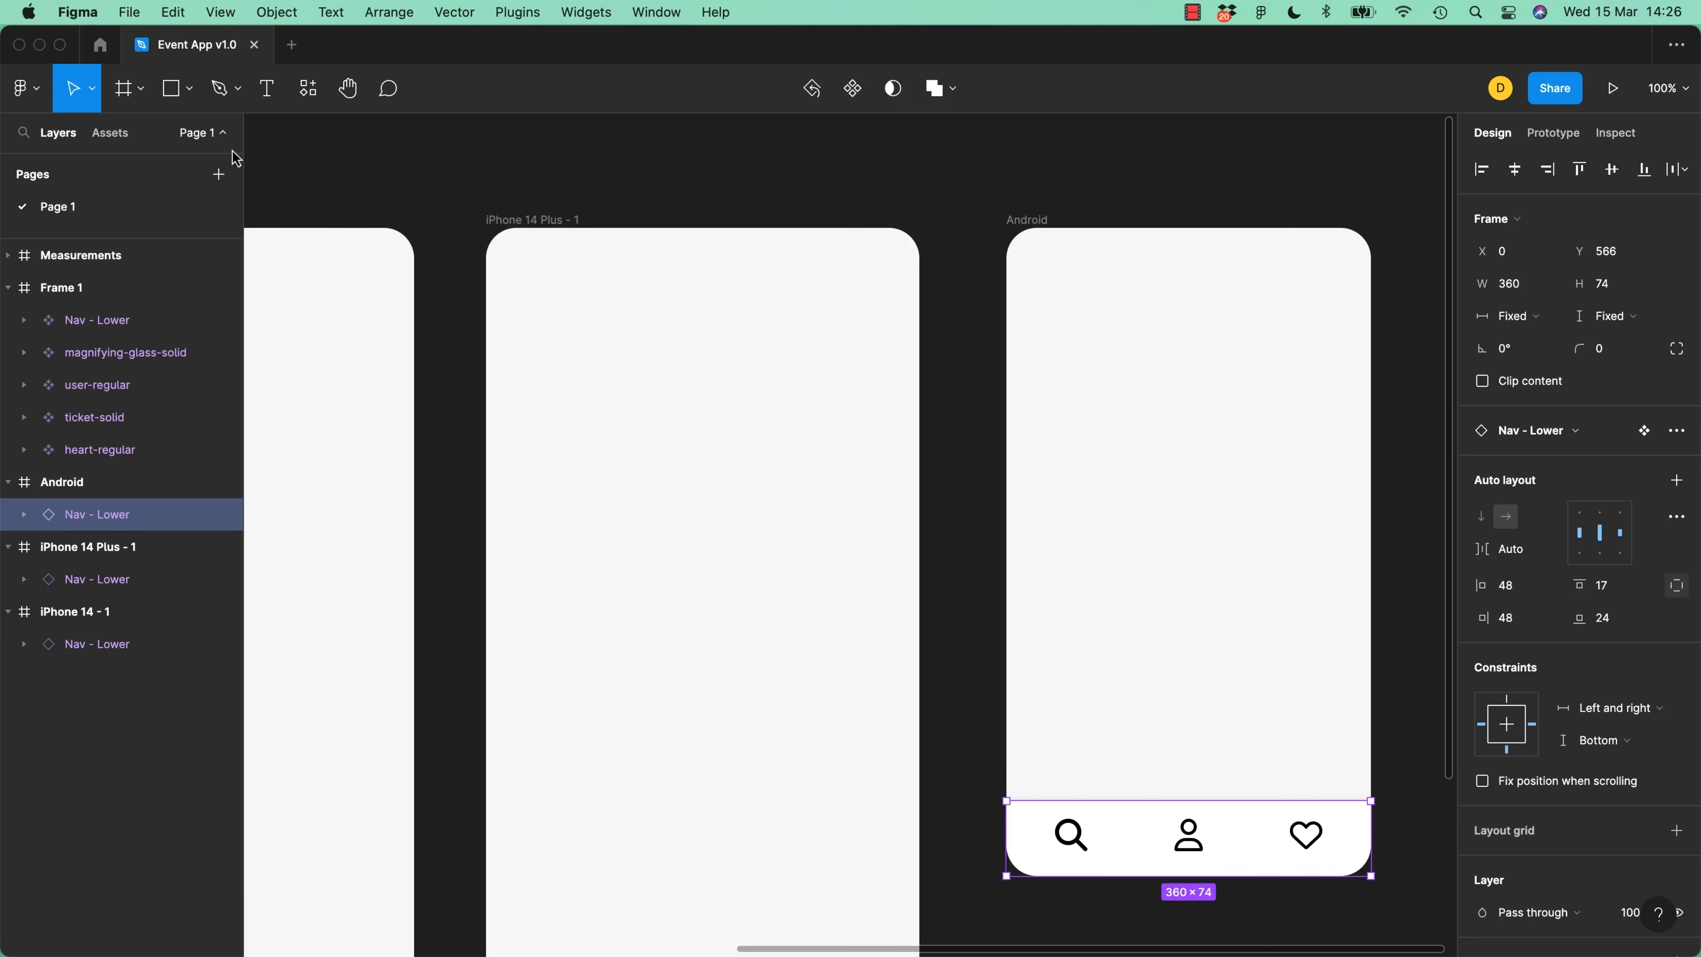
key(r)
drag(576, 416, 690, 545)
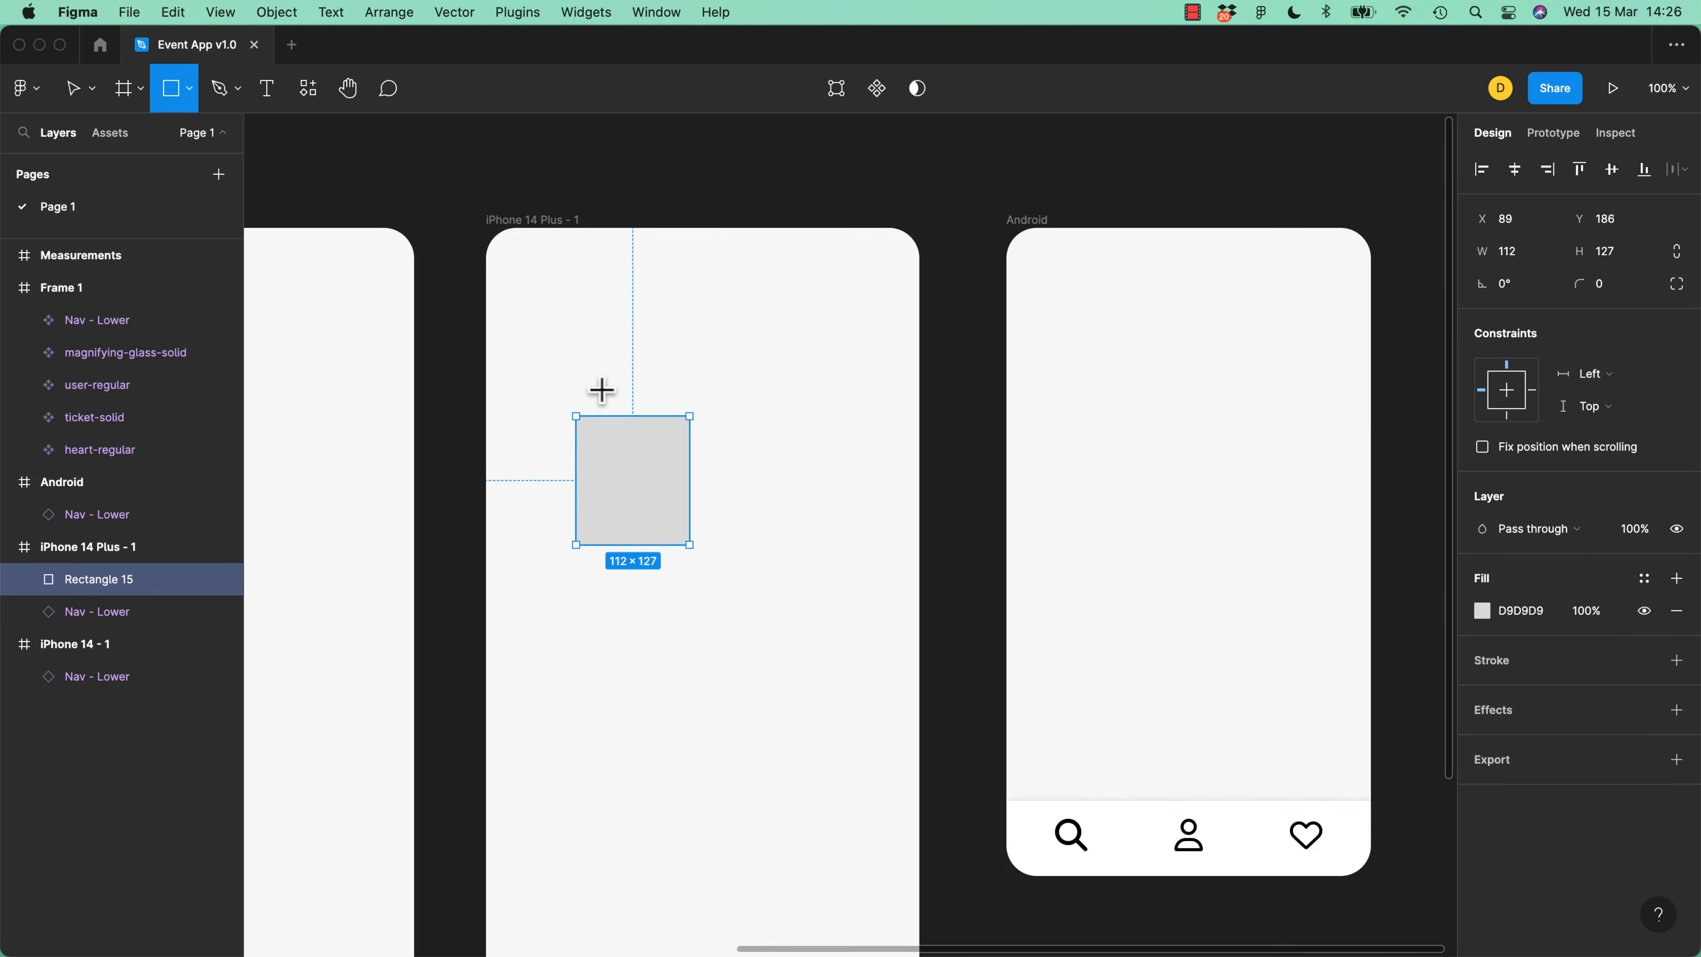
key(v)
key(BackSpace)
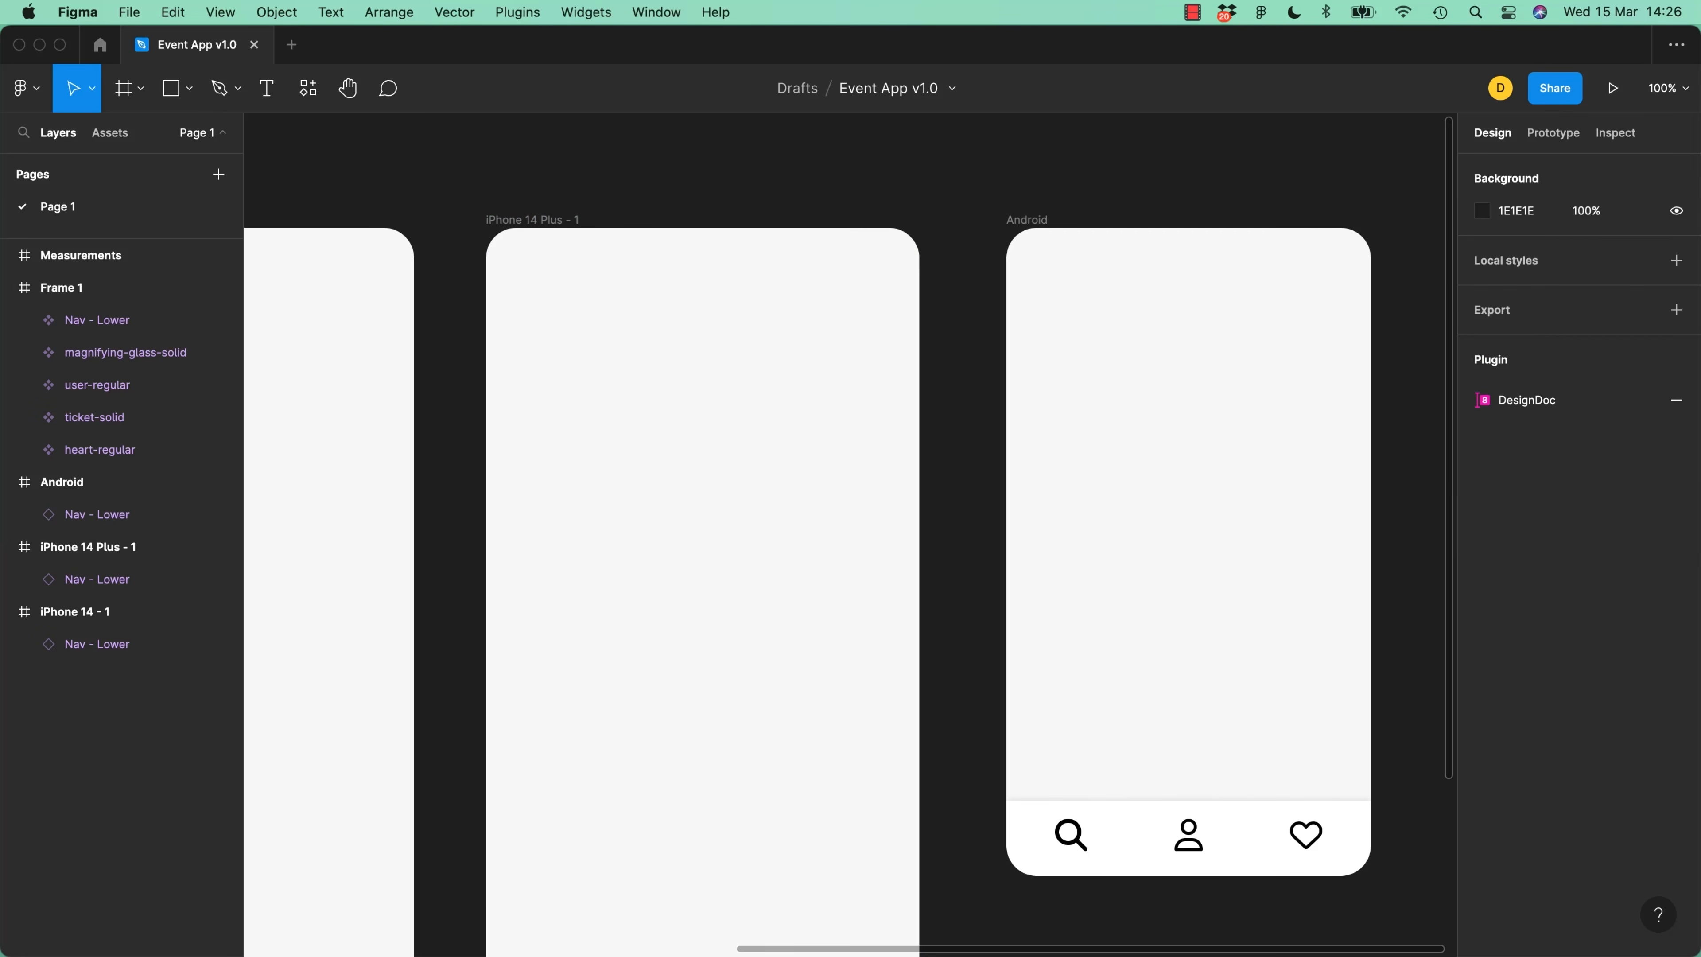
Check the horizontal and vertical constraints of the Nav - Lower instance in the Android frame
drag(834, 744, 916, 355)
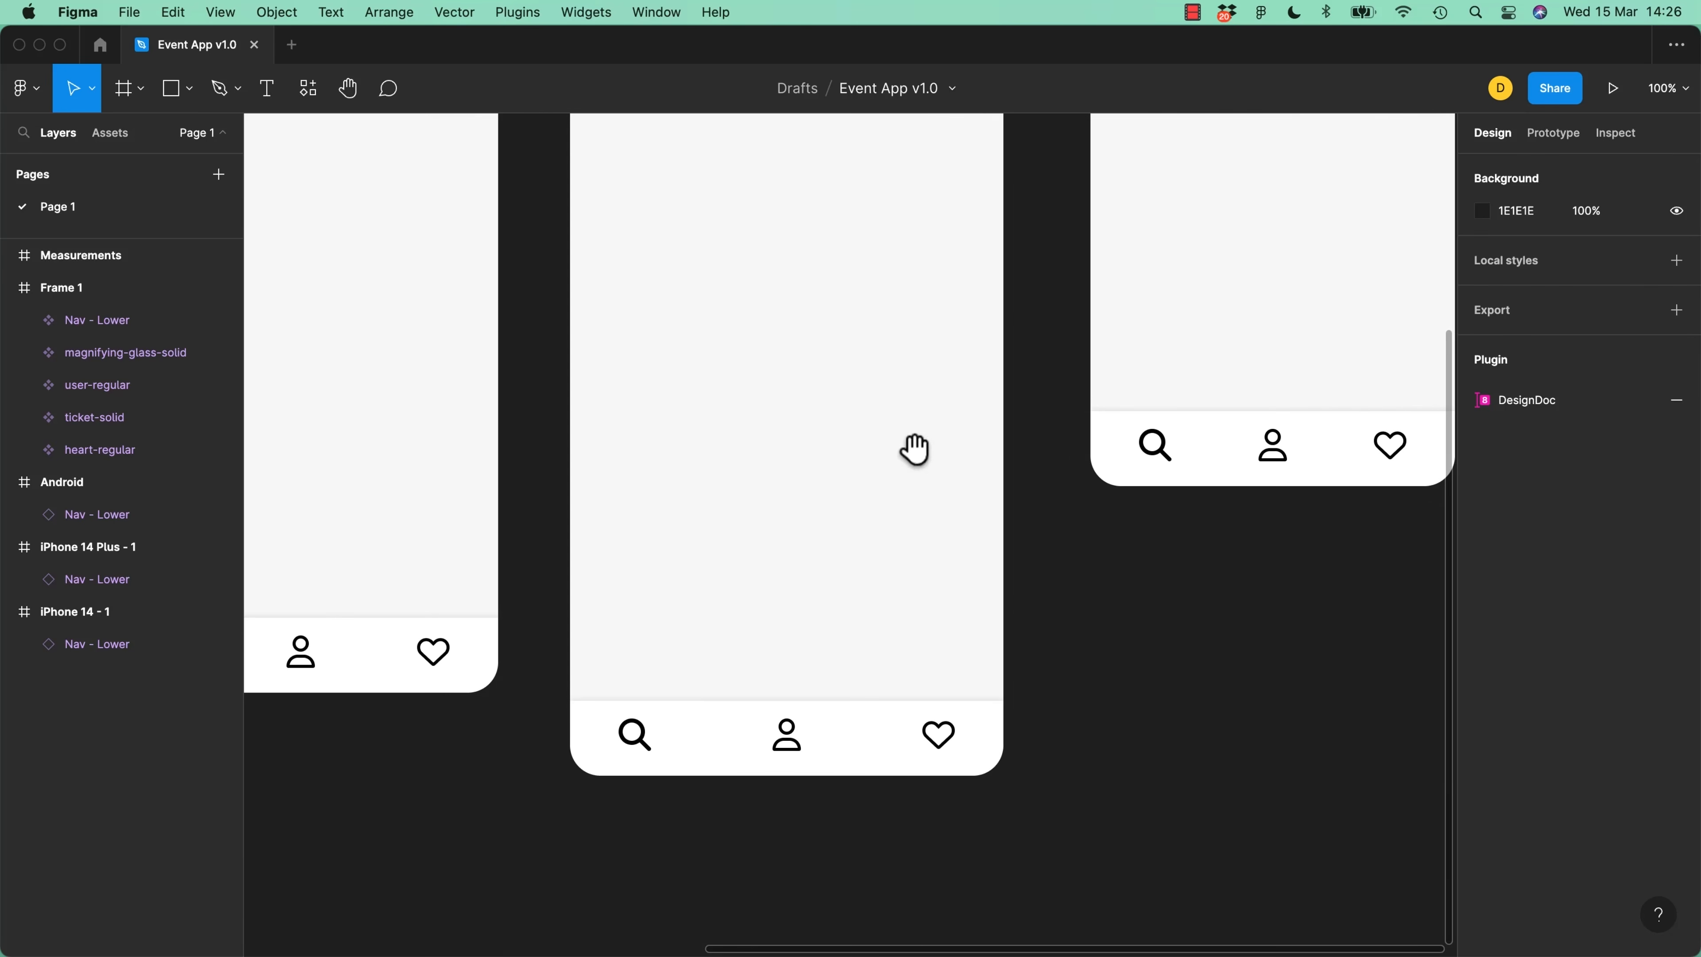
click(1226, 464)
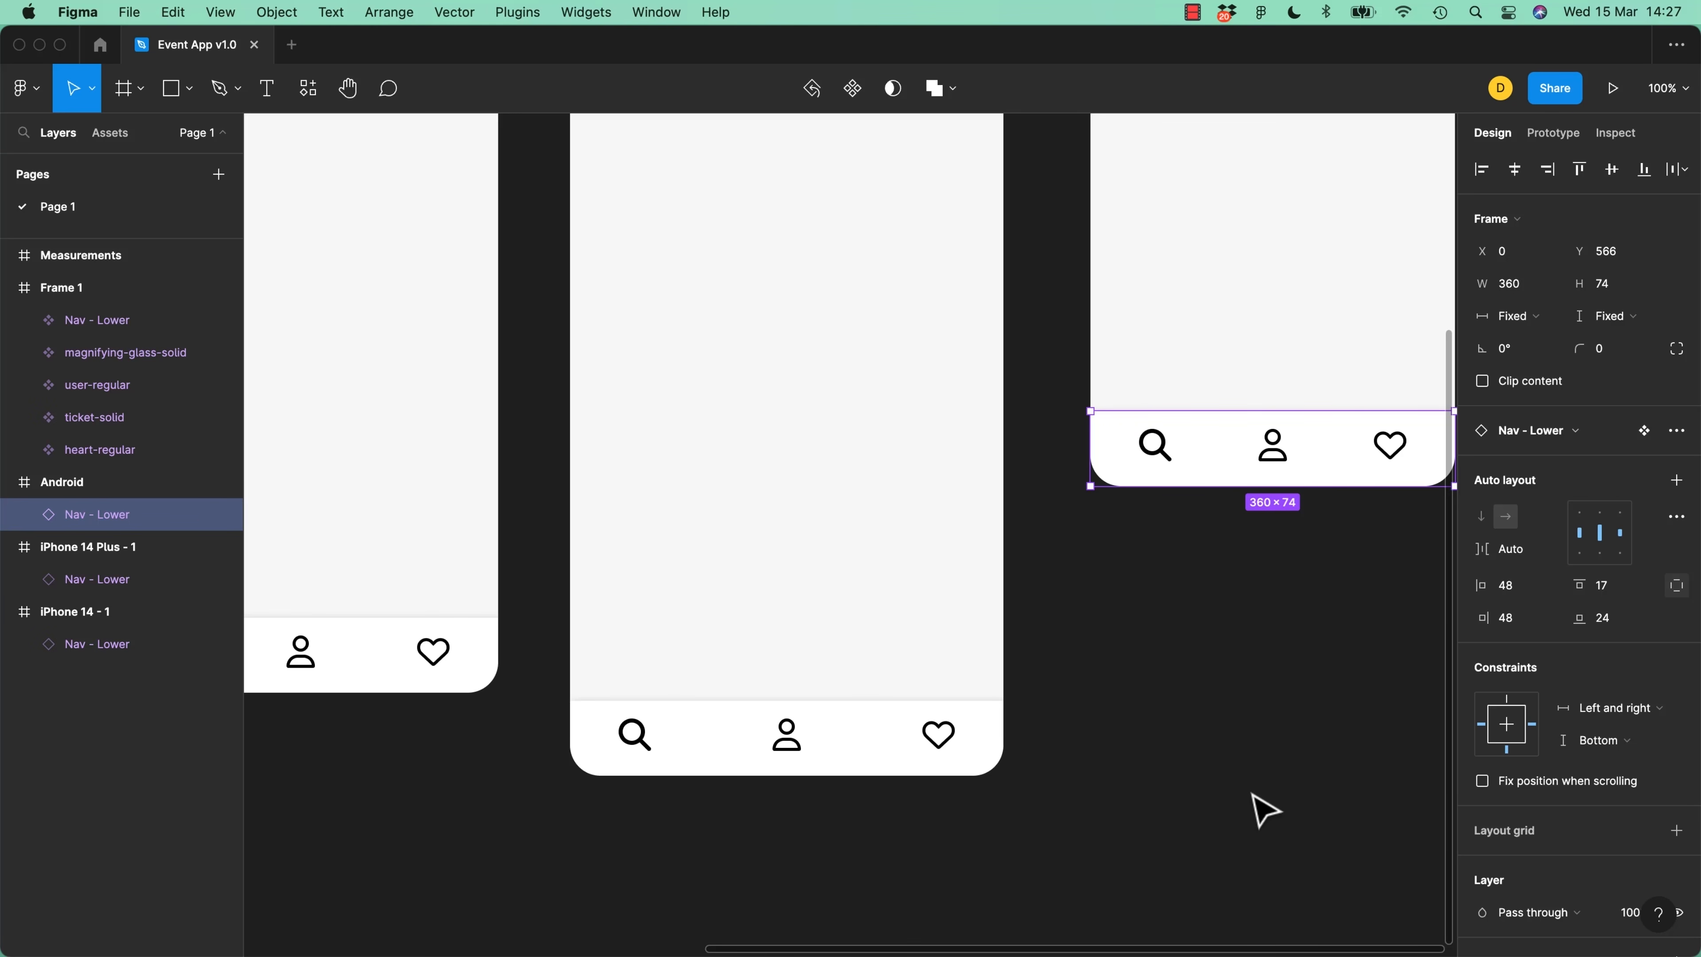
click(1635, 709)
click(1641, 710)
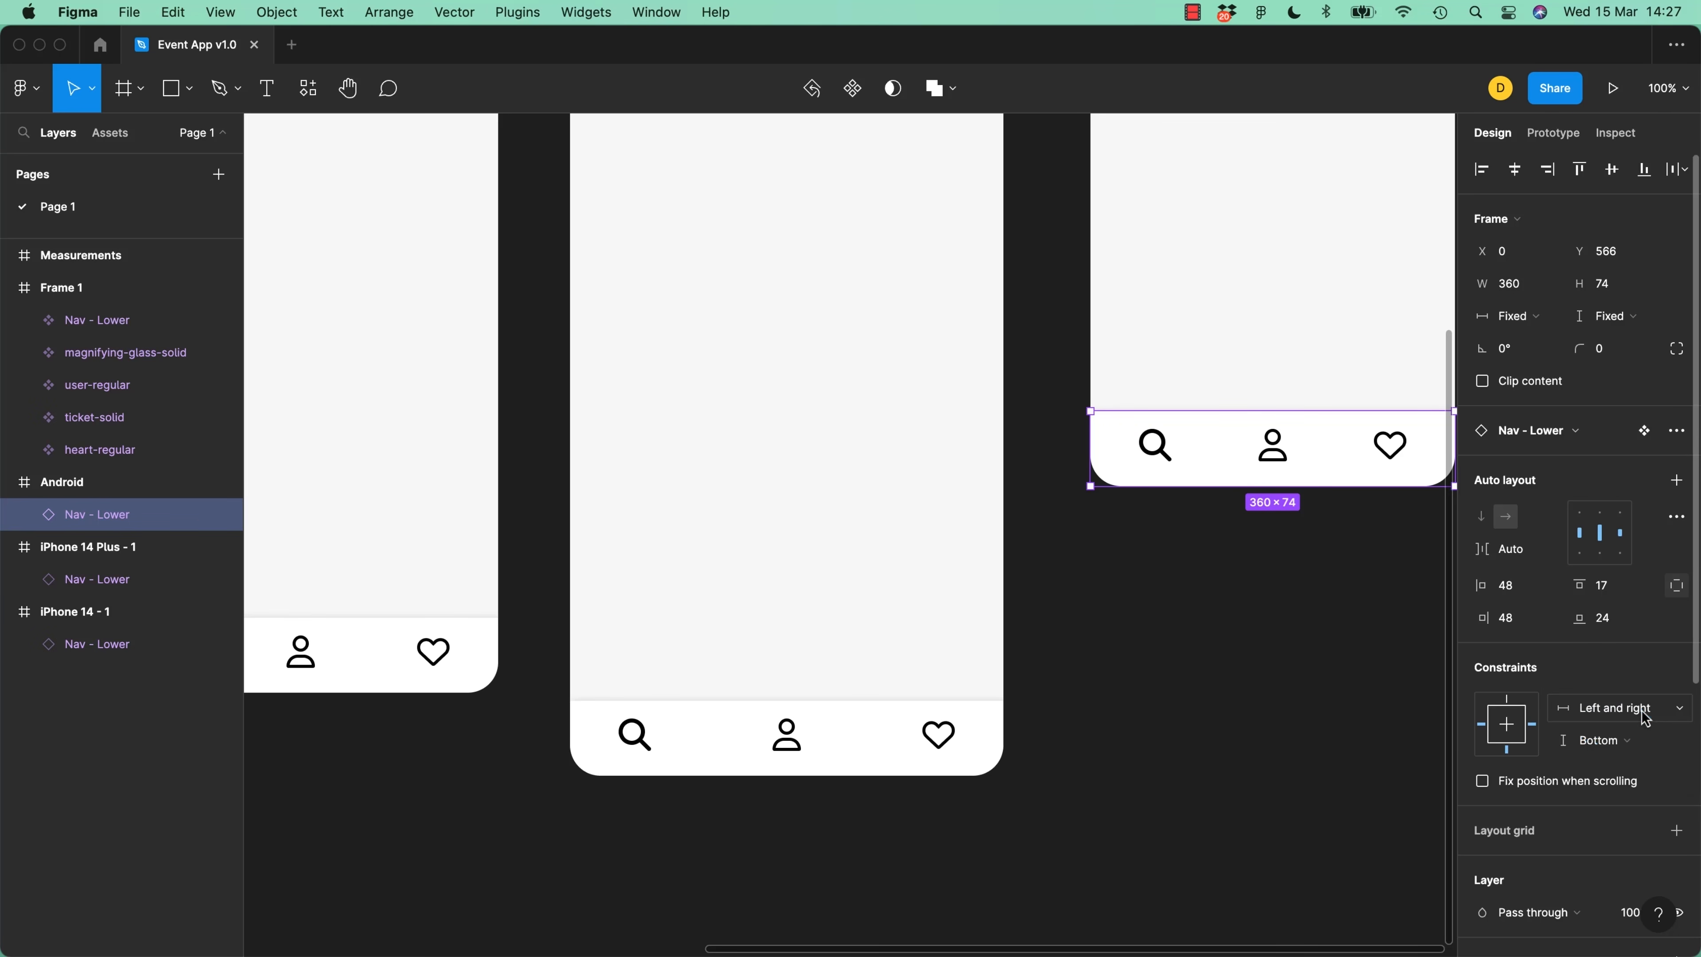
click(1264, 703)
drag(1272, 611, 1240, 704)
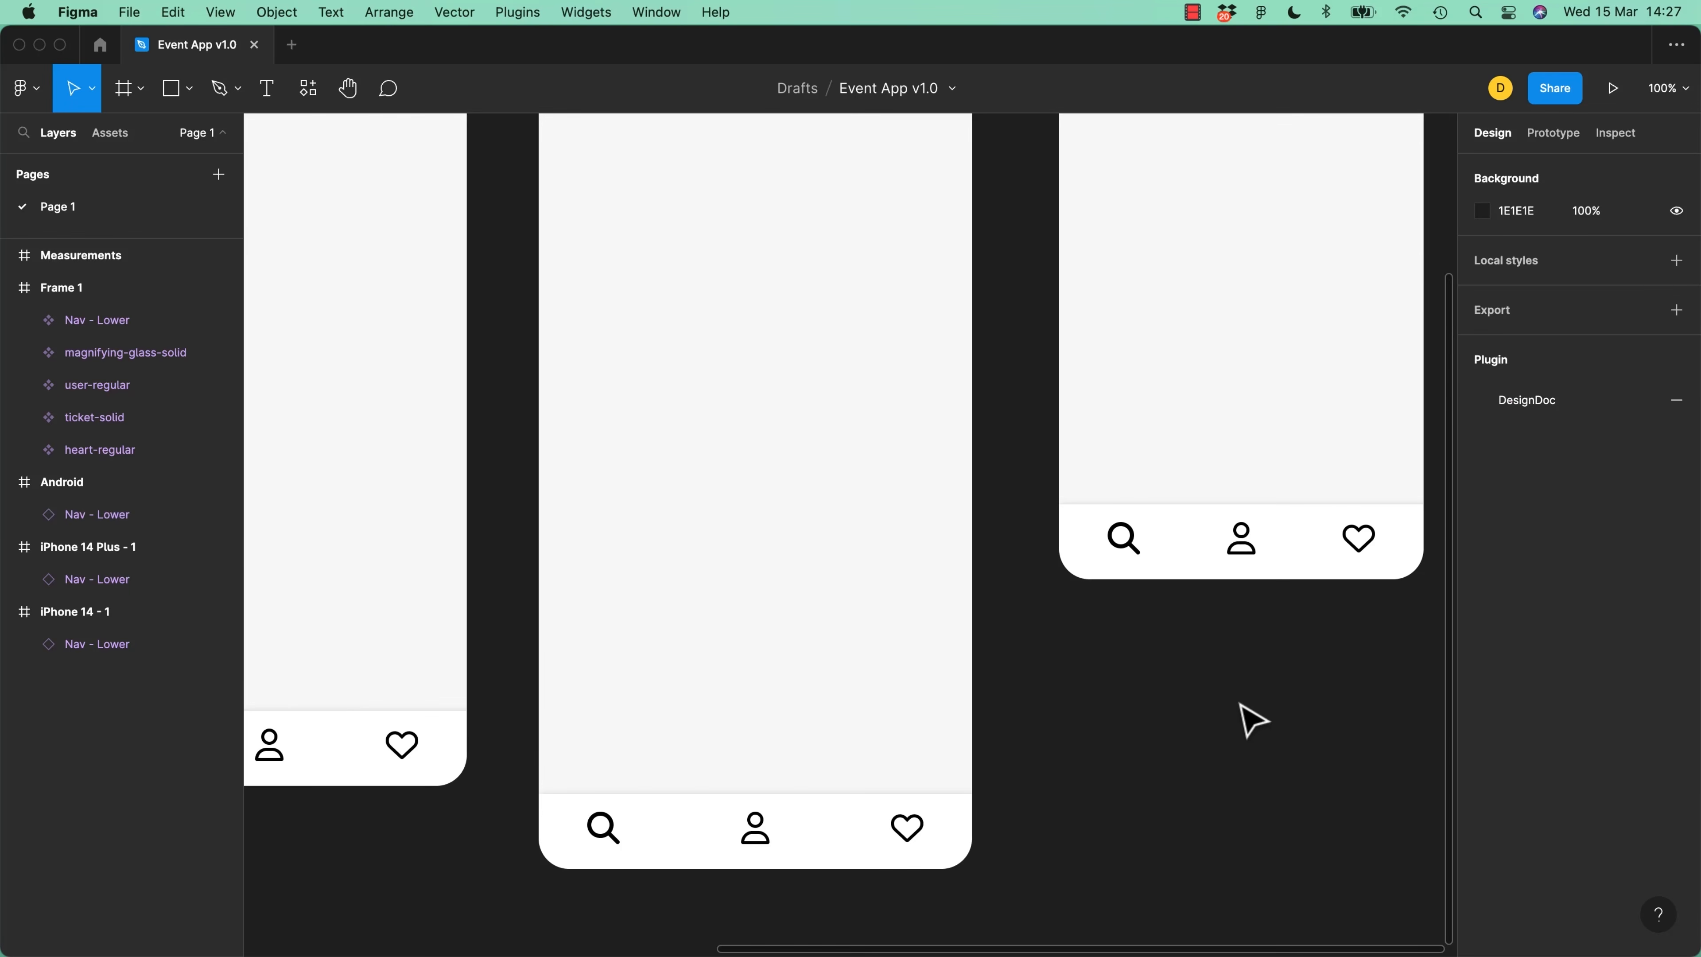
Try resizing the Android frame freehand from its lower-right corner, and undo the resize
key(super+minus)
click(979, 221)
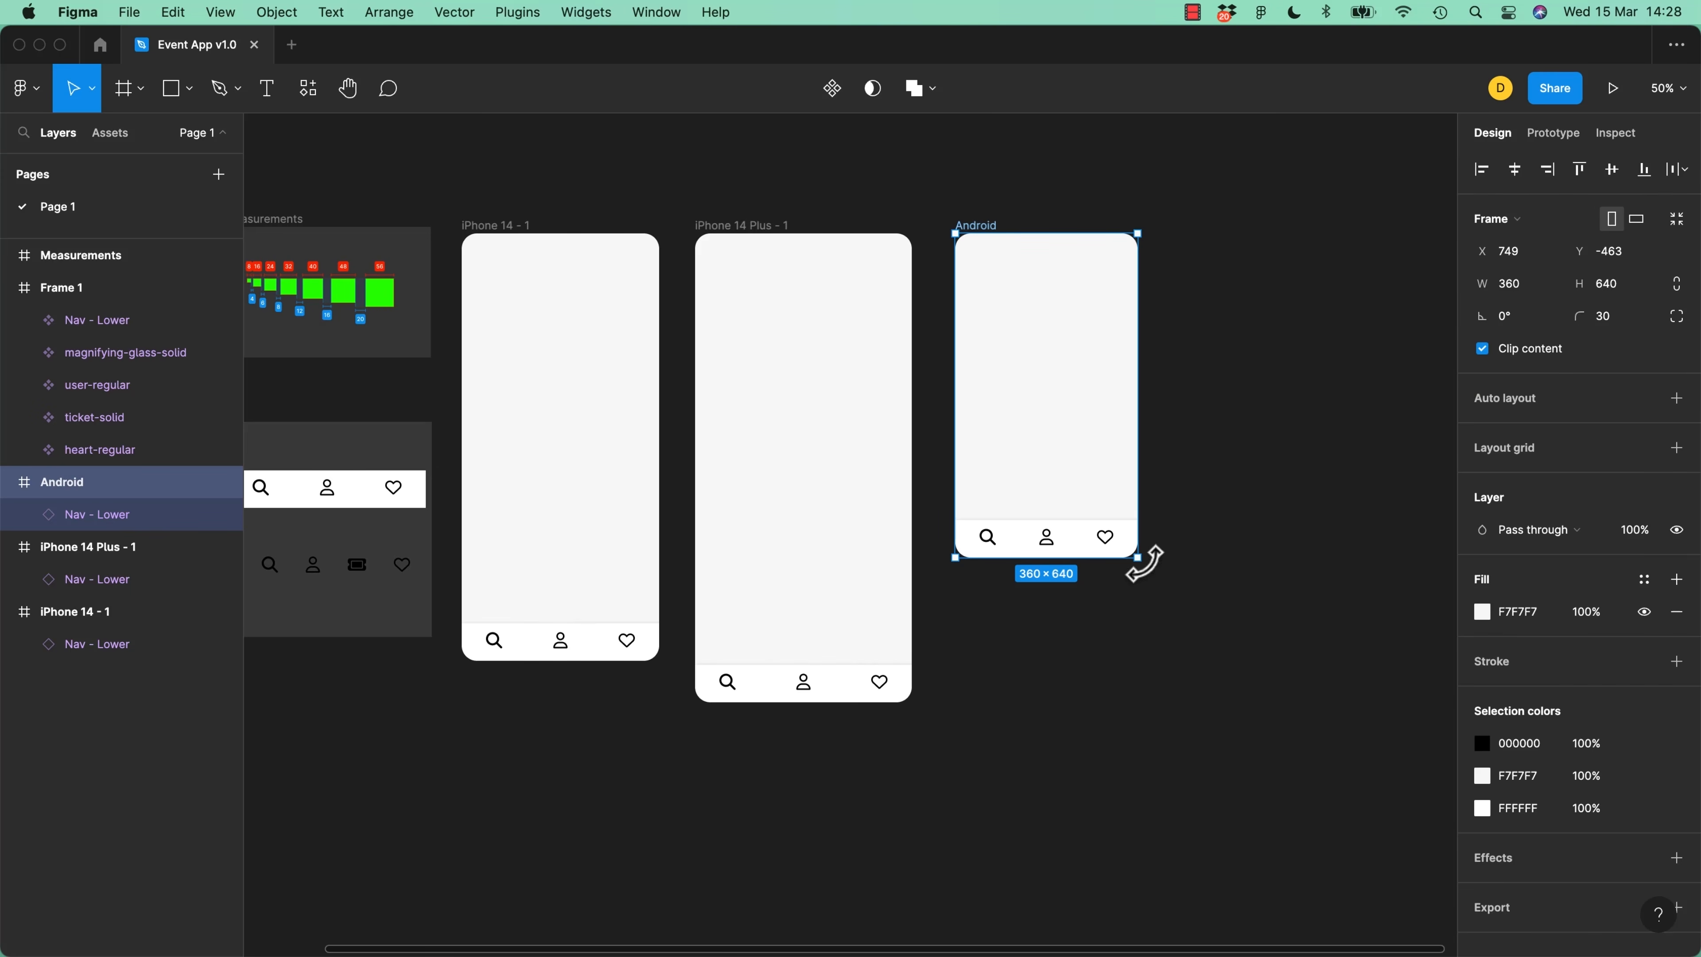
drag(1139, 559, 1209, 511)
key(super+z)
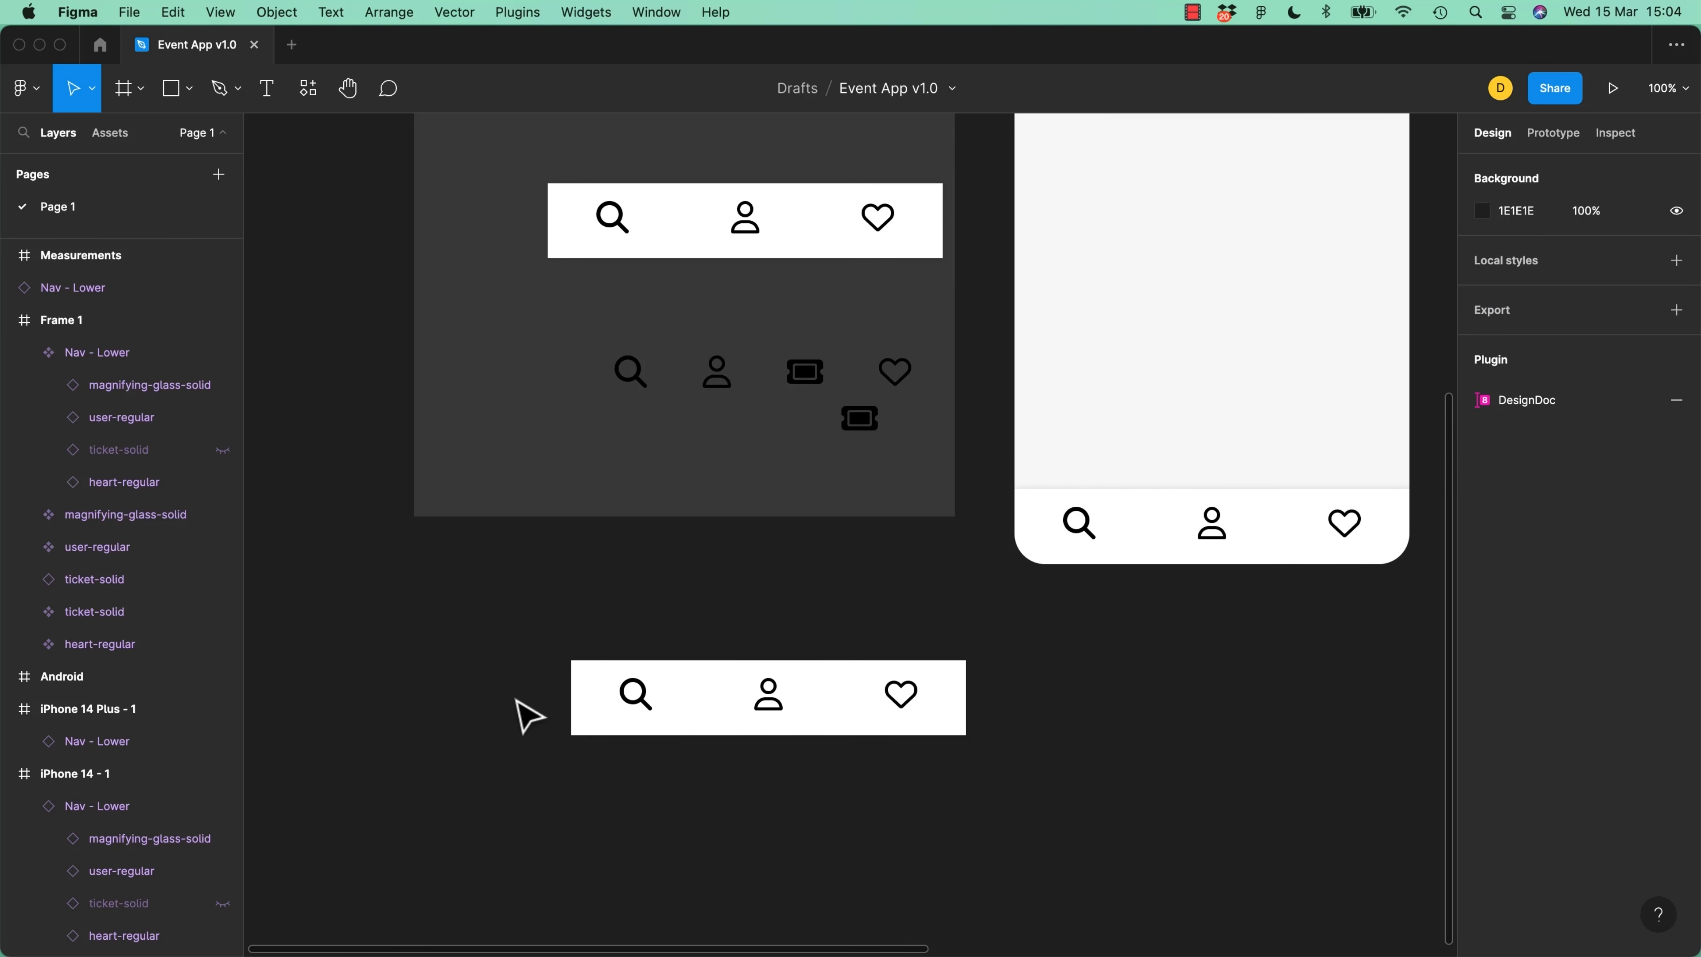
Undo the stray ticket-solid copy and wrap Frame 1's four icon components in an auto layout frame, then remove its auto layout
key(super+z)
drag(569, 323, 938, 436)
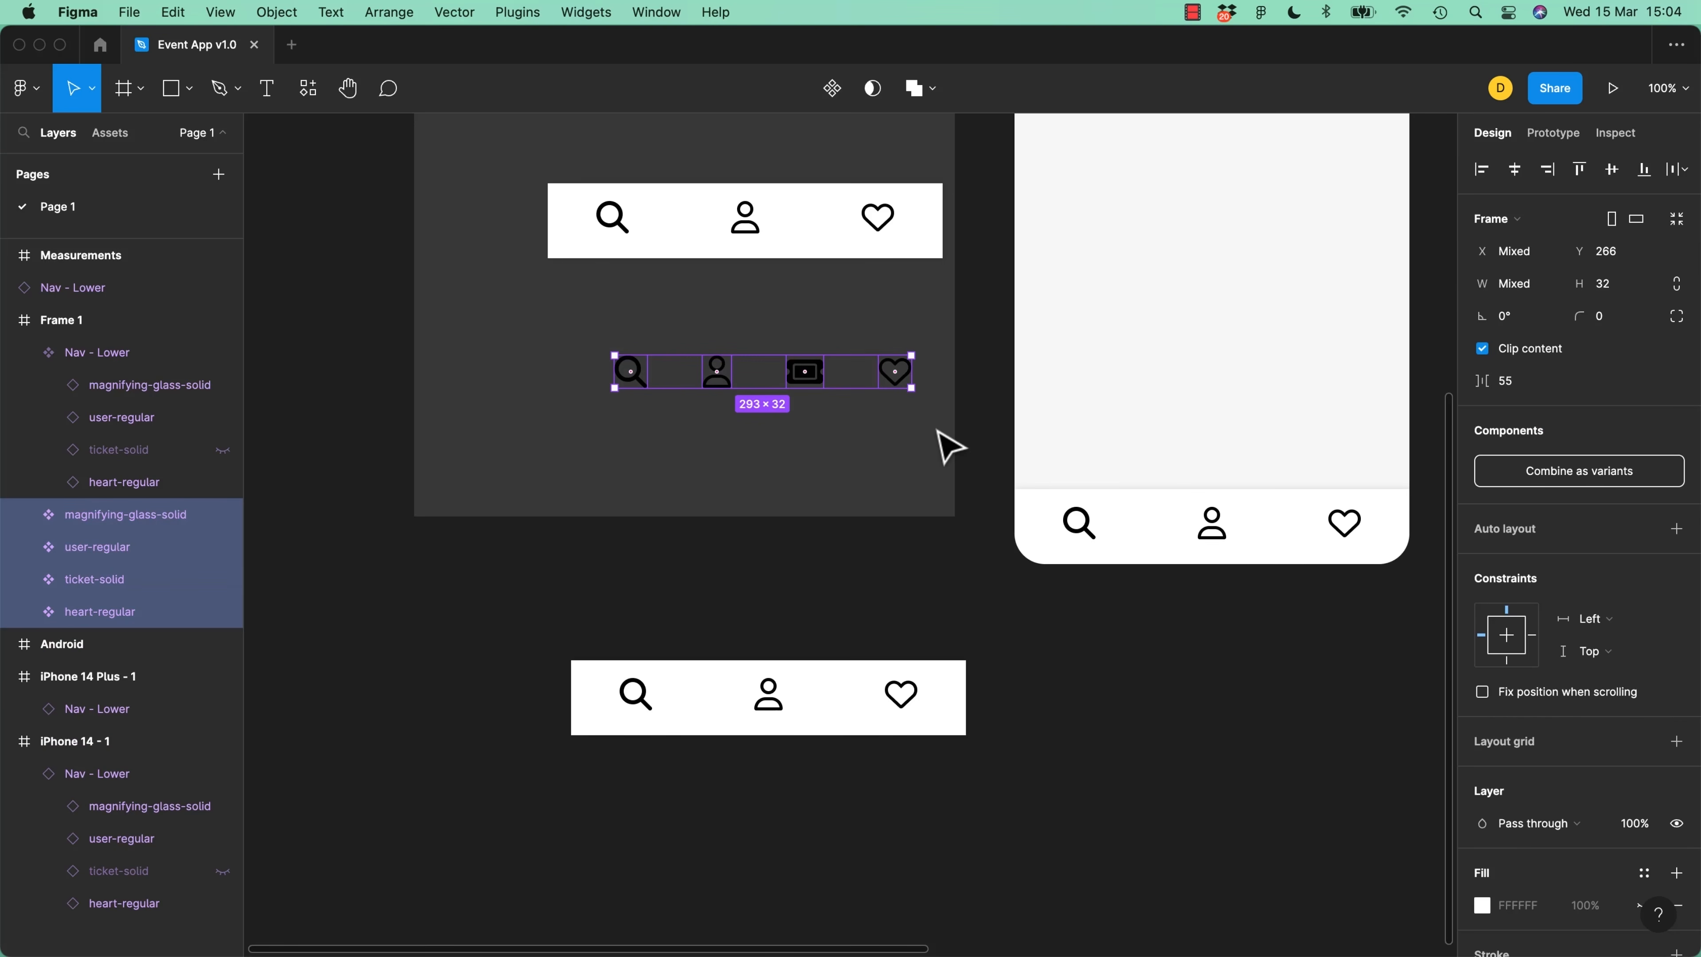
key(shift+a)
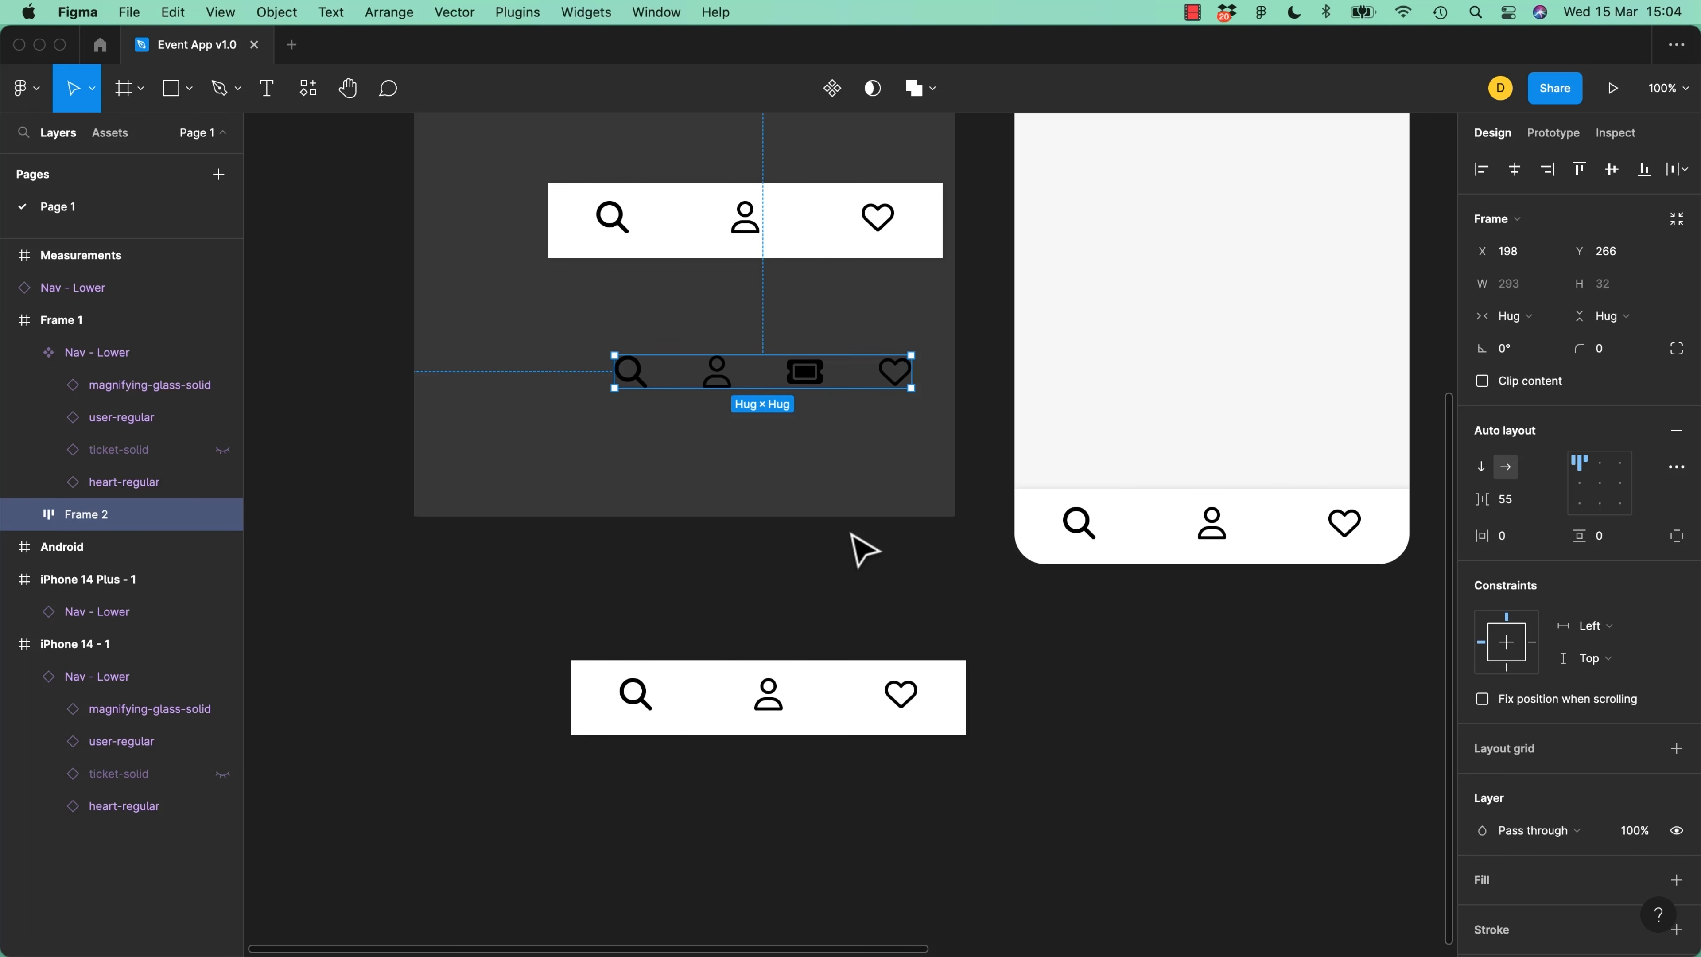
key(alt+shift+a)
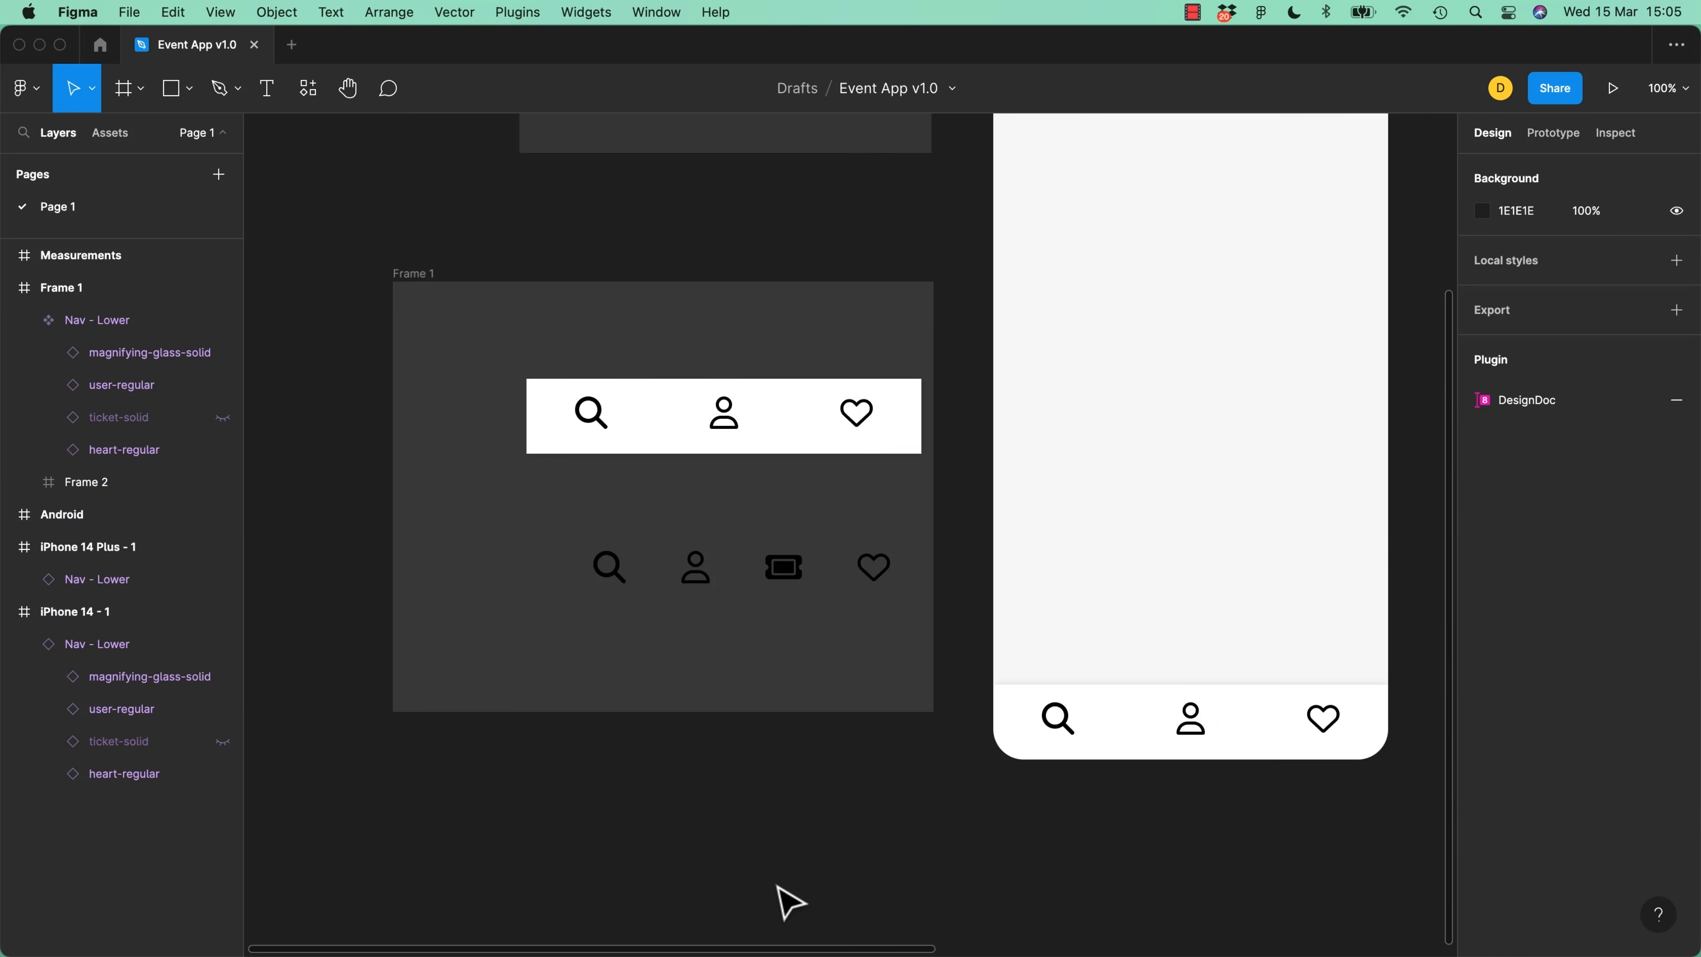
Duplicate the user-regular icon twice inside the main Nav - Lower component in Frame 1
click(696, 446)
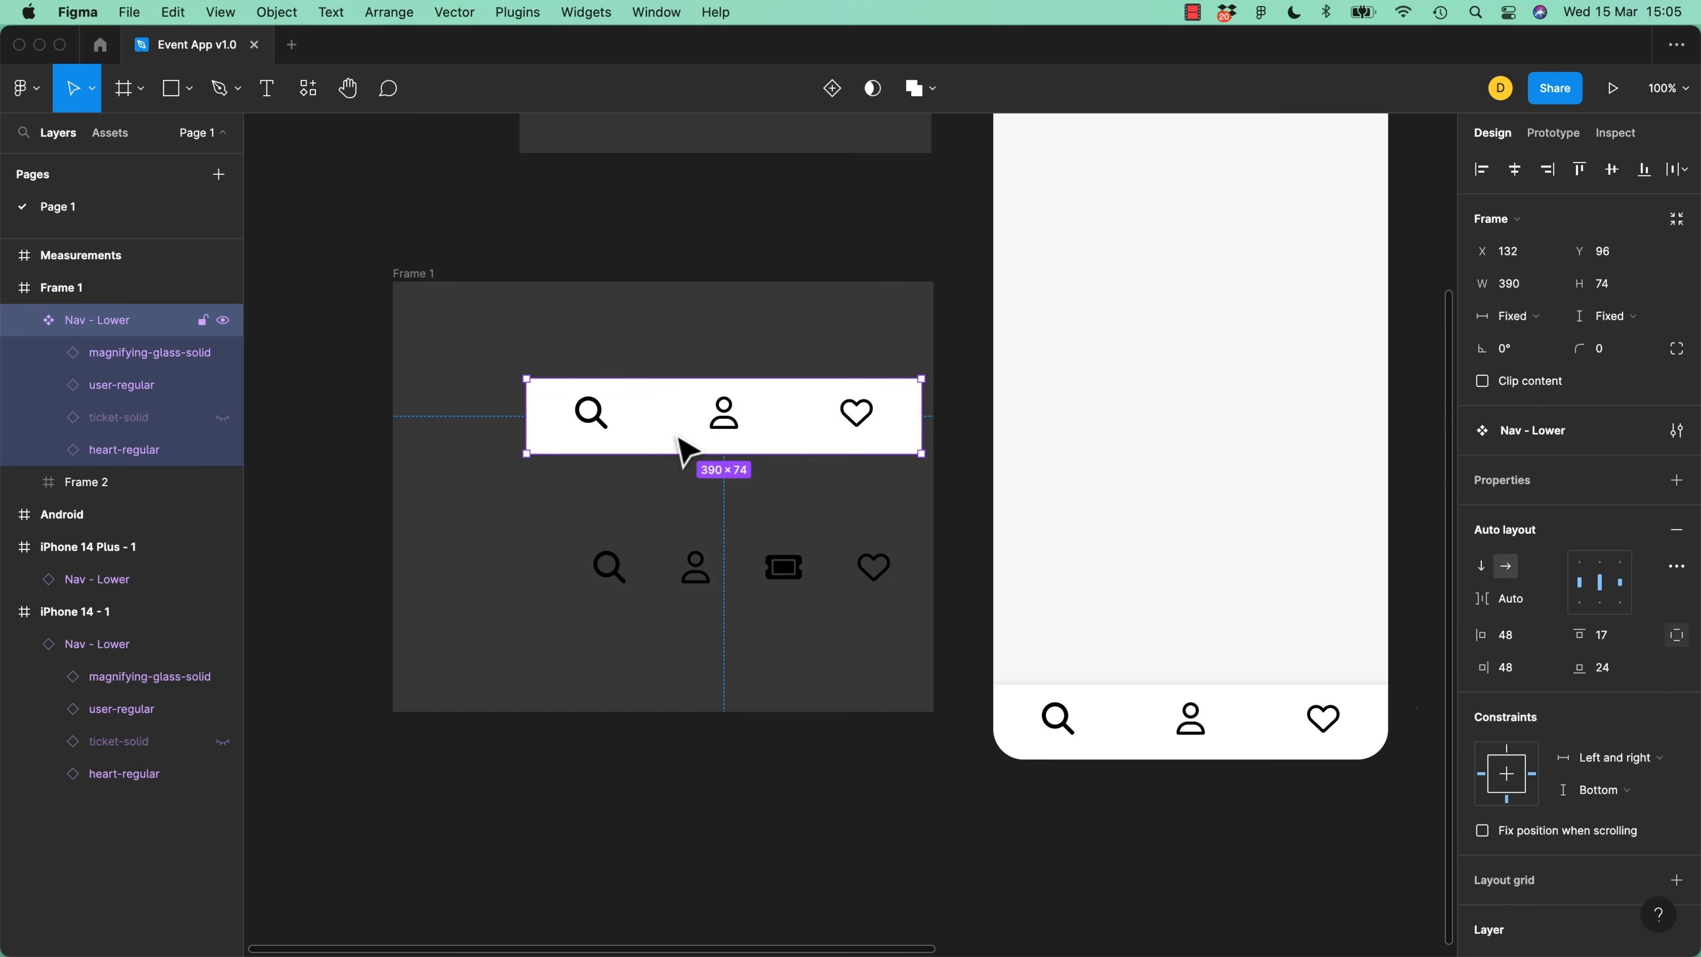
click(727, 433)
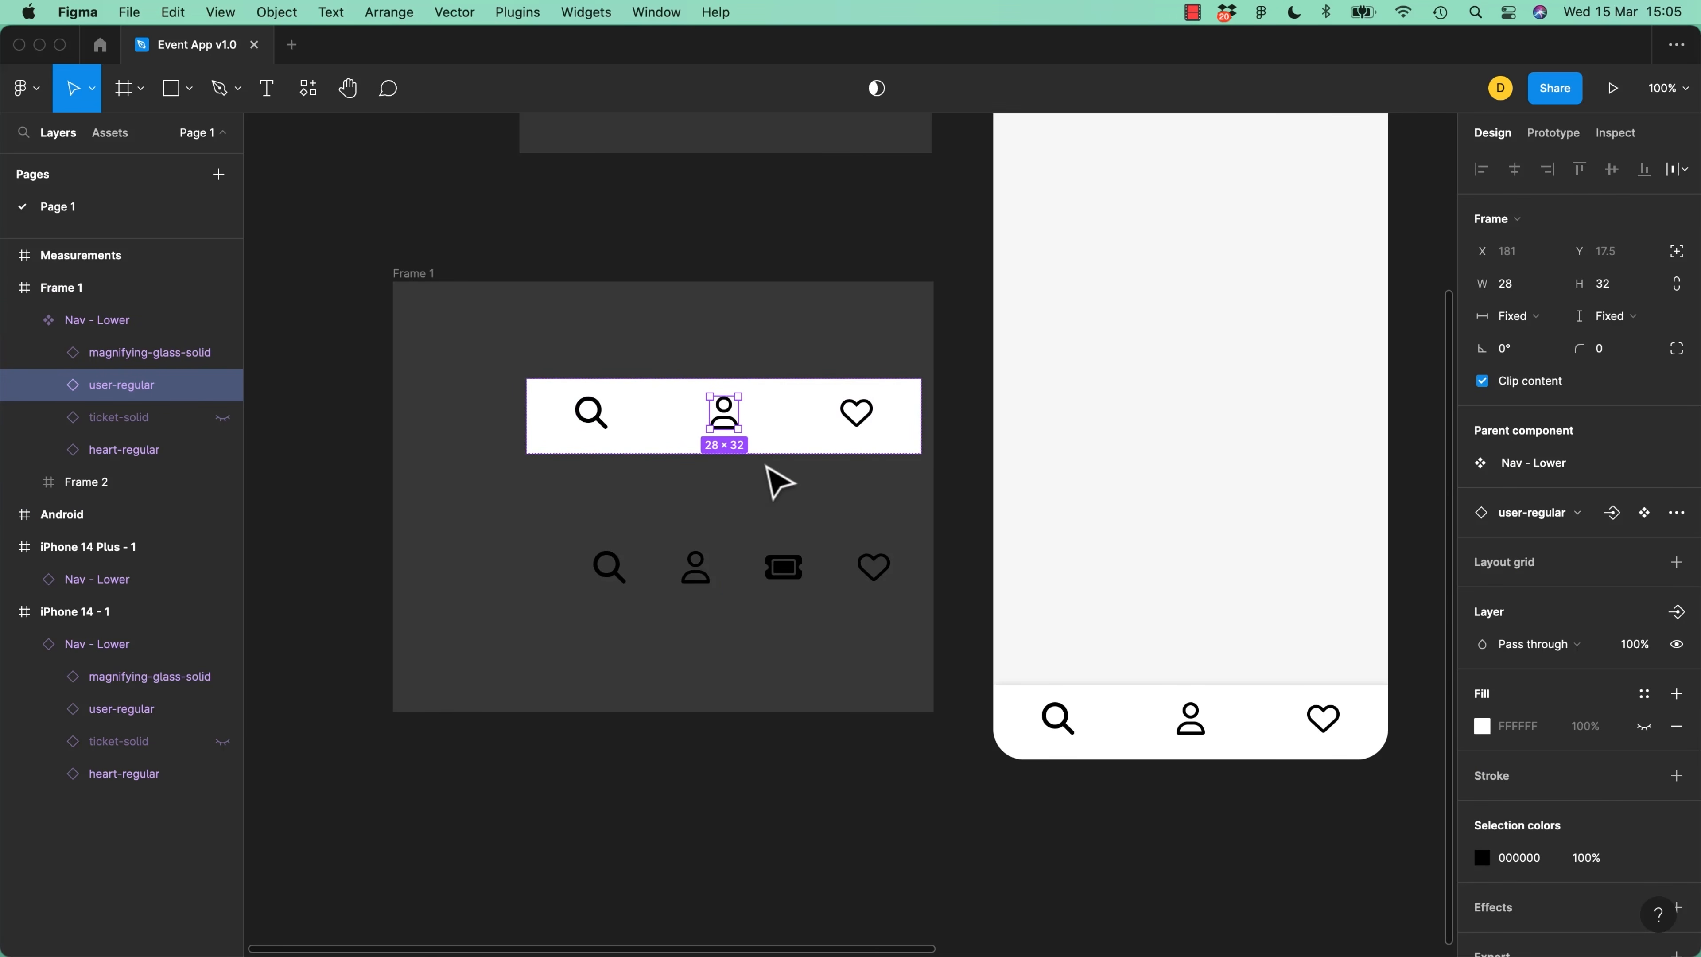
key(super+d)
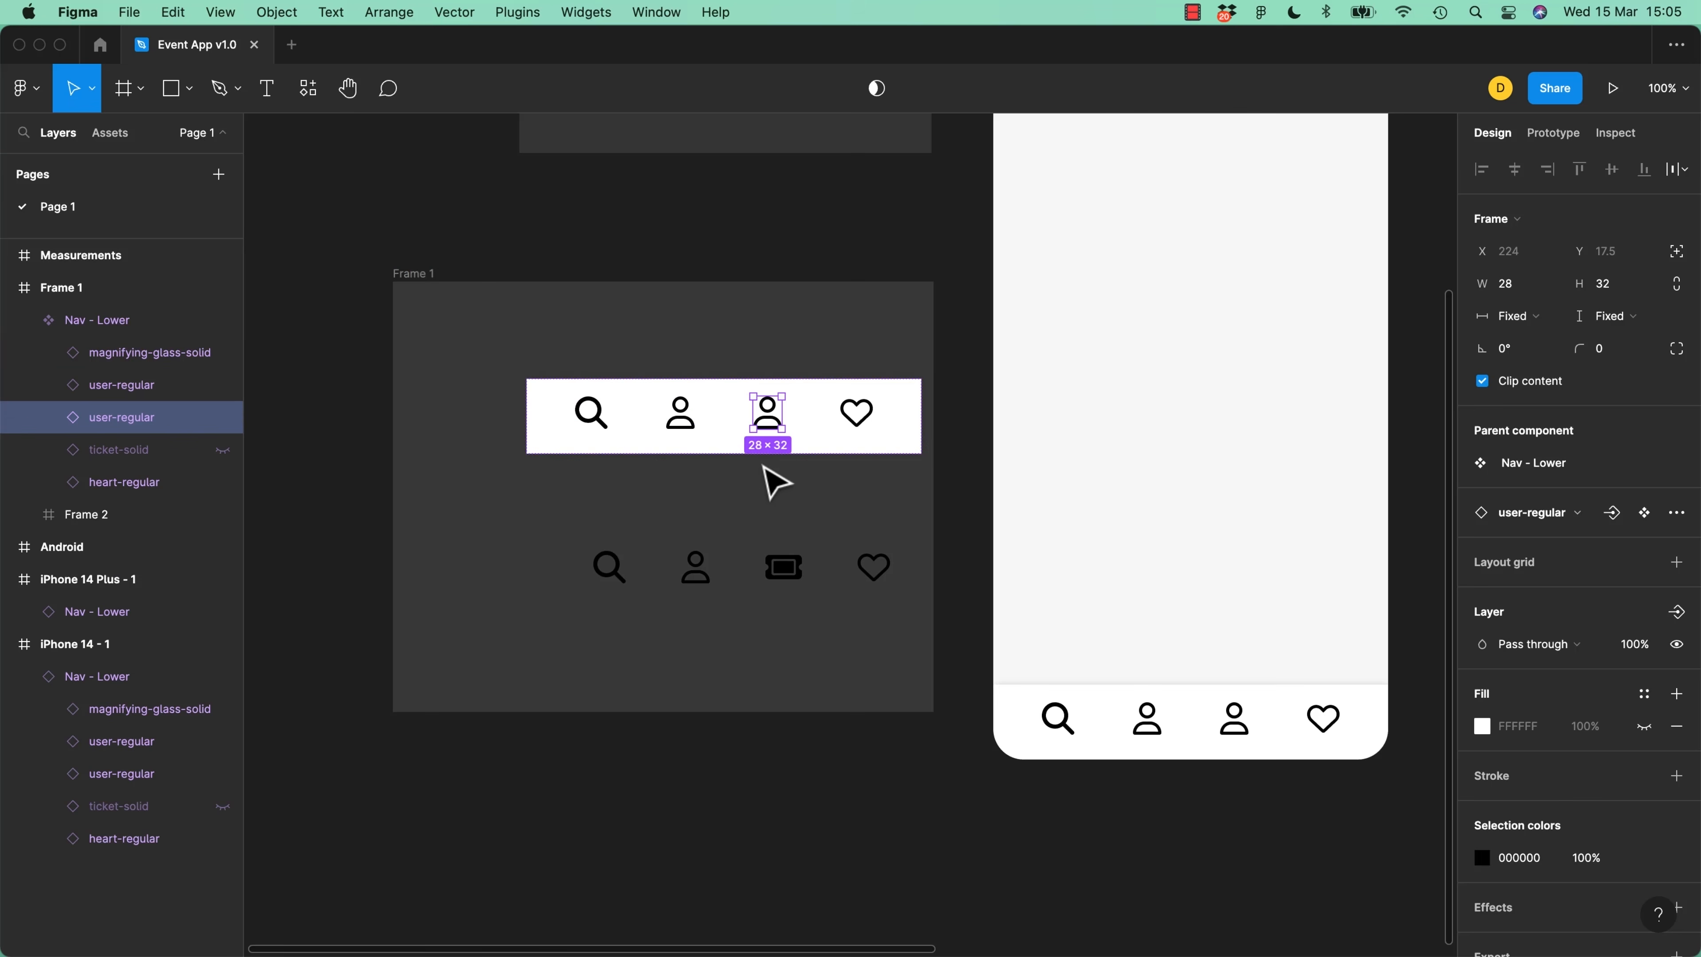
key(super+d)
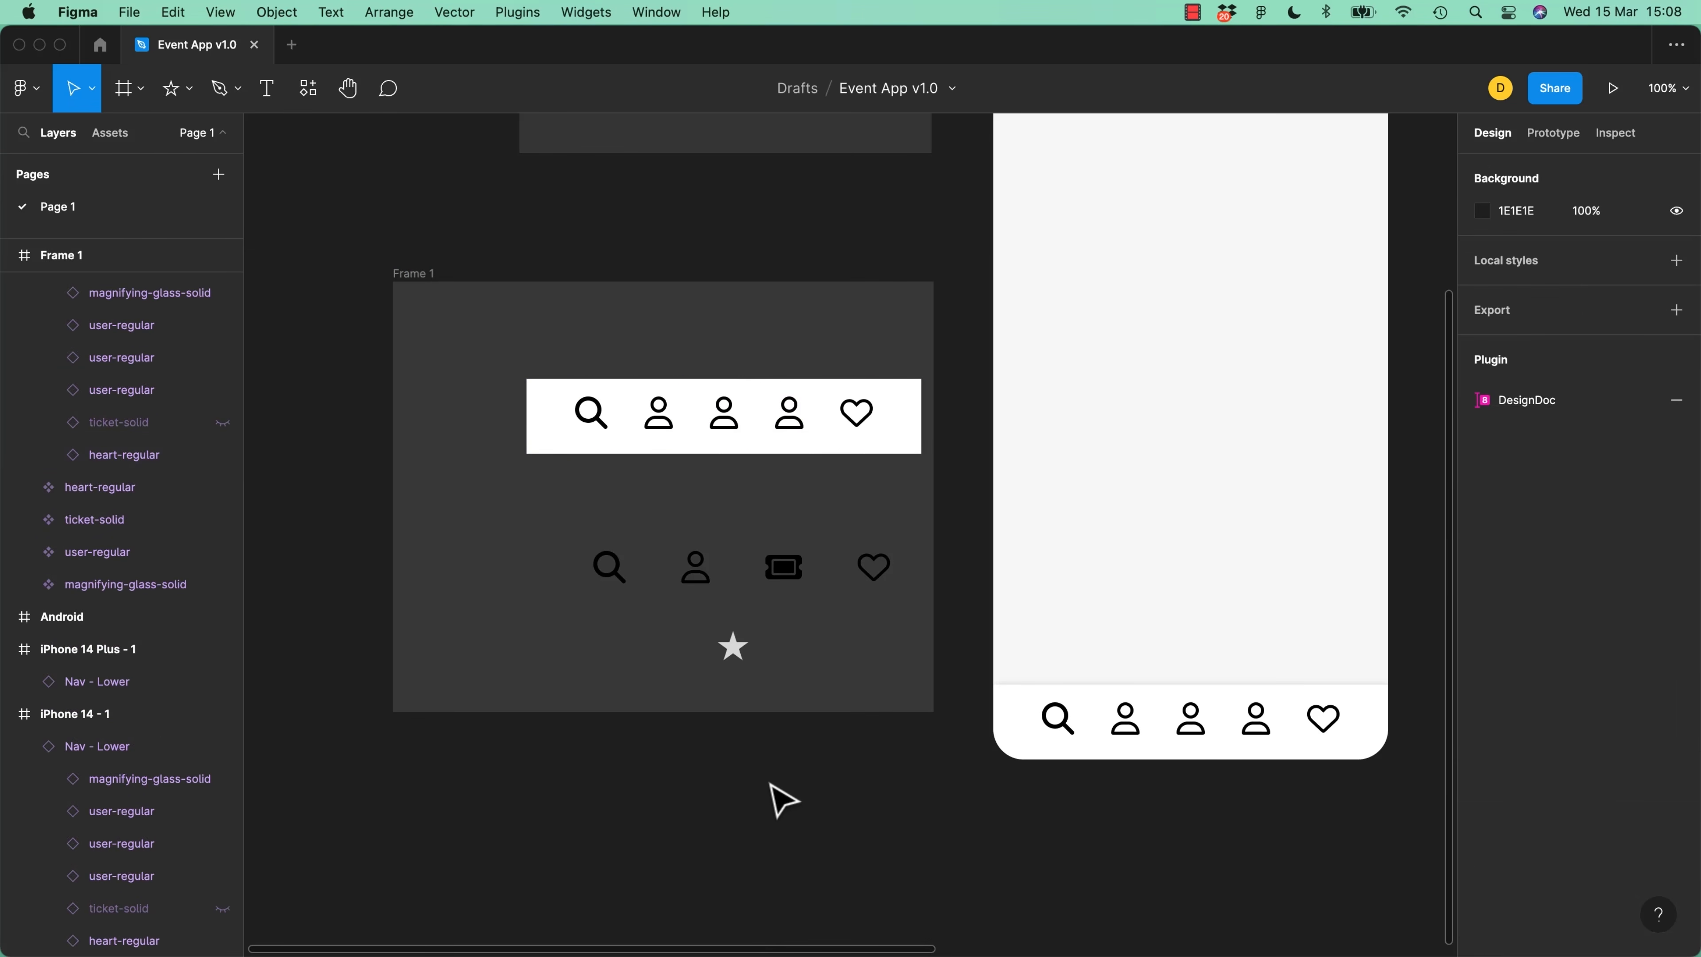
Try placing the star in the main Nav - Lower component and over the iPhone 14 - 1 instance, leaving it in the main component
mouse_move(733, 649)
mouse_down()
mouse_move(851, 501)
mouse_move(769, 433)
mouse_up()
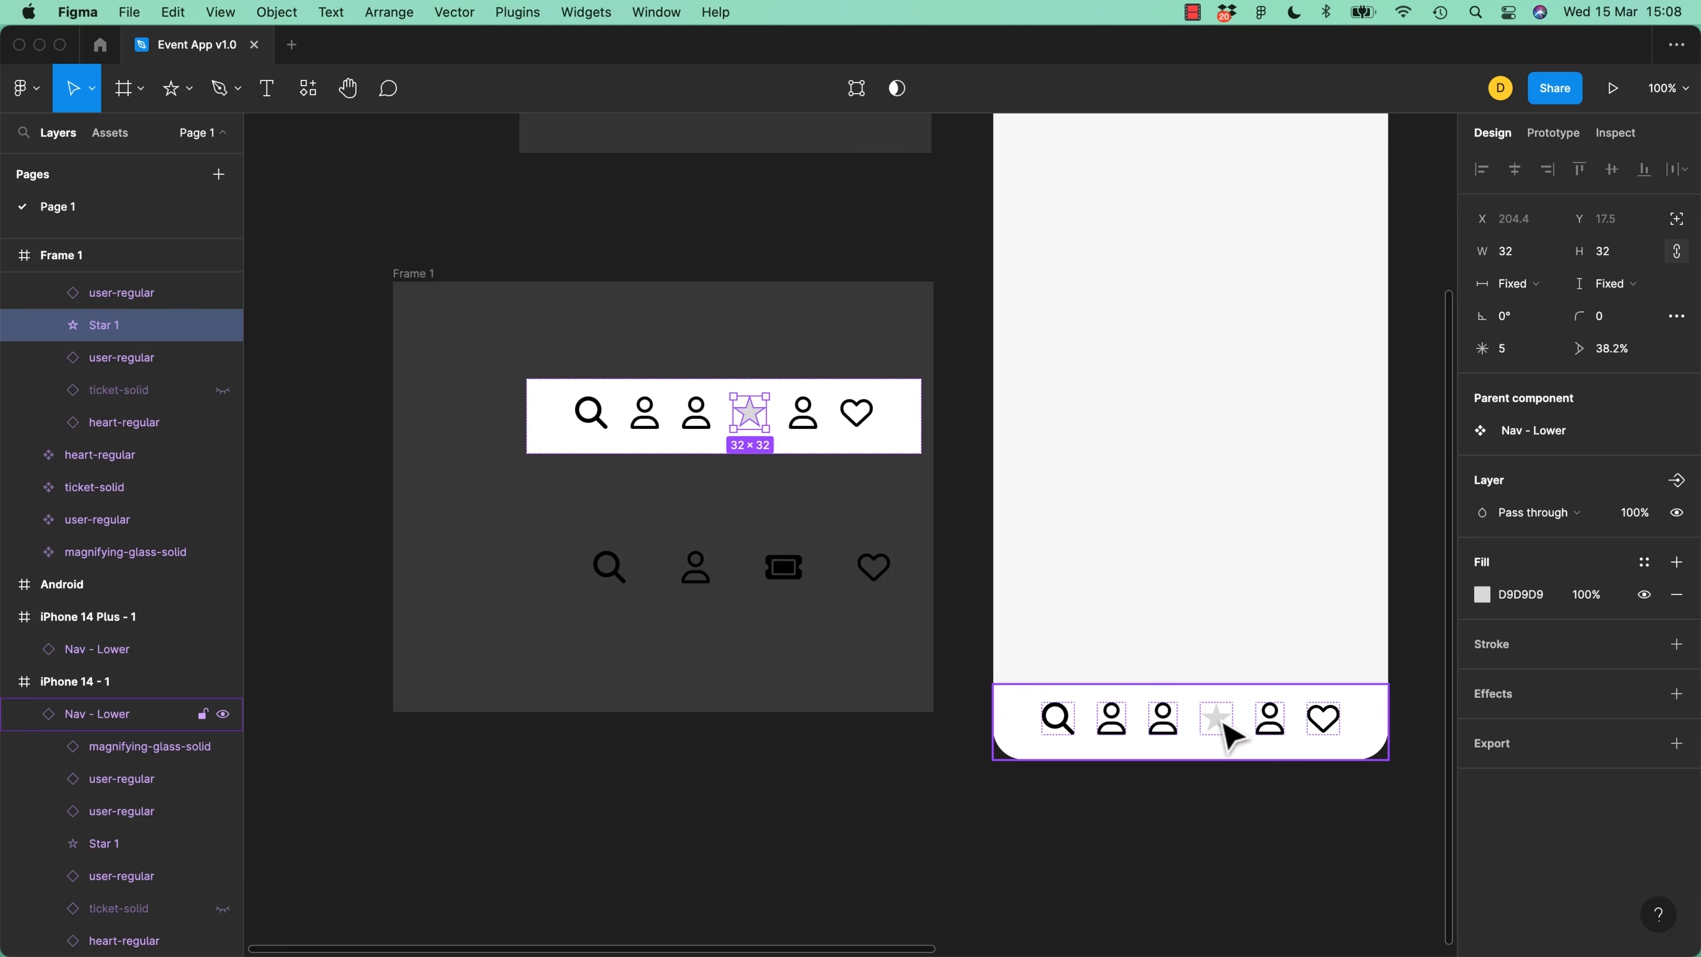
key(super+z)
drag(745, 647, 1127, 750)
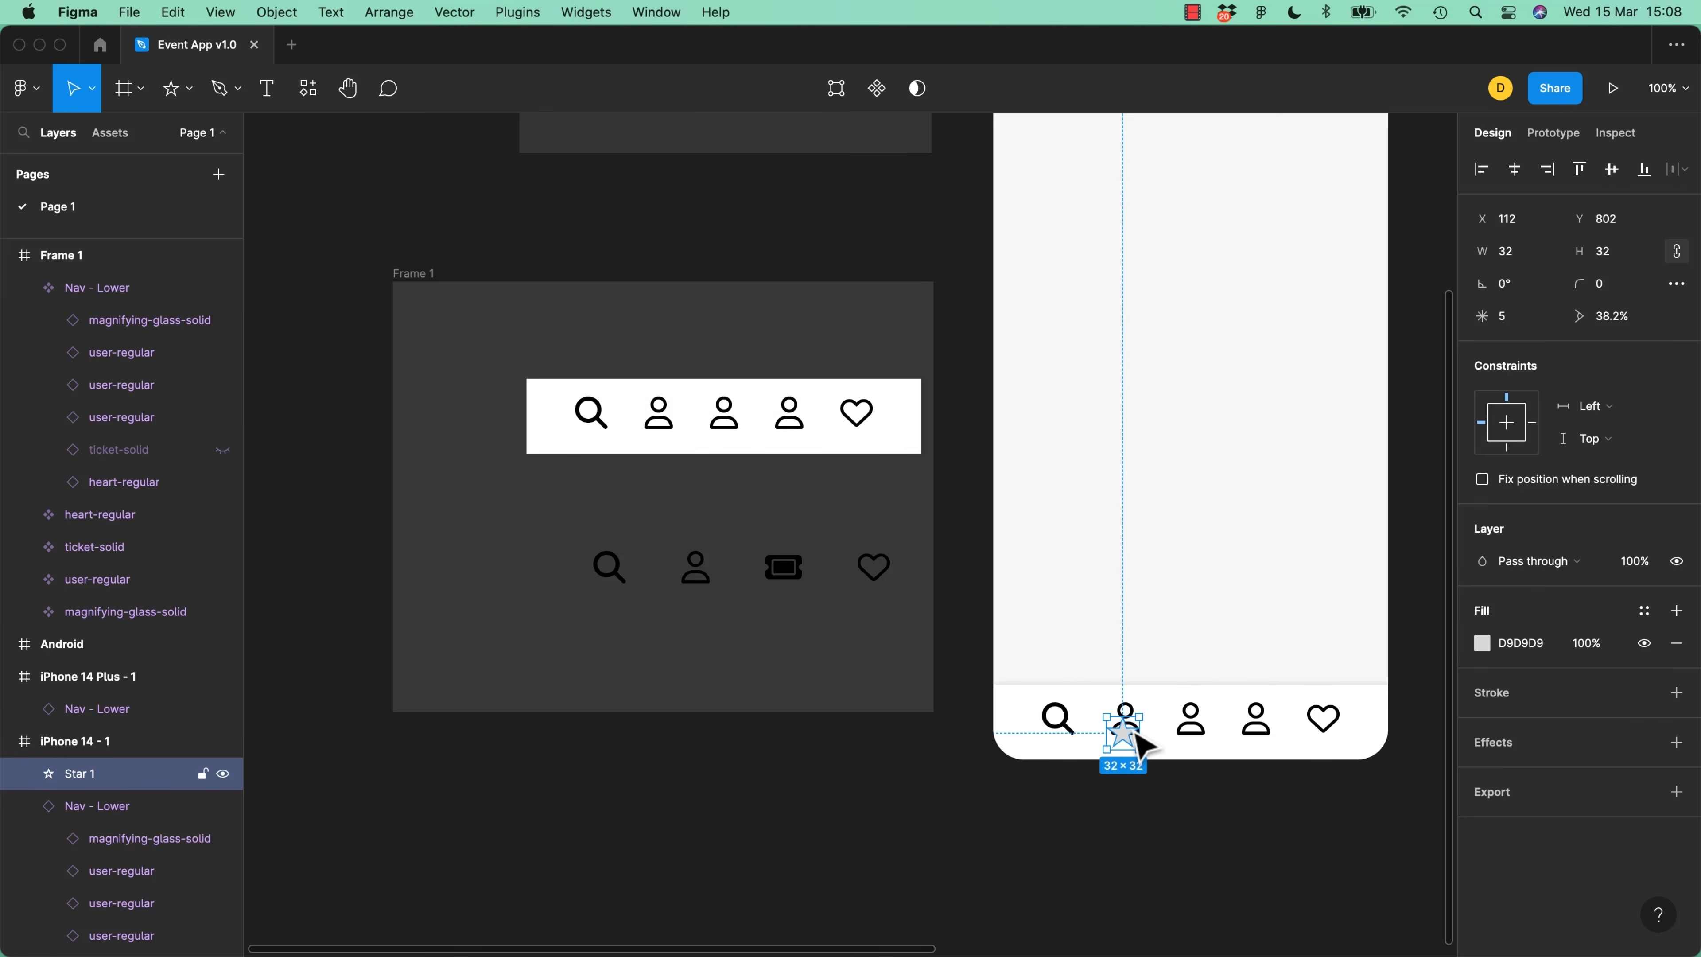
drag(1131, 732, 760, 446)
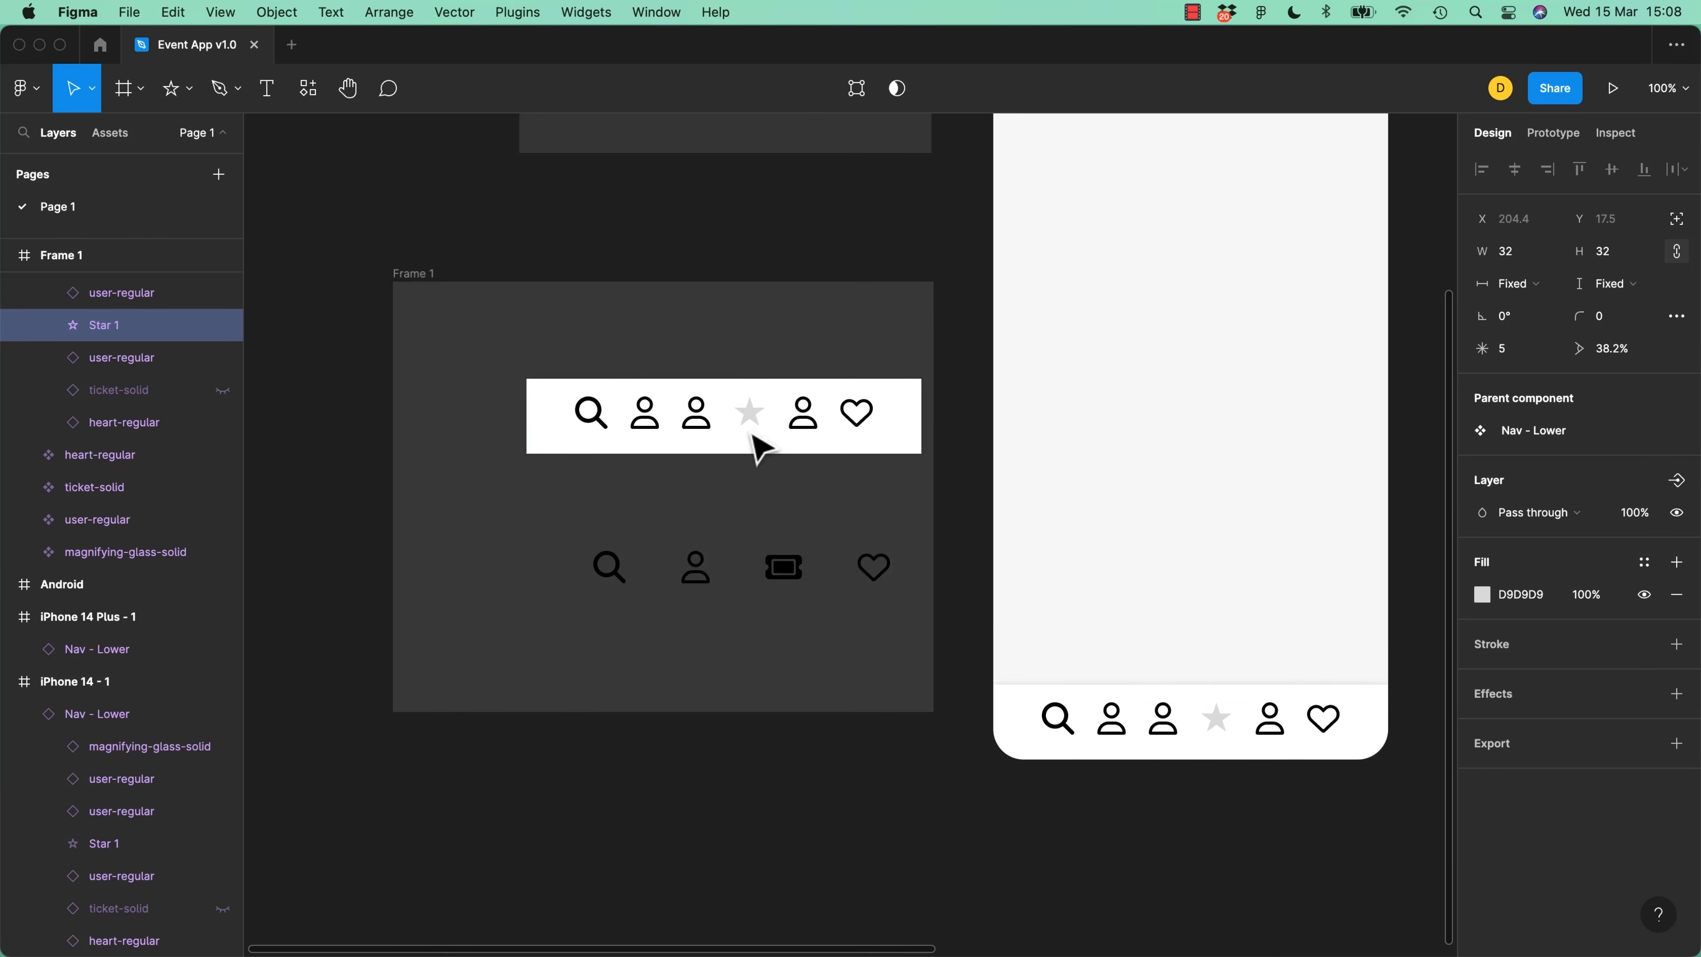
Hide Star 1 in the Nav - Lower instance of the iPhone 14 - 1 frame
click(1224, 734)
click(1224, 738)
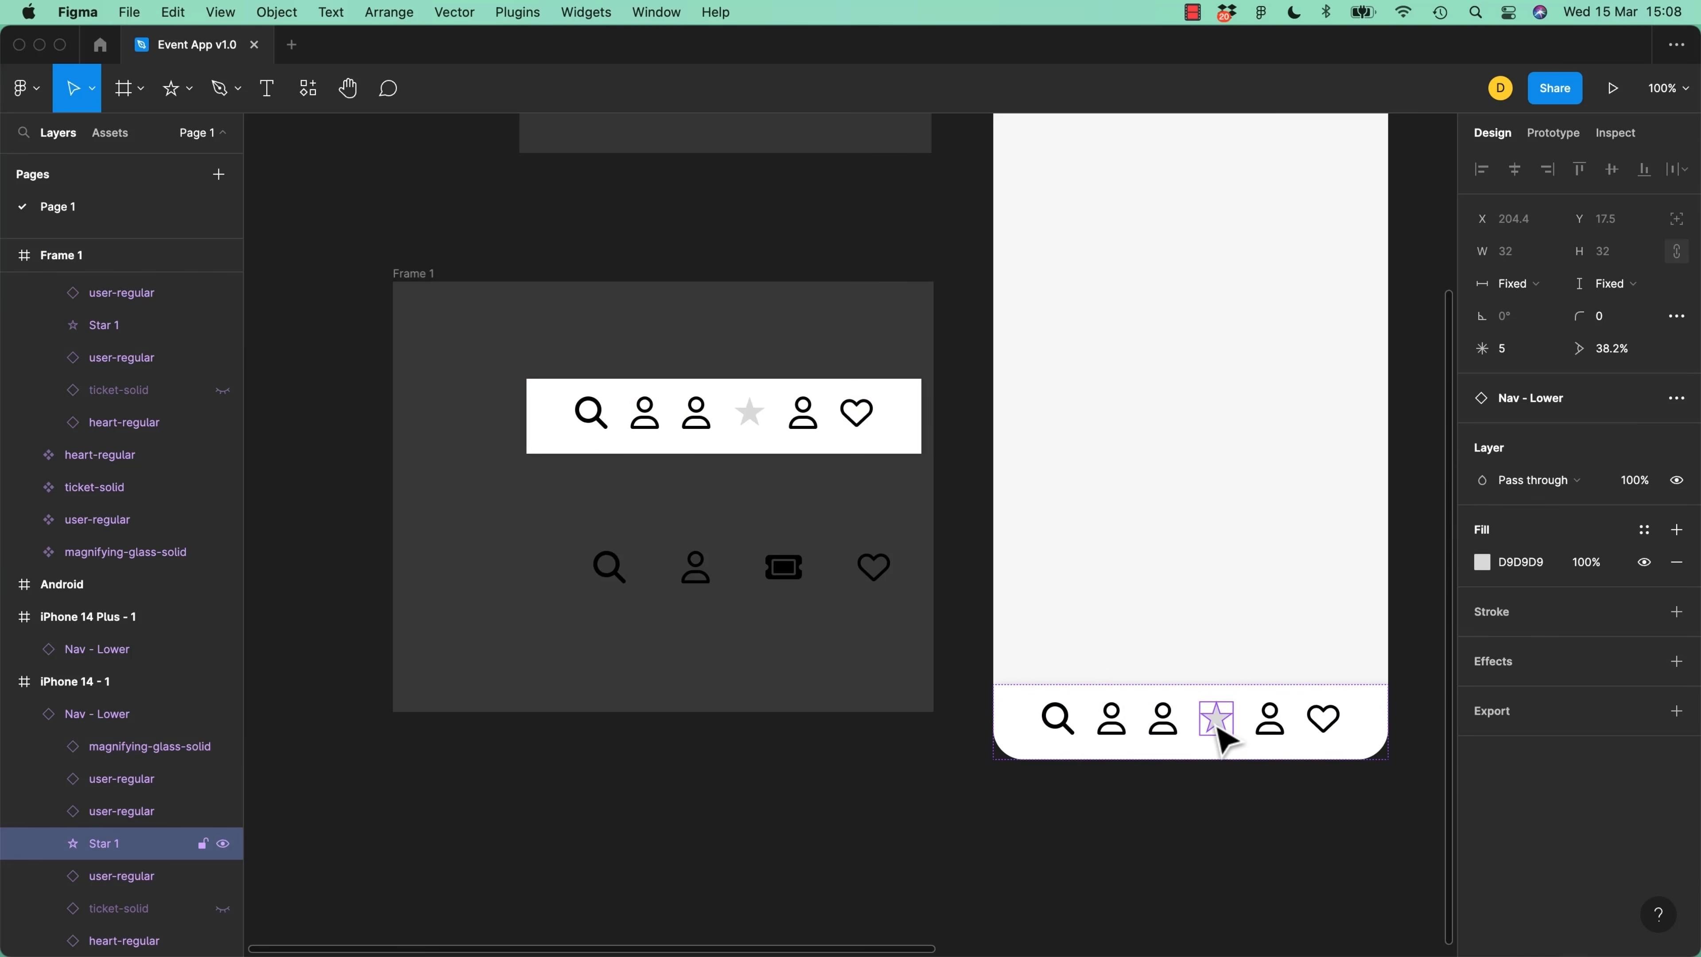
key(super+shift+h)
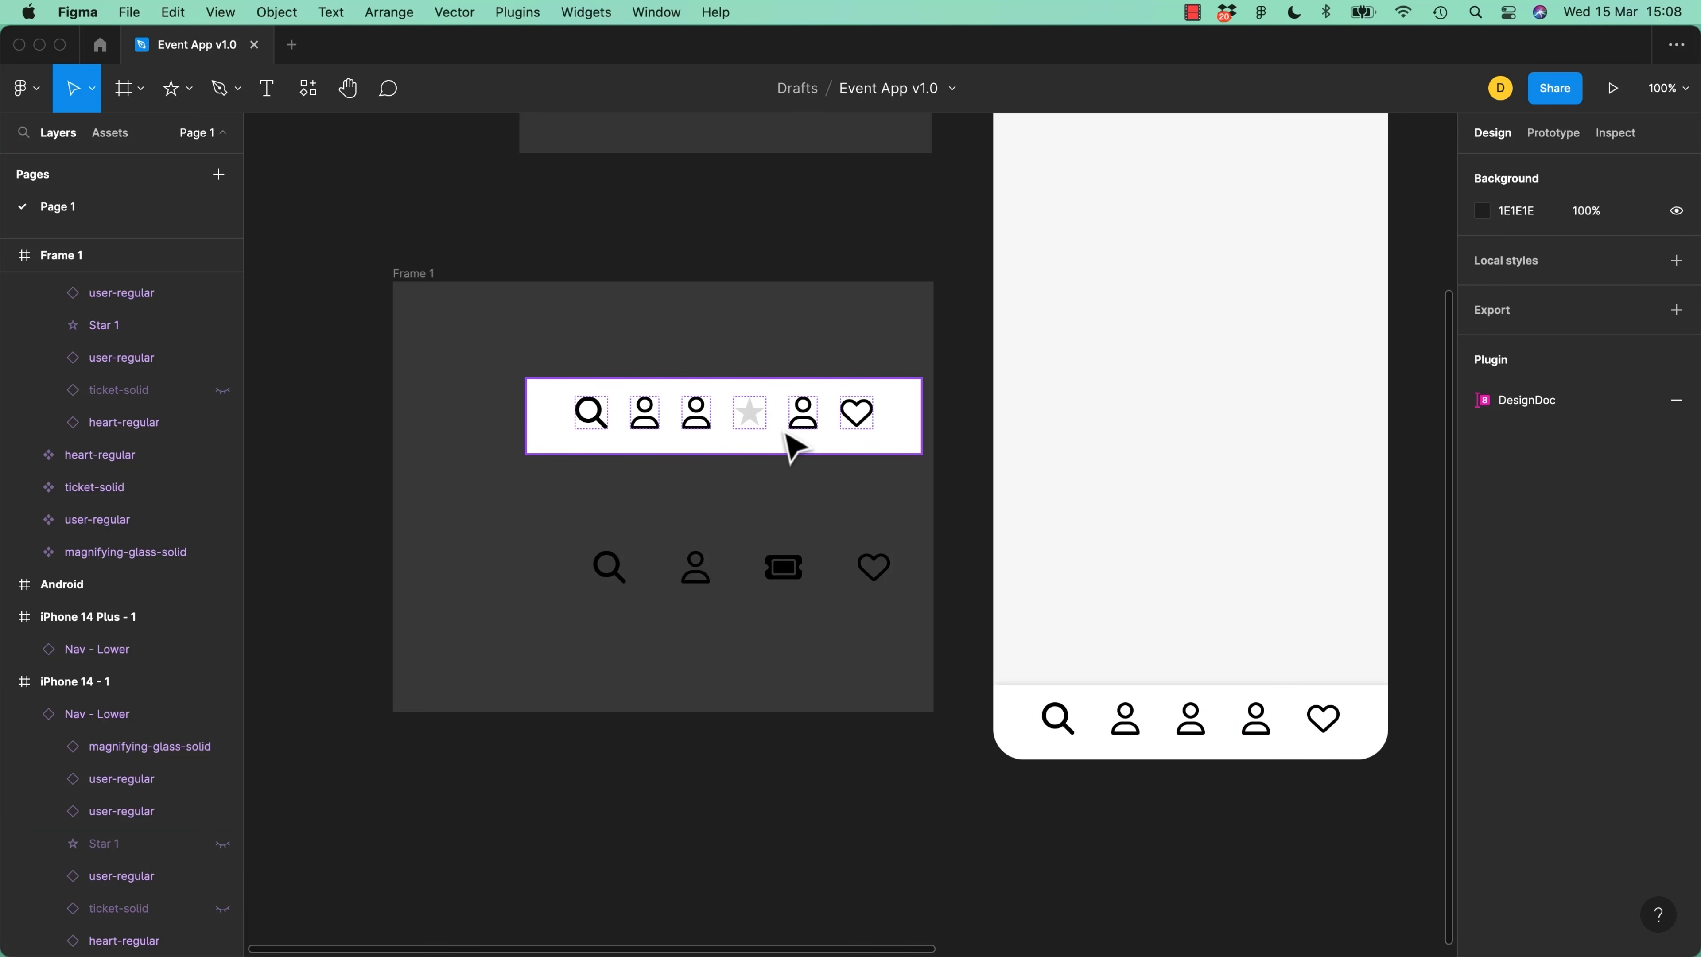
In the iPhone 14 - 1 Nav - Lower instance, hide the middle user-regular icon and show Star 1 again
click(1225, 740)
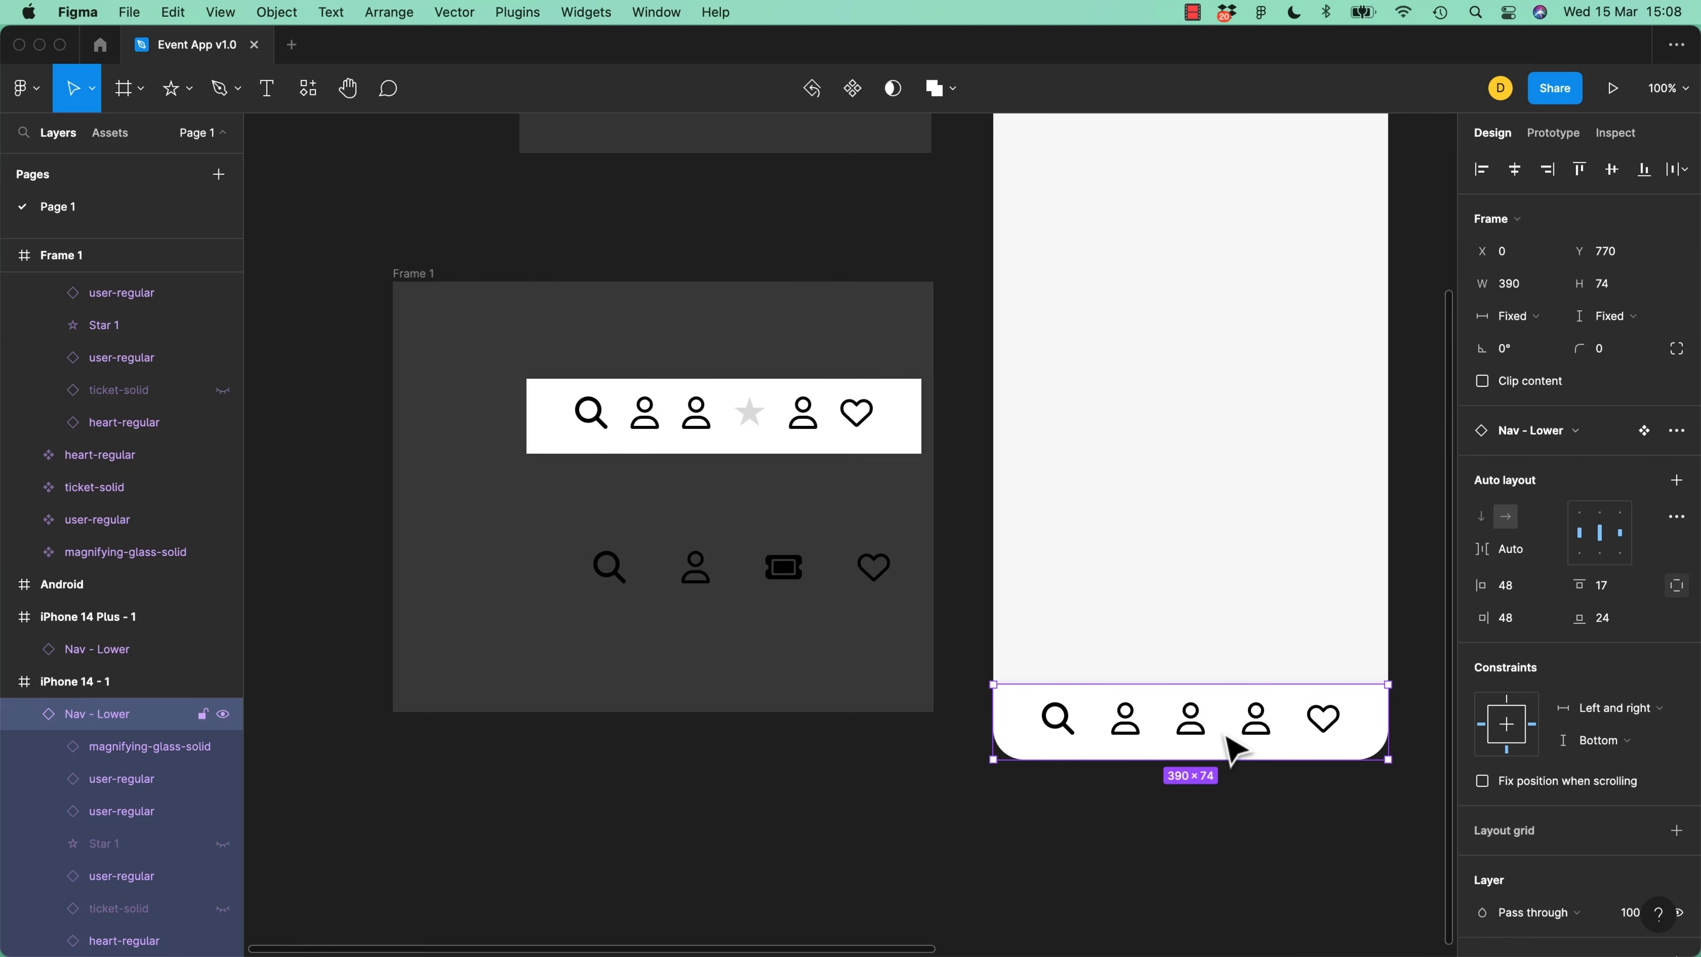
double_click(1195, 727)
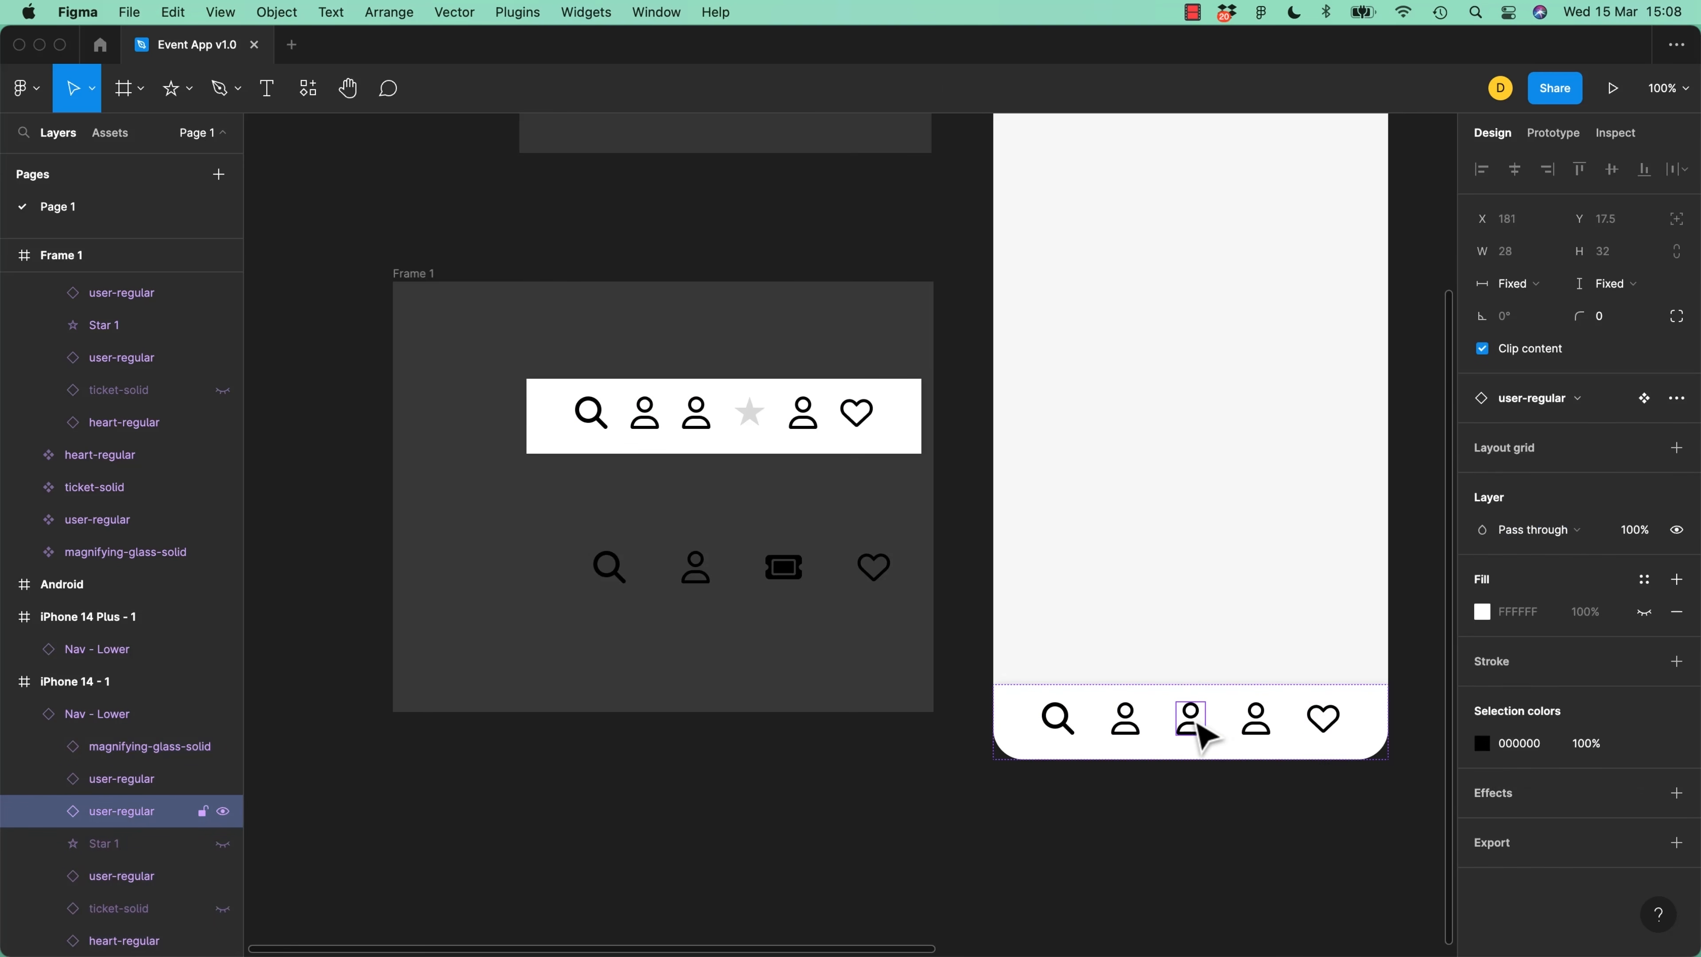
click(223, 811)
click(223, 843)
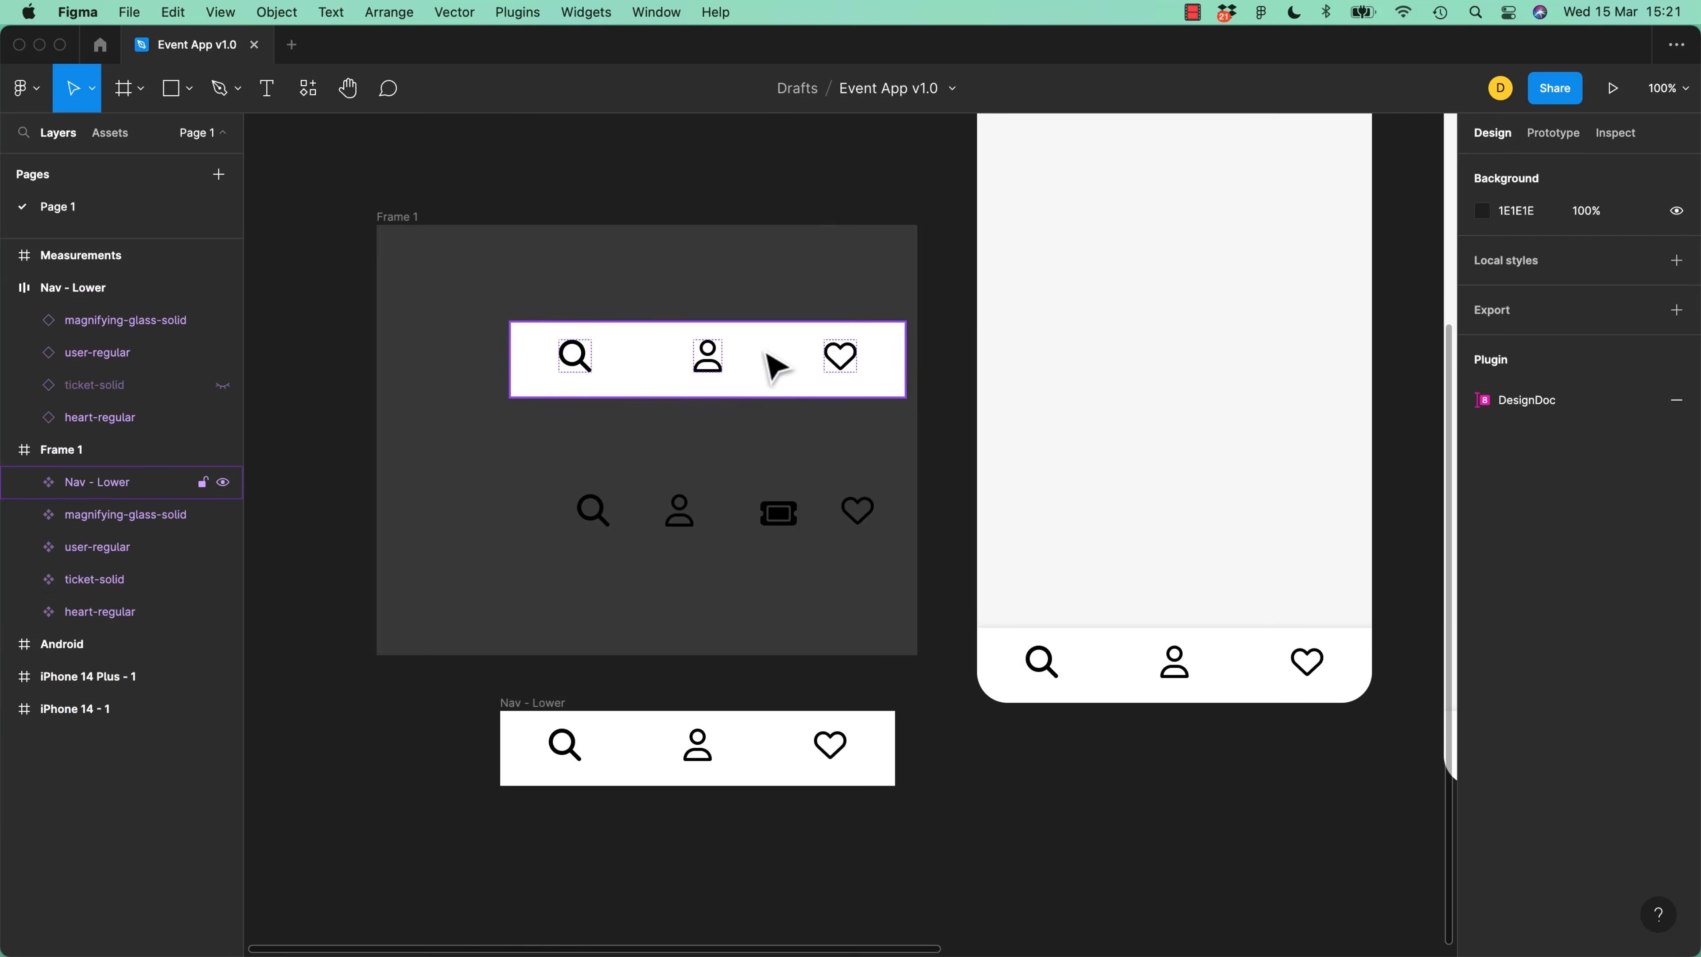
Place a copy of the ticket-solid component between the user and heart icons of Frame 1's main Nav - Lower component
click(788, 529)
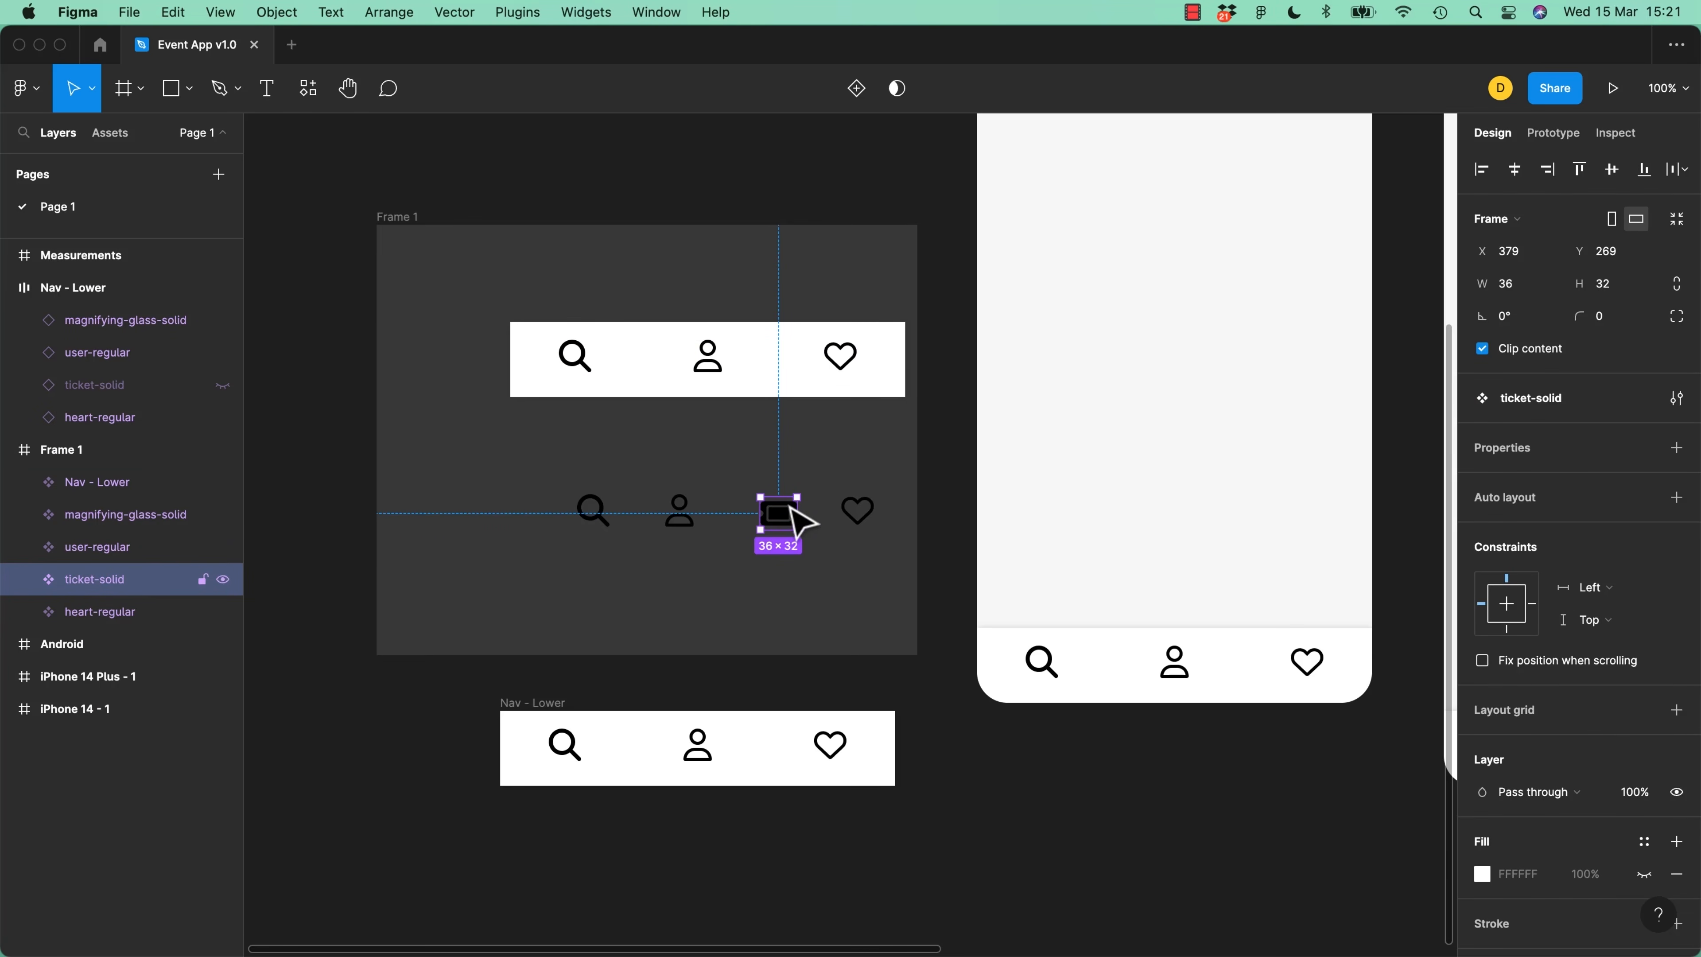
mouse_move(789, 516)
mouse_down()
mouse_move(801, 362)
mouse_move(770, 526)
mouse_move(835, 600)
mouse_move(801, 525)
mouse_move(779, 379)
mouse_up()
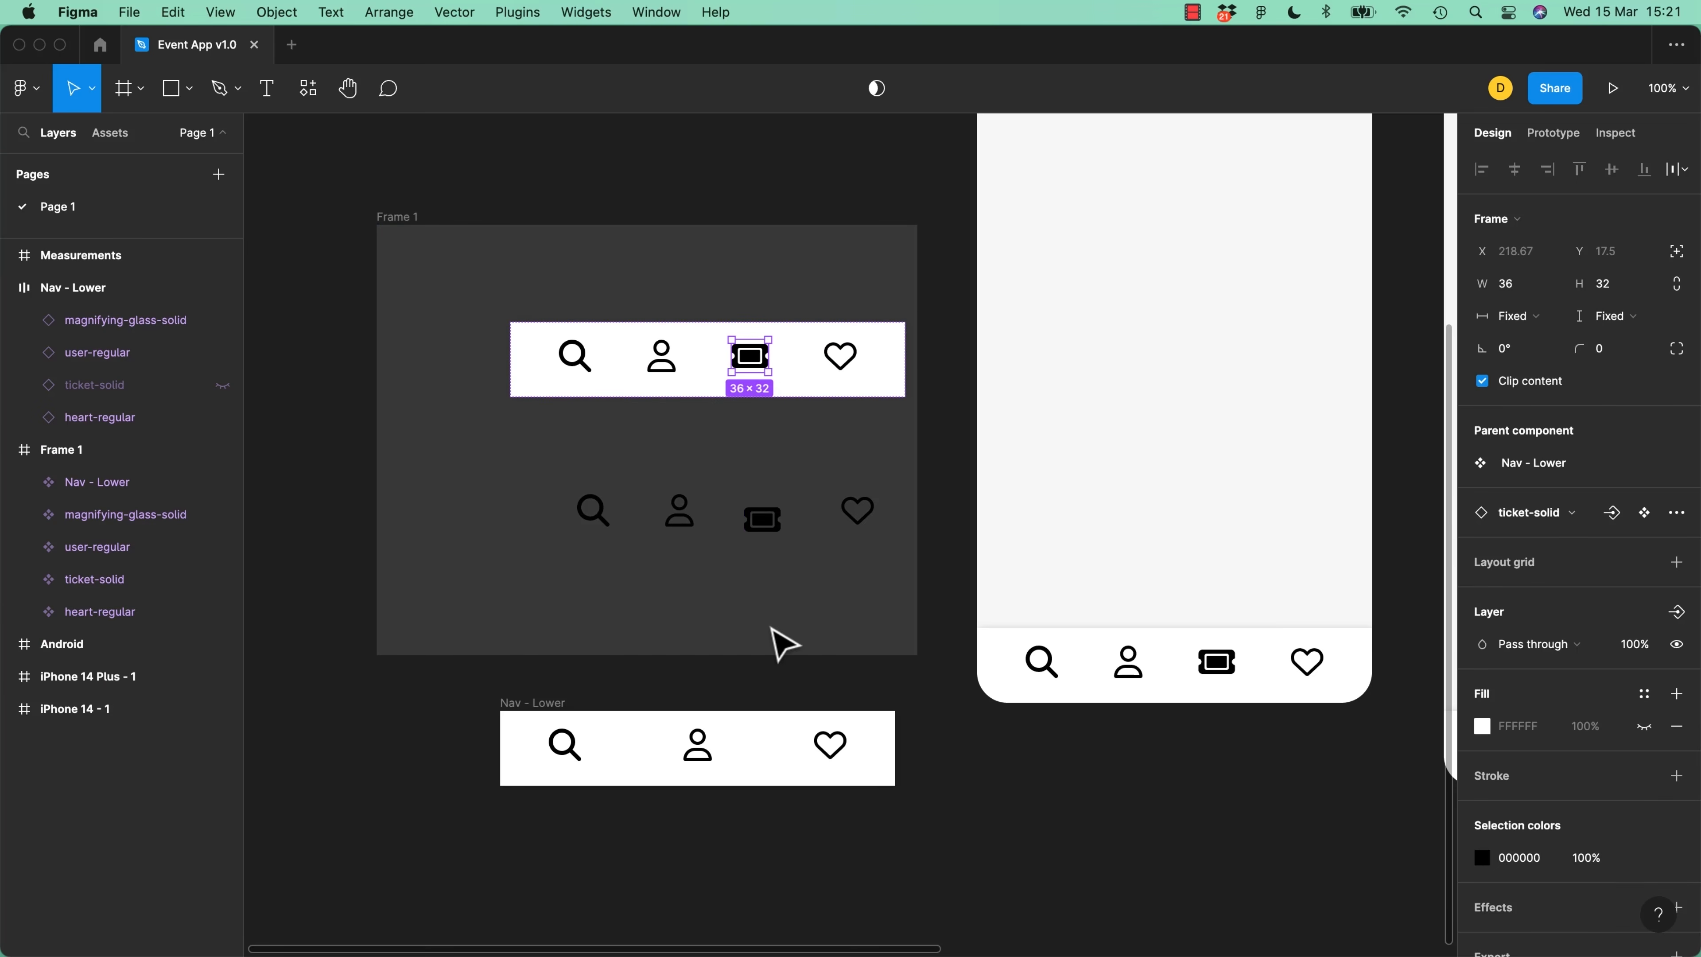
click(809, 384)
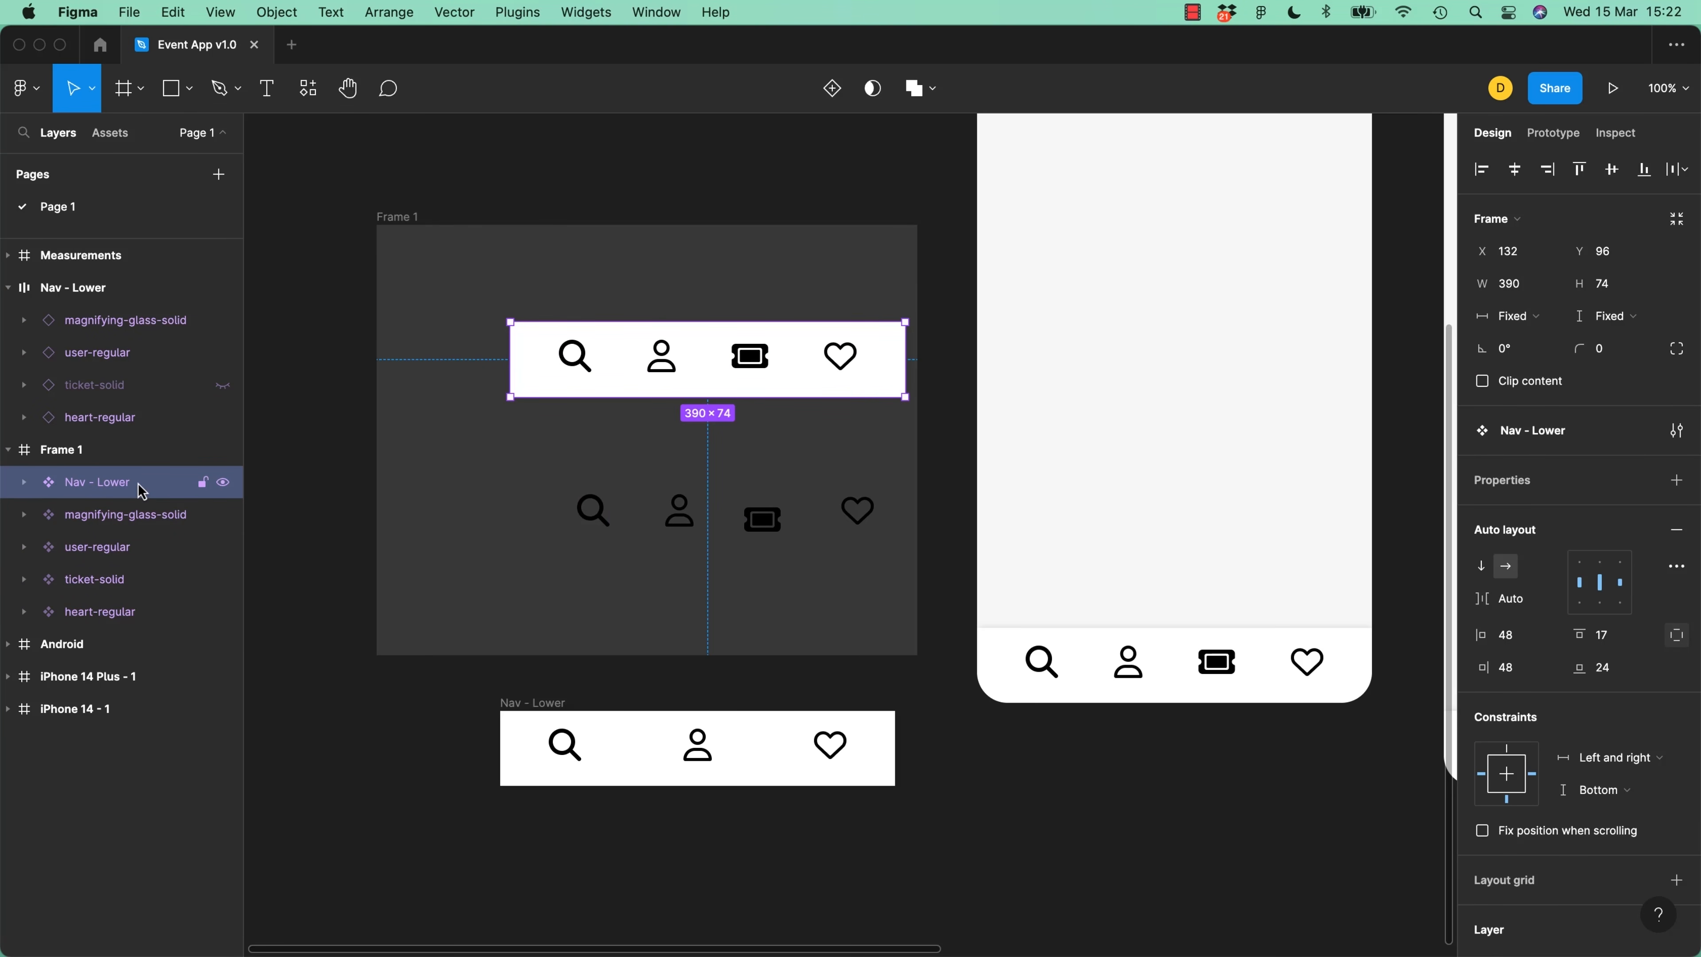
Try to bring the ticket-solid component into the plain Nav - Lower frame below Frame 1, between its user and heart icons
click(772, 535)
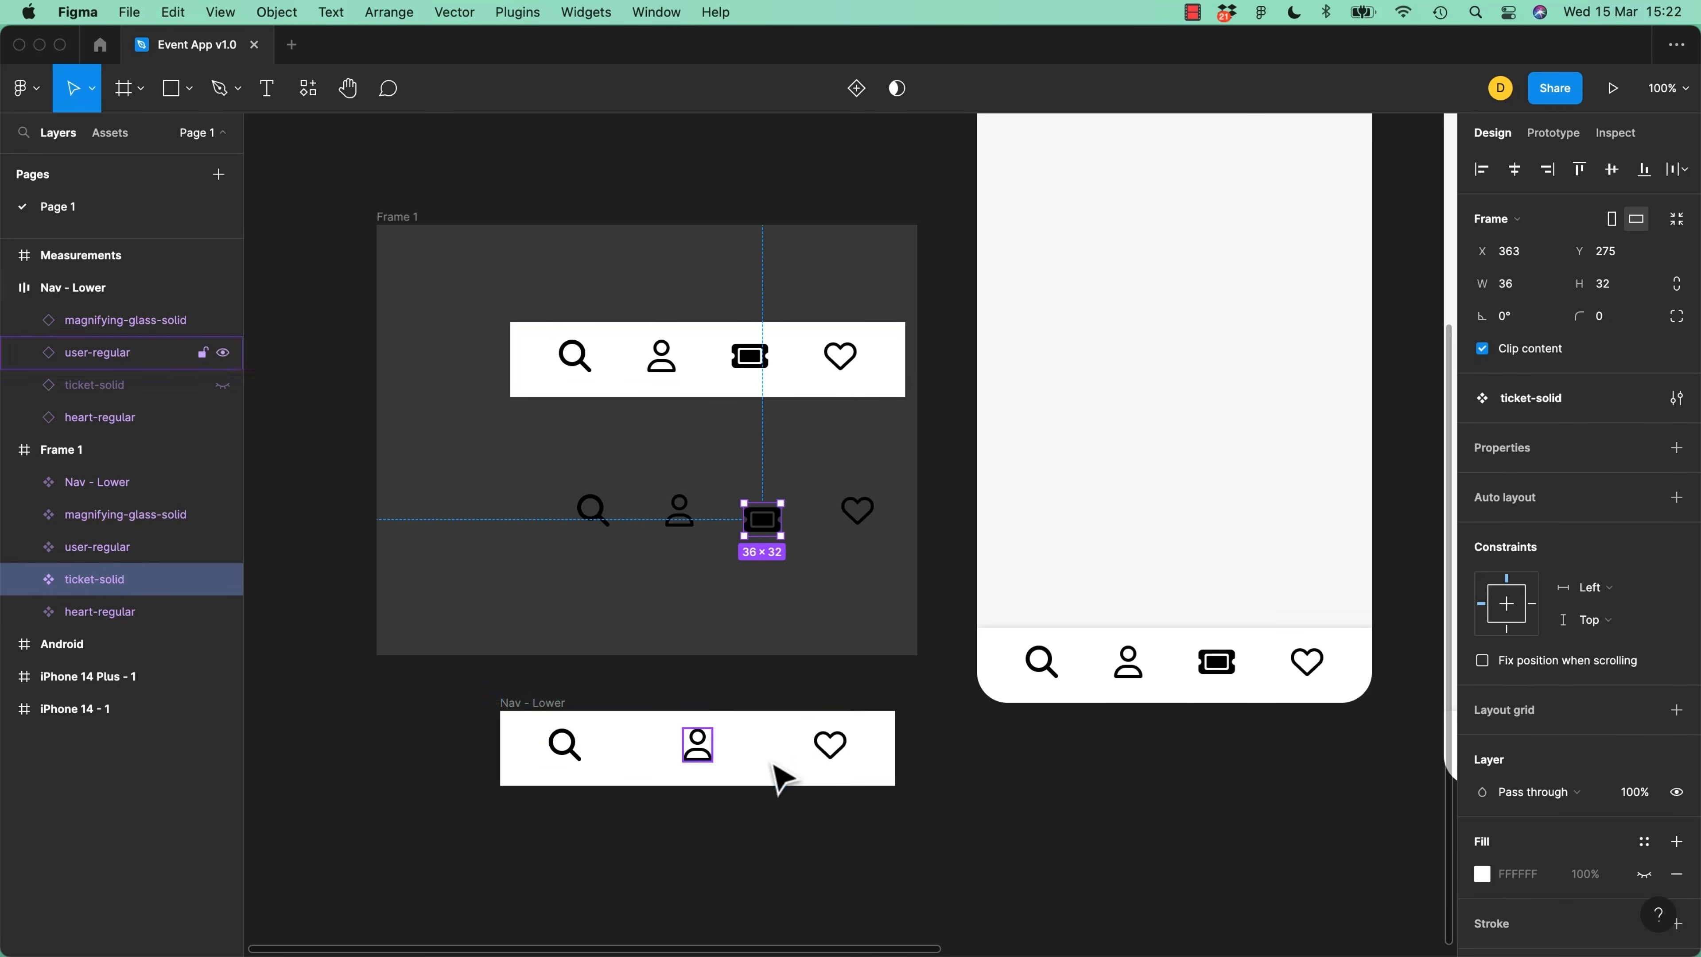
drag(478, 701, 957, 905)
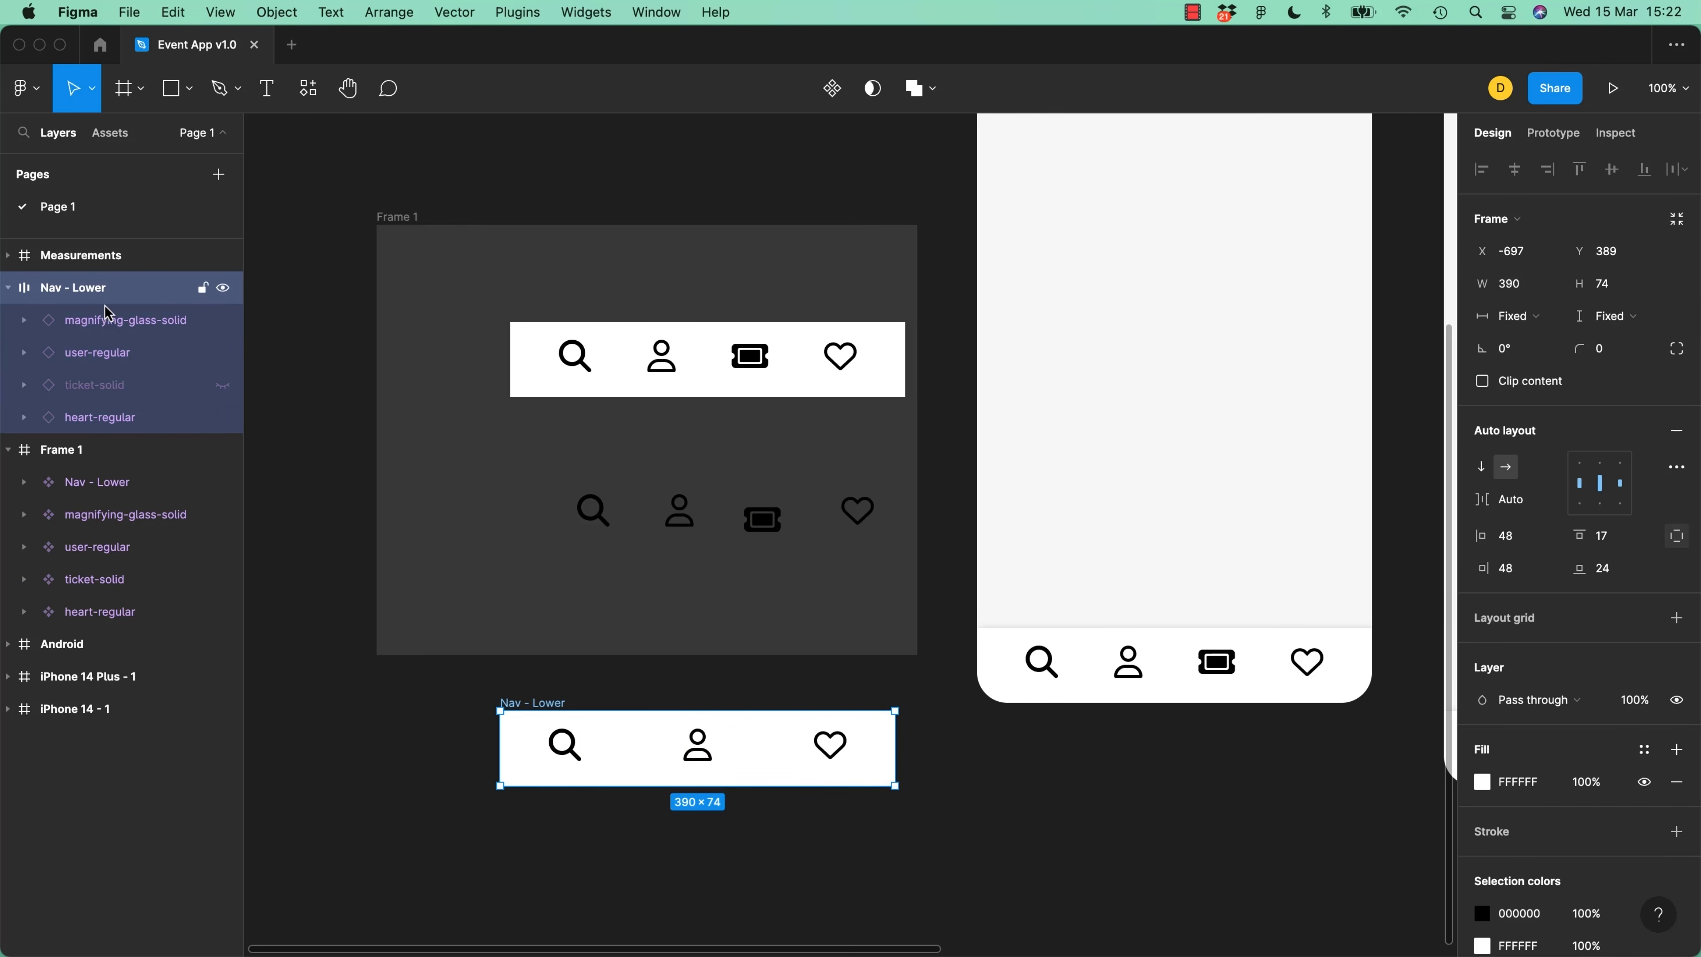
drag(775, 536, 801, 760)
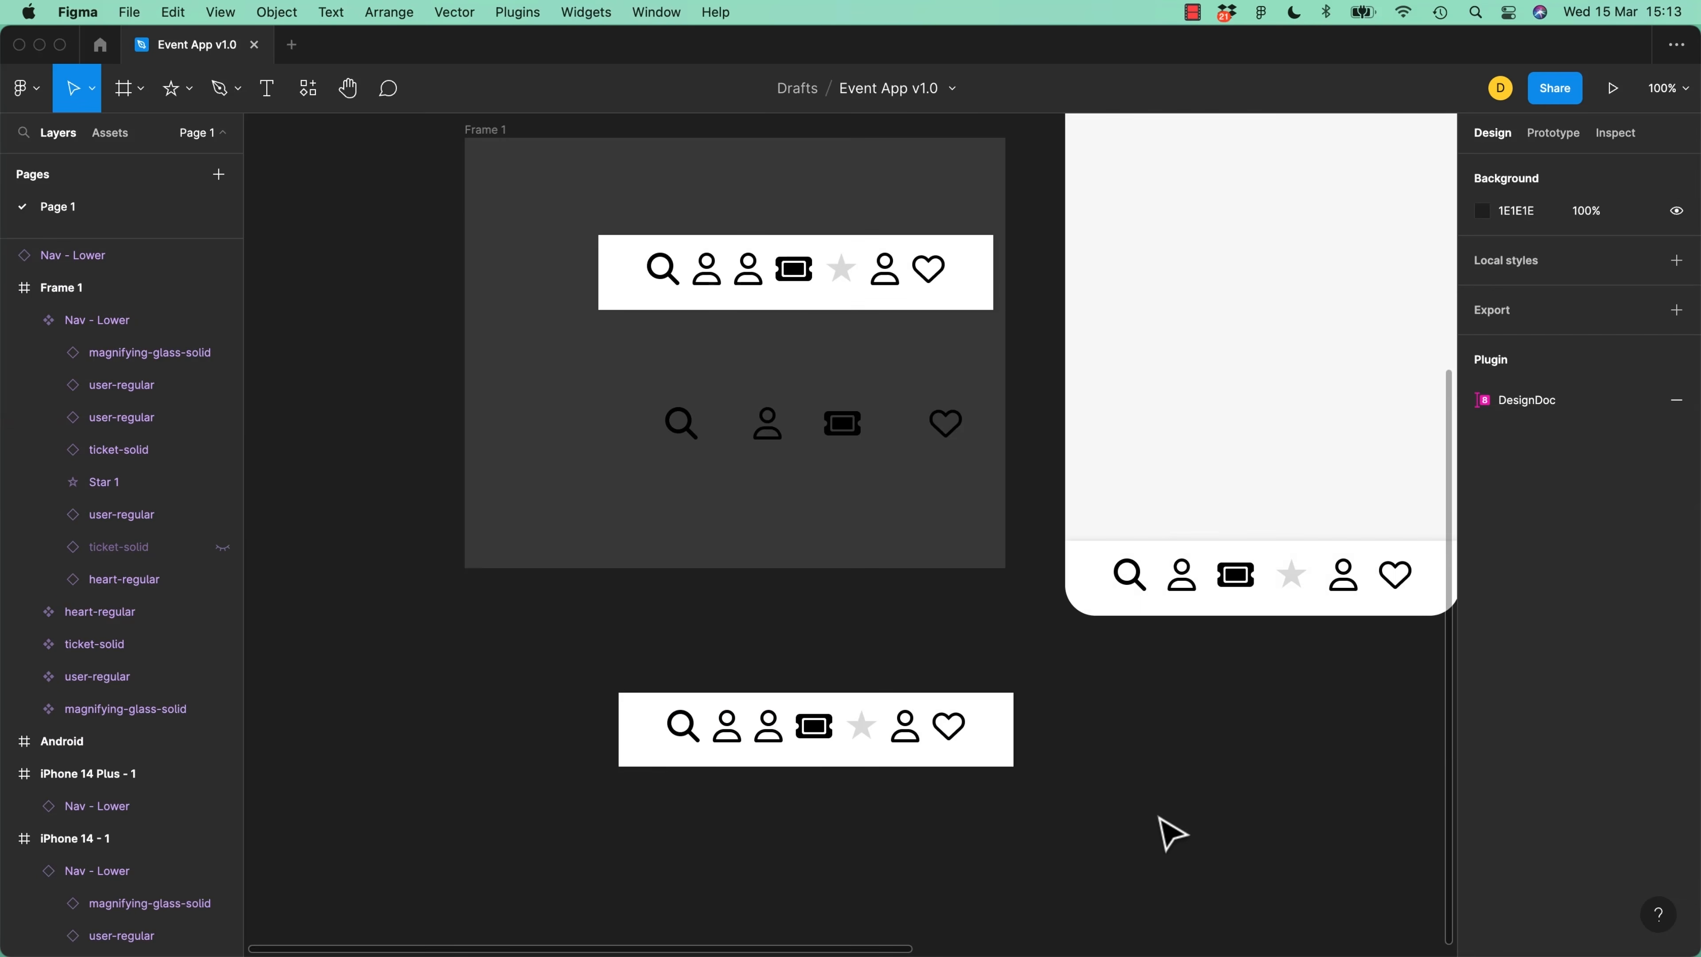
Set all four auto layout paddings of the standalone Nav - Lower instance below Frame 1 to 0
click(834, 702)
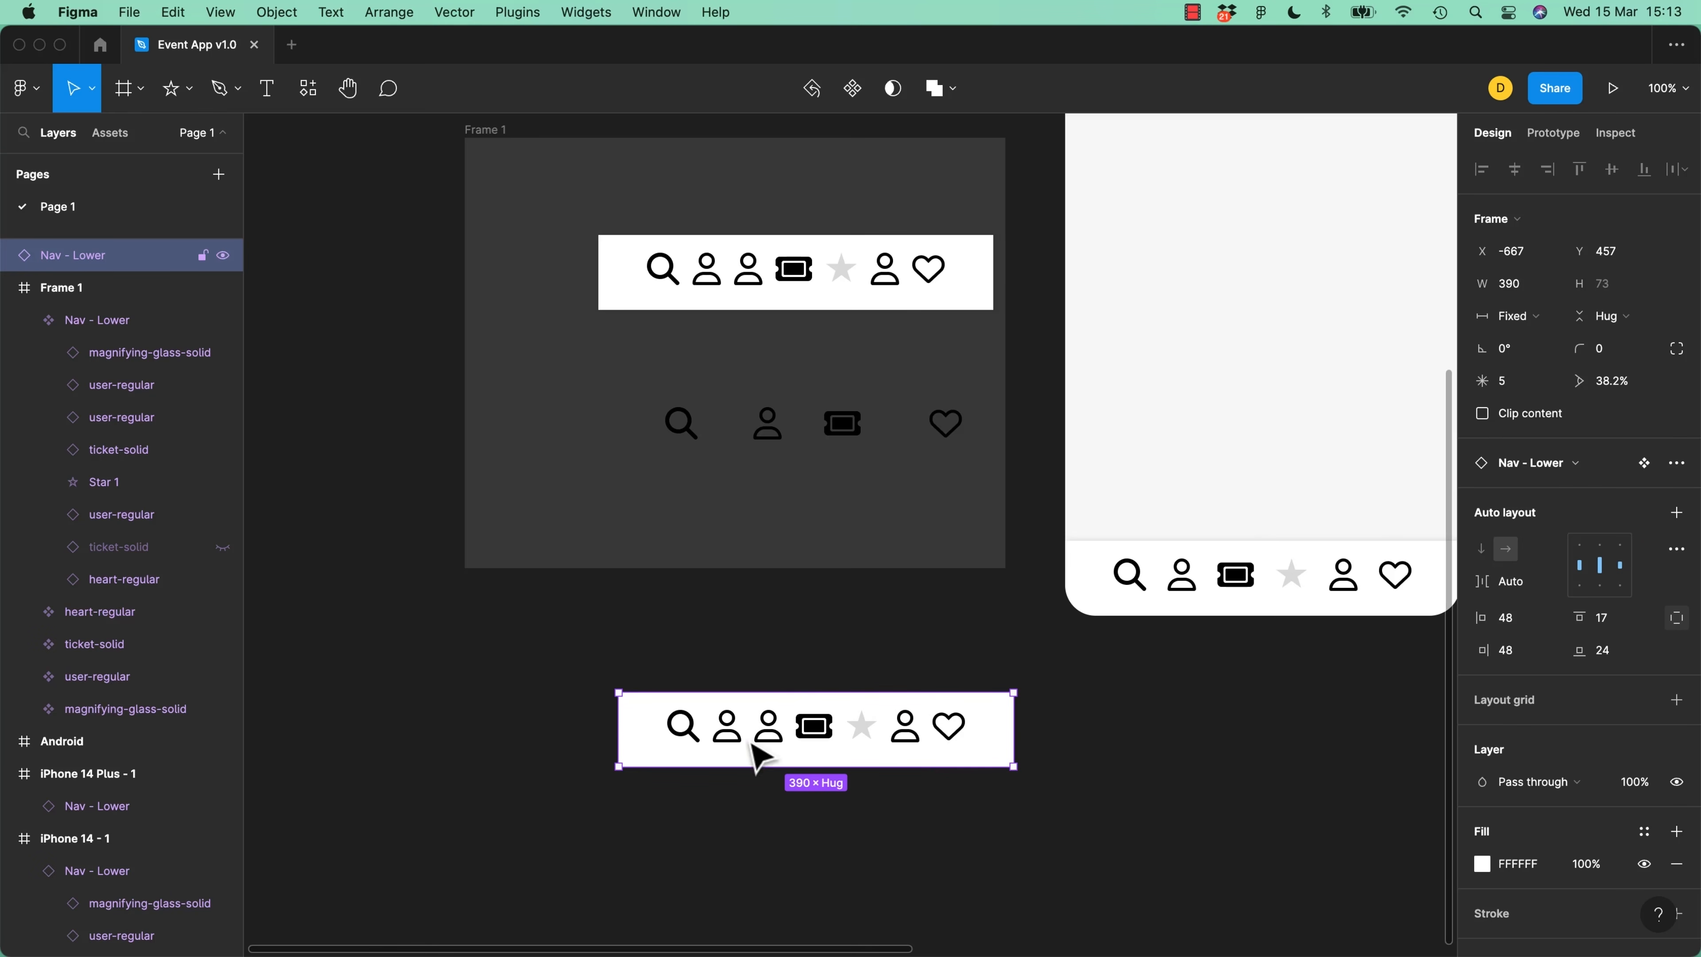
click(1518, 623)
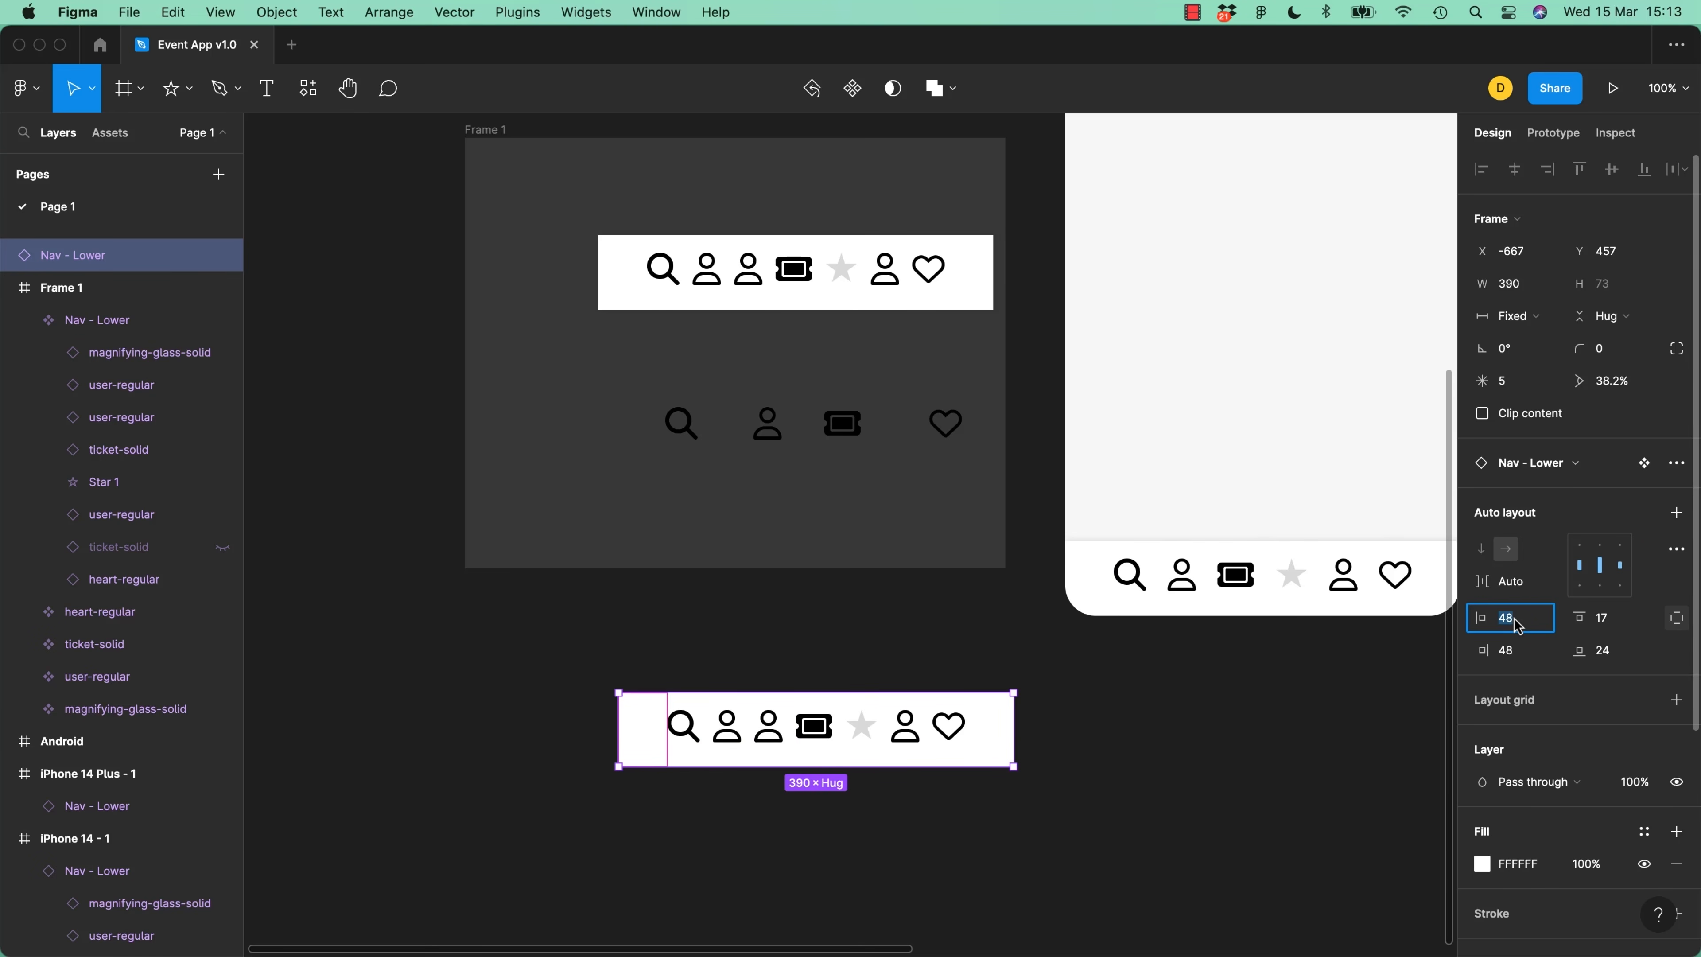
text(0)
key(Tab)
text(0)
key(Tab)
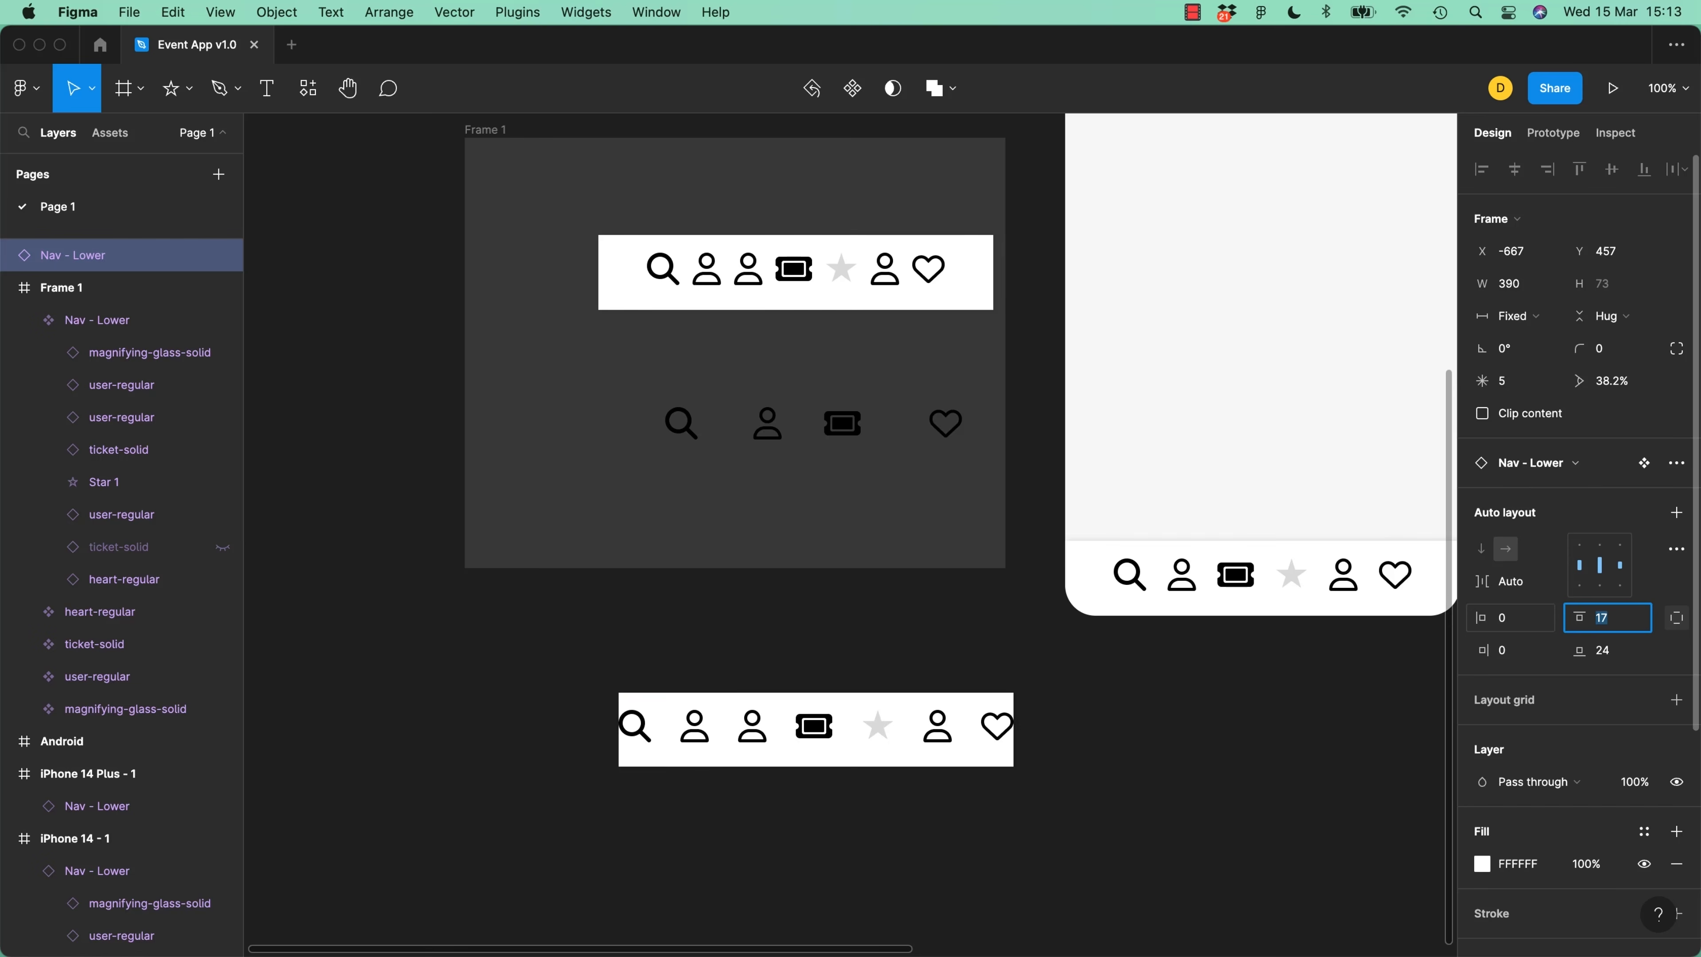
text(0)
key(Tab)
text(0)
key(Return)
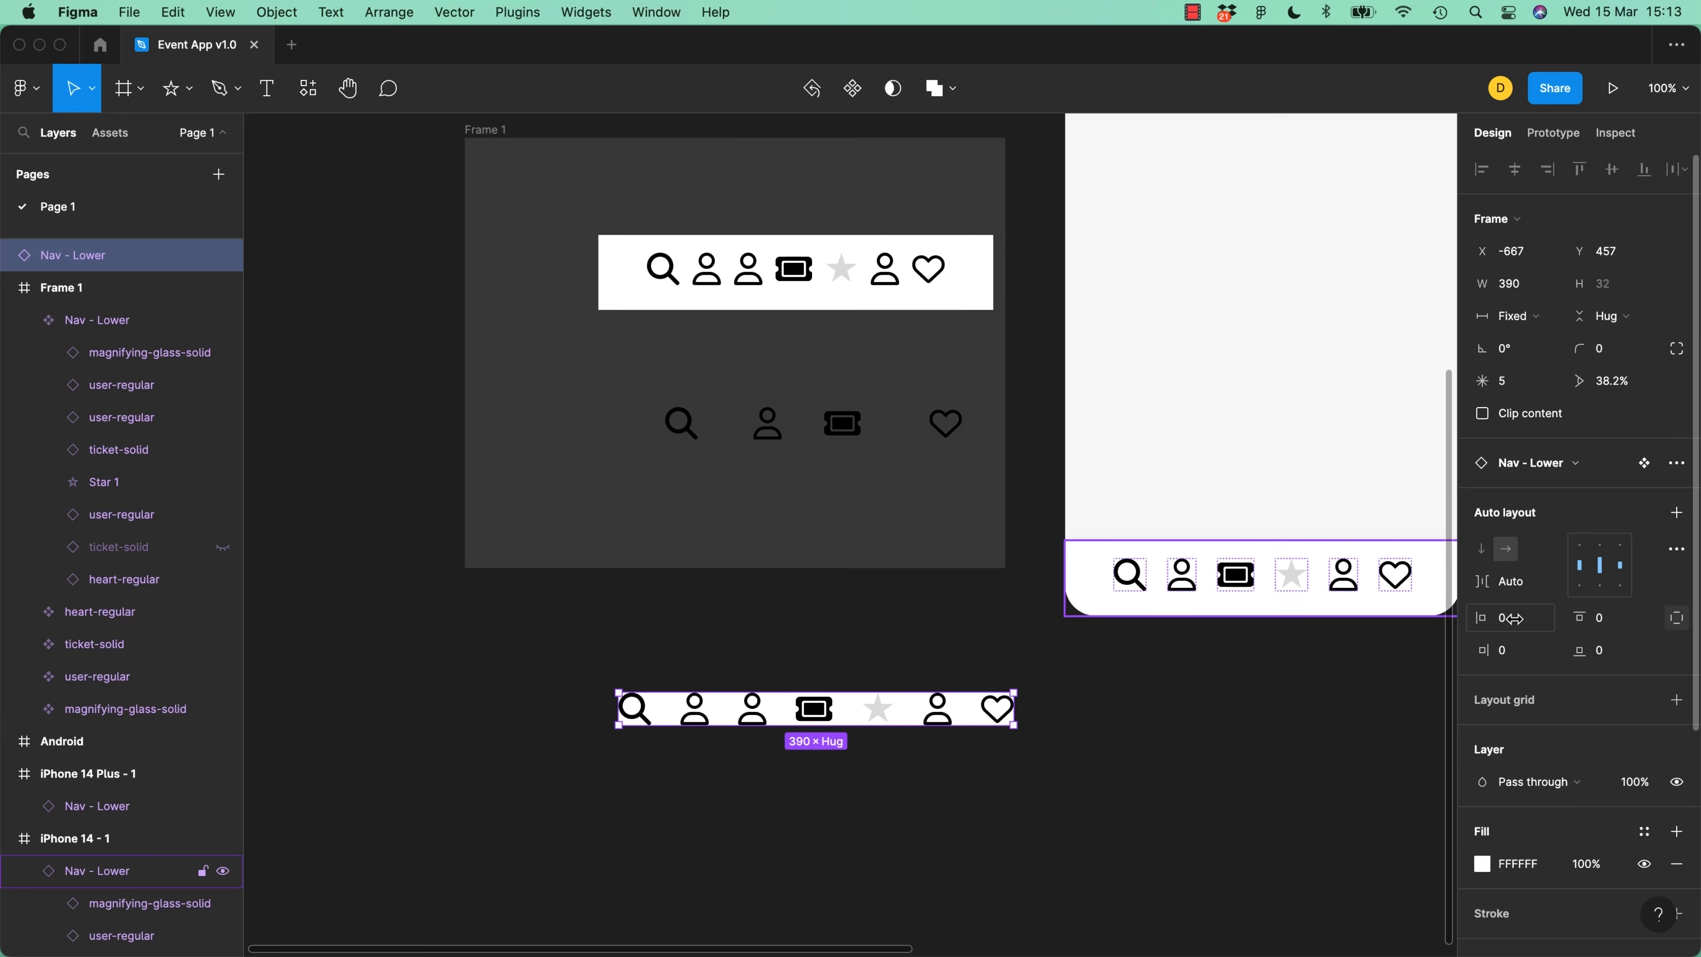
Set the standalone Nav - Lower instance's horizontal padding to 48 and its vertical padding to 64 above and 8 below
click(1158, 771)
click(946, 720)
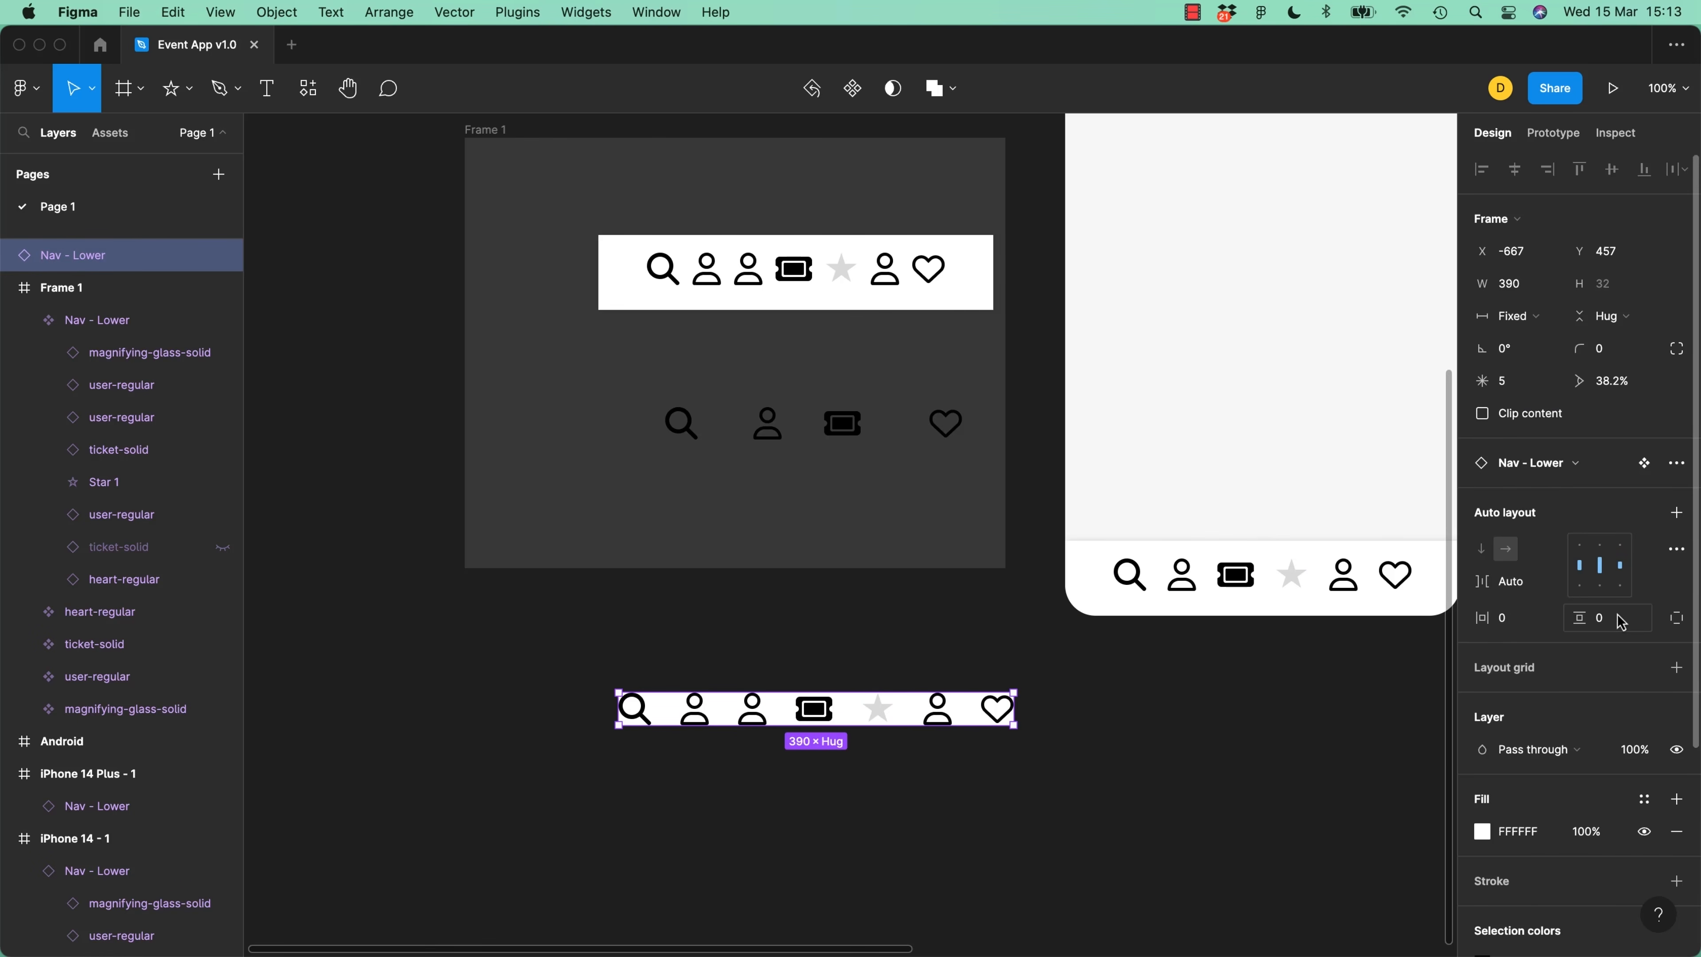
click(1529, 632)
text(48)
key(Tab)
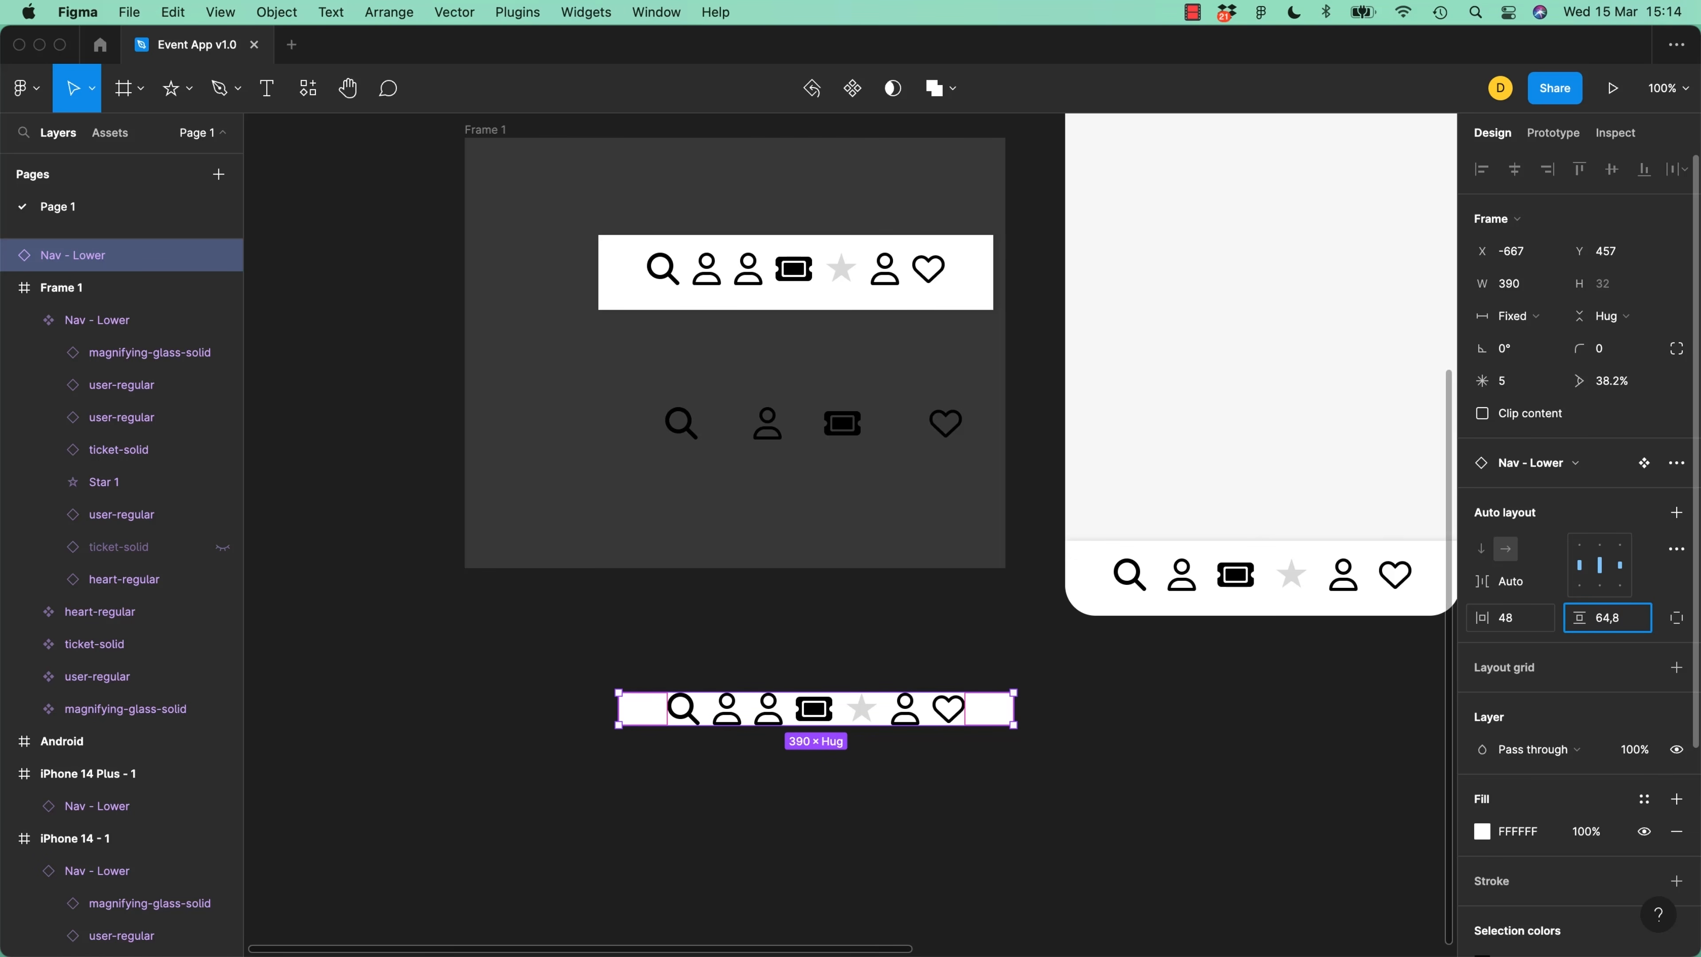
key(Return)
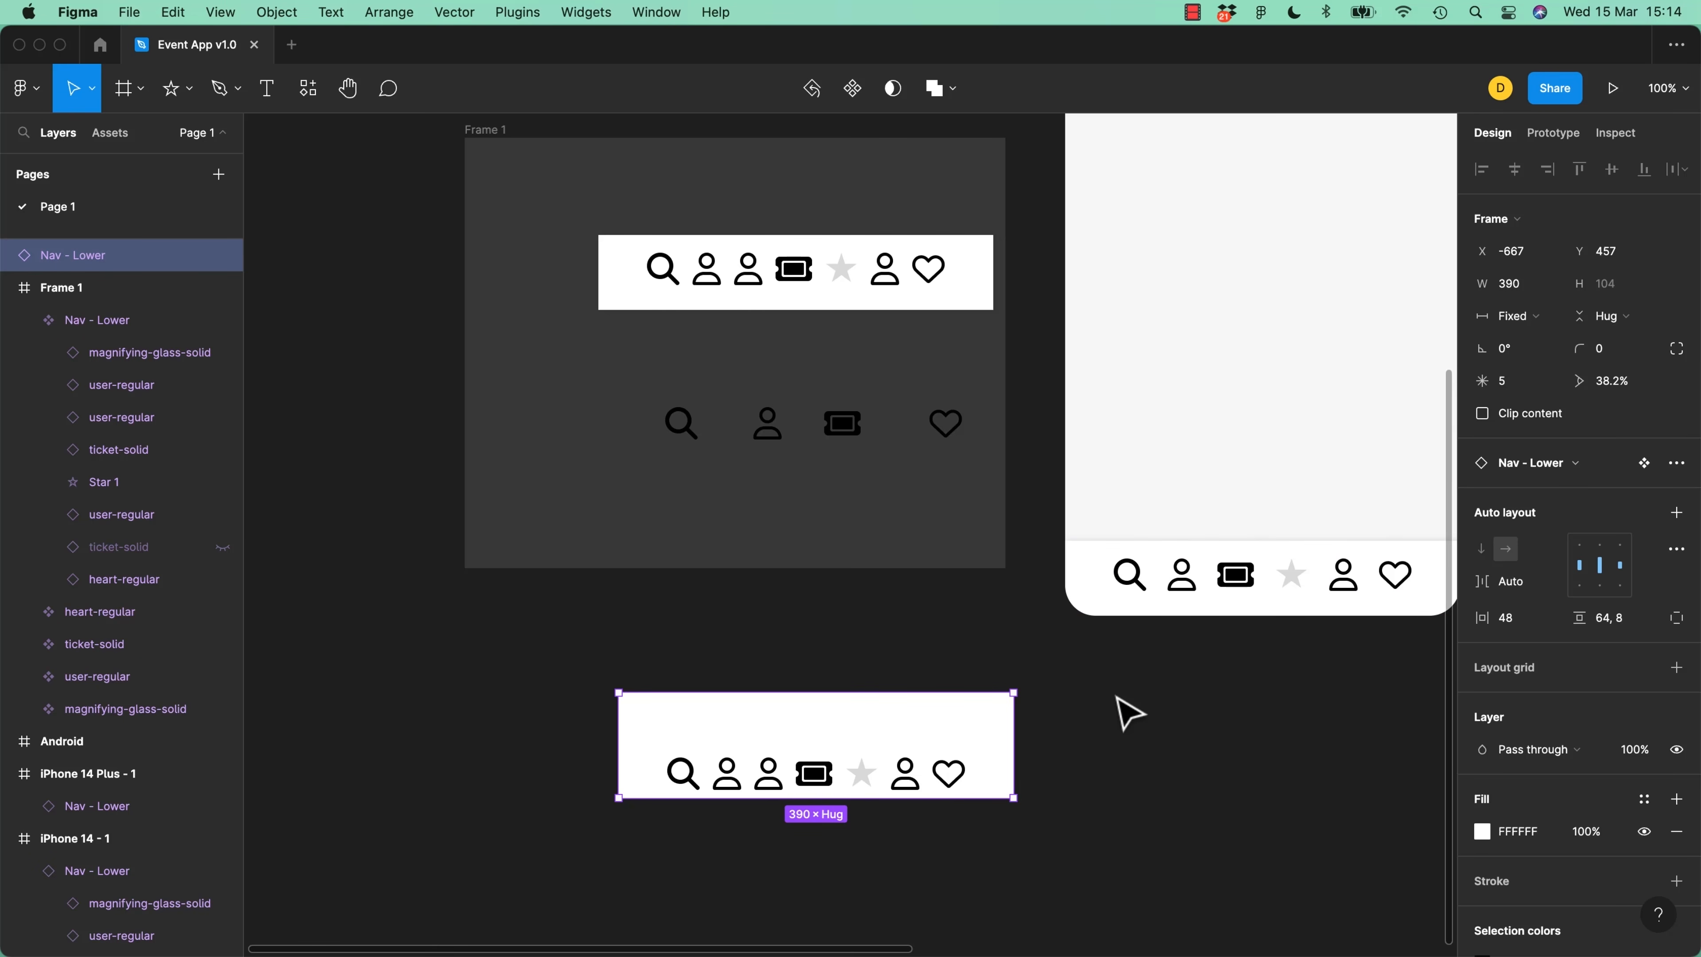
Paste the standalone instance's properties onto the Nav - Lower instance in the iPhone 14 - 1 frame
click(1095, 603)
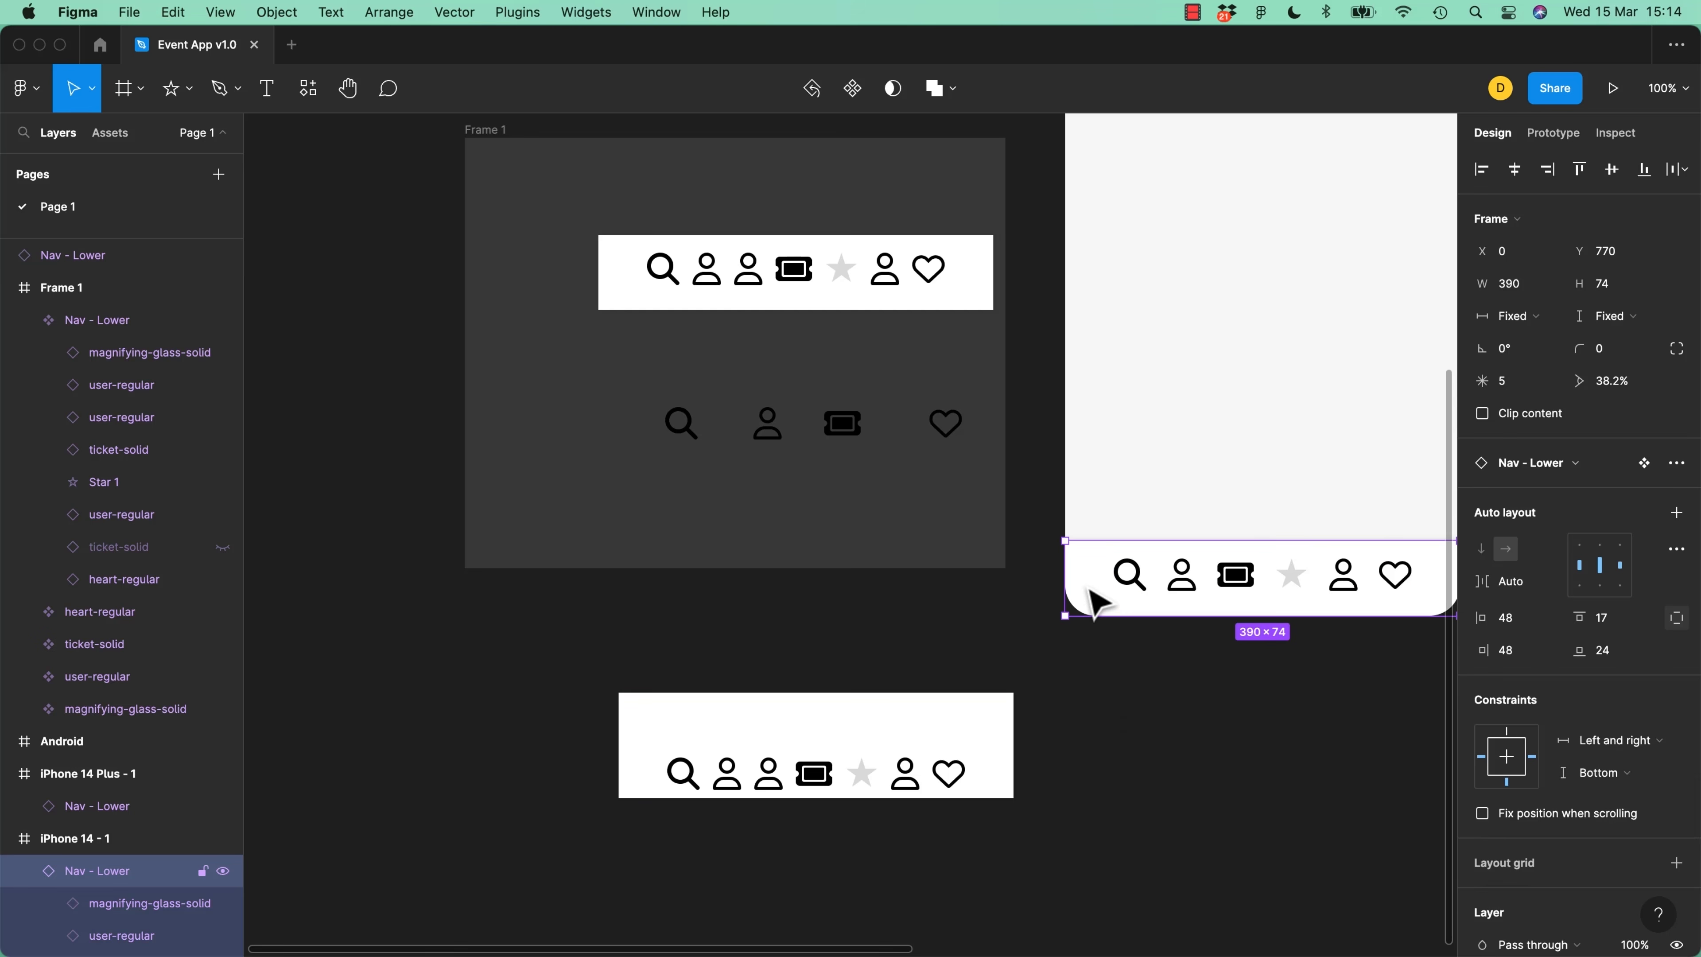
key(alt+super+v)
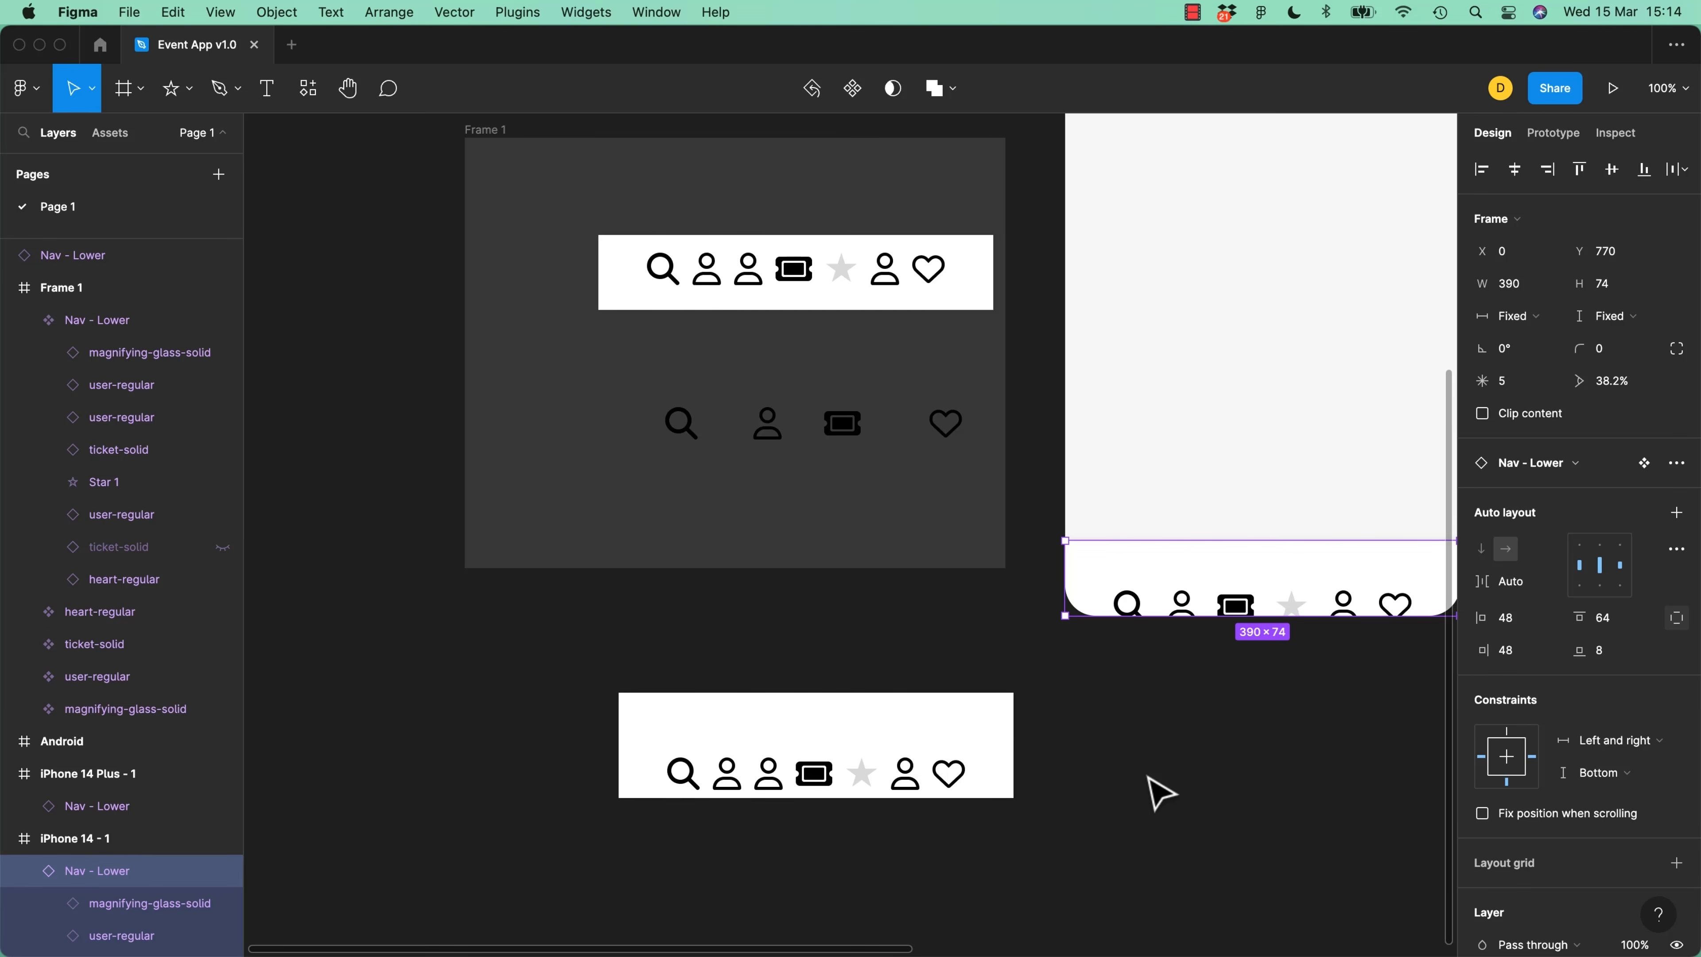
Move the iPhone 14 - 1 Nav - Lower instance up to Y 546 and set its height to Hug contents
drag(1236, 574, 1232, 435)
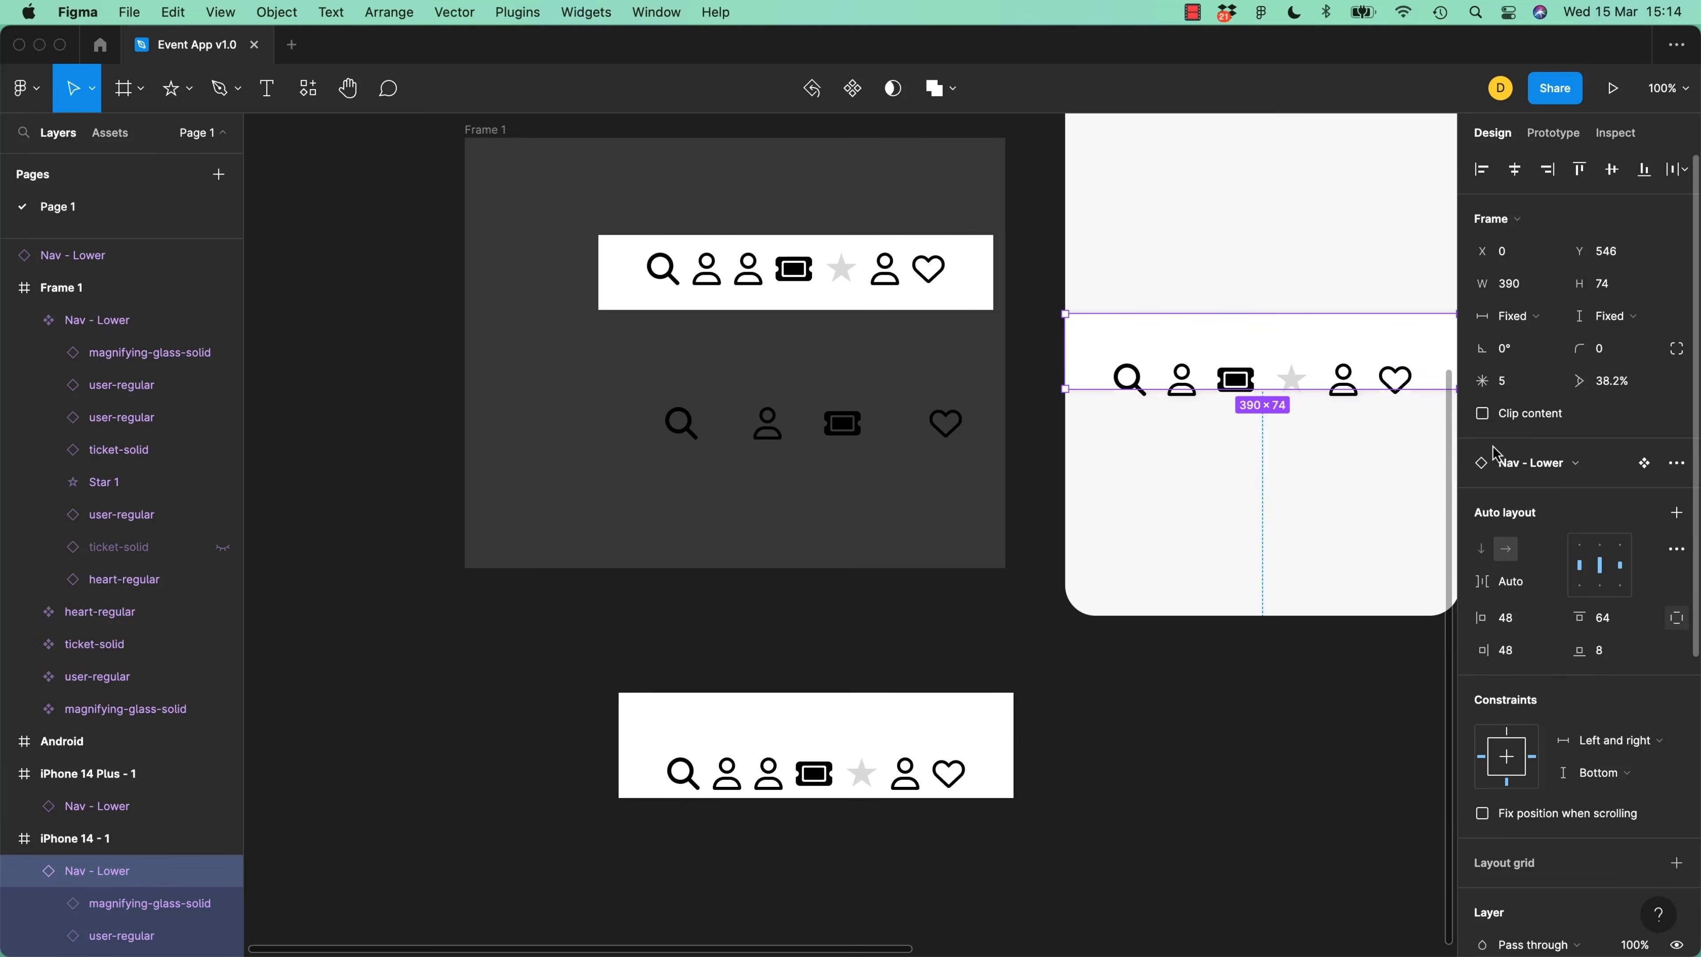
click(1586, 327)
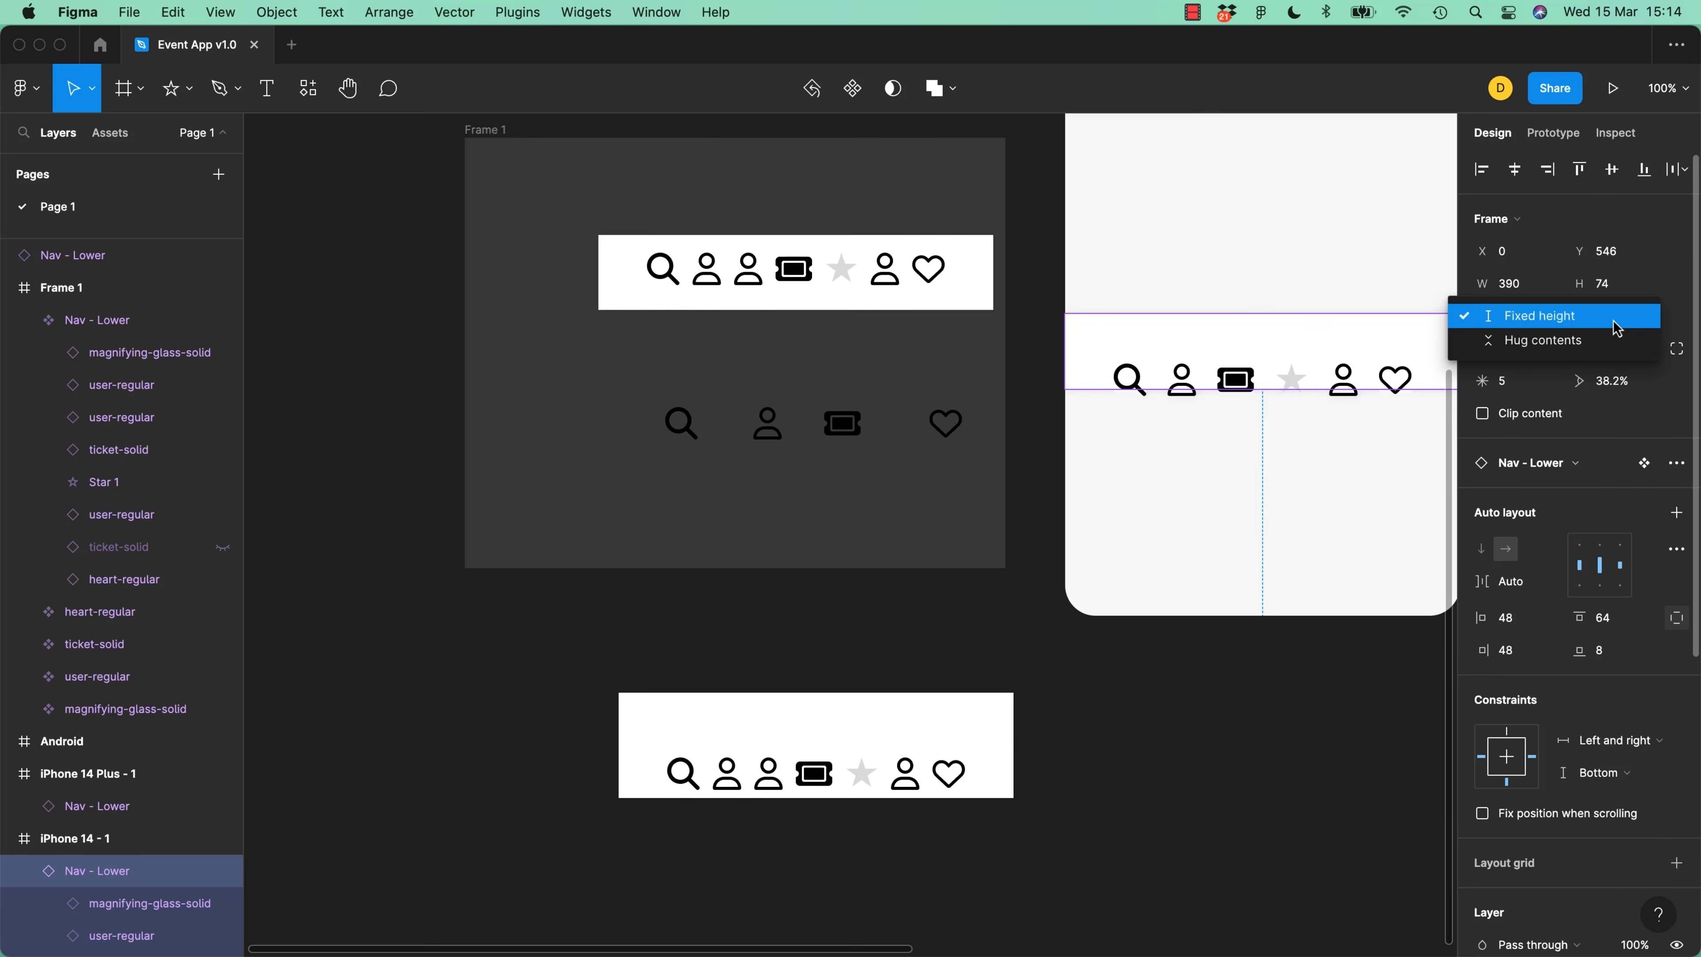
click(1593, 341)
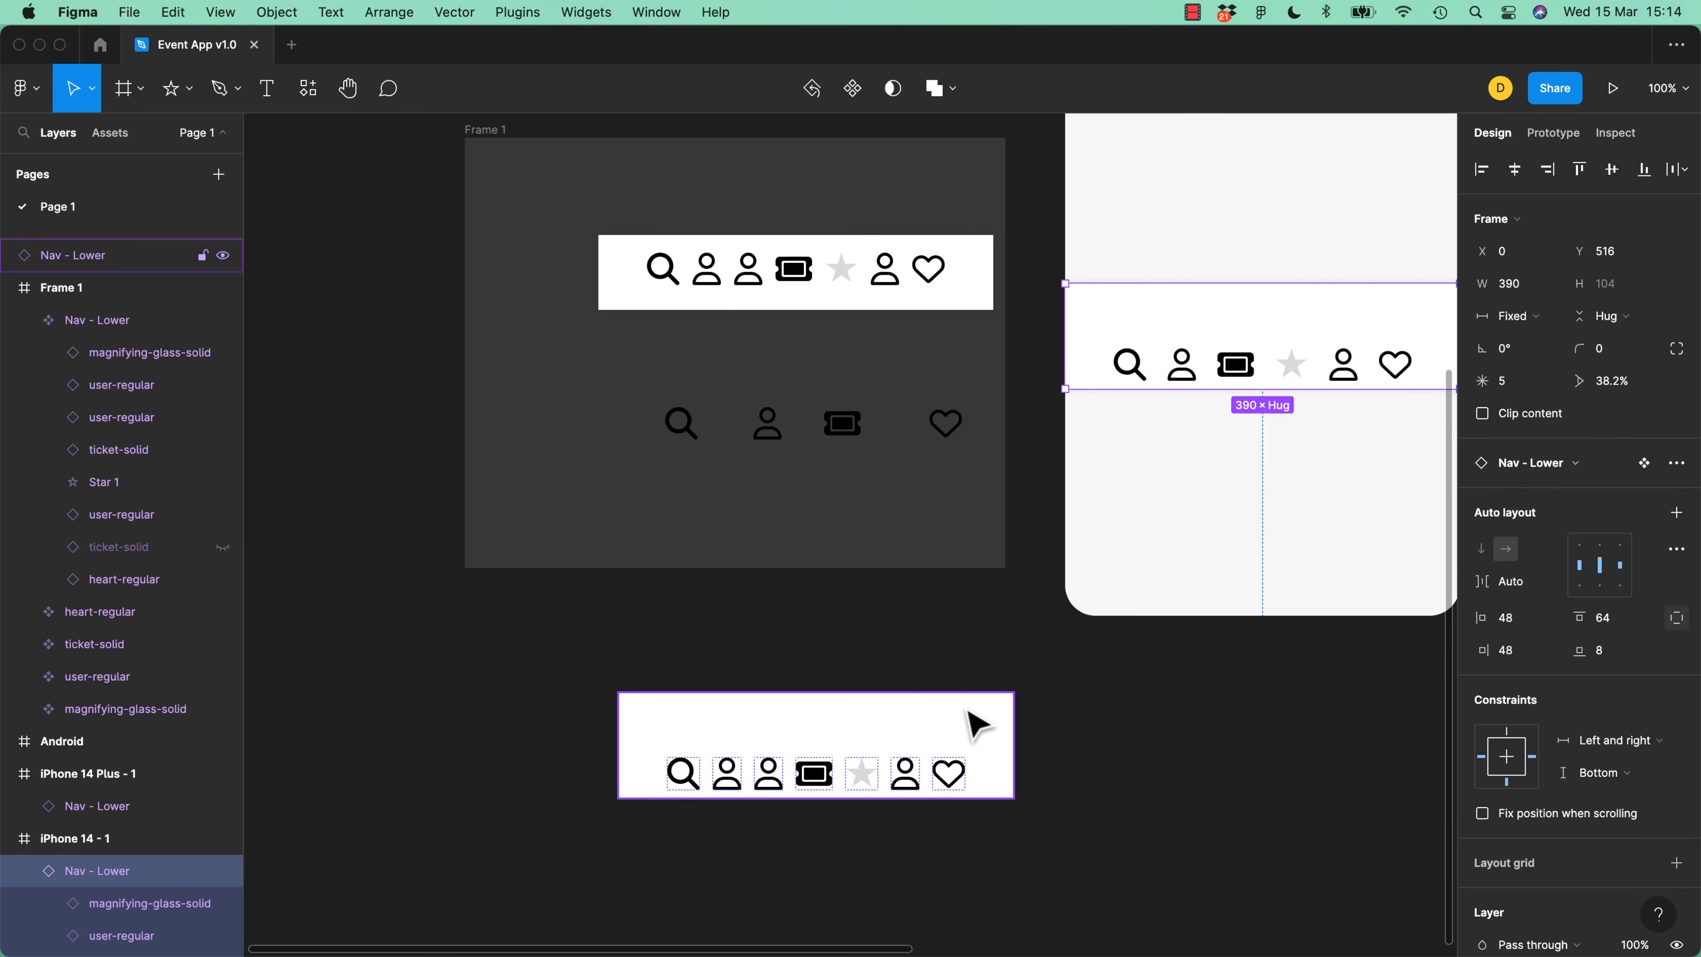
click(1261, 813)
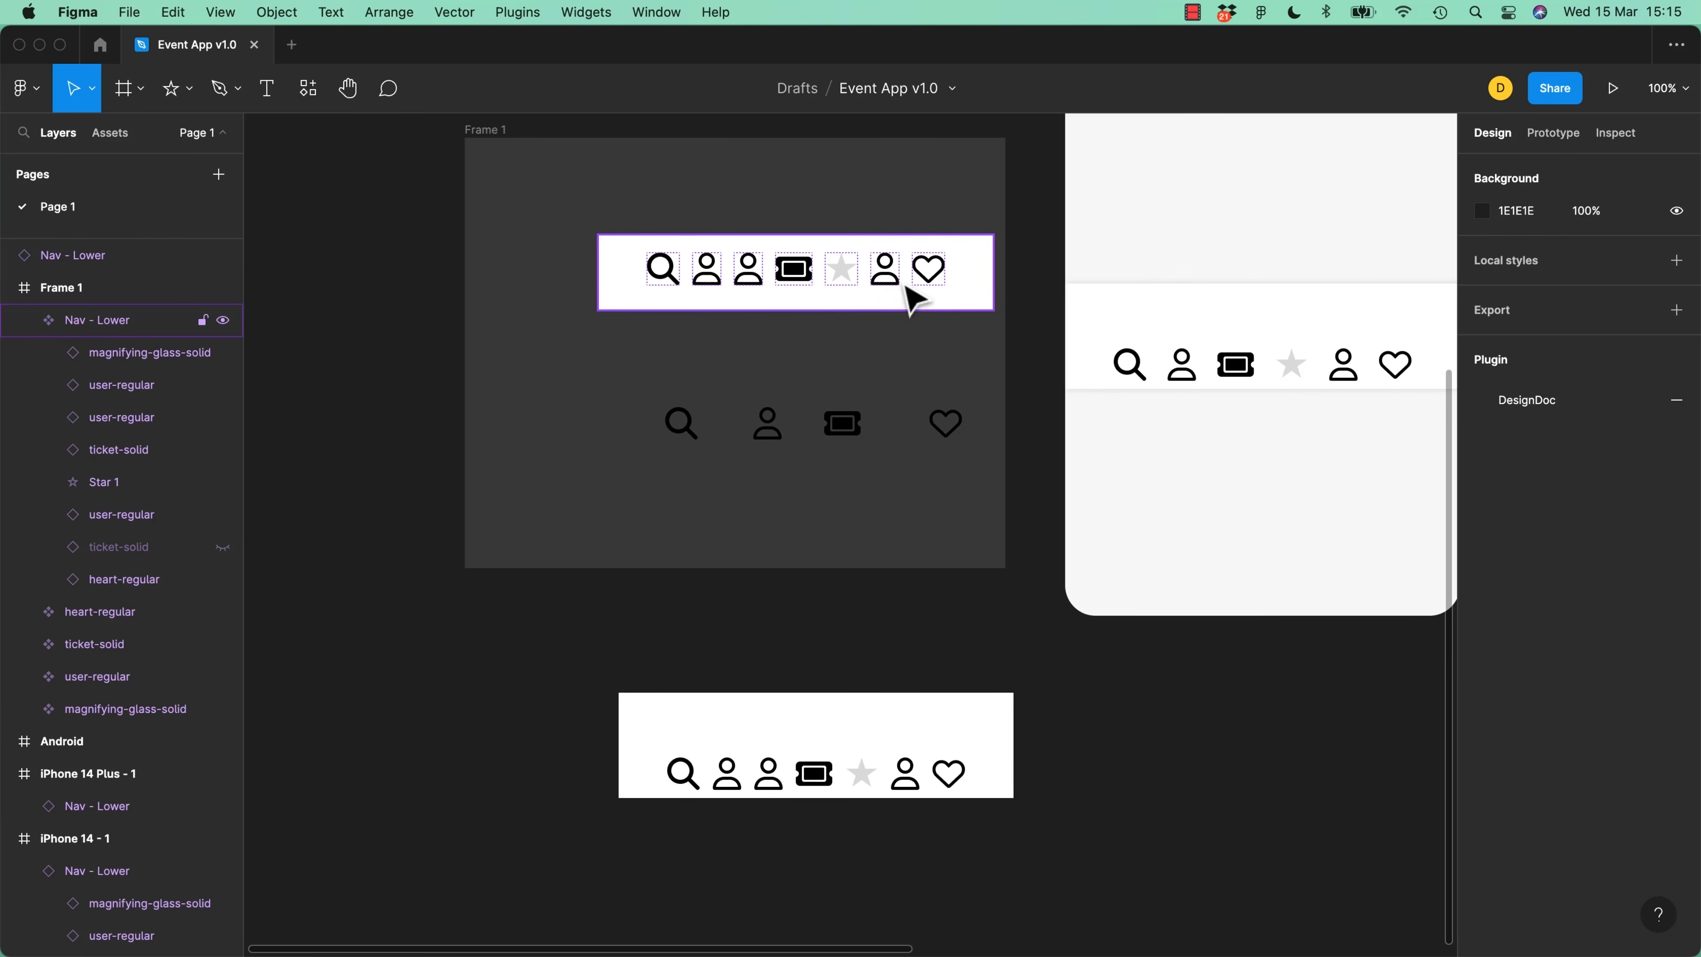
Shift the ticket-solid icon back and forth in the icon order of the main Nav - Lower component
double_click(796, 275)
key(Right)
key(Right)
key(Left)
key(Left)
key(Left)
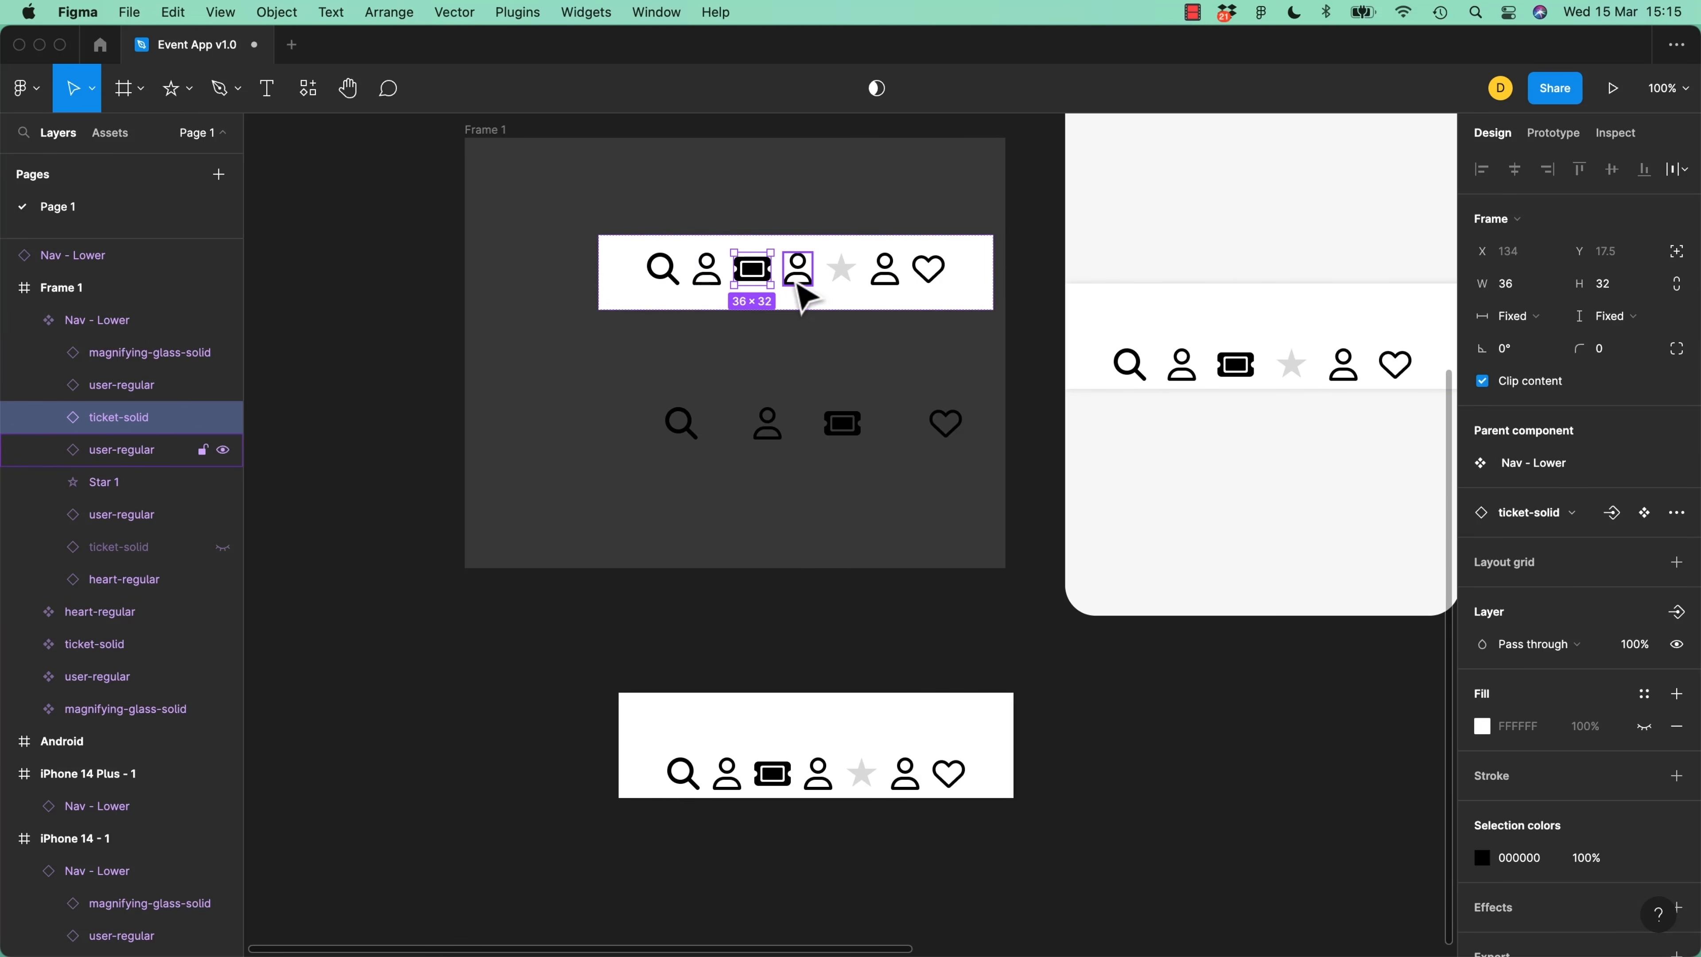
key(Right)
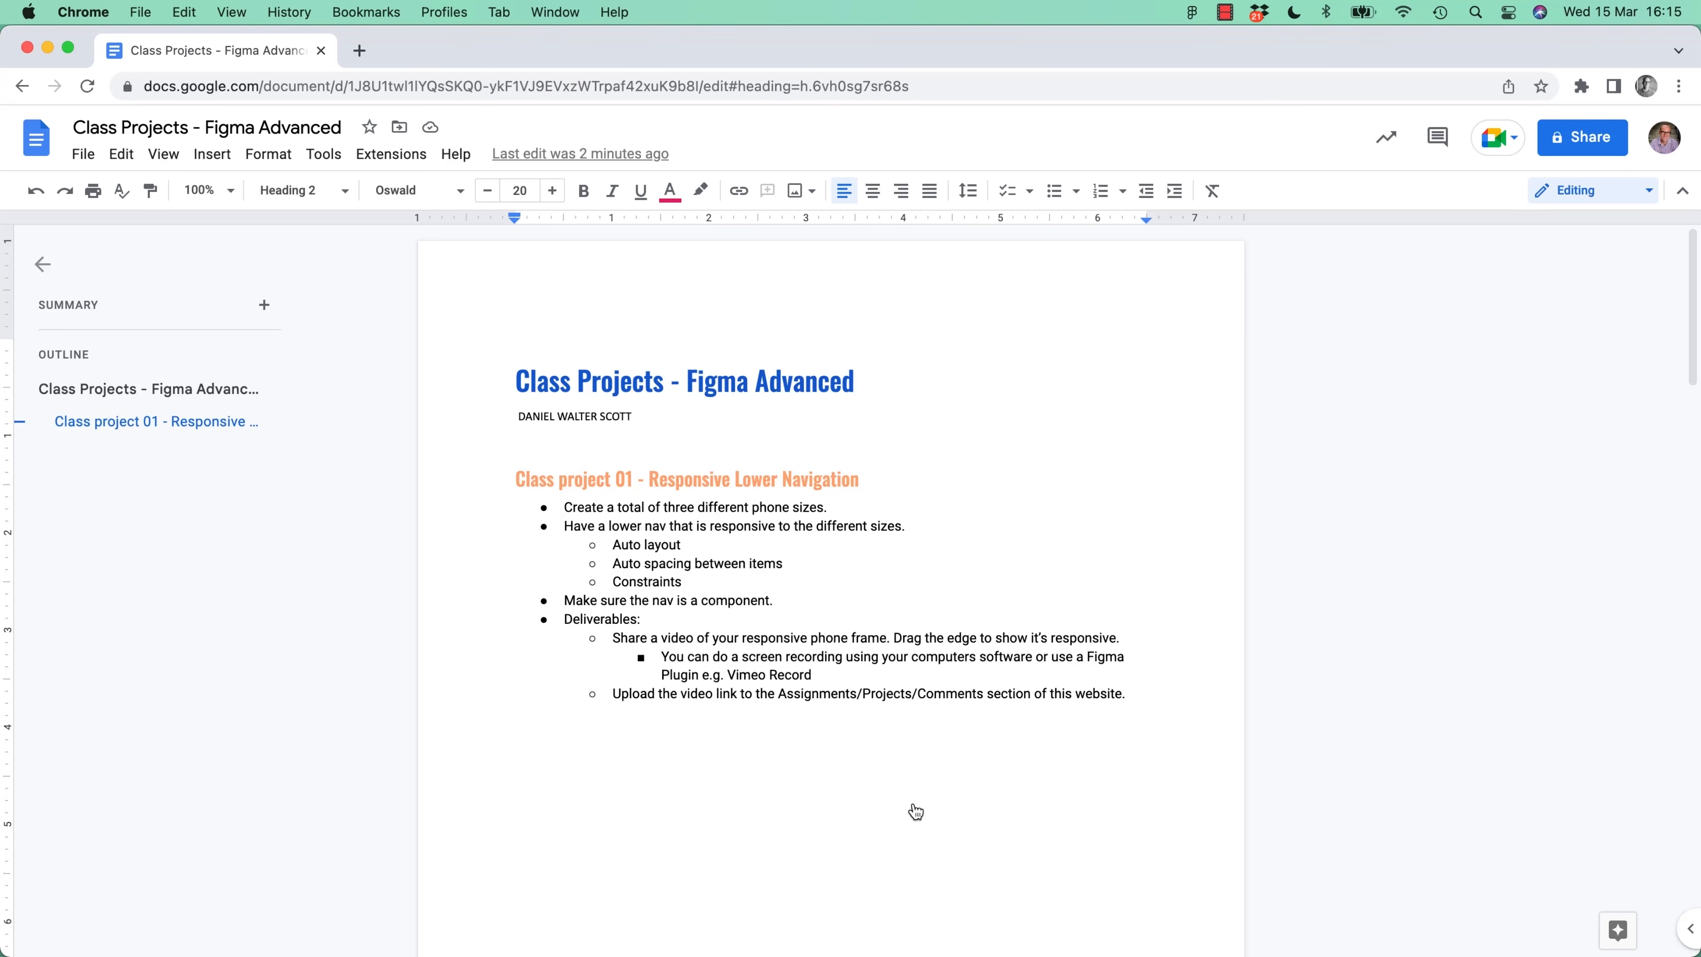
Switch to Figma and test how the iPhone 14 Plus - 1 frame's lower nav responds to resizing, restoring the frame's size
key(super+Tab)
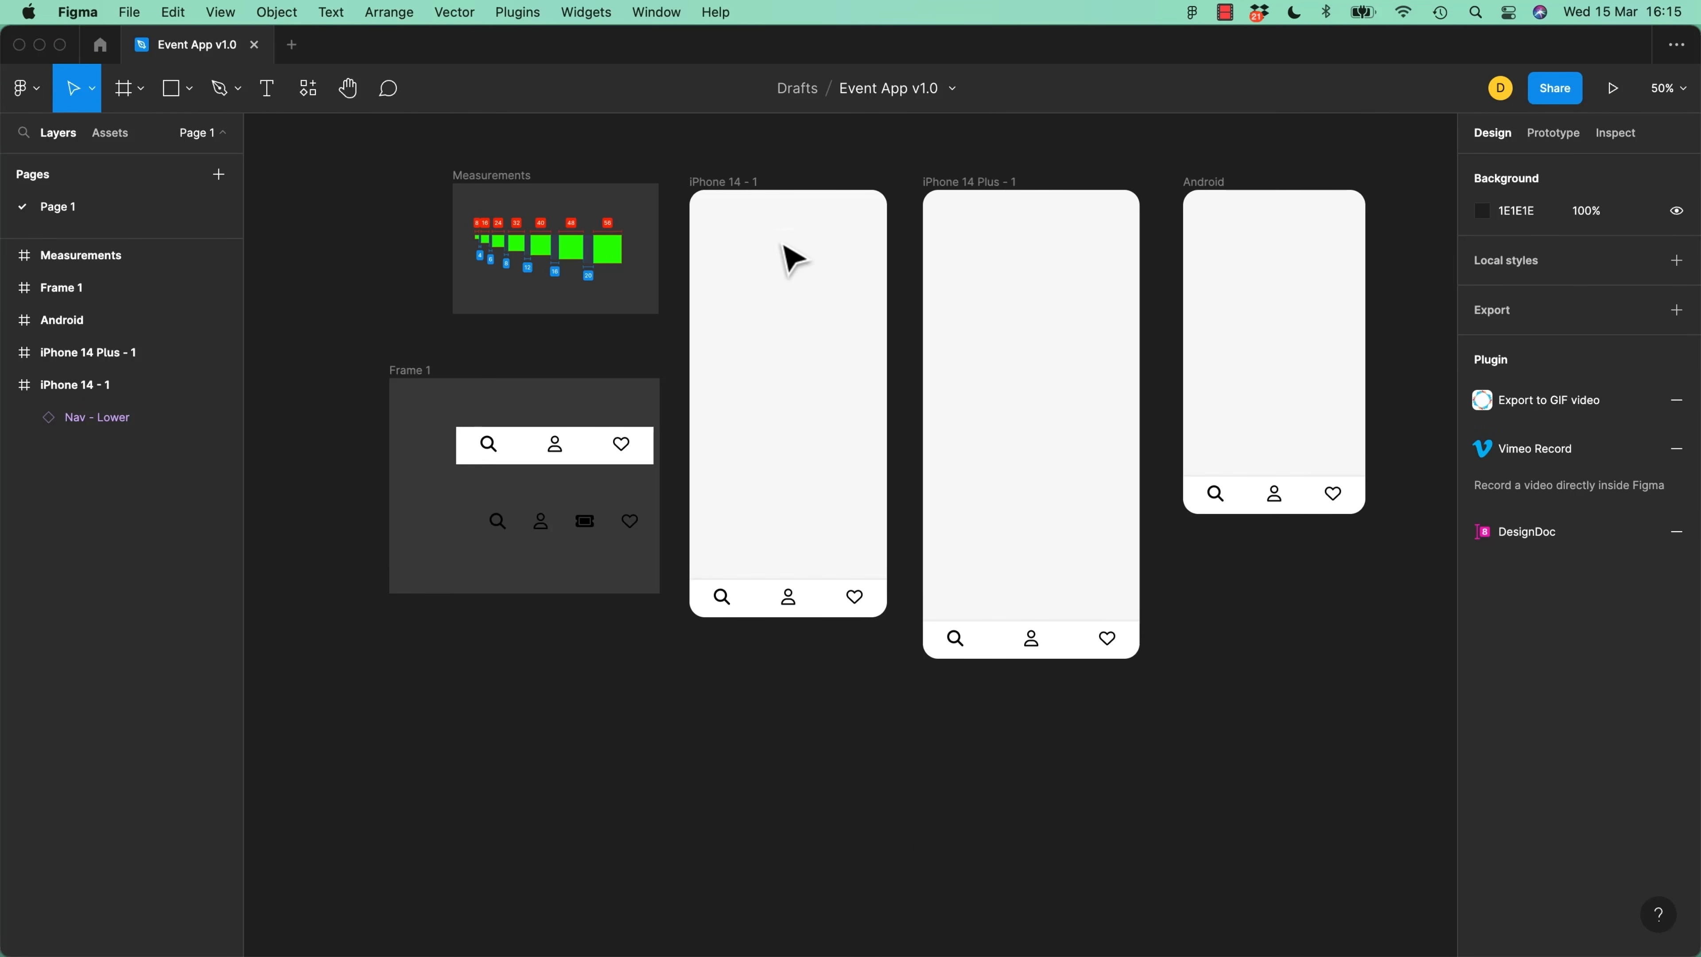
click(997, 198)
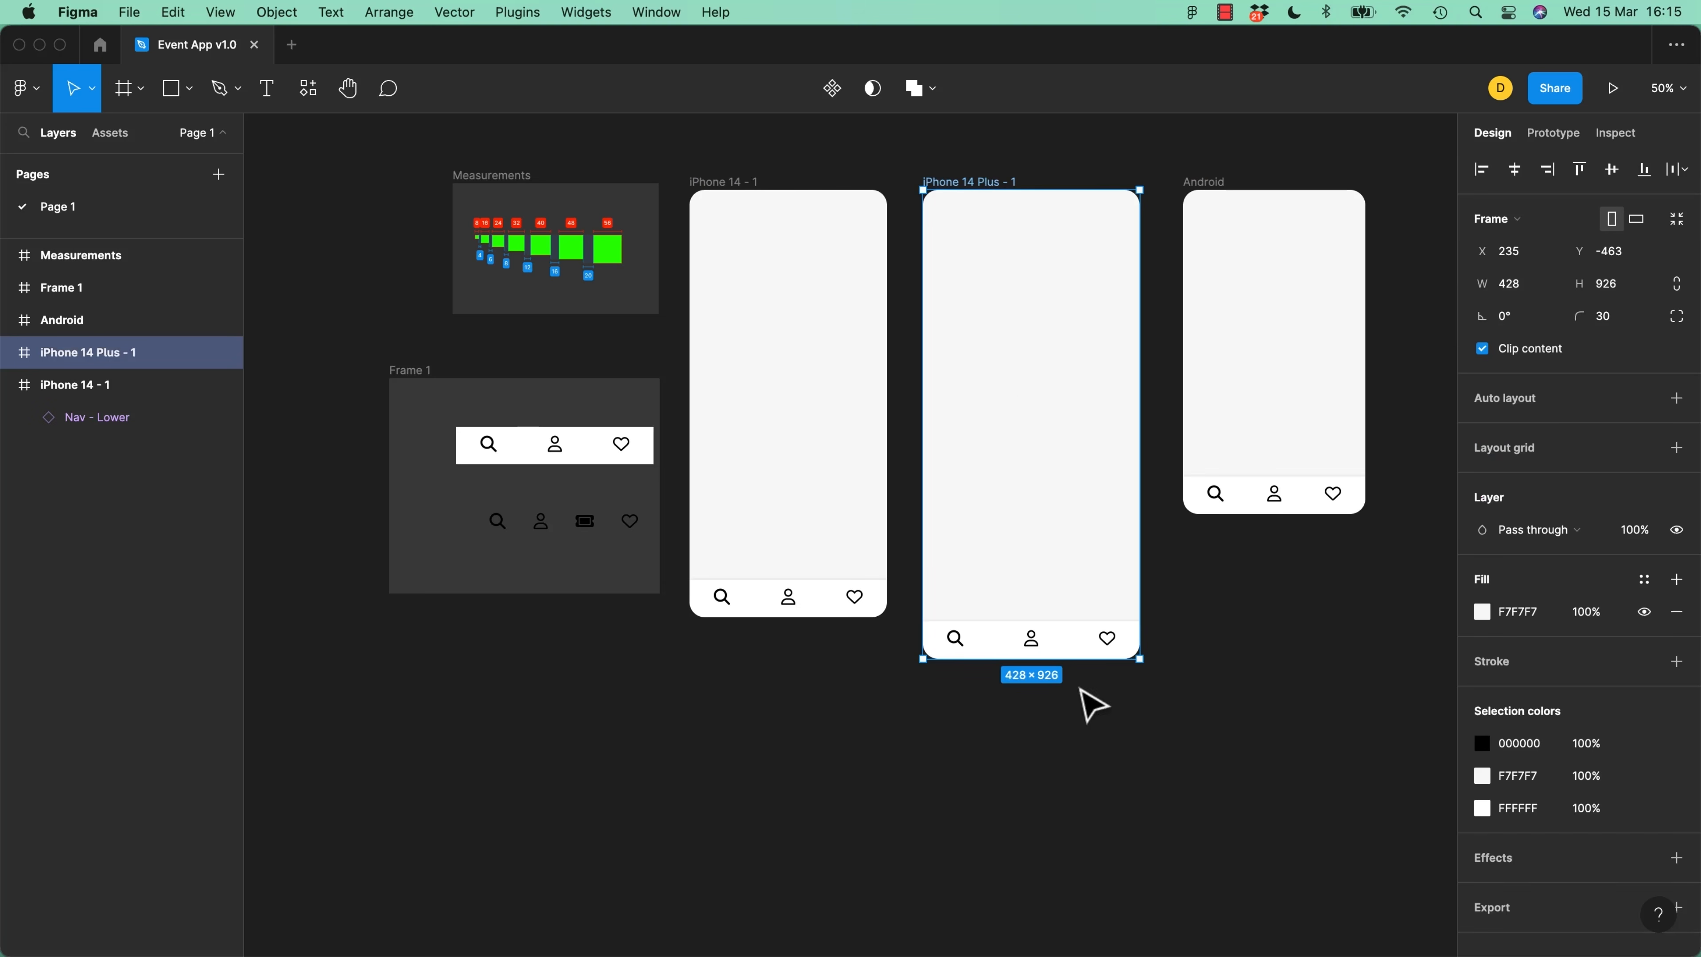
drag(1140, 656, 1067, 695)
key(super+z)
Constrain the iPhone 14 Plus - 1 frame's Nav - Lower instance to Left and right and Bottom, and test it by resizing the frame
key(Return)
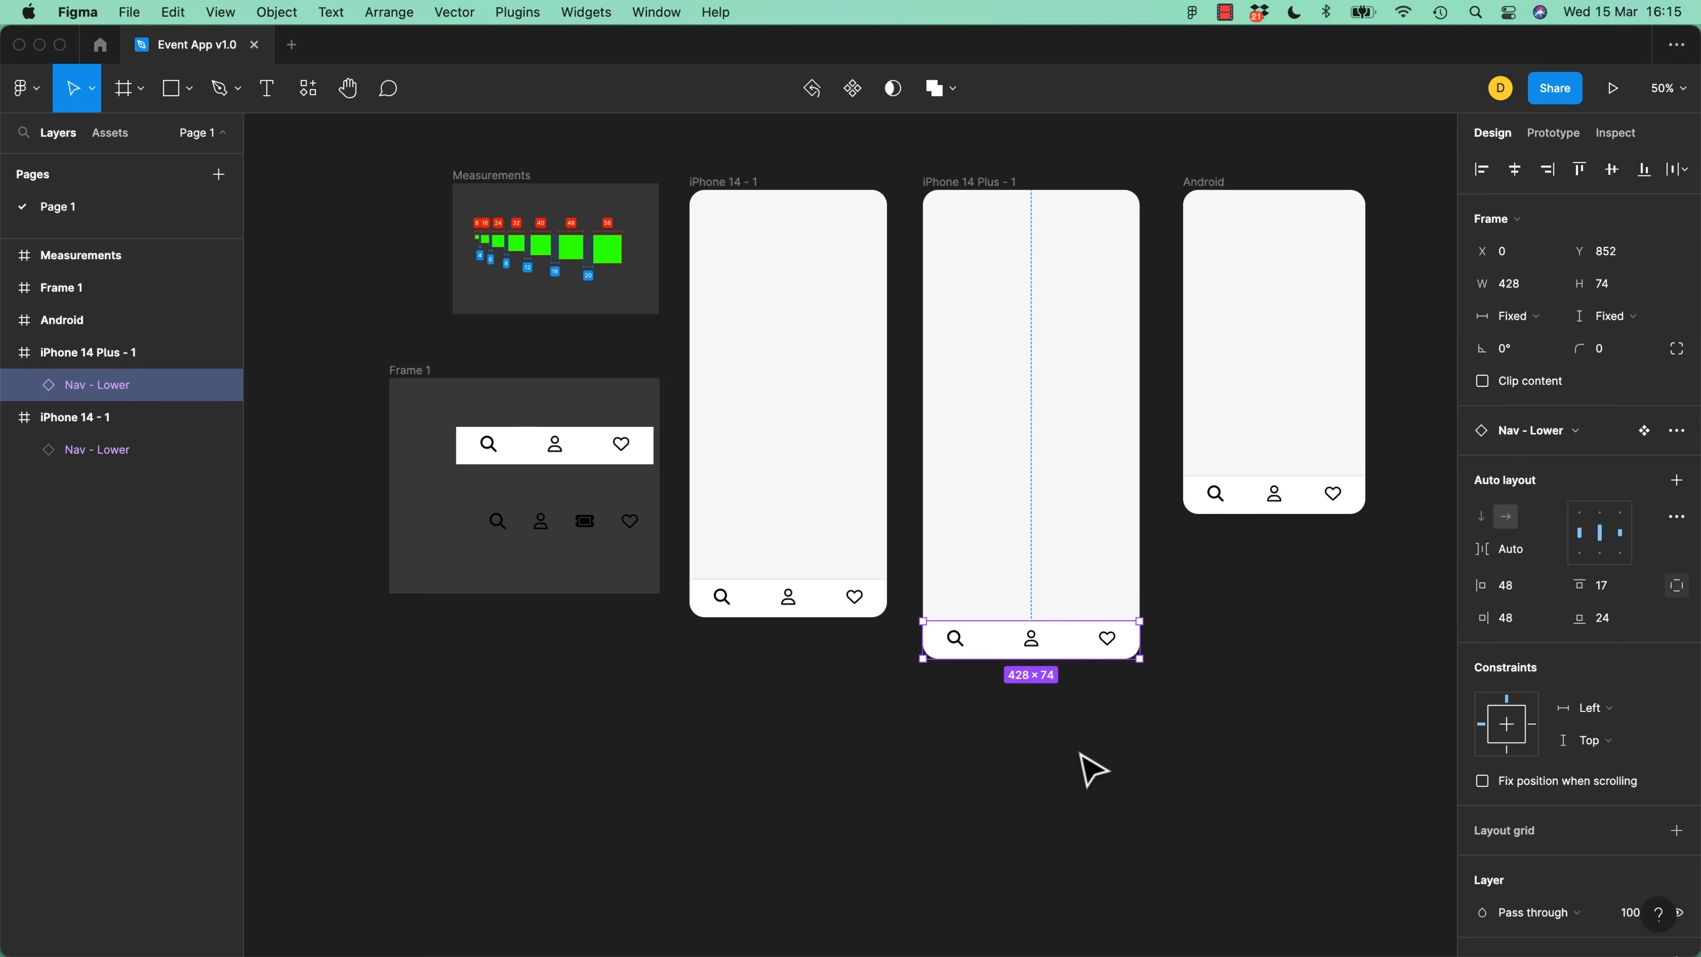
click(1508, 750)
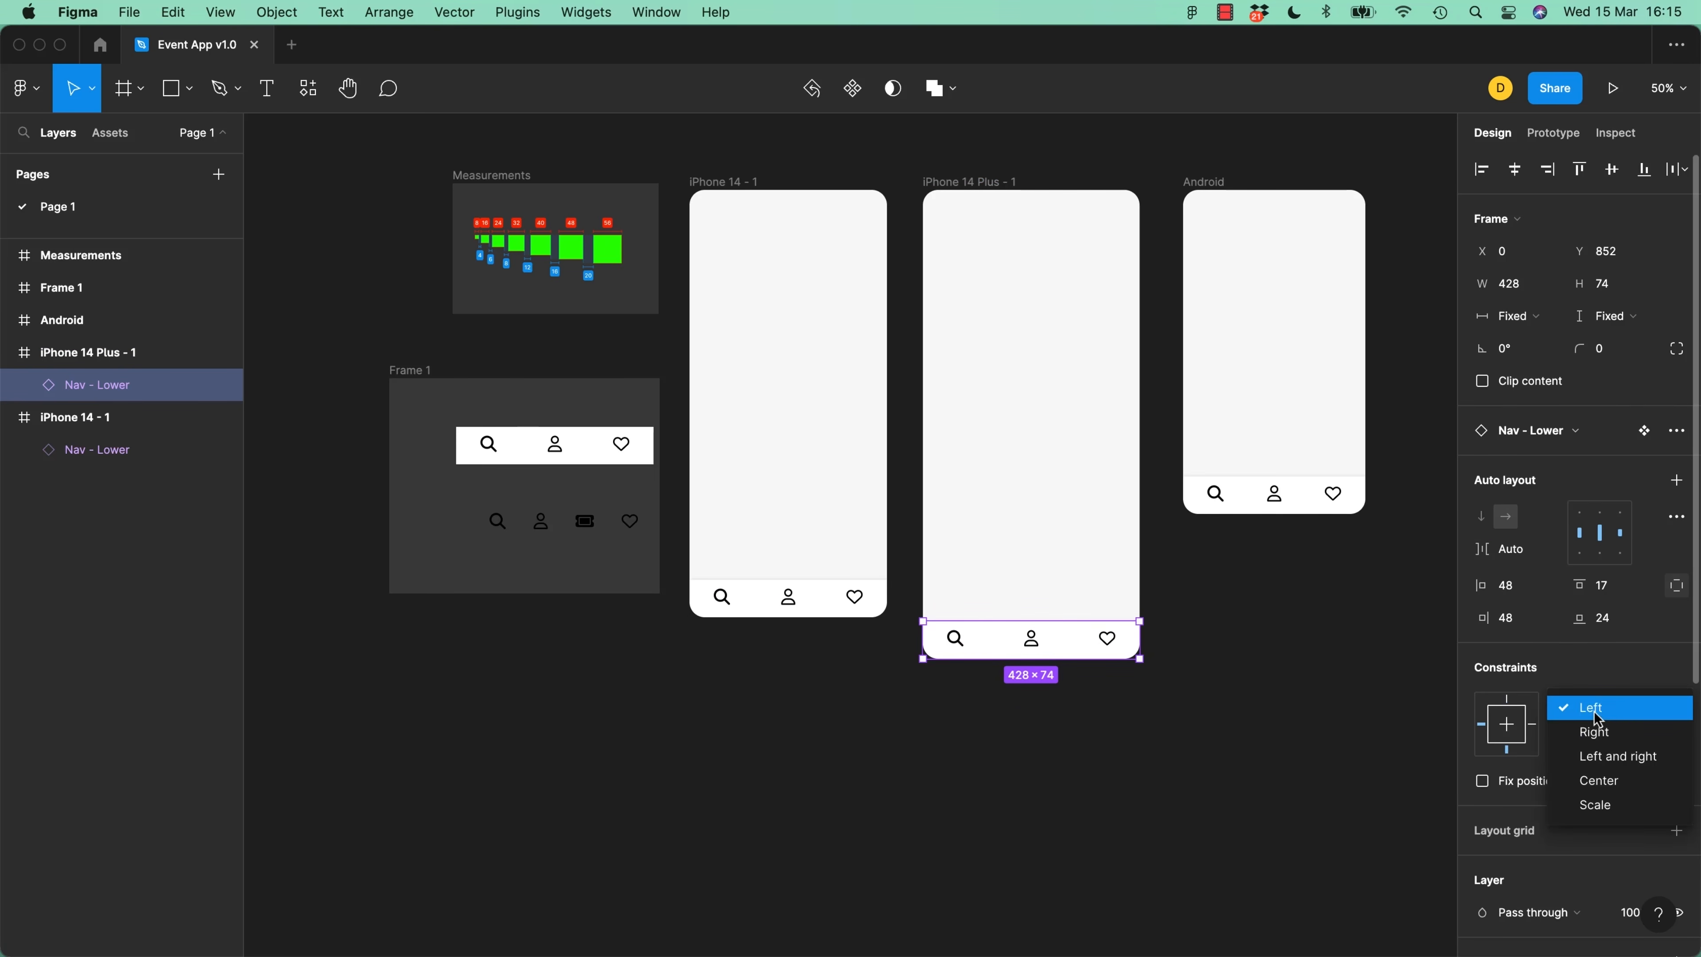
click(1617, 756)
click(1102, 797)
click(994, 211)
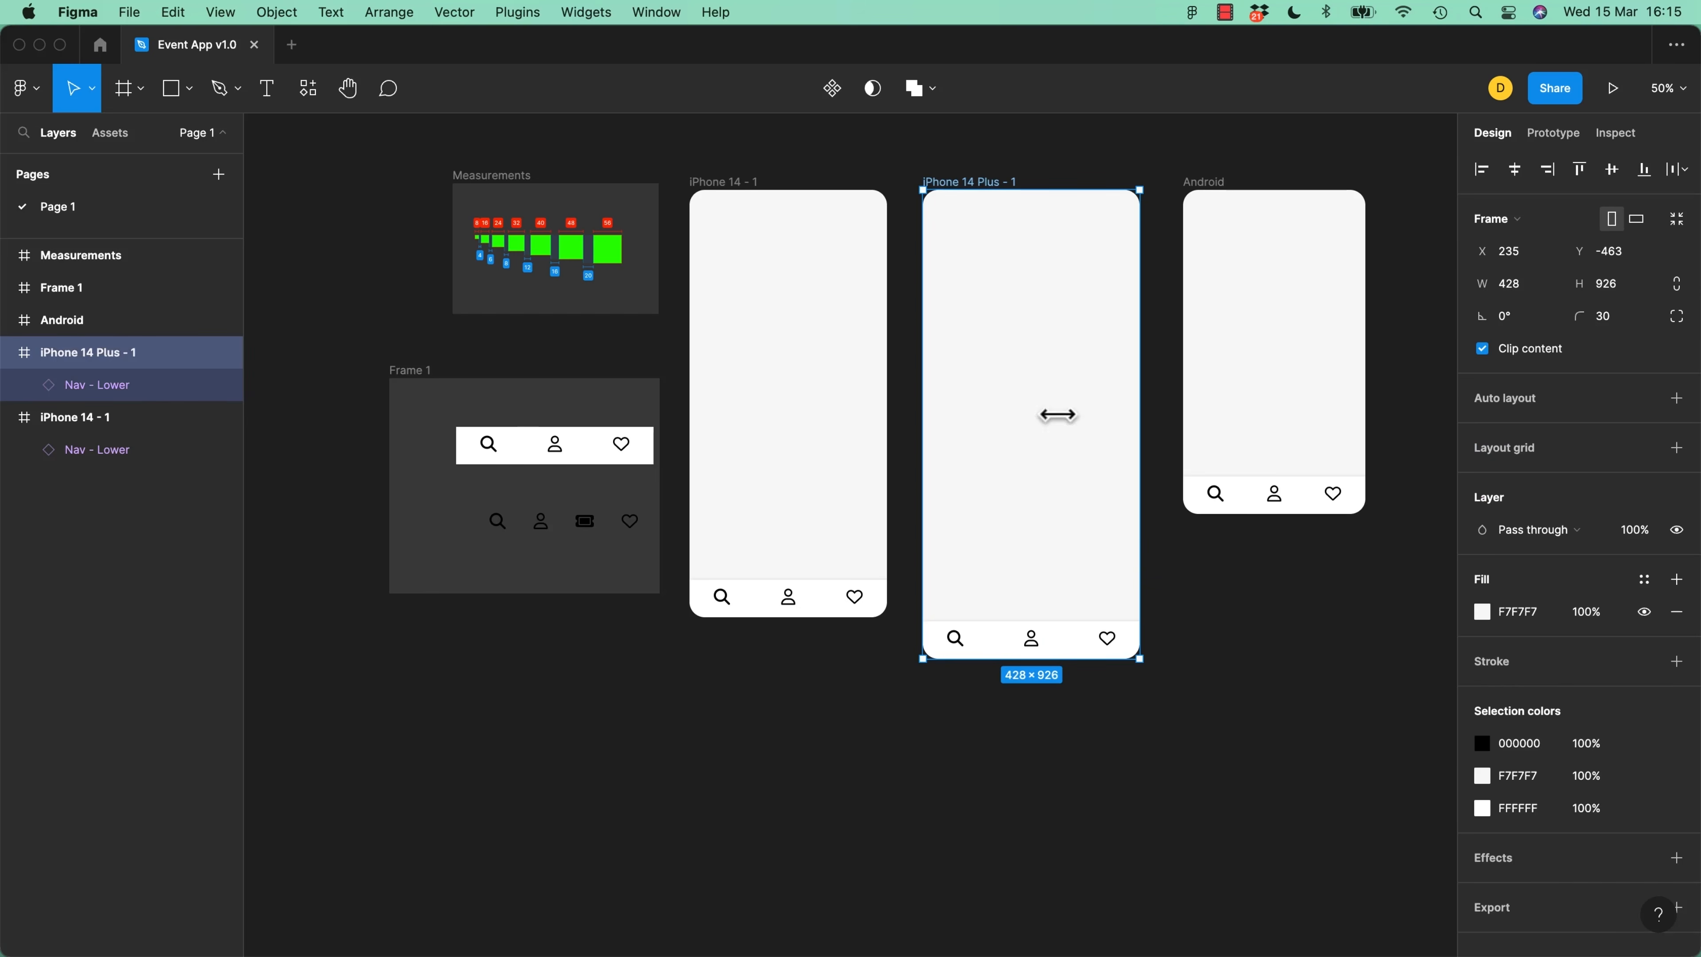
mouse_move(1139, 660)
mouse_down()
mouse_move(1080, 642)
mouse_move(1086, 665)
mouse_move(1136, 665)
mouse_move(1109, 558)
mouse_move(1112, 663)
mouse_move(1124, 620)
mouse_move(1140, 659)
mouse_up()
click(770, 817)
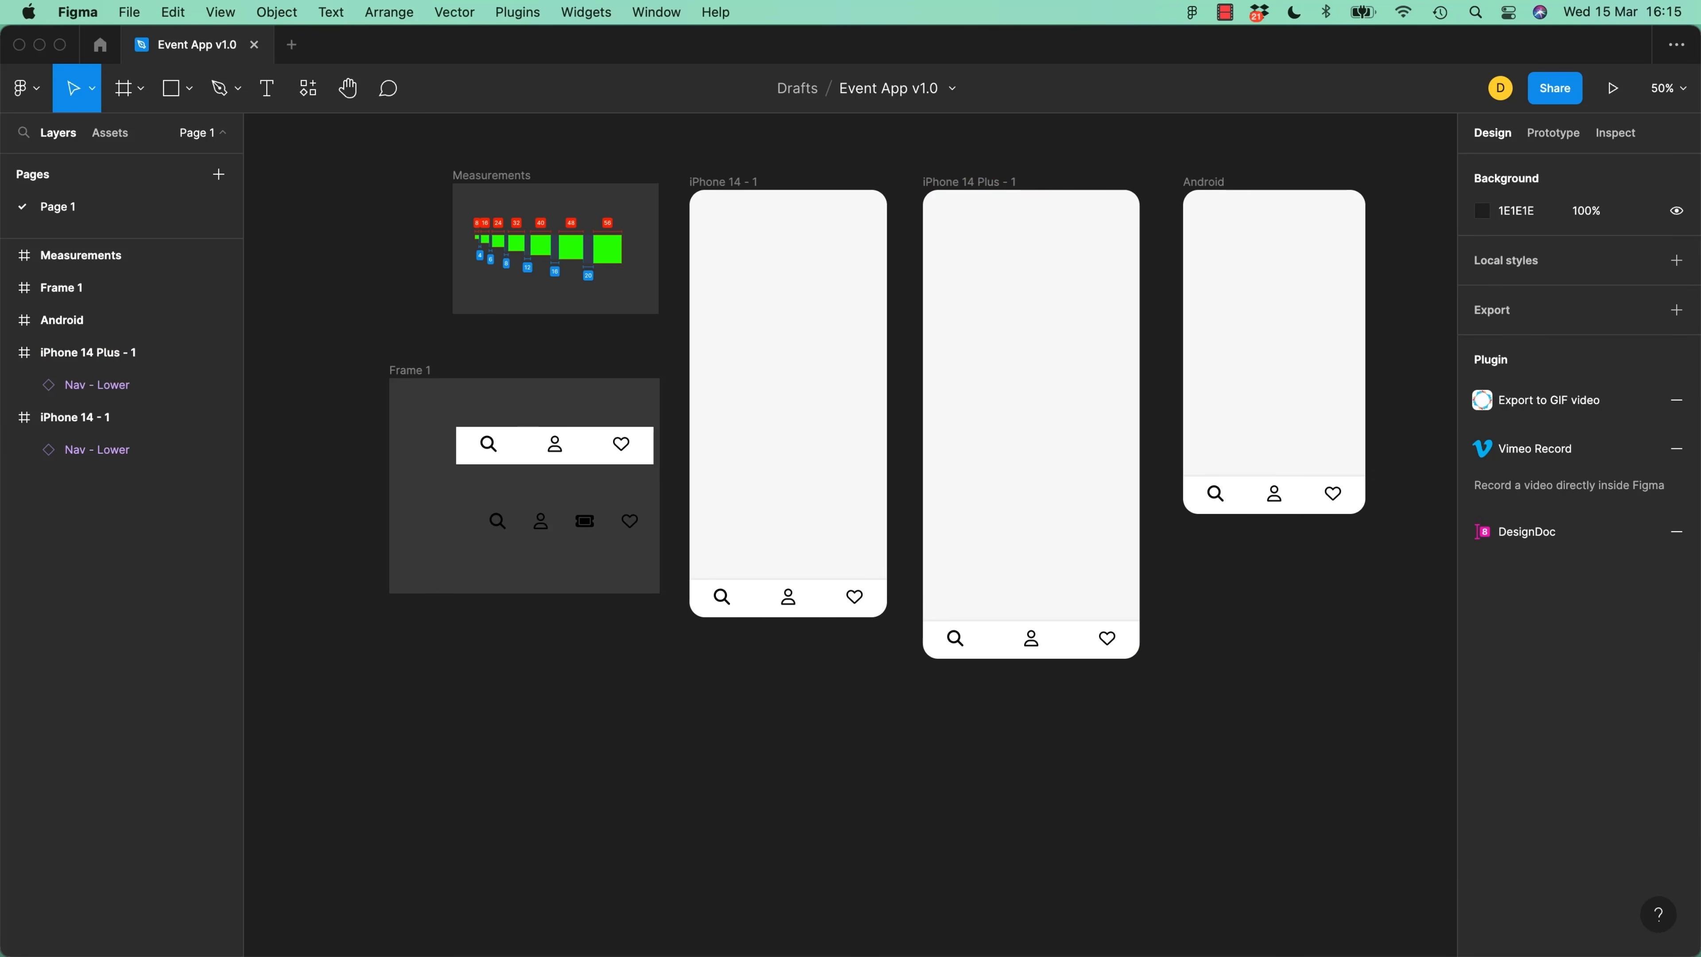
Switch to the Class Projects document in Chrome and review the requirements and deliverables of the Responsive Lower Navigation project
key(super+Tab)
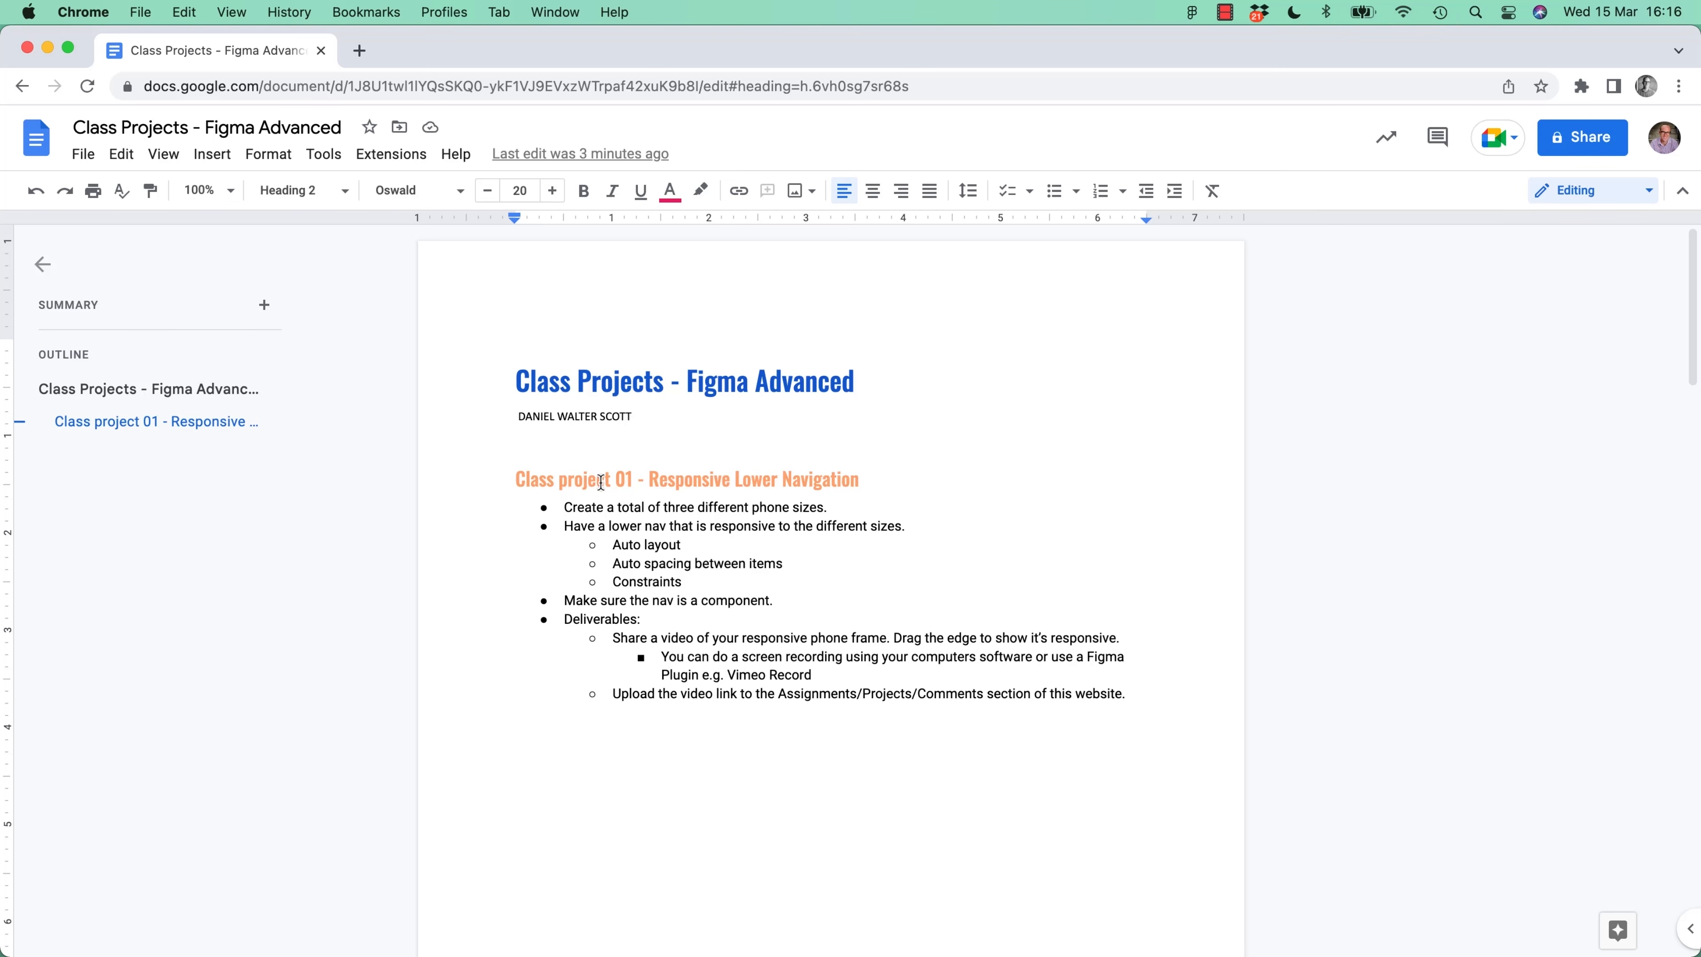
triple_click(592, 510)
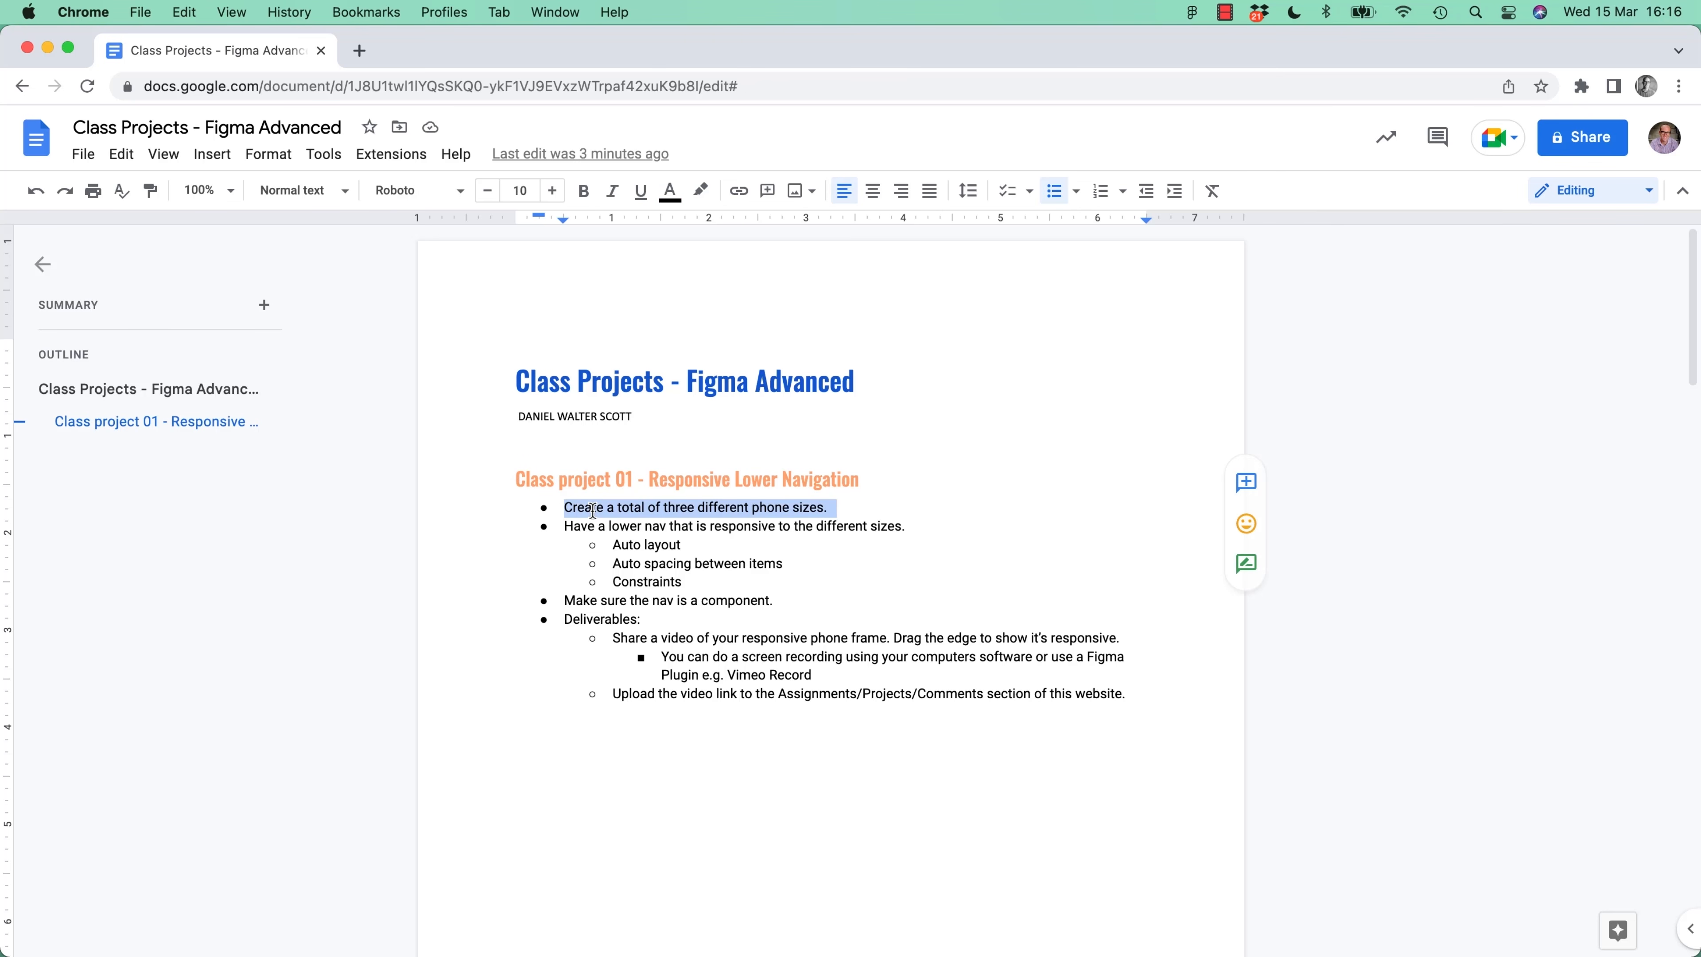
triple_click(604, 529)
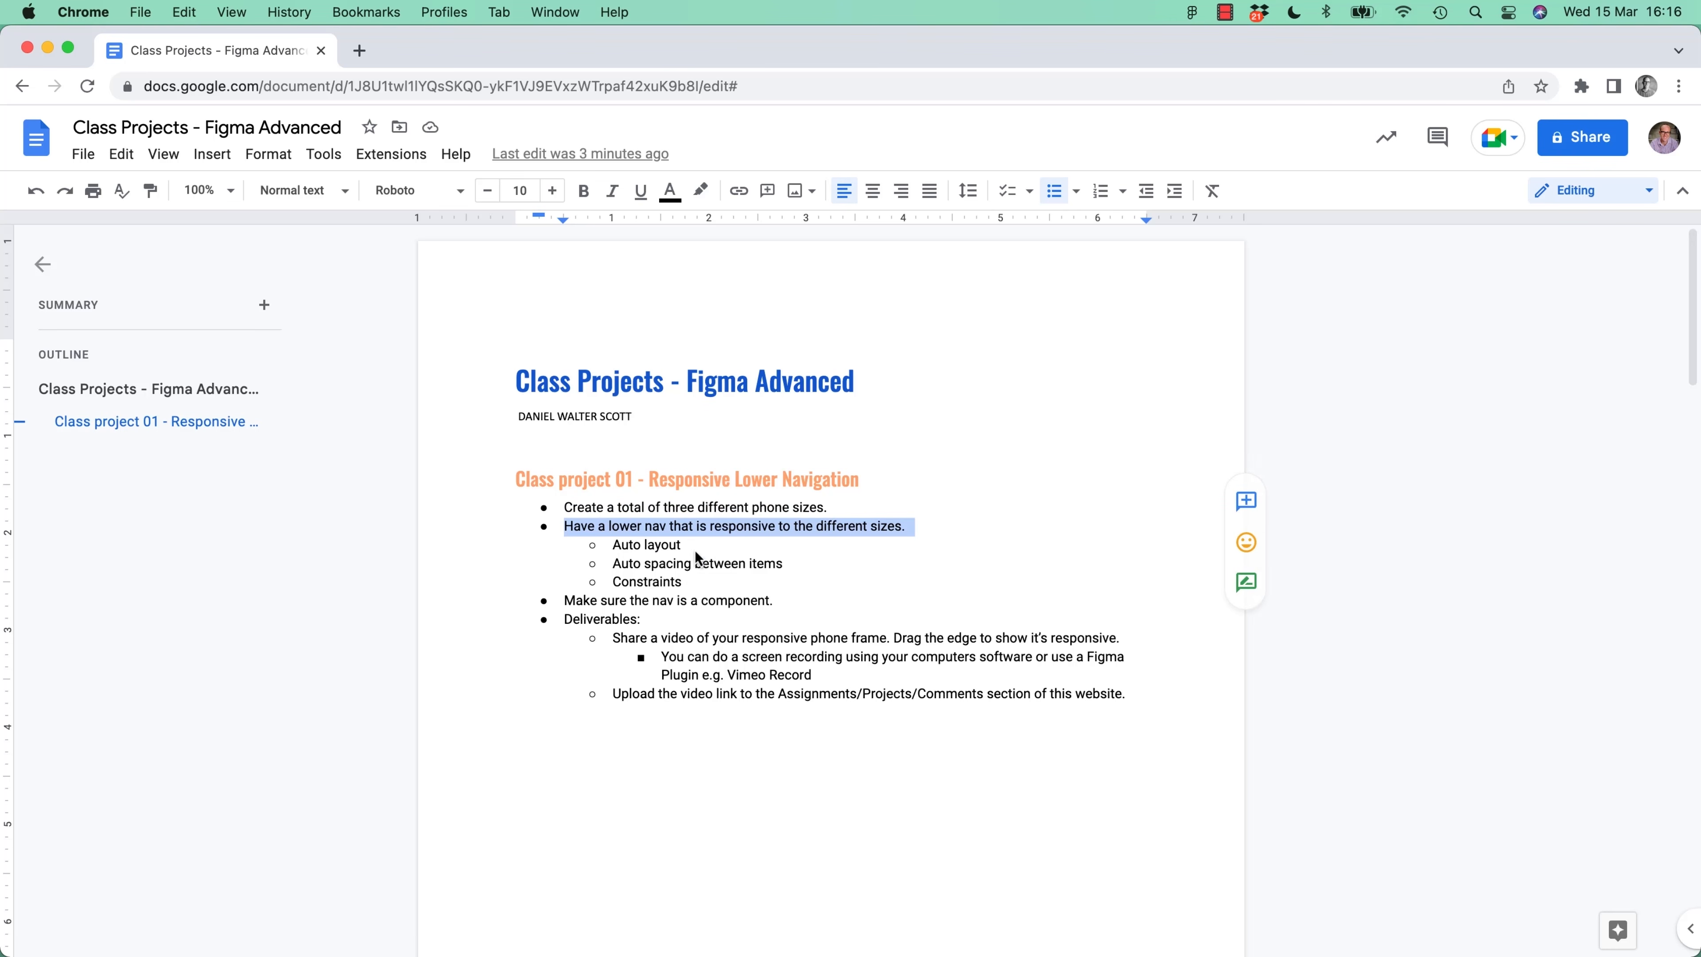
click(615, 547)
drag(615, 546, 690, 584)
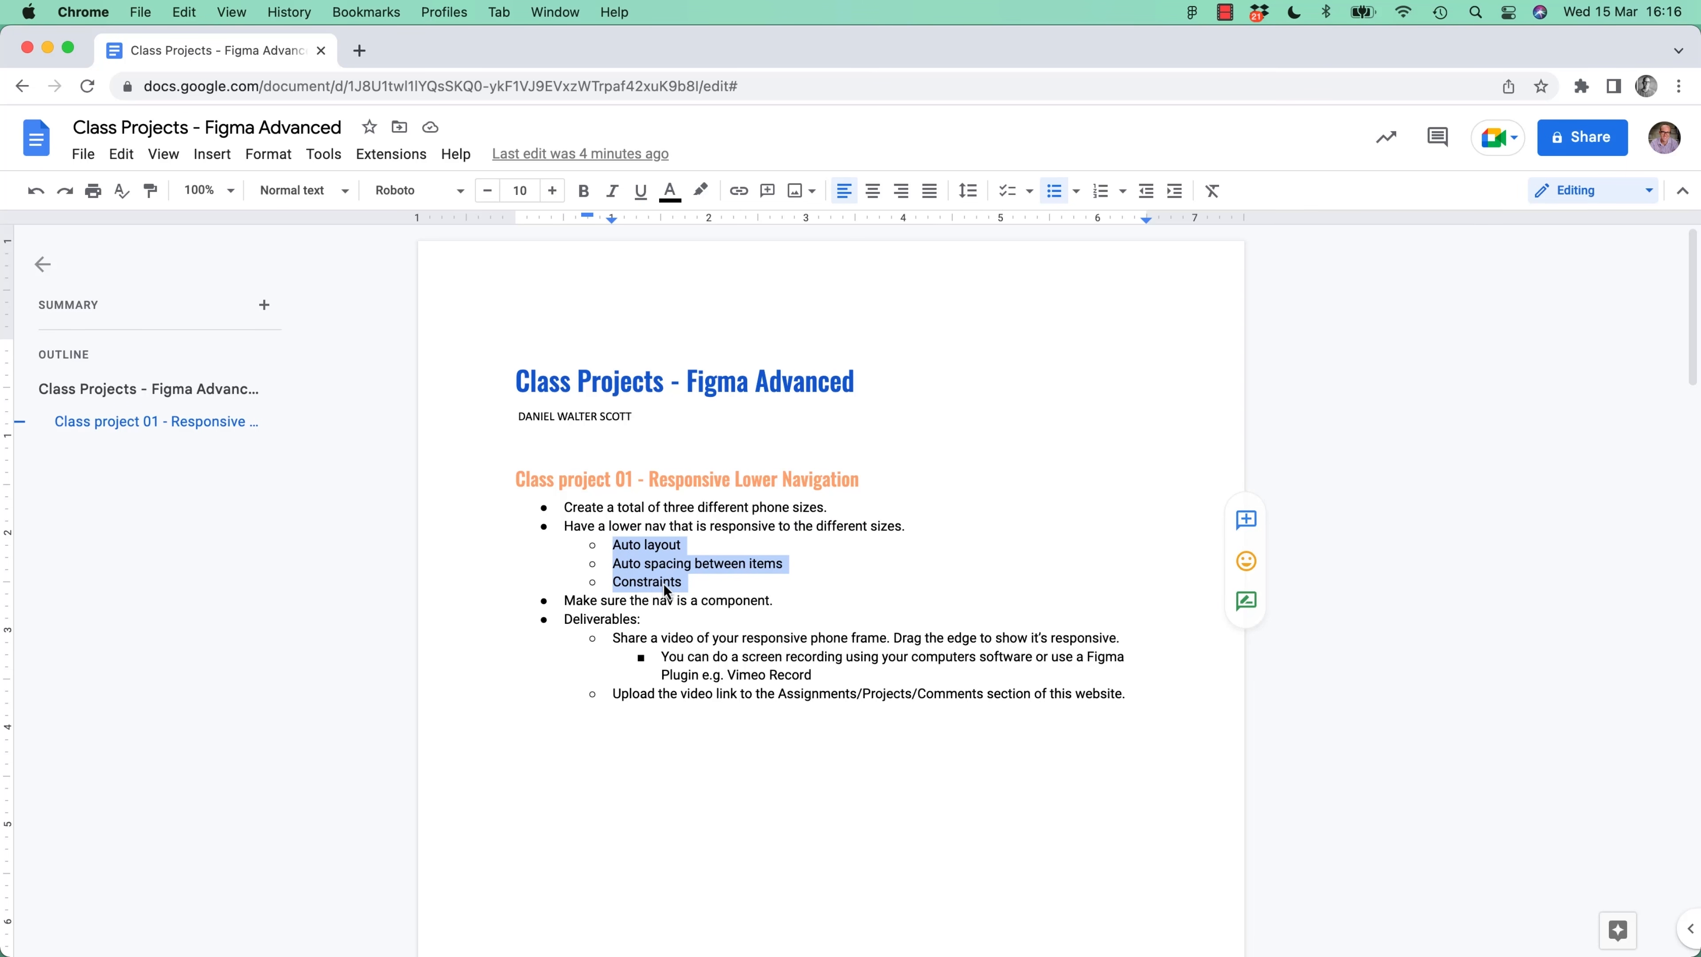
click(638, 585)
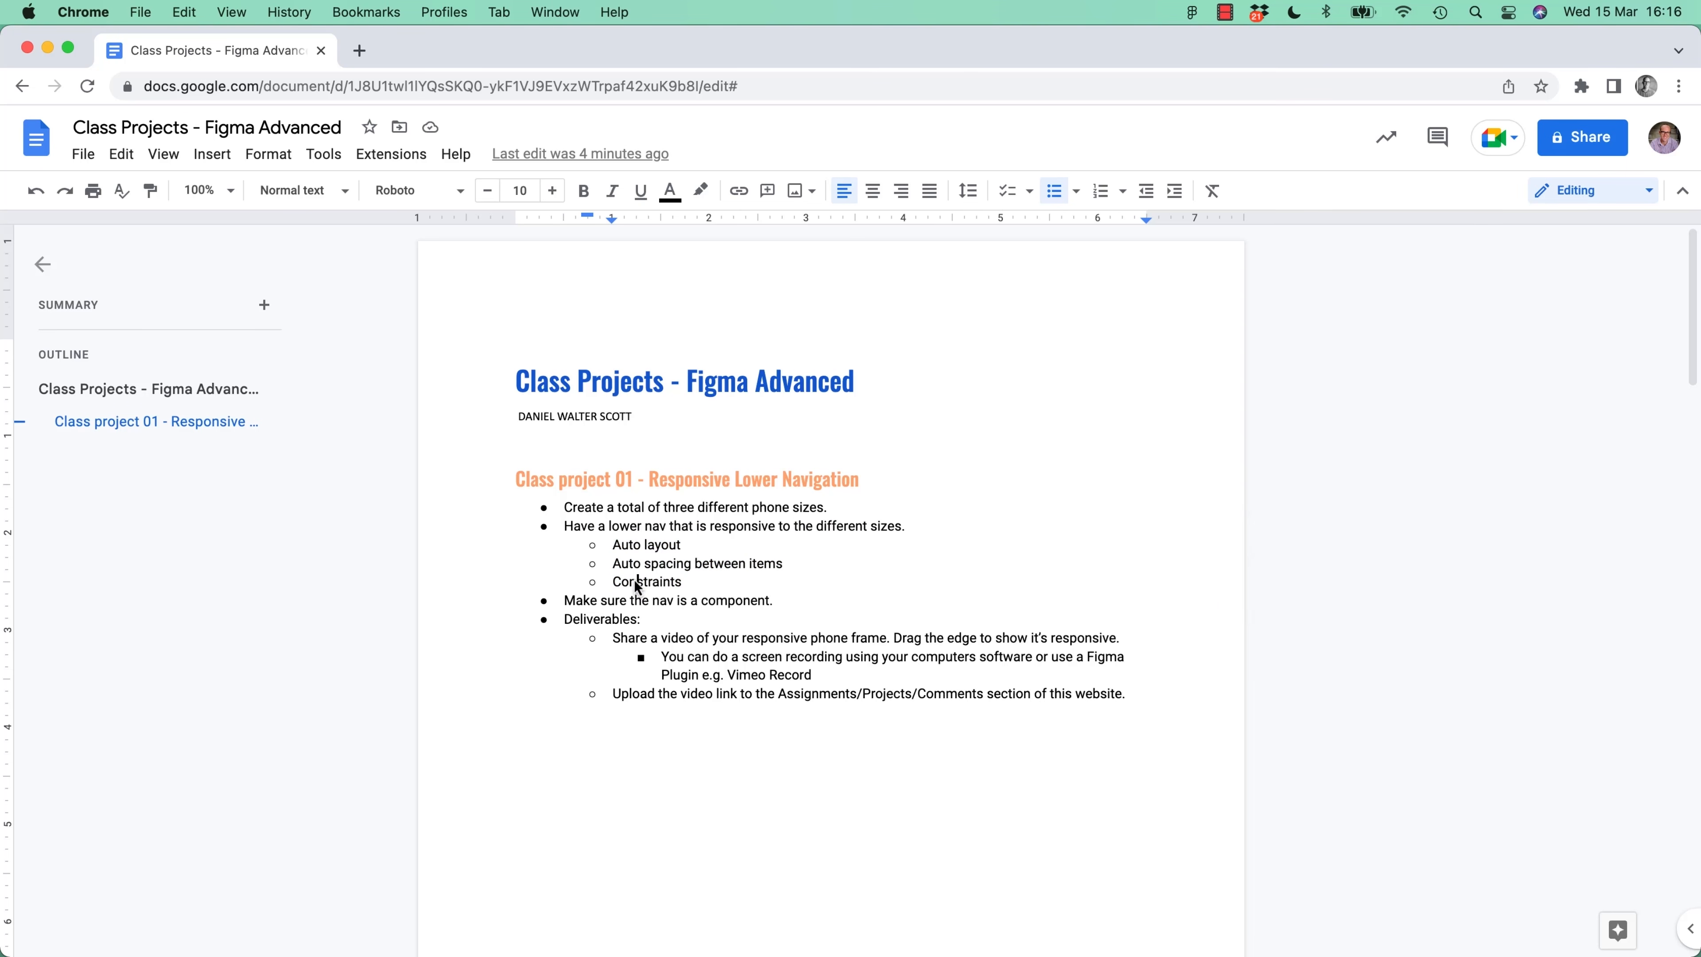
triple_click(653, 602)
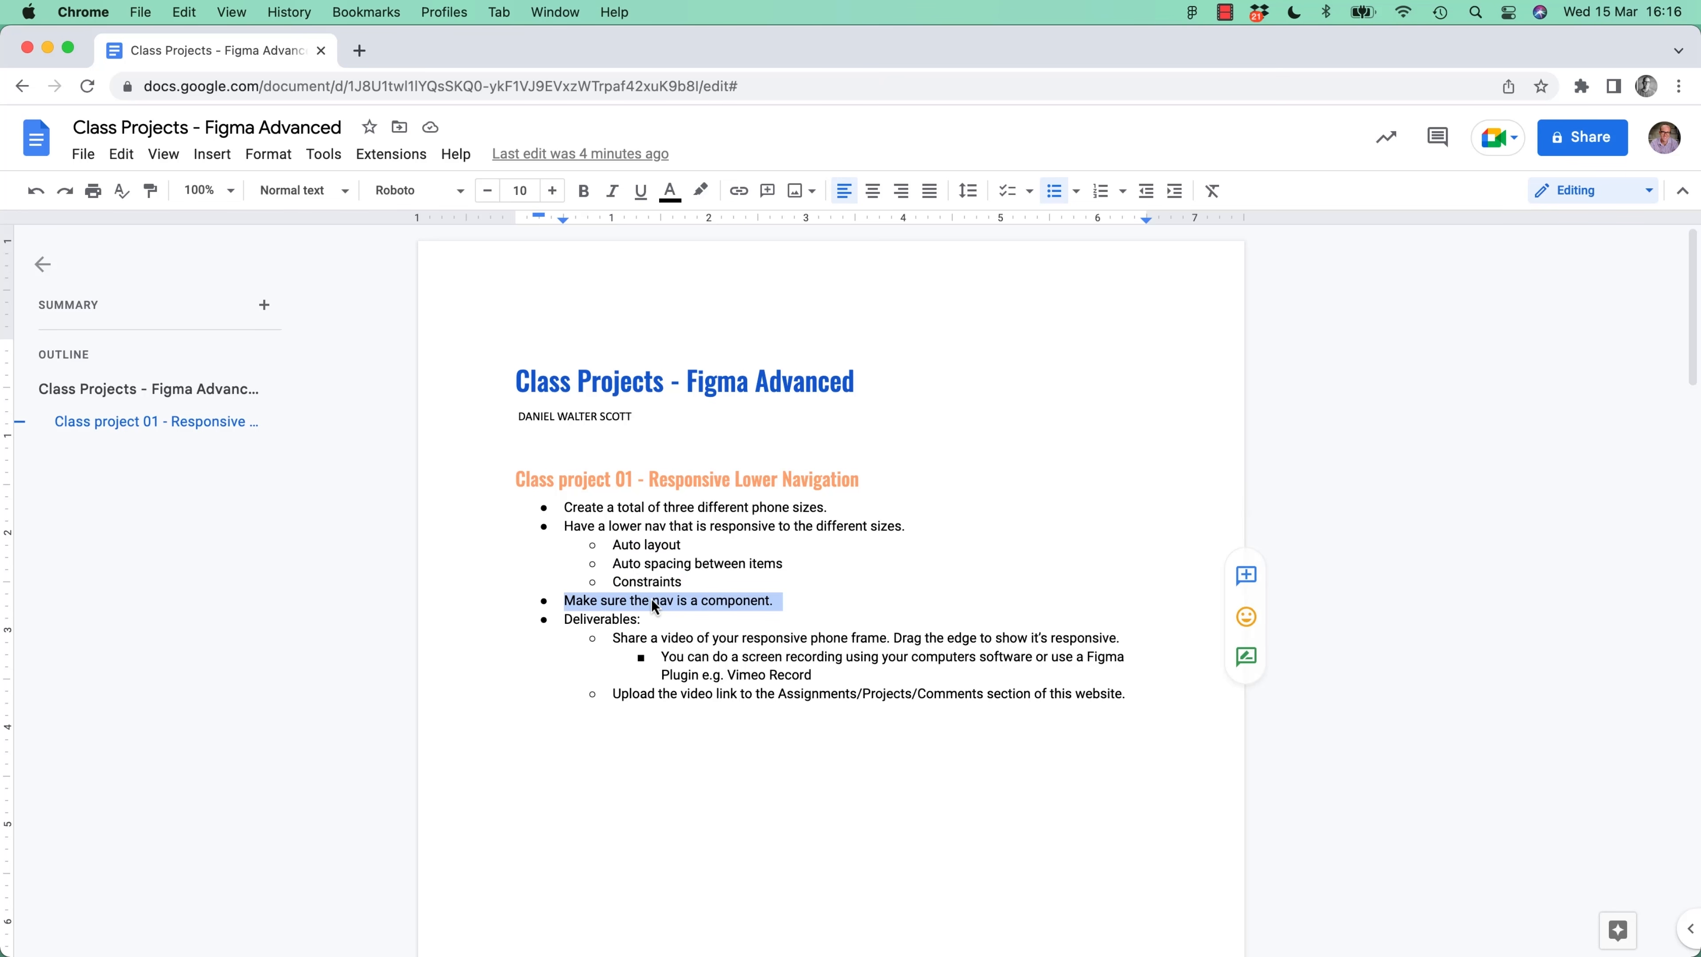
double_click(588, 621)
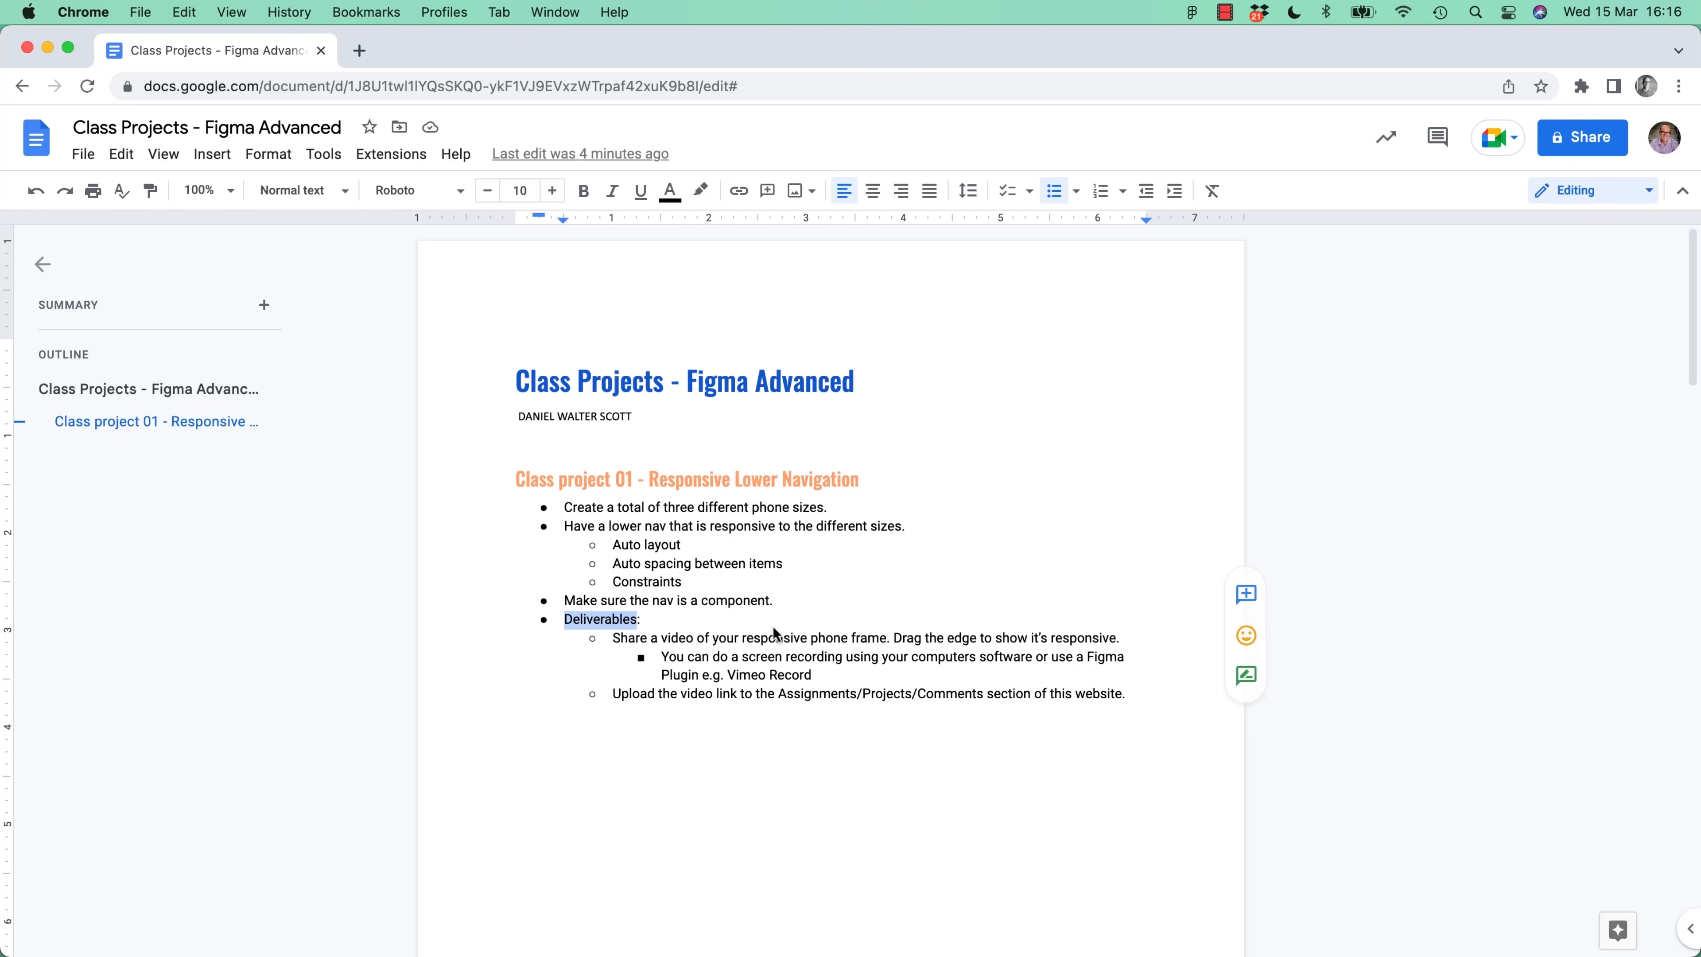
click(627, 640)
drag(613, 639, 655, 647)
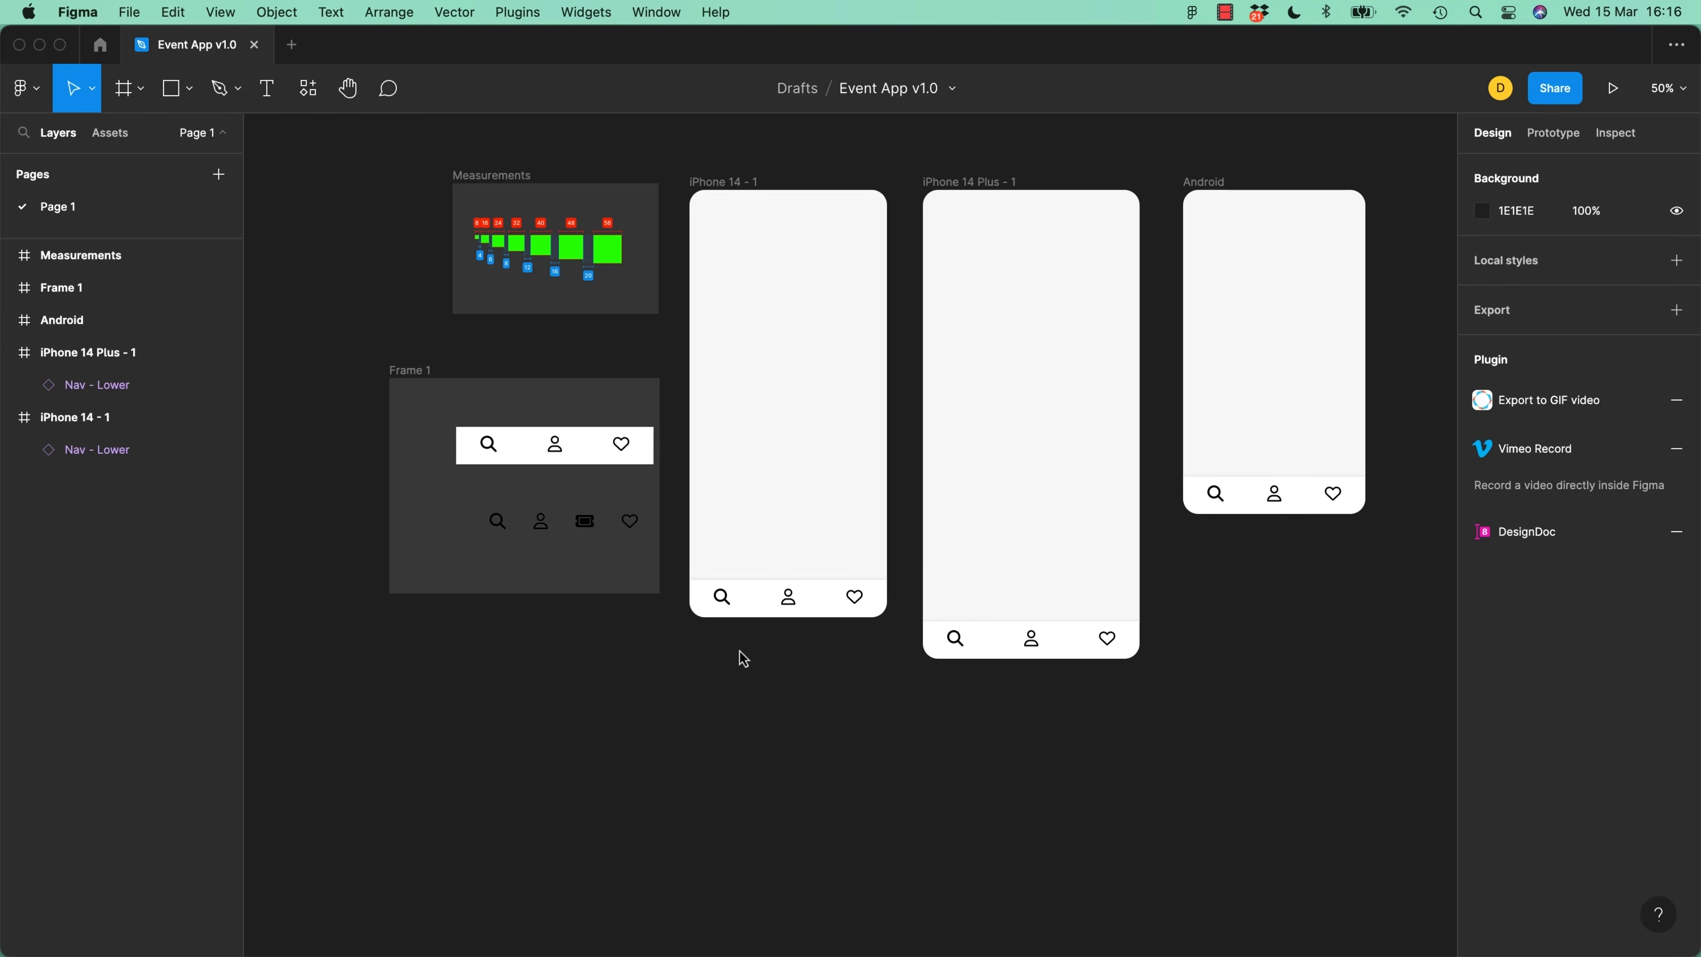
Set the iPhone 14 - 1 frame's Nav - Lower instance's horizontal constraint to Left and right, testing the frame's resizing
click(736, 186)
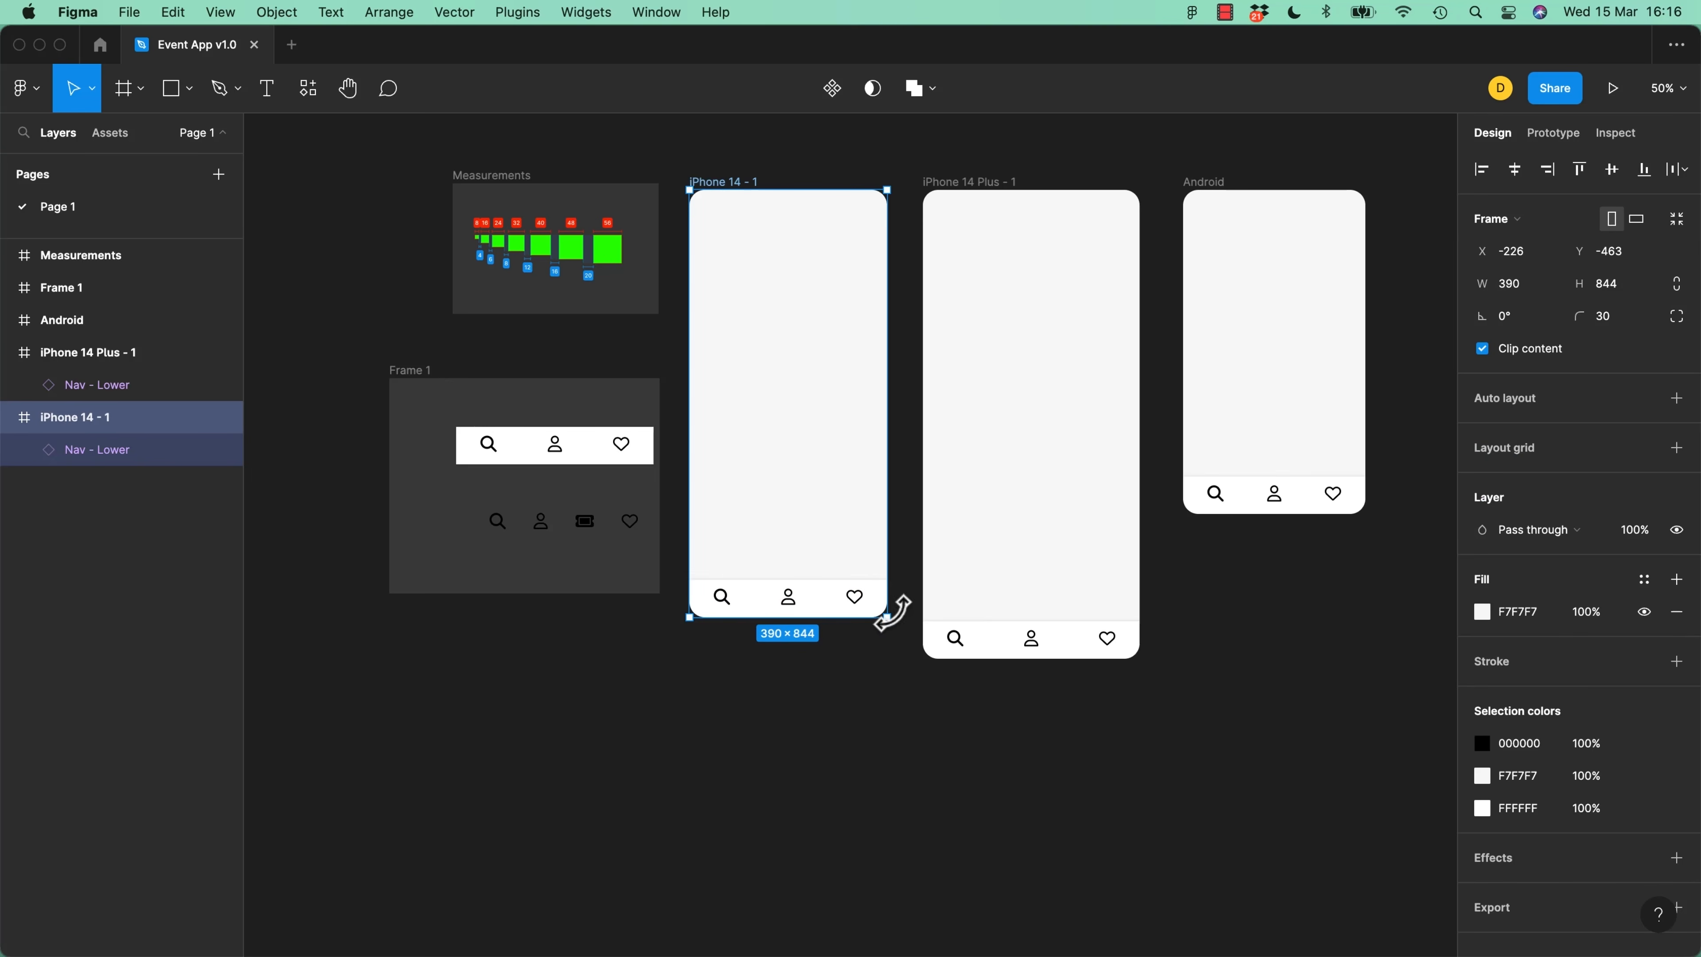
mouse_move(888, 617)
mouse_down()
mouse_move(901, 554)
mouse_move(870, 646)
mouse_move(901, 644)
mouse_move(887, 616)
mouse_up()
click(828, 600)
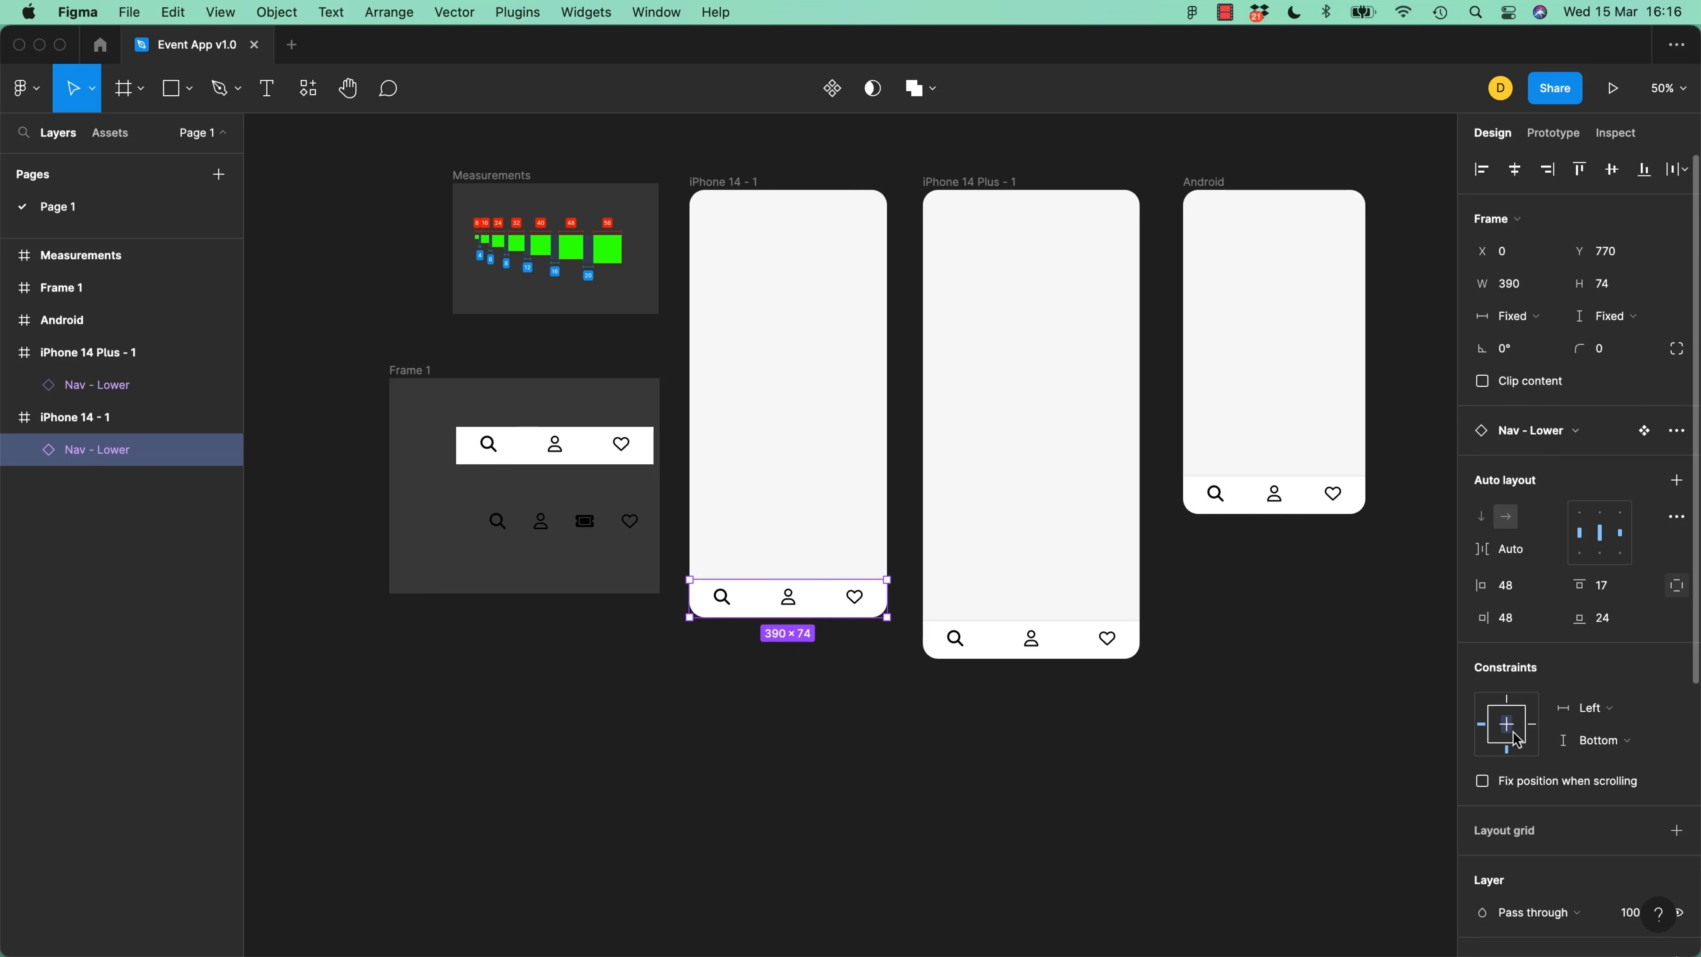
click(1591, 707)
click(1606, 755)
click(745, 182)
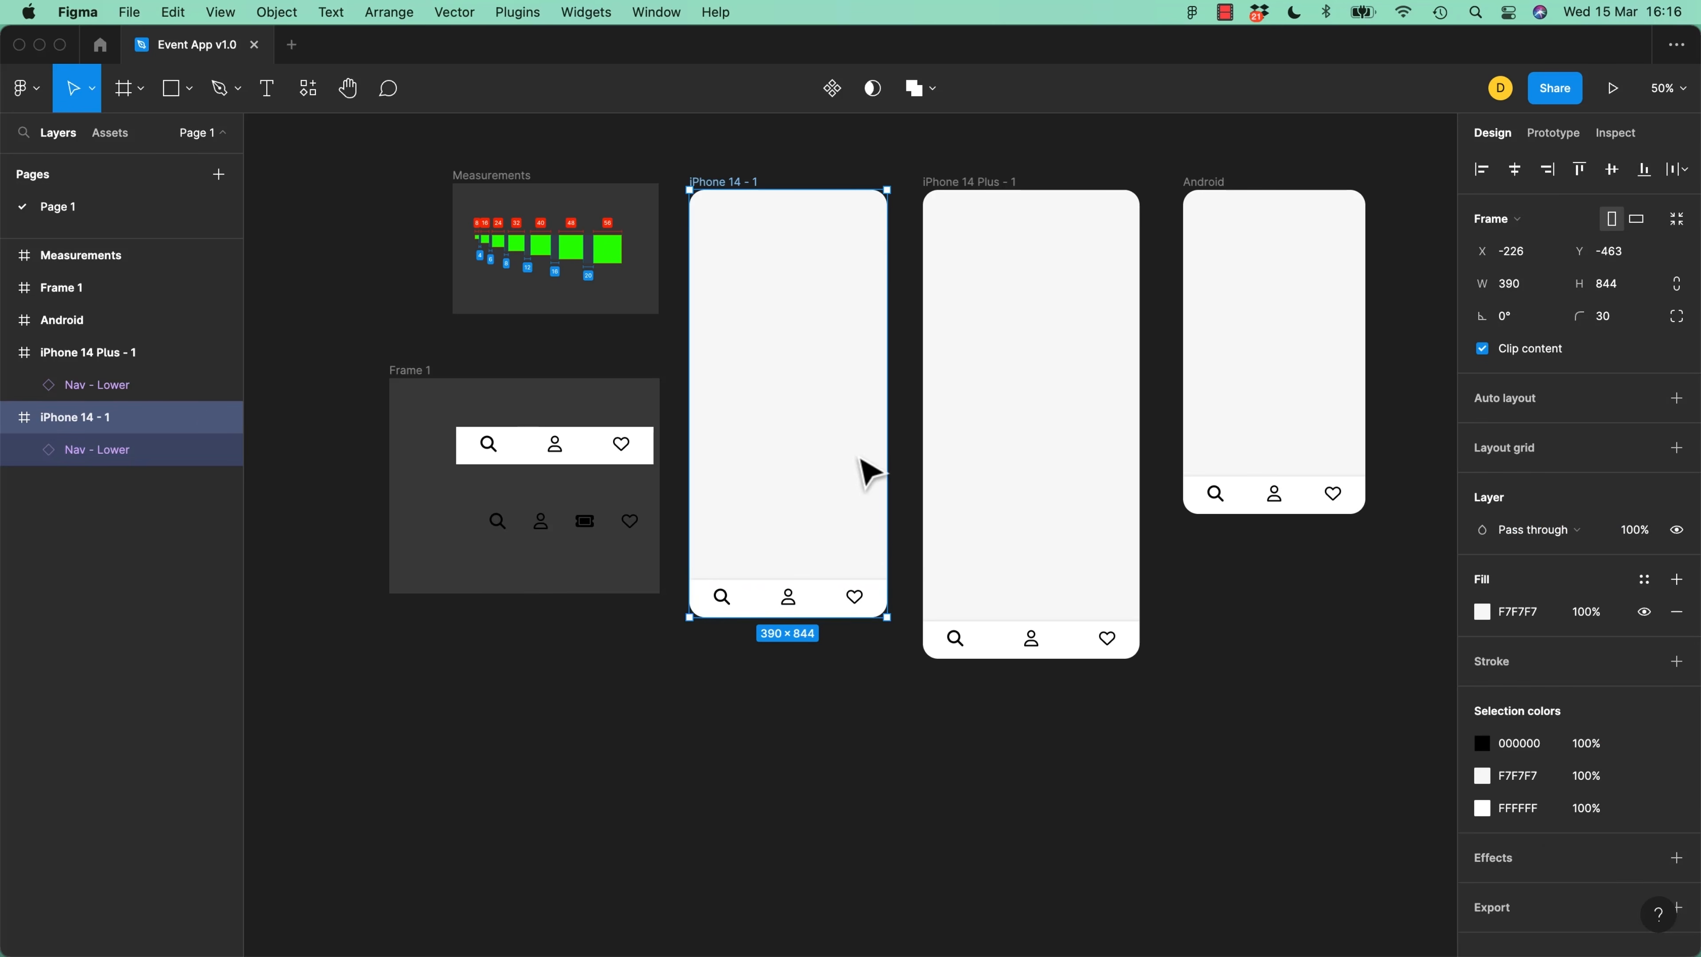
mouse_move(888, 616)
mouse_down()
mouse_move(834, 549)
mouse_move(908, 620)
mouse_move(879, 607)
mouse_up()
click(842, 718)
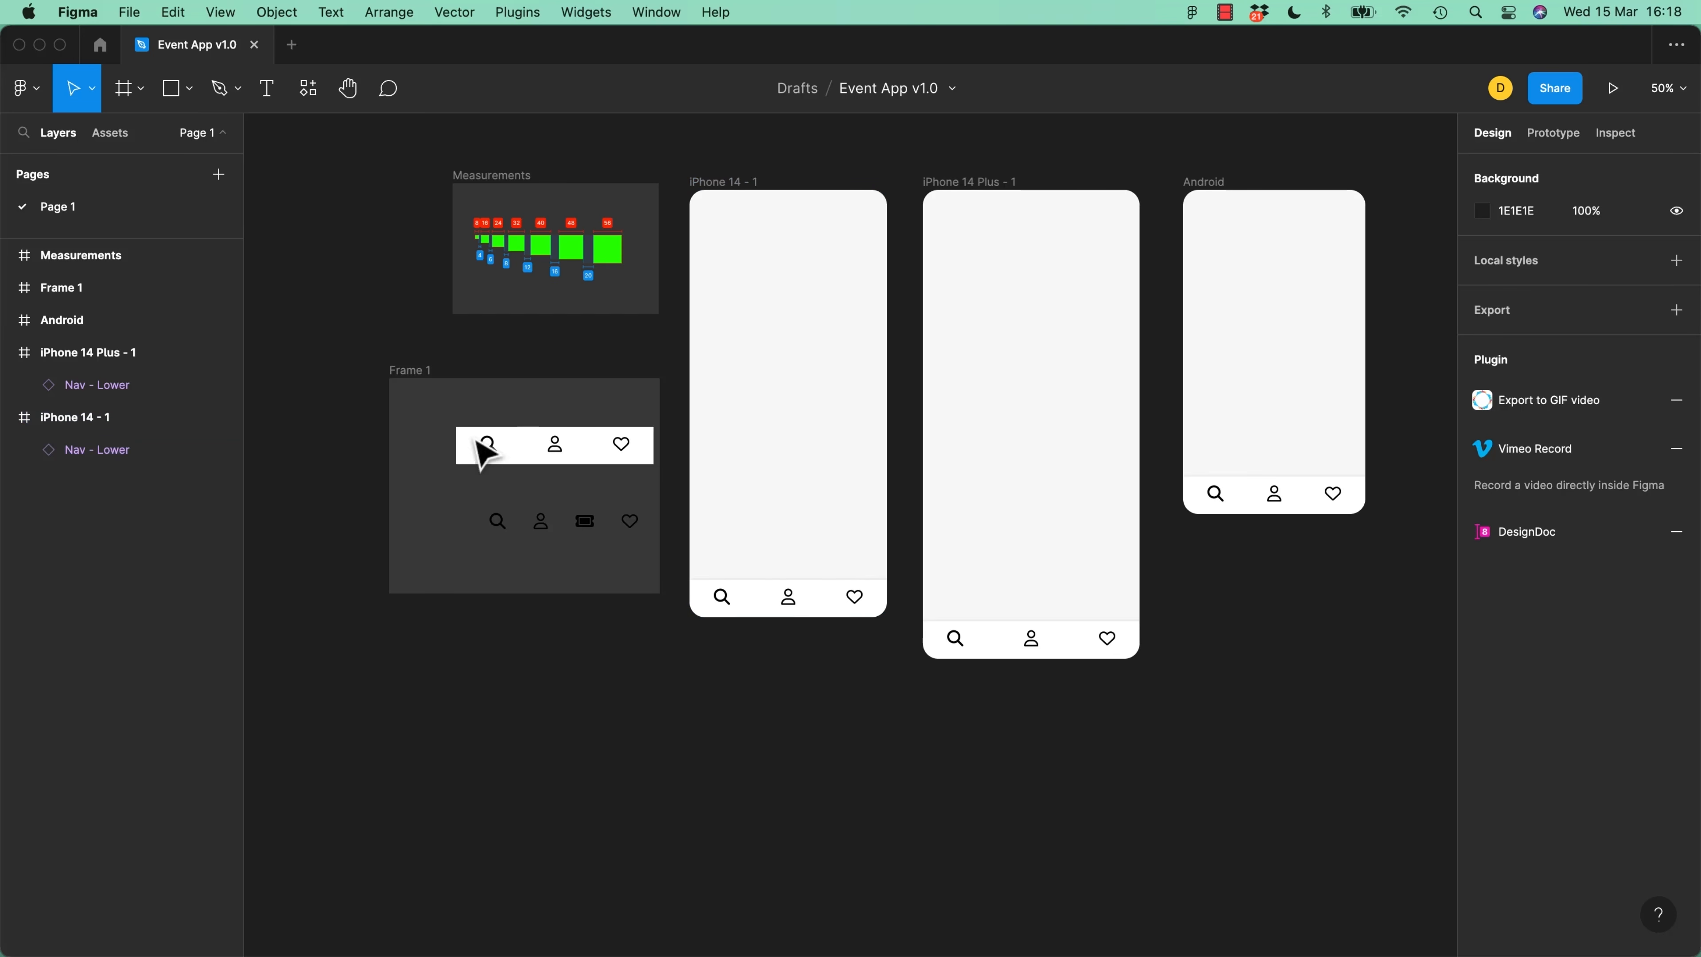
Run the Vimeo Record plugin to view its recording options, and close it
click(308, 87)
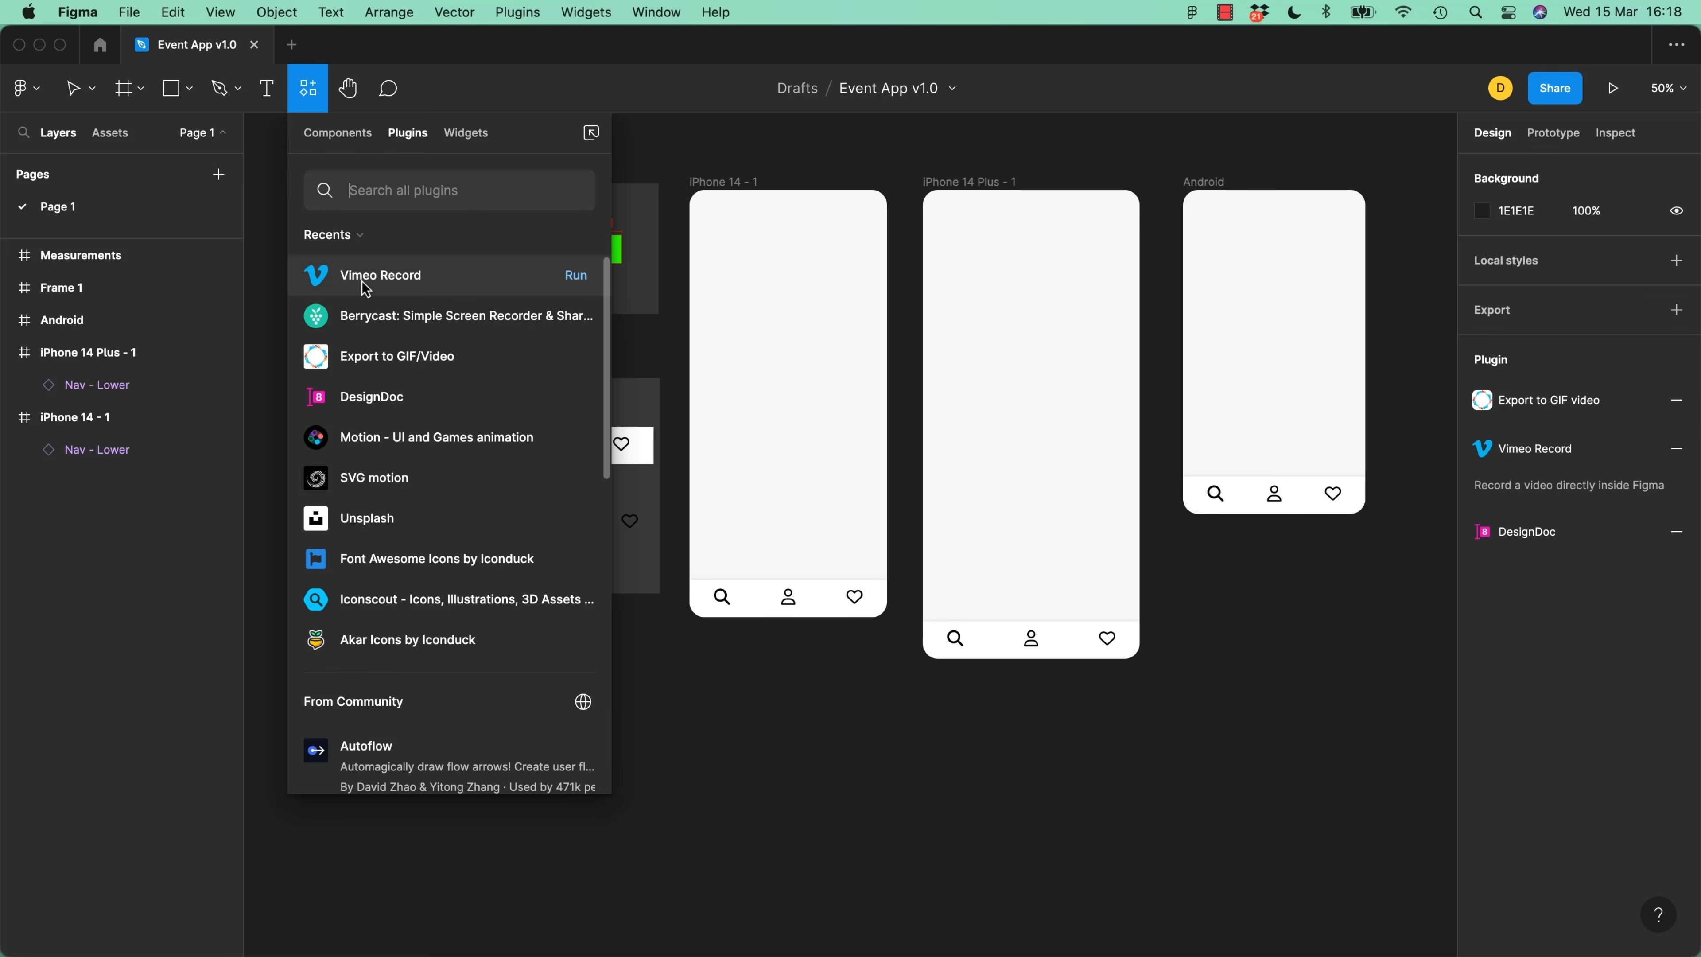
click(576, 276)
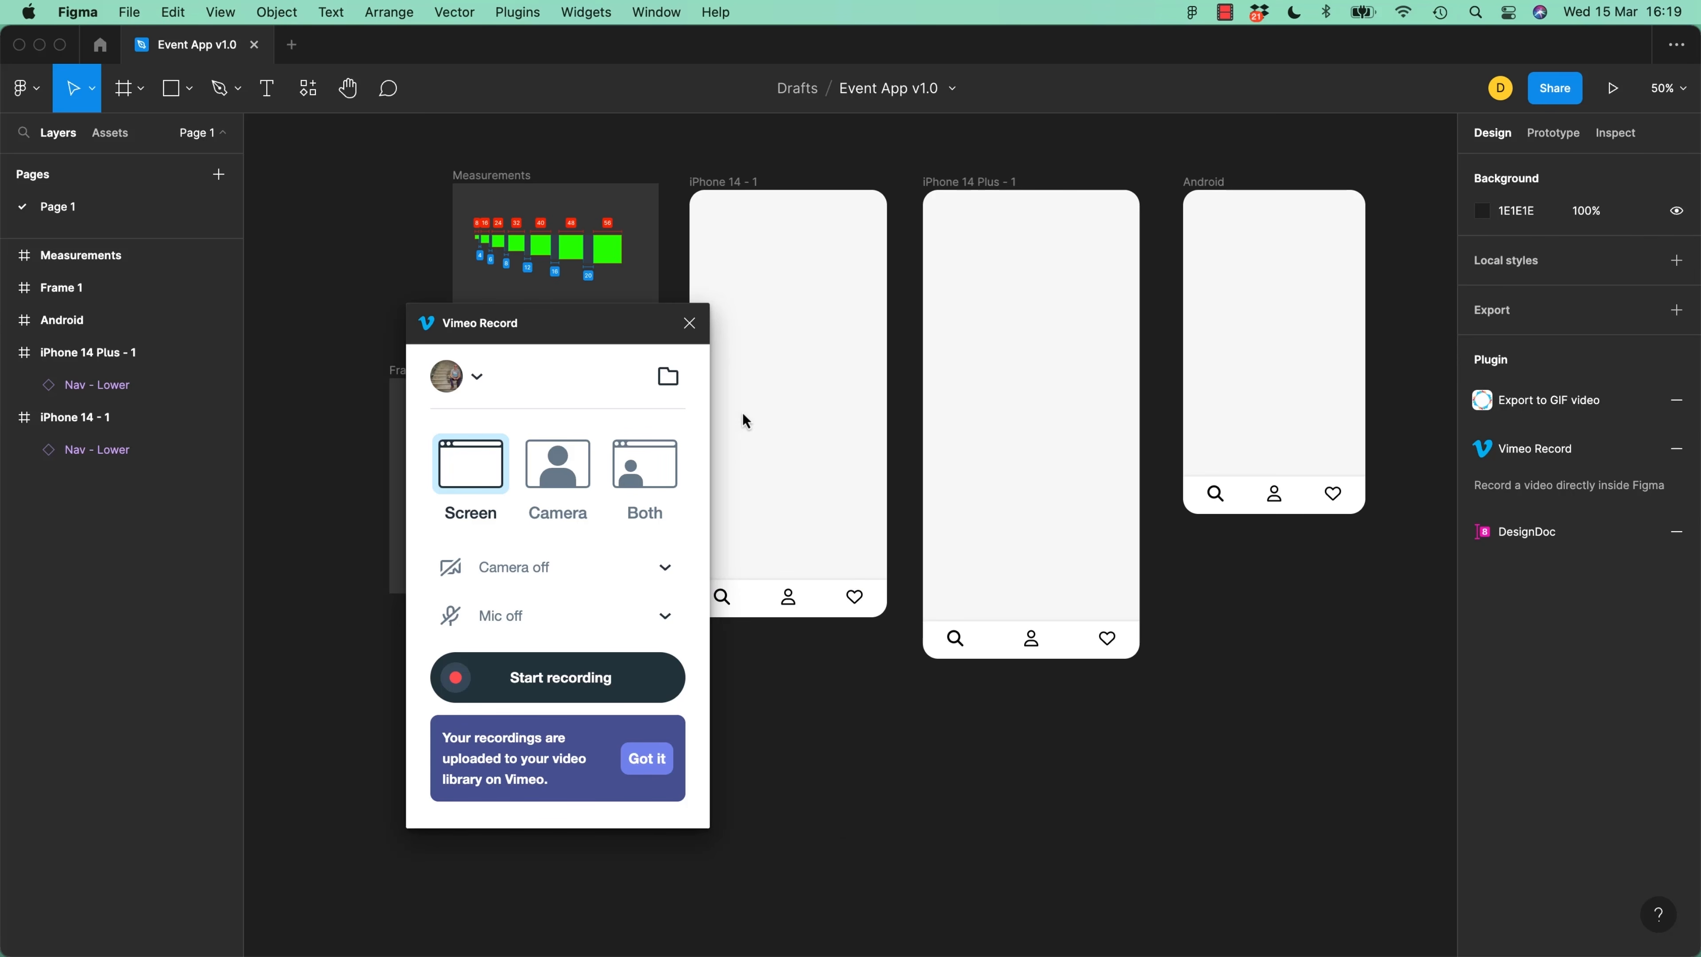
click(690, 323)
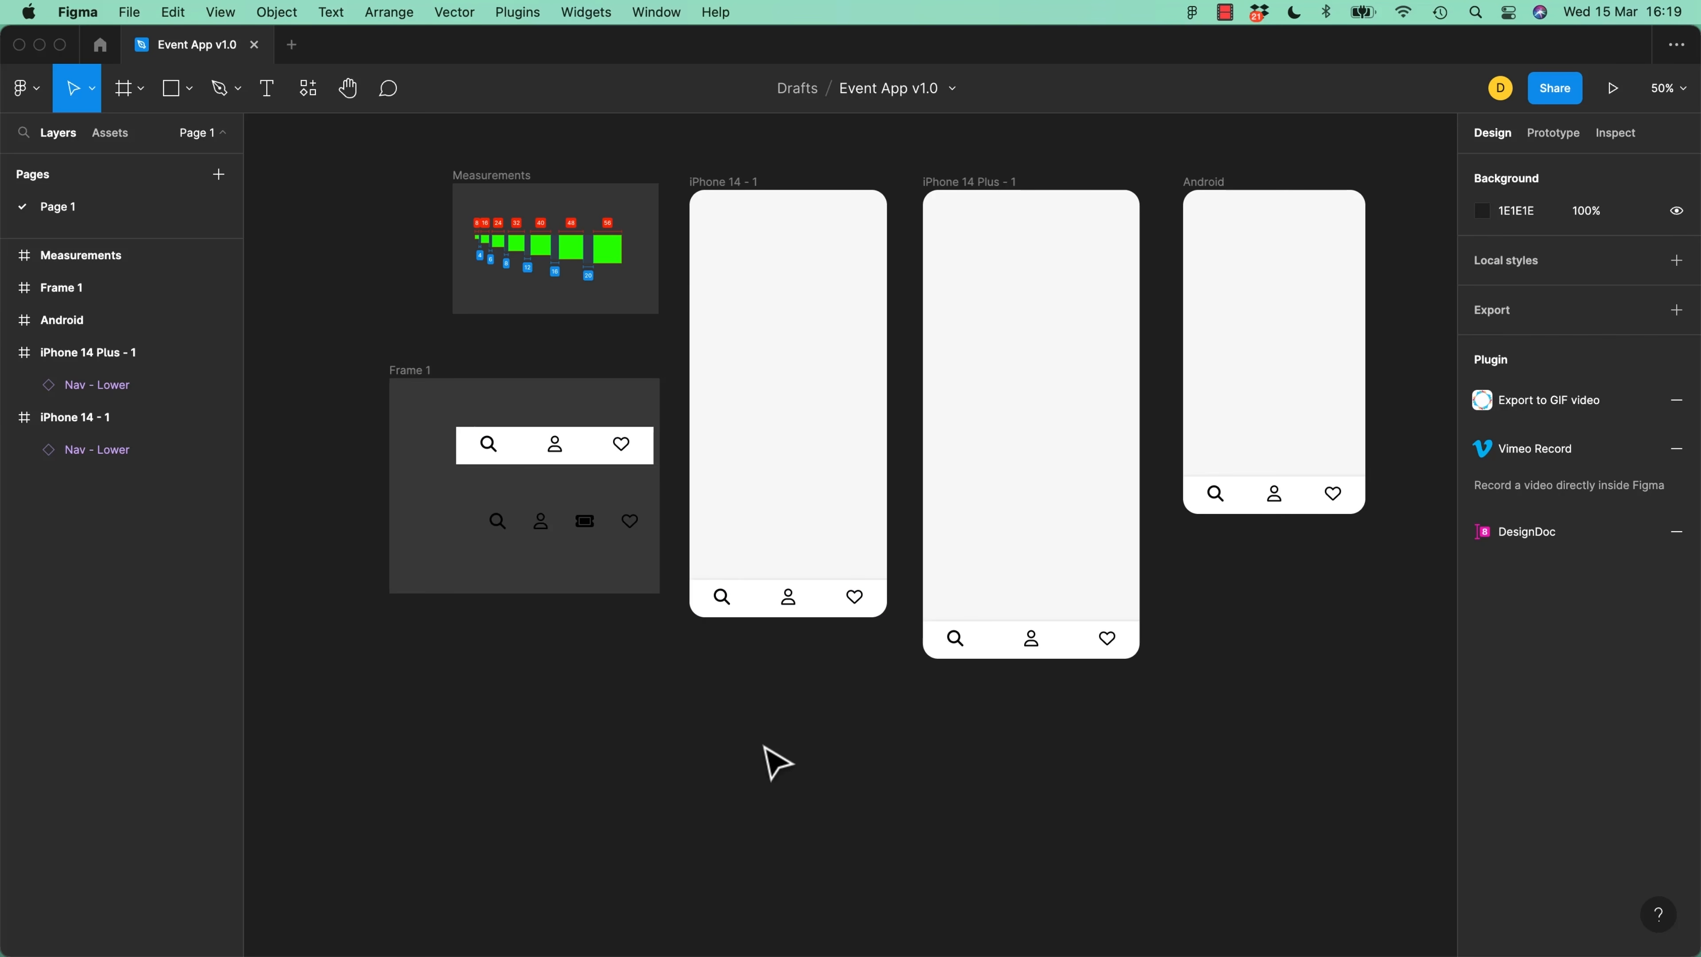
click(839, 599)
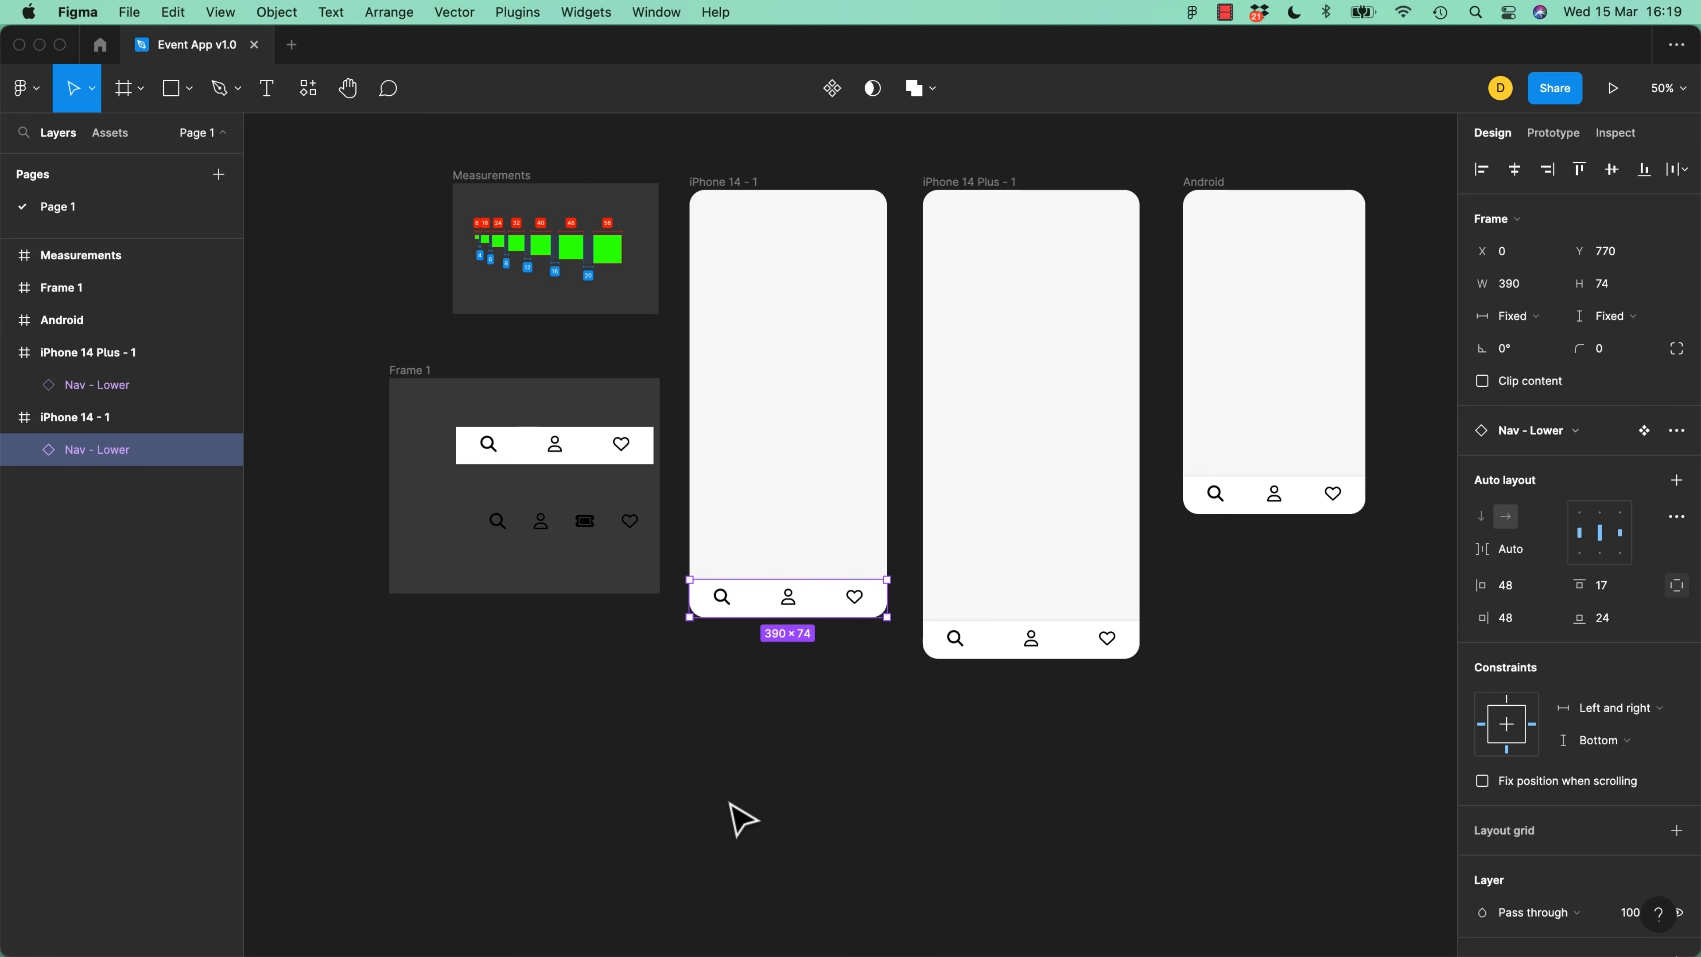
key(super+Tab)
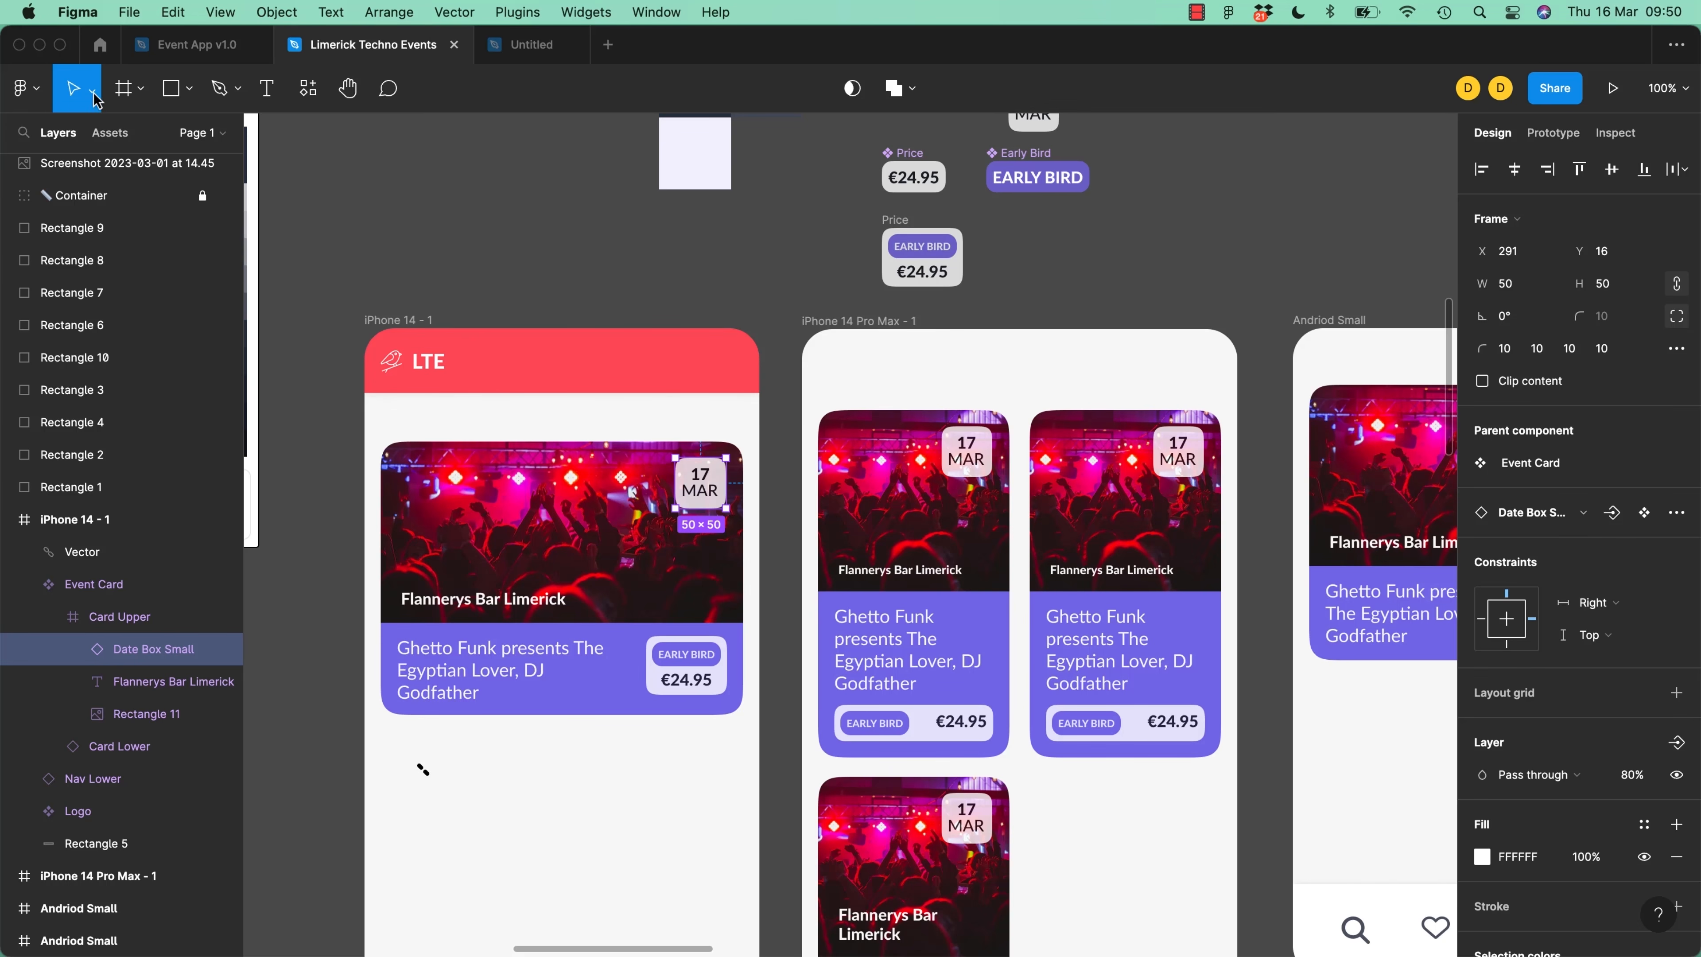
Visit the open Event App v1.0, Limerick Techno Events and Untitled files one after another
click(188, 46)
click(375, 44)
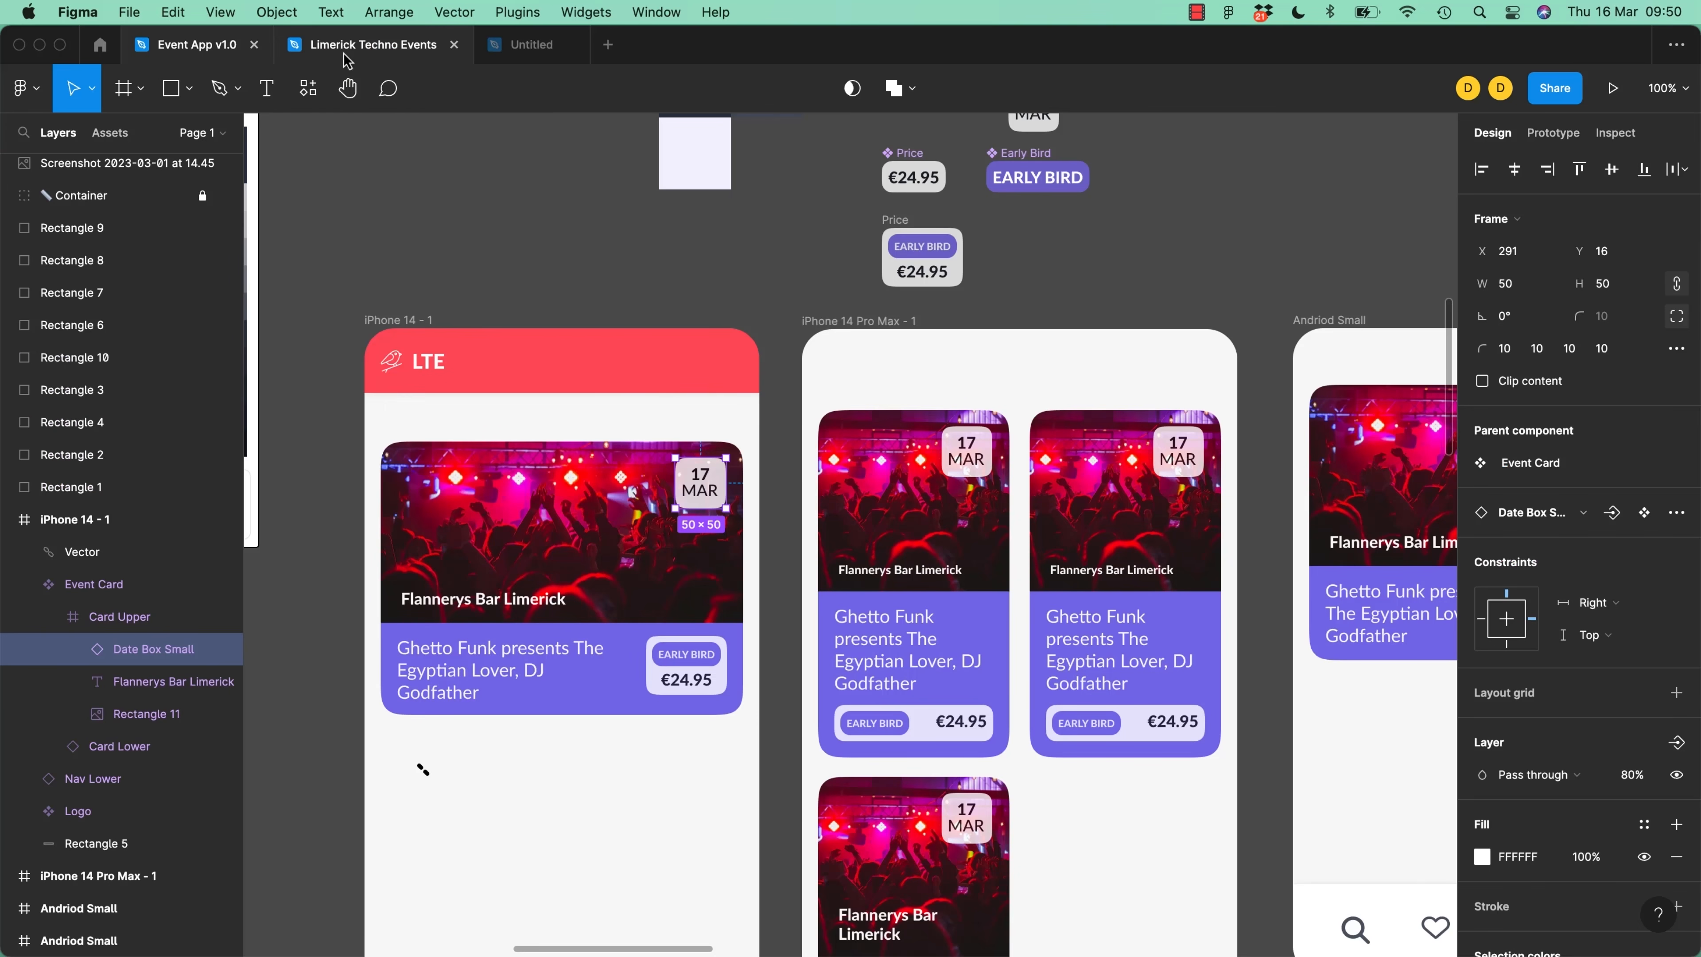
click(517, 48)
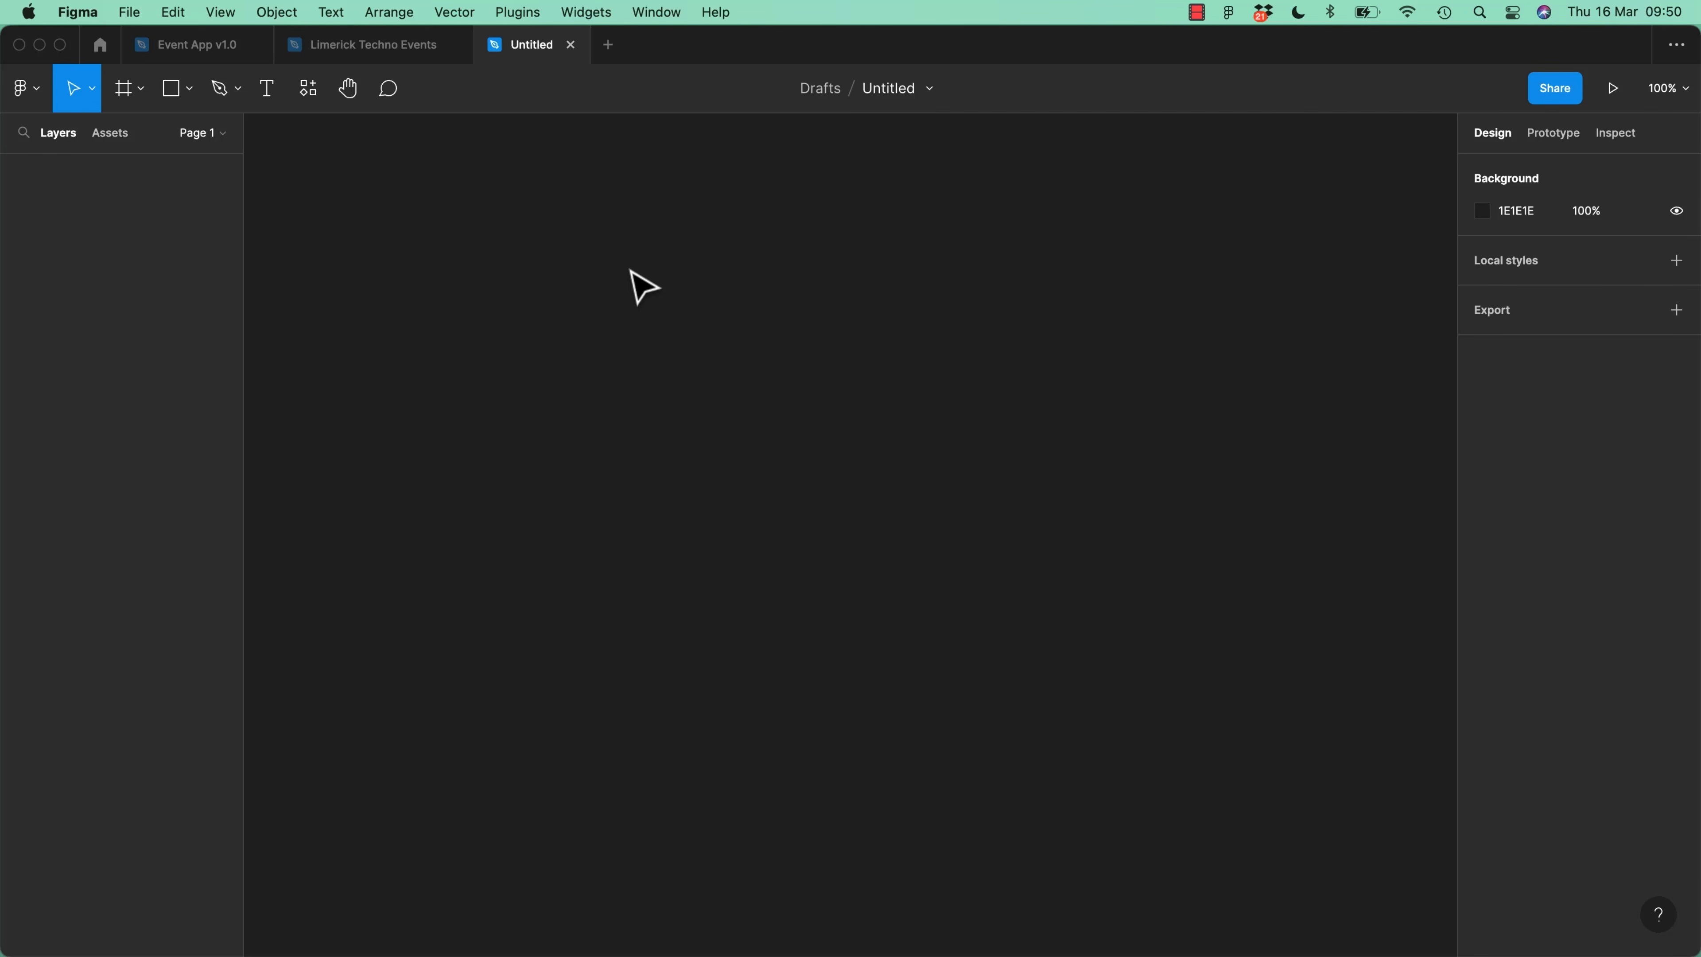
Cycle forward through the open Figma files and the home screen's recent files
key(ctrl+Tab)
key(ctrl+Tab)
key(ctrl+Tab)
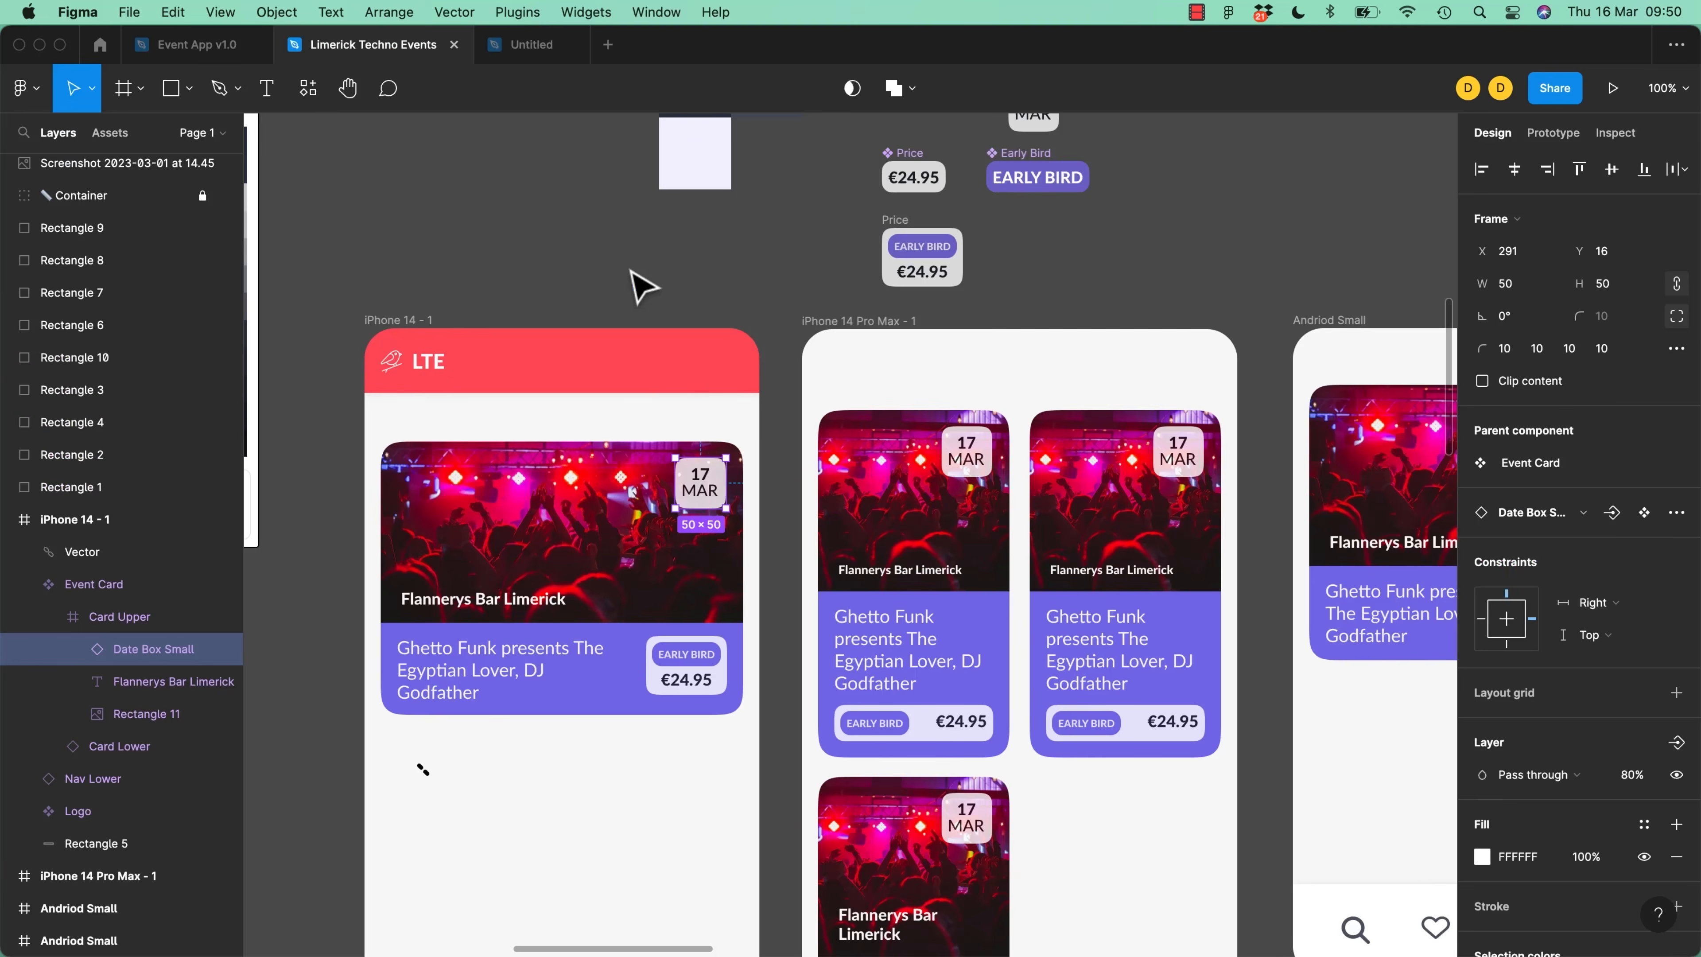
key(ctrl+Tab)
key(ctrl+Tab)
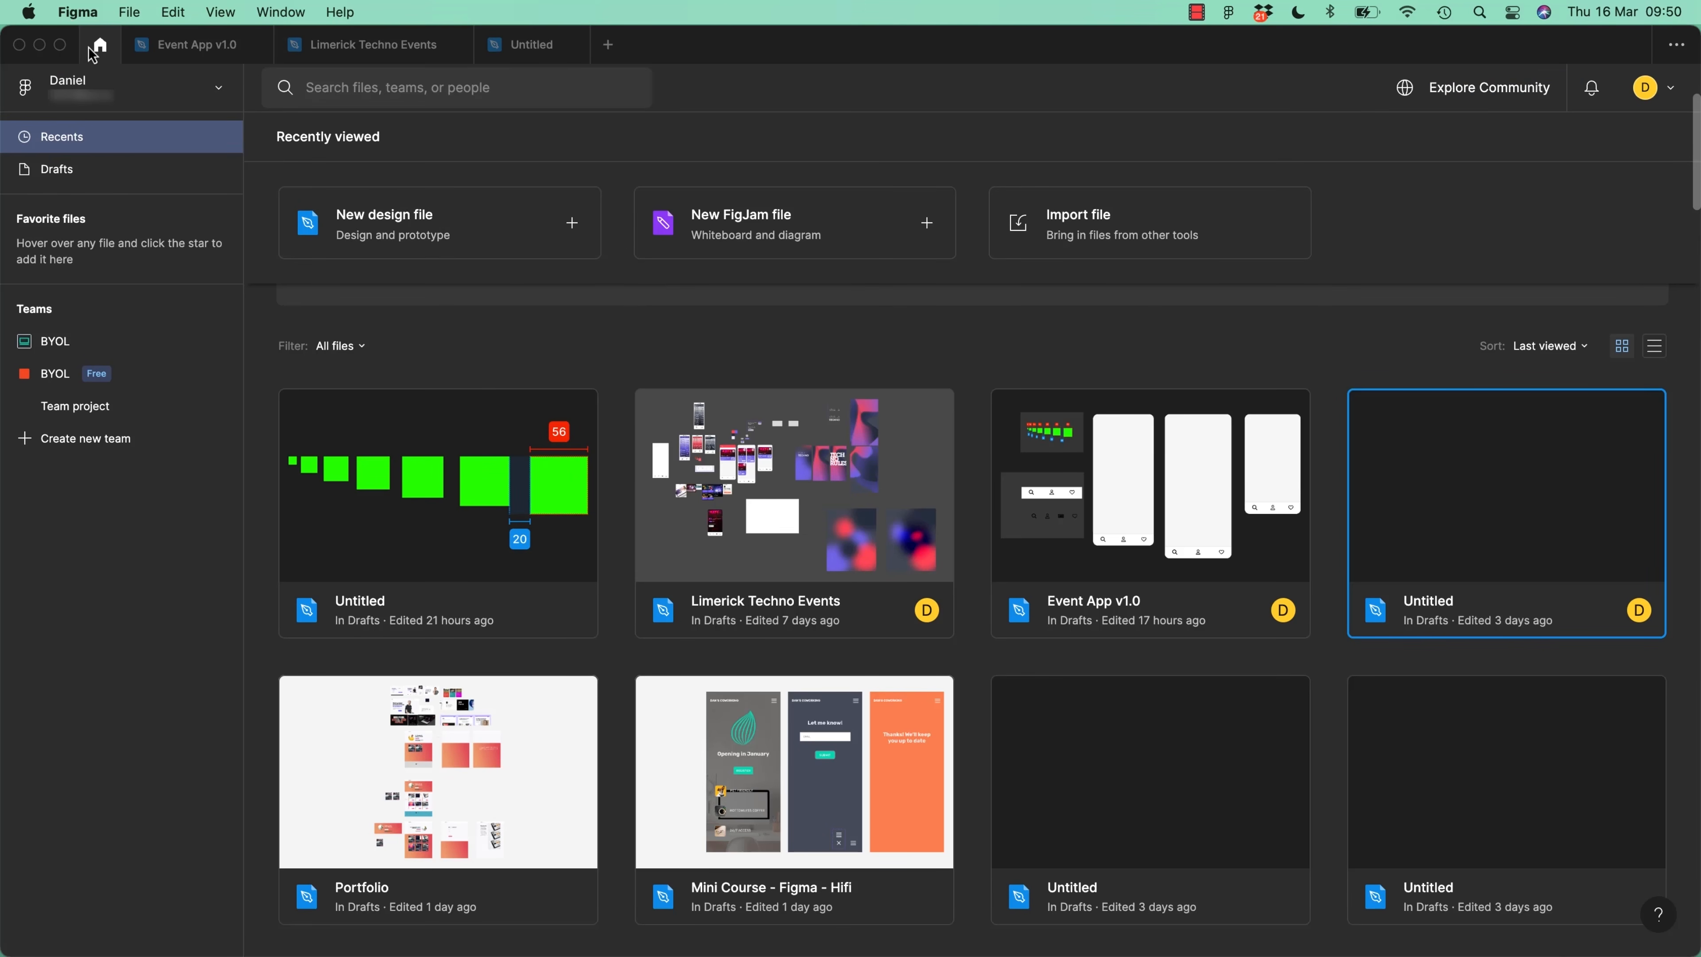
key(ctrl+Tab)
key(ctrl+Tab)
key(ctrl+Tab)
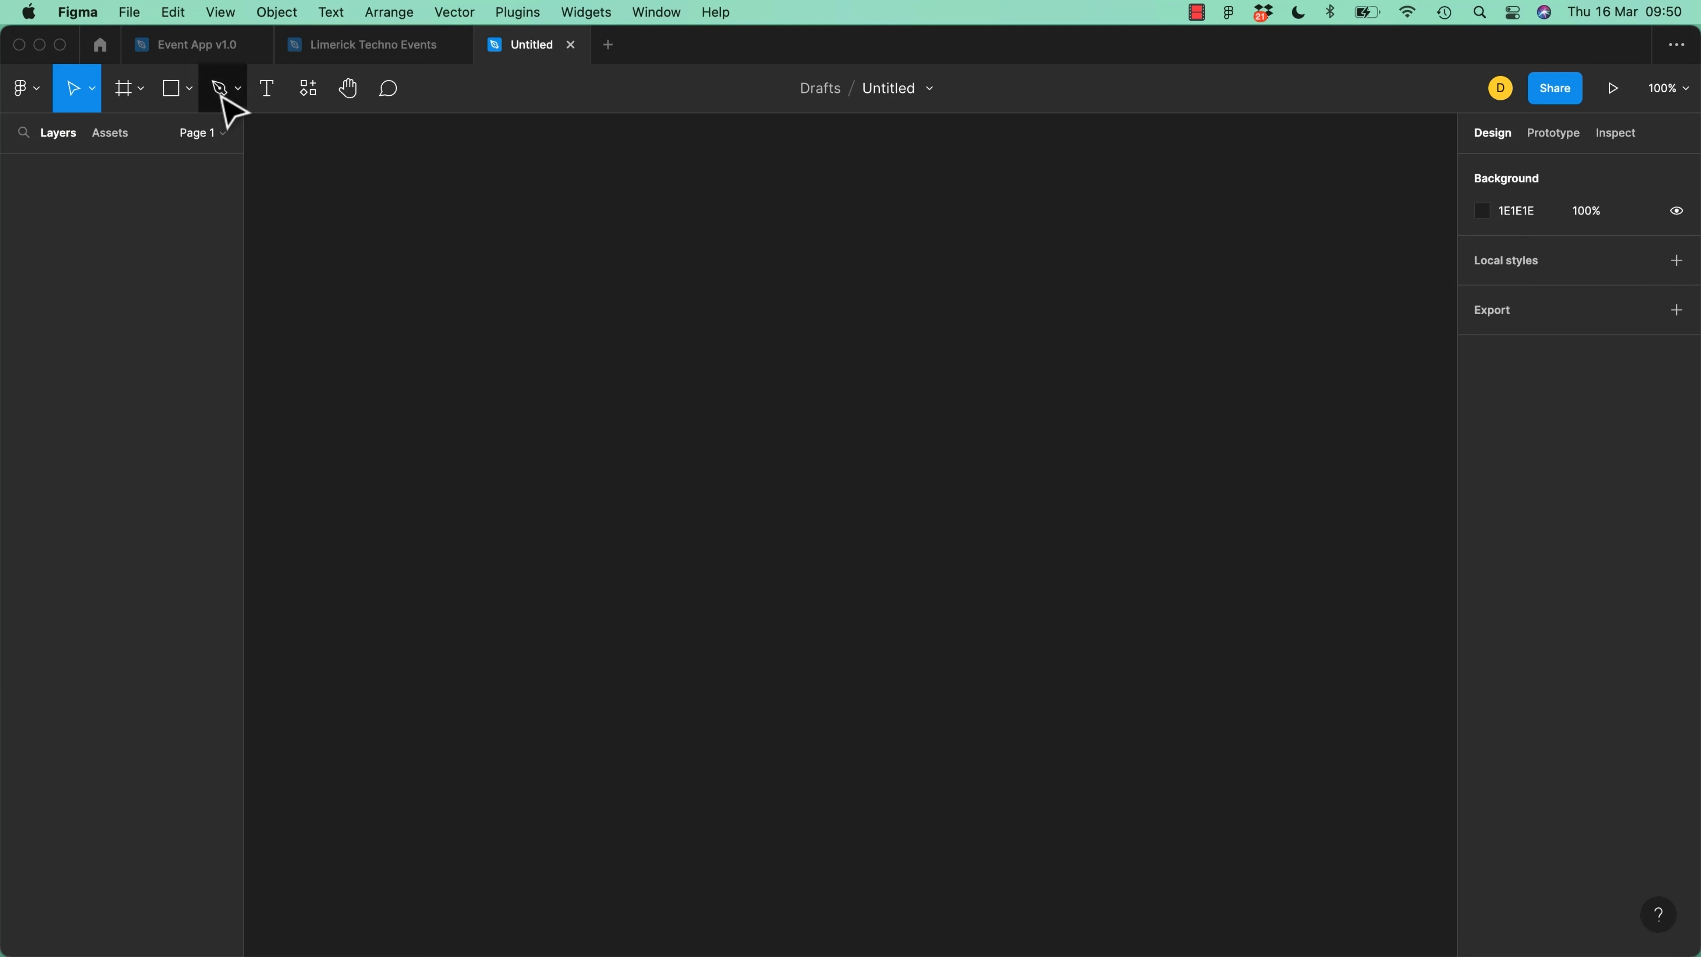
Alternate between the Untitled and Limerick Techno Events files, ending on Limerick Techno Events
key(ctrl+shift+Tab)
key(ctrl+Tab)
key(ctrl+shift+Tab)
key(ctrl+Tab)
key(ctrl+shift+Tab)
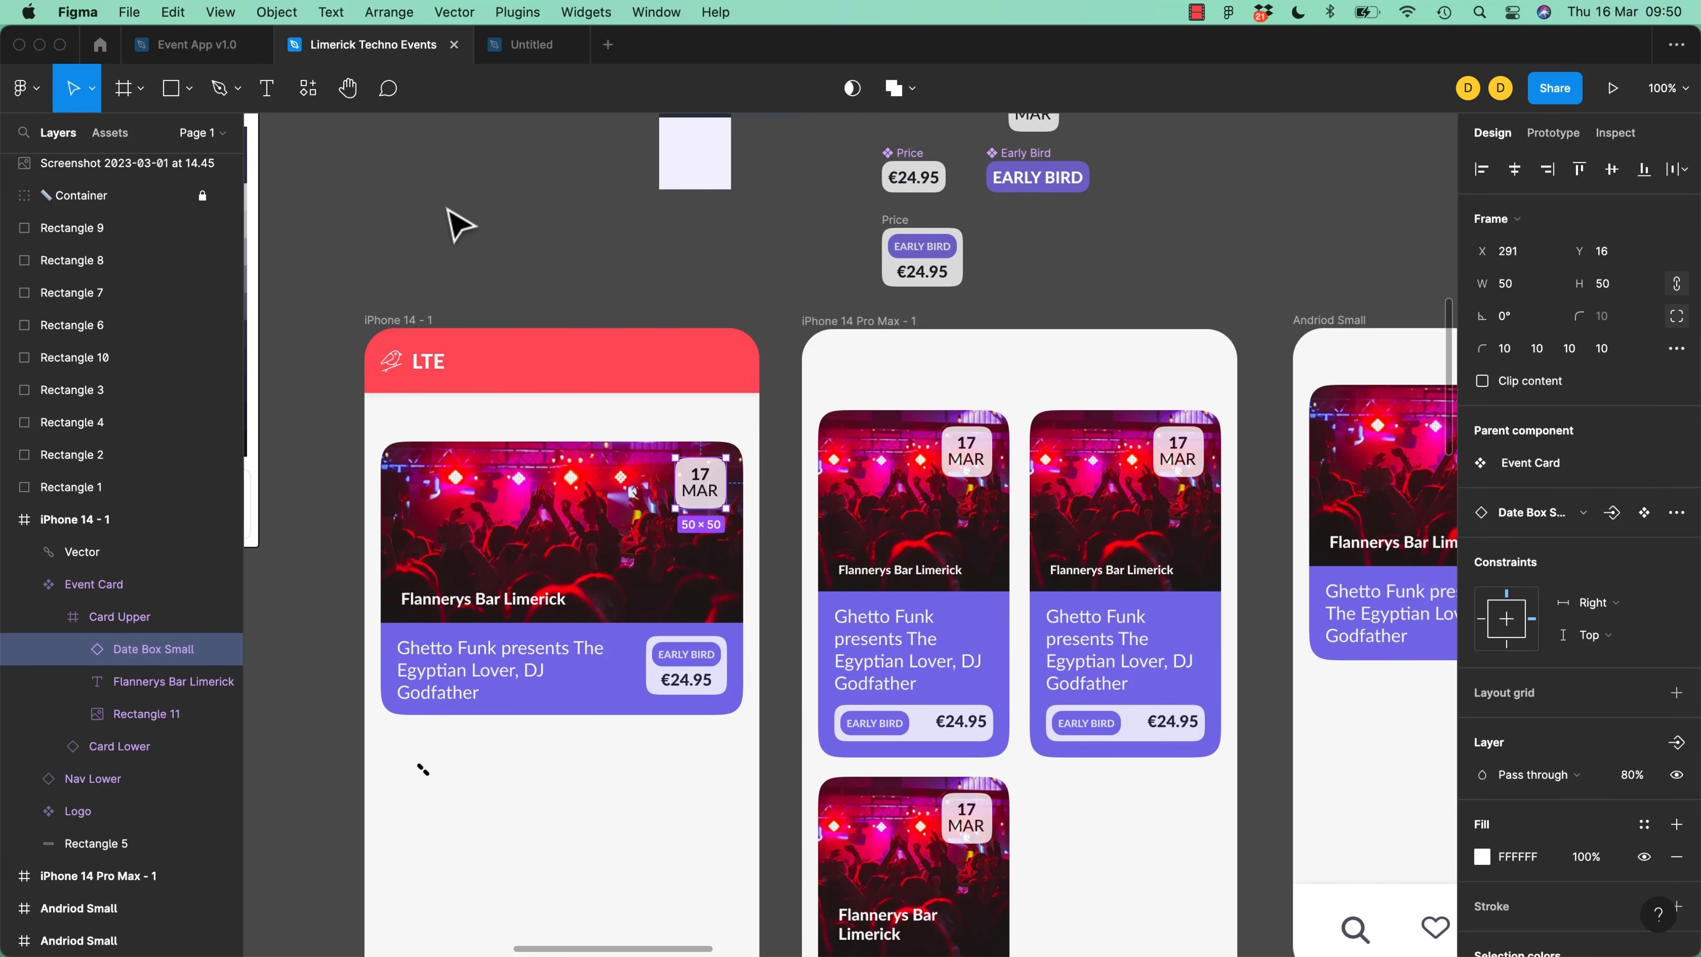
Switch to Chrome and jump between its open Figma pages, ending on the Tailwind CSS Grid Template Columns page
key(super+Tab)
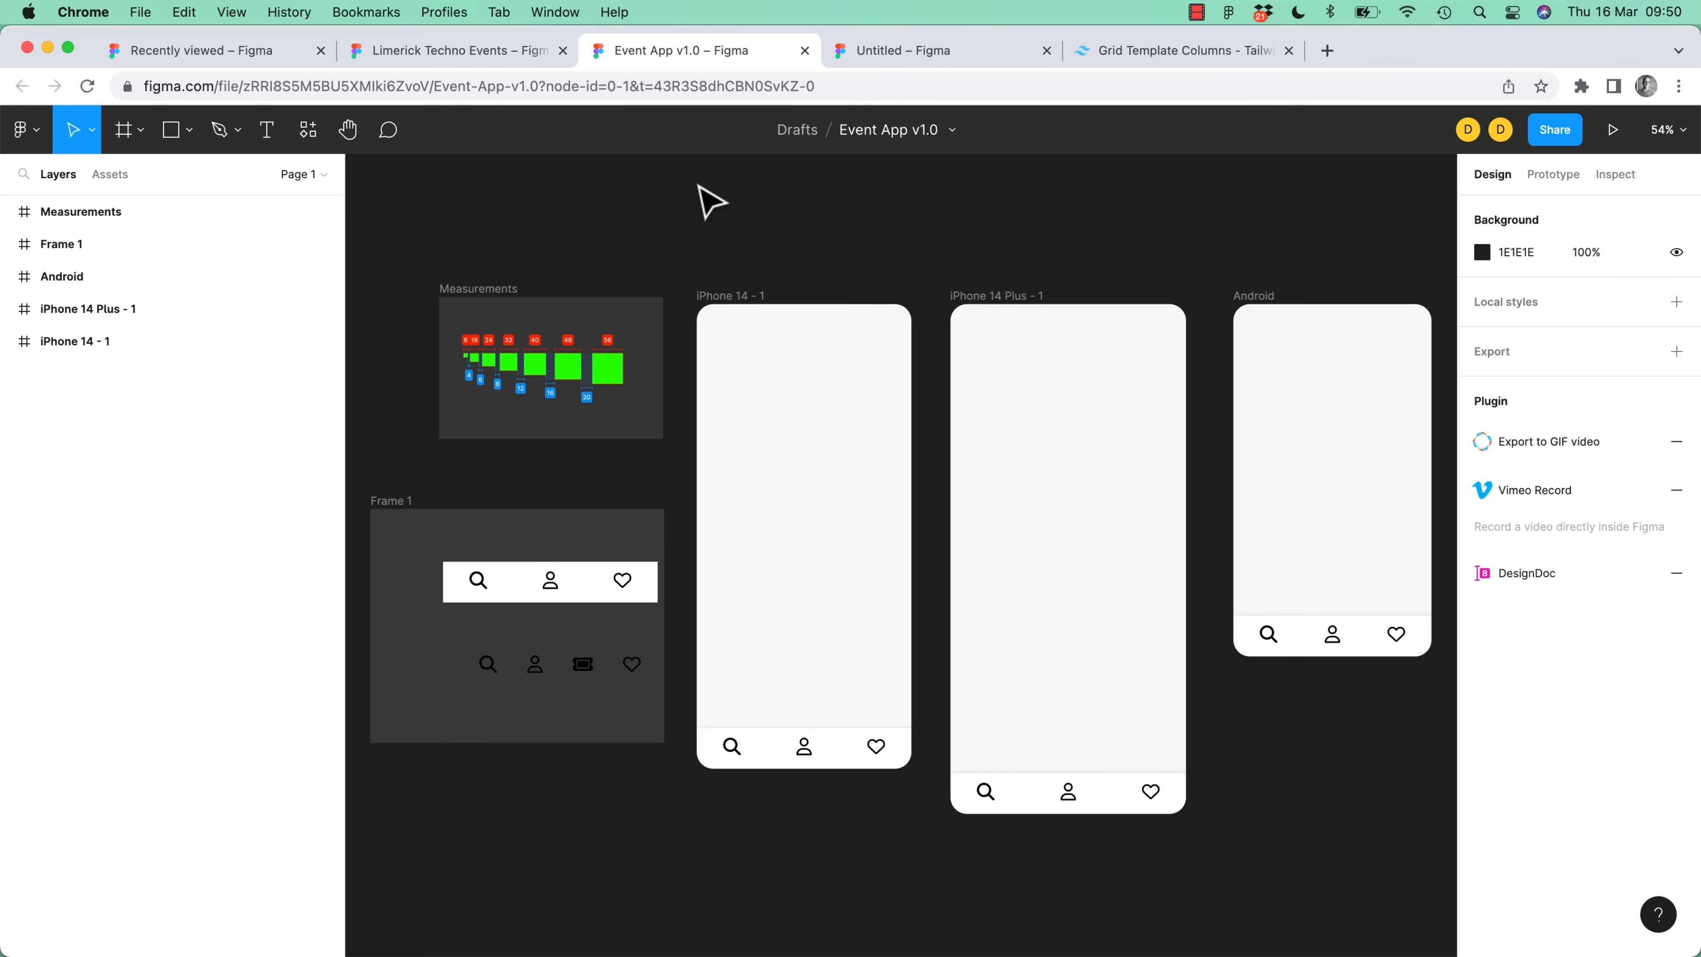
key(super+1)
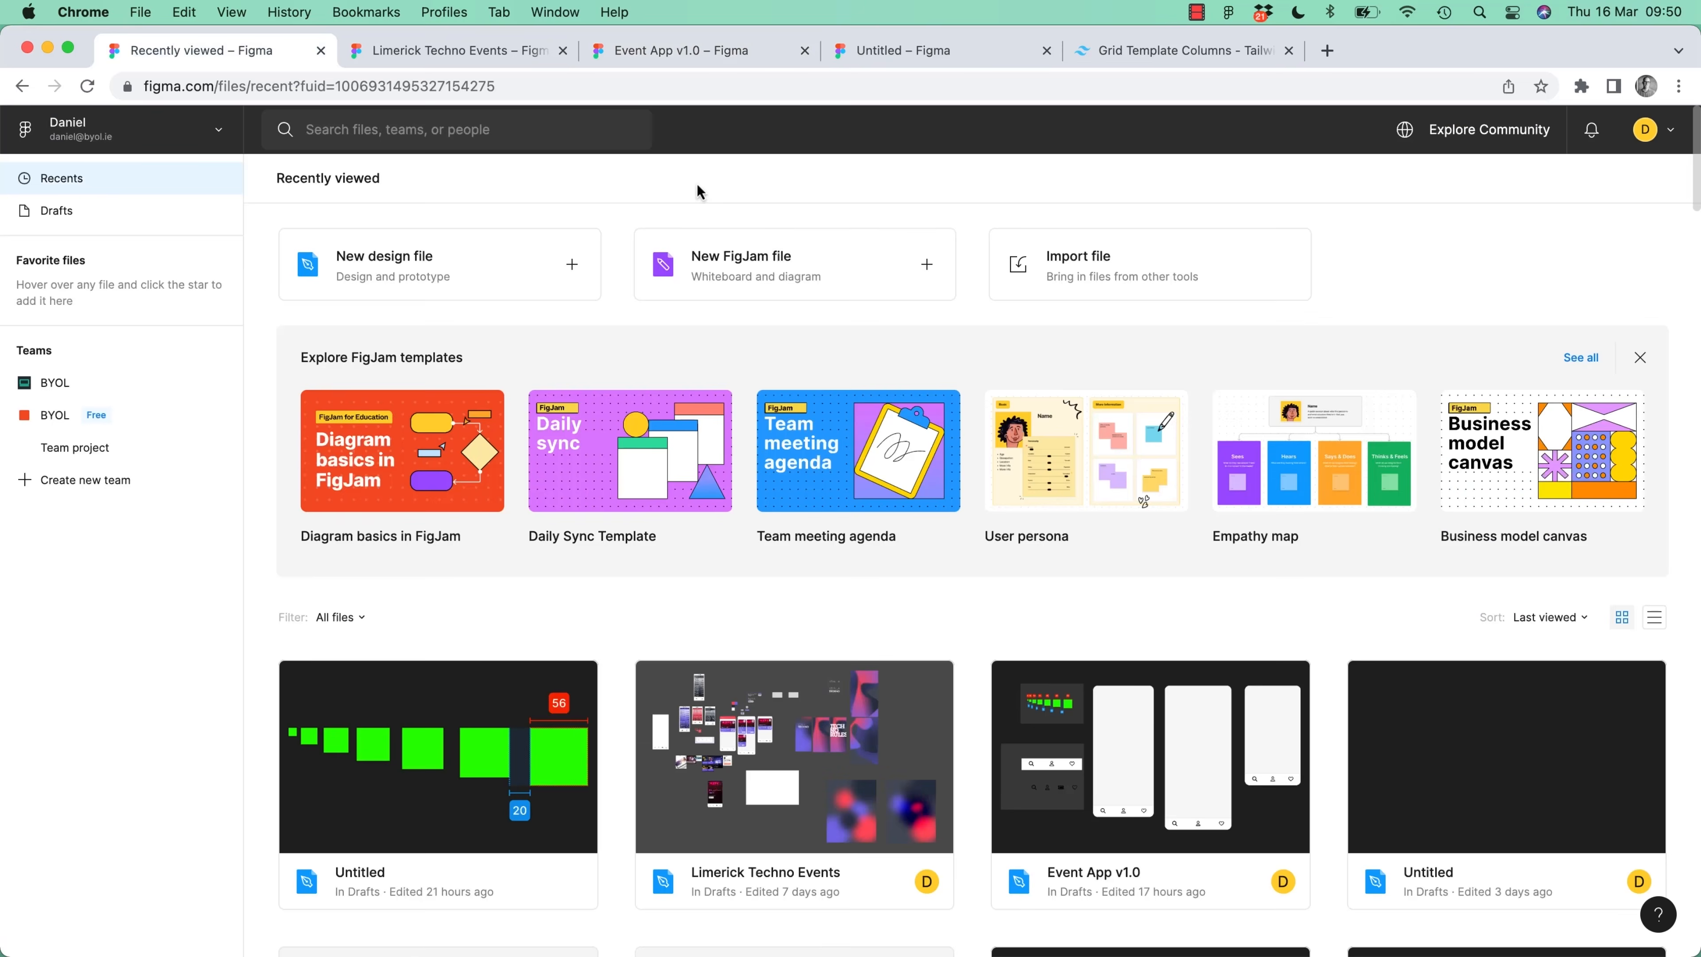
key(super+2)
key(super+3)
key(super+1)
key(super+5)
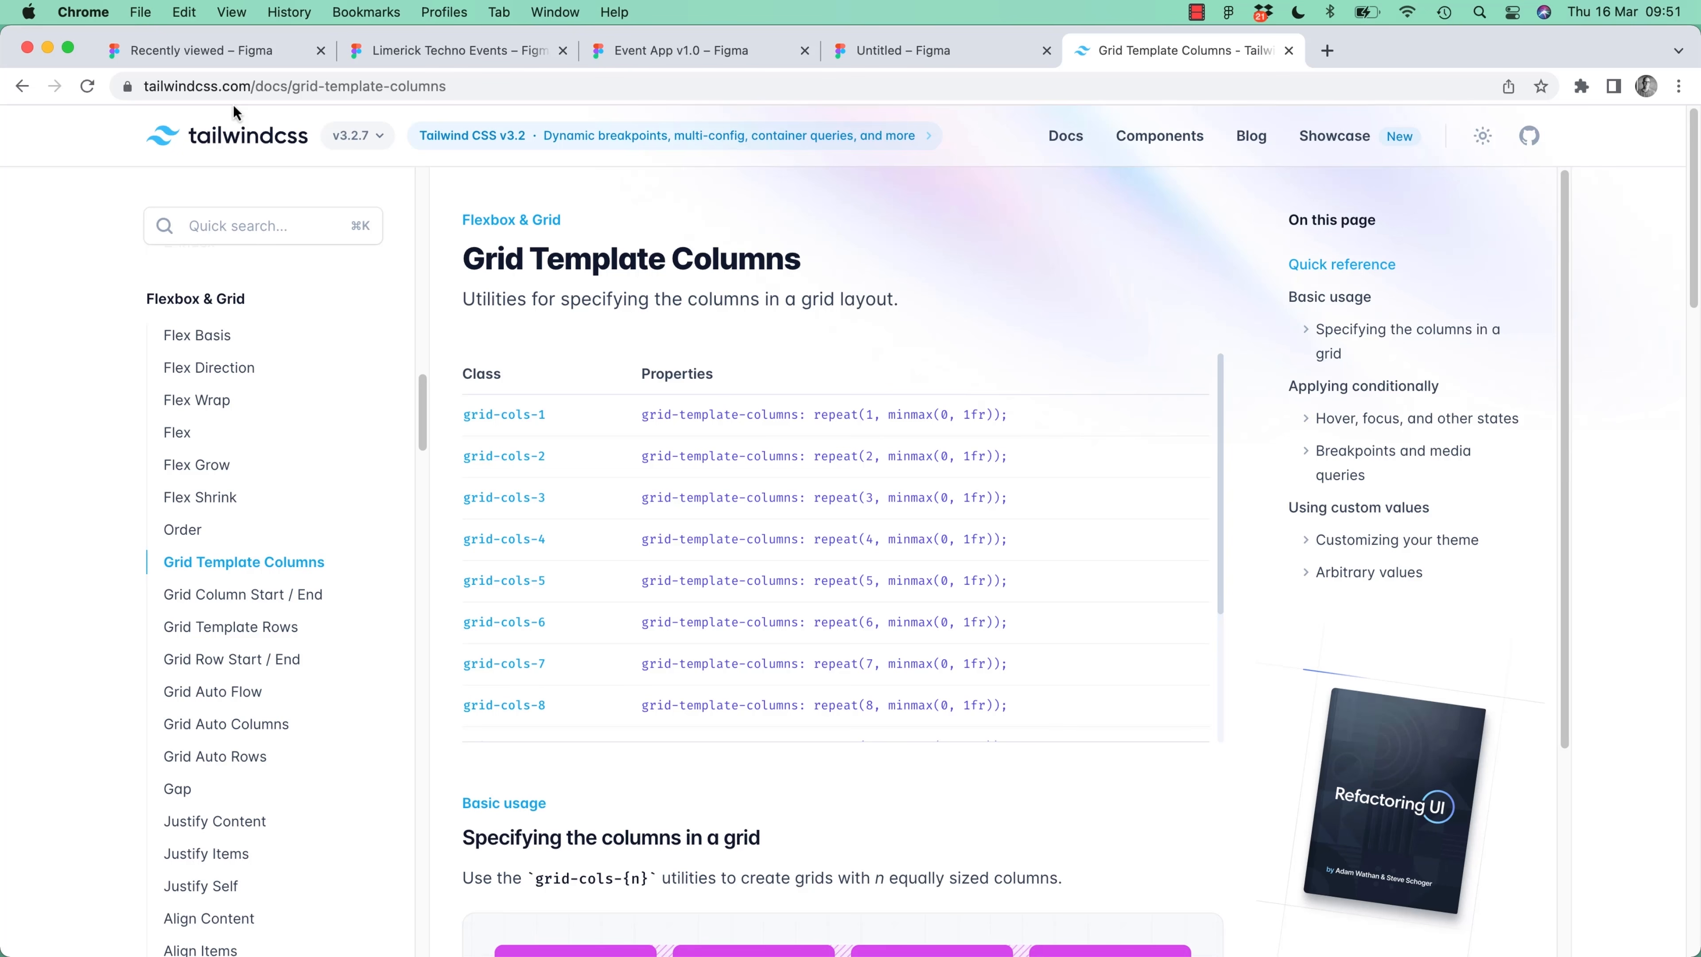
Return to the Figma desktop app, open the Event App v1.0 file and pin its tab
key(super+Tab)
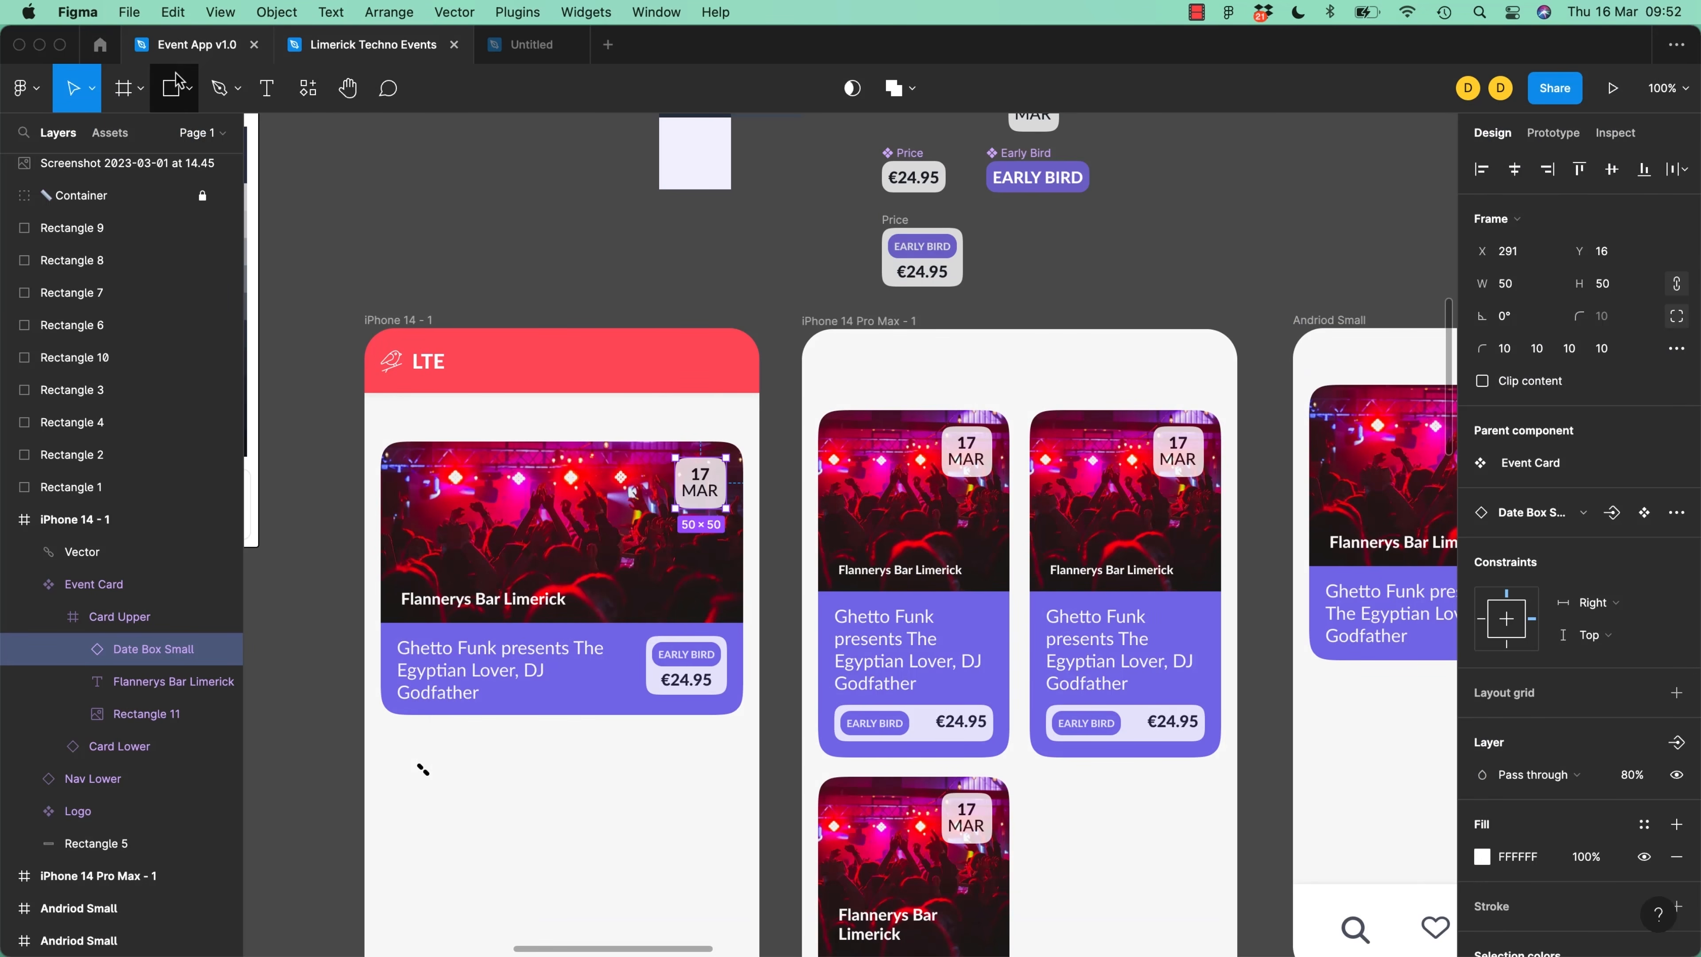
click(176, 47)
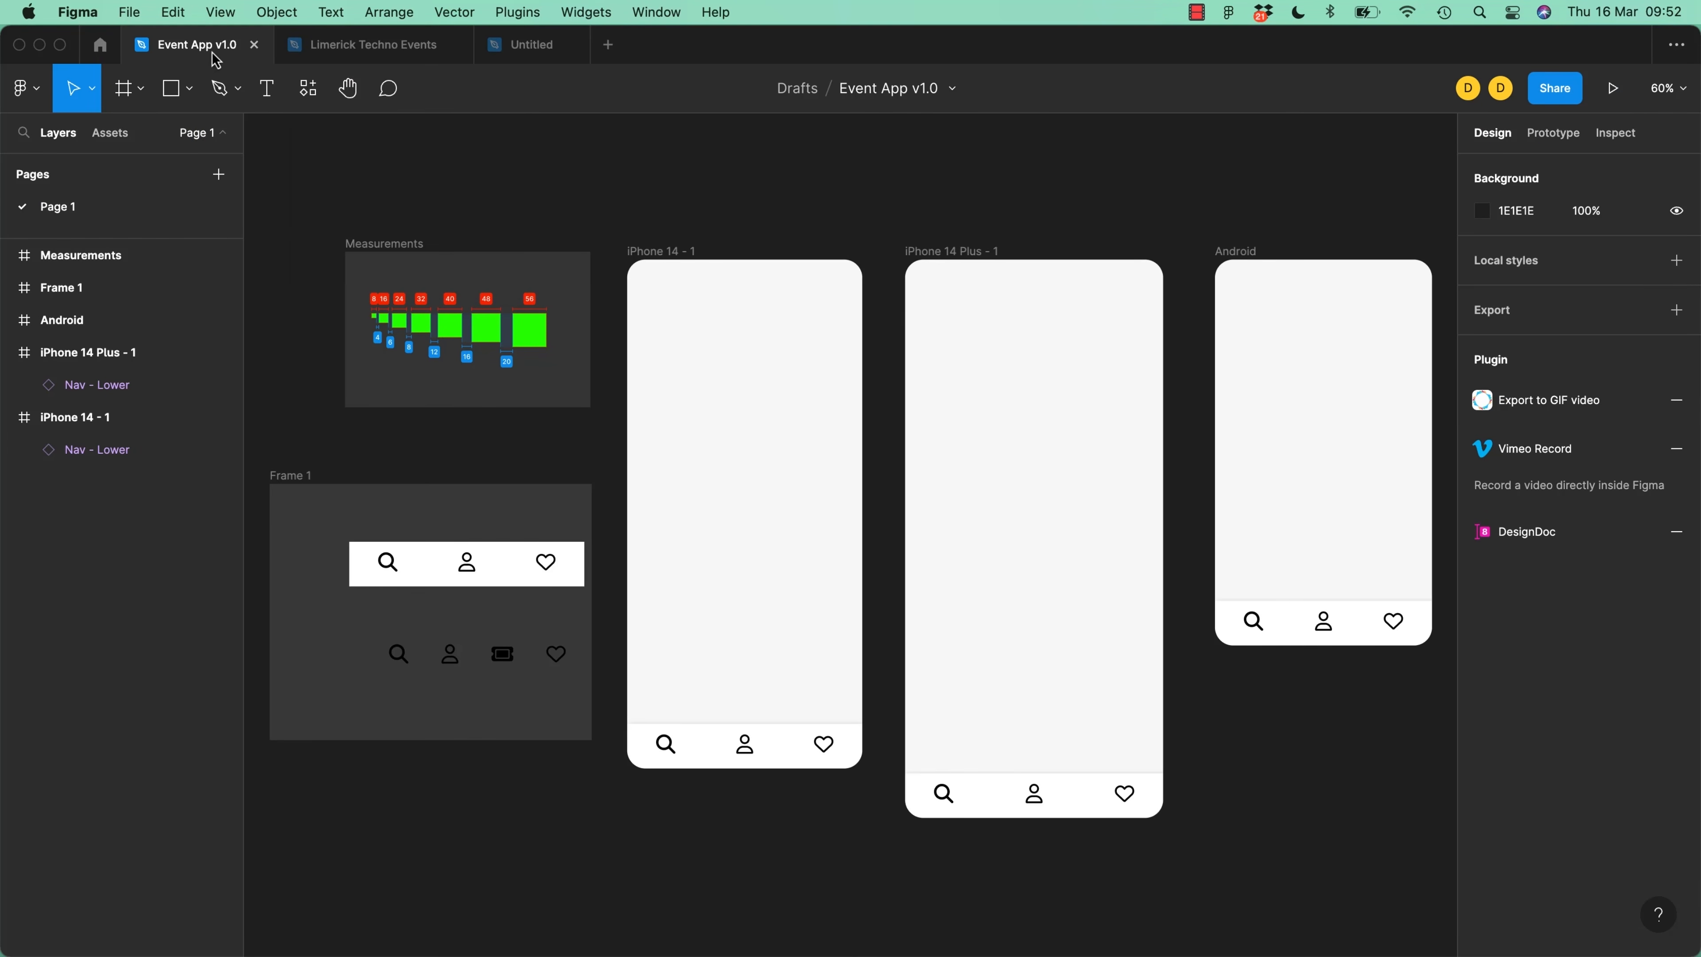
right_click(176, 47)
click(233, 91)
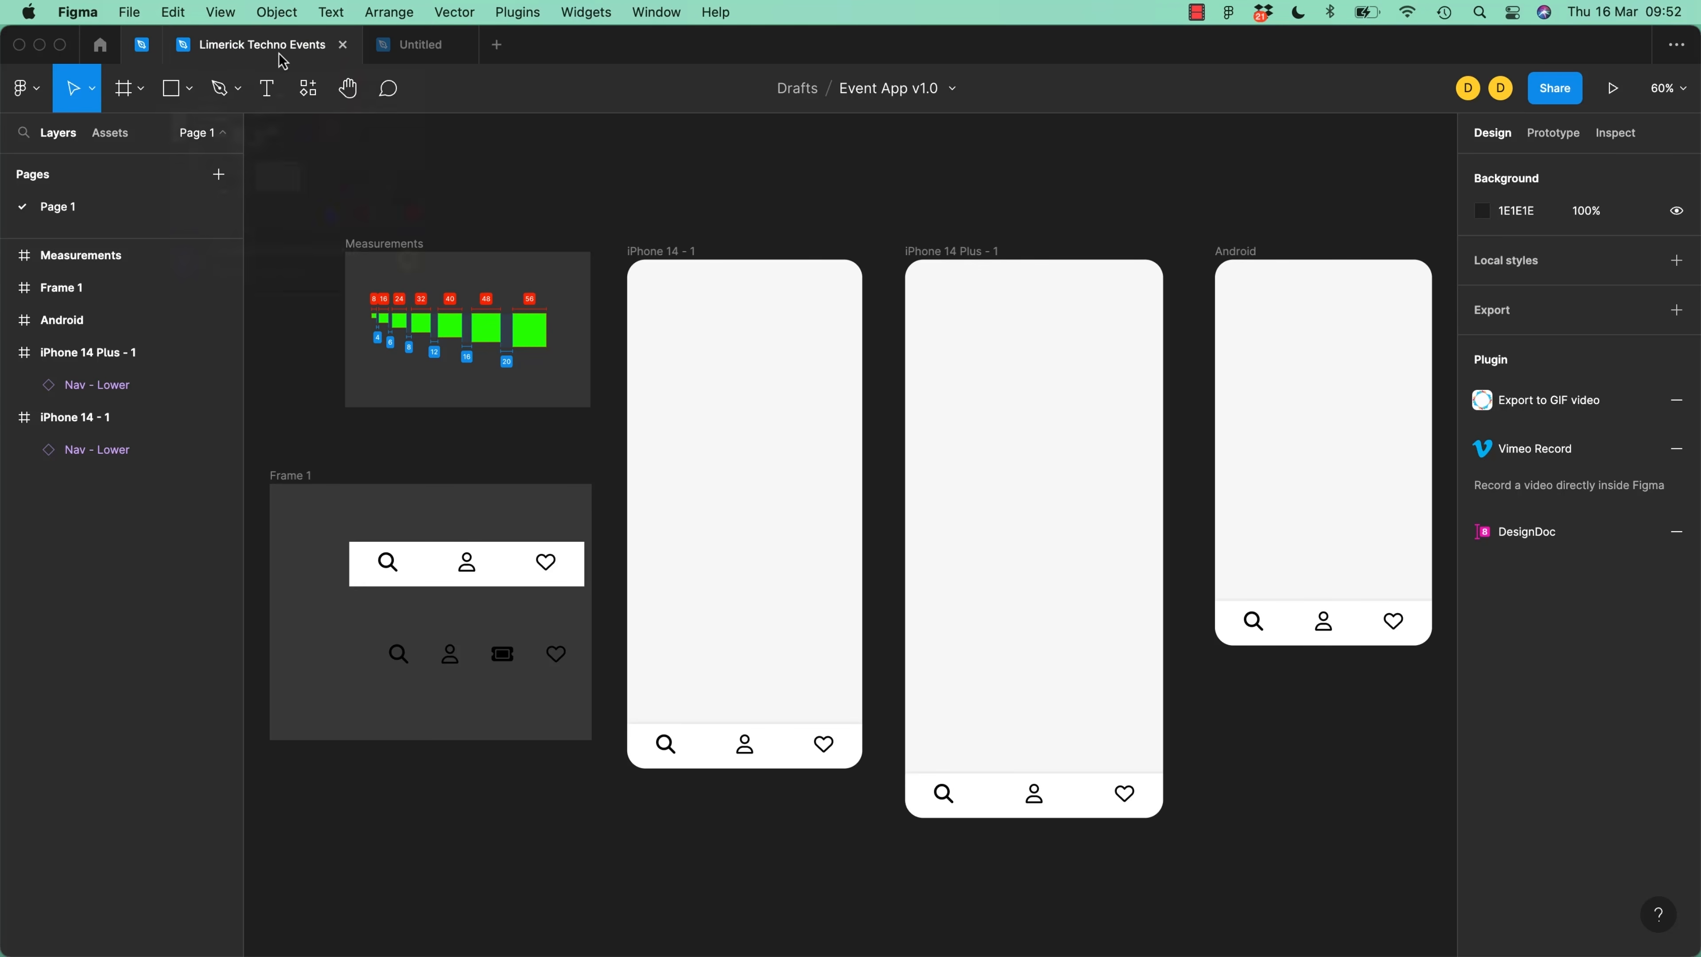
Open the Untitled file and move its tab ahead of the Limerick Techno Events tab
click(433, 62)
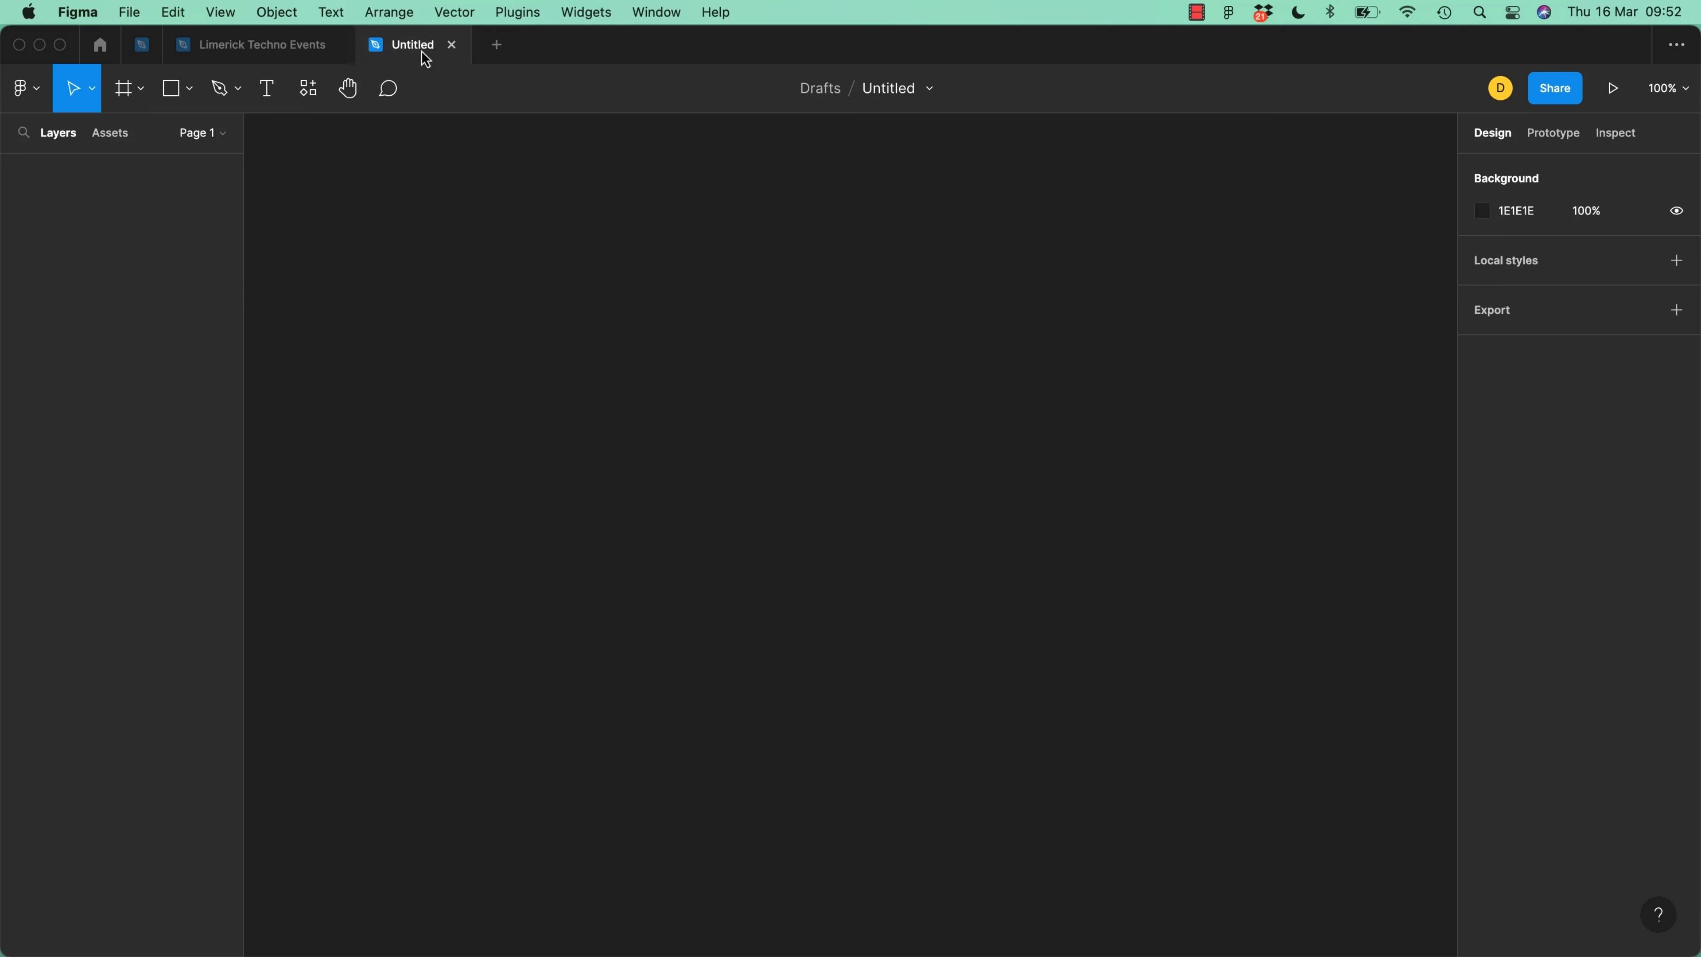
drag(422, 50, 258, 52)
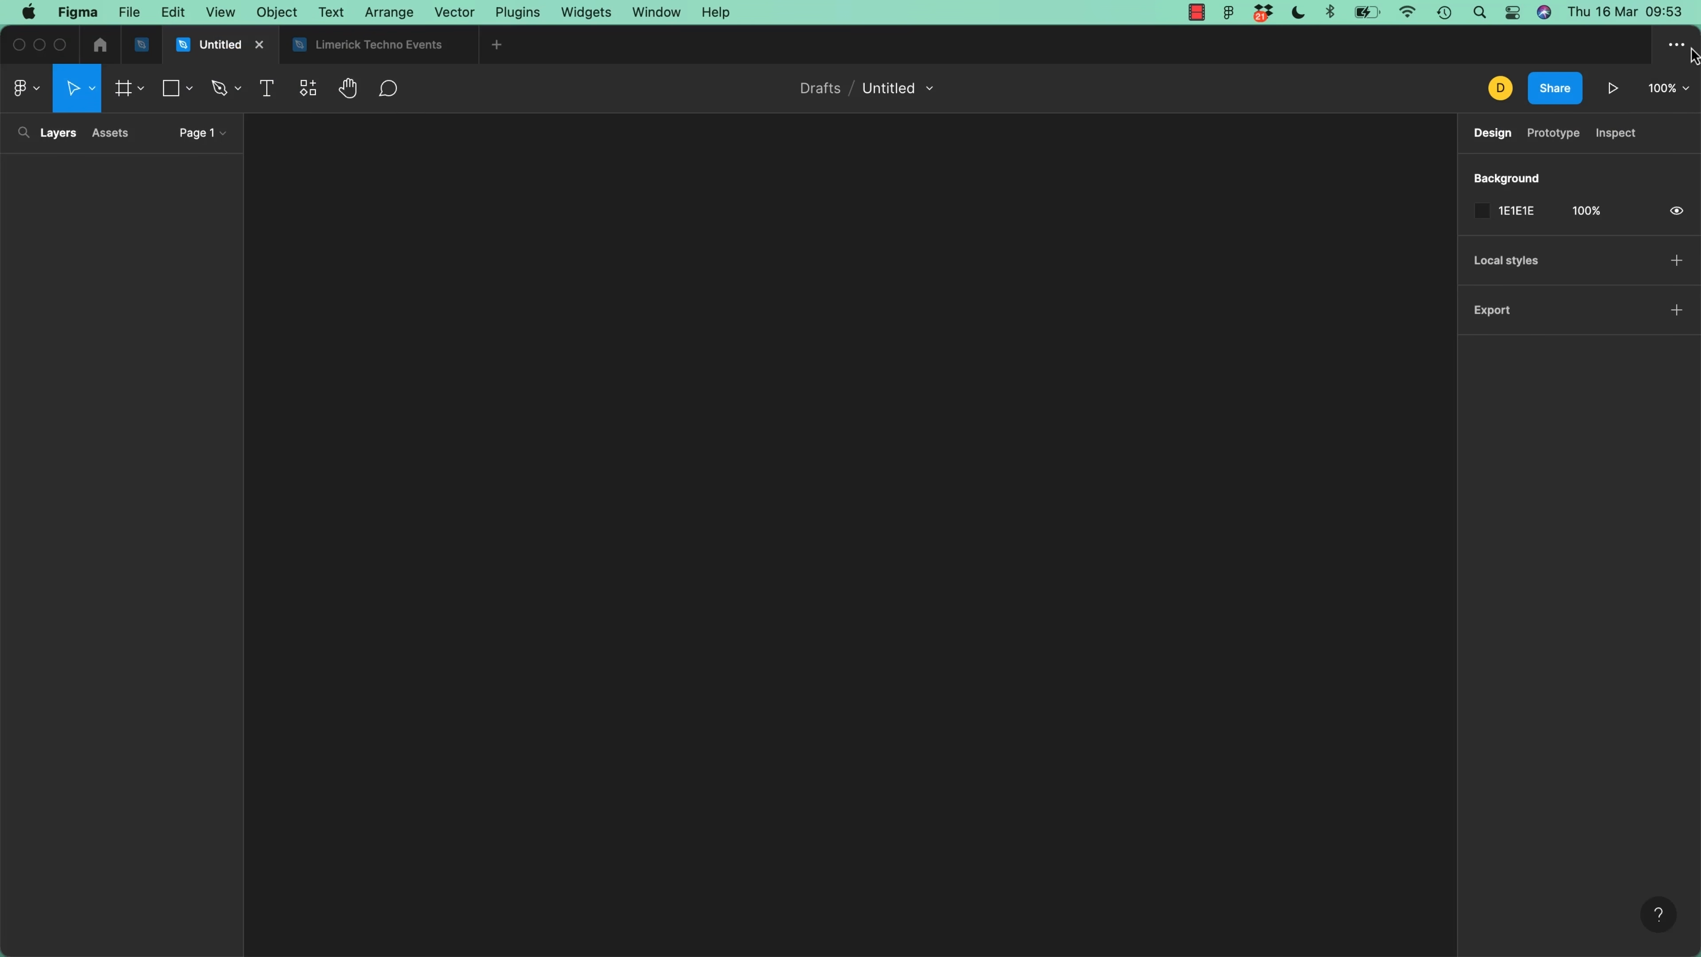
Examine the recently closed files list from the Untitled file and again from the home screen
click(1681, 47)
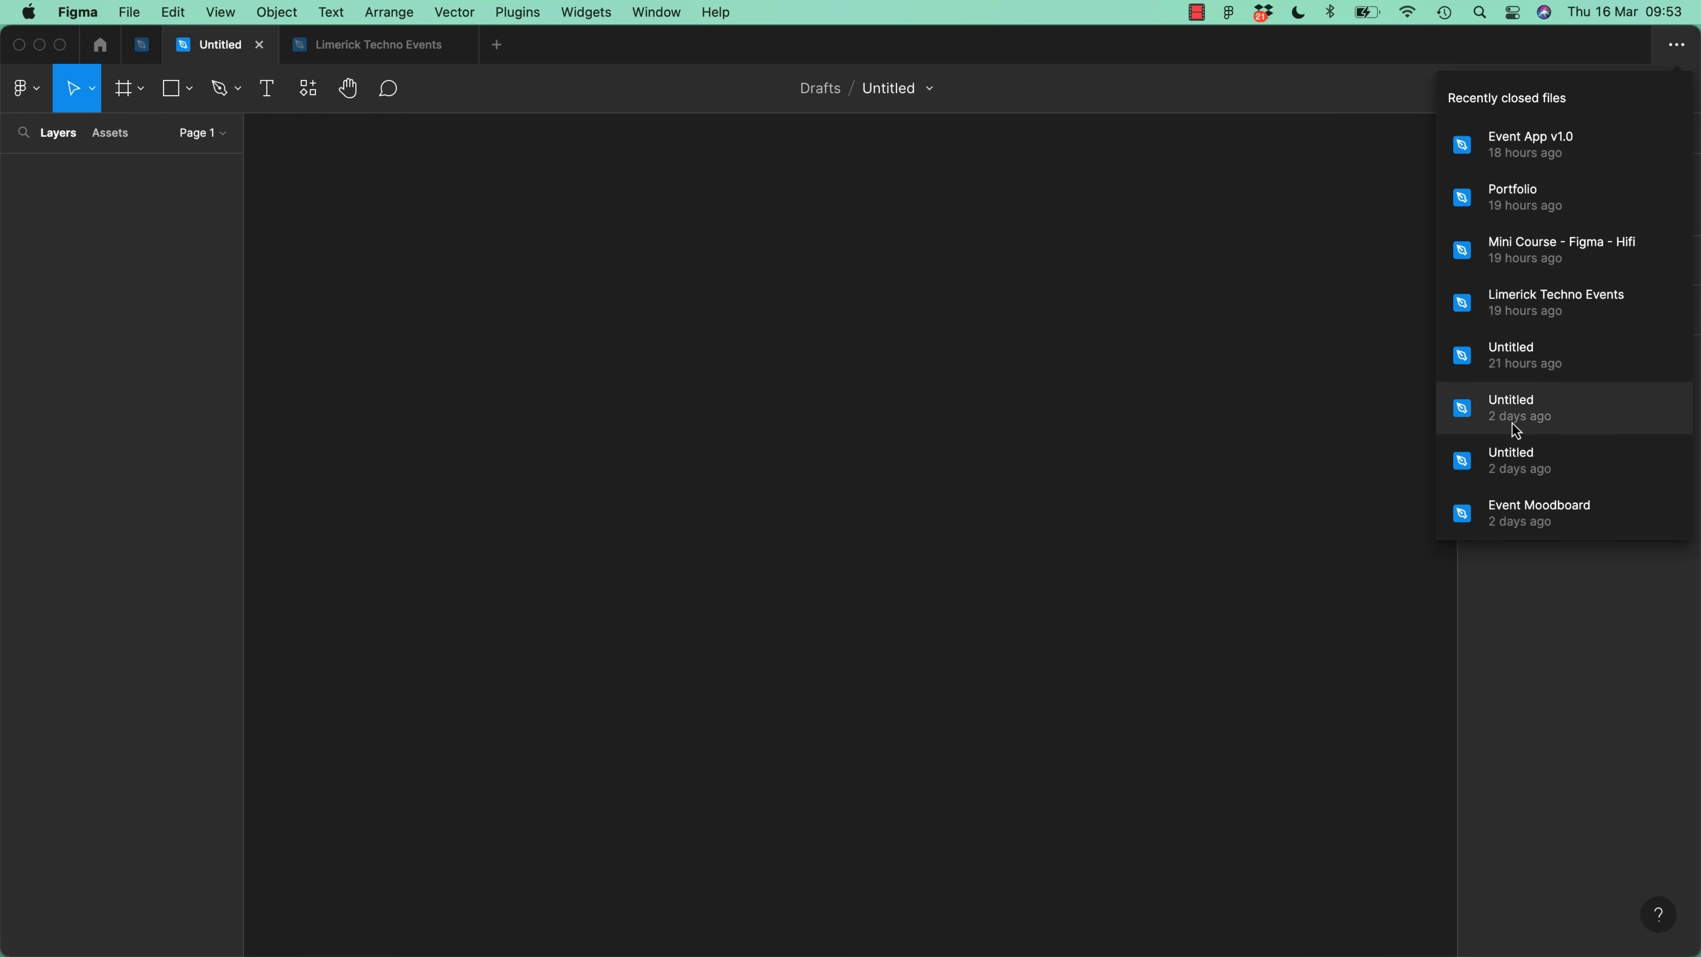
click(100, 45)
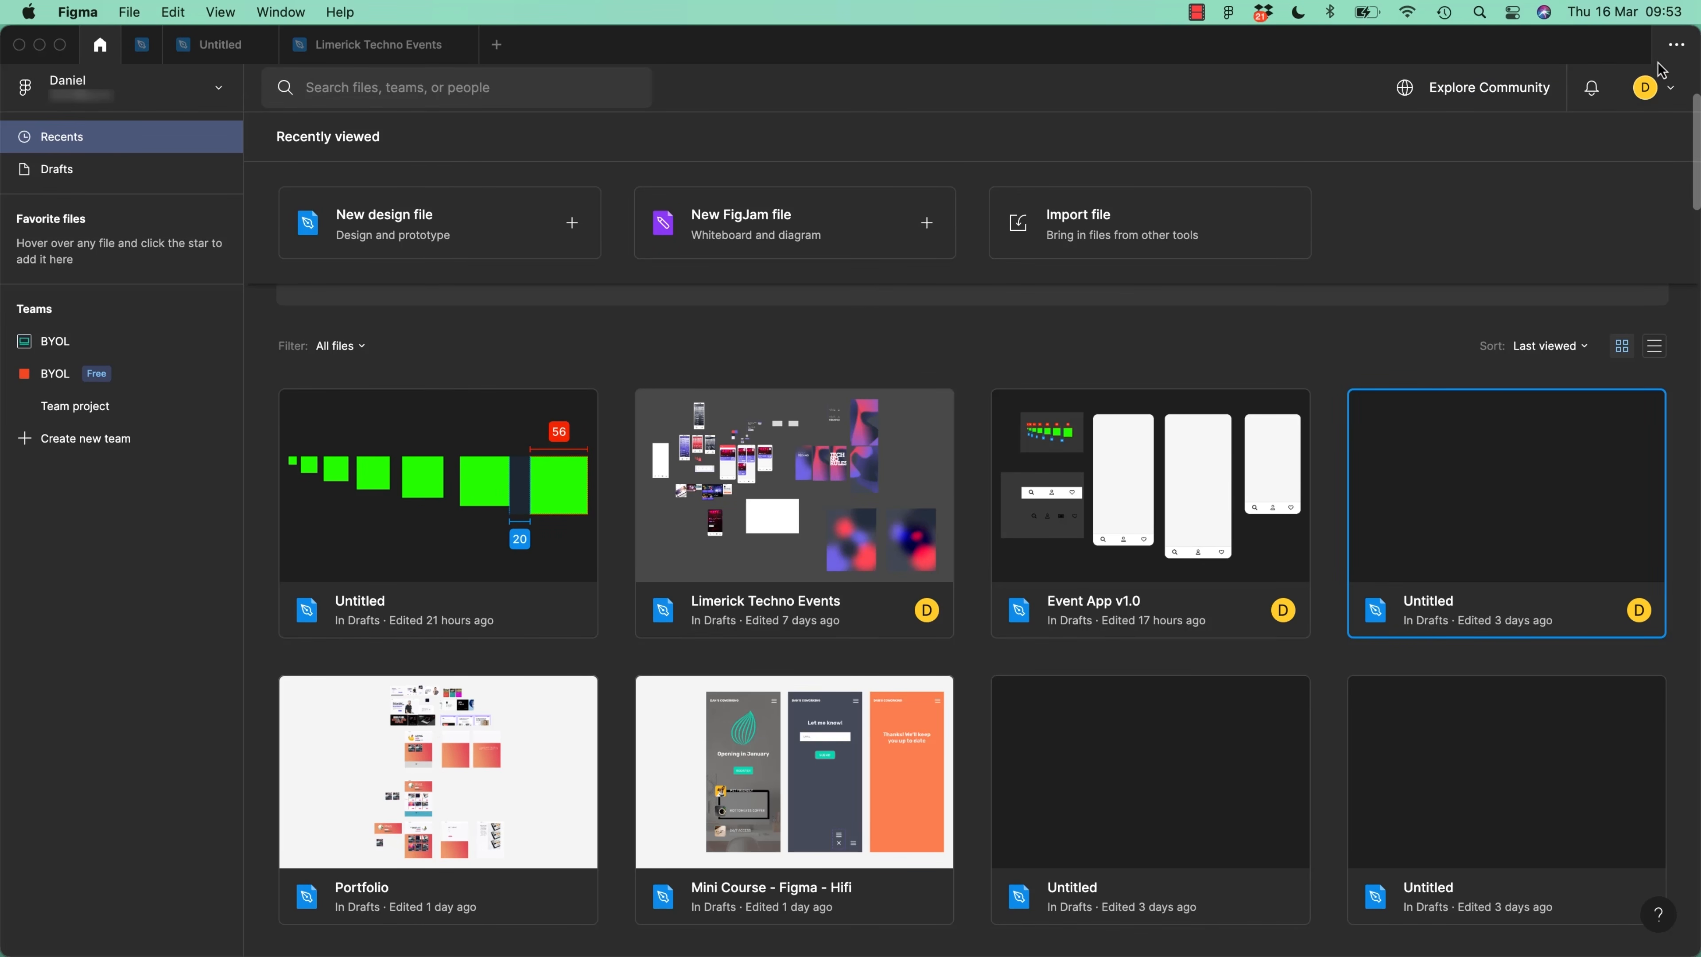
click(1680, 48)
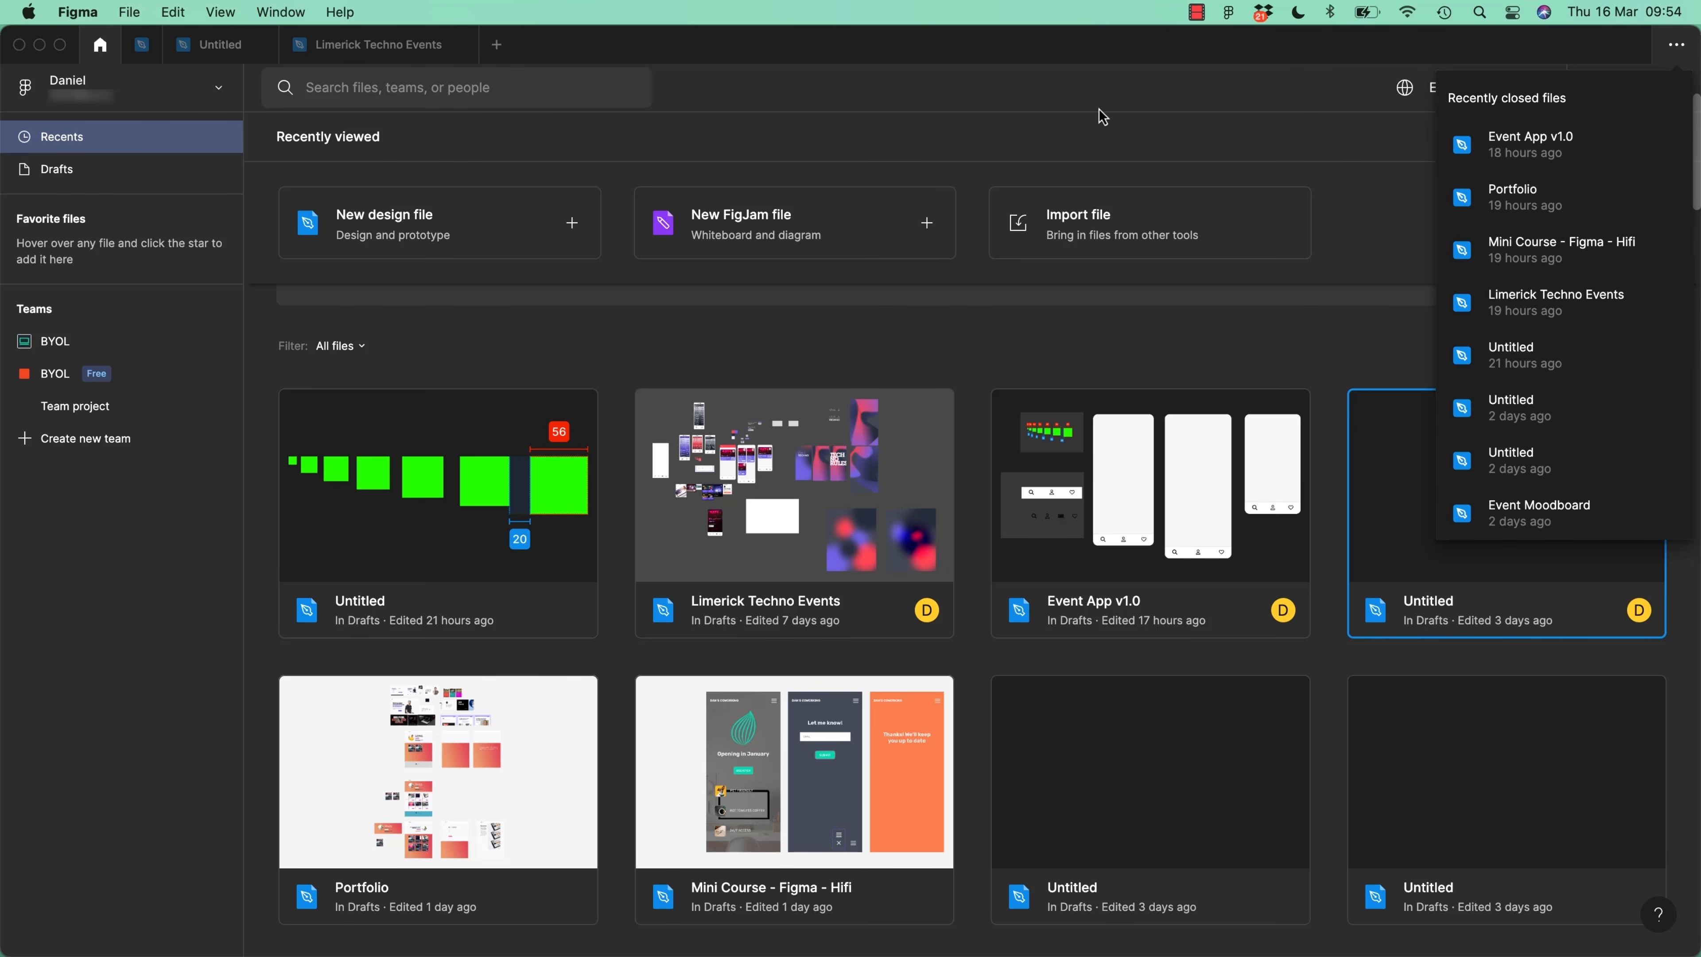
click(1062, 131)
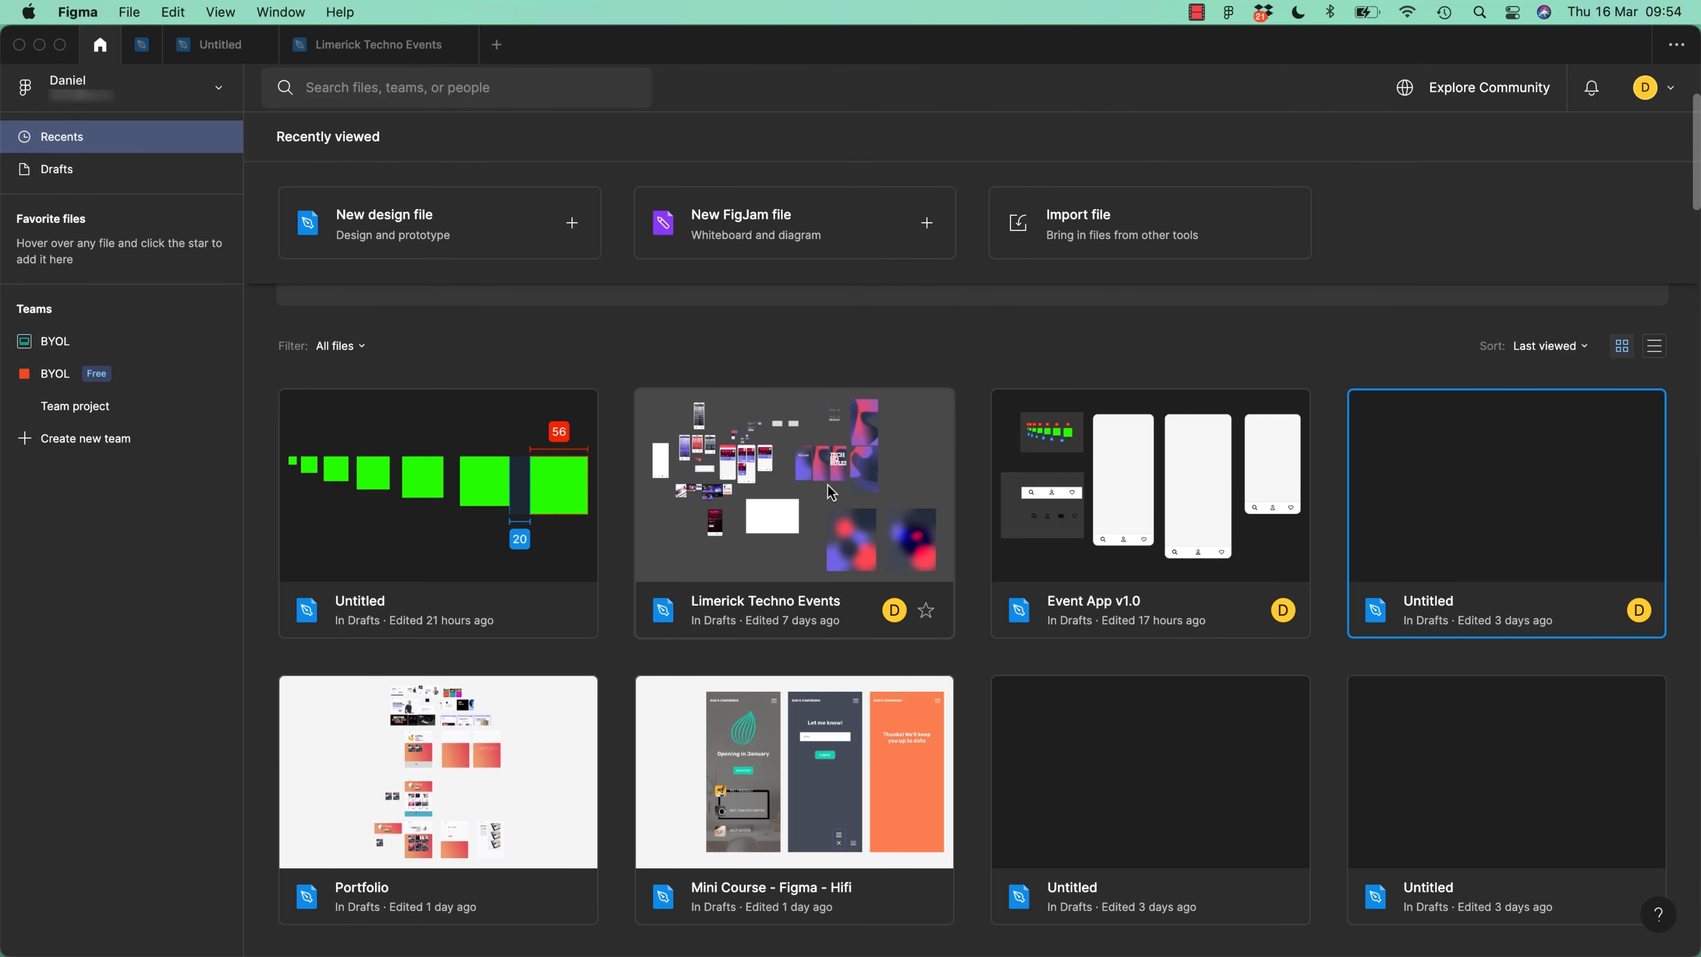
Add Limerick Techno Events, Event App v1.0, Portfolio and Mini Course - Figma - Hifi to the favorite files
click(928, 620)
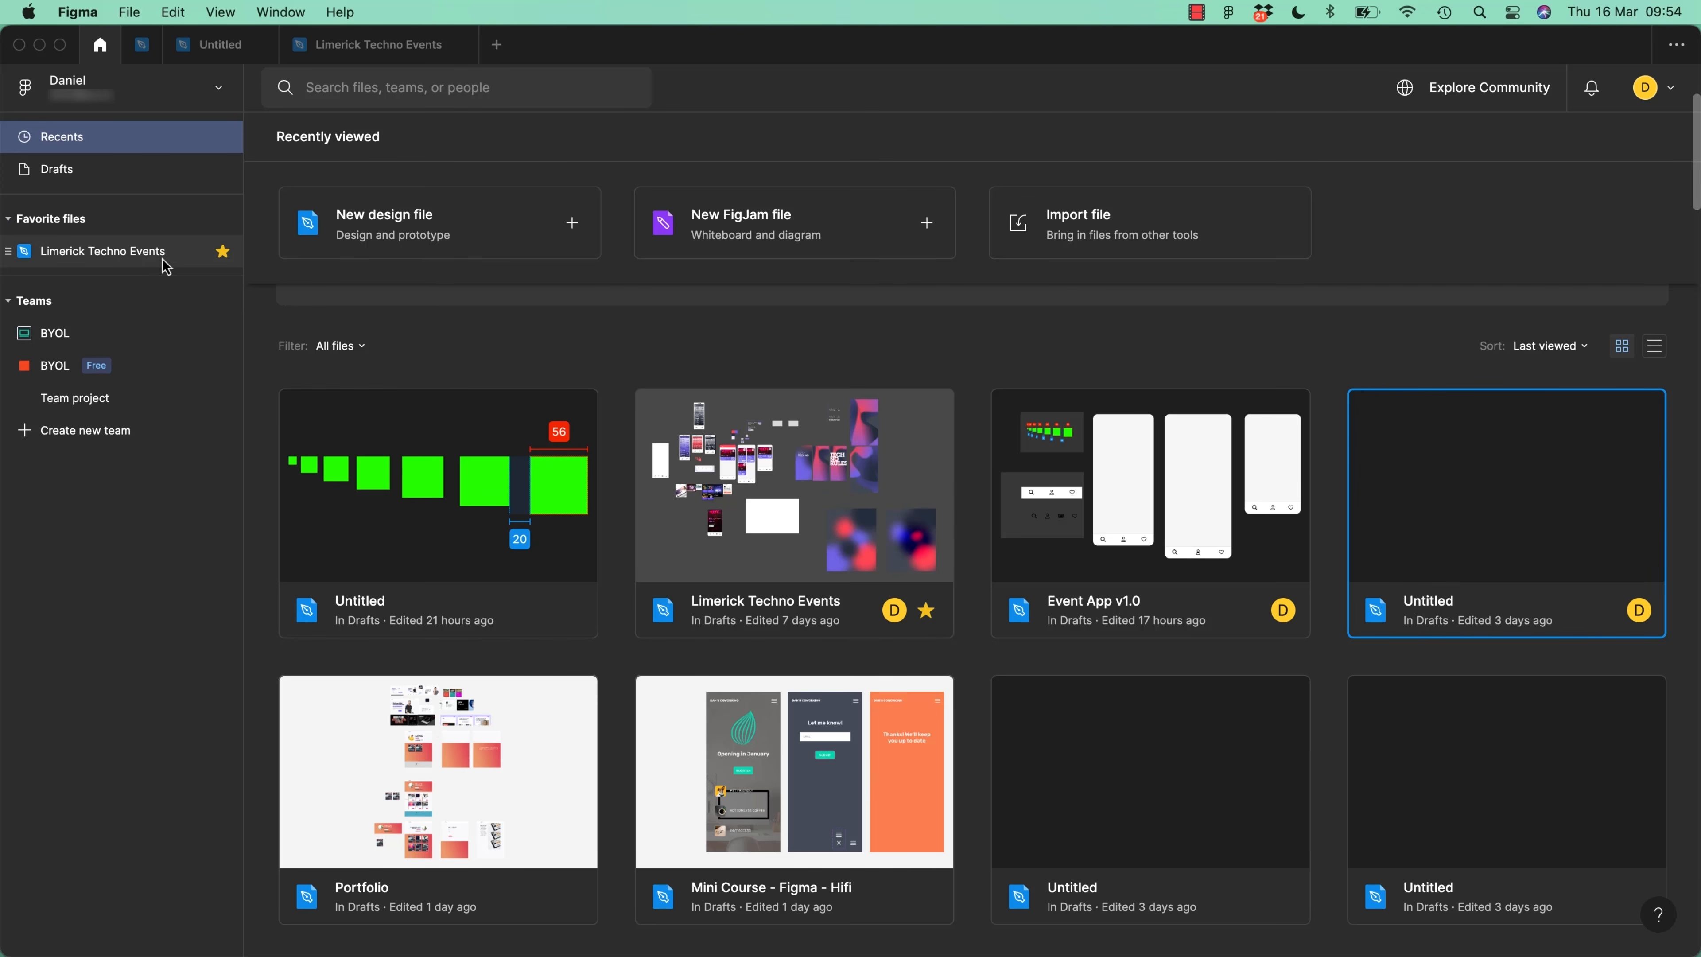
click(1282, 610)
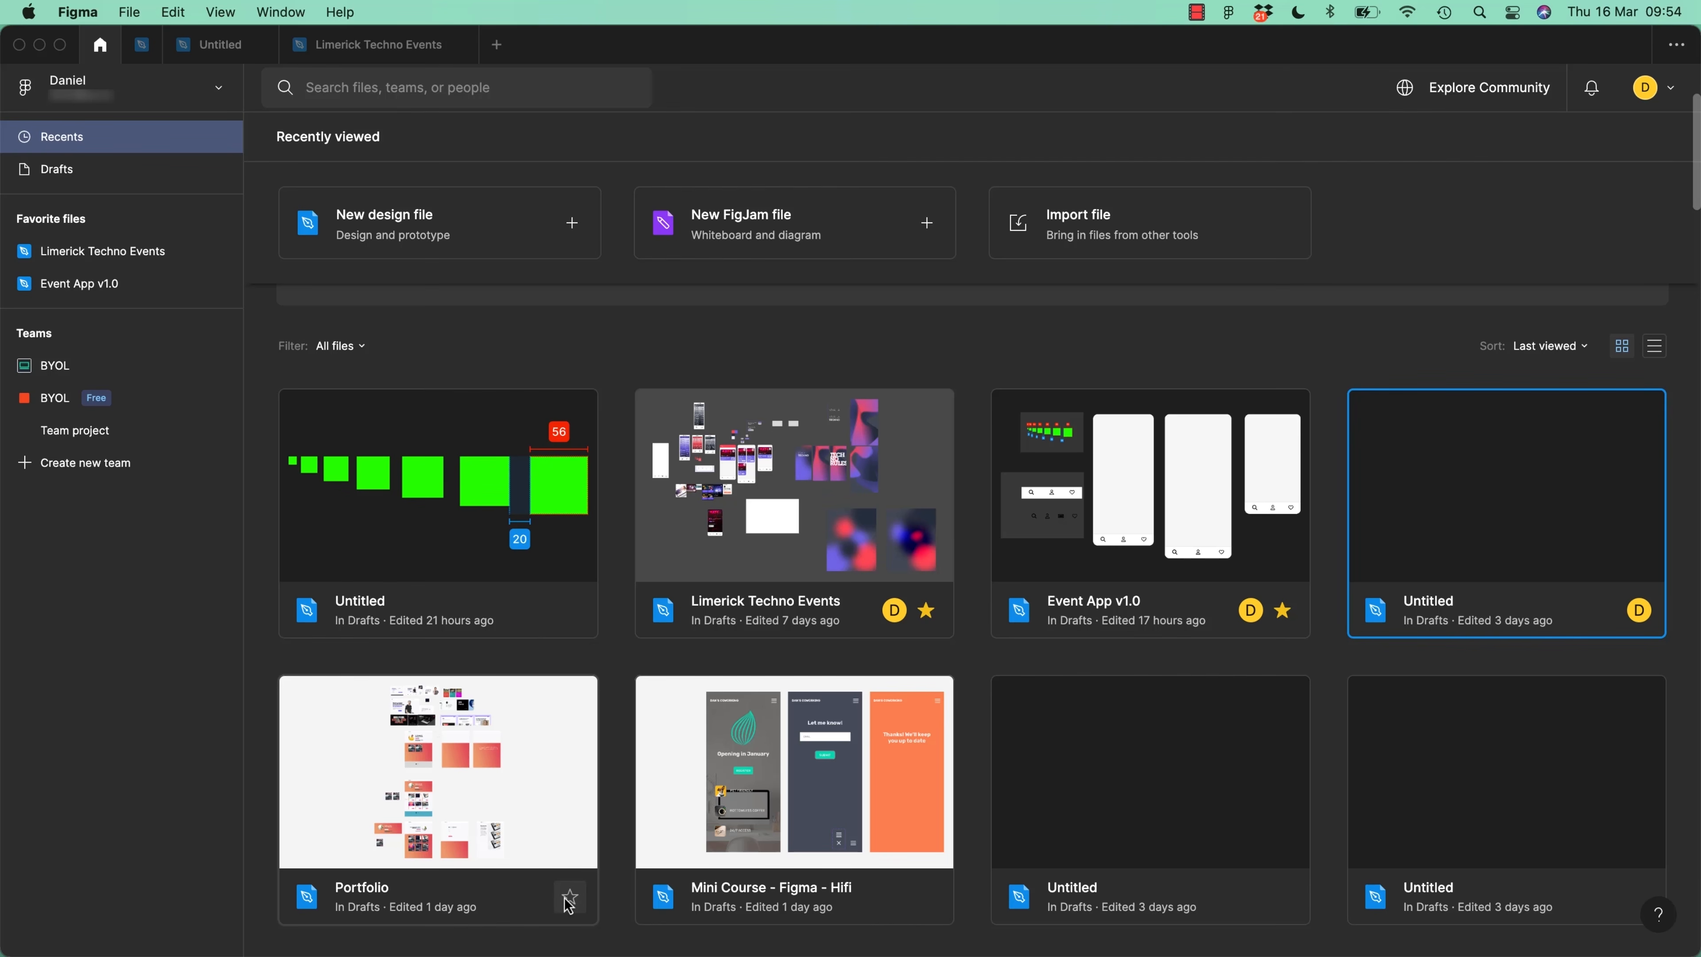
click(568, 900)
click(926, 897)
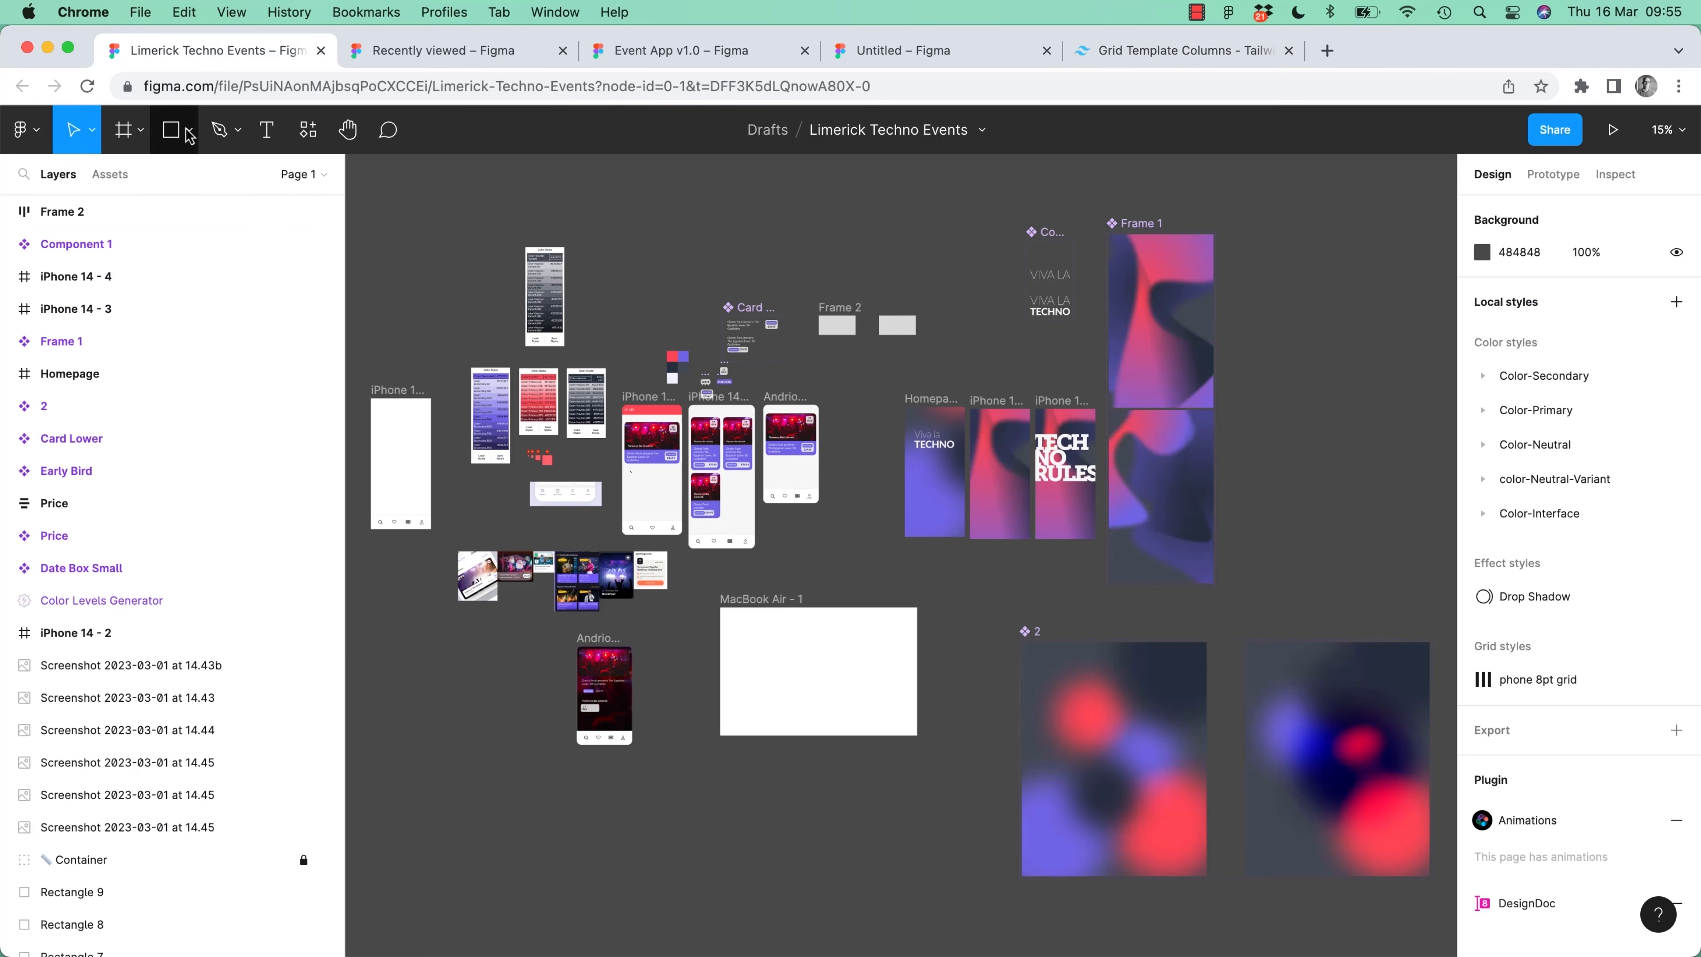
In Chrome, leave the Limerick Techno Events file and go back to the file browser
click(24, 130)
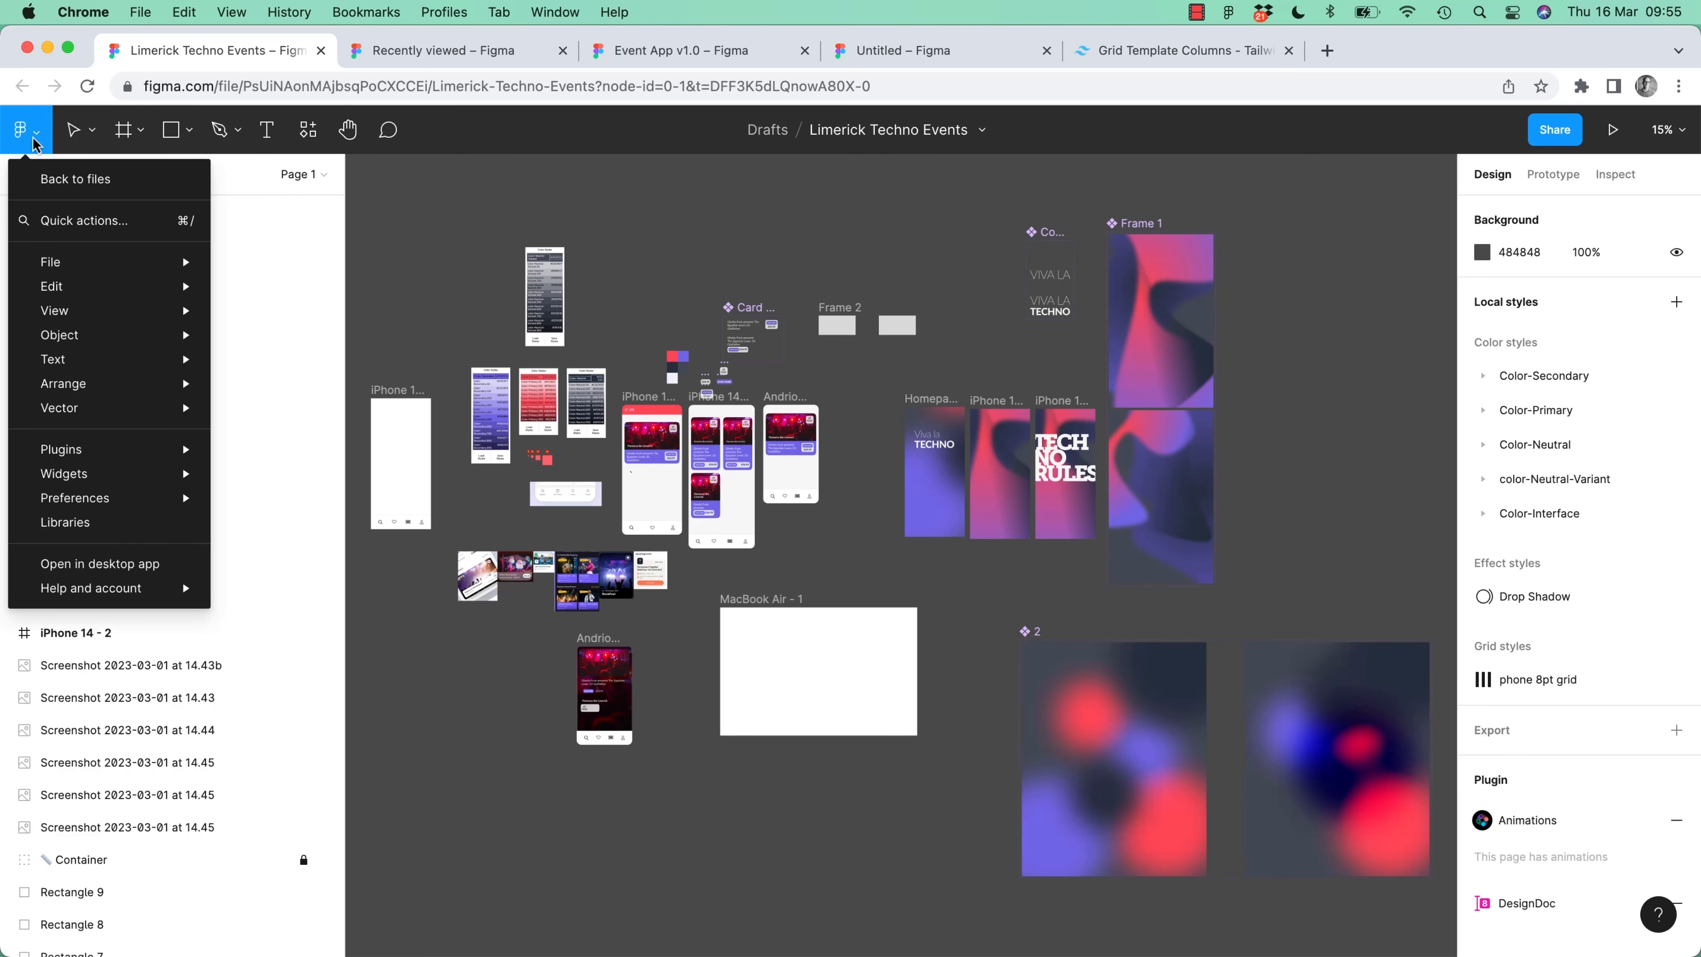
click(89, 182)
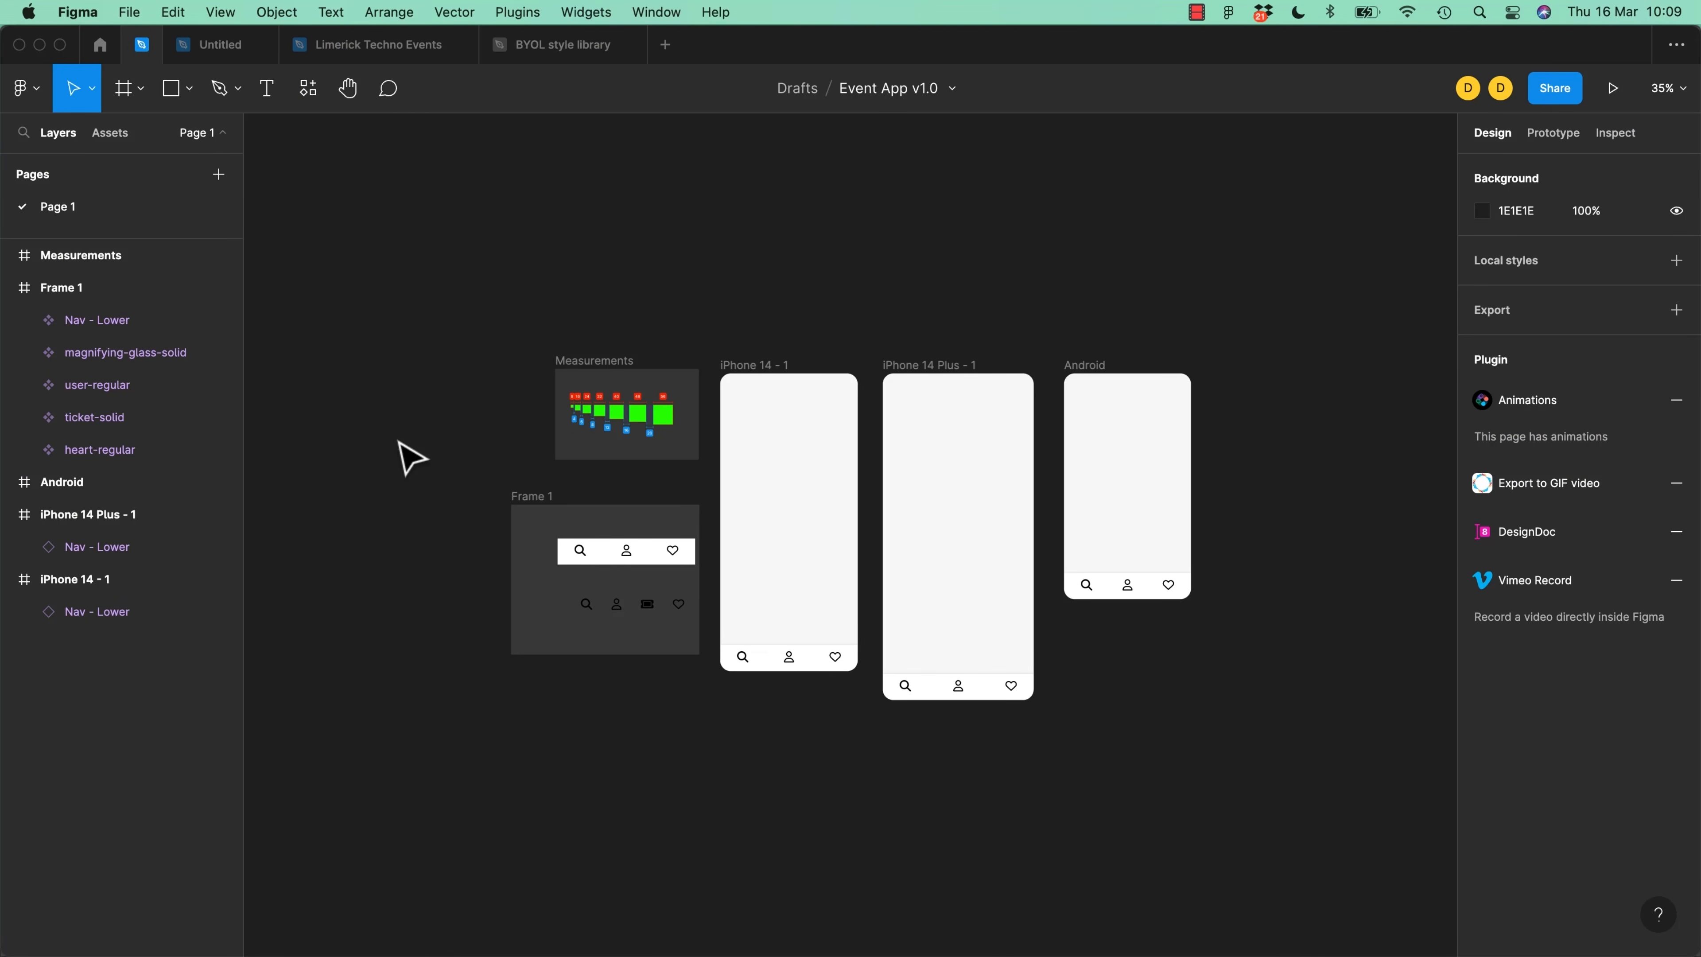
In the Figma desktop app, show the resource use readout for the Event App v1.0 file
click(47, 106)
mouse_move(89, 231)
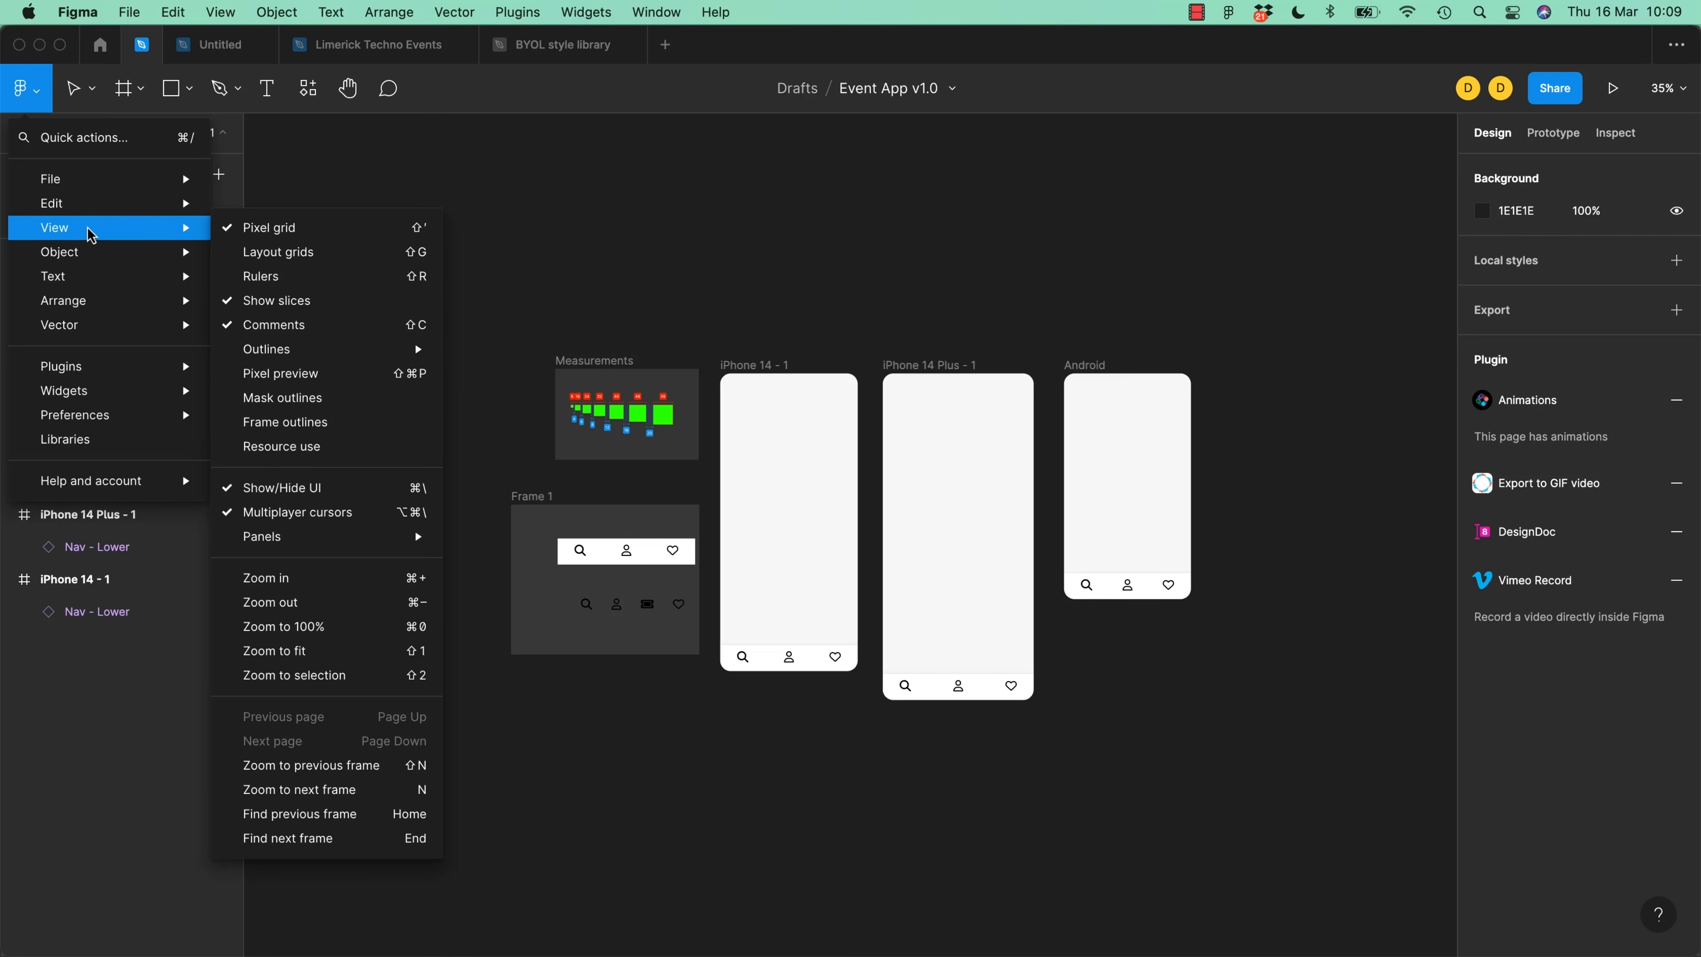
click(292, 448)
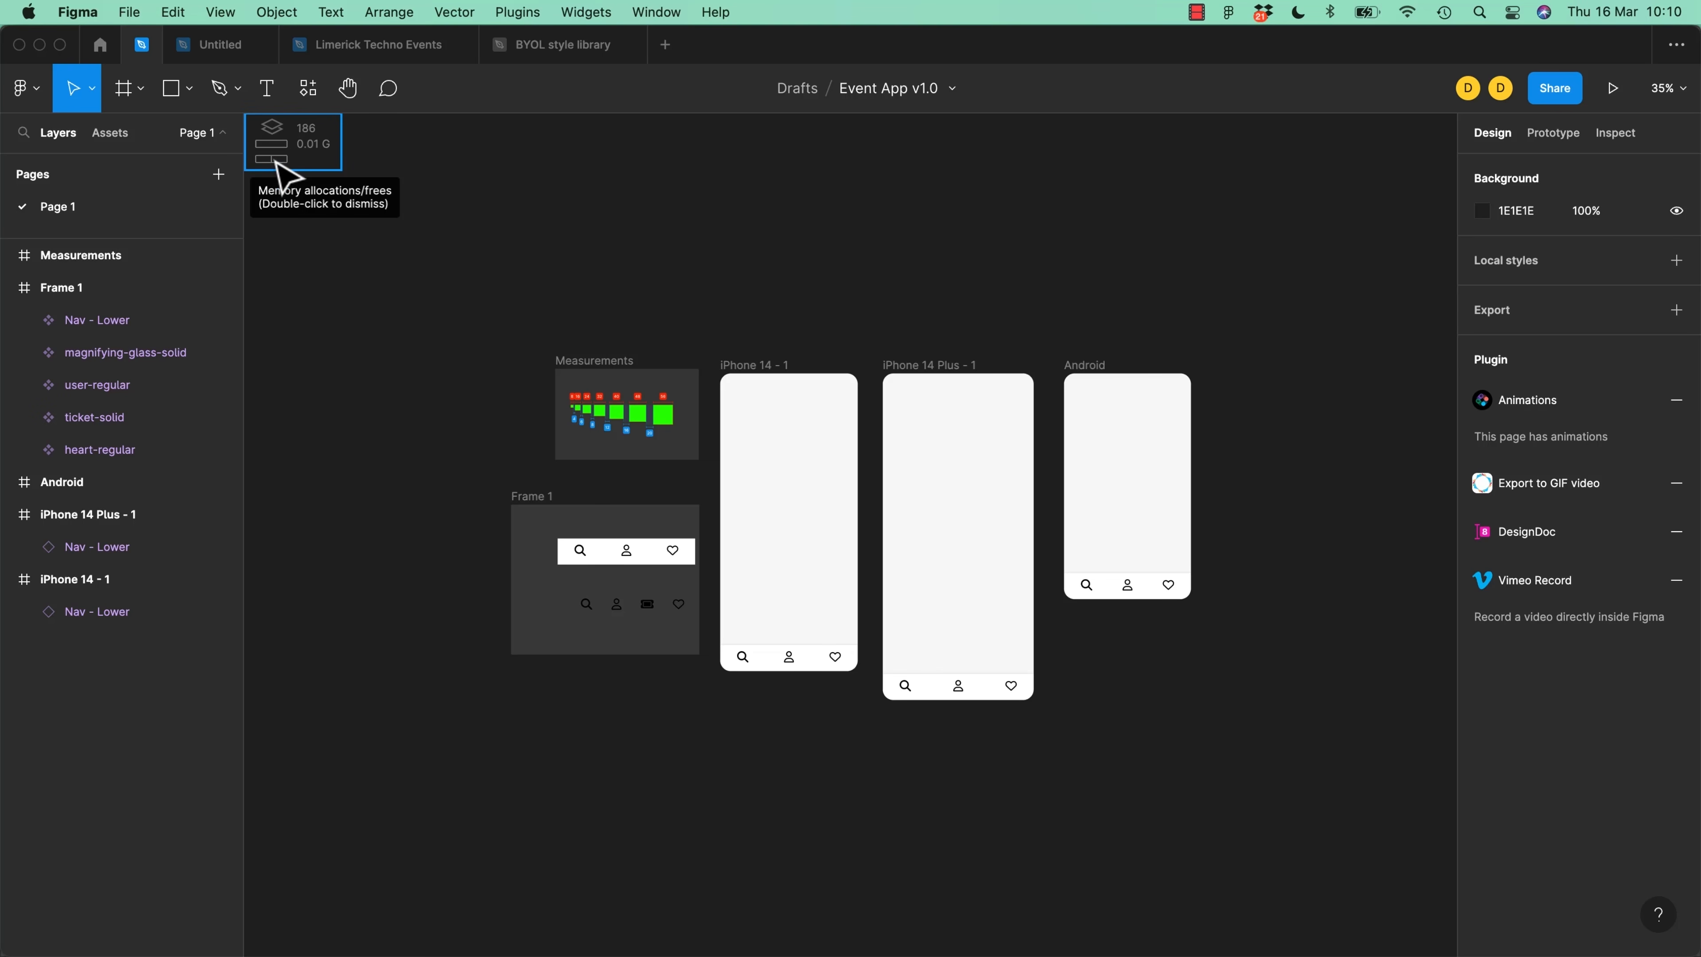
Test the resource use readout by pasting the large photo onto the canvas and deleting it, twice
key(super+v)
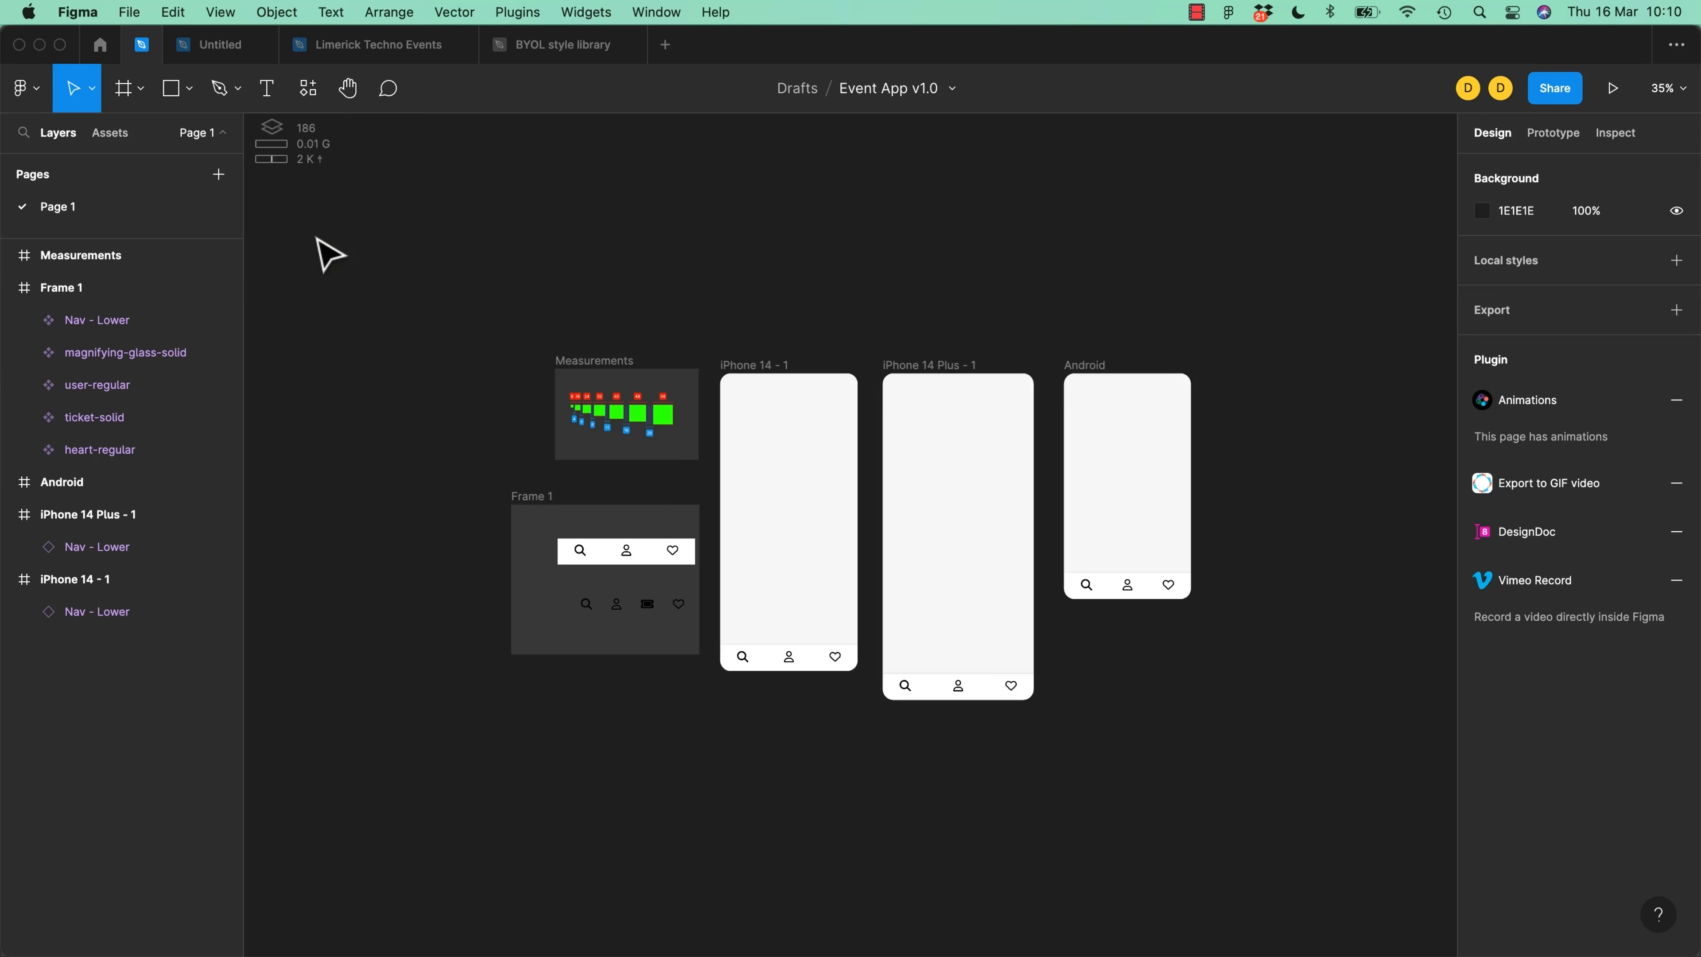
key(Delete)
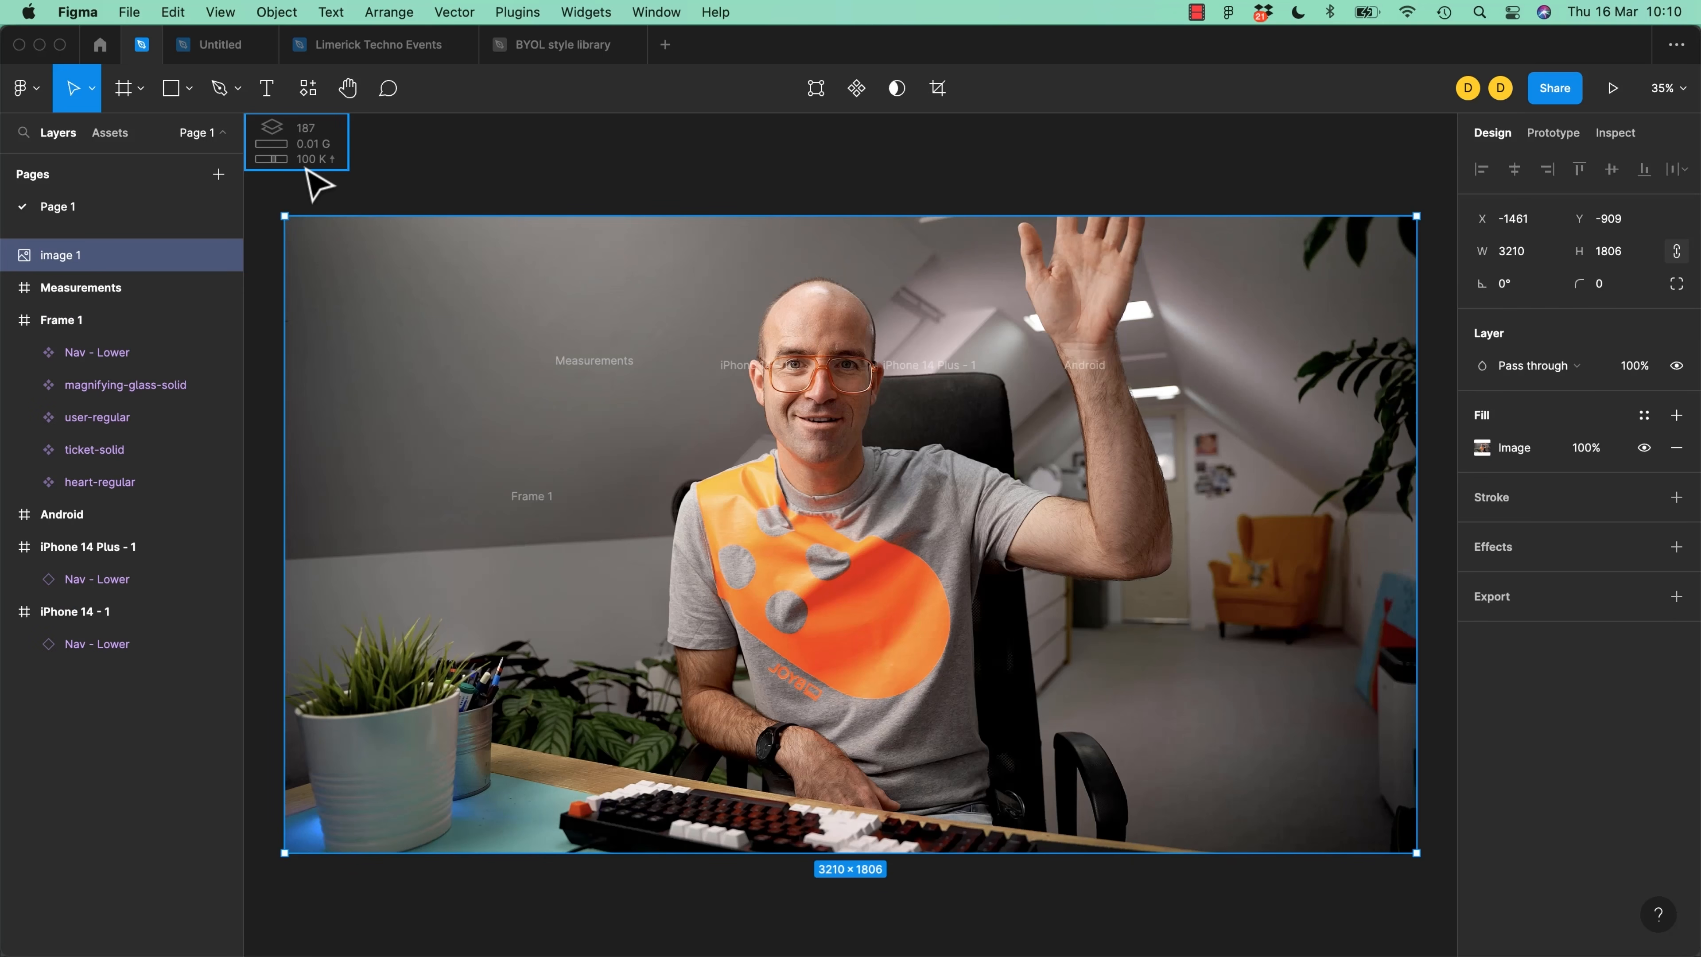
key(super+v)
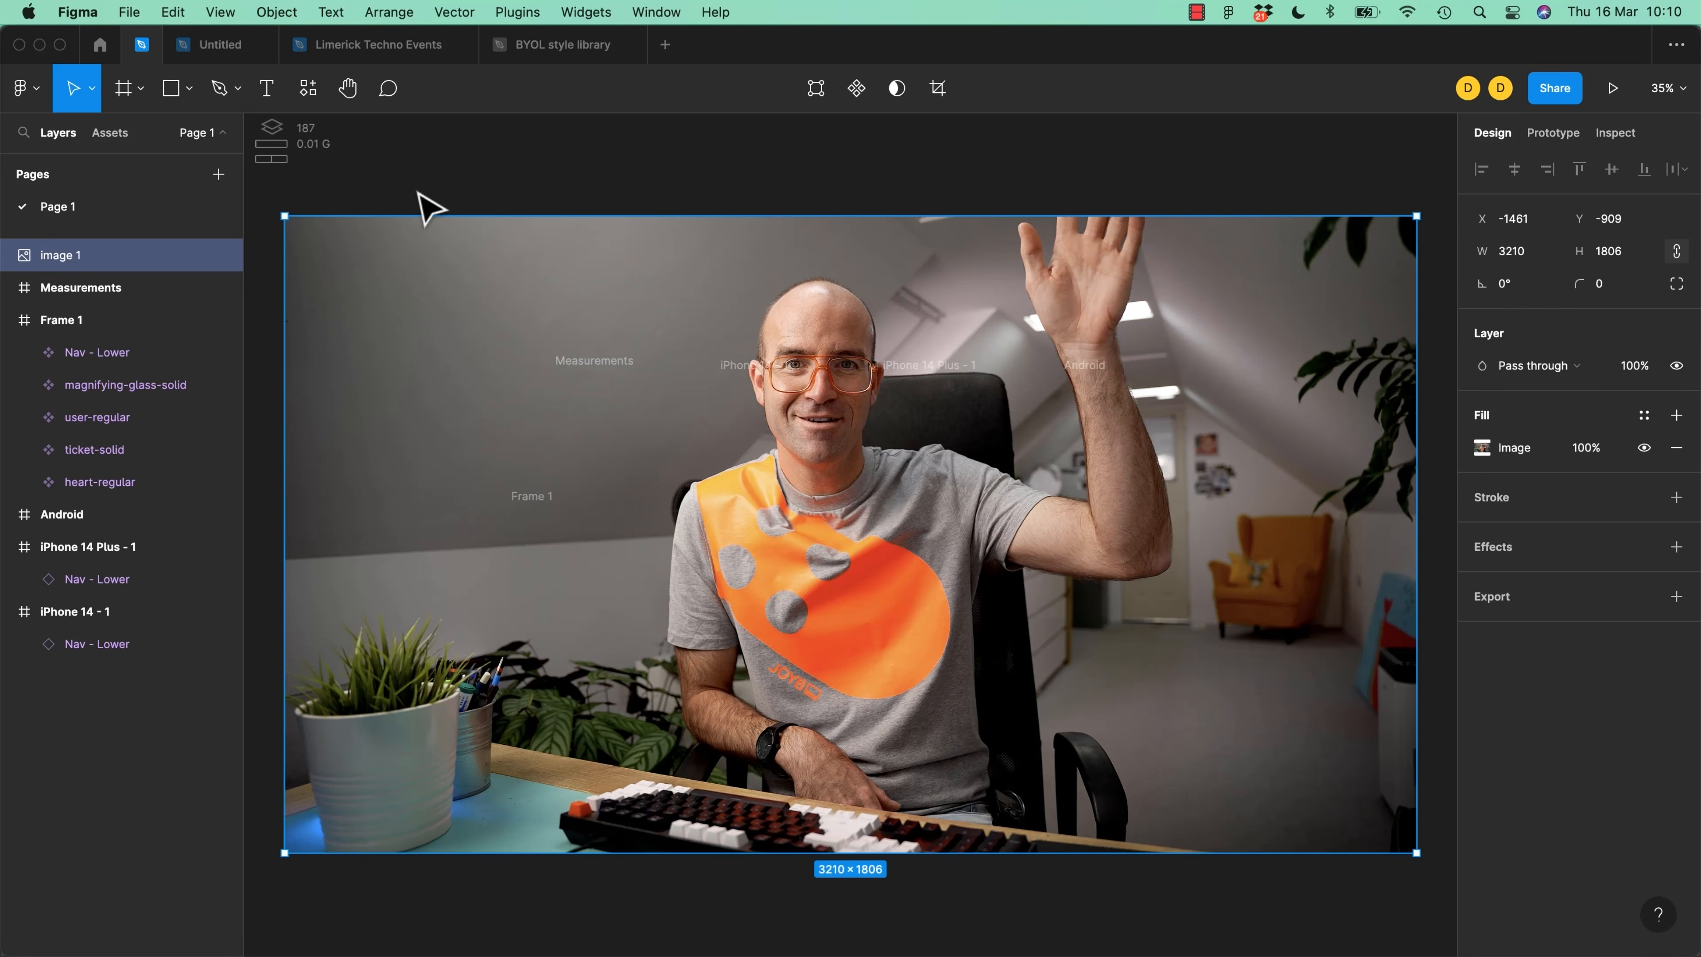
click(530, 201)
click(521, 270)
key(Delete)
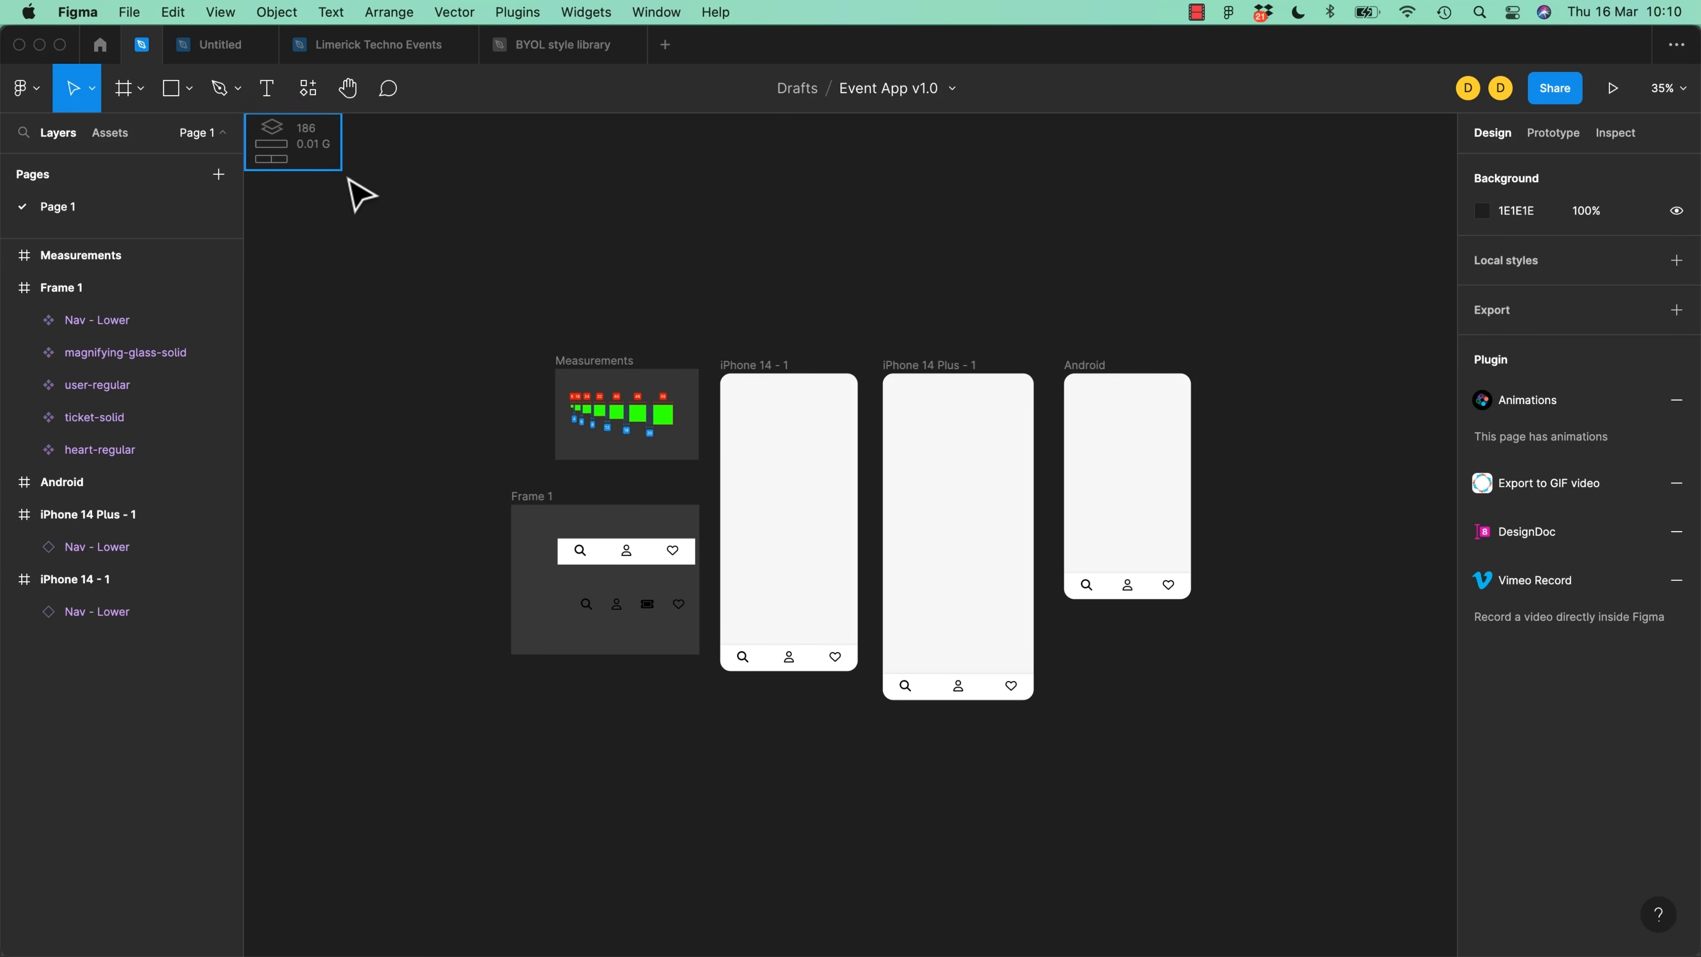
Look over the recently used plugins, and paste and delete the large photo once more
click(309, 93)
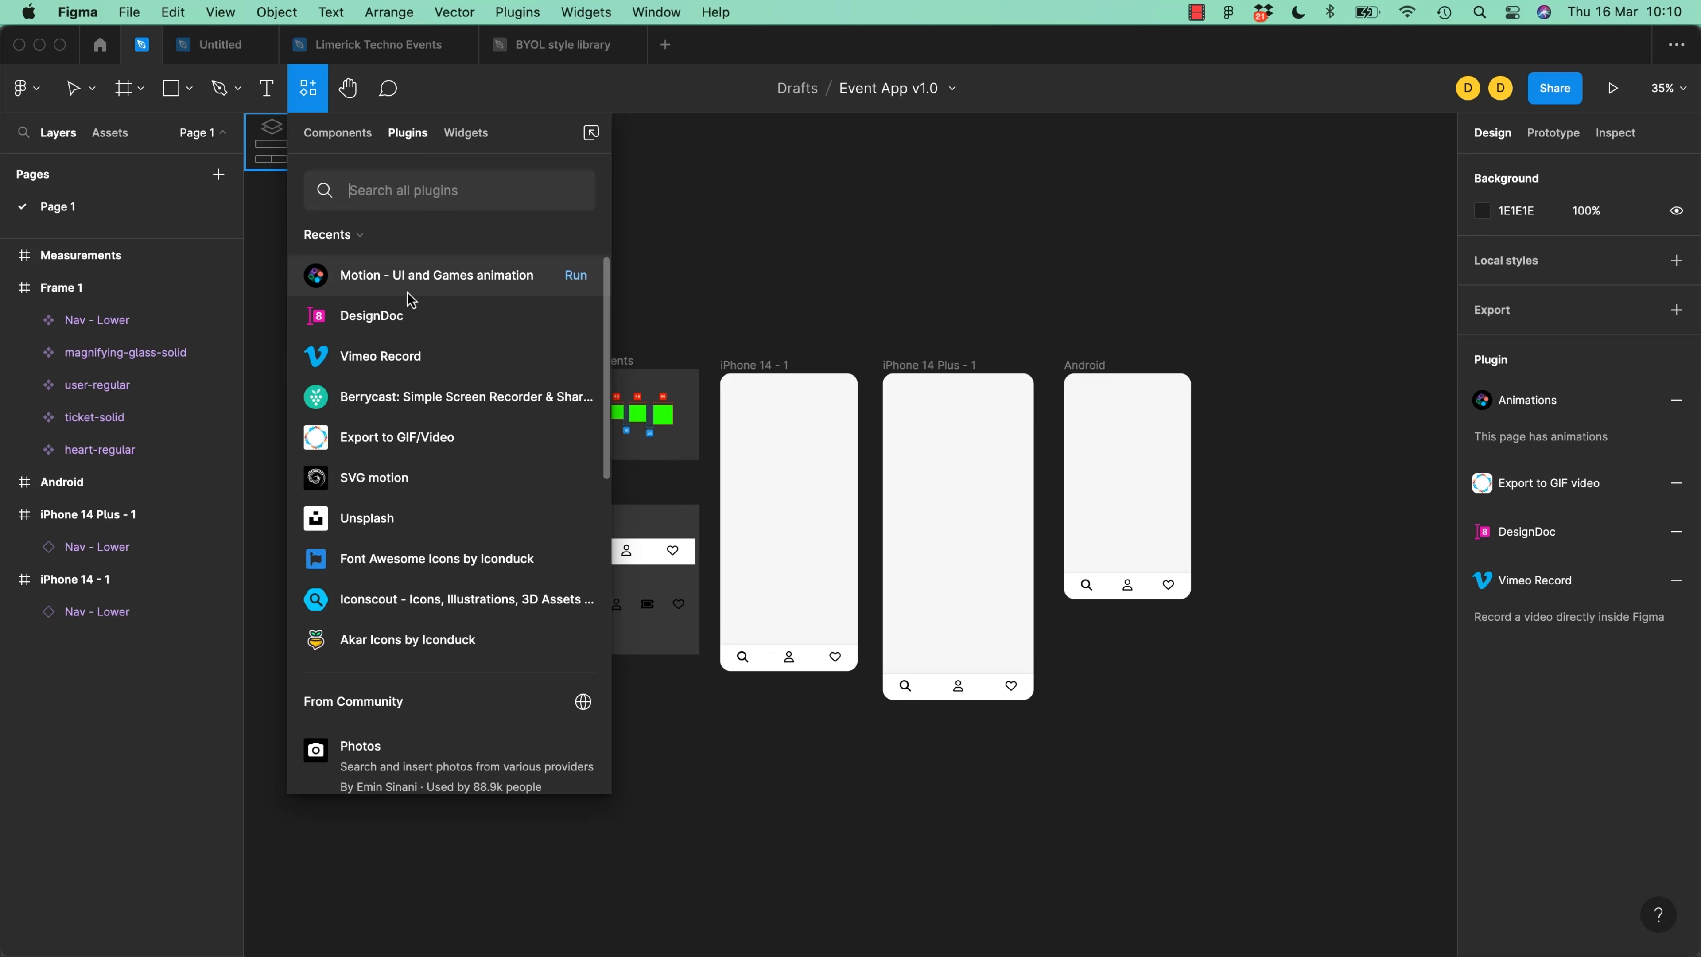
click(746, 226)
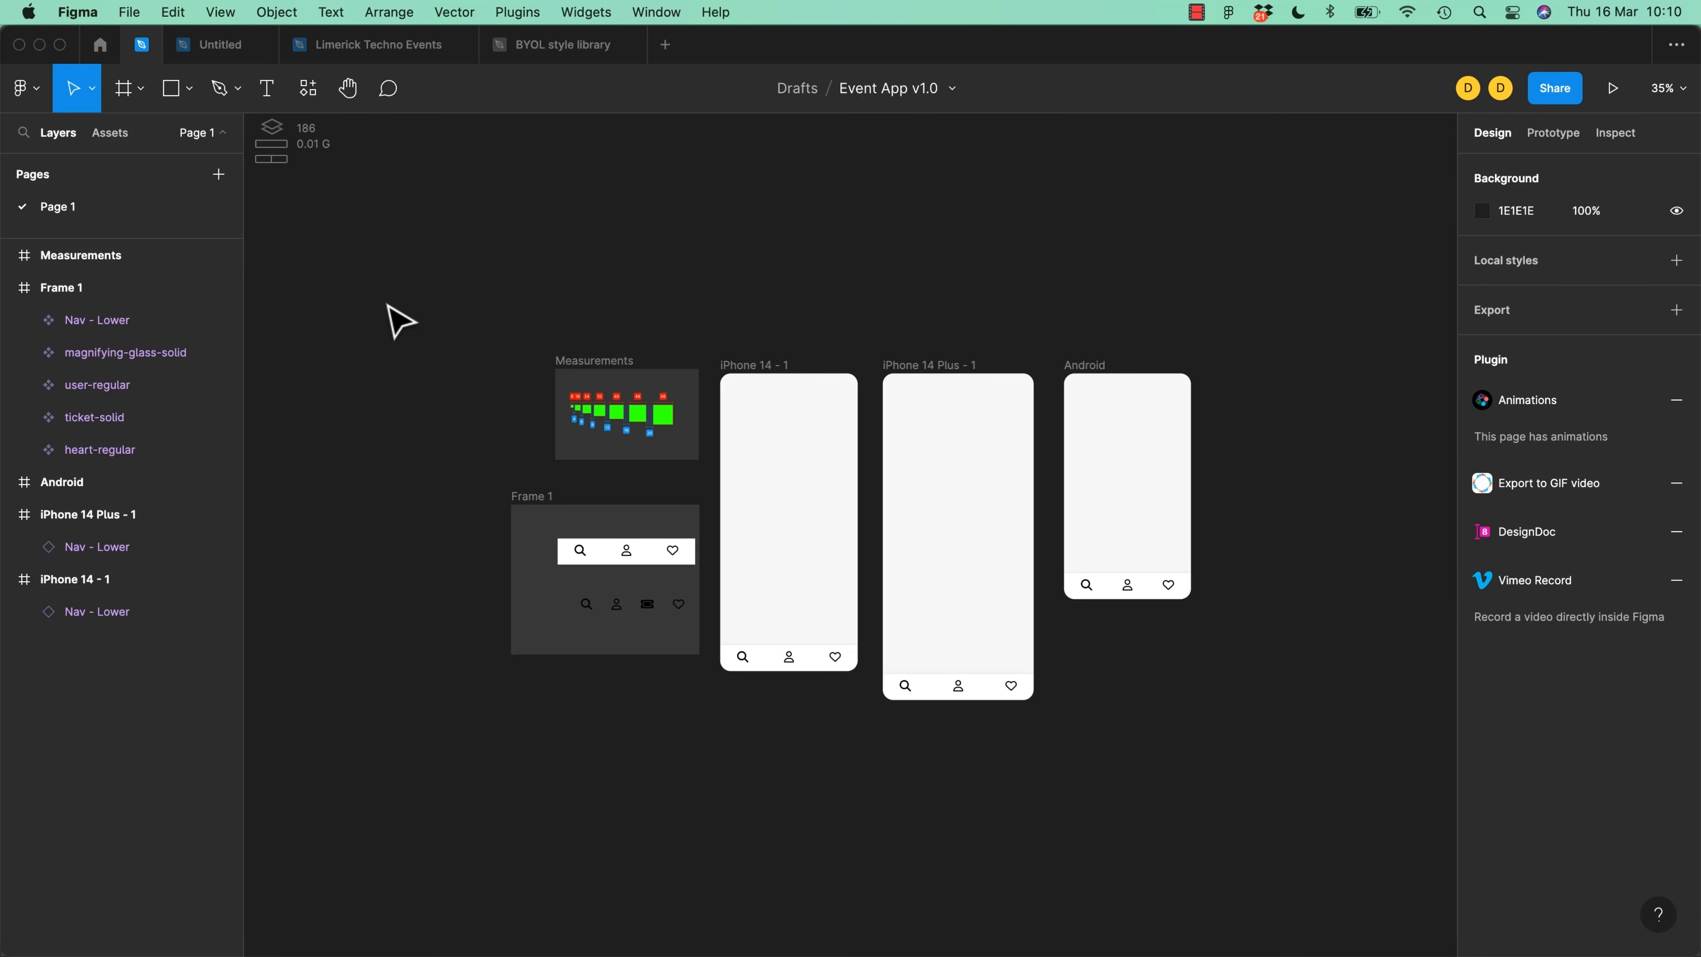
key(super+v)
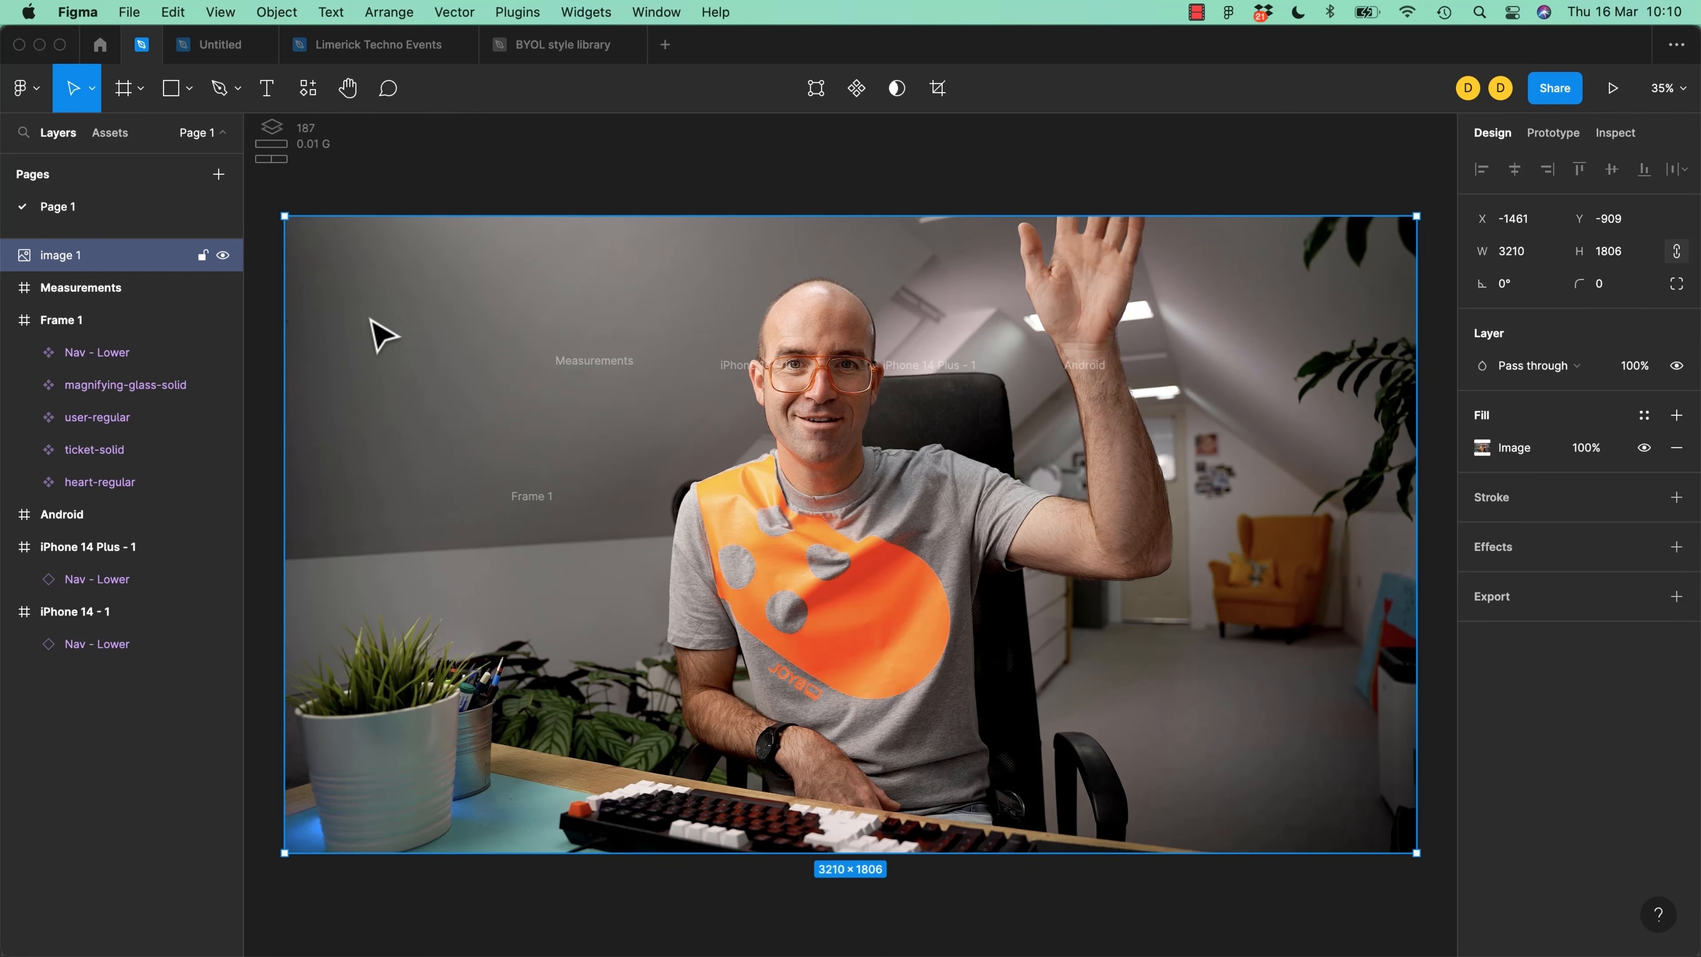
key(Delete)
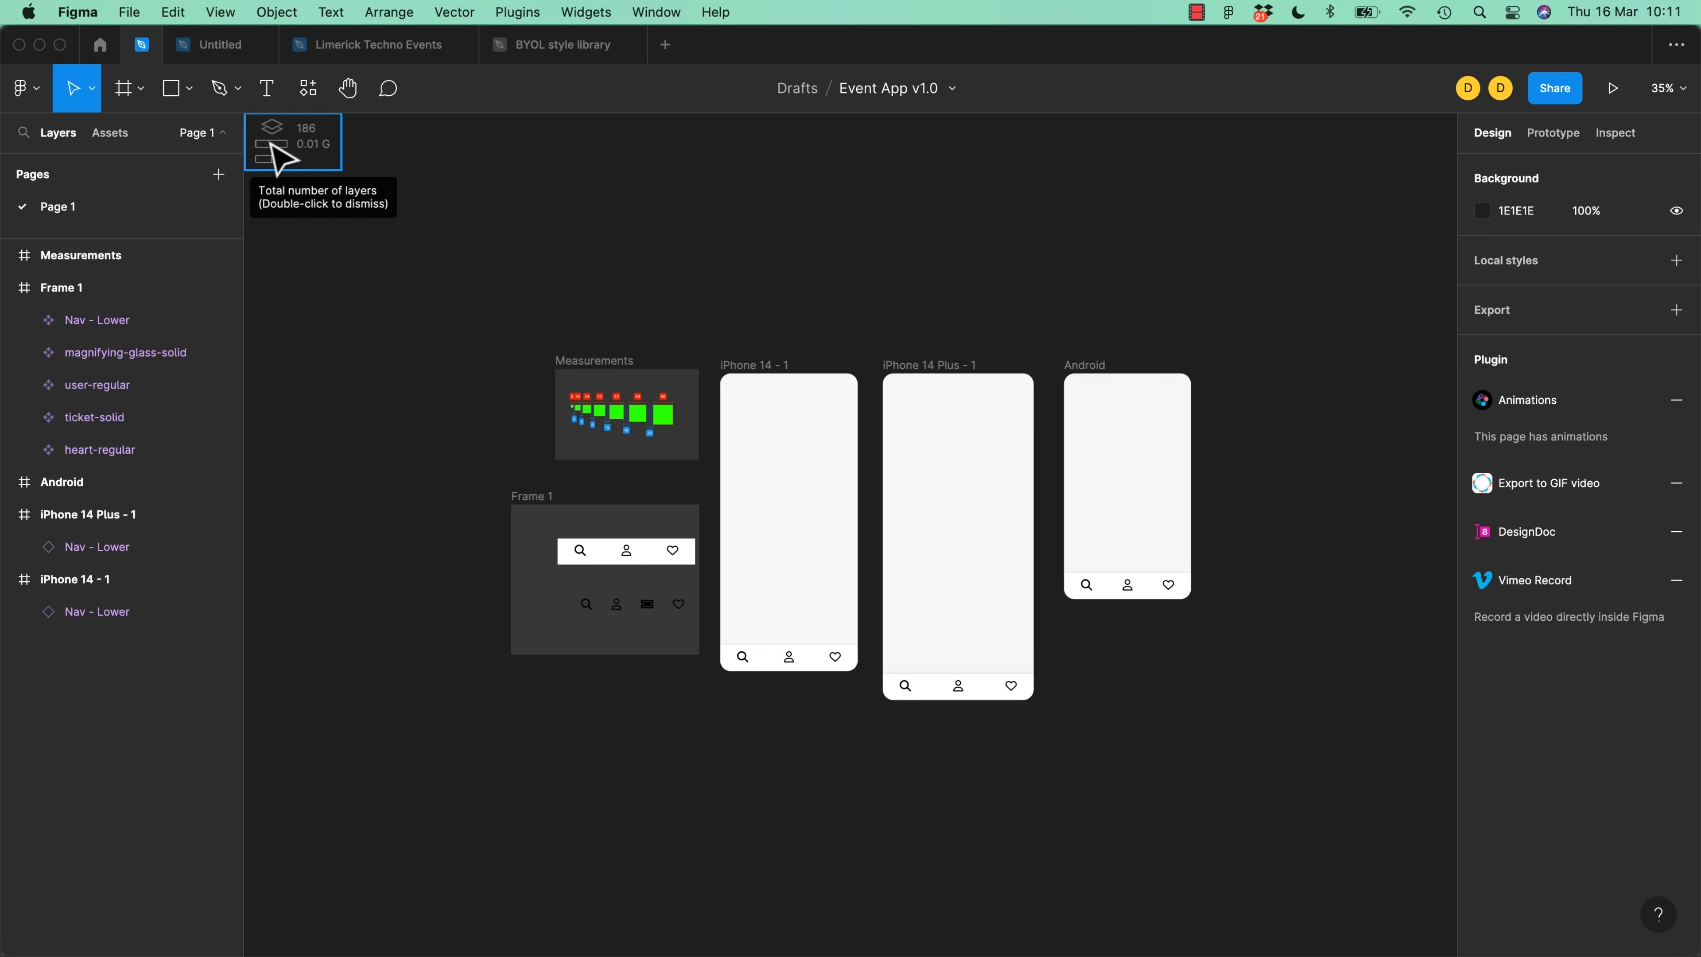
Enable the BYOL style library for the Event App v1.0 file
click(110, 148)
click(228, 175)
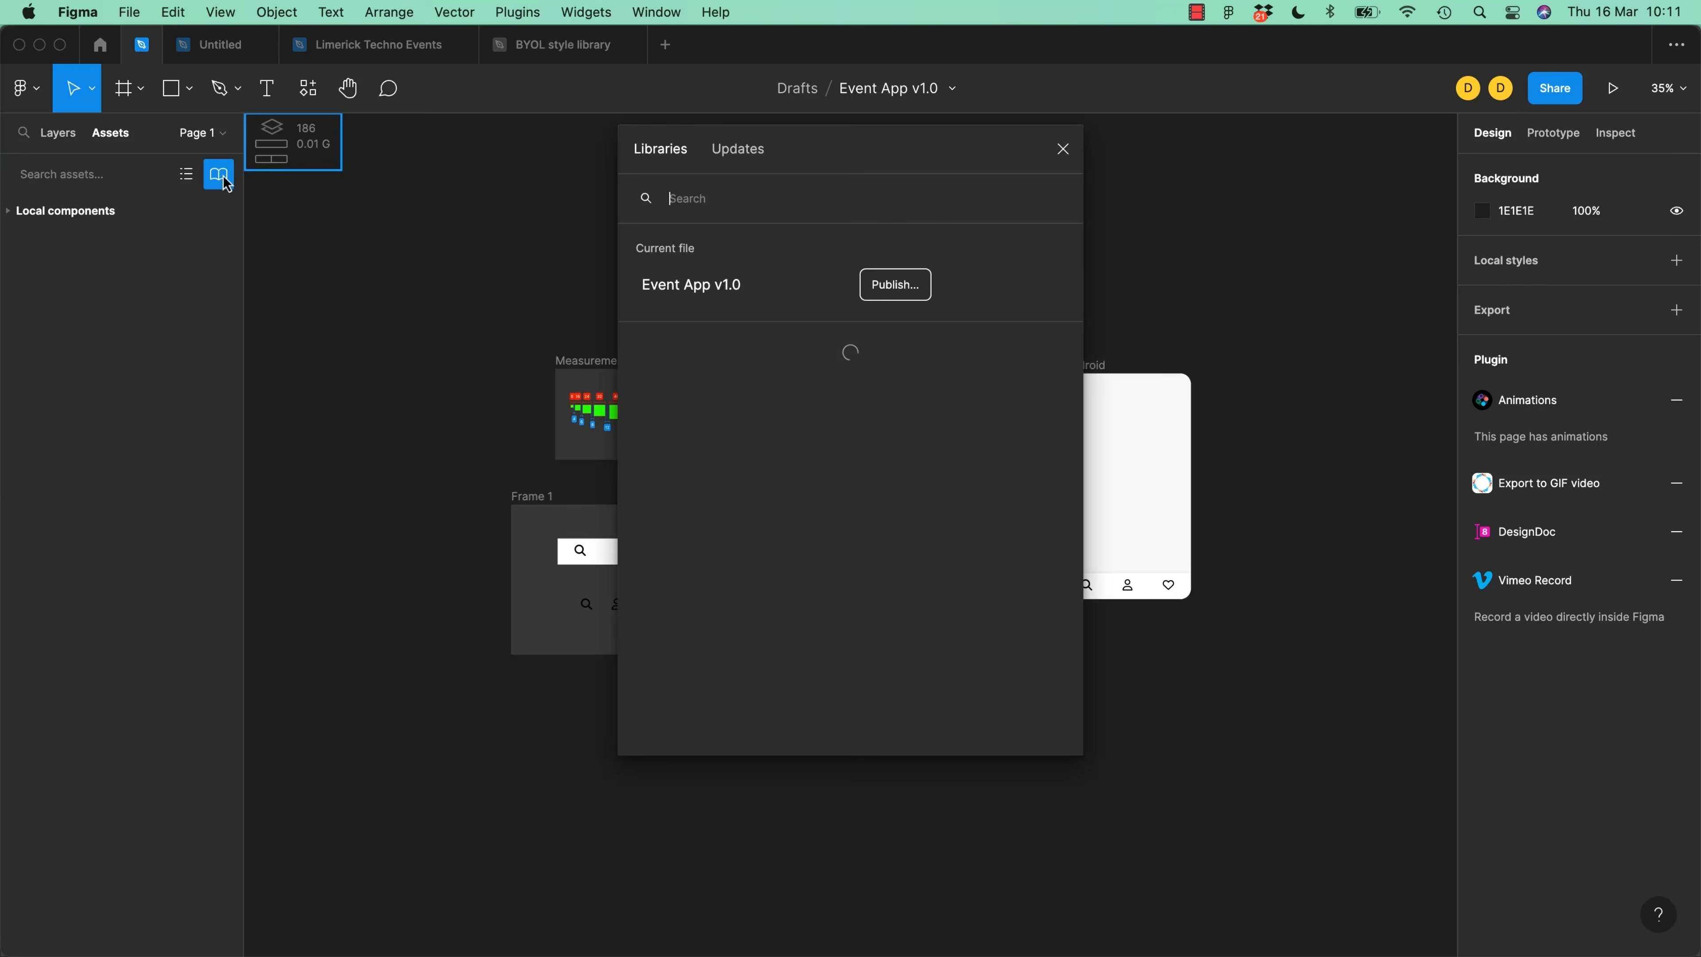
scroll(777, 663, down, 2)
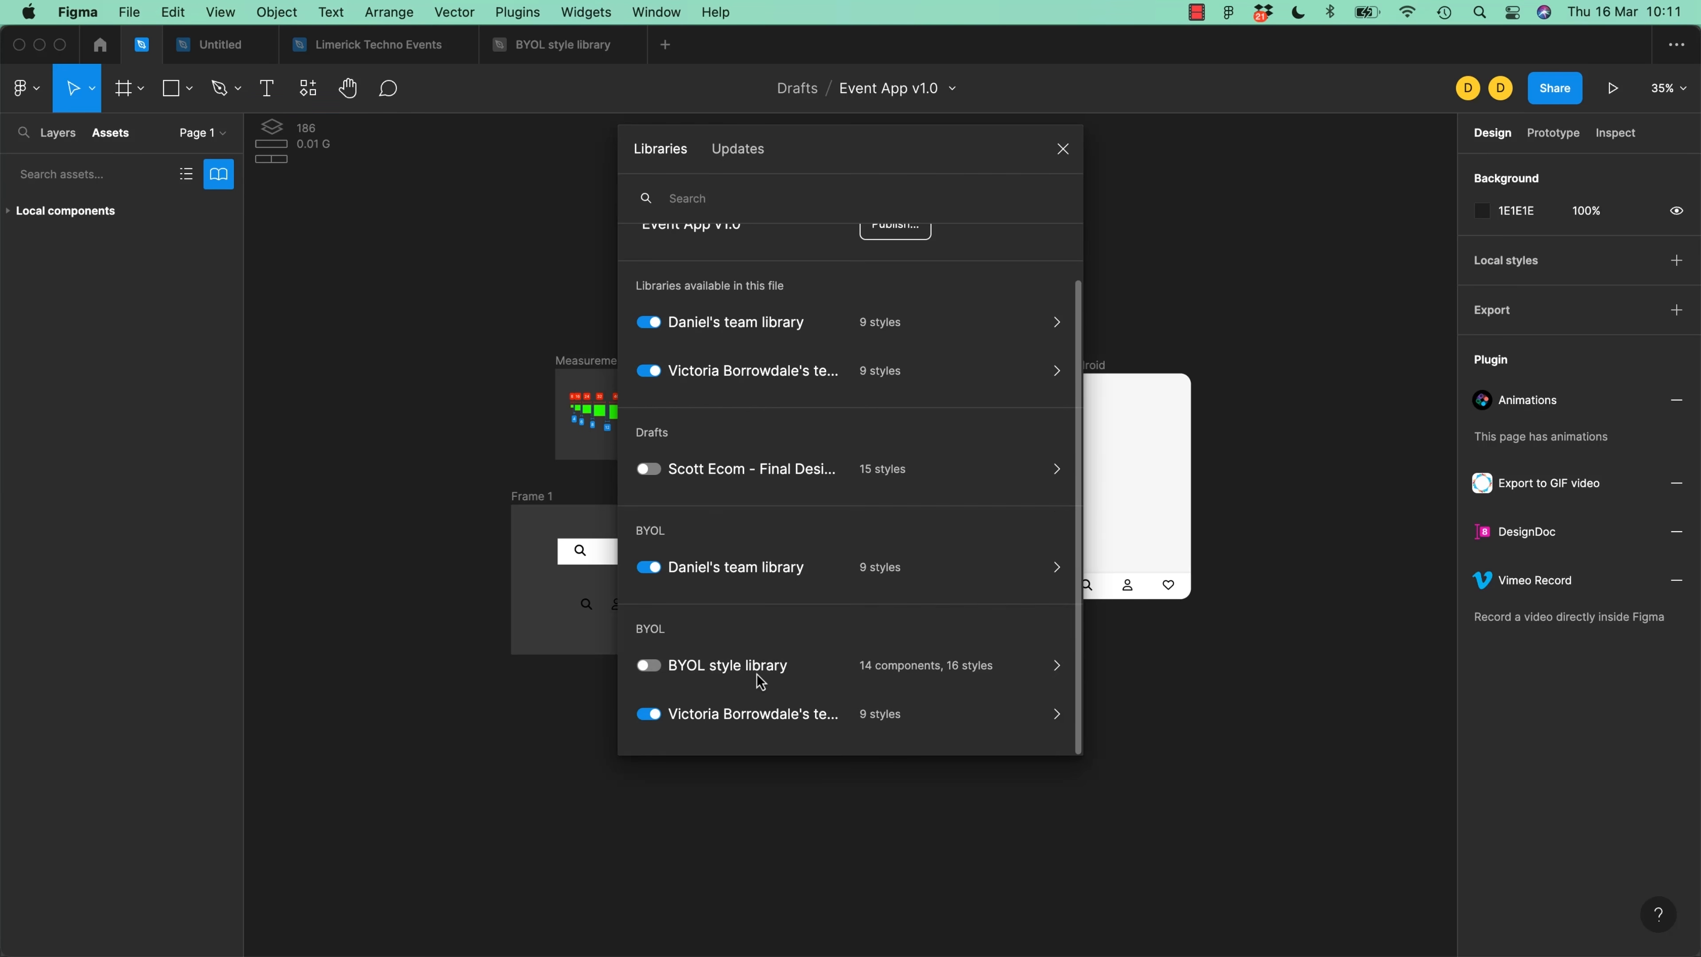
click(648, 667)
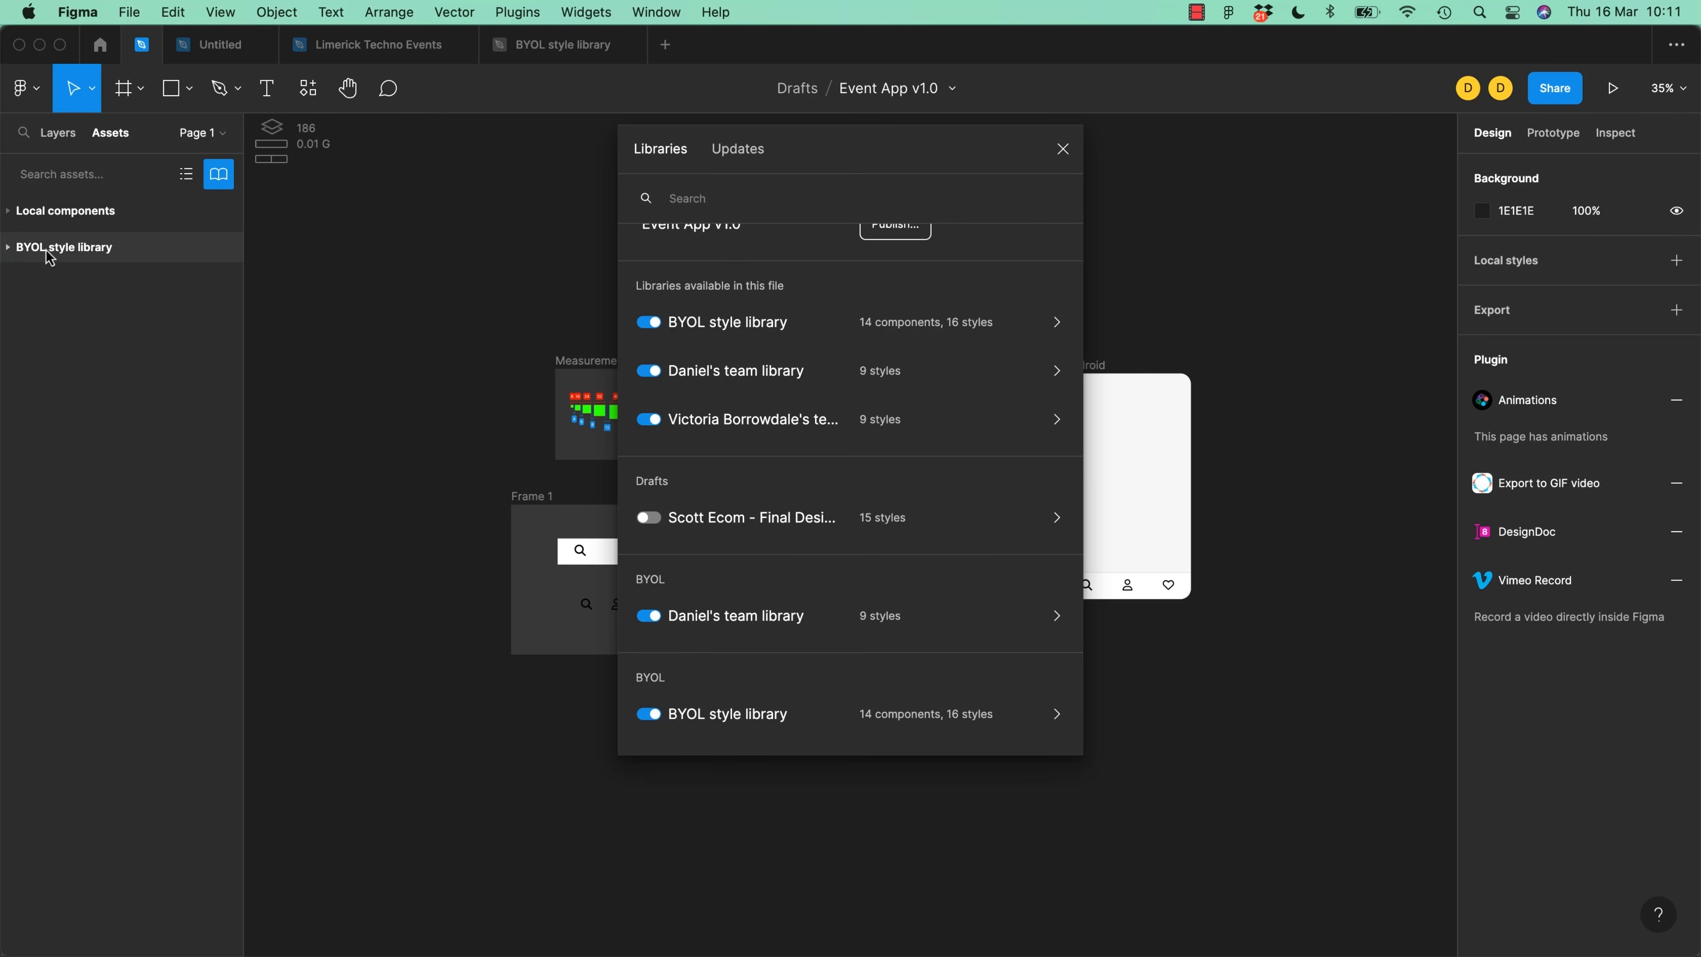
Browse the BYOL style library's components, and disable the library for this file
click(10, 255)
scroll(201, 560, down, 3)
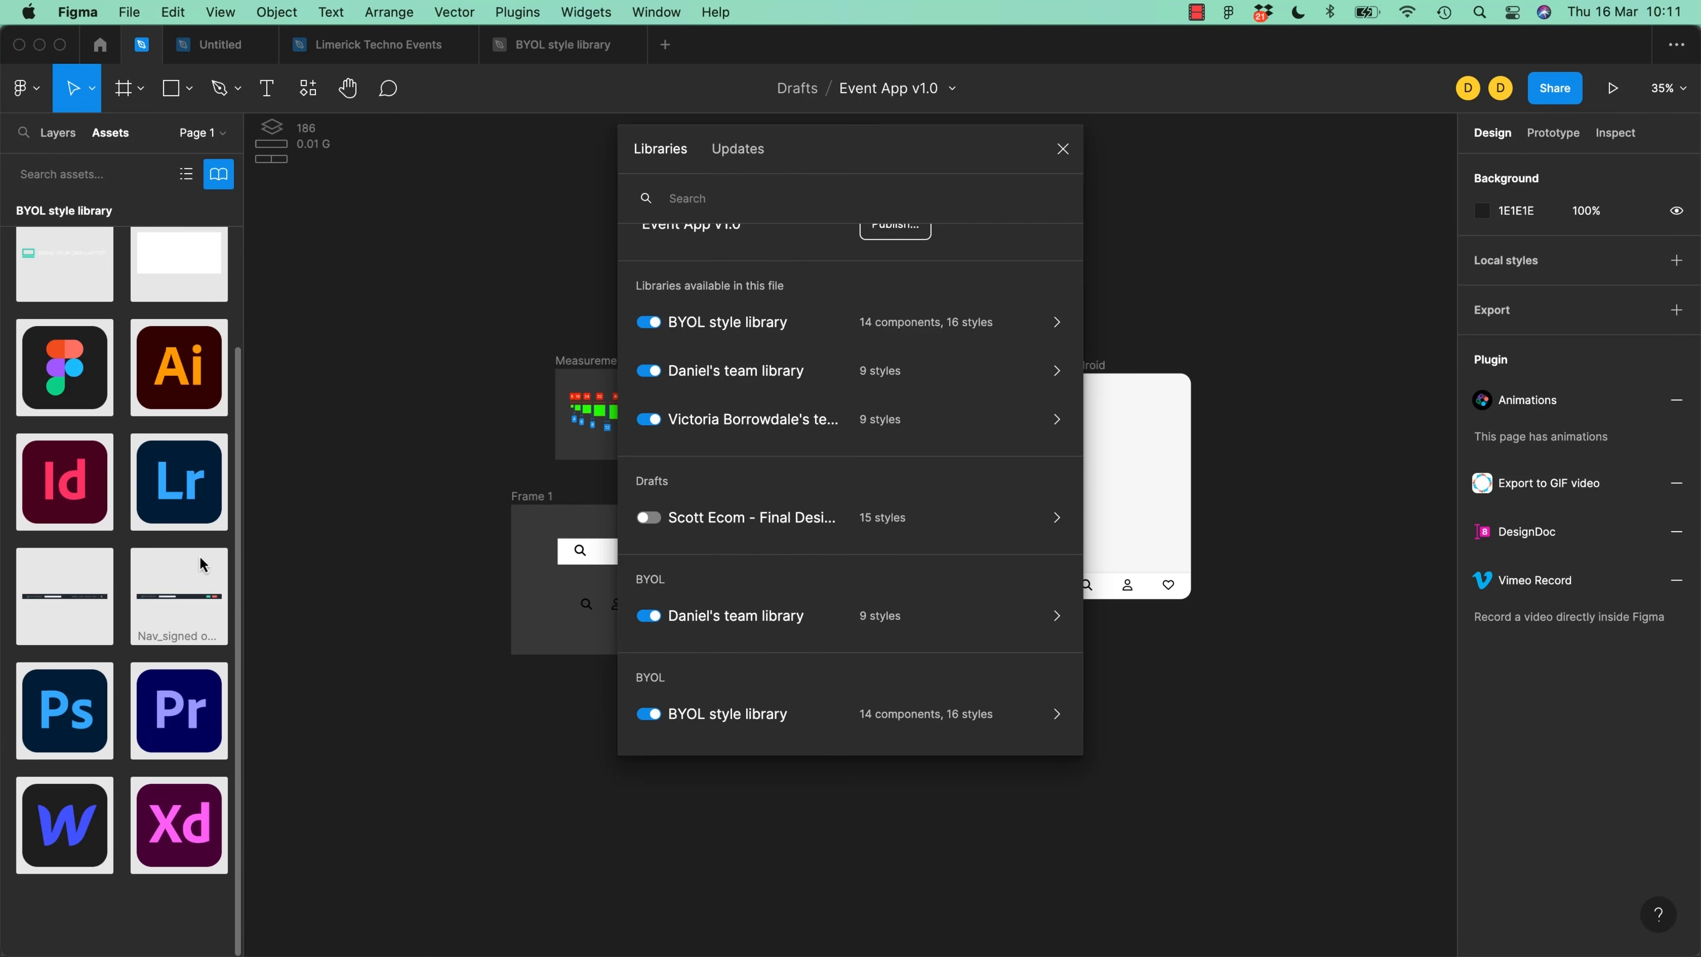
scroll(201, 560, up, 3)
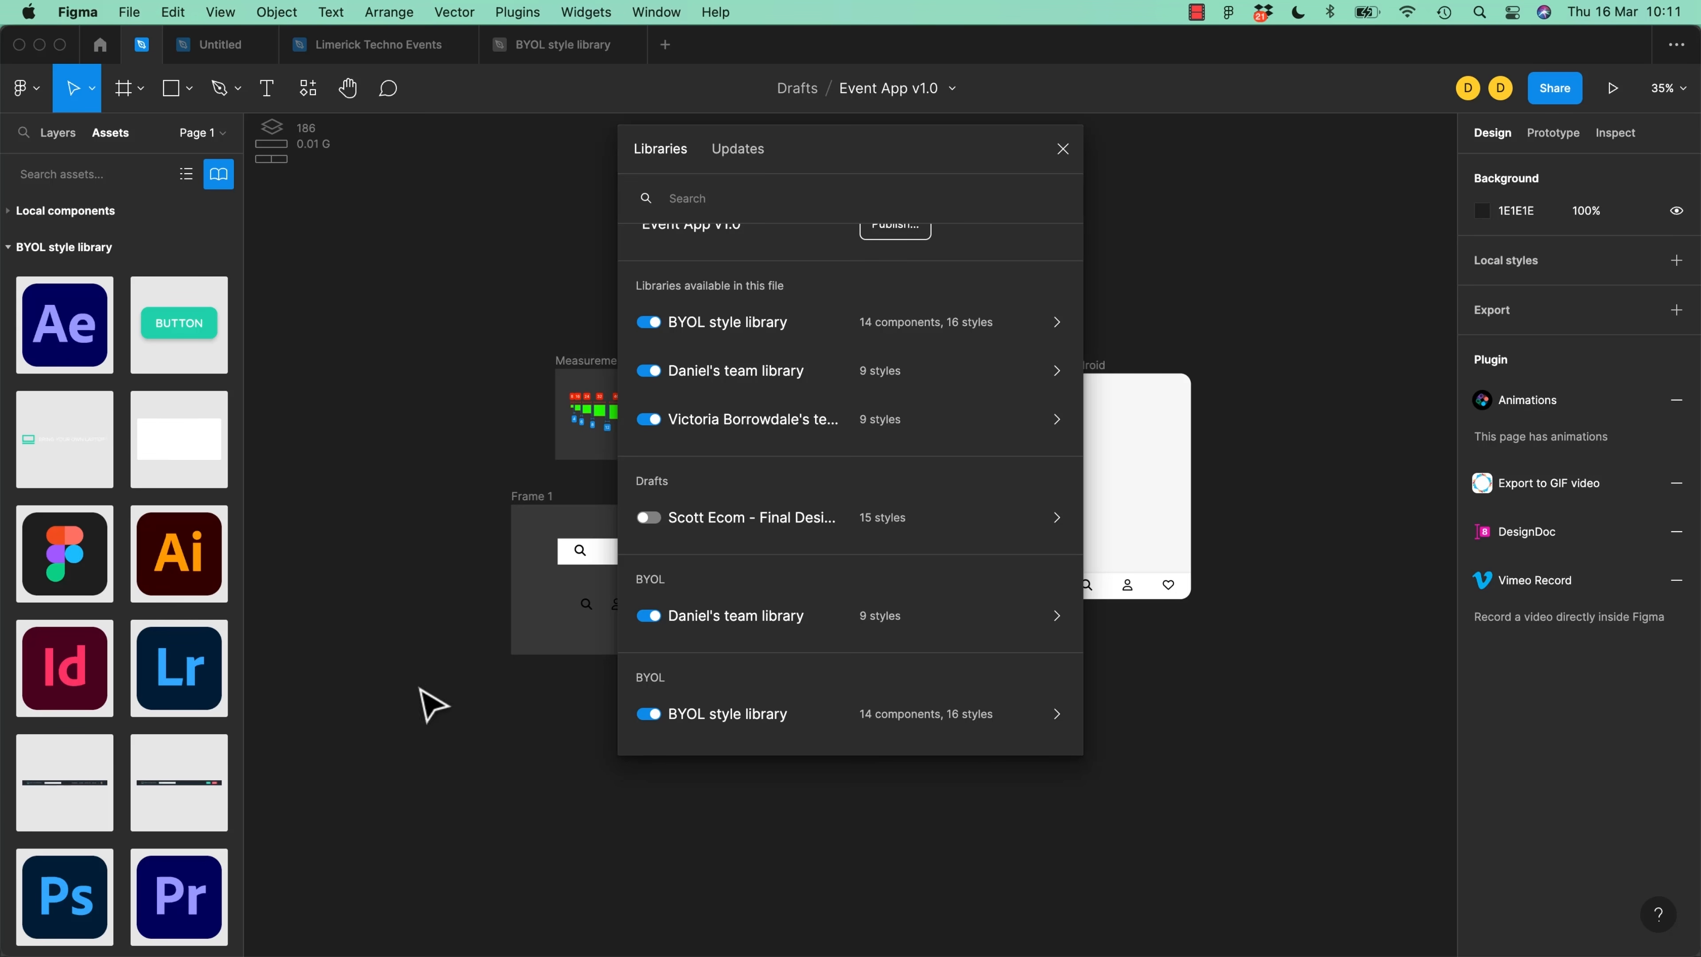
click(647, 715)
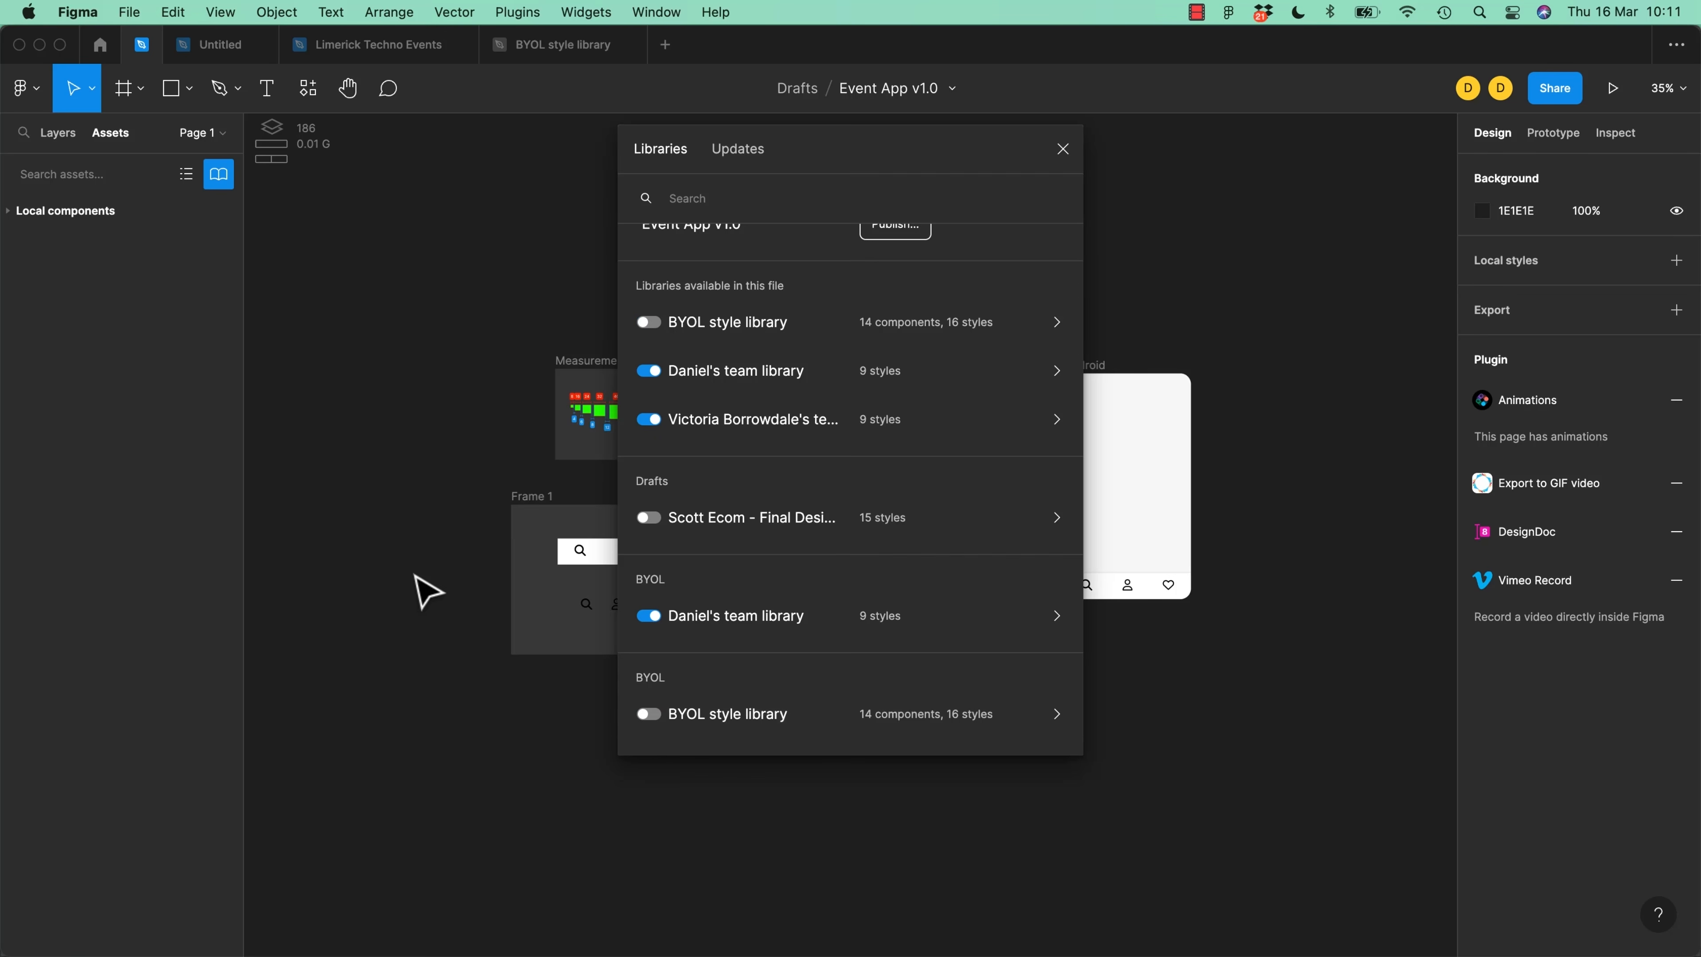
click(1063, 150)
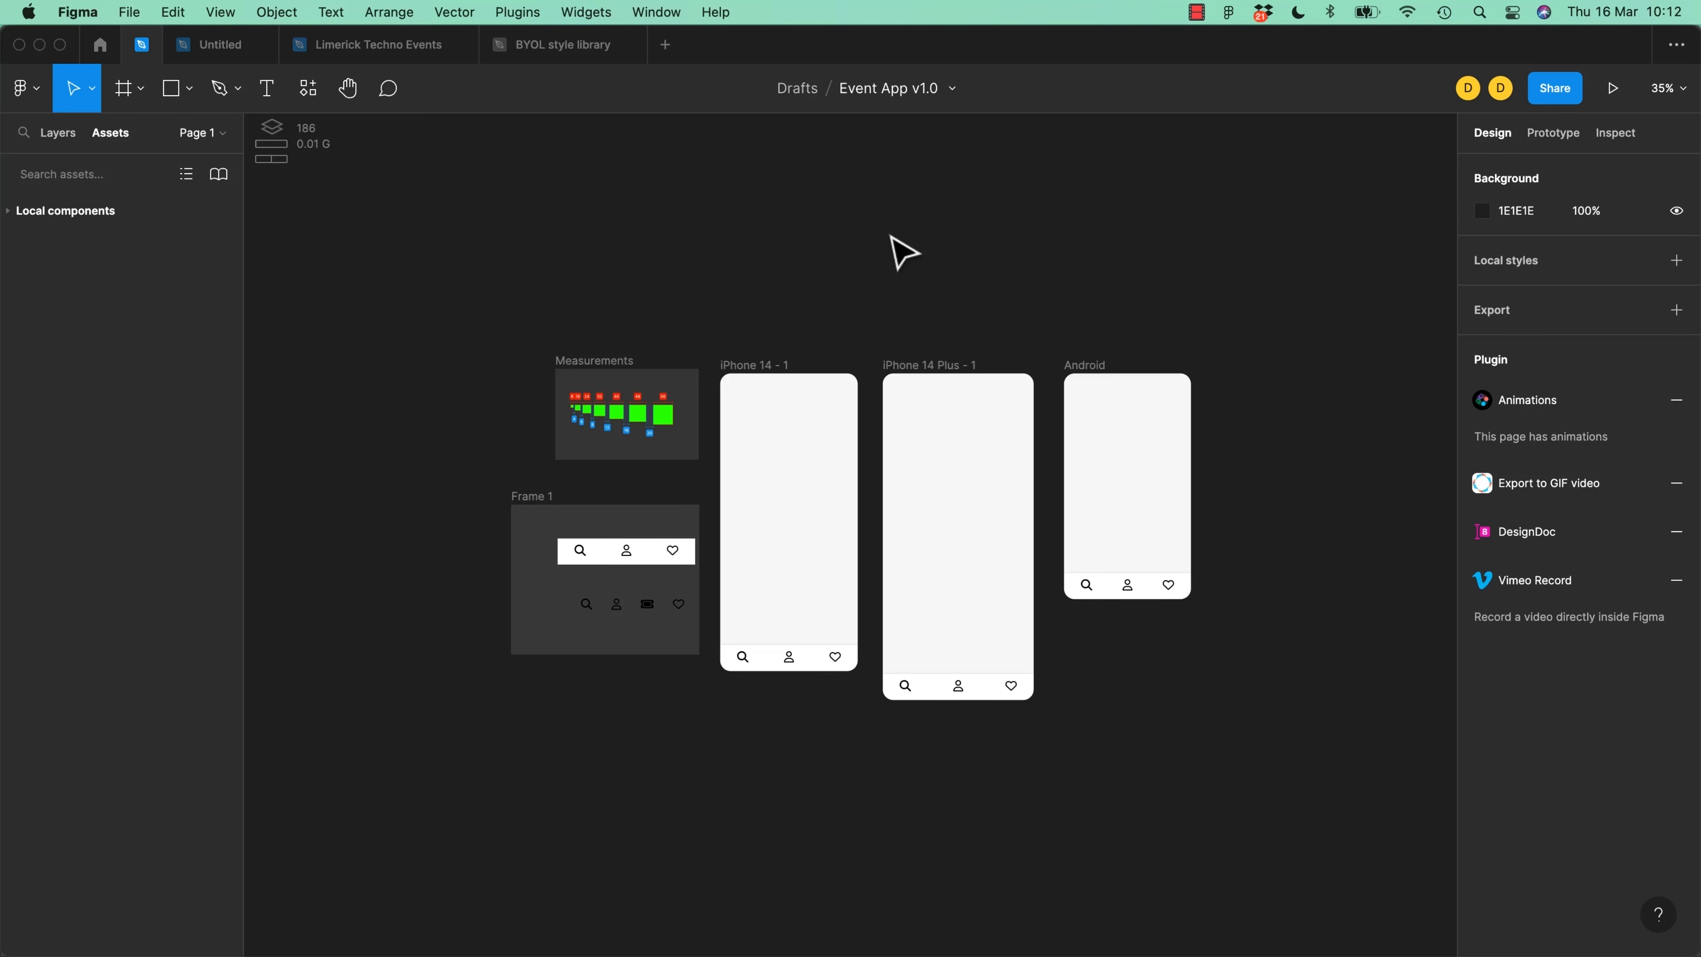
Dismiss the resource use readout from the canvas
click(310, 156)
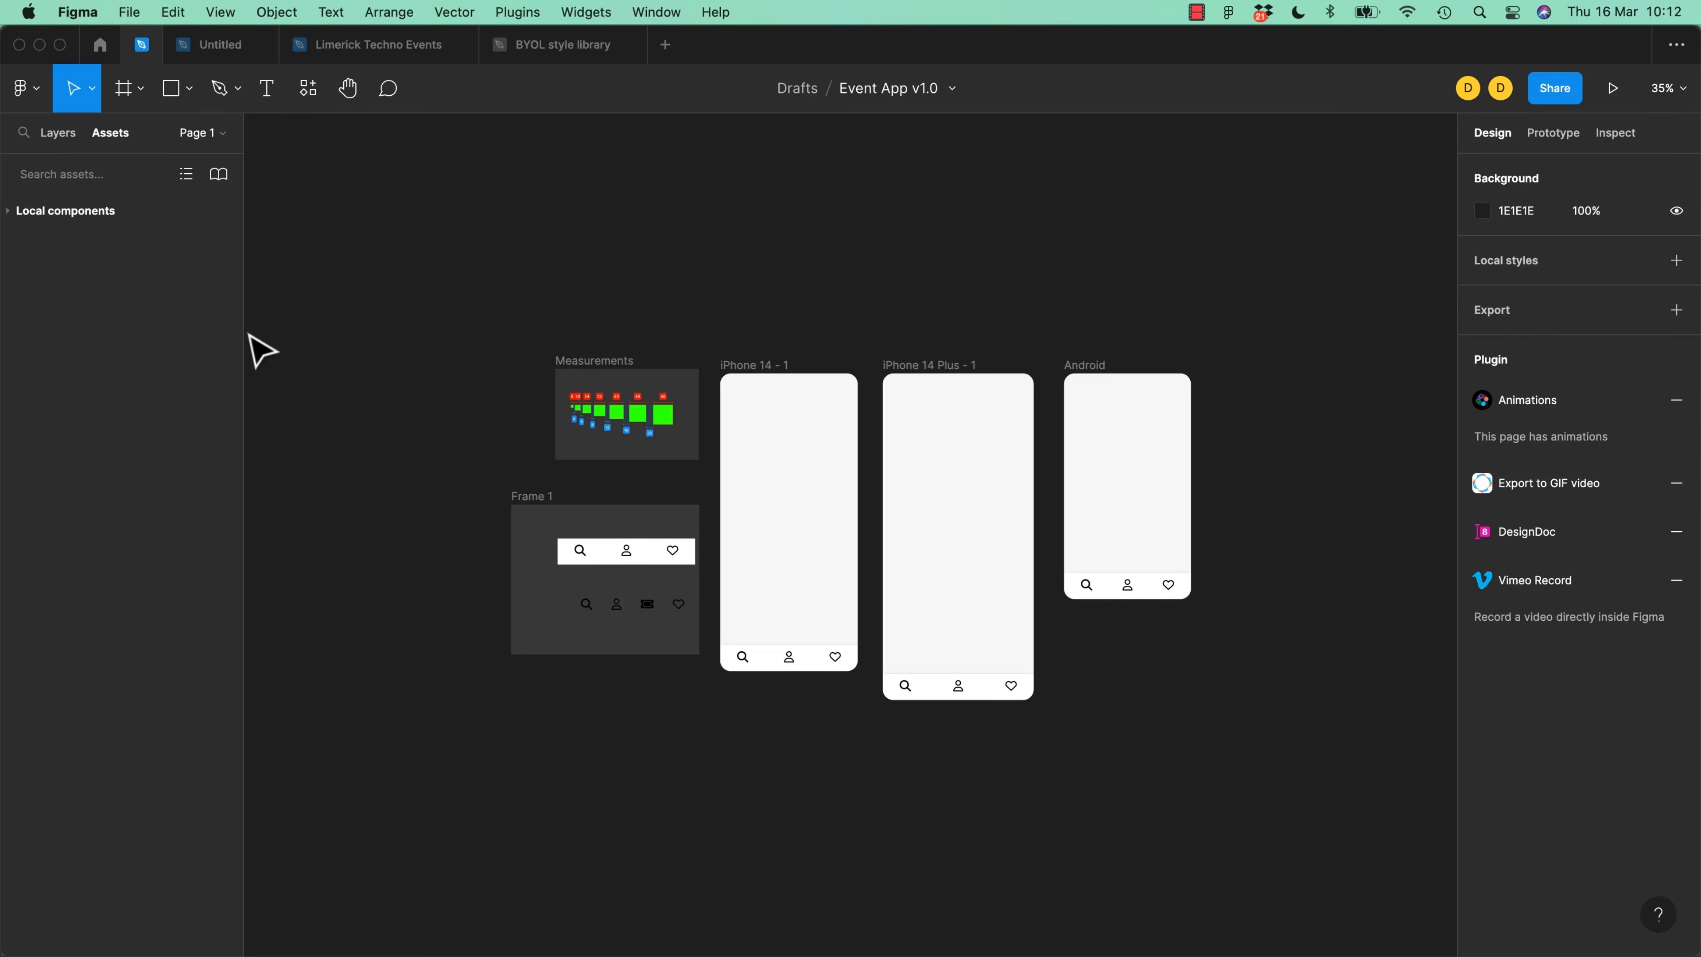
Return to the layers list, and widen its sidebar and shrink it back to the narrowest width
drag(244, 328, 186, 368)
click(58, 132)
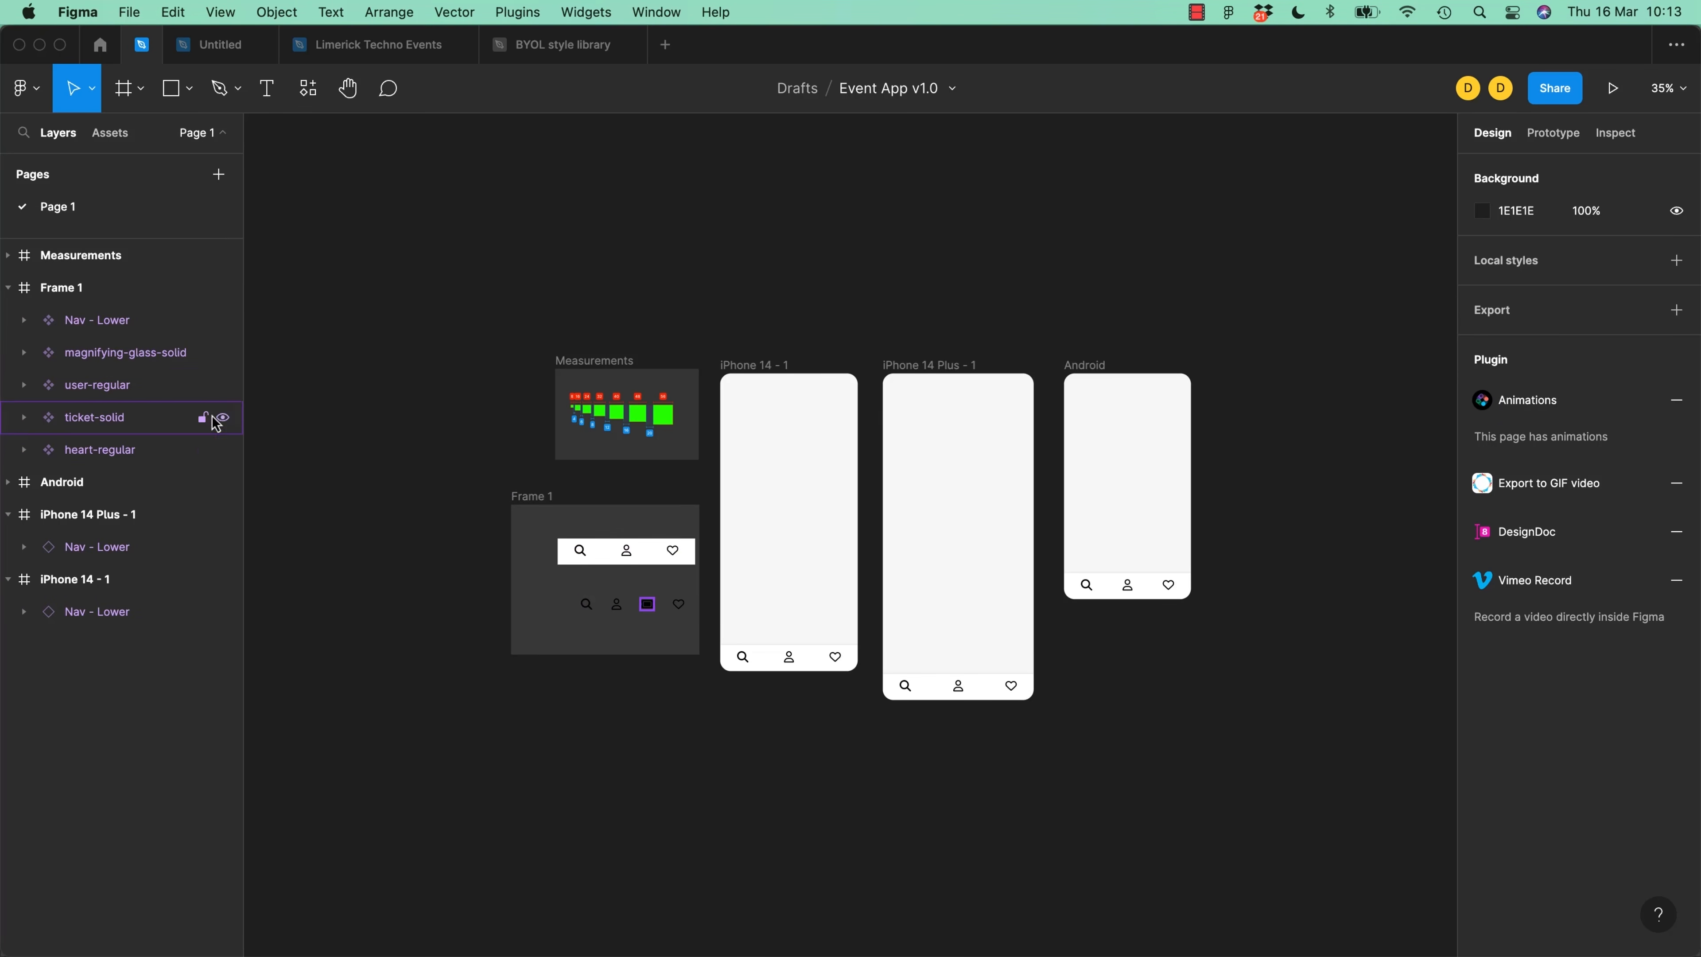
drag(243, 441, 360, 441)
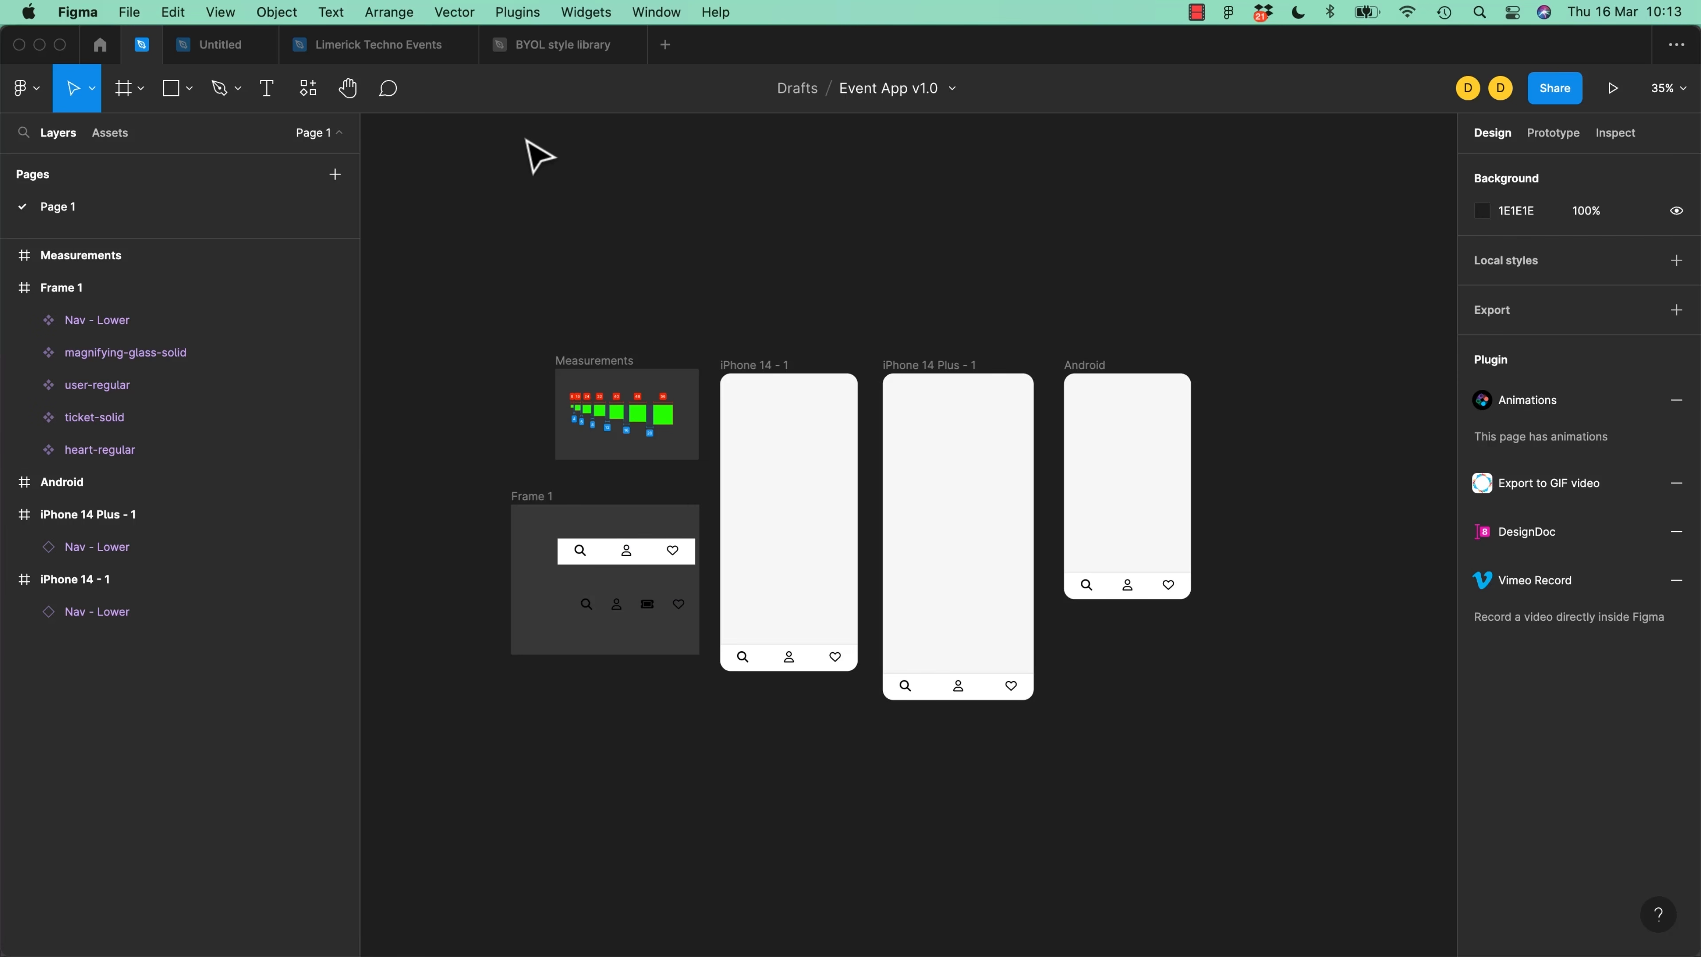
drag(360, 362, 209, 370)
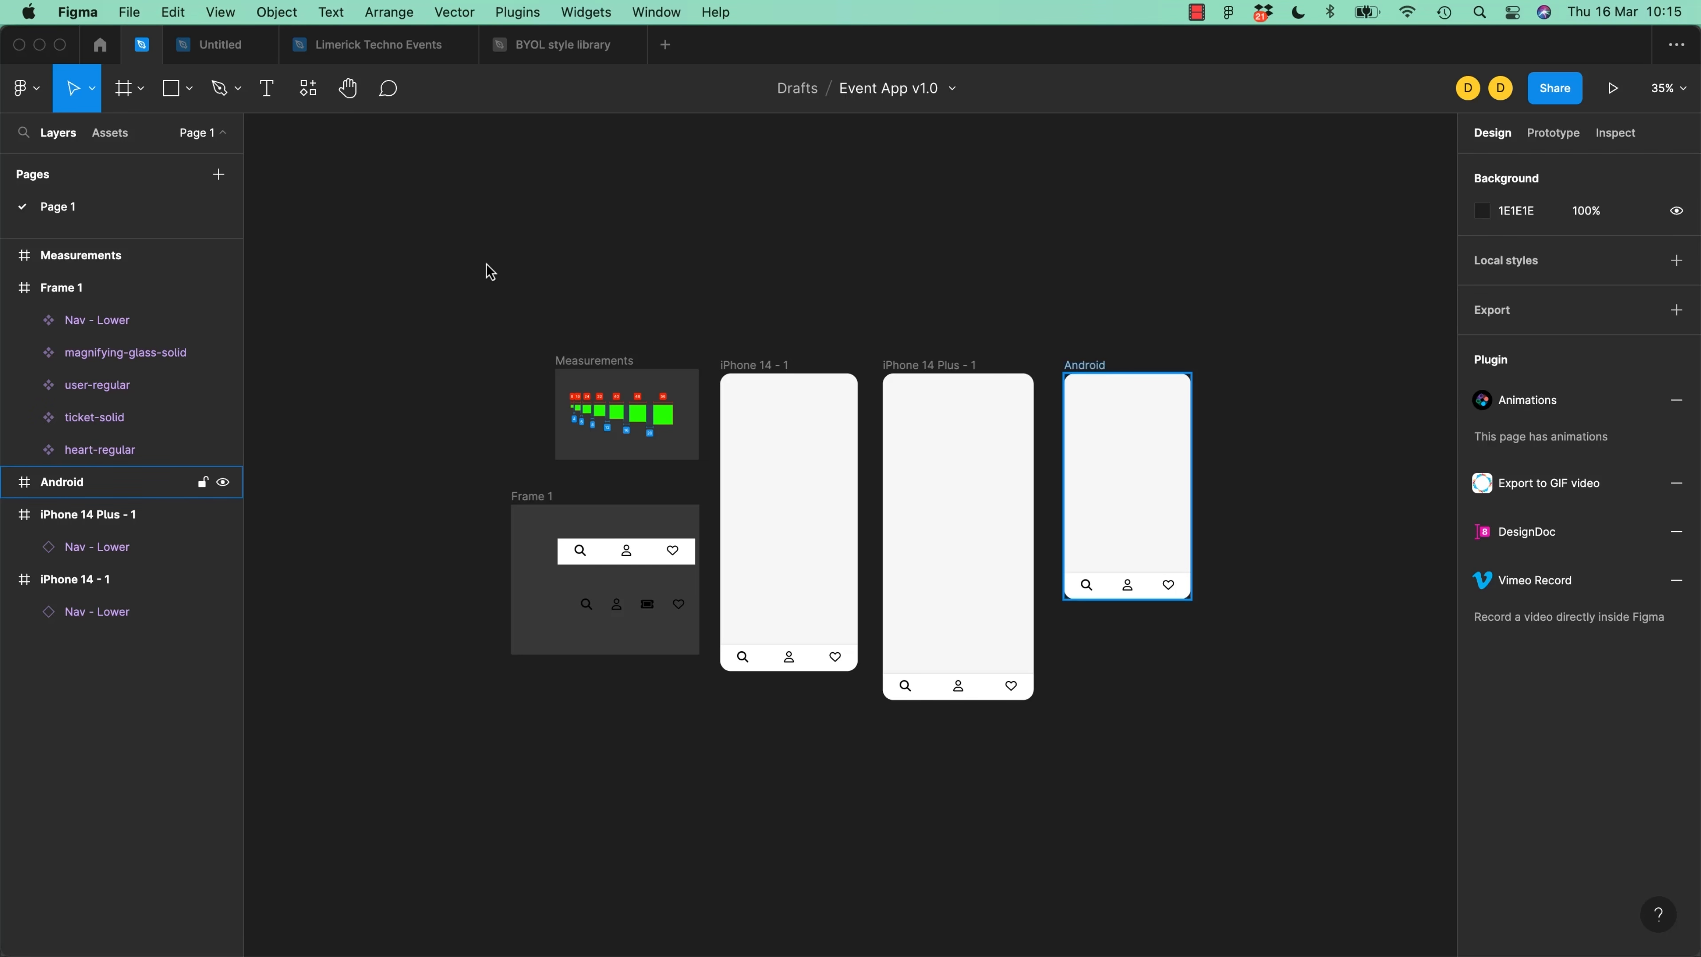
Search the quick actions for "res" and turn on Resource use
key(super+slash)
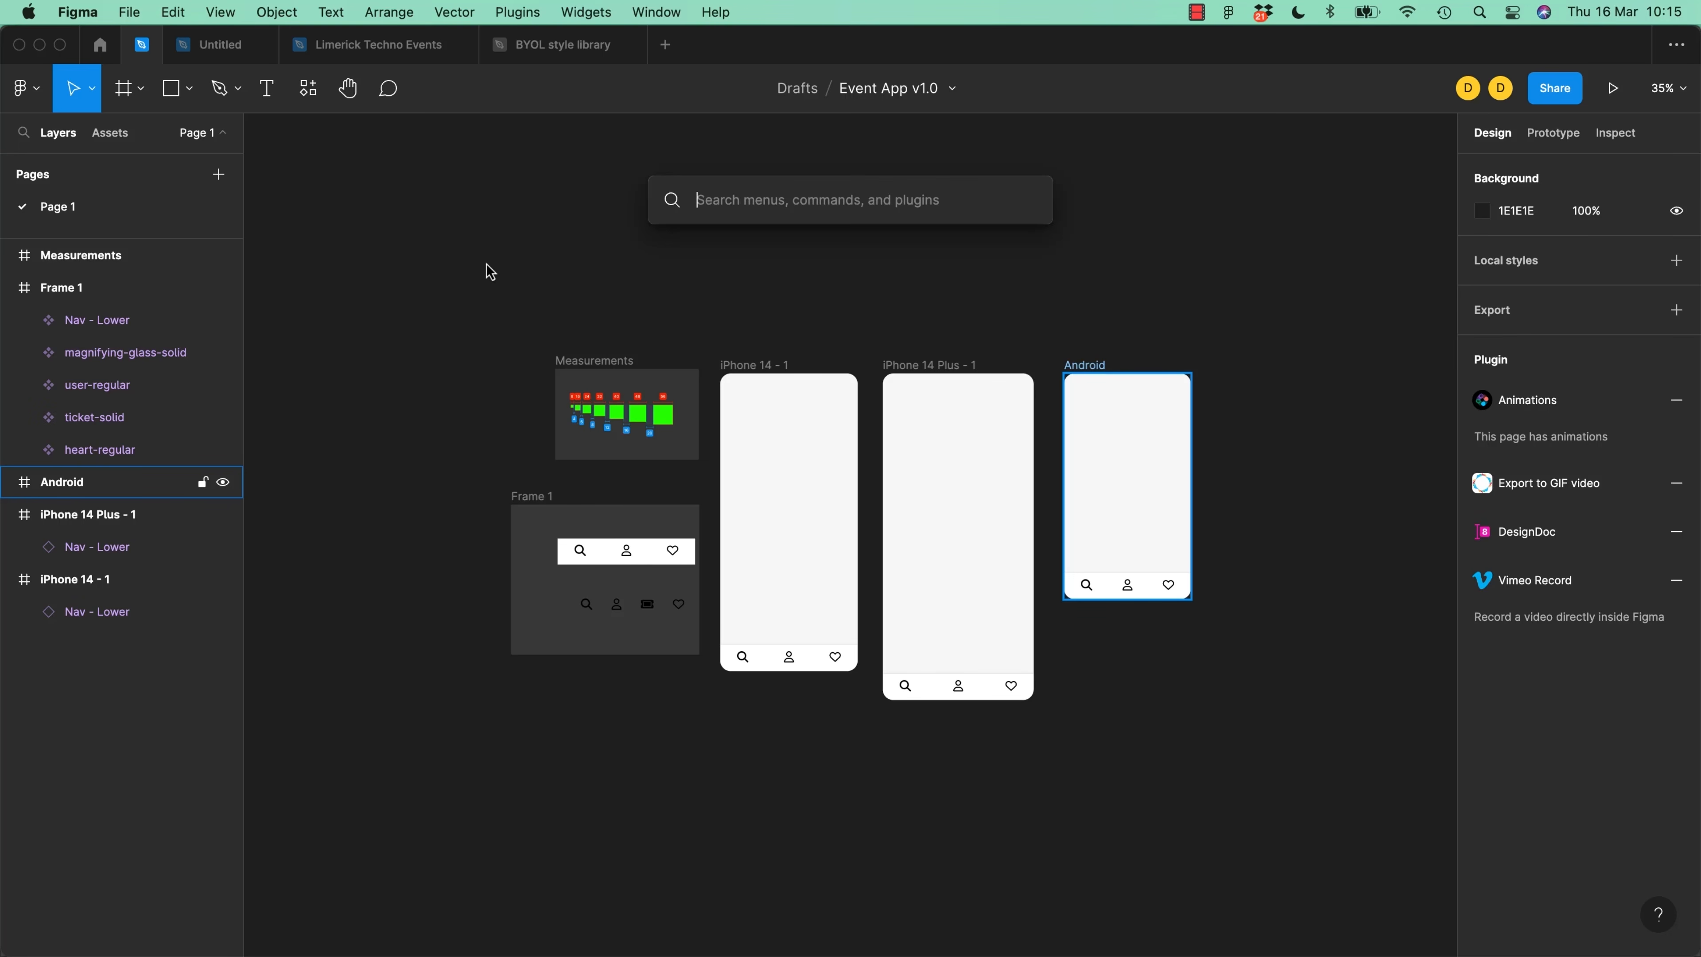
text(res)
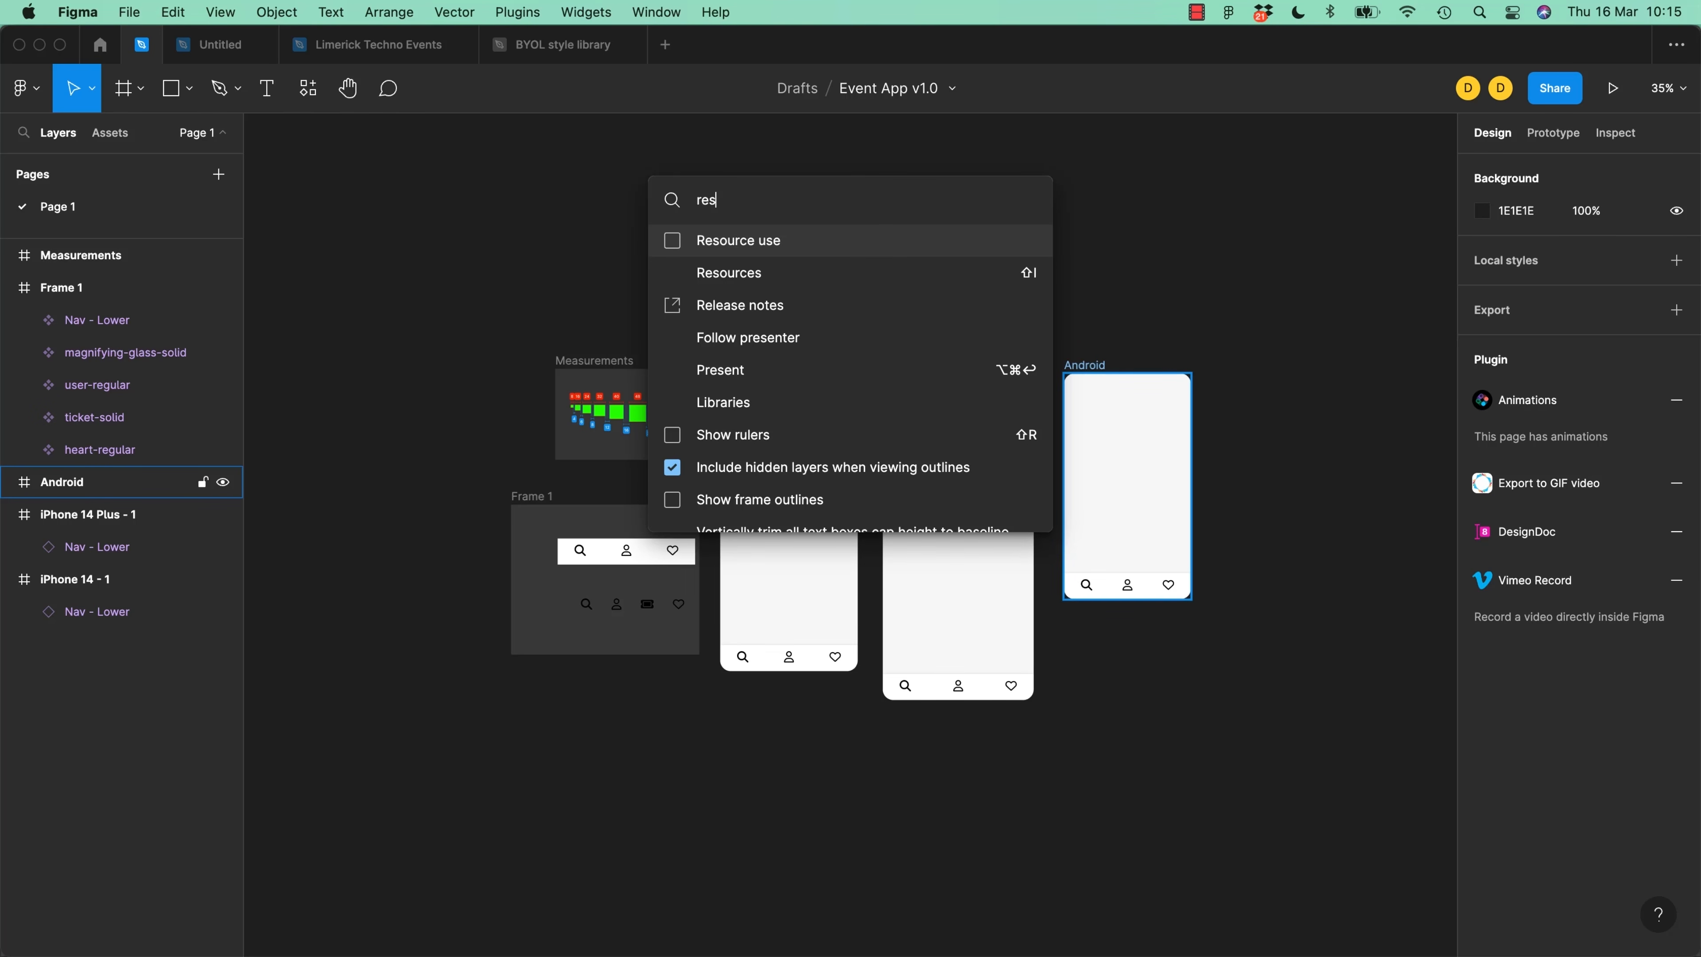
click(732, 245)
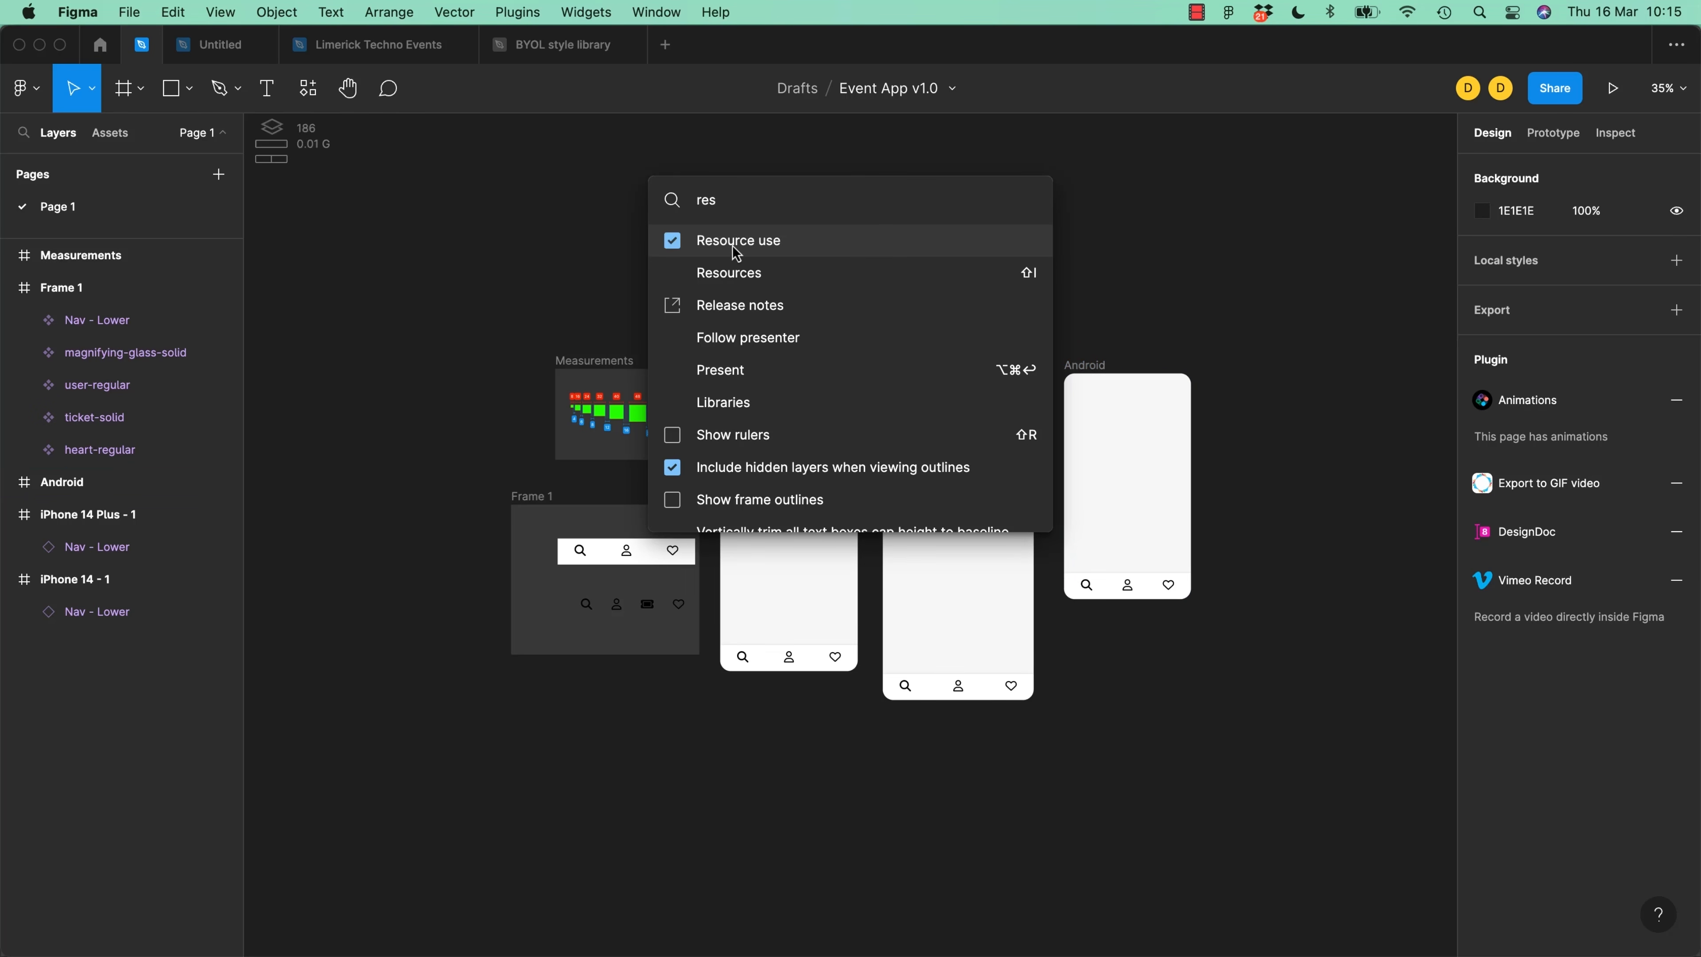
Dismiss the resource use readout, and turn Resource use back on by searching the quick actions for "resou"
click(303, 148)
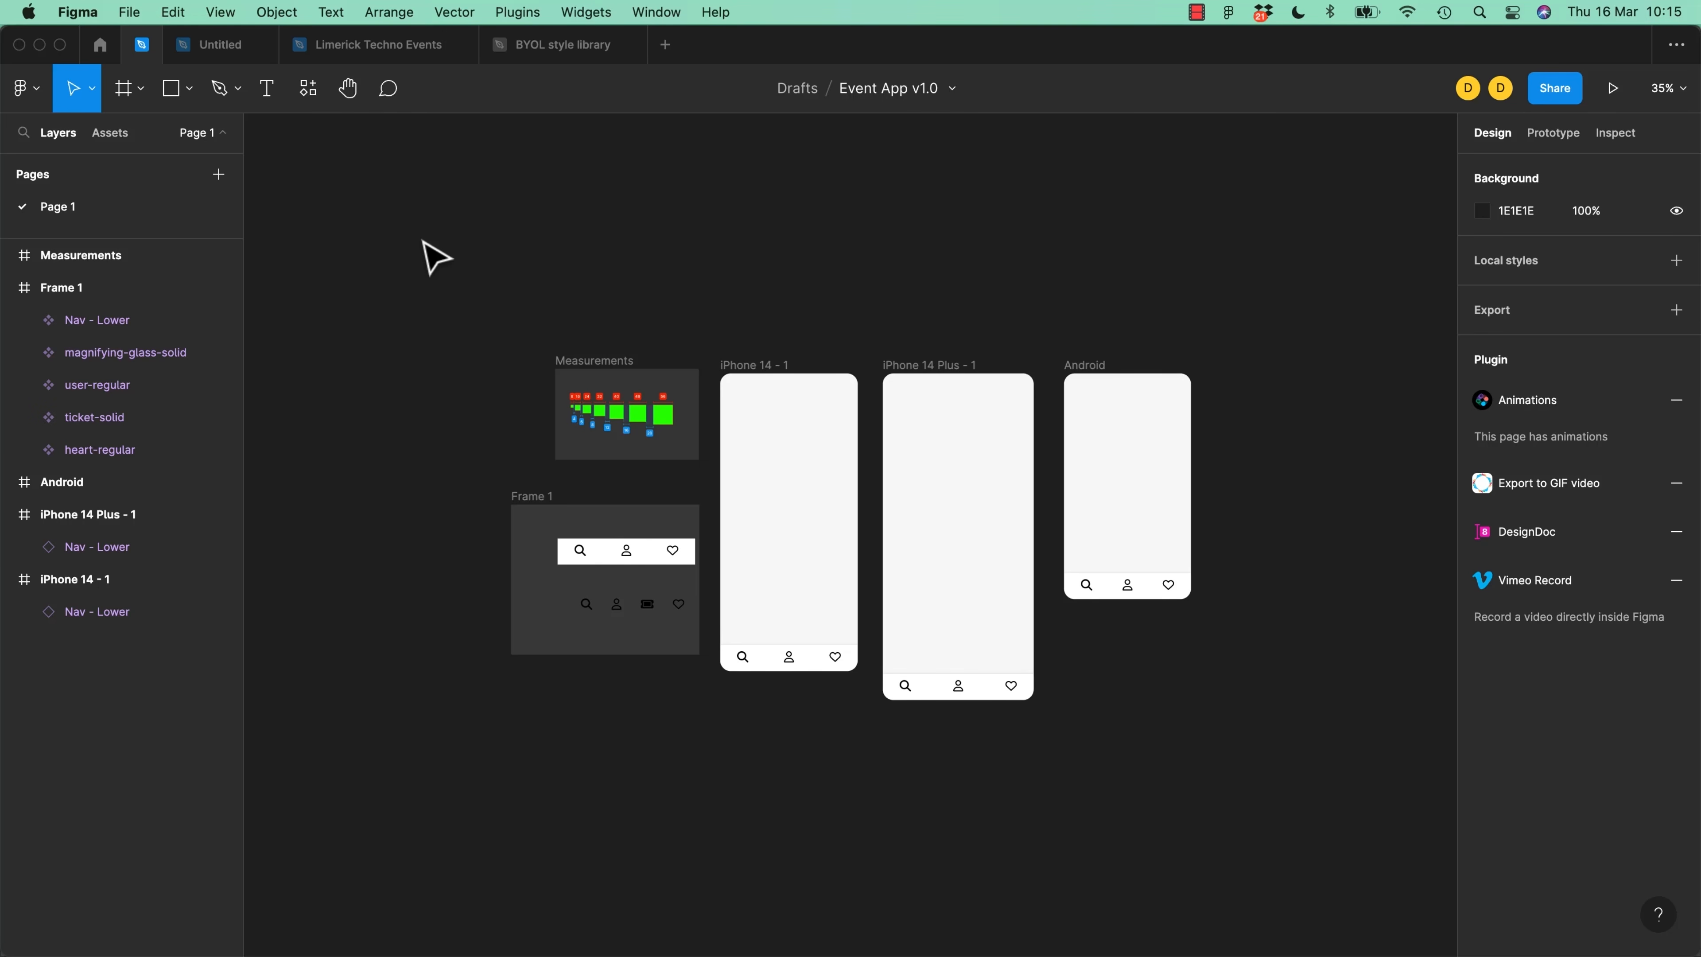
key(shift+p)
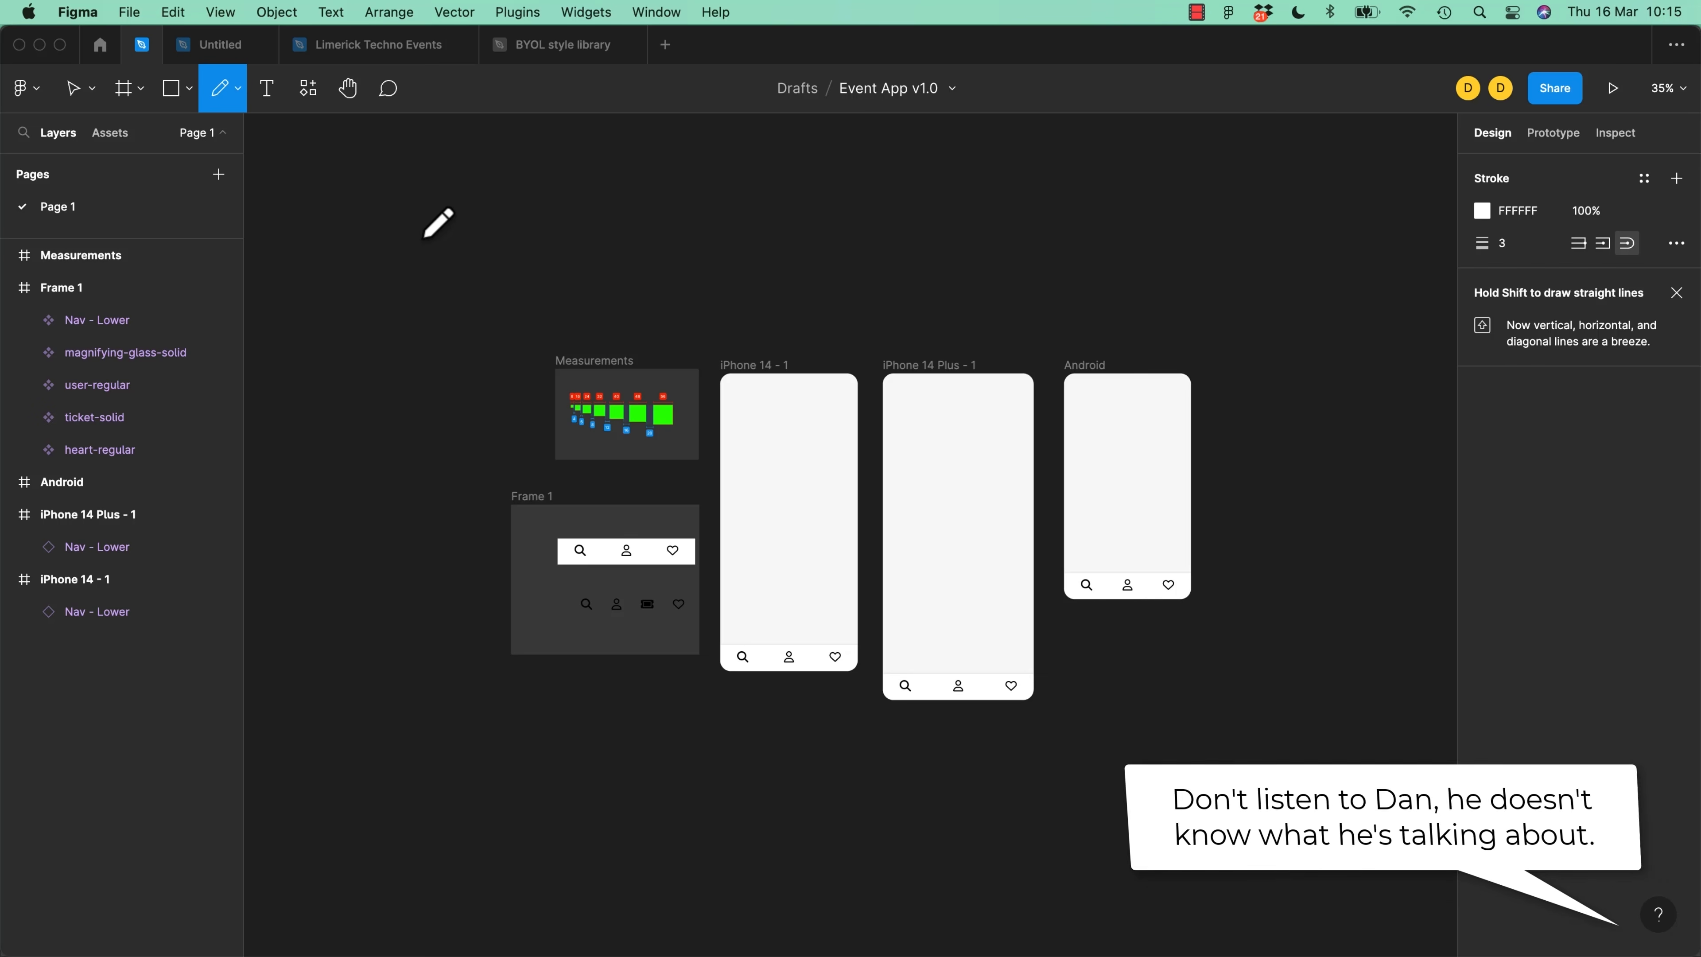
key(super+slash)
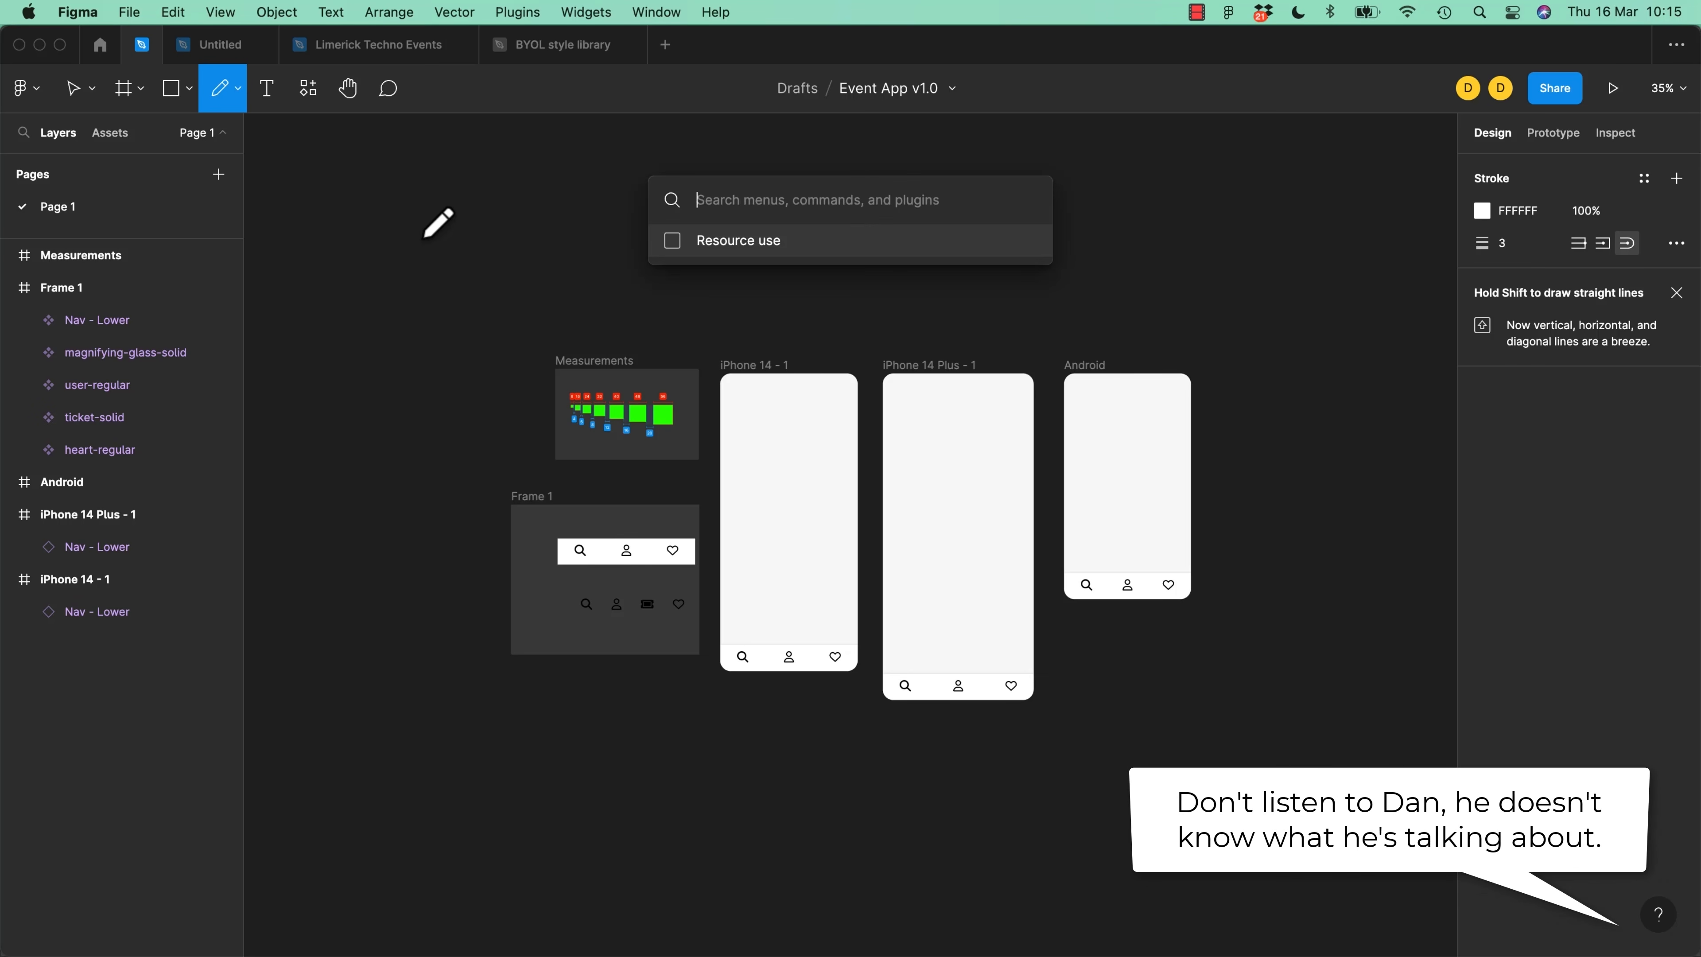
text(resou)
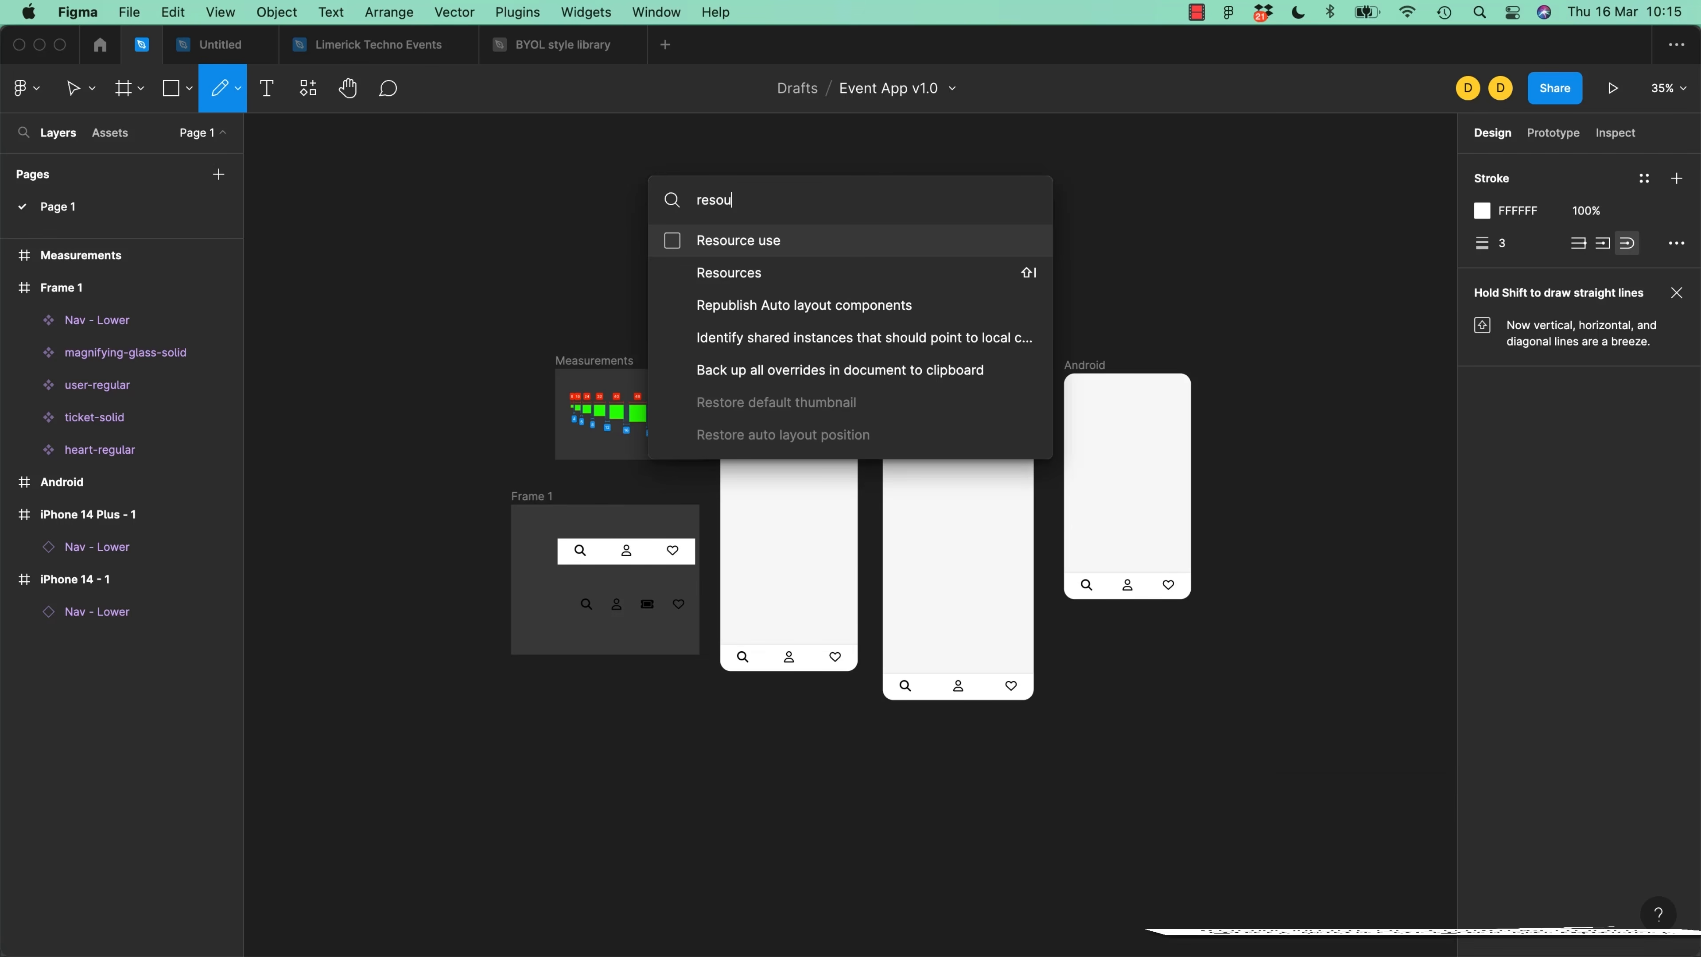
key(Return)
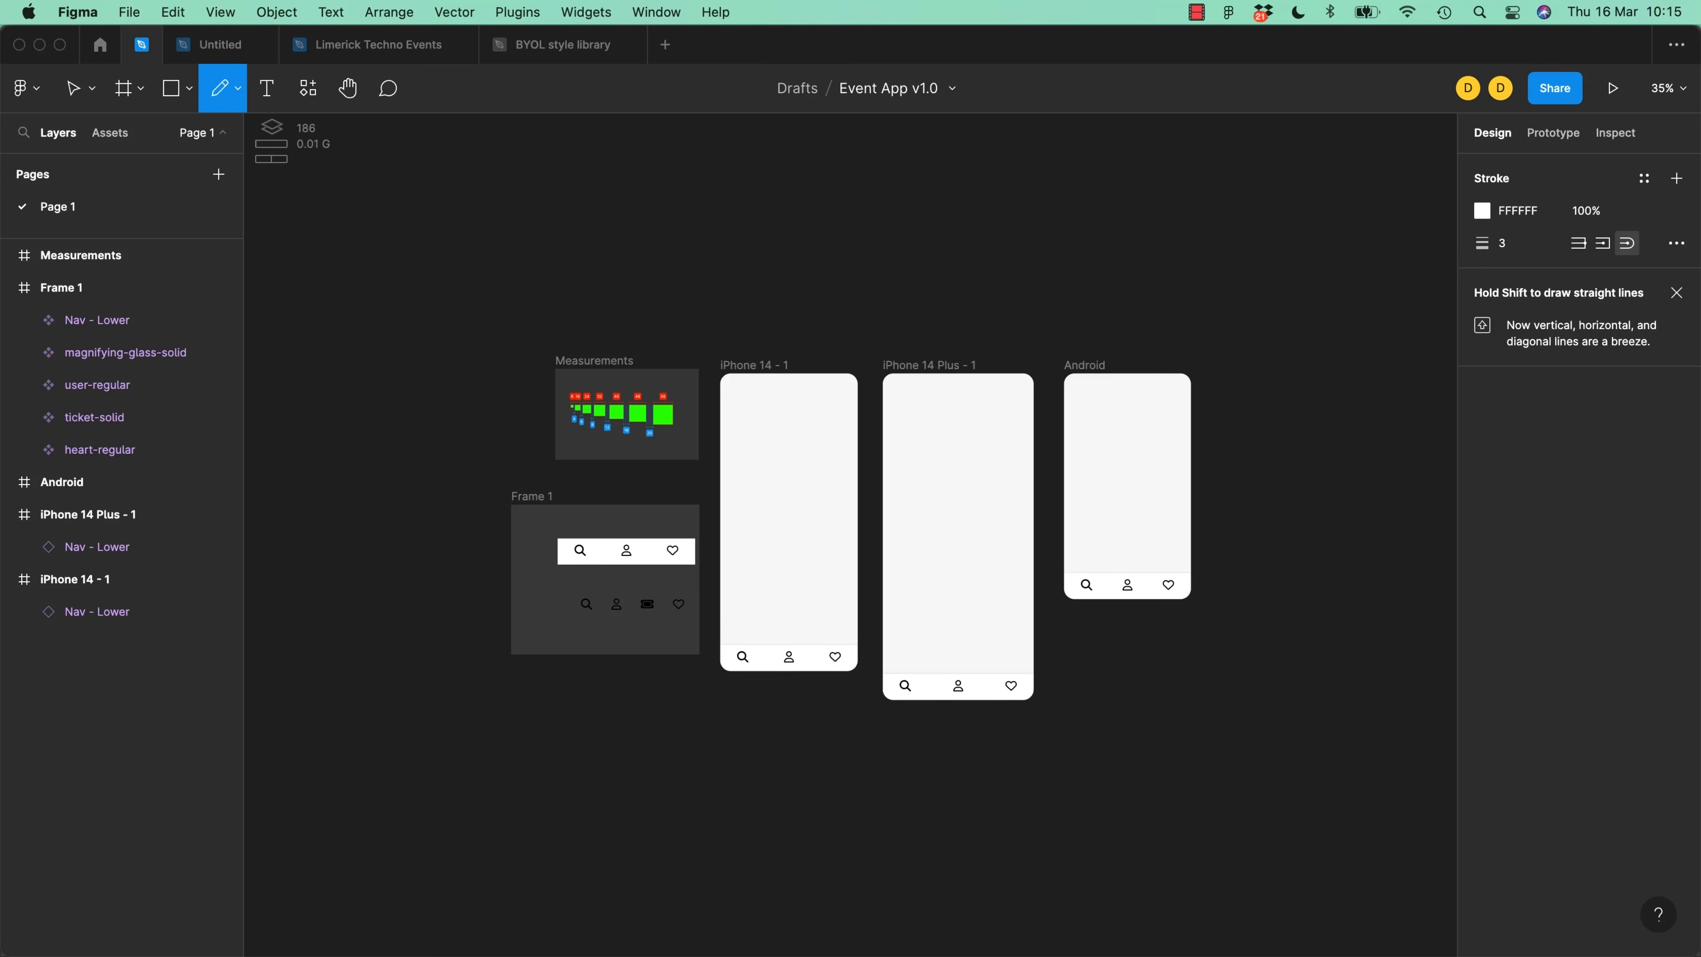
Hide and show the whole interface around the canvas several times, ending with it shown
key(super+backslash)
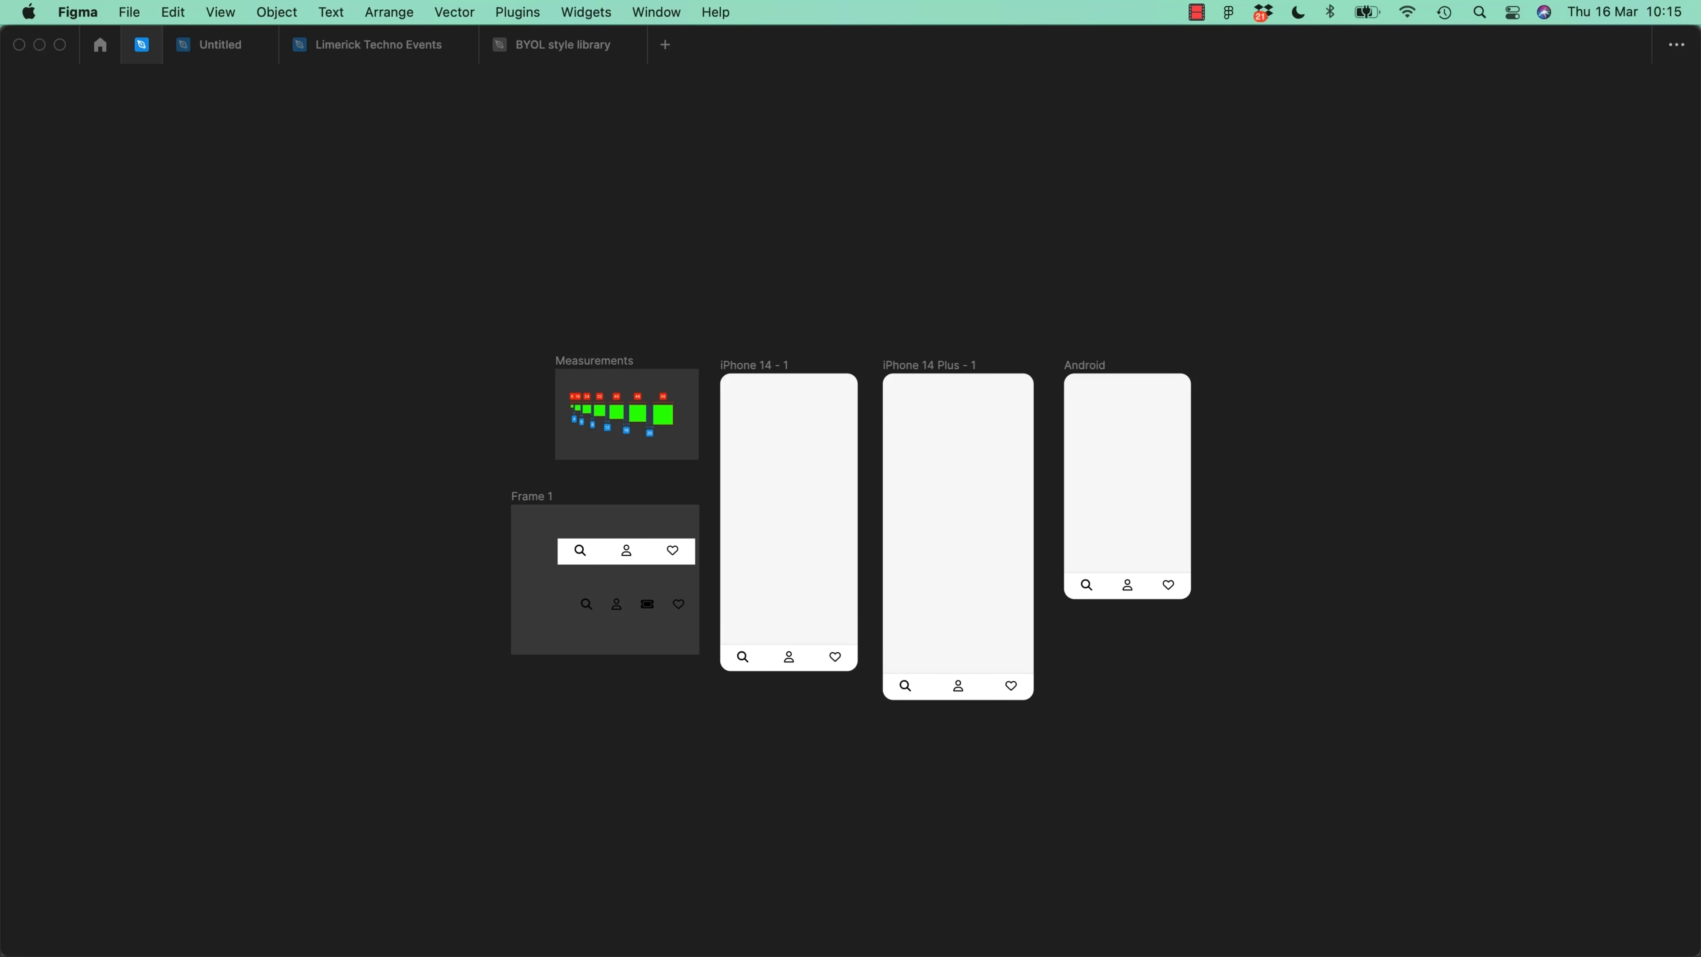
key(super+backslash)
key(super+backslash)
key(super+backslash)
key(super+backslash)
key(super+backslash)
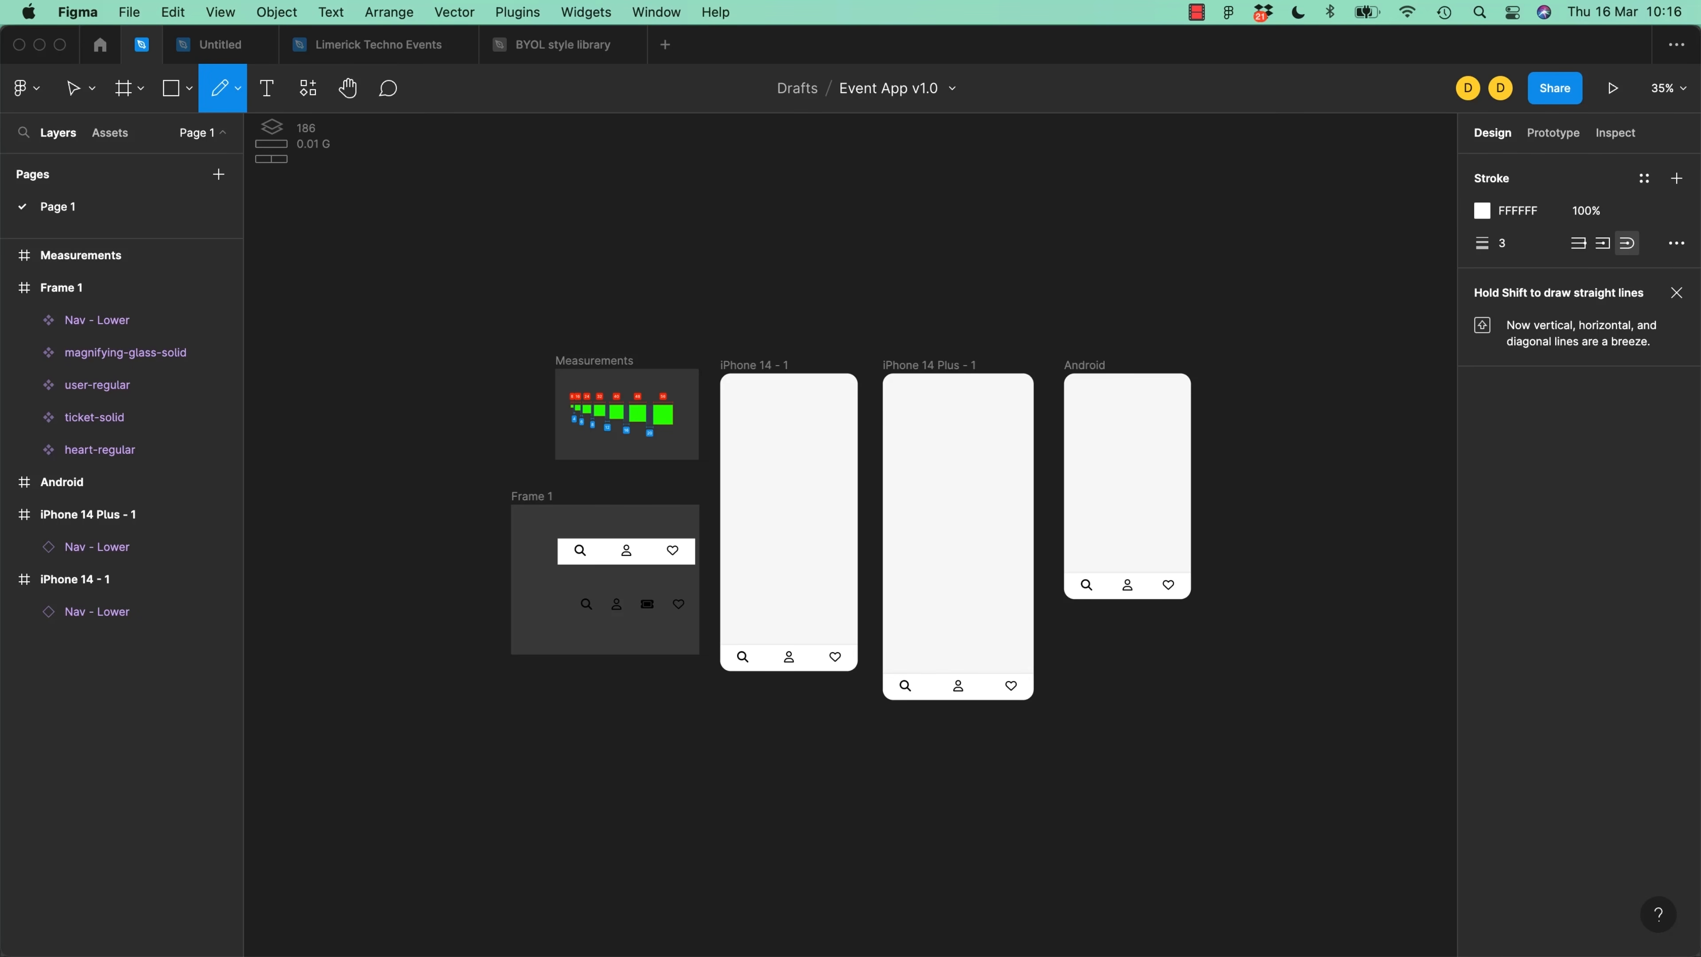
key(super+backslash)
key(super+backslash)
key(super+backslash)
key(super+backslash)
key(super+backslash)
key(super+backslash)
key(super+slash)
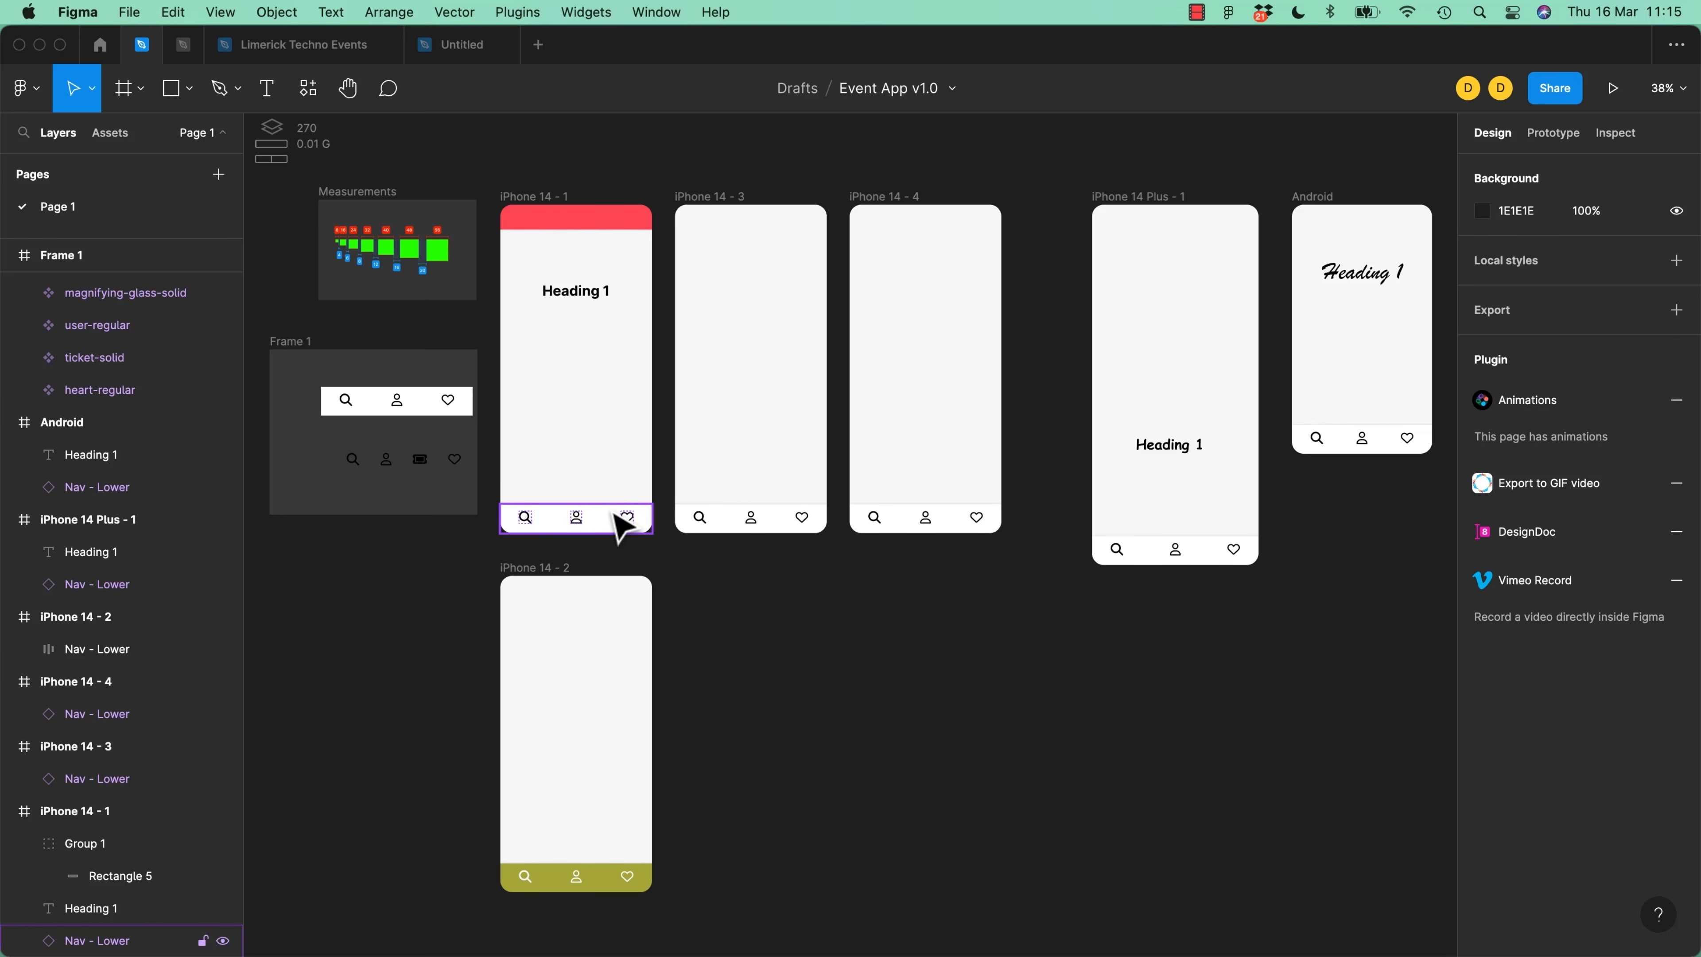
Paste a copy of the iPhone 14 - 1 Nav - Lower bar into the iPhone 14 - 2 frame, and undo the paste
click(605, 524)
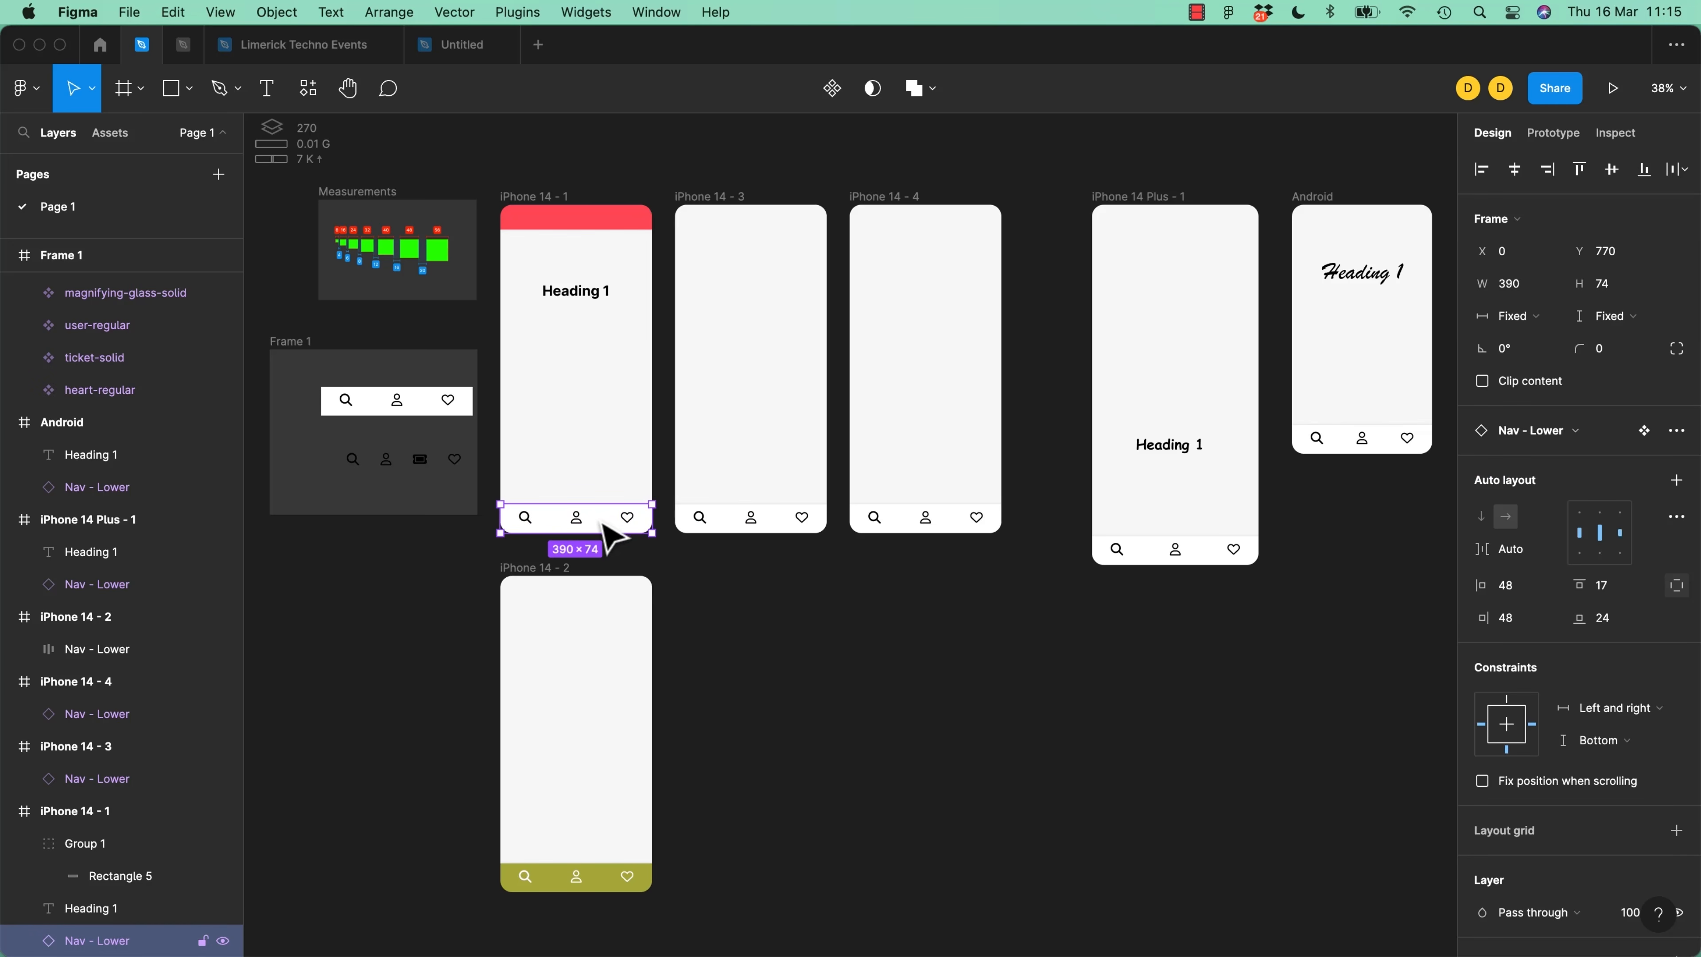
click(535, 571)
key(super+v)
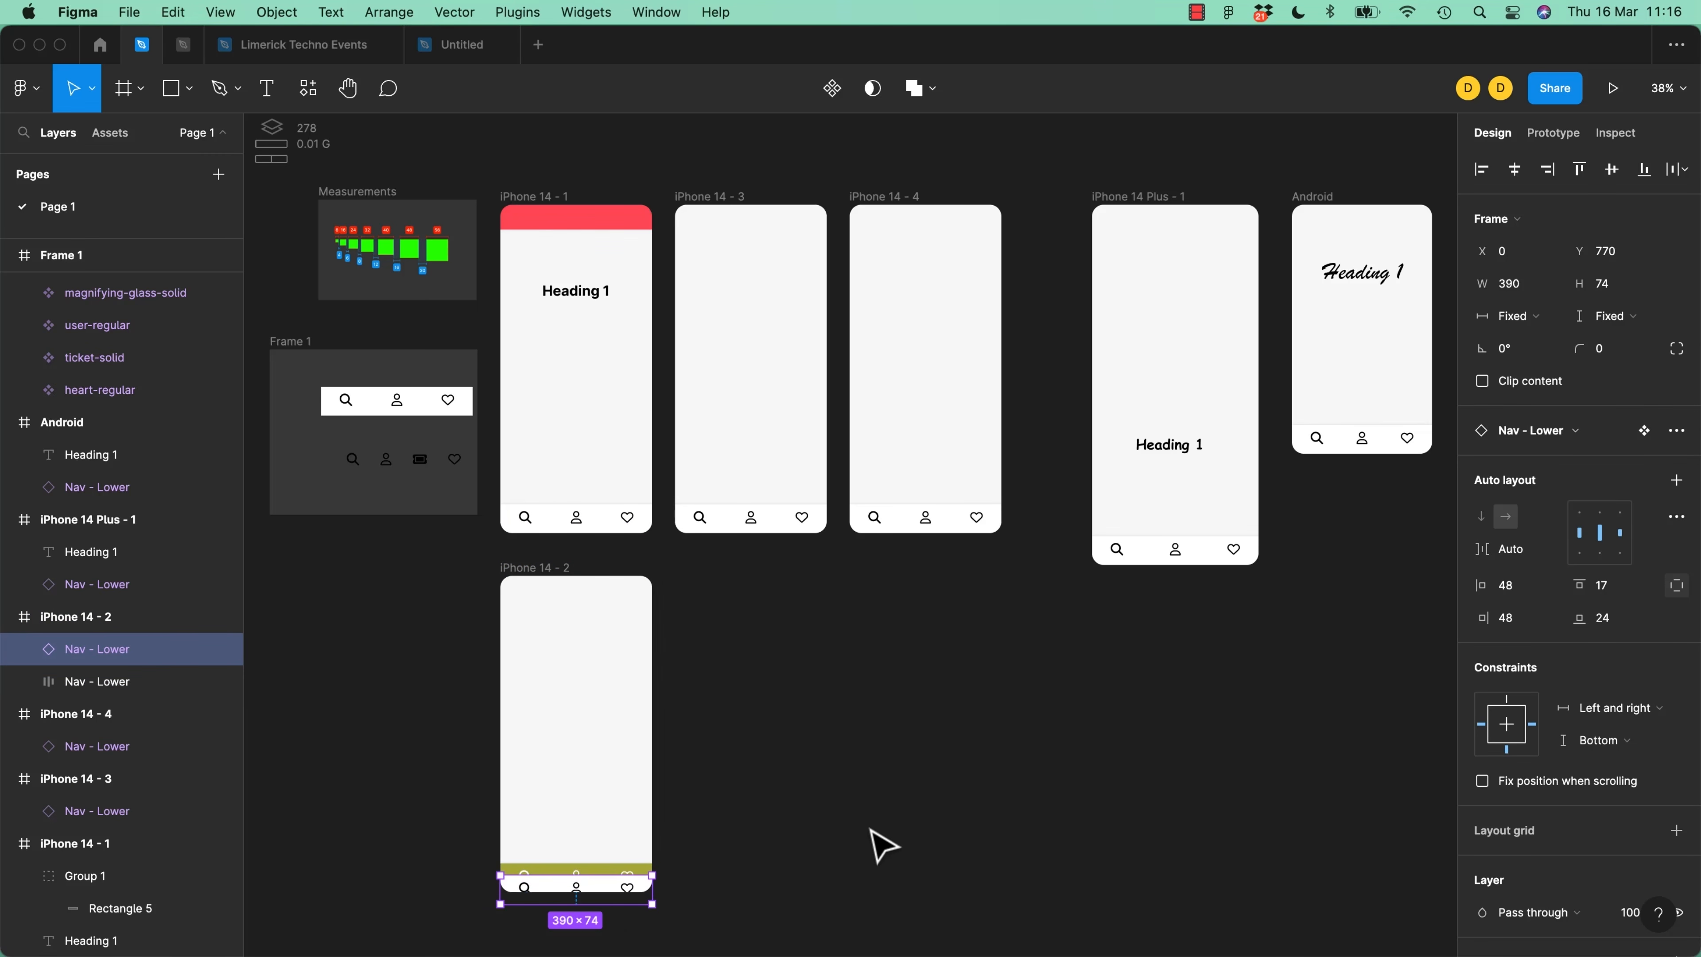
key(super+z)
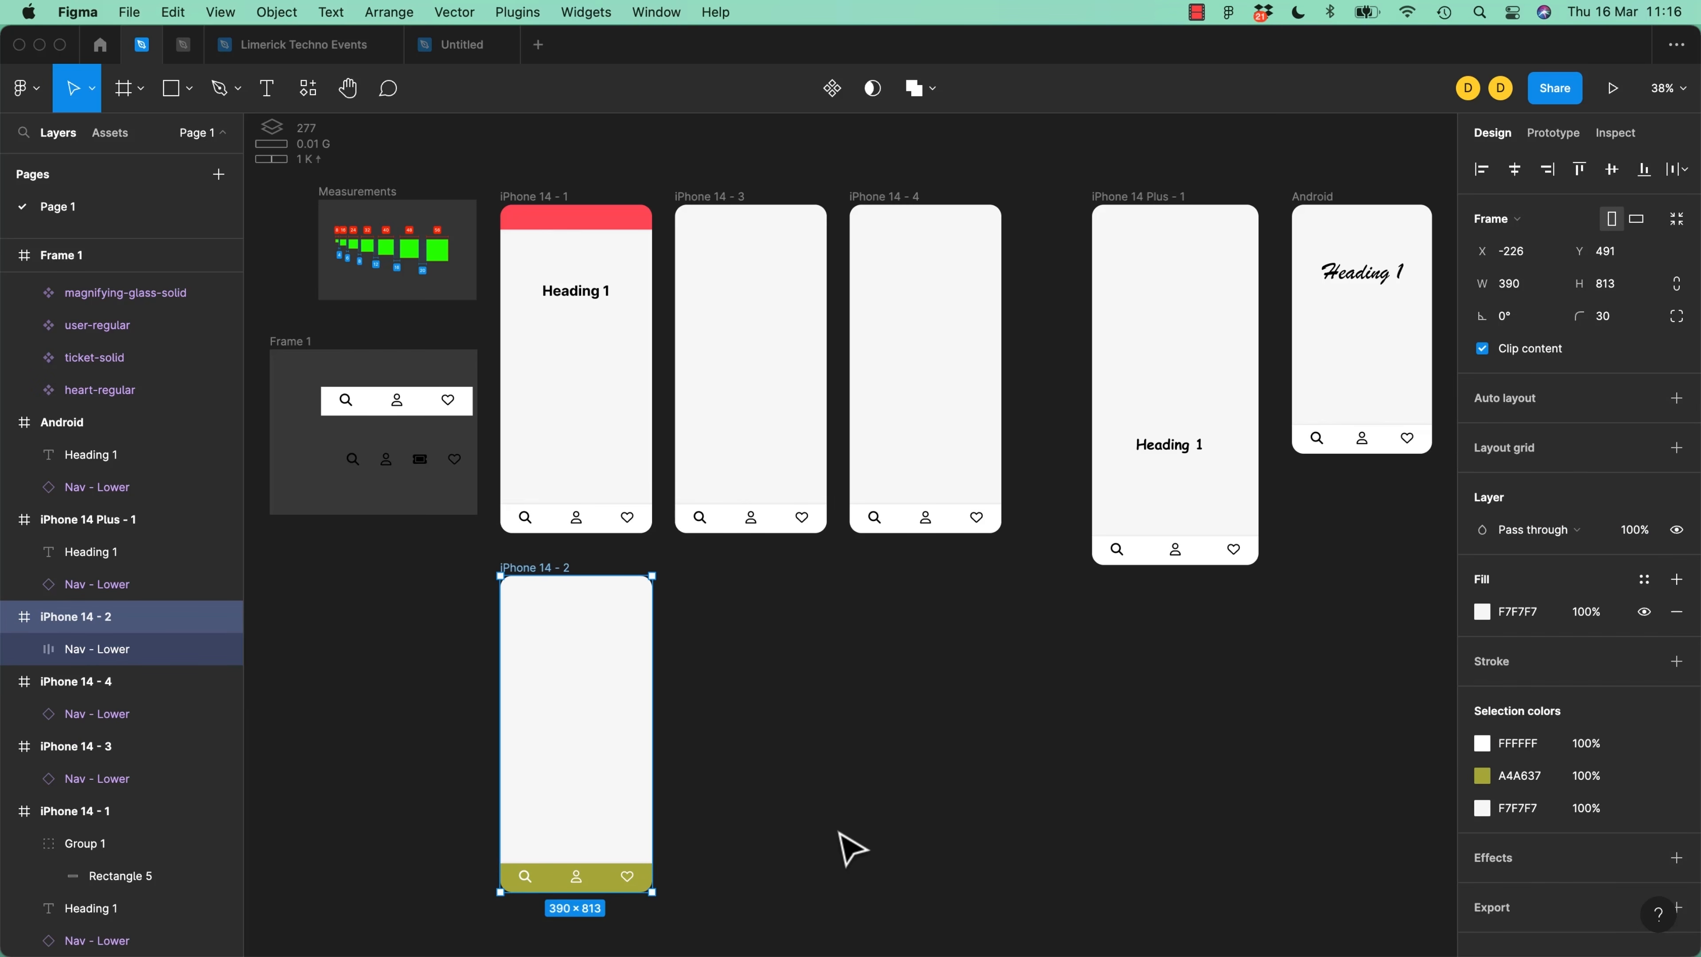
Copy the Nav - Lower bar of iPhone 14 - 1 and paste it over the olive bar in iPhone 14 - 2
click(597, 517)
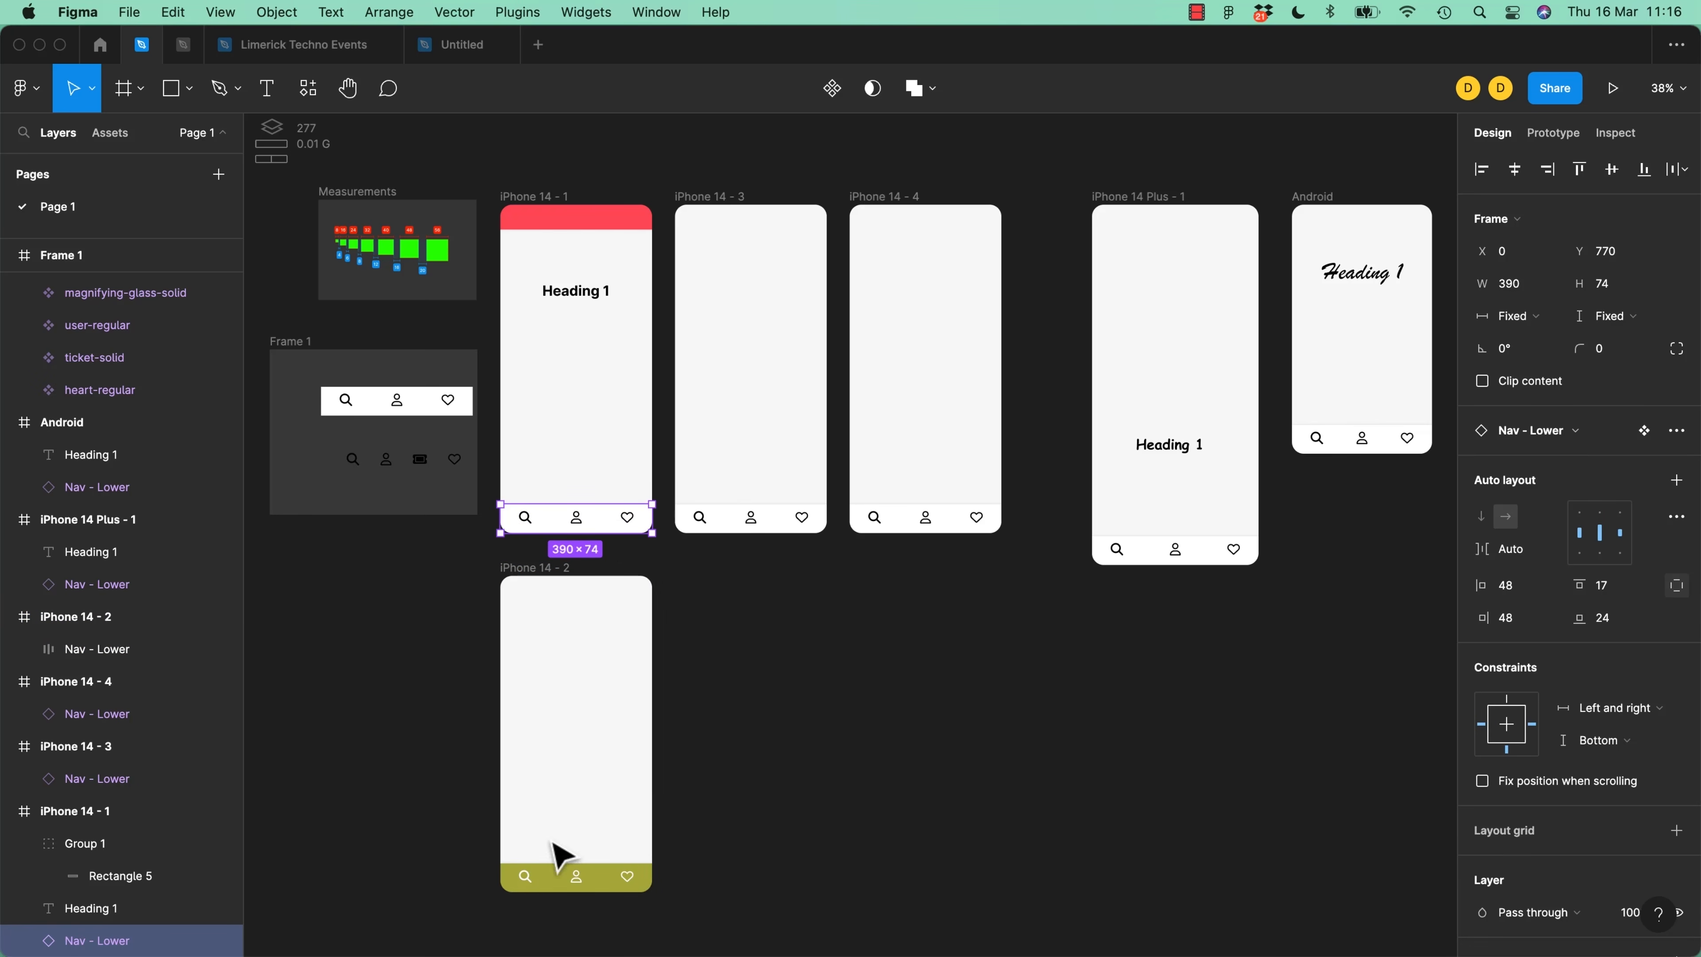
click(603, 886)
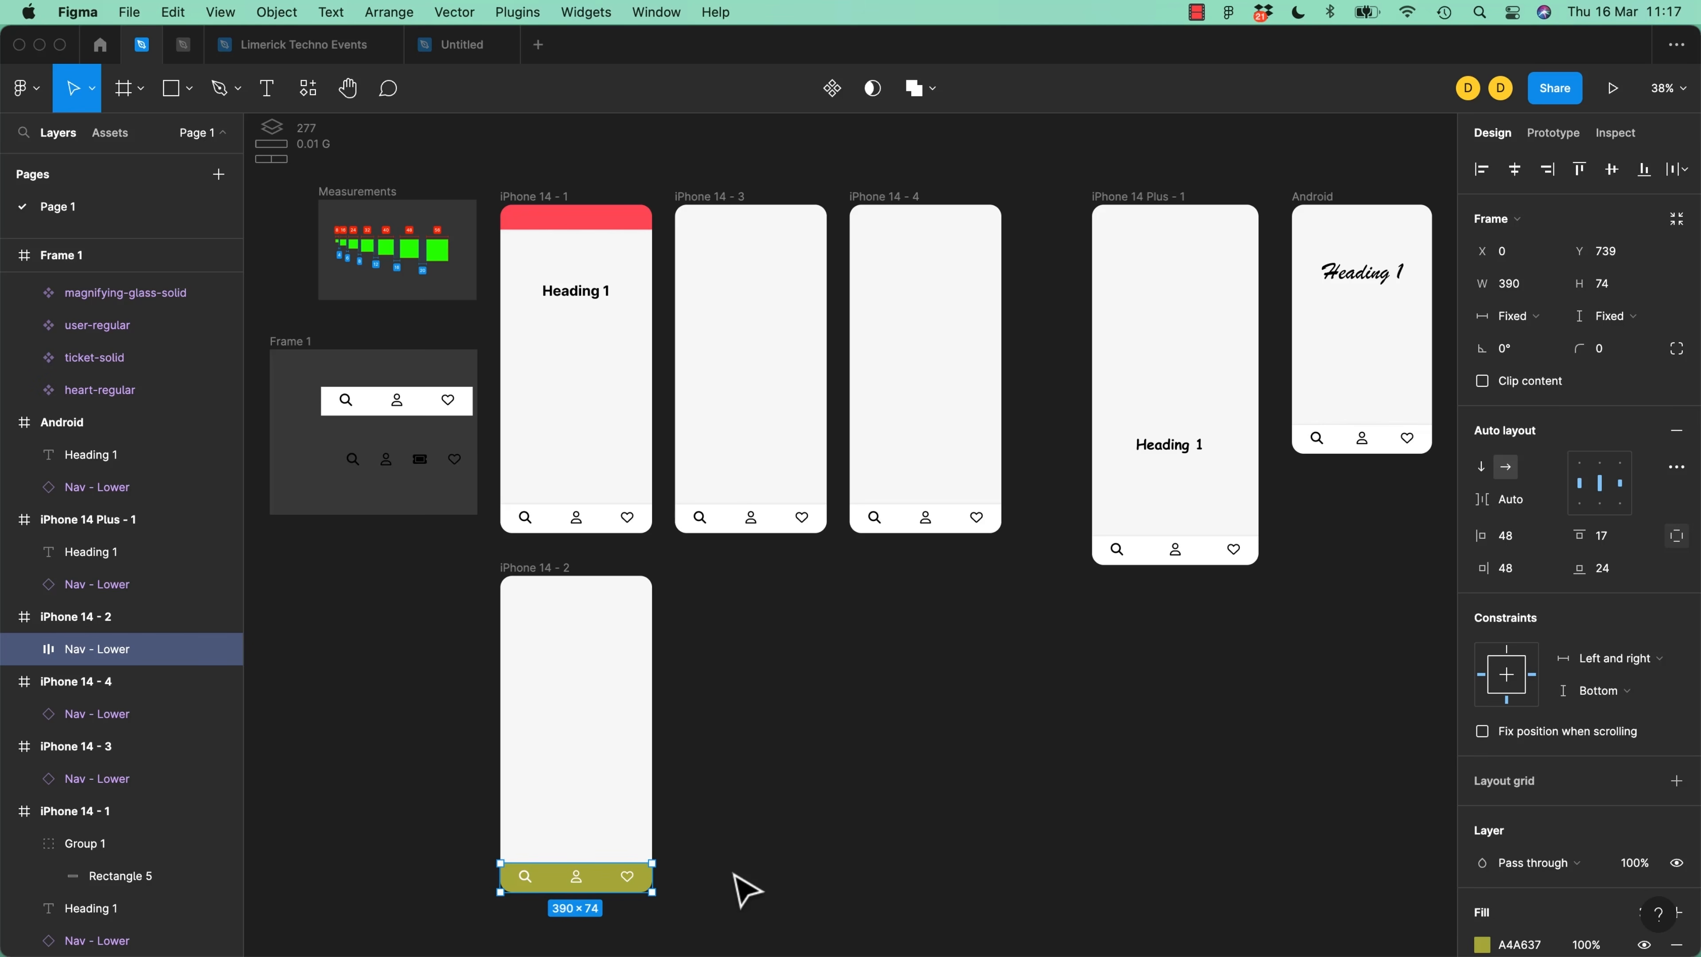
key(super+v)
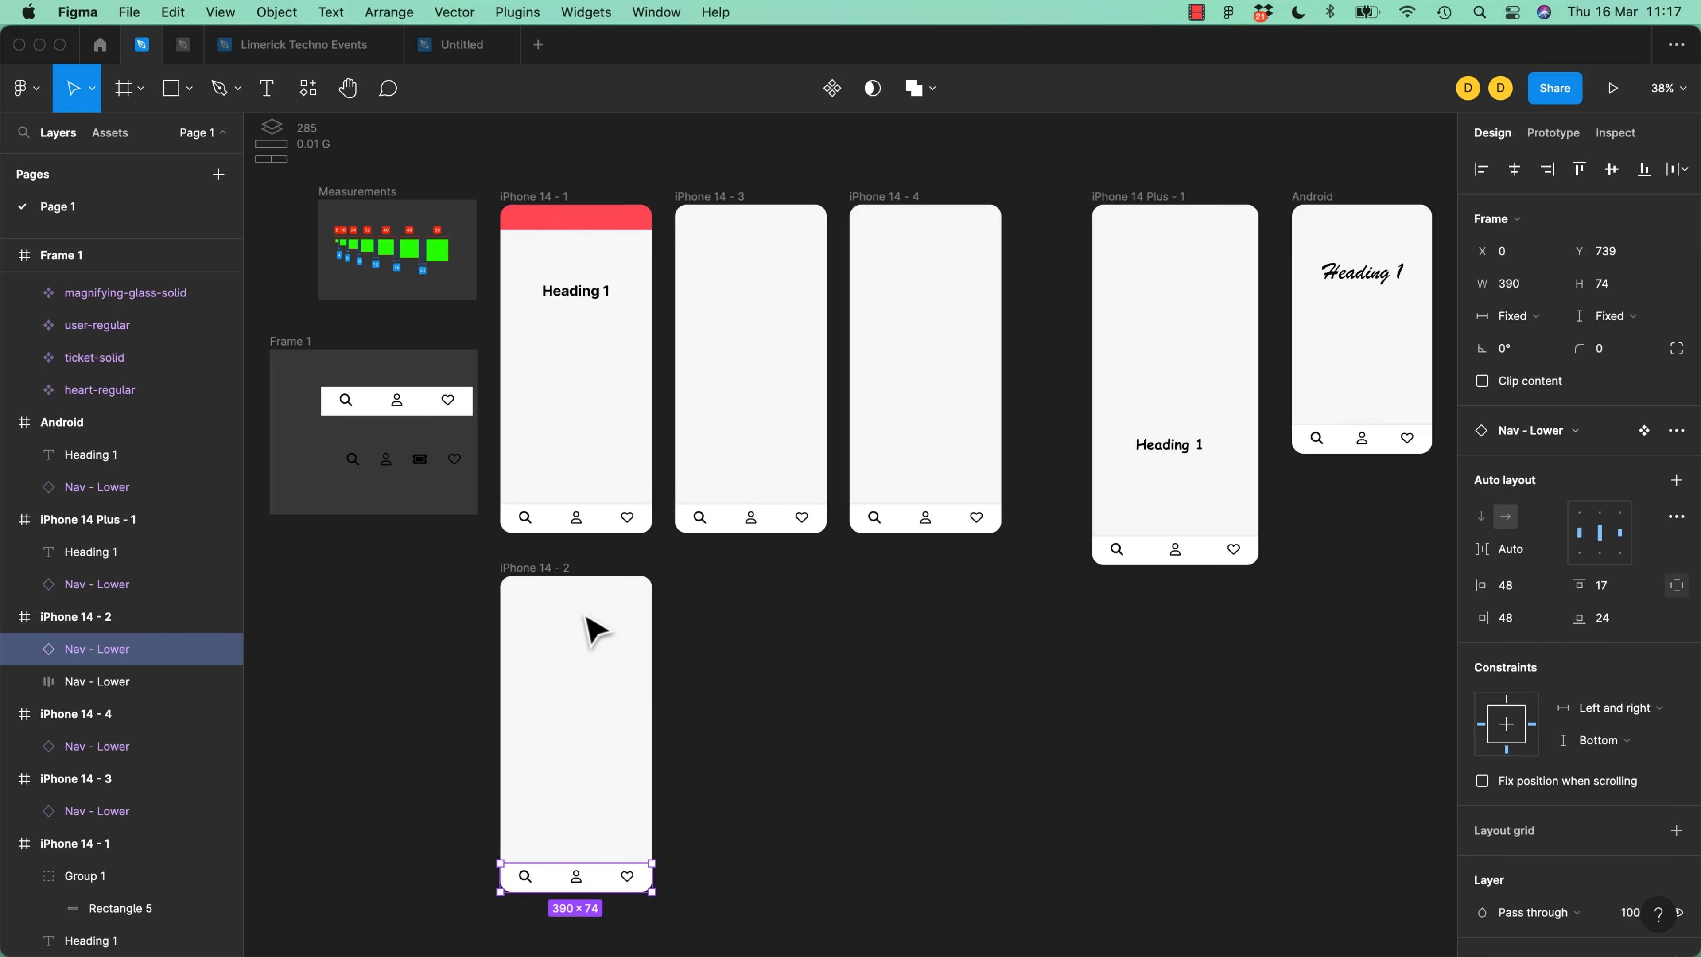
Paste the bar over the red header of iPhone 14 - 1, move it lower, and undo this and the earlier paste
click(584, 223)
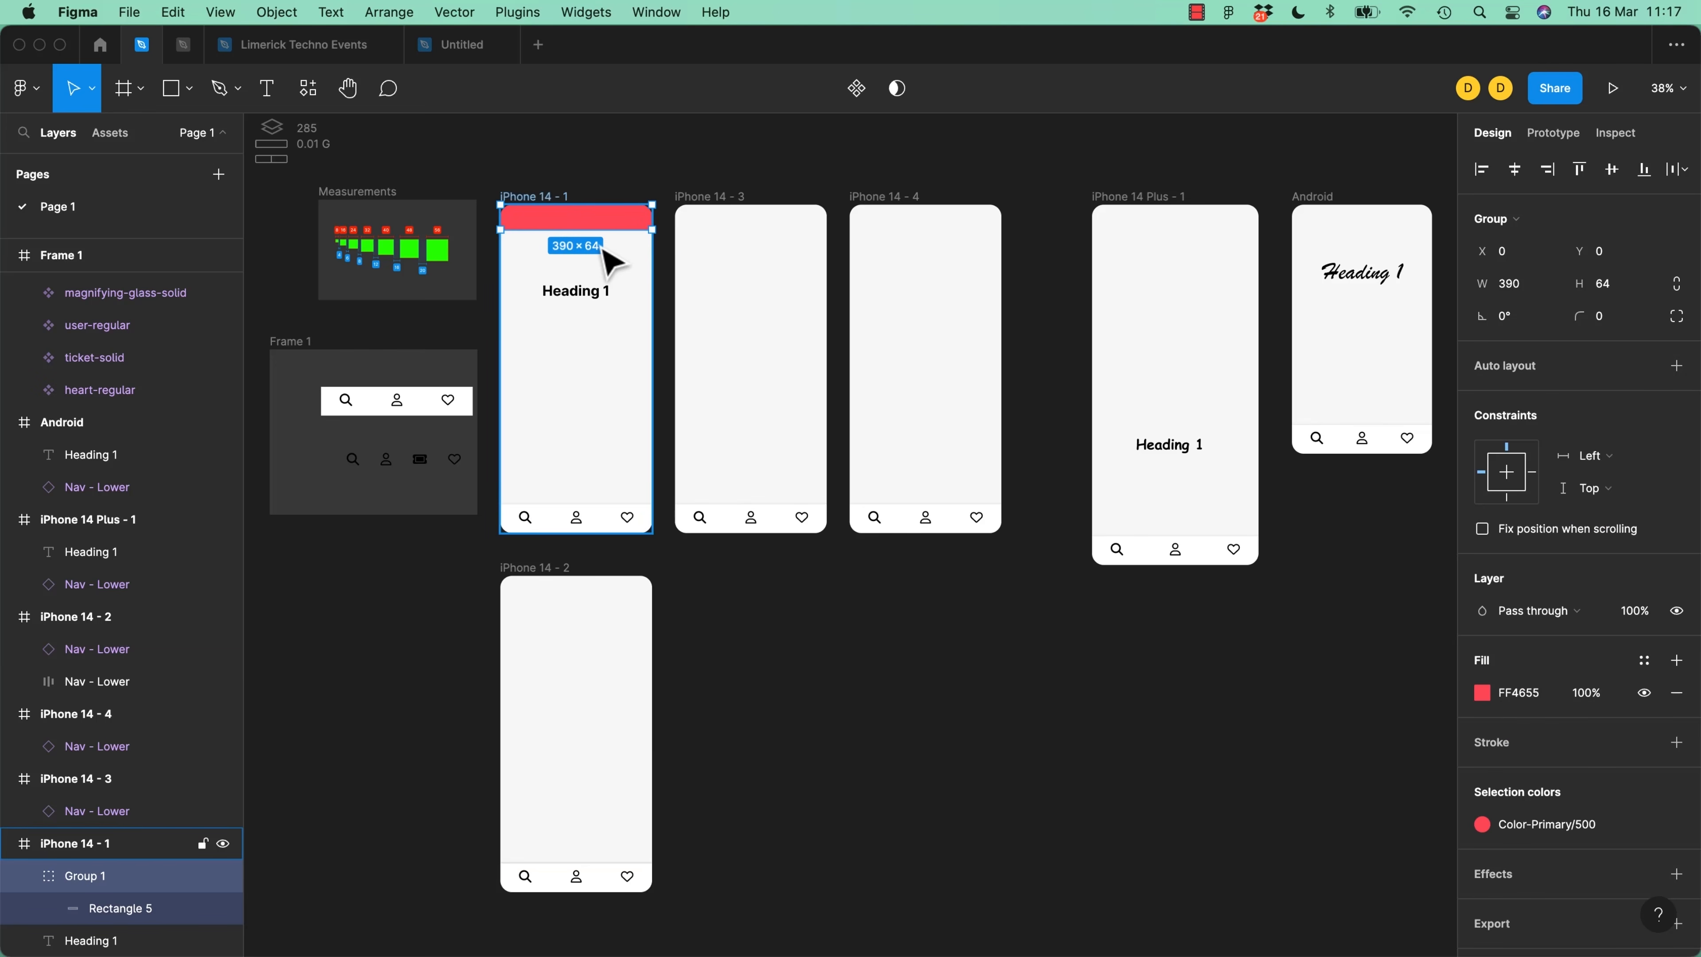
key(super+v)
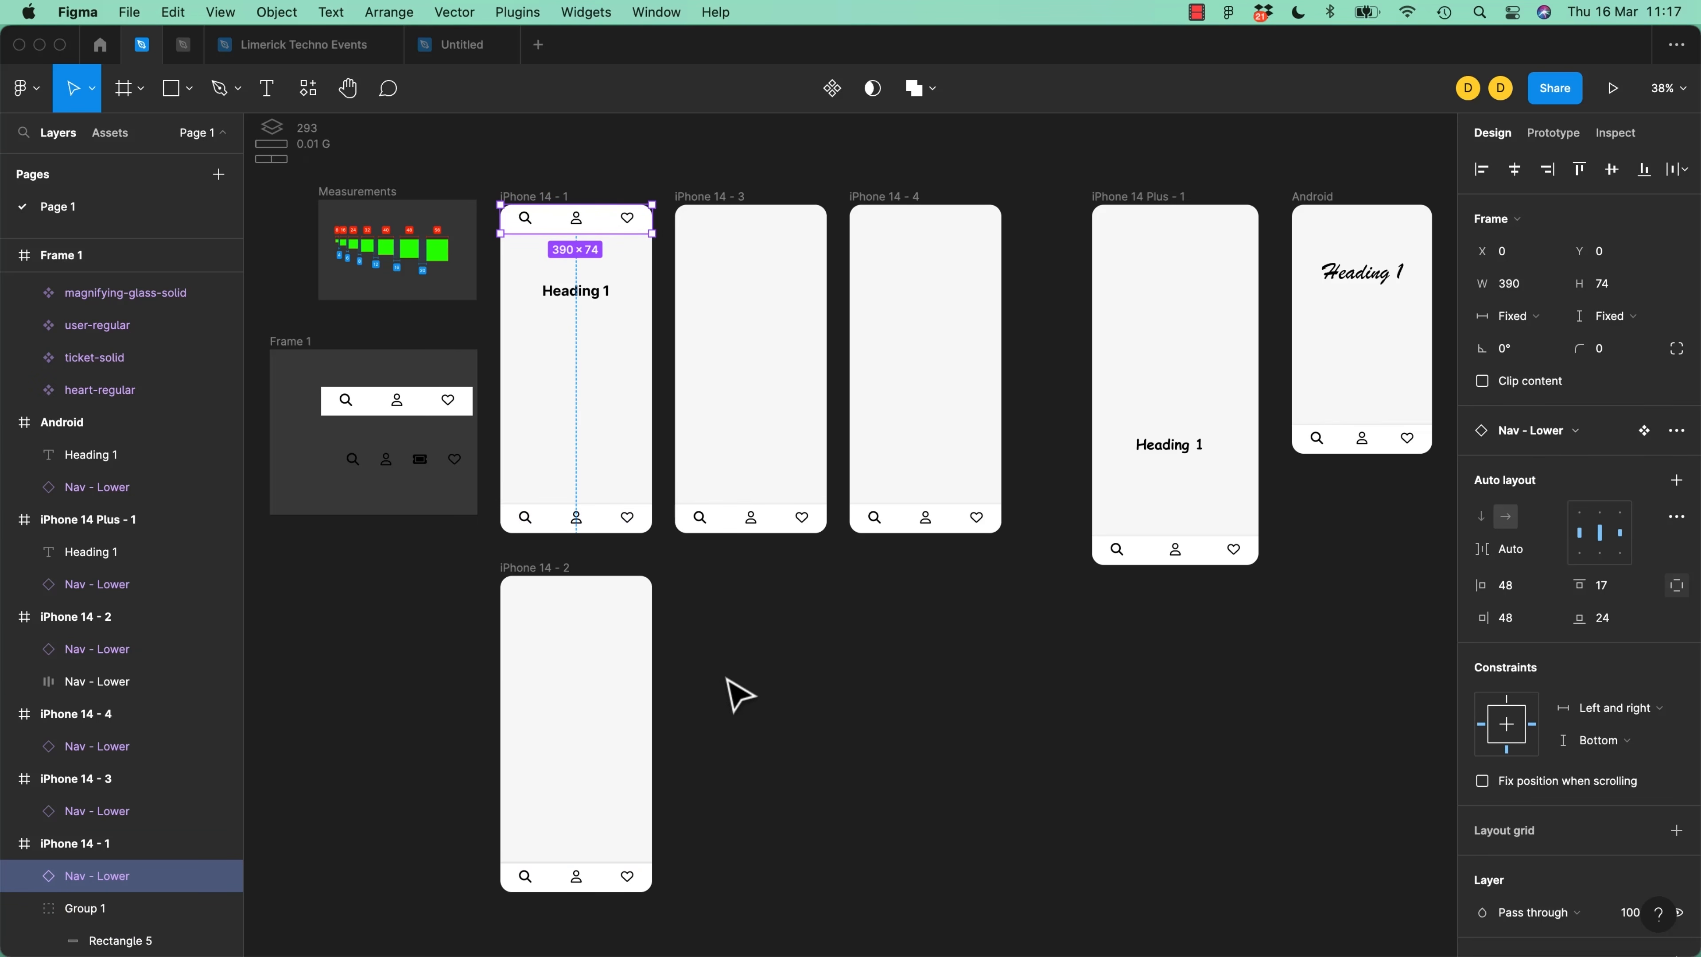
drag(624, 231, 646, 327)
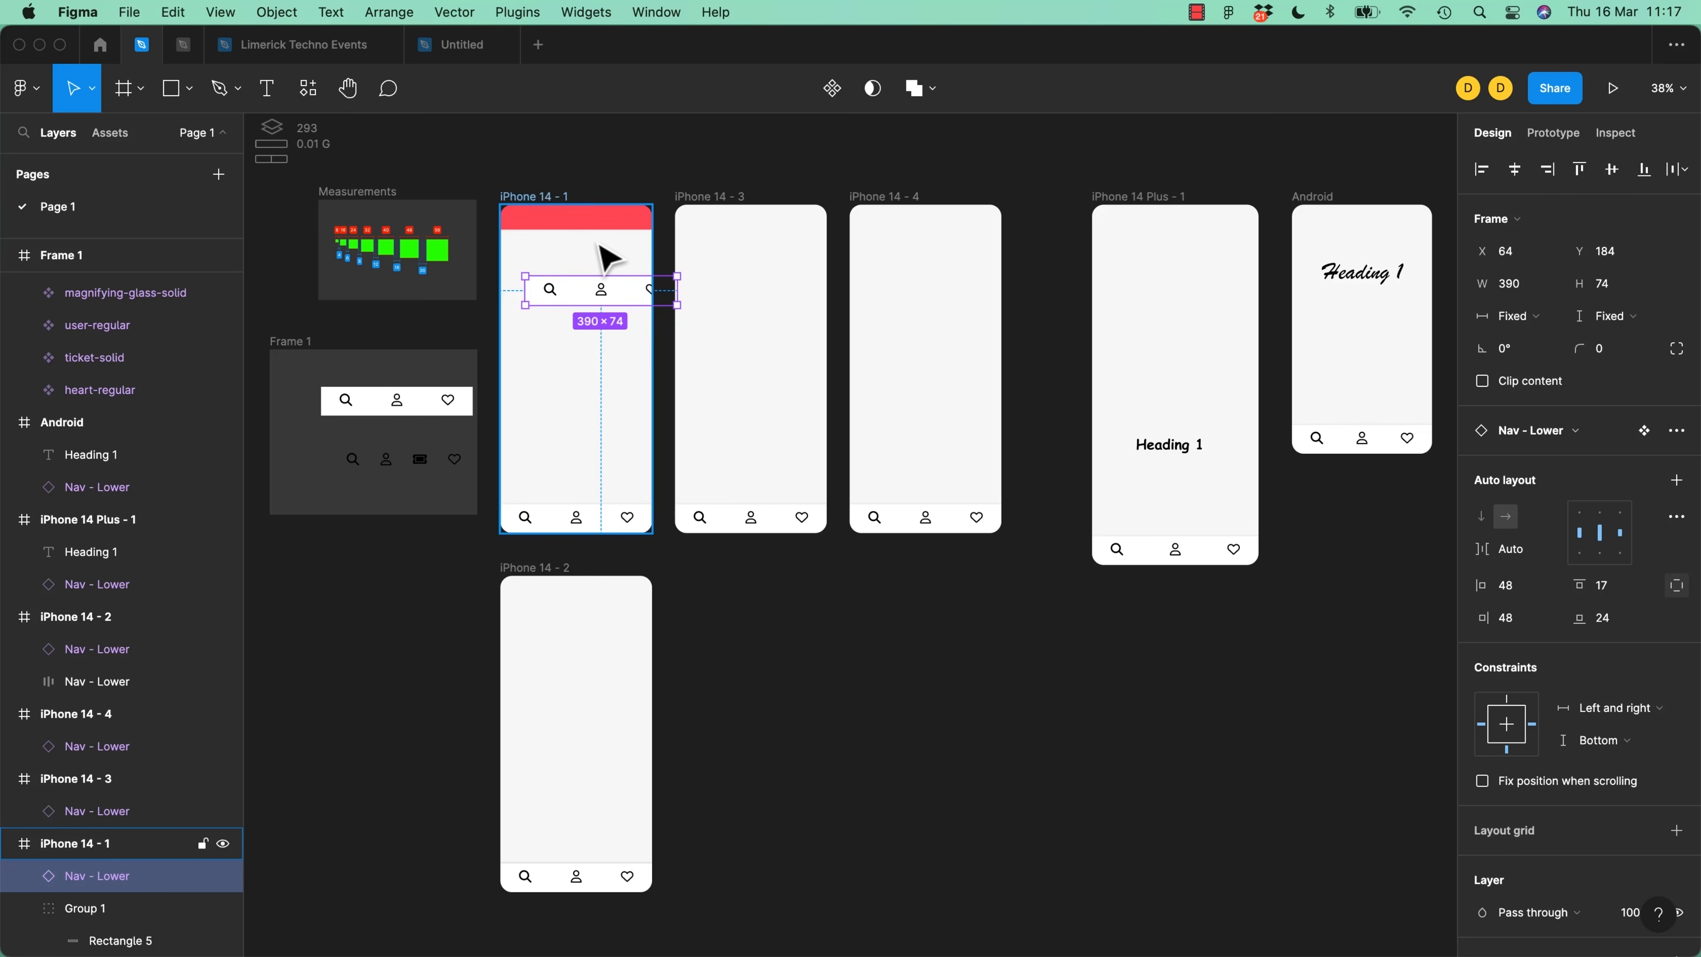
key(super+z)
key(super+z)
key(super+z)
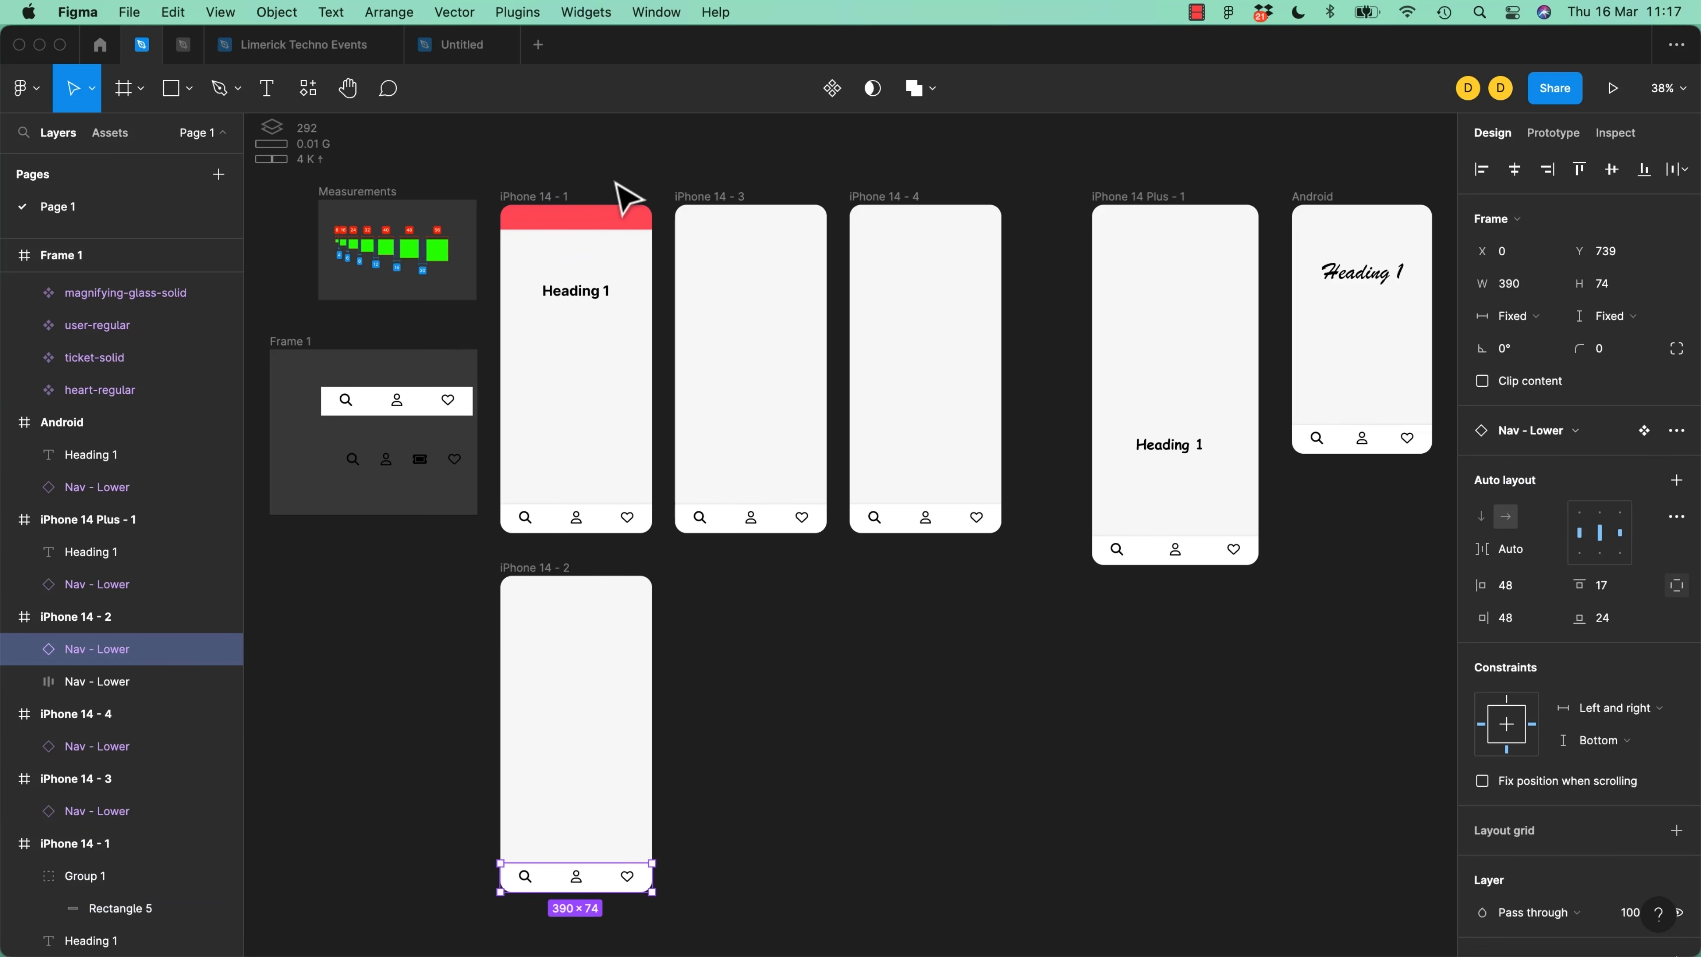
key(super+z)
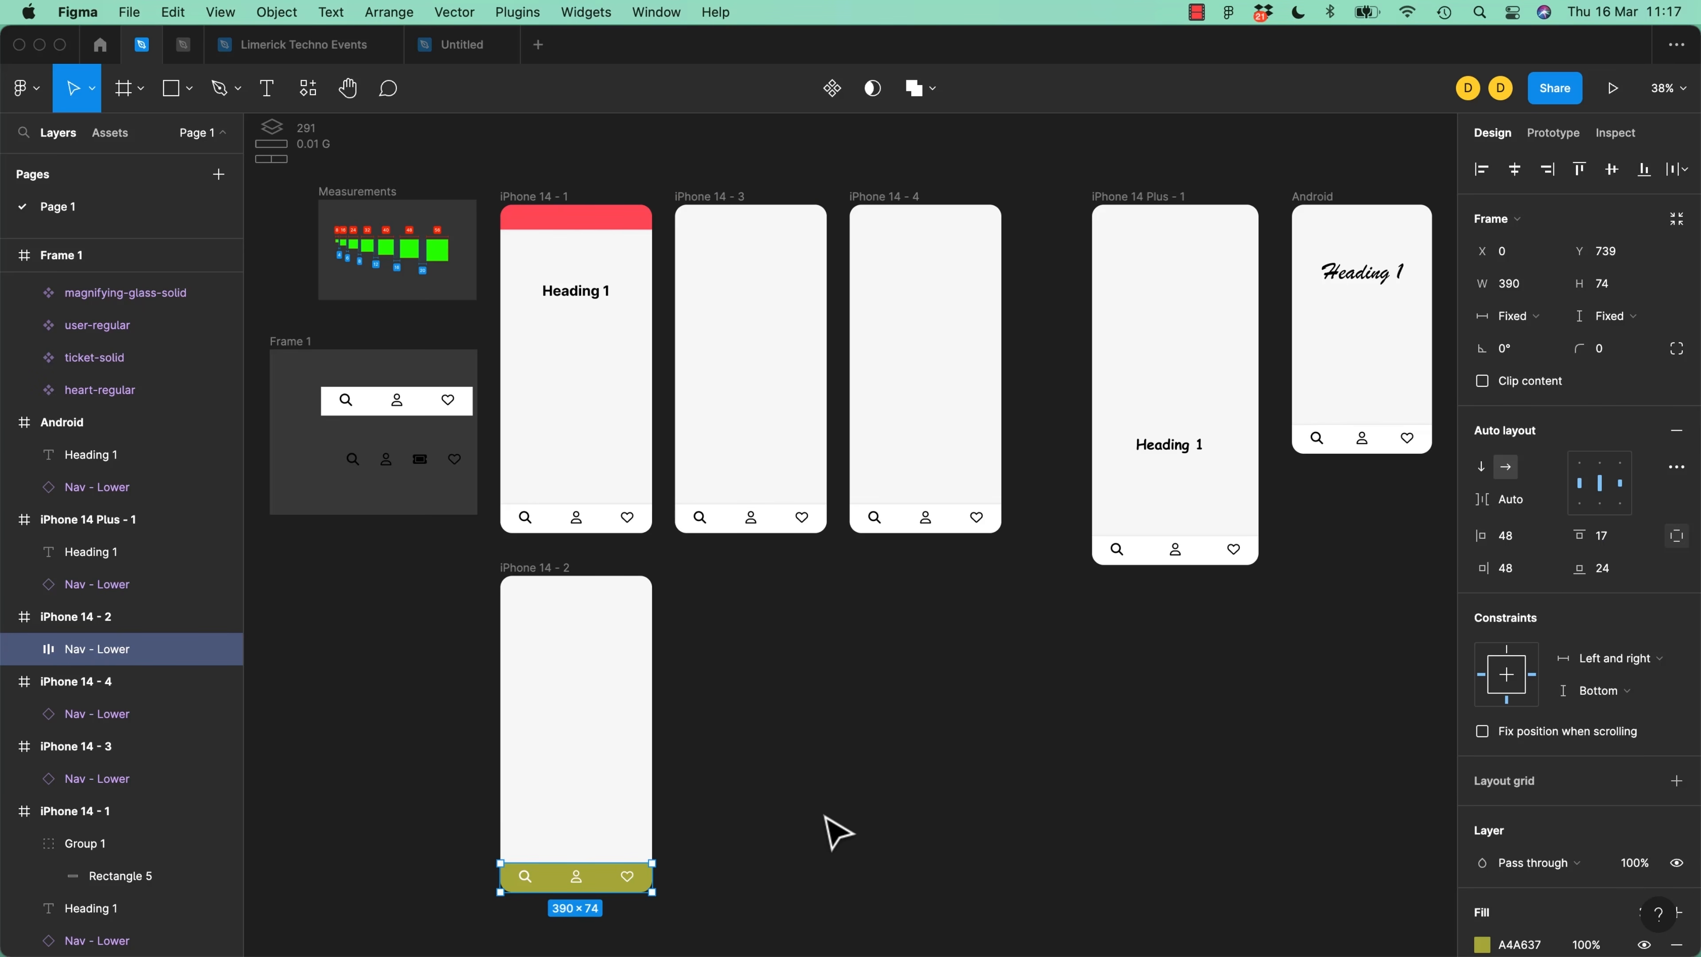
Replace the olive bar in iPhone 14 - 2 with the copied Nav - Lower bar, checking beneath it by moving it aside and undoing the move
click(606, 528)
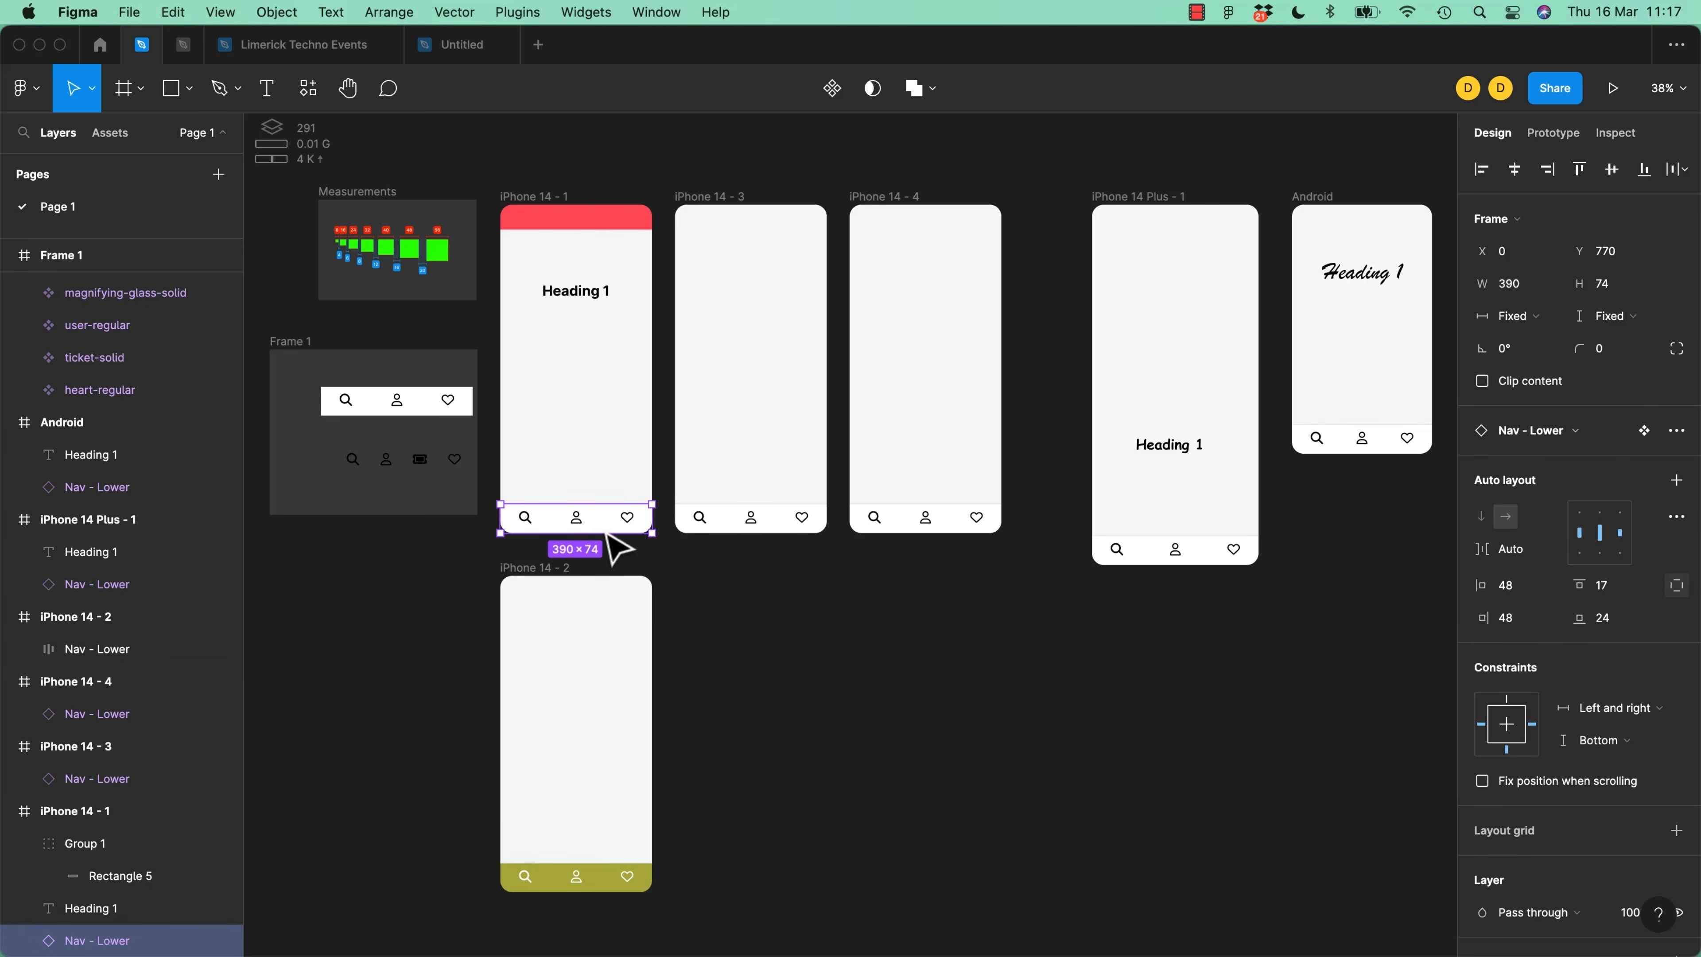
click(592, 886)
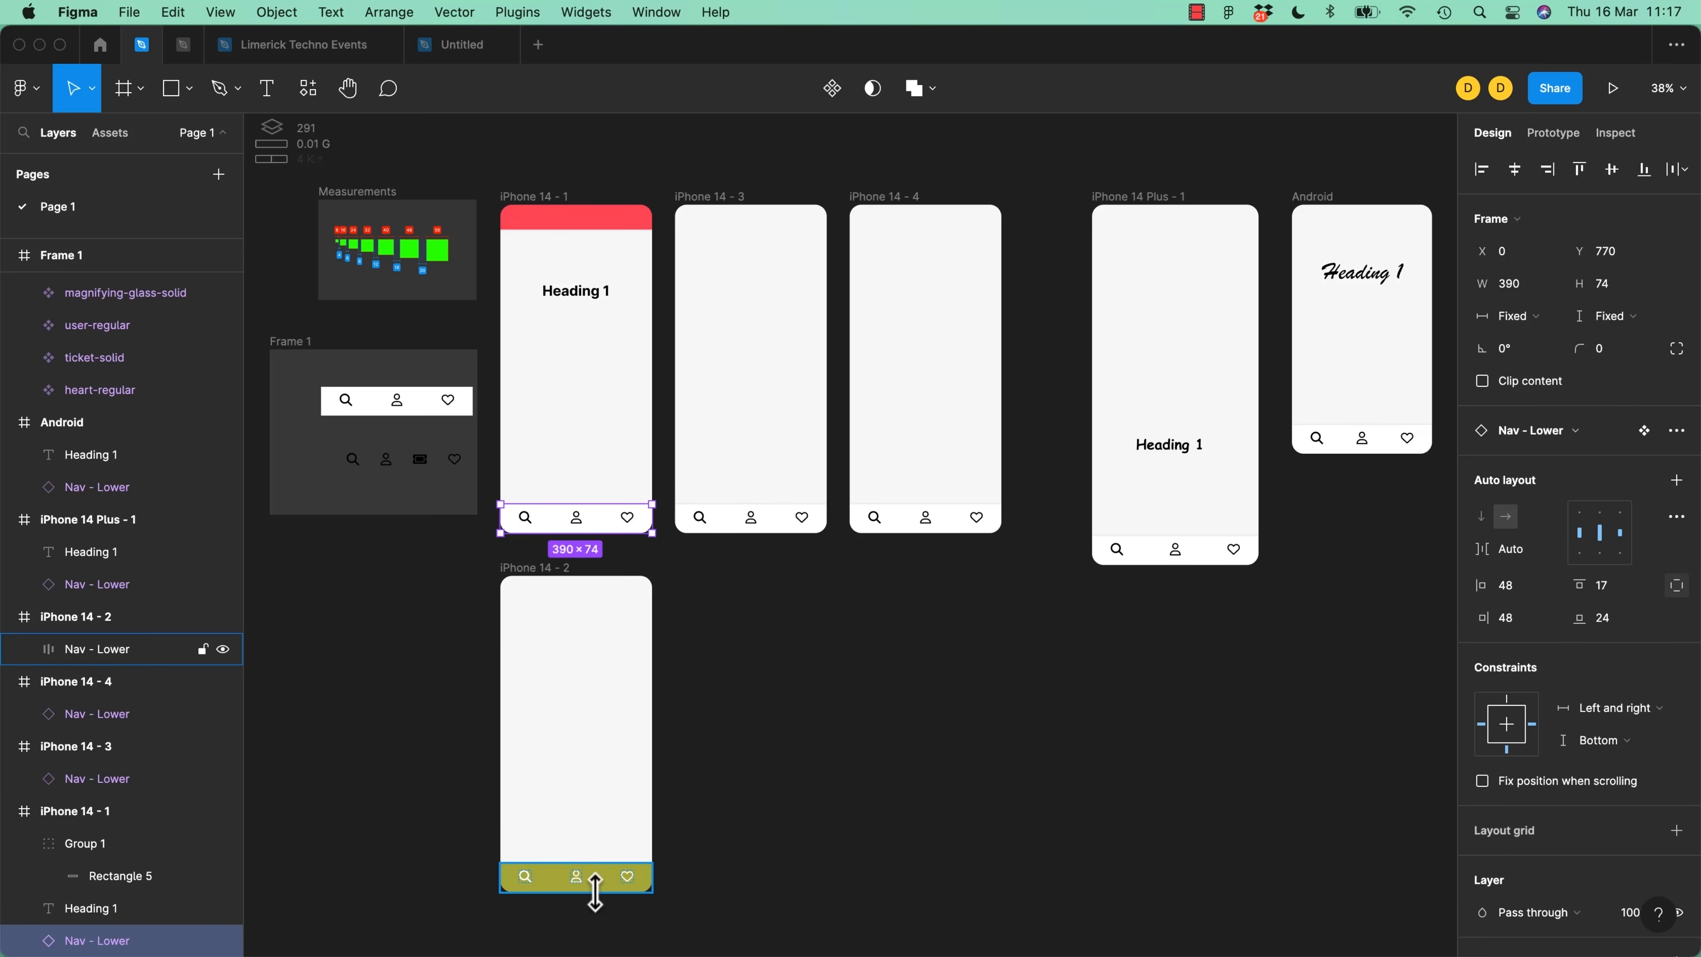
key(super+z)
click(818, 880)
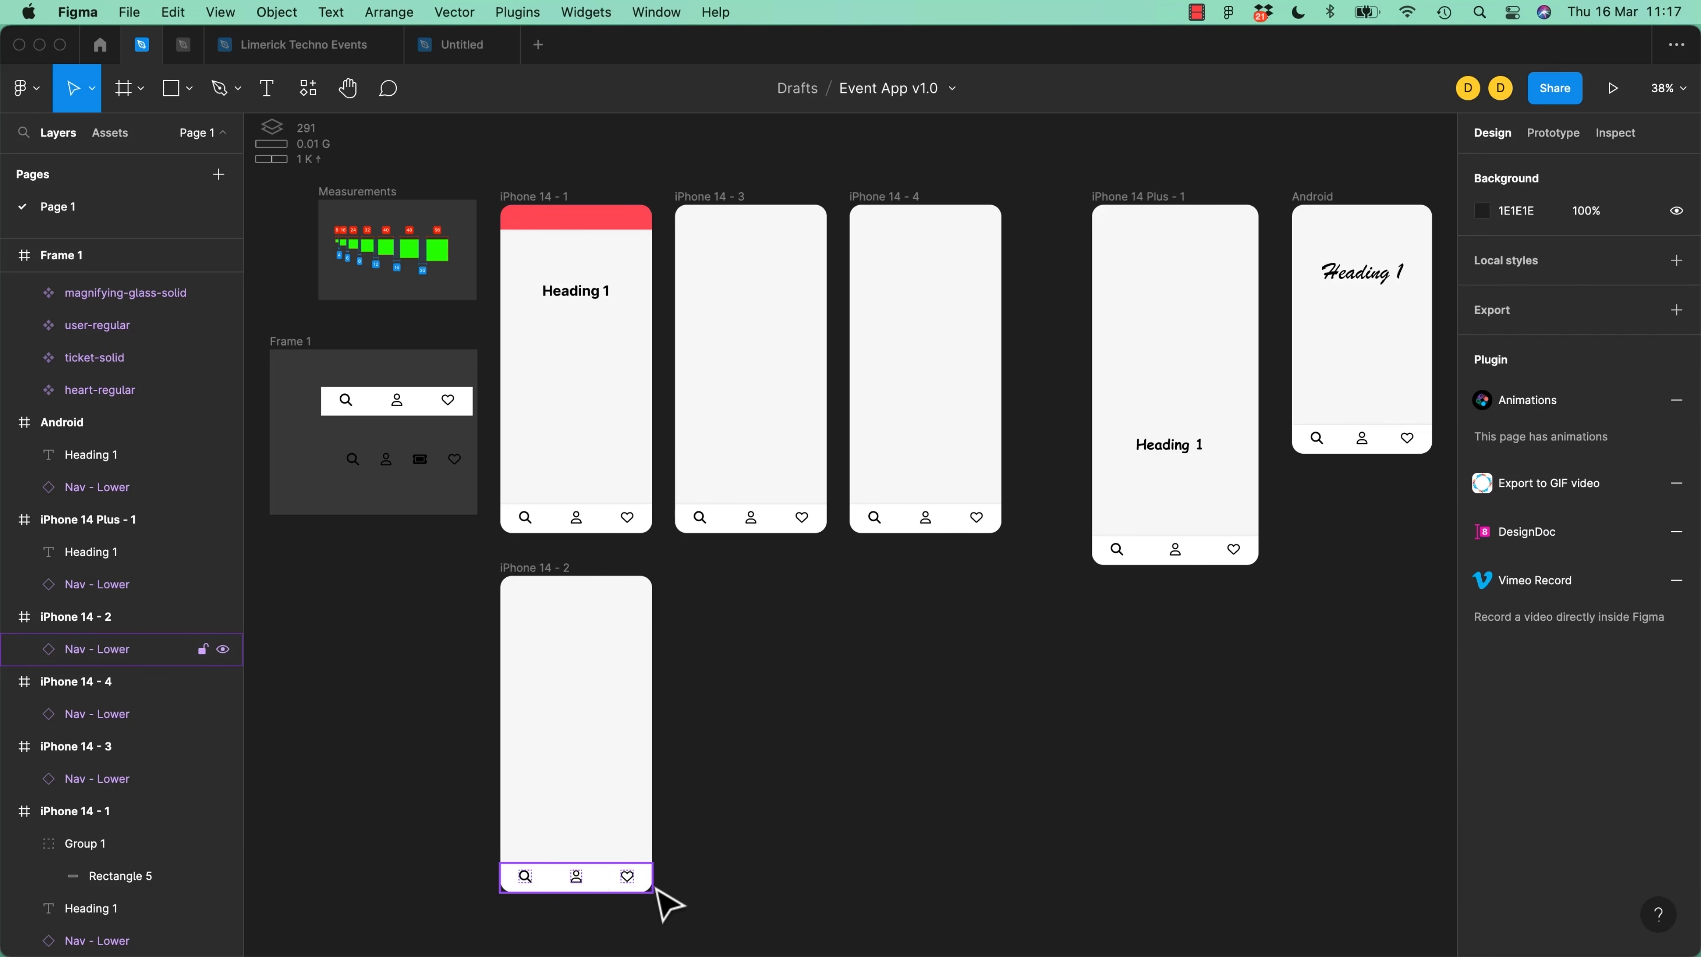
drag(603, 887, 707, 745)
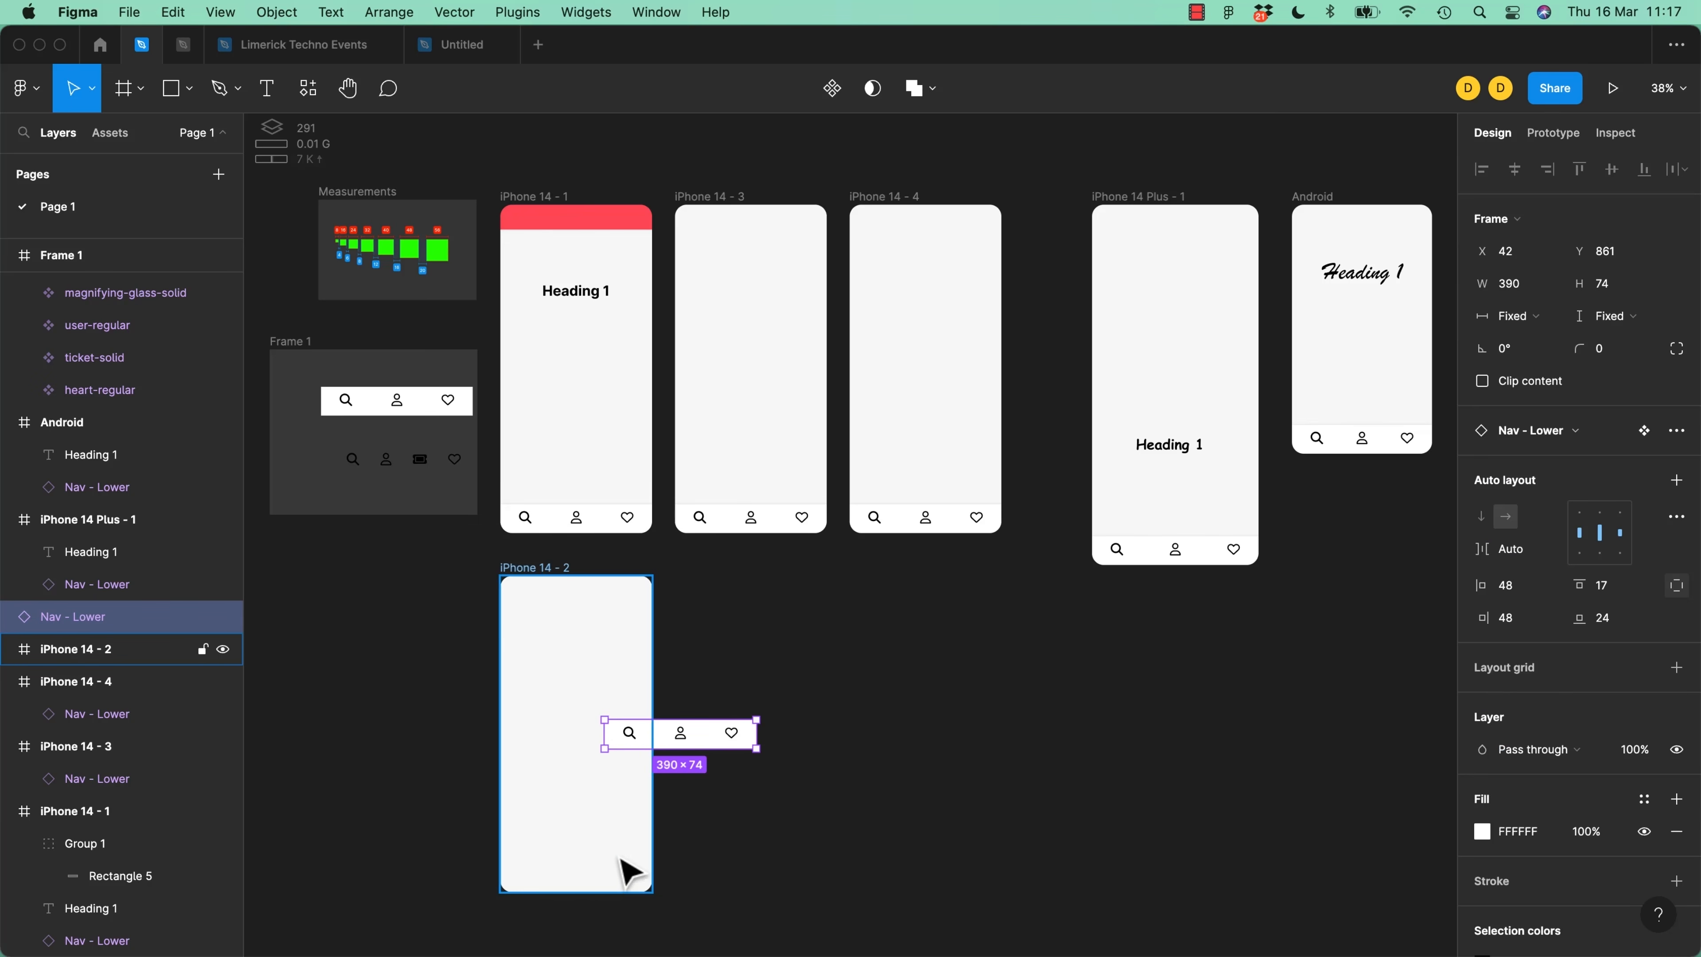
key(super+z)
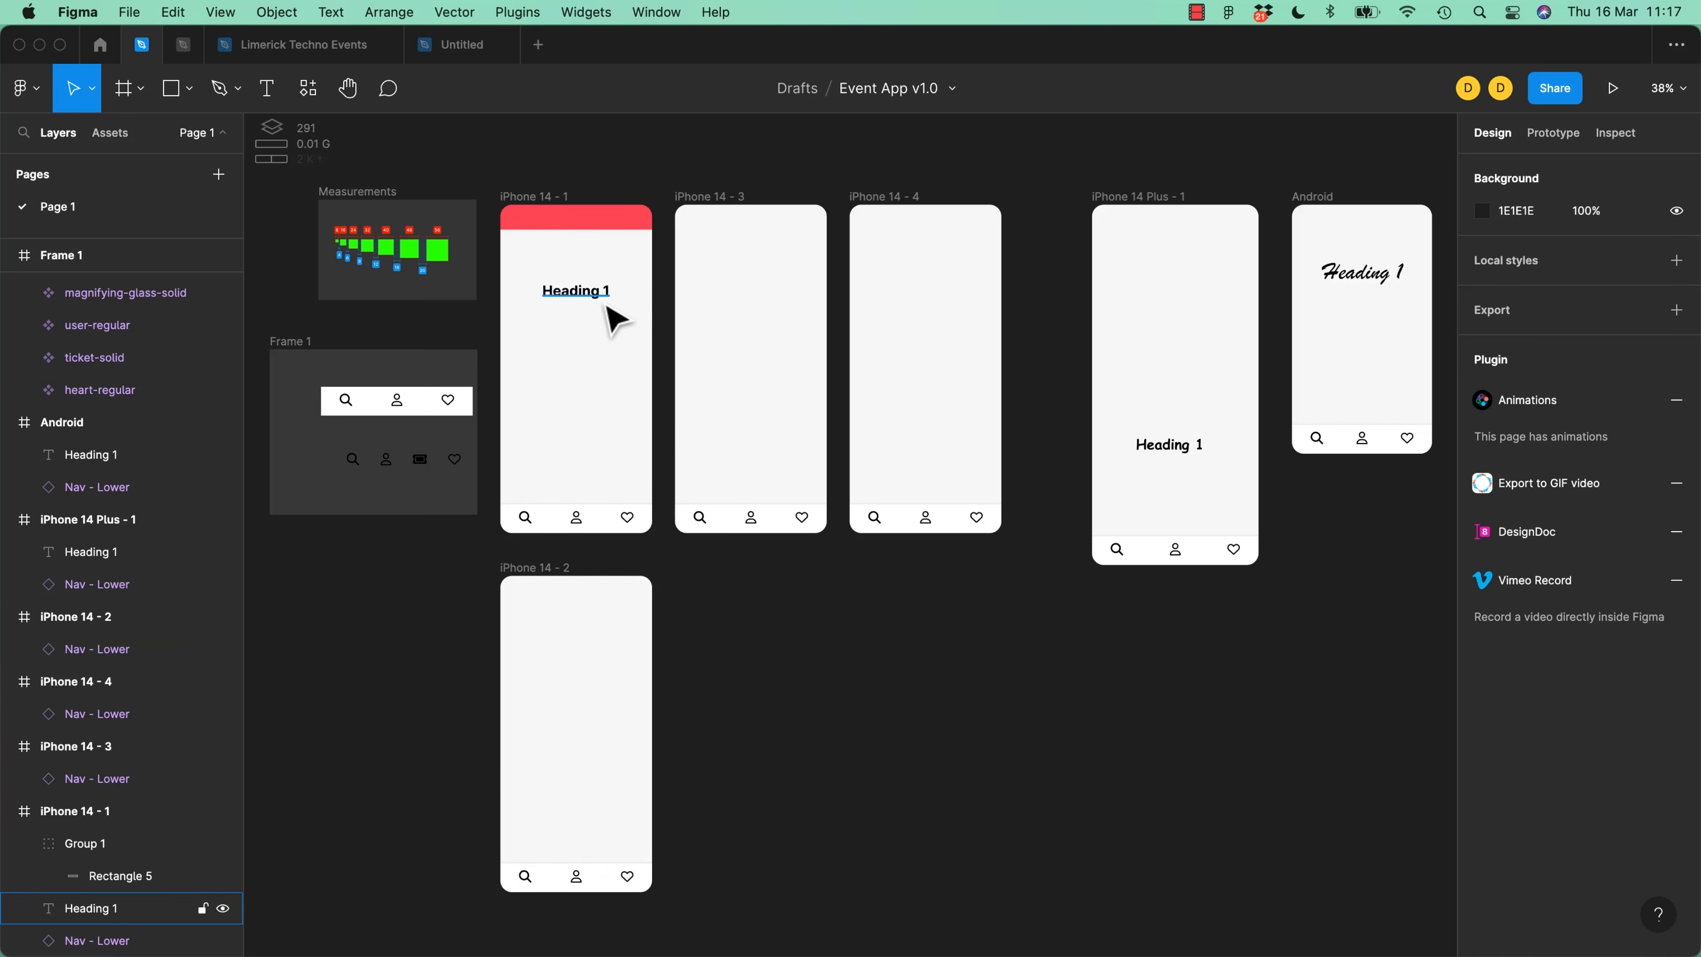
Copy the text properties of the iPhone 14 - 1 Heading 1 onto the heading in iPhone 14 Plus - 1
click(584, 295)
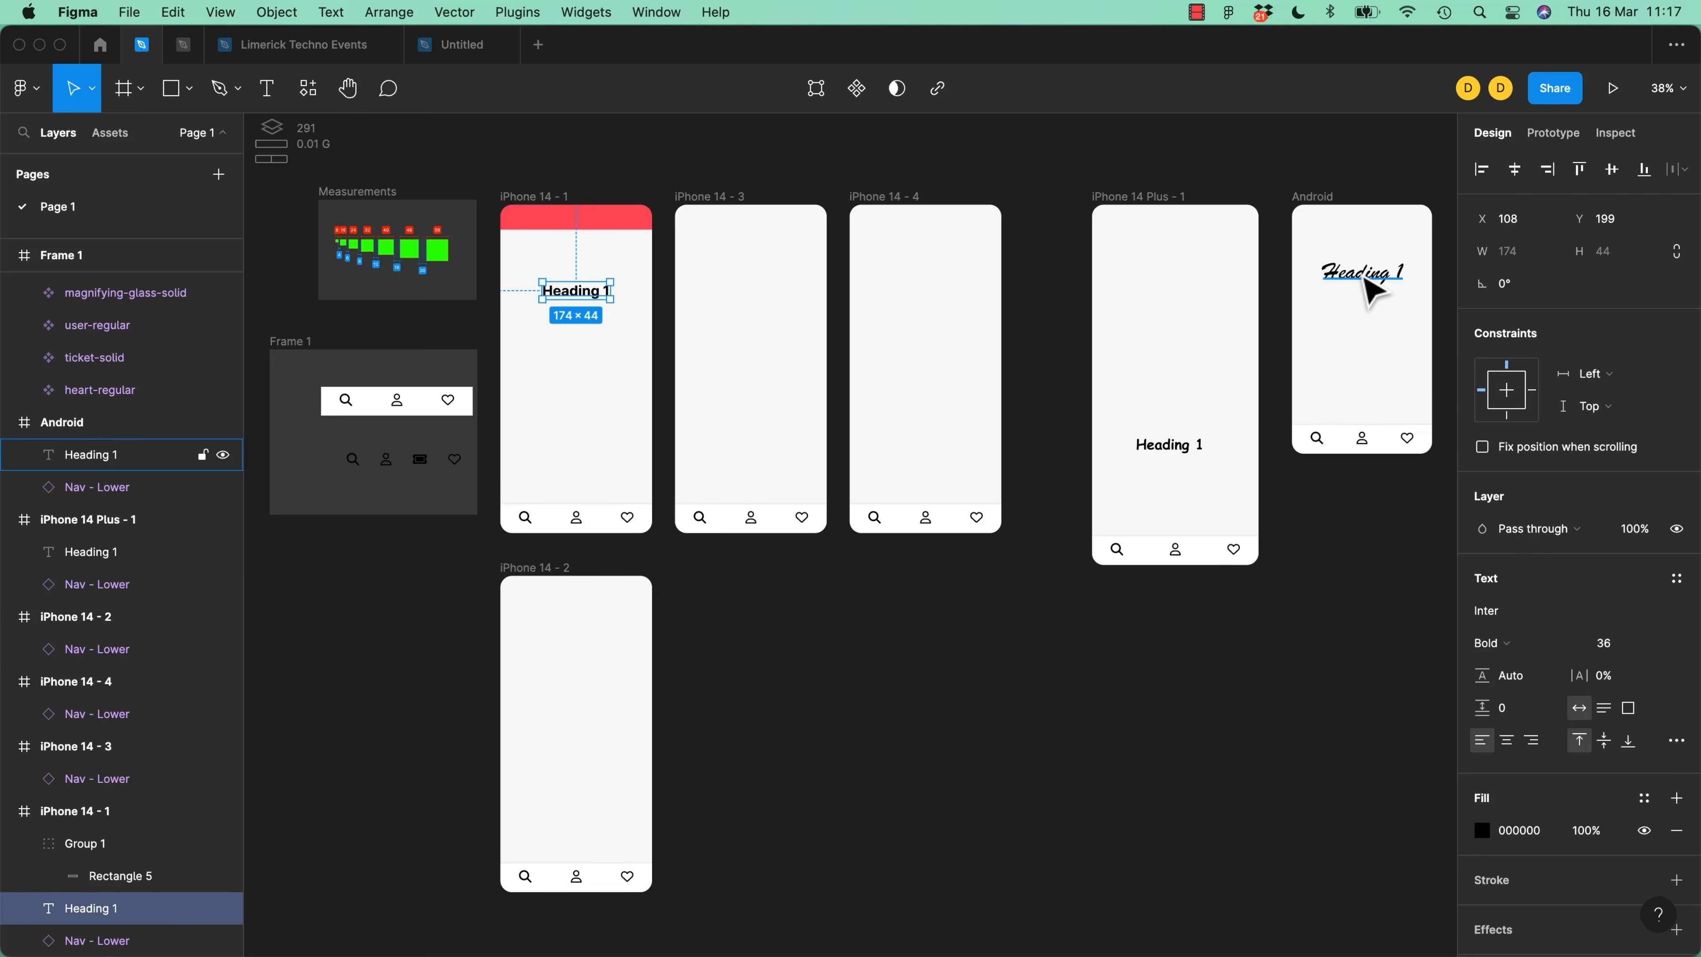
click(1169, 445)
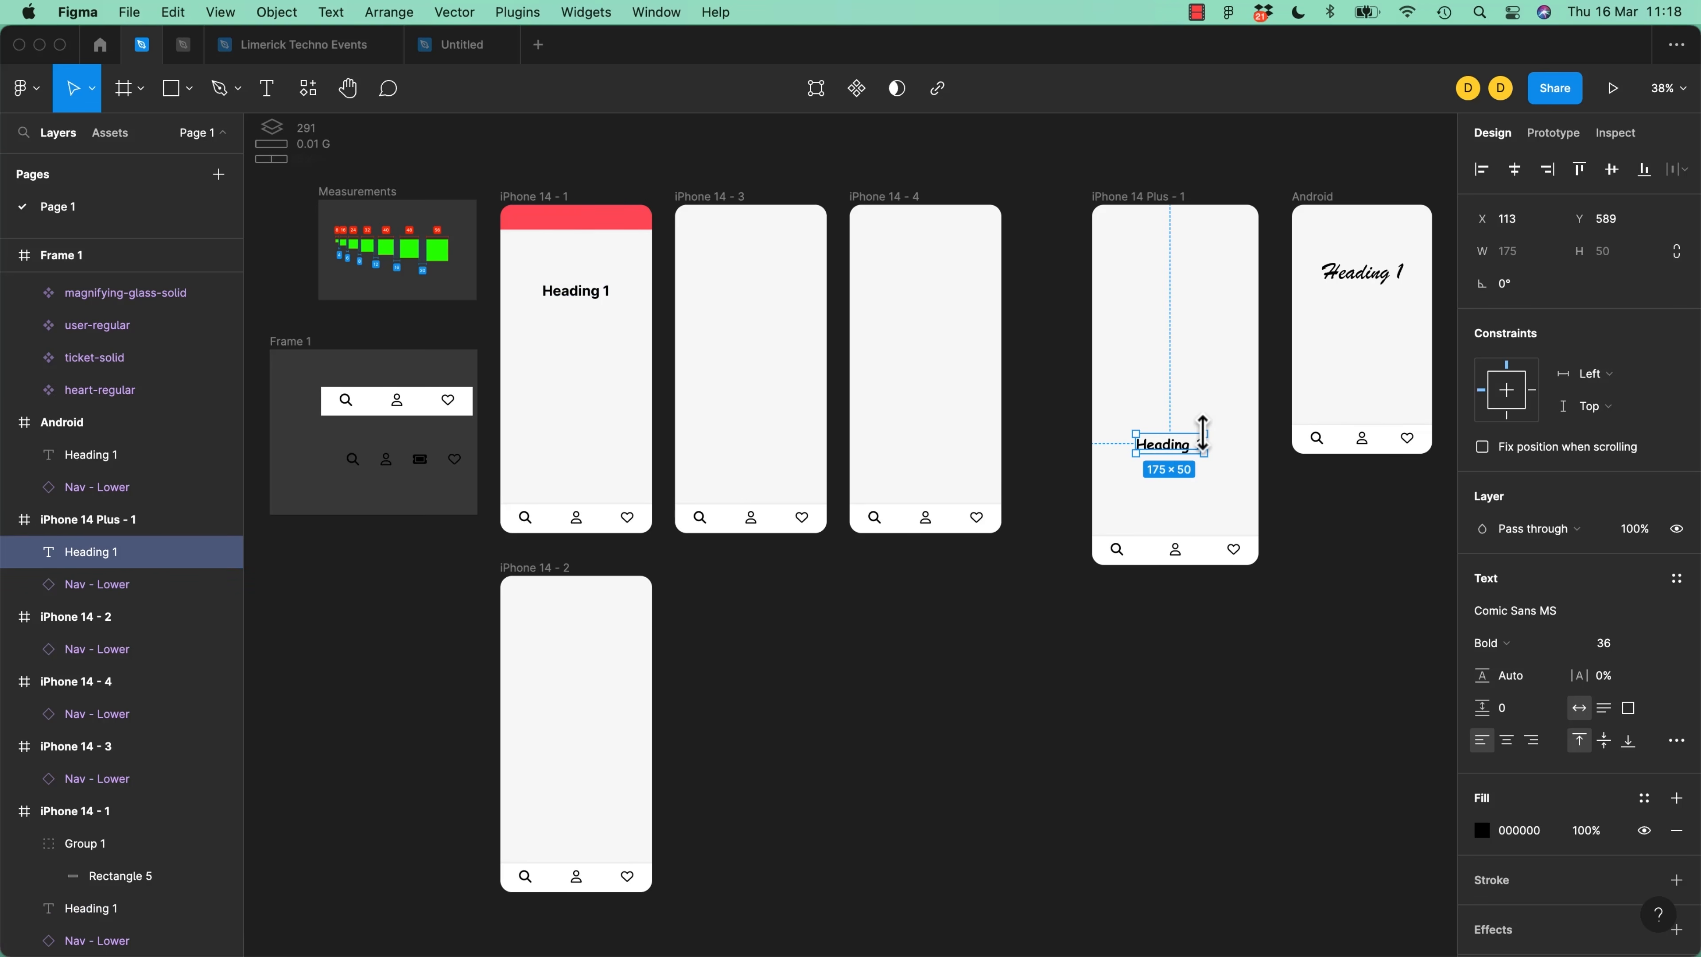
key(super+v)
key(super+z)
key(alt+super+v)
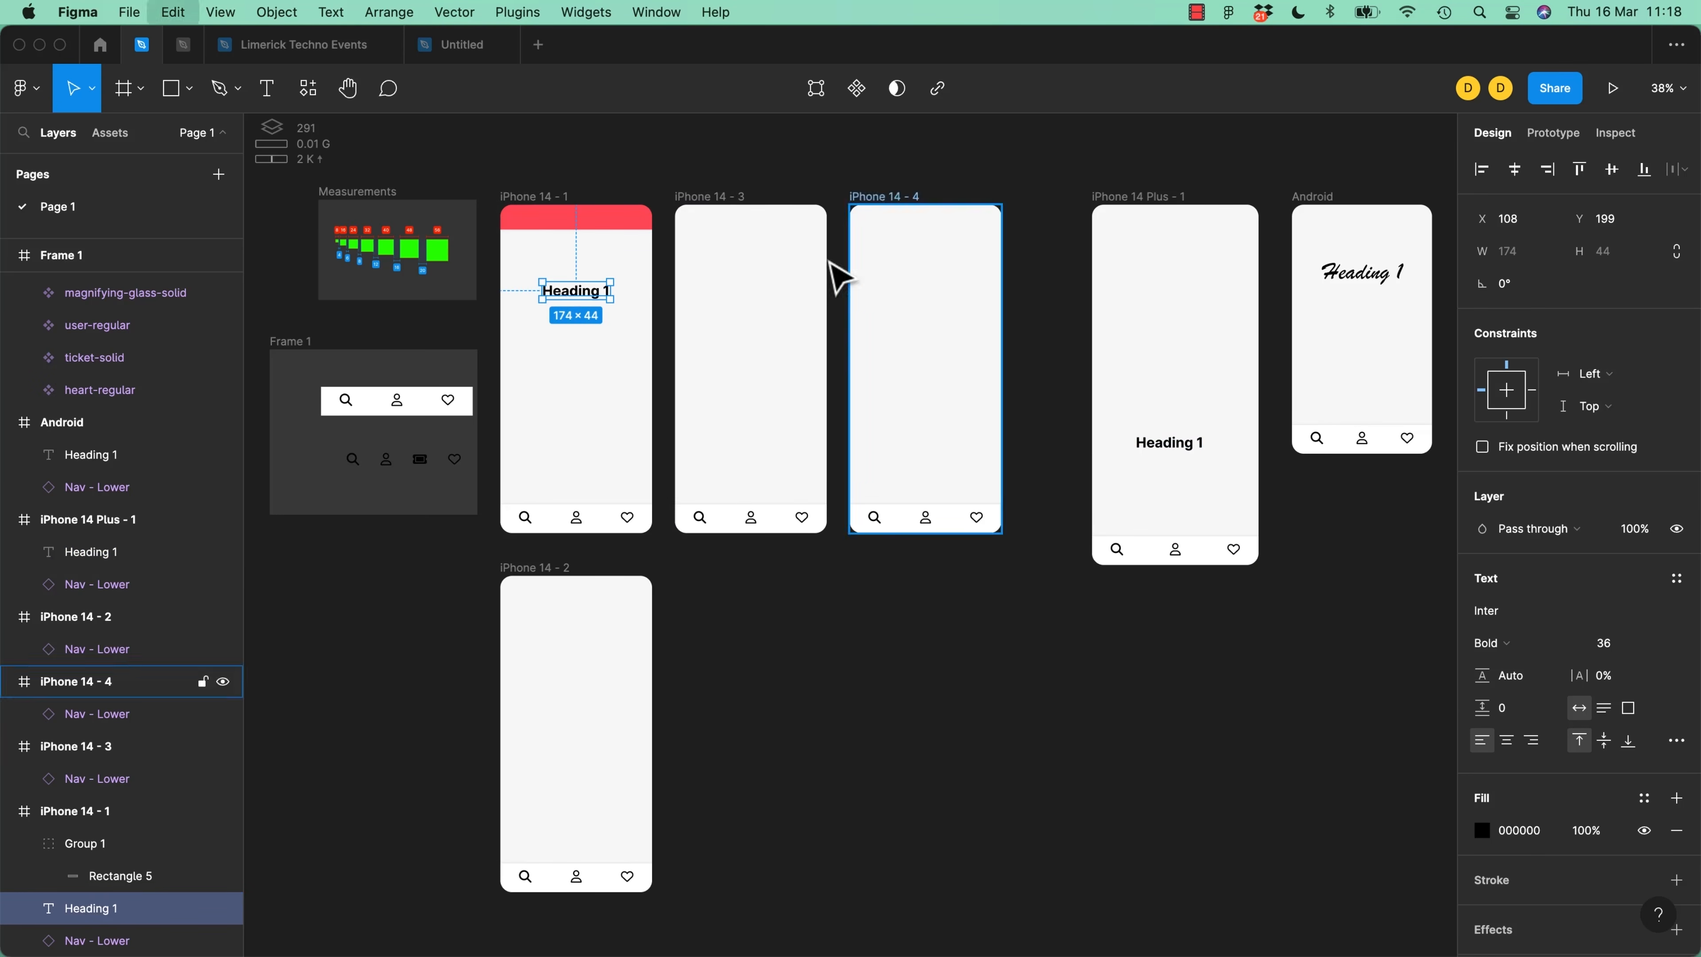
Paste a copy of the iPhone 14 - 1 Heading 1 into the iPhone 14 Plus - 1 frame, and undo the paste
click(1179, 201)
key(super+c)
key(super+v)
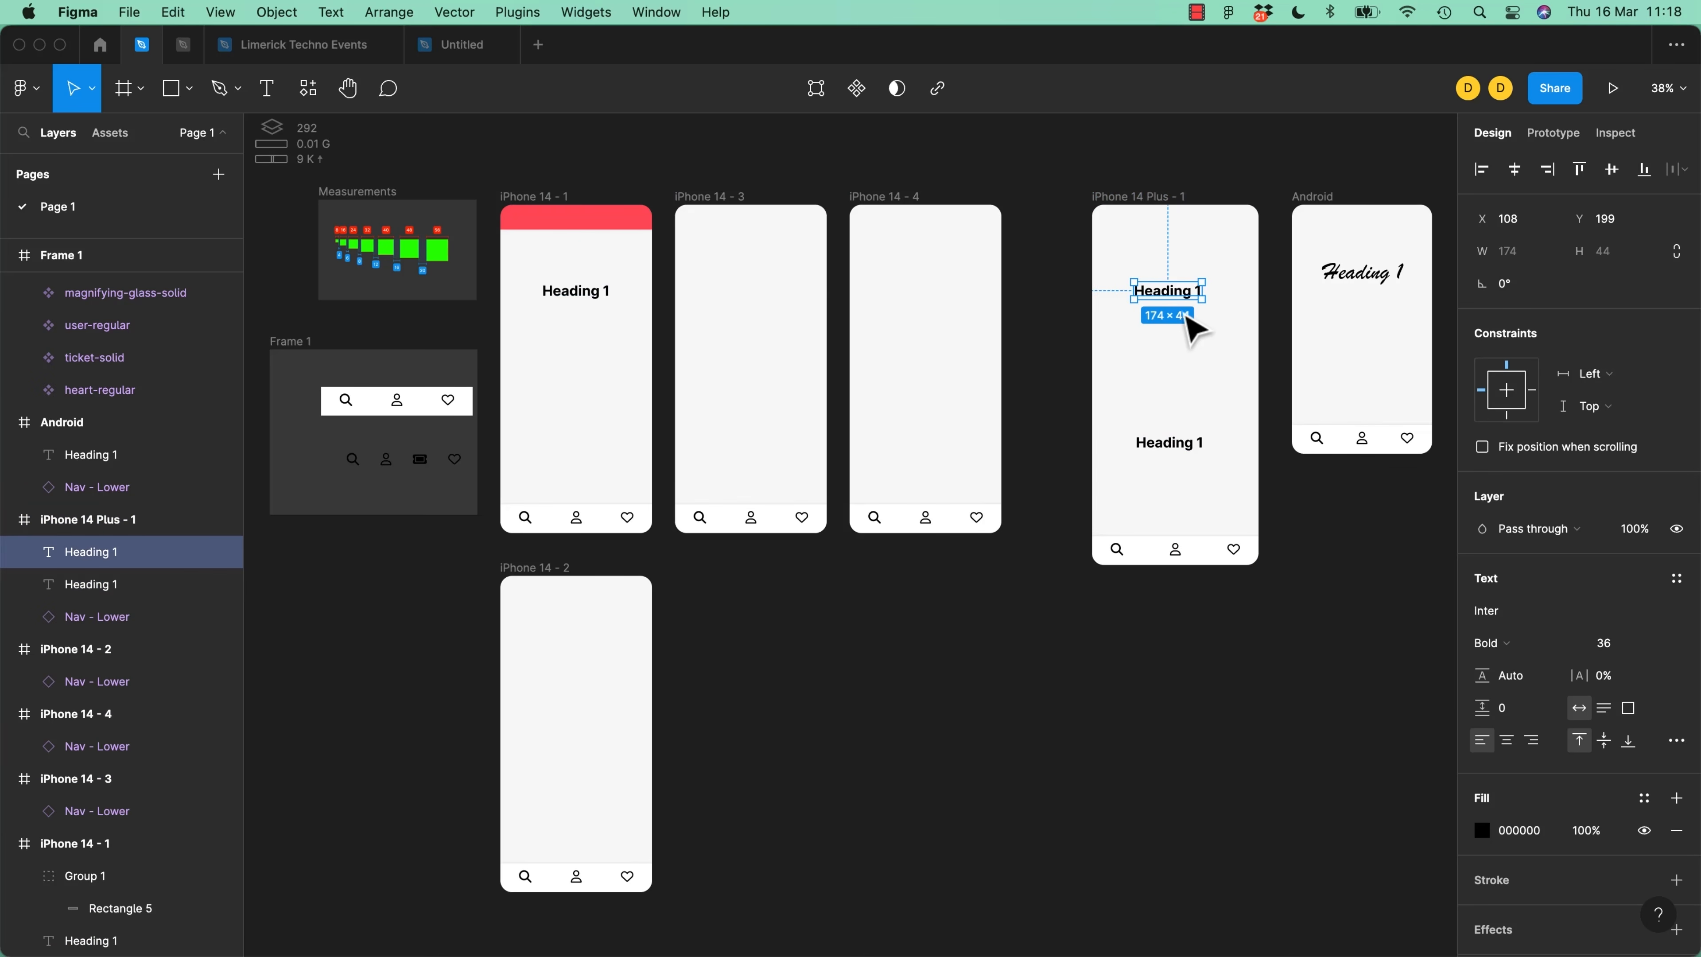
key(super+z)
click(1268, 674)
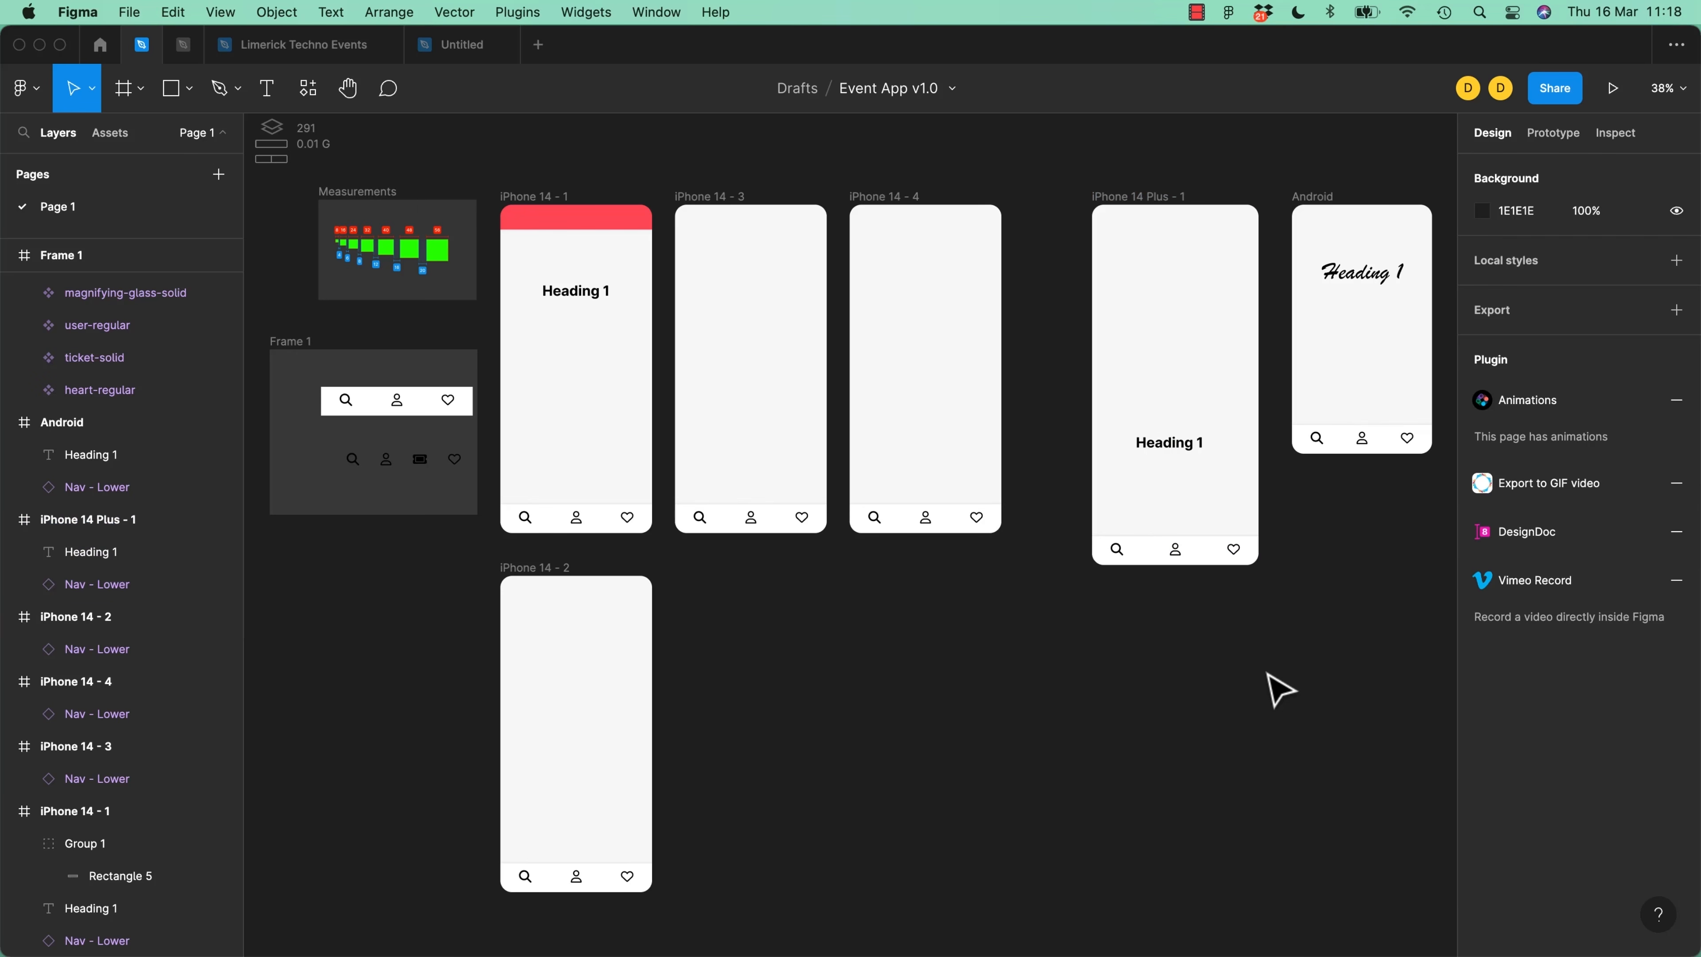
Undo the pasted text properties on the iPhone 14 Plus - 1 heading
key(super+z)
key(super+z)
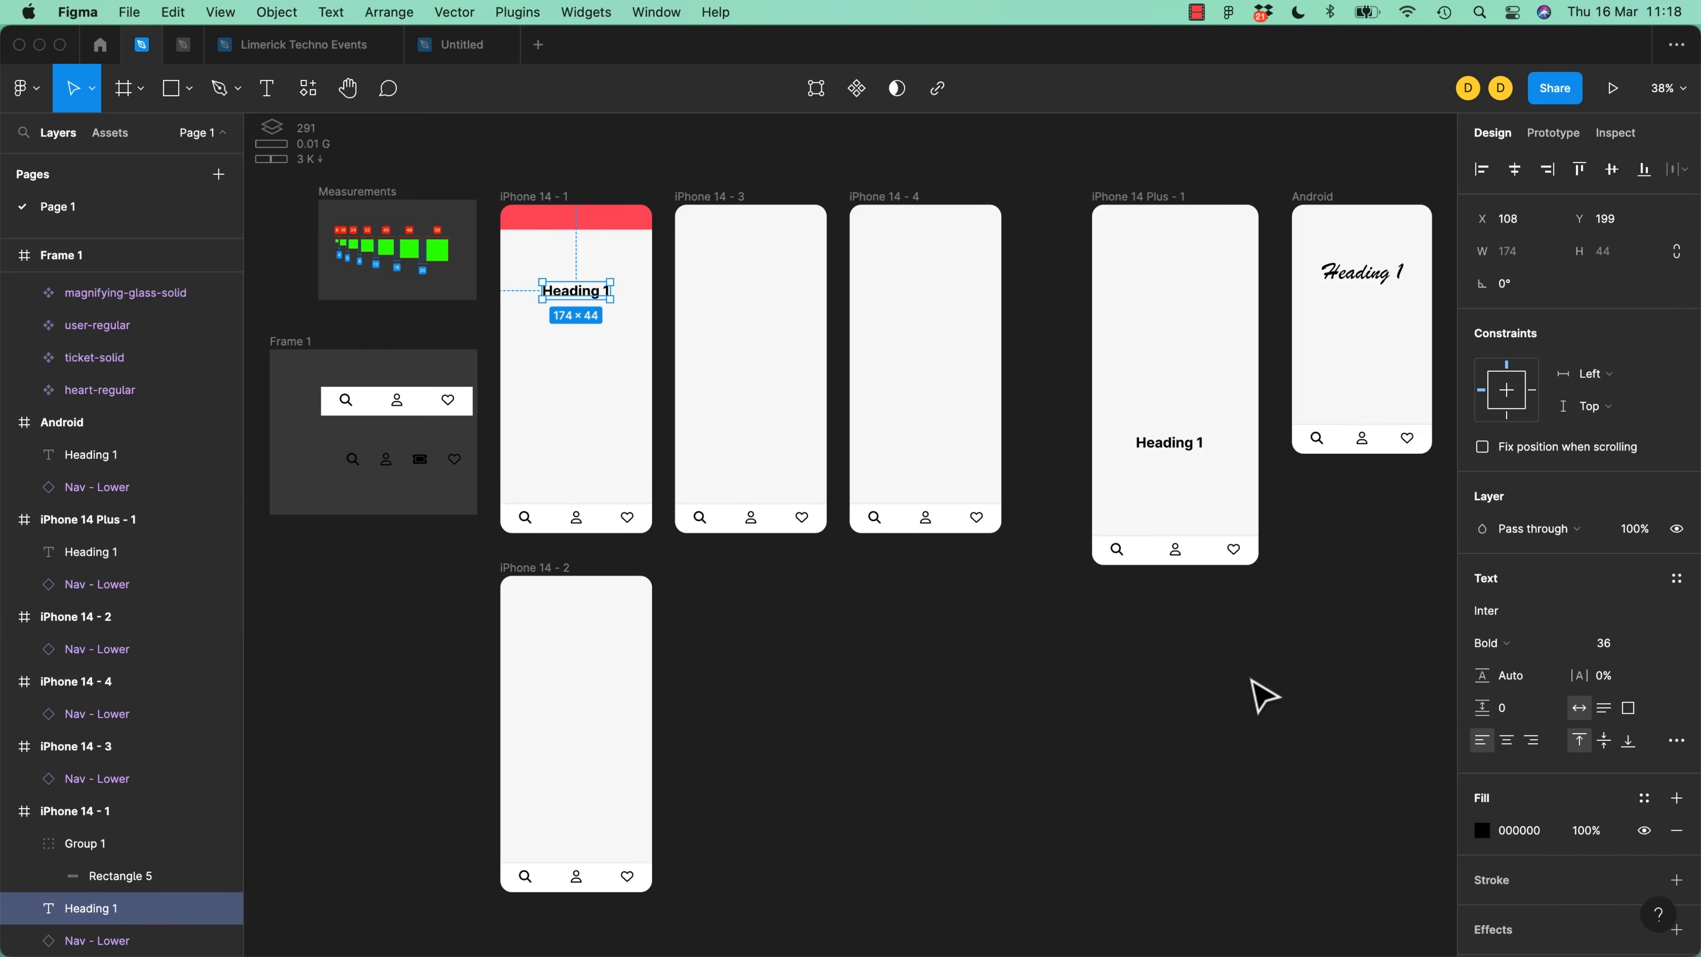
key(super+z)
key(super+z)
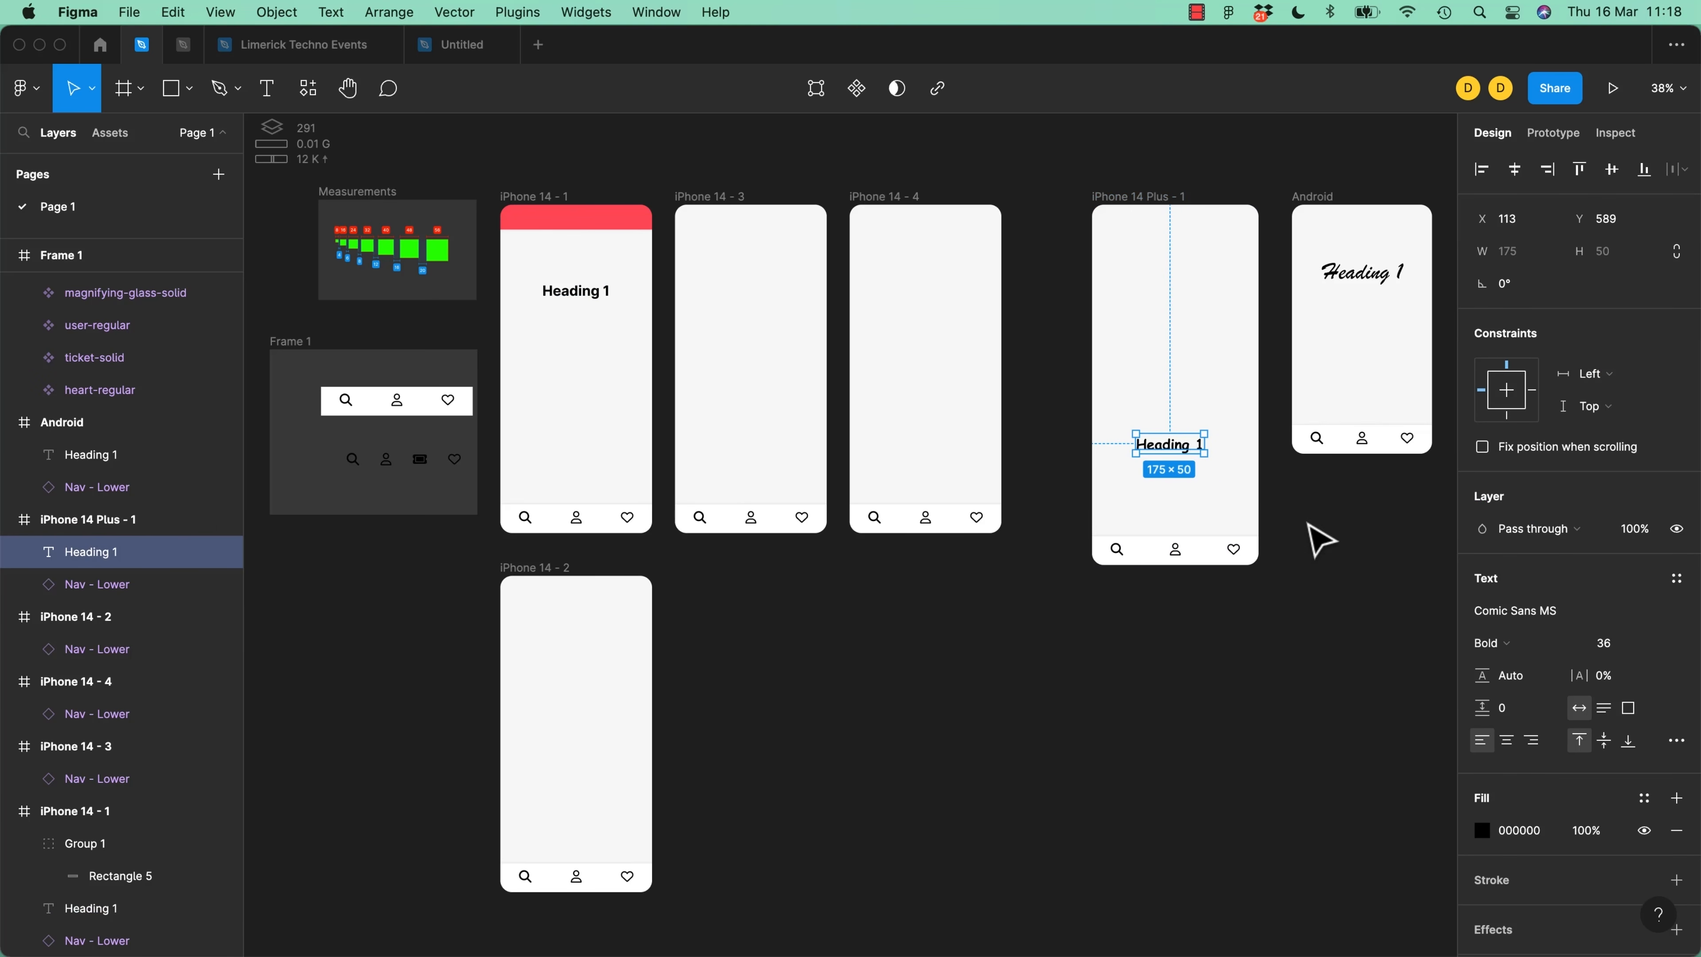
Apply the text properties of the iPhone 14 - 1 Heading 1 to the iPhone 14 Plus - 1 and Android headings together
key(super+z)
key(super+shift+z)
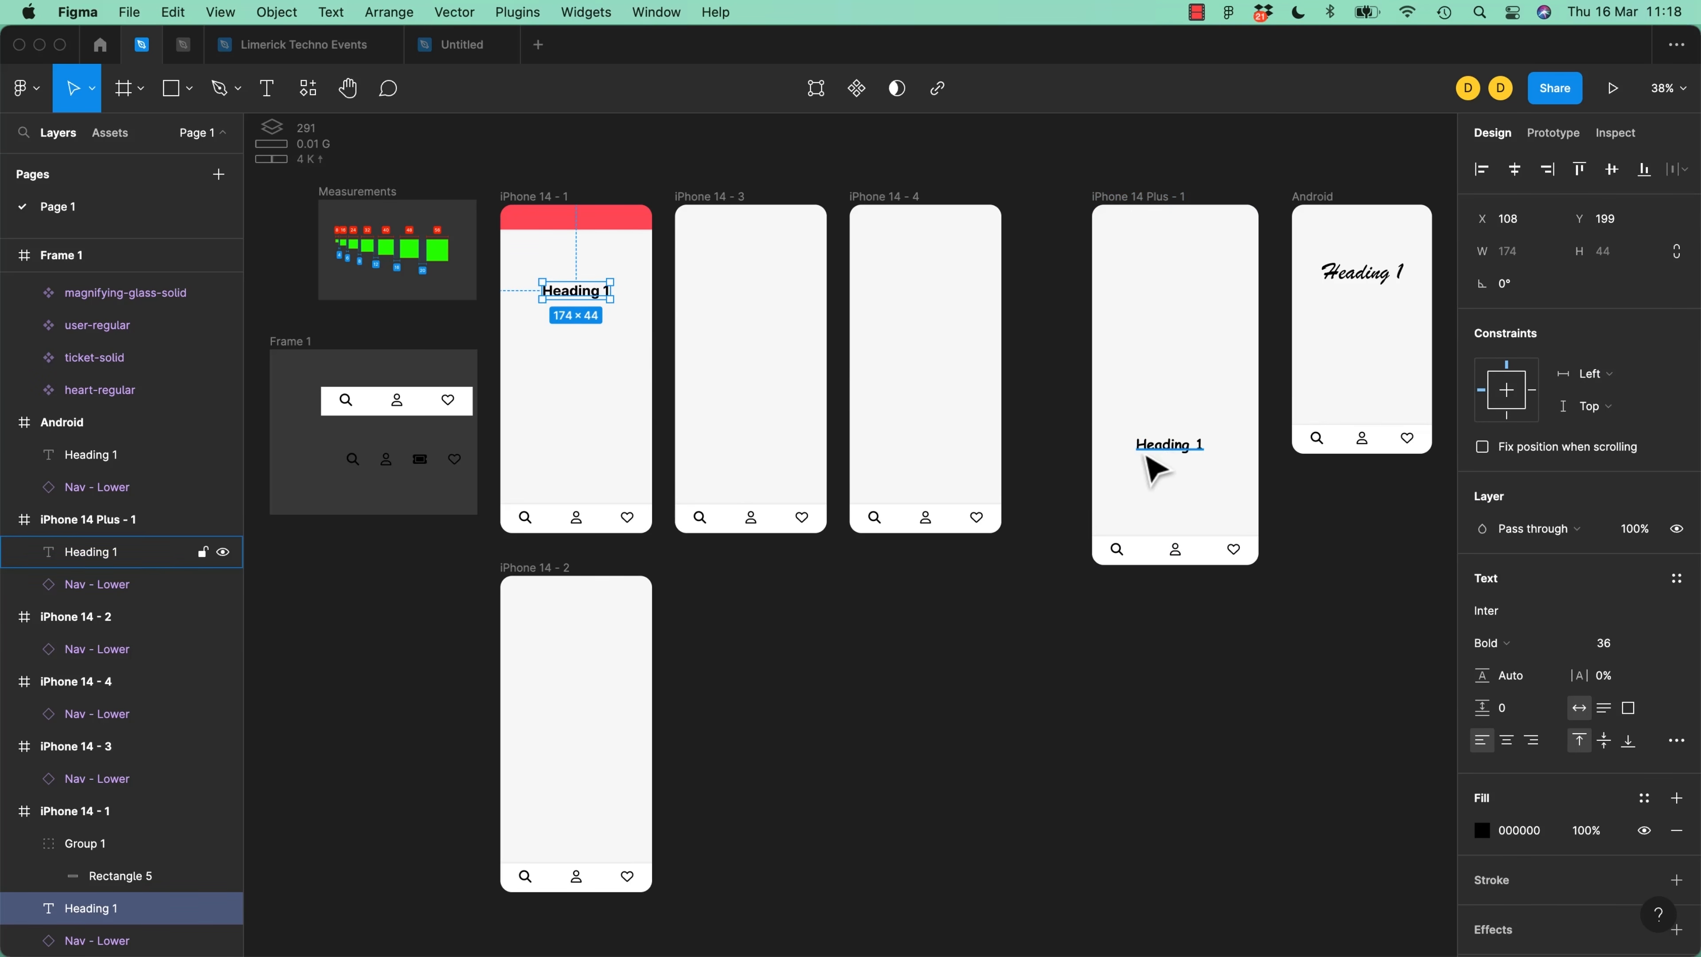
shift+click(1367, 285)
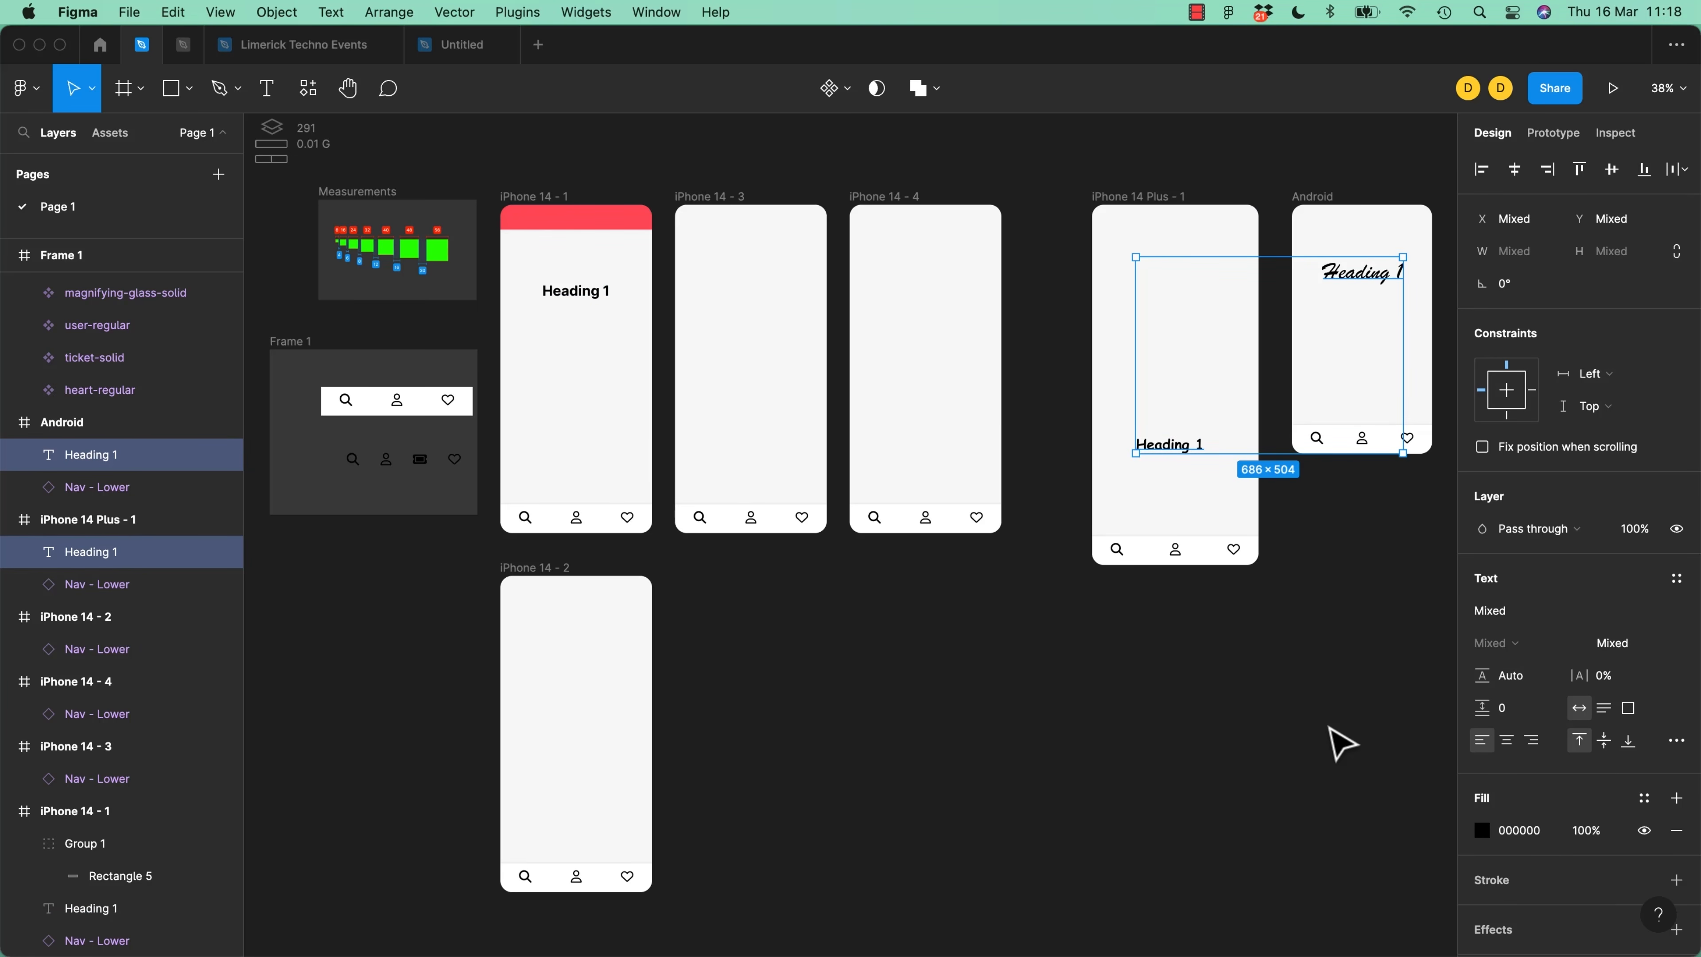
key(alt+super+v)
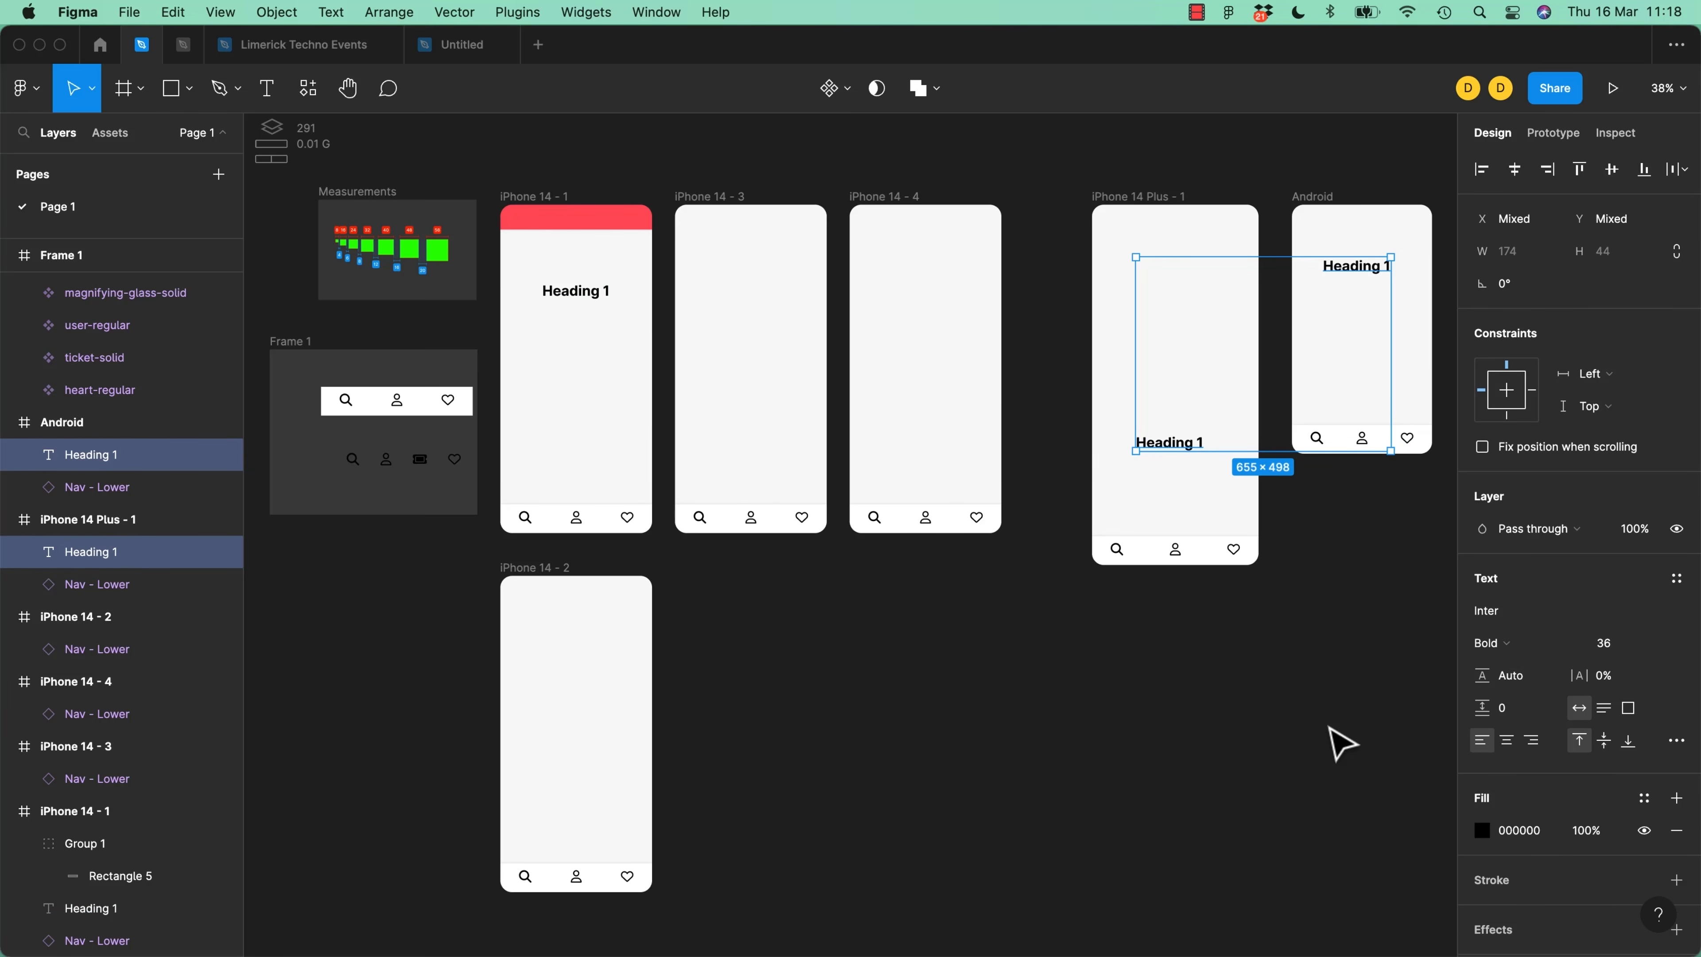
click(1018, 769)
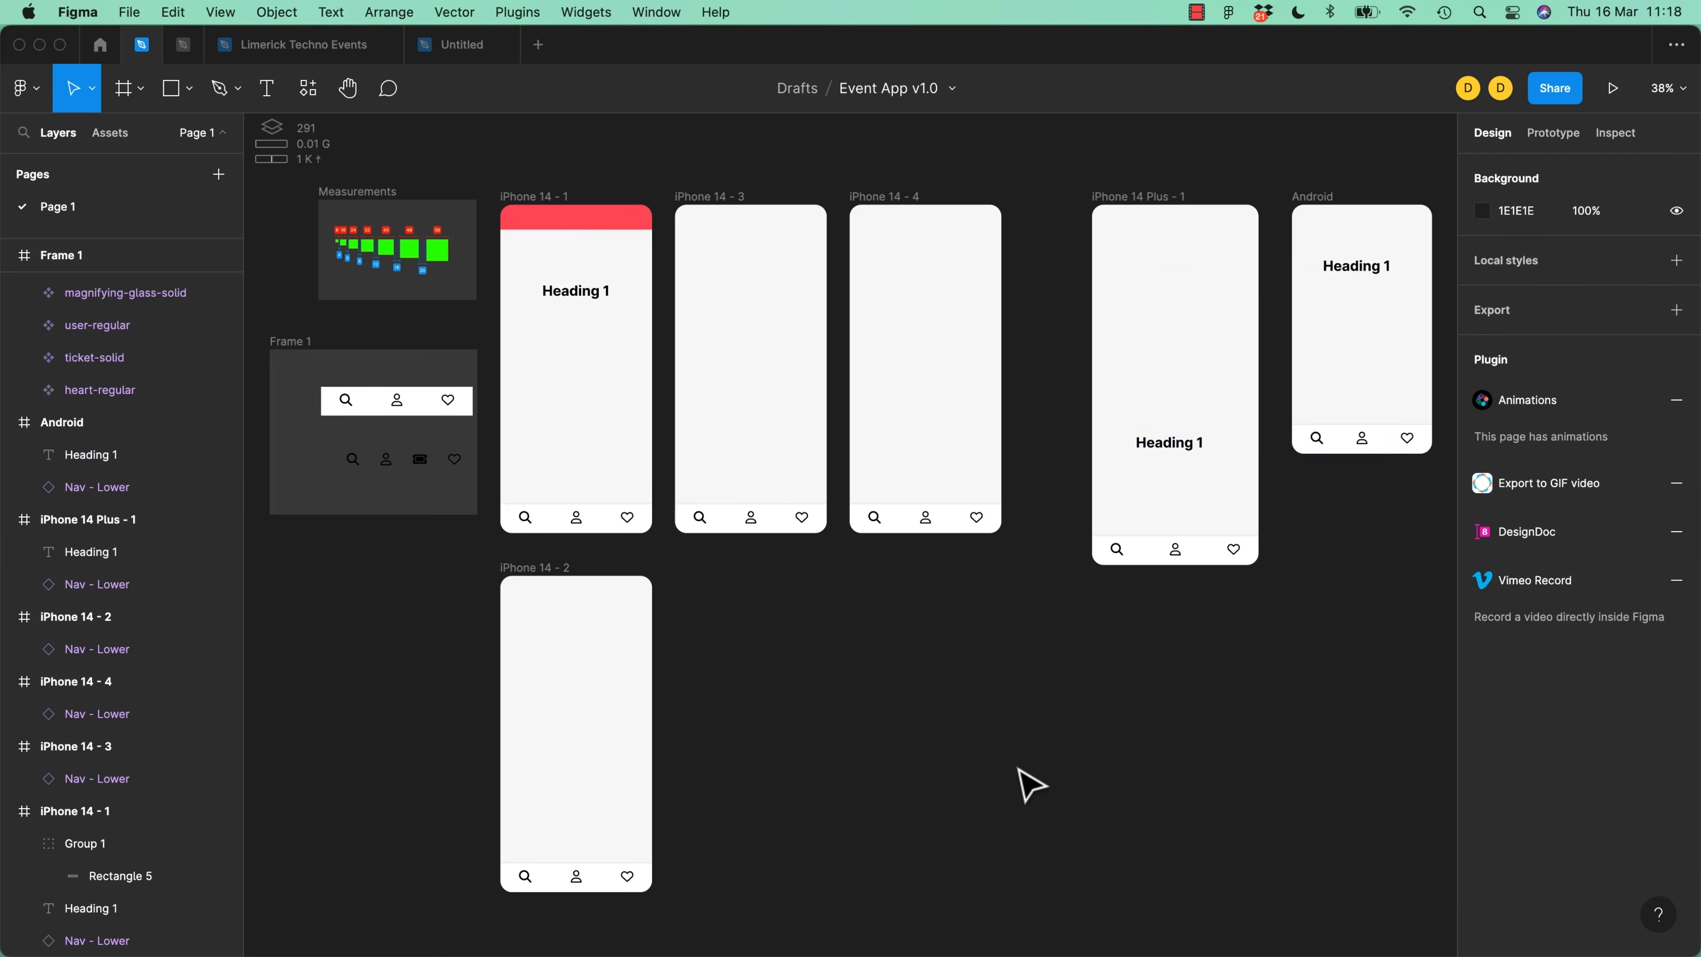
drag(1181, 439, 1181, 471)
key(super+z)
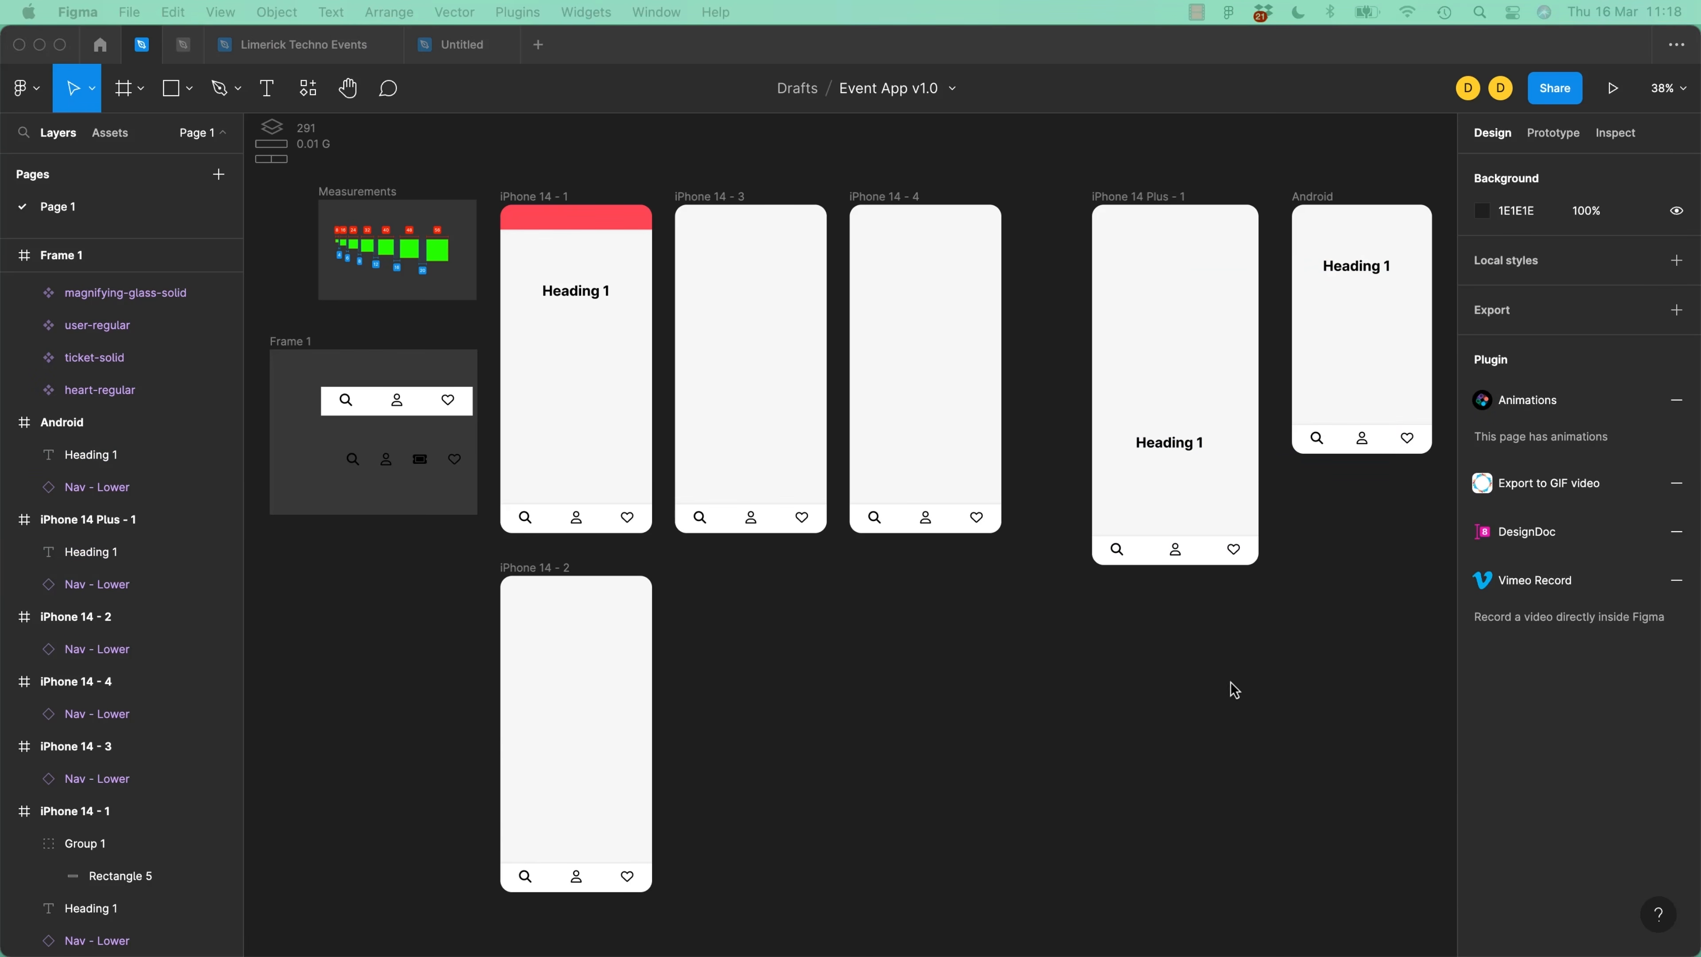
Paste copies of the red header group from iPhone 14 - 1 into the iPhone 14 - 3, iPhone 14 - 4, iPhone 14 Plus - 1 and Android frames
click(592, 222)
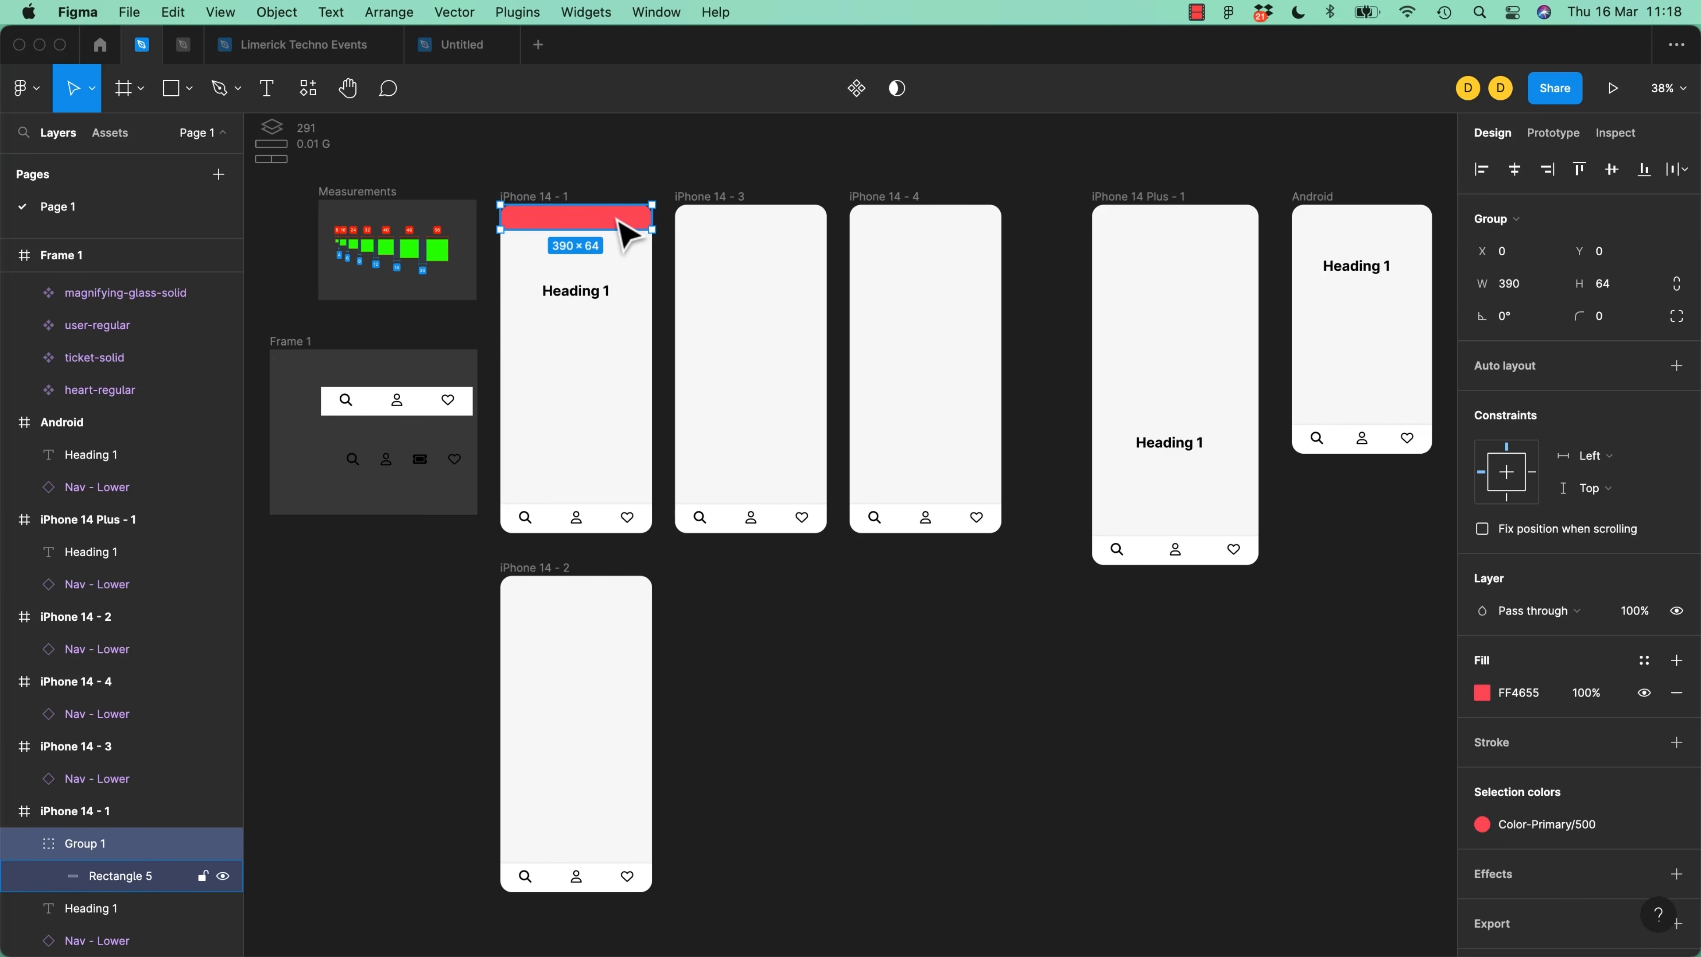
click(720, 199)
shift+click(865, 200)
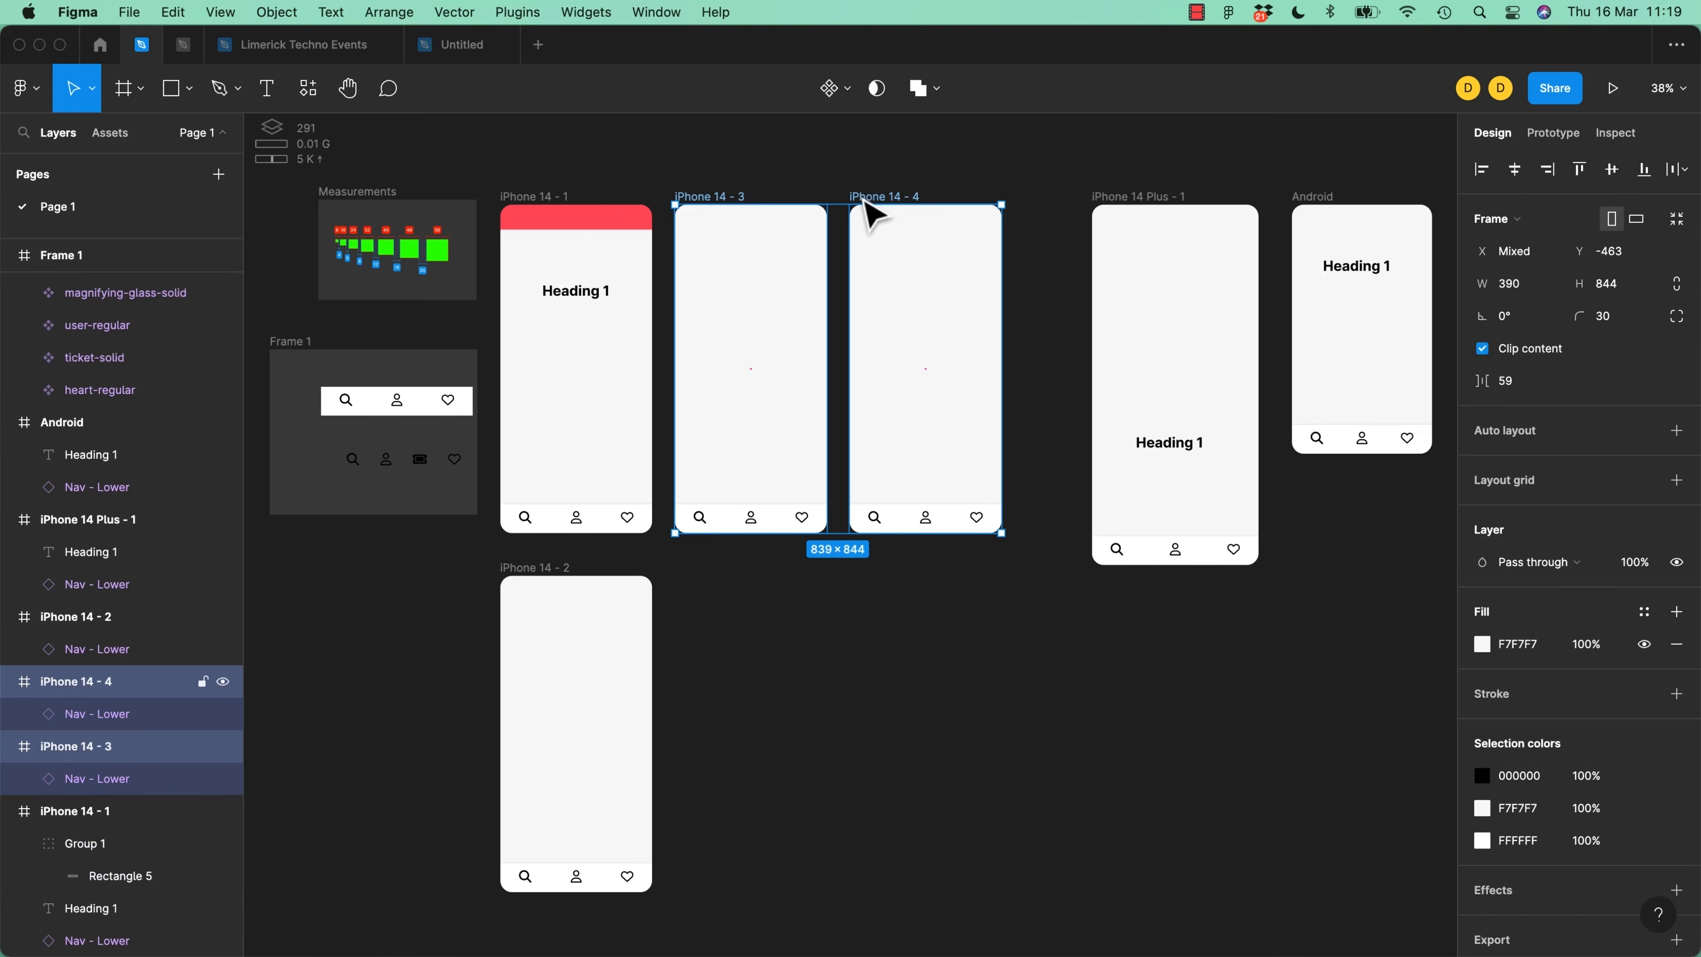
shift+click(1139, 199)
shift+click(1323, 200)
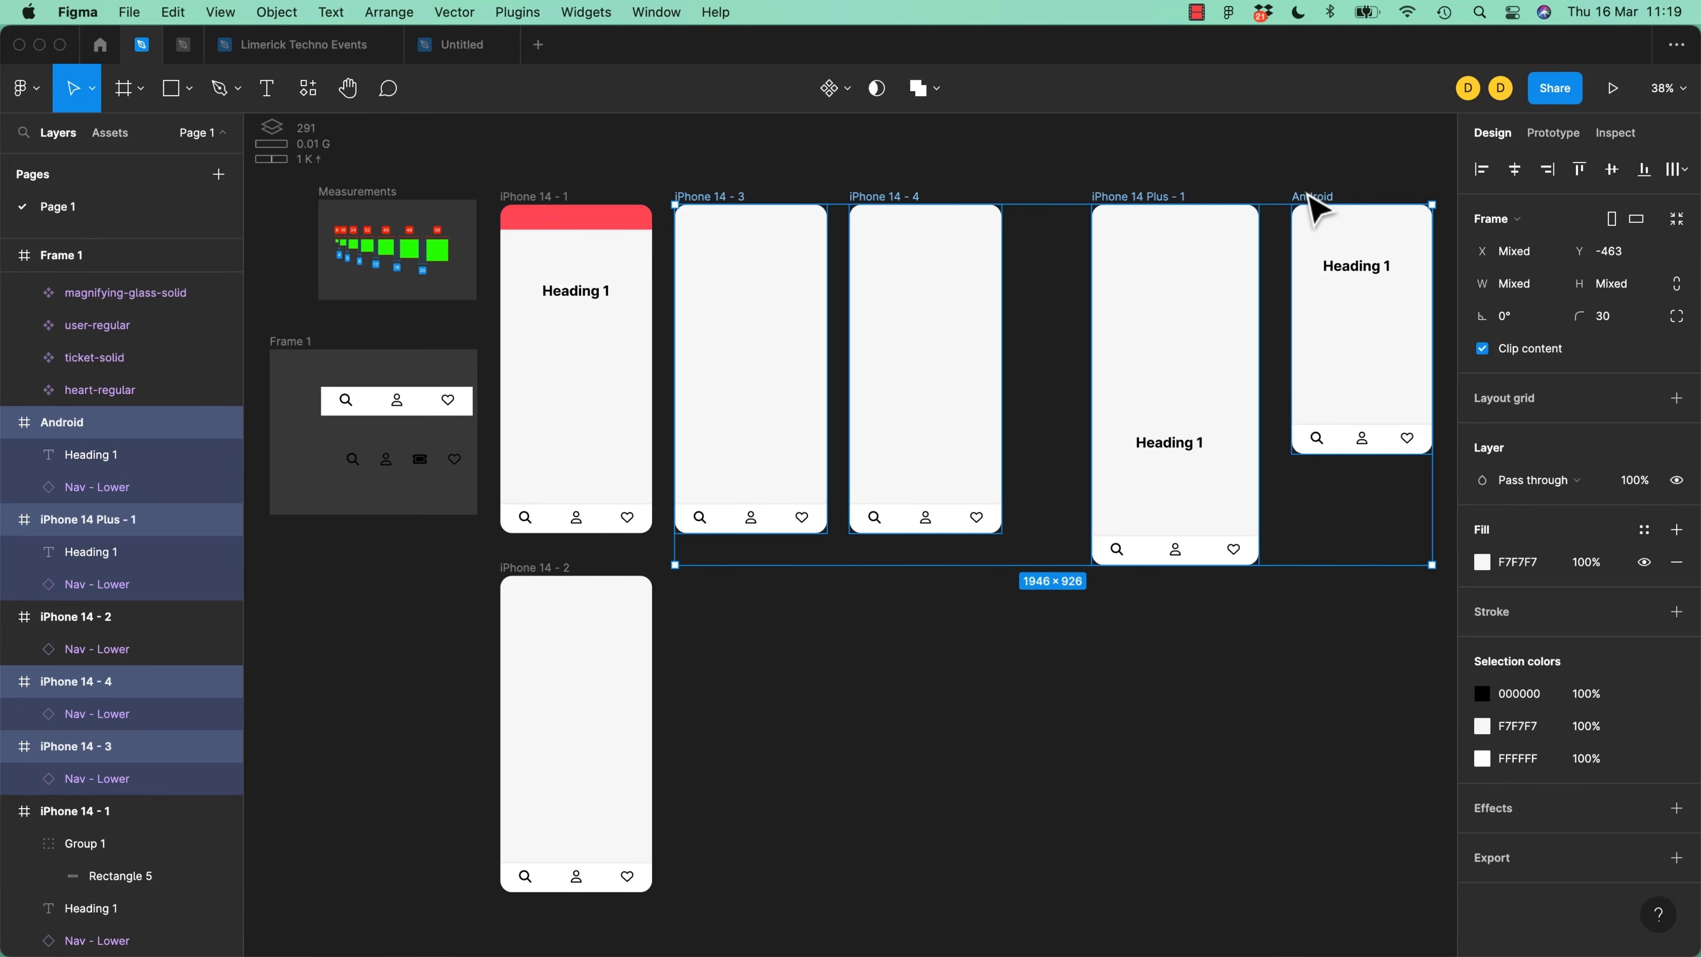
key(super+v)
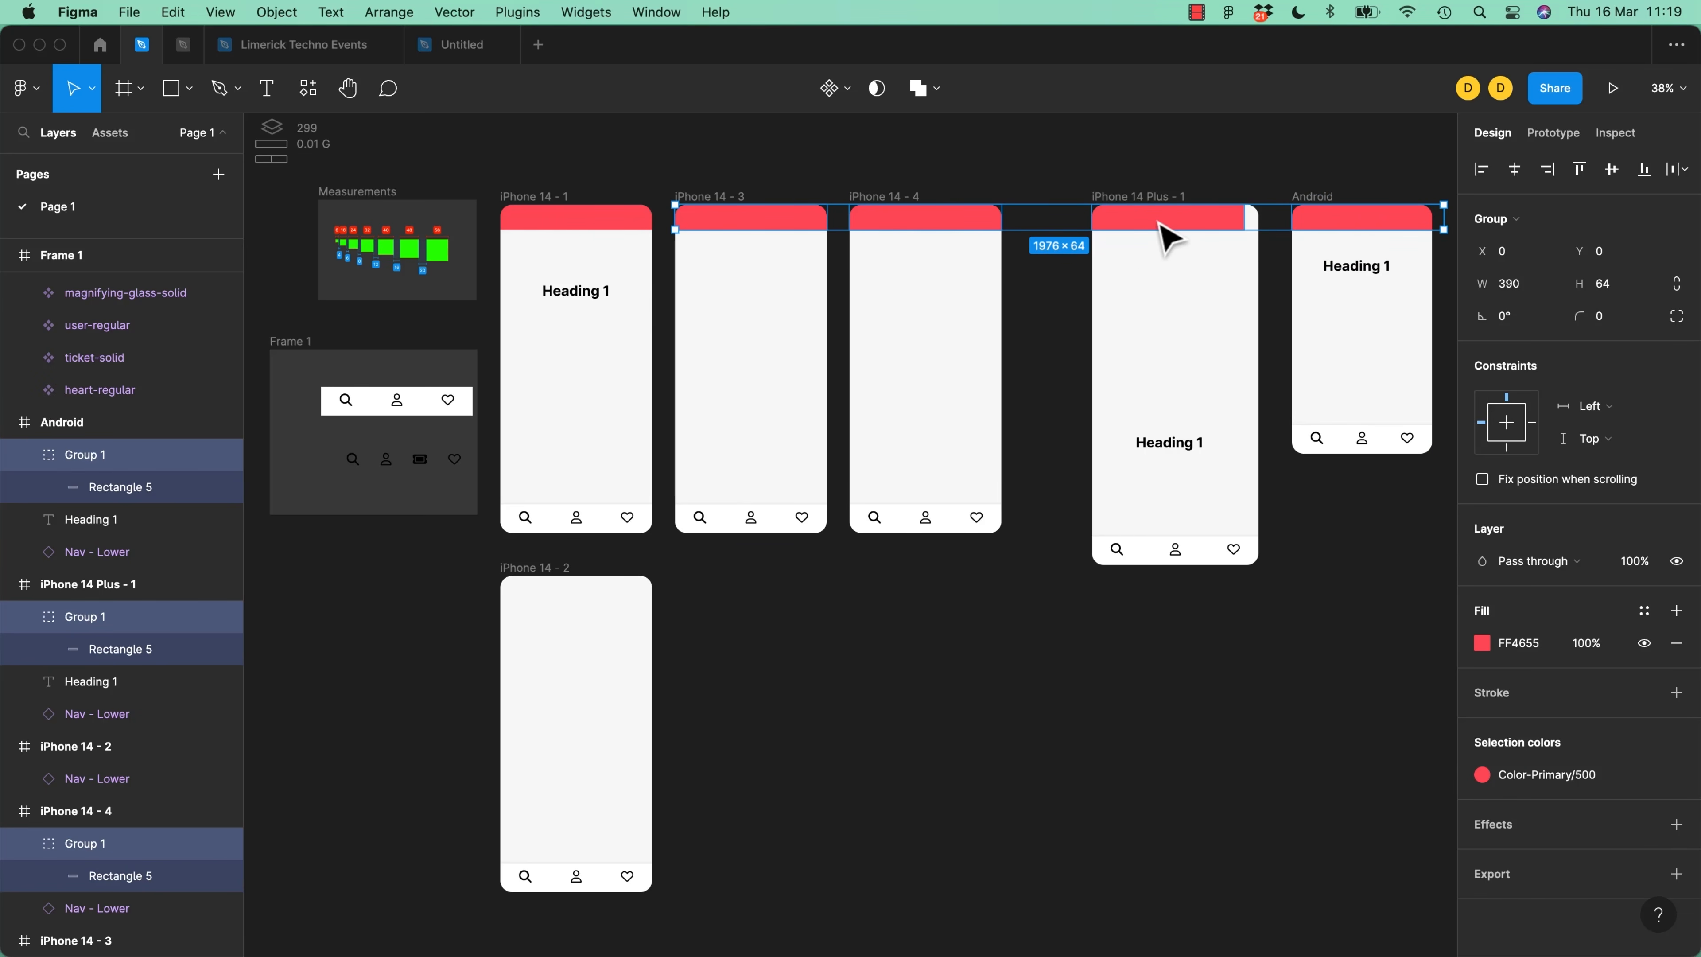
click(1227, 159)
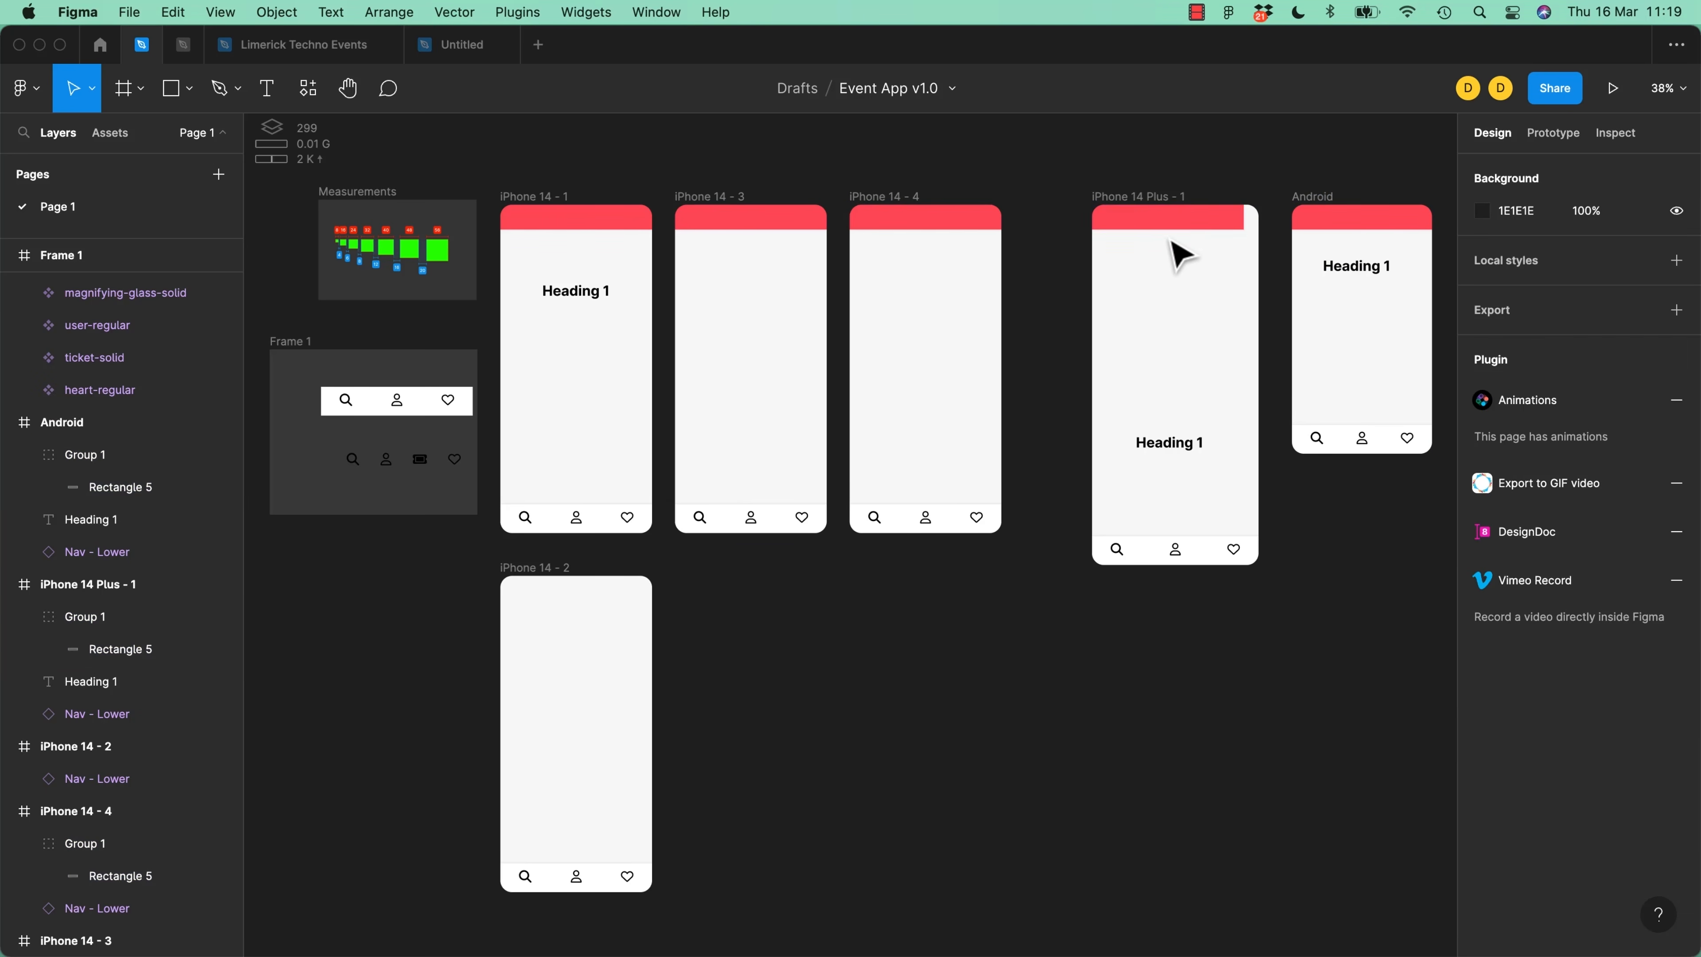
Undo the red header groups pasted into the four frames and clear the selection
key(super+z)
key(Delete)
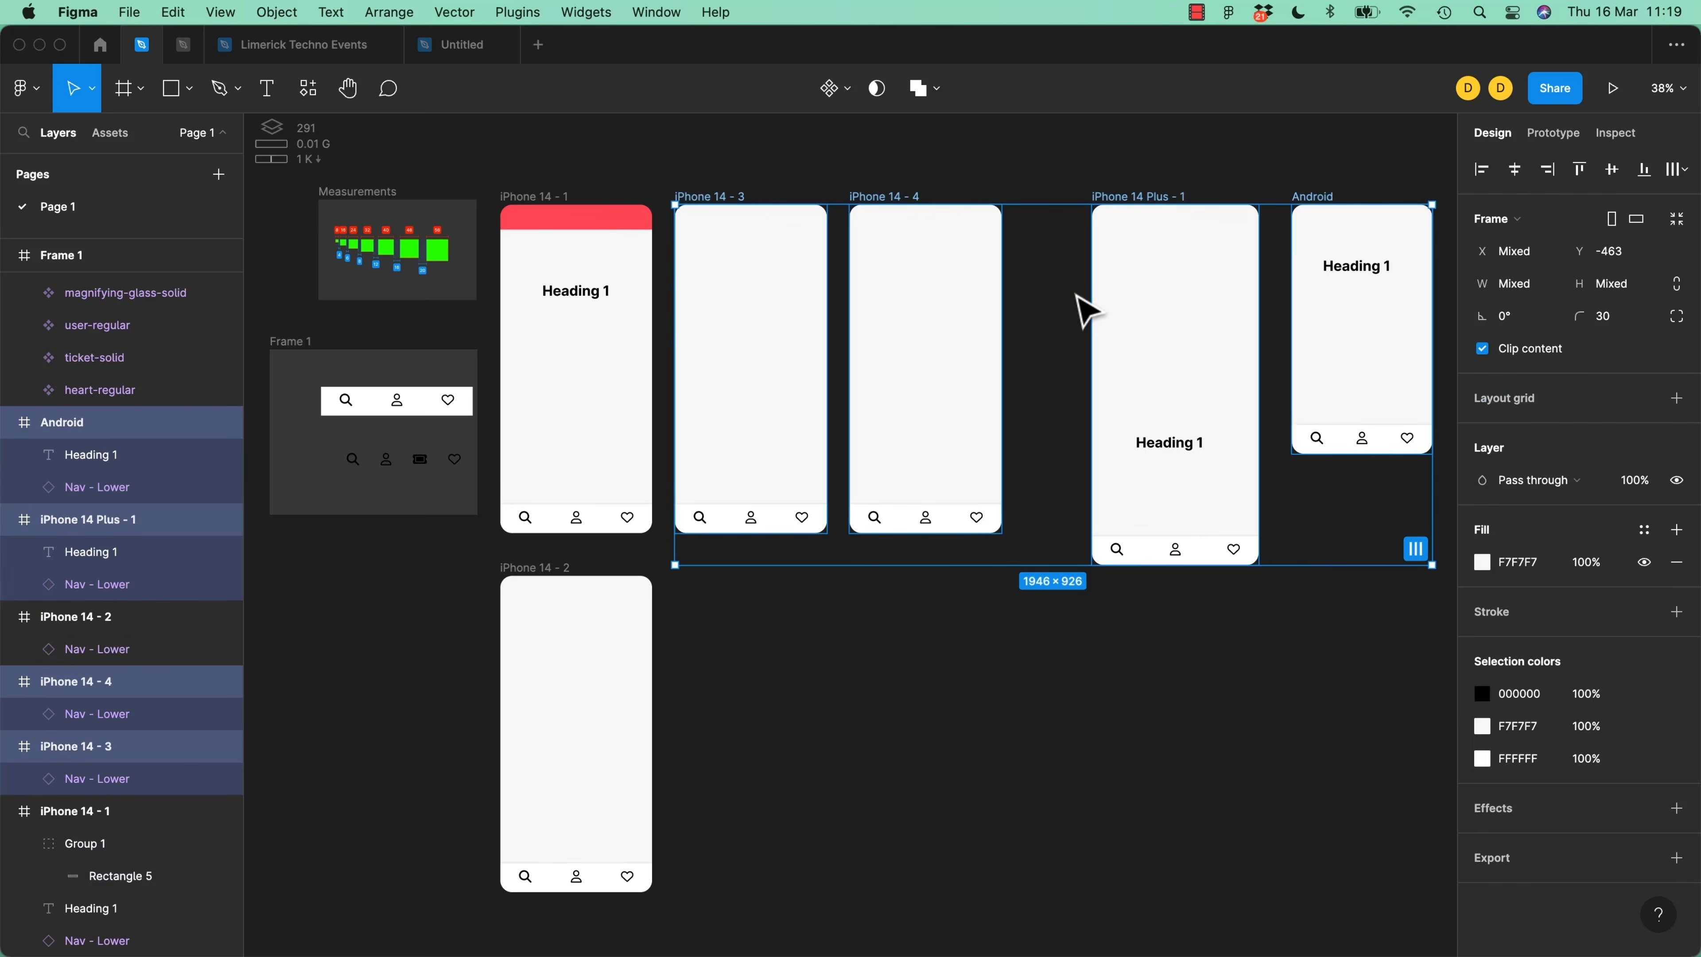
click(967, 715)
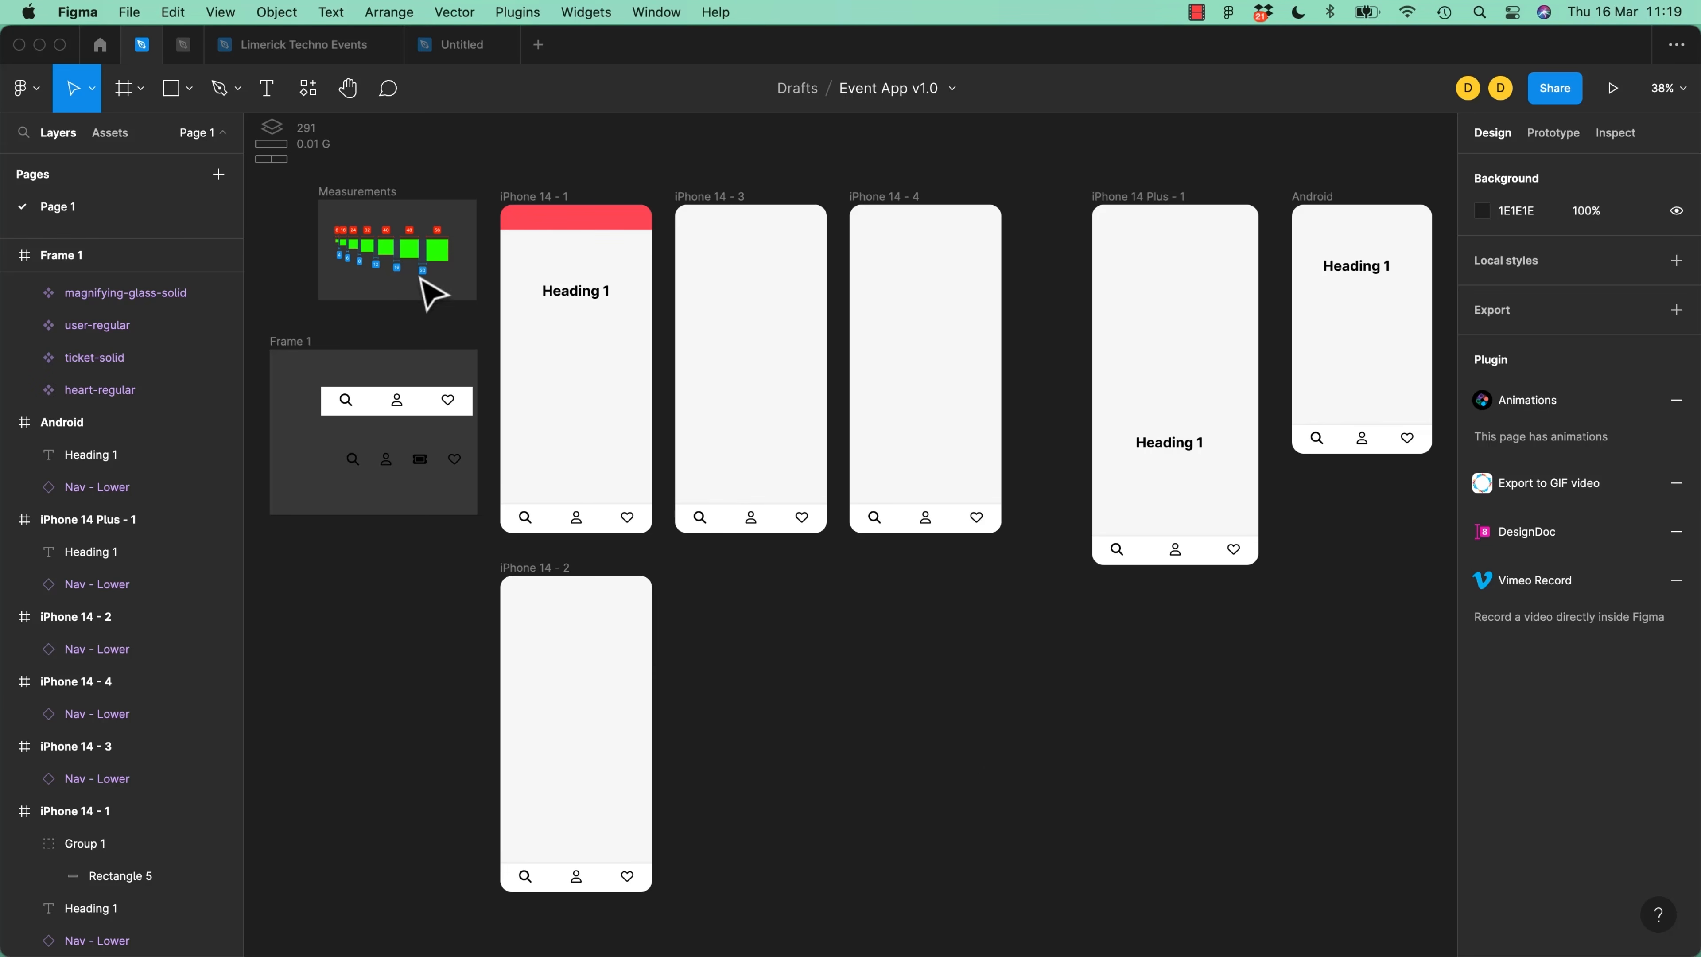
Paste a copy of the iPhone 14 - 1 Heading 1 into the iPhone 14 - 3 frame, and undo the paste
click(586, 306)
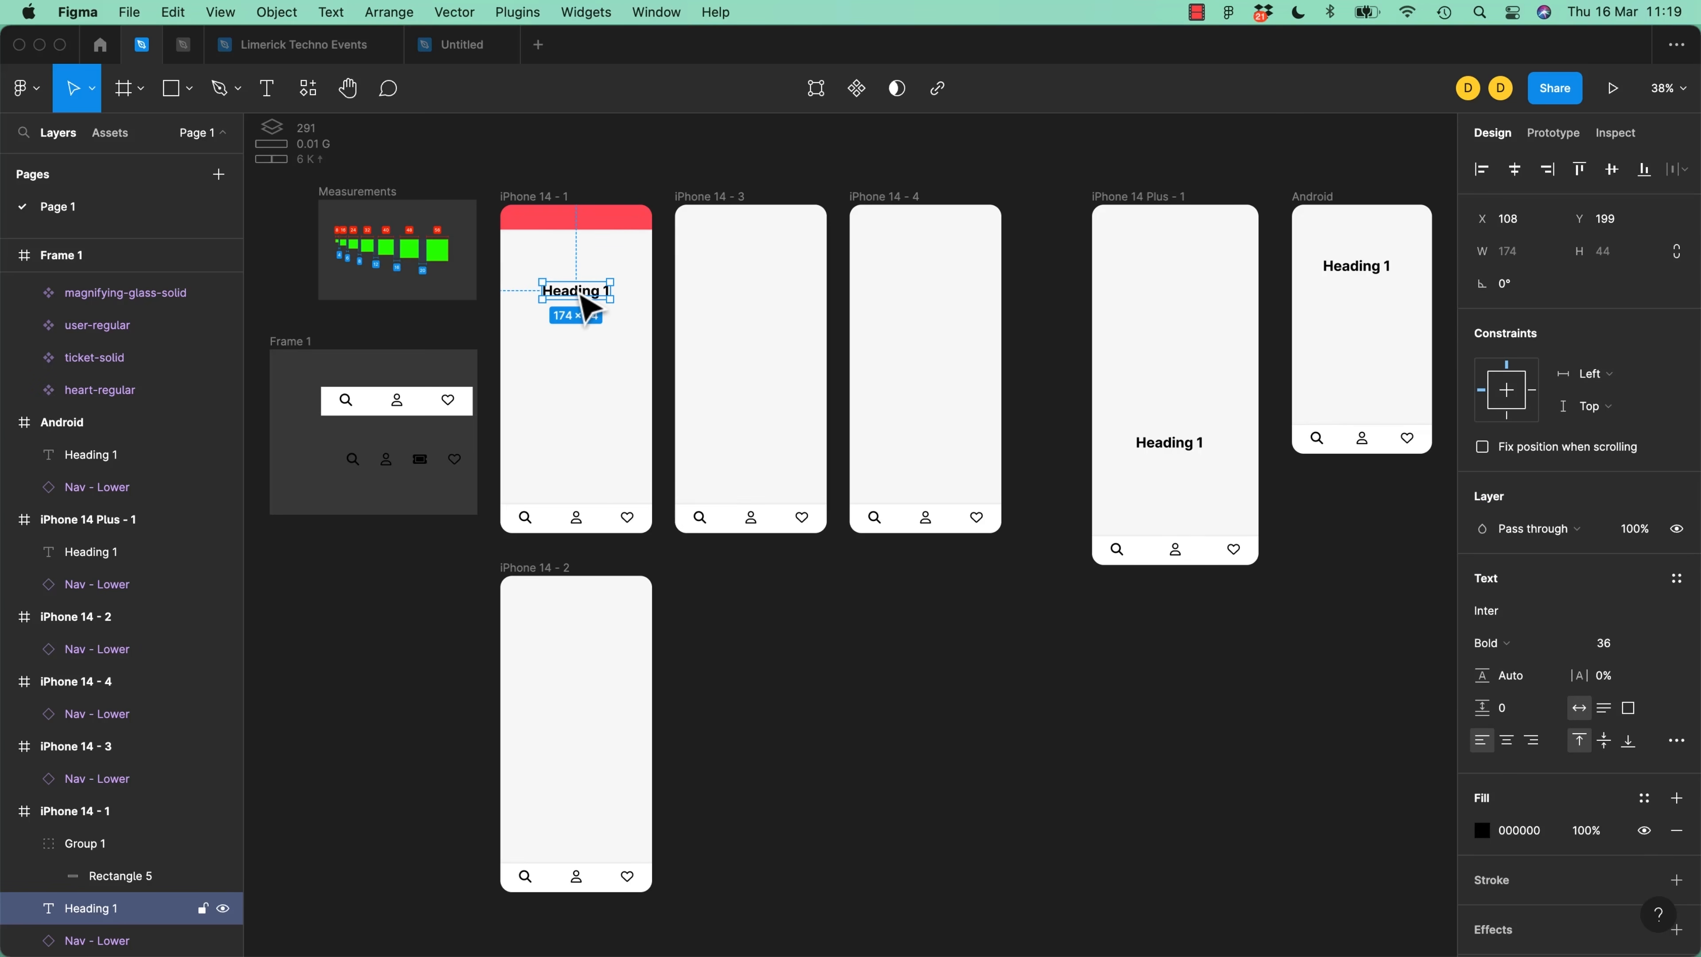
key(super+plus)
key(super+plus)
key(super+plus)
drag(578, 291, 1065, 640)
key(super+minus)
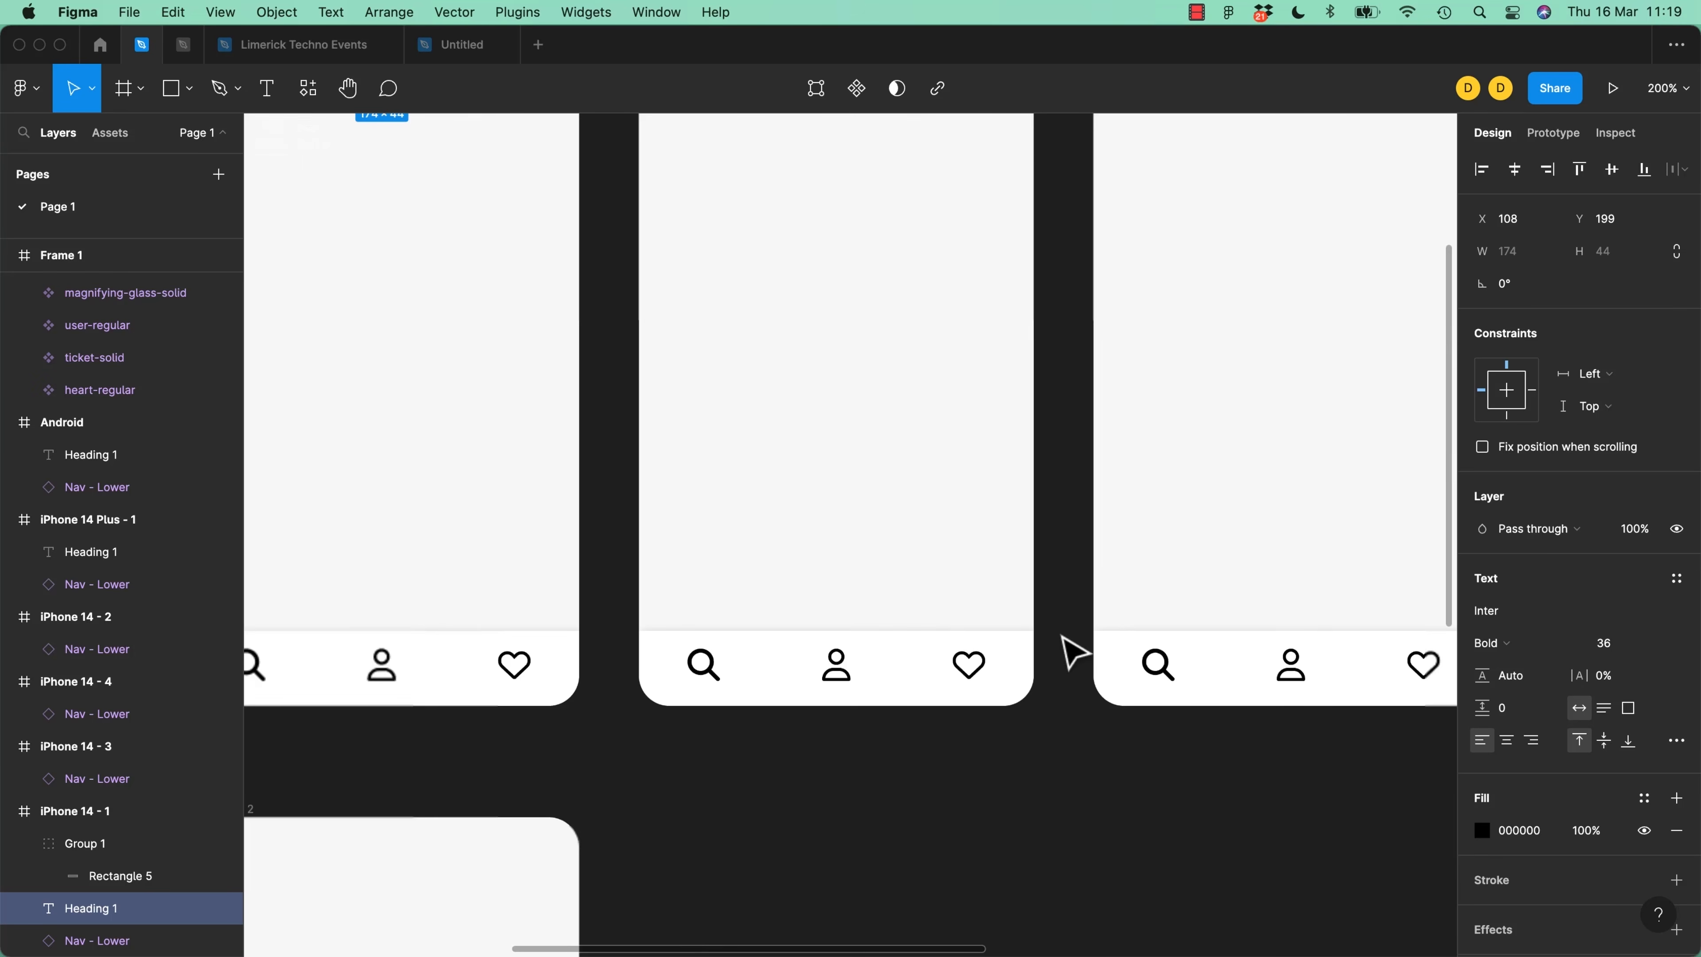
drag(864, 288, 967, 585)
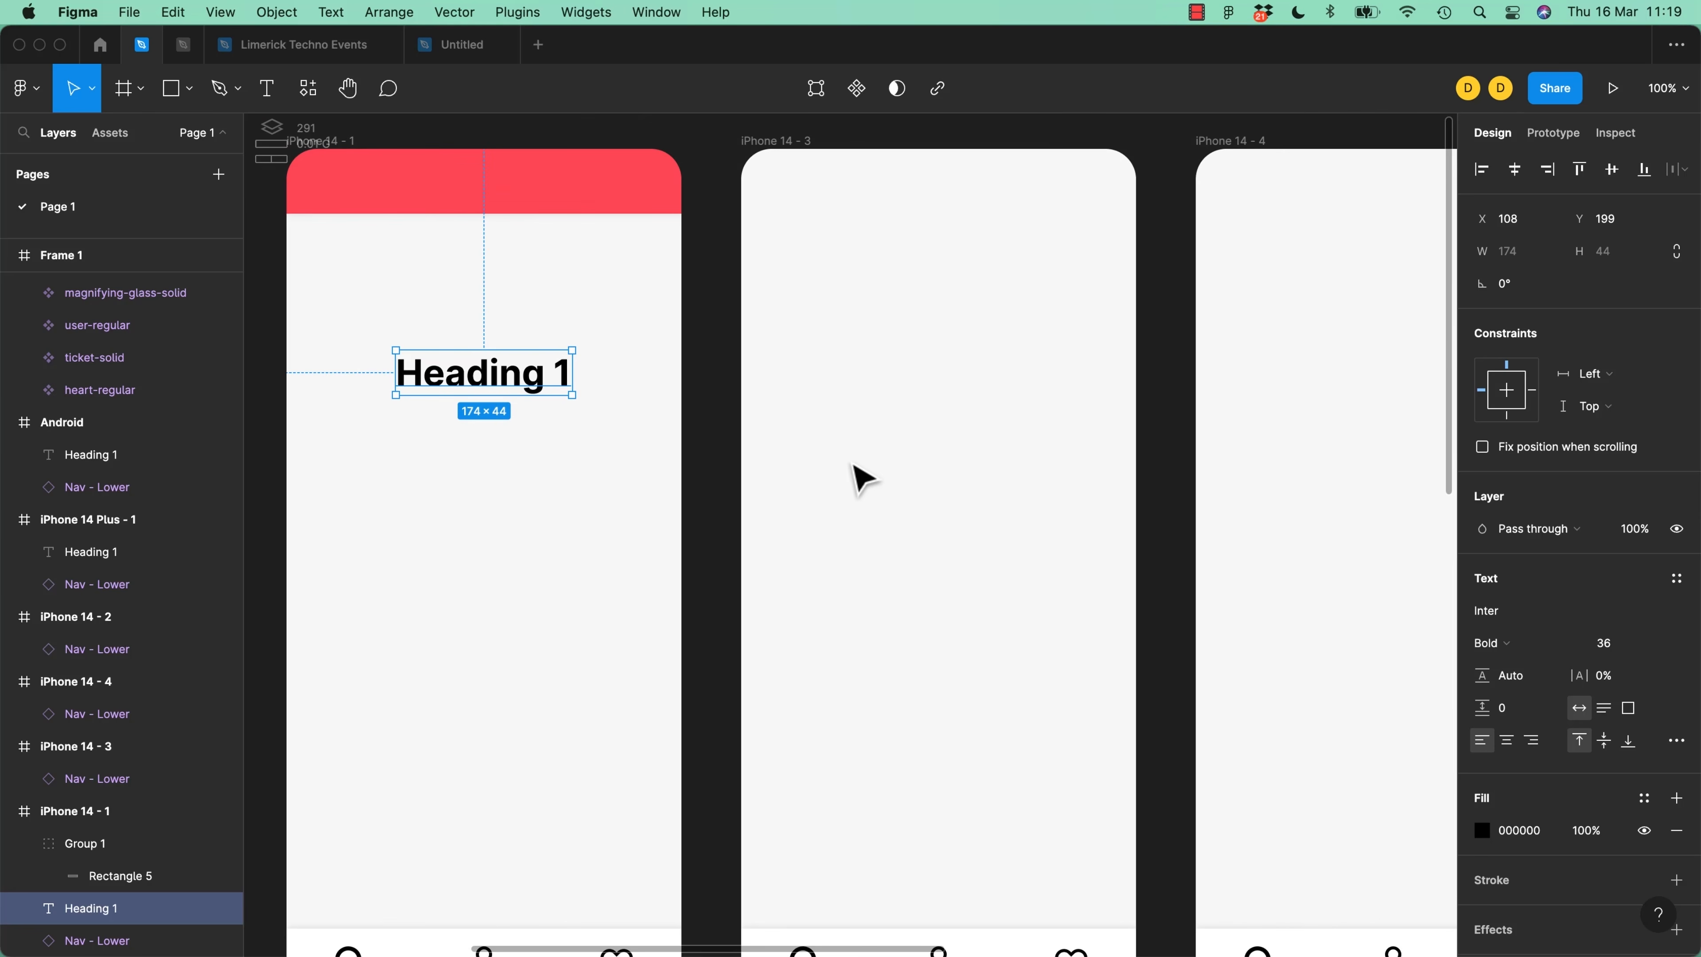
click(800, 140)
key(super+v)
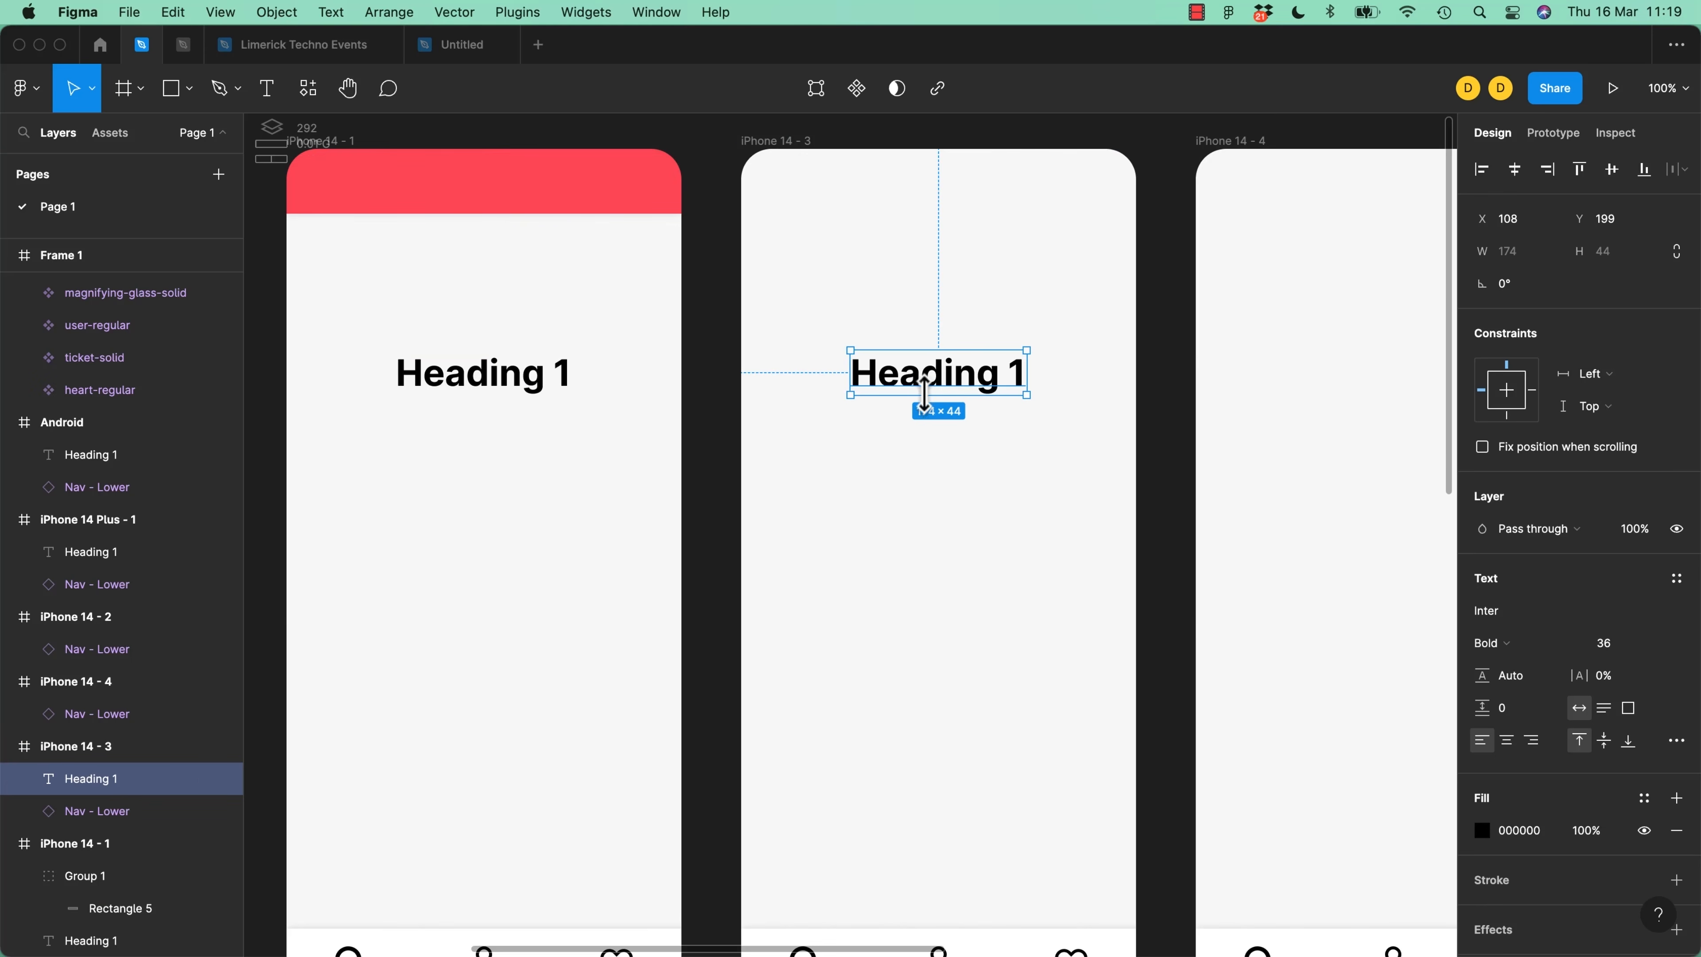
key(super+z)
Paste the copied Heading 1 with nothing selected, try moving the duplicate down within iPhone 14 - 1, and delete it
click(721, 341)
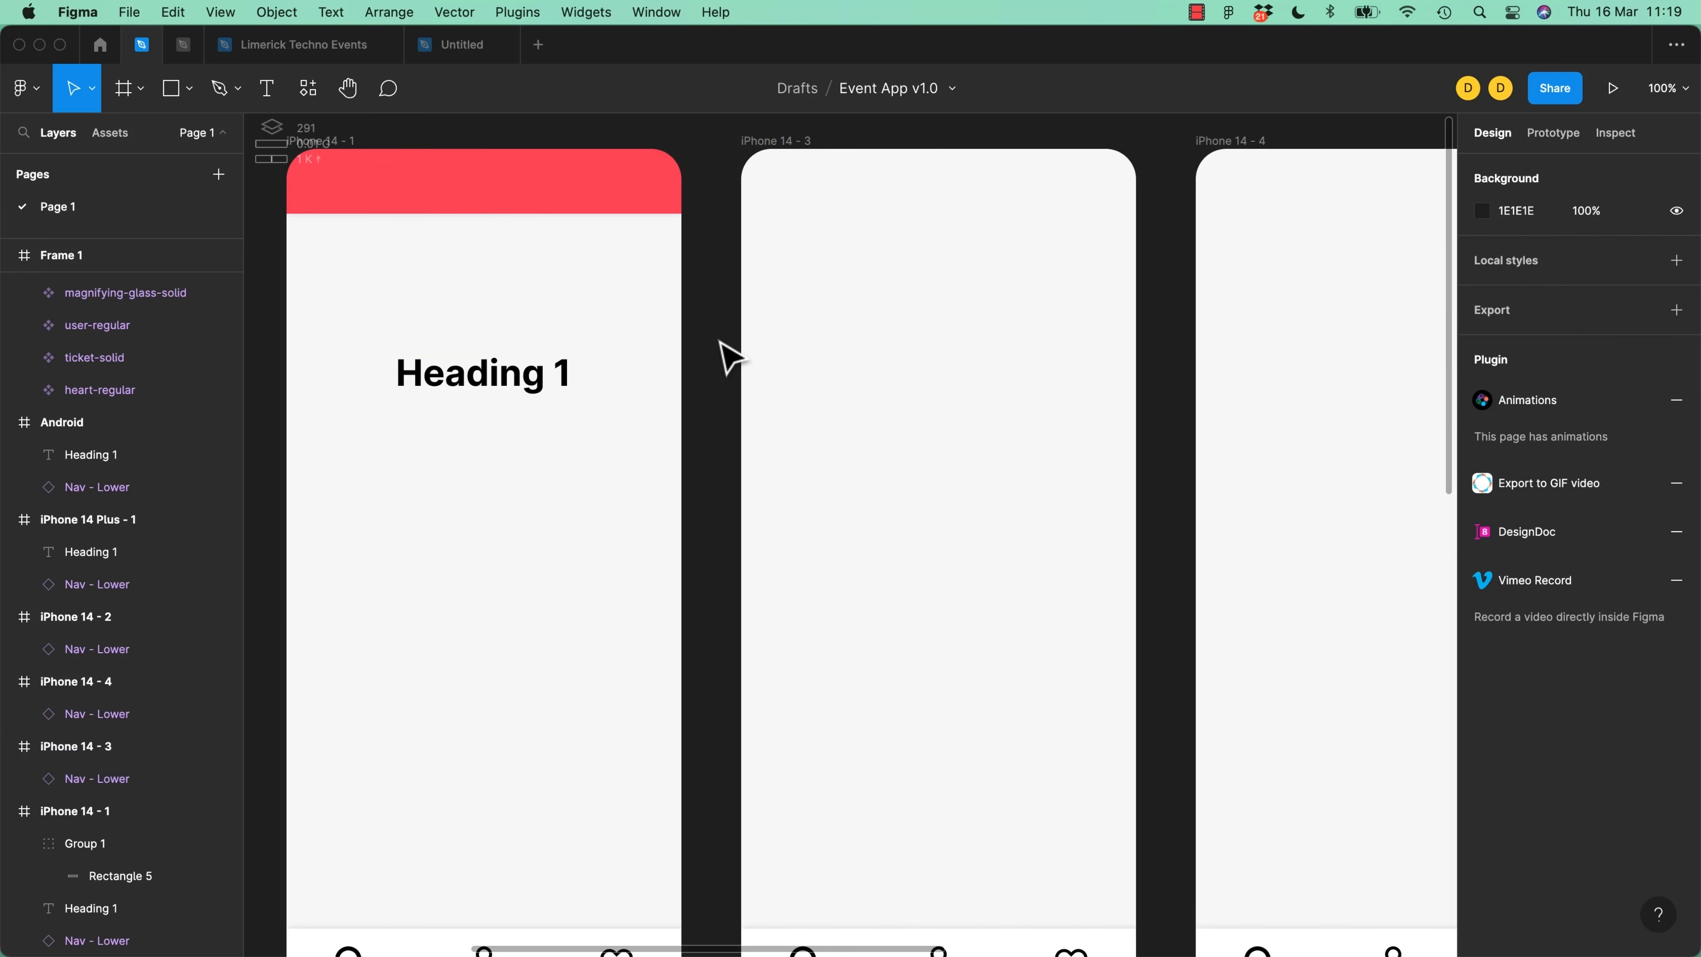
key(super+v)
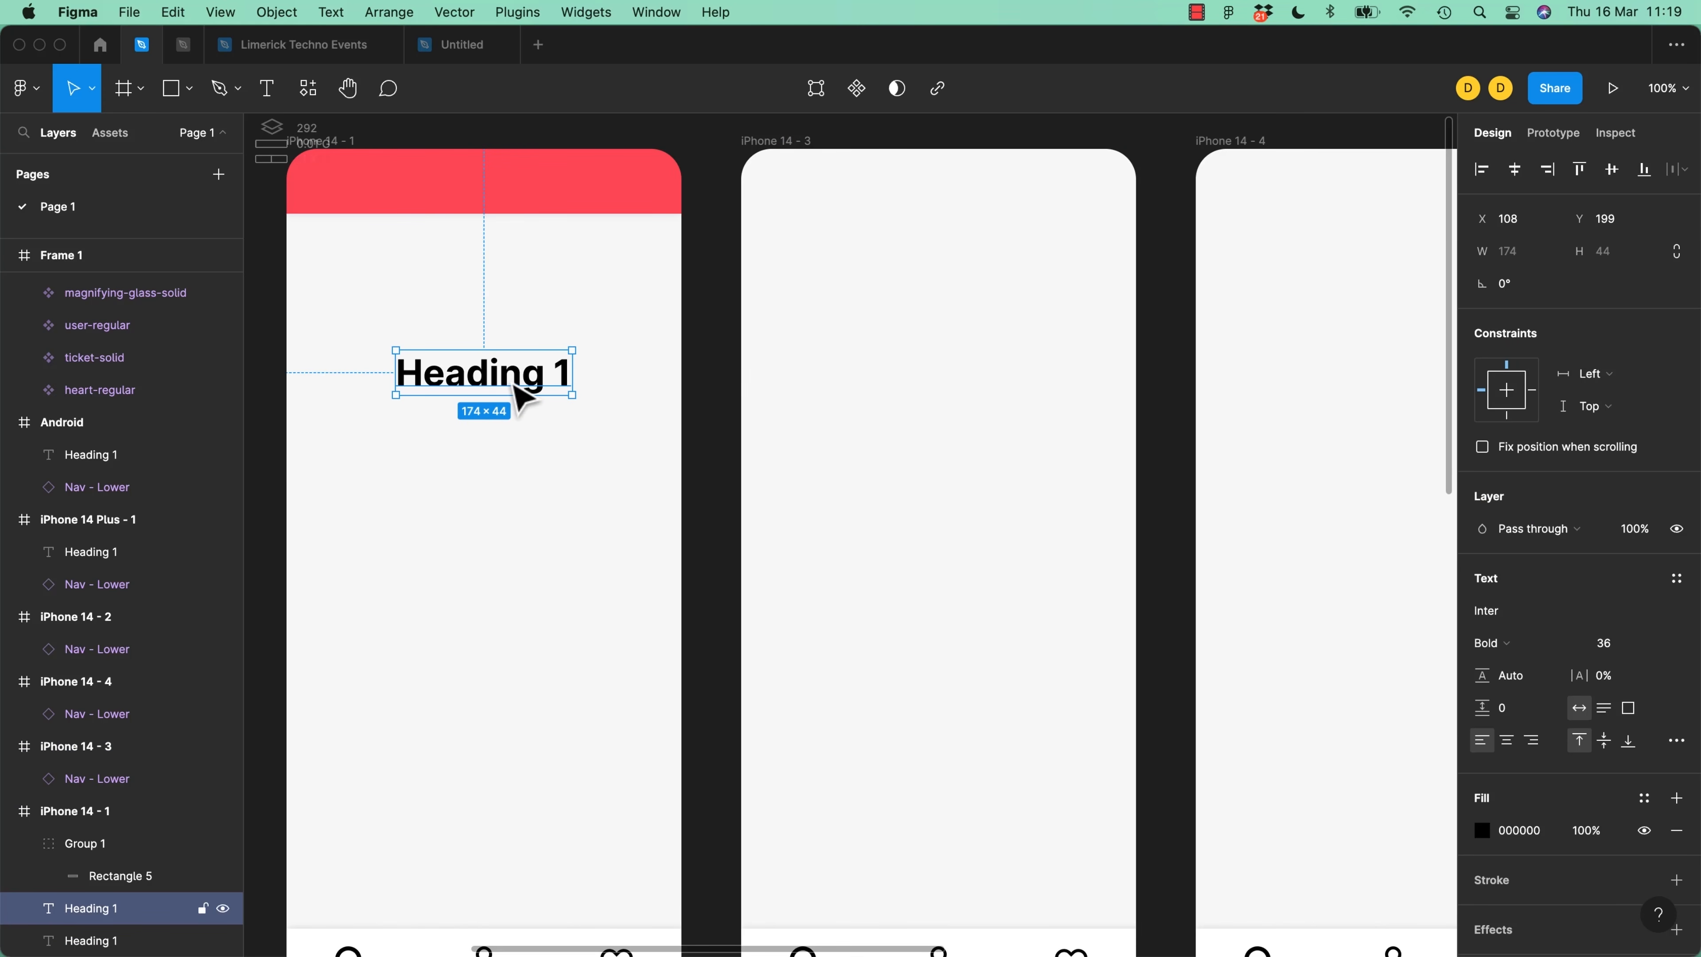
drag(521, 391, 547, 532)
key(super+z)
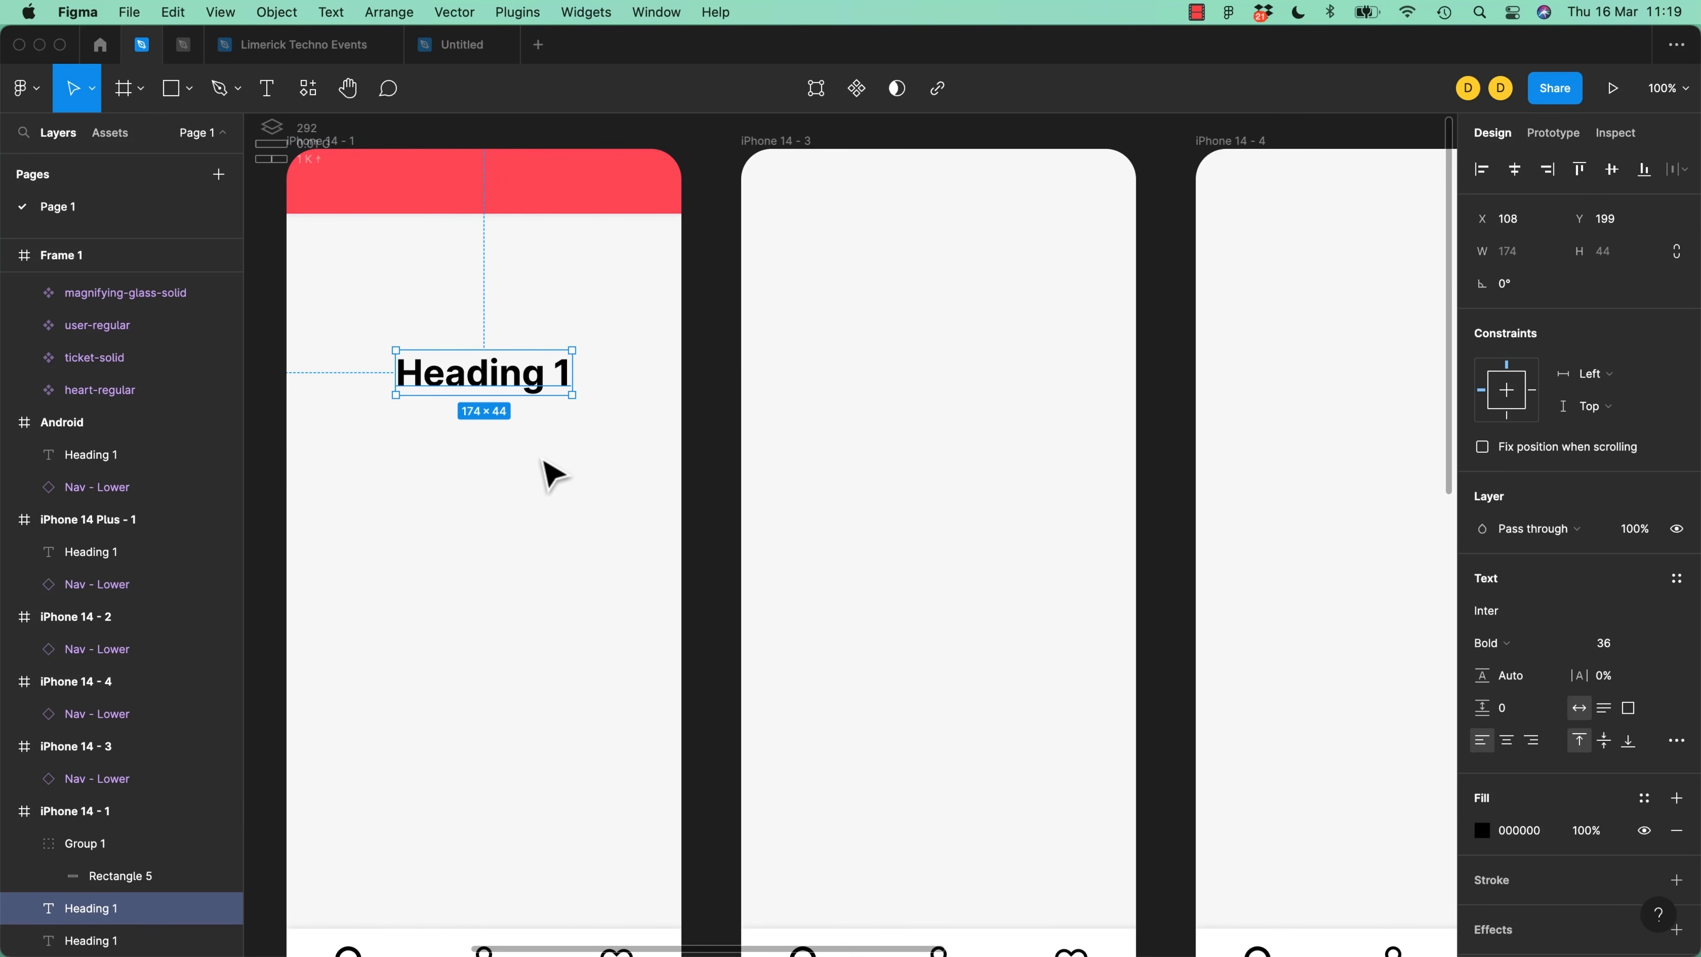
key(Delete)
Paste the copied Heading 1 at a chosen spot near the upper right edge of the iPhone 14 - 3 frame, and delete it
right_click(1016, 318)
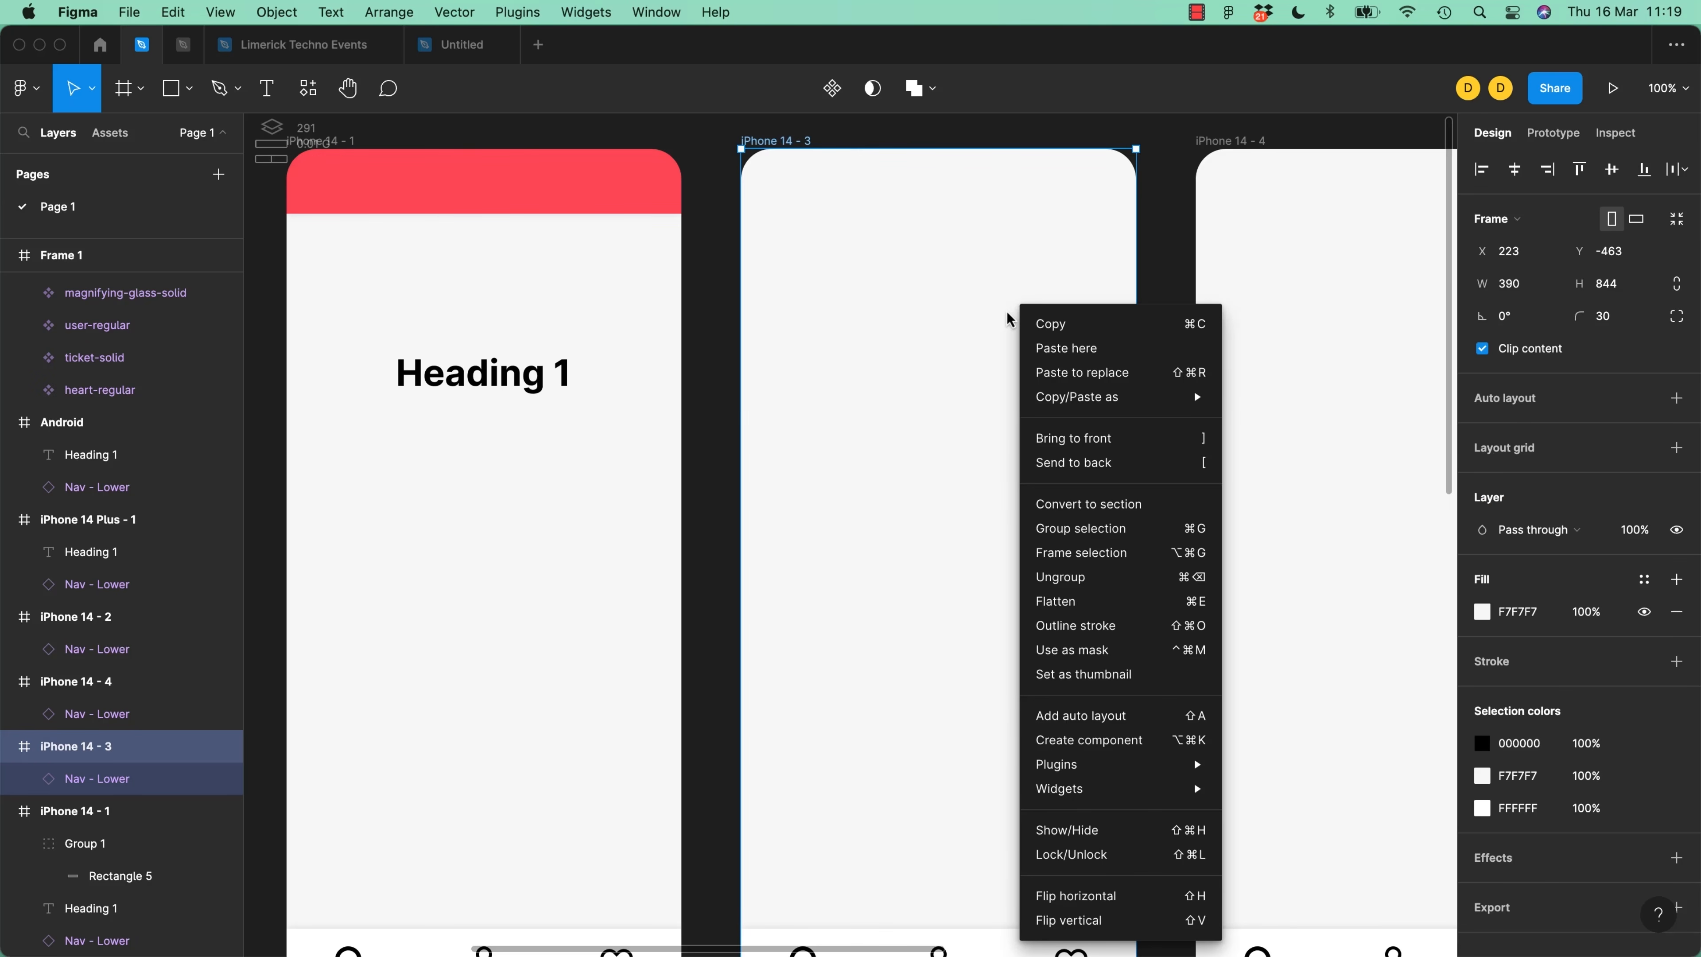
click(1177, 350)
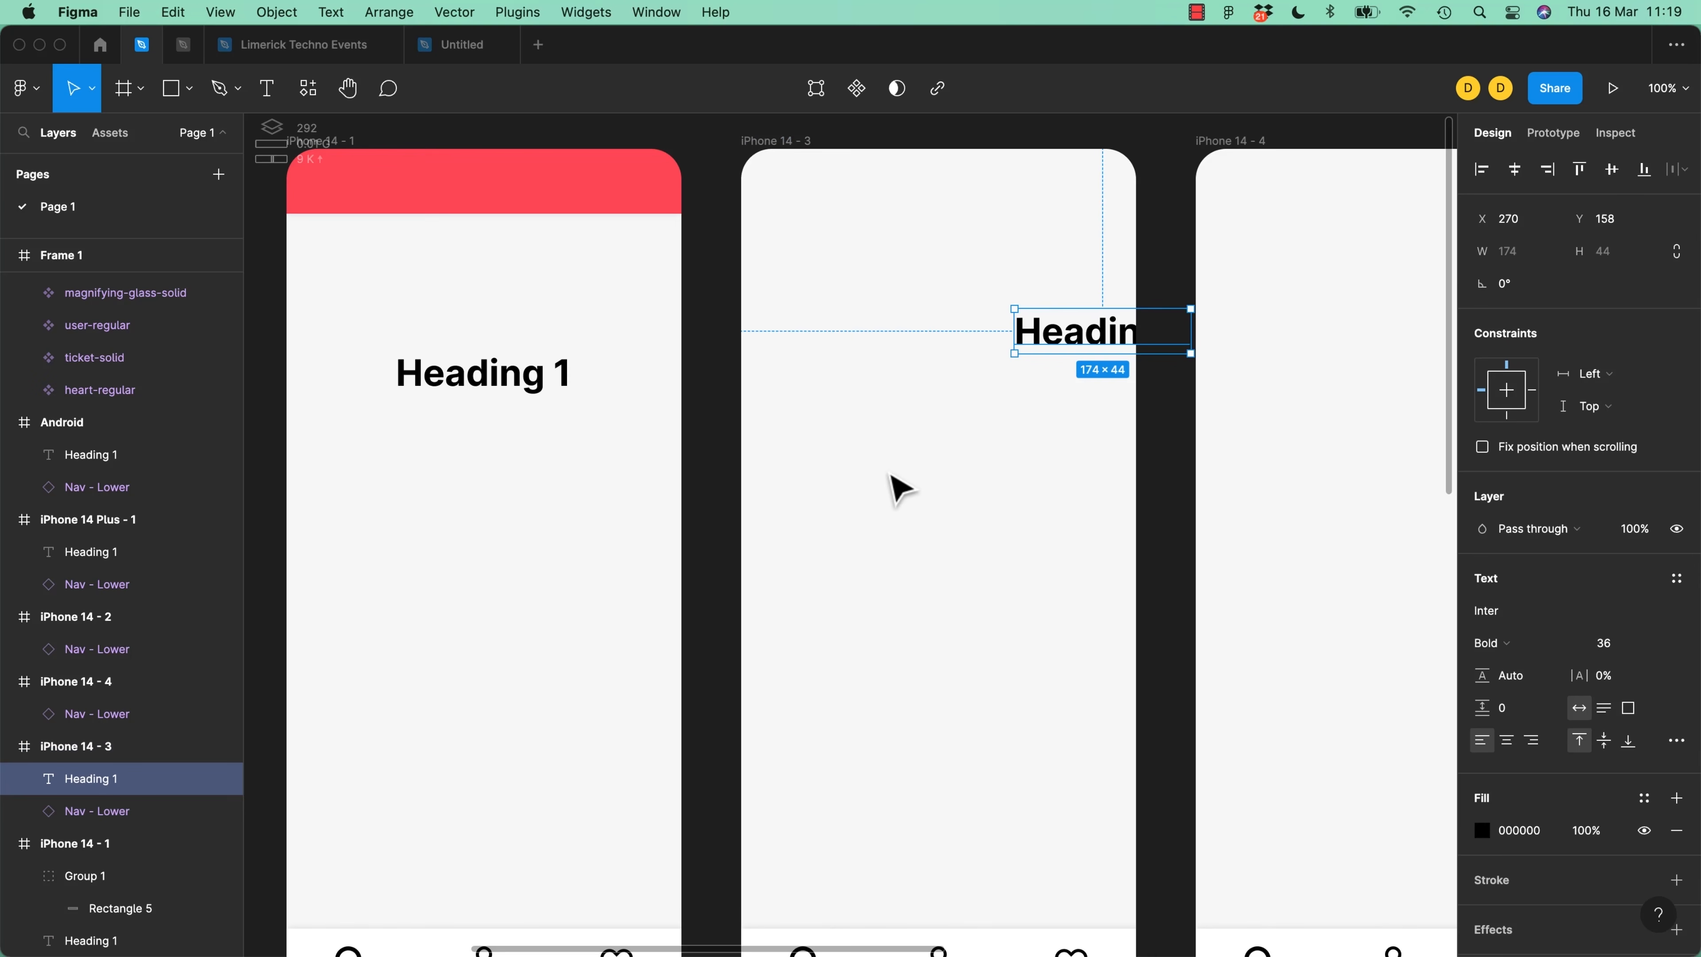
key(Delete)
Paste the copied Heading 1 in its original place while viewing the empty canvas above the frames, and delete the duplicate
key(super+minus)
key(super+minus)
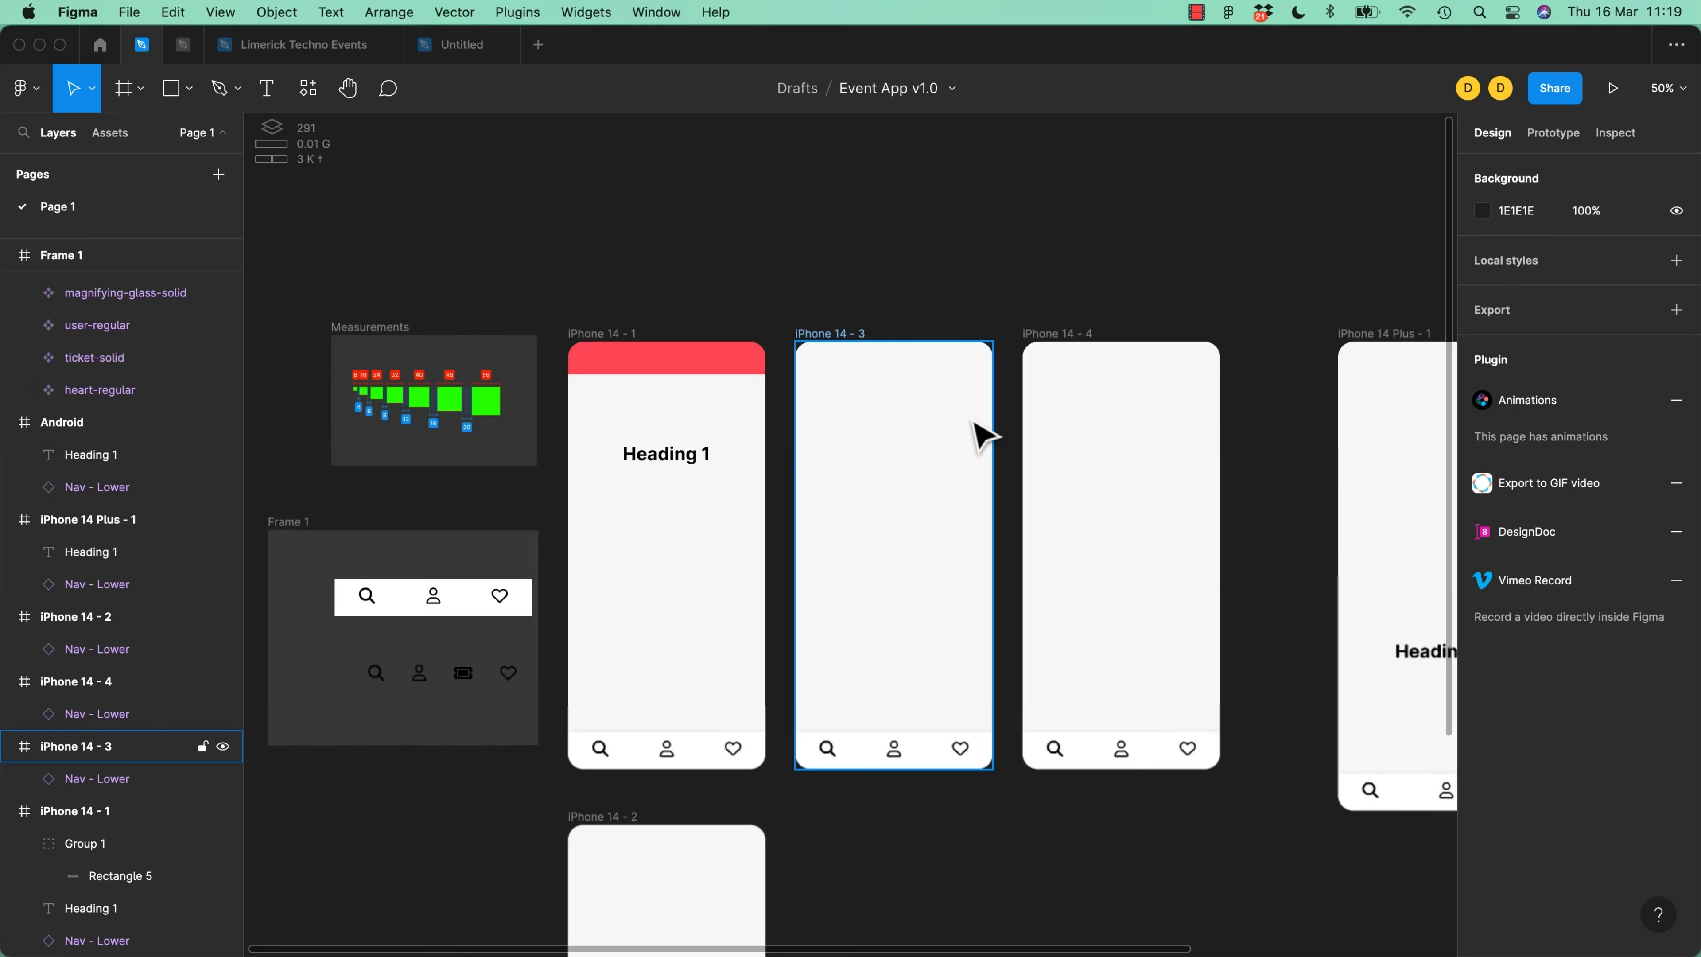
drag(1008, 288, 670, 704)
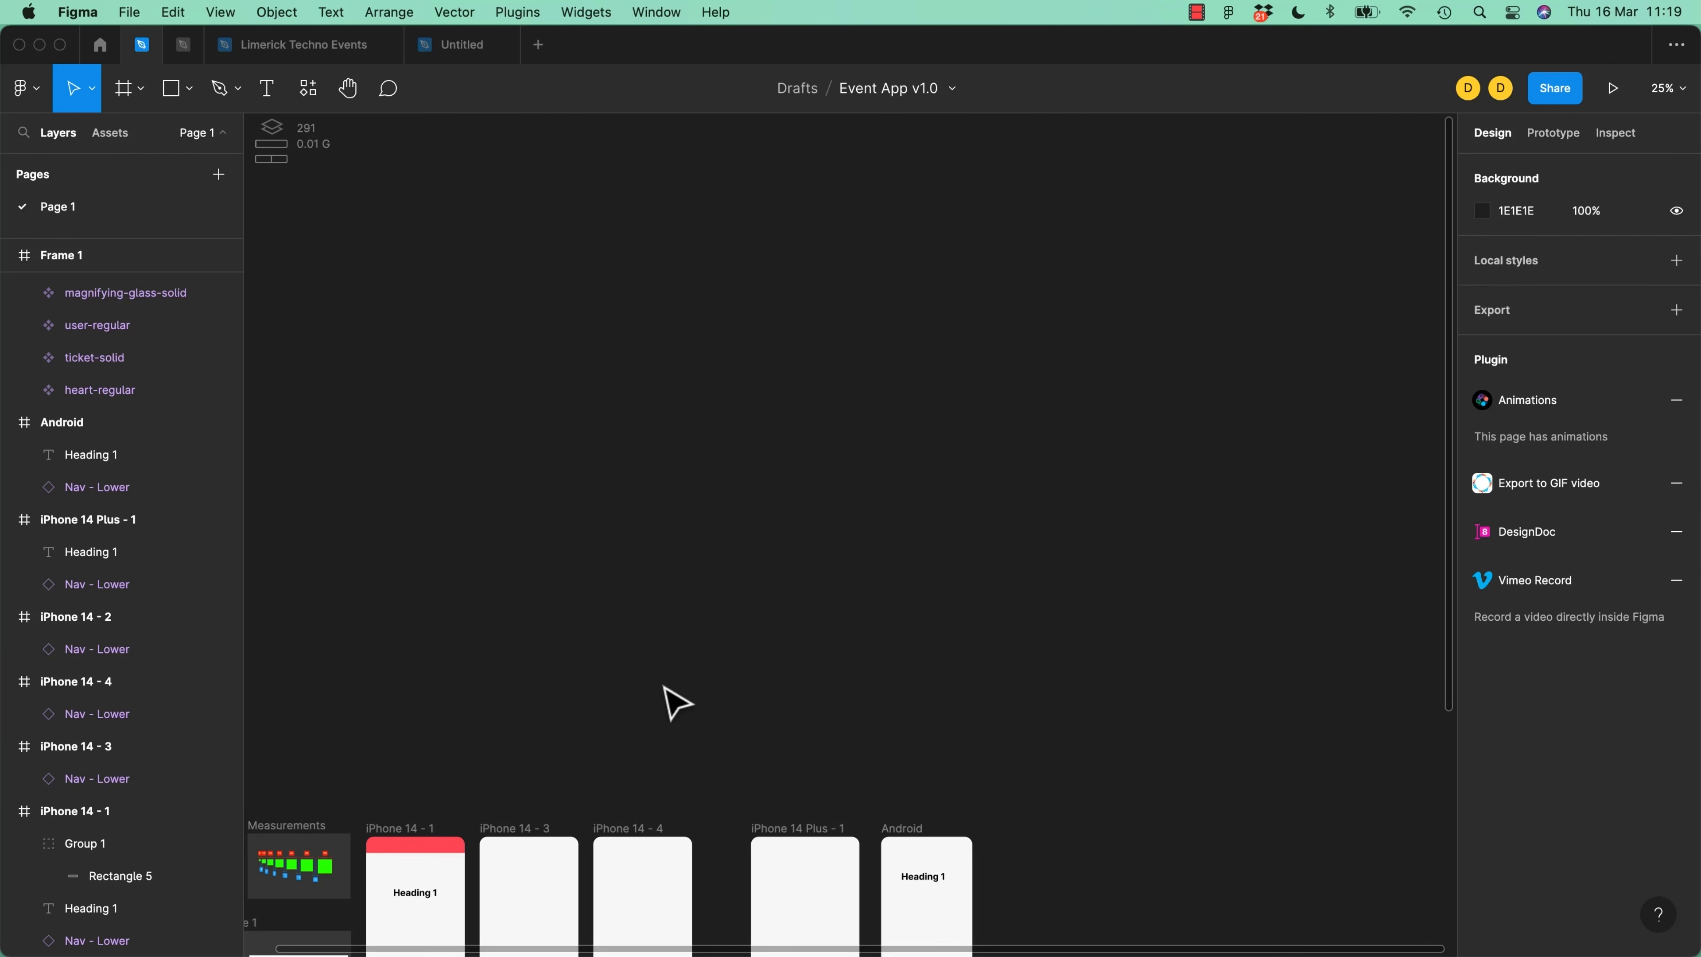
key(super+v)
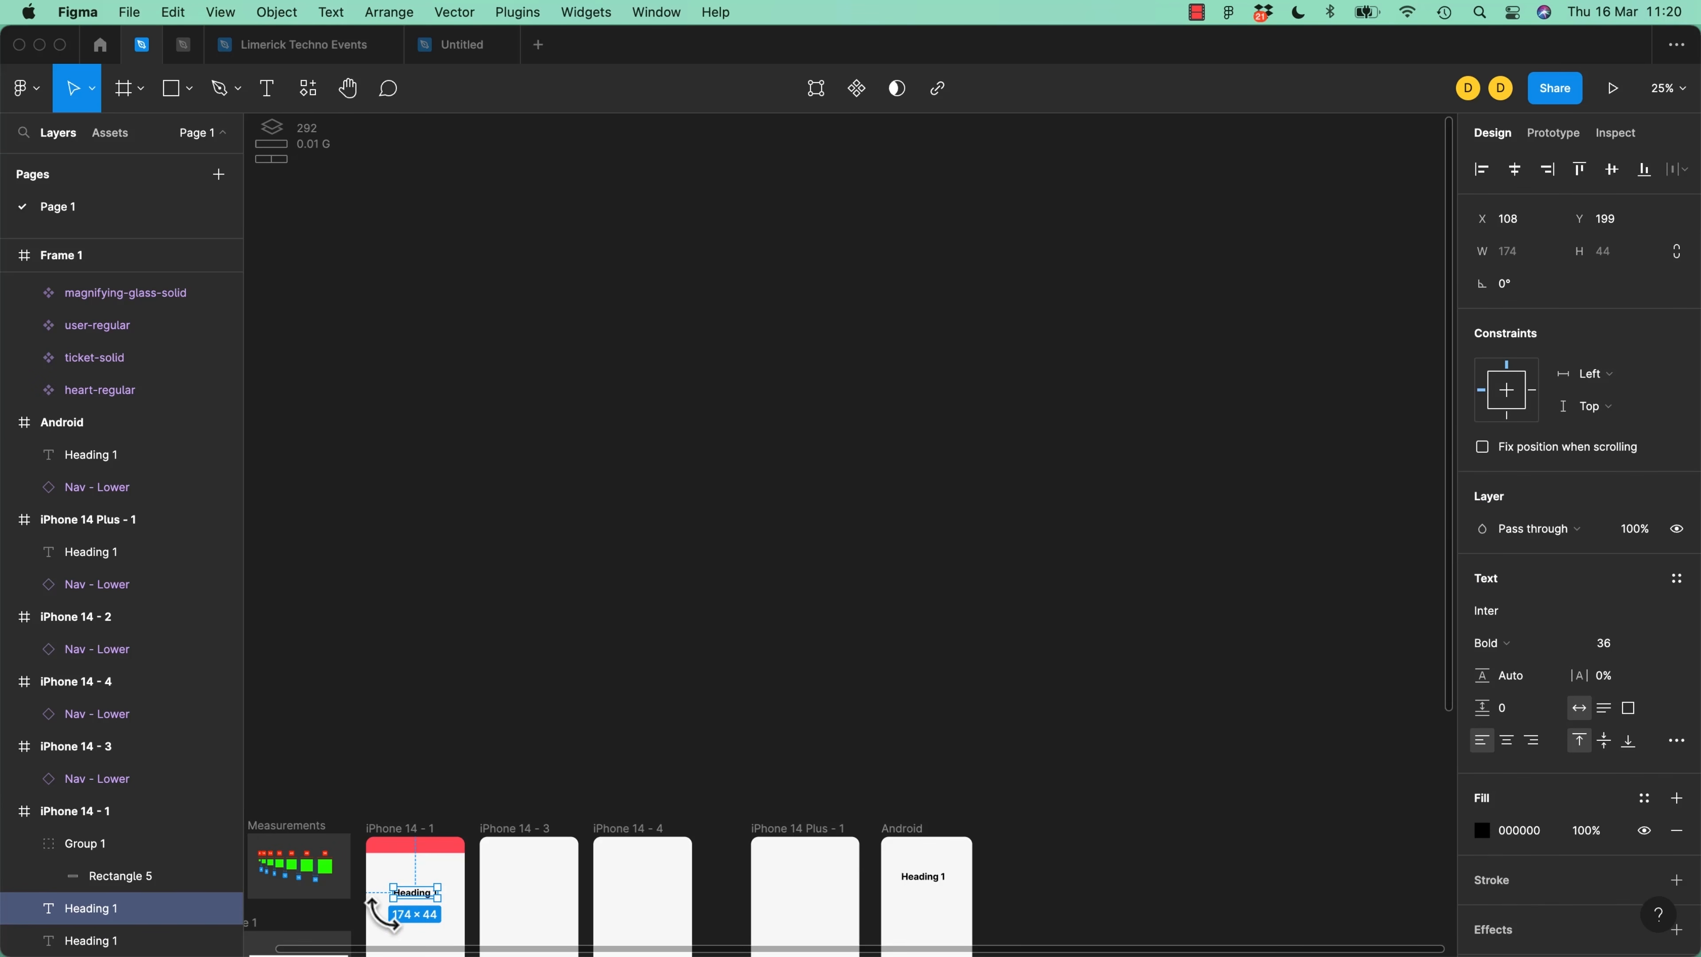
key(Delete)
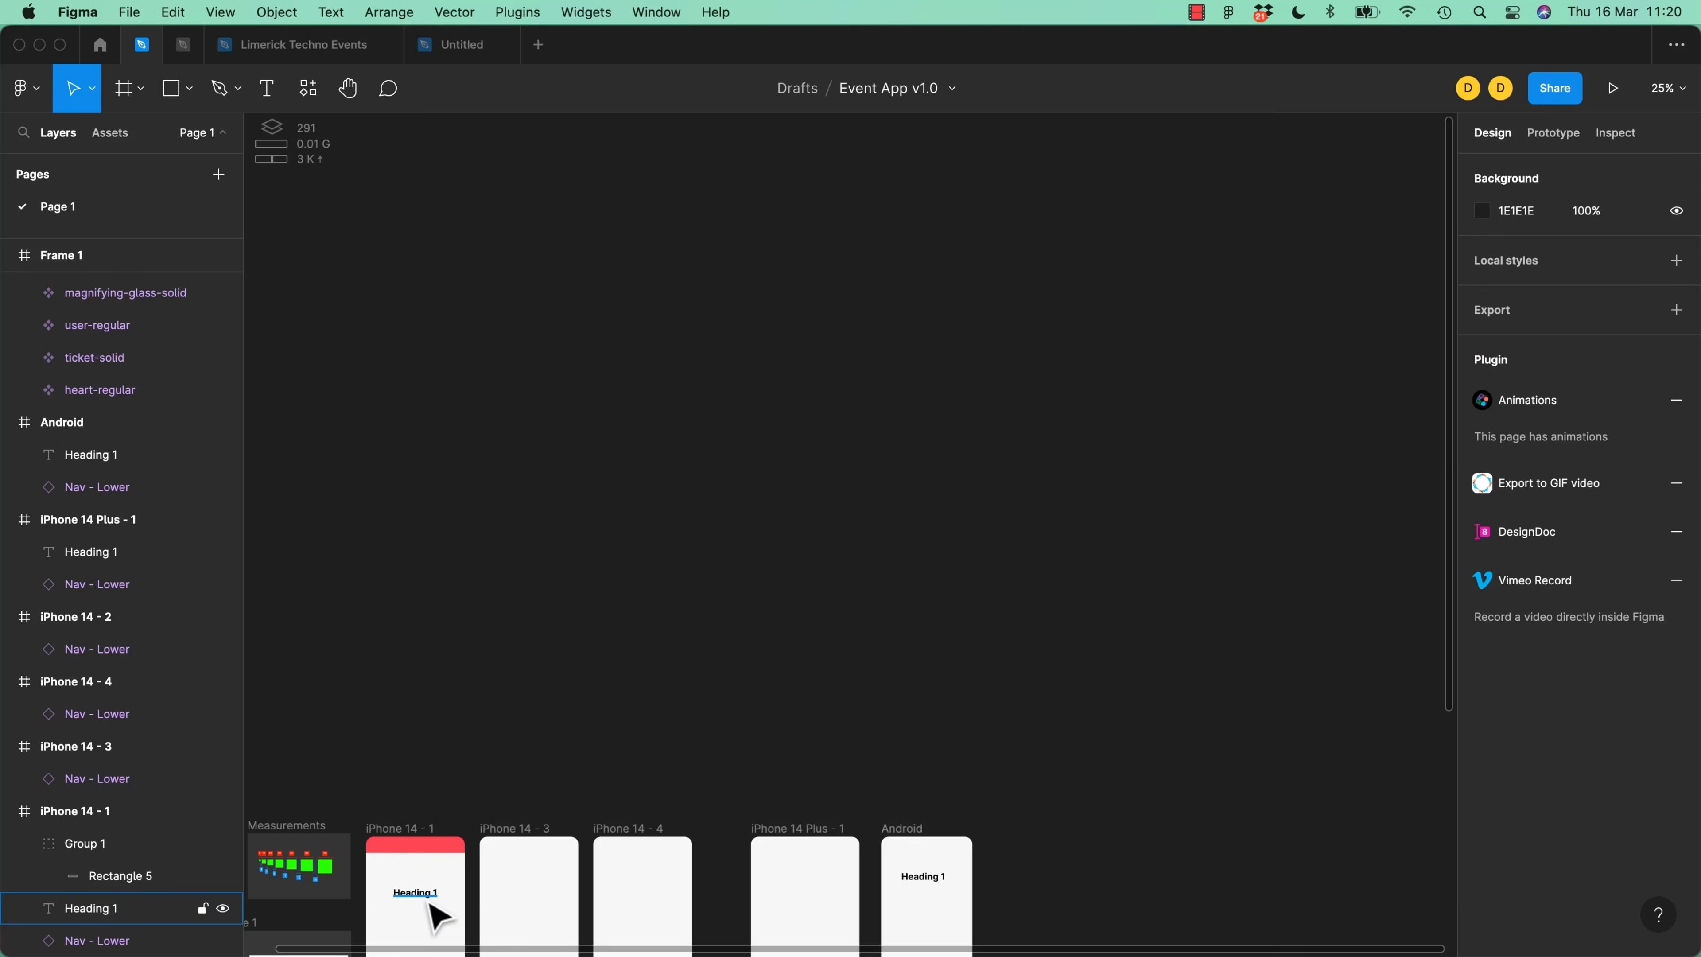
Paste the copied Heading 1 at a chosen point on the empty canvas above the frames, and delete it
right_click(828, 380)
click(876, 396)
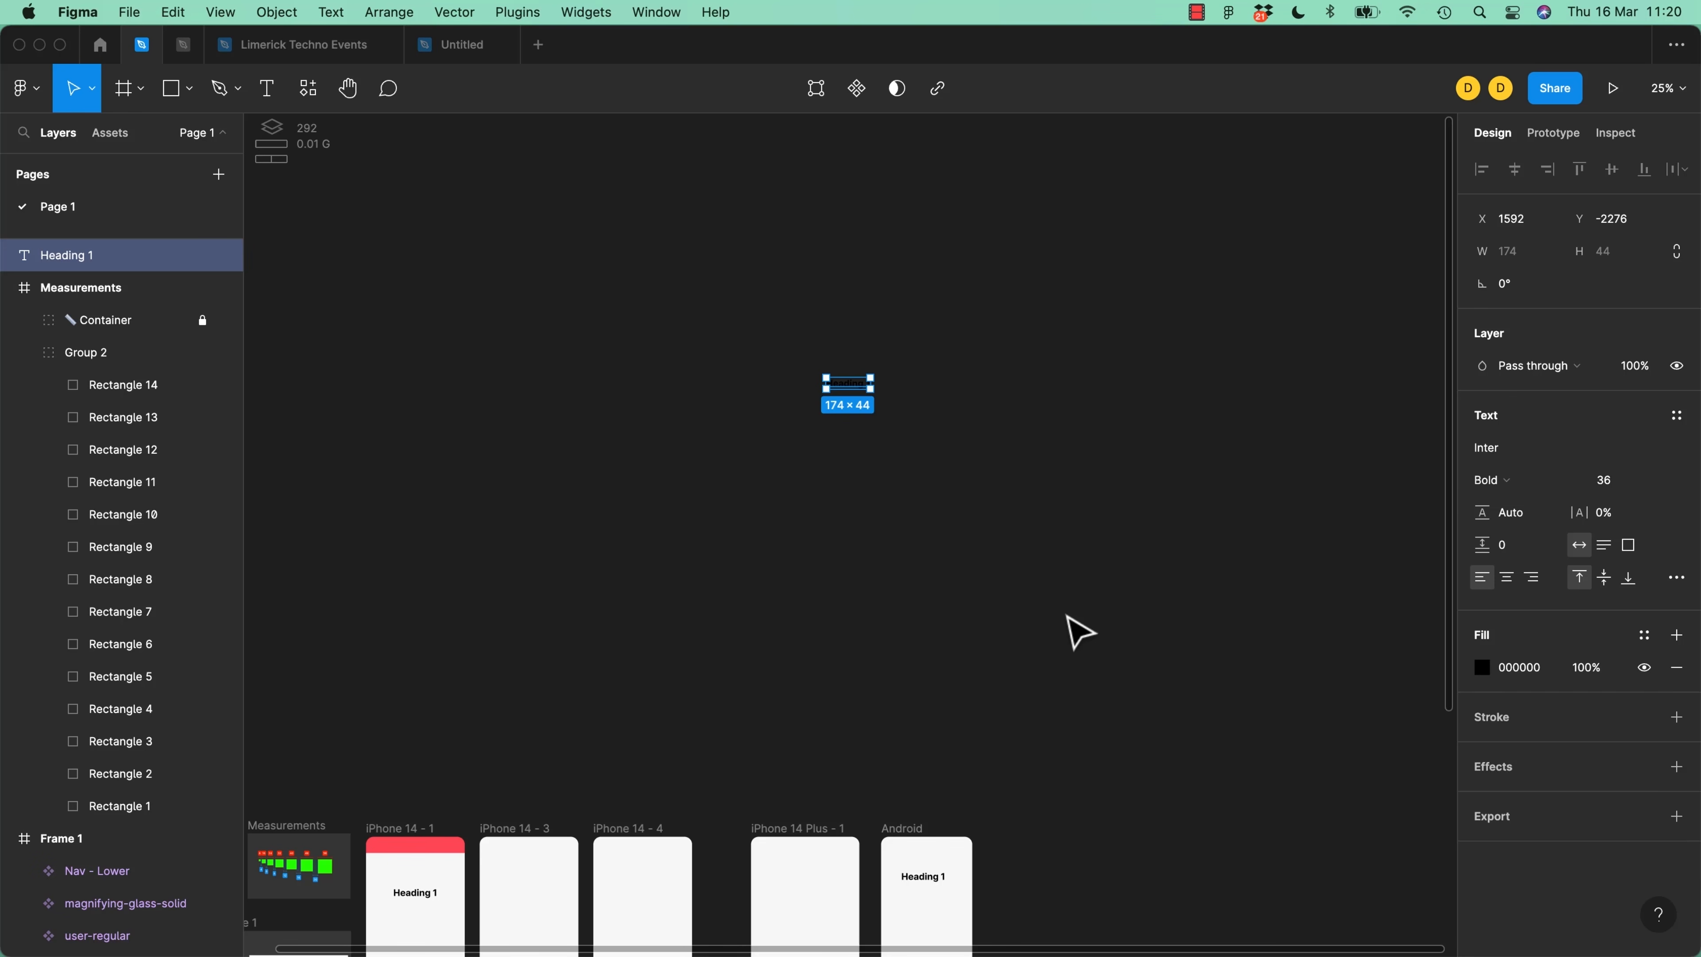
key(Delete)
Select all objects inside the iPhone 14 - 1 frame, starting first from its lower navigation bar and again from its heading
drag(469, 705, 918, 307)
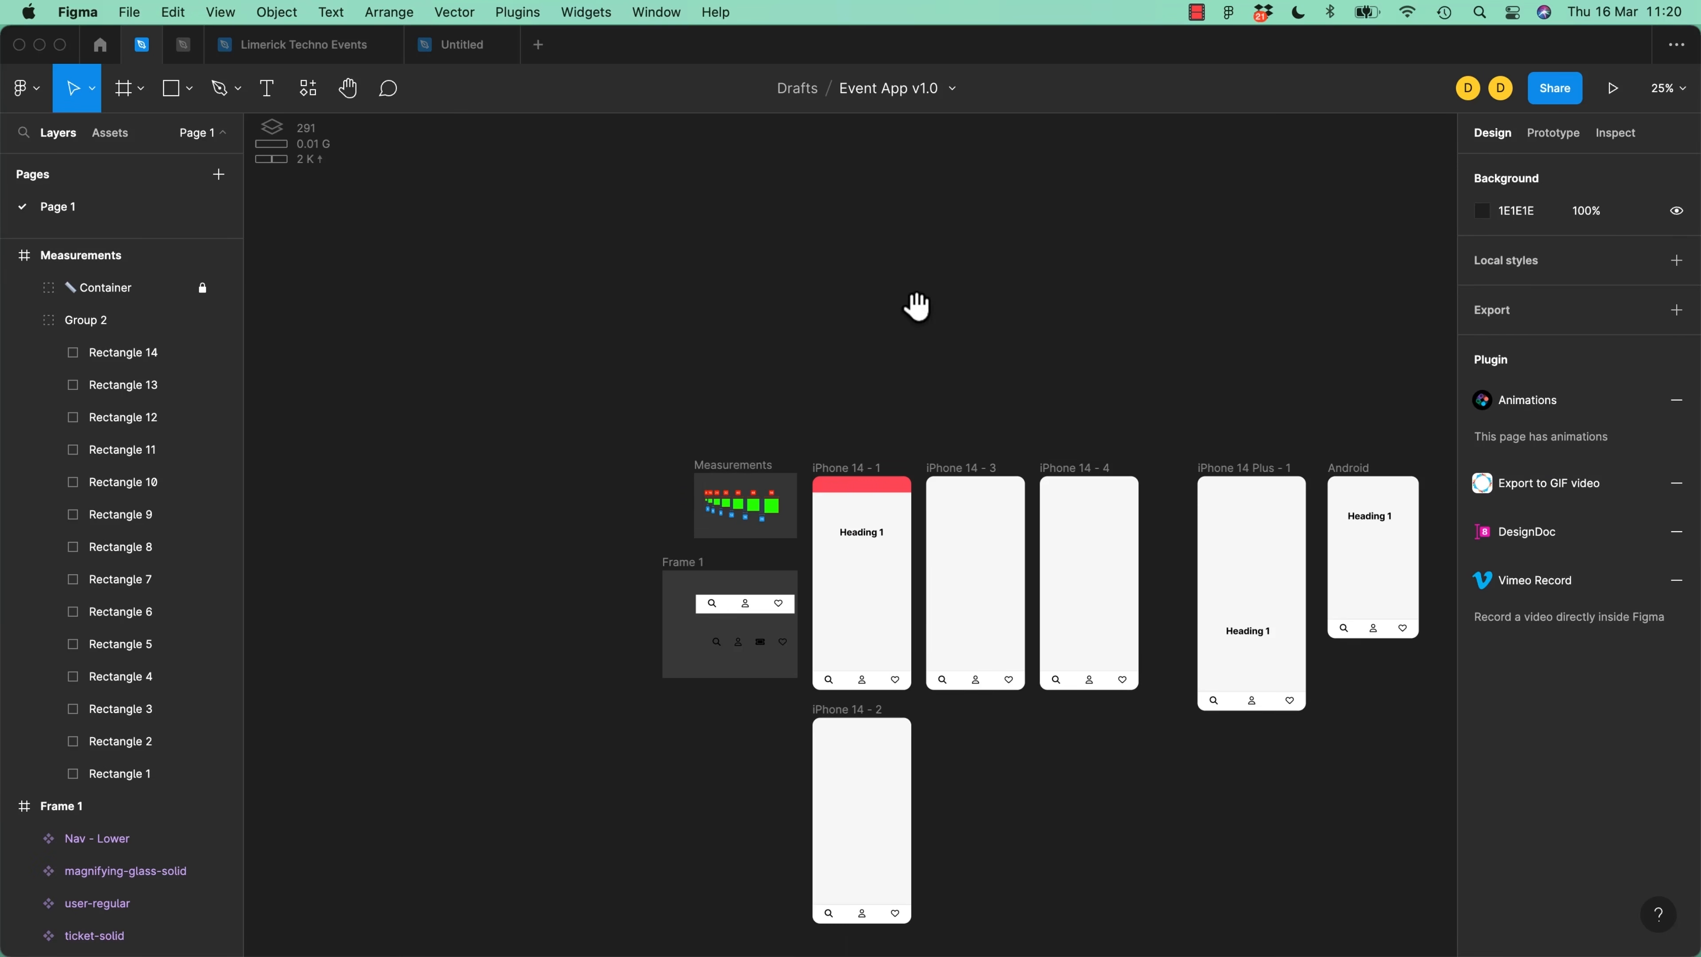
key(shift+0)
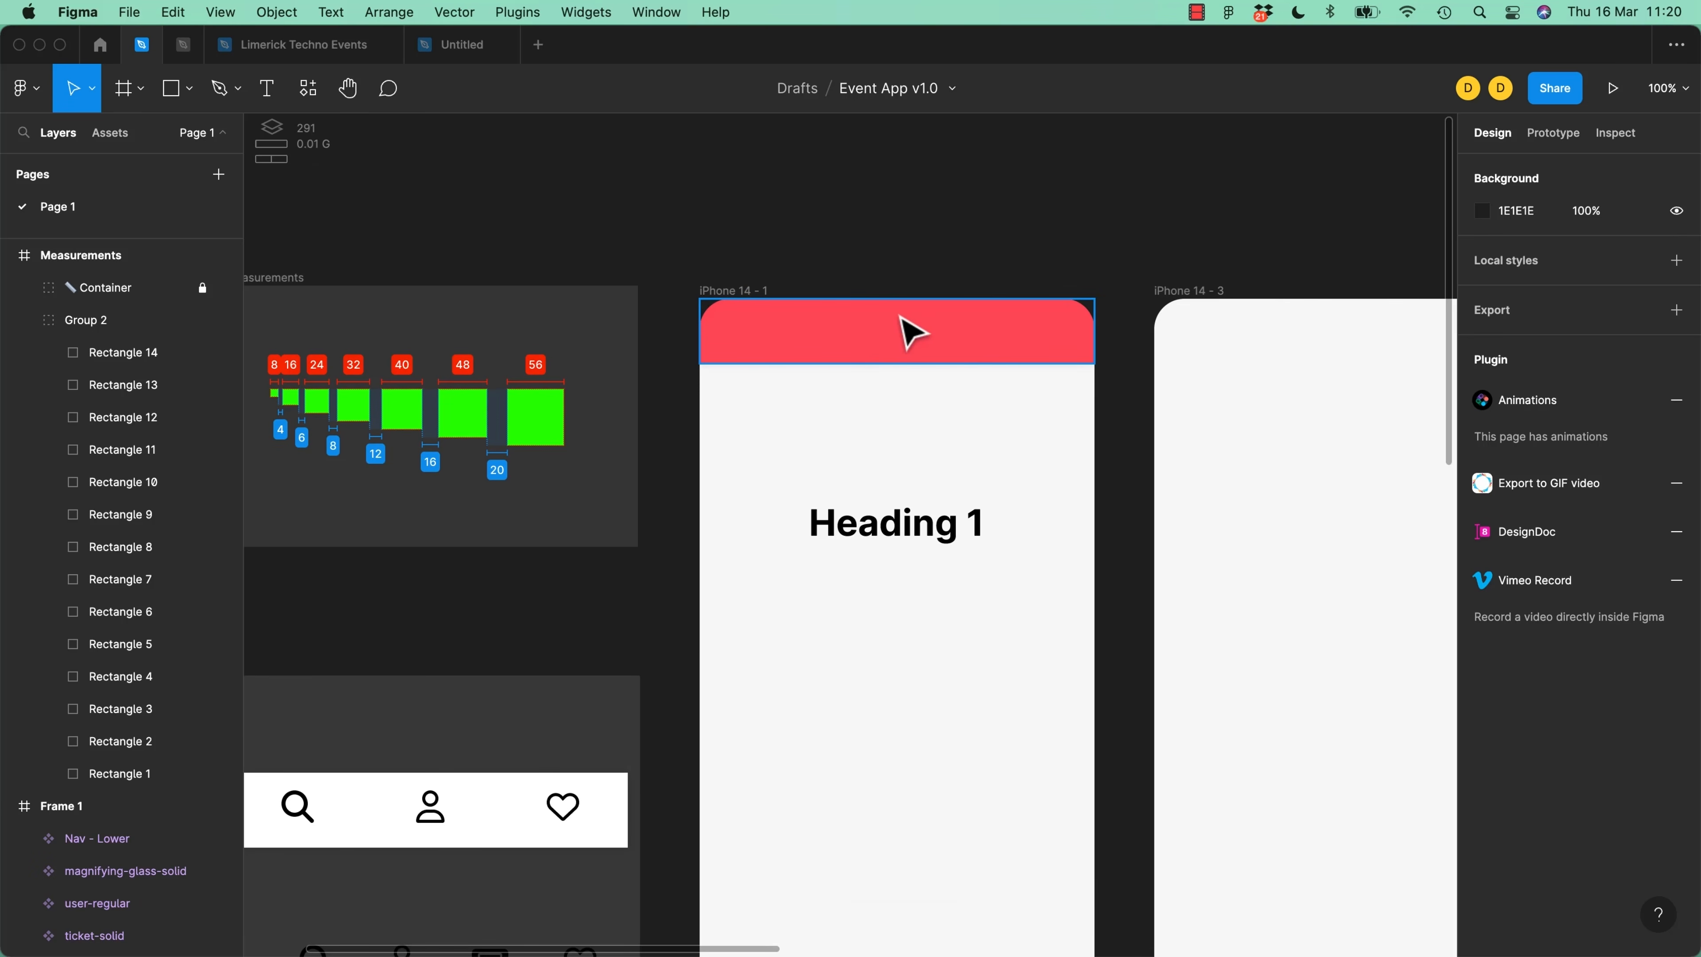
key(minus)
drag(911, 331, 766, 256)
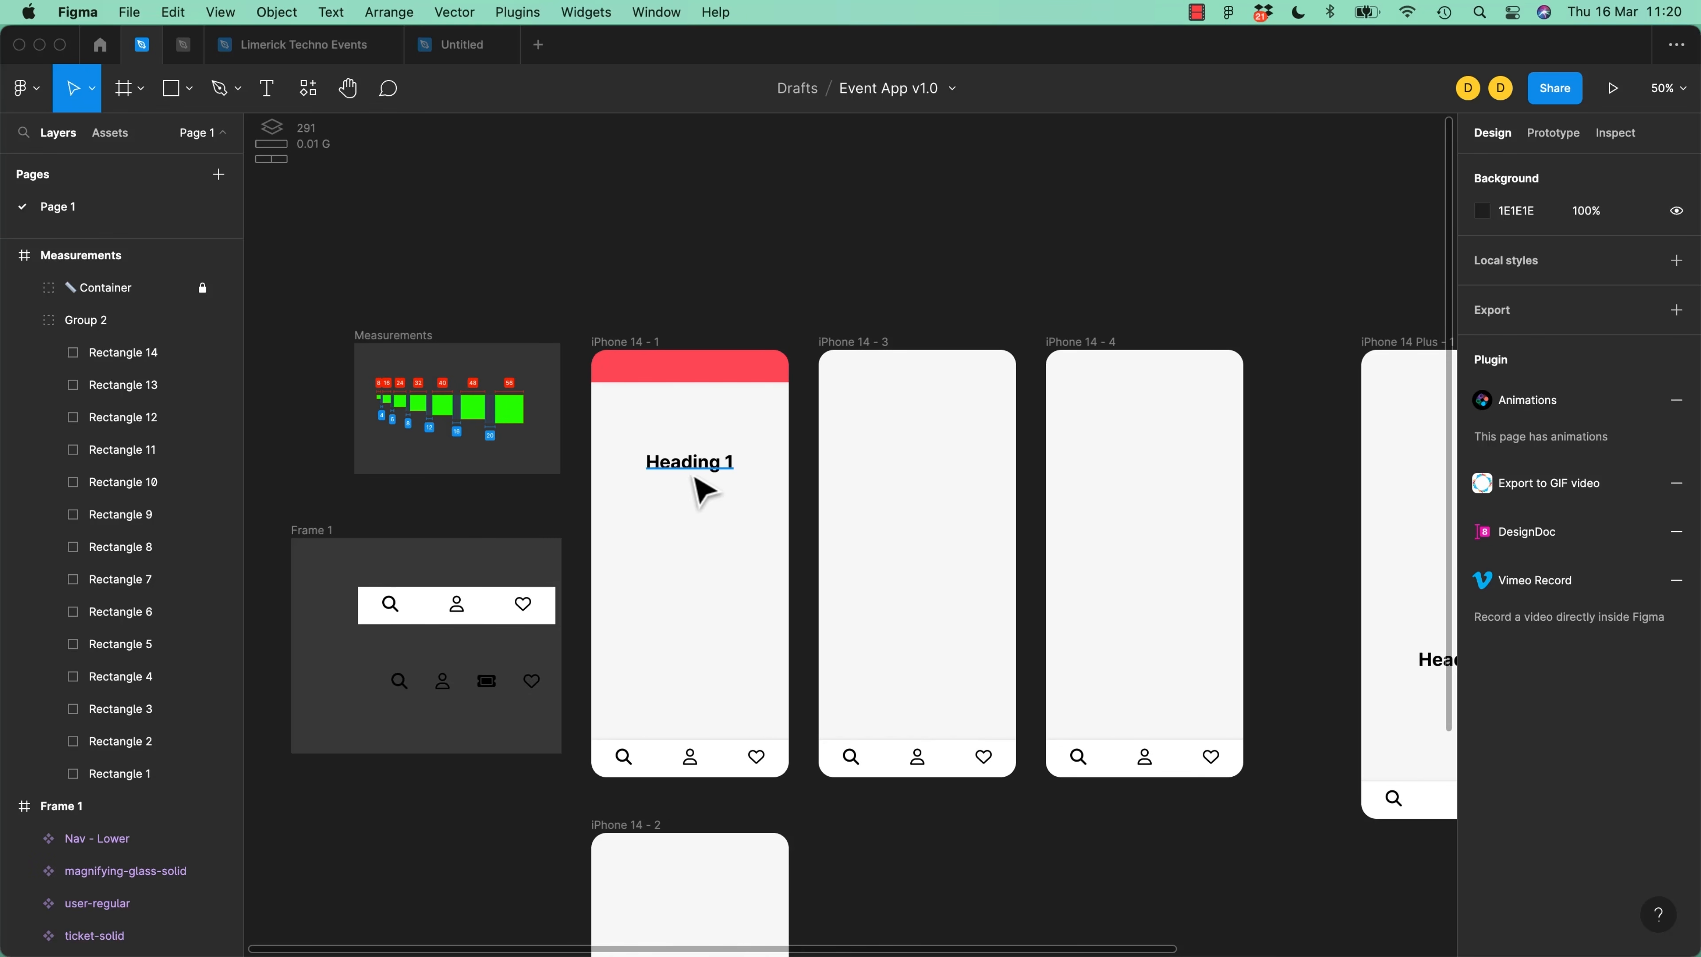
click(749, 772)
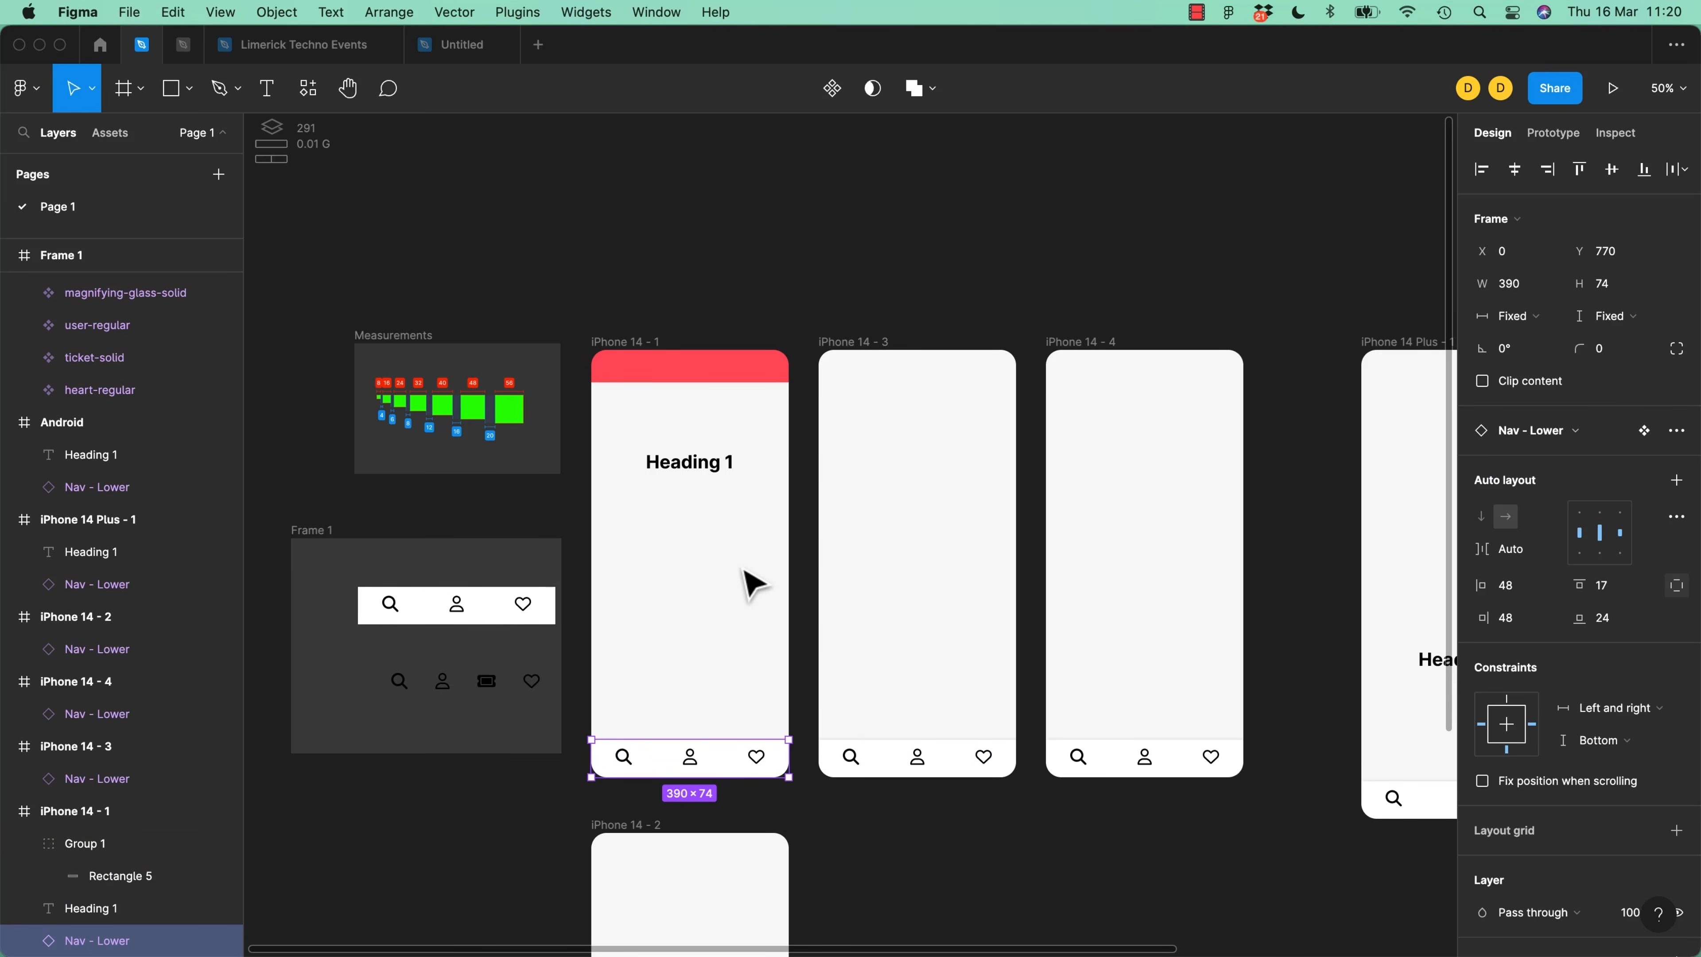
key(super+a)
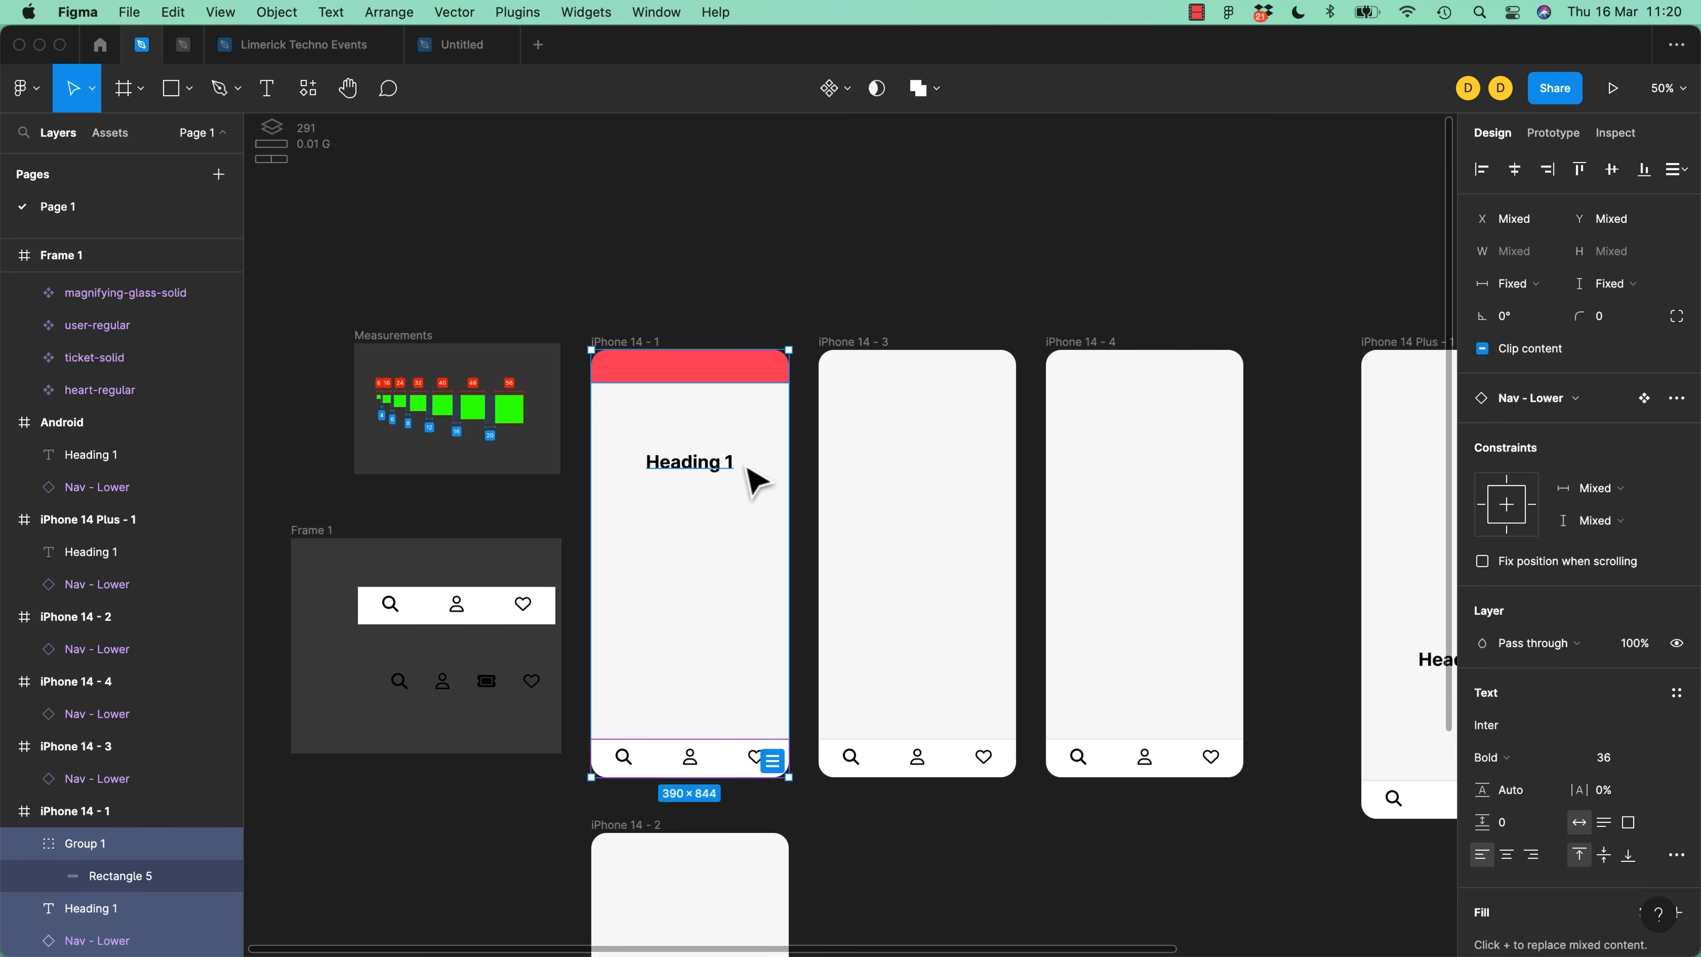
click(687, 465)
key(super+a)
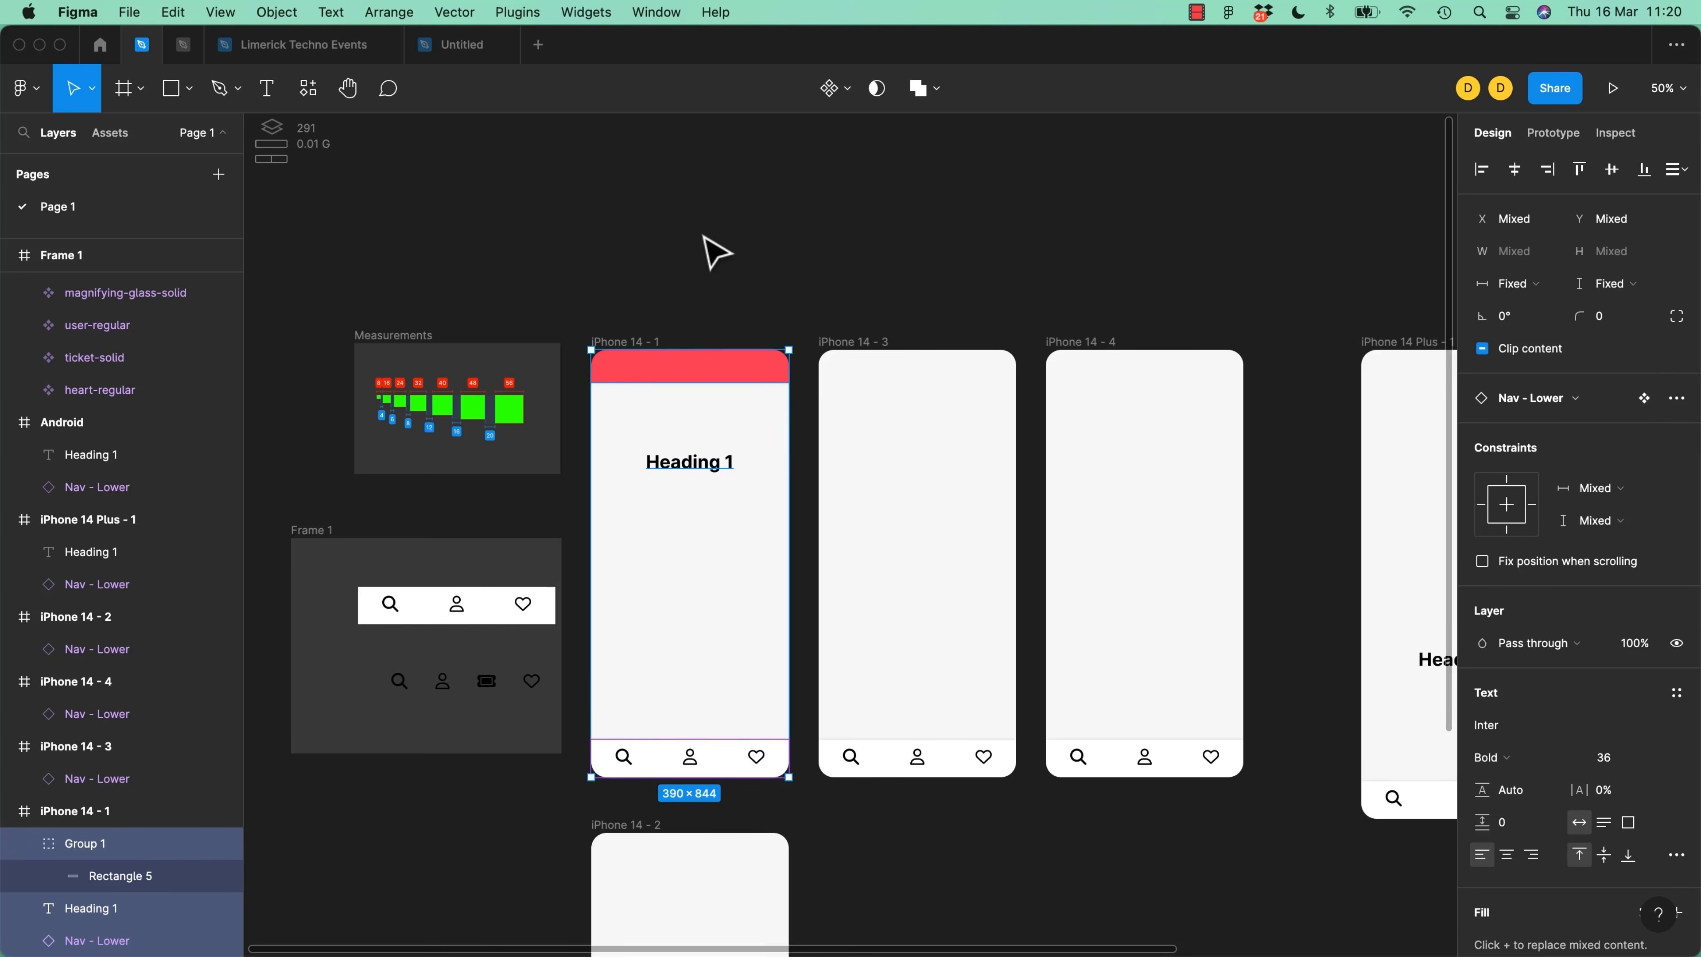
Select every top-level frame on the page, delete them all, and undo the deletion
click(810, 217)
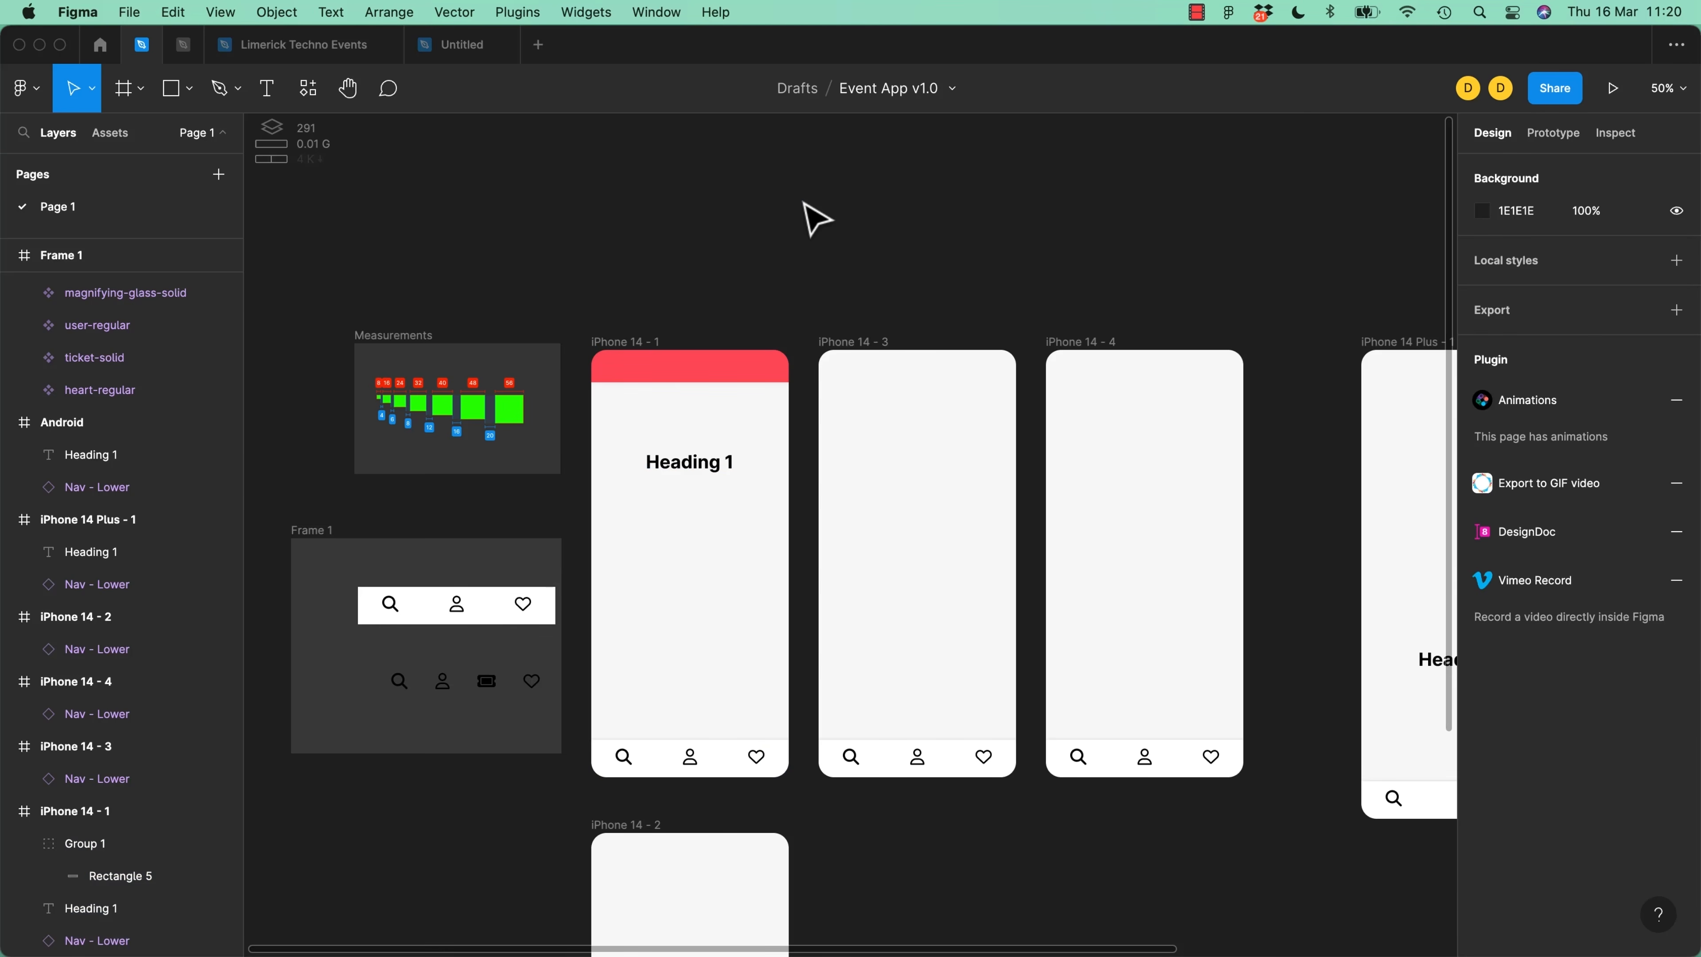
key(super+a)
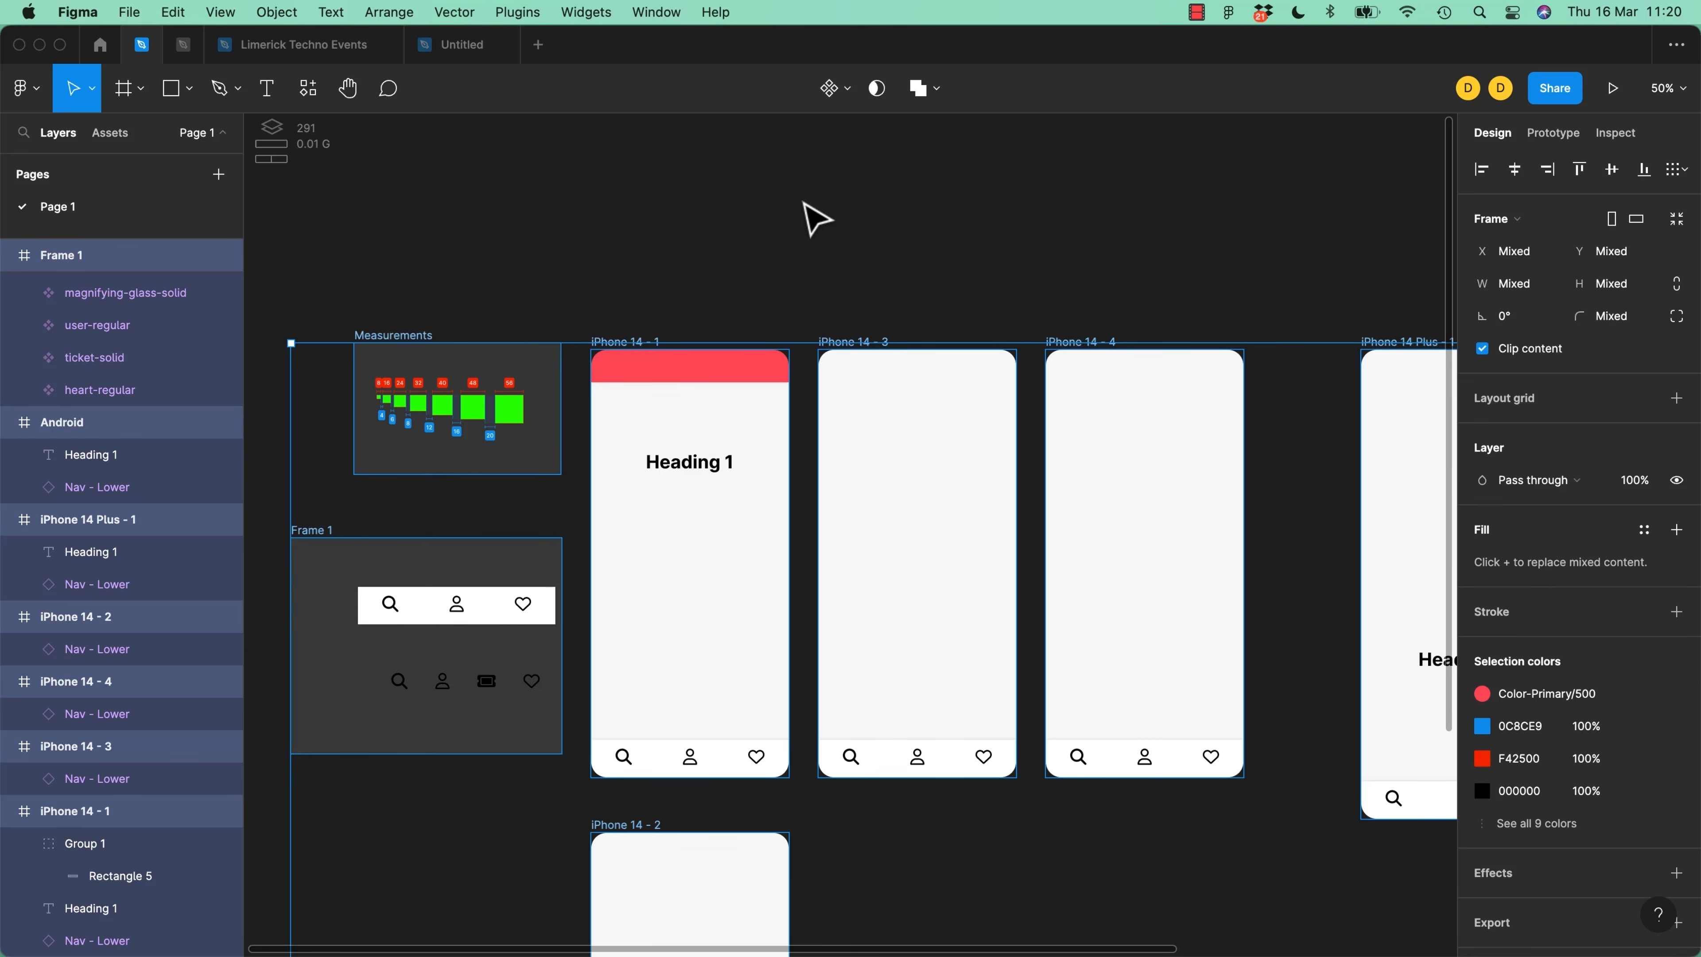
key(Delete)
key(super+z)
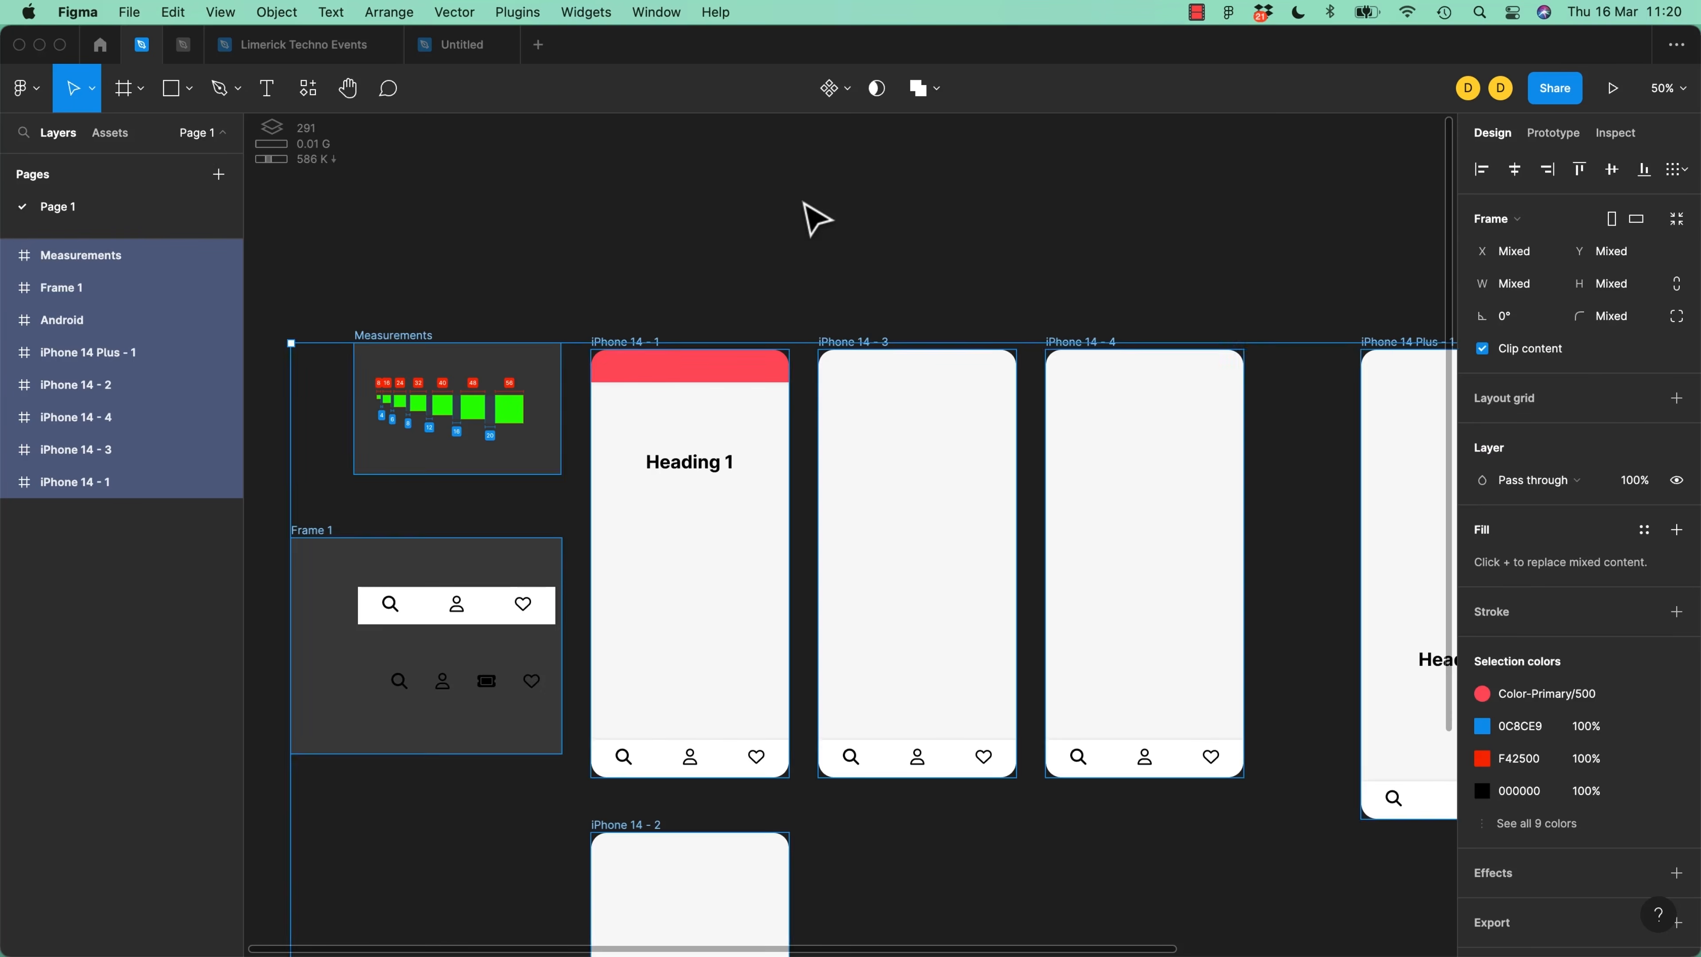
Select all objects inside the iPhone 14 - 1 frame, delete them, and undo the deletion
click(714, 473)
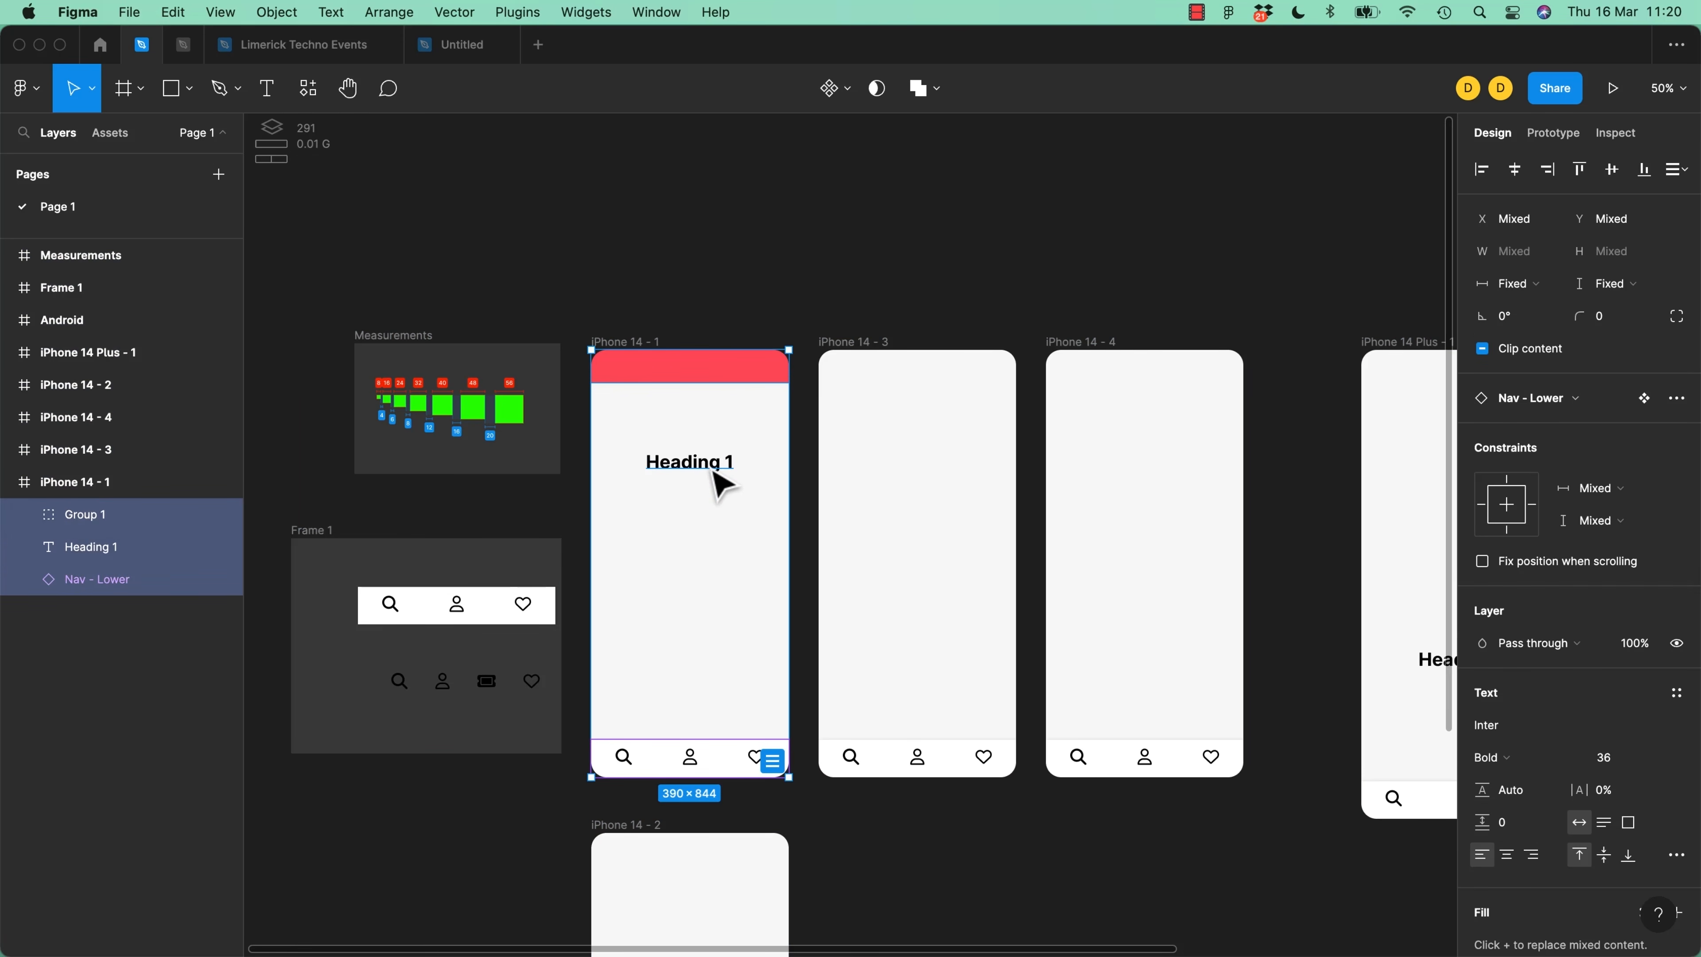
key(Delete)
key(super+z)
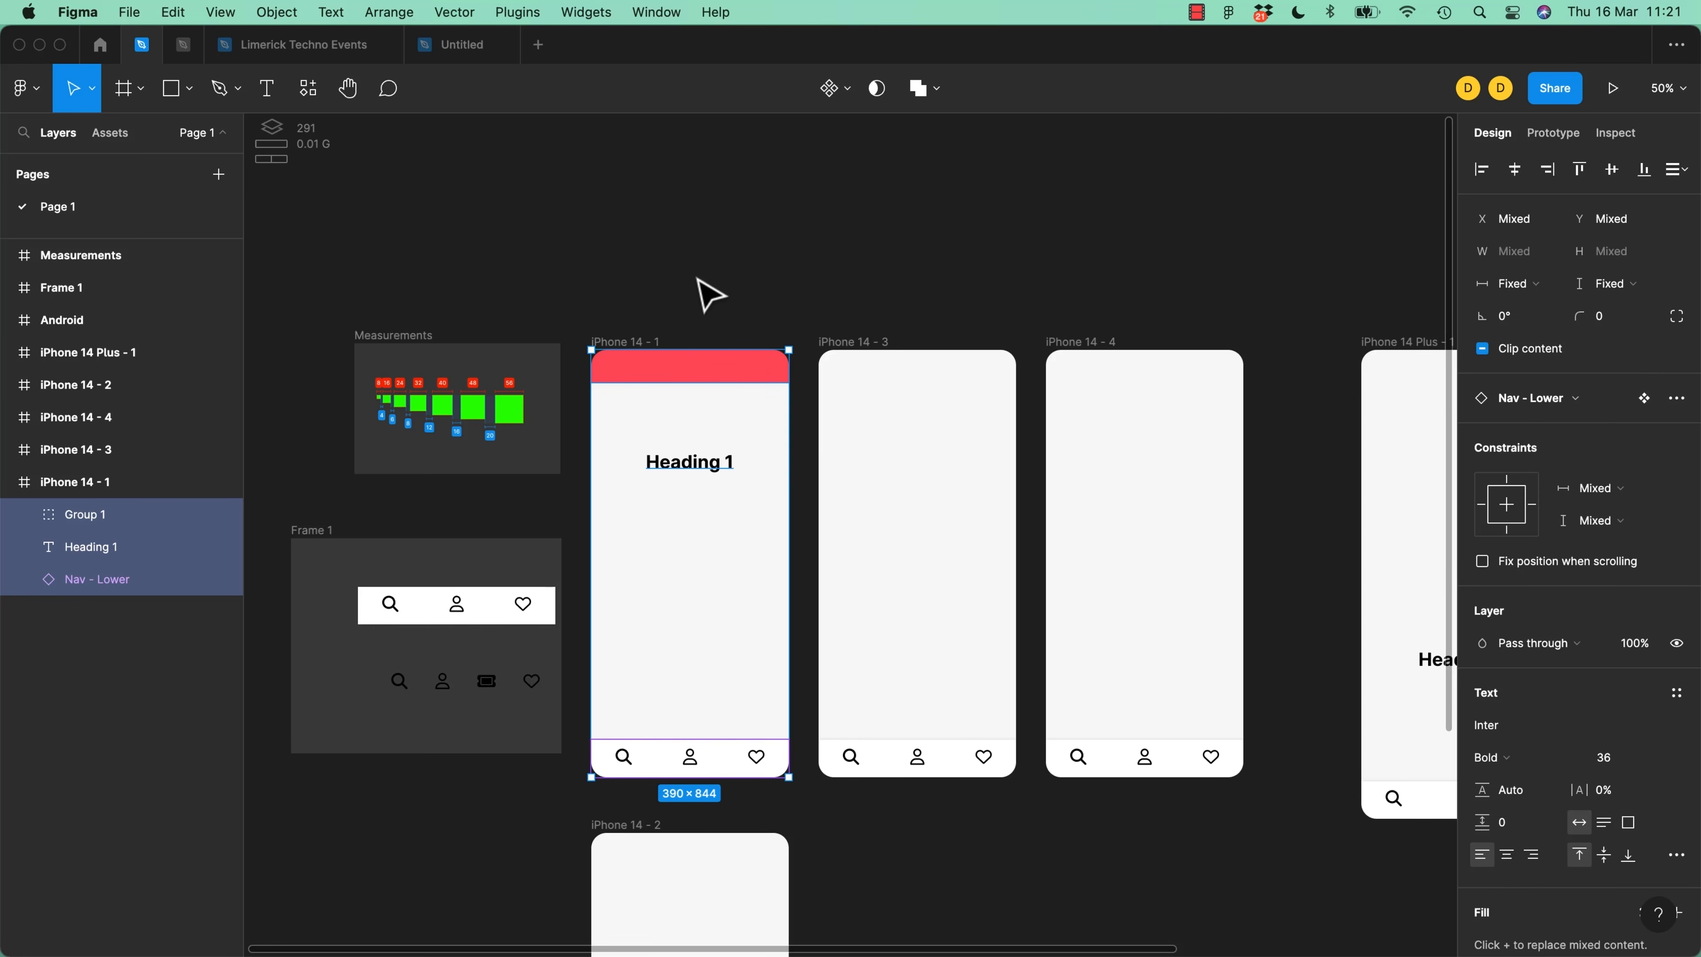
Select the Heading 1 in iPhone 14 - 1 and invert the selection to everything except that heading
click(707, 512)
click(708, 469)
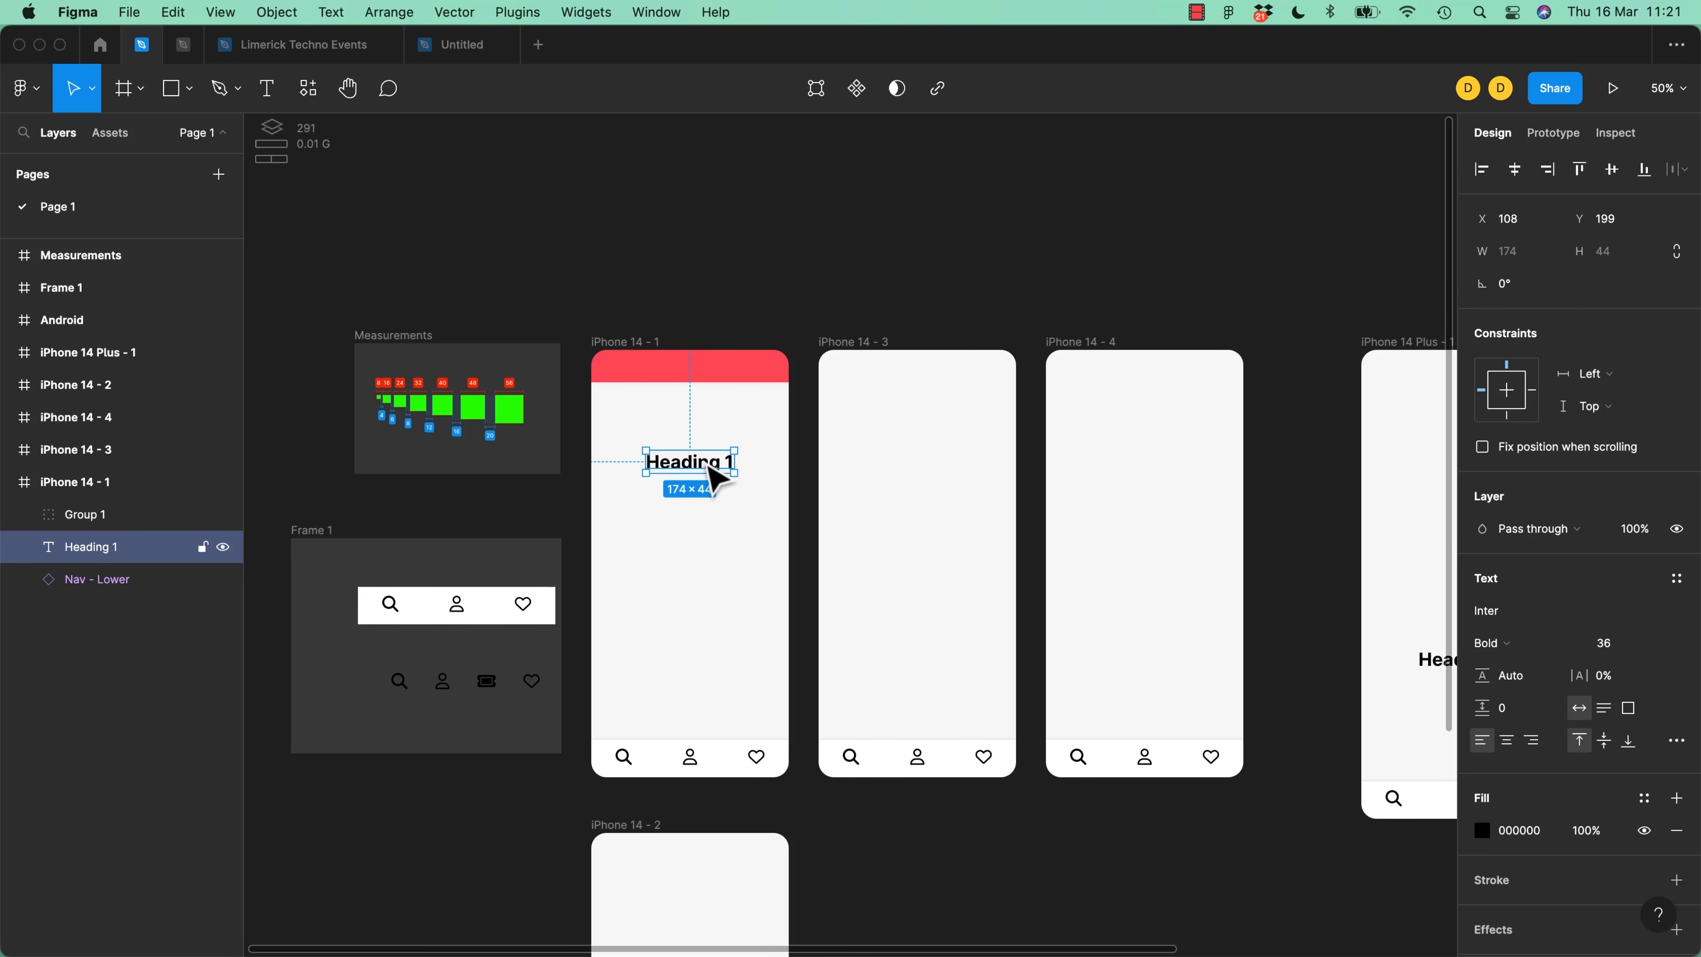
key(super+a)
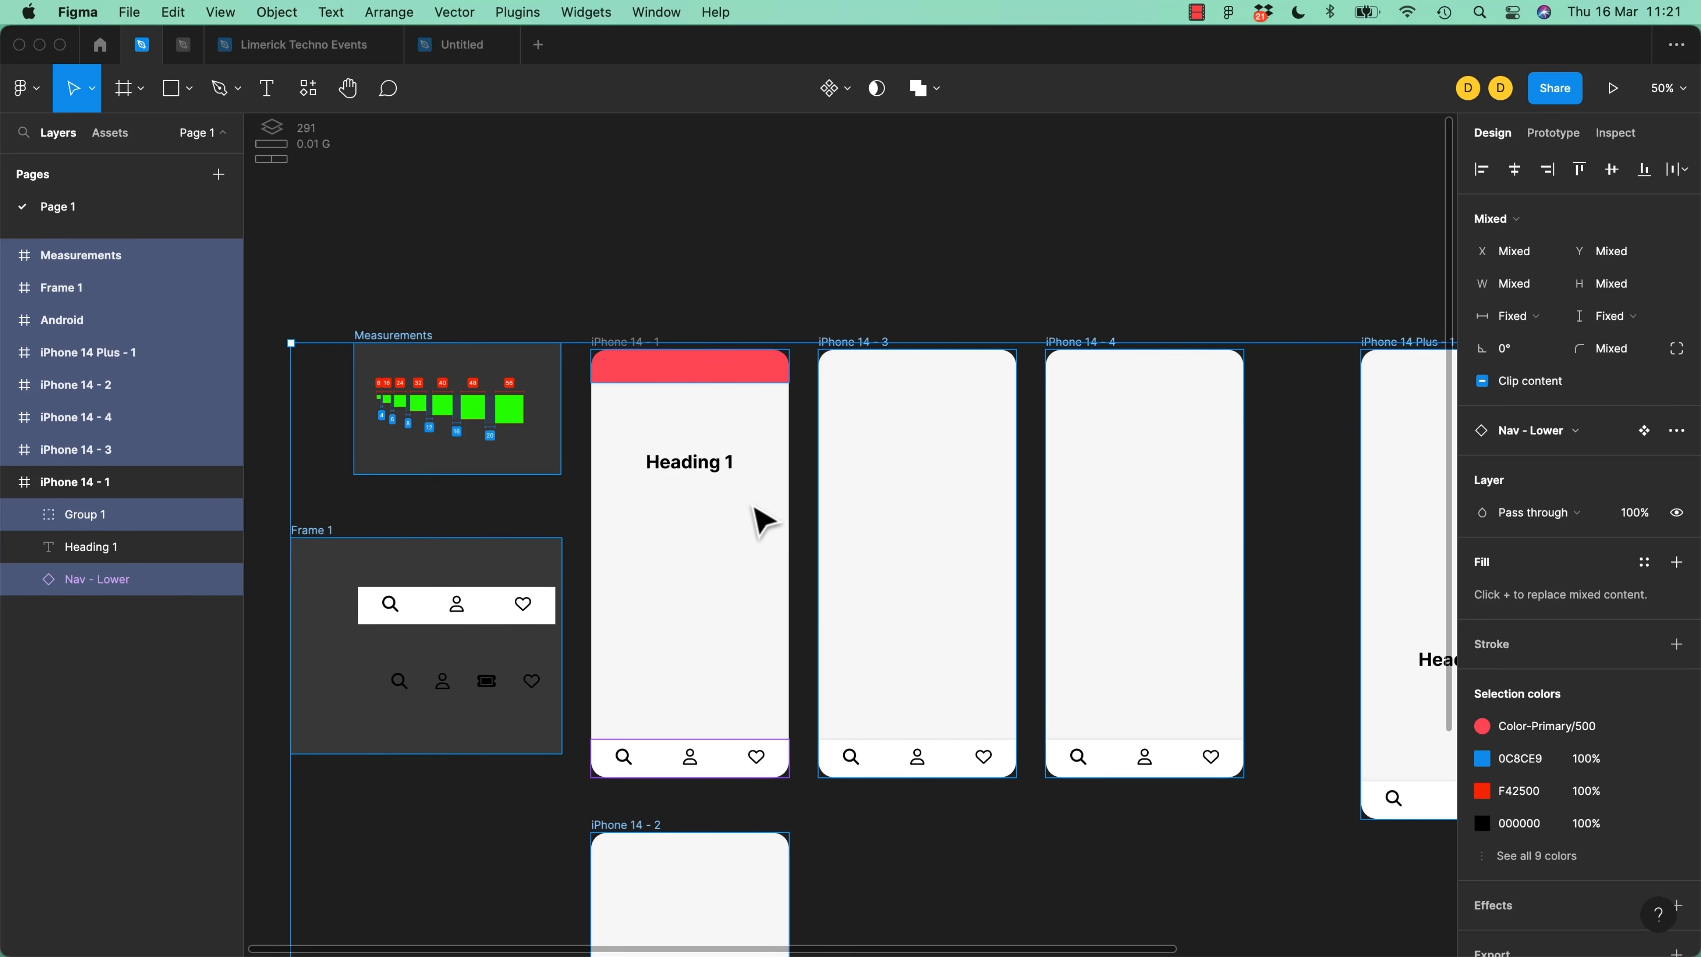
Move everything in the inverted selection, leaving the heading in place, and undo the move
drag(720, 371, 492, 724)
key(super+z)
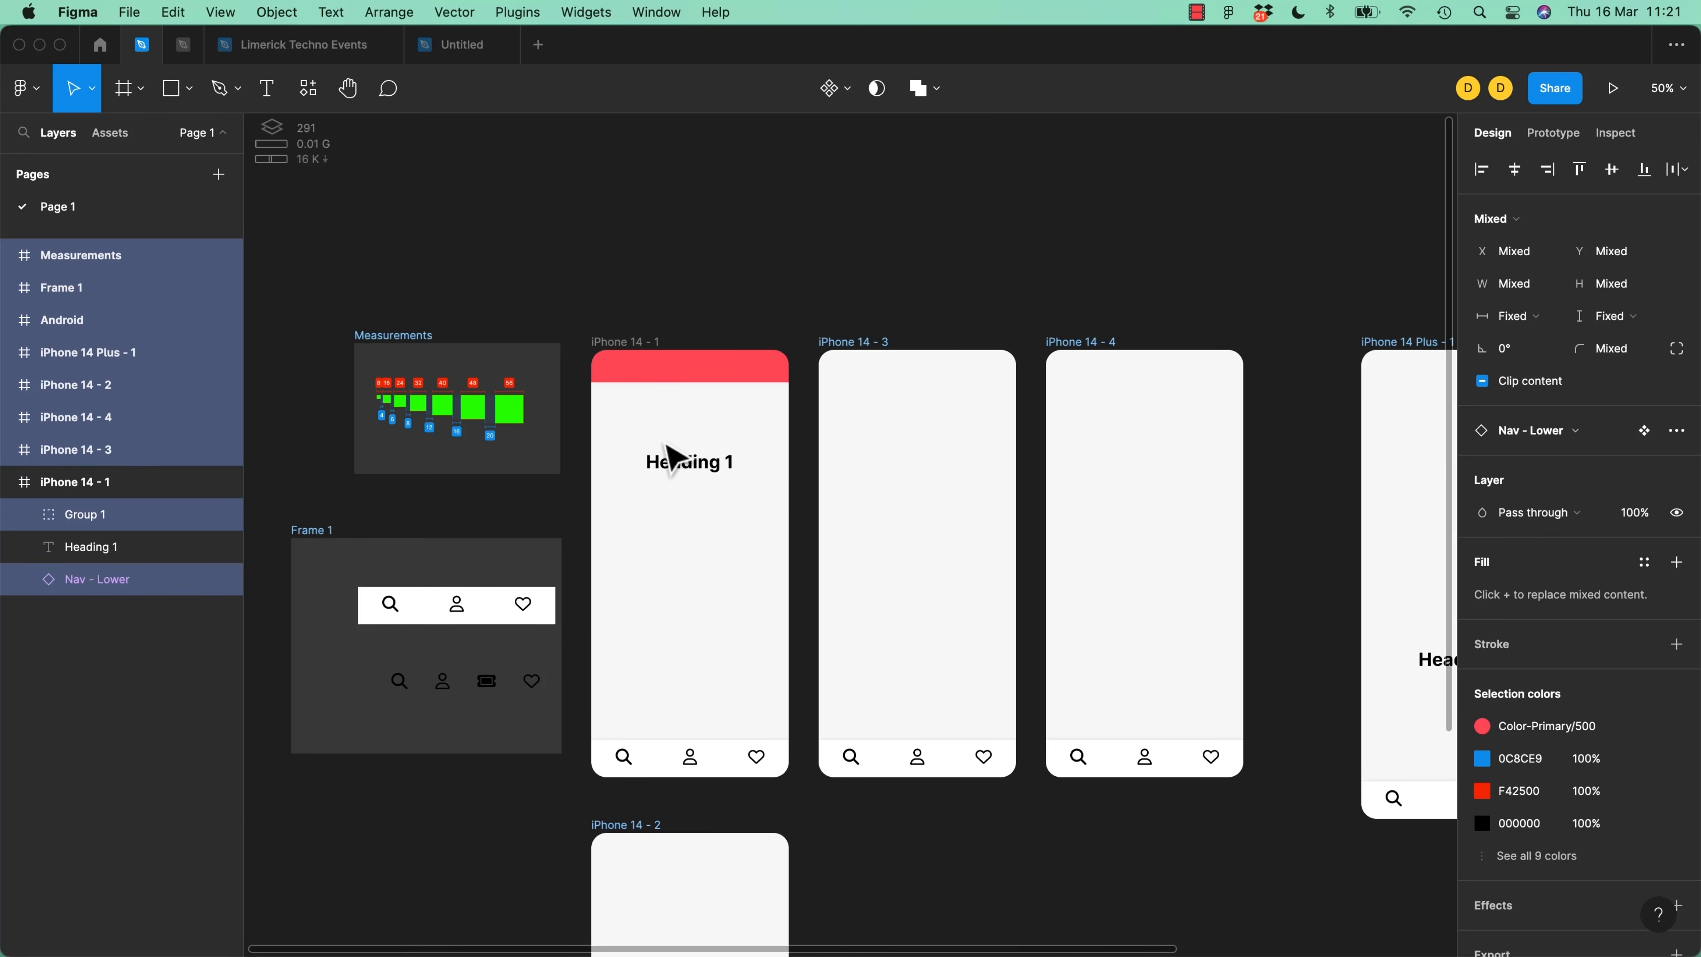
Select Heading 1 in iPhone 14 - 1 again, invert the selection across the page, and clear it
click(669, 461)
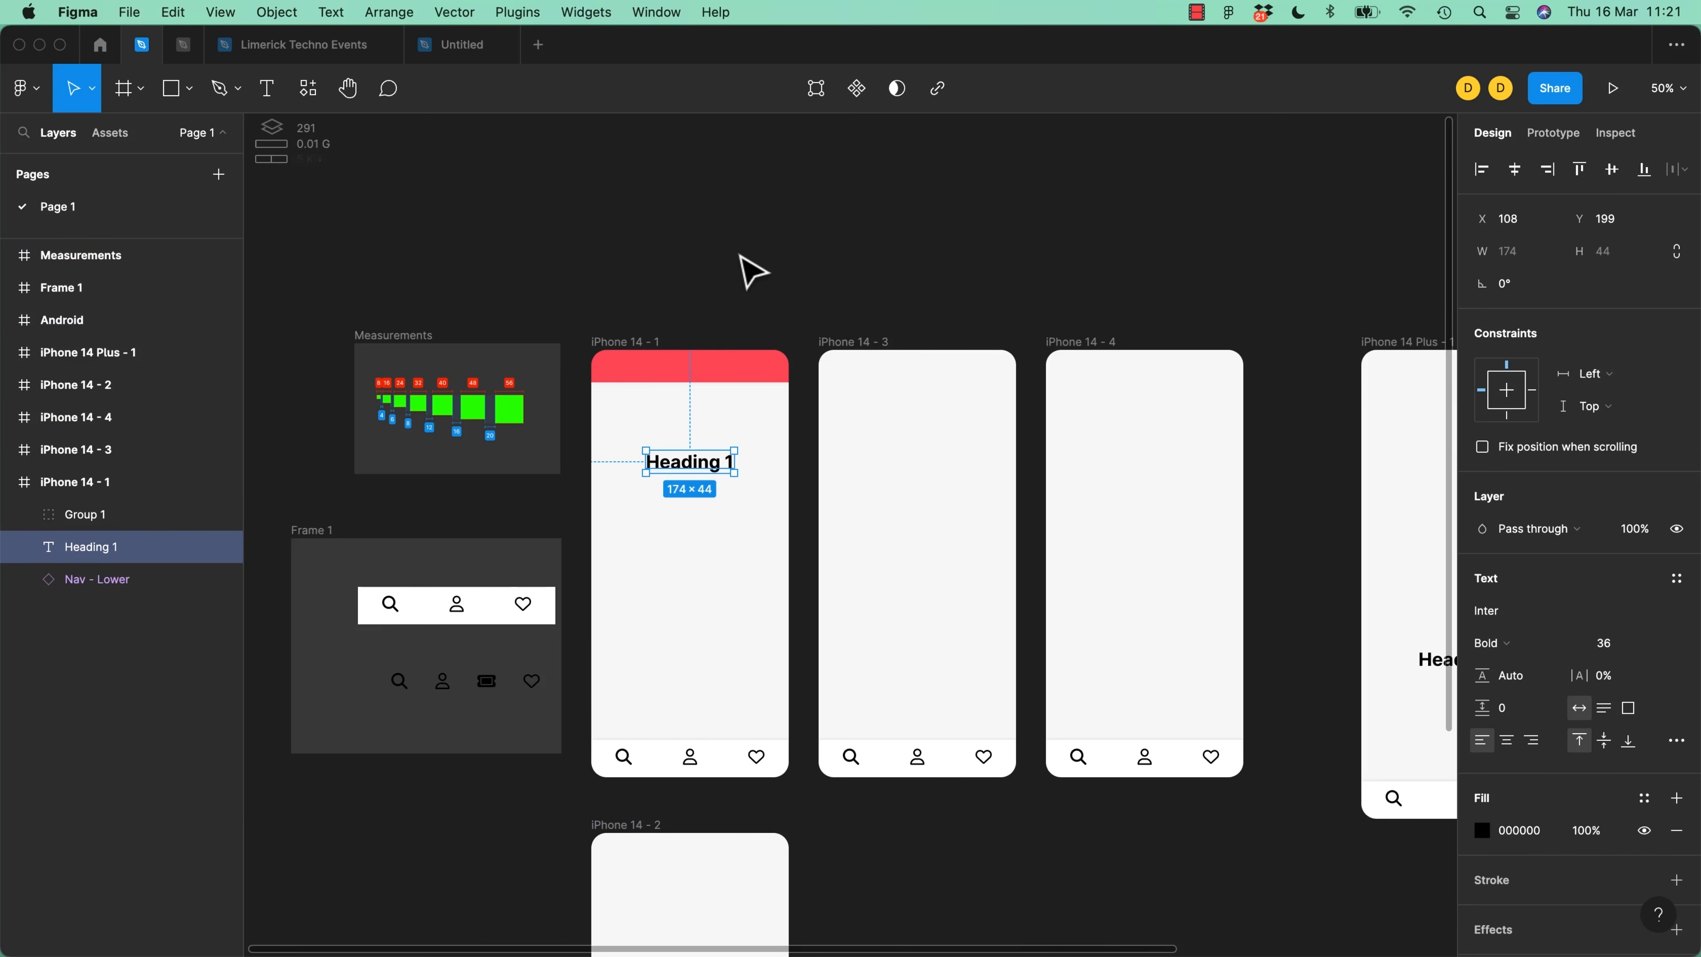
key(shift+super+a)
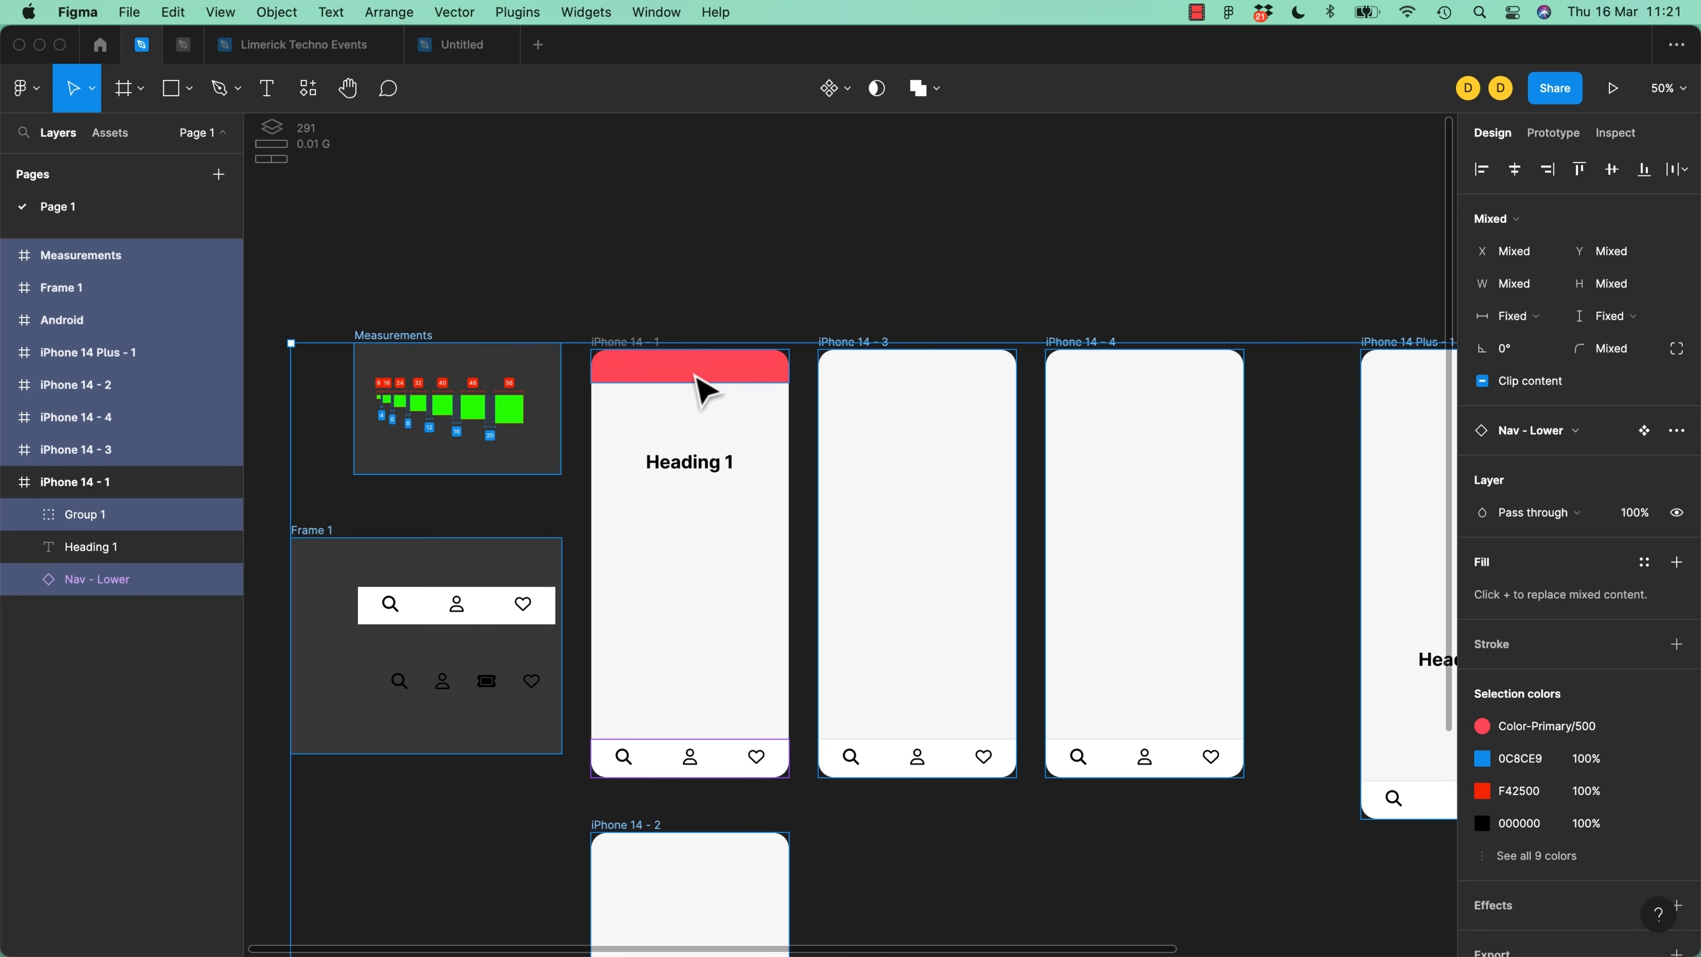
click(707, 265)
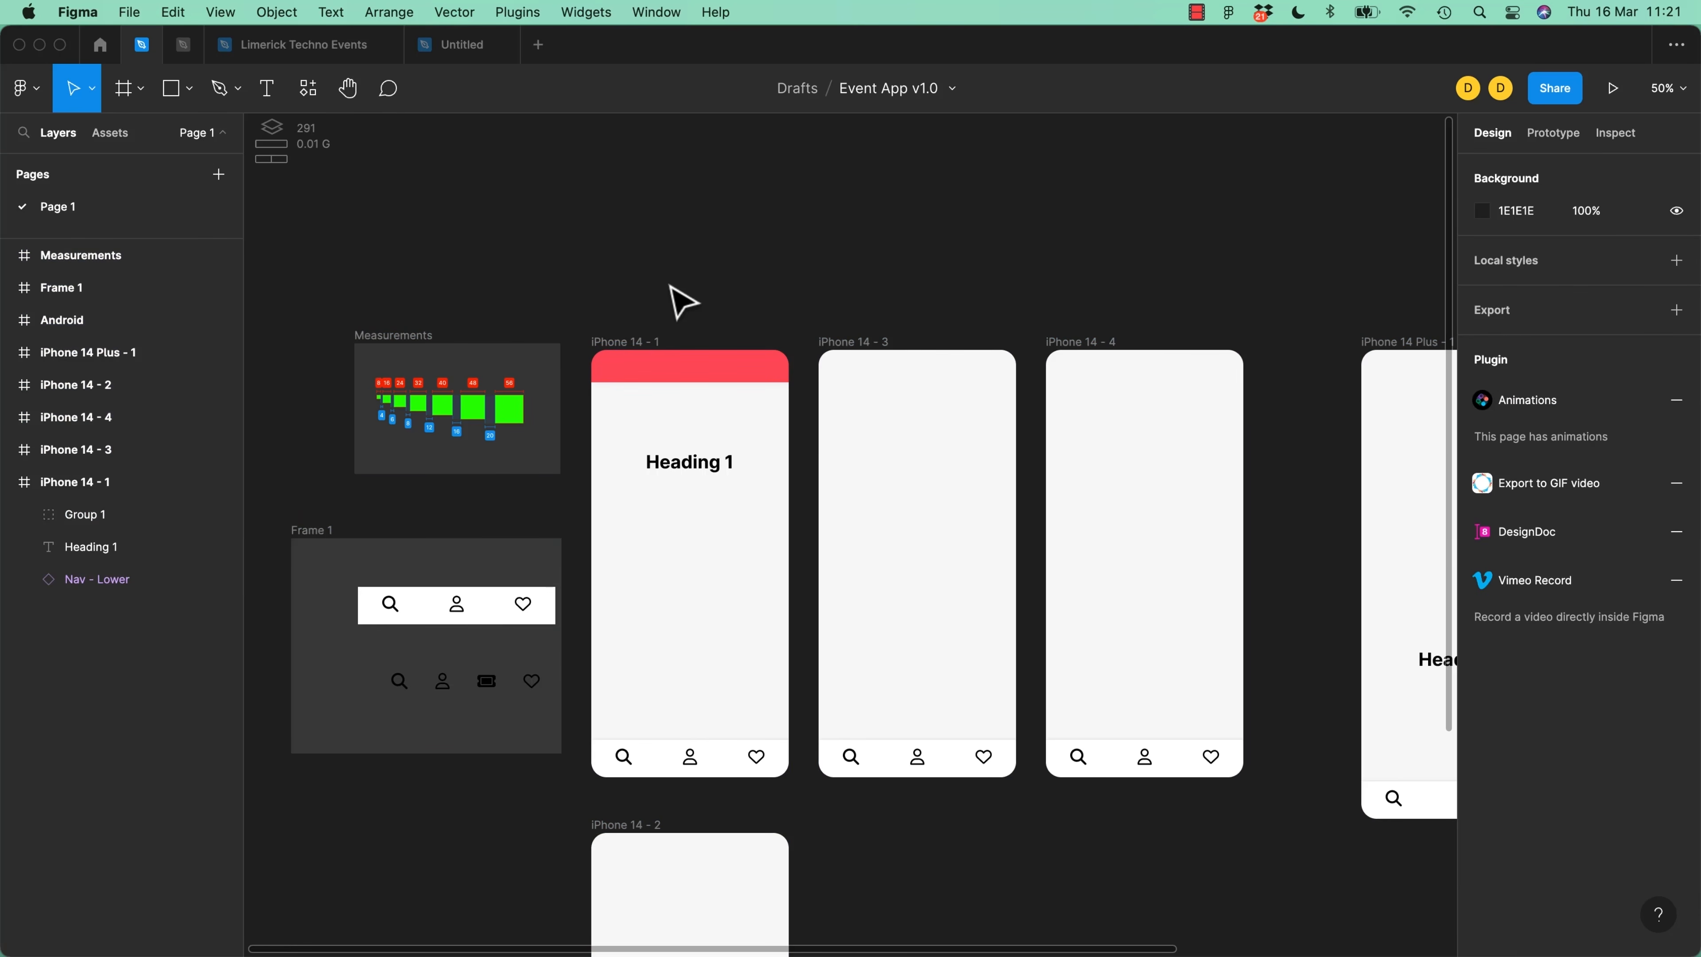
Select the largest green square, labelled 56, inside the Measurements frame and set its fill to dull green 486B42
key(super+equal)
key(super+equal)
mouse_move(467, 391)
mouse_down()
mouse_move(703, 439)
mouse_move(1698, 504)
mouse_up()
drag(597, 464, 1352, 672)
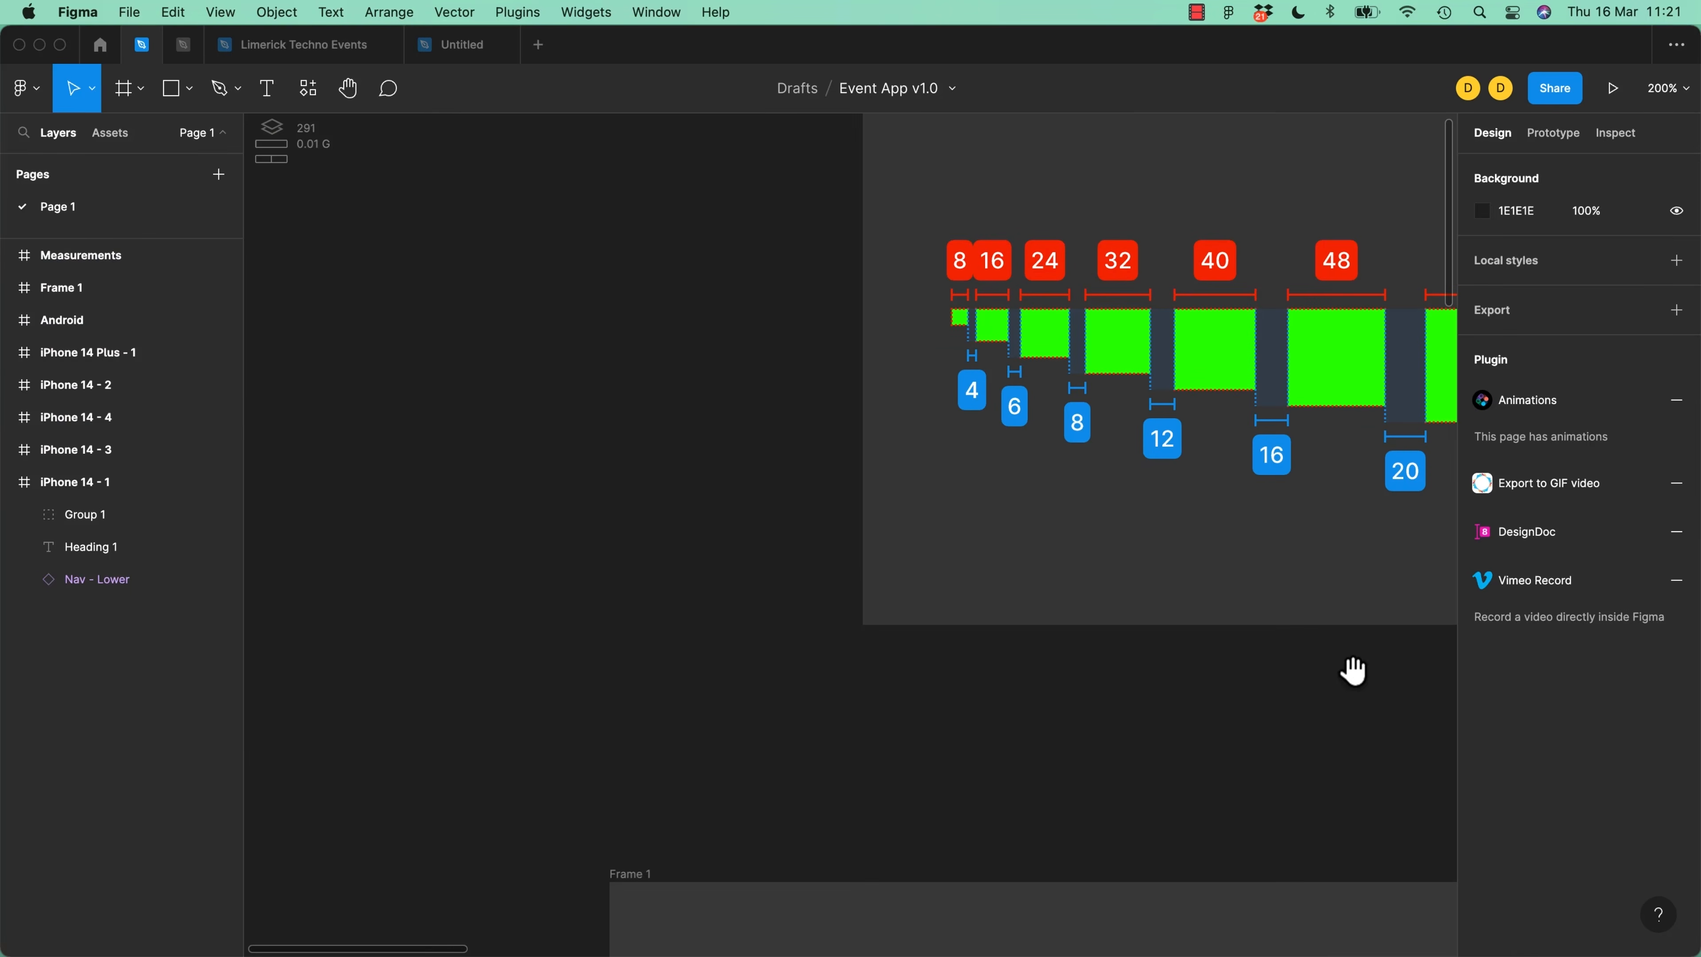
drag(1076, 561, 357, 835)
drag(810, 735, 950, 660)
click(1007, 548)
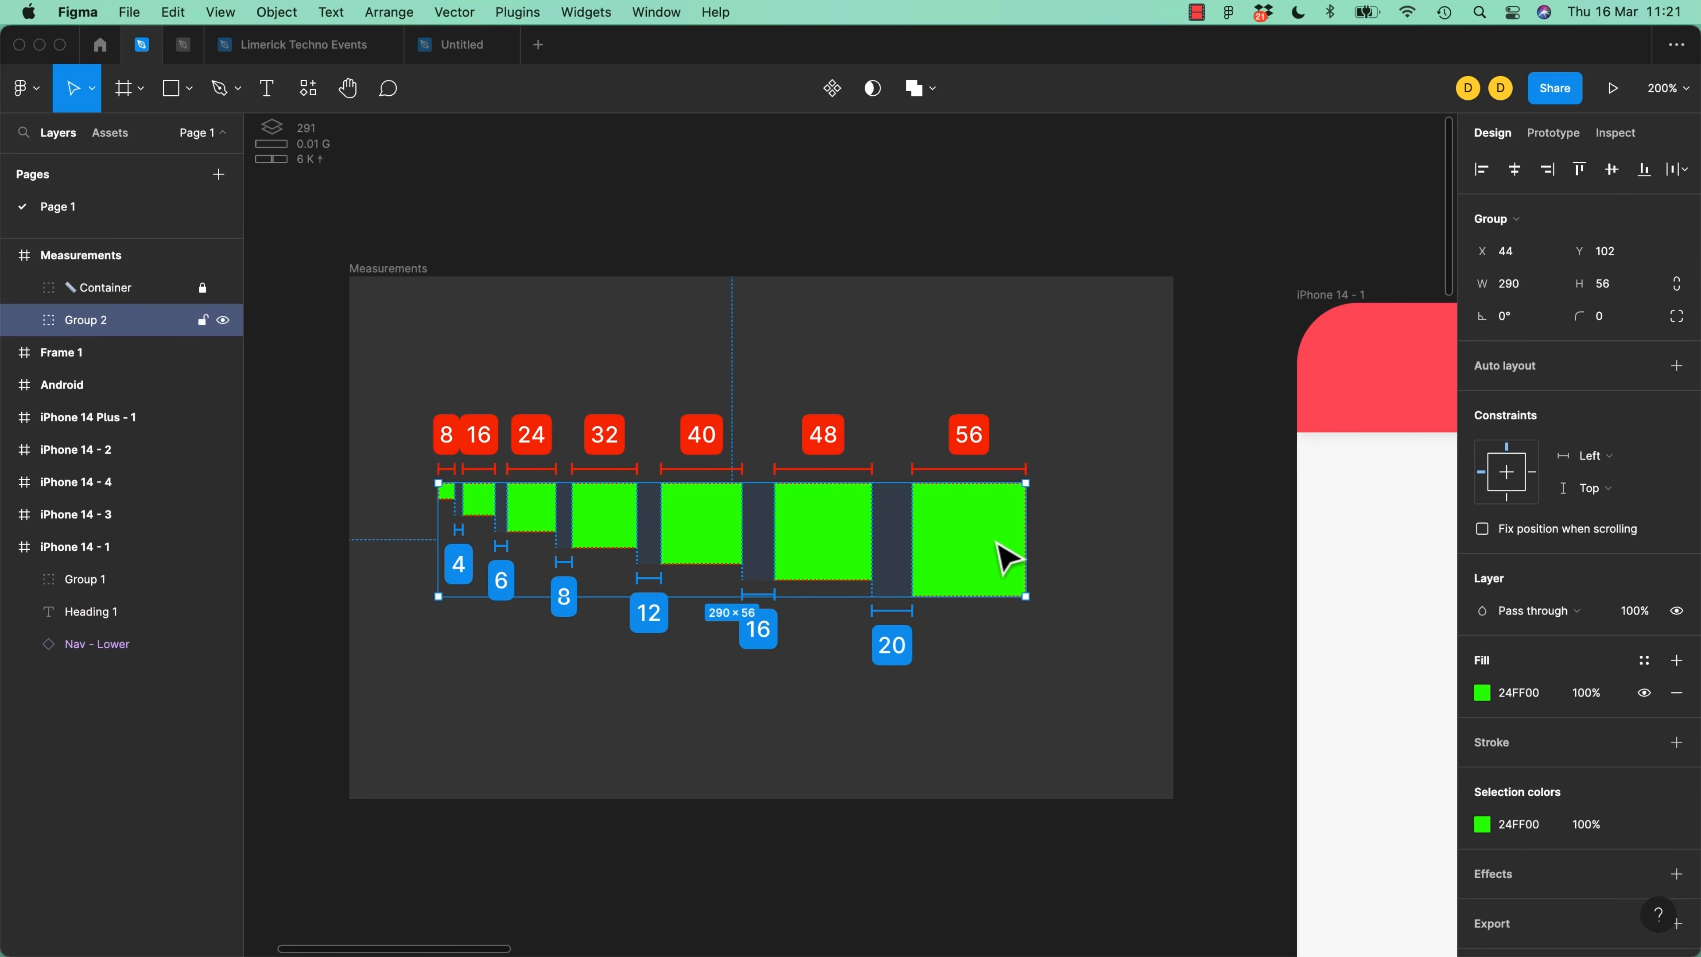
double_click(968, 553)
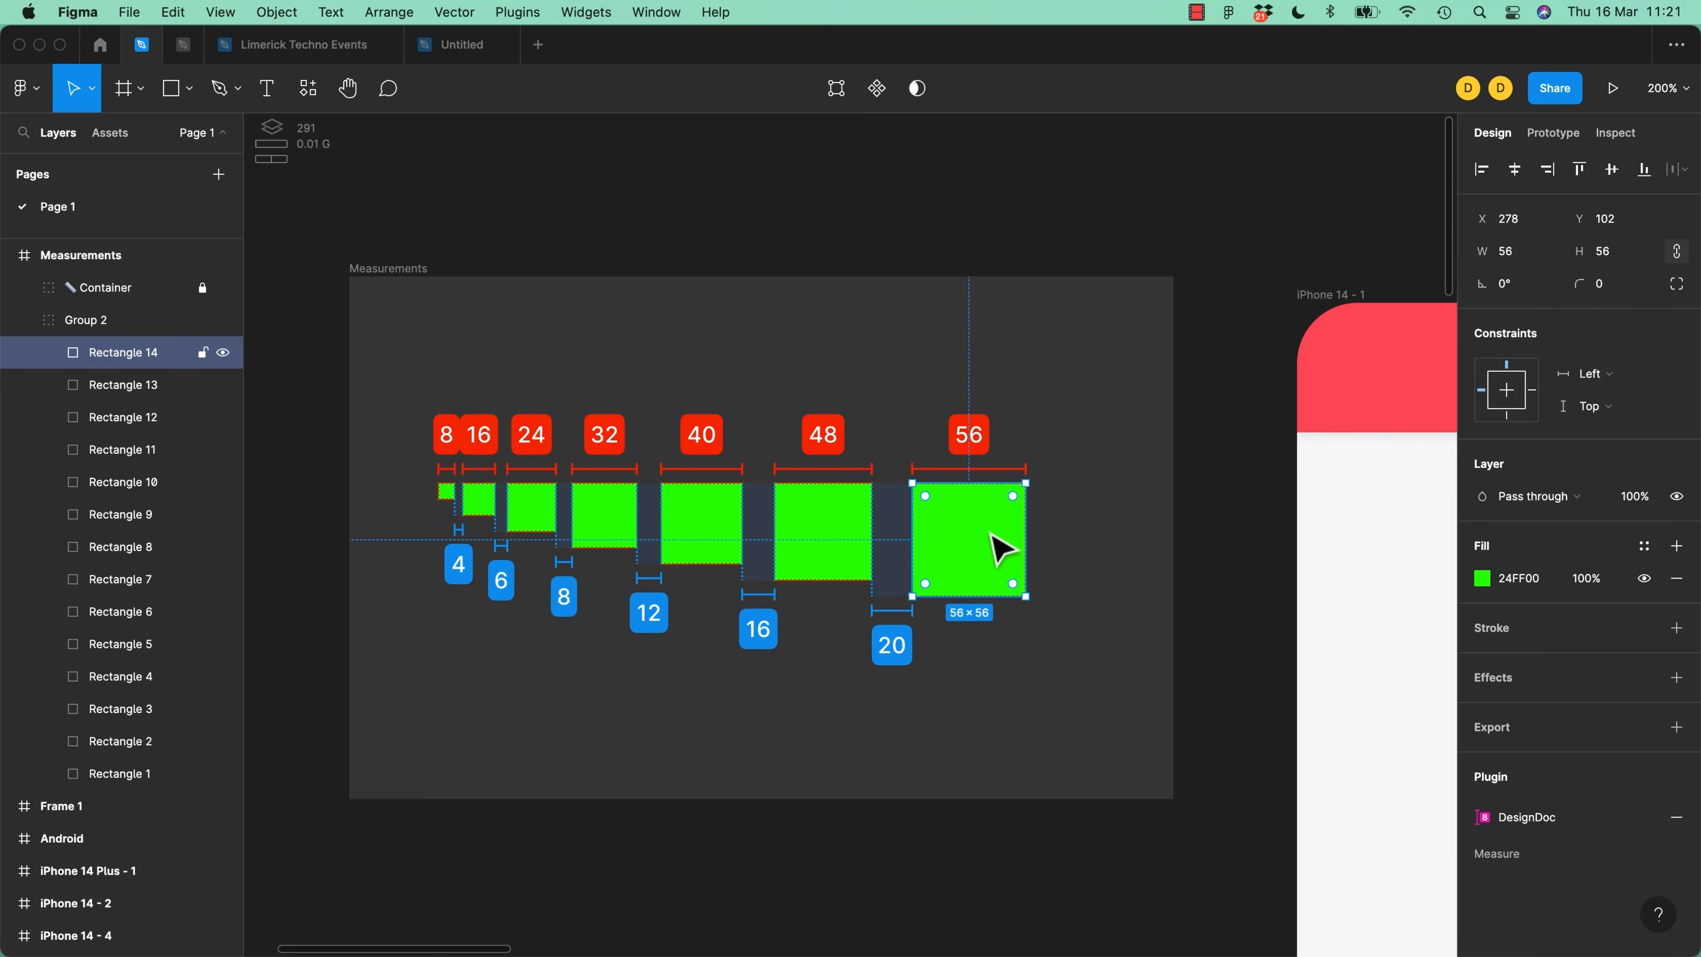
click(1488, 587)
click(1483, 586)
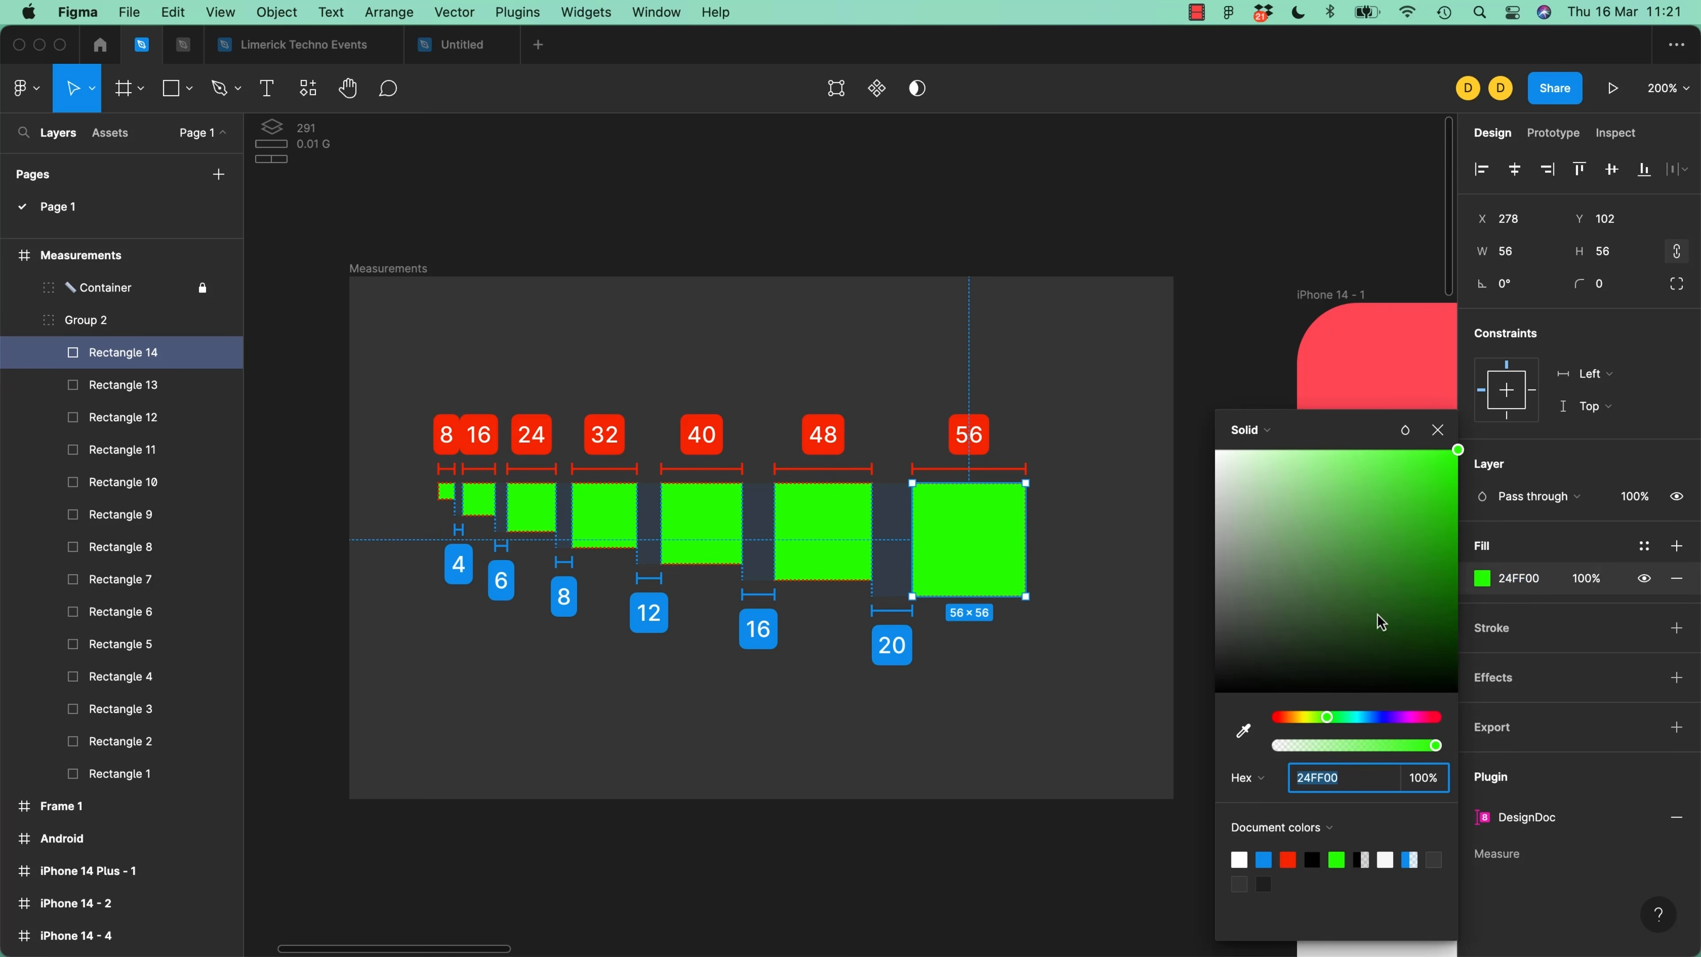
click(1308, 589)
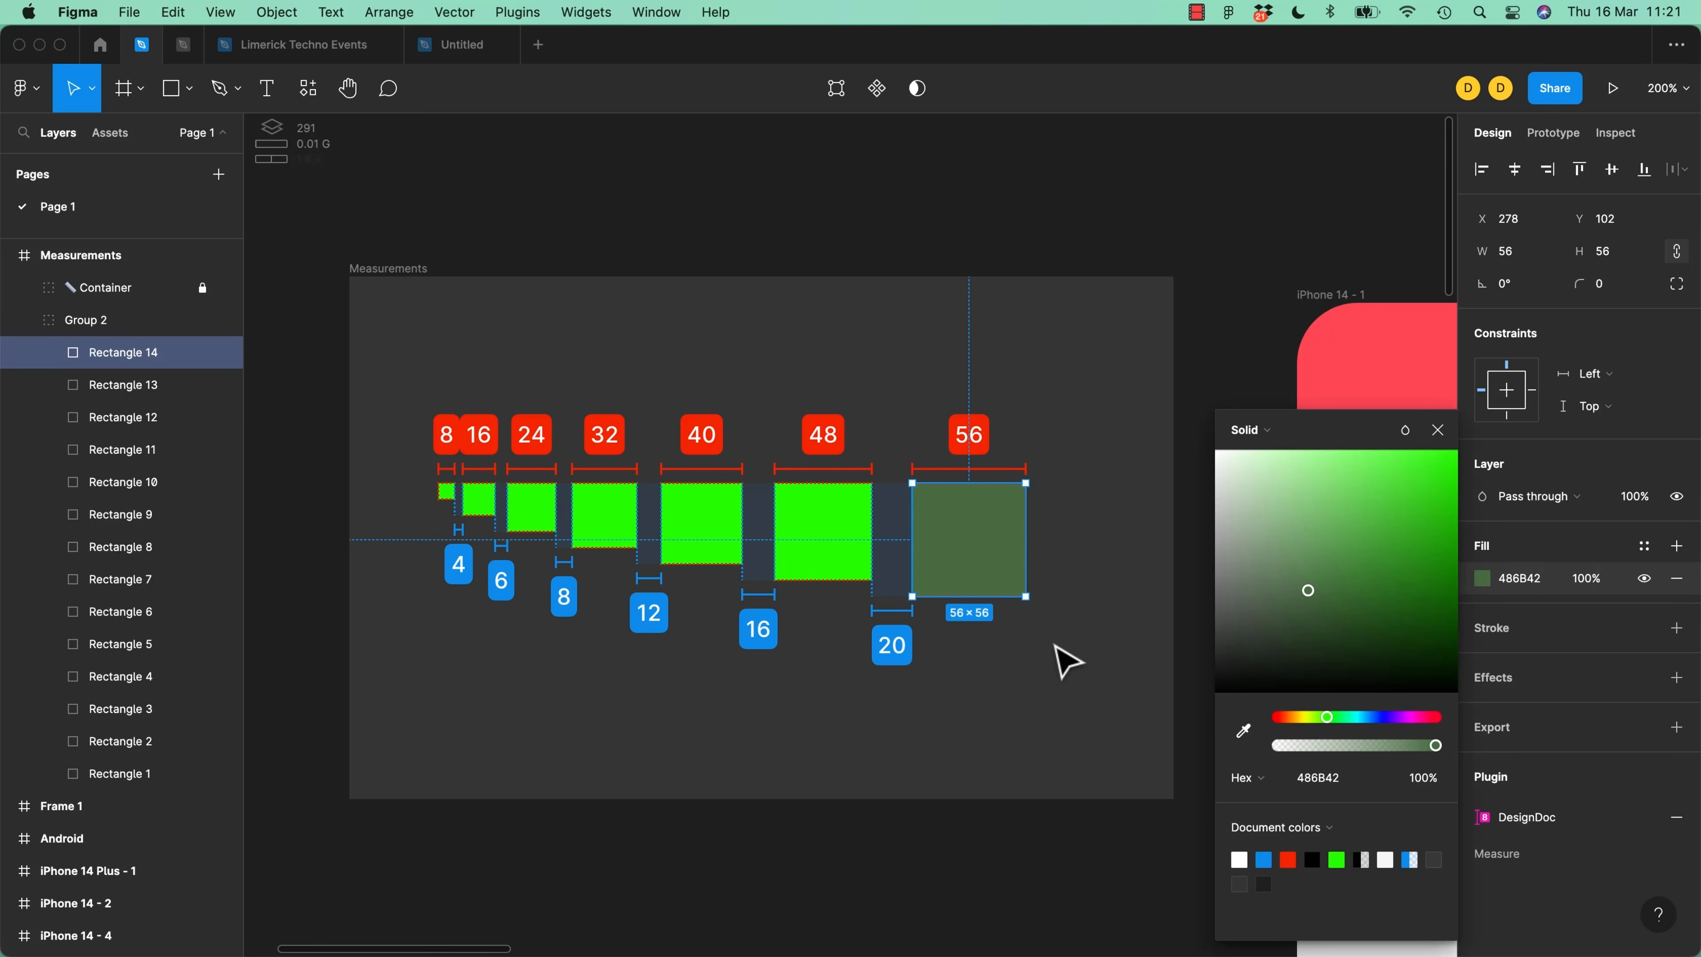
Invert the selection to everything on the page except the dull green square, delete it, and undo the deletion
key(super+a)
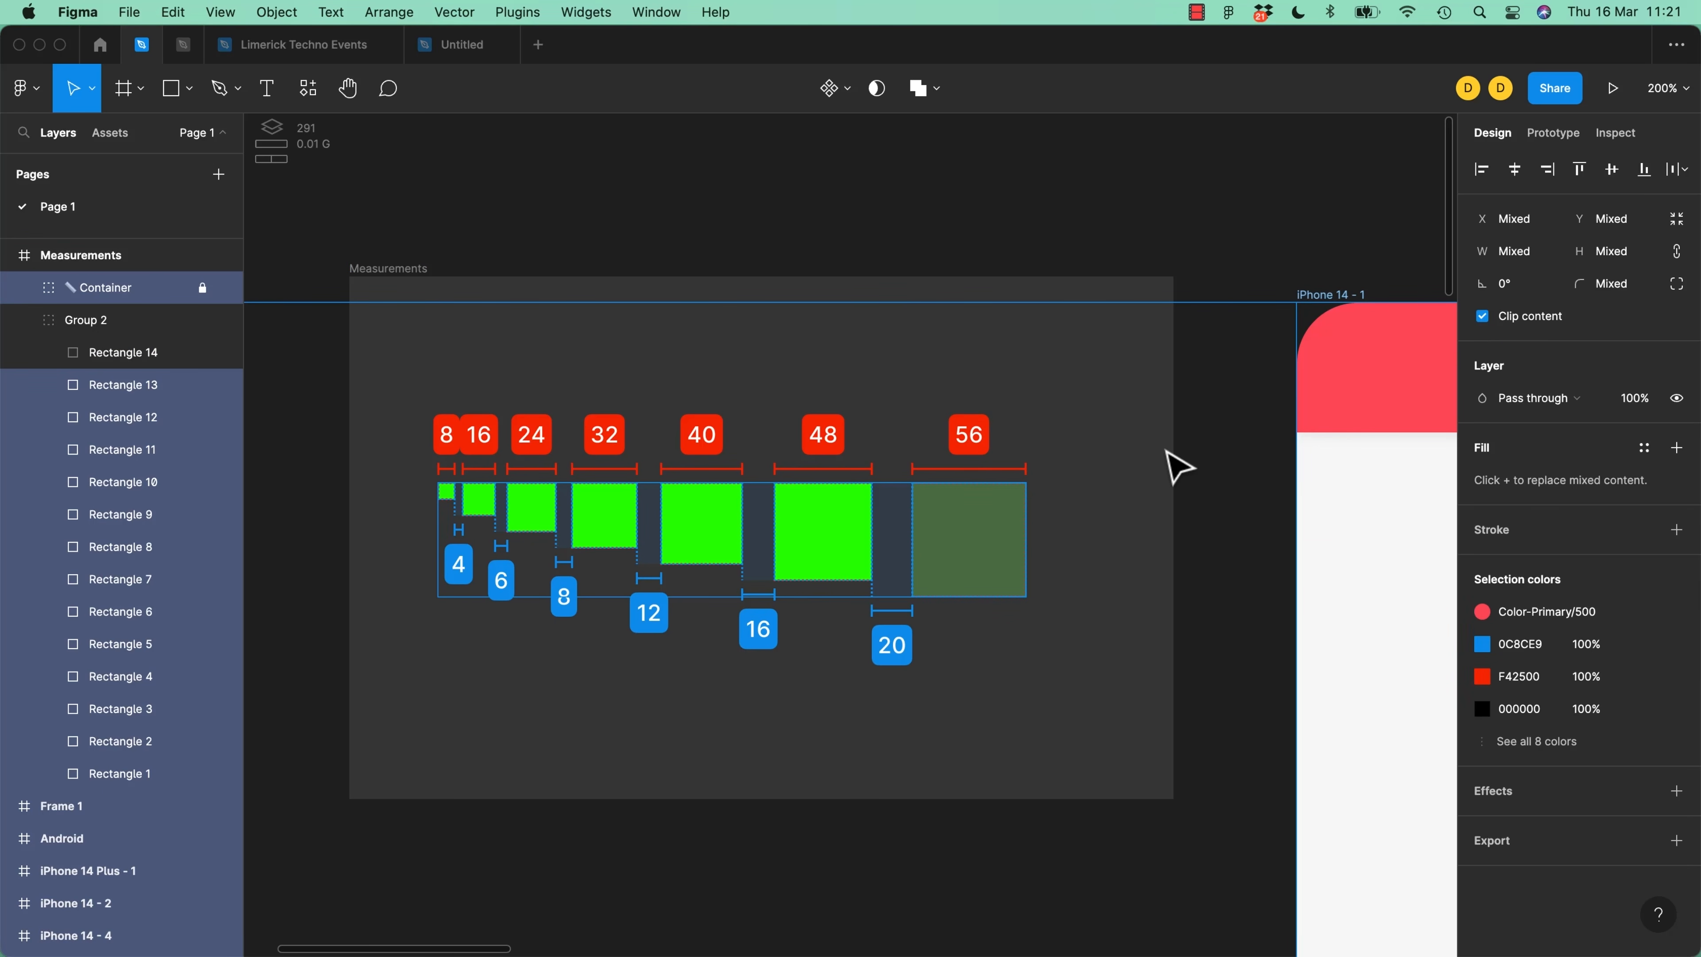
key(BackSpace)
key(super+z)
Run the Select Inverse for Real plugin on the current page-wide selection and clear the resulting selection
click(317, 97)
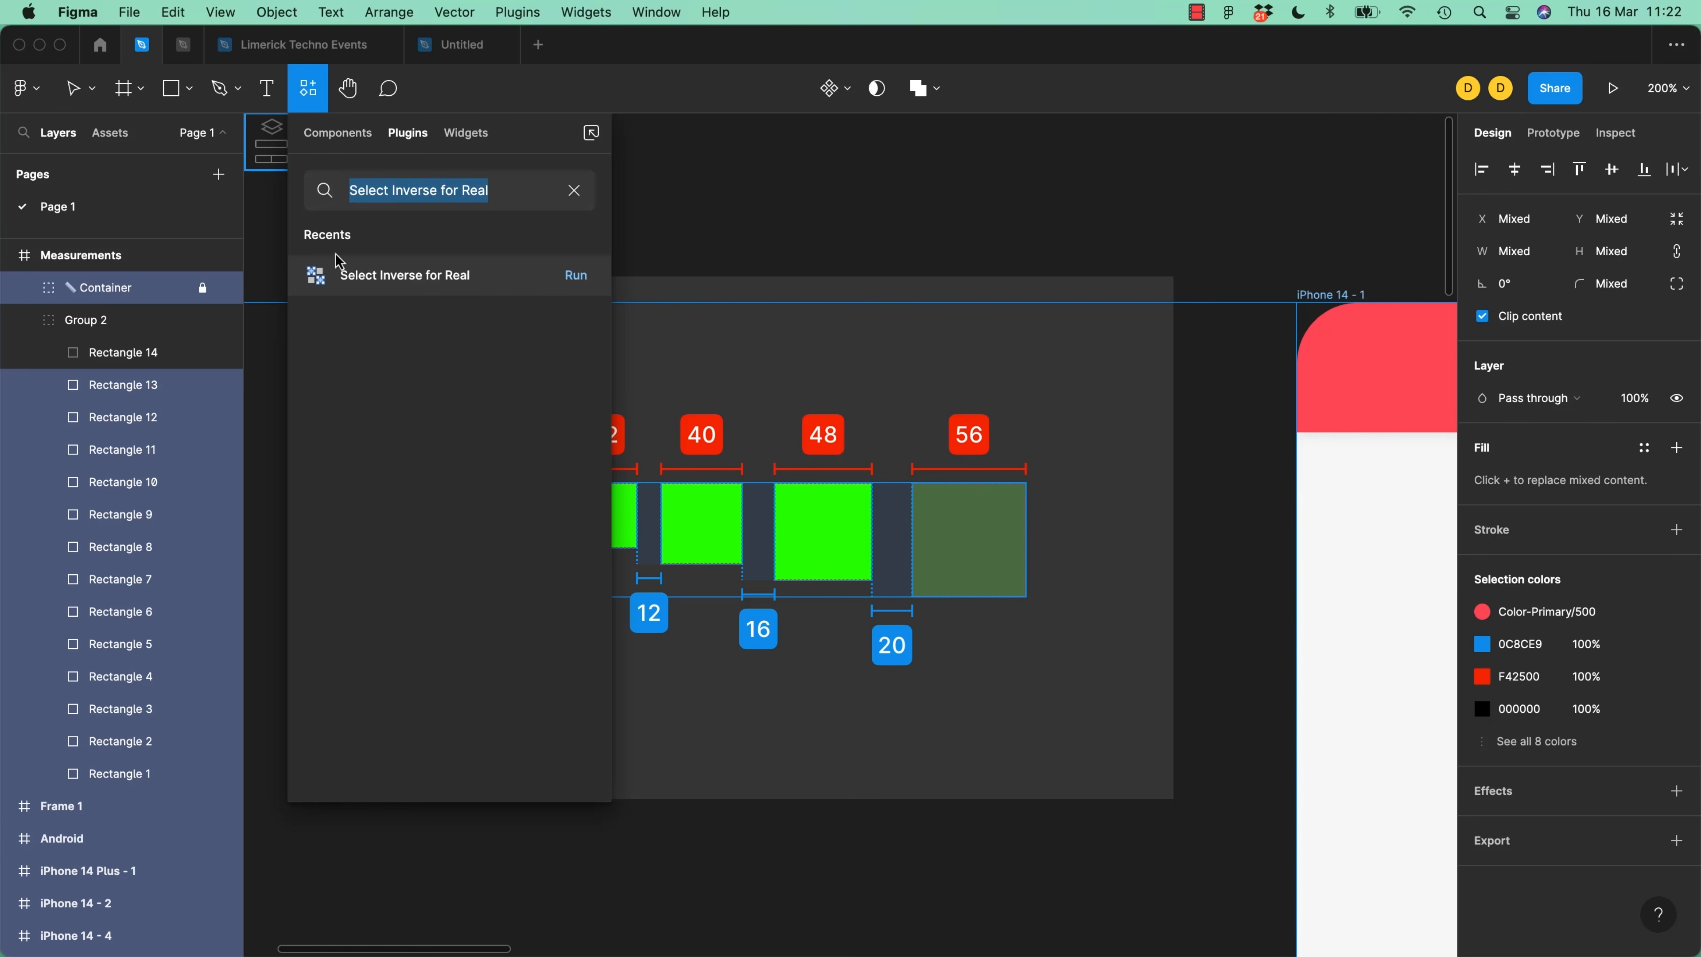
click(577, 275)
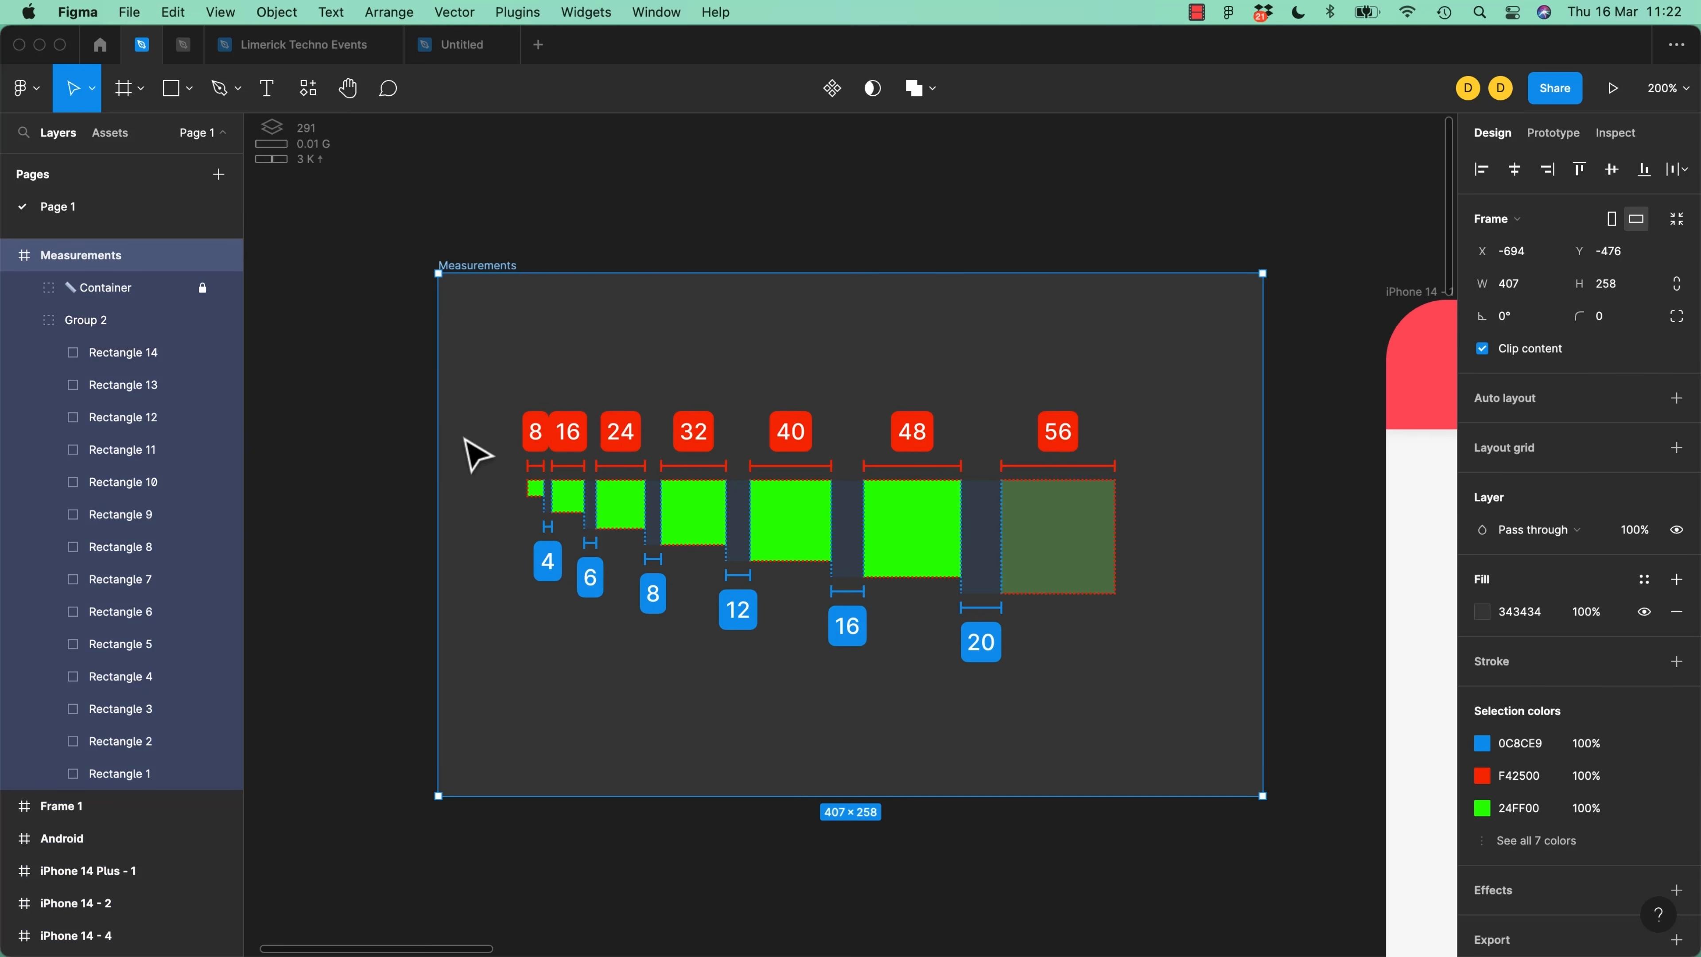
click(849, 219)
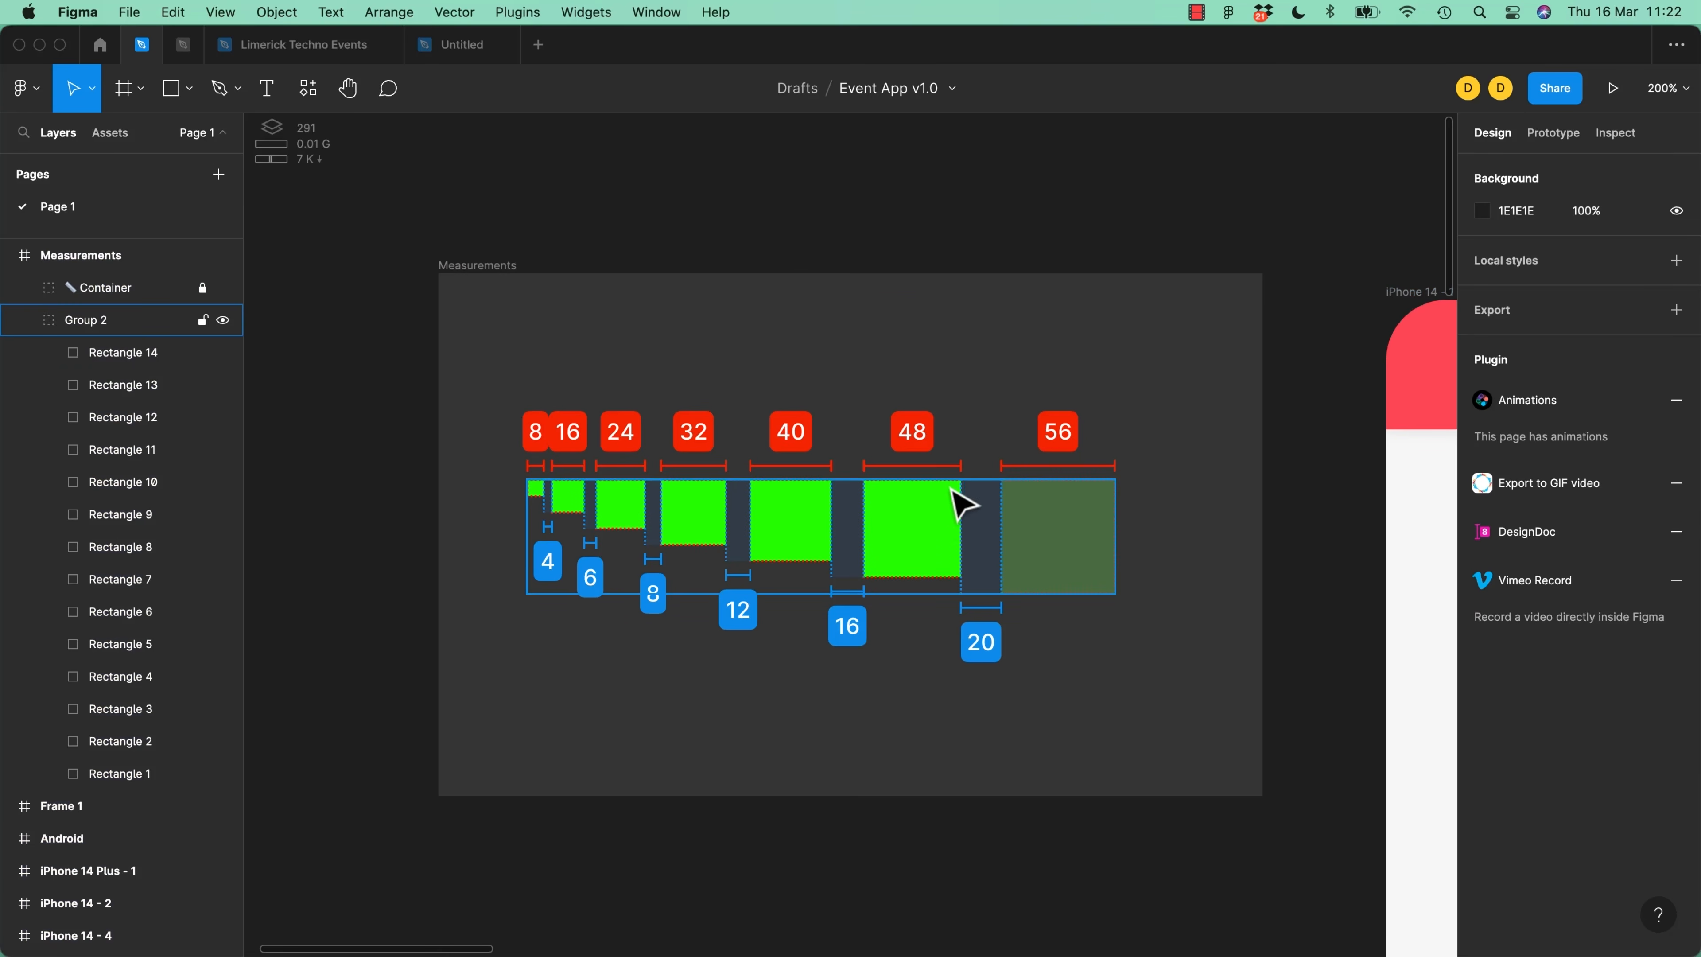
Select the dull green square and invert the selection to only the other rectangles in its group with Select Inverse for Real
click(923, 547)
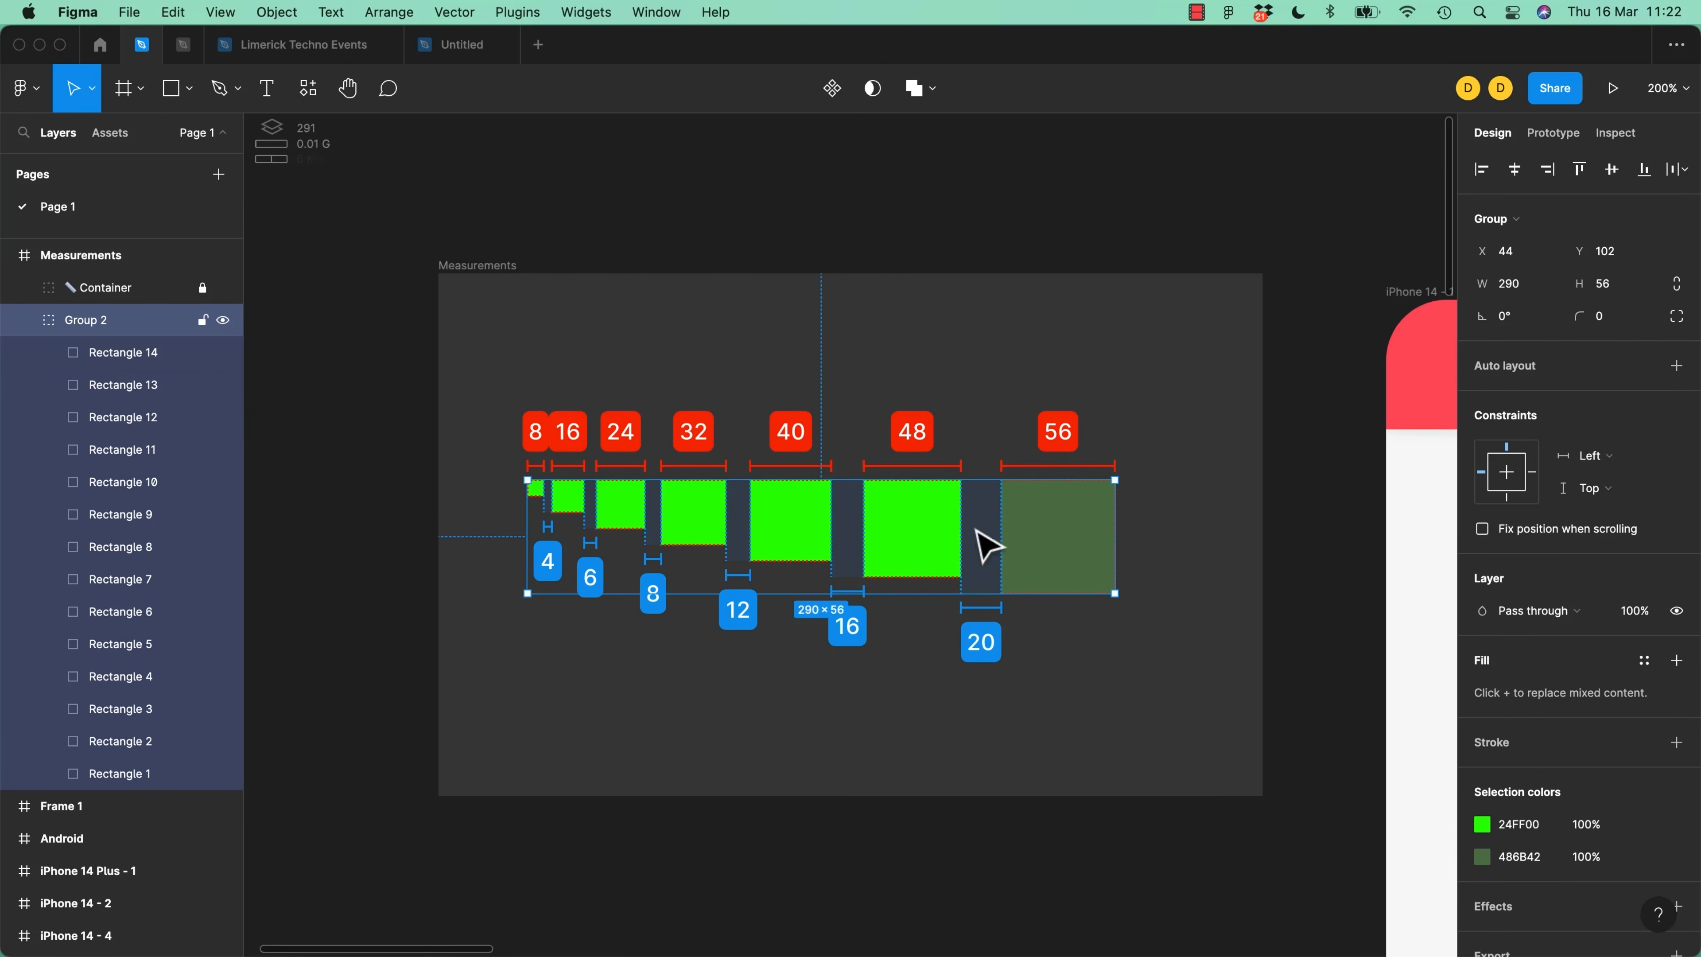
click(1057, 549)
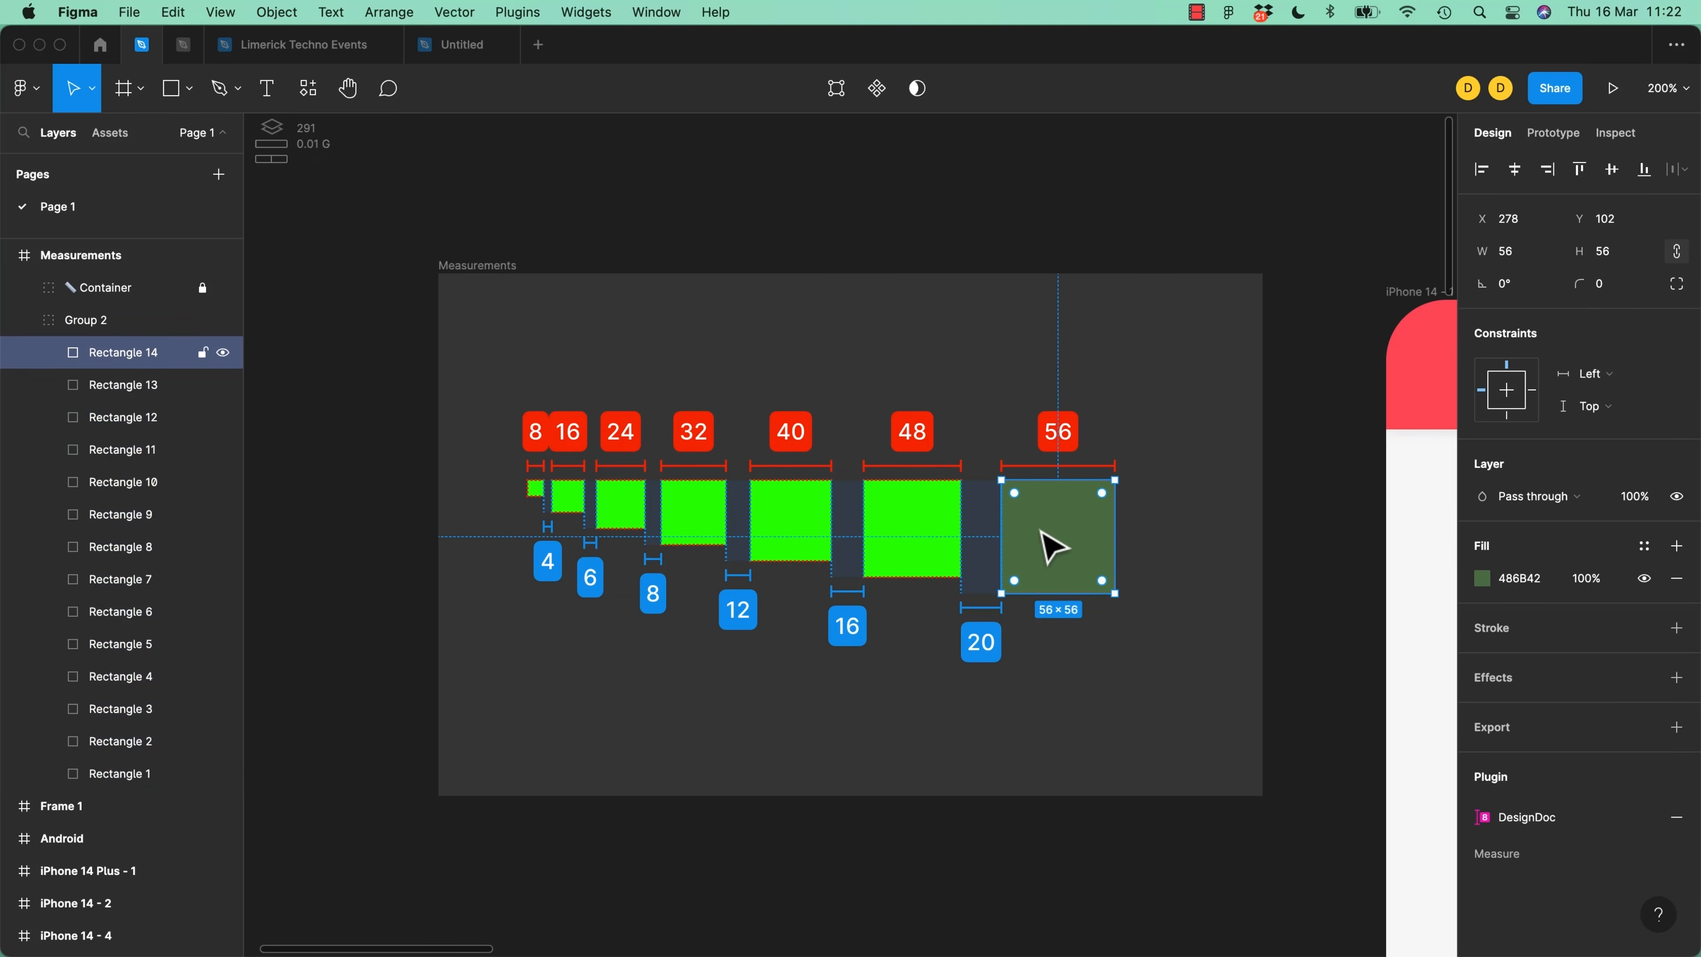
click(305, 94)
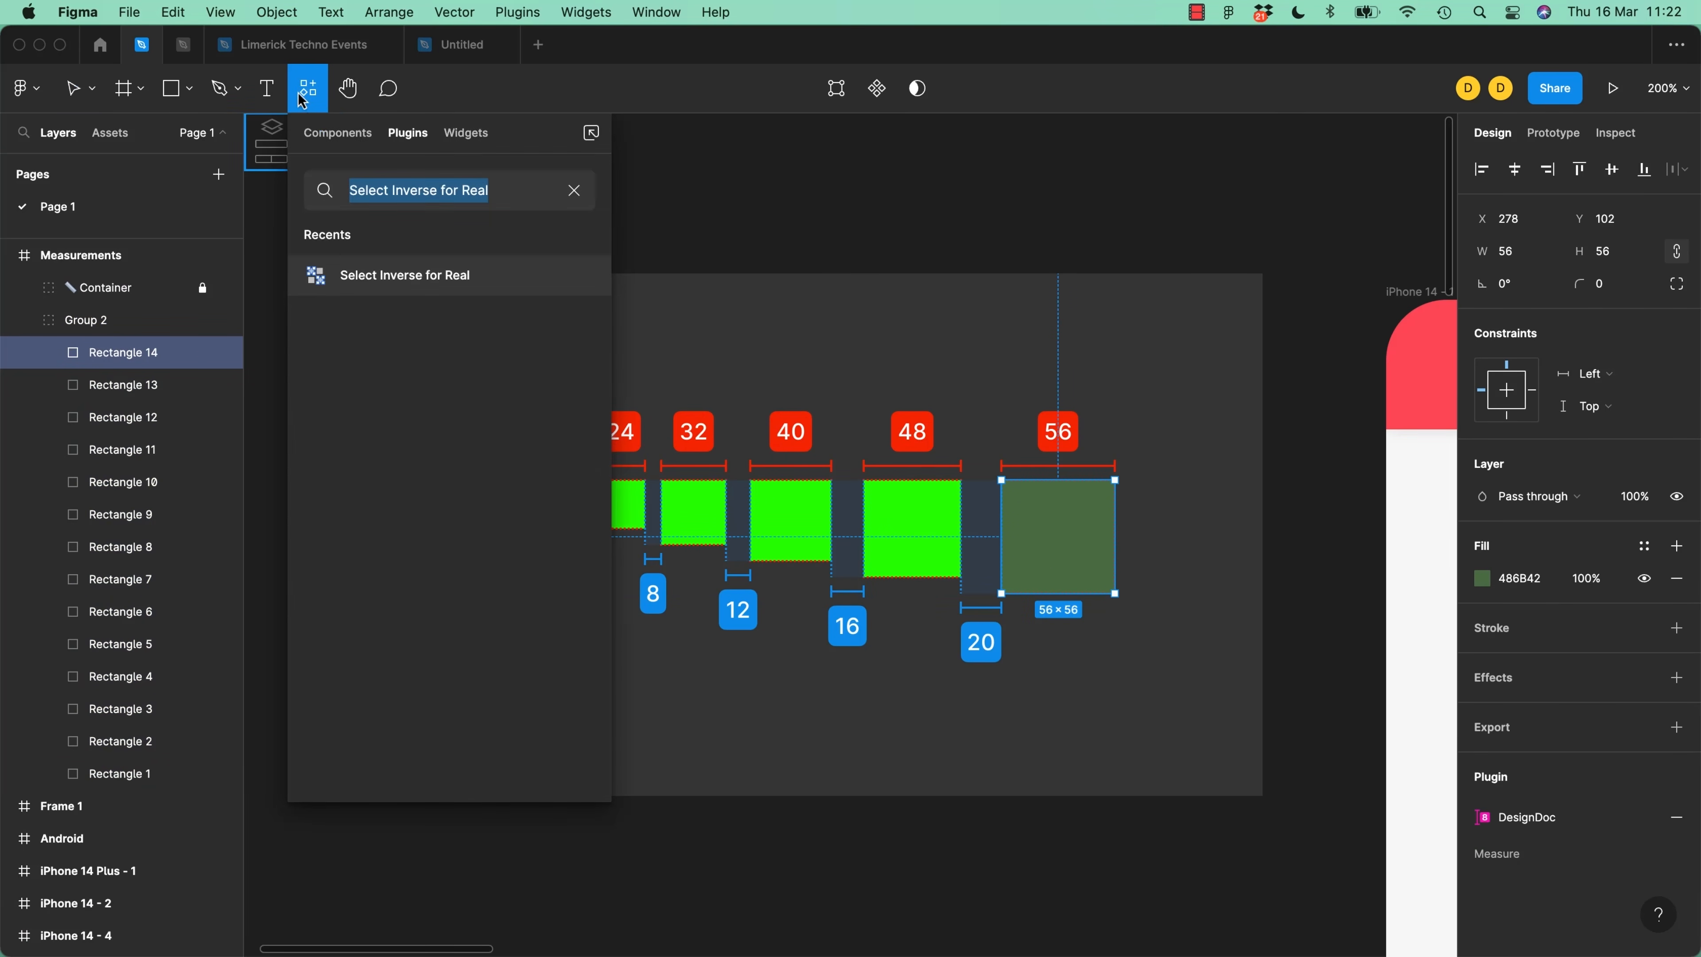
click(303, 99)
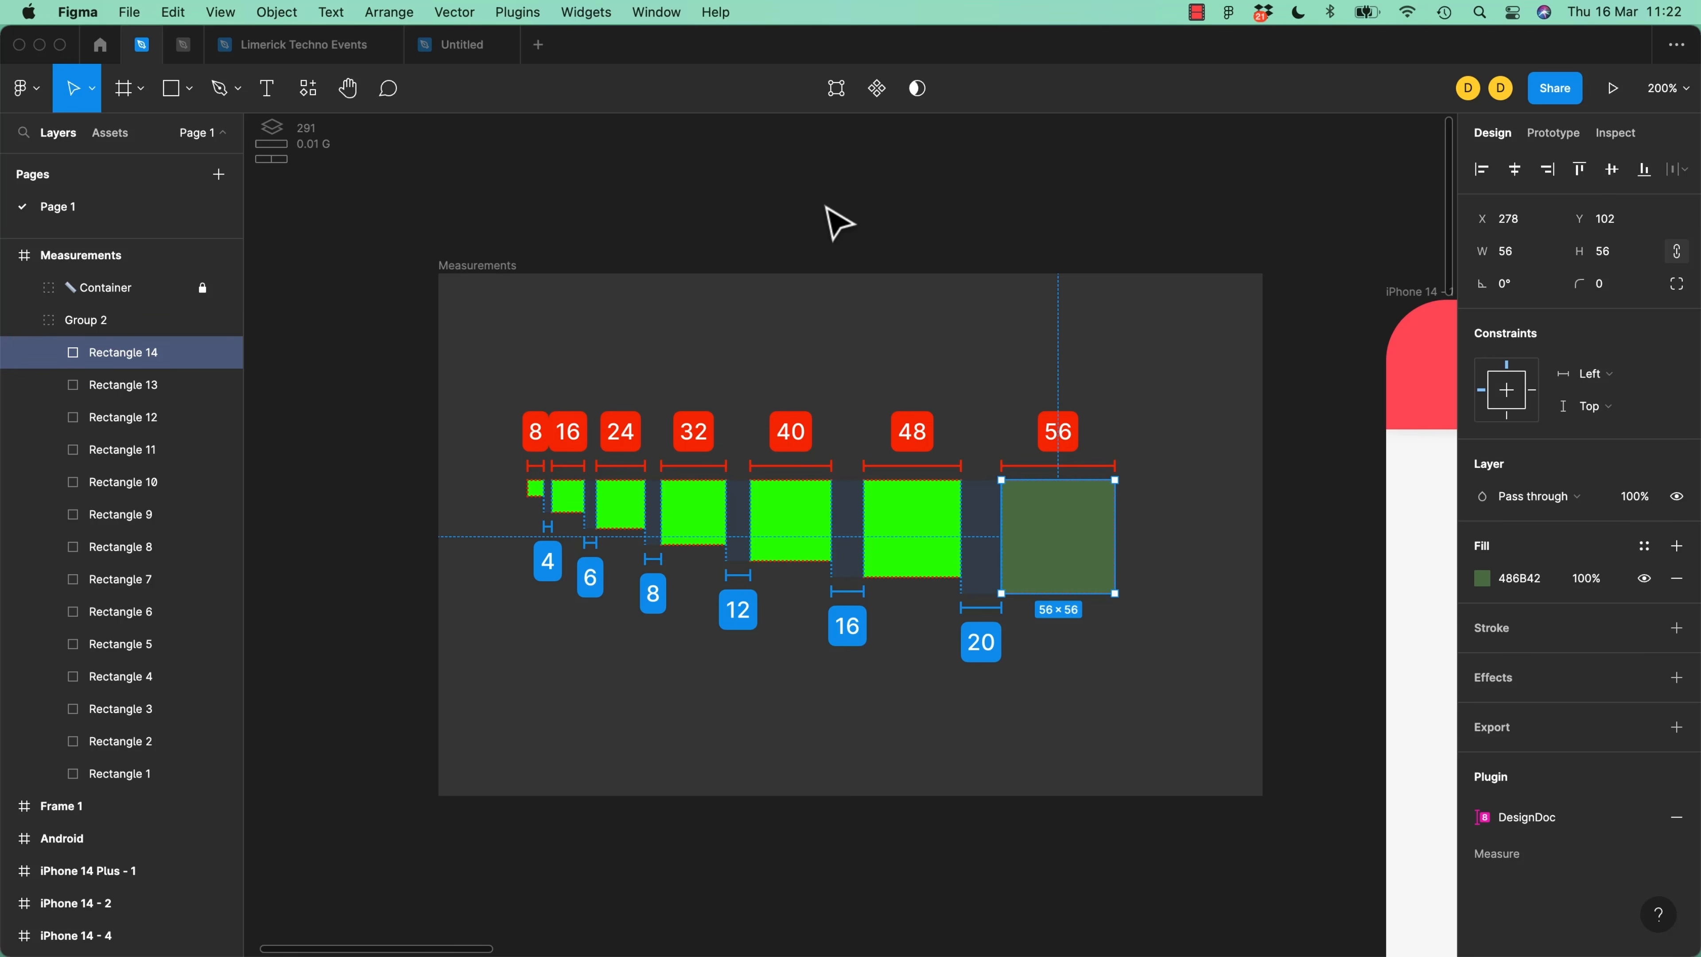
key(shift+super+a)
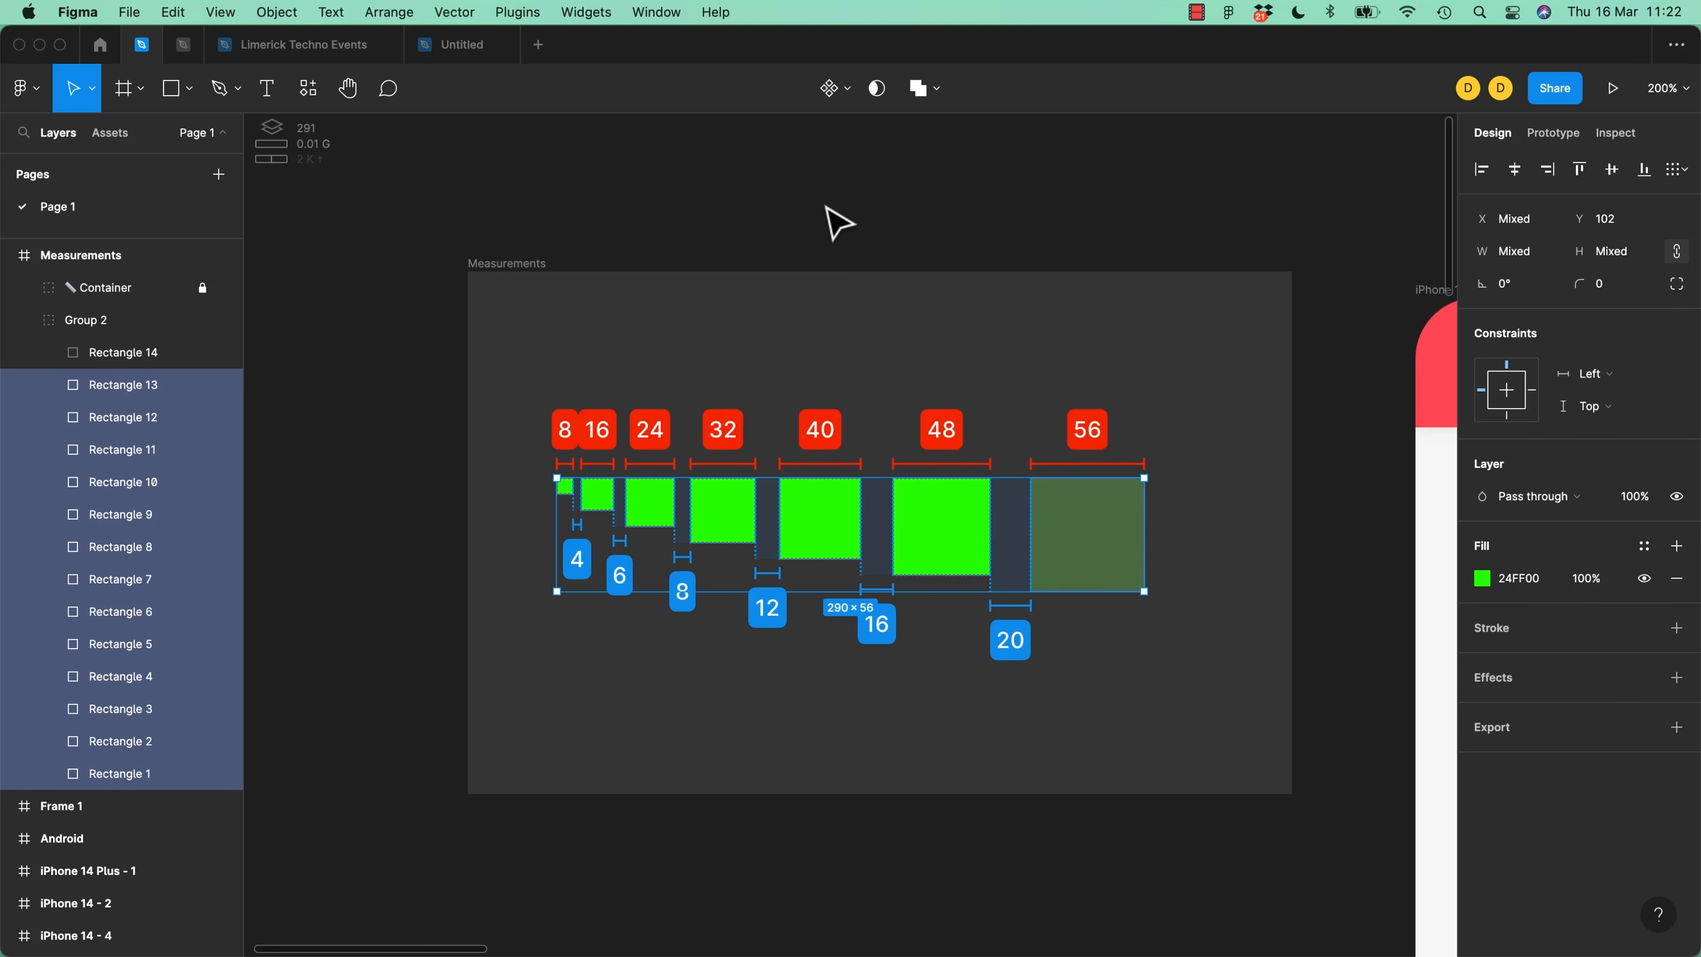
View the Select Inverse for Real plugin among the recent plugins and close the list
click(315, 104)
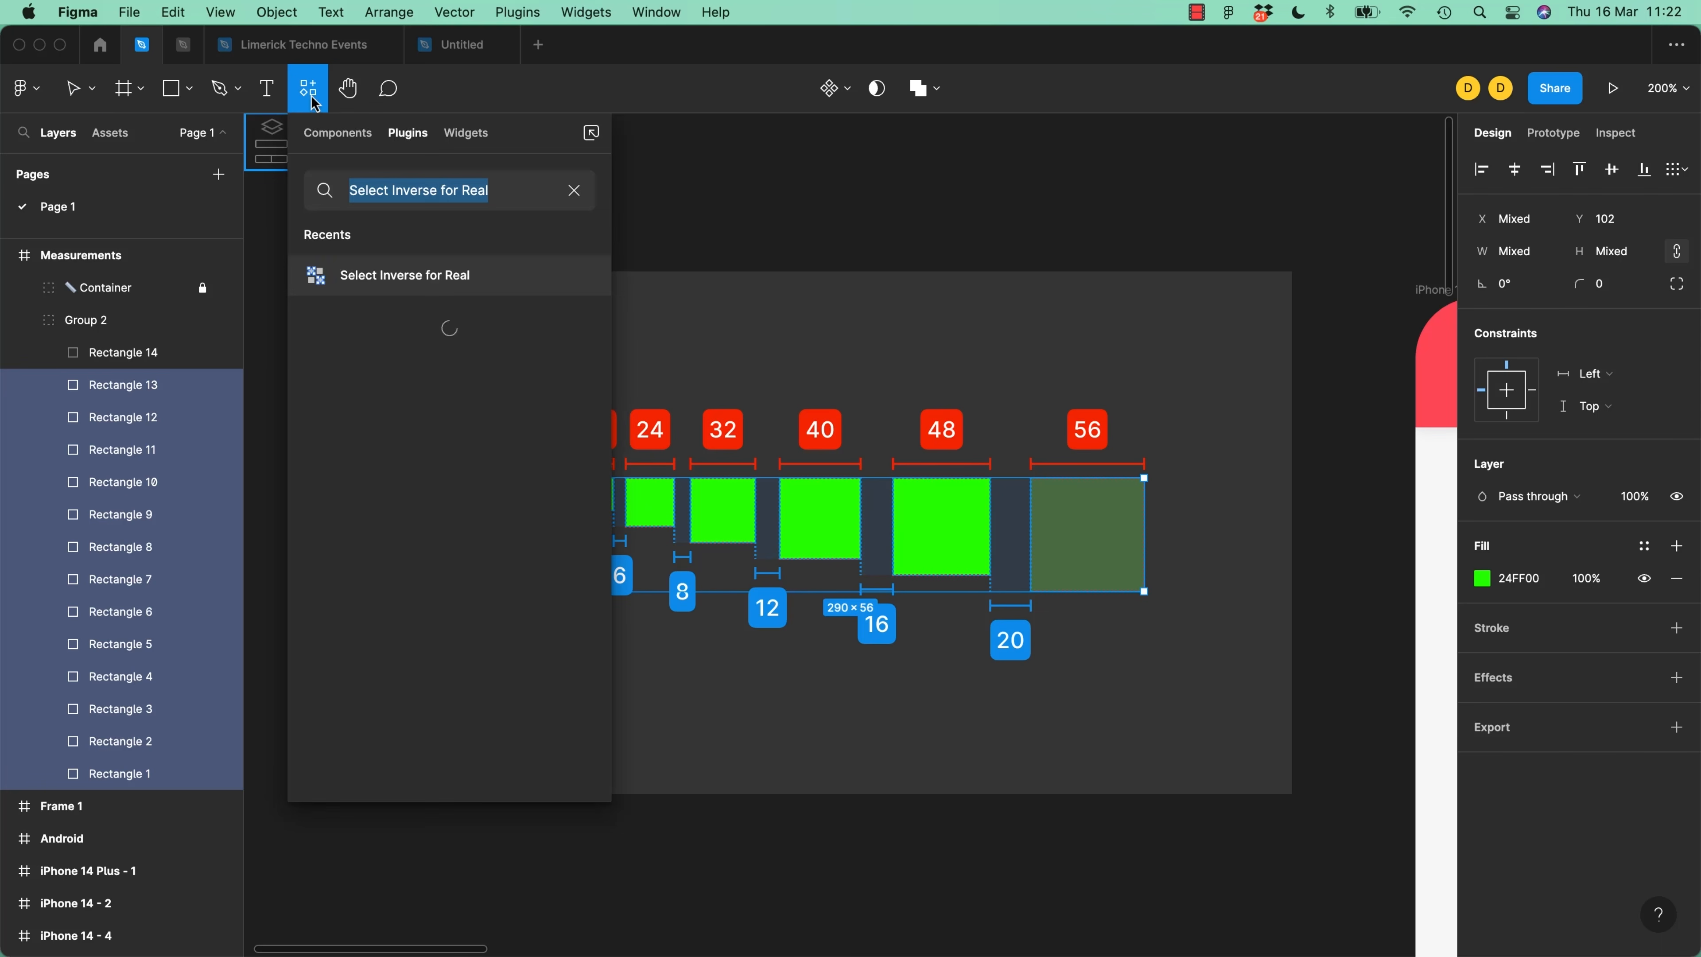
mouse_move(395, 275)
click(307, 93)
click(570, 233)
Invert the selection from the dull green square to the group's other rectangles, delete them, and undo the deletion
click(1090, 563)
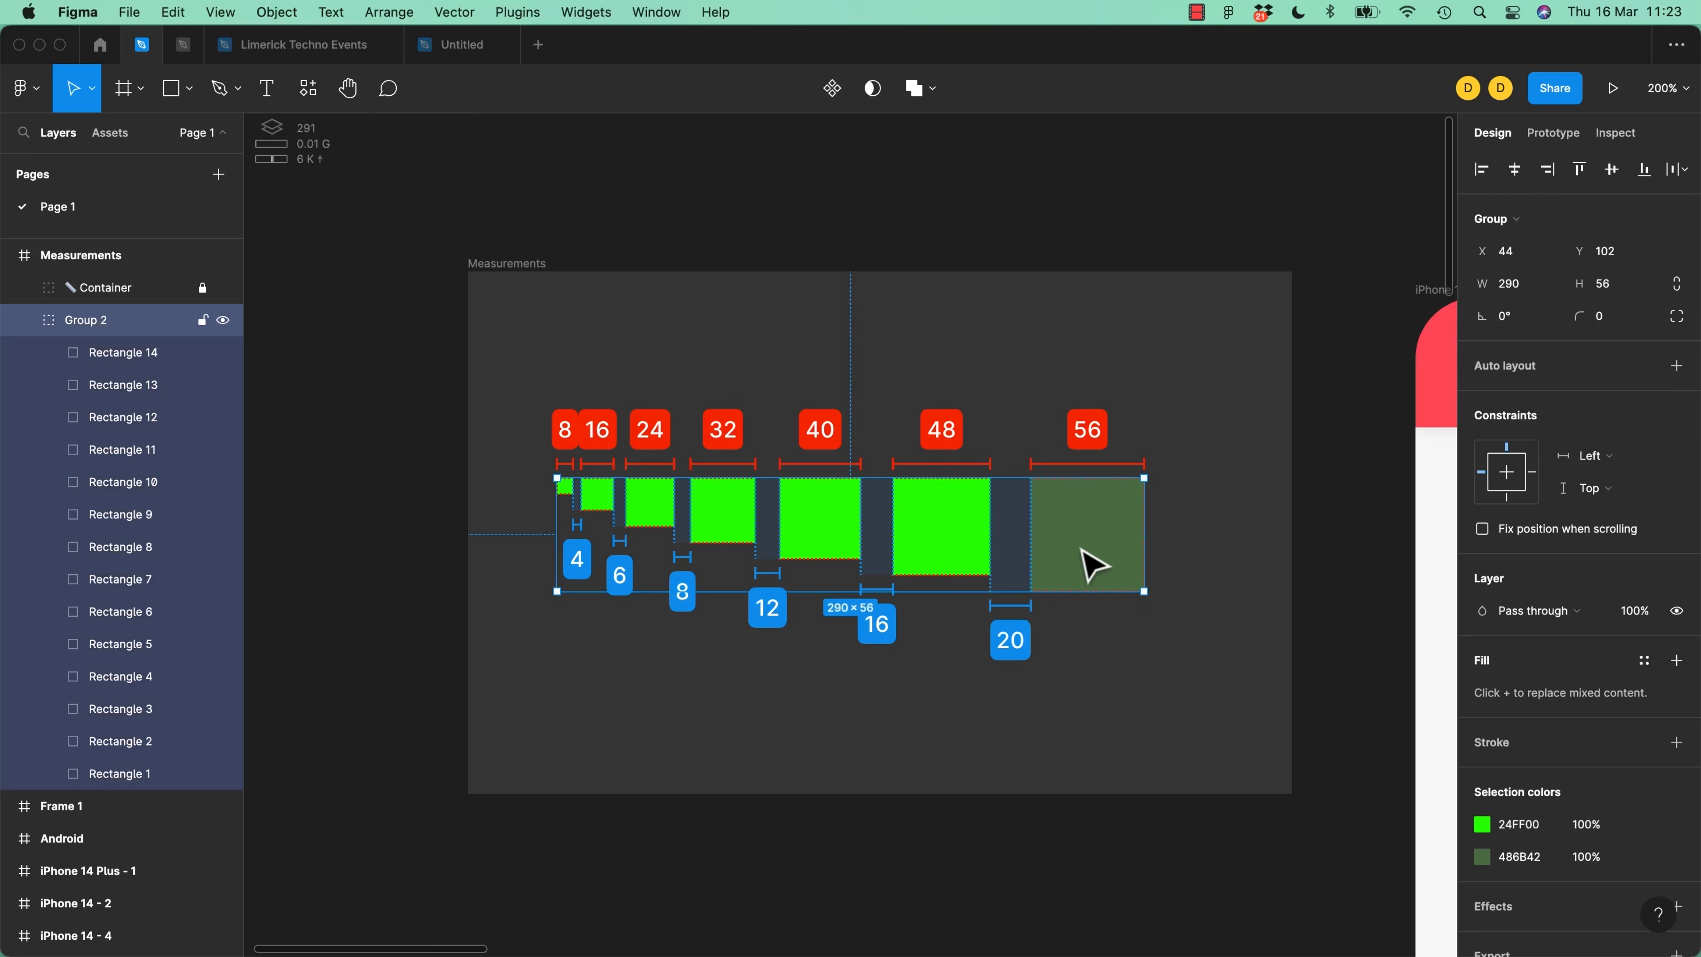
double_click(1082, 563)
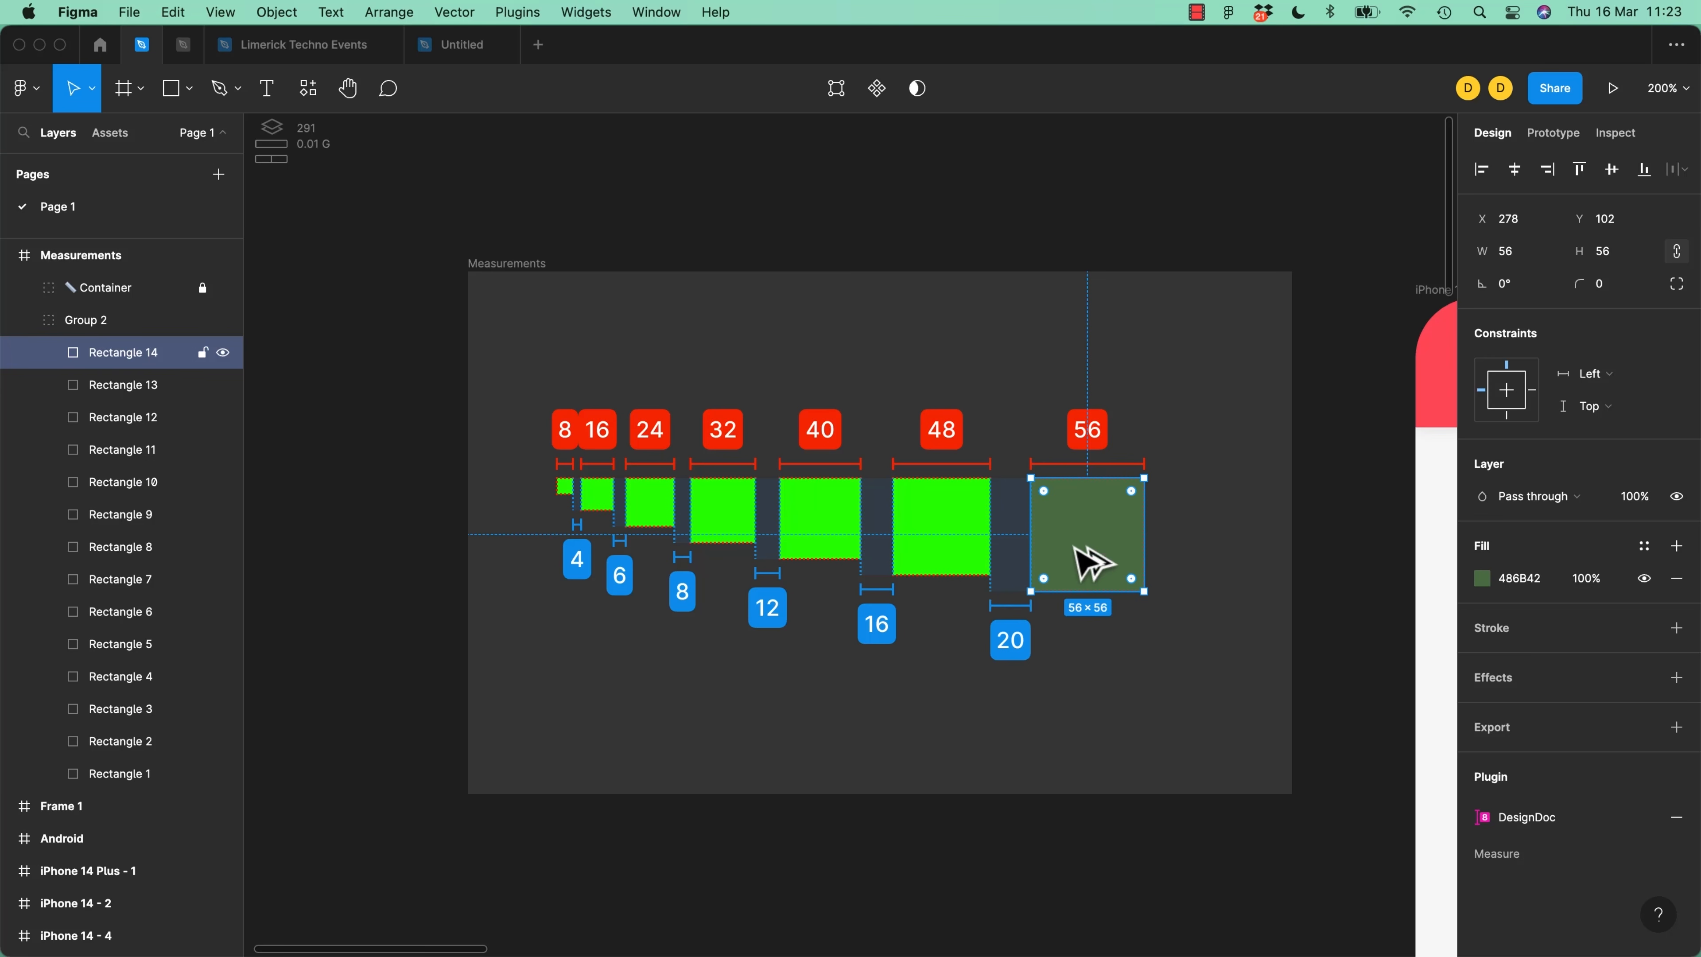
key(super+shift+a)
key(Delete)
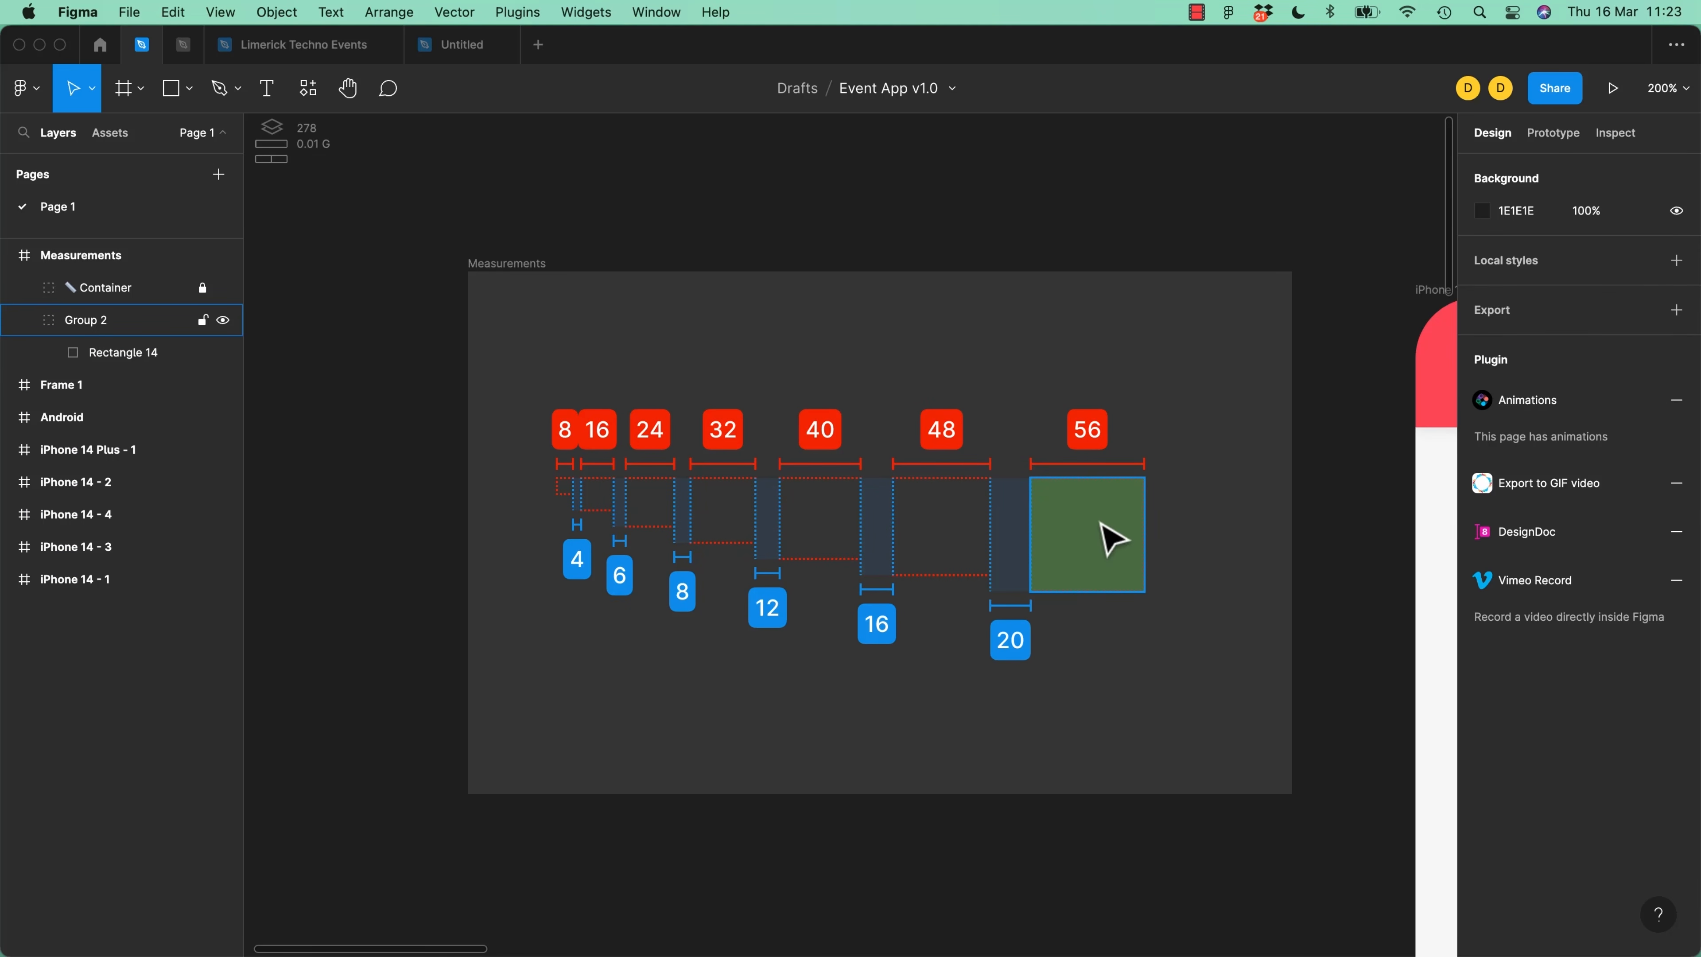
key(super+z)
click(1031, 285)
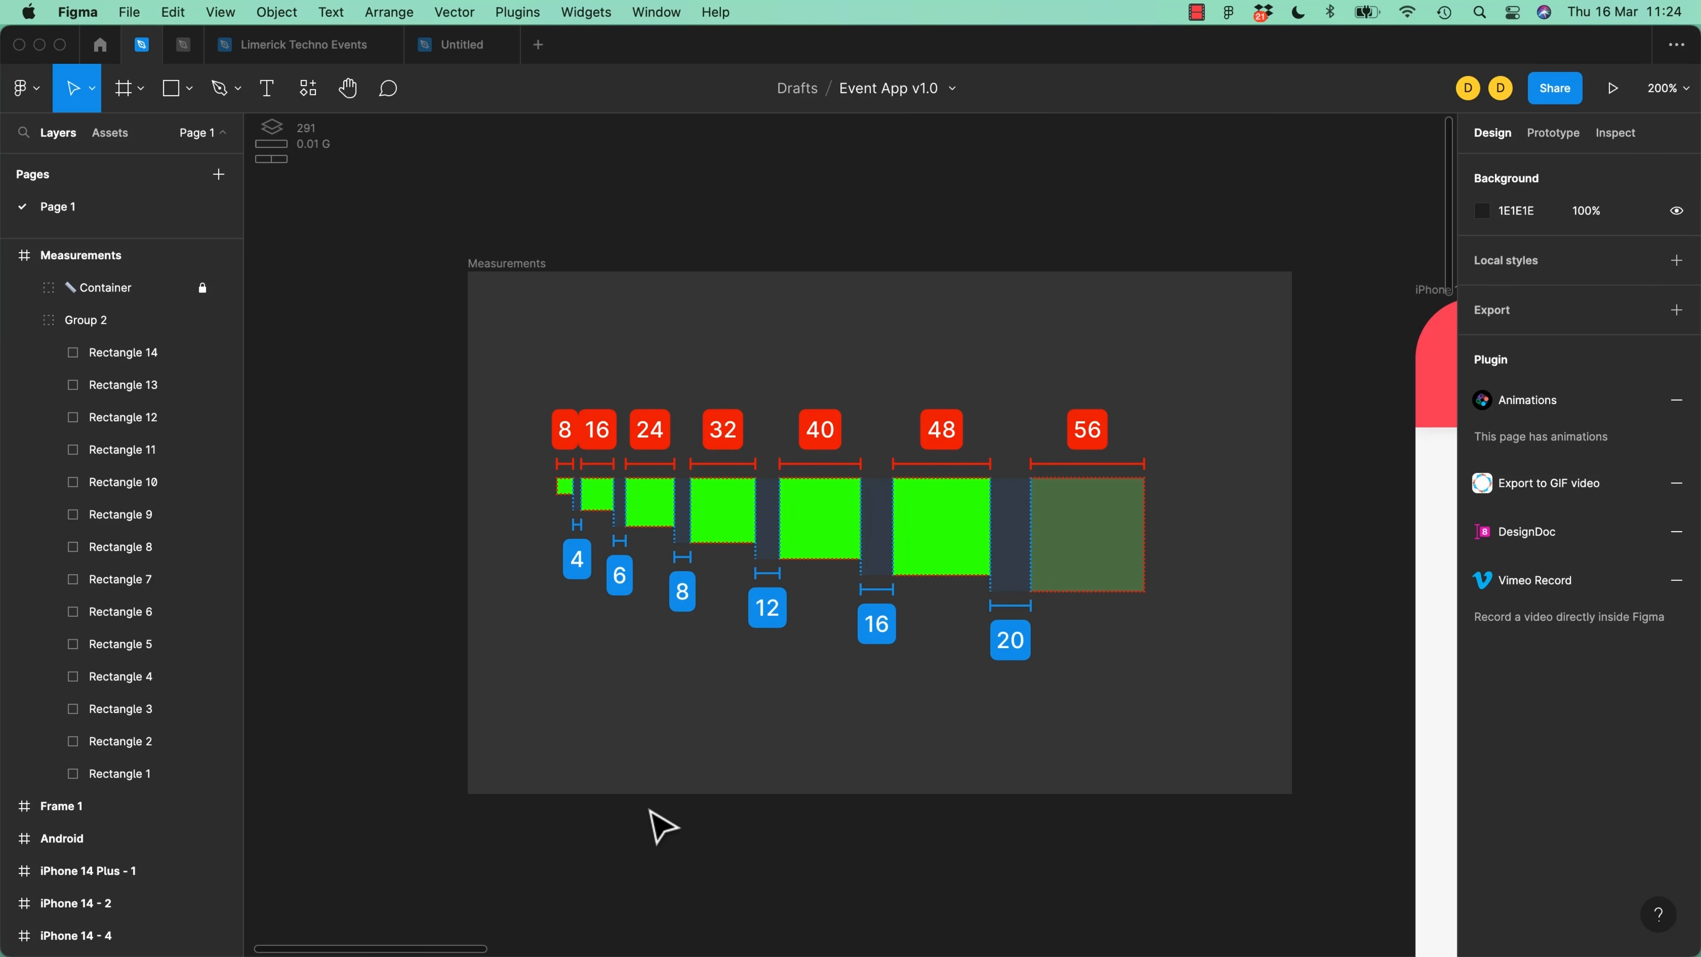
Select the lower navigation bar in iPhone 14 - 1 and use Select all with same properties to select every matching bar
key(space)
drag(1139, 735, 711, 574)
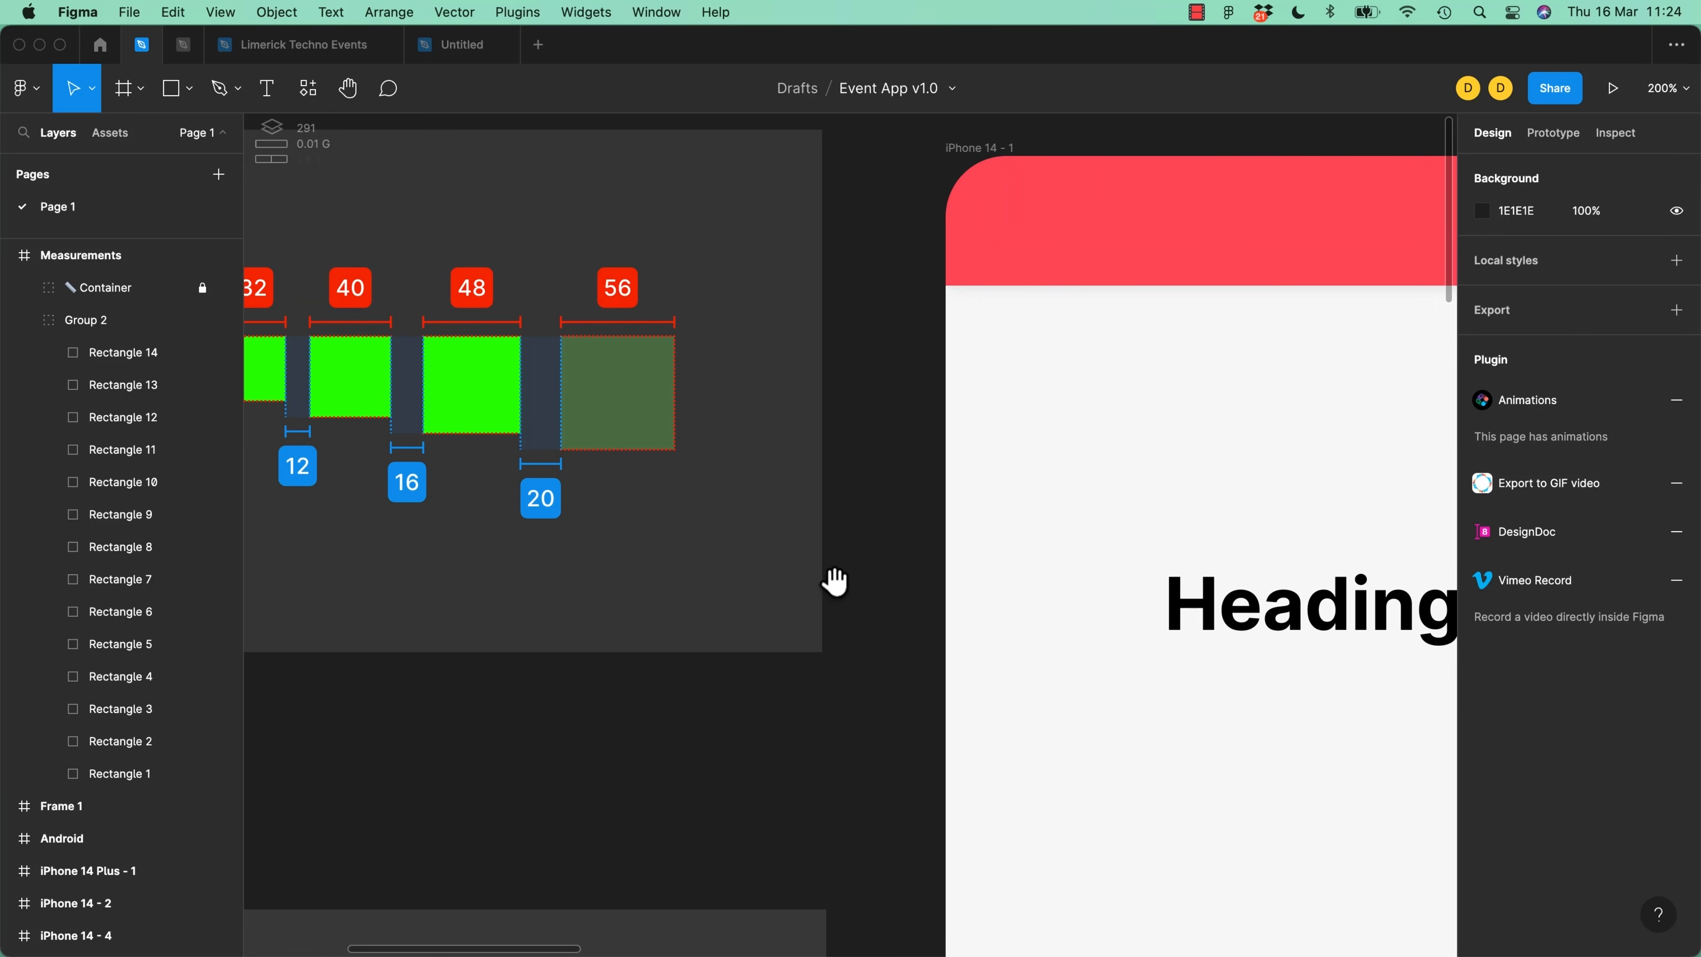
drag(1010, 597, 582, 670)
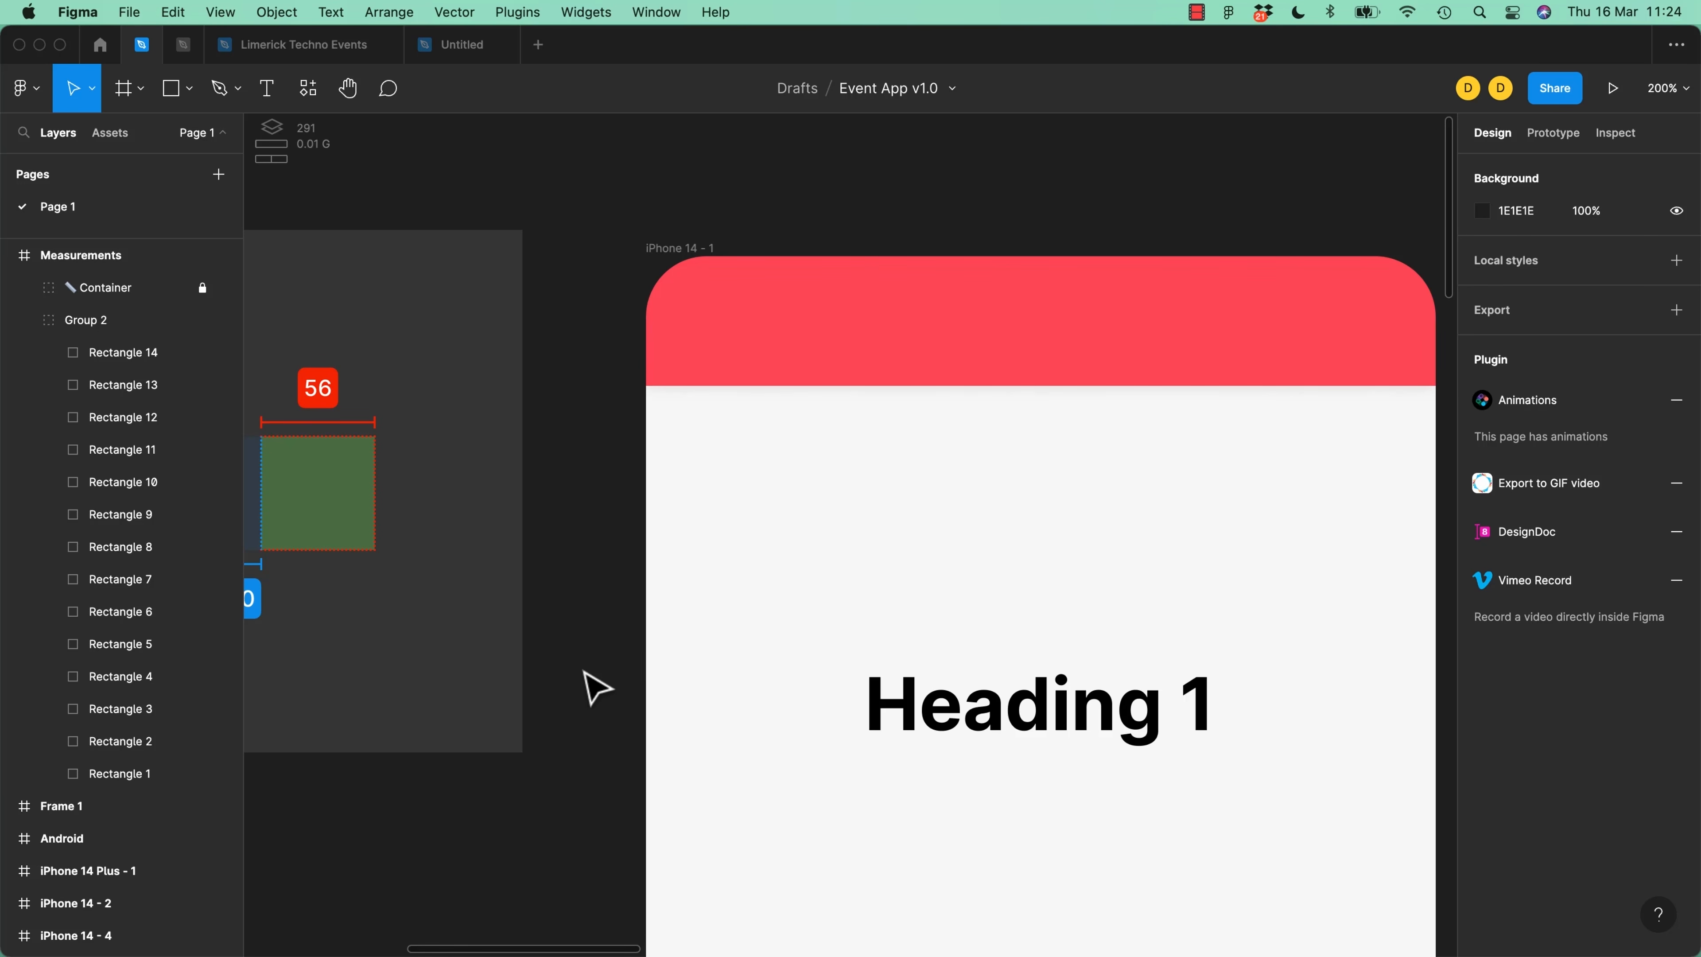
key(shift+1)
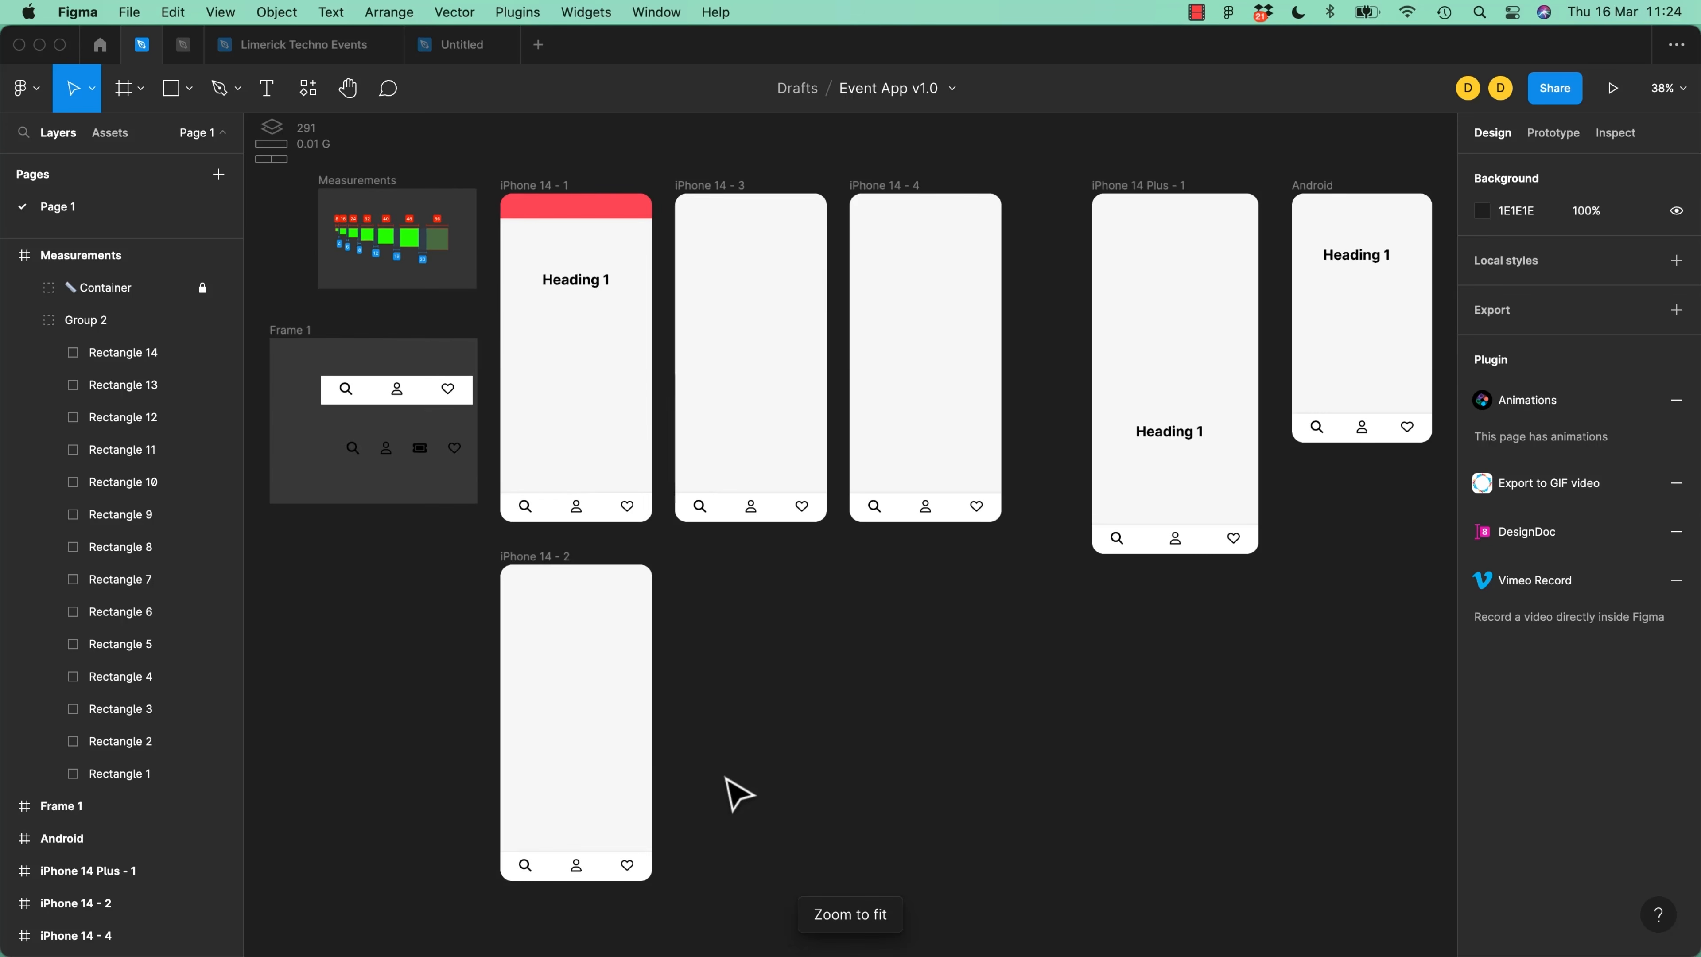
click(602, 514)
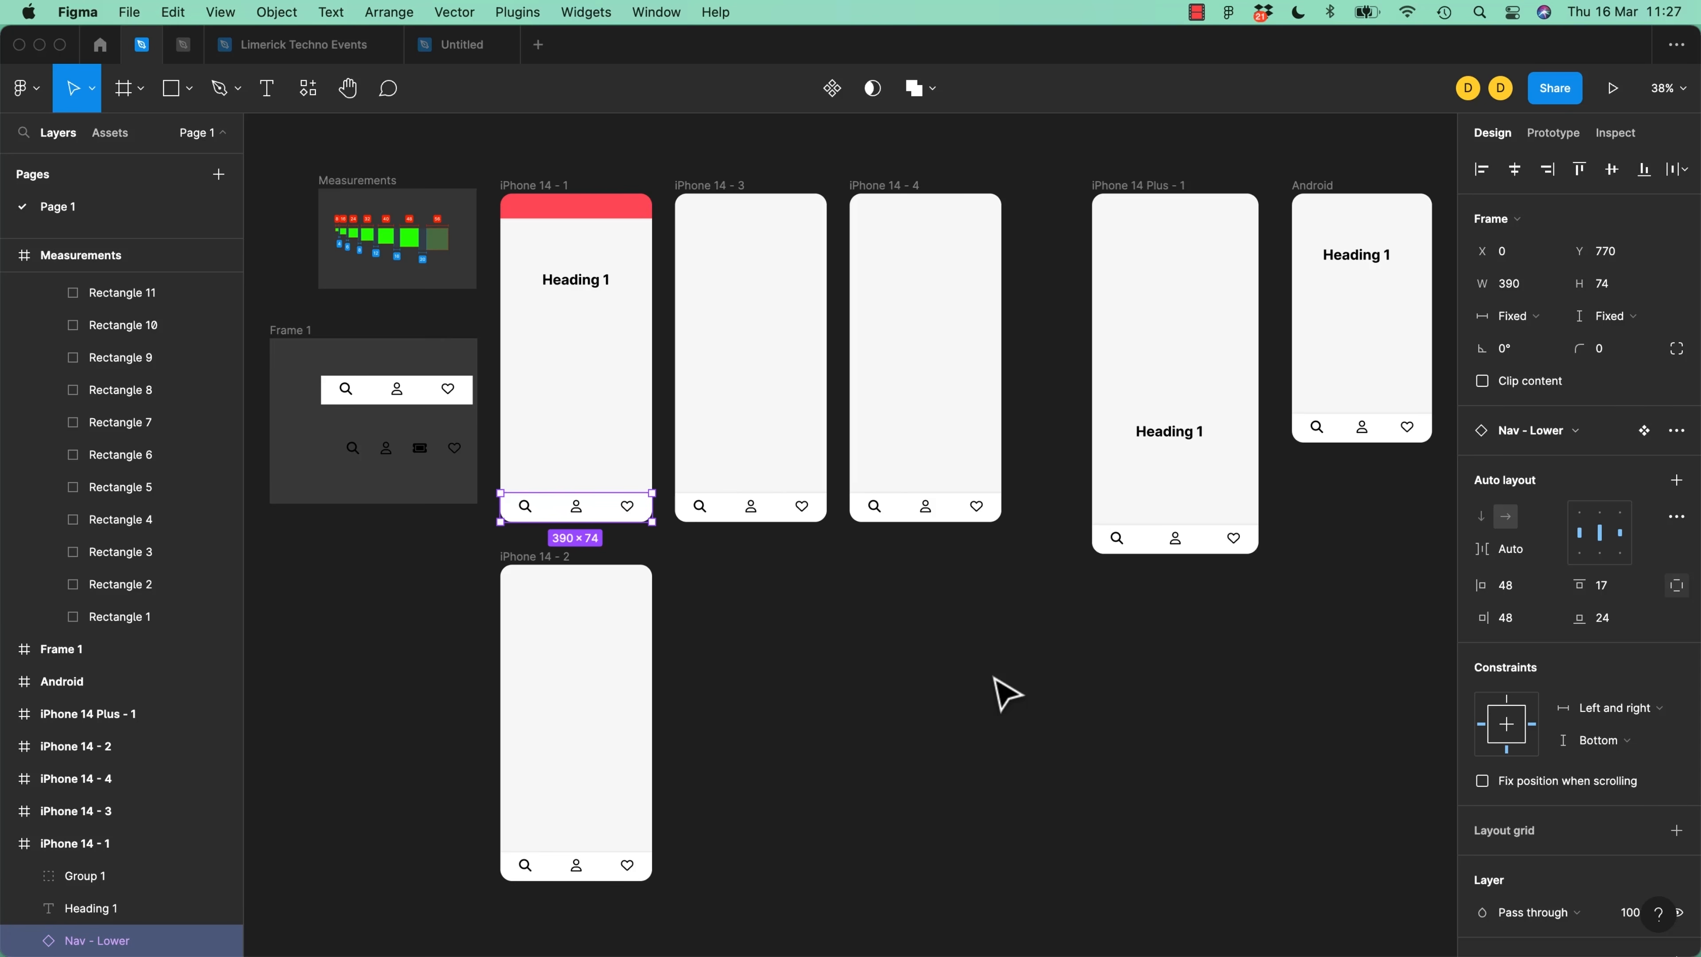
key(super+slash)
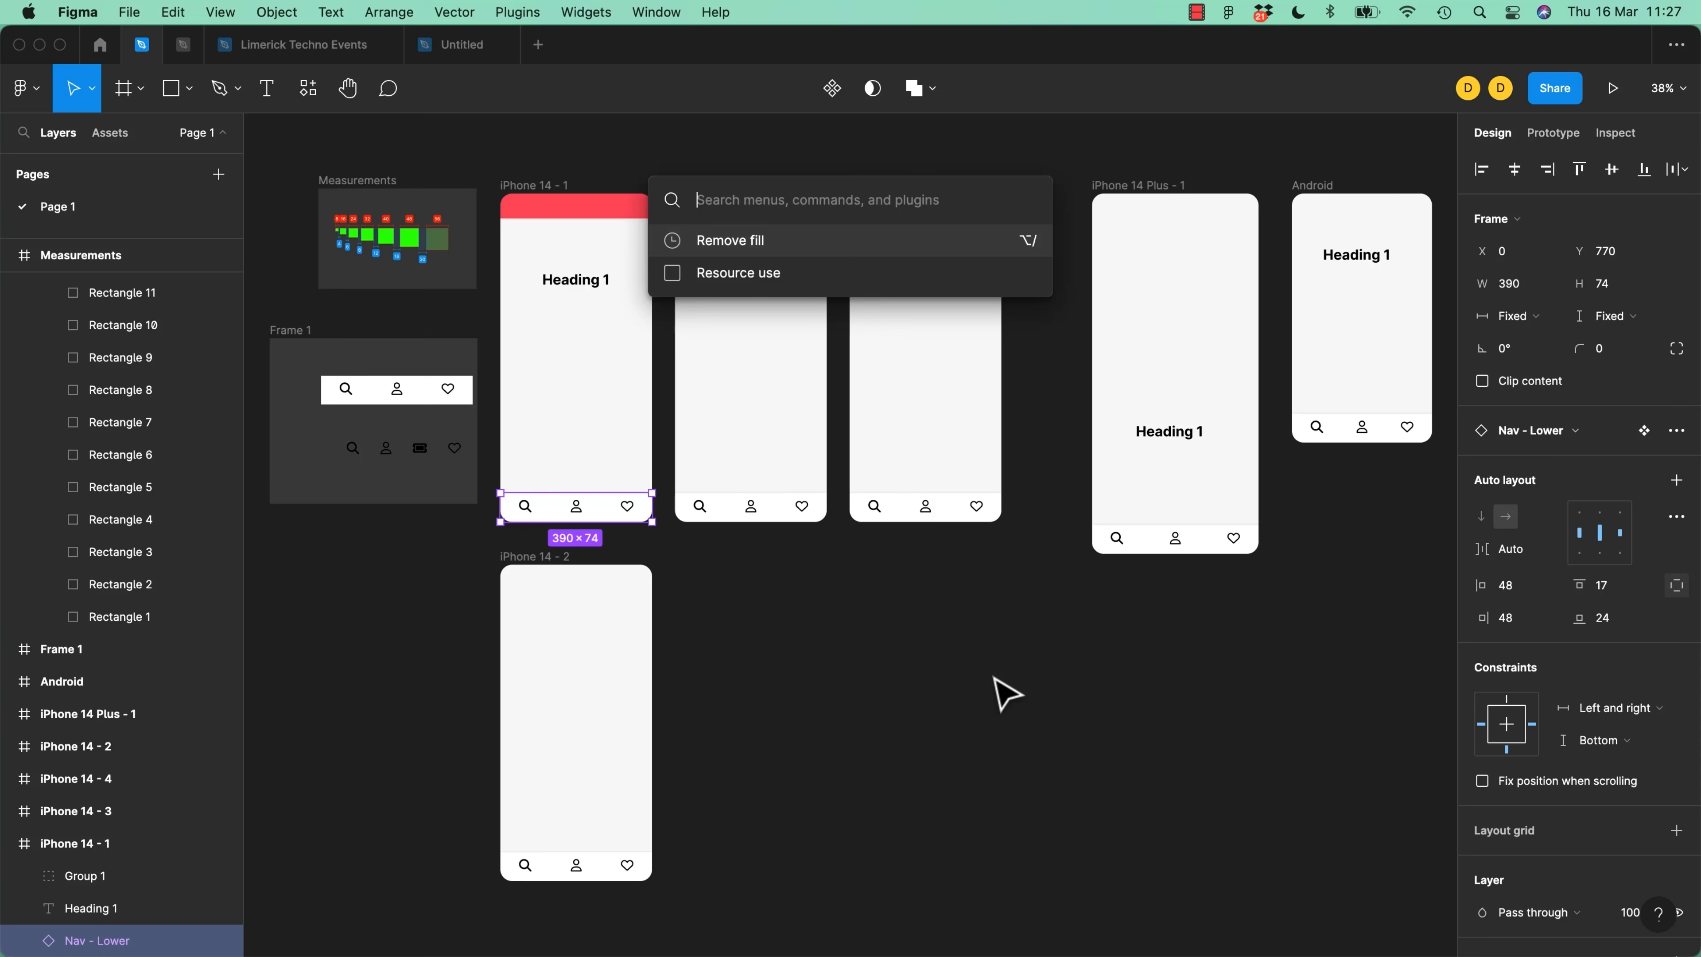
text(same)
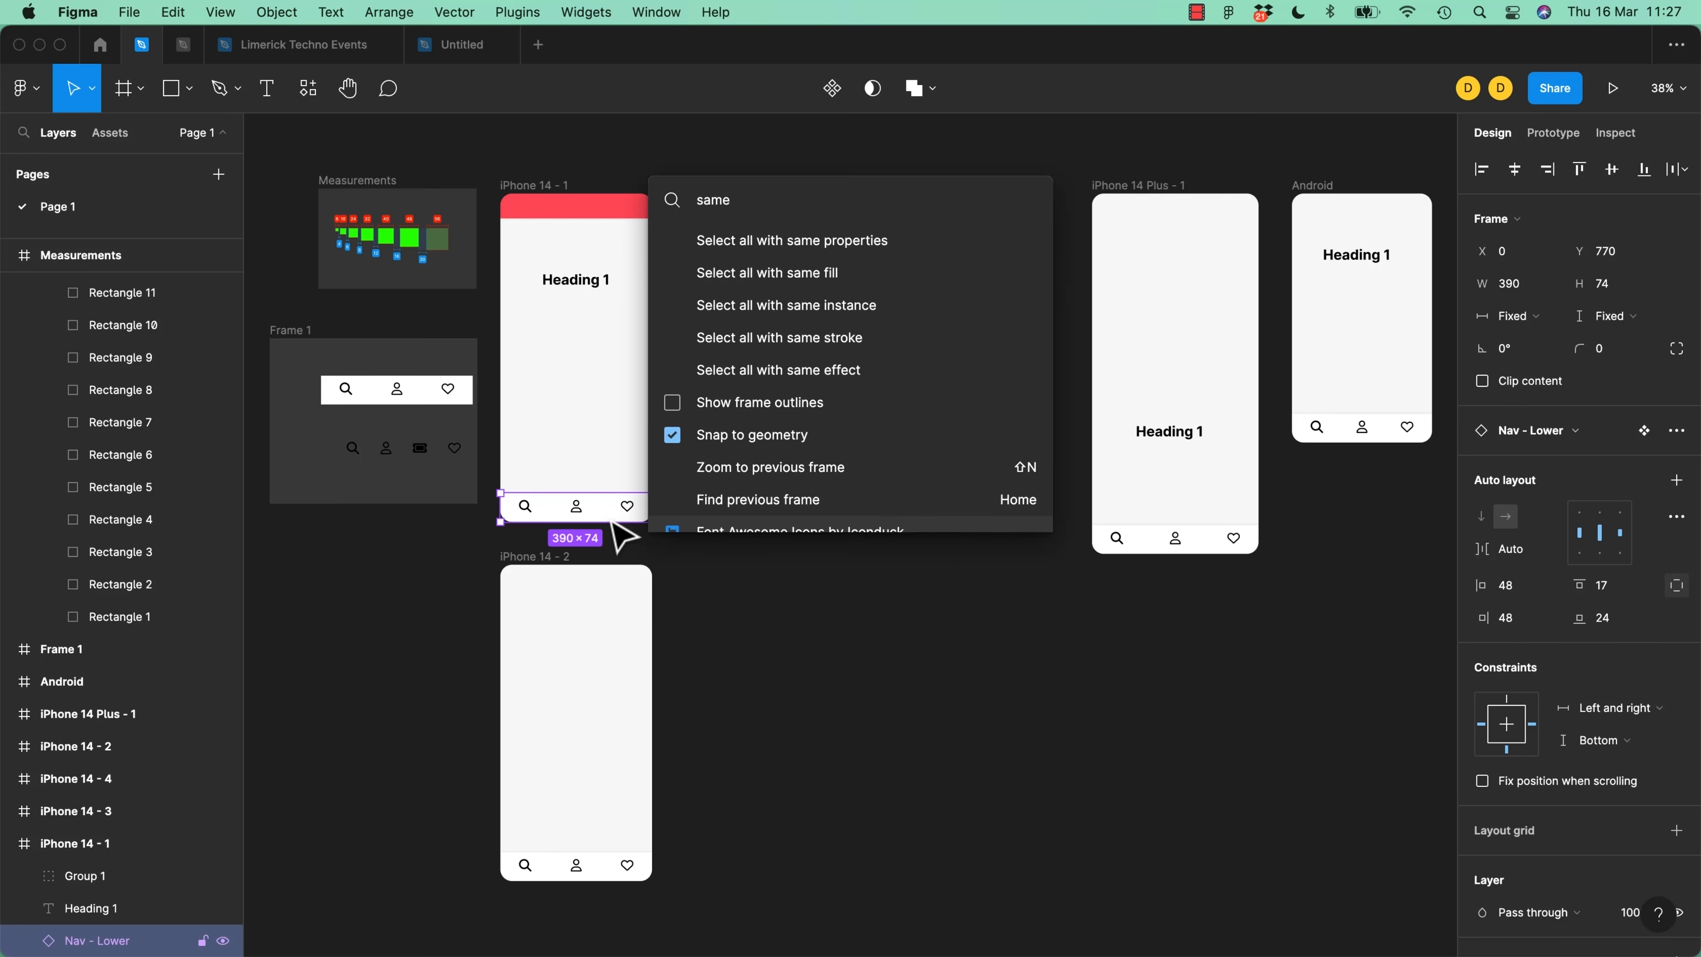
click(741, 246)
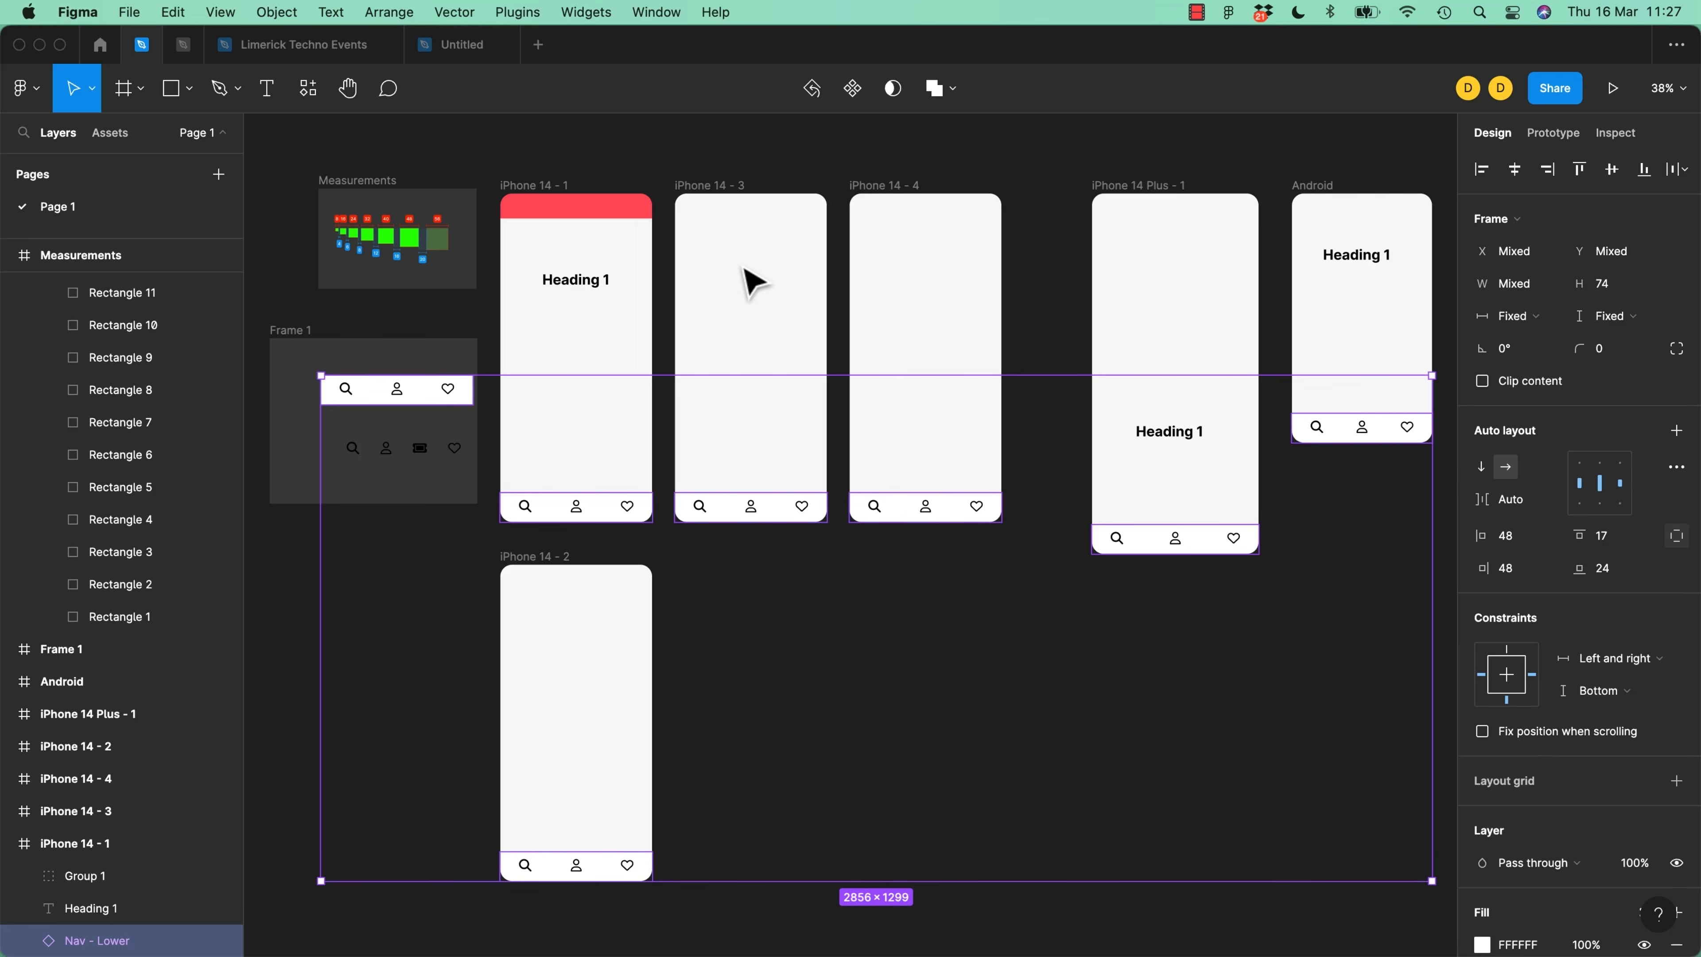
Try moving the selected navigation bars and changing their fill to magenta E50DF8, undoing each change and clearing the selection
drag(945, 519, 991, 660)
key(super+z)
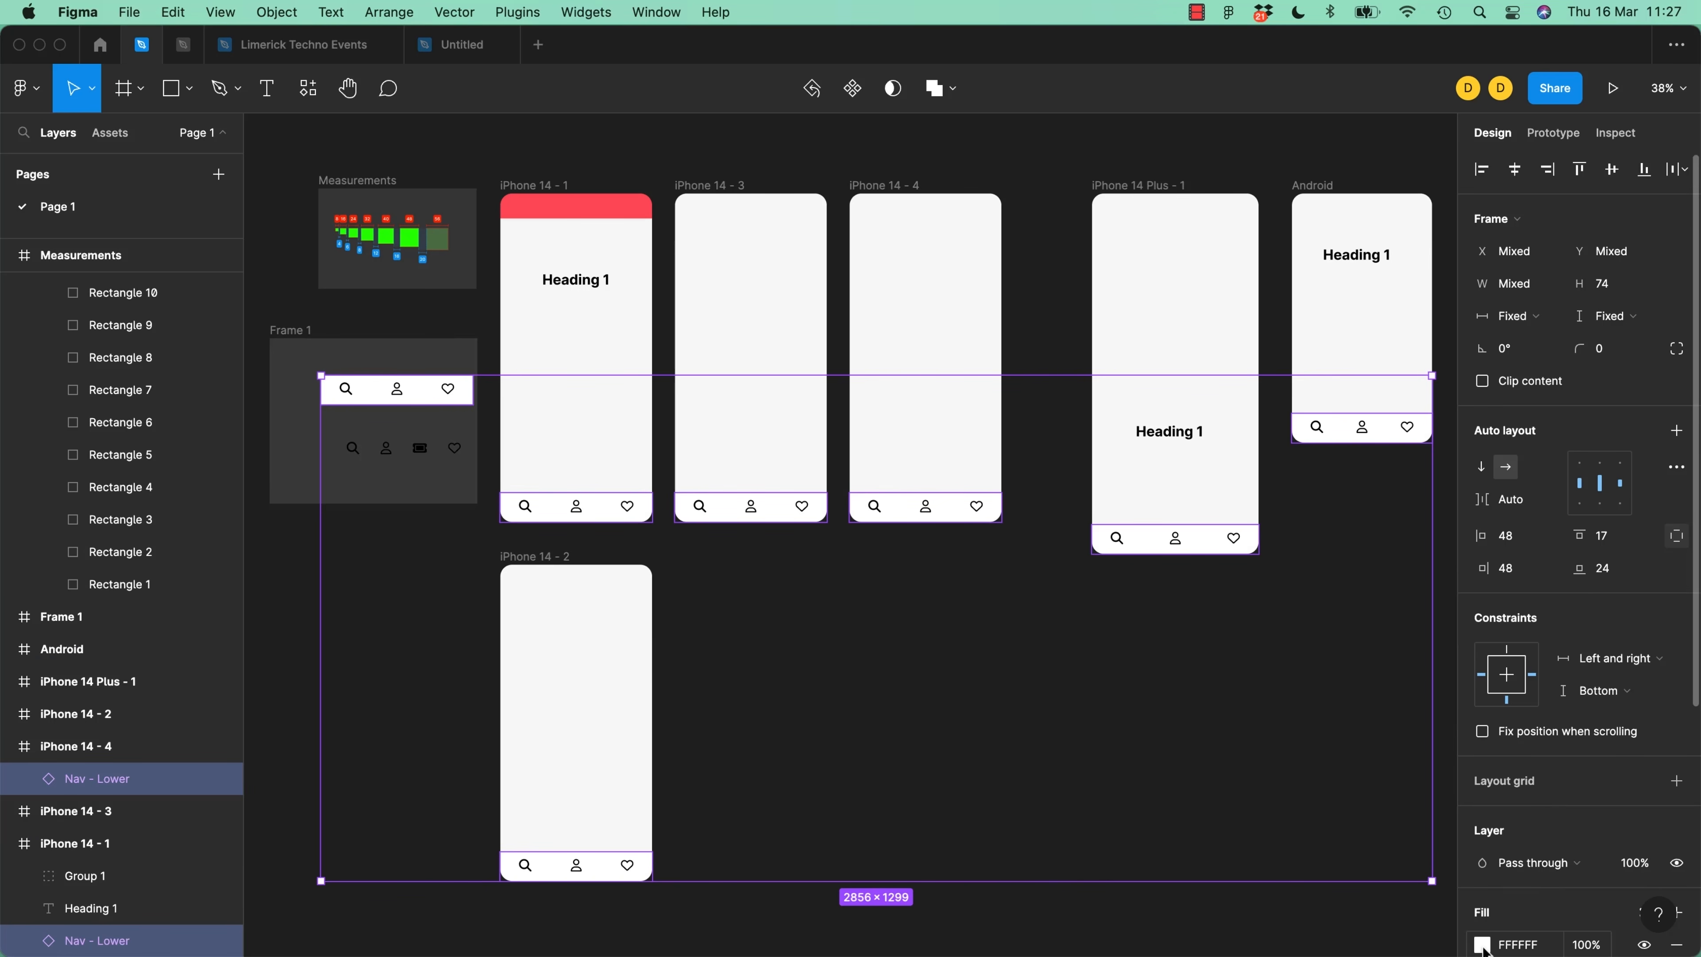
click(1483, 945)
drag(1376, 717, 1407, 717)
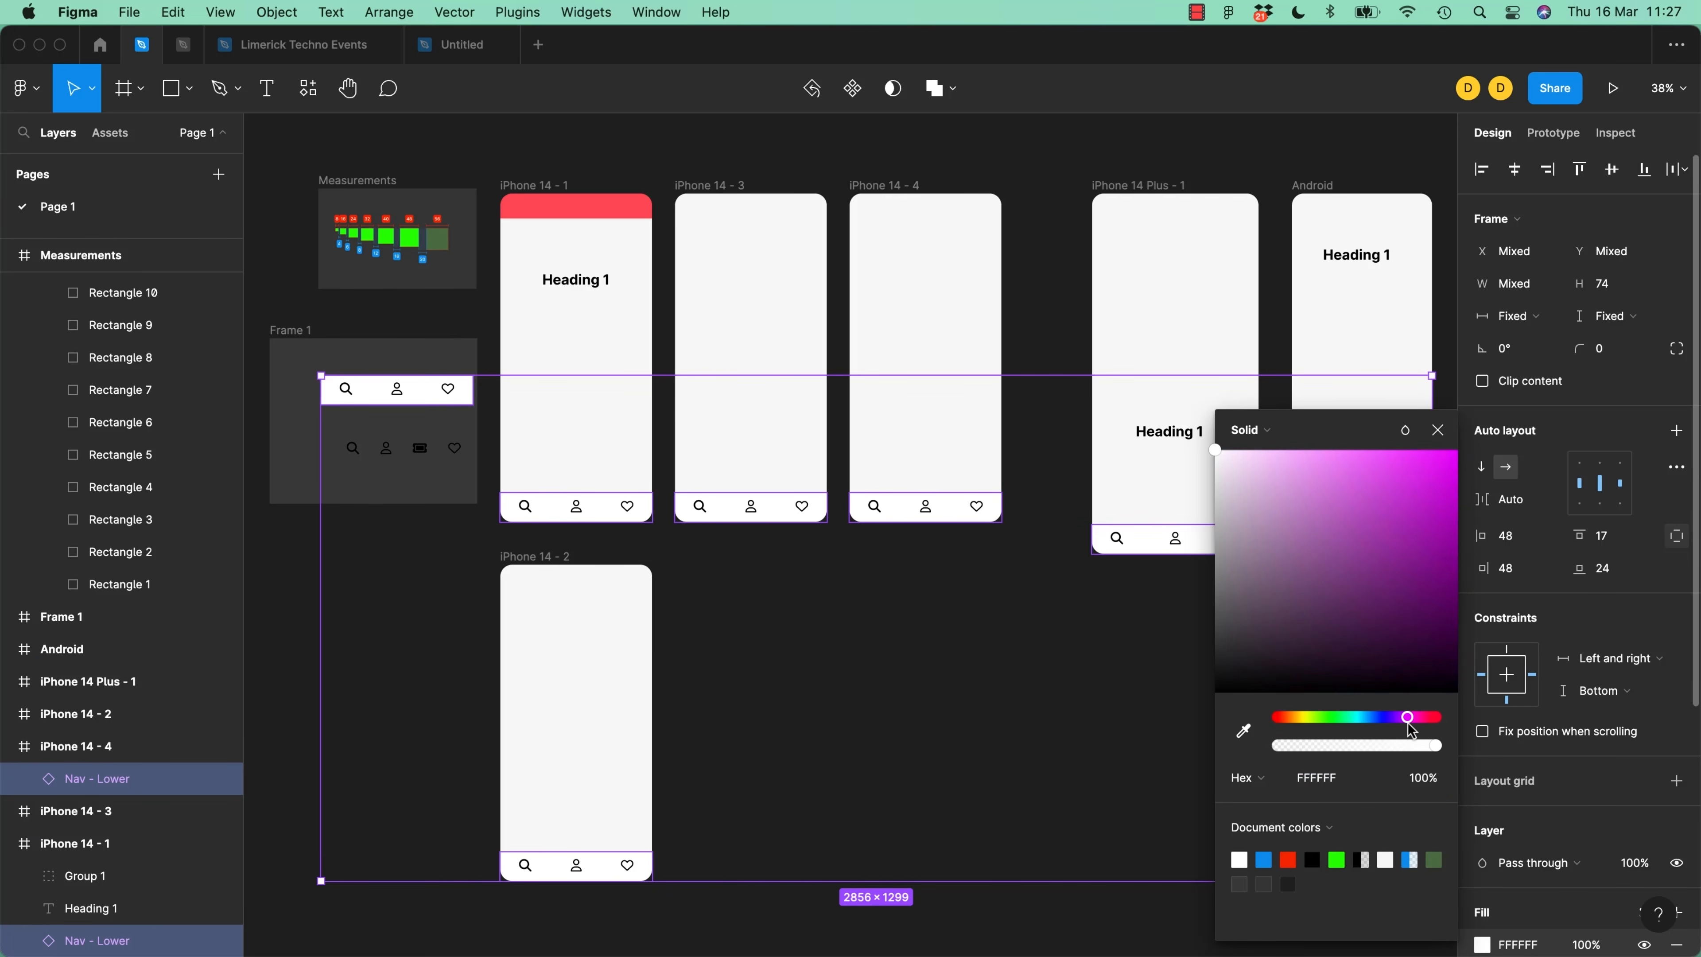
click(1437, 460)
drag(1438, 469, 1447, 456)
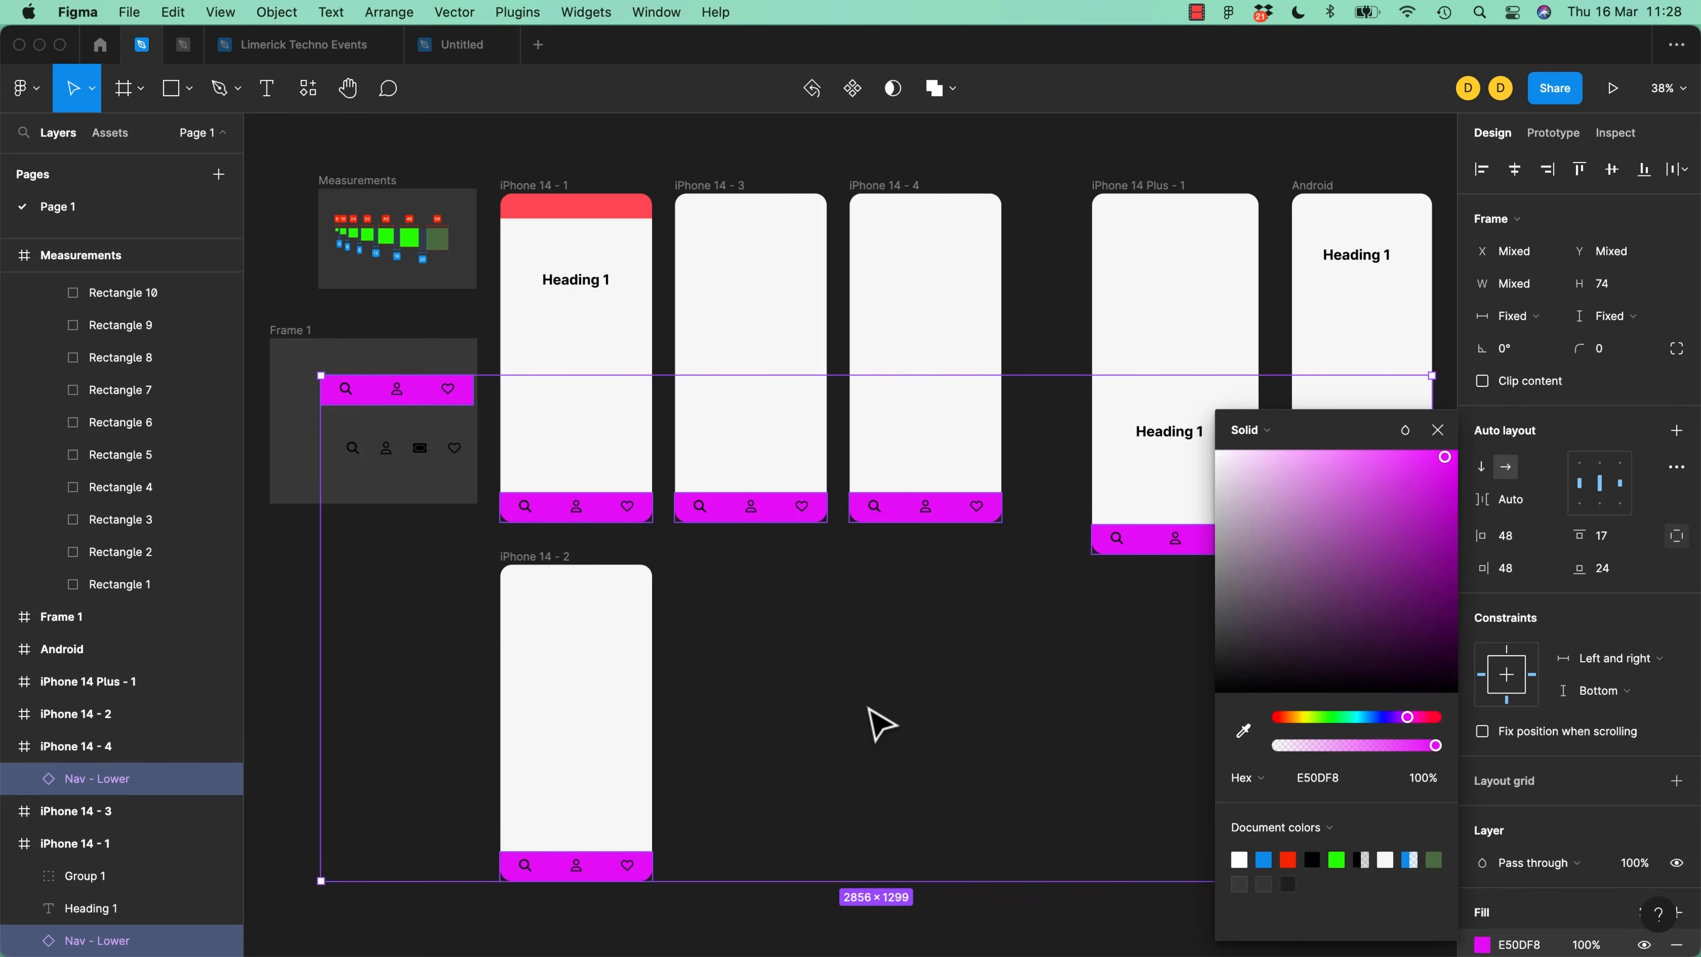
key(ctrl+z)
click(869, 709)
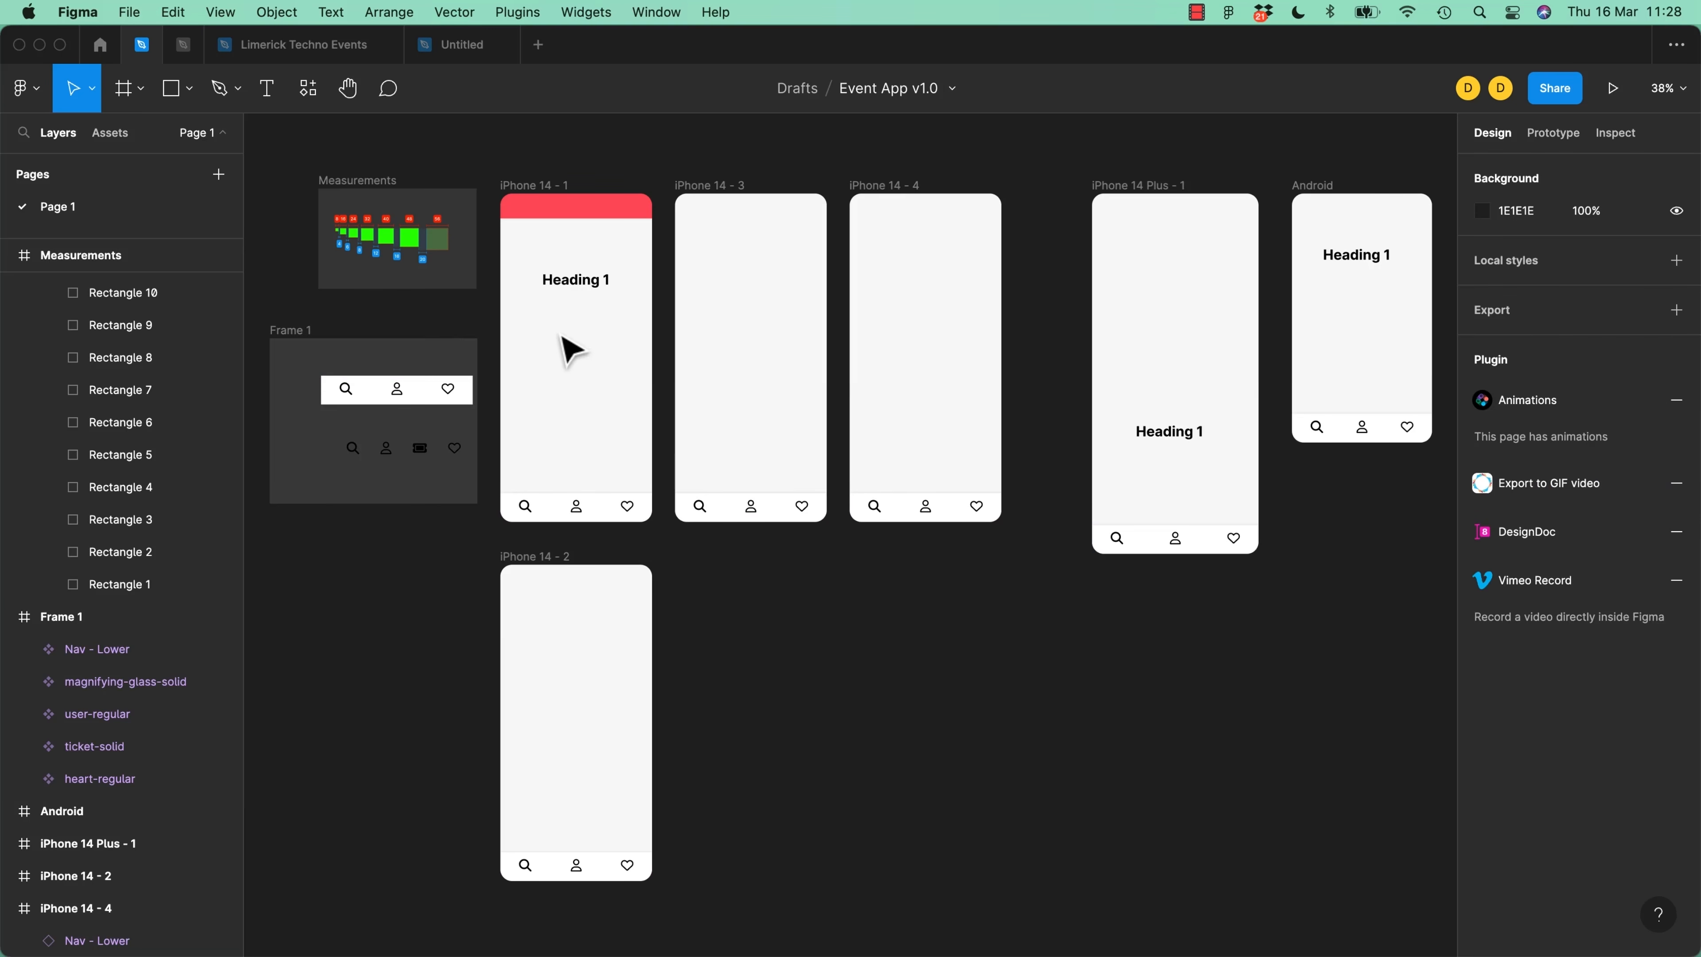
Select the heading text in iPhone 14 - 1 and use Select all with same properties to select every matching heading, repeating it once
click(591, 287)
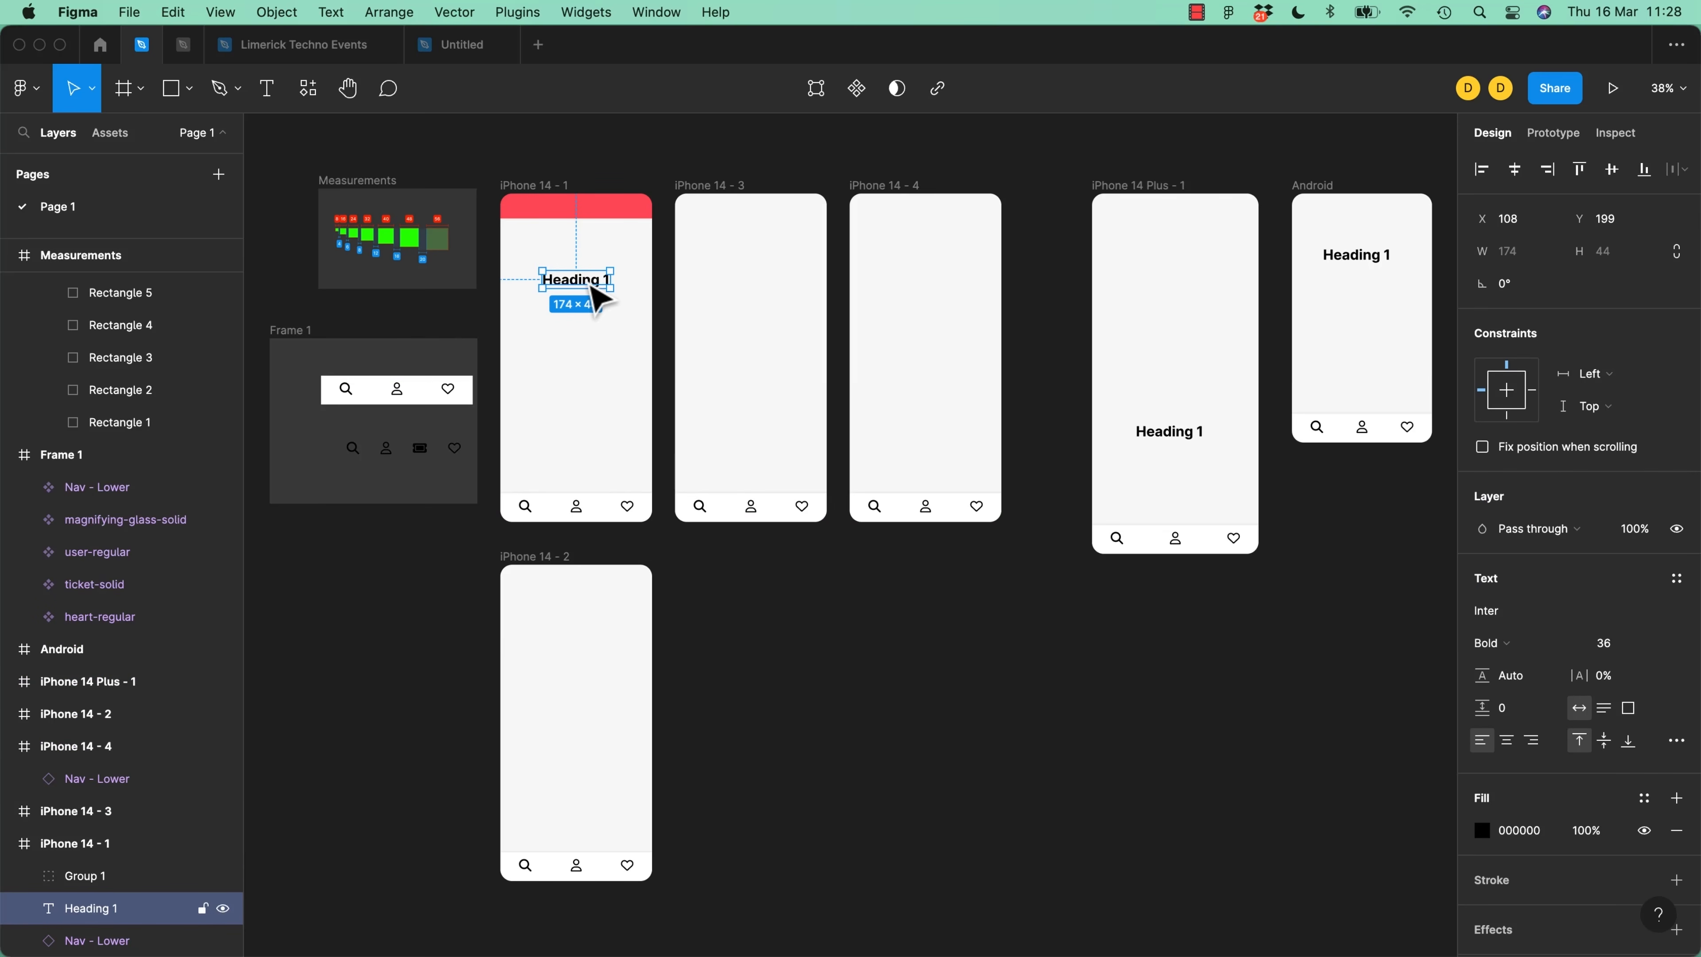
key(super+slash)
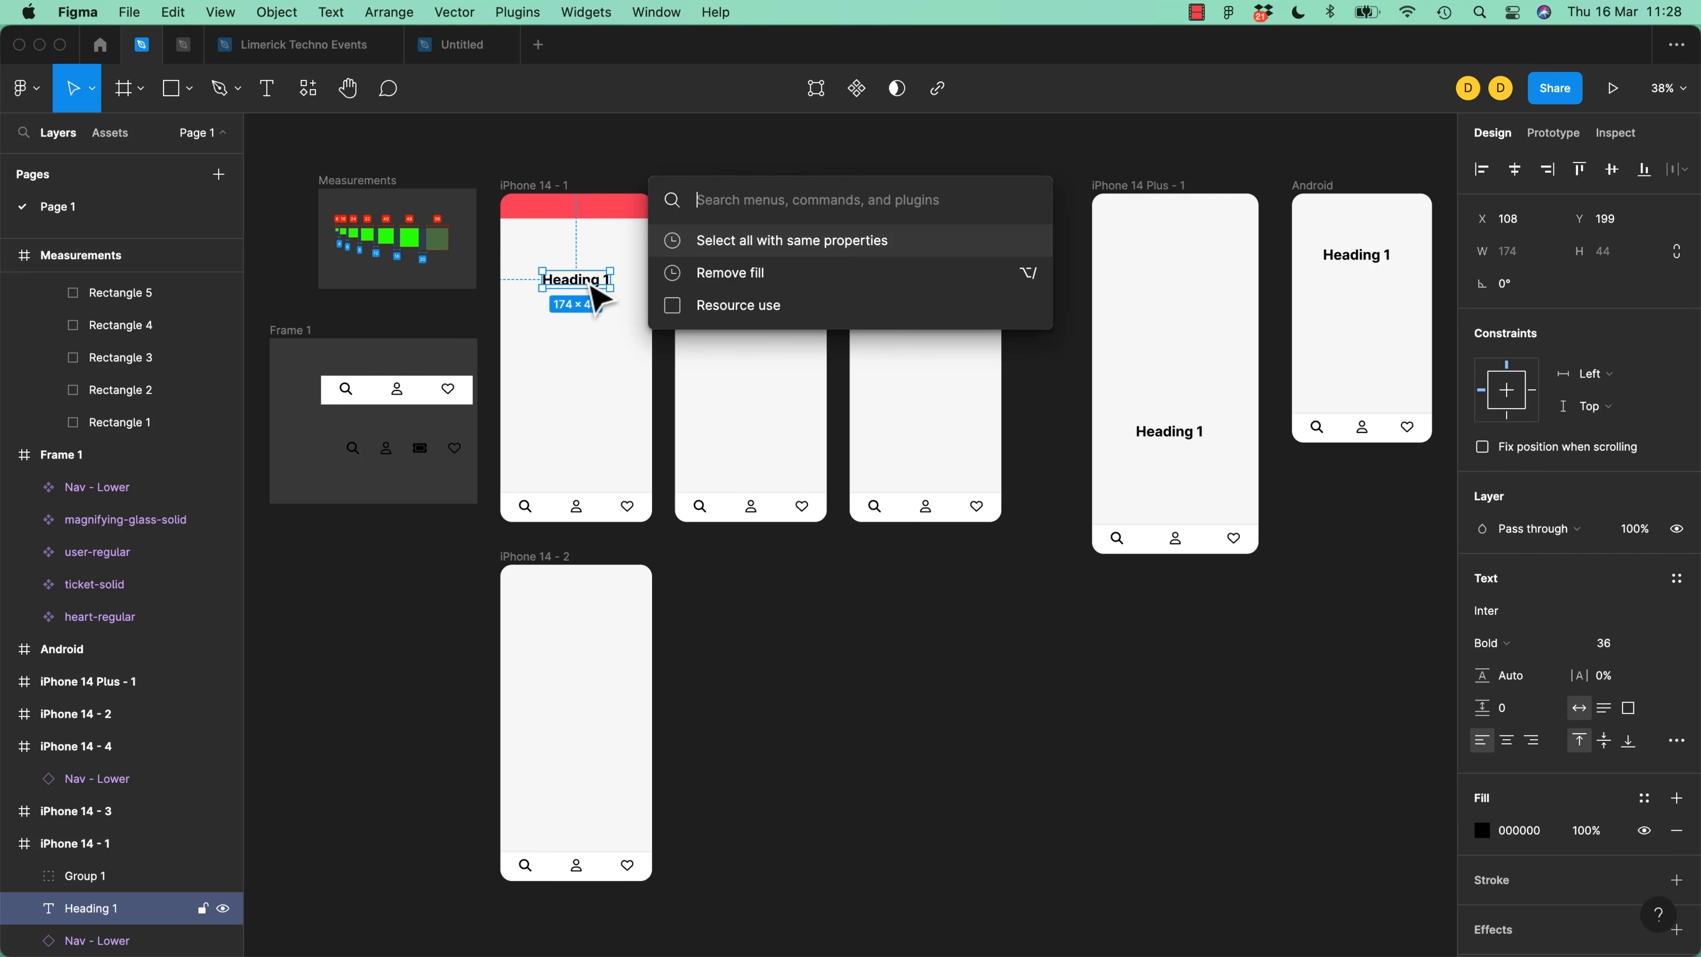
key(Return)
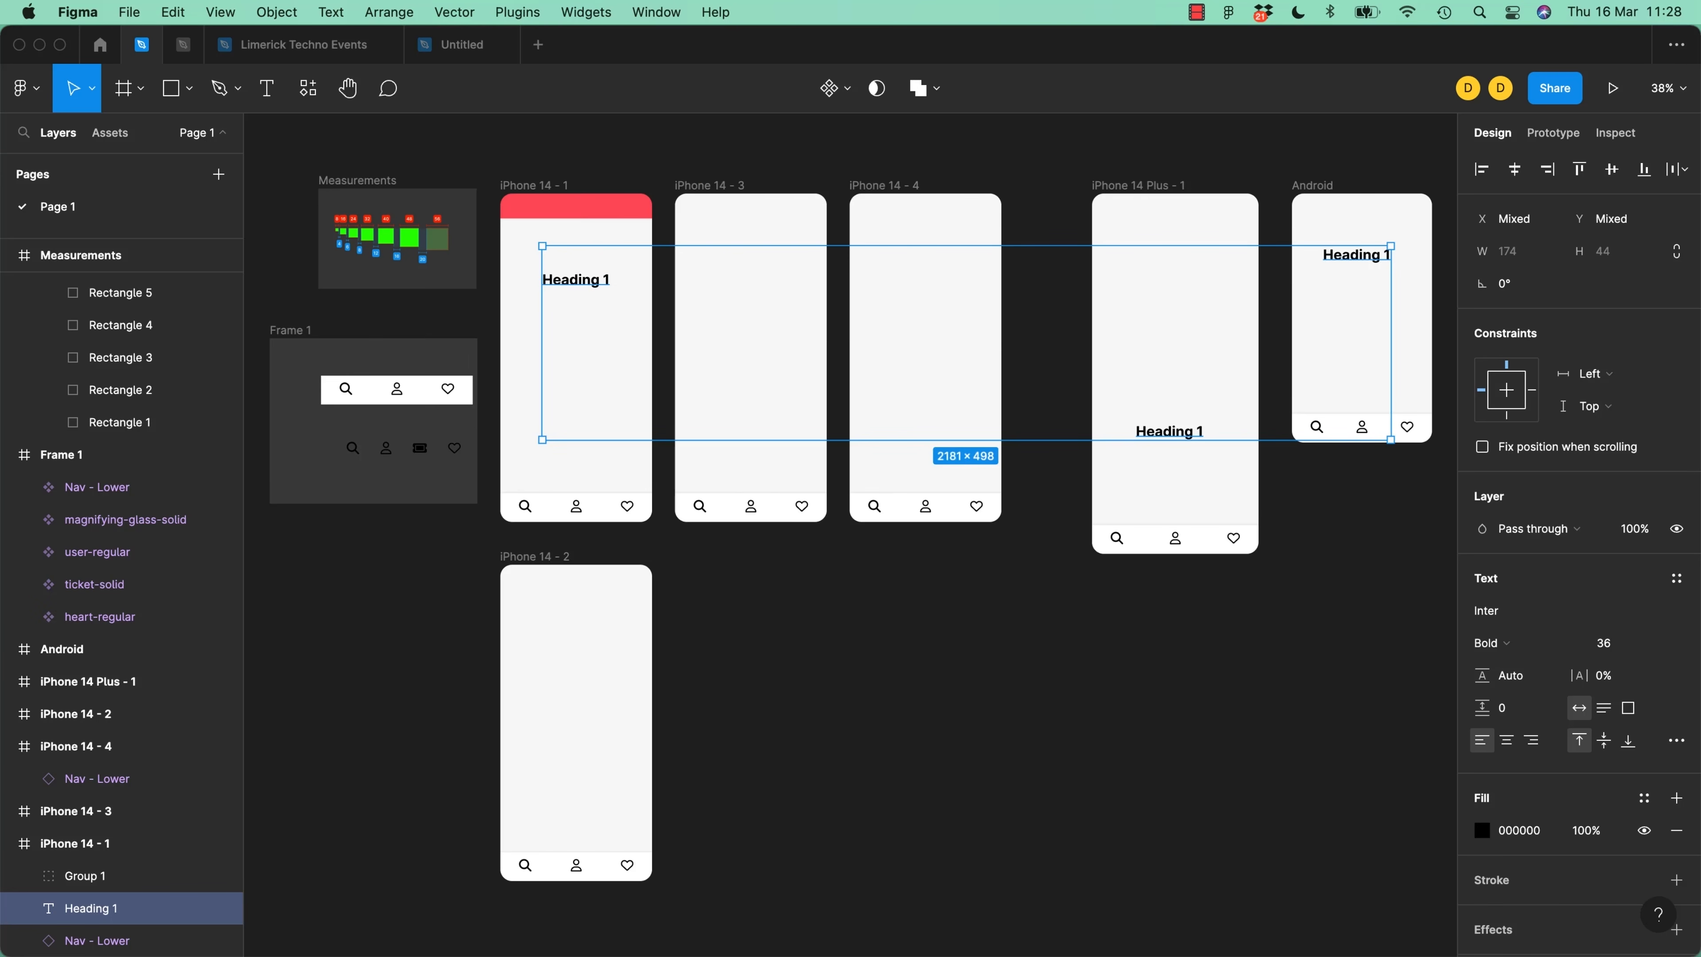
click(584, 281)
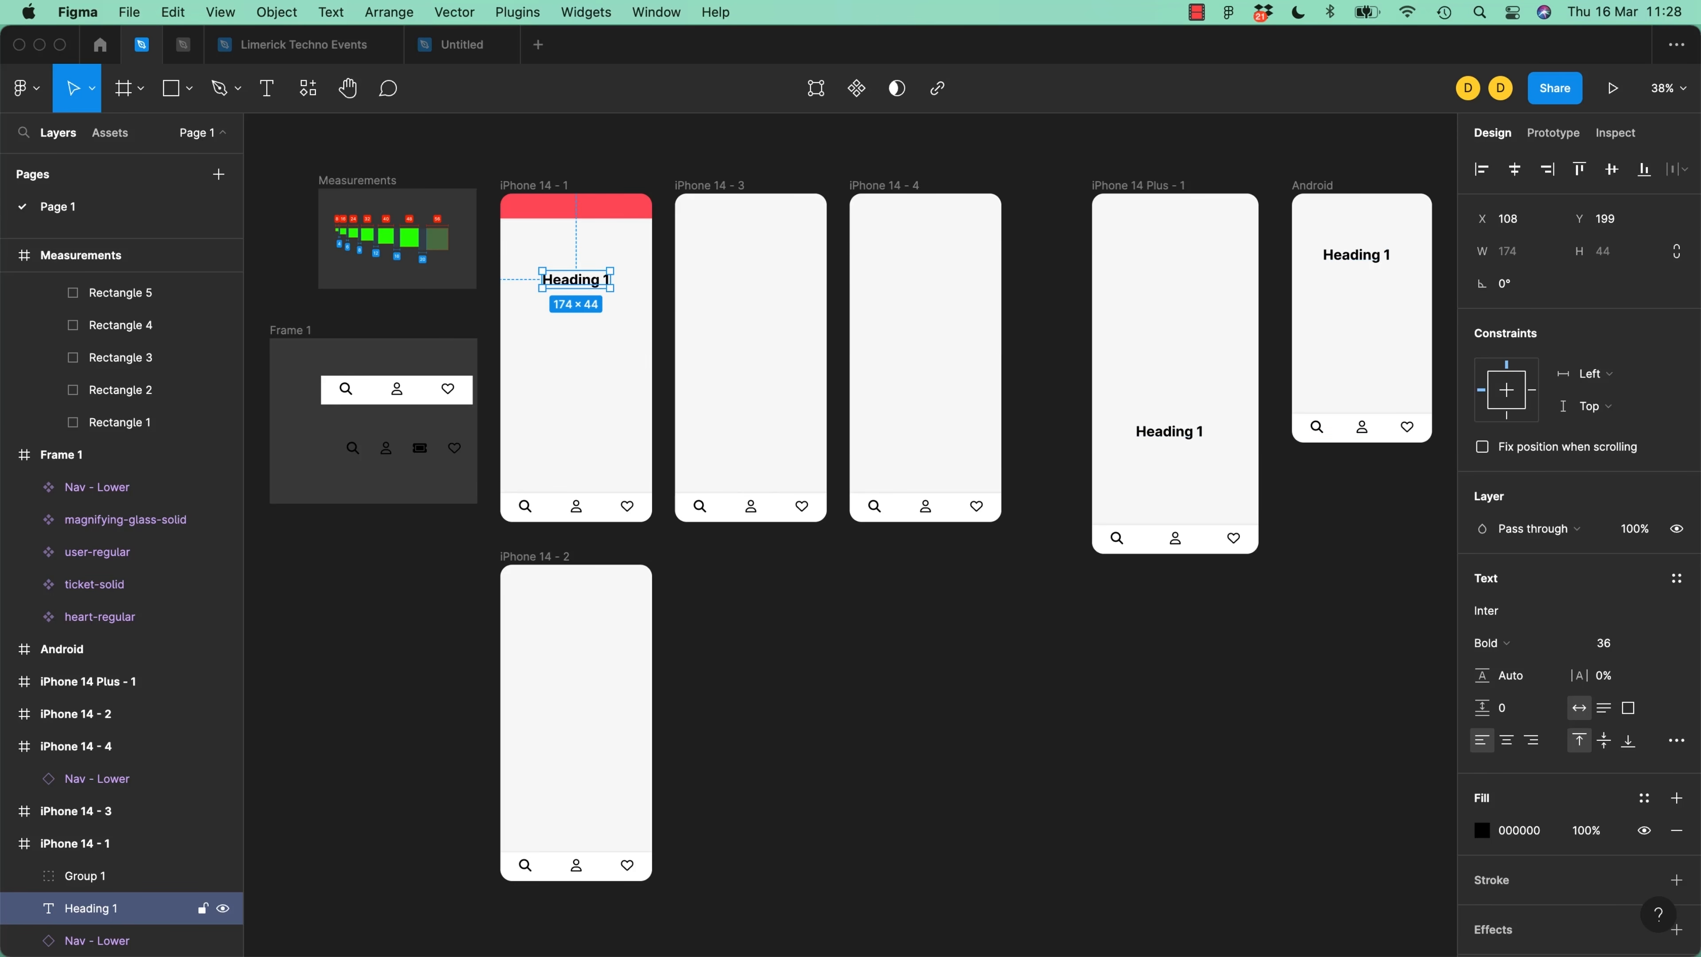
key(super+slash)
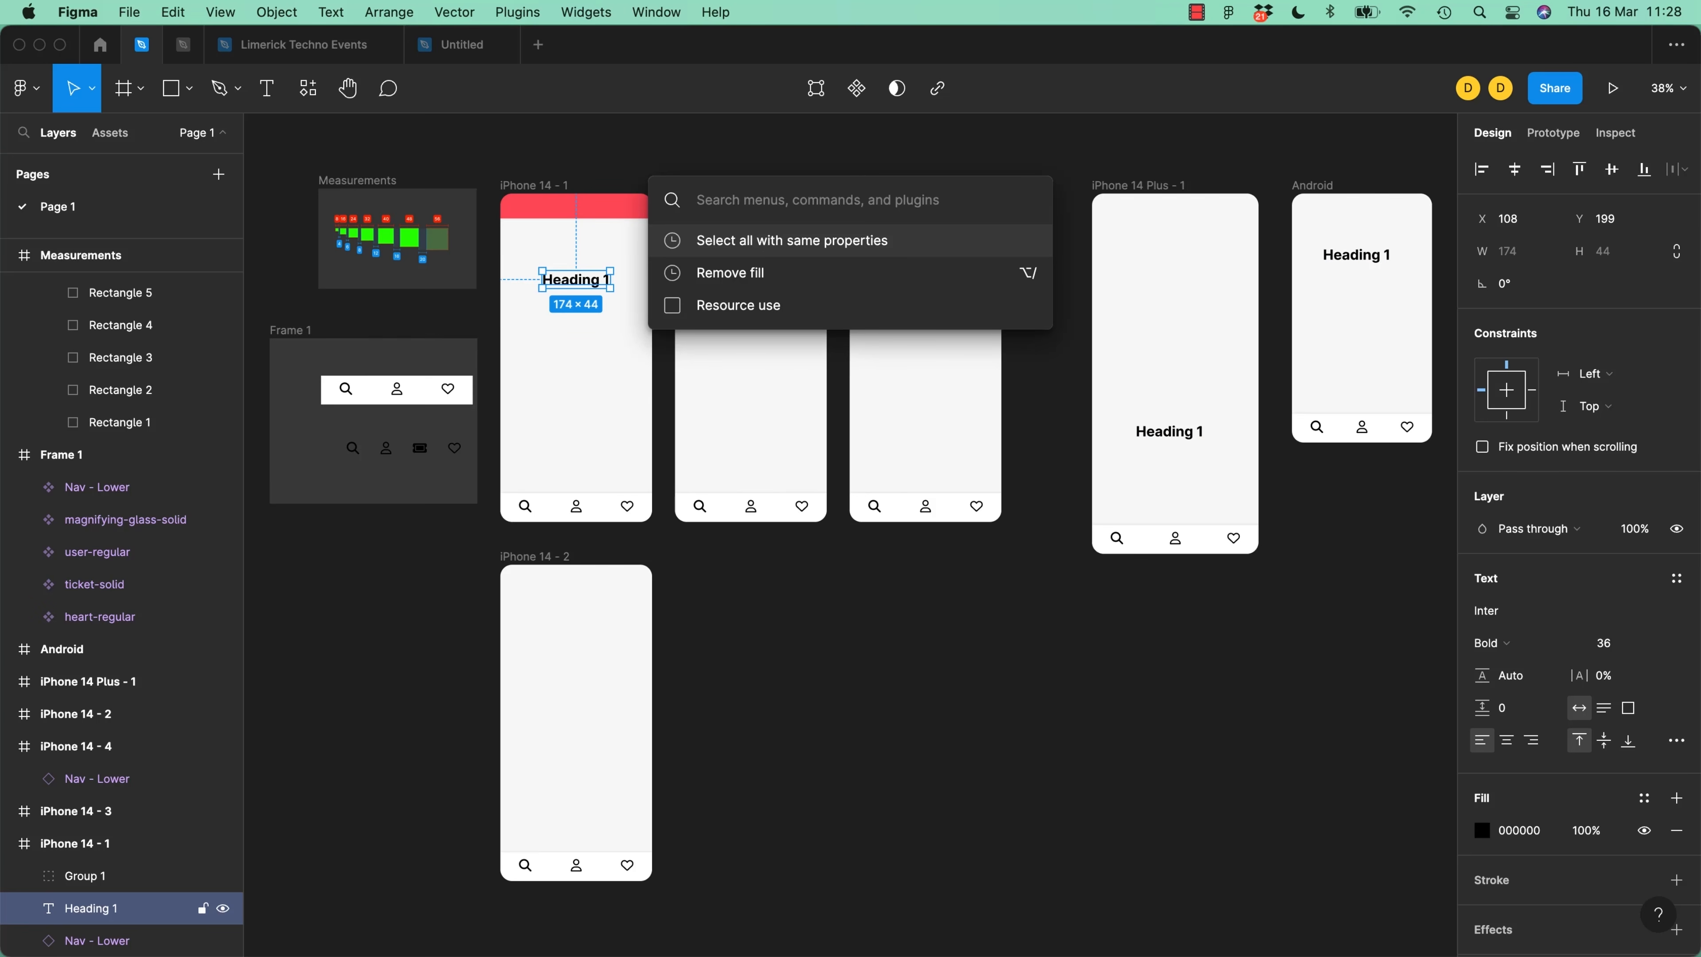
key(Return)
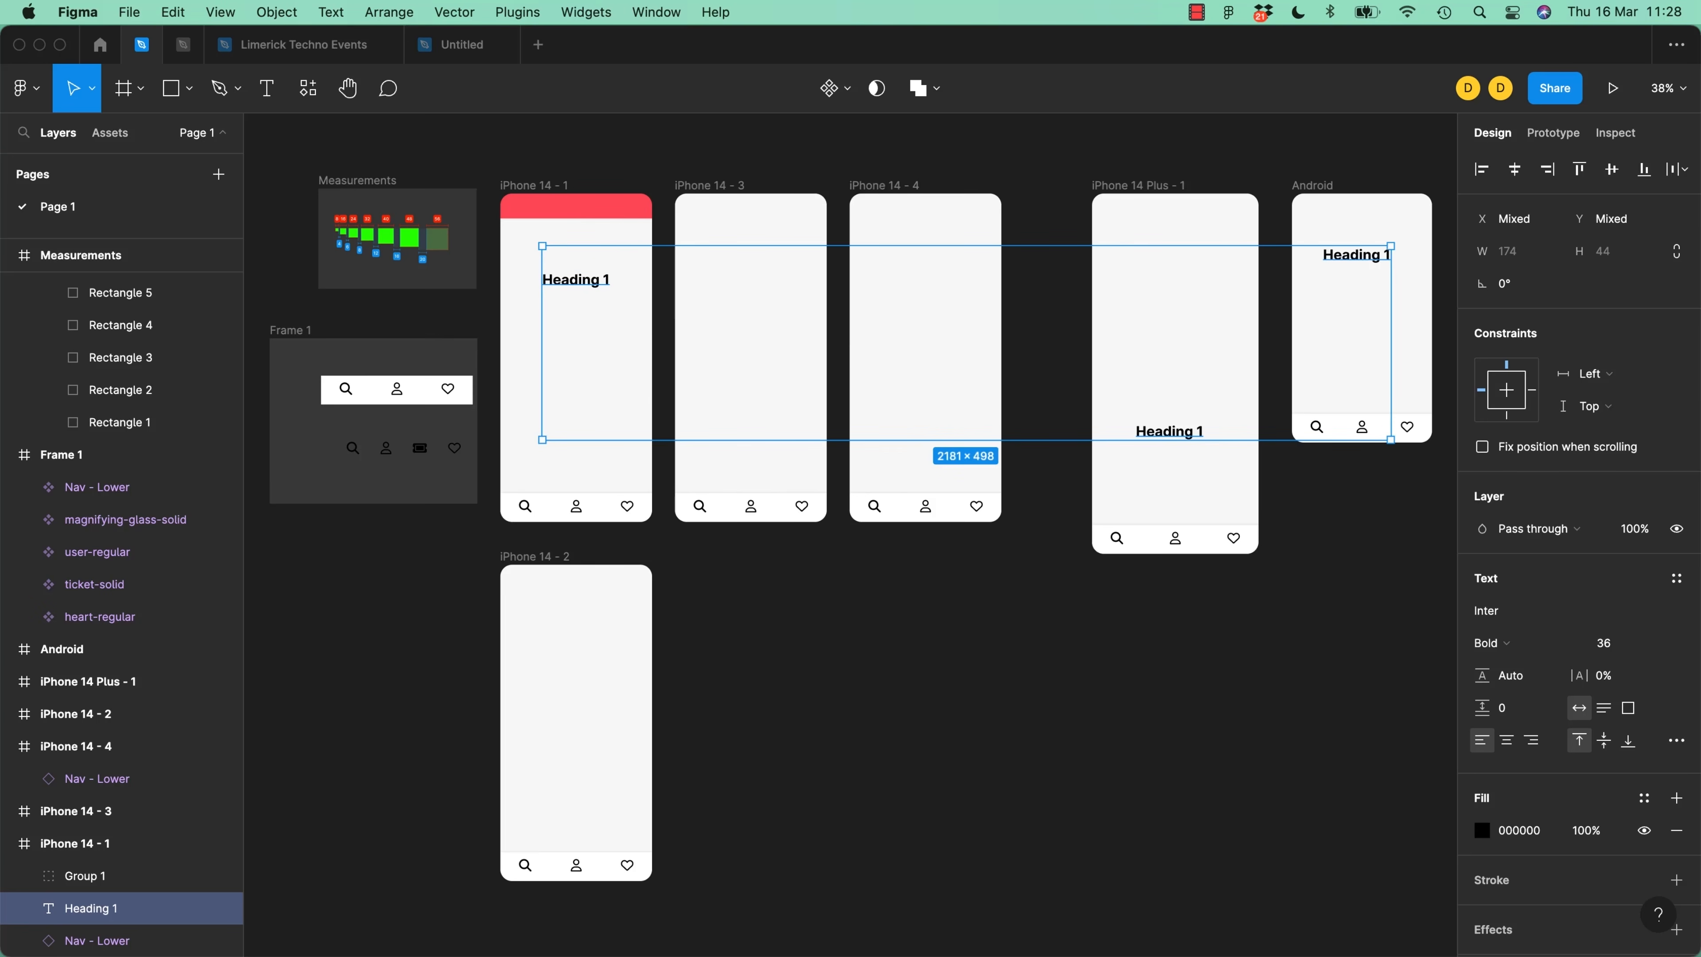
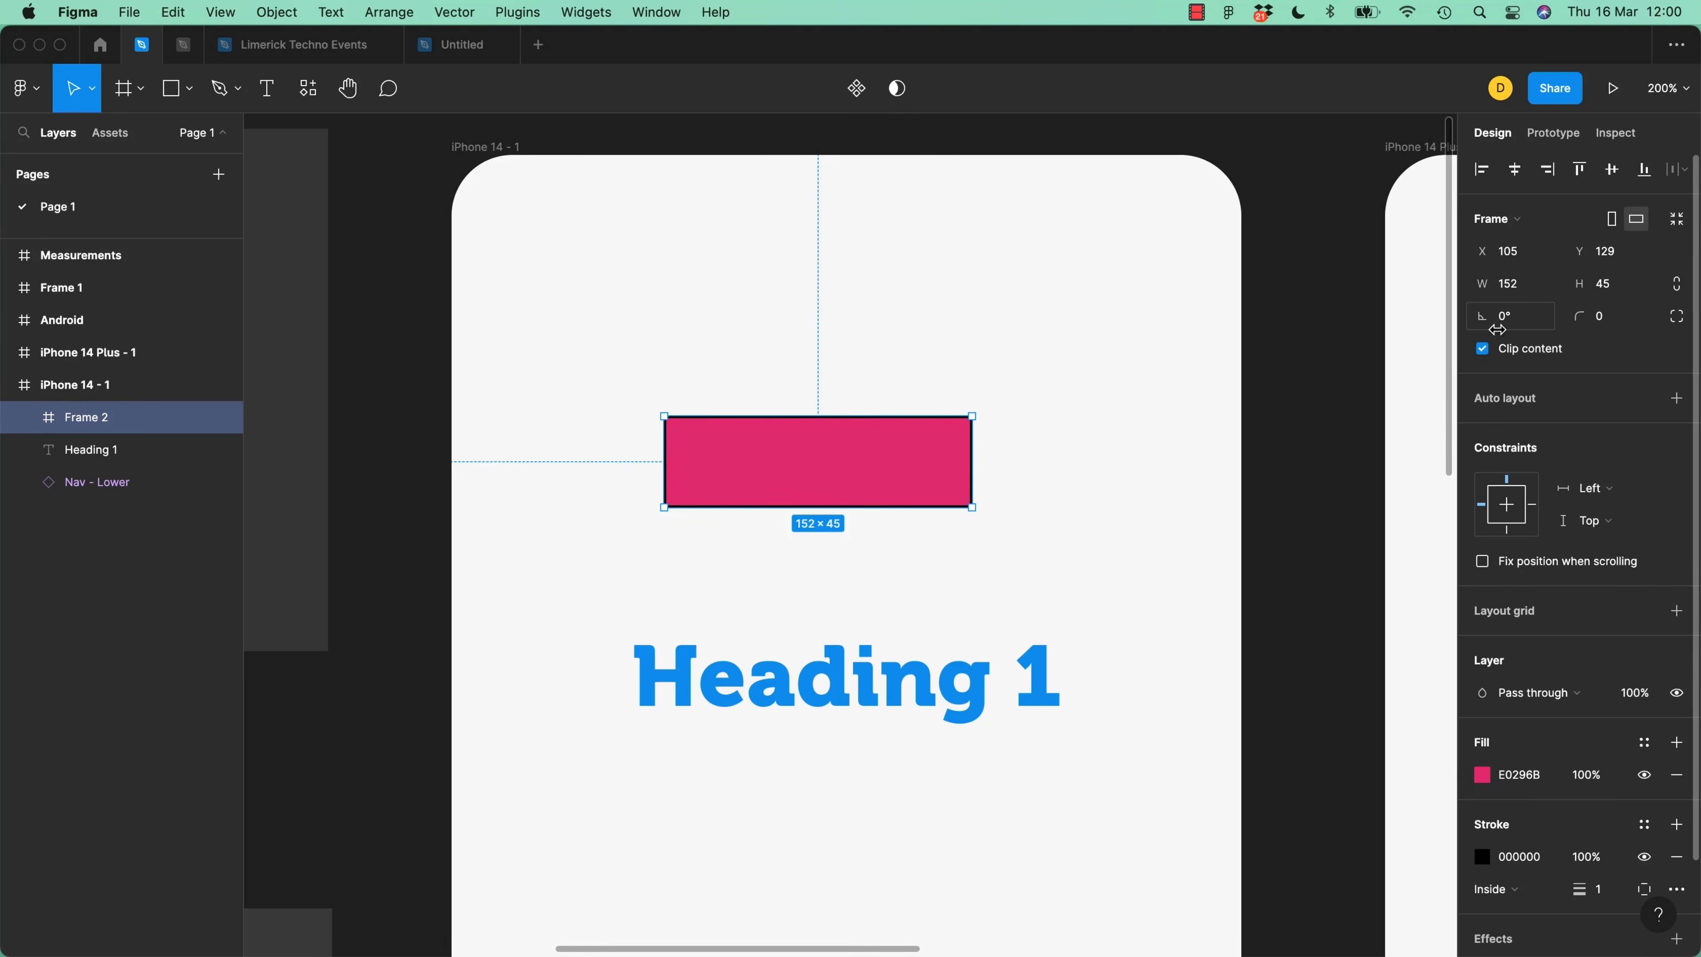
Raise the corner radius of the pink rectangular frame in iPhone 14 - 1 to 13
click(1605, 318)
text(2)
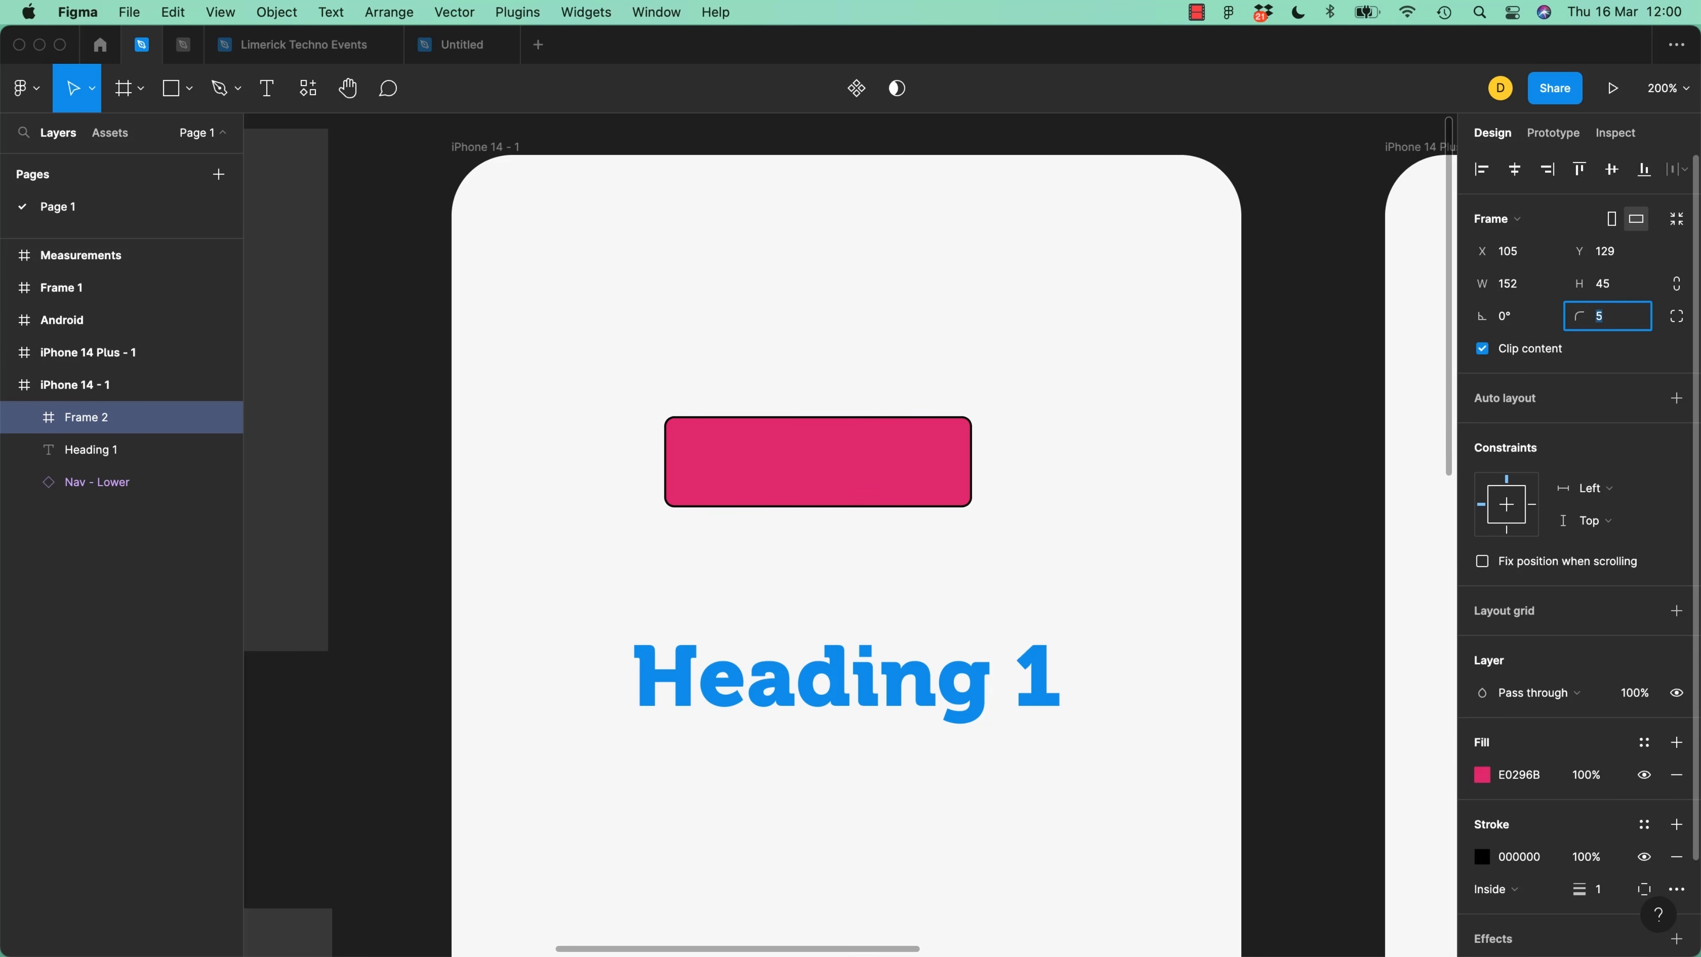
key(Up)
key(Up)
key(Up)
key(Up)
key(Up)
key(Up)
key(Up)
key(Up)
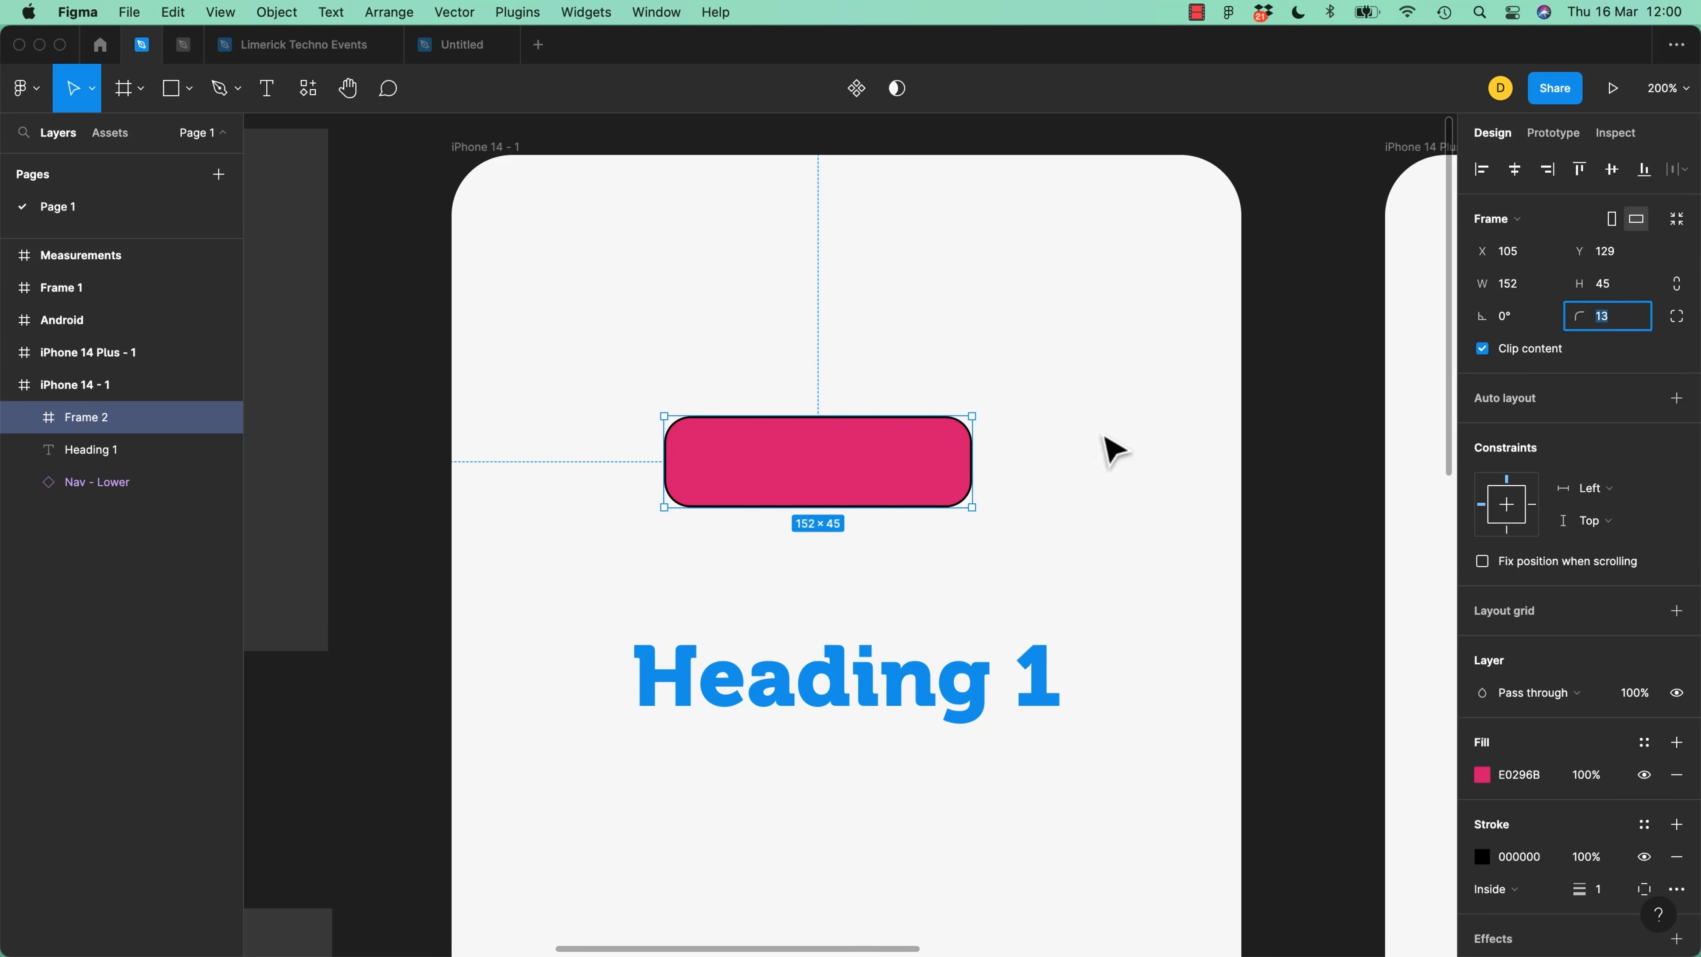
drag(1060, 491, 1321, 368)
click(1223, 330)
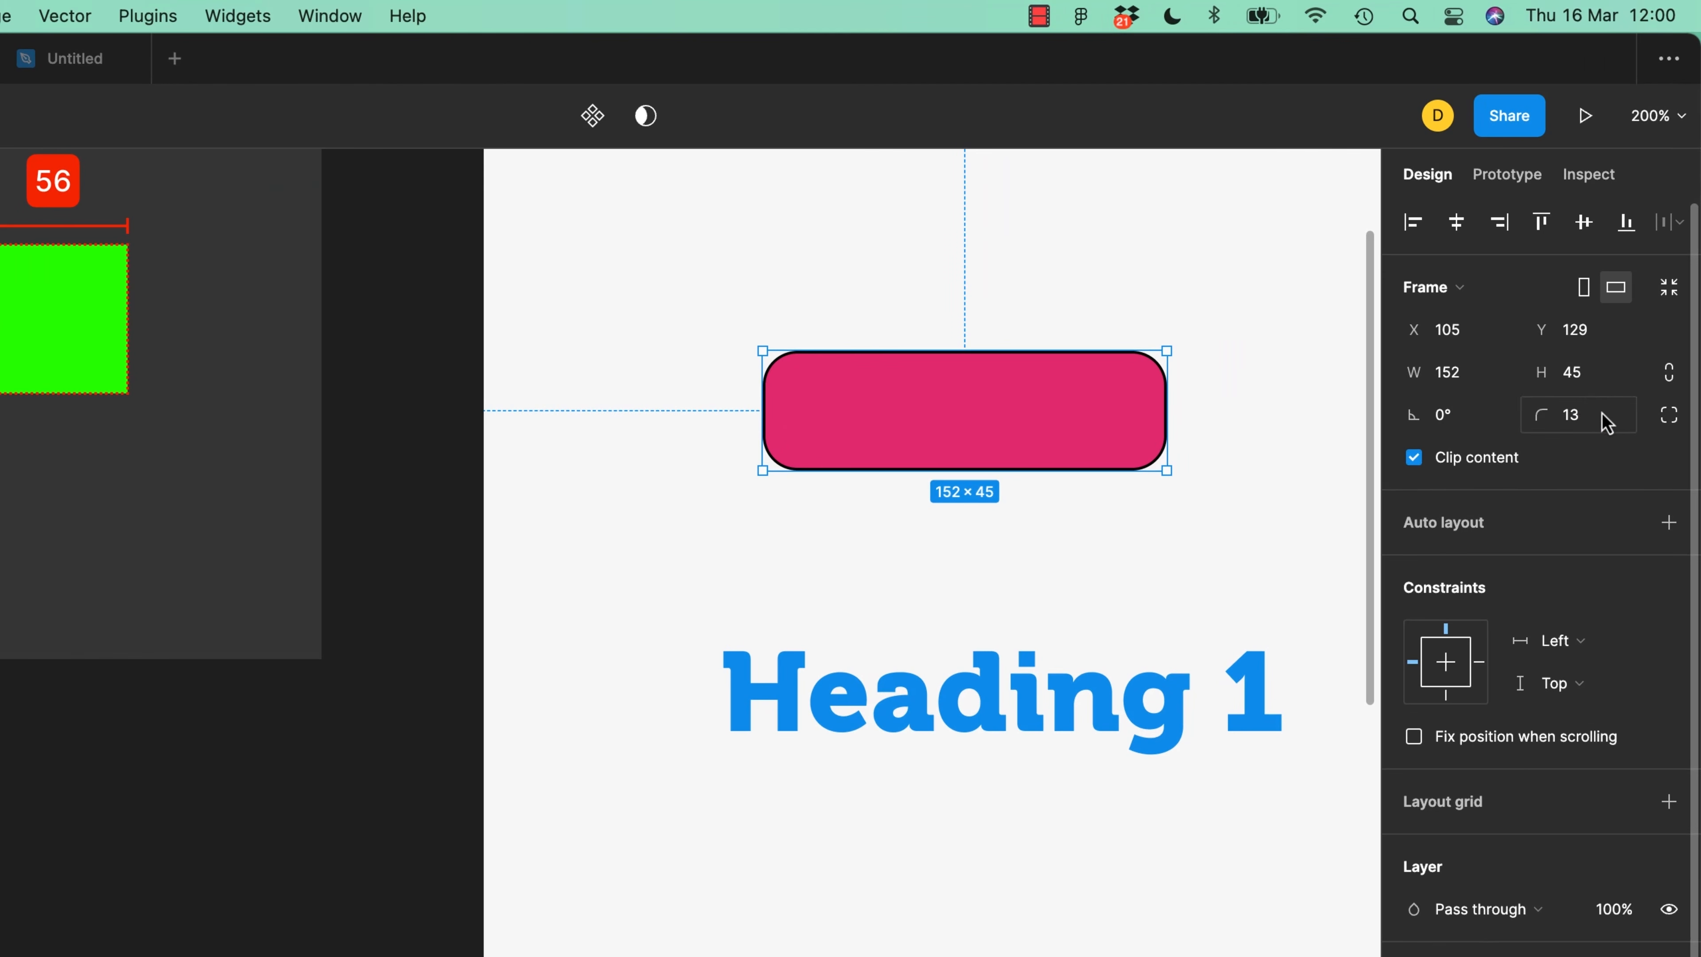
Increase the pink frame's corner radius in single units to 26, and reset it to 18
click(1601, 421)
key(Up)
key(Up)
key(Up)
key(Up)
key(Up)
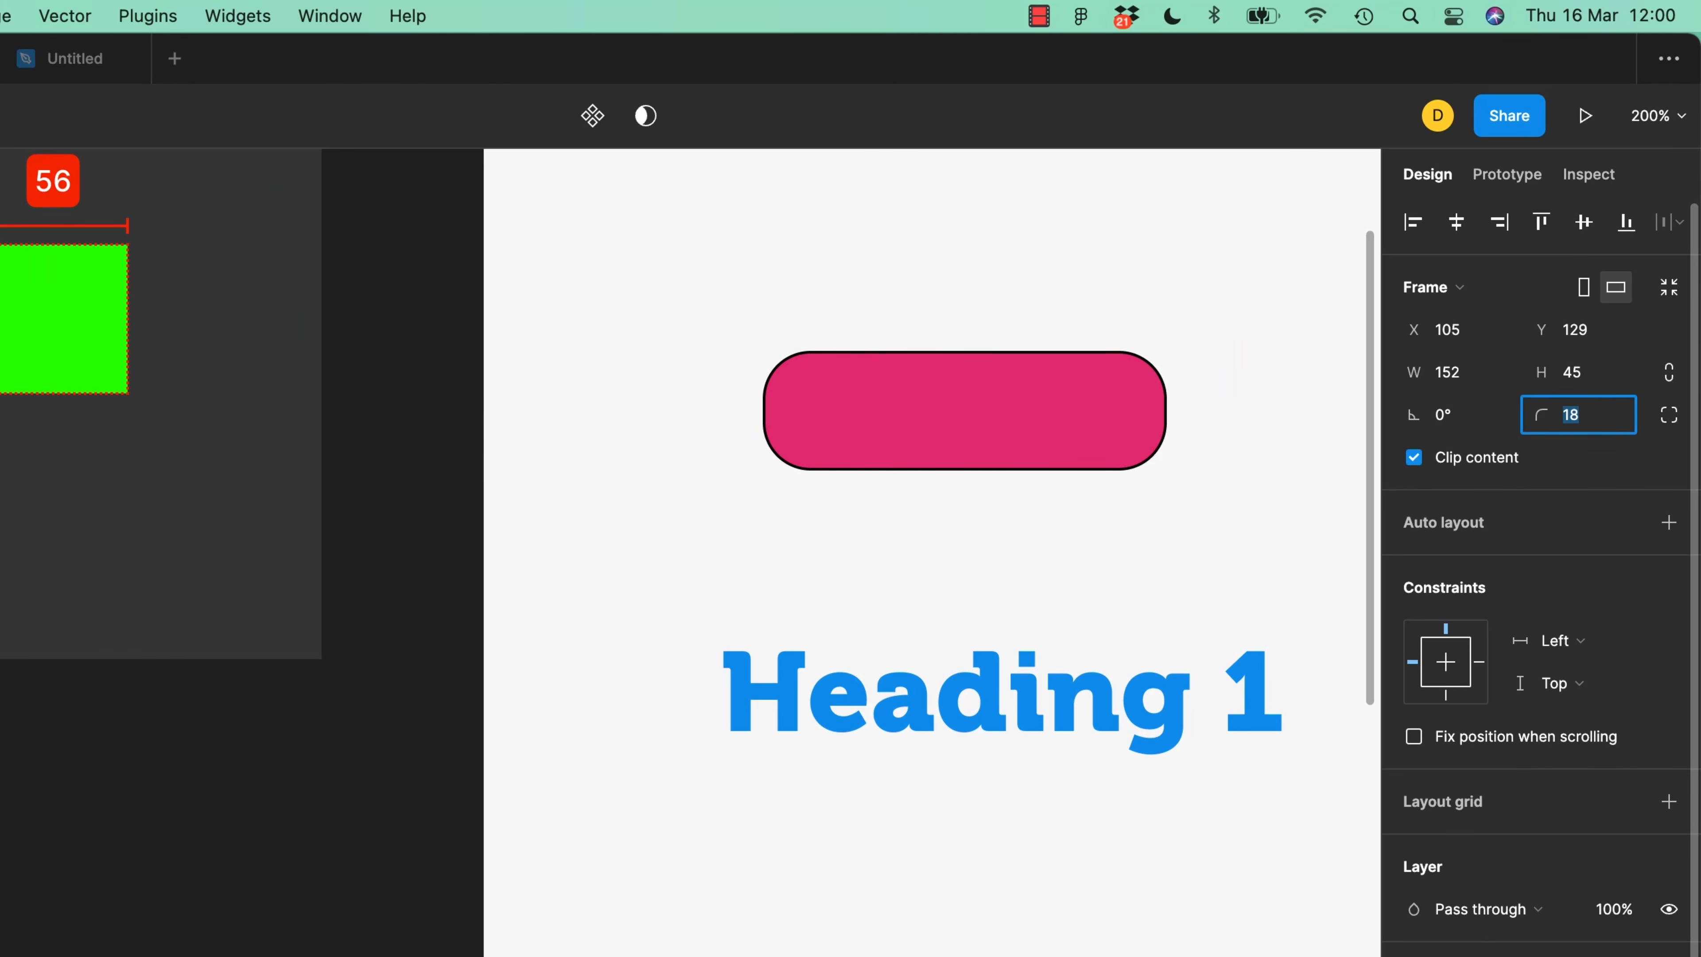
key(Up)
key(Up)
key(Up)
key(Up)
key(Up)
key(Up)
key(Up)
key(Up)
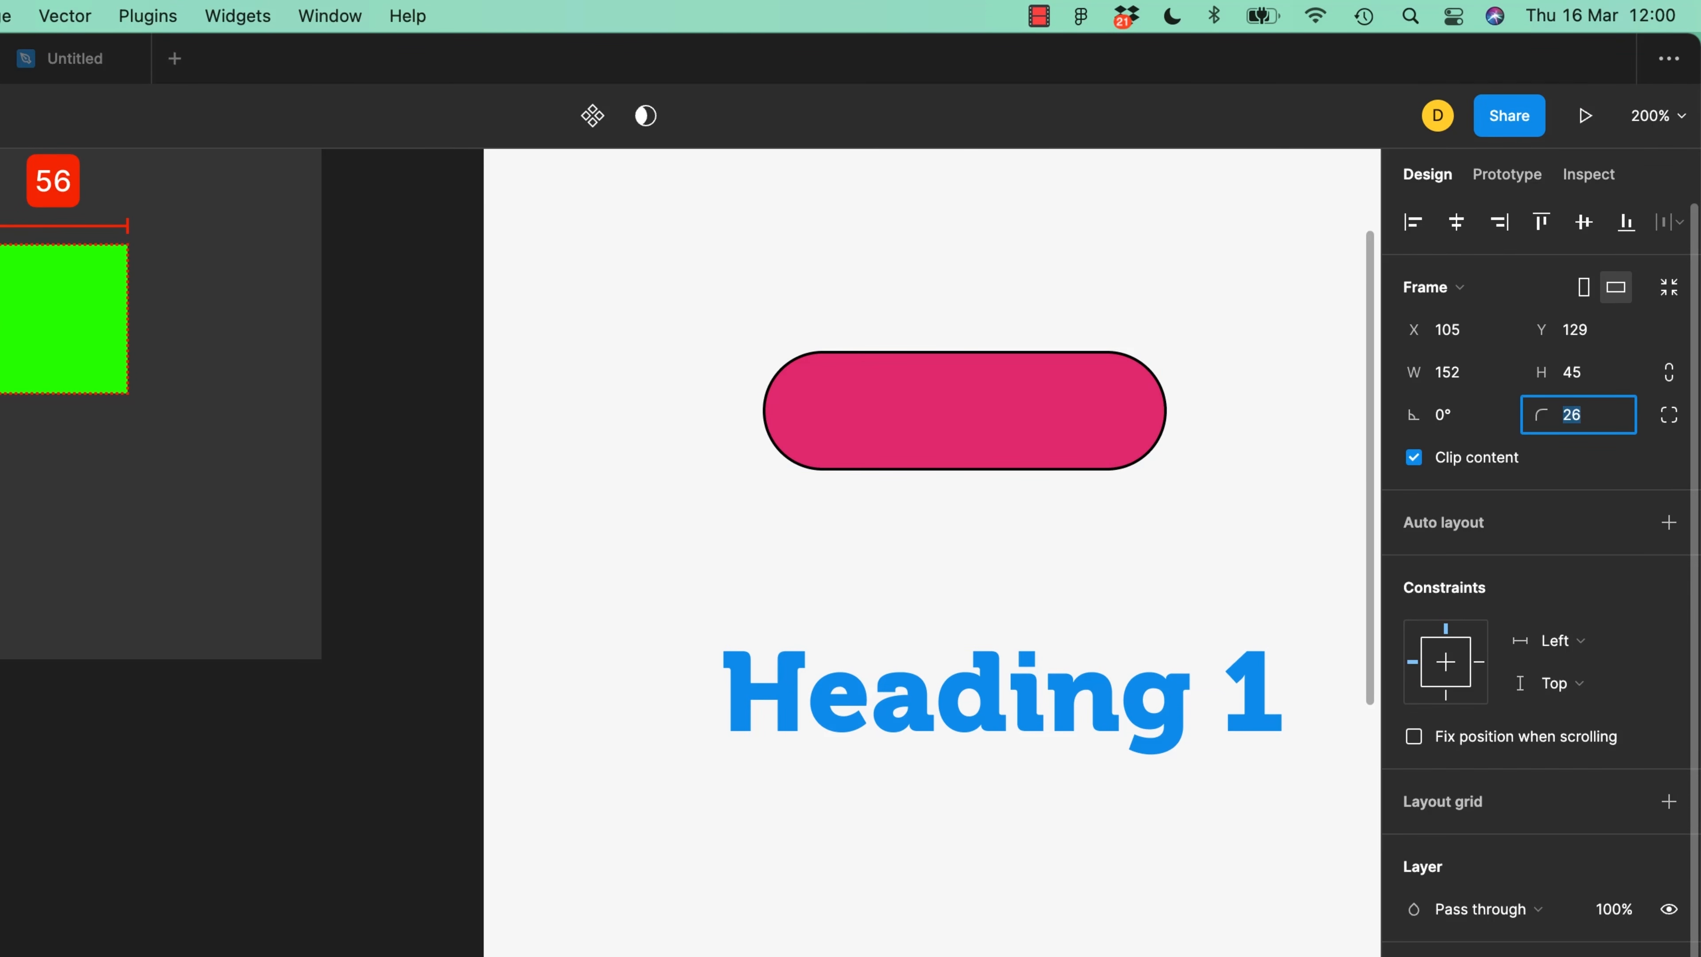
text(18)
key(Return)
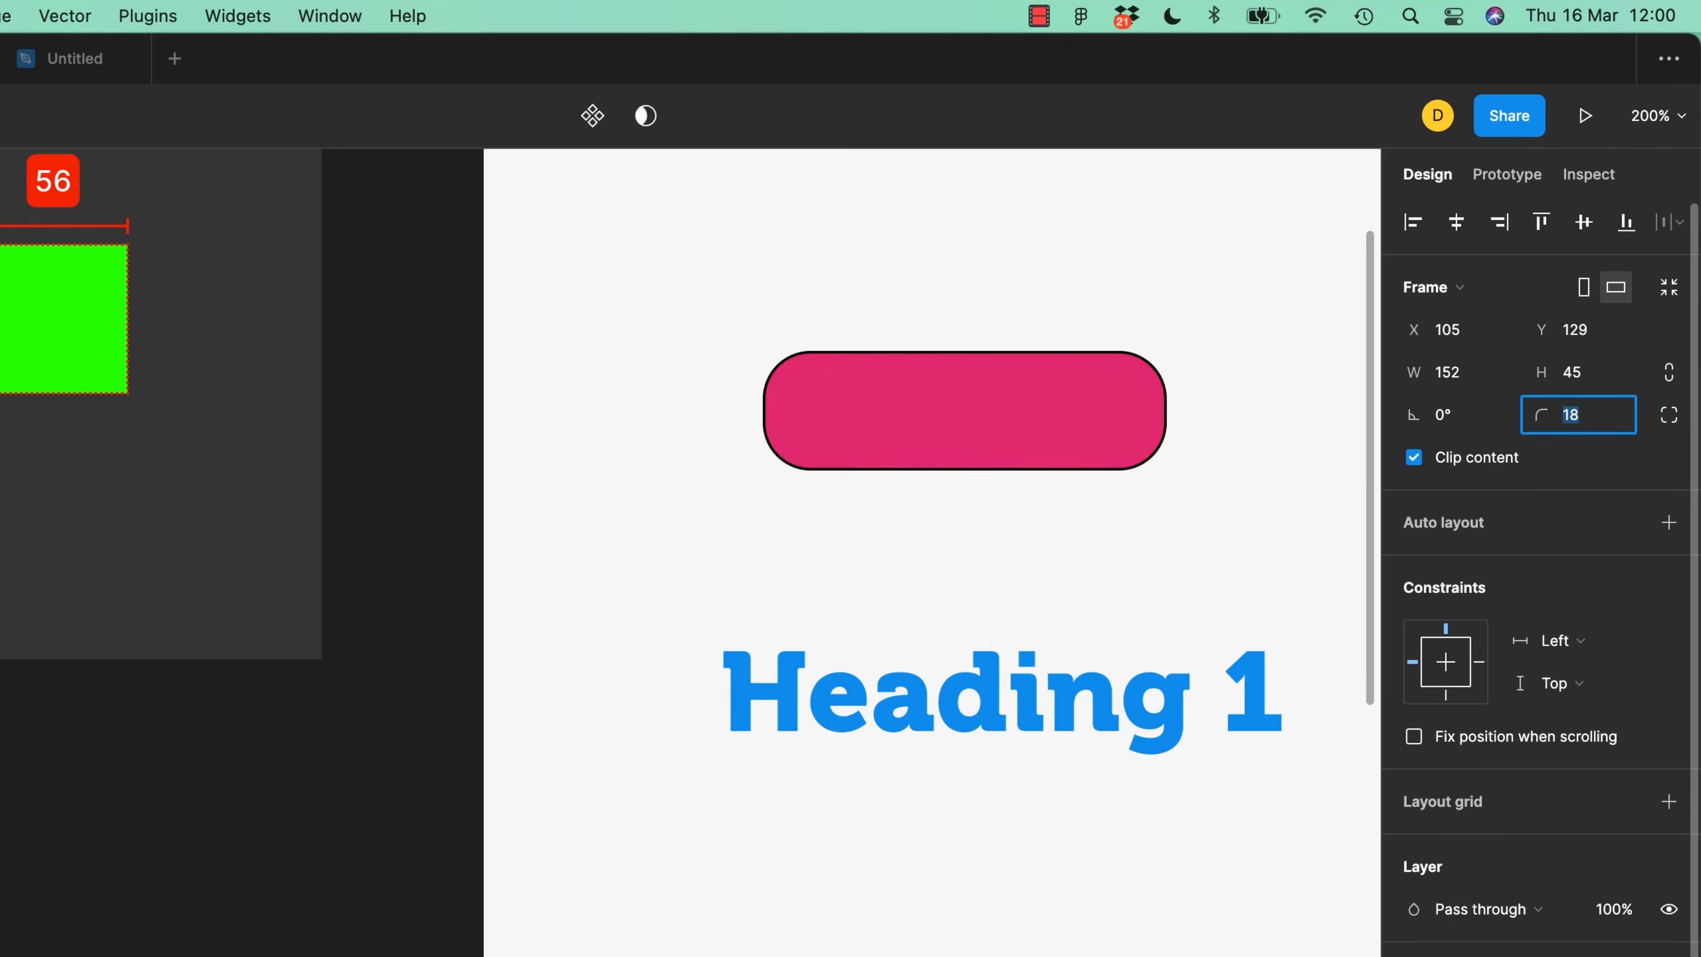
Adjust the pink frame's corner radius up and down in steps, ending at 31
key(Up)
key(Up)
key(Up)
key(Up)
key(Up)
key(Up)
key(Up)
key(Up)
key(Up)
key(Up)
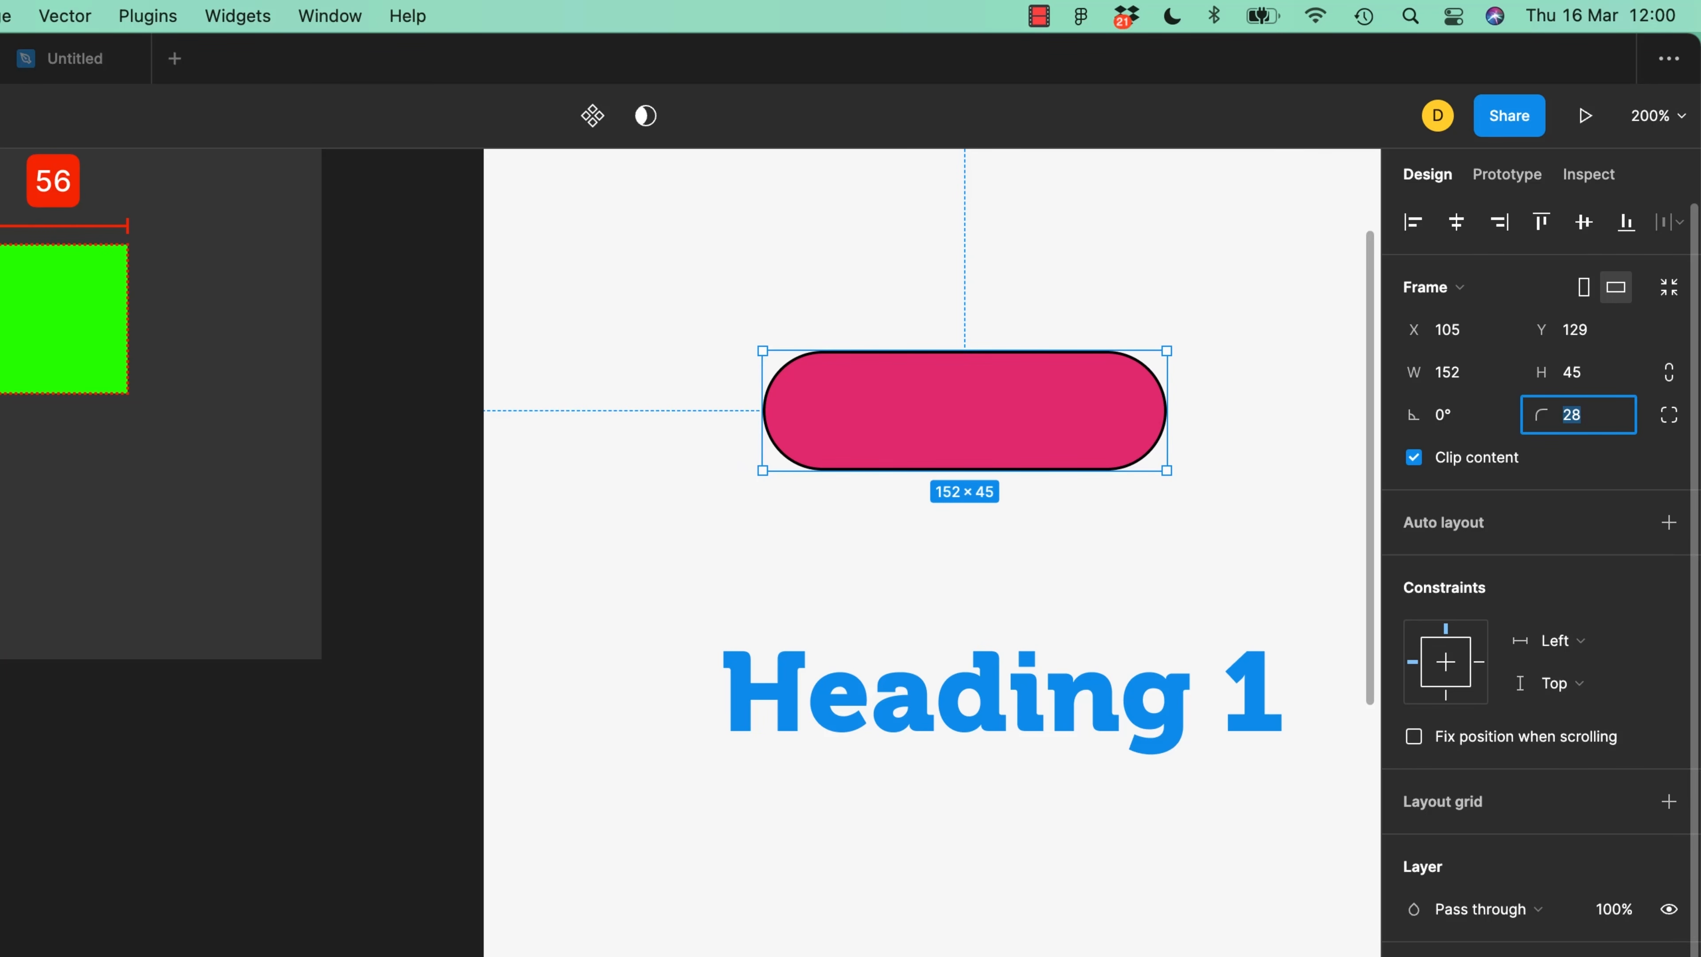
key(Down)
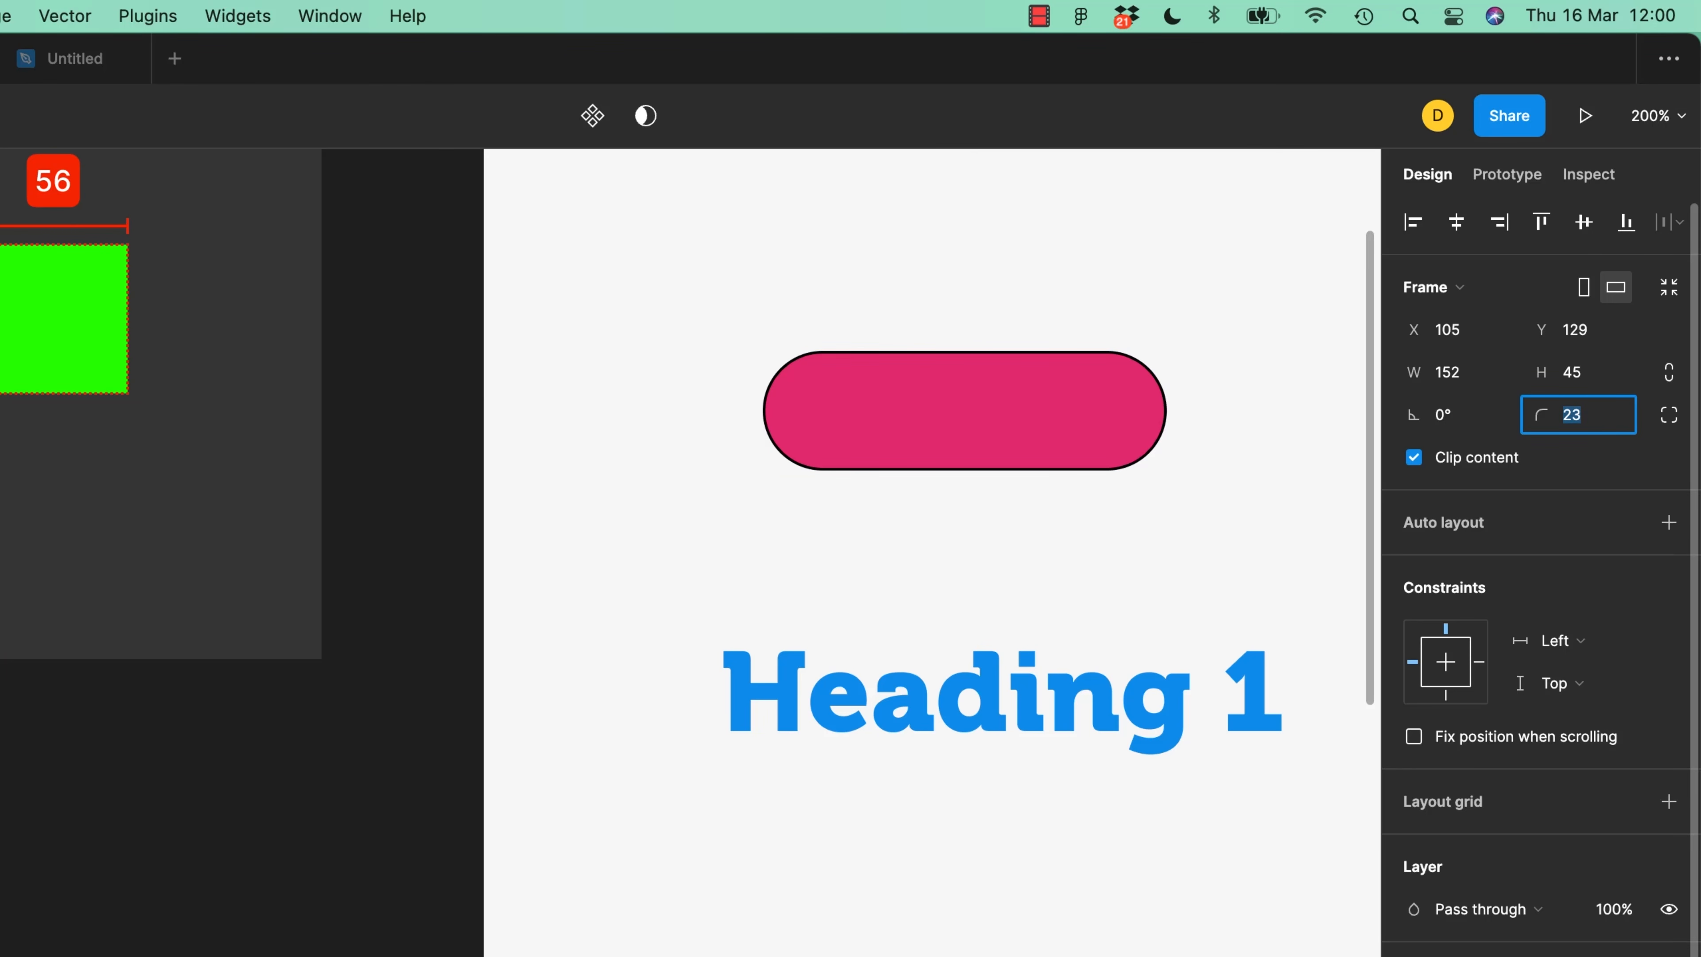
key(Up)
key(Up)
key(Up)
key(Up)
key(Up)
key(Up)
key(Up)
key(Up)
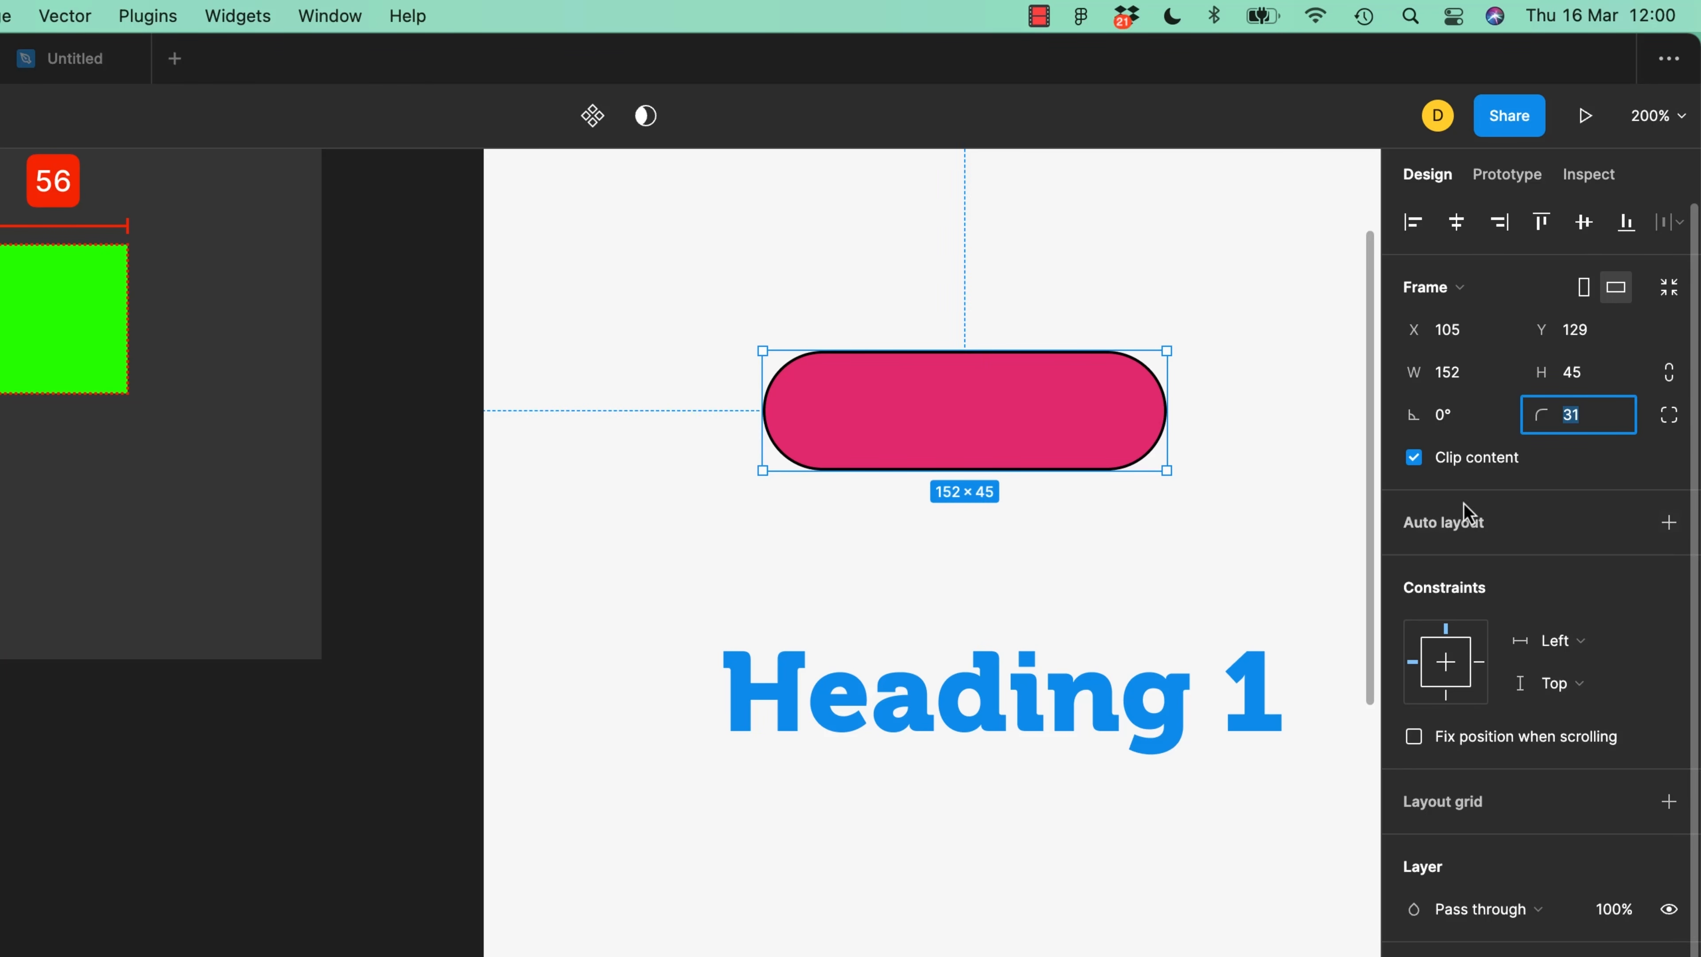
Rotate the pink frame to 9° by raising its rotation value one degree at a time
click(1470, 417)
key(Up)
key(Up)
key(Up)
key(Up)
key(Up)
key(Up)
key(Up)
key(Up)
key(Up)
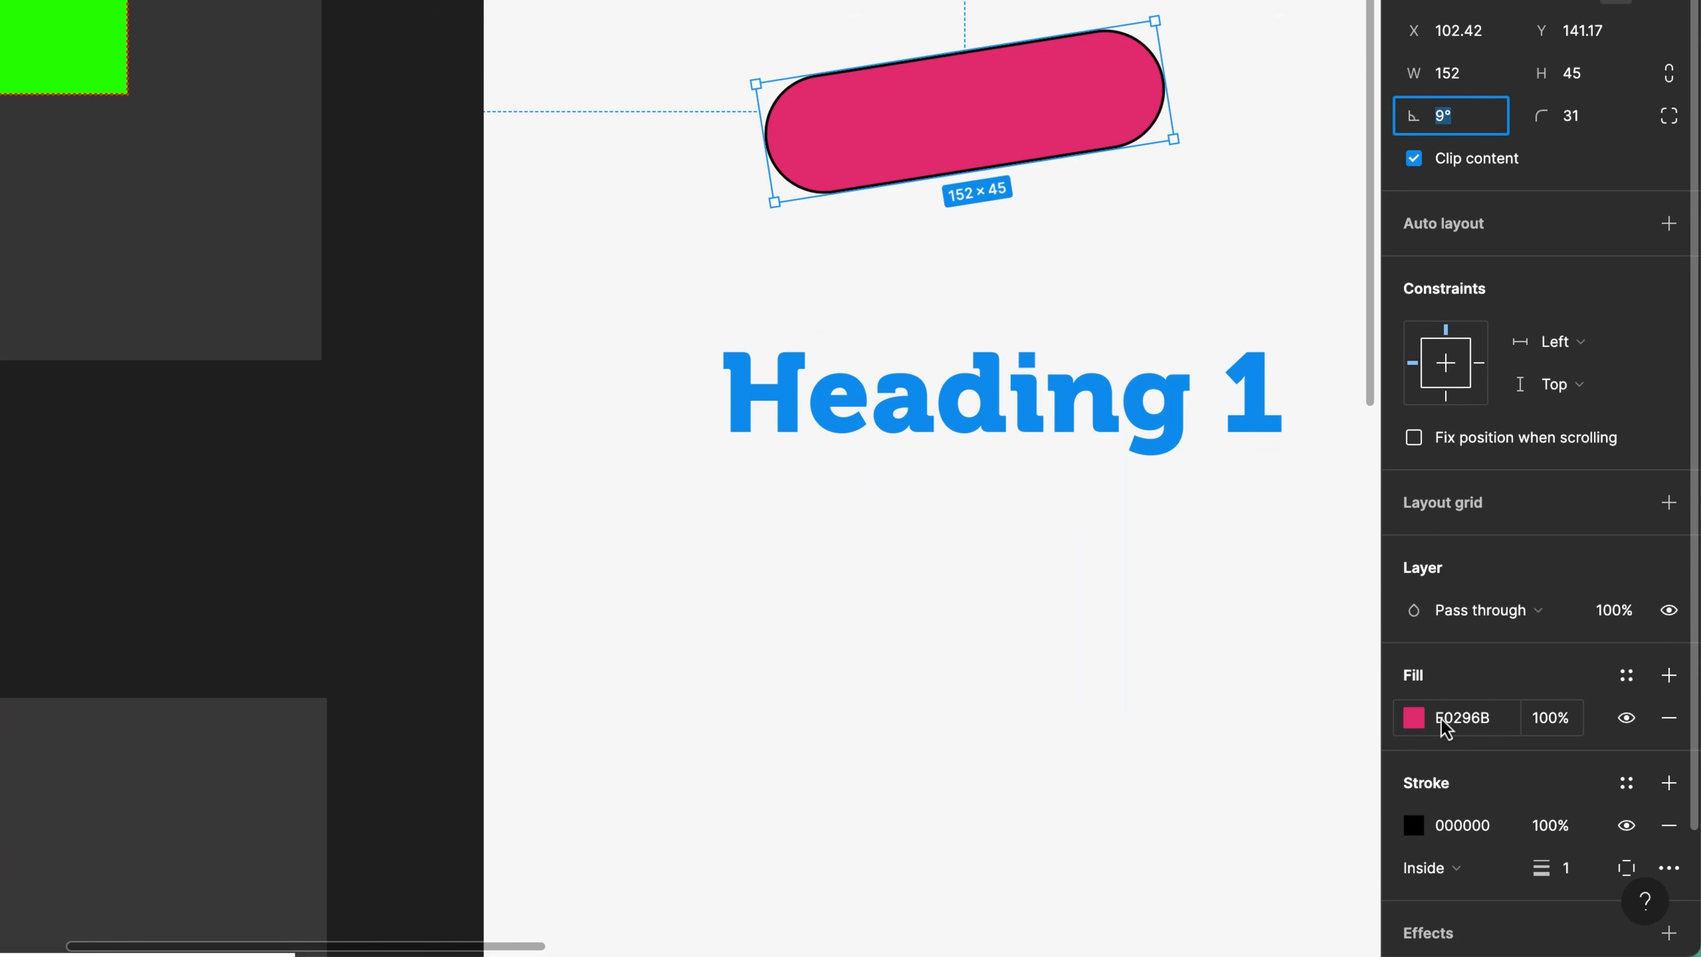
Open the pink frame's fill color and raise the blue component of its hex value to E02975
click(1414, 887)
click(1217, 722)
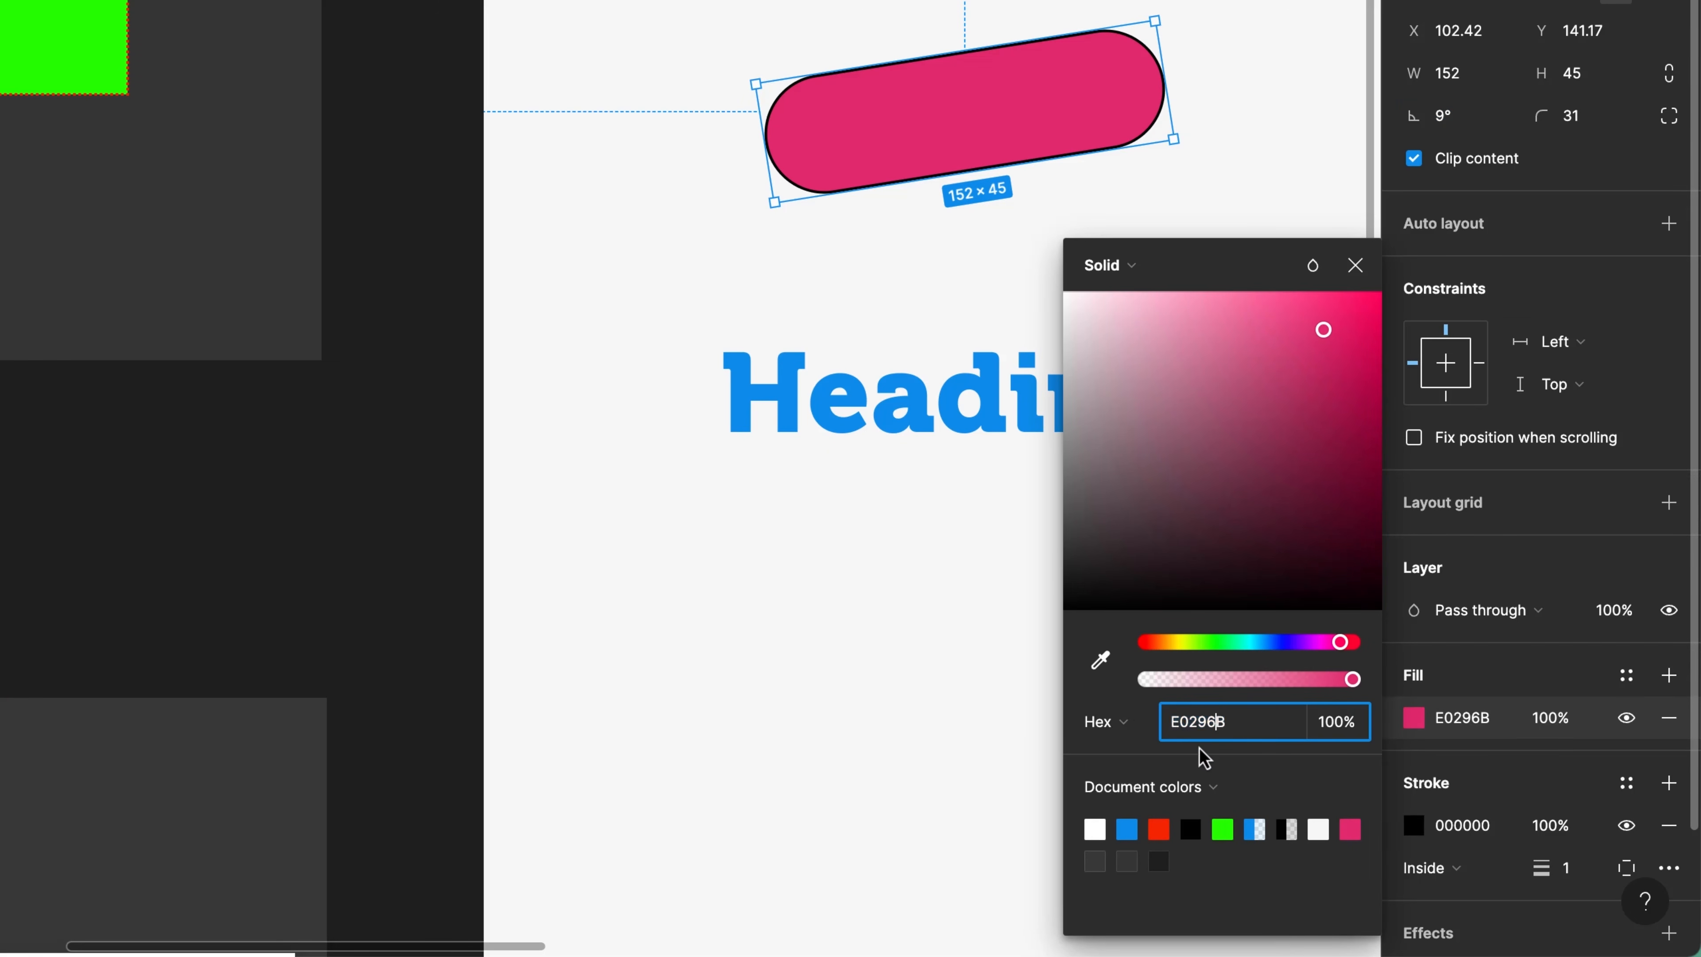
key(Up)
key(Up)
key(Up)
key(Up)
key(Up)
key(Up)
key(Up)
key(Up)
key(Up)
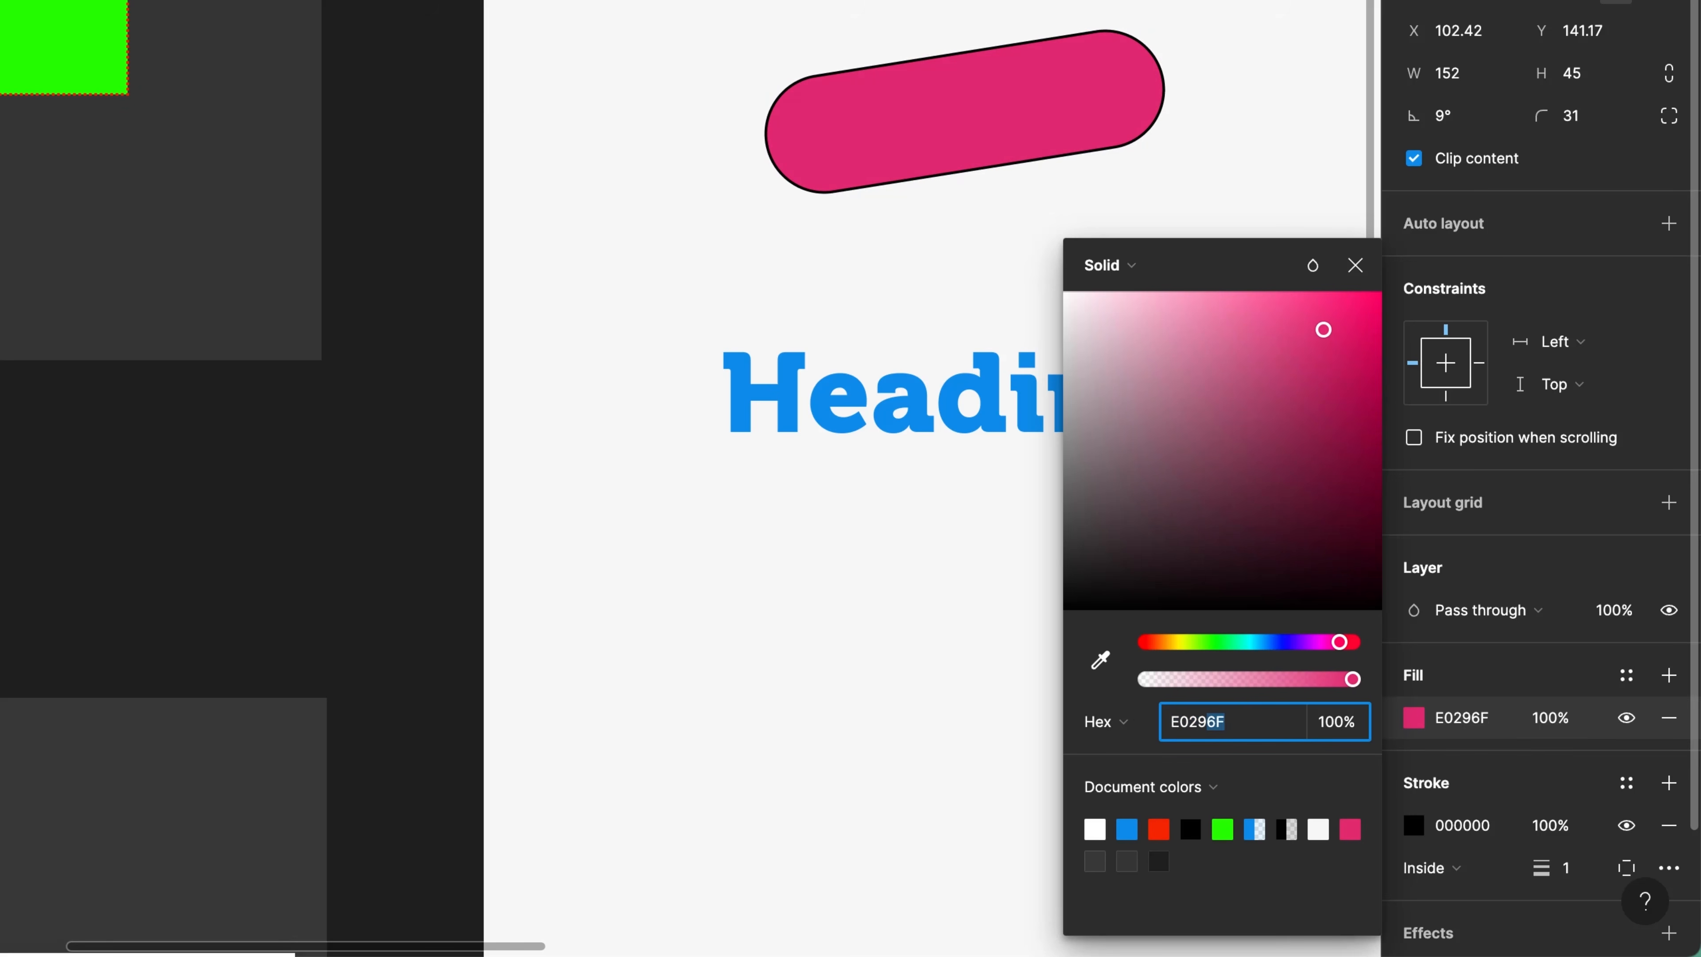
key(Up)
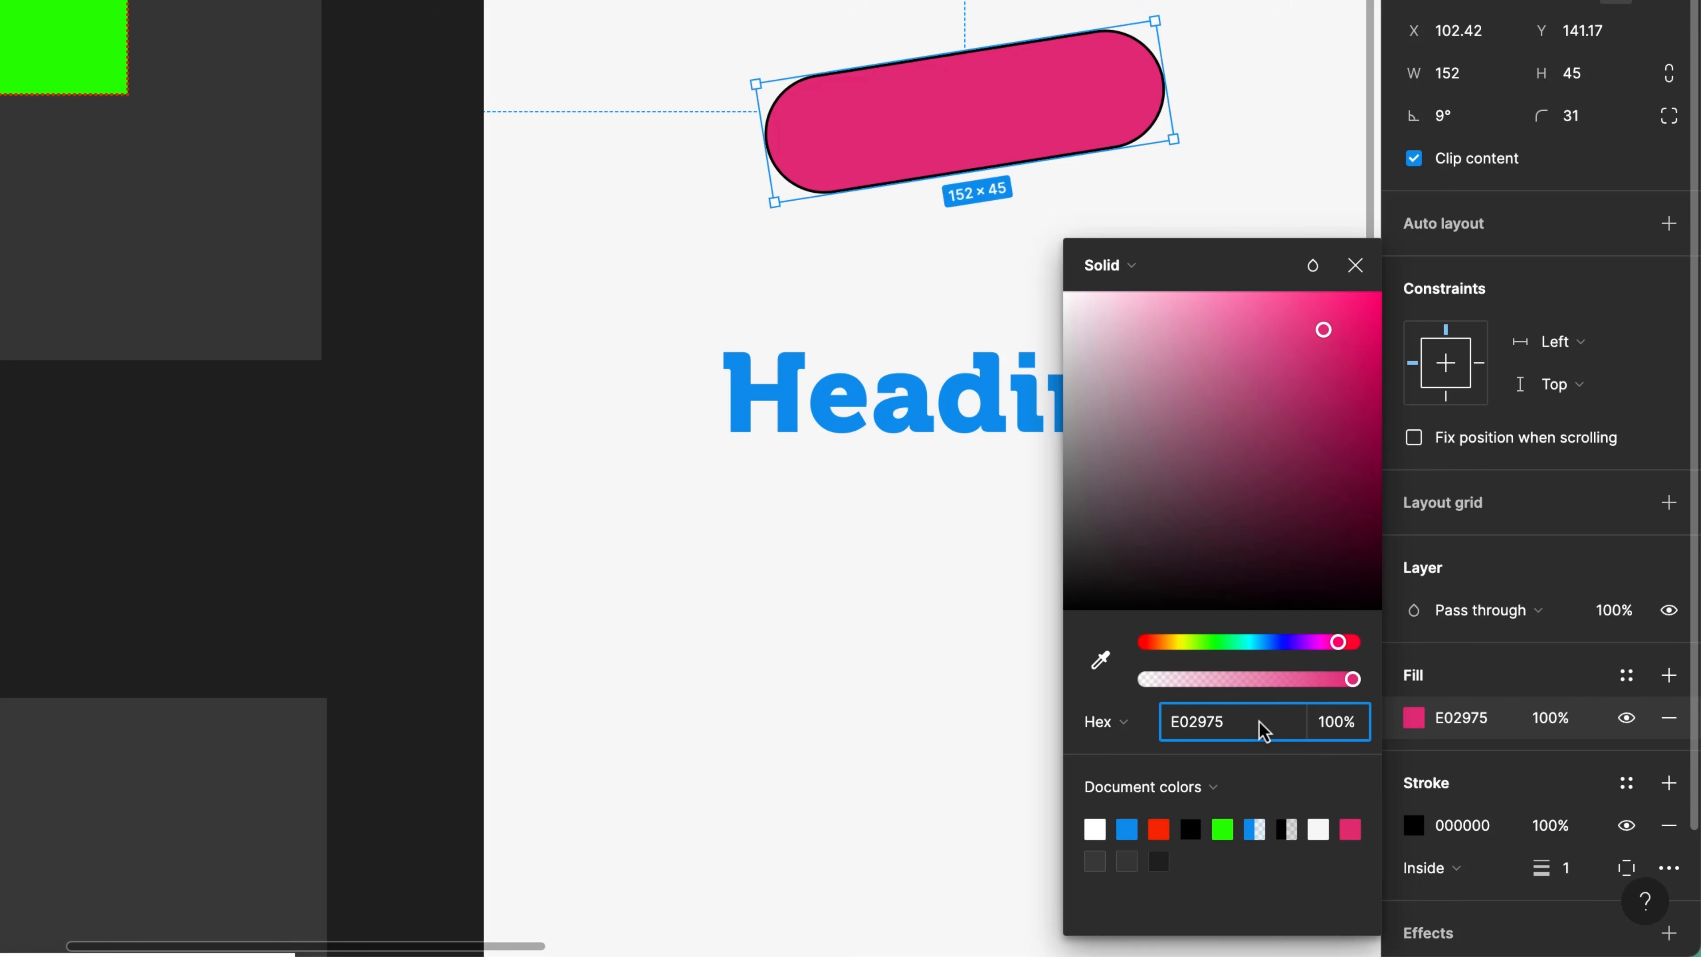
Raise the blue component of the frame's fill further in small and large increments to magenta E029E1
key(Up)
key(Up)
key(Up)
key(Up)
key(Up)
key(Up)
key(Up)
key(Up)
key(shift+Up)
key(shift+Up)
key(shift+Up)
key(shift+Up)
key(shift+Up)
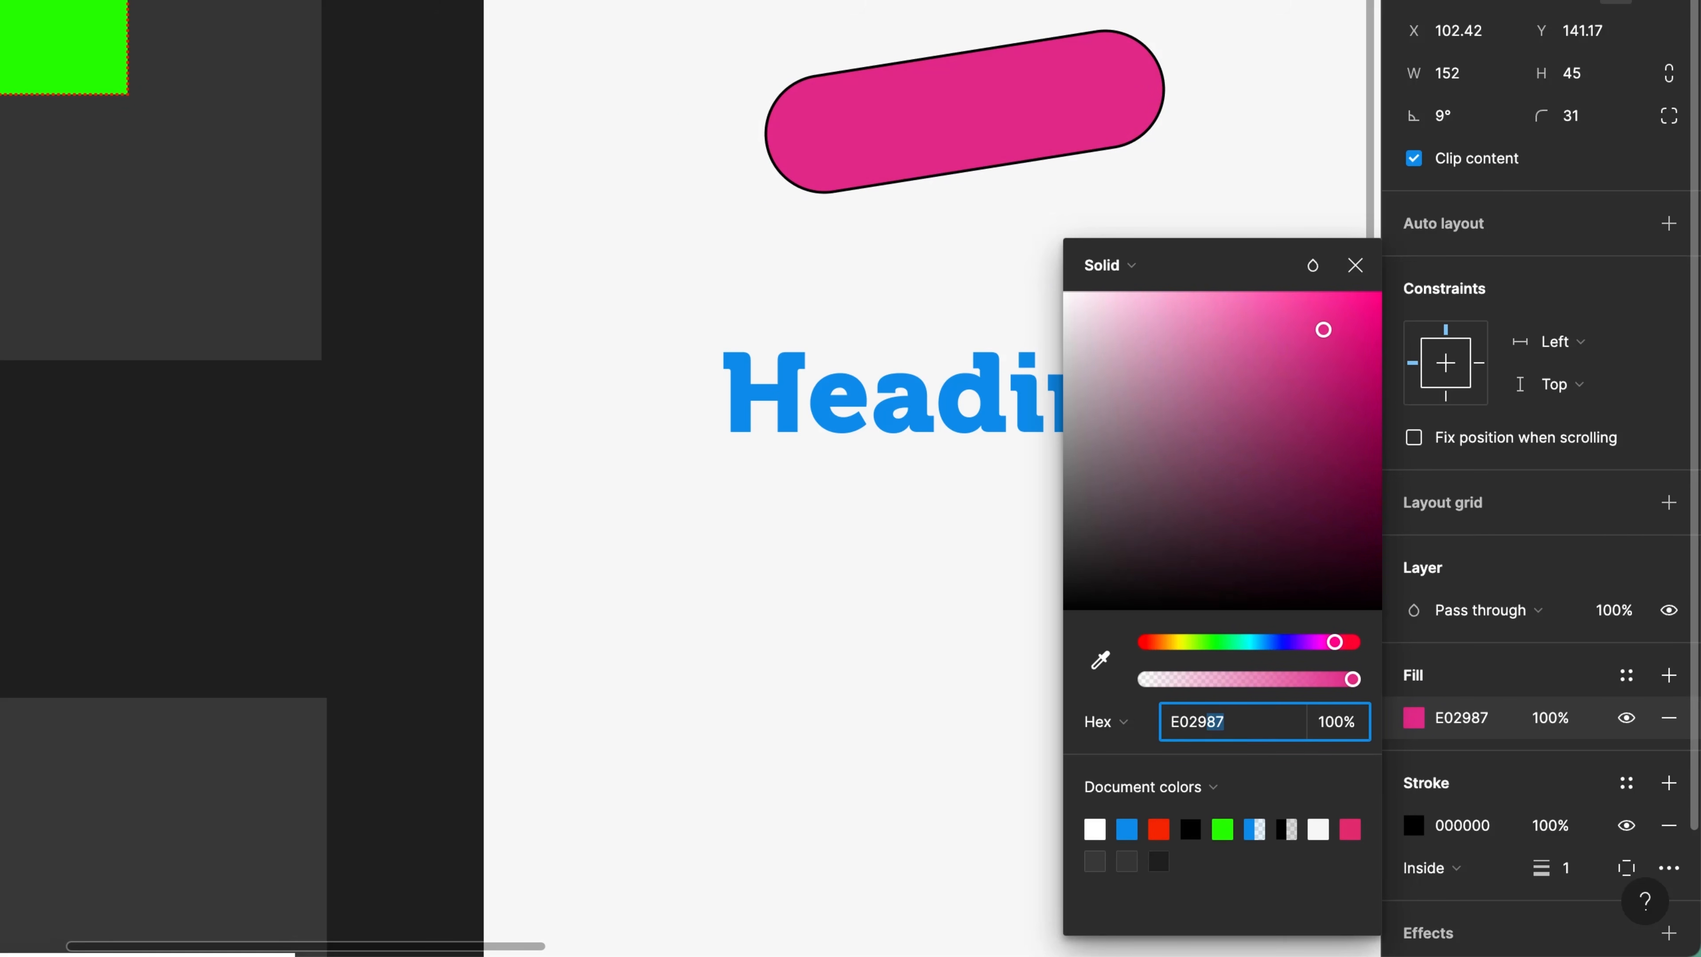
key(shift+Up)
key(shift+Up)
key(shift+Up)
key(shift+Up)
key(shift+Up)
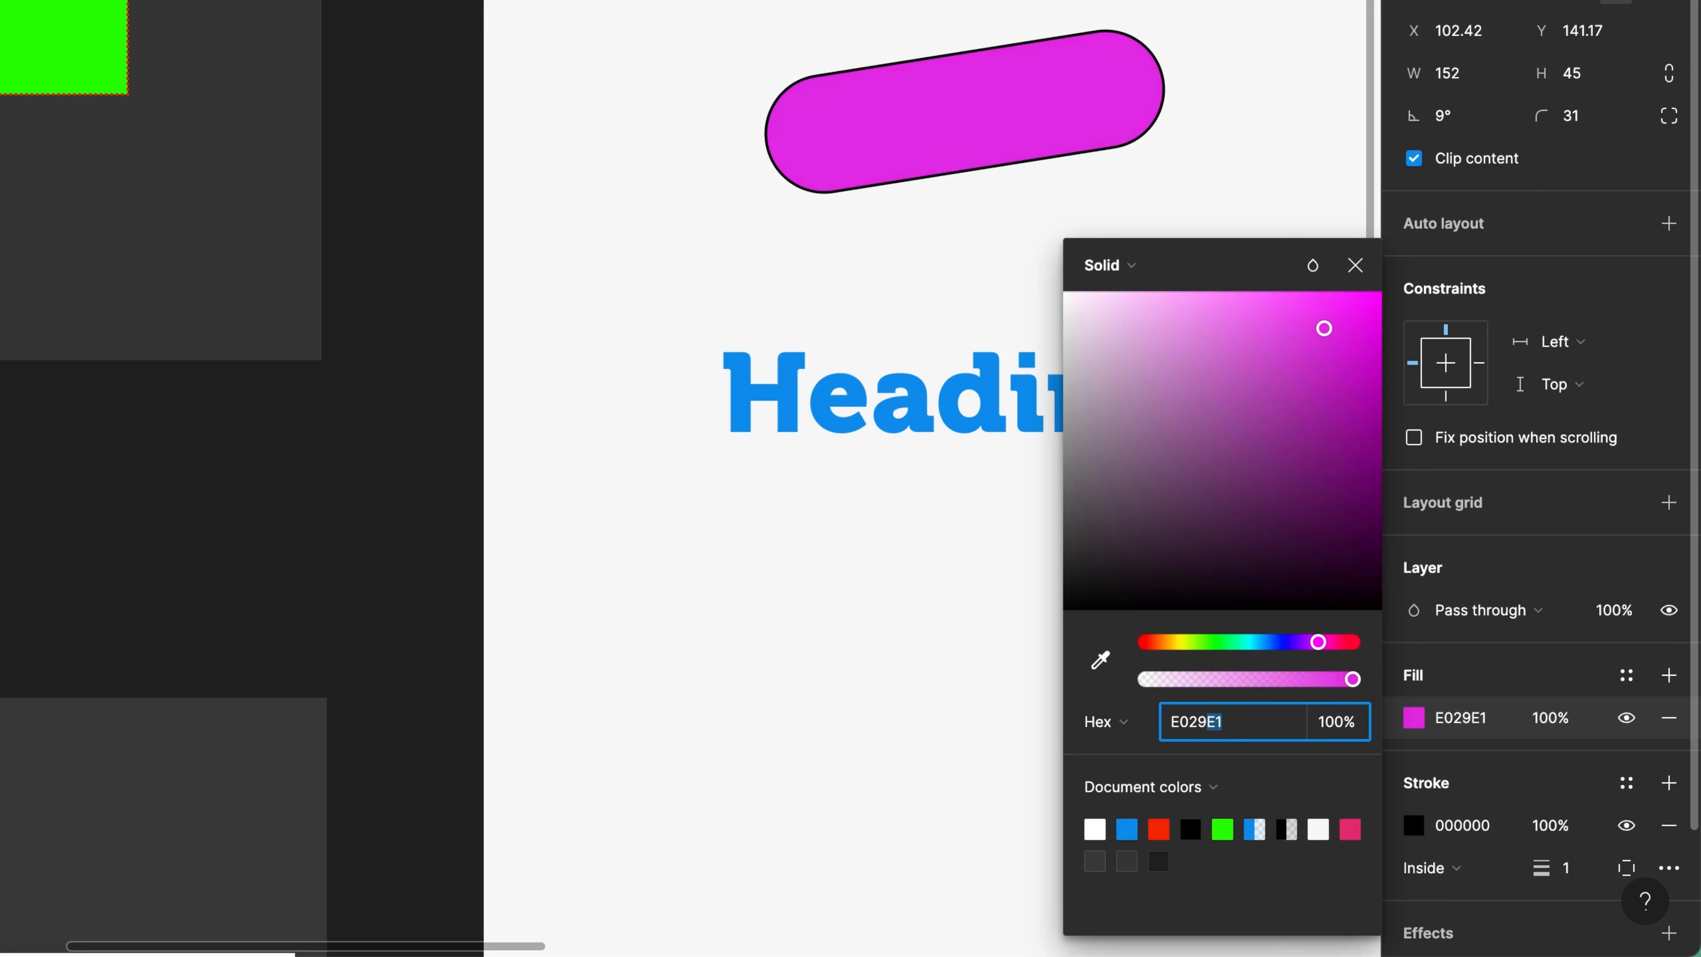
Lower the blue component of the frame's fill in large increments to red E02941, keep opacity at 100%, and close the color picker
key(shift+Down)
key(shift+Down)
key(shift+Down)
key(shift+Down)
key(shift+Down)
key(shift+Down)
key(shift+Down)
key(shift+Down)
key(shift+Down)
key(shift+Down)
key(shift+Down)
key(shift+Down)
key(shift+Down)
key(shift+Down)
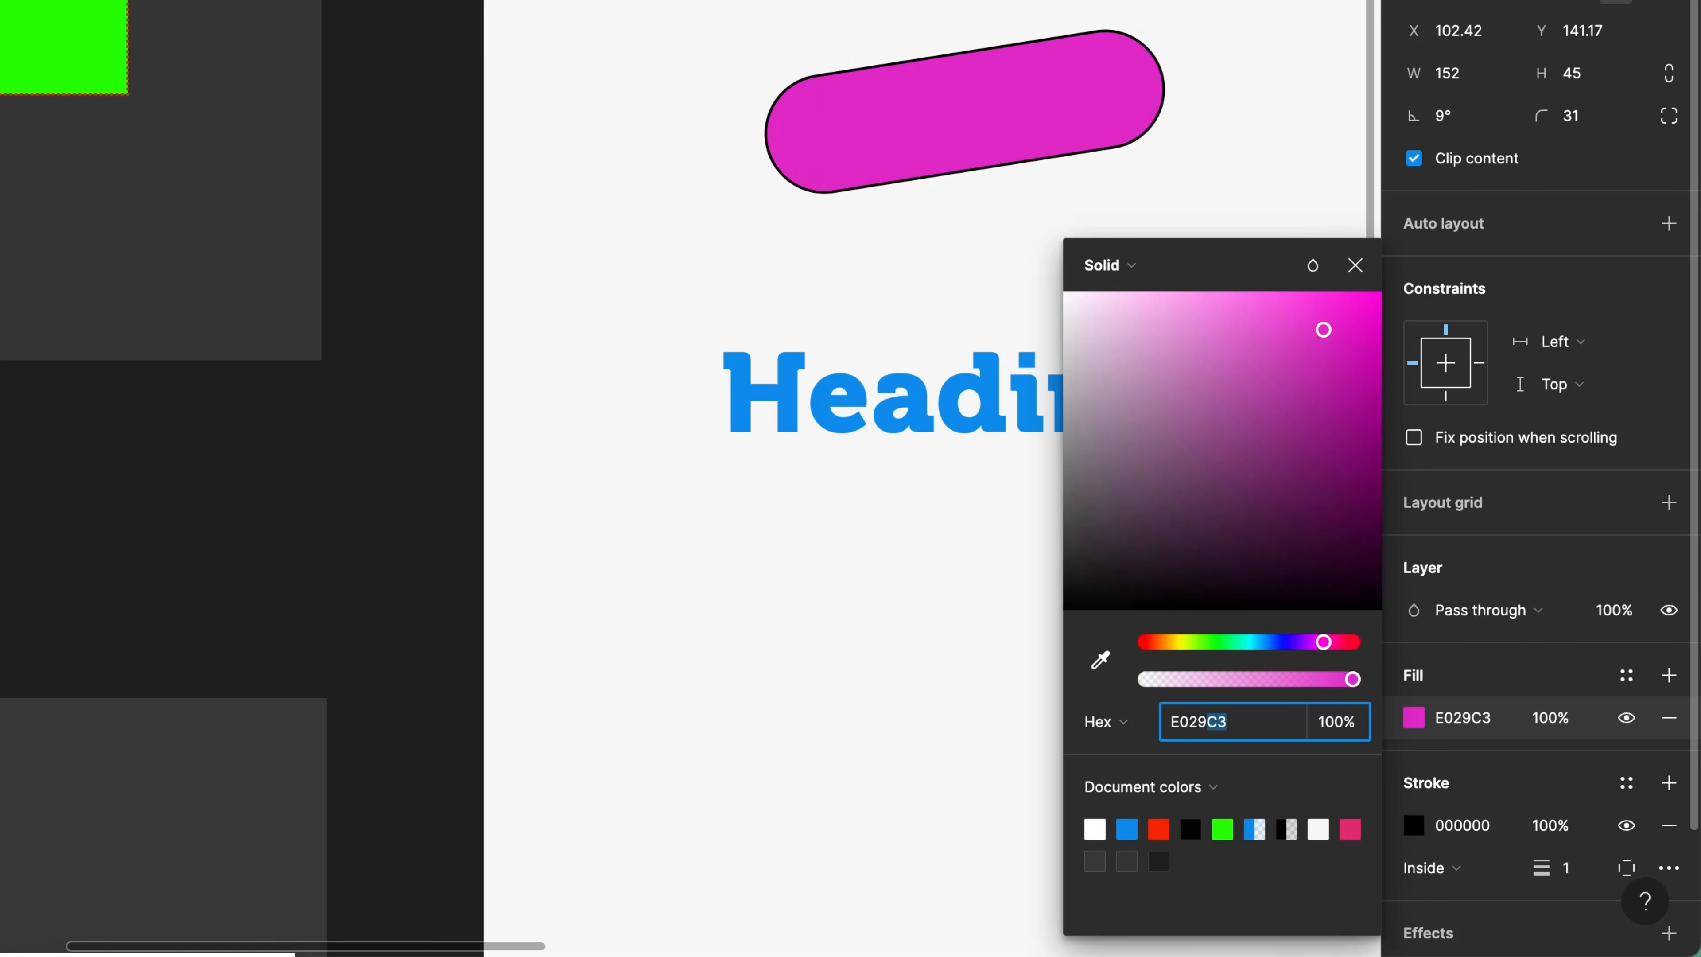
key(shift+Down)
key(shift+Down)
key(shift+Down)
key(shift+Down)
key(shift+Down)
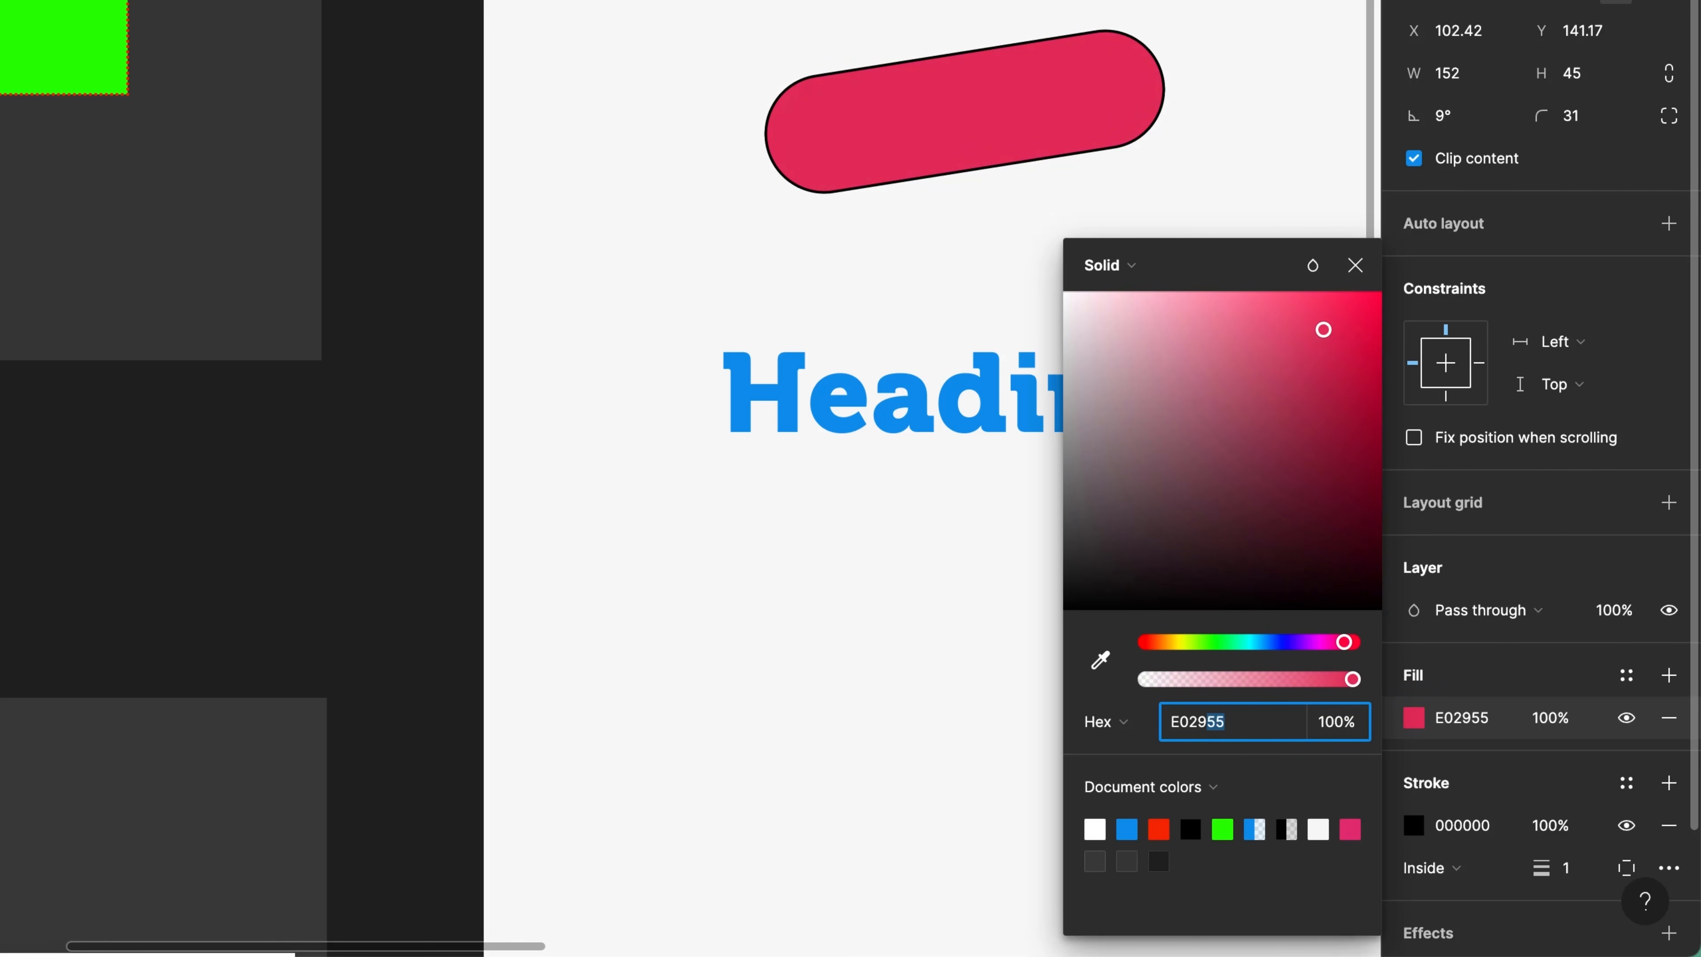
right_click(1260, 716)
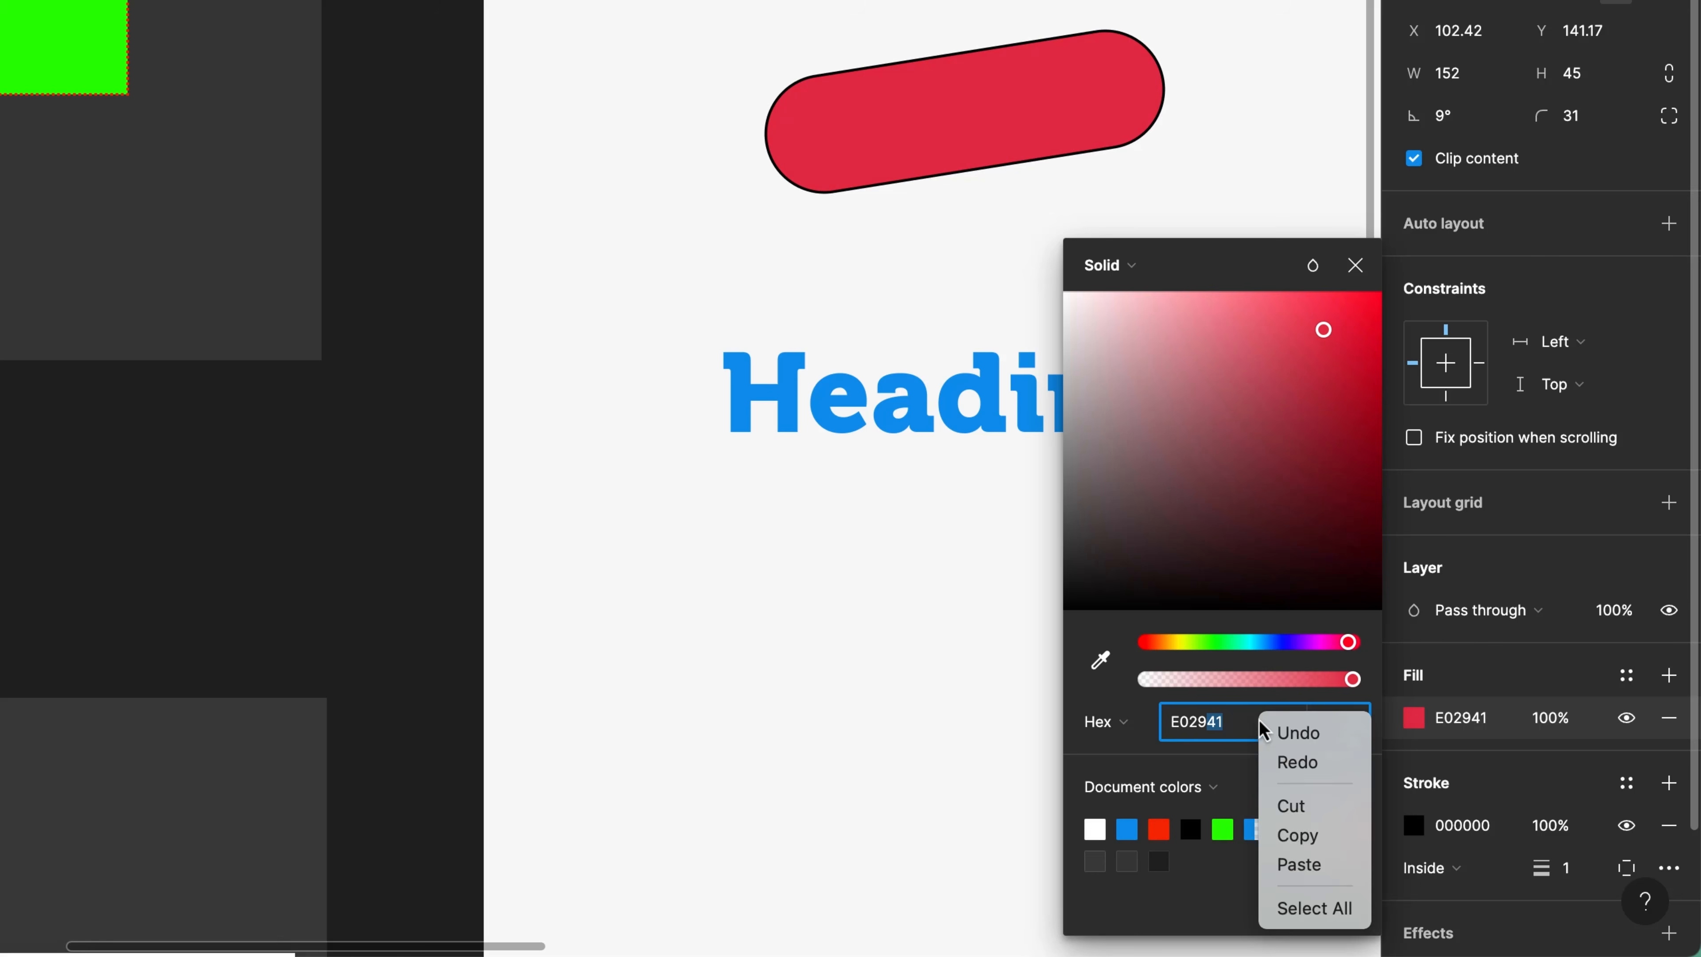
click(1333, 736)
key(shift+Down)
key(shift+Down)
key(shift+Down)
key(shift+Up)
key(shift+Up)
key(shift+Up)
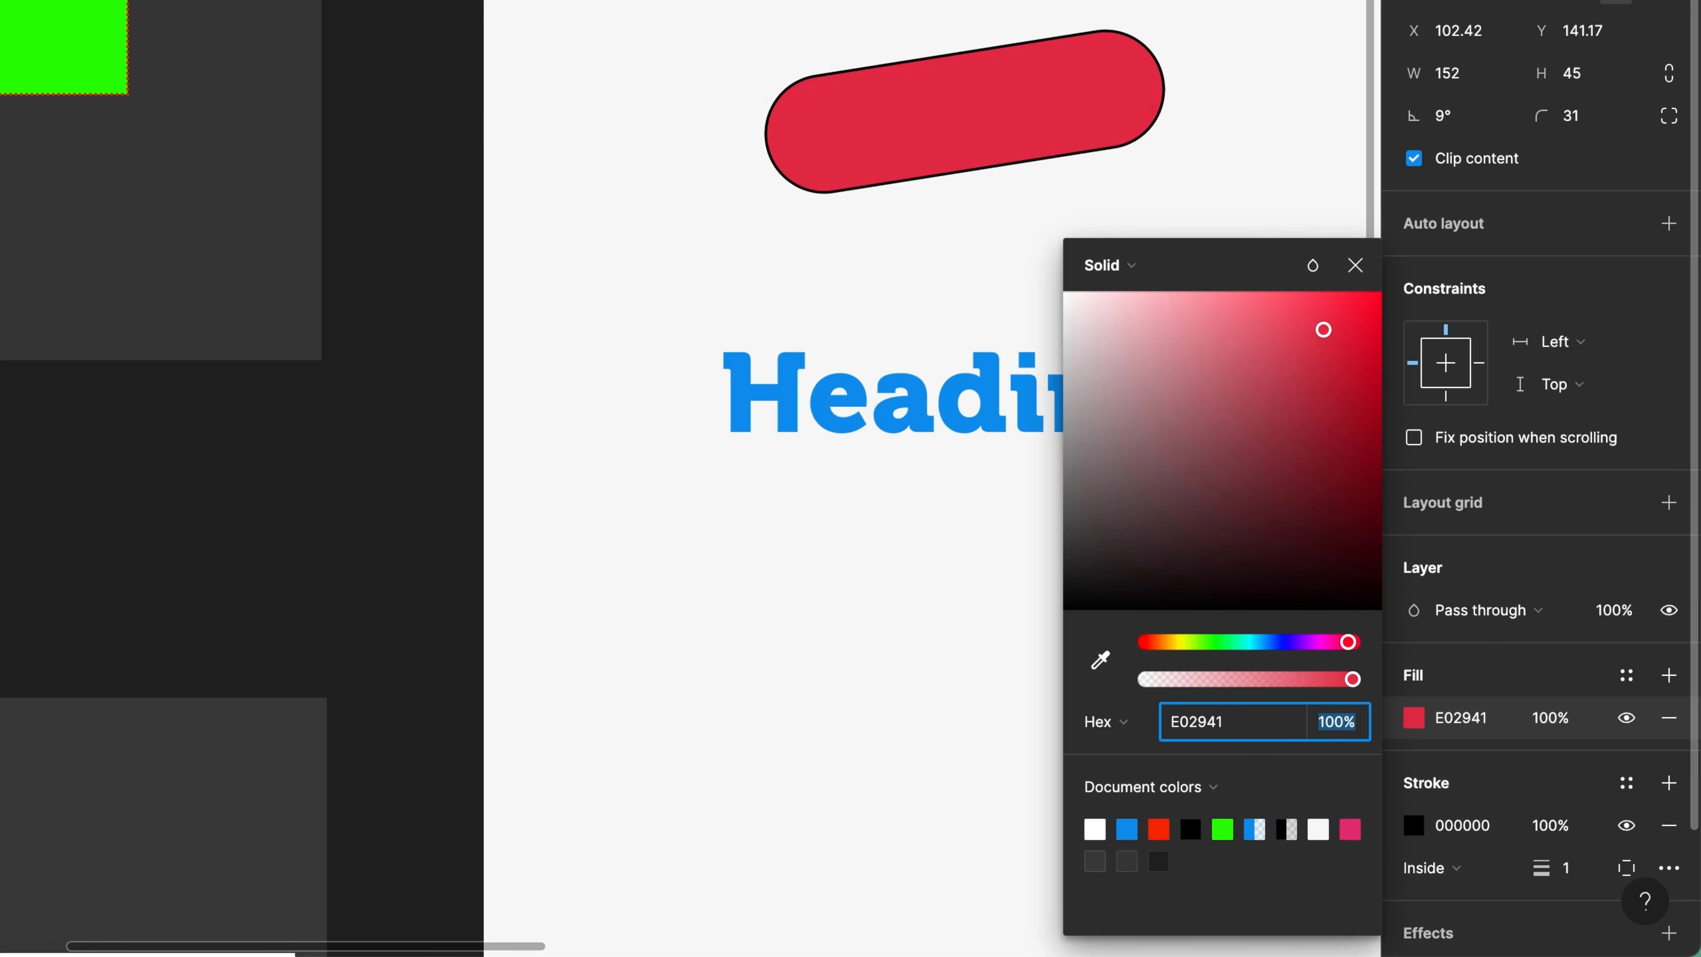
click(1499, 769)
Increase the frame's black inside stroke weight in single units and set it to 8
click(1585, 872)
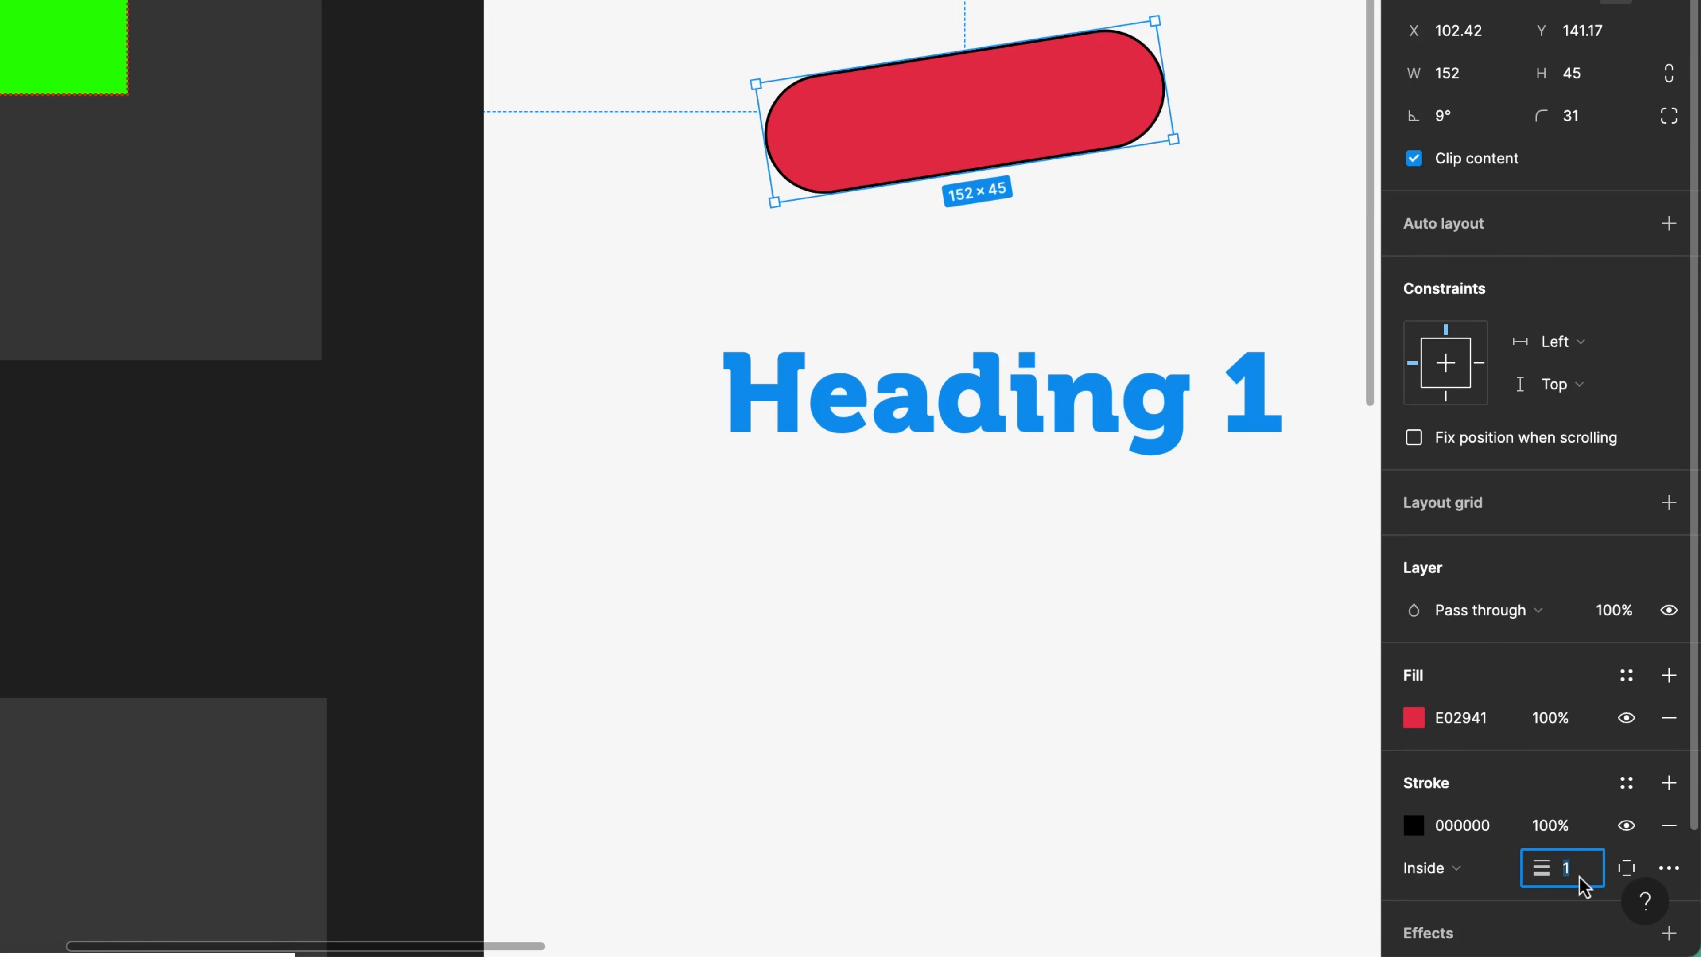
key(Up)
key(Up)
key(Up)
key(Up)
key(Up)
key(Up)
key(Up)
key(Up)
key(Up)
key(Up)
key(Up)
key(Up)
key(Up)
key(Up)
key(Up)
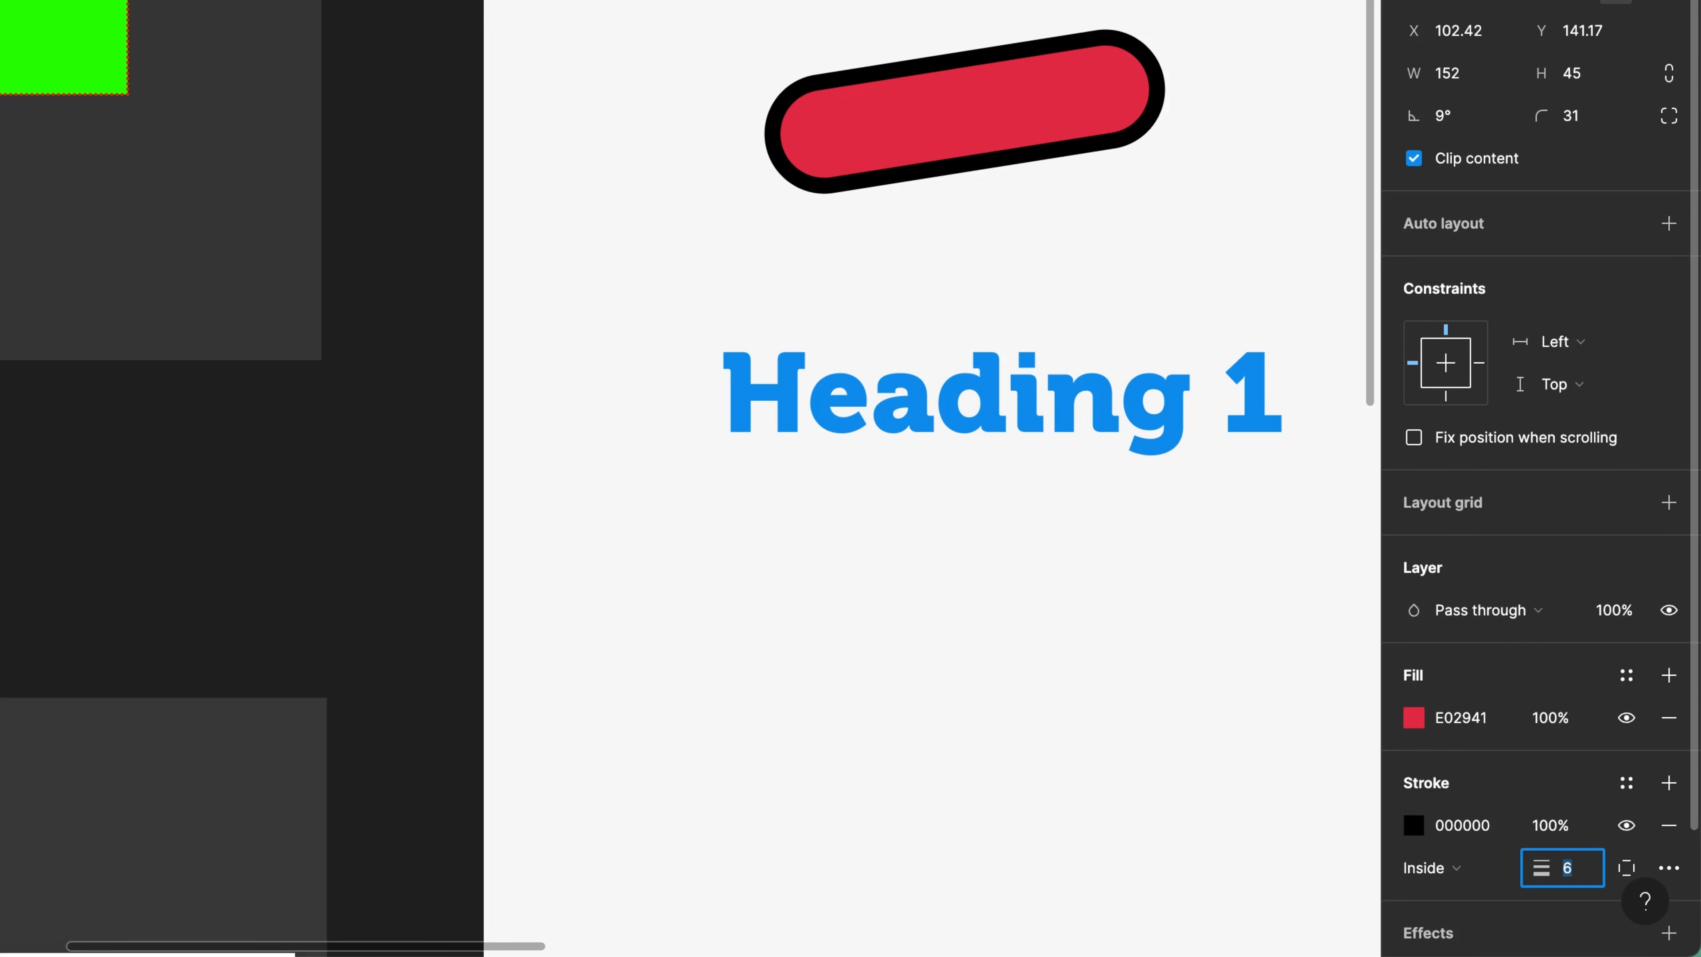
text(8)
key(Return)
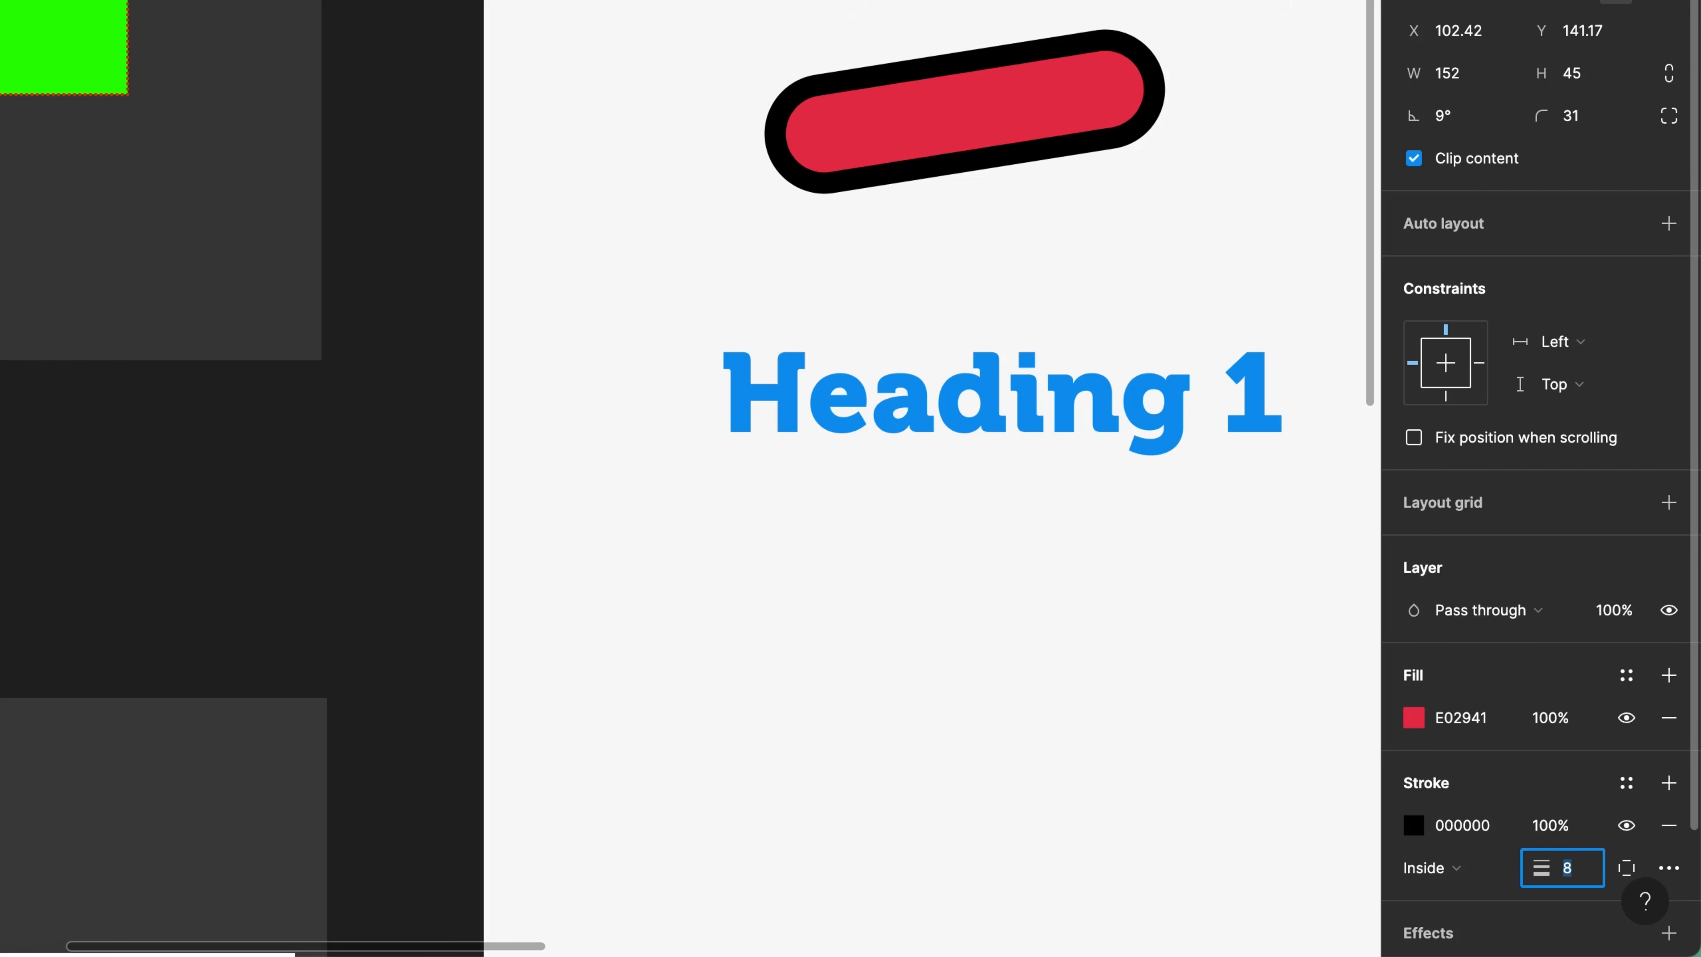
Nudge the frame's stroke weight up and down in large increments, ending at 0
key(shift+Up)
key(shift+Down)
key(shift+Up)
key(shift+Down)
key(shift+Down)
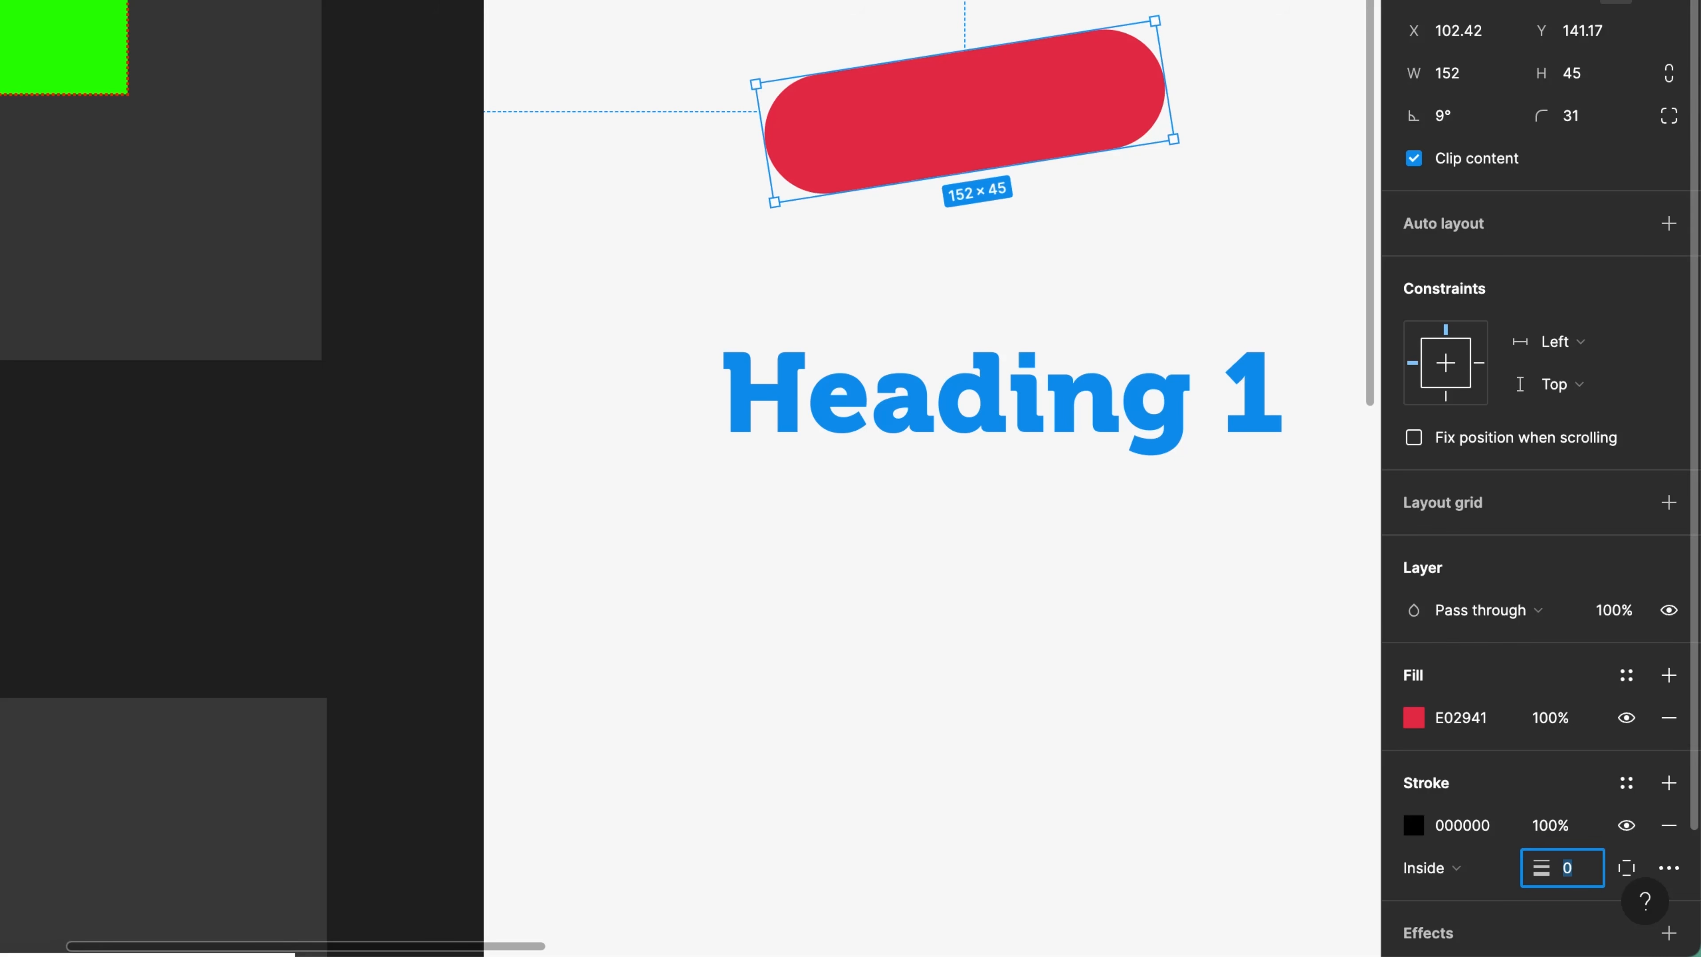
Select the Heading 1 text and increase its font size in single and large increments to 58
click(1155, 452)
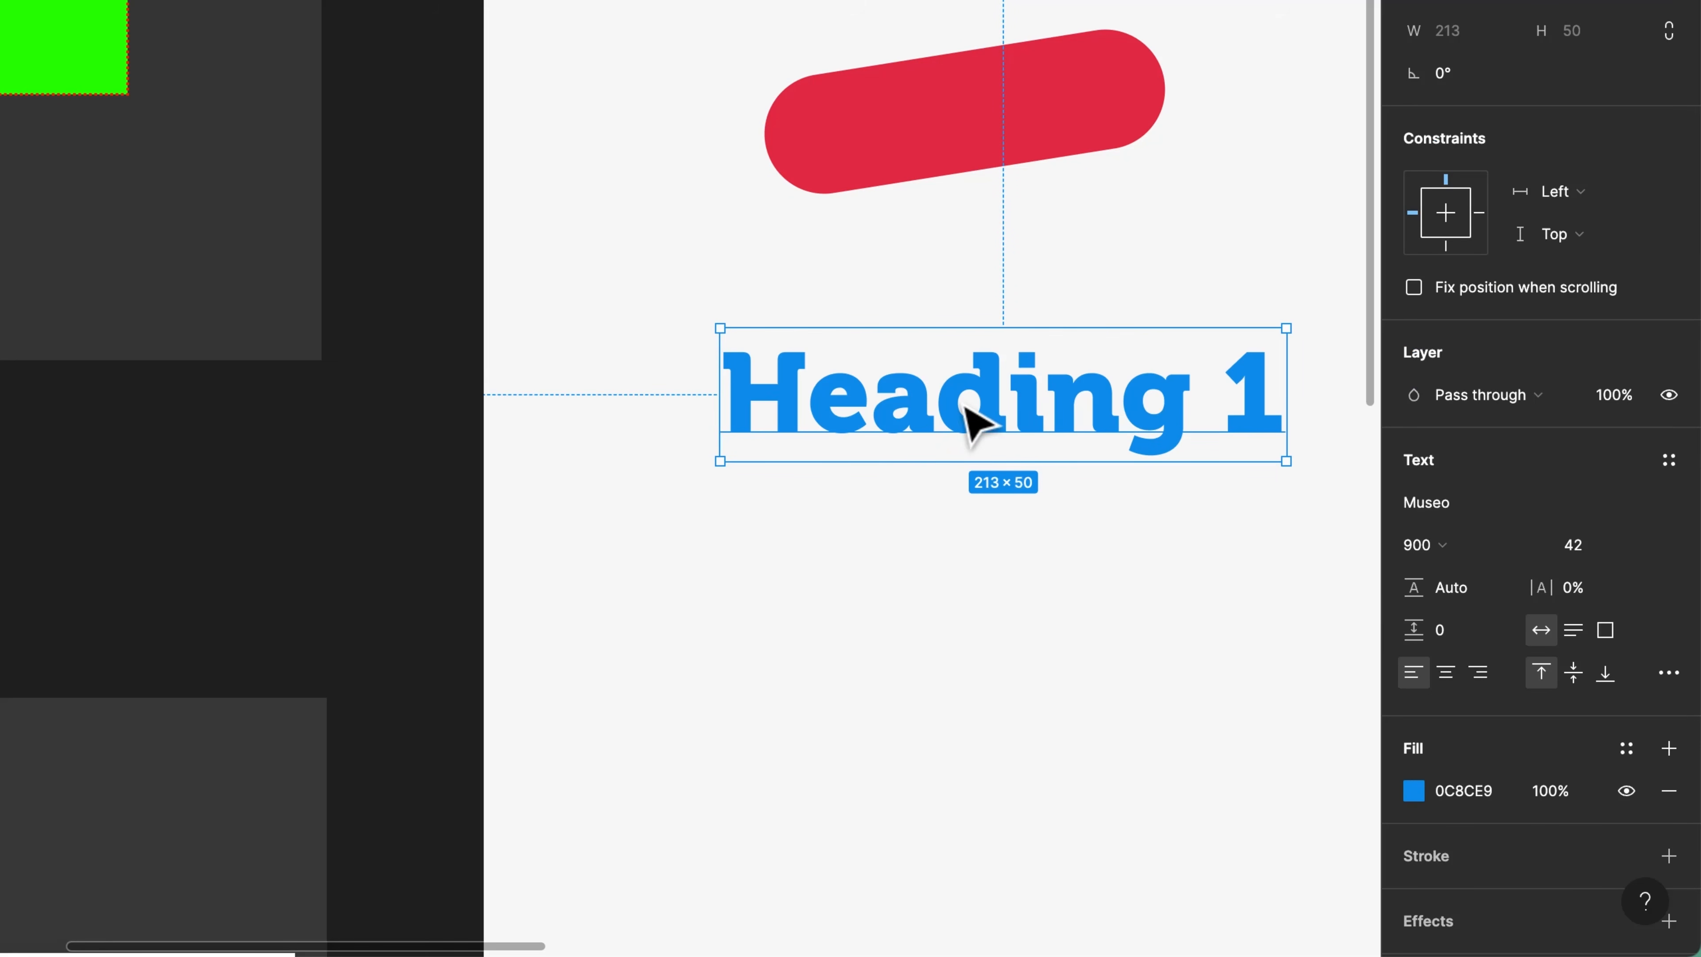
click(1607, 546)
key(Up)
key(Up)
key(Up)
key(Up)
key(Up)
key(Up)
key(Up)
key(Up)
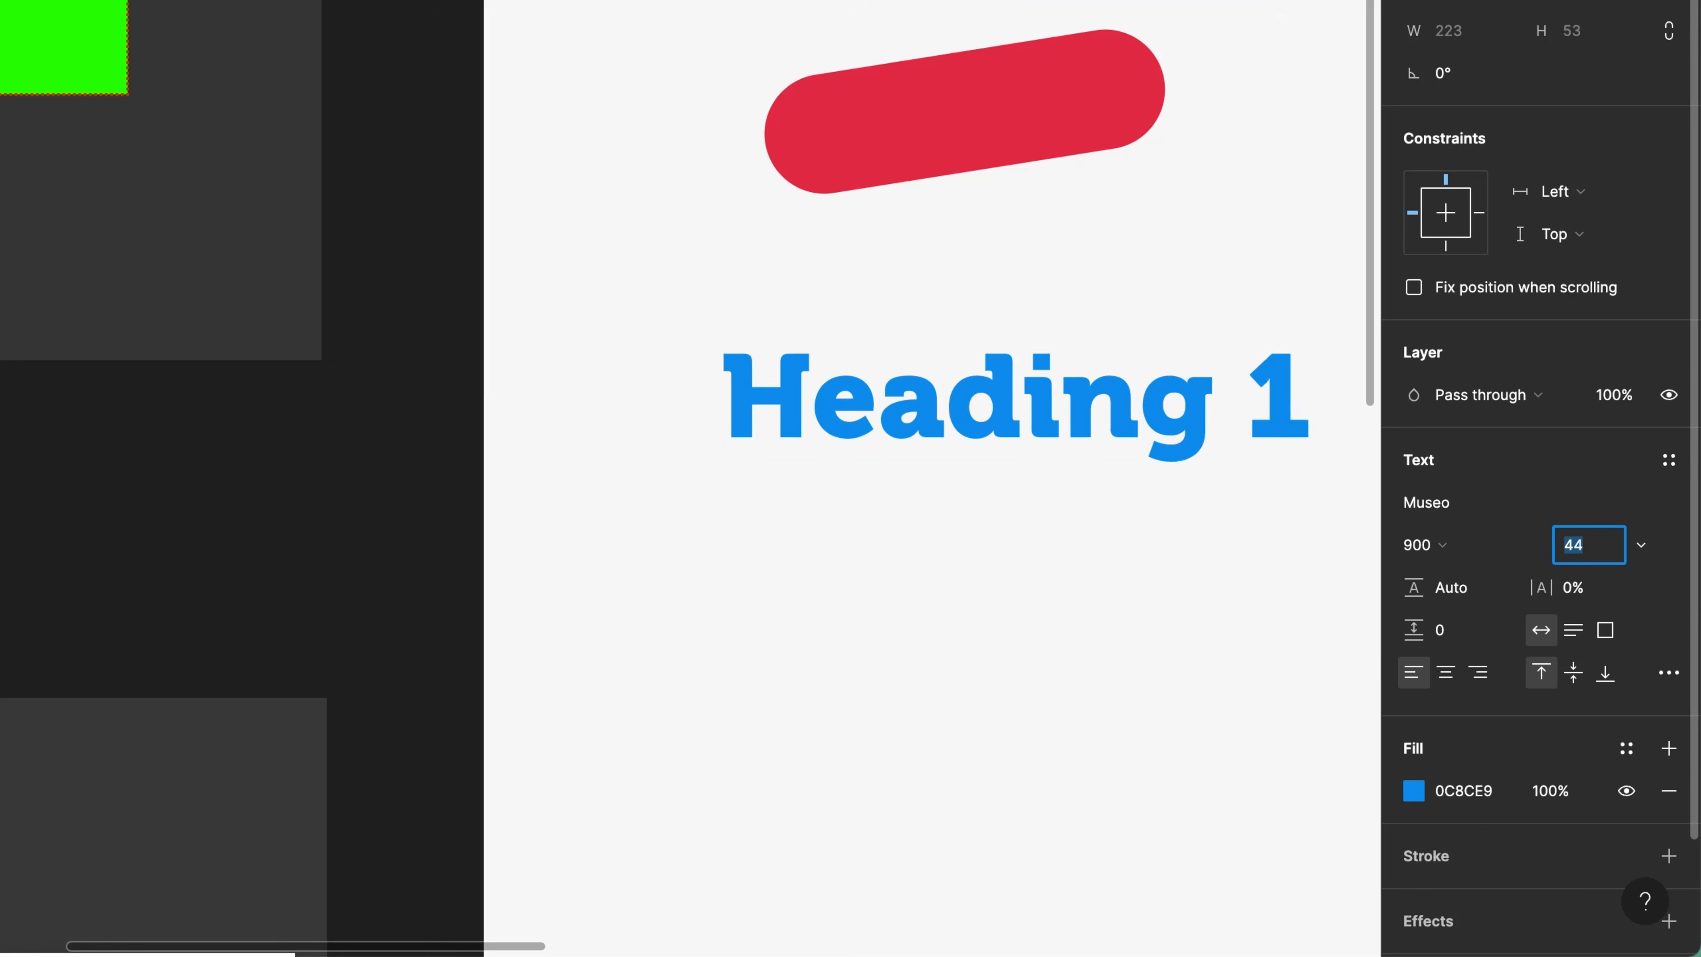
key(Up)
key(Up)
key(Up)
key(Up)
key(Up)
key(Up)
key(Up)
key(Up)
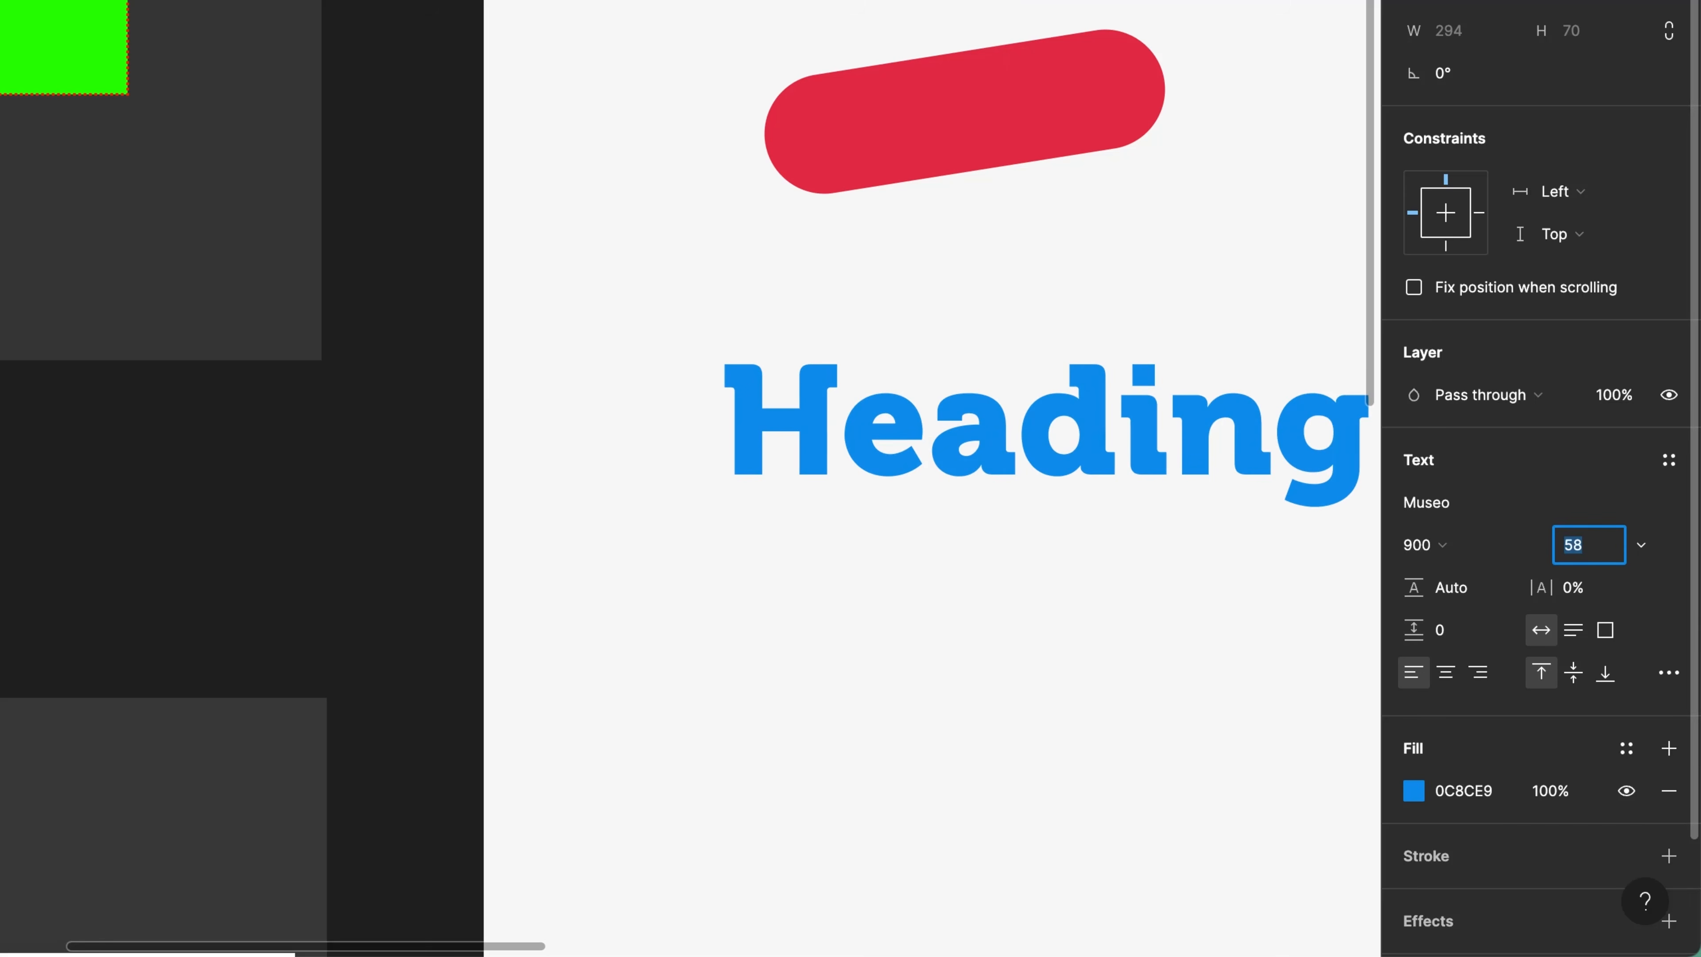
Decrease the heading's font size in large increments to 34
key(shift+Down)
key(shift+Down)
key(Down)
key(Down)
key(Down)
key(Down)
key(Down)
key(Down)
key(Down)
key(Down)
key(Down)
key(Down)
key(Down)
key(Down)
key(Down)
key(Down)
key(Down)
key(Down)
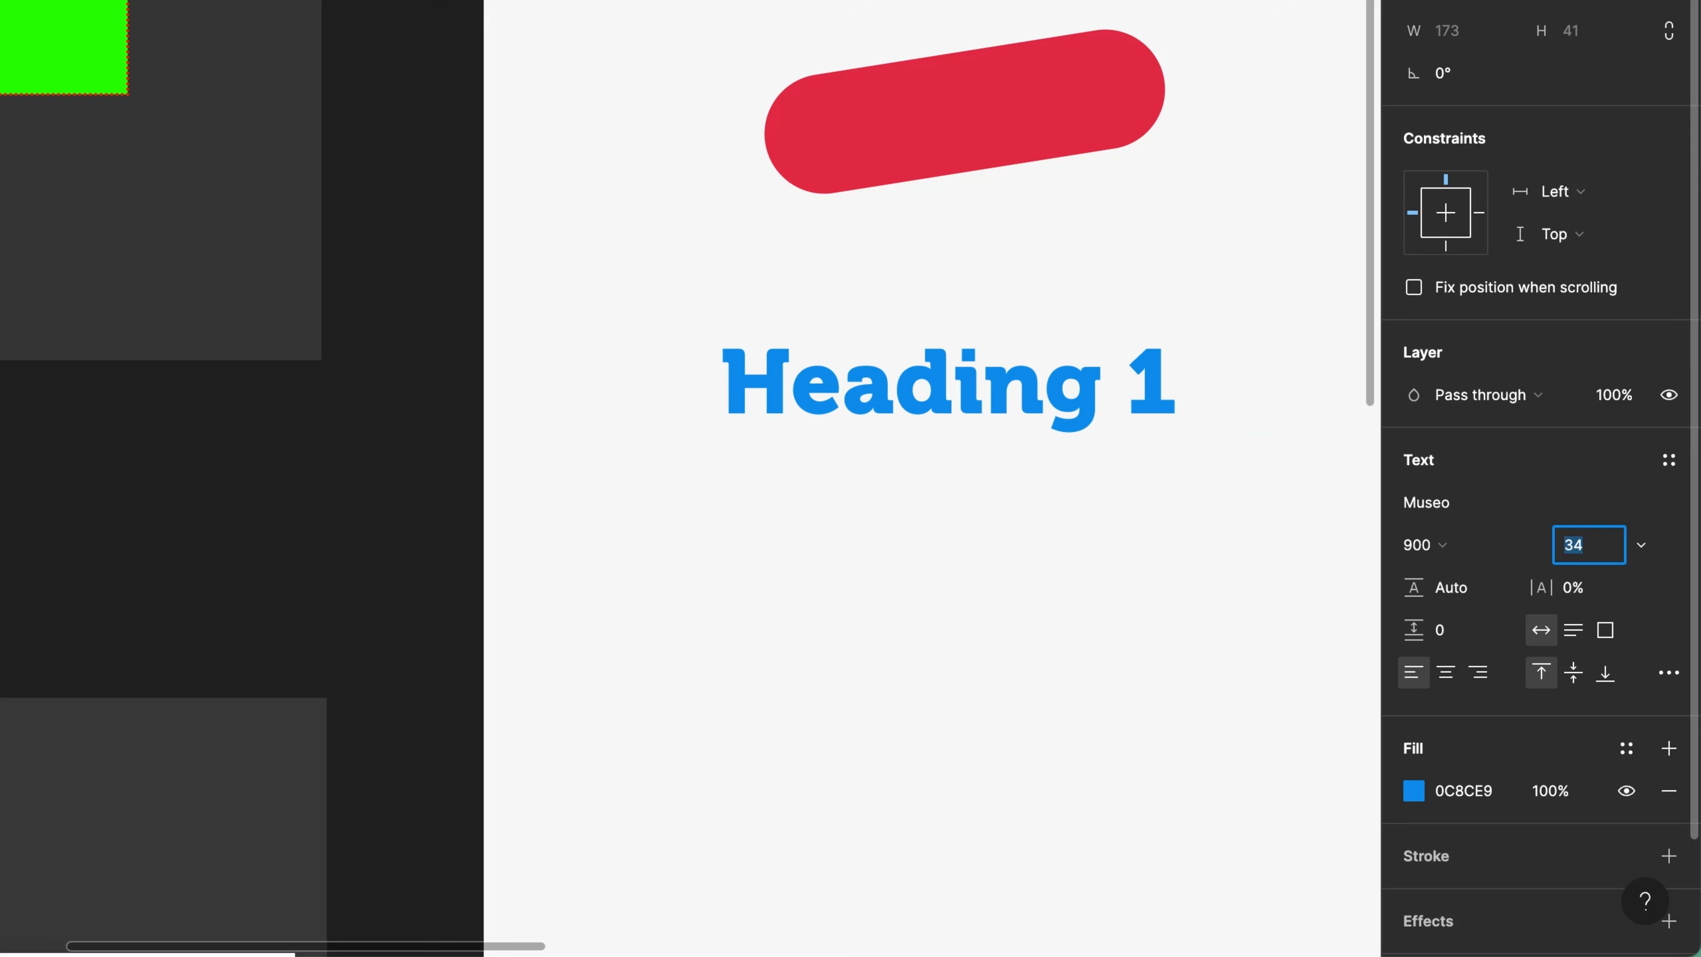
Increase the heading's font size in large increments to 66
key(Up)
key(Up)
key(Up)
key(Up)
key(Up)
key(Up)
key(Up)
key(Up)
key(Up)
key(Up)
key(Up)
key(Up)
key(Up)
key(Up)
key(Up)
key(Up)
key(Up)
key(Up)
key(Up)
key(Up)
key(Up)
key(Up)
key(Up)
key(Up)
key(Up)
key(Up)
key(Up)
key(Up)
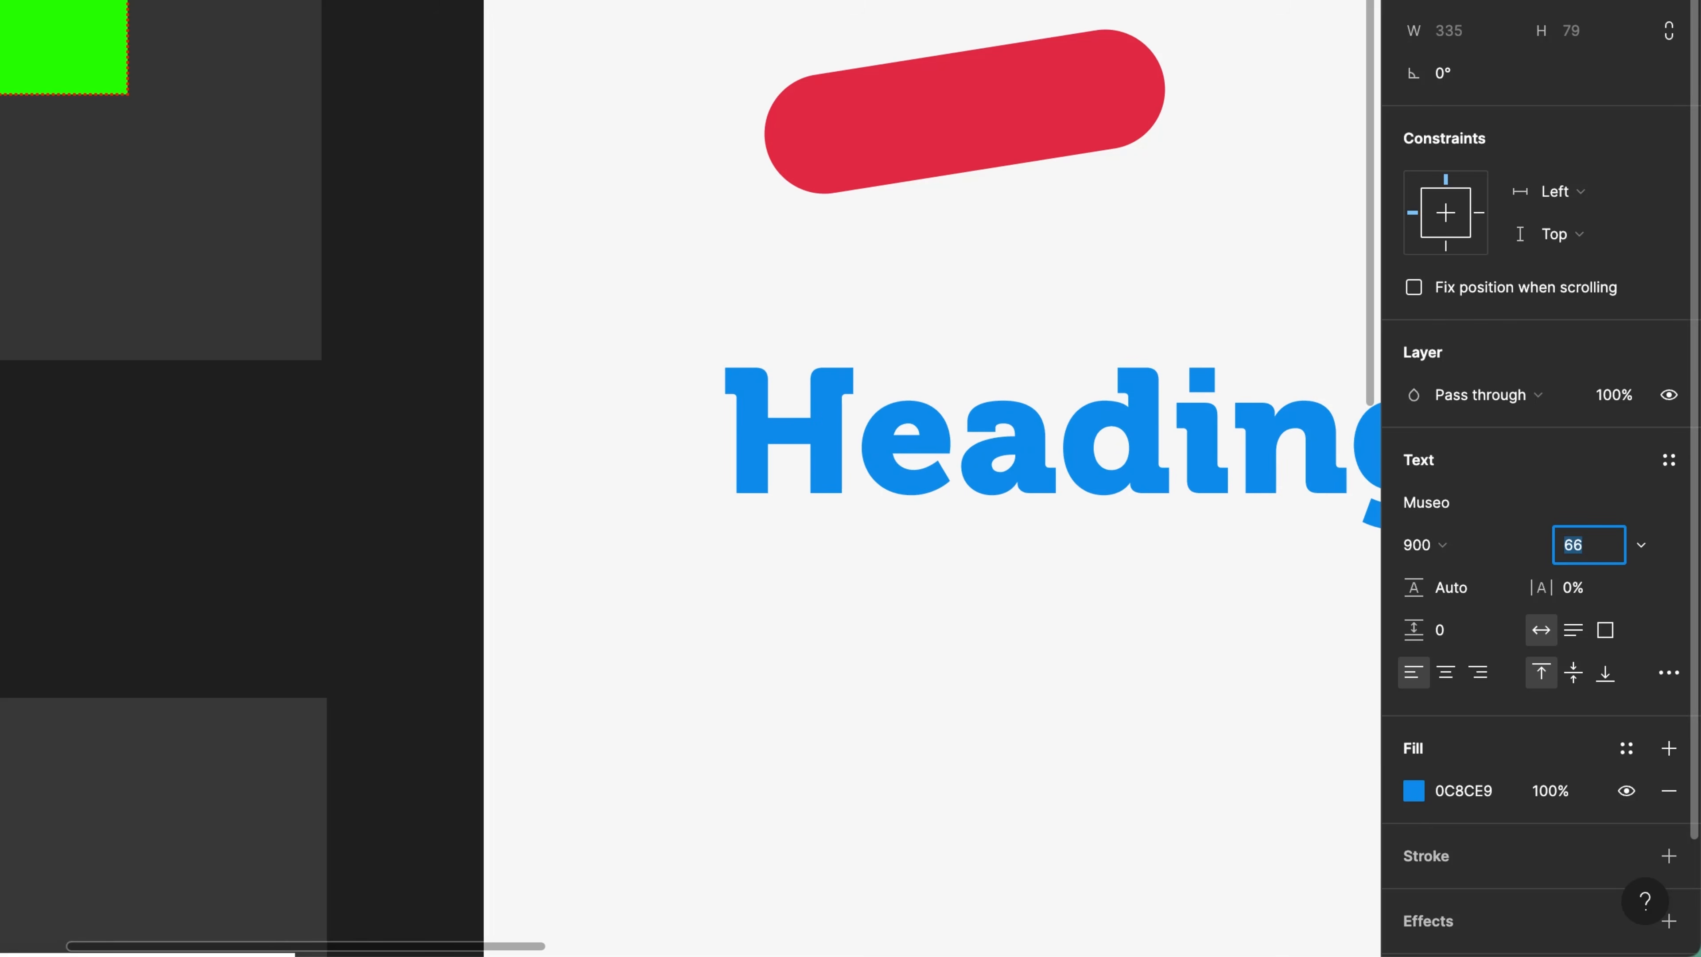
Lower the heading's font size in large increments to 50 and deselect the text
key(Down)
key(Down)
key(Down)
key(Down)
key(Down)
key(Down)
key(Down)
key(Down)
key(BackSpace)
click(1287, 630)
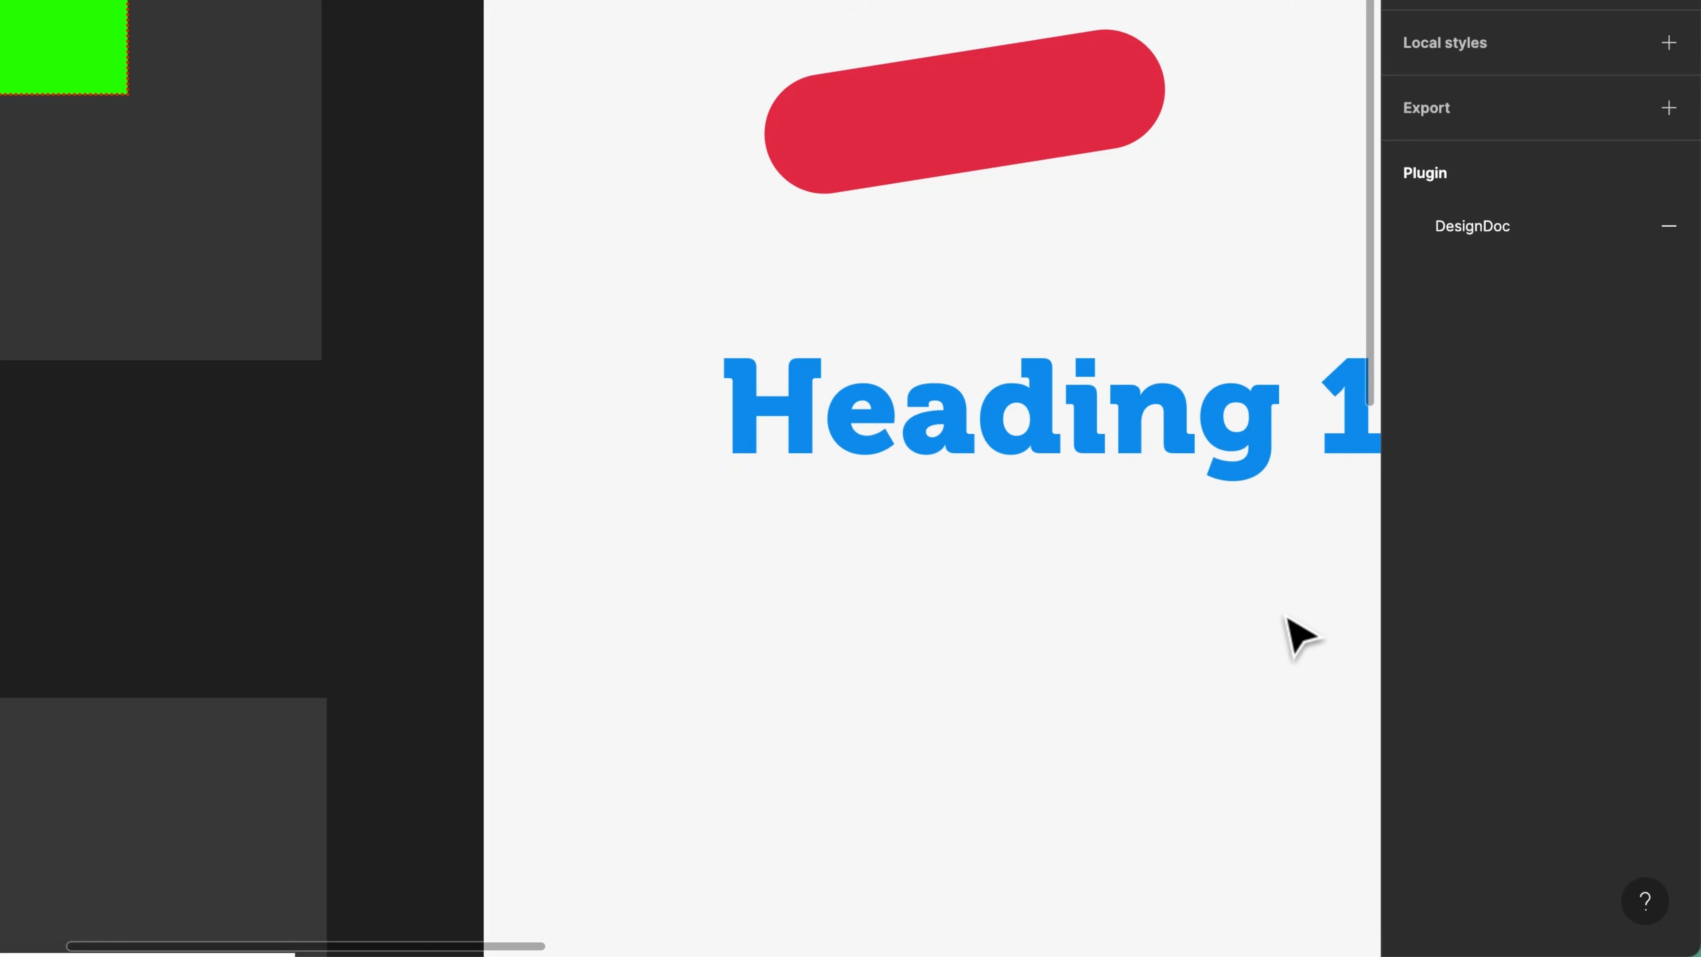
Scrub the heading's letter spacing to 2%, and undo a trial line height of 129.5%
click(1140, 471)
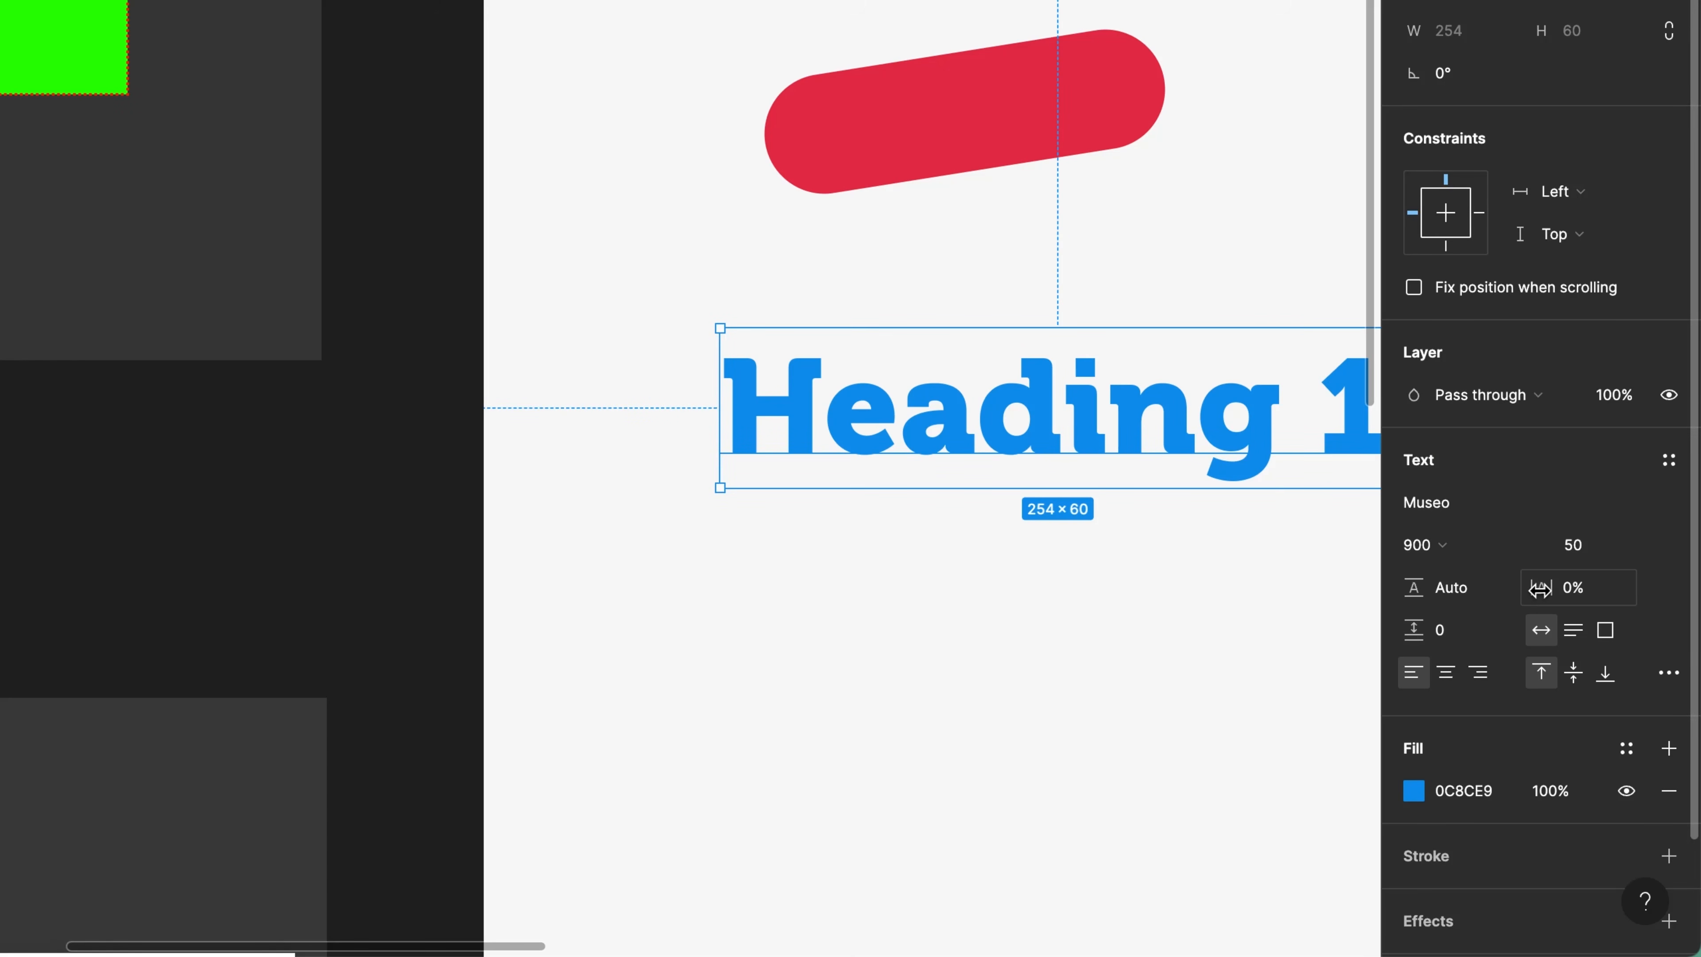
mouse_move(1539, 588)
mouse_down()
mouse_move(1560, 596)
mouse_move(1539, 588)
mouse_up()
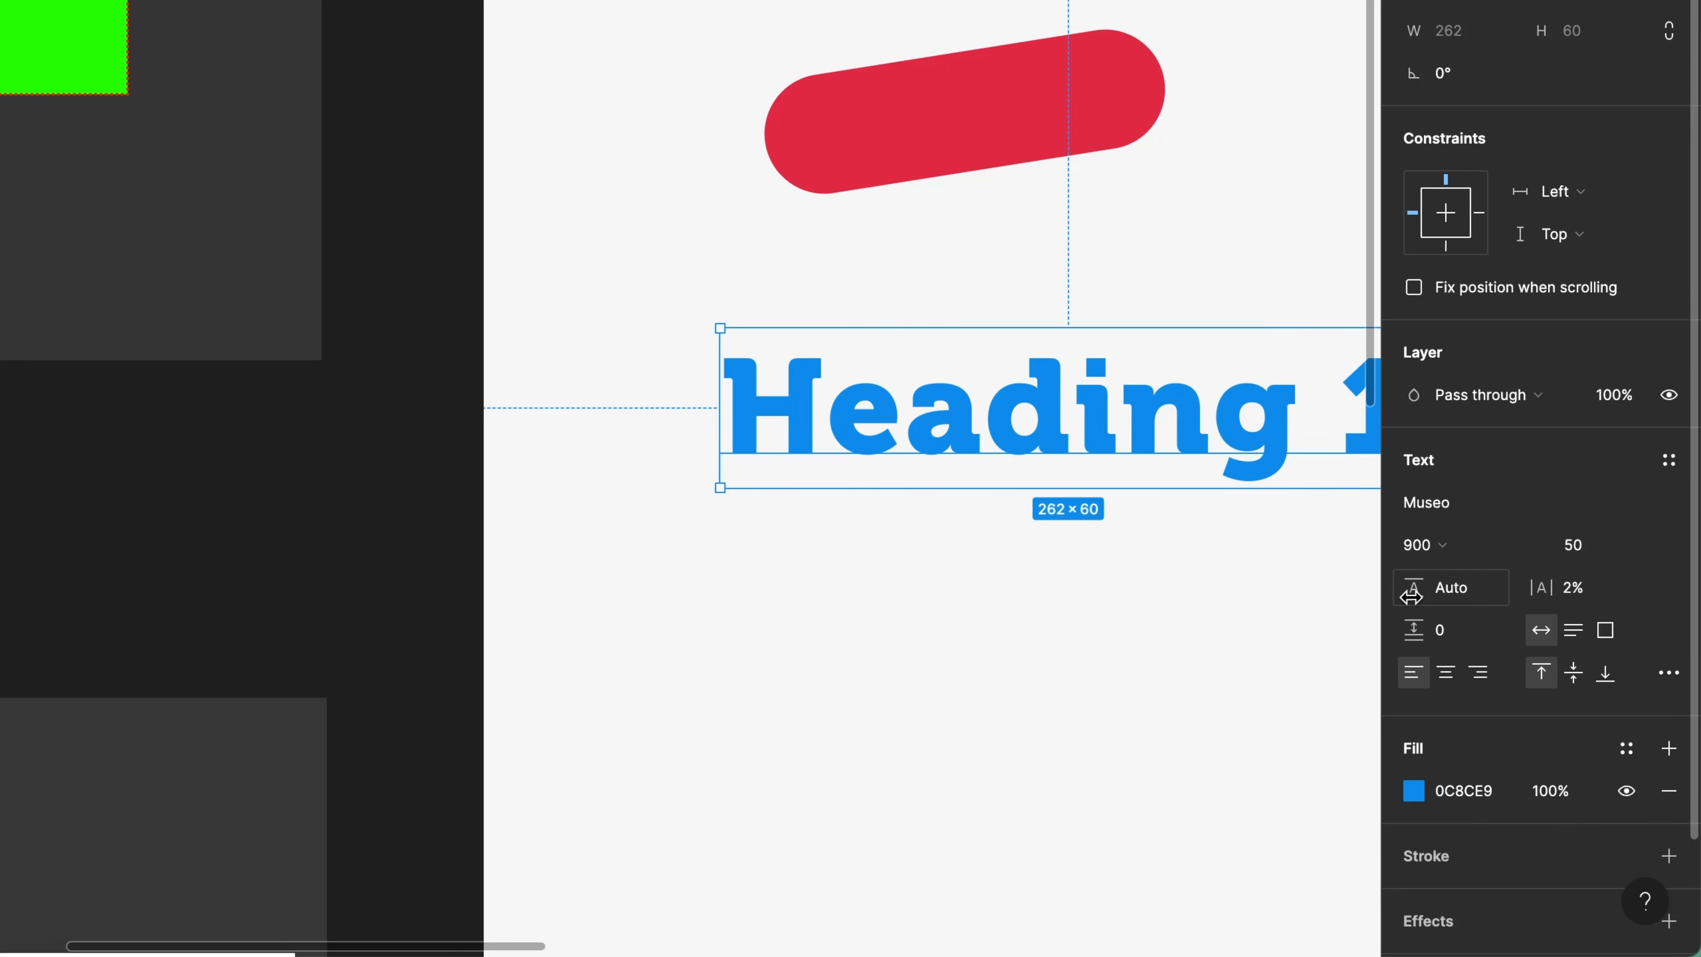
mouse_move(1409, 590)
mouse_down()
mouse_move(1356, 591)
mouse_move(1439, 596)
mouse_up()
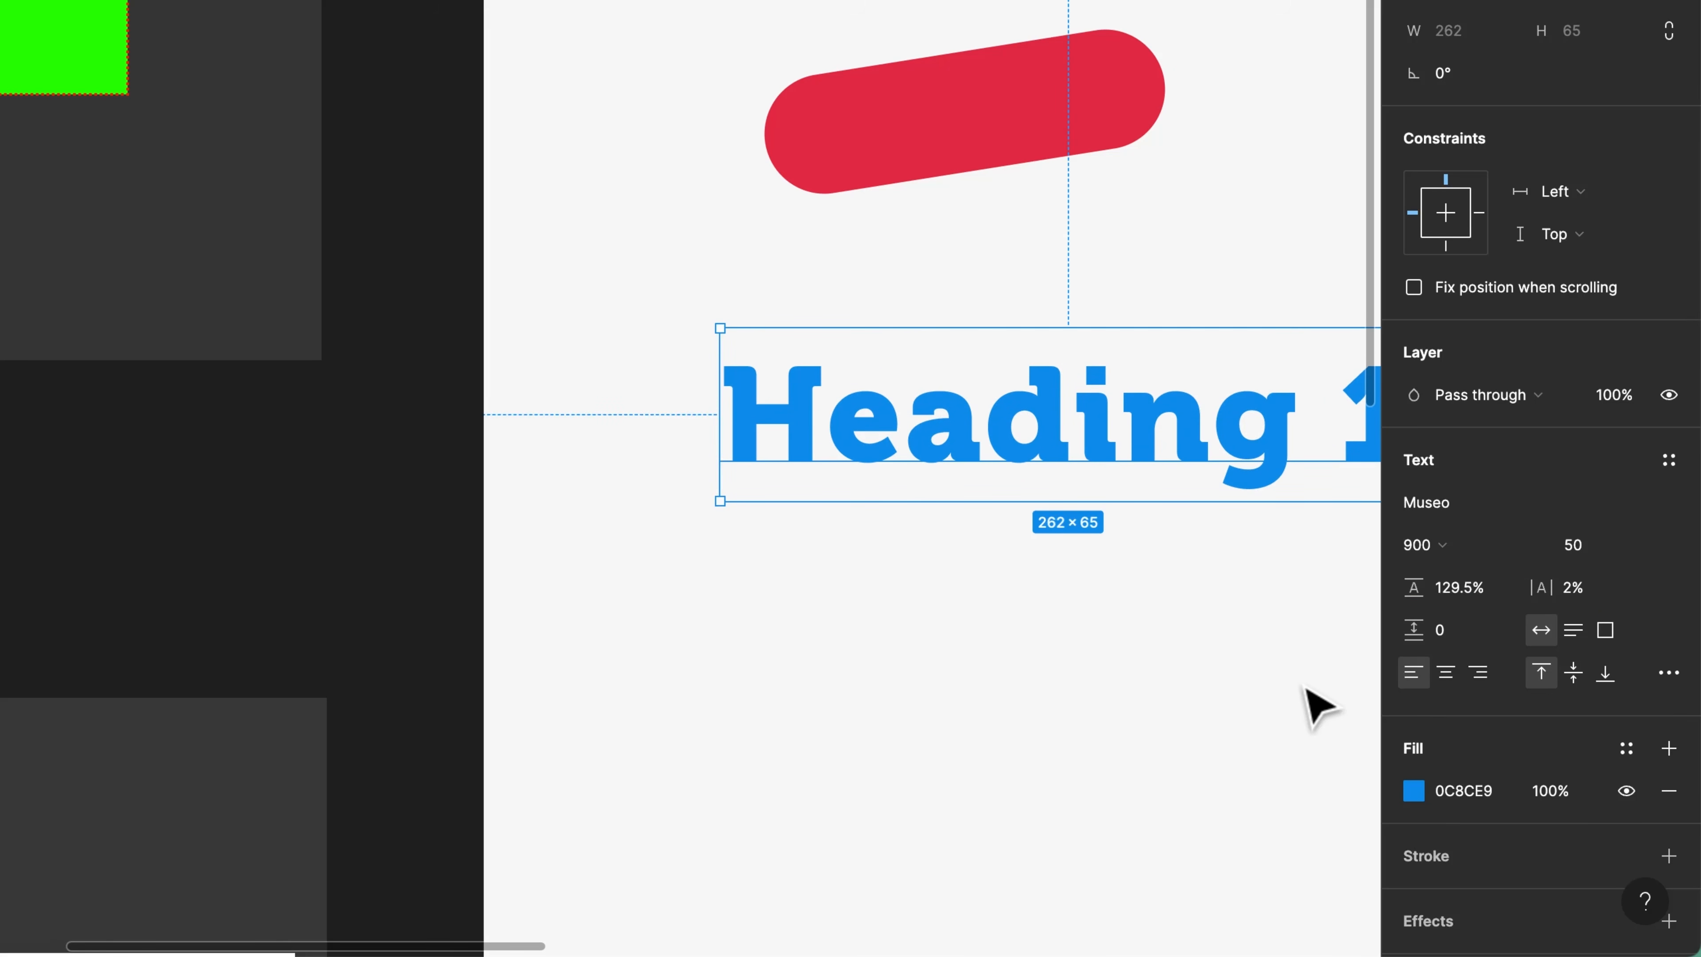
key(ctrl+z)
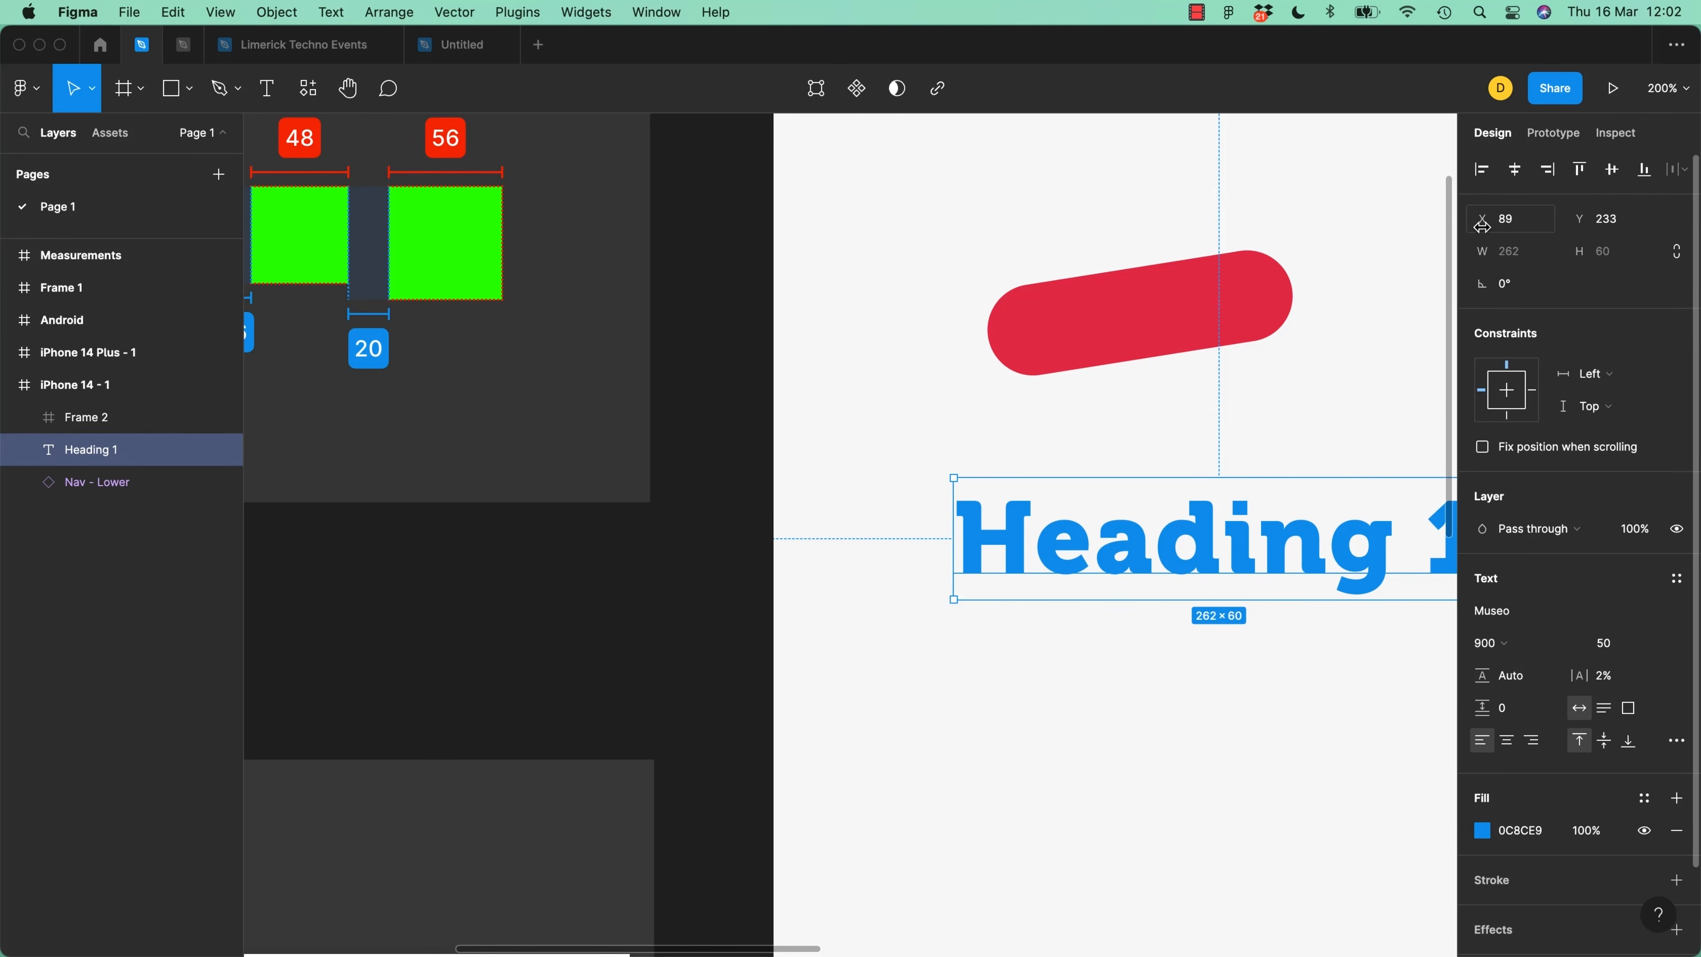
Scrub the heading's X position and rotate the text to 26°
drag(1481, 224, 1539, 226)
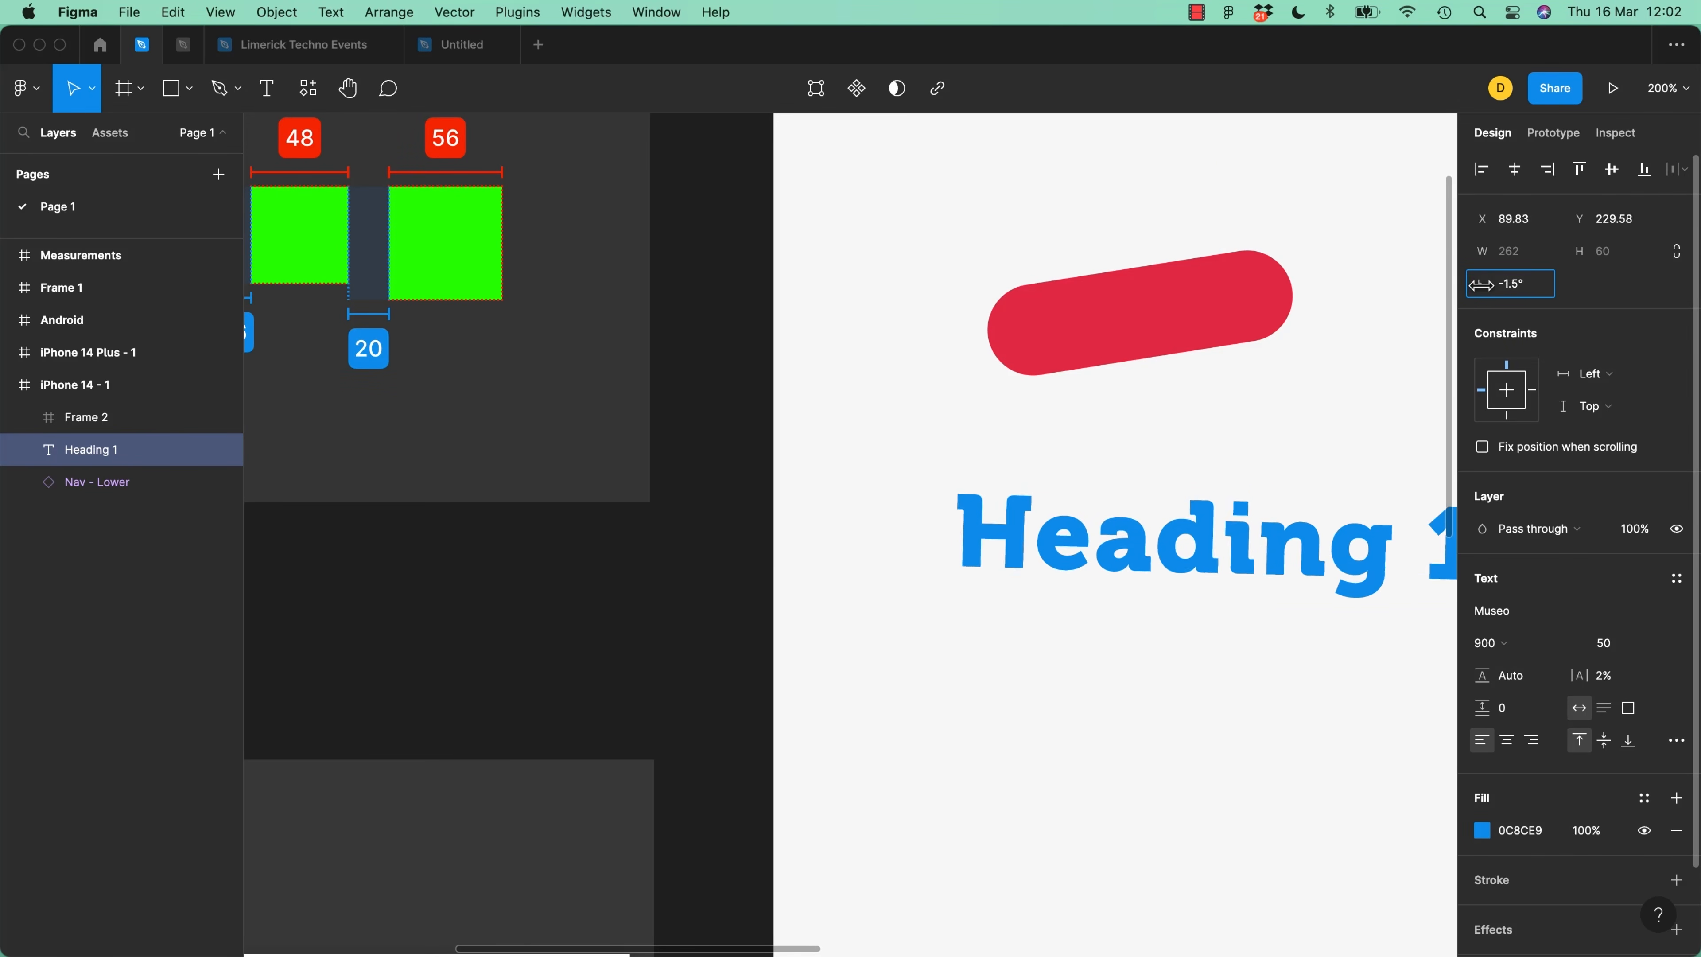
mouse_move(1482, 284)
mouse_down()
mouse_move(1423, 299)
mouse_move(1512, 283)
mouse_move(1482, 286)
mouse_up()
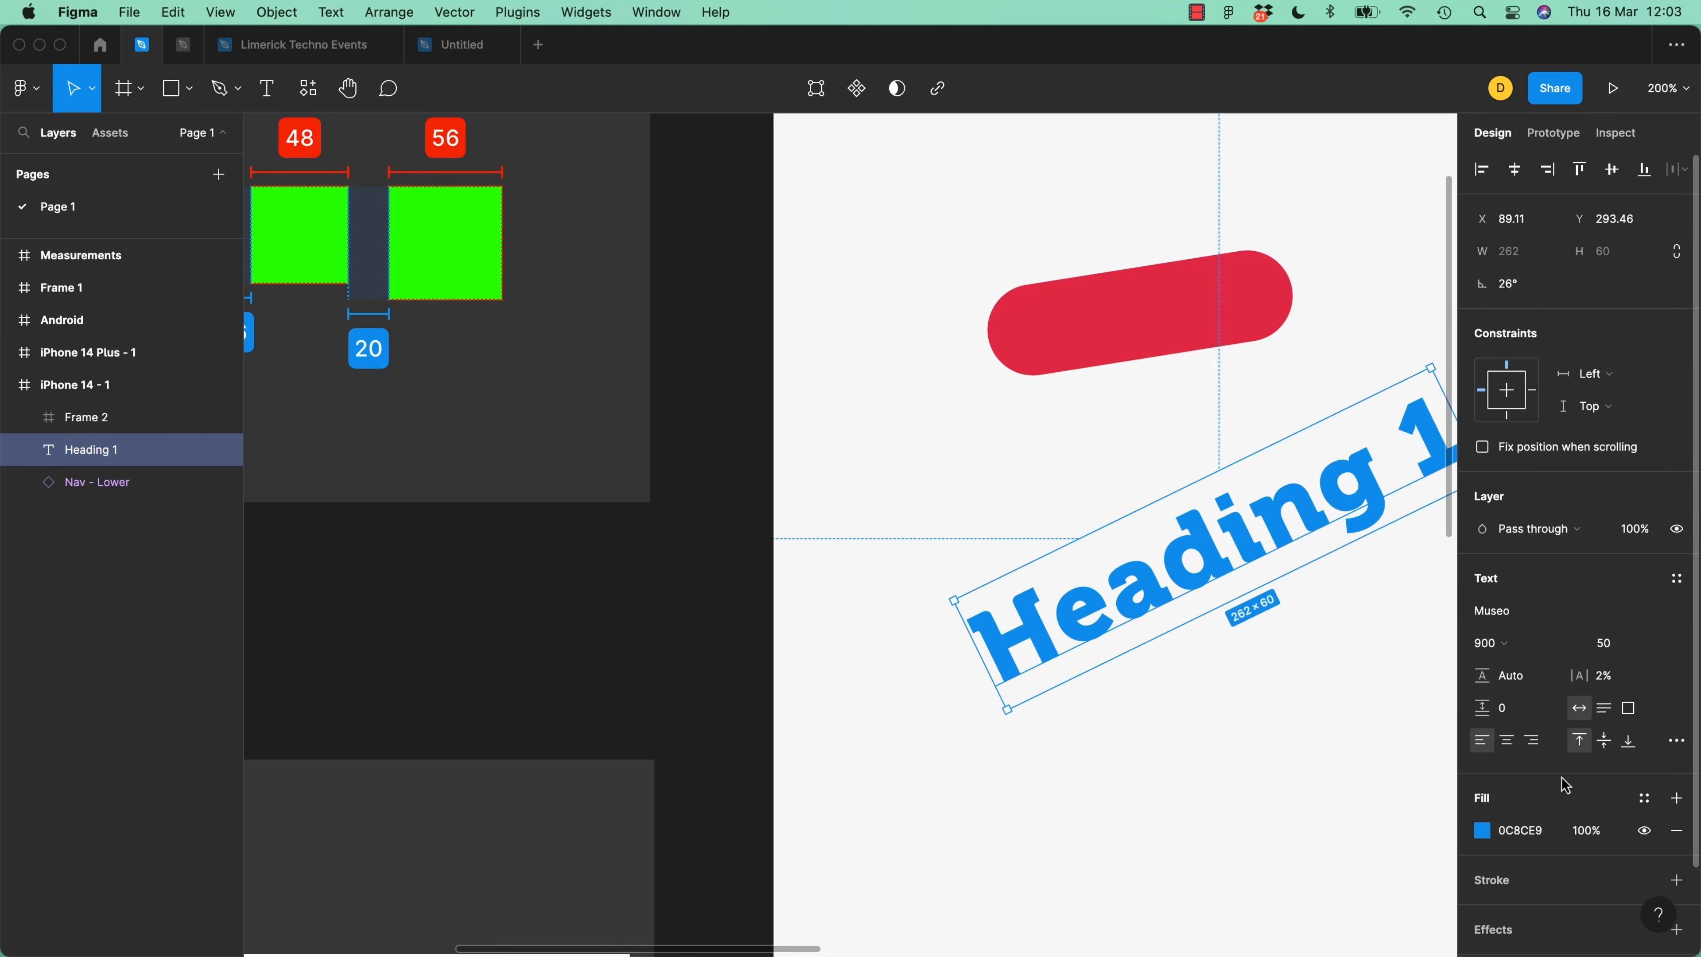
Add a black outside stroke to the heading, scrub its weight to 11, and deselect the text
scroll(1677, 845, down, 3)
click(1677, 782)
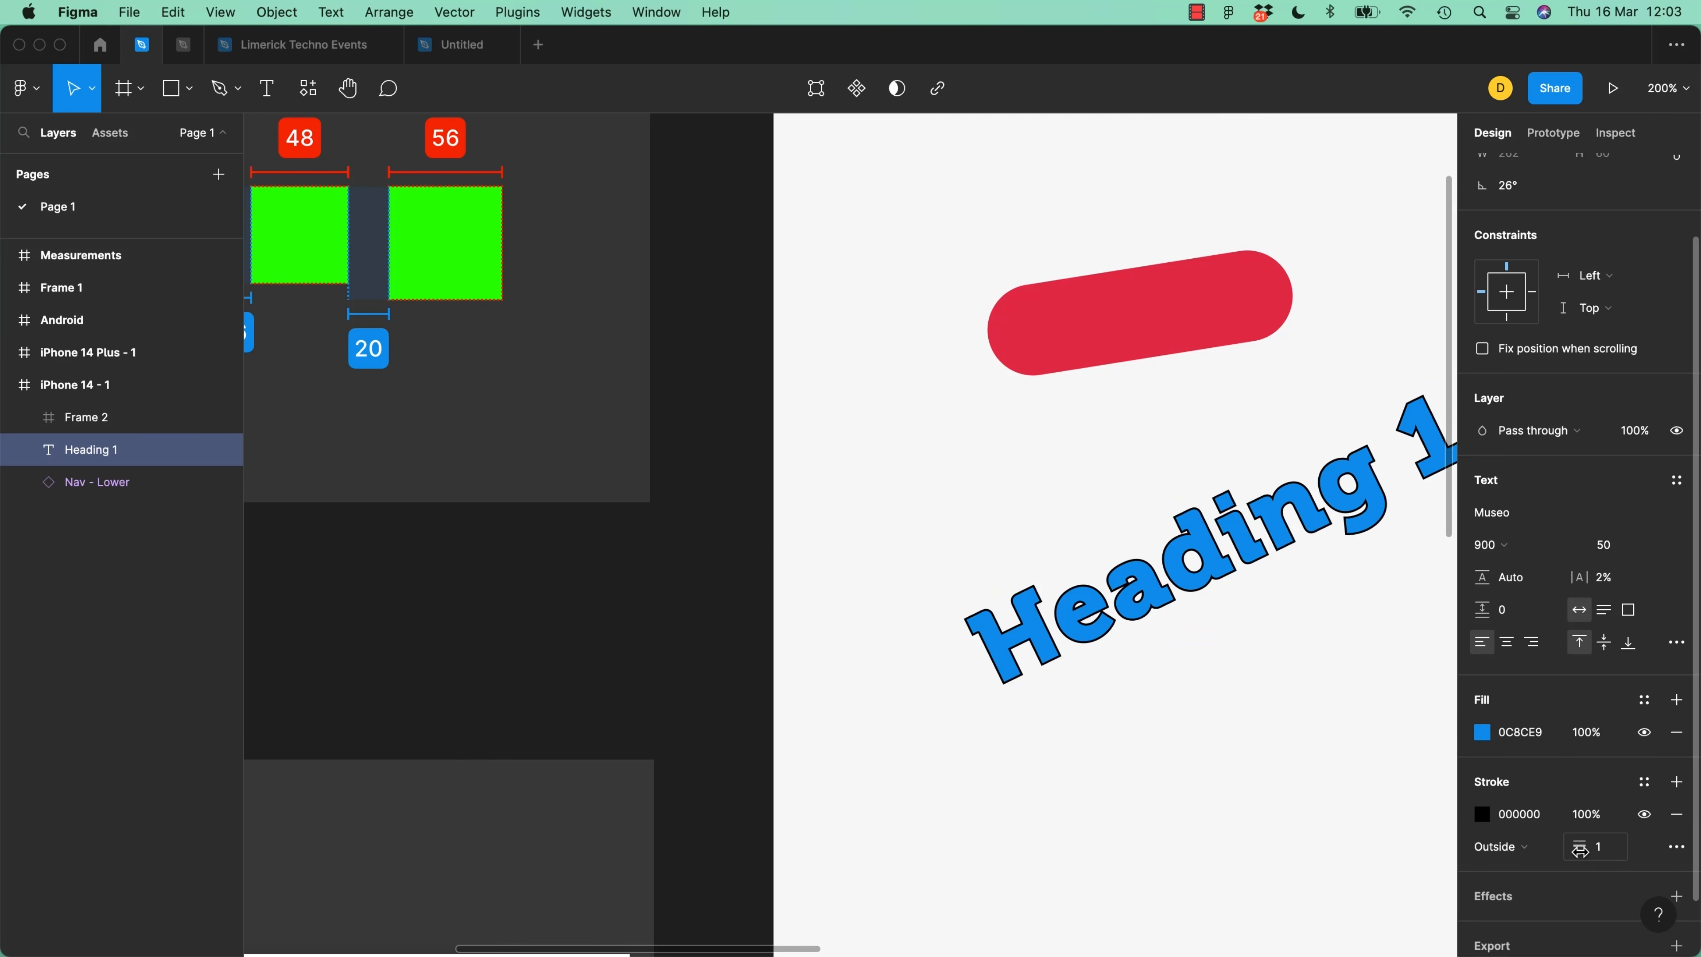
mouse_move(1579, 848)
mouse_down()
mouse_move(1621, 852)
mouse_move(1600, 853)
mouse_up()
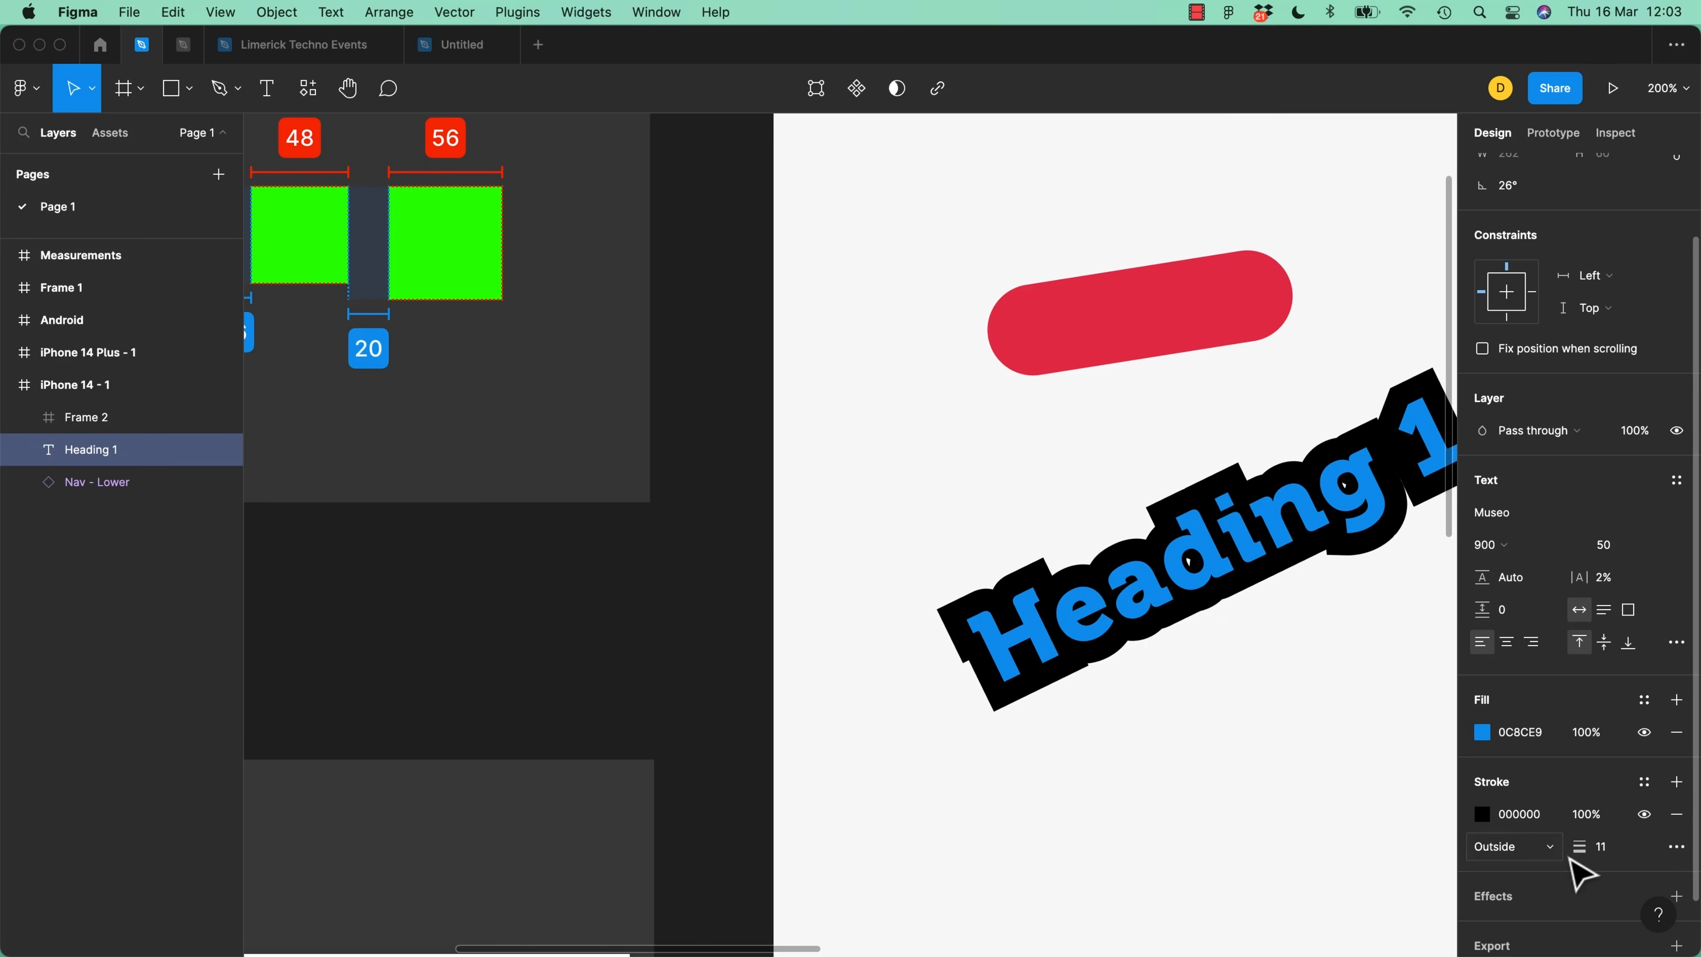
click(1246, 774)
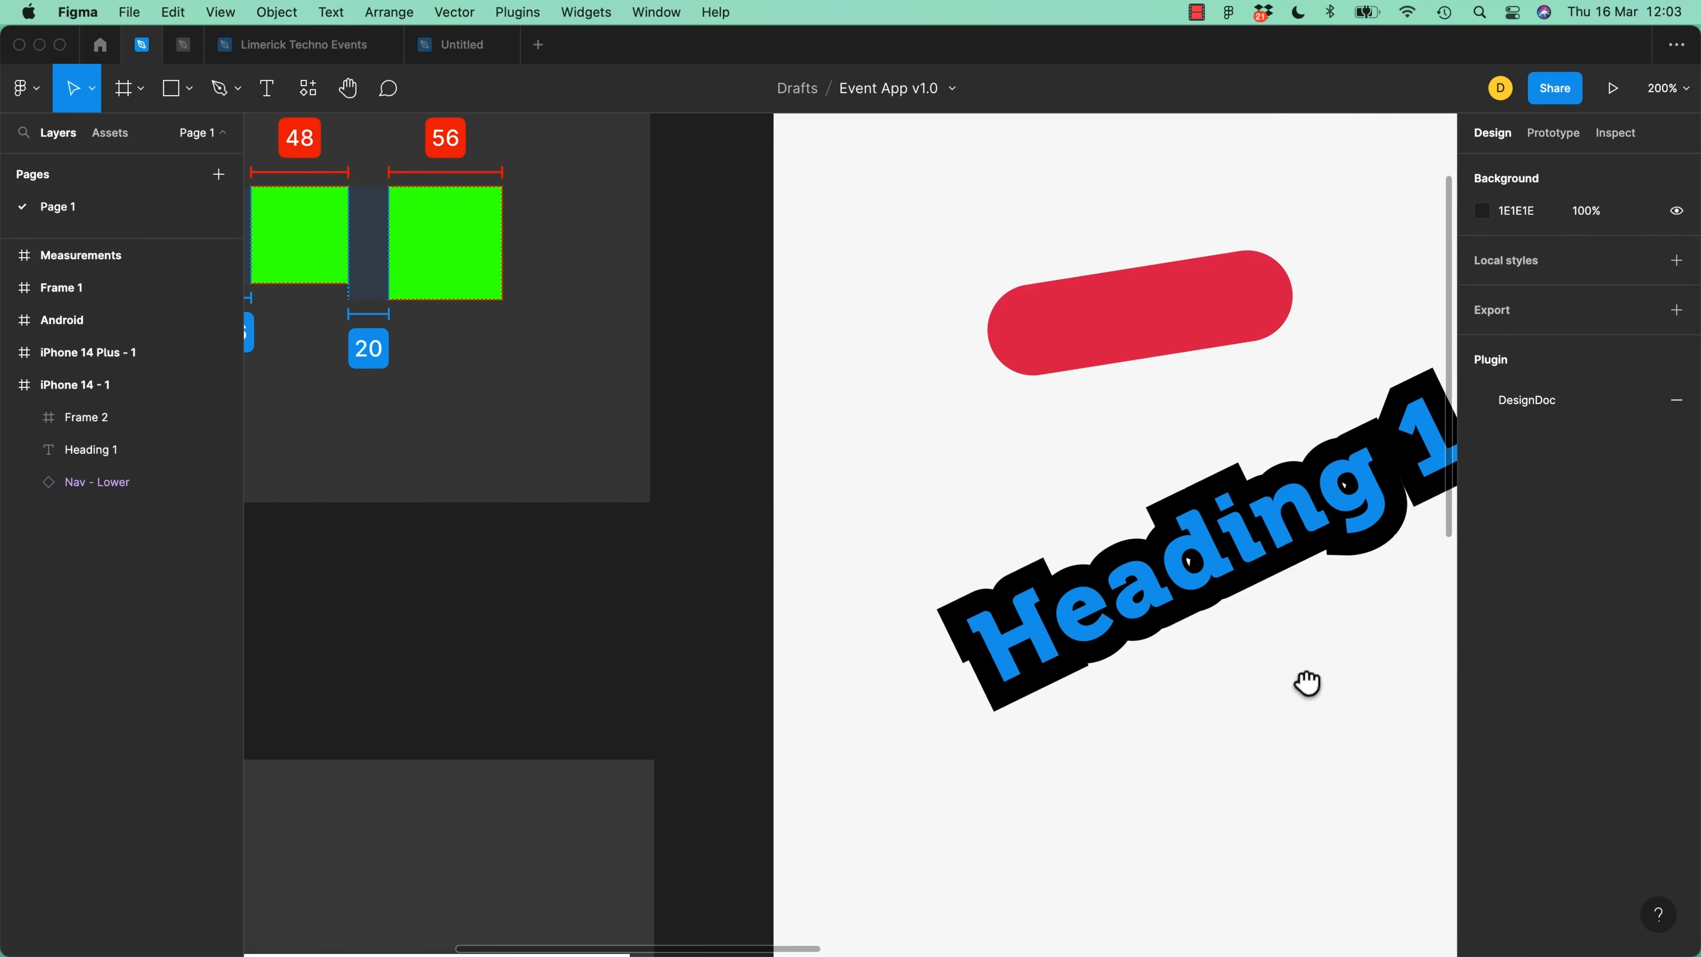
Select the rotated heading and nudge it 5 px right and 3 px up in single-pixel steps
drag(1306, 684, 987, 776)
click(979, 649)
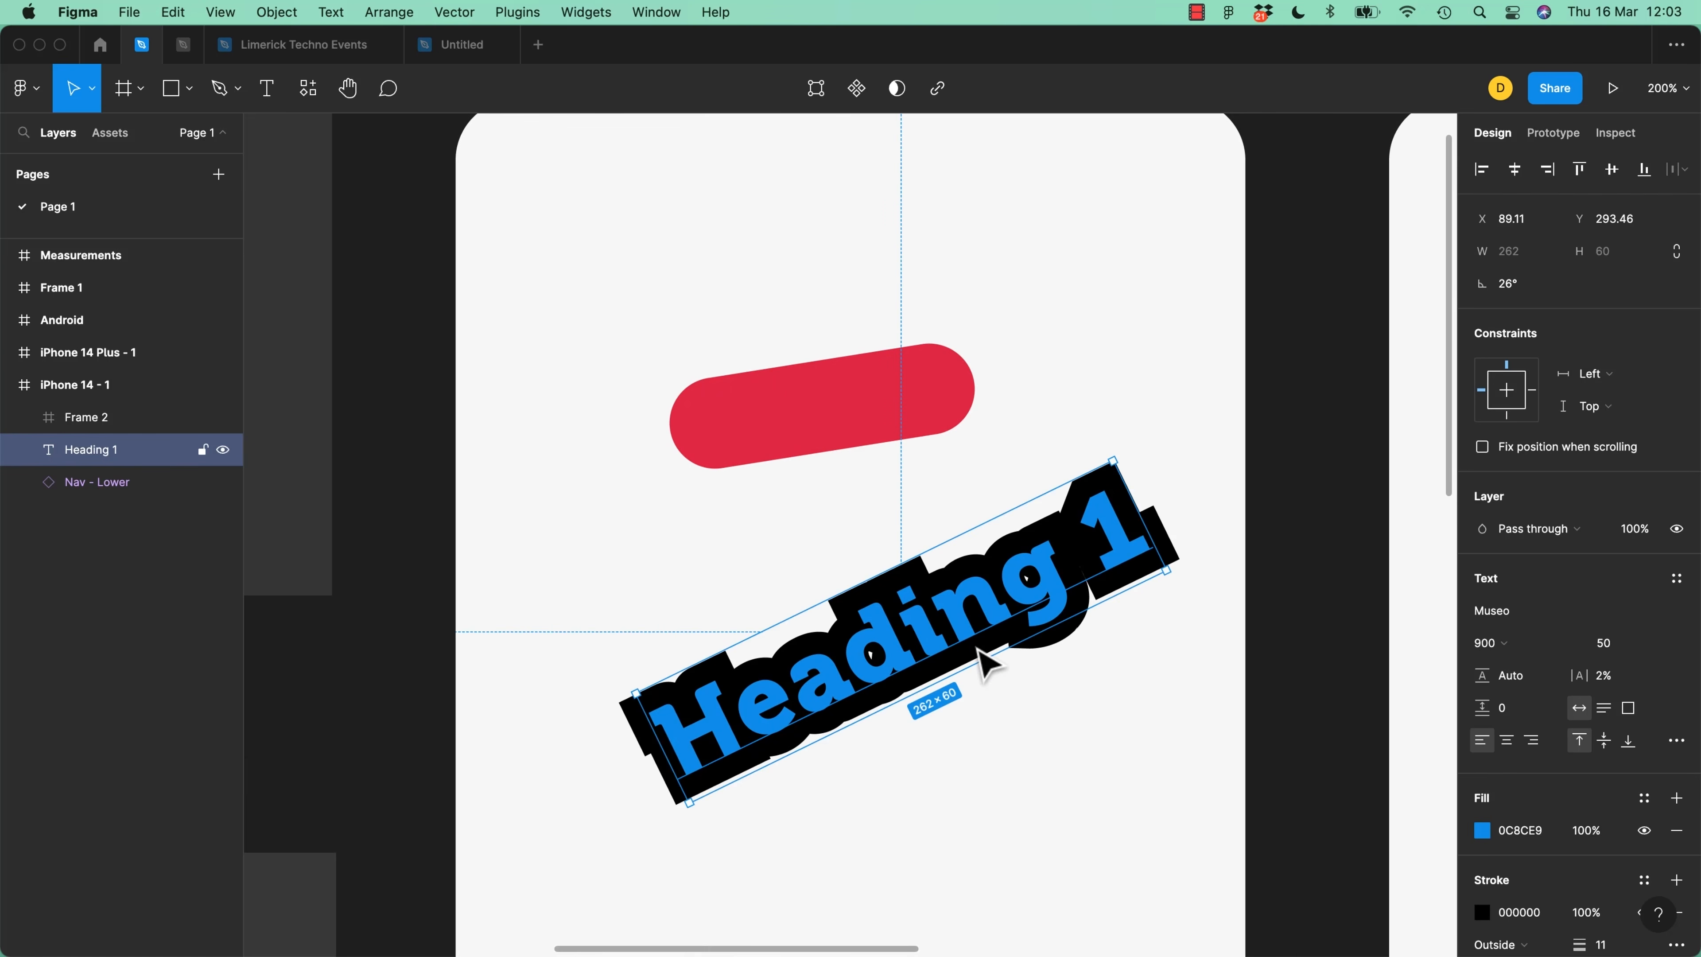
key(Right)
key(Right)
key(Right)
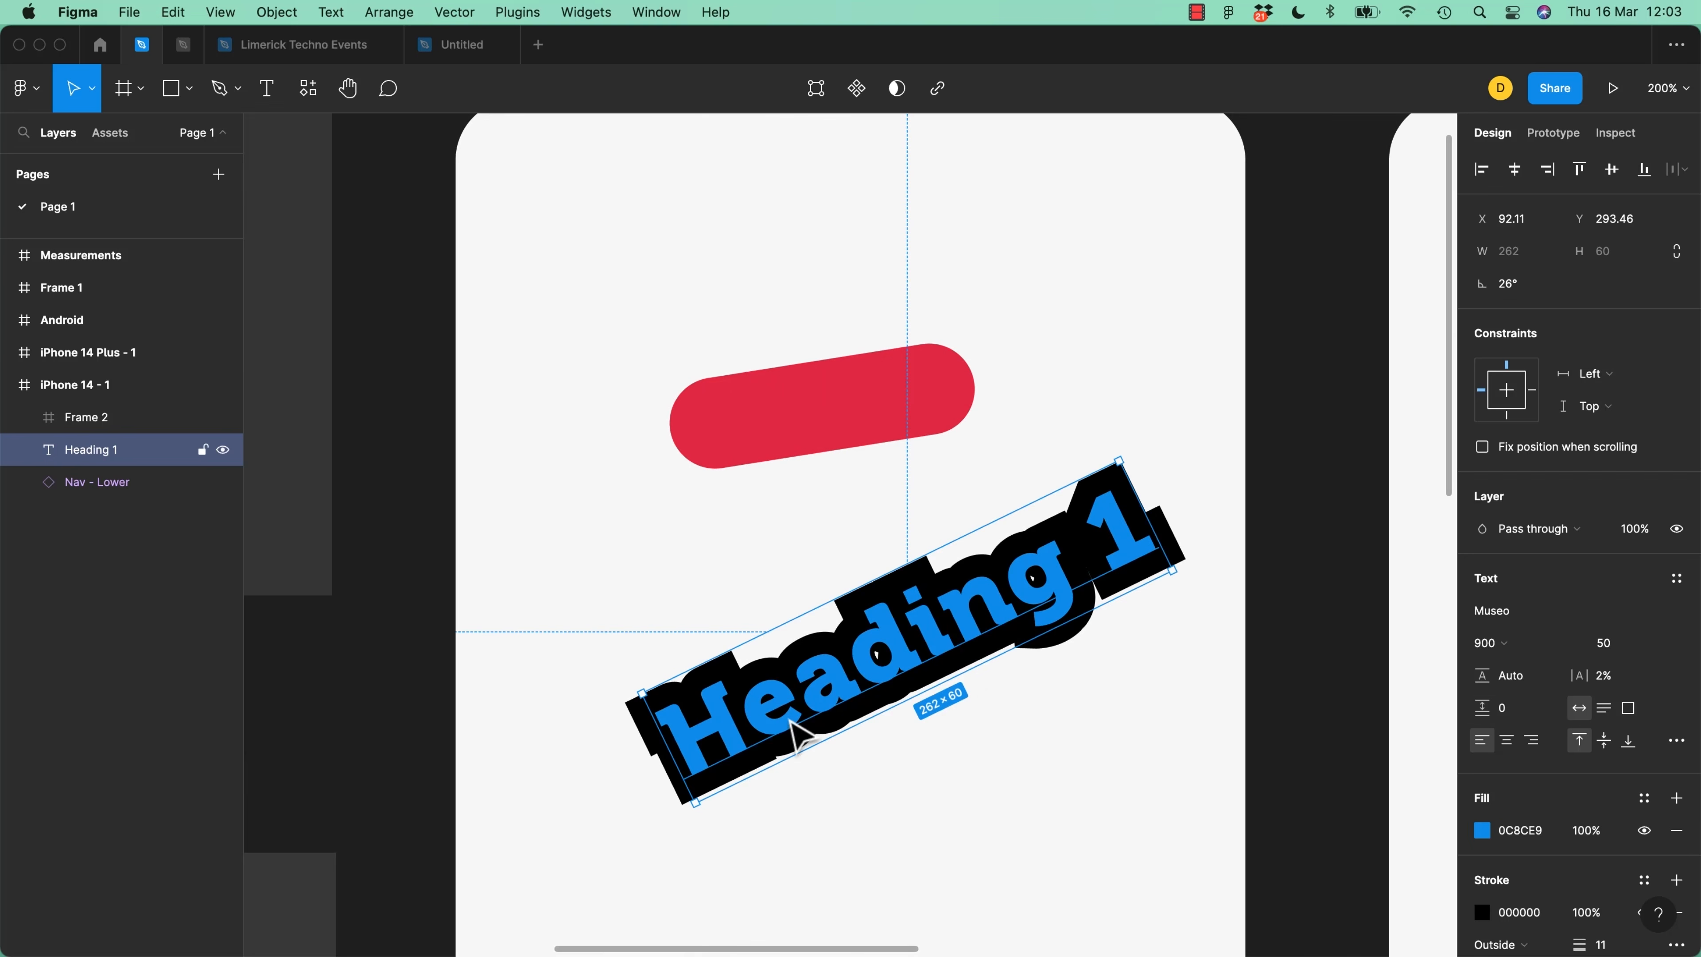
key(Right)
key(Right)
key(Up)
key(Up)
key(Up)
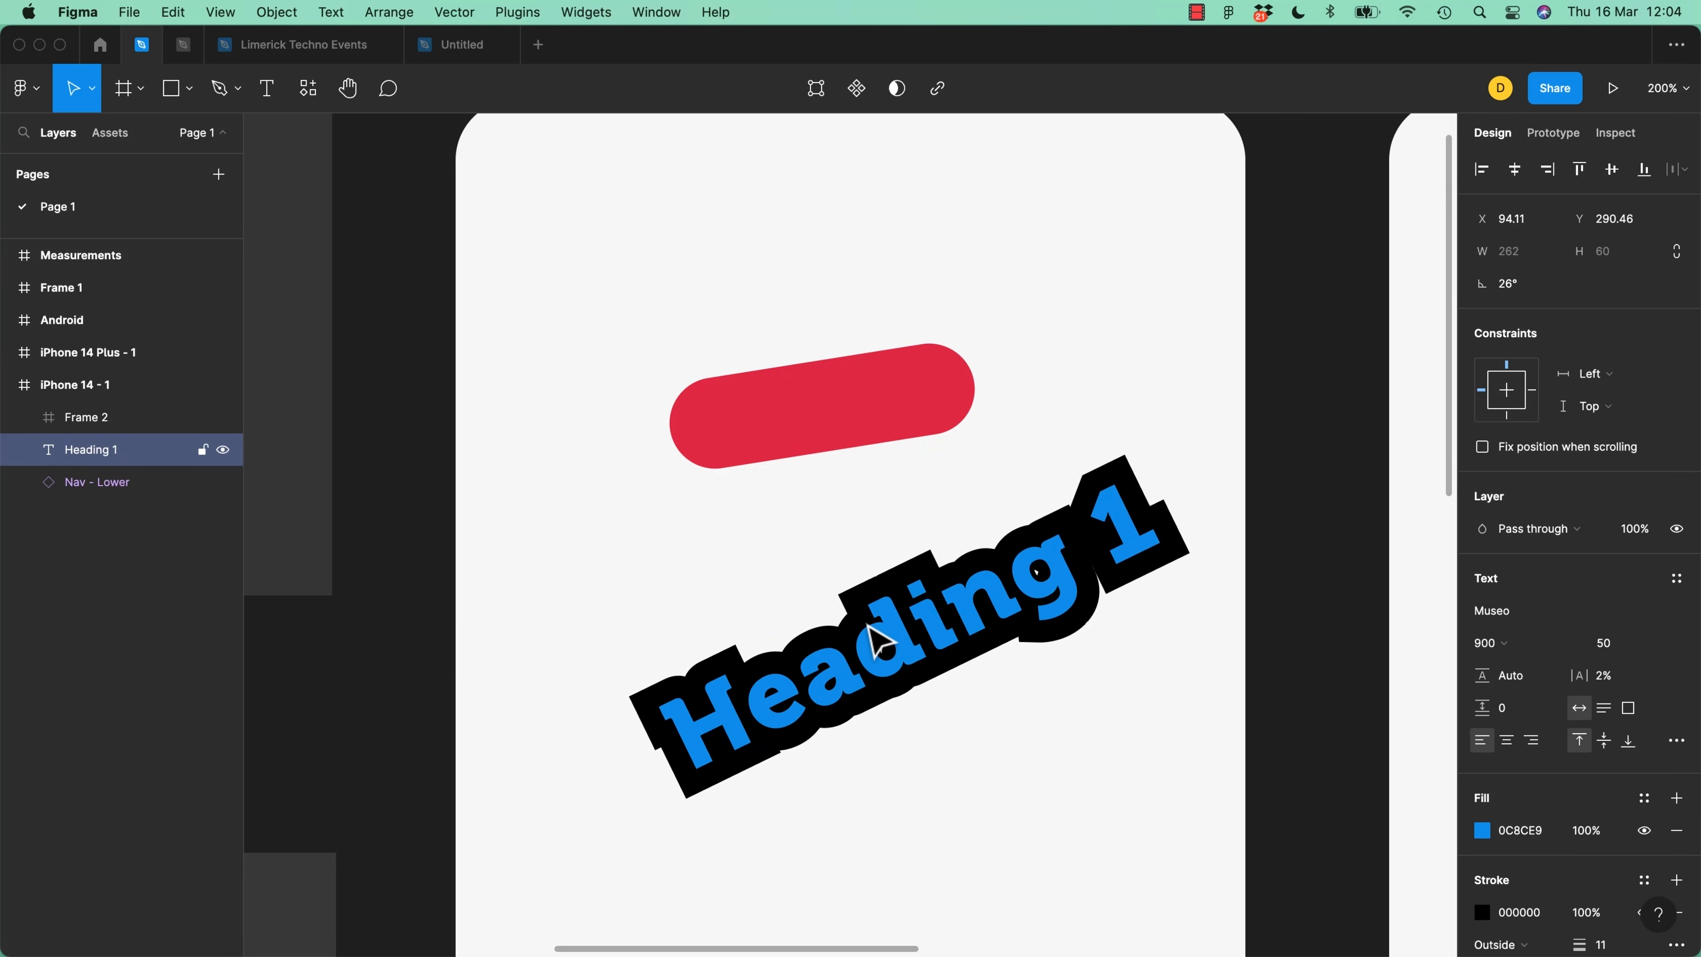
Nudge the heading 2 px left and another 3 px up in single-pixel steps
key(Left)
key(Left)
key(Up)
key(Up)
key(Up)
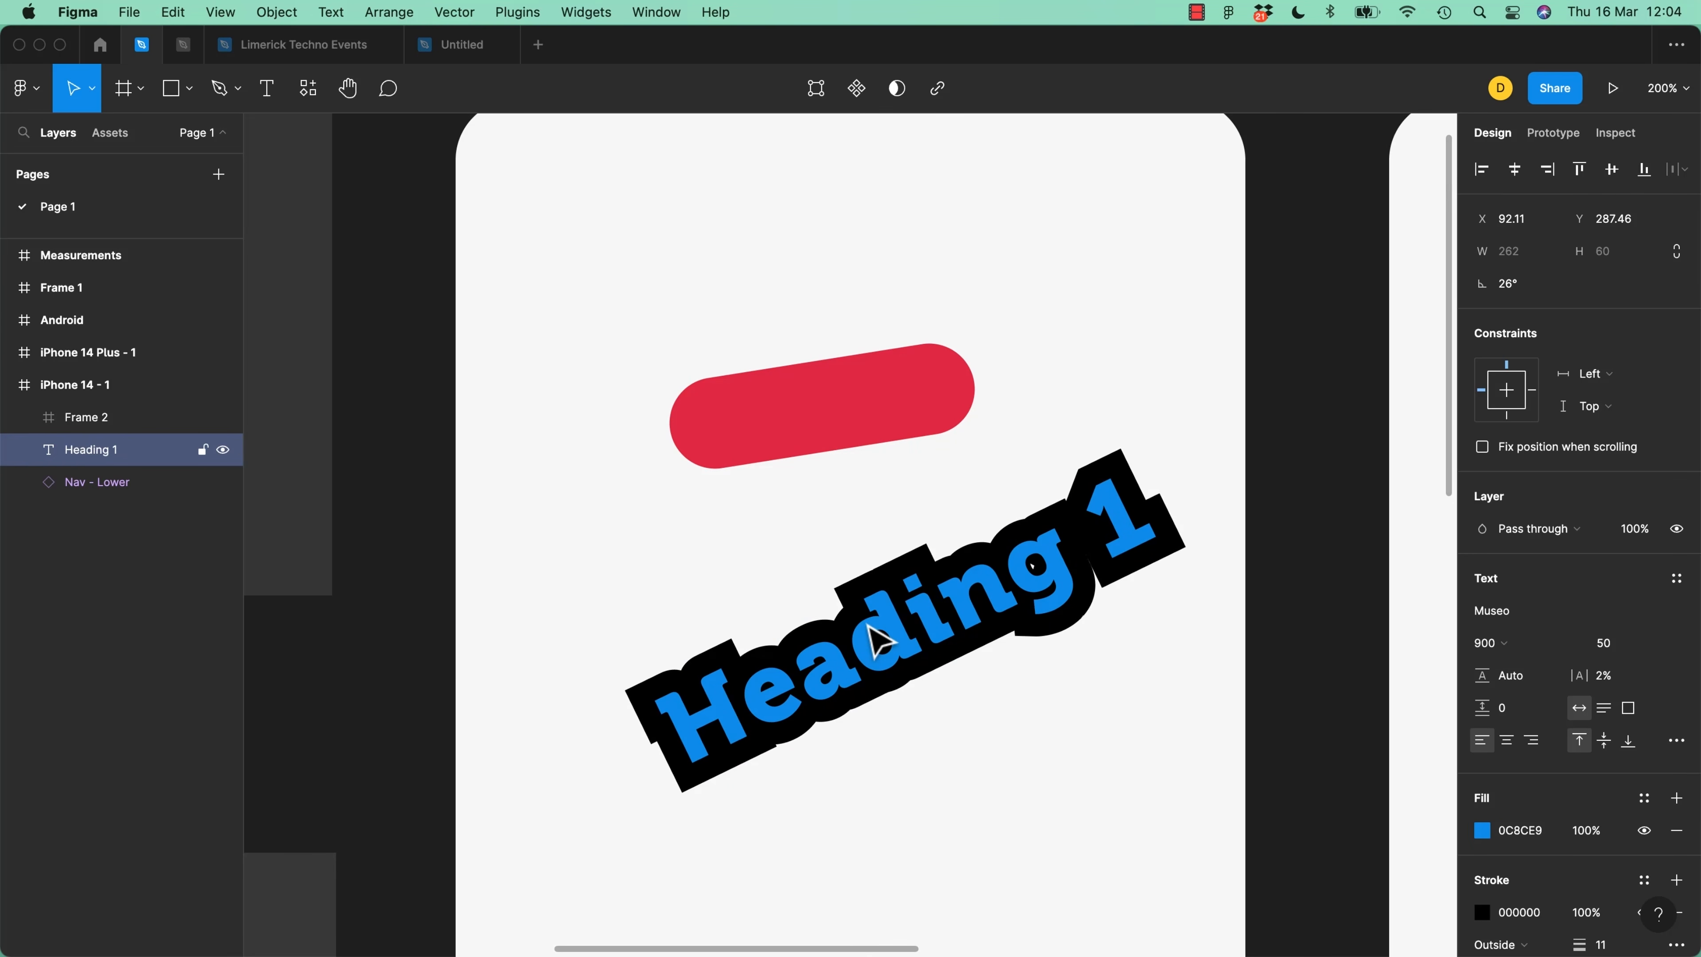
Nudge the heading right and left in 8 px increments, ending at X 100.11
key(Right)
key(Right)
key(Right)
key(Right)
key(Right)
key(Right)
key(Right)
key(Right)
key(Right)
key(Right)
key(Right)
key(Right)
key(Right)
key(Right)
key(Right)
key(Right)
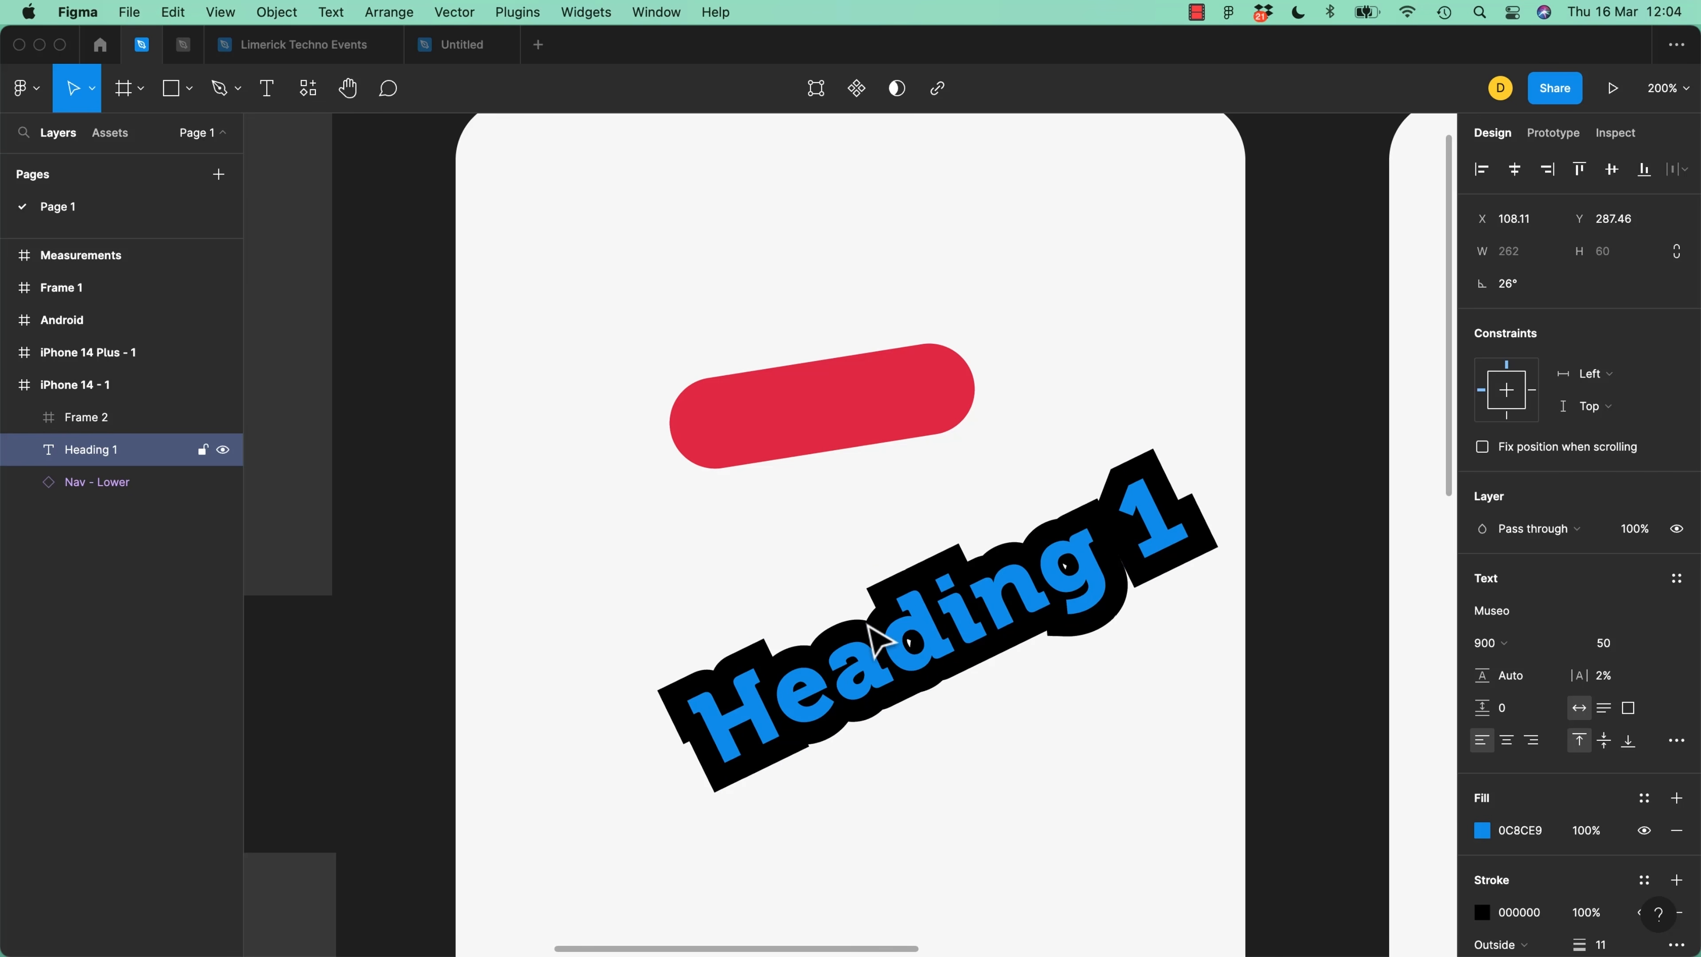
key(Left)
key(Left)
key(Left)
key(Left)
key(Left)
key(Left)
key(Left)
key(Left)
key(Left)
key(Left)
key(Left)
key(Left)
key(Left)
key(Left)
key(Left)
key(Left)
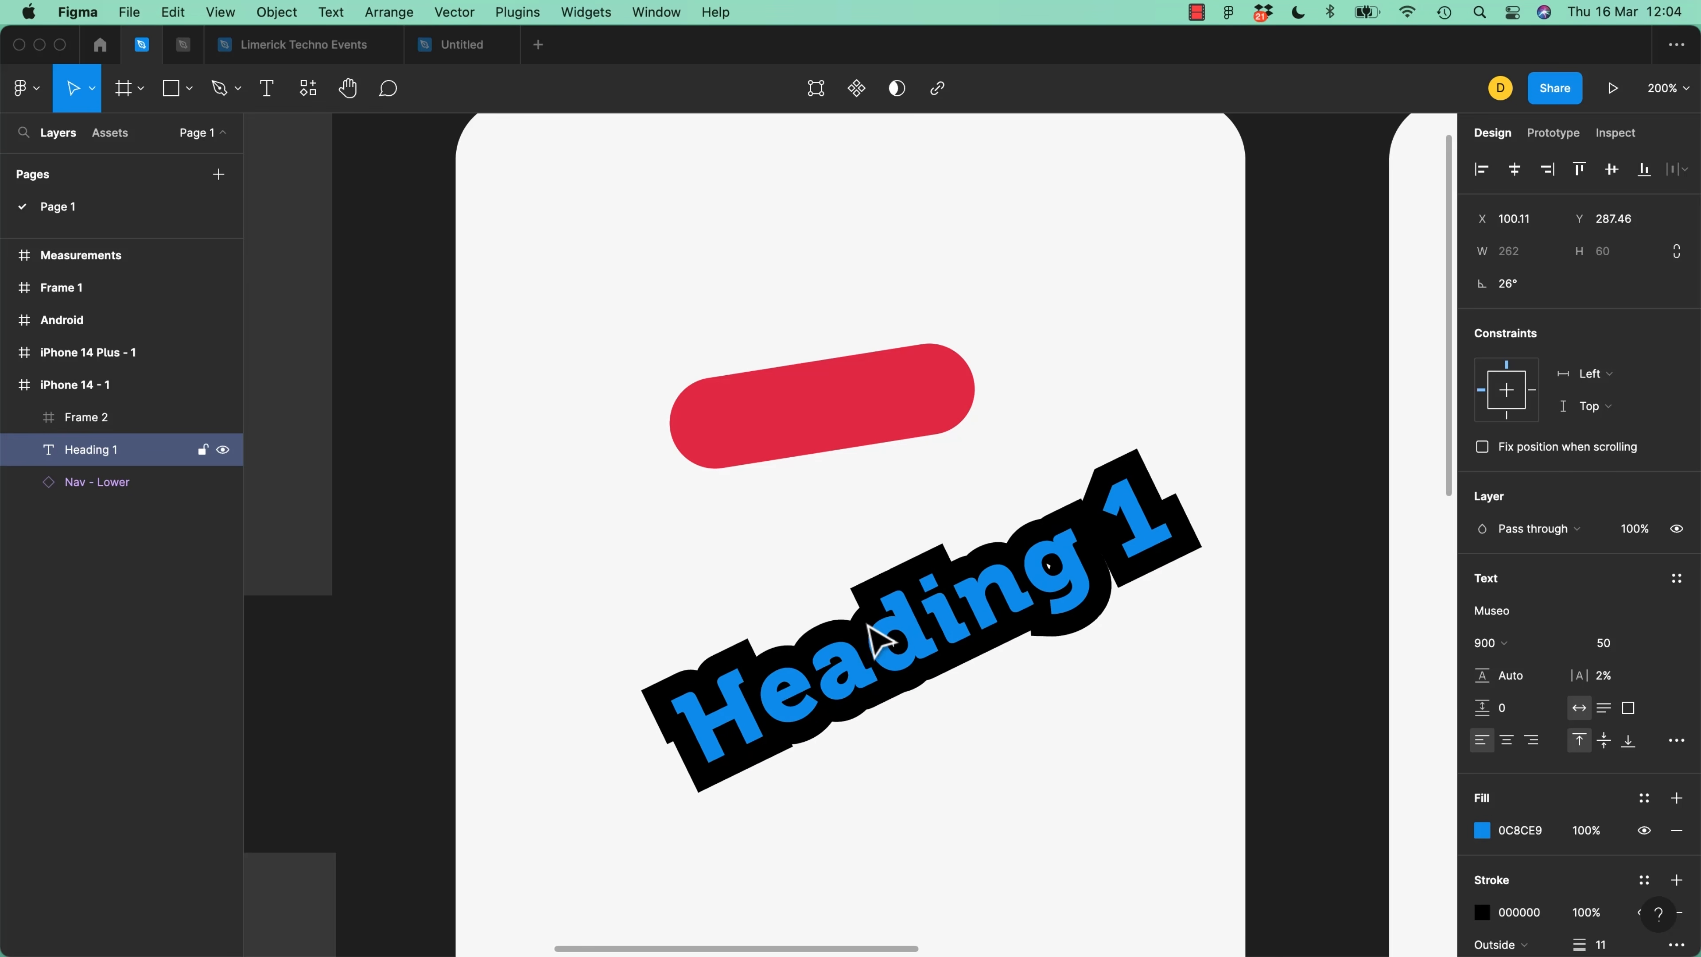
key(Right)
key(Right)
key(Right)
key(Right)
key(Right)
key(Right)
key(Right)
key(Right)
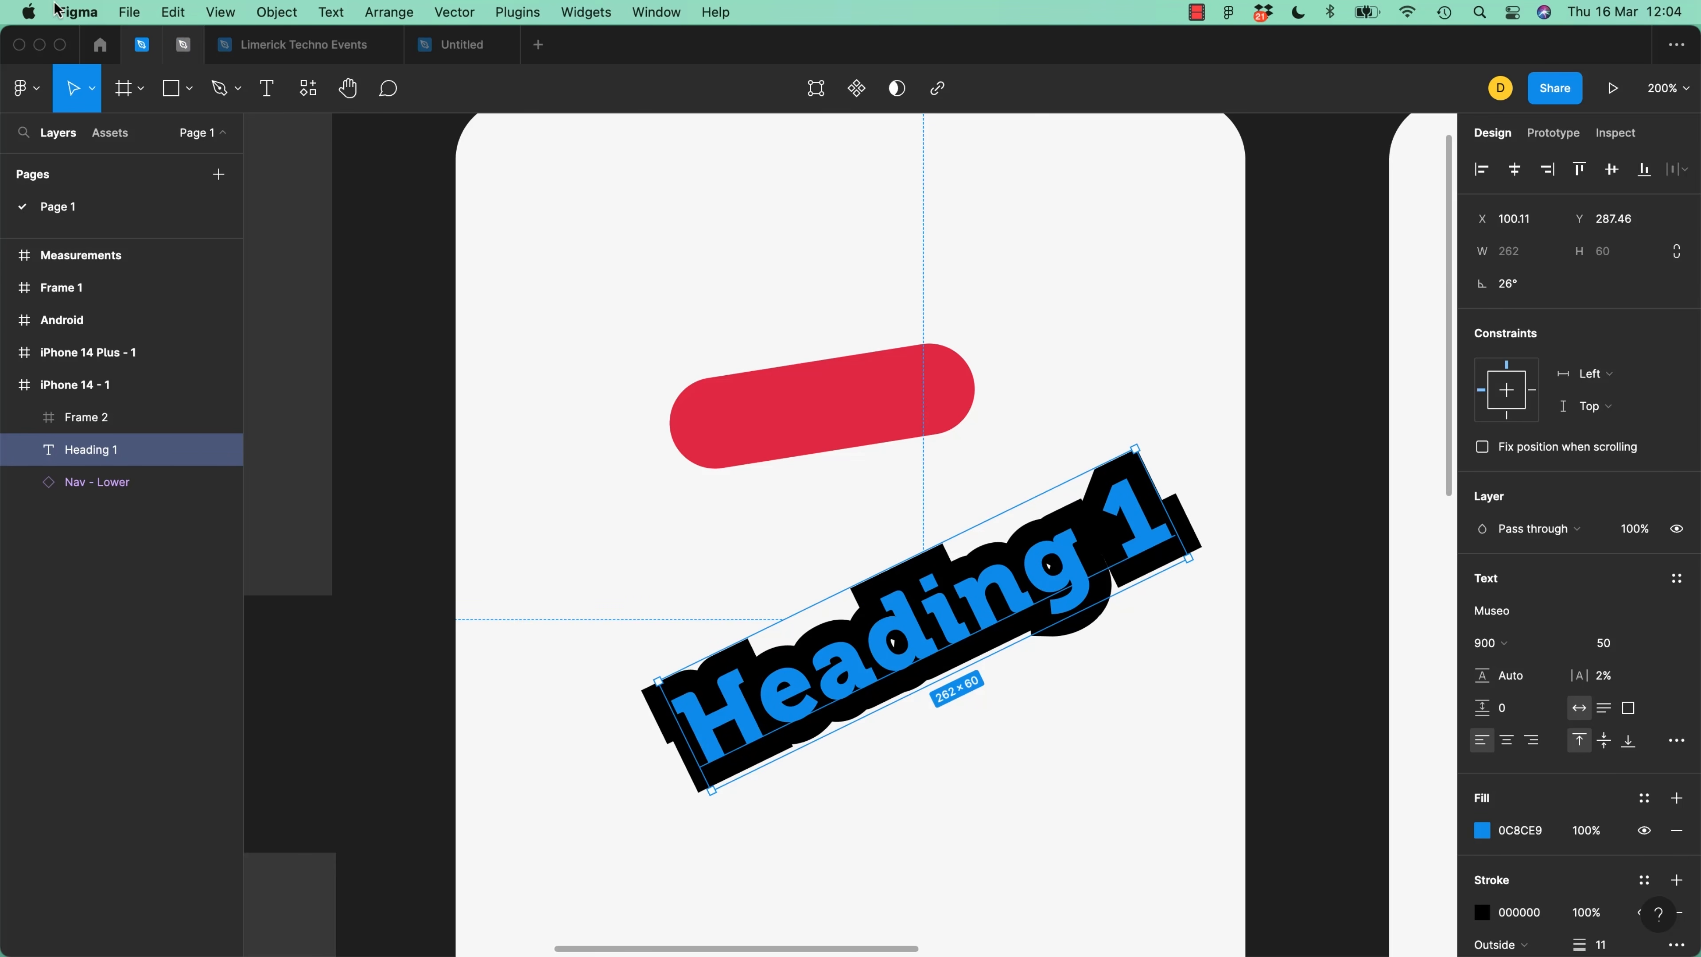
Open the nudge amount preferences and set the small nudge to 8 and the big nudge to 10
click(47, 102)
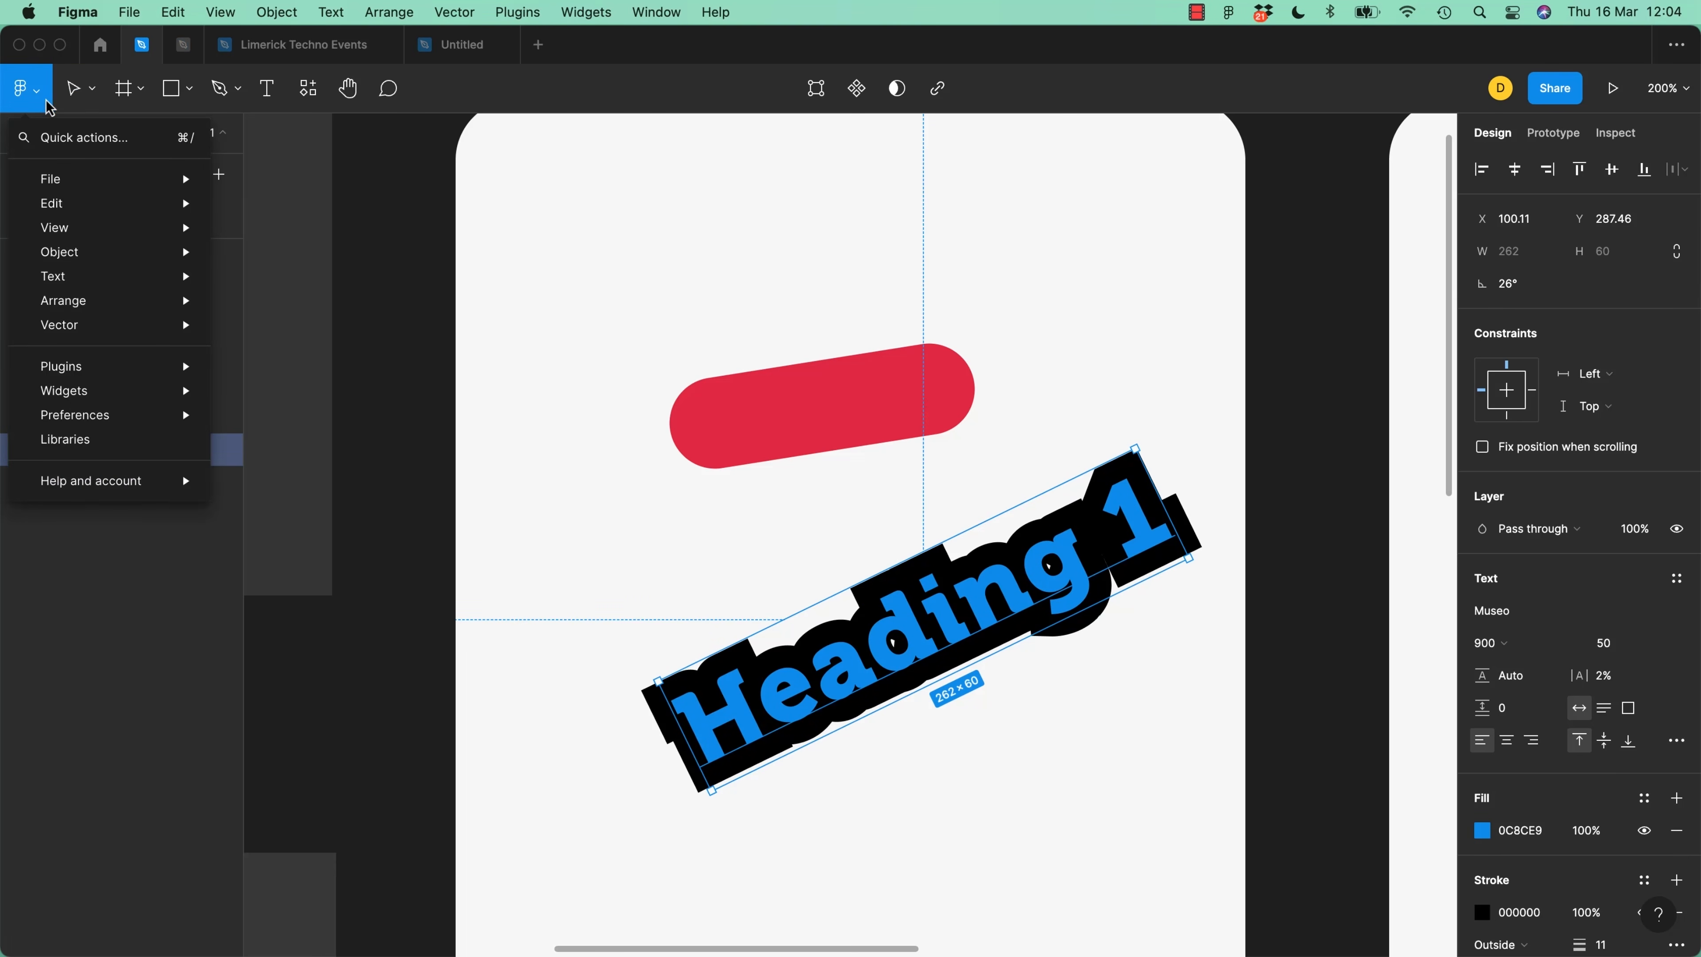
mouse_move(154, 419)
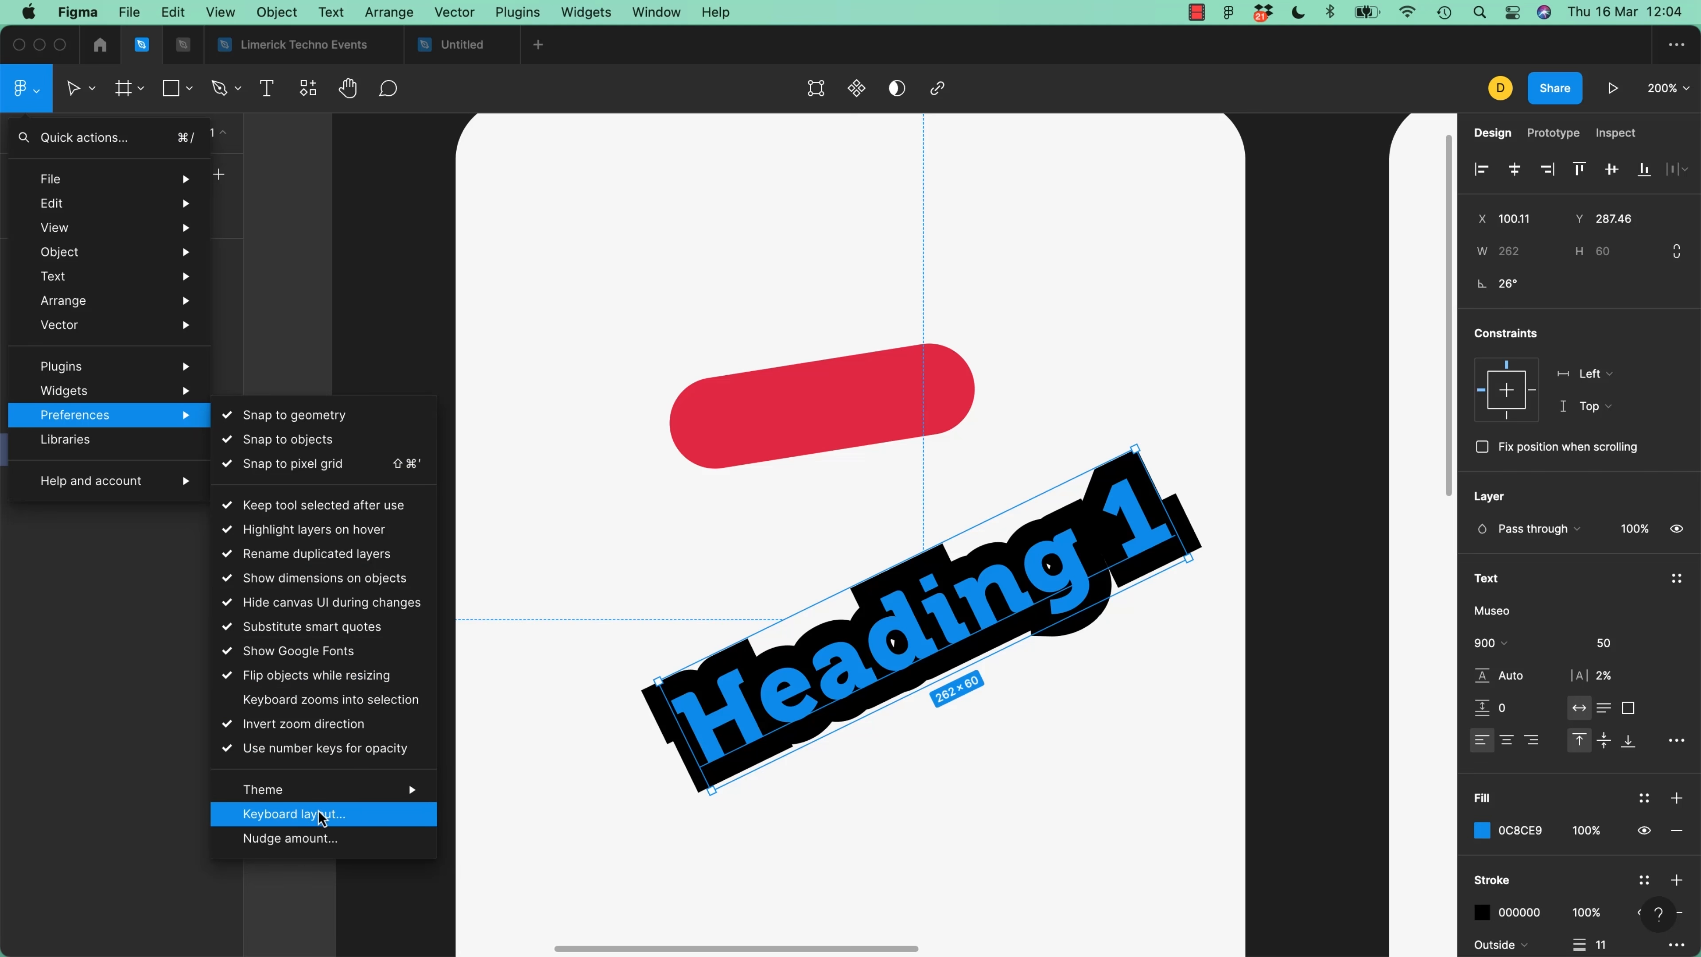
click(315, 839)
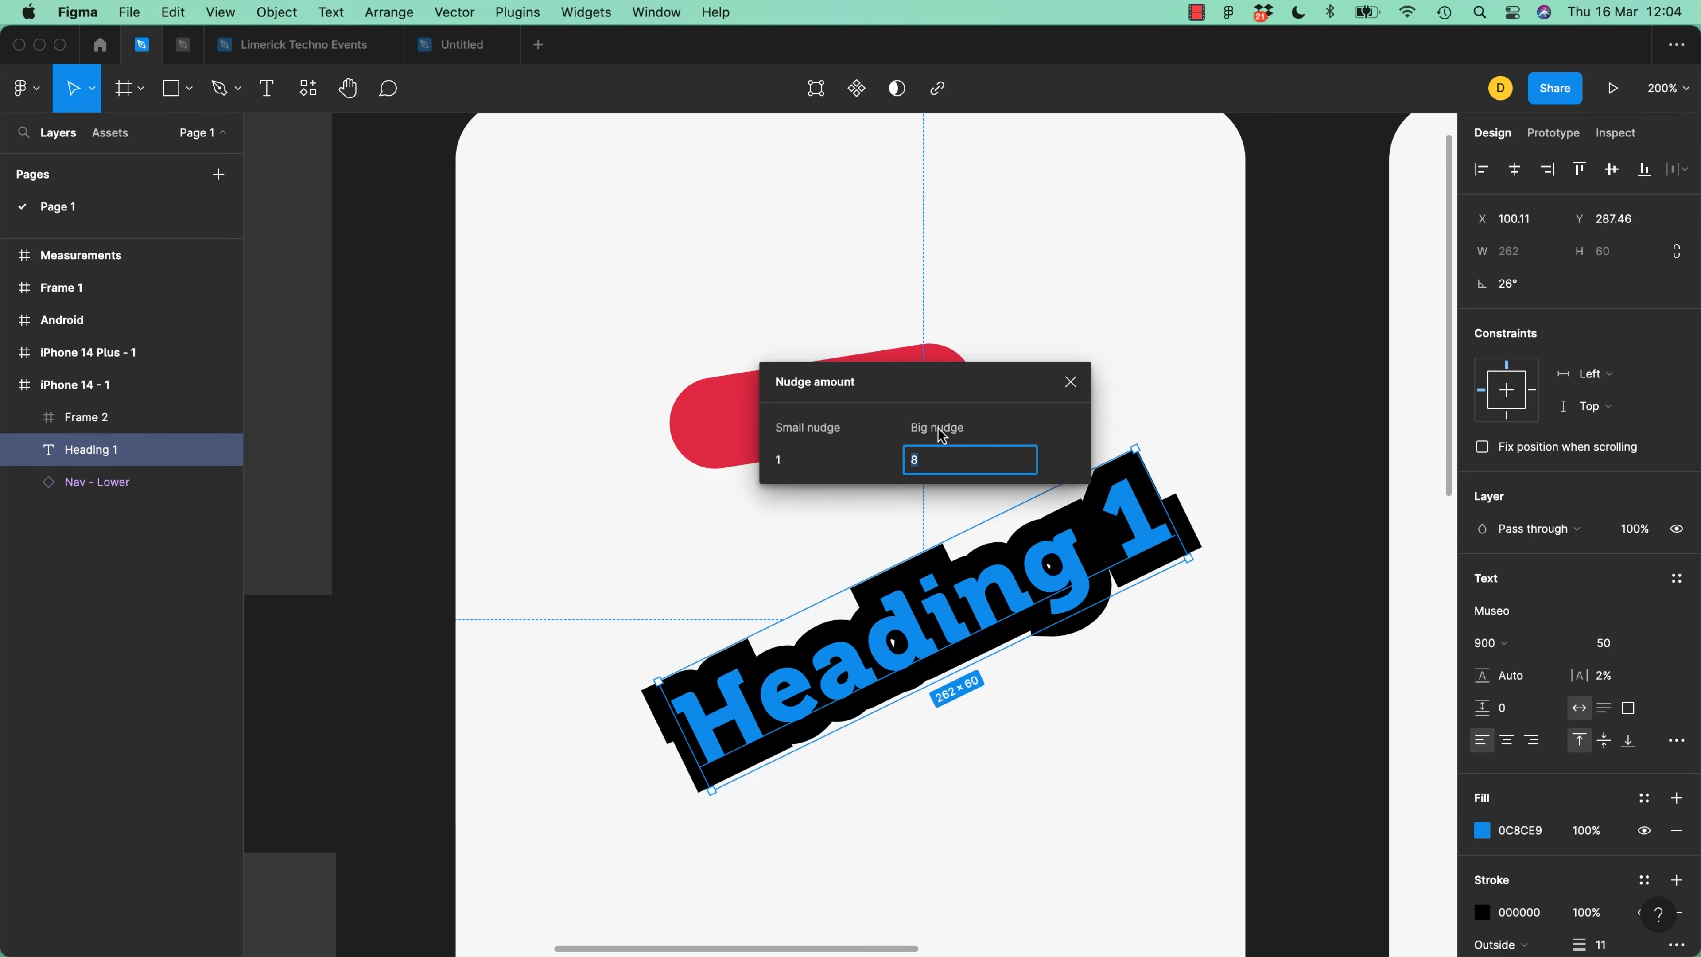
click(809, 465)
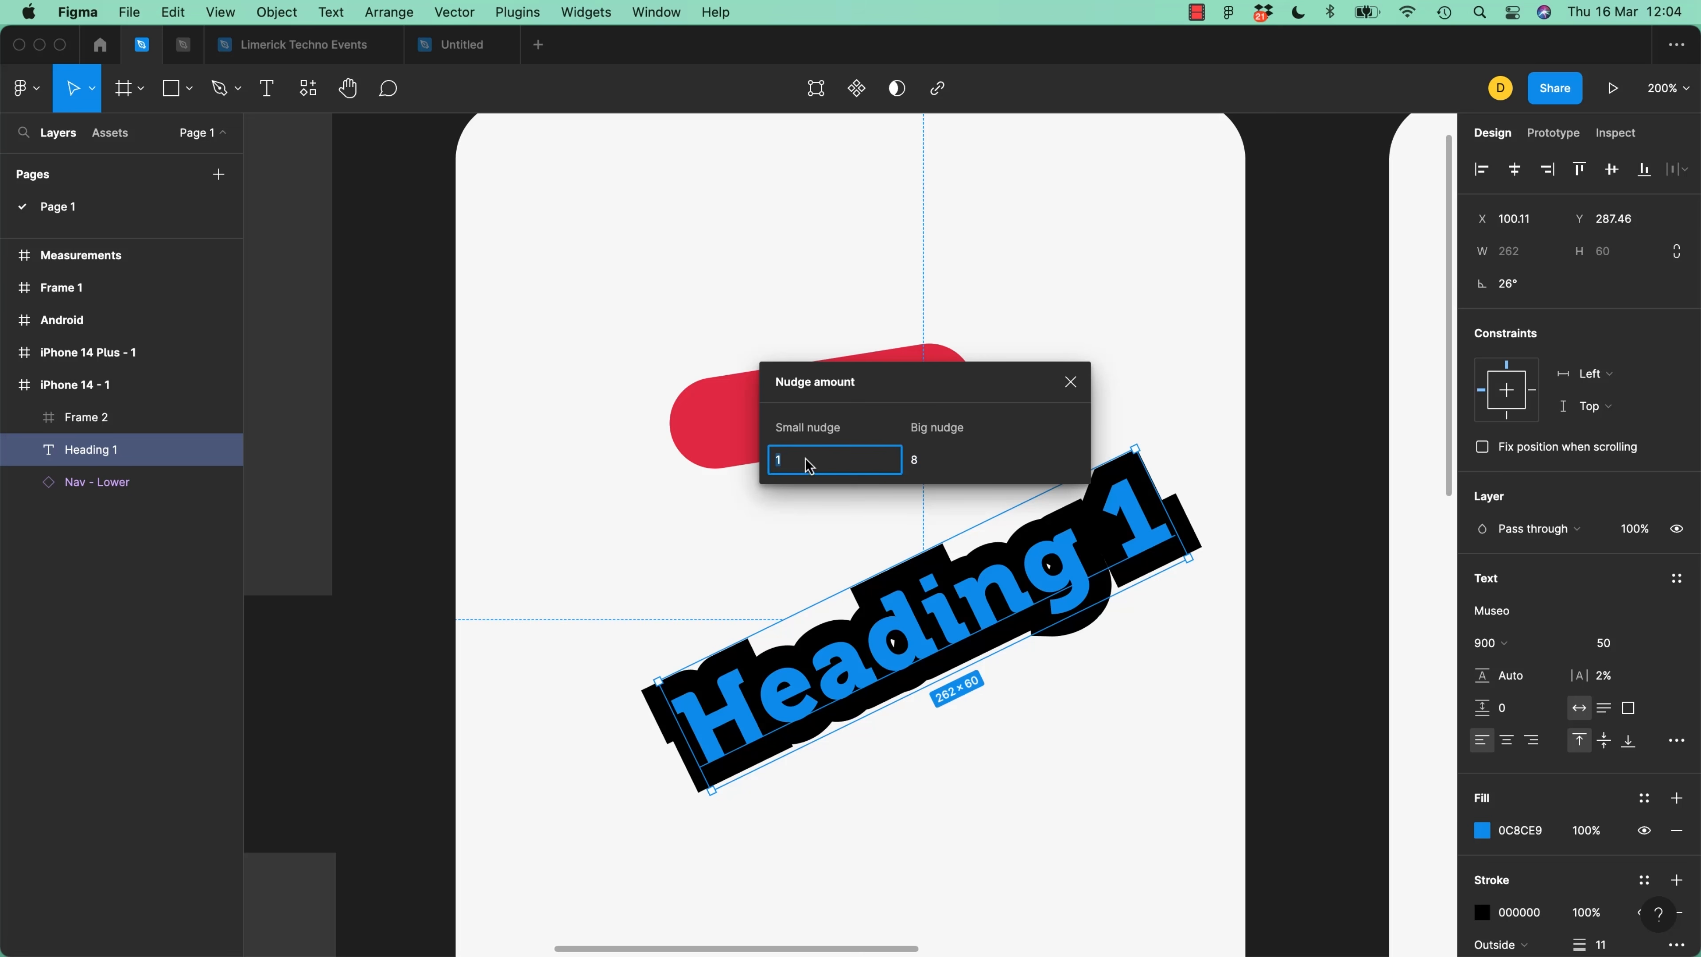
text(8)
key(Tab)
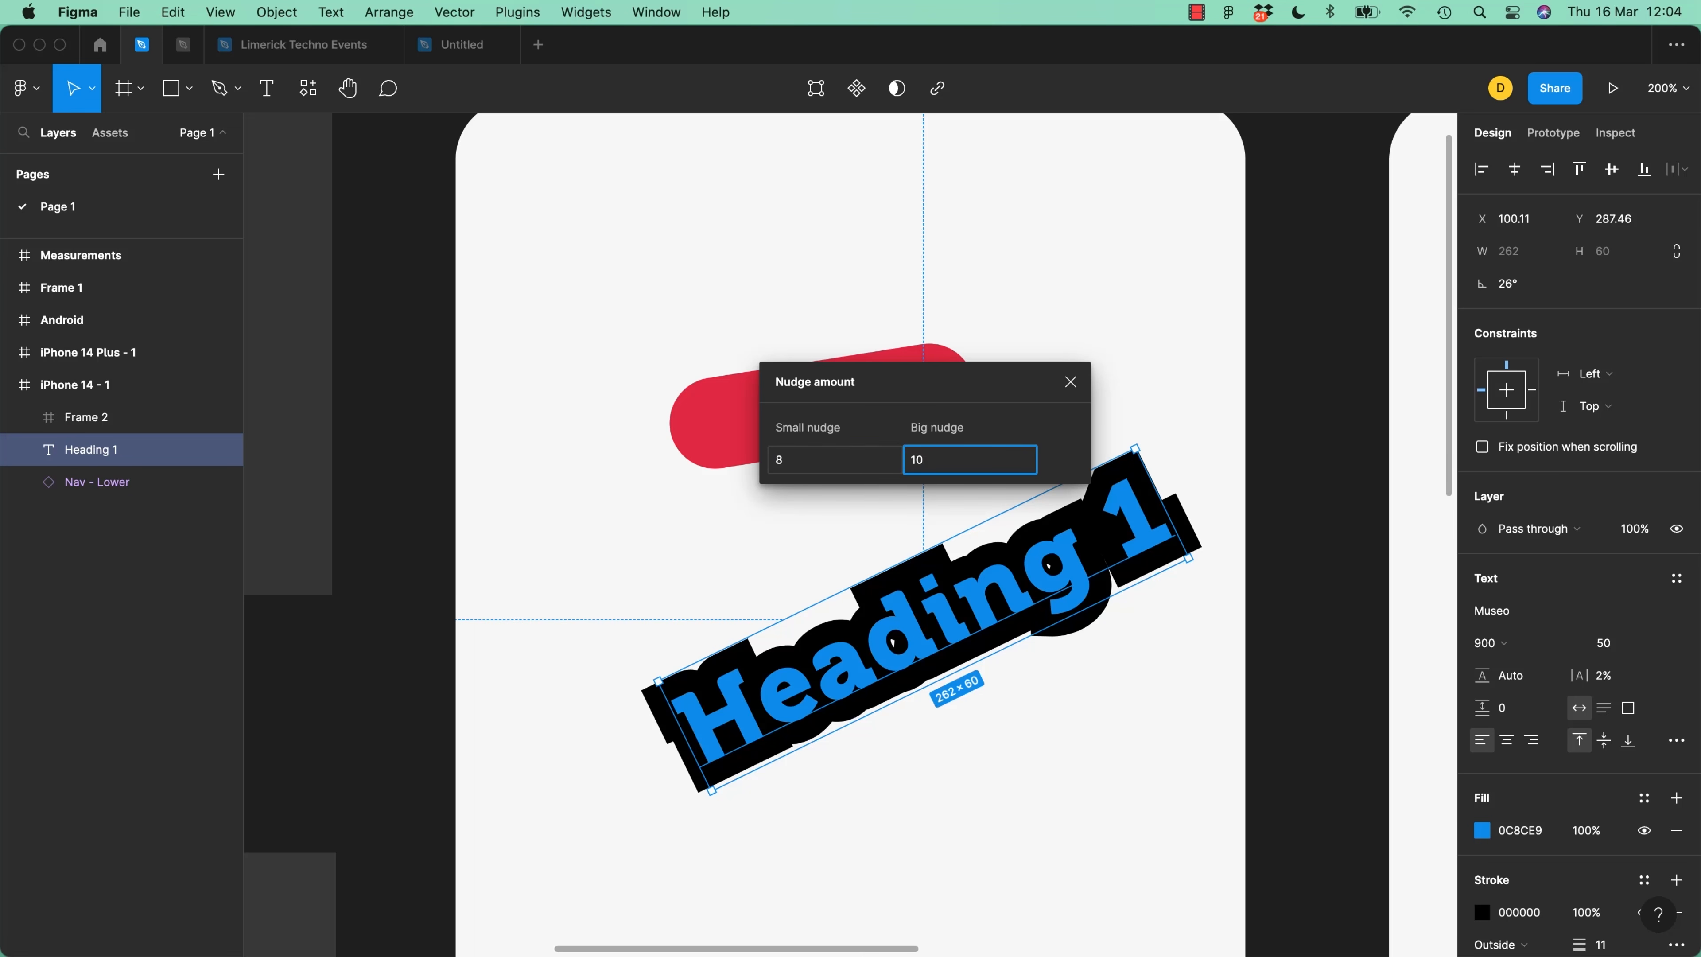
Set the small nudge to 1 and the big nudge to 8, and close the nudge amount settings
key(Tab)
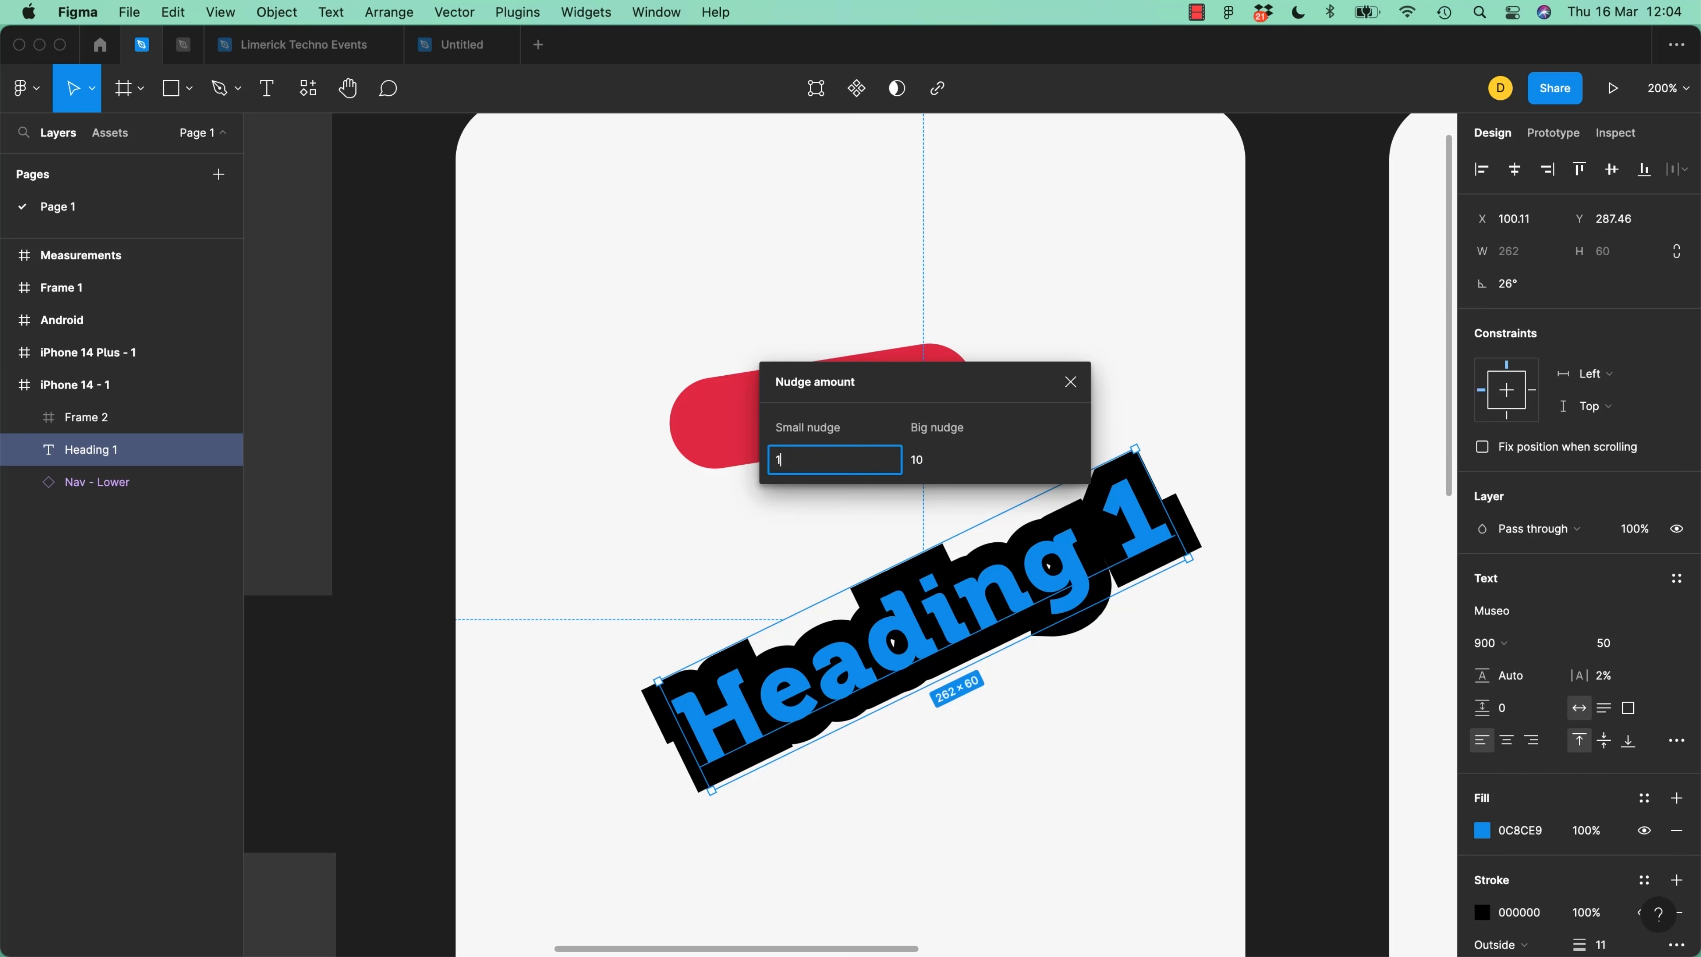
click(973, 472)
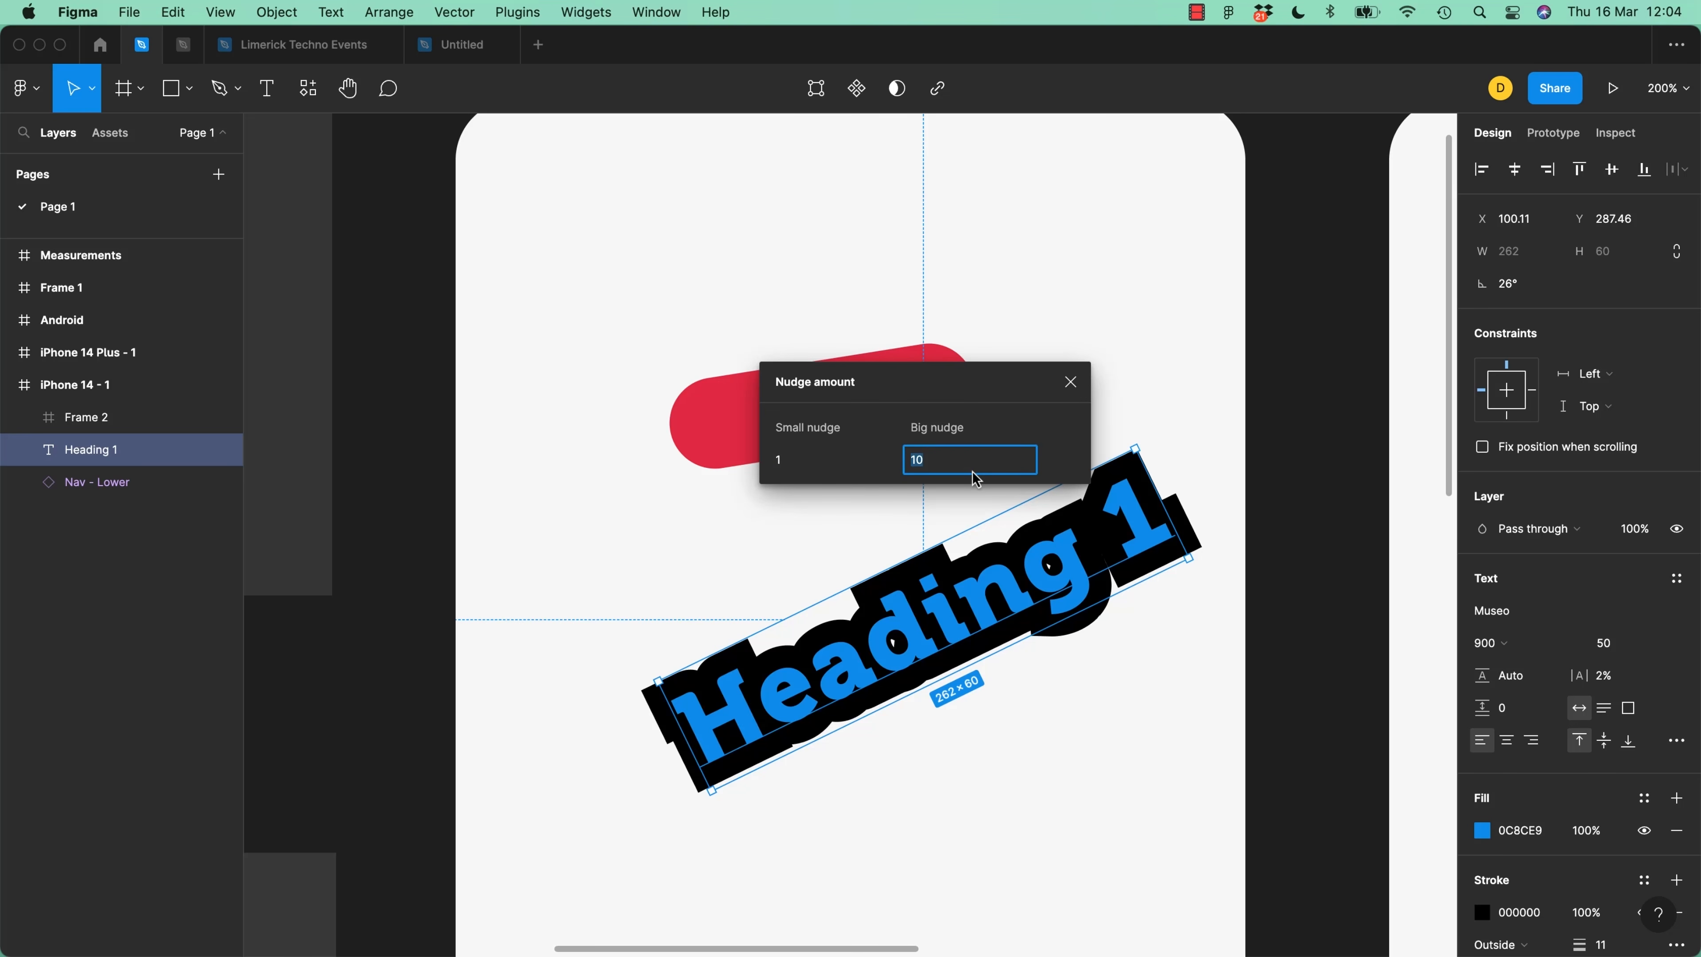
text(8)
click(1070, 382)
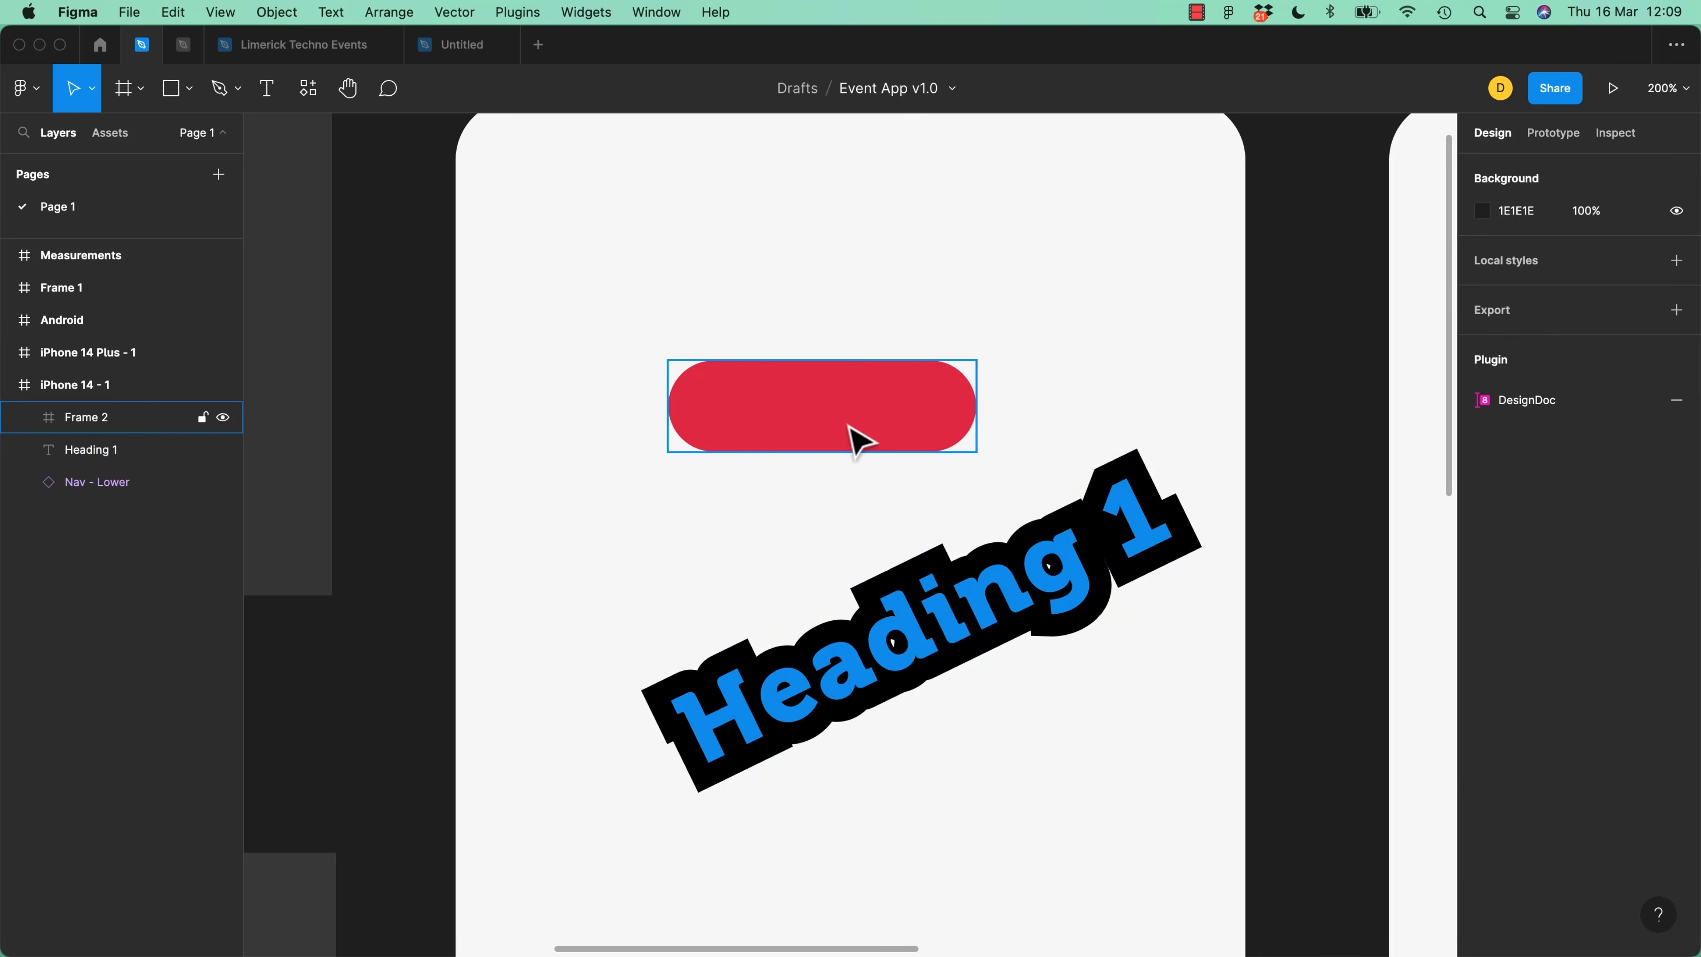
Select the red pill-shaped frame and halve its width by appending /2 to the width value
click(845, 447)
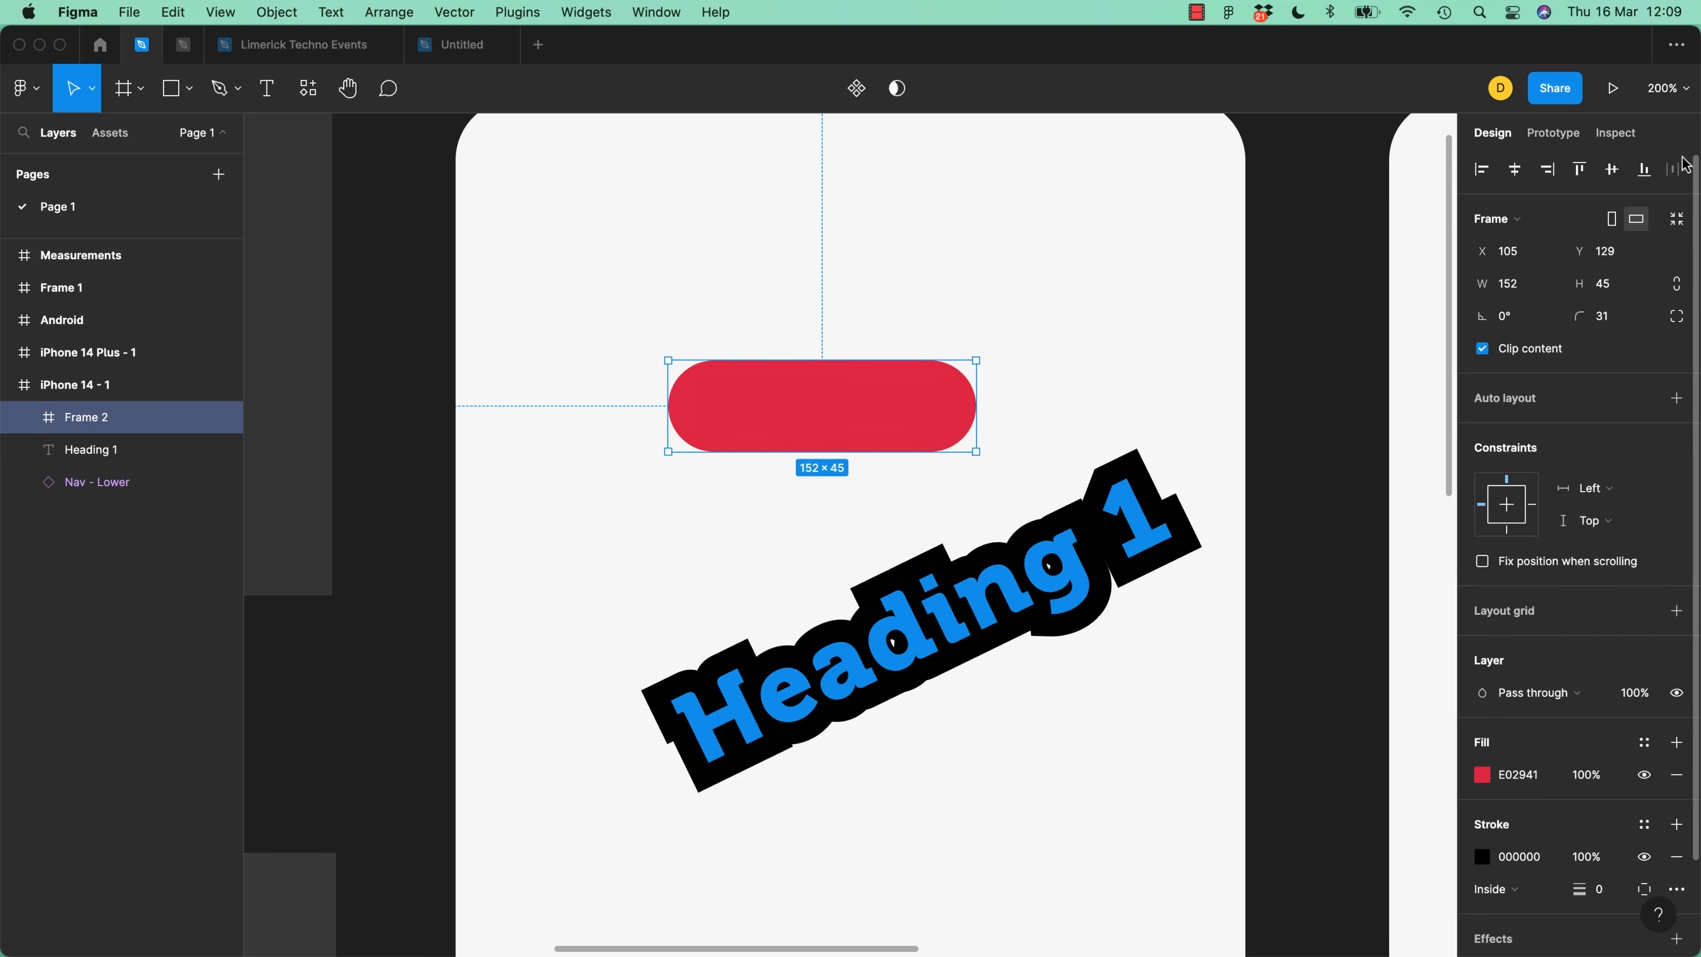
click(1524, 299)
click(1528, 298)
text(/2)
key(Return)
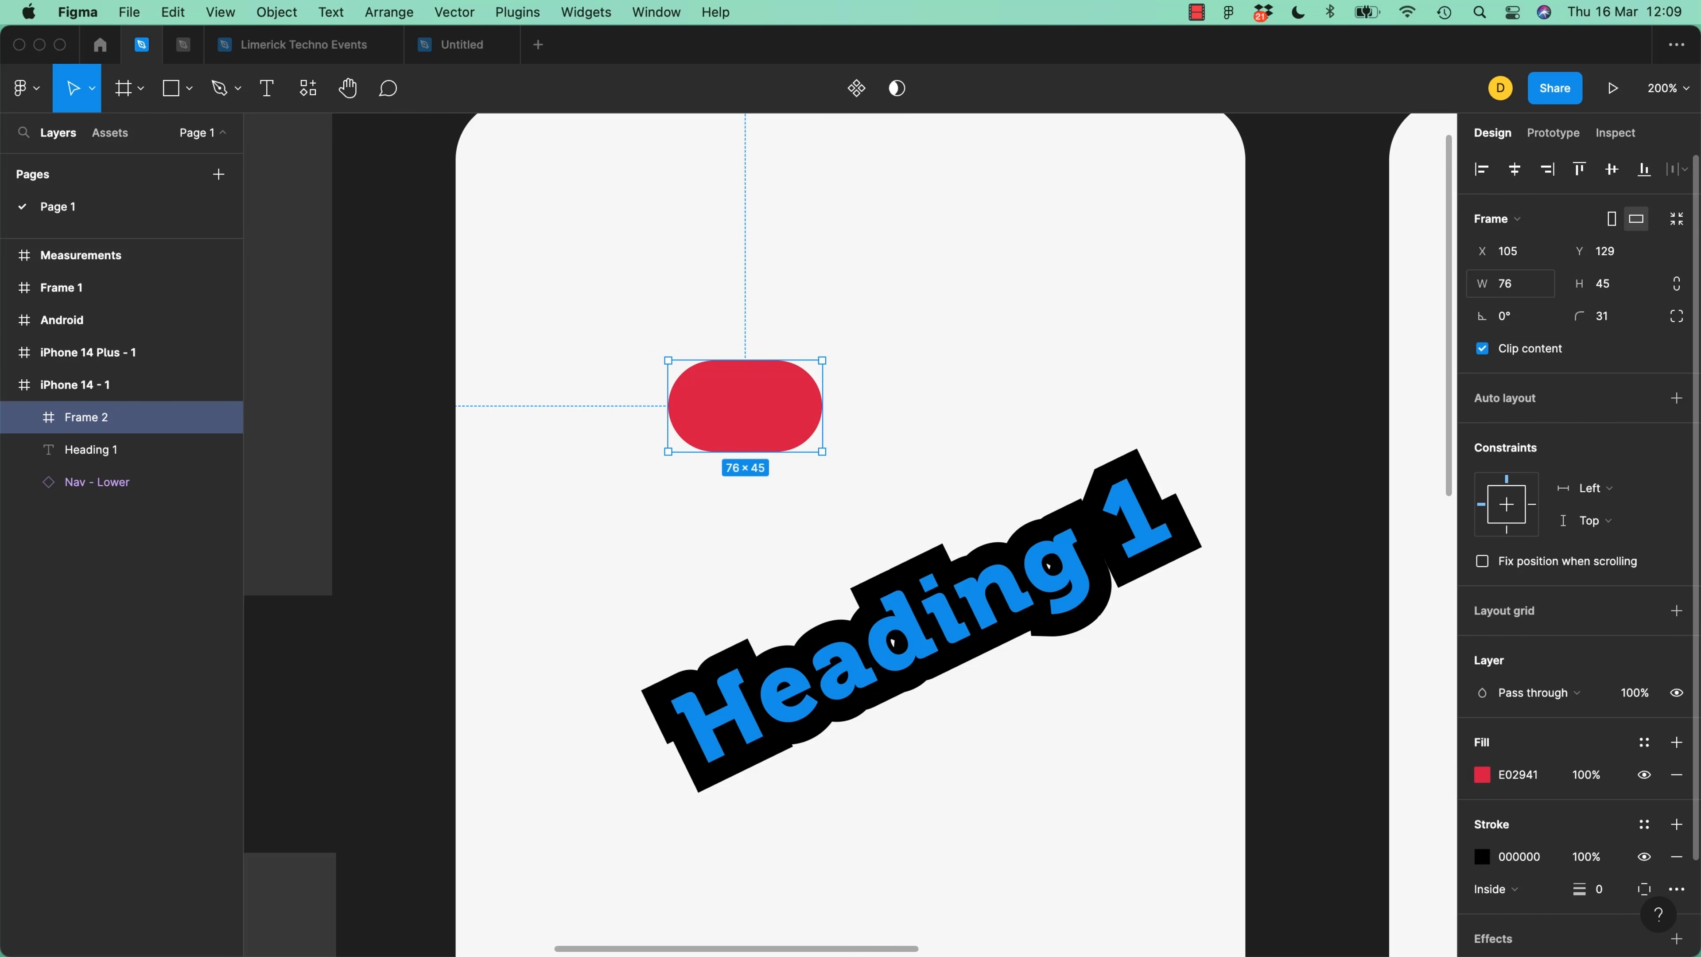
Add 8 to the red frame's width and subtract 8 again using arithmetic in the width value
click(1531, 290)
key(Return)
click(1531, 299)
click(1532, 300)
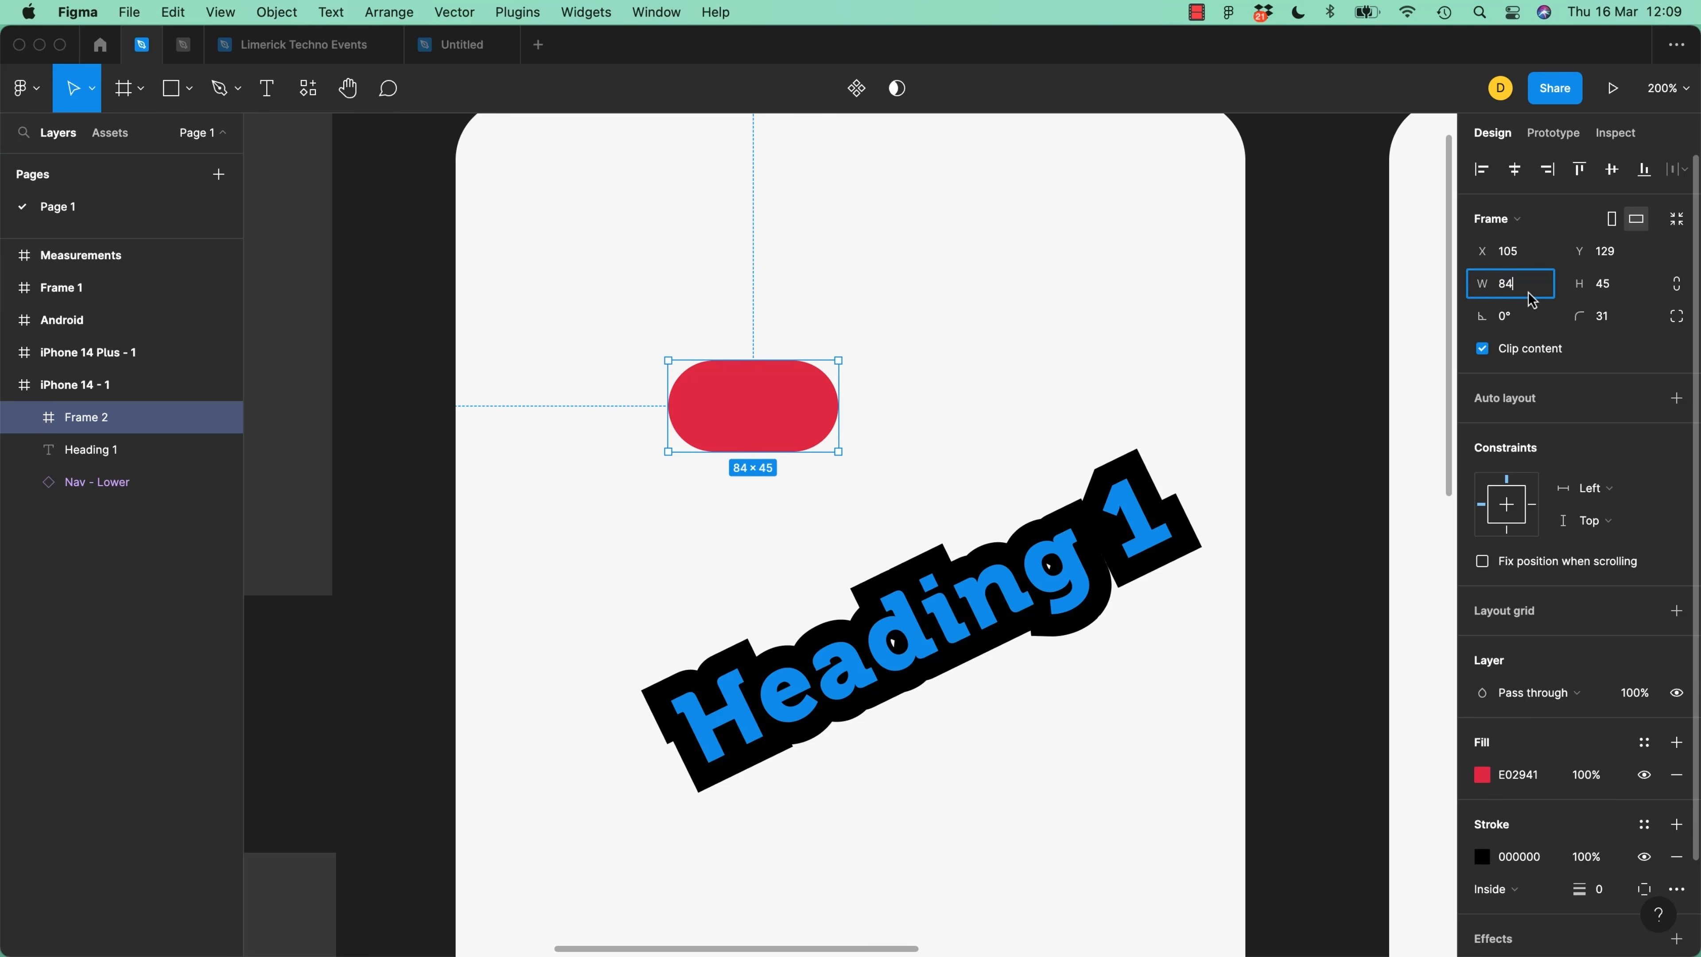
text(-8)
key(Return)
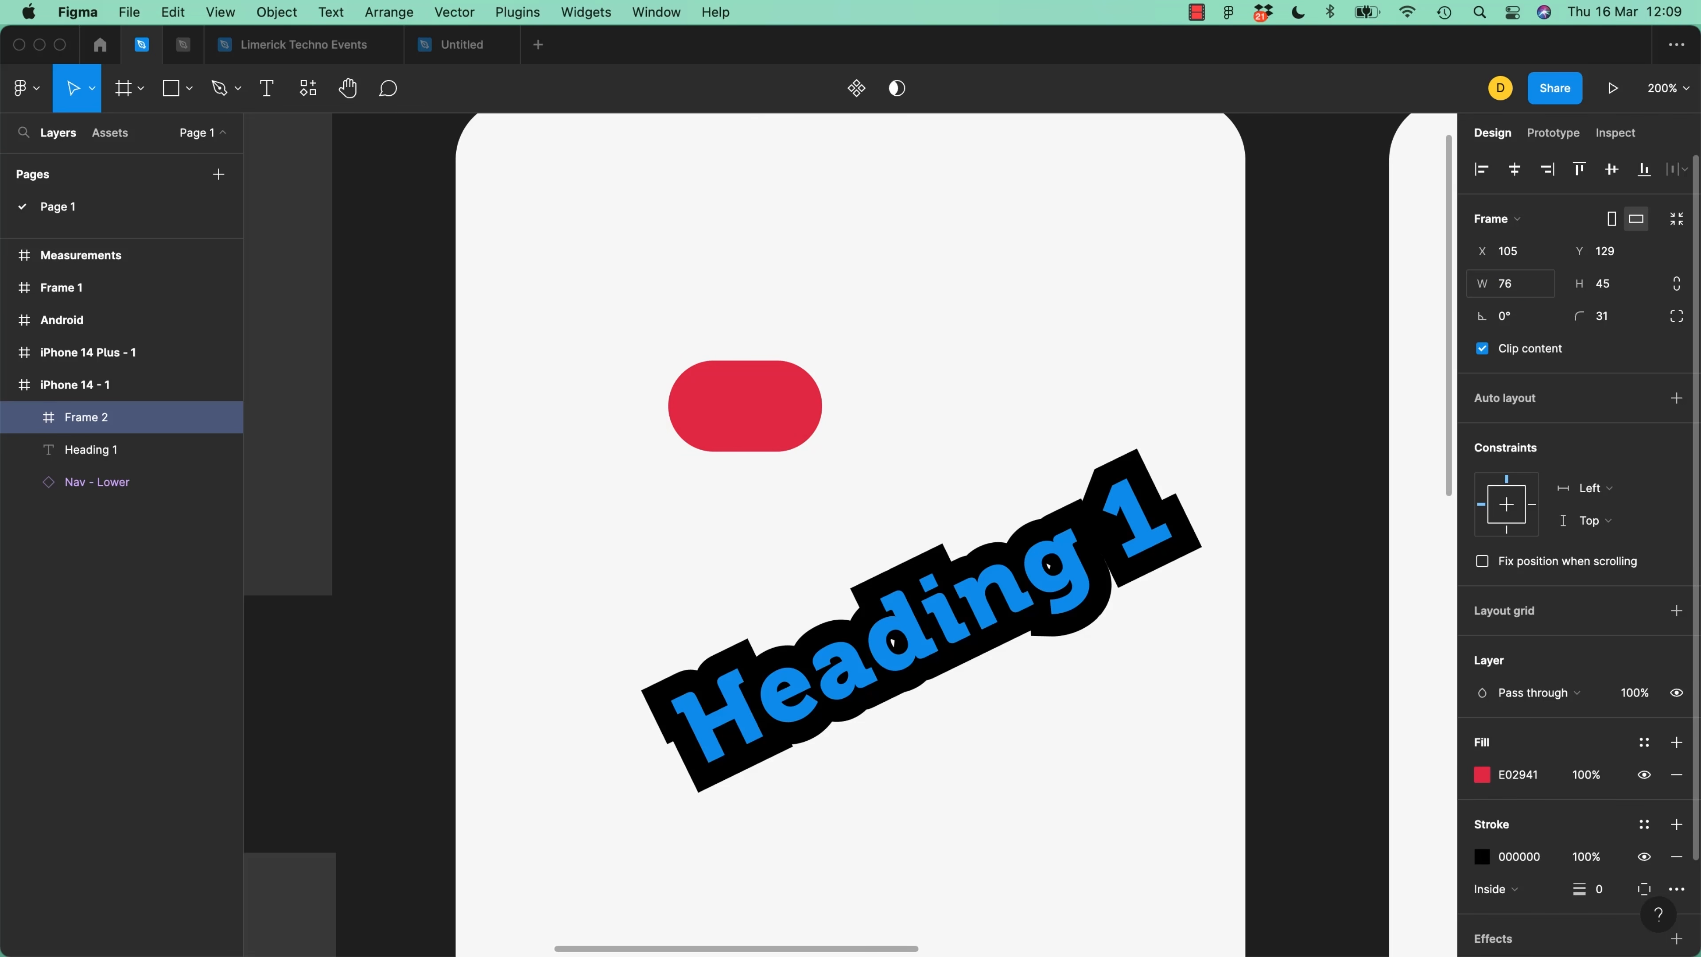
Multiply the red frame's width by 50 by appending *50 to its width value
click(1533, 299)
text(*)
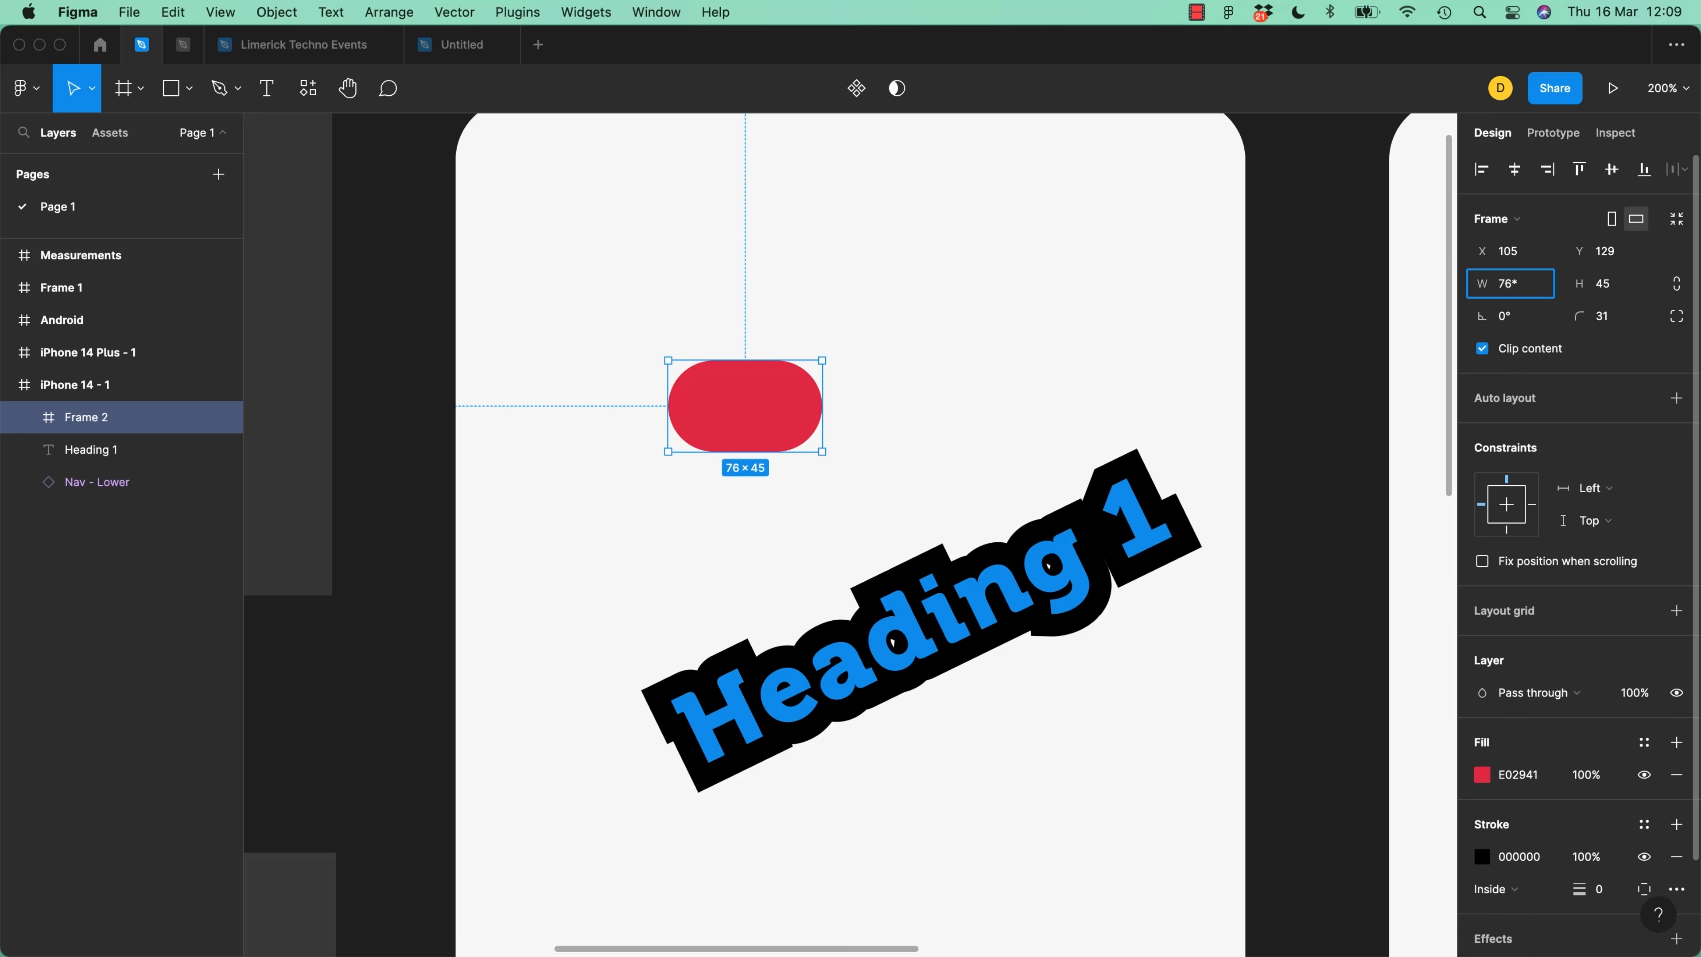
text(50)
key(Return)
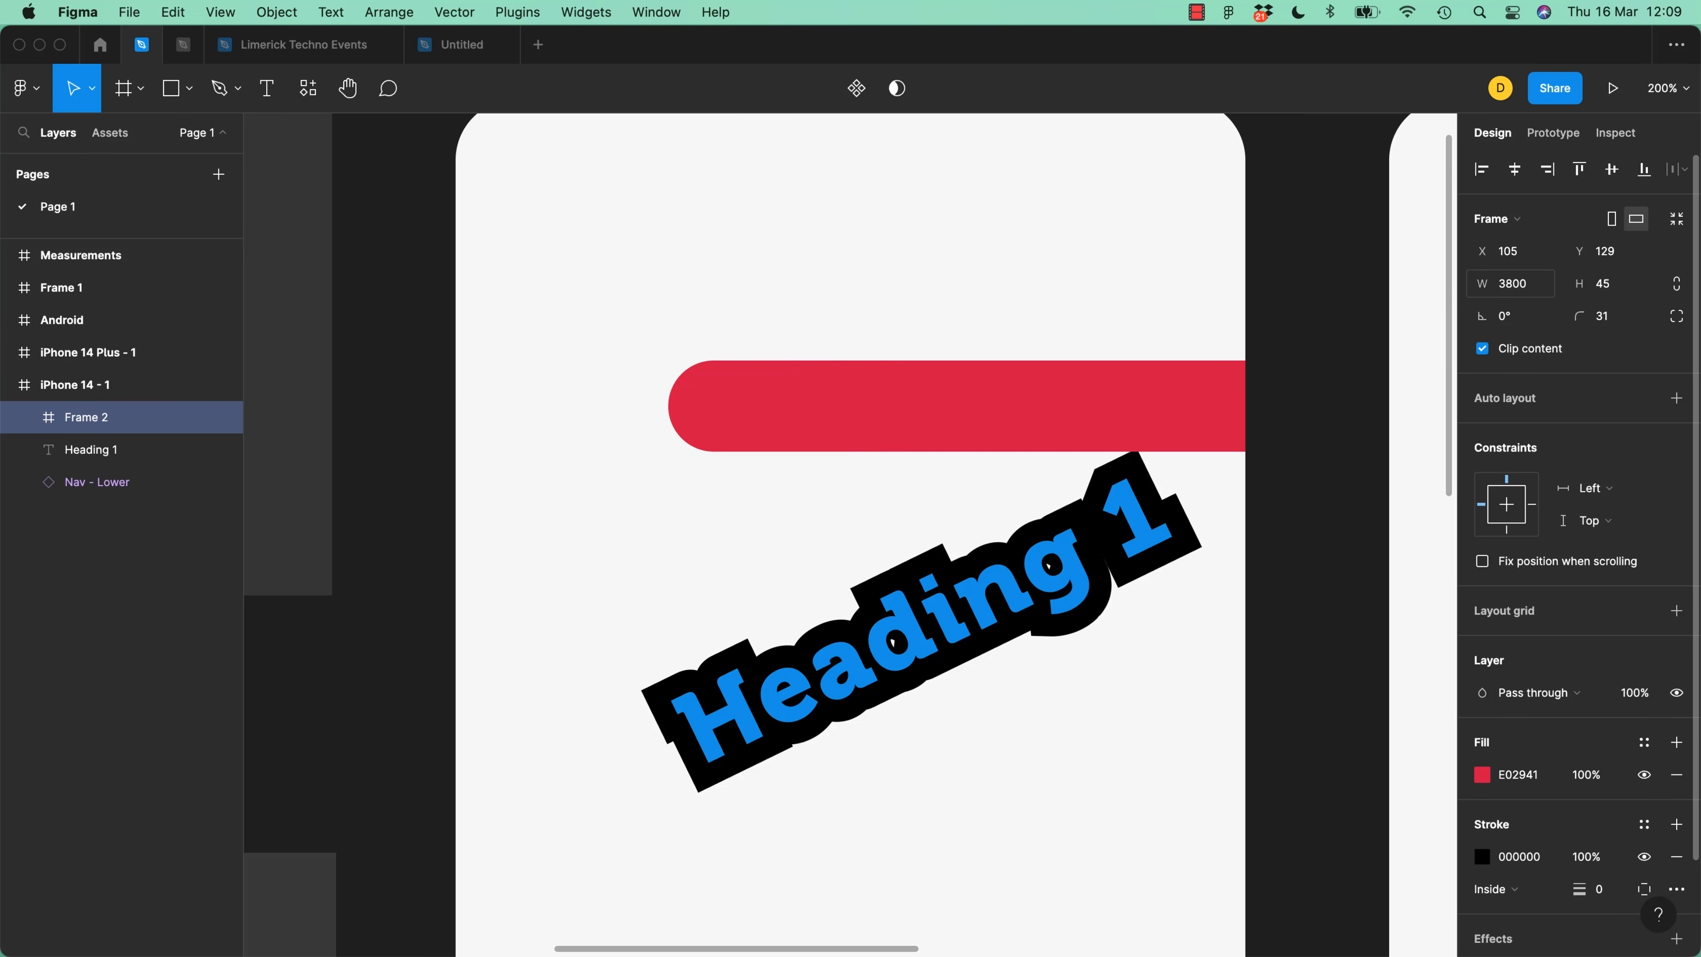
Set the red frame's layer opacity to 50%
click(1627, 697)
click(1646, 694)
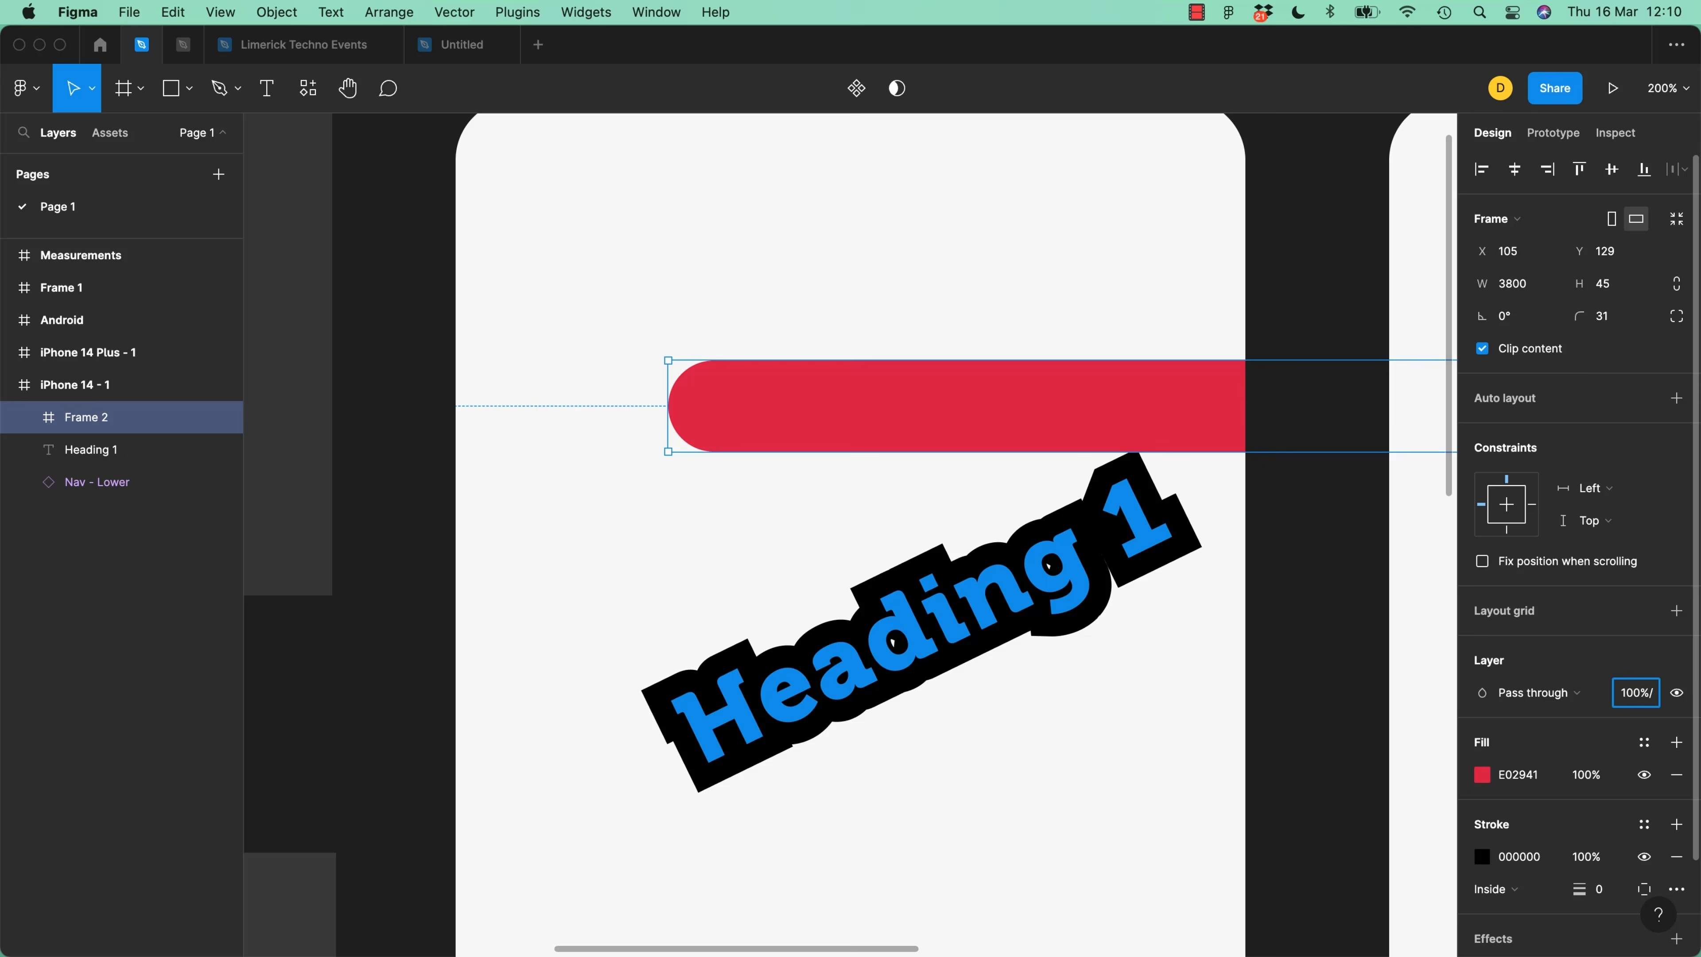
key(BackSpace)
key(BackSpace)
key(BackSpace)
key(BackSpace)
text(50)
key(Return)
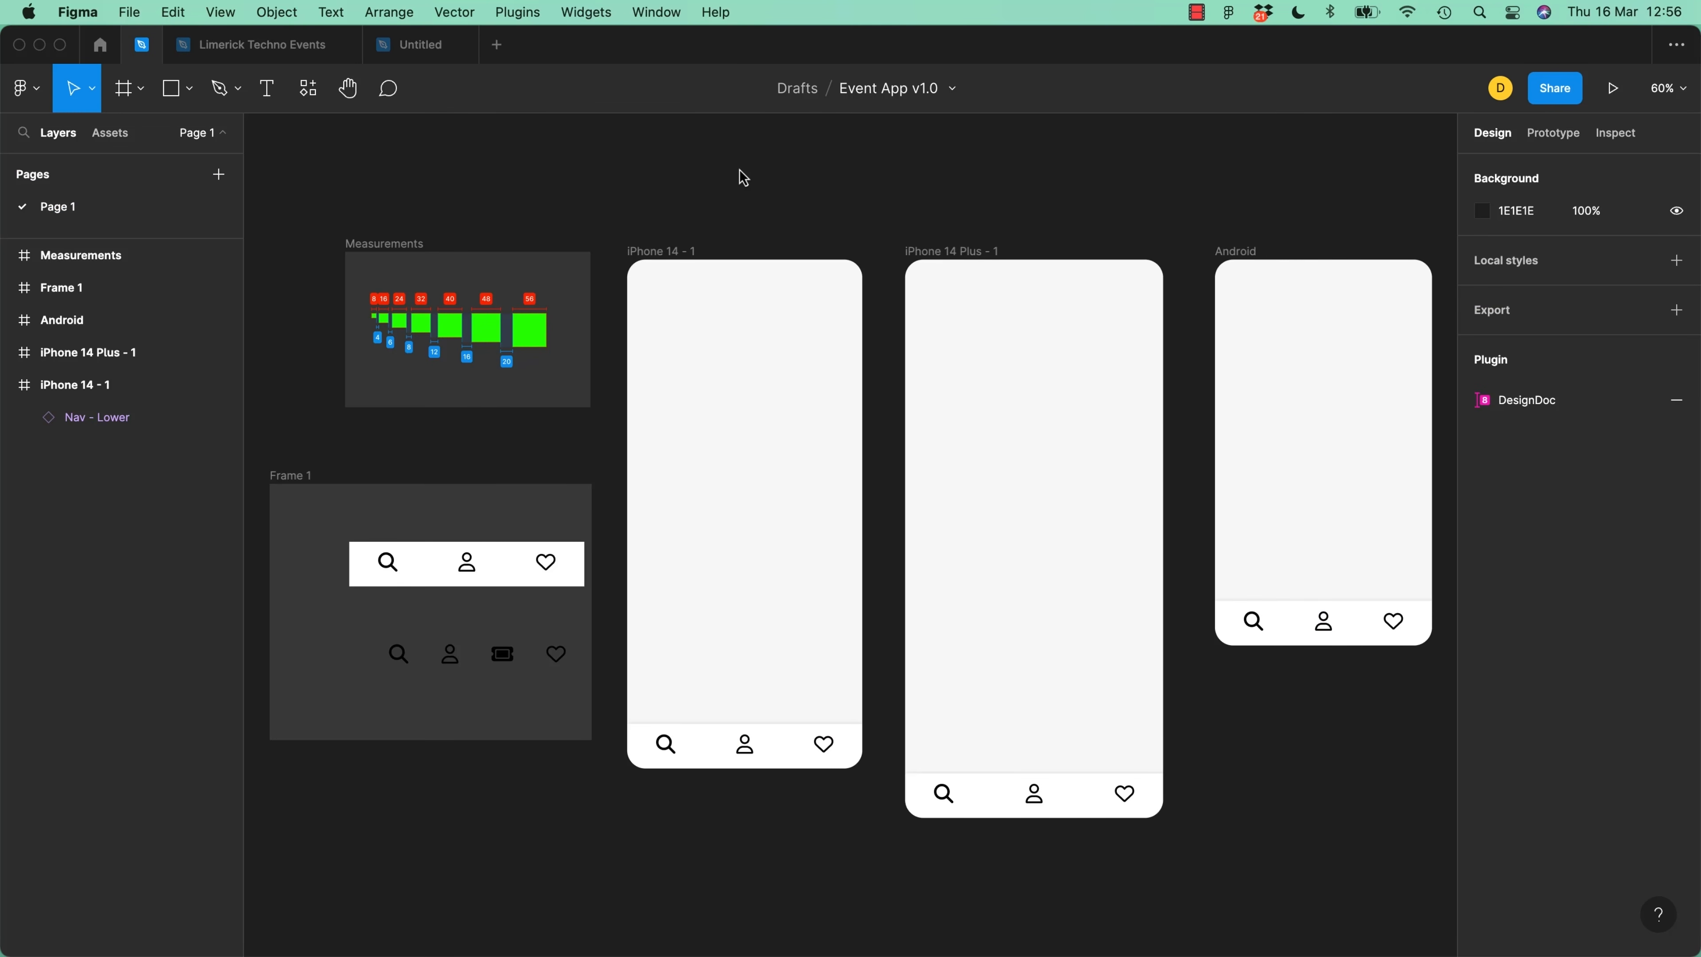
Select the iPhone 14 - 1 frame, zoom to it, and cycle forward through the page's frames, zooming to each one
click(683, 258)
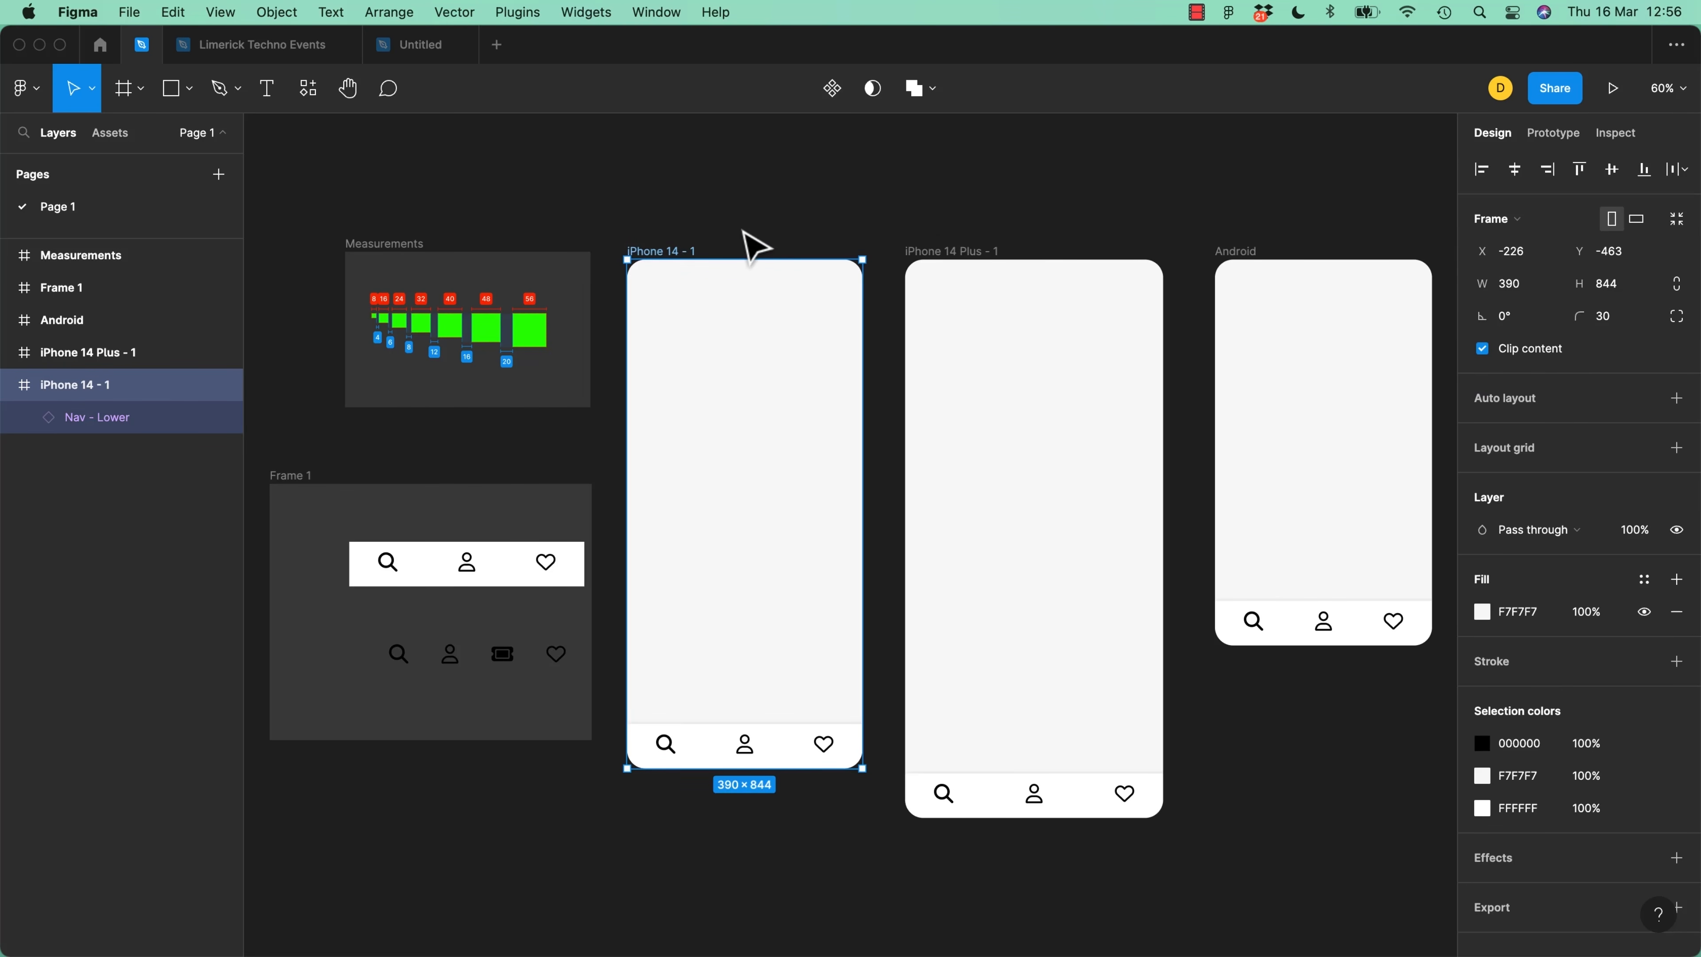
key(shift+2)
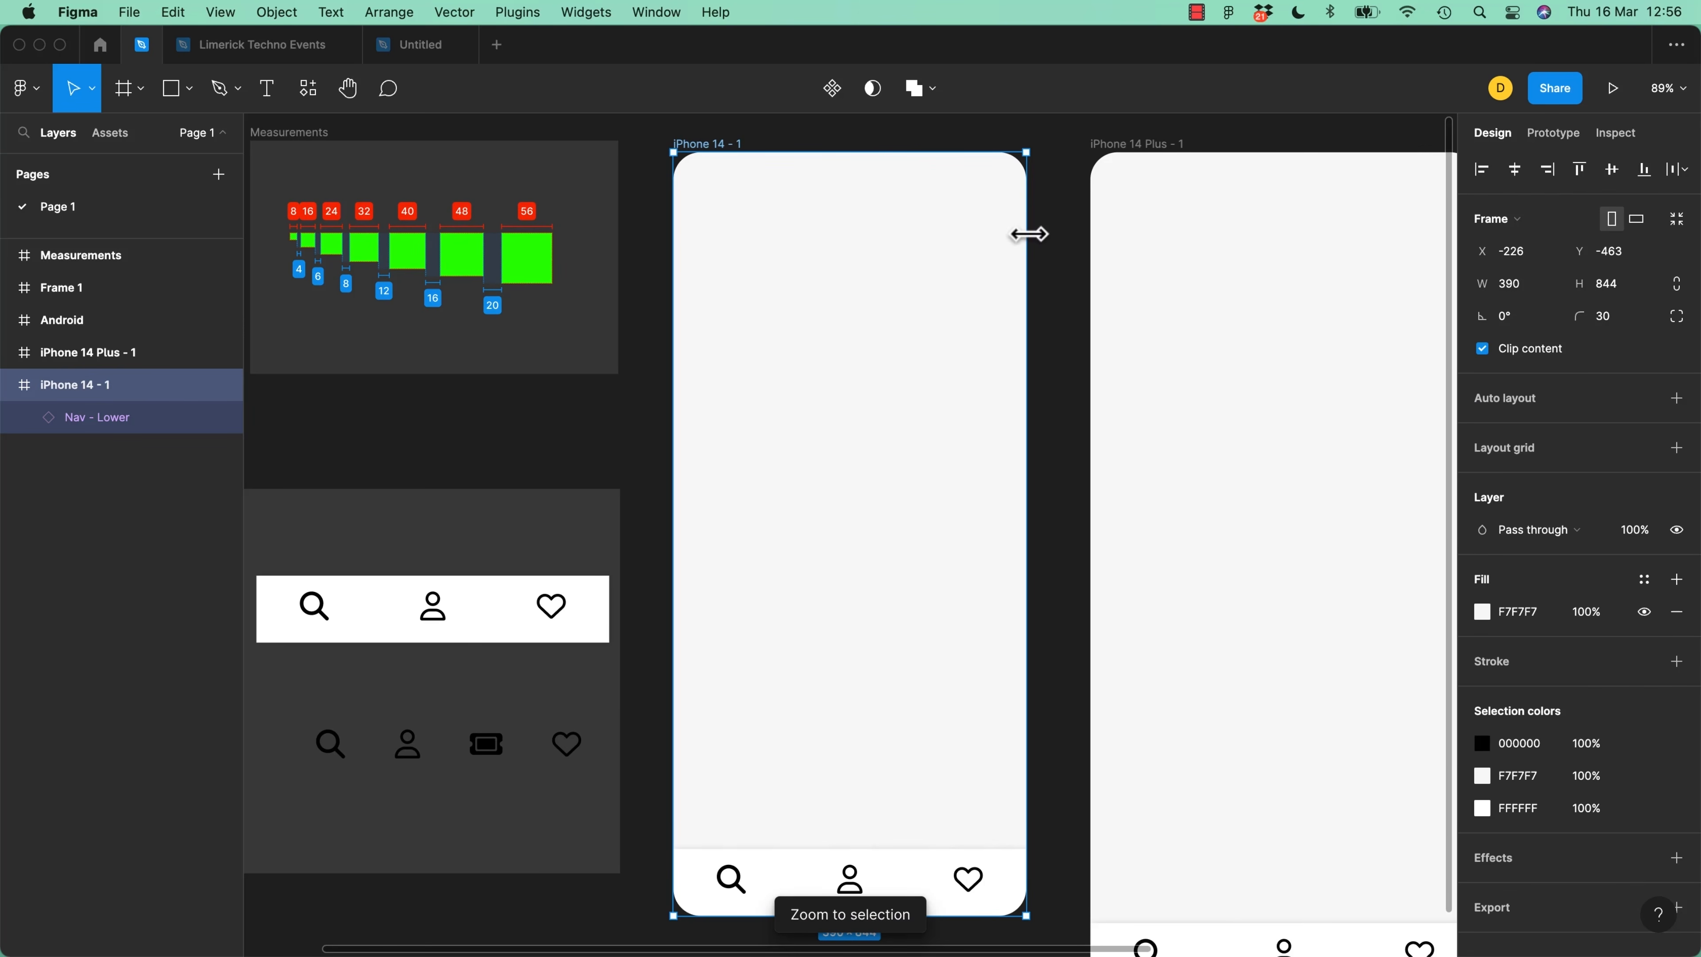
key(n)
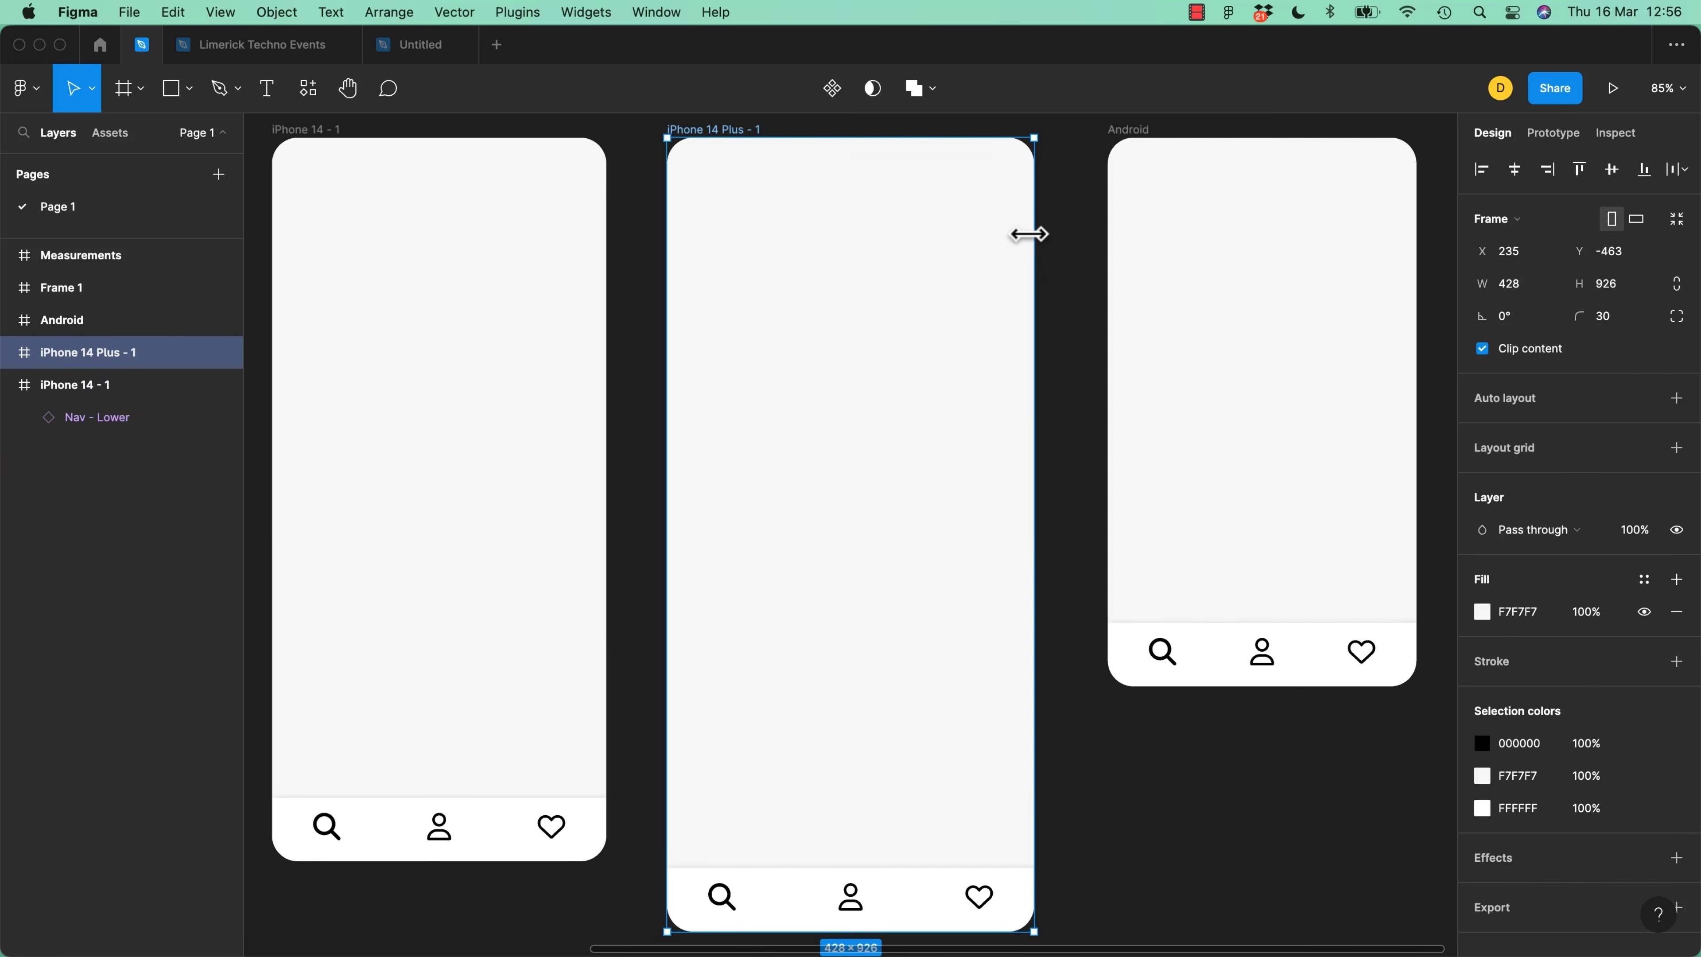
key(n)
key(n)
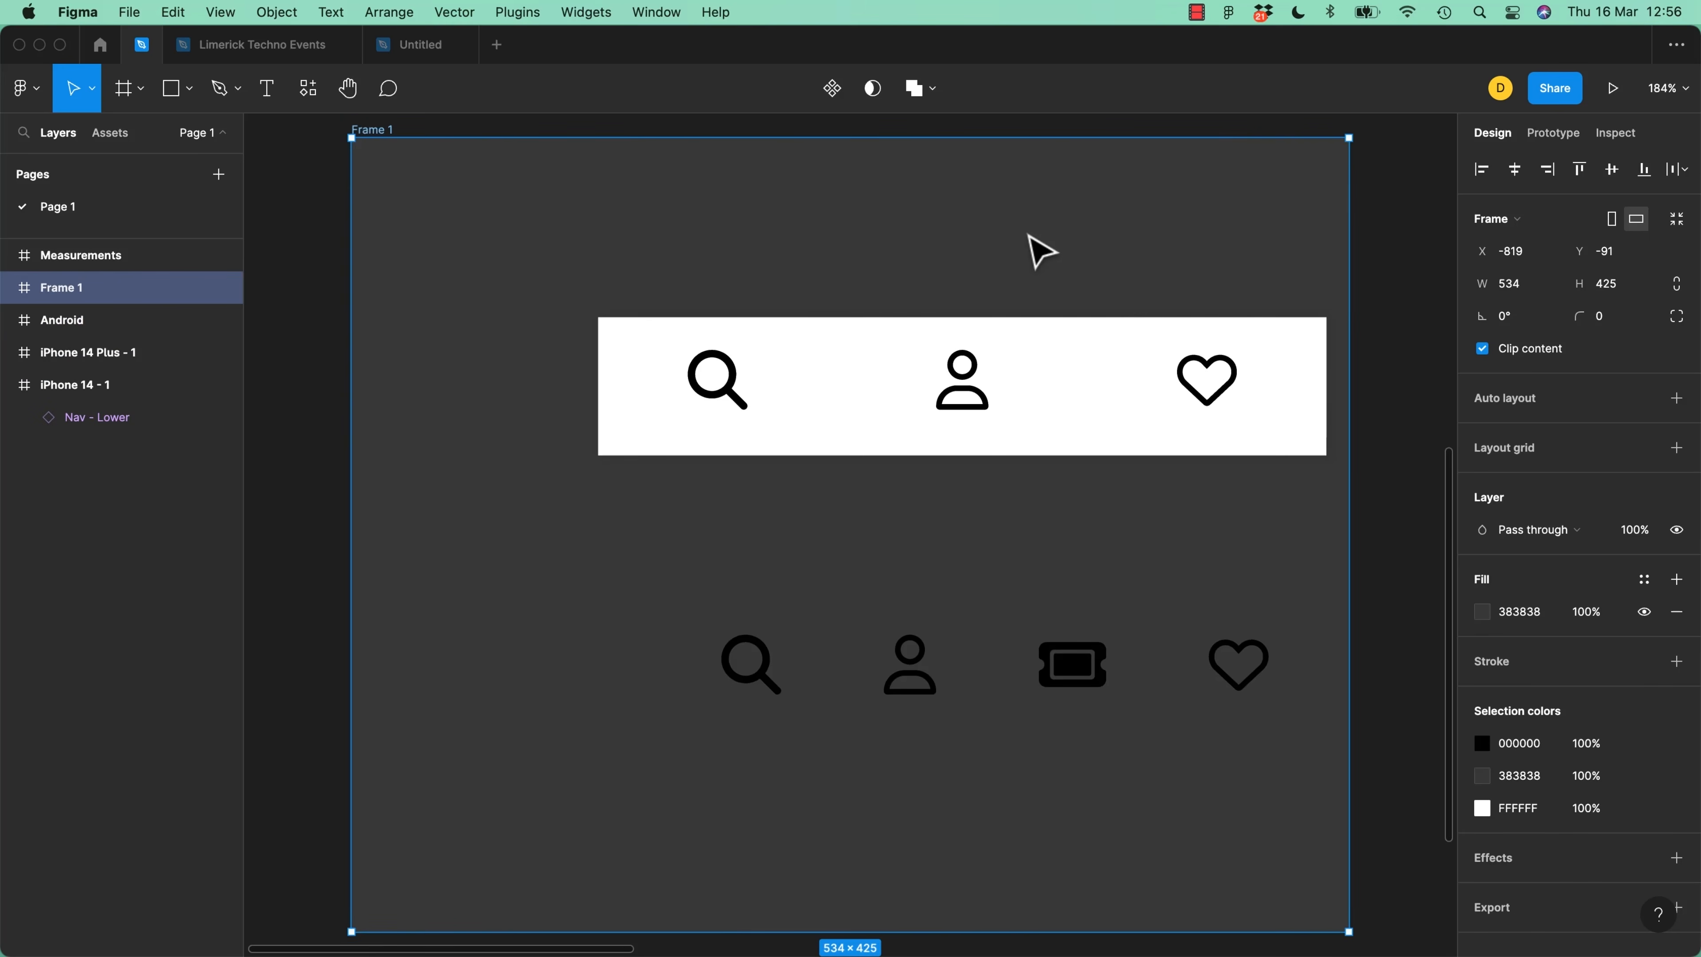
key(n)
key(n)
key(n)
key(n)
key(n)
key(n)
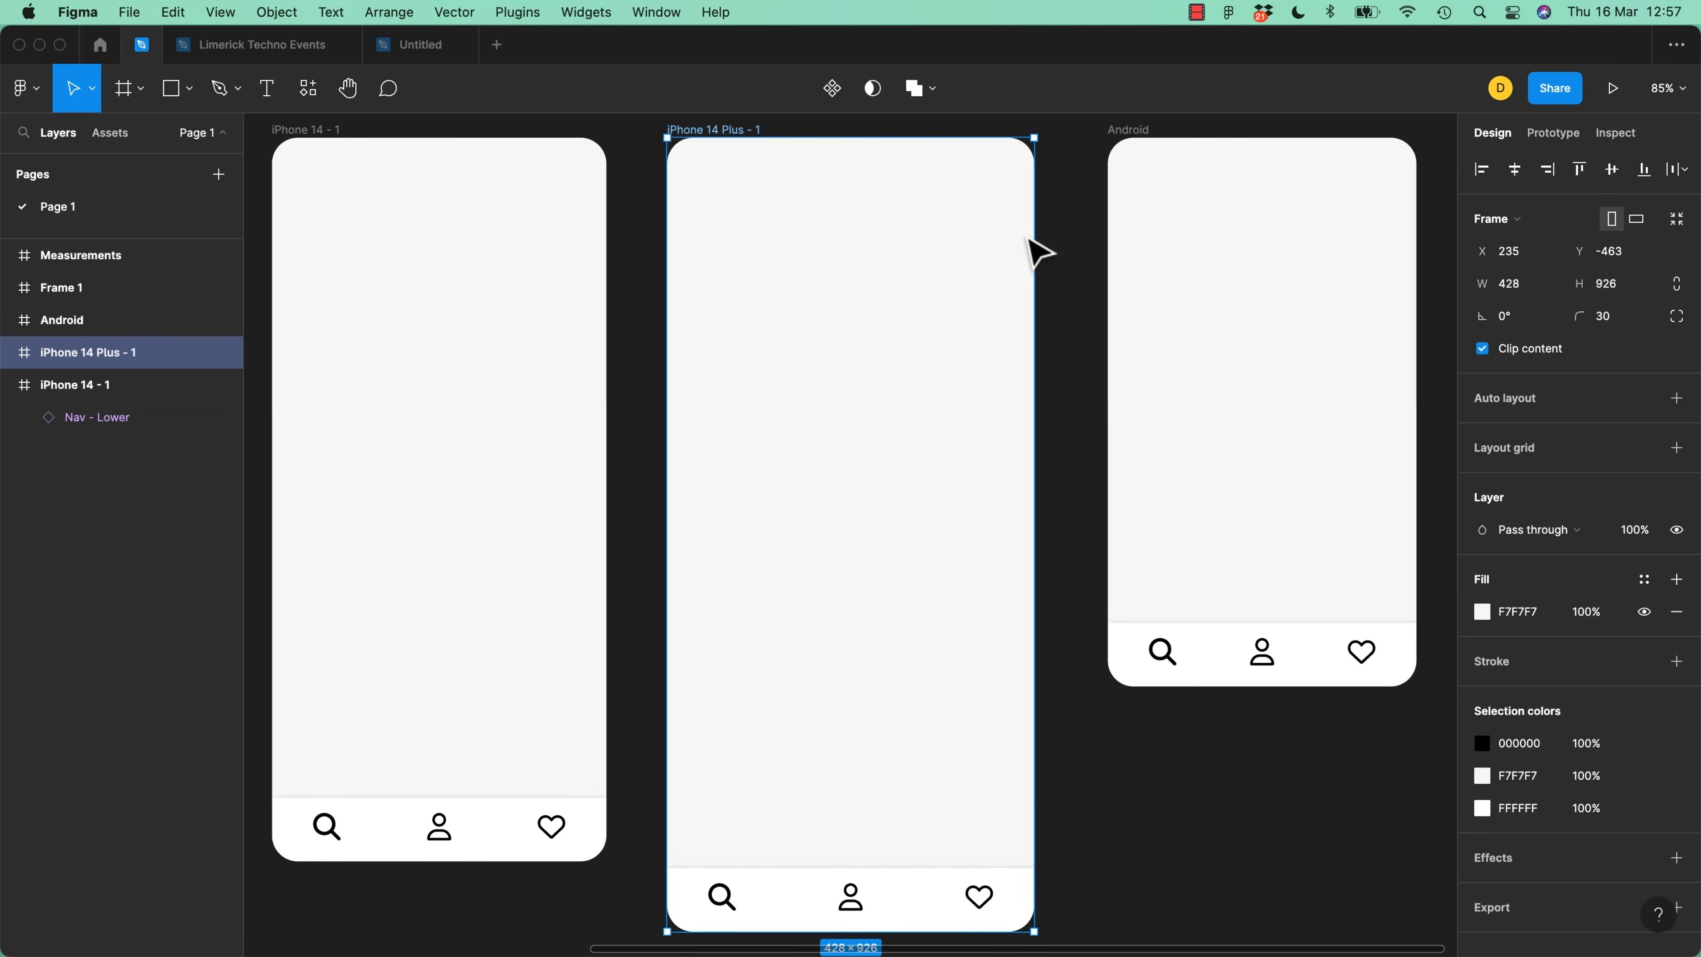
Zoom back to the previous frame and keep stepping between frames, ending on iPhone 14 - 1
key(shift+n)
key(n)
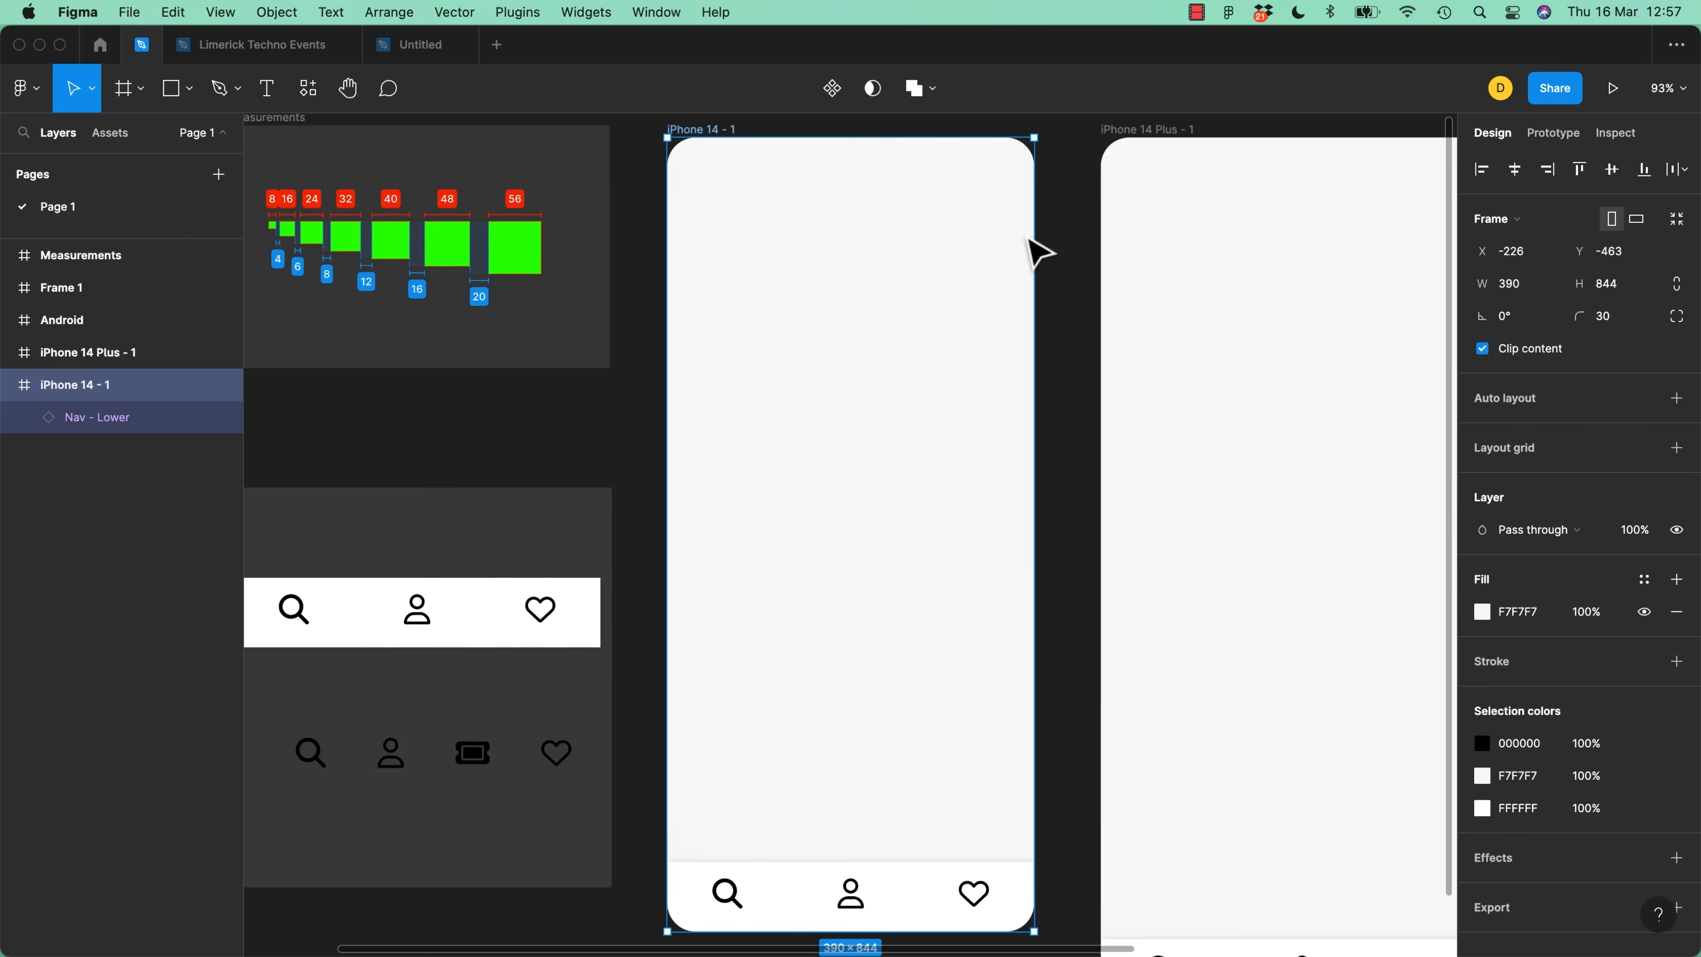
key(n)
key(n)
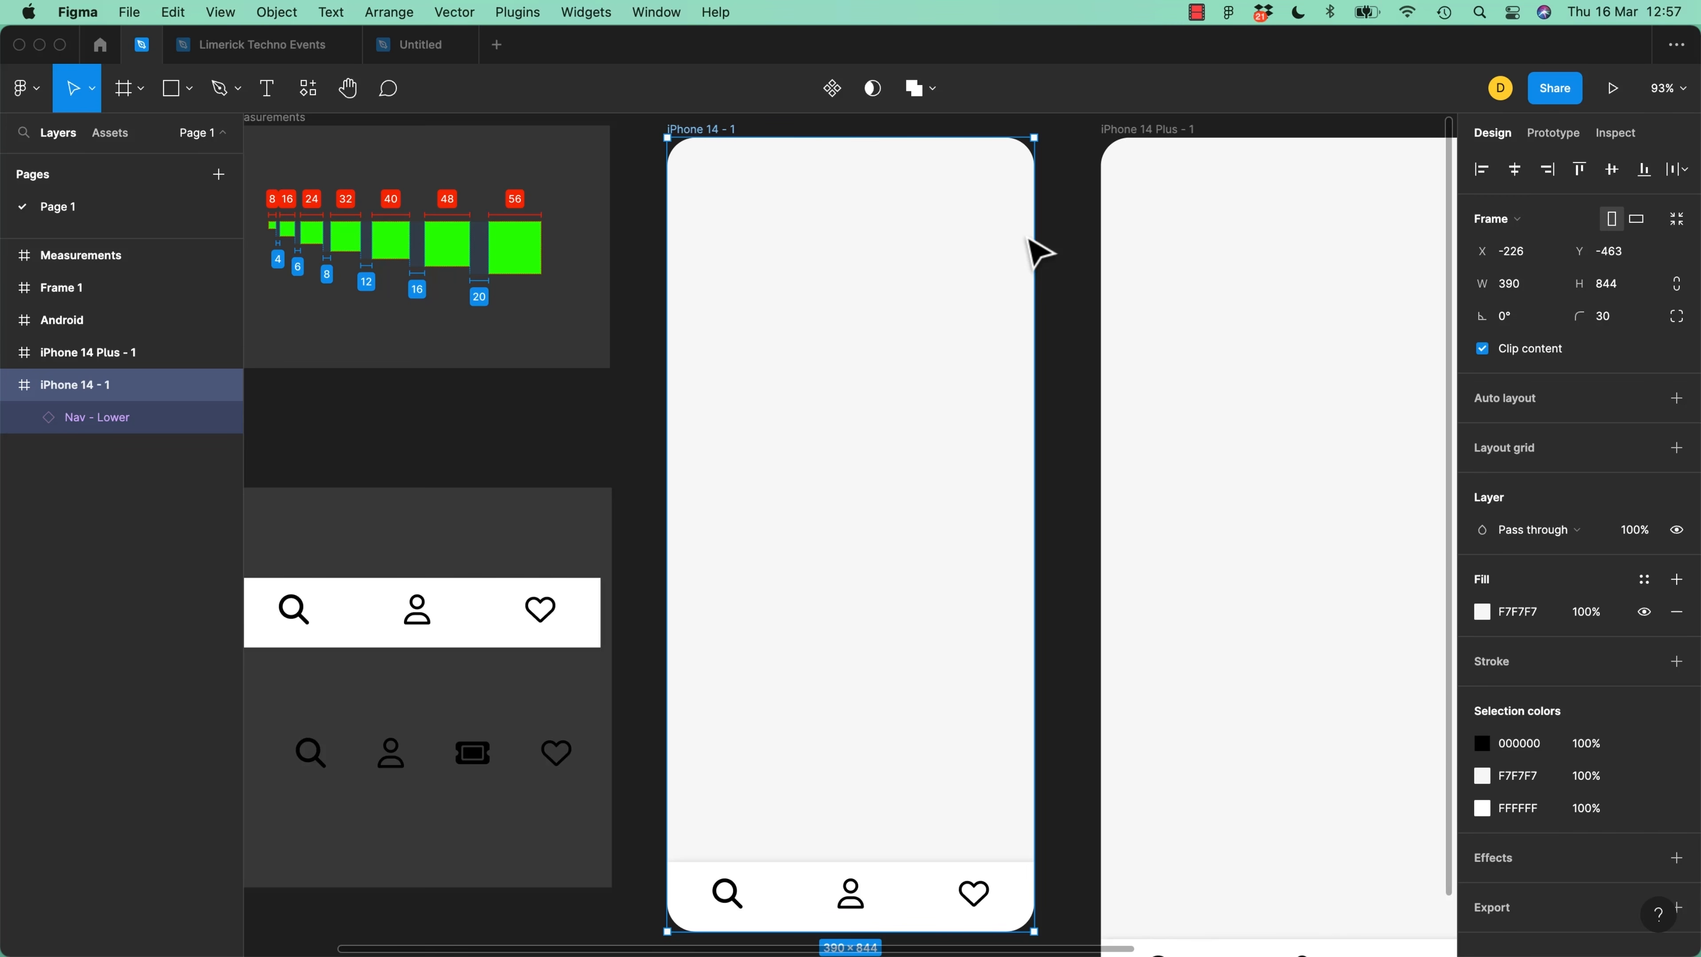
Cycle the selection repeatedly through all top-level frames on the page, ending on the Measurements frame
key(Tab)
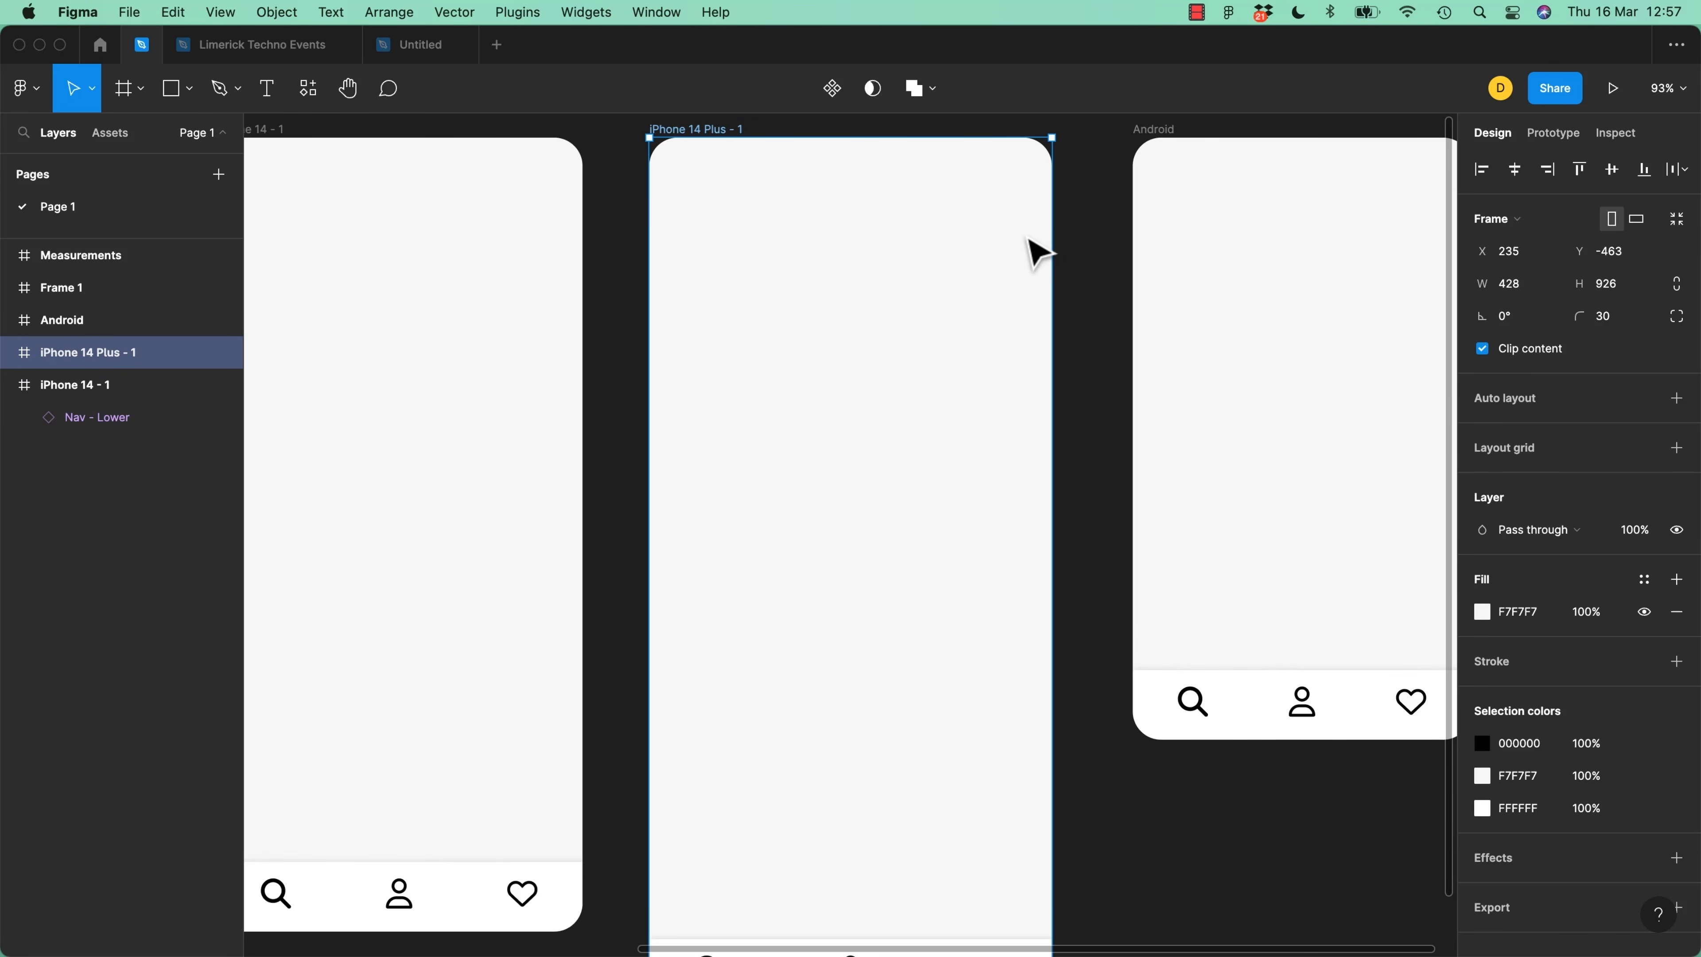
key(Tab)
key(Tab)
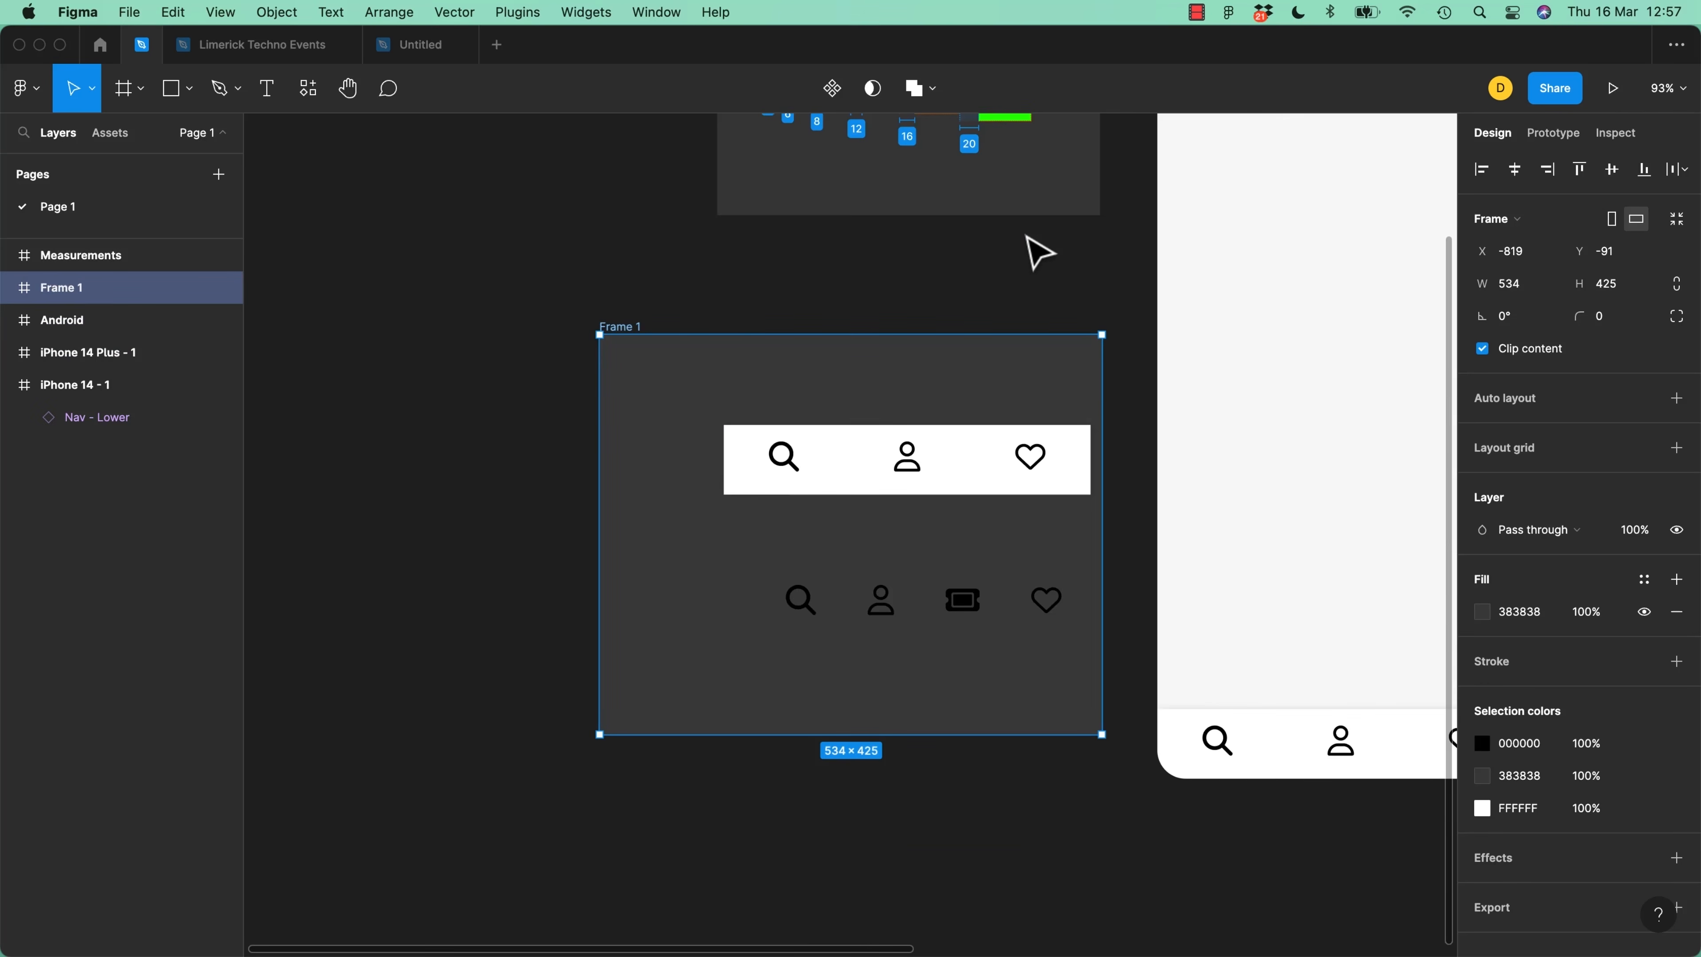
key(Tab)
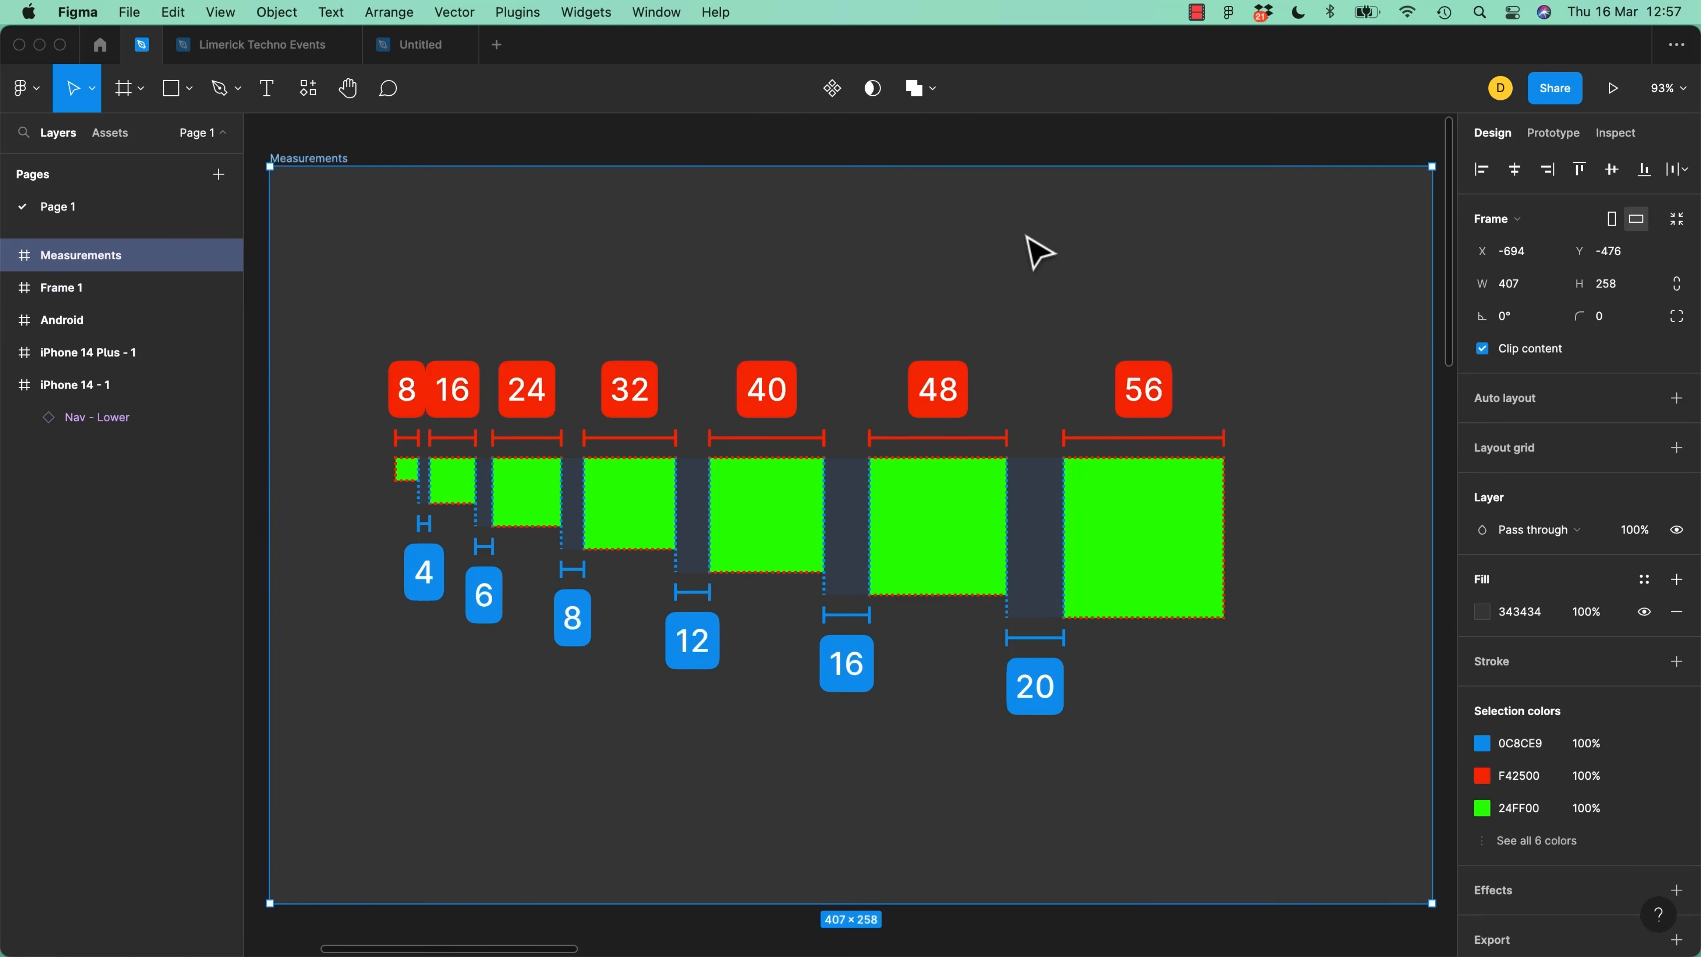
key(Tab)
key(Tab)
key(Tab)
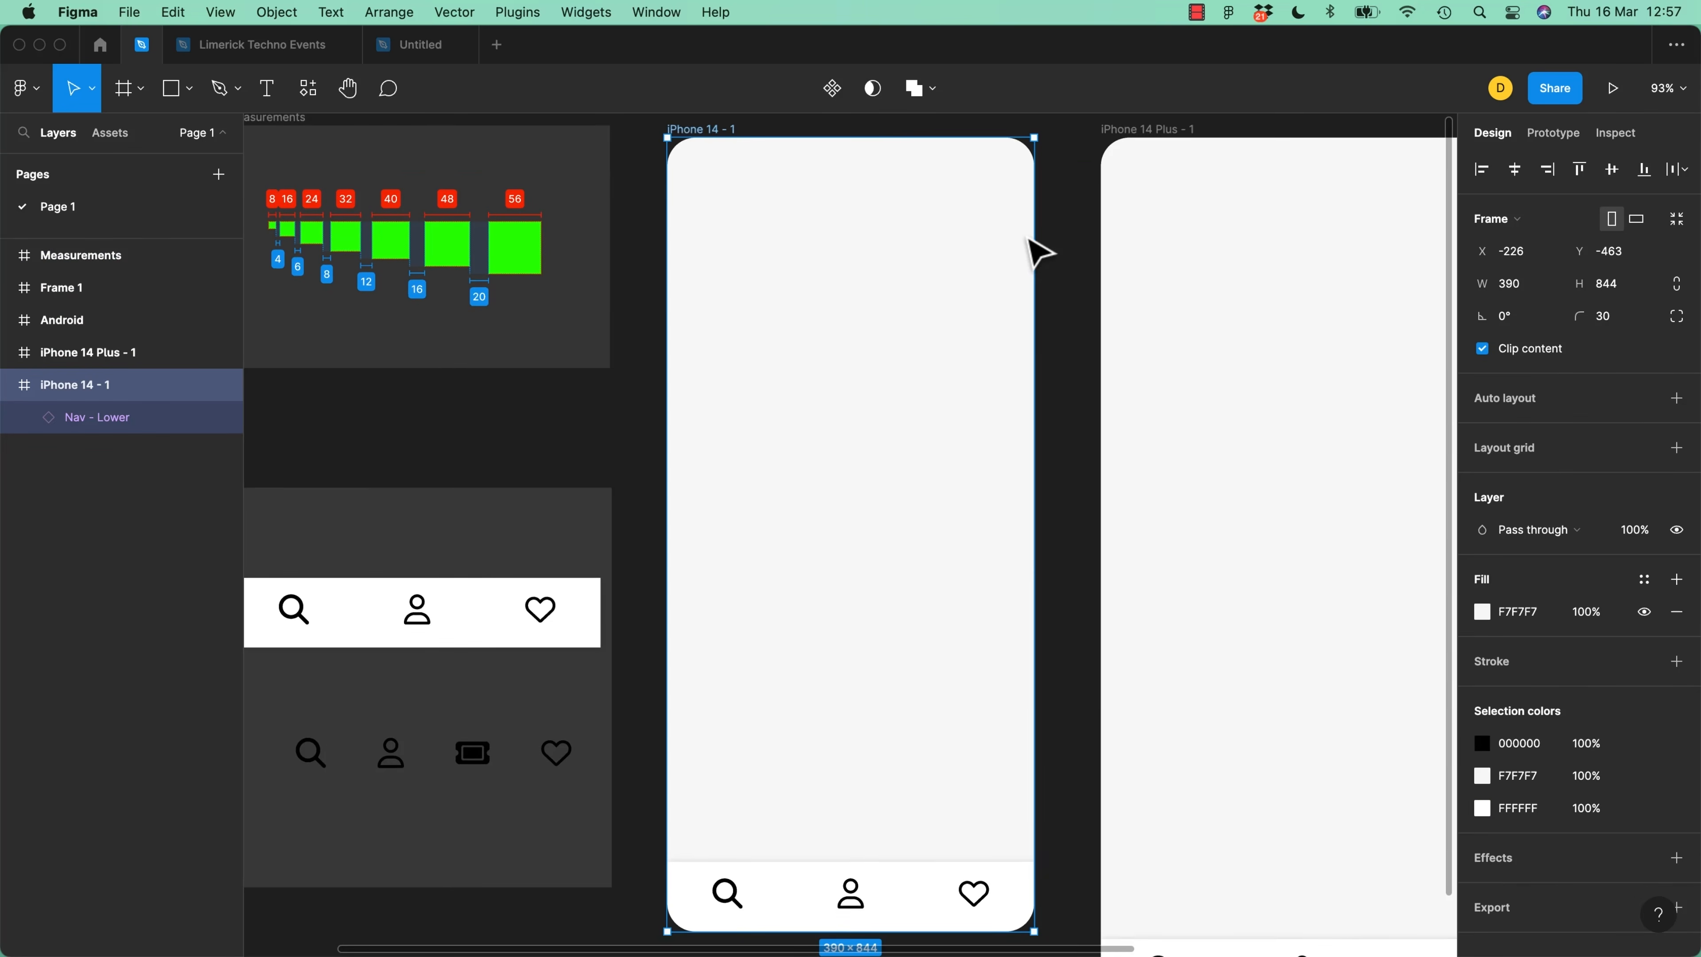
key(Tab)
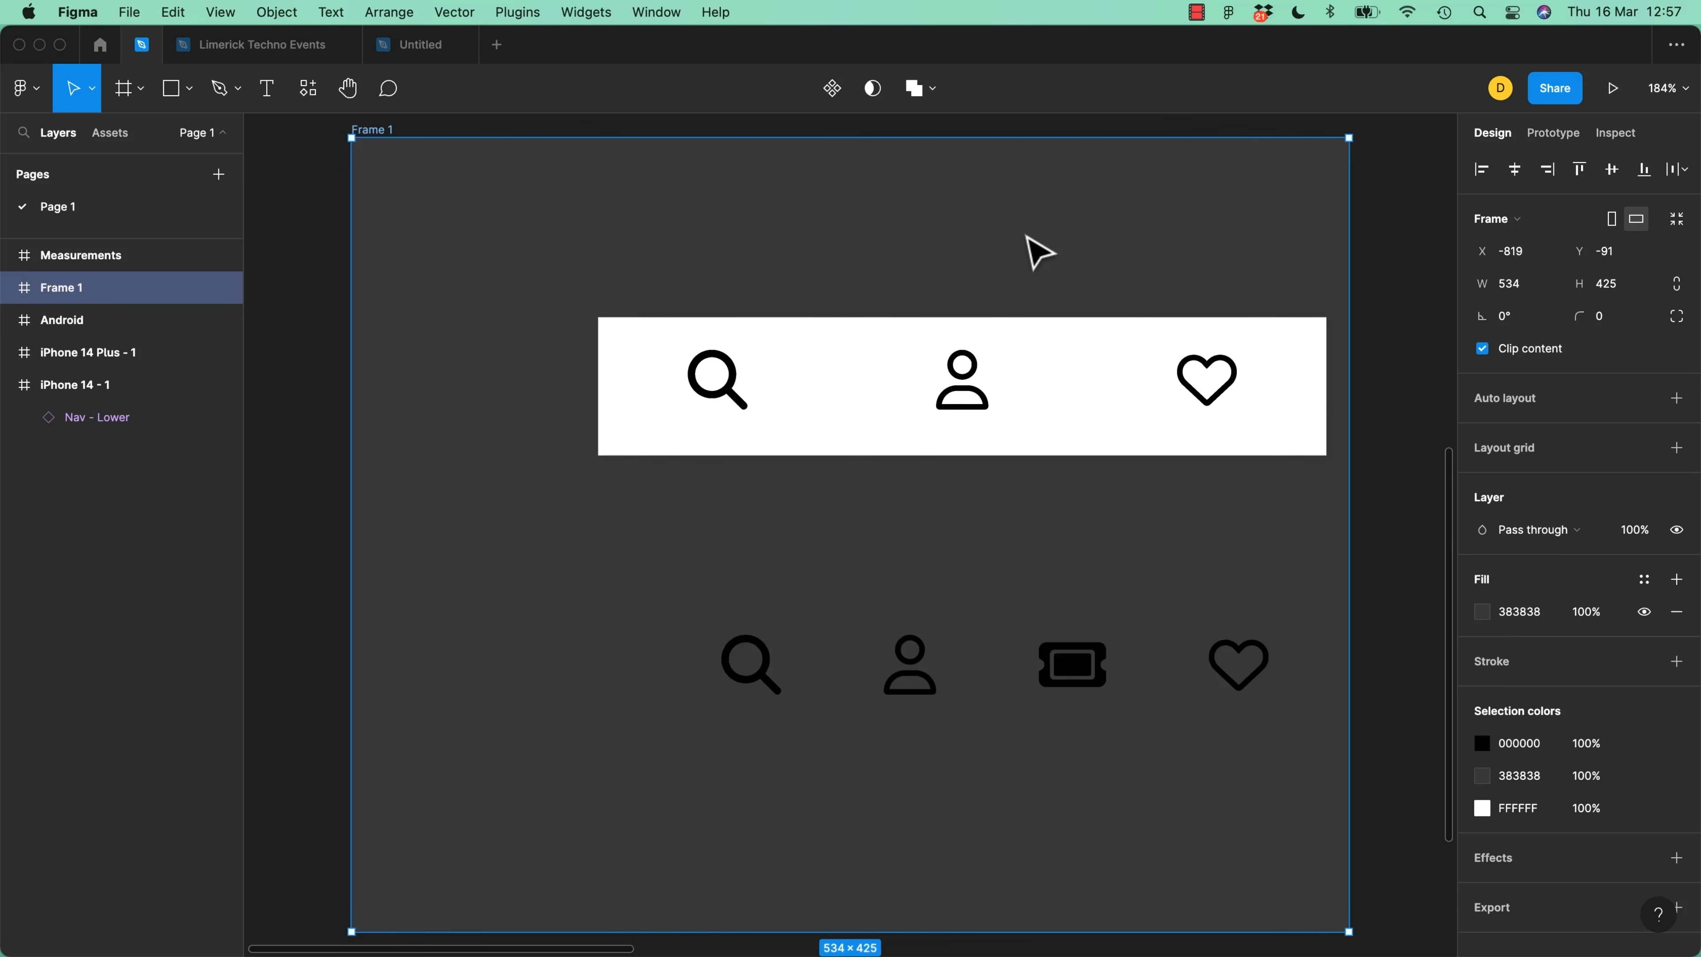
key(Tab)
key(Tab)
key(Tab)
key(Tab)
key(Tab)
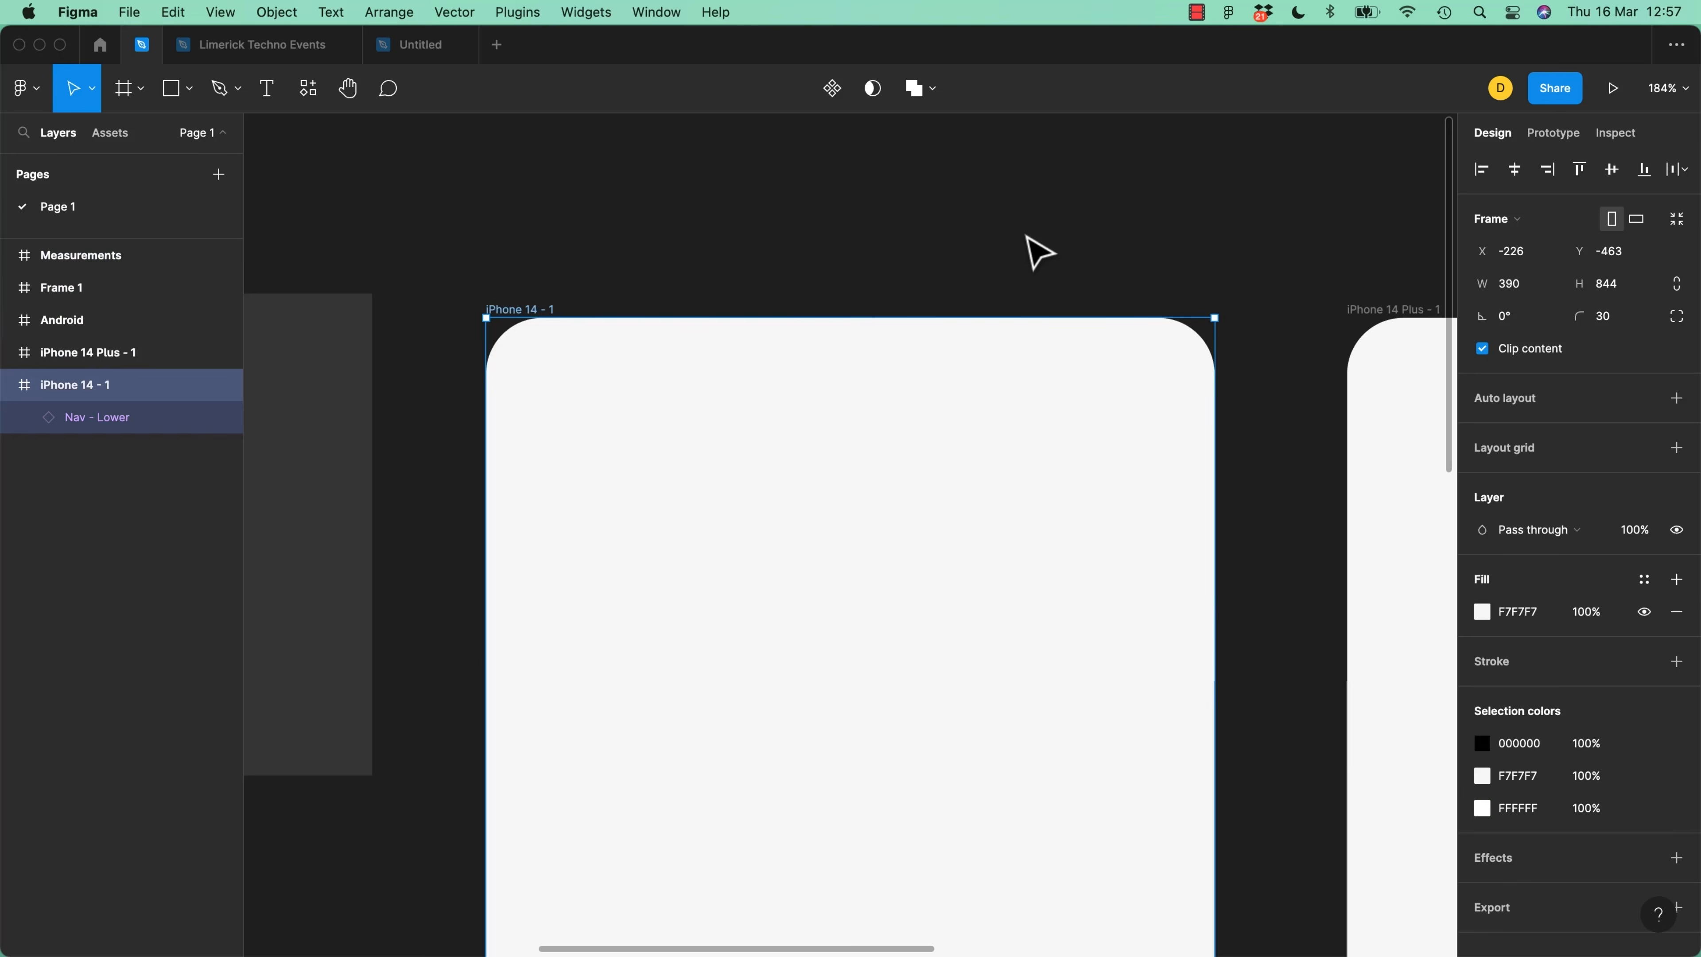
key(Tab)
key(Tab)
key(Tab)
key(Tab)
key(Tab)
key(Tab)
key(Tab)
key(Tab)
key(Tab)
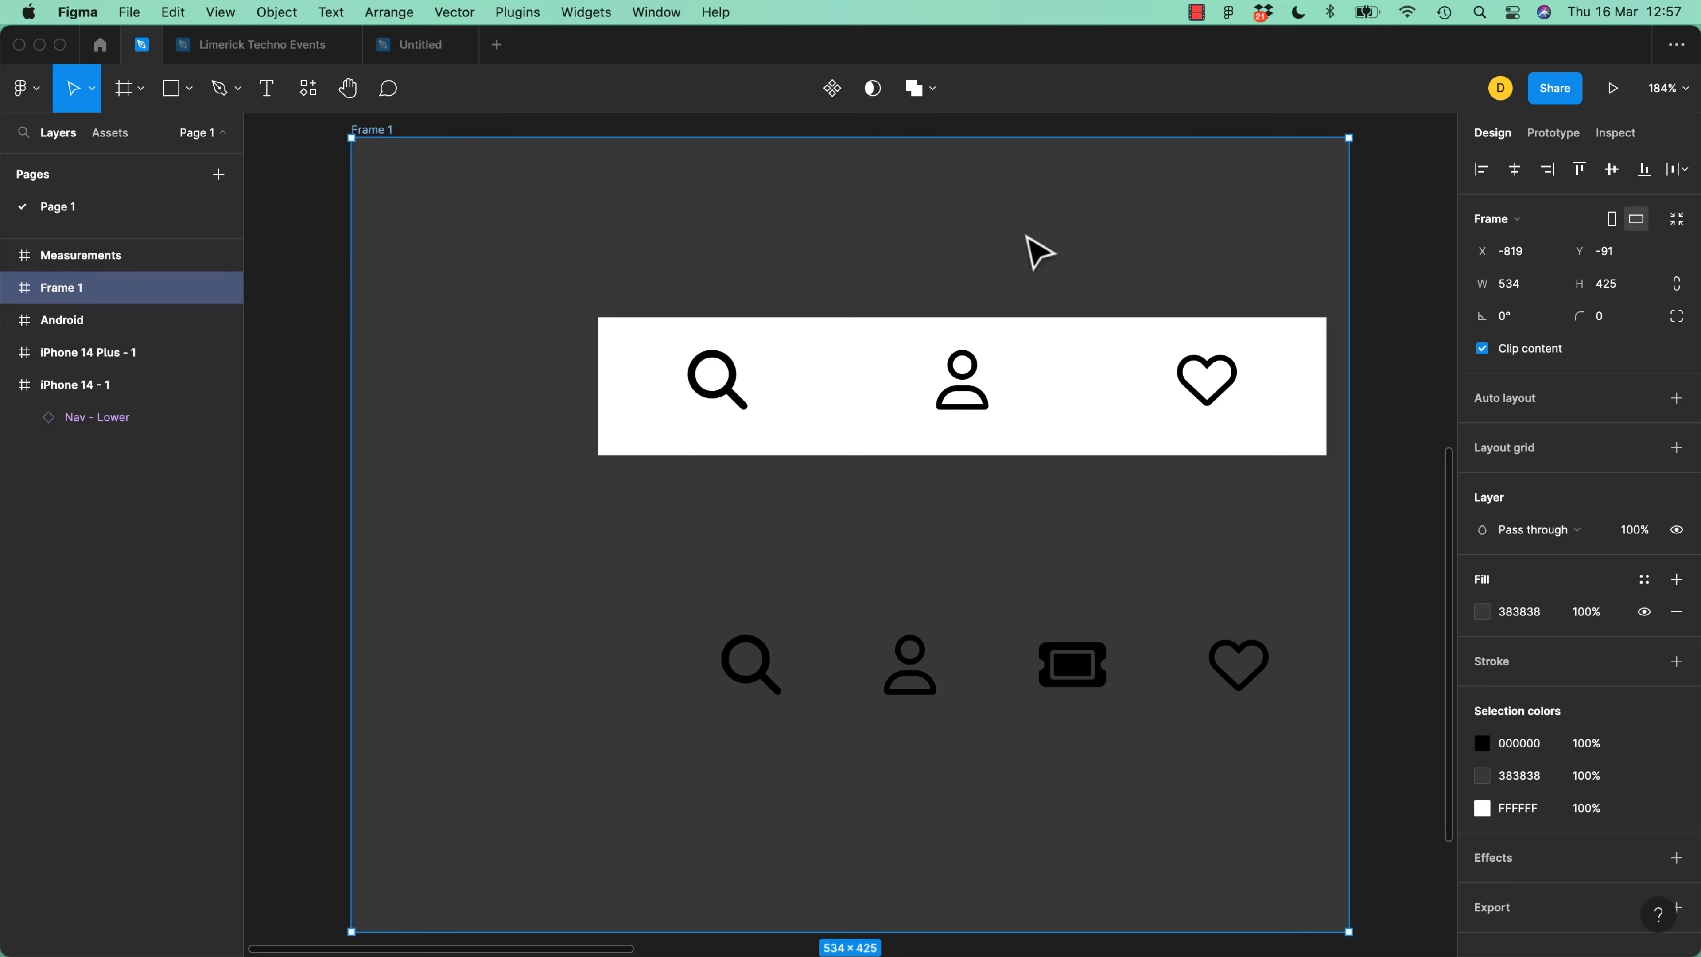
key(Tab)
key(Tab)
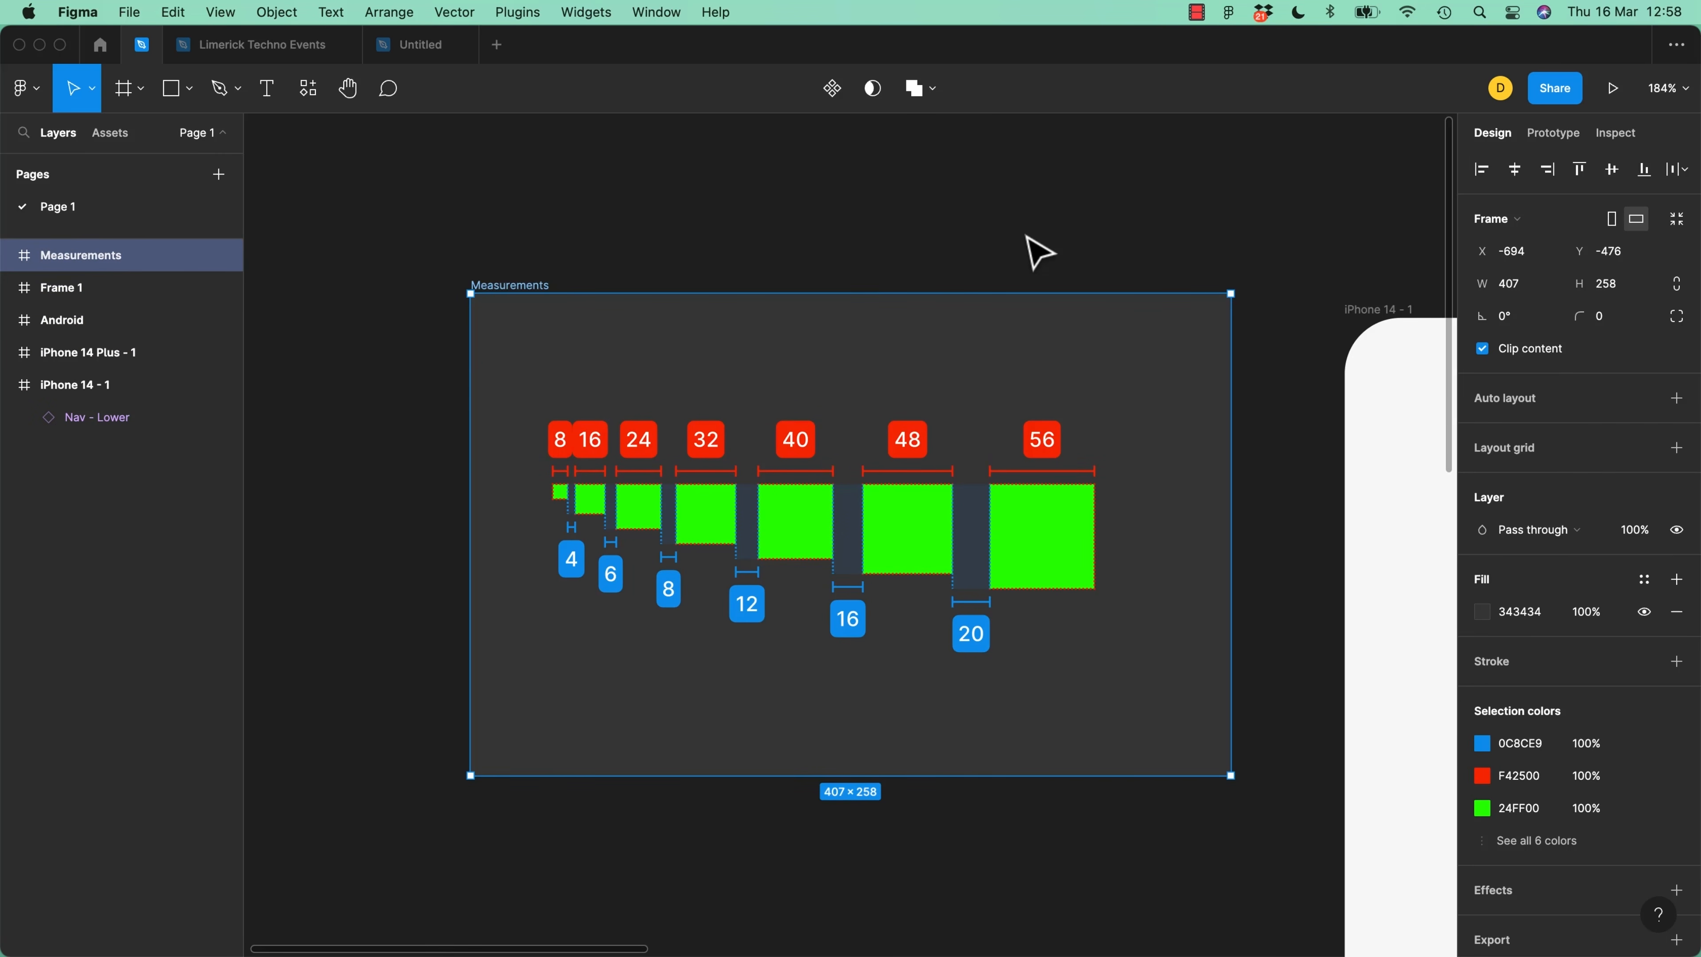
key(Tab)
key(Tab)
key(Tab)
key(Tab)
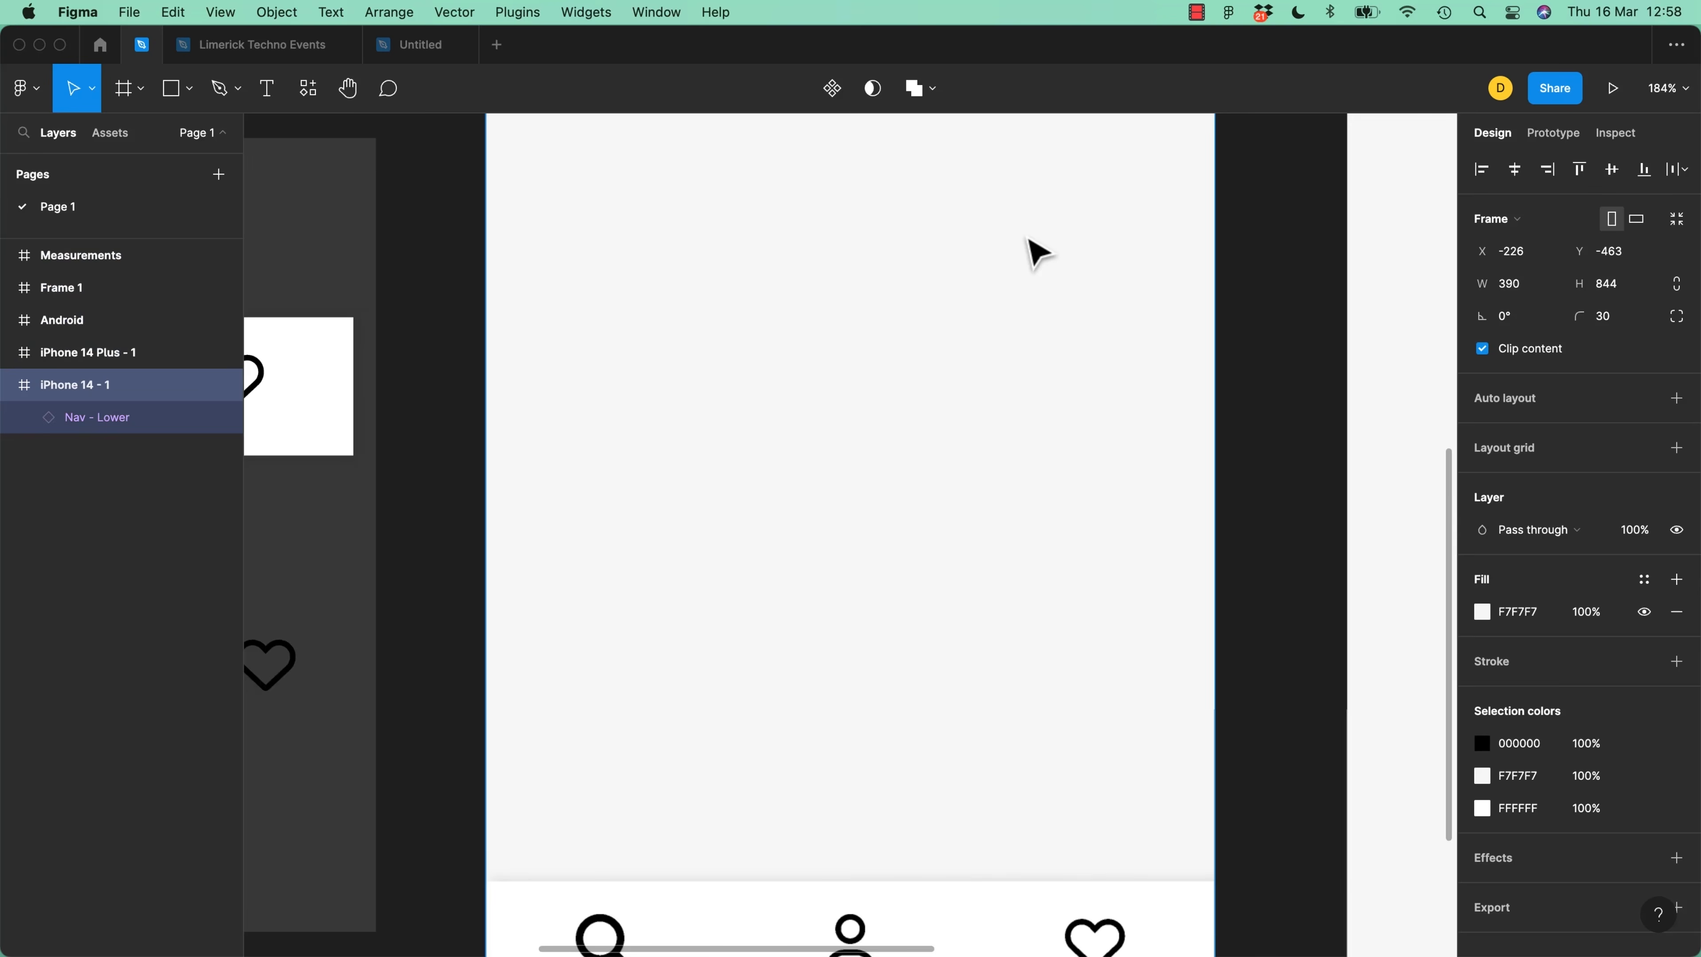
key(Tab)
key(Tab)
key(Tab)
key(Tab)
key(Tab)
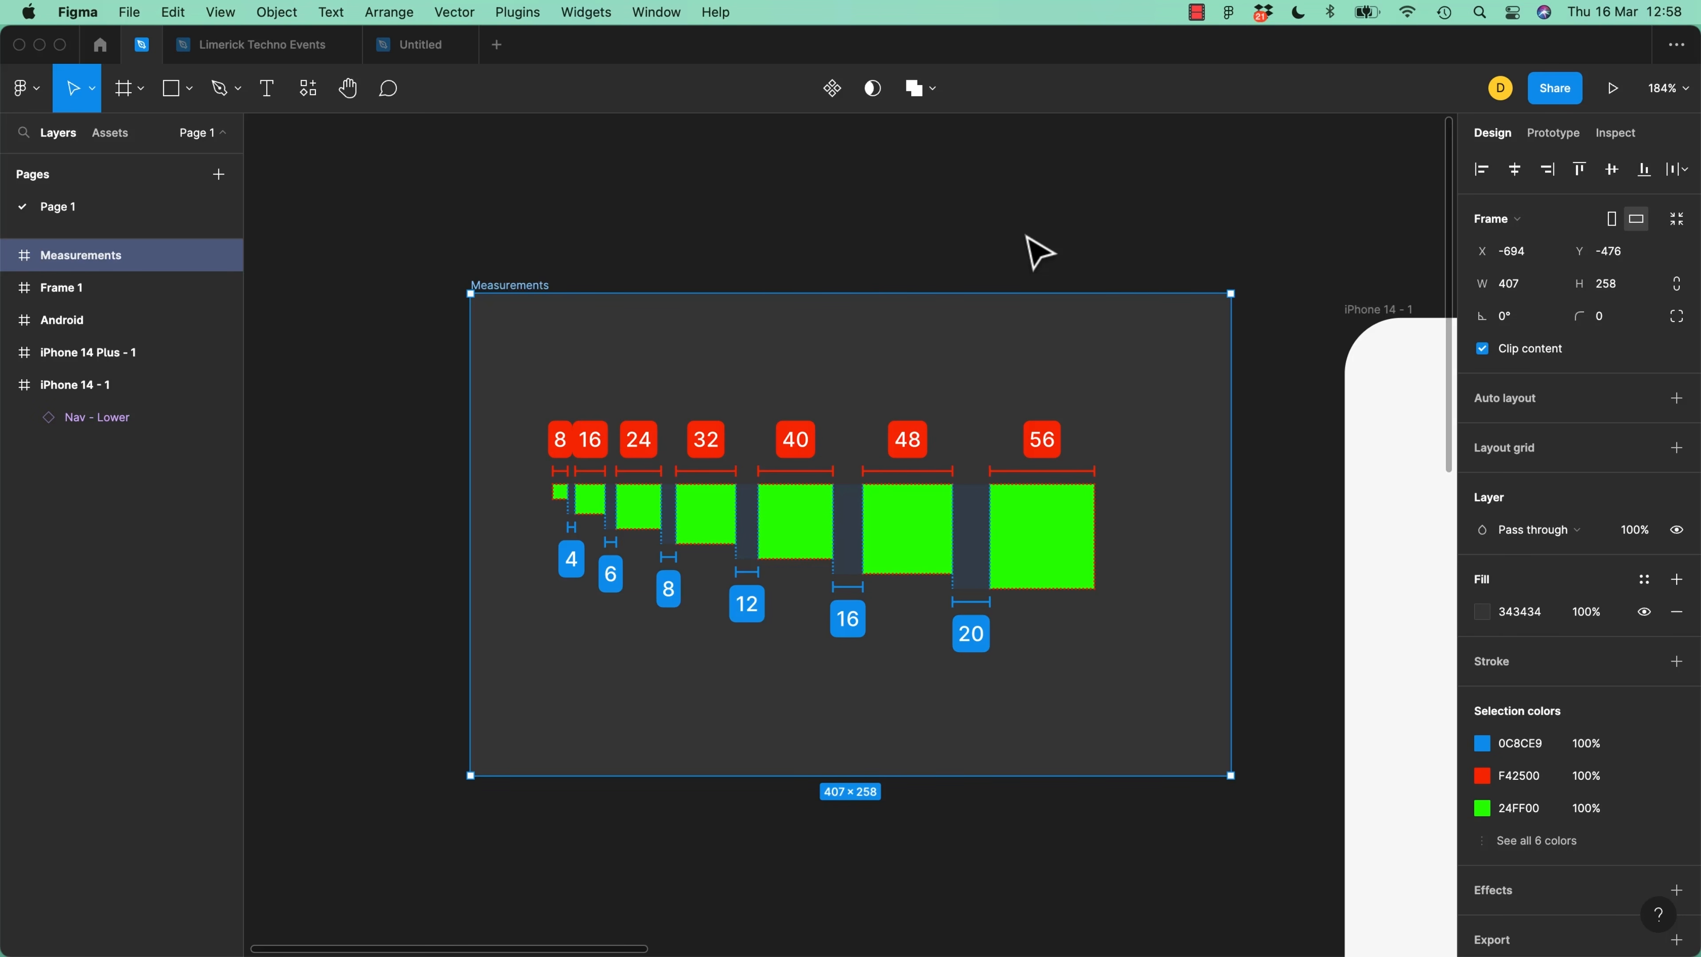
Zoom back and forth through the next and previous frames, starting from the Measurements frame
key(n)
key(n)
key(n)
key(shift+n)
key(shift+n)
key(shift+n)
key(shift+n)
key(n)
key(n)
key(n)
key(shift+n)
key(shift+n)
key(n)
key(n)
key(shift+n)
key(shift+n)
Zoom to the Android frame and the Measurements frame, and resize the Measurements frame to fit its contents
click(33, 330)
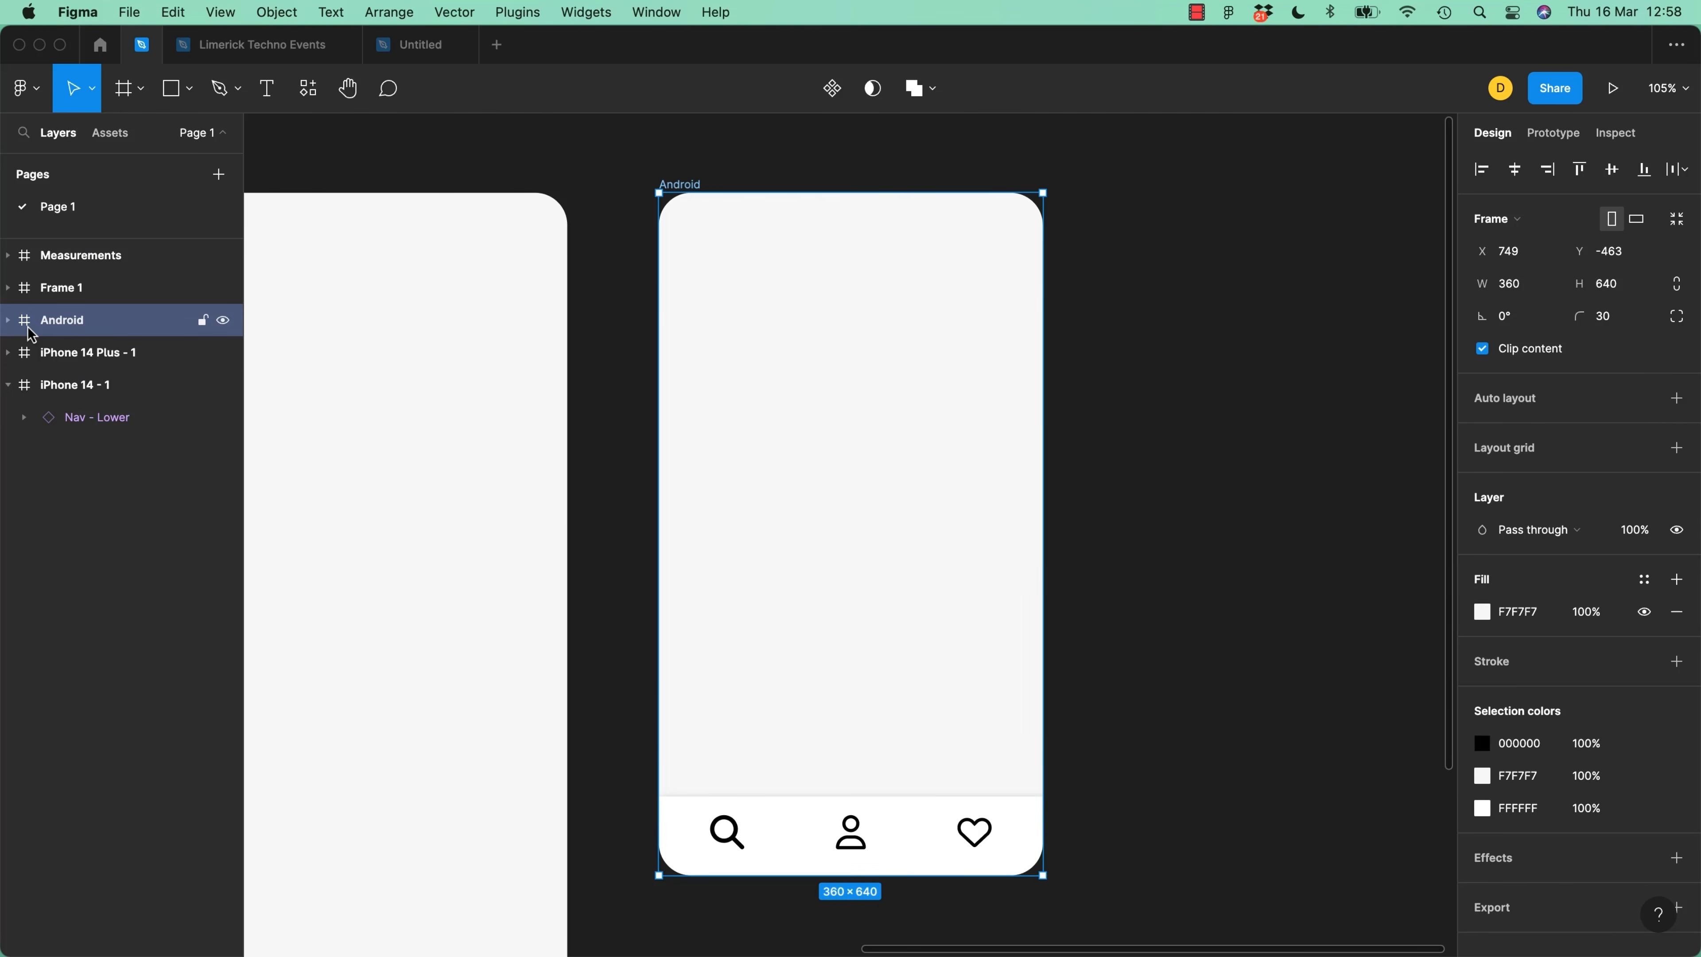
click(29, 261)
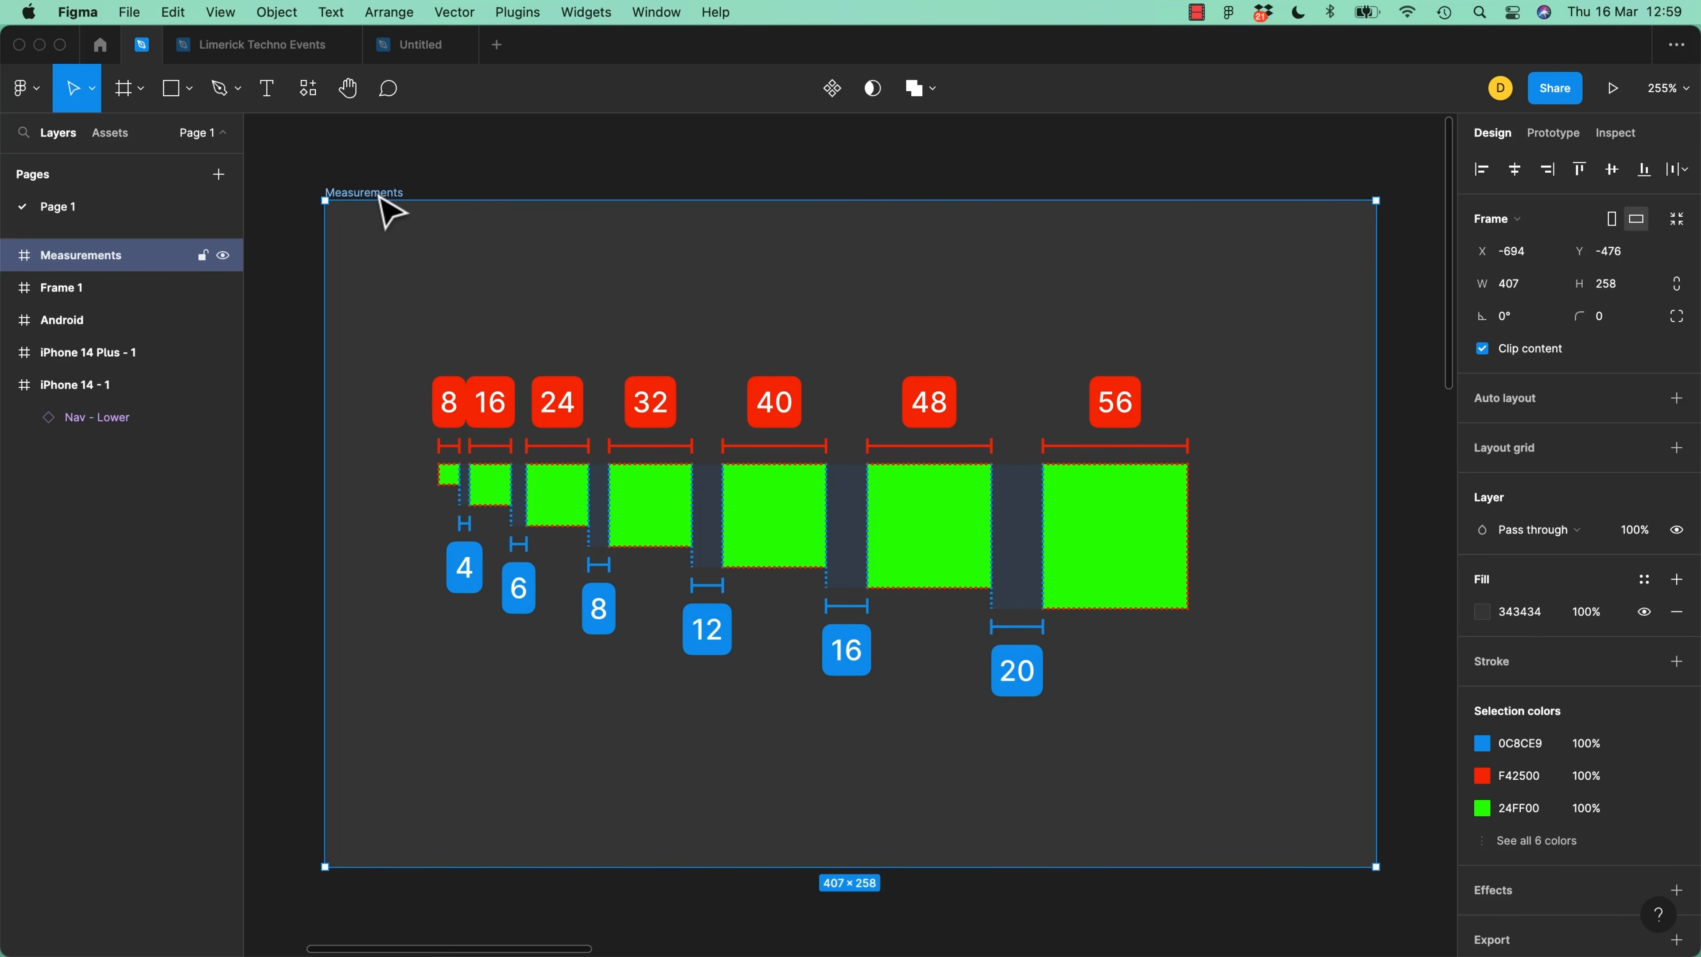
click(1678, 221)
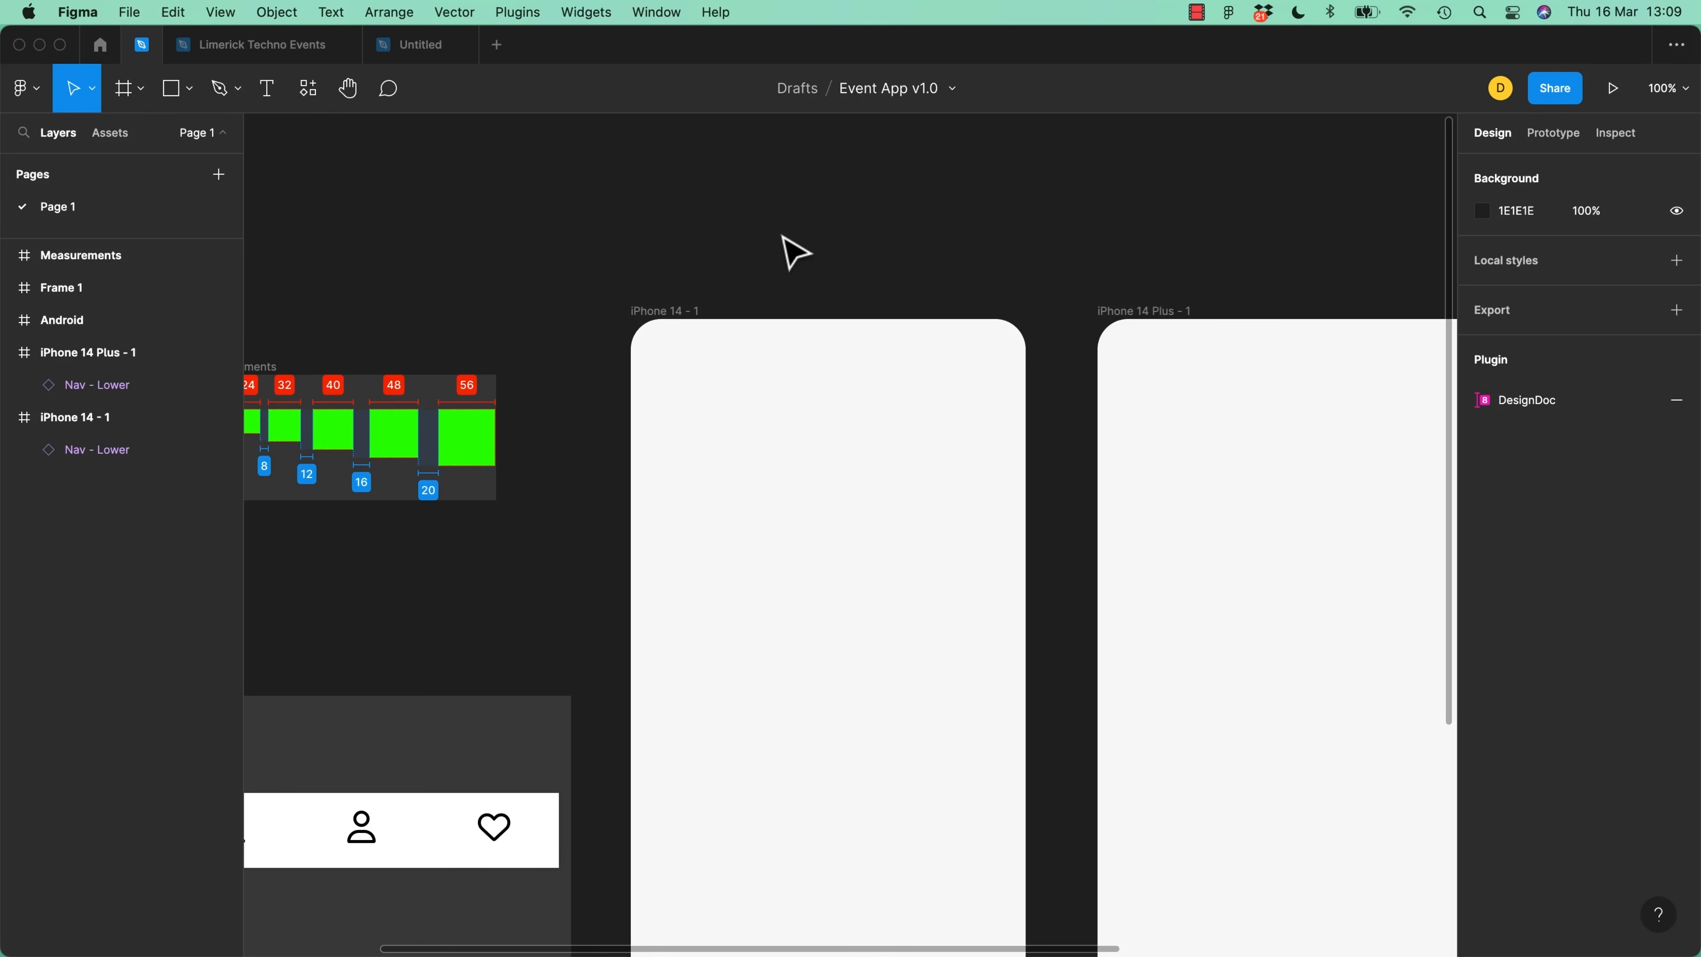
Place the image file "Image 1 - Boliviainteligente.jpeg" in the upper part of the iPhone 14 - 1 frame at about 152 × 95
key(shift+super+k)
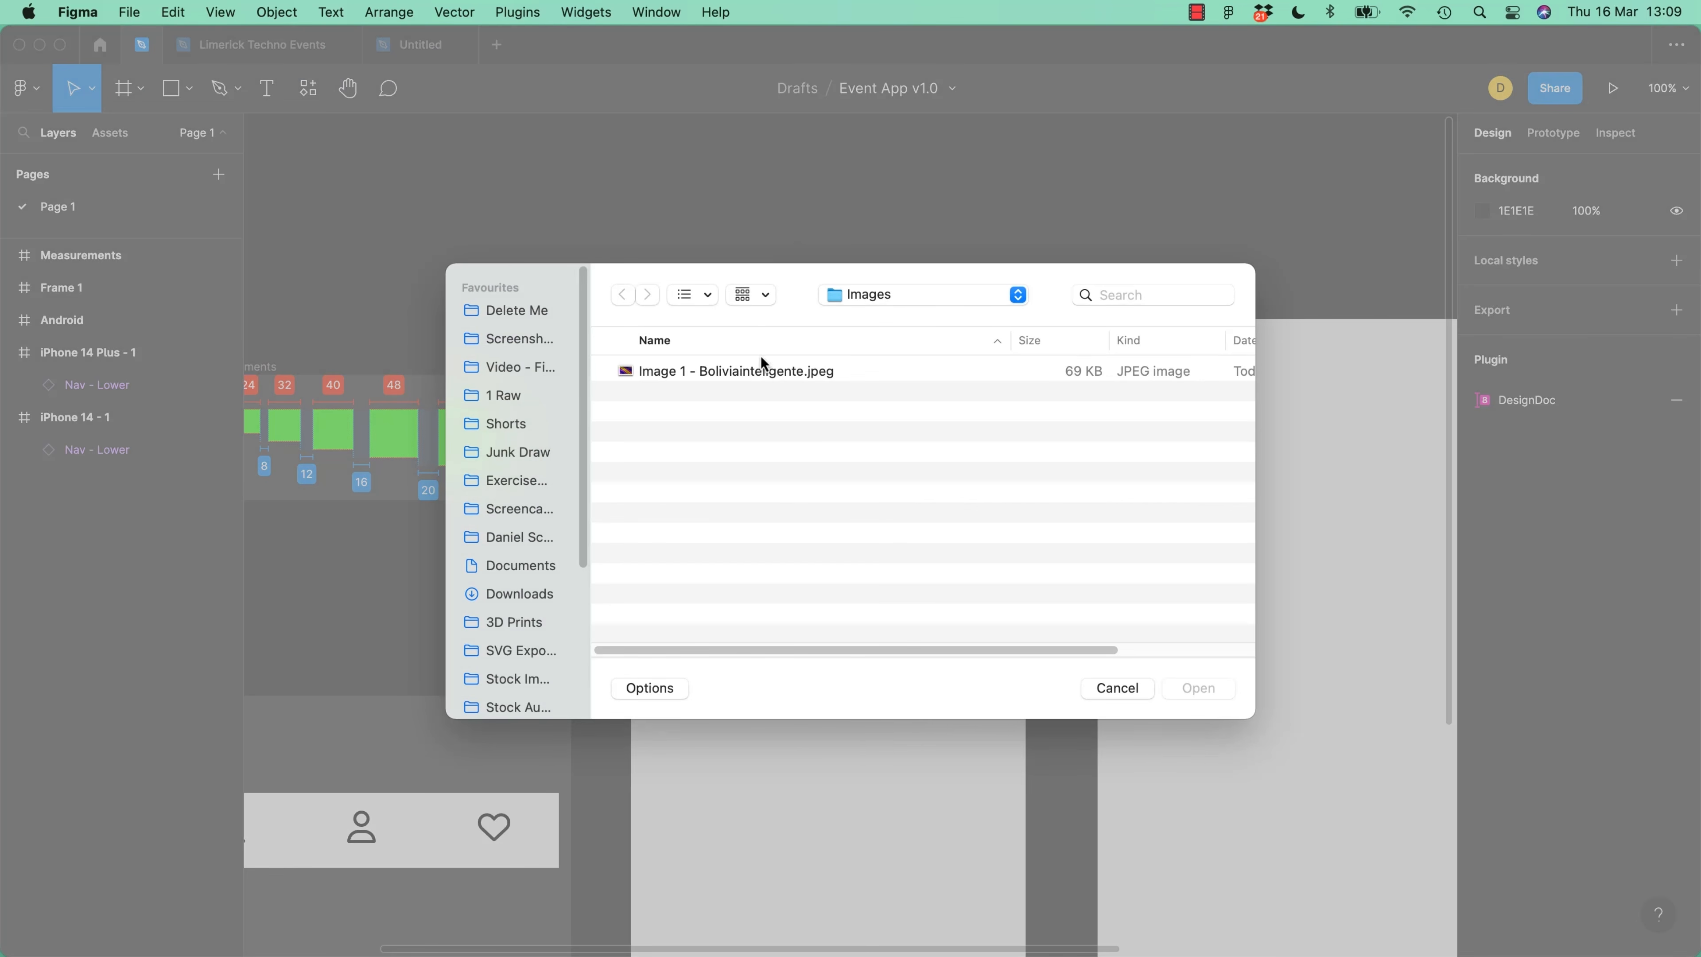
click(768, 372)
click(871, 298)
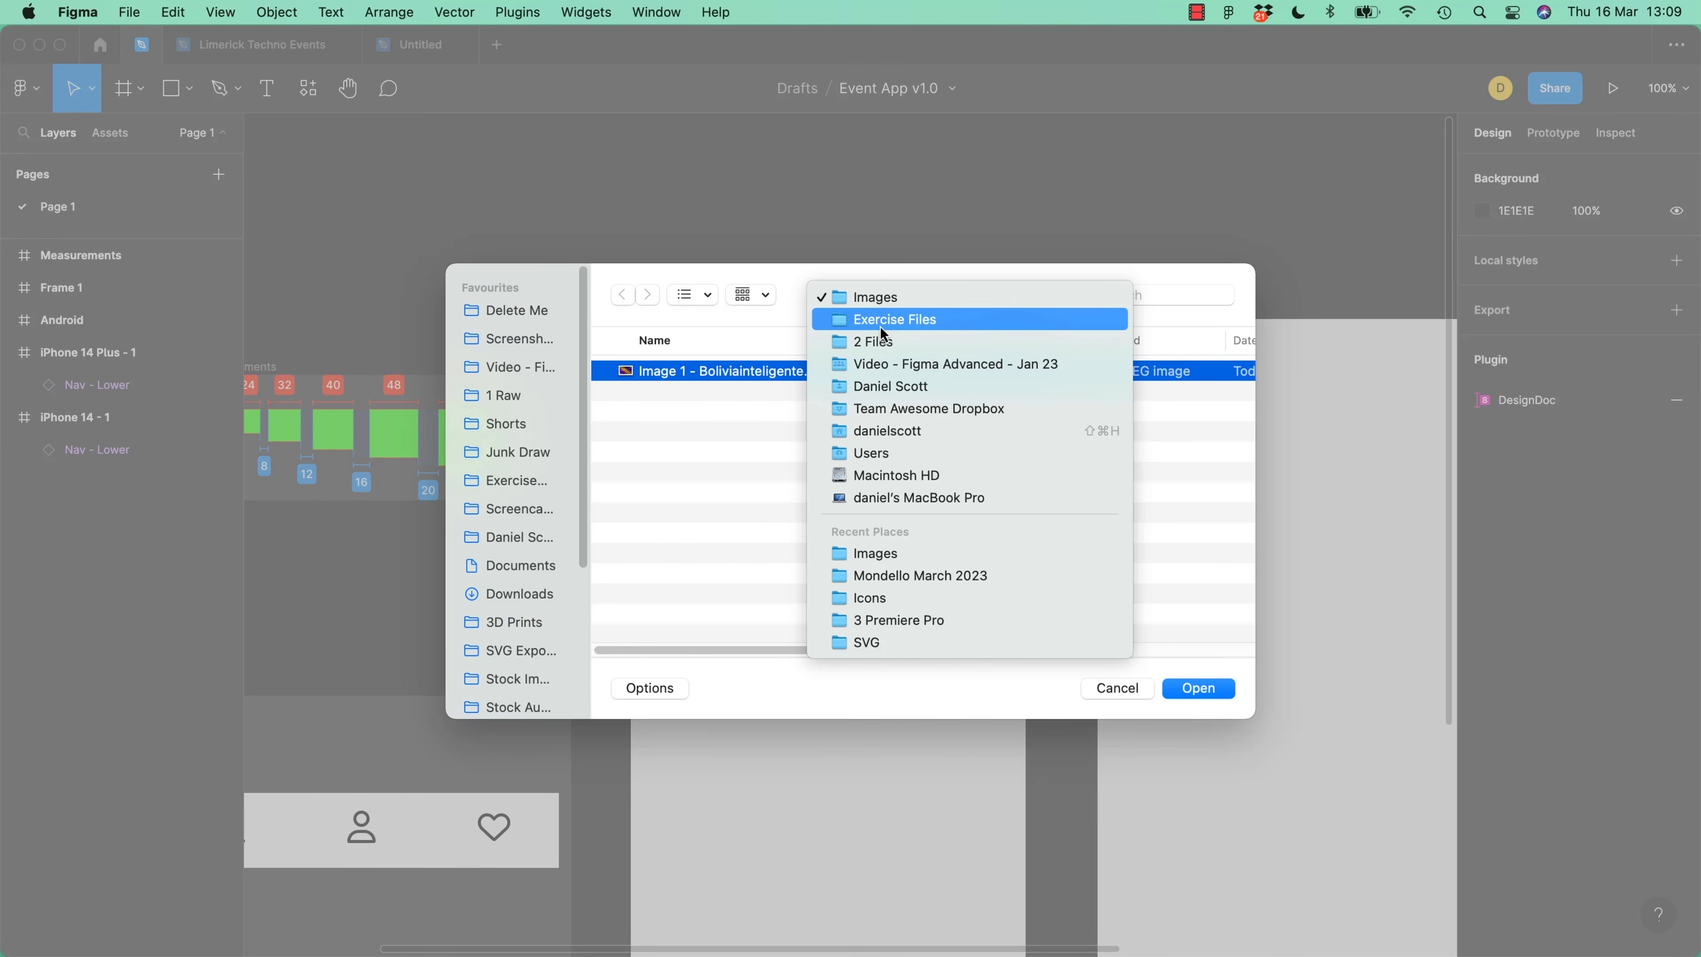
click(887, 304)
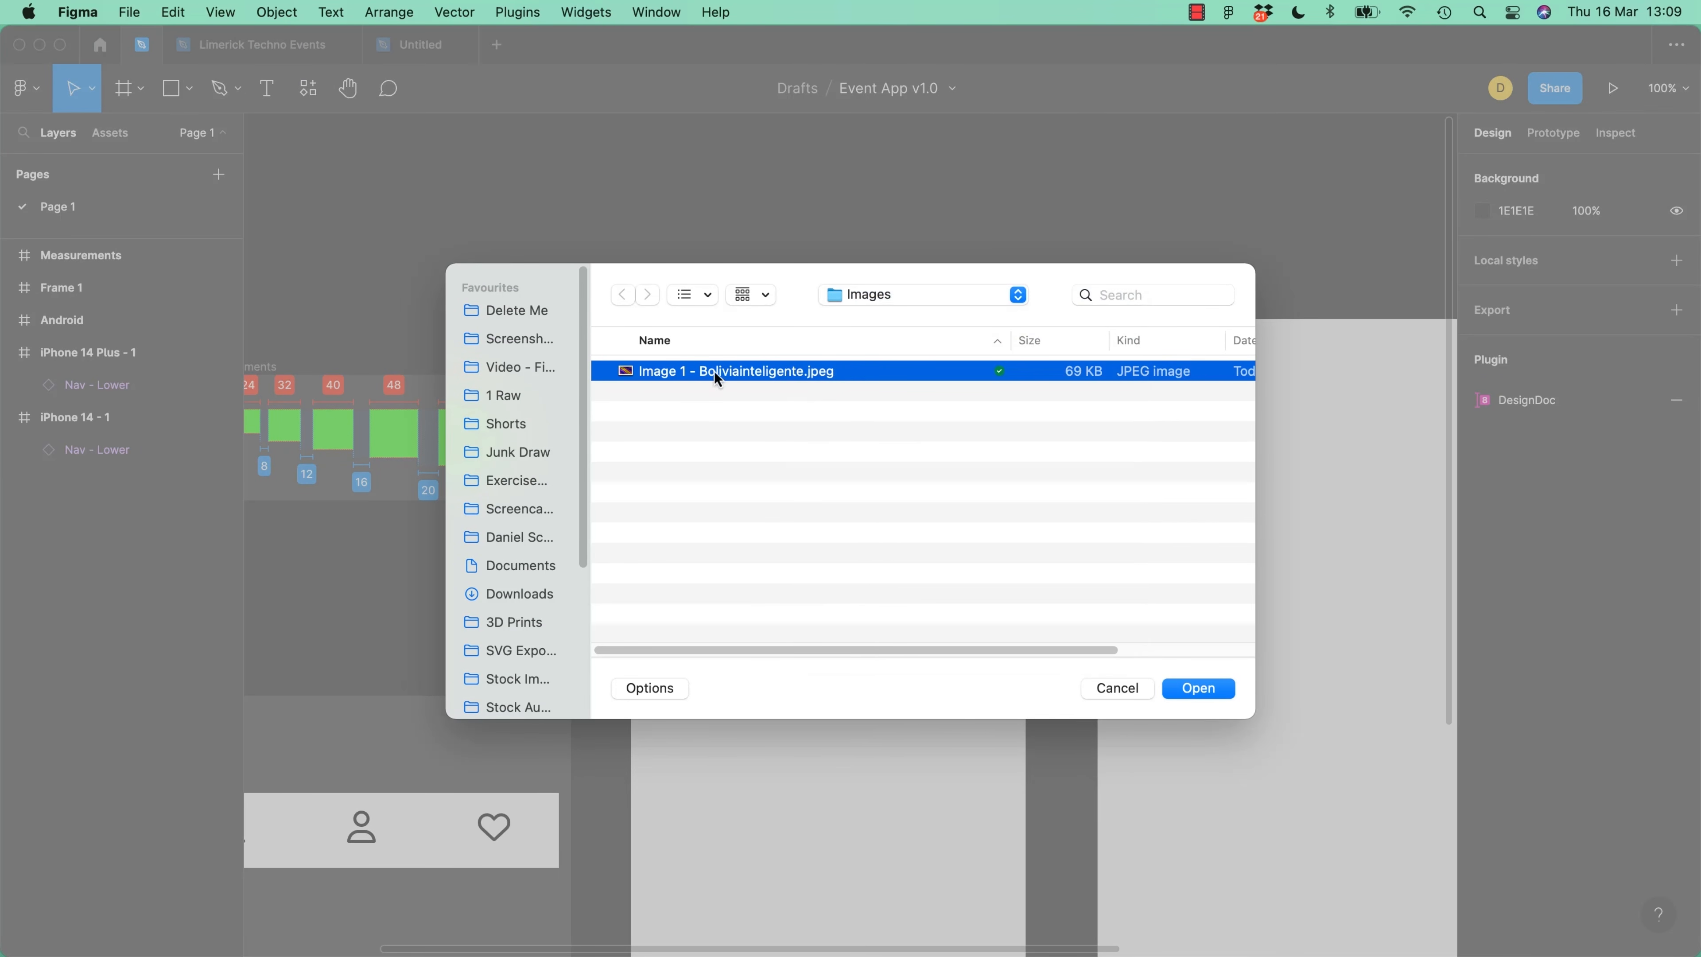
click(1199, 690)
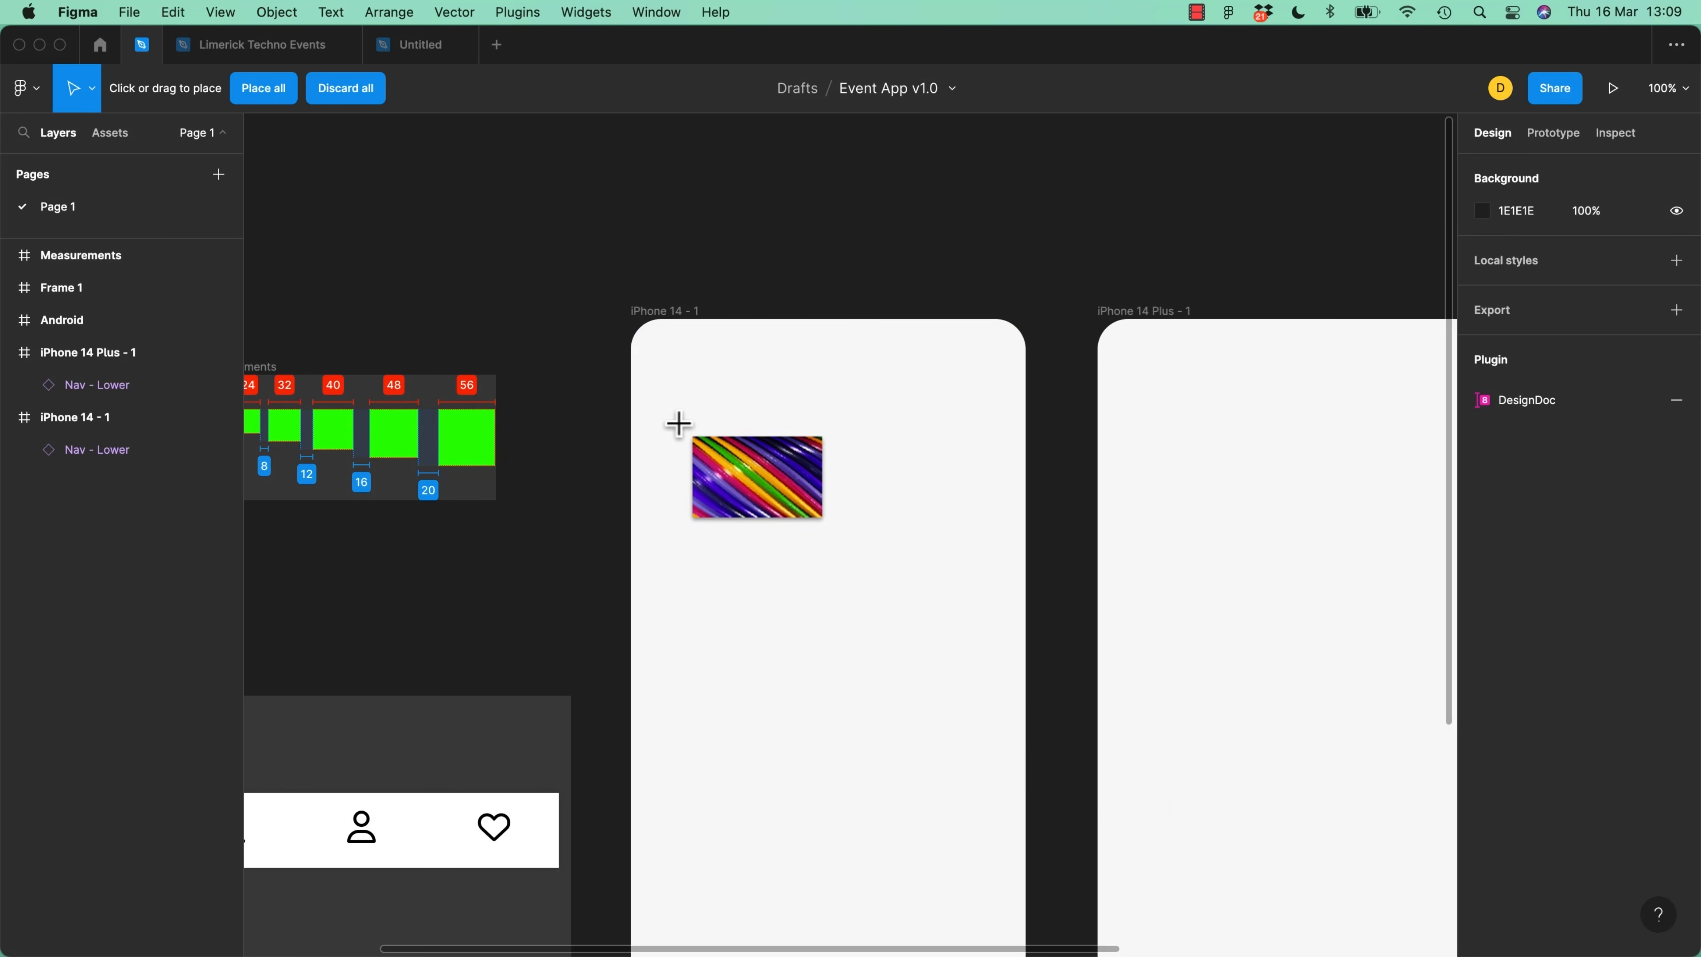
click(664, 411)
drag(779, 515, 770, 508)
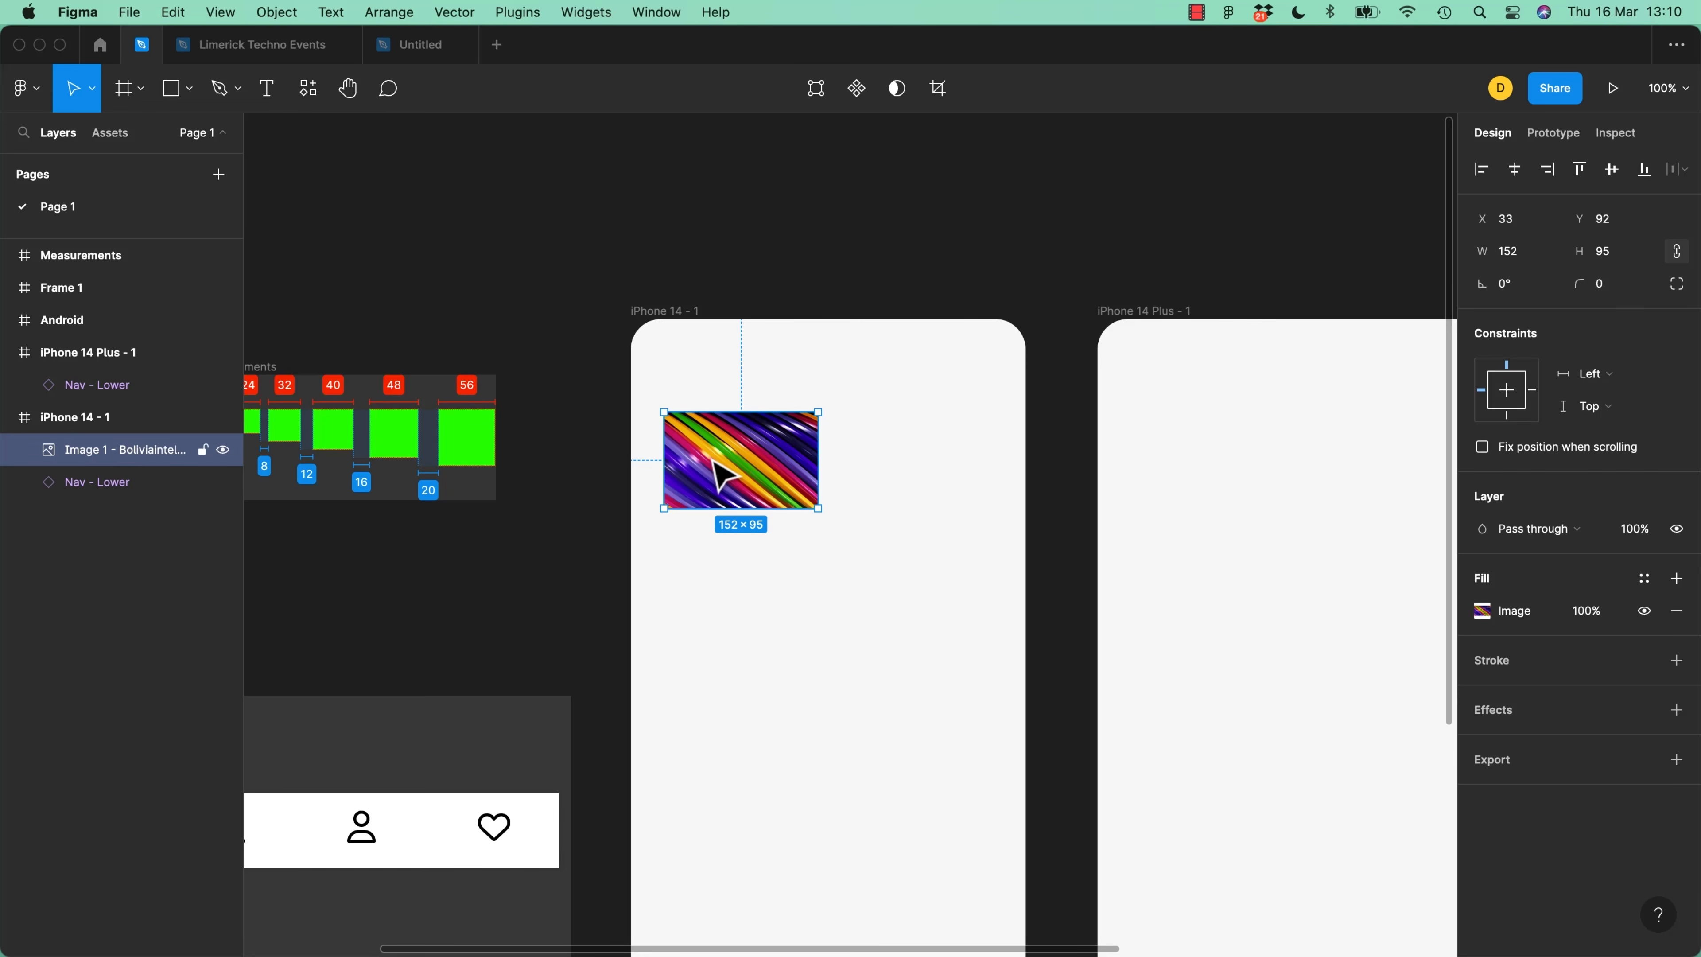
Copy the placed image to its right inside the iPhone 14 - 1 frame and delete the extra copy lying outside the frame
alt+drag(719, 475, 1061, 486)
click(648, 320)
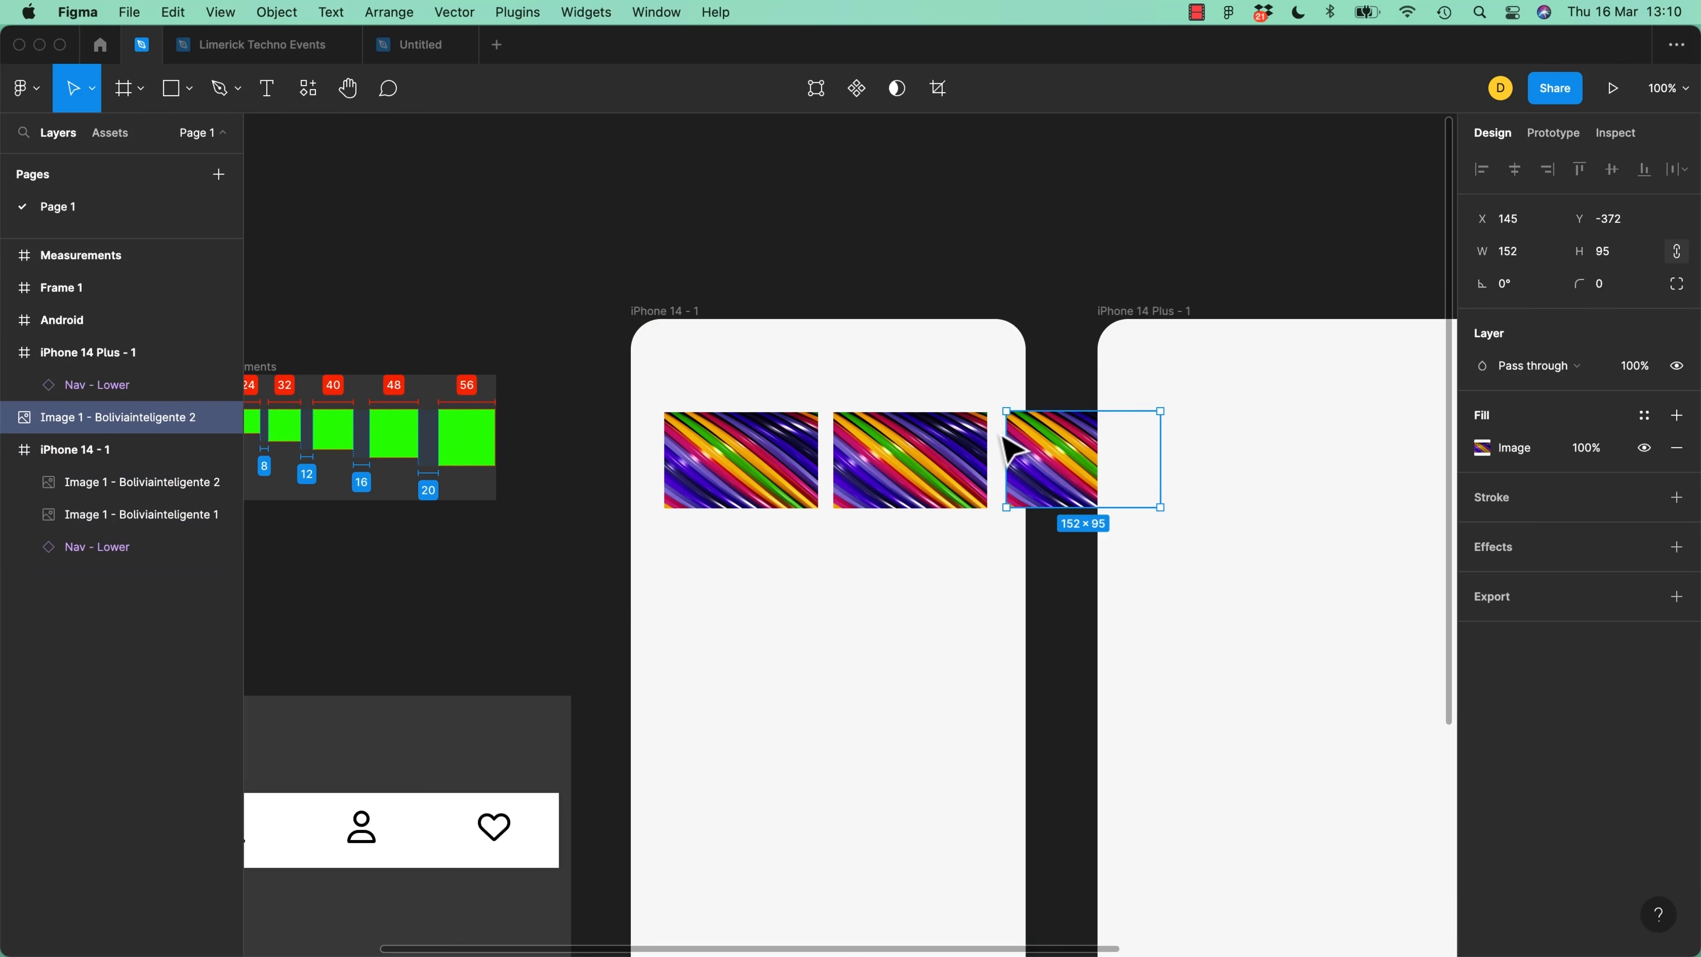
key(Delete)
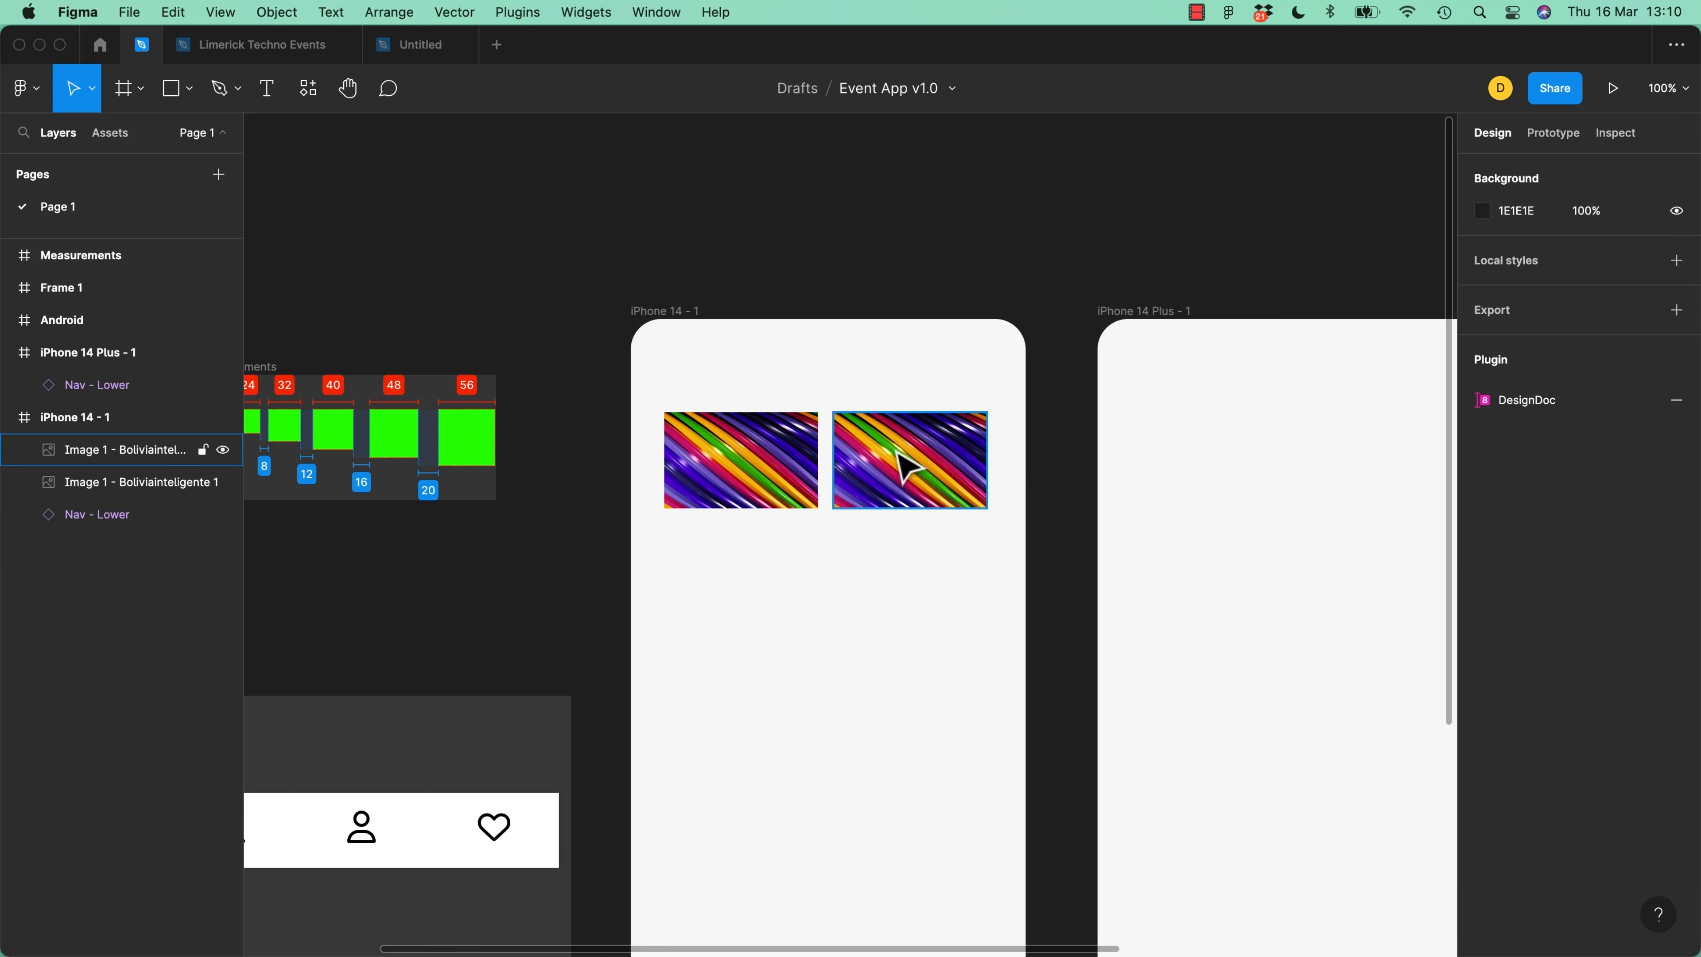
Duplicate the second image and move the copy to the right of it, keeping it nested in the iPhone 14 - 1 frame past the edge
click(951, 466)
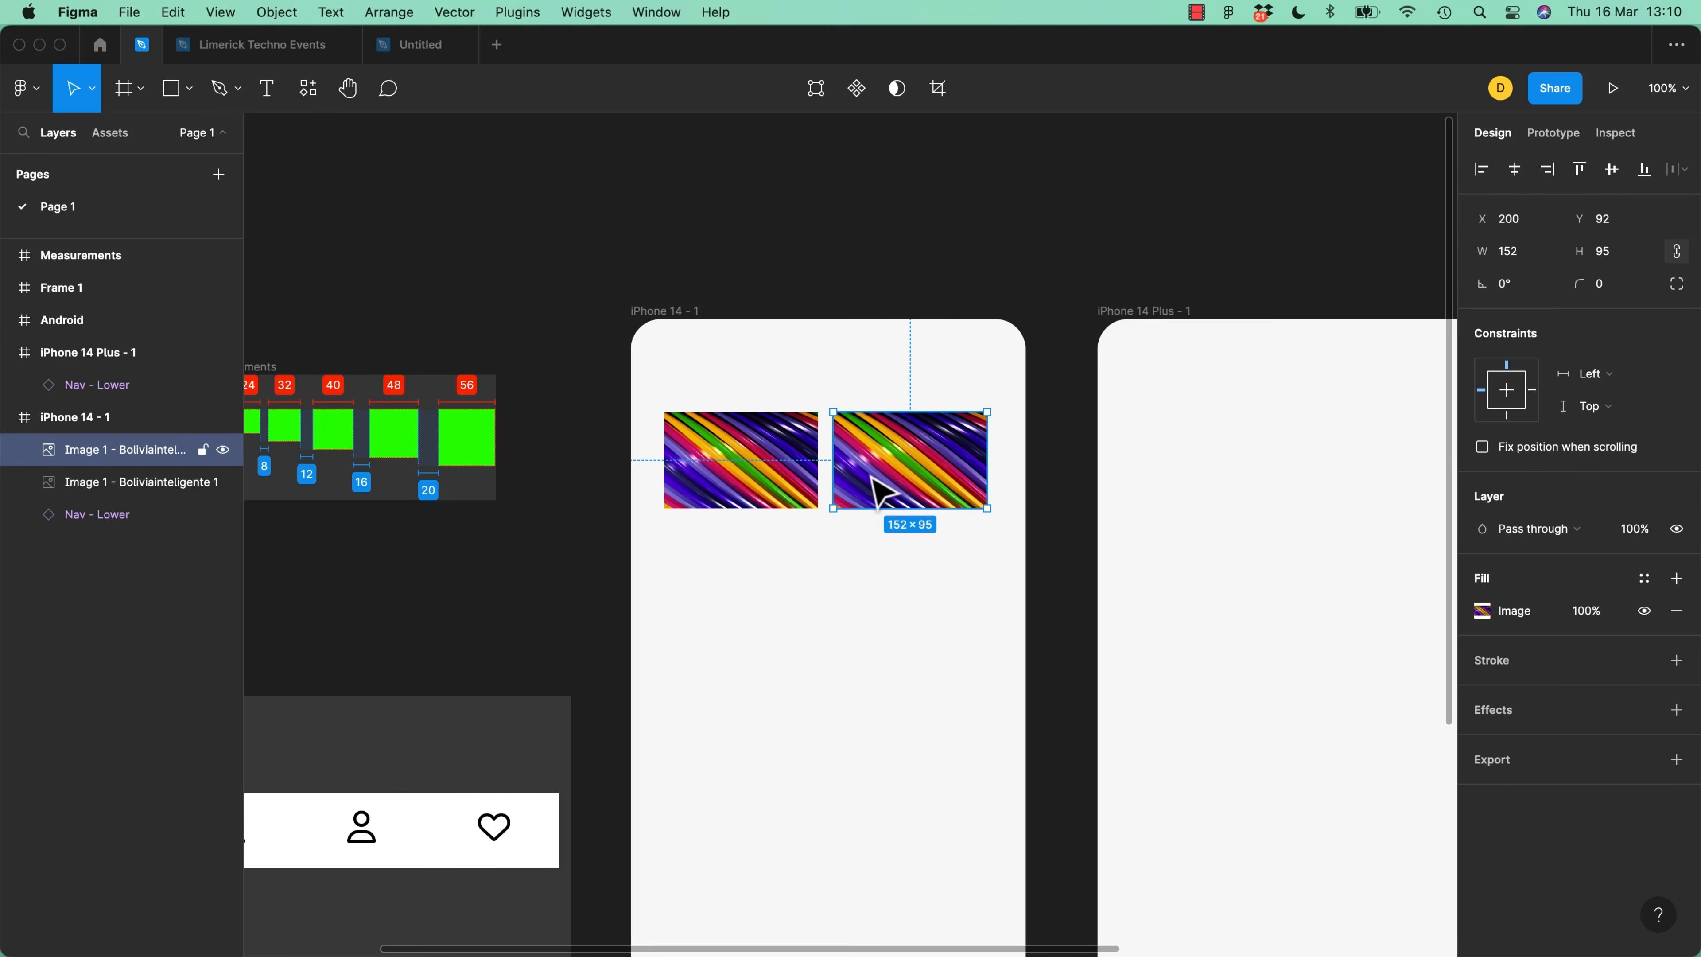
key(super+d)
drag(904, 459, 967, 558)
key(super+z)
drag(885, 479, 954, 465)
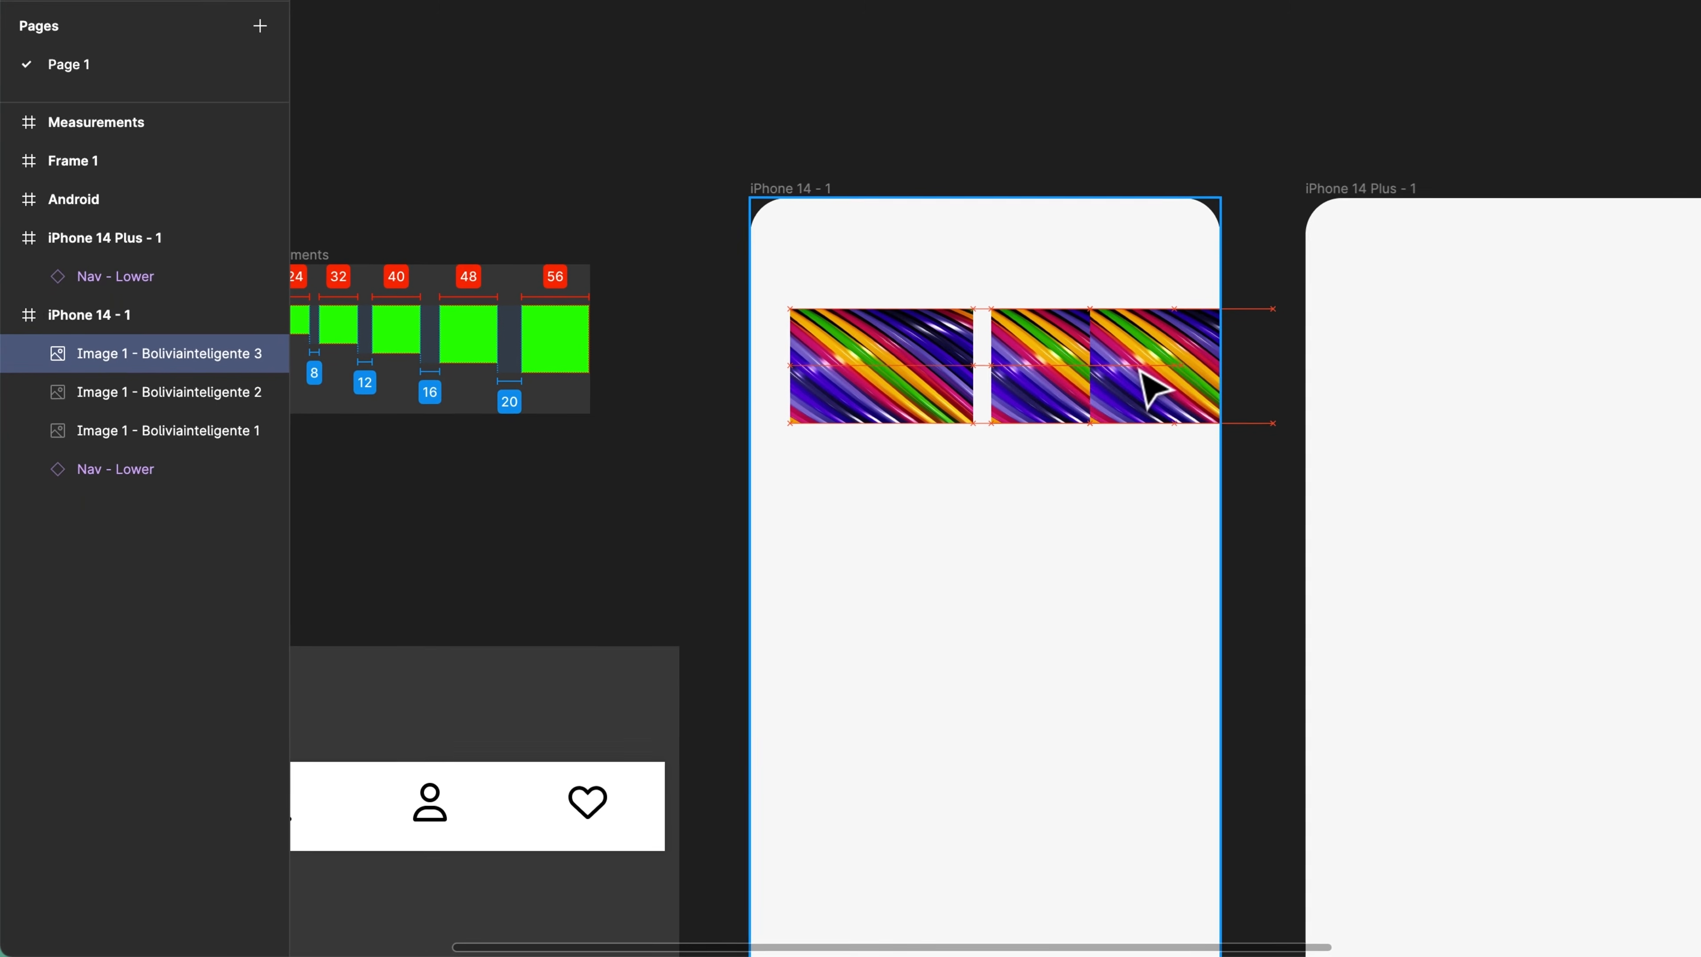
drag(1141, 371, 1242, 364)
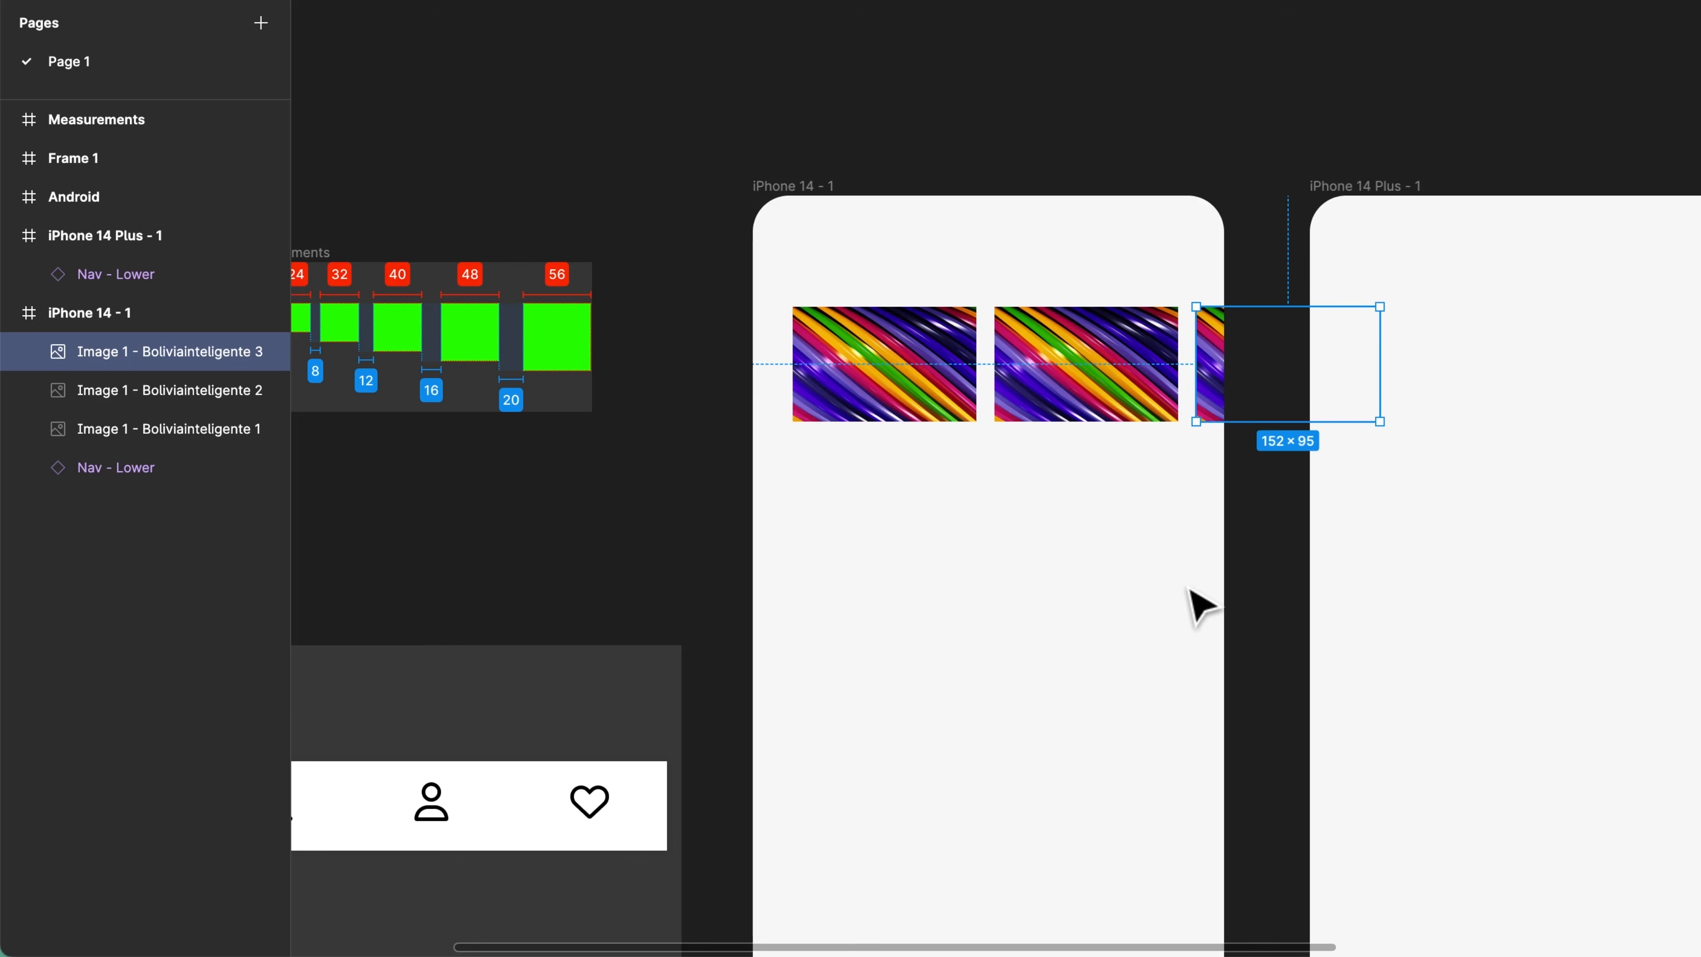
Move the first image down over the lower navigation bar of the iPhone 14 - 1 frame and enlarge it to the frame's lower right corner
click(923, 577)
drag(961, 601, 946, 198)
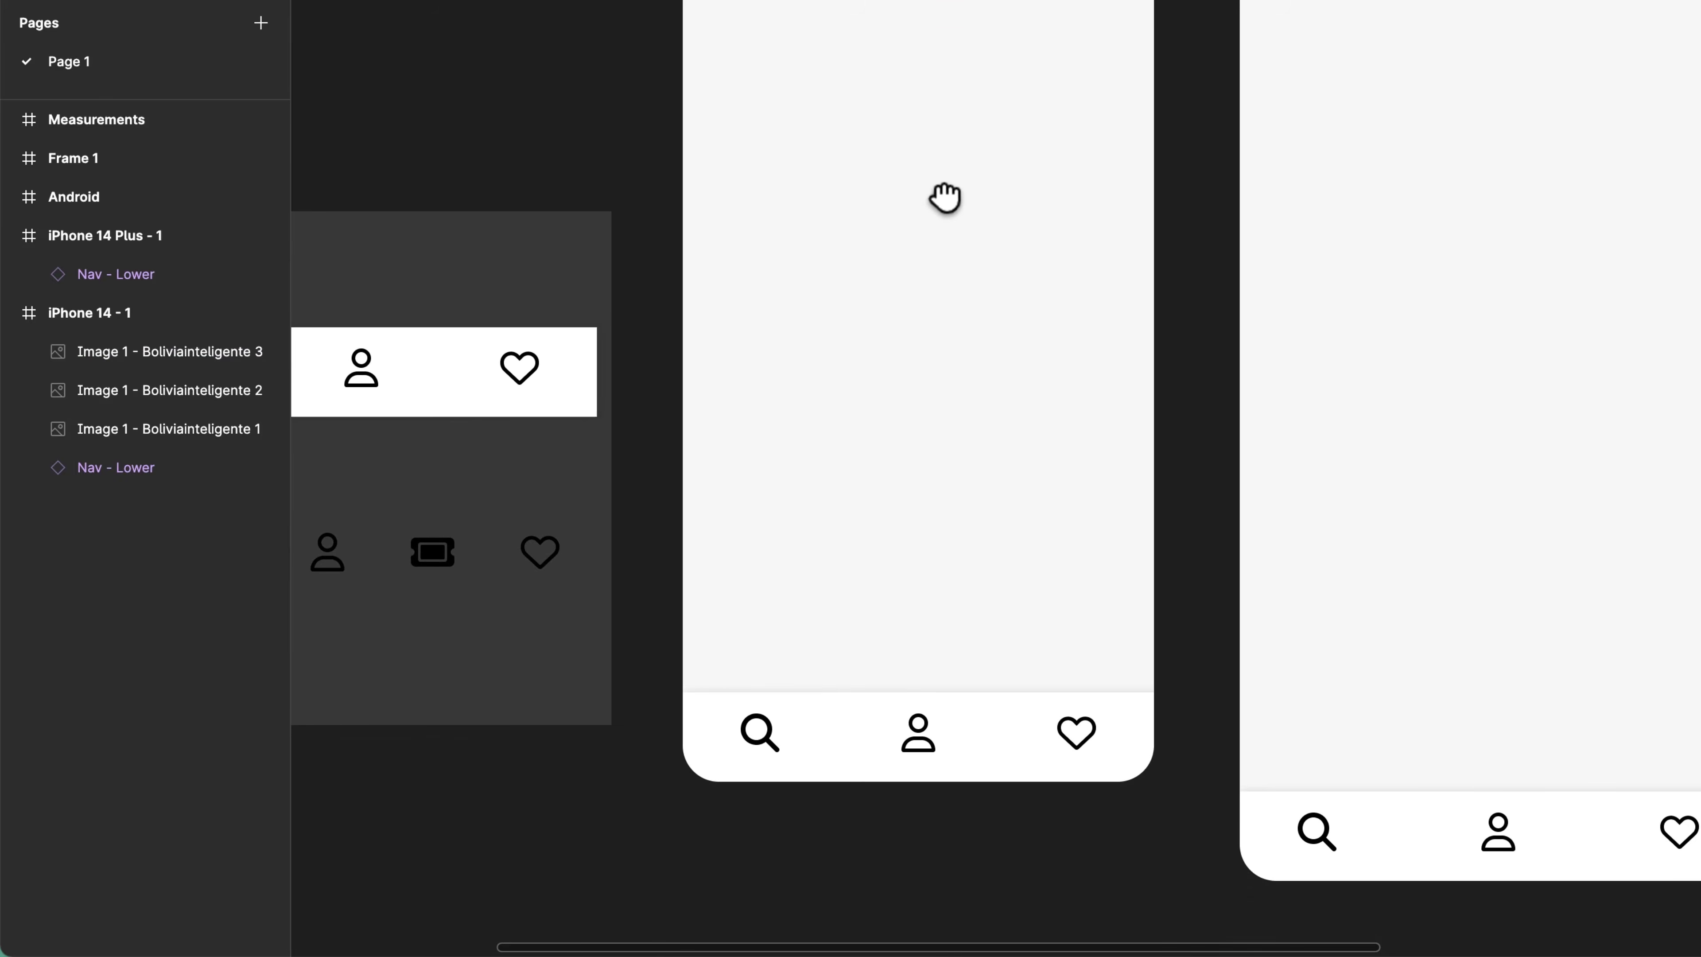
drag(975, 325, 995, 451)
drag(873, 51, 826, 788)
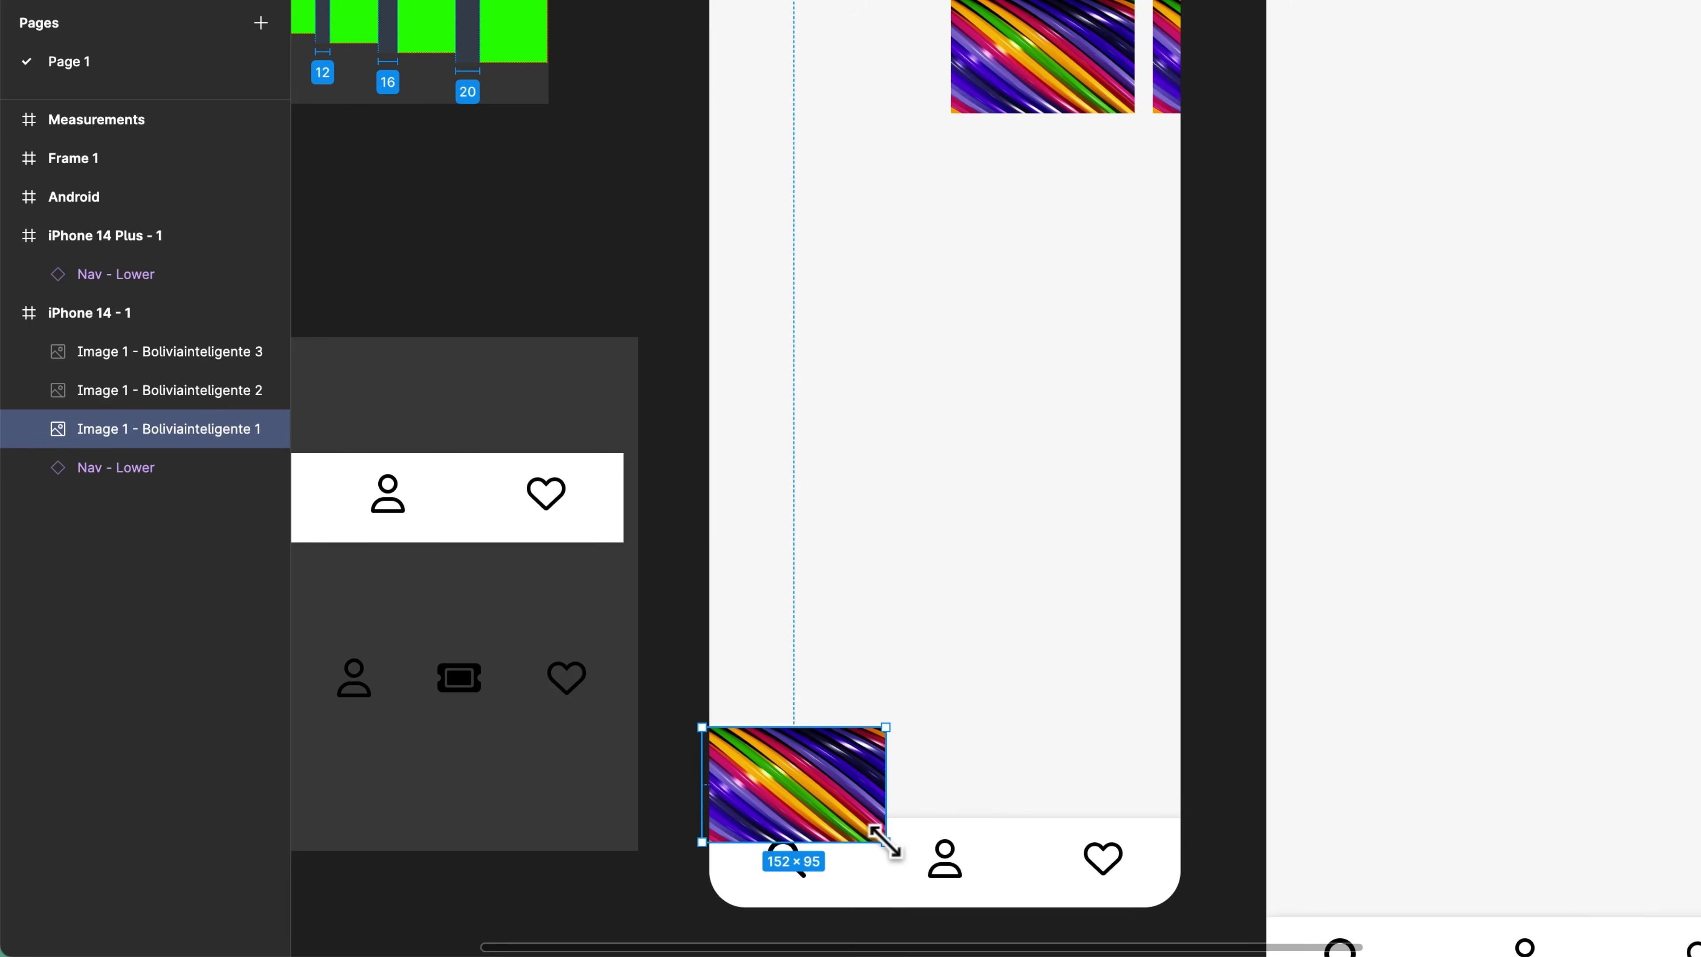
drag(885, 840, 1181, 901)
drag(1049, 629, 721, 772)
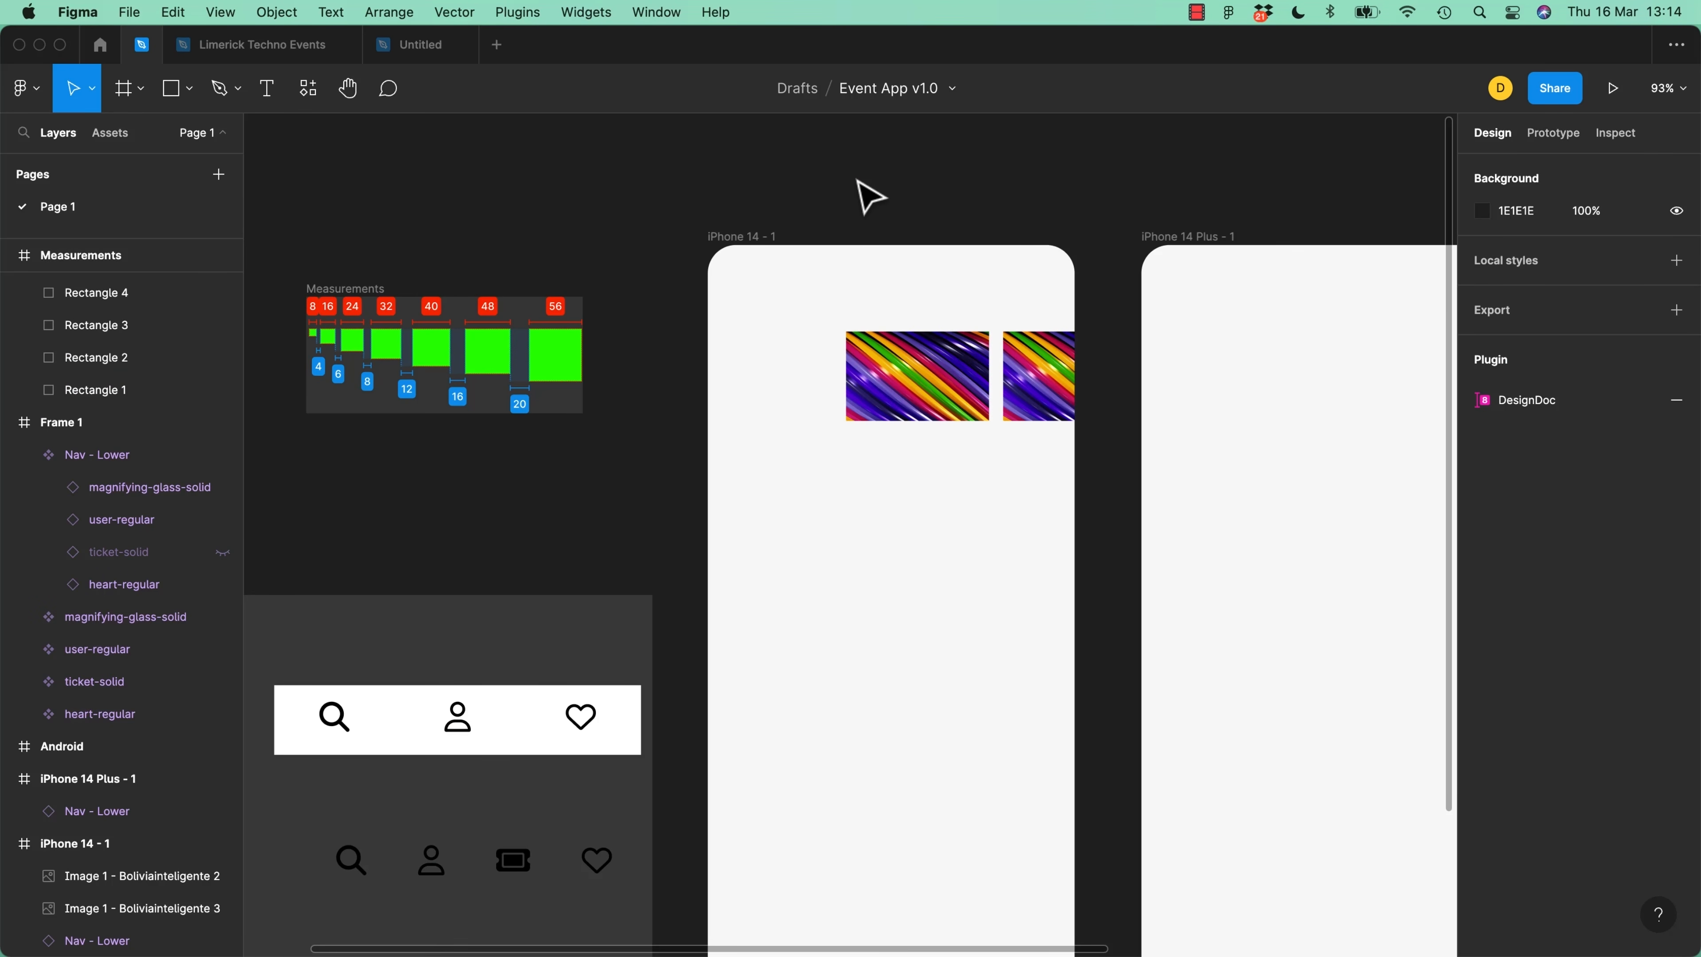
Search the quick actions for "frame" and turn on Show frame outlines
key(super+slash)
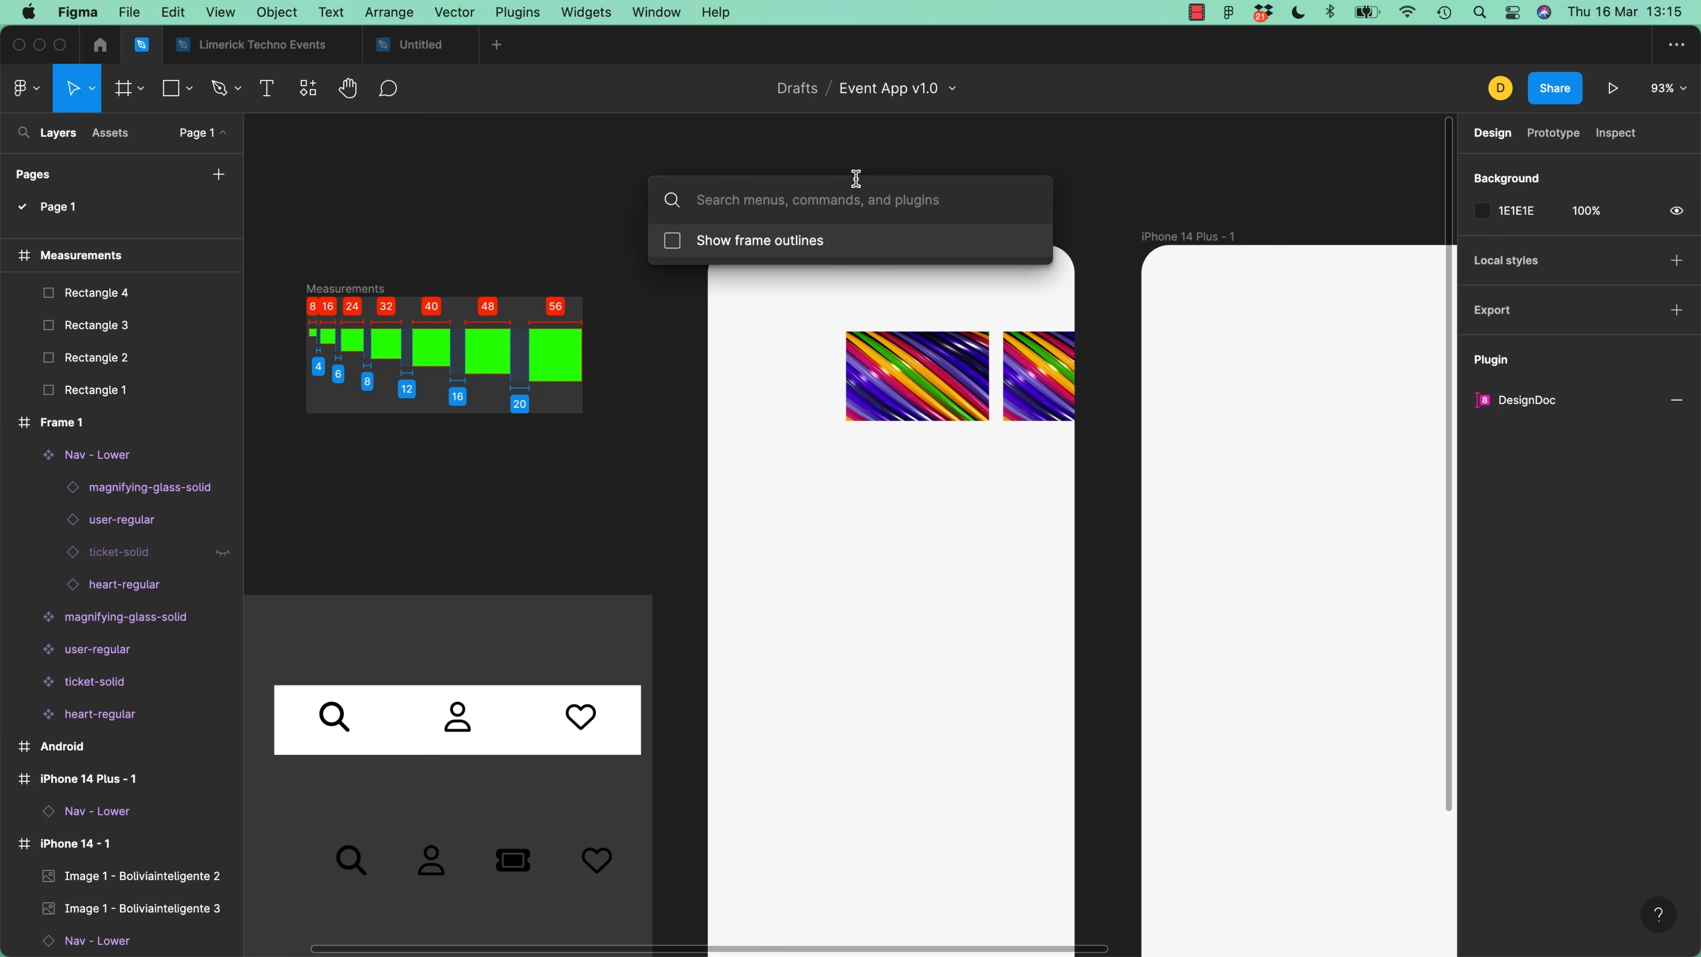
text(frame)
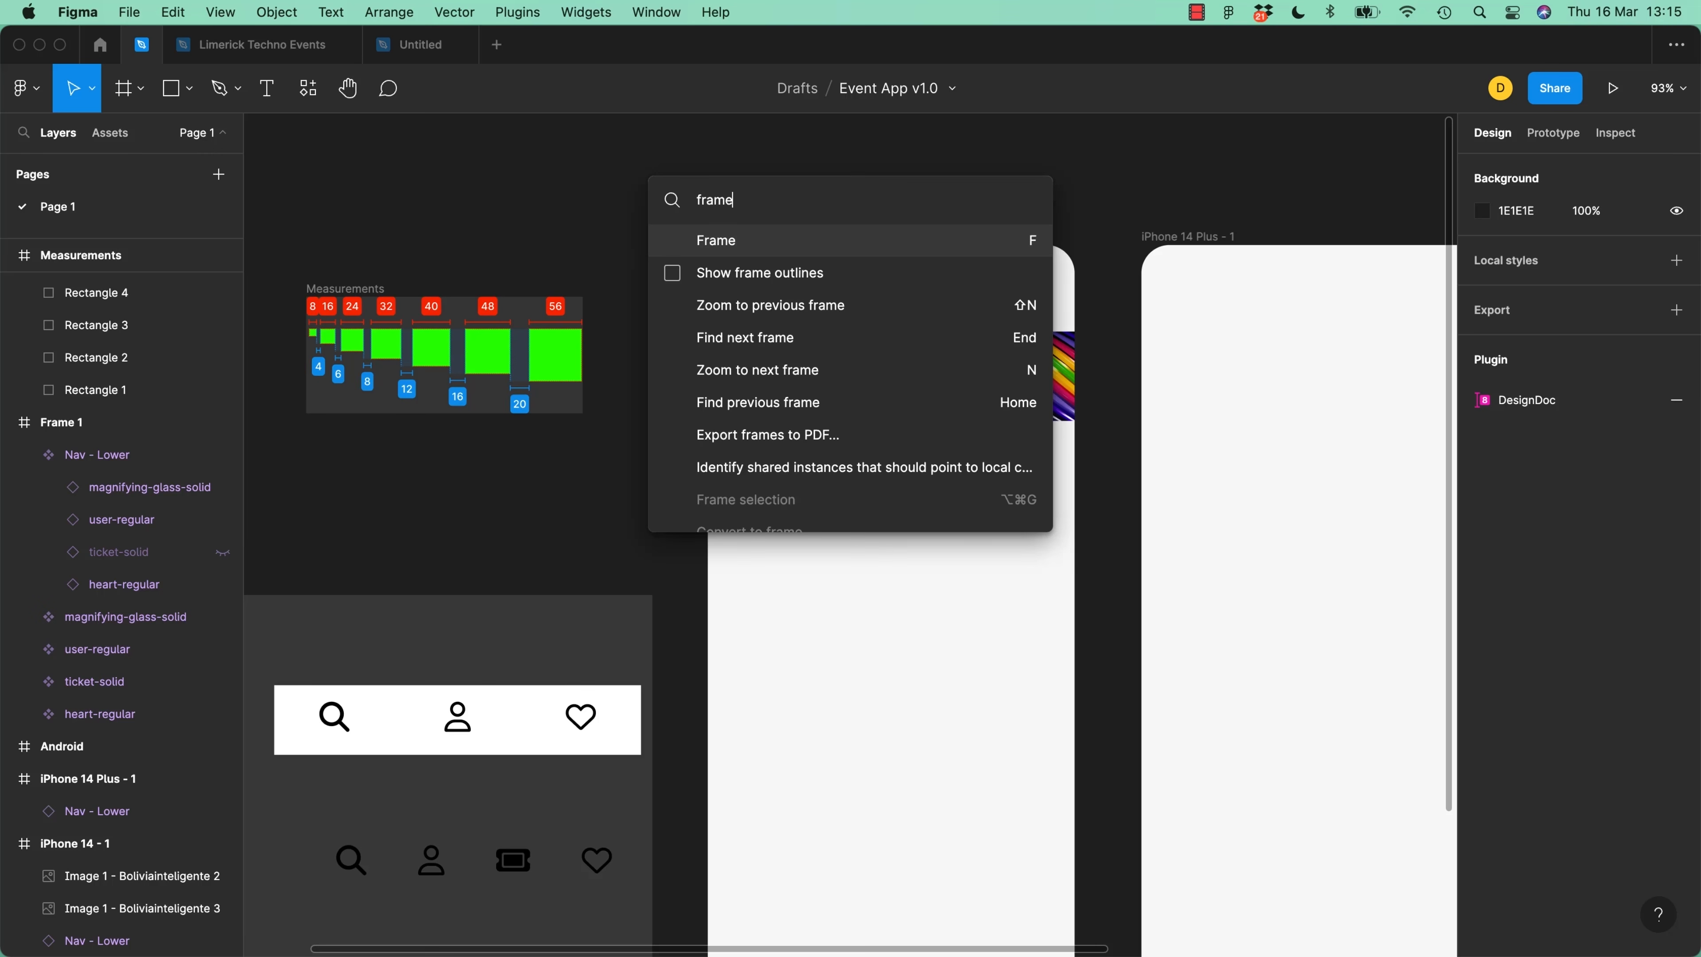
key(Down)
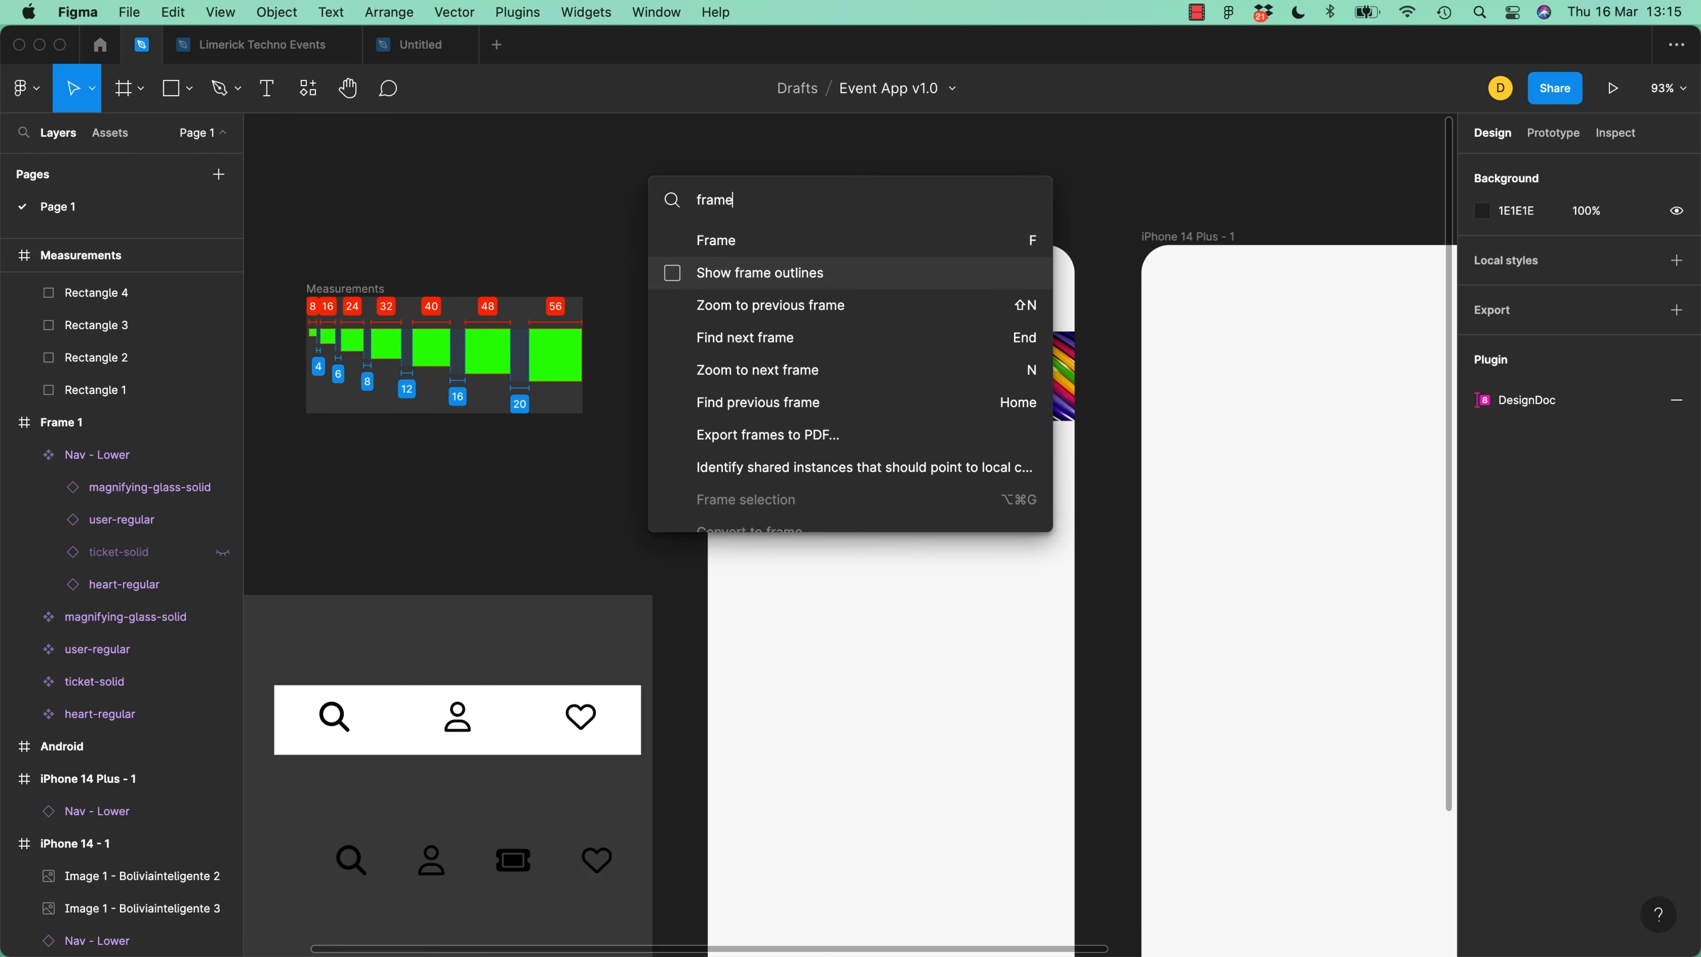
key(Return)
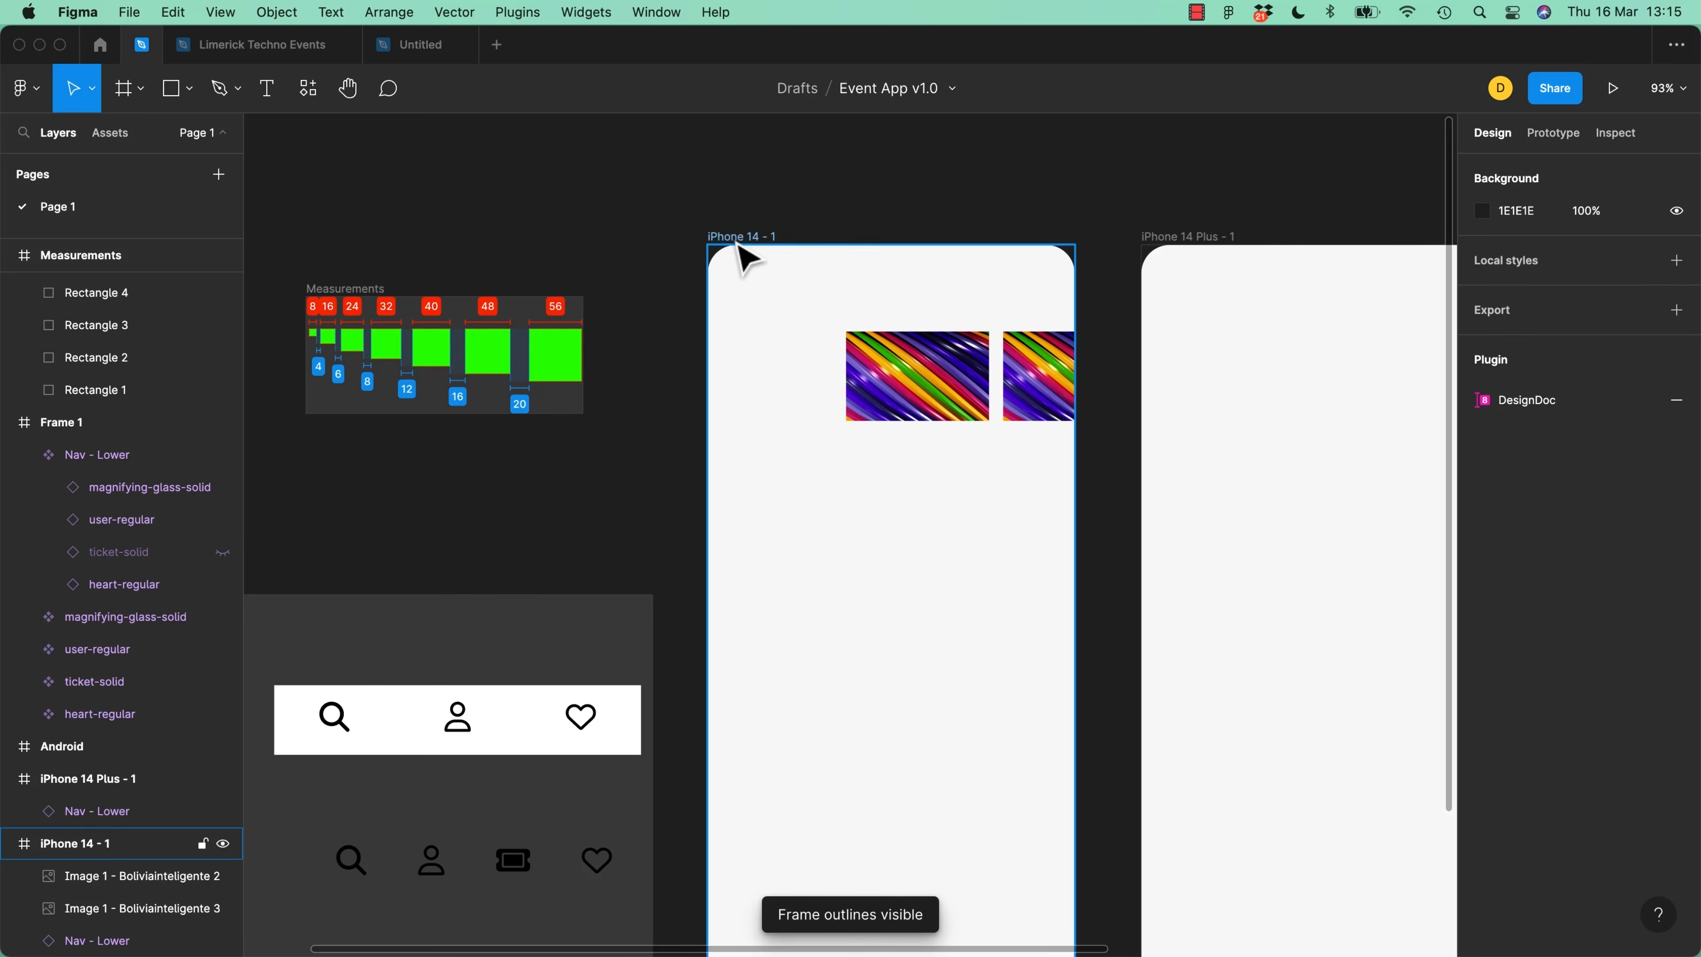
Examine the upper-left rounded corner of the iPhone 14 - 1 frame at 800% and turn frame outlines off
key(super+plus)
key(super+plus)
key(super+plus)
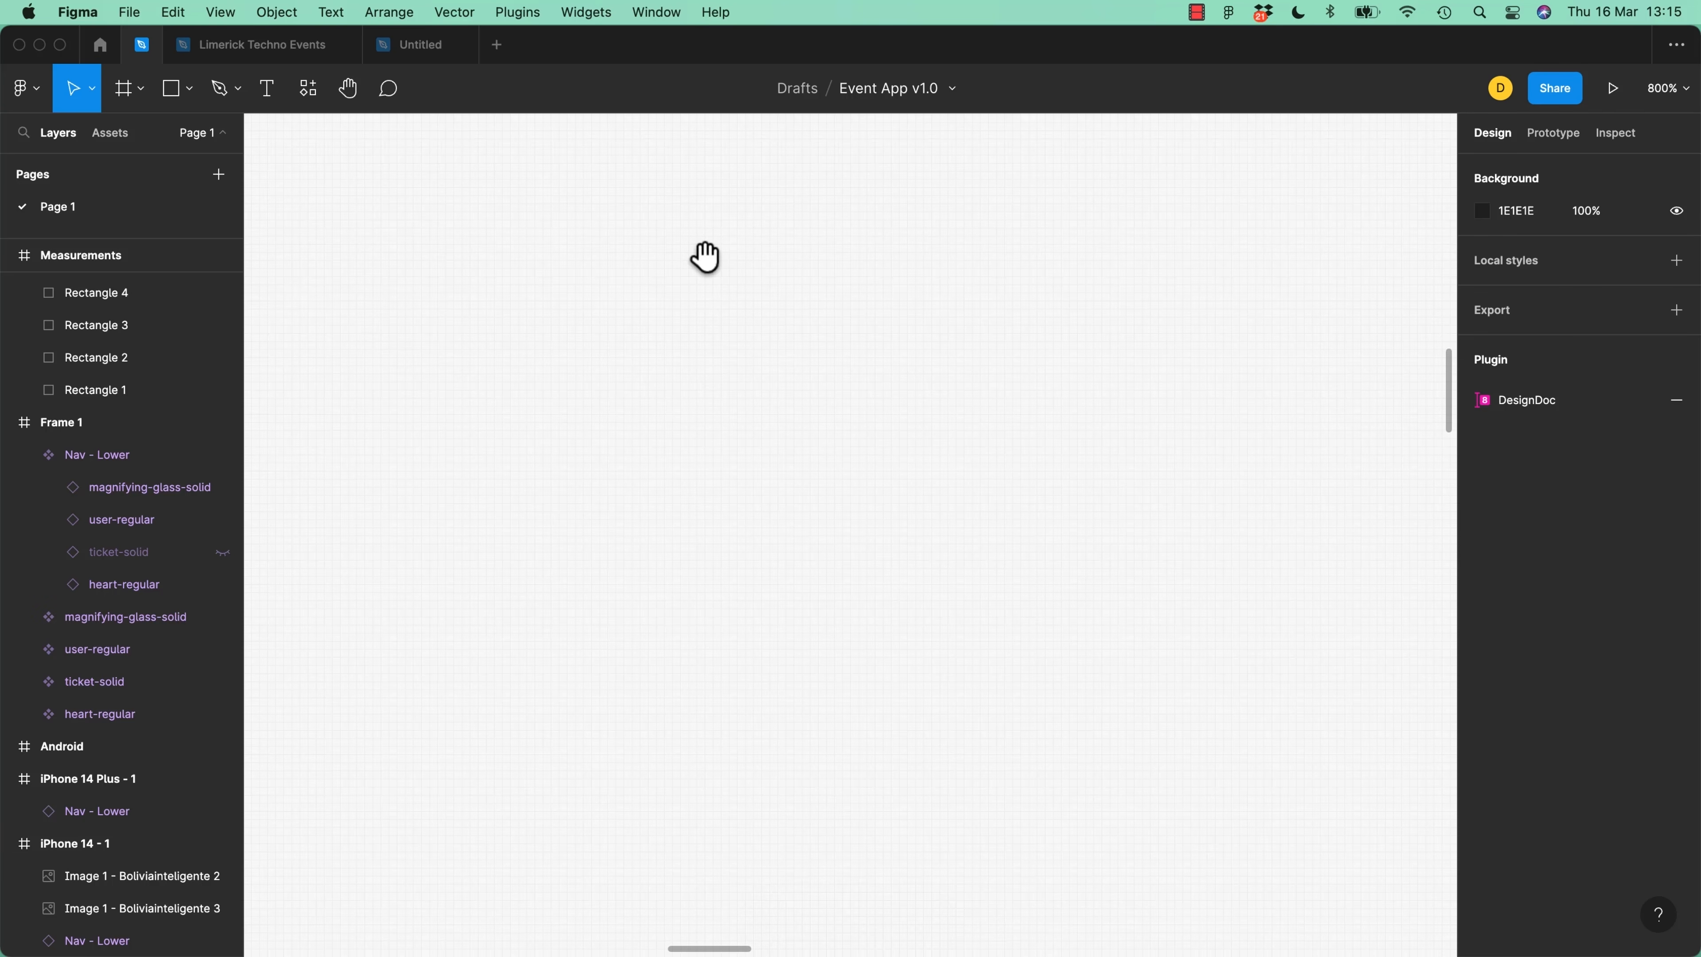
drag(707, 257, 1045, 818)
drag(636, 358, 991, 757)
drag(703, 321, 904, 864)
drag(784, 202, 878, 723)
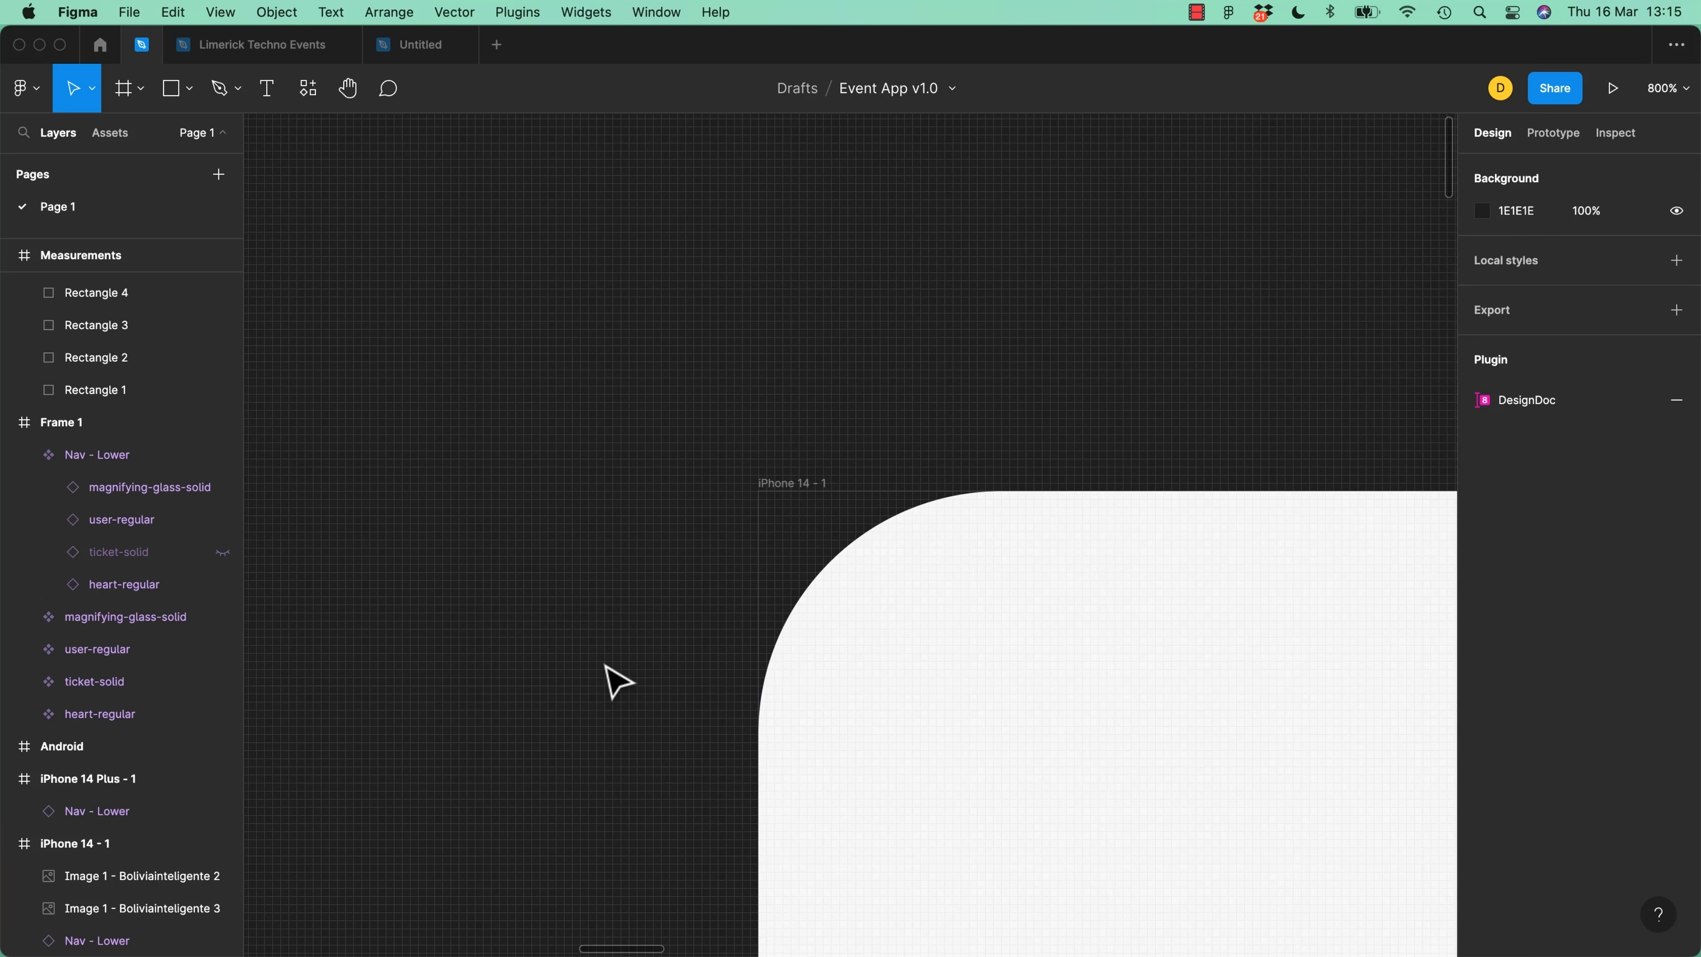
key(super+slash)
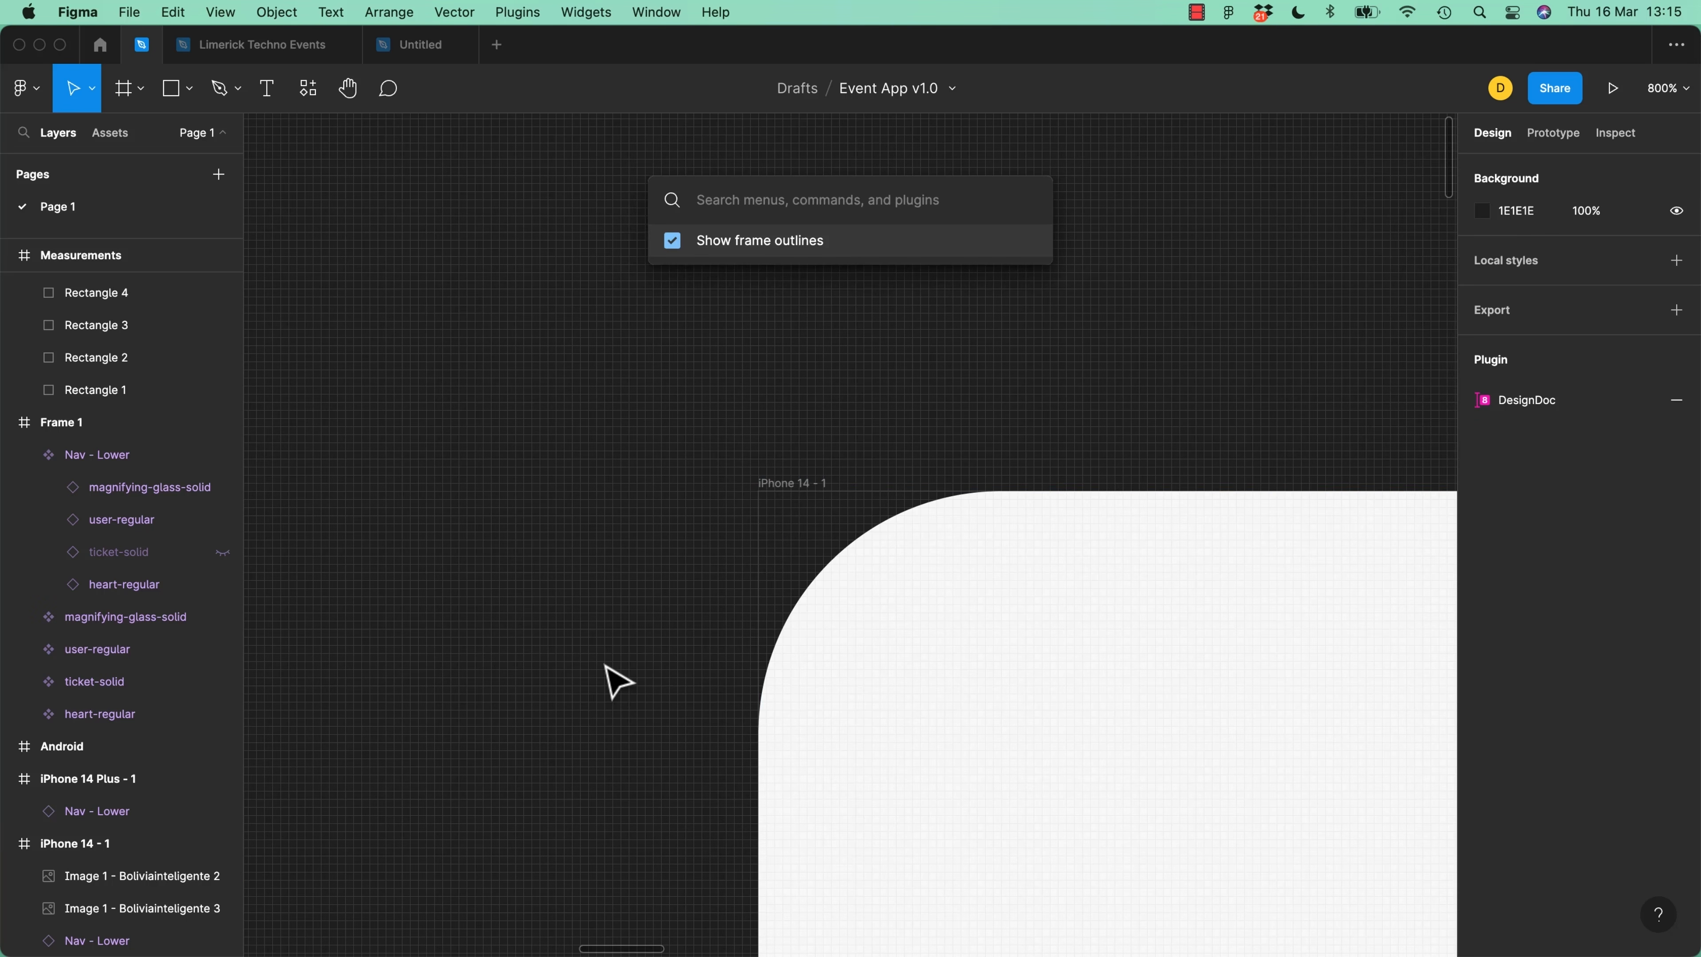
key(Return)
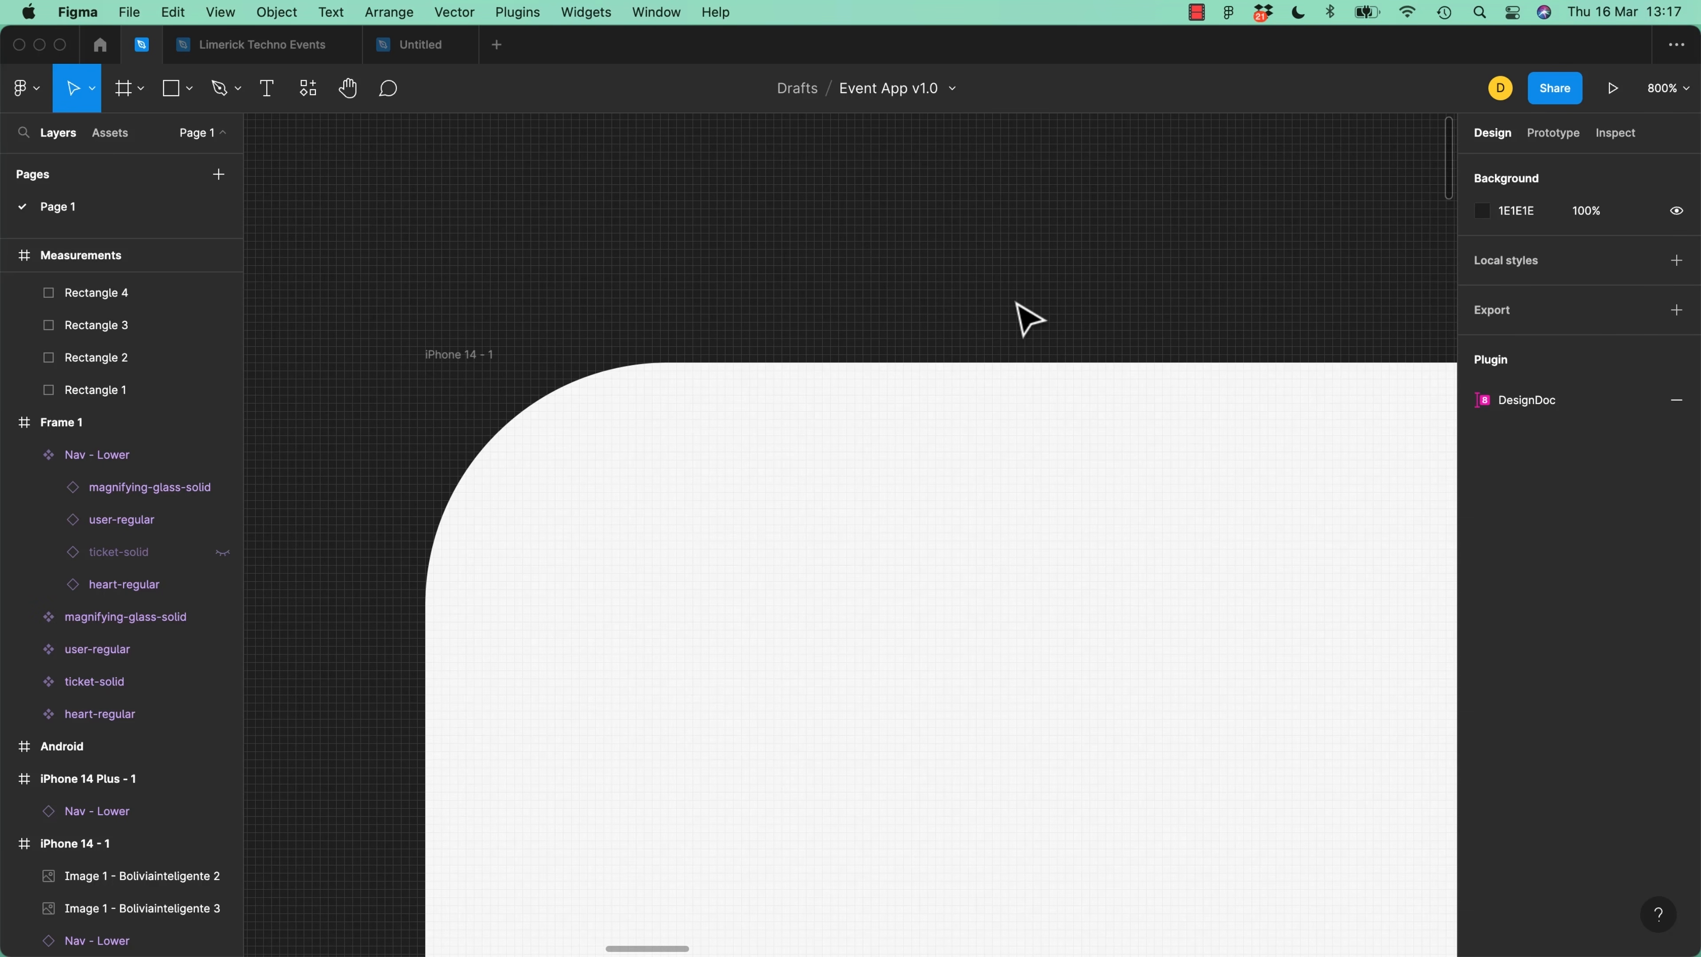
Toggle outline view on and off repeatedly with all frames in view to compare the wireframe and normal displays
key(super+1)
click(155, 52)
key(shift+1)
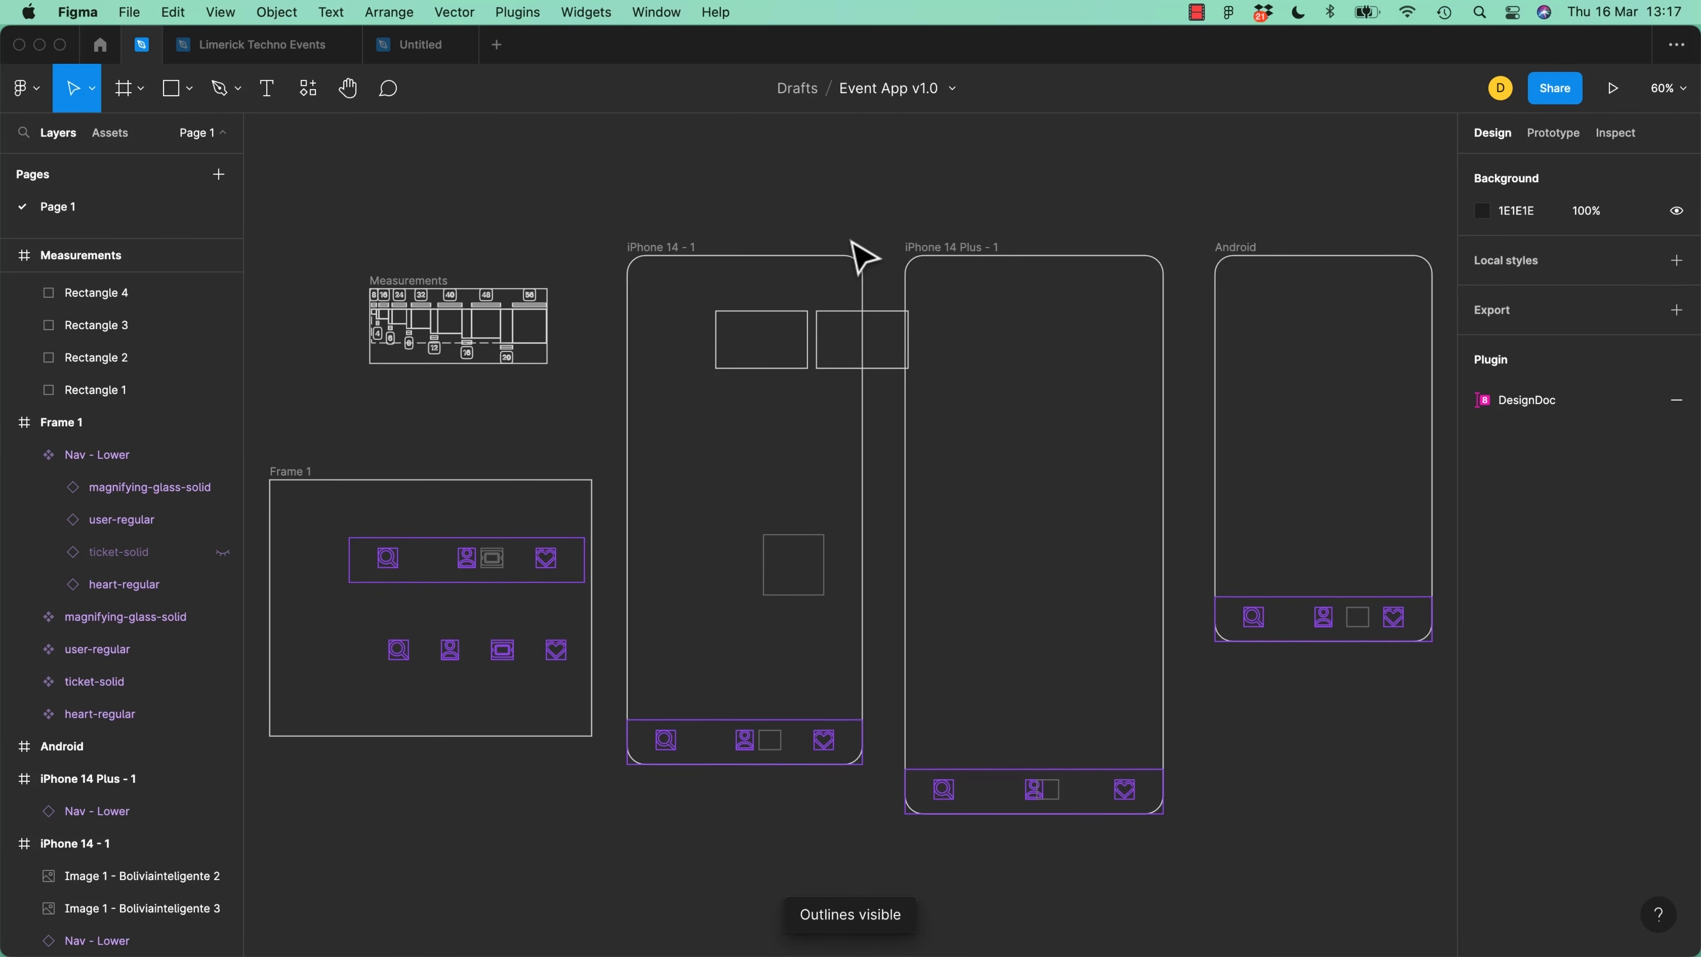
key(super+y)
key(super+y)
key(super+y)
key(super+y)
key(super+y)
key(super+y)
key(super+y)
key(super+y)
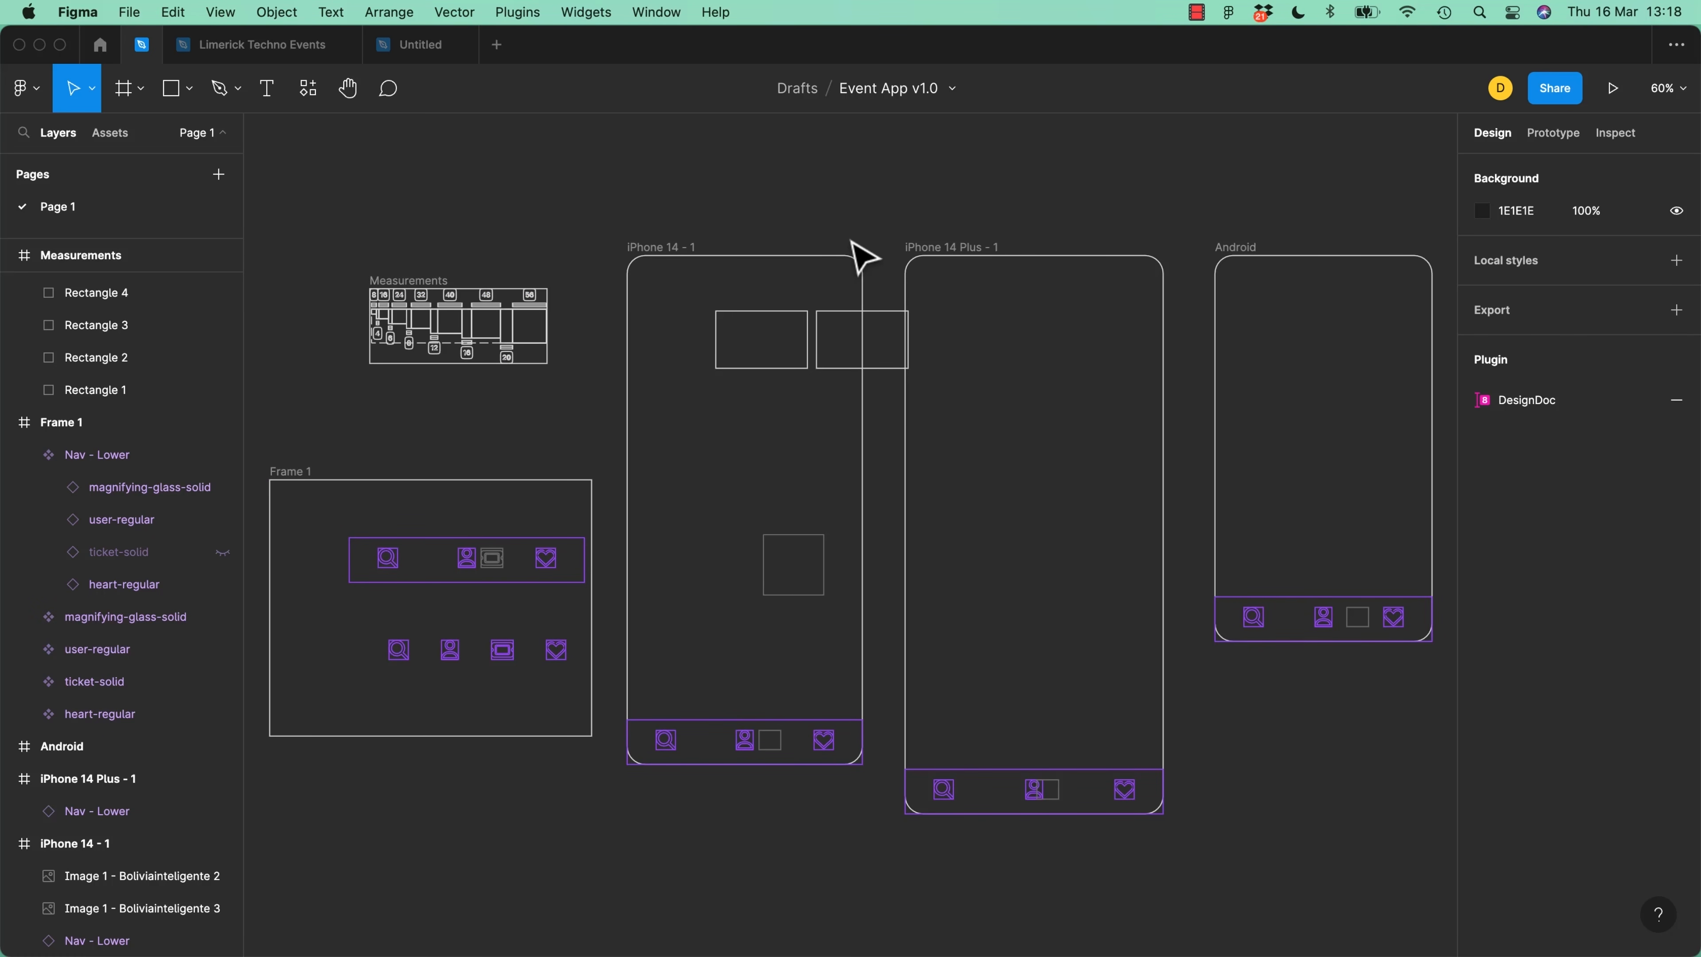
key(super+y)
key(super+y)
key(super+y)
key(super+y)
key(super+y)
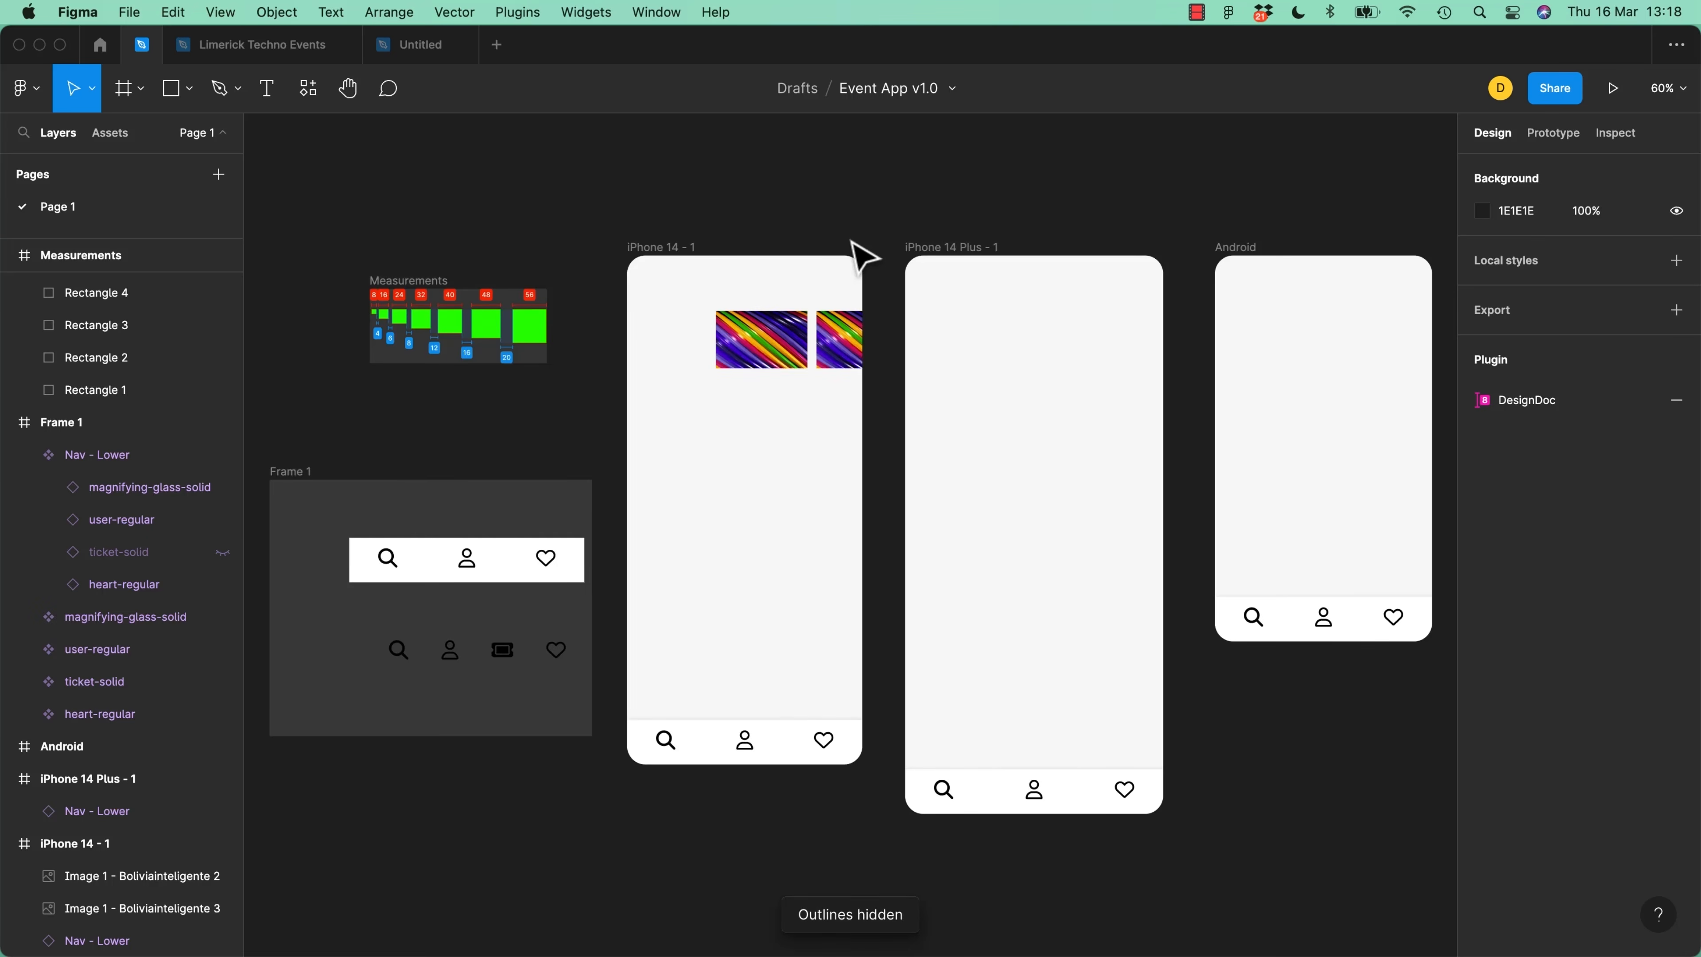
key(super+y)
key(super+y)
key(super+y)
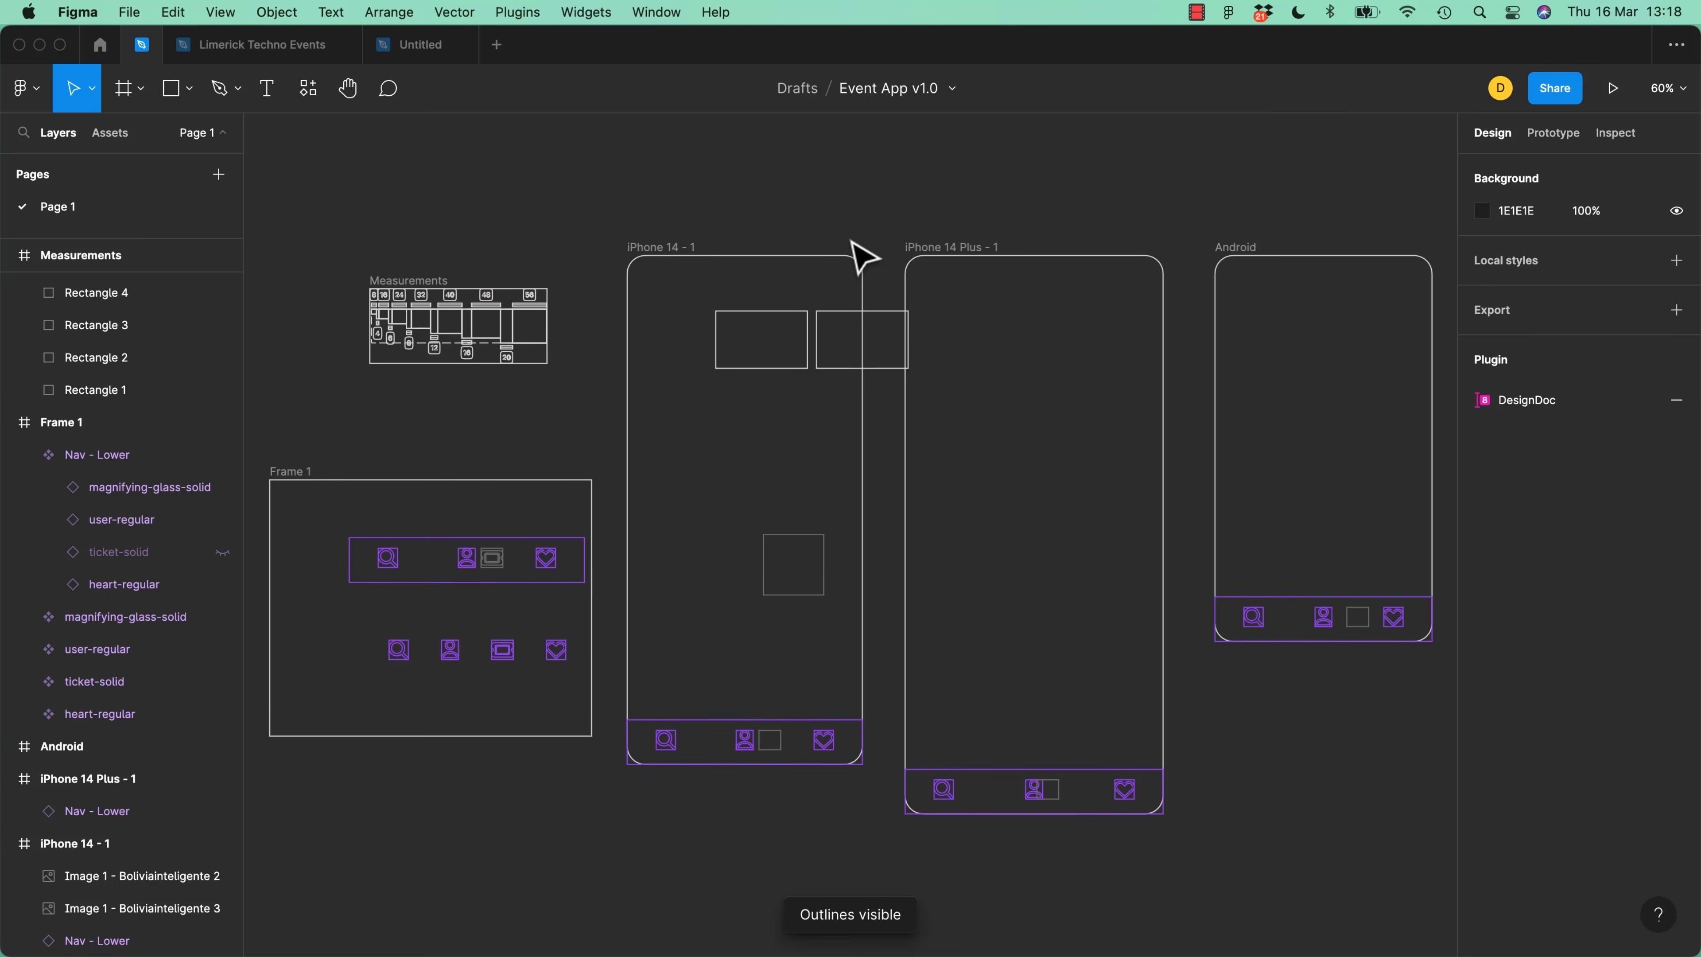
key(super+y)
key(super+y)
key(super+y)
key(super+y)
key(super+y)
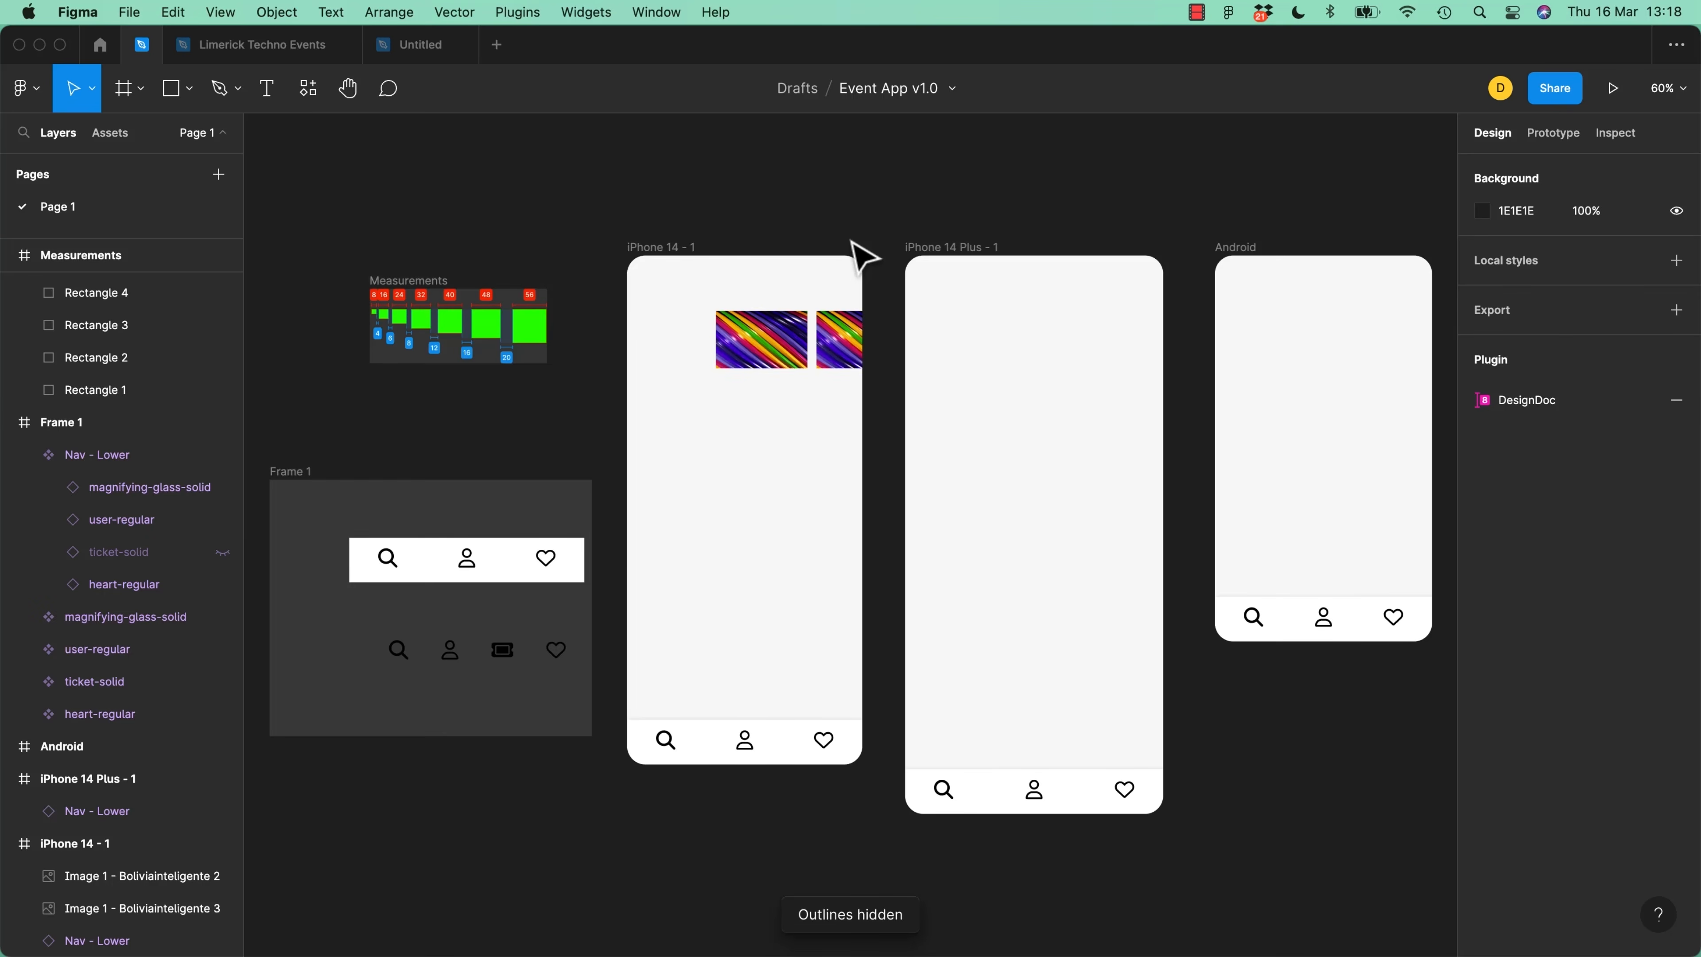
key(super+y)
key(super+y)
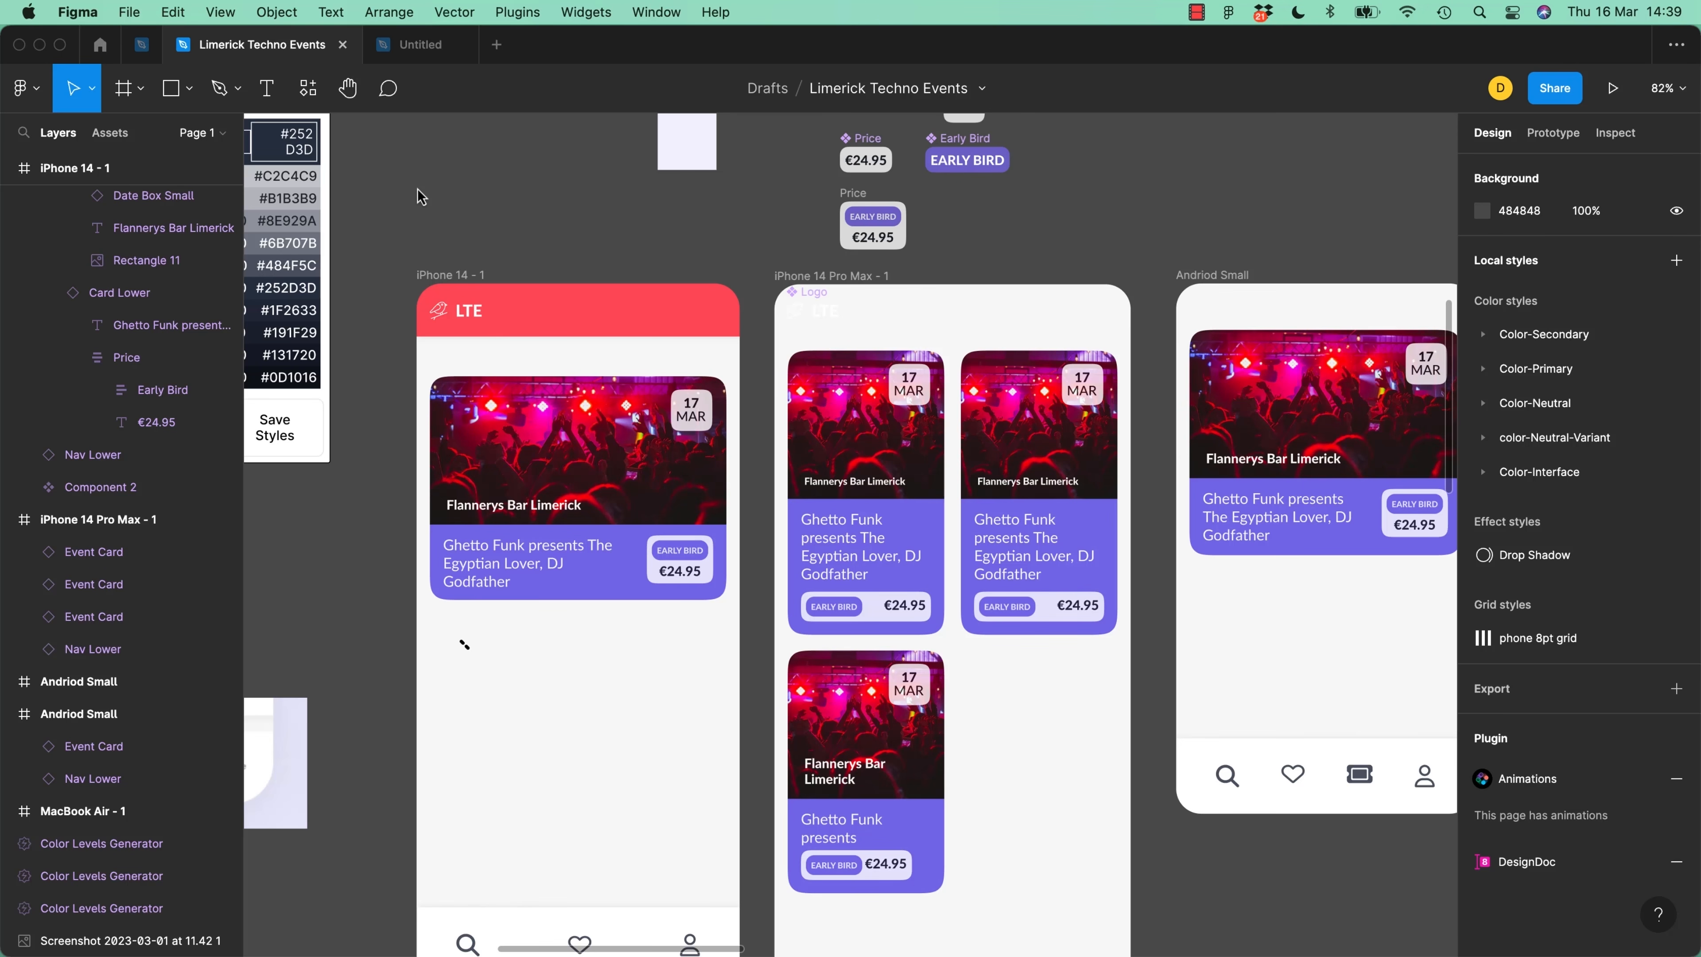
Test zooming in and out on the Limerick Techno Events canvas with nothing selected
key(super+plus)
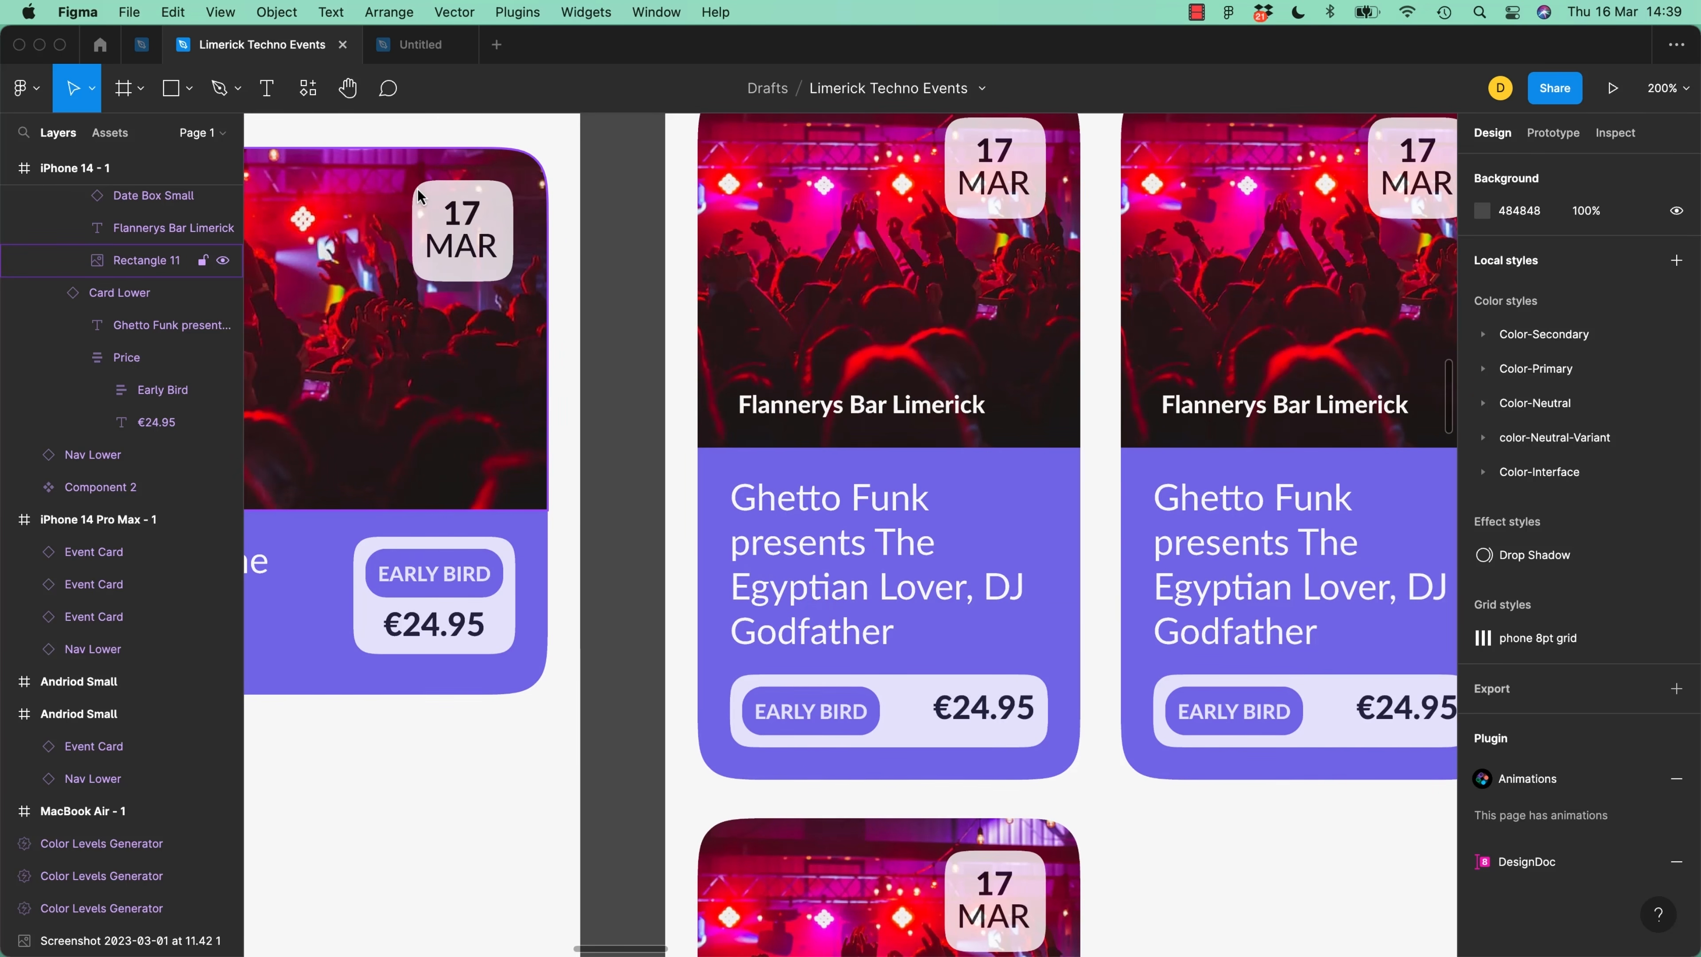
key(super+minus)
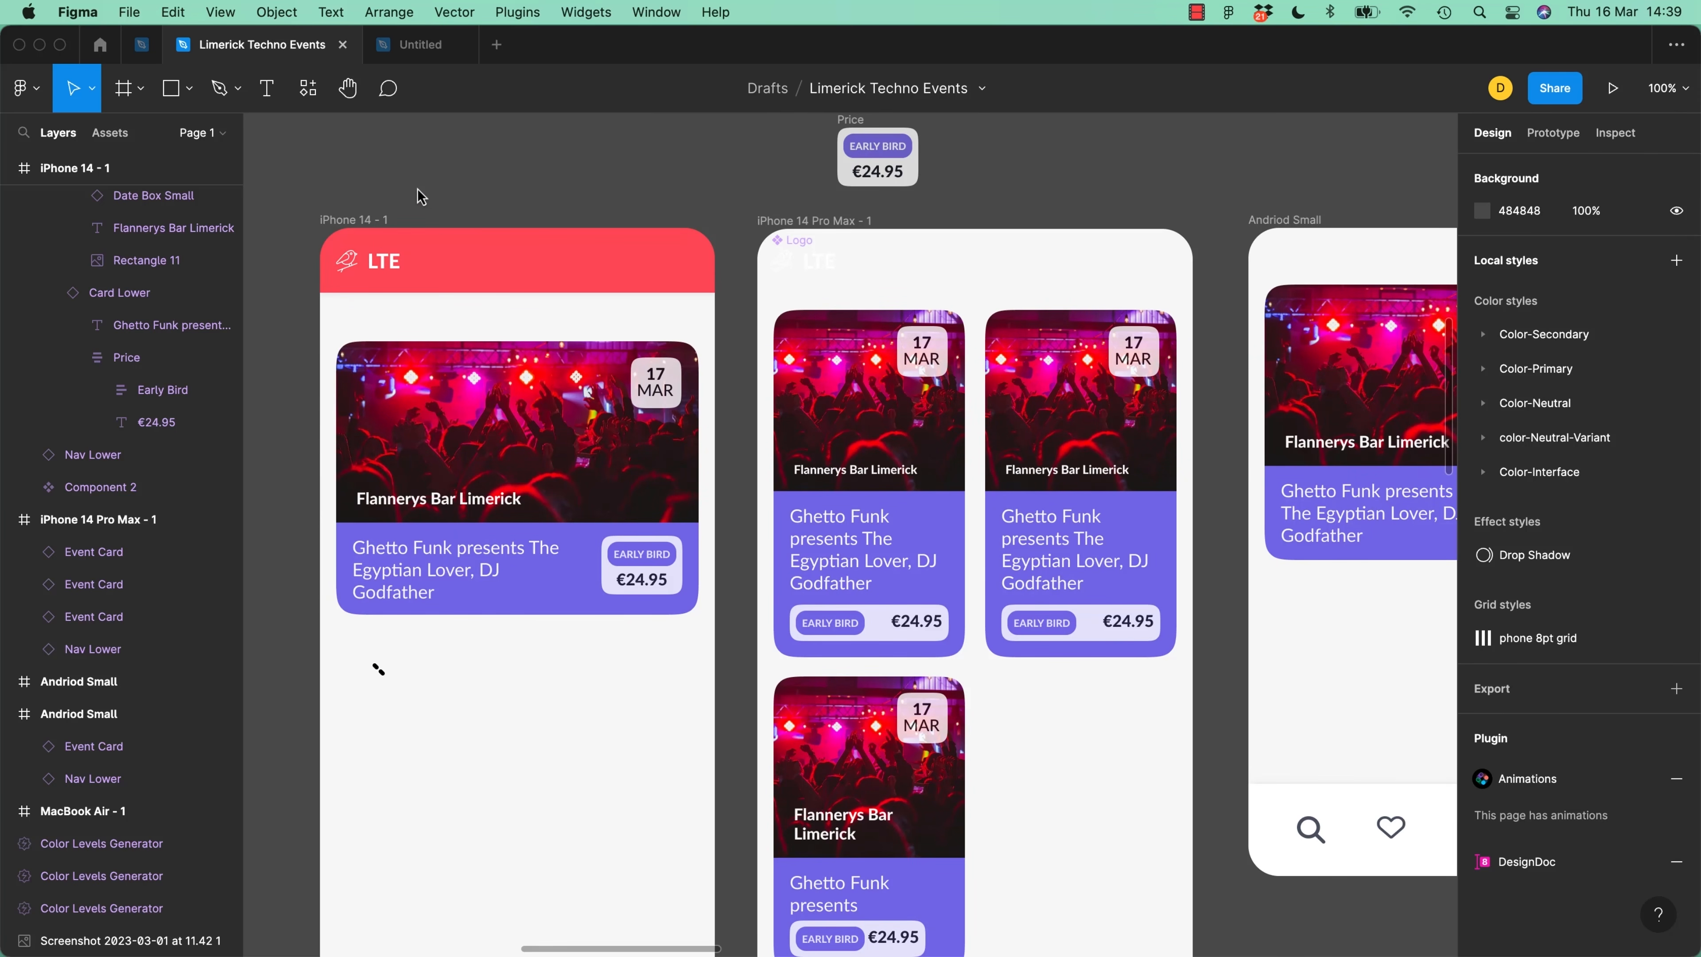
key(super+plus)
key(super+minus)
key(super+plus)
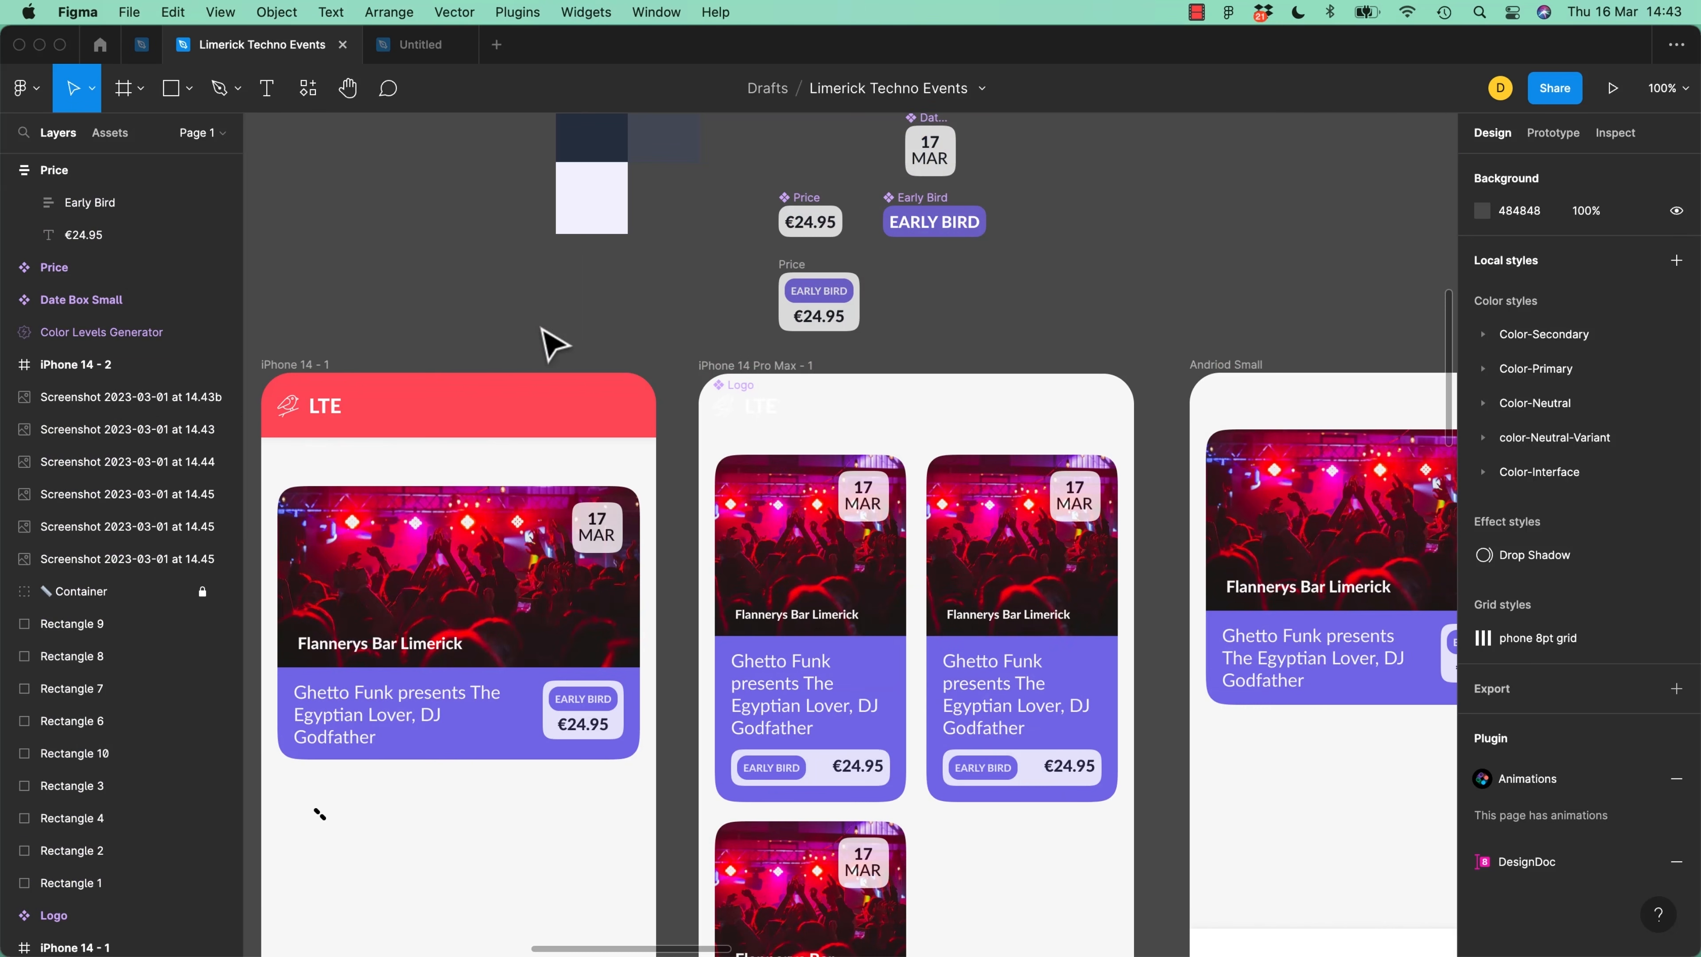
Select the Price component above the phone frames and test zooming in to 200% and back to 100%
click(807, 199)
click(809, 208)
scroll(747, 415, down, 2)
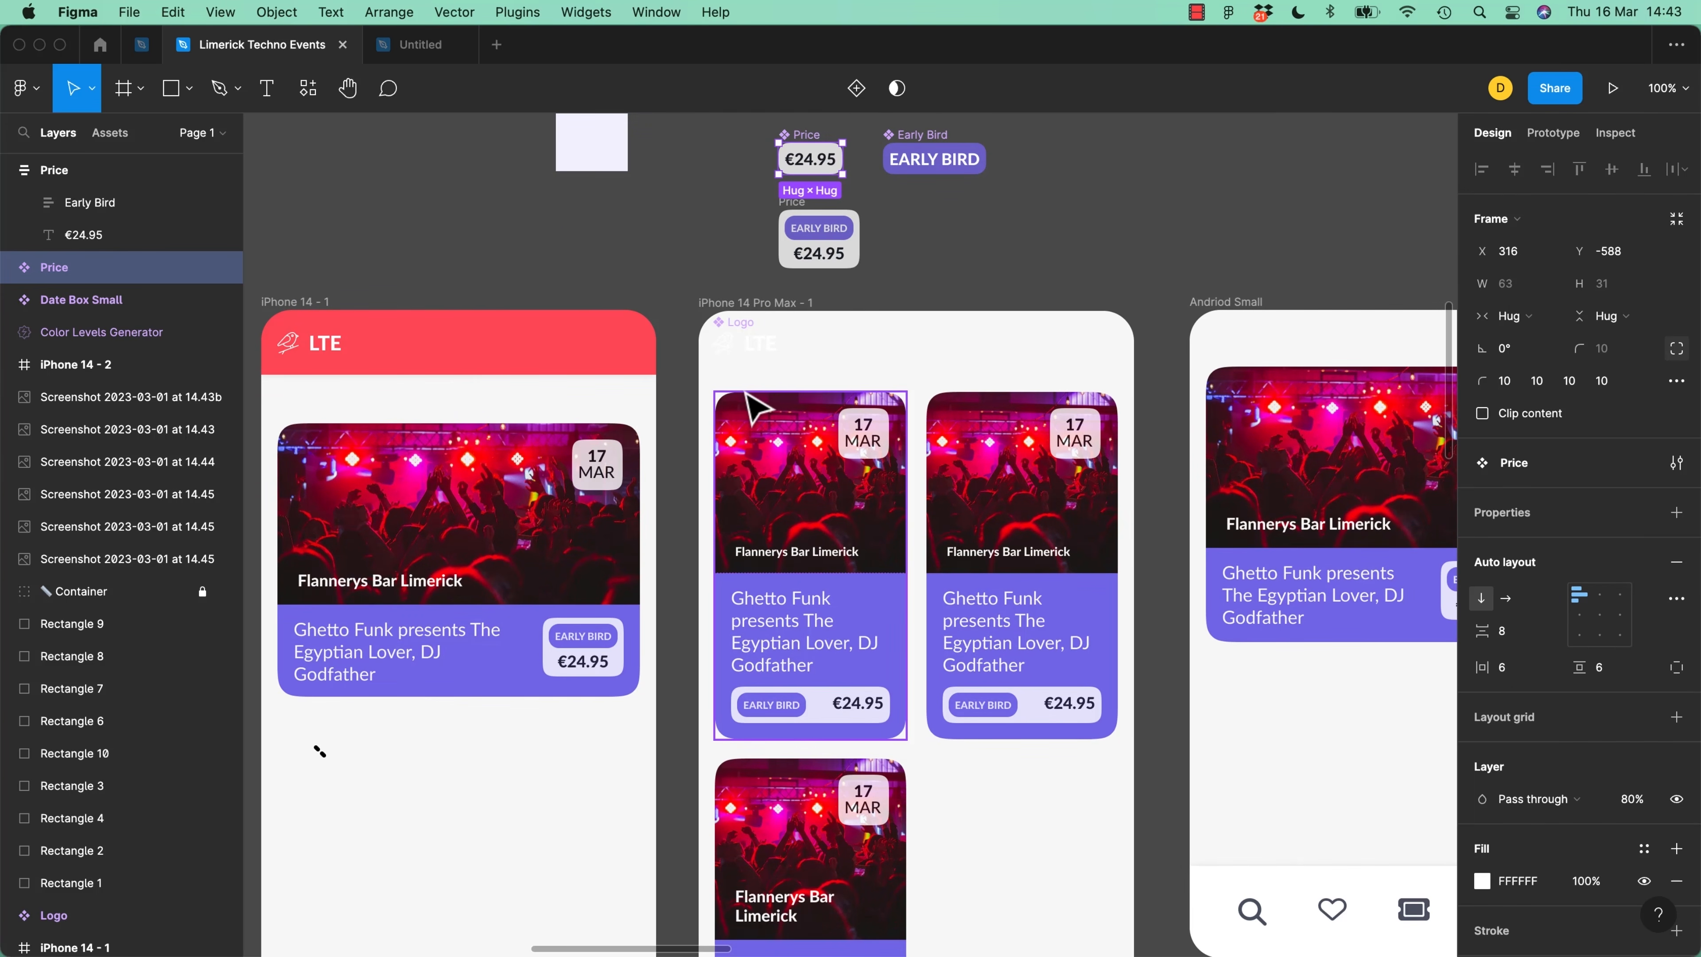
key(super+equal)
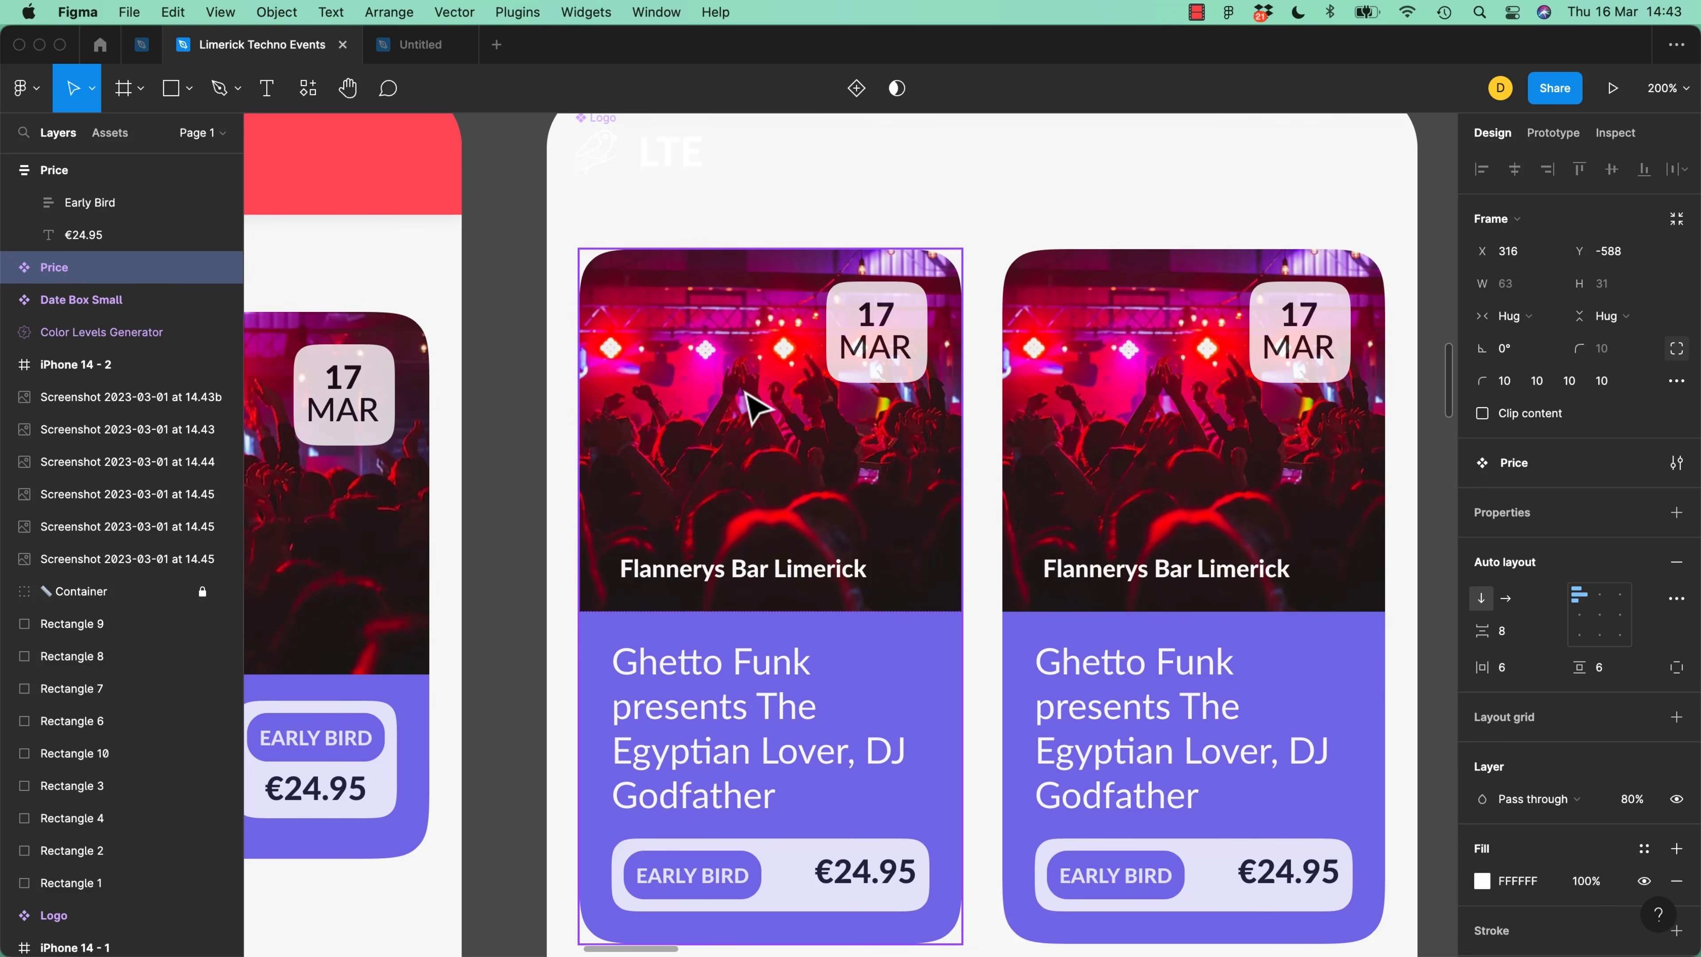
key(super+minus)
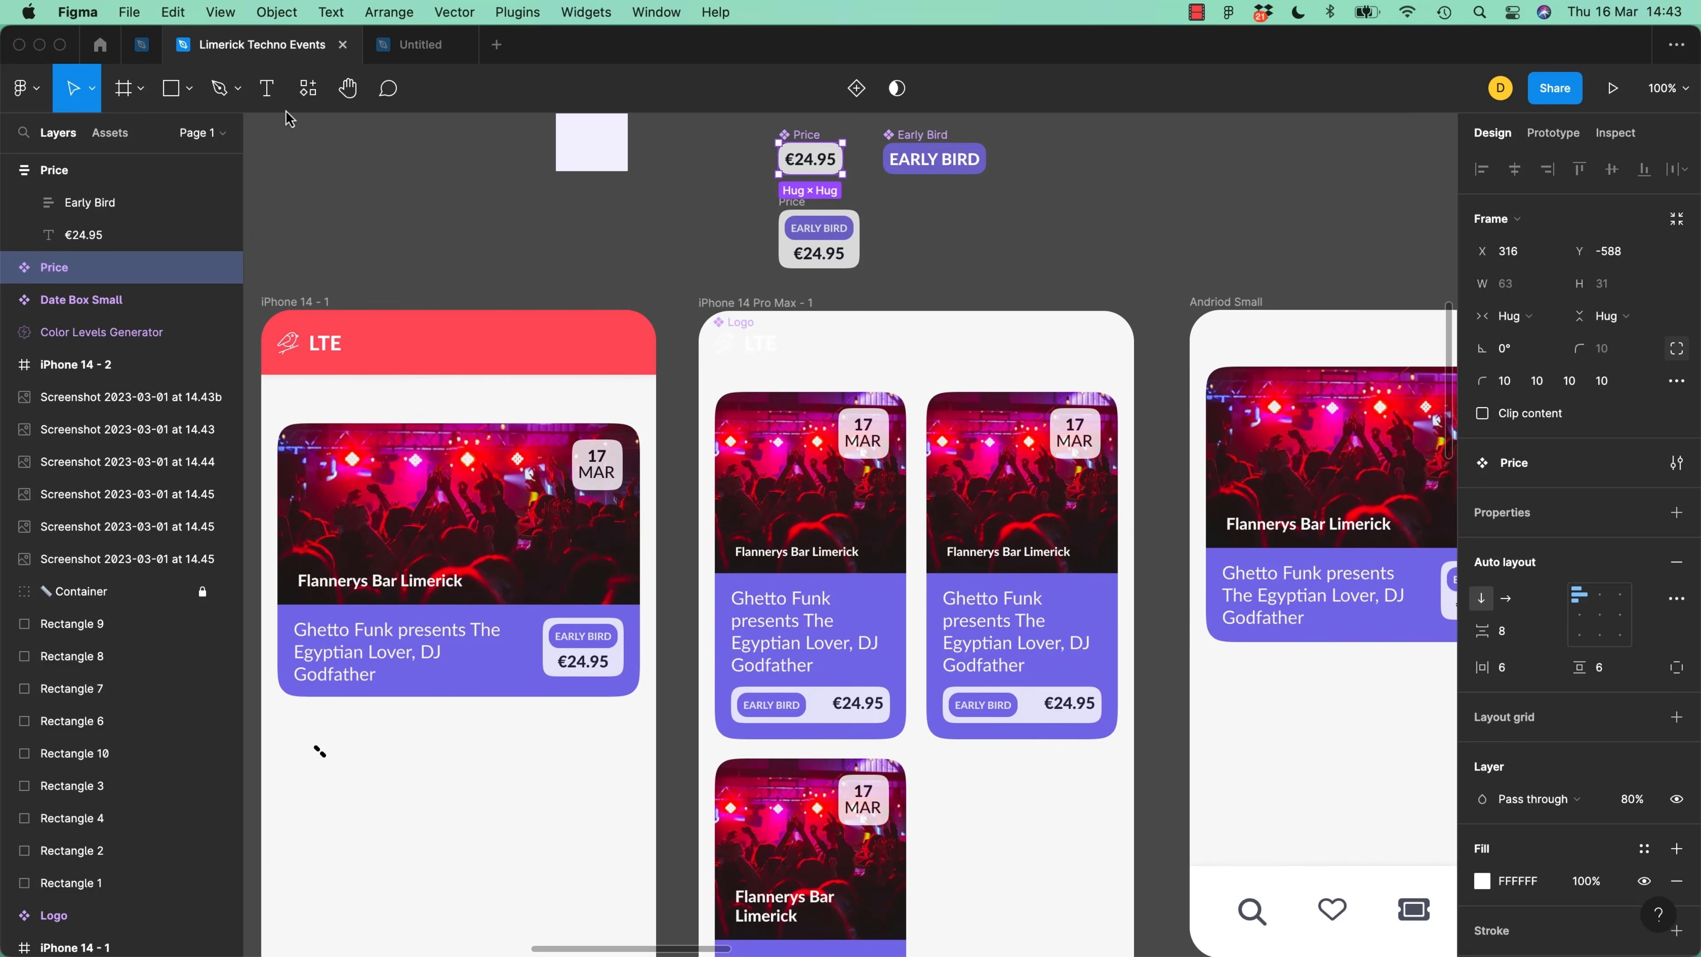
Turn on the preference that makes keyboard zoom go into the selection
click(27, 87)
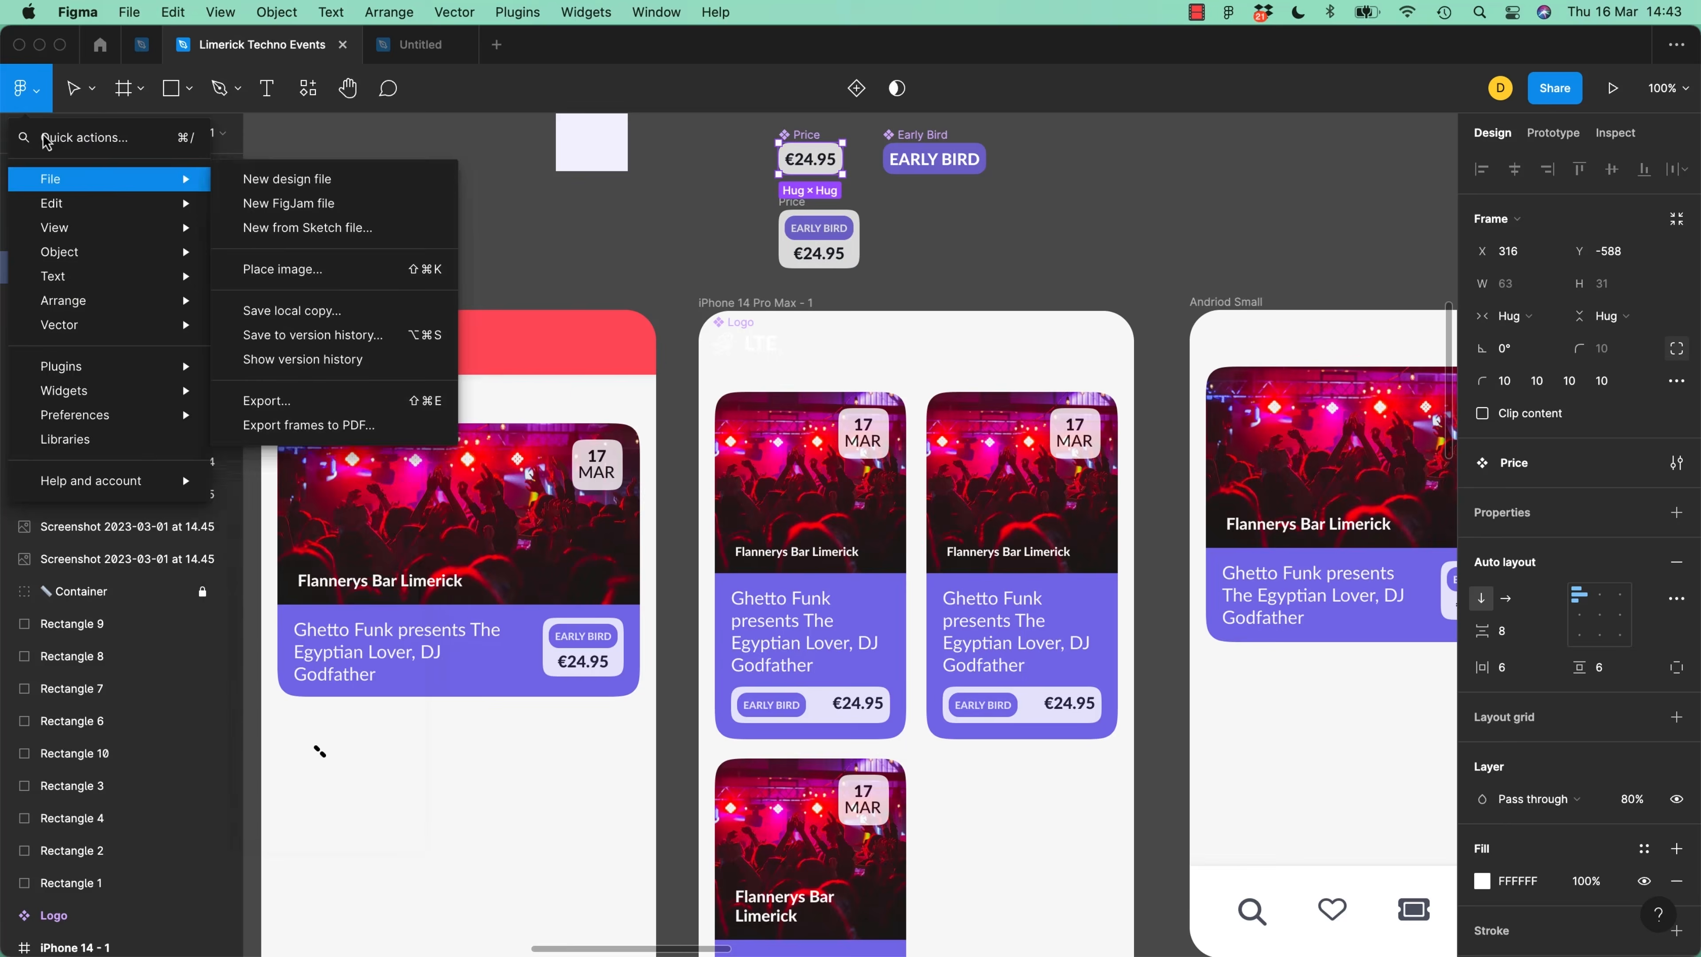
mouse_move(87, 417)
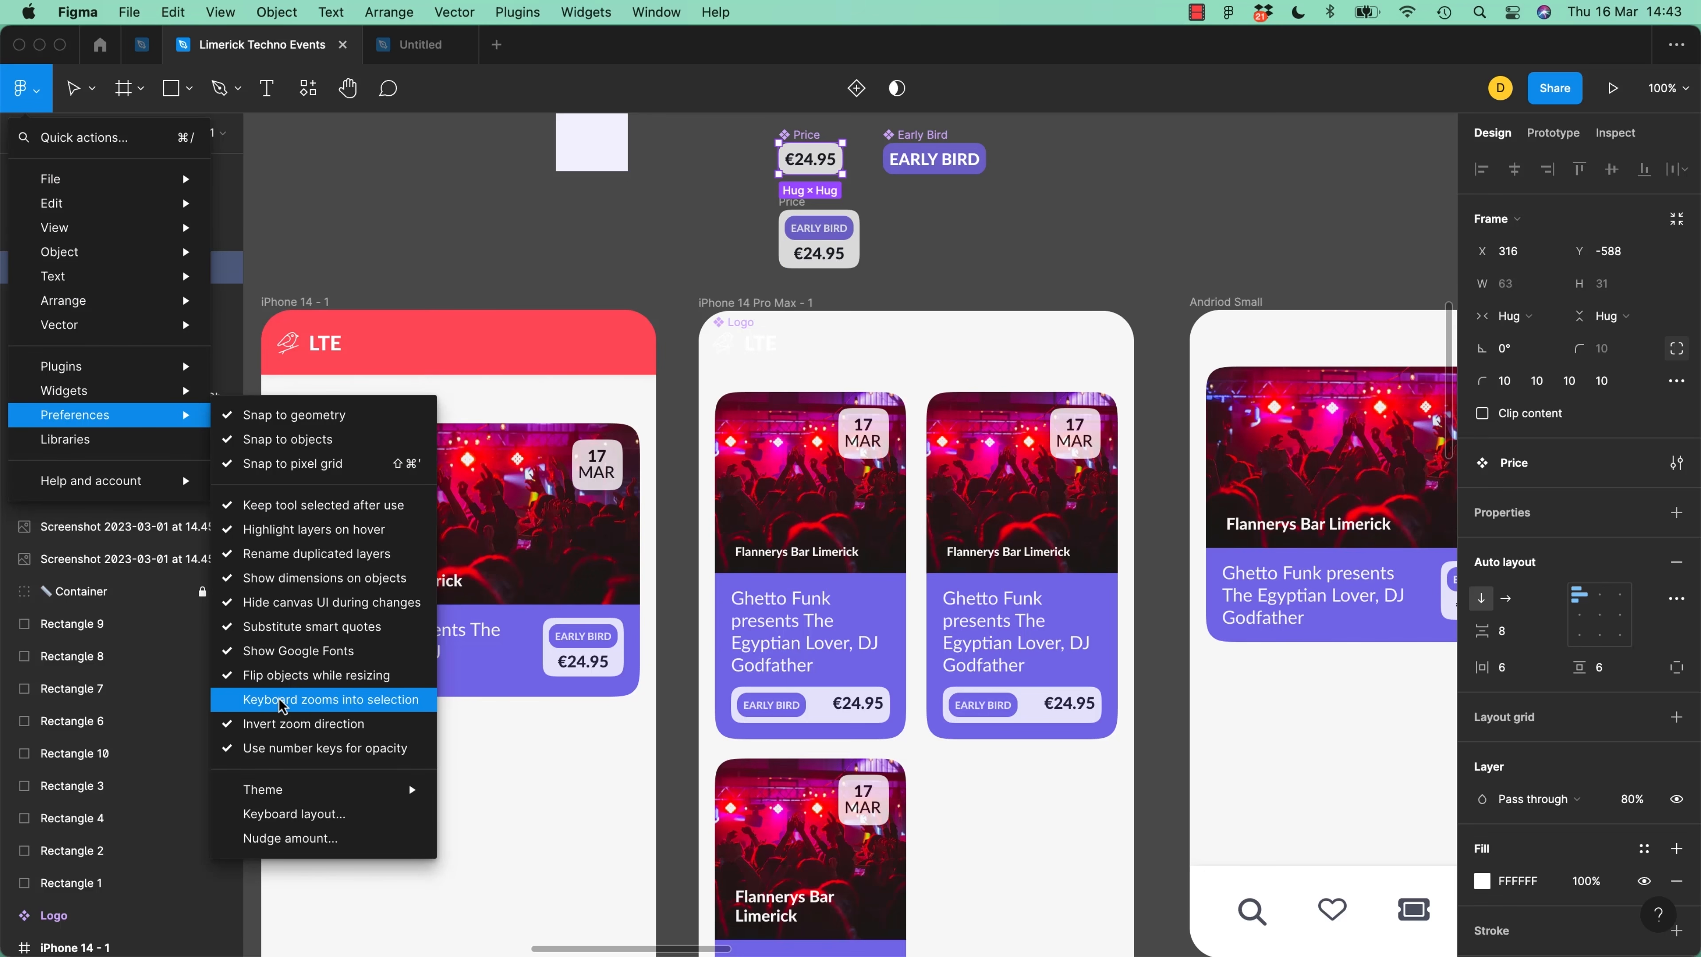
click(270, 710)
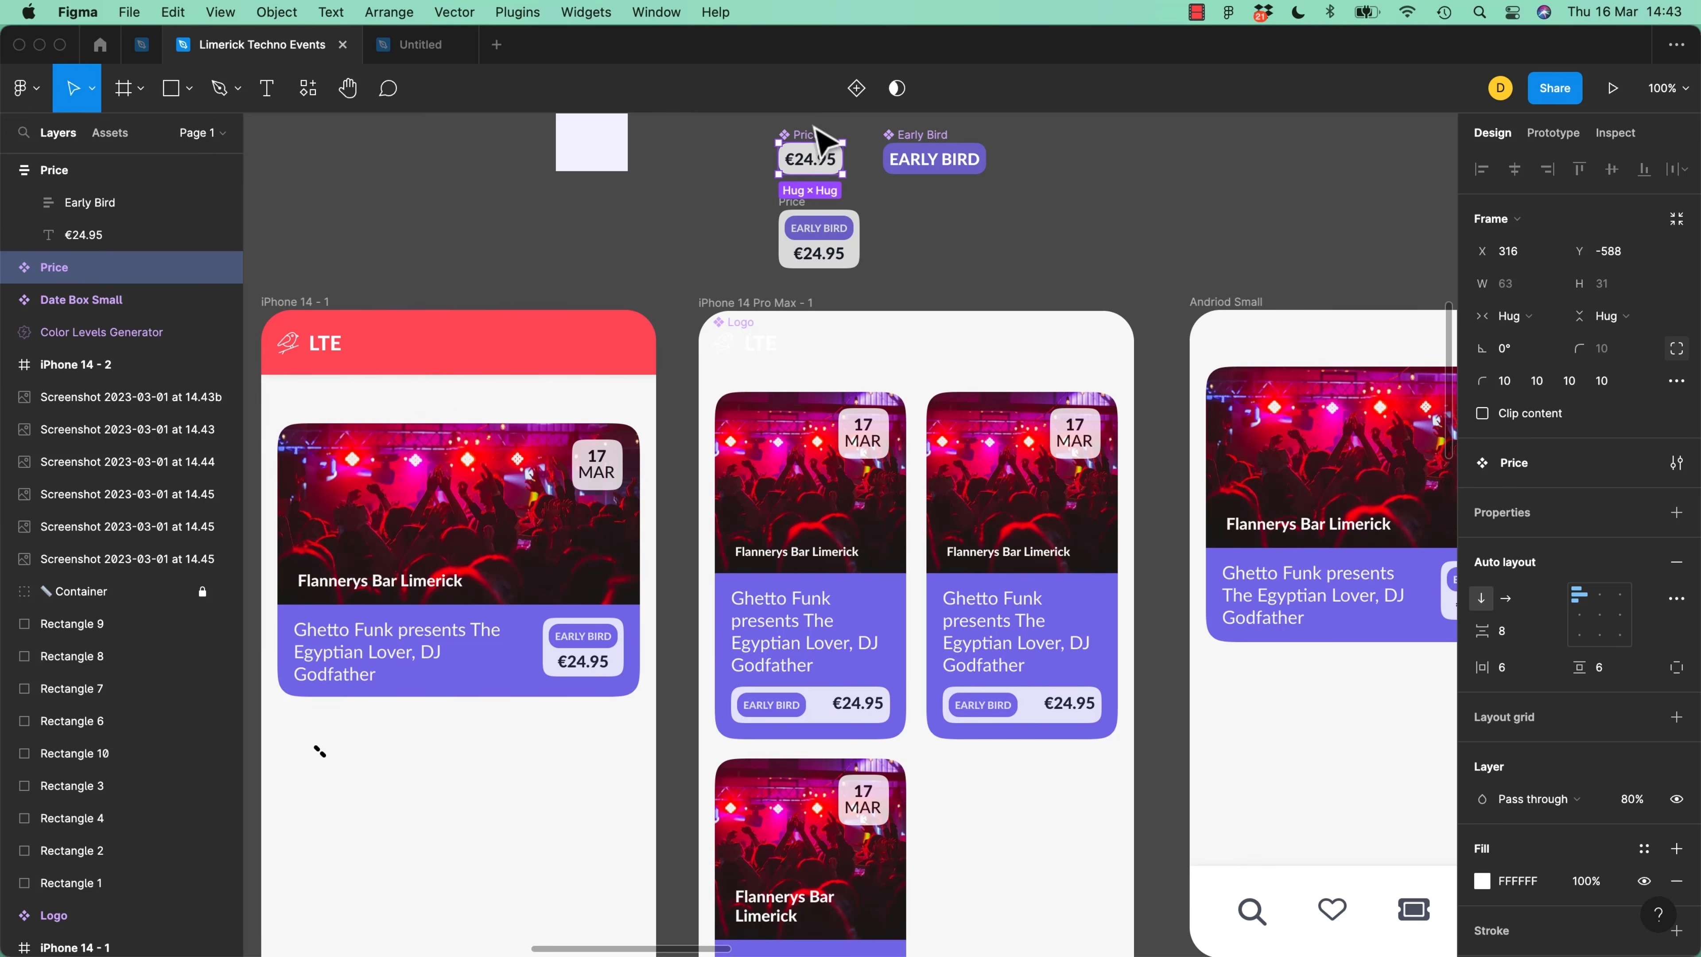
Test keyboard zoom on the selected Price component up to 800%
key(super+equal)
key(super+equal)
key(super+equal)
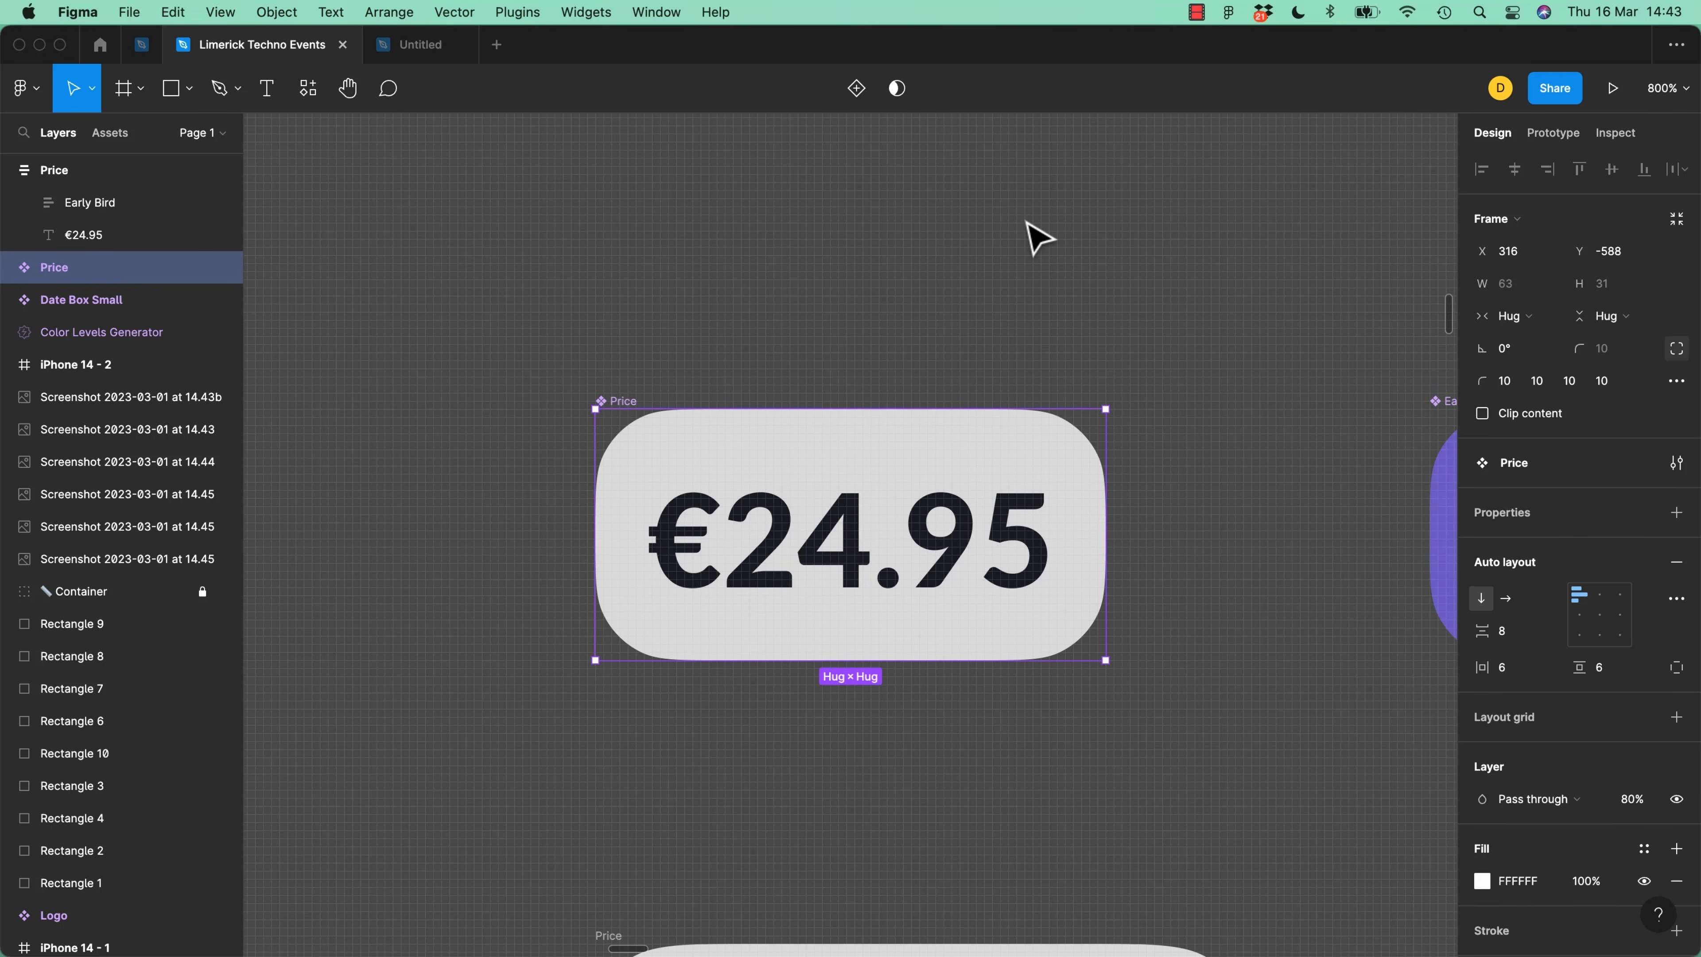
Fit the whole canvas in view, select the leftmost screenshot image below the frames, and test zooming to it and back out to 25%
key(shift+1)
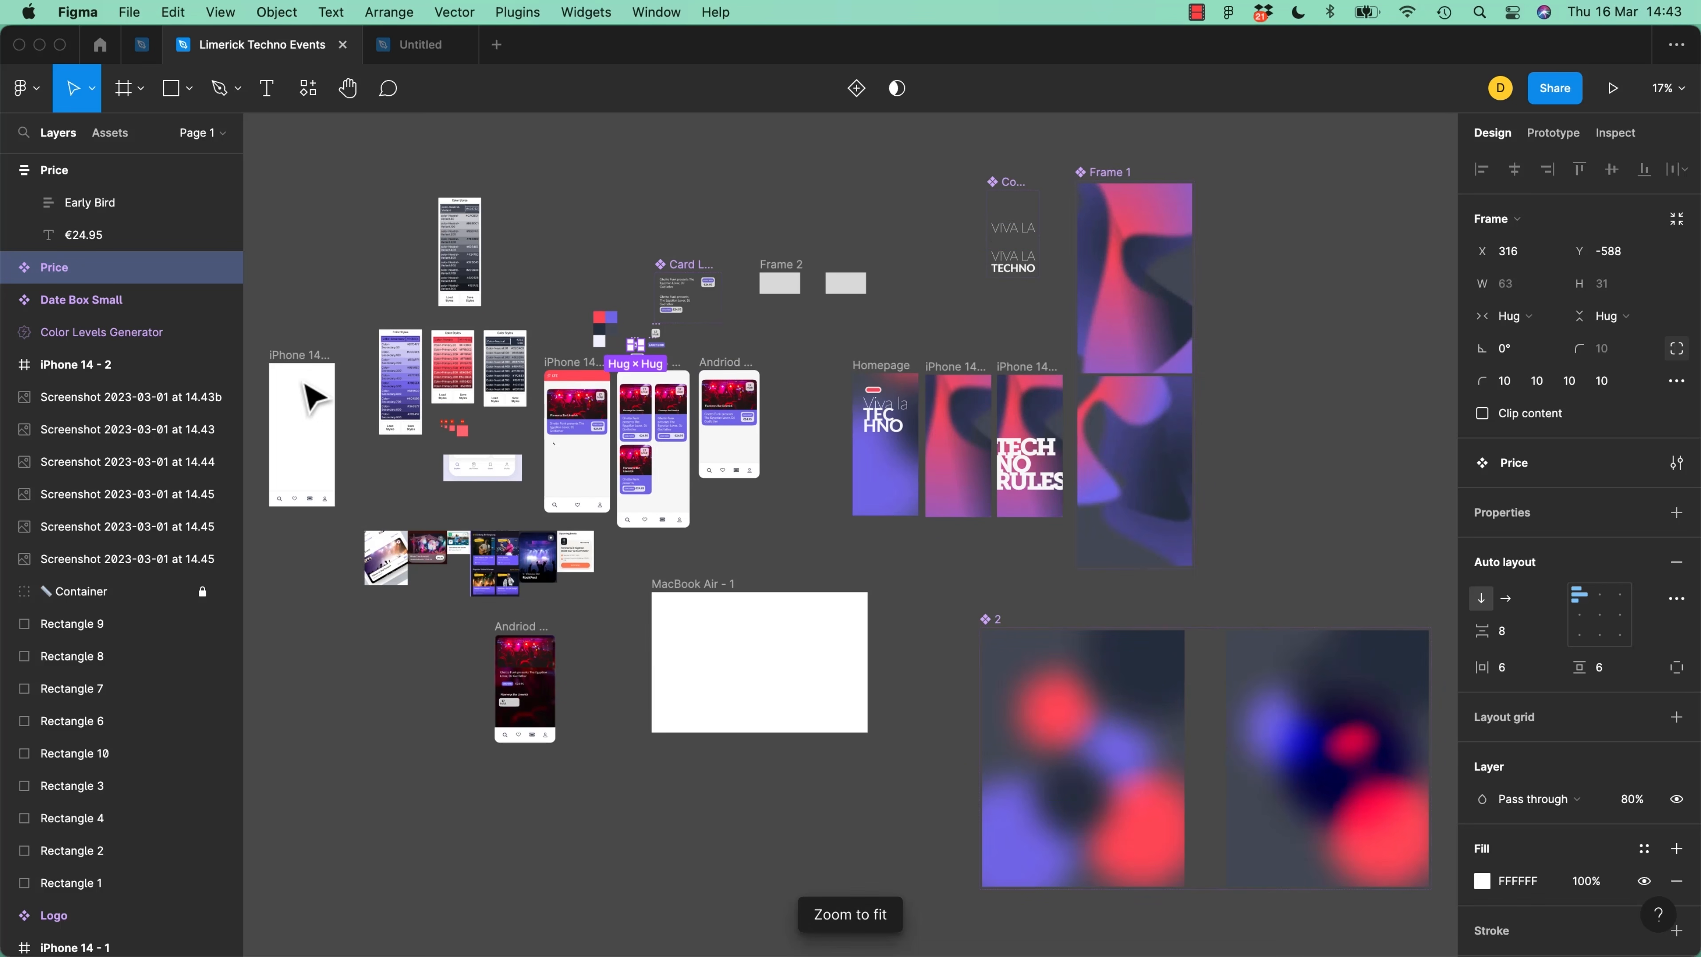
click(383, 560)
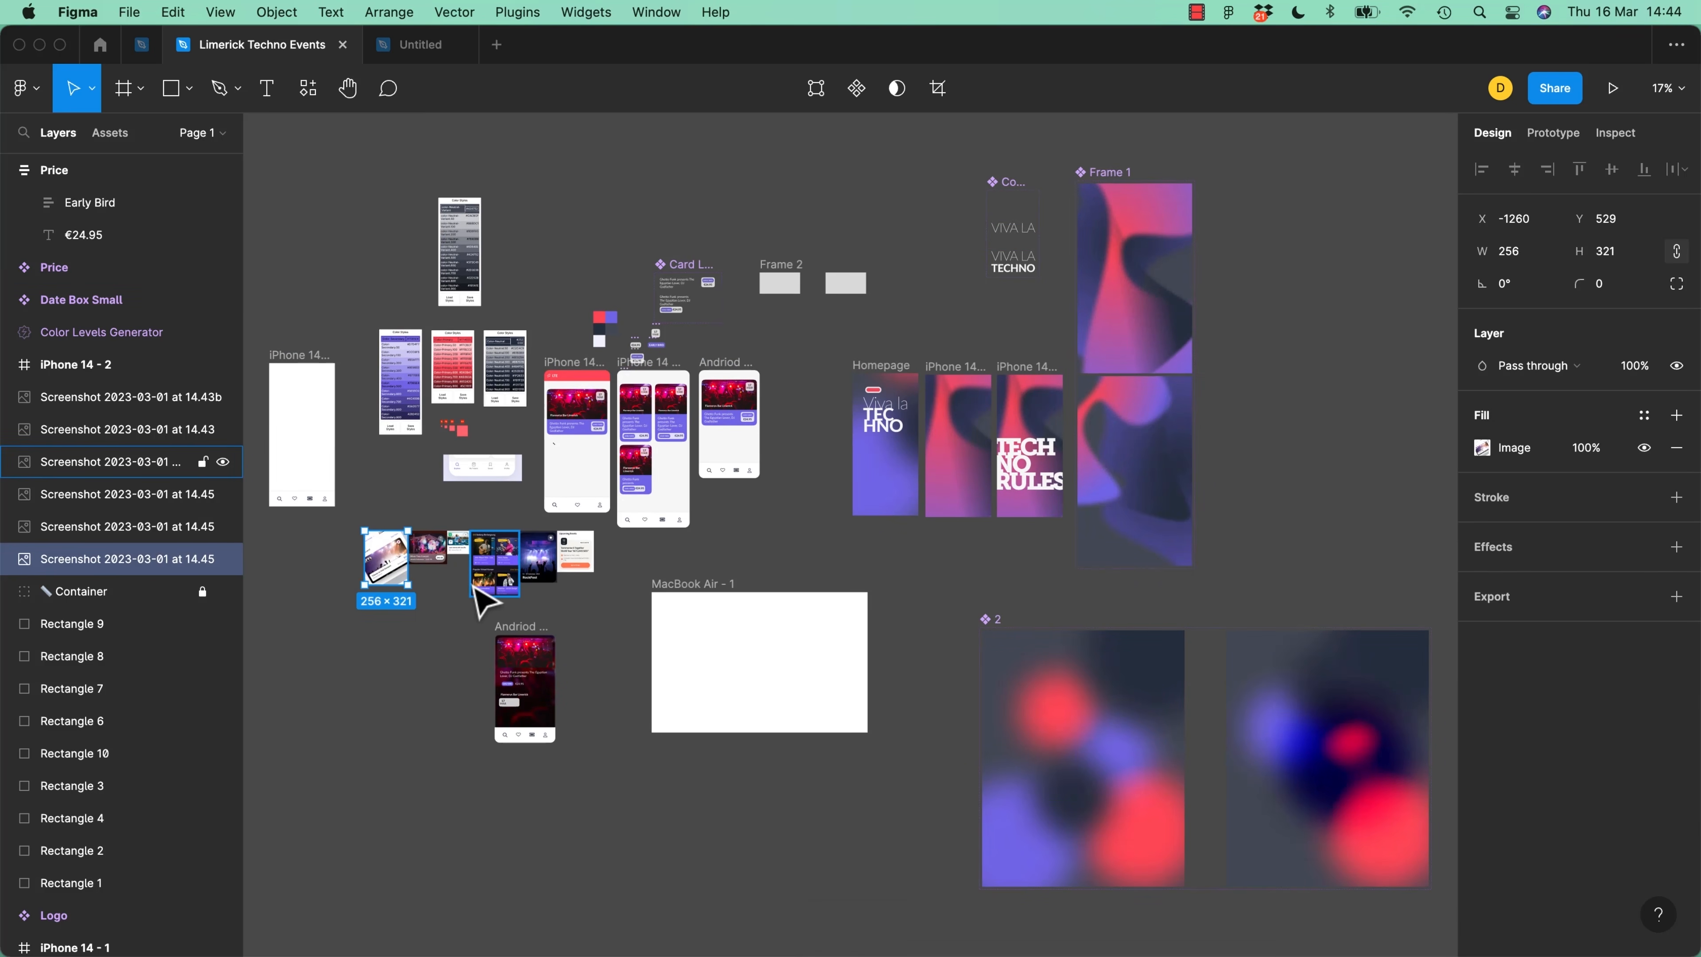
key(shift+2)
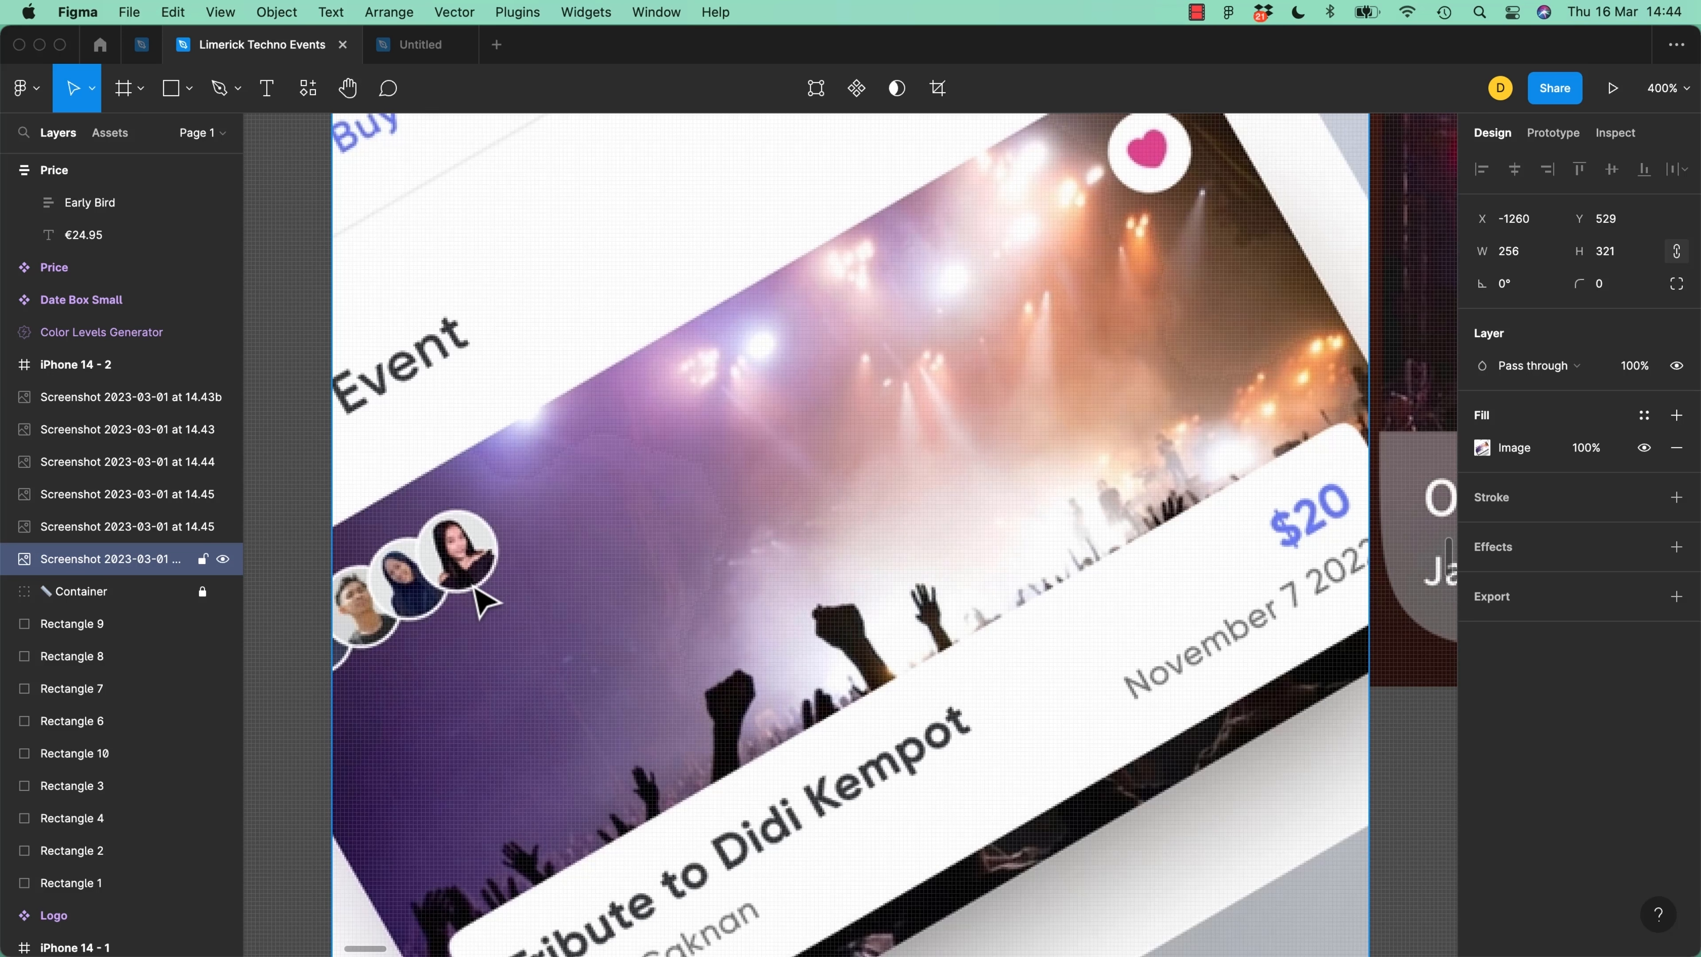
key(minus)
key(minus)
key(minus)
key(minus)
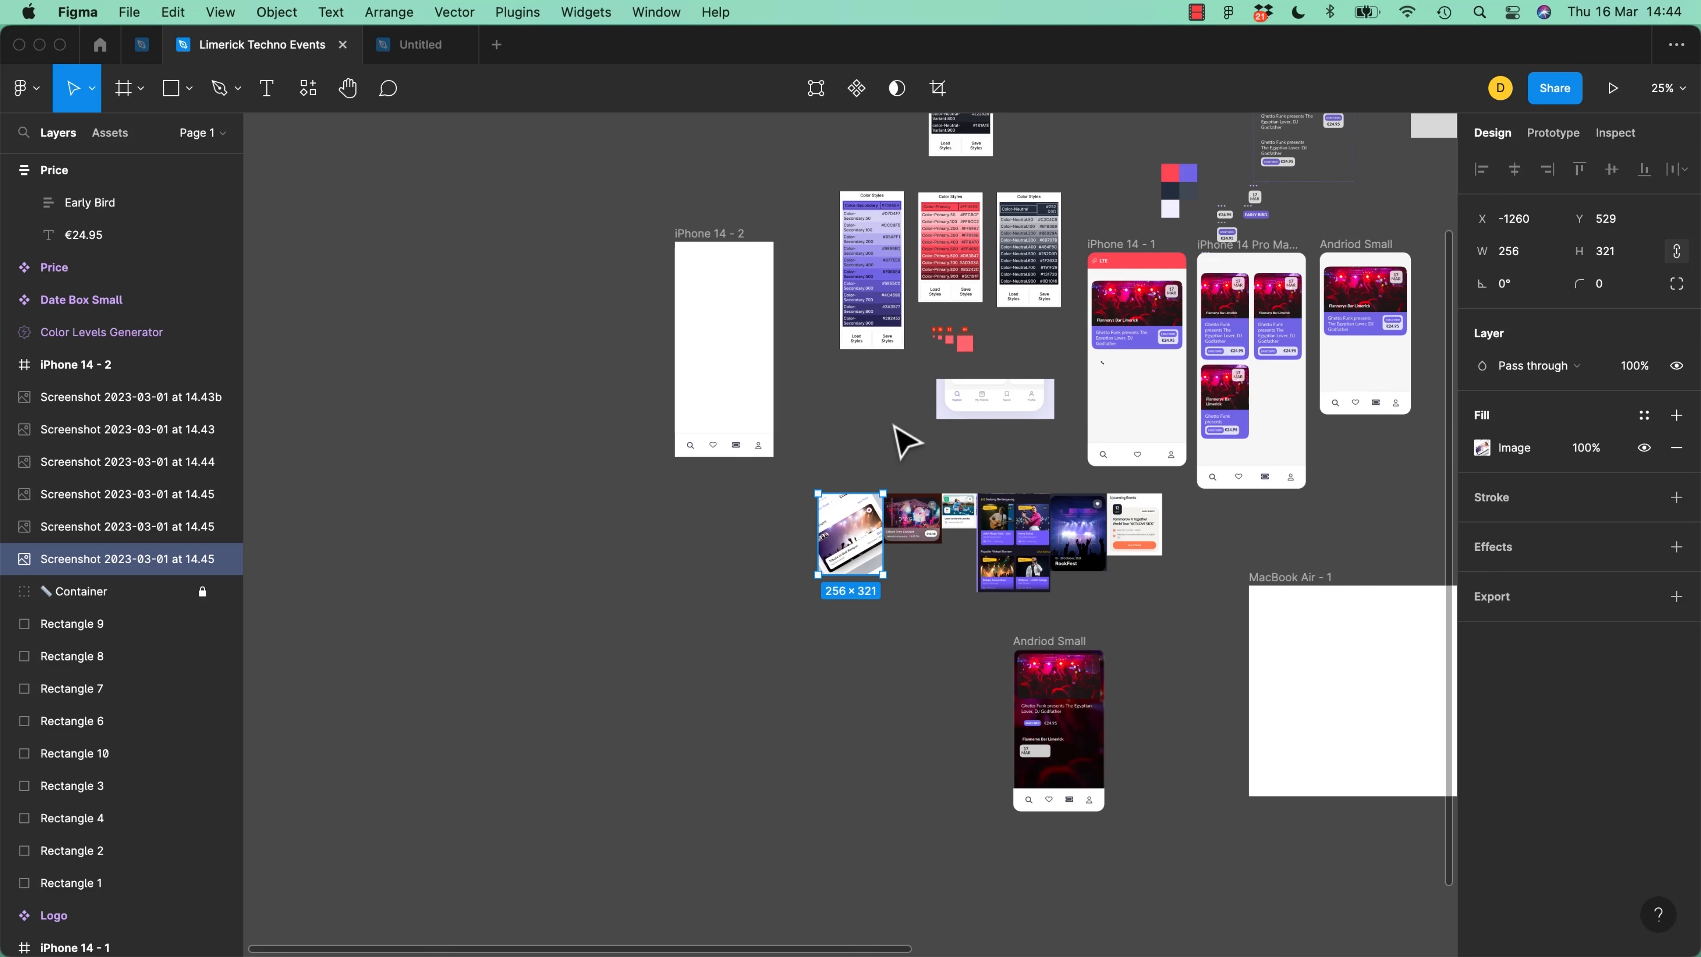
Test panning the canvas vertically and horizontally around the phone frames and screenshot images at 25% zoom
scroll(1090, 456, up, 7)
scroll(1082, 459, down, 10)
scroll(1071, 462, down, 1)
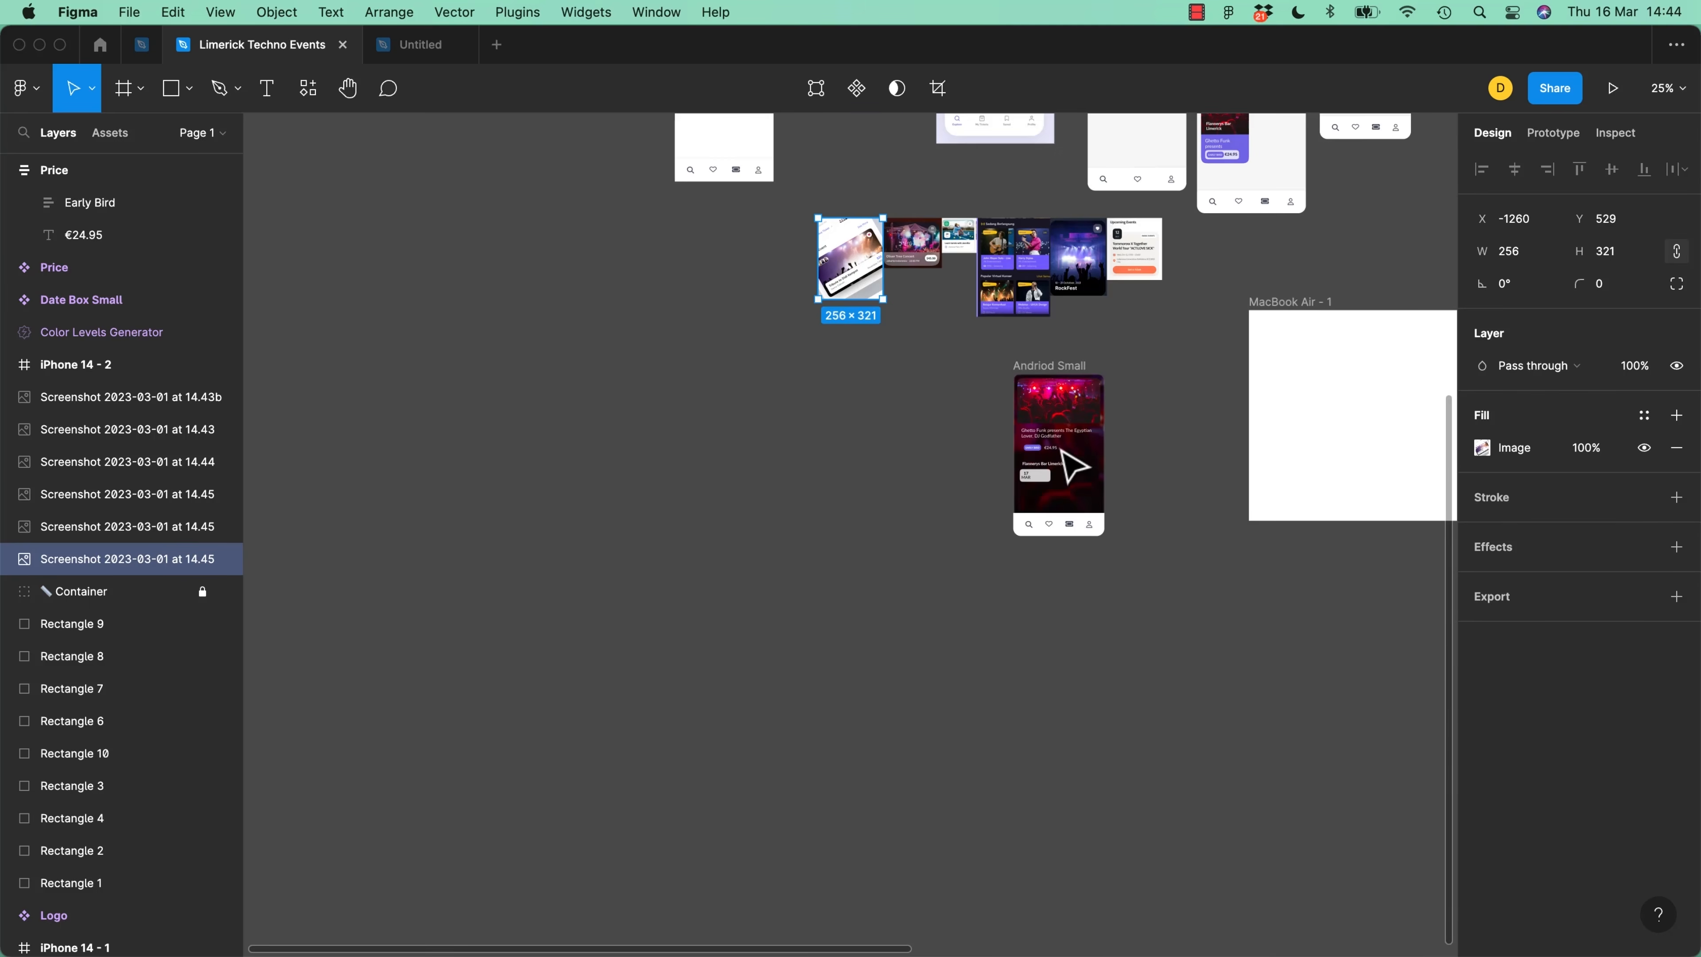
scroll(1074, 465, up, 7)
scroll(1066, 479, left, 8)
scroll(1046, 469, right, 10)
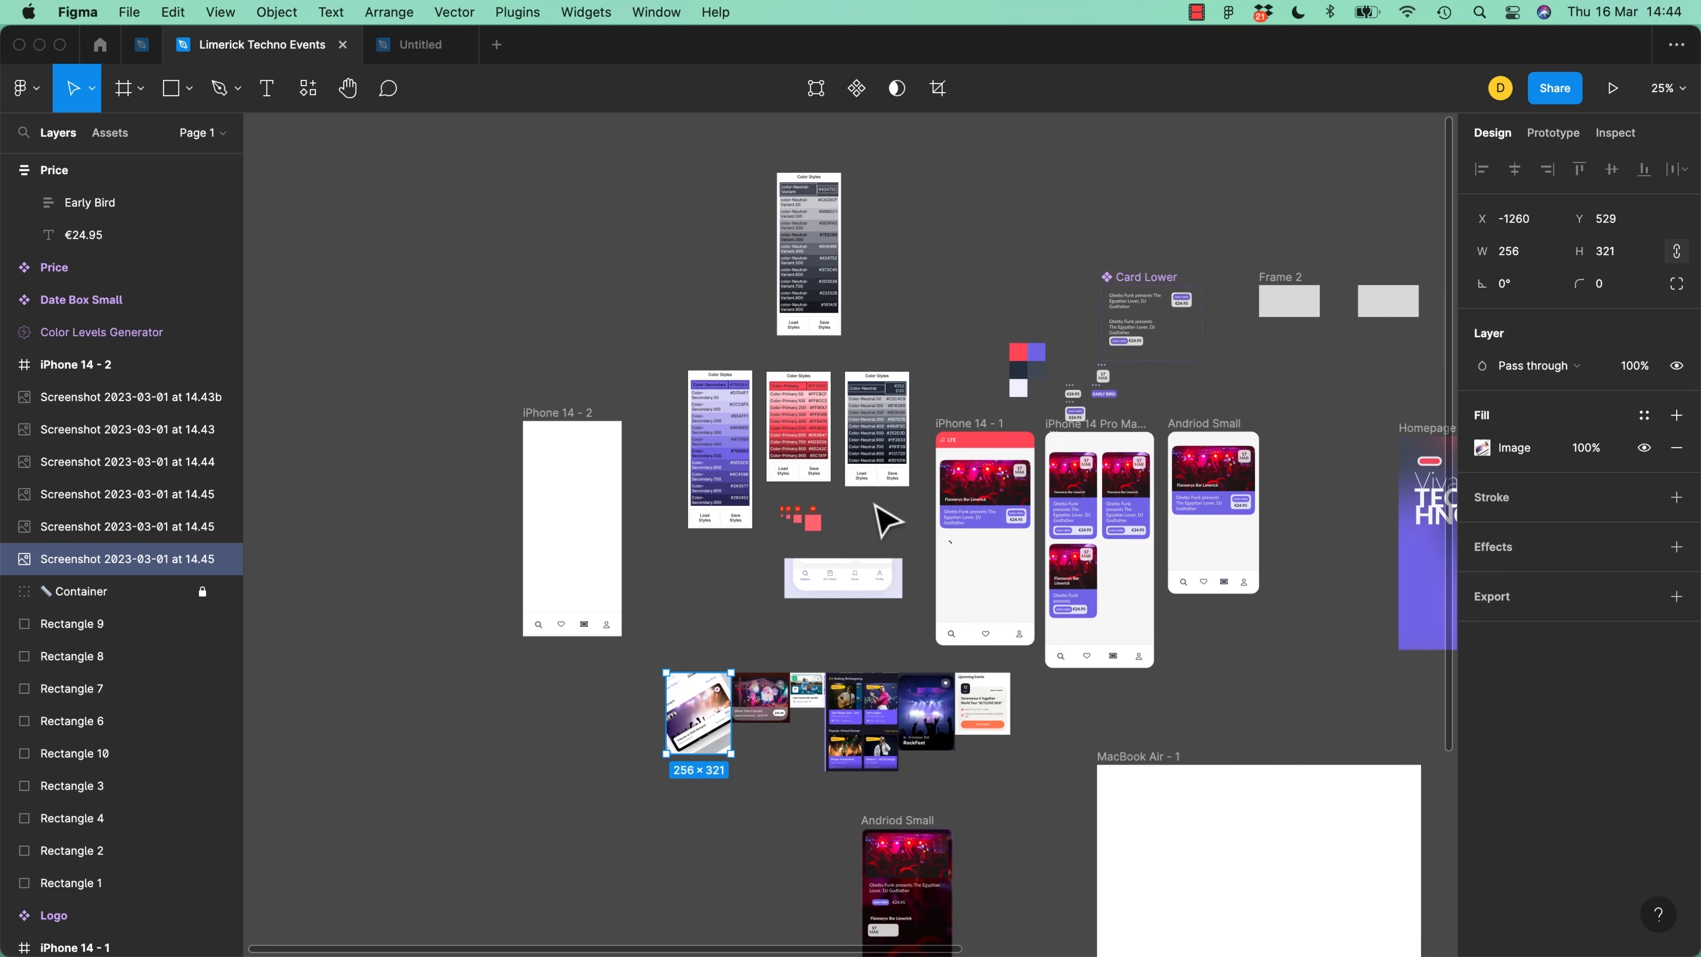
Test zooming in and out at the cursor combined with panning across the colour styles and phone frames
scroll(891, 536, up, 5)
scroll(894, 540, down, 5)
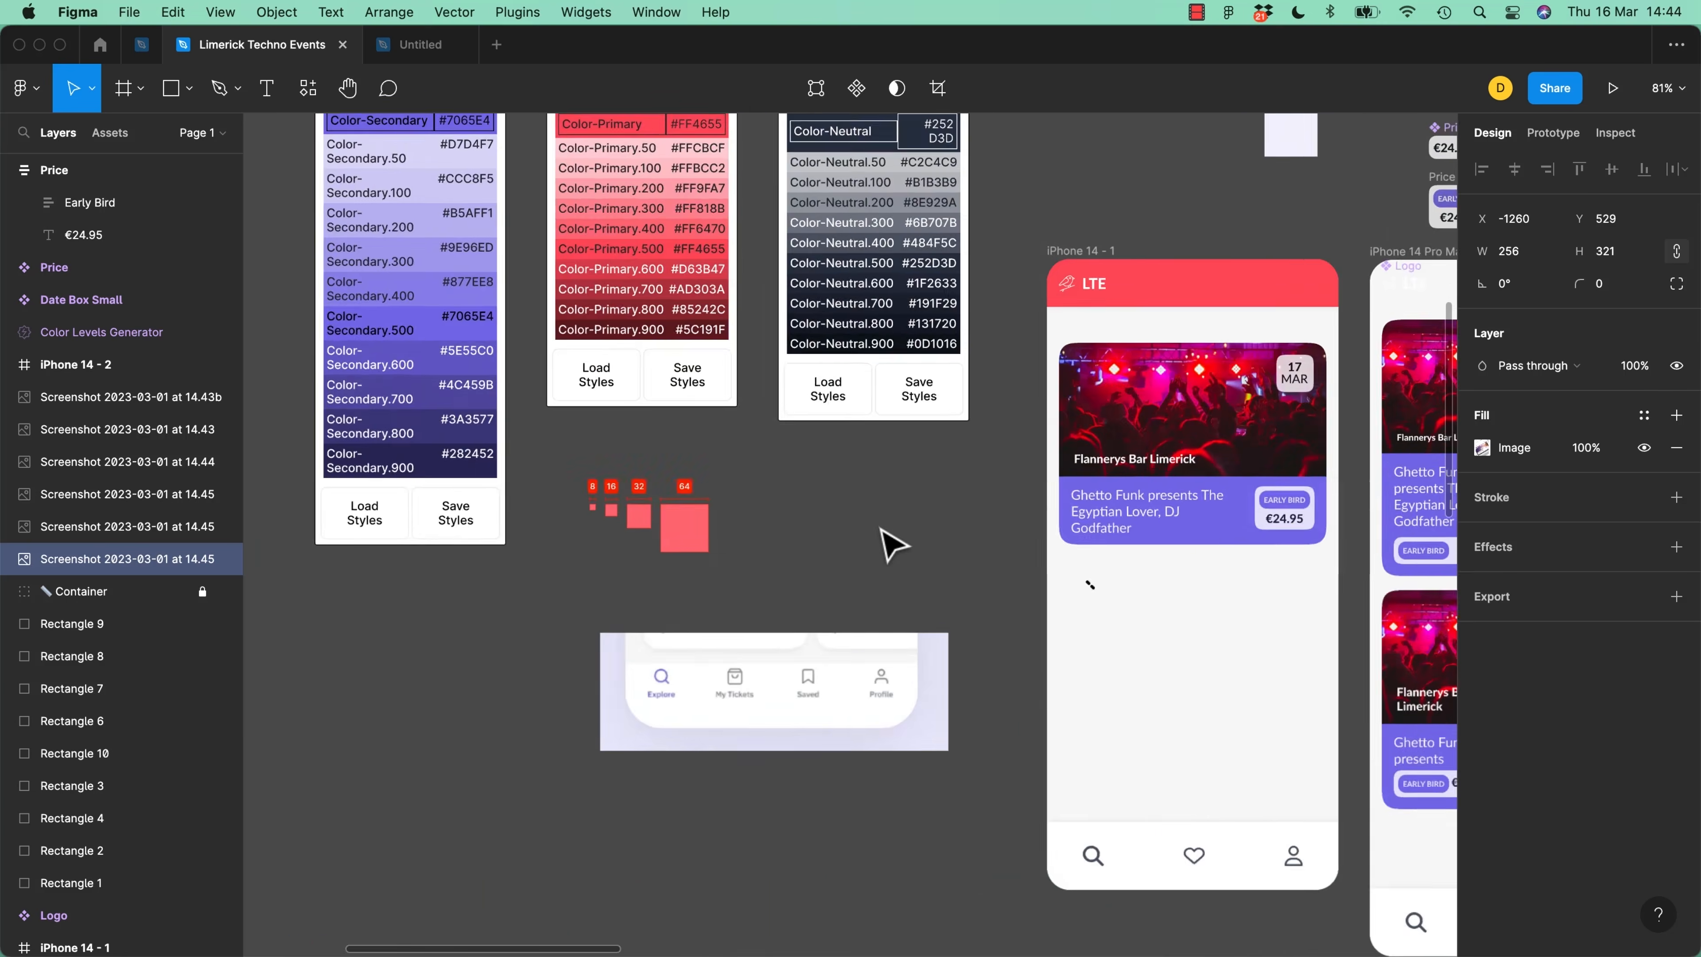
scroll(891, 546, down, 1)
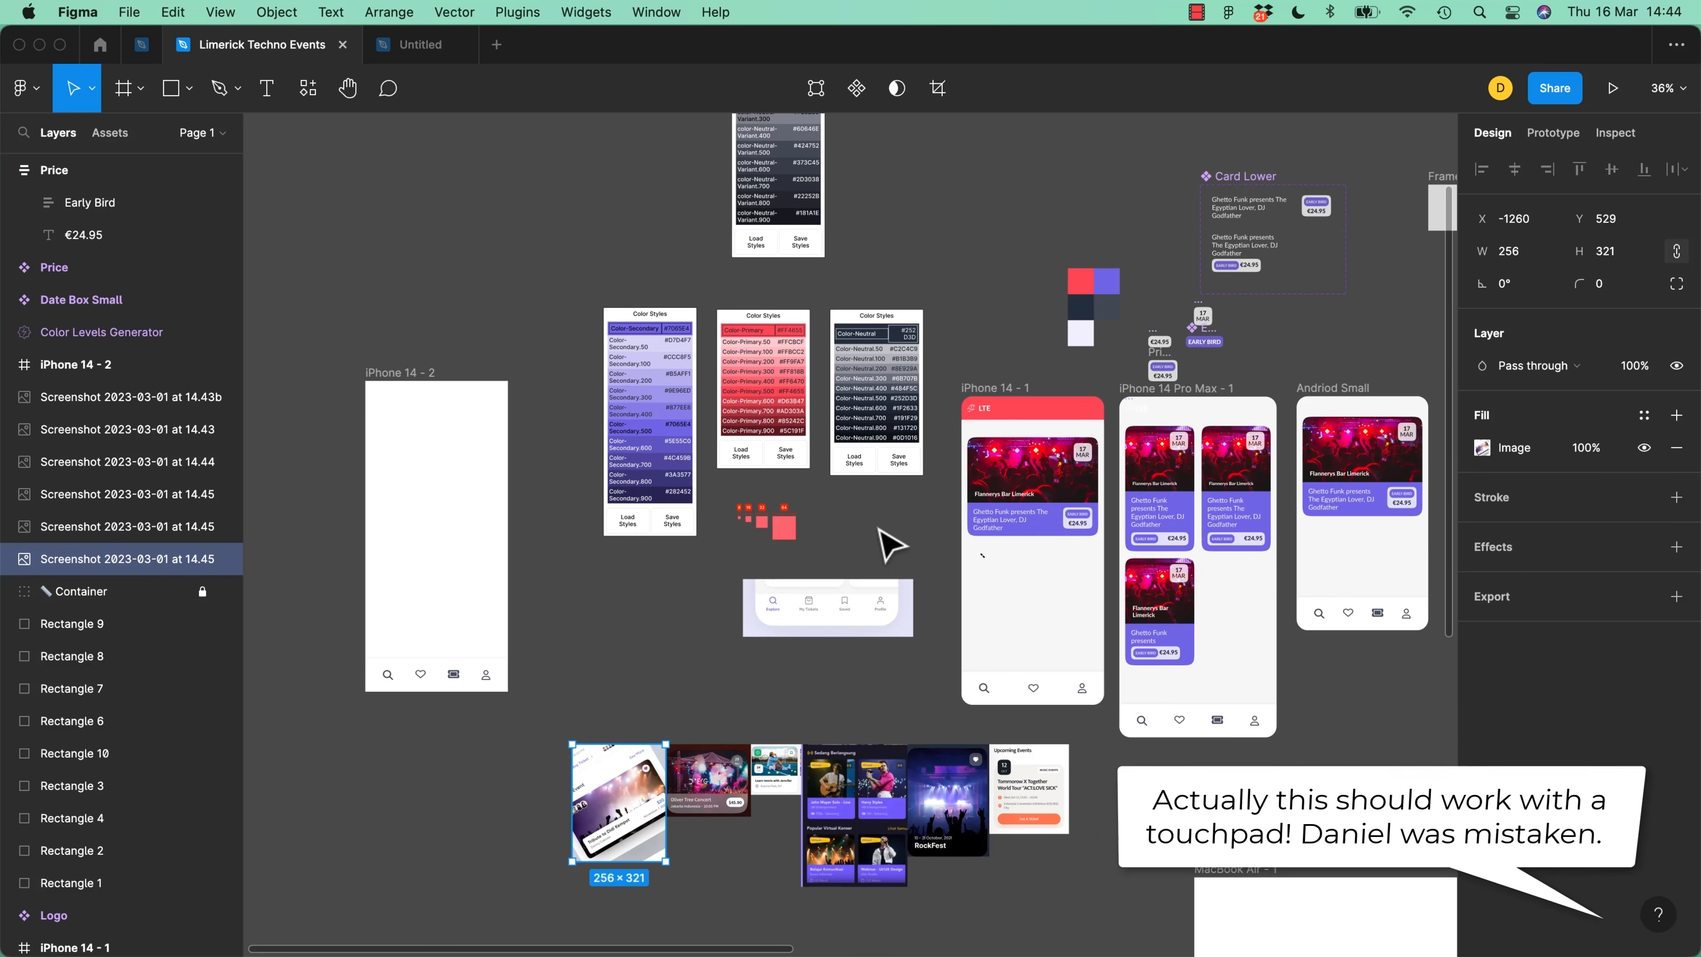
scroll(1218, 335, up, 10)
scroll(1215, 342, down, 10)
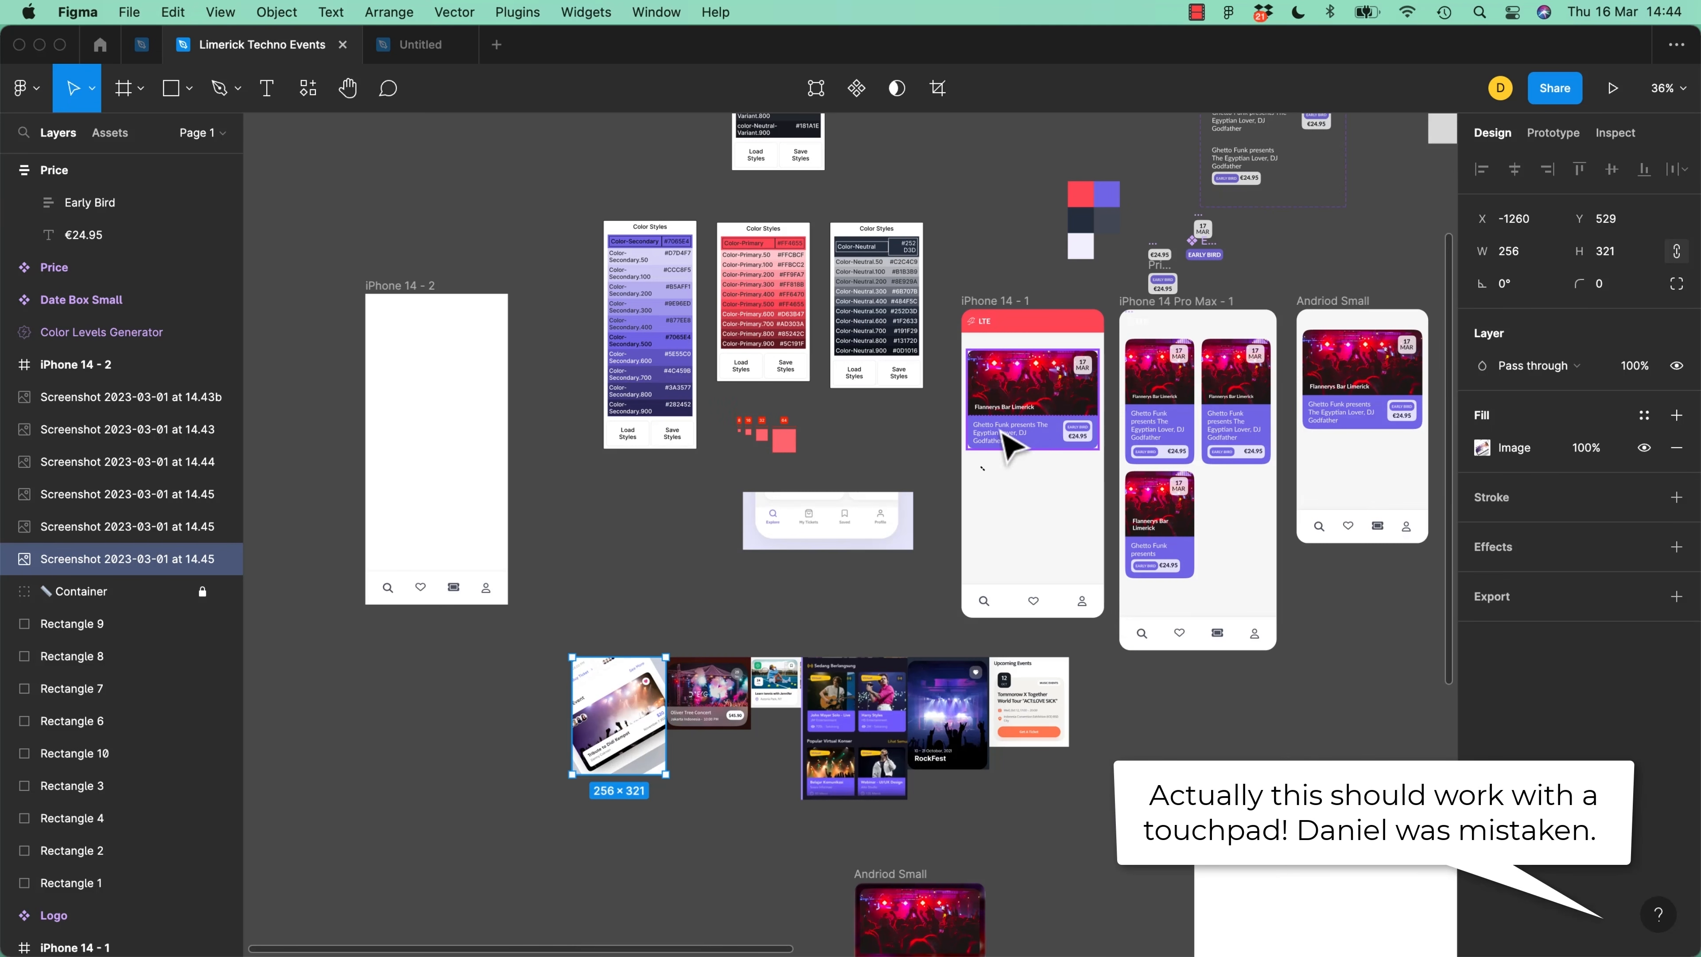
scroll(1120, 456, up, 10)
scroll(1115, 439, down, 10)
scroll(1111, 449, left, 5)
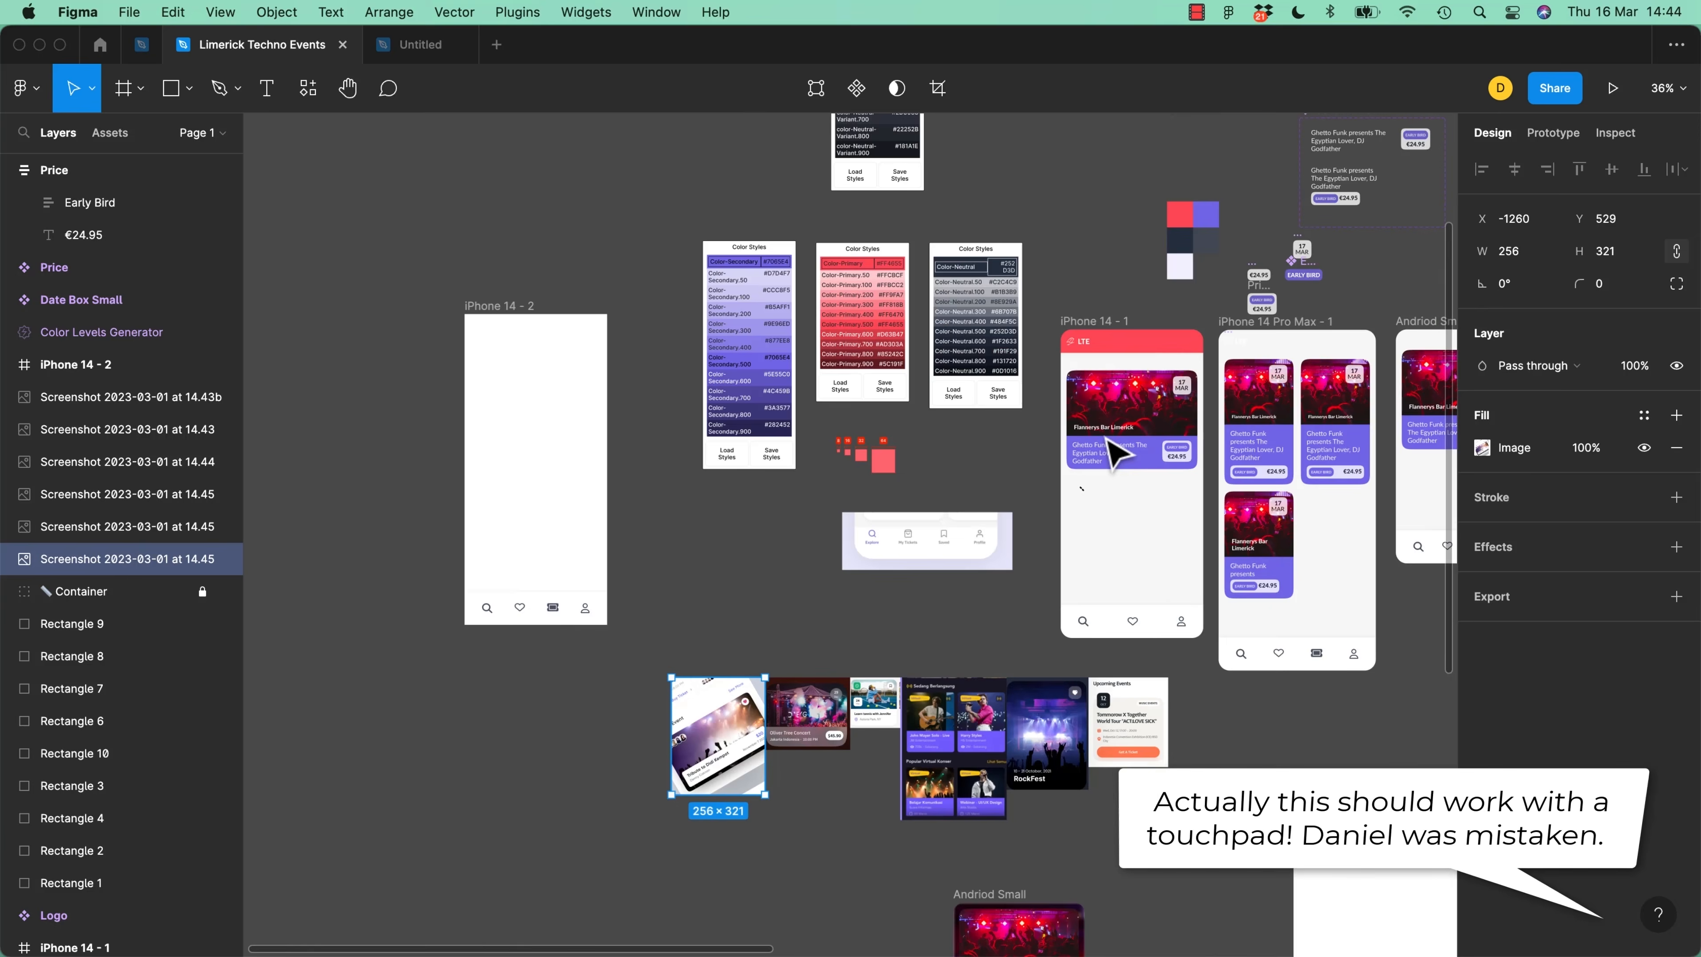
scroll(1113, 448, right, 10)
scroll(1006, 444, up, 5)
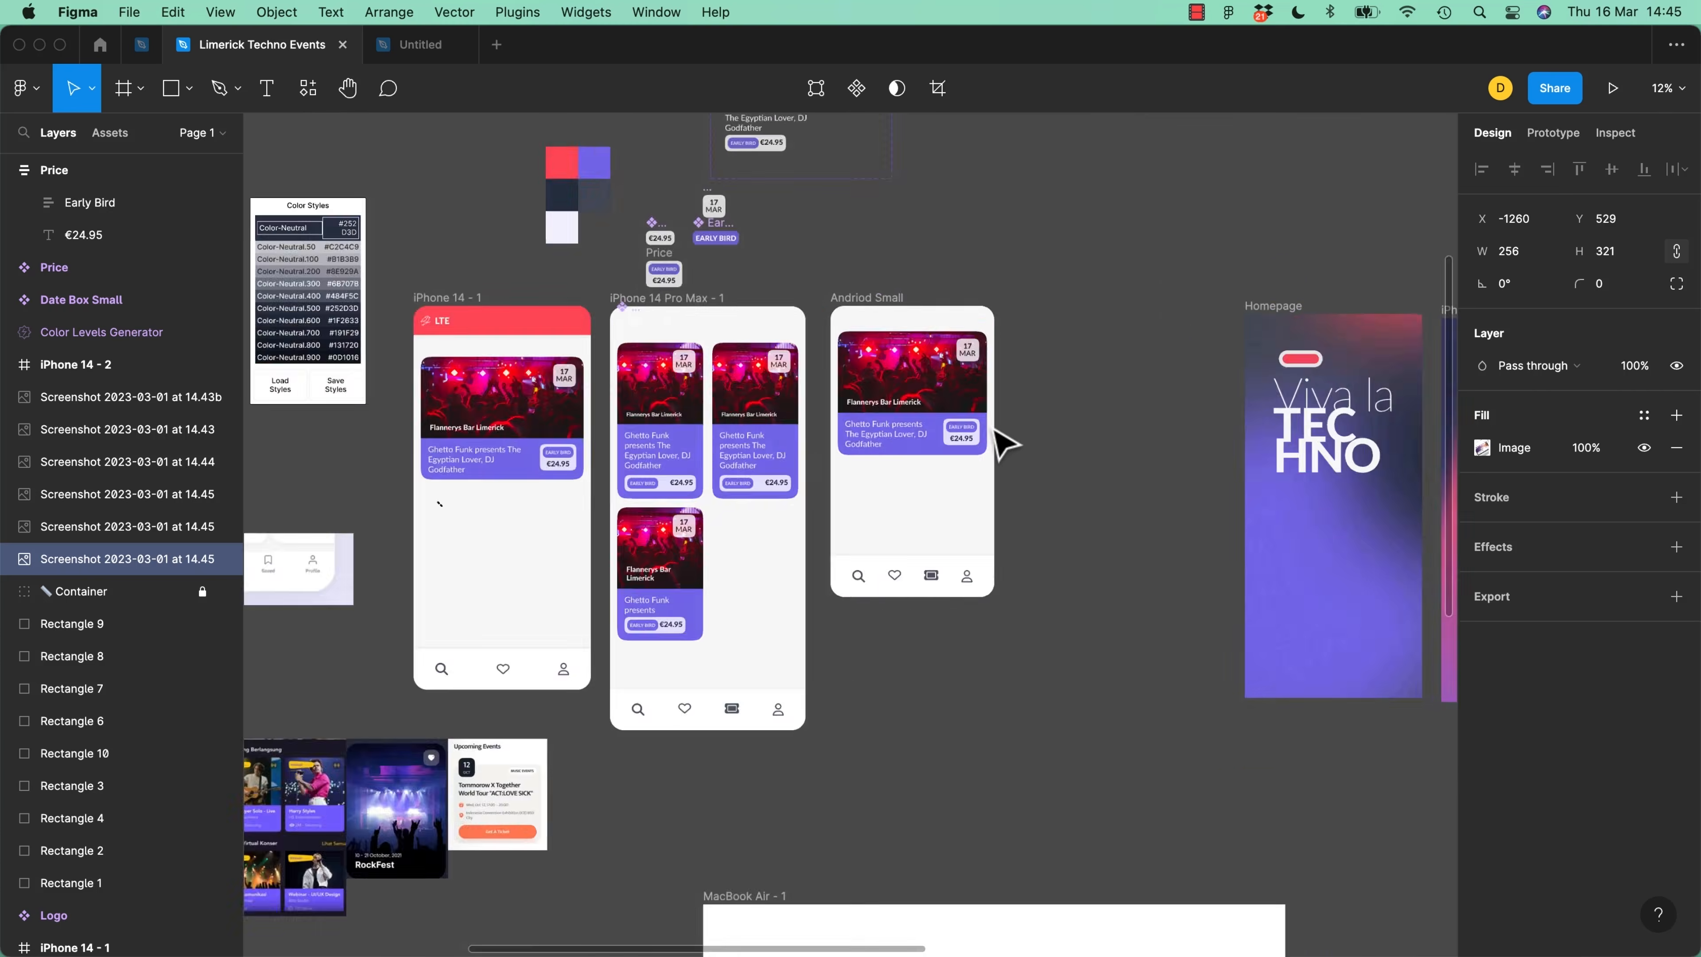
scroll(1006, 444, down, 5)
scroll(1006, 445, up, 8)
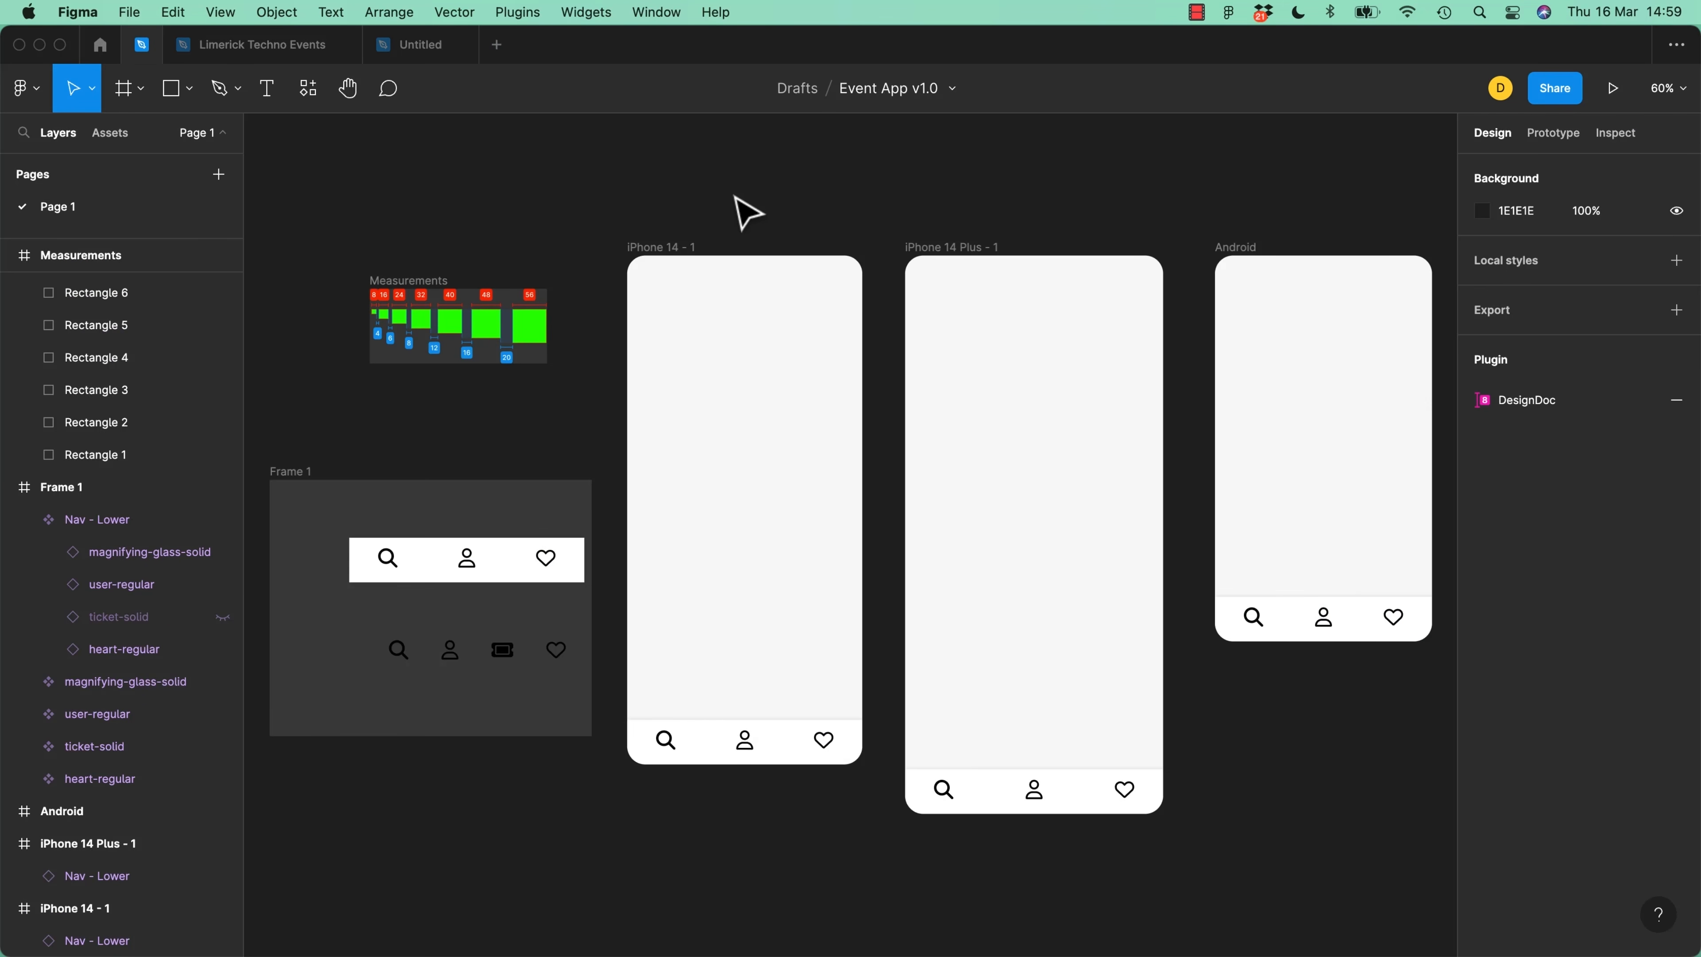
Switch the Event App v1.0 file's interface to light mode and create a new design file
key(super+slash)
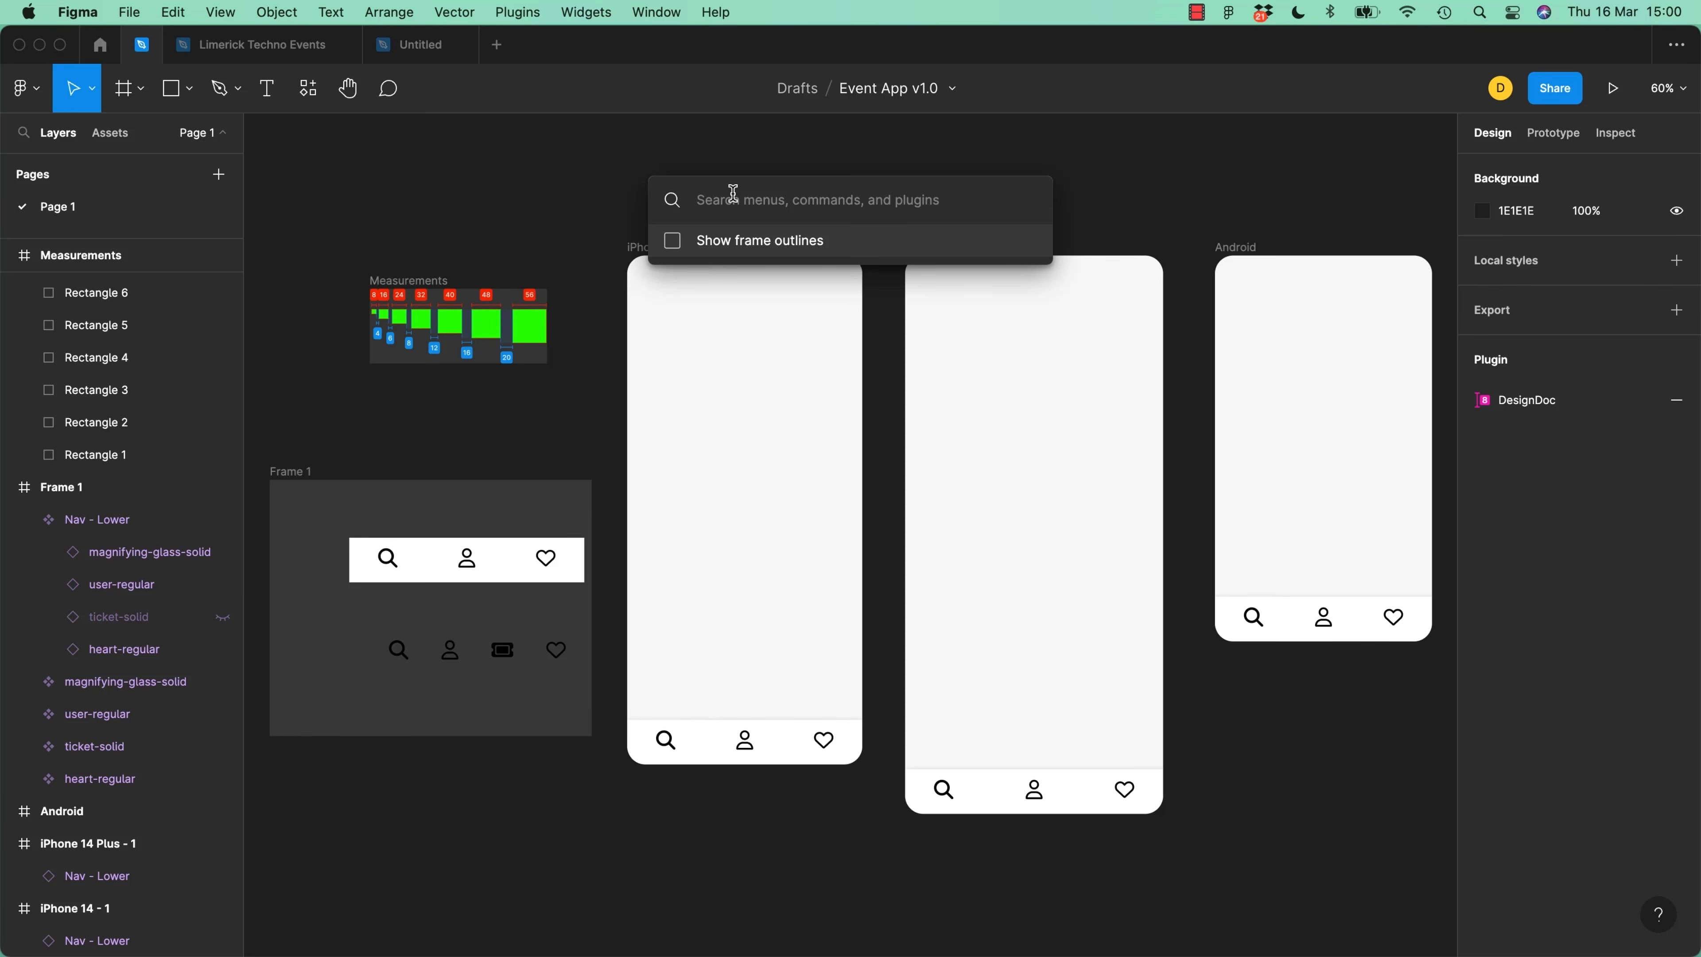
text(ligh)
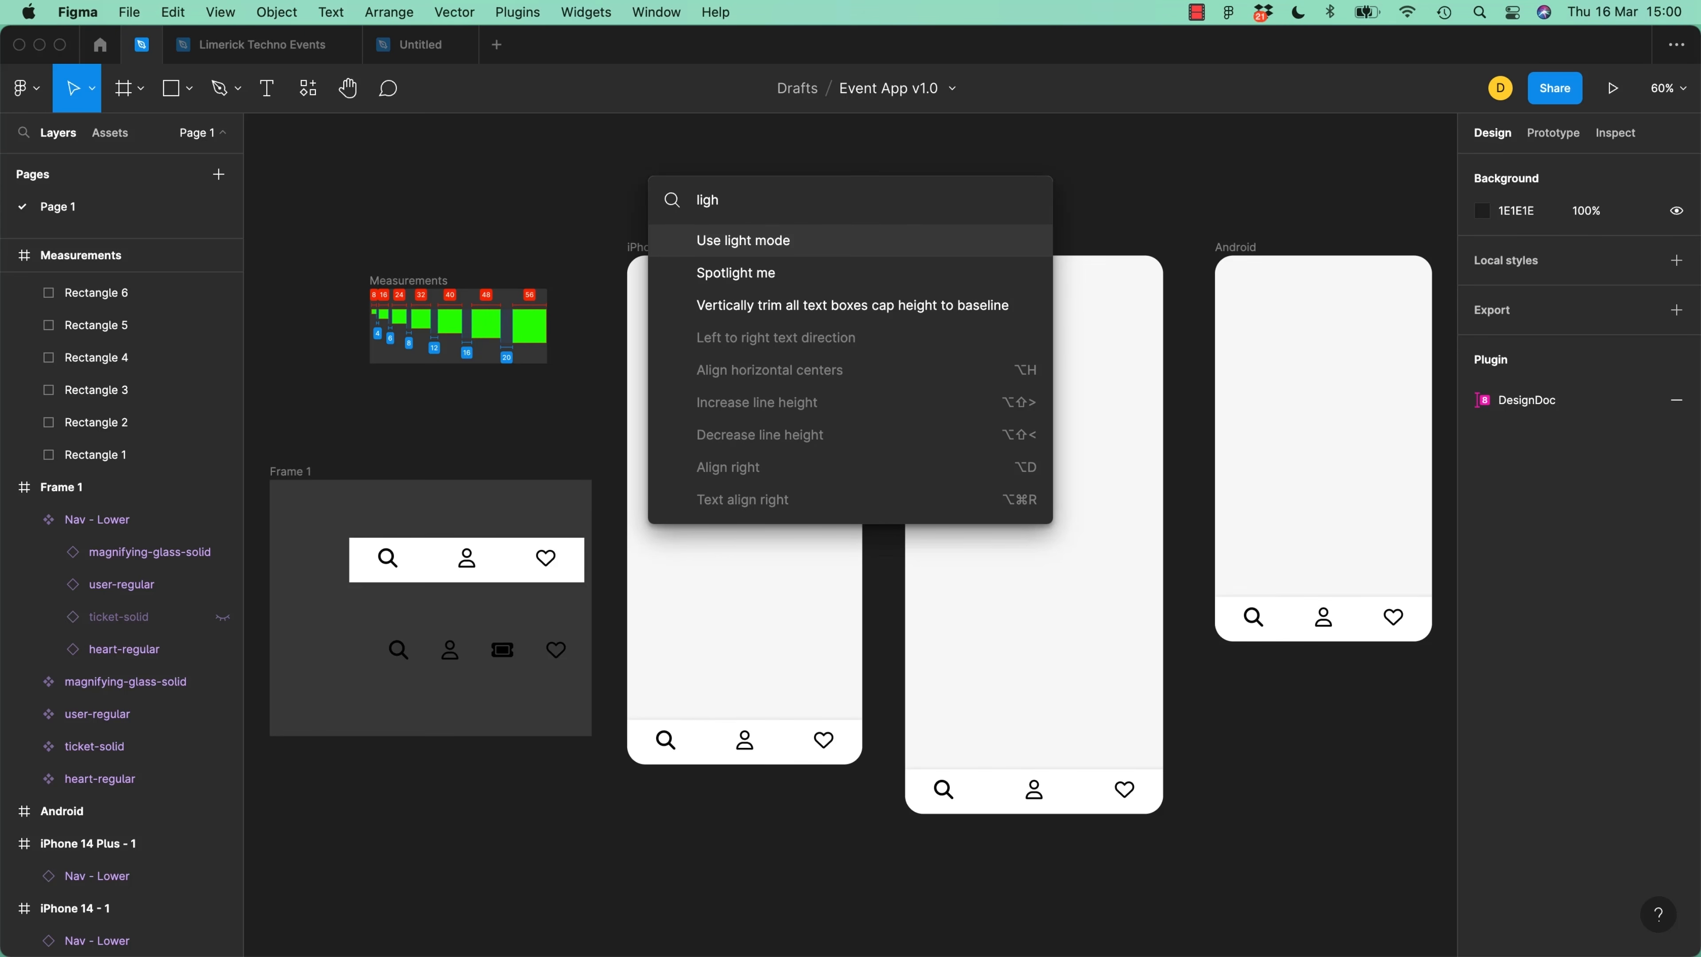
key(Return)
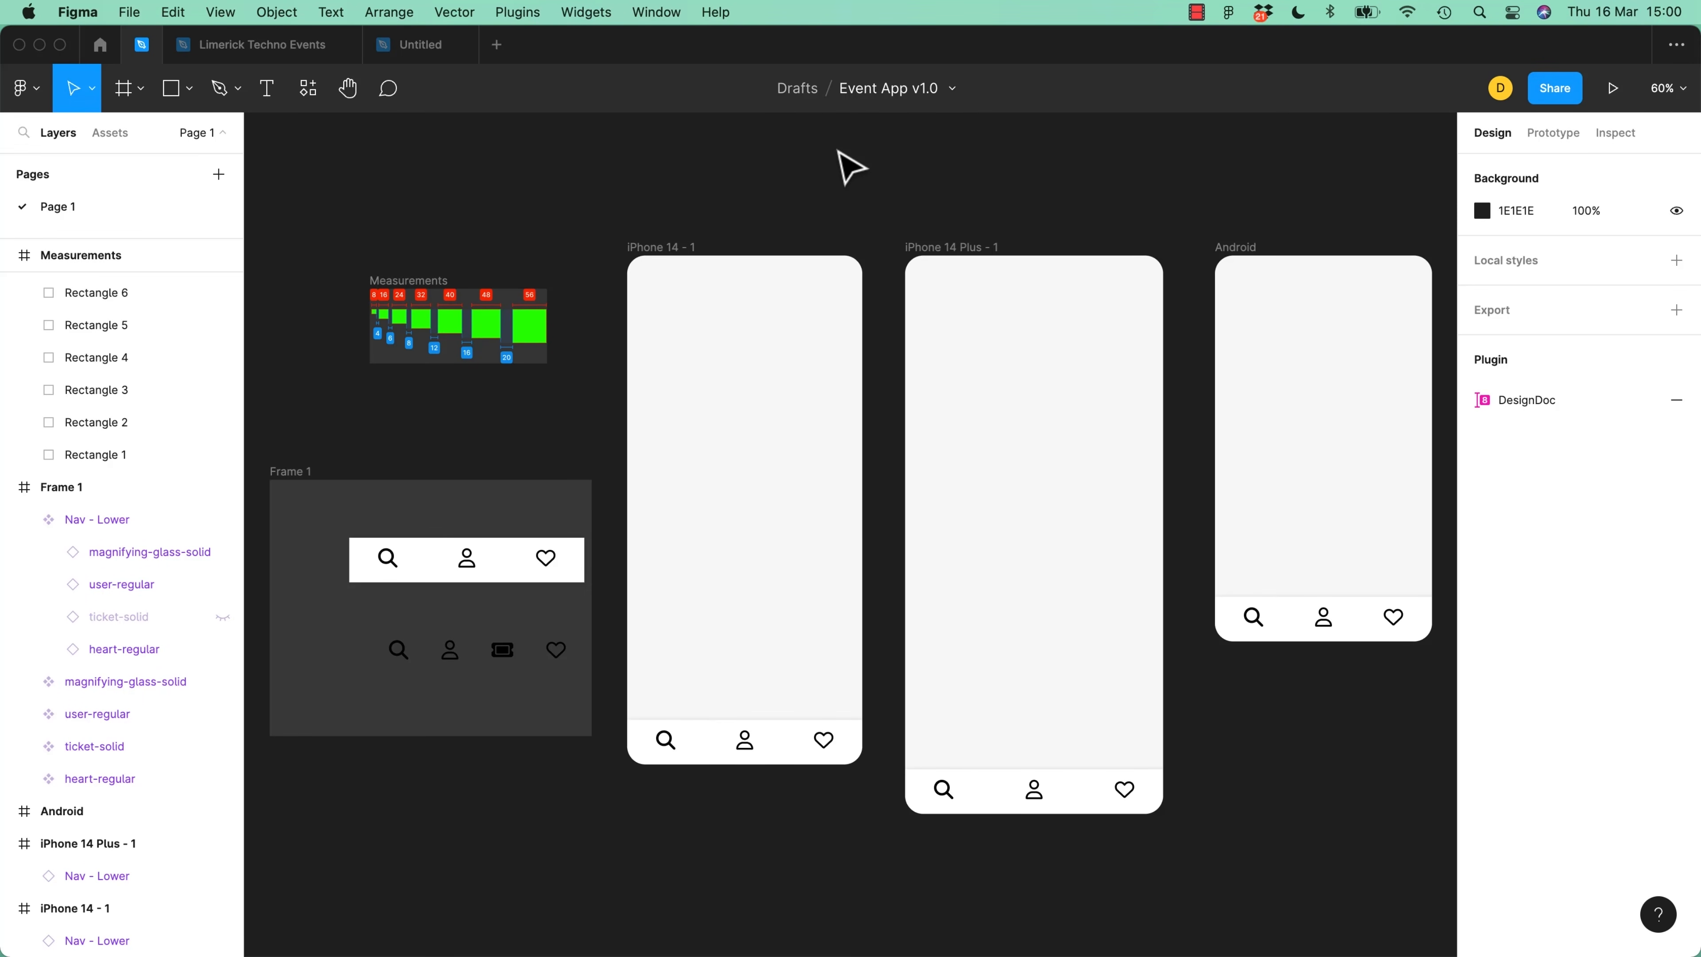
key(super+n)
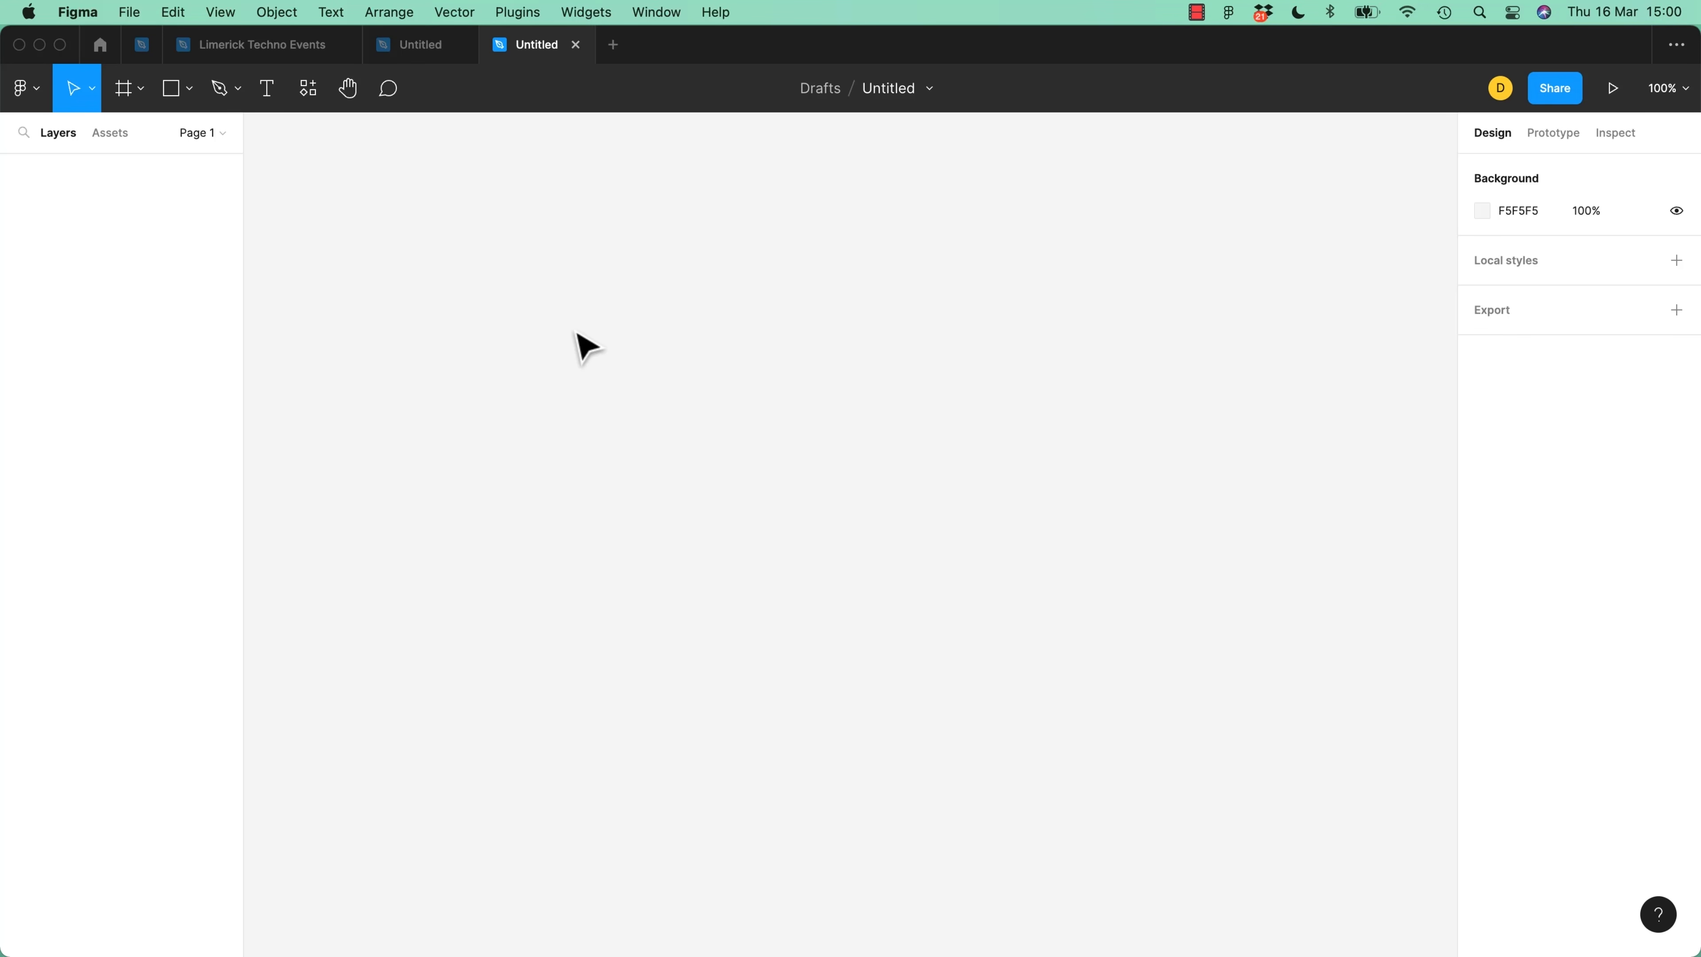
Switch the interface to dark mode and set the new file's canvas background to dark grey 4A4A4A
key(super+slash)
text(dark)
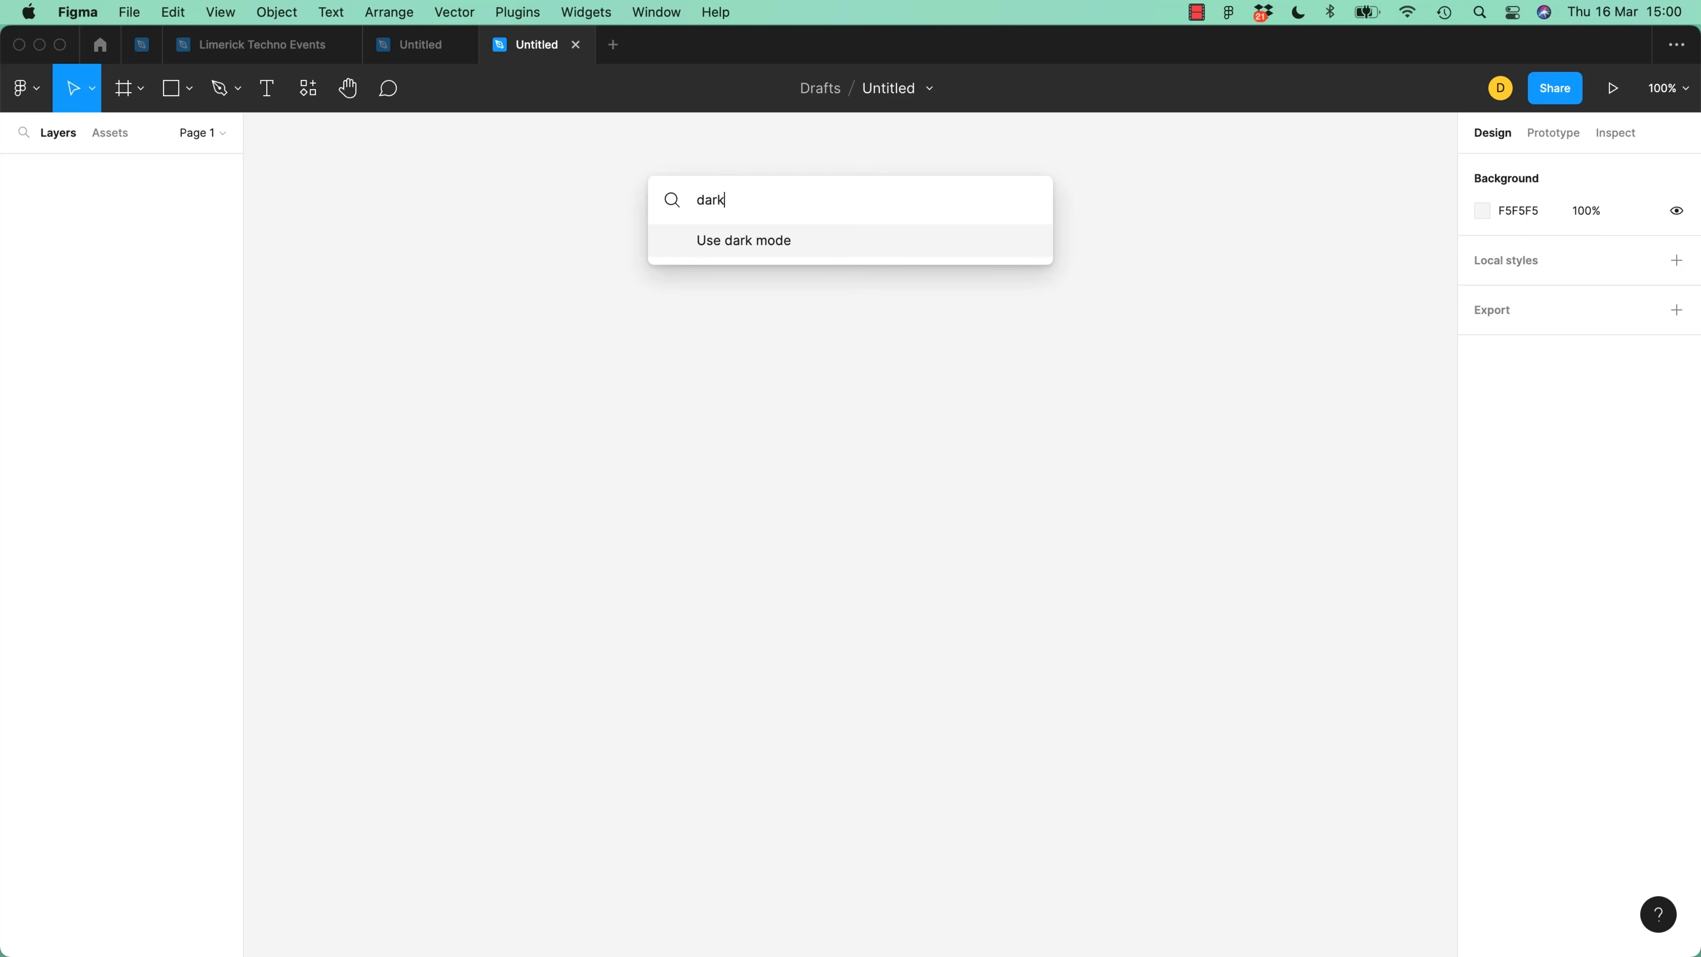
key(Return)
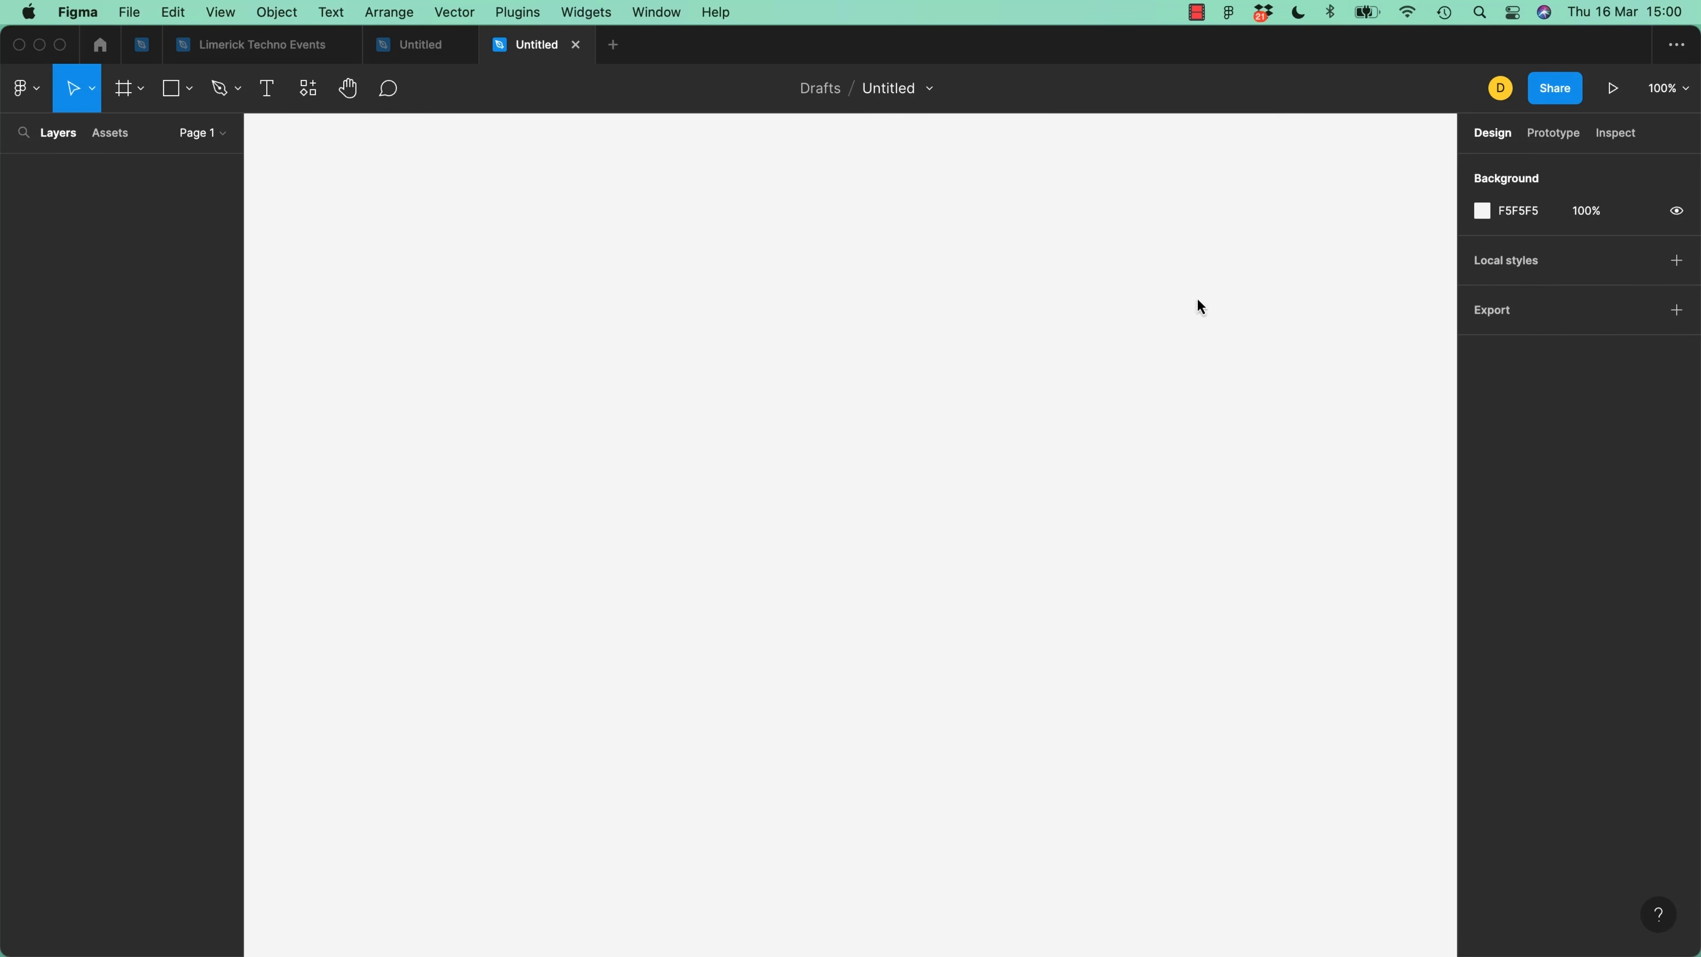
click(1483, 215)
drag(1295, 391, 1171, 415)
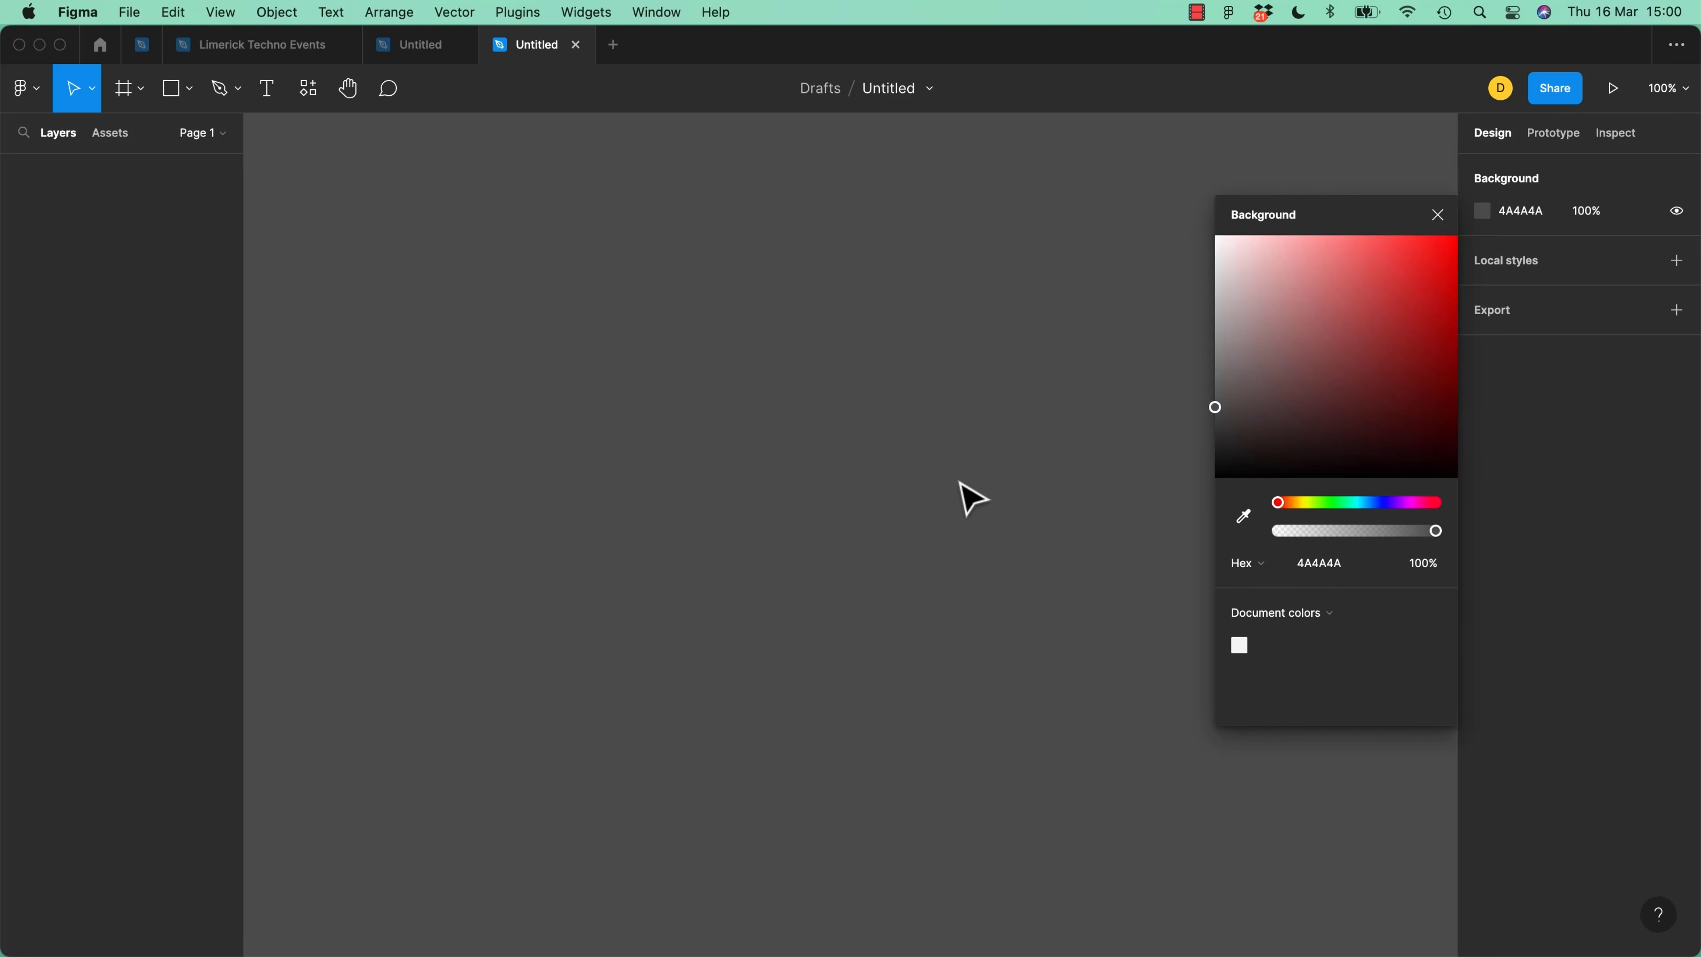
In another new design file, switch the interface to light mode and set the canvas background to white FFFFFF
key(super+n)
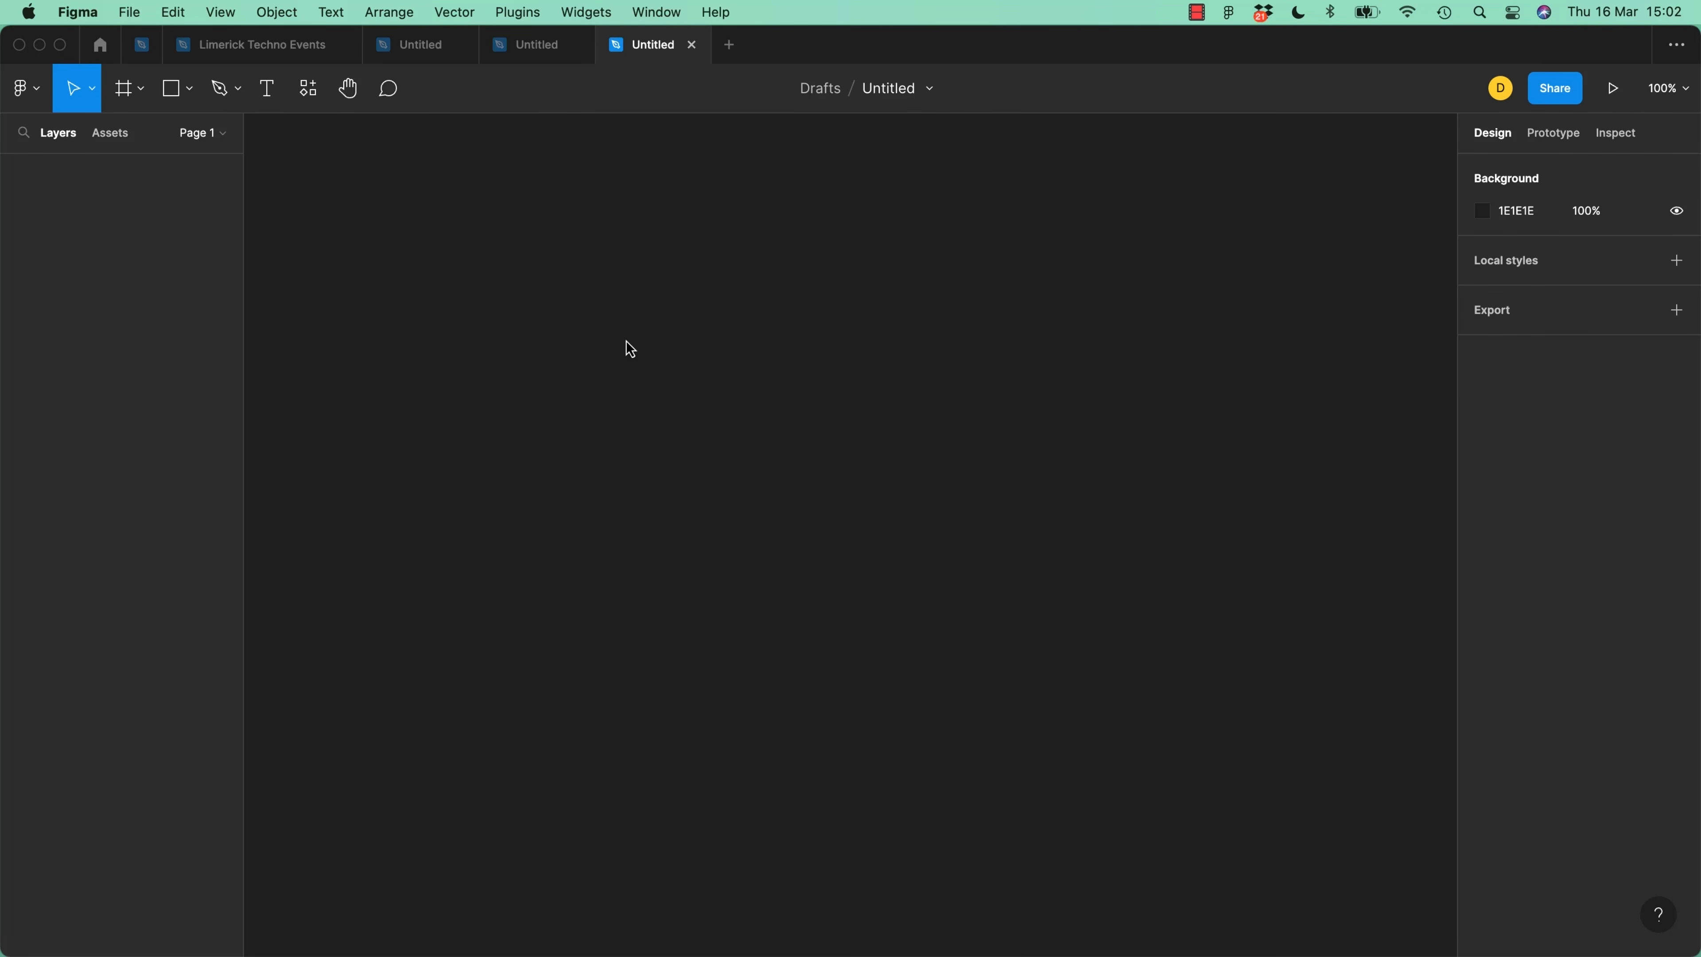
key(super+slash)
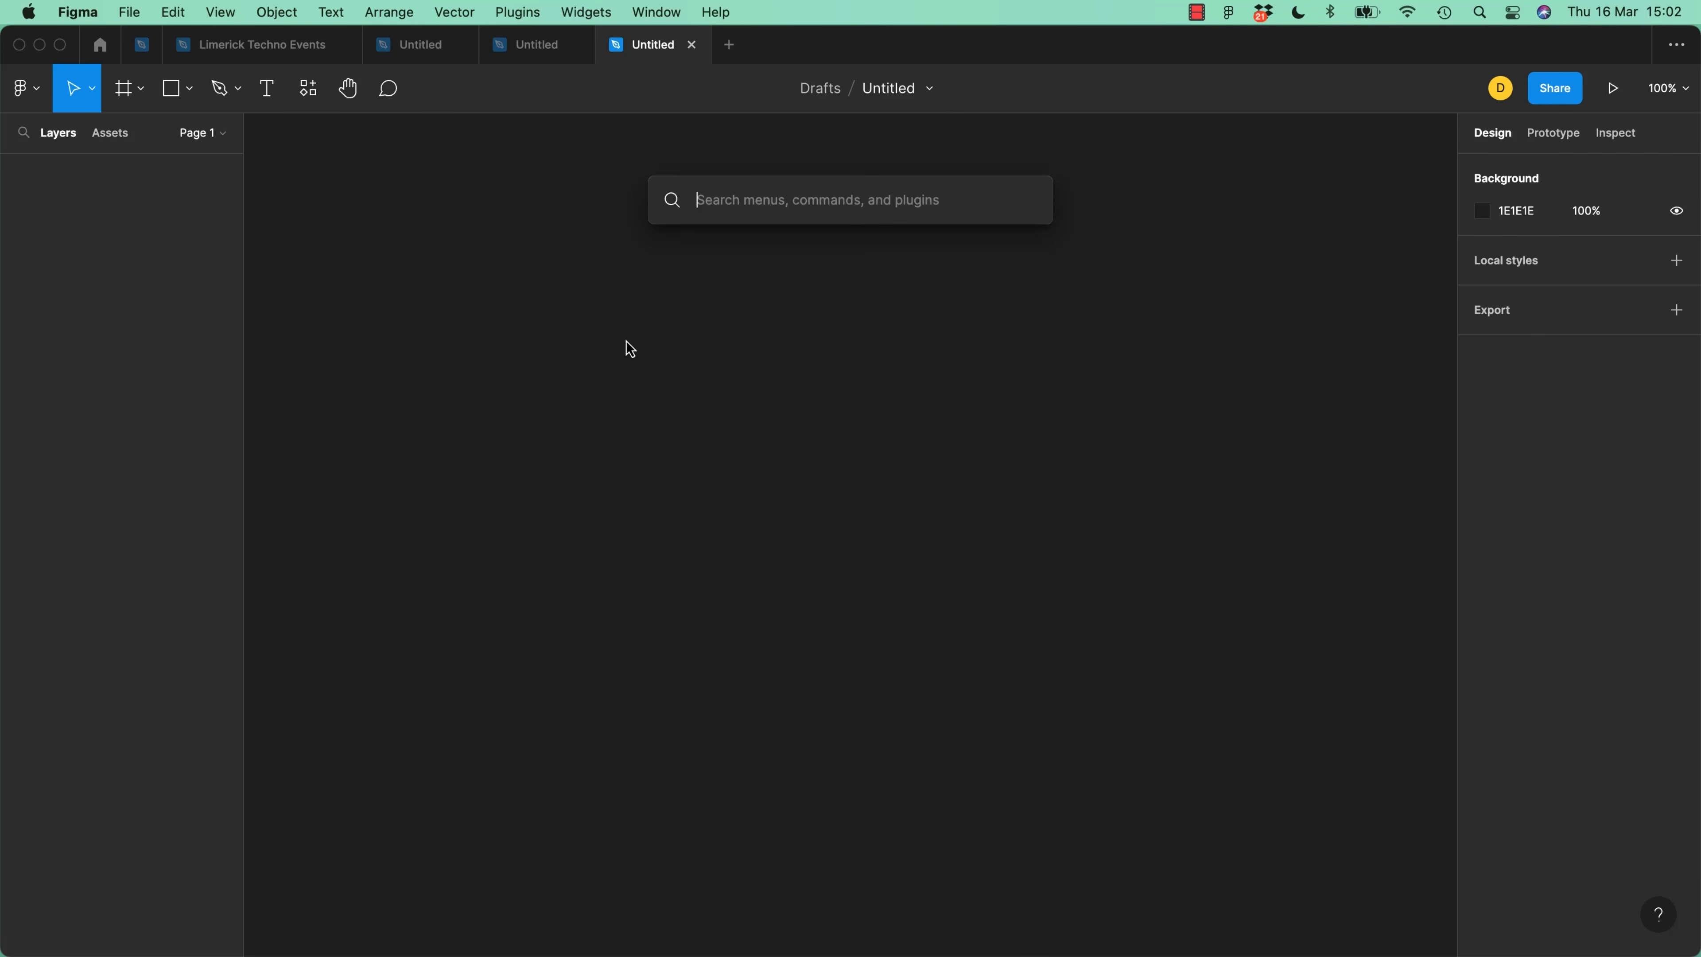
text(light)
key(Return)
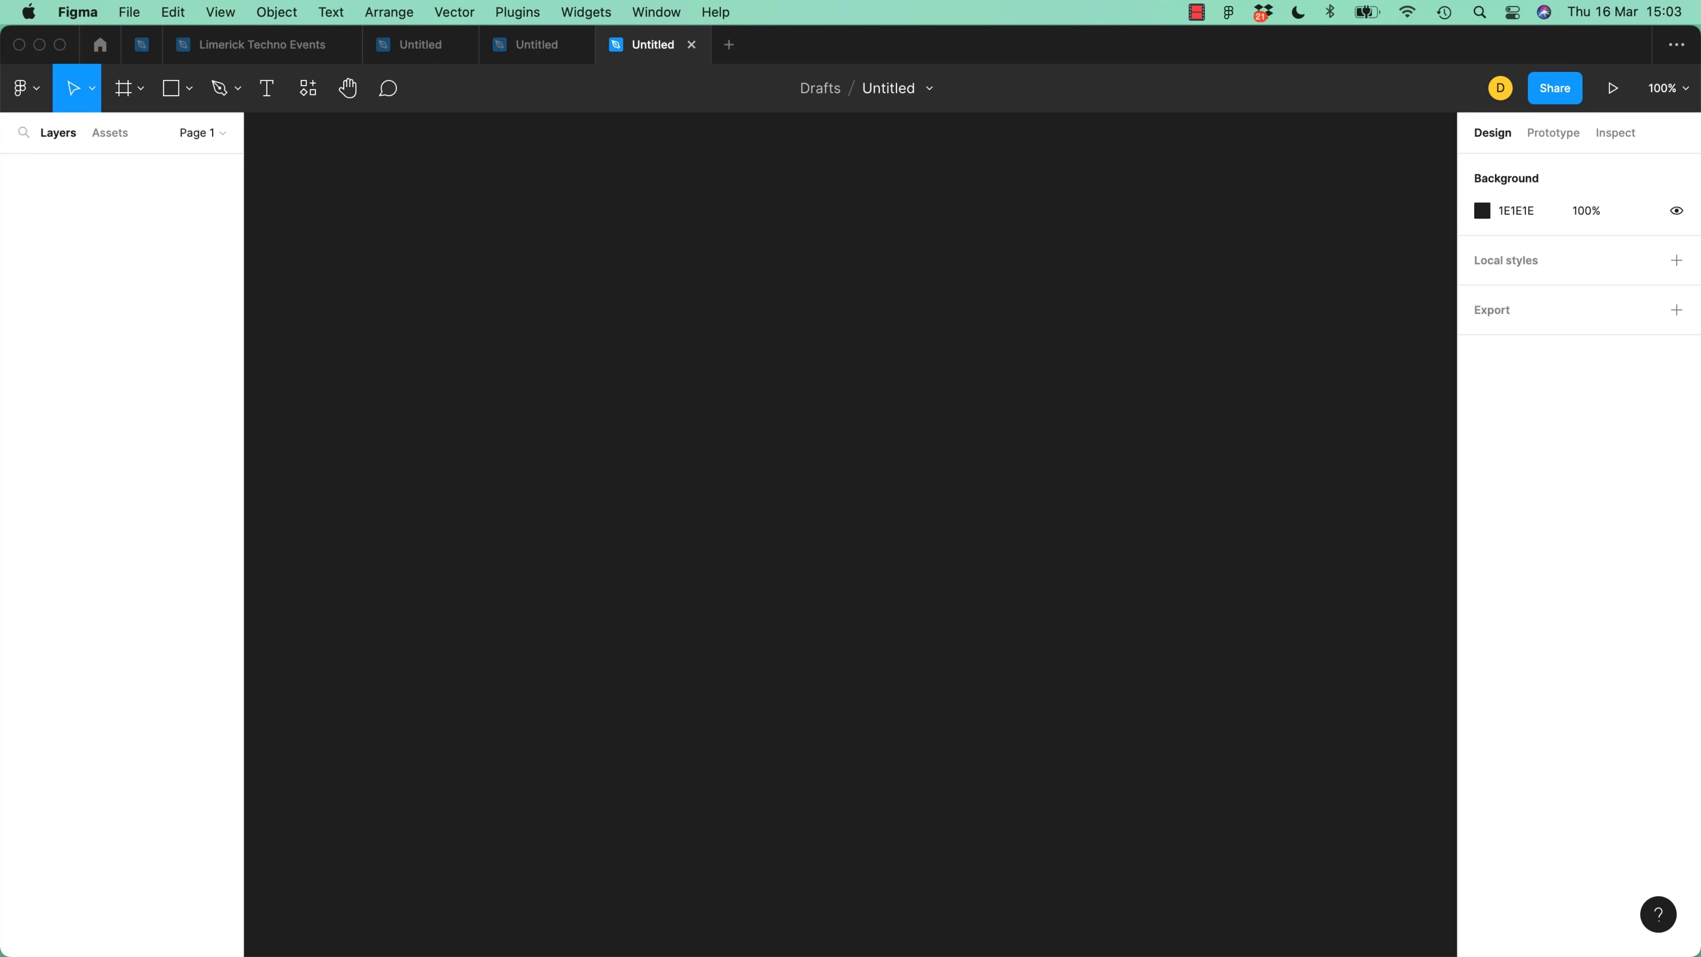
click(1482, 210)
drag(1368, 312, 1203, 262)
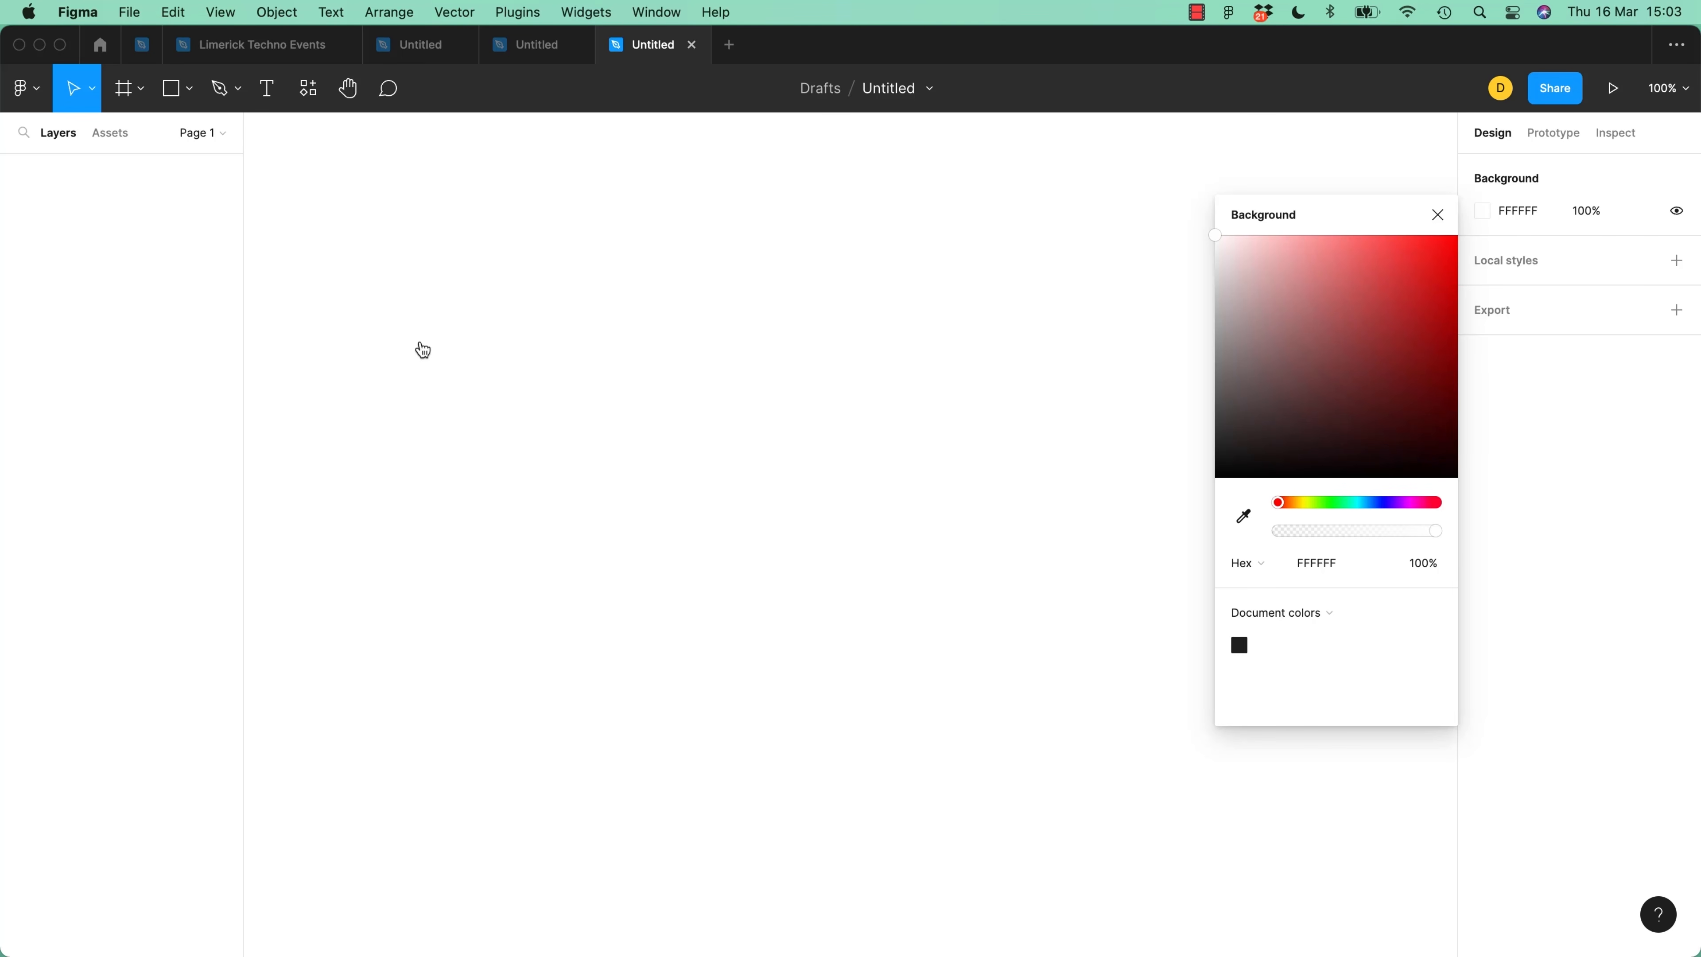
Review the appearance options in System Preferences' General settings and the theme preference back in Figma
key(super+Tab)
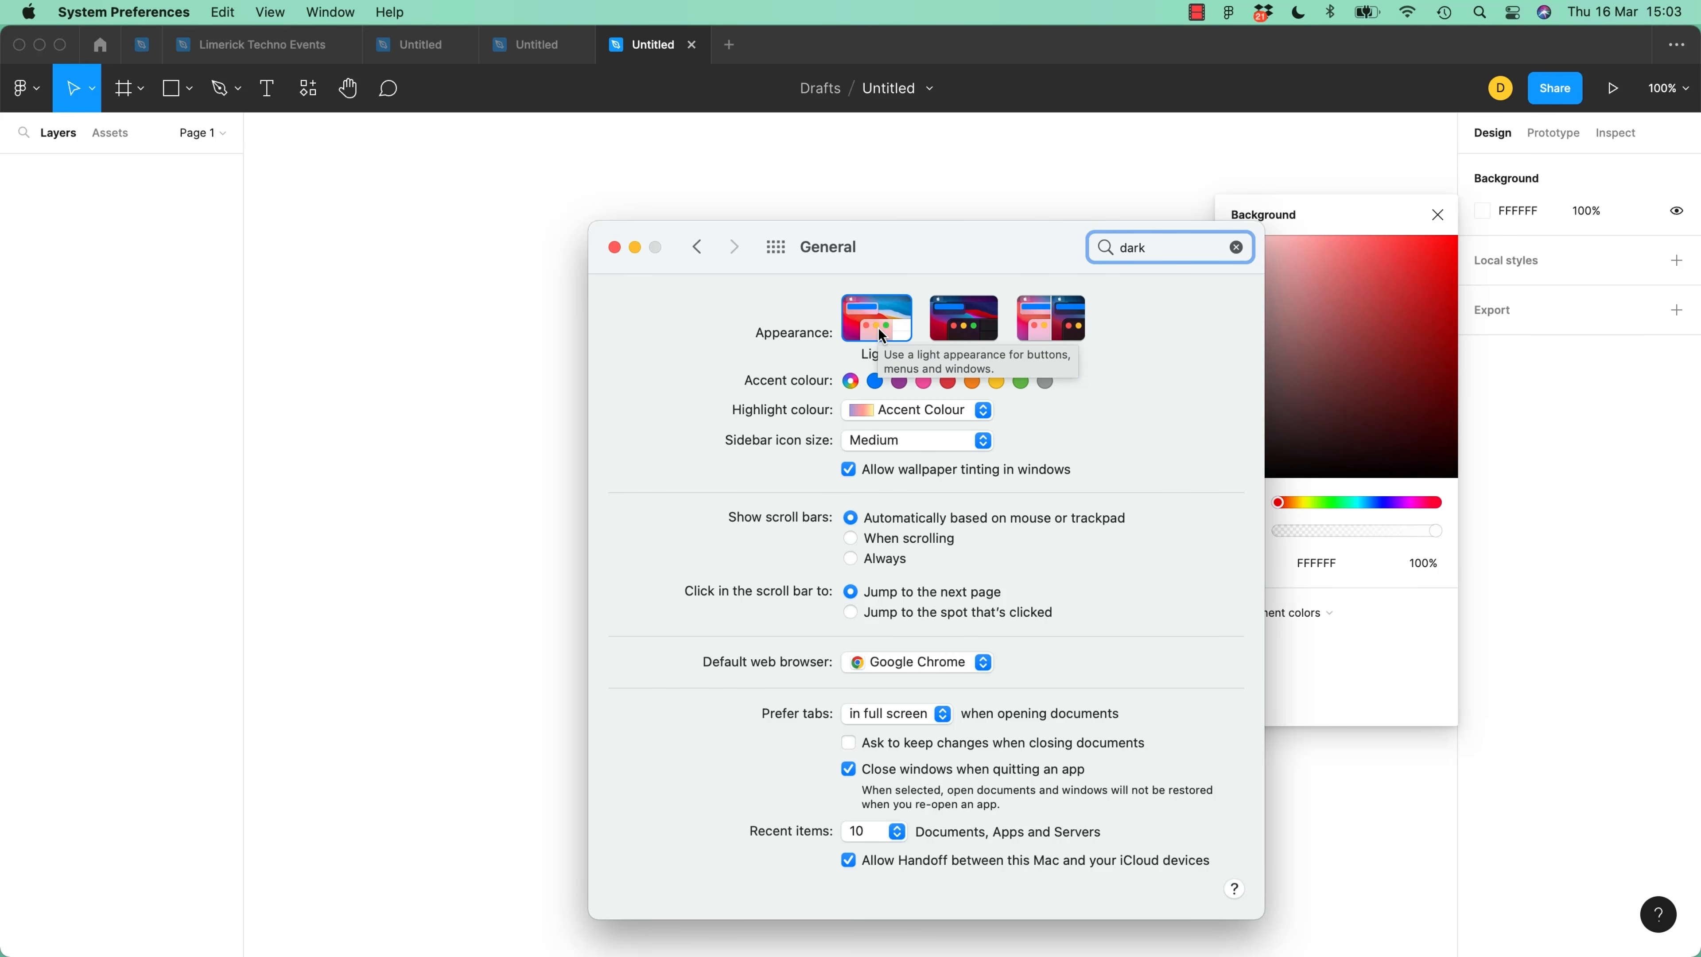
click(464, 309)
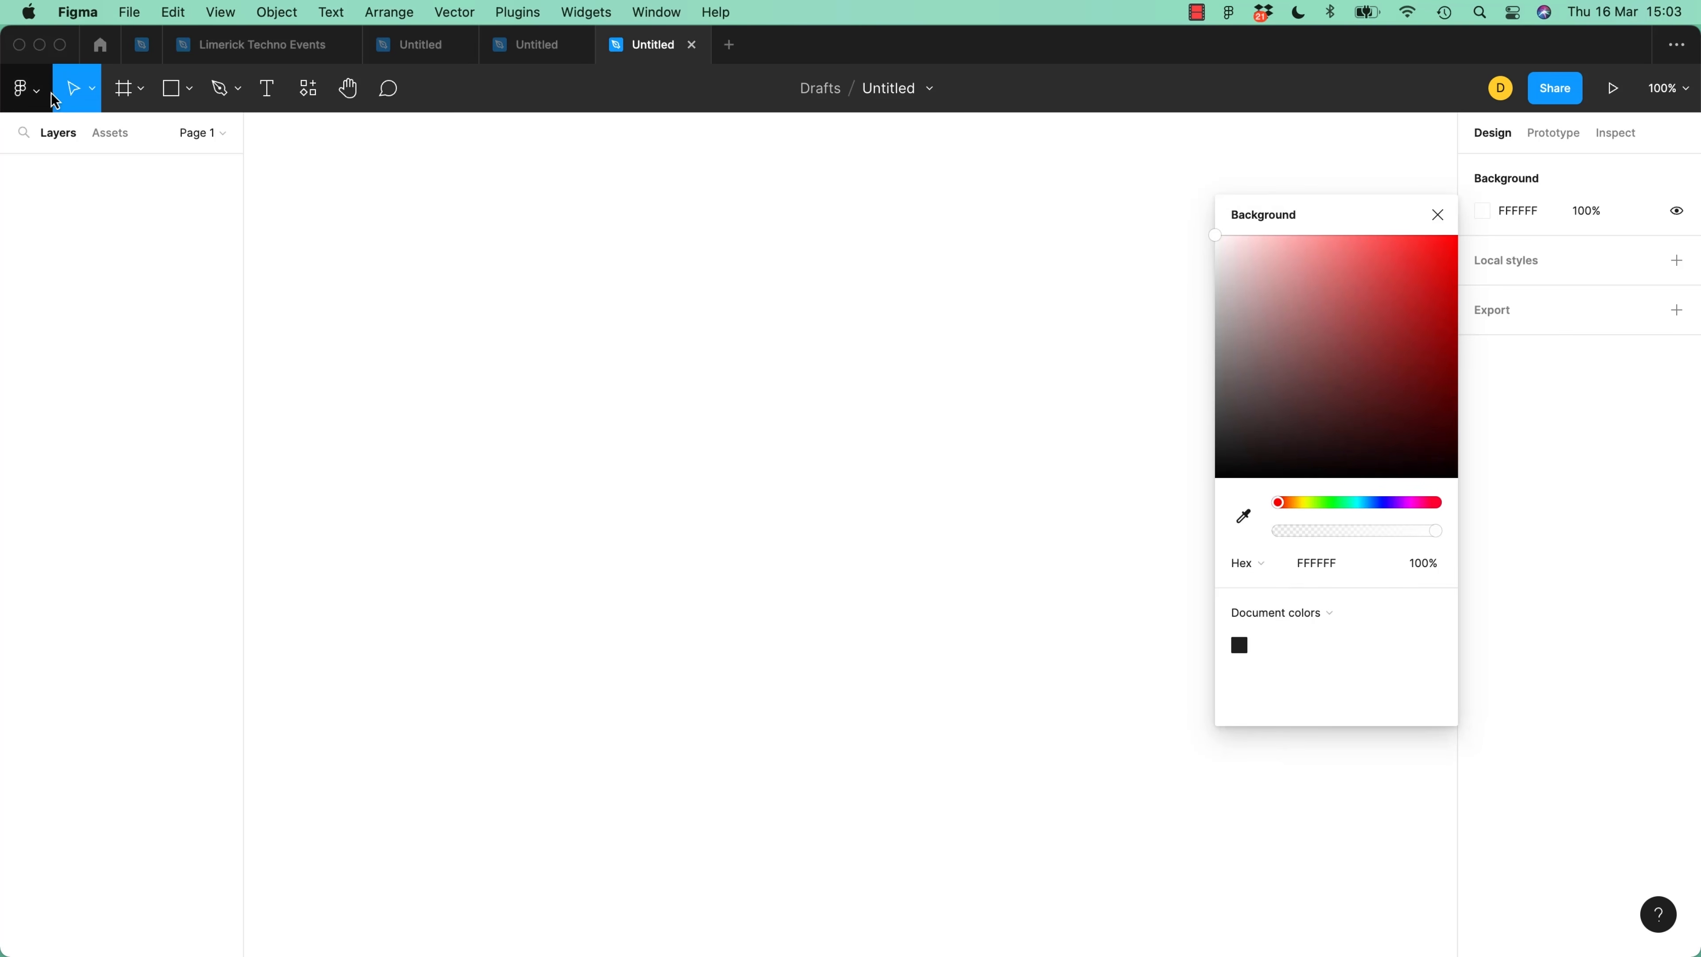
click(26, 89)
mouse_move(116, 422)
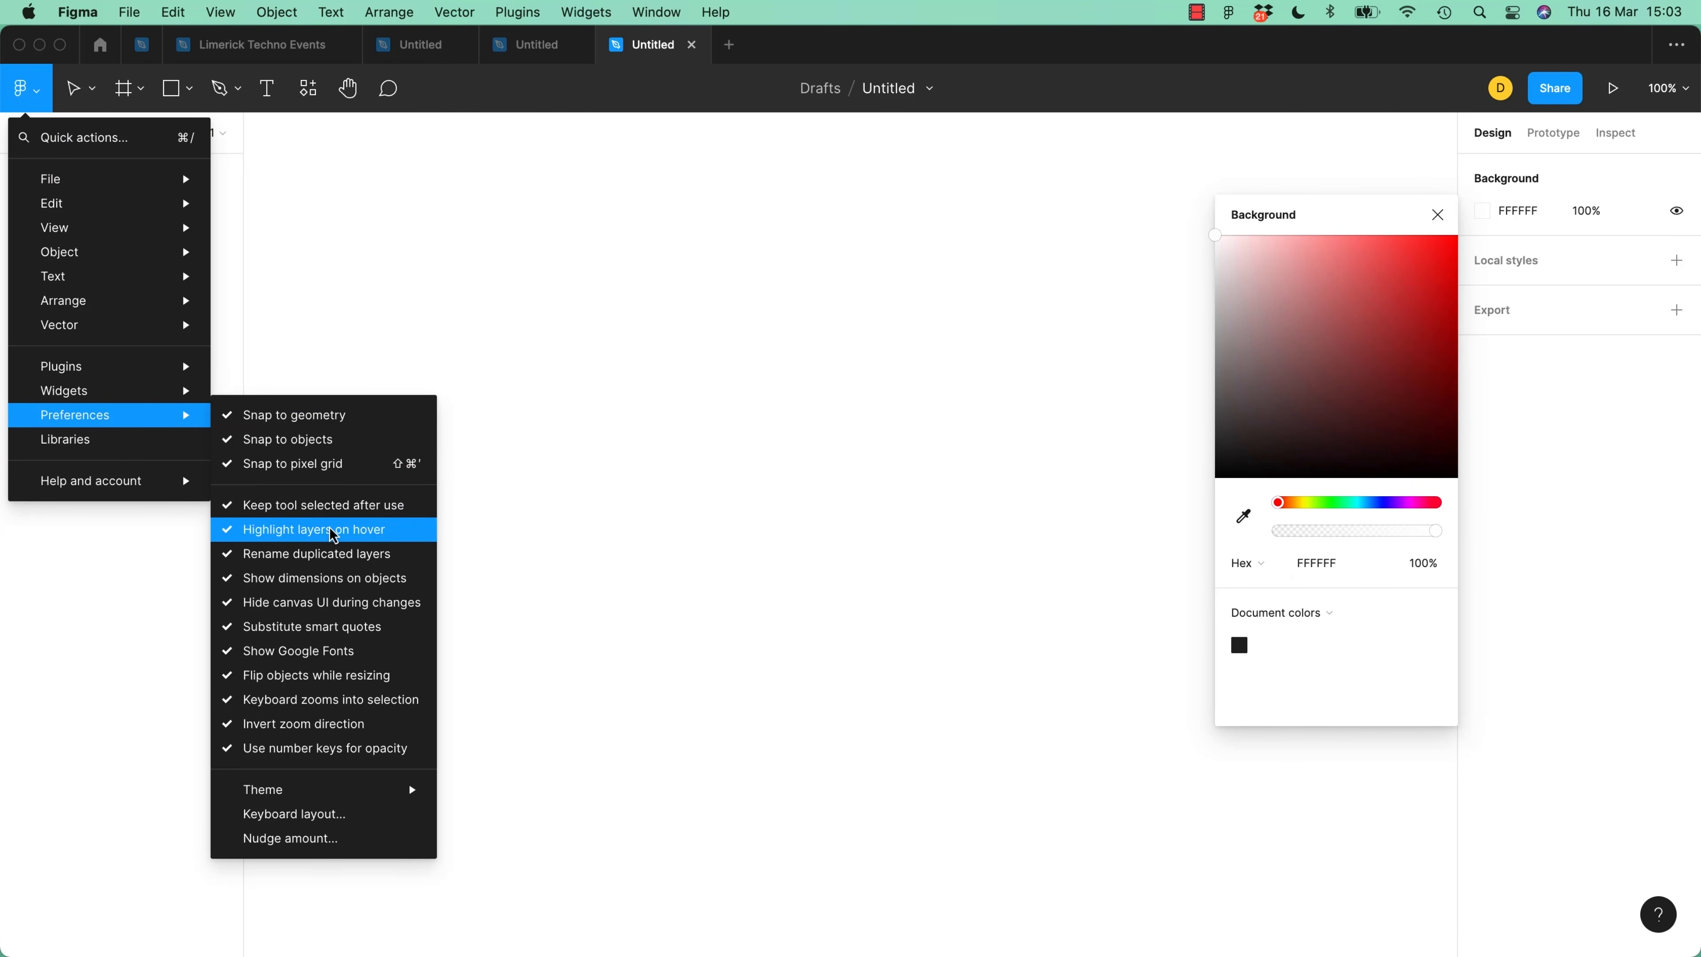
mouse_move(355, 796)
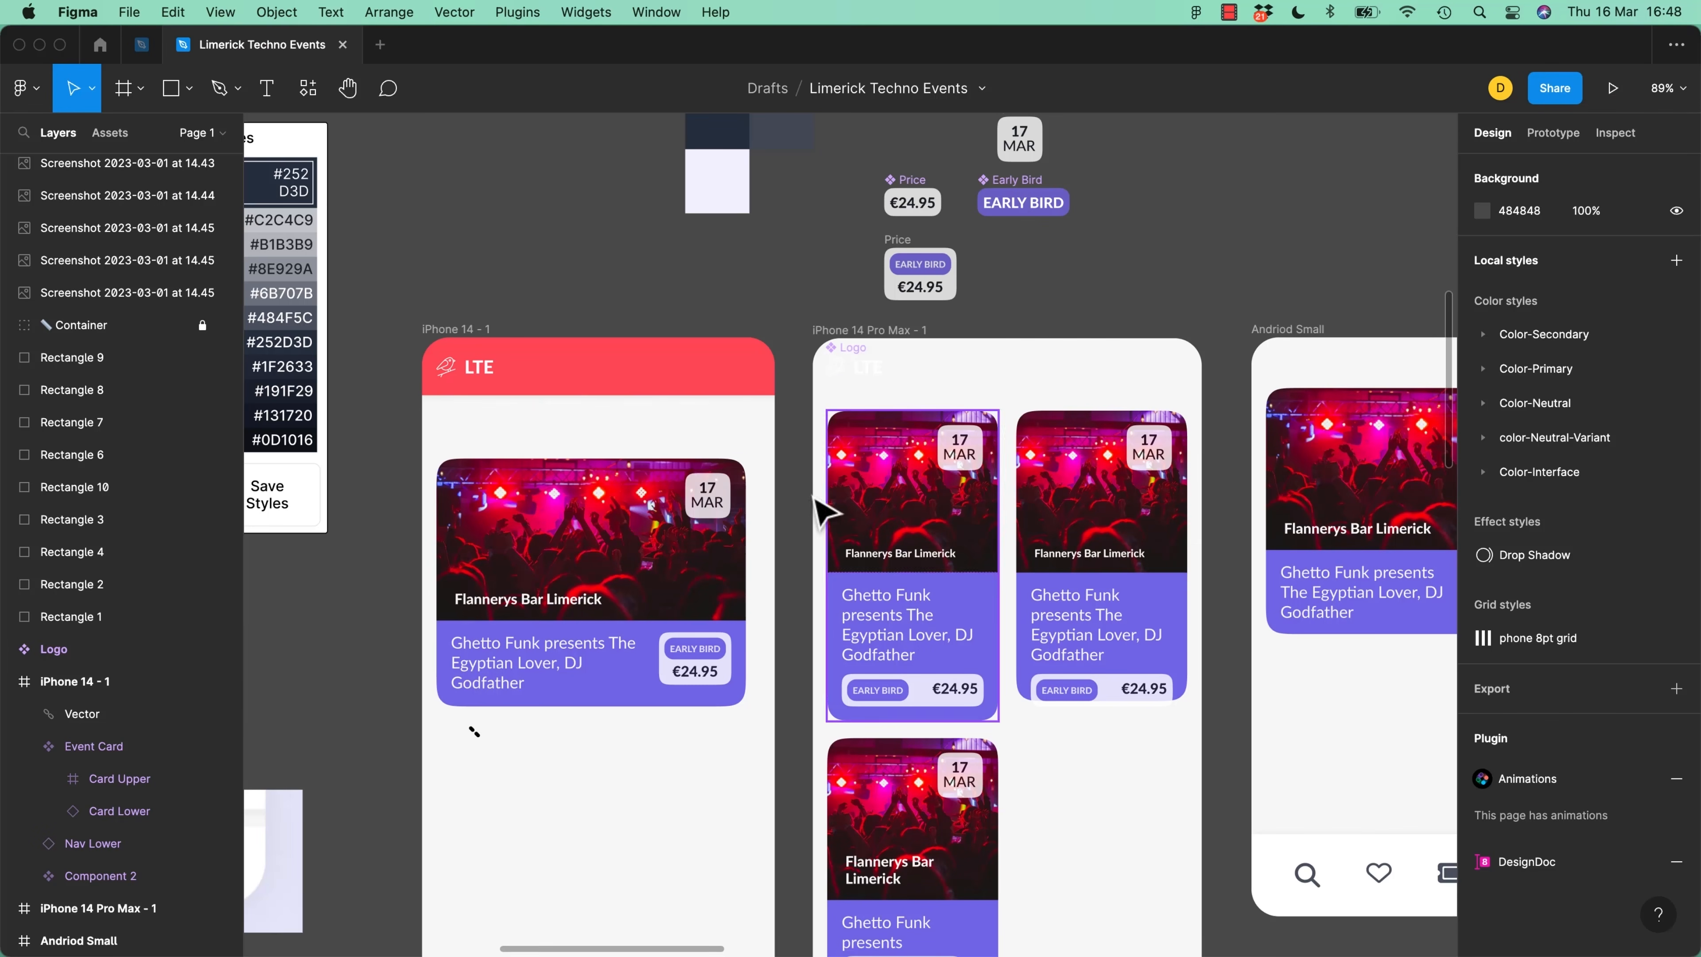
In the Event App file, try resizing the Card - Event component from its upper-right corner to 296 × 195 and undo the resize
click(138, 45)
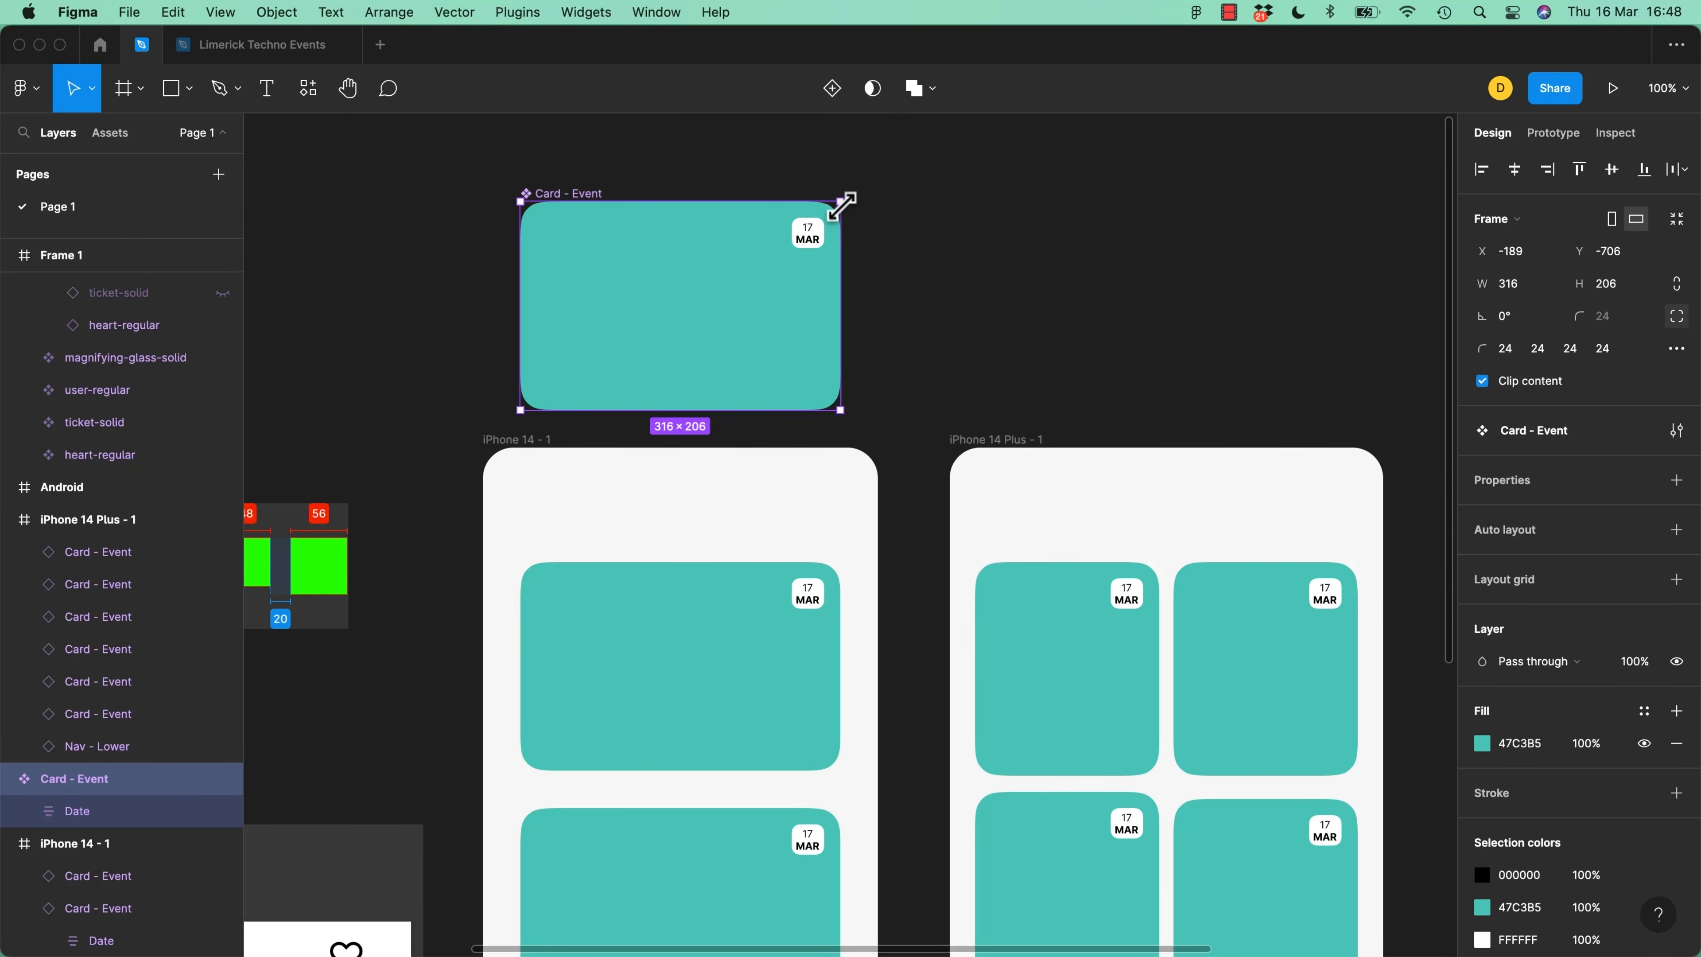
mouse_move(841, 207)
mouse_down()
mouse_move(759, 251)
mouse_move(854, 189)
mouse_move(763, 232)
mouse_move(823, 214)
mouse_up()
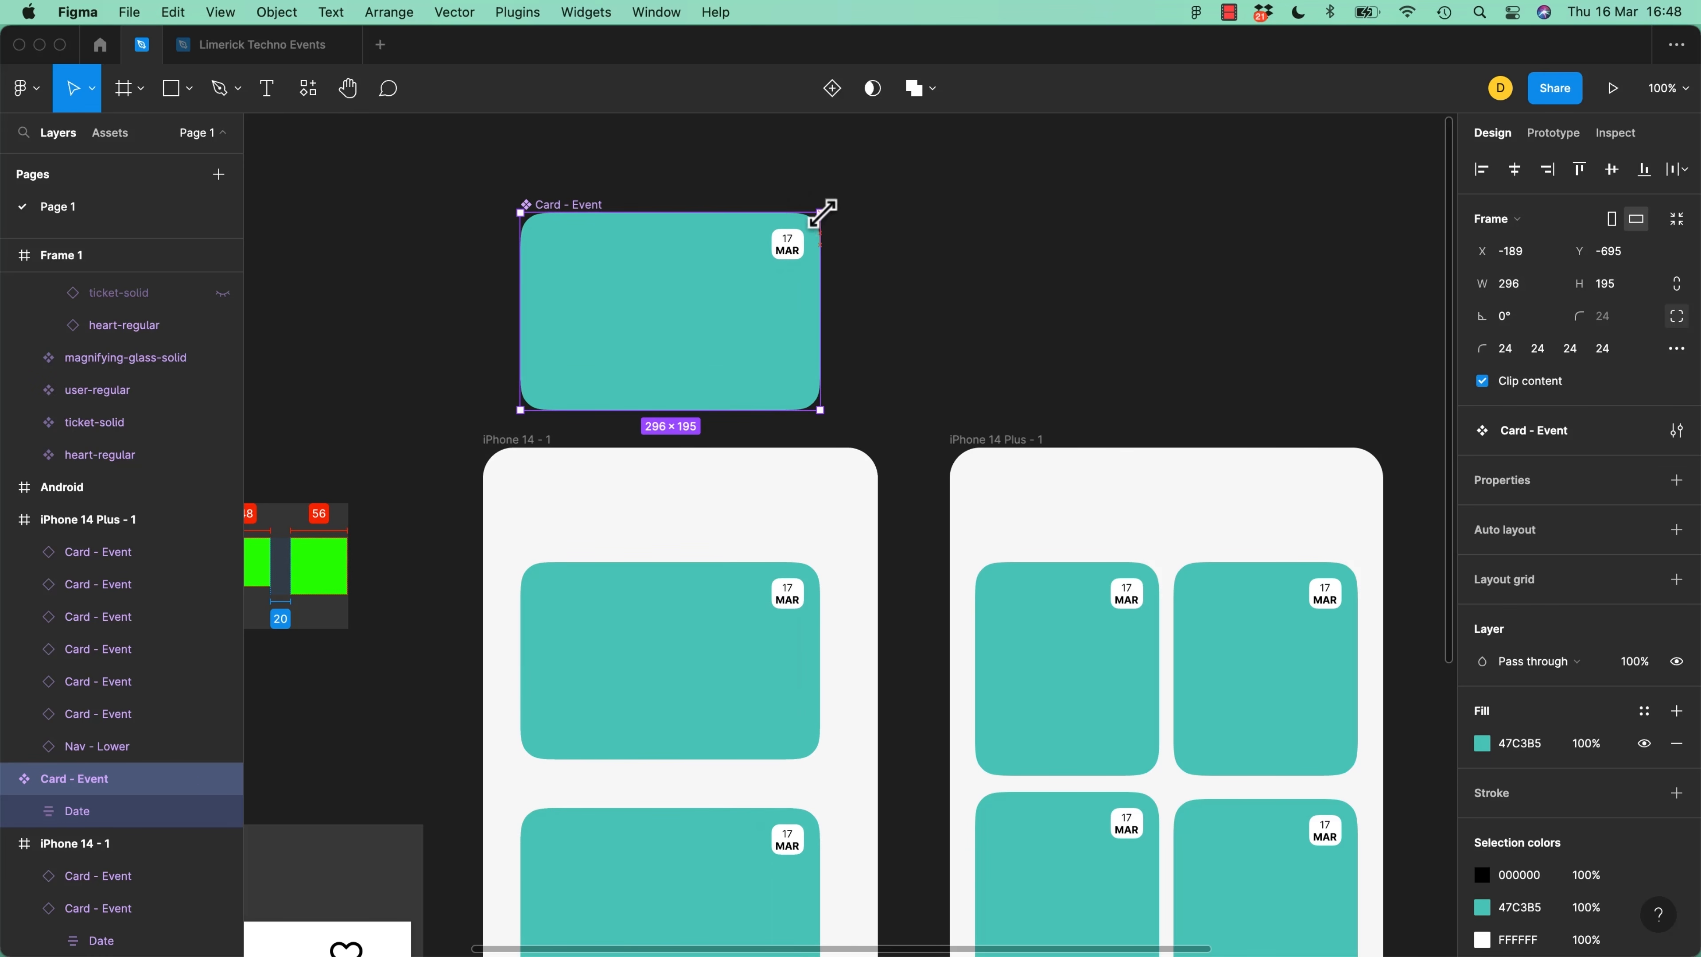
key(super+z)
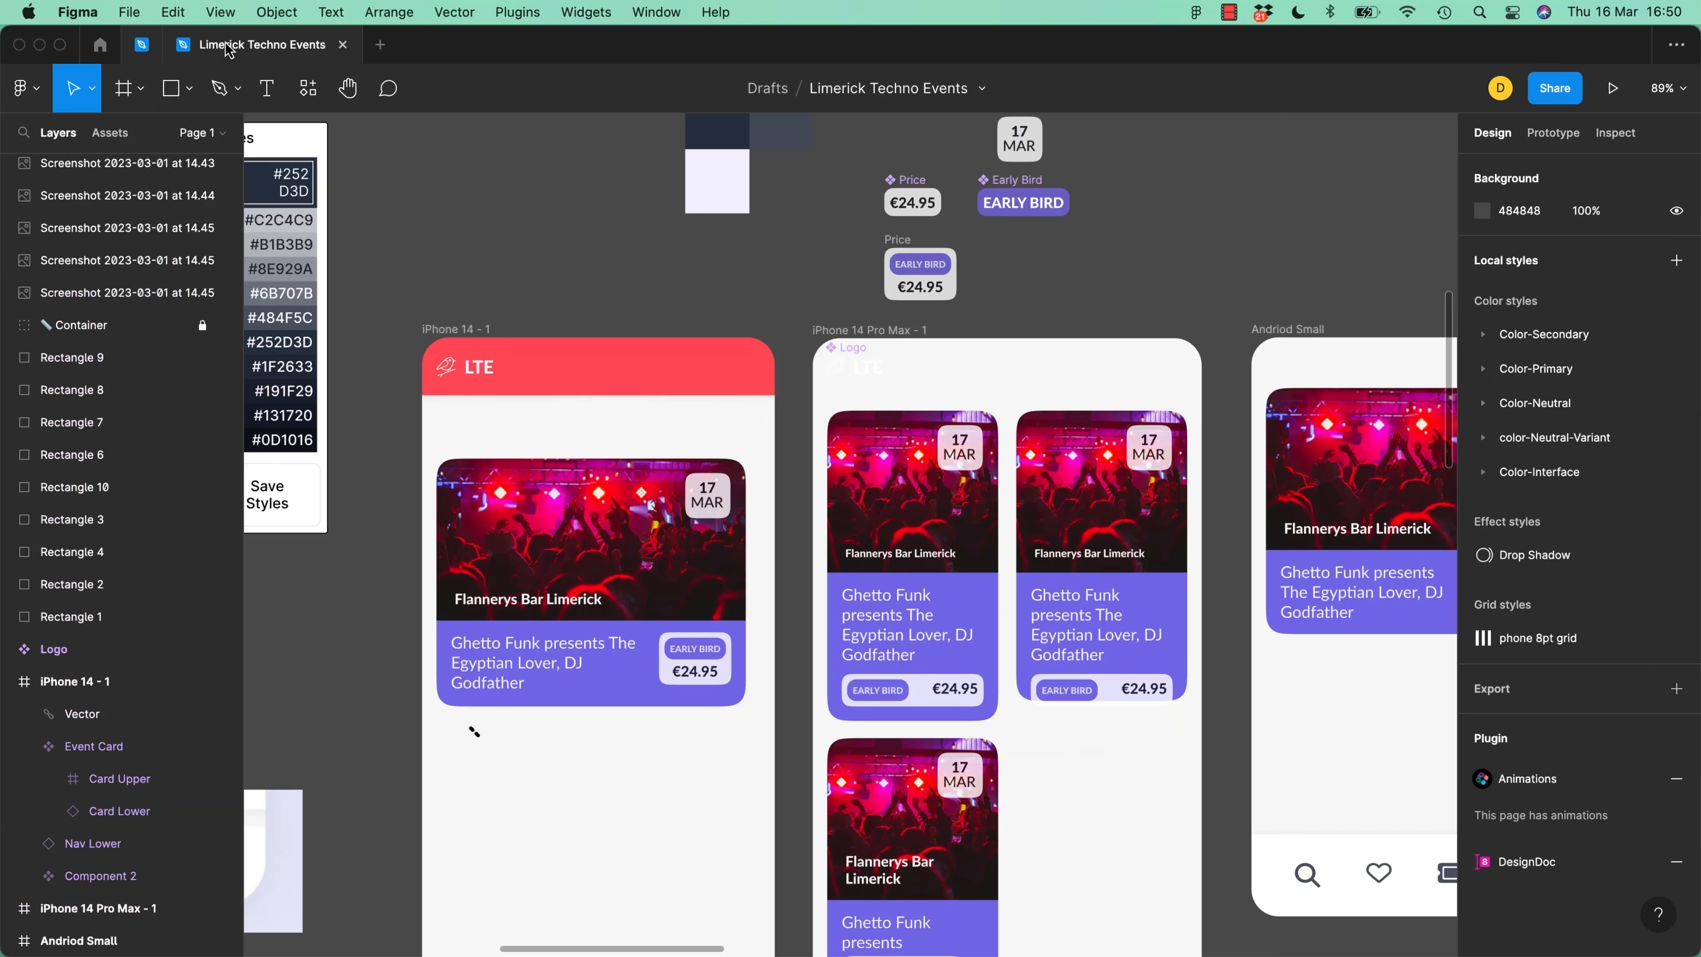
In the Limerick Techno Events file, stretch the Event Card component downward to about 342 × 308, and return to the Event App file
click(703, 590)
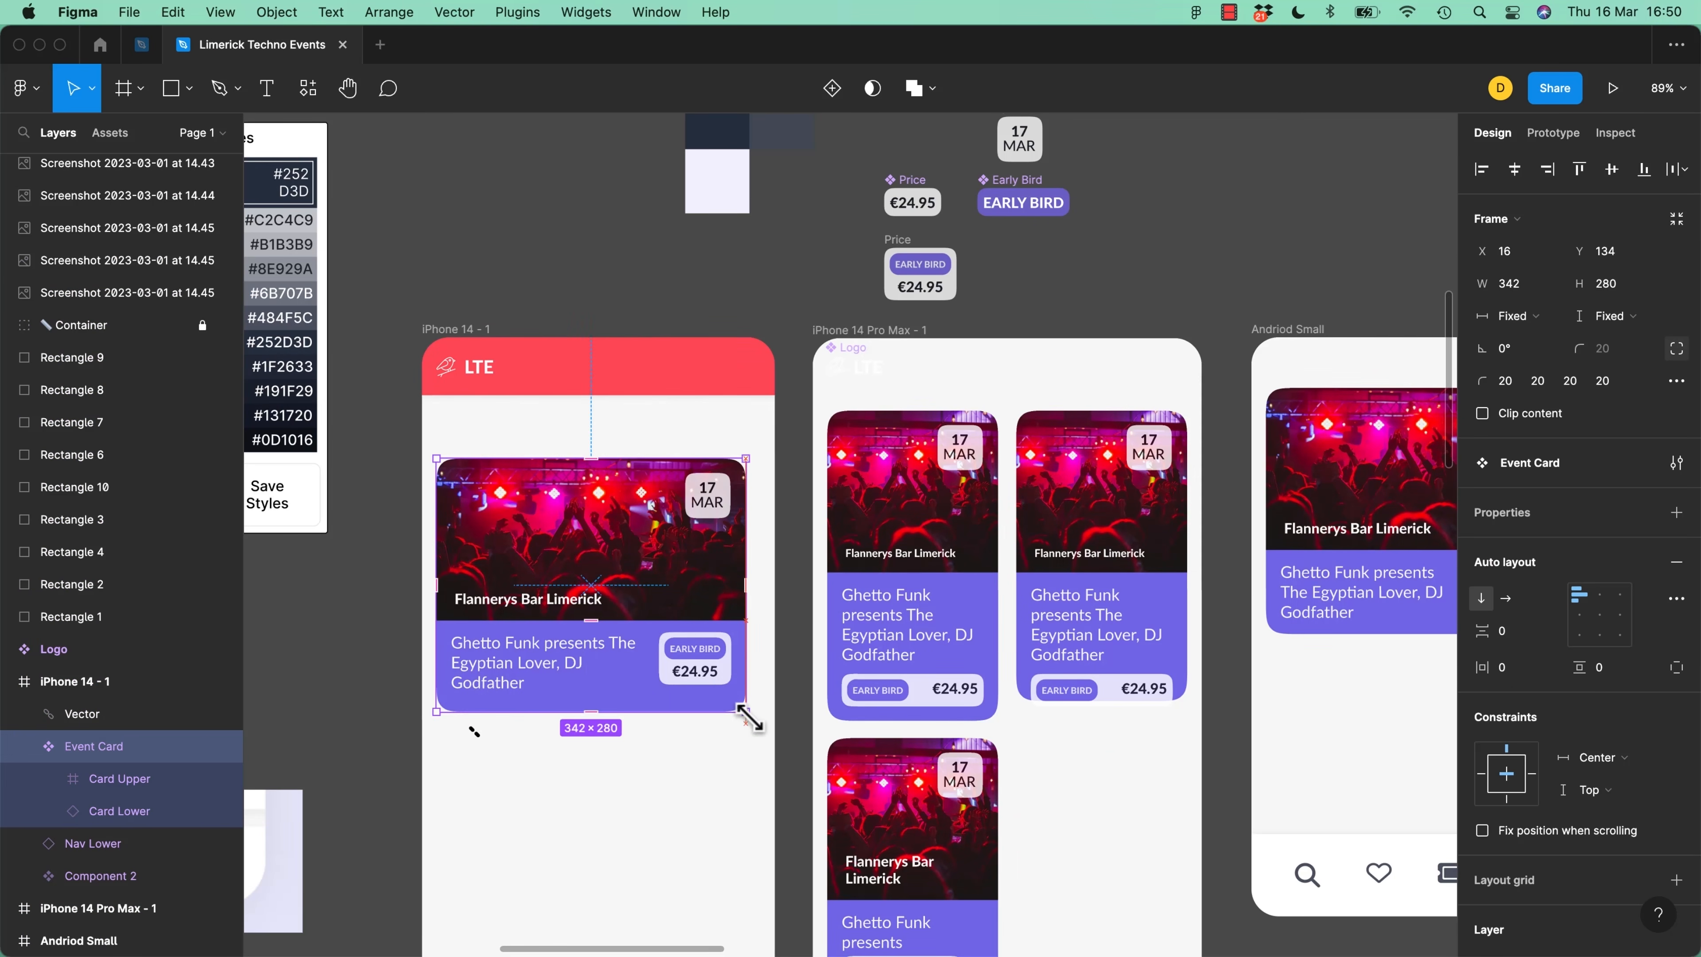
mouse_move(750, 719)
mouse_down()
mouse_move(707, 771)
mouse_move(745, 737)
mouse_up()
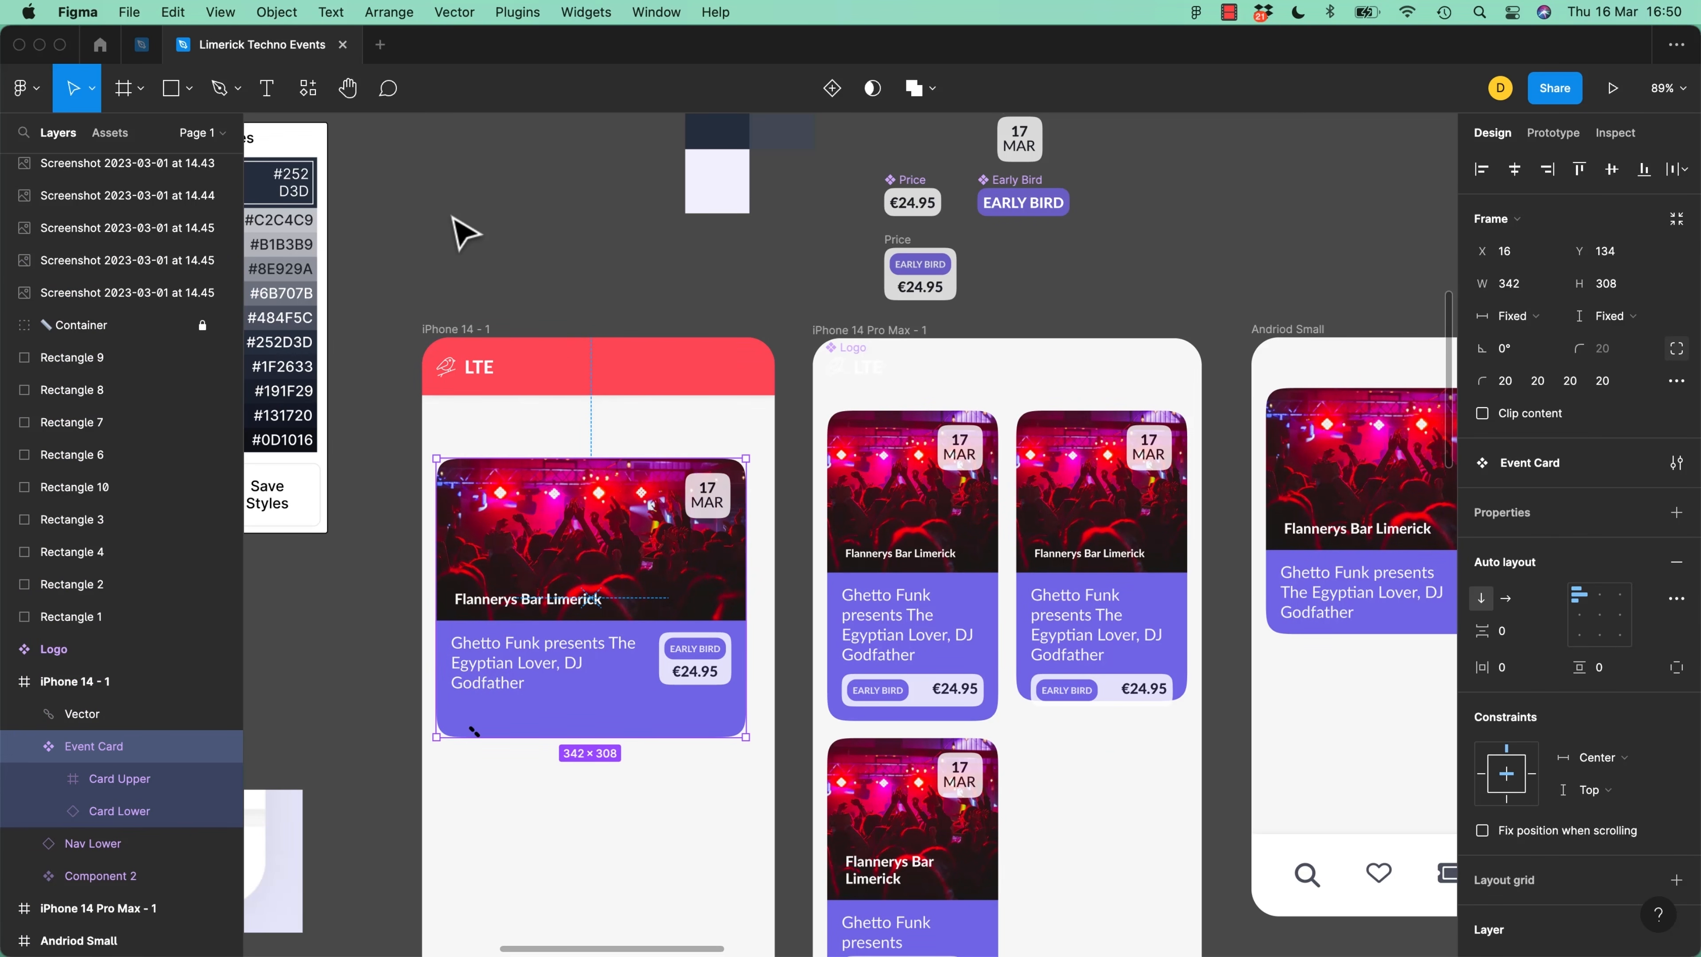
click(142, 44)
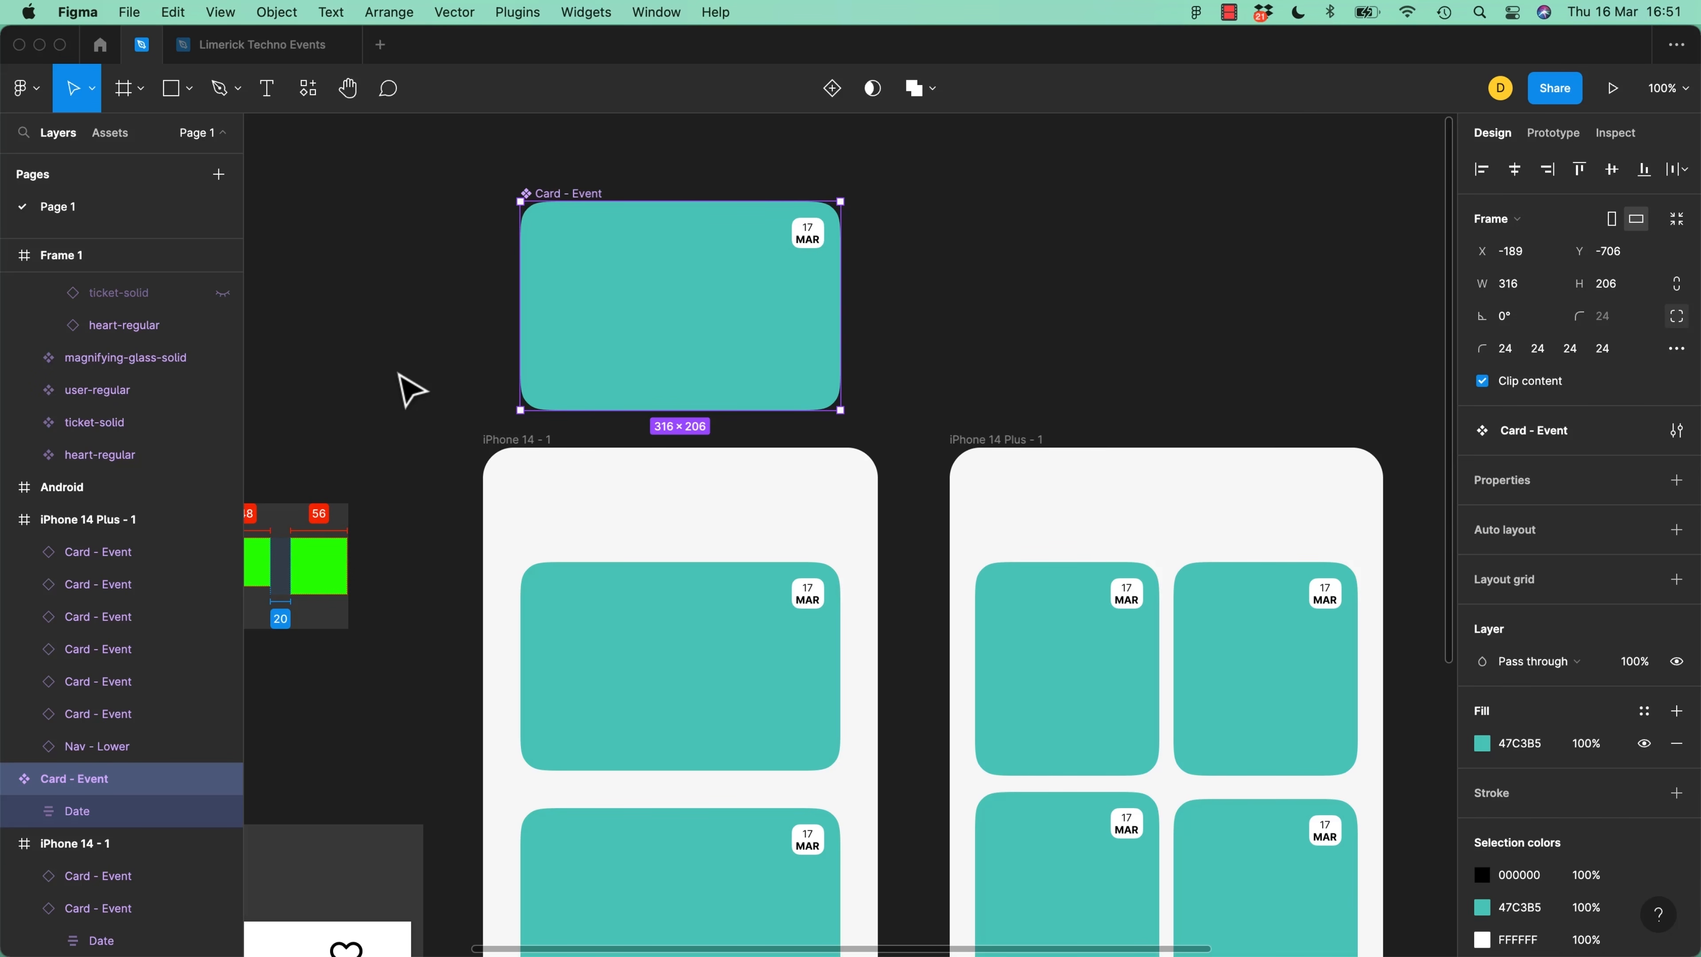
Check the component requirement in the class project 02 brief in Chrome, and compare the Card - Event instance with its main component in Figma
key(super+Tab)
double_click(638, 329)
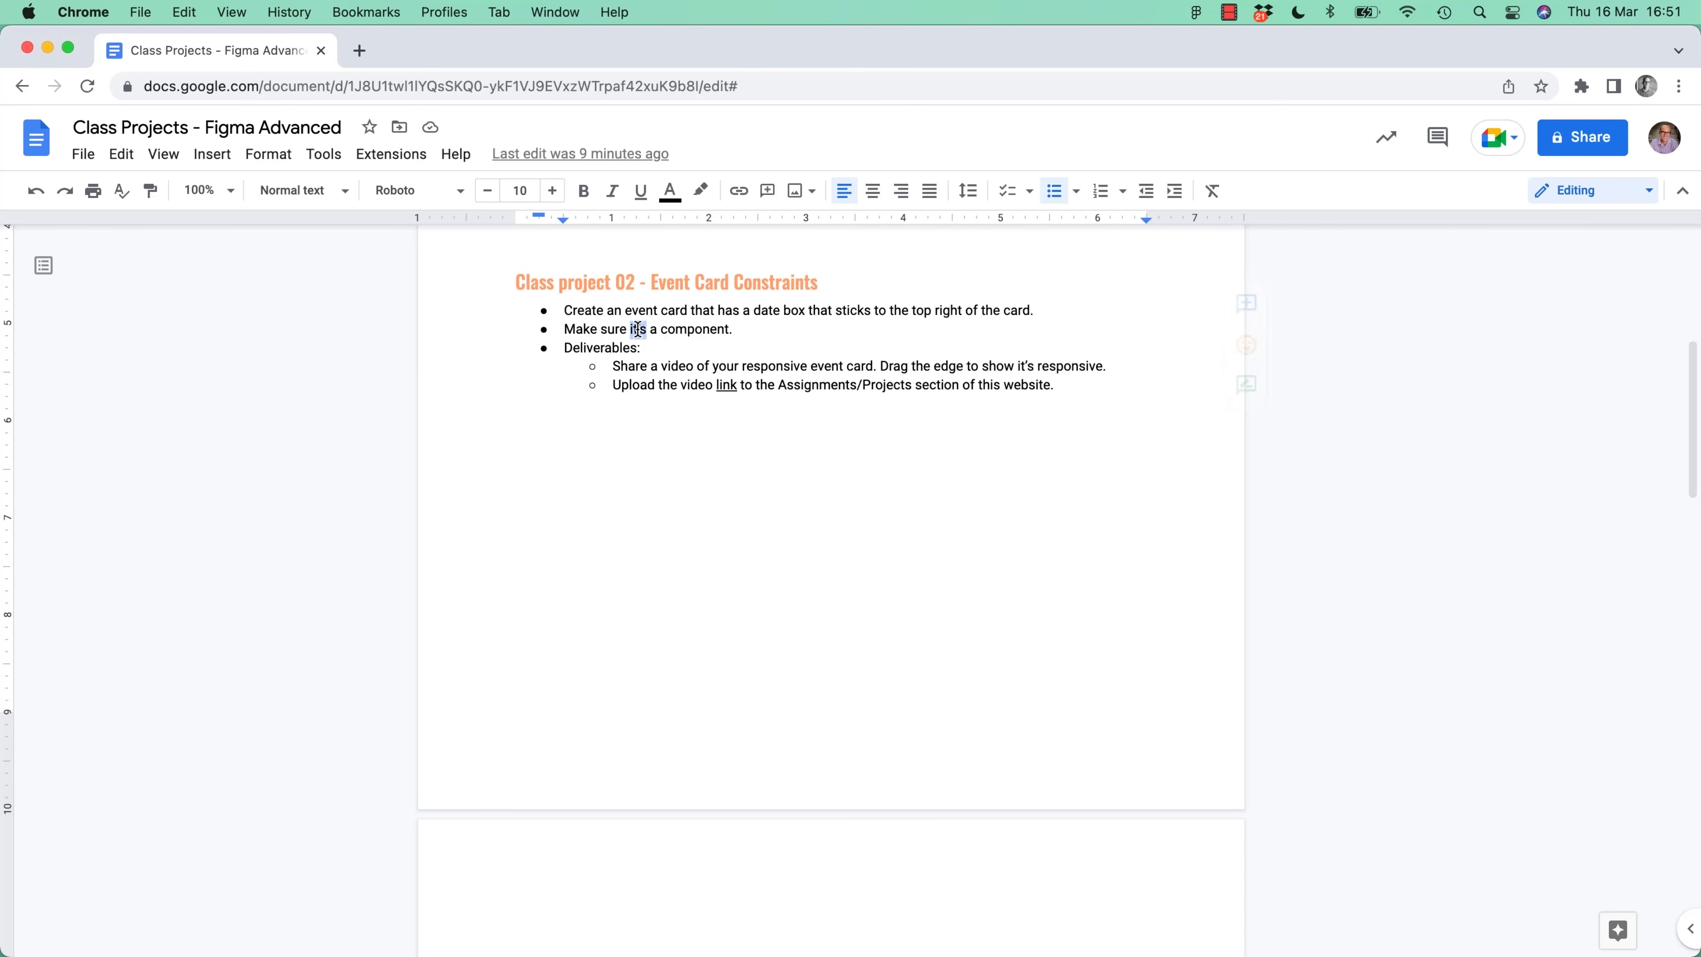
triple_click(637, 329)
key(super+Tab)
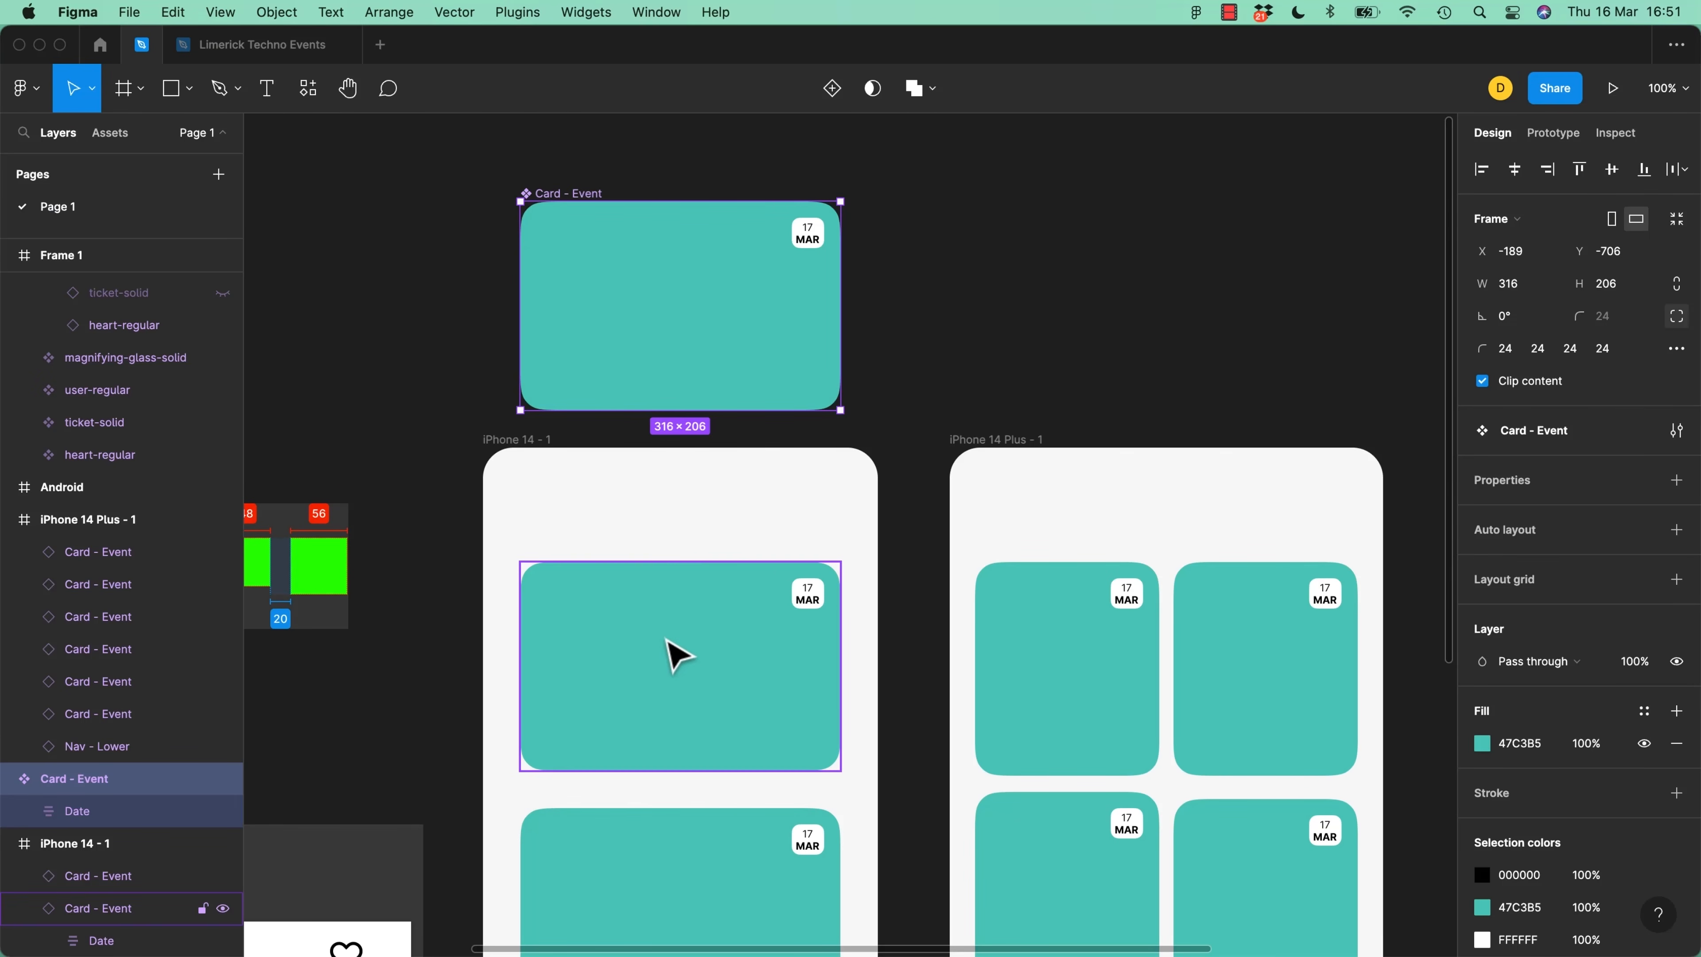
click(677, 657)
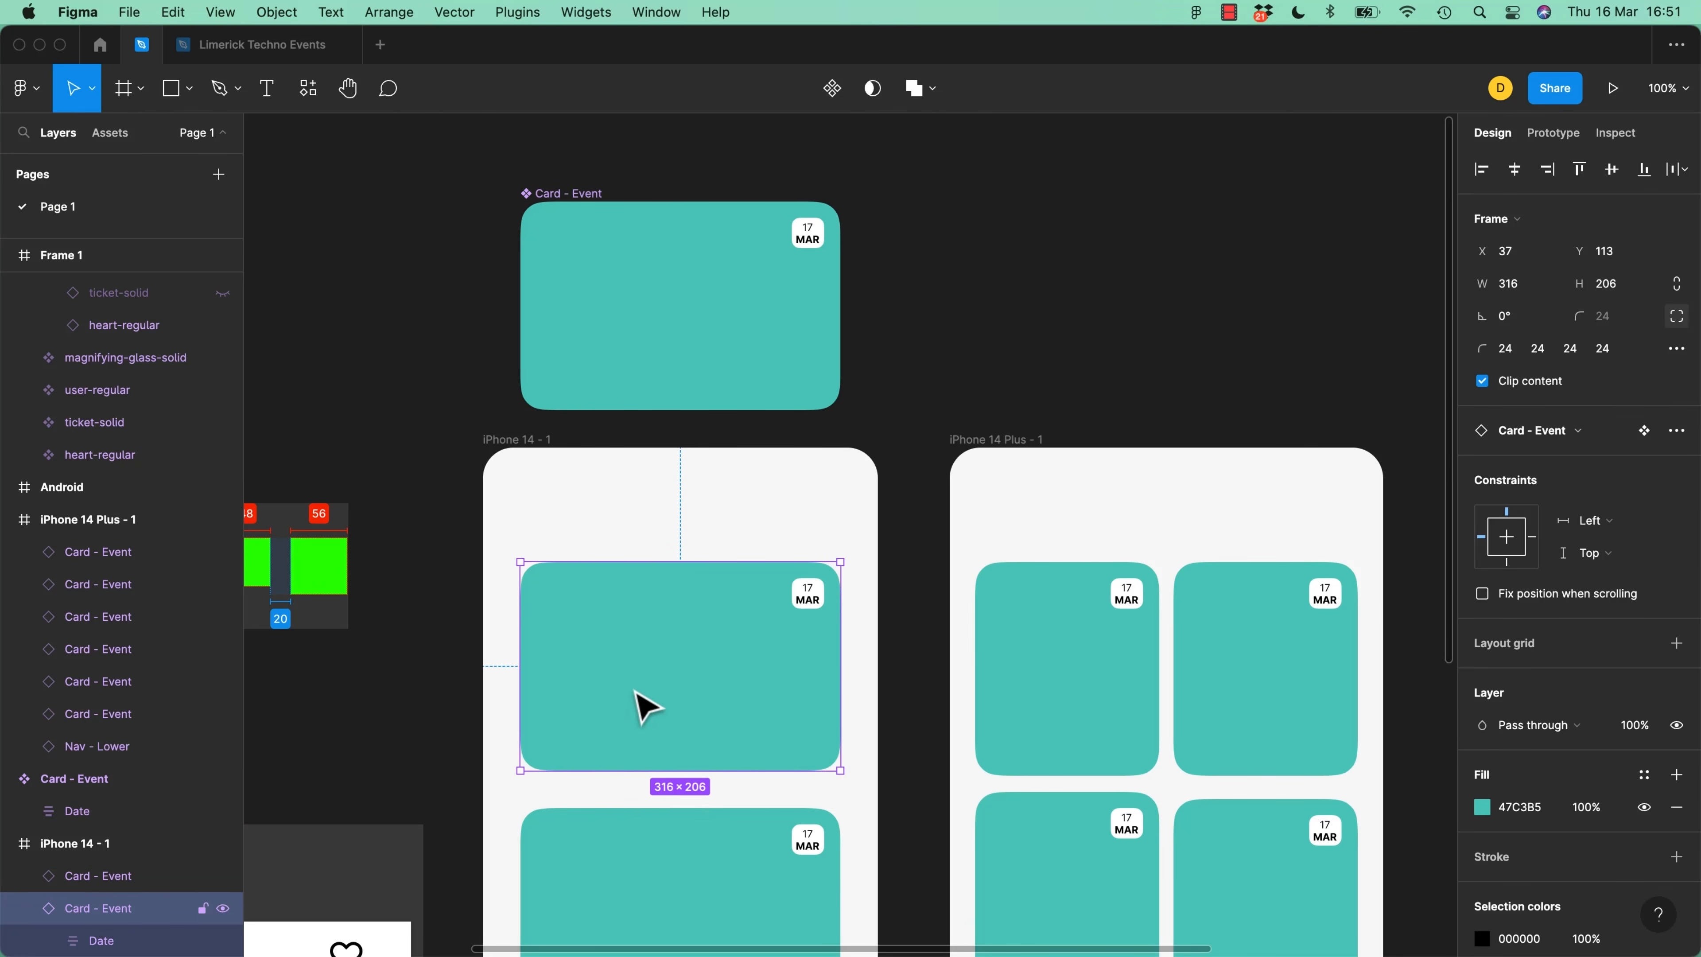
click(677, 375)
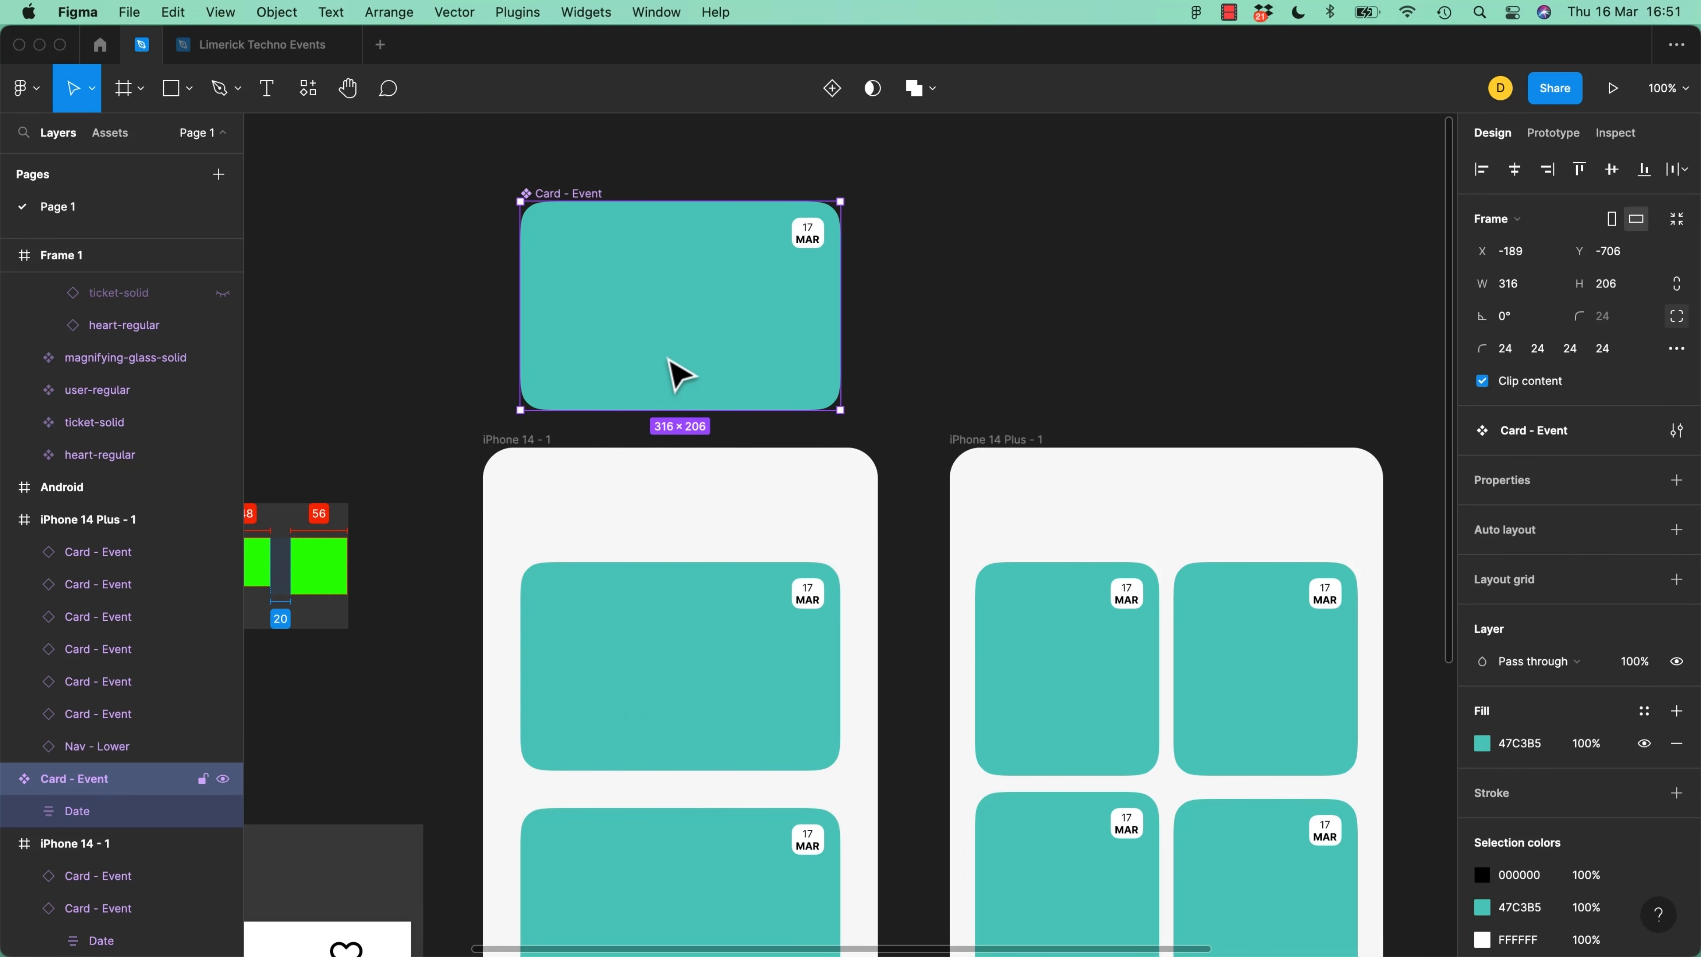
Switch to Chrome and read the class project 02 deliverables on sharing a video of the responsive event card and uploading its link
key(super+Tab)
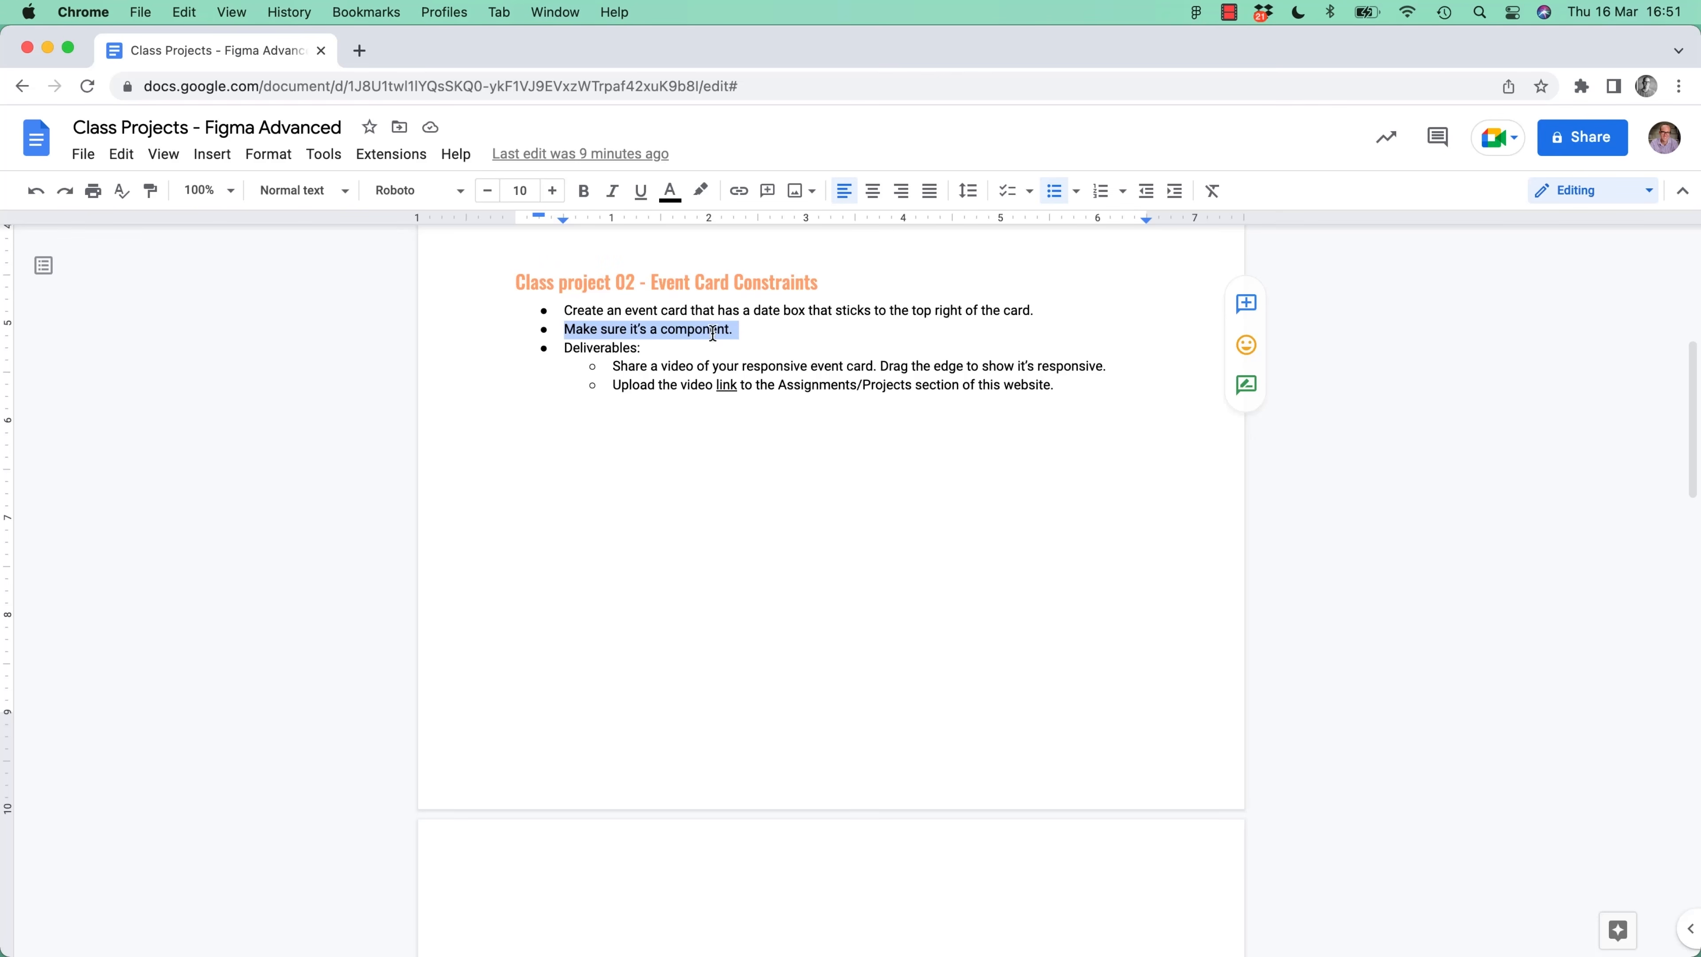
double_click(646, 369)
triple_click(643, 367)
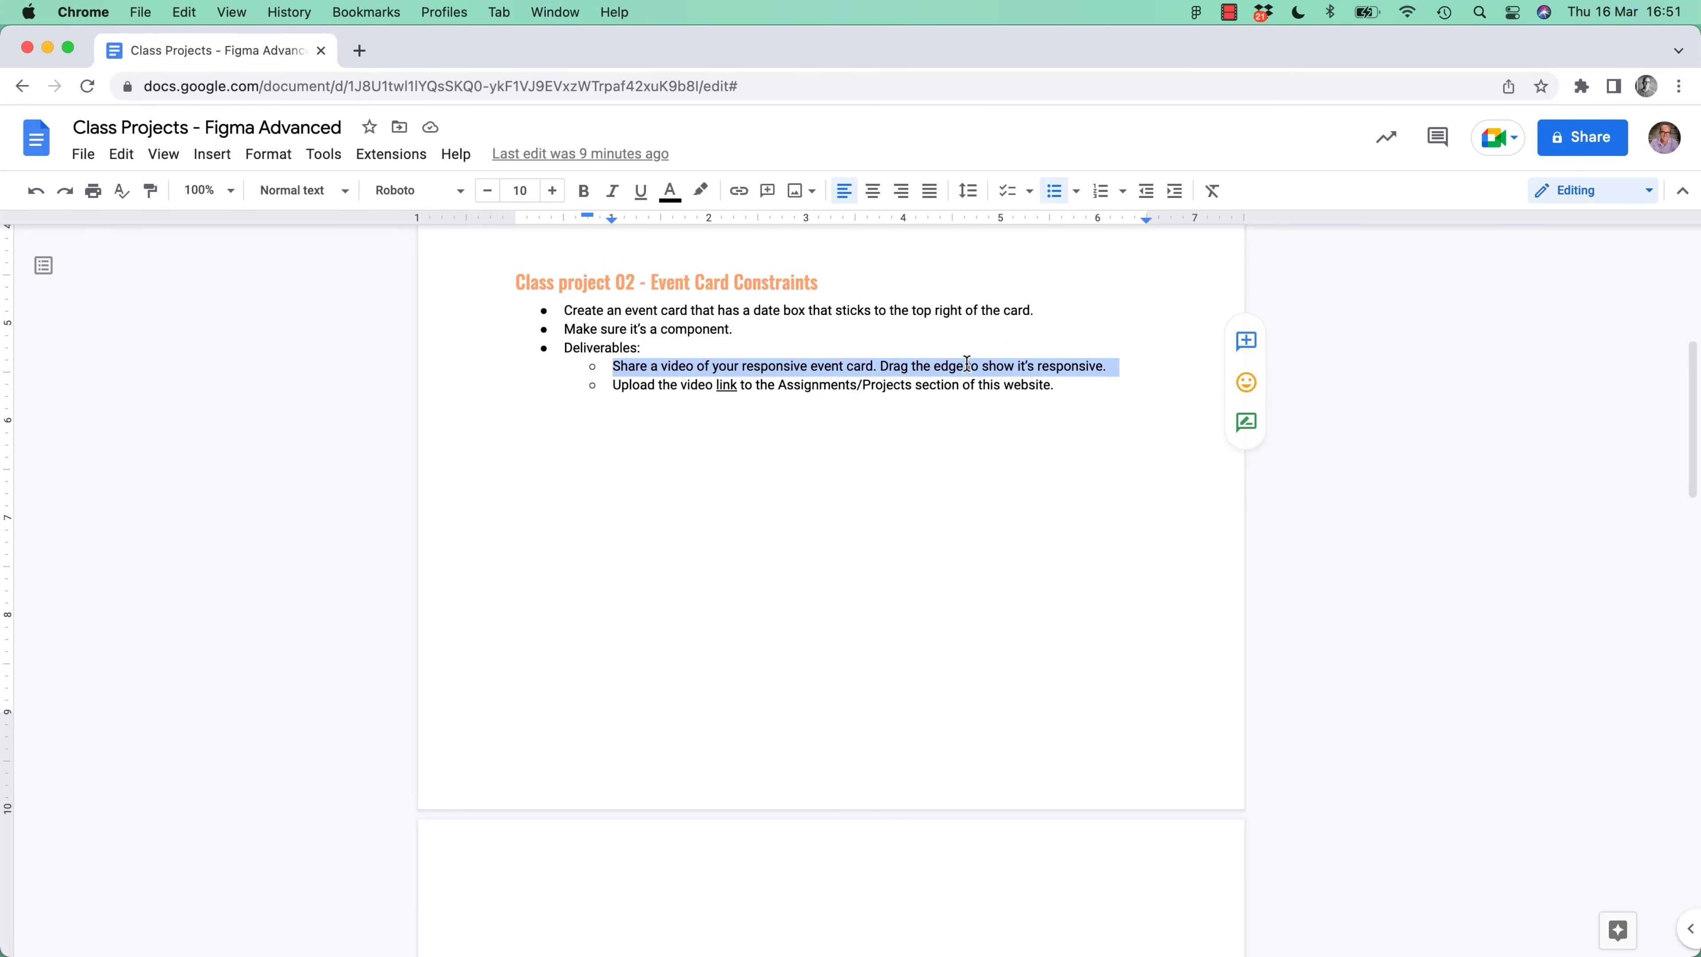
click(876, 367)
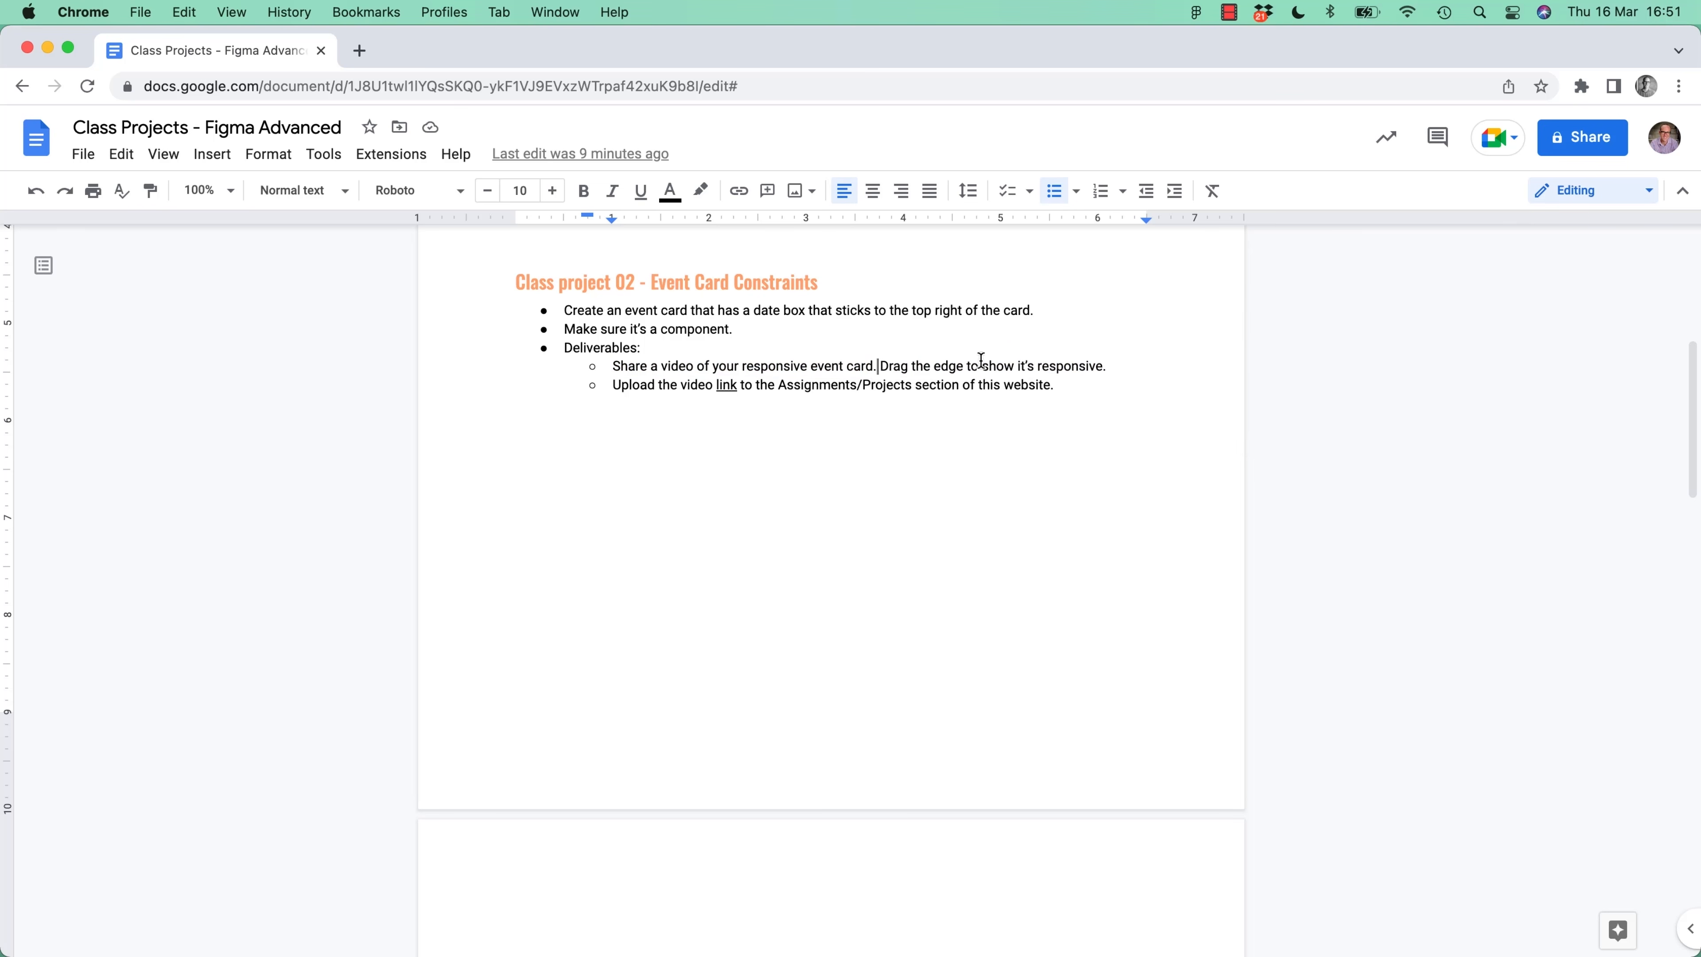
double_click(722, 387)
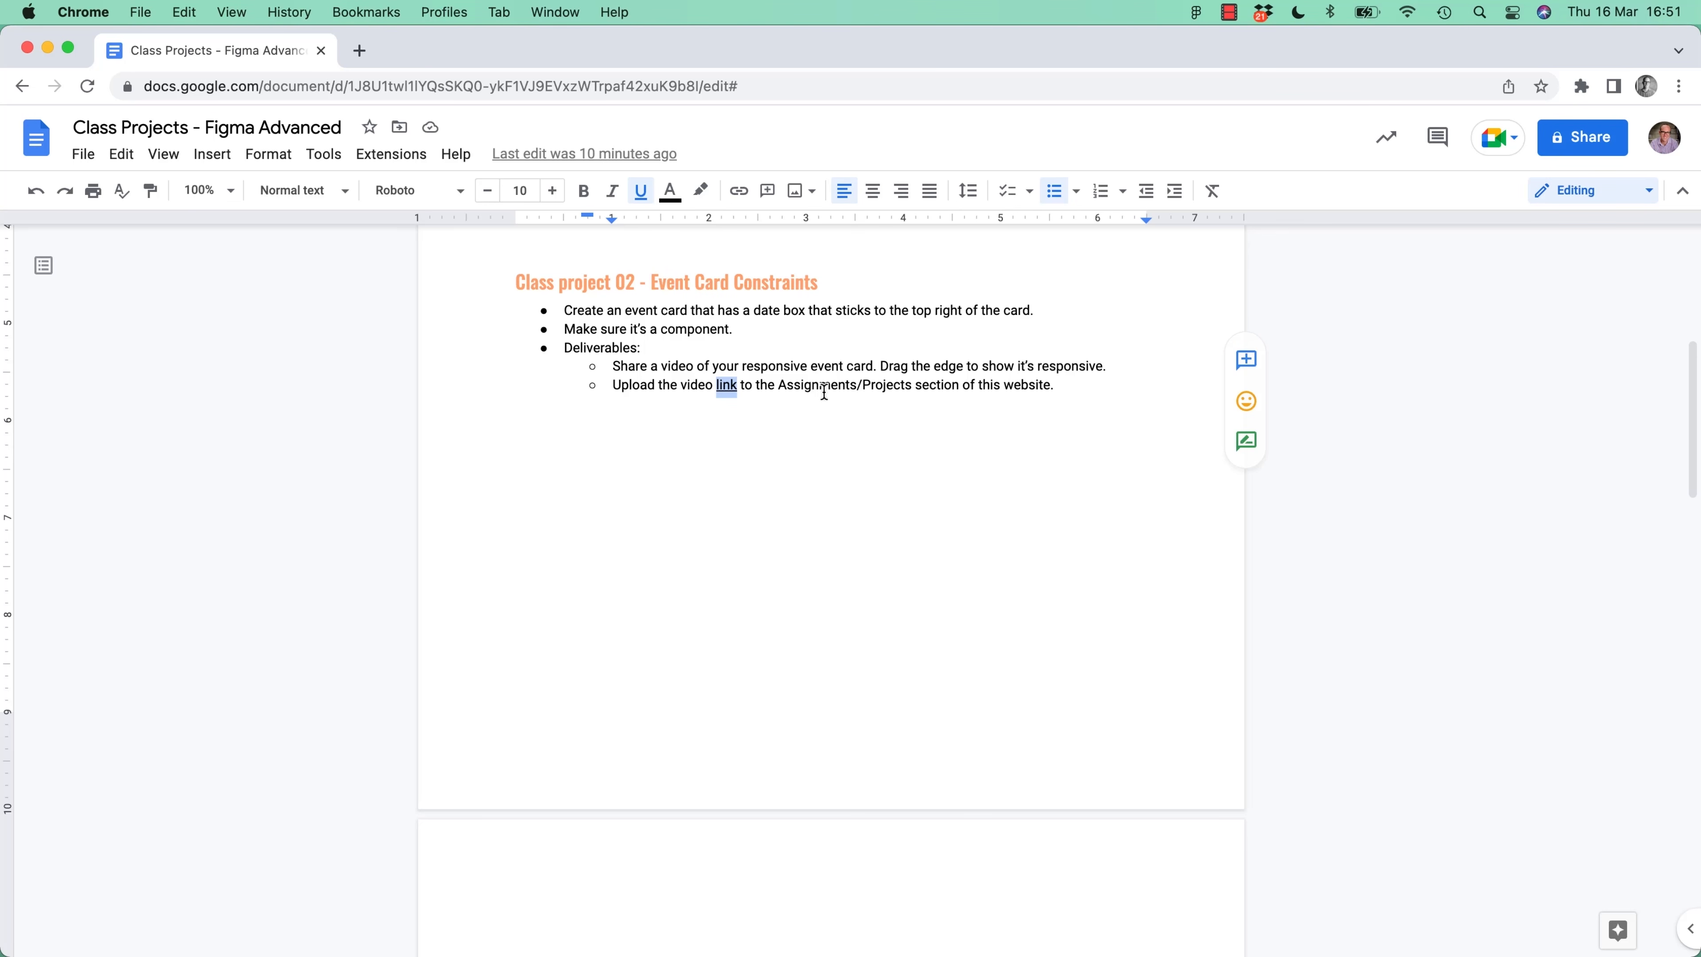
drag(778, 388, 886, 386)
click(714, 491)
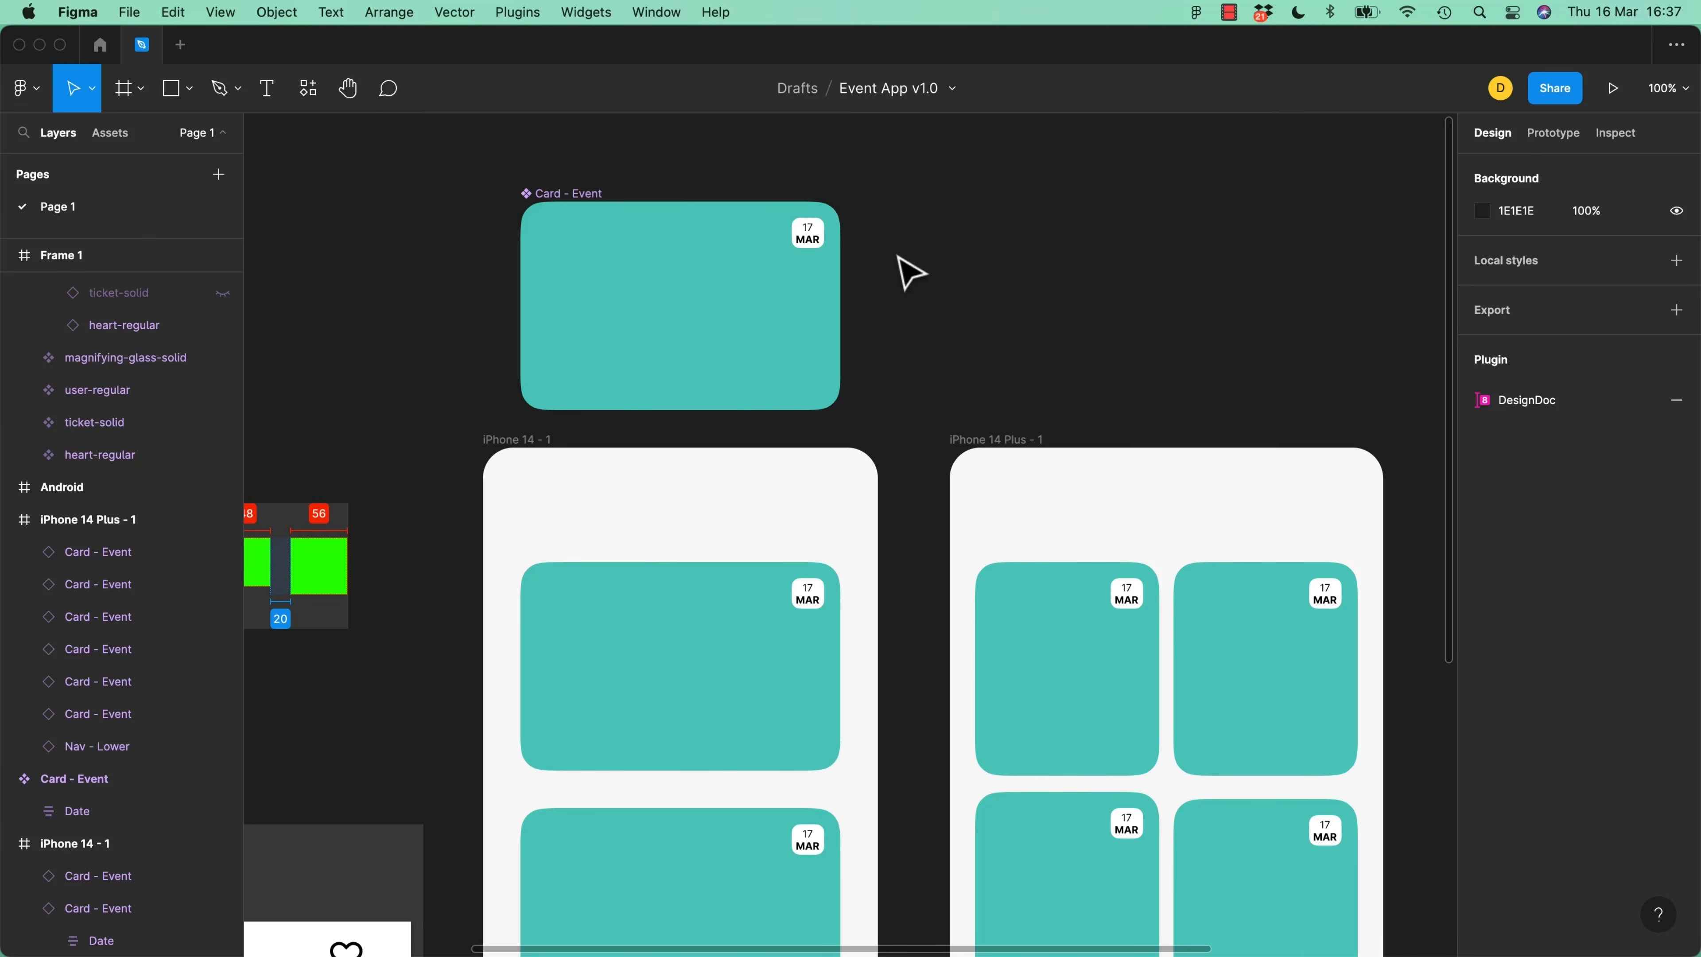
Try resizing the Card - Event component from its upper-right corner to 232 × 215 and undo the resize
click(771, 328)
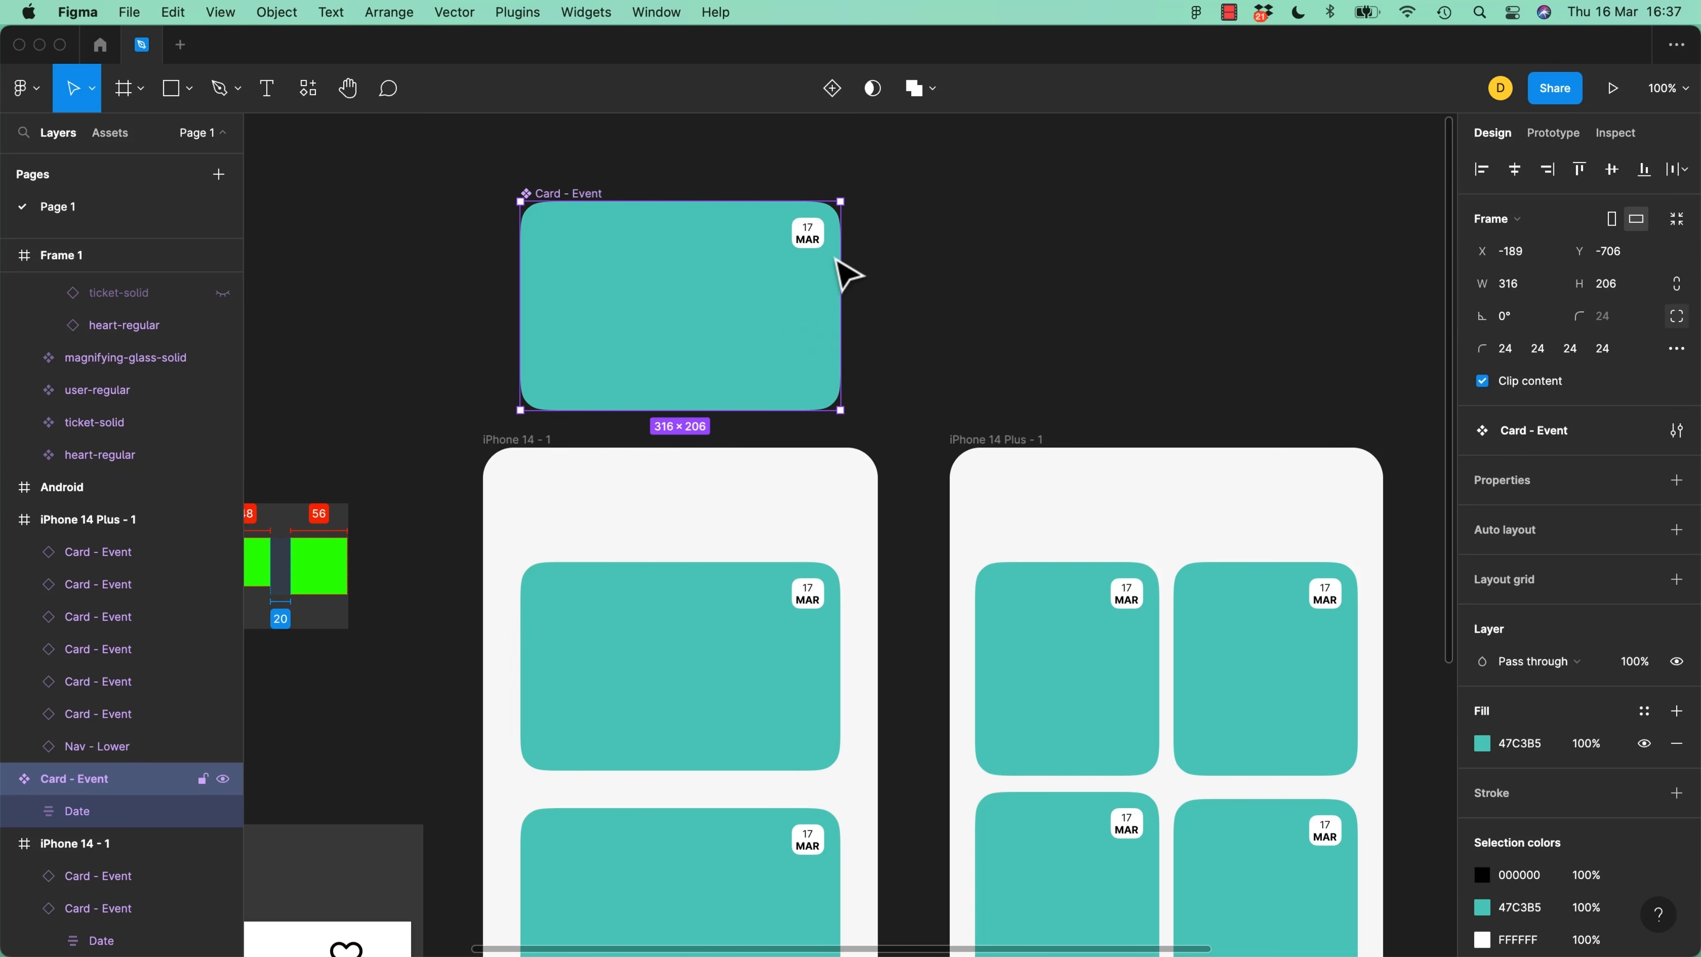
drag(848, 201, 759, 178)
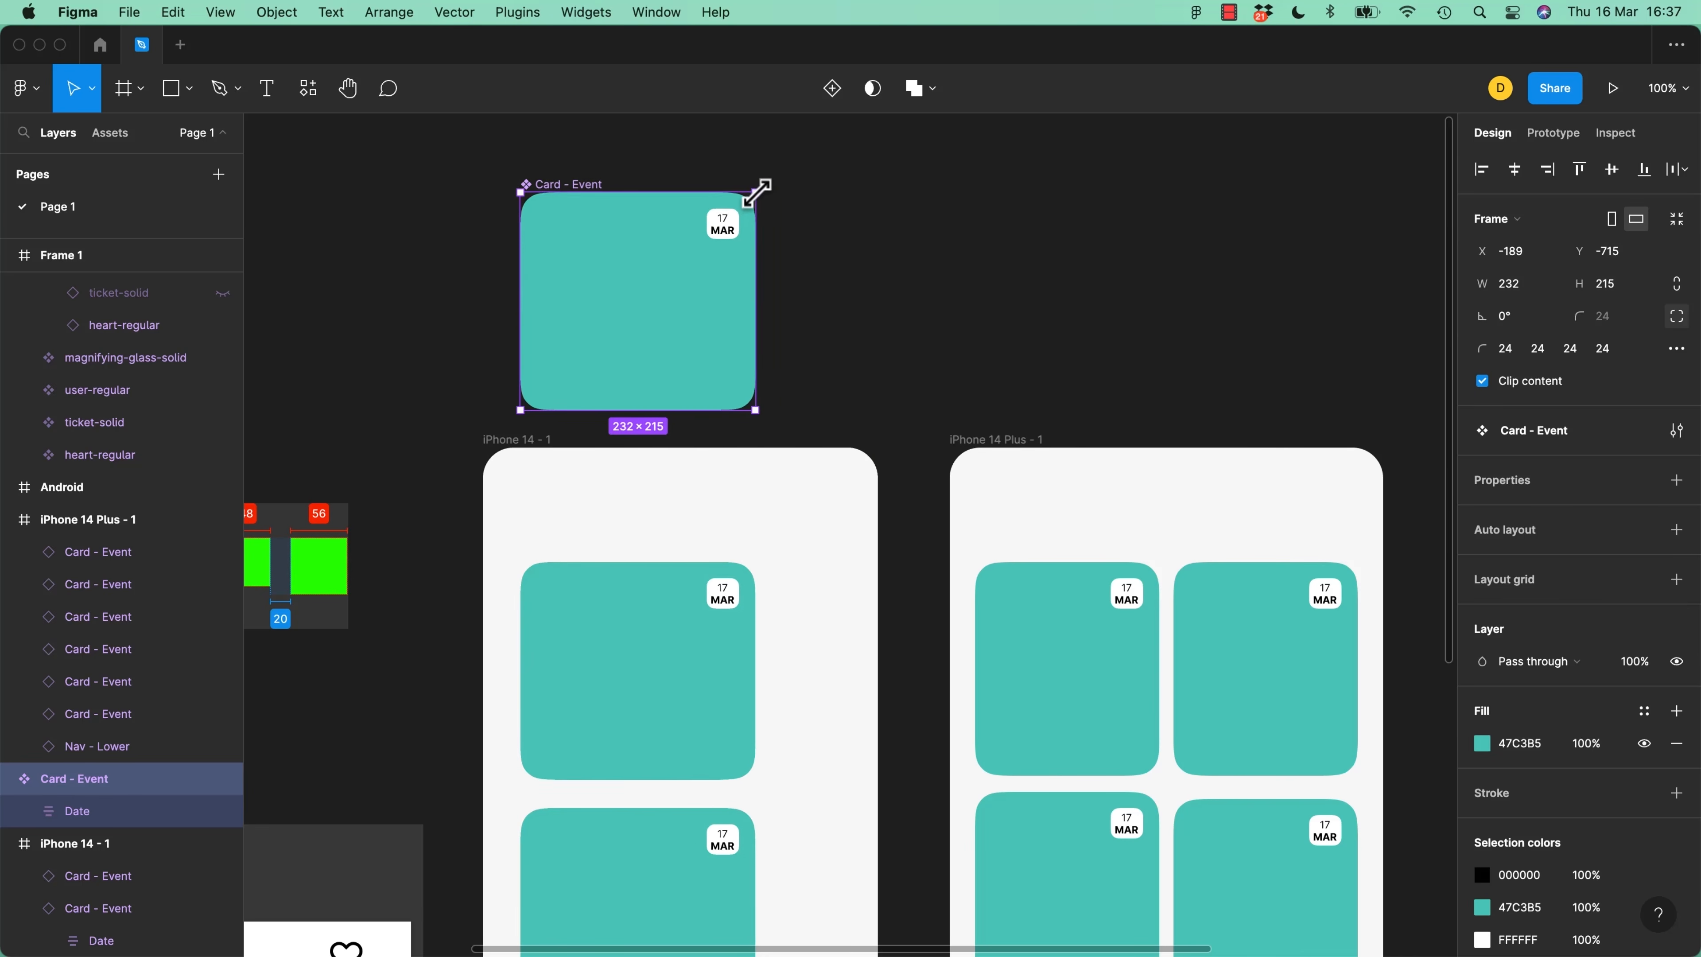
key(super+z)
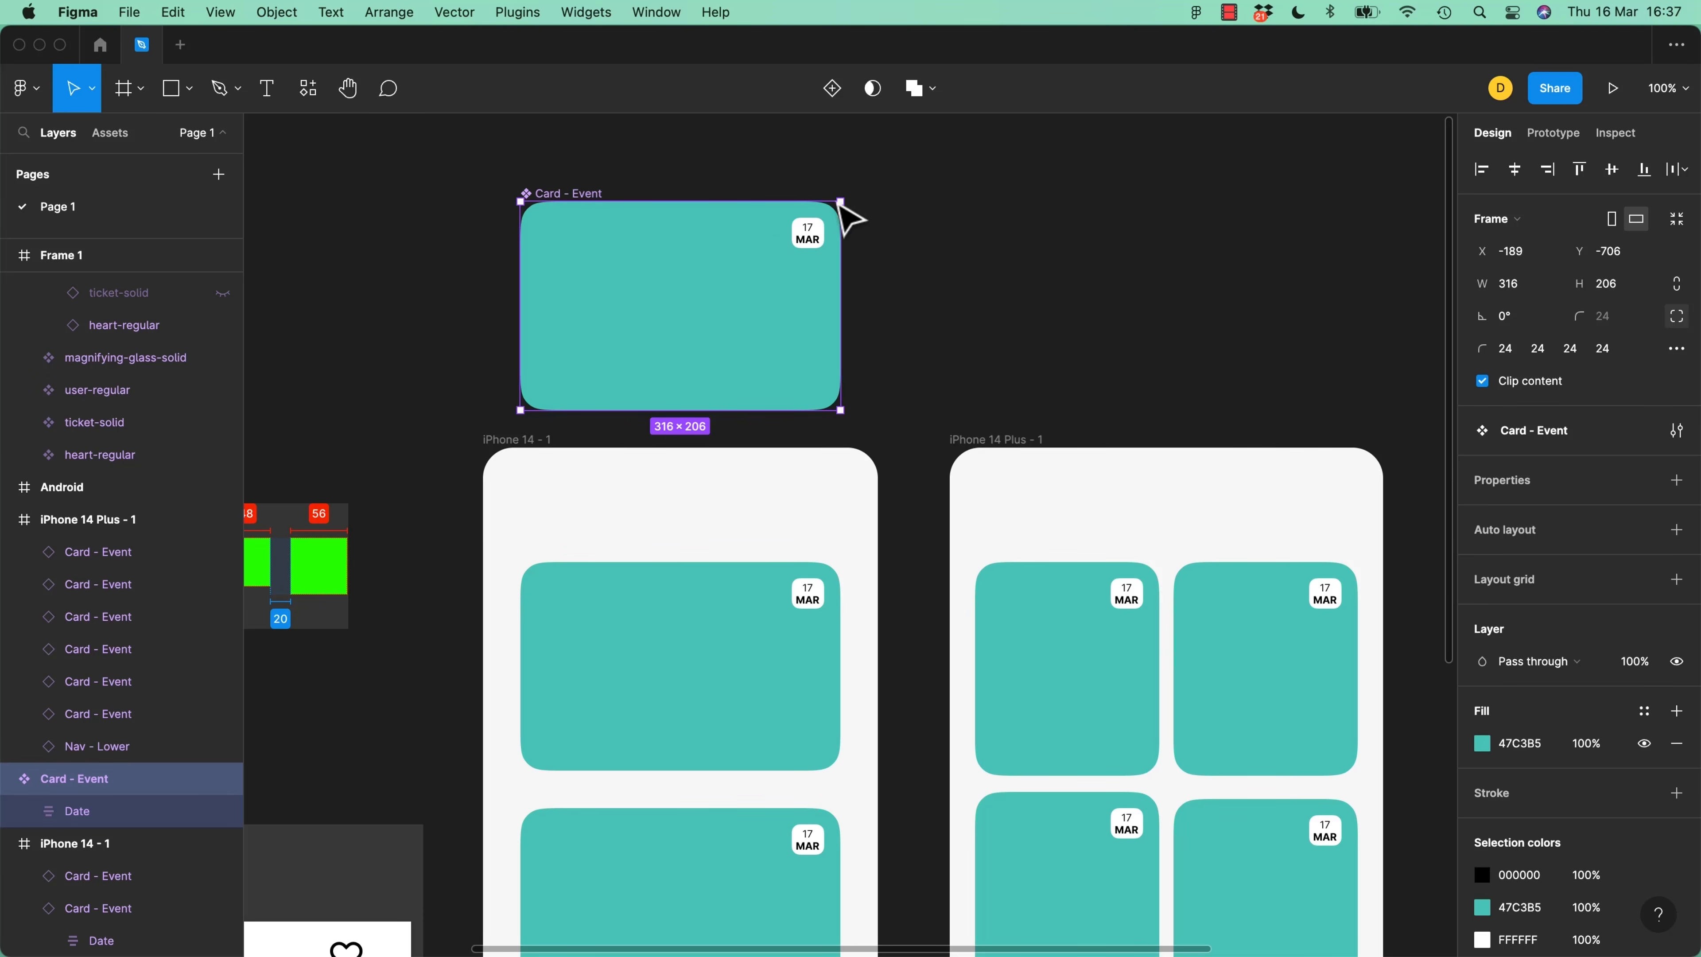
Toggle the auto layout direction of the Date frame in the Card - Event component between horizontal and vertical, ending on vertical
click(818, 236)
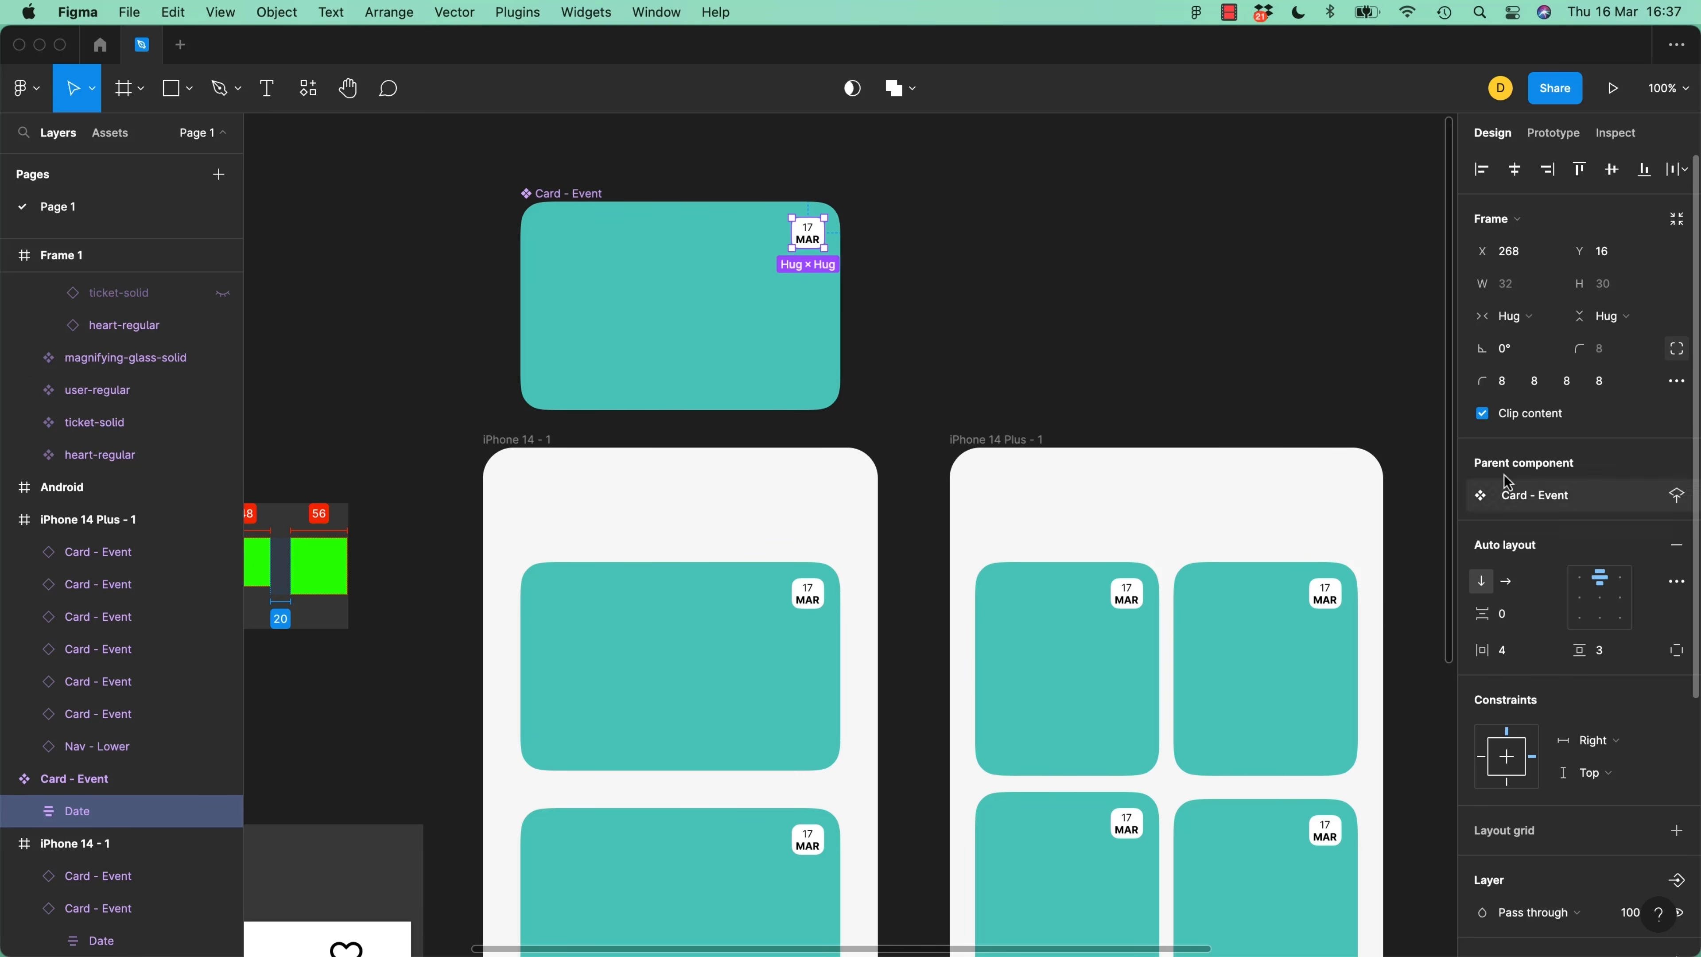
click(1507, 583)
click(1486, 588)
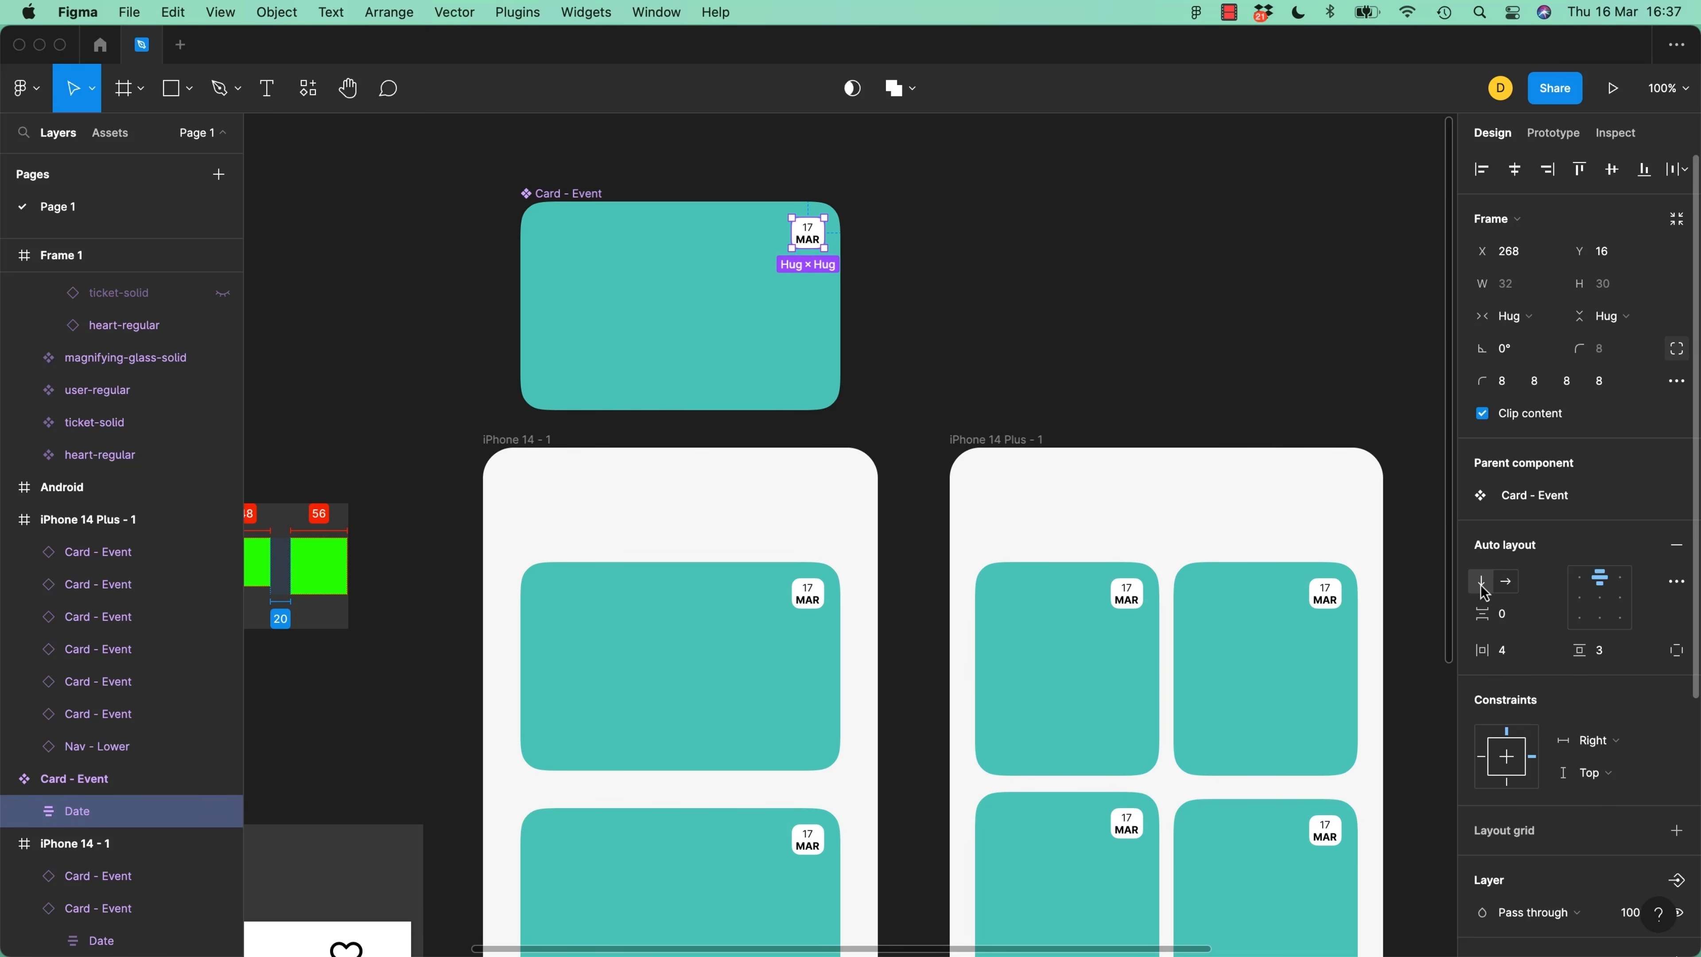
click(1508, 583)
click(1485, 586)
click(1506, 581)
click(1485, 585)
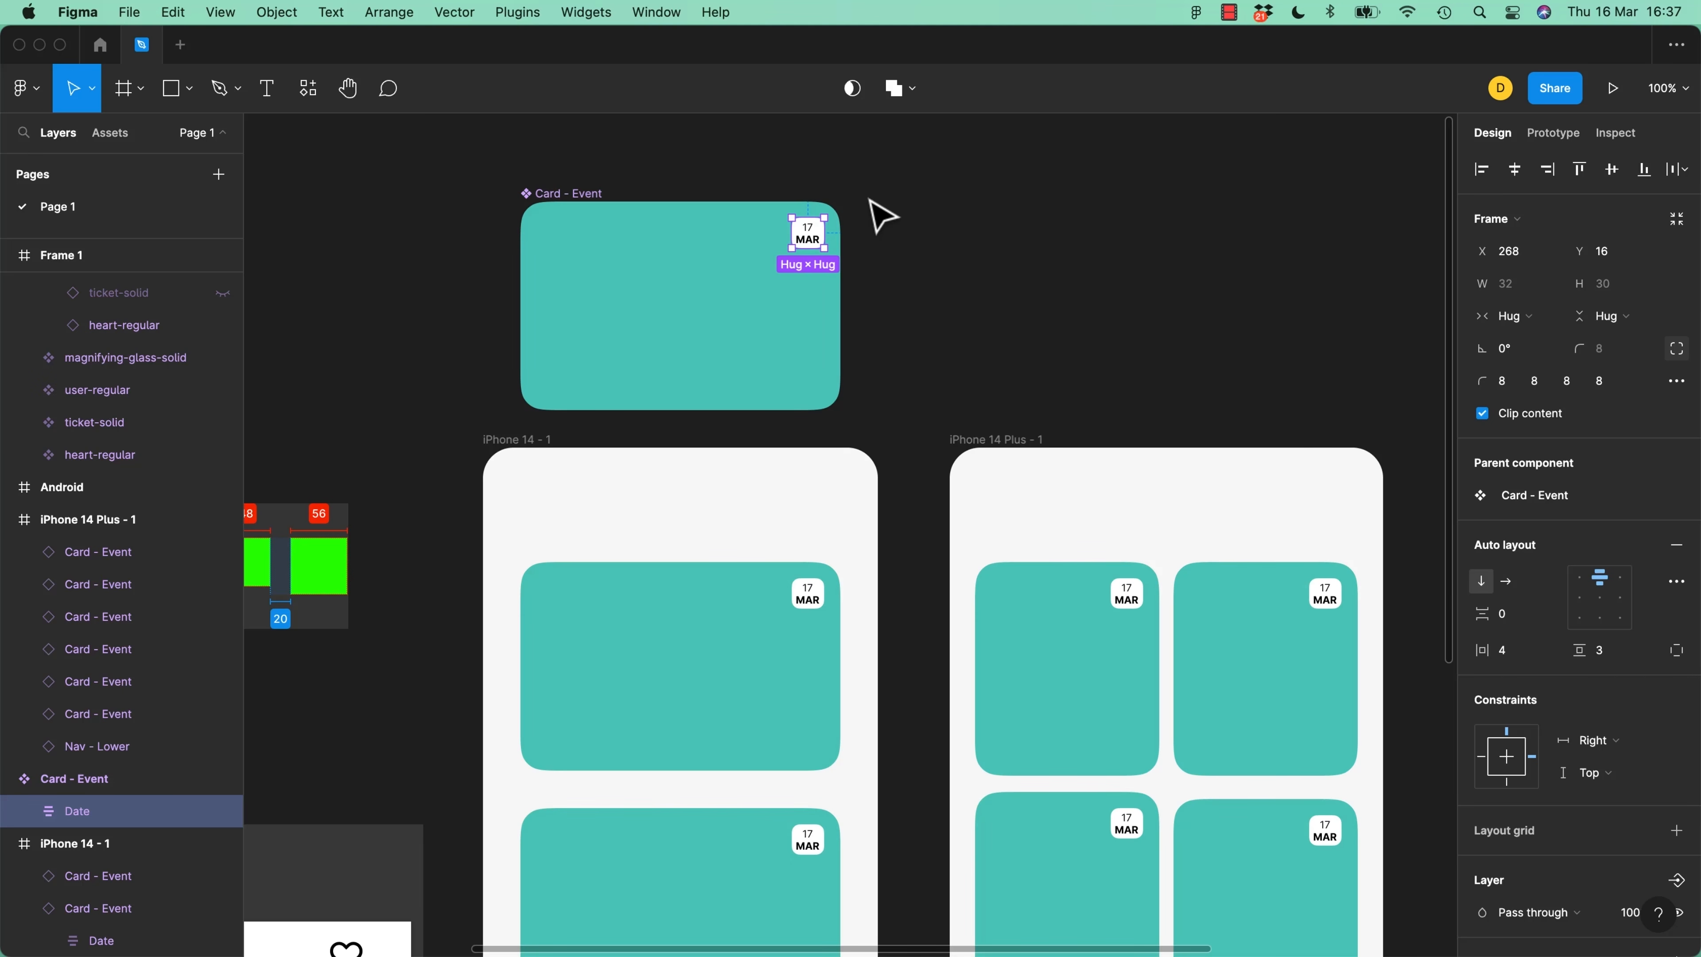
click(884, 245)
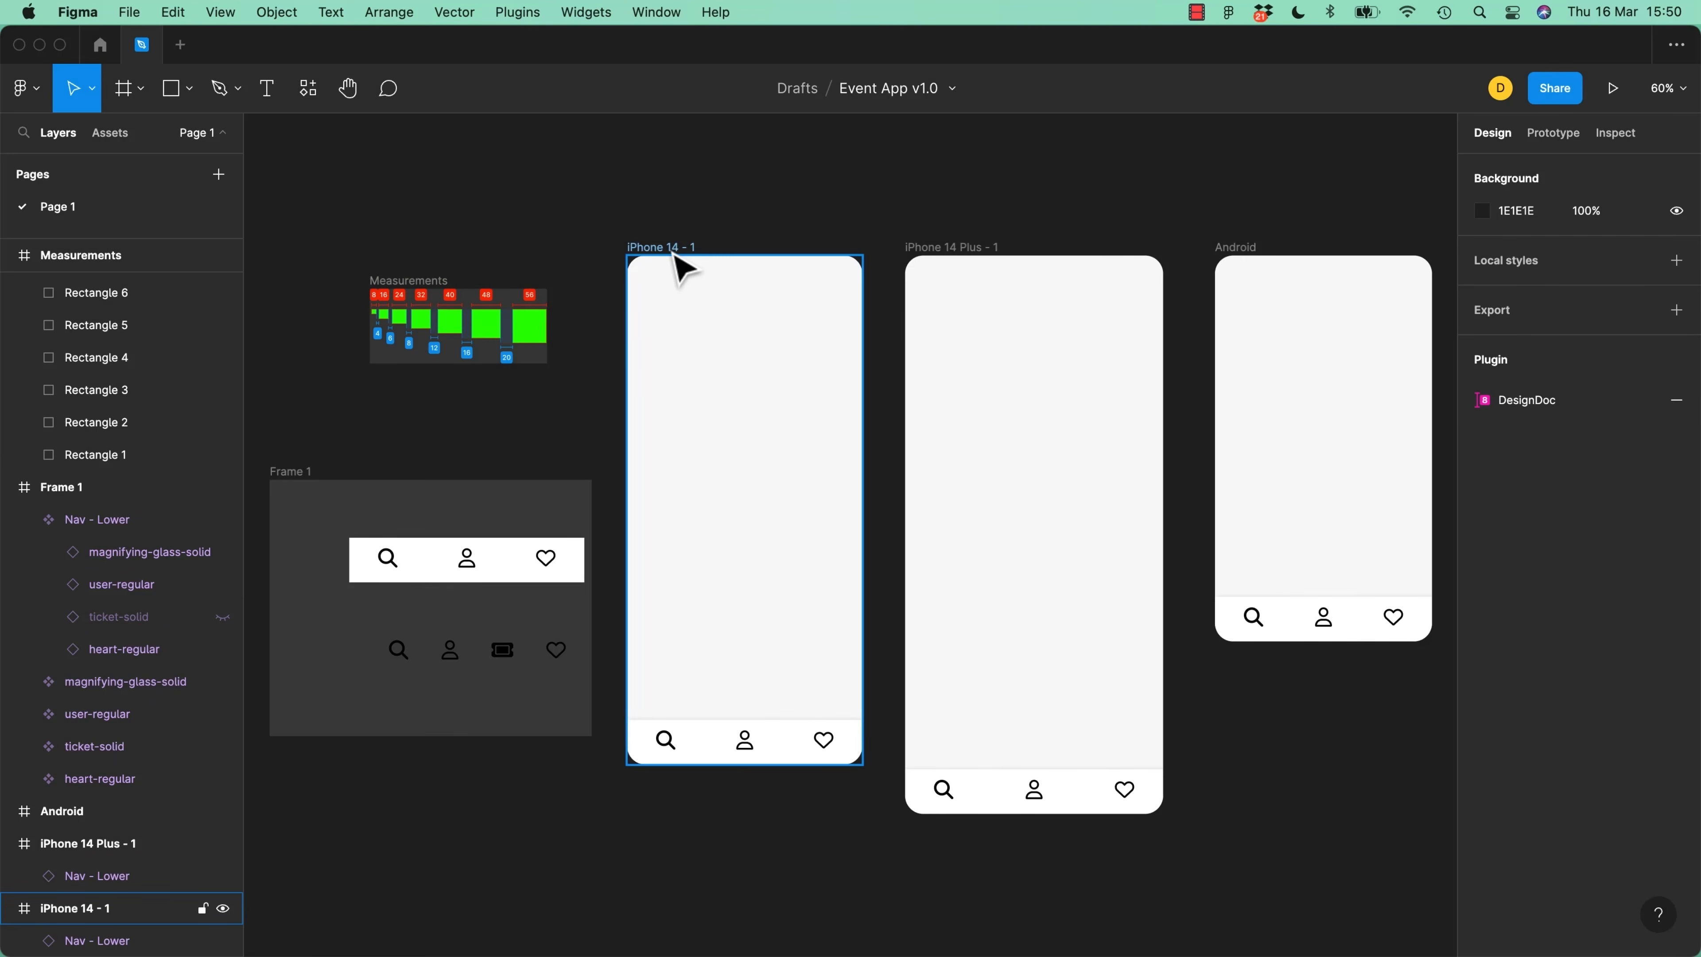
View the iPhone 14 - 1 frame zoomed to the selection and the whole canvas zoomed to fit, visiting the home page in between
click(672, 250)
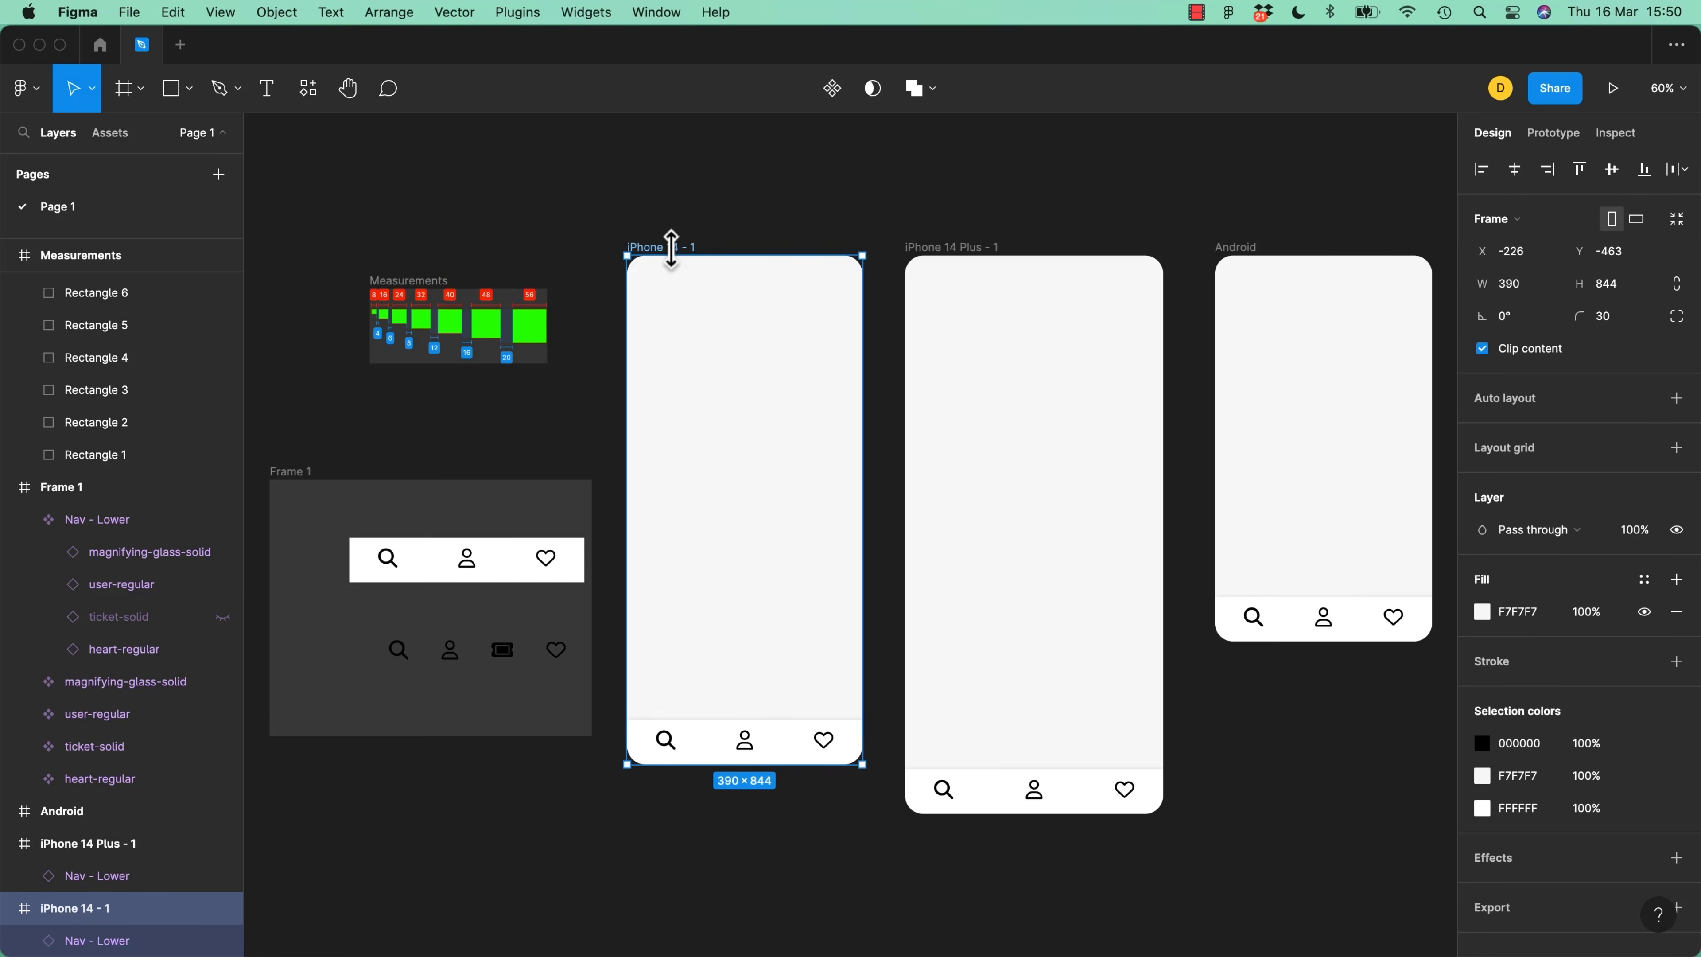
key(shift+1)
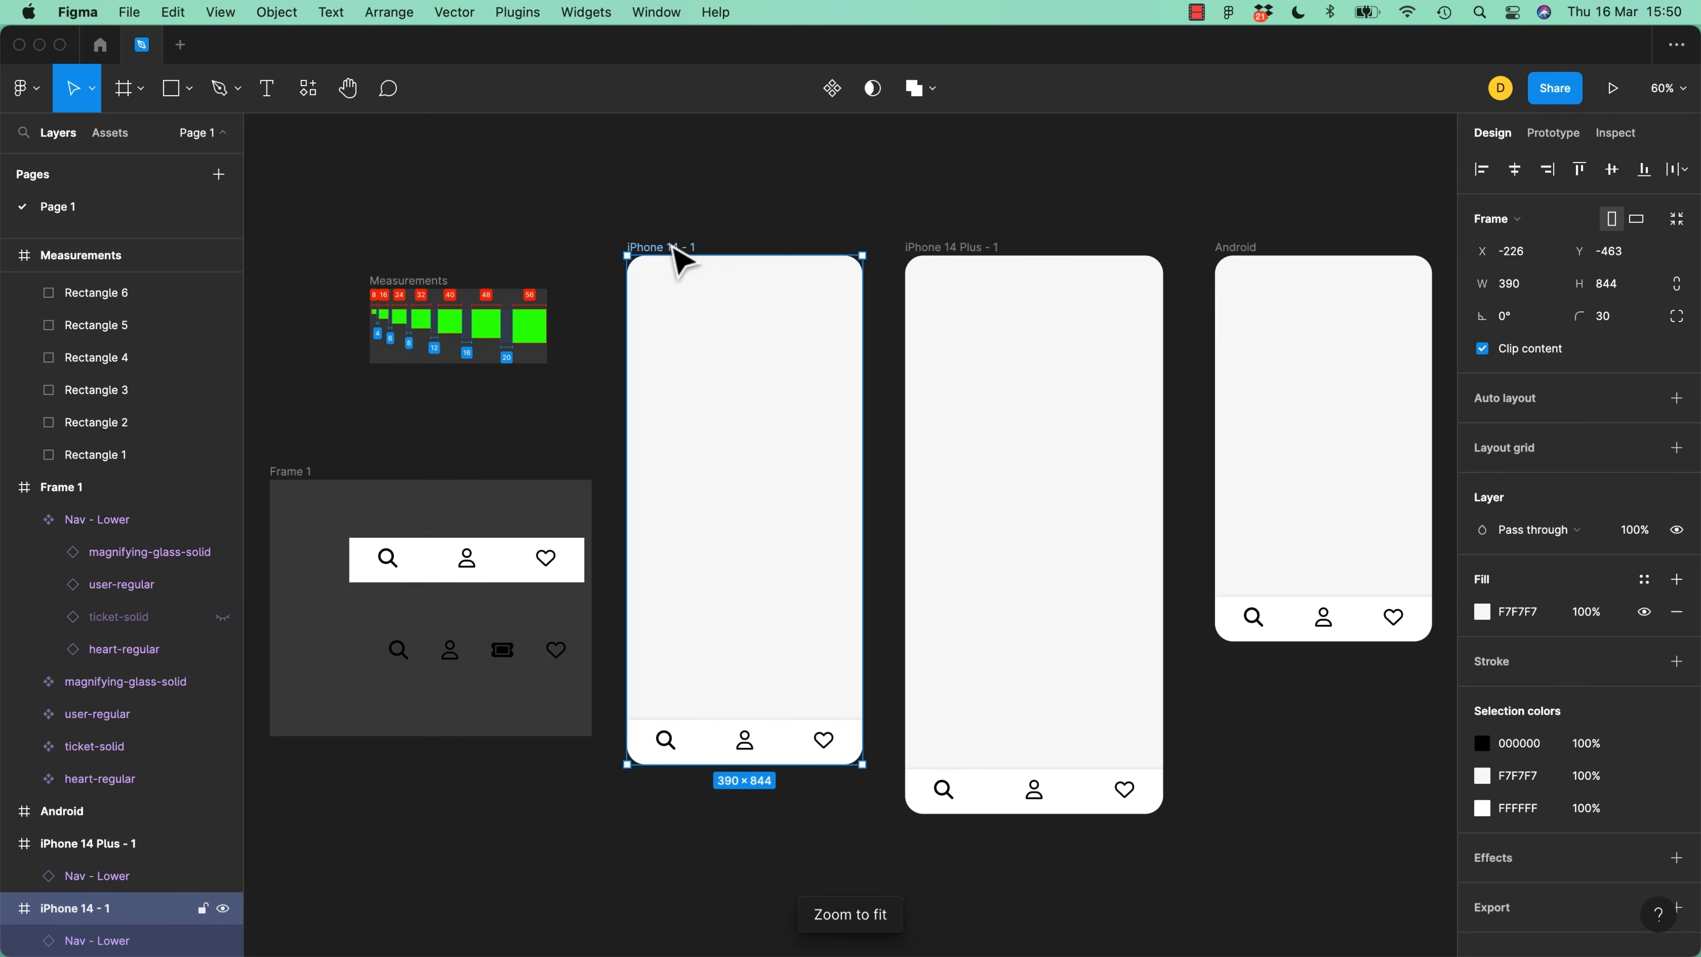
key(shift+2)
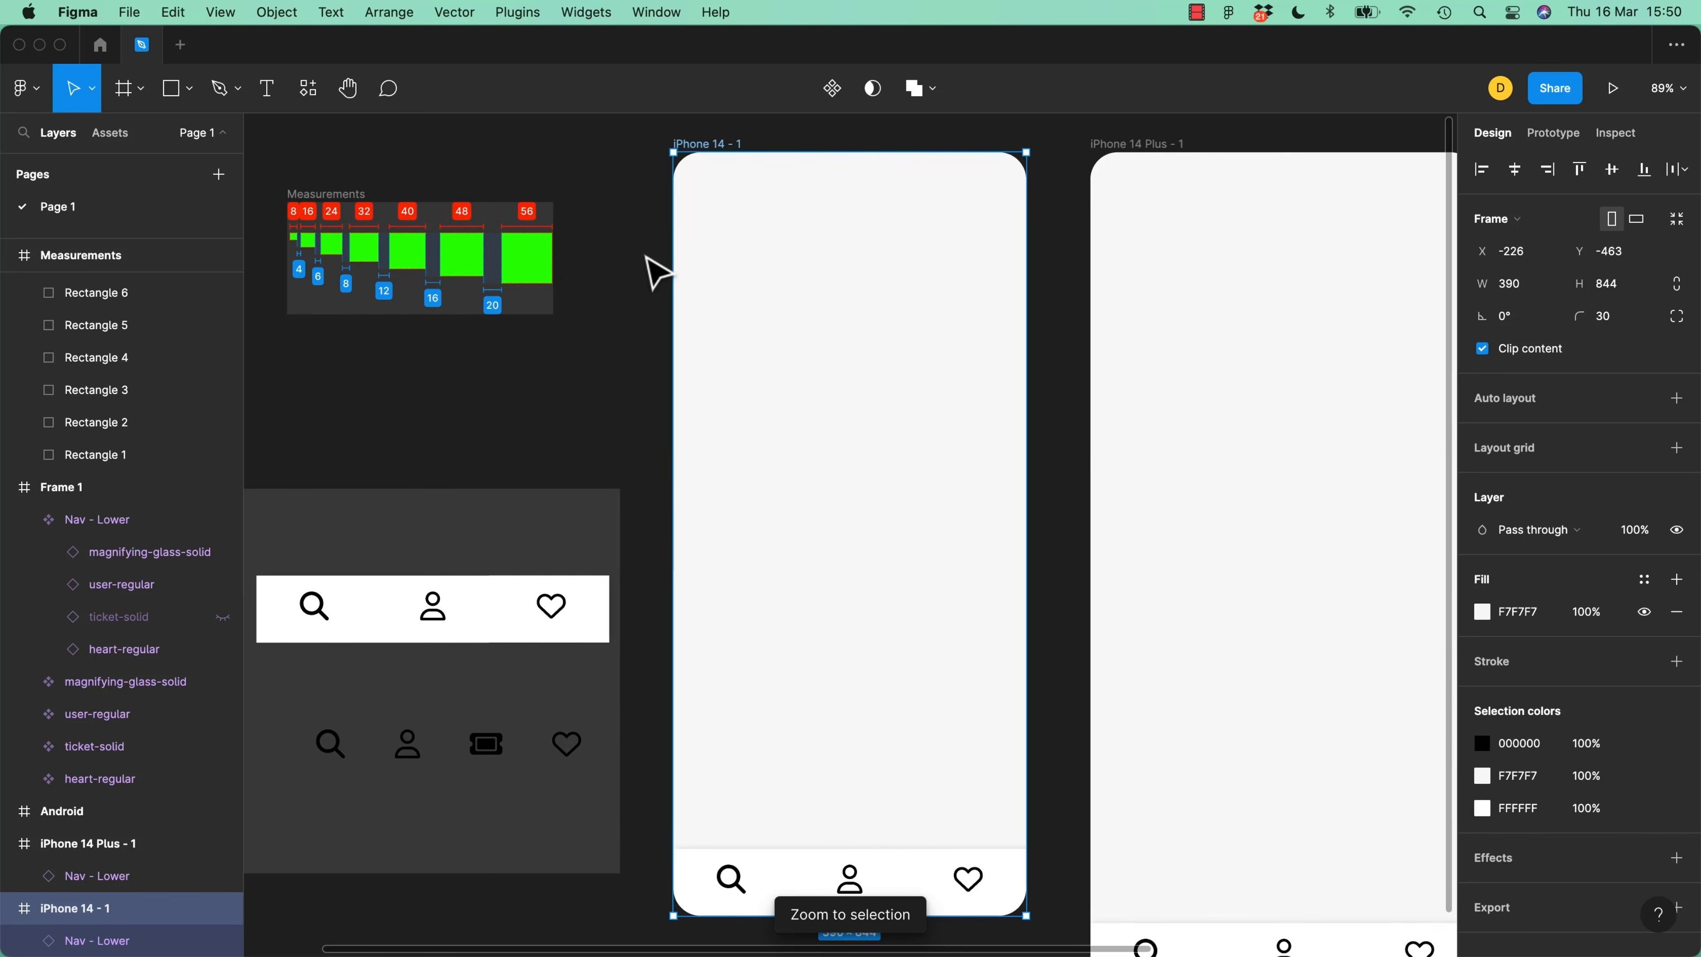
key(ctrl+Tab)
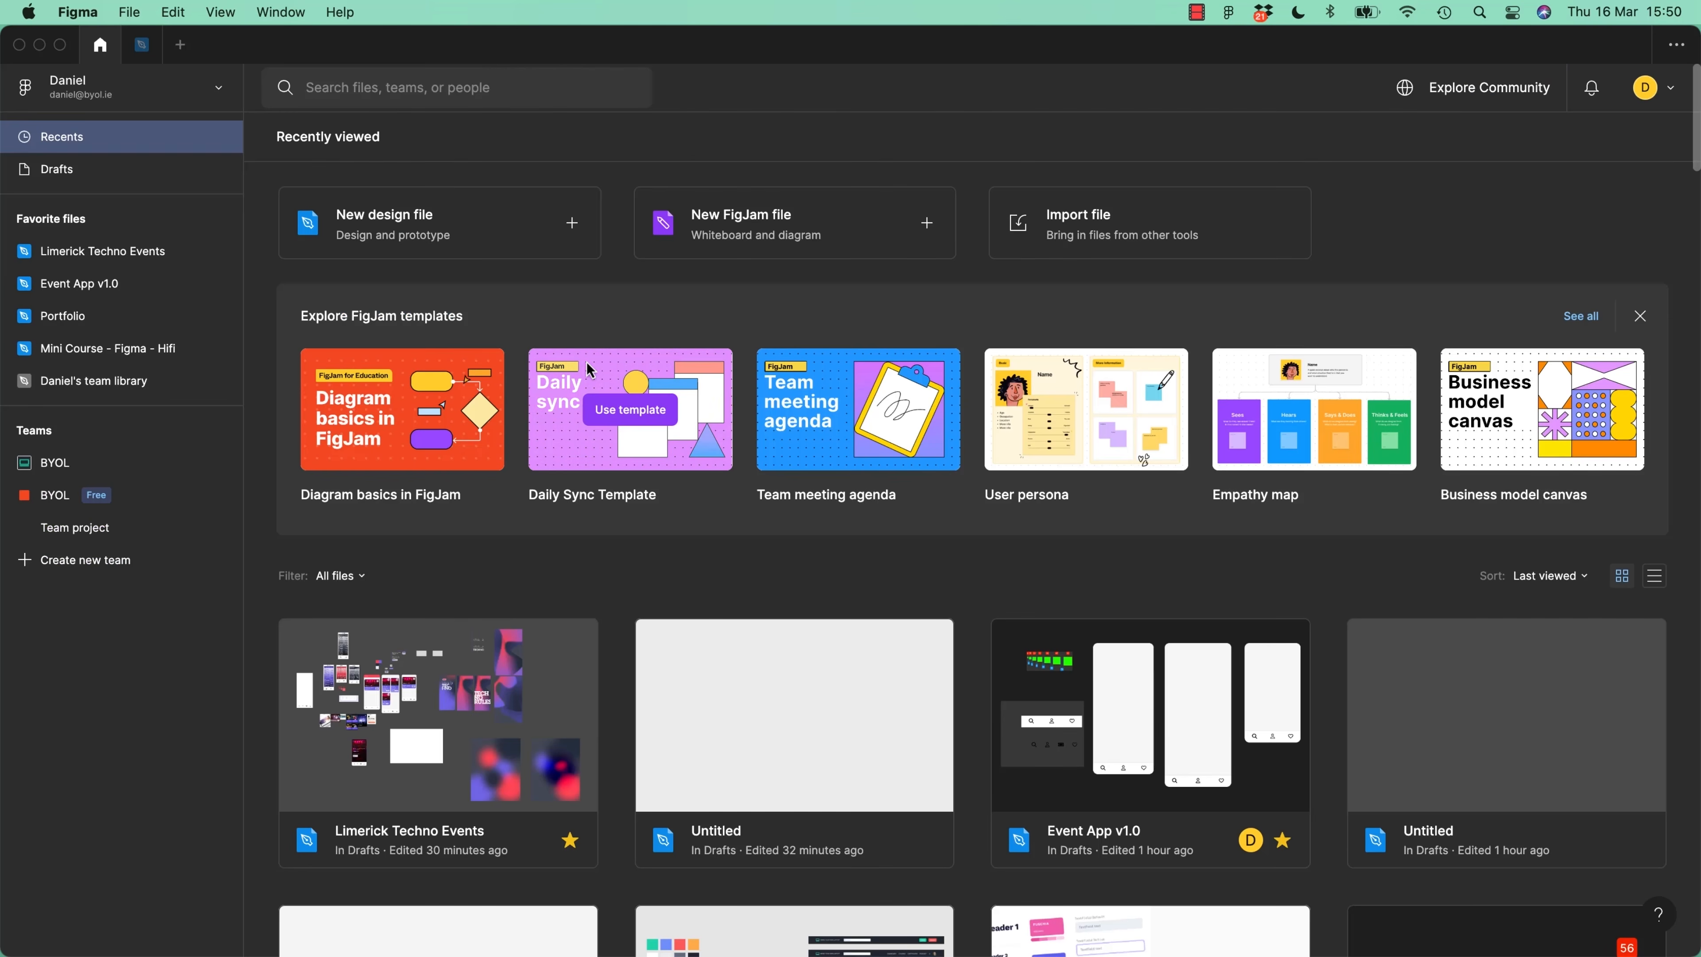
key(ctrl+Tab)
key(shift+1)
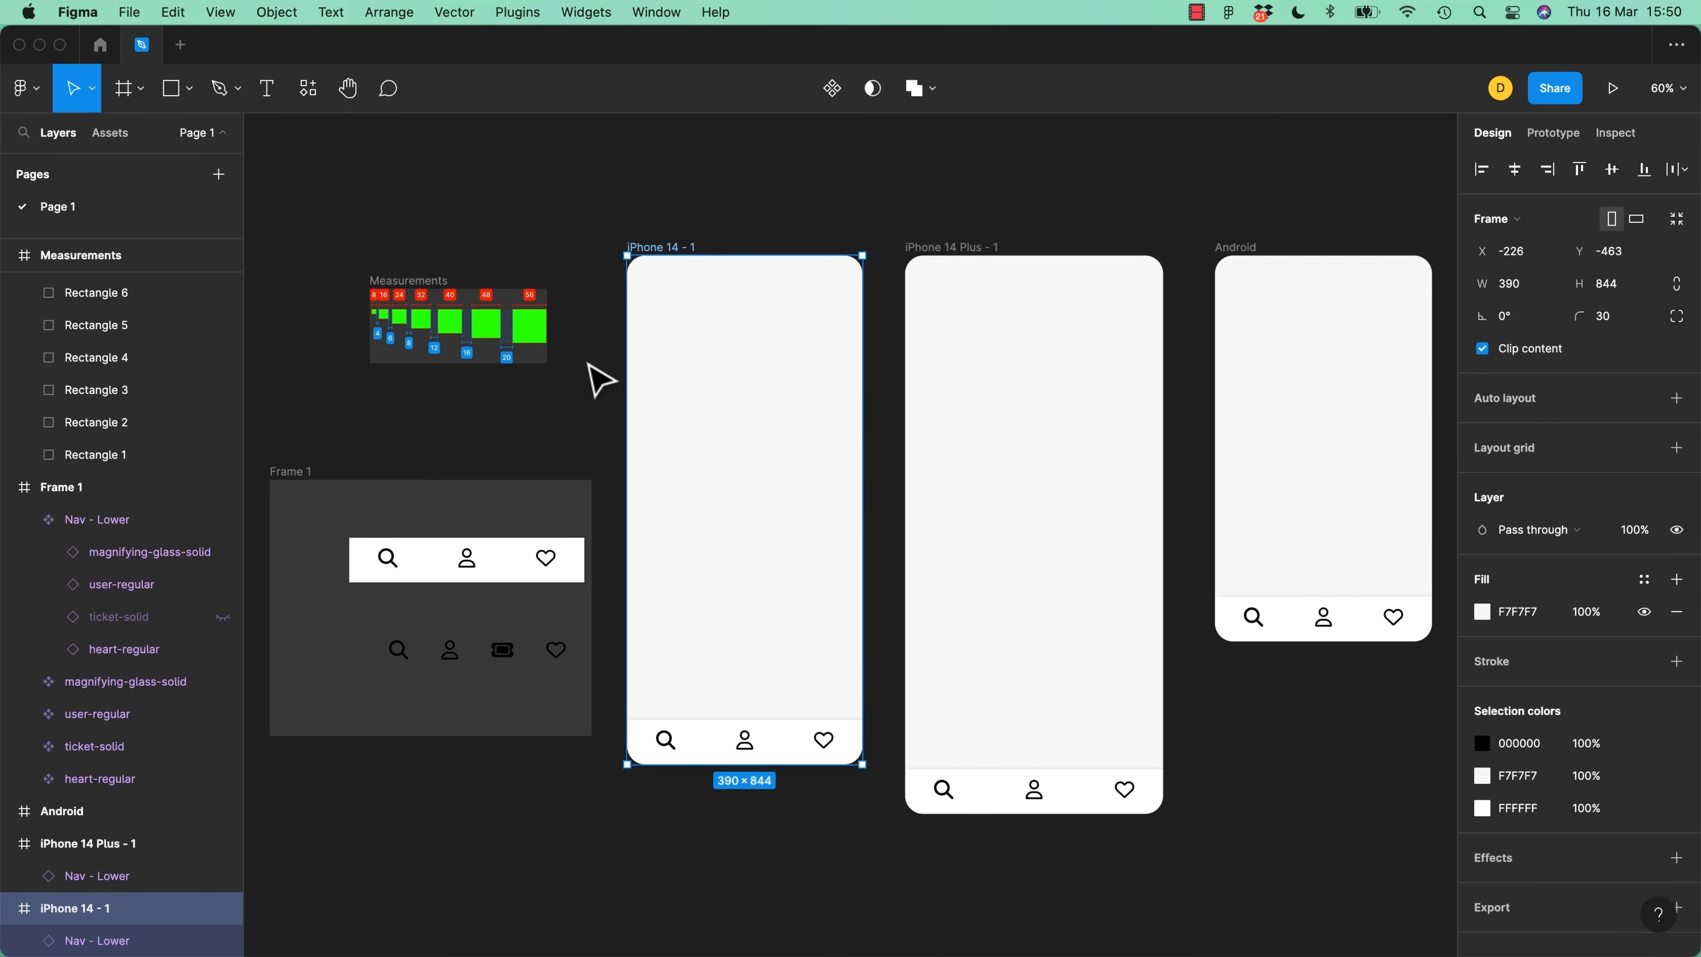
Draw a new frame of about 309 × 198 in the upper part of the iPhone 14 - 1 frame
key(shift+2)
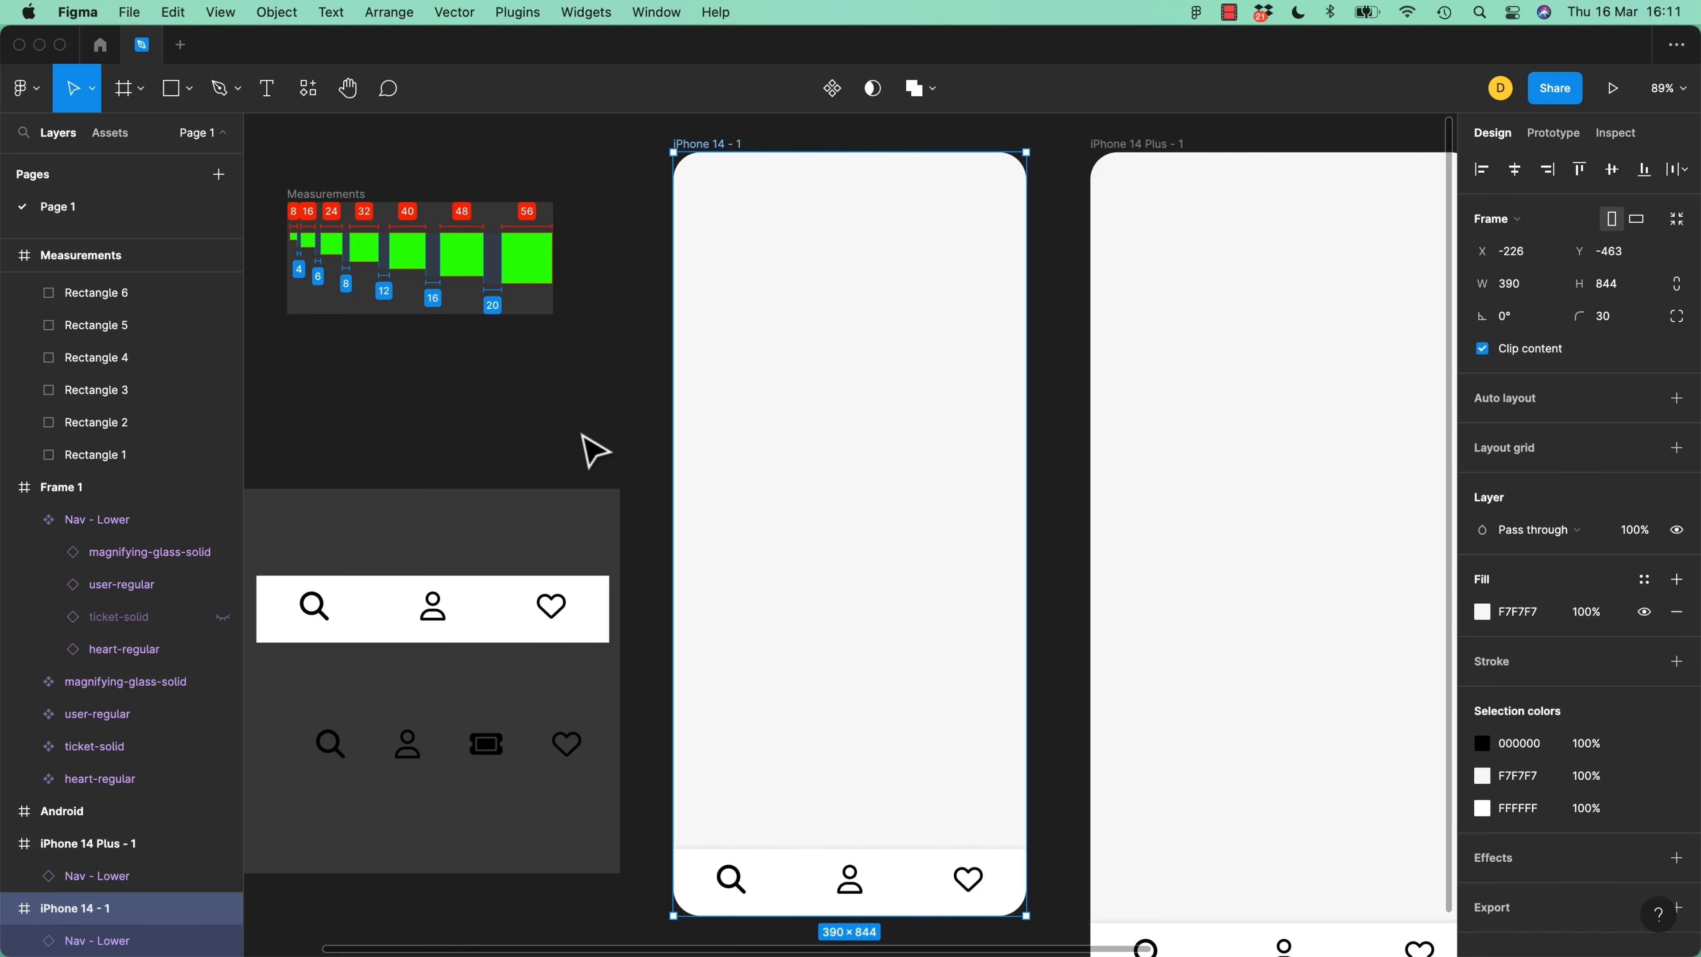
key(f)
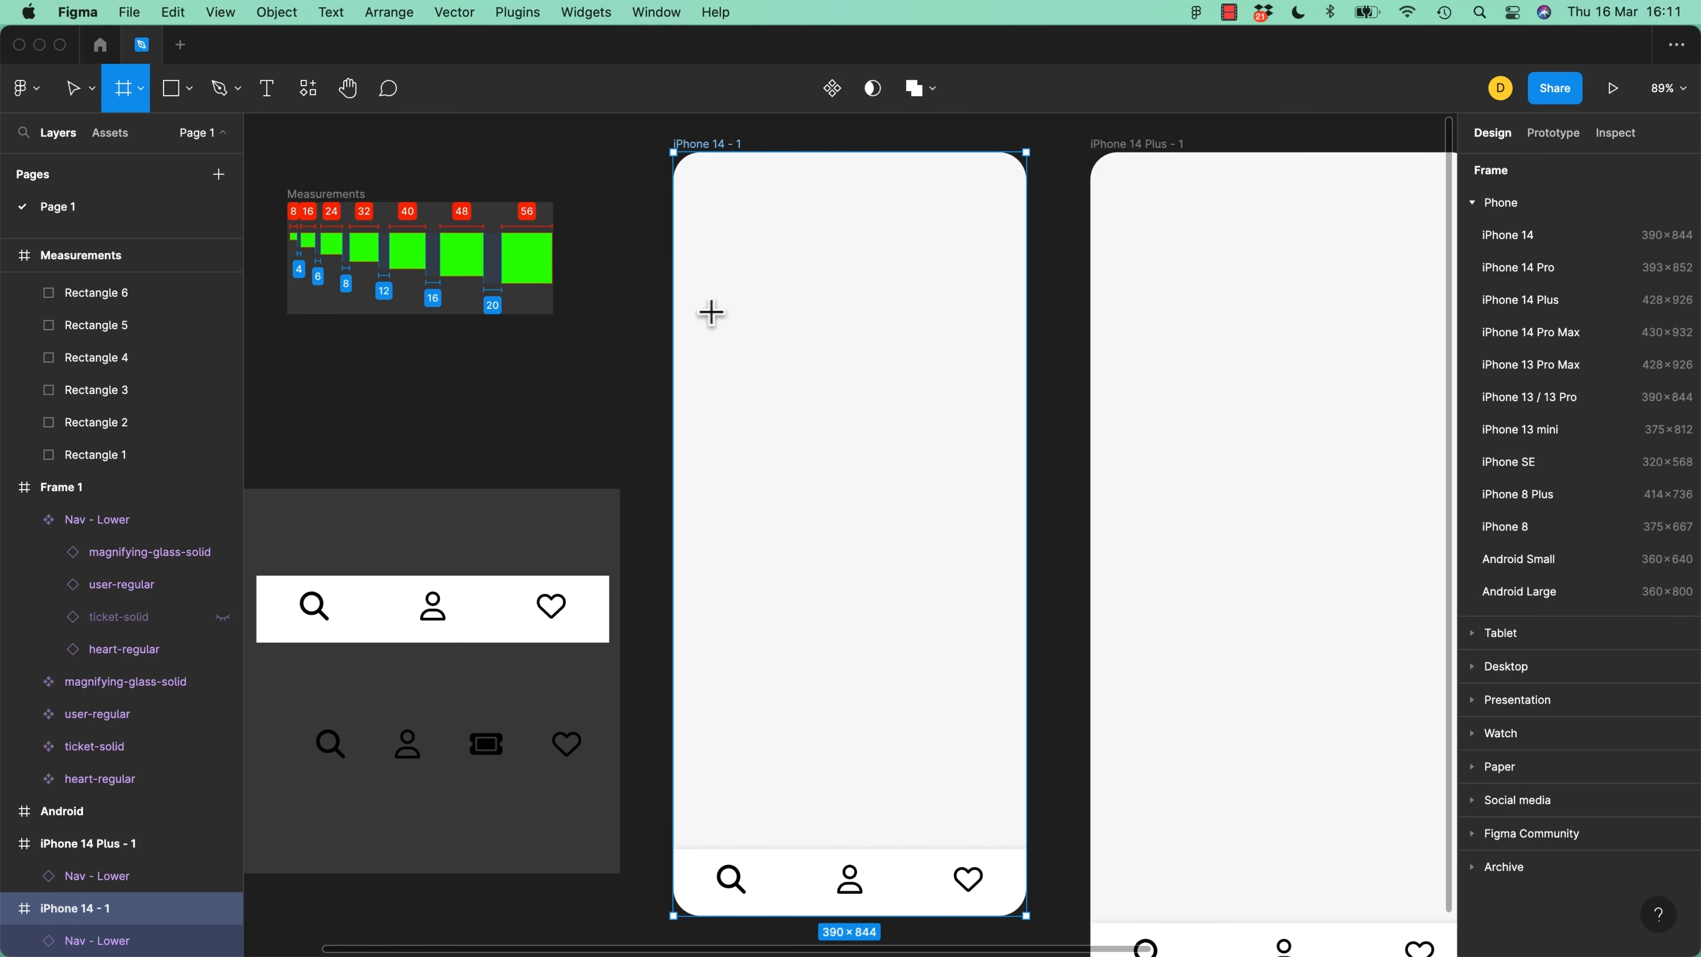
drag(710, 288, 990, 470)
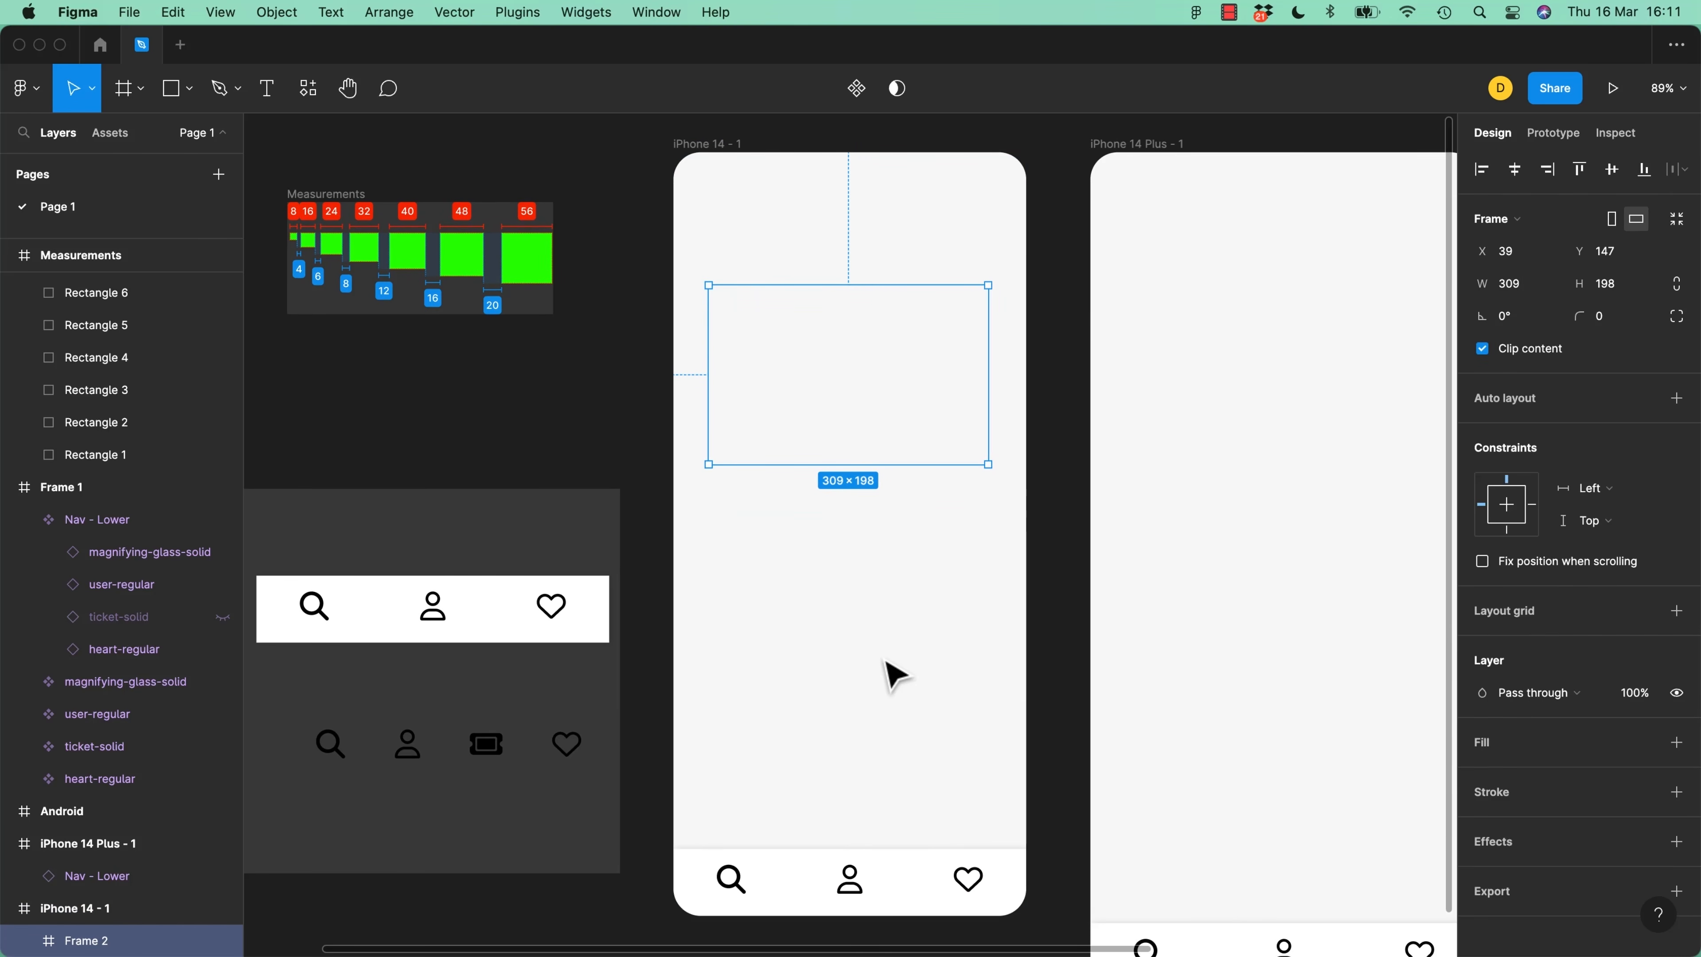
Add a fill to the new frame and set its colour to teal 47C3B5
click(1677, 742)
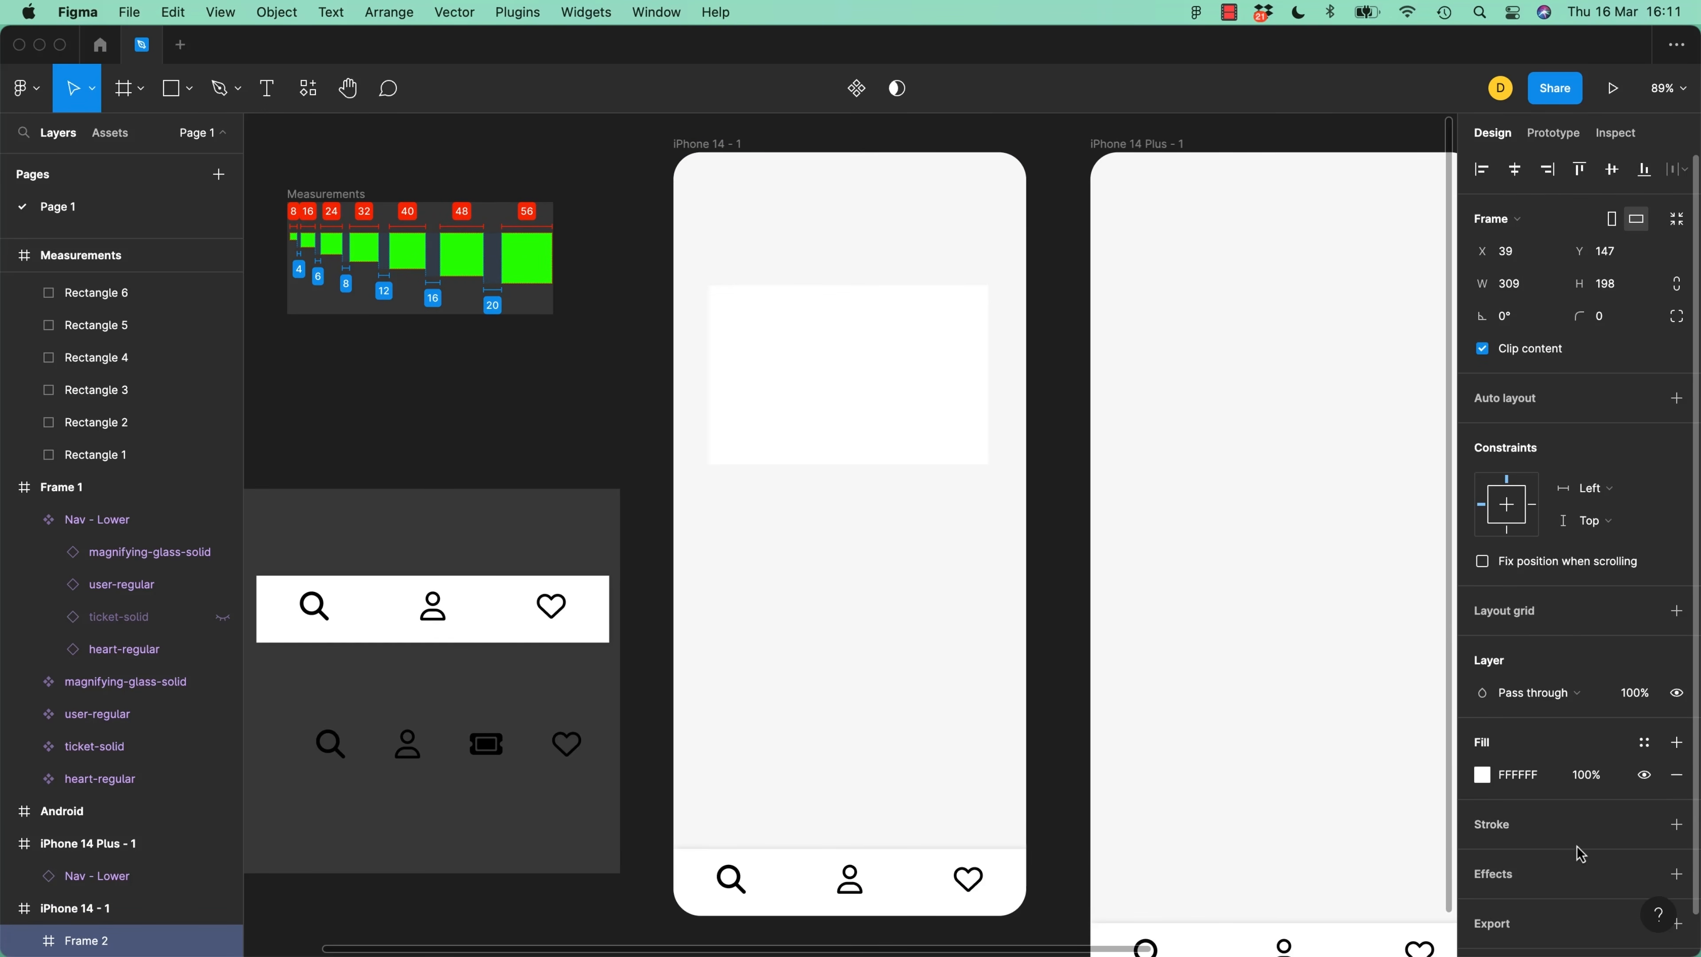
click(1482, 775)
drag(1359, 718, 1367, 725)
drag(1330, 568, 1366, 537)
drag(1367, 718, 1356, 721)
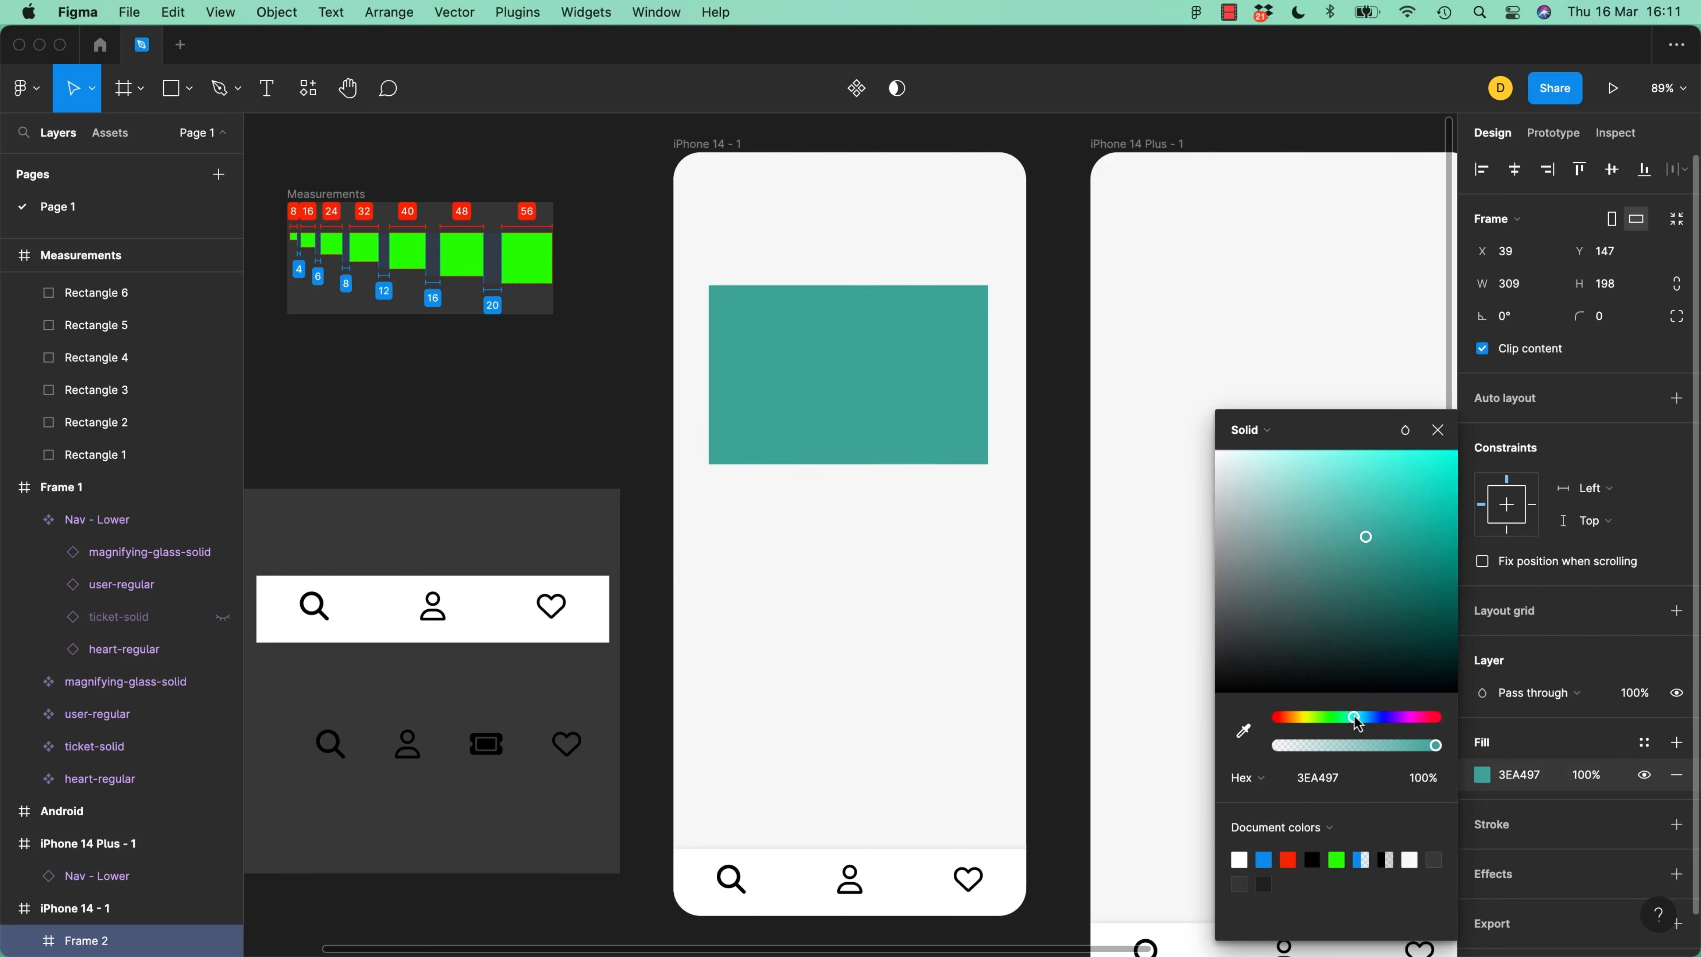
mouse_move(1346, 509)
mouse_down()
mouse_move(1374, 486)
mouse_move(1371, 509)
mouse_up()
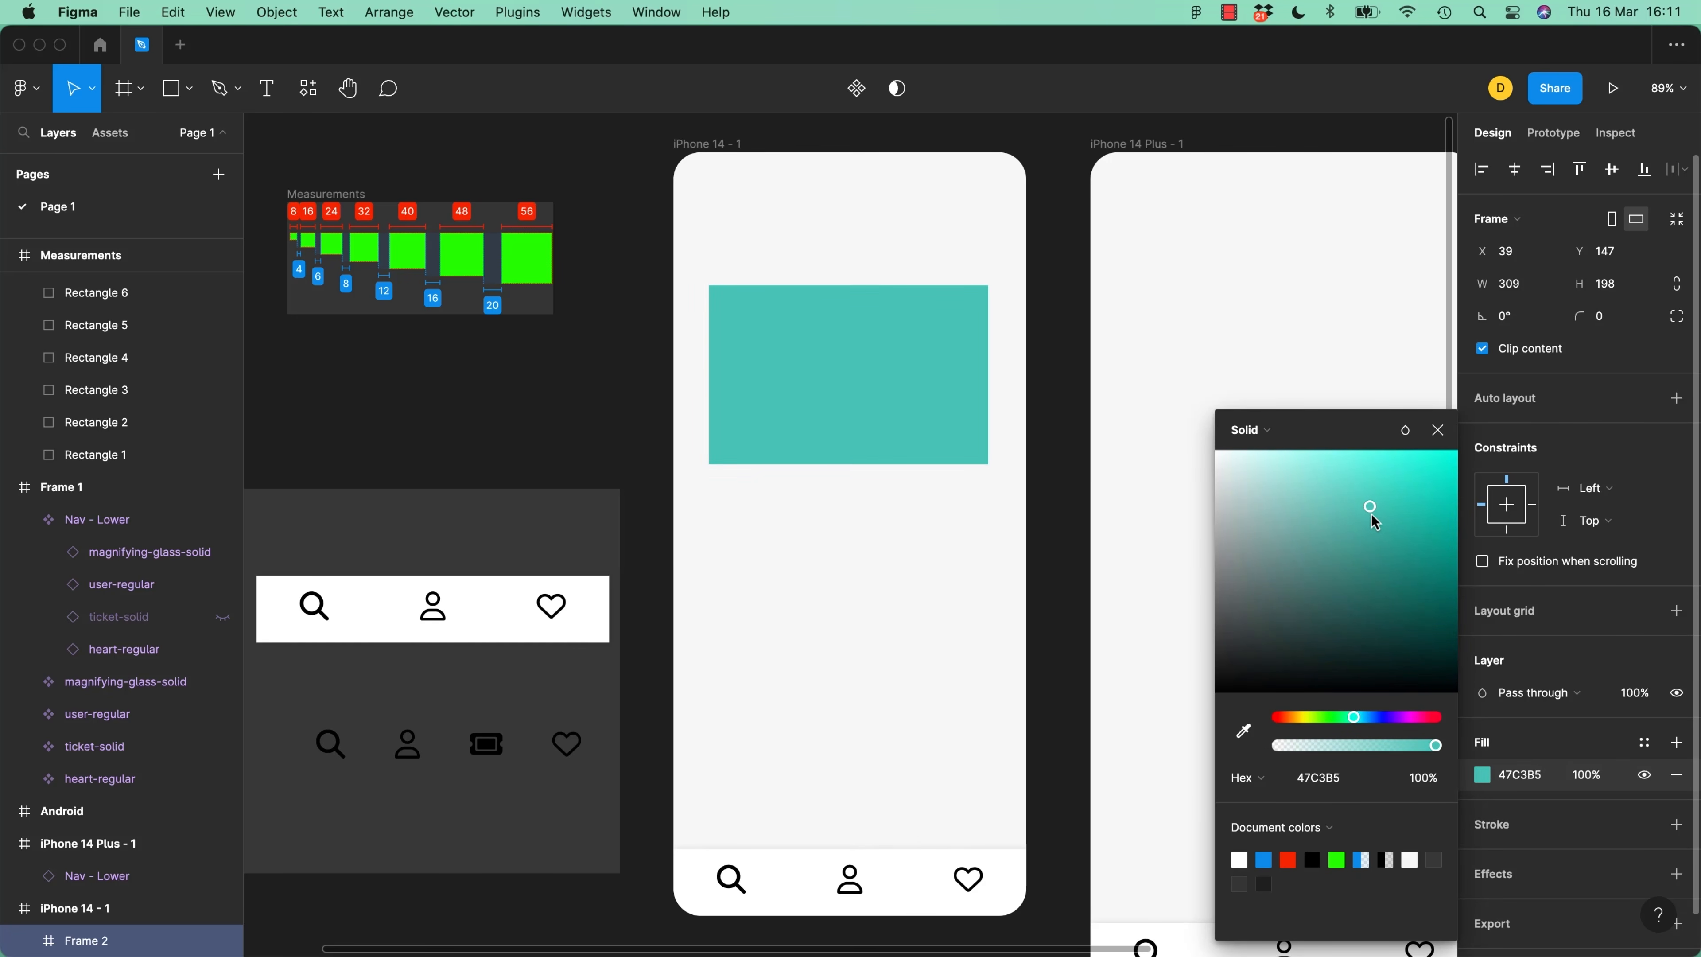
click(1438, 429)
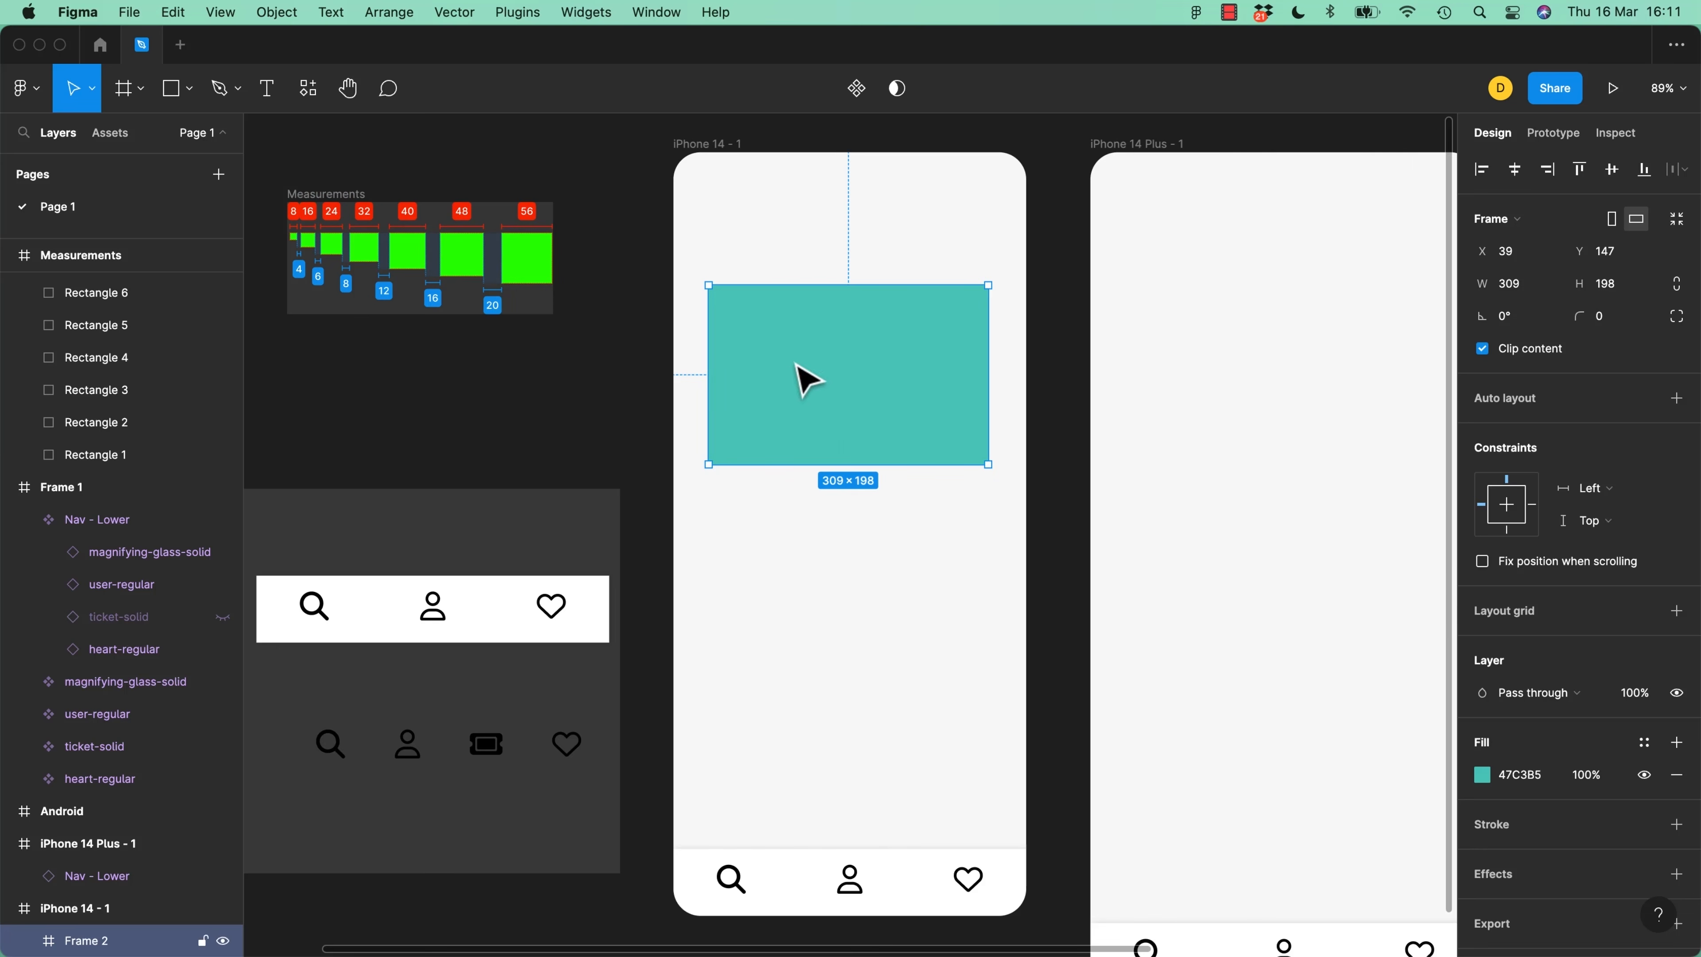
Draw a 32 × 32 frame inside the teal card near its upper-right corner
key(f)
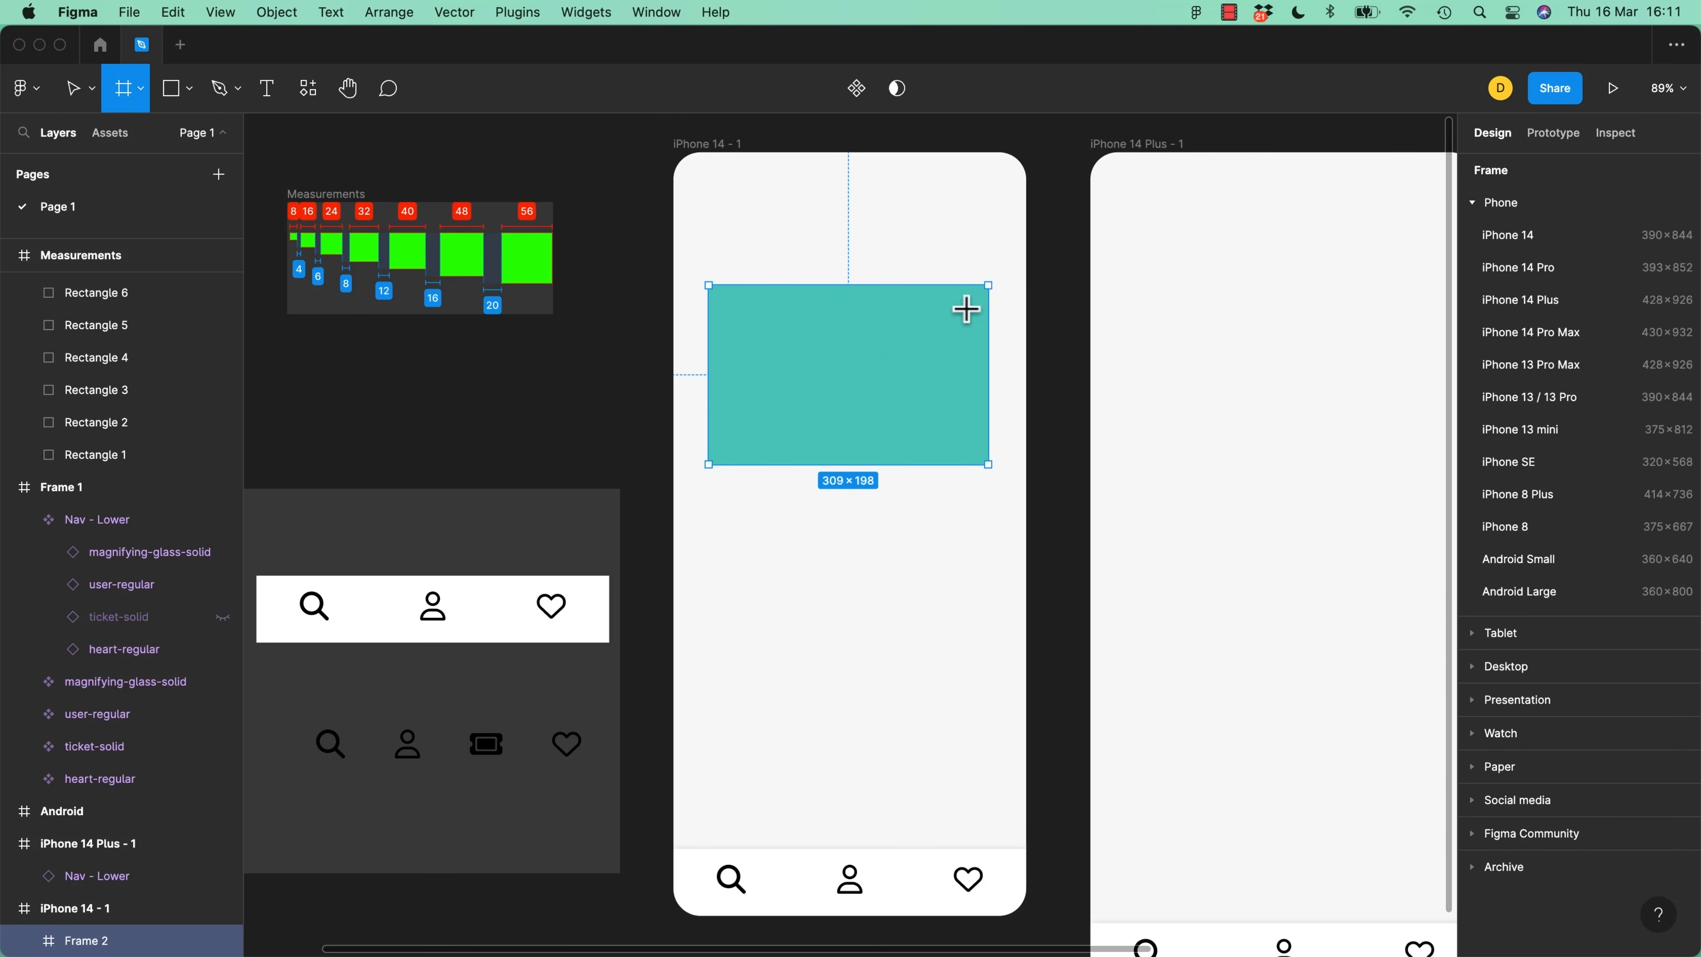
drag(965, 314, 938, 351)
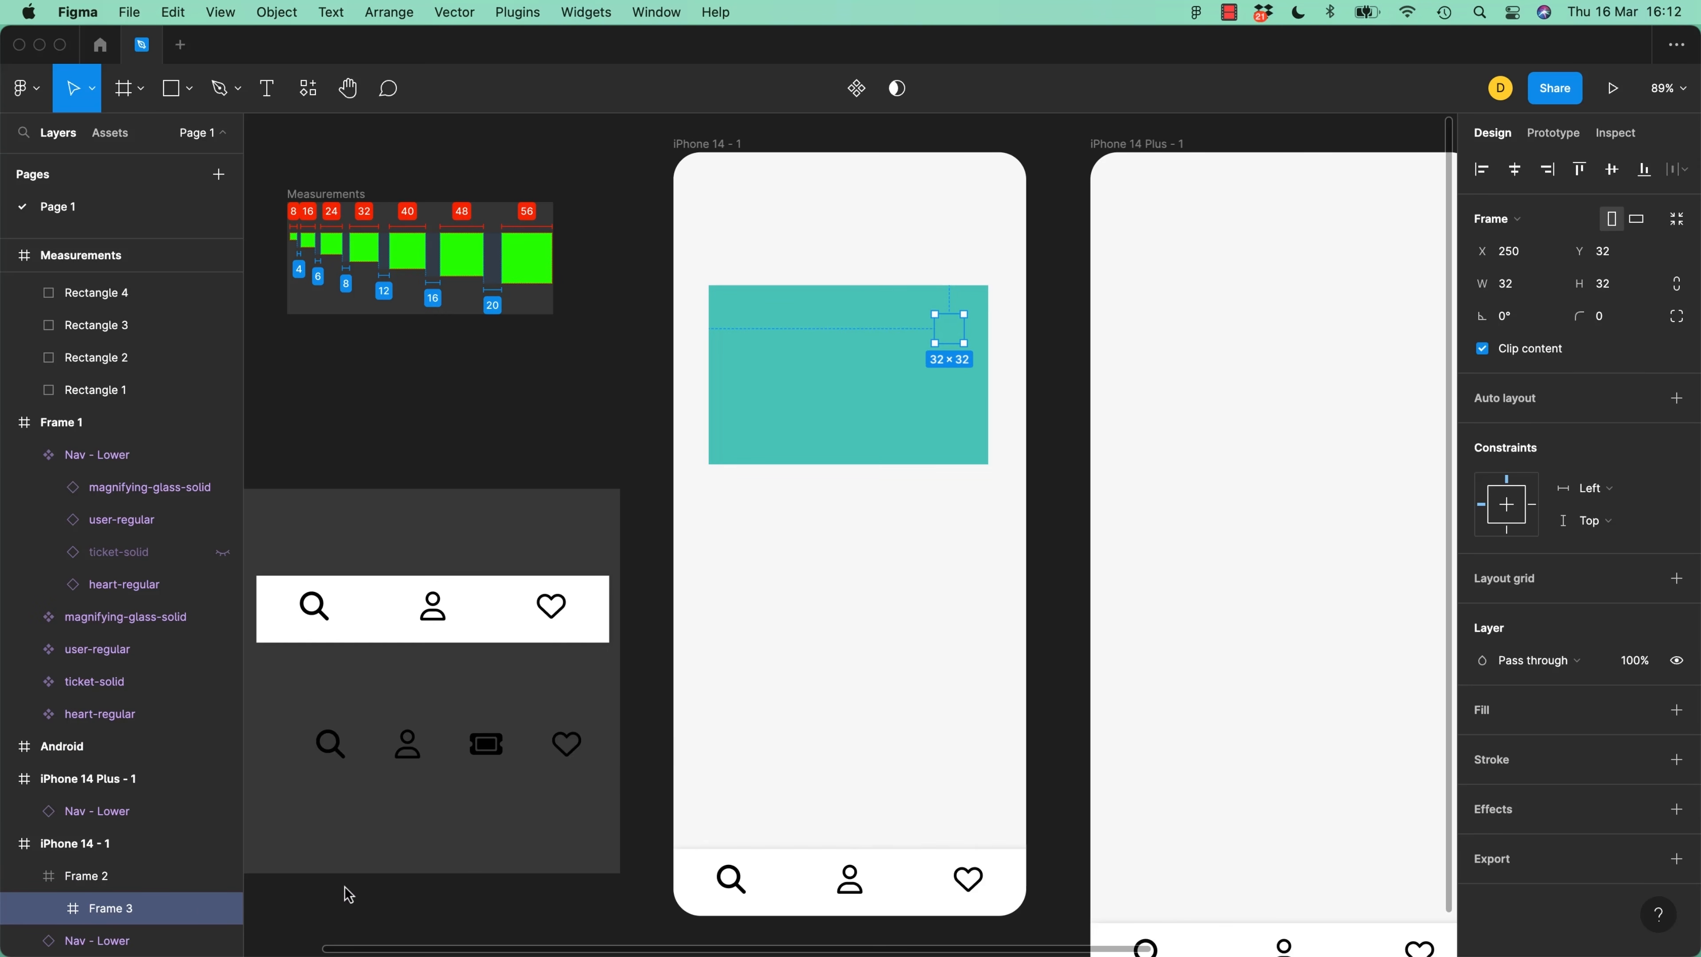
Rename the teal frame as Card - Event and the small frame inside it as Date
double_click(94, 879)
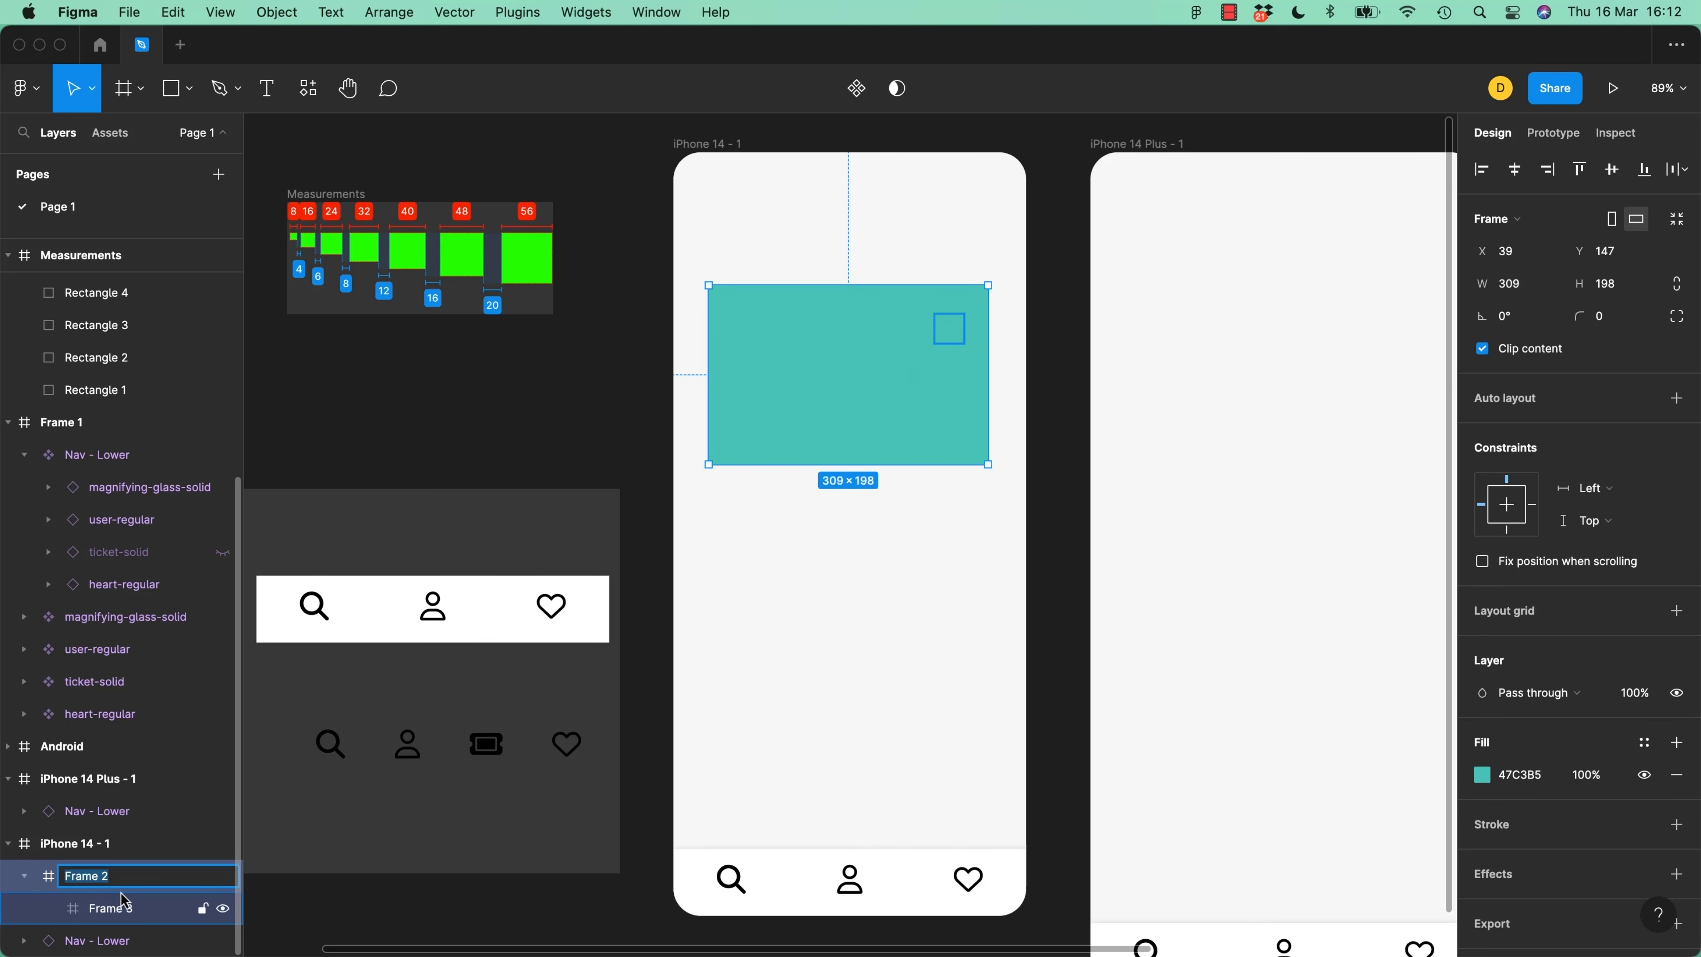
text(Card - Event)
key(Return)
double_click(110, 909)
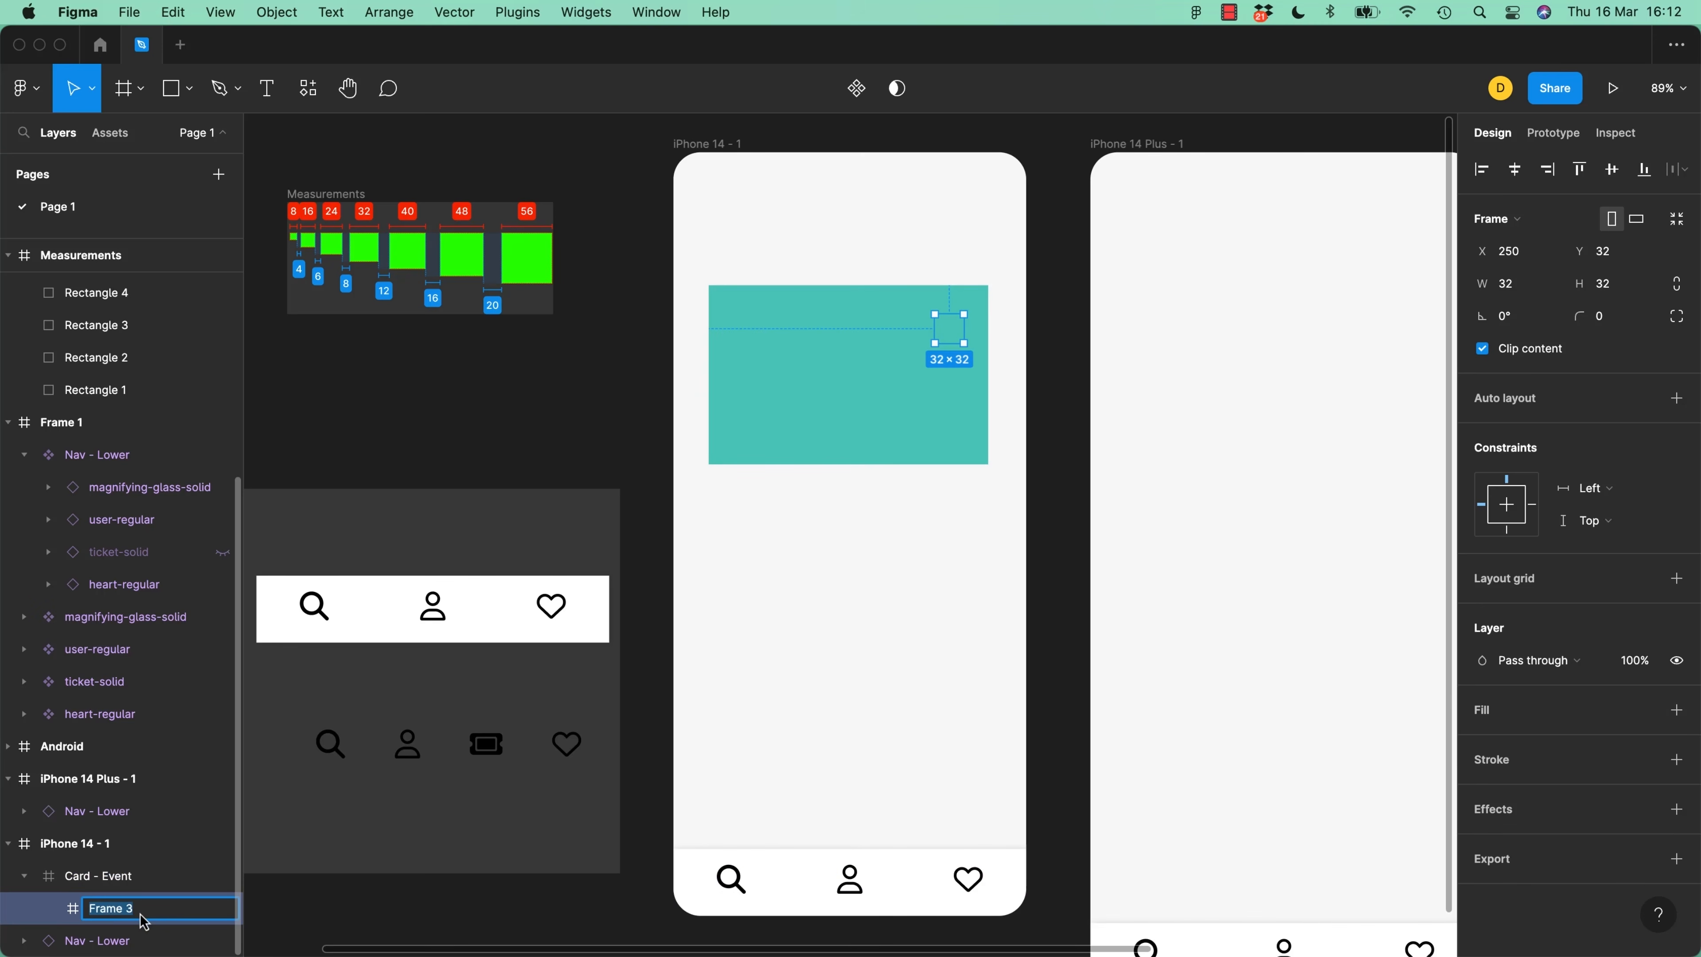
text(DAZtte)
key(Return)
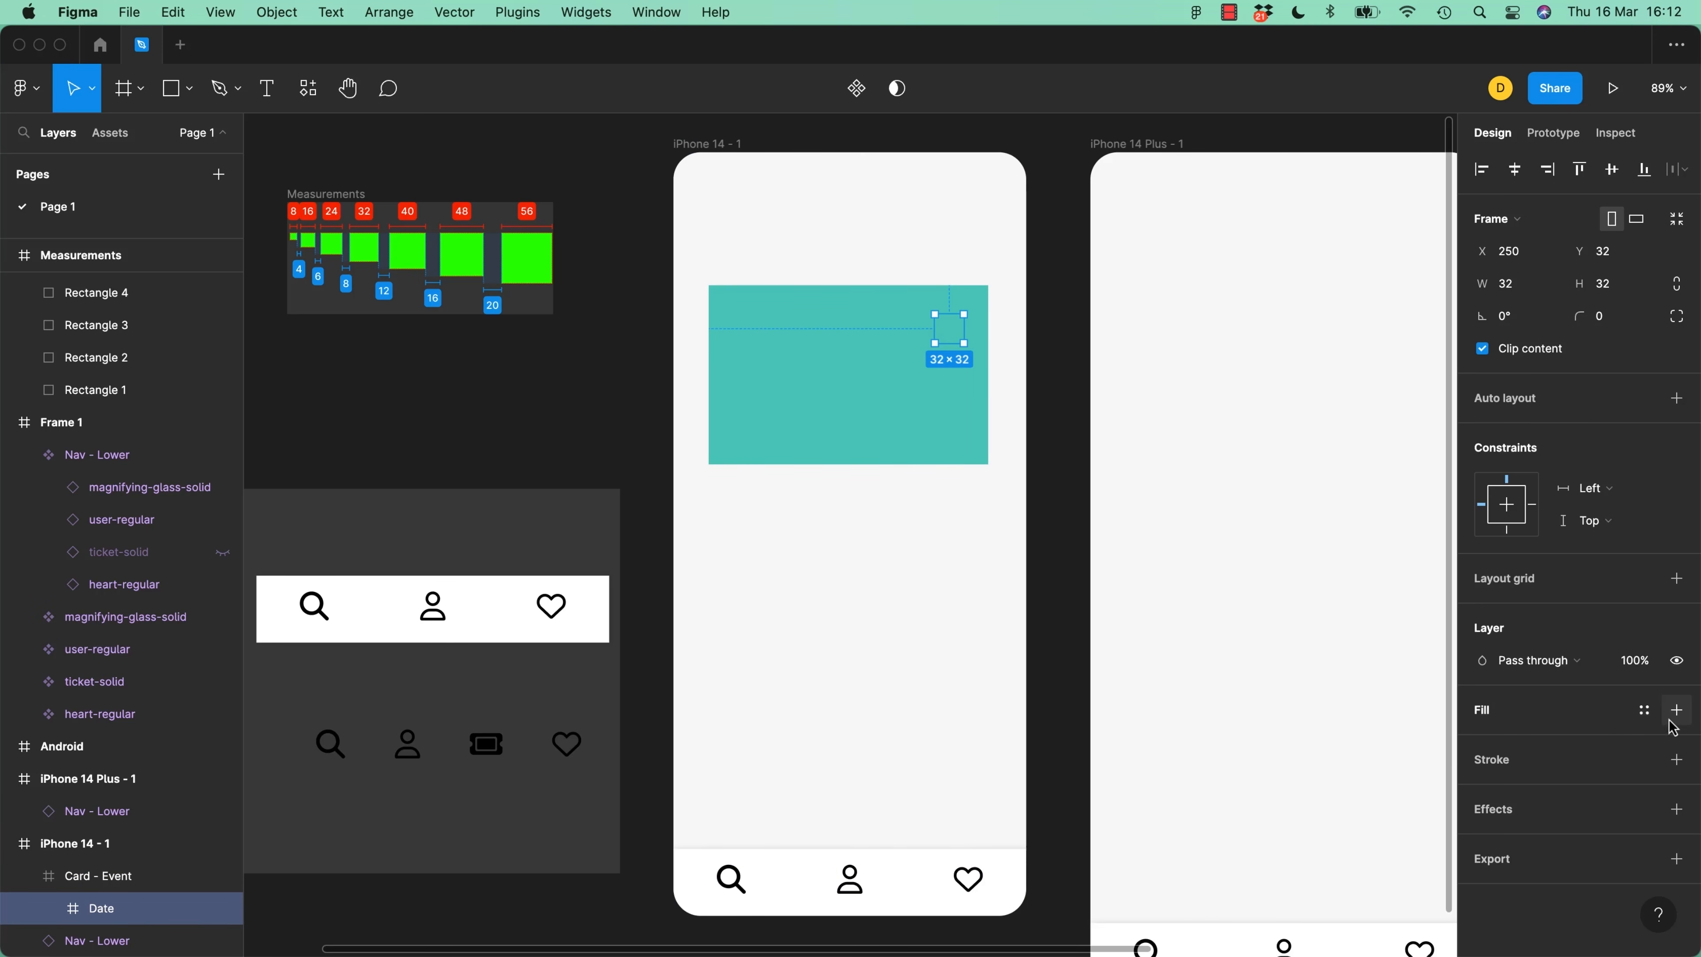
Add a white FFFFFF fill to the Date frame and set its horizontal constraint to Right
click(1677, 710)
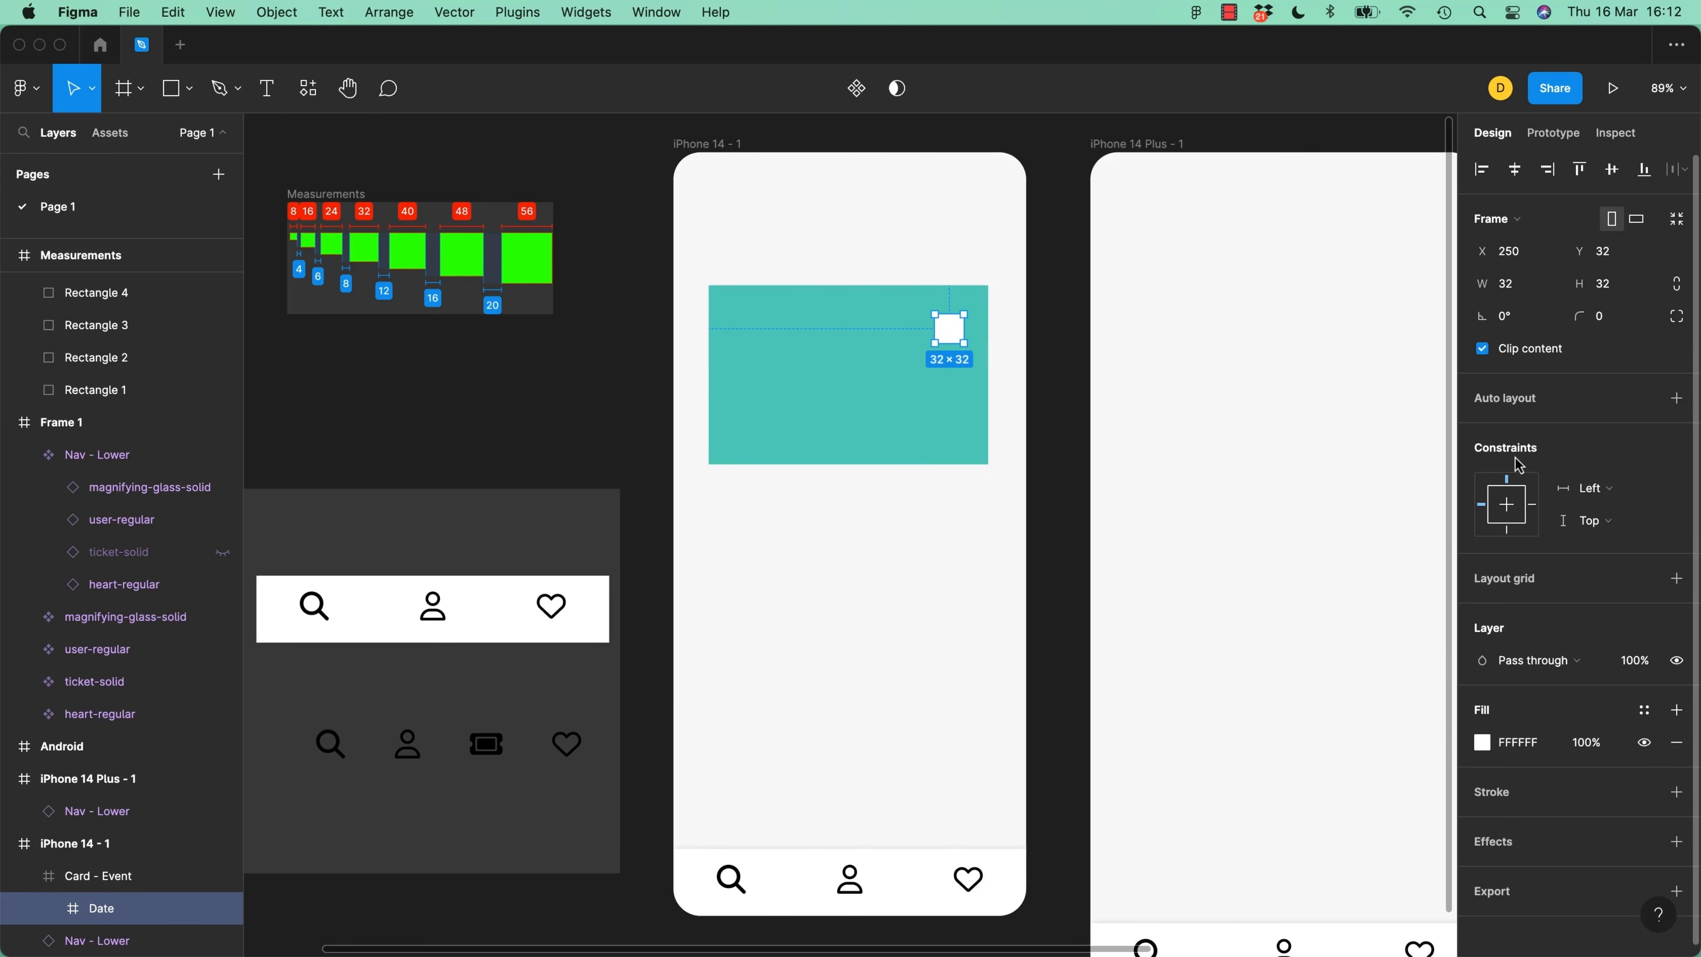
click(1602, 501)
click(1598, 510)
Resize the Card - Event frame to about 266 × 226 to test the constraint, and undo the resize
click(898, 383)
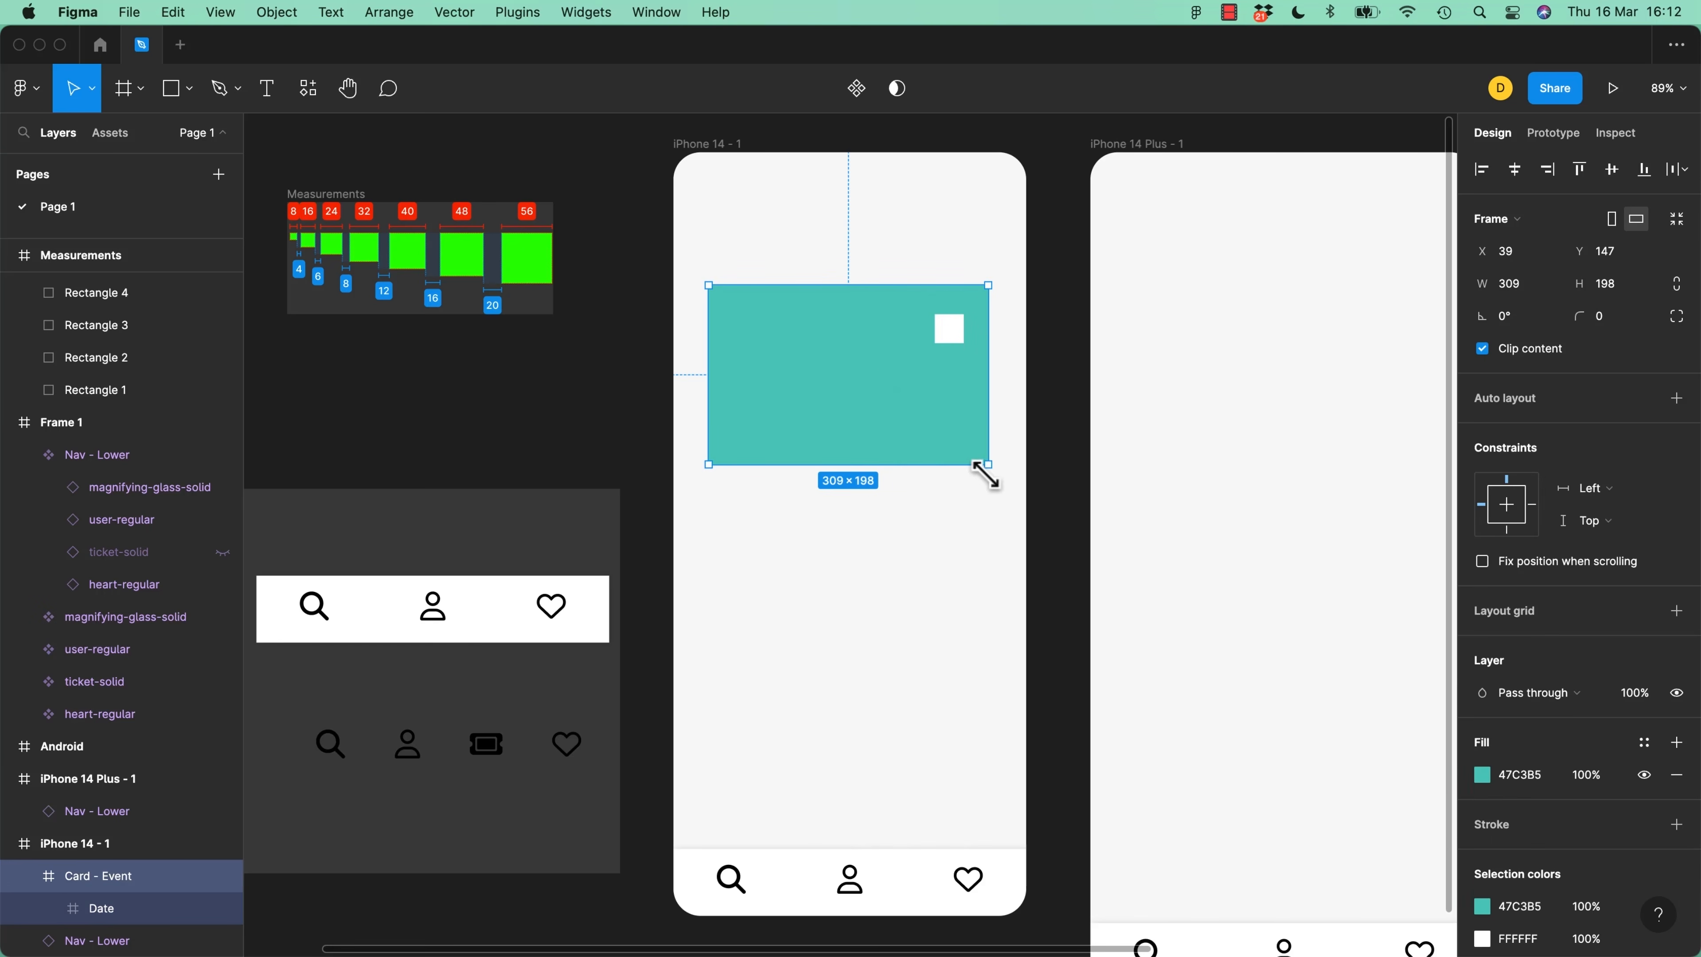
drag(987, 474, 949, 491)
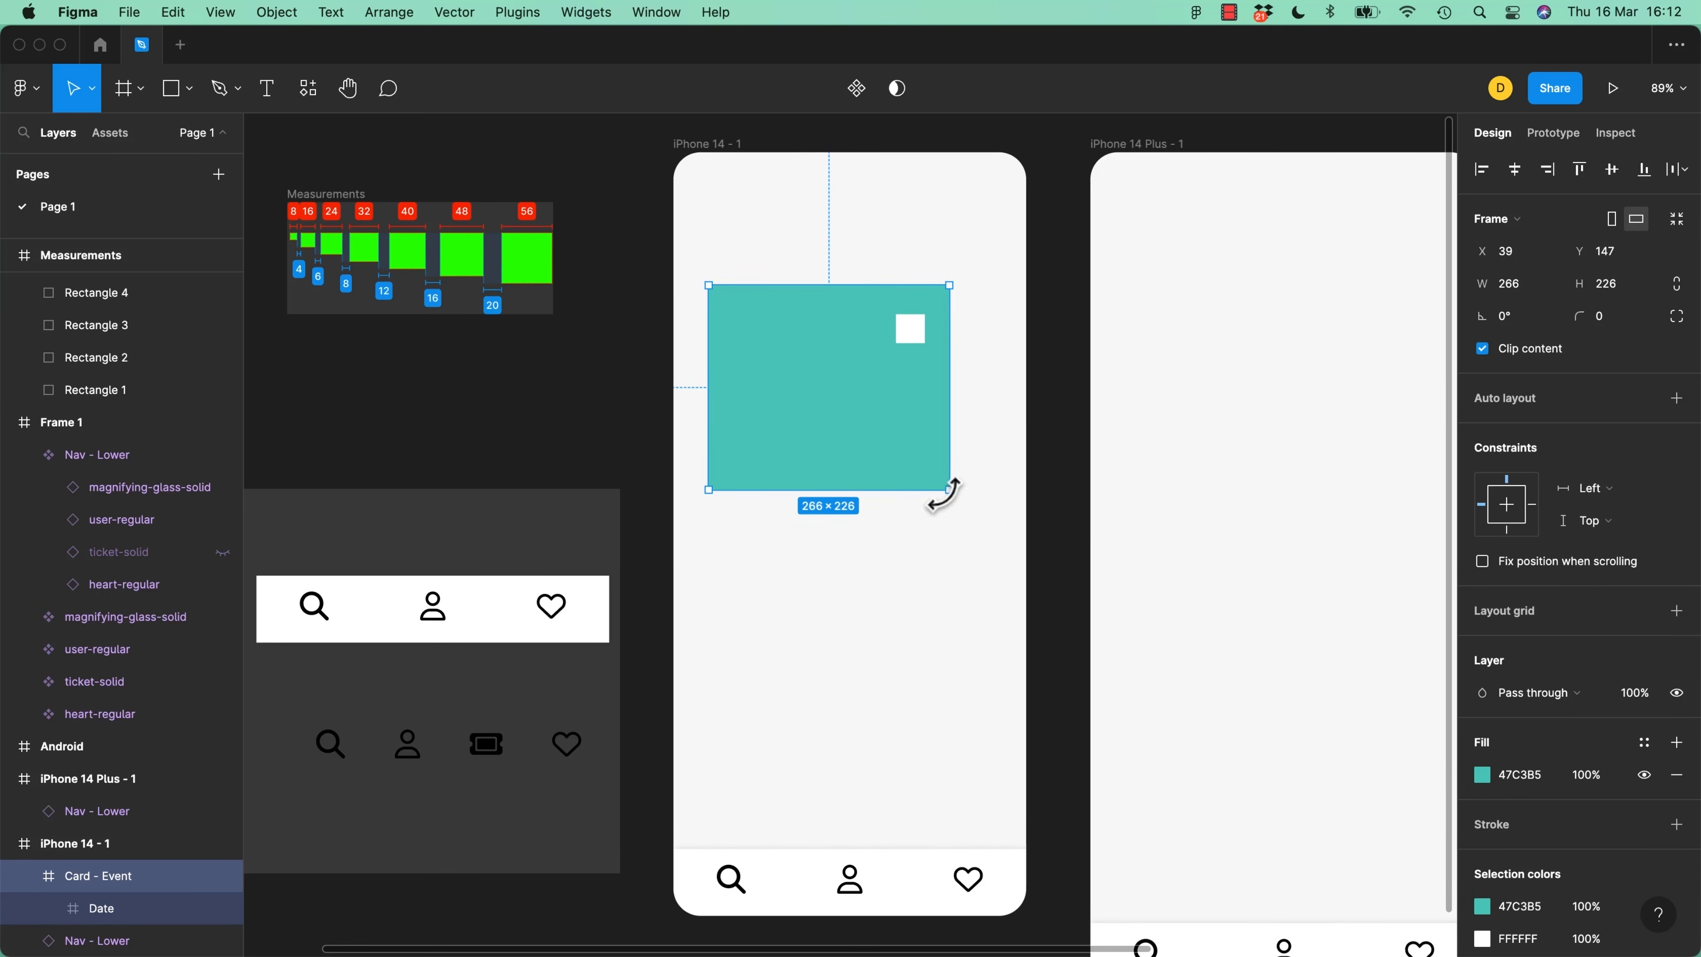
key(super+z)
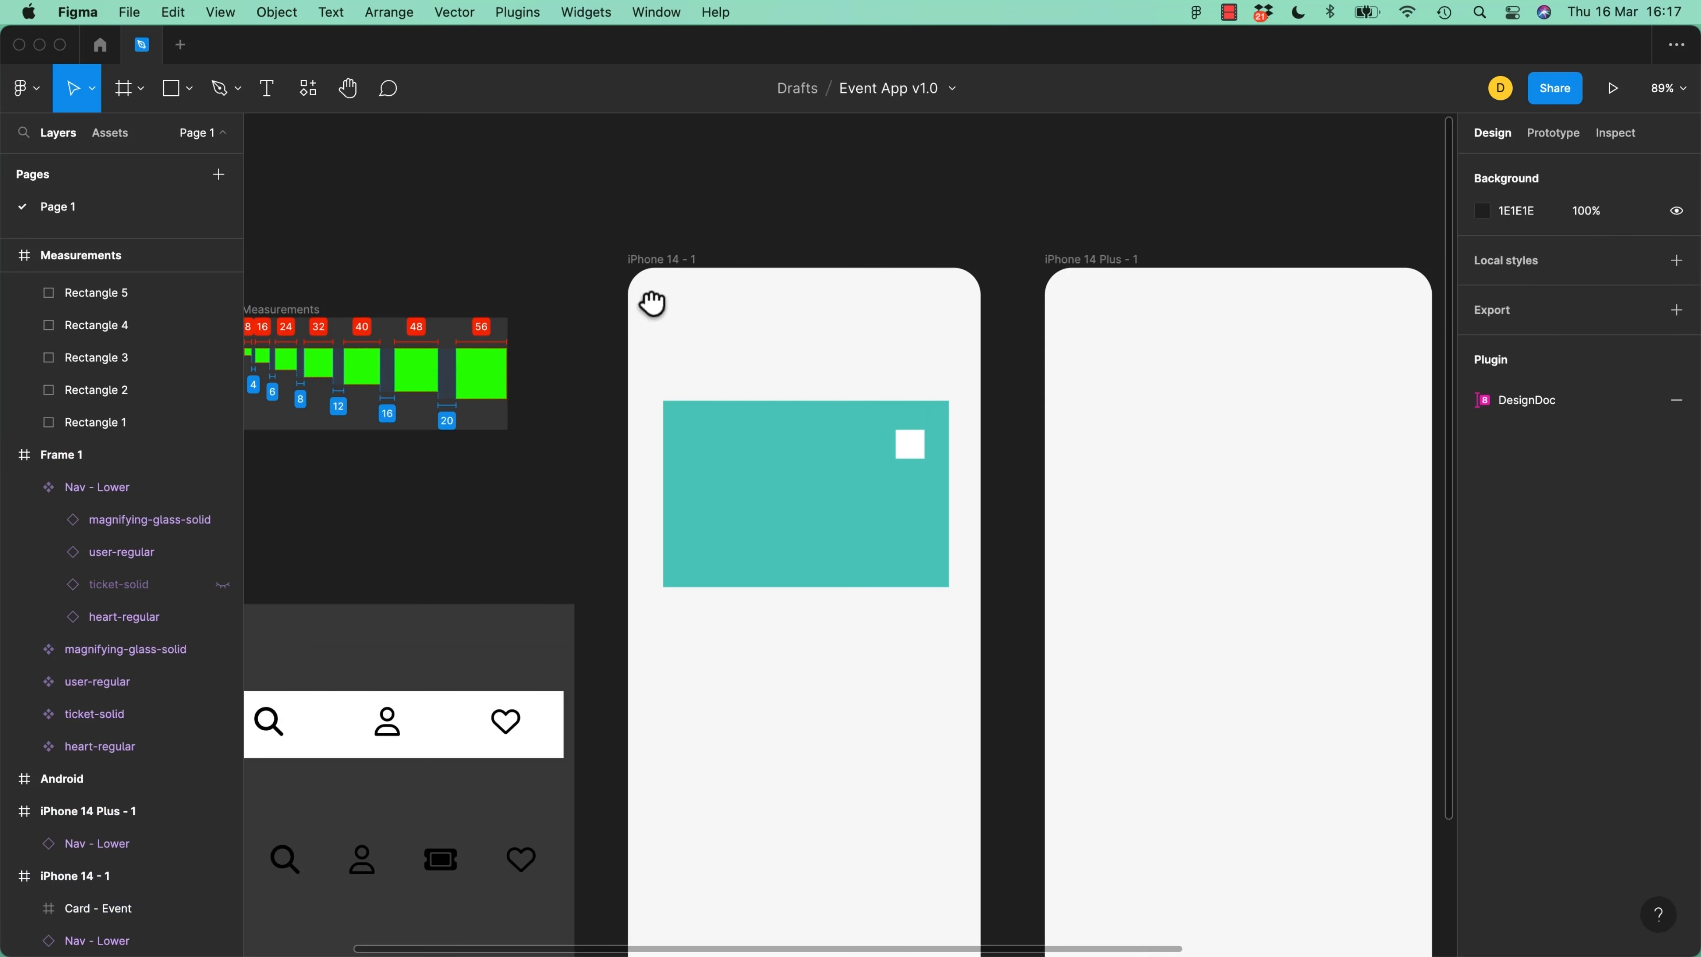
Turn the teal Card - Event frame into a component
scroll(653, 304, up, 5)
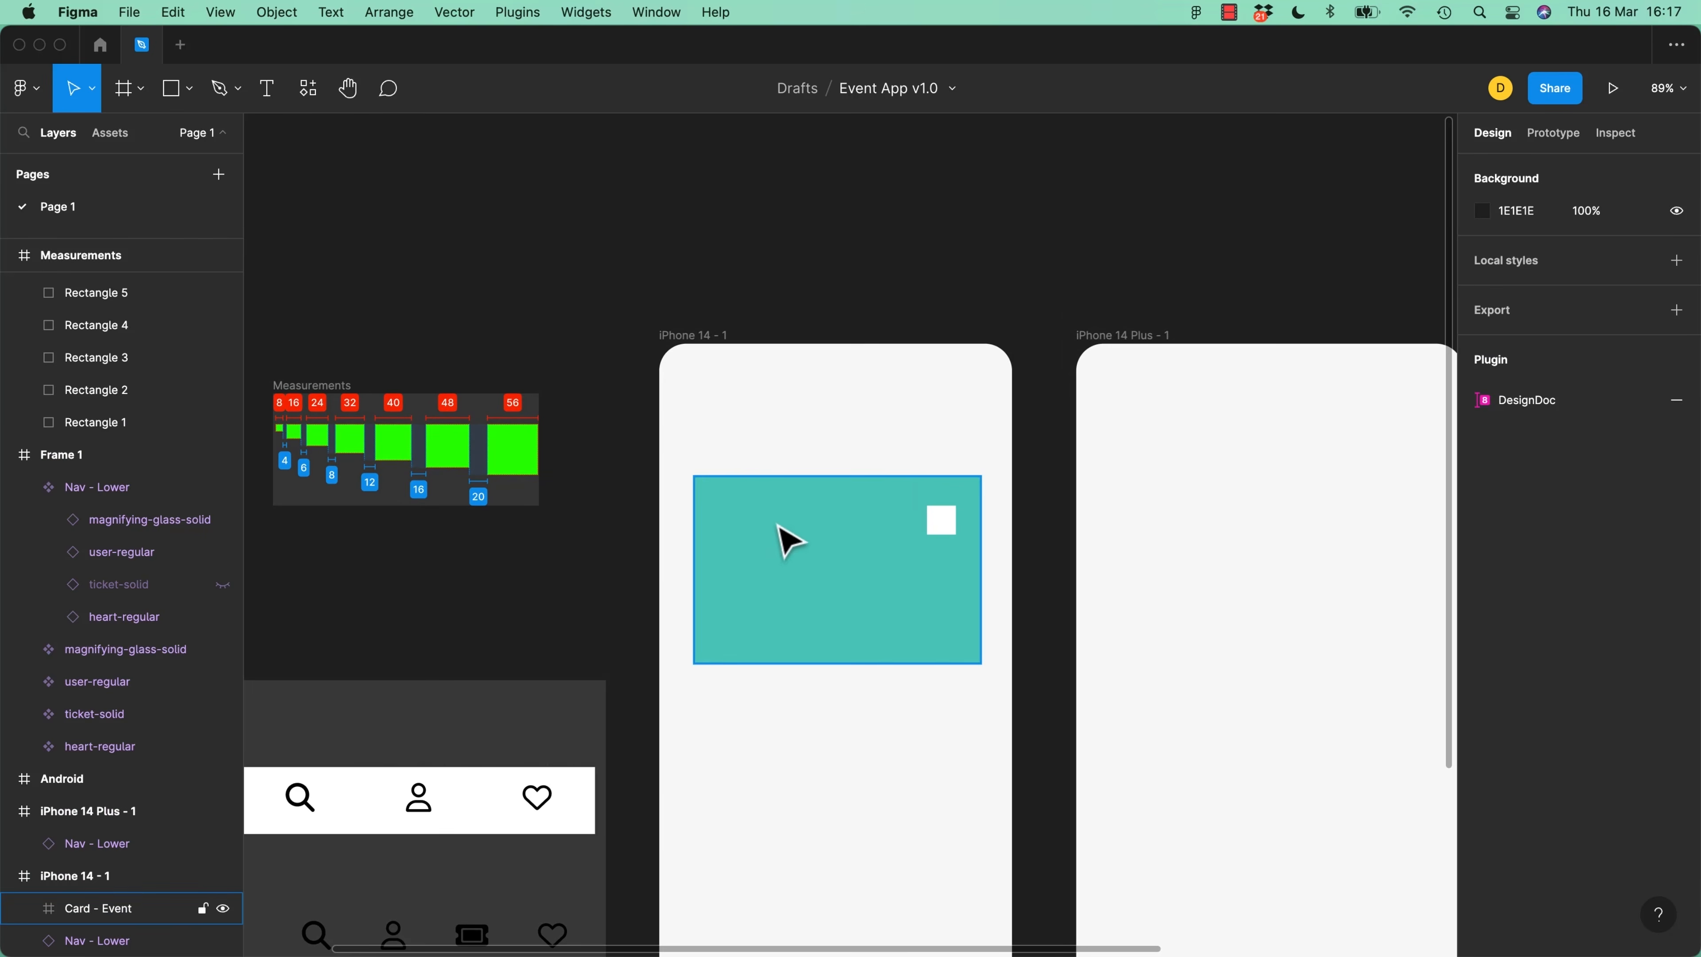
click(790, 547)
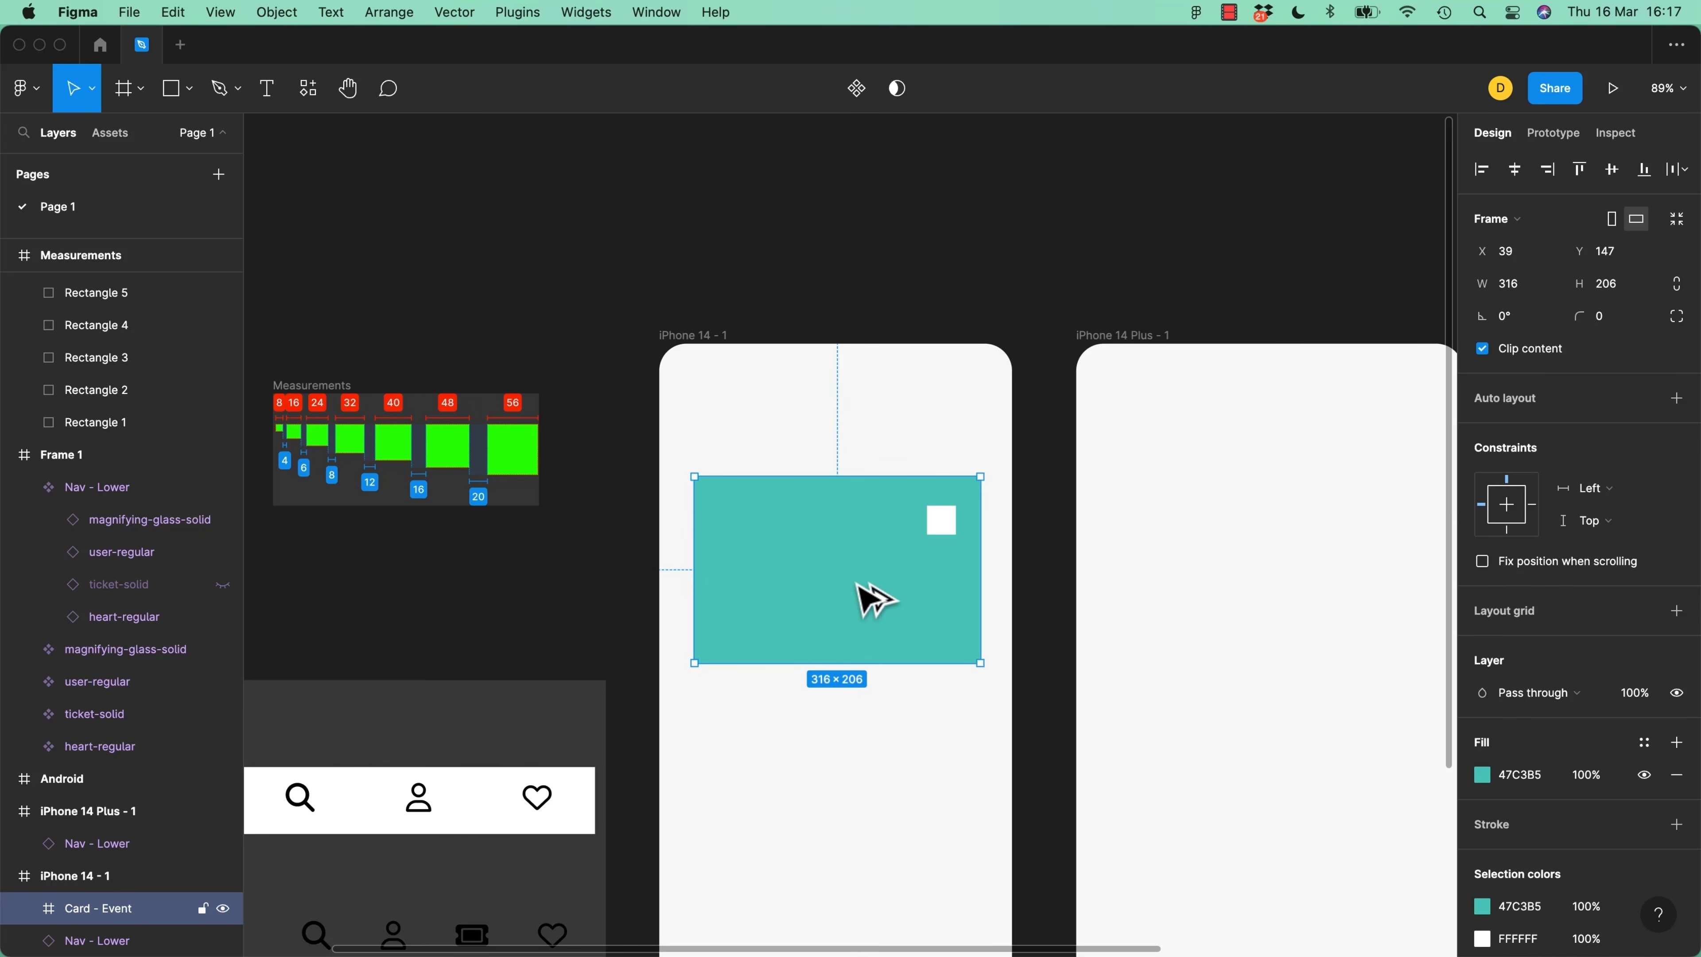
key(super+alt+k)
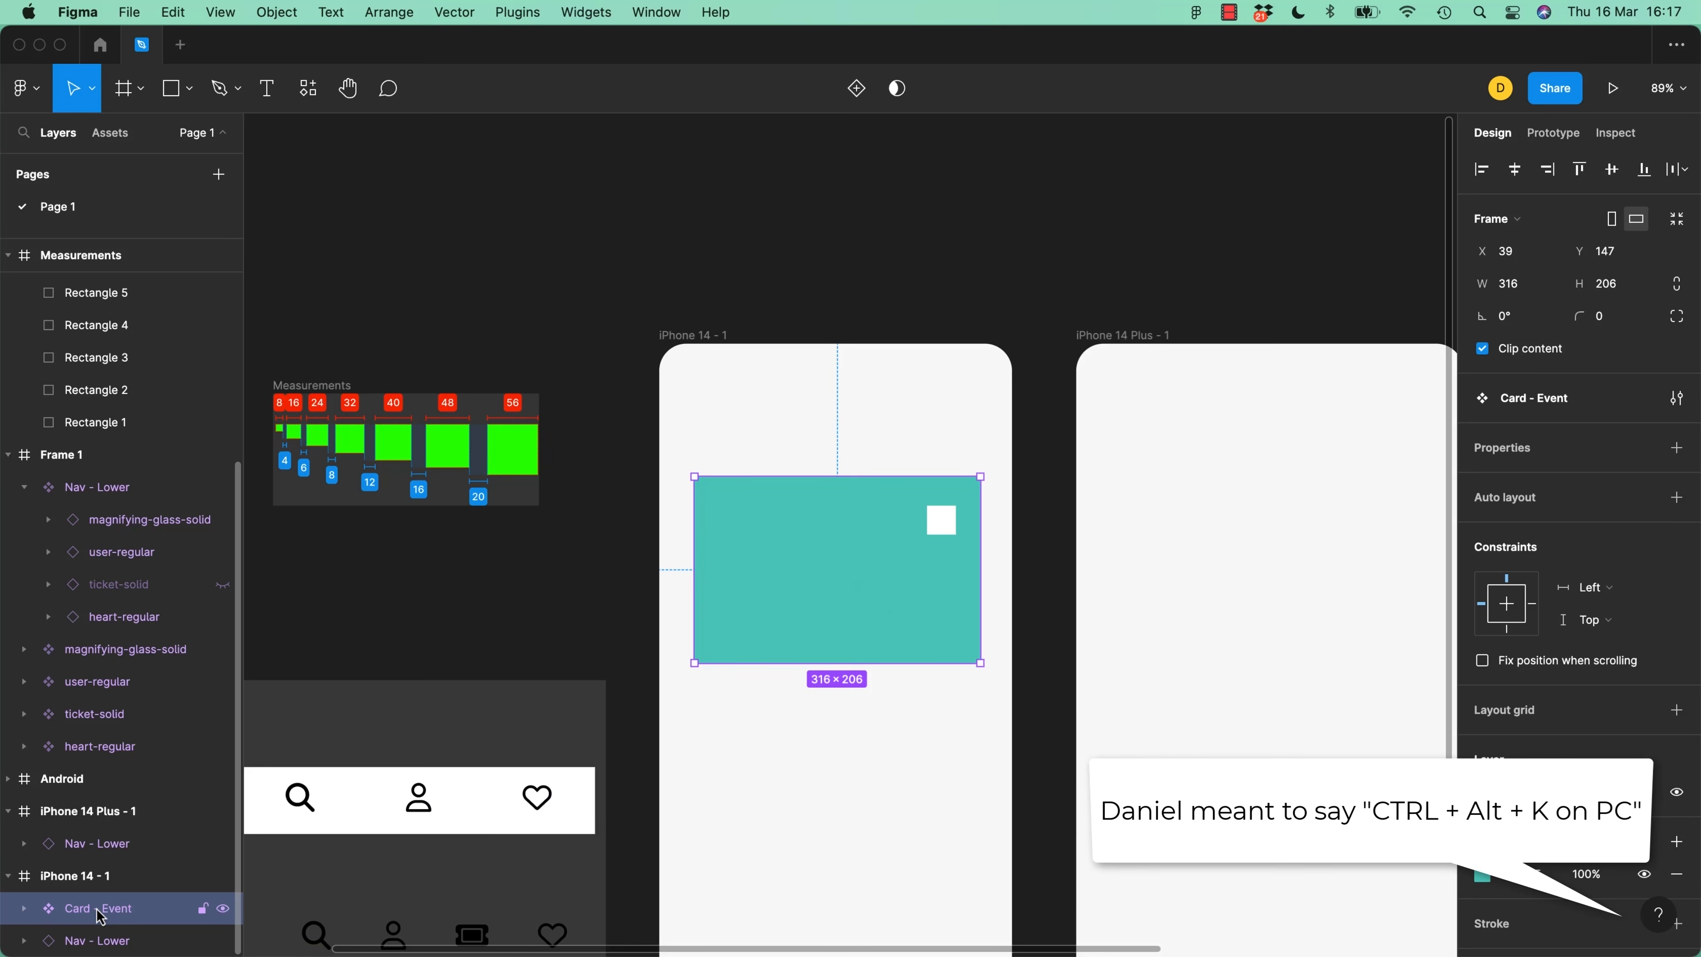
Place the Card - Event main component on the canvas above the frames, with two stacked instances in the iPhone 14 - 1 frame
drag(886, 630, 882, 766)
drag(881, 216, 1082, 496)
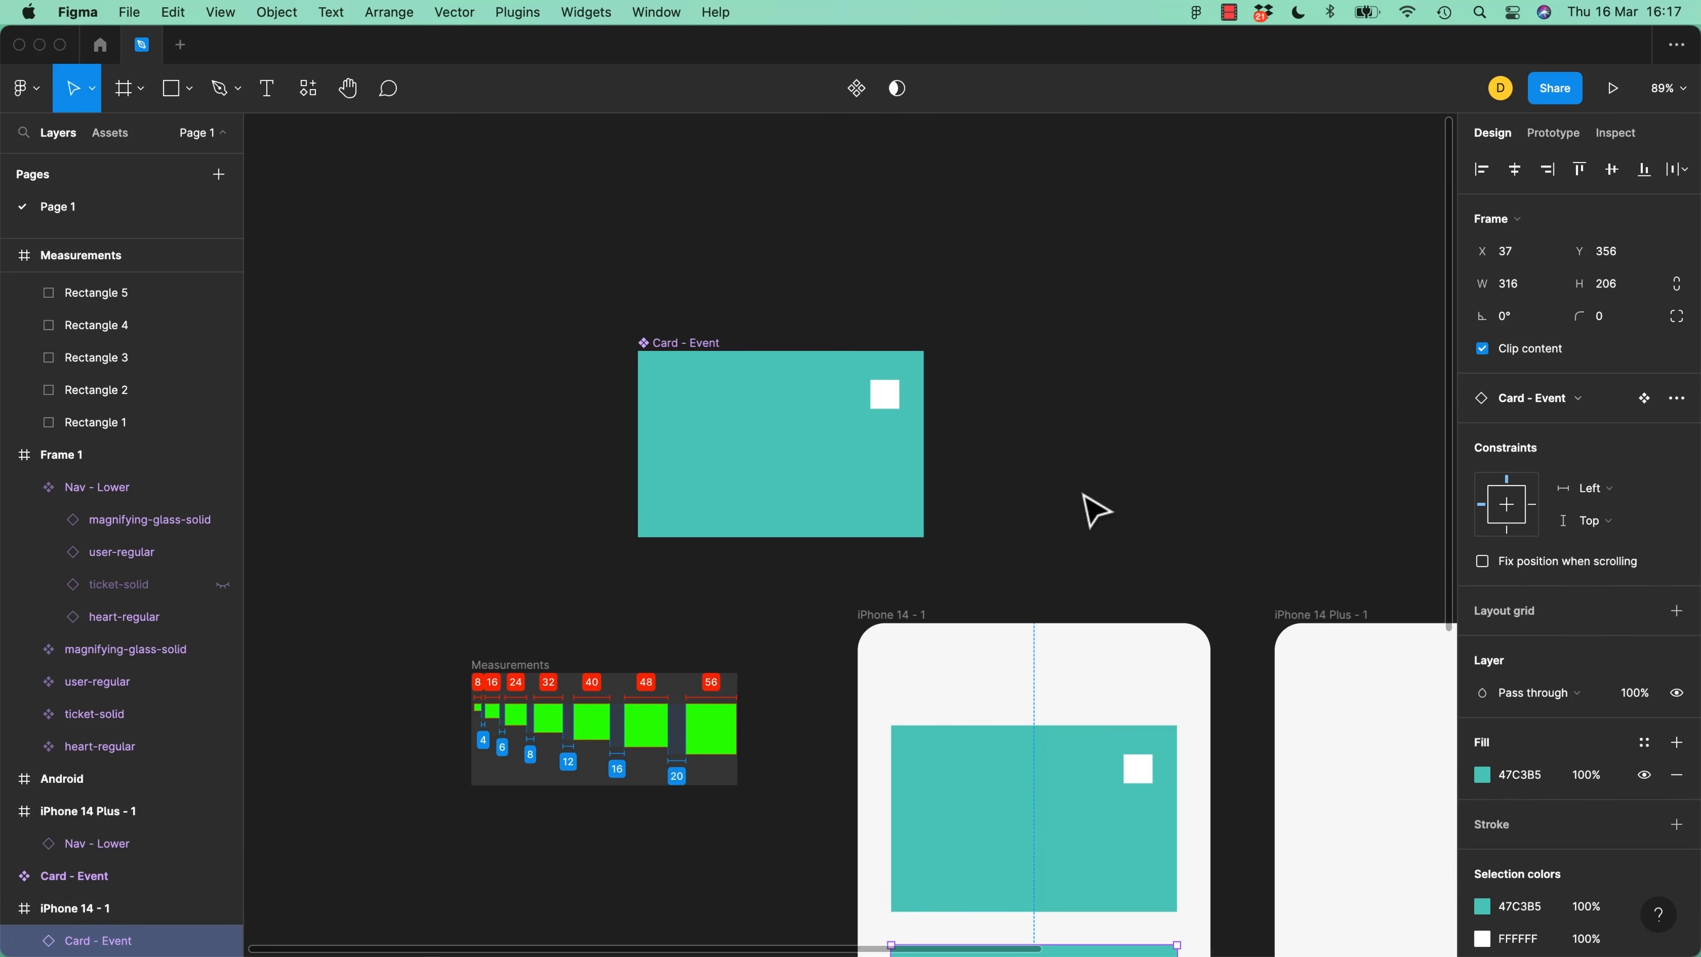
Set the corner radius of the Card - Event main component to 24
click(777, 439)
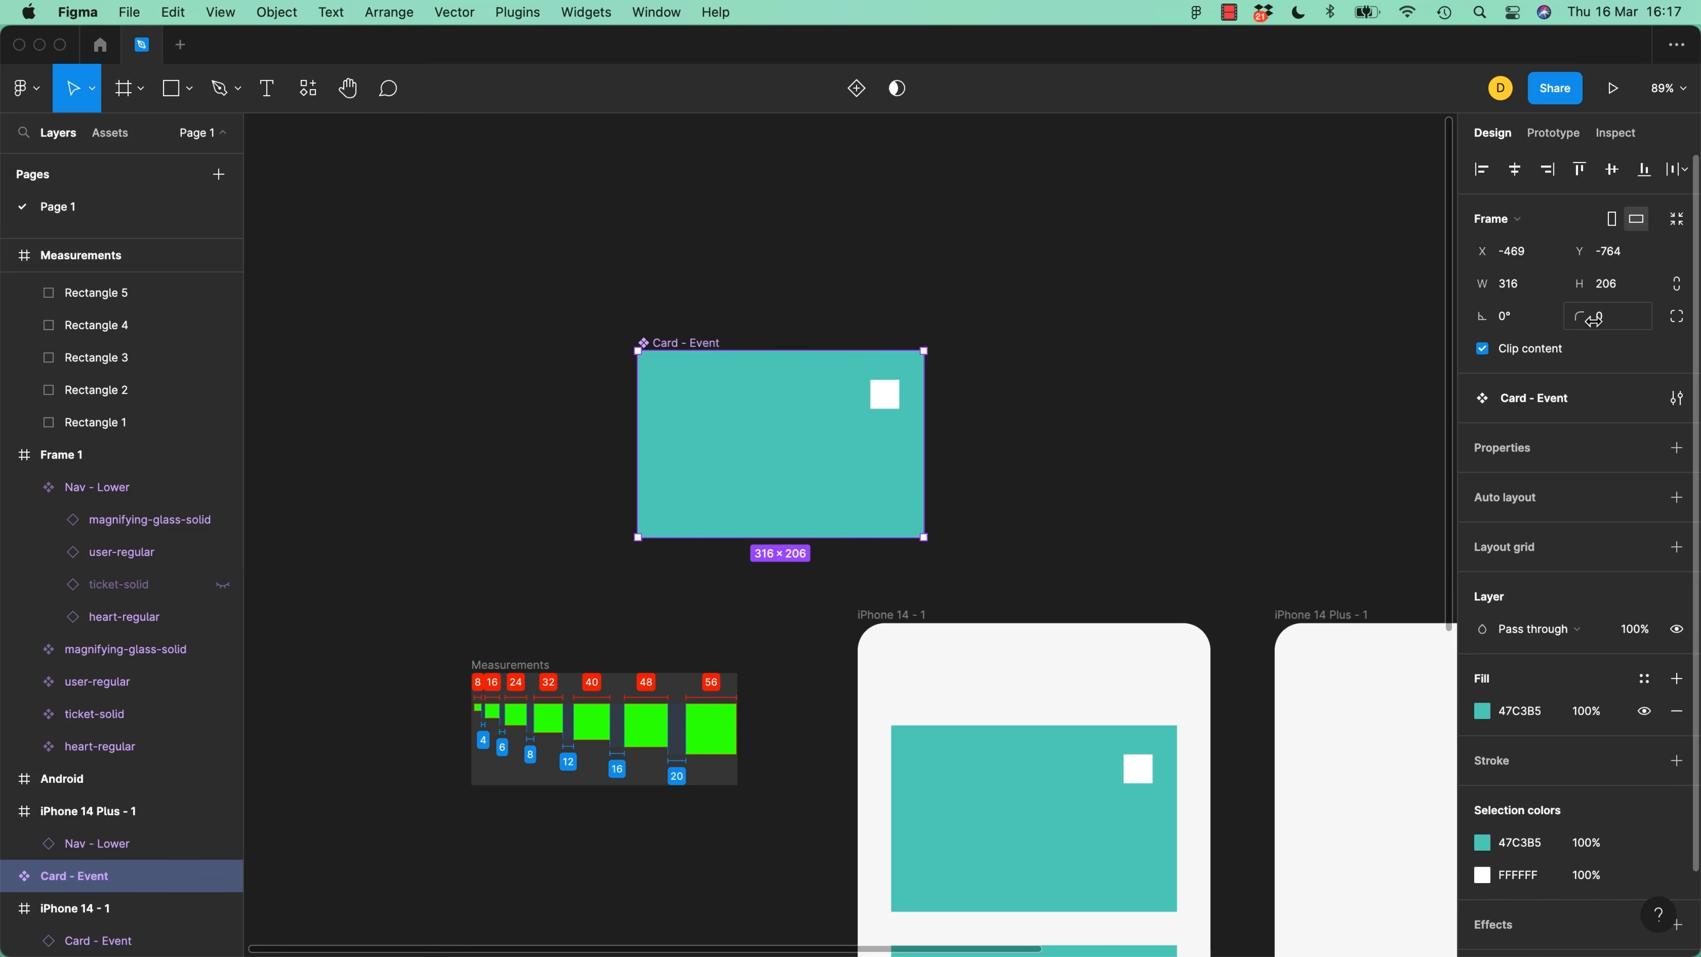
drag(1584, 318, 1675, 319)
mouse_move(1585, 320)
mouse_down()
mouse_move(1561, 324)
mouse_move(1620, 324)
mouse_move(1595, 333)
mouse_up()
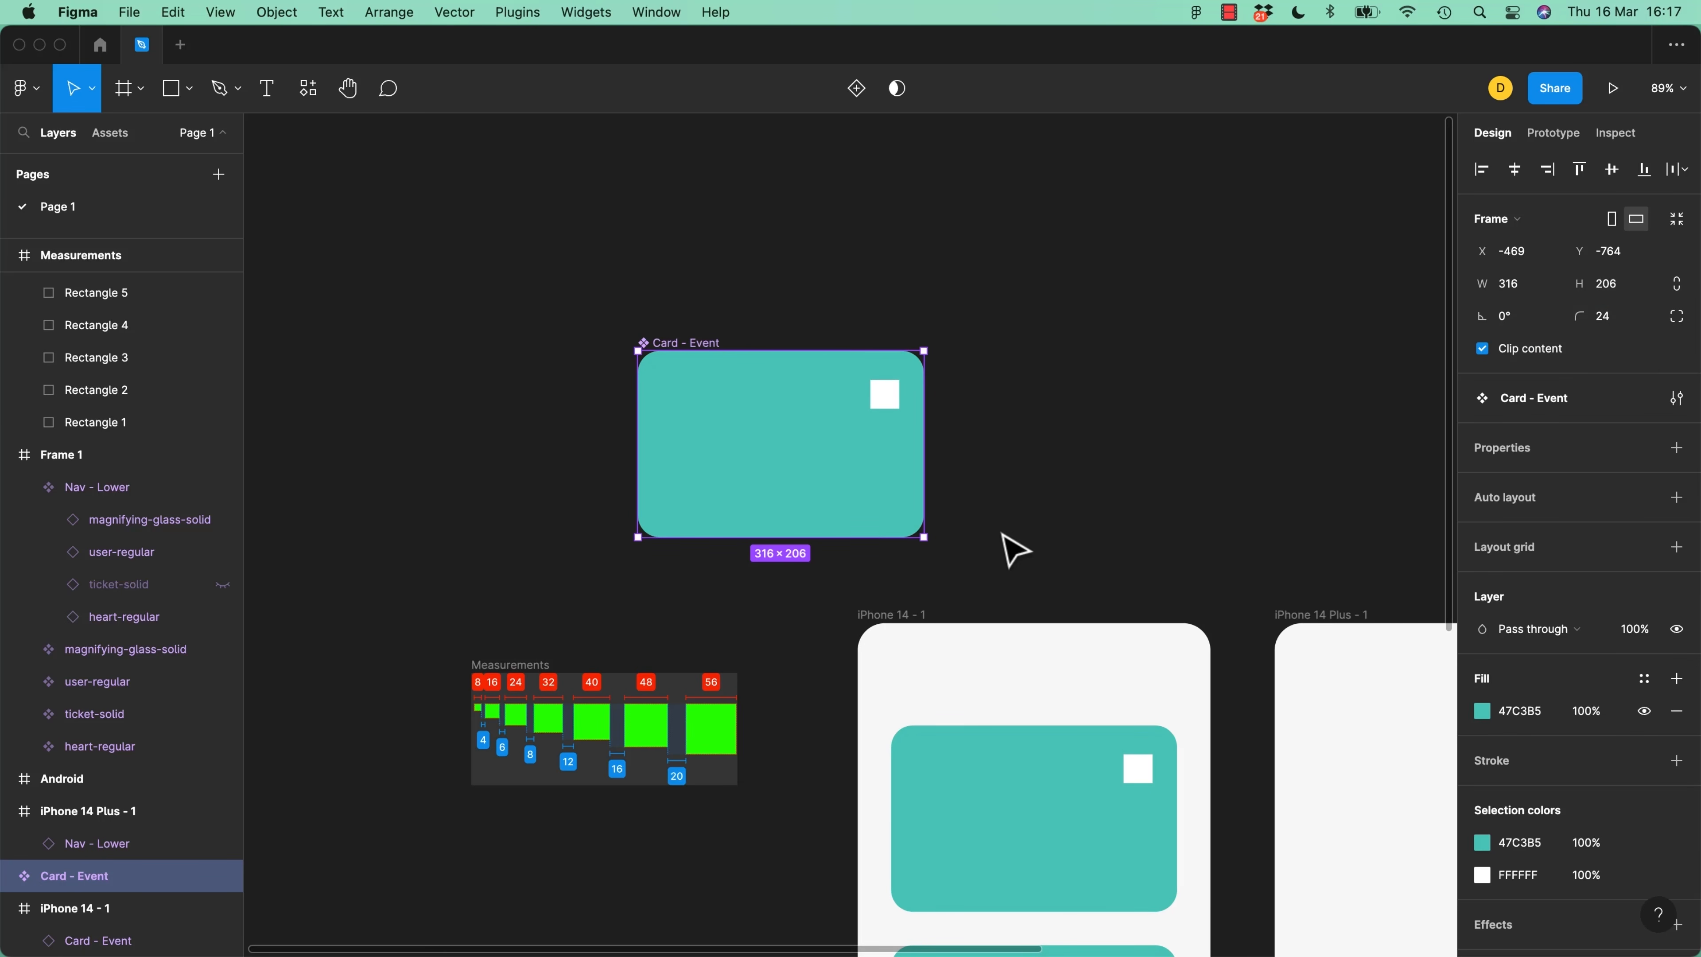
Raise the corner smoothing of the Card - Event main component to slightly beyond the iOS mark, checking its upper-right corner up close
click(1676, 318)
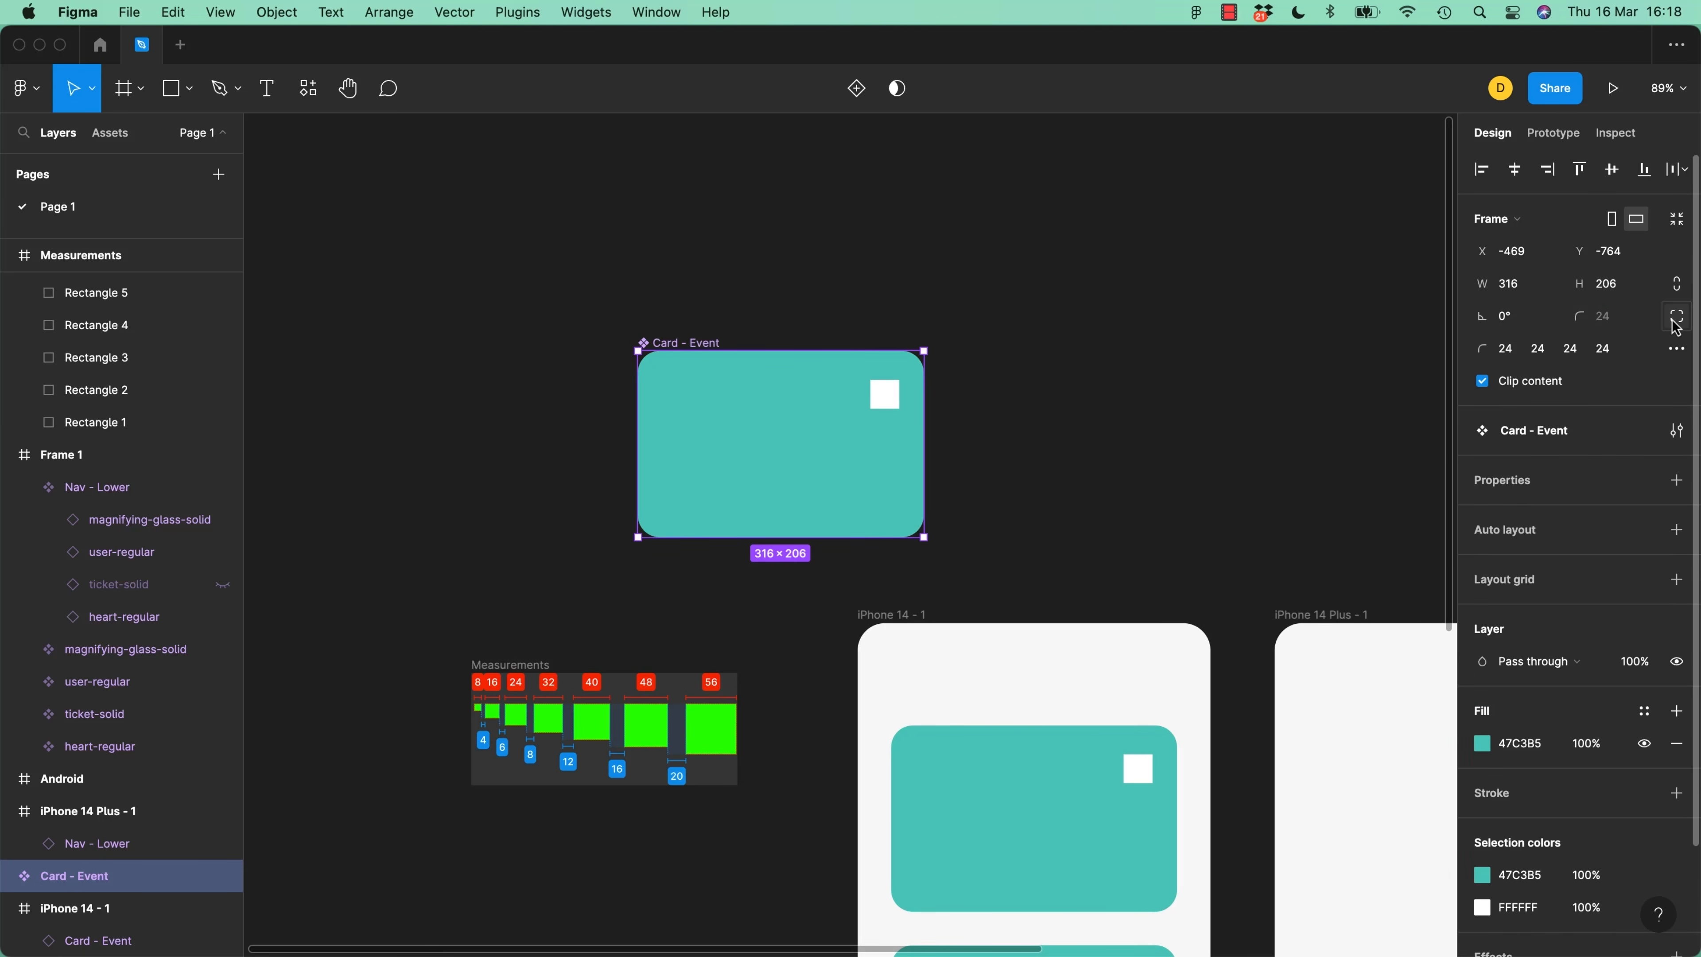
click(1677, 355)
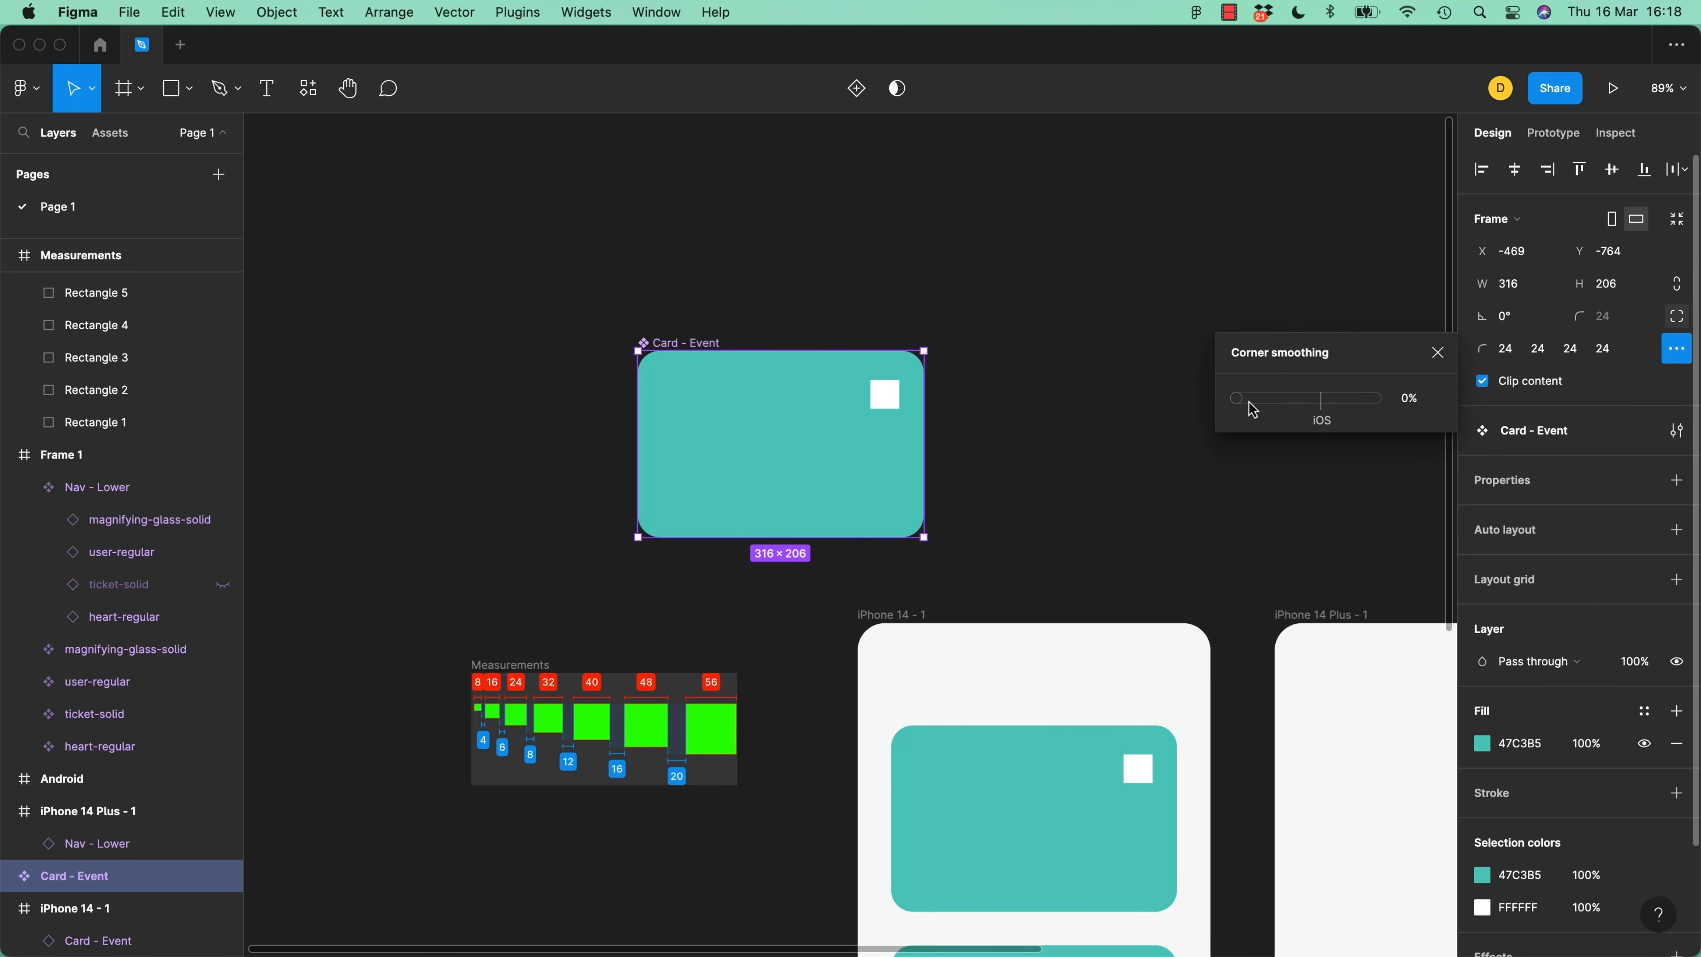
drag(1242, 406, 1327, 412)
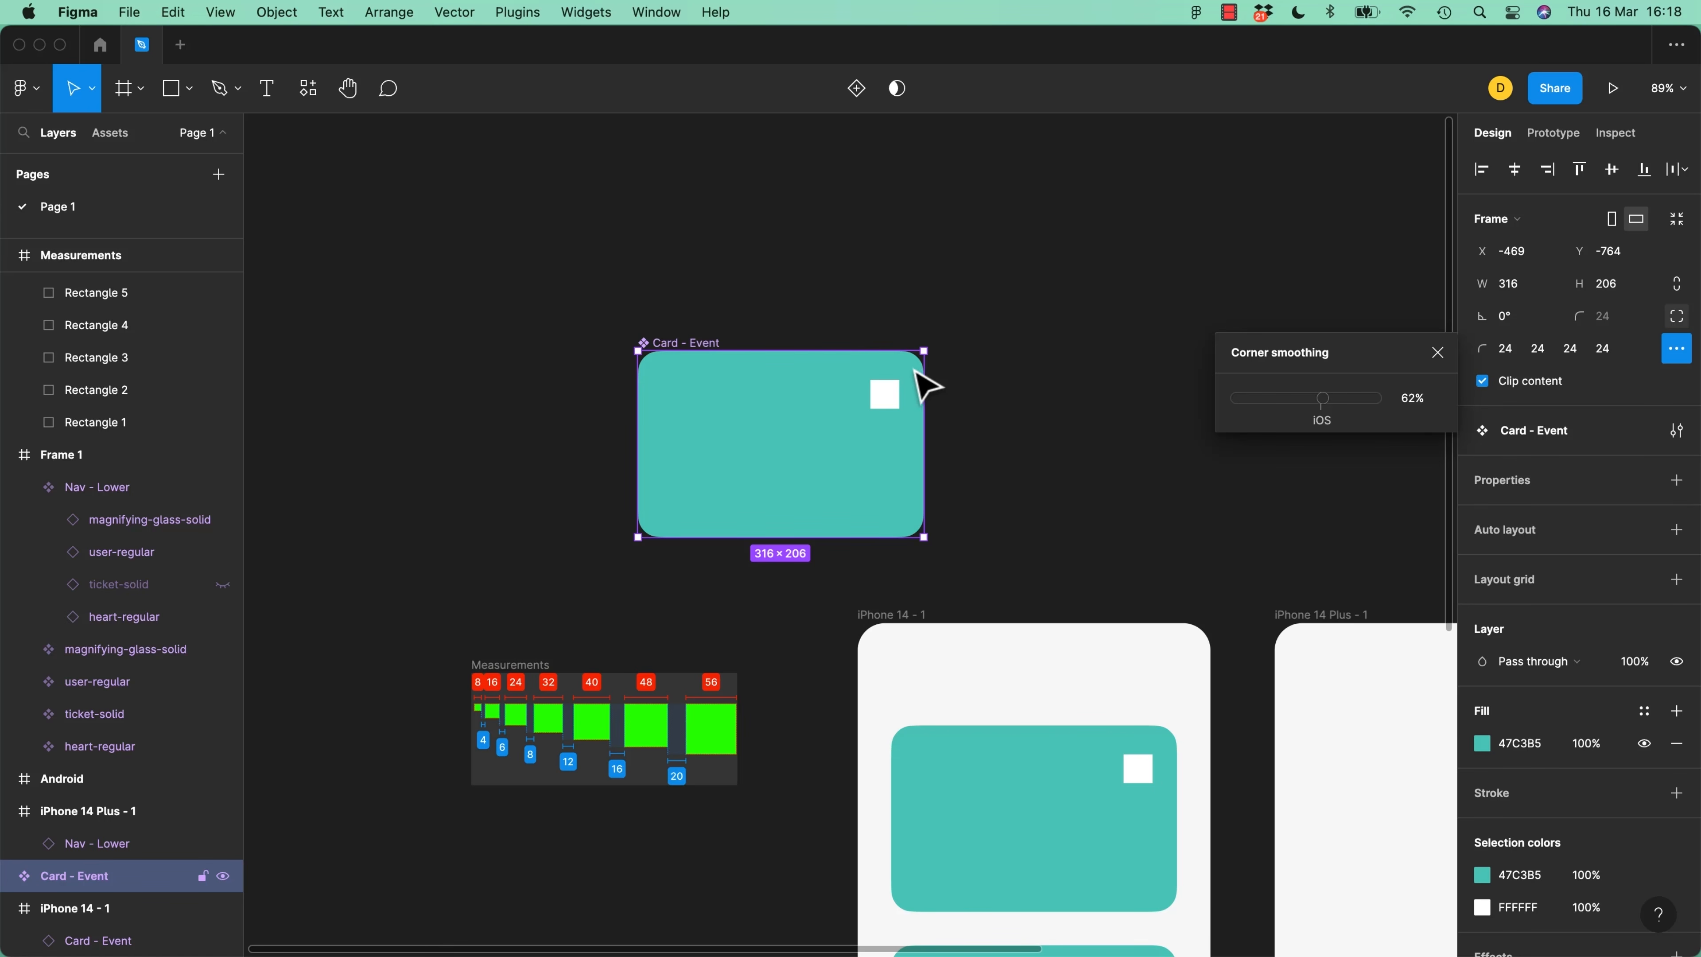
scroll(918, 366, down, 3)
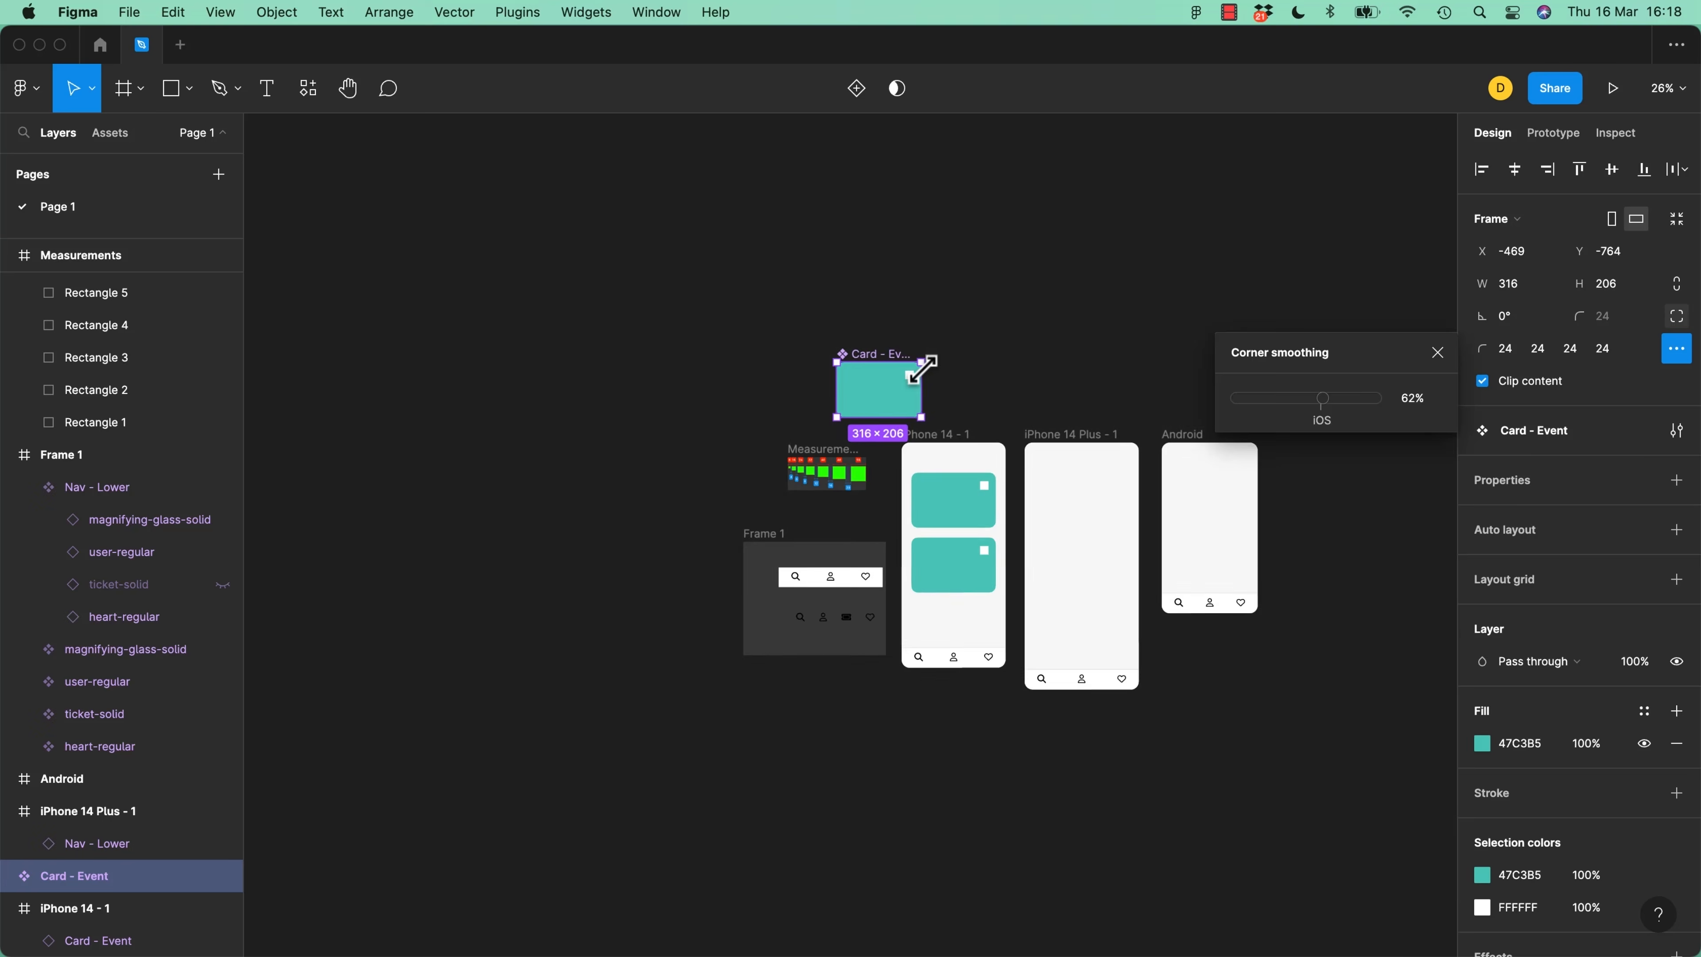
scroll(923, 384, up, 10)
scroll(968, 380, up, 5)
scroll(968, 380, left, 3)
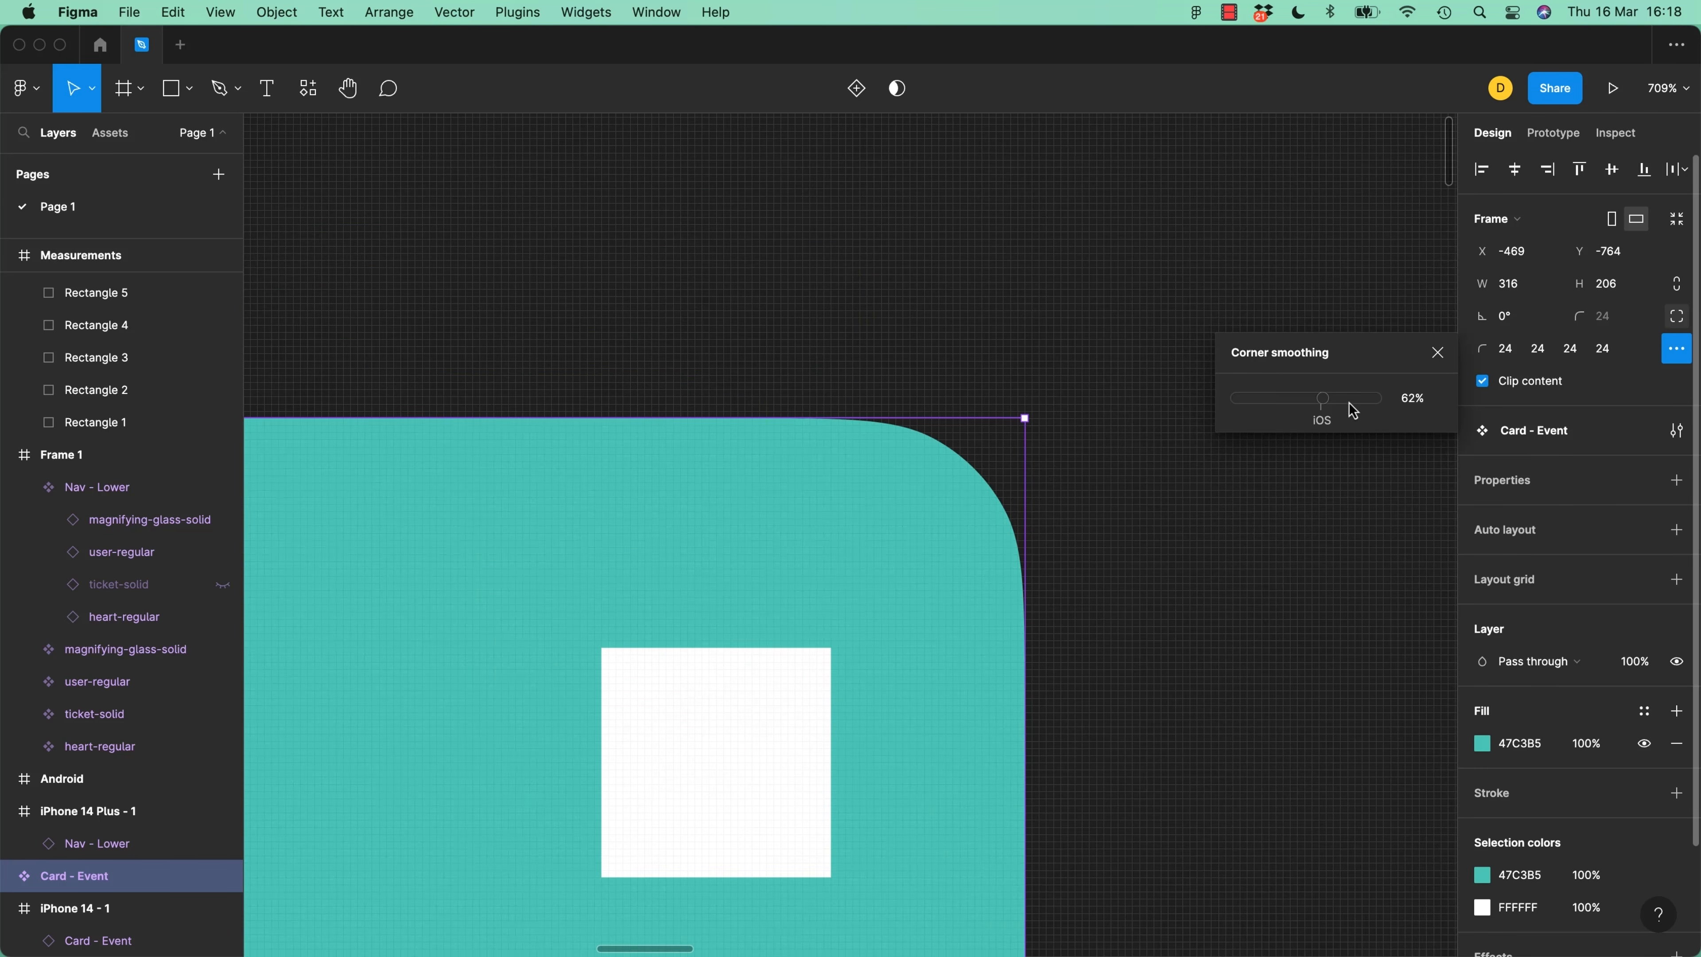
mouse_move(1322, 397)
mouse_down()
mouse_move(1291, 411)
mouse_move(1325, 417)
mouse_move(1248, 418)
mouse_move(1384, 420)
mouse_move(1189, 419)
mouse_move(1378, 422)
mouse_move(1323, 412)
mouse_move(1349, 416)
mouse_up()
click(1438, 353)
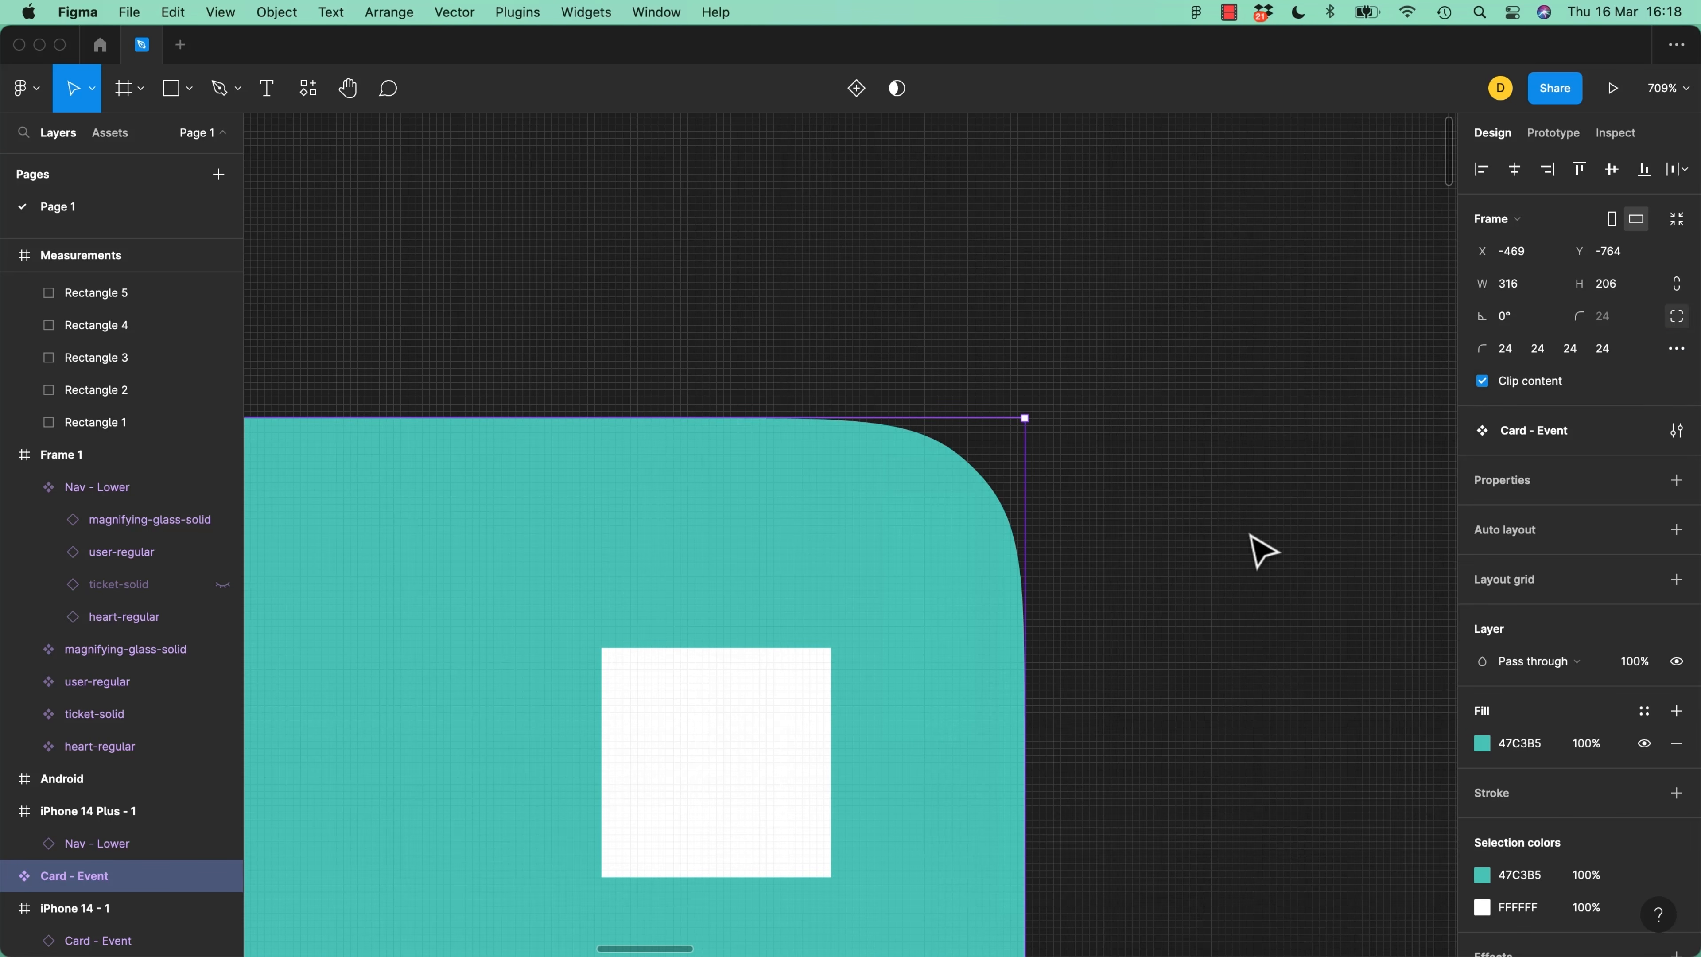
Give the white Date box a corner radius of 8 and a corner smoothing of 62%
click(619, 771)
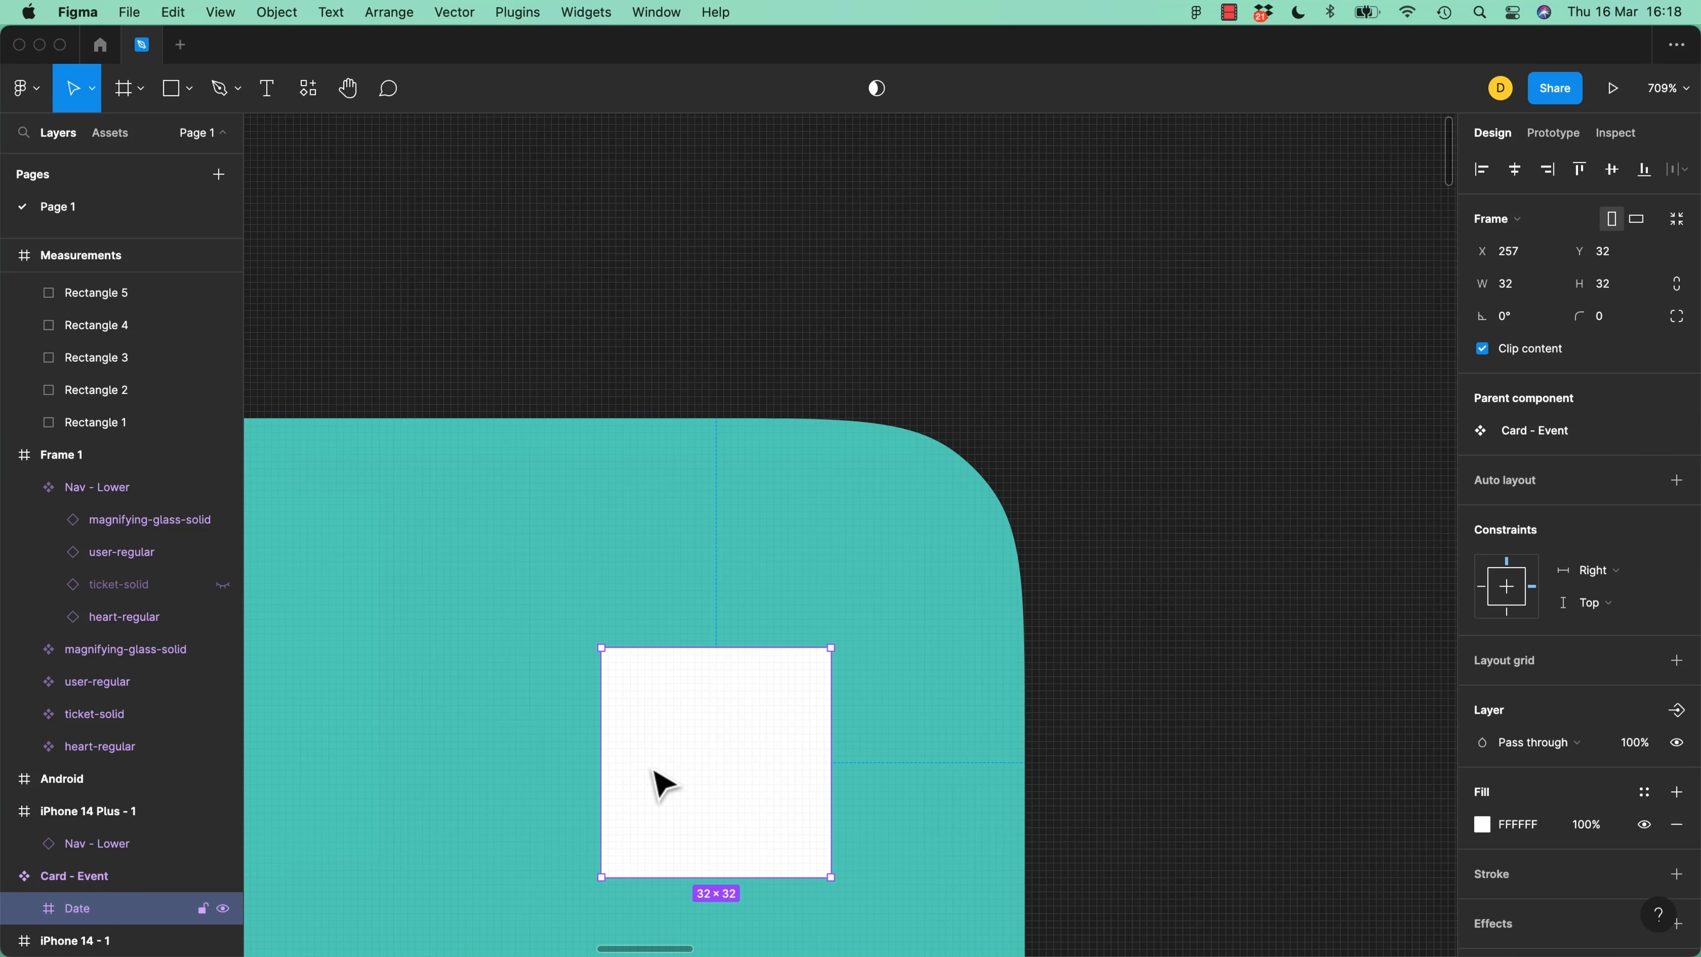
click(1588, 317)
mouse_move(1587, 317)
mouse_down()
mouse_move(1680, 325)
mouse_move(1617, 325)
mouse_up()
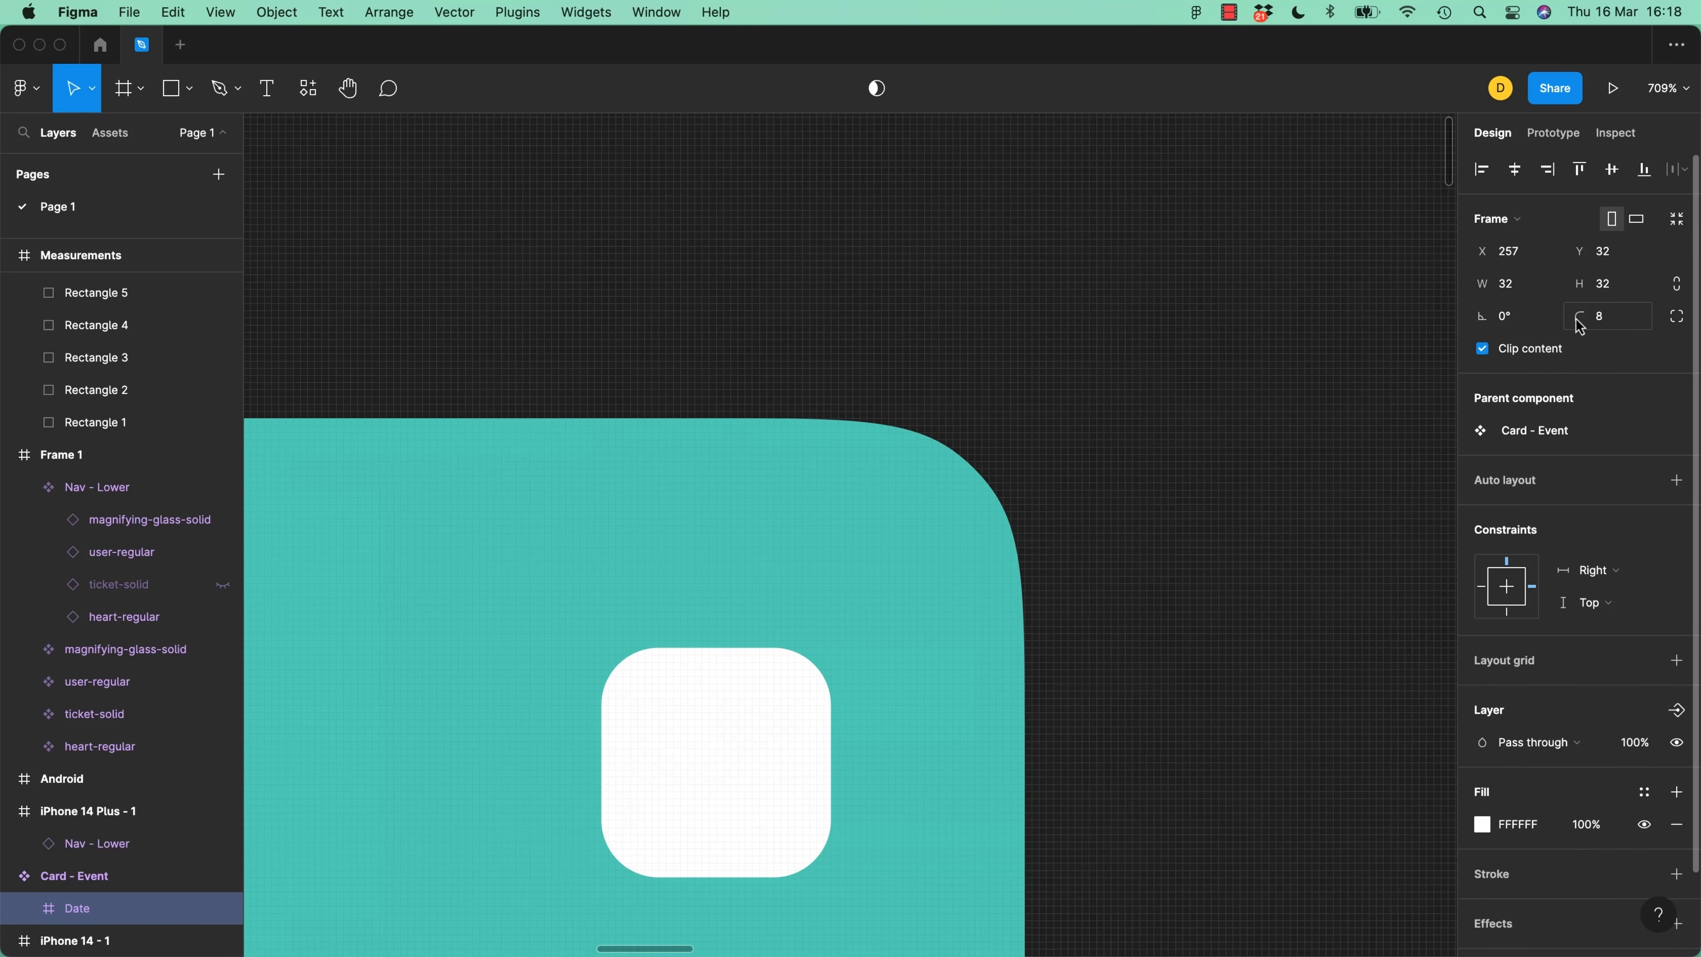
click(1678, 316)
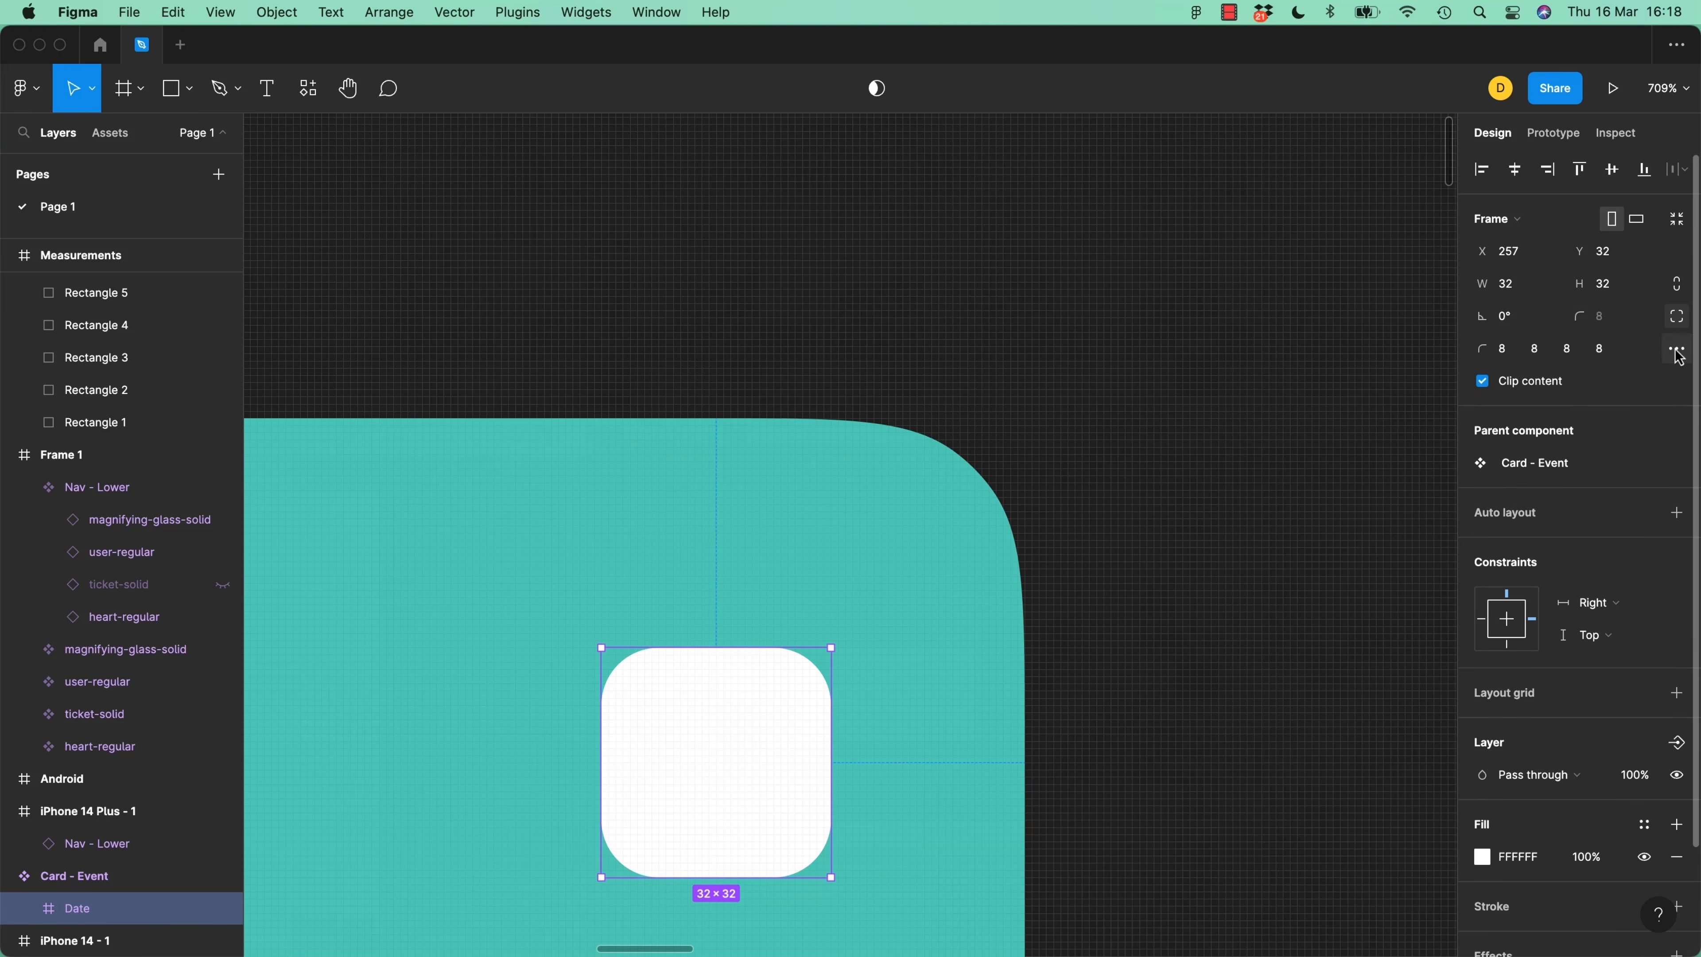
click(1676, 349)
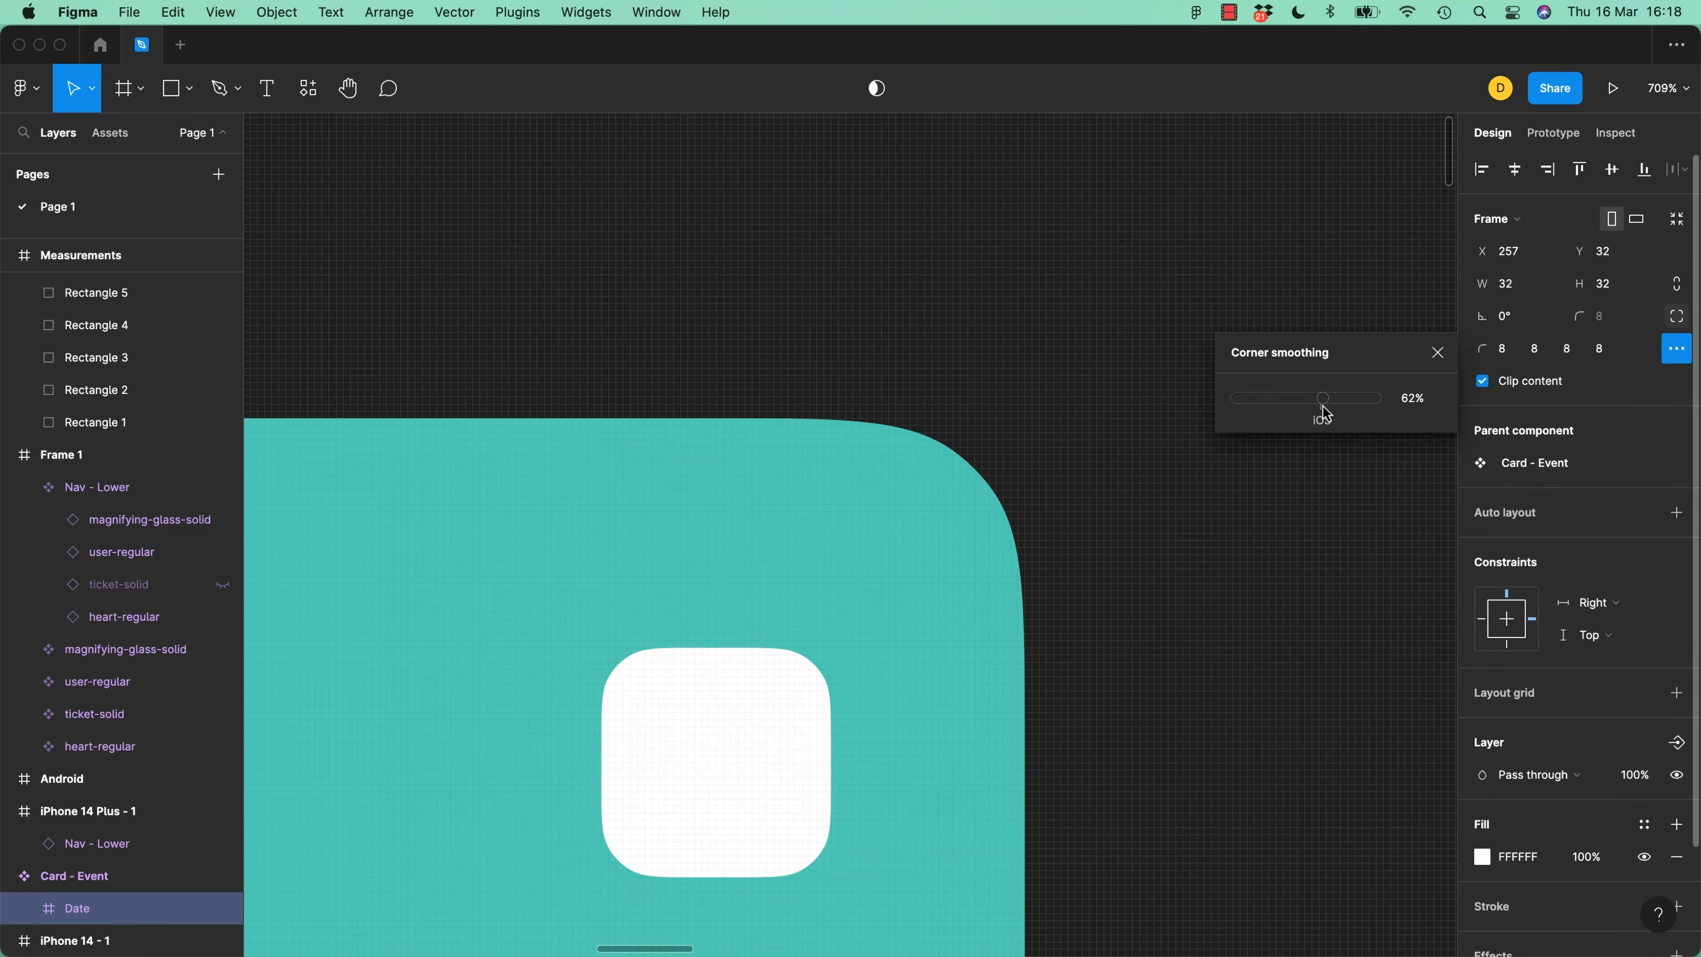
click(1112, 756)
Add the text "17" inside the white Date box
scroll(1120, 729, down, 5)
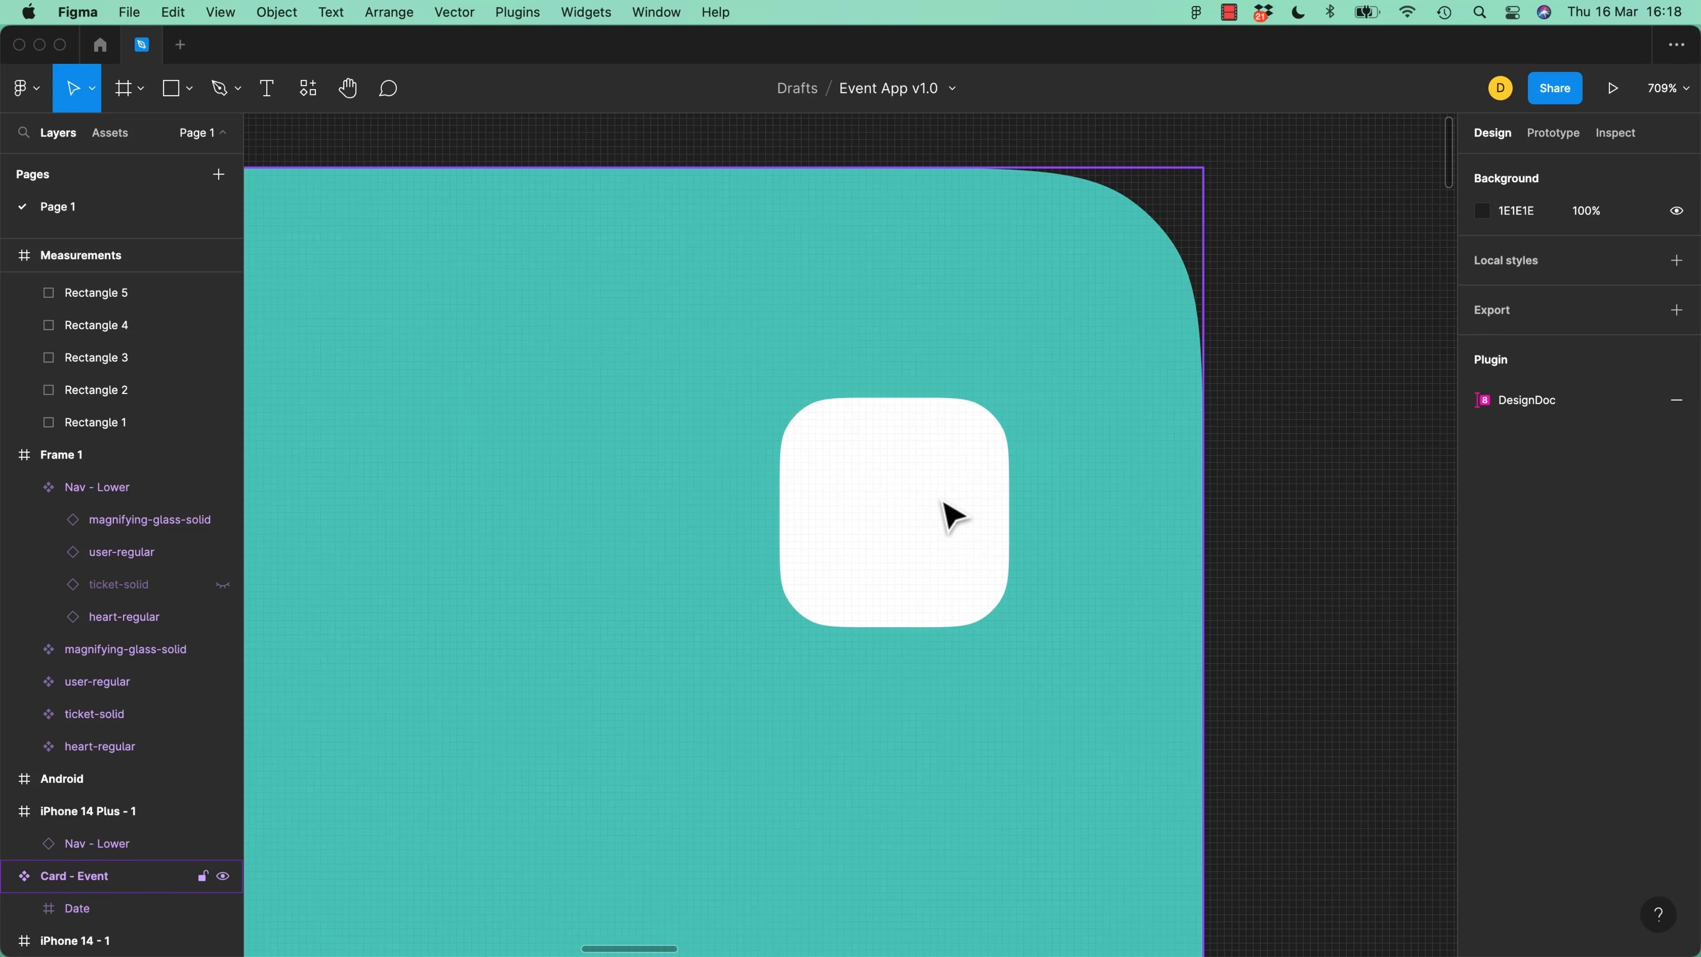
click(268, 89)
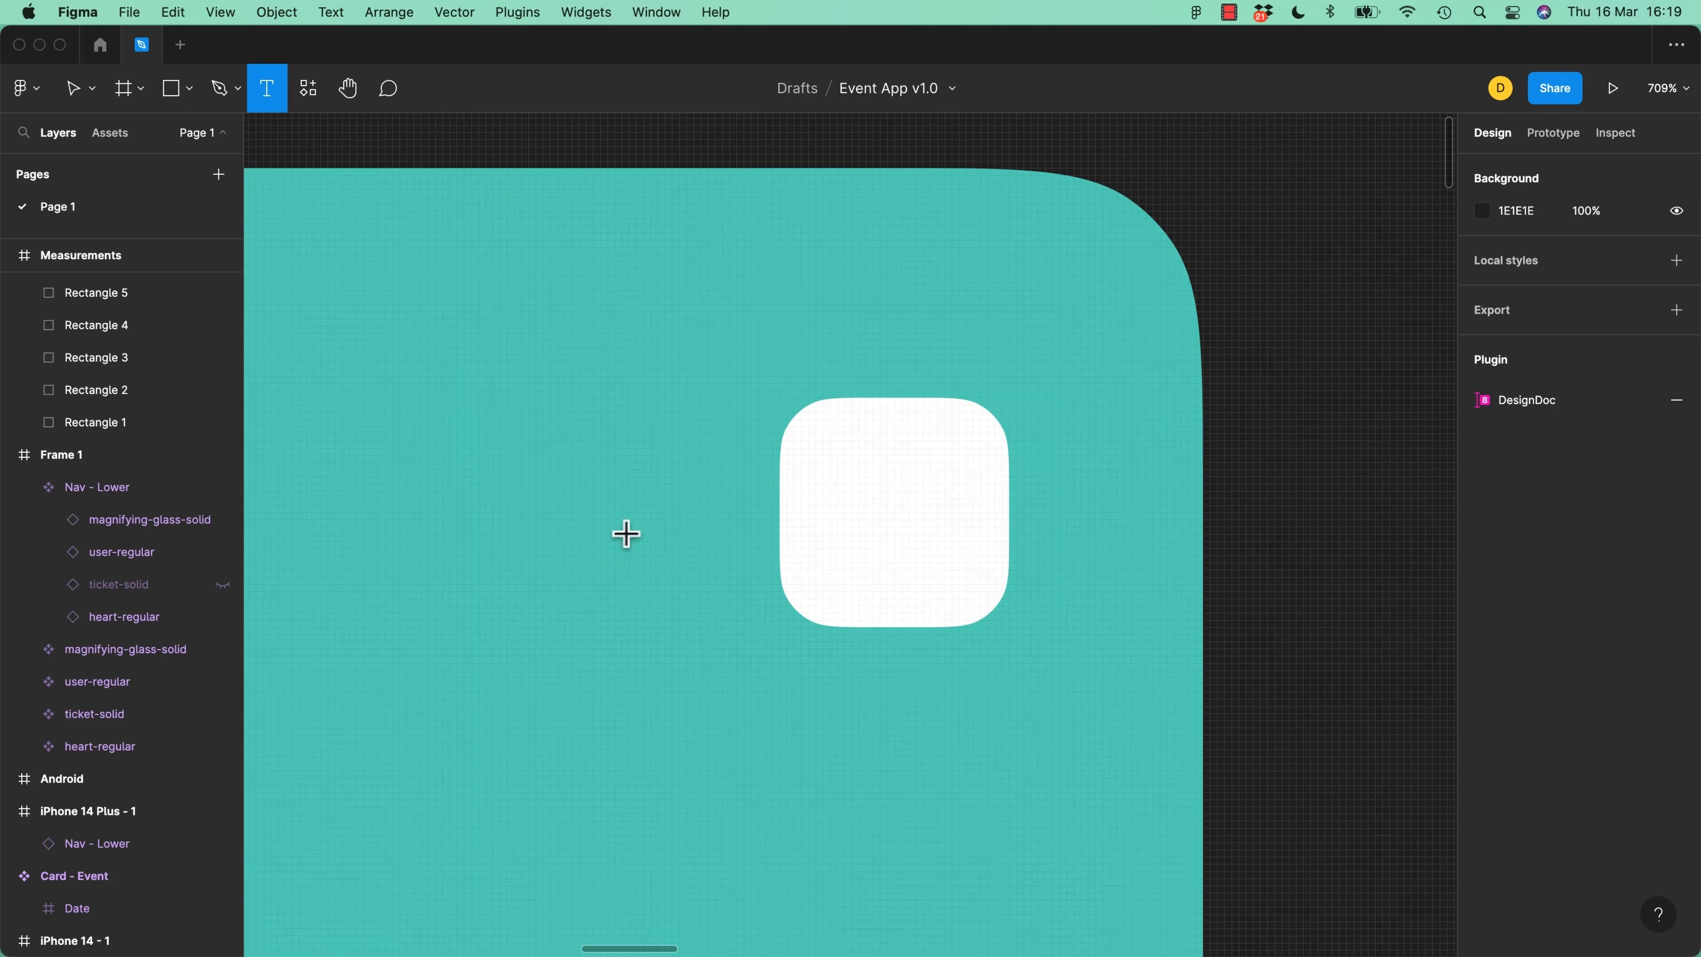
click(859, 503)
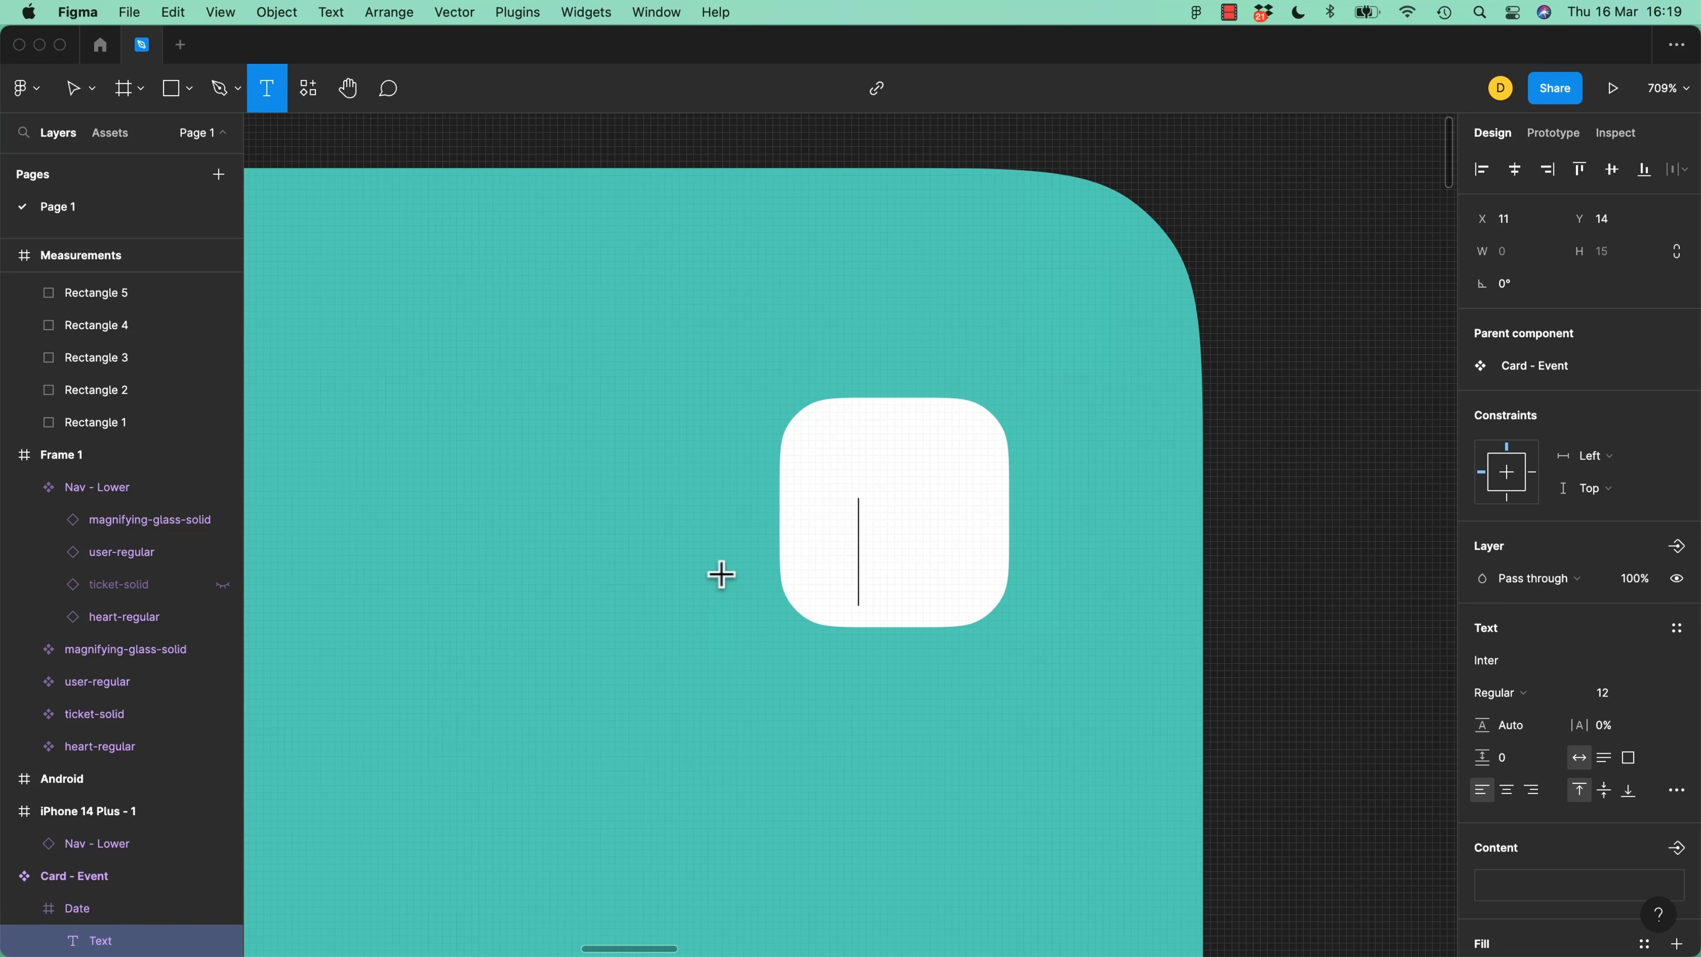
text(17)
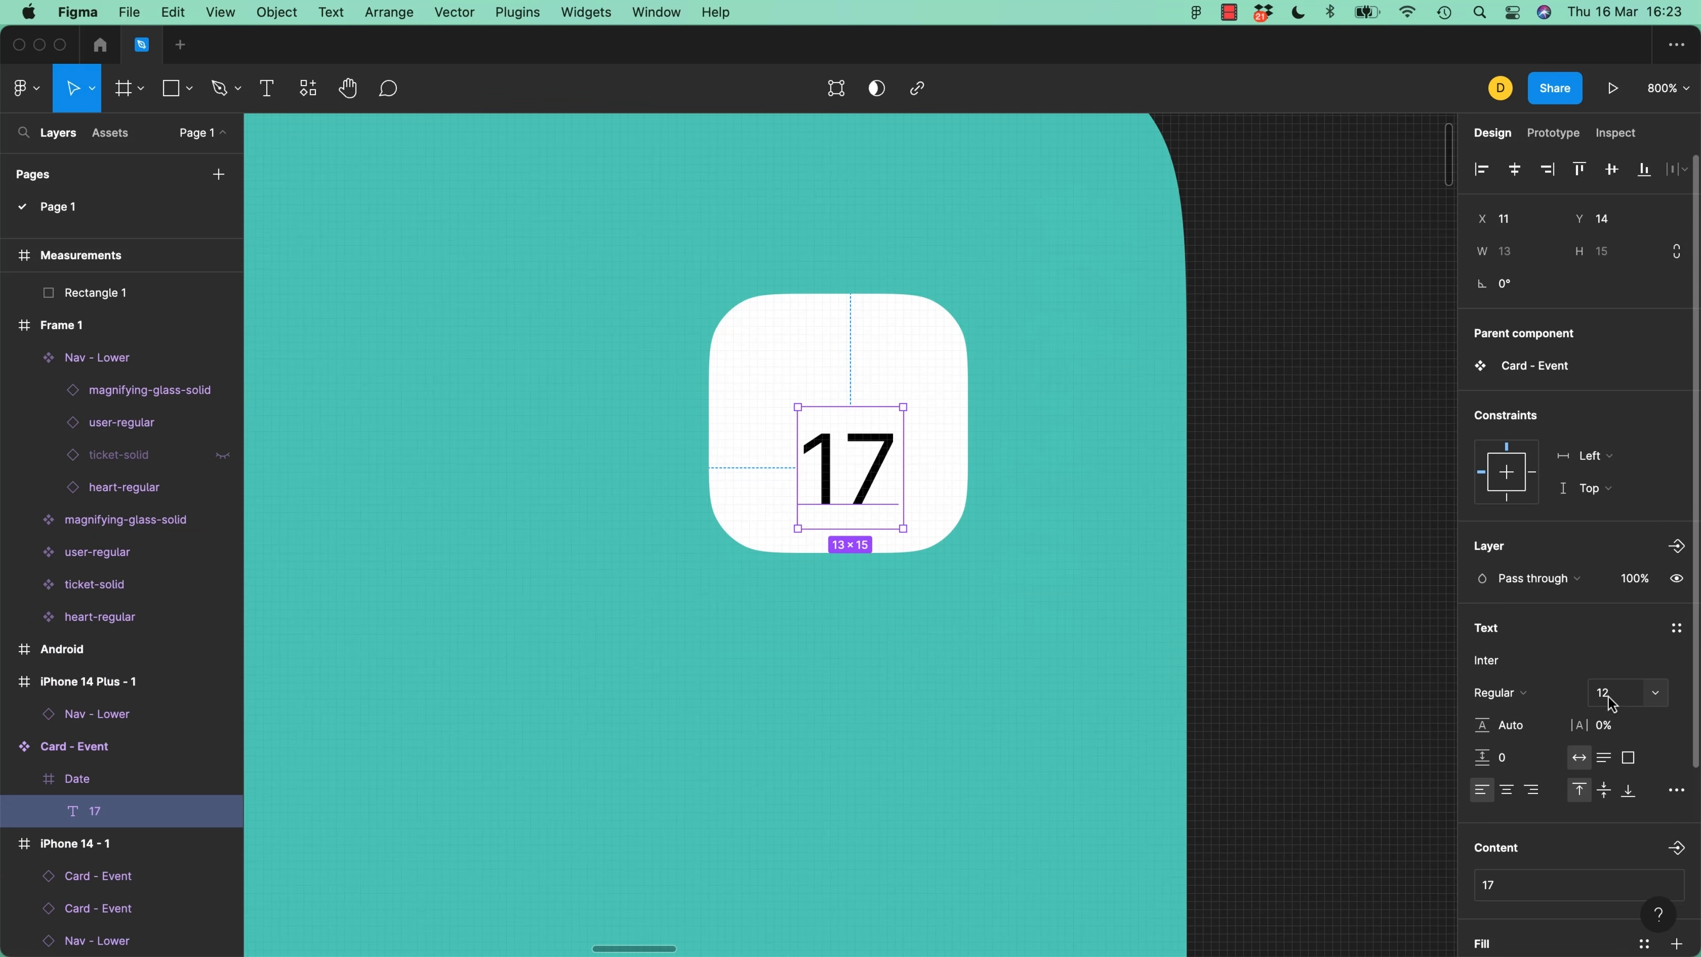
Set the font size of the 17 text to 10 and move it up near the top edge of the Date box
click(1627, 691)
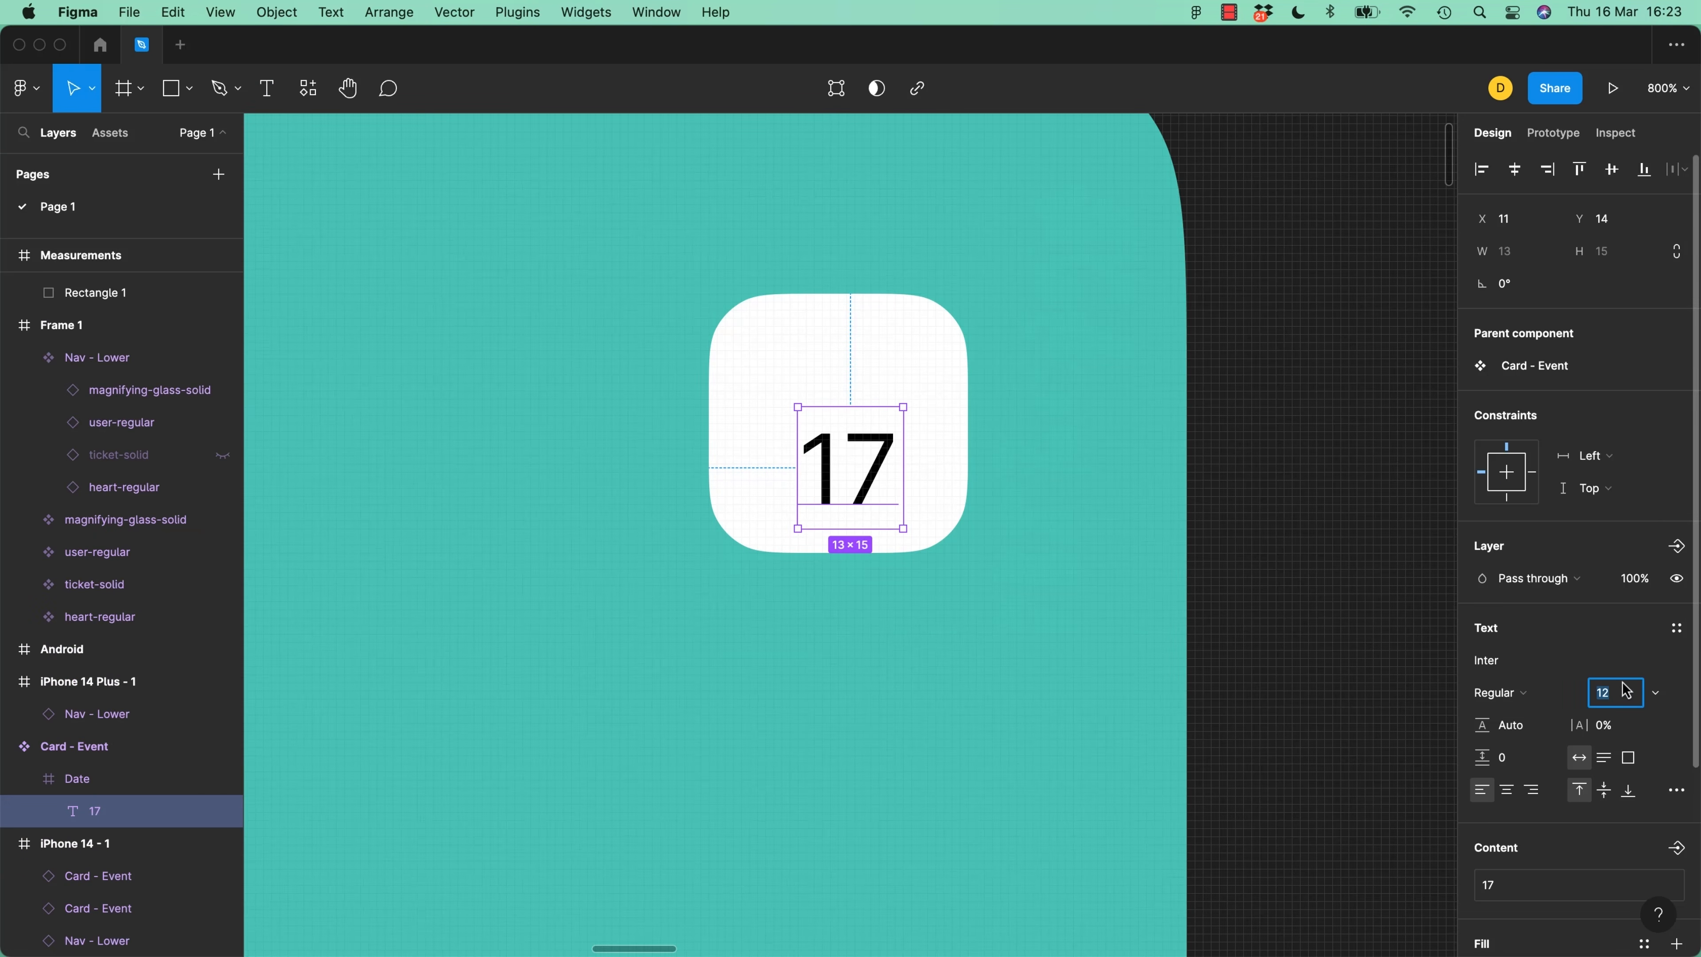
key(Down)
key(Down)
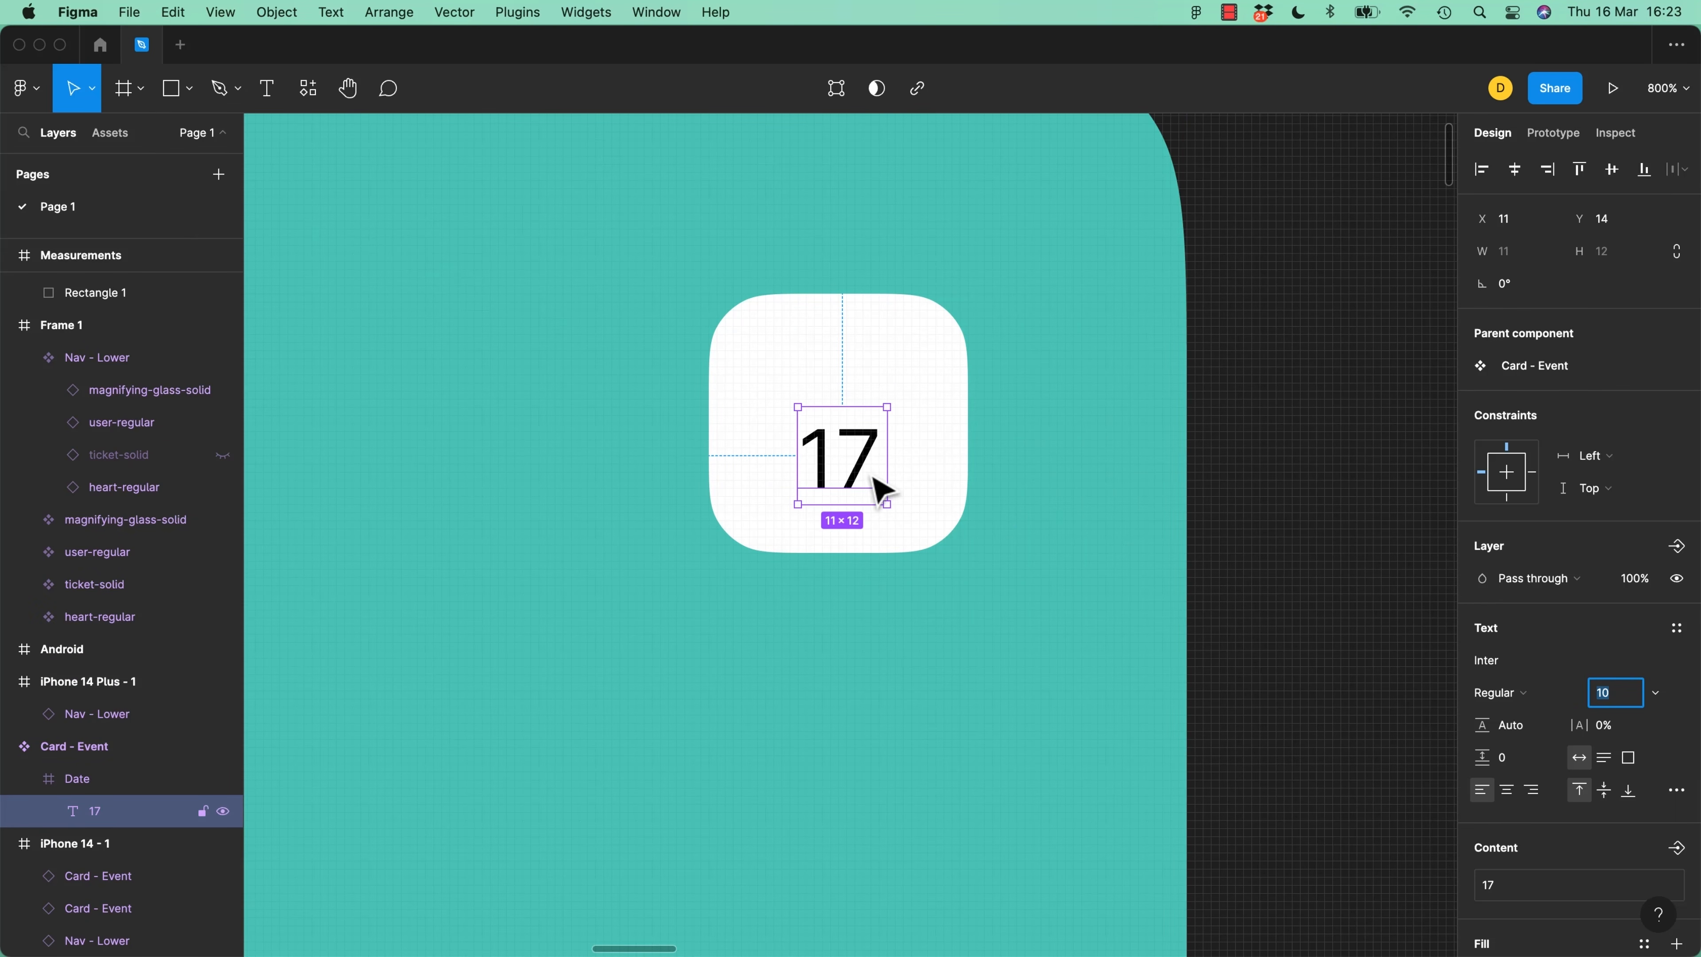
drag(860, 473, 860, 364)
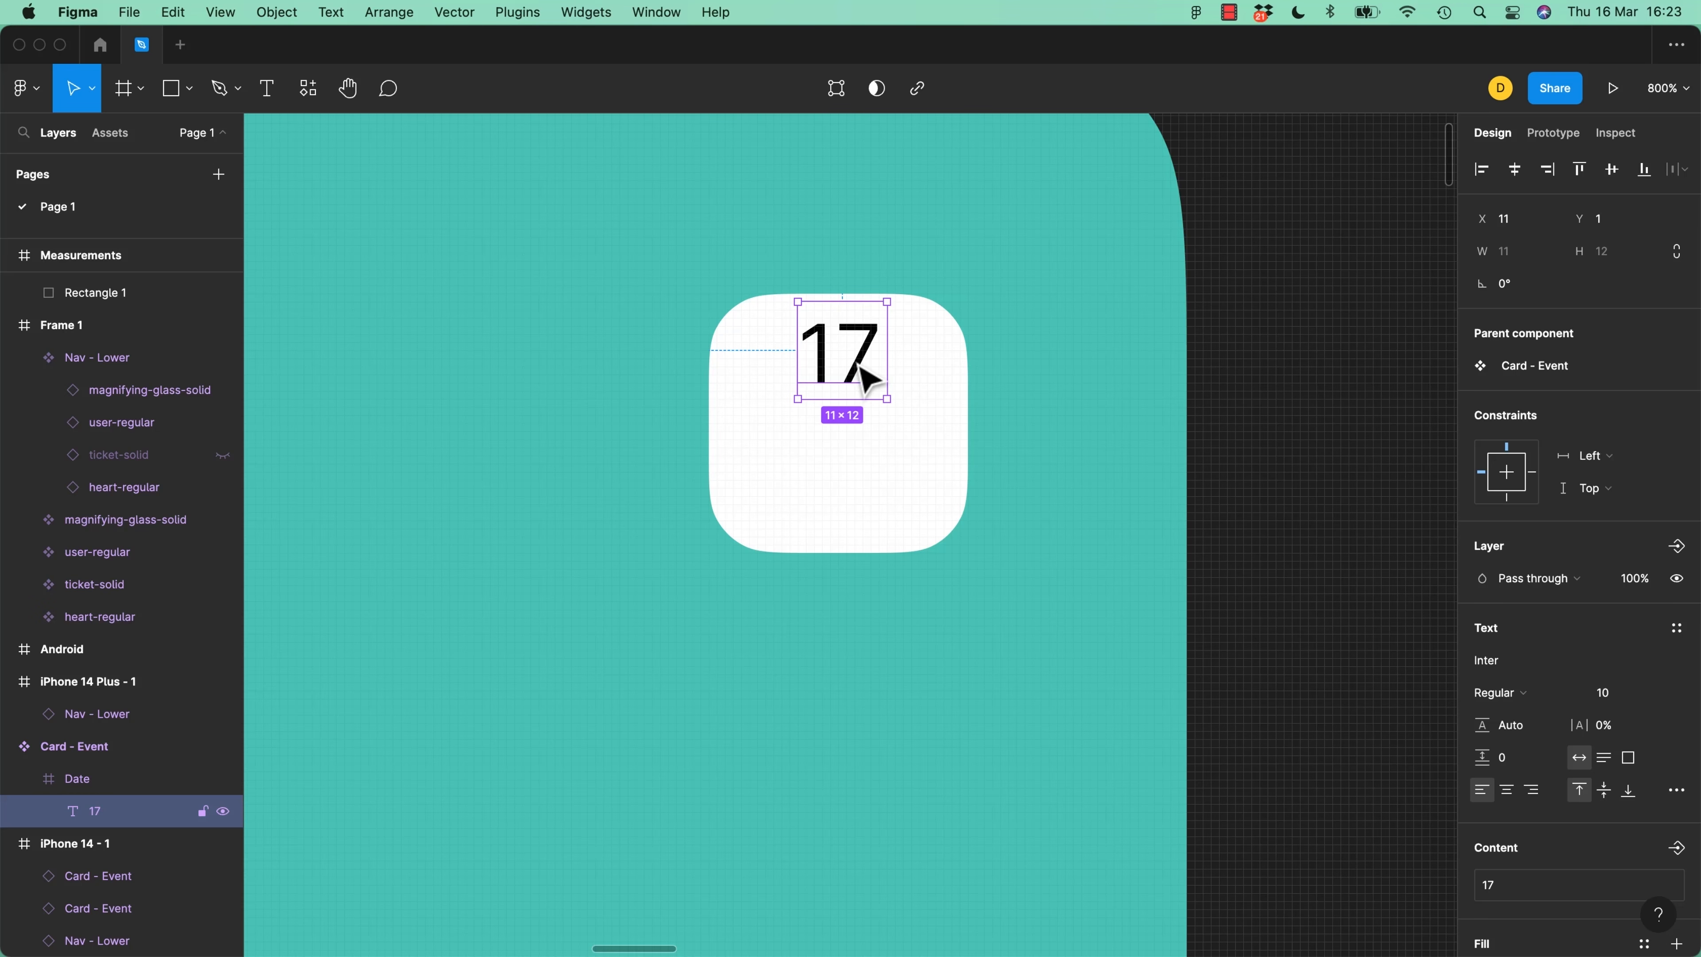
Duplicate the 17 text directly below itself in the Date box and change the copy to "MAR"
drag(864, 379, 866, 460)
double_click(861, 461)
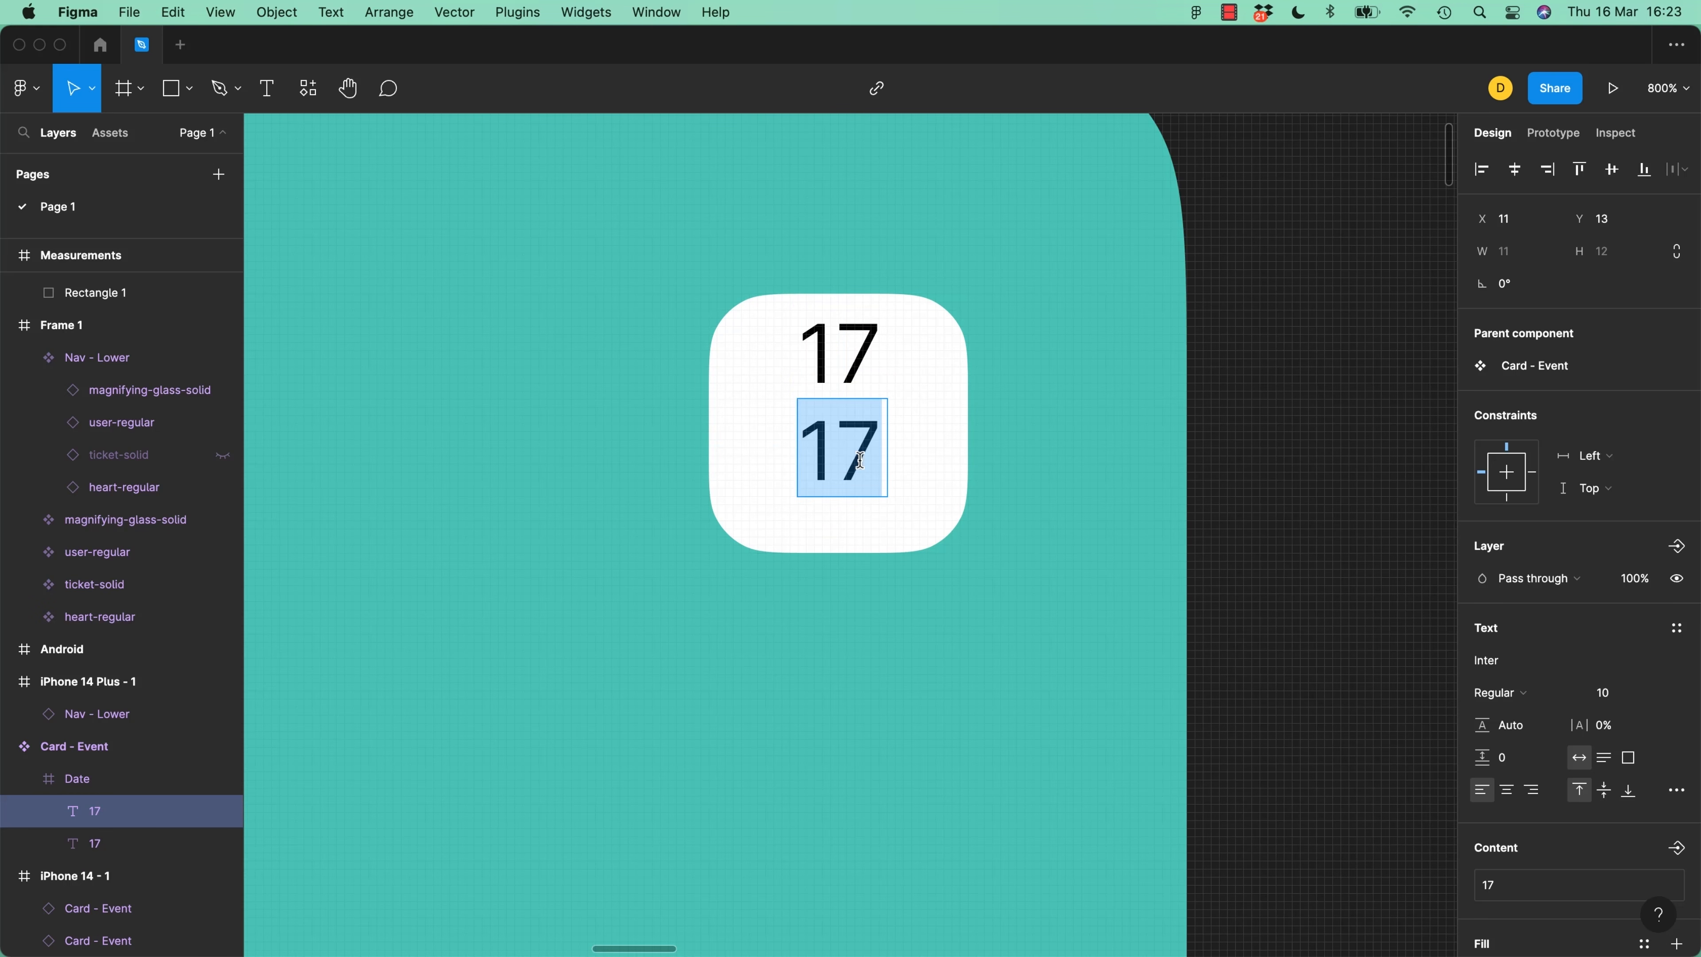
text(mar)
key(BackSpace)
key(BackSpace)
key(BackSpace)
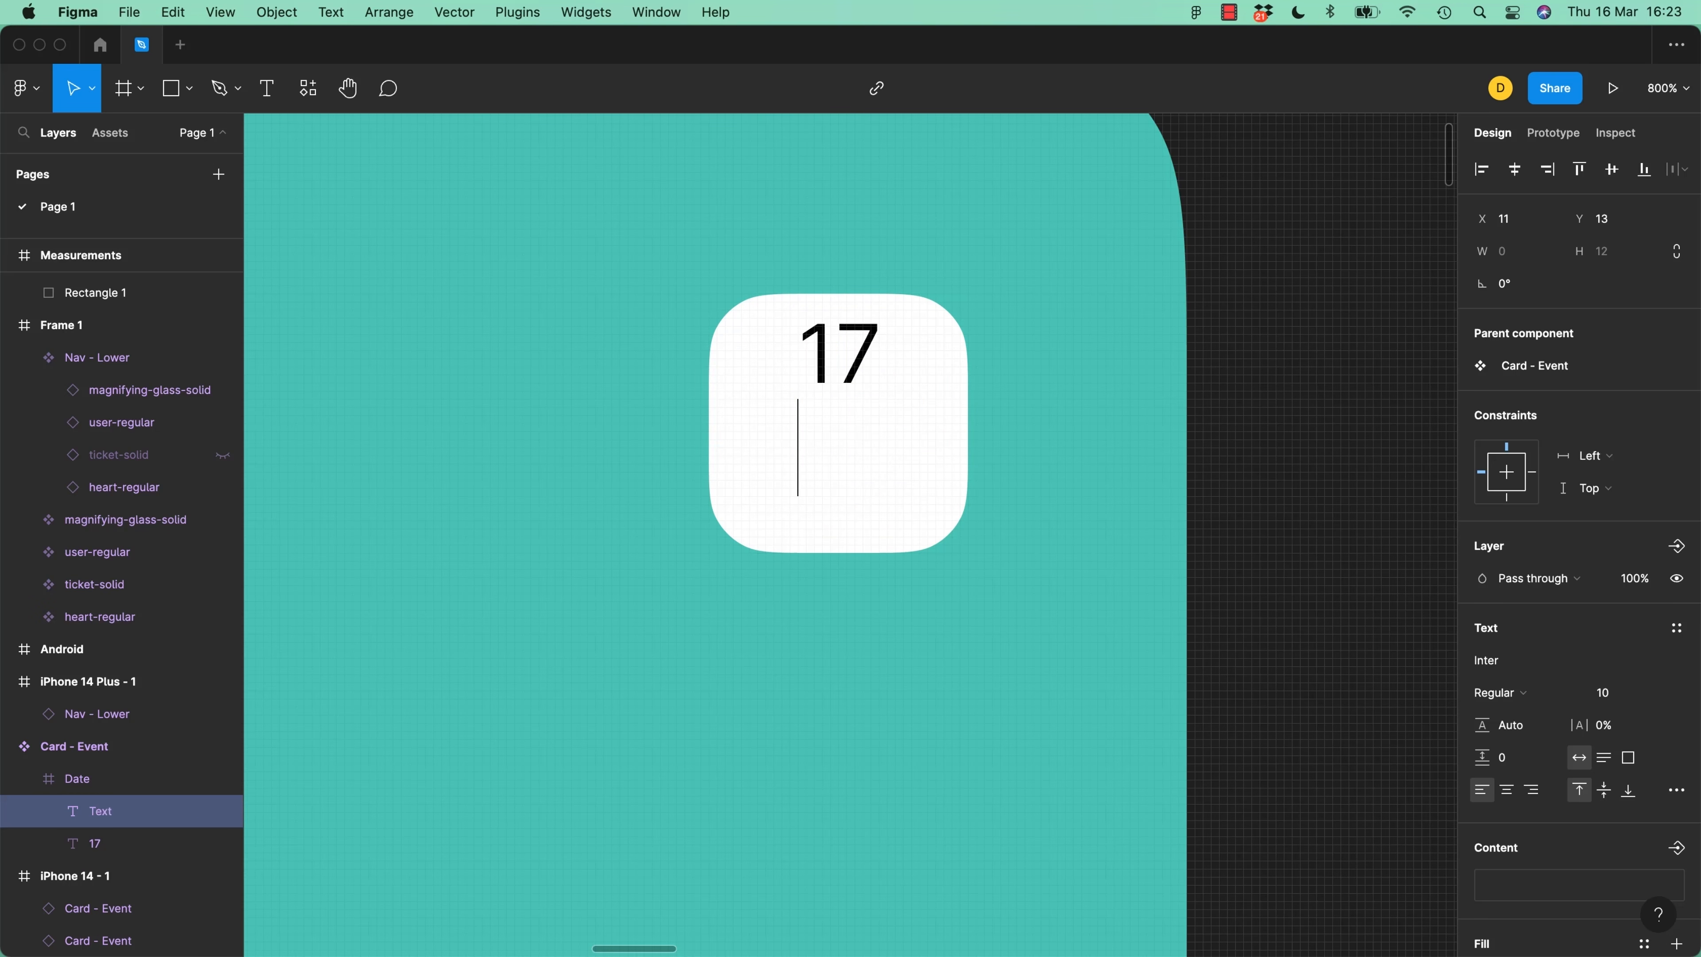
text(MAR)
Make the MAR text bold
key(super+a)
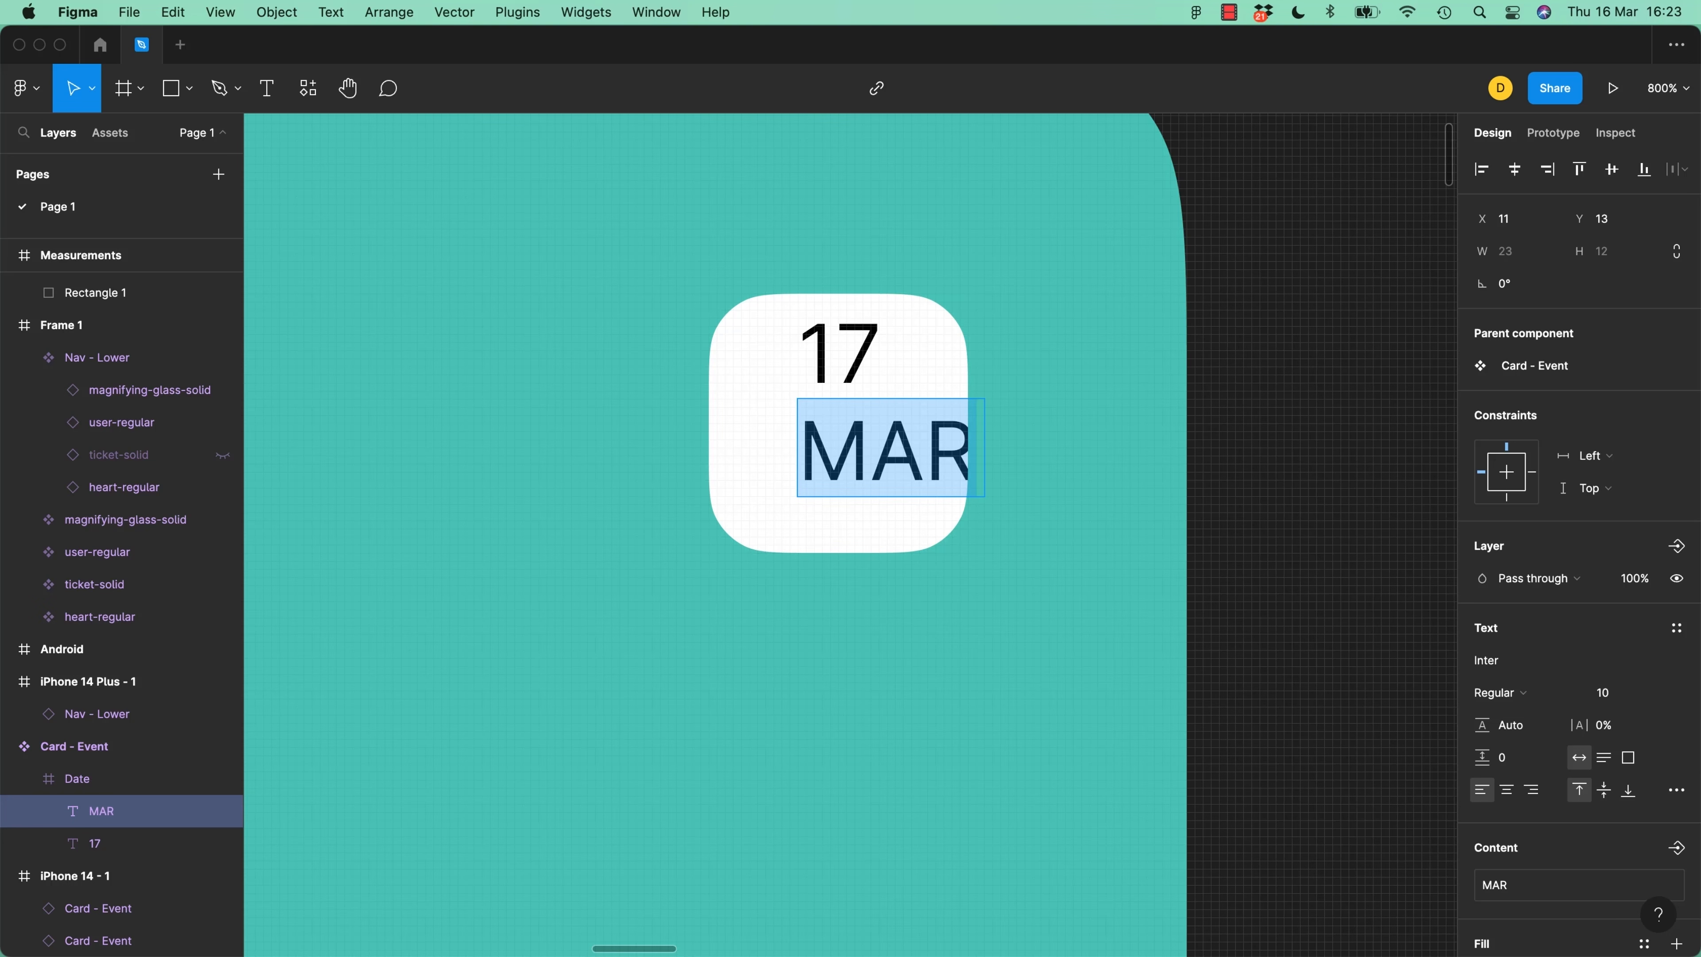
key(super+b)
key(super+a)
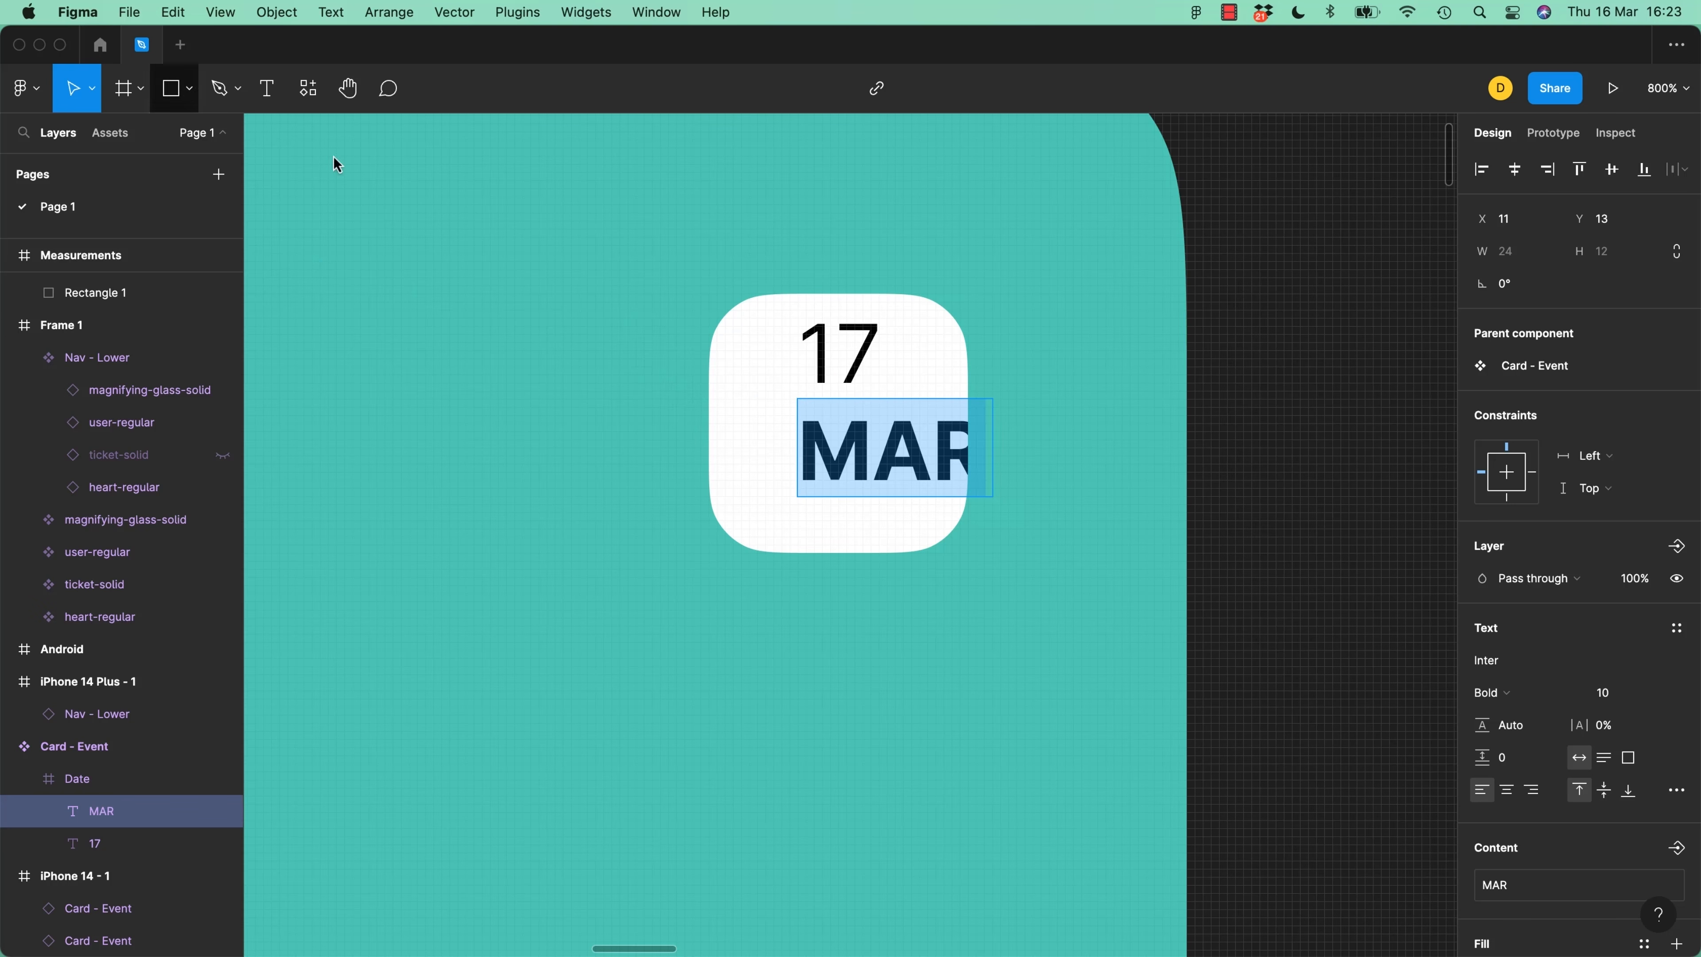
key(Escape)
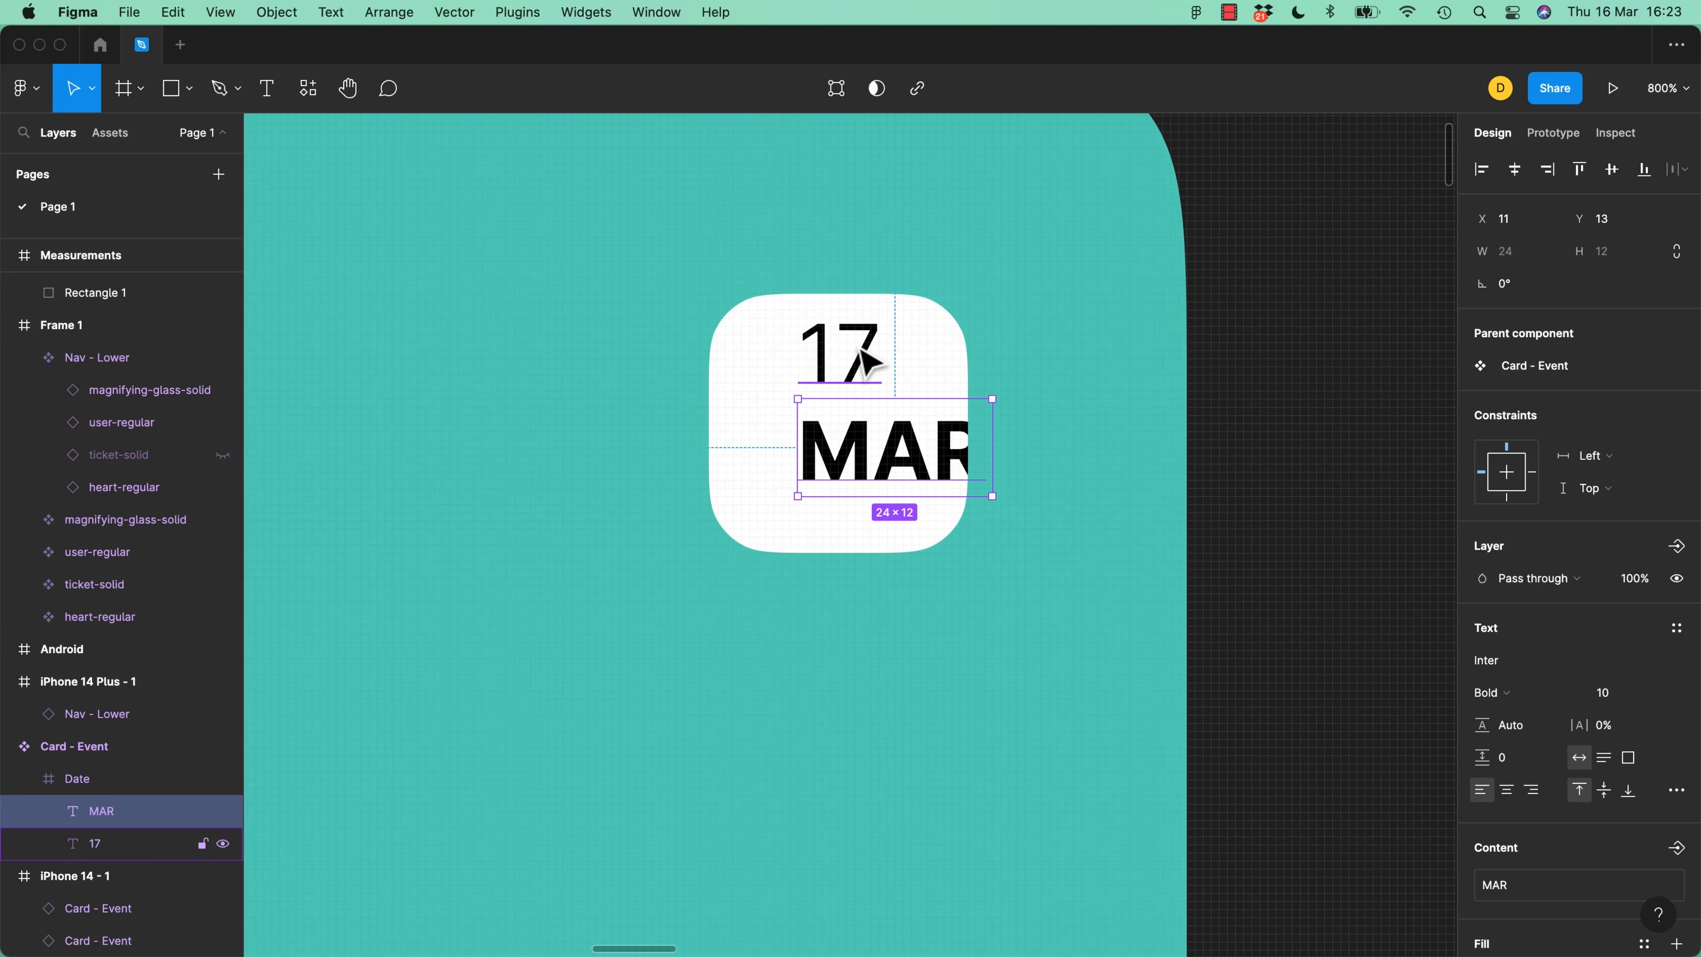
Align the horizontal centres of the 17 and MAR texts and position the pair in the middle of the Date box
shift+click(872, 365)
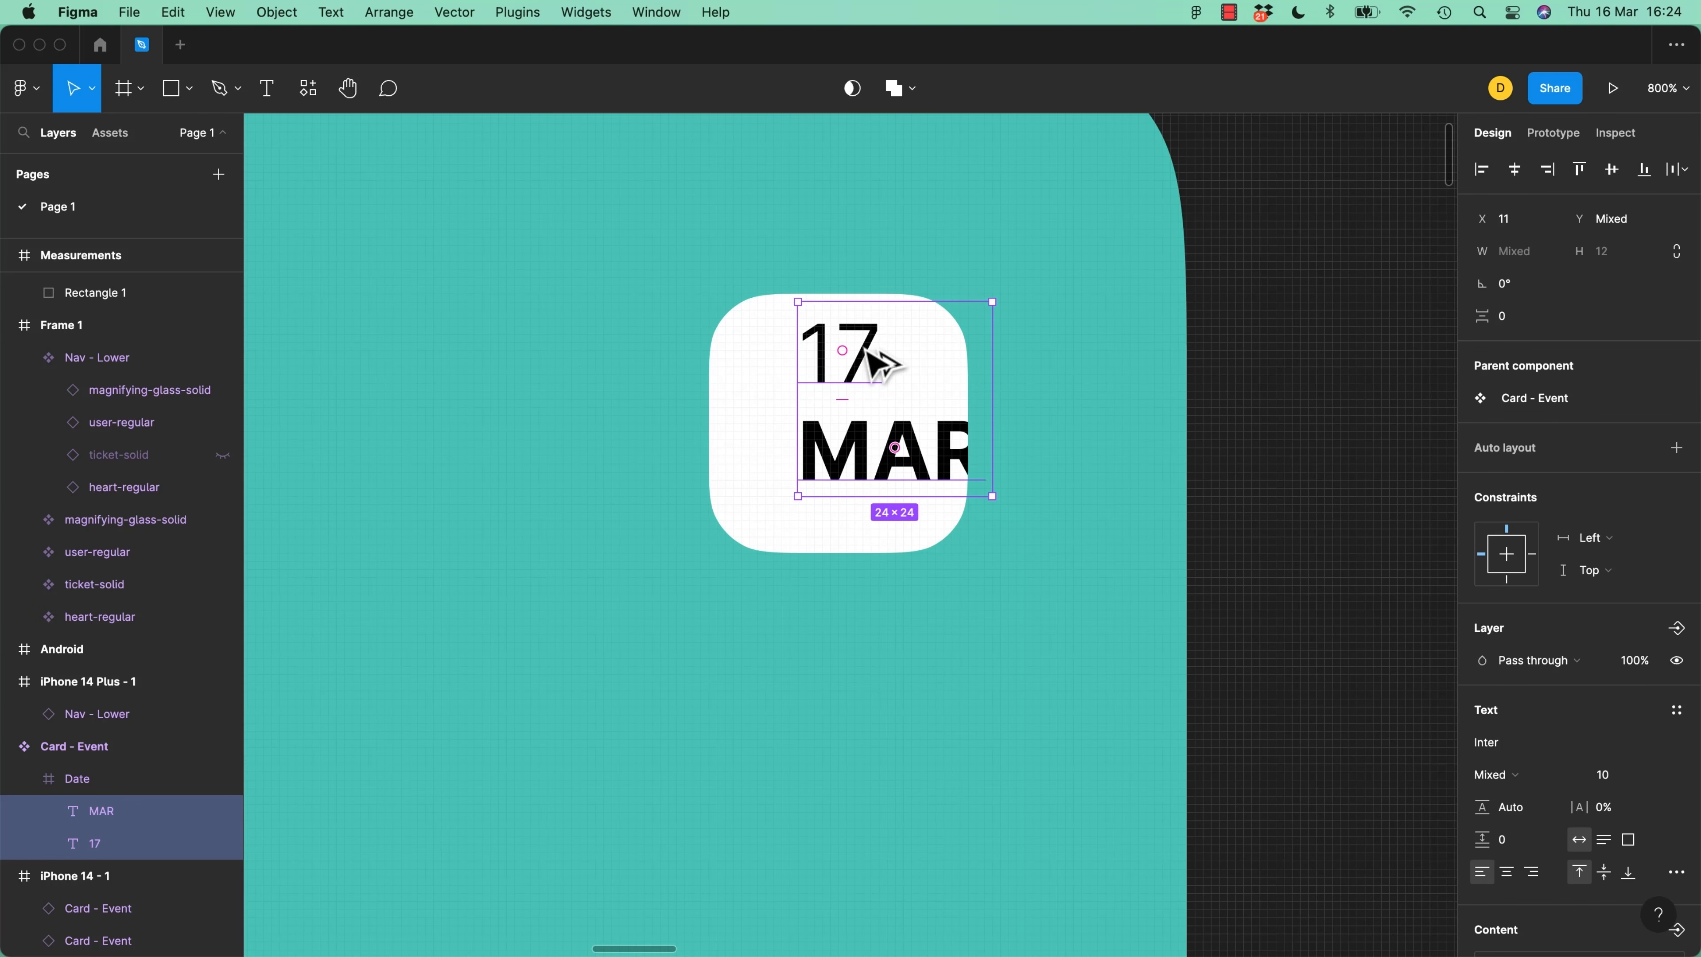
key(alt+h)
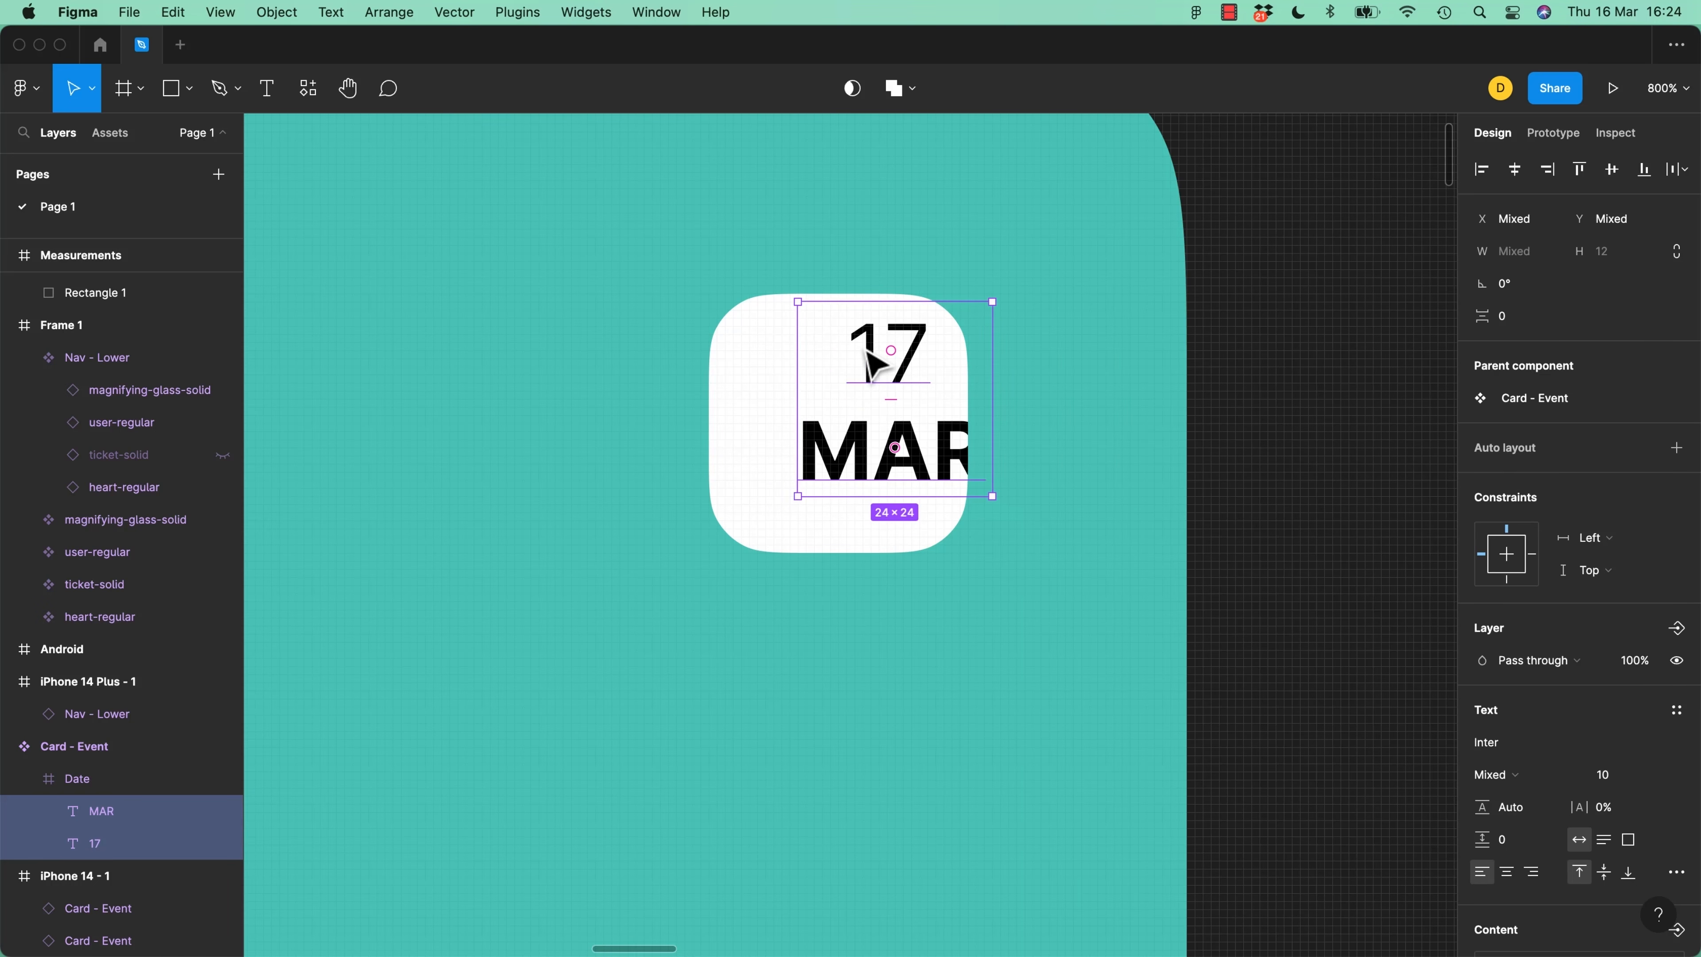
key(alt+v)
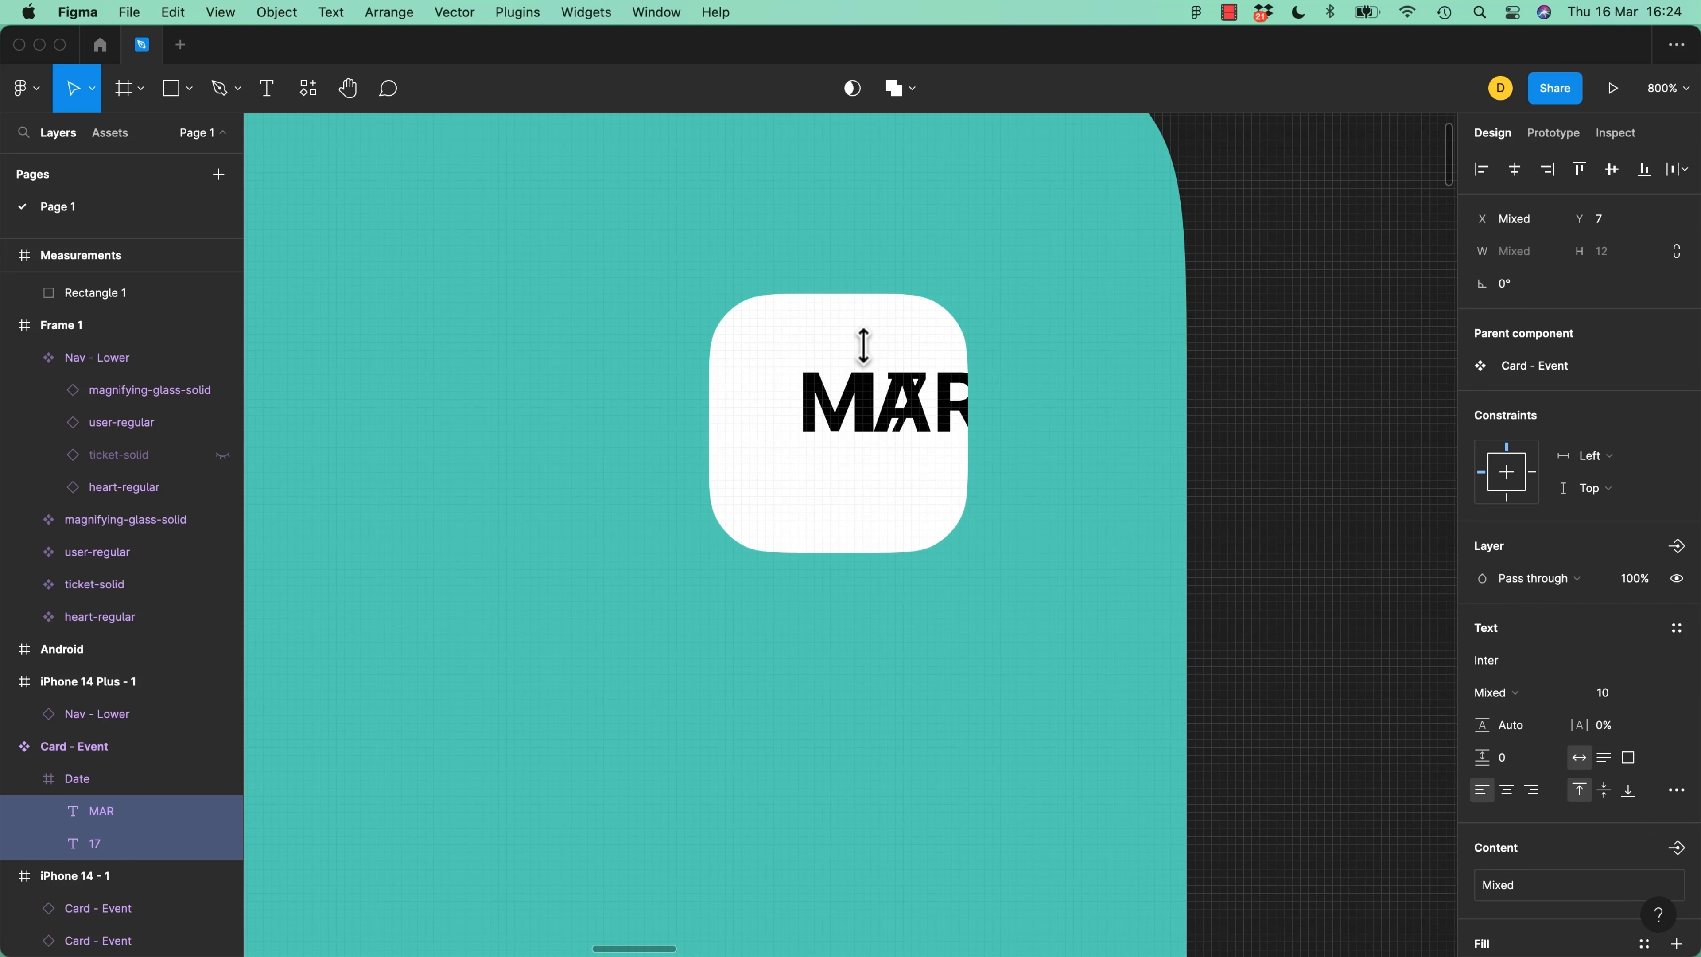
key(super+z)
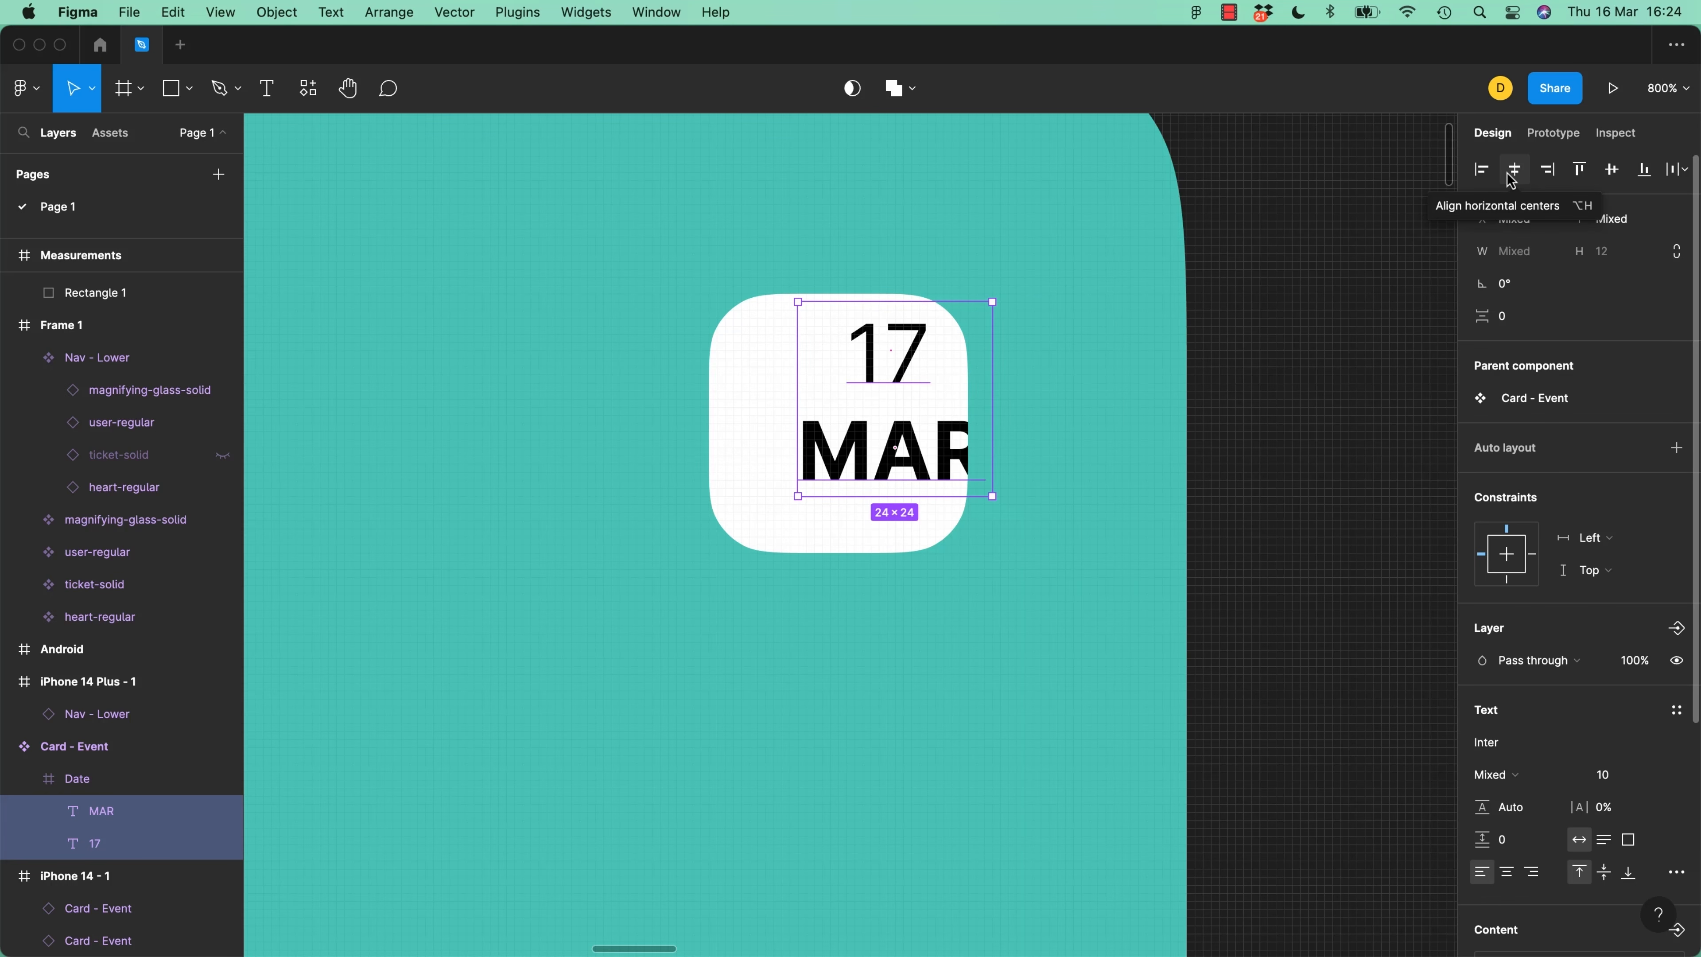
key(alt+h)
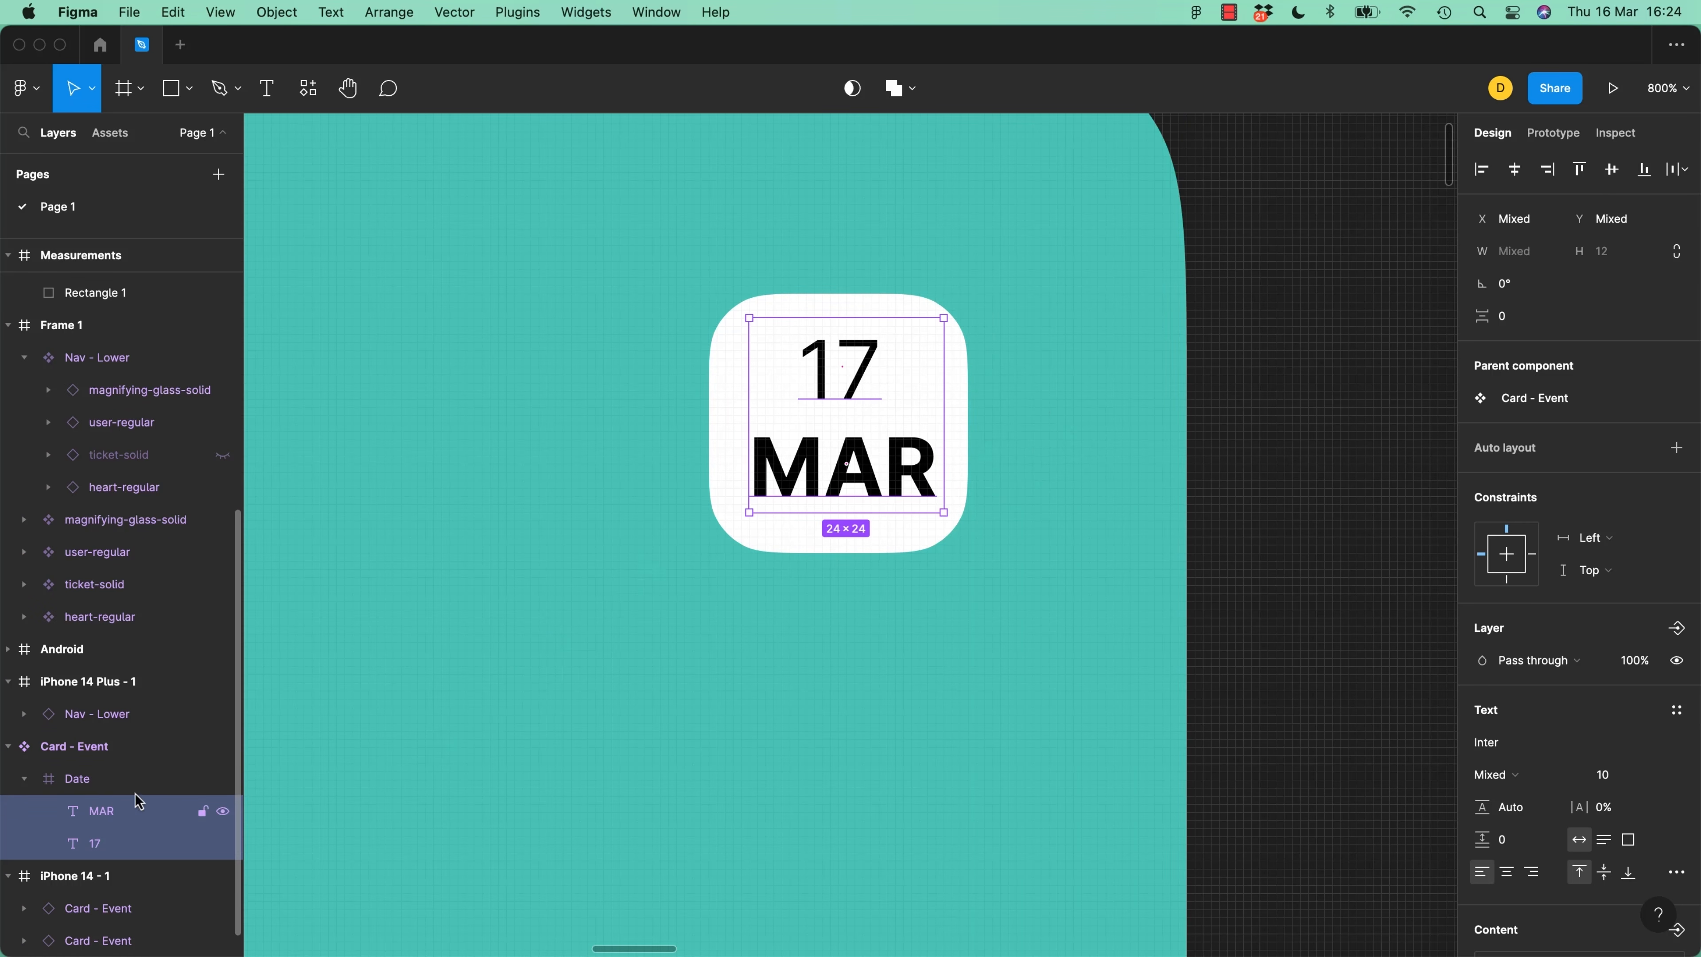
Reorder the Date layers so 17 sits above MAR, and apply auto layout to the Date frame
click(78, 785)
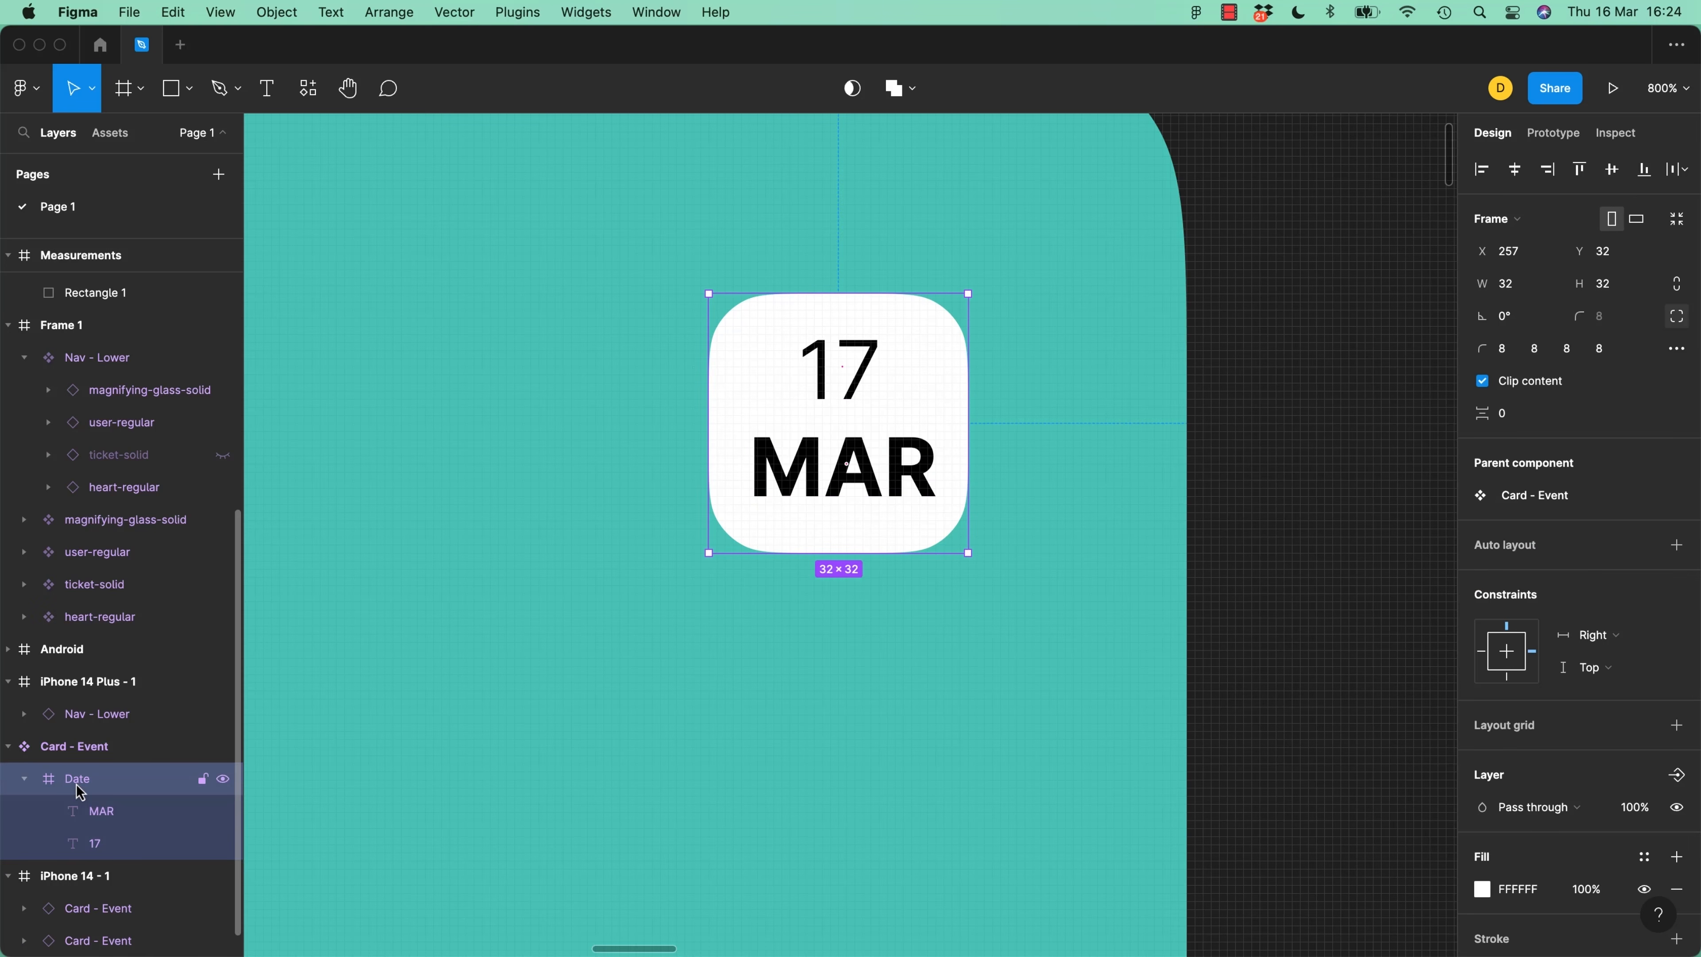
click(101, 819)
mouse_move(100, 819)
mouse_down()
mouse_move(102, 871)
mouse_move(48, 861)
mouse_move(94, 841)
mouse_move(82, 791)
mouse_move(93, 811)
mouse_up()
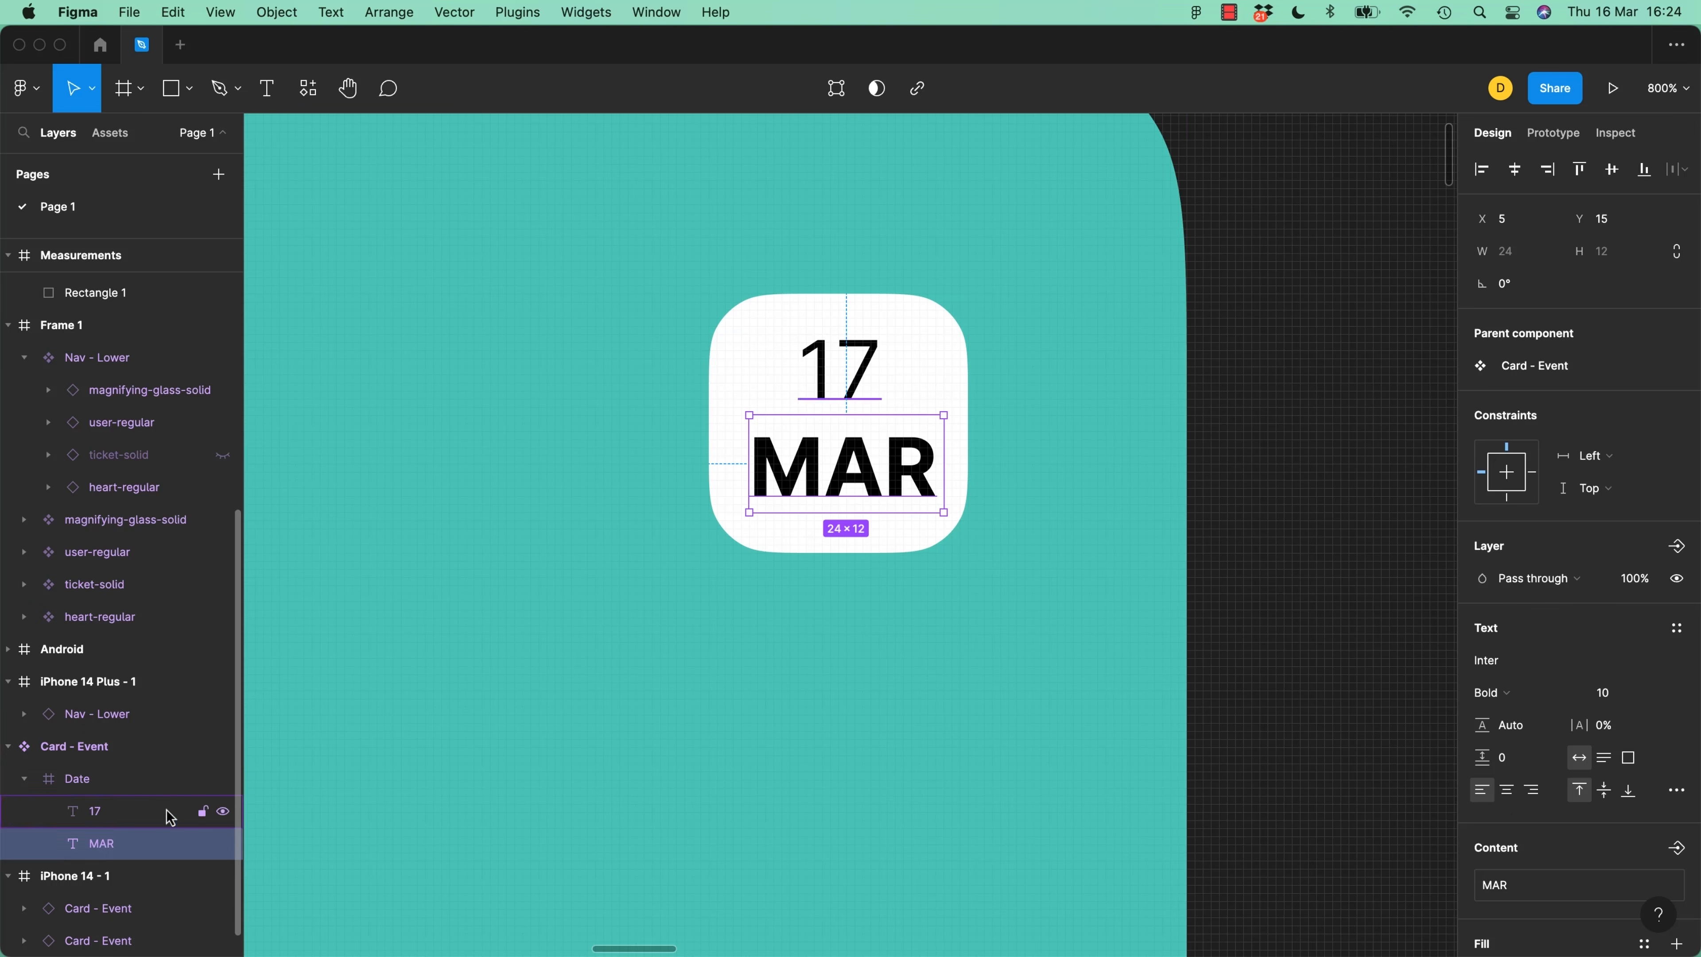
click(79, 788)
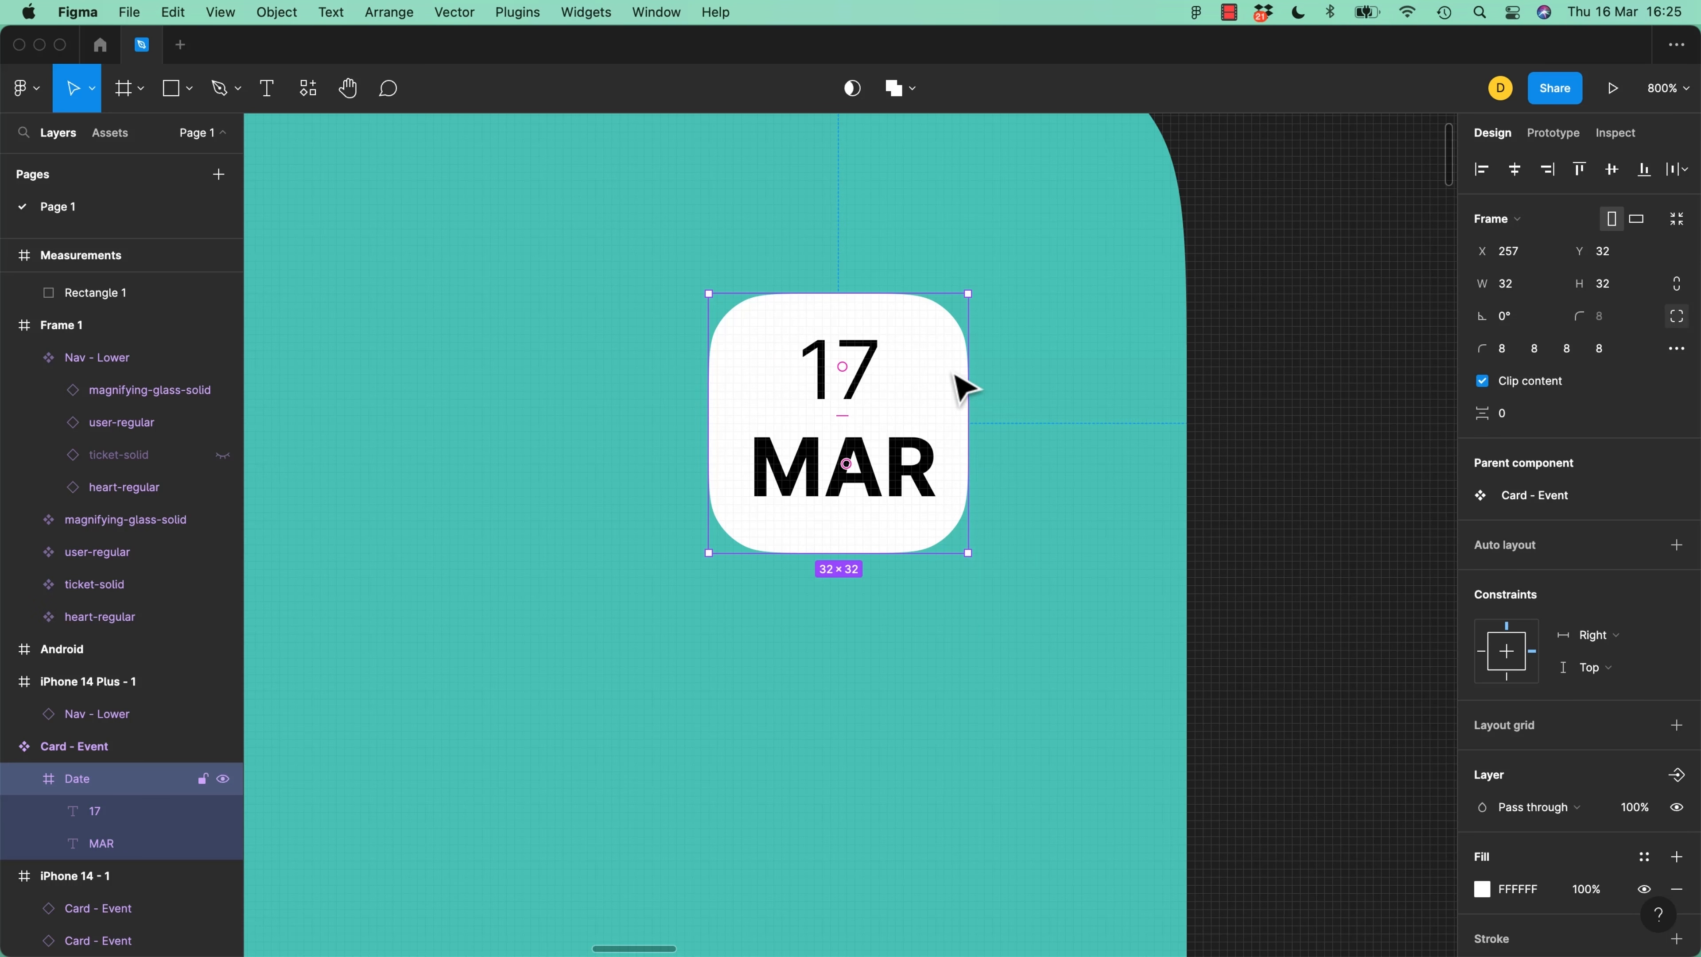
key(shift+a)
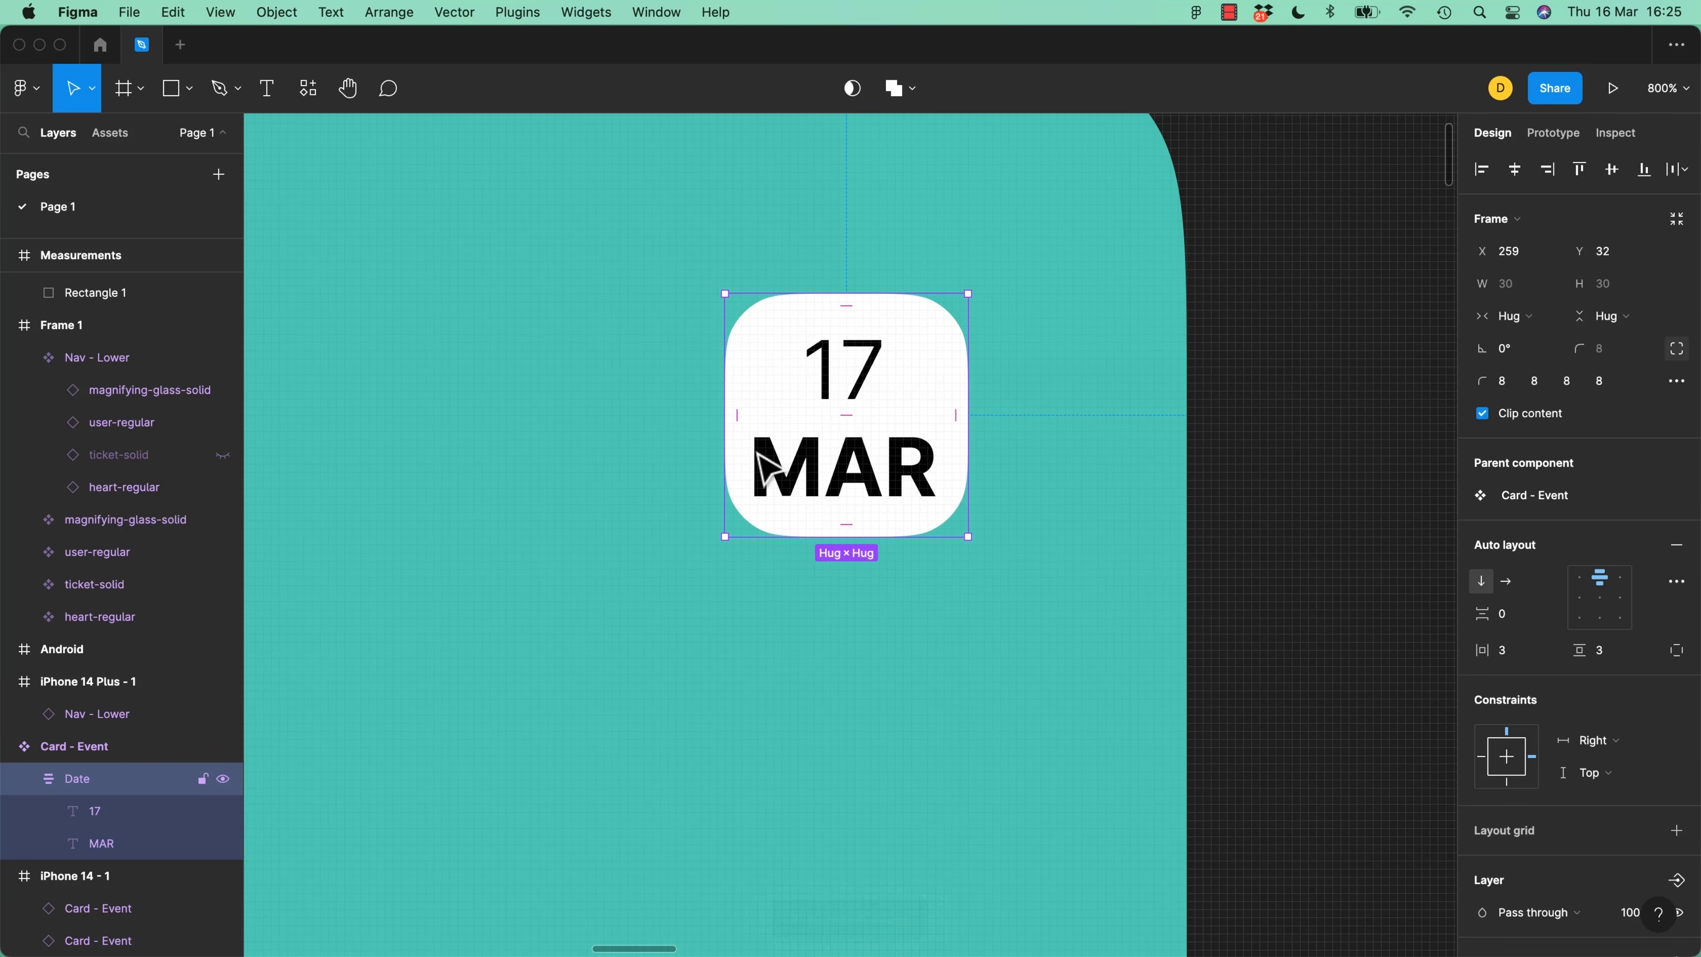
Resize the Date box freely to 34 × 37, and return its width and height to Hug contents
click(1530, 325)
click(1523, 285)
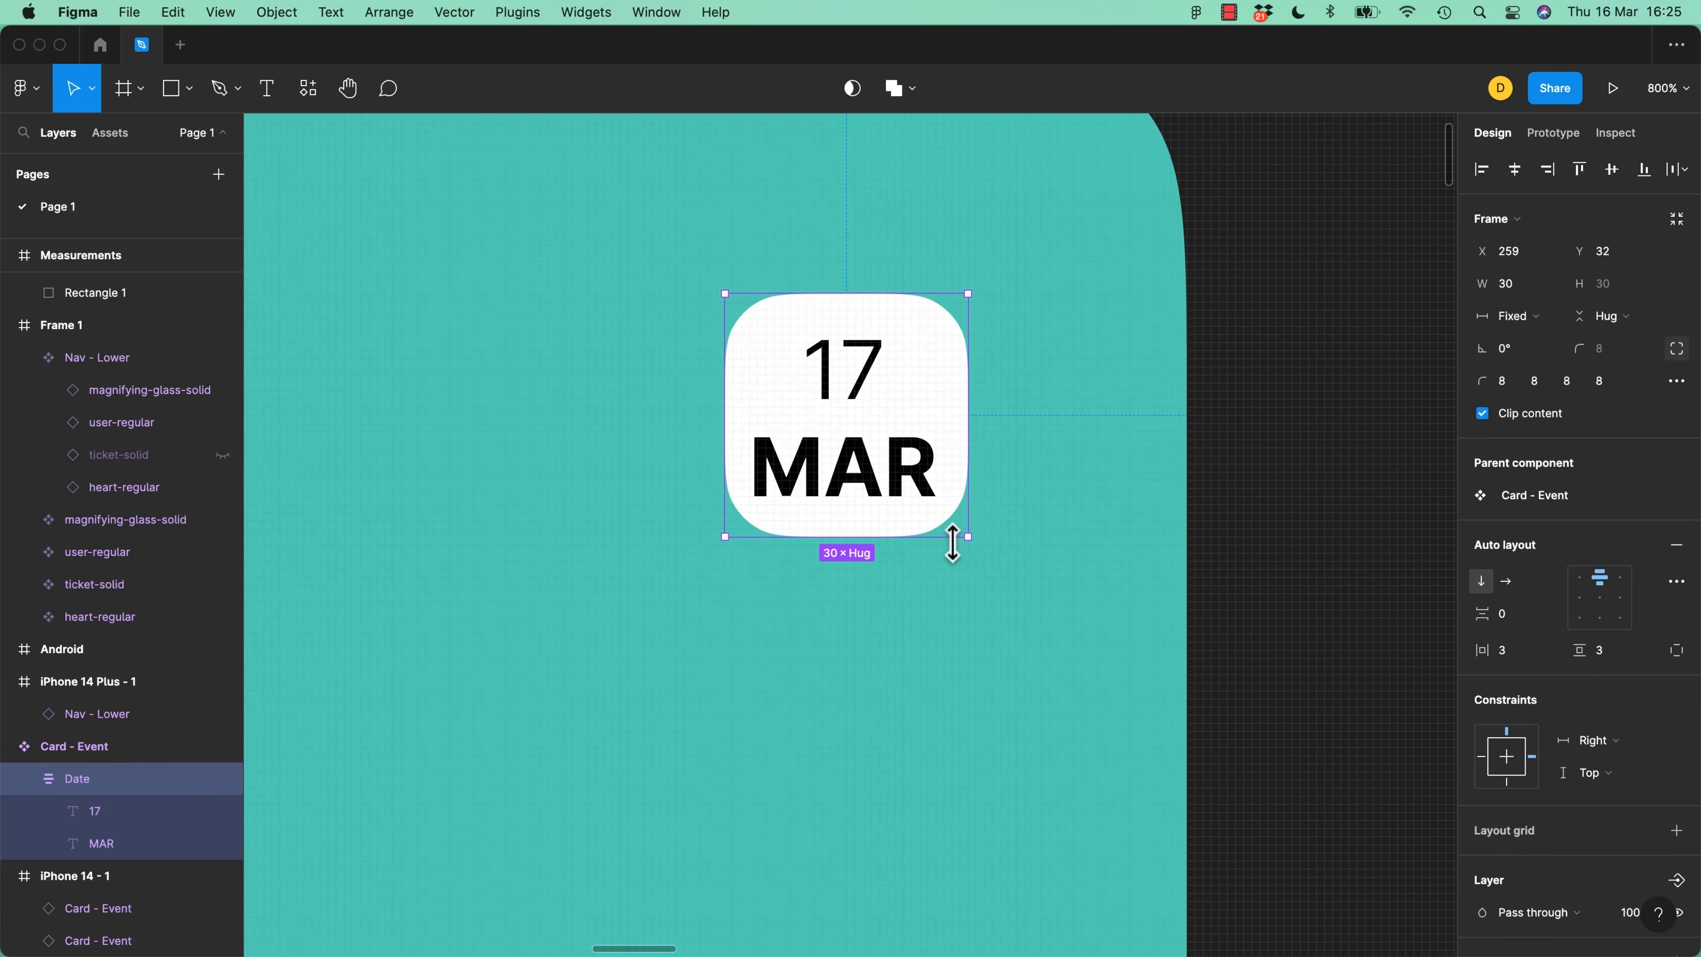
drag(968, 537, 1001, 594)
click(1535, 322)
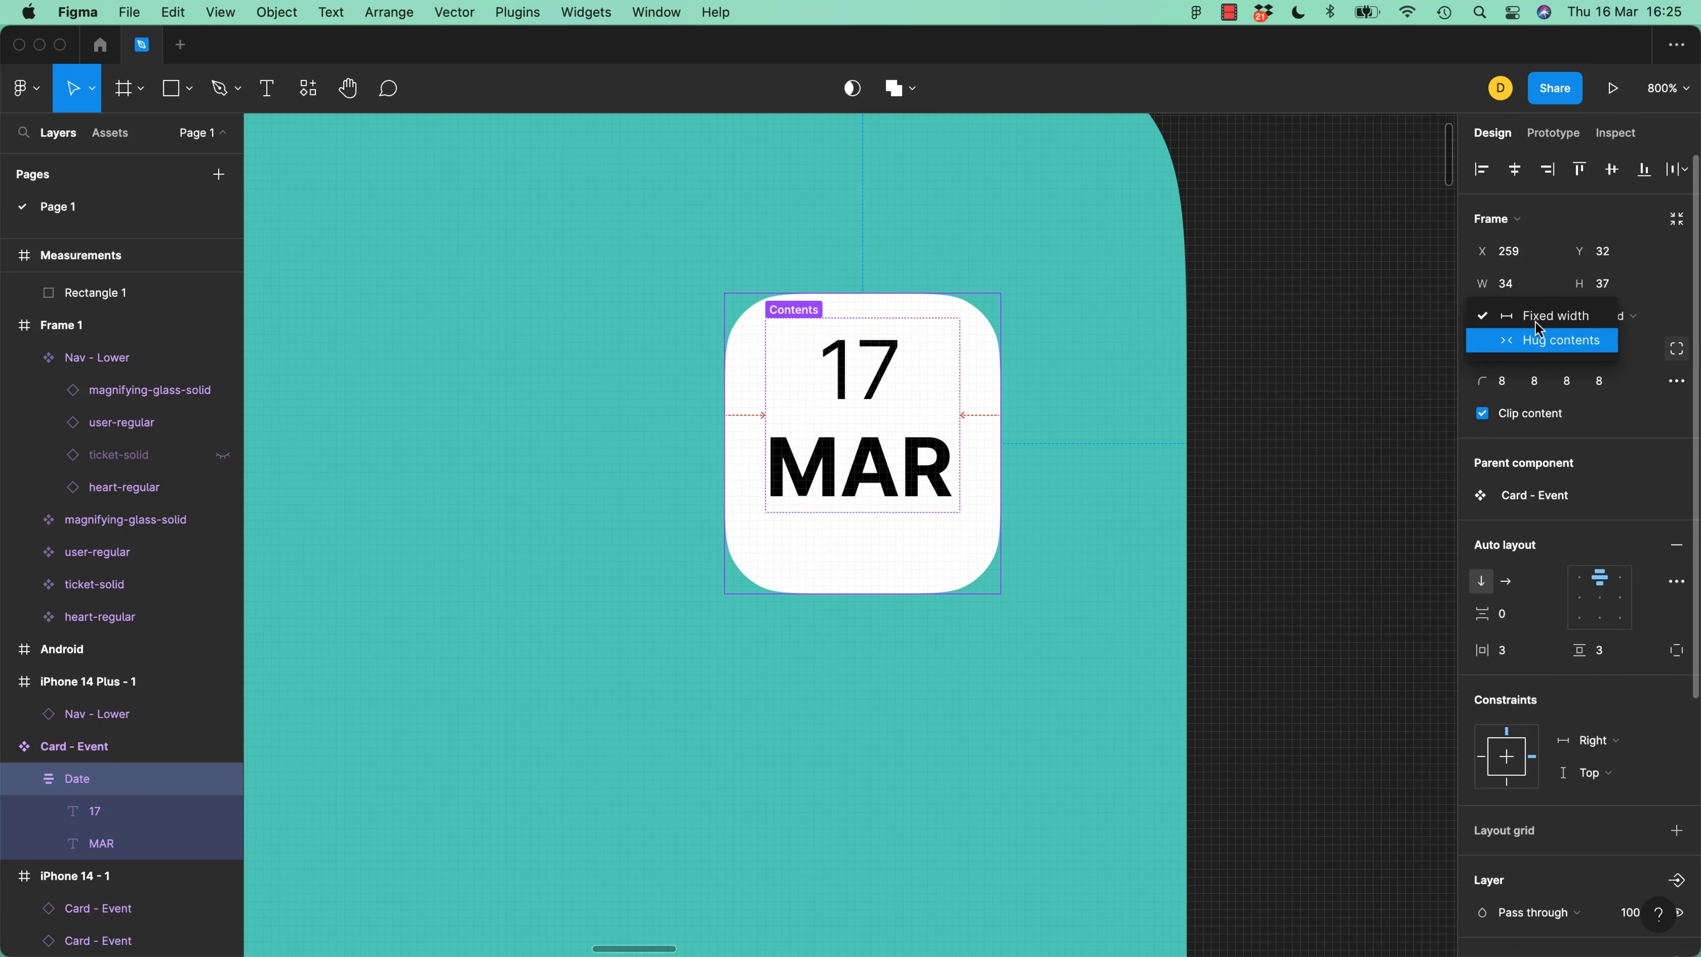
click(1541, 340)
click(1639, 323)
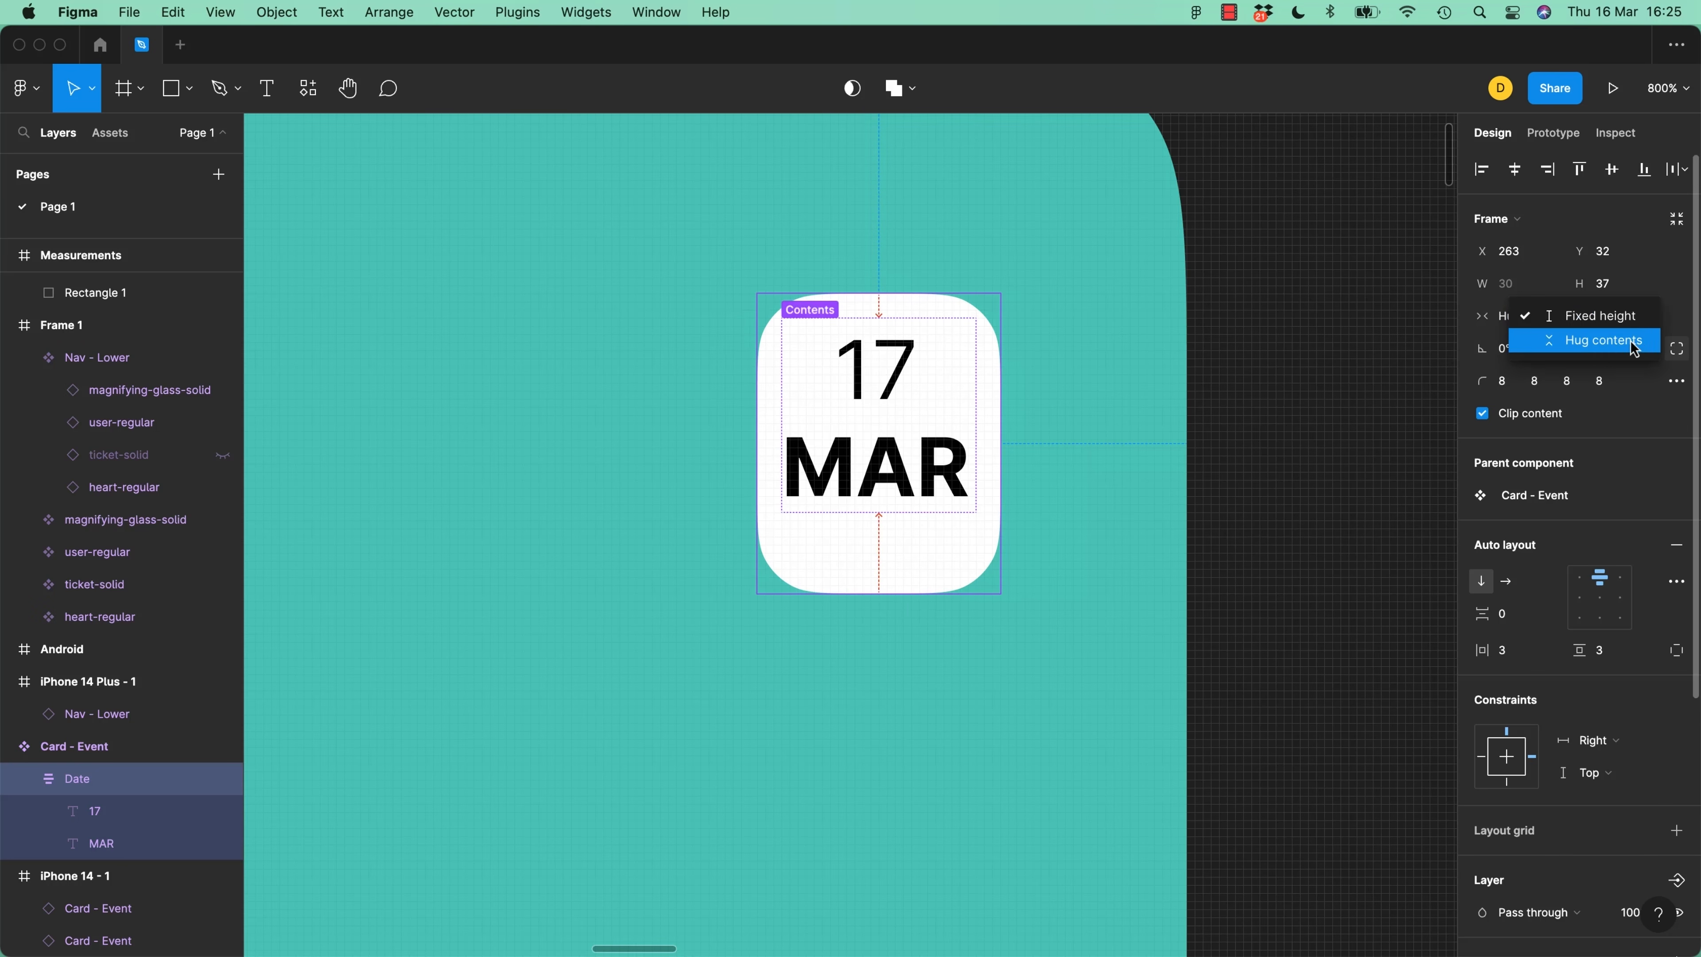
click(1605, 340)
Test the Date box with the month text JAN and MARY, and restore the text to MAR
click(933, 504)
double_click(899, 486)
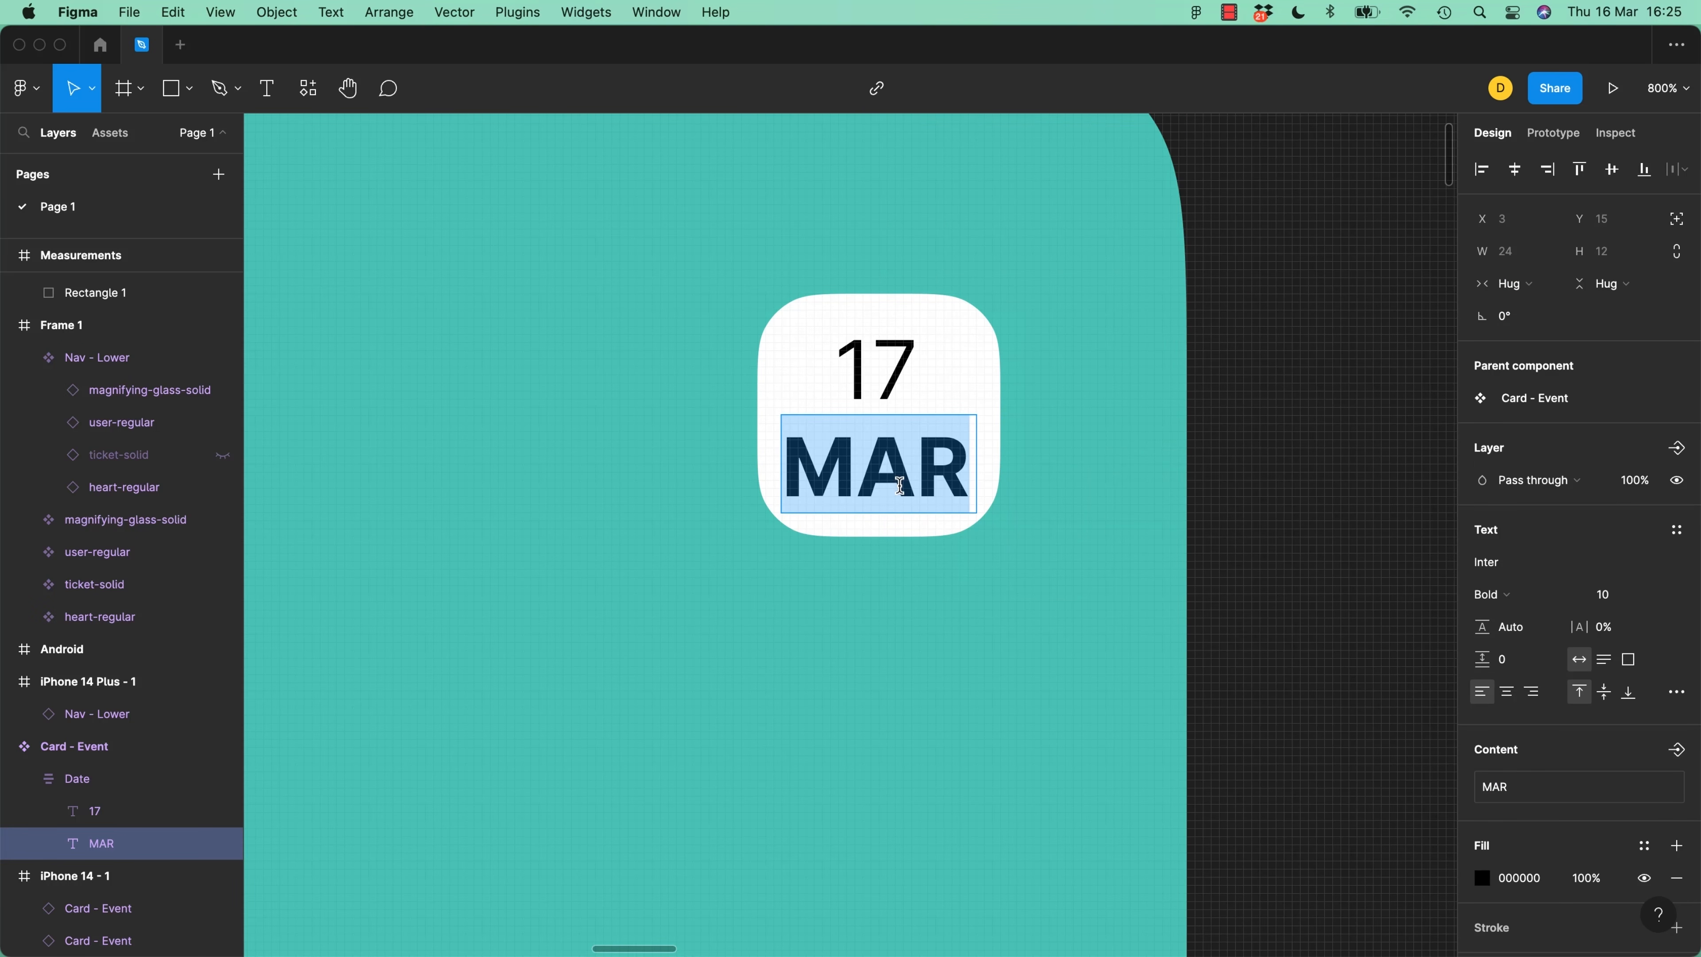
text(JAN)
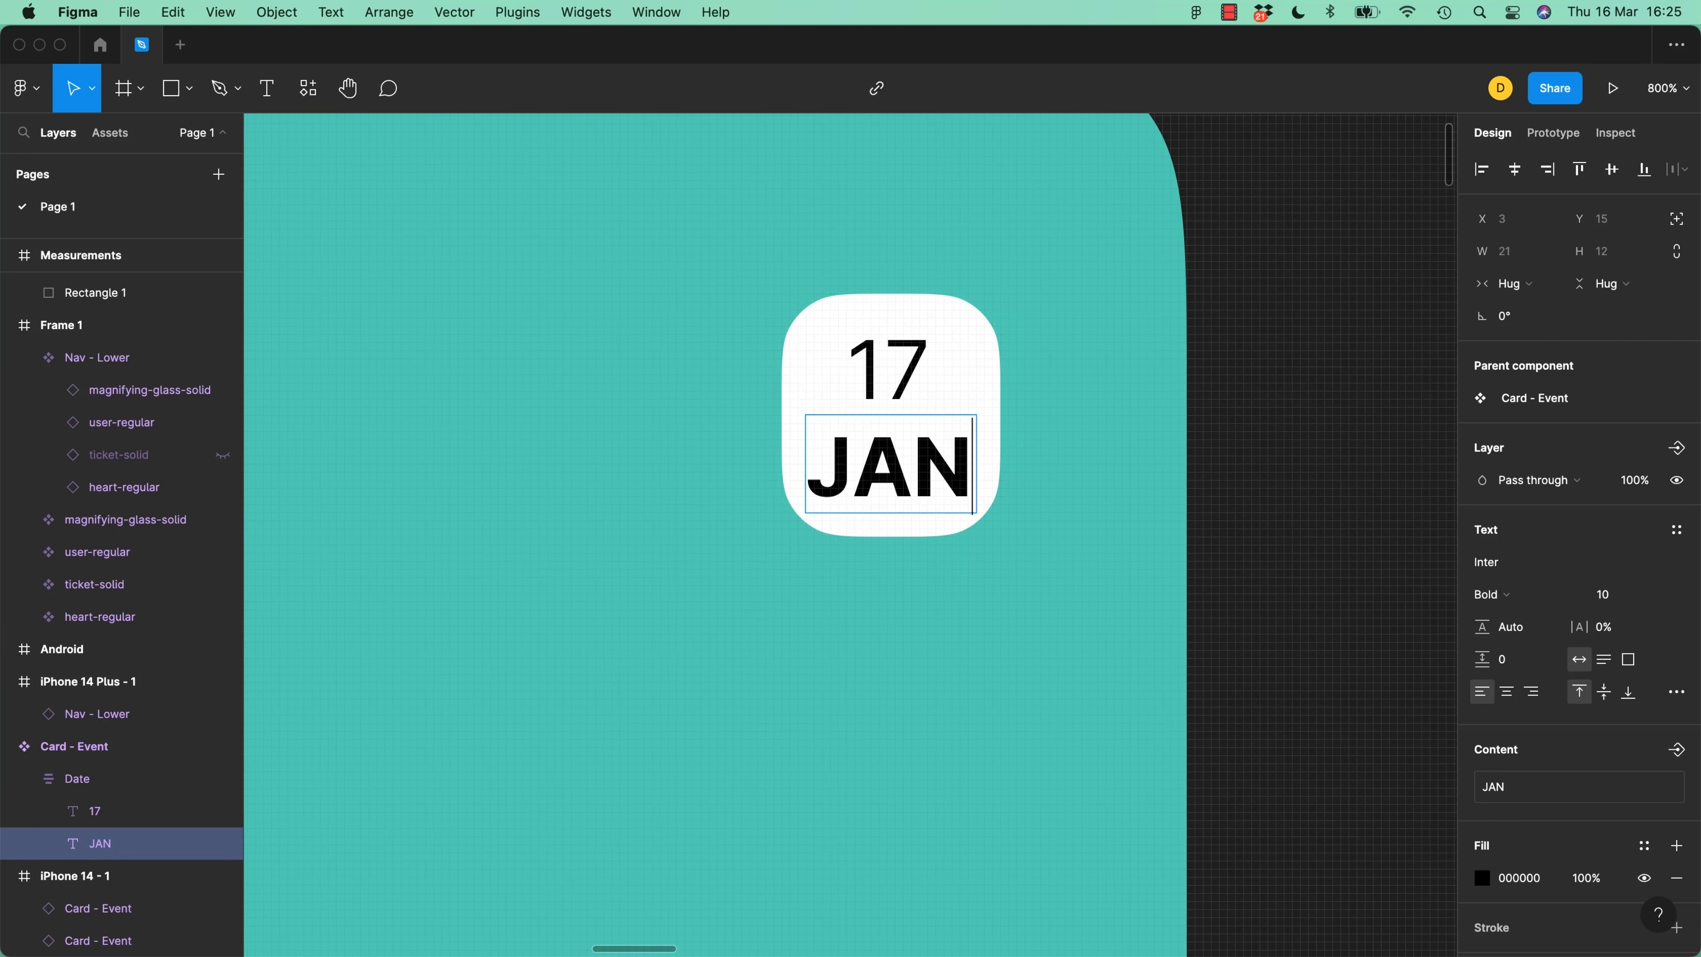
key(BackSpace)
key(BackSpace)
key(BackSpace)
text(MARY)
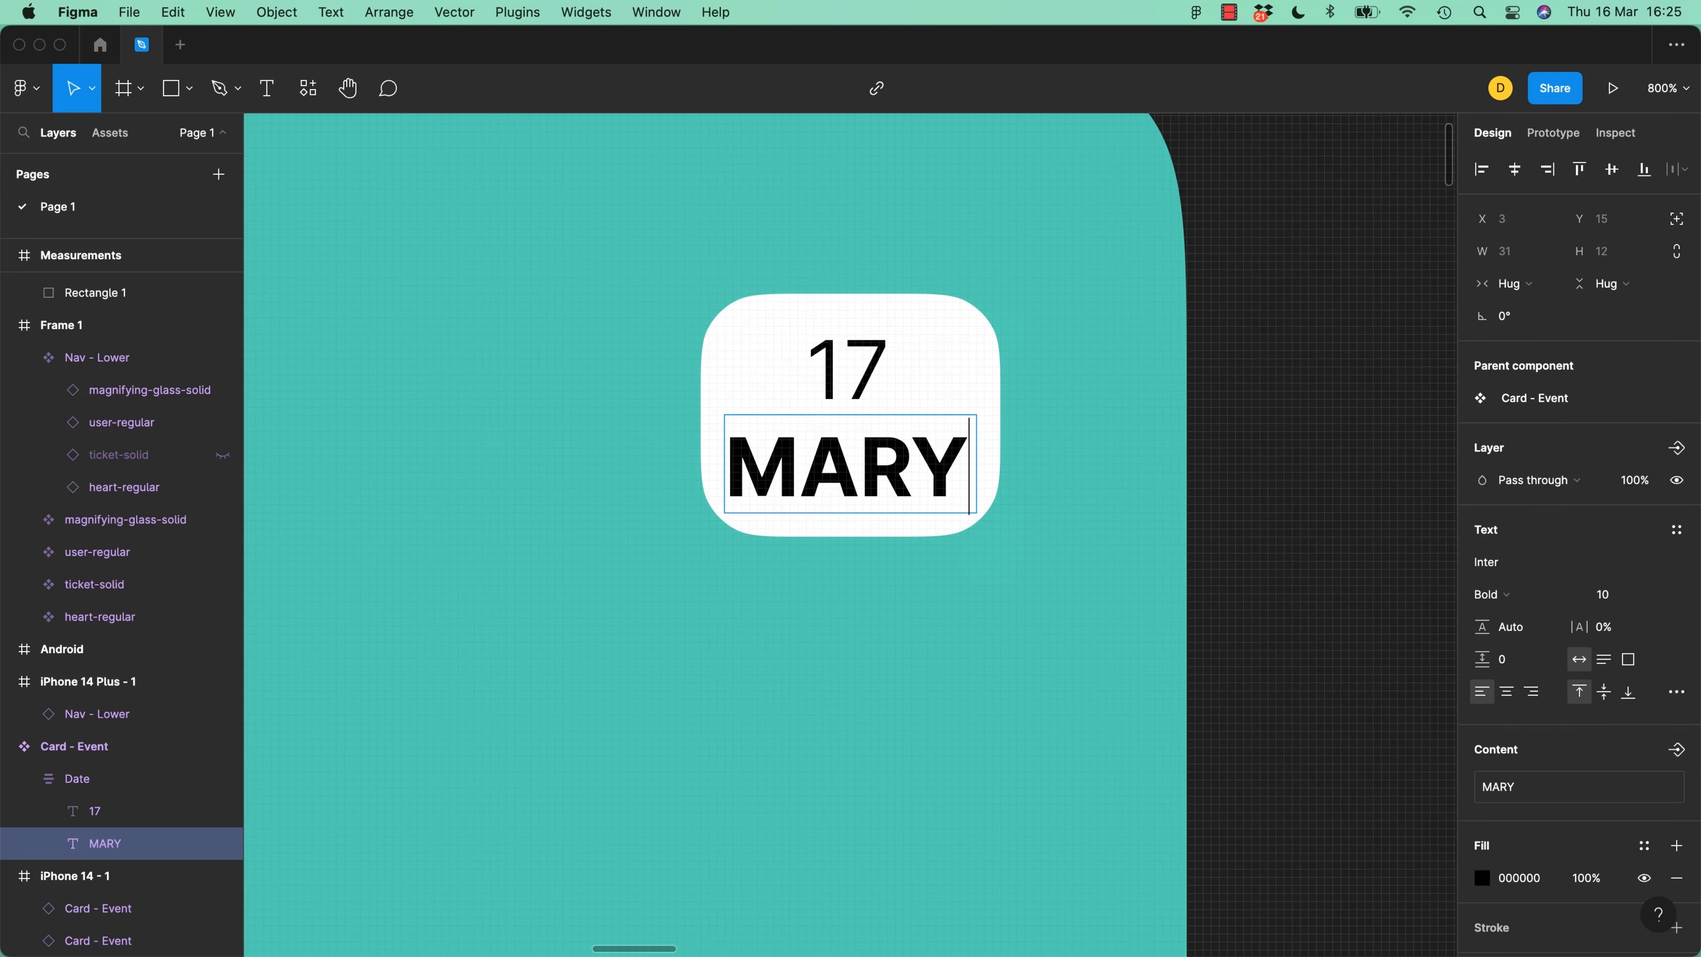
key(BackSpace)
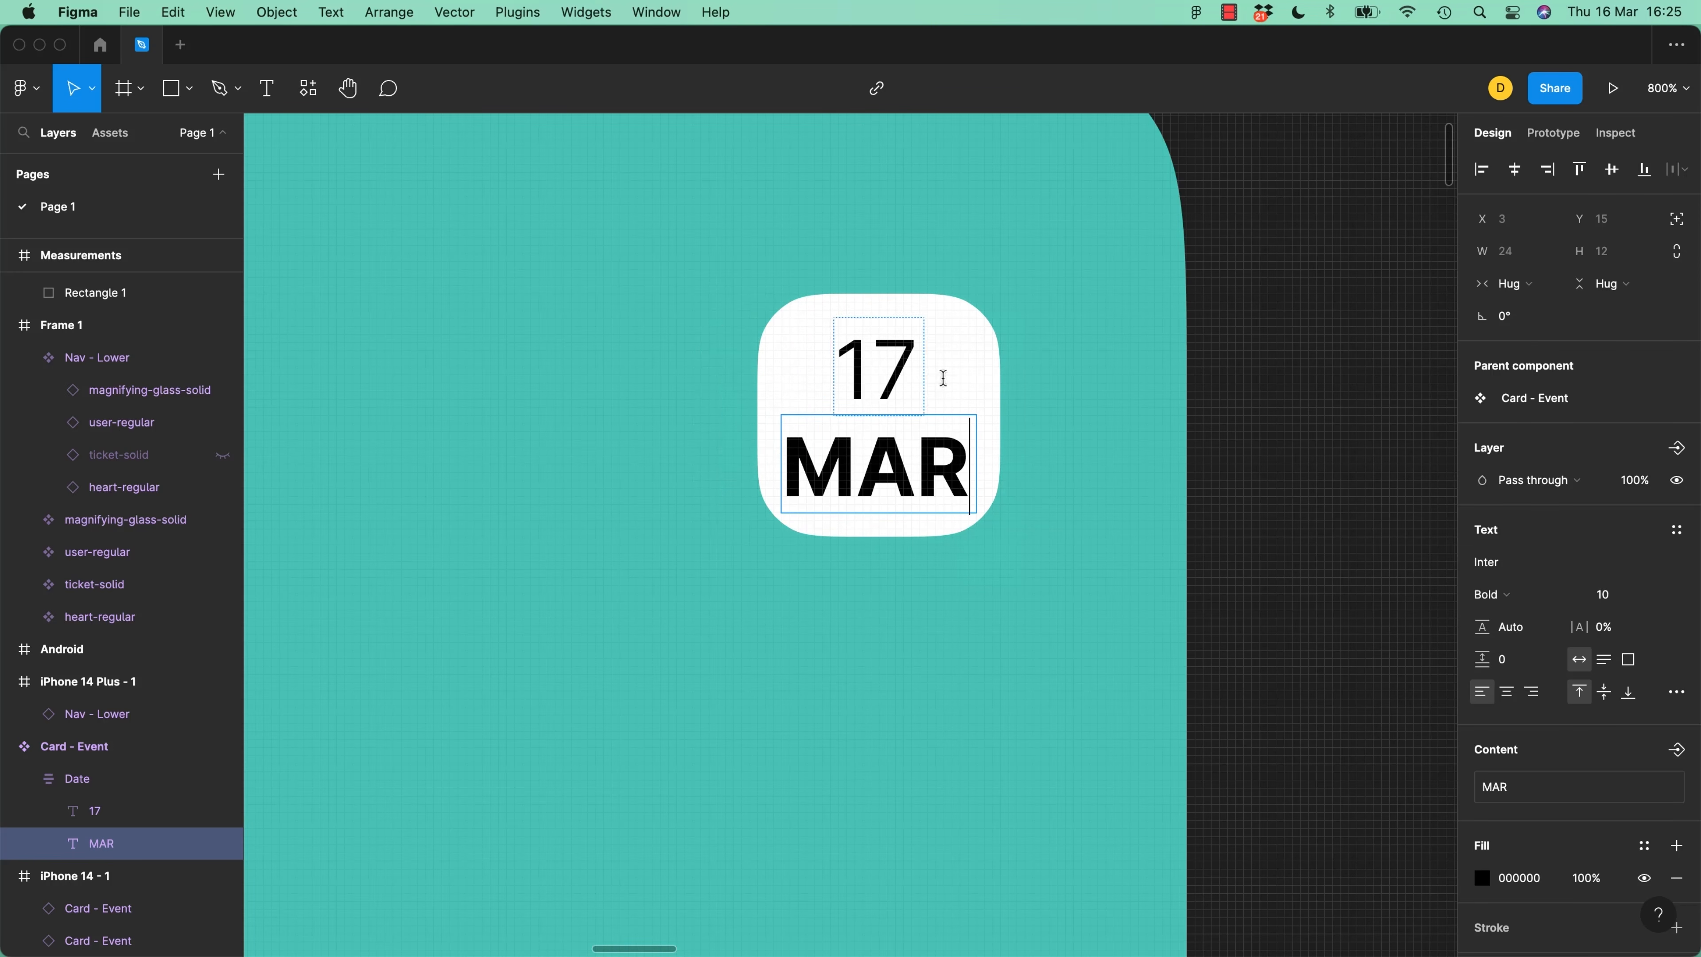
key(Escape)
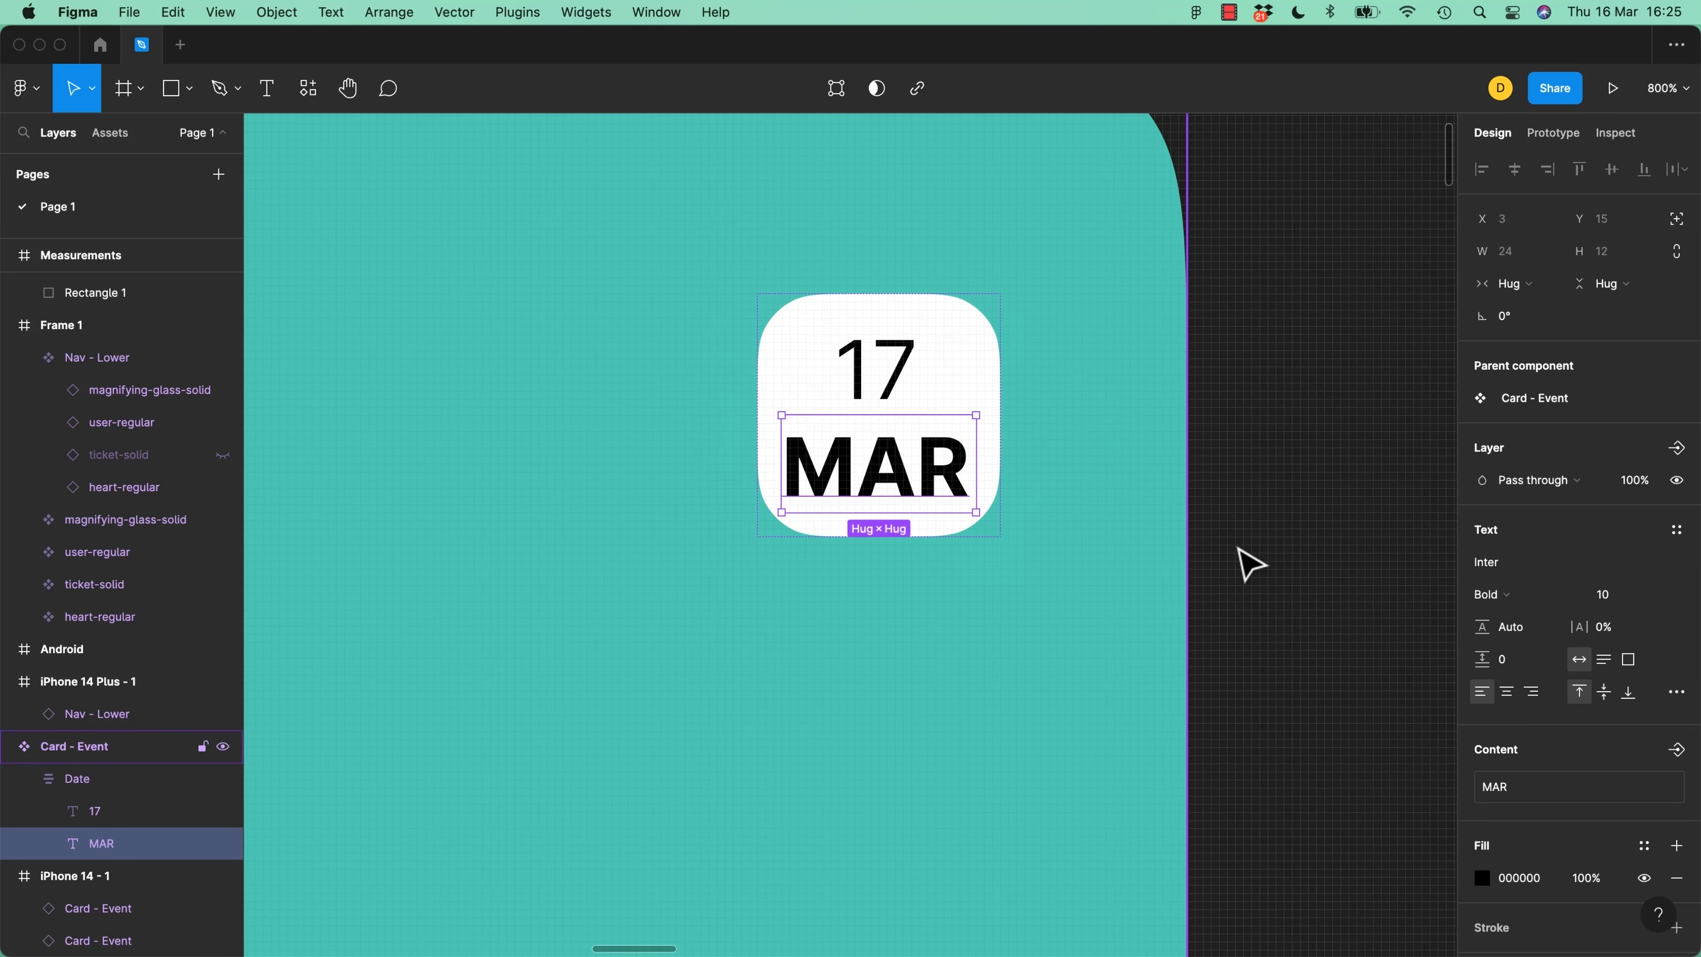
Set the horizontal padding of the Date box's auto layout to 4
click(978, 365)
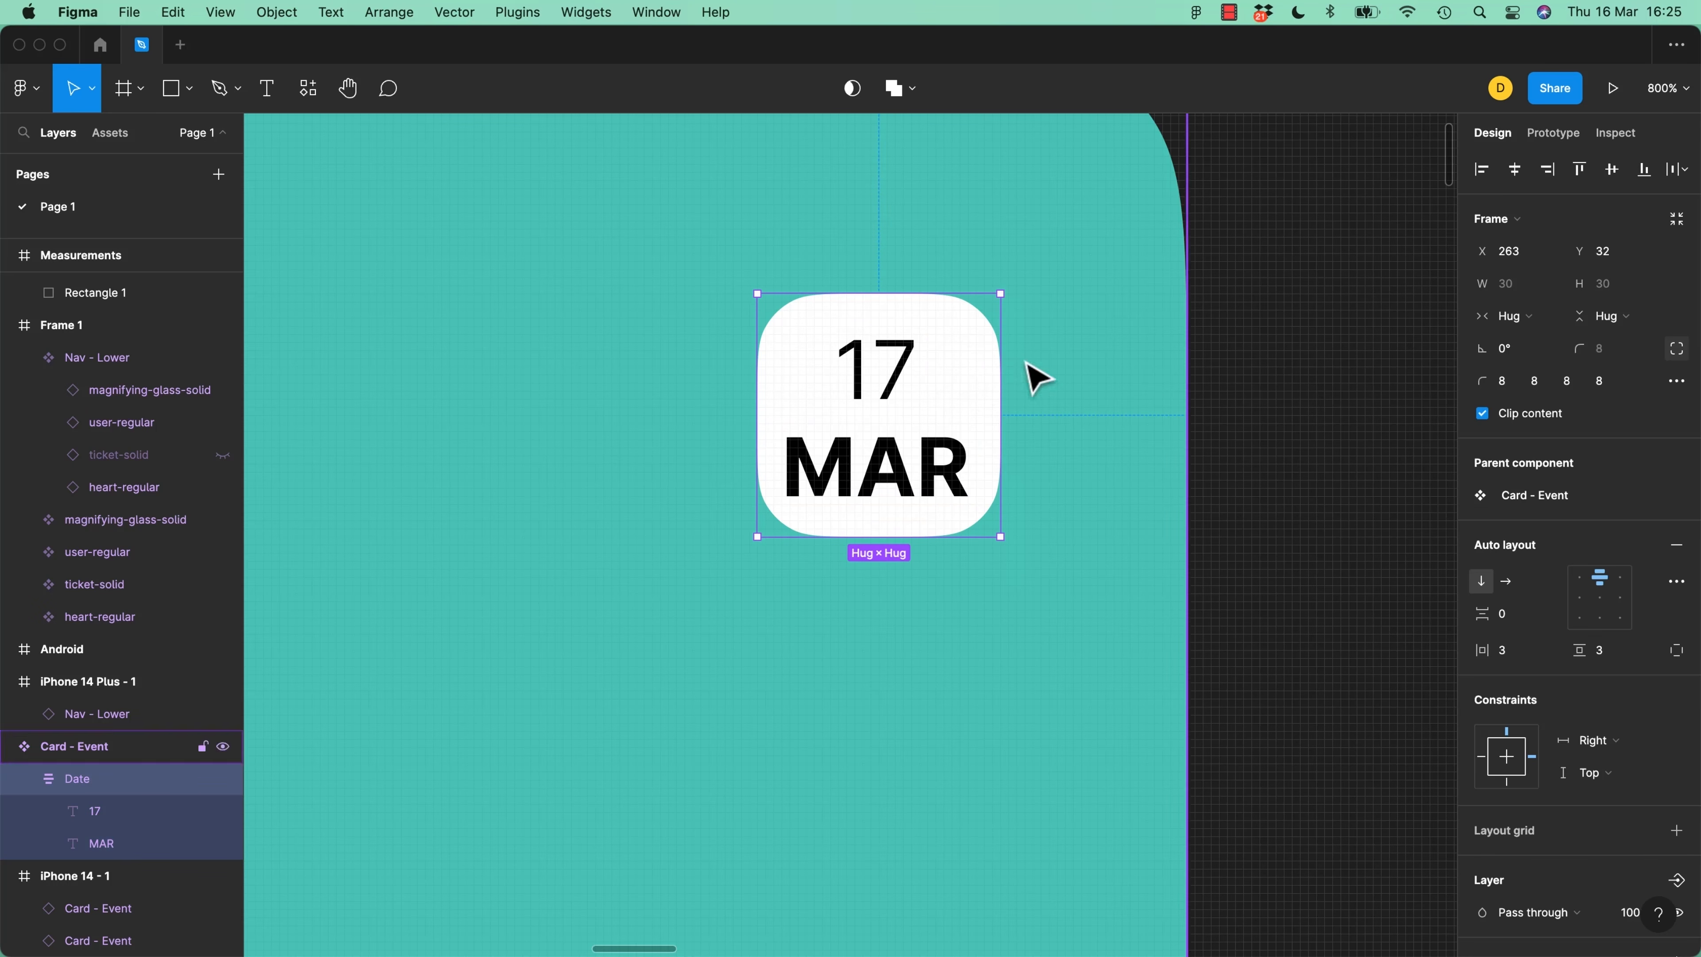
drag(1488, 618, 1488, 662)
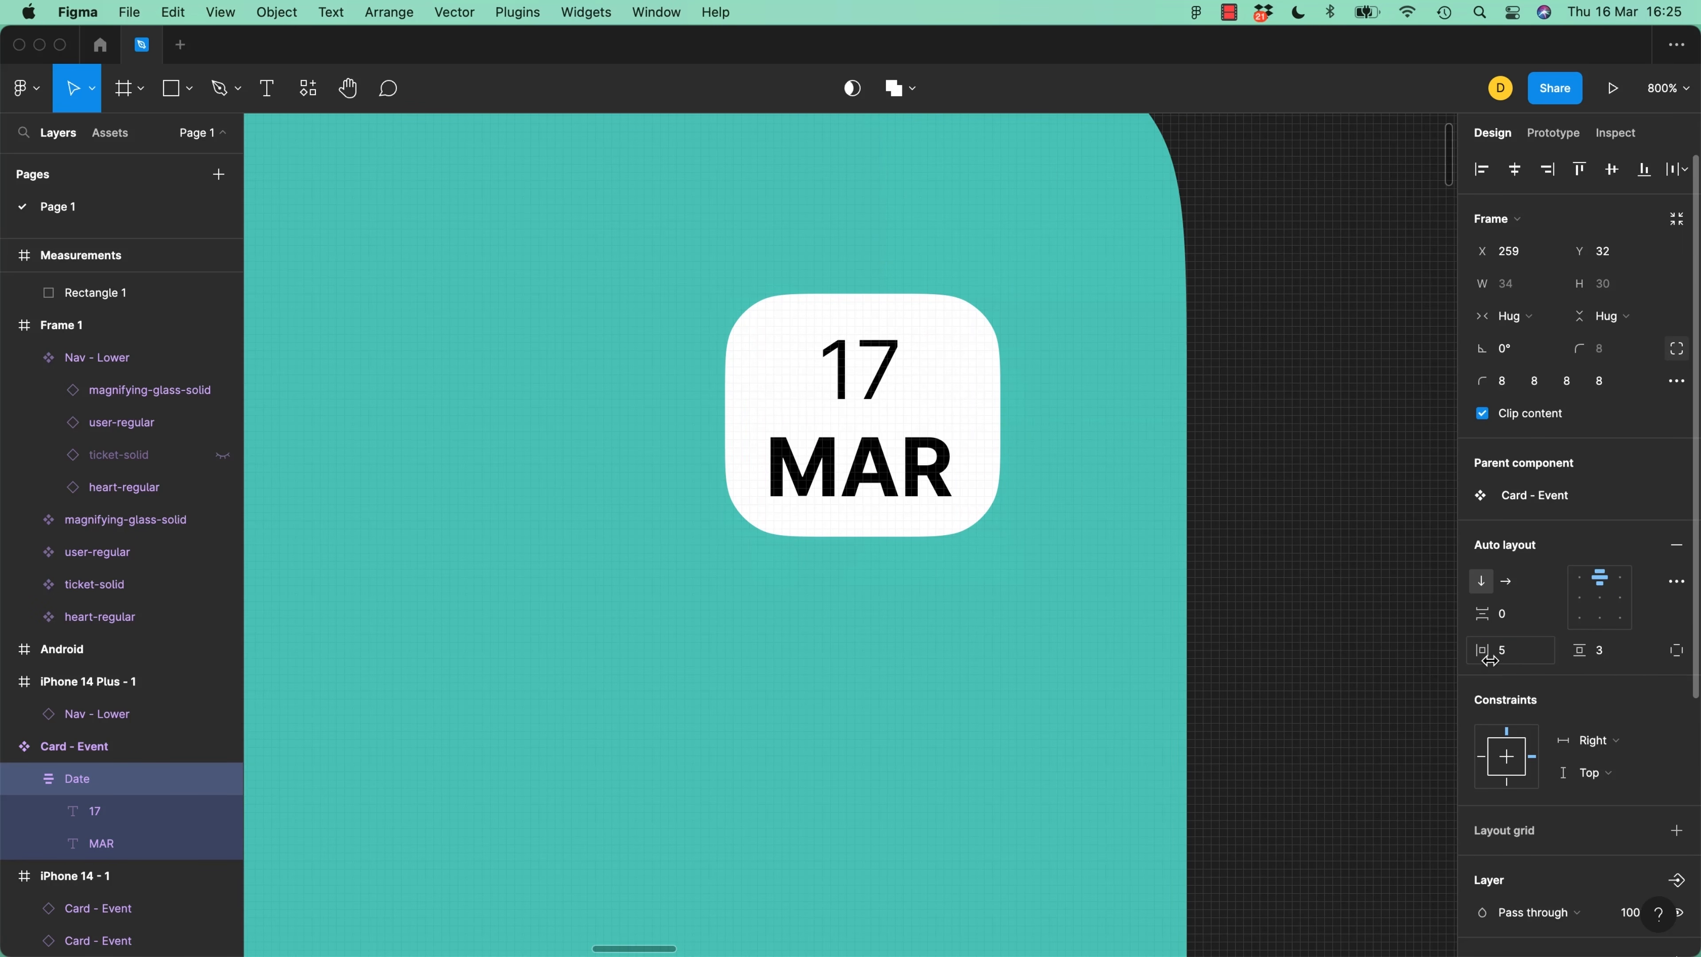
click(1495, 650)
text(4)
key(Return)
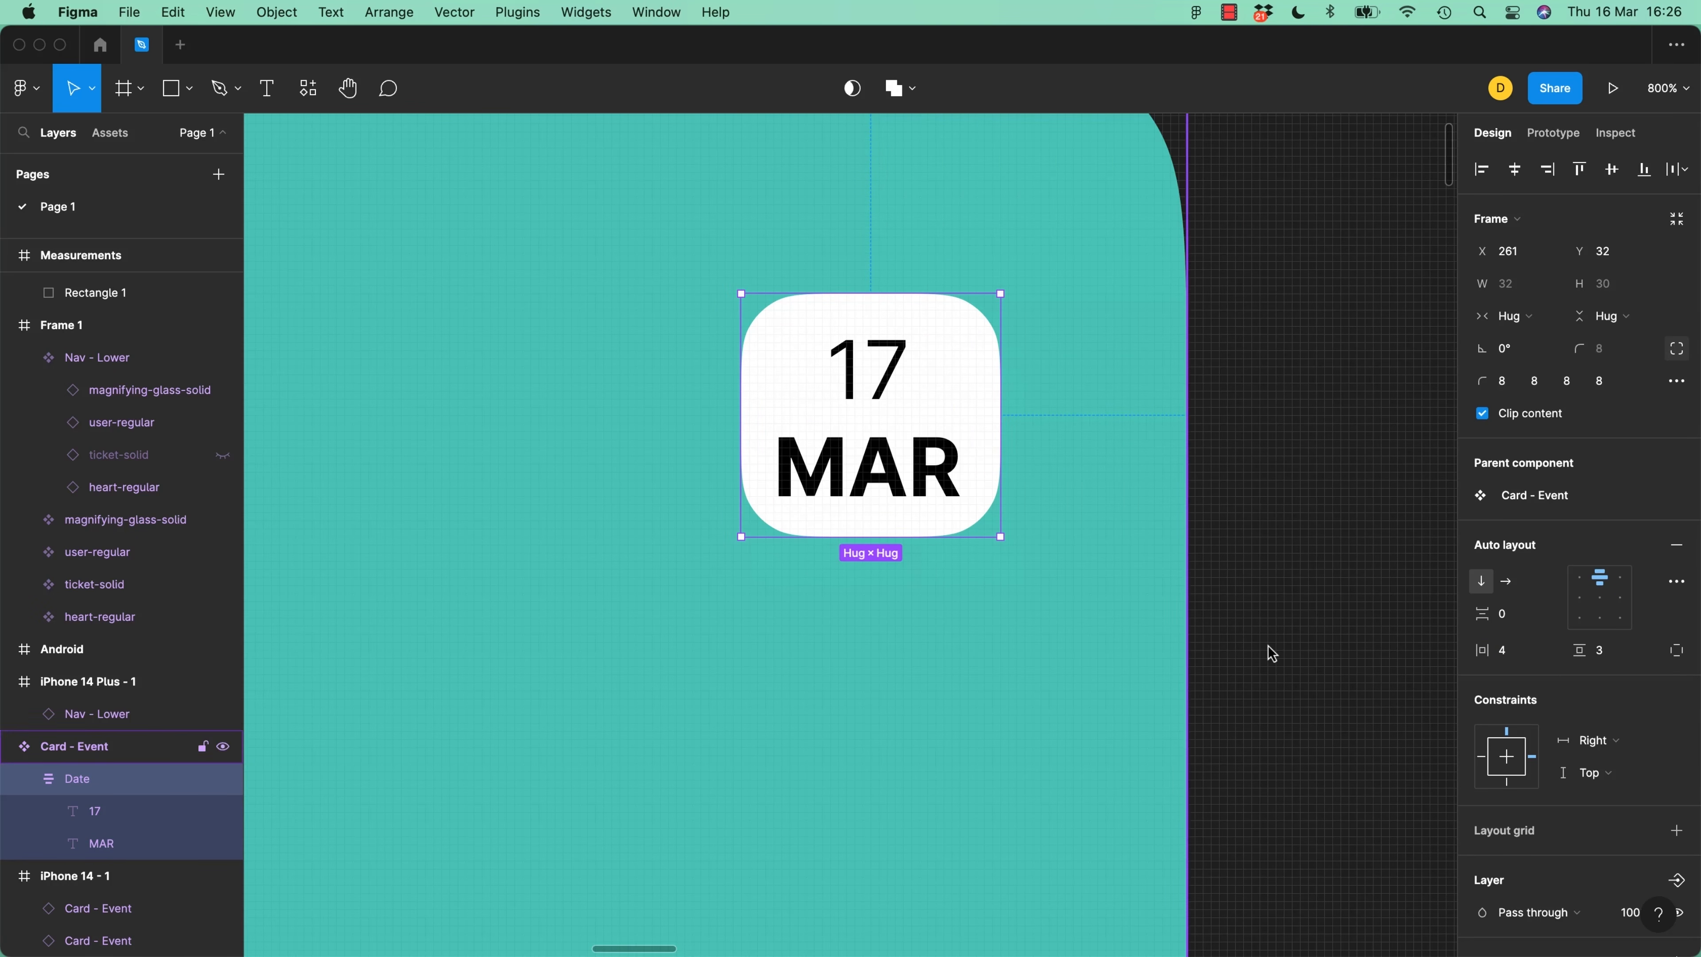
Move the Date box flush into the top-right corner of the Card - Event component
key(shift+1)
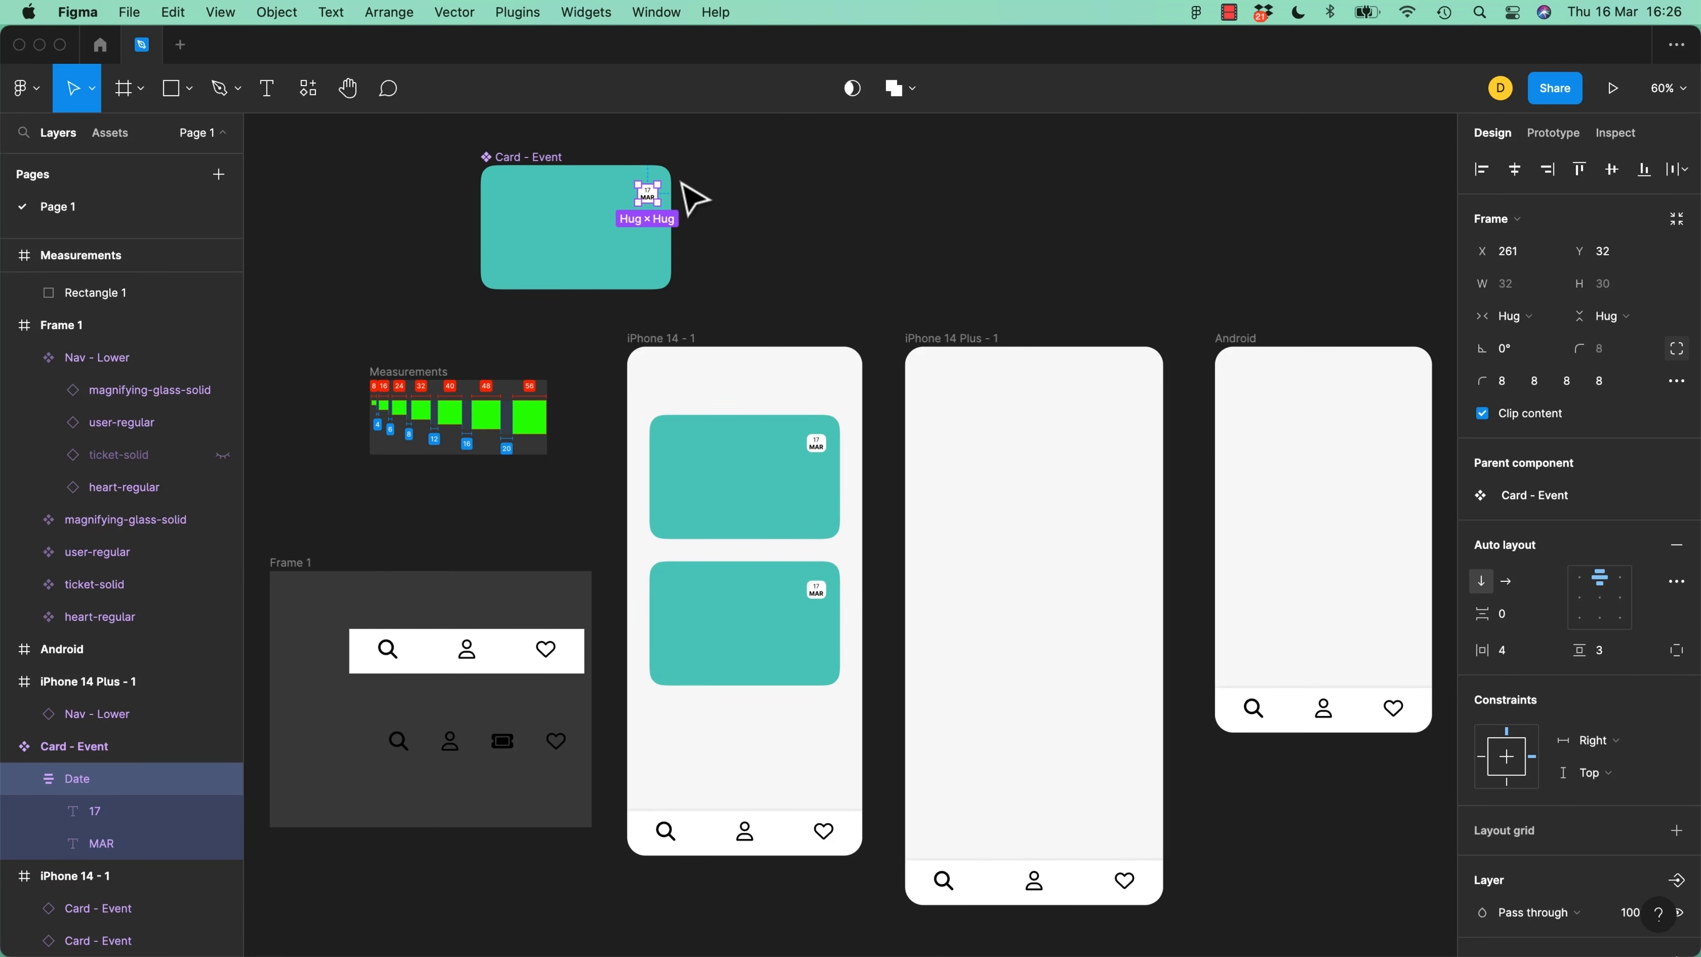
key(shift+2)
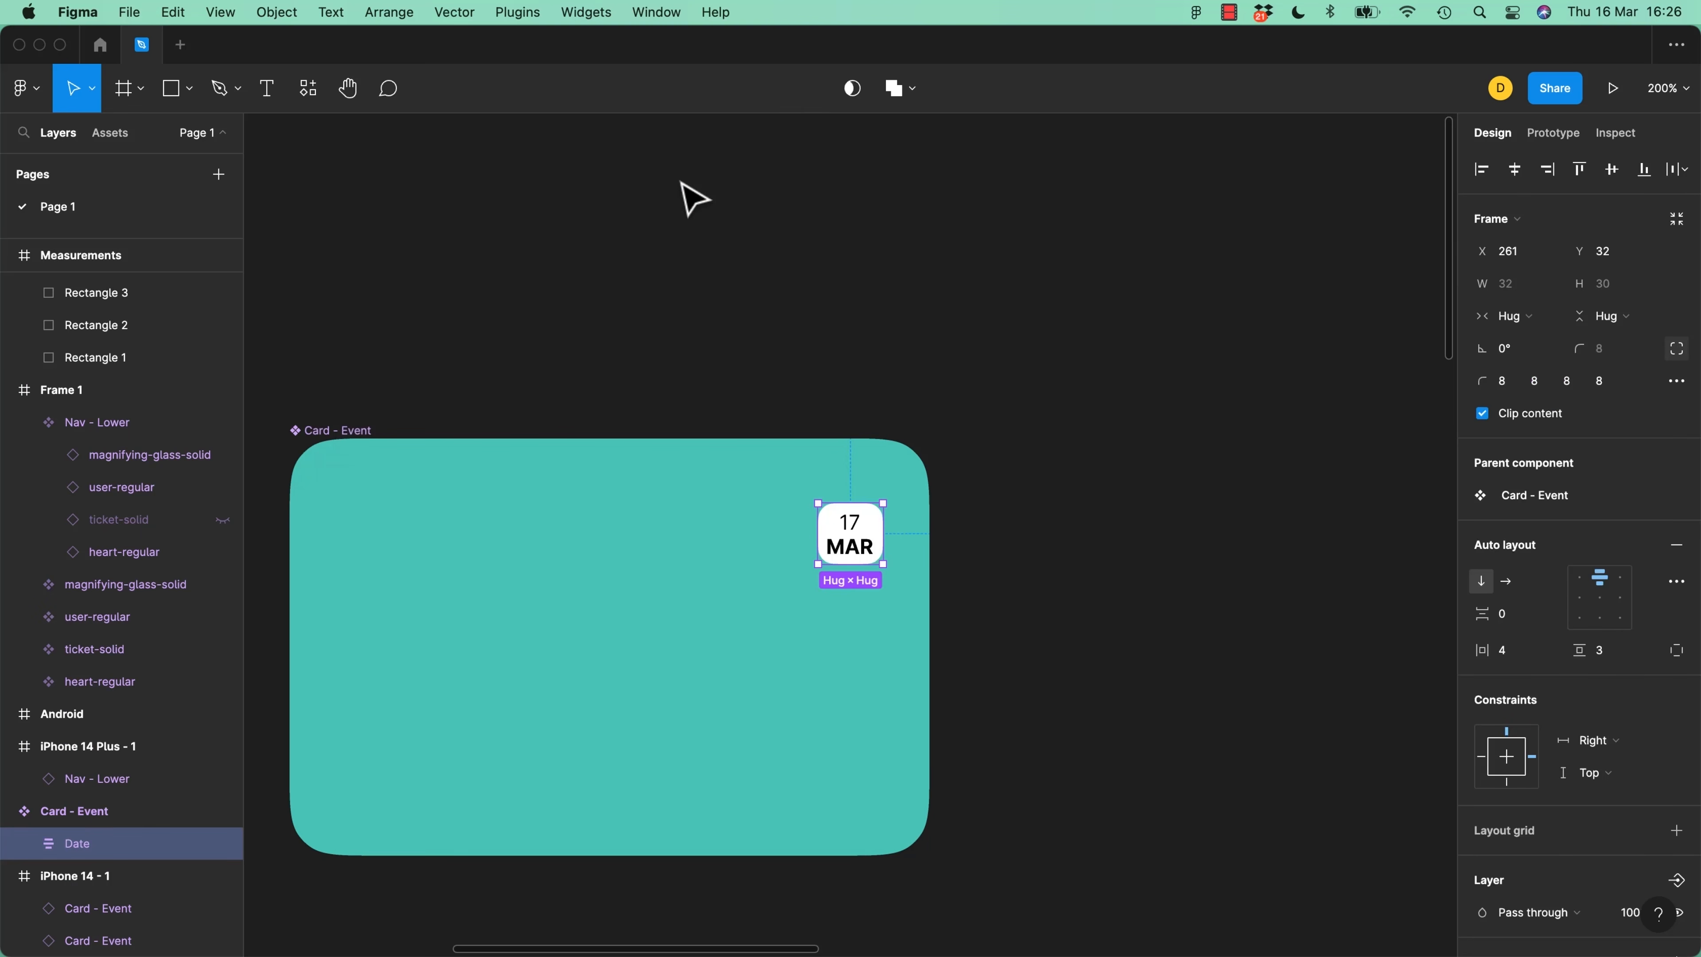
drag(883, 542, 927, 467)
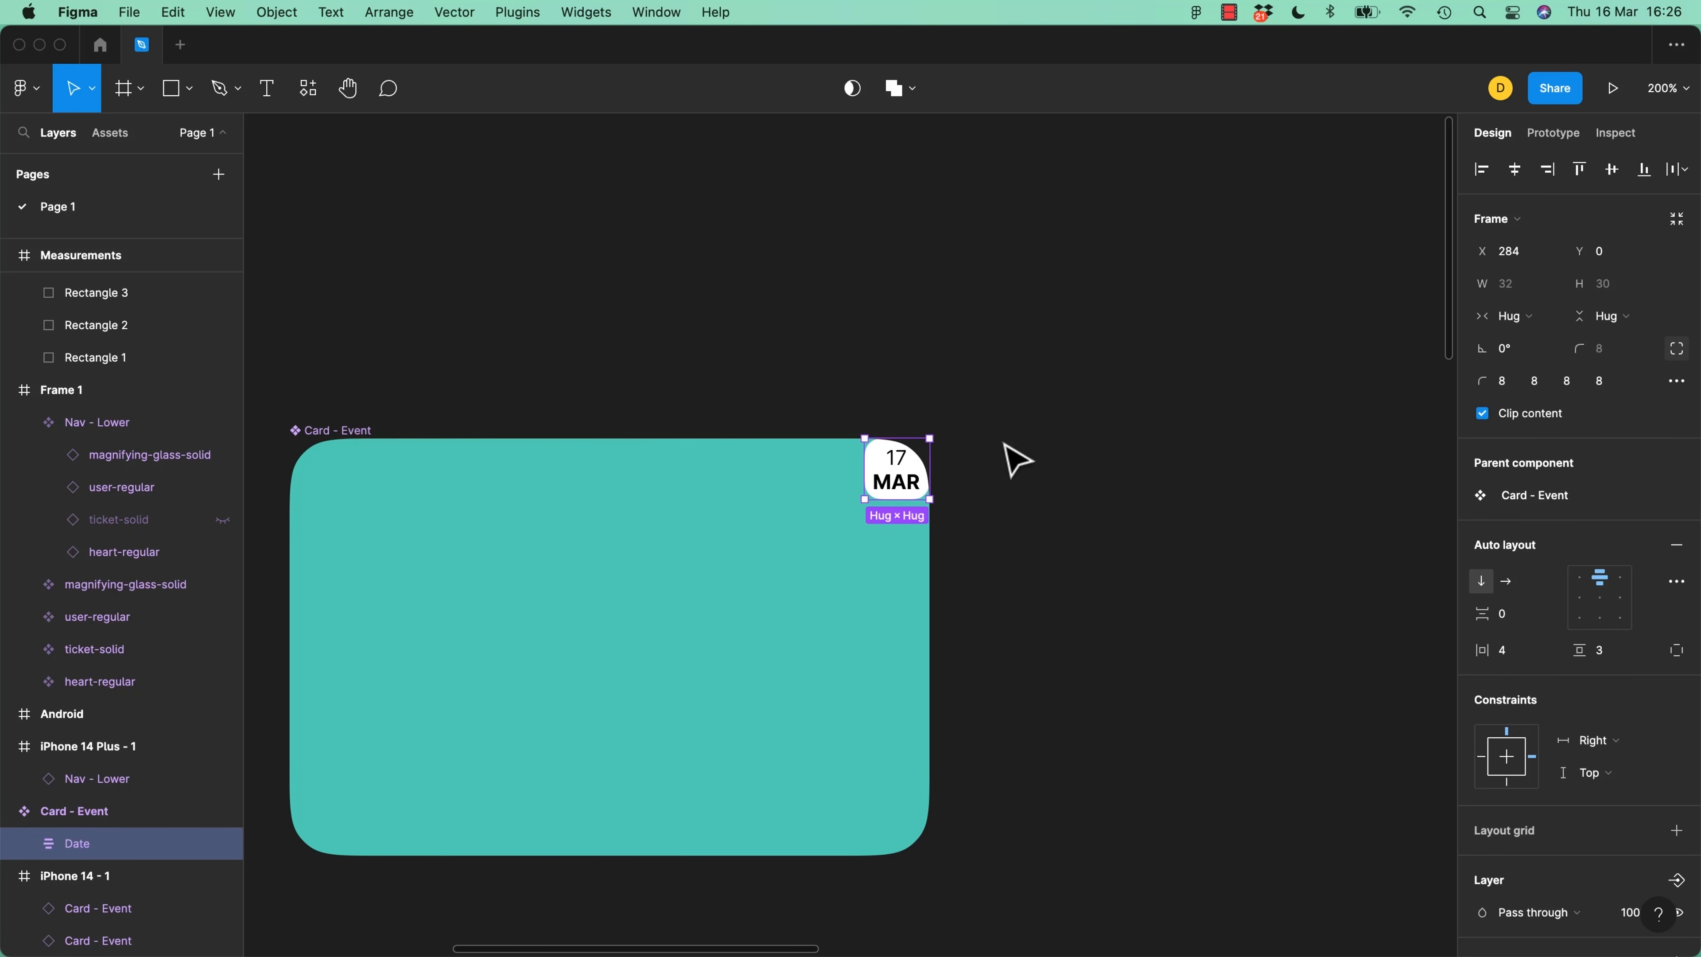
click(1547, 254)
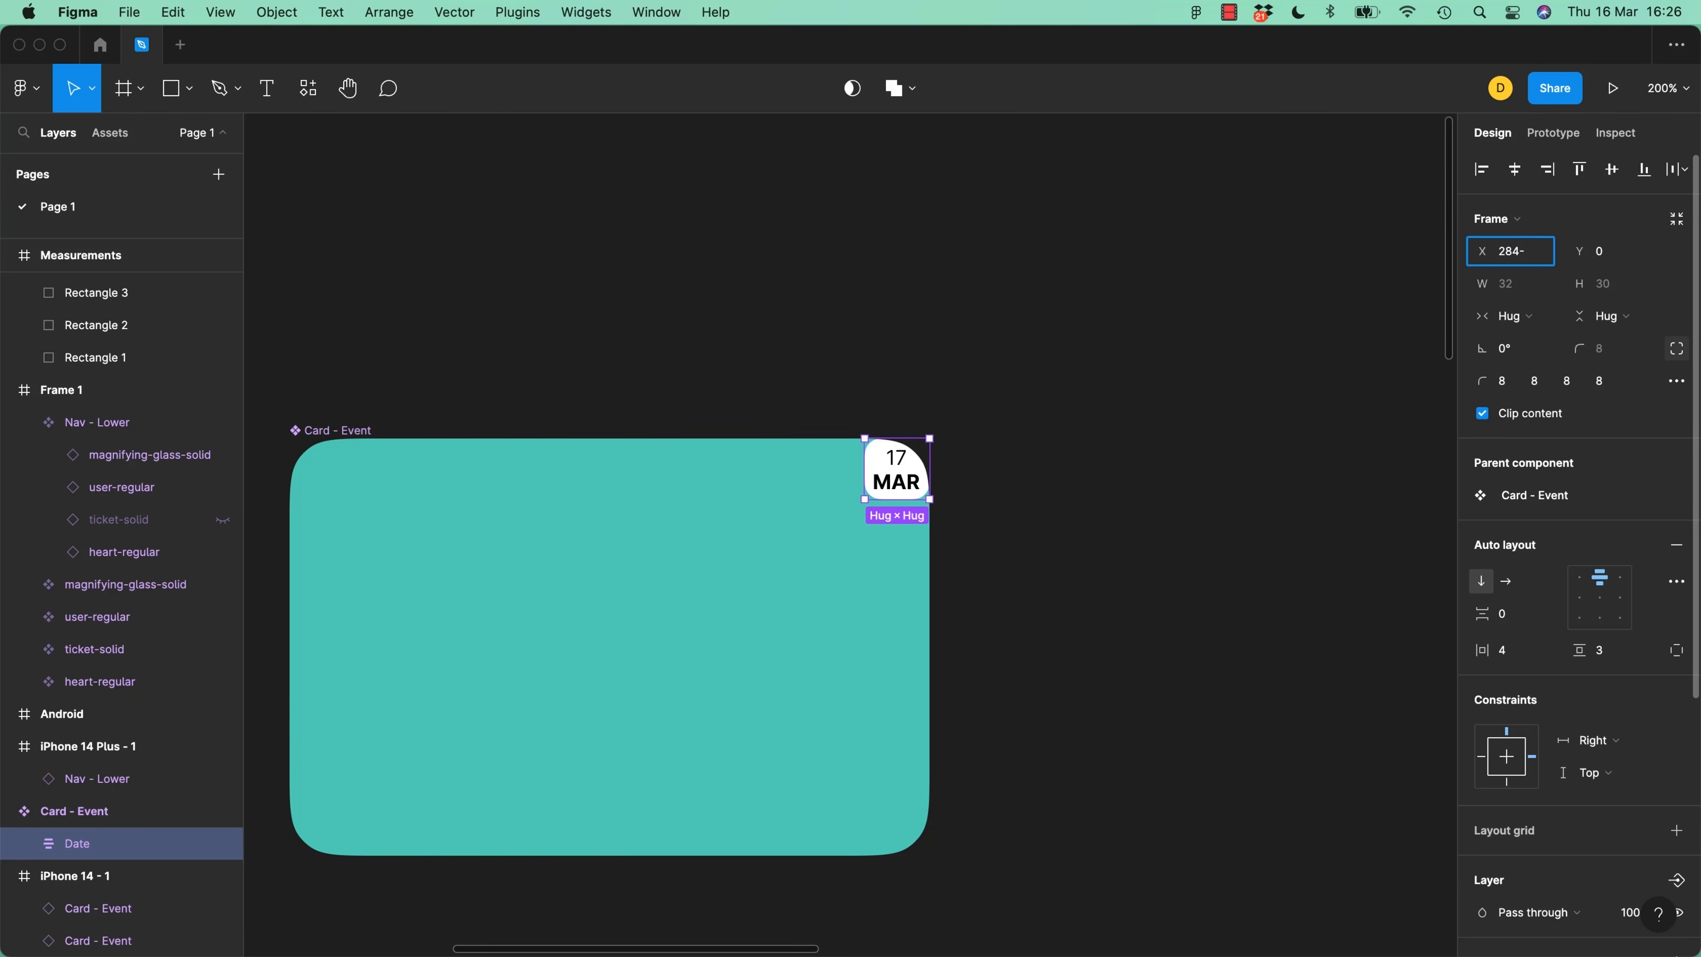
click(972, 365)
Examine the spacing sizes in the Measurements frame to choose the Date box's margin
scroll(524, 475, left, 15)
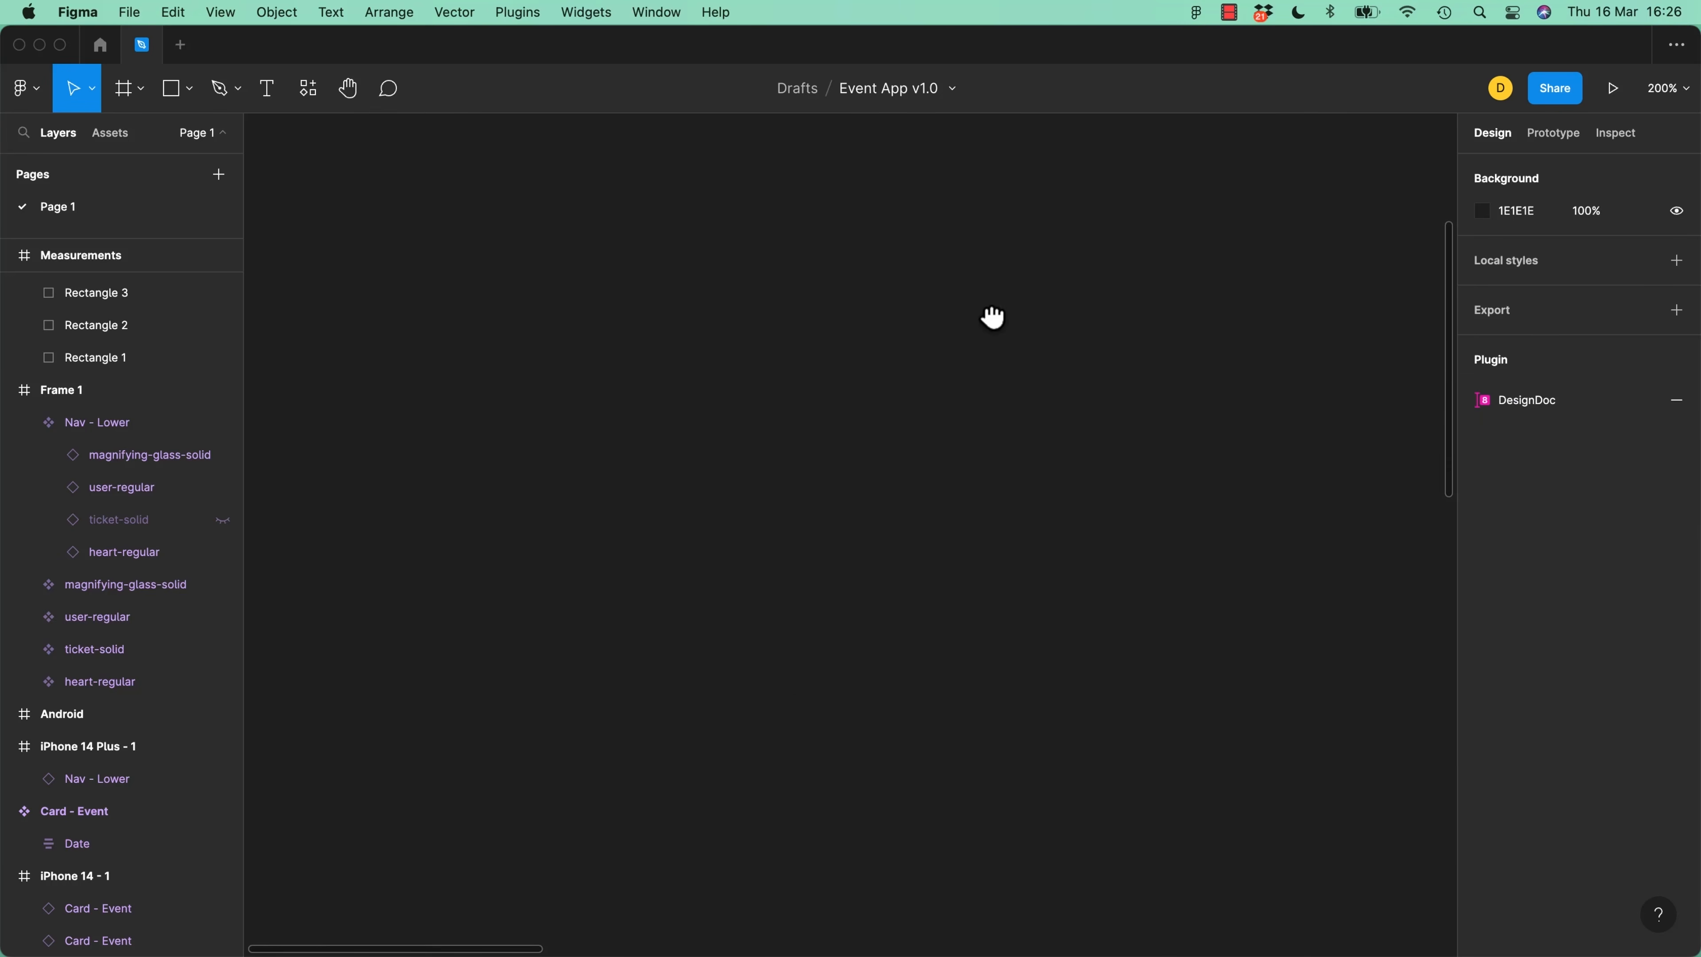
drag(1132, 476, 27, 630)
drag(593, 620, 561, 815)
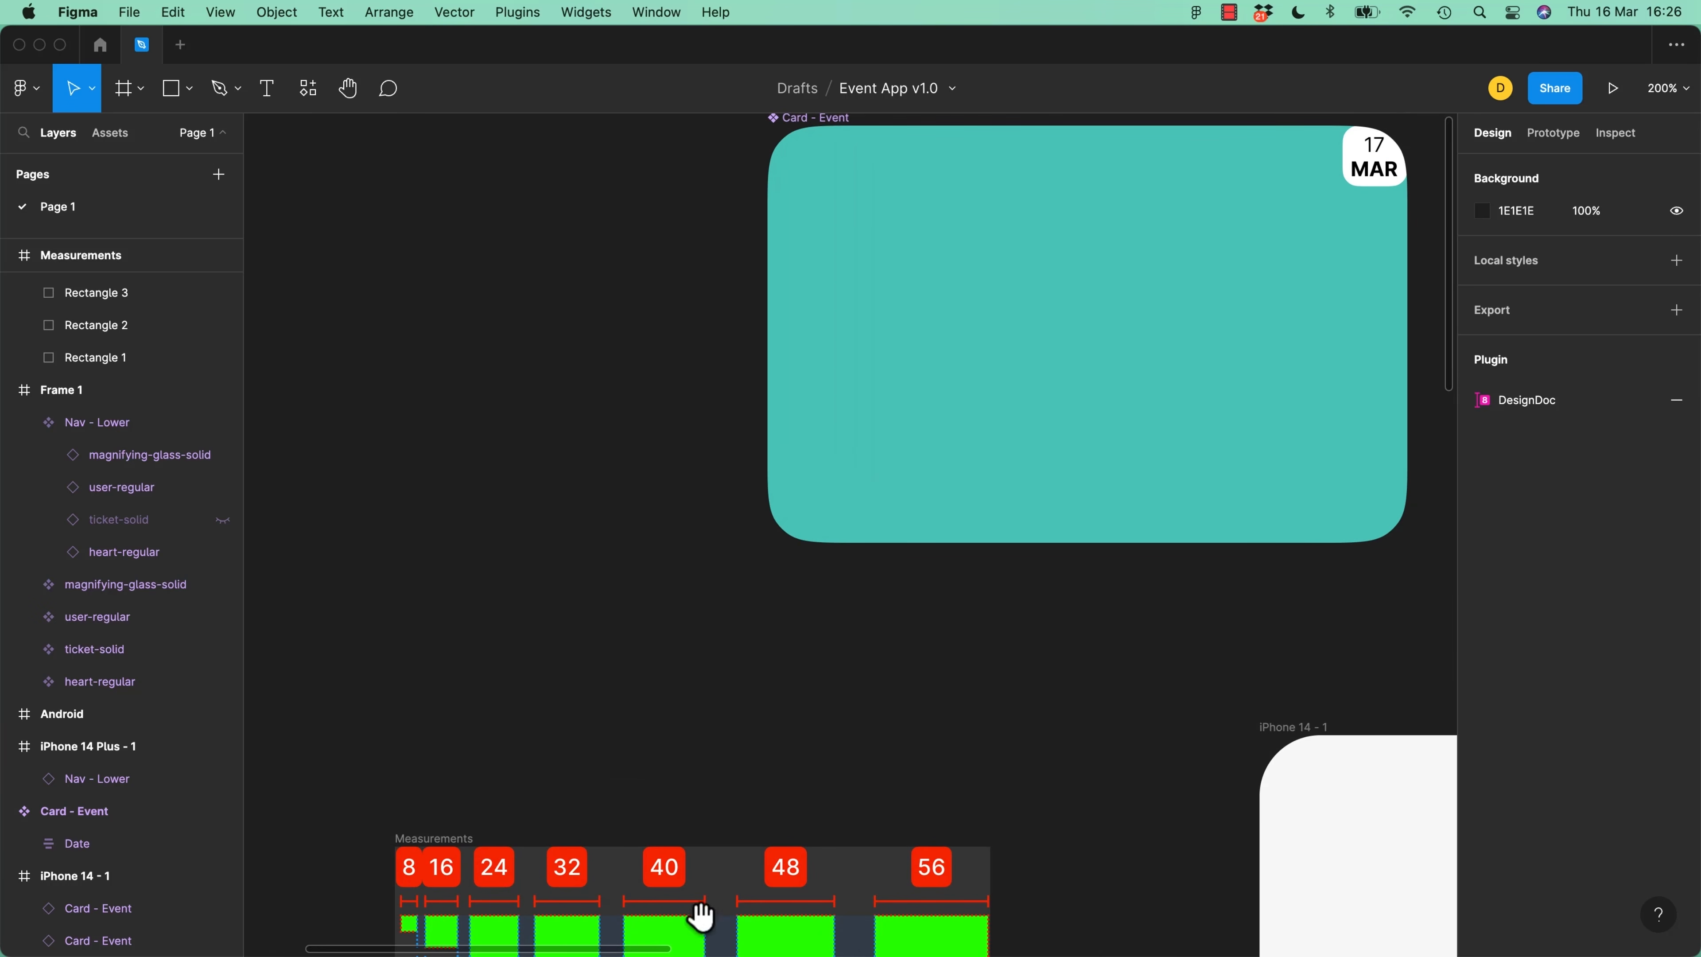
drag(700, 917, 729, 703)
key(shift+0)
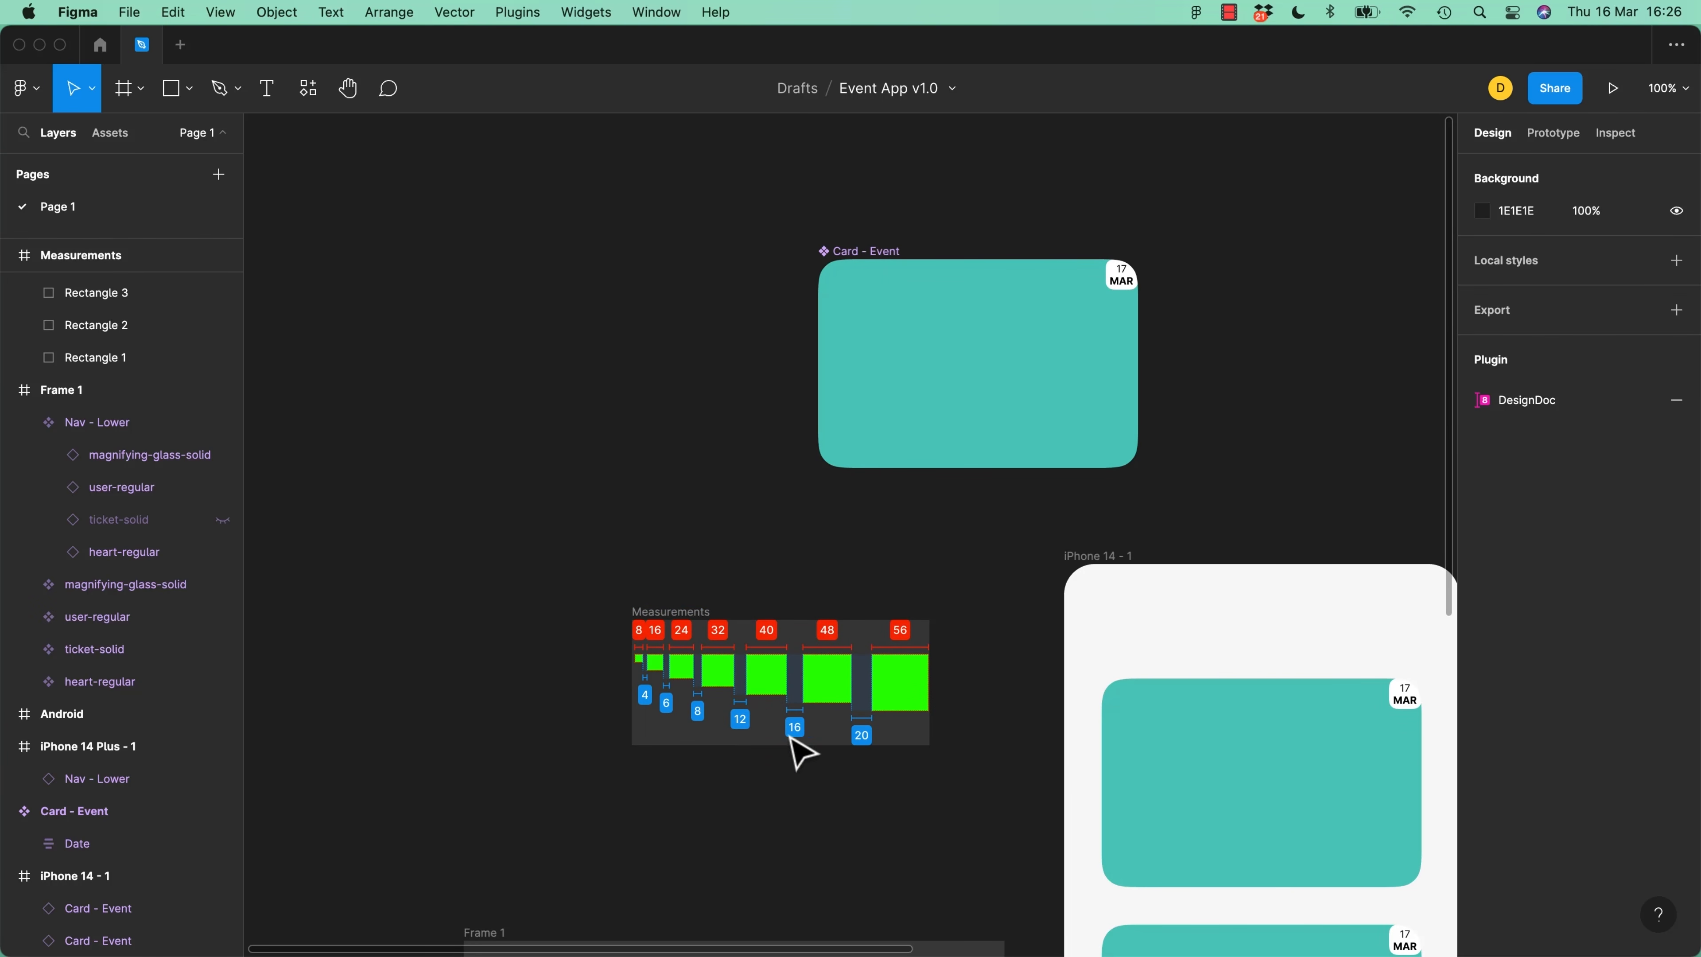
scroll(1224, 323, up, 5)
scroll(1224, 323, right, 5)
key(super+equal)
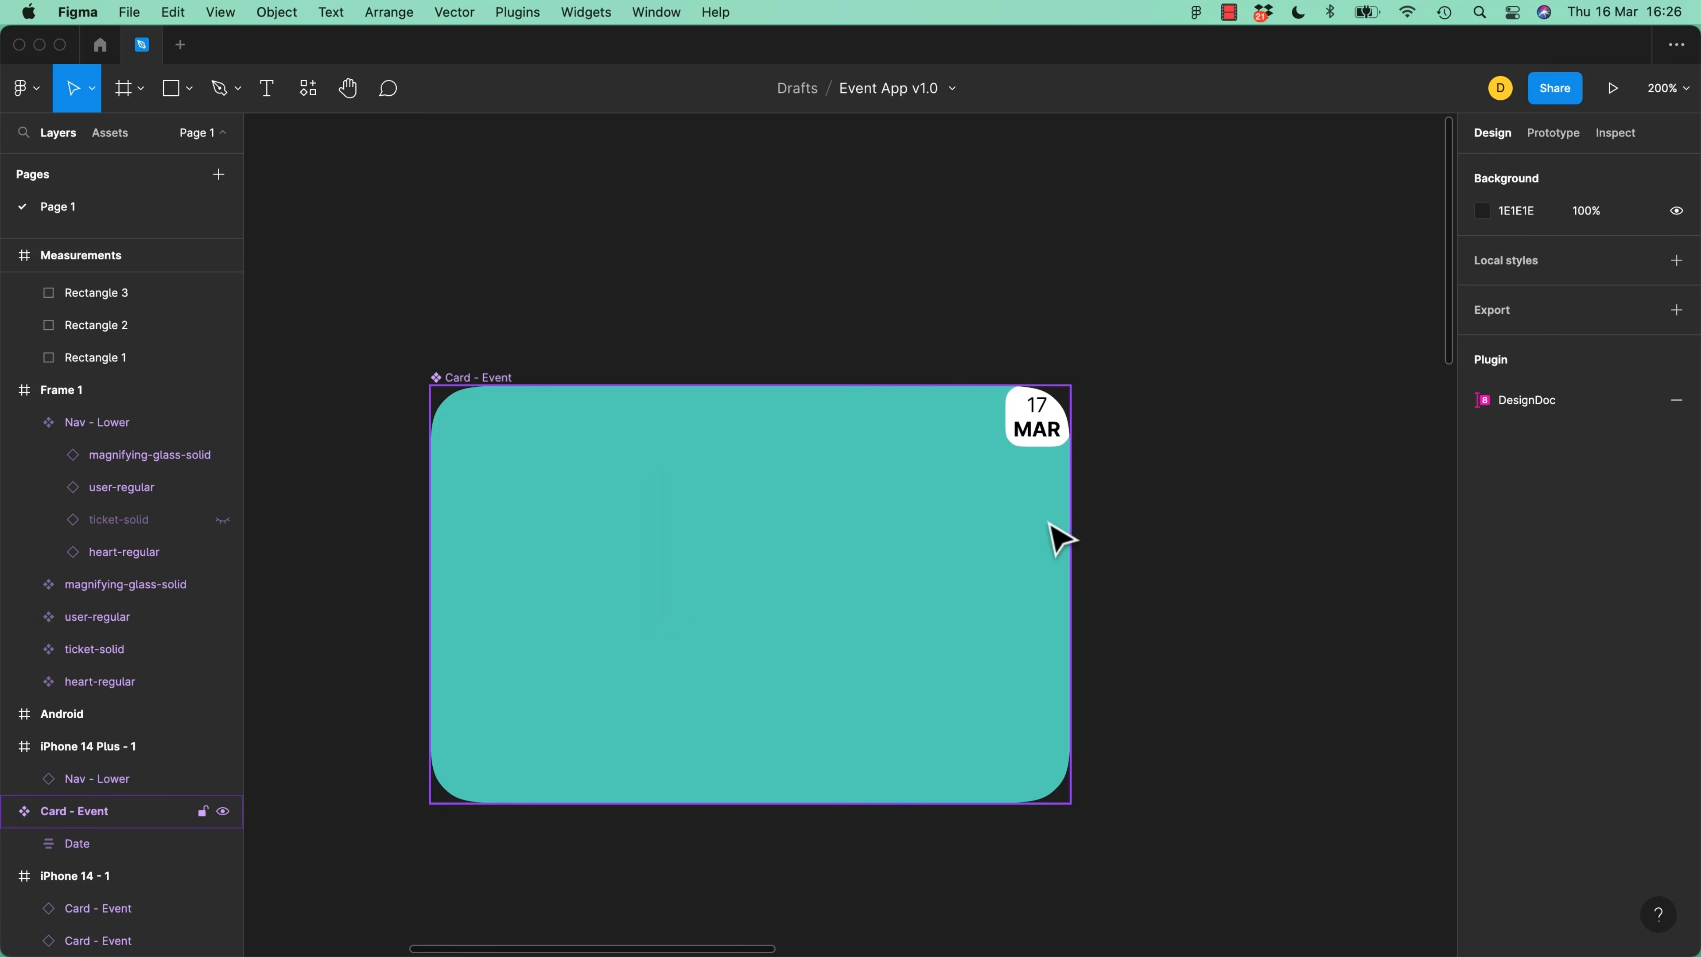
Offset the Date box 16 inward from the card's right edge and set its Y position to 16
click(1038, 448)
click(1037, 448)
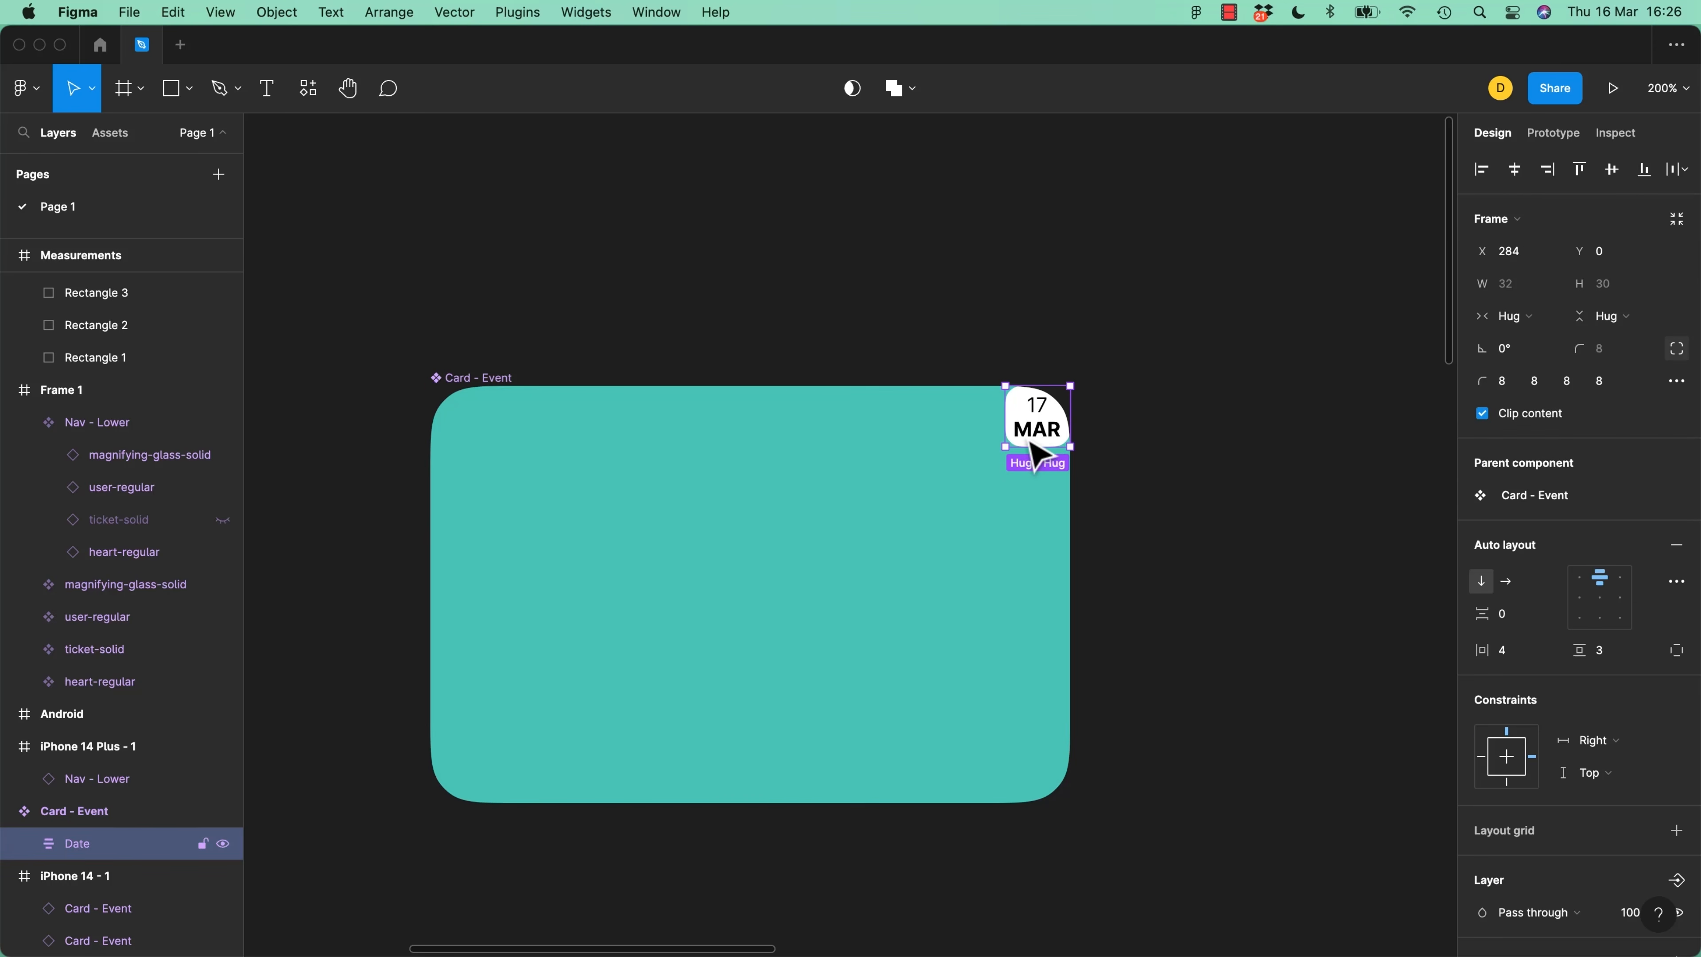
click(1545, 262)
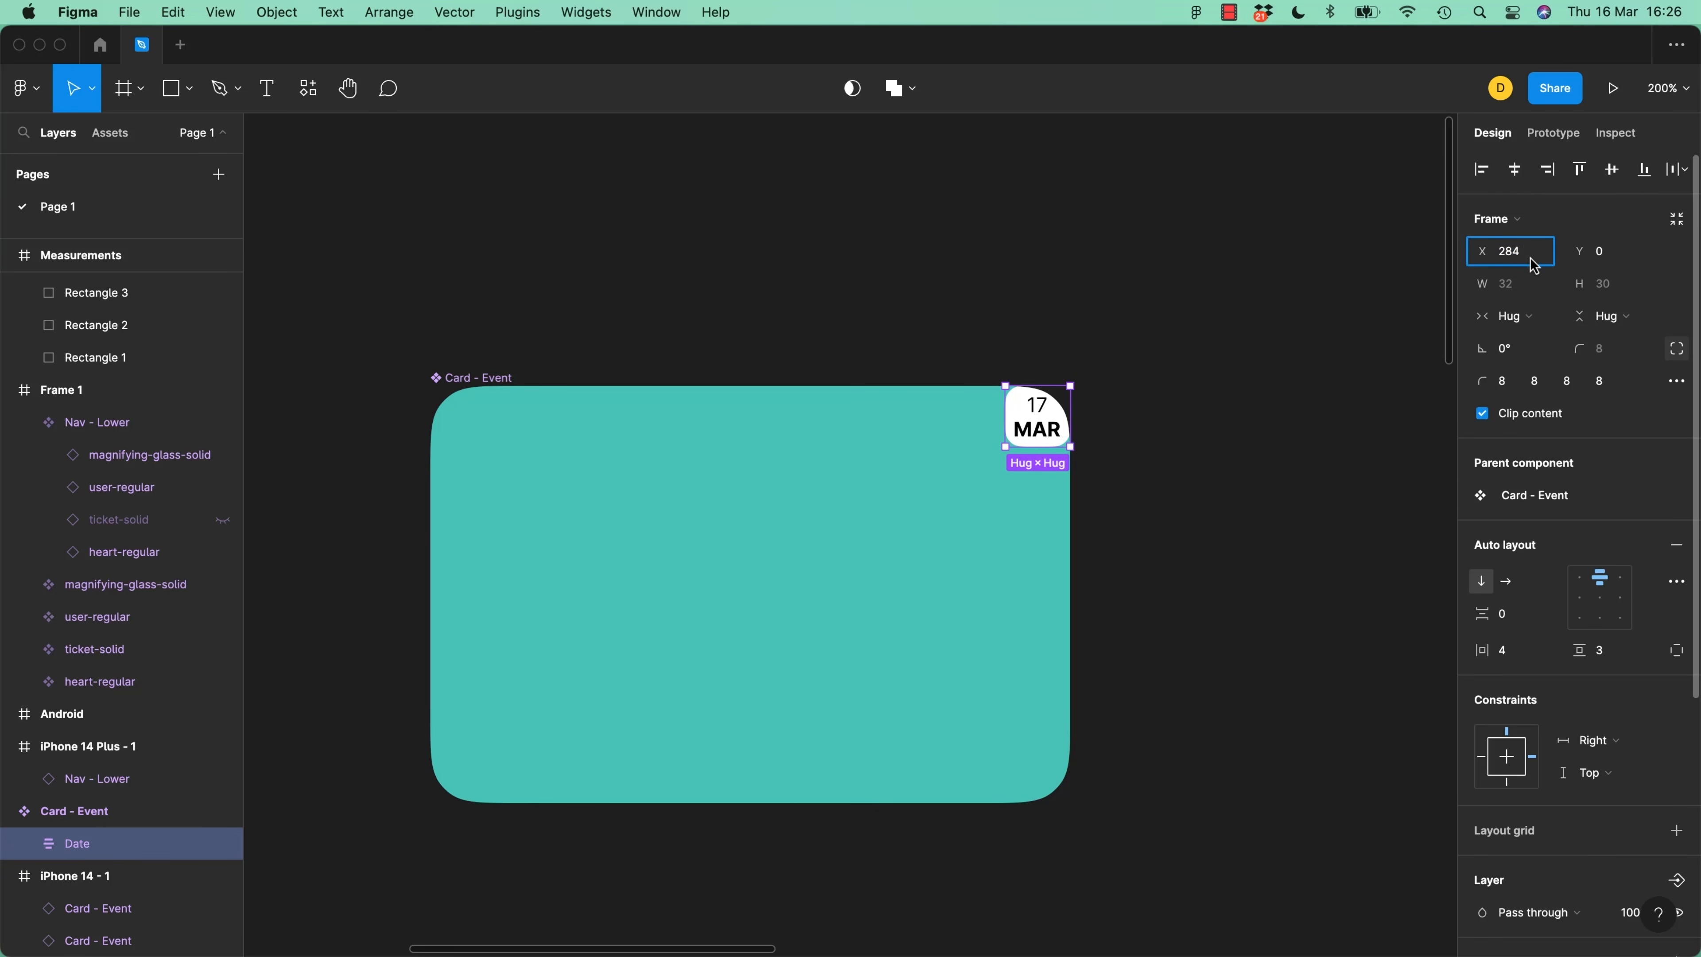
text(-16)
key(Return)
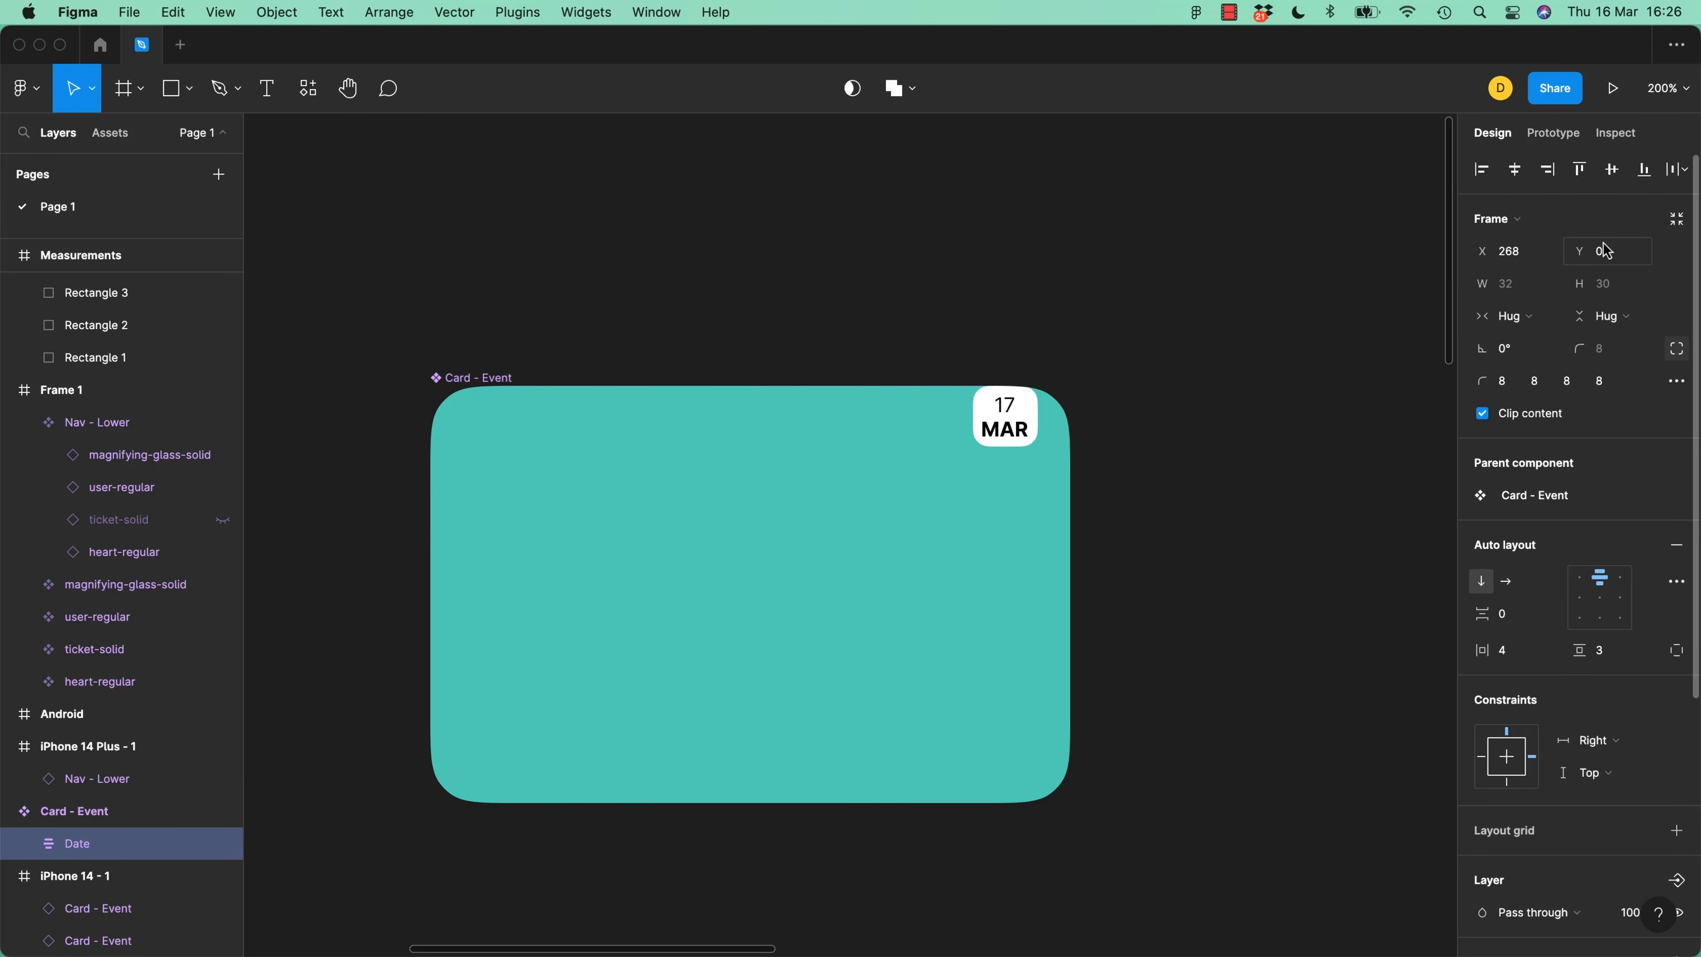
click(1644, 258)
text(16)
key(Return)
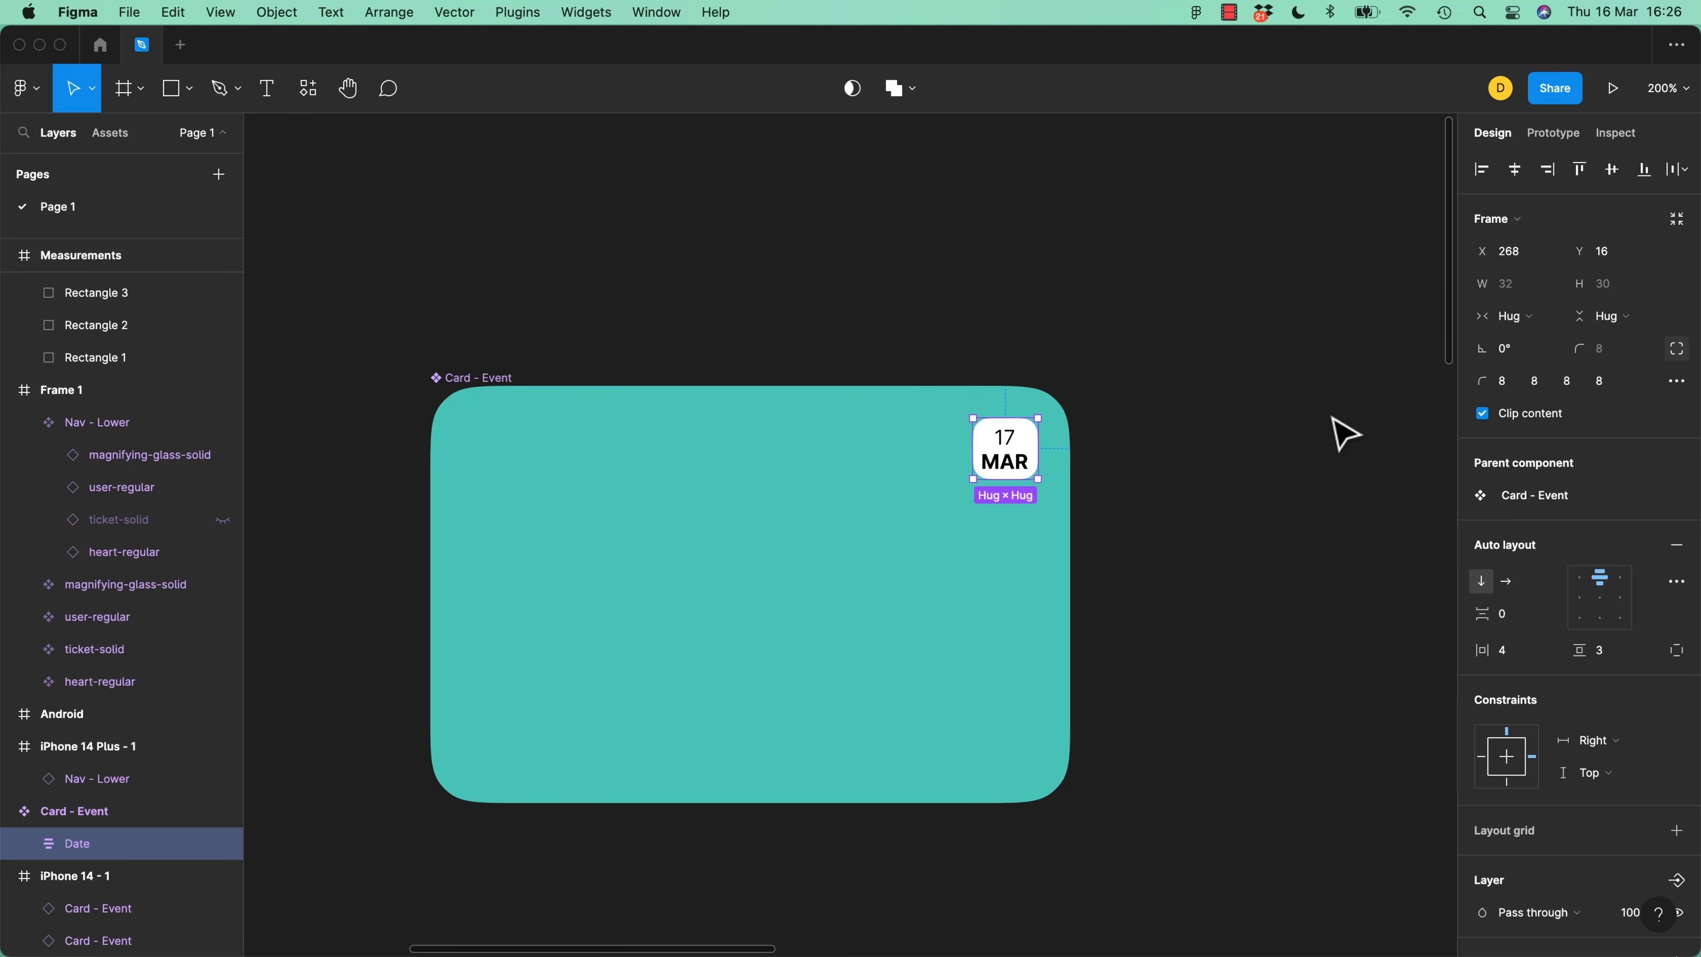
click(1195, 542)
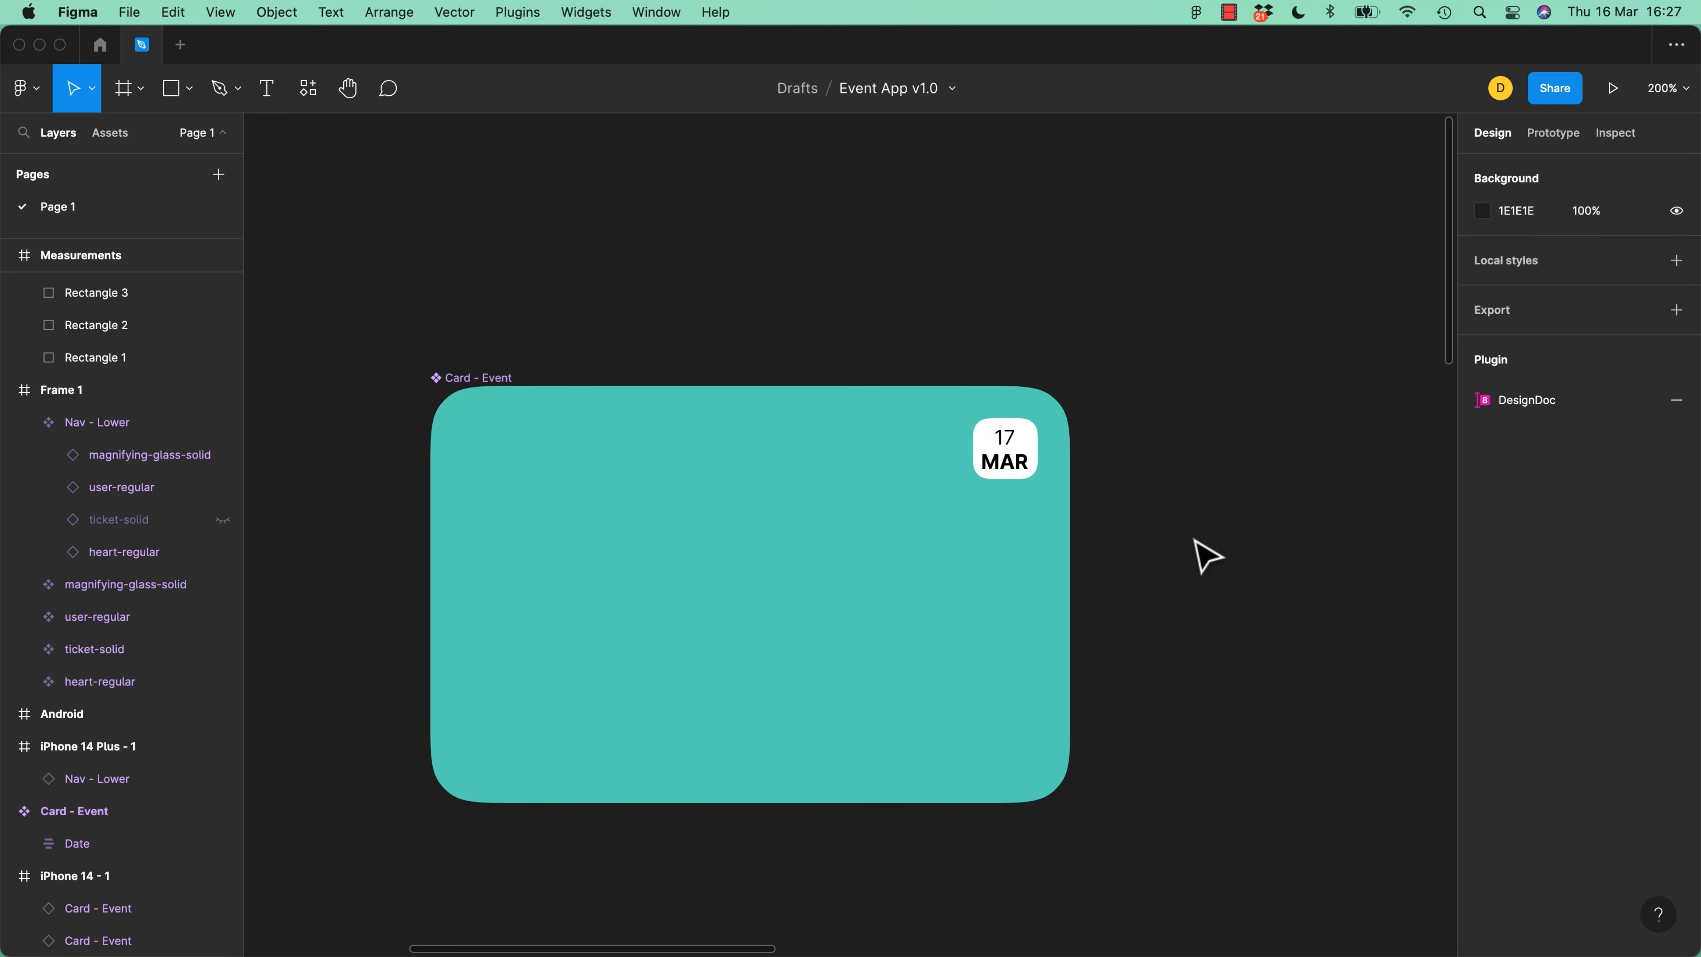
Try resizing the card from its right edge to check the Date box's constraints, and keep the original width
click(901, 570)
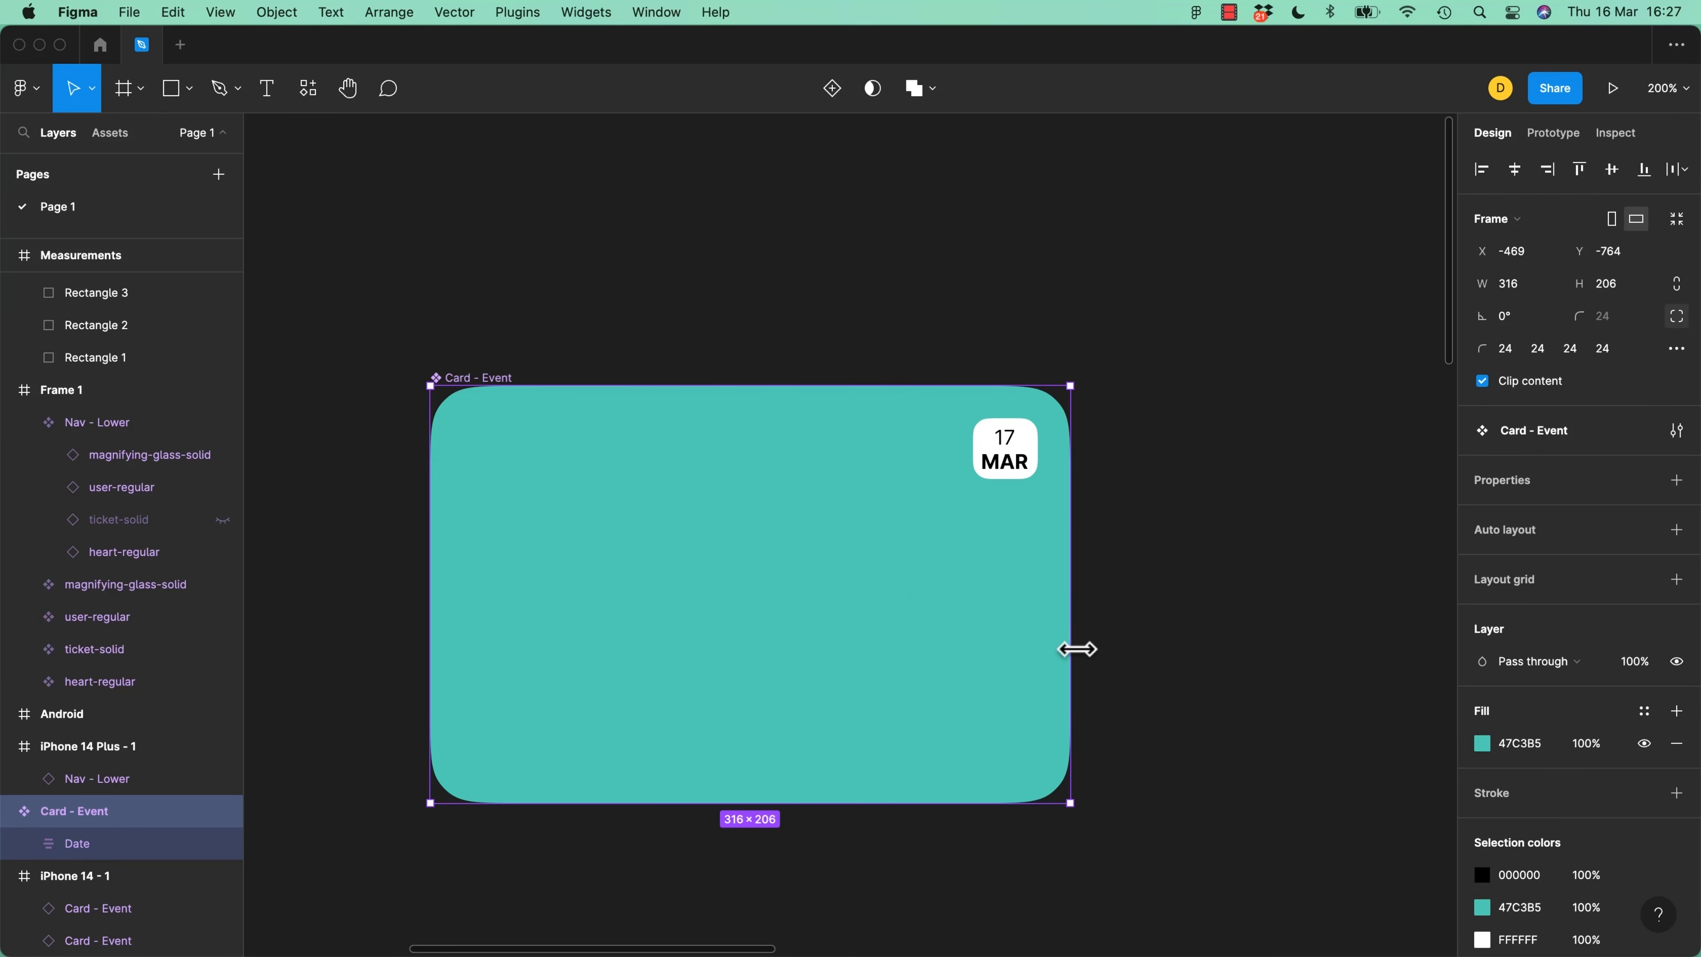
mouse_move(1078, 649)
mouse_down()
mouse_move(923, 654)
mouse_move(1201, 653)
mouse_move(1070, 650)
mouse_up()
click(1000, 466)
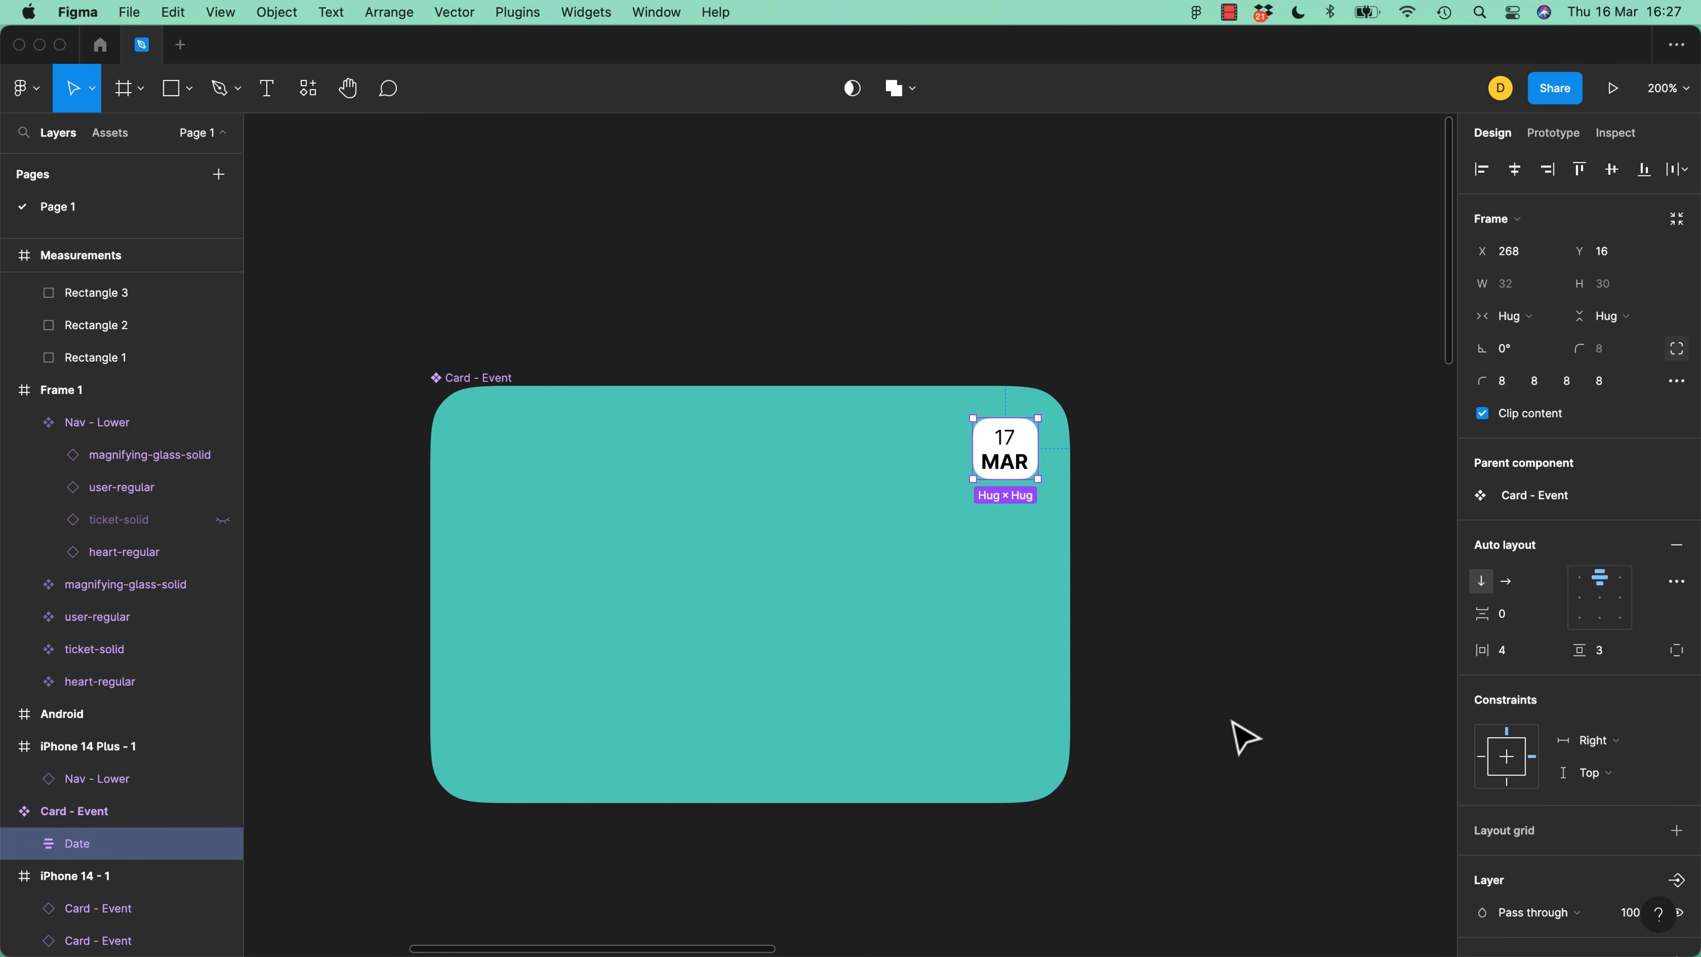
Check the date box on both Card - Event instances in the iPhone 14 - 1 frame
click(1157, 752)
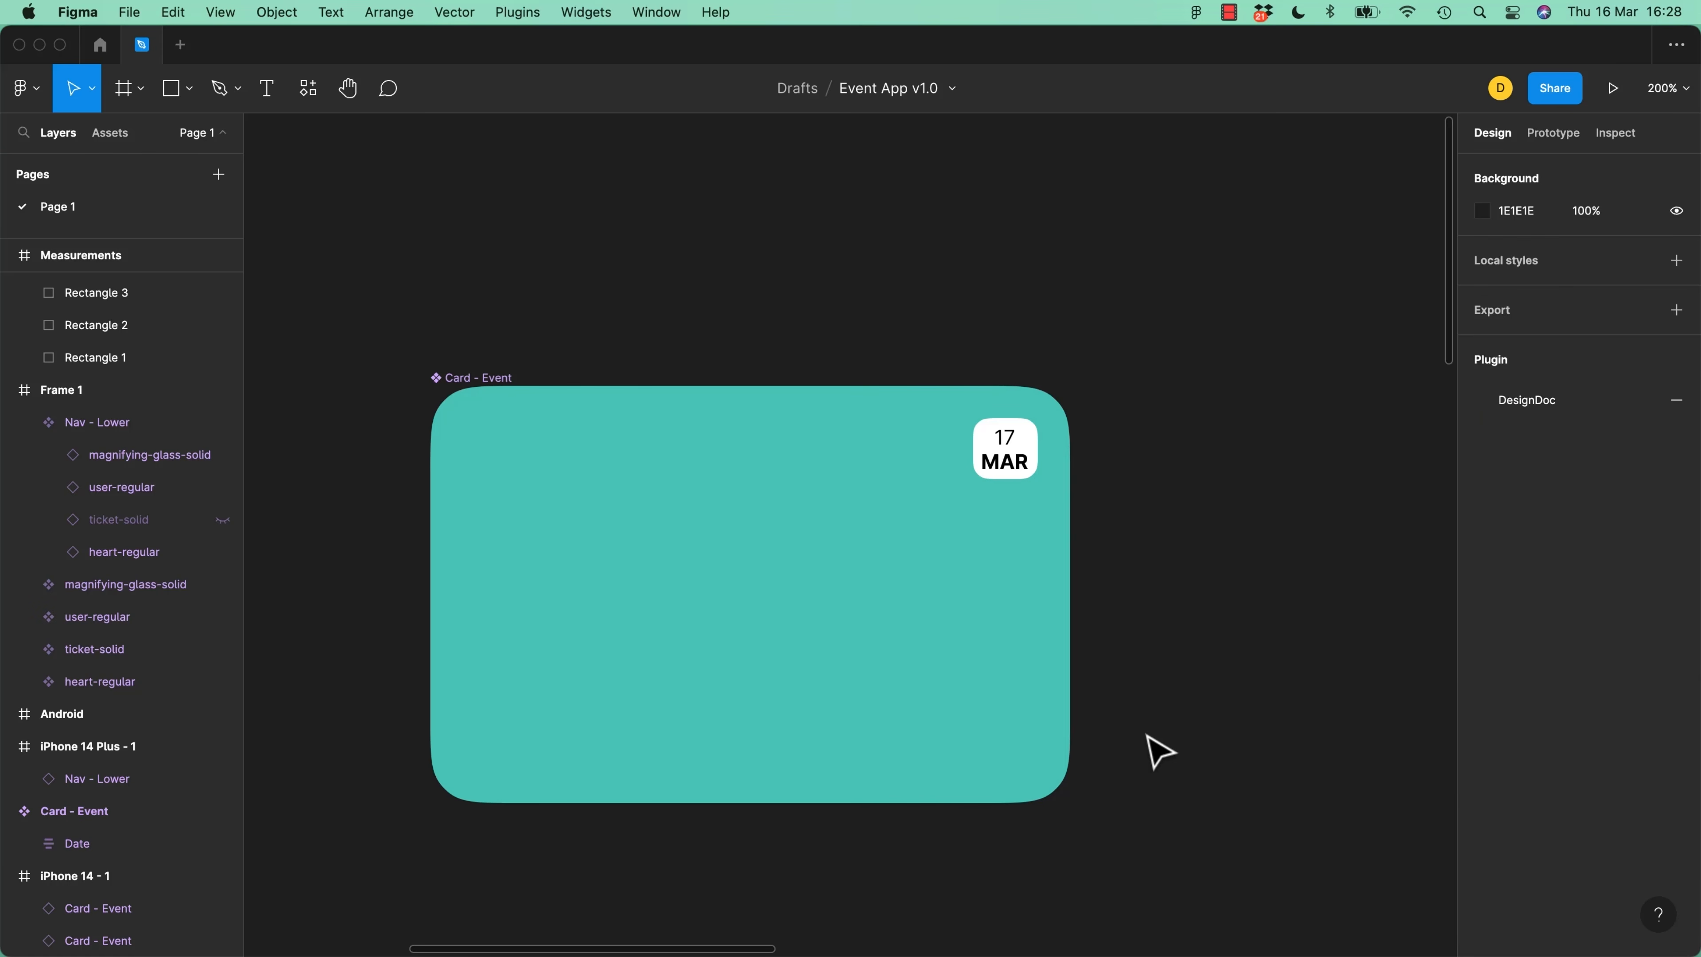
key(shift+1)
click(791, 498)
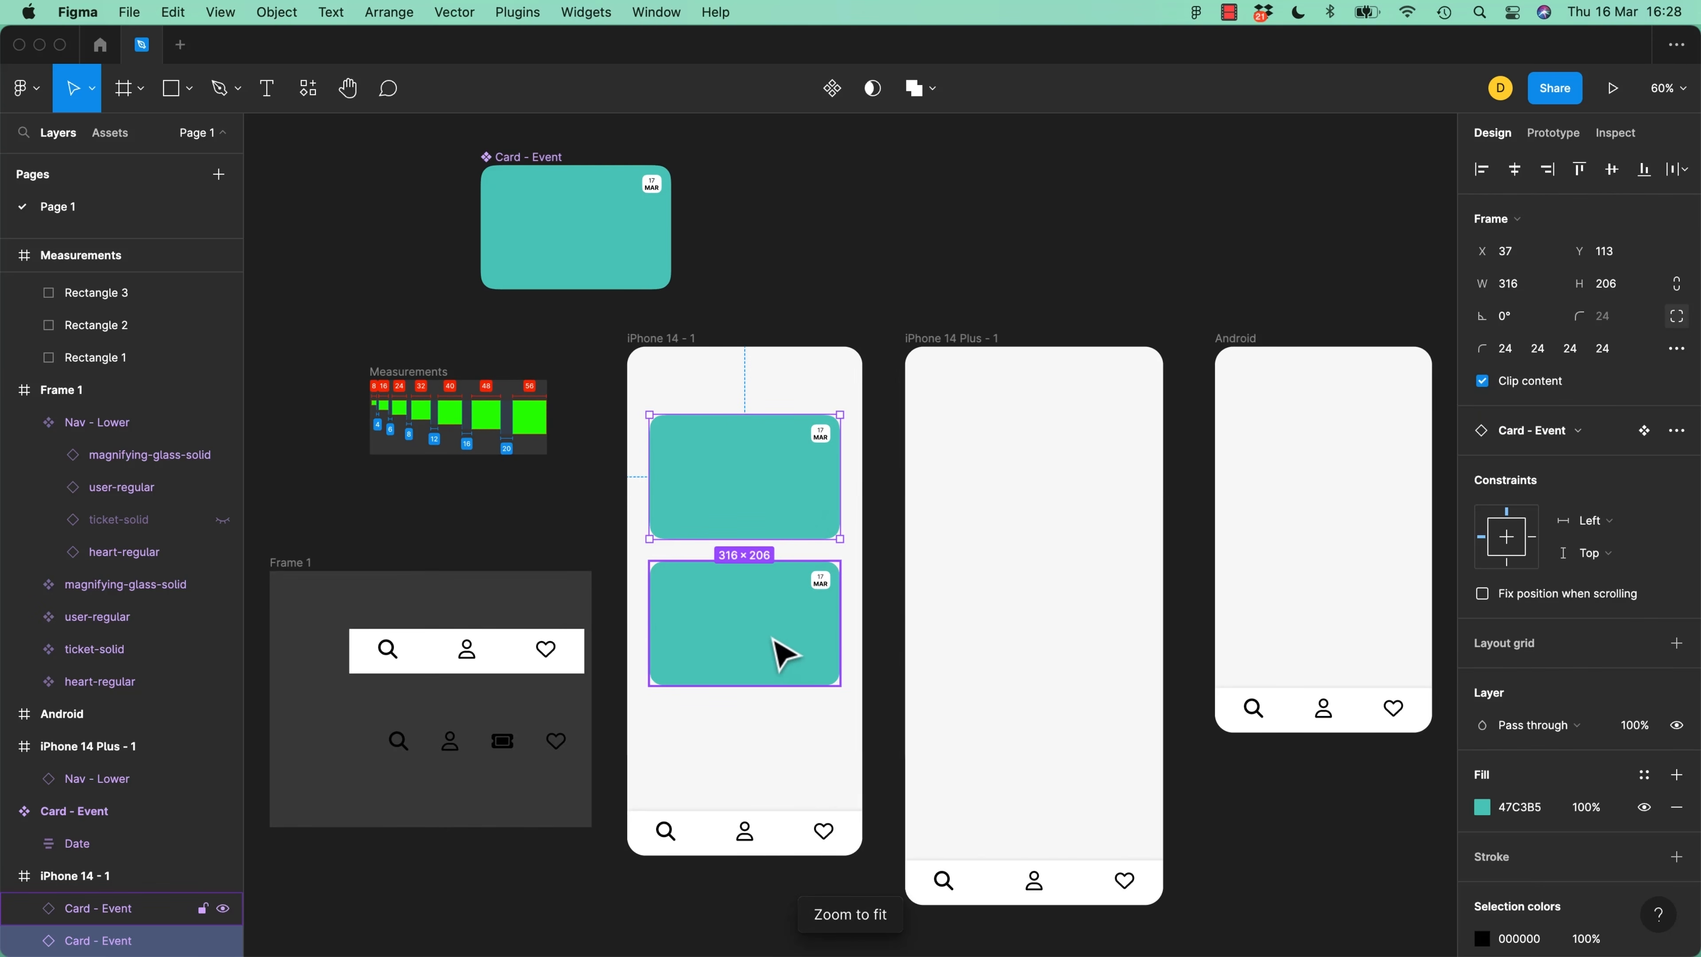
shift+click(784, 653)
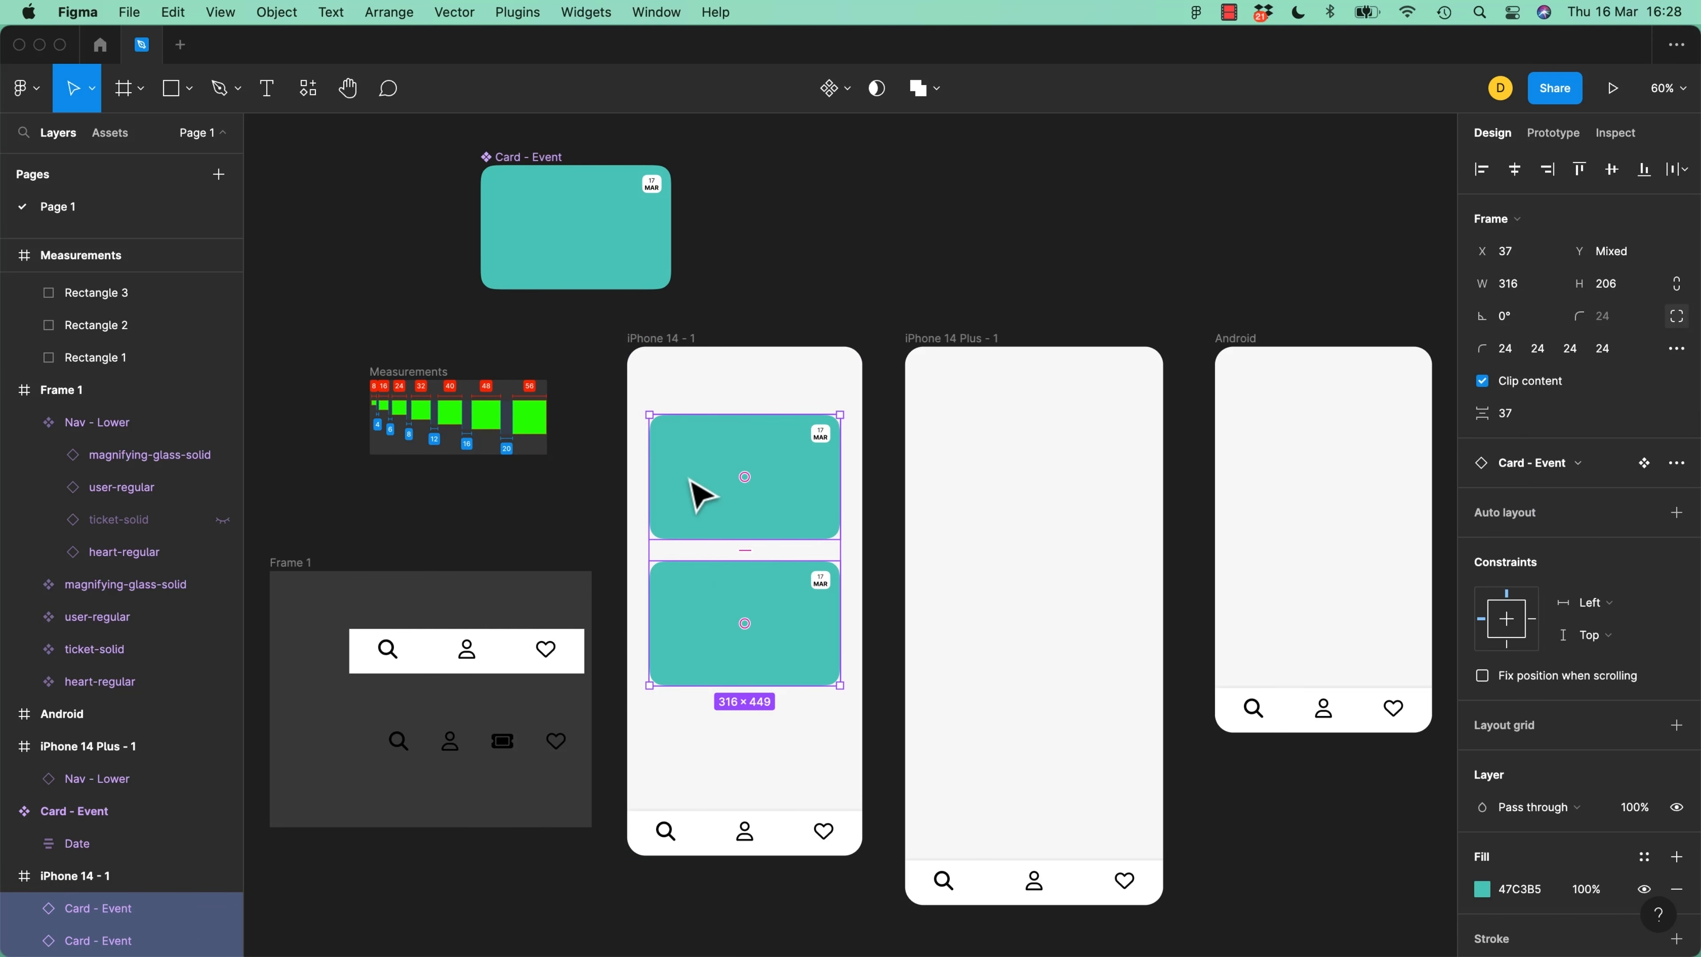
click(782, 802)
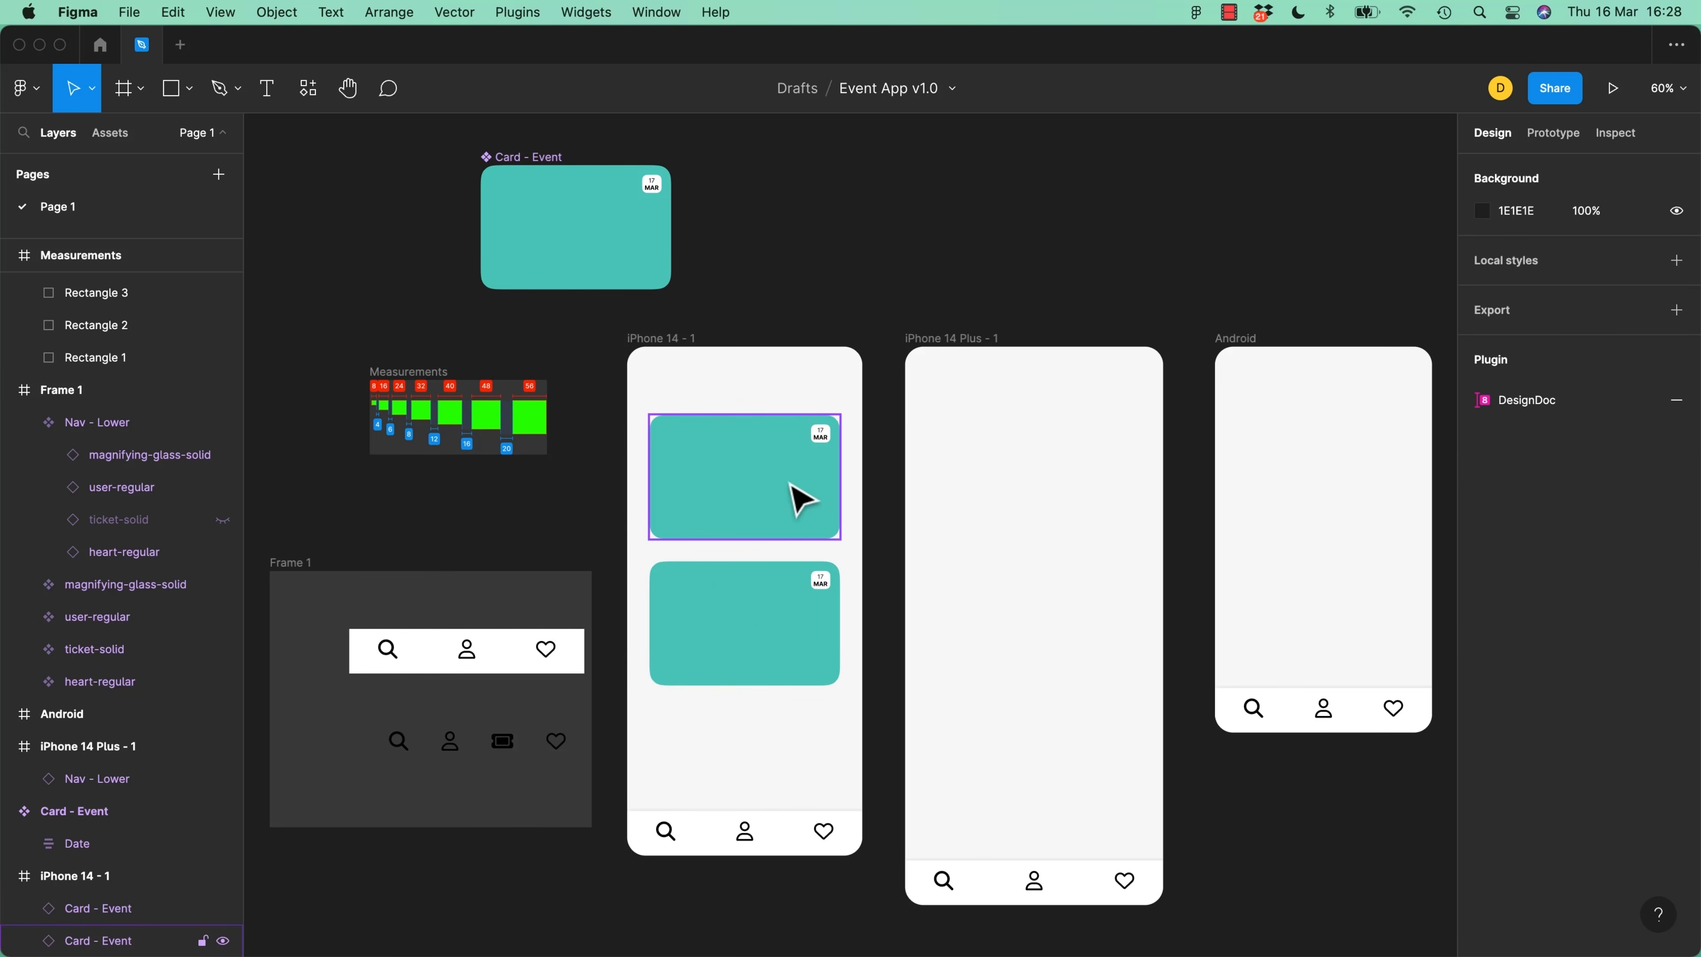
Place two 182 × 211 Card - Event instances side by side on iPhone 14 Plus - 1 with a gap of 14
click(802, 500)
drag(759, 486, 1034, 483)
mouse_move(1115, 539)
mouse_down()
mouse_move(1033, 543)
mouse_move(1120, 526)
mouse_move(1094, 524)
mouse_up()
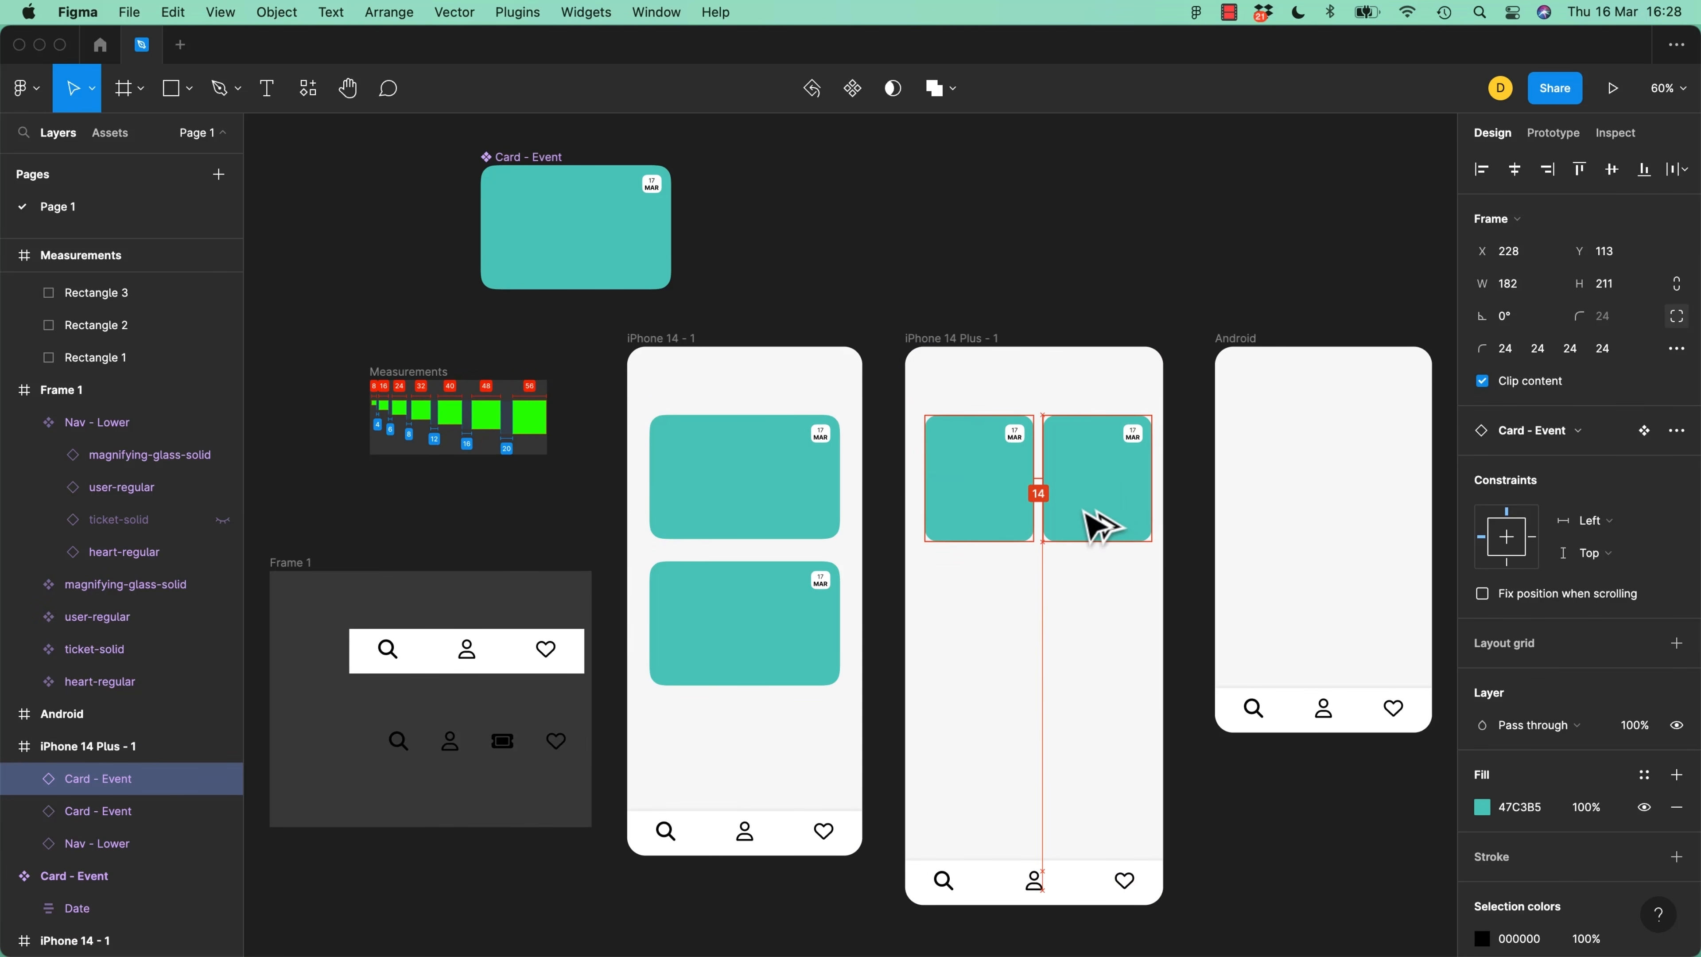
shift+click(974, 496)
click(1064, 659)
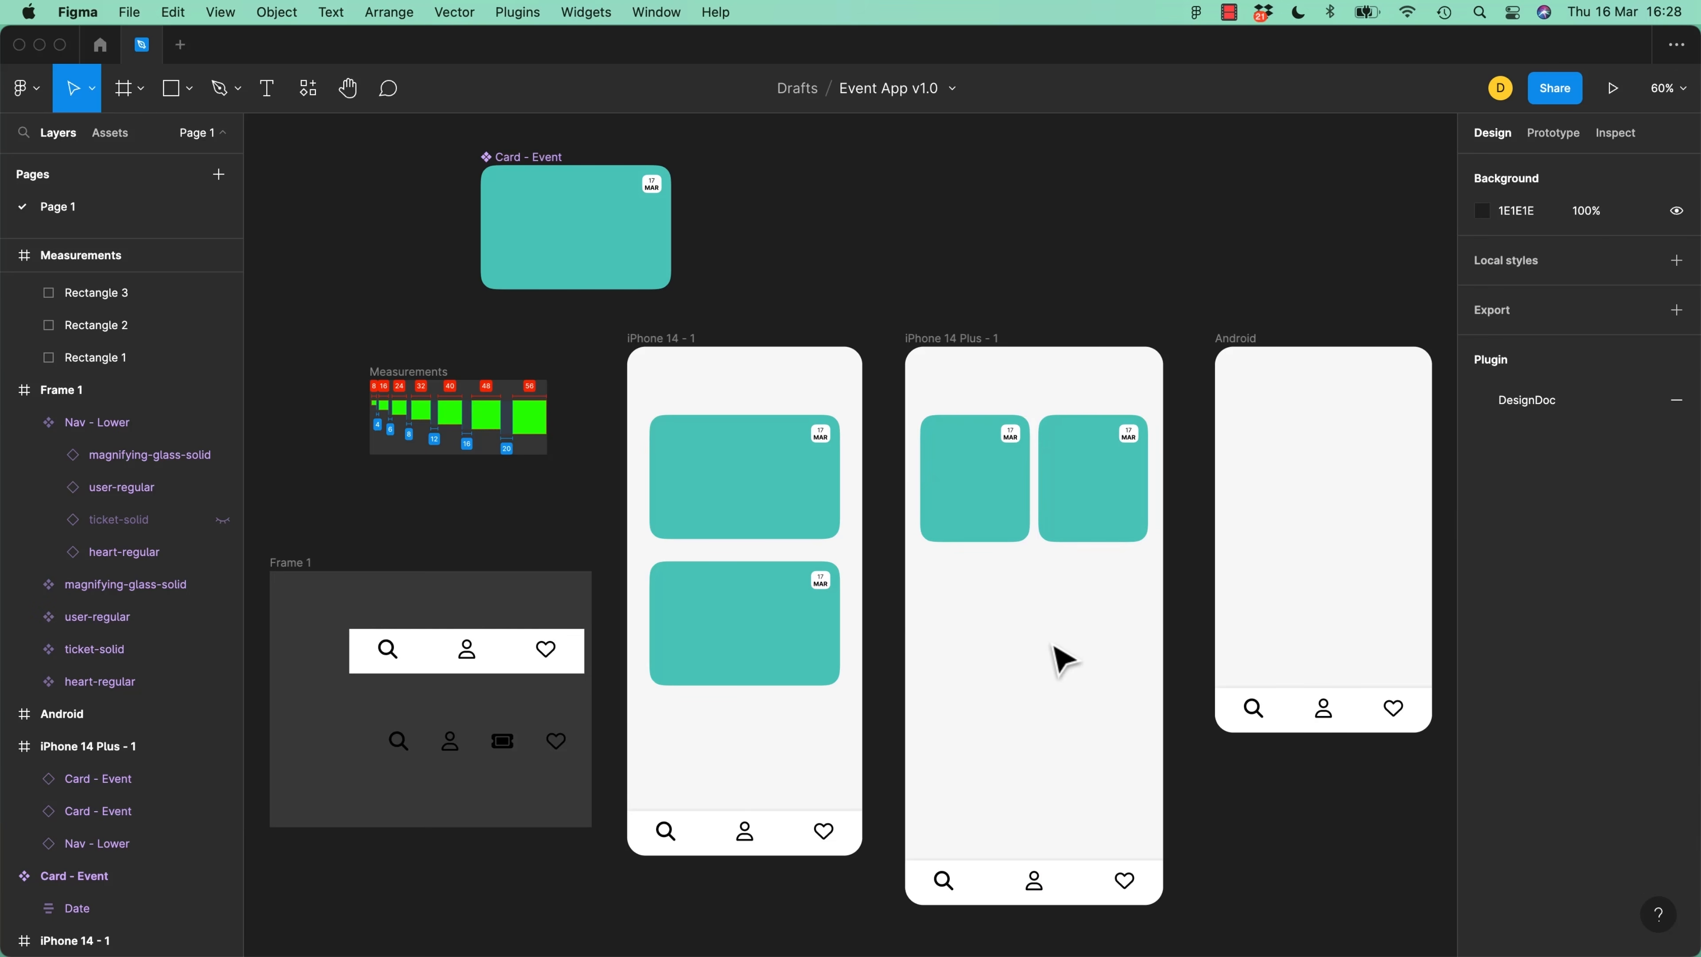
Copy the pair of cards on iPhone 14 Plus - 1 below at Y 347, and repeat the duplication for a third row
click(972, 513)
shift+click(1102, 494)
drag(1065, 526, 1074, 660)
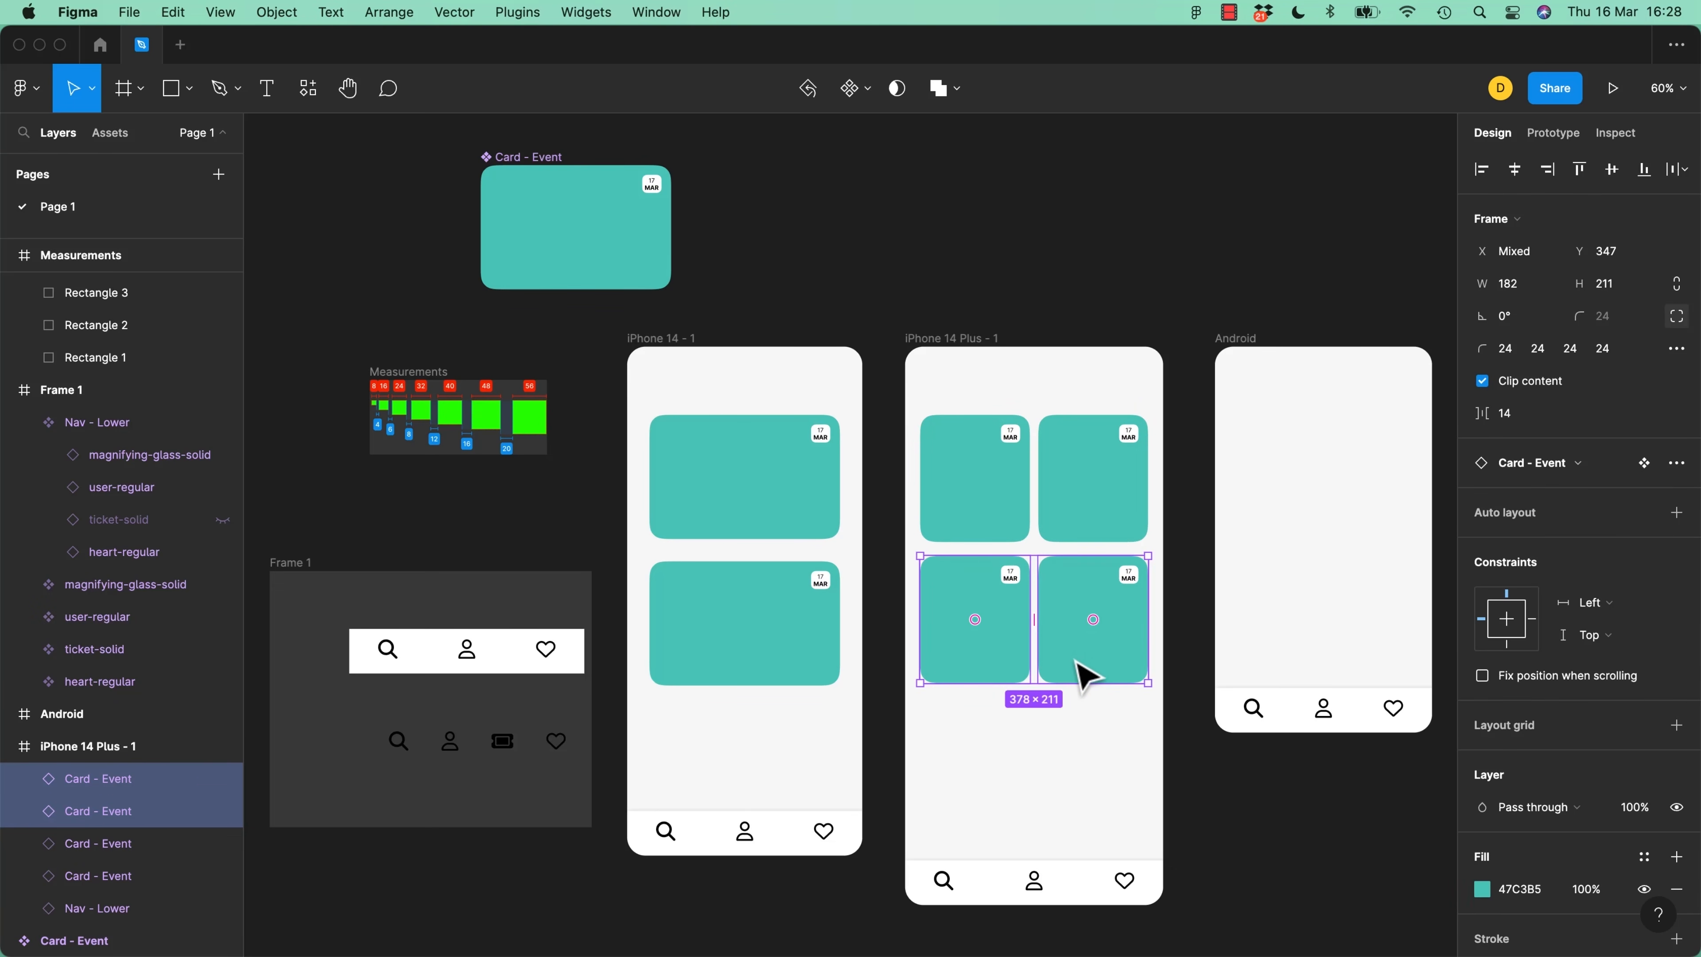
key(super+d)
click(1272, 843)
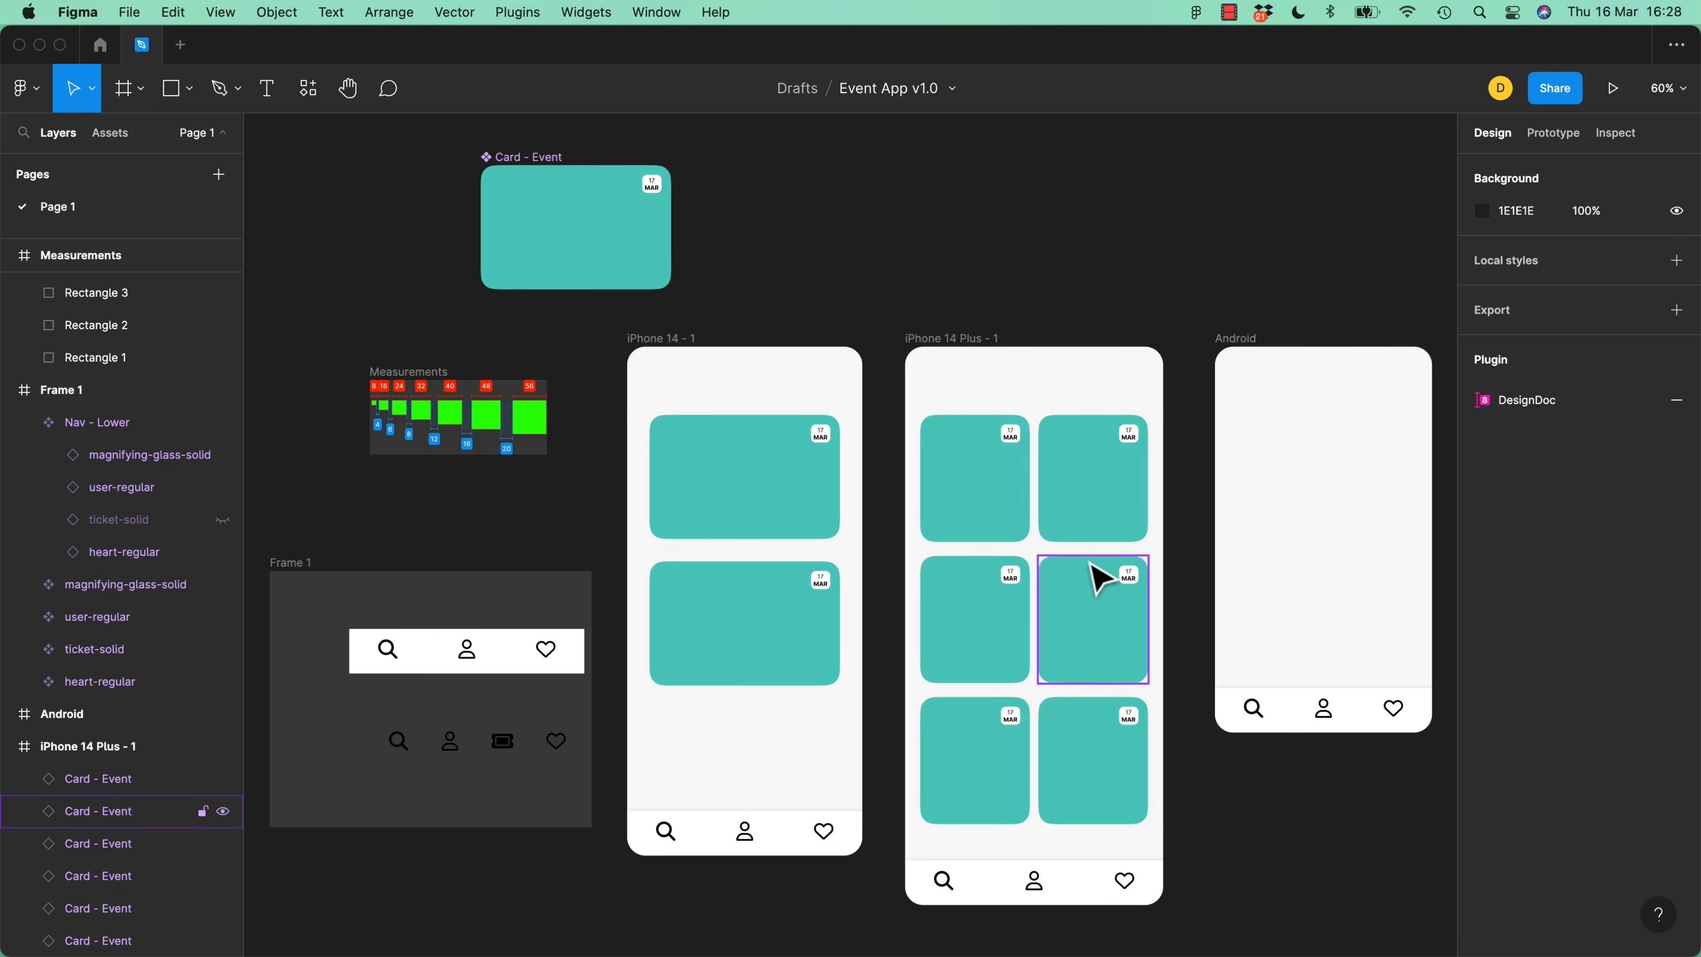
Move the first card of the middle row up against the card above and add 16 to its Y position
drag(980, 615, 978, 601)
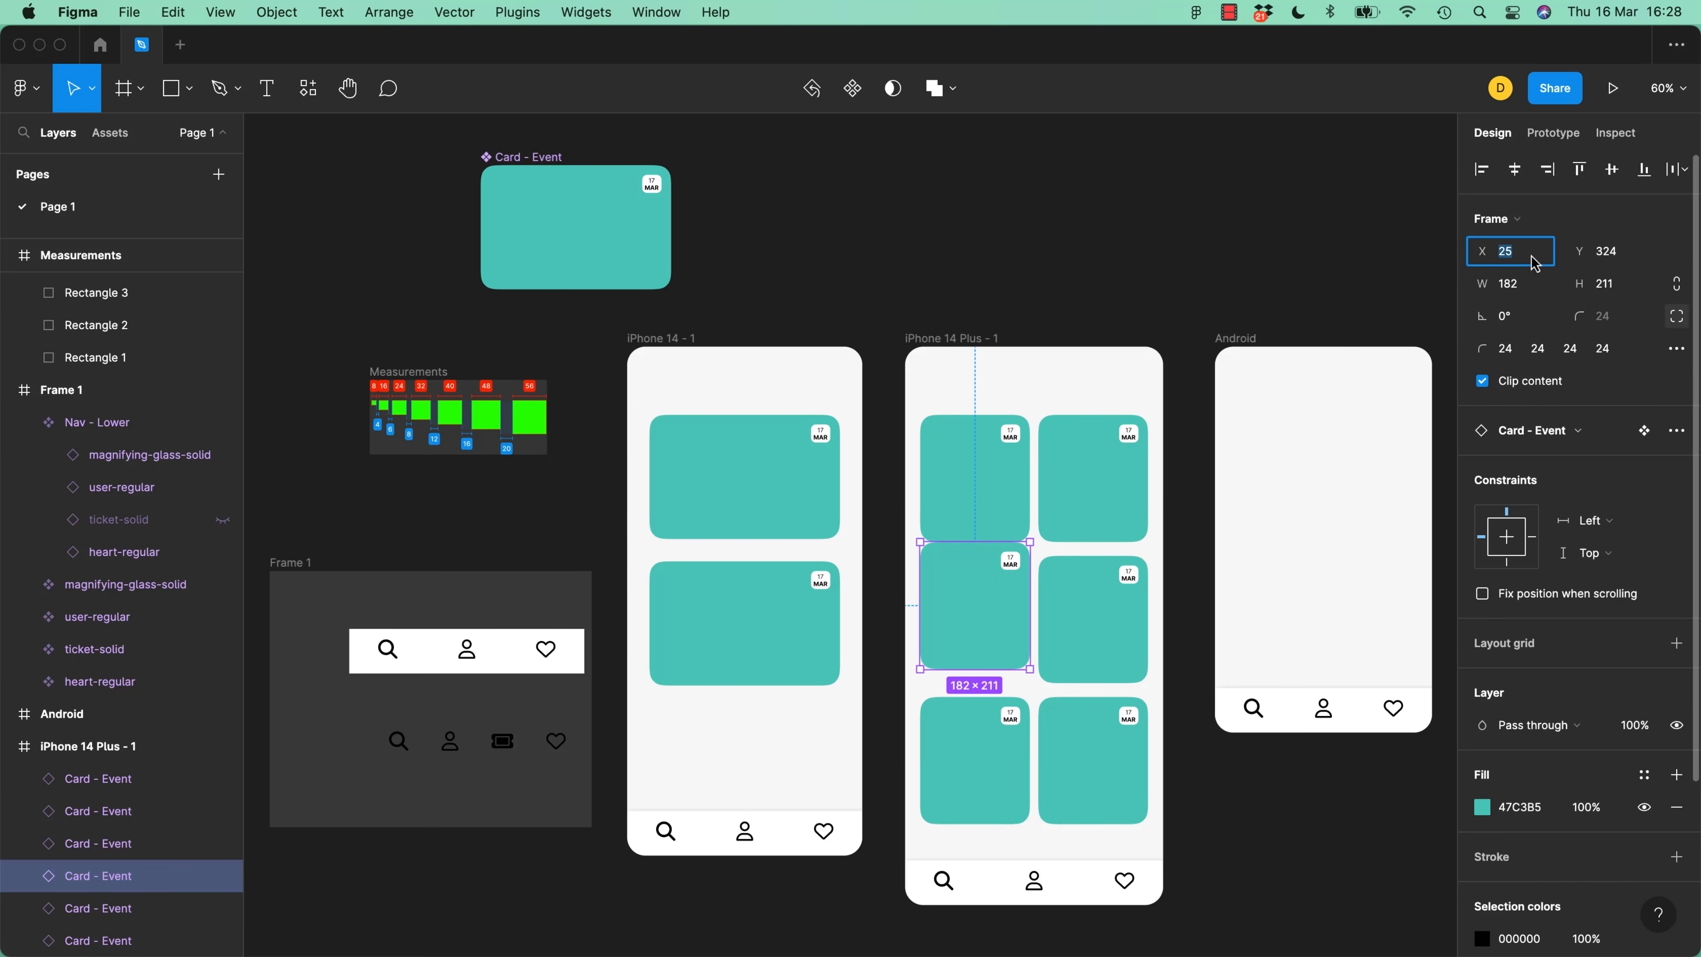
click(1628, 258)
key(Right)
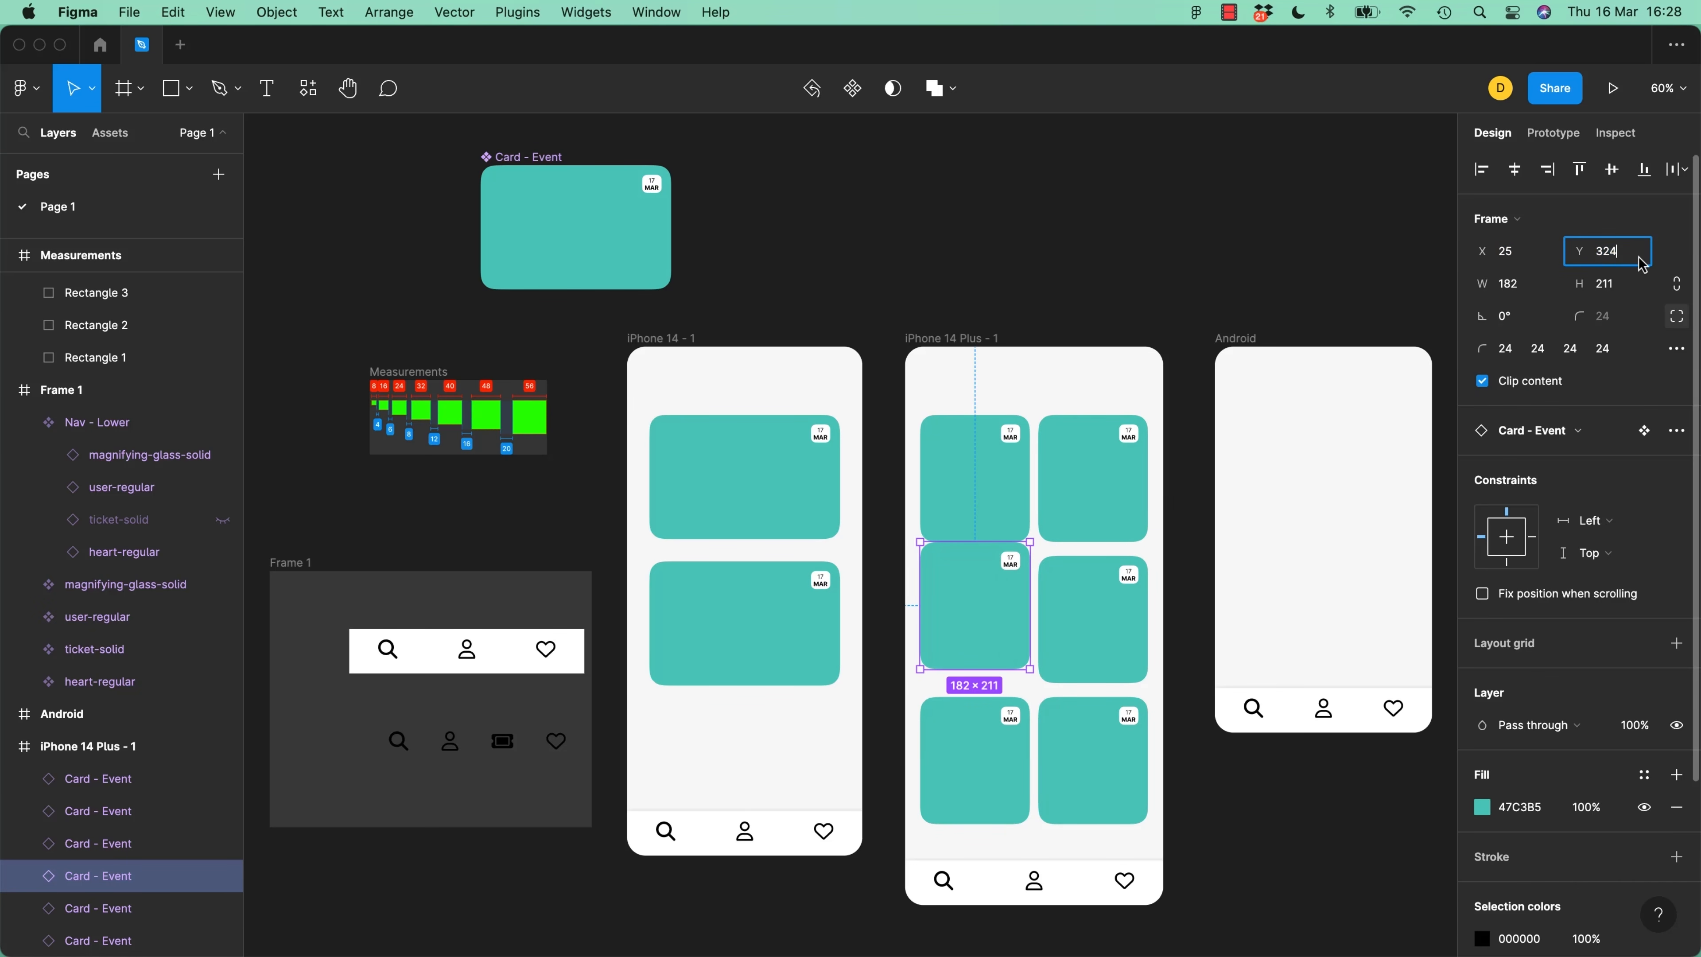
text(+8)
text(16)
key(Return)
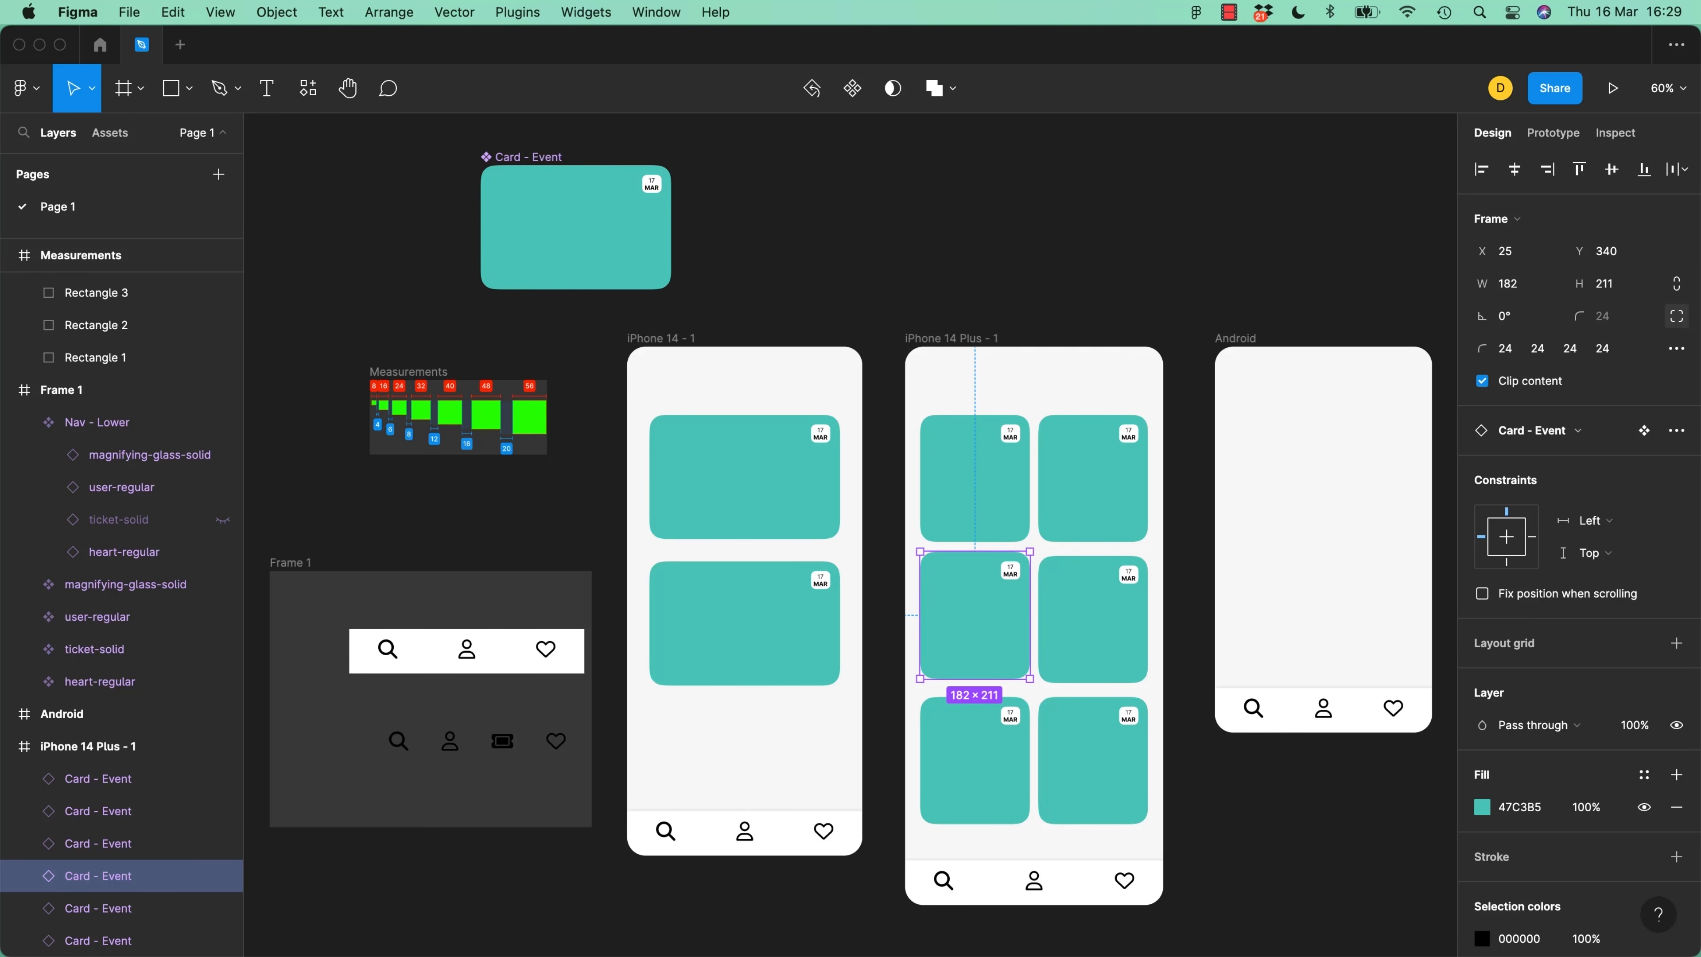
click(1165, 261)
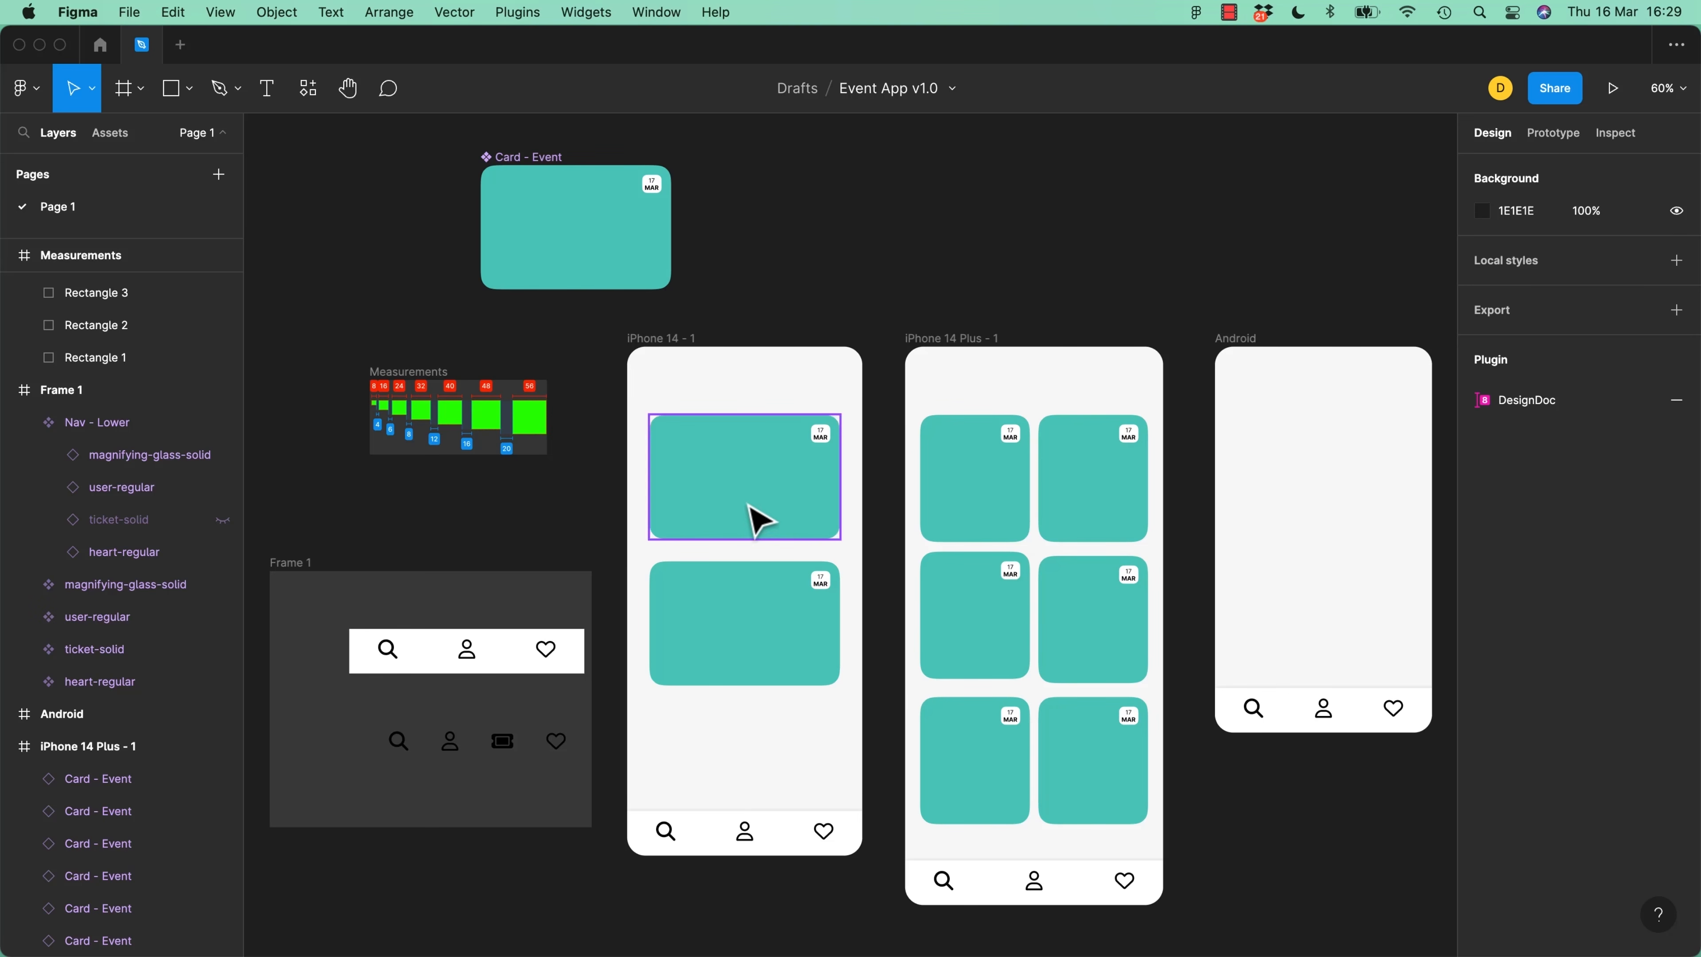
click(759, 520)
drag(834, 486, 810, 488)
key(ctrl+z)
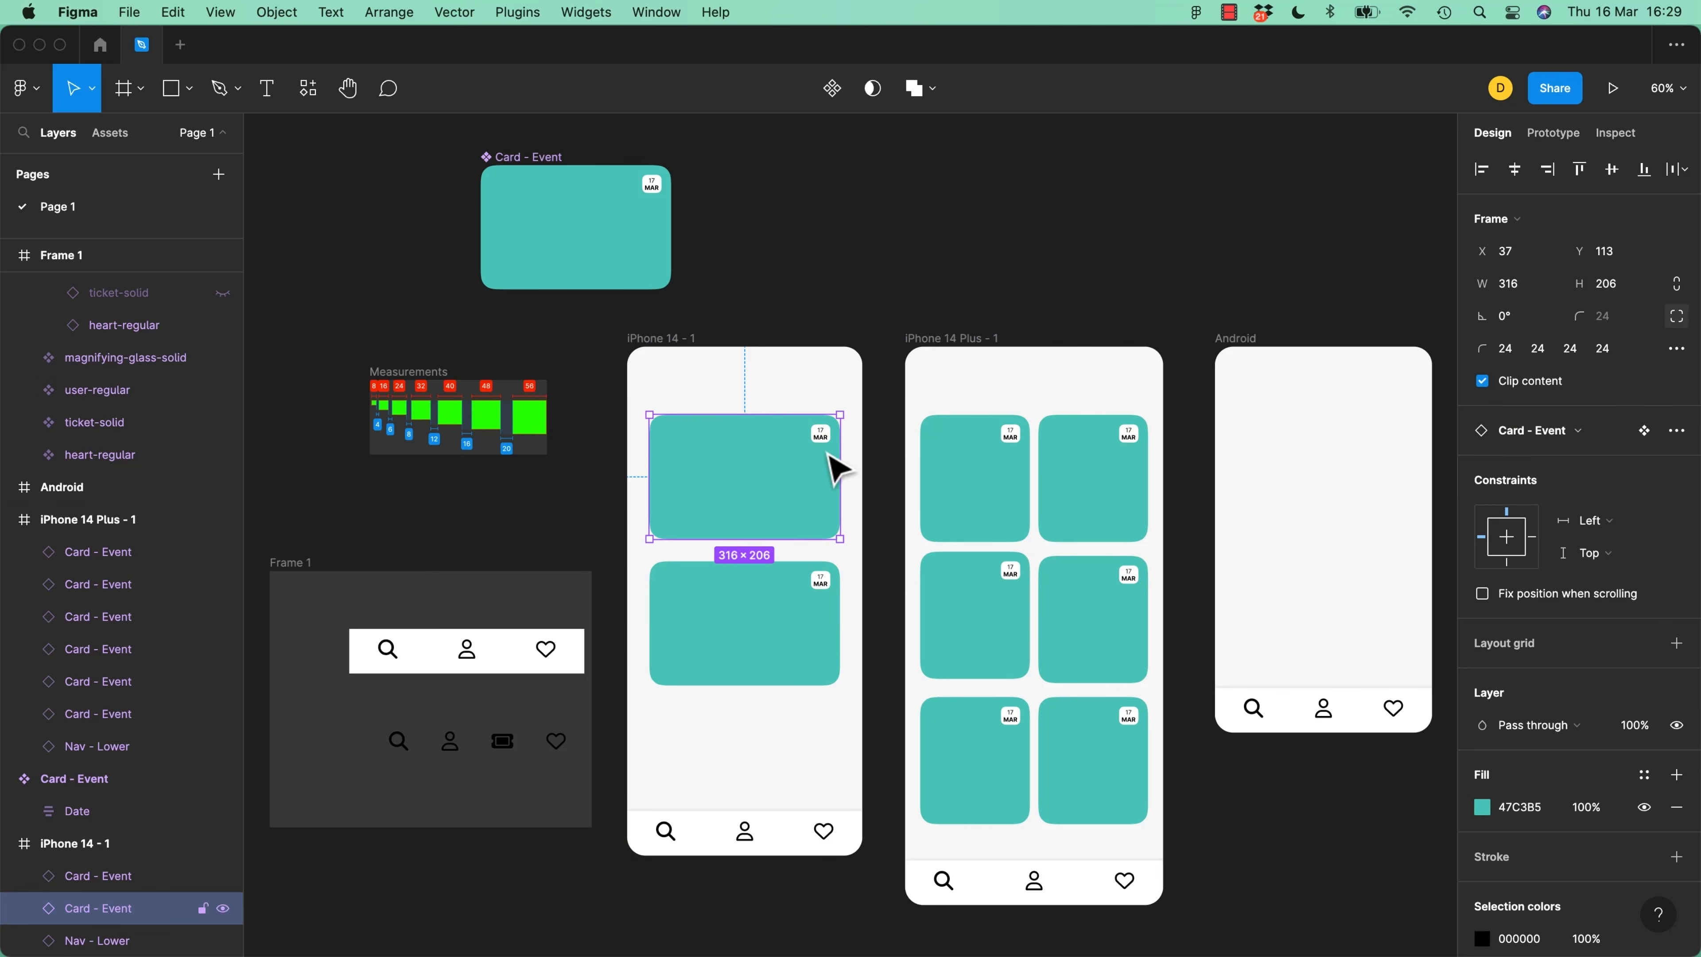
click(1003, 218)
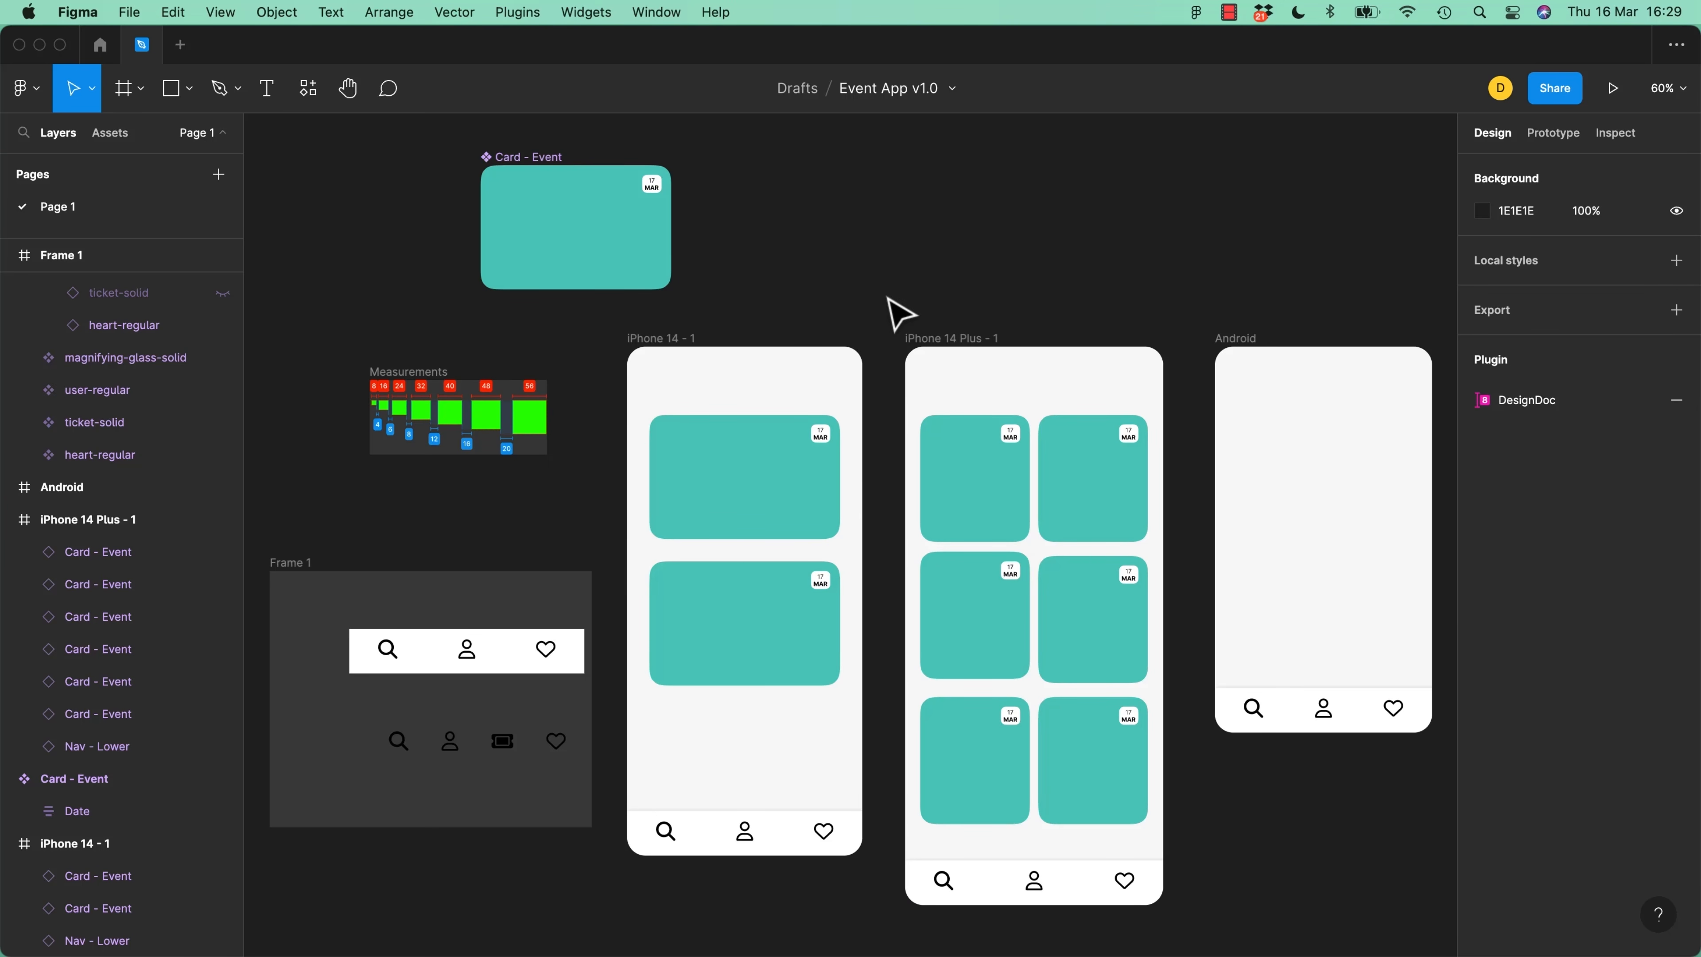
Try a horizontal auto layout direction on the Date box of the main Card - Event component
scroll(892, 315, up, 5)
double_click(759, 211)
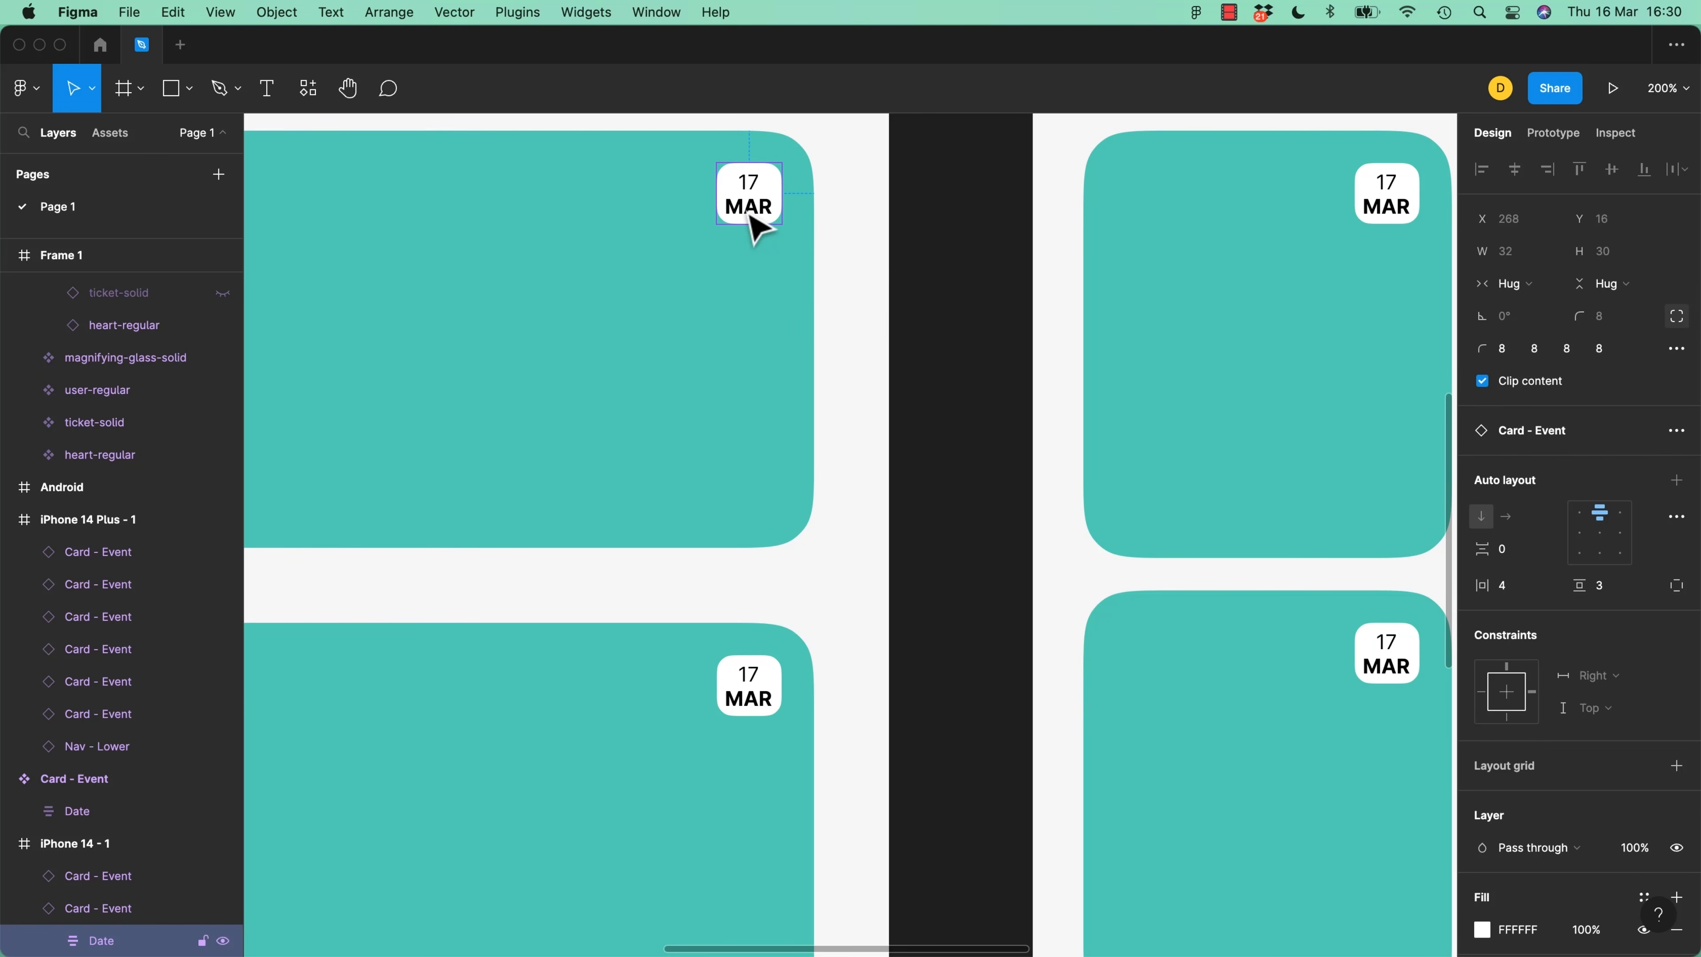
click(953, 294)
drag(931, 204, 1103, 608)
drag(873, 128, 1209, 924)
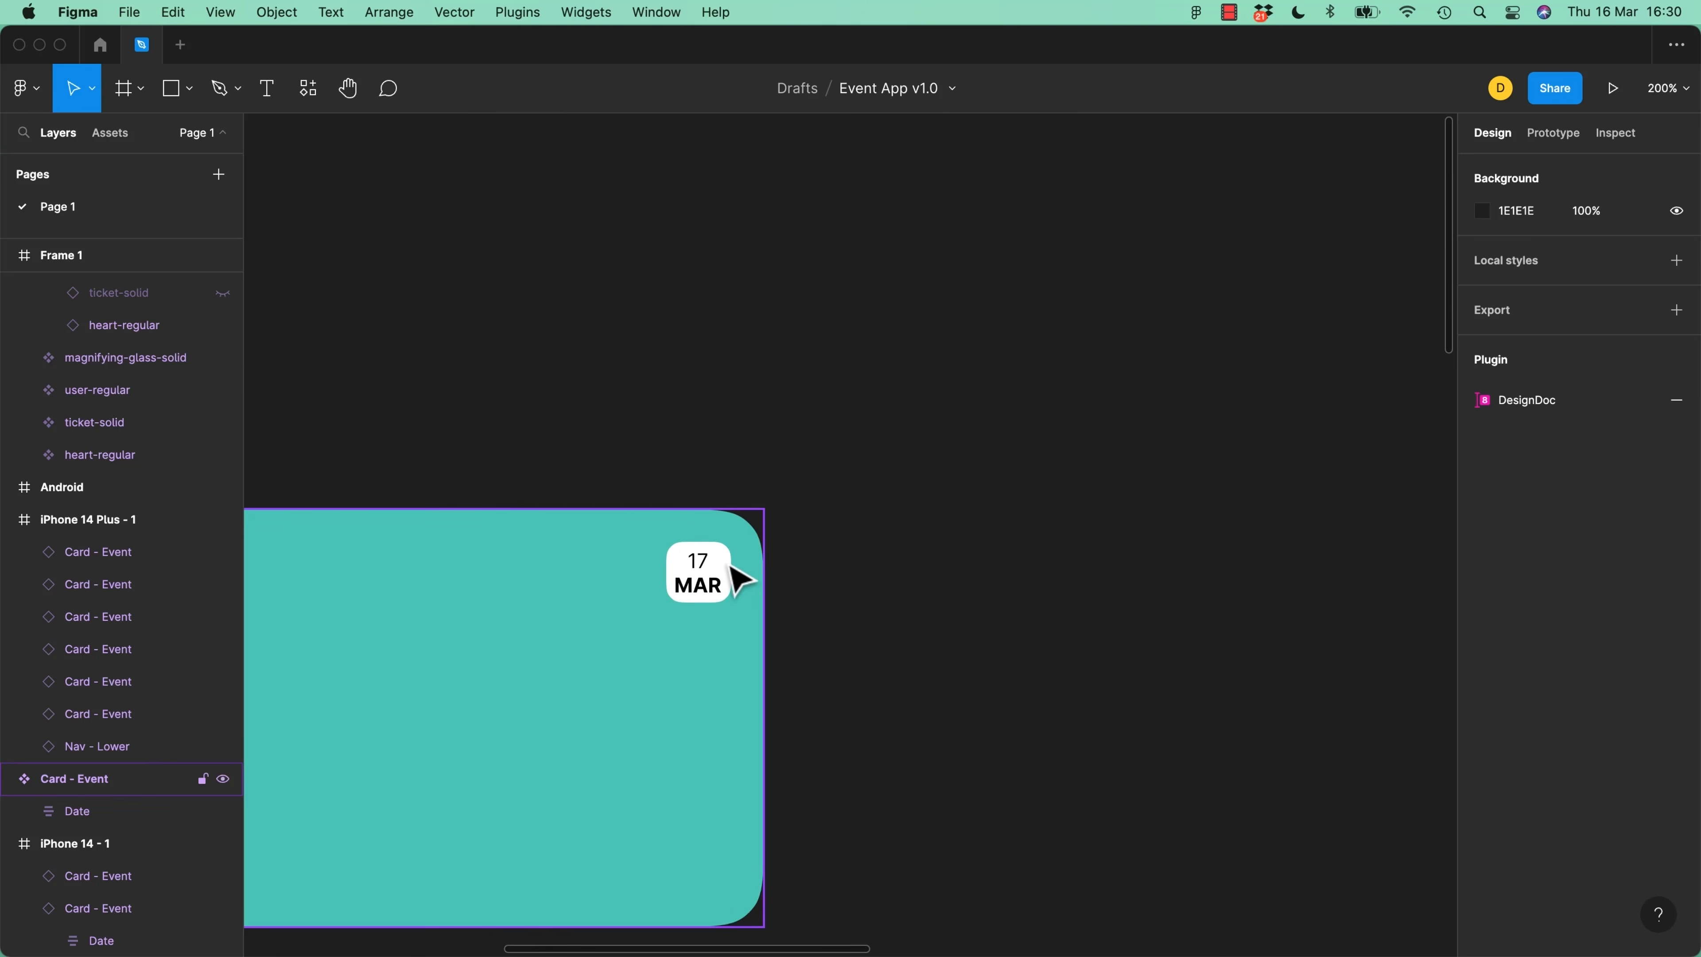
click(716, 574)
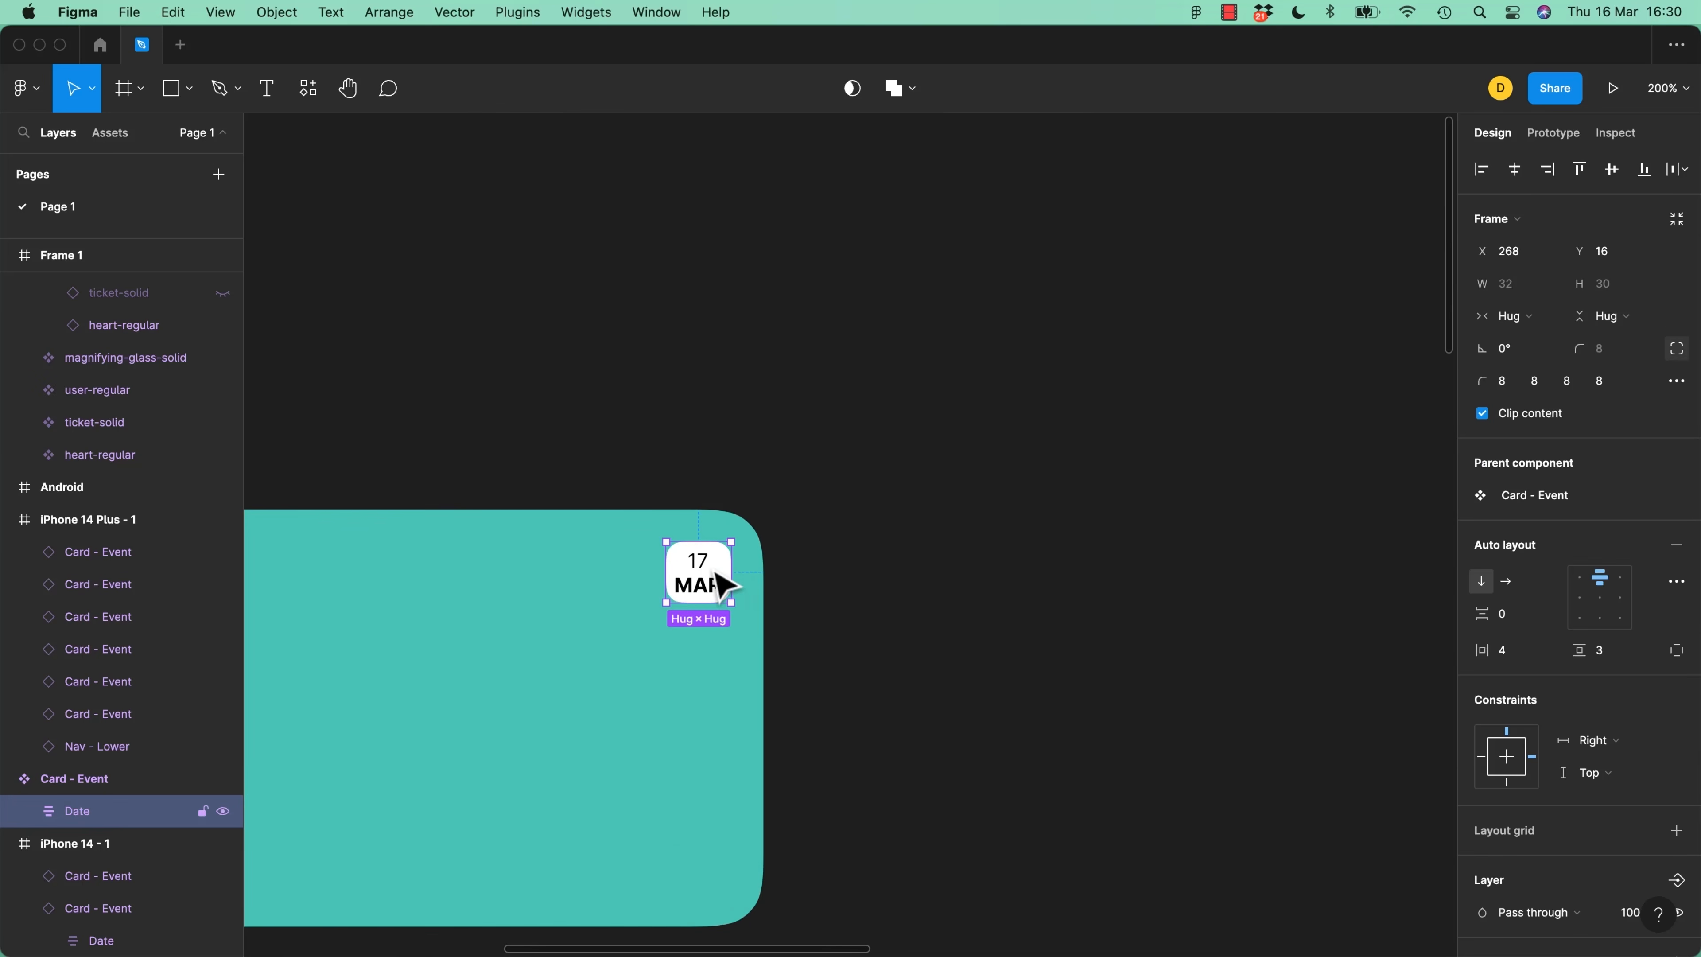
click(1507, 581)
click(1078, 685)
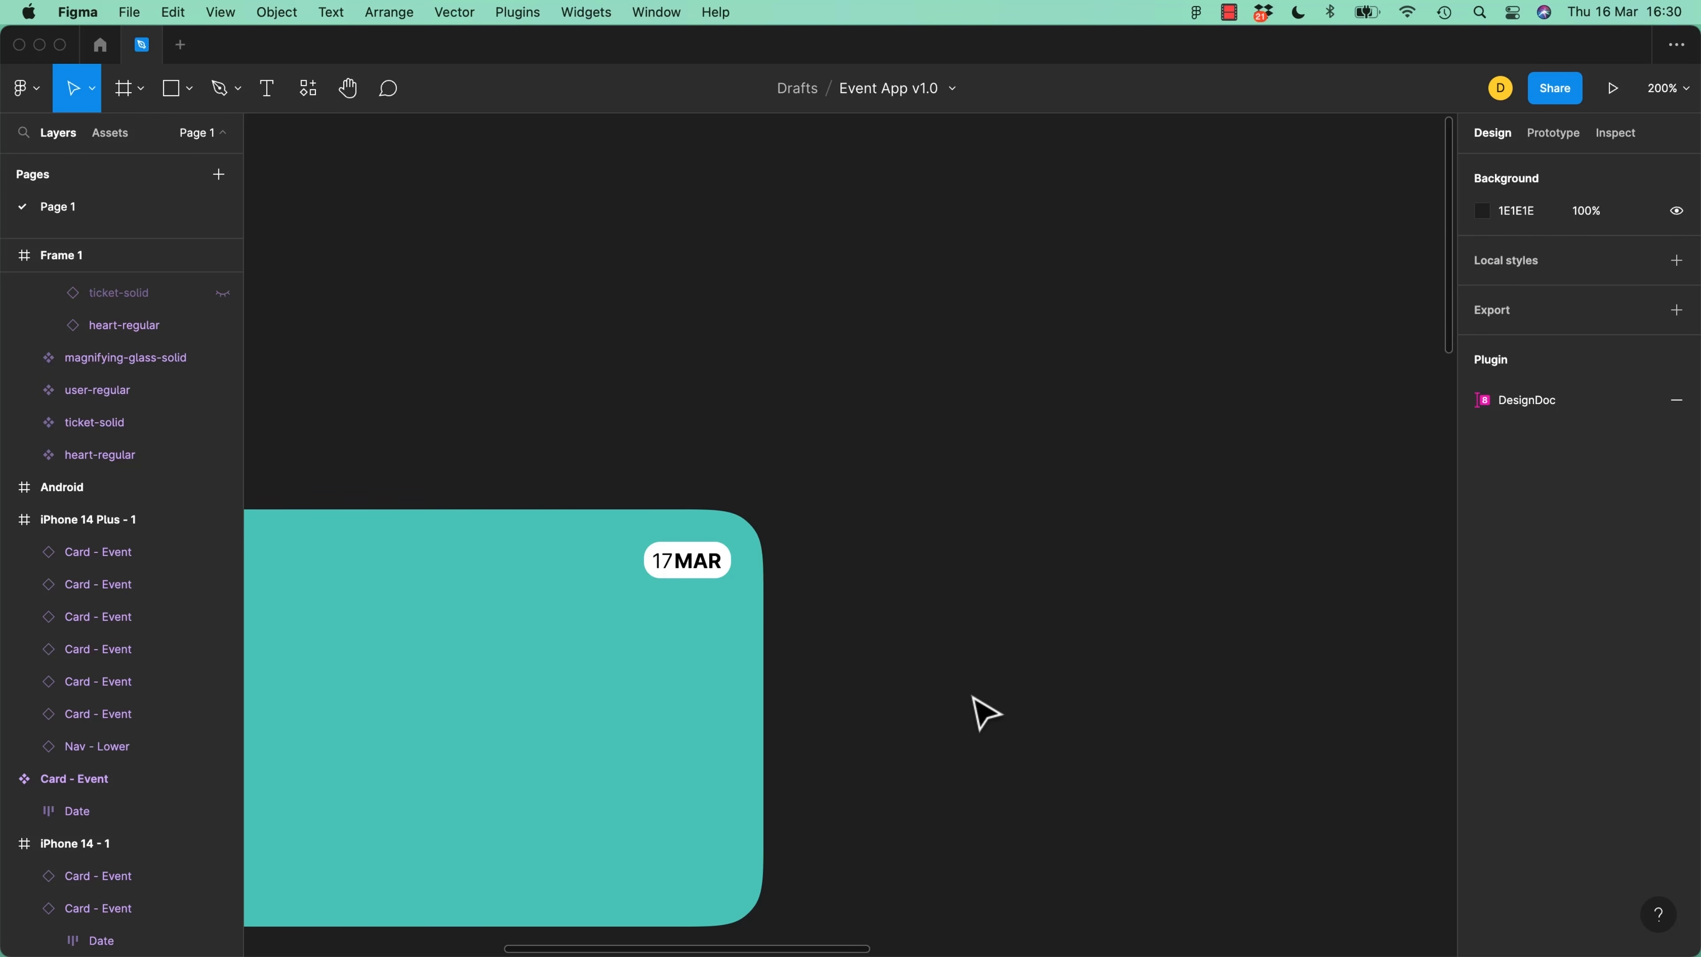
Undo the Date box's change of auto layout direction
key(super+z)
key(super+z)
key(super+z)
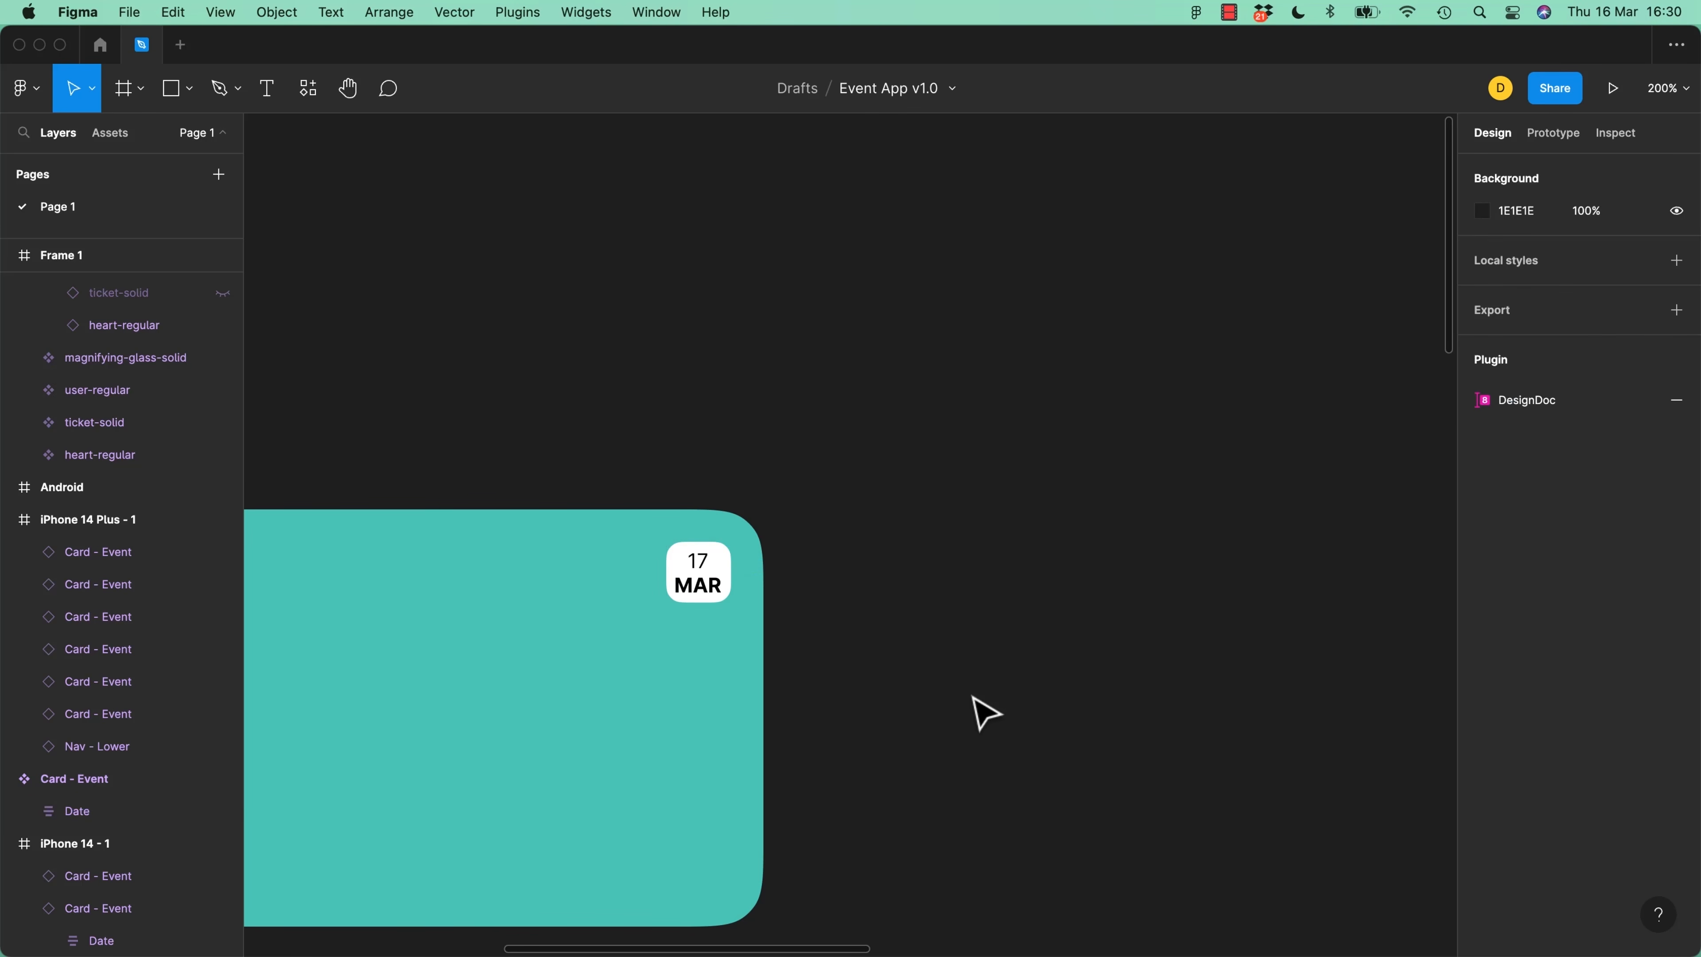
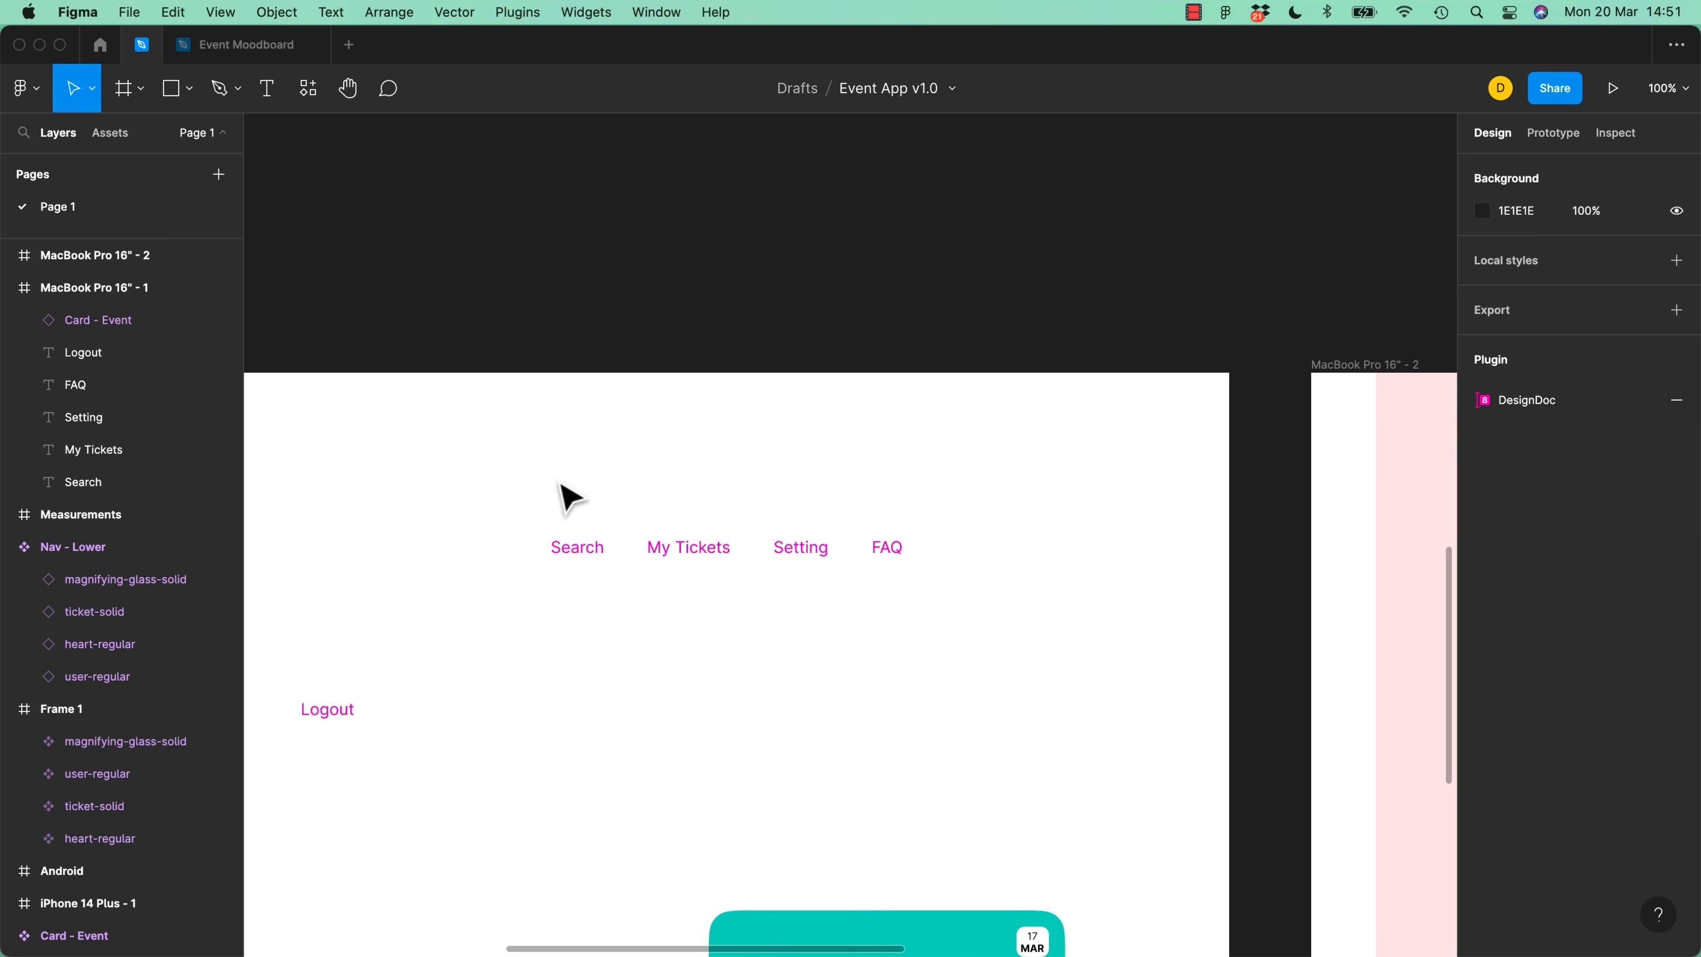
Wrap the Search, My Tickets, Setting and FAQ texts on MacBook Pro 16" - 1 in an auto layout frame
drag(484, 471, 991, 620)
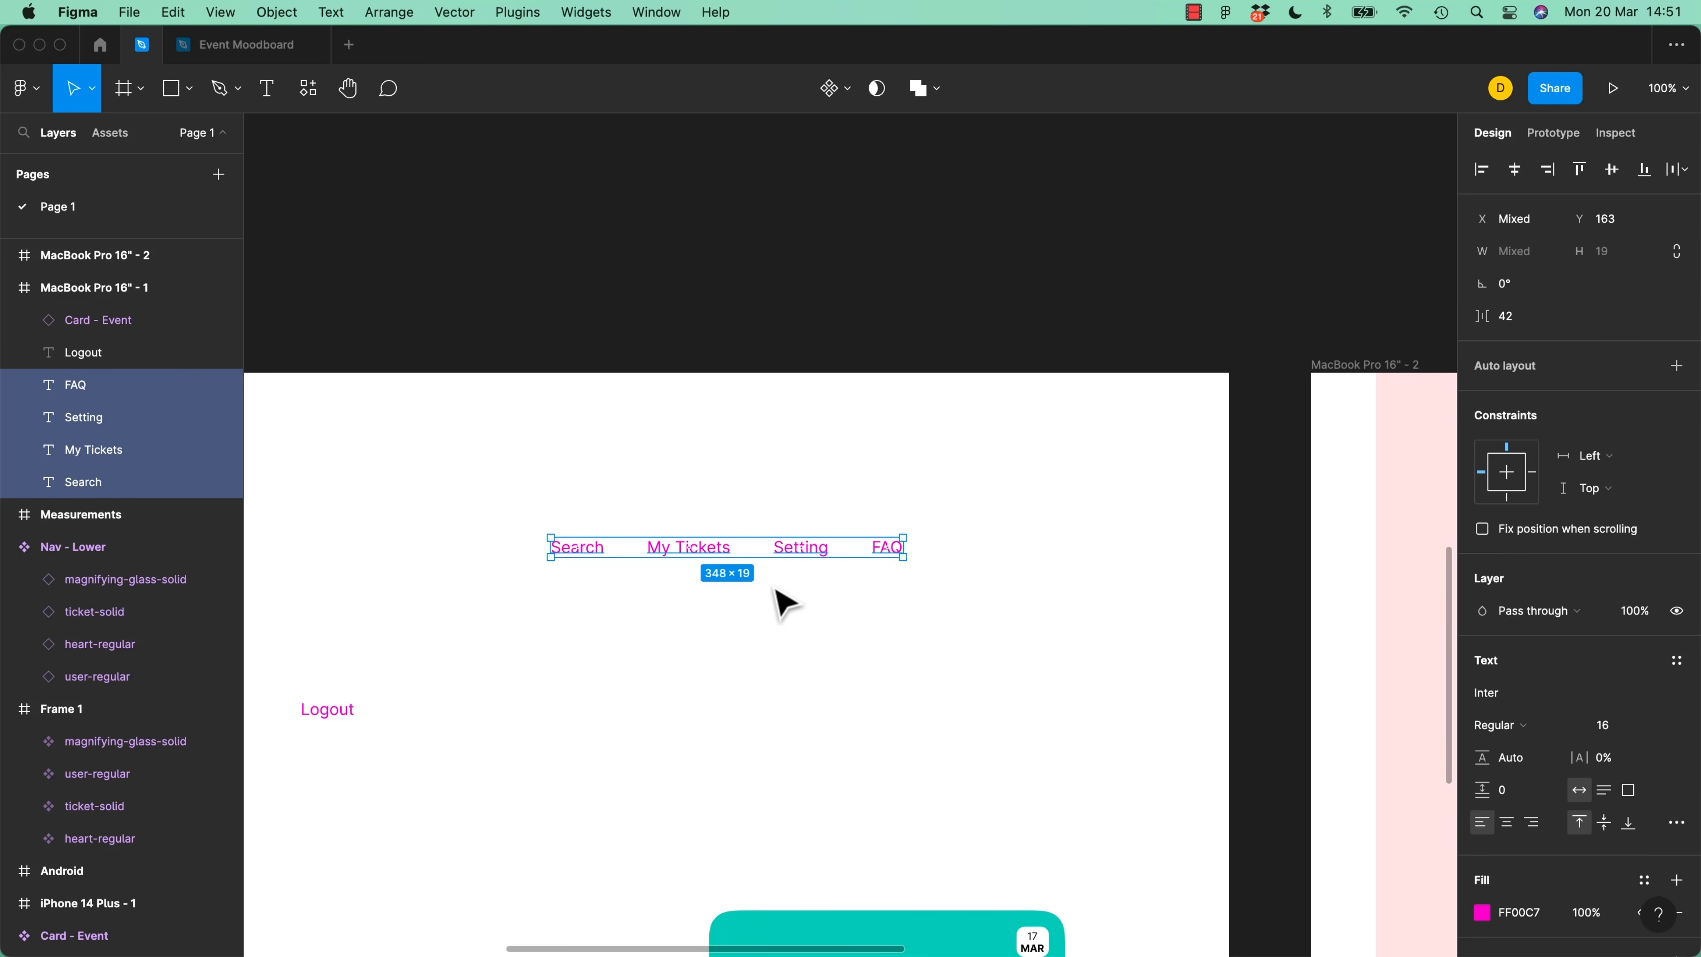
key(shift+a)
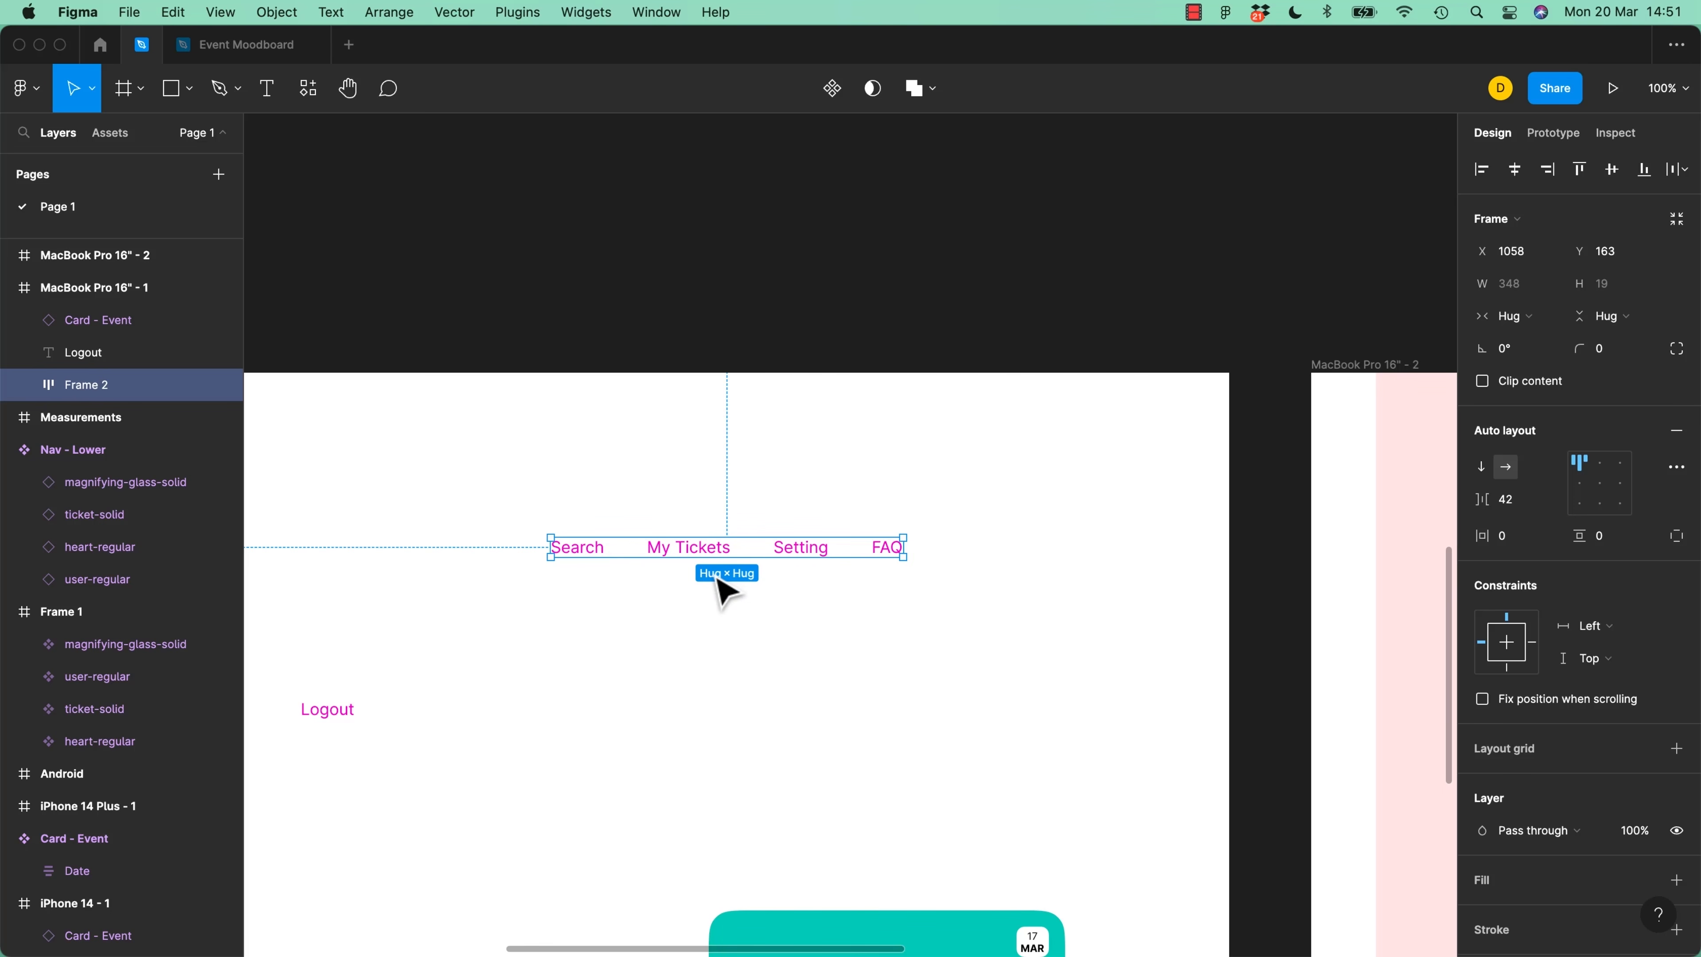
click(1352, 369)
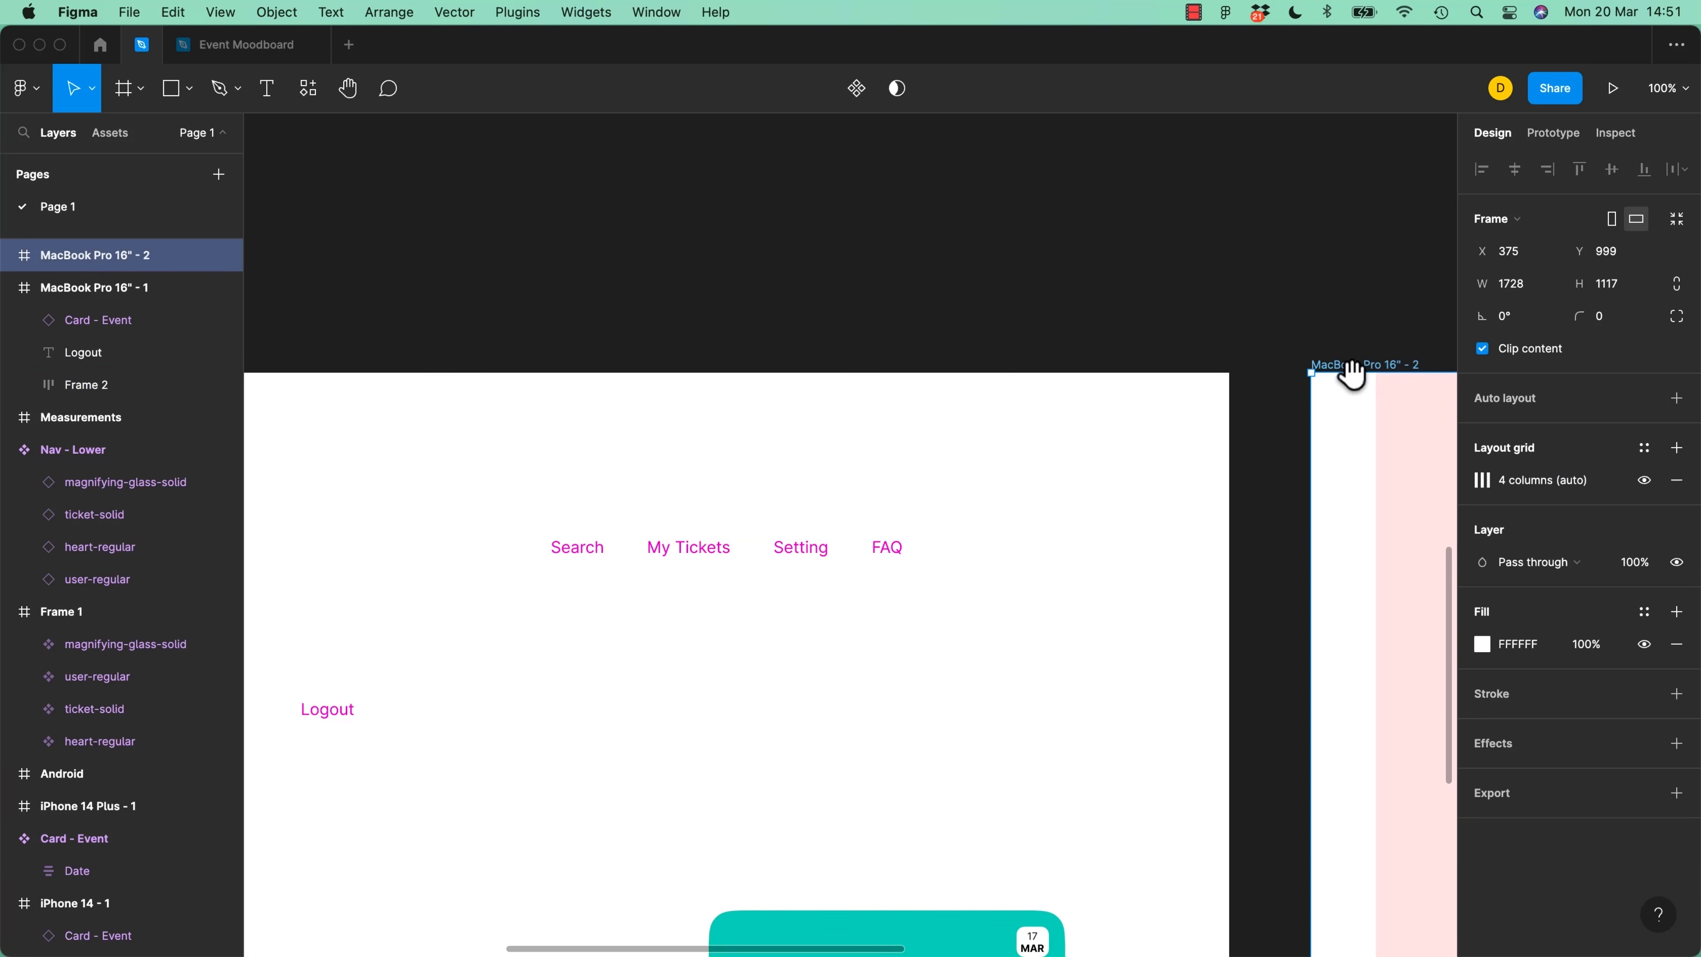
drag(1352, 374, 975, 420)
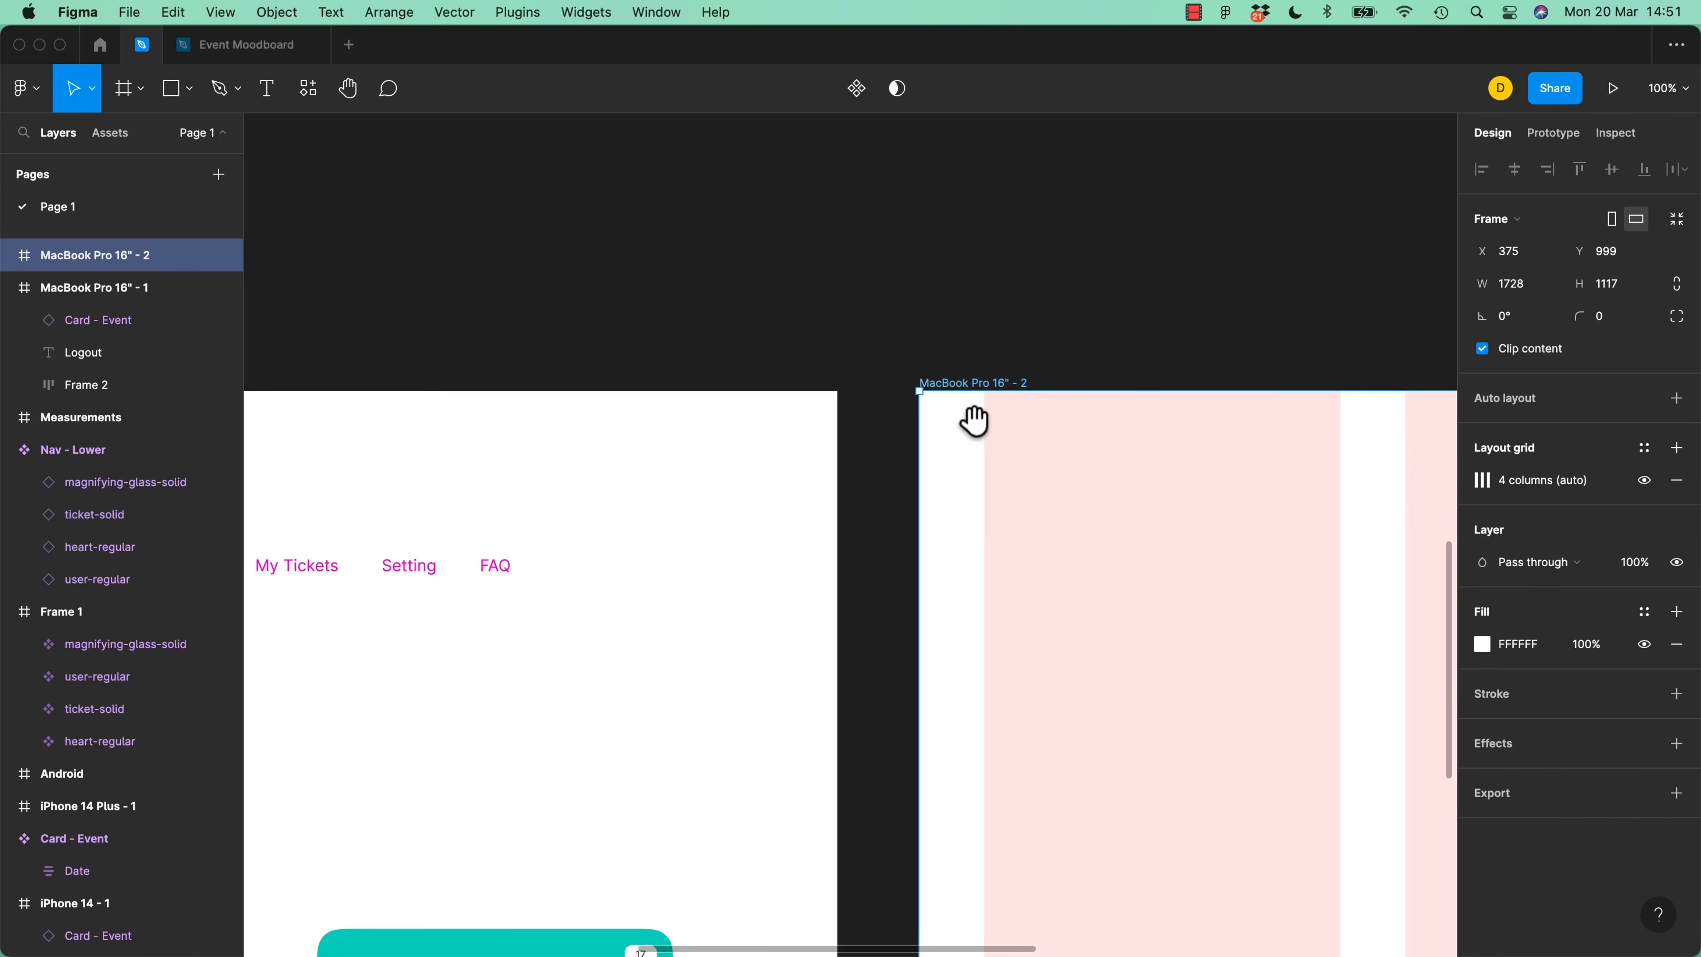
drag(487, 463, 953, 487)
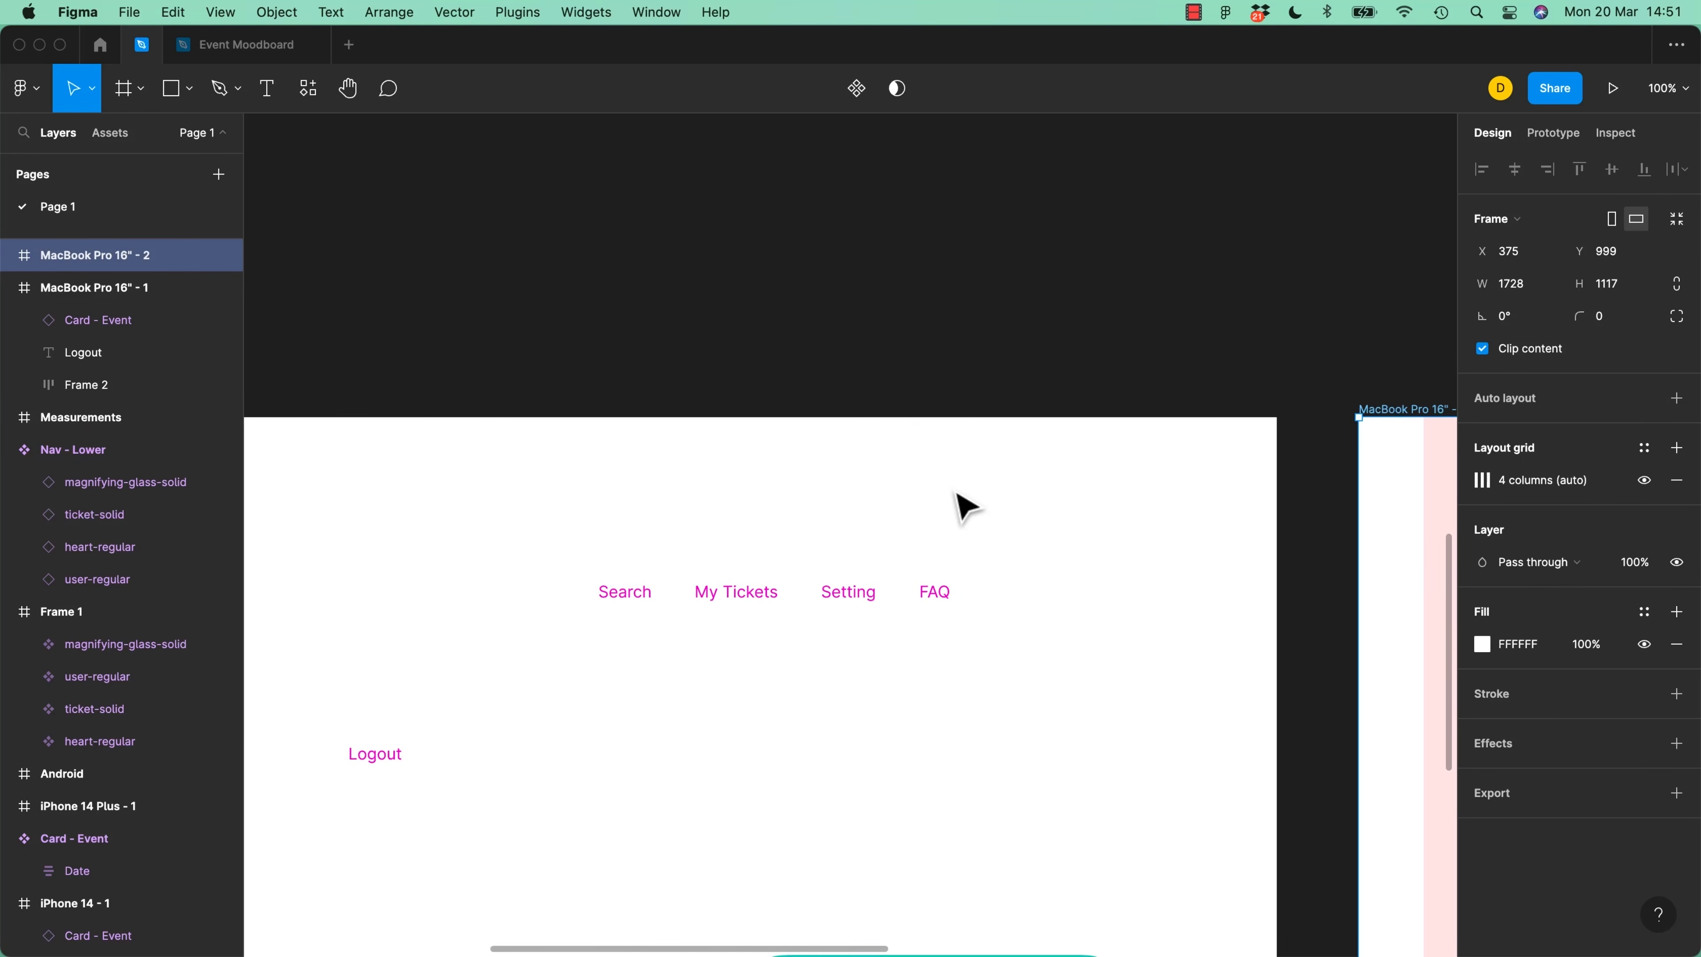
Replace the Setting text in the navigation frame with Account
click(852, 595)
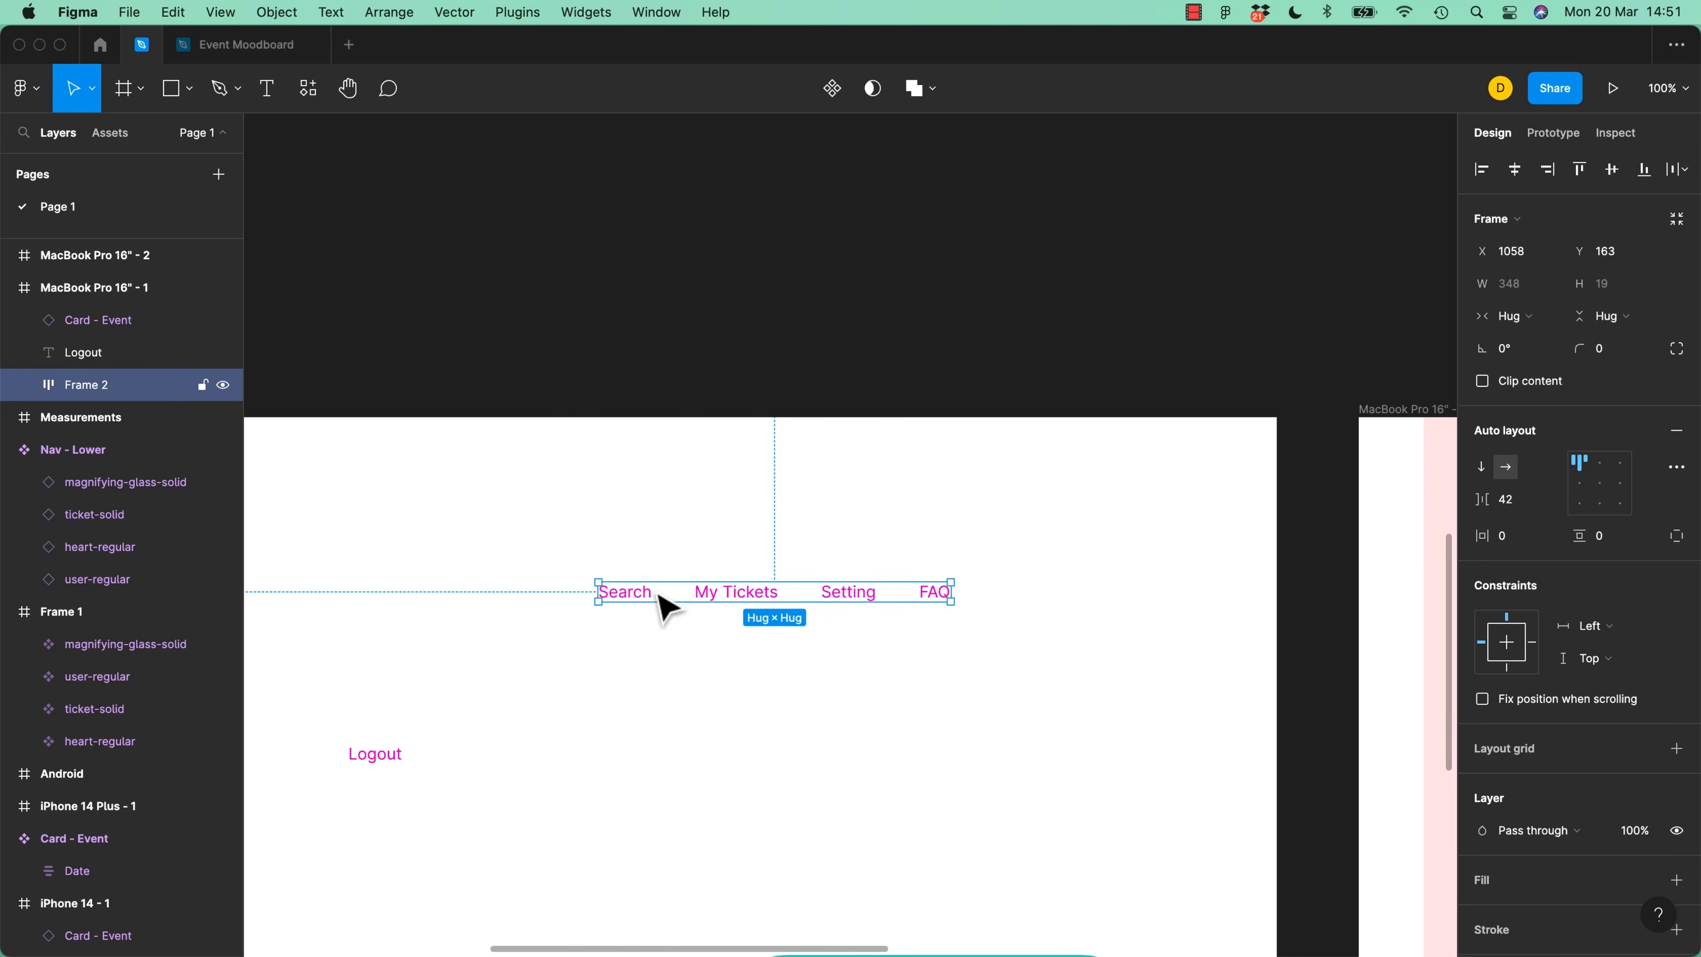
click(857, 601)
double_click(850, 590)
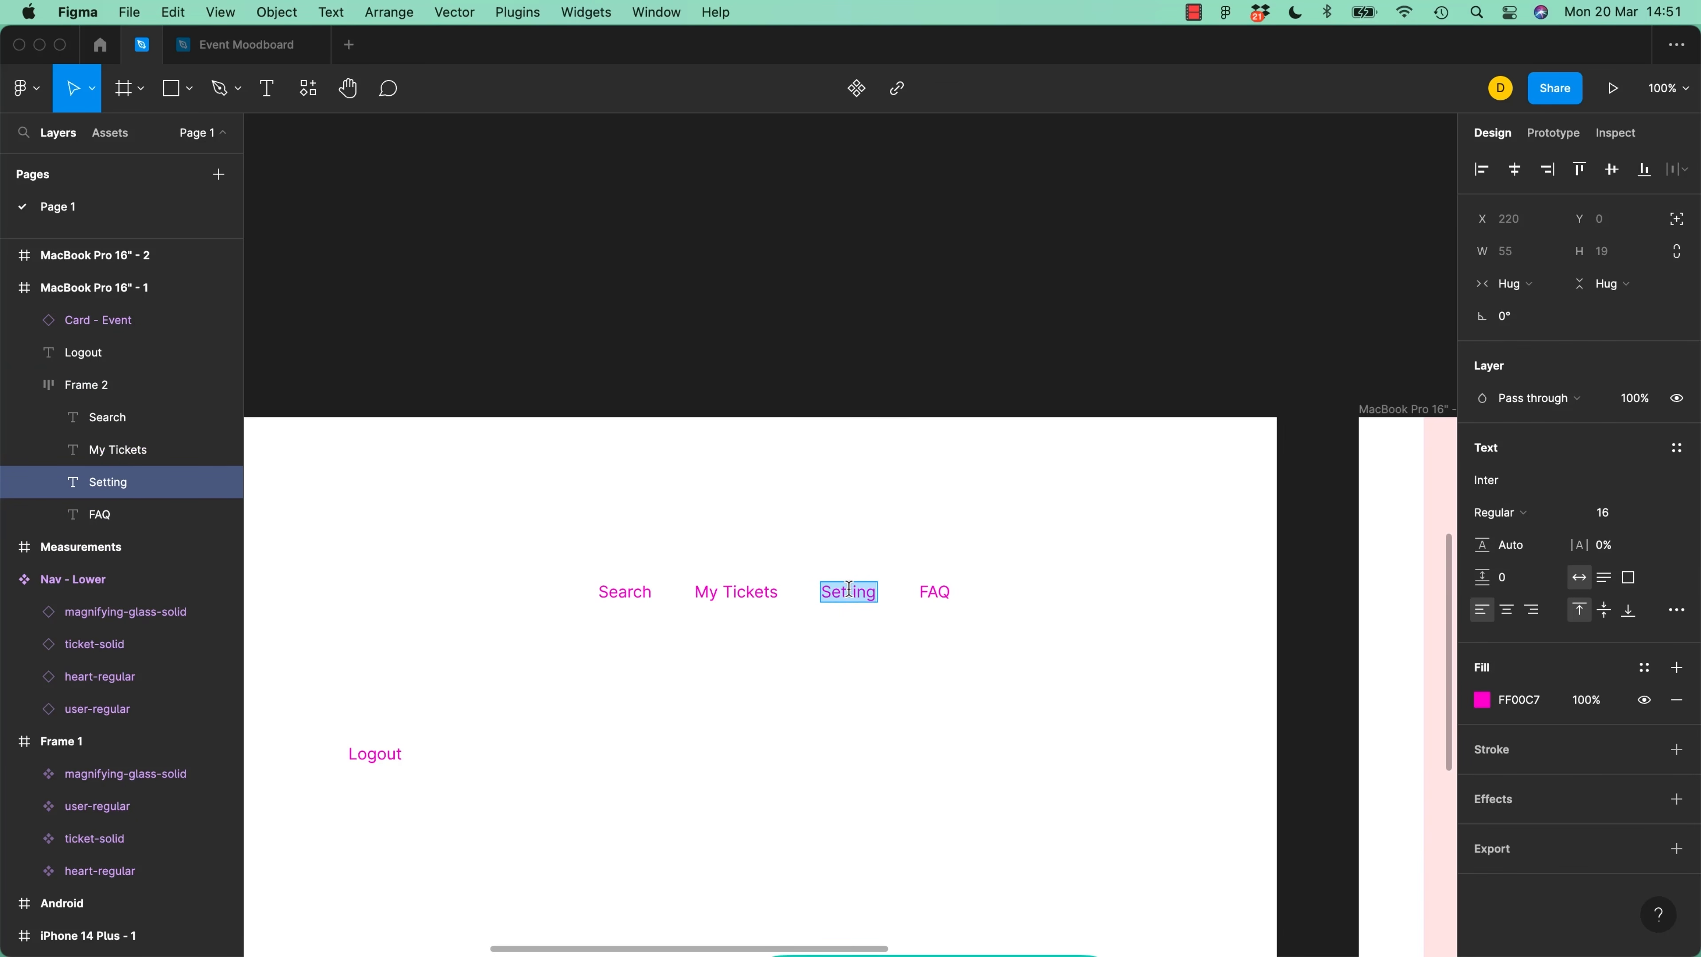
text(Account)
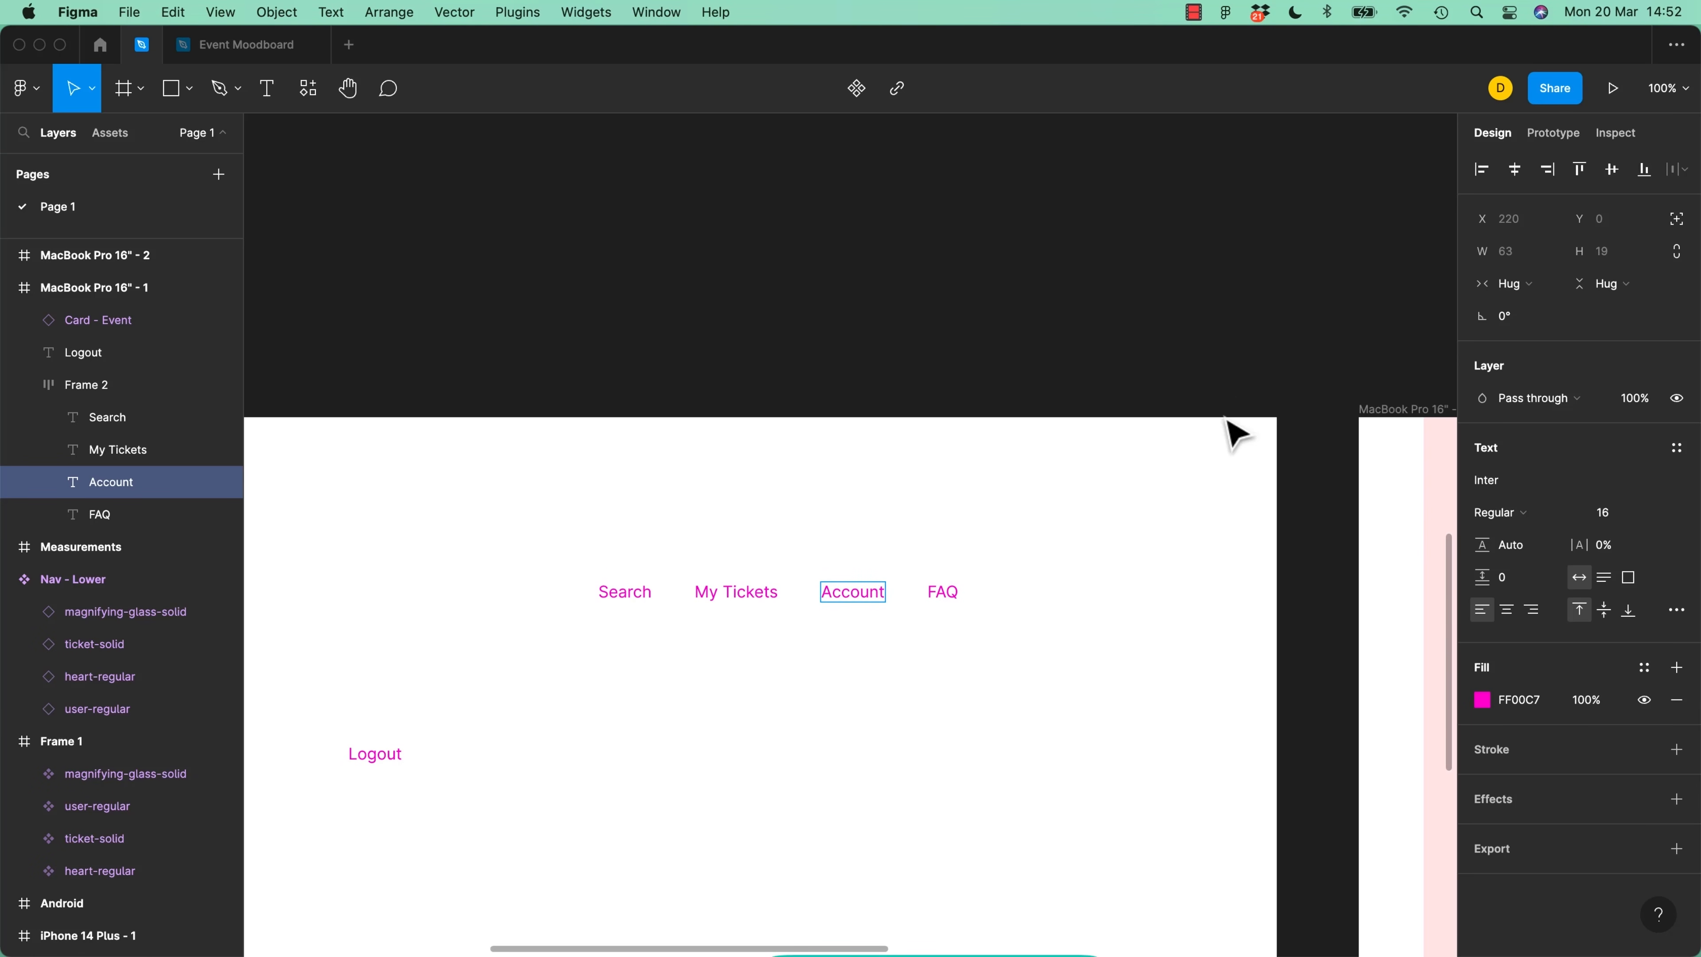
key(Escape)
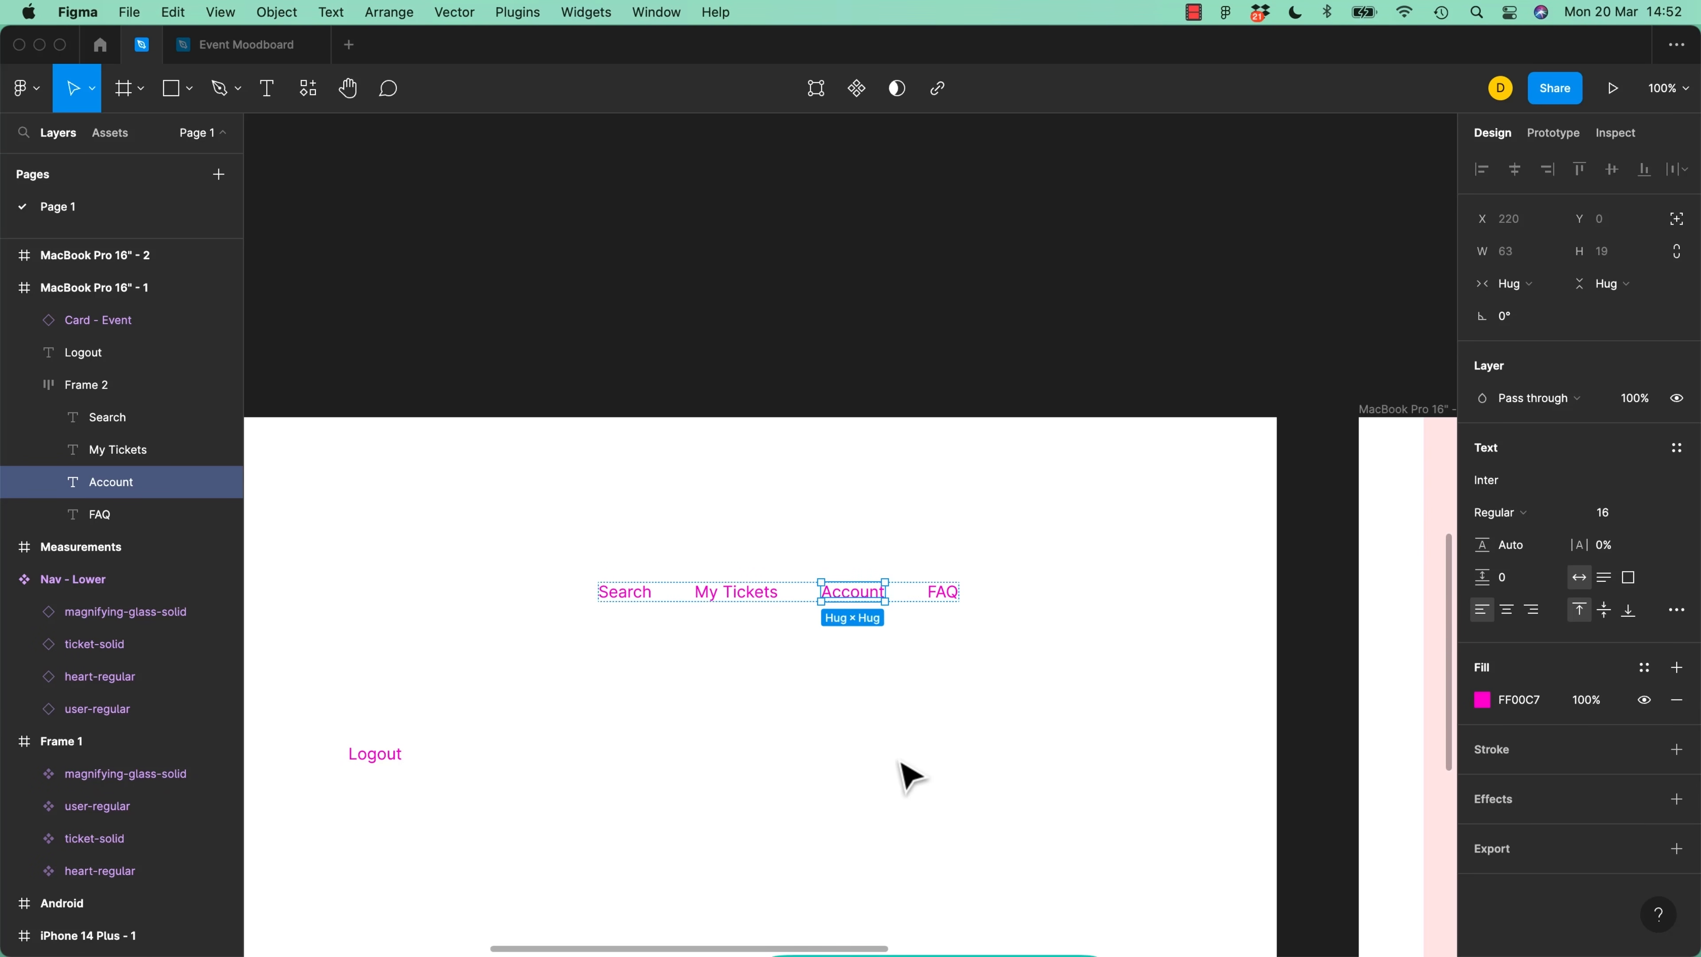
Cut the loose Logout text and paste it into the navigation auto layout frame after My Tickets
click(379, 761)
key(BackSpace)
click(778, 607)
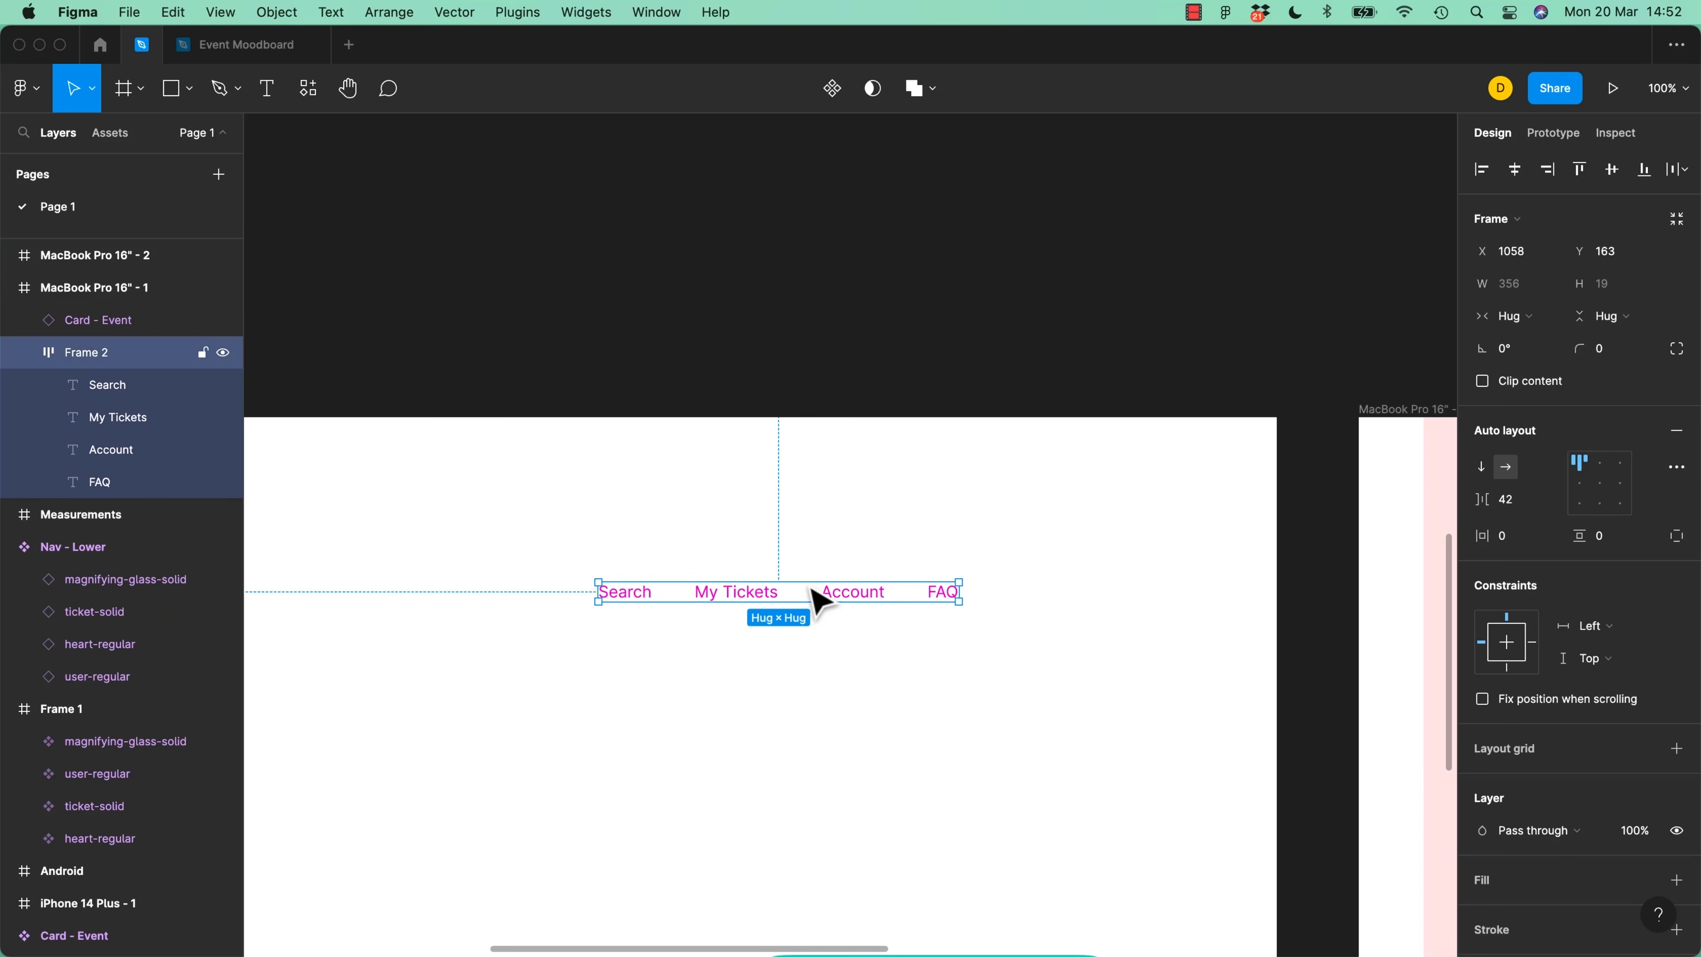
click(716, 607)
key(ctrl+v)
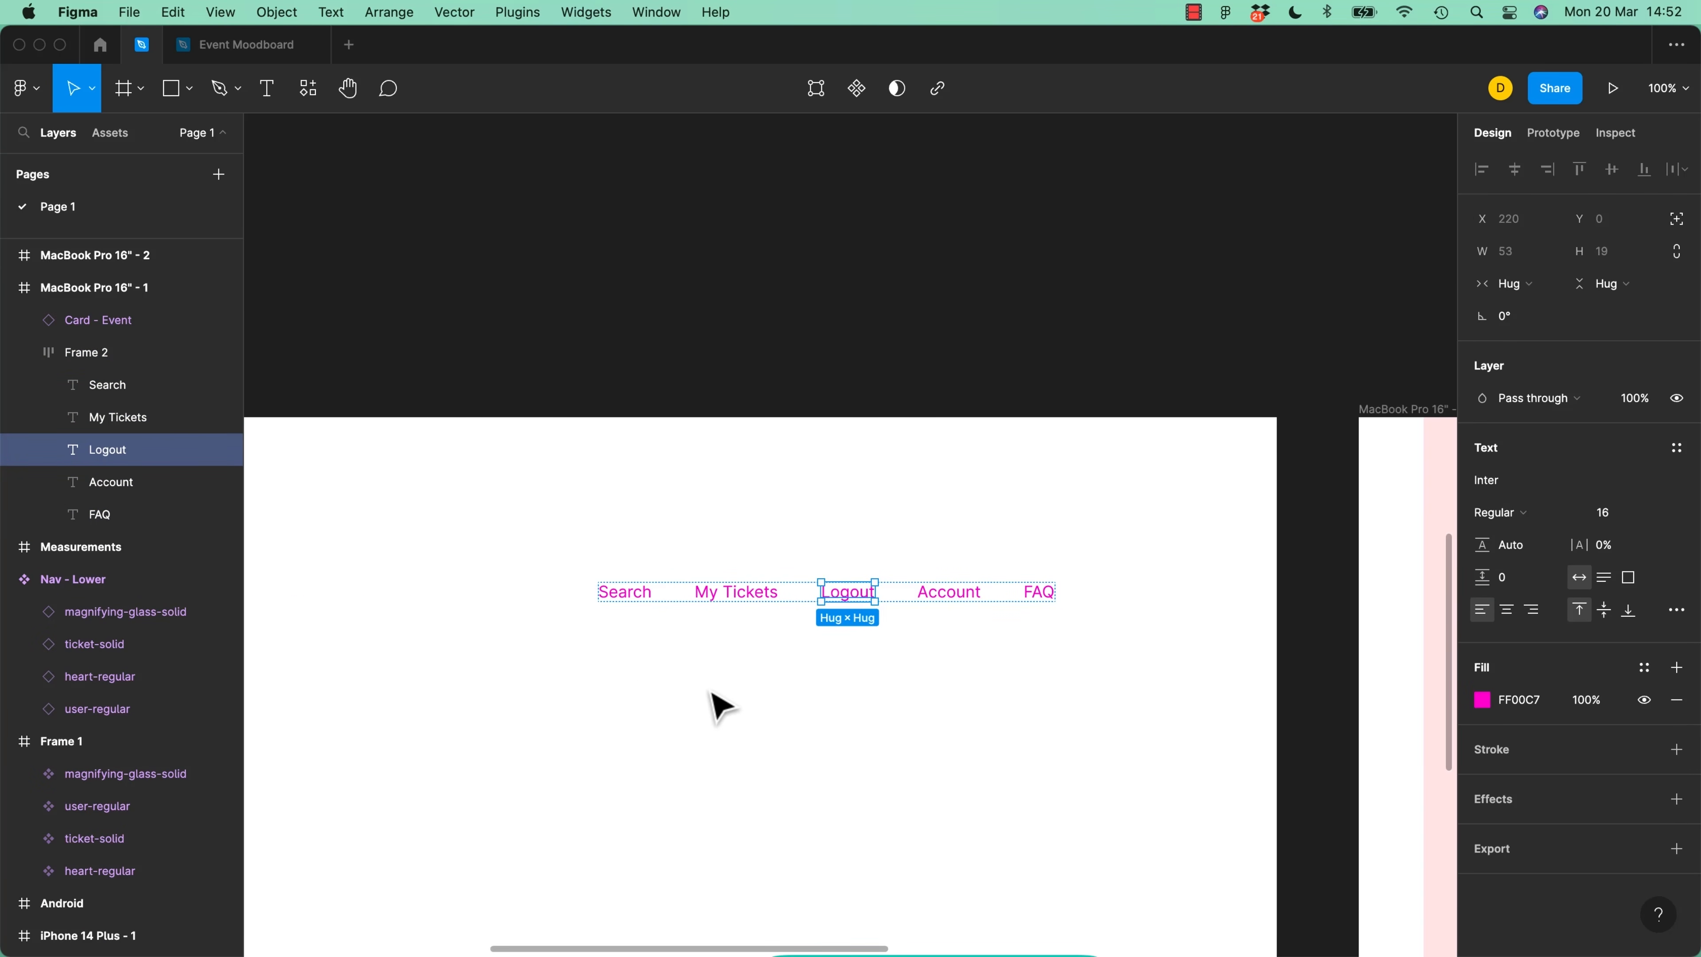
Move the whole navigation frame toward the page's top-right corner, to X 1200 and Y 76
click(720, 707)
click(959, 598)
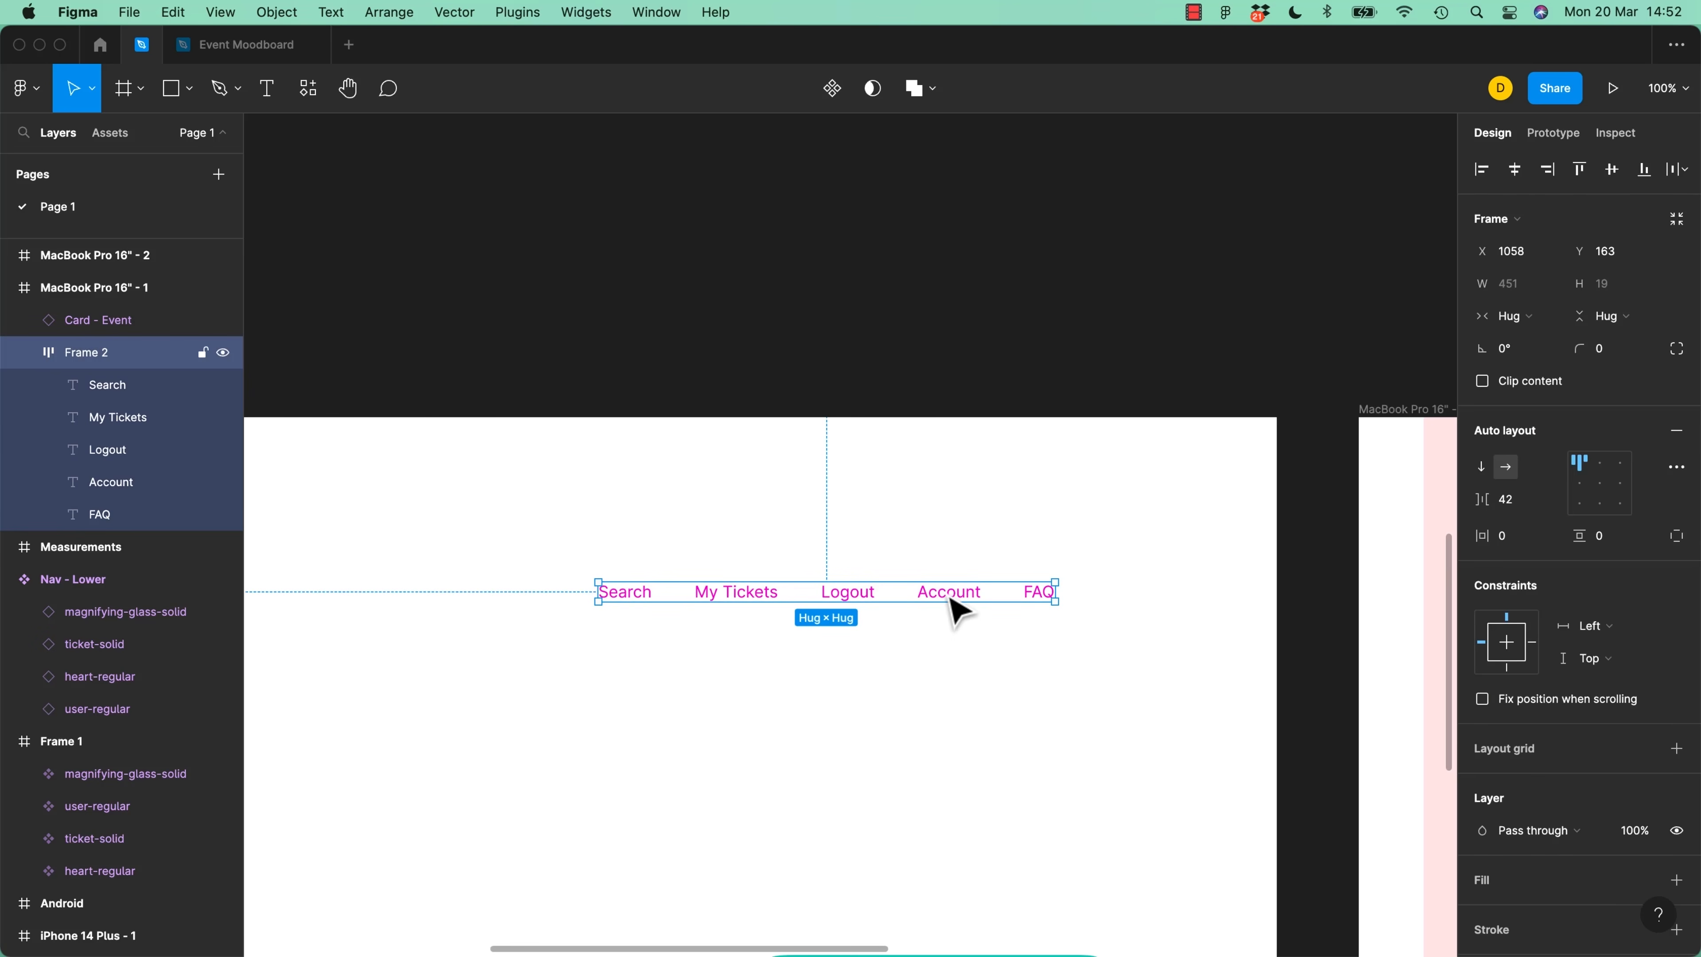
drag(959, 599, 1098, 511)
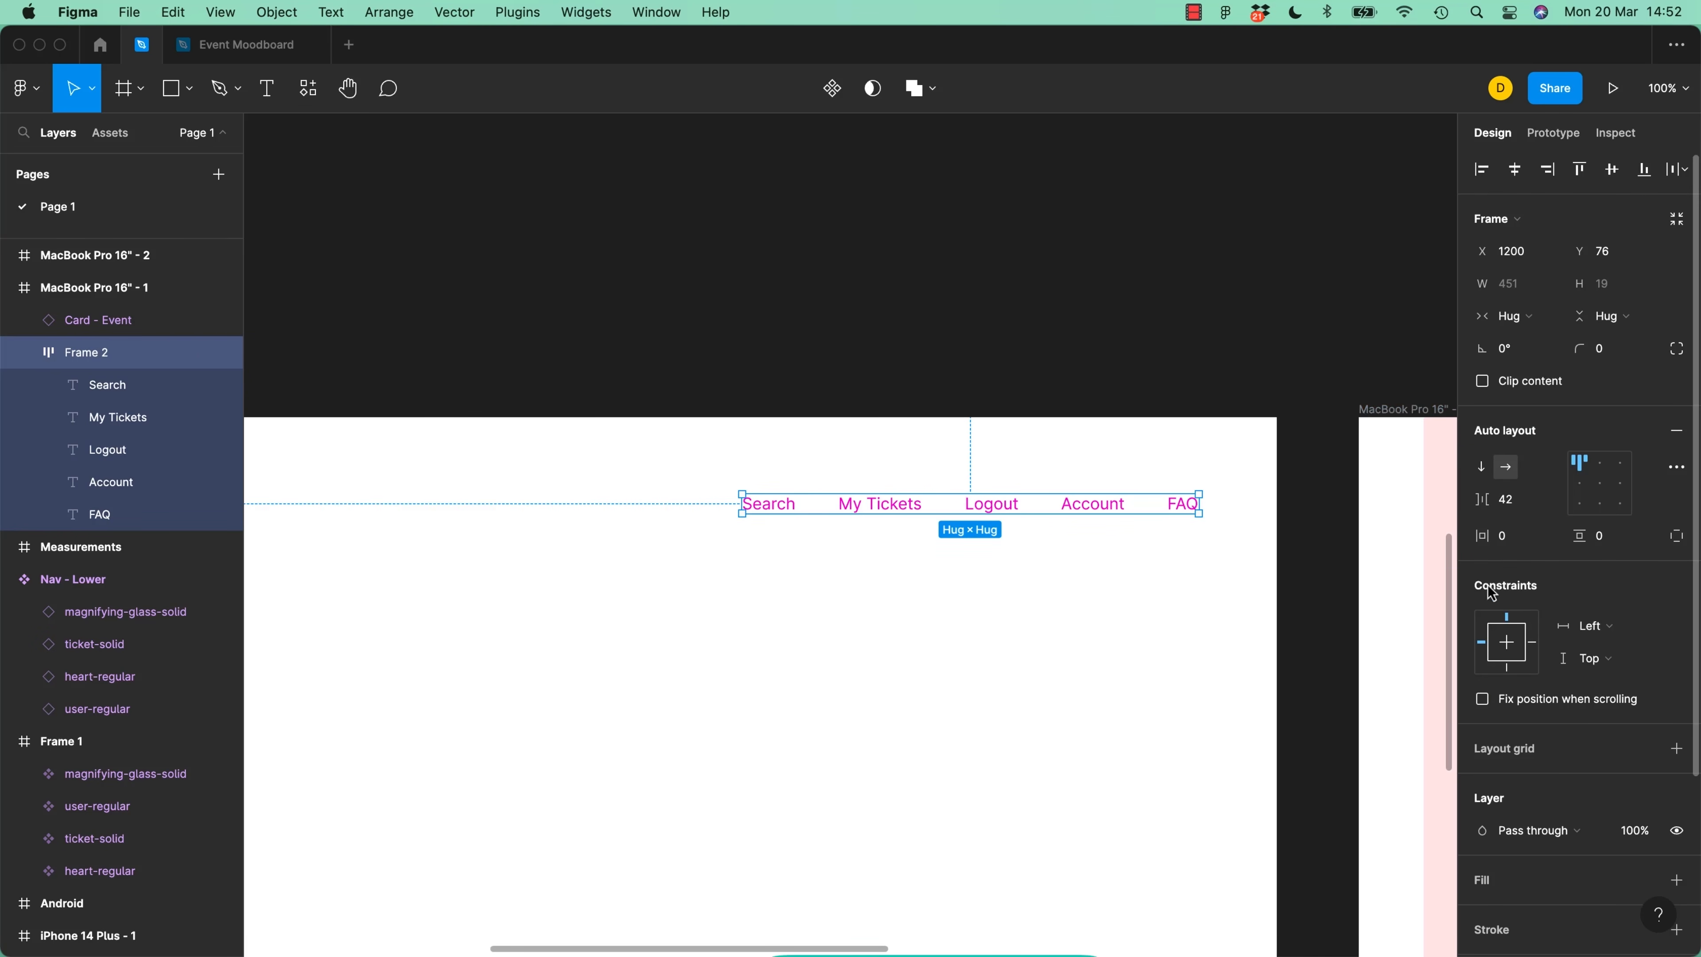
Constrain the navigation frame on MacBook Pro 16" - 1 to the right horizontally and the top vertically
click(1596, 657)
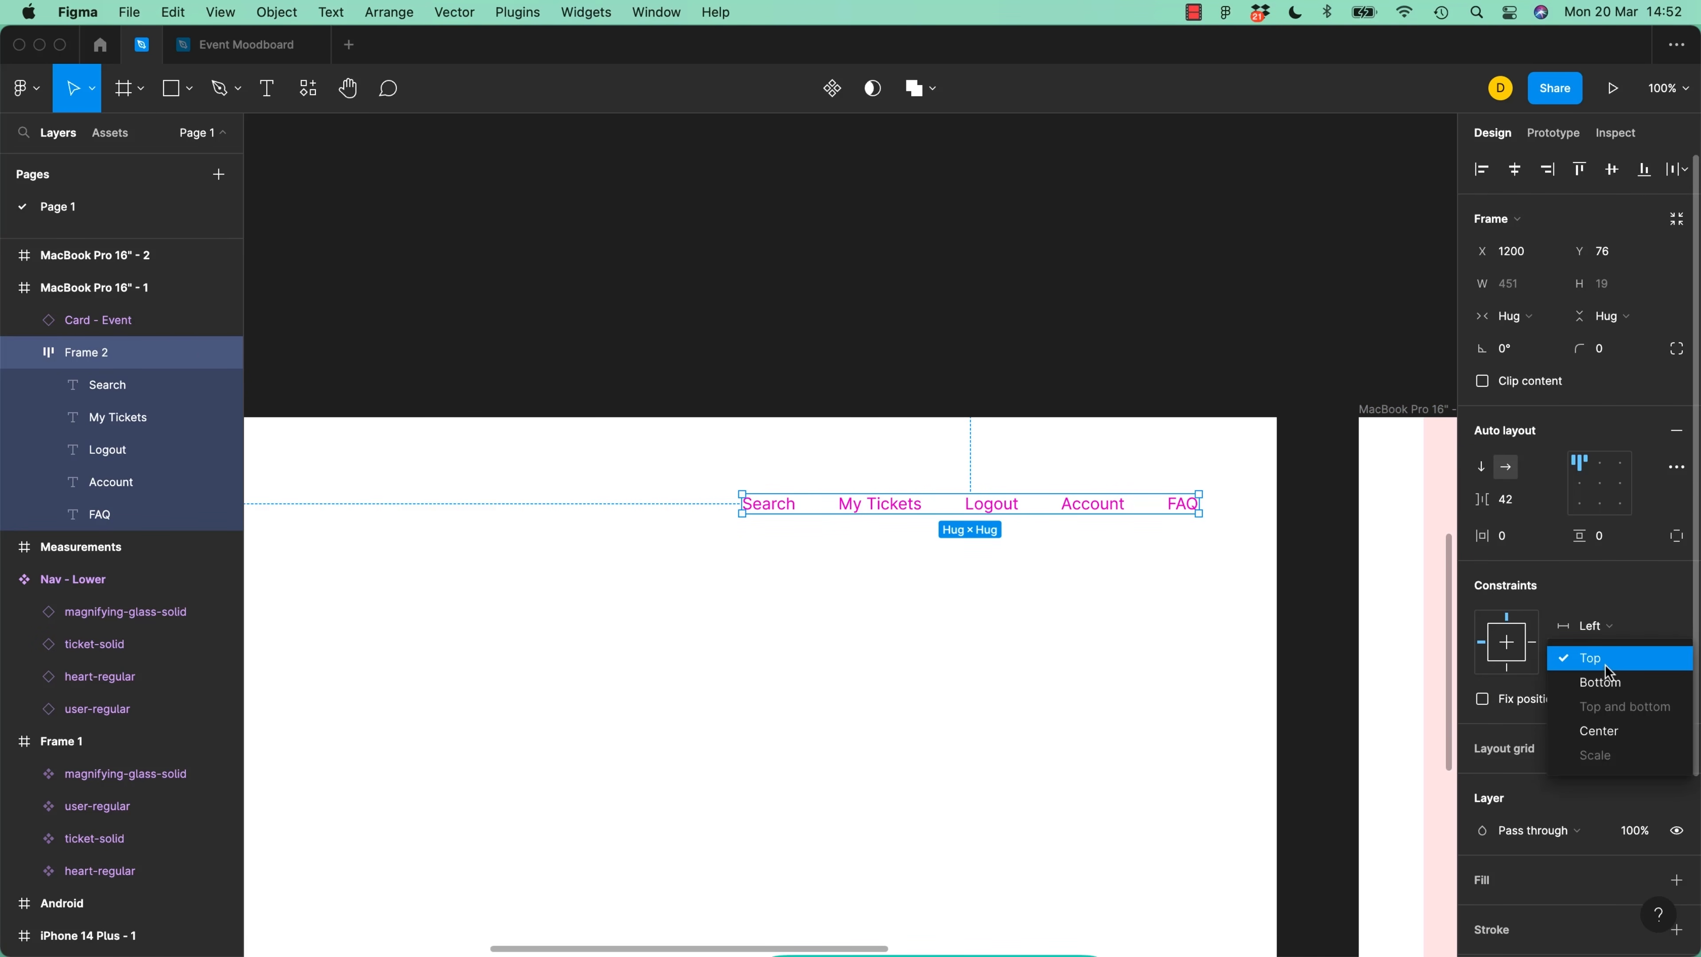
click(1606, 665)
click(1591, 625)
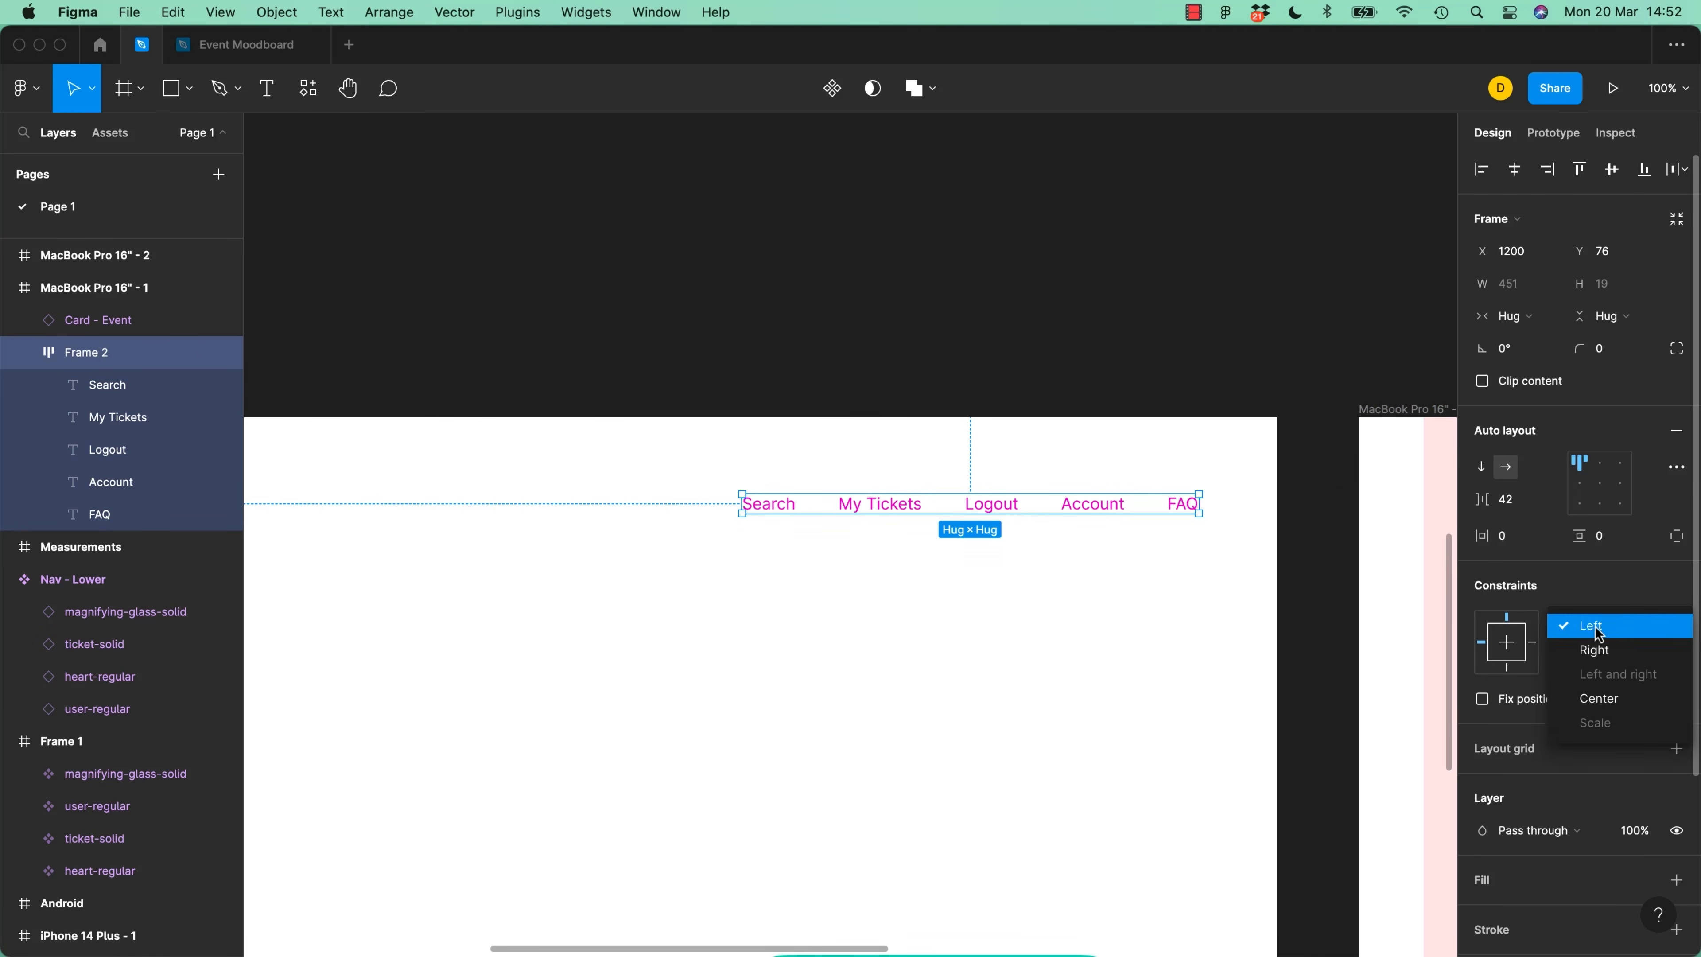
click(1601, 651)
click(1074, 611)
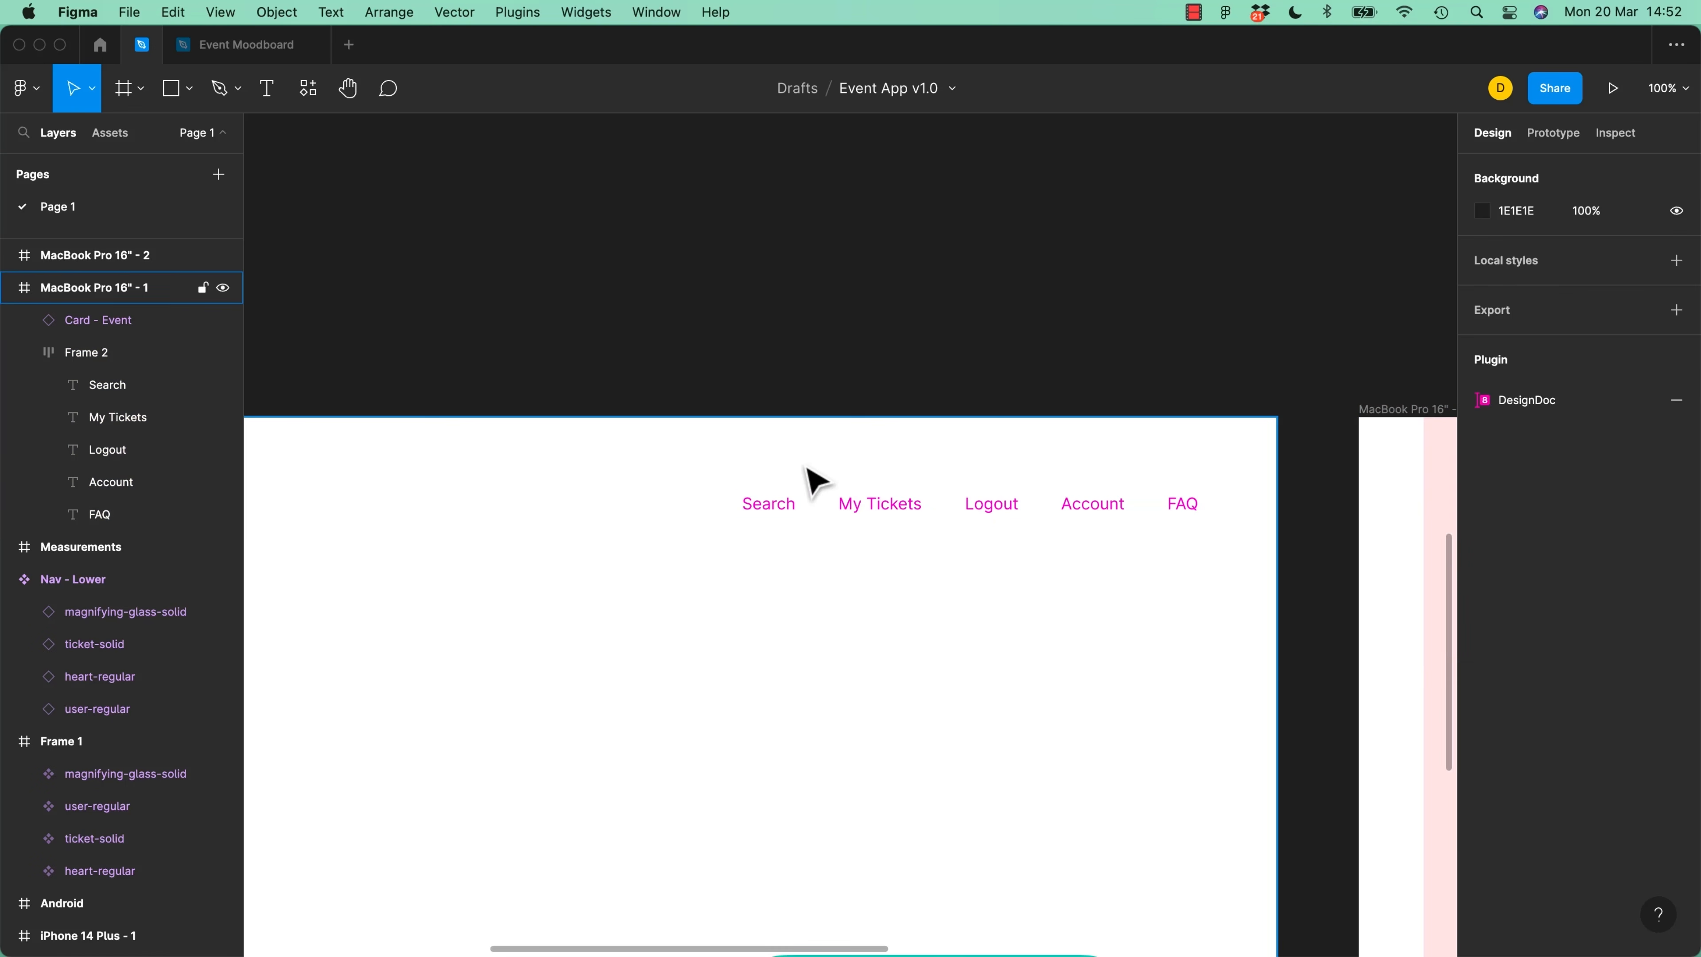
Test the responsiveness of MacBook Pro 16" - 1 by narrowing the frame to about 1018 wide and widening it again partway
key(minus)
scroll(797, 463, down, 4)
click(365, 339)
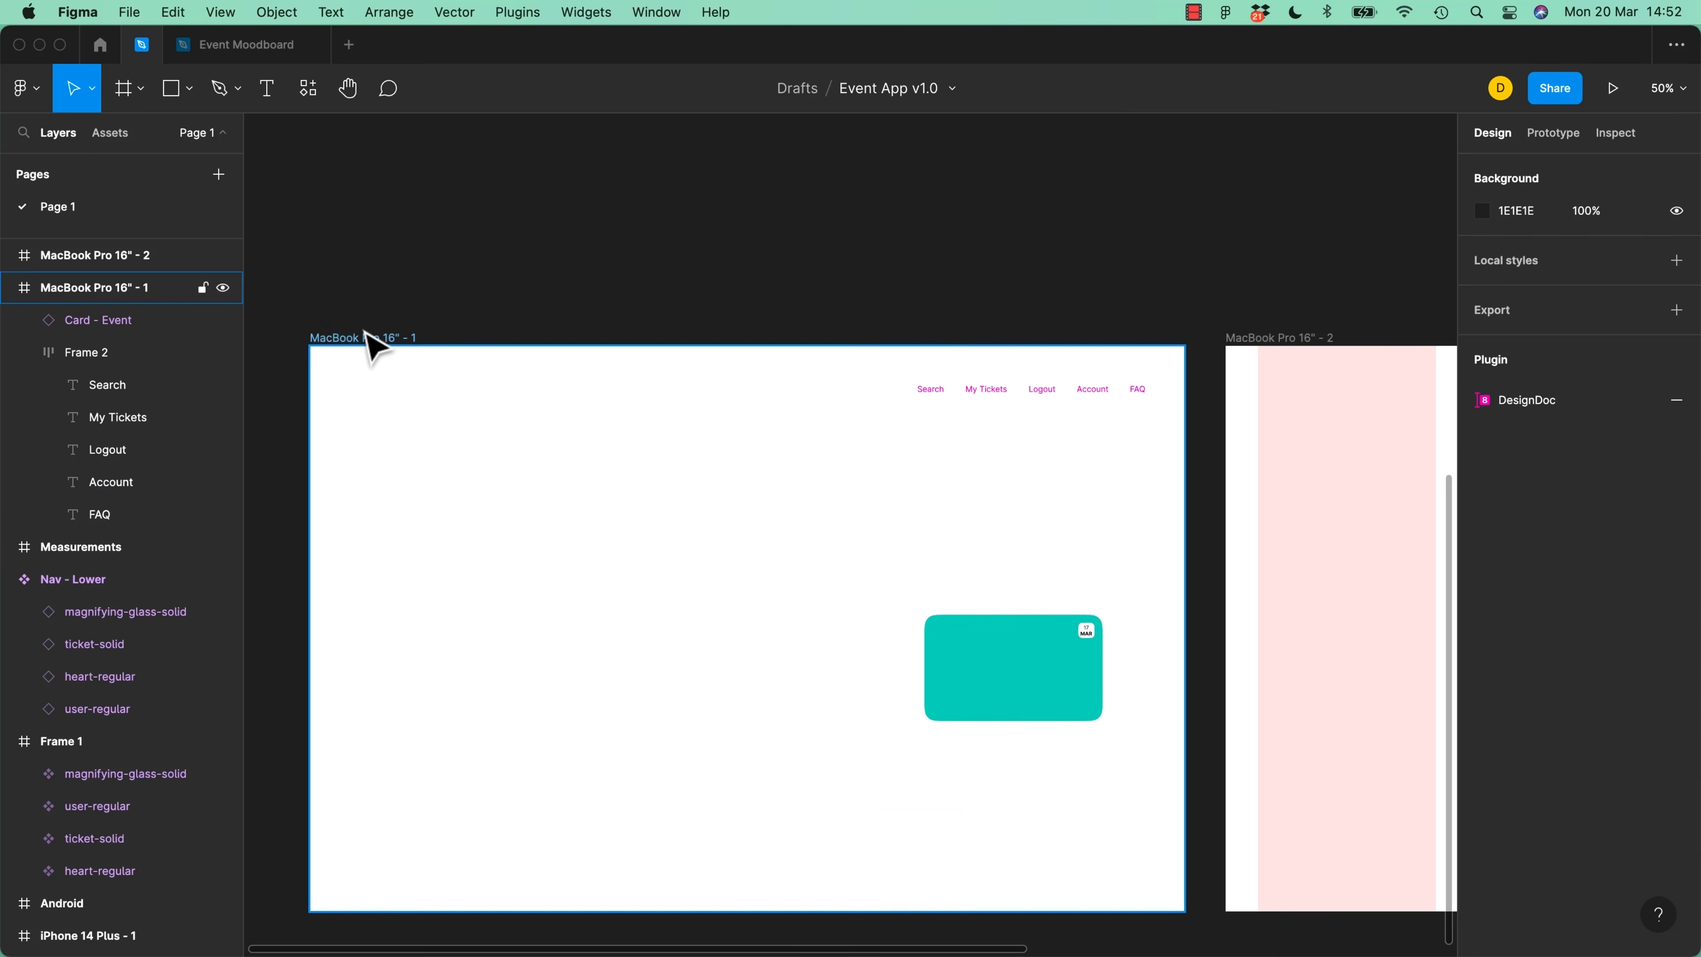
drag(1184, 697, 827, 708)
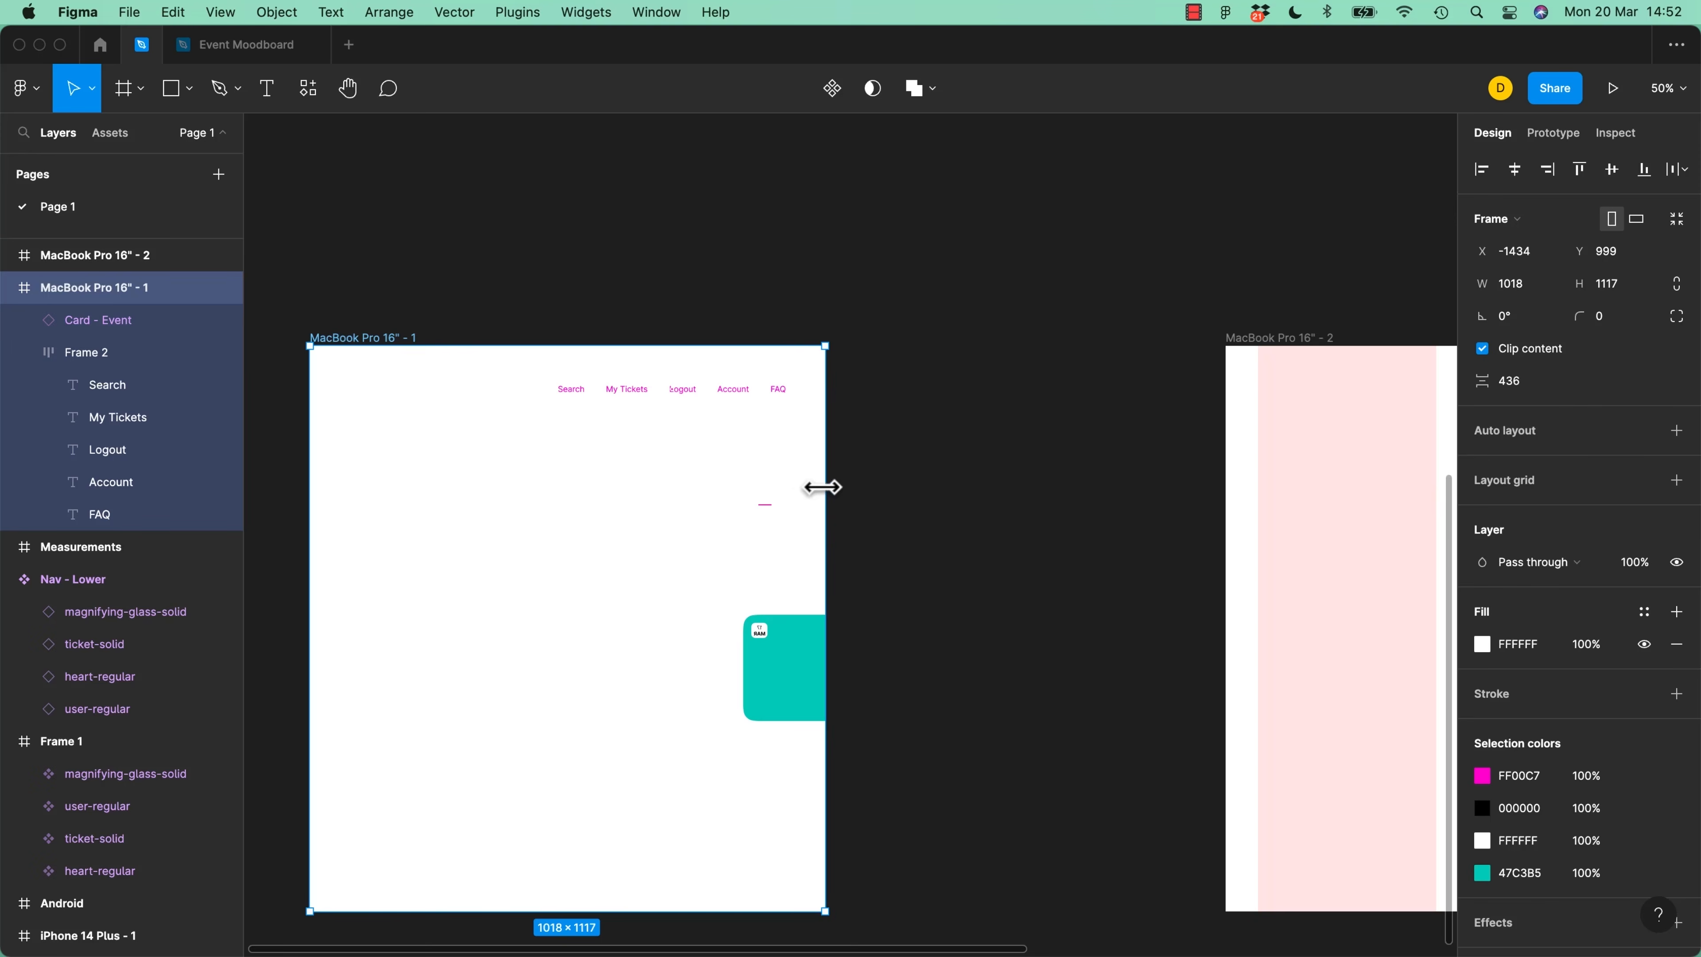
drag(825, 482, 933, 498)
Replace the Logout text in the navigation frame with Sign Out
double_click(806, 400)
double_click(795, 388)
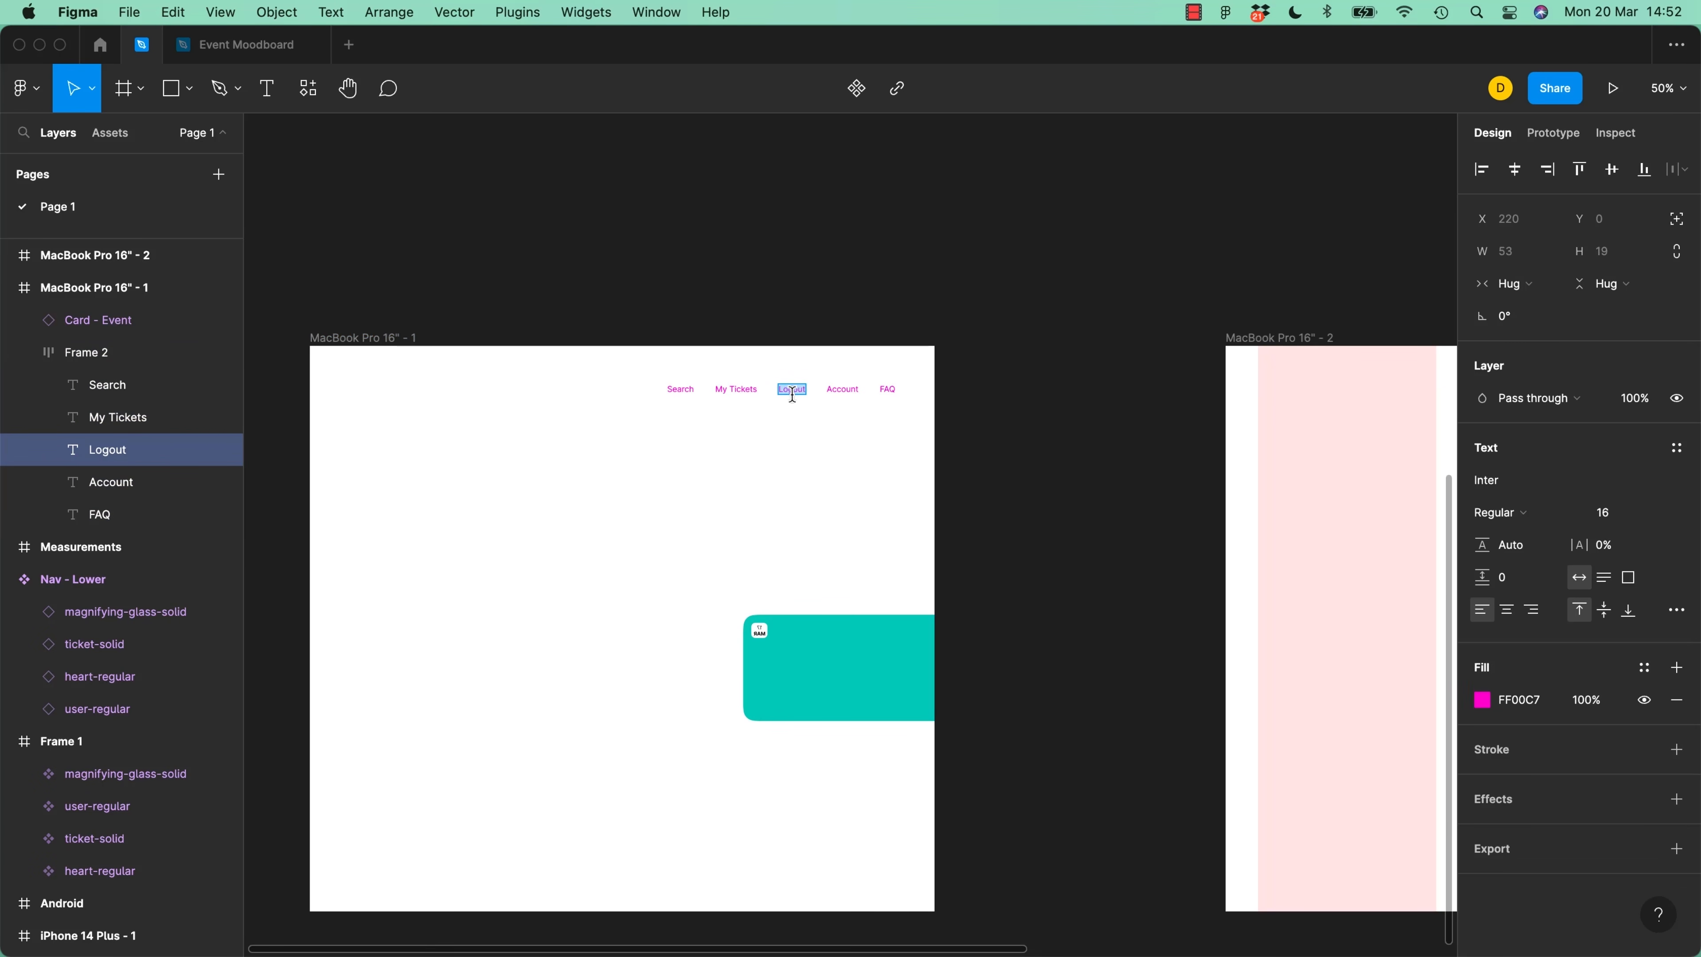
text(Sign Out)
key(Escape)
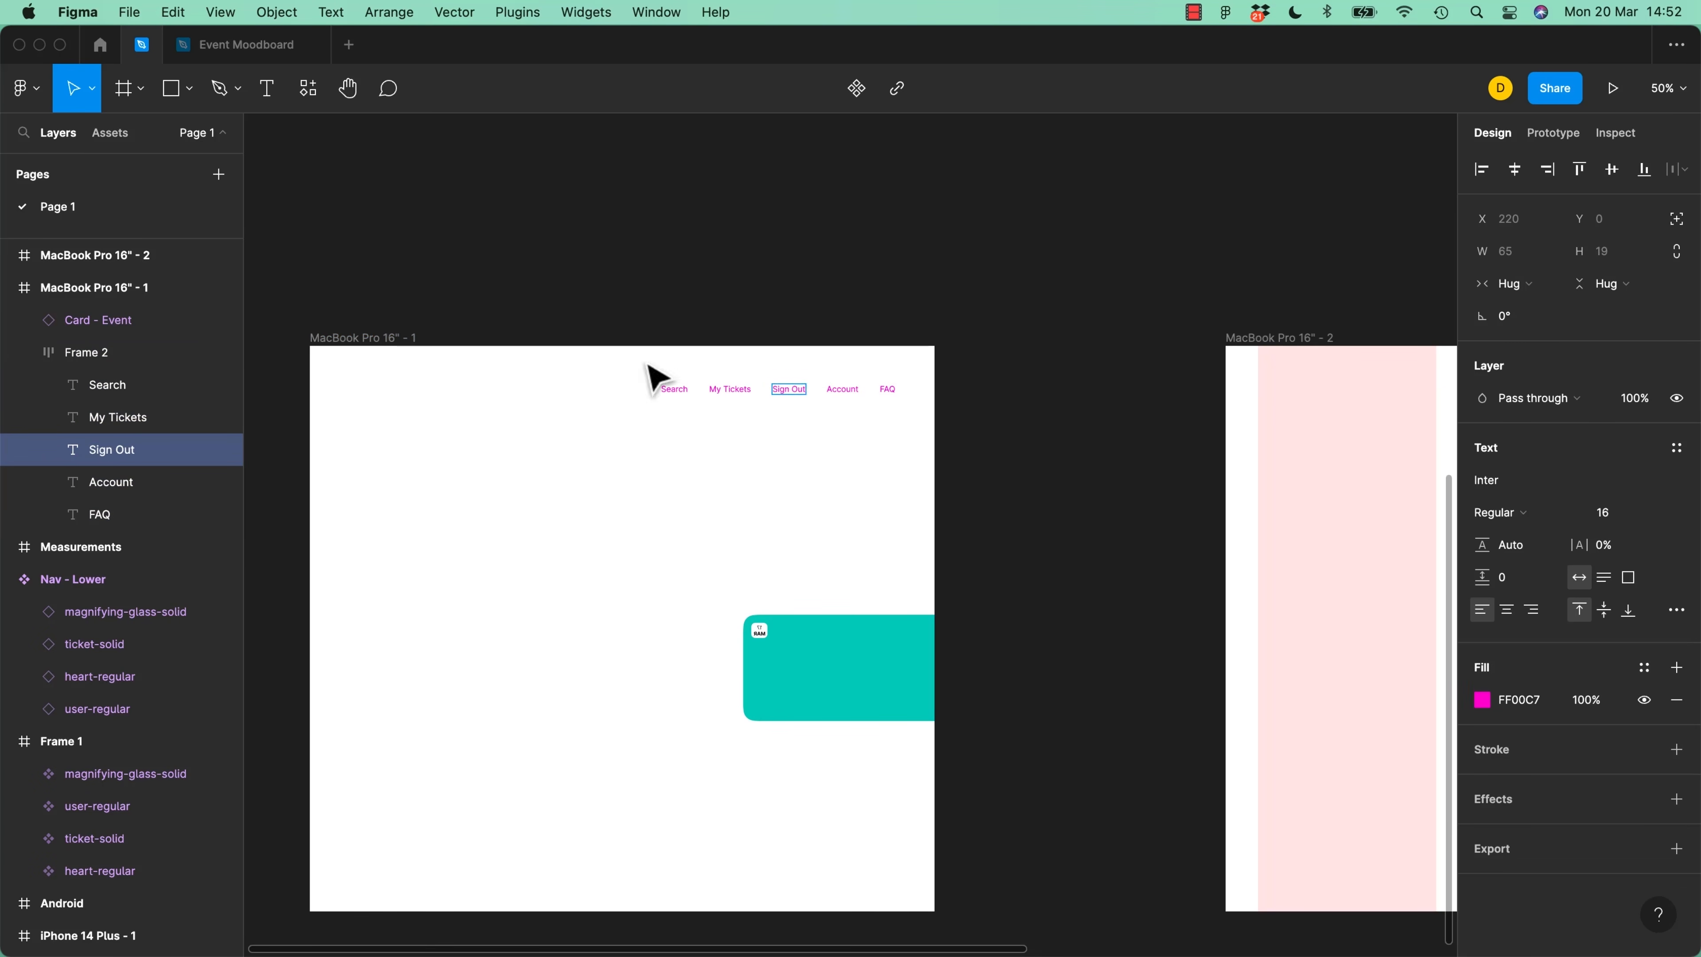
key(Escape)
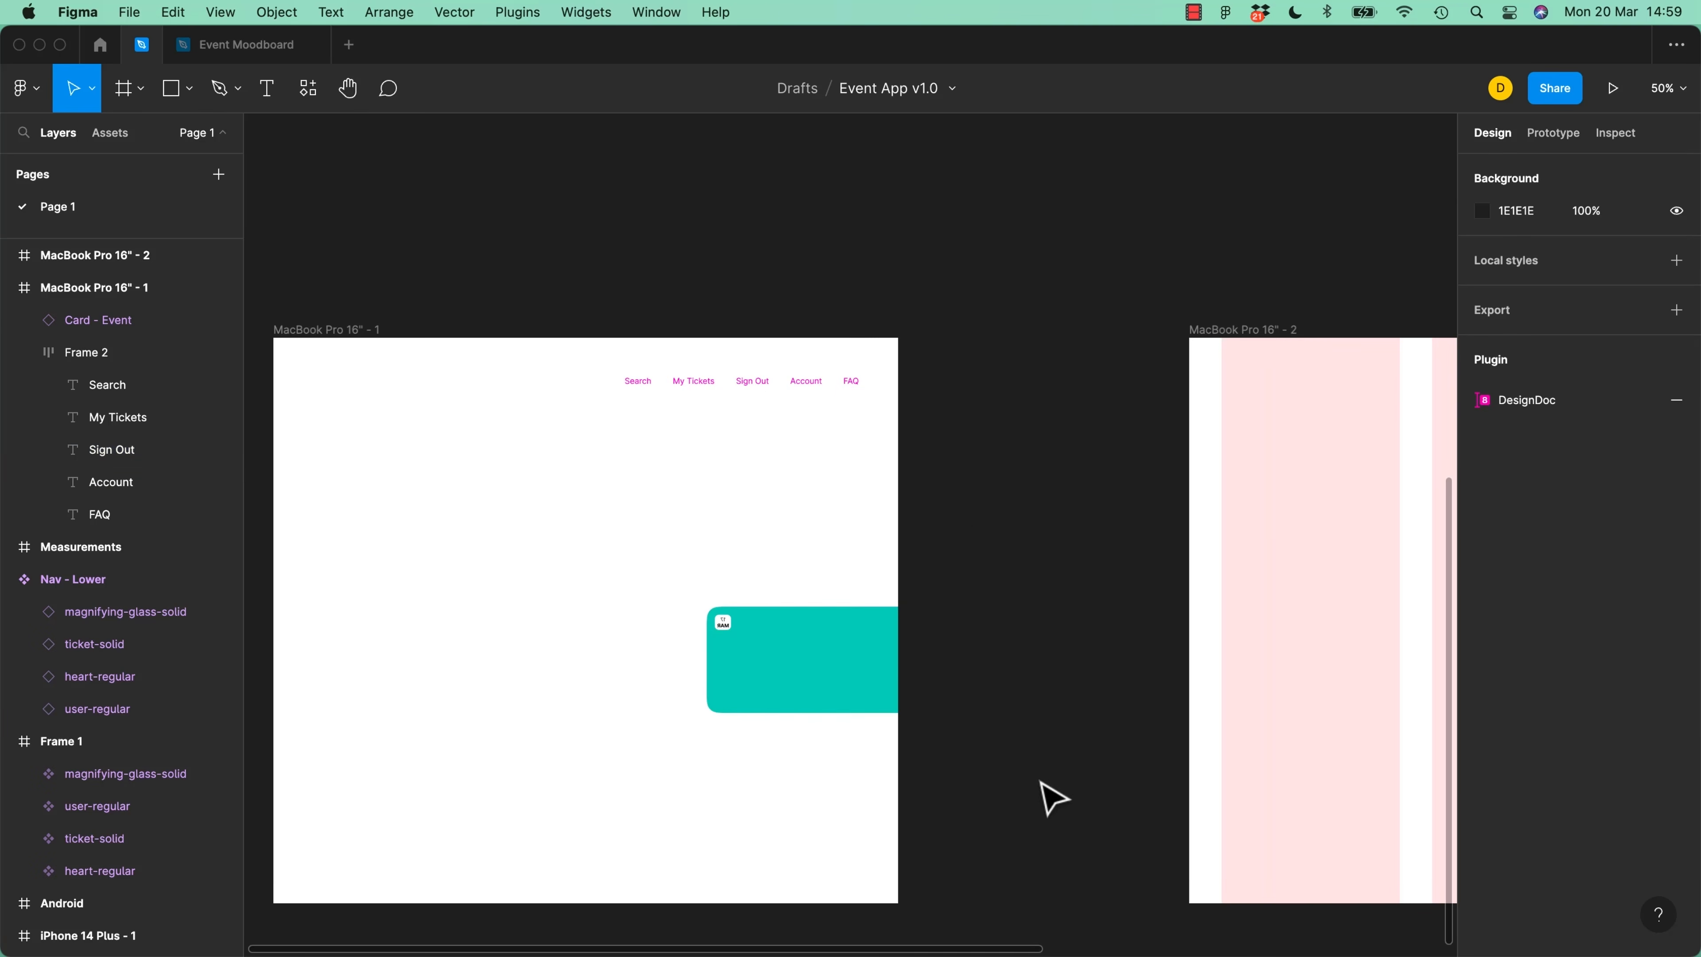
Move the Card - Event instance from MacBook Pro 16" - 1 into the first grid column of MacBook Pro 16" - 2
drag(1037, 608, 349, 635)
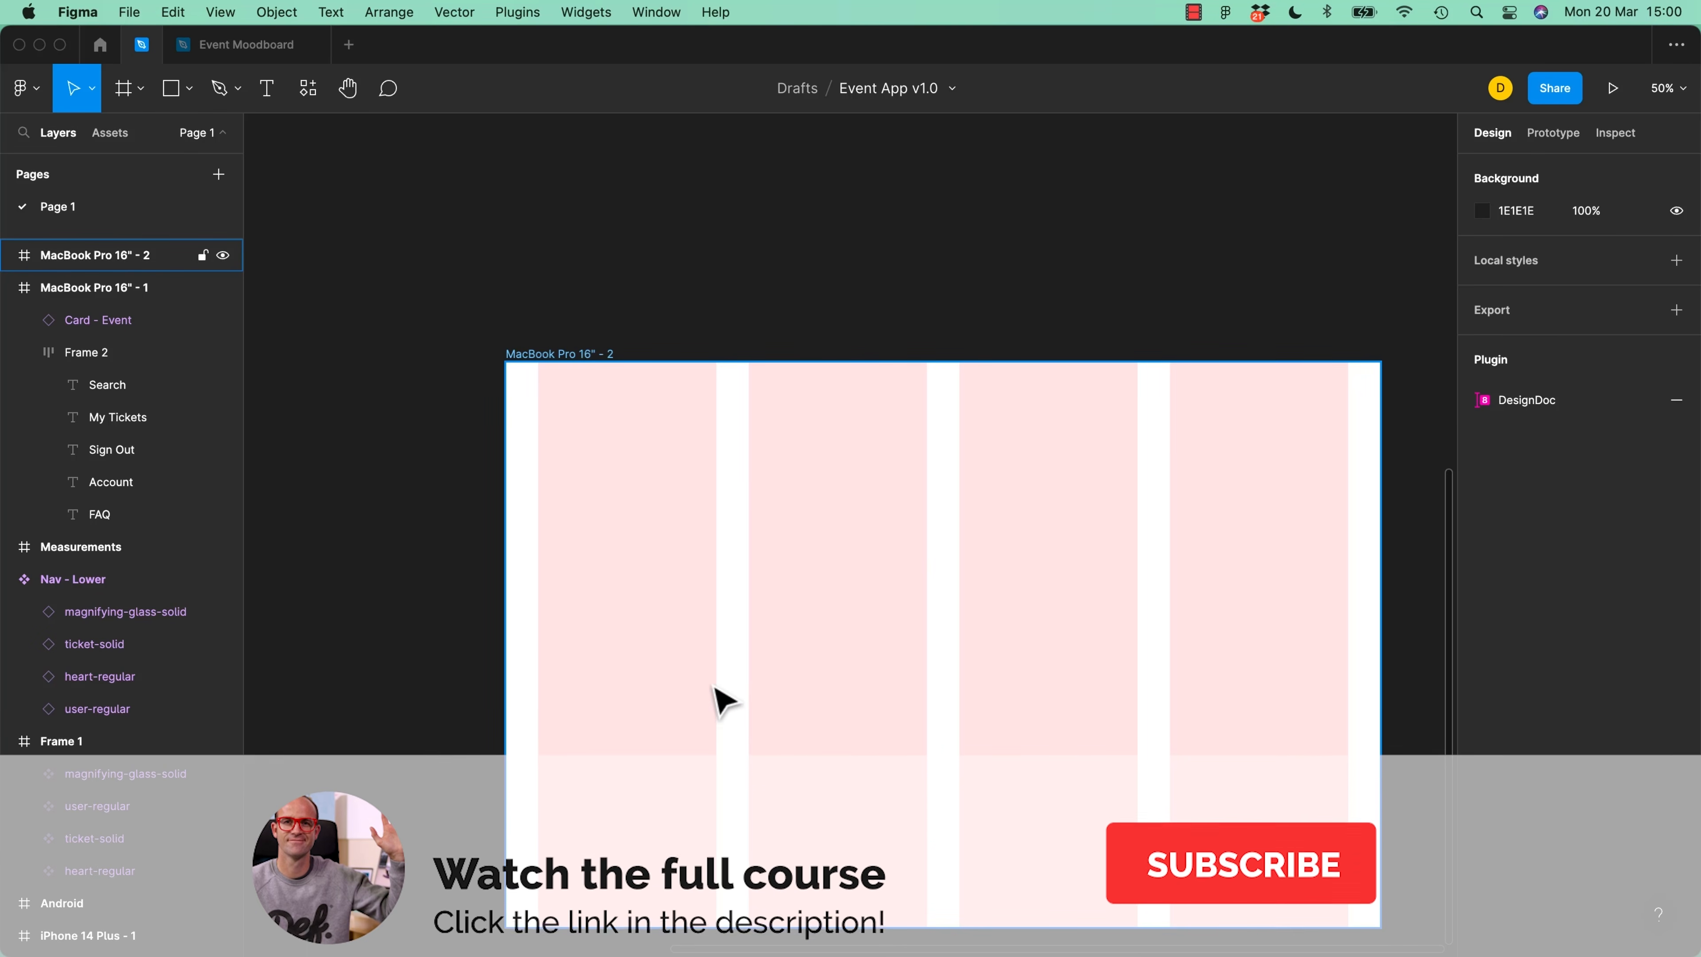
scroll(731, 670, left, 5)
click(501, 660)
drag(501, 660, 1015, 556)
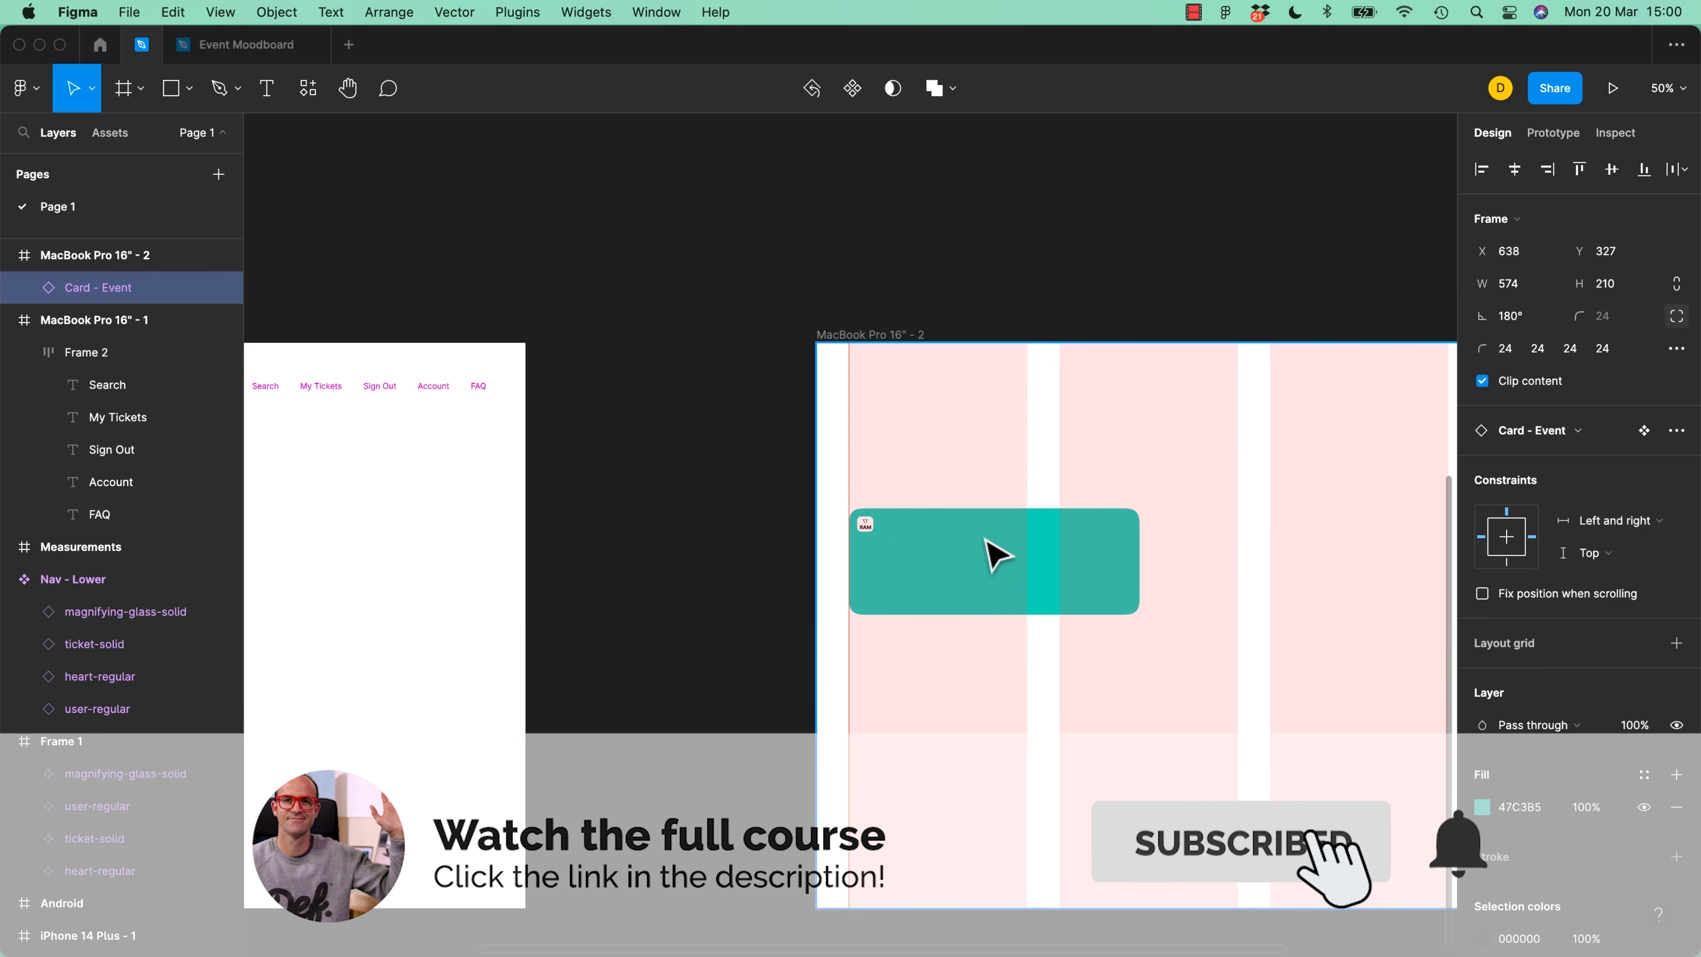
Resize the Card - Event to 352 × 288 to fit the first column and duplicate it into the other three columns
drag(1139, 614, 1028, 654)
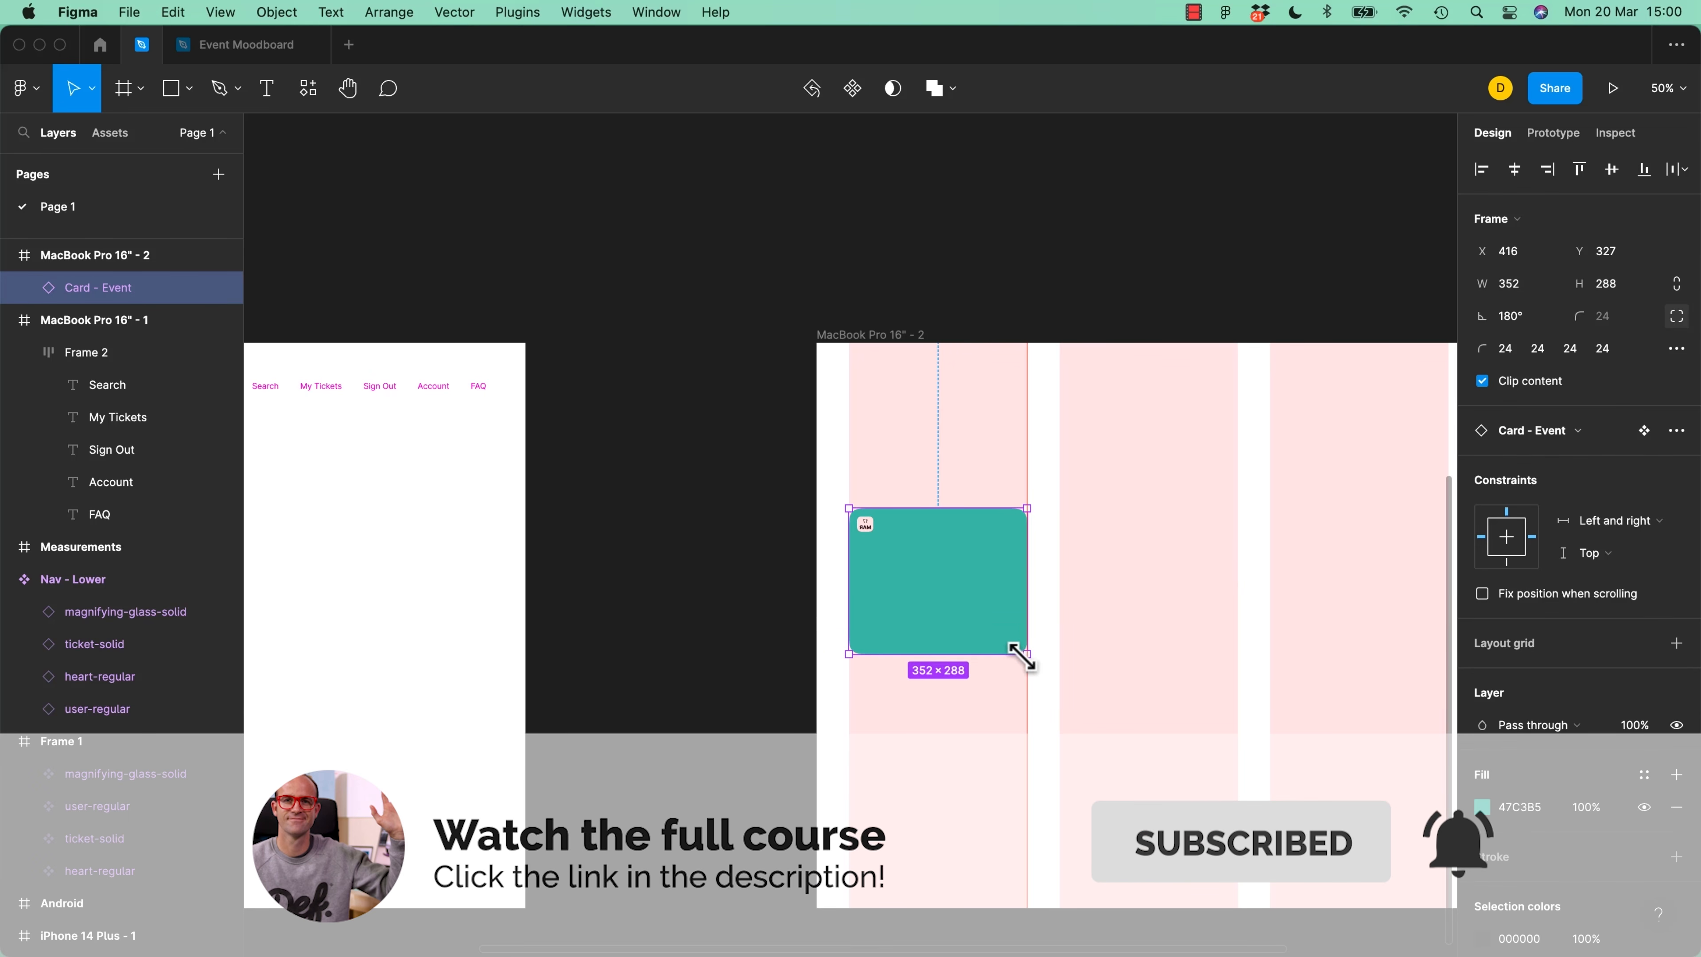
scroll(869, 620, right, 5)
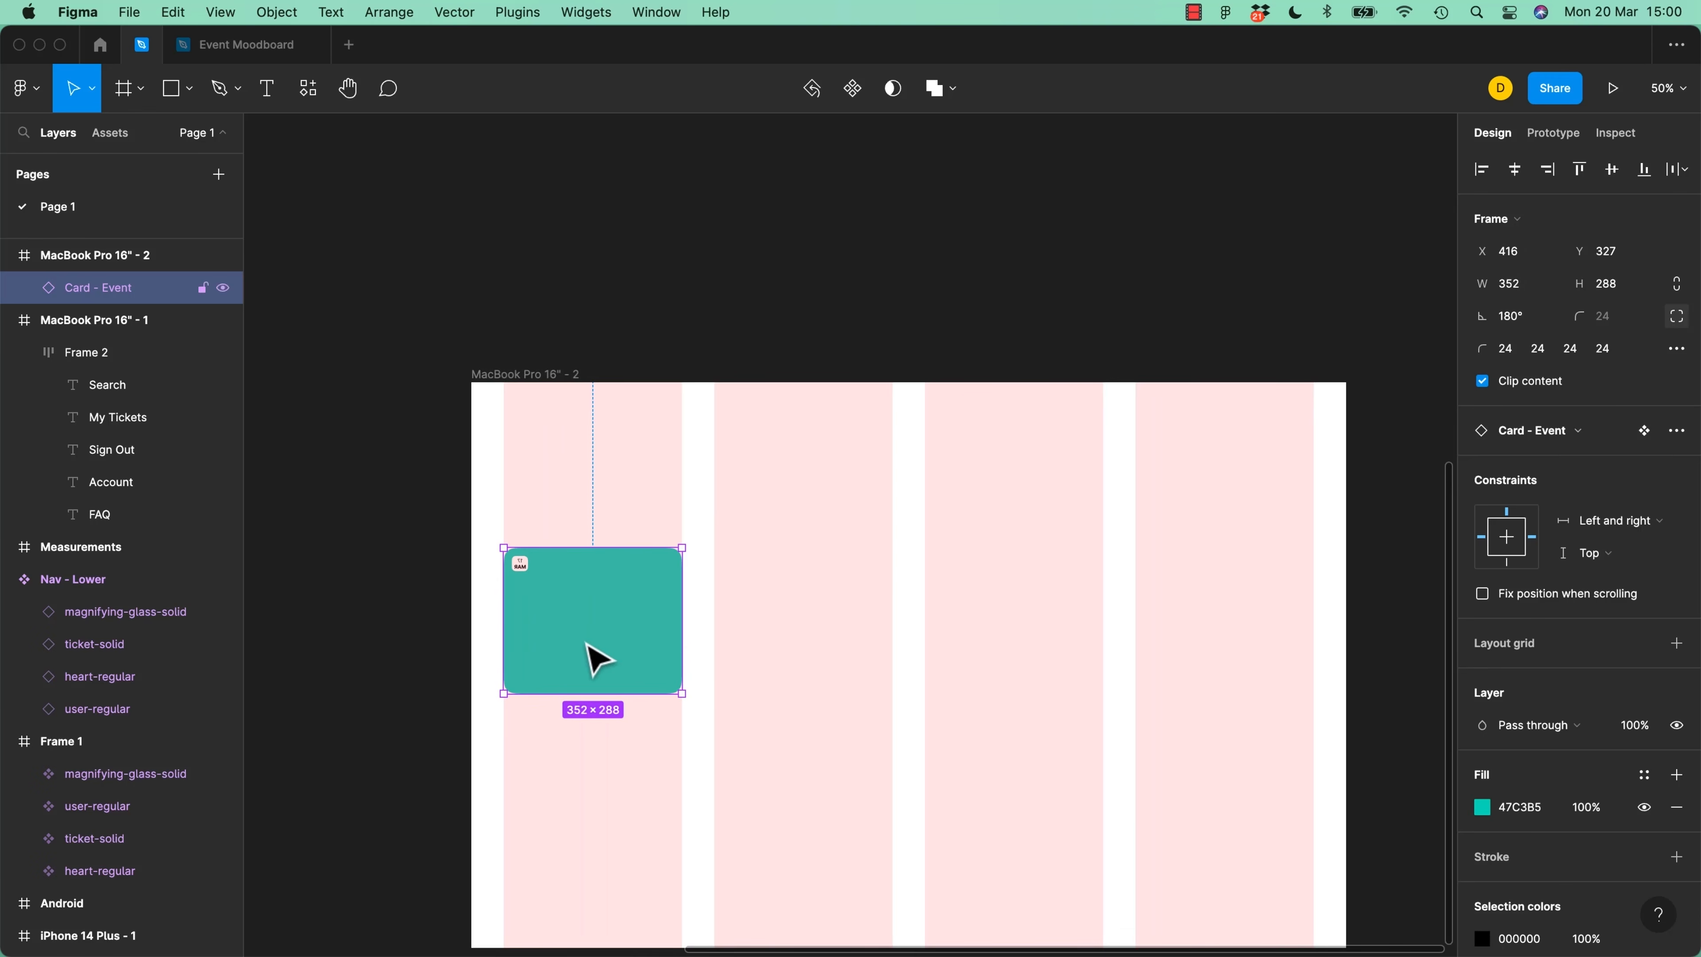
drag(589, 657, 1162, 695)
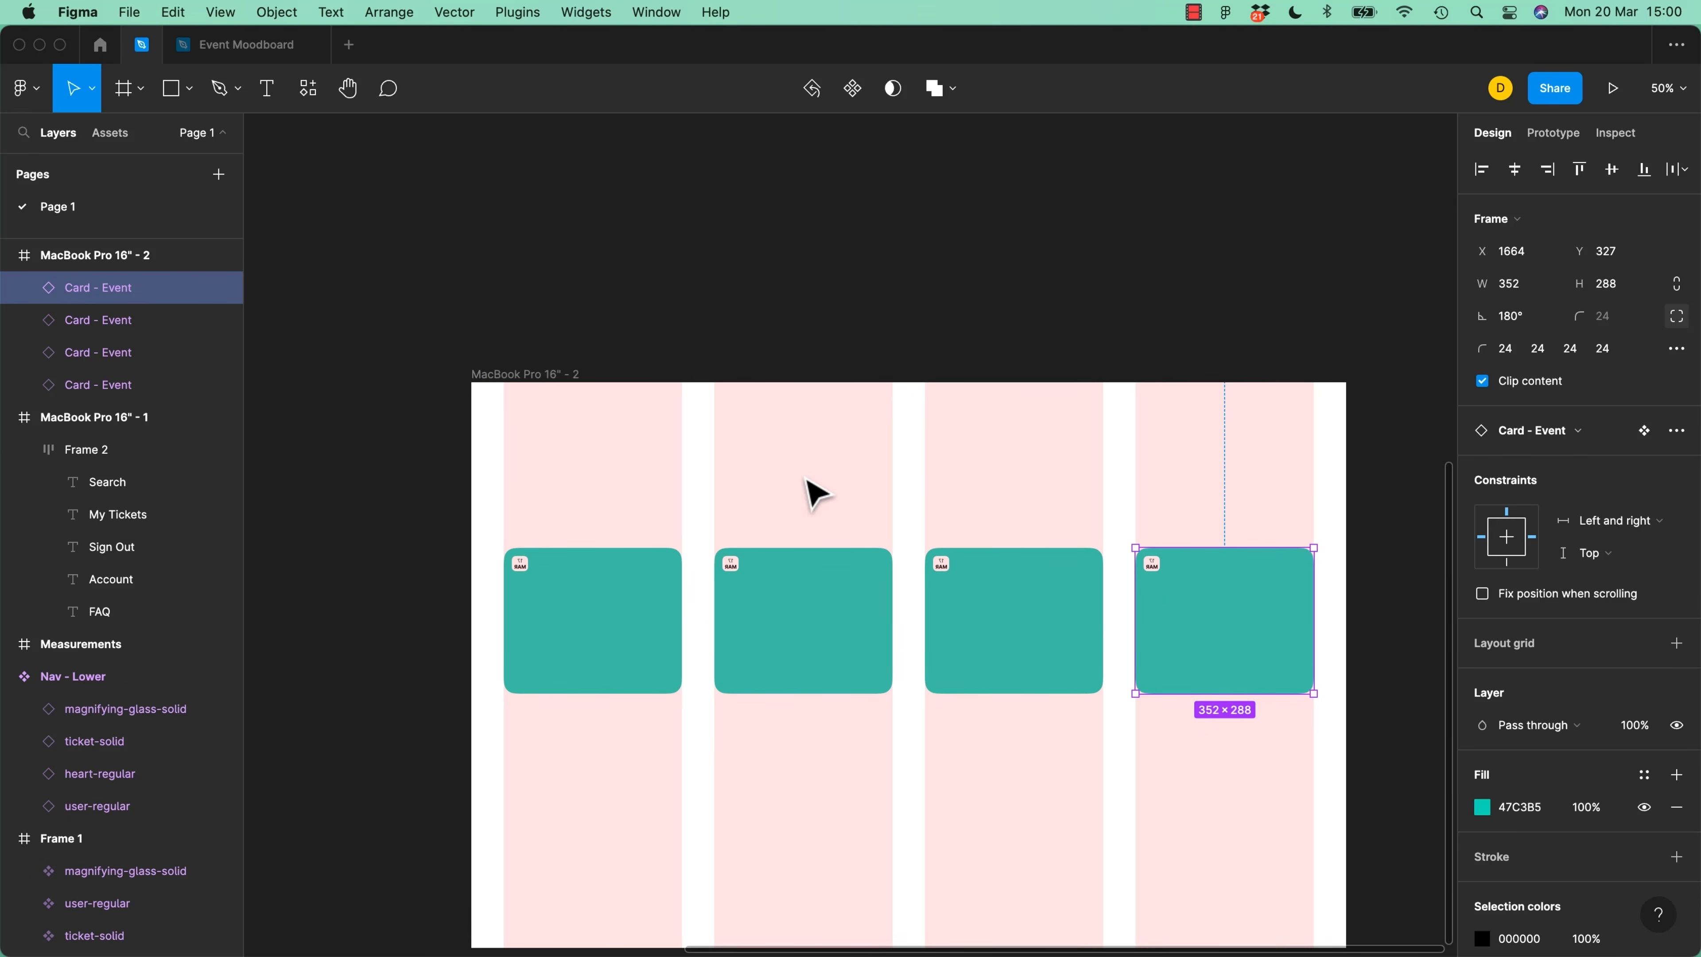
Check the constraints of the navigation frame and of the first Card - Event on MacBook Pro 16" - 2
drag(801, 475, 1373, 506)
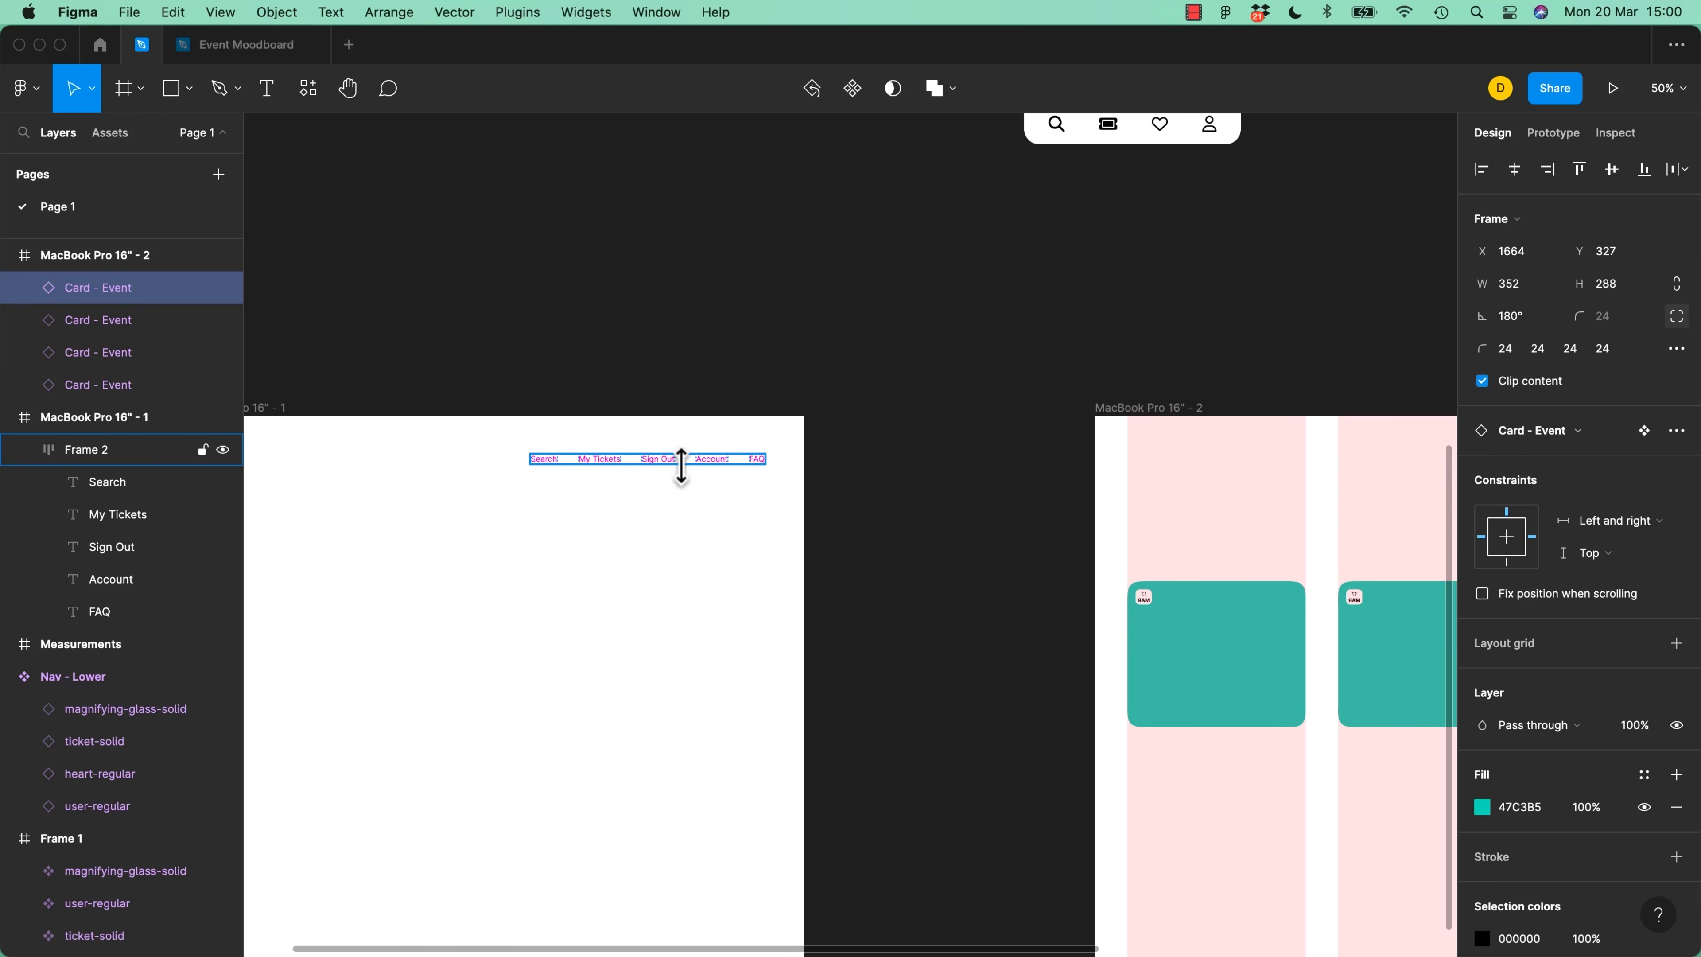
click(682, 466)
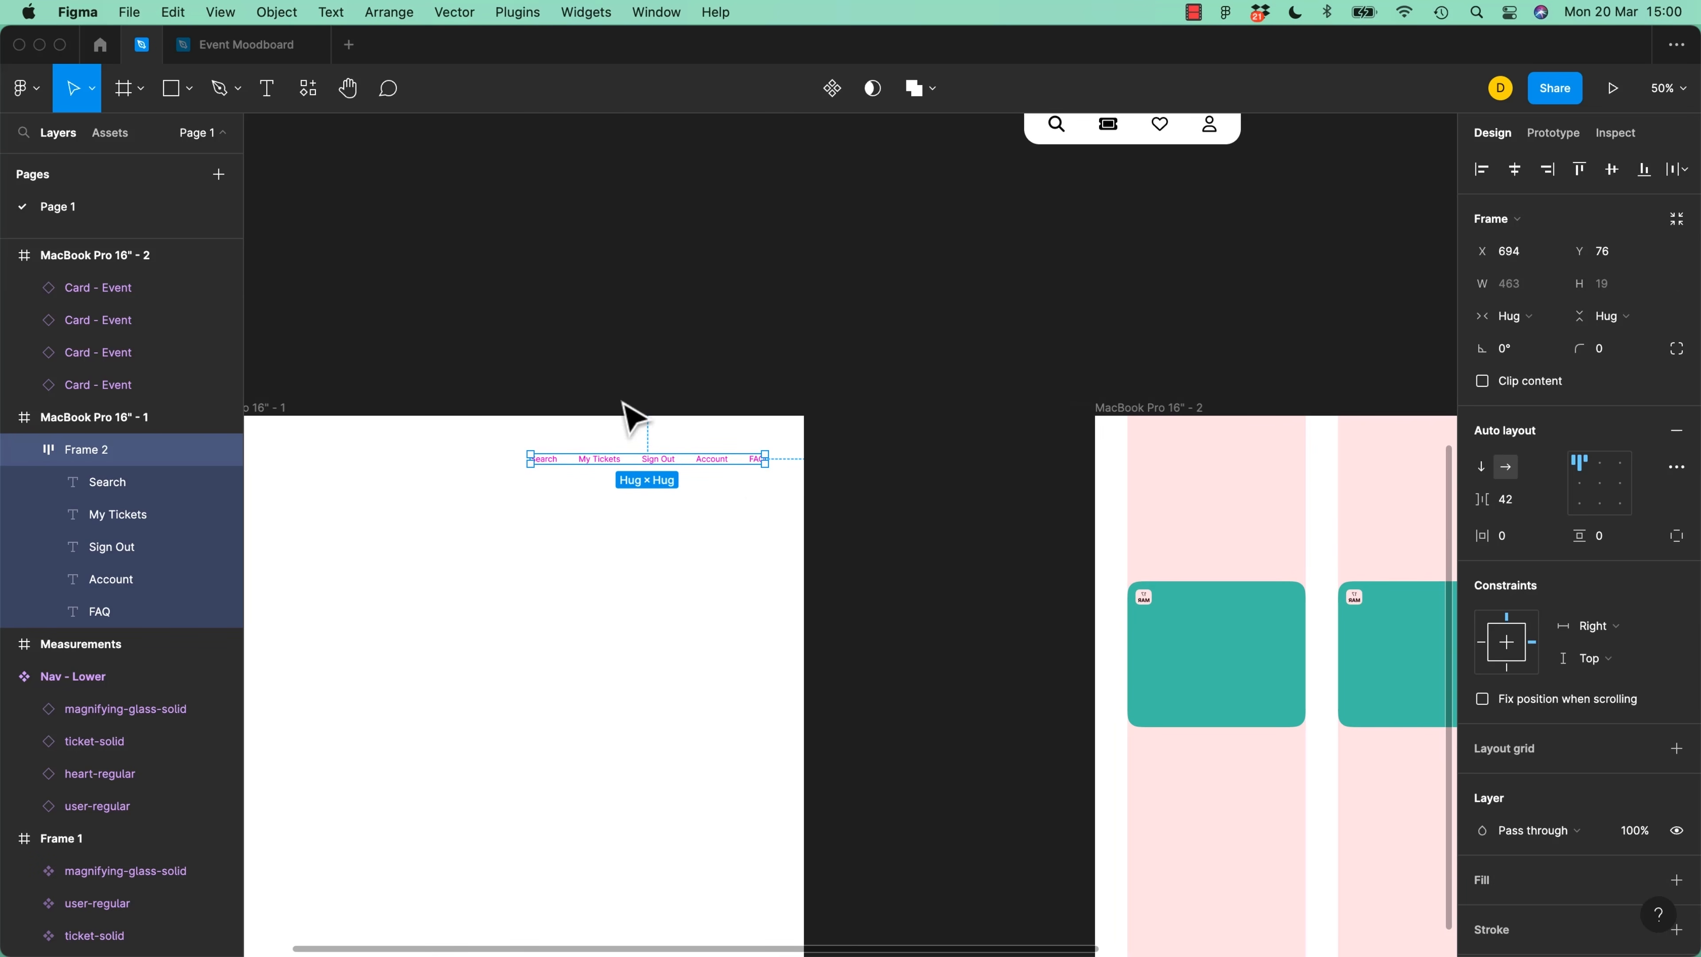
scroll(976, 506, right, 10)
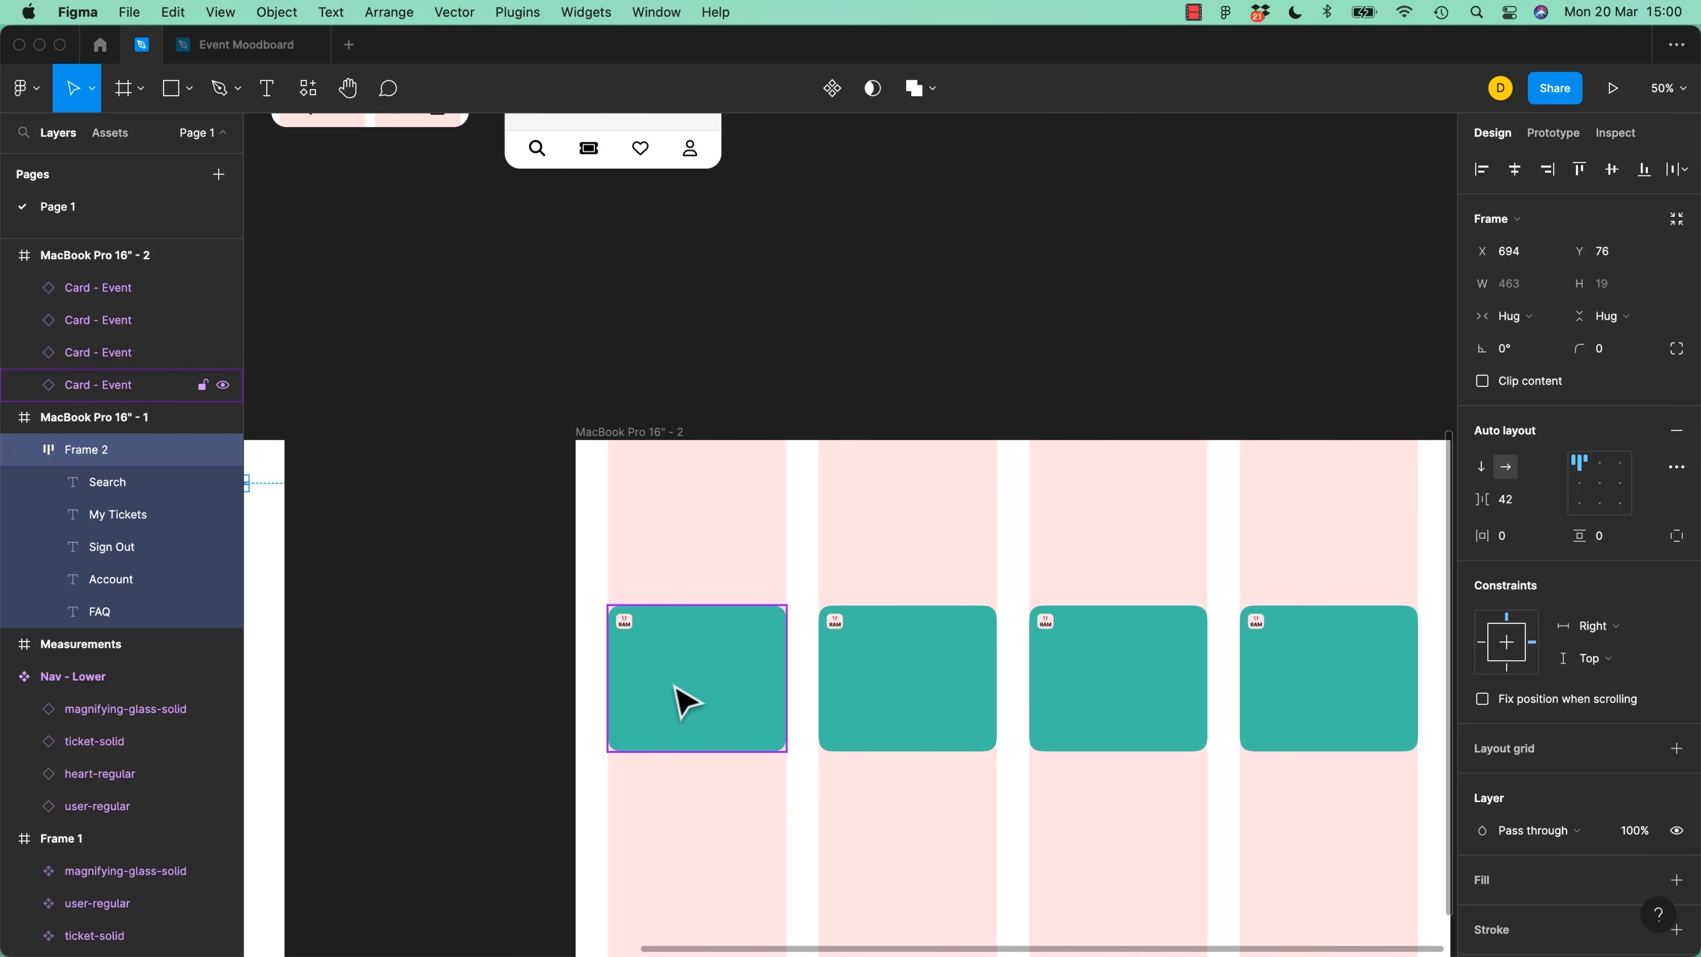
click(683, 700)
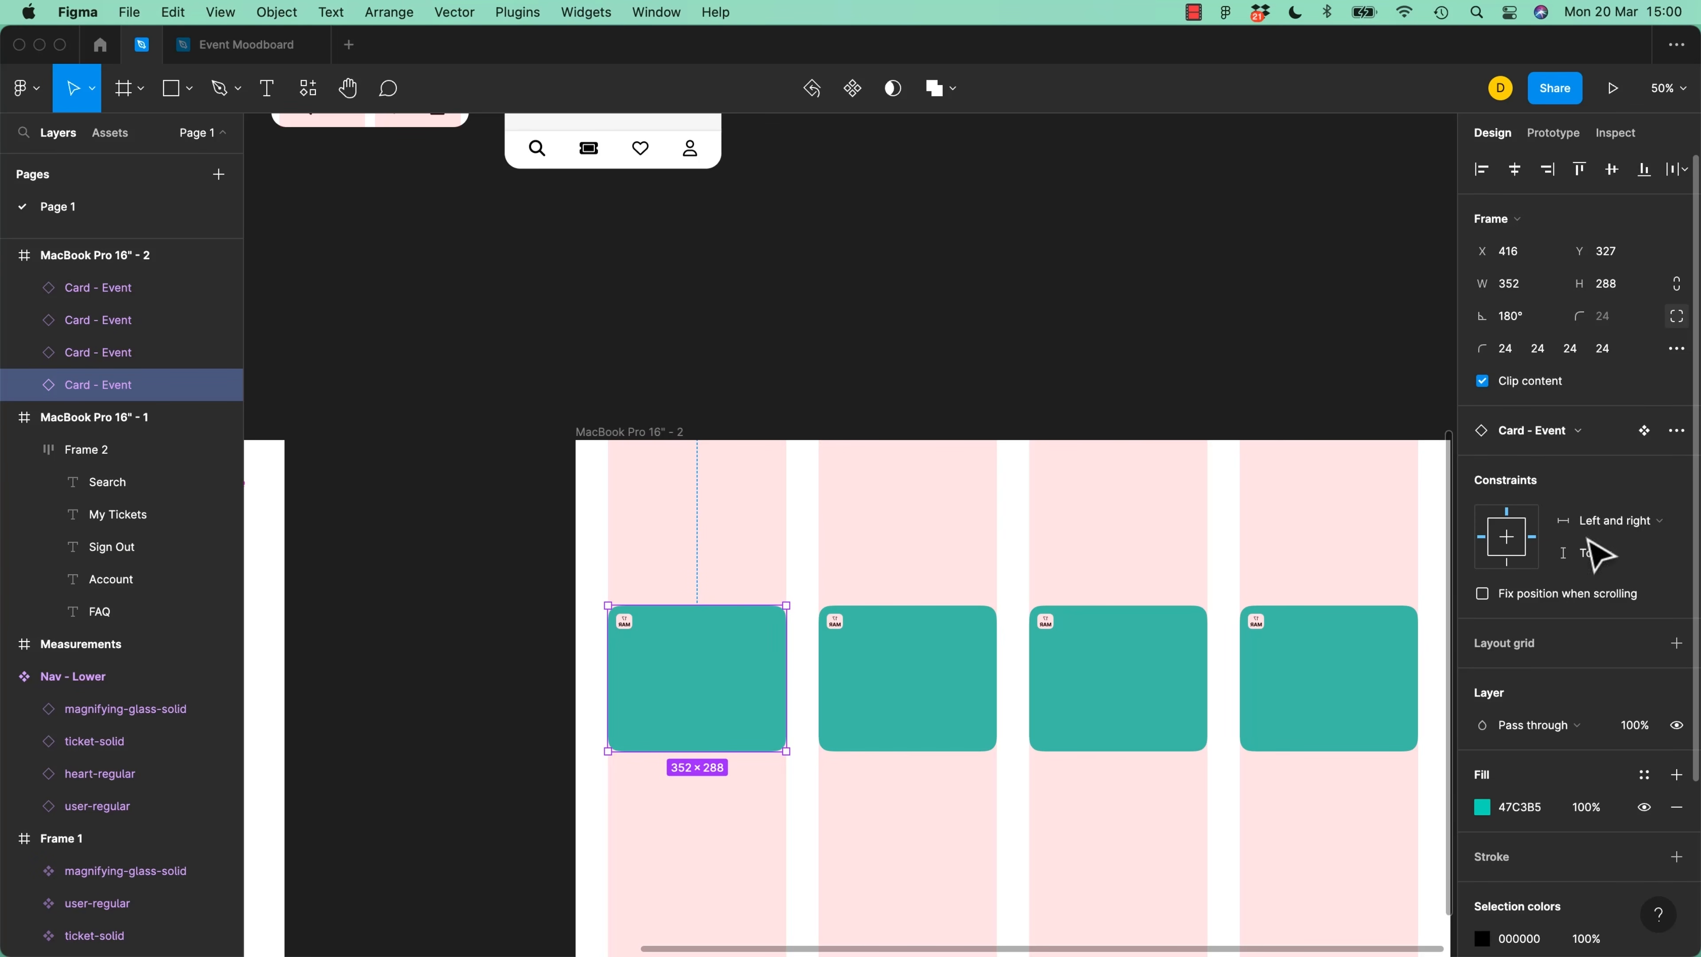
Duplicate the MacBook Pro 16" - 2 frame beside the original and narrow the copy to about 1517 wide
scroll(883, 598, down, 5)
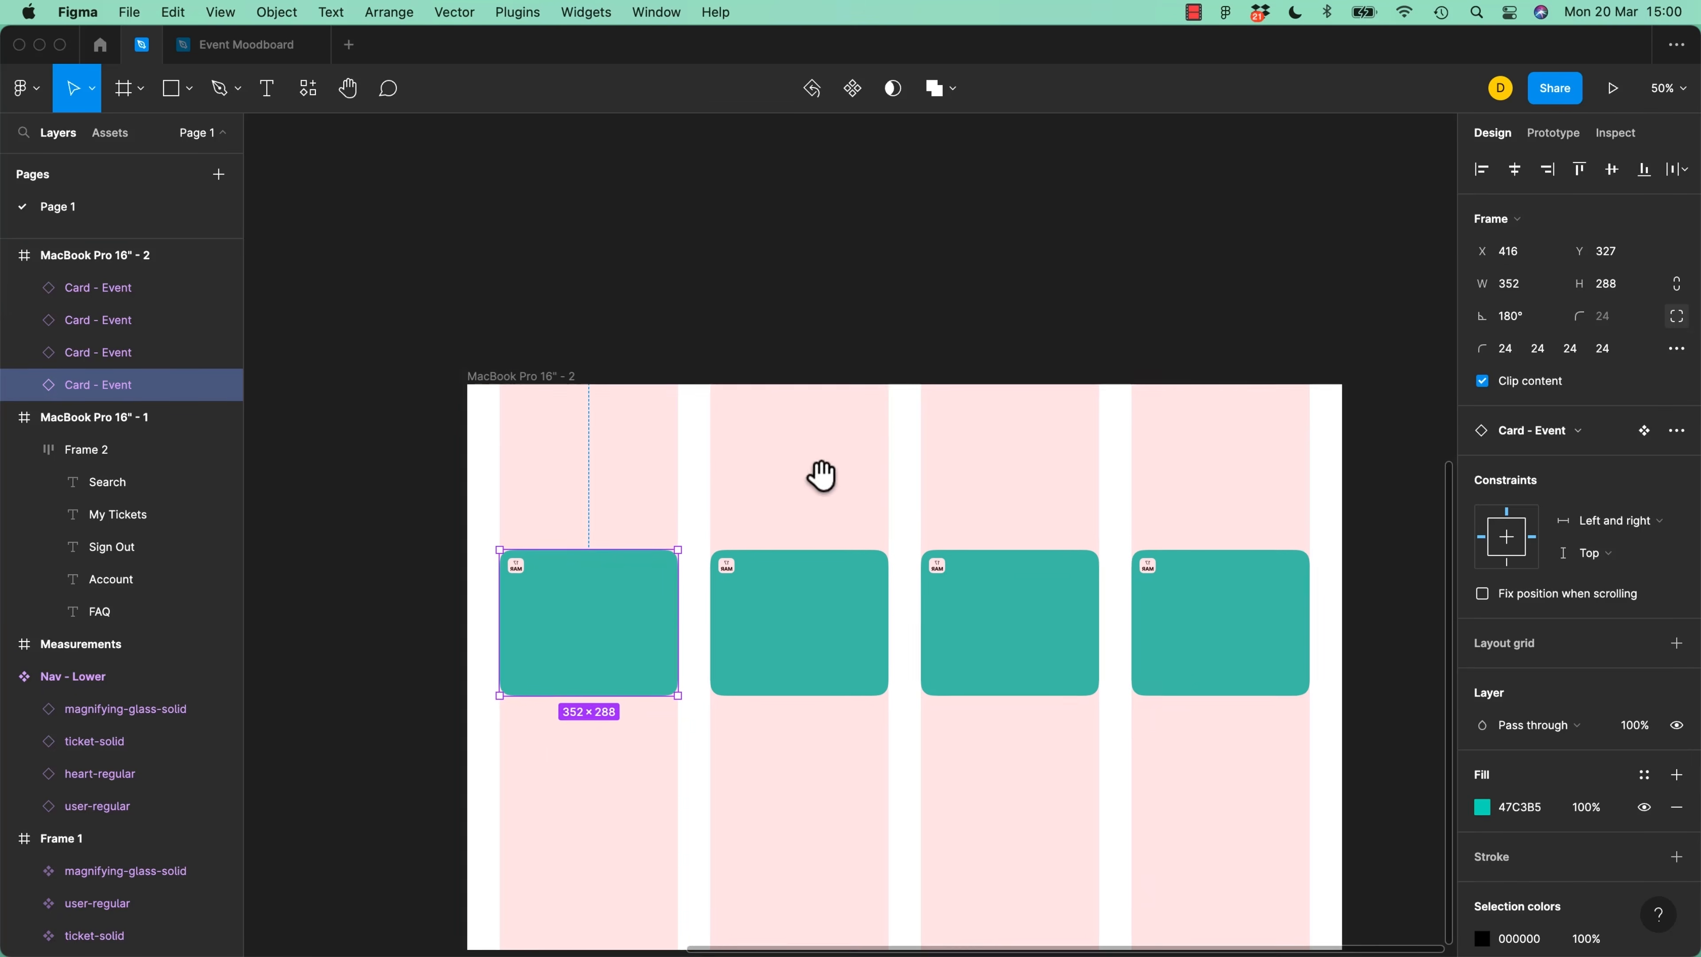
scroll(919, 501, right, 5)
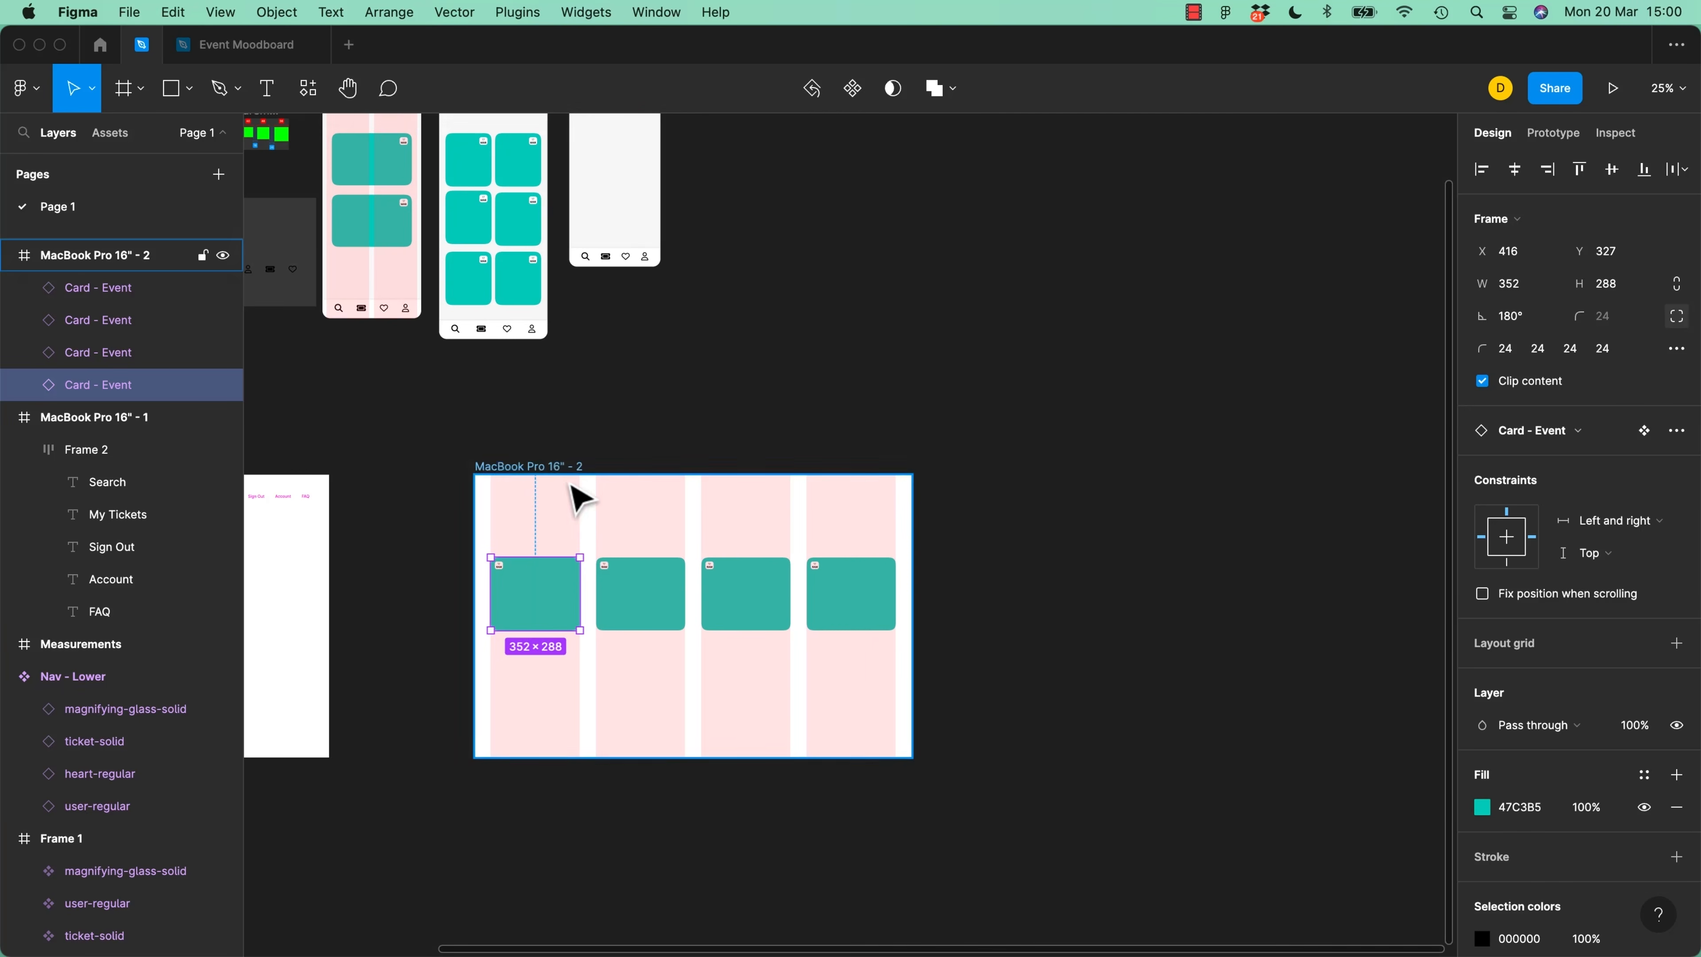
drag(540, 467, 1004, 469)
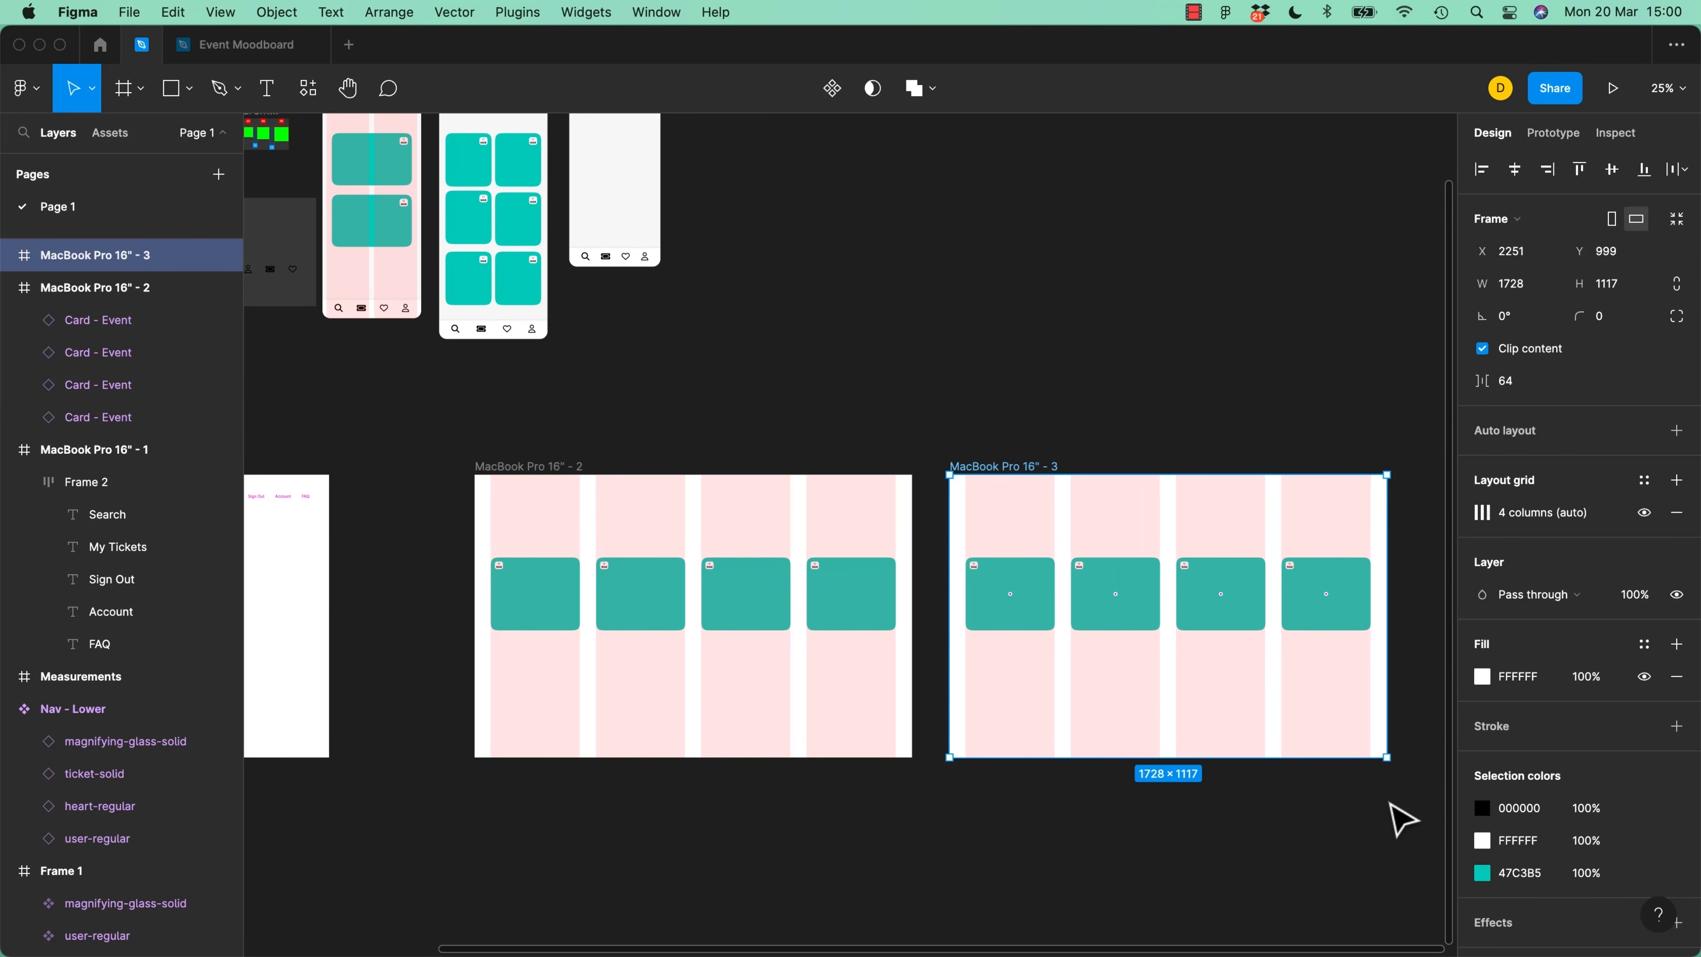
drag(1384, 756, 1334, 756)
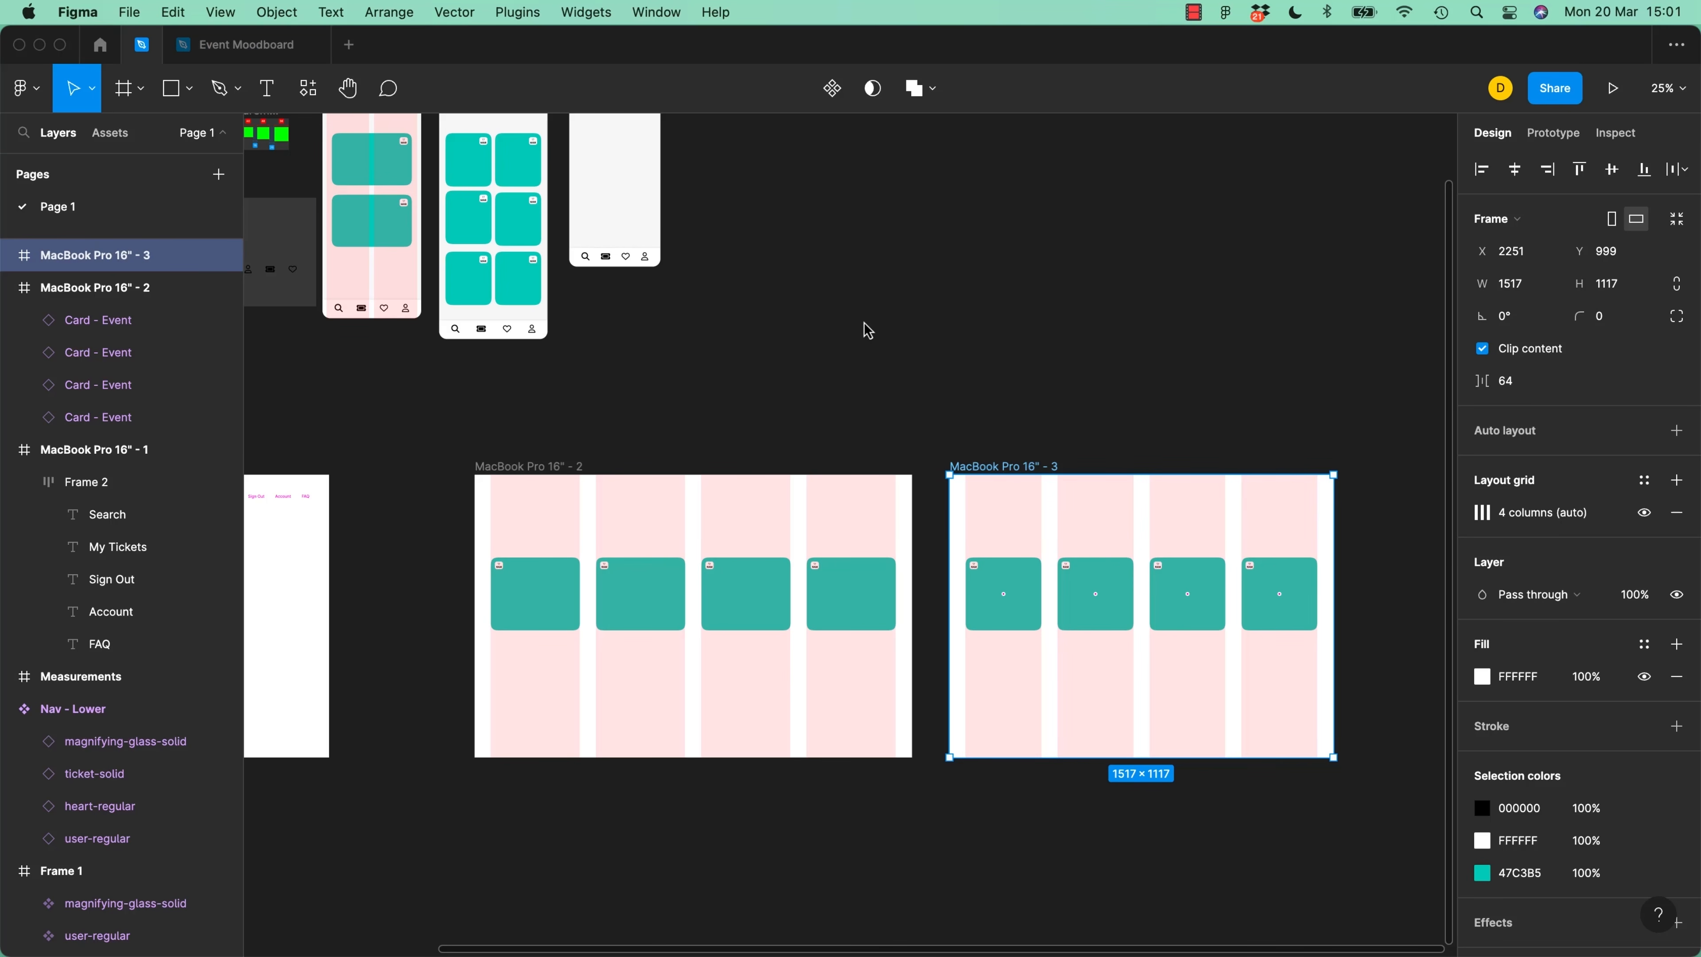
Look over the navigation frame on MacBook Pro 16" - 1 together with the phone frames and components above it
drag(476, 389, 976, 581)
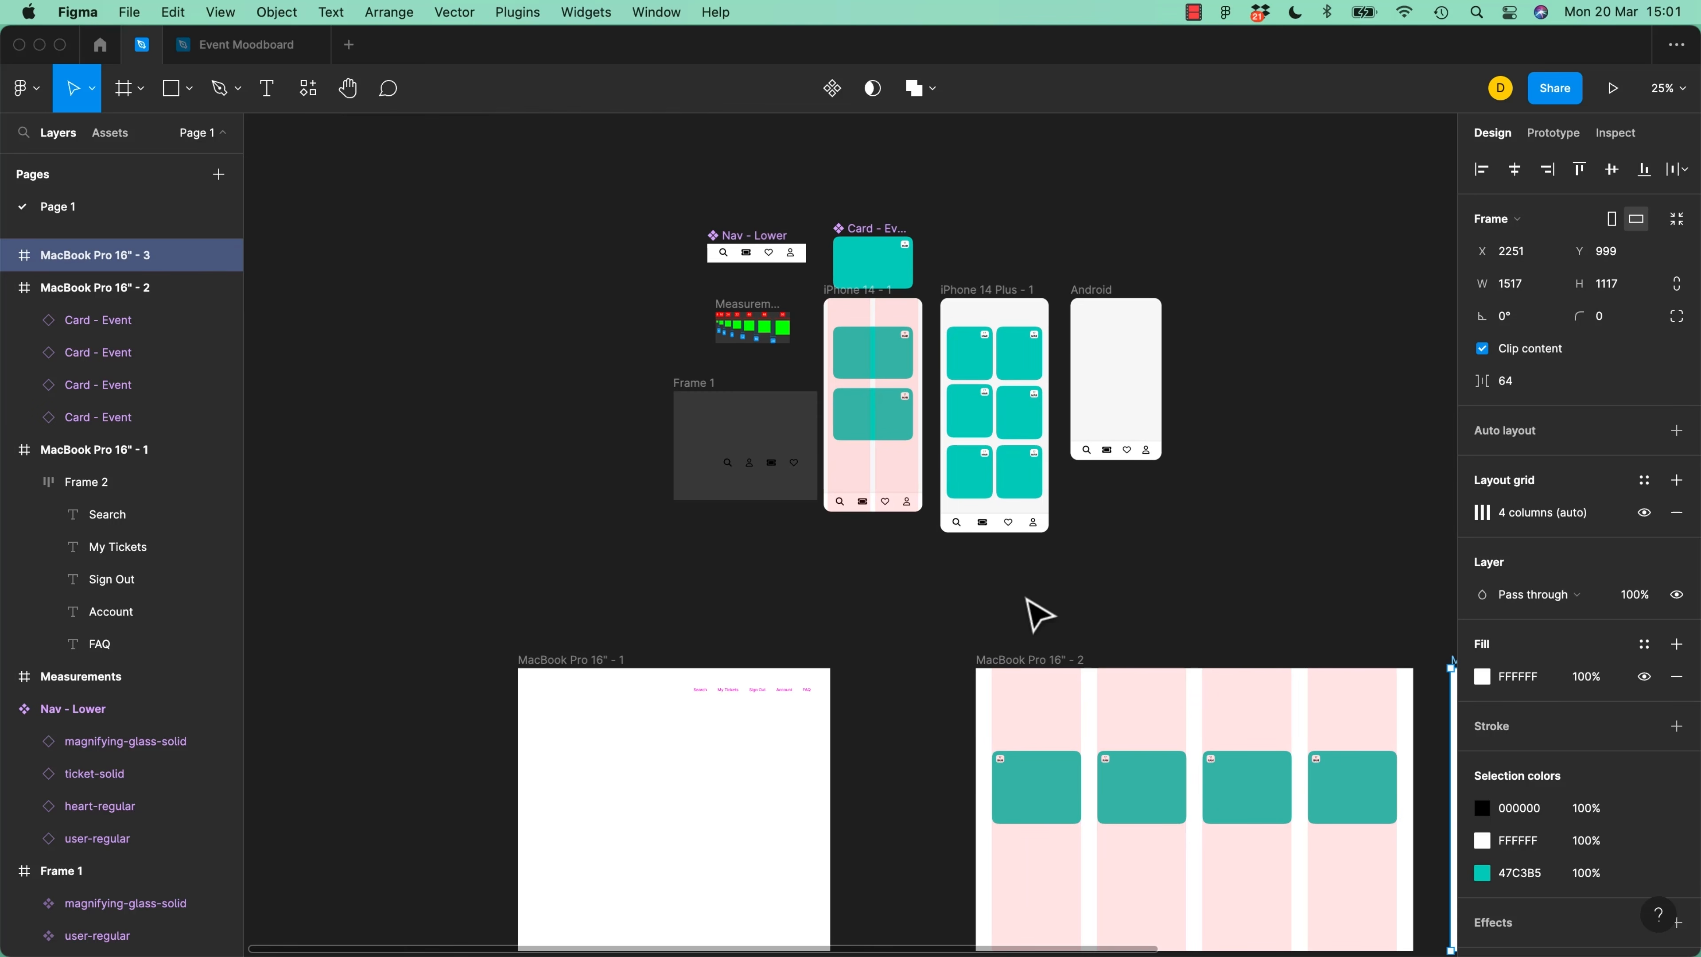
click(777, 690)
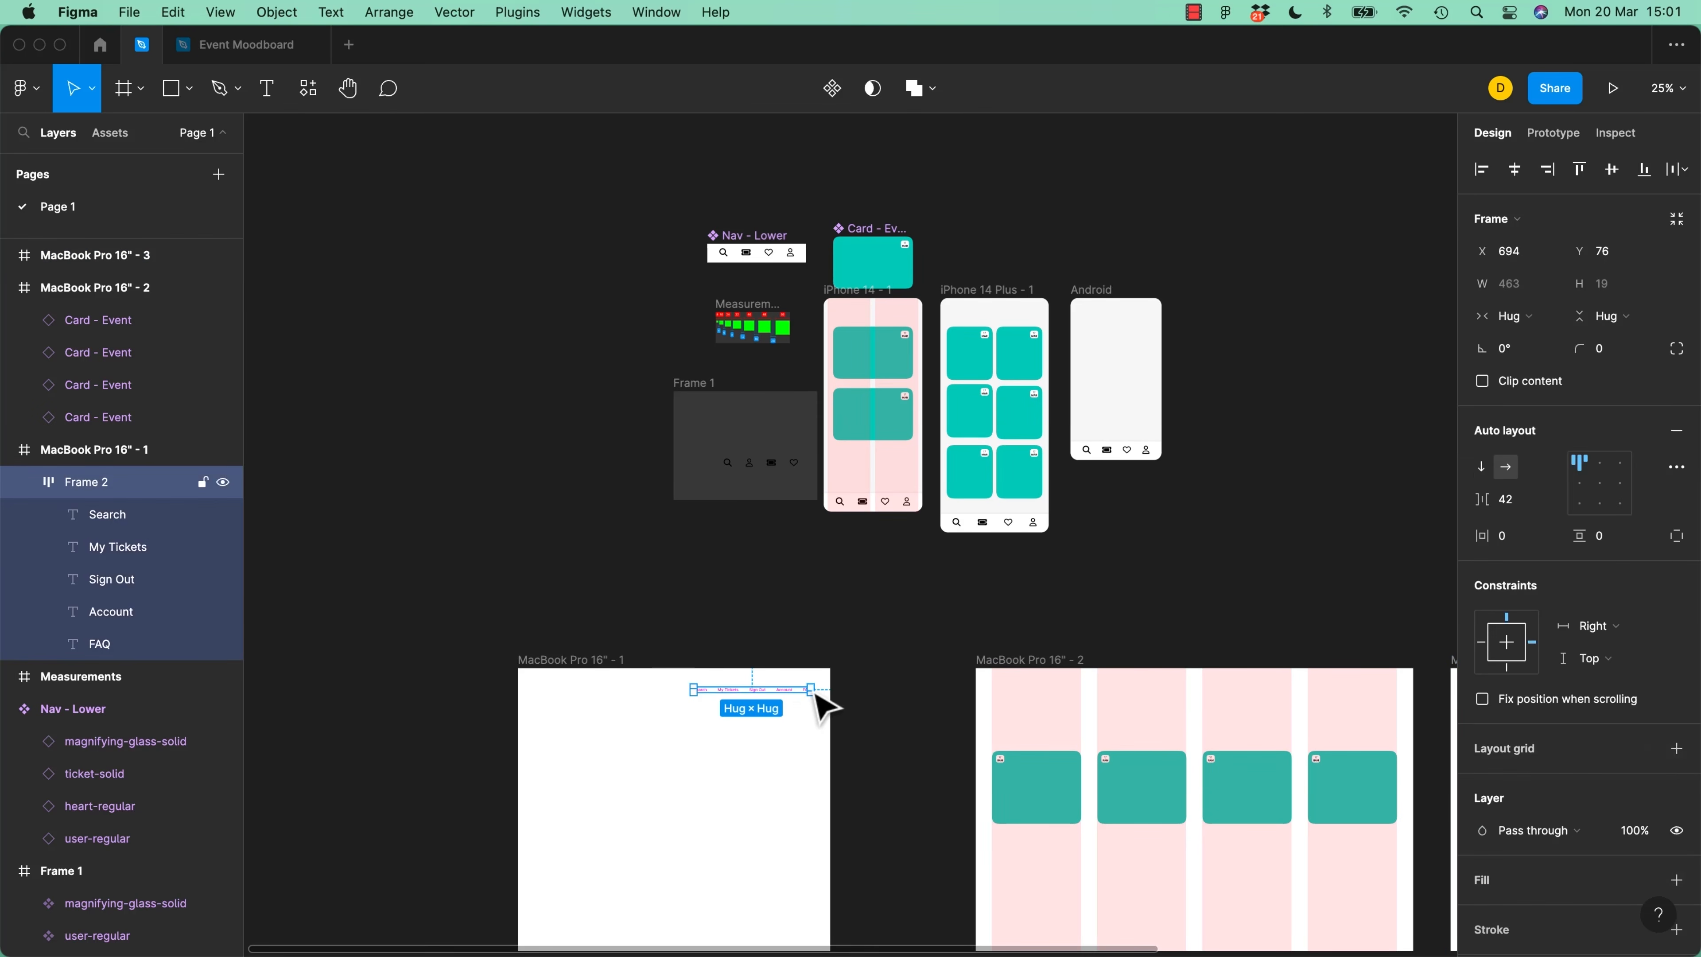
key(super+plus)
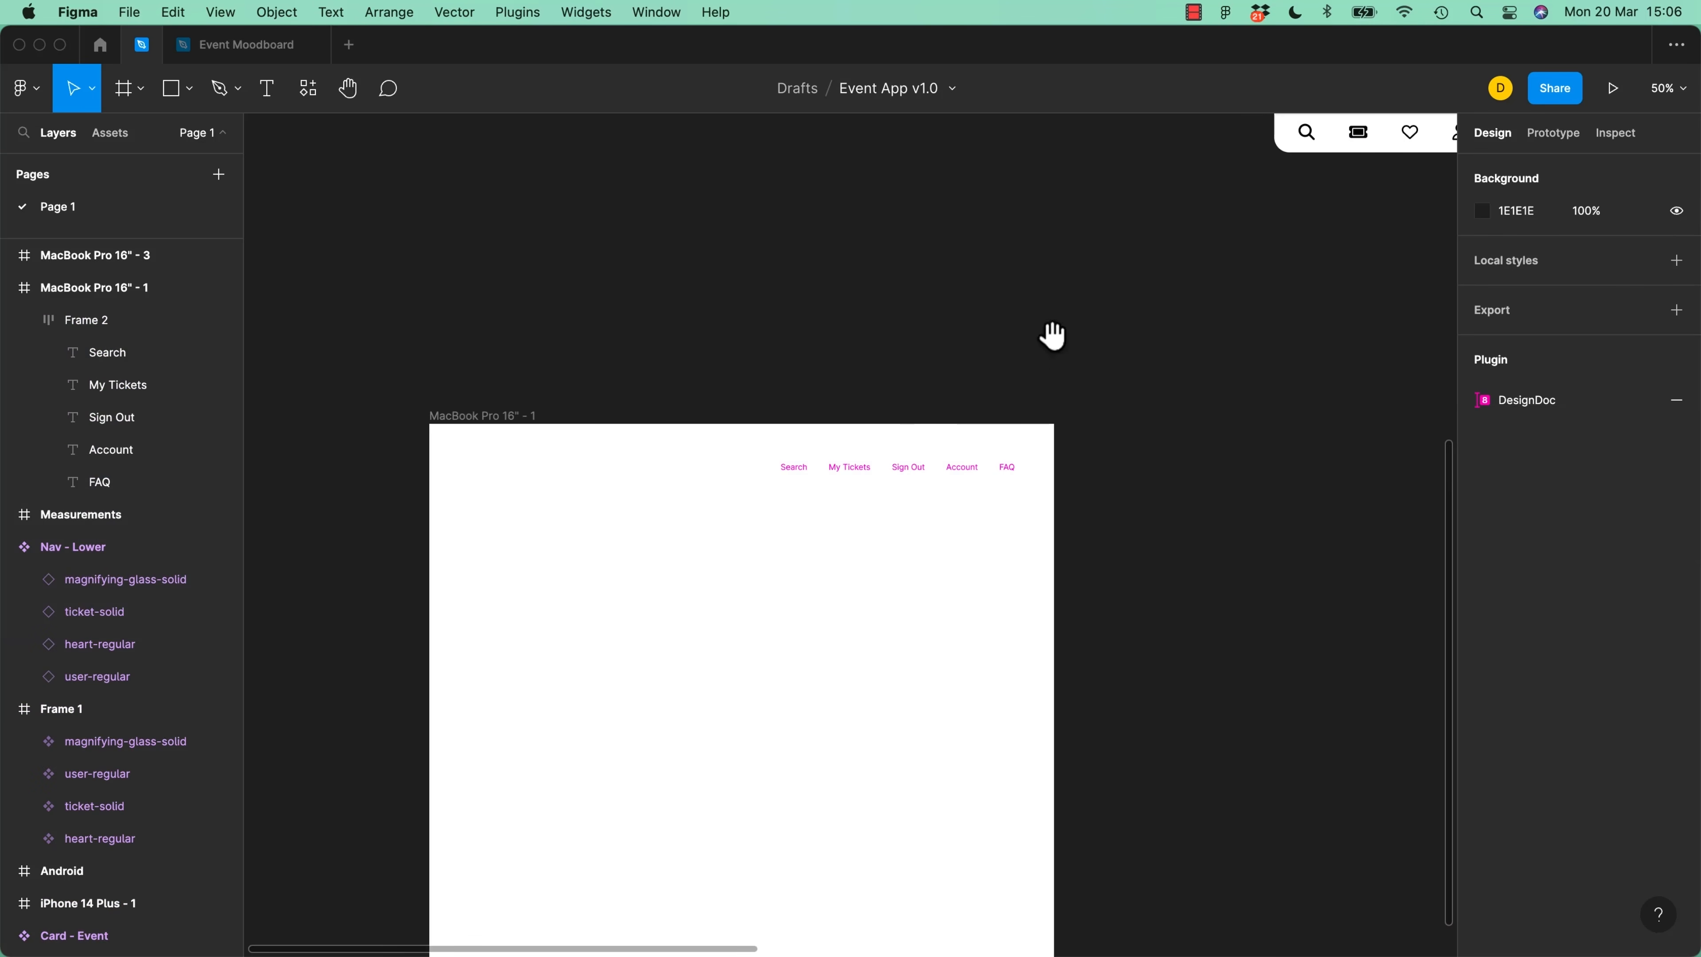
drag(1270, 344, 881, 350)
drag(1253, 406, 526, 442)
drag(335, 369, 1323, 752)
drag(1016, 743, 885, 950)
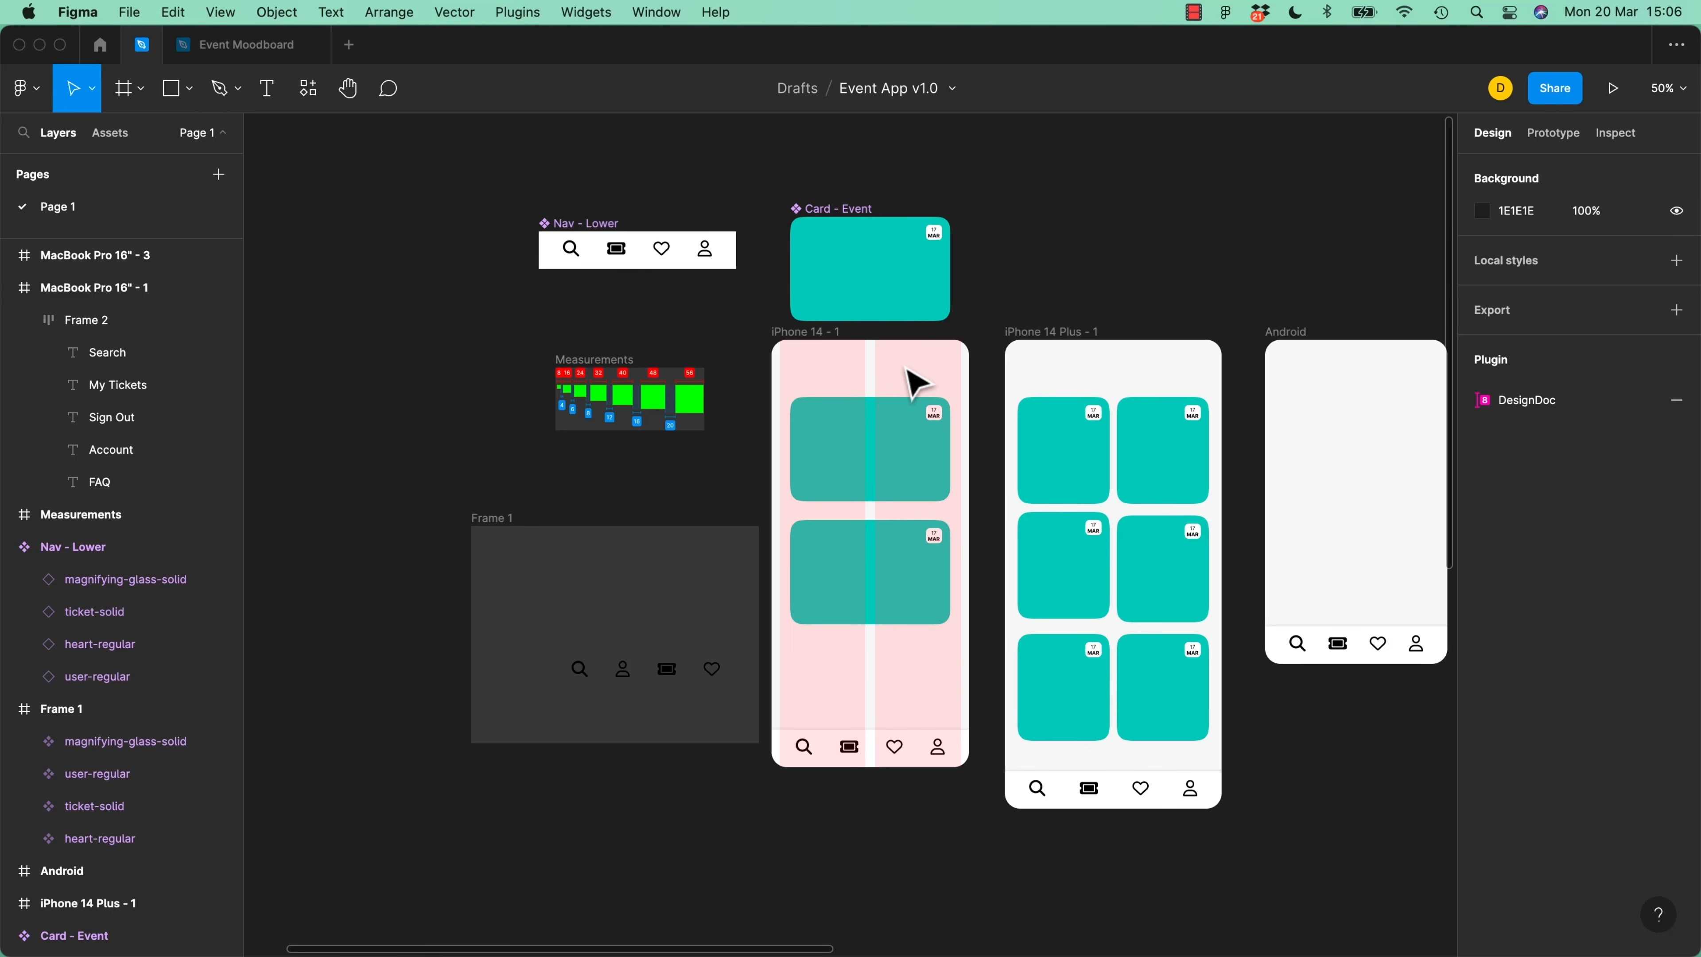
Reorder the navigation auto layout by moving Sign Out after Account and finally between Search and My Tickets
scroll(915, 382, down, 10)
click(771, 726)
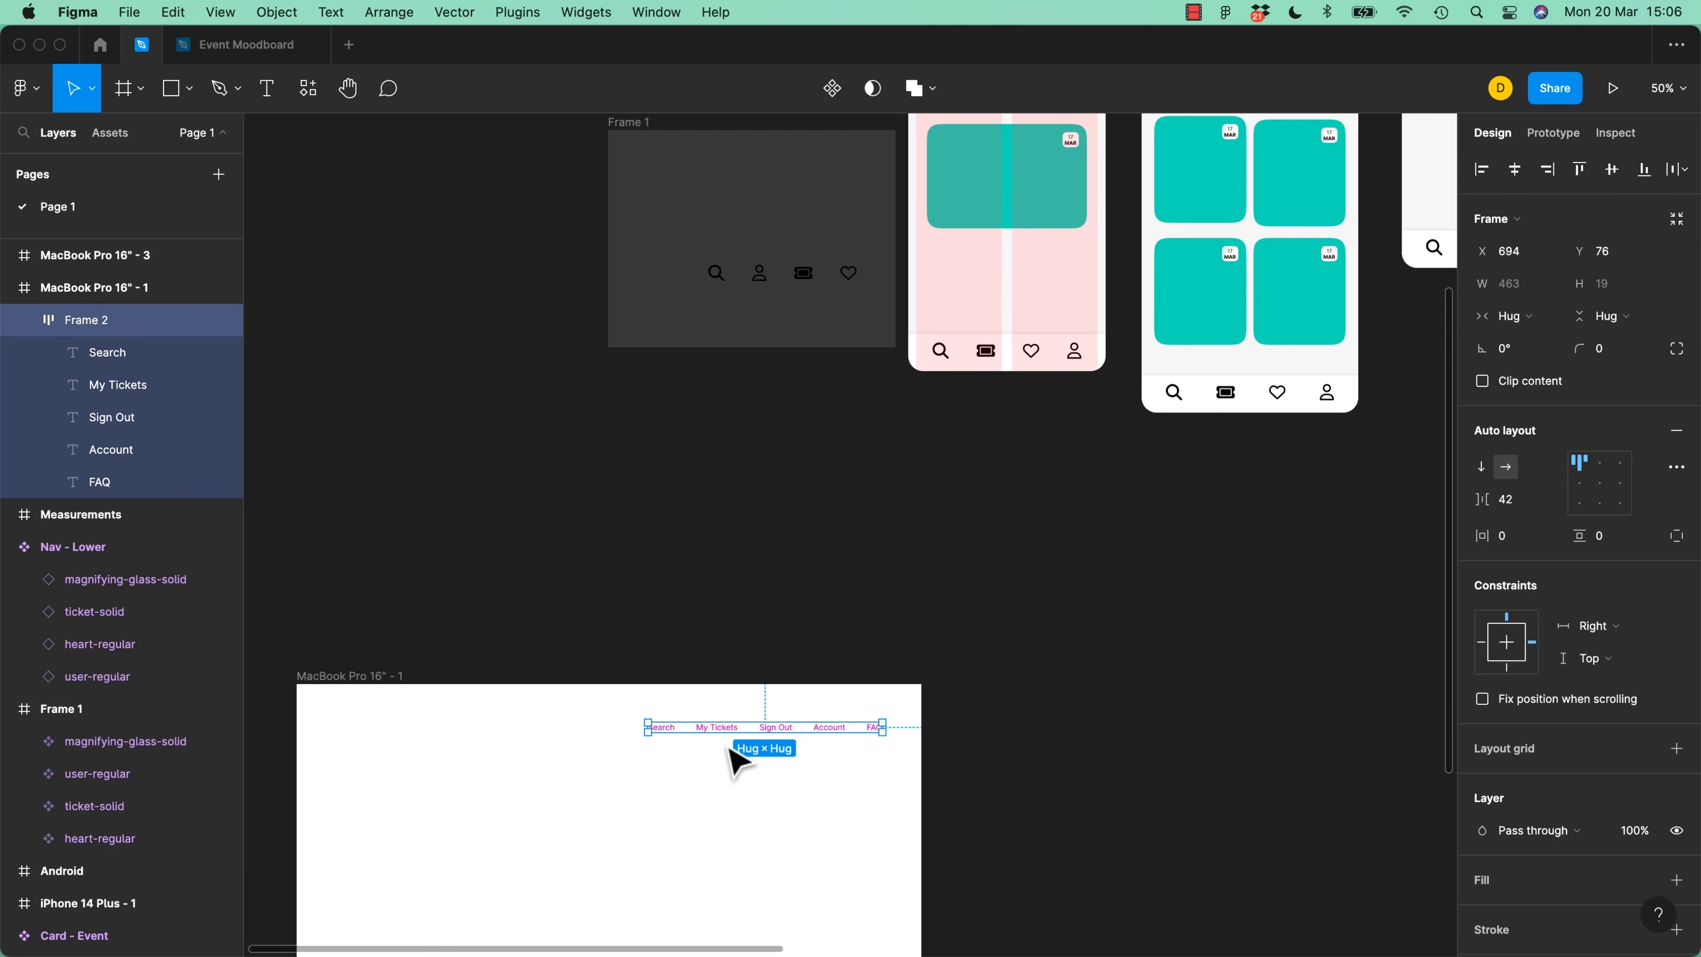
click(789, 731)
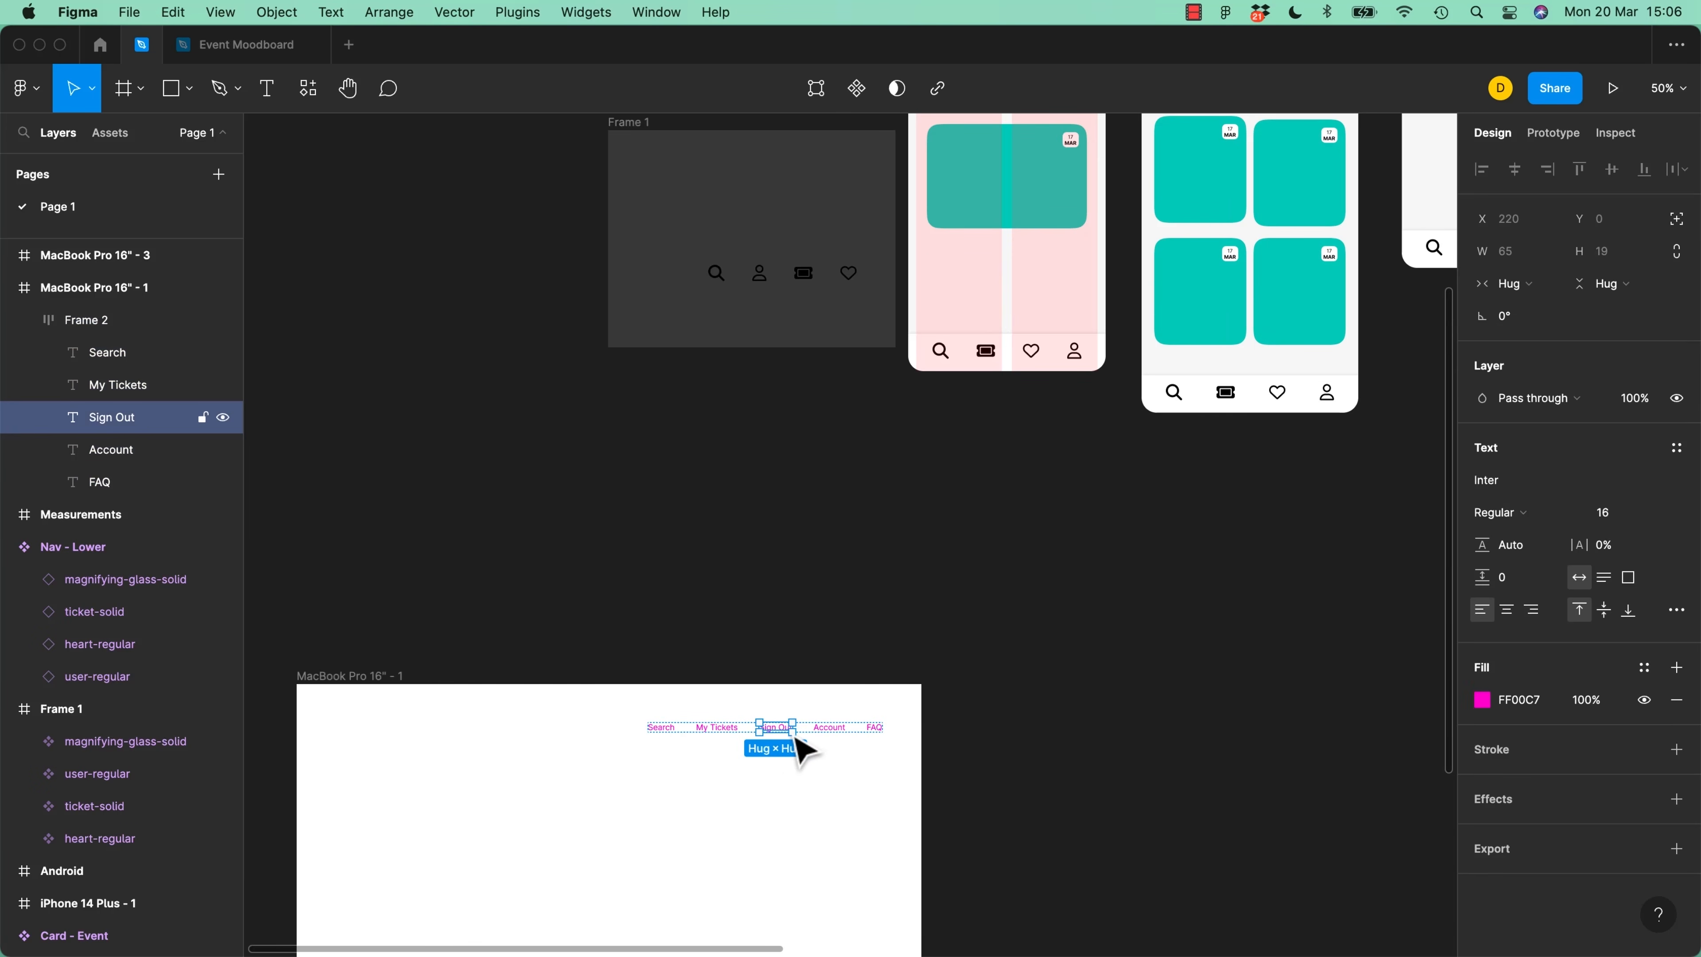
drag(798, 739, 846, 742)
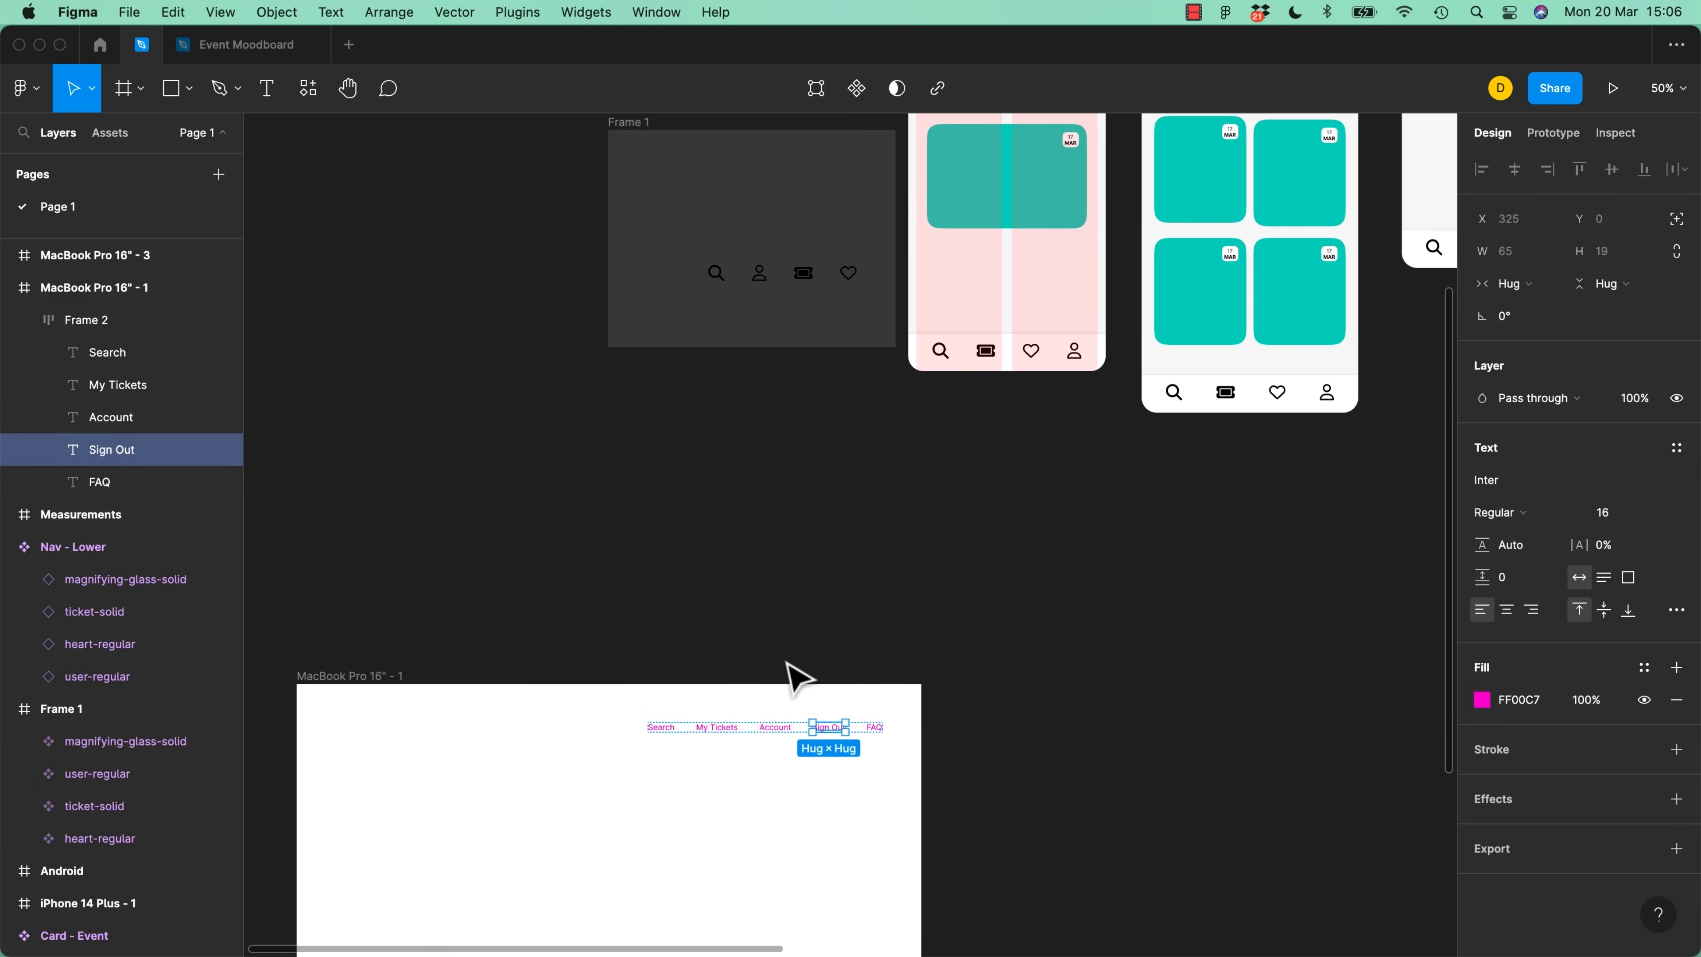
drag(838, 732, 722, 737)
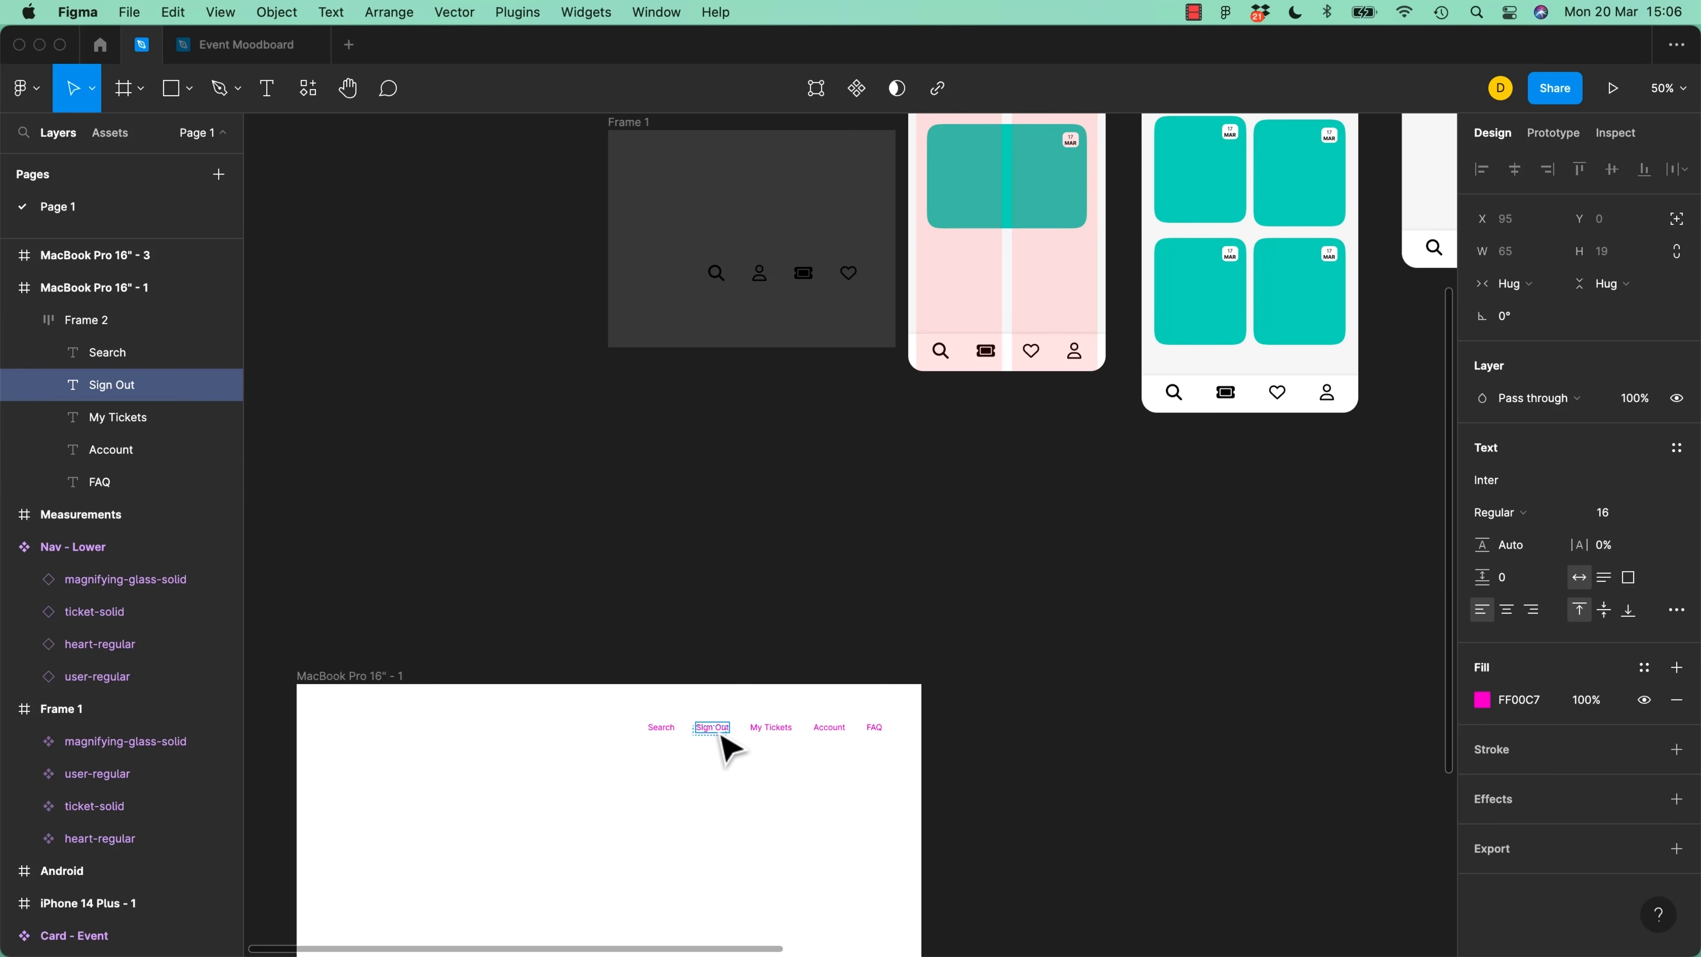
click(716, 814)
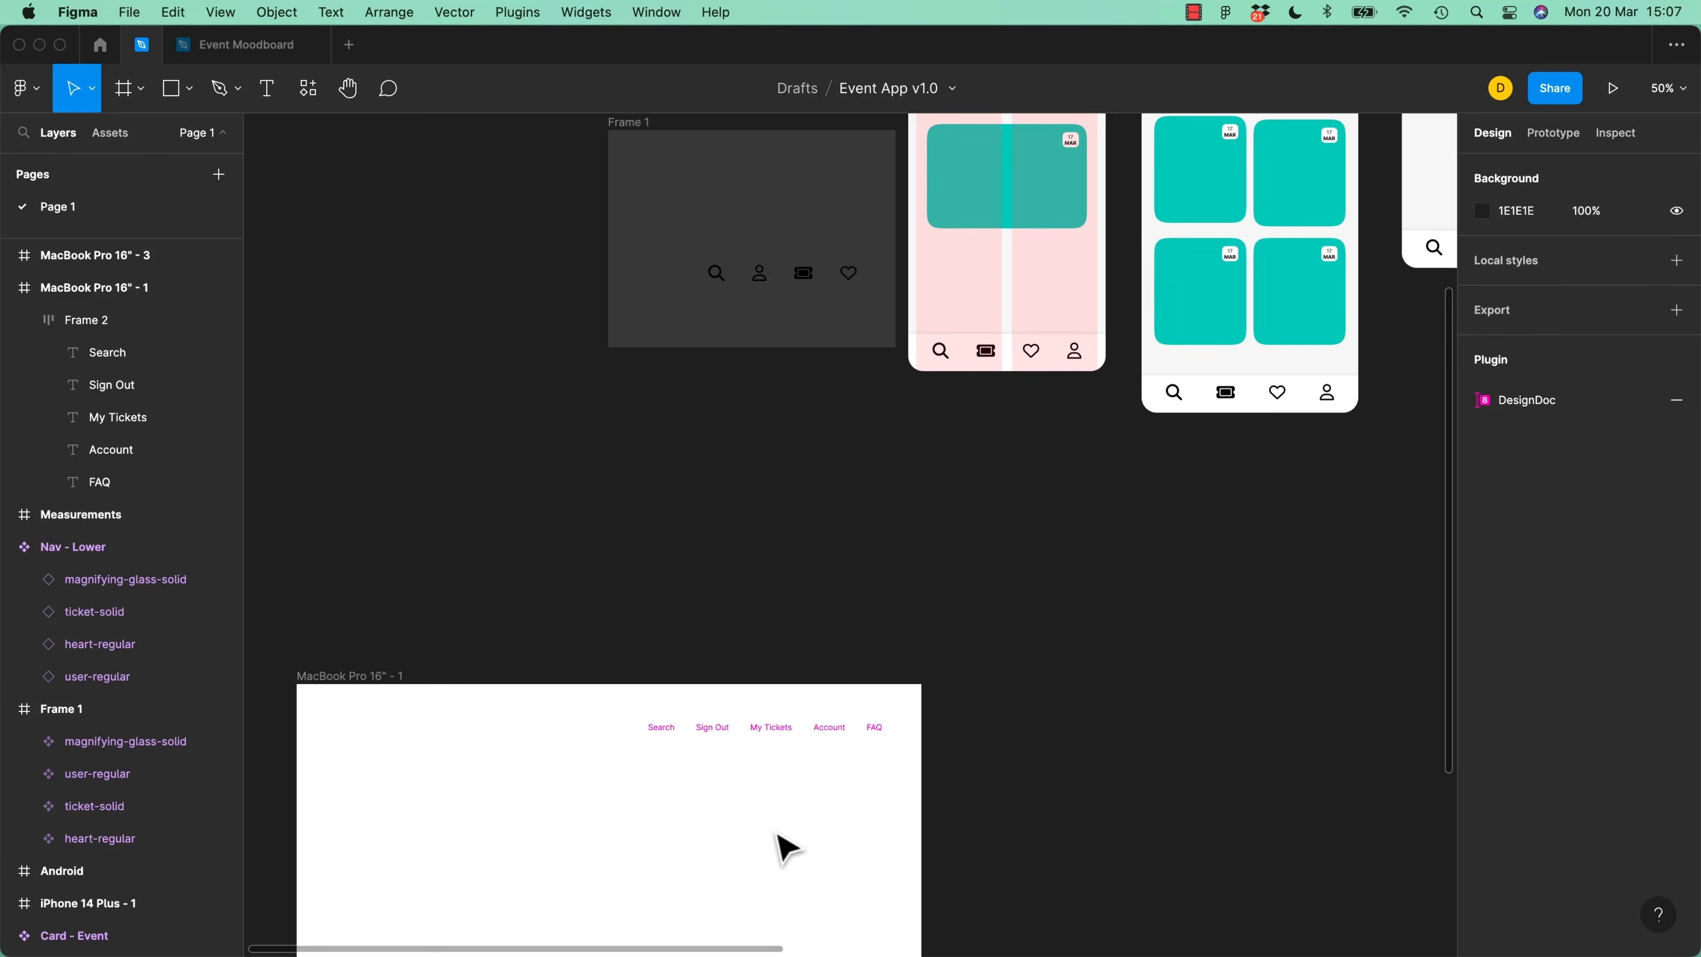
Examine the iPhone 14 Plus - 1 and Android frames and compare them with the MacBook navigation layout
scroll(1177, 540, right, 10)
scroll(1178, 540, up, 4)
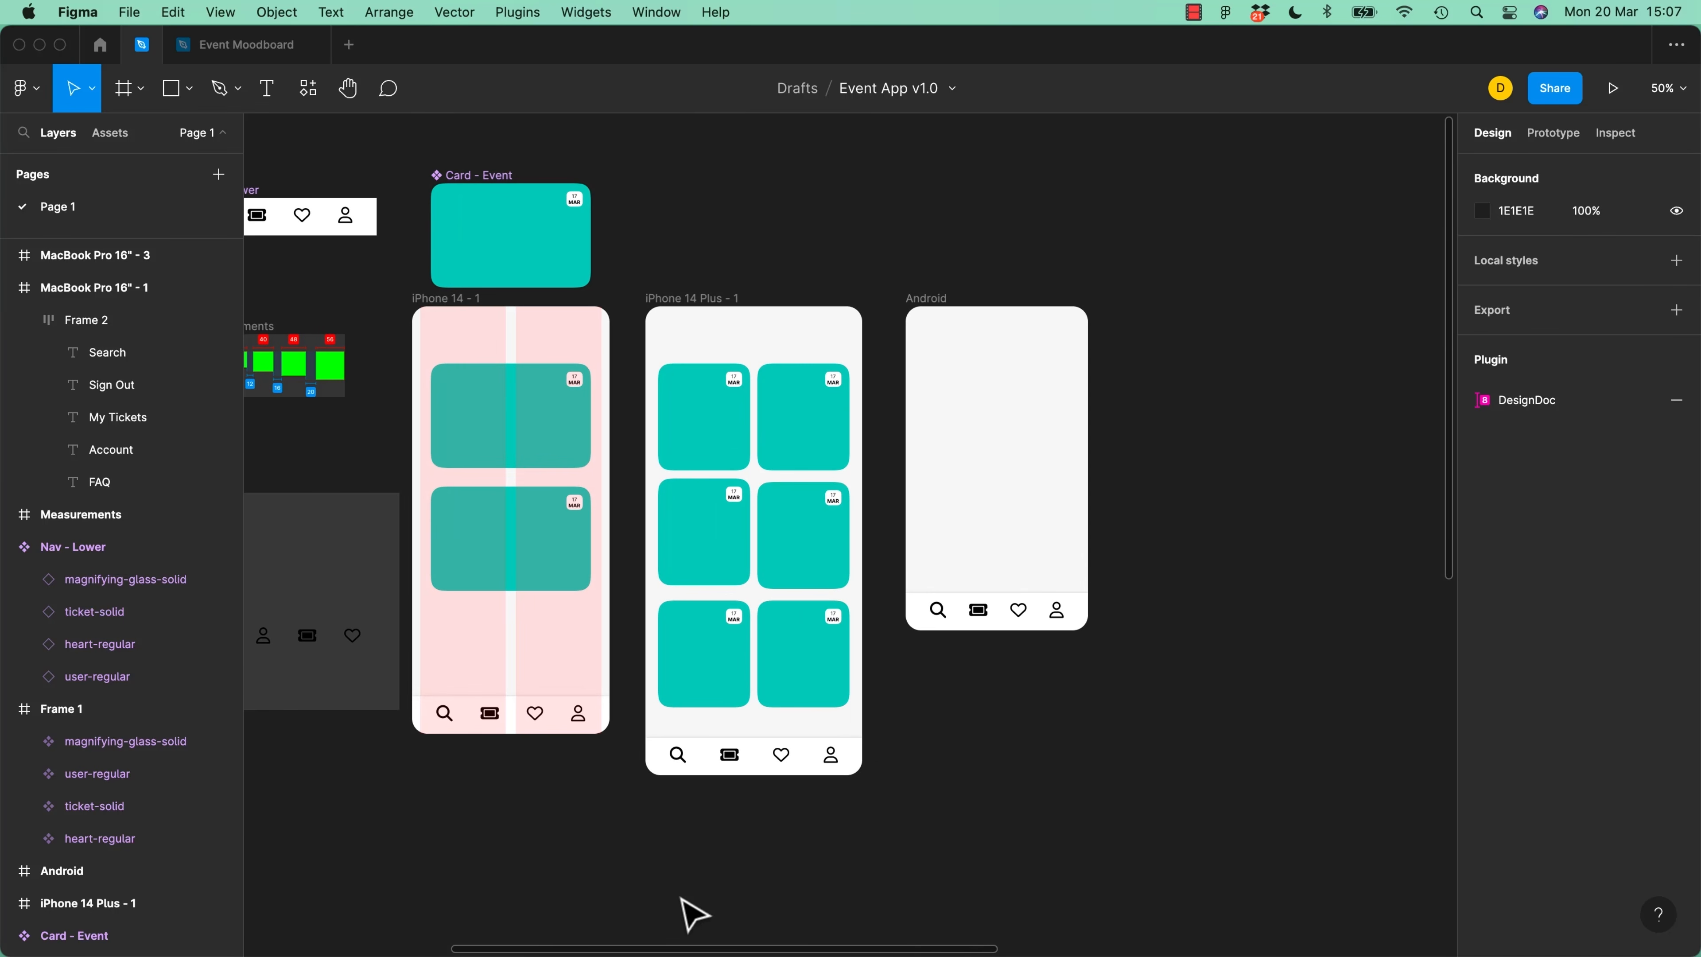
click(927, 310)
click(659, 297)
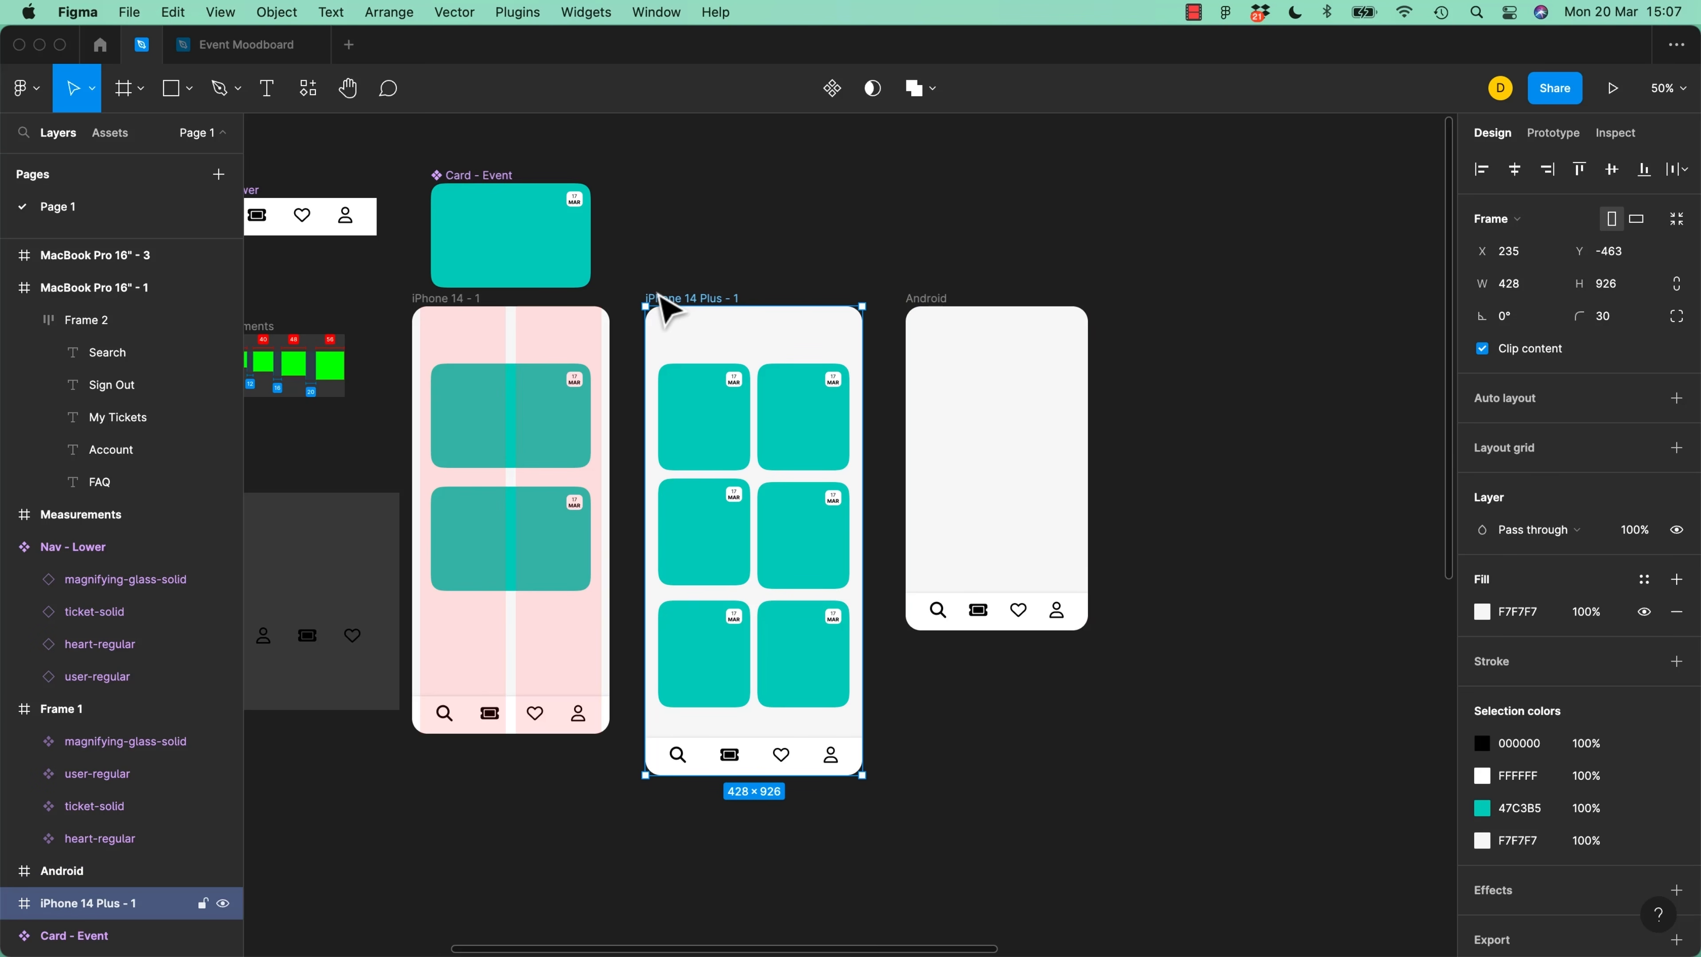
drag(714, 654, 1374, 305)
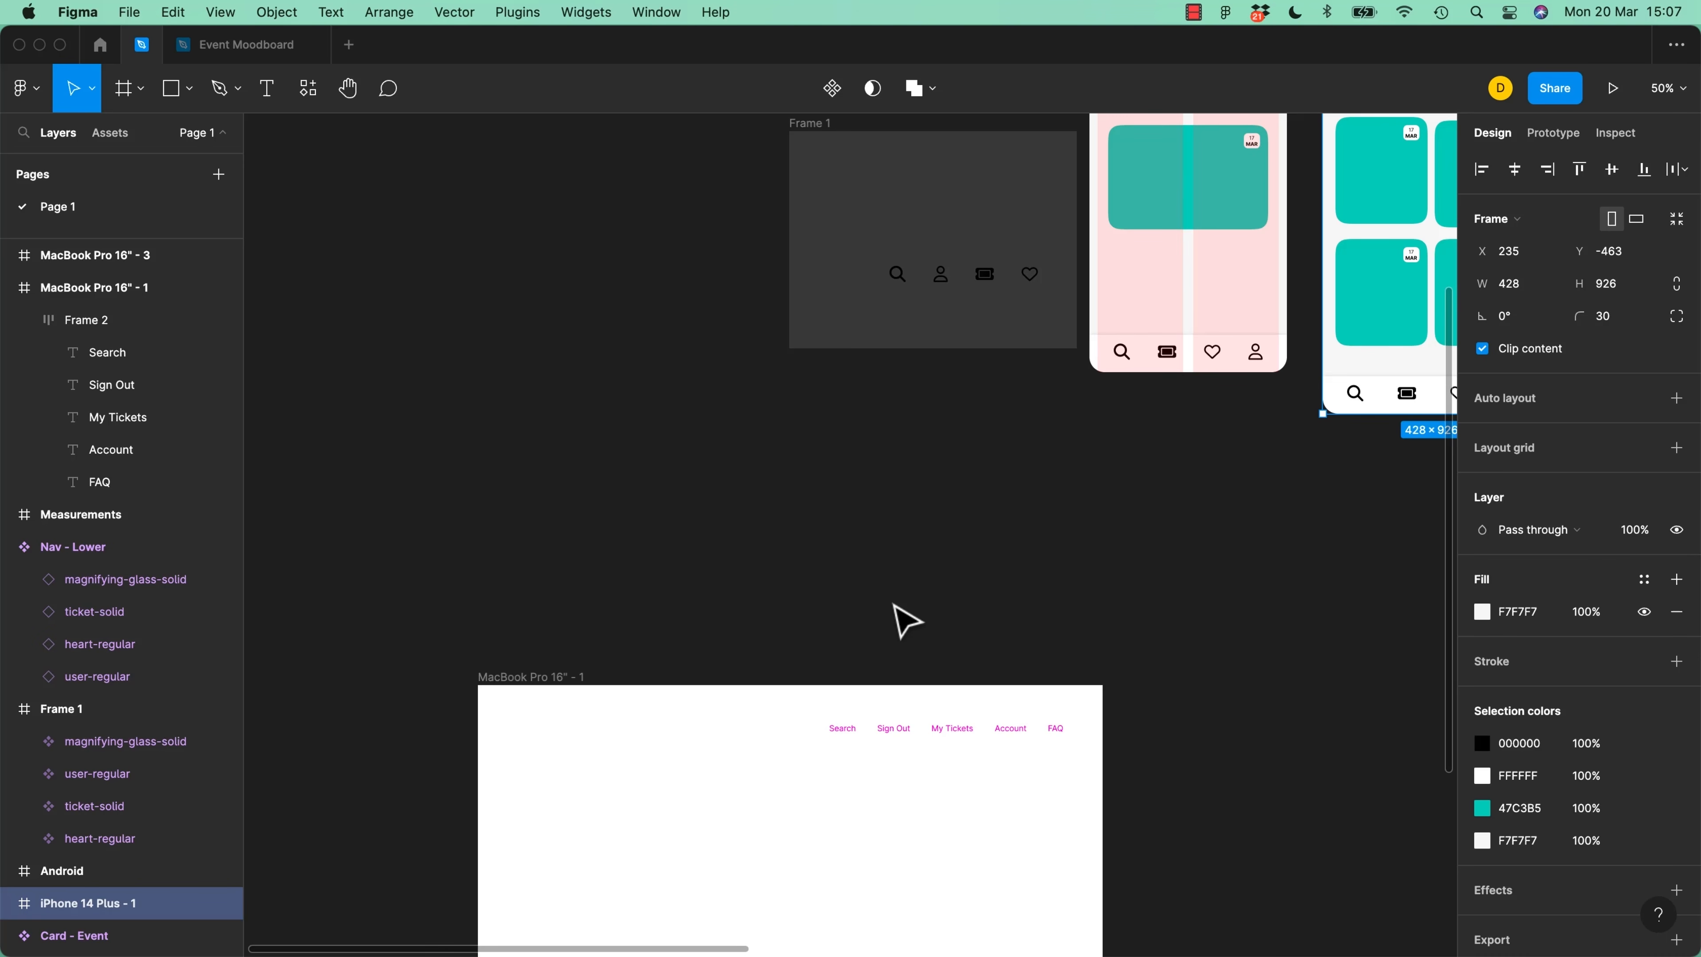
scroll(896, 642, up, 5)
scroll(897, 642, right, 6)
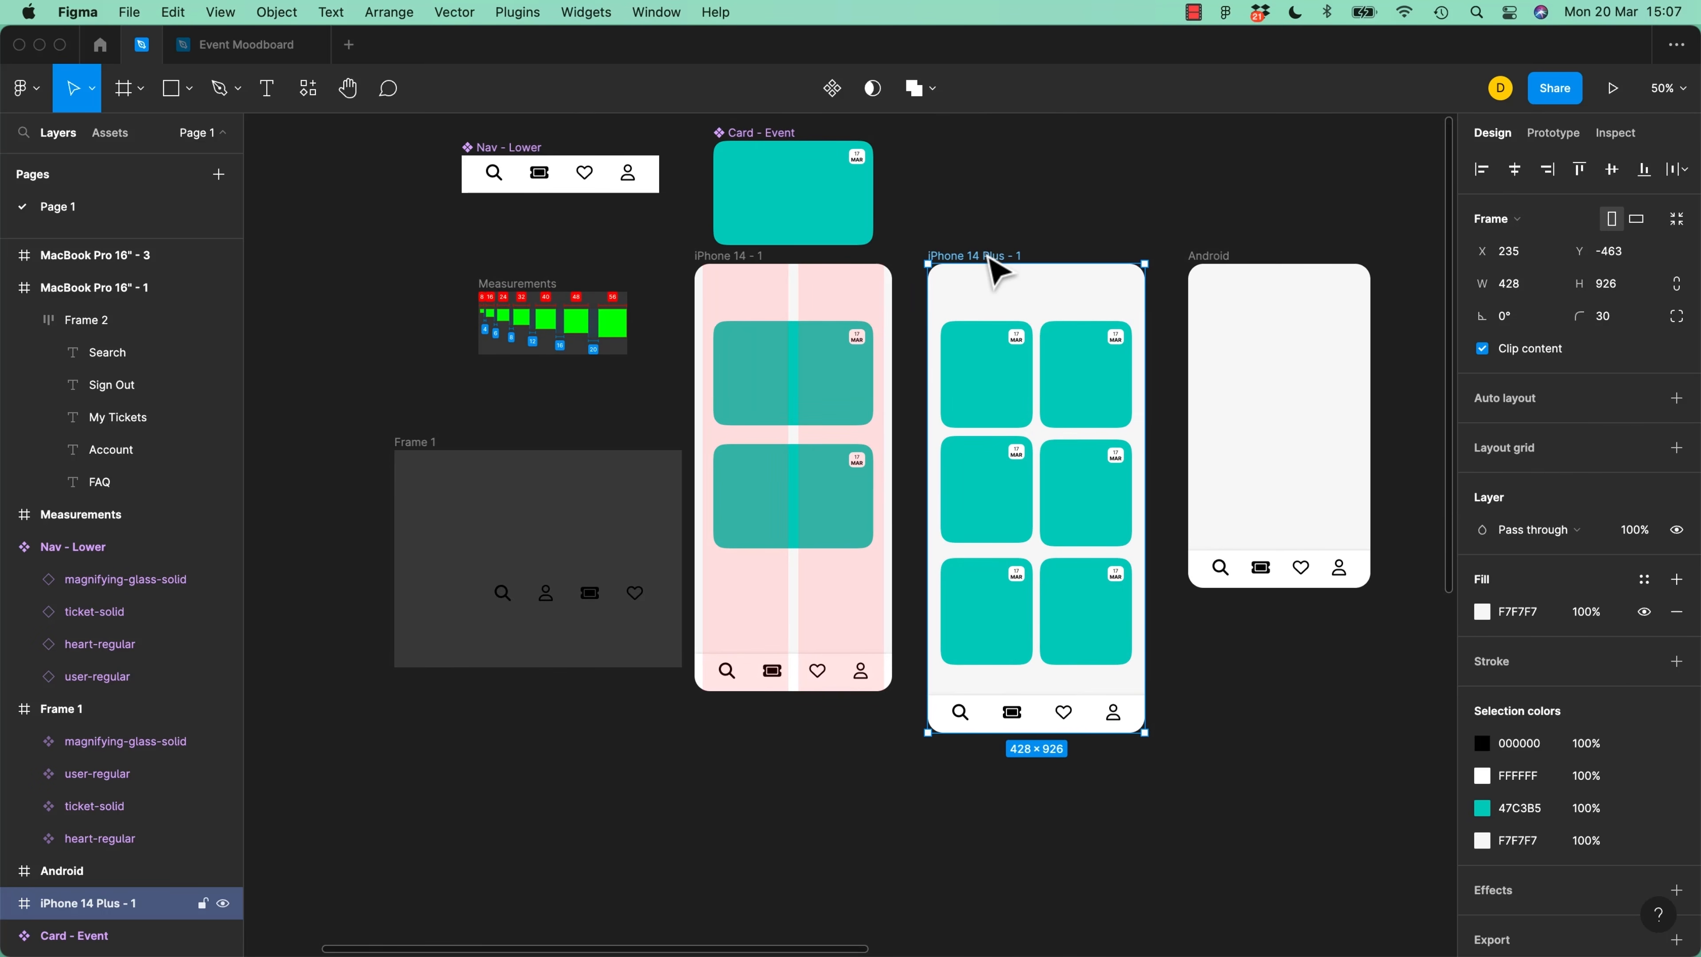
click(1200, 373)
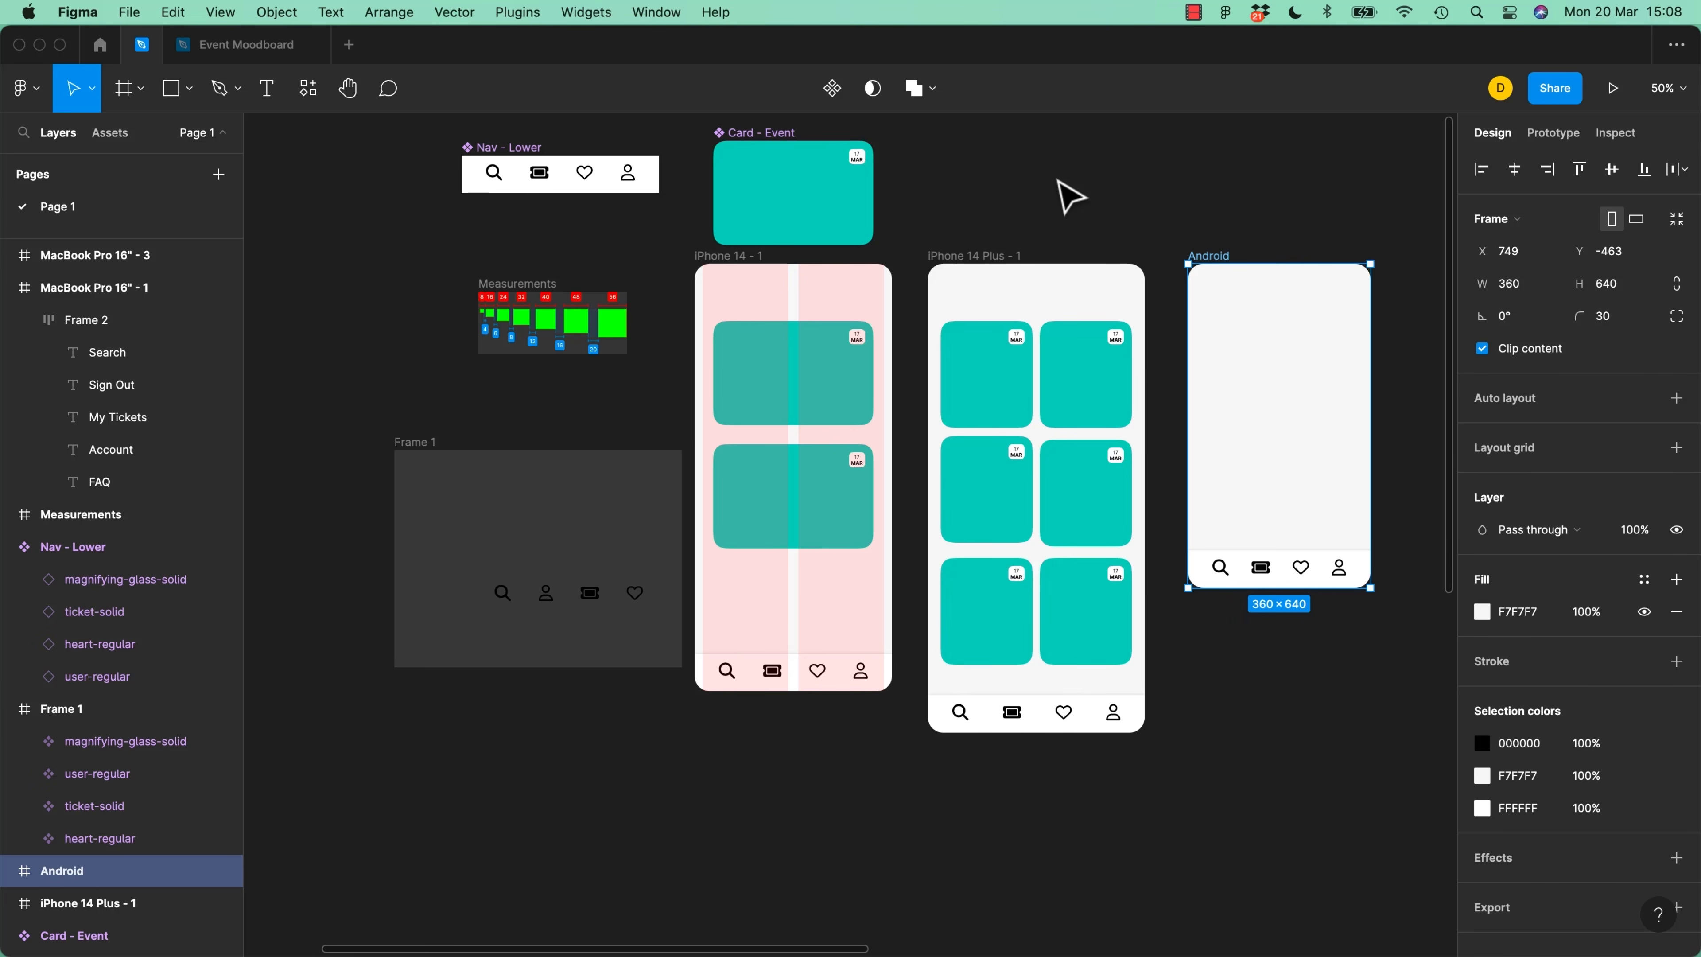
click(1072, 195)
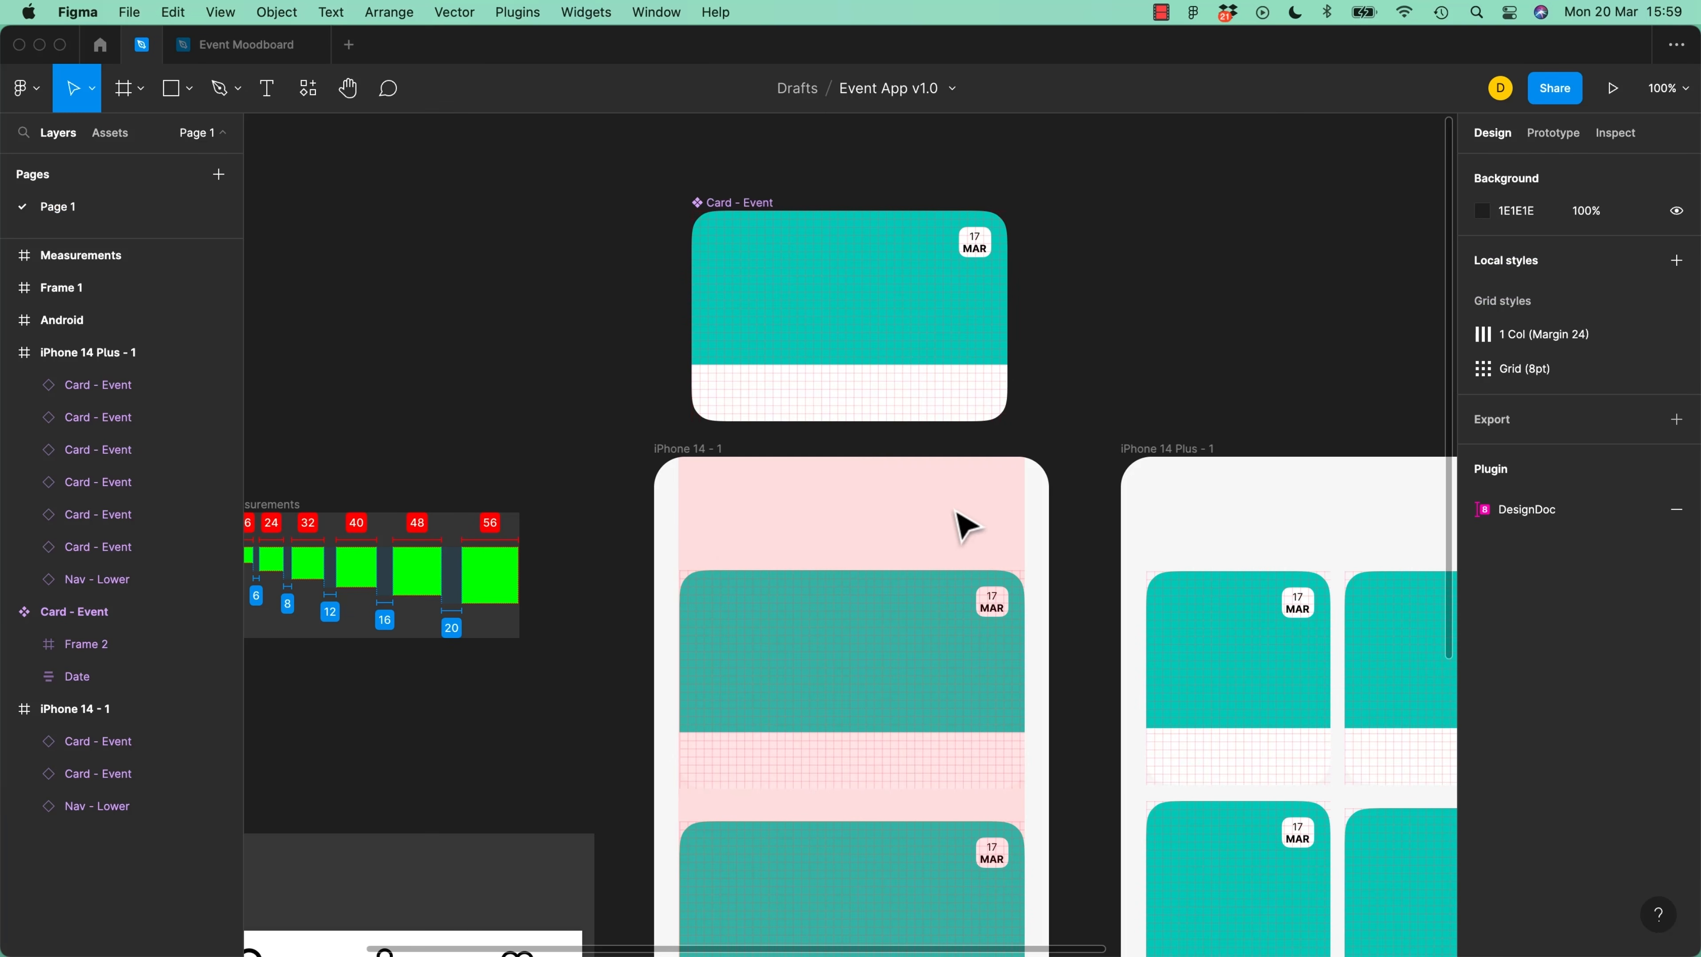
click(745, 209)
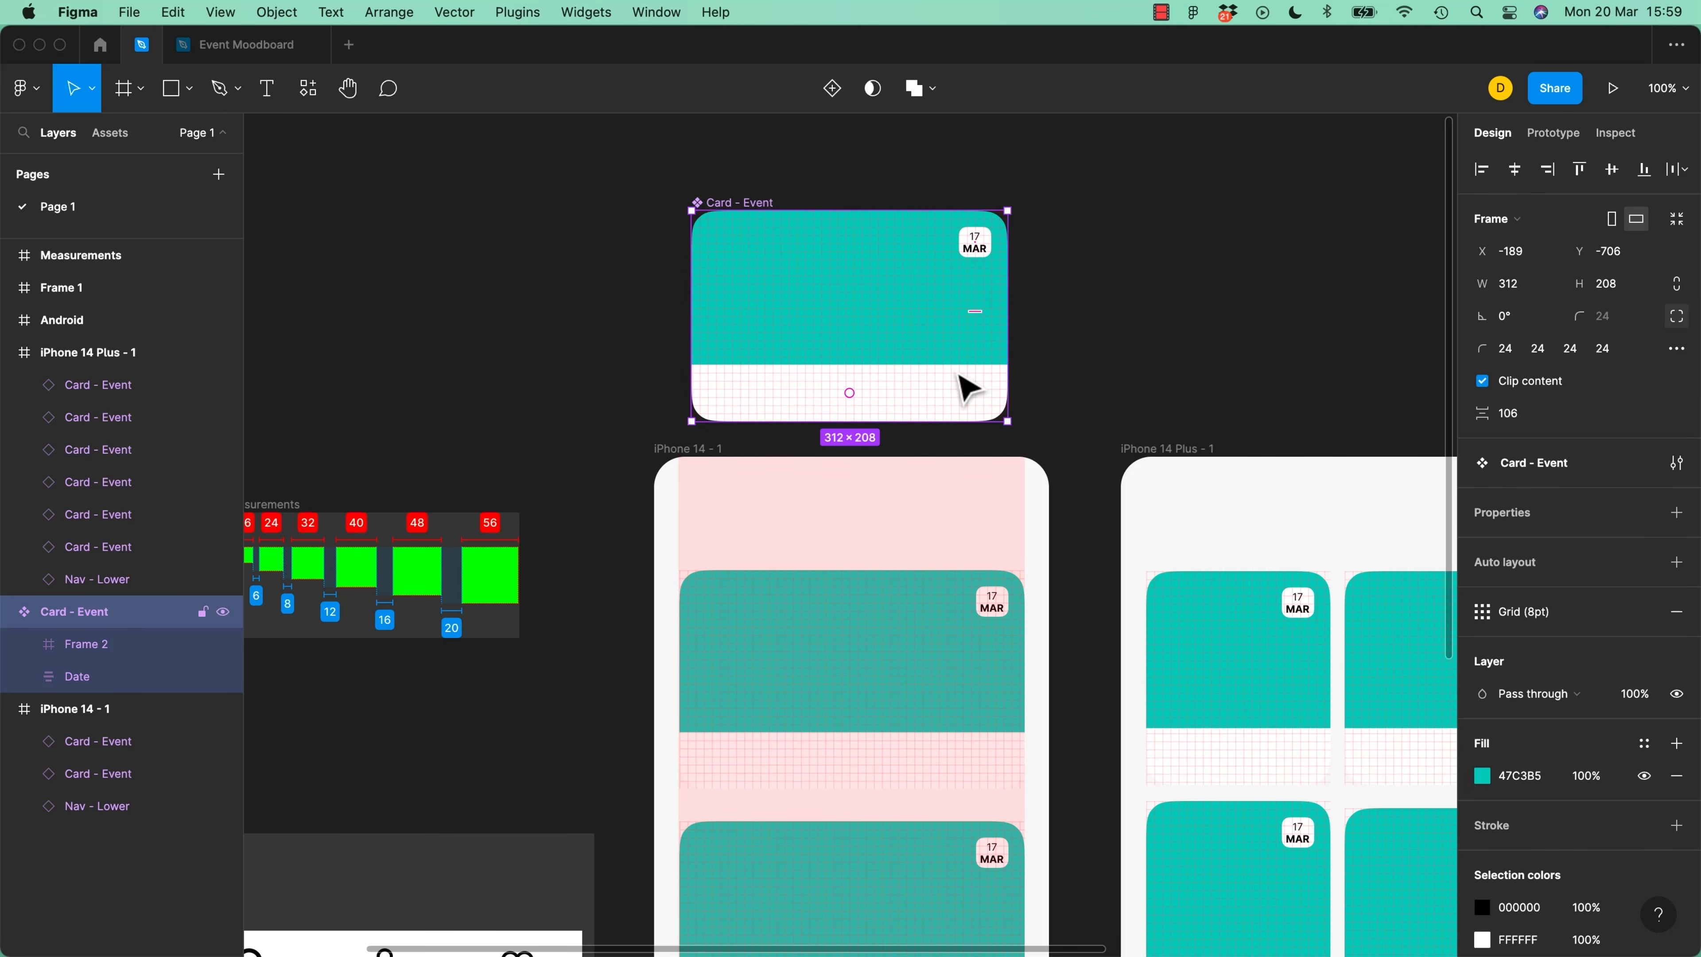
click(686, 448)
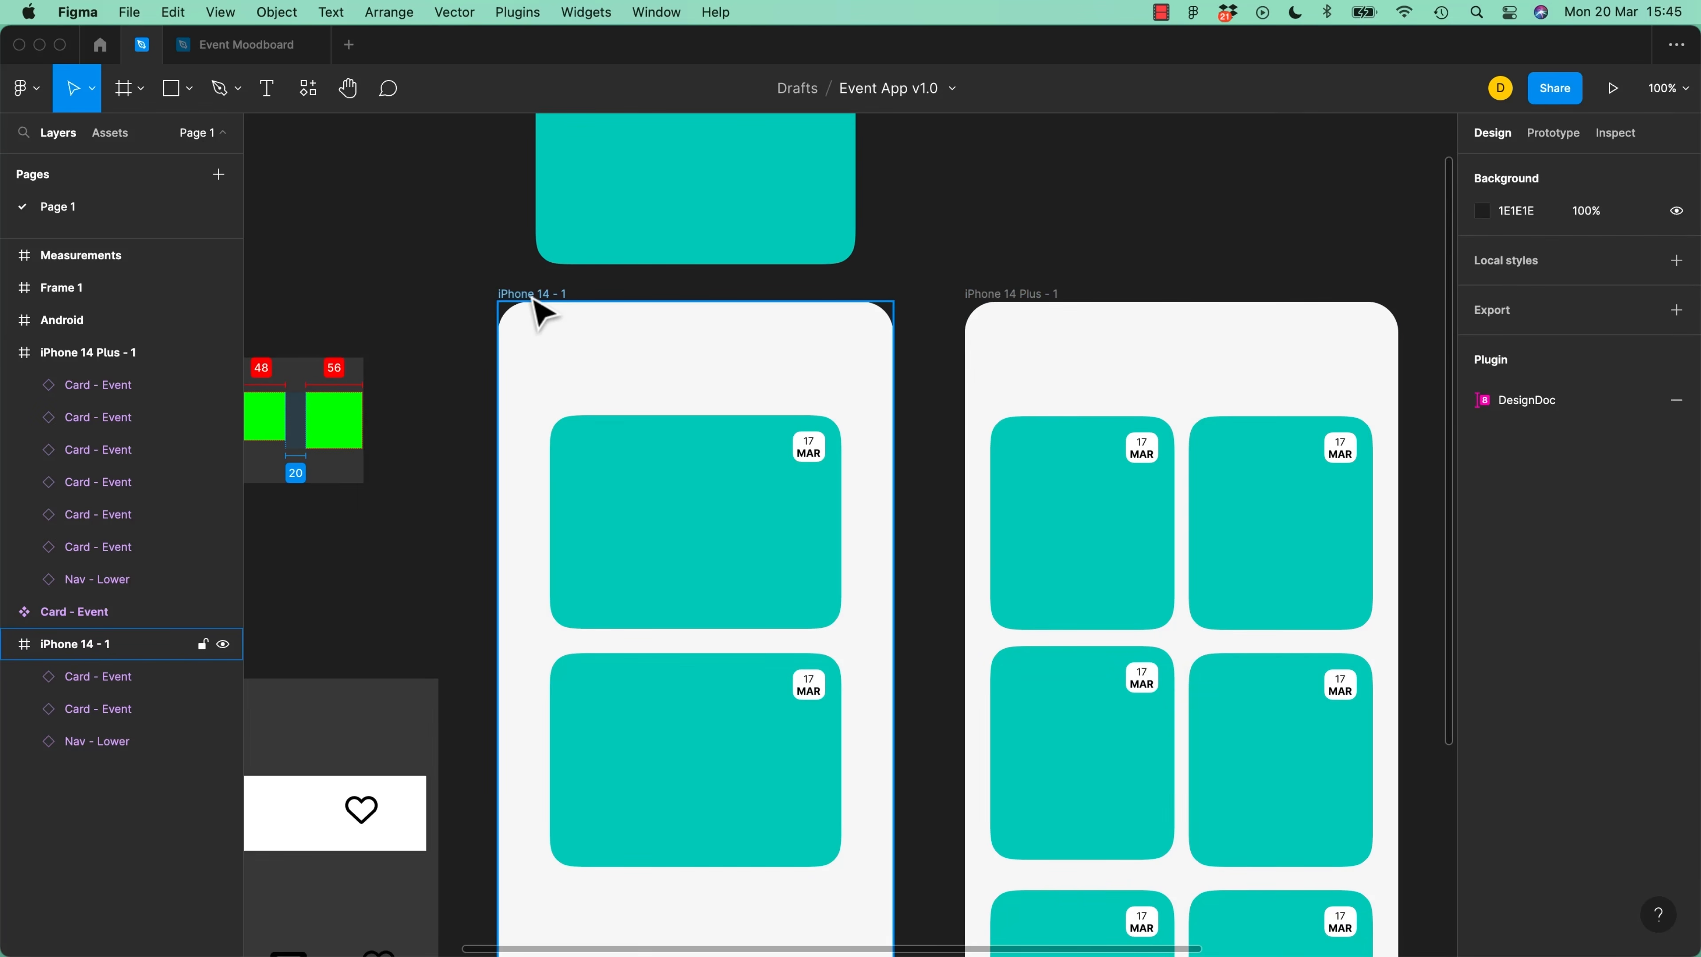
Add a layout grid to the iPhone 14 - 1 frame and change it to columns with a count of 1
click(536, 301)
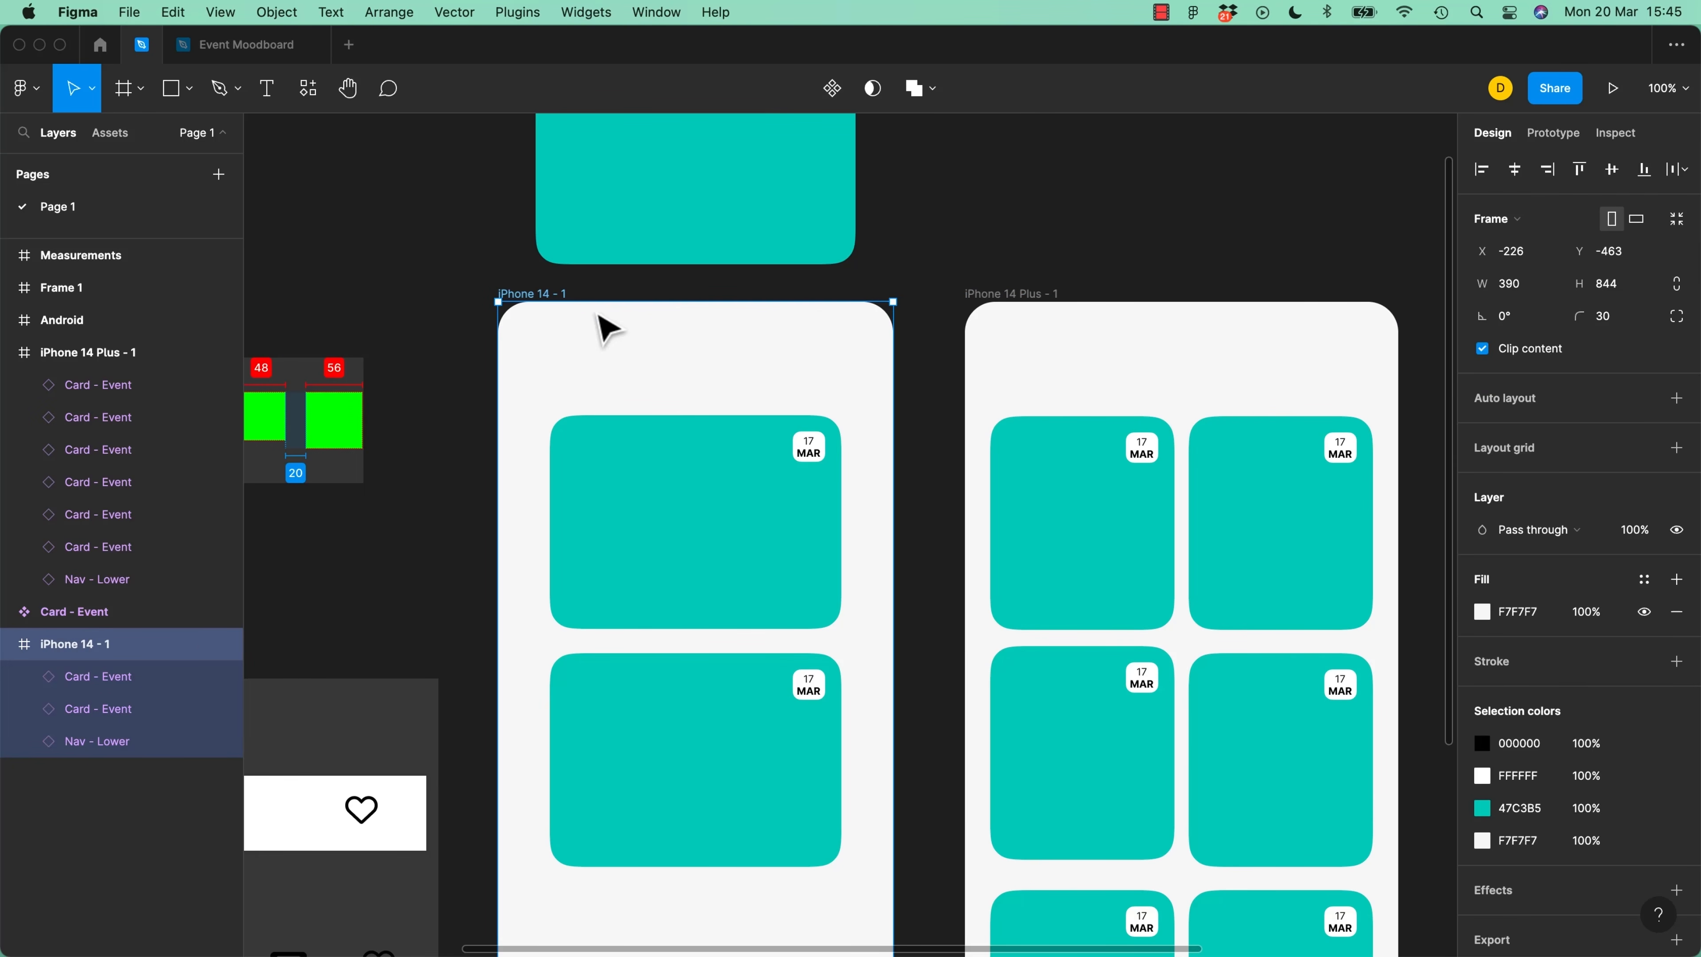
click(1677, 448)
click(1483, 484)
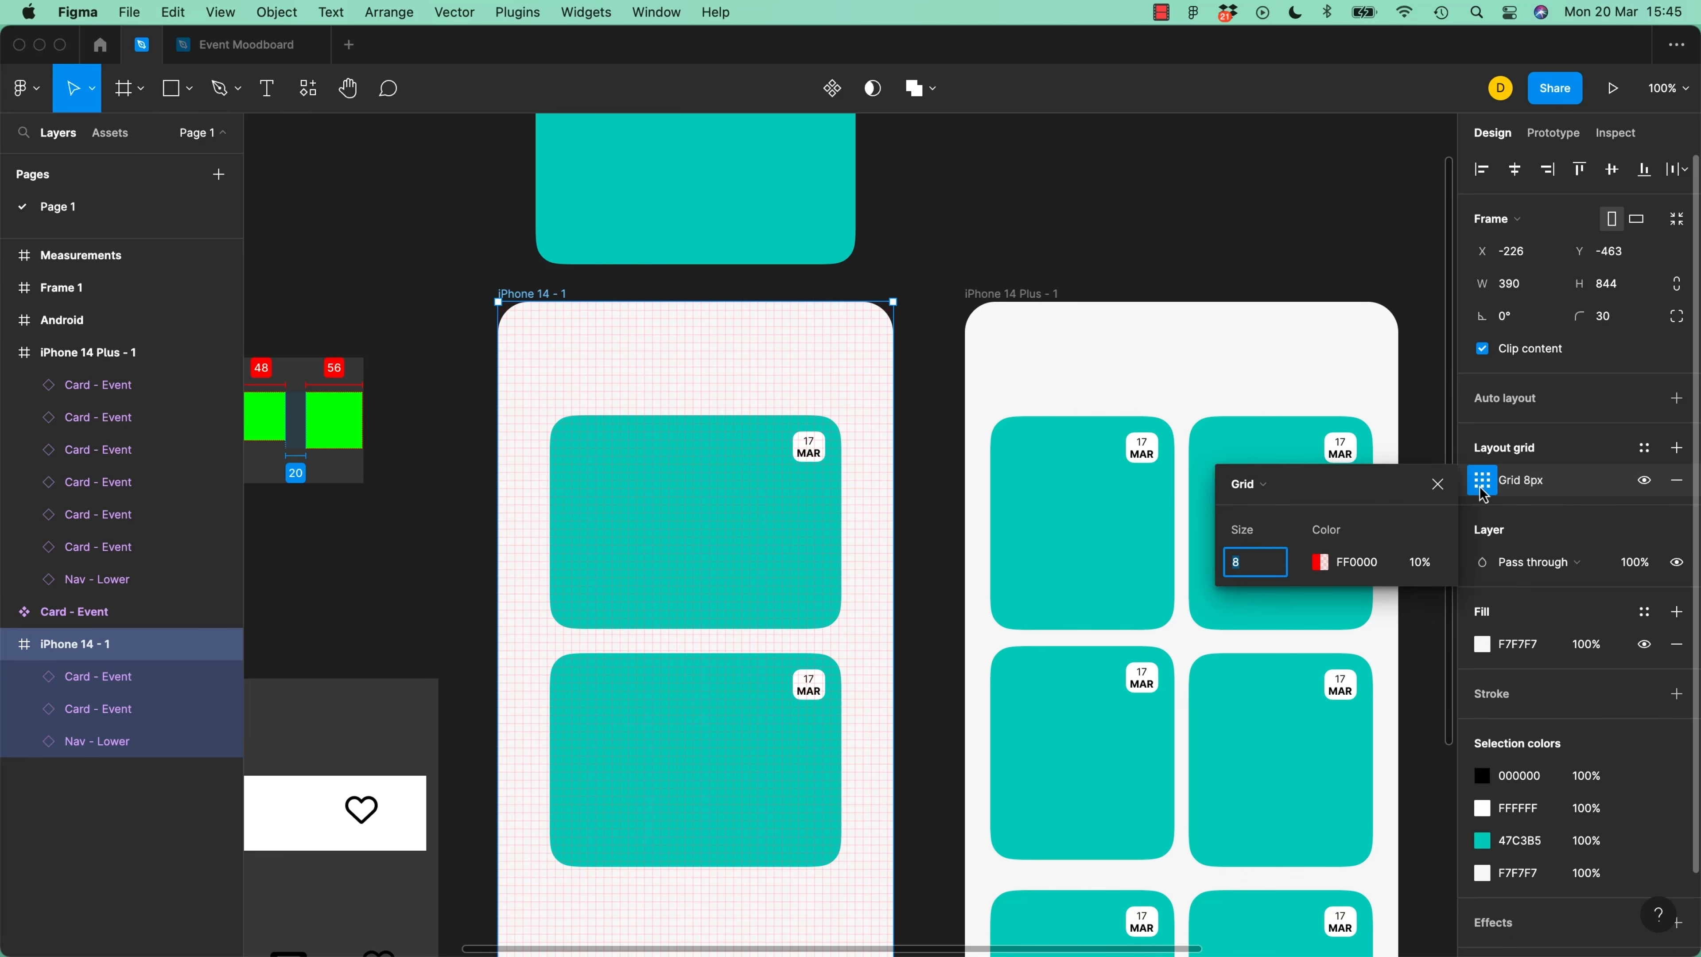
click(1251, 489)
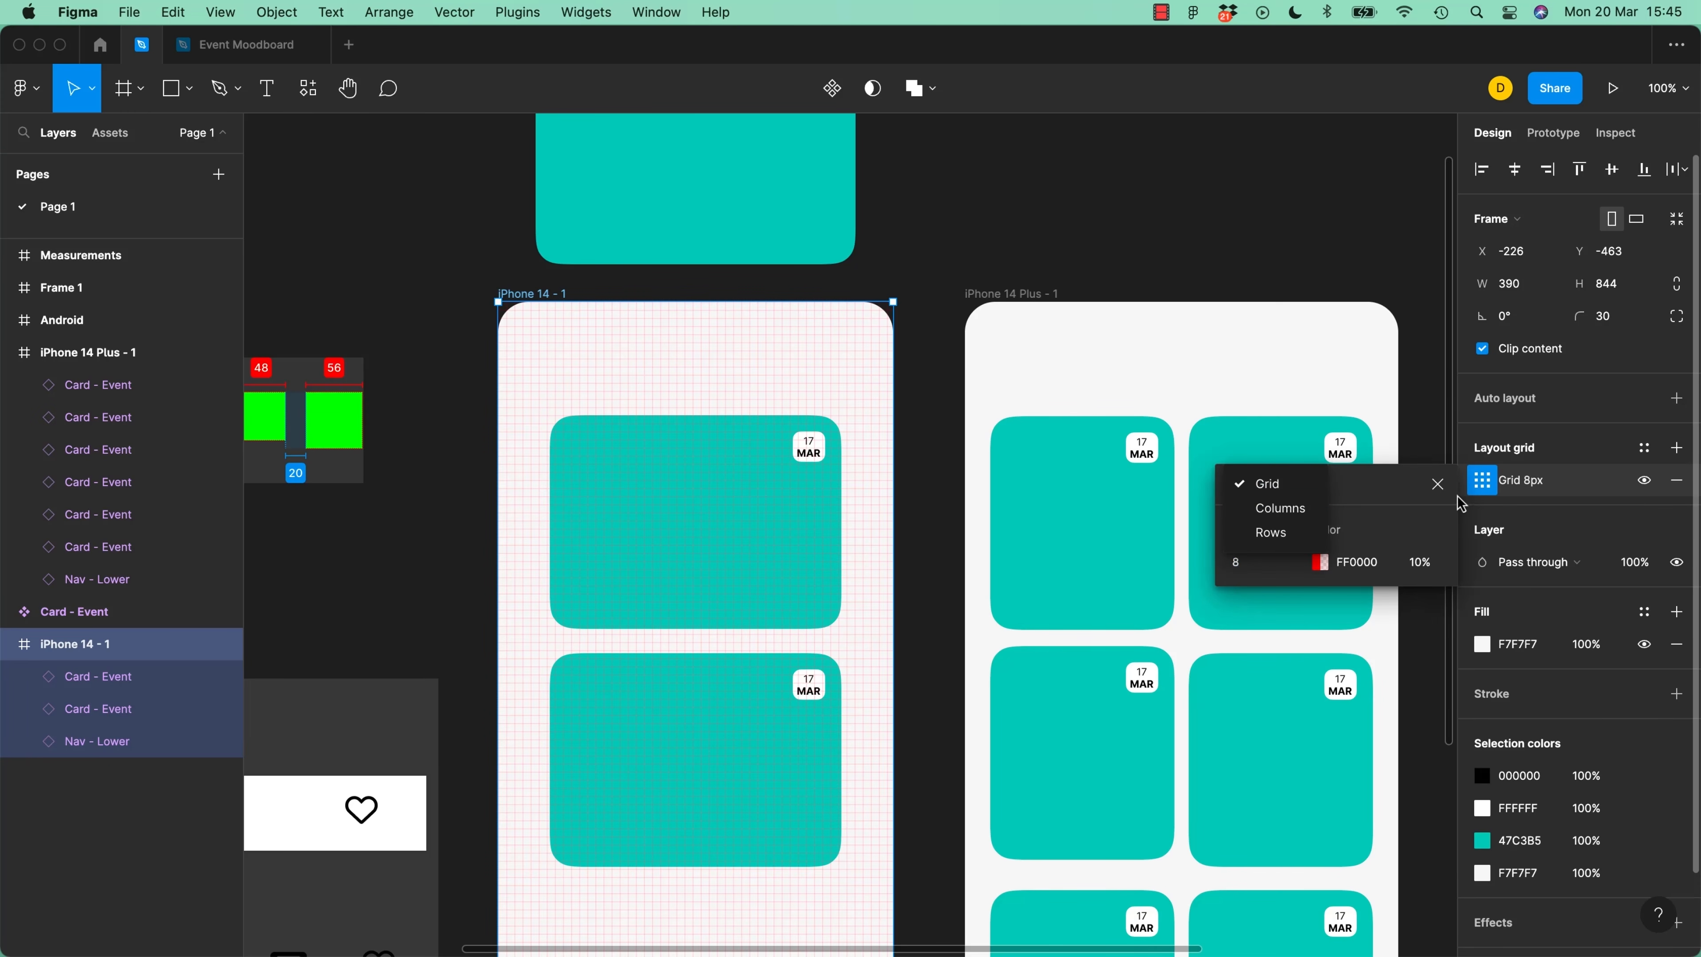
click(1275, 517)
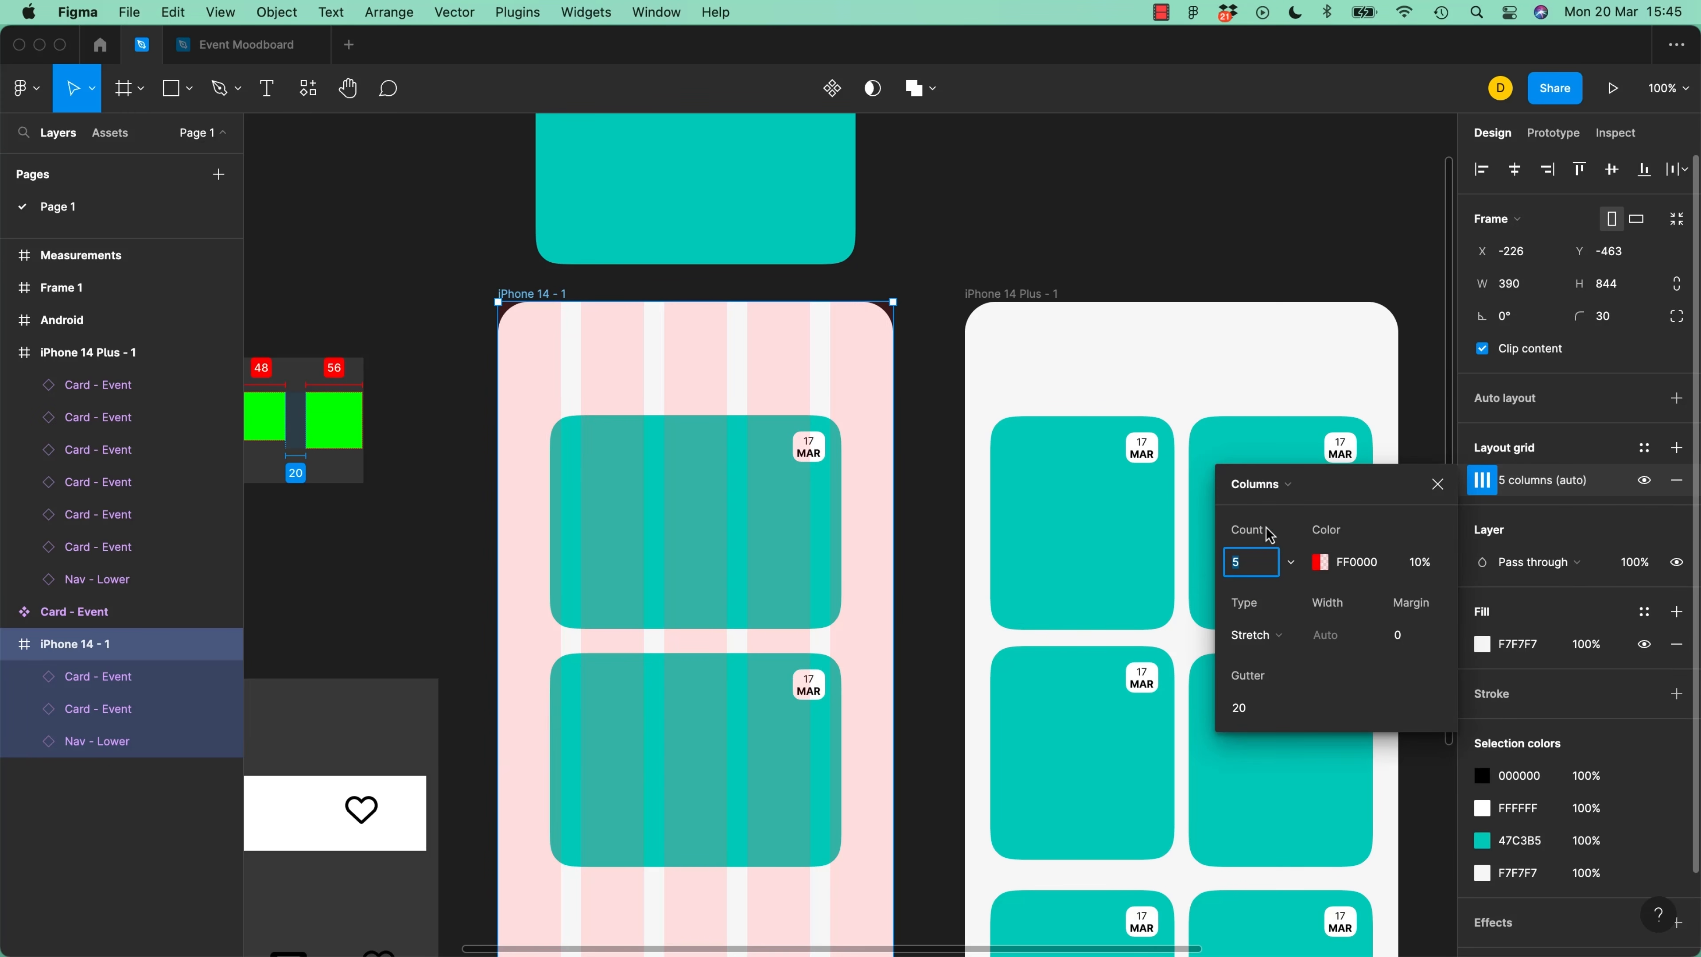
text(1)
key(Tab)
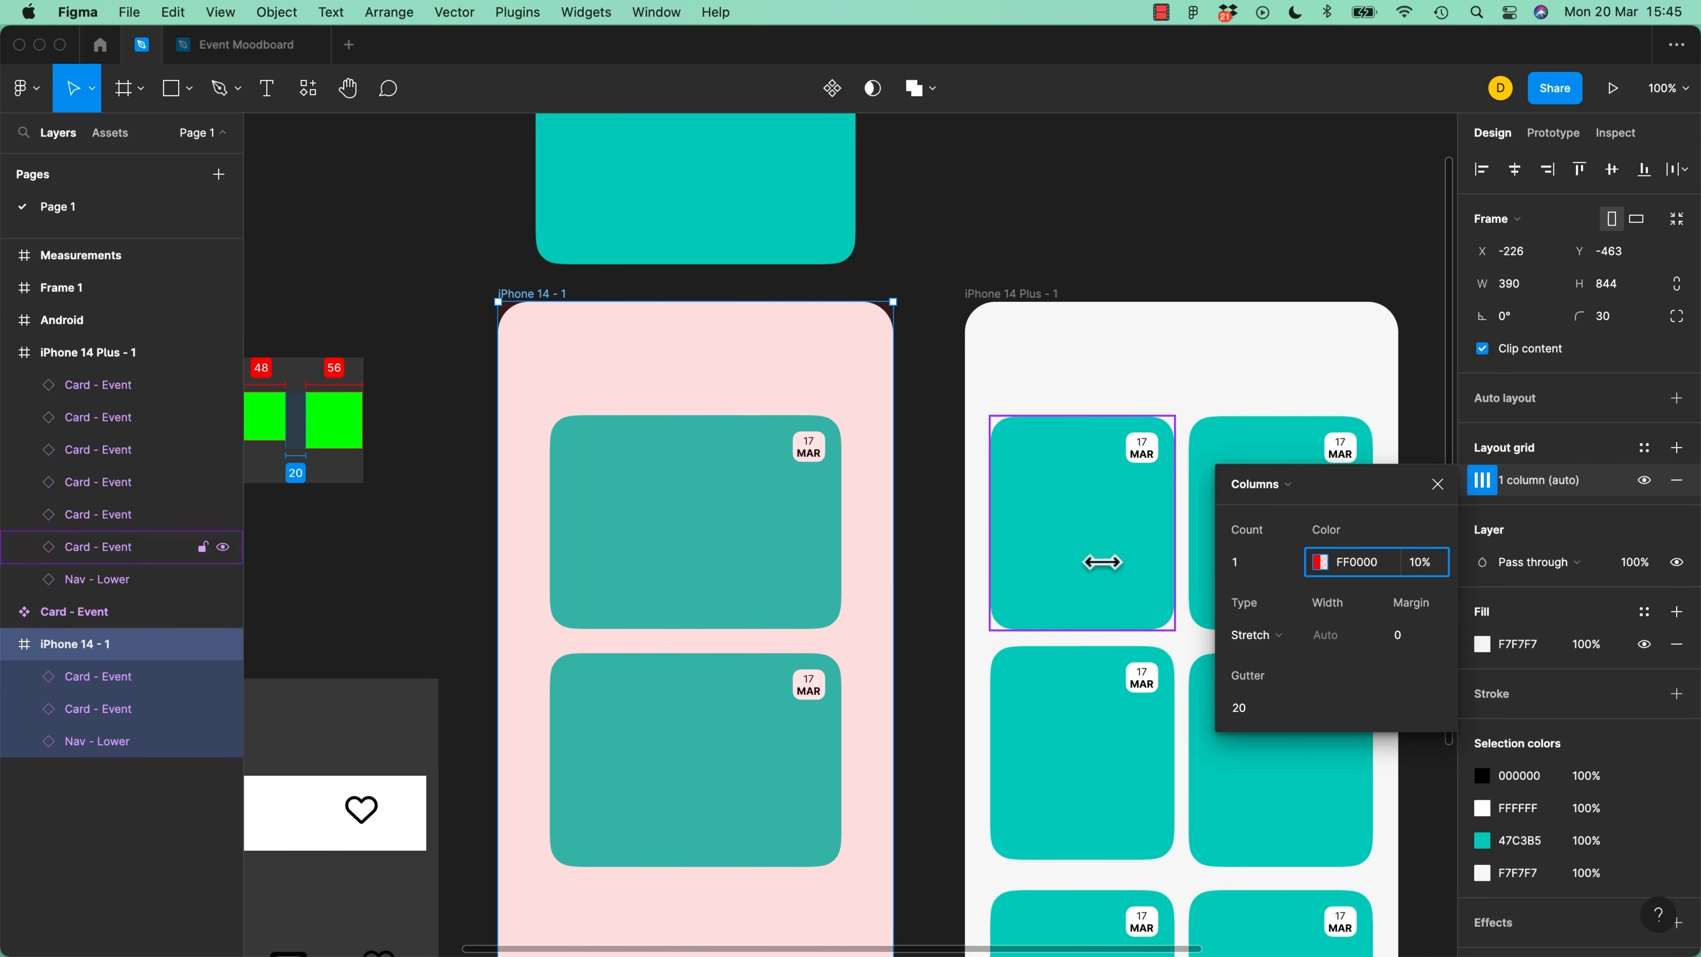
Try a margin of 16 on the iPhone 14 - 1 column grid and settle on 24
click(1411, 642)
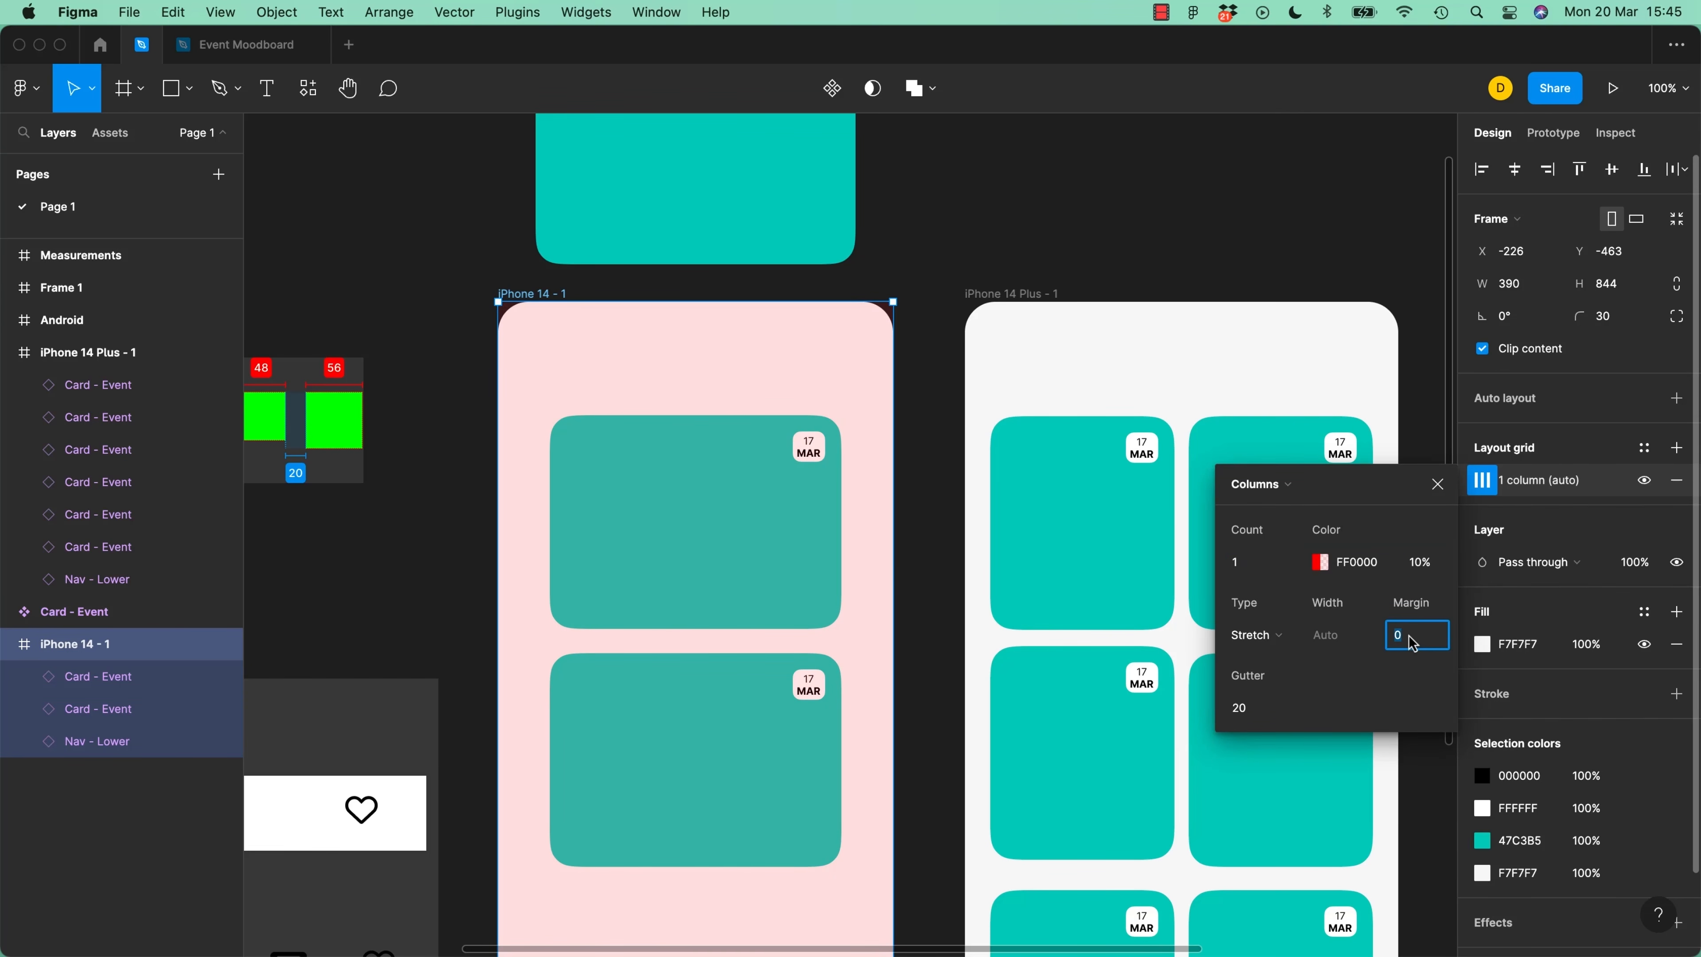
key(Tab)
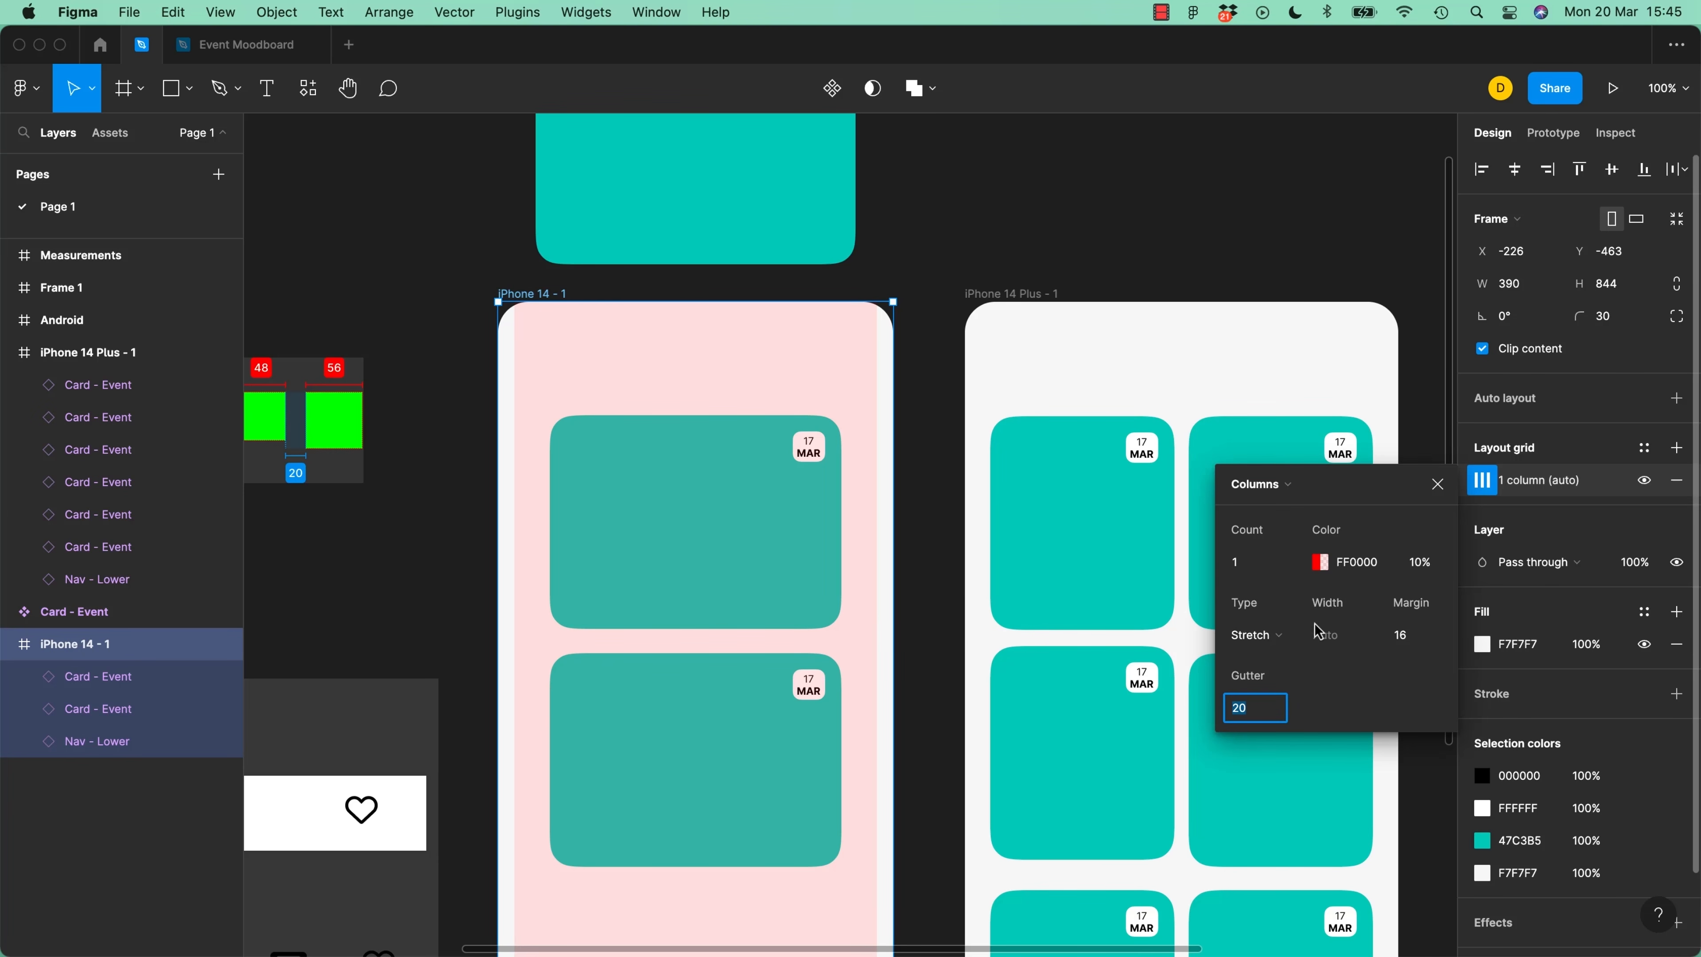
click(1424, 648)
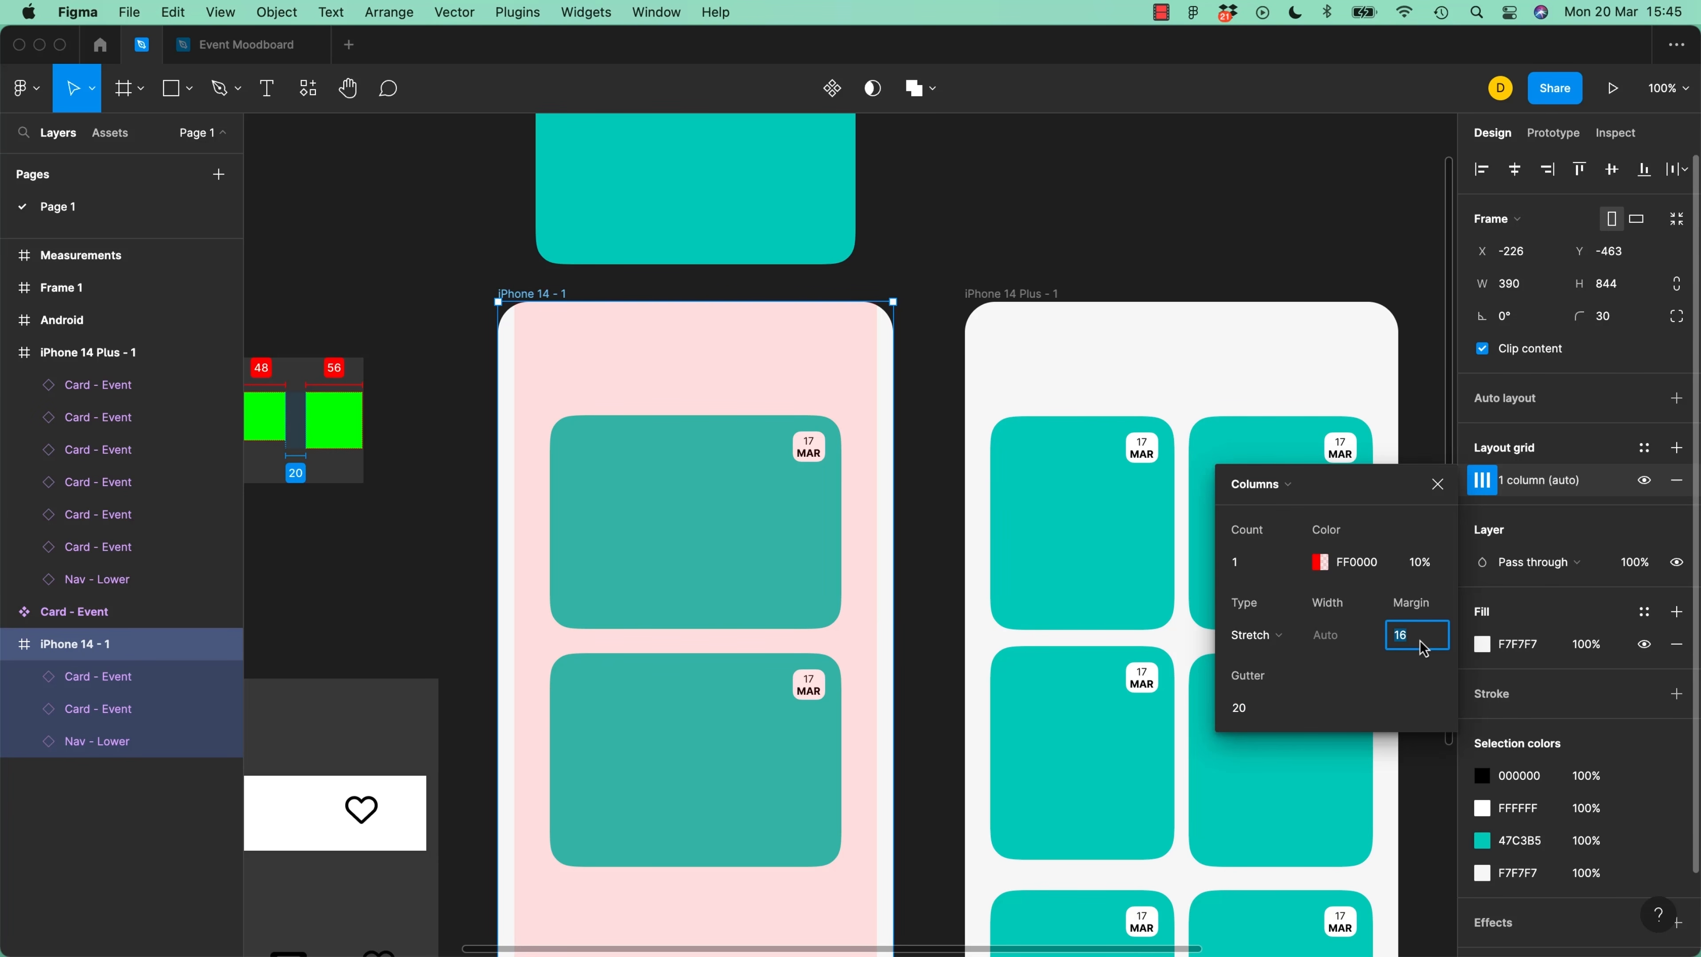
text(24)
key(Tab)
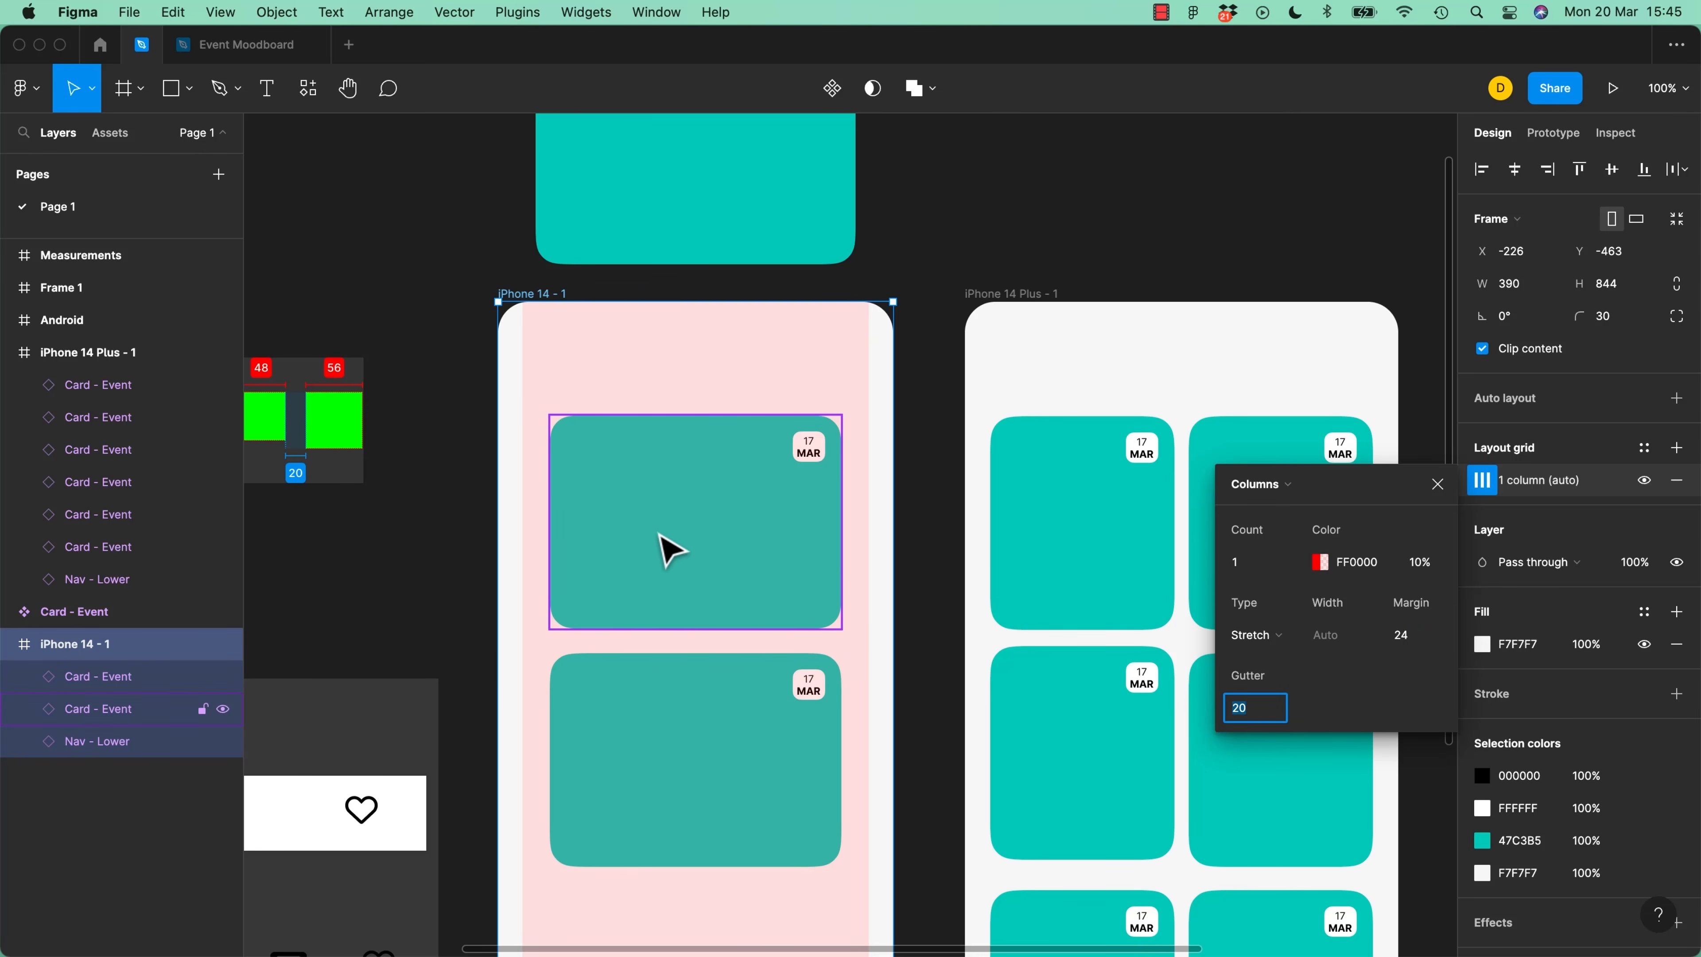
click(1437, 484)
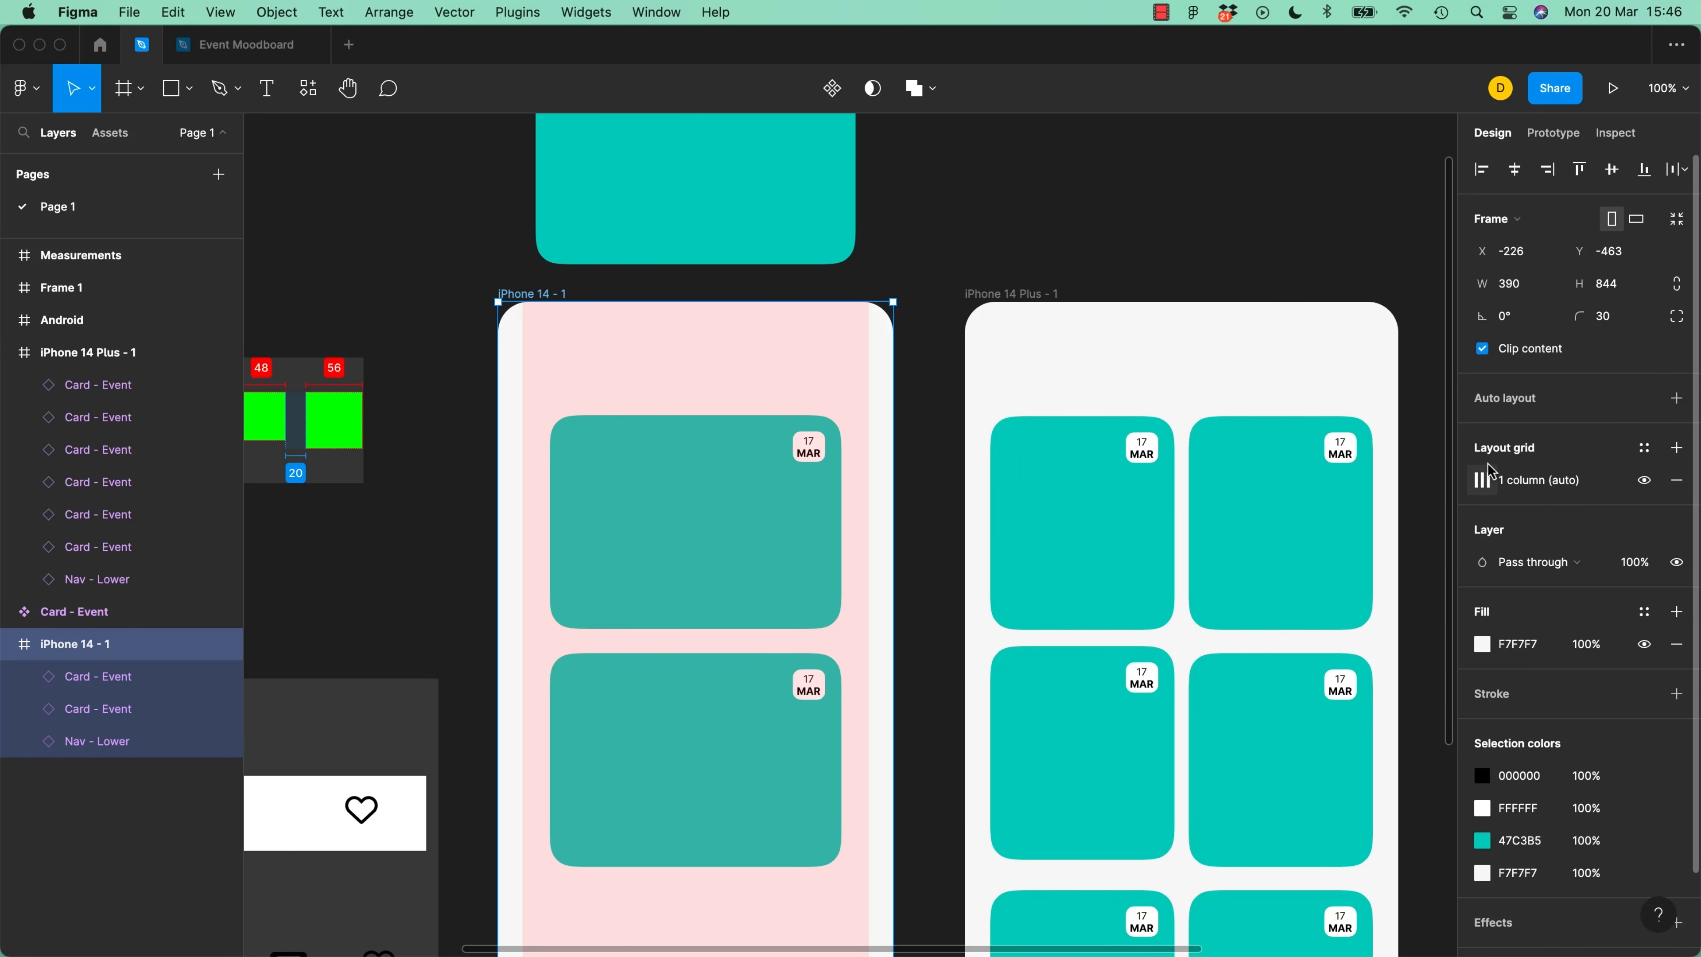
Copy the one-column layout grid from iPhone 14 - 1 onto the iPhone 14 Plus - 1 frame and undo the paste
click(1469, 493)
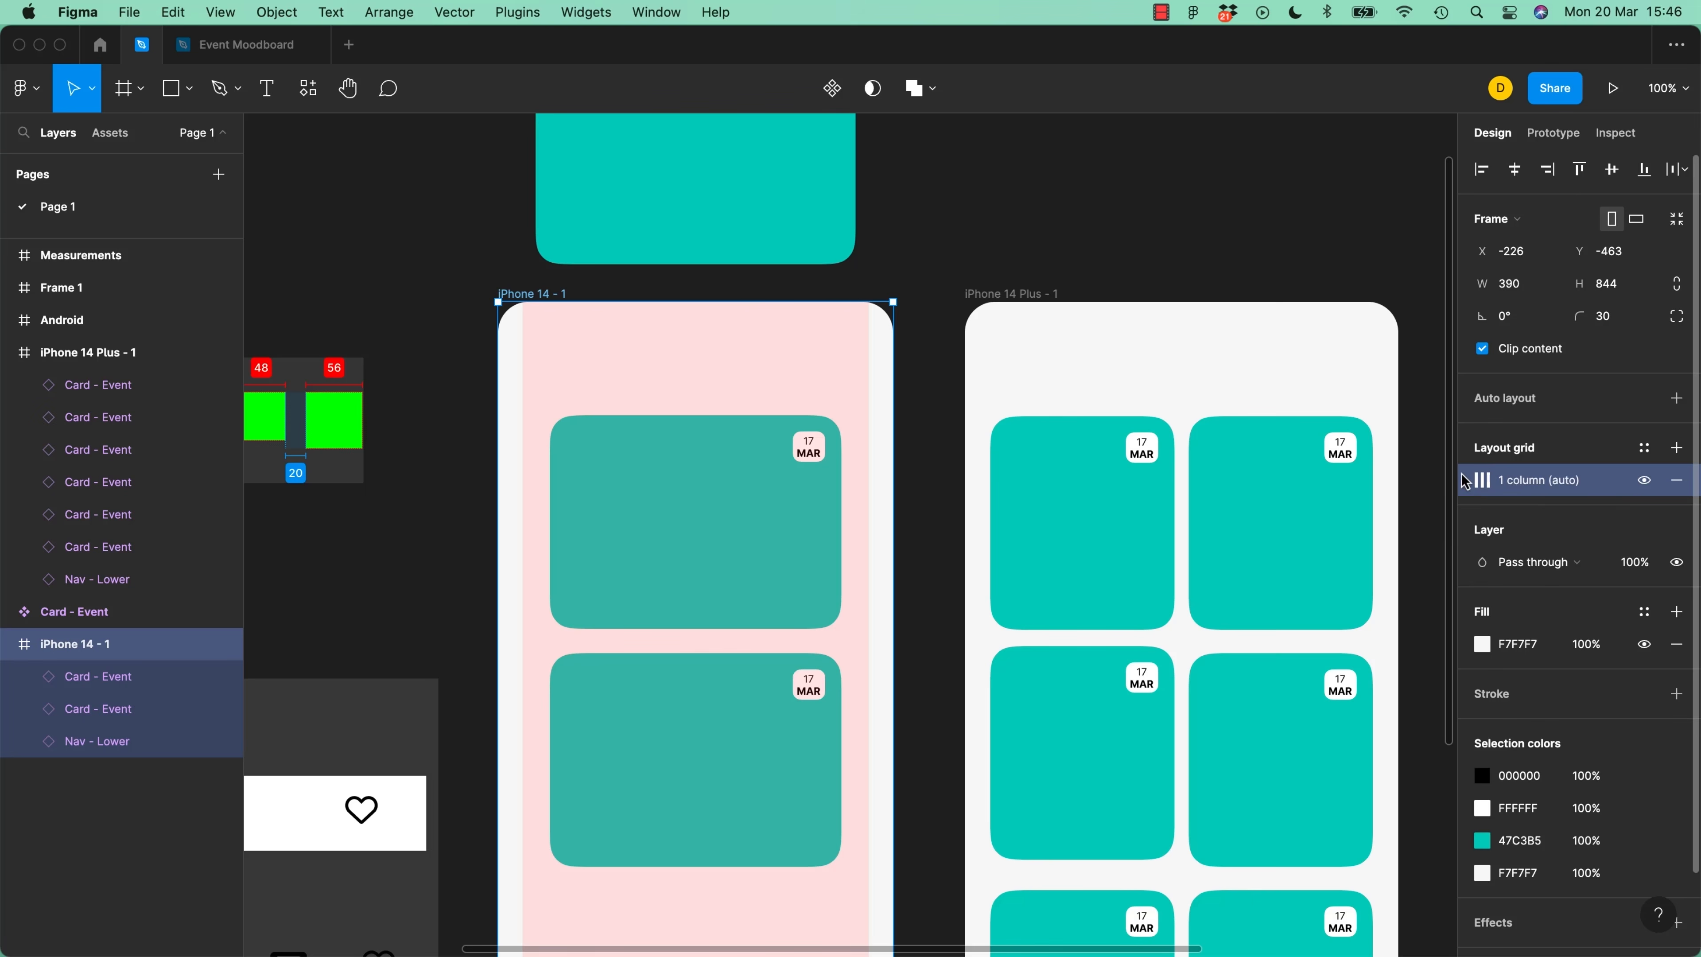
click(1468, 653)
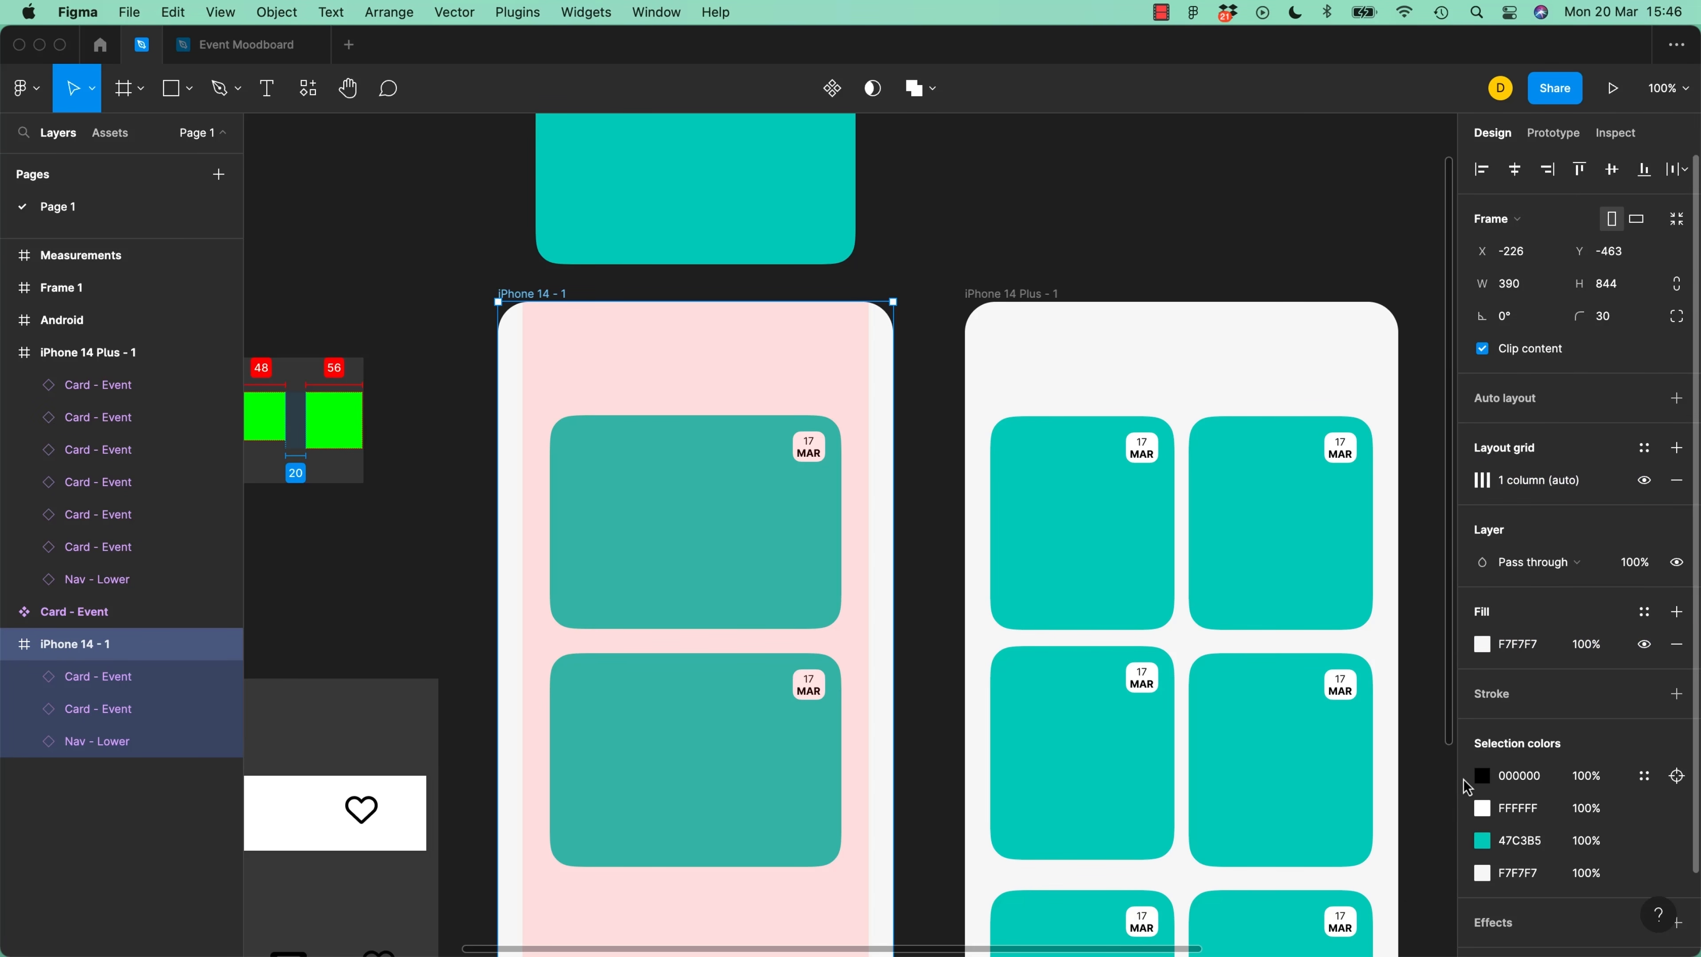
click(1467, 488)
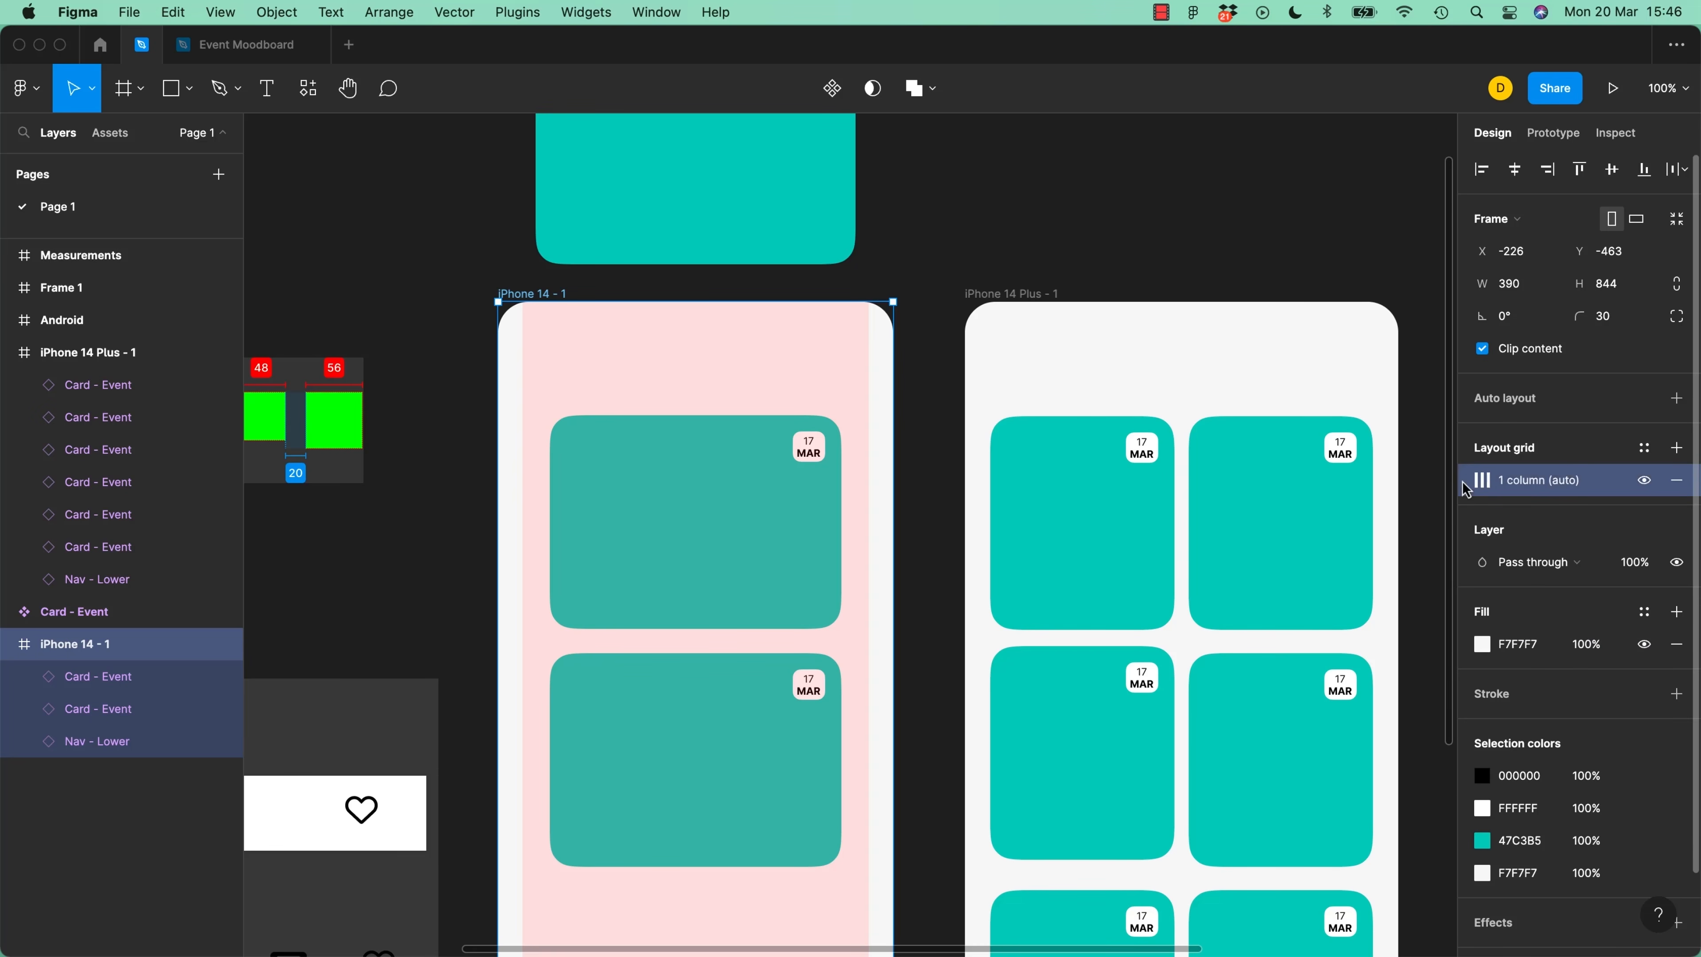
click(1029, 295)
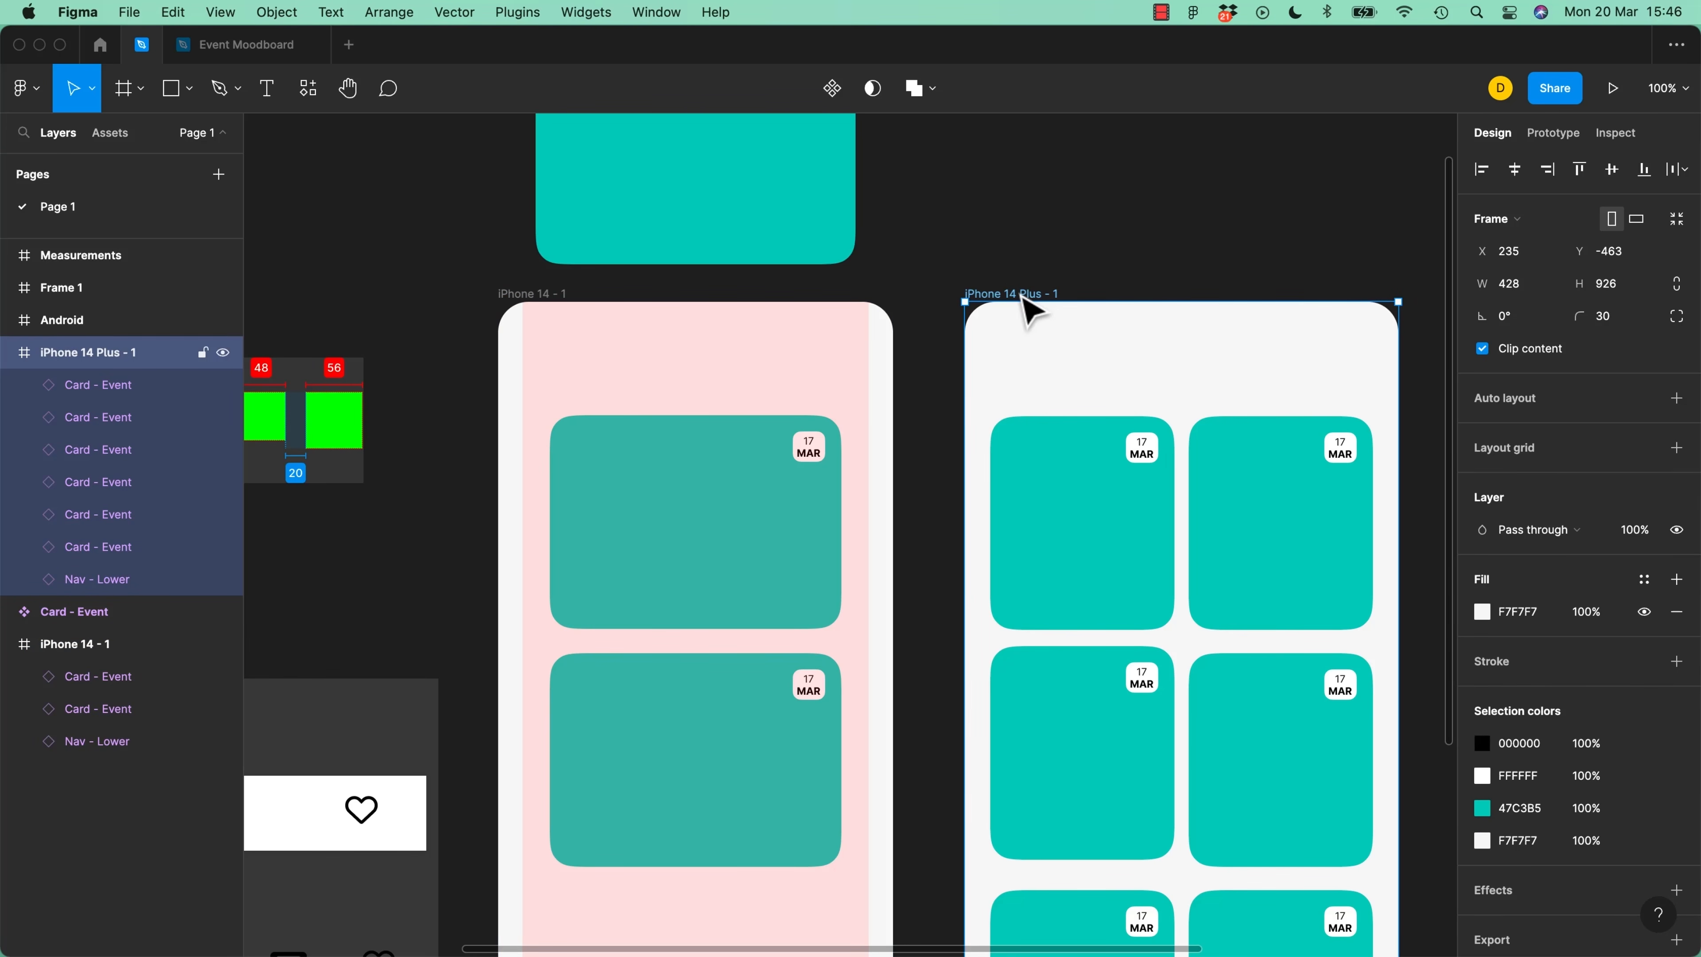
key(super+alt+v)
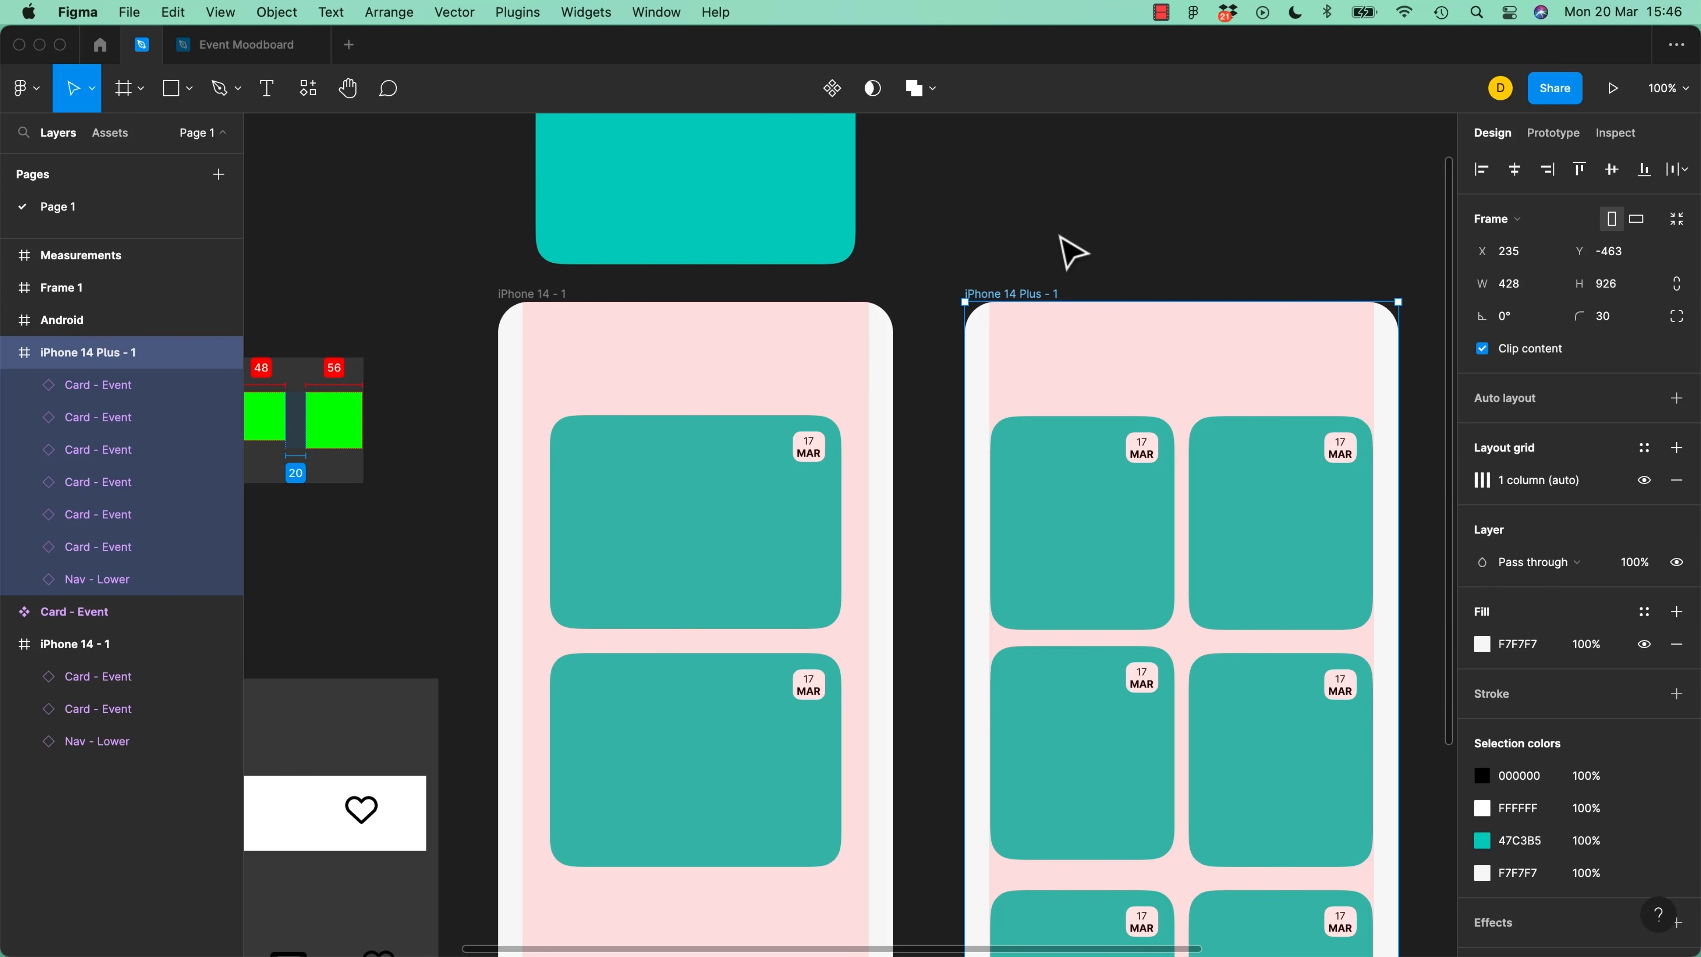
key(super+z)
click(1073, 254)
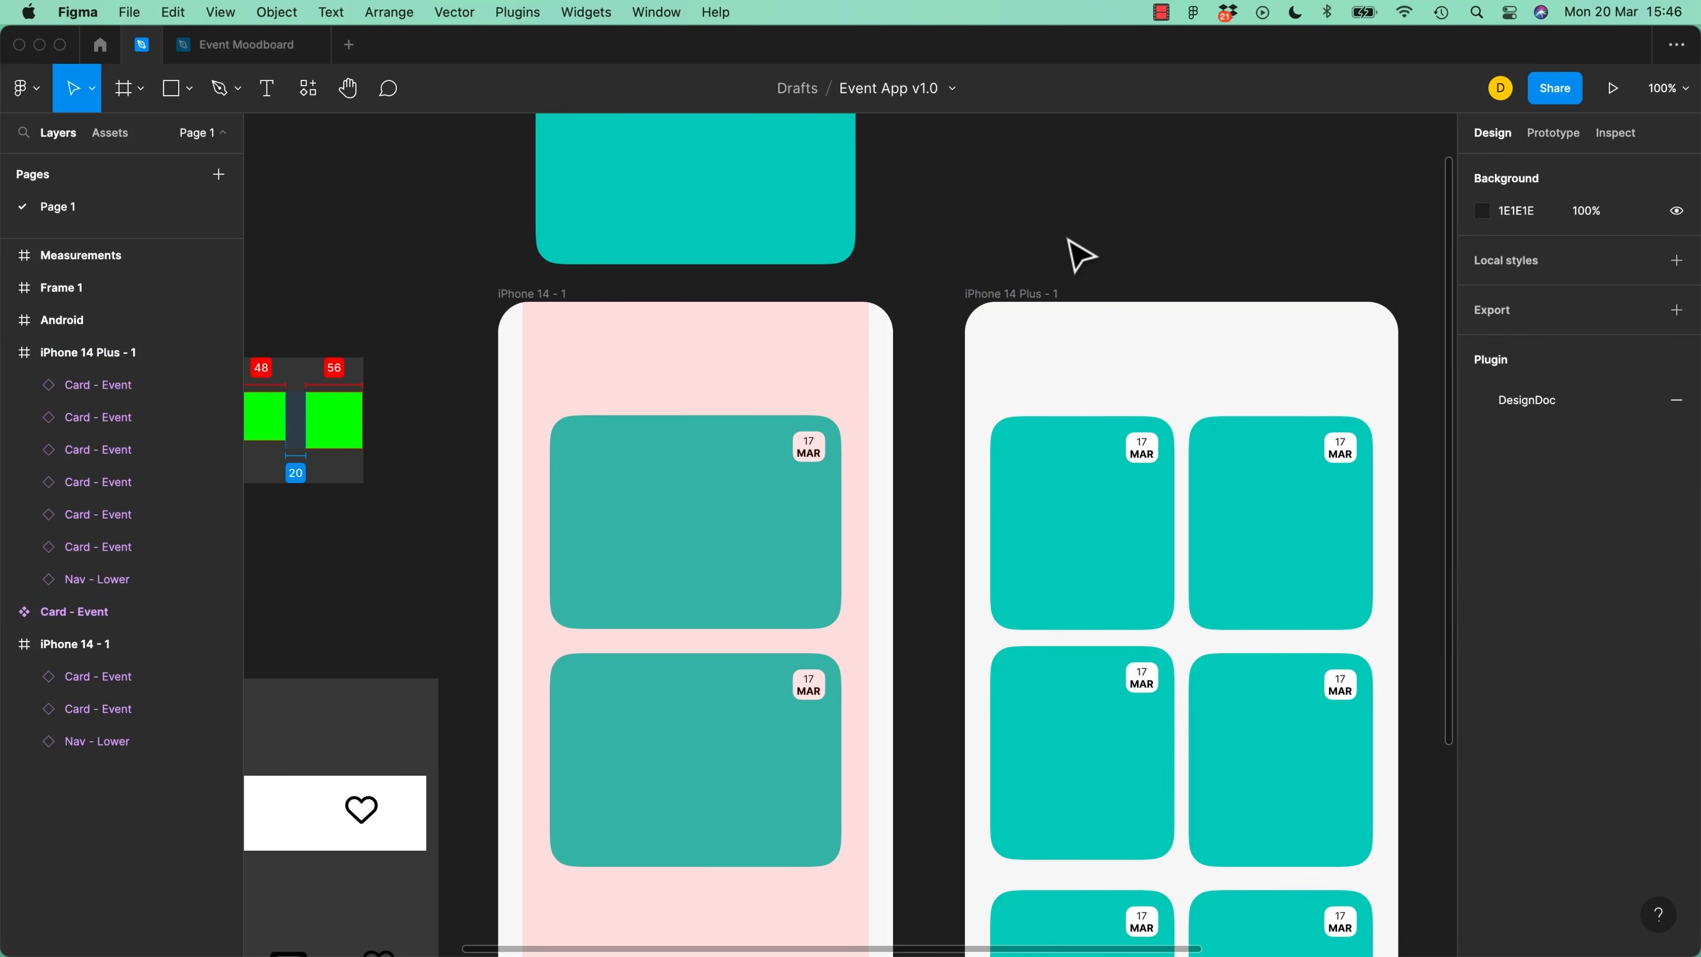
Save the layout grid of iPhone 14 - 1 as a grid style named 1 Col (Margin 24)
click(536, 295)
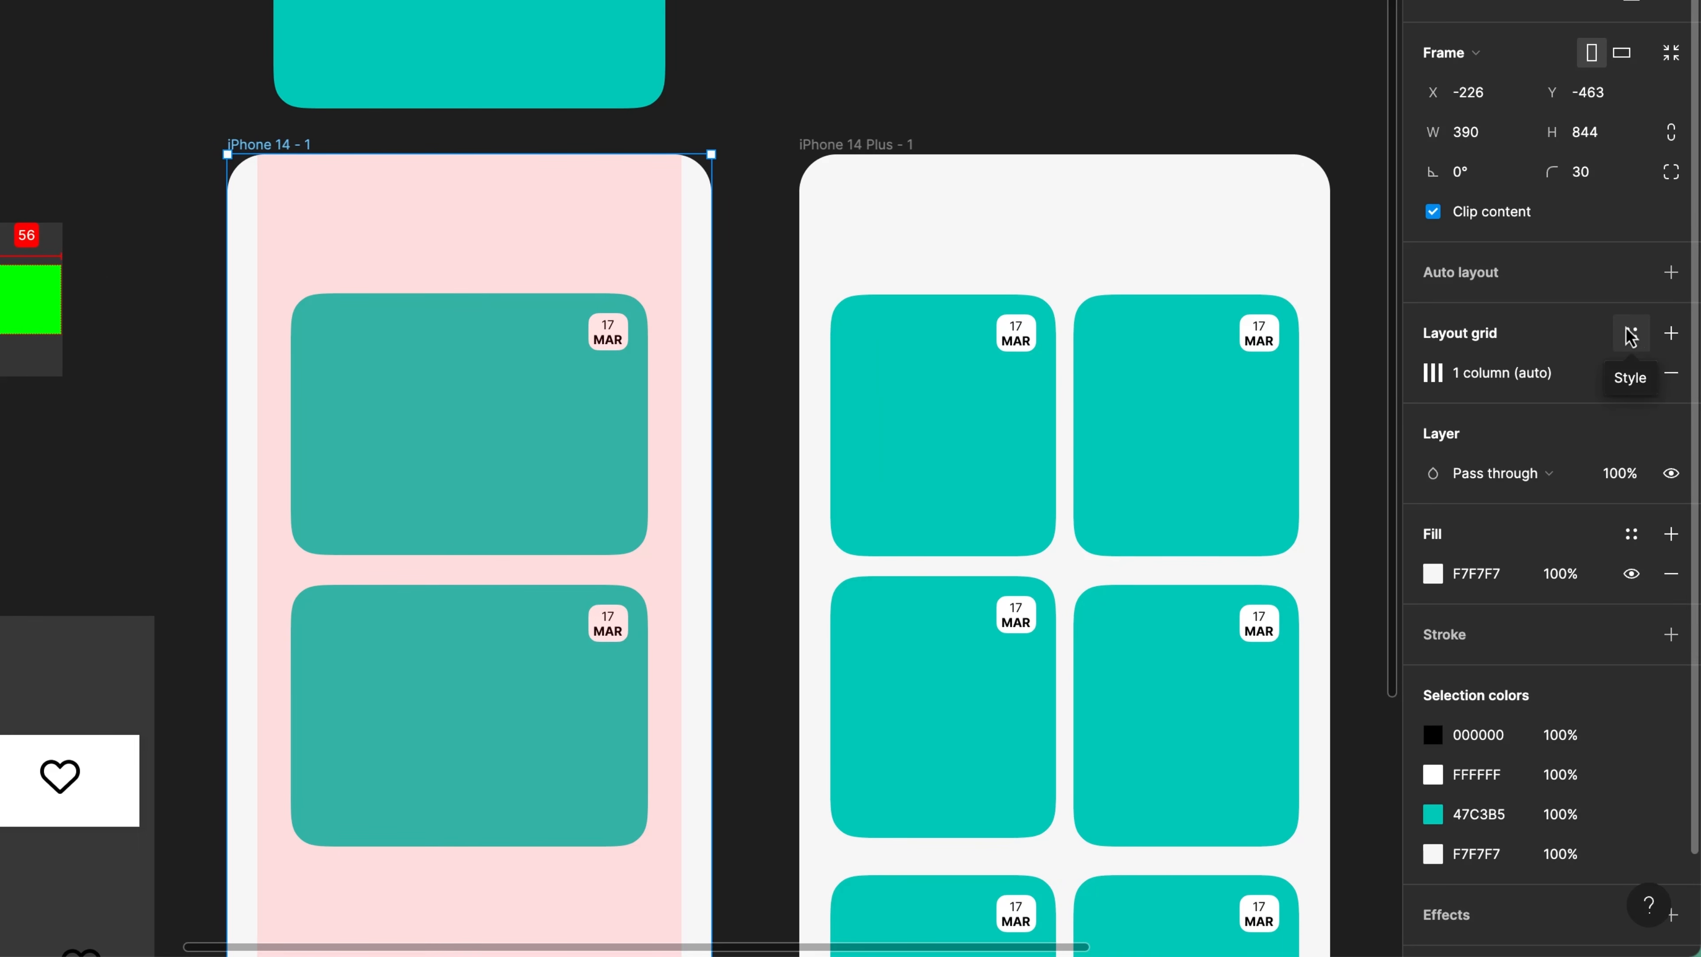
click(1634, 340)
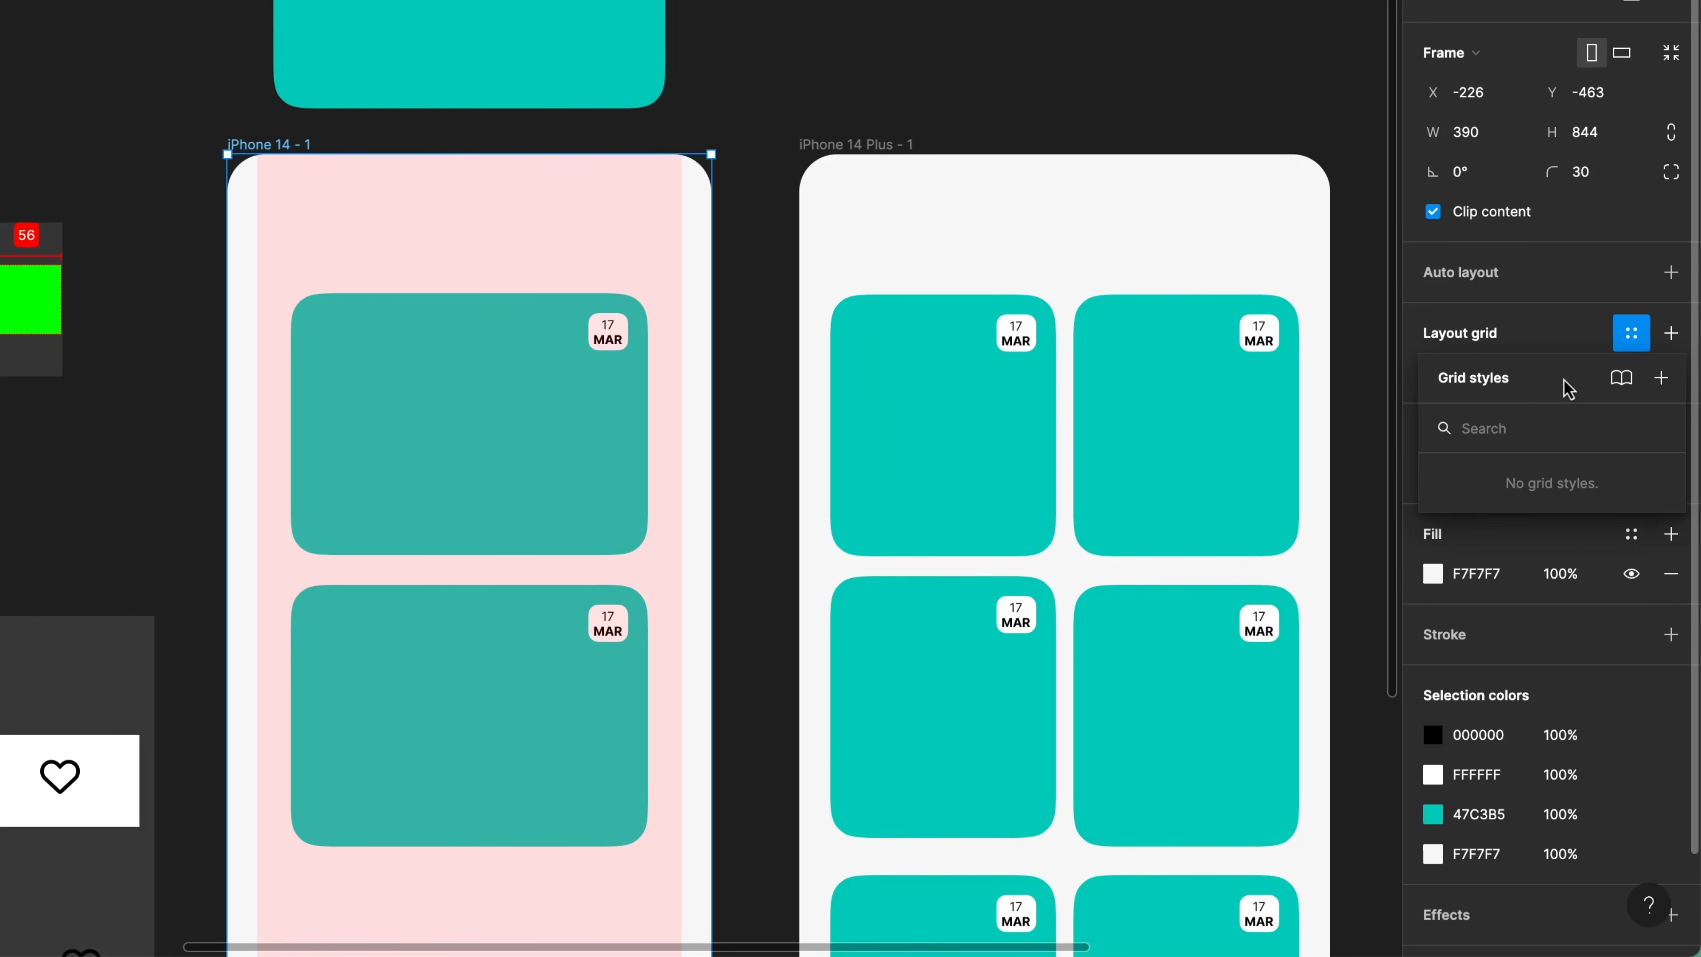
click(1662, 381)
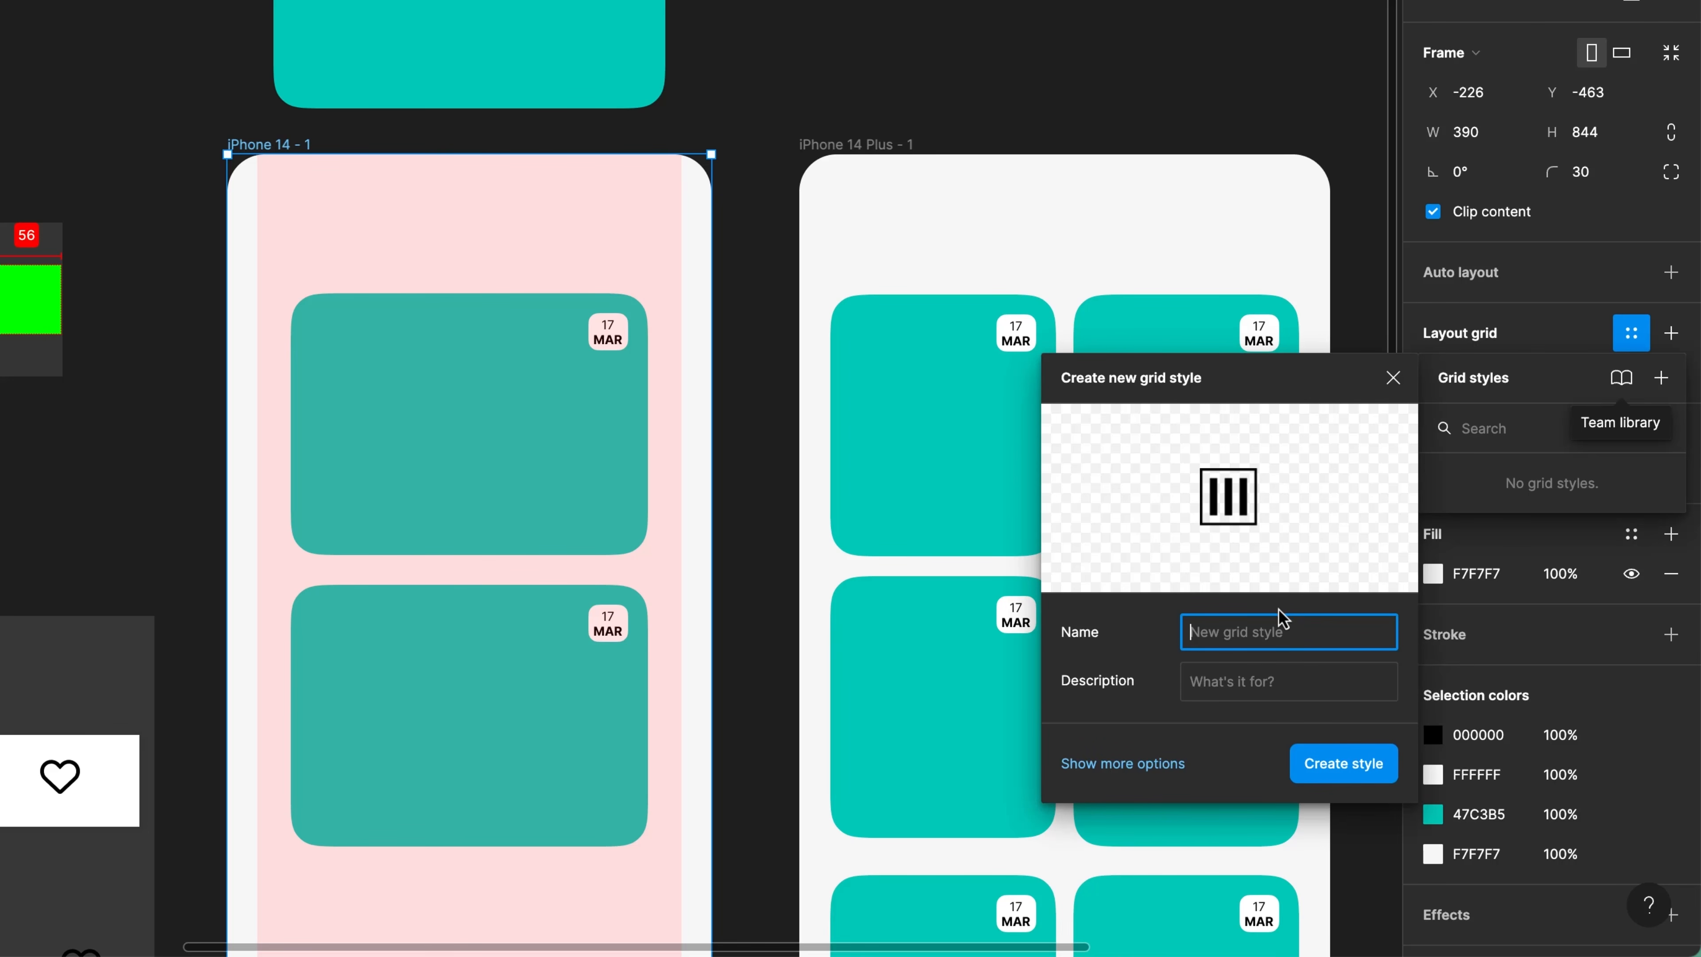
text(1 Col (Margin 24)
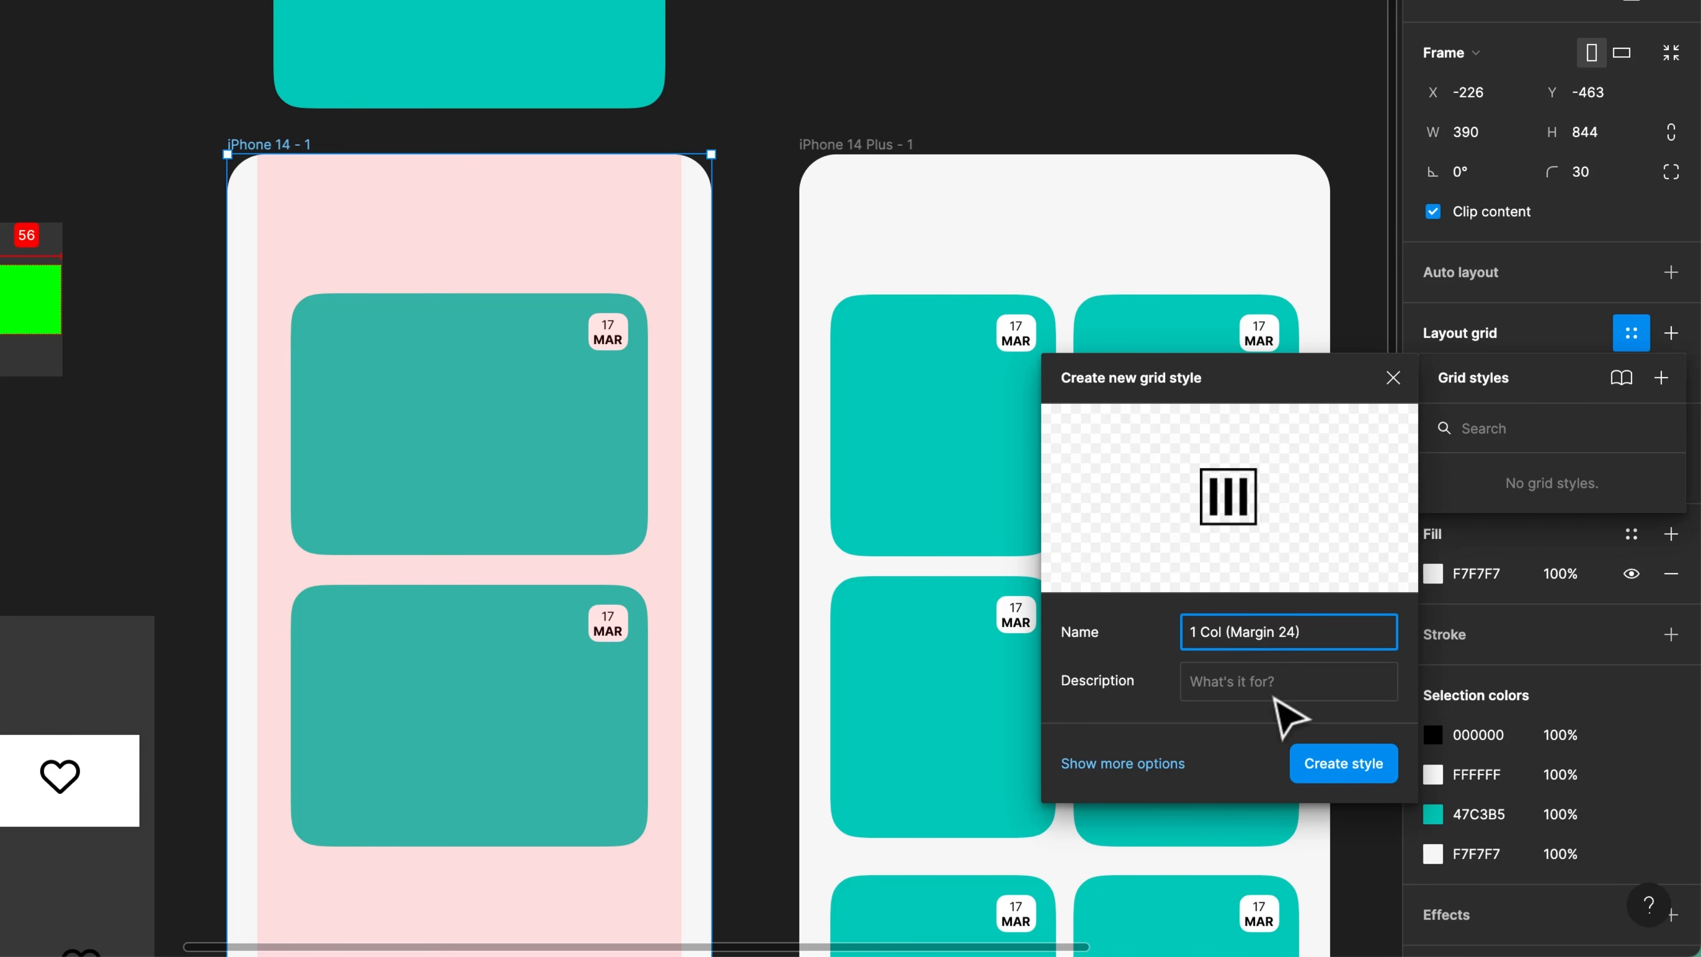
click(1348, 767)
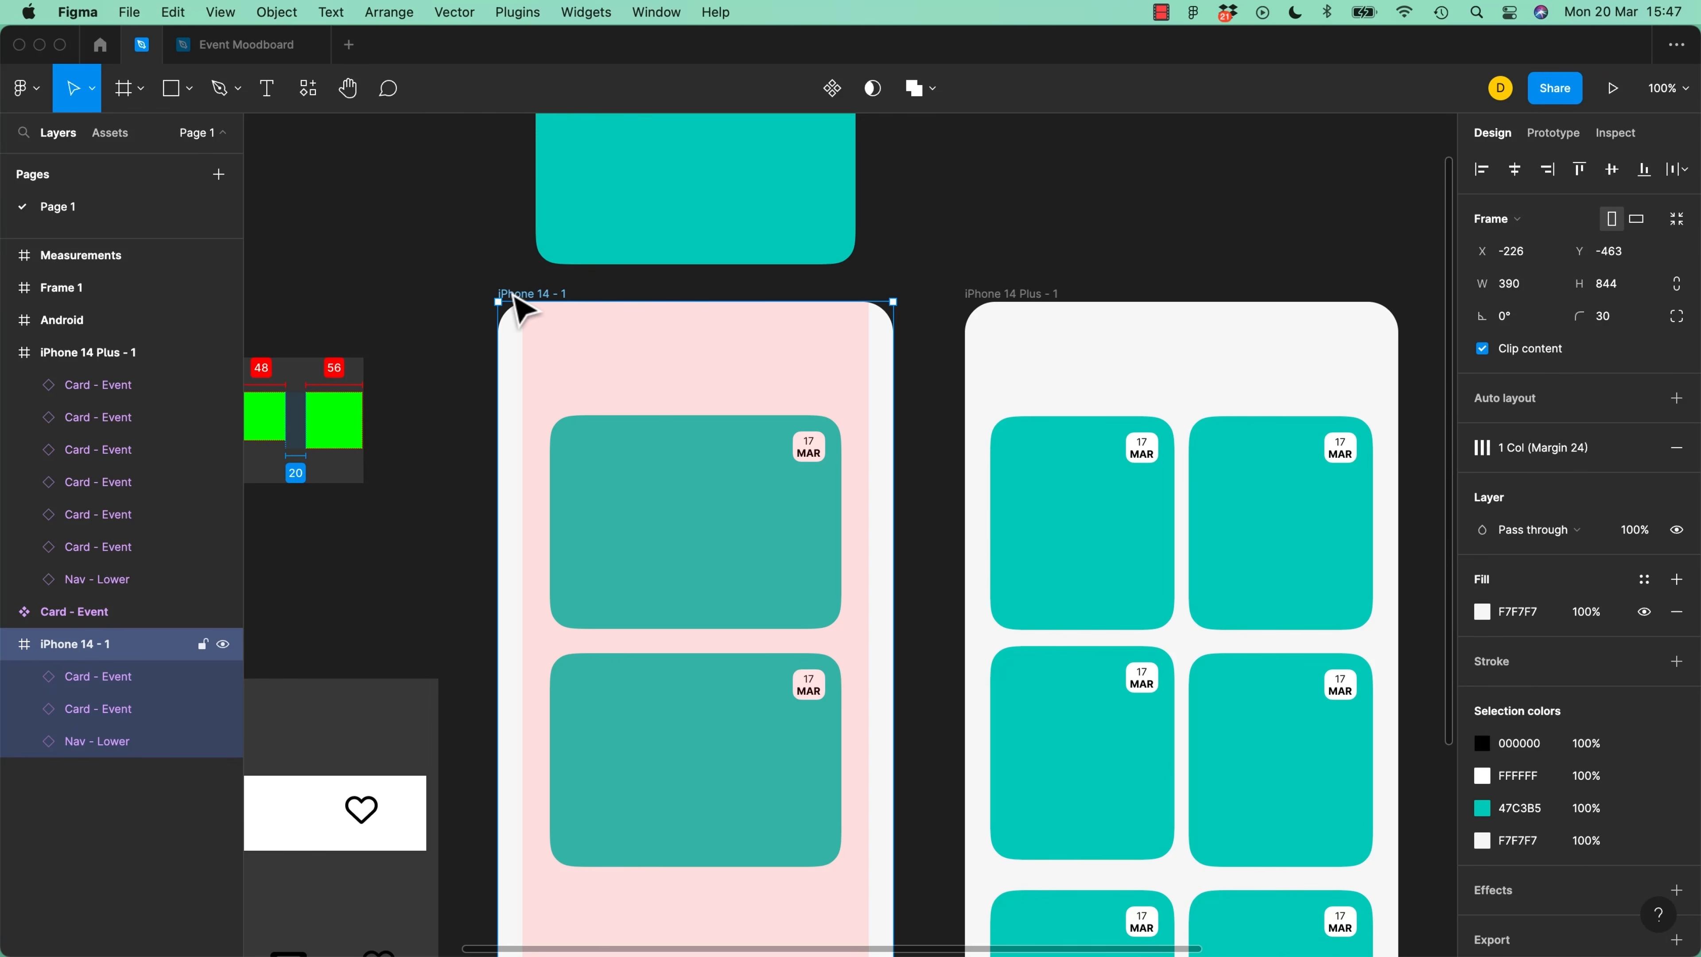
click(977, 226)
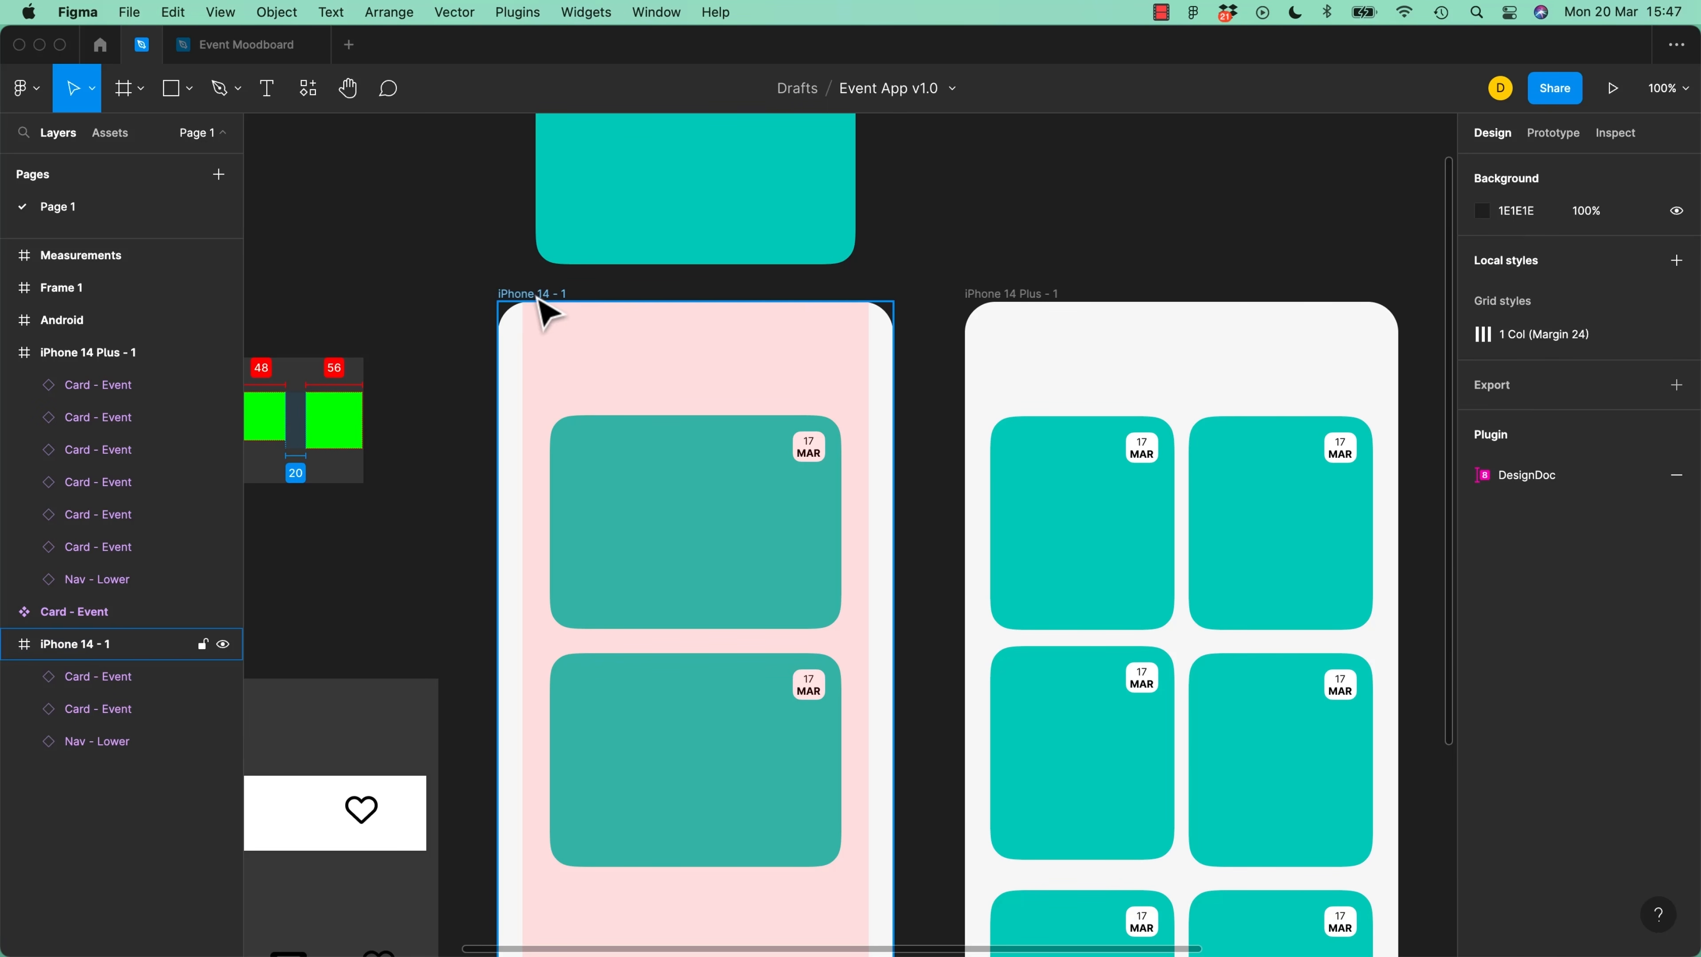
Review the column settings stored in the 1 Col (Margin 24) grid style and close its editor
click(546, 310)
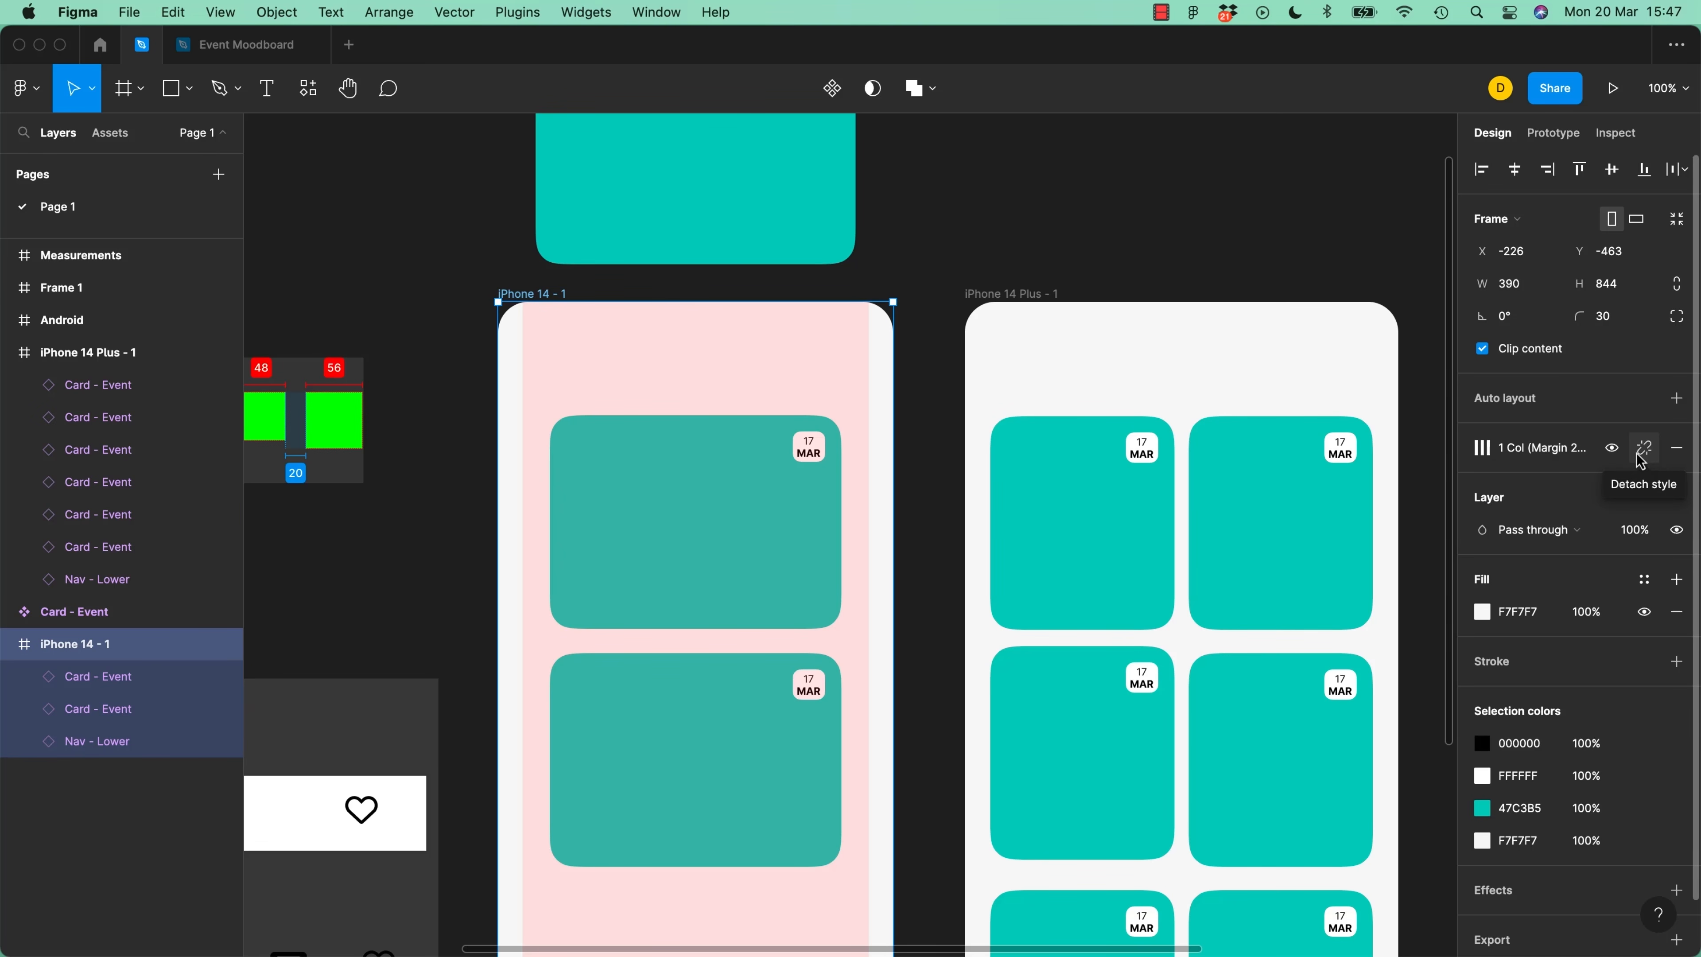
click(1546, 451)
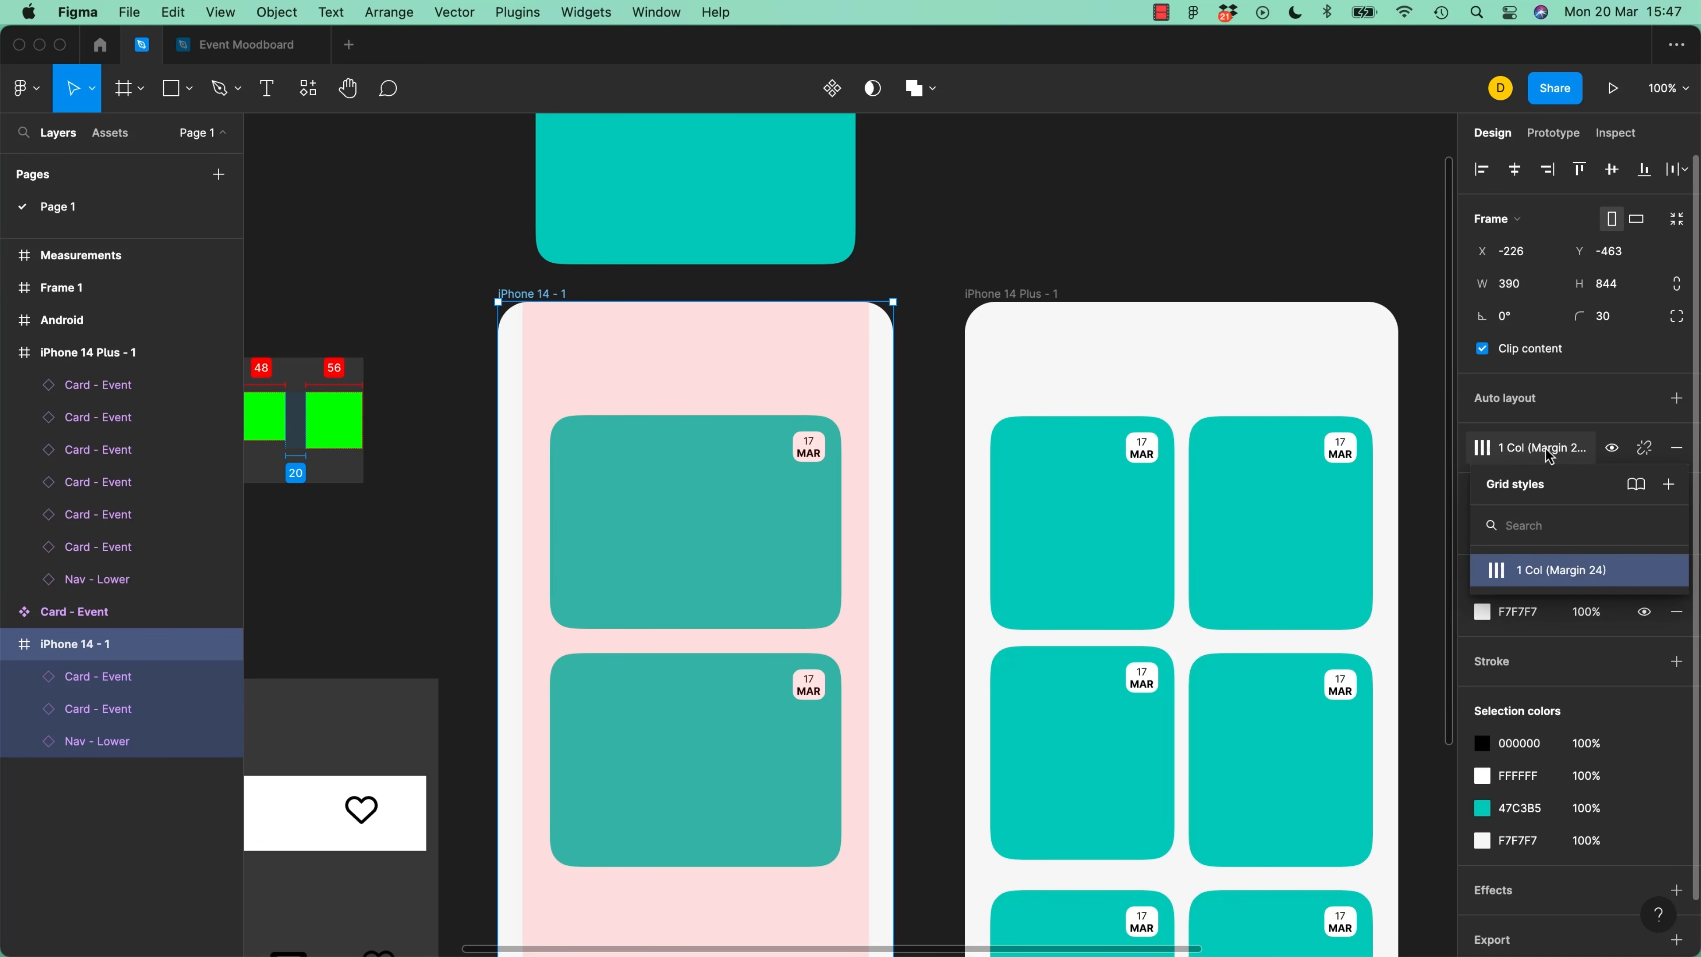
mouse_move(1536, 577)
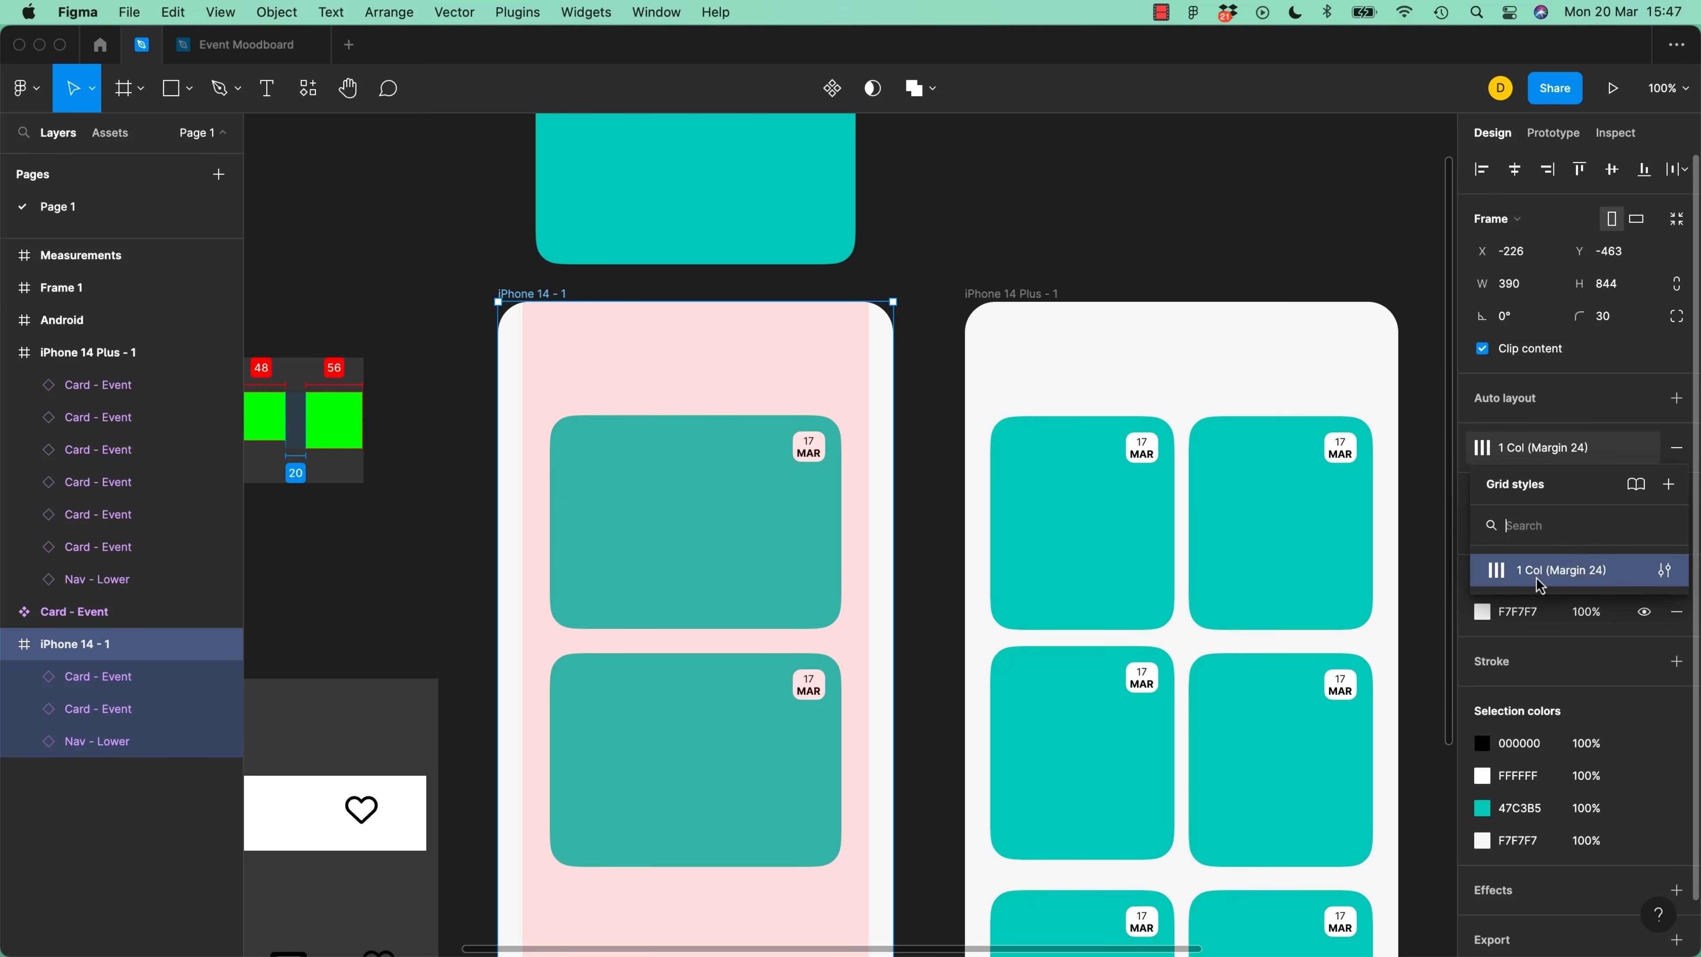
click(1664, 575)
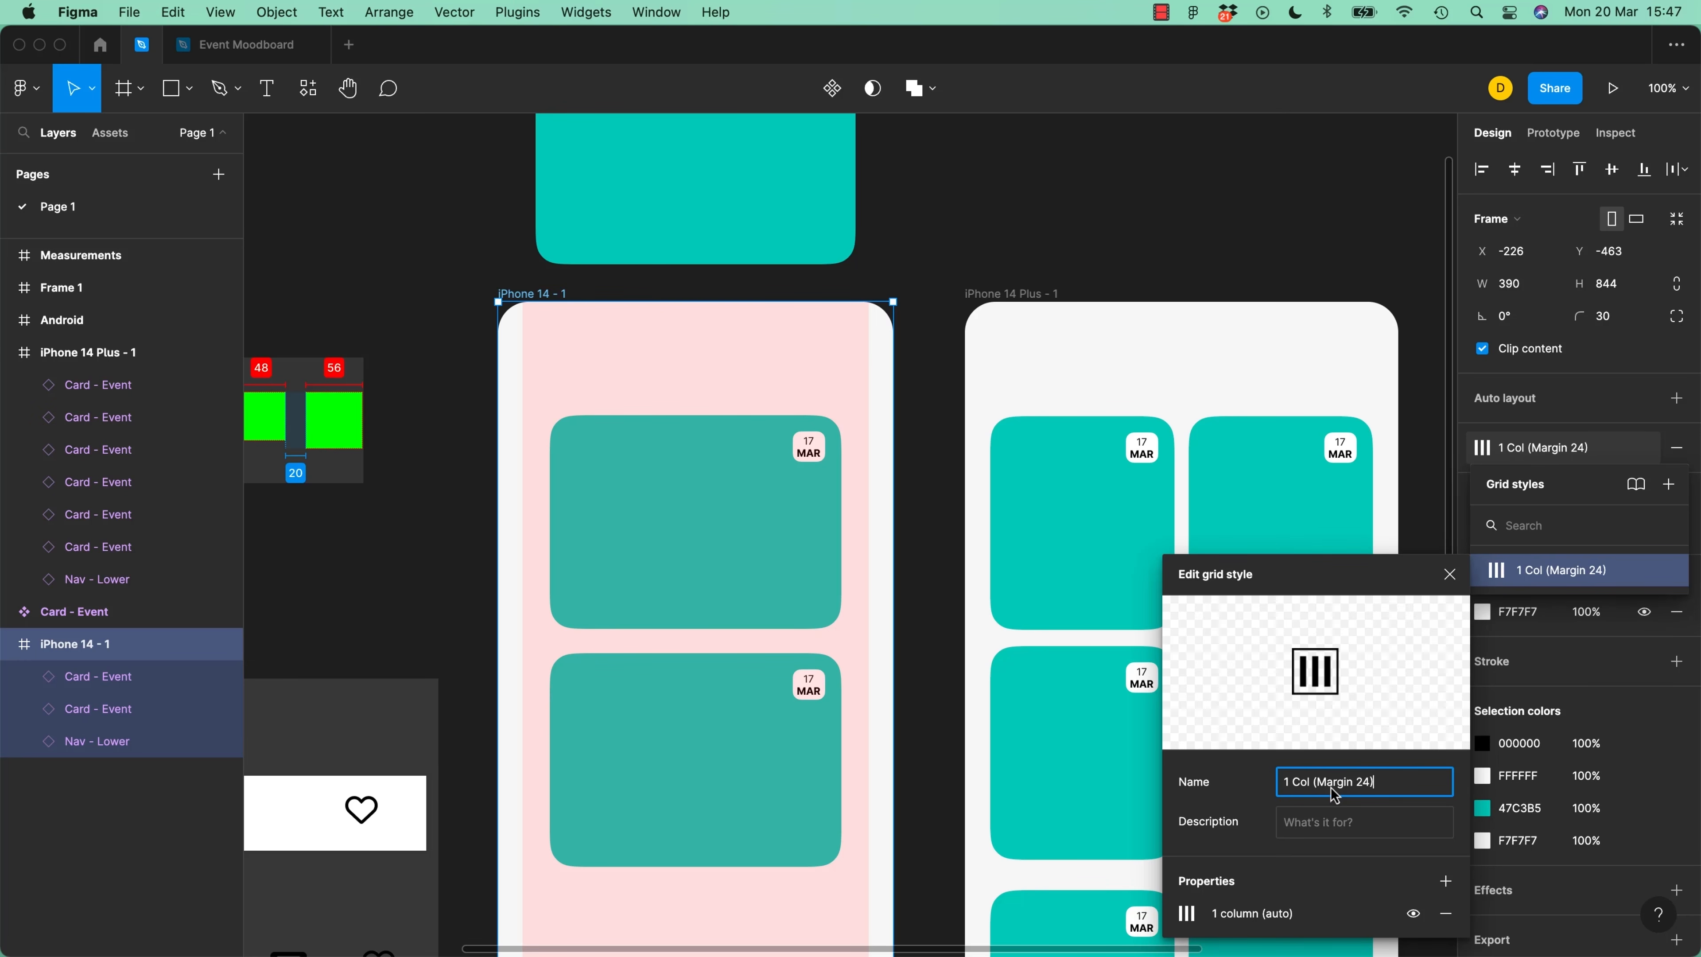
click(1188, 925)
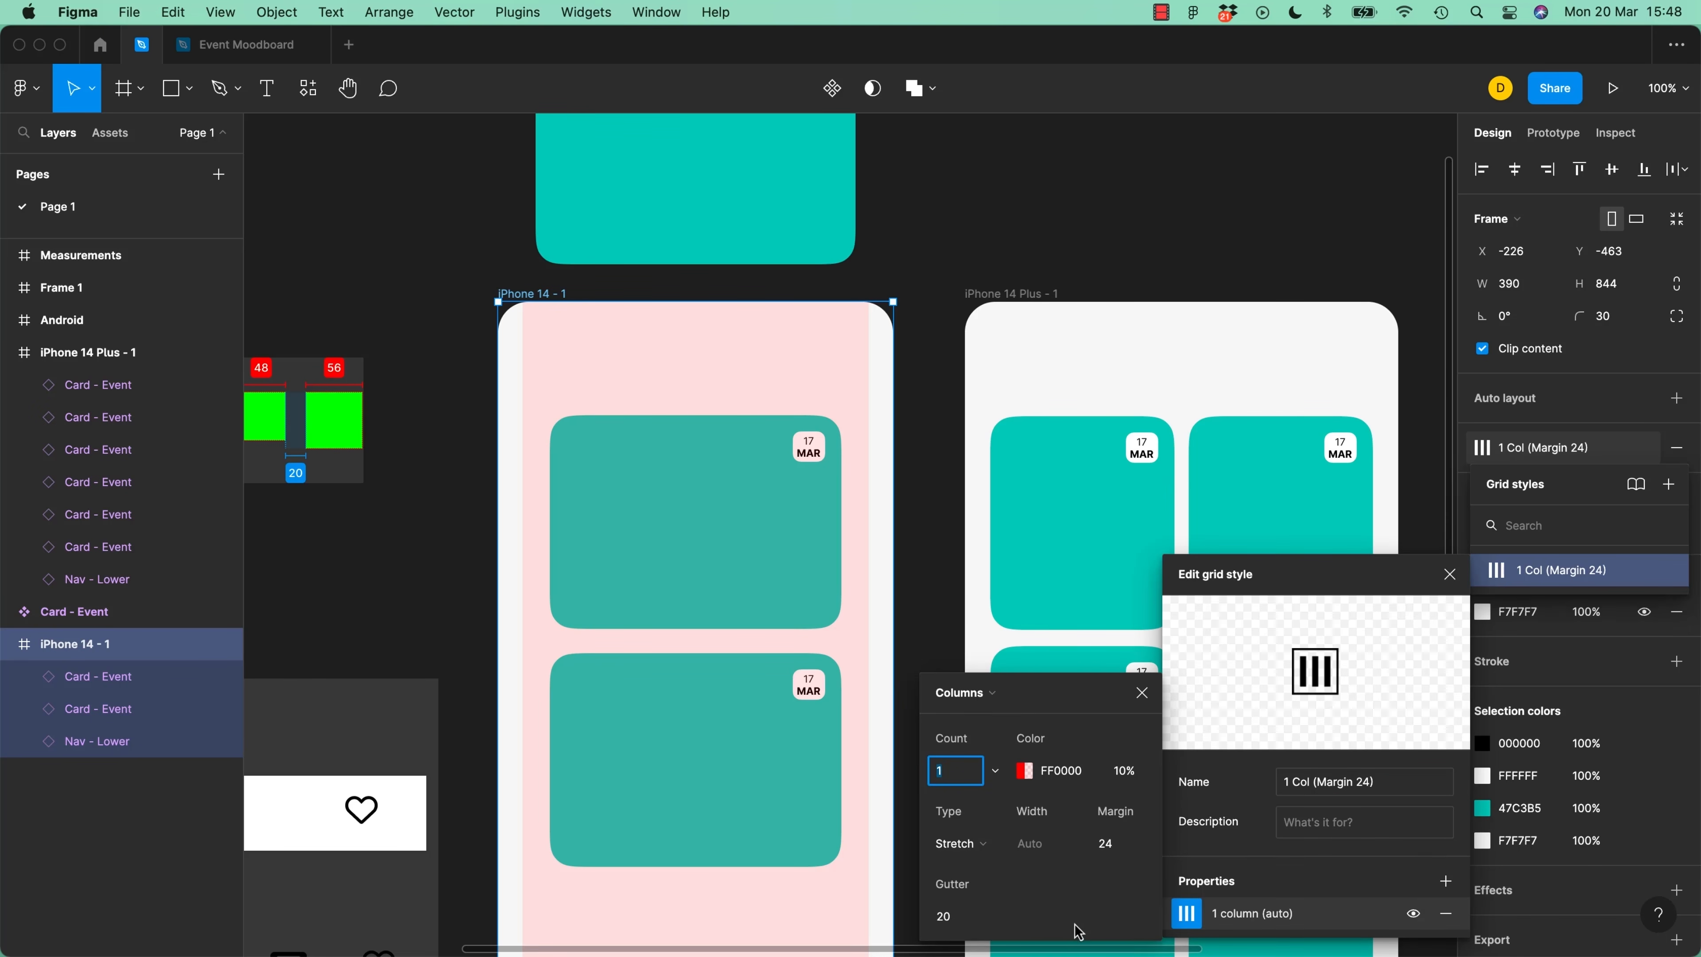
click(1151, 704)
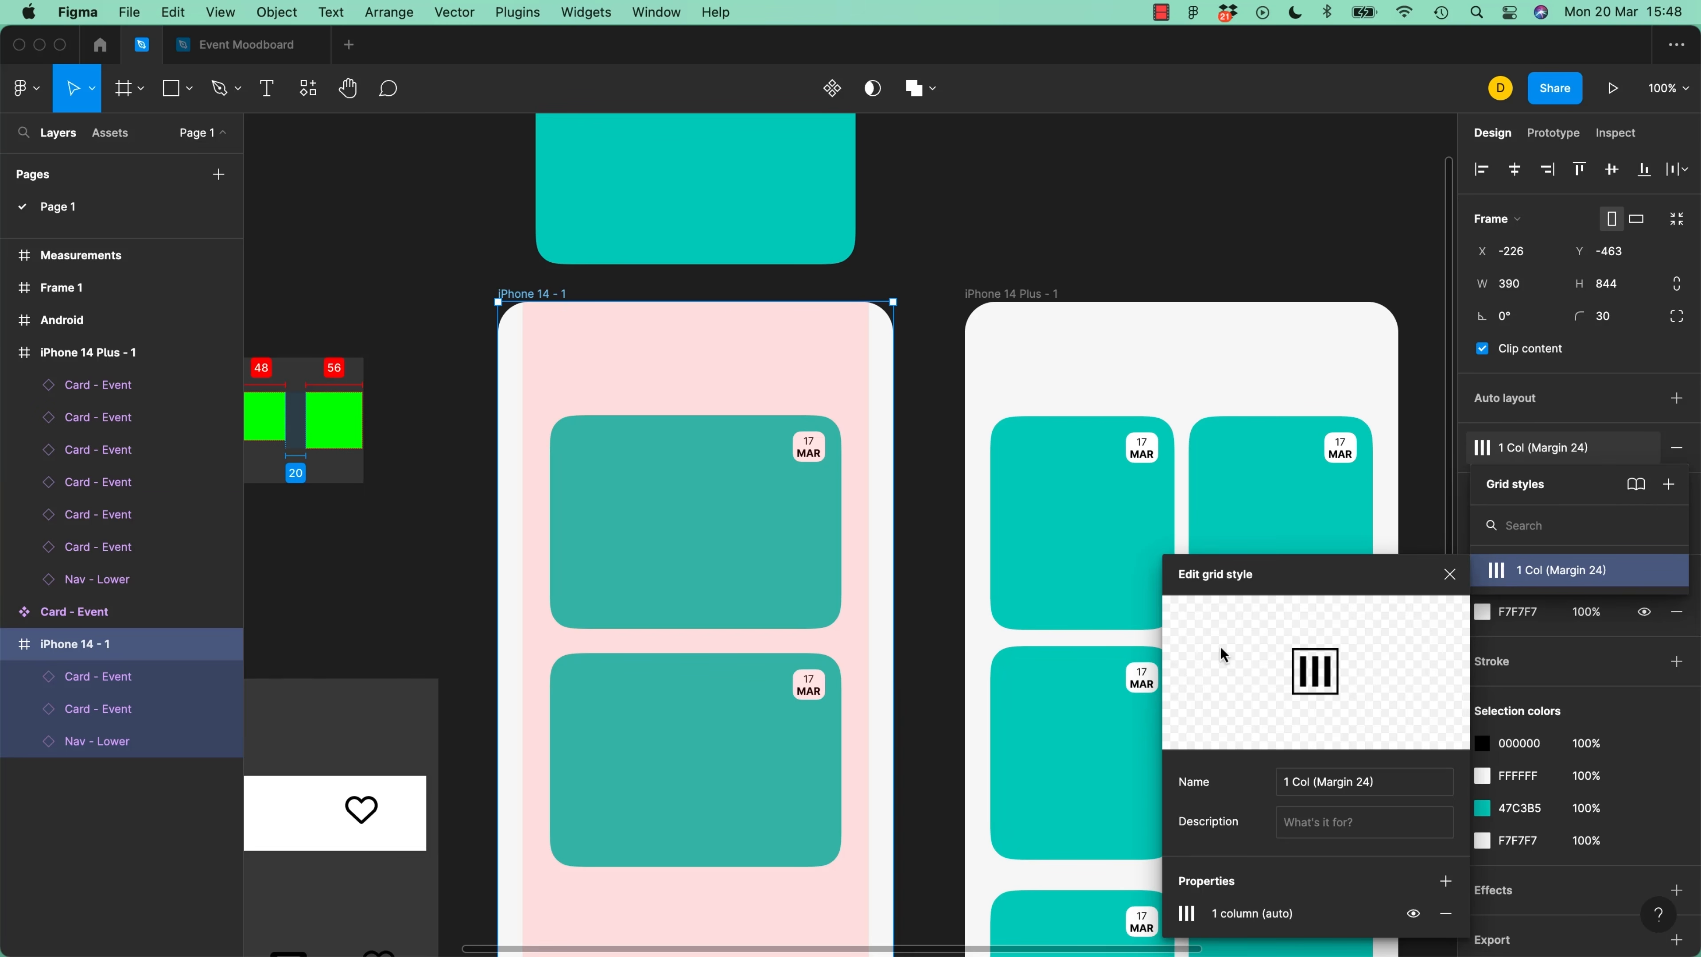
click(1449, 575)
click(1438, 566)
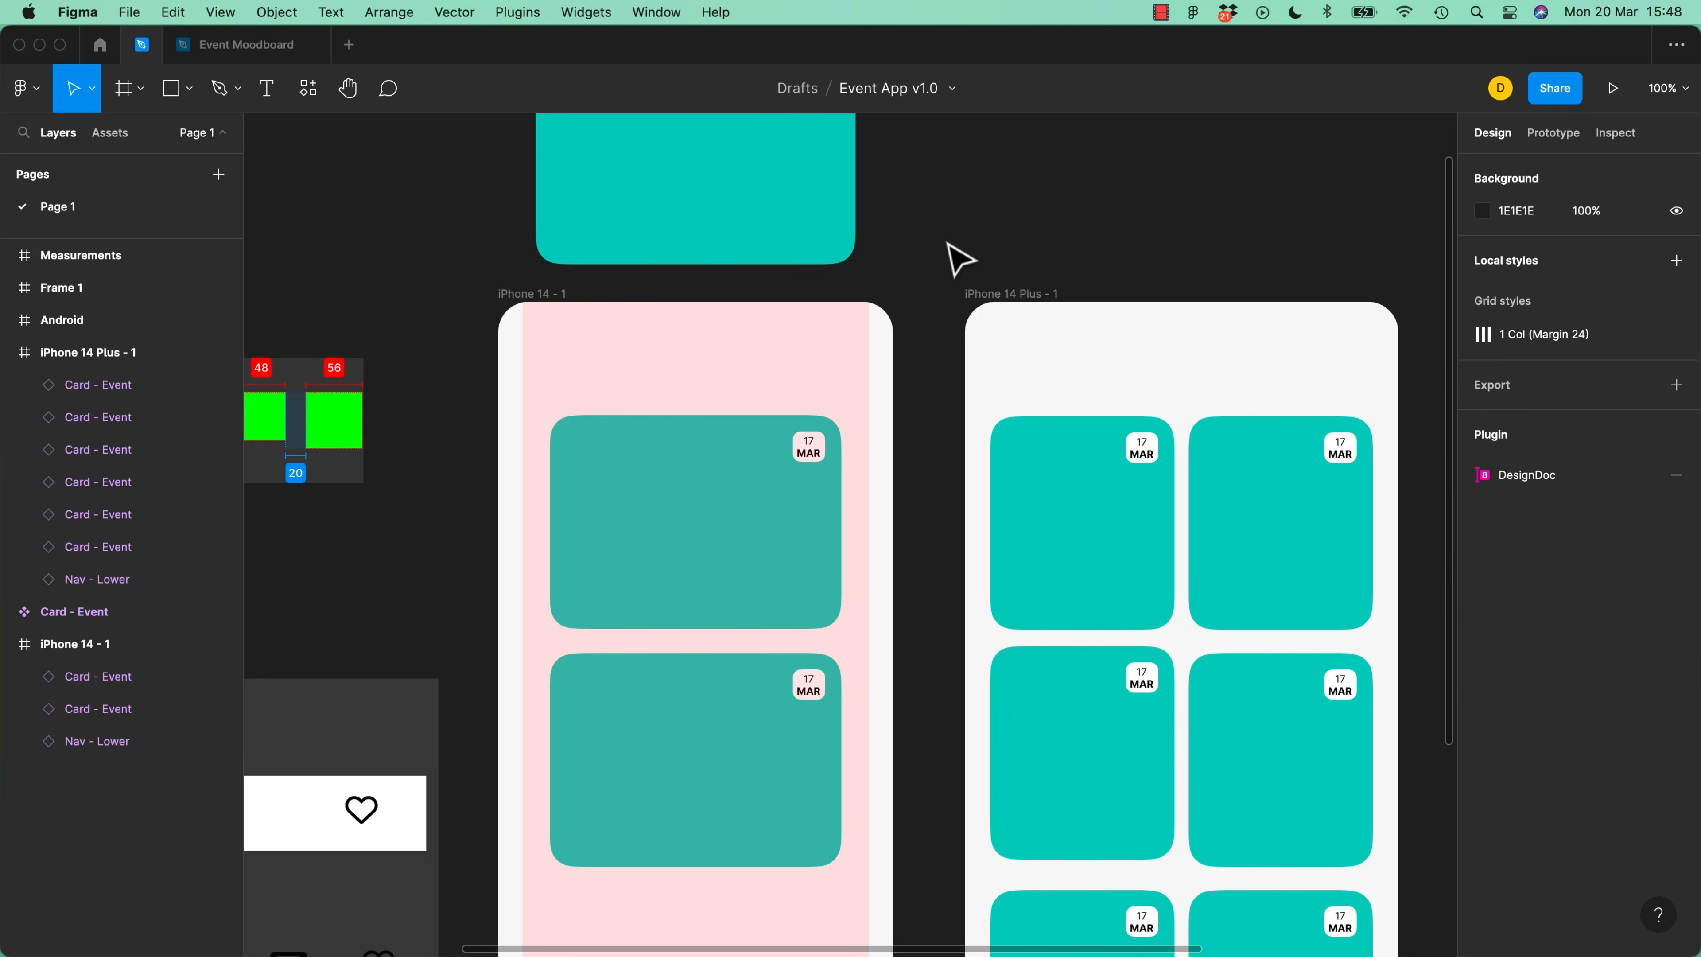
Toggle the visibility of the layout grids on and off several times, leaving them hidden
key(ctrl+g)
key(ctrl+g)
key(ctrl+g)
key(ctrl+g)
key(ctrl+g)
key(ctrl+g)
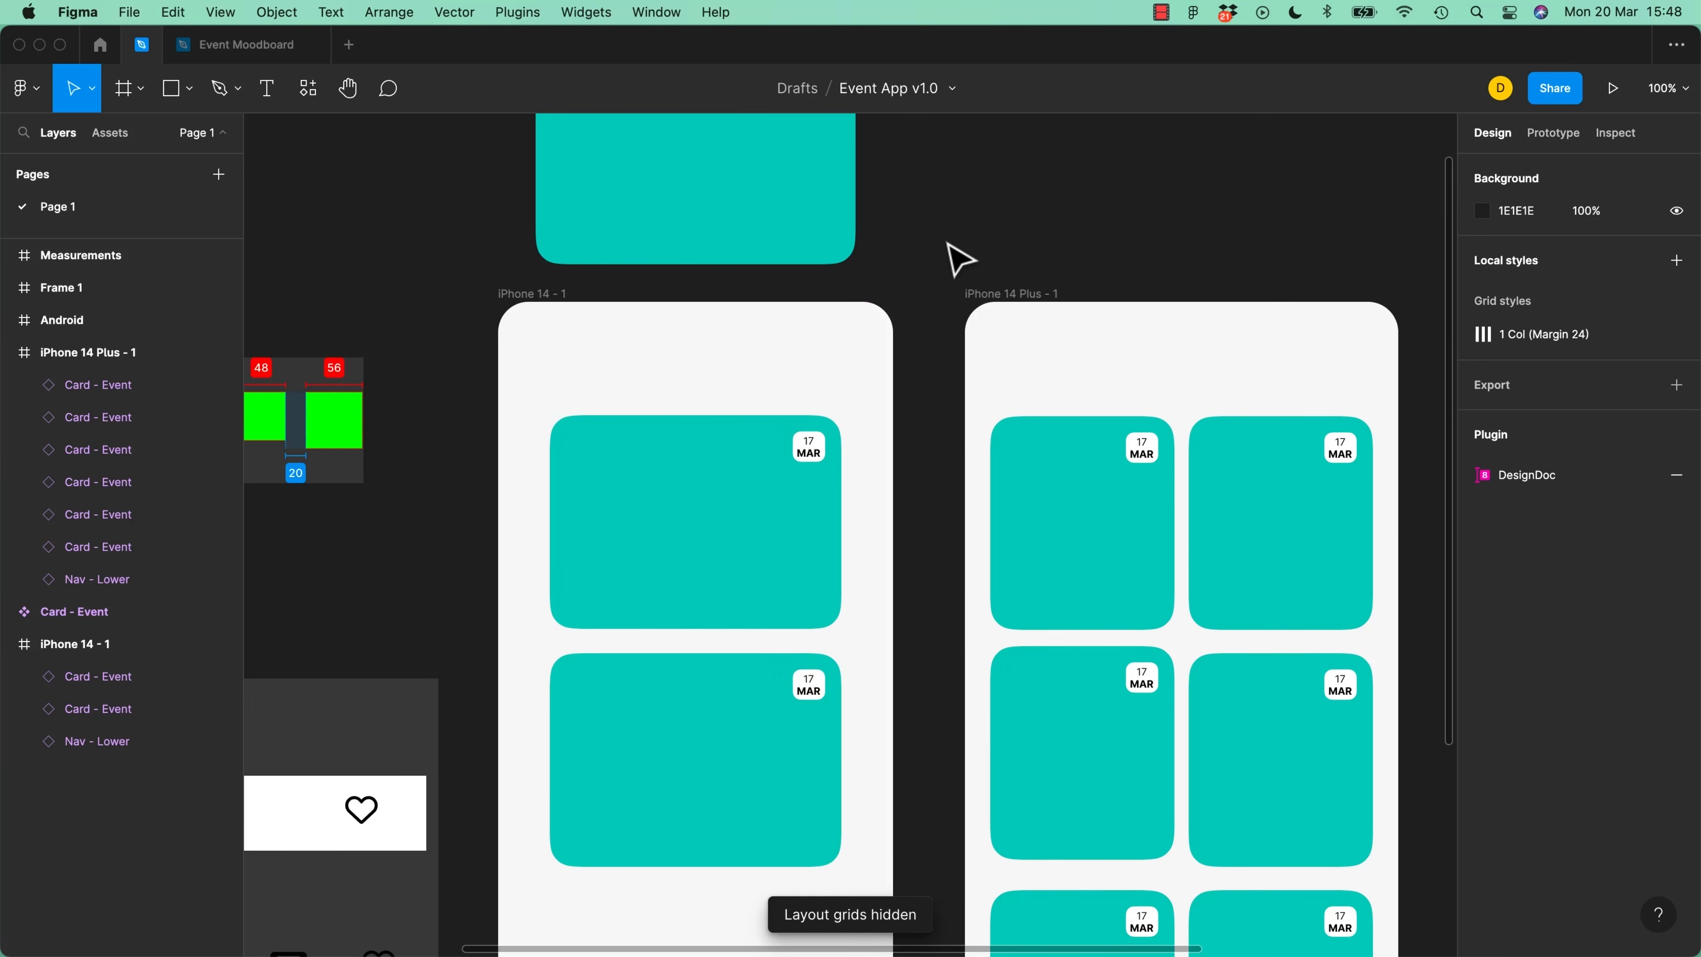
key(ctrl+g)
key(ctrl+g)
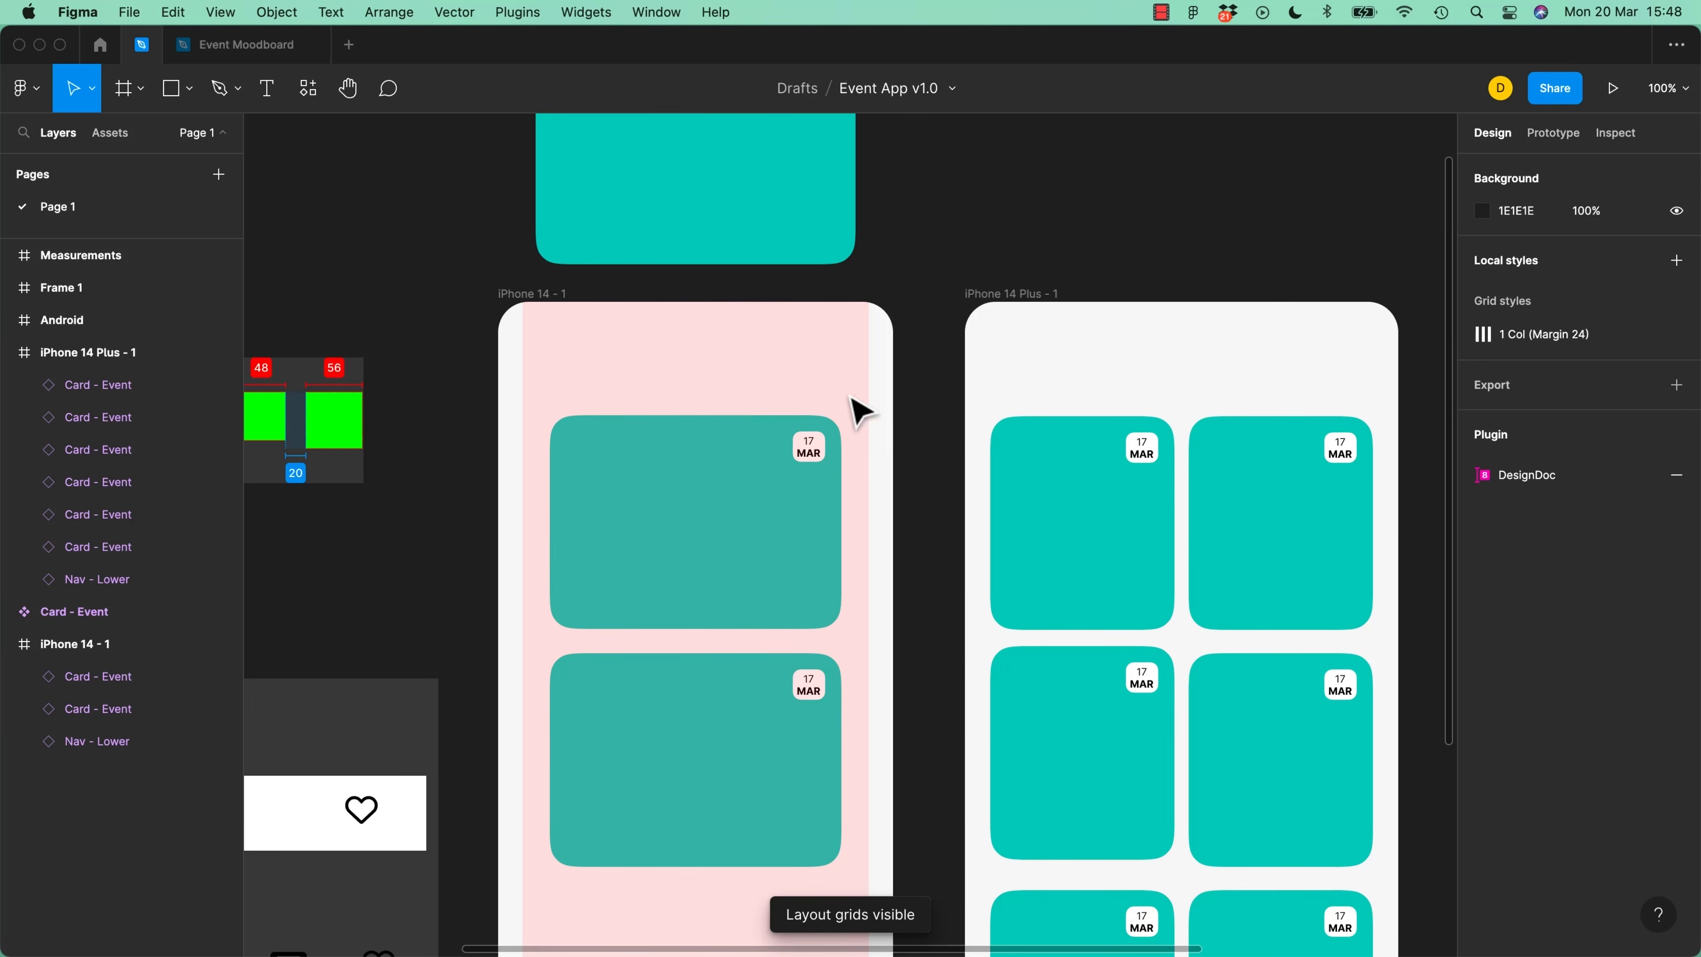
key(ctrl+g)
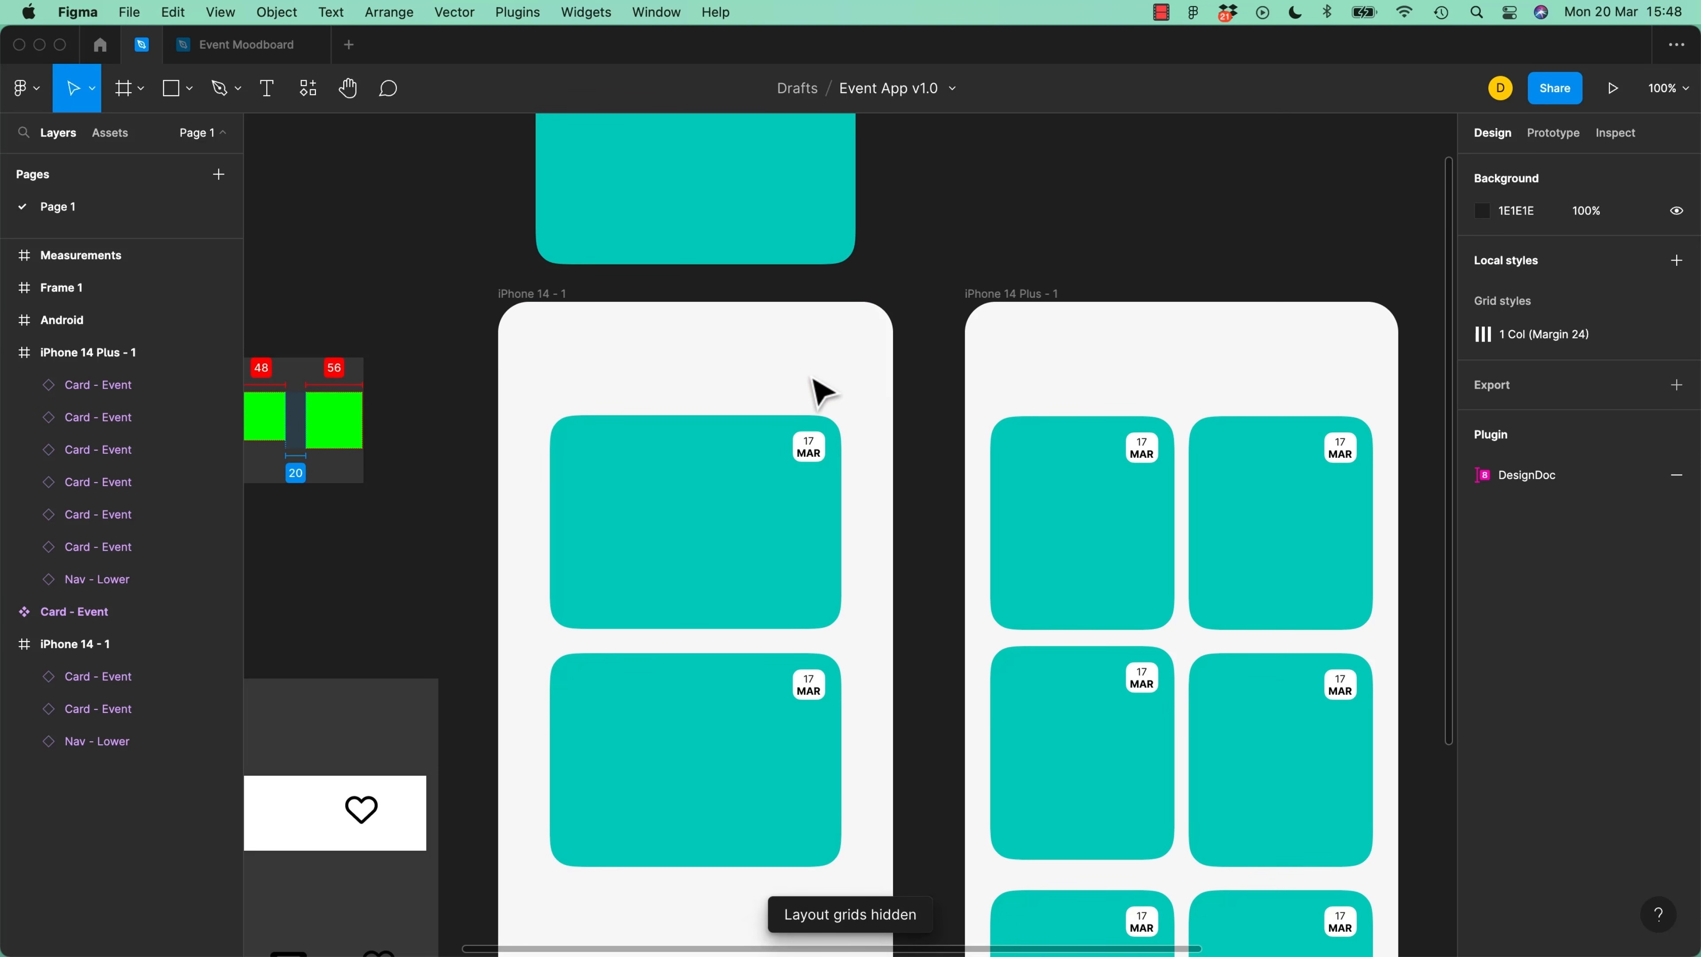
Show the layout grids and fit the upper event card on iPhone 14 - 1 to the grid column, at X 25 and 341 wide
key(ctrl+g)
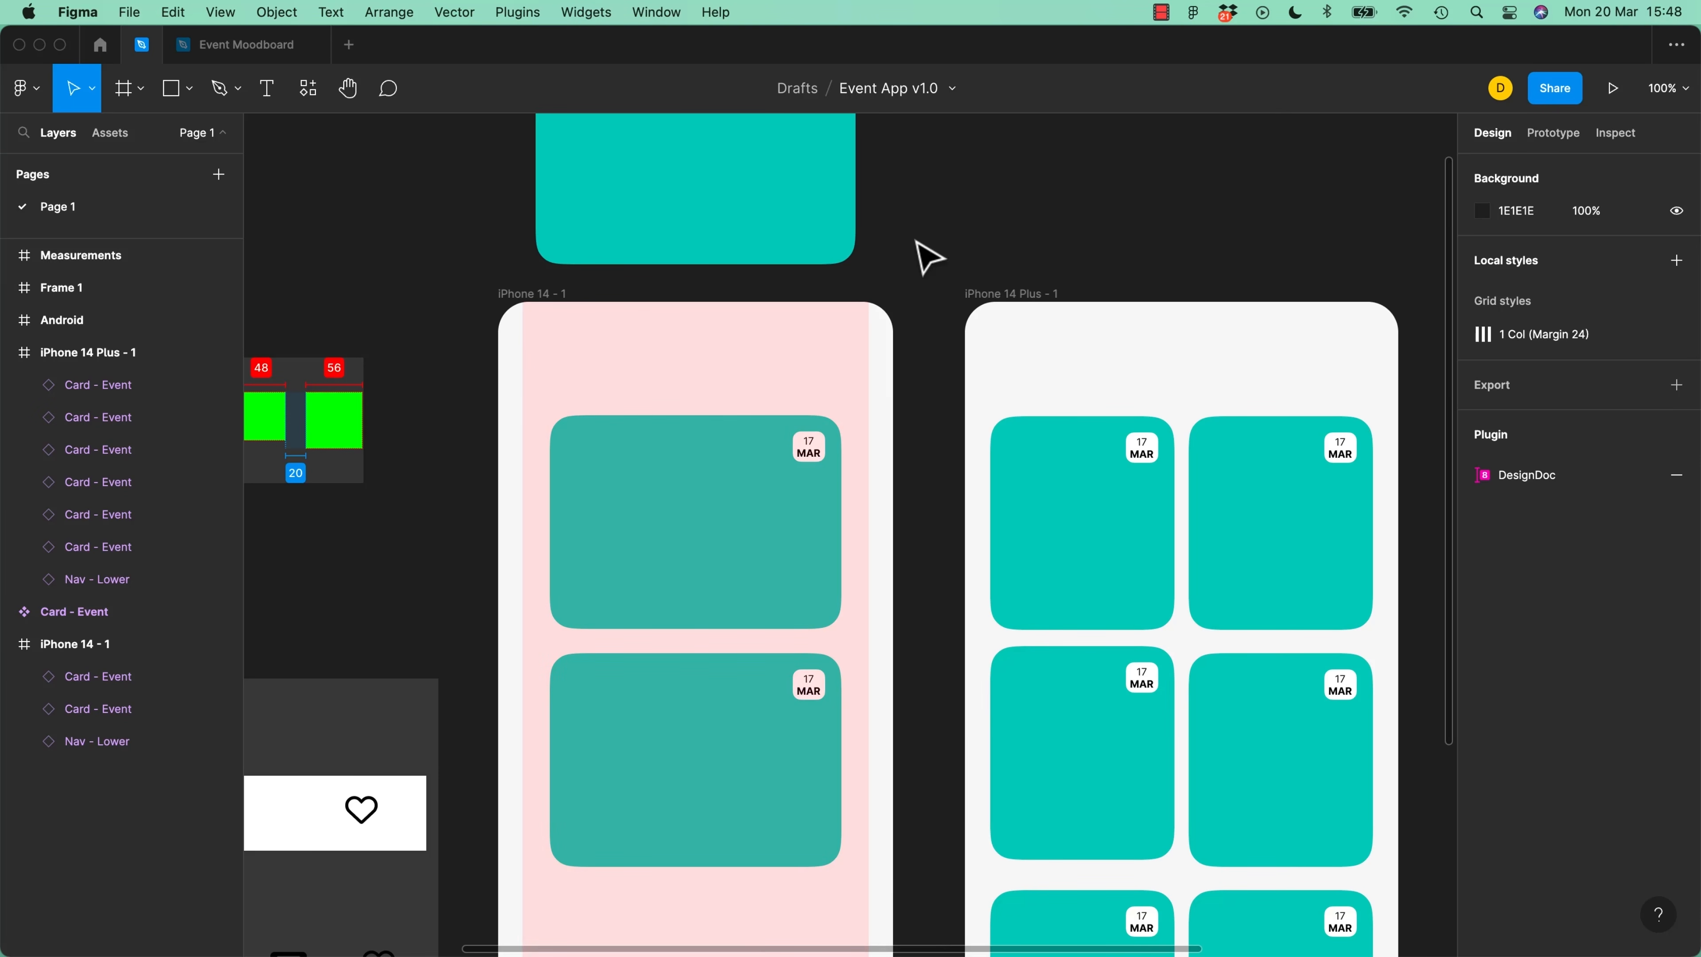
click(697, 503)
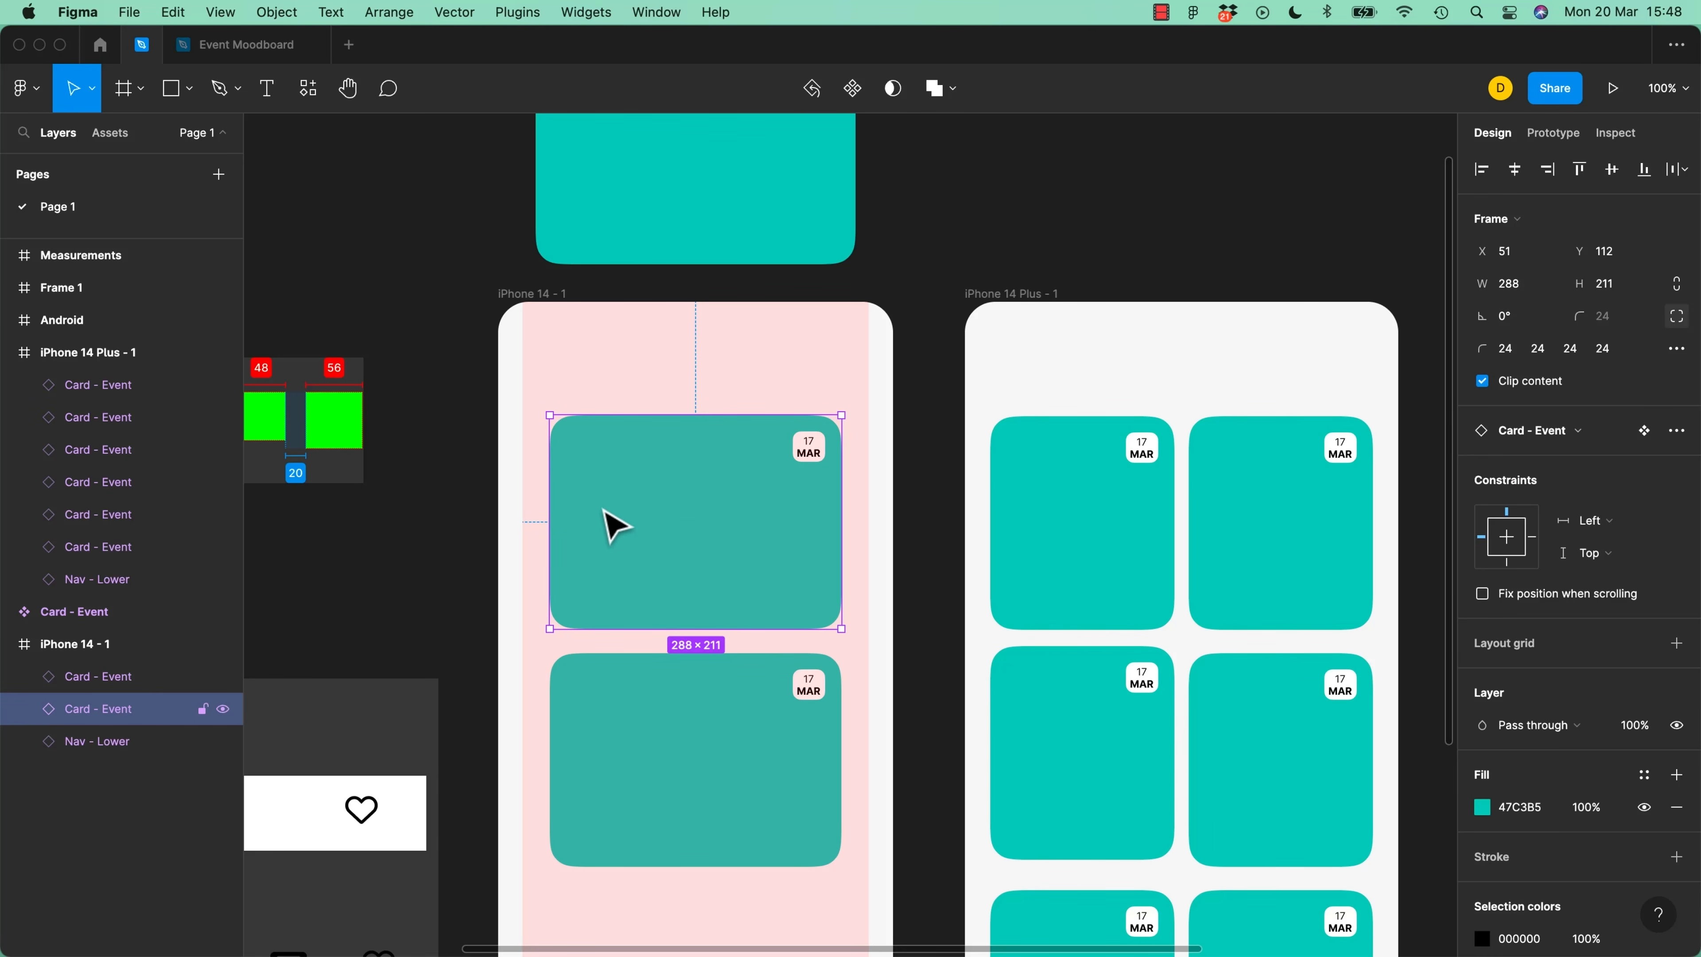
key(shift+Left)
key(shift+Left)
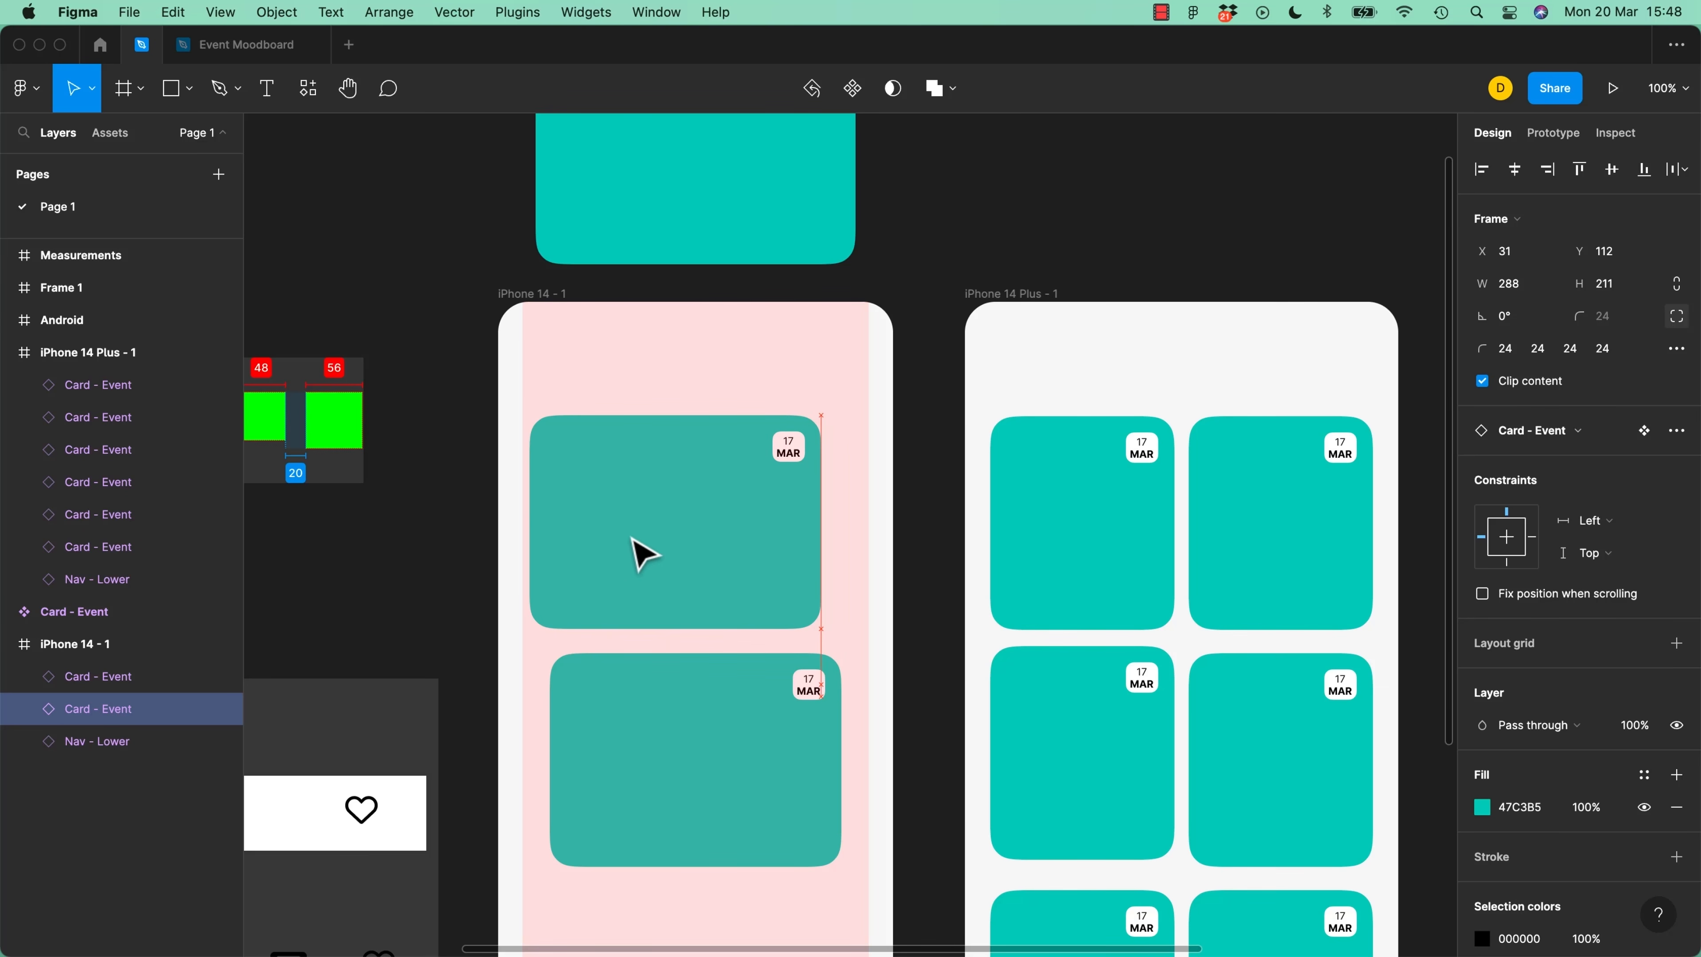
key(Left)
key(Left)
key(Left)
key(Left)
key(Left)
key(Left)
drag(815, 541, 864, 543)
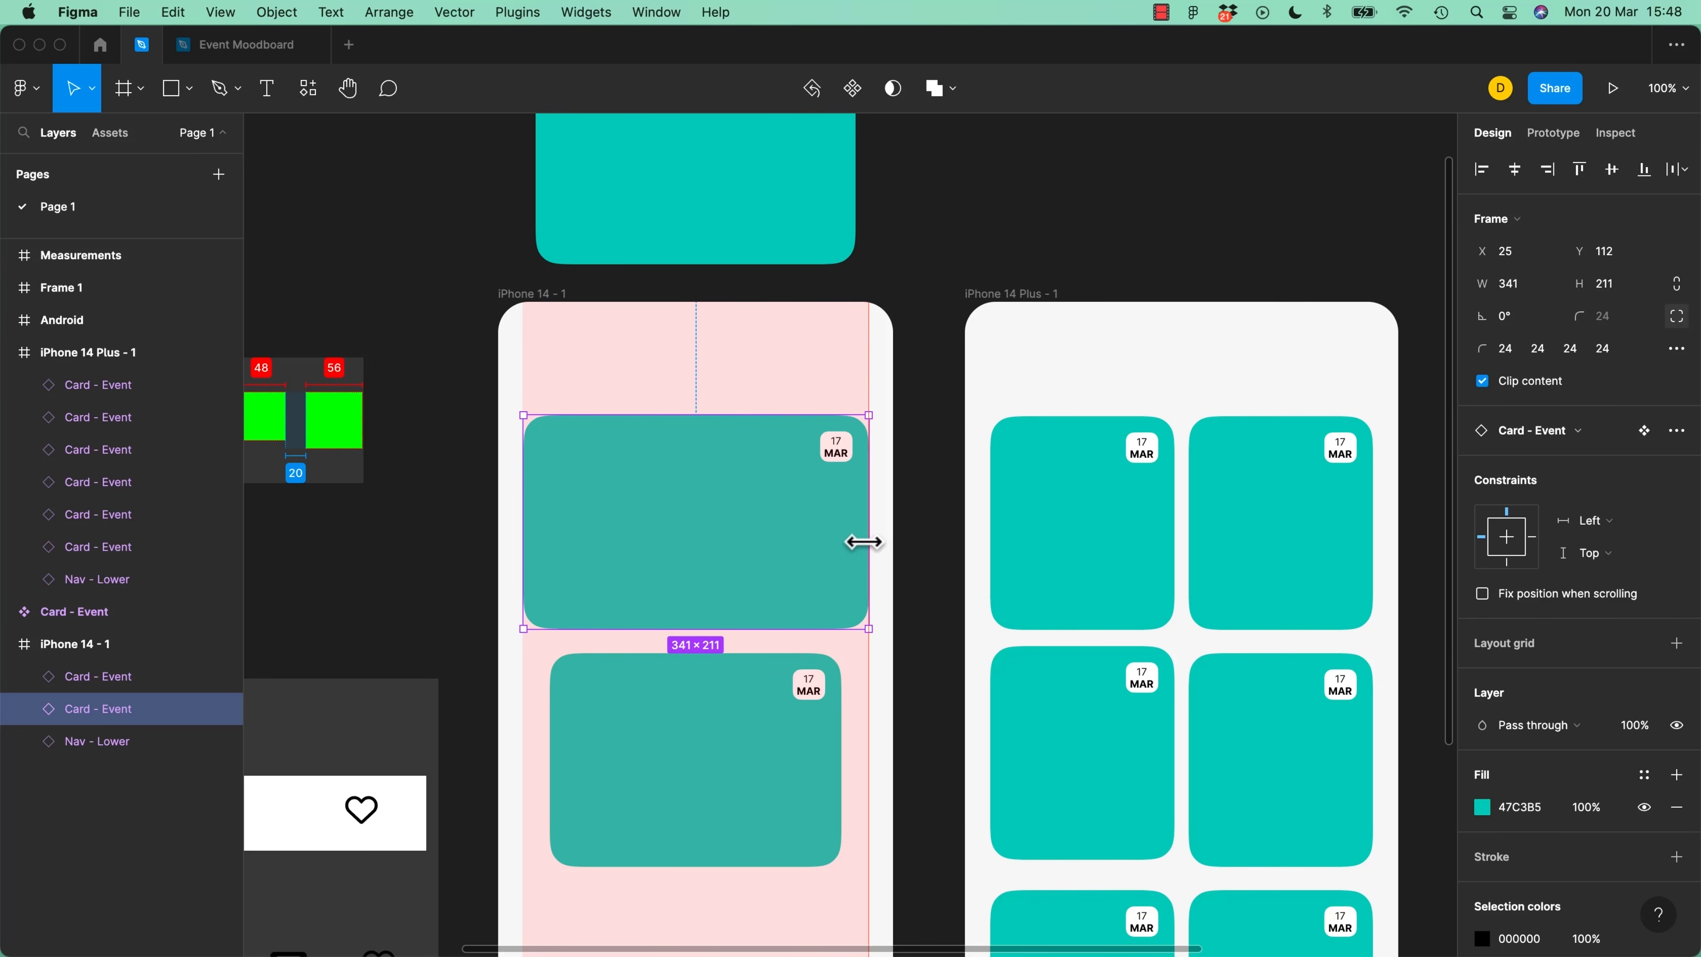
Replace the lower event card on iPhone 14 - 1 with a duplicate of the resized card, placed beneath it at Y 360
drag(735, 750, 714, 760)
key(Delete)
click(733, 494)
drag(733, 494, 714, 762)
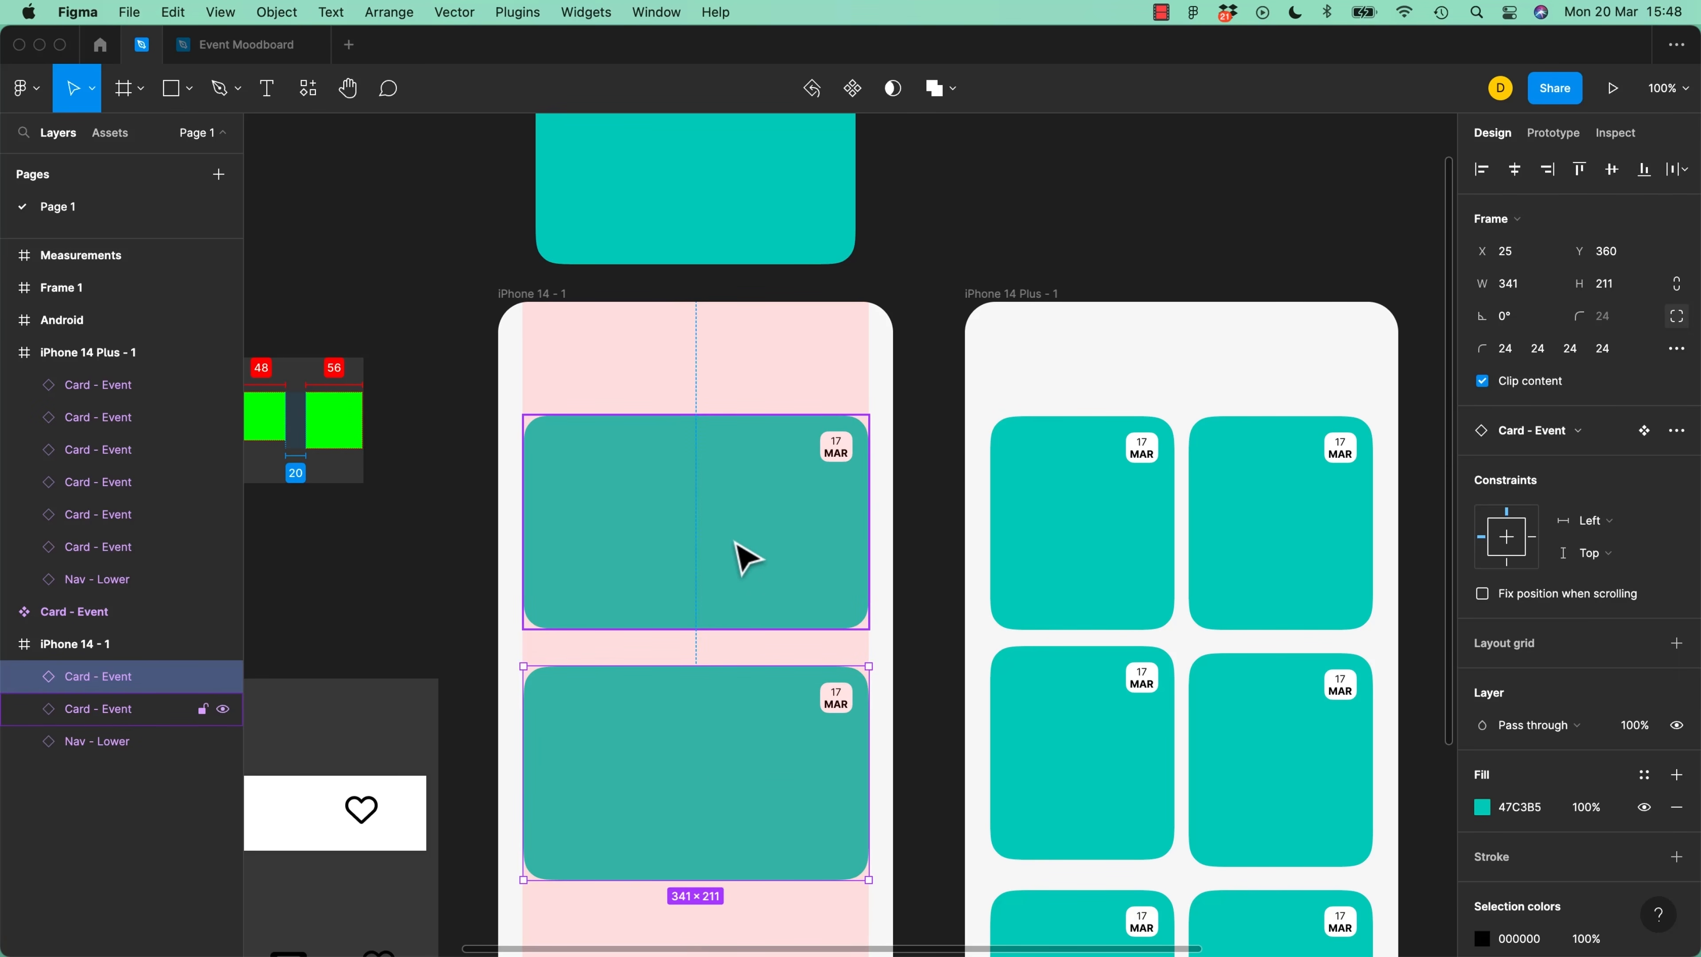
Set both event cards' horizontal constraint to Left and right and test it by resizing the iPhone 14 - 1 frame's width
shift+click(743, 556)
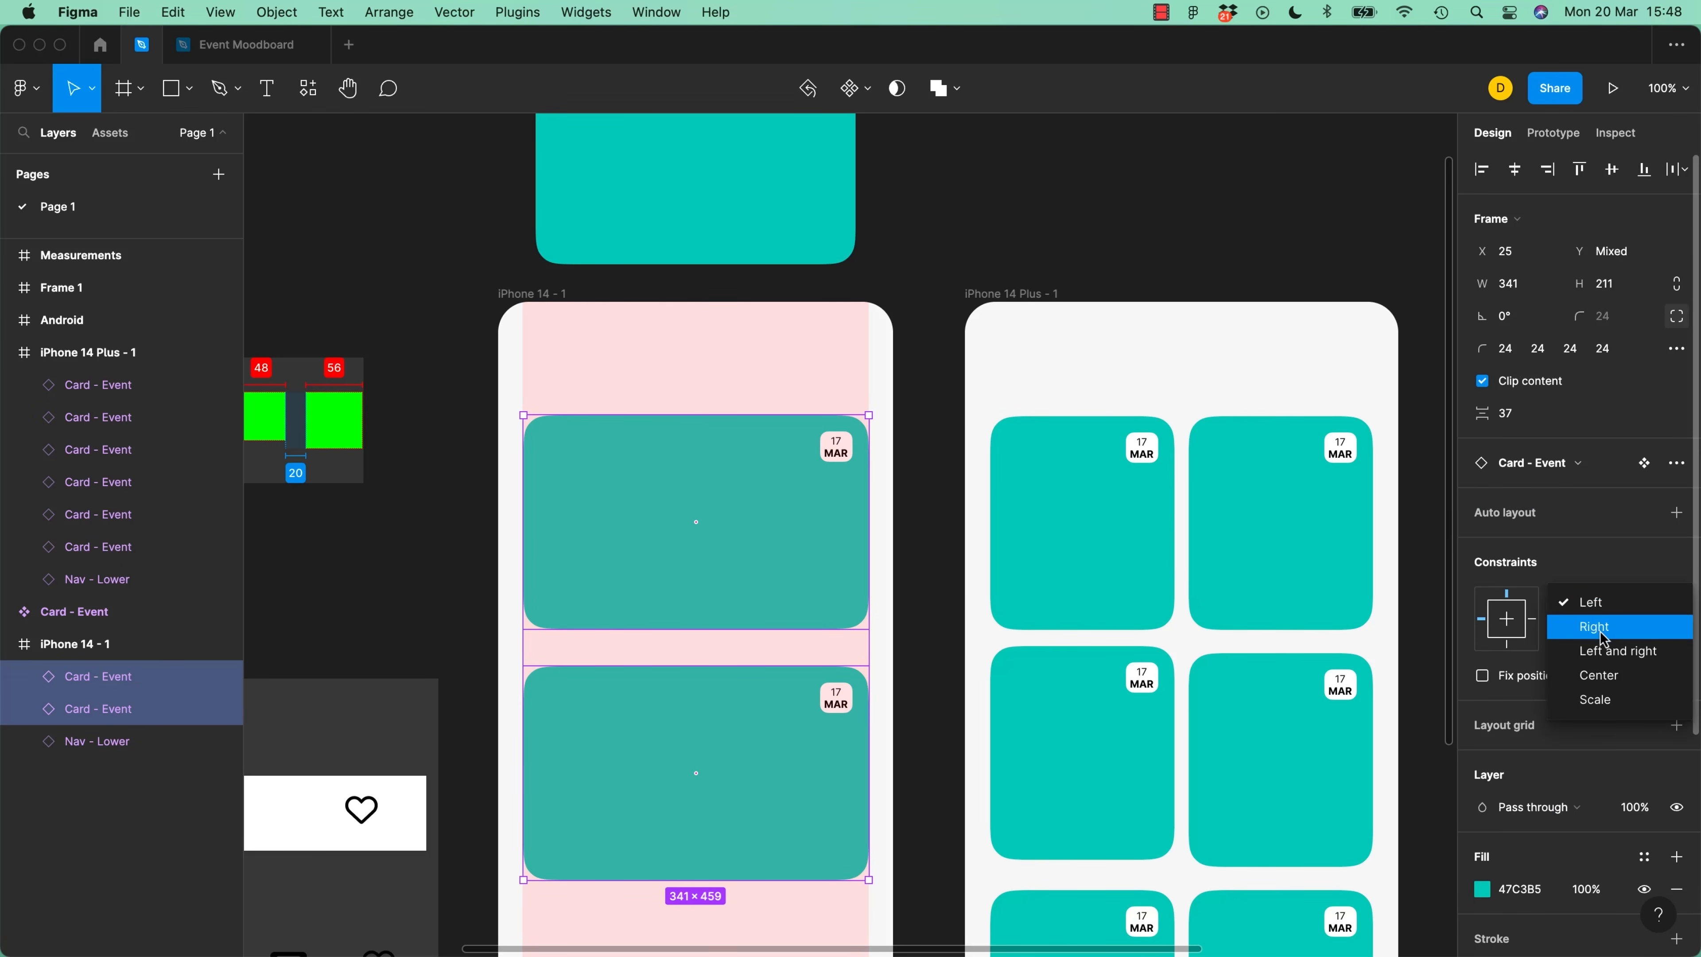
click(1617, 651)
click(559, 325)
click(559, 325)
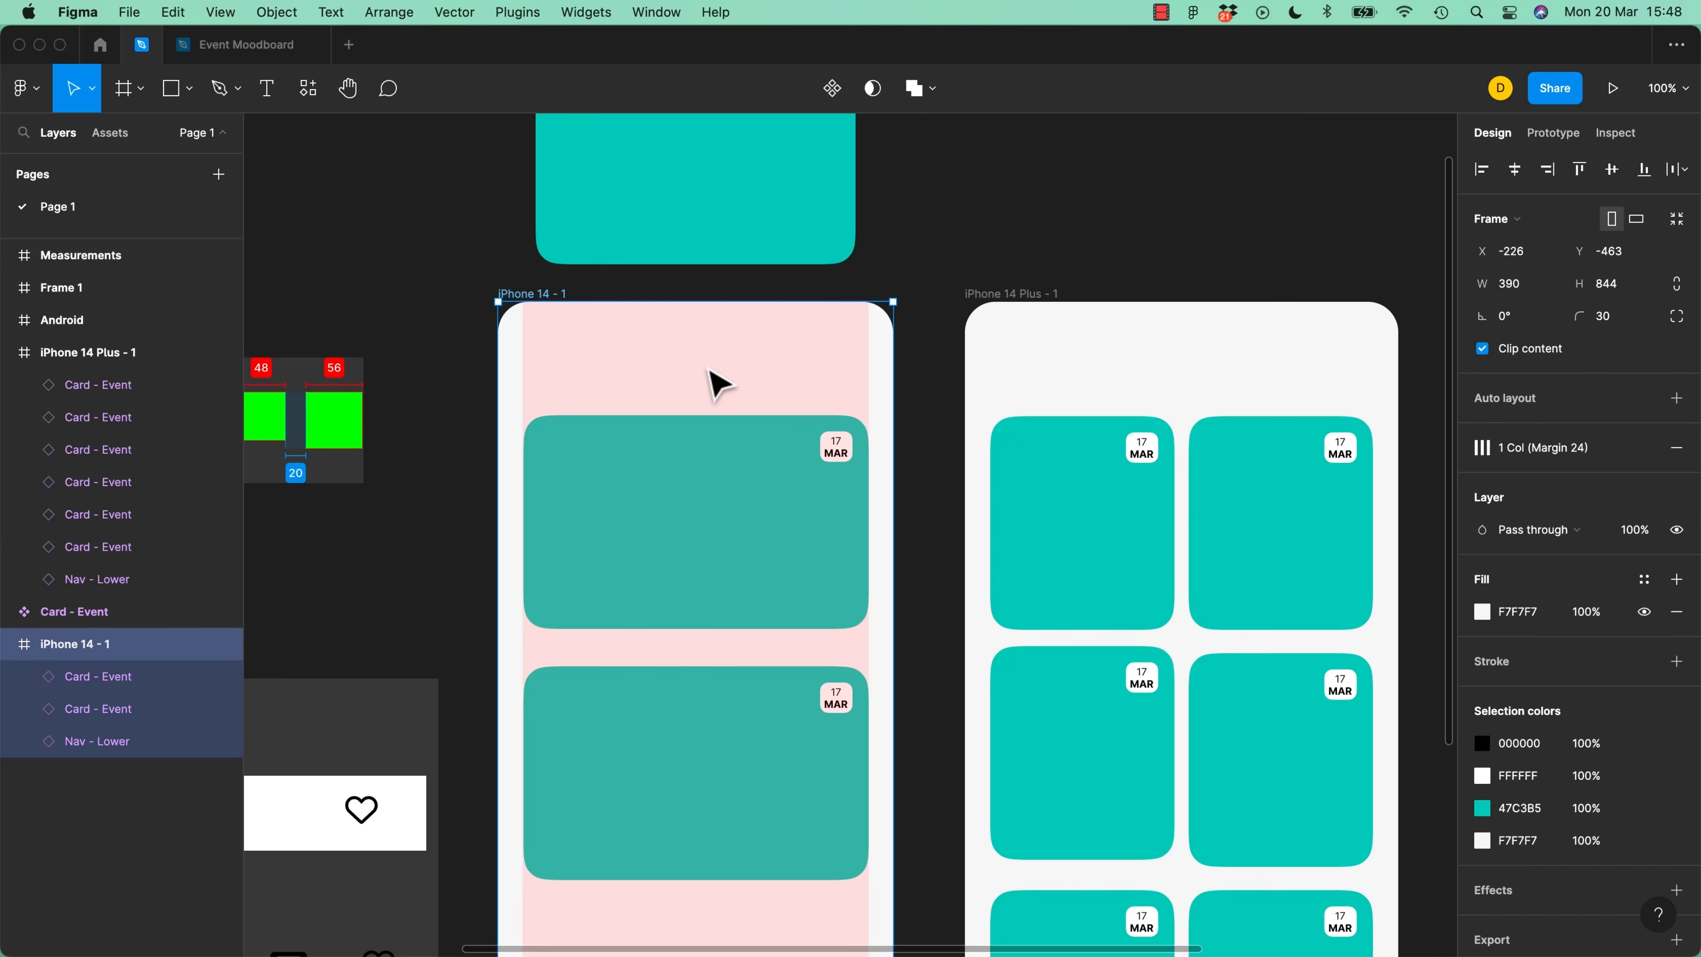
mouse_move(898, 432)
mouse_down()
mouse_move(854, 441)
mouse_move(894, 435)
mouse_up()
Draw a full-width frame, about 316 × 58, along the bottom of the main Card - Event component
scroll(1064, 494, up, 5)
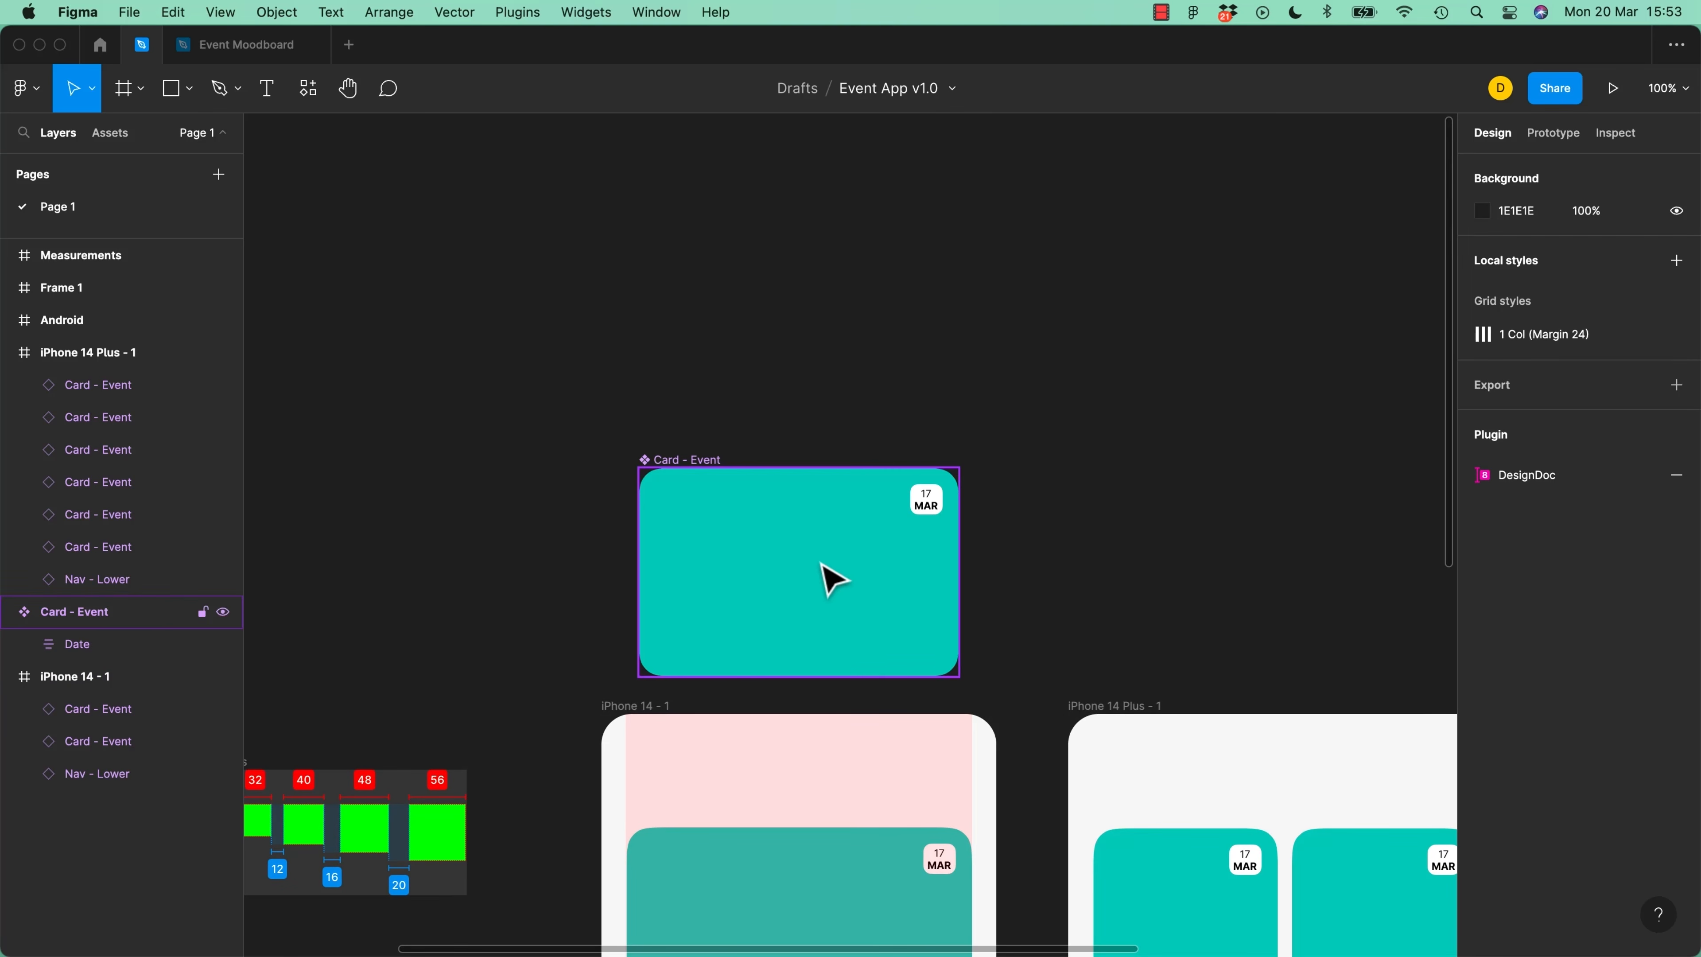
click(772, 575)
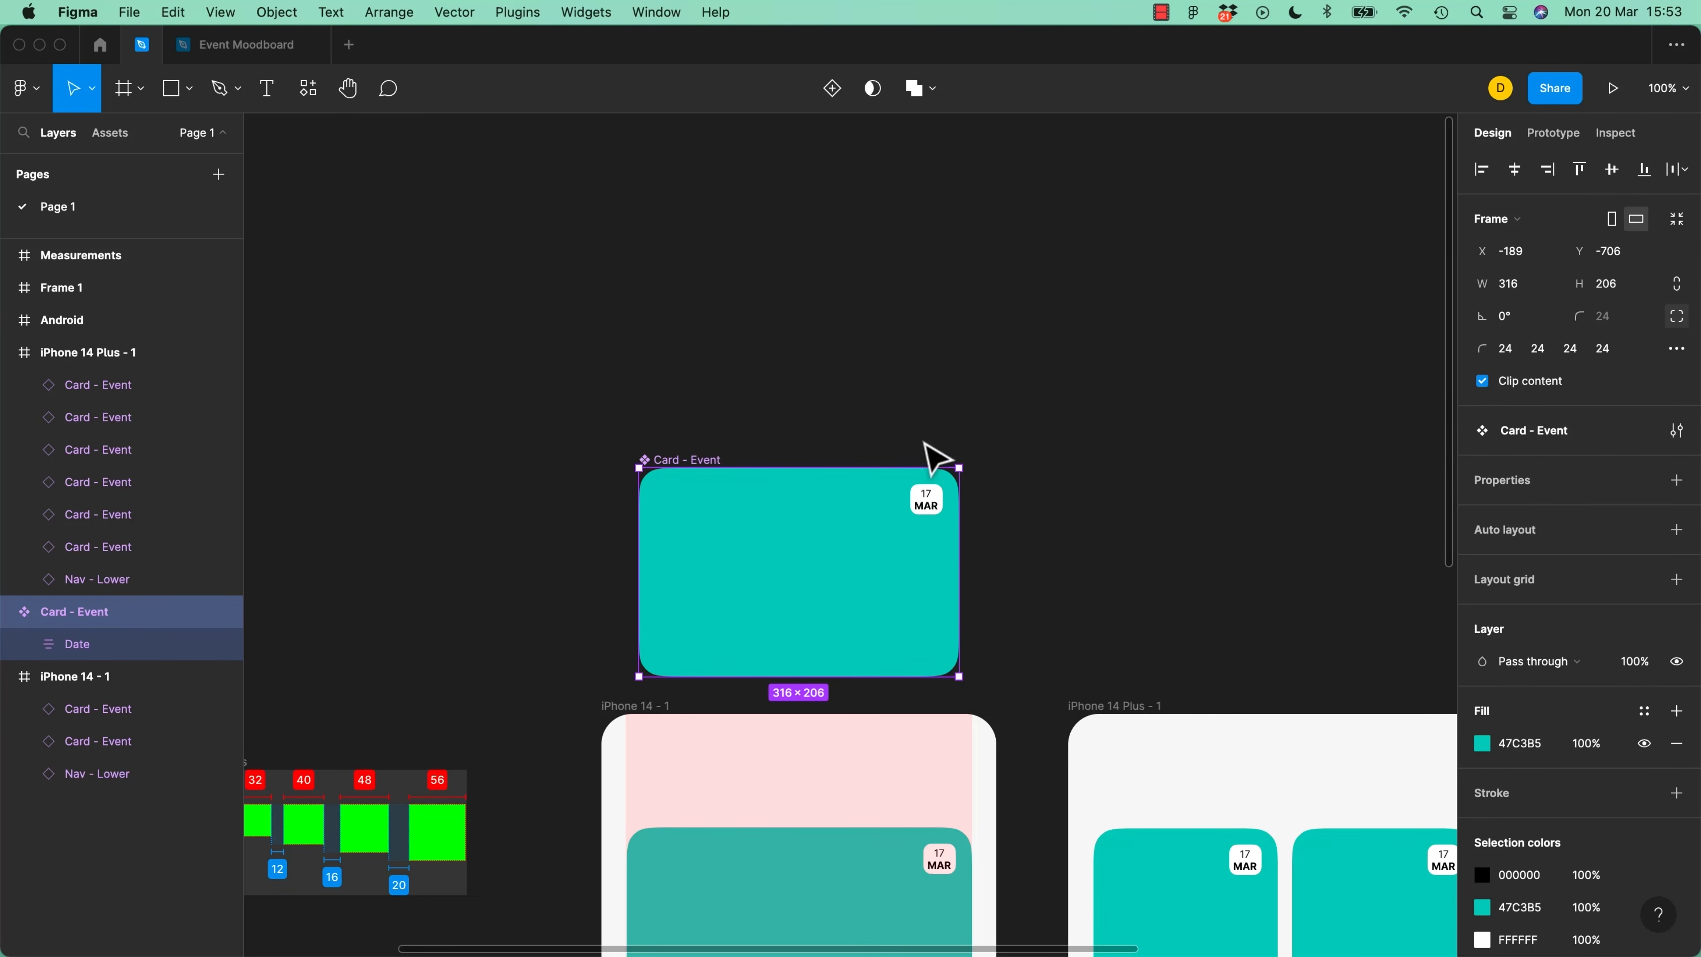
click(559, 579)
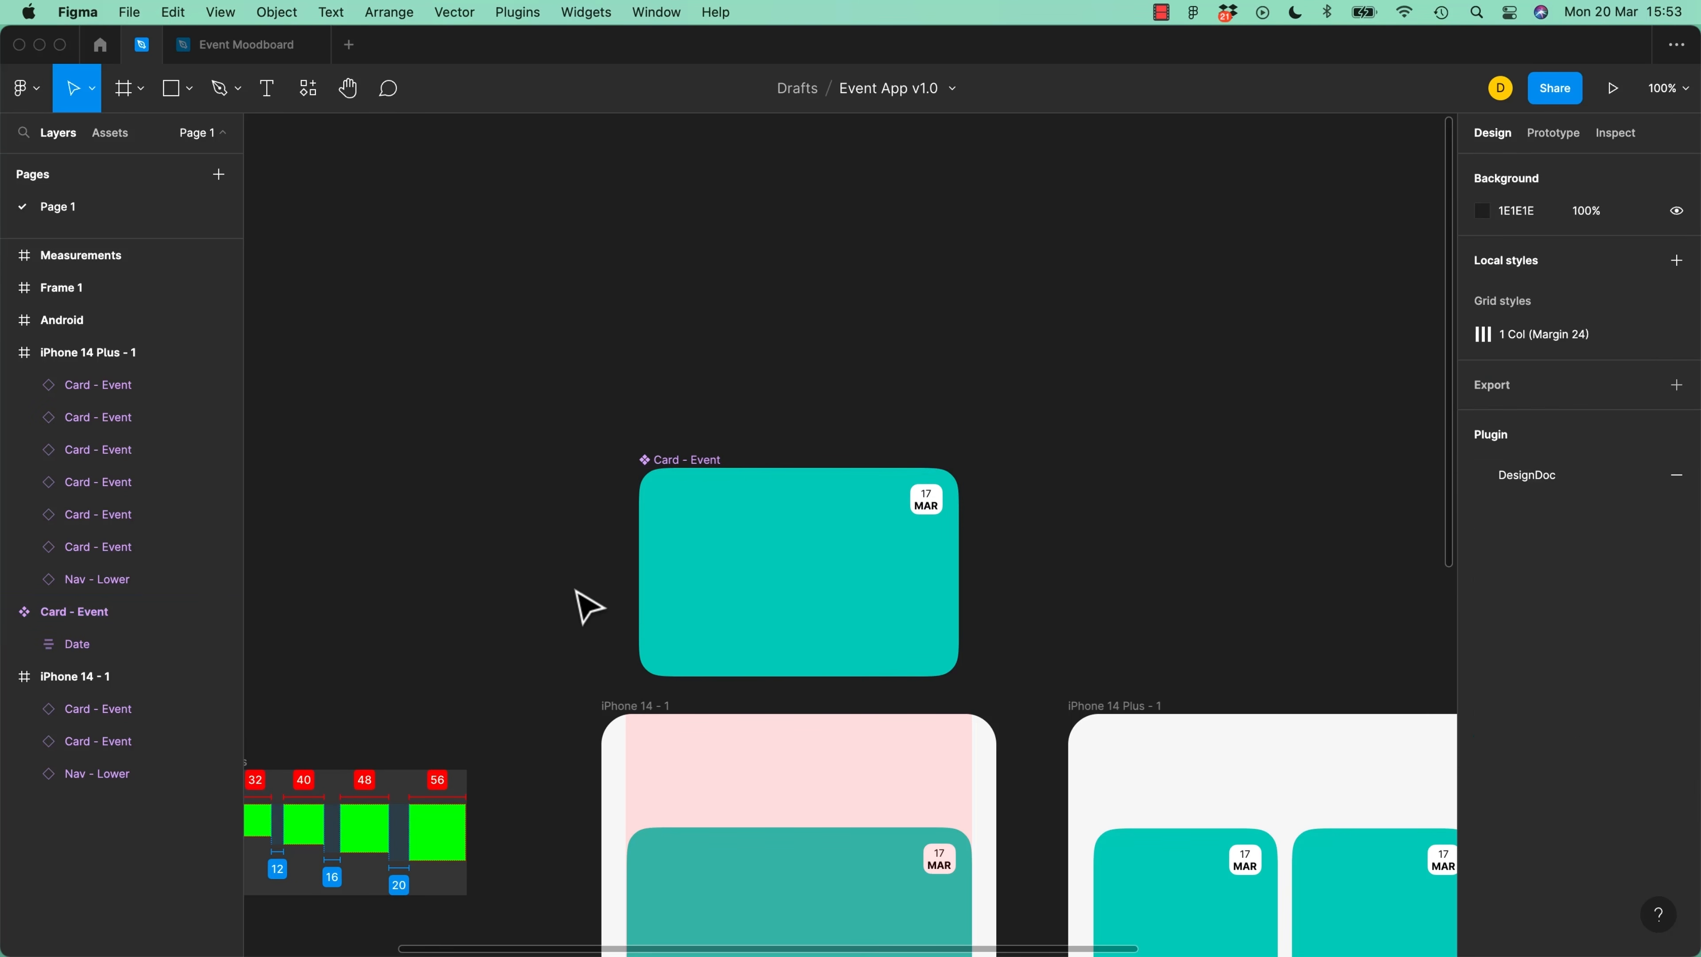
key(f)
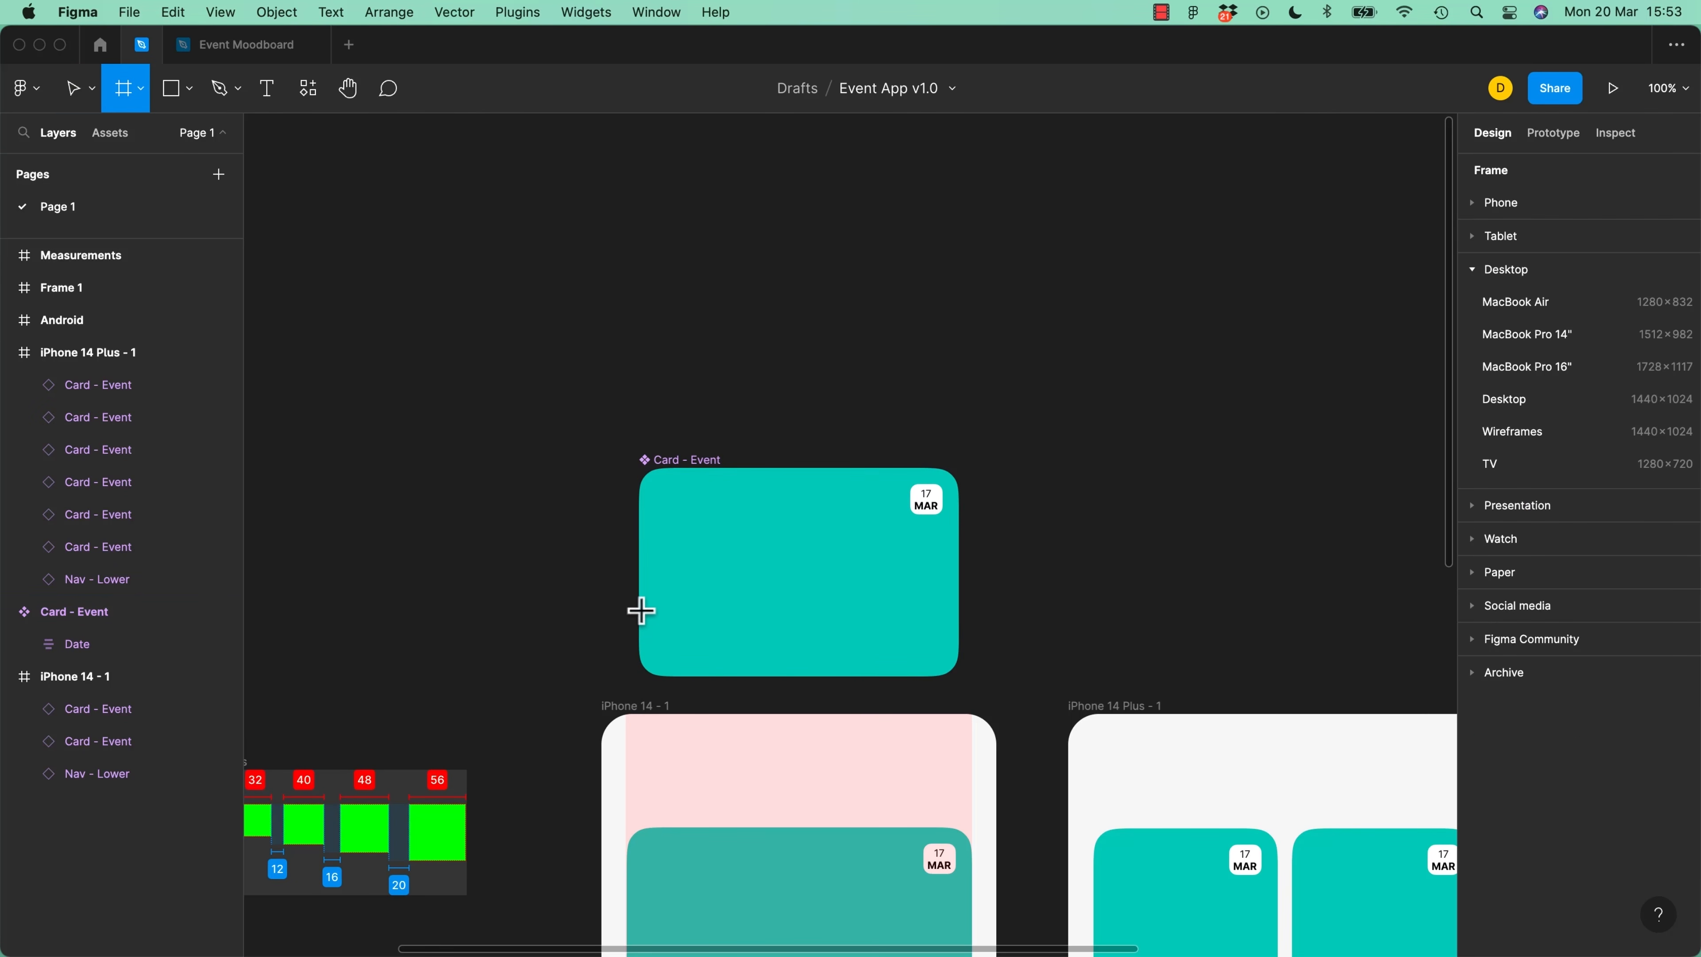
drag(640, 620, 959, 677)
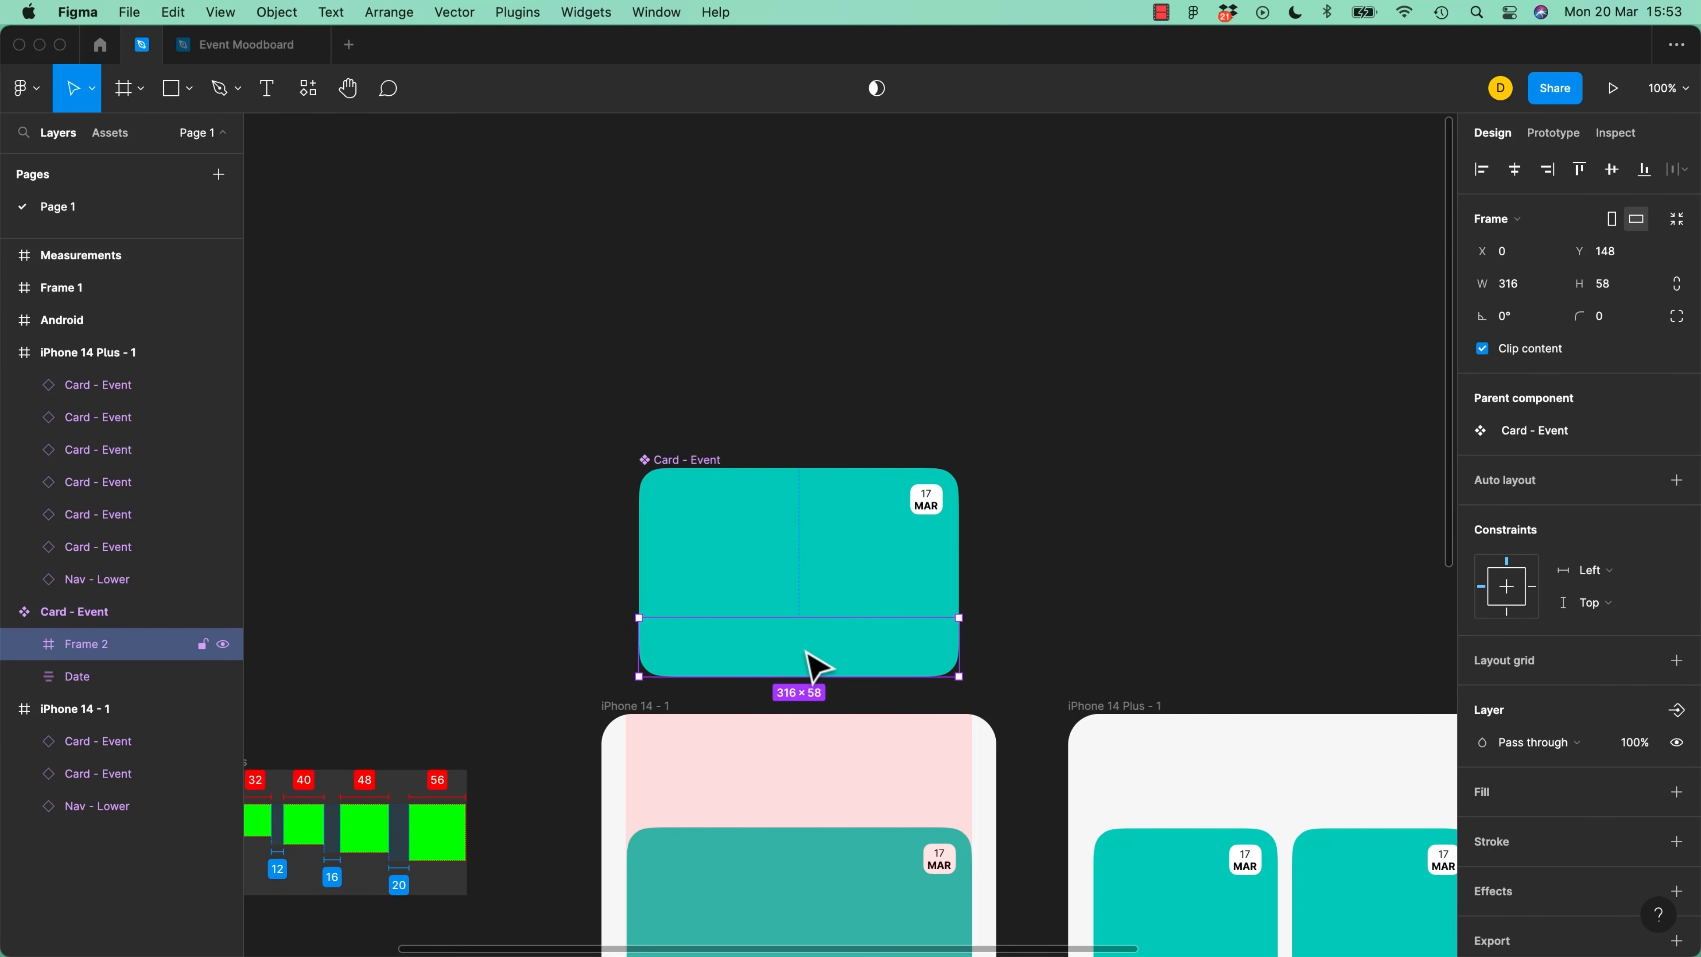
Add an 8 px layout grid to the Card - Event component and lower its bottom frame's top edge to Y 152, making it 54 high
key(super+plus)
drag(643, 245, 516, 500)
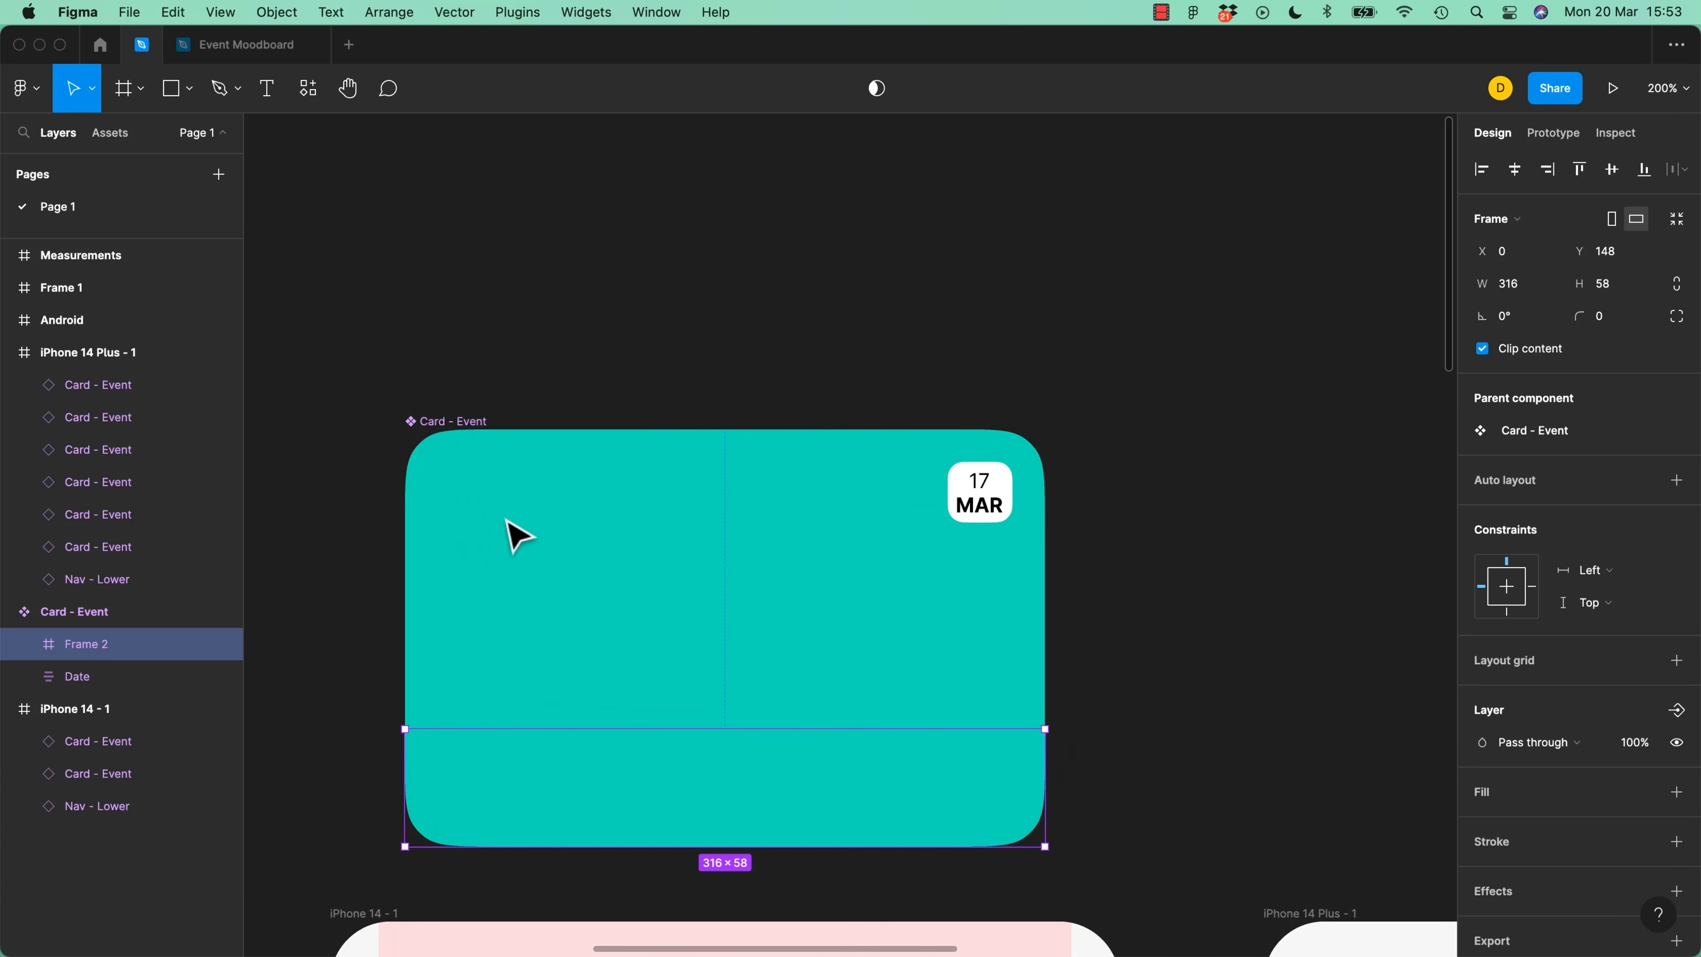
click(464, 425)
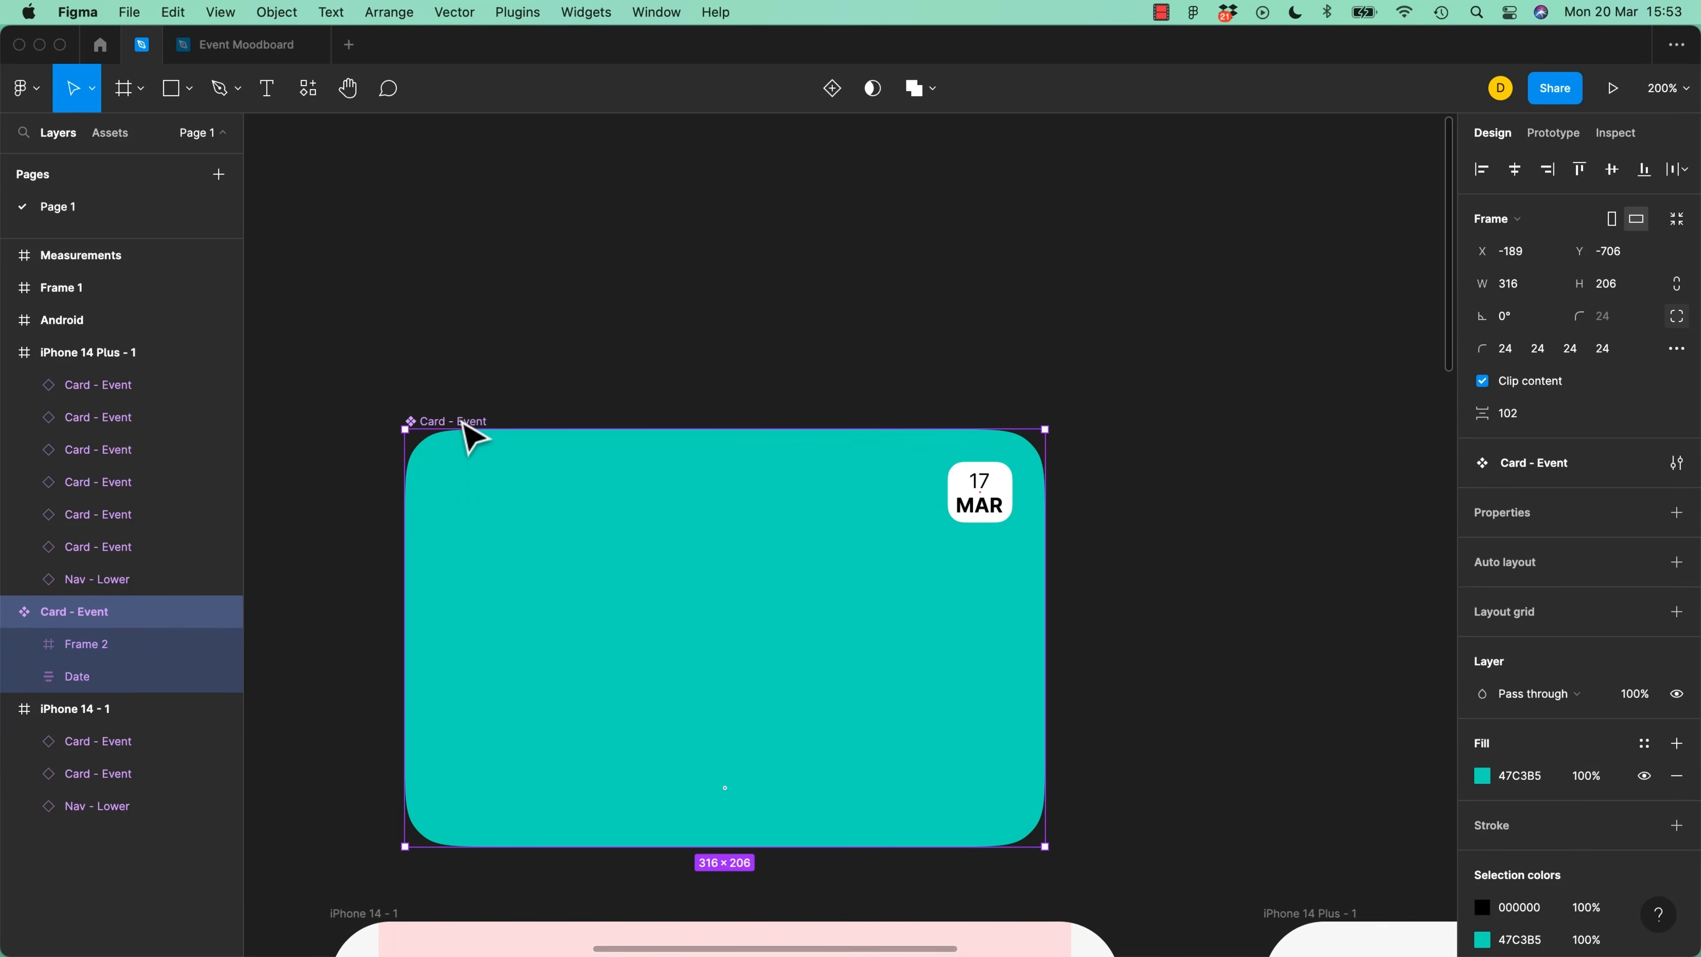
drag(589, 751, 720, 392)
click(704, 828)
click(796, 422)
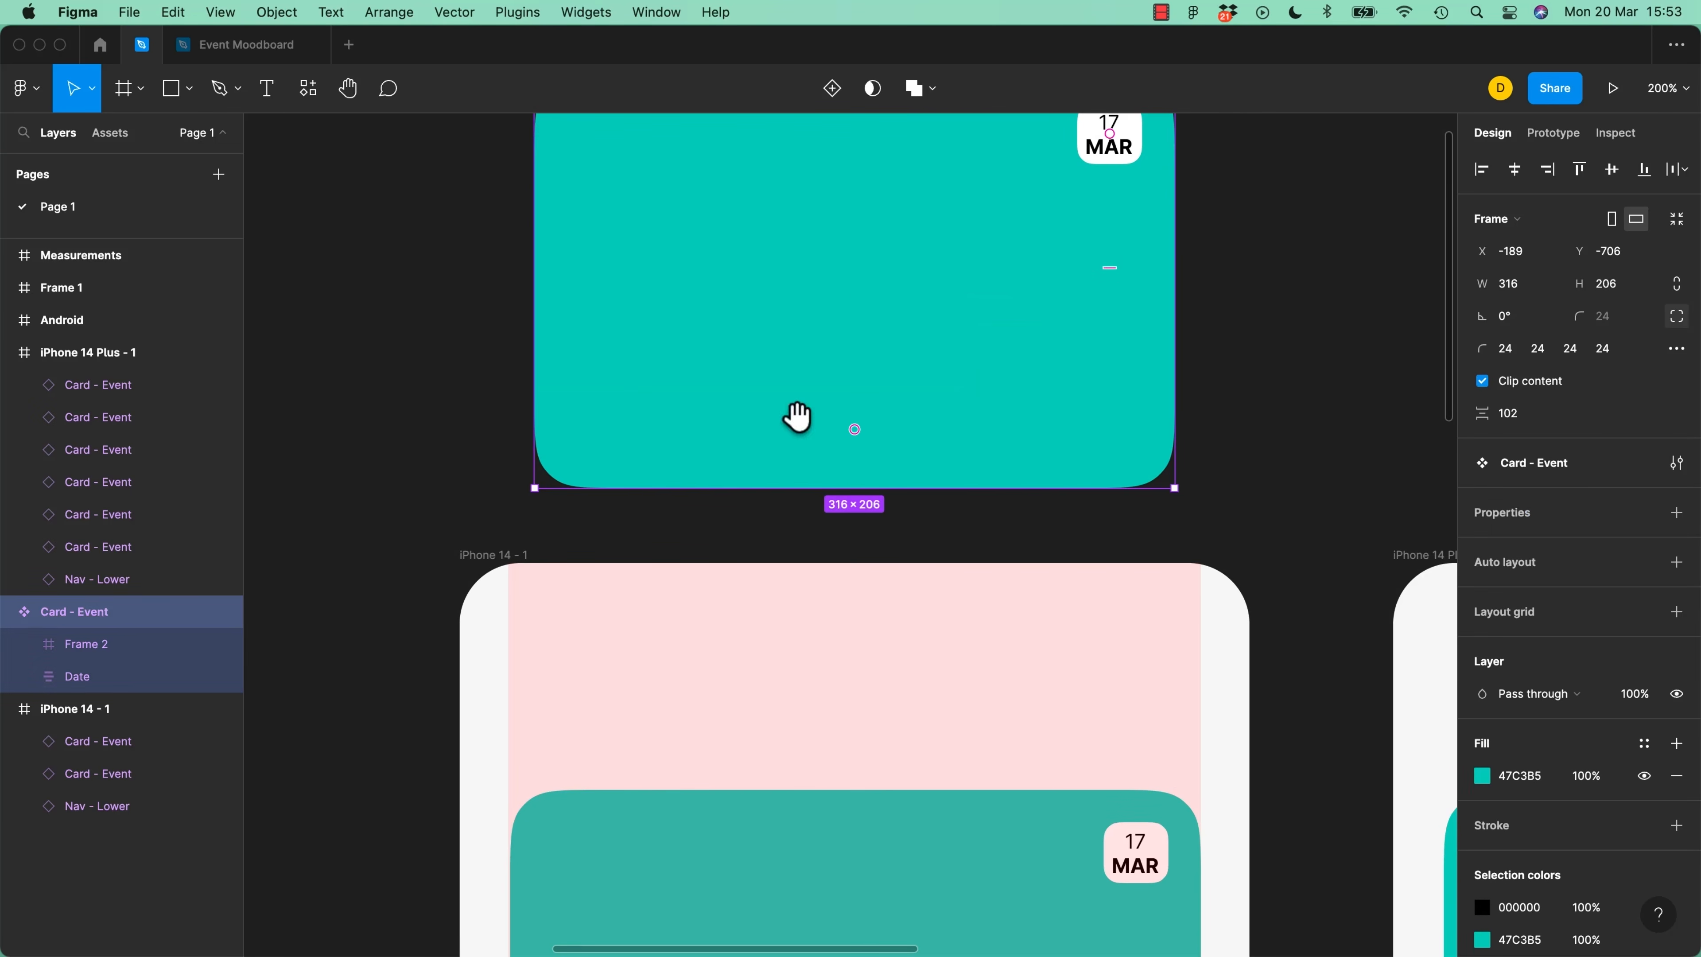
scroll(797, 417, up, 5)
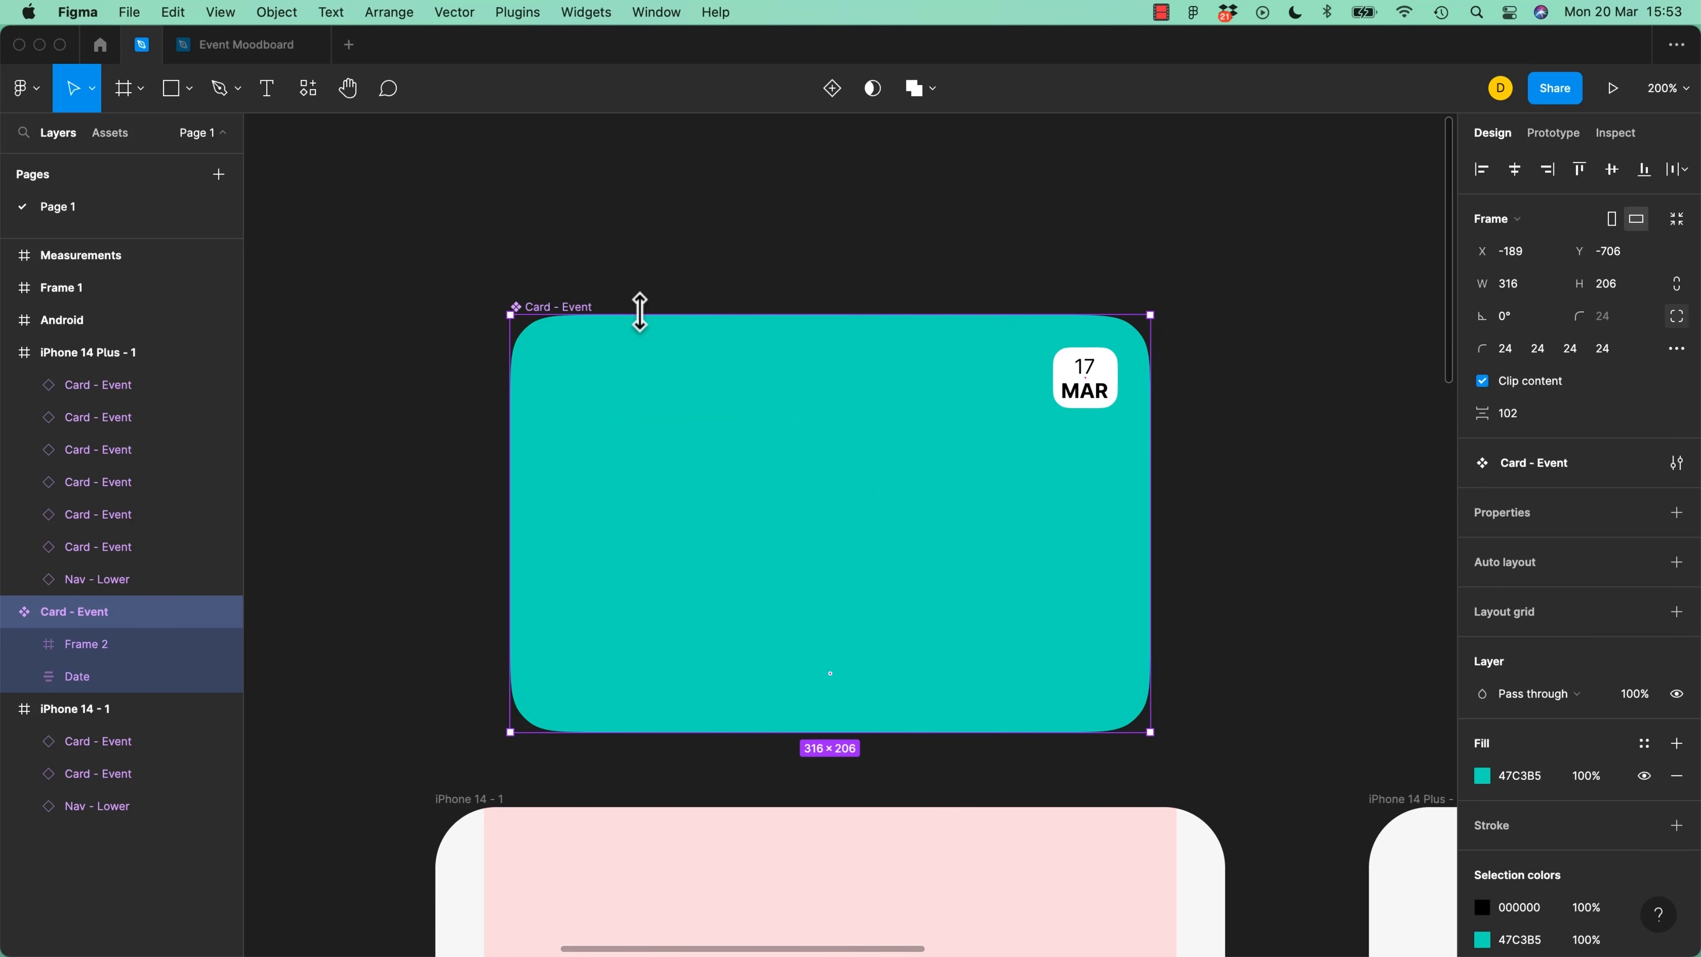
click(1677, 612)
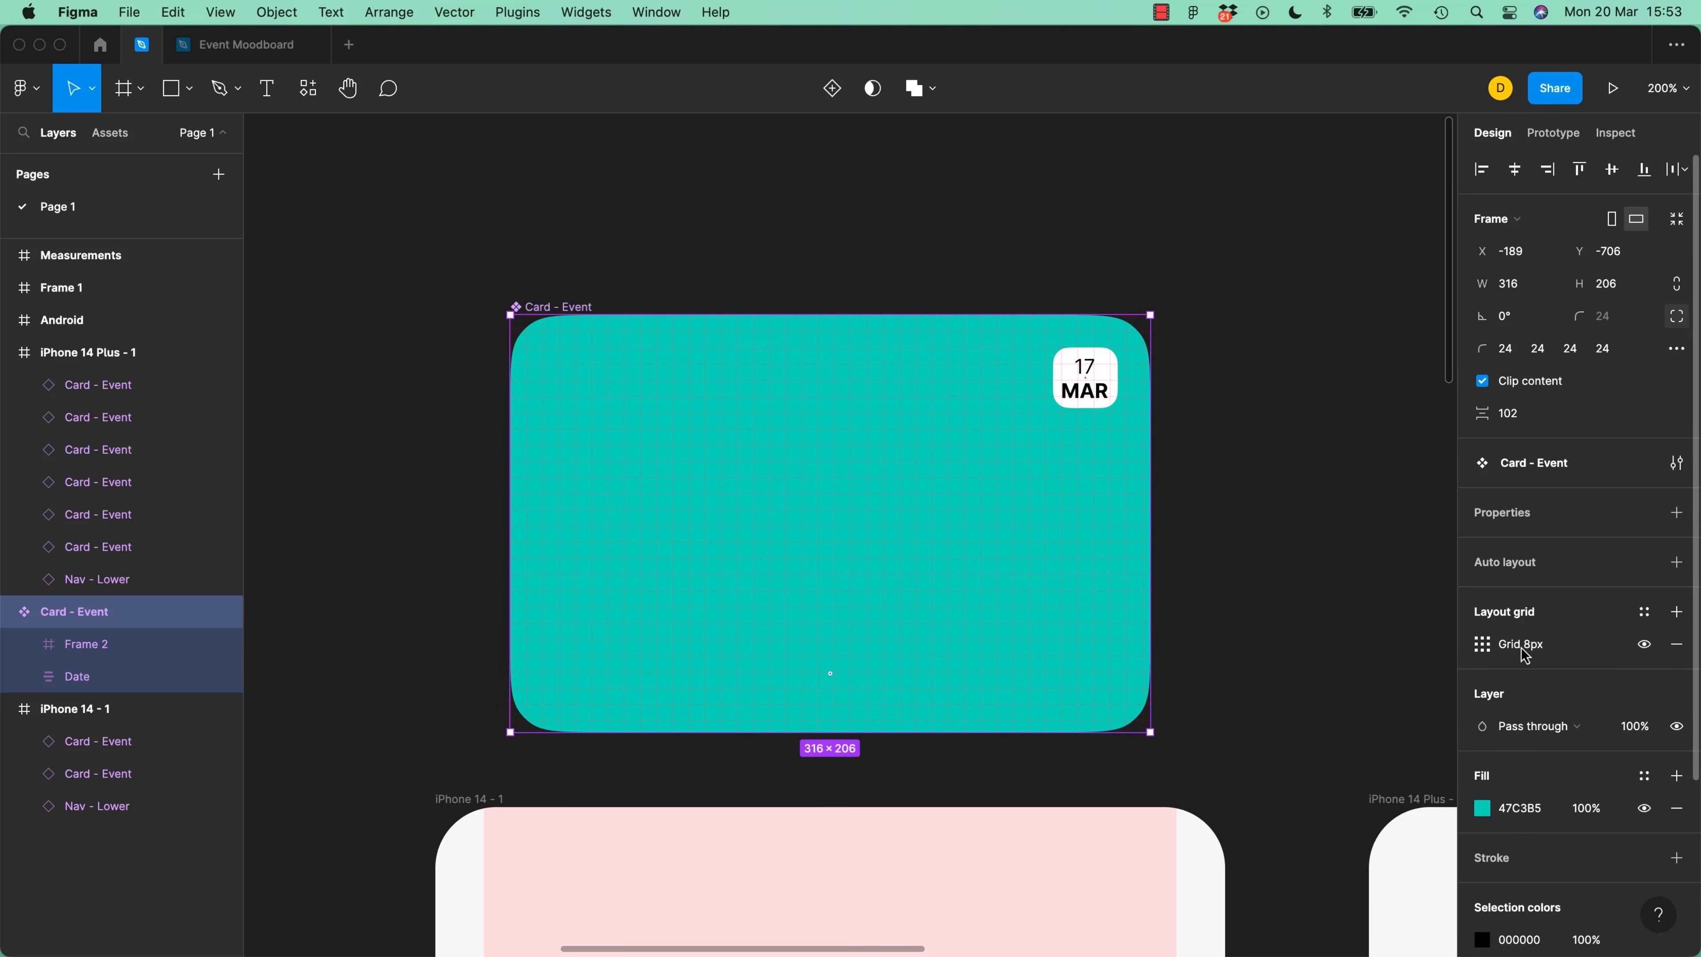
click(1483, 647)
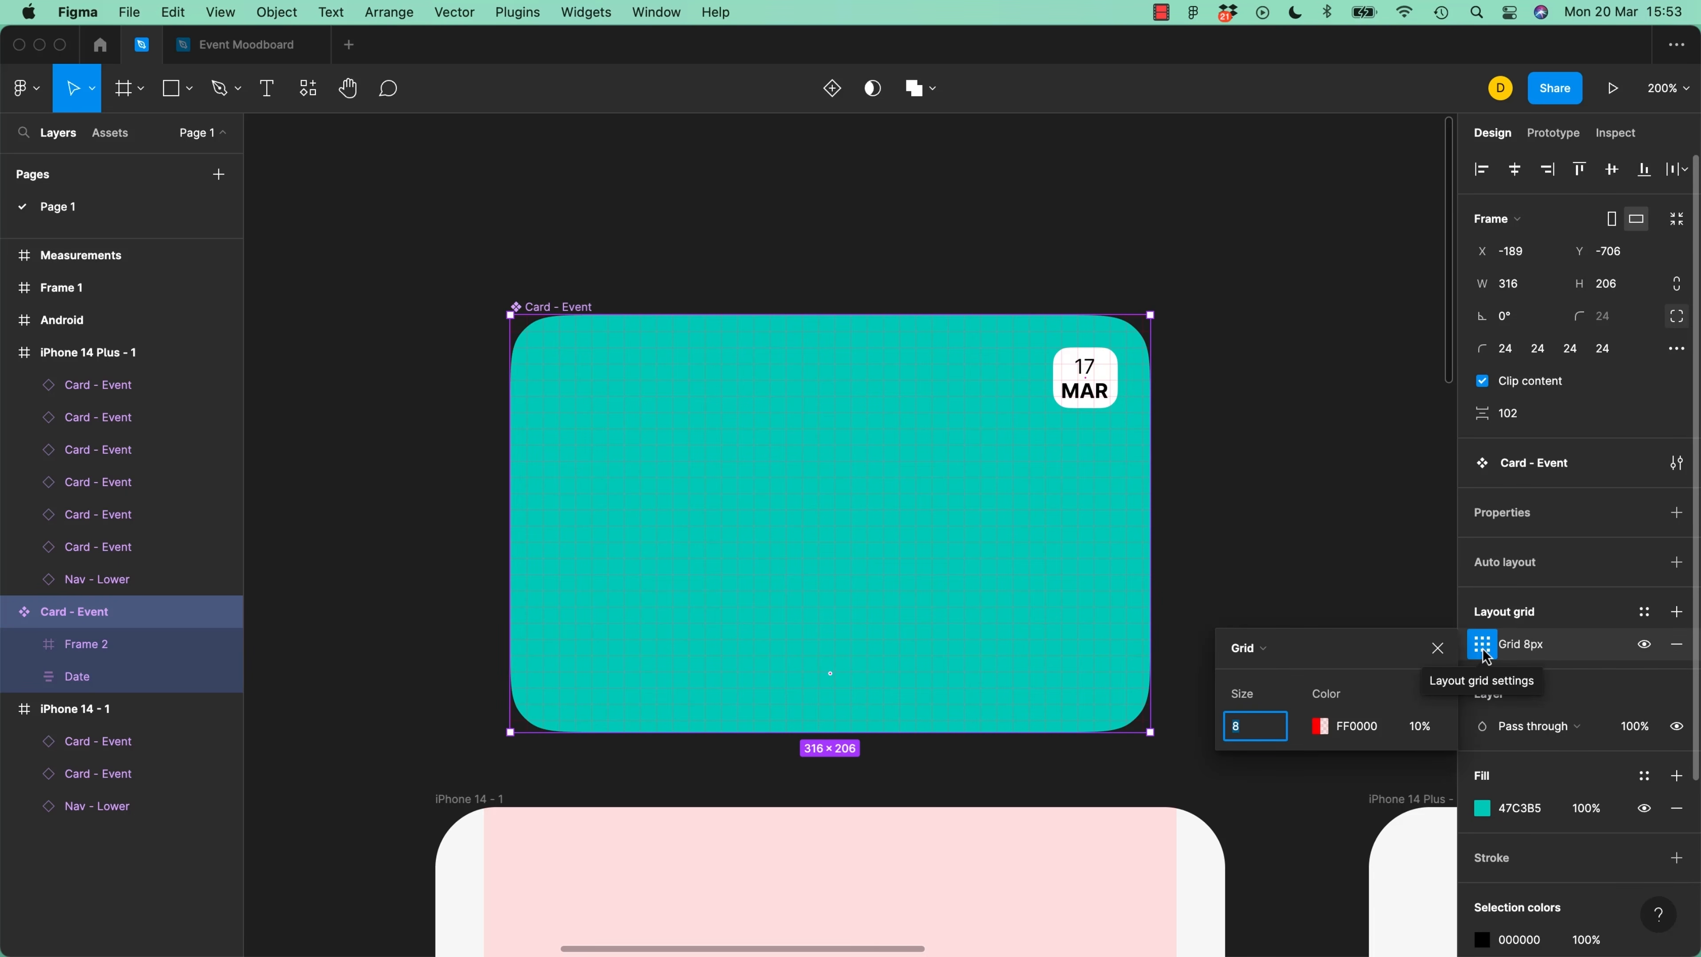
click(1483, 648)
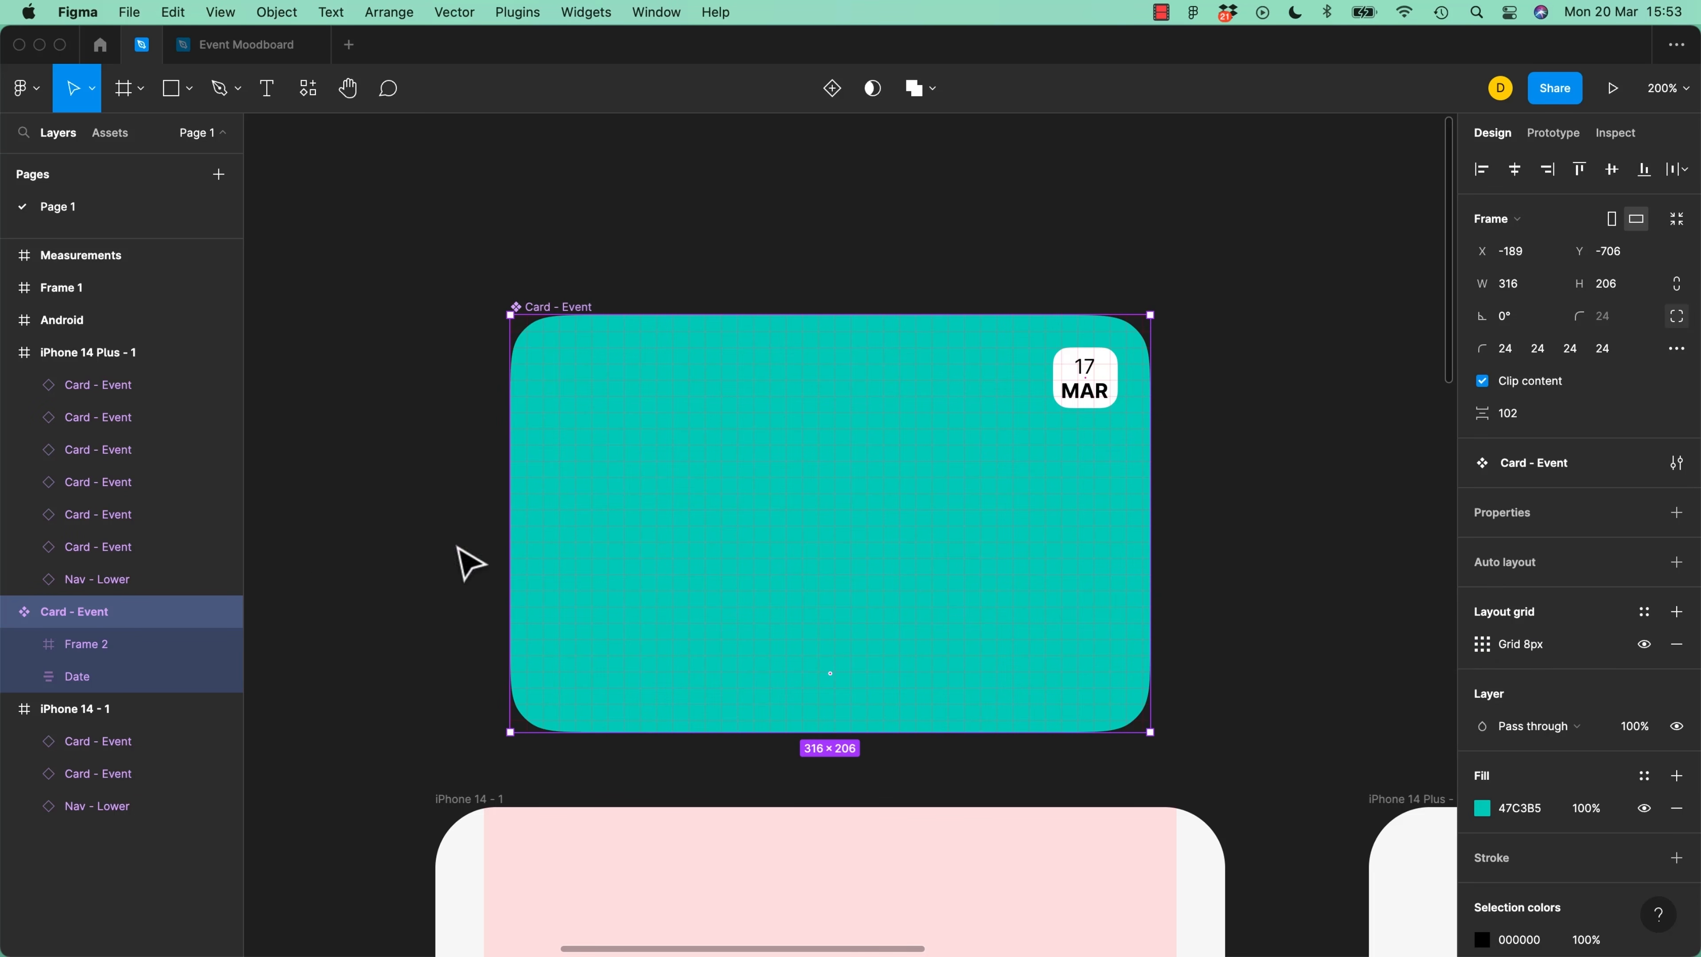
click(94, 644)
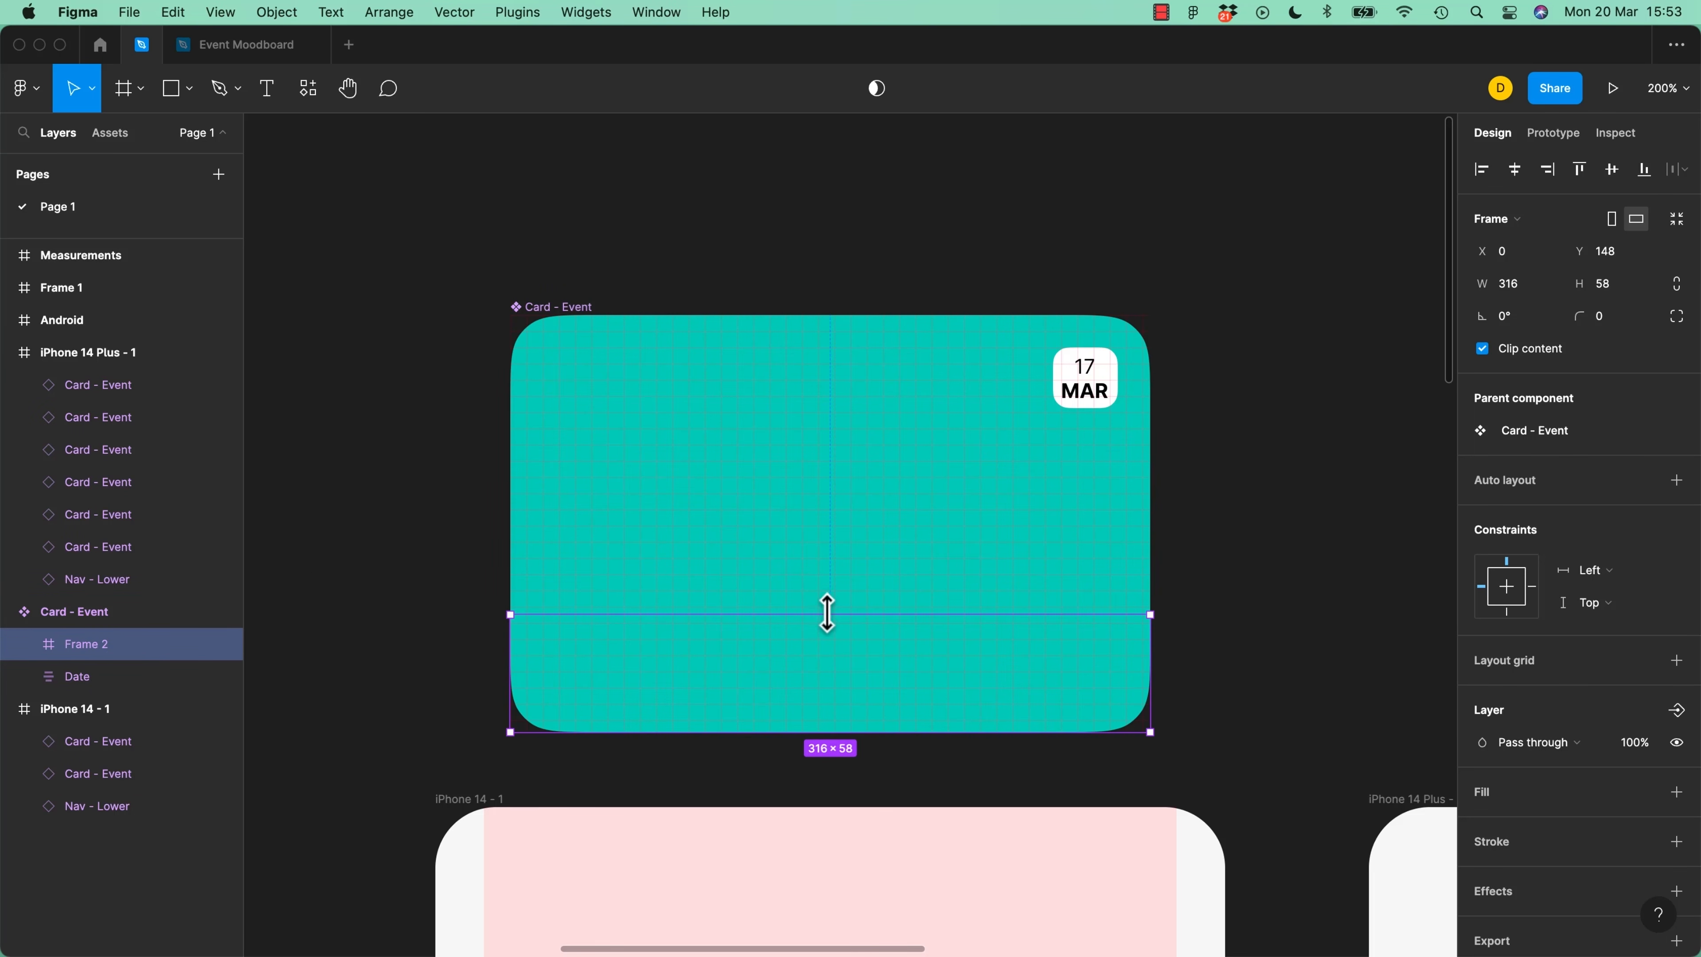
mouse_move(828, 613)
mouse_down()
mouse_move(831, 592)
mouse_move(825, 627)
mouse_up()
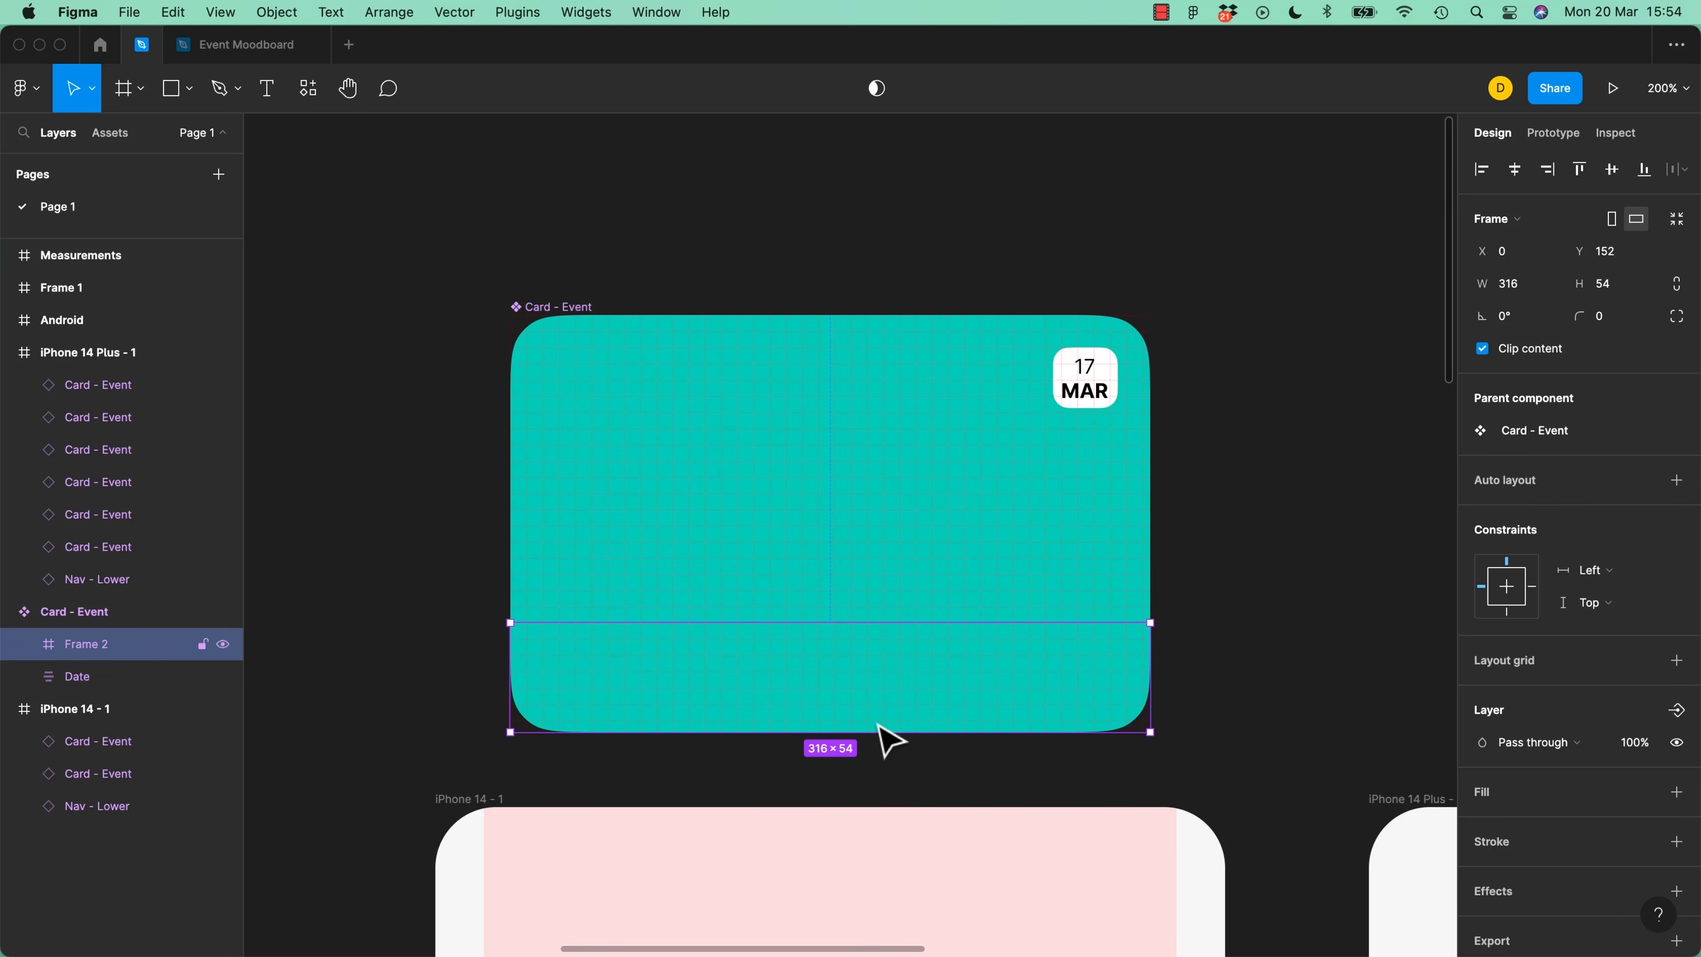
Narrow the Card - Event component to 312 wide so its right edge aligns with the 8 px grid
click(1204, 490)
click(1099, 507)
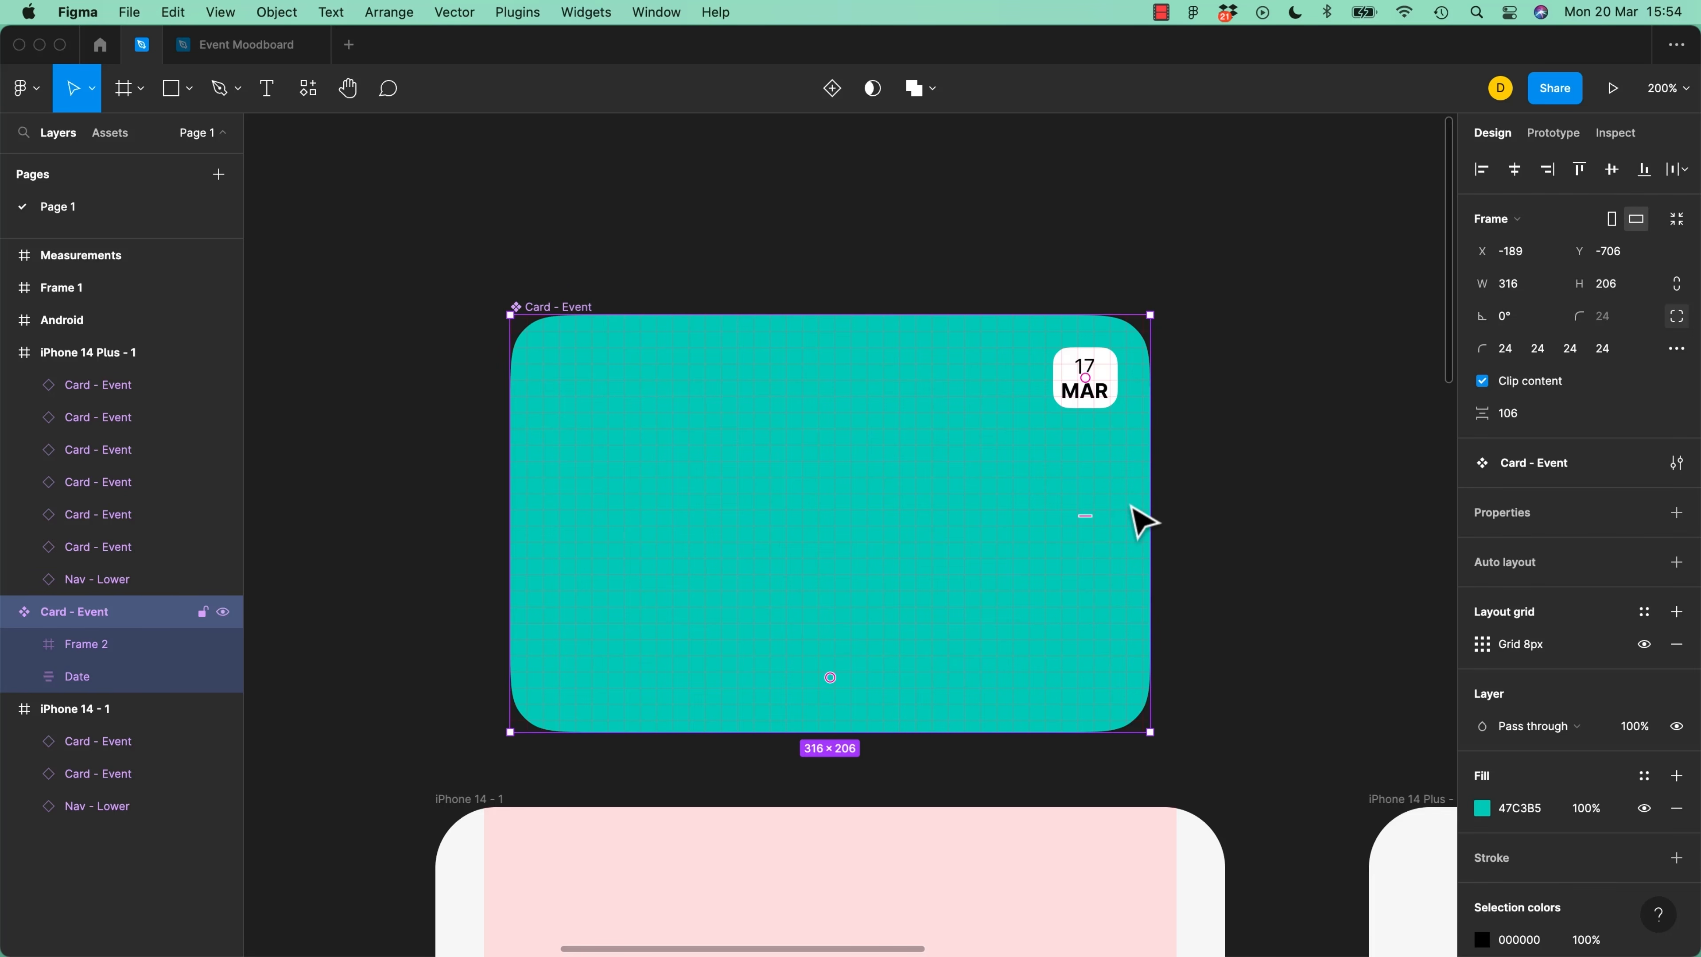
key(super+equal)
drag(1131, 504, 606, 562)
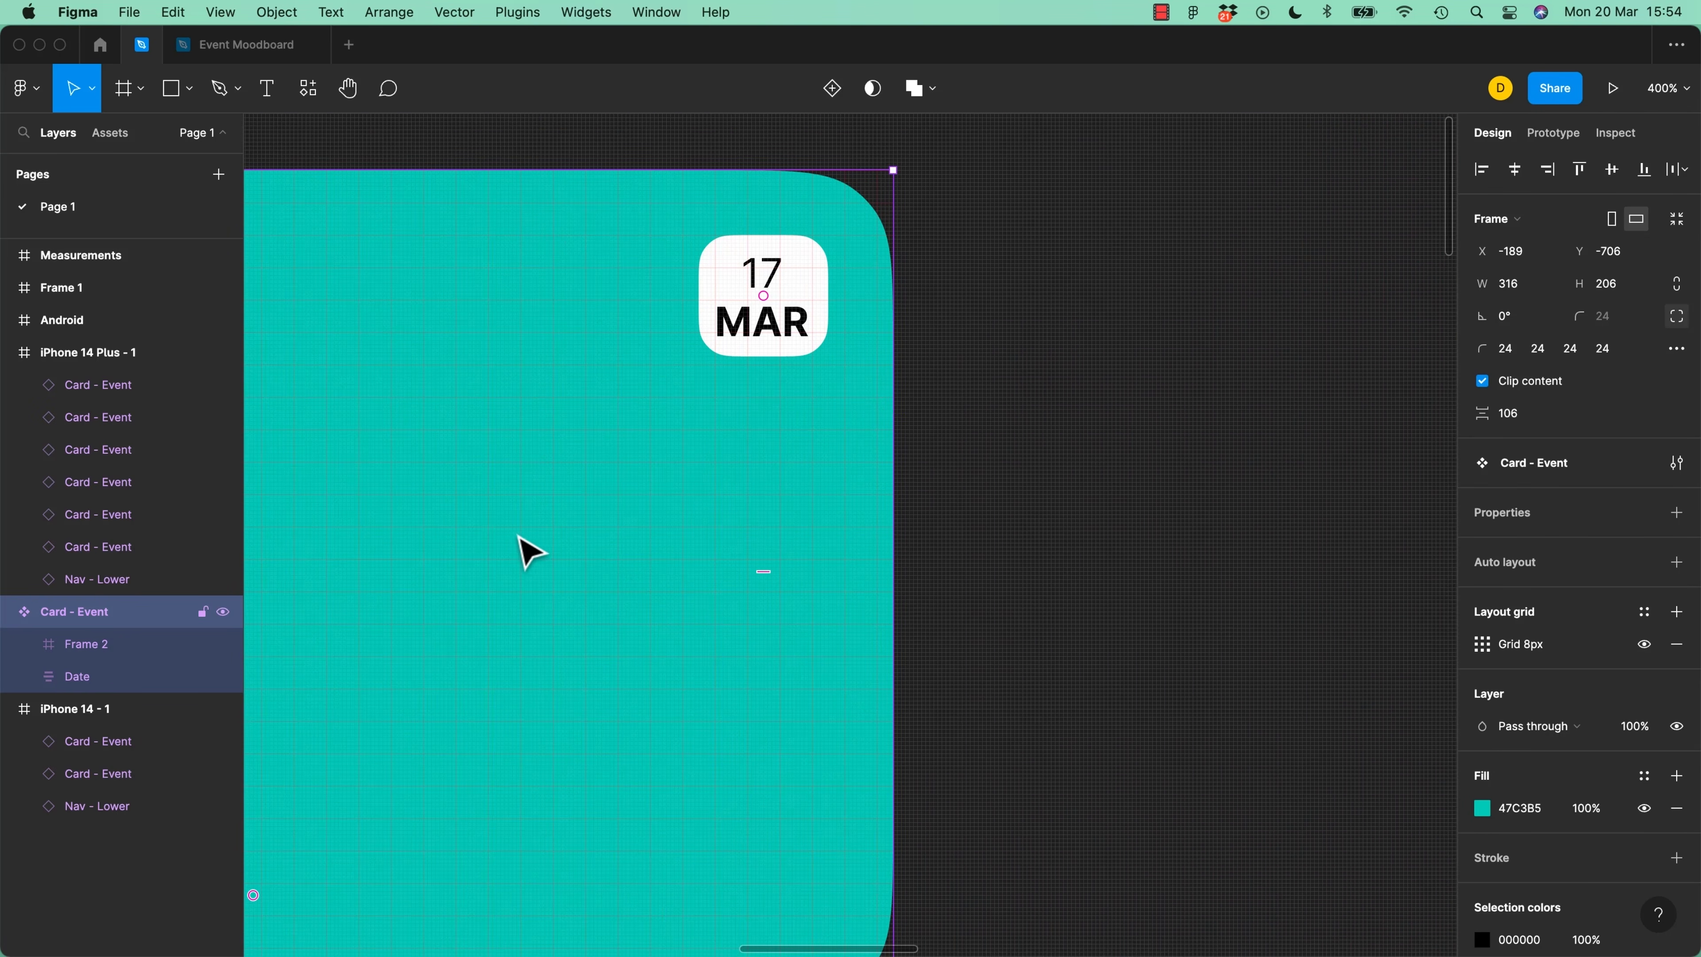
drag(898, 550, 878, 551)
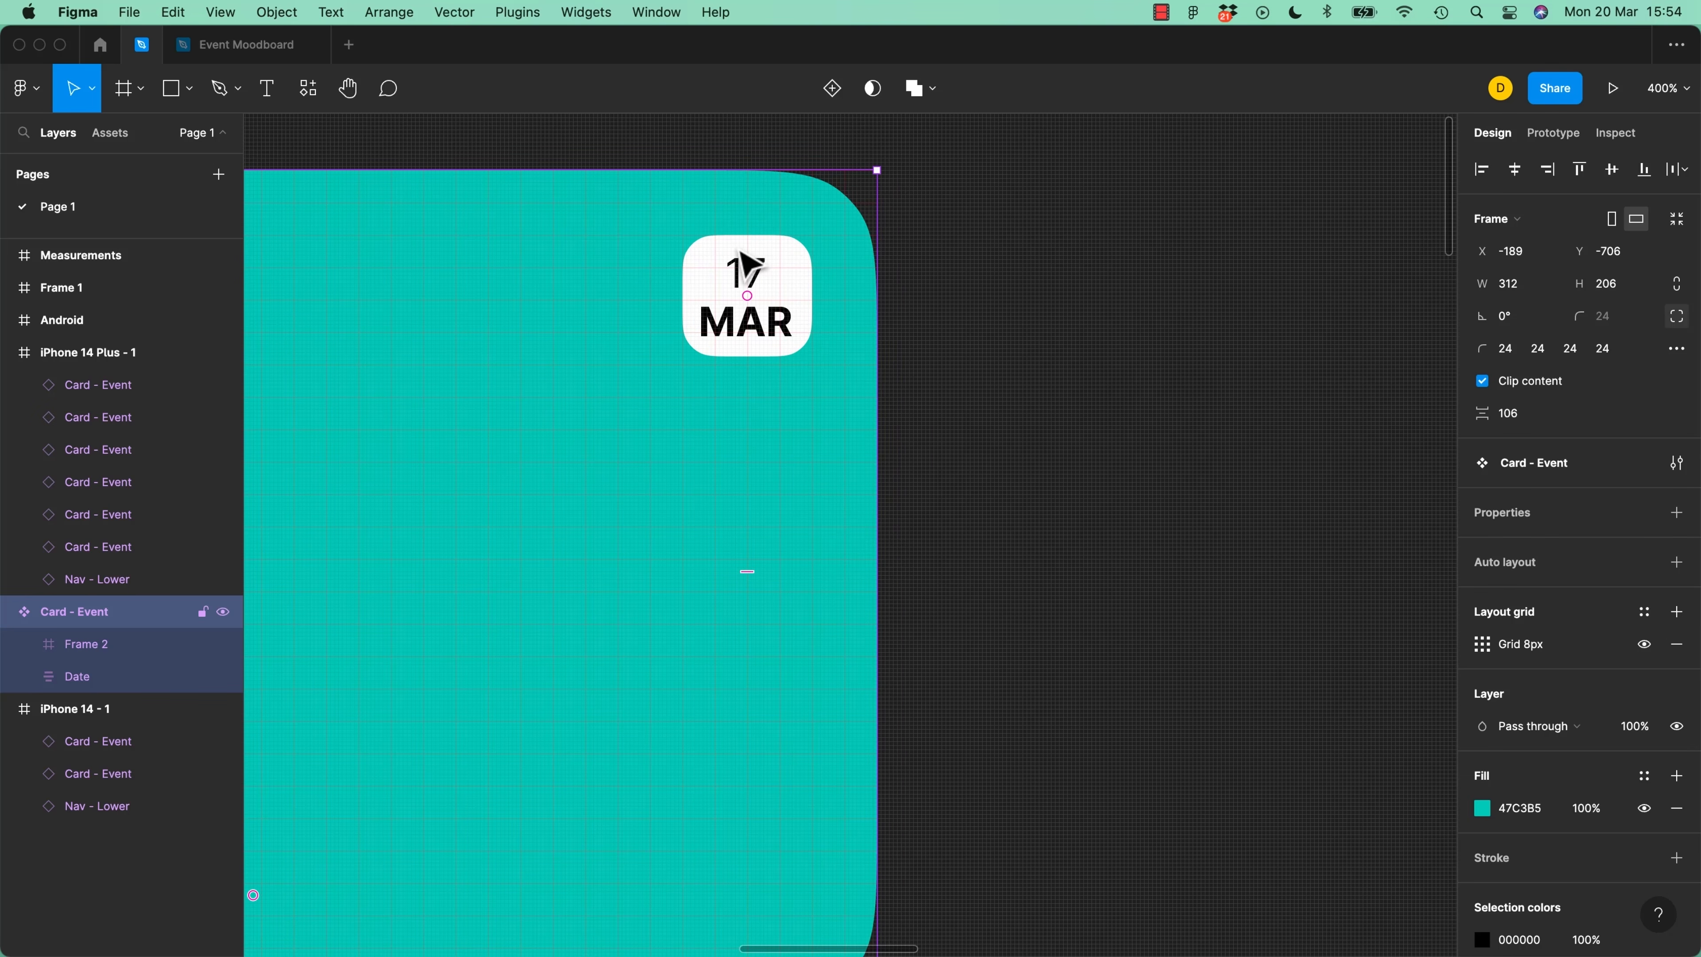
drag(880, 568, 895, 570)
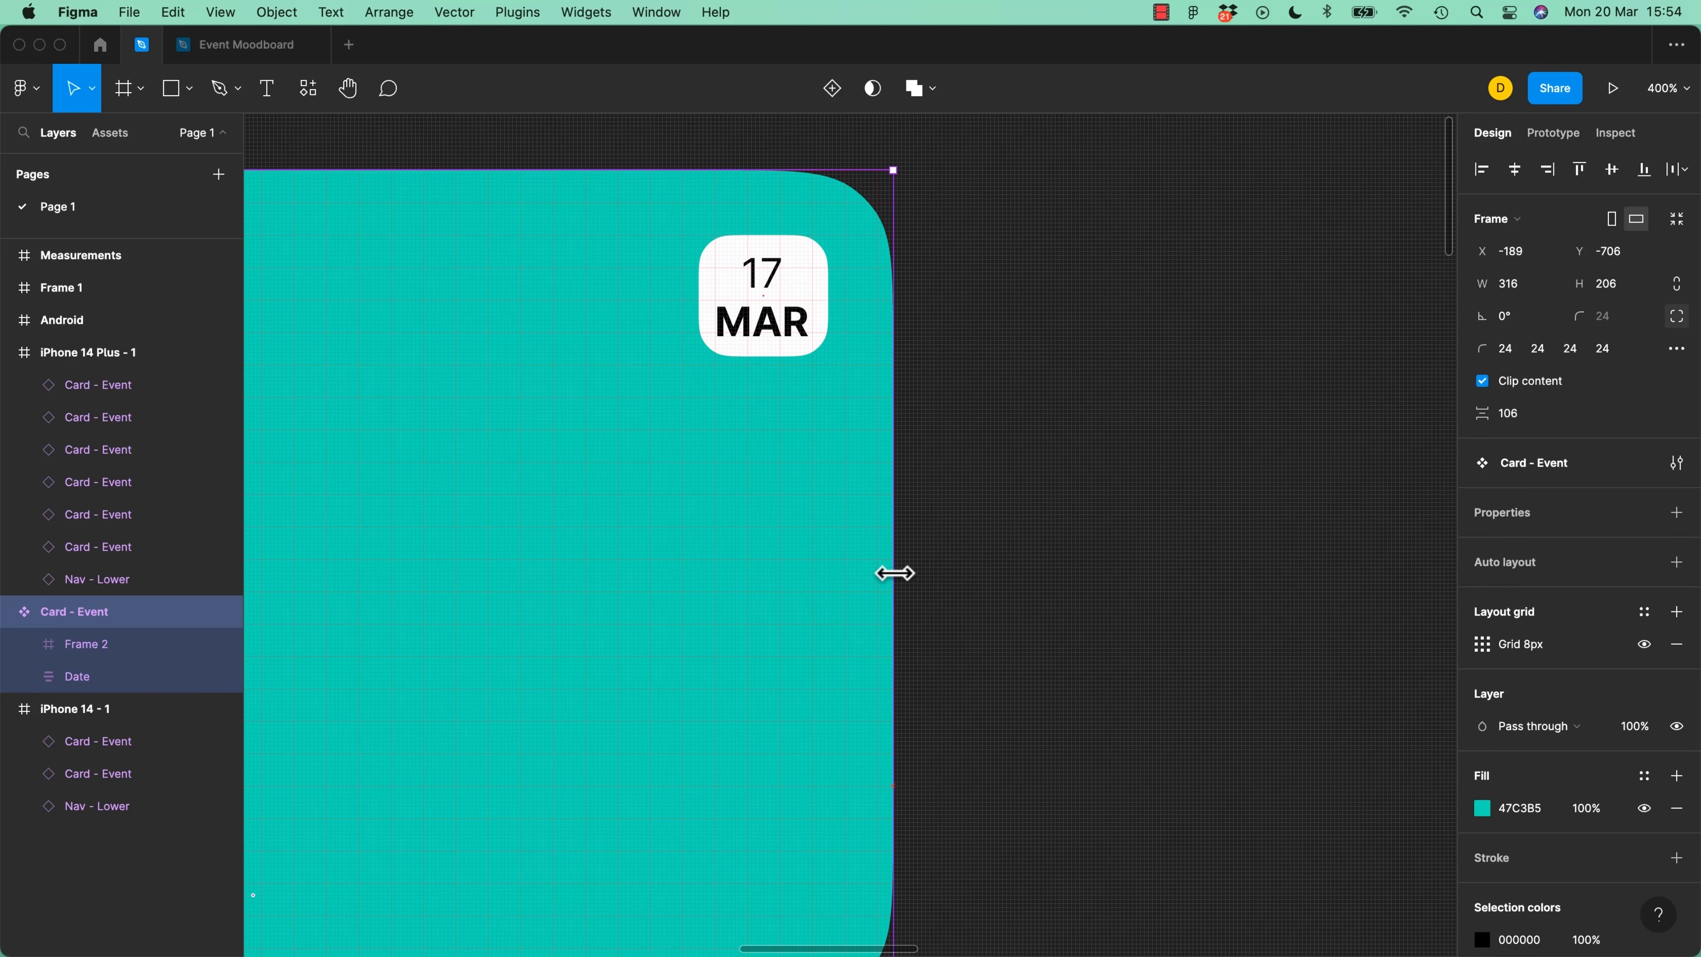
key(super+equal)
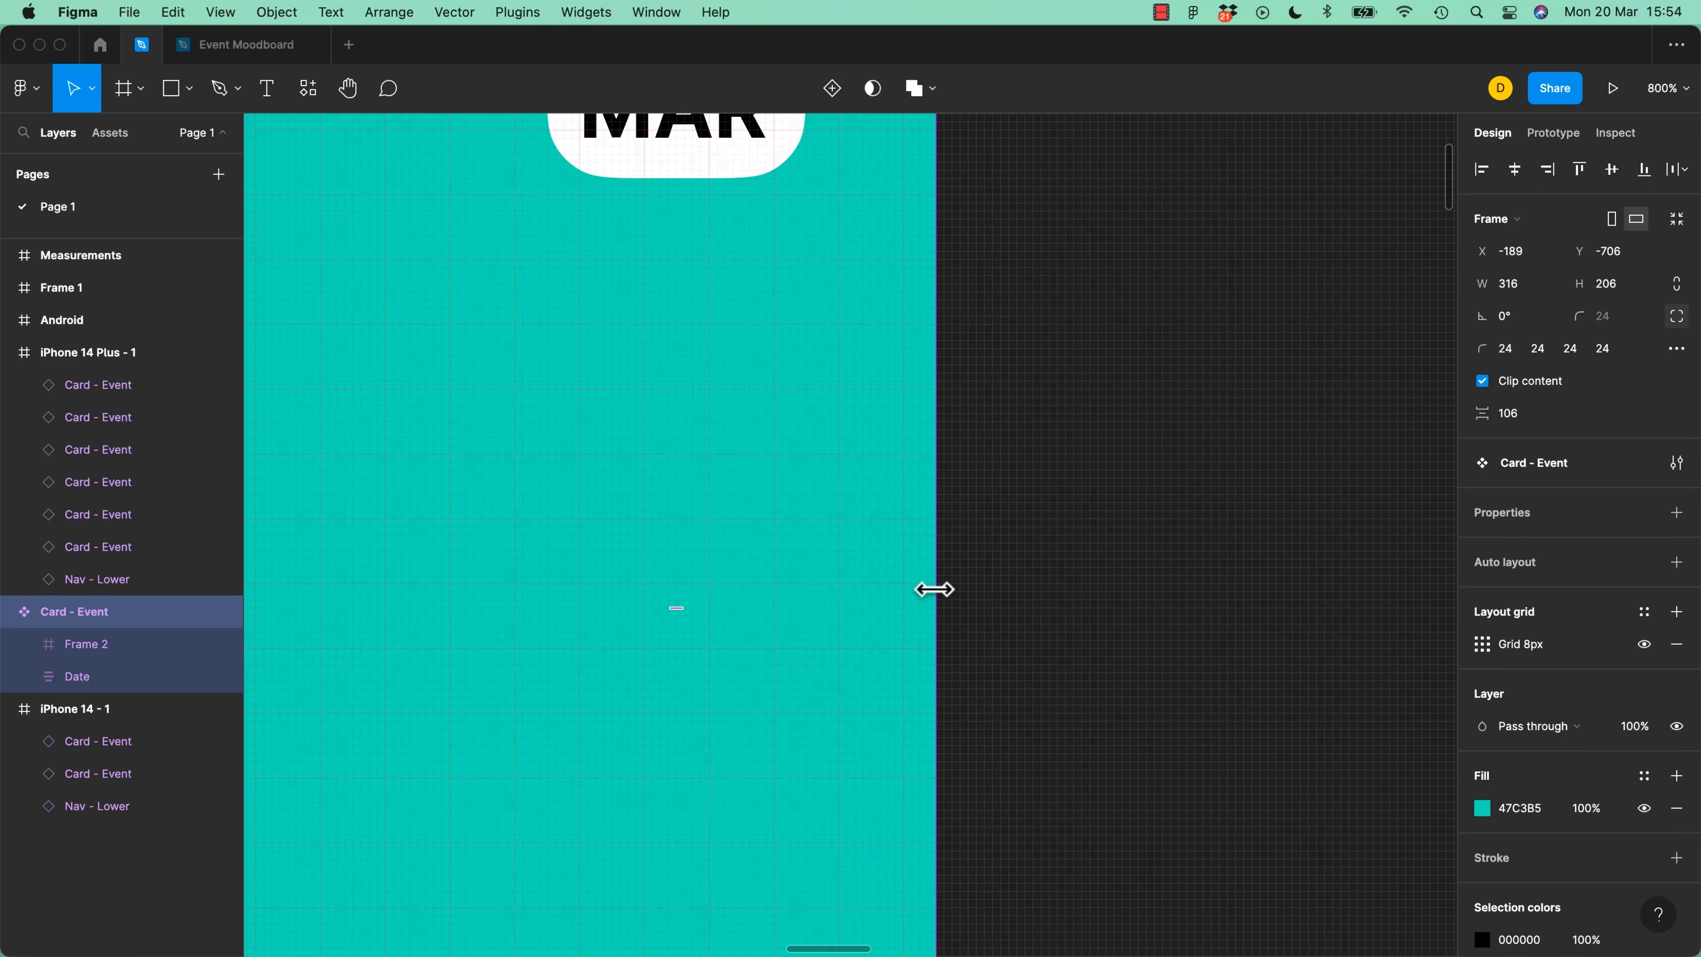
drag(936, 590, 990, 791)
key(super+minus)
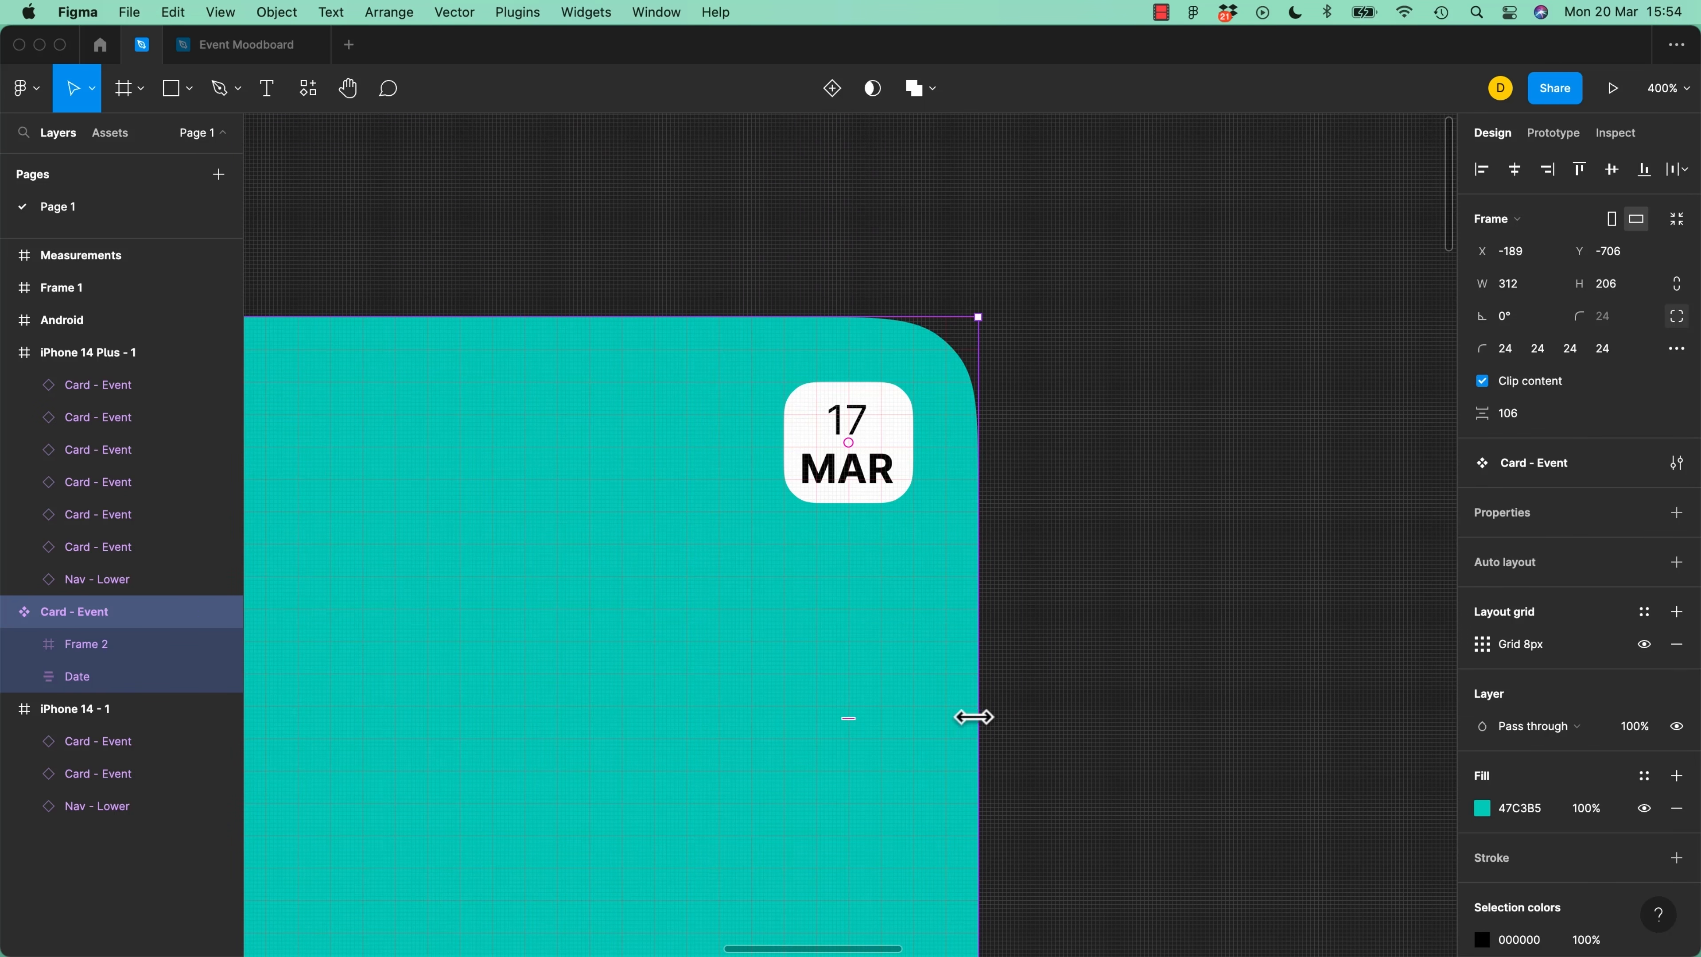
Add a white FFFFFF fill to the frame at the bottom of the Card - Event component
scroll(843, 558, down, 5)
scroll(843, 558, left, 8)
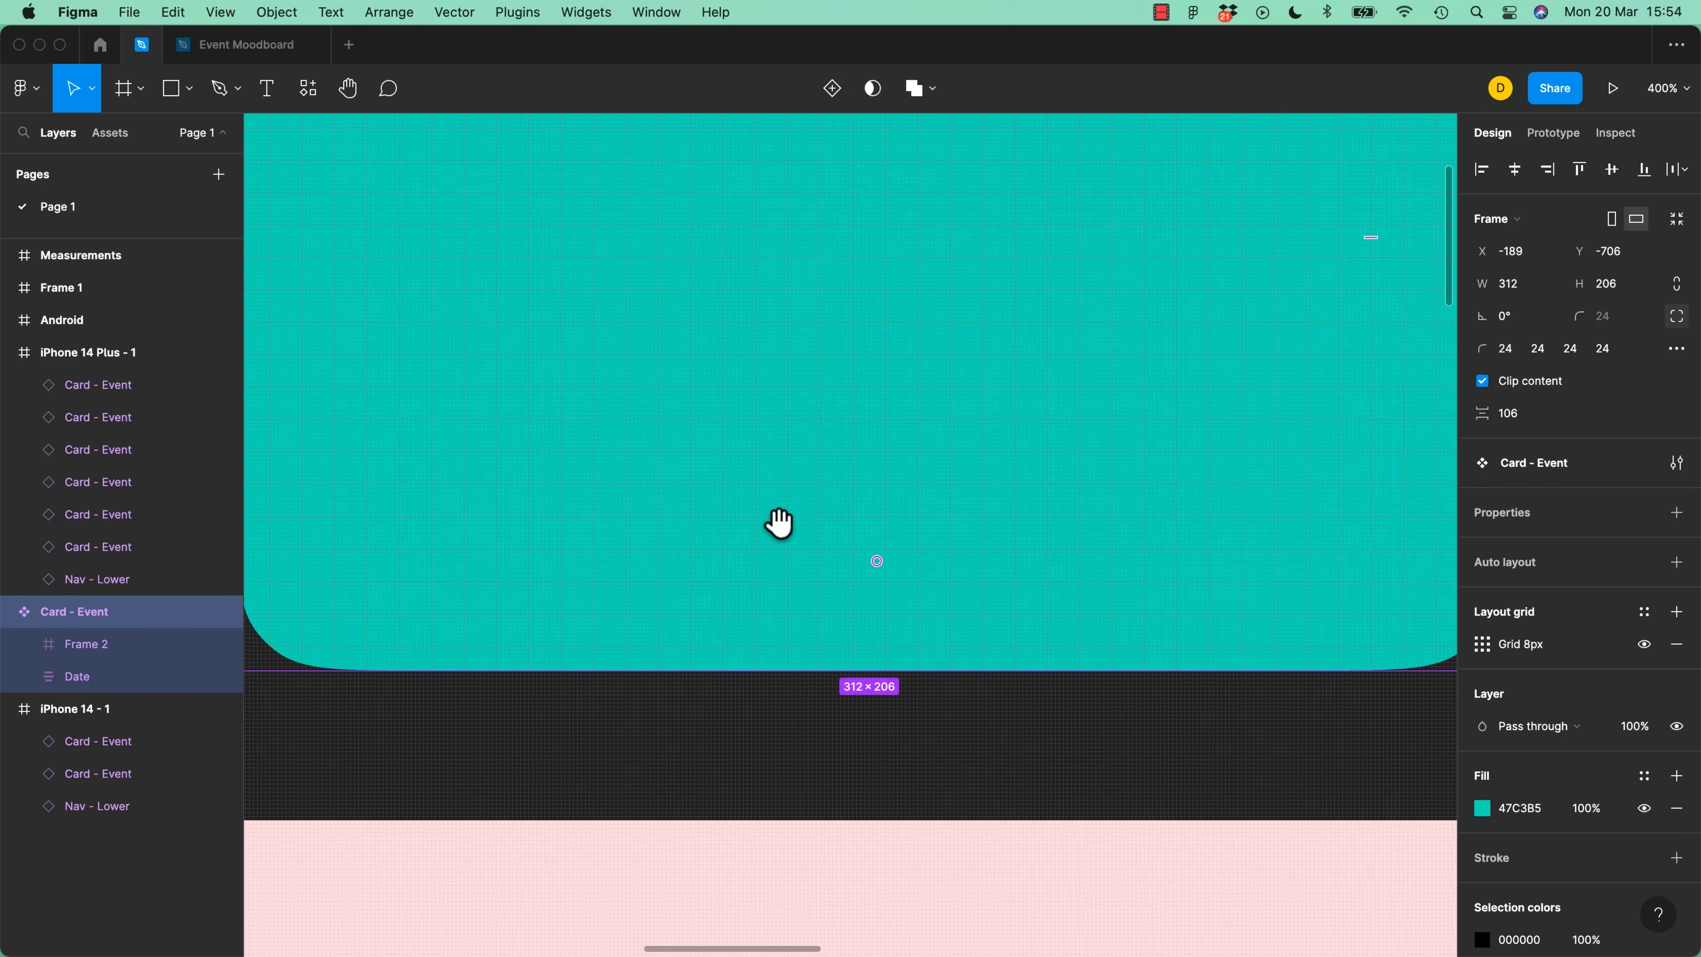
scroll(779, 521, up, 2)
click(107, 644)
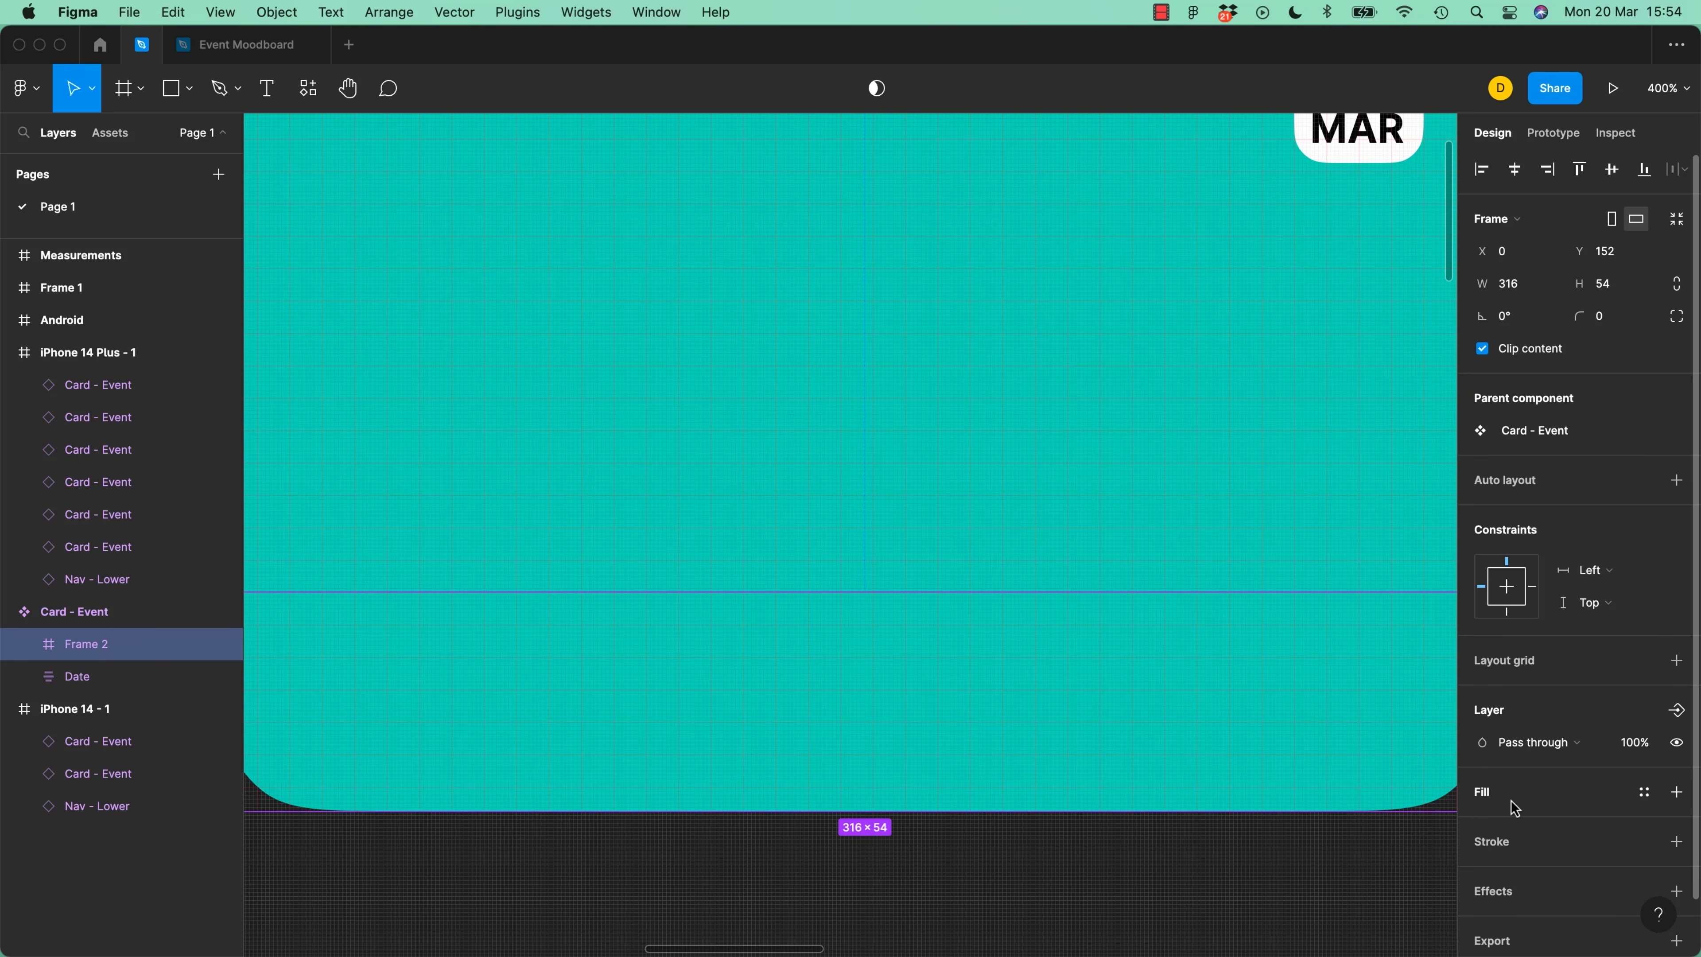
click(1672, 793)
scroll(908, 415, up, 7)
scroll(908, 414, right, 7)
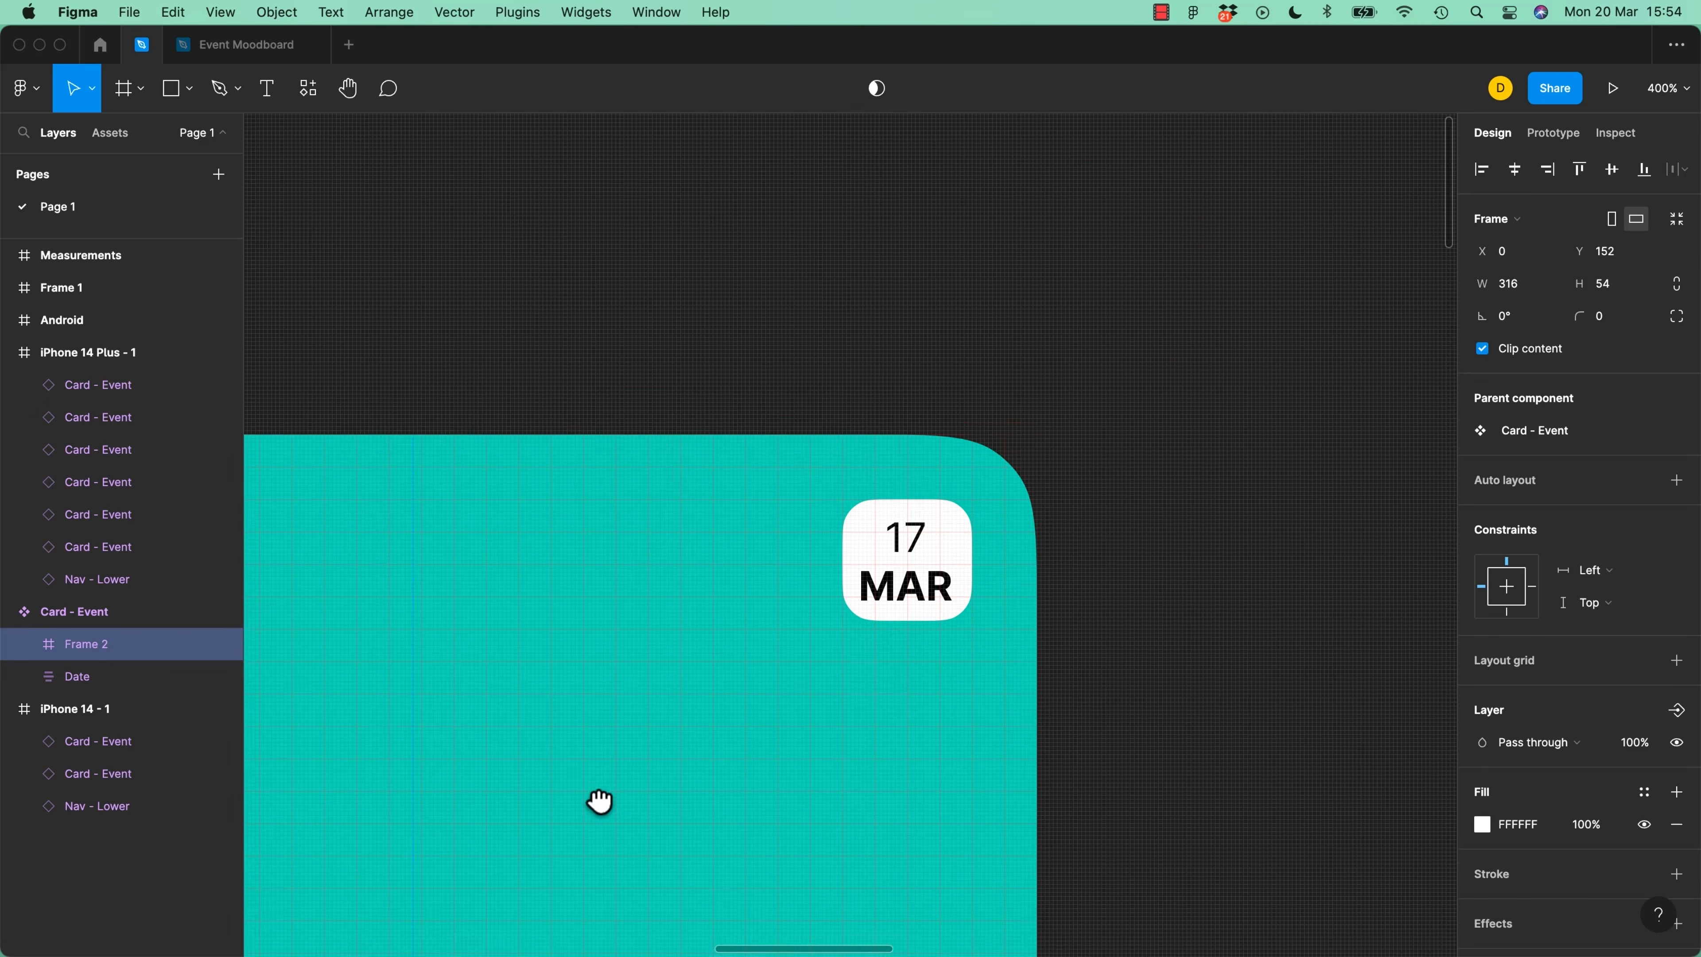
Extend the bottom edge of the Card - Event component to a grid line, making it 208 high
click(993, 730)
drag(725, 888, 763, 502)
drag(793, 642, 845, 516)
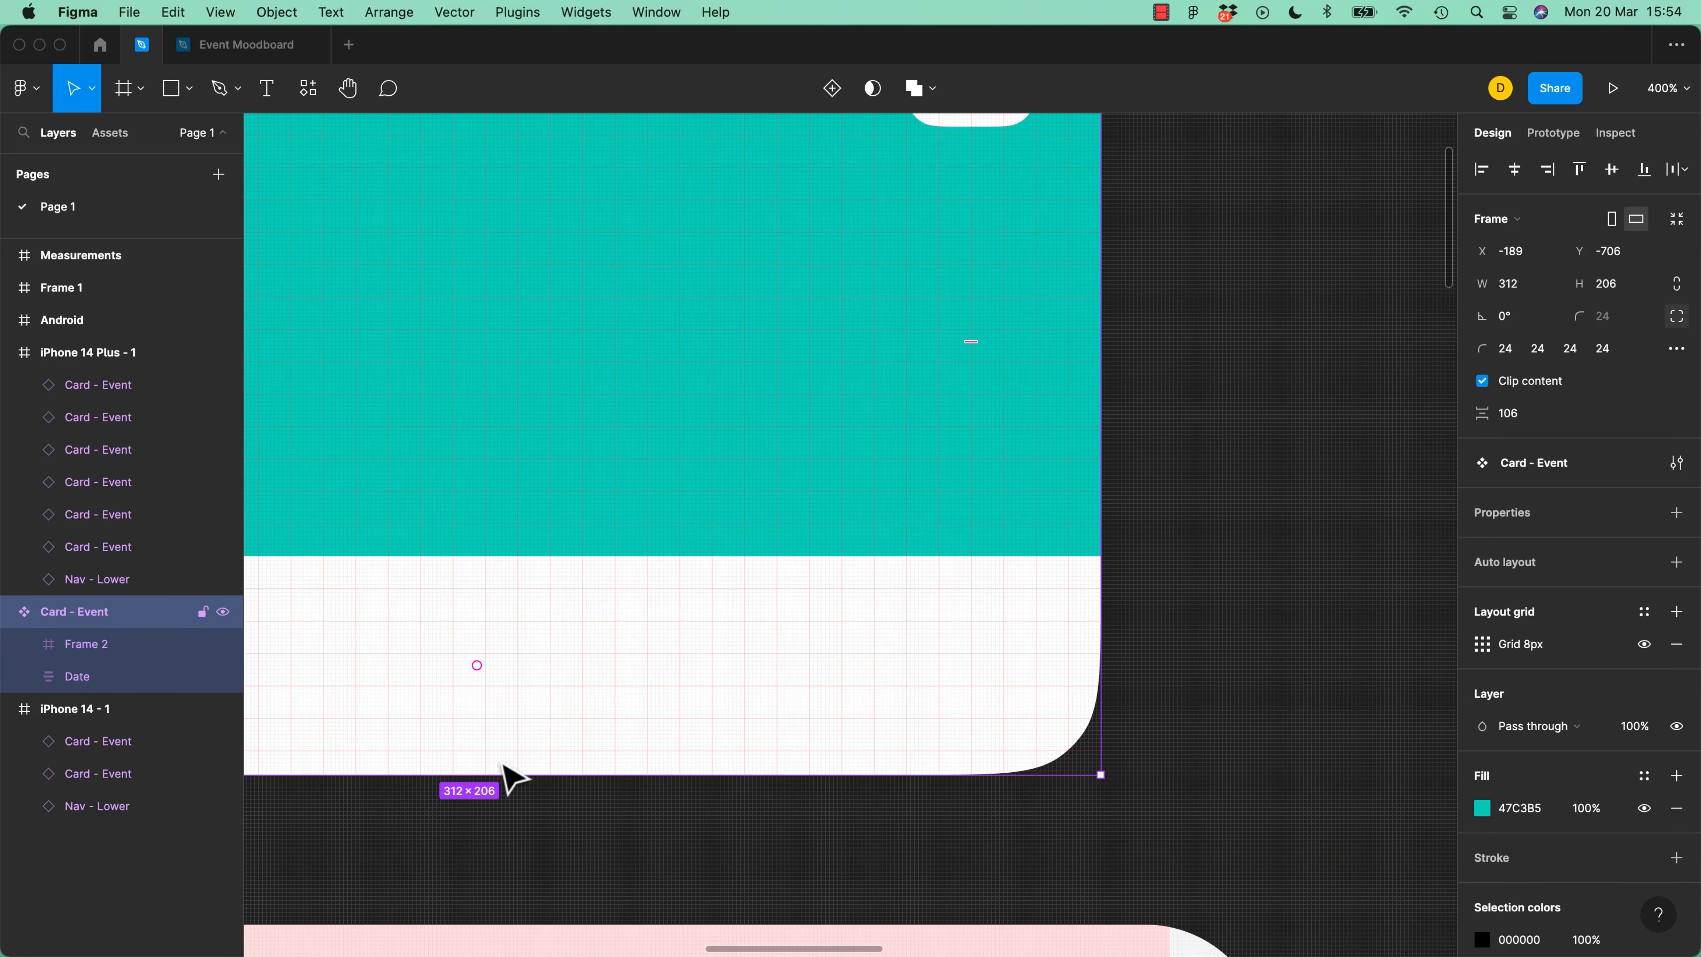
drag(580, 718, 883, 599)
drag(712, 656, 713, 669)
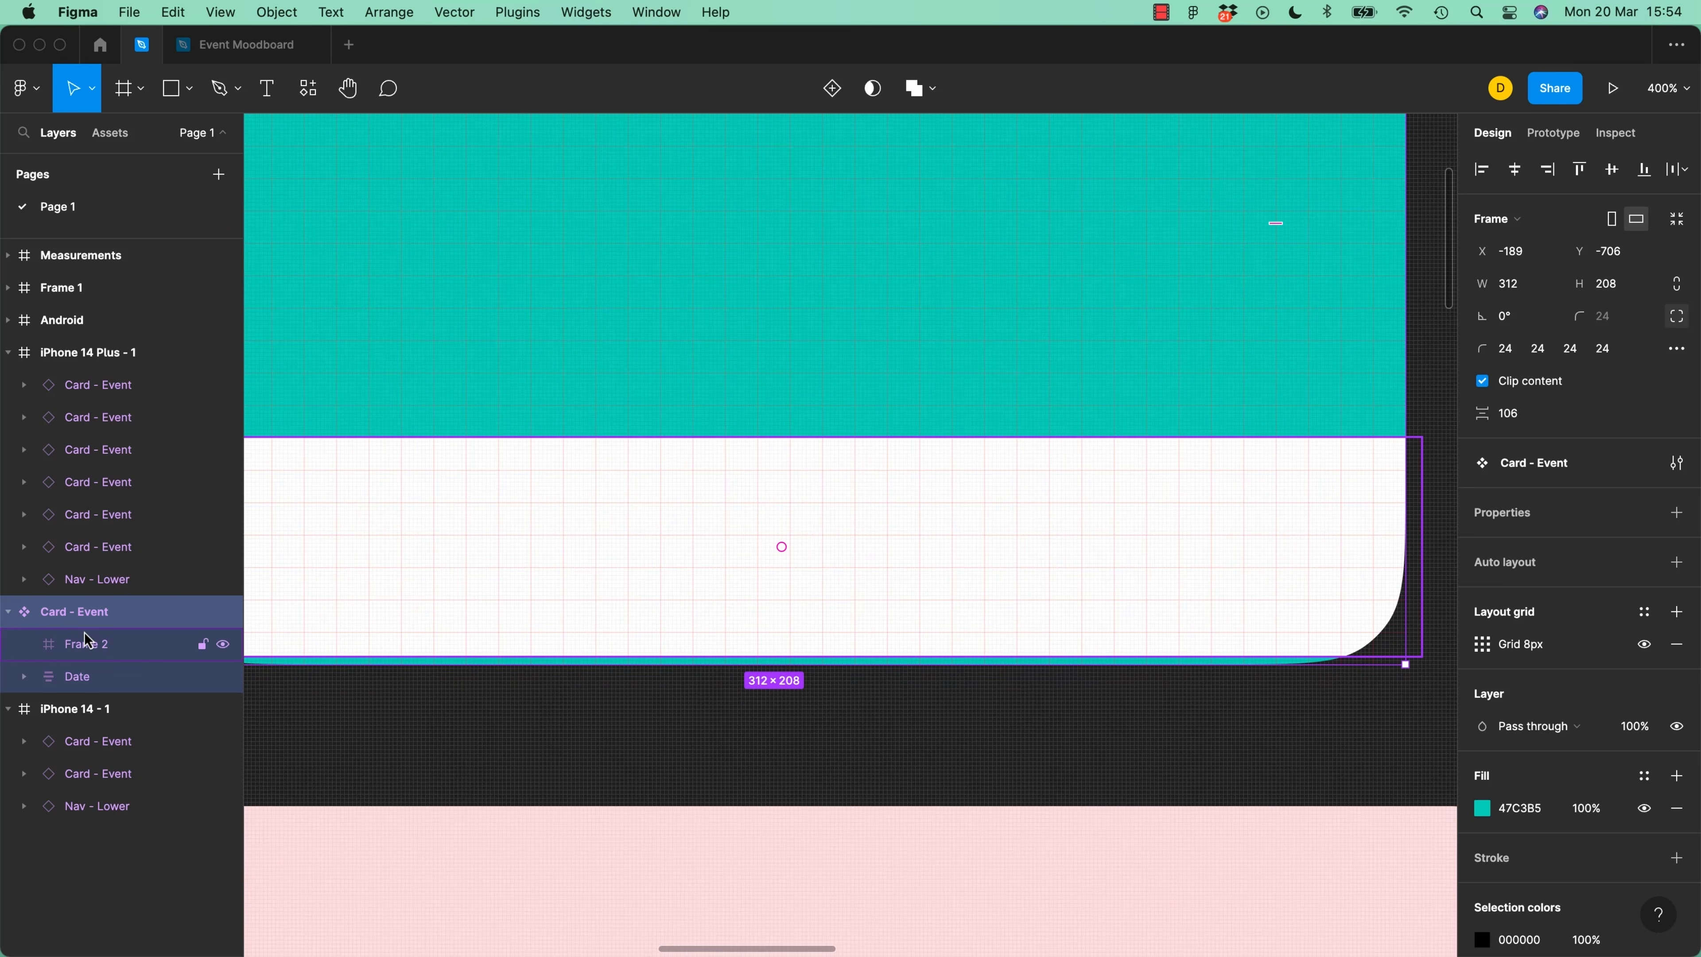
Stretch the white frame down to the bottom edge of the Card - Event component
click(94, 652)
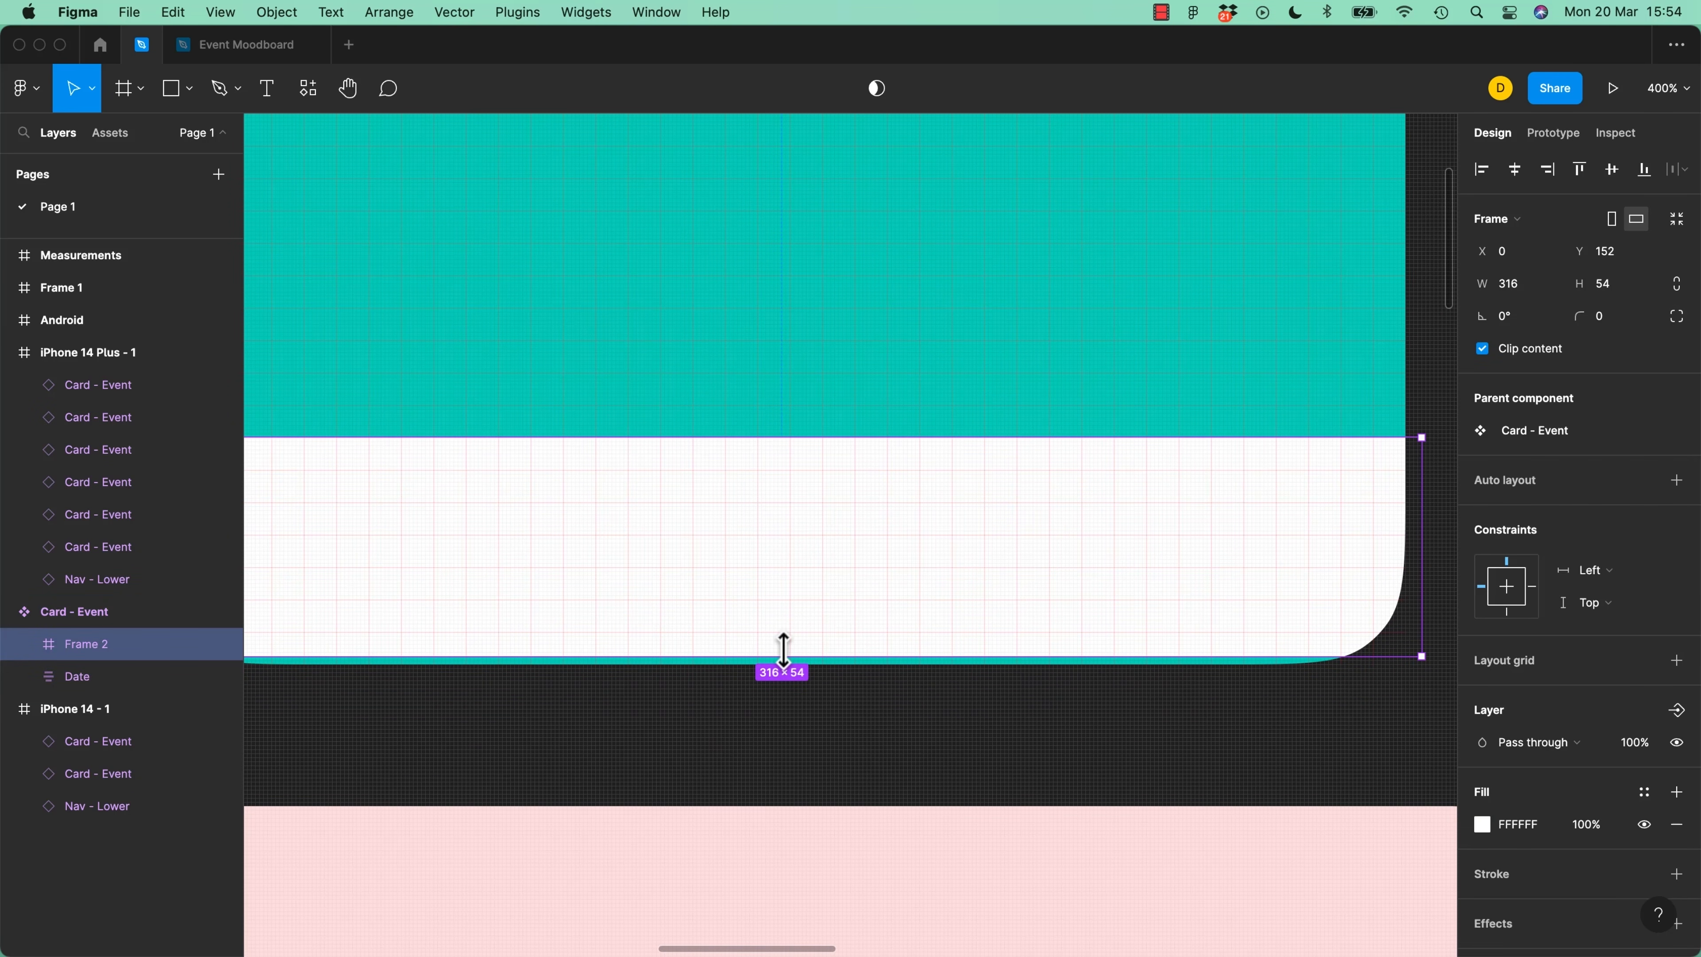
drag(784, 656, 785, 665)
click(924, 747)
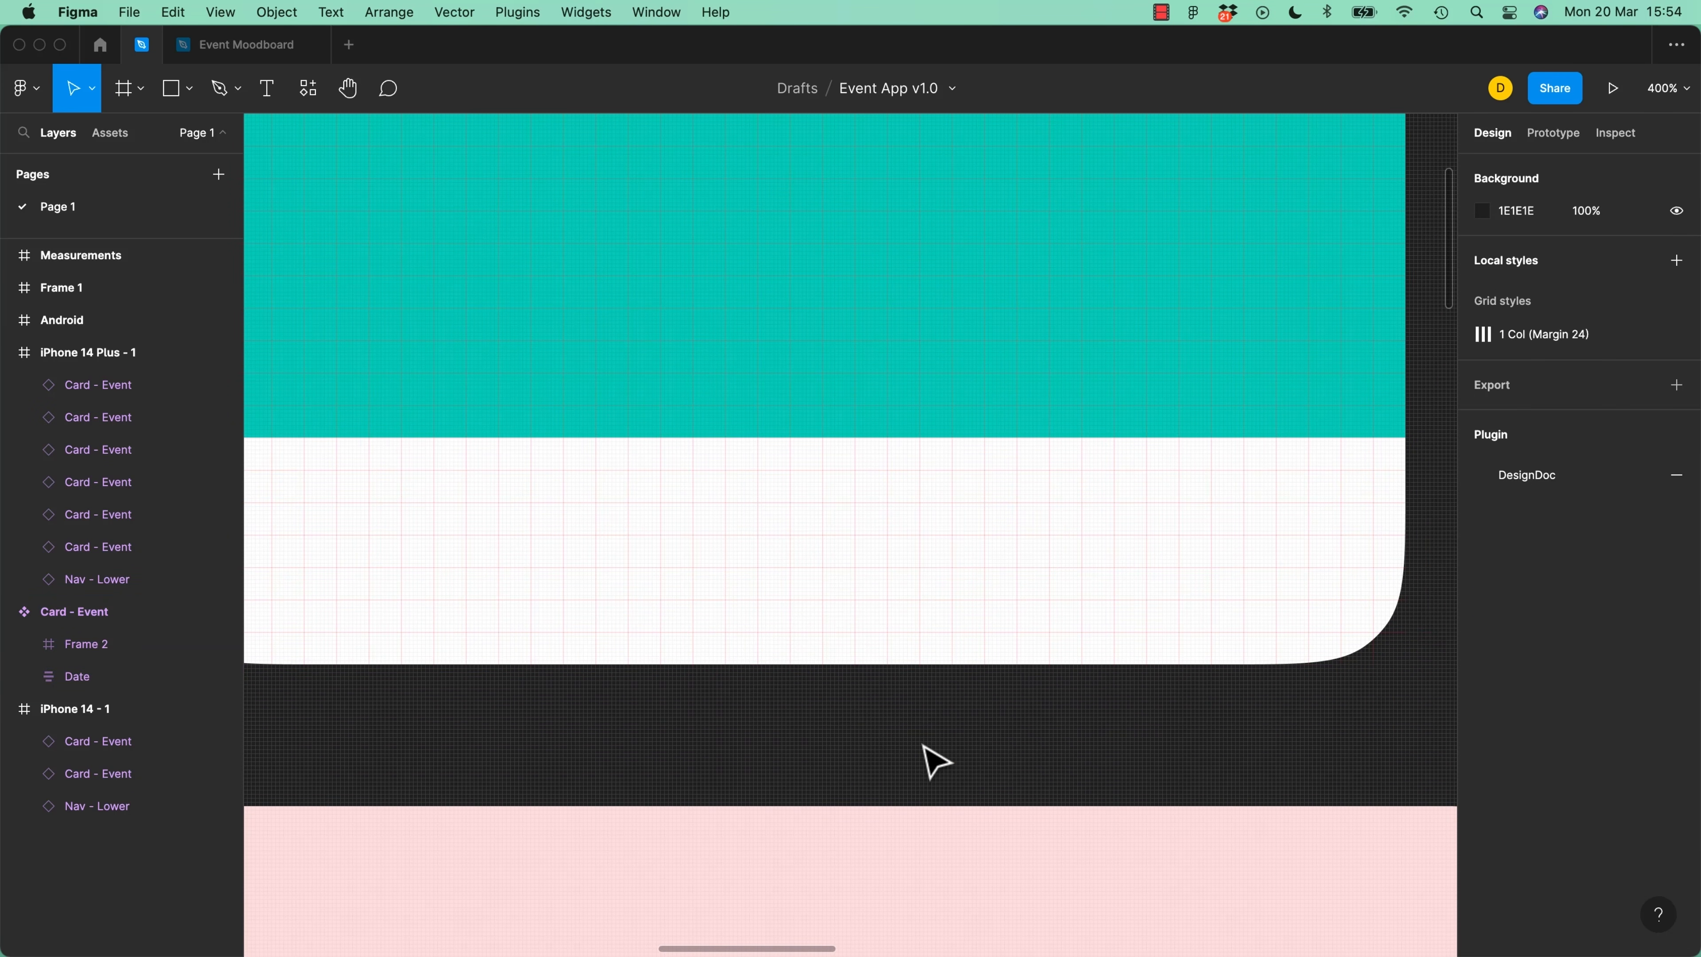
key(shift+0)
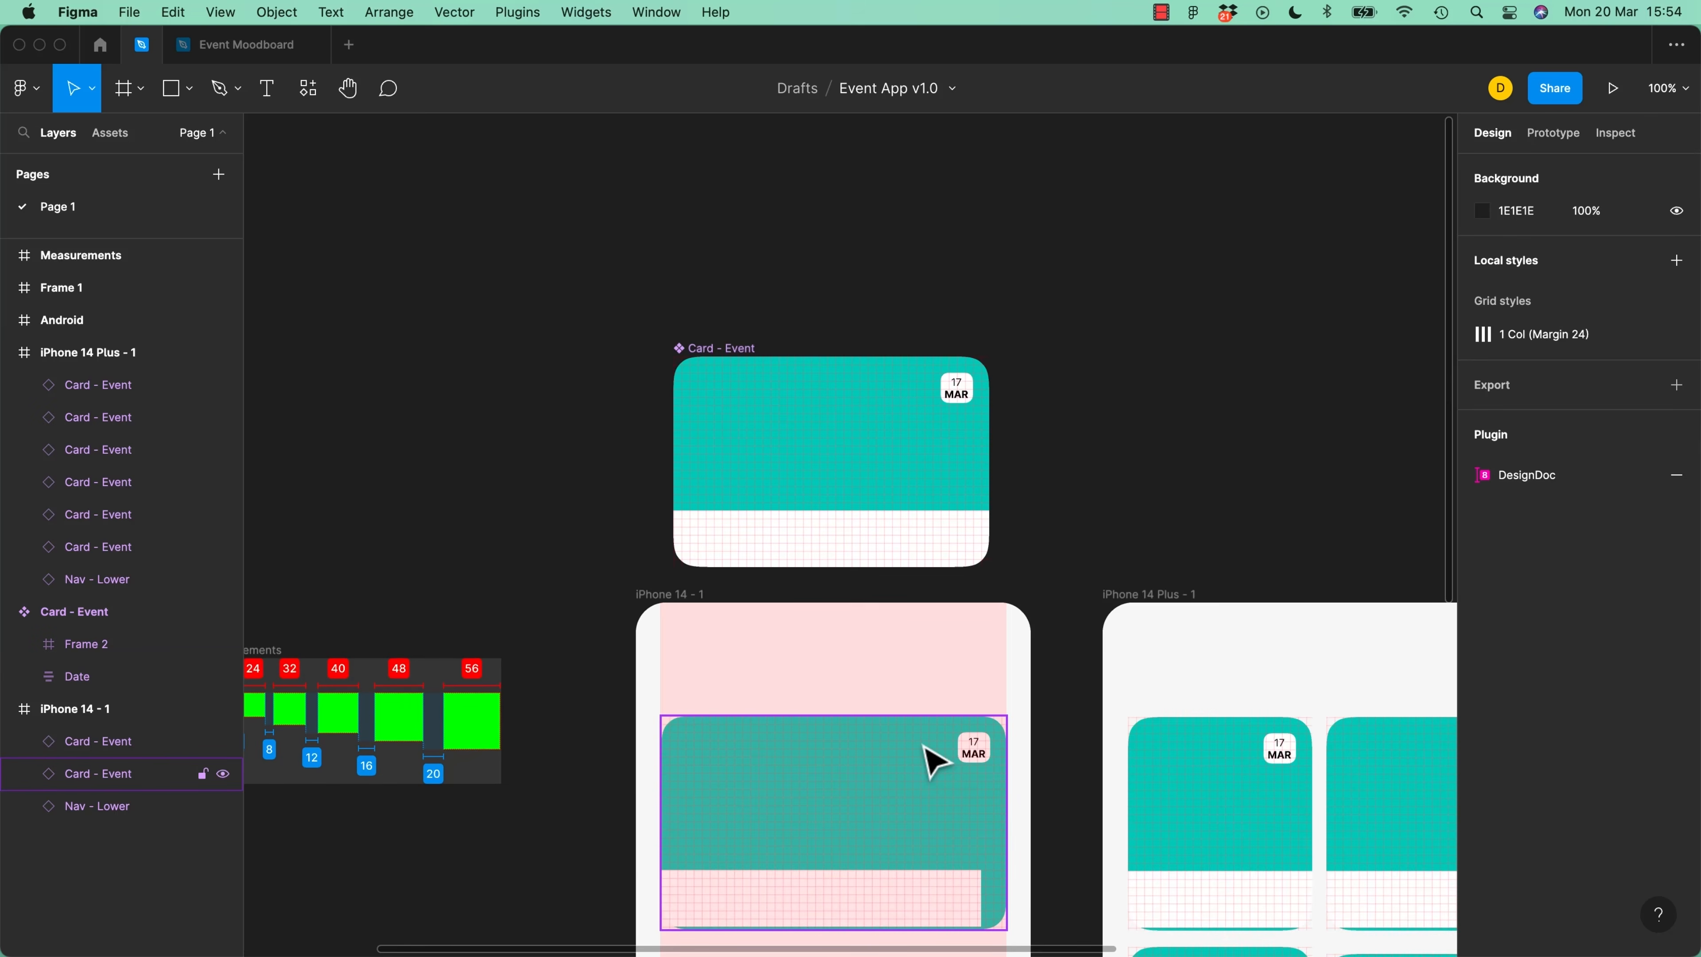
Save the Card - Event component's 8 px layout grid as a grid style named "Grid (8pt)"
click(734, 352)
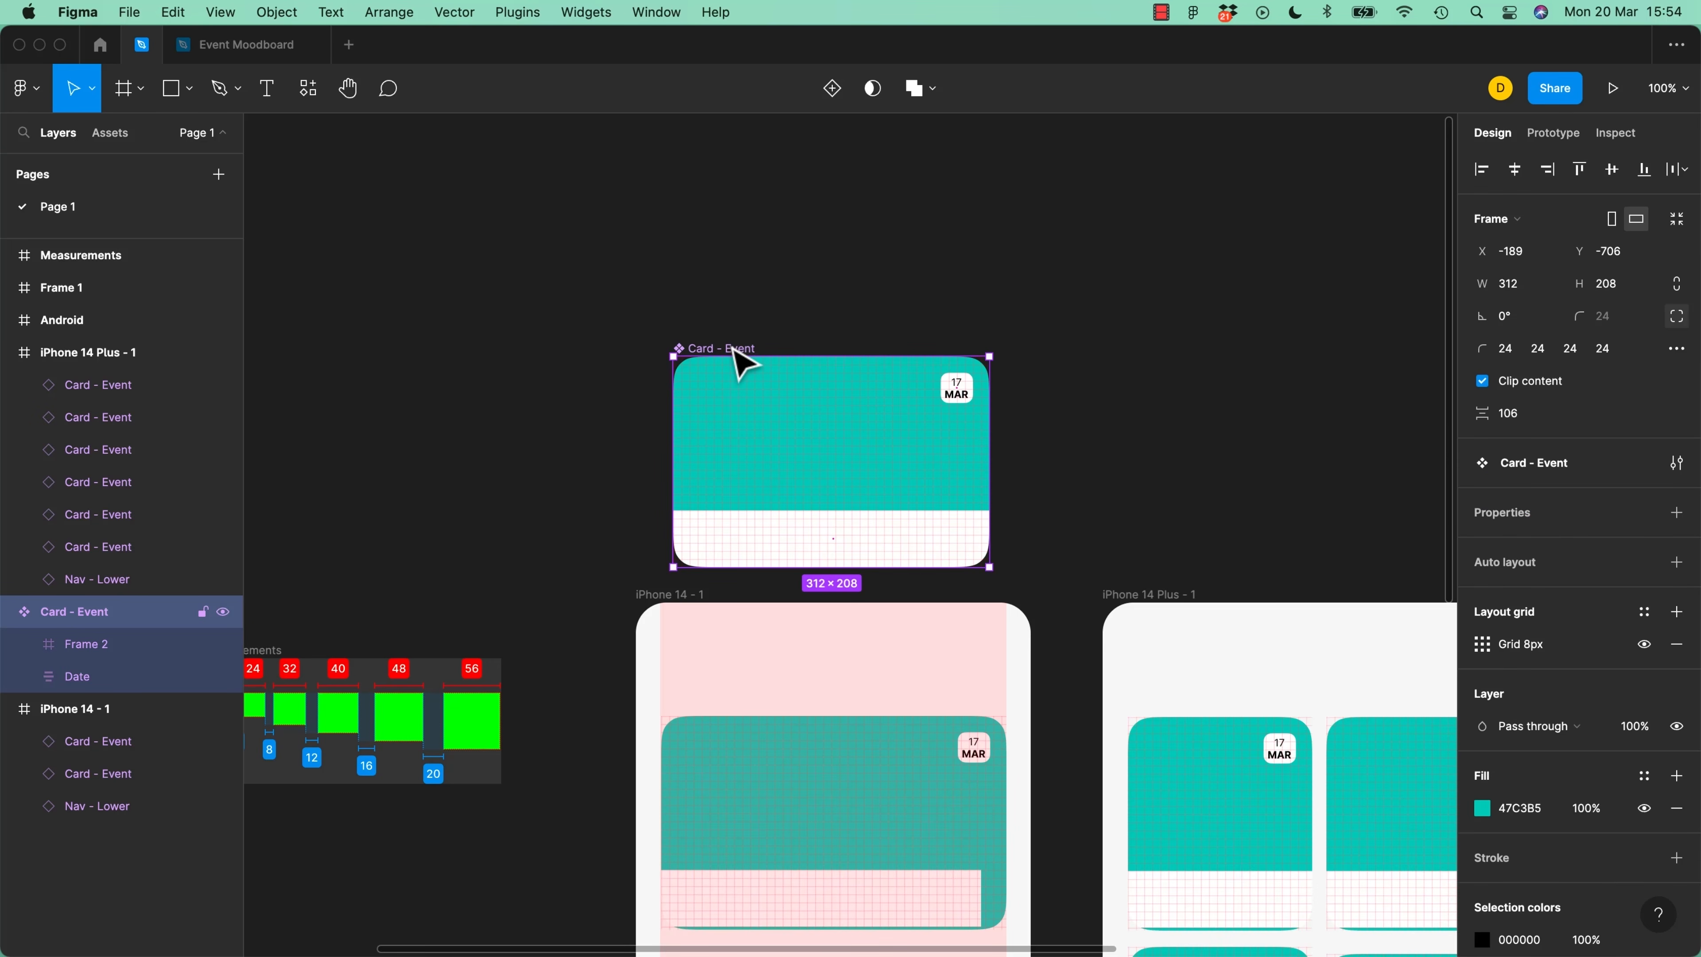
click(1644, 612)
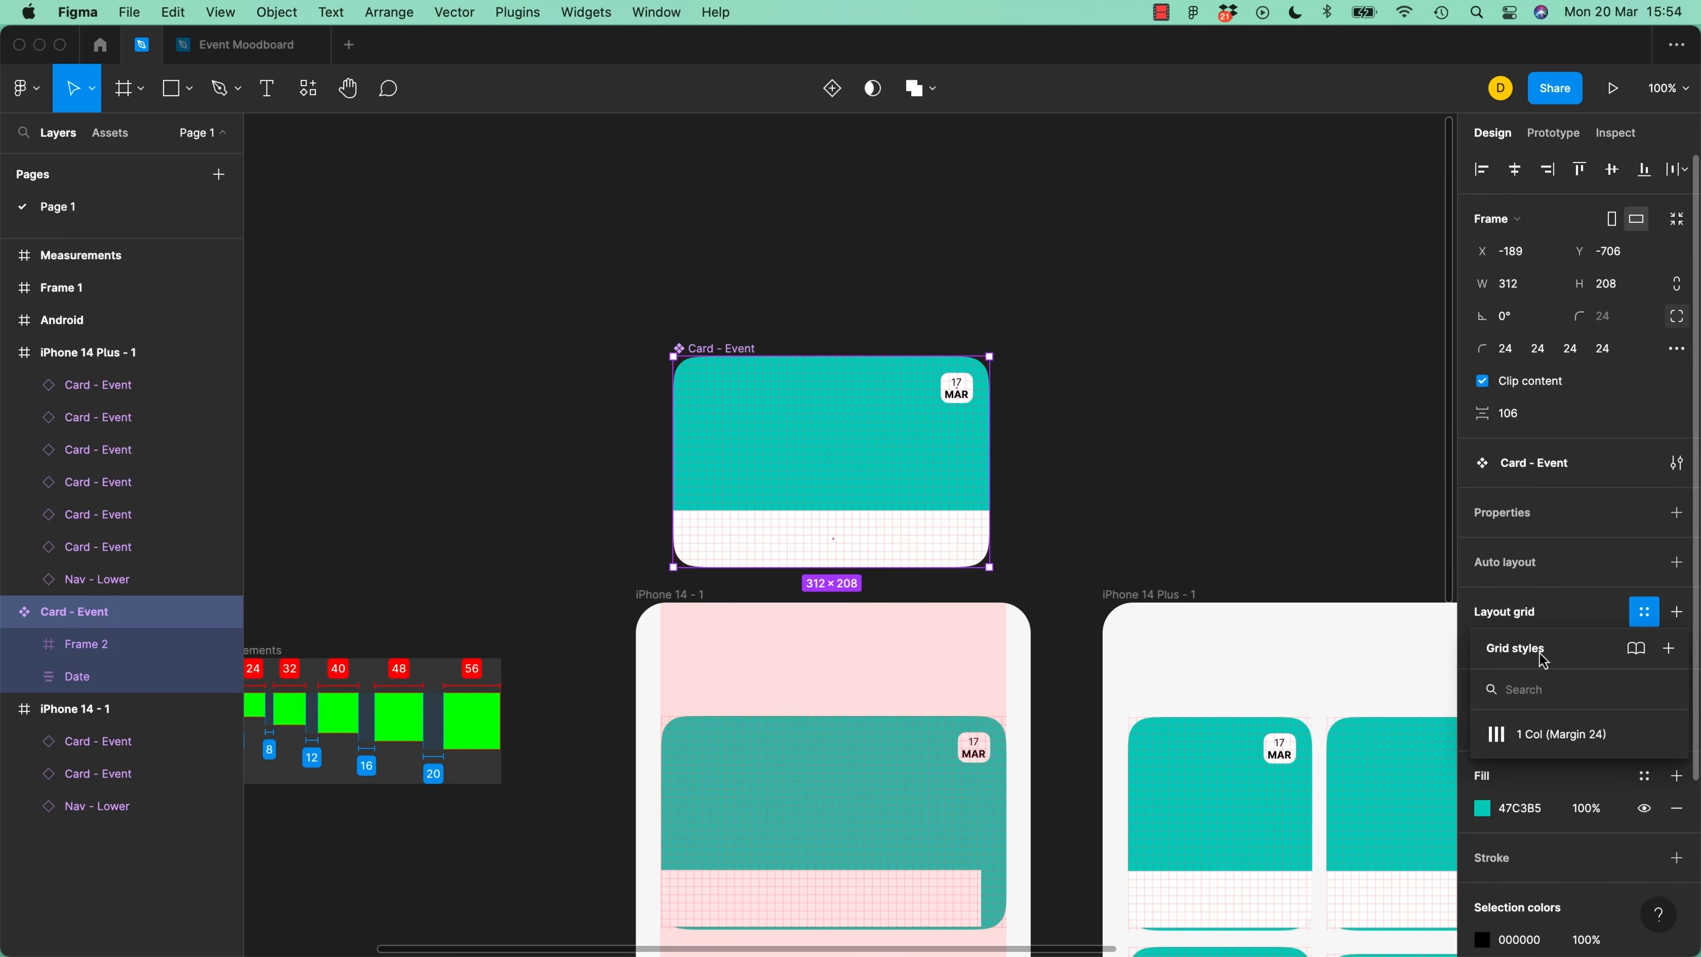
click(1670, 649)
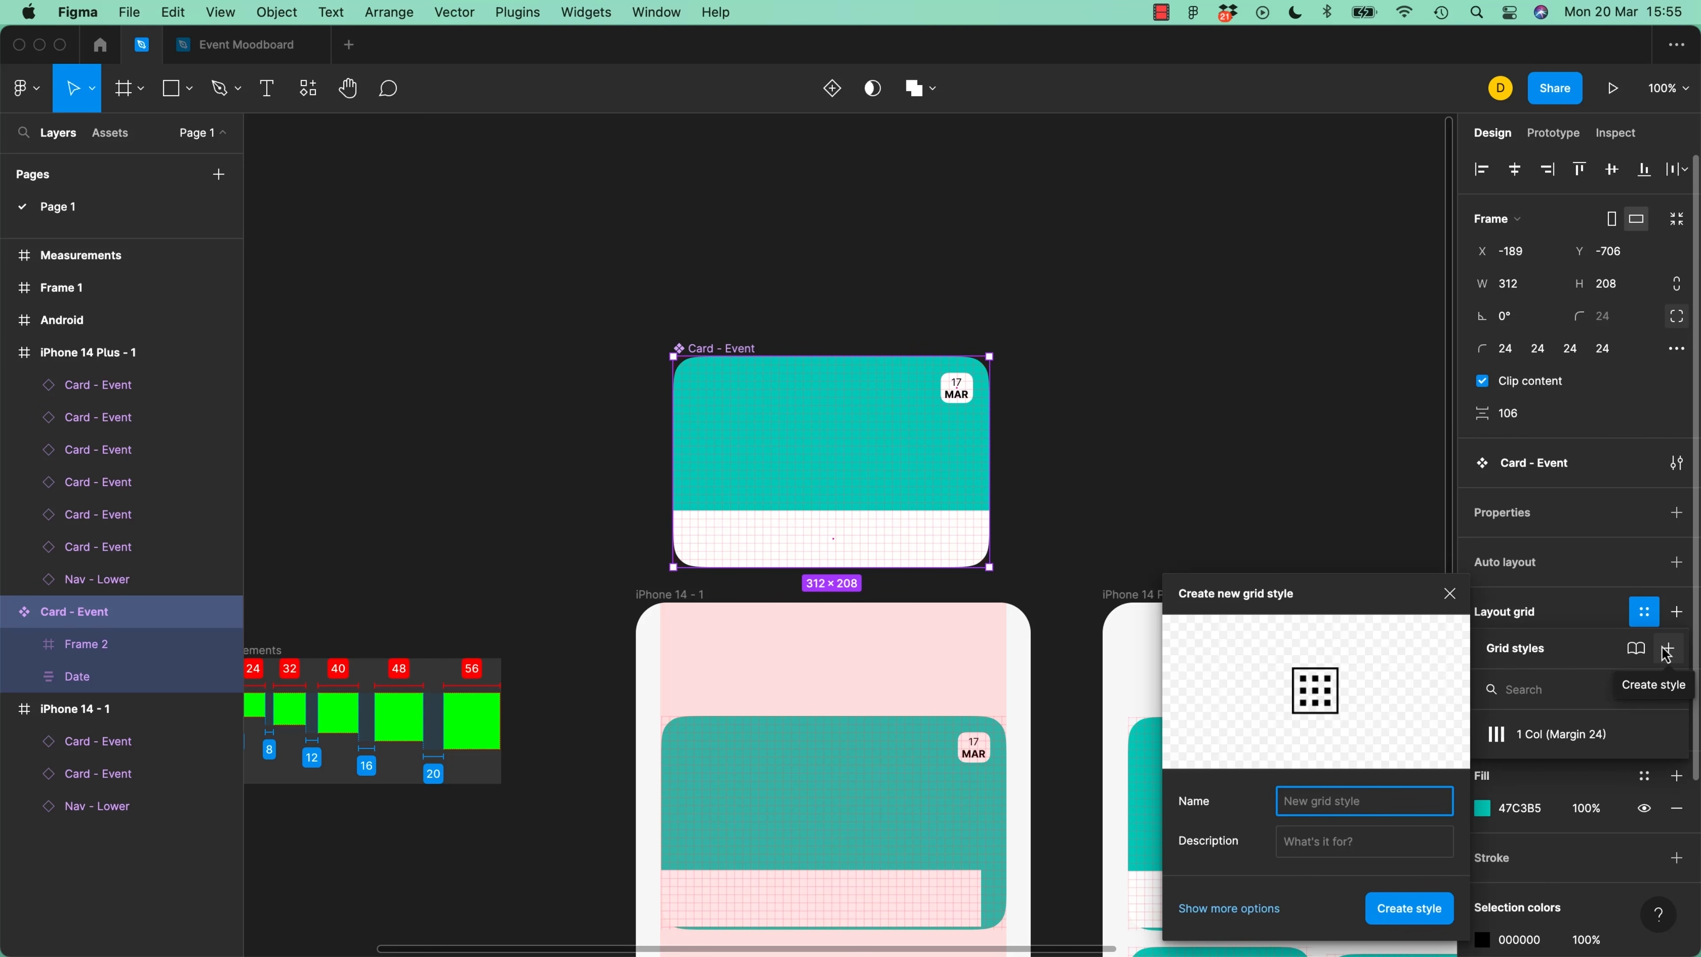
text(Grid (8pt)
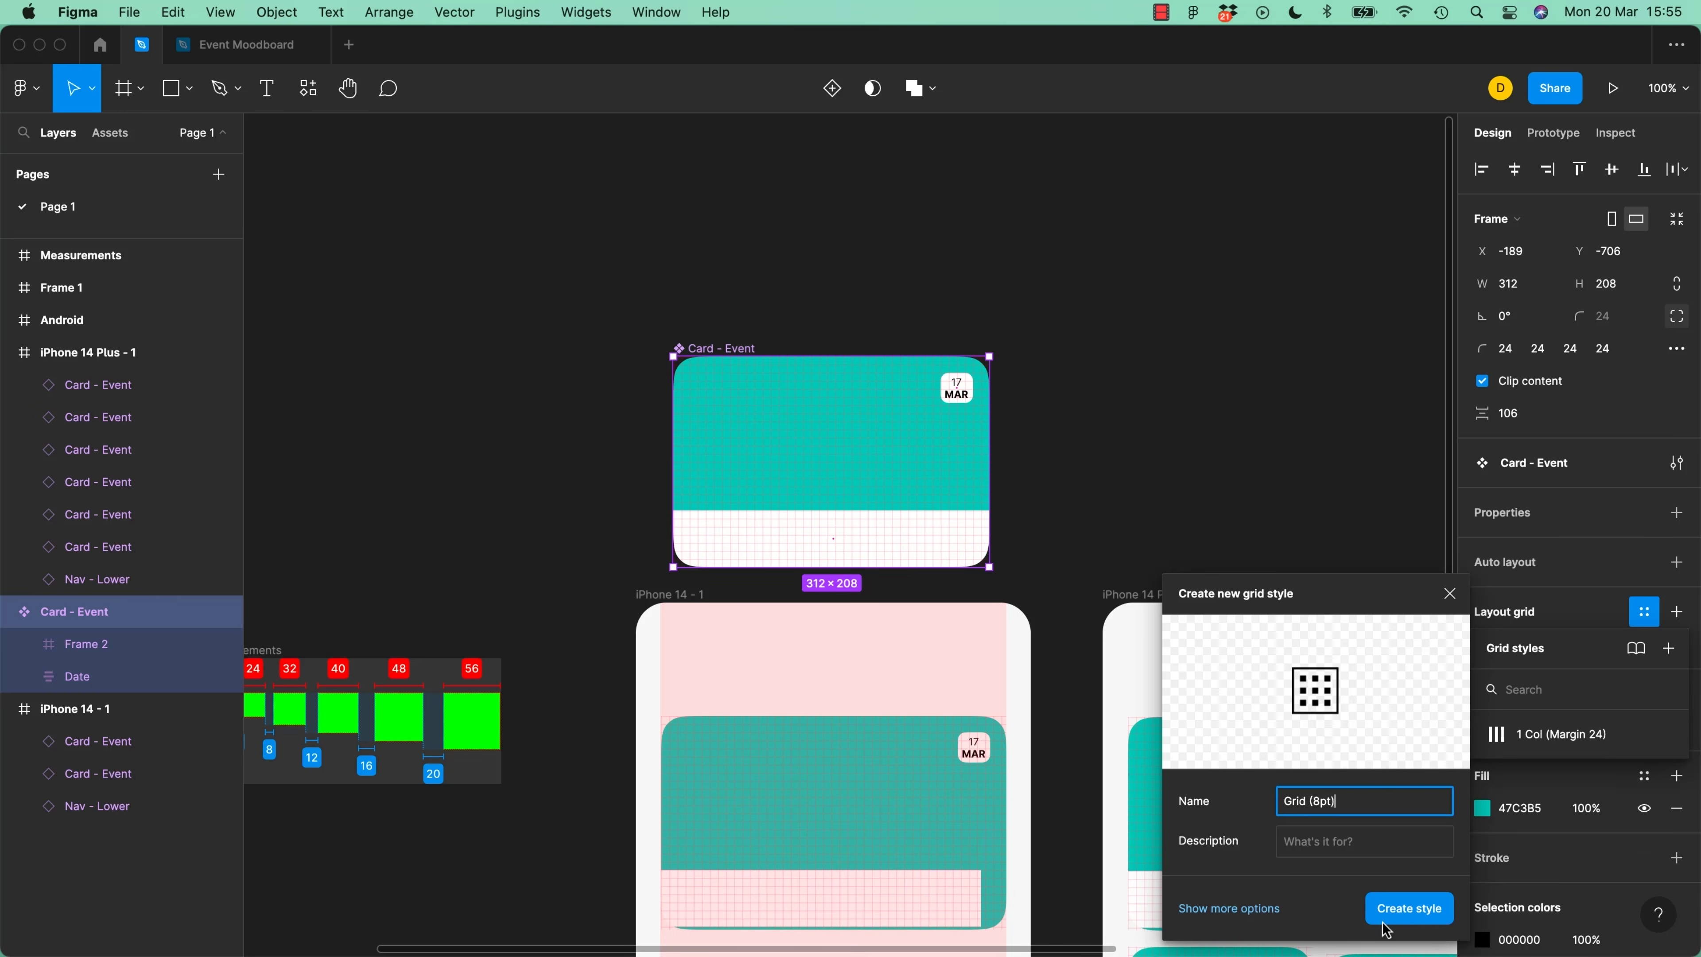
click(1410, 908)
key(Escape)
Set the constraints of the white frame in the Card - Event component to Left and right, and Bottom
drag(1153, 565, 926, 283)
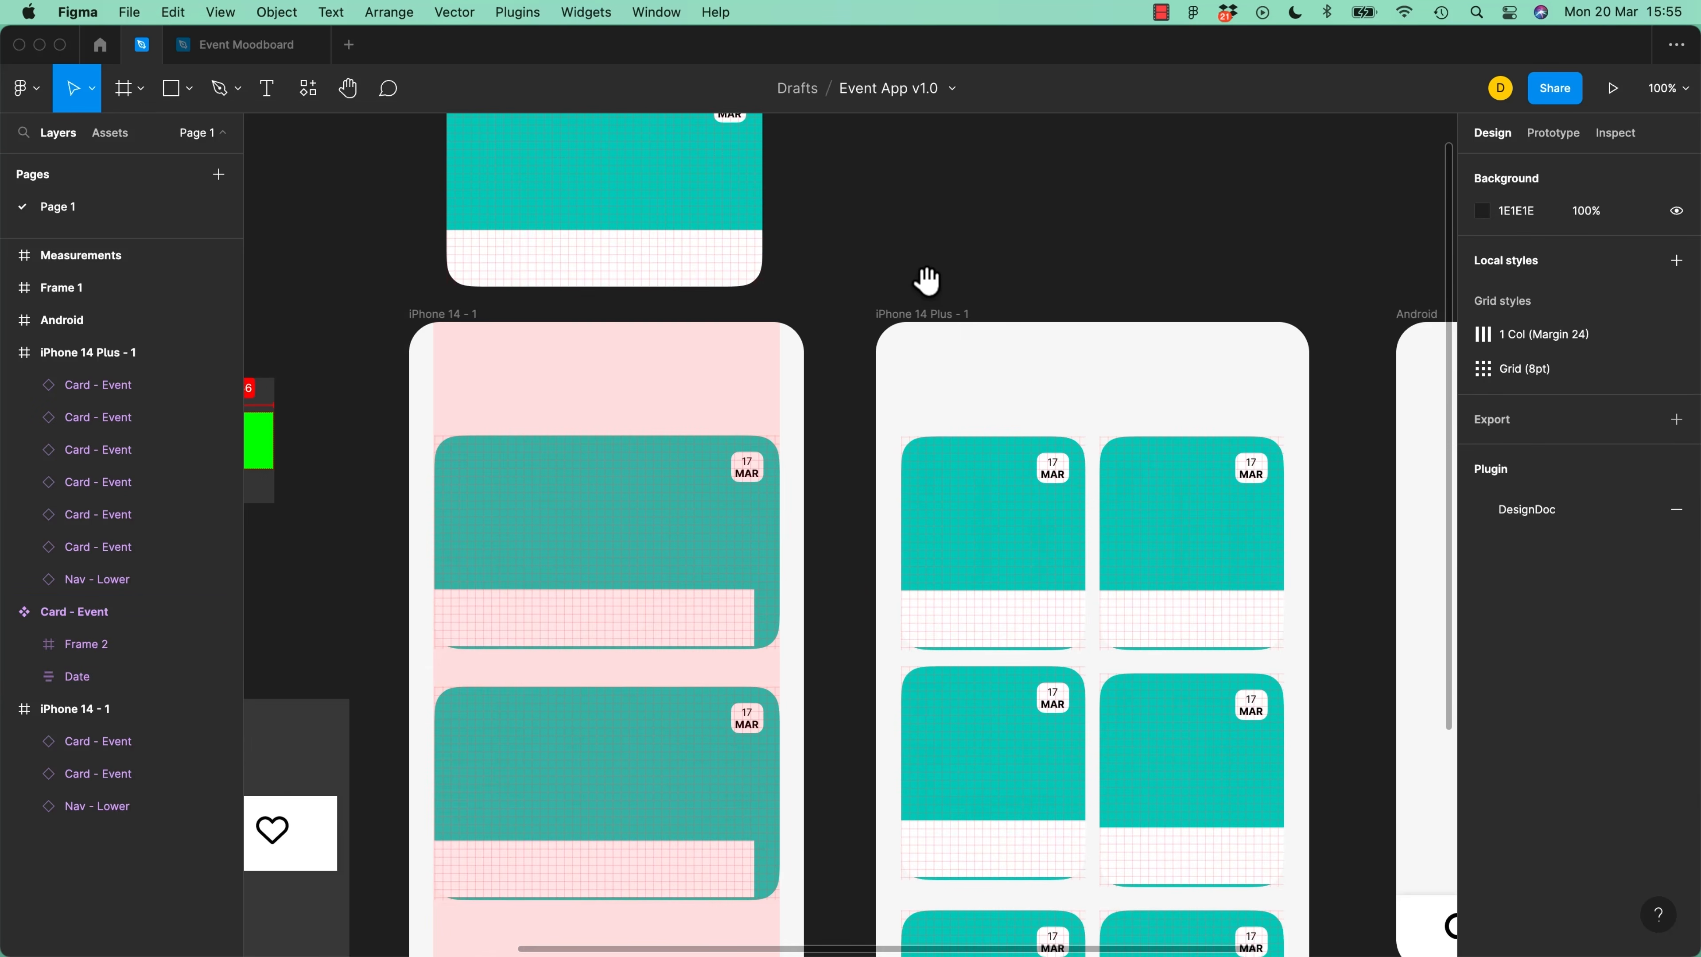
drag(852, 211, 975, 211)
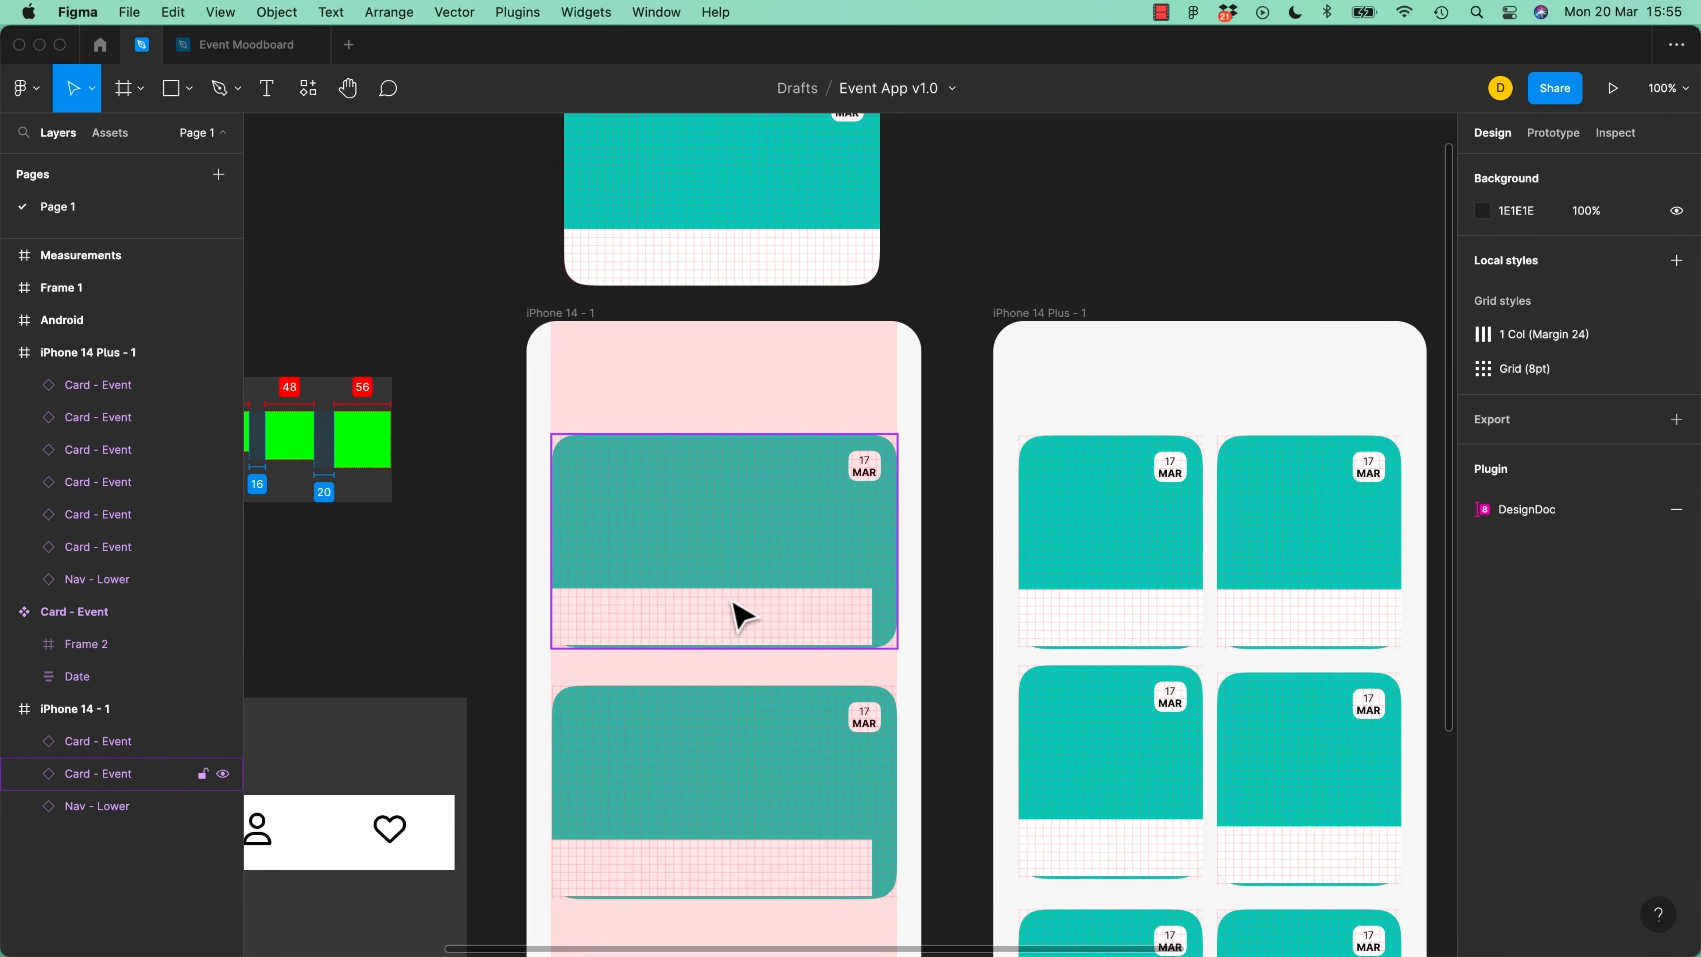
drag(948, 267, 974, 588)
click(879, 607)
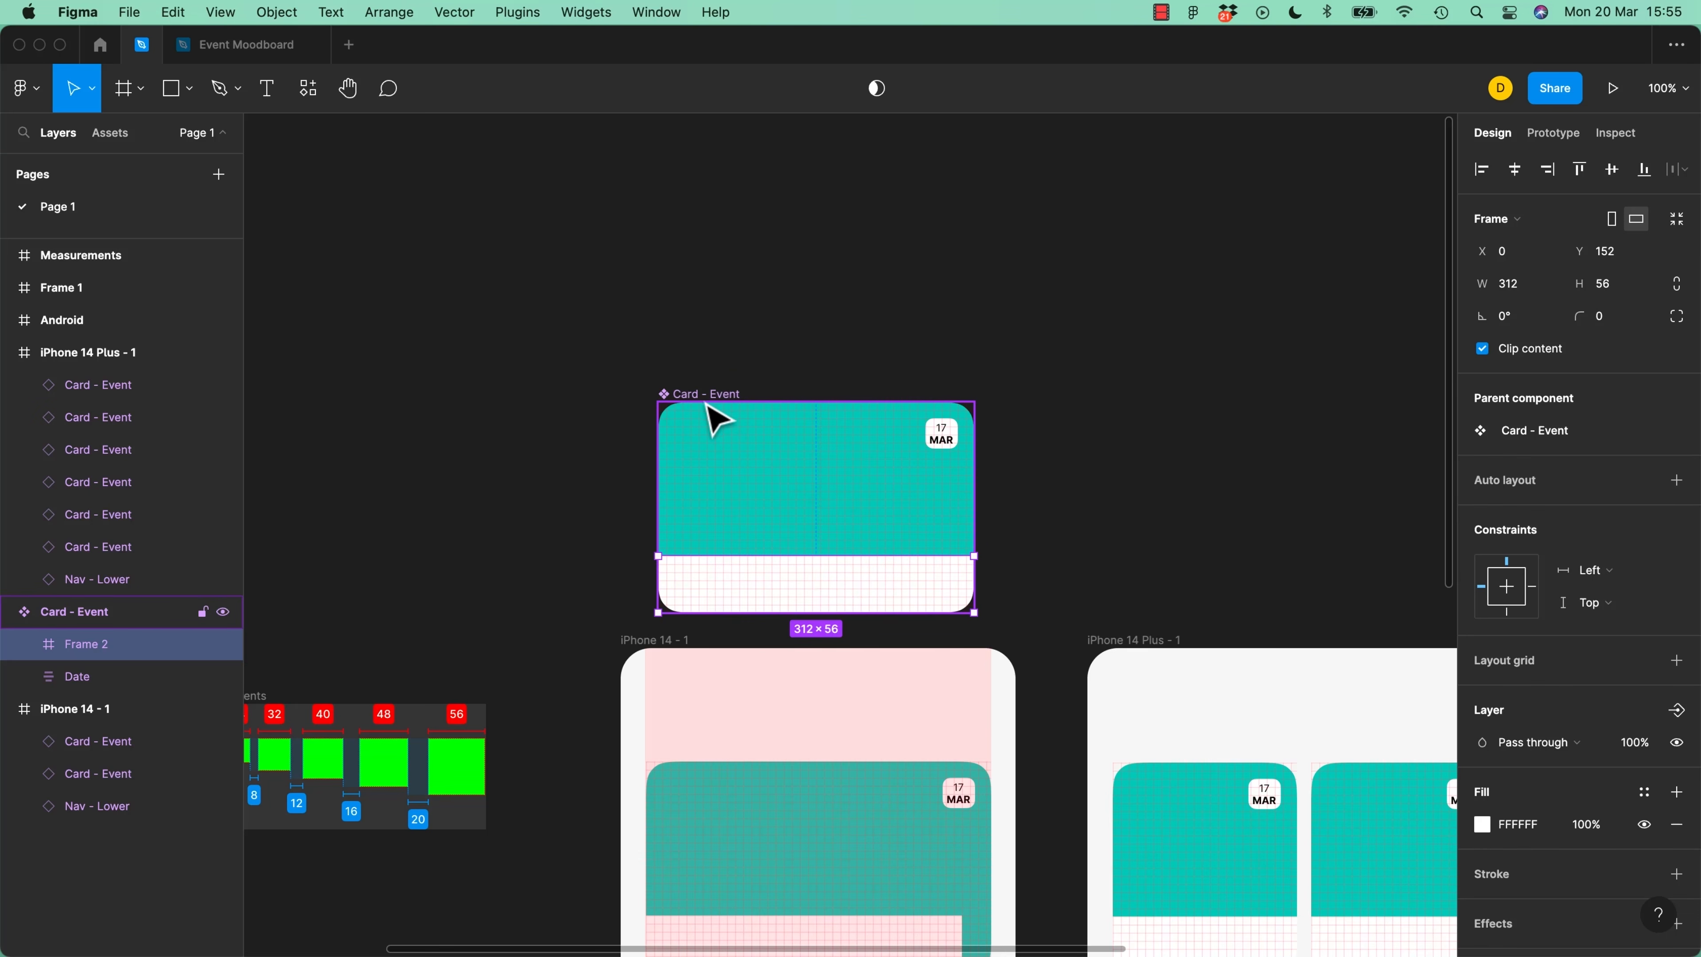
click(1587, 571)
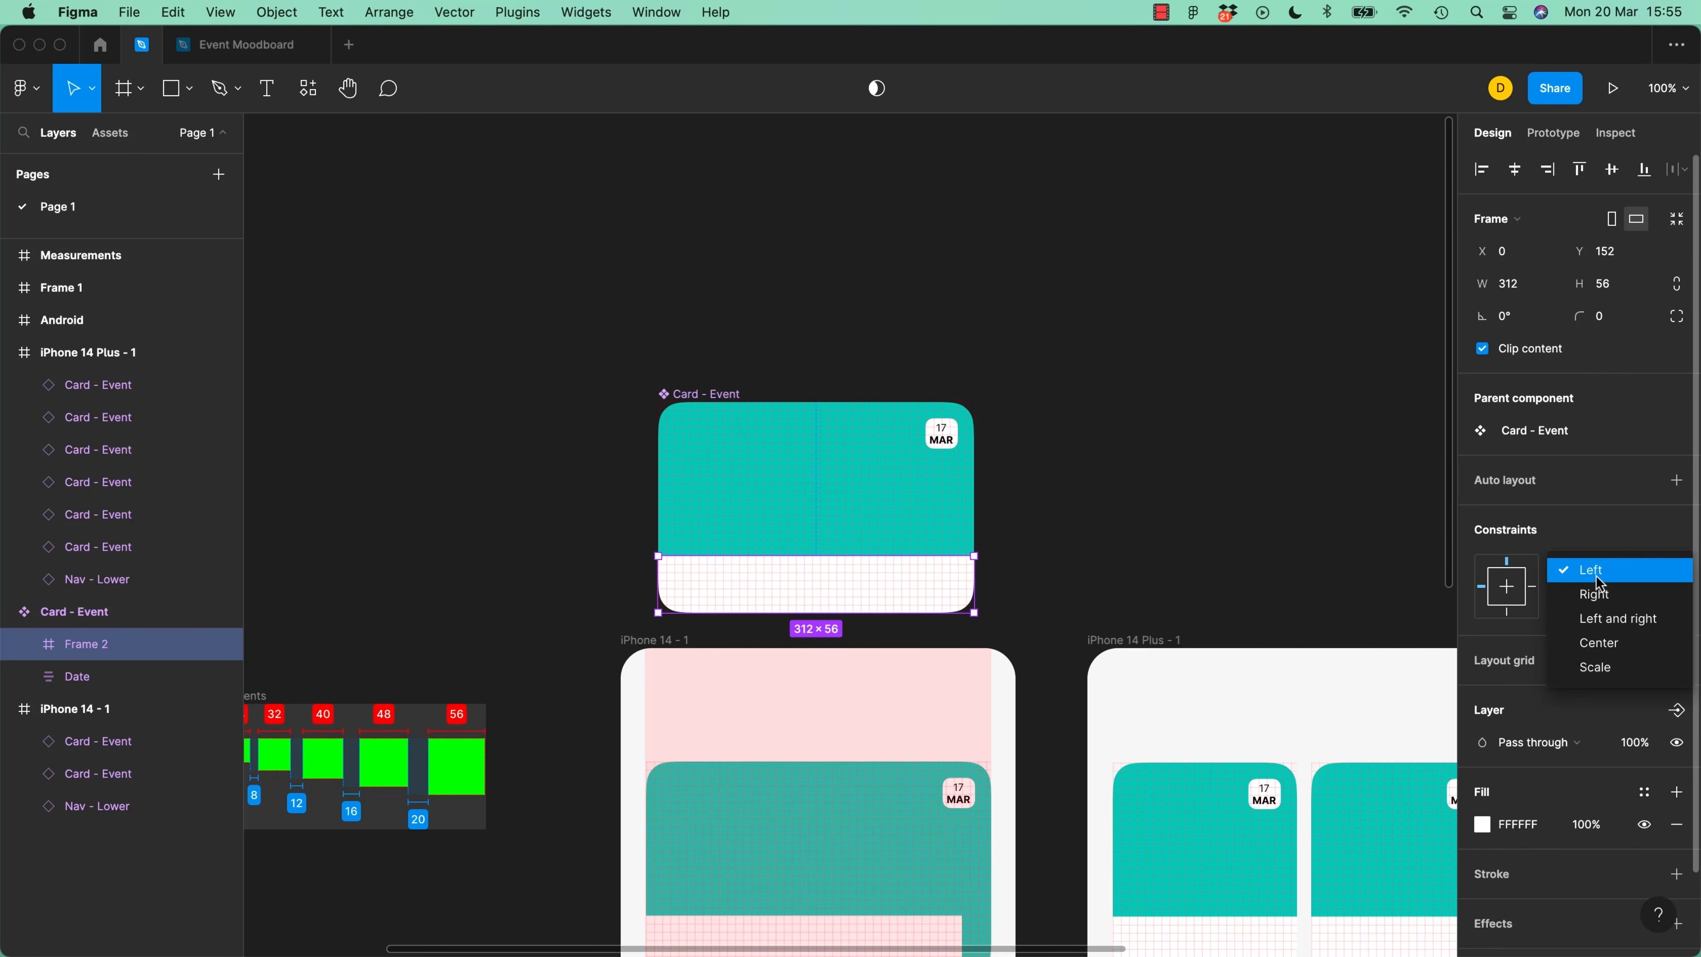
click(1614, 623)
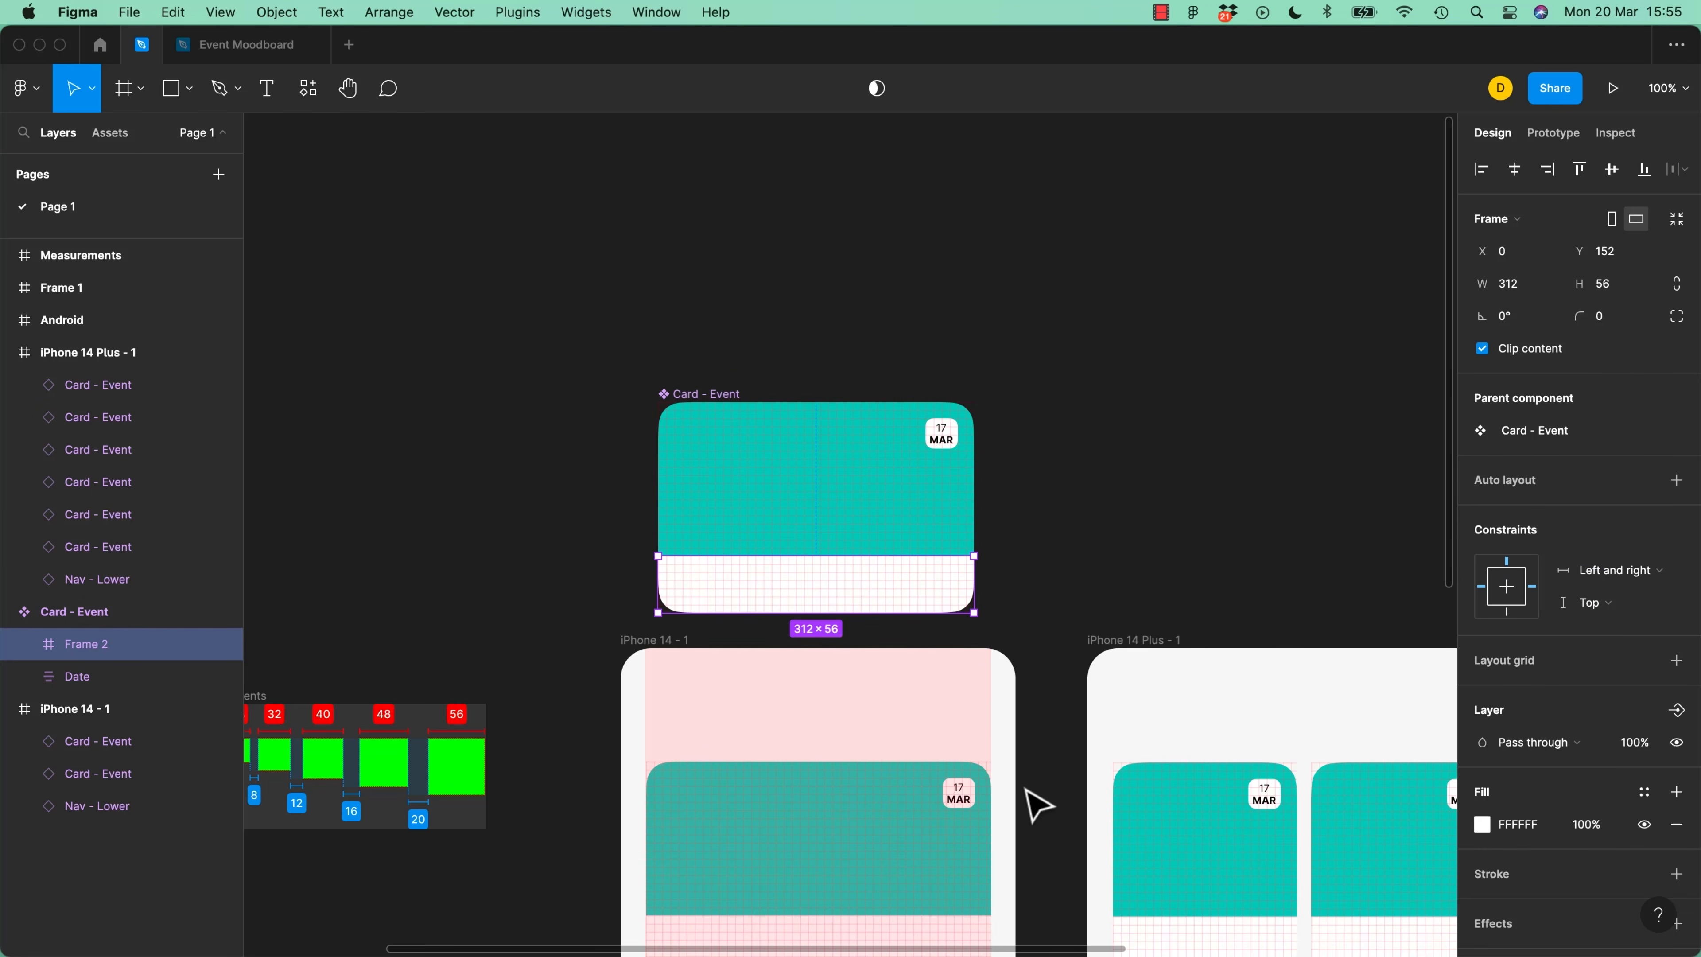
click(1589, 602)
click(1560, 627)
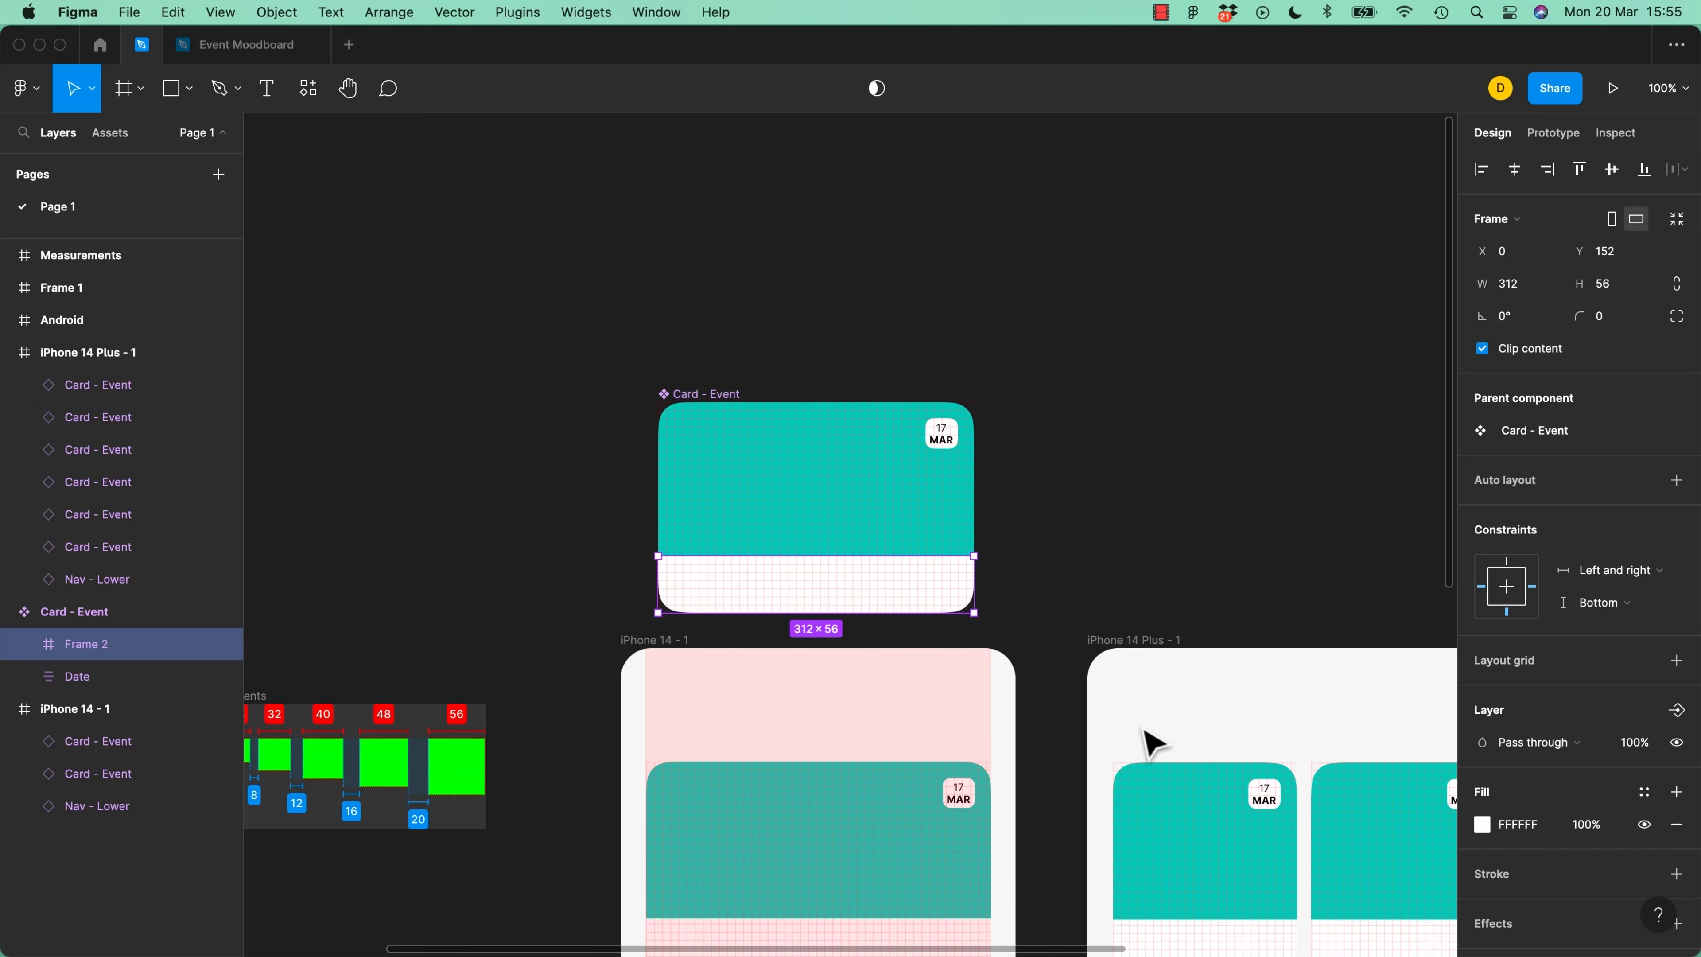
click(1057, 518)
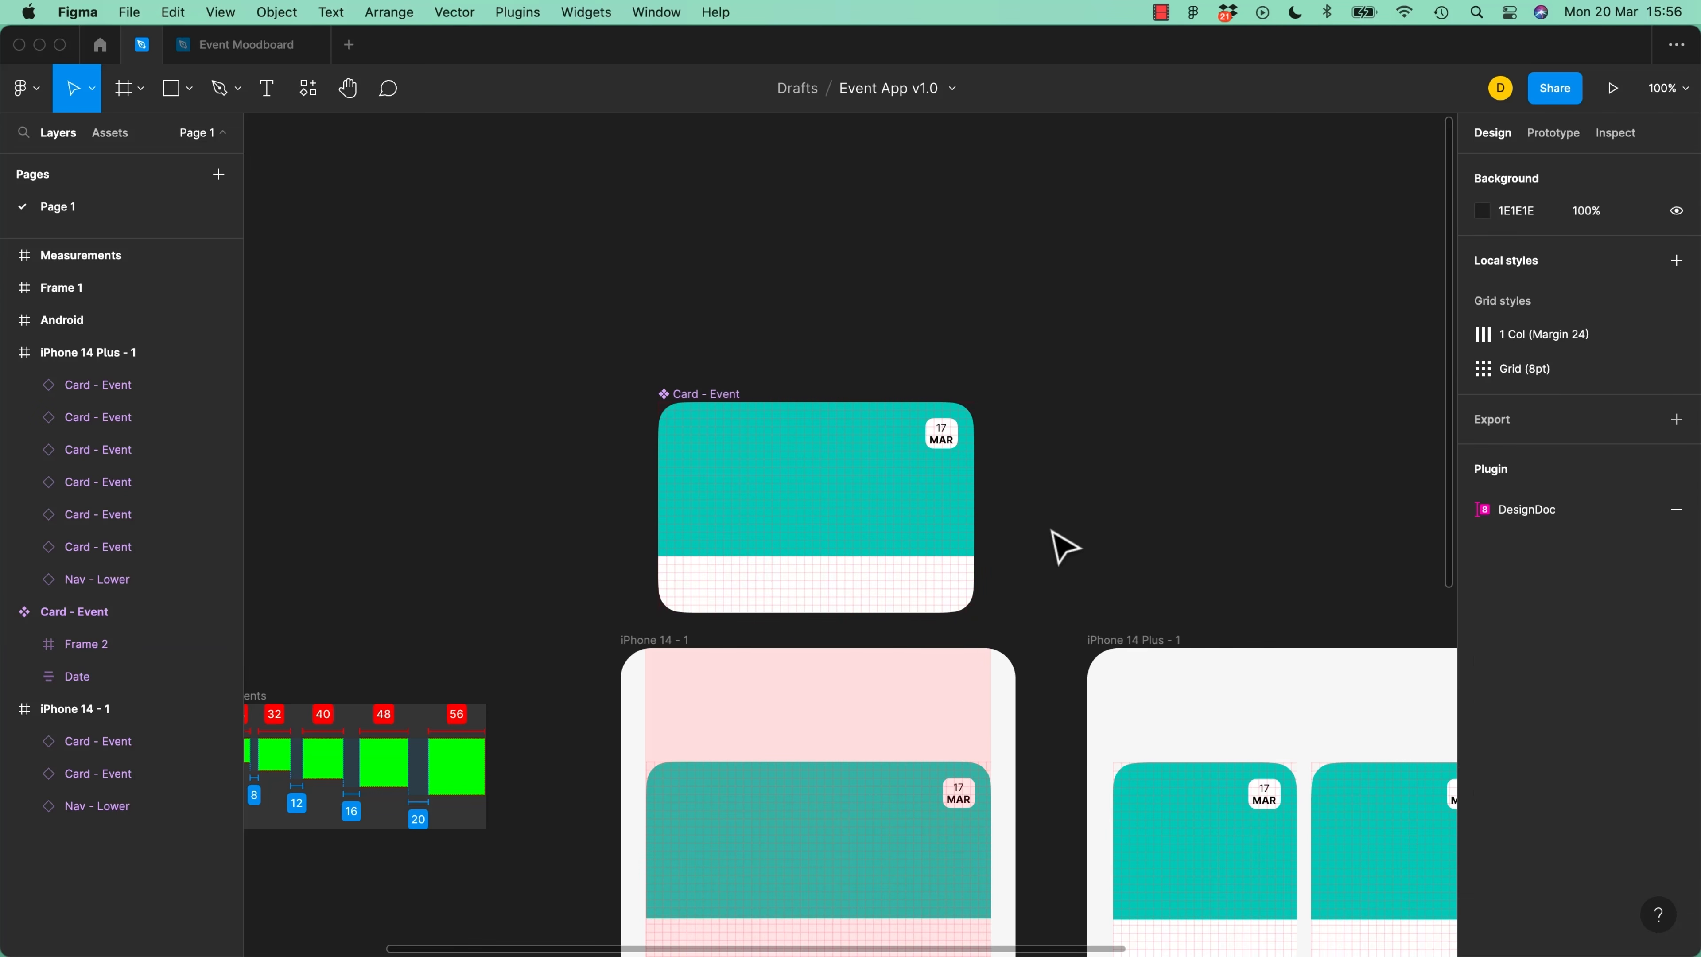
Hide and show the layout grids again, checking the white info area on the iPhone 14 - 1 cards
key(ctrl+g)
key(ctrl+g)
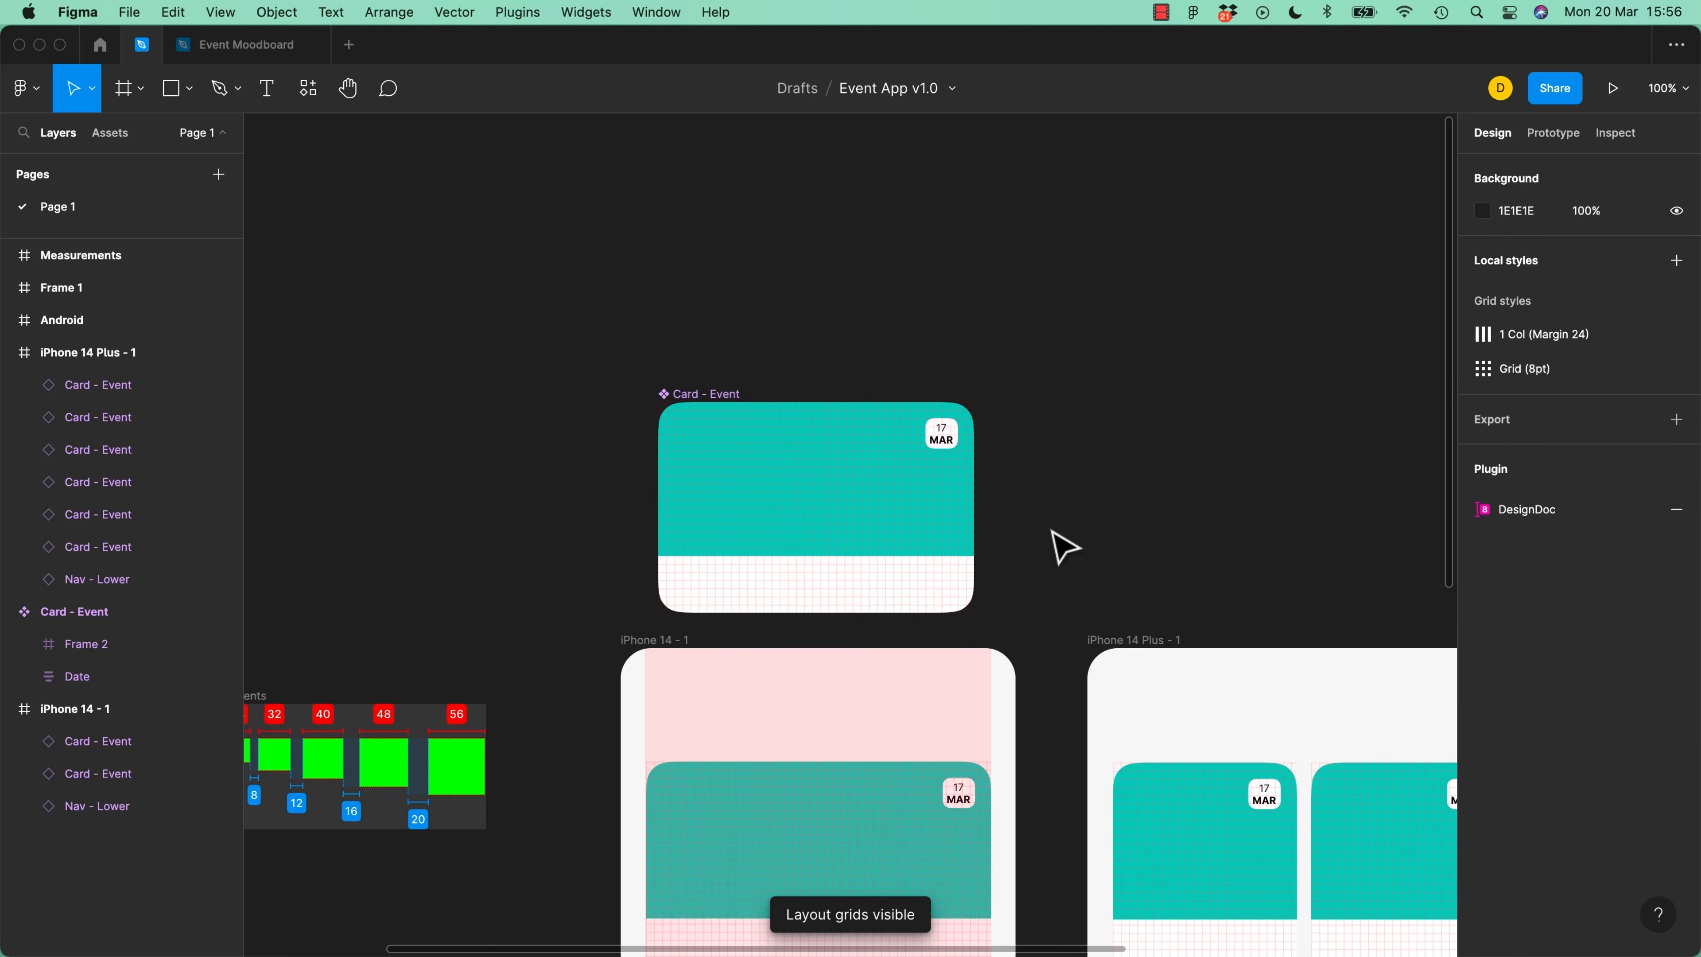
drag(1073, 659, 1102, 317)
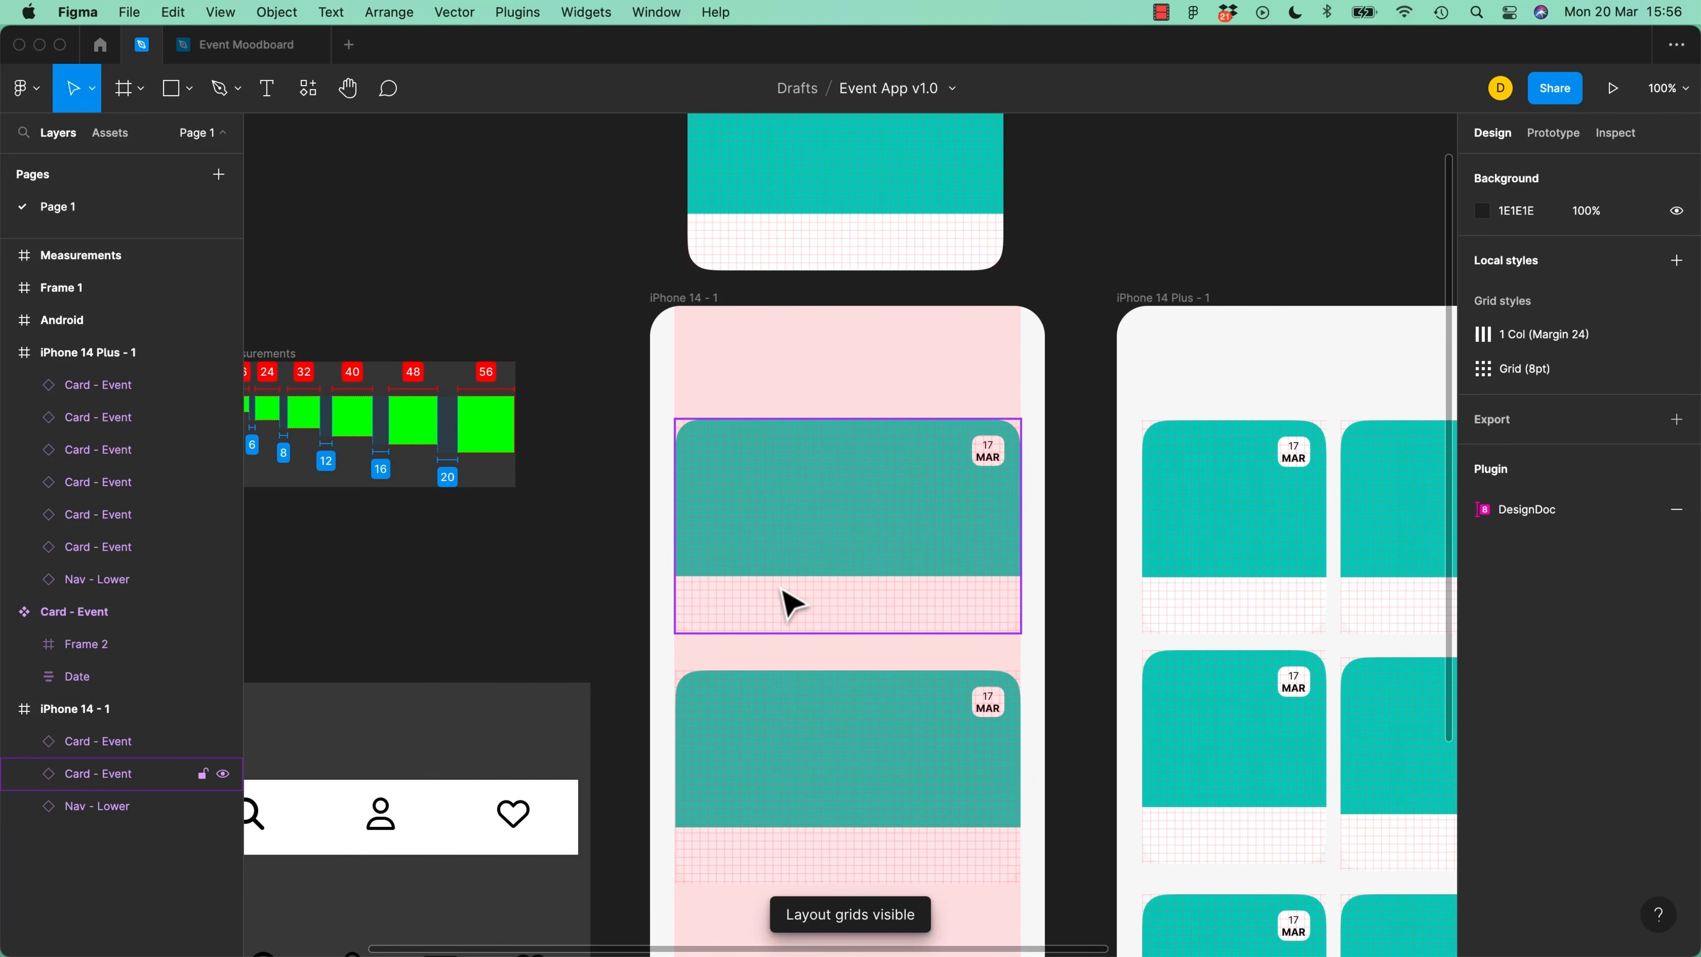
Extend the upper Card - Event on the iPhone 14 - 1 frame down to a grid line, making it 216 high
key(super+plus)
click(938, 670)
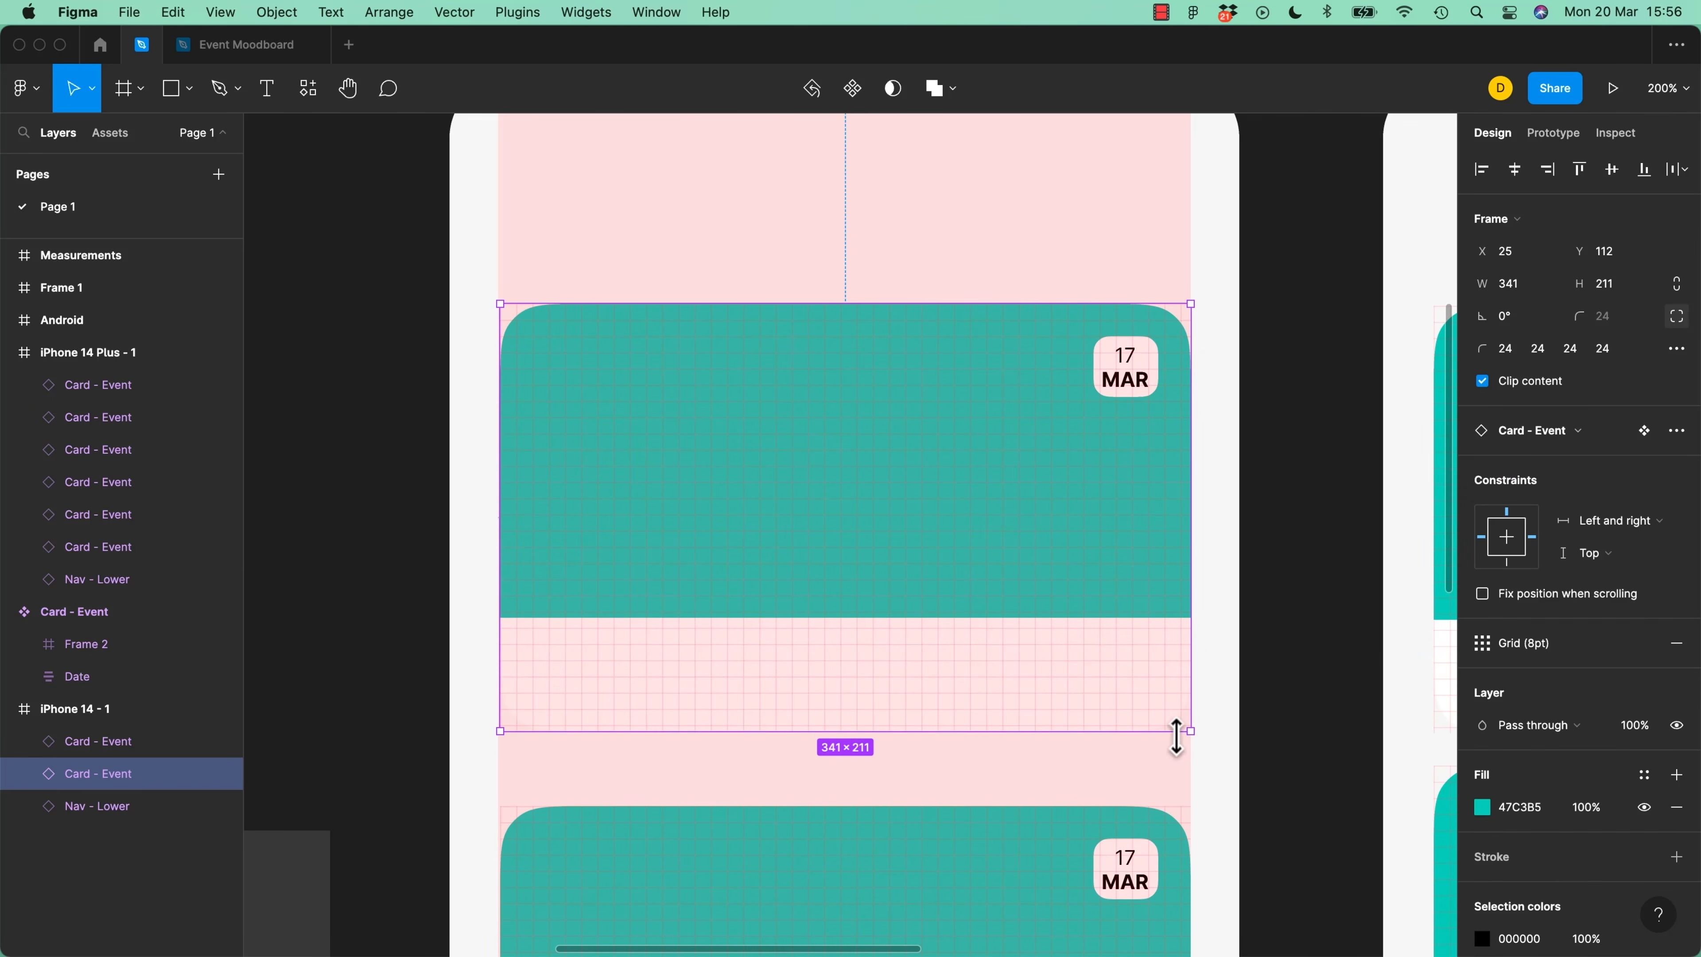
mouse_move(1191, 731)
mouse_down()
mouse_move(1150, 741)
mouse_move(1191, 725)
mouse_move(1184, 669)
mouse_move(1189, 740)
mouse_move(839, 352)
mouse_up()
key(super+equal)
key(space)
drag(980, 722, 817, 528)
drag(1099, 502, 839, 430)
drag(1038, 570, 761, 595)
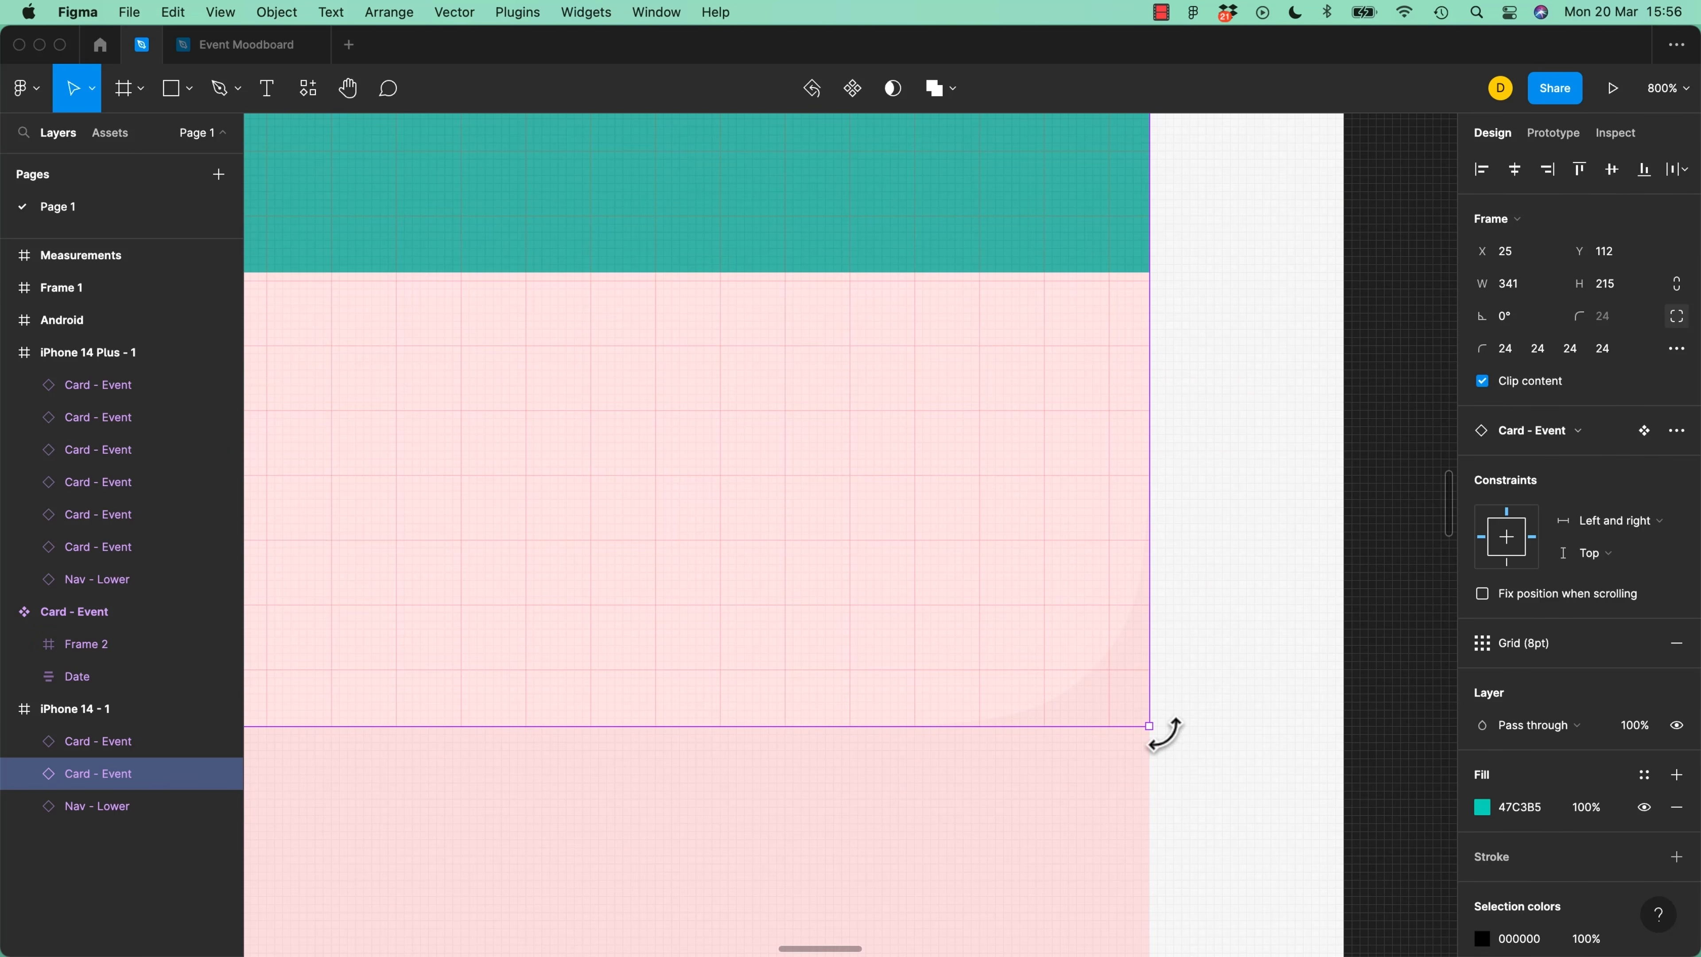
drag(1151, 725, 1150, 734)
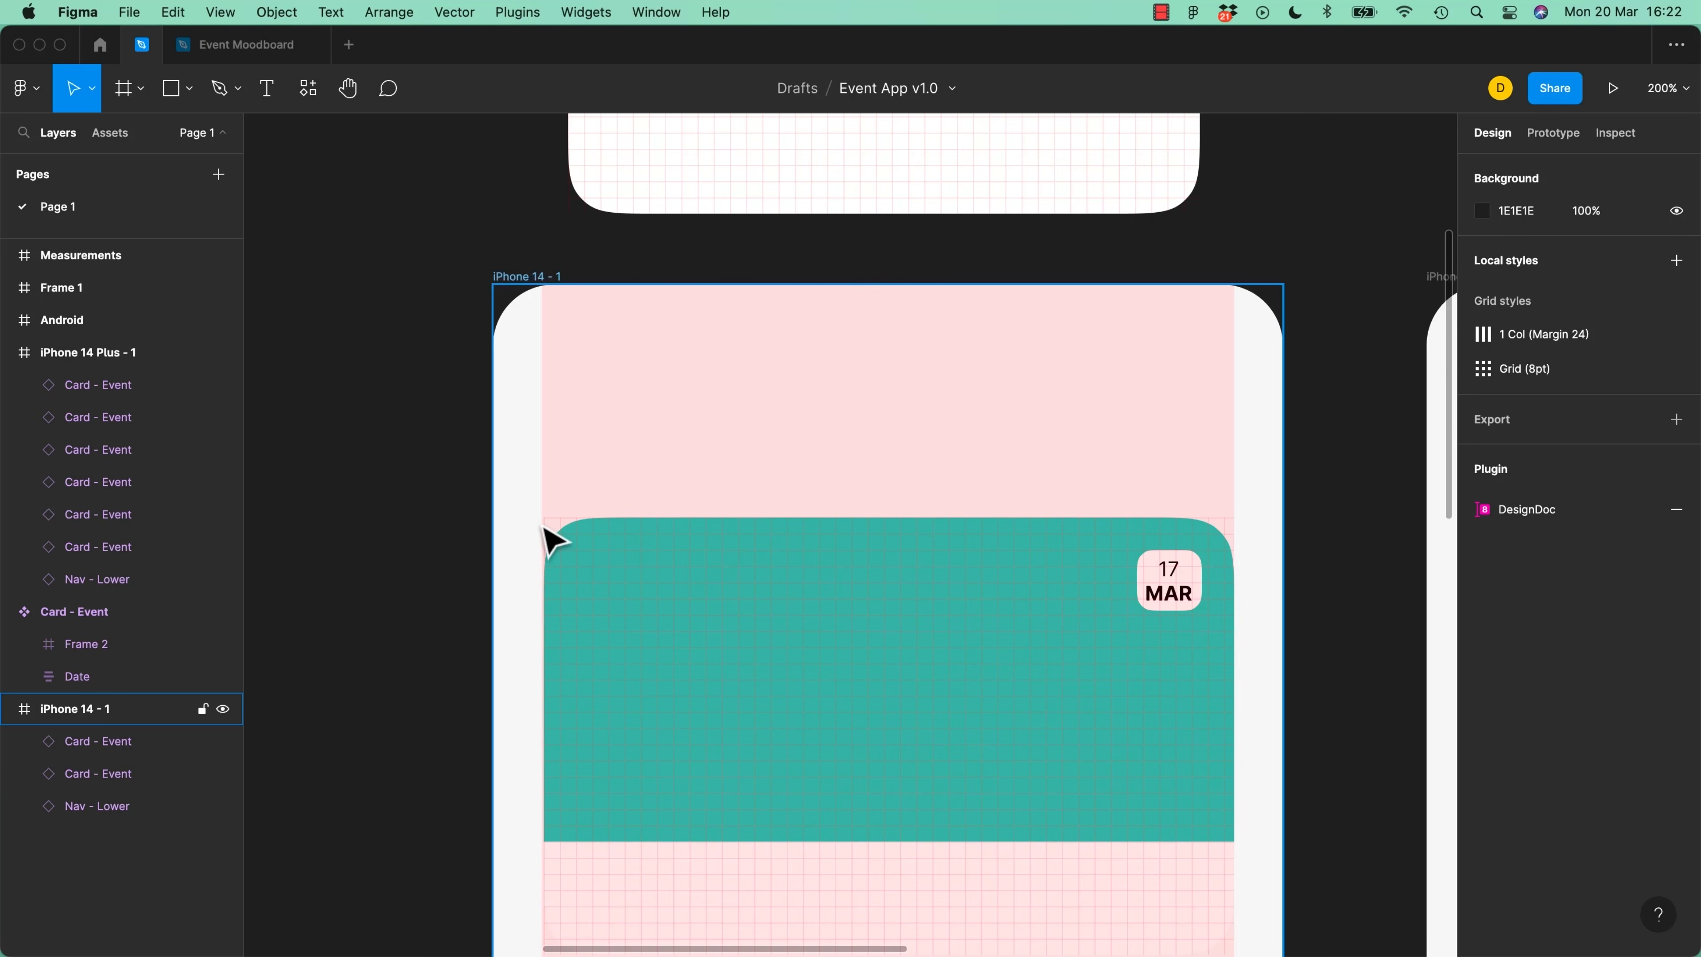
Align the upper iPhone 14 - 1 card with the column grid by moving it to X 24 and widening it to 342
scroll(546, 529, up, 5)
drag(500, 515, 1334, 523)
drag(585, 599, 725, 571)
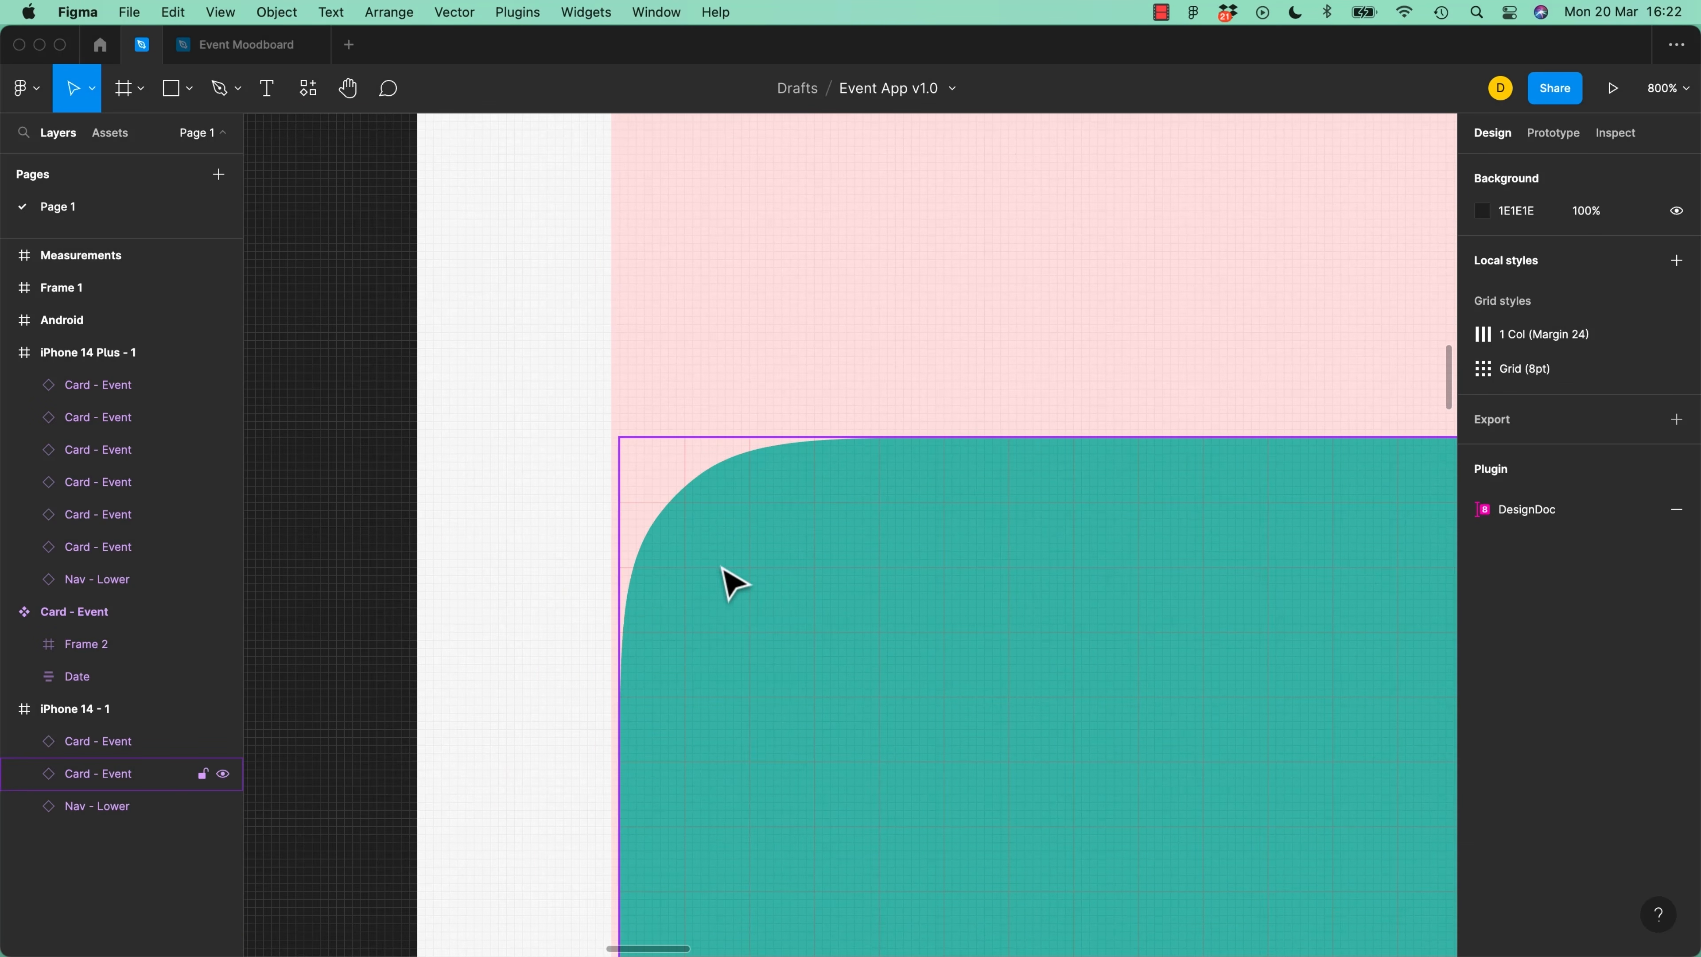
click(734, 582)
key(Left)
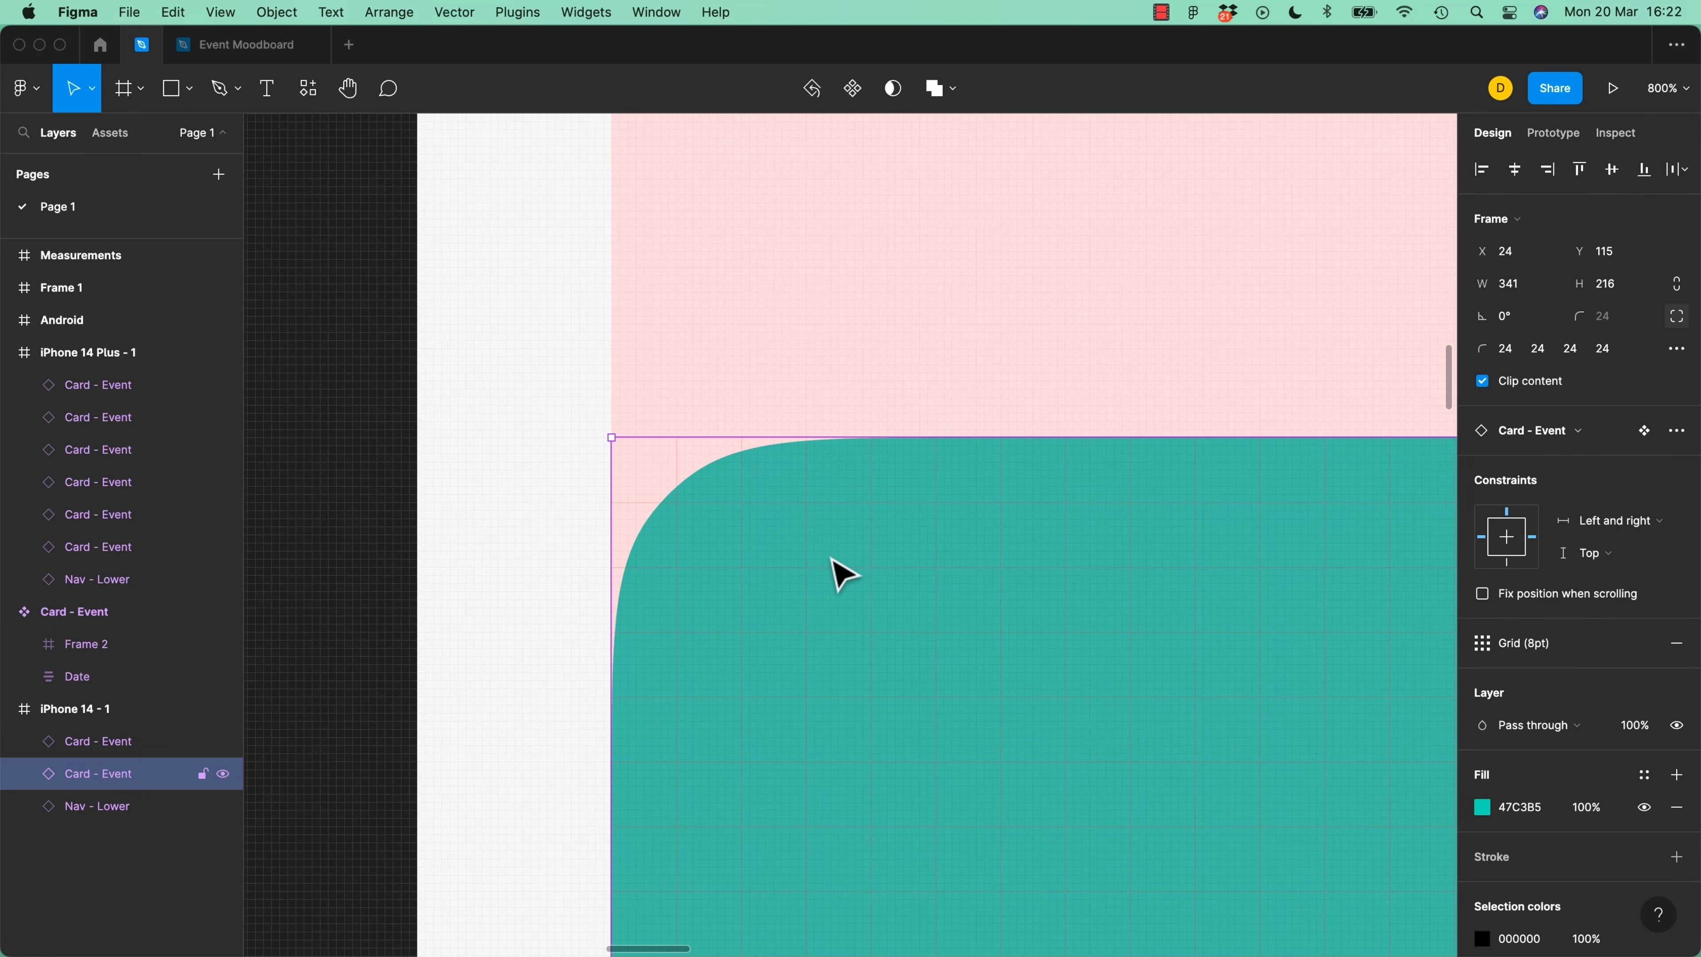
key(shift+0)
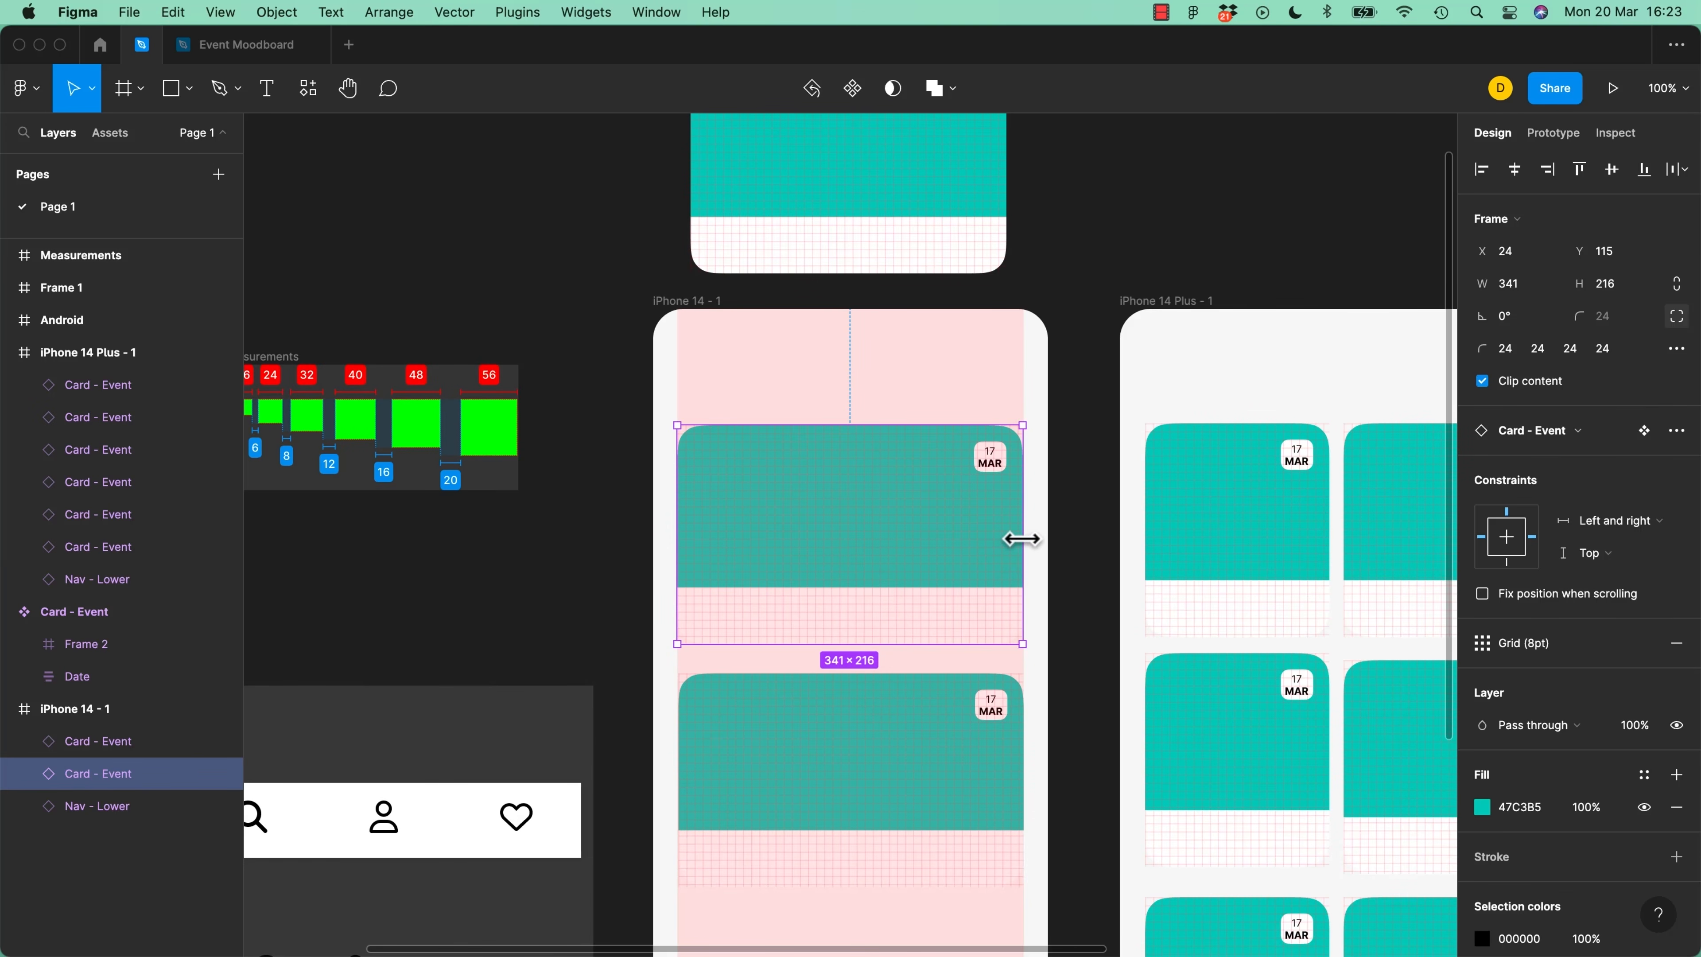
mouse_move(1022, 542)
mouse_down()
mouse_move(1004, 540)
mouse_move(1023, 544)
mouse_up()
Remove the Grid (8pt) layout grid from the main Card - Event component
scroll(991, 402, up, 5)
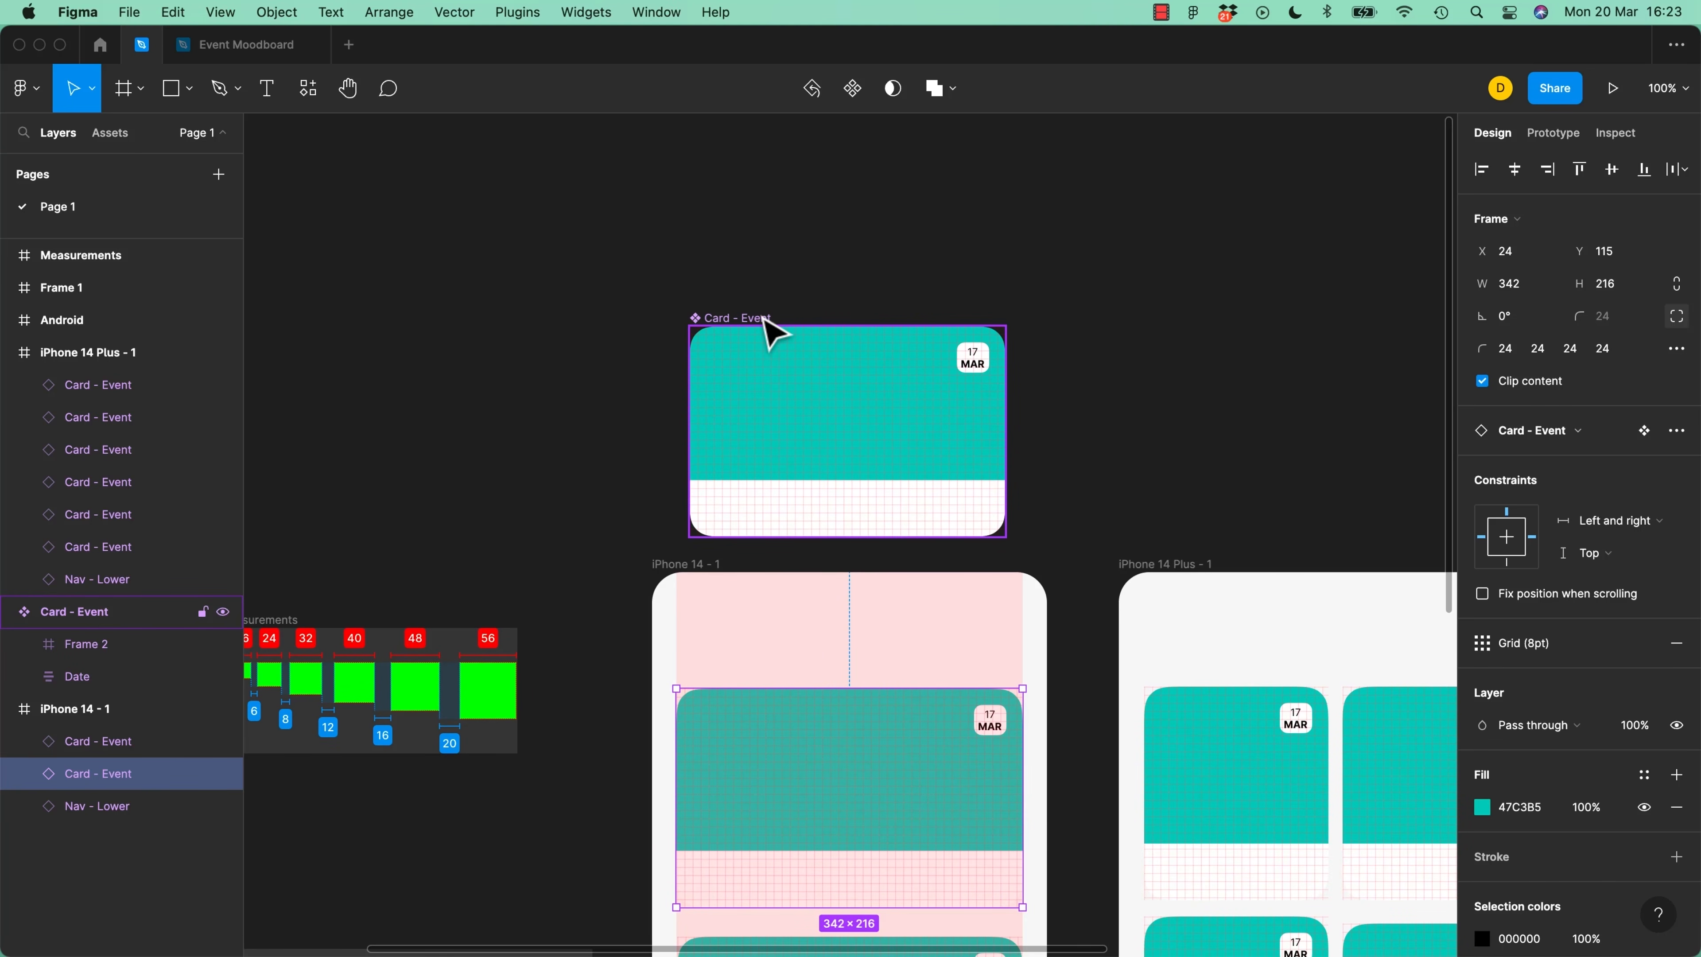
click(771, 330)
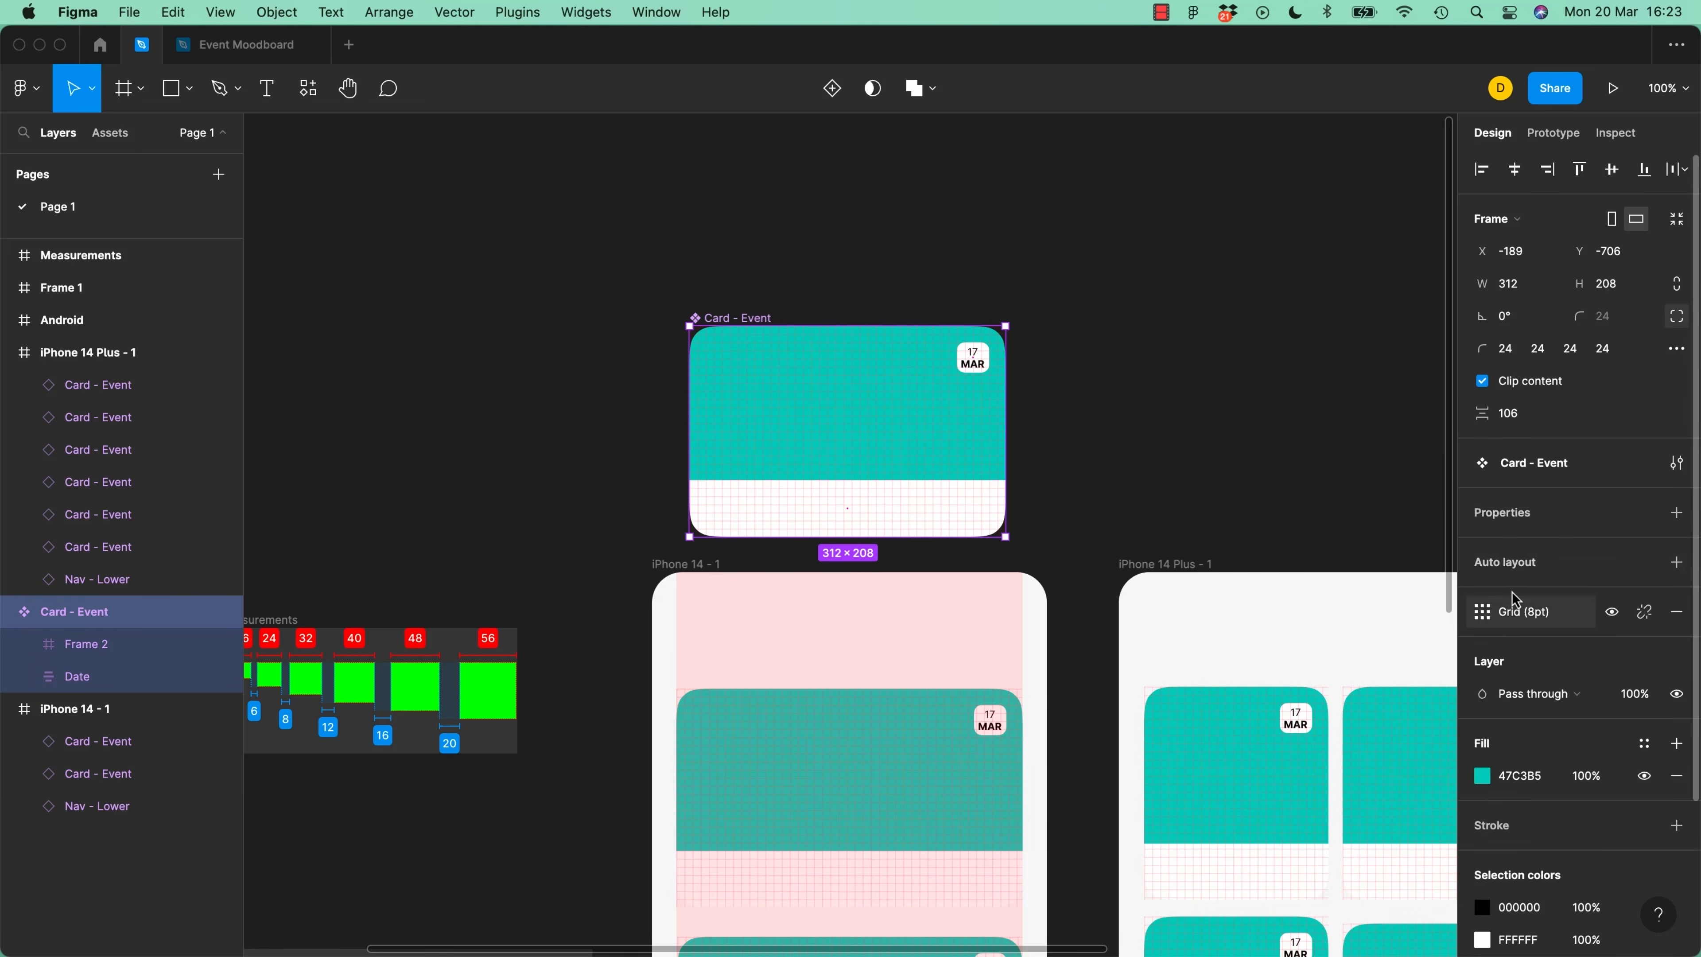
click(1678, 613)
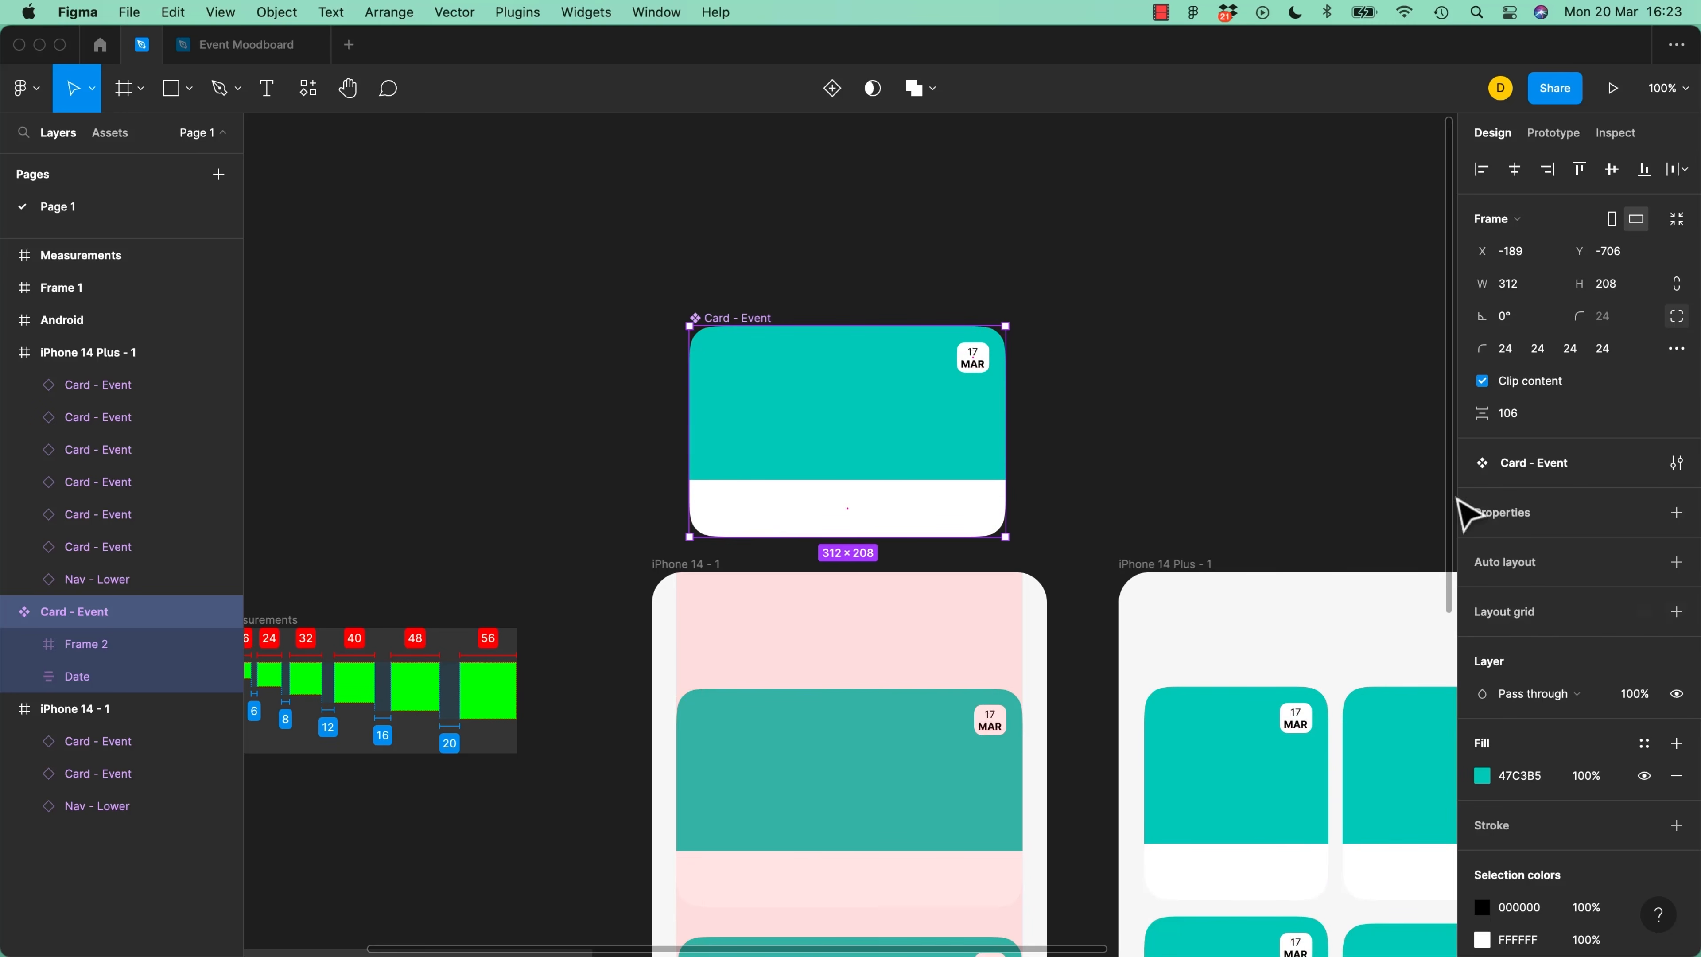
click(1174, 424)
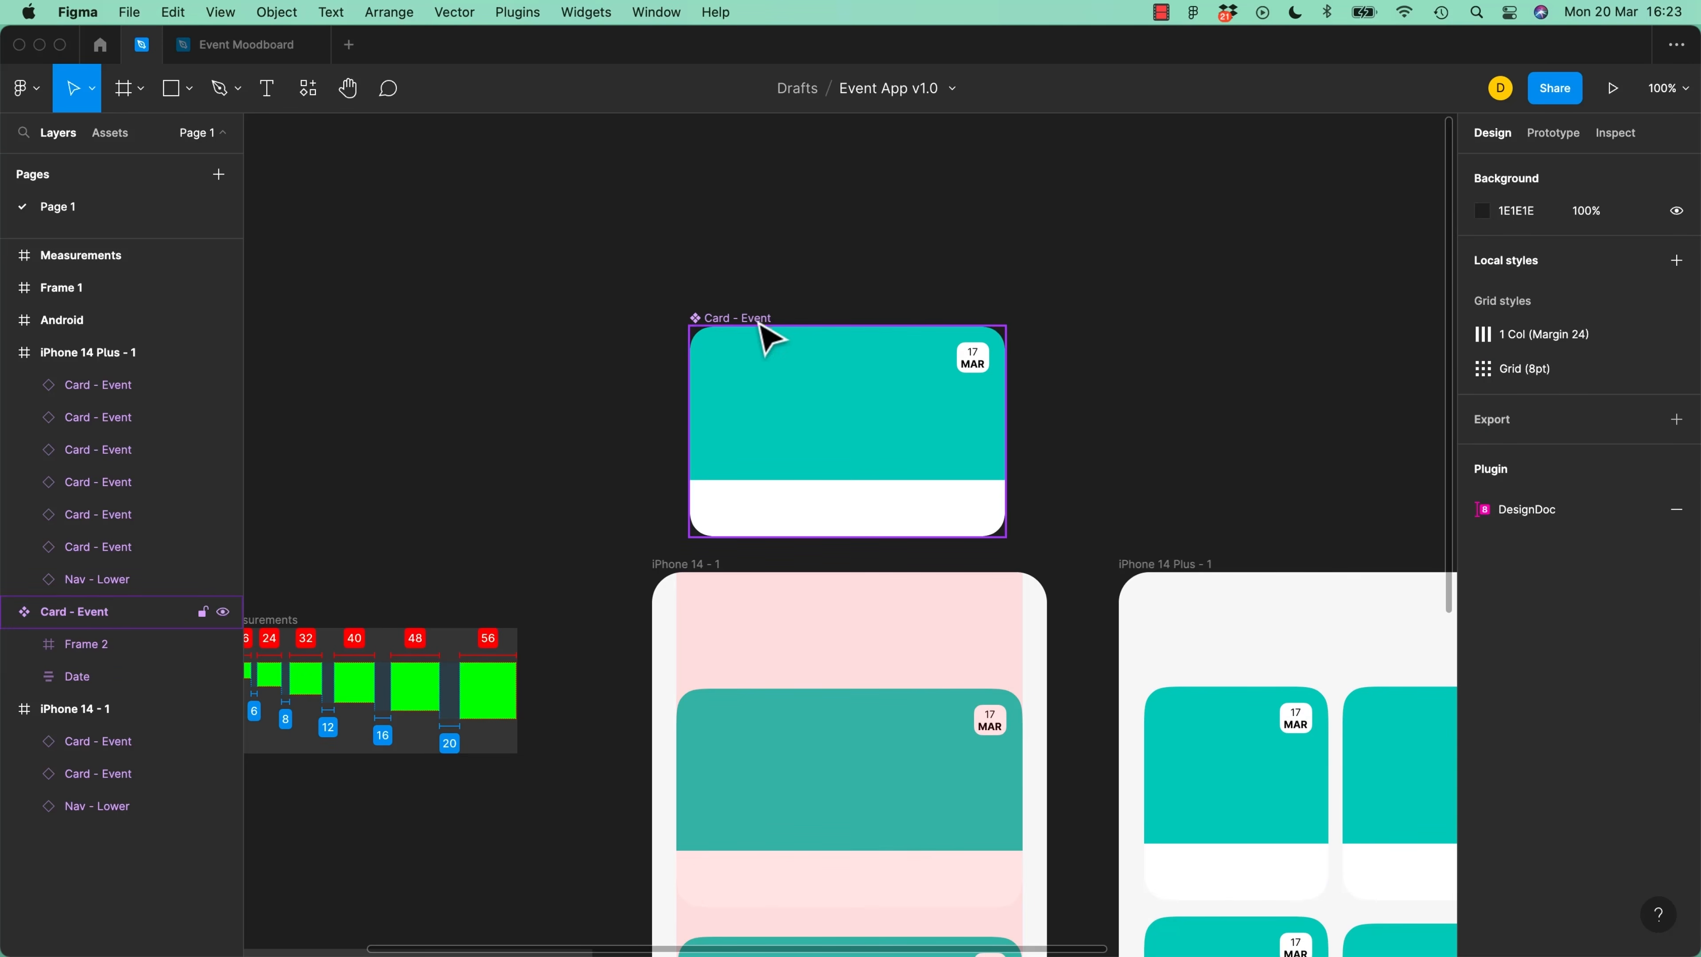
Draw a header frame across the top of the iPhone 14 - 1 frame at X 0, Y 0, sized 390 × 55
key(super+equal)
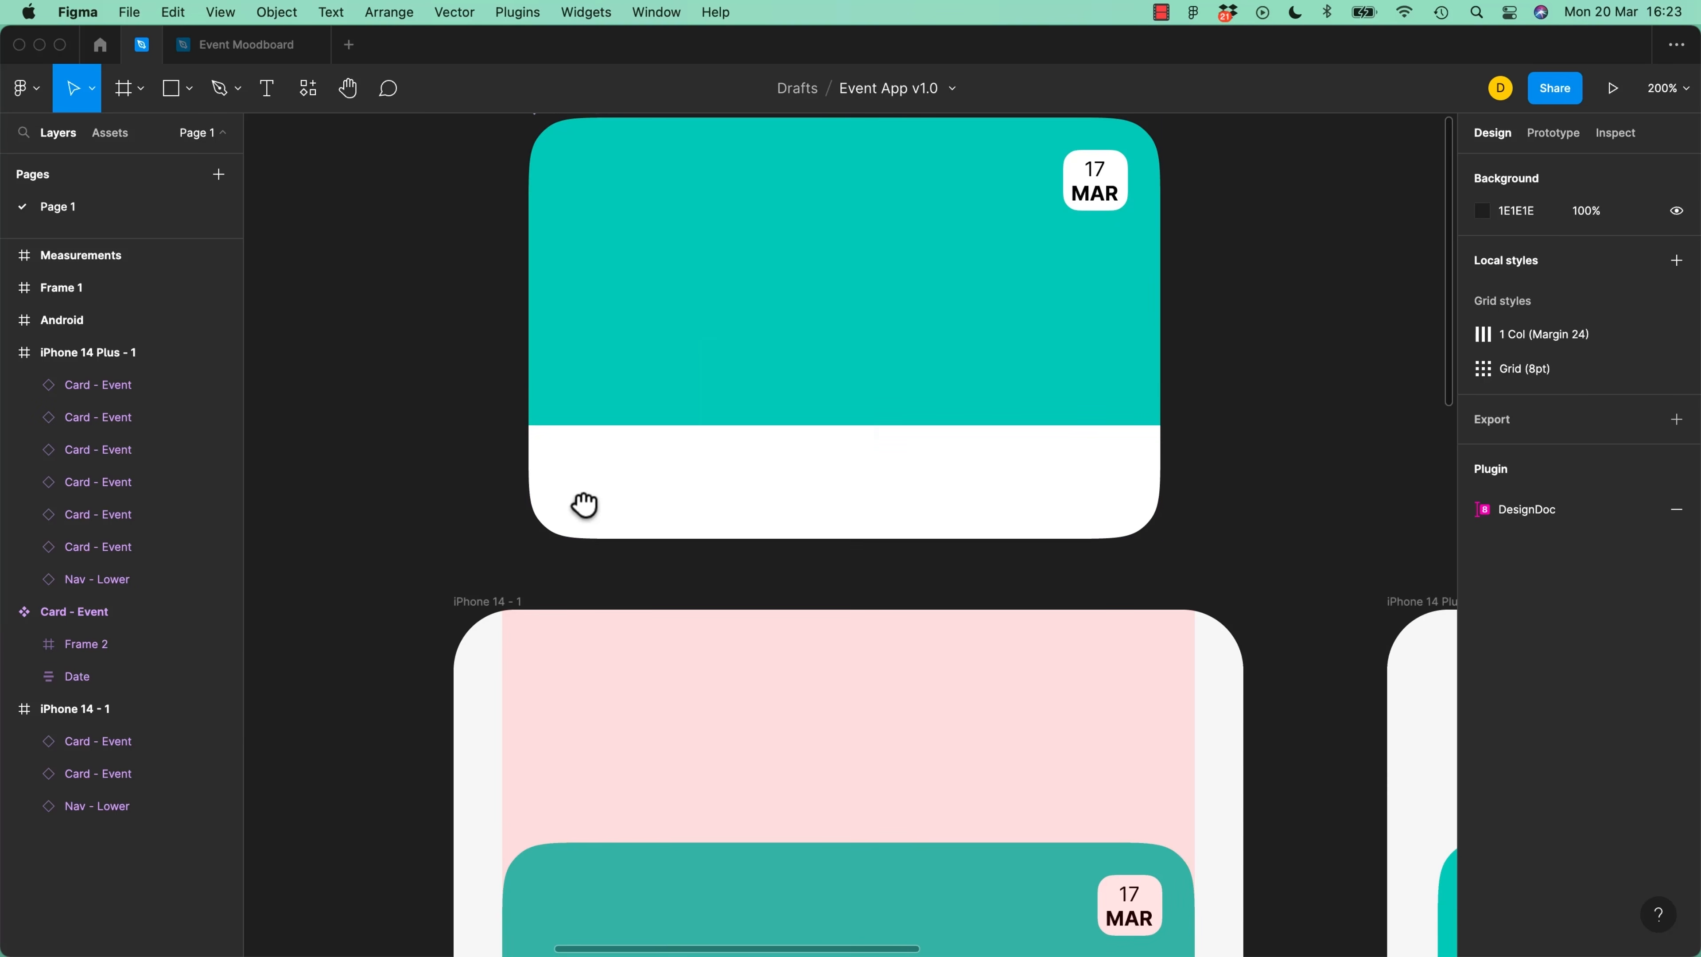
drag(581, 501, 640, 333)
drag(653, 494, 633, 442)
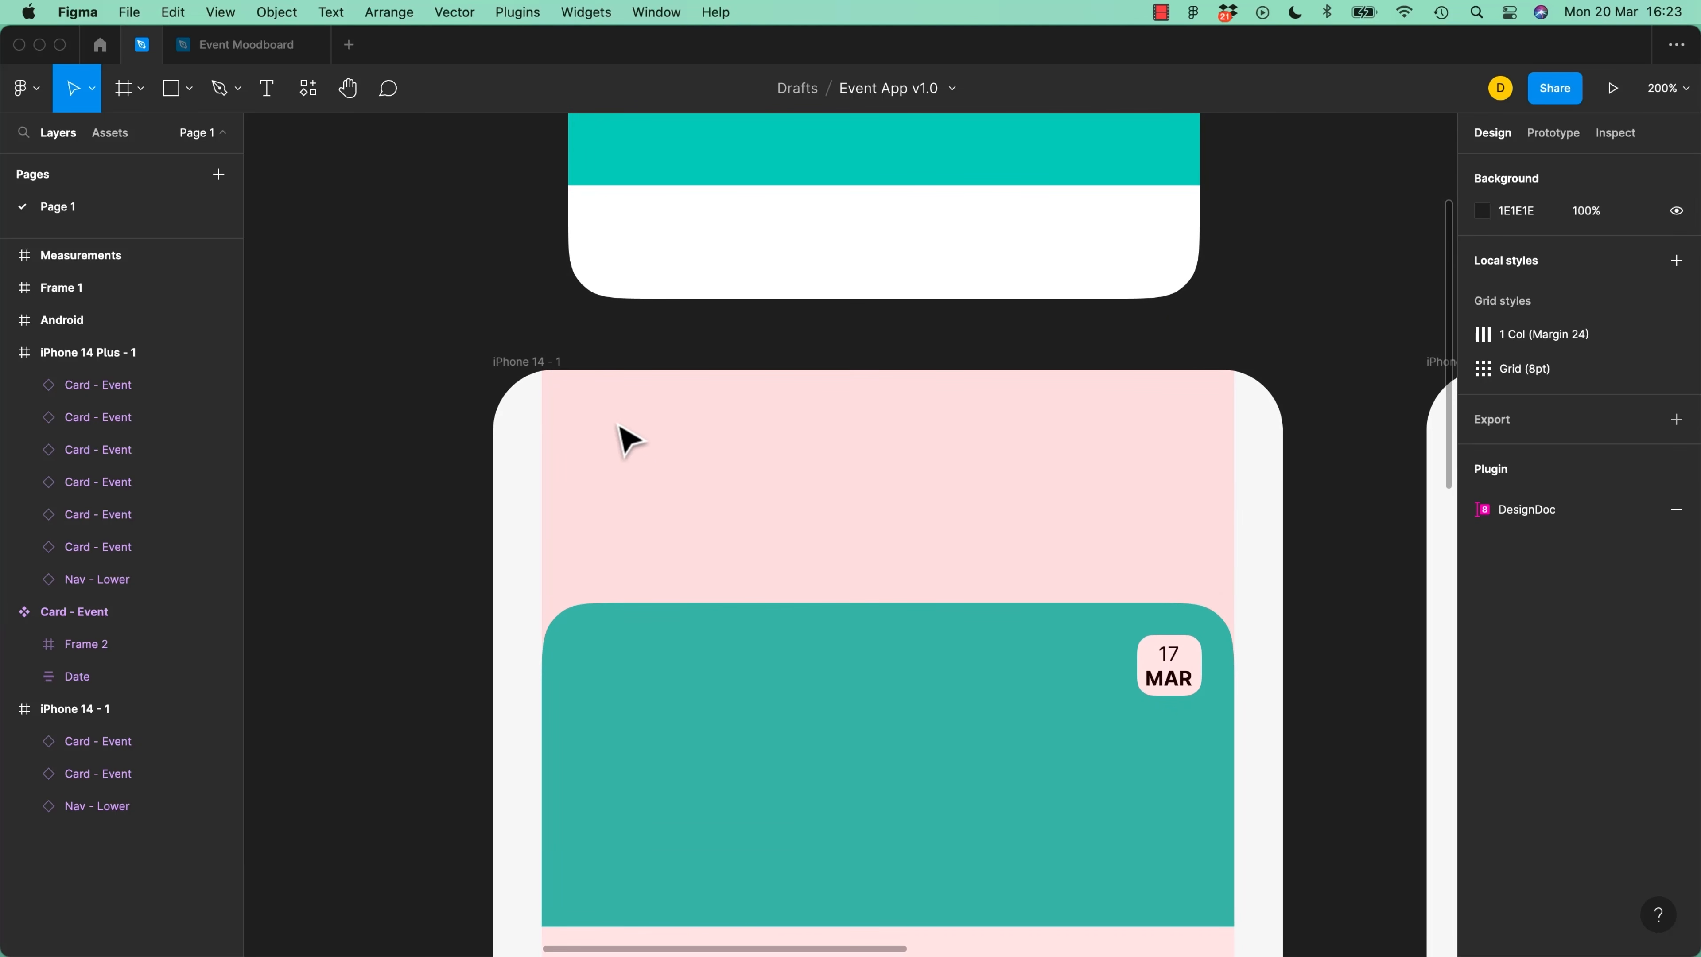
key(f)
mouse_move(568, 415)
mouse_down()
mouse_move(1112, 526)
mouse_move(1210, 473)
mouse_move(1282, 481)
mouse_up()
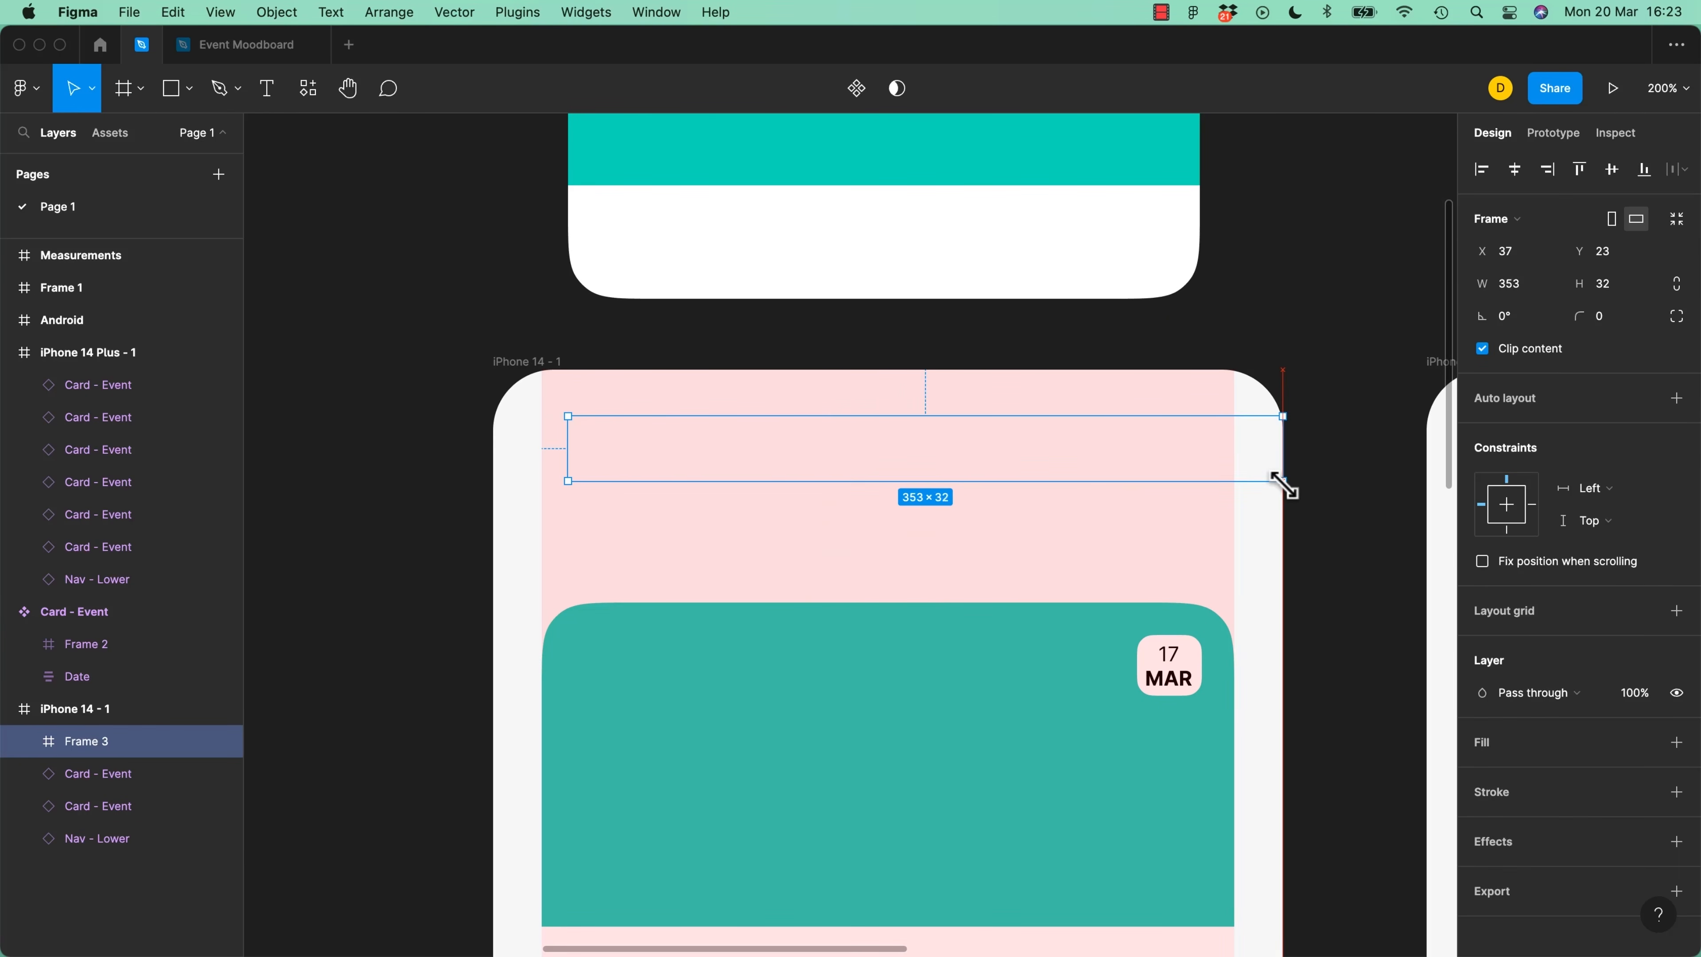
drag(556, 403, 489, 370)
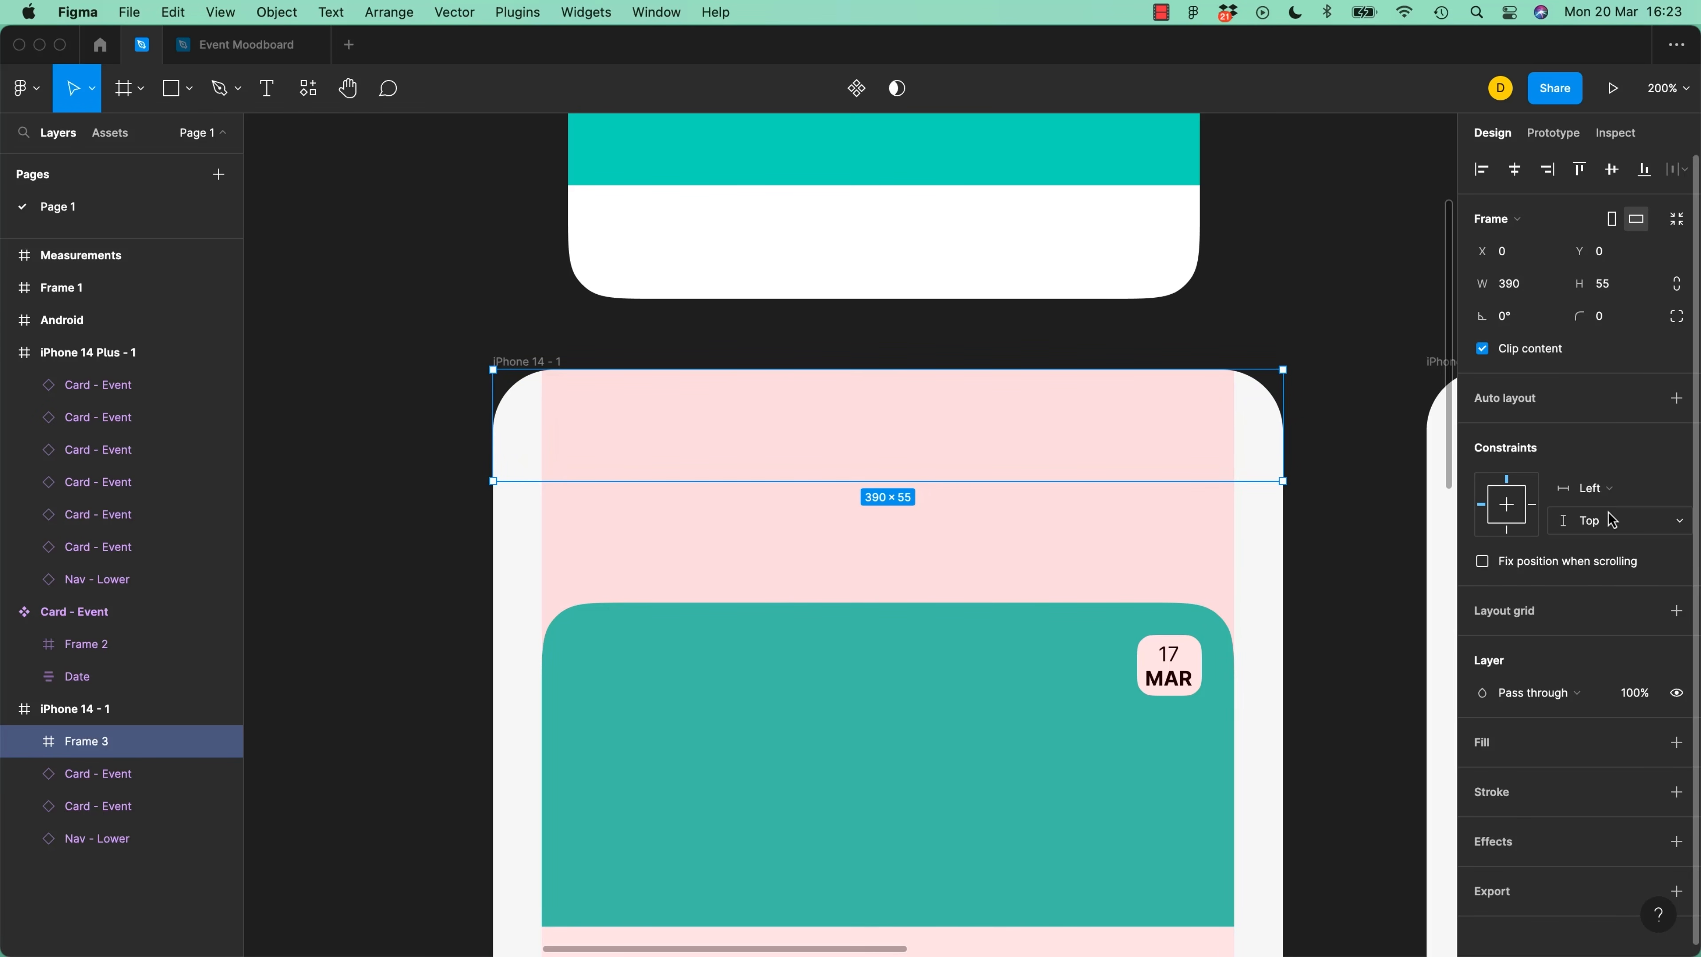
Set the header frame's constraints to Left and right horizontally and Top vertically
click(1616, 527)
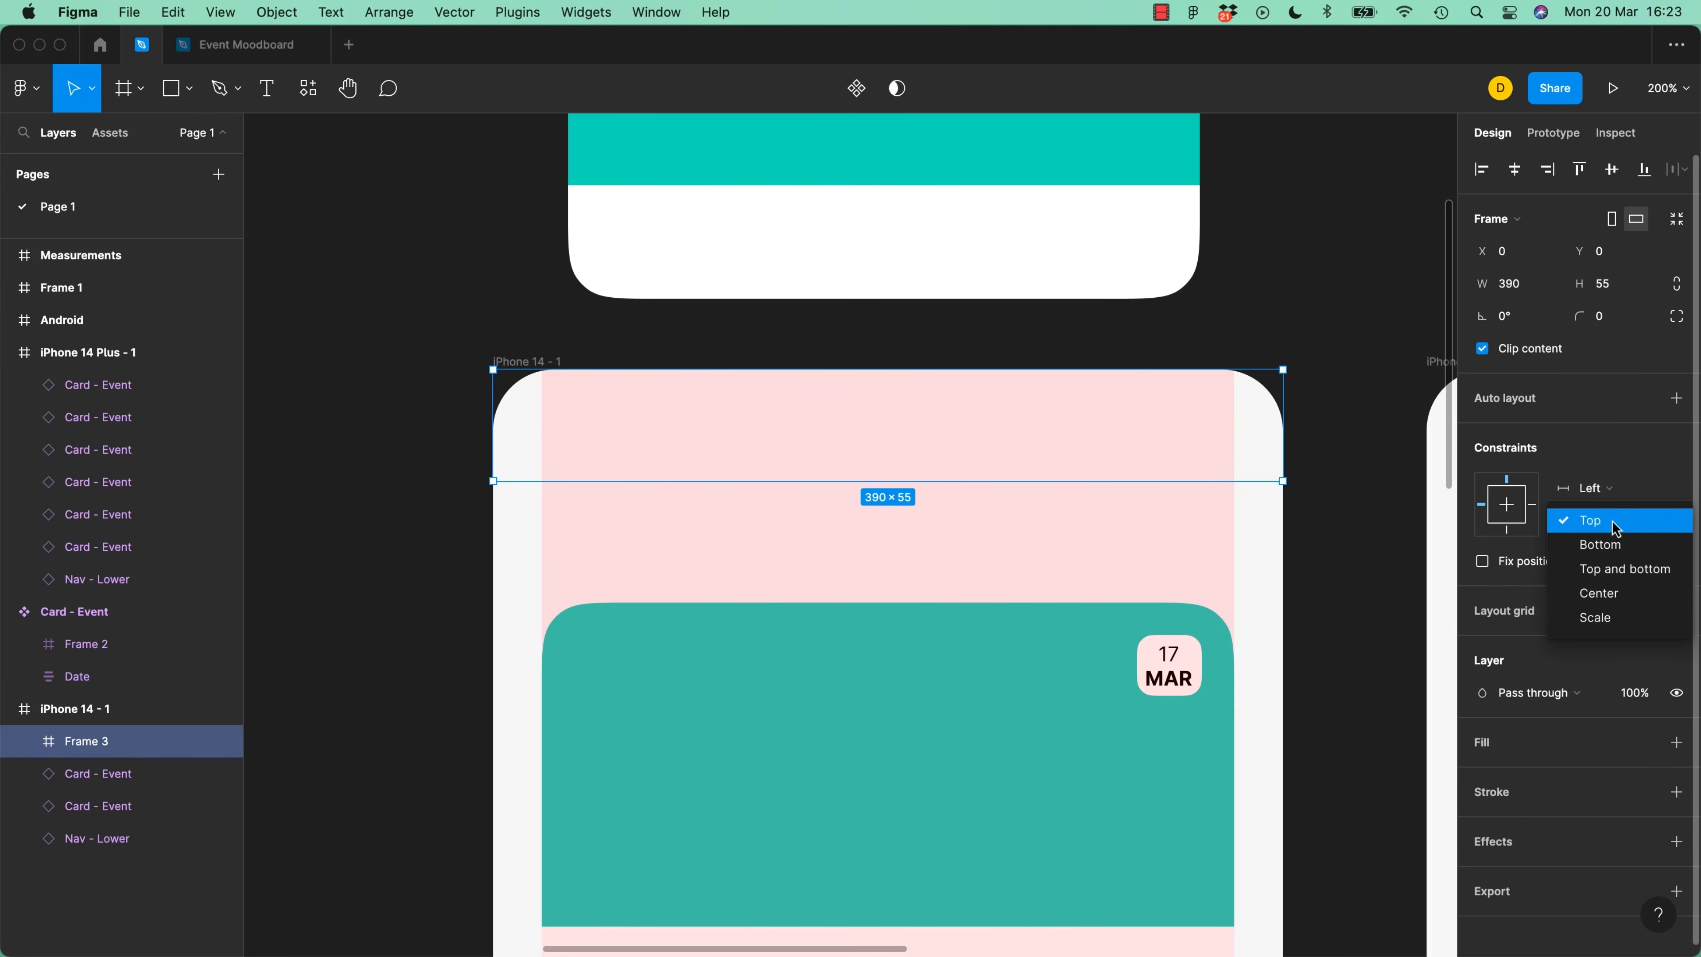
click(1623, 573)
click(1604, 488)
click(1604, 488)
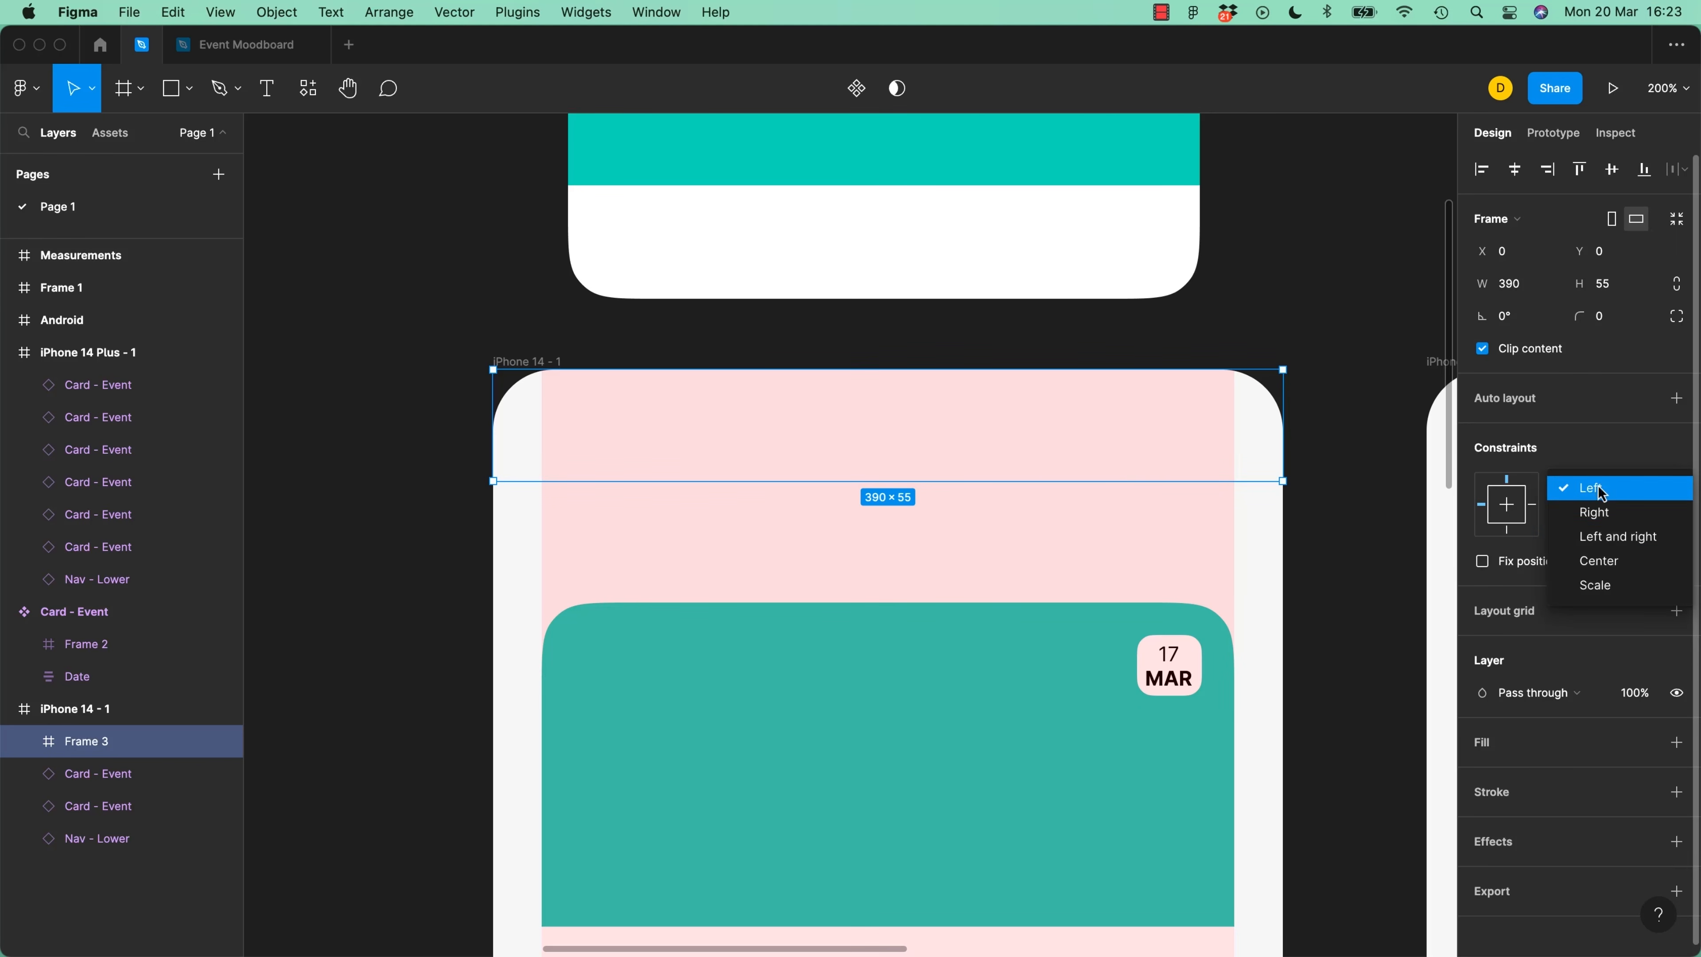
click(1623, 537)
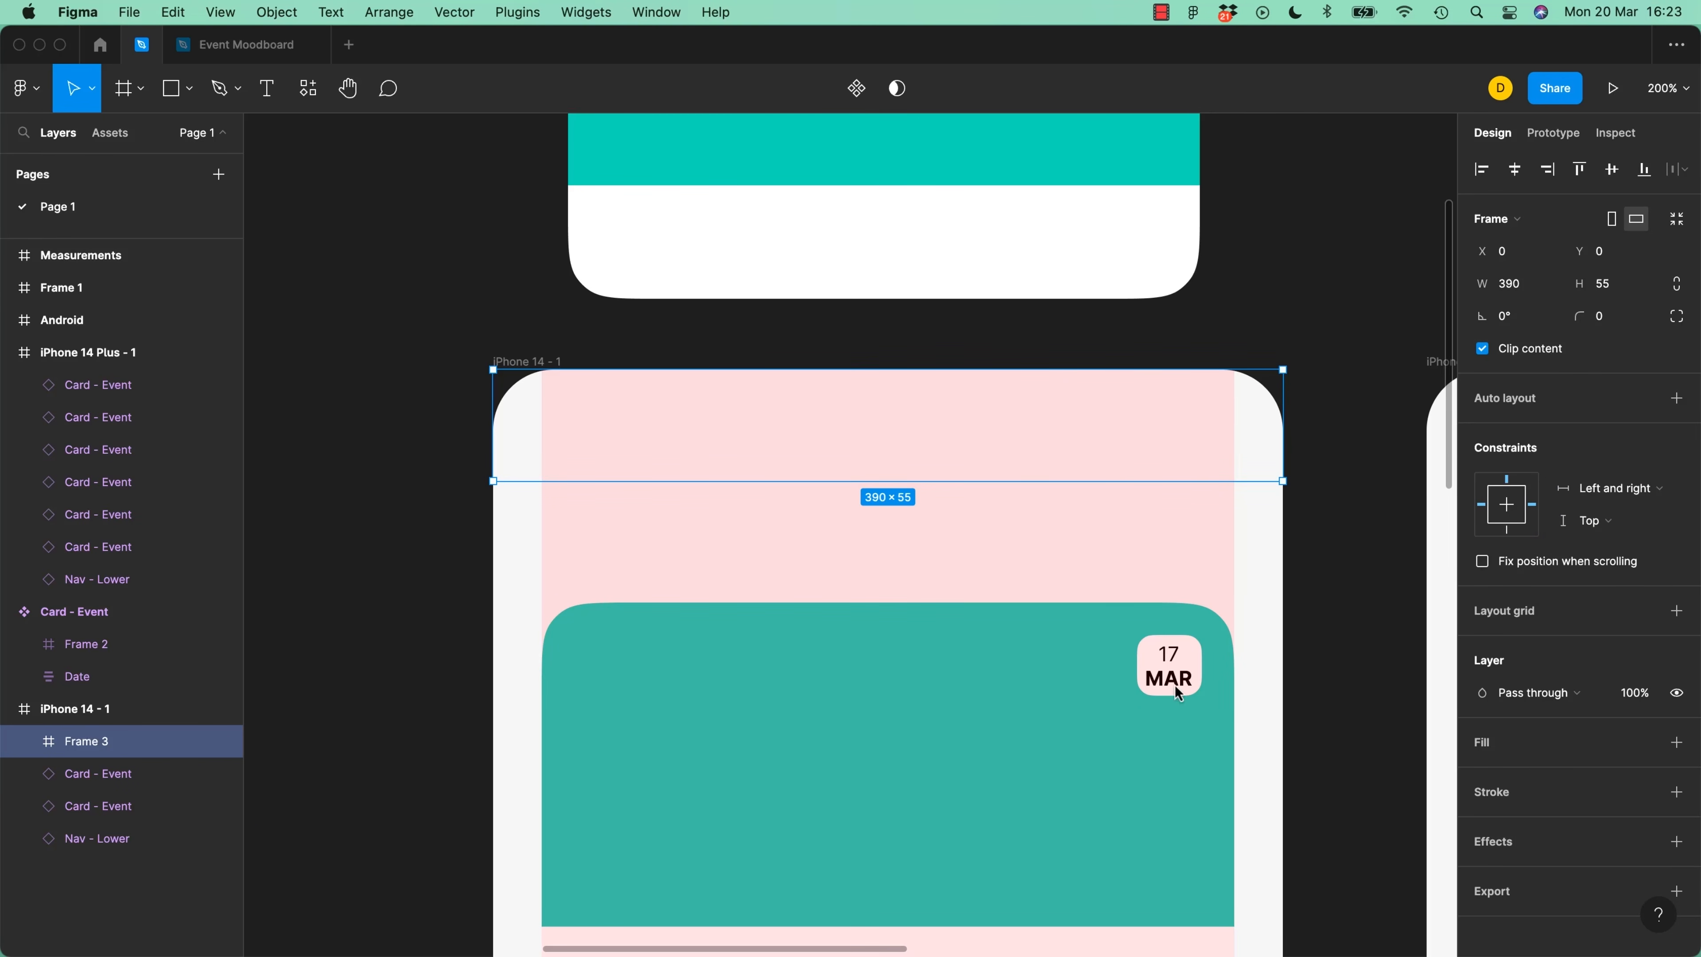
Add a solid pinkish-red F9075E fill to the header frame
click(1677, 742)
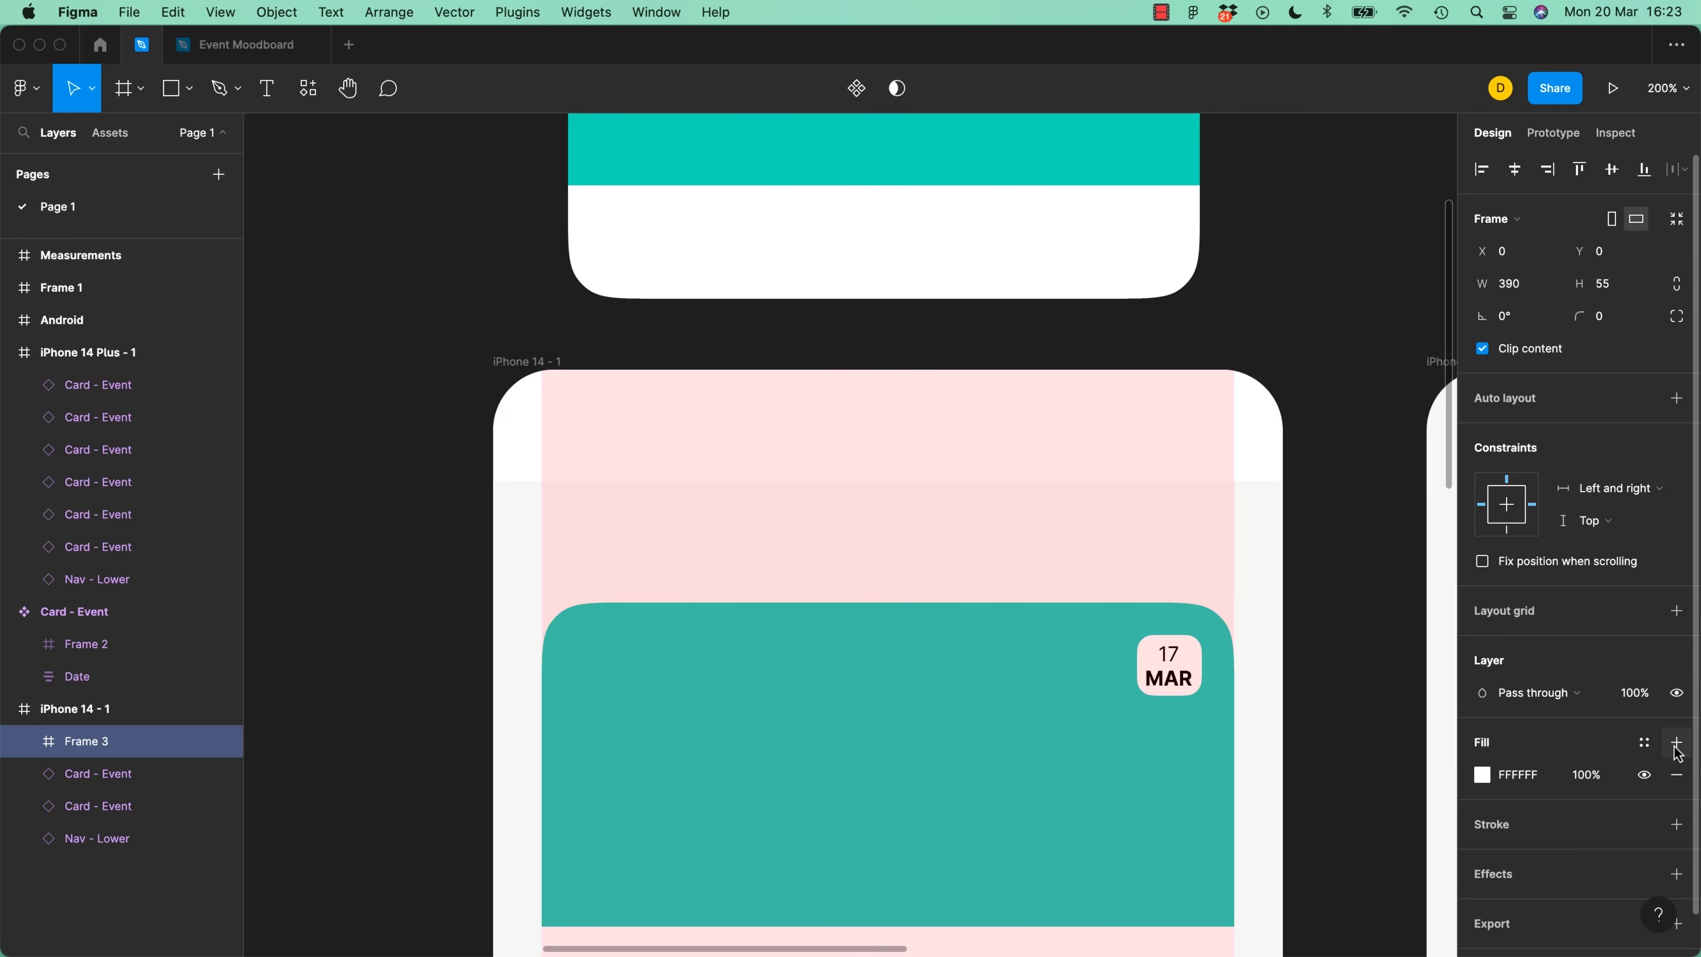
click(1483, 775)
drag(1339, 632, 1450, 458)
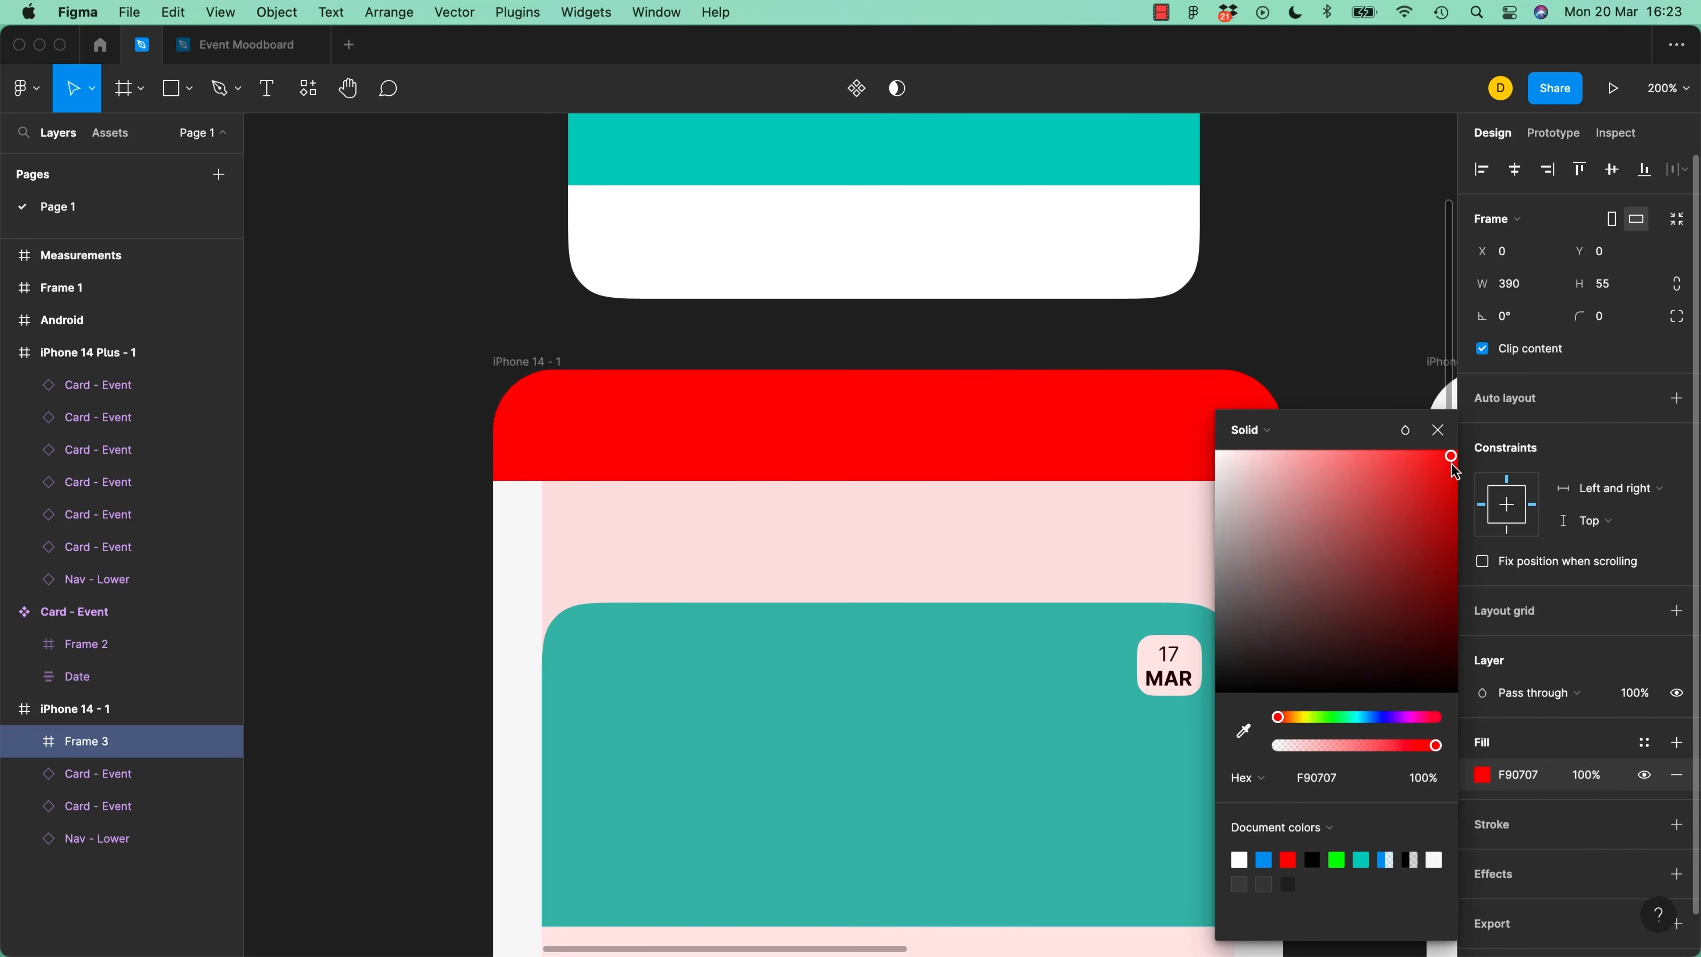
drag(1400, 714, 1423, 727)
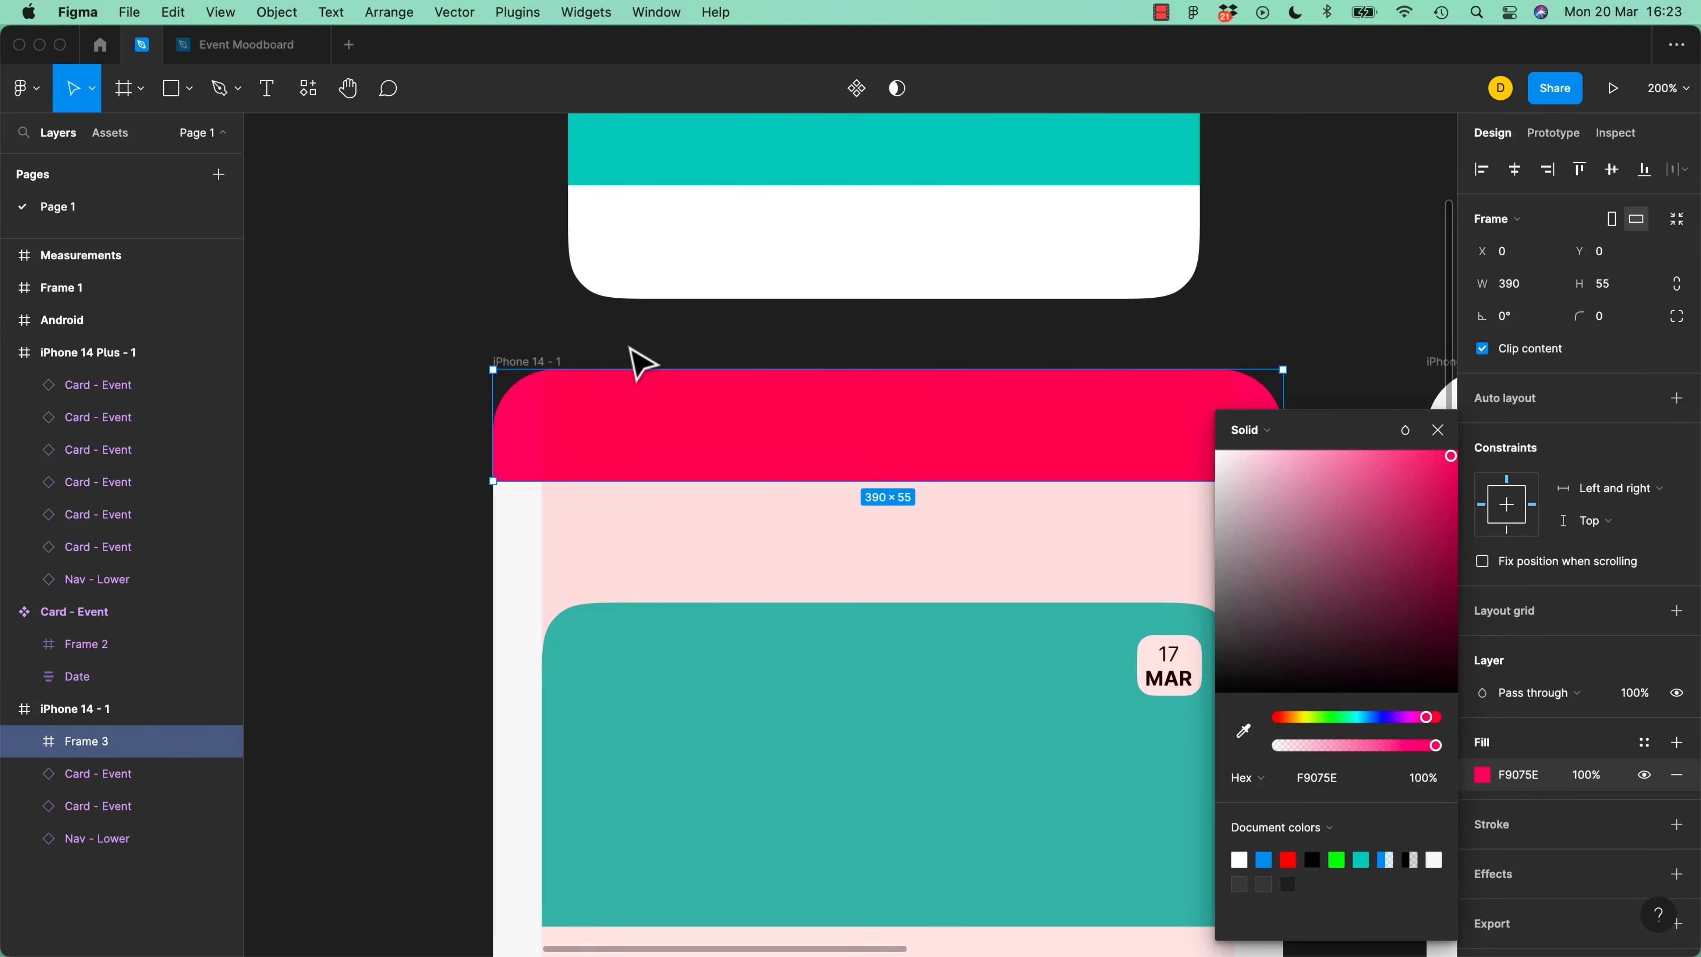
Test the header's constraints by resizing the iPhone 14 - 1 frame, restore its size, and select the header frame
click(550, 365)
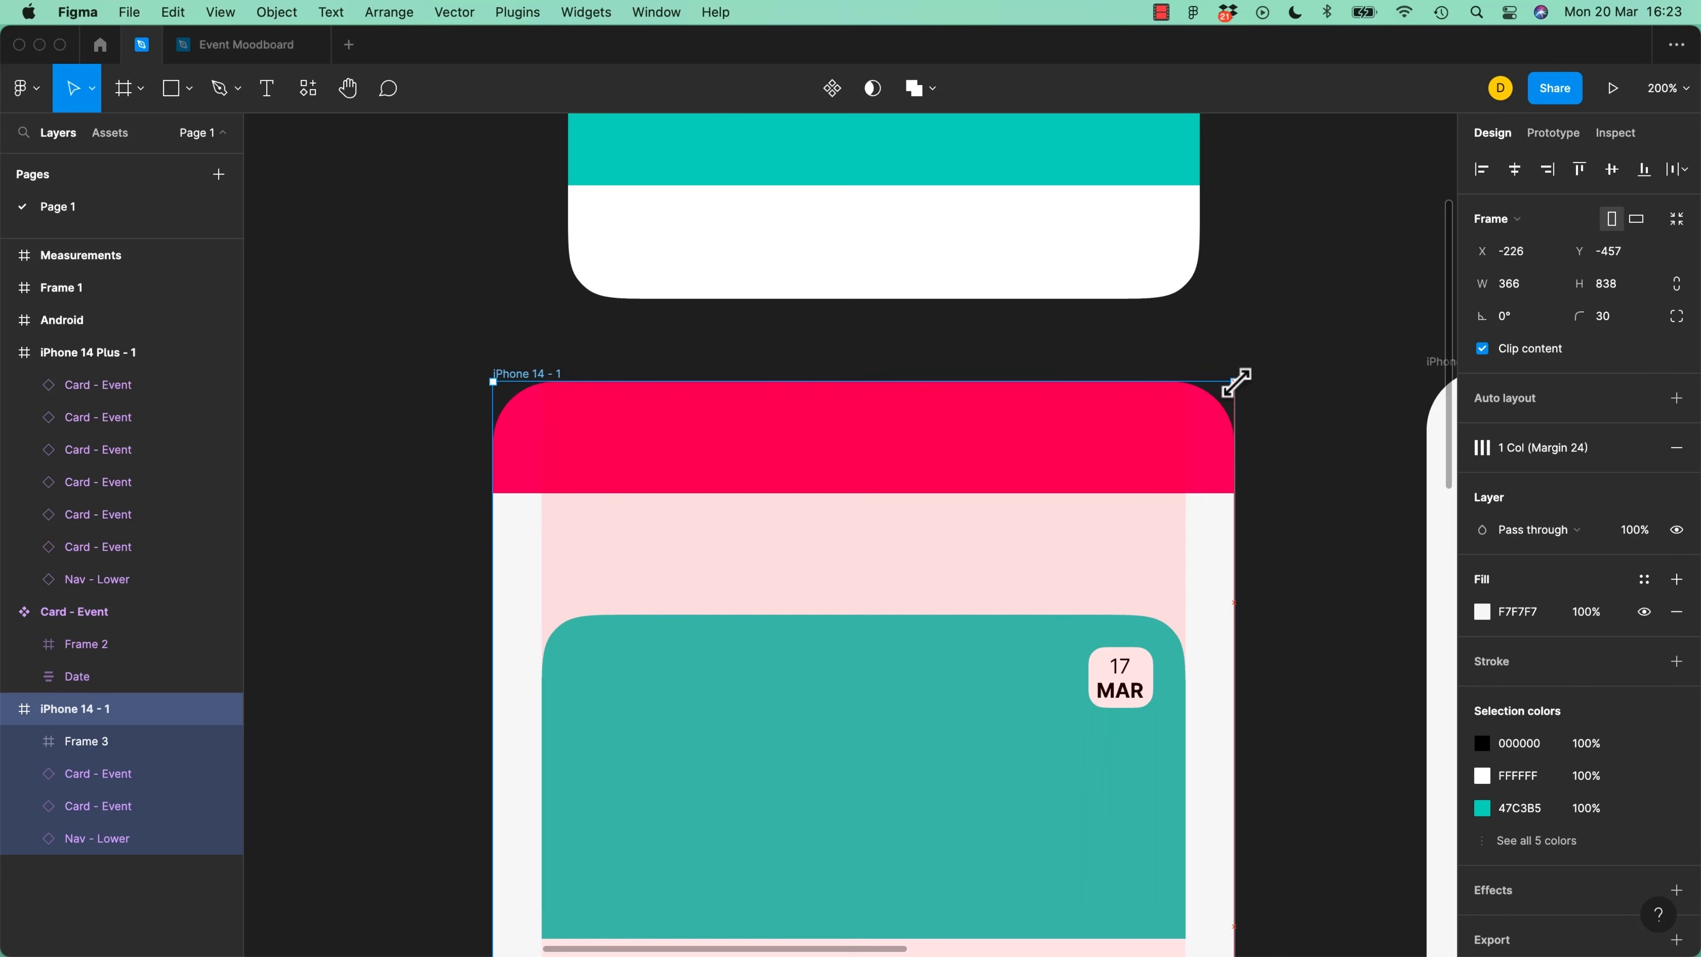
click(925, 405)
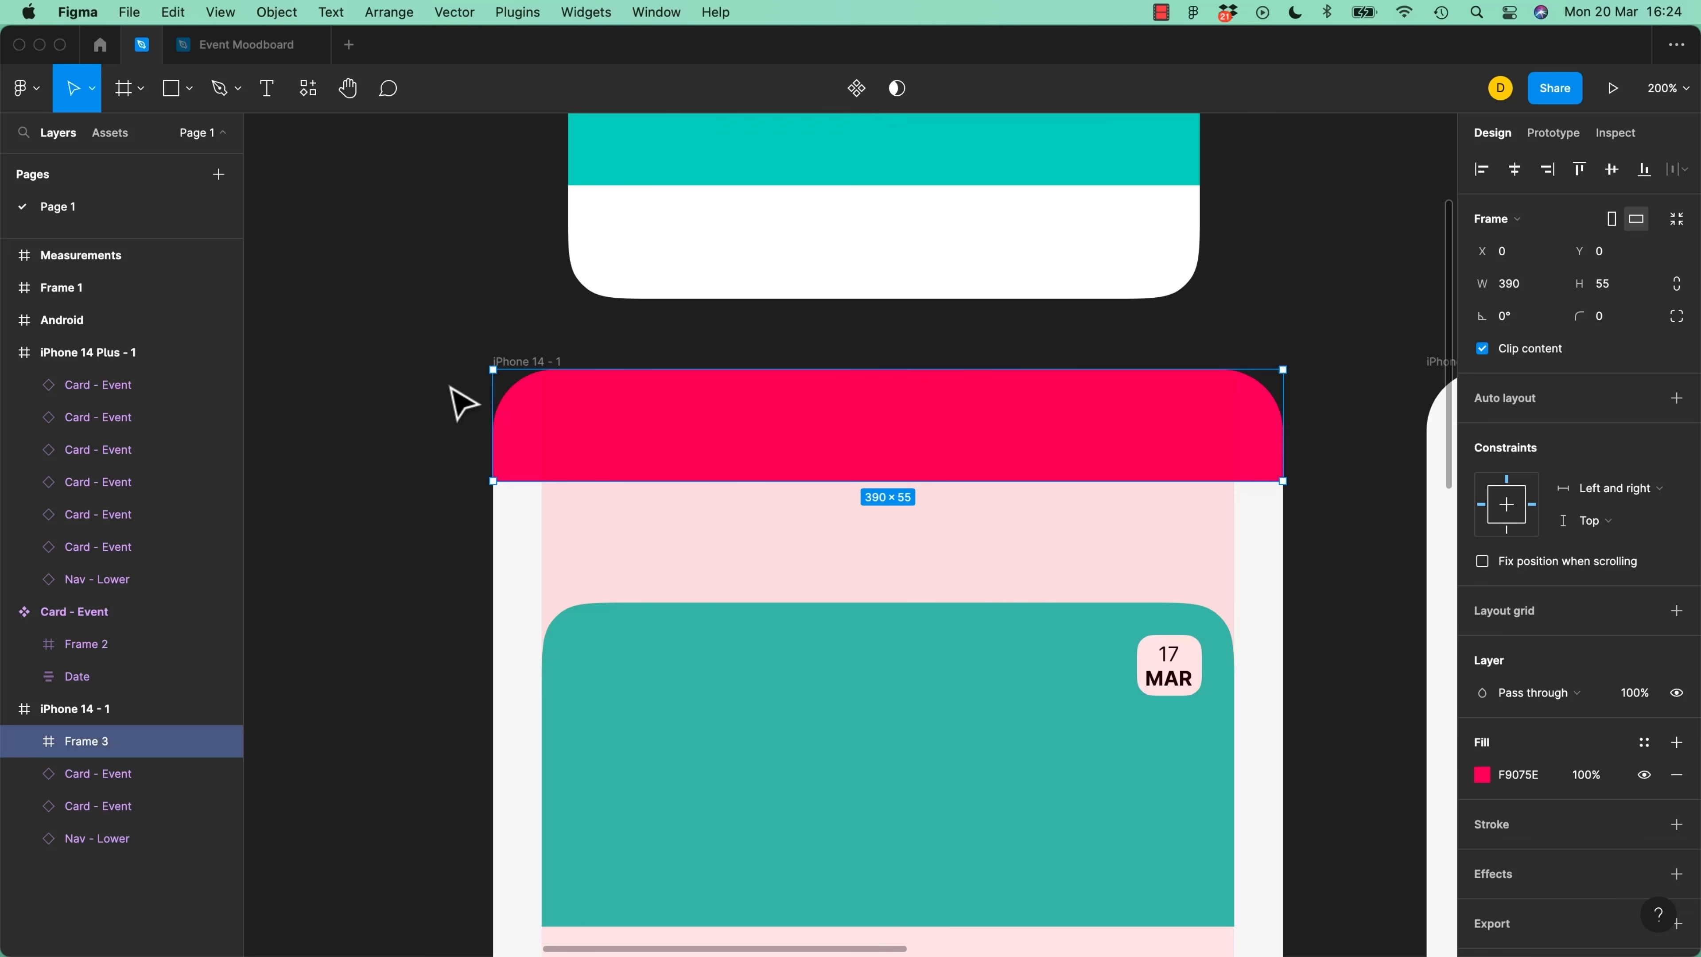
Detach the 1 Col (Margin 24) grid style from the iPhone 14 - 1 frame and add a second layout grid
click(413, 292)
click(529, 362)
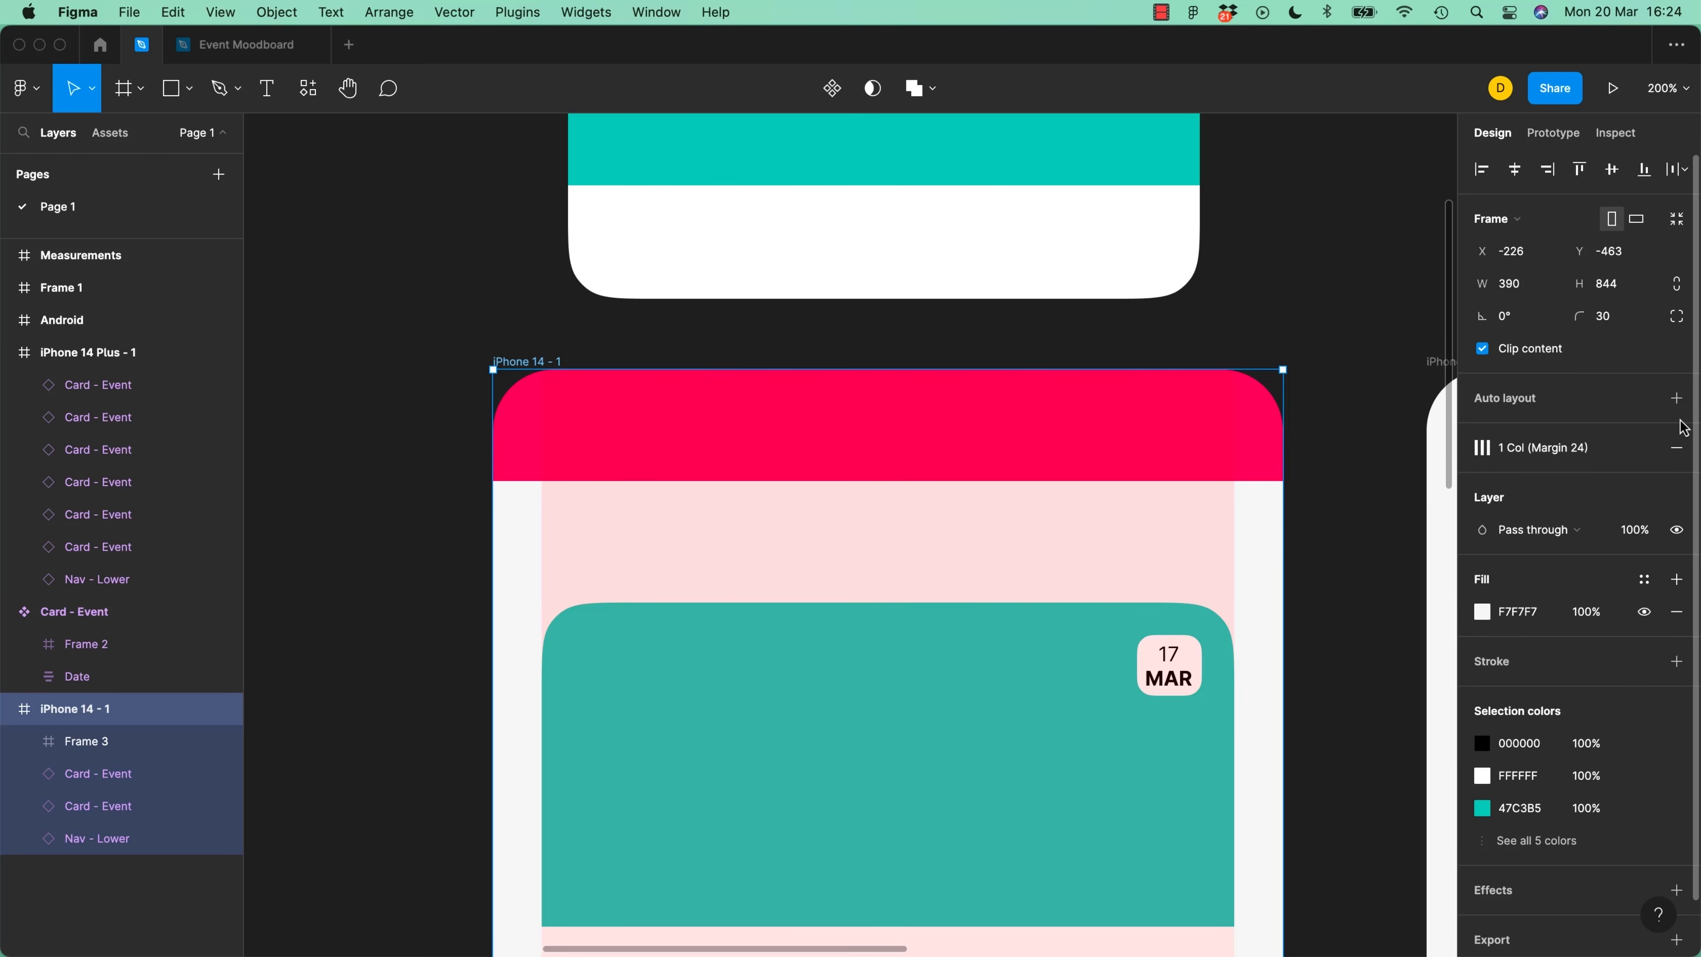
click(1646, 449)
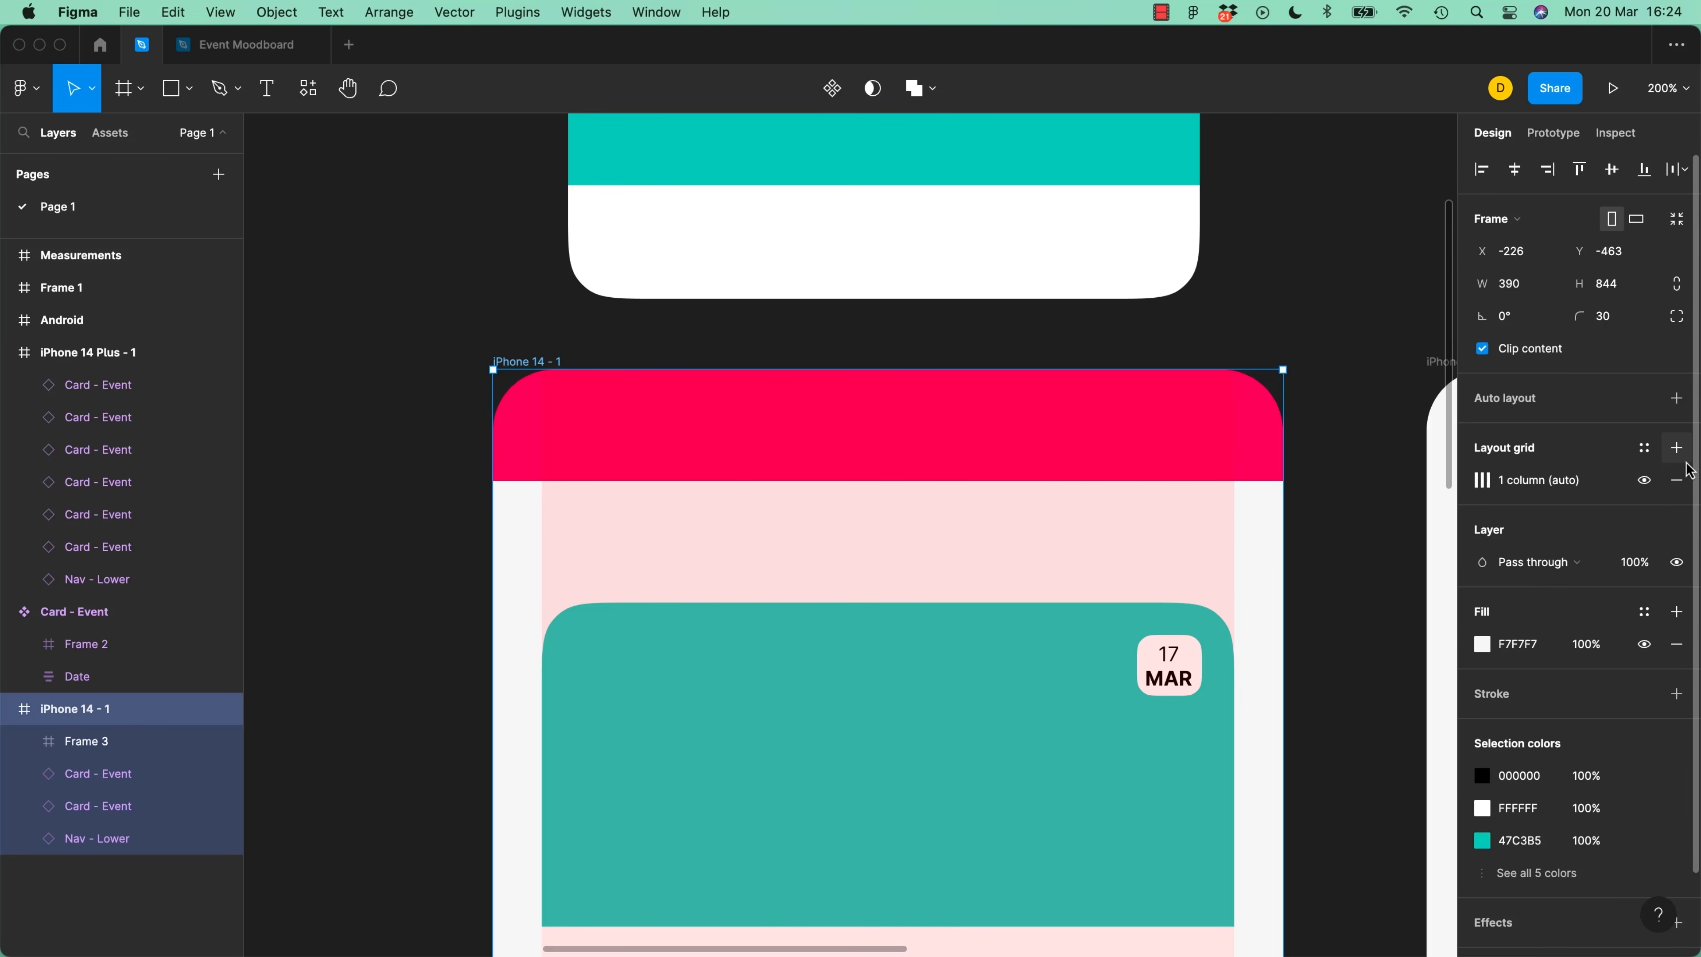
click(1678, 449)
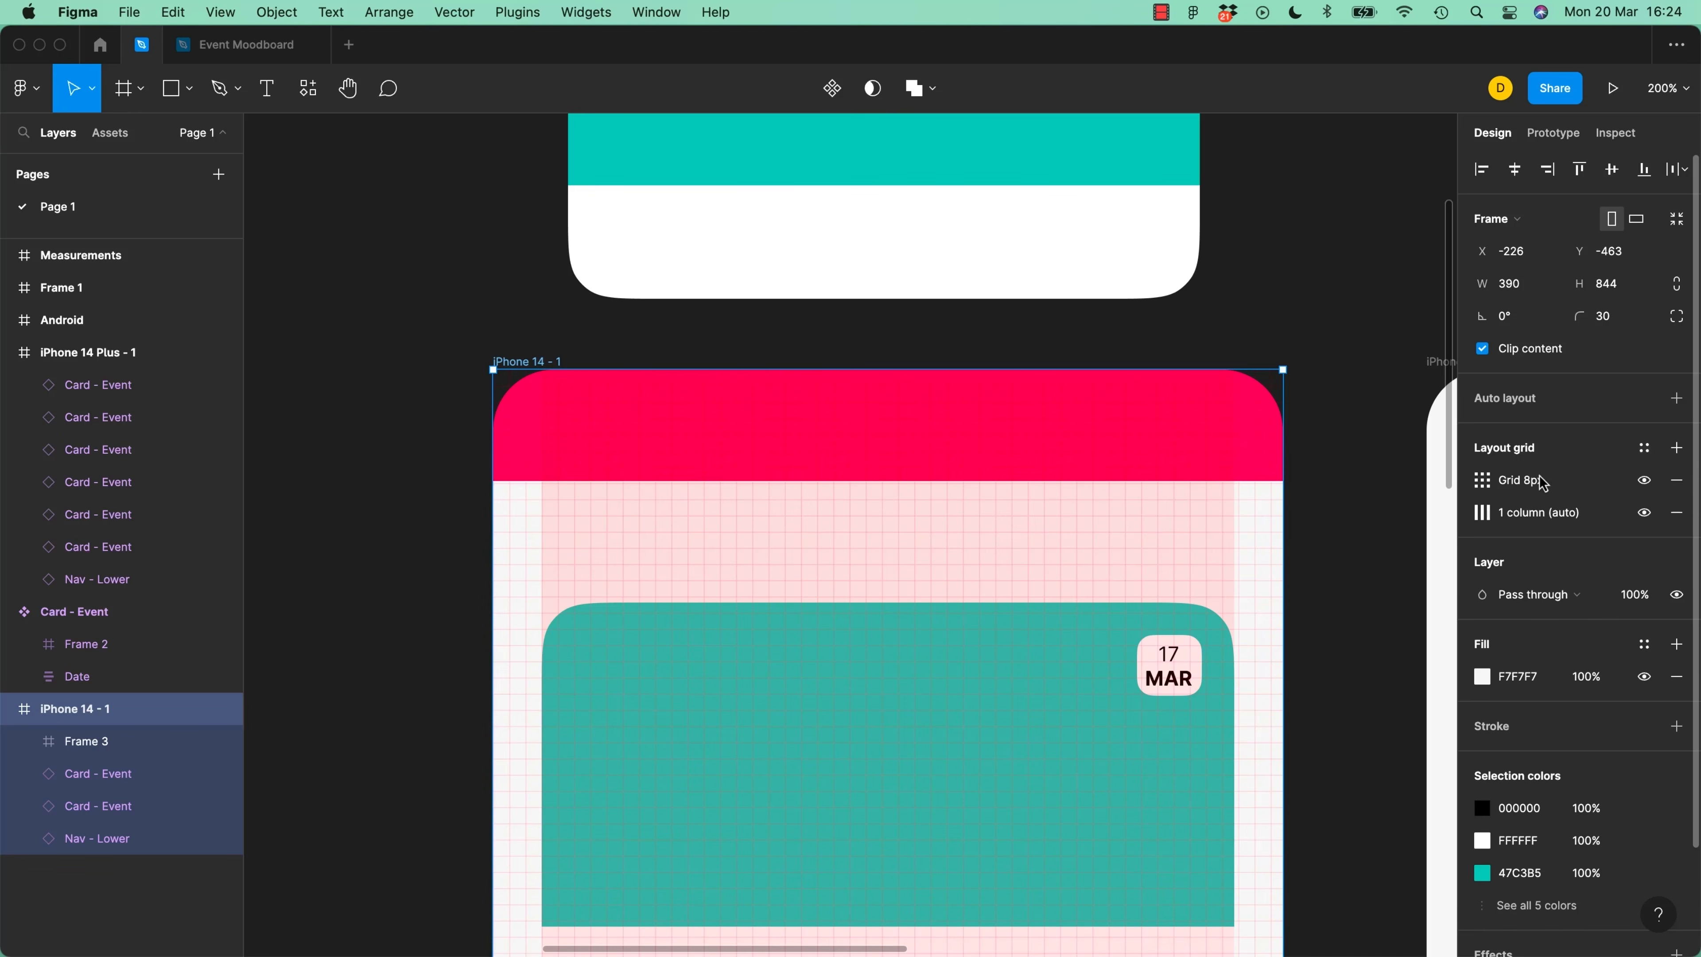
Change the newly added 8px layout grid on the iPhone 14 - 1 frame to Rows
click(1488, 484)
click(1272, 487)
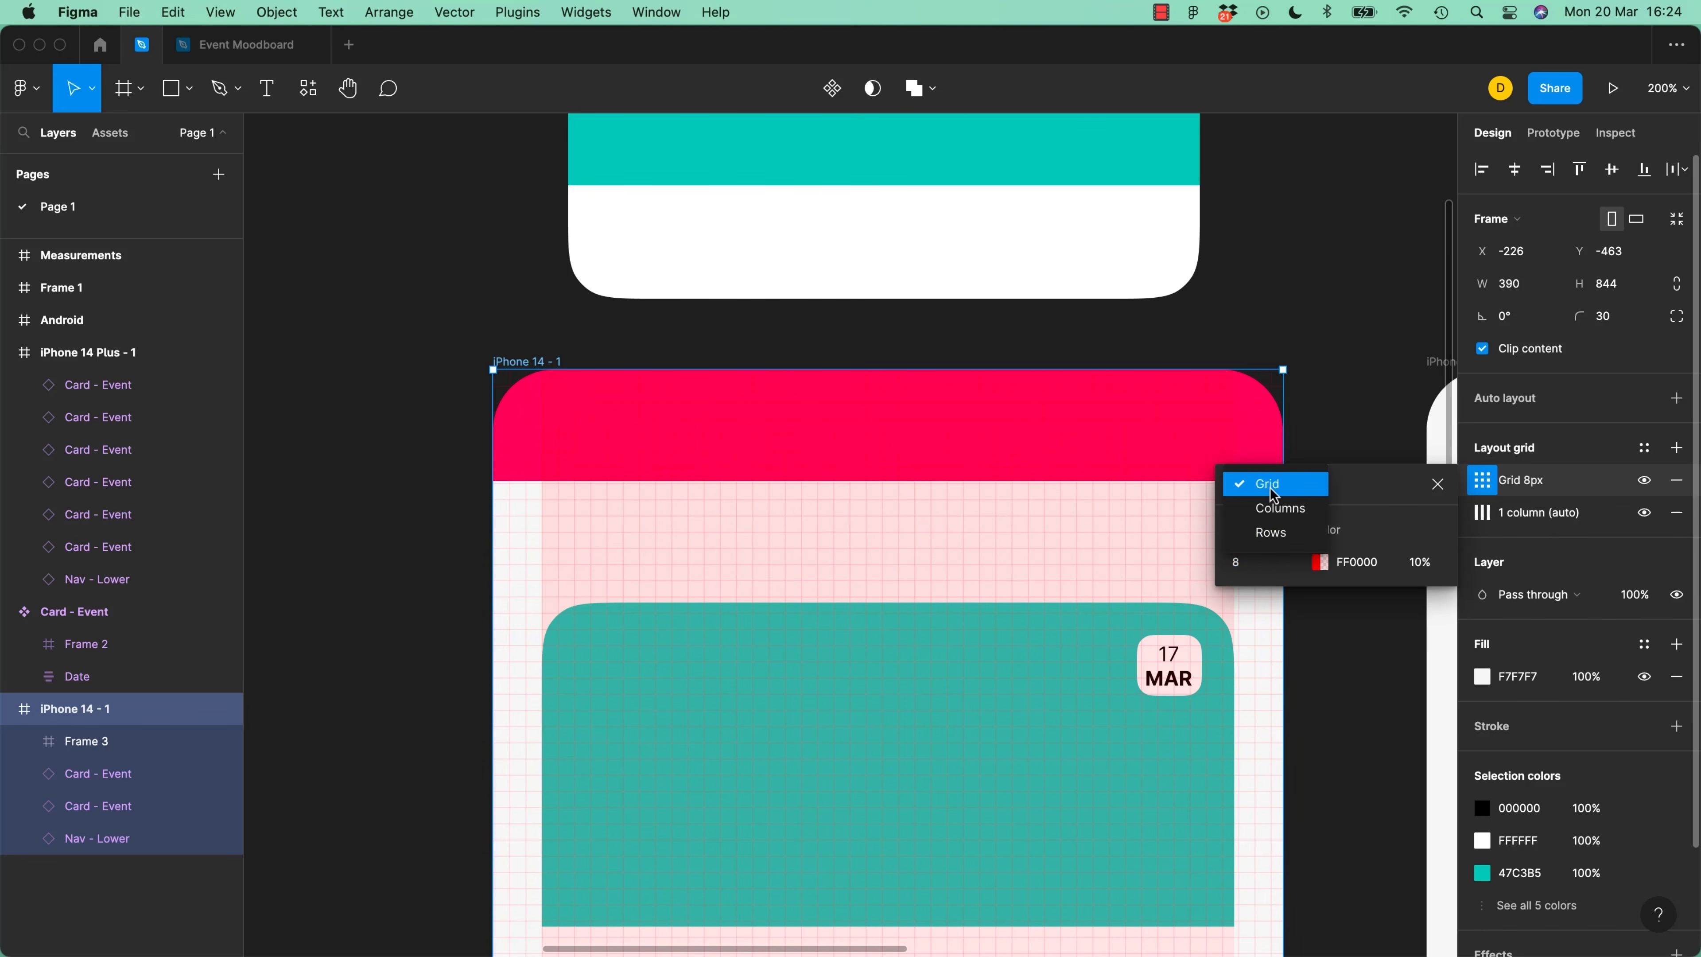
click(1273, 533)
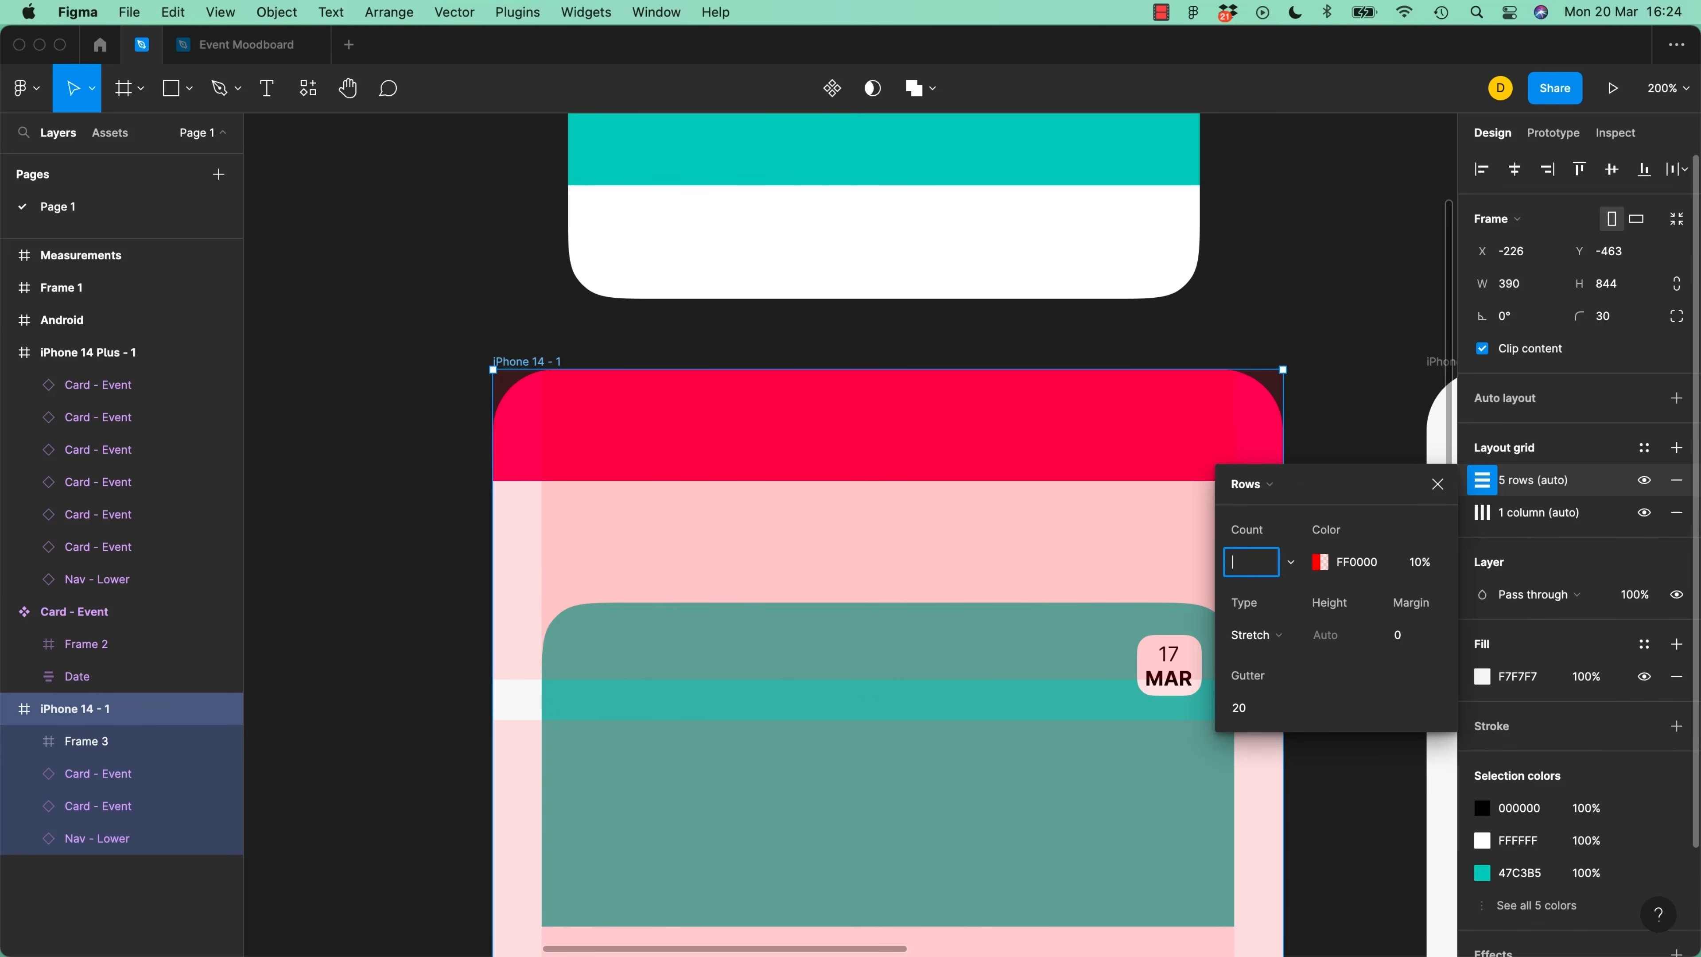
click(1437, 484)
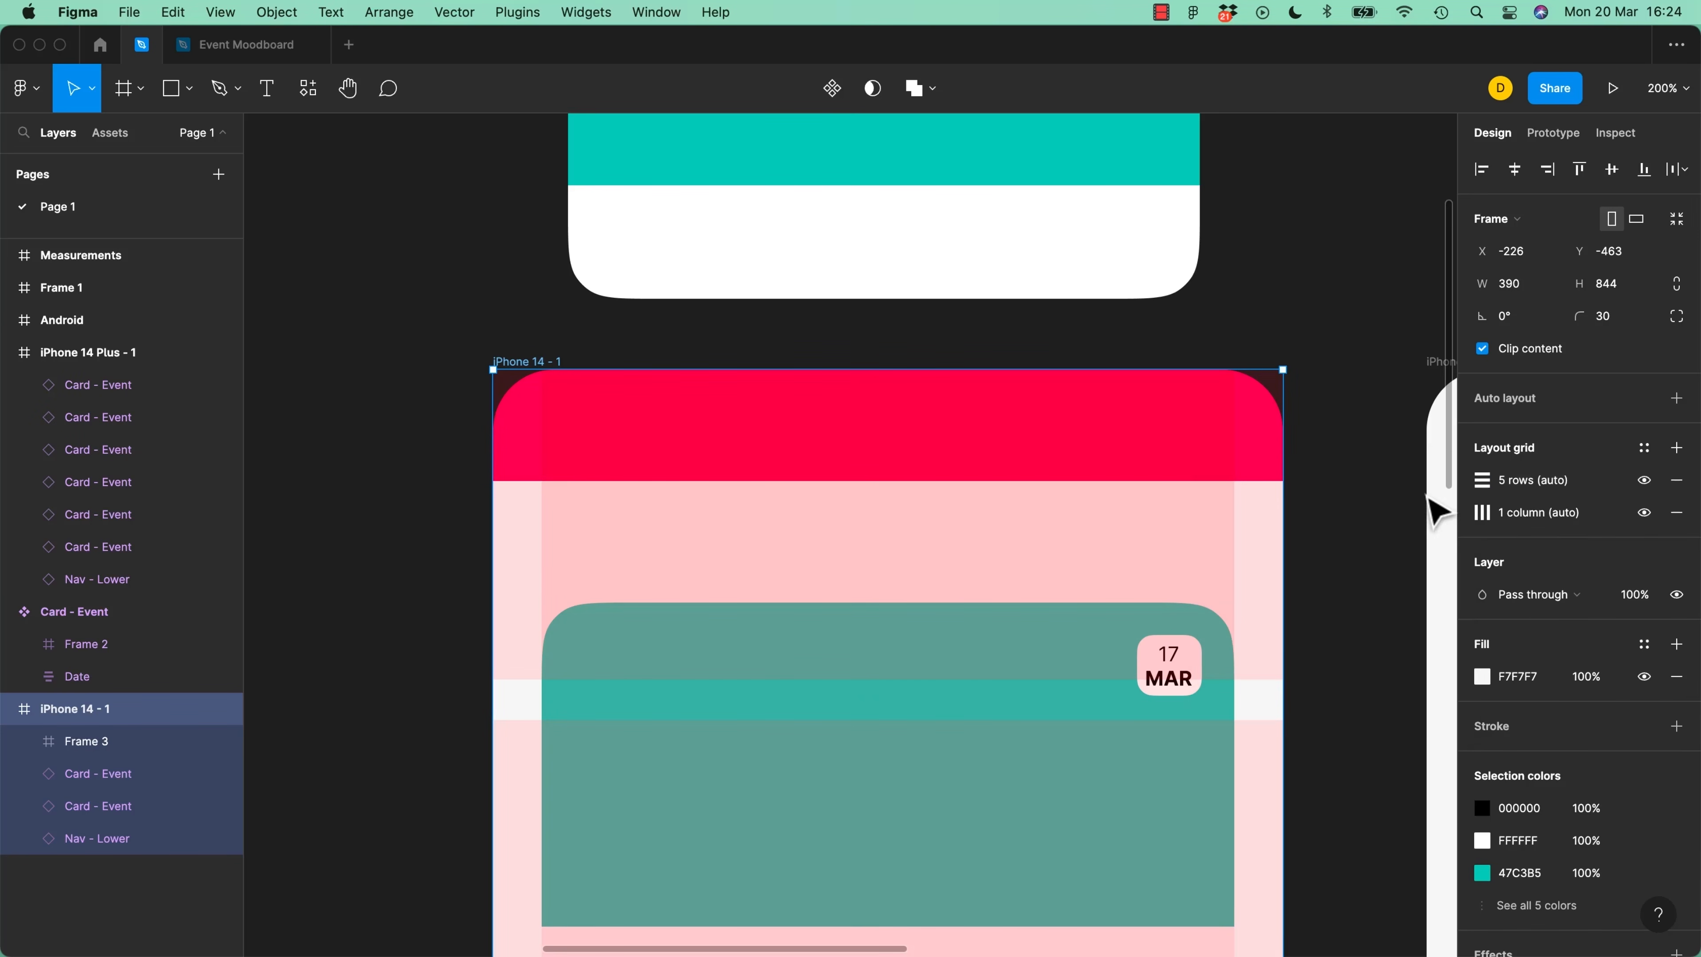
Test how the stretched rows respond by resizing the iPhone 14 - 1 frame from its corner, and undo the resize
key(shift+2)
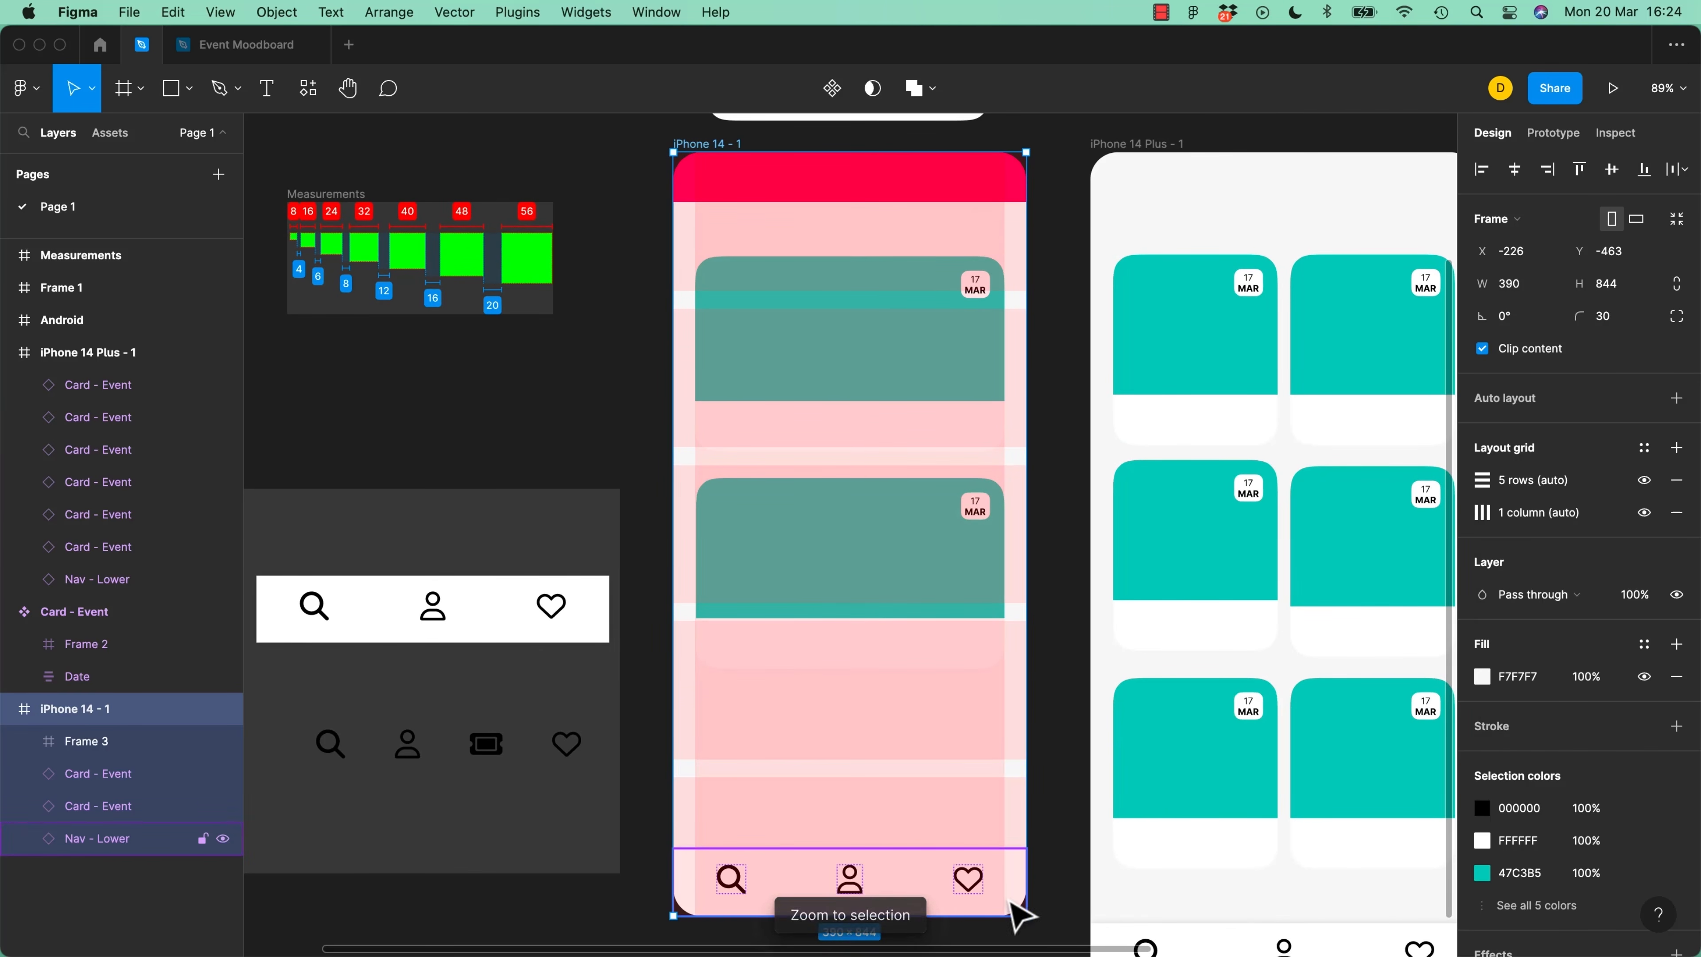
mouse_move(1023, 916)
mouse_down()
mouse_move(1025, 576)
mouse_move(1038, 900)
mouse_up()
key(super+z)
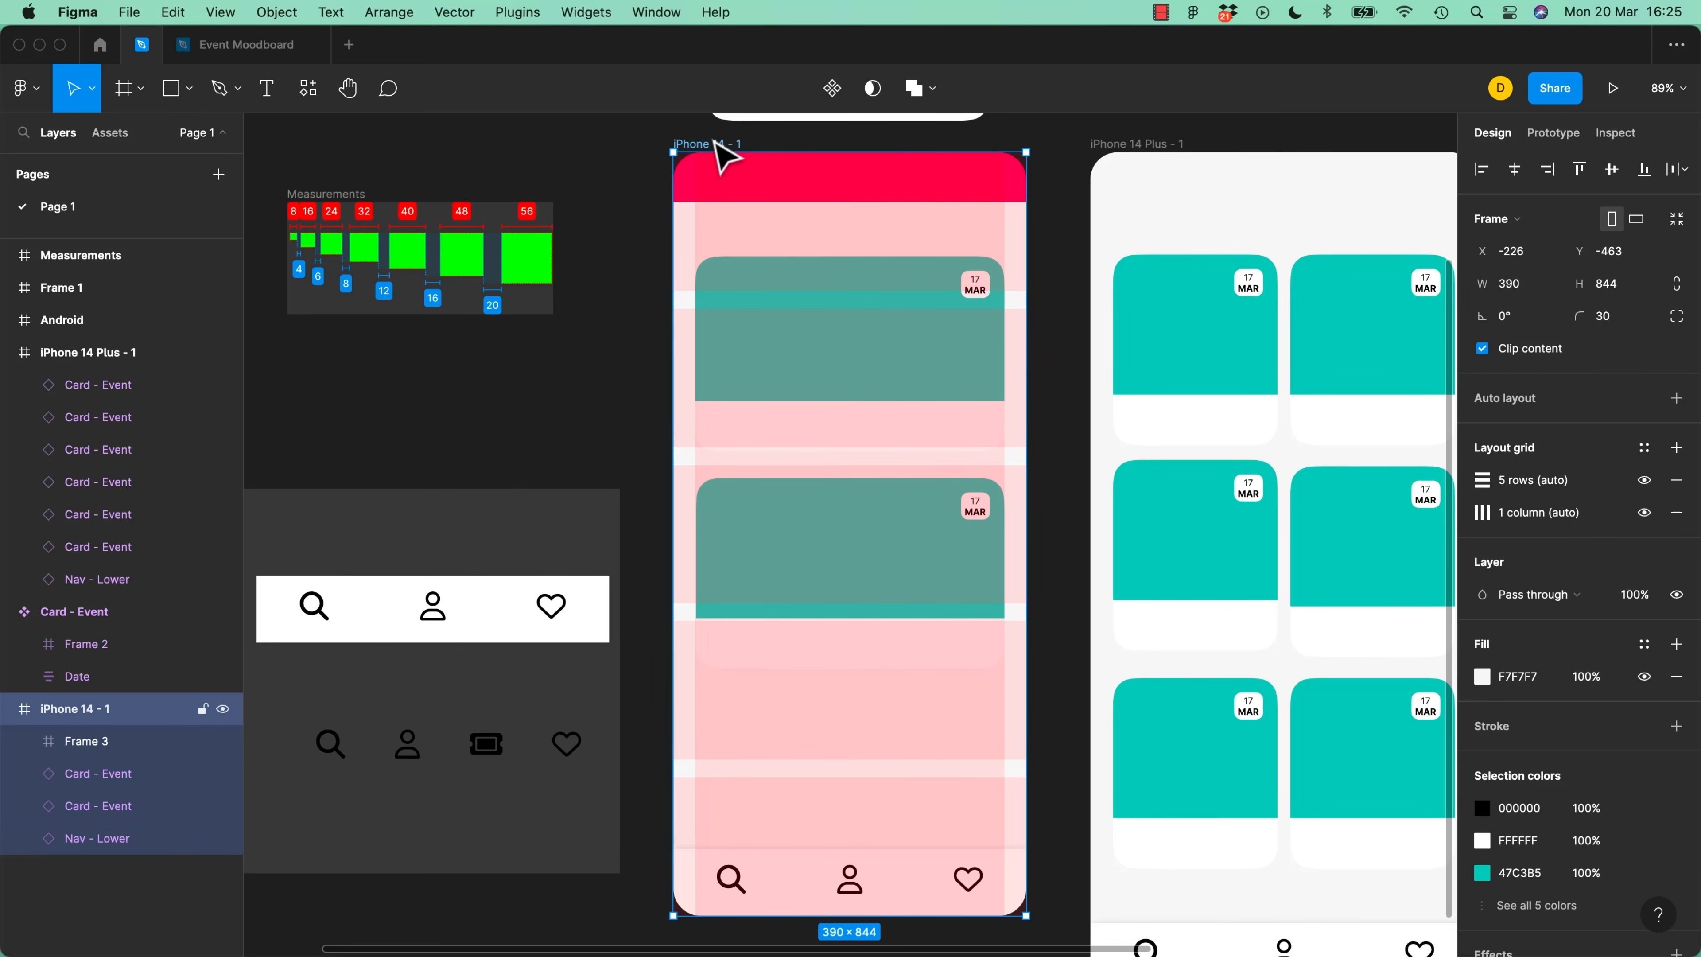
Set the row grid's type to Top with a height of 8 and a gutter of 8
click(1484, 481)
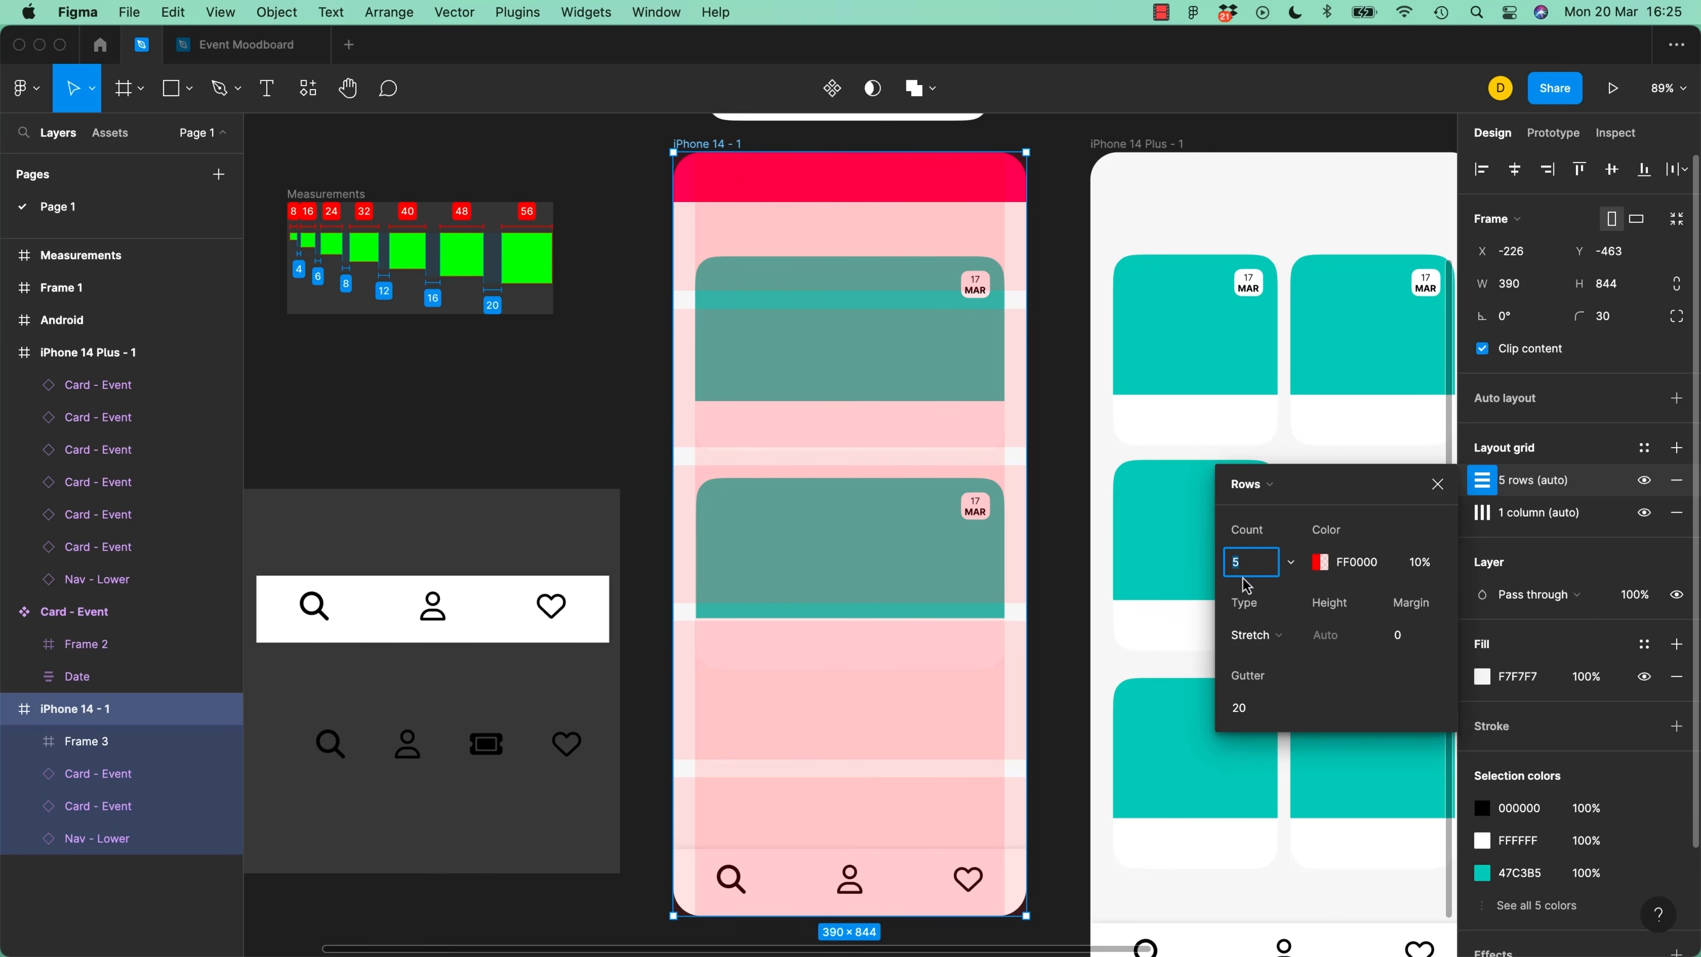
click(1258, 635)
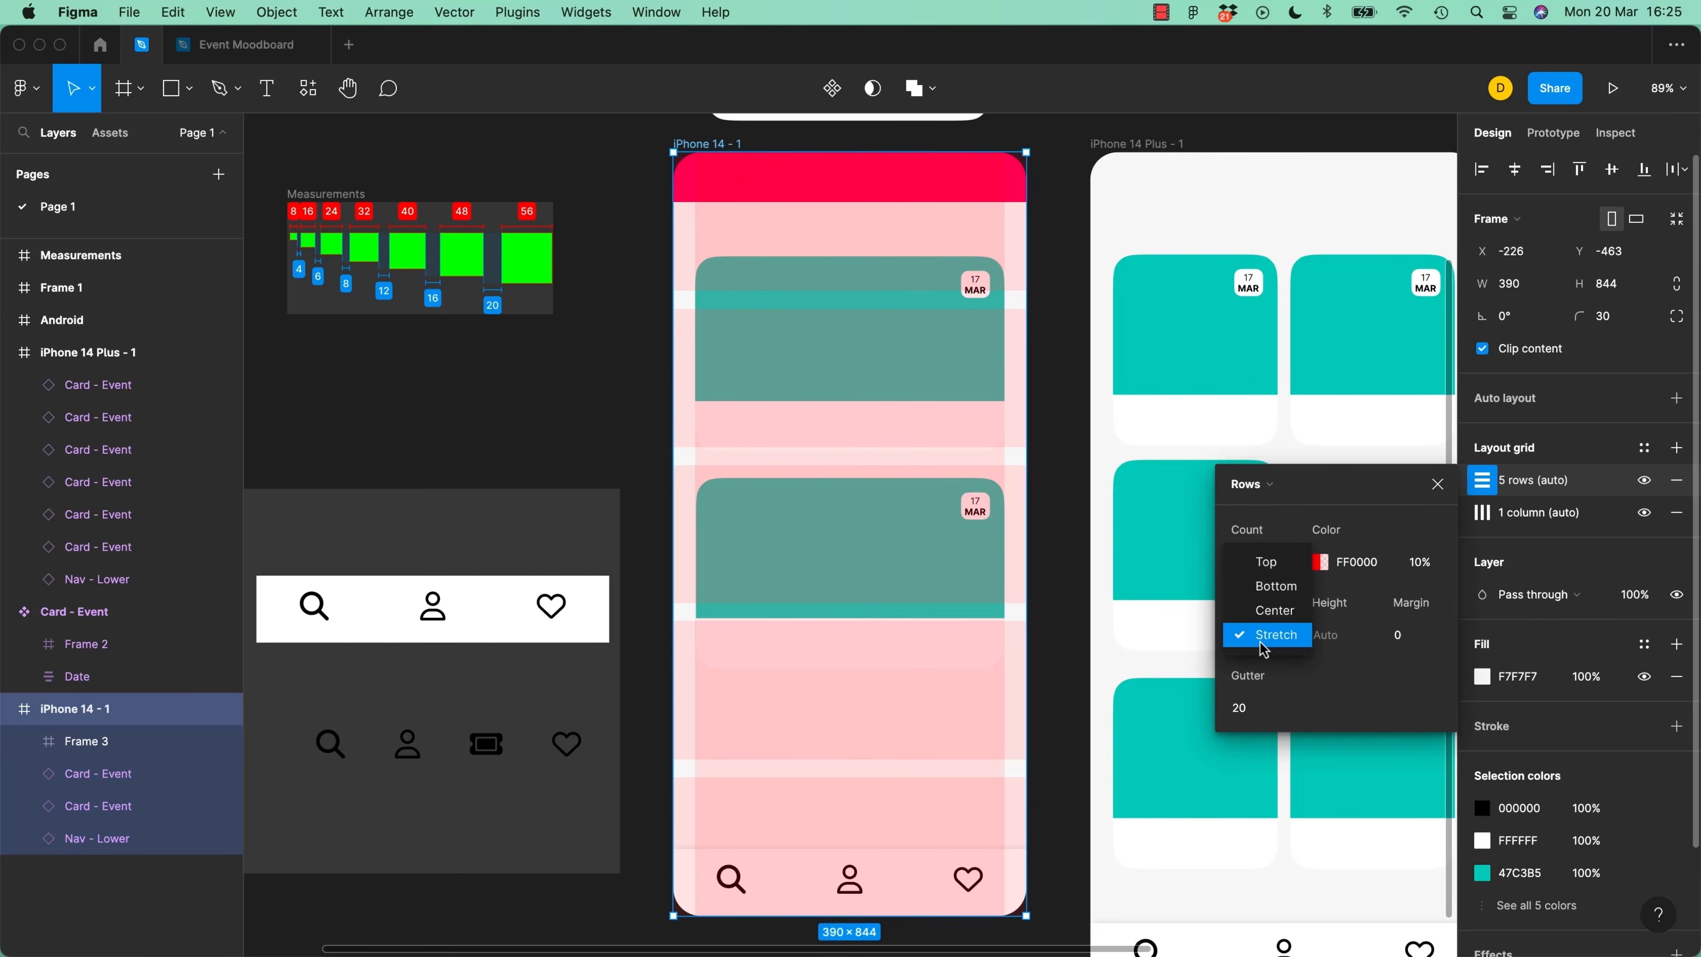
click(1276, 568)
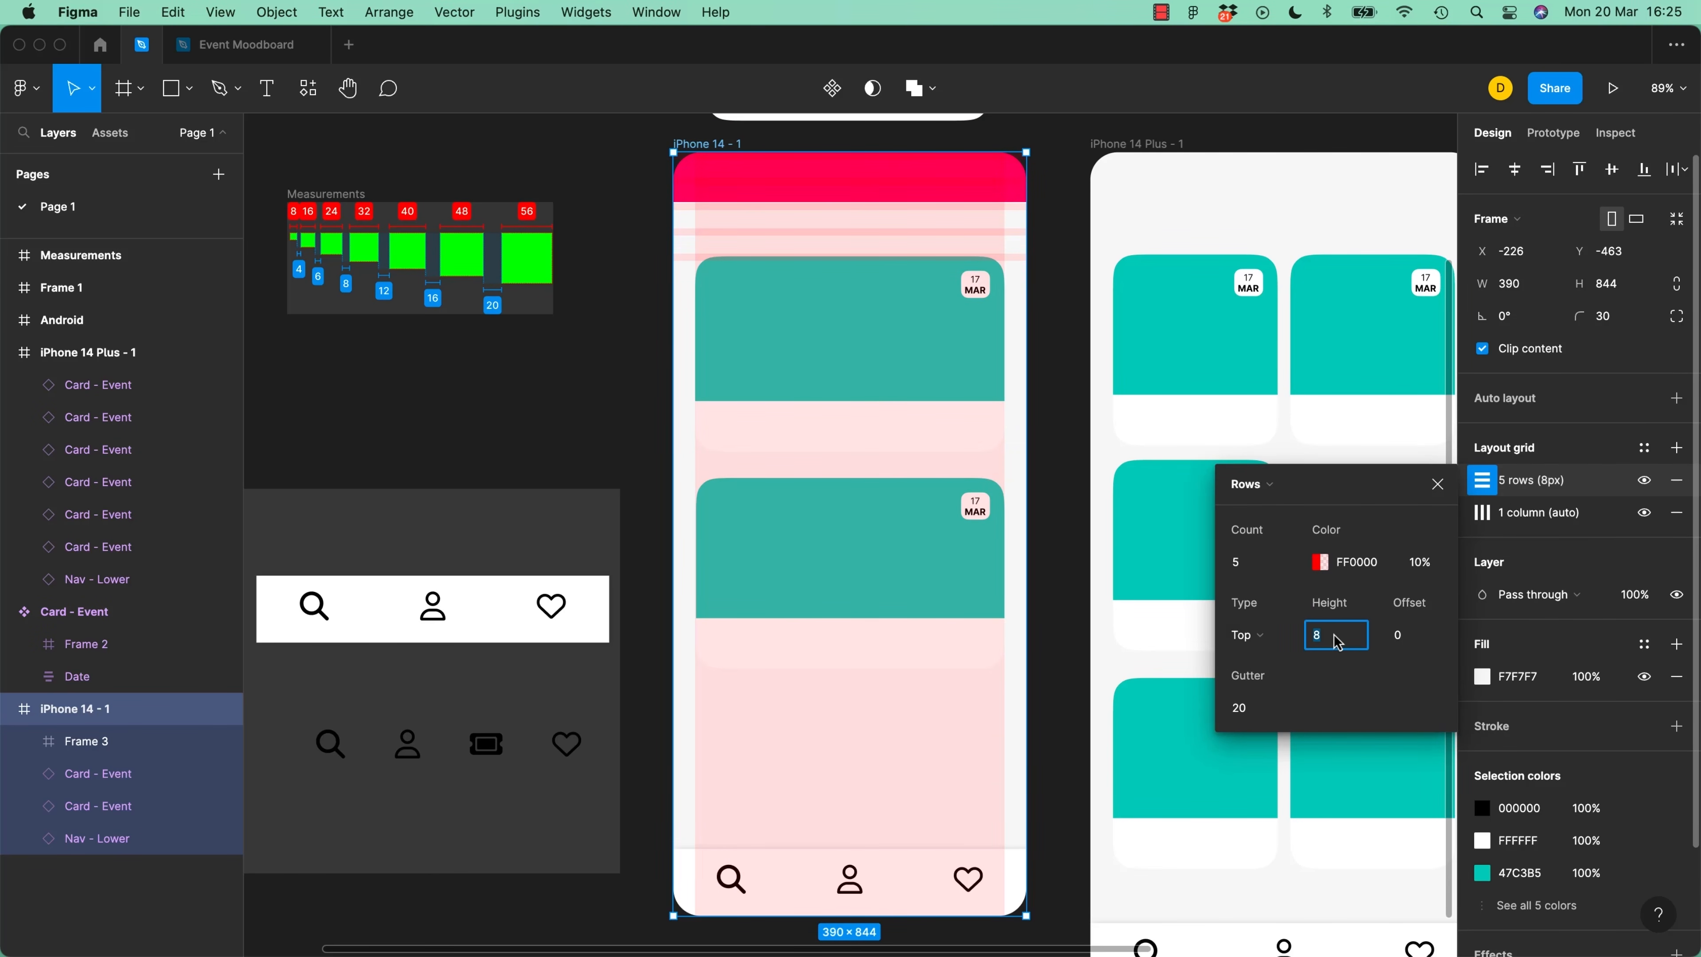
click(1247, 720)
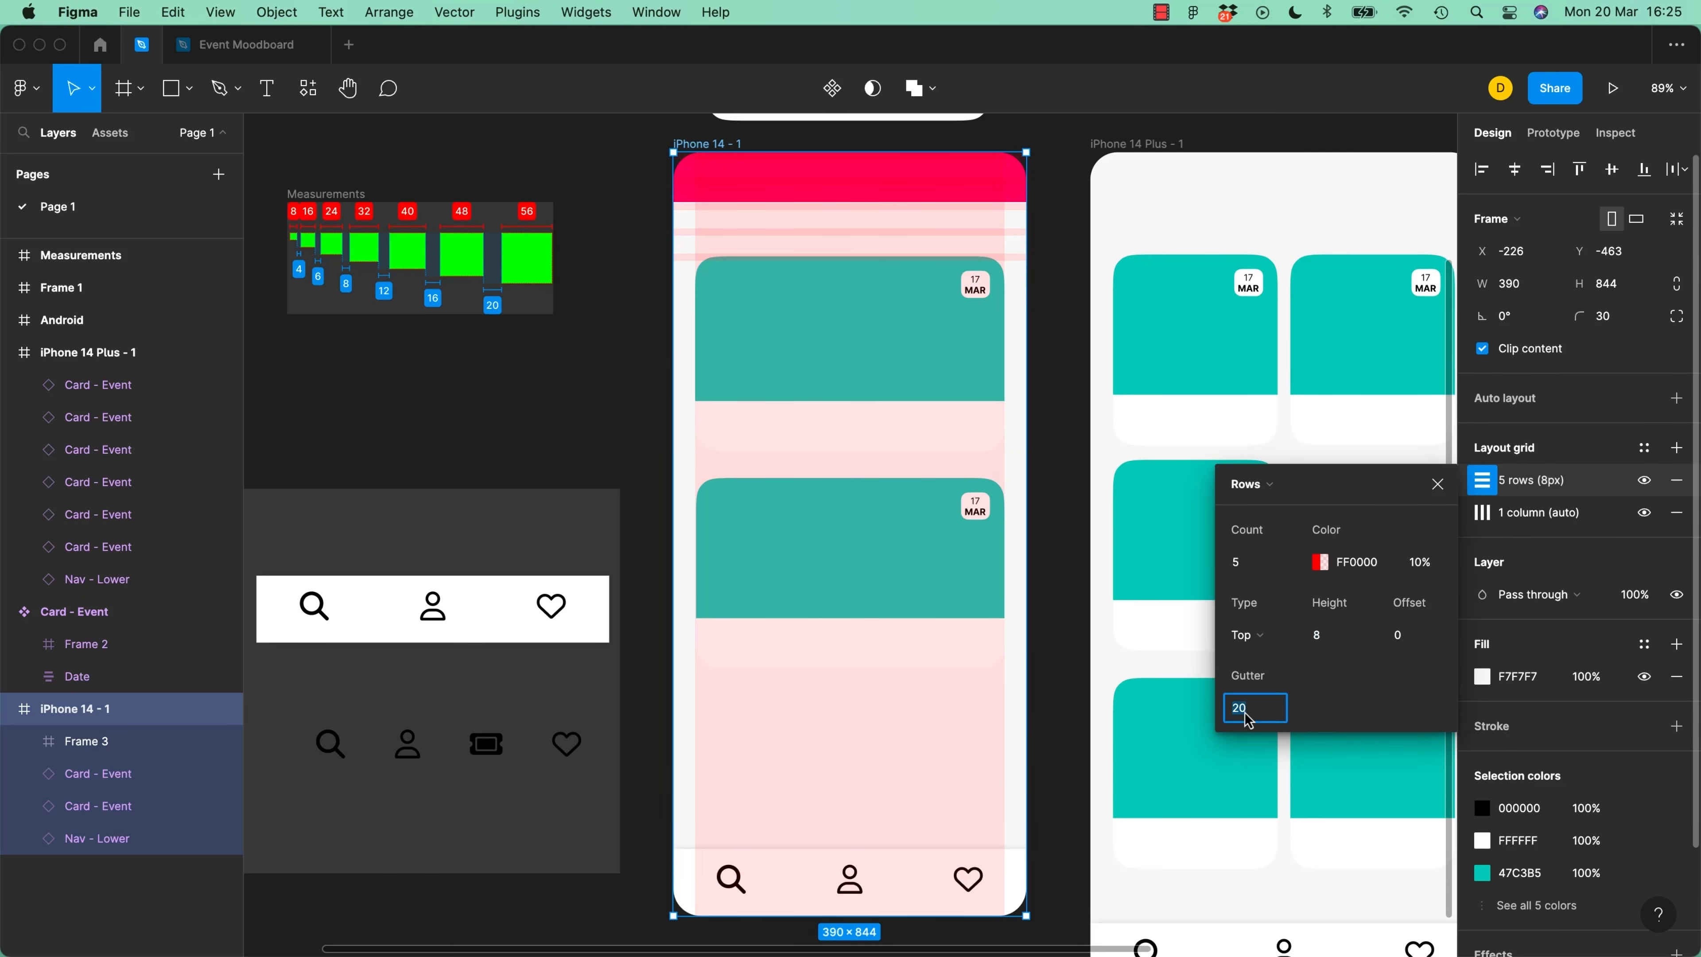
text(8)
key(Tab)
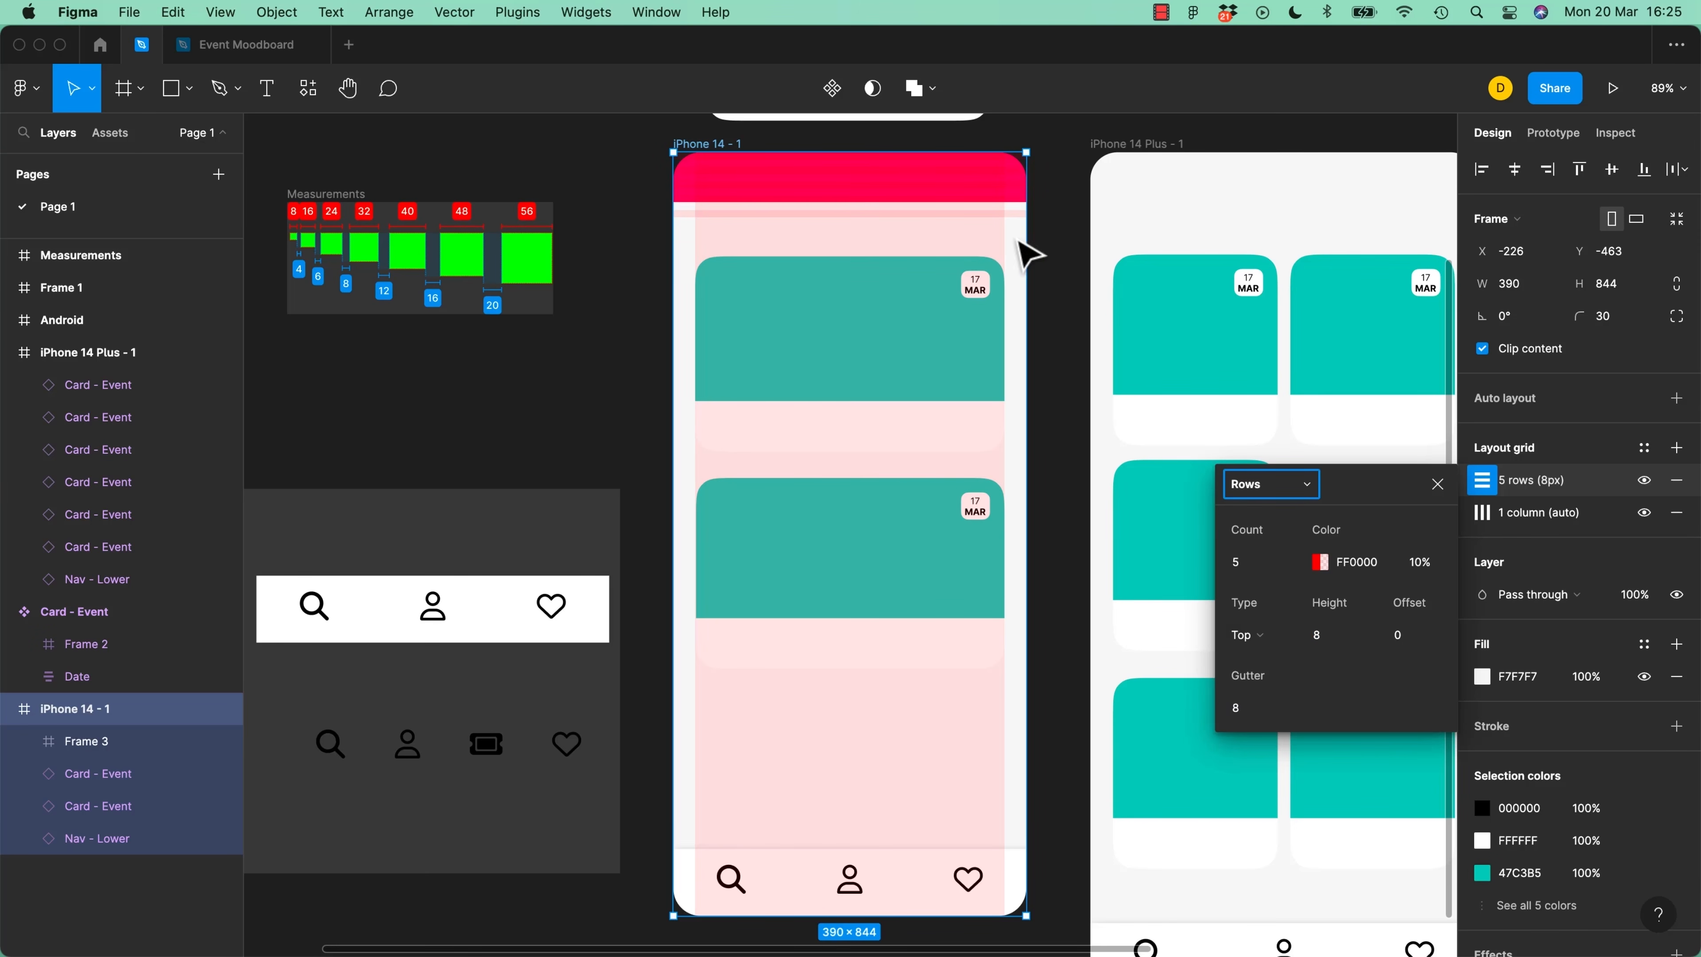
Raise the row grid's count to 100 and on to 200 to cover the full height of the frame
click(1266, 568)
text(10)
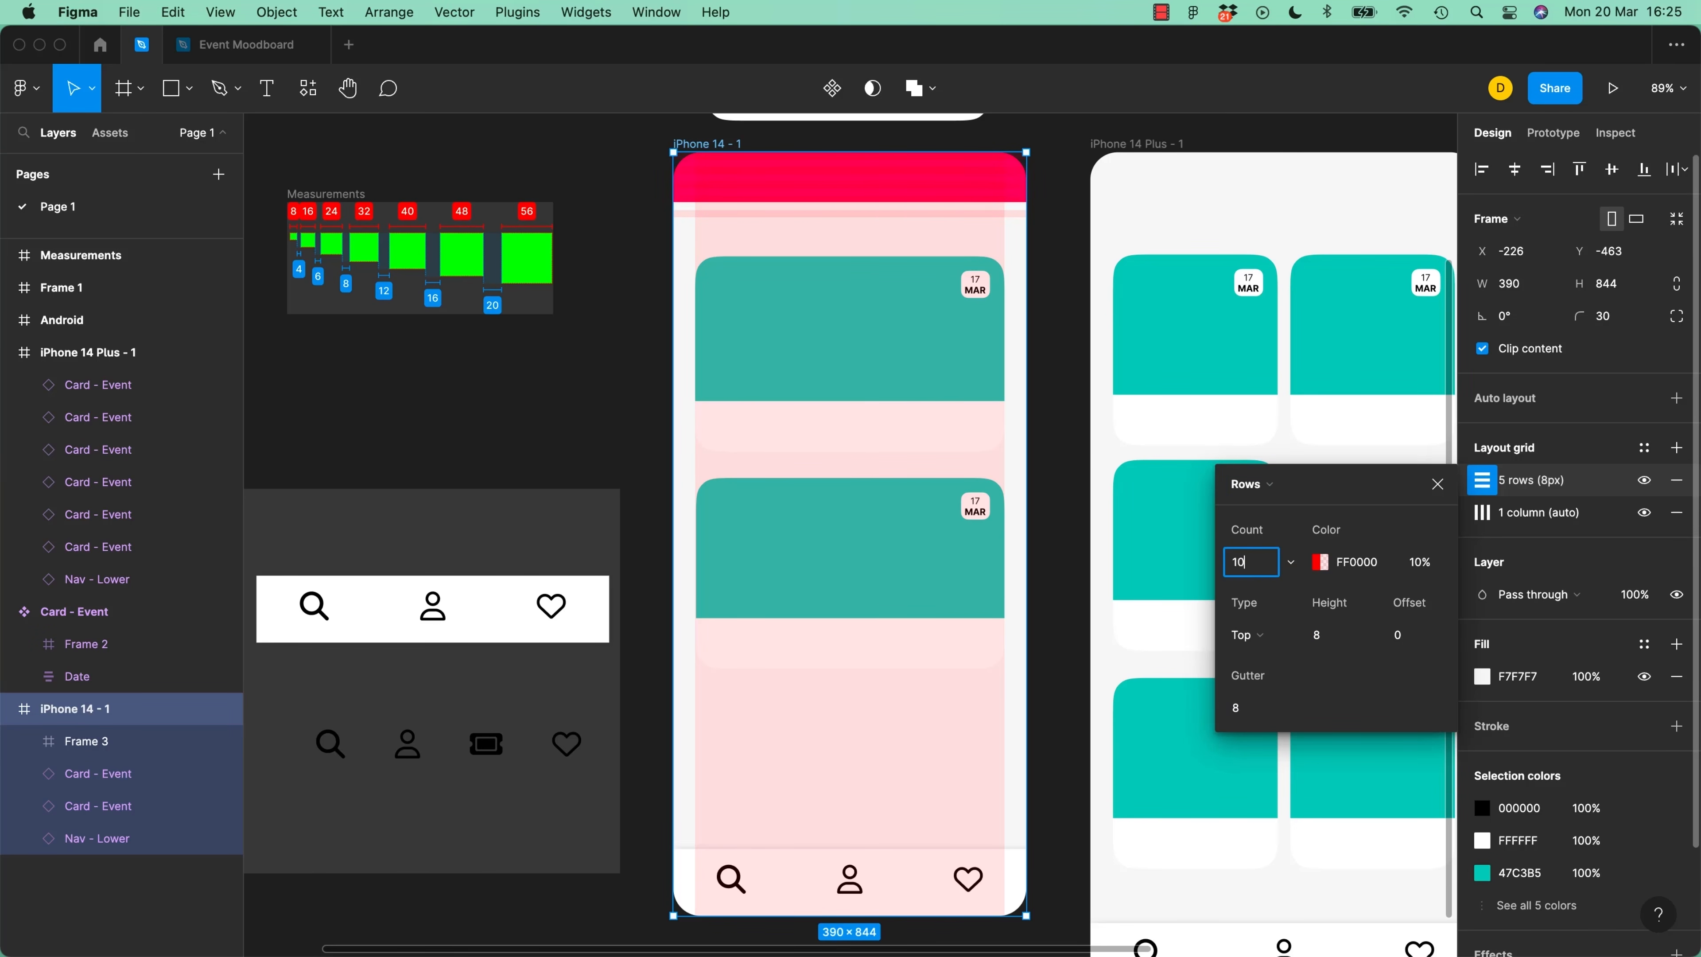
text(0)
key(Return)
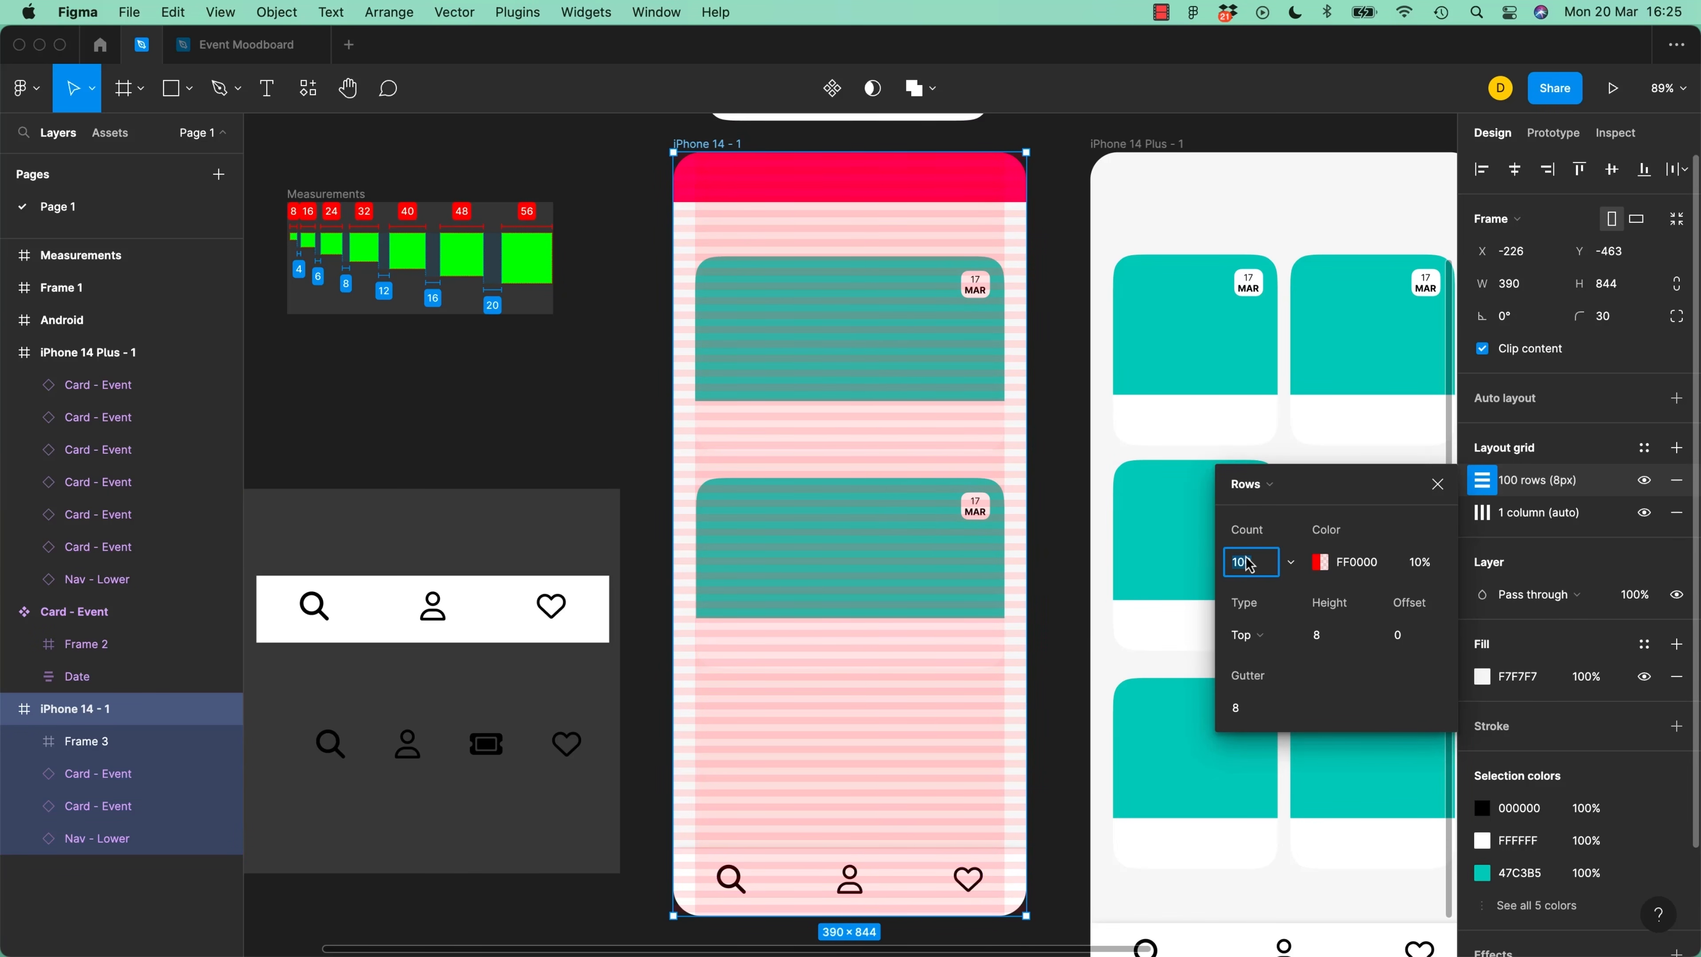
text(00)
key(Return)
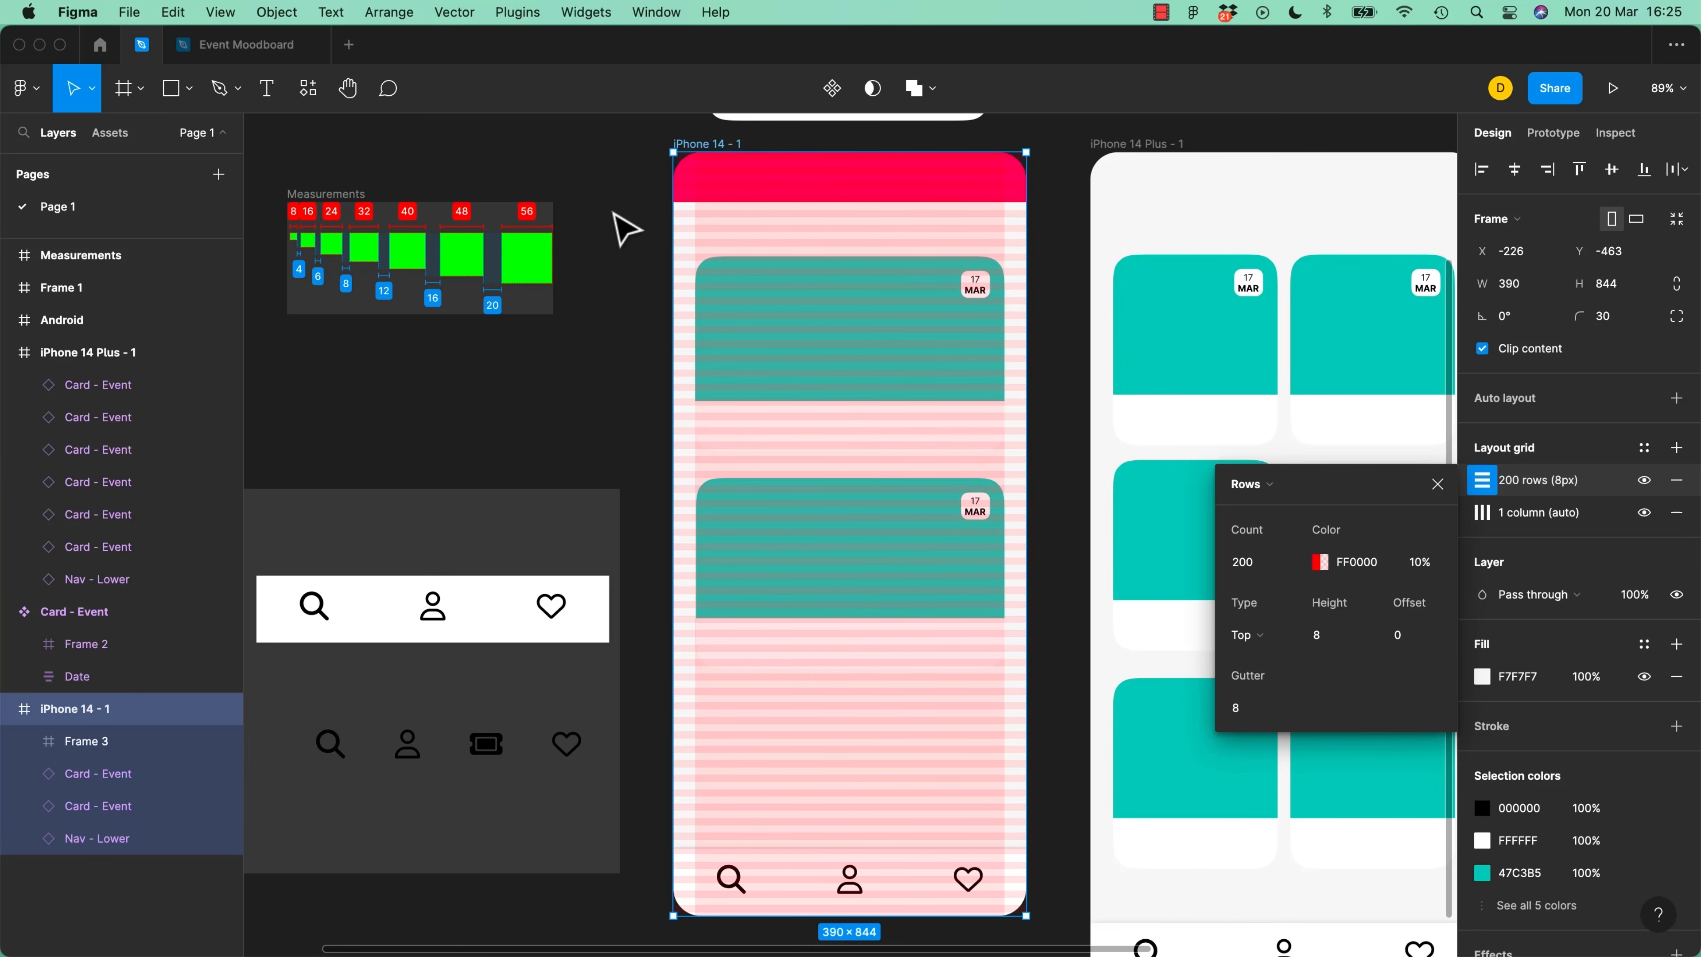
Shorten the header frame to a height of 48, snapping its lower edge to the row grid
key(super+equal)
key(space)
drag(642, 175, 634, 648)
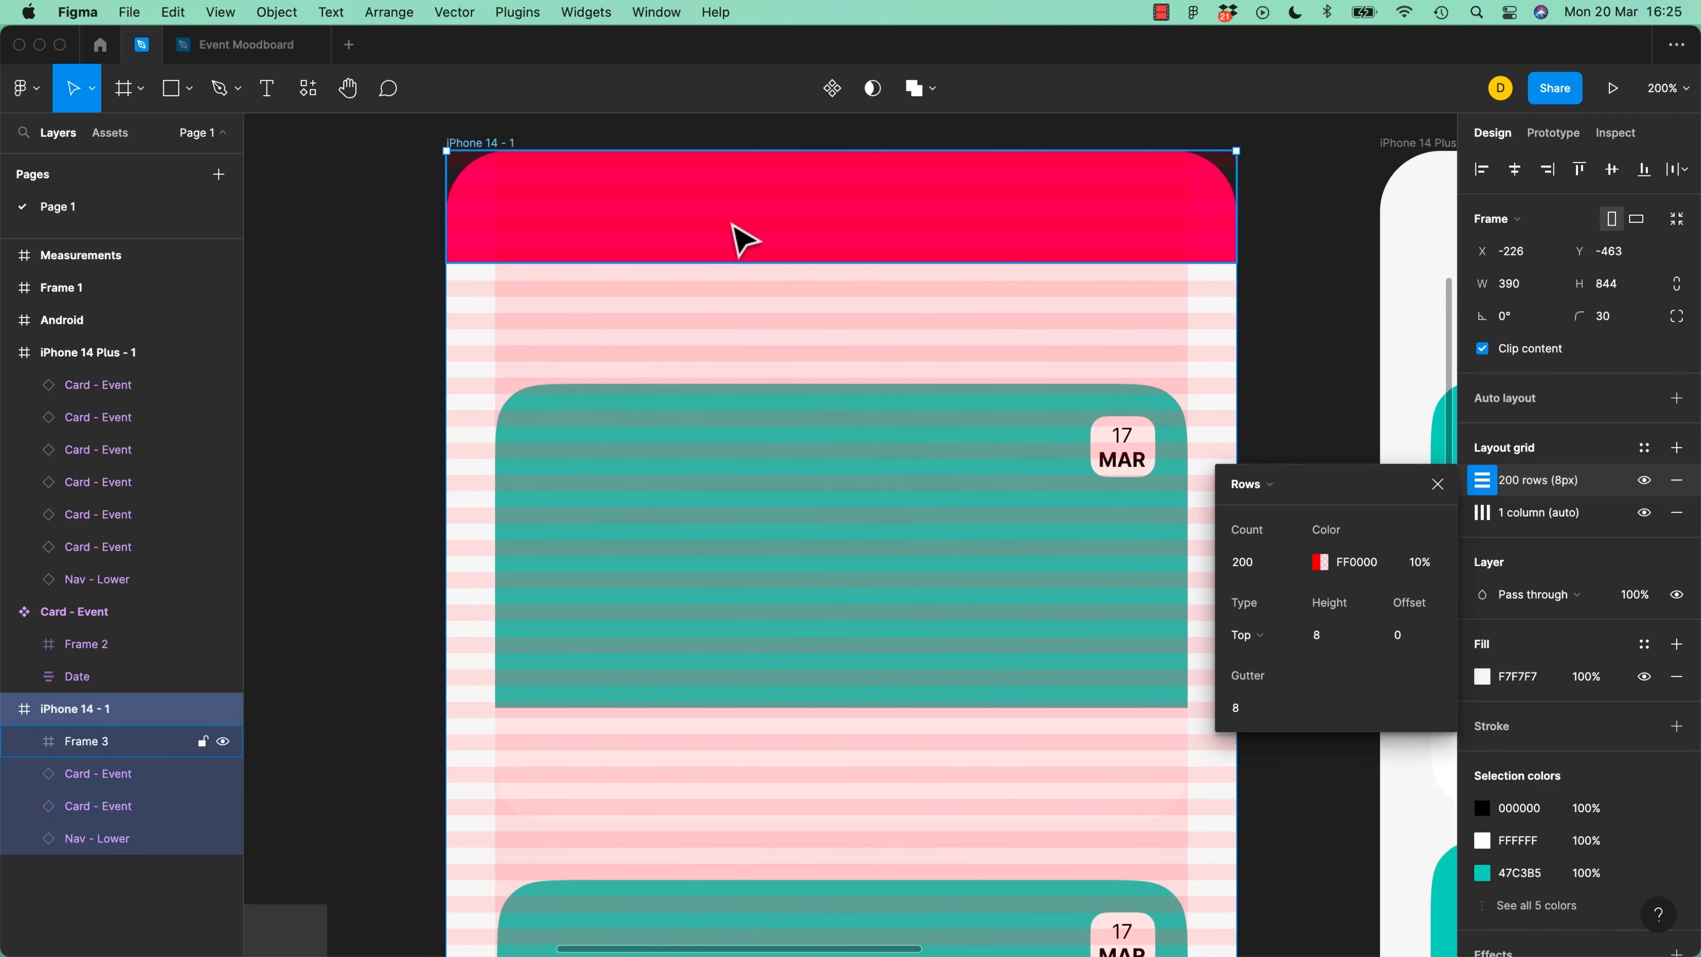
key(super+equal)
key(super+minus)
scroll(732, 235, up, 4)
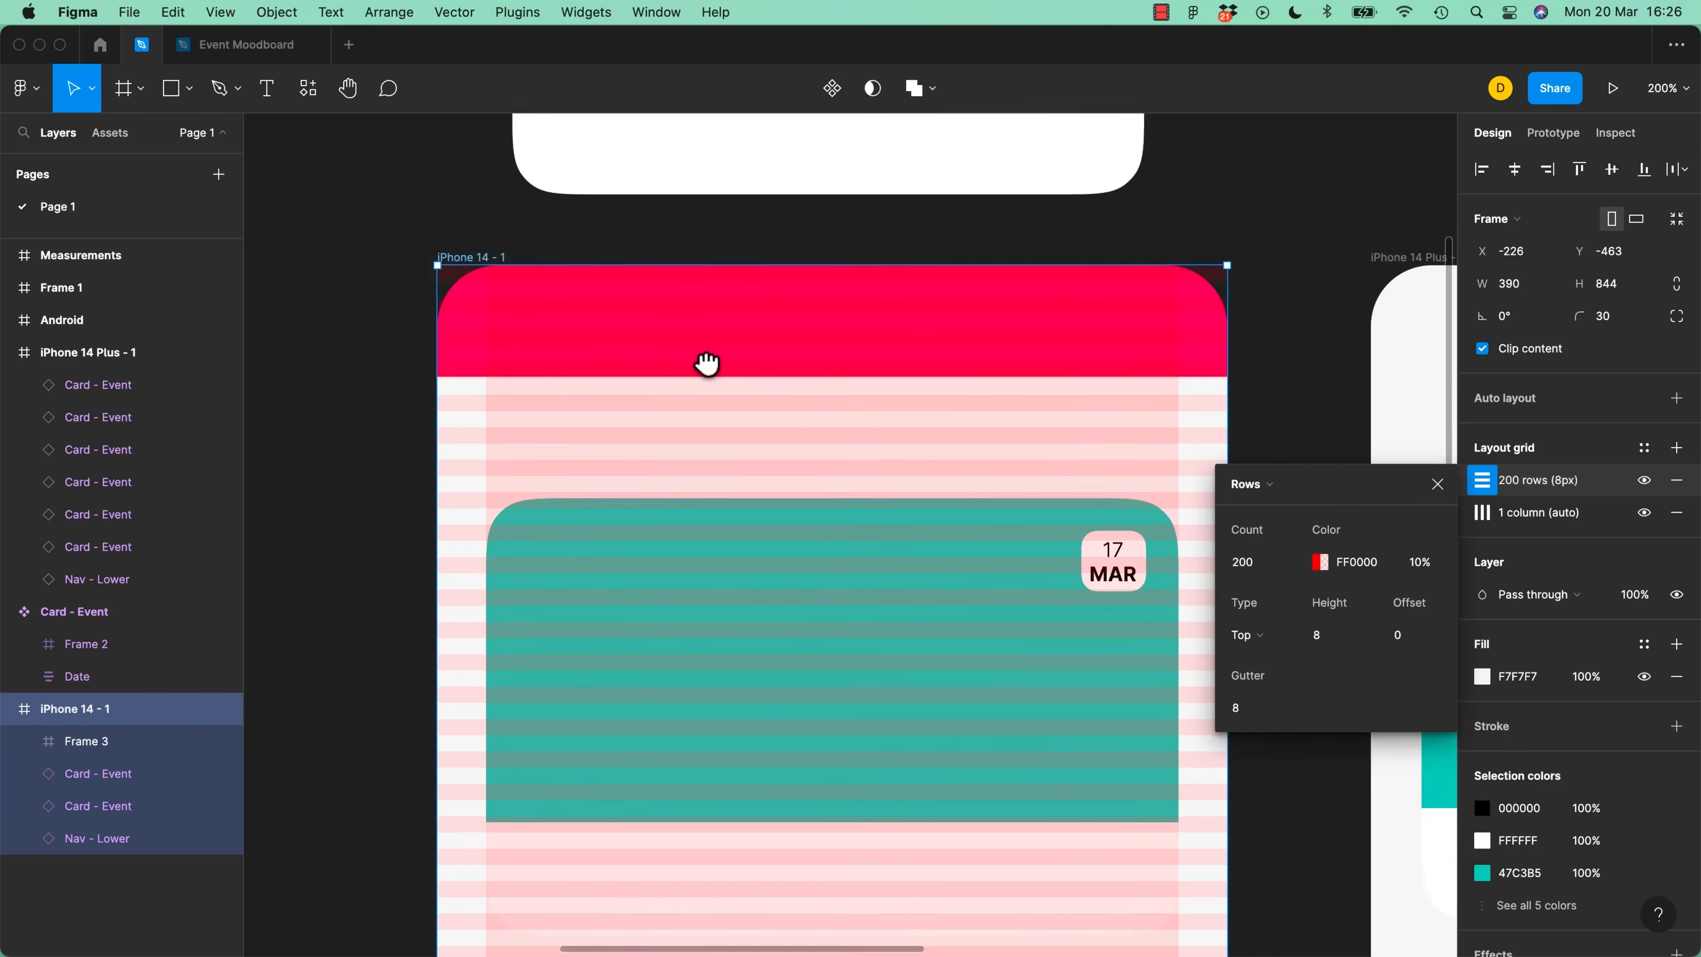
click(831, 443)
drag(838, 450, 844, 440)
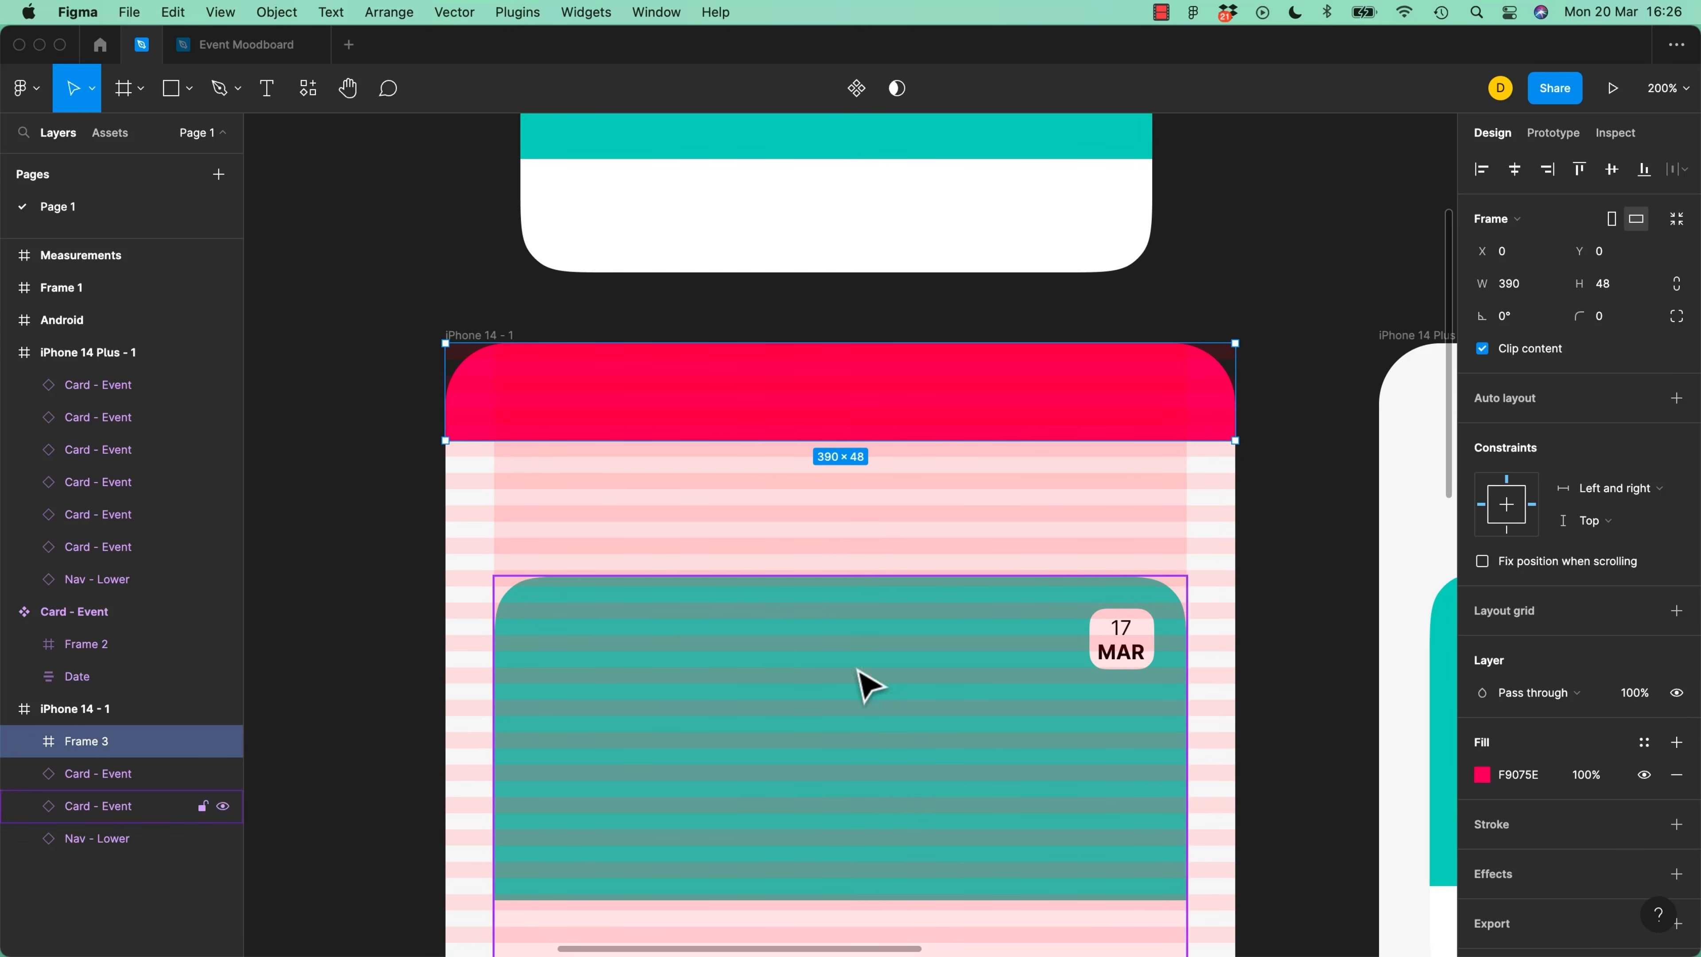
Move the upper event card in the iPhone 14 - 1 frame up to Y 64 and shorten it to a height of 192
click(933, 737)
drag(838, 749, 851, 647)
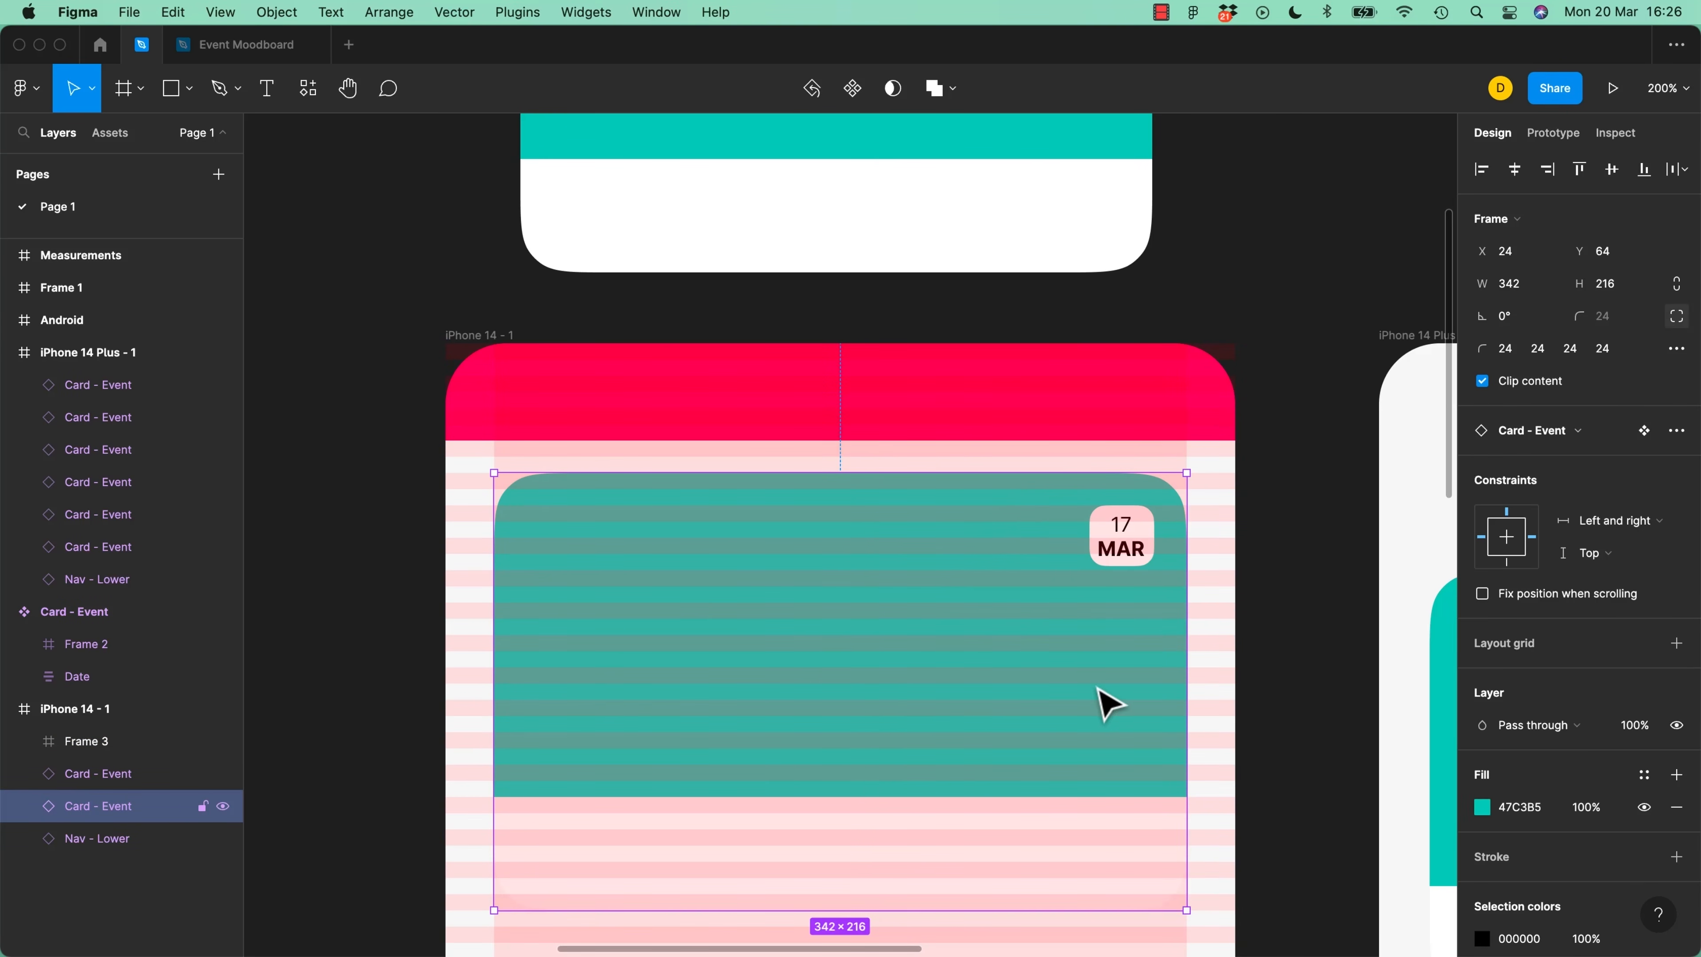
click(1321, 734)
scroll(1291, 471, down, 5)
click(1048, 422)
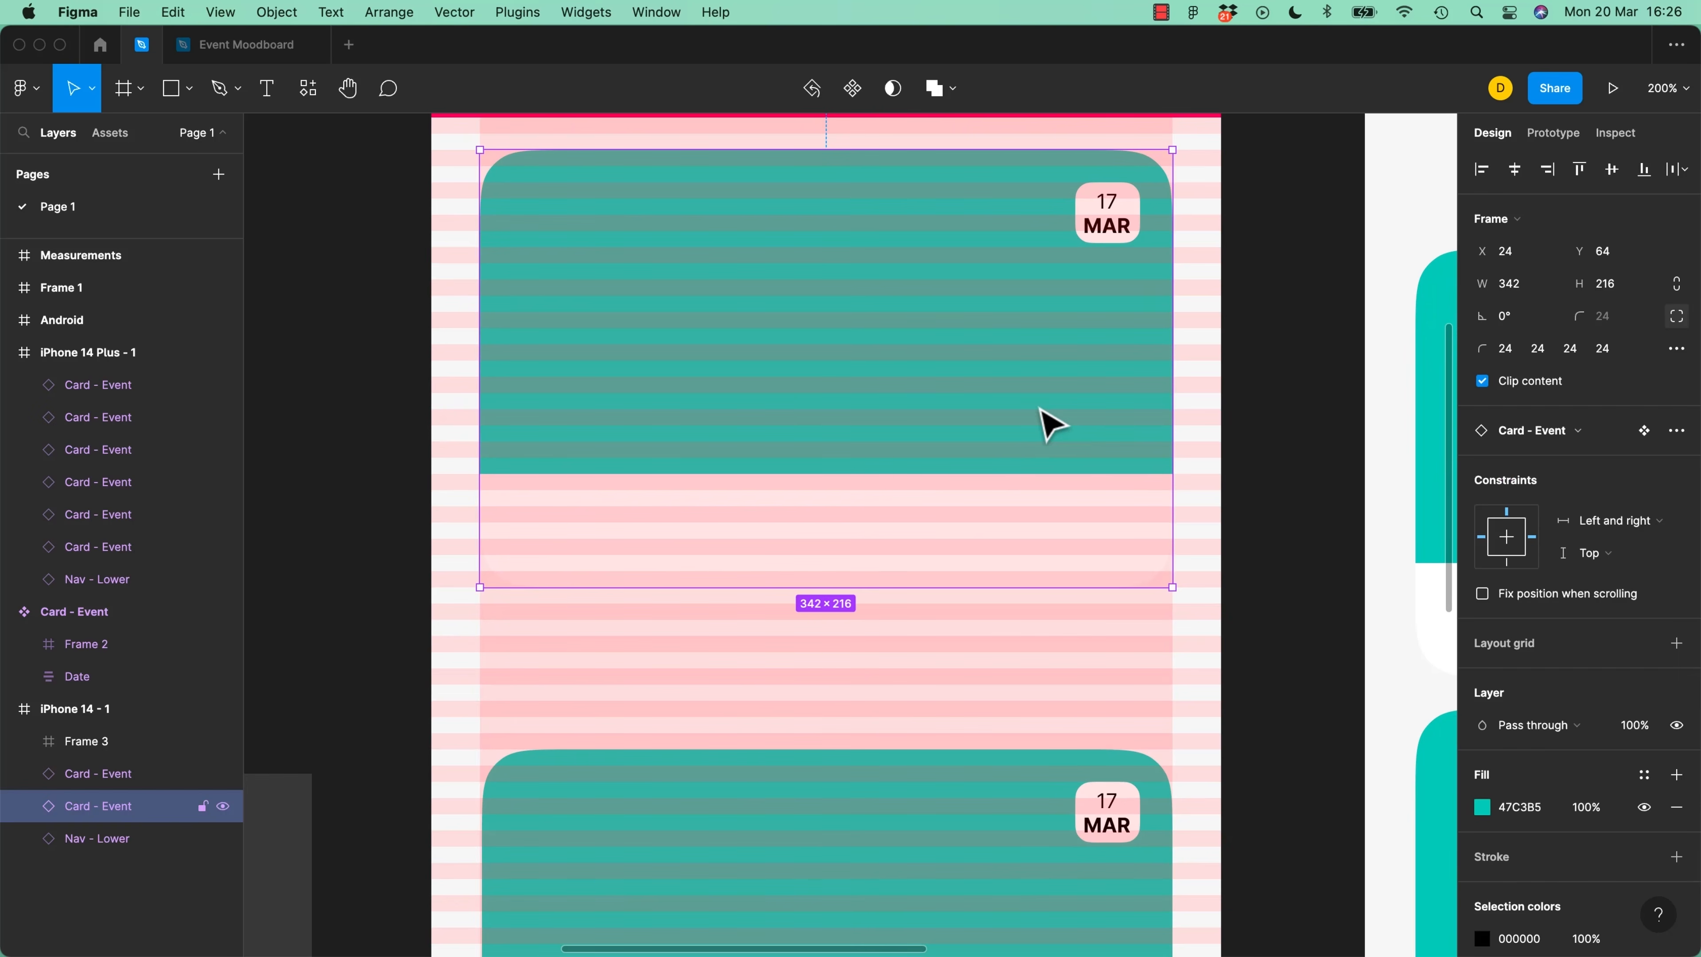
drag(855, 588, 880, 539)
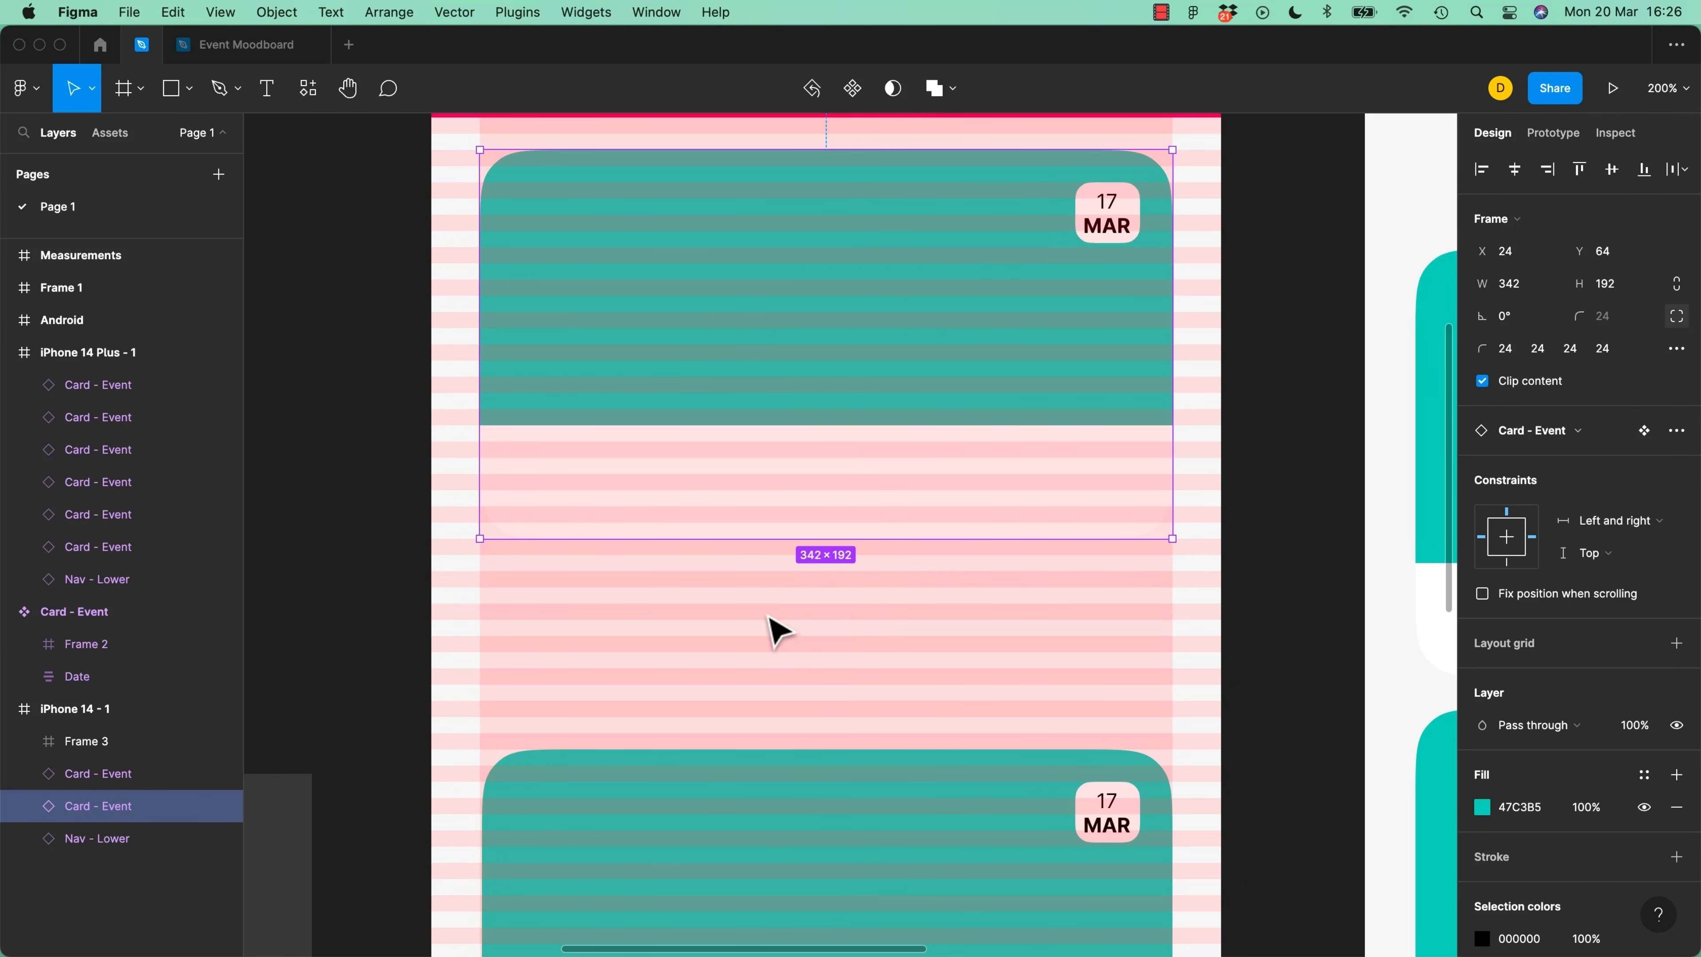
click(835, 824)
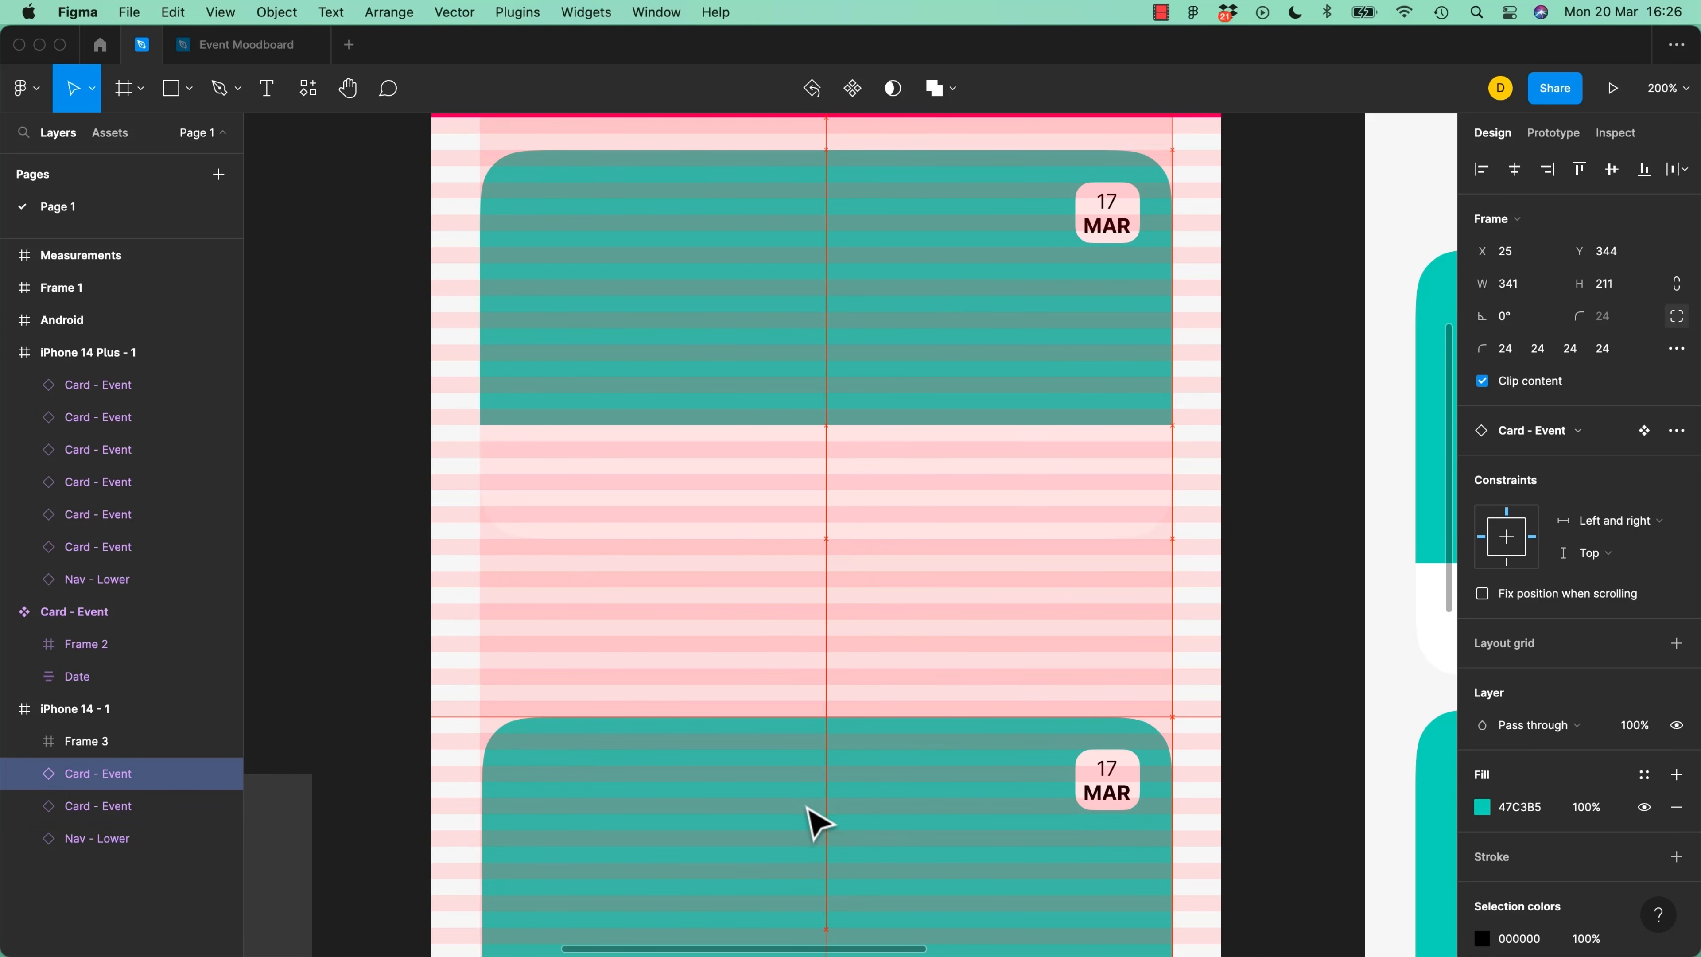
Change the fill of the white strip, Frame 2, in the main Card - Event component to a light grey
click(972, 506)
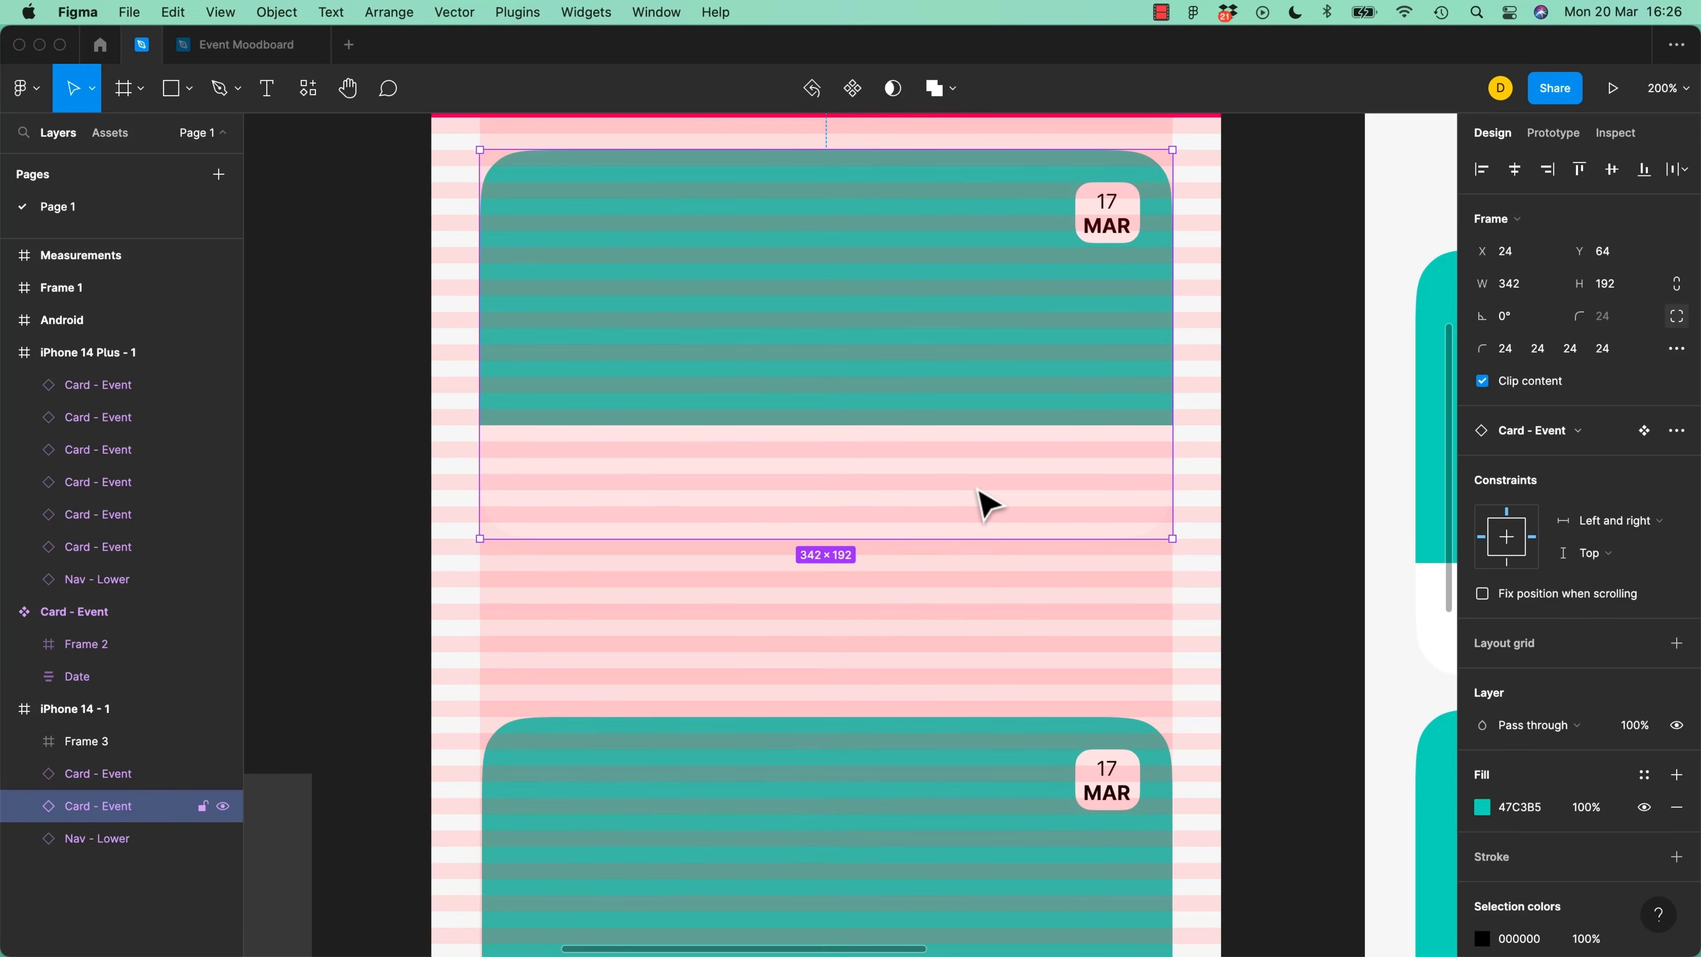
double_click(979, 491)
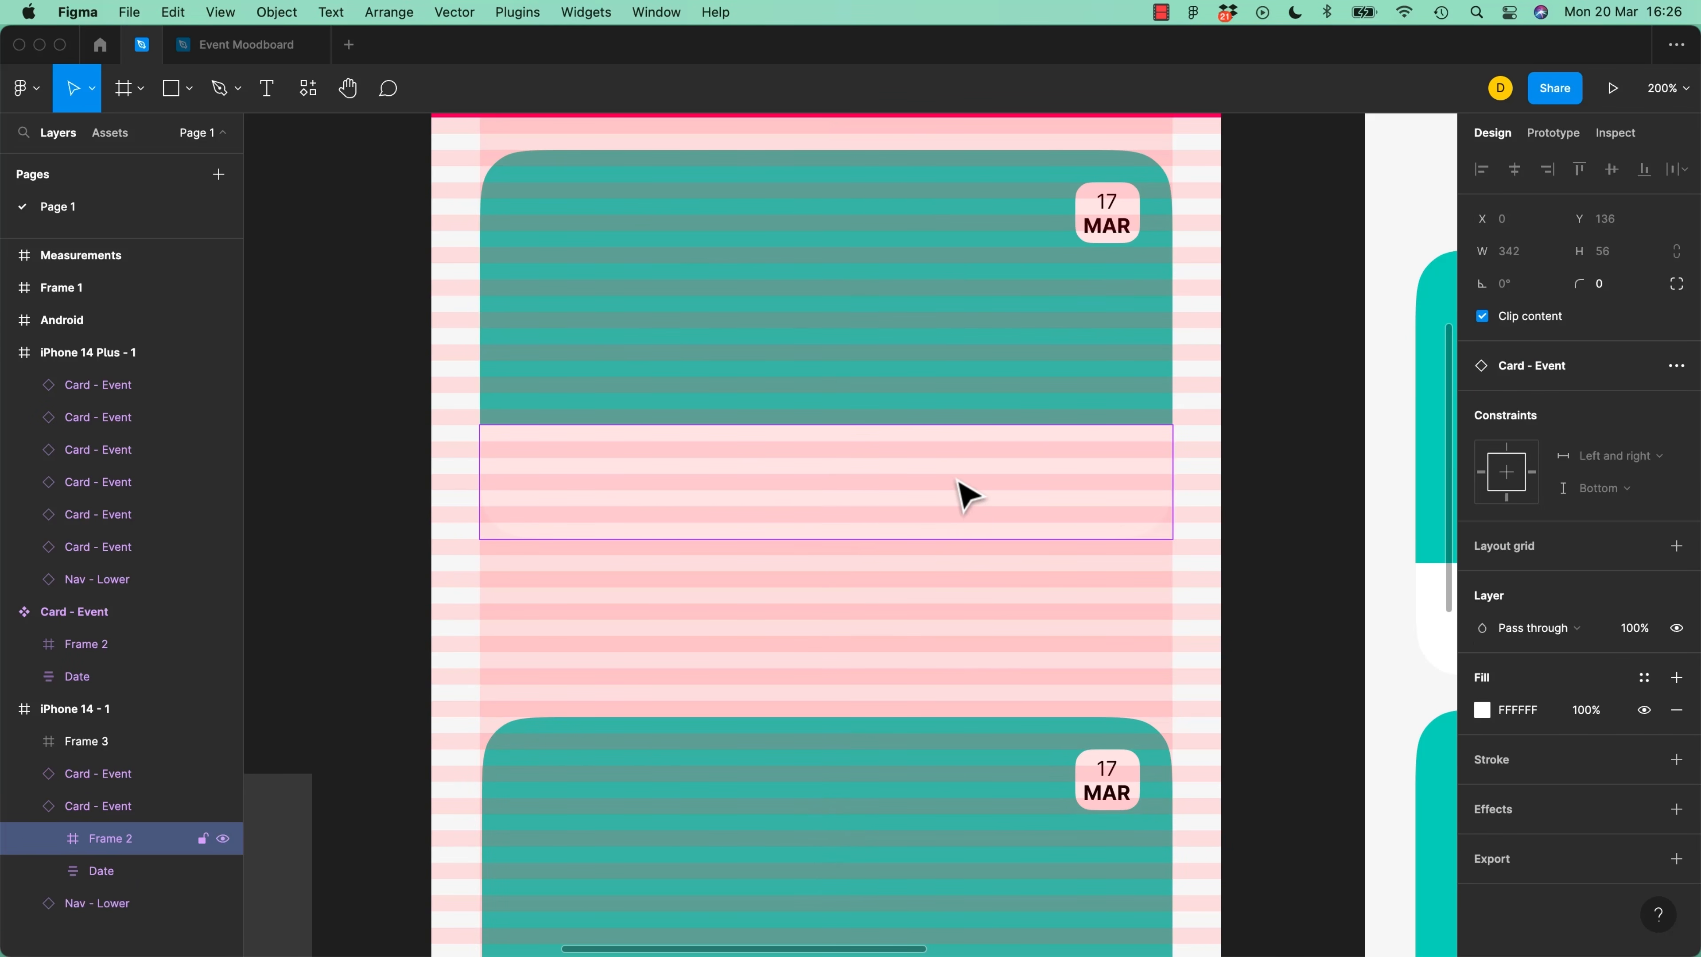
drag(1025, 335, 1052, 949)
drag(959, 550, 951, 646)
click(902, 645)
double_click(897, 641)
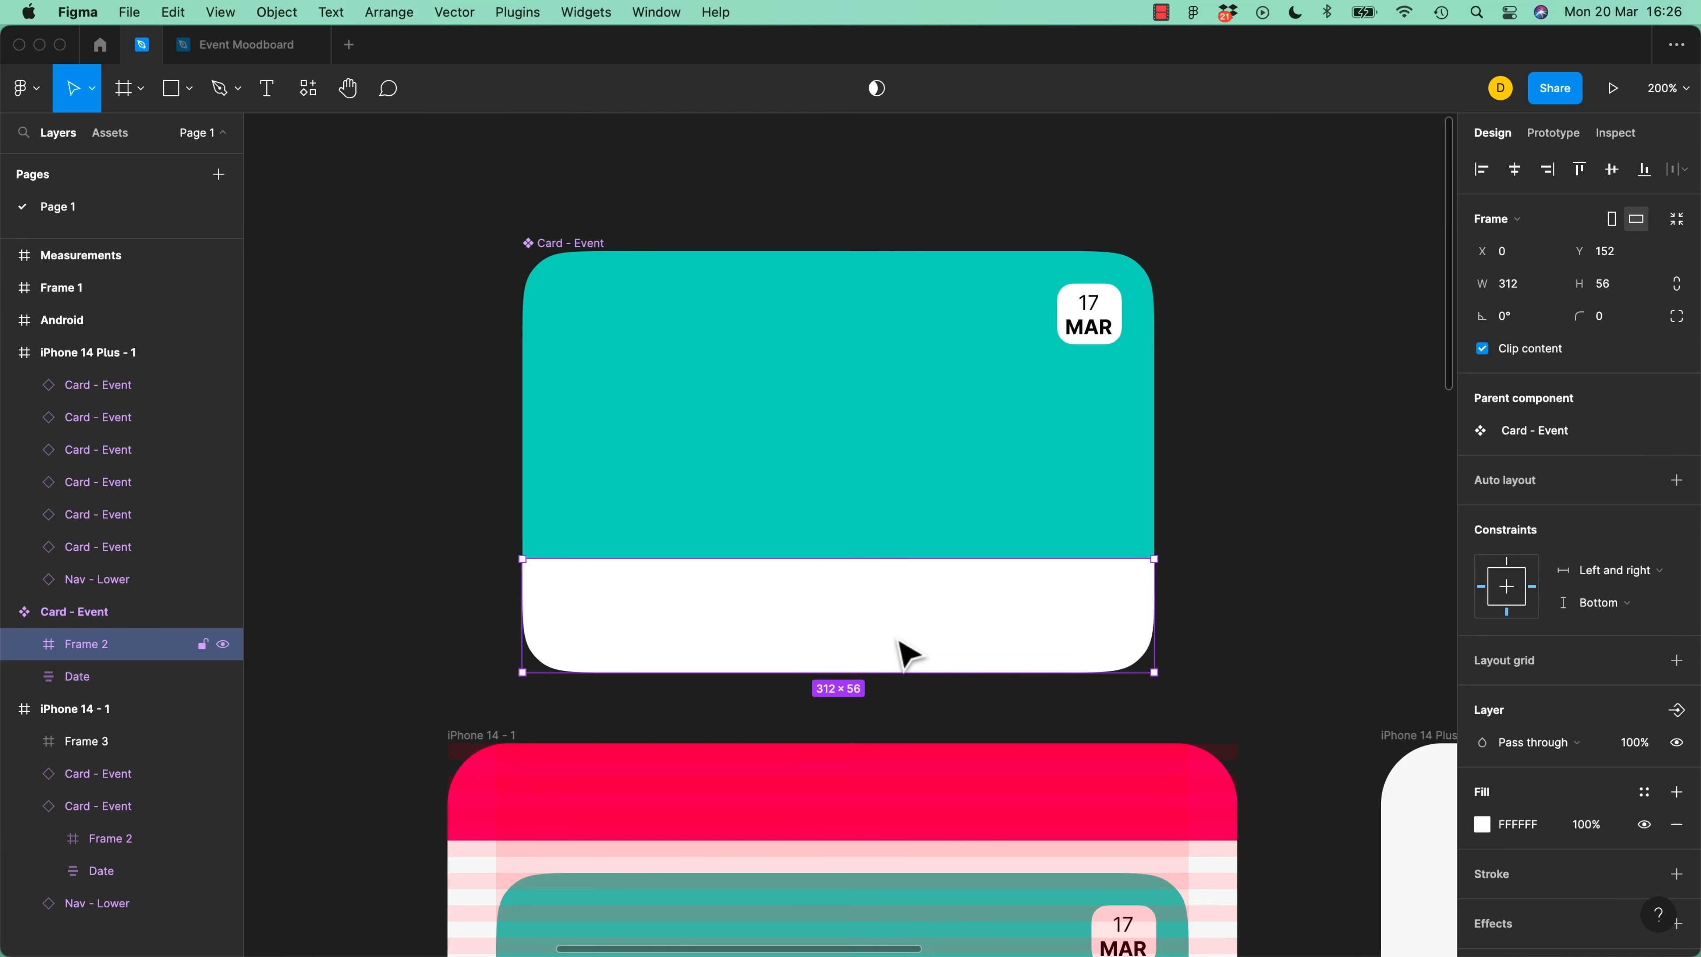
click(1491, 831)
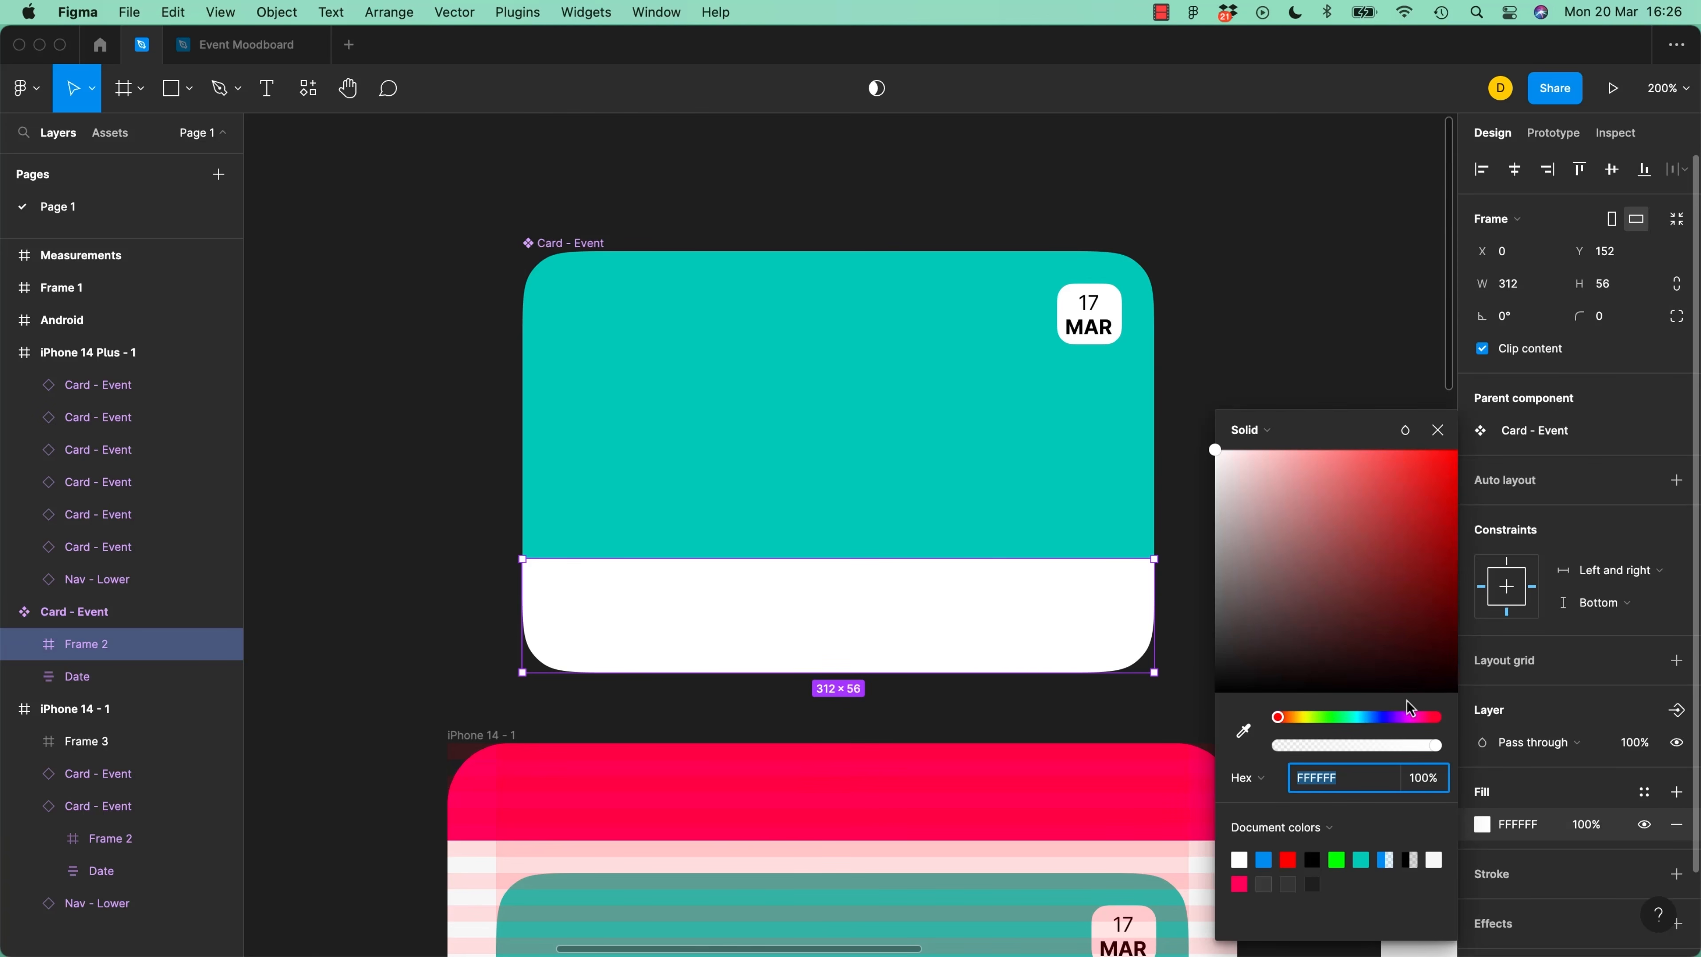
drag(1215, 459, 1188, 537)
click(1192, 653)
Move the lower event card up to Y 280, leaving a gap below the upper card in the iPhone 14 - 1 frame
scroll(1101, 608, down, 15)
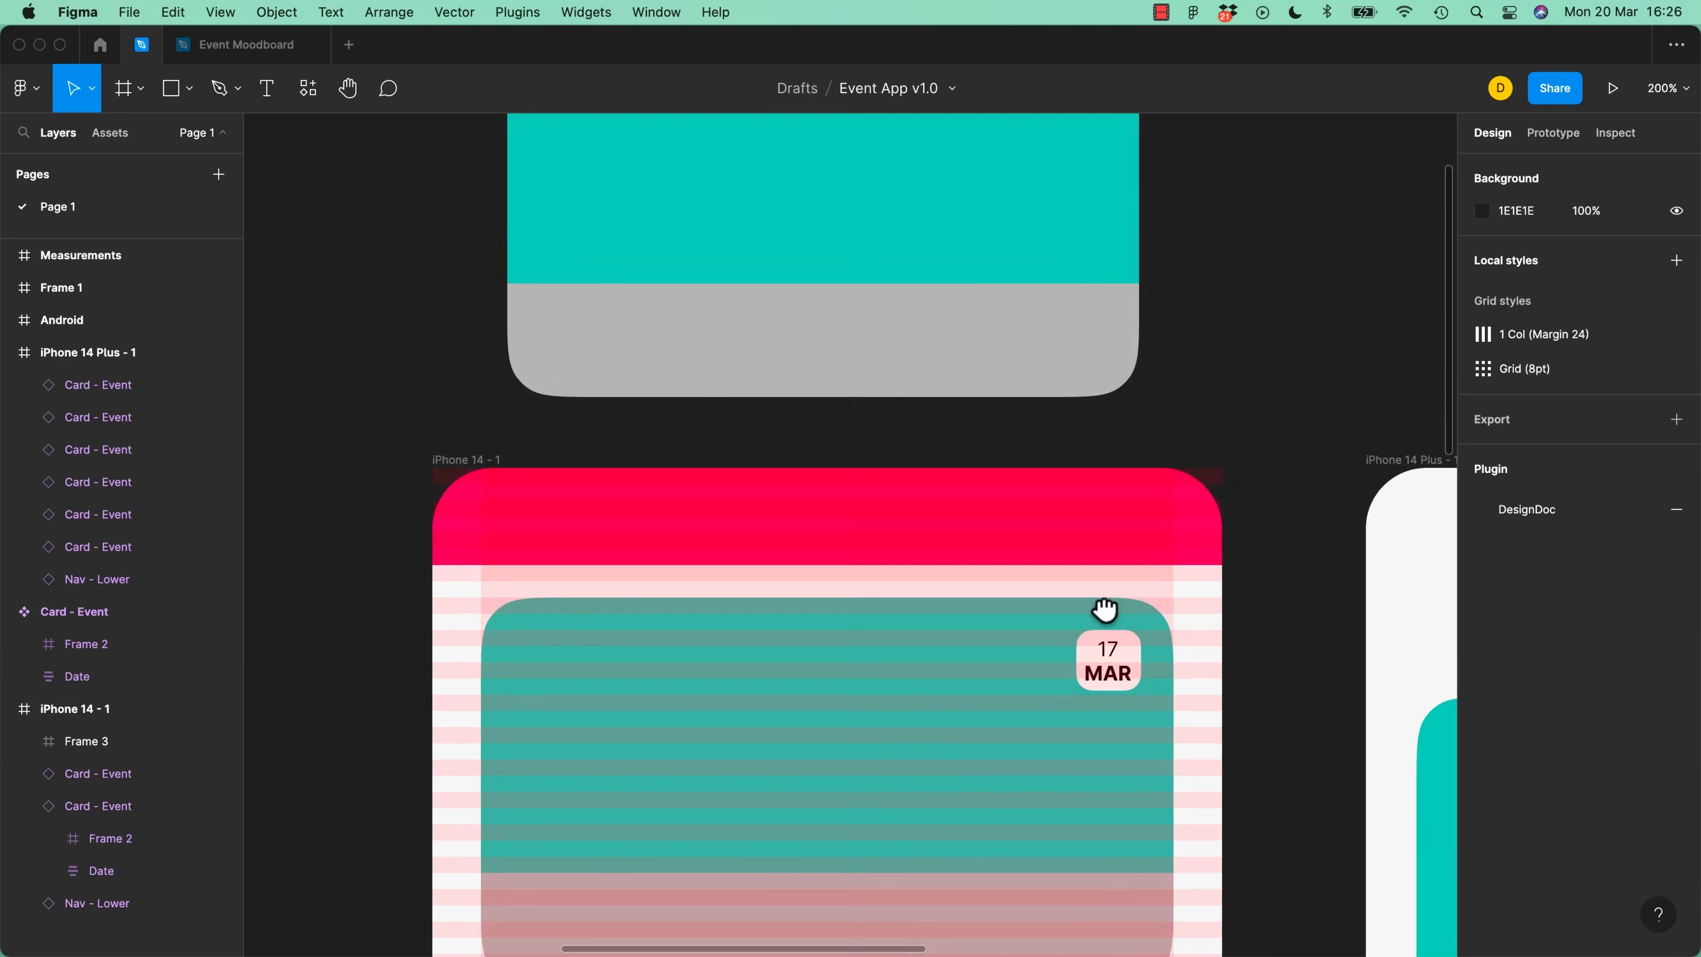
click(763, 834)
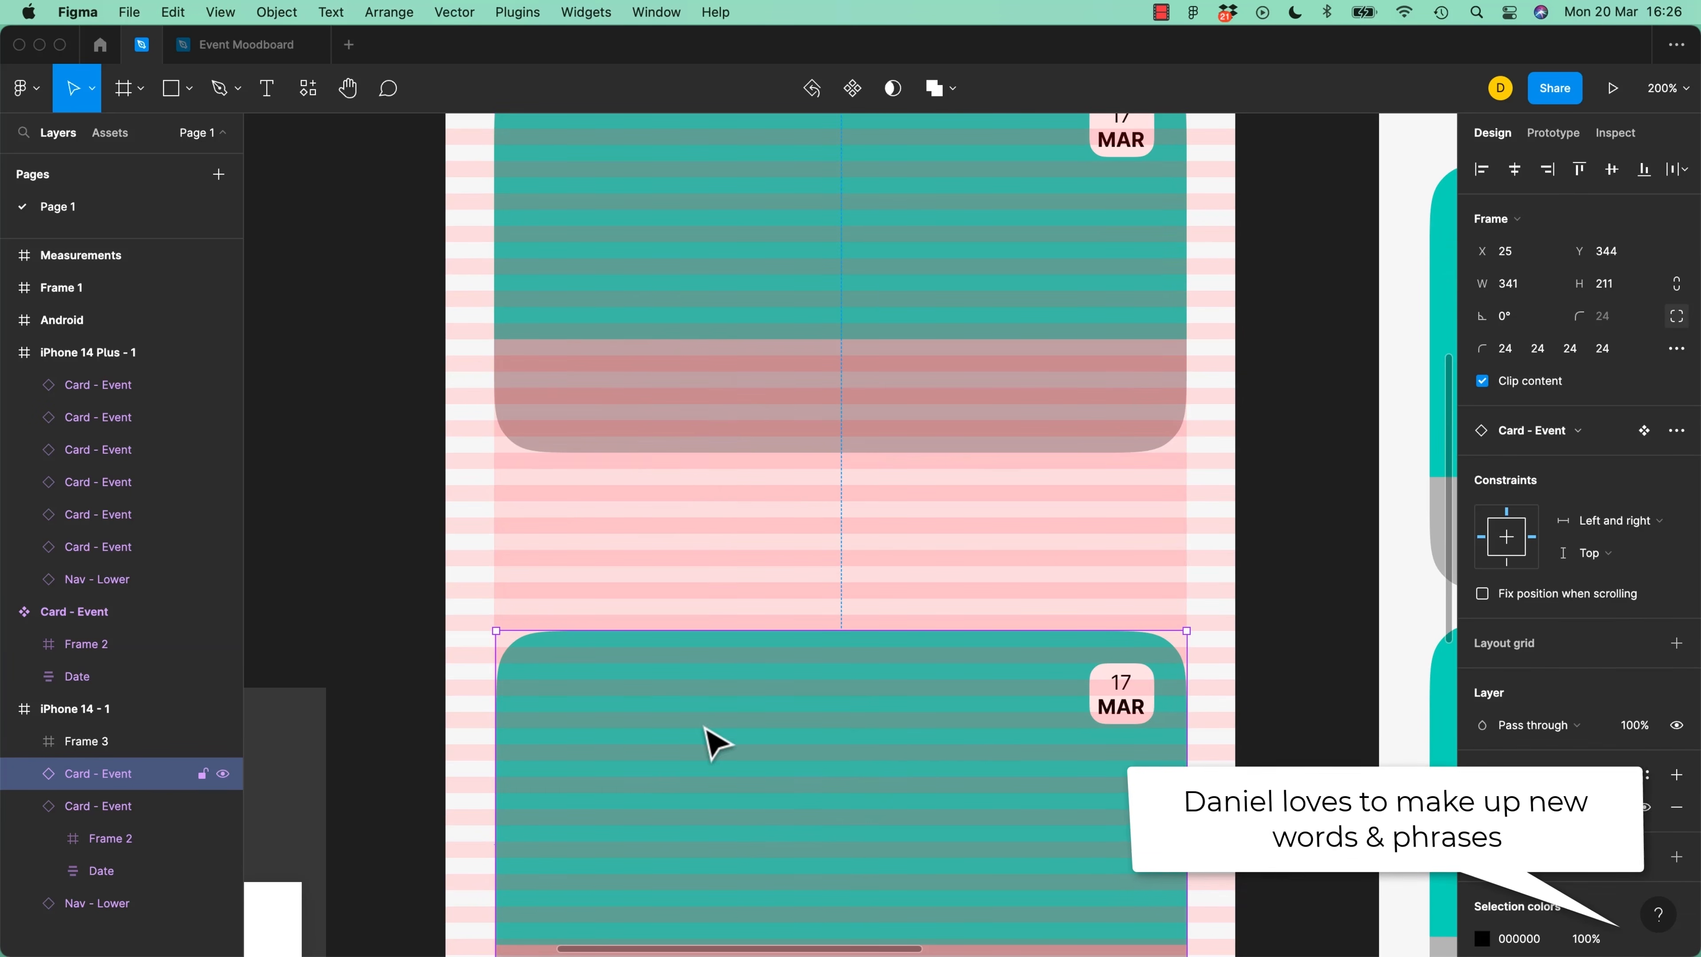
drag(735, 758, 805, 638)
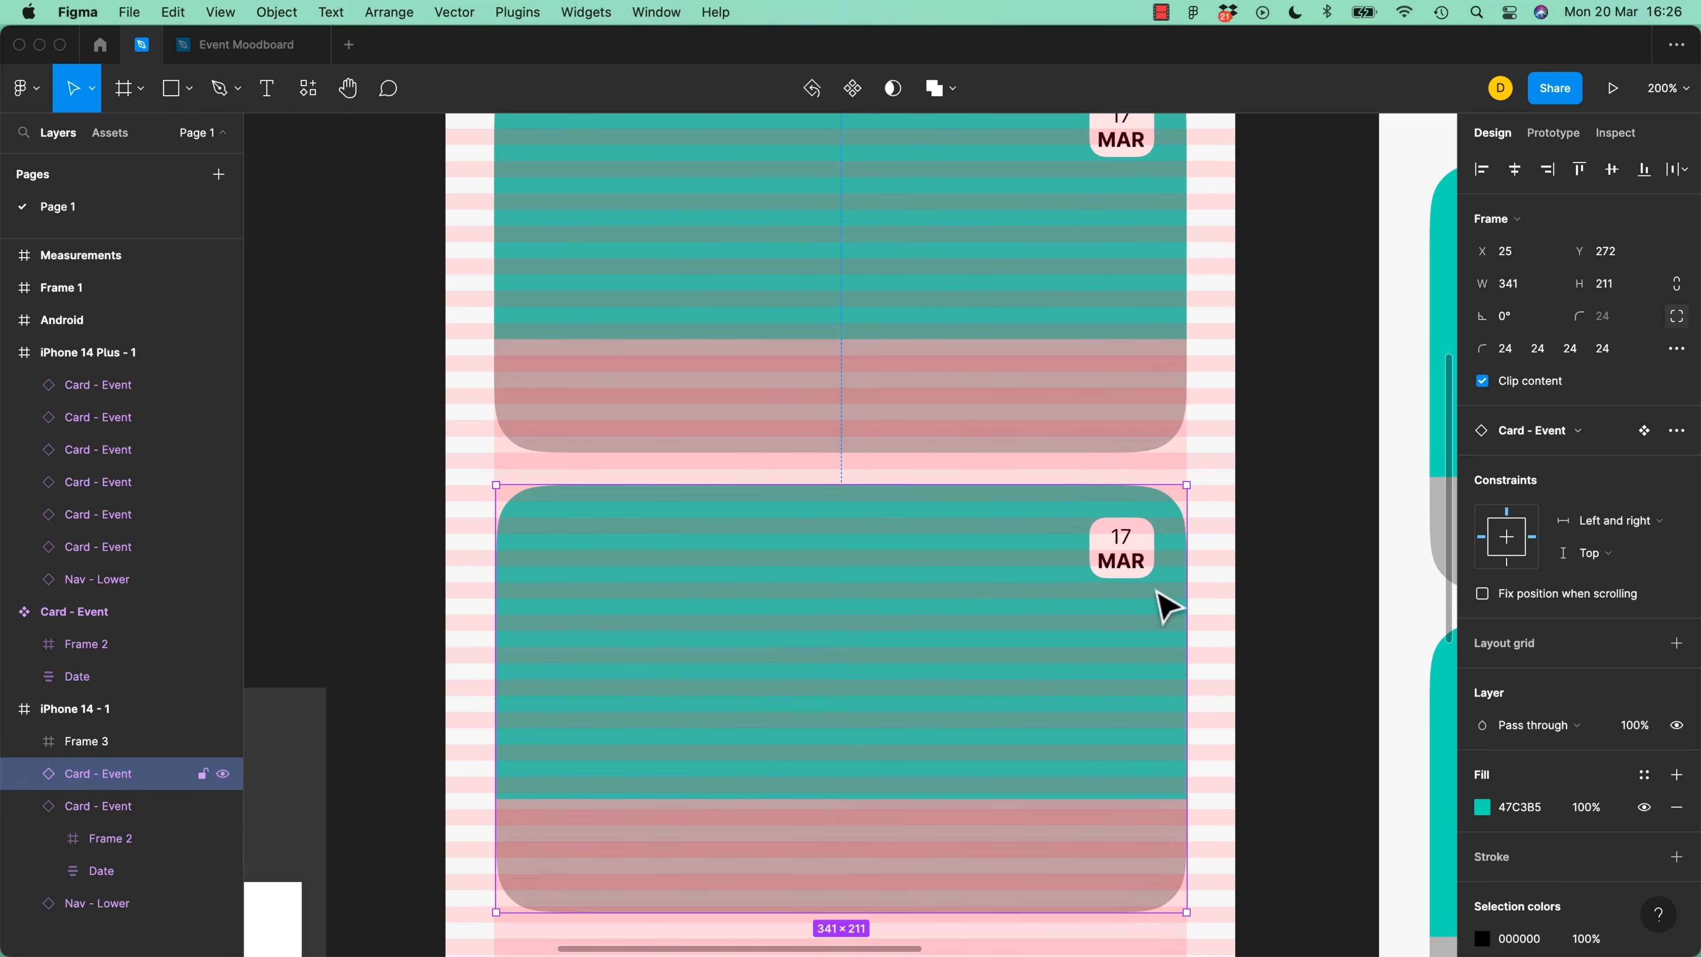
drag(952, 561, 946, 573)
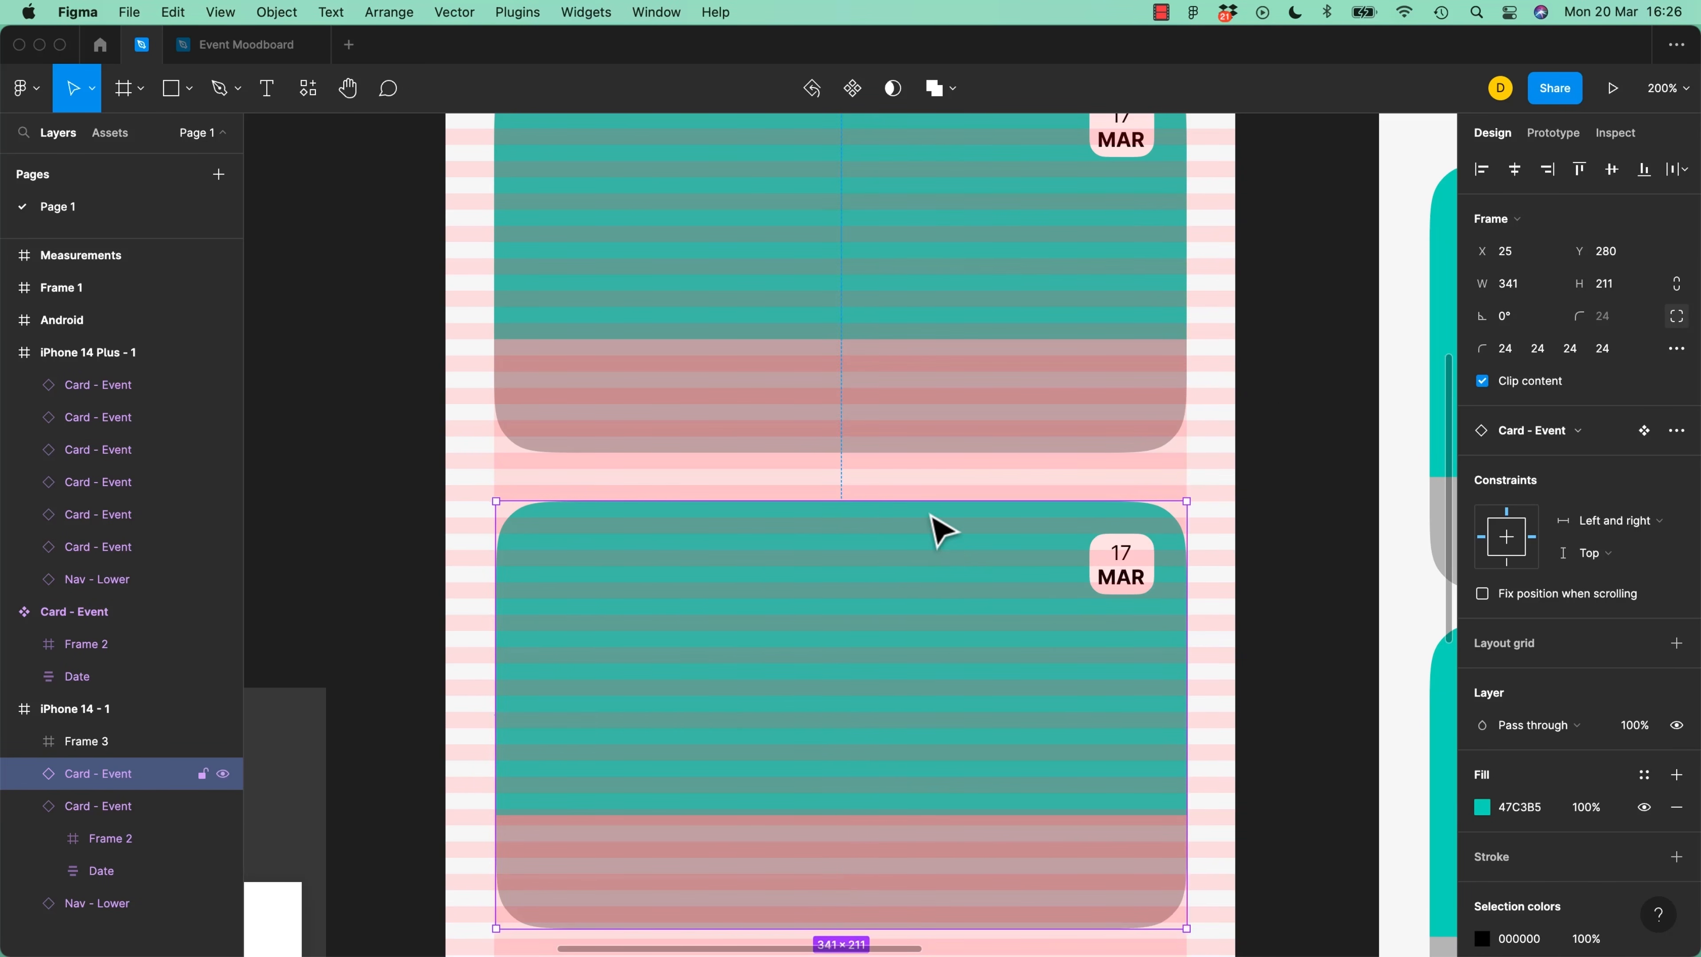
click(1293, 523)
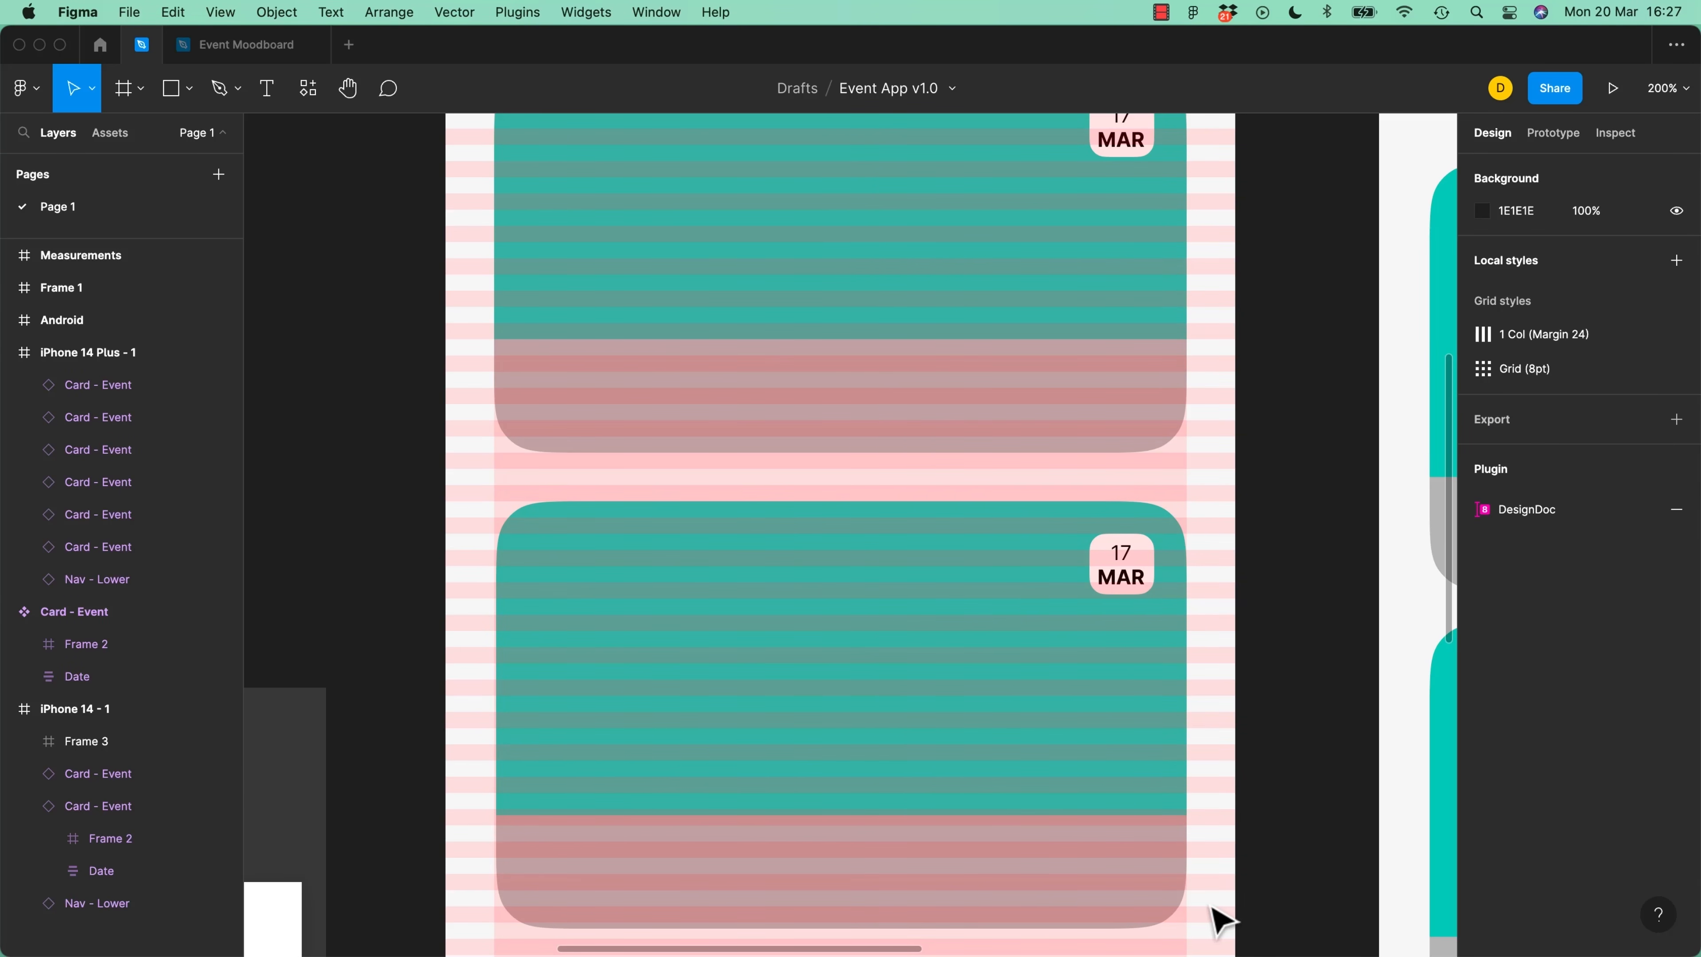
Delete the lower event card and replace it with a duplicate of the upper card placed at X 24, Y 280
click(1083, 862)
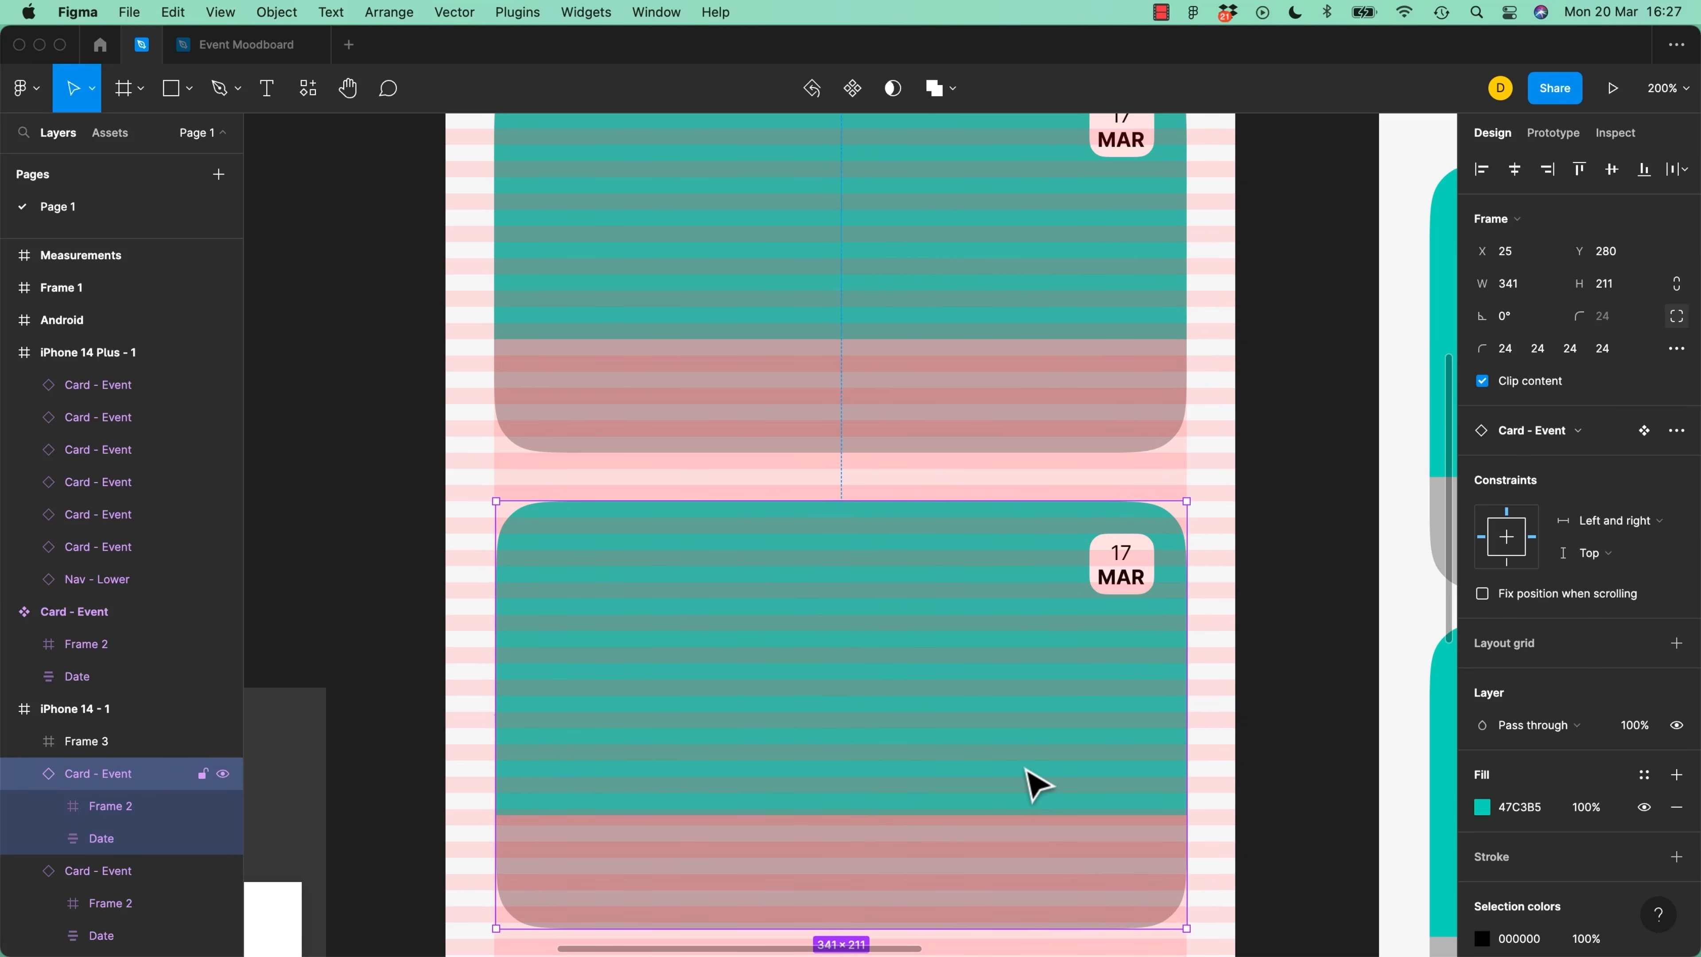
key(Delete)
click(976, 407)
drag(1003, 320, 1025, 754)
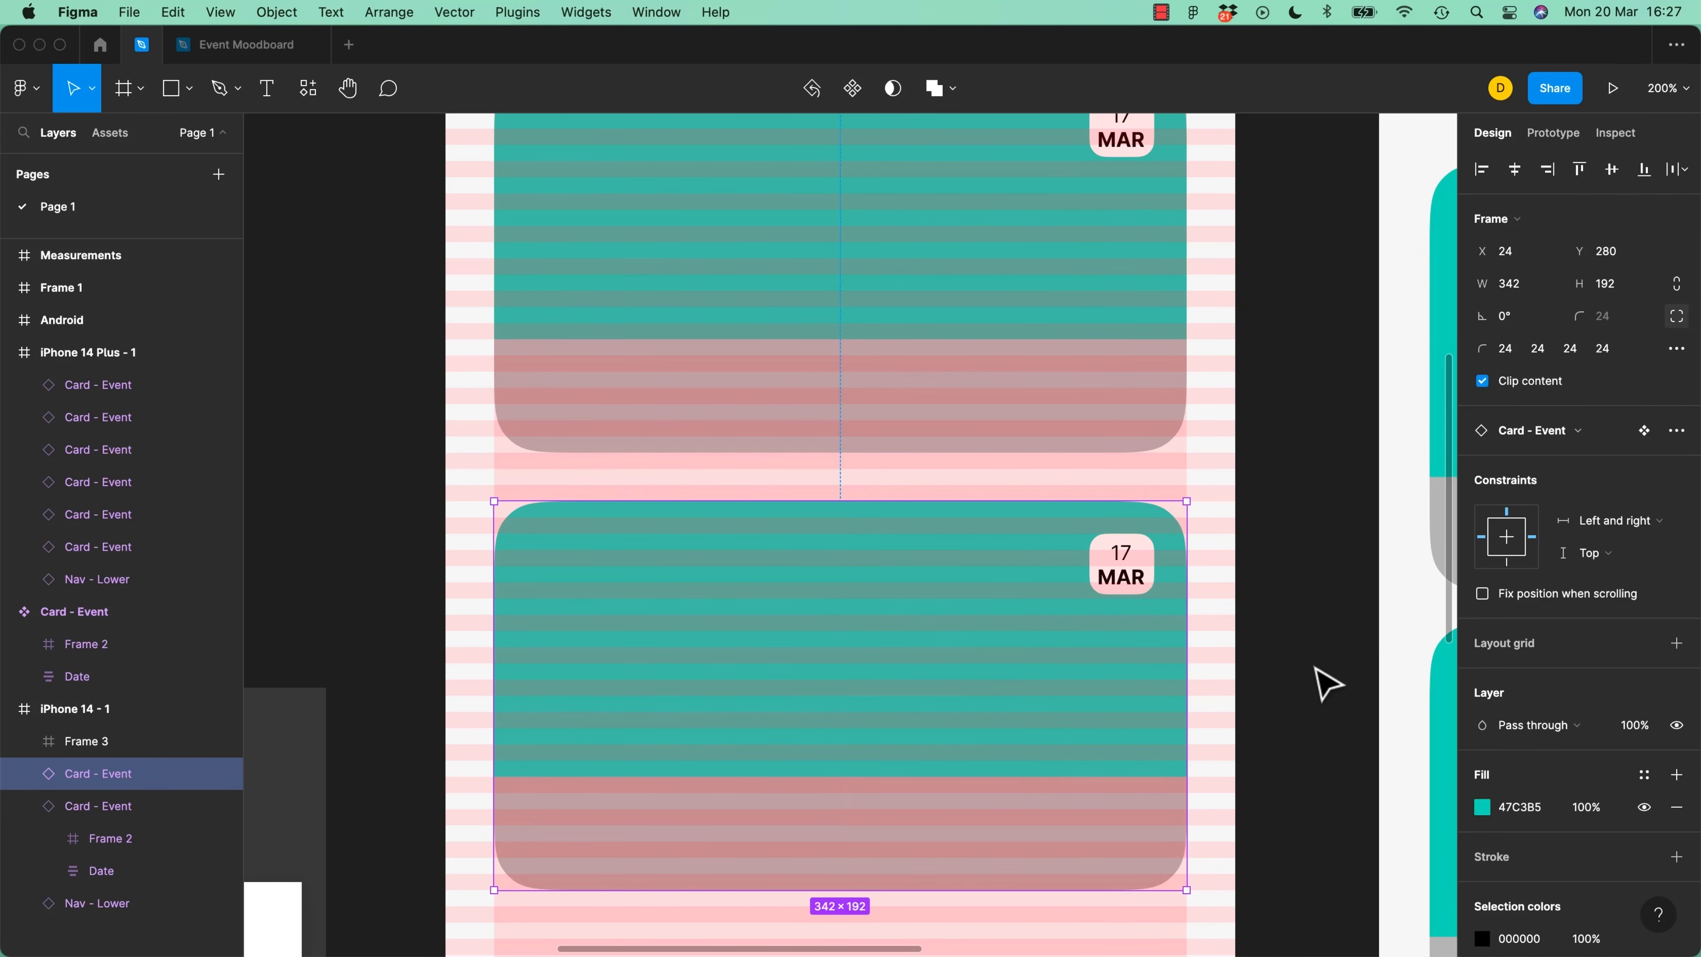
Measure the spacing around the lower event card in the iPhone 14 - 1 frame
click(1300, 673)
click(912, 596)
key(alt)
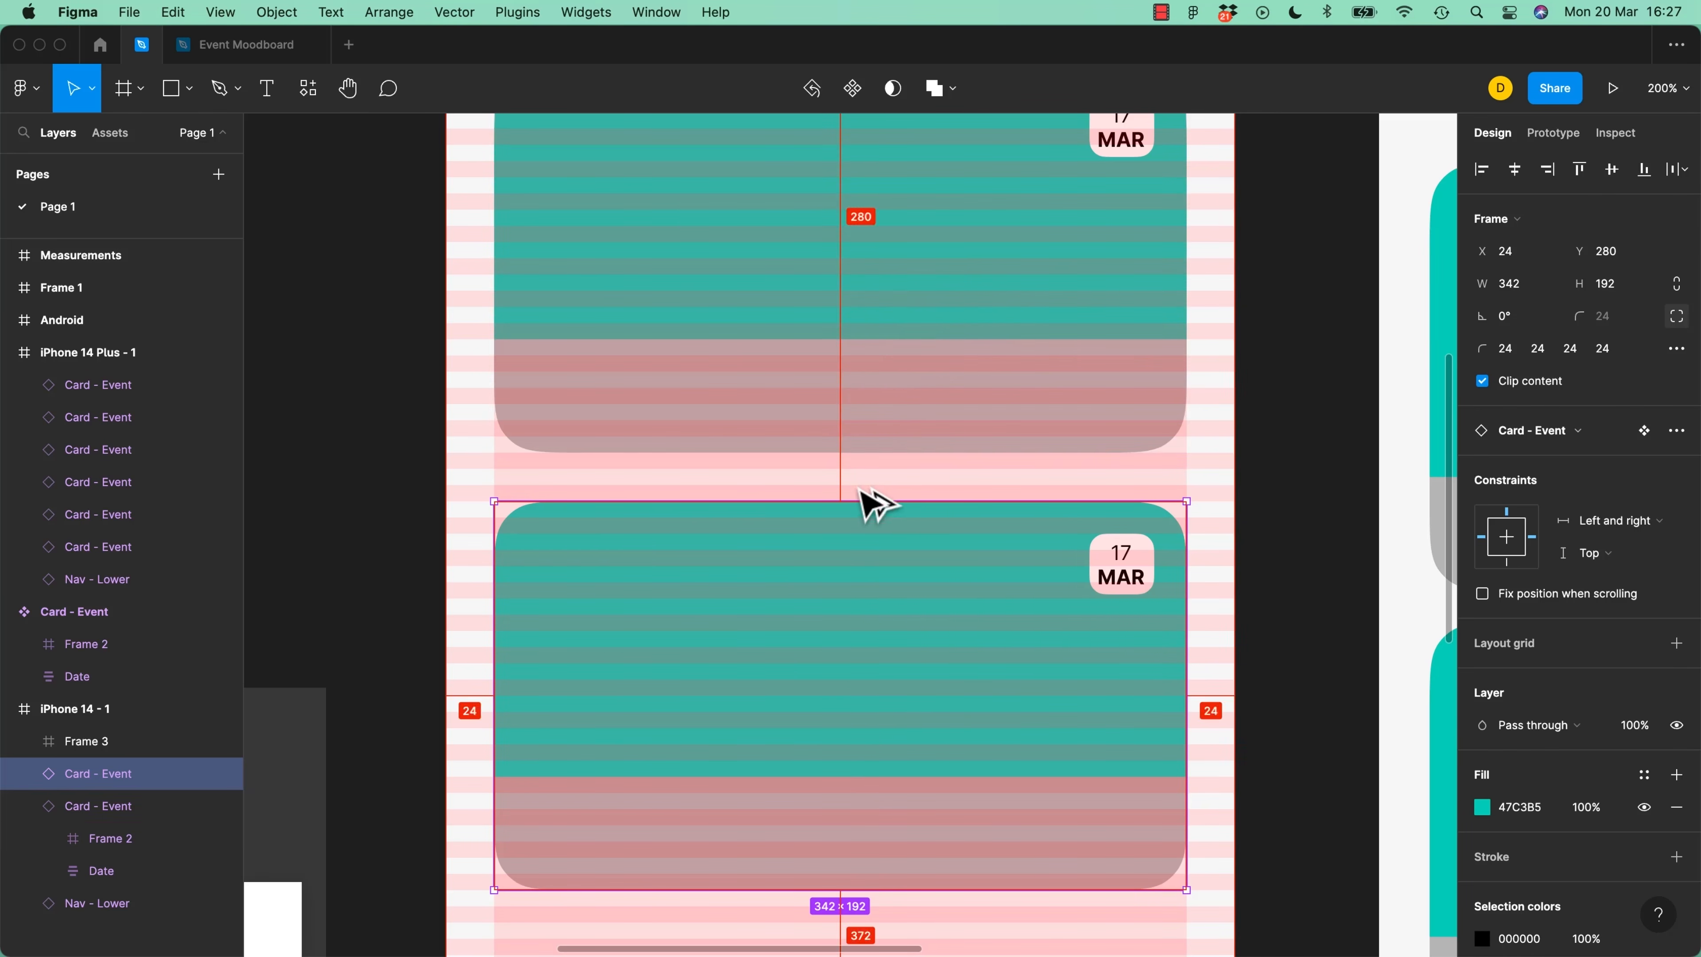
click(1292, 550)
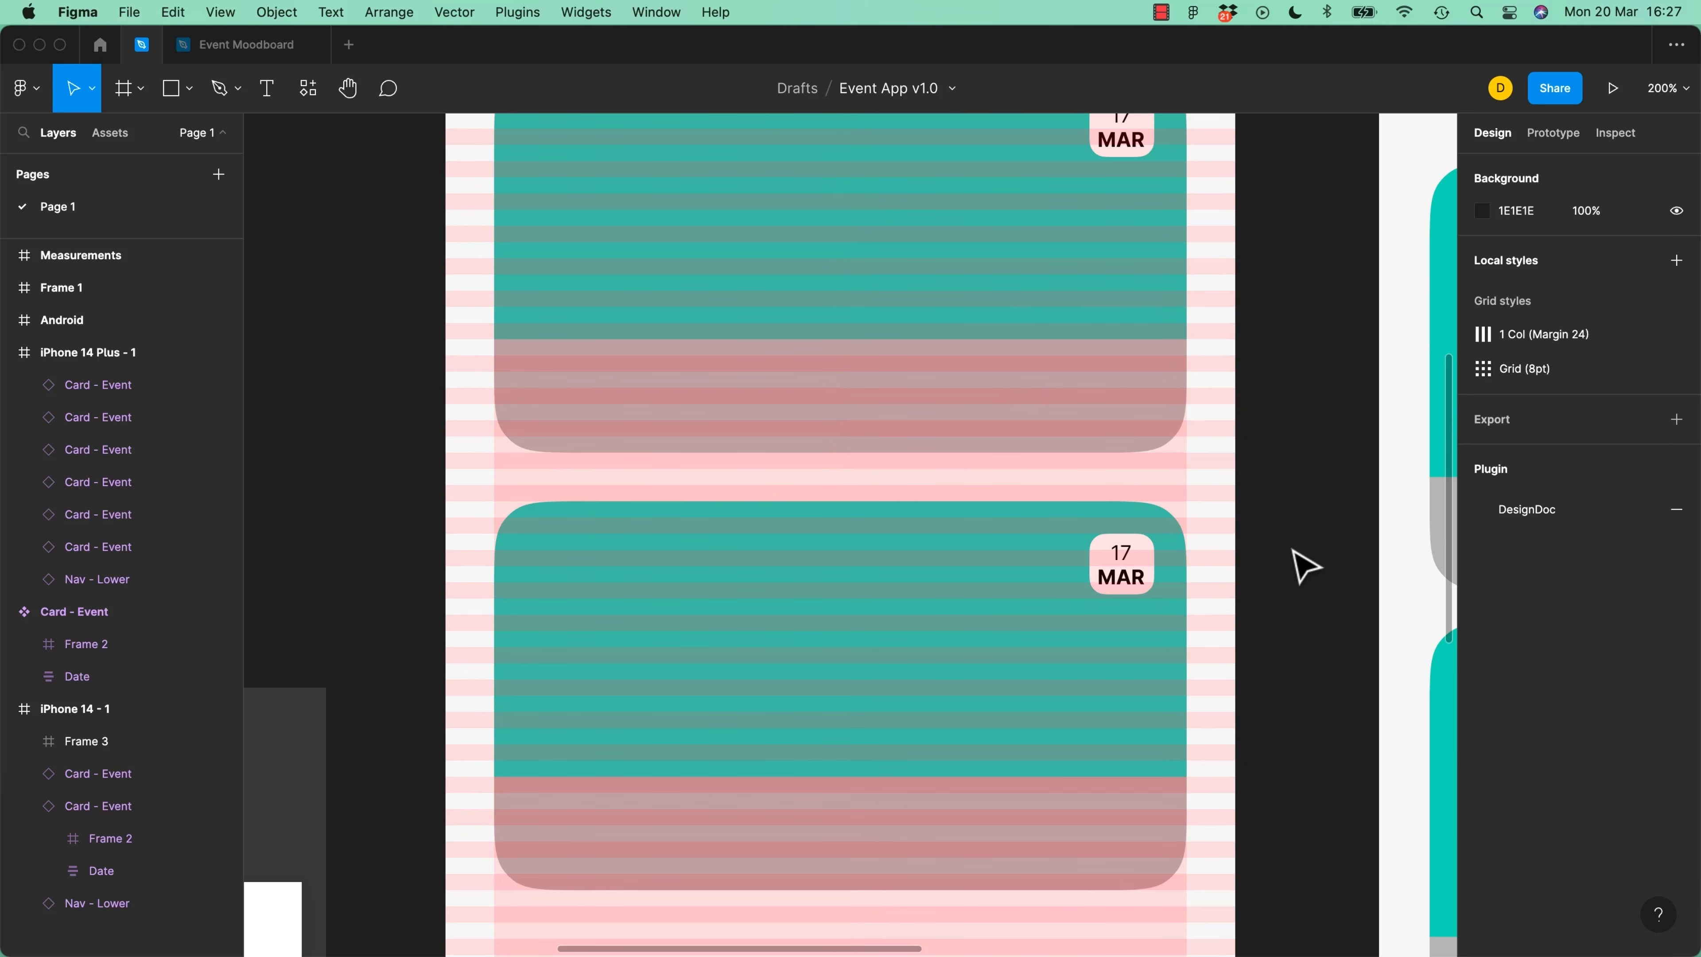
Compare the iPhone 14 - 1 screen with its layout grids hidden and shown
key(shift+1)
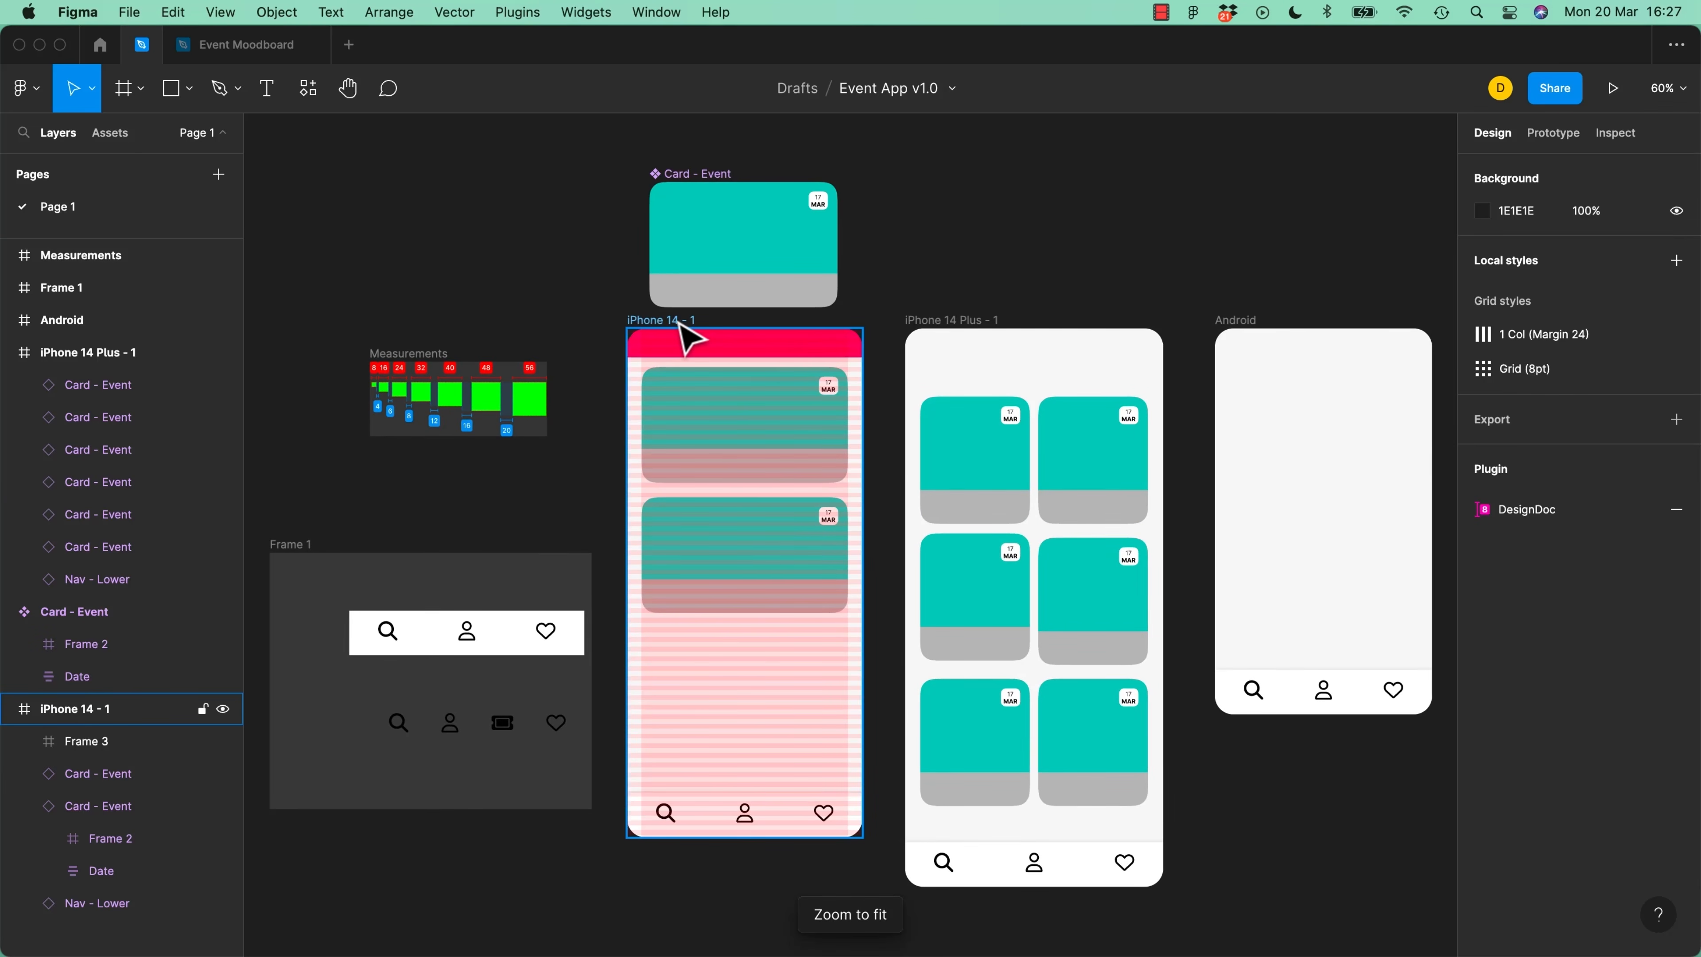
click(679, 323)
key(shift+2)
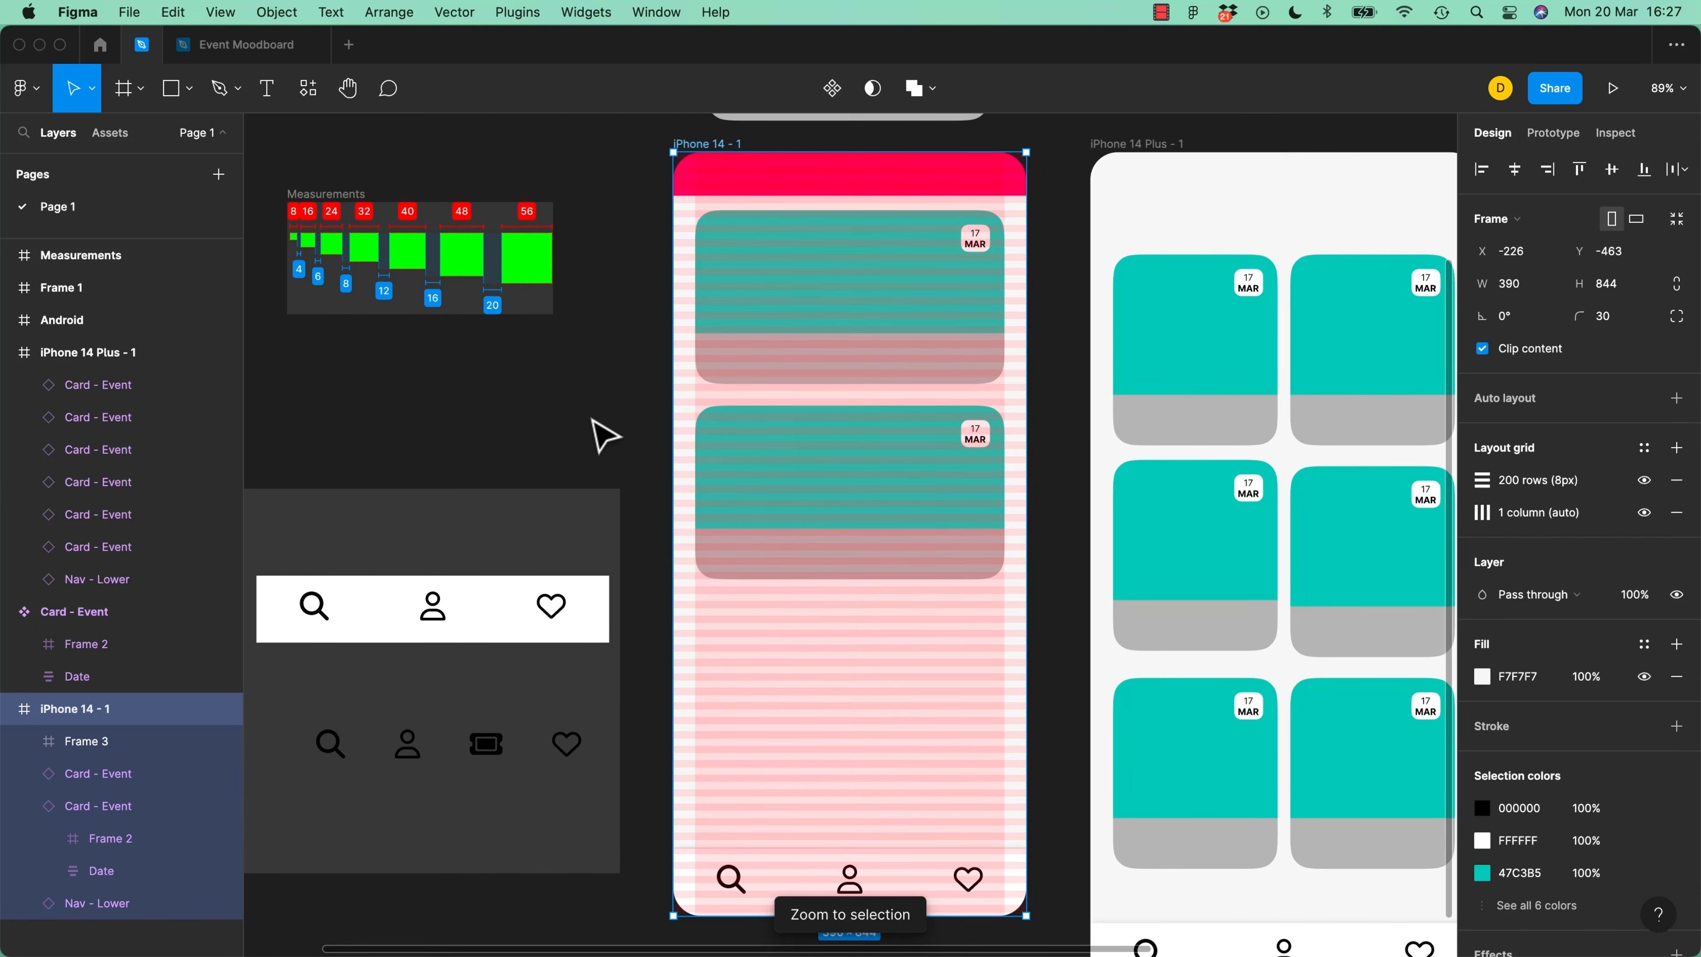
click(606, 404)
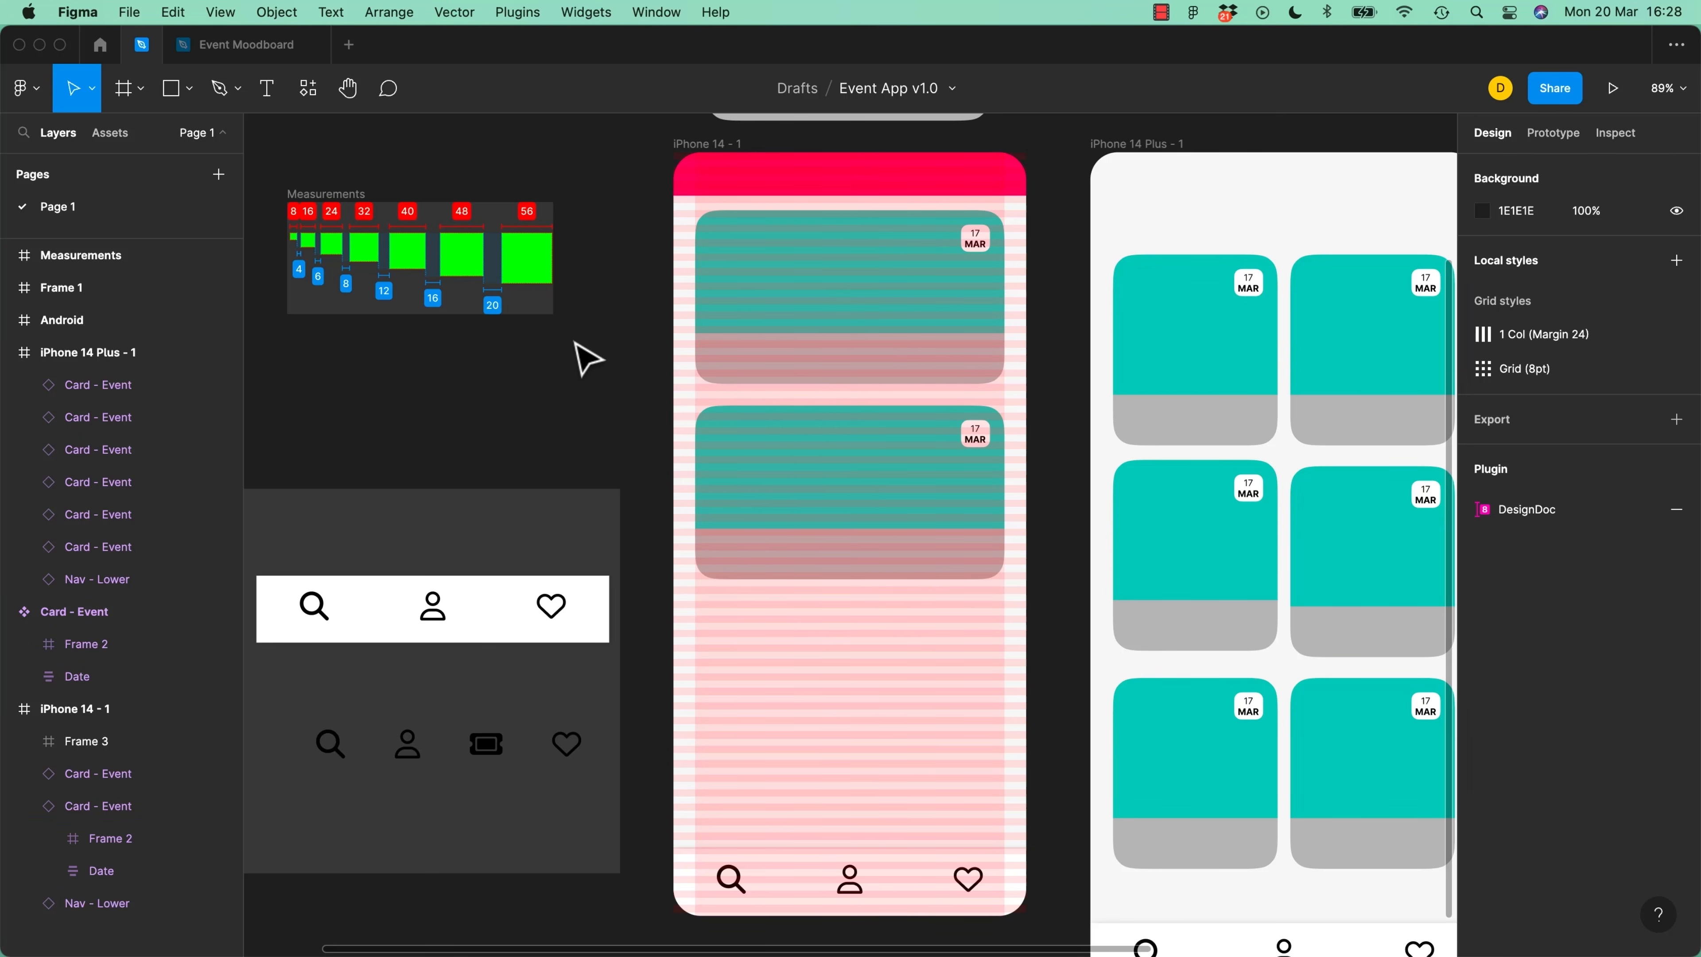
key(ctrl+g)
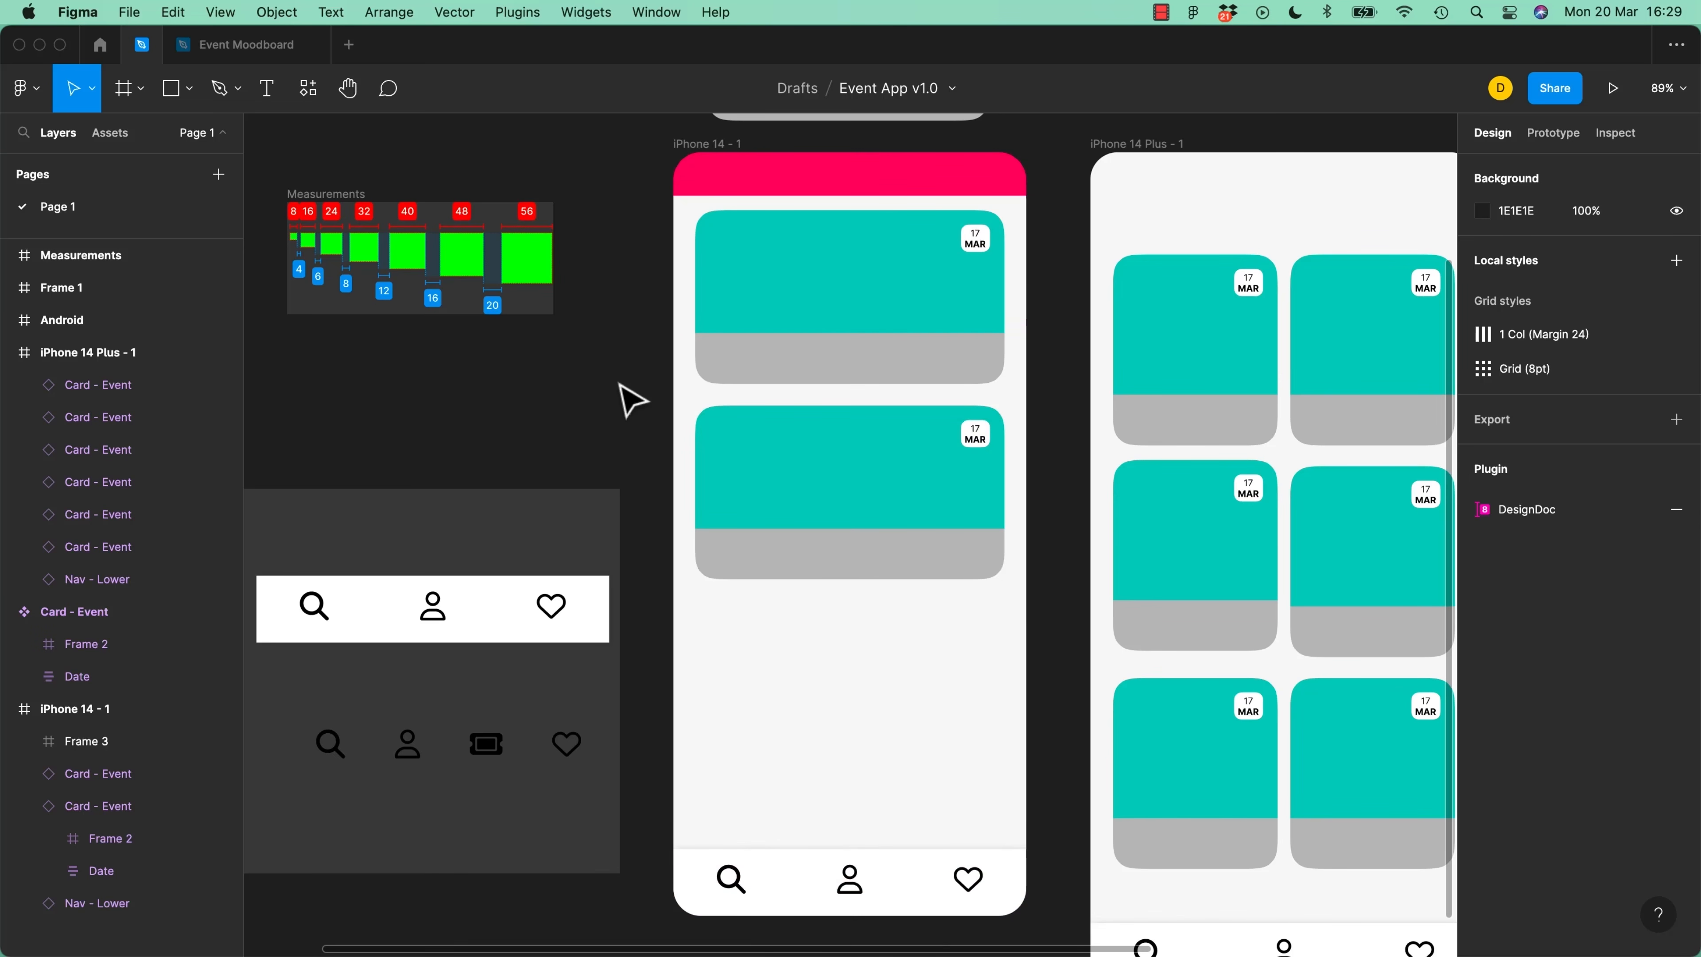
key(shift+g)
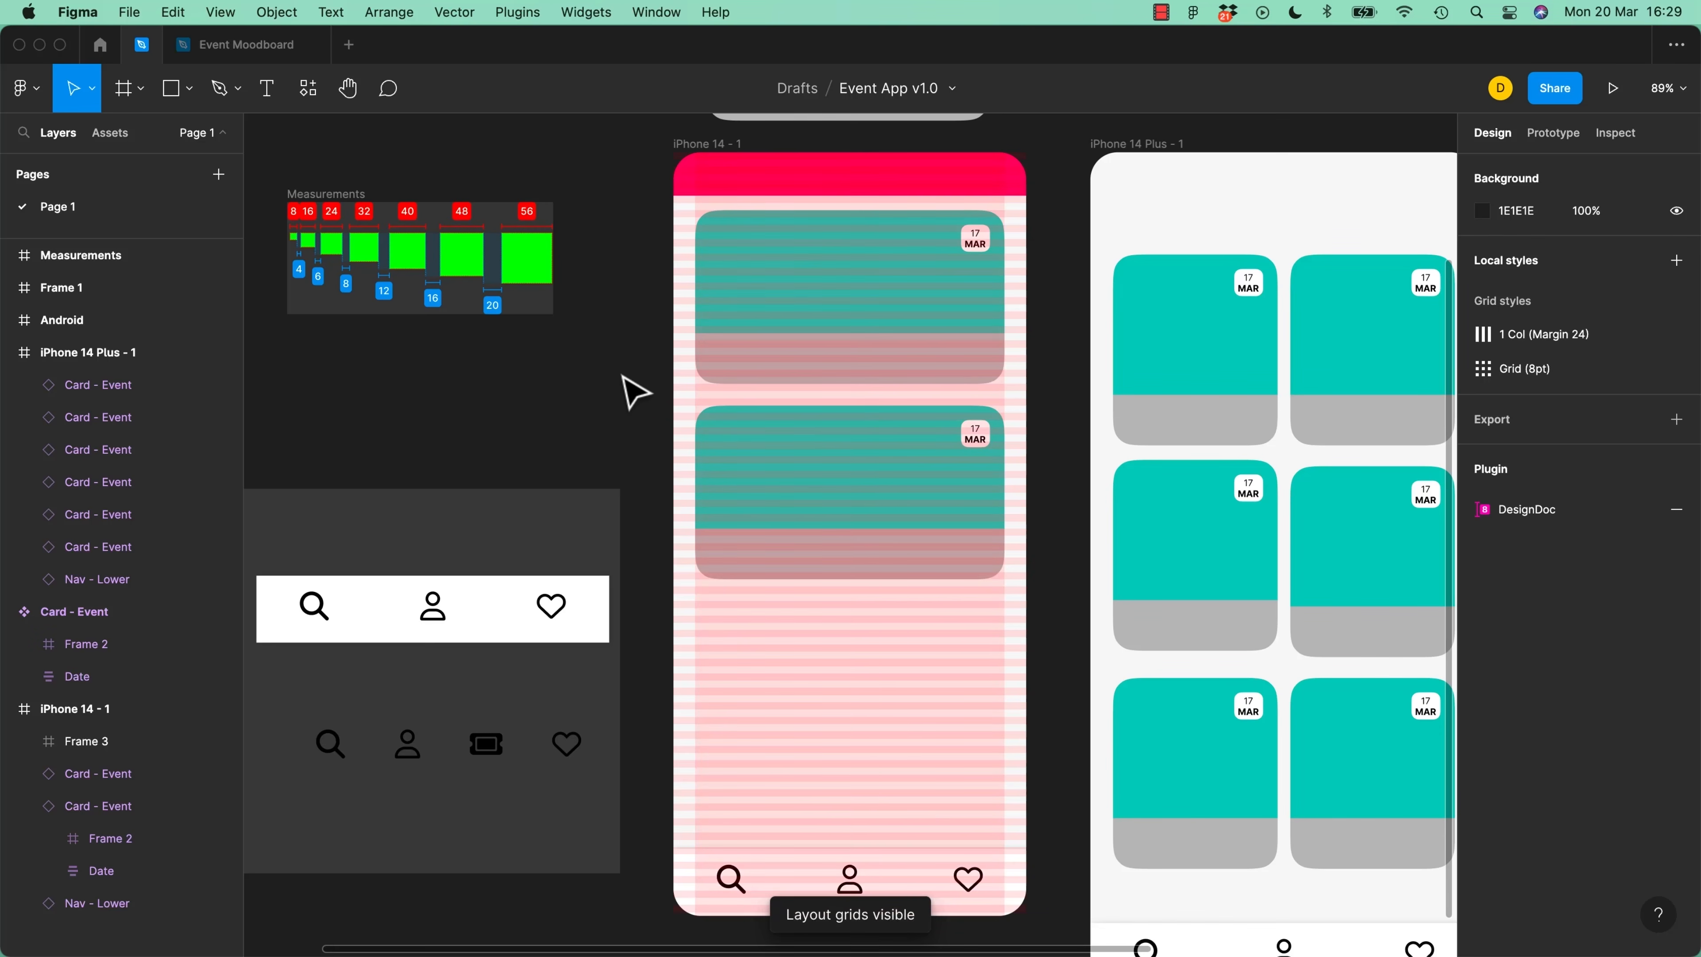
Move both event cards in the iPhone 14 - 1 frame down together by about 8 px and compare the result with and without grids
drag(633, 288, 723, 383)
shift+click(901, 507)
drag(905, 335, 906, 343)
click(1080, 346)
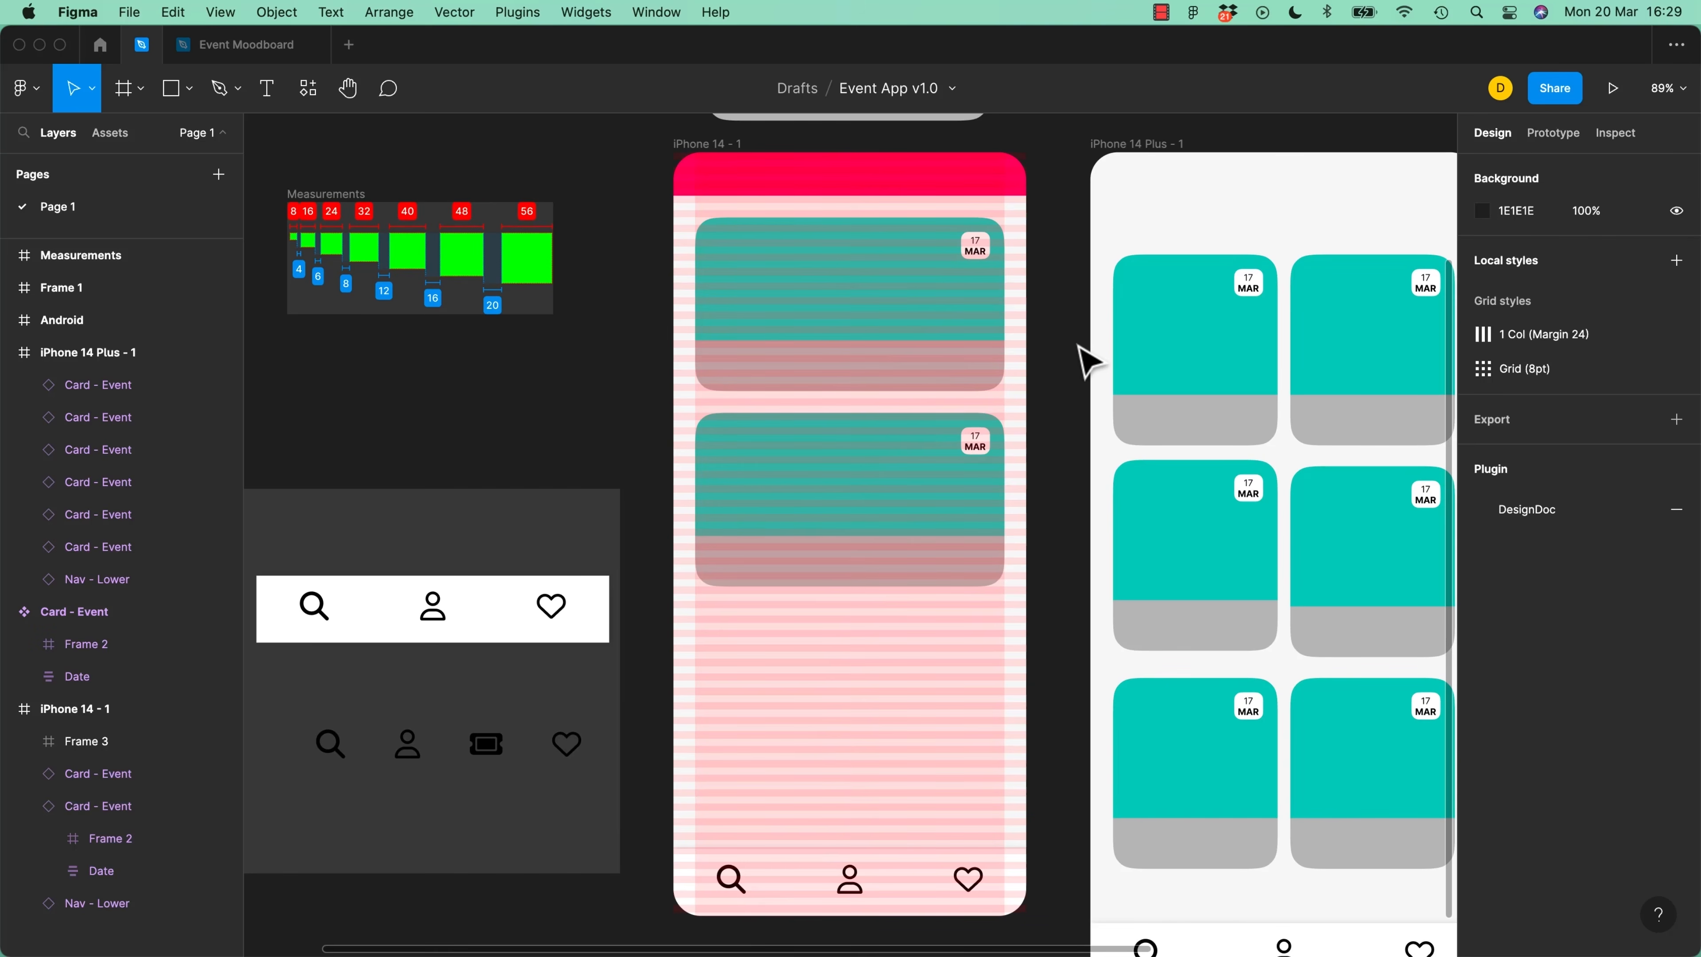
key(shift+g)
key(shift+g)
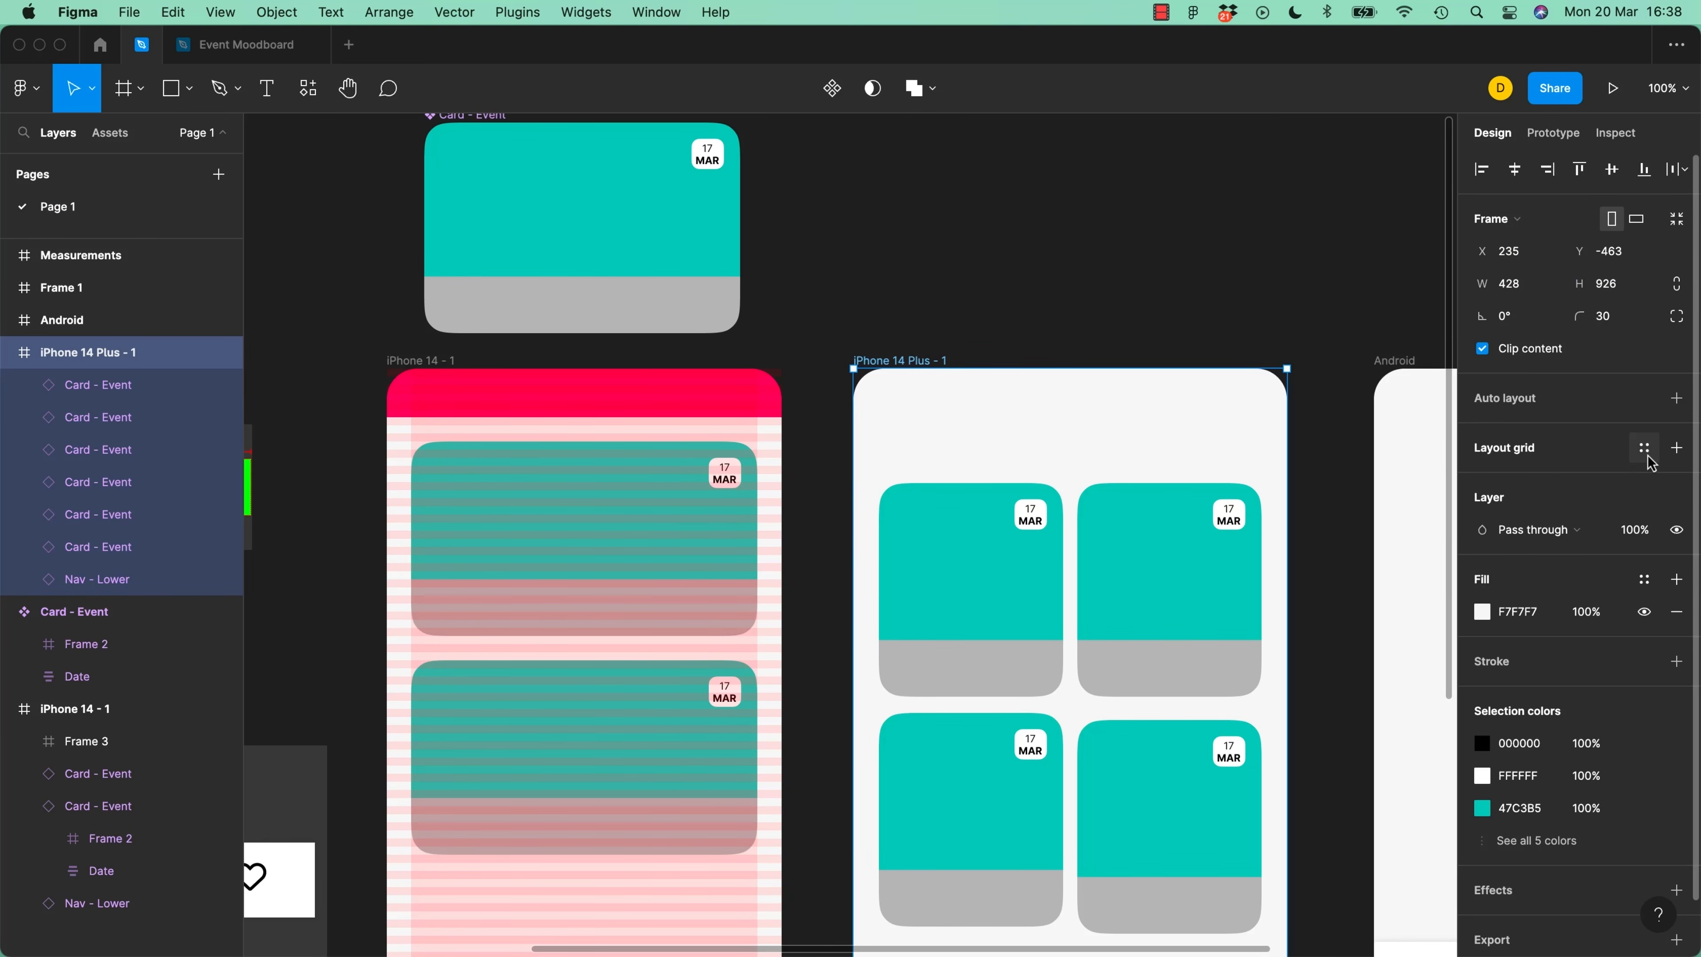
Apply the 1 Col (Margin 24) grid style to the iPhone 14 Plus - 1 frame and rename the style 1 Col (Margin 24) Row (8pt)
click(1644, 448)
click(1561, 569)
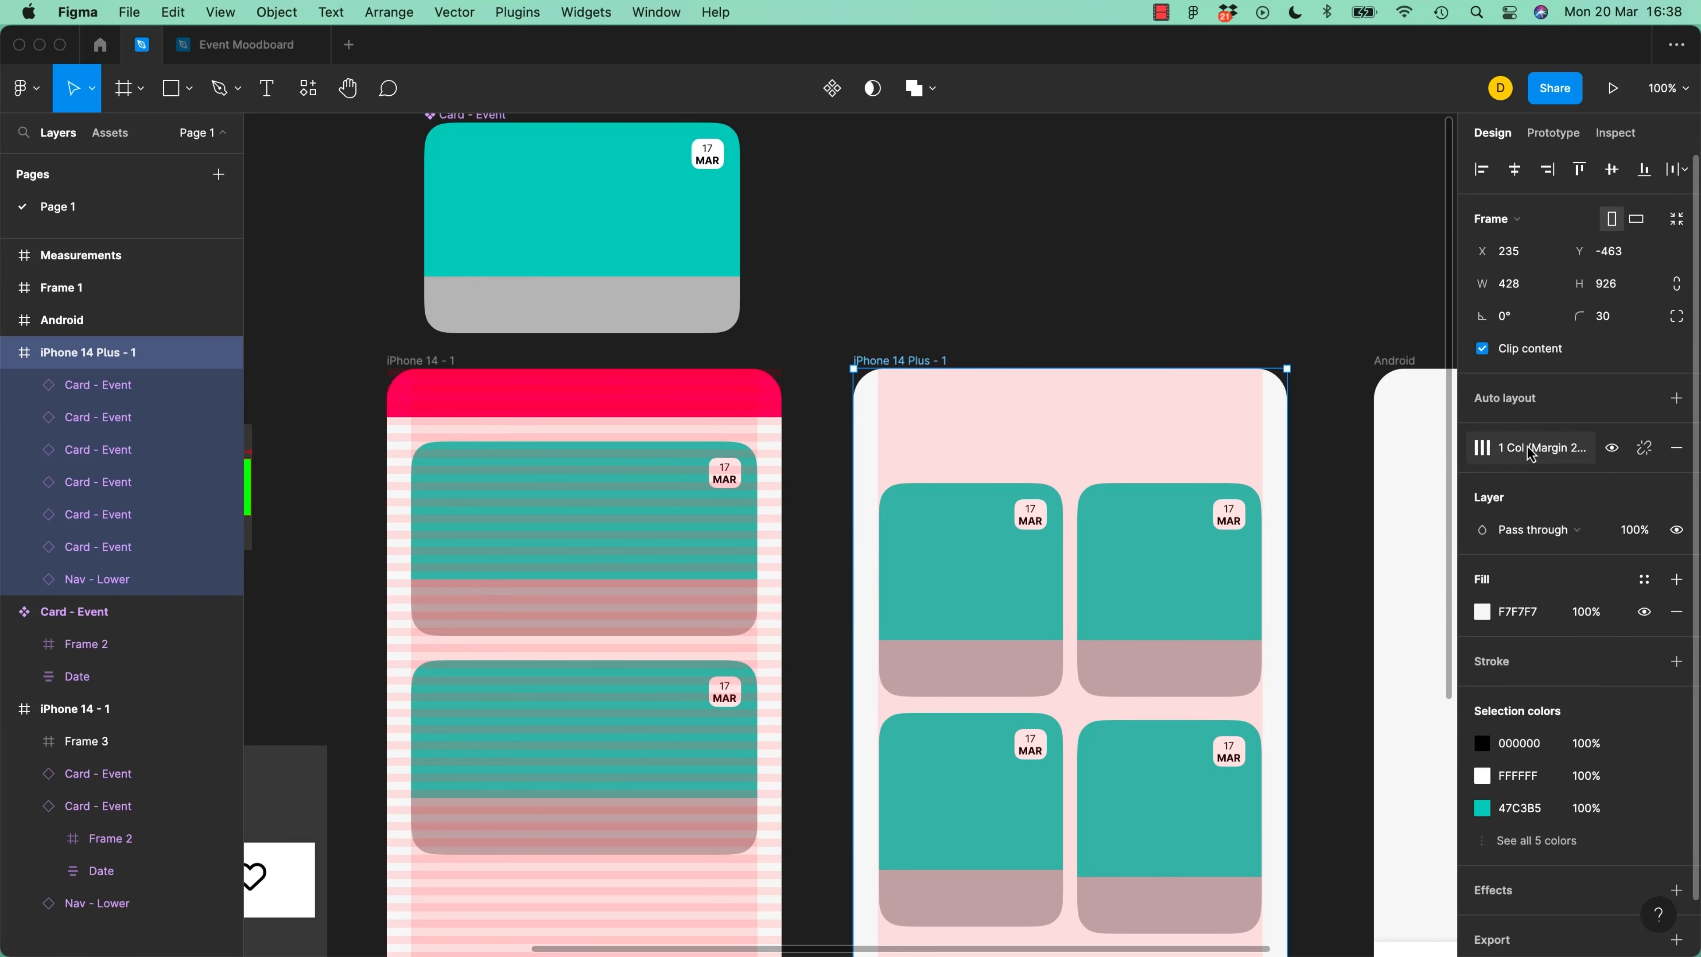
click(1485, 448)
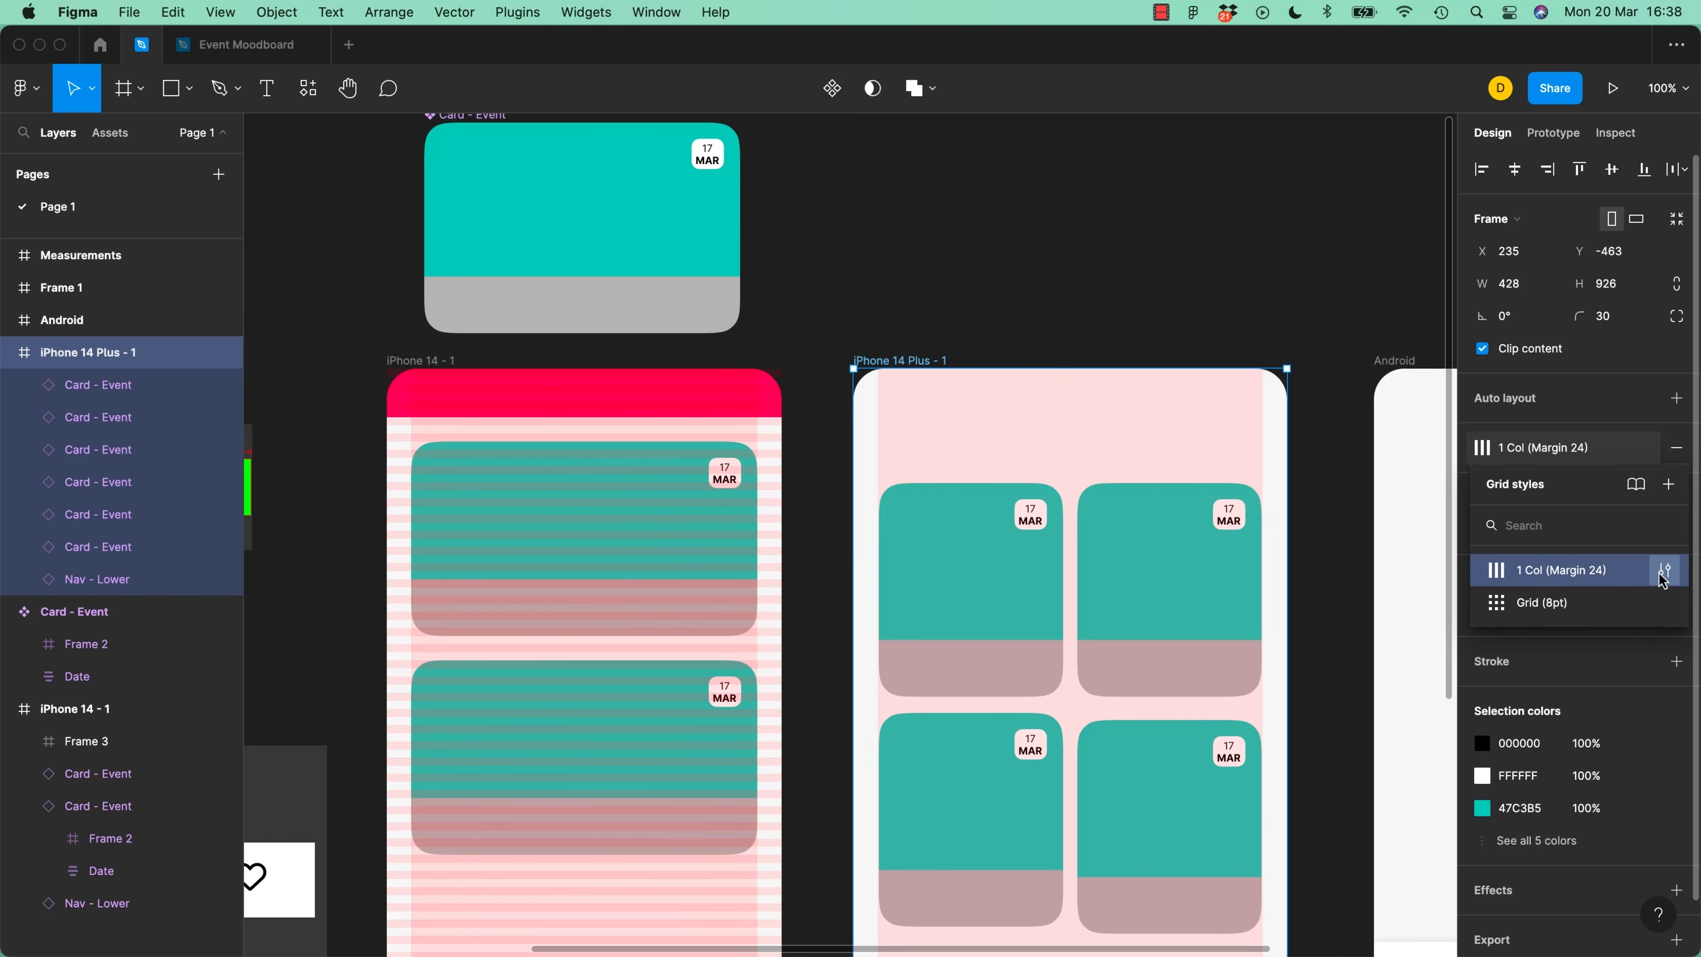
click(1666, 573)
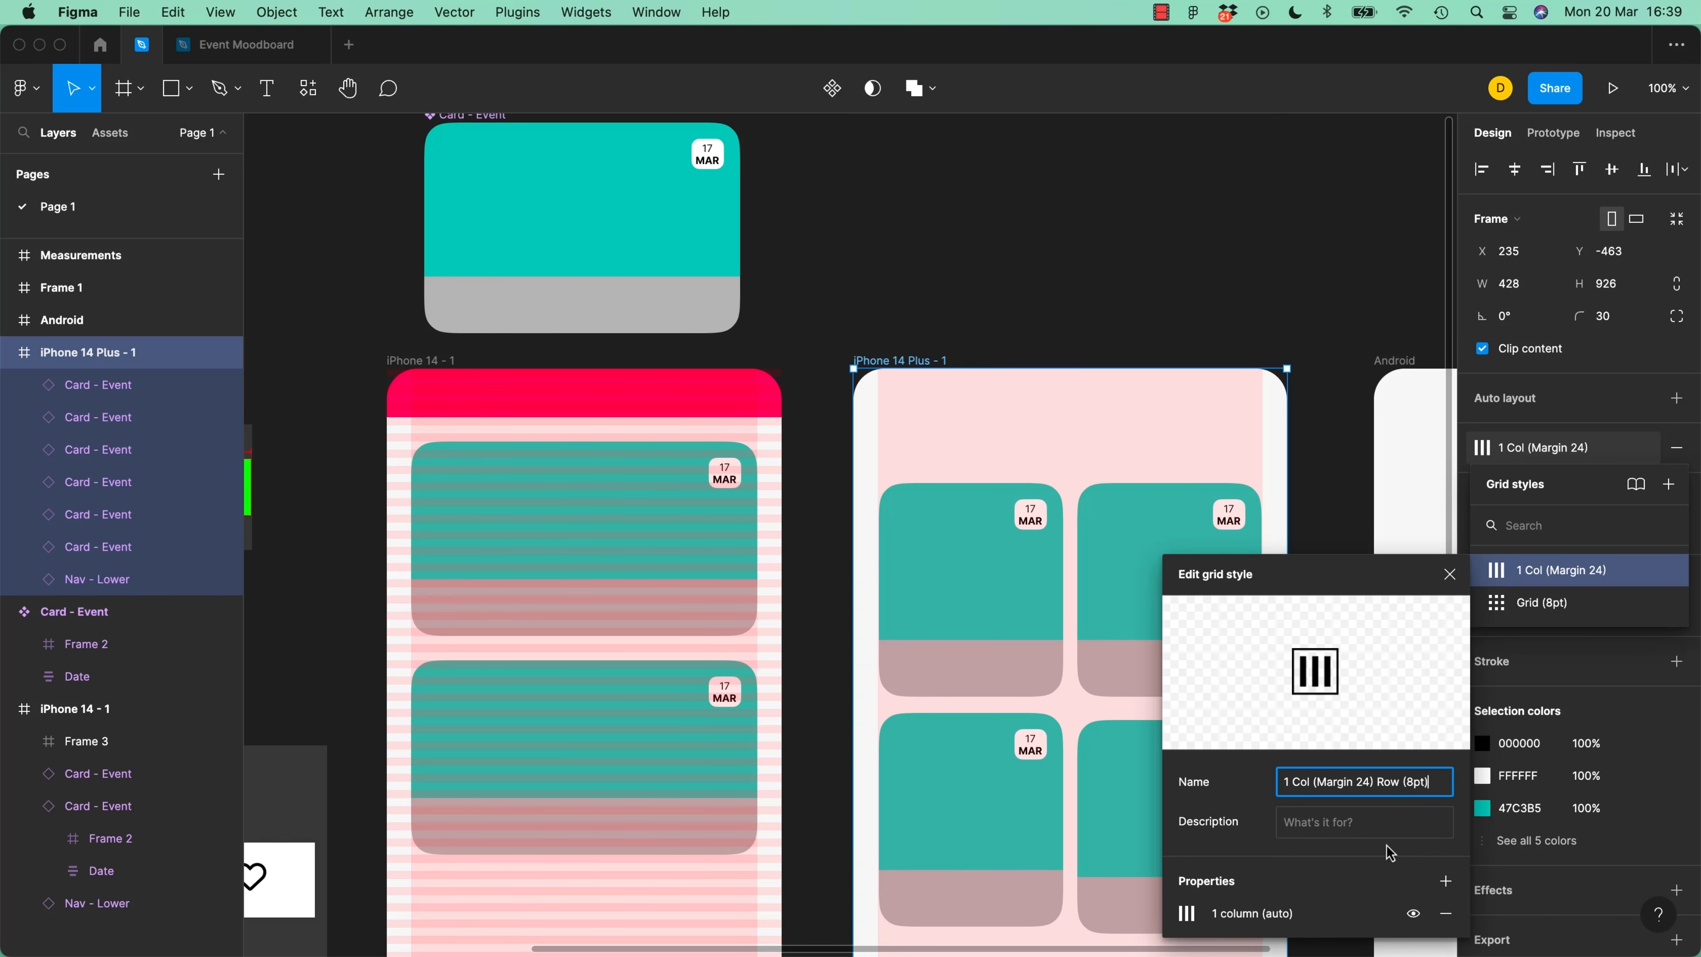
Add a second layout grid to the style as Rows with the type Top
click(1445, 882)
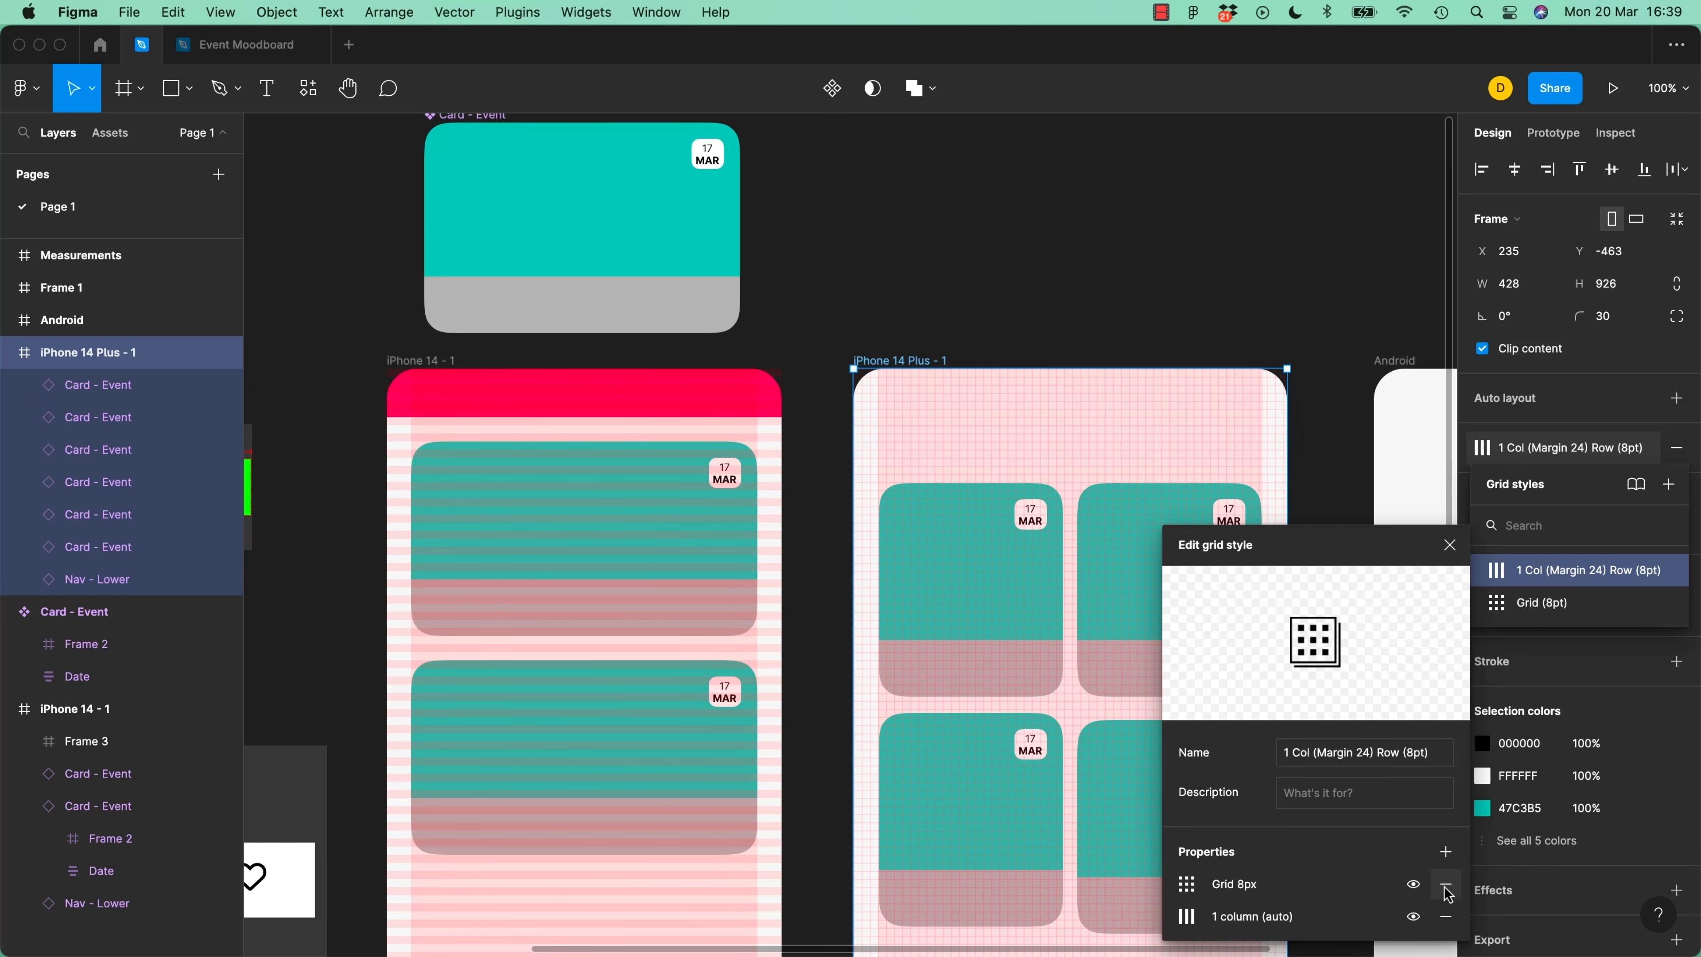
click(1189, 886)
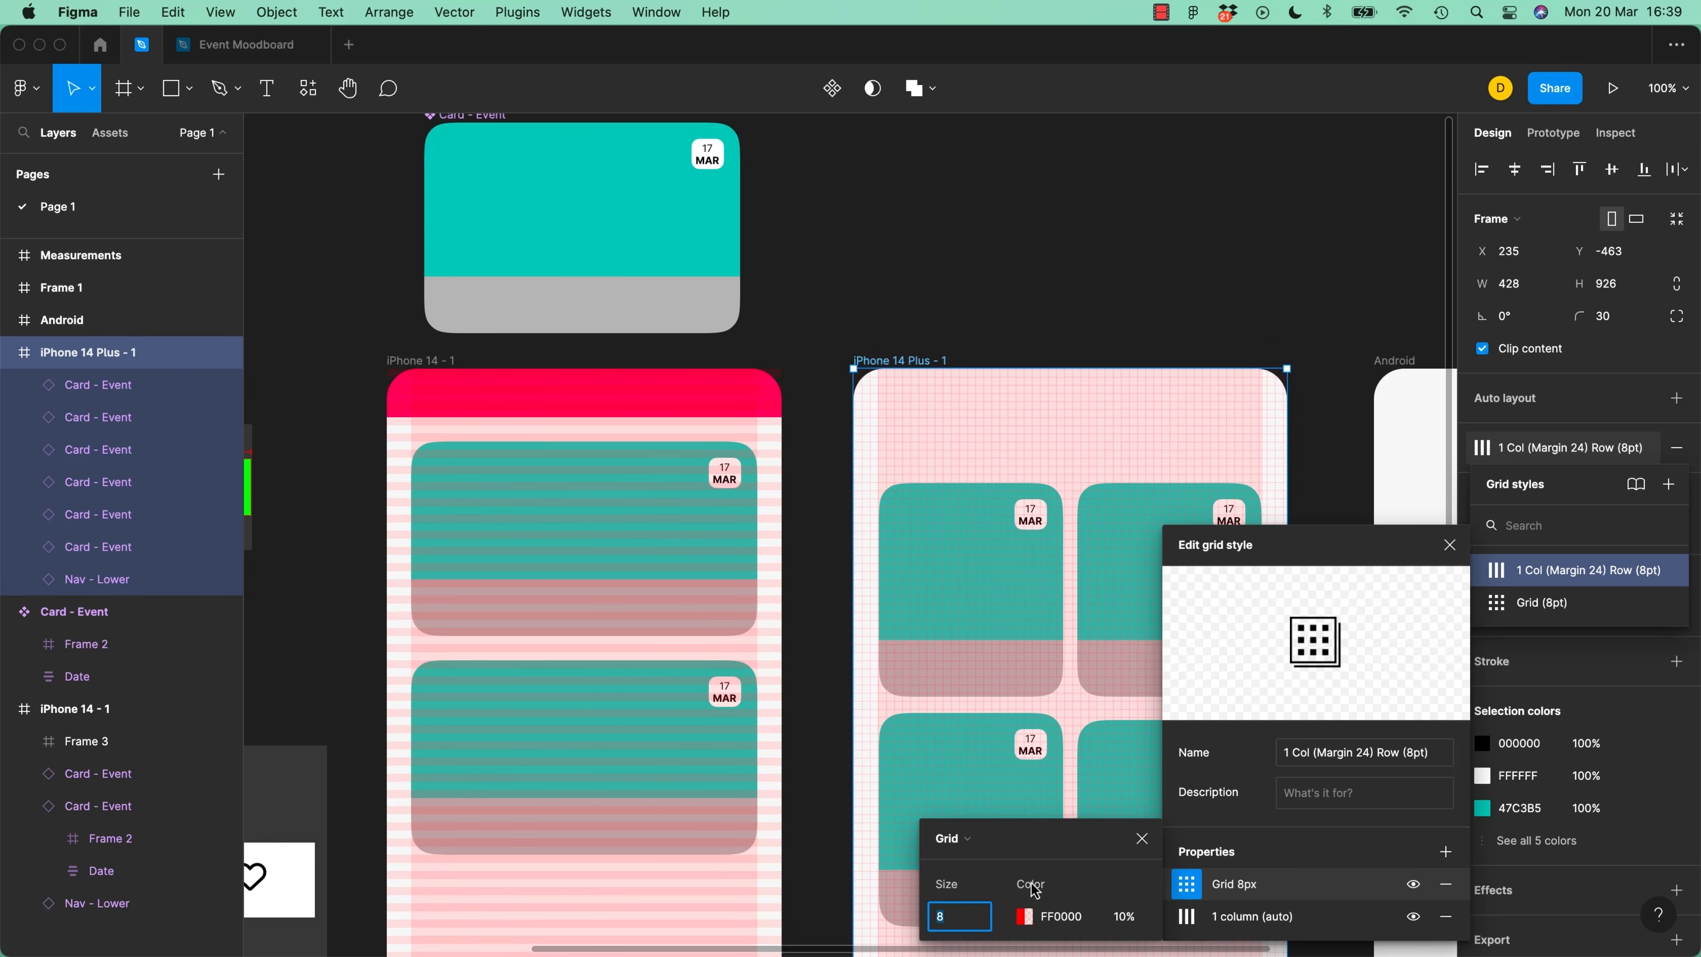
click(958, 849)
click(982, 891)
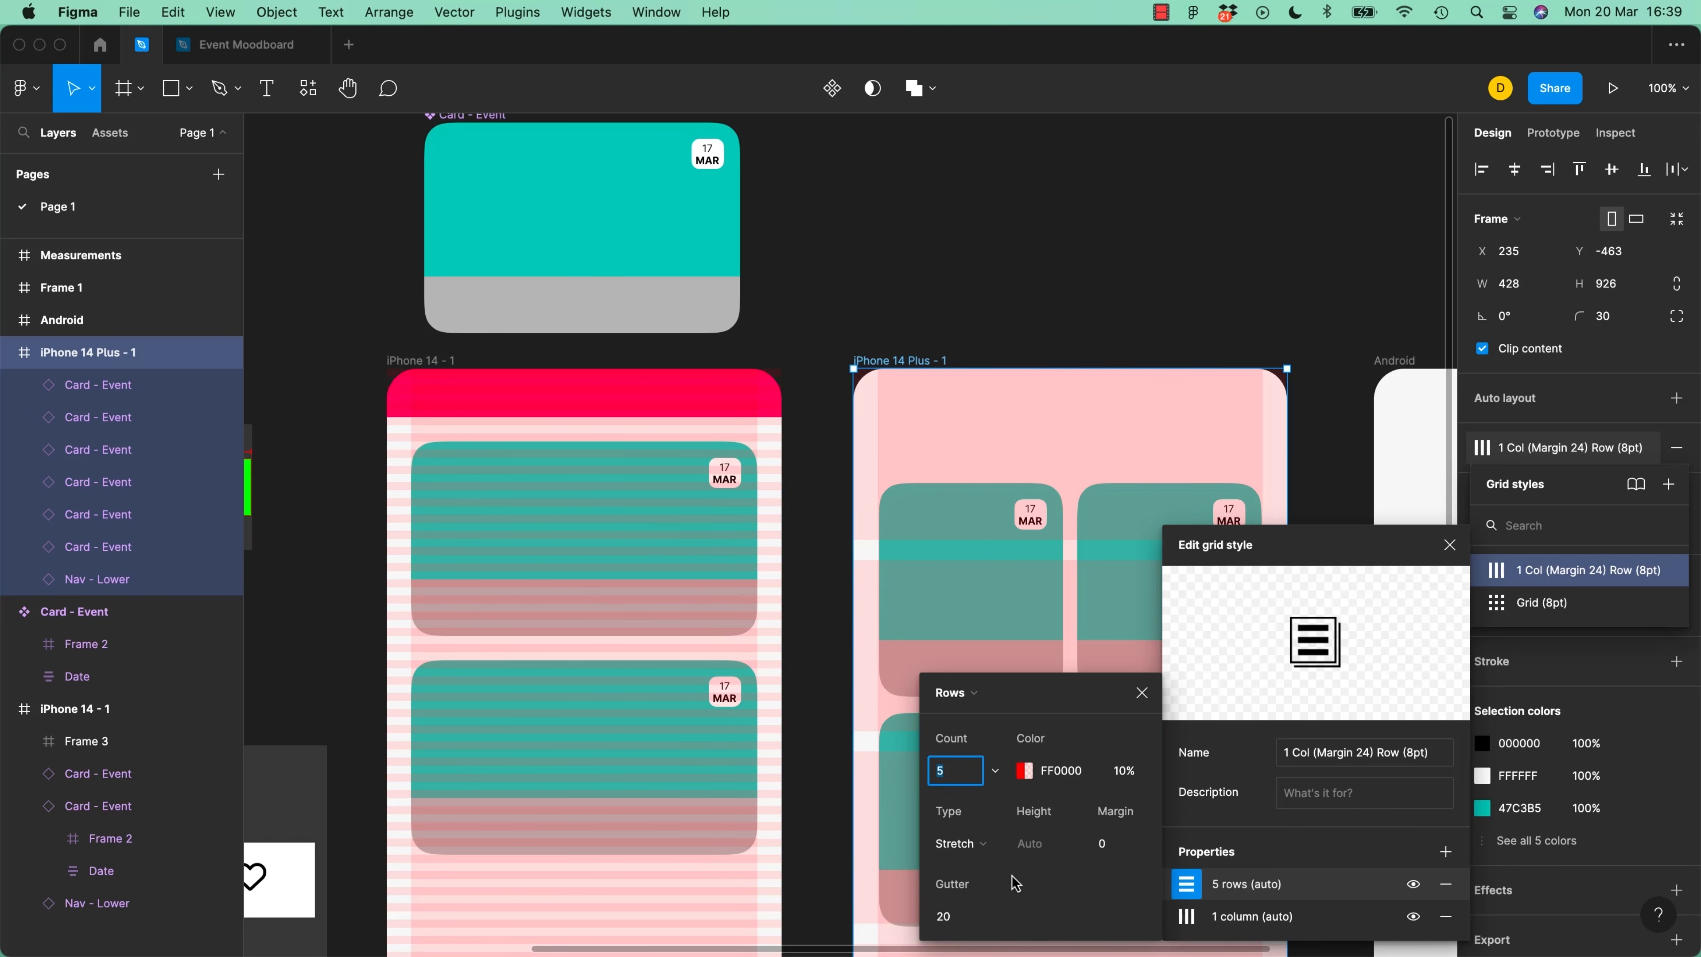
click(967, 847)
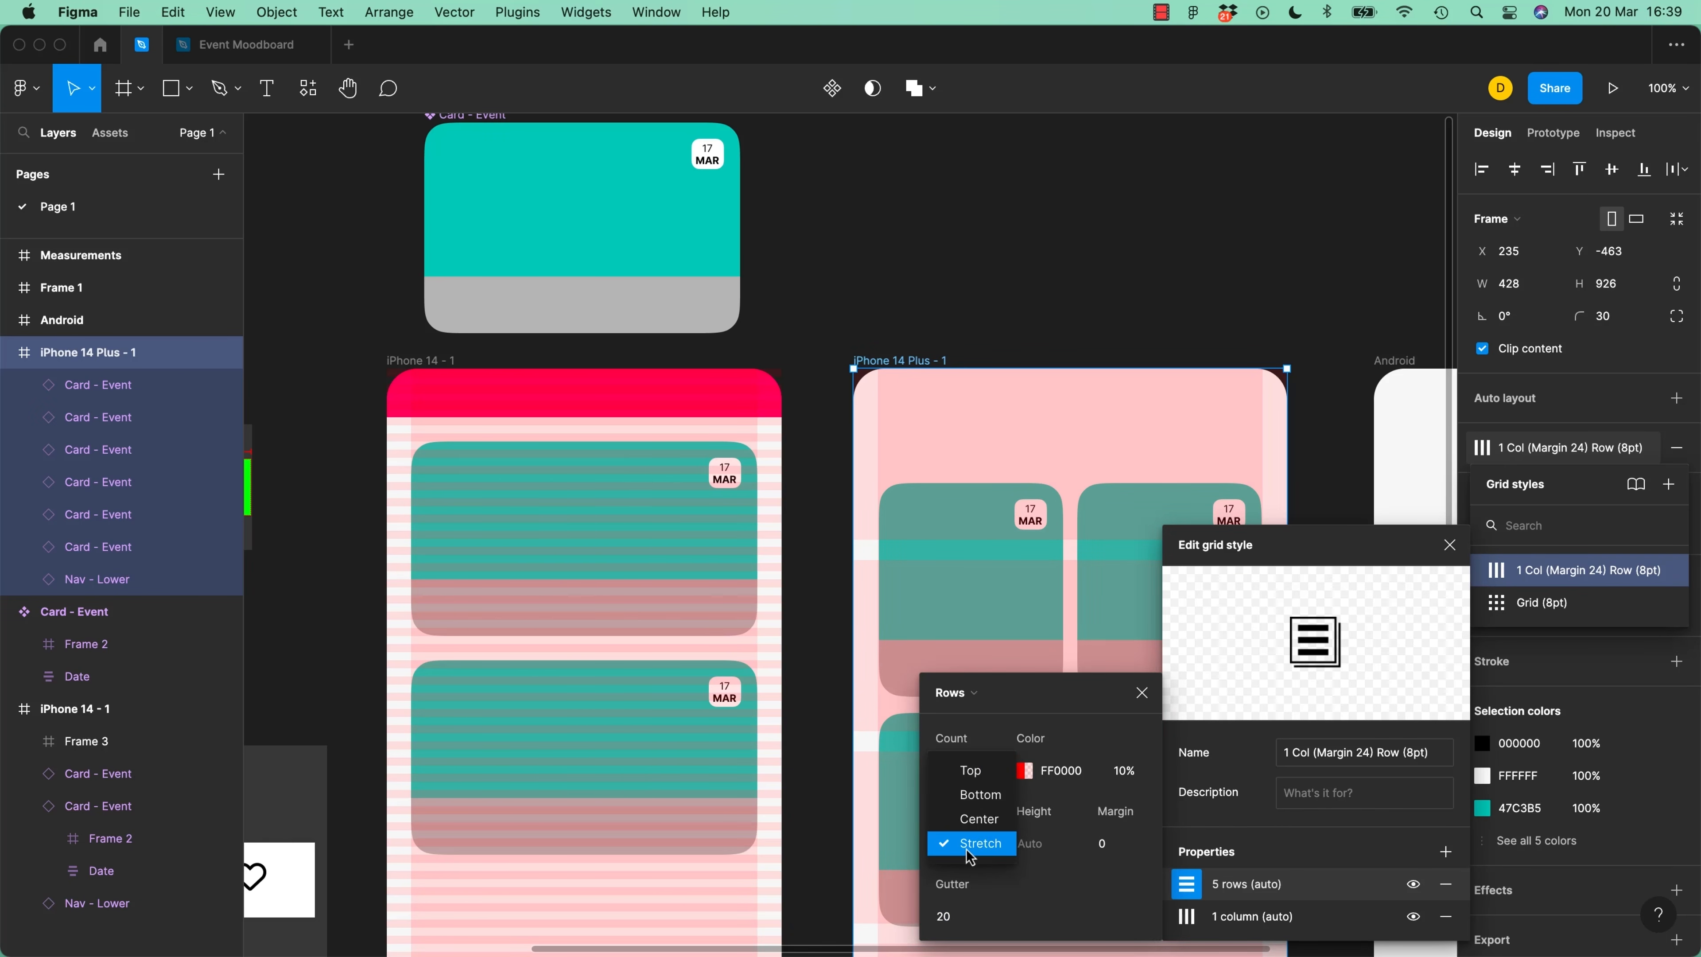
click(971, 770)
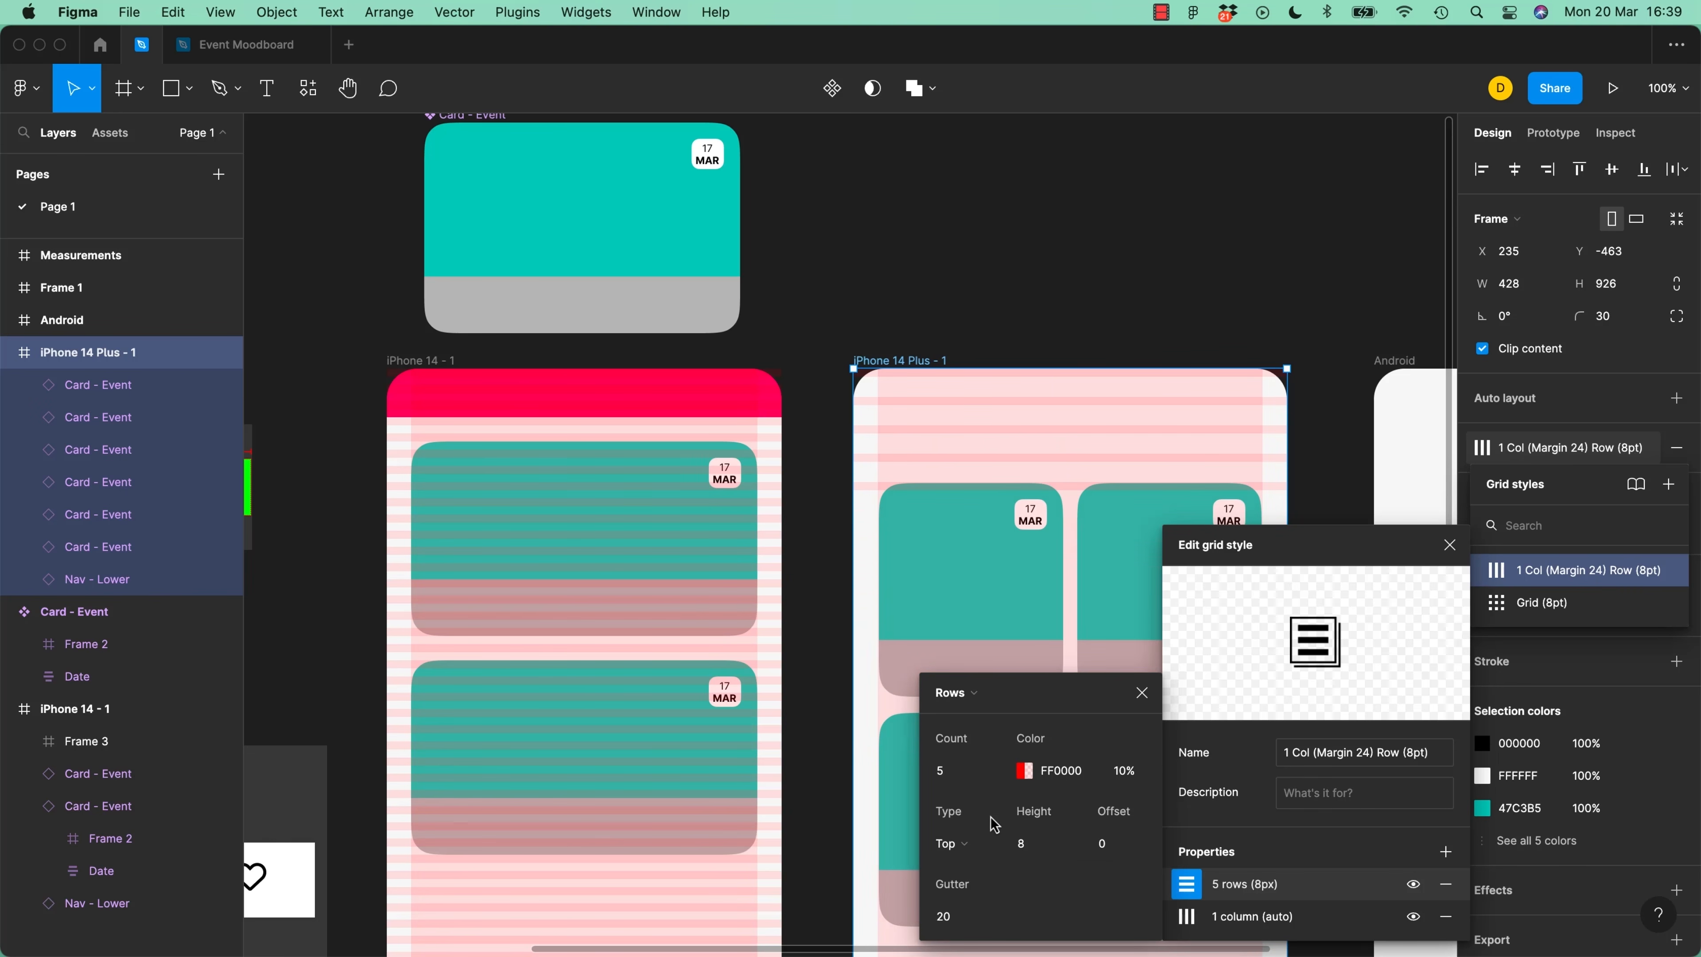
Set the style's Top-aligned 8 px row grid to a count of 200 with a gutter of 8
click(957, 777)
key(Tab)
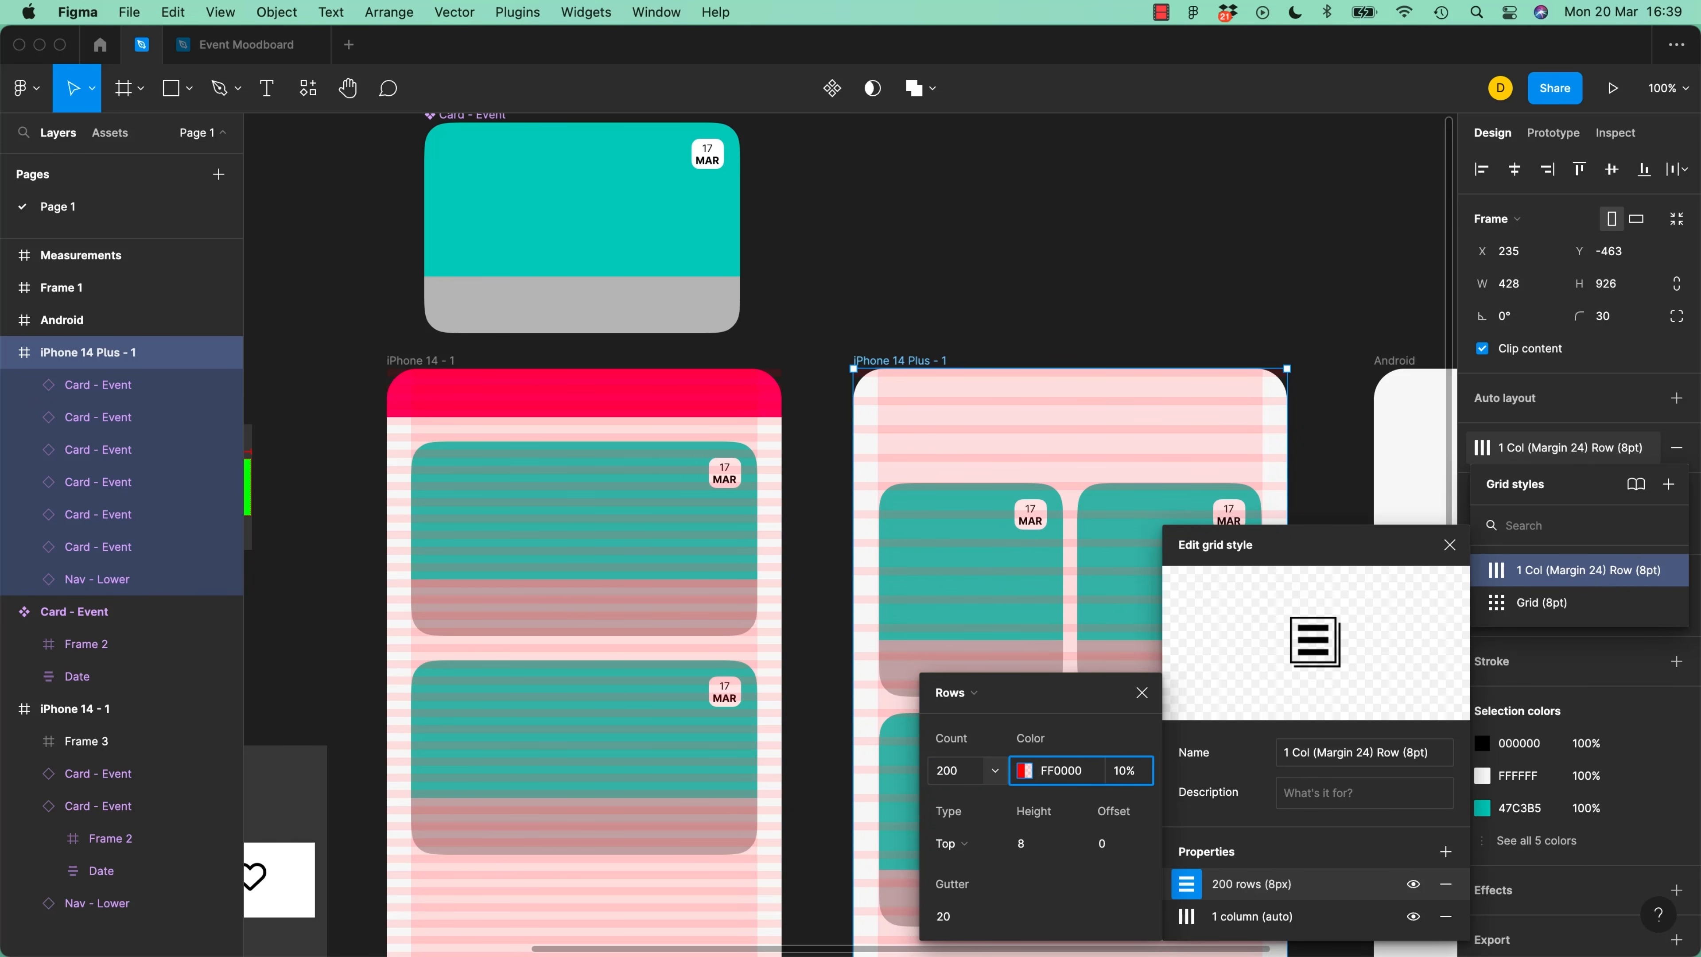
click(962, 848)
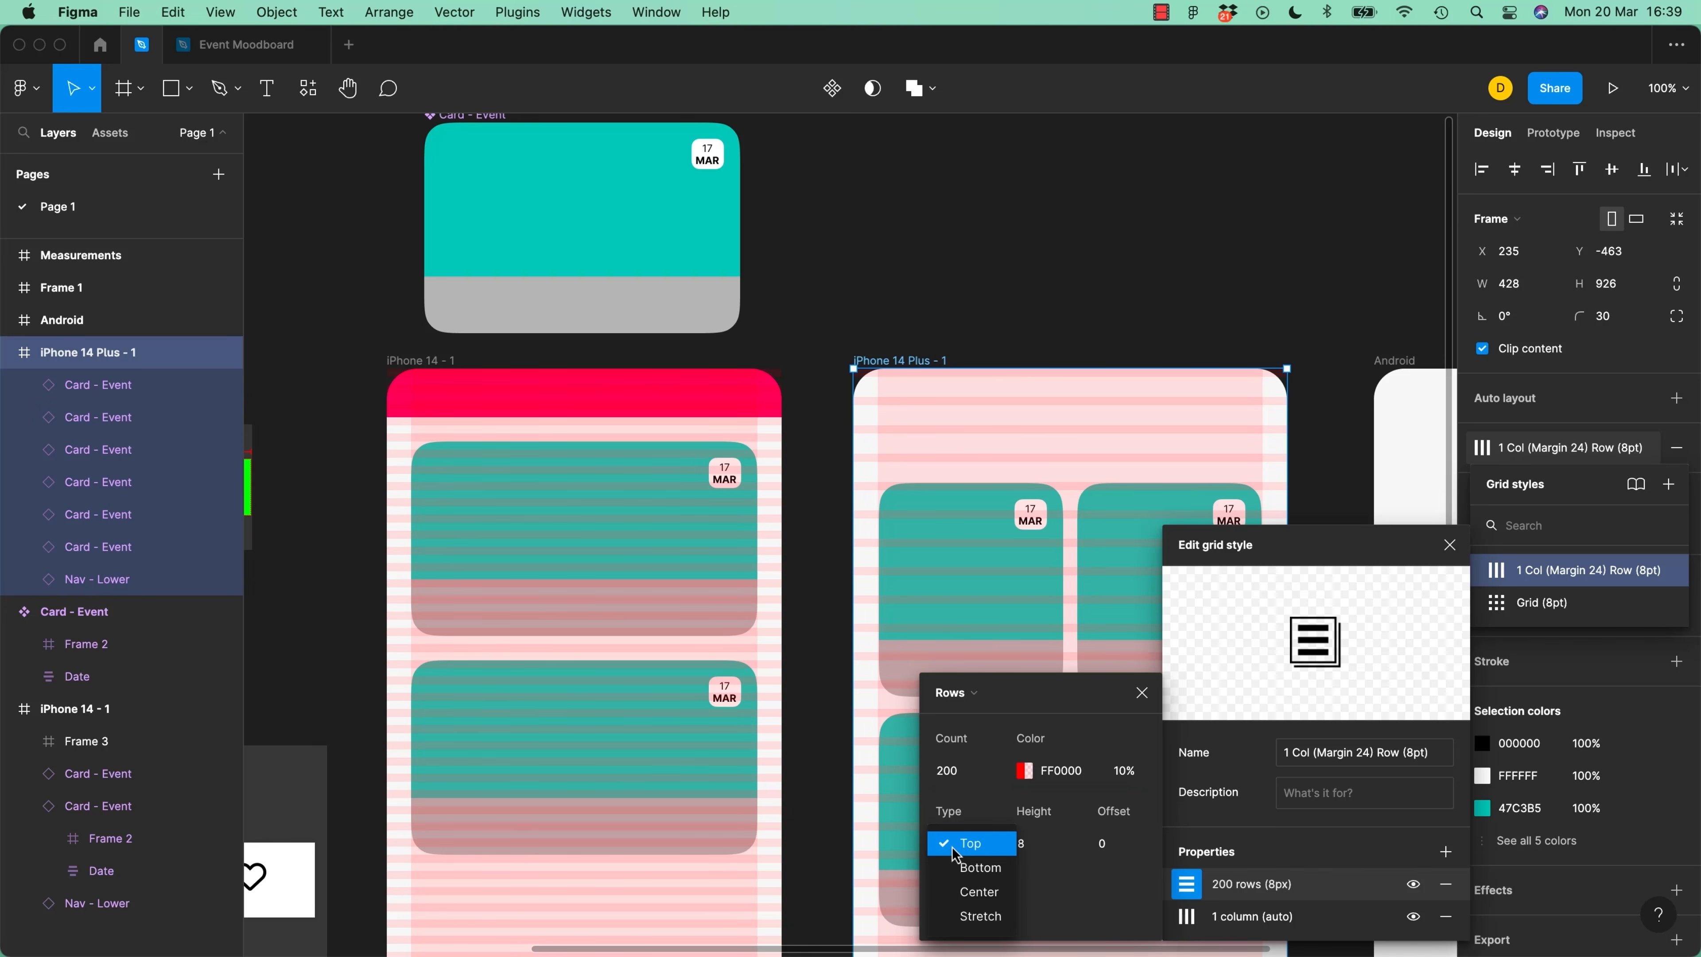
click(953, 846)
click(1049, 848)
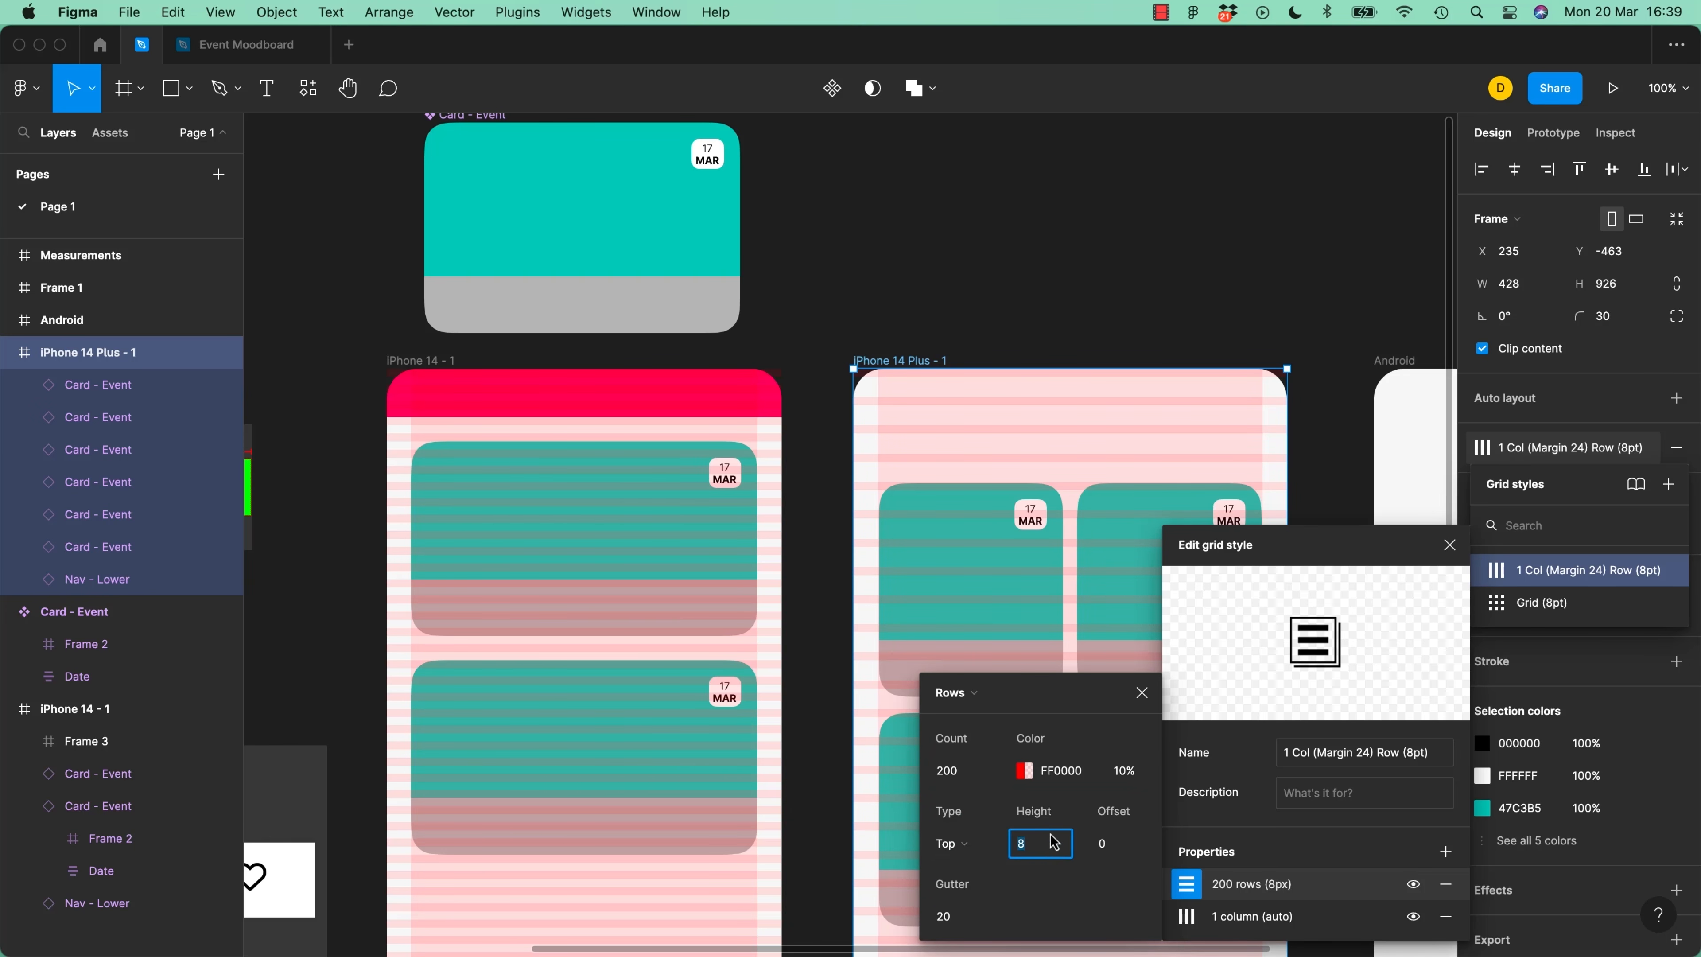
click(951, 924)
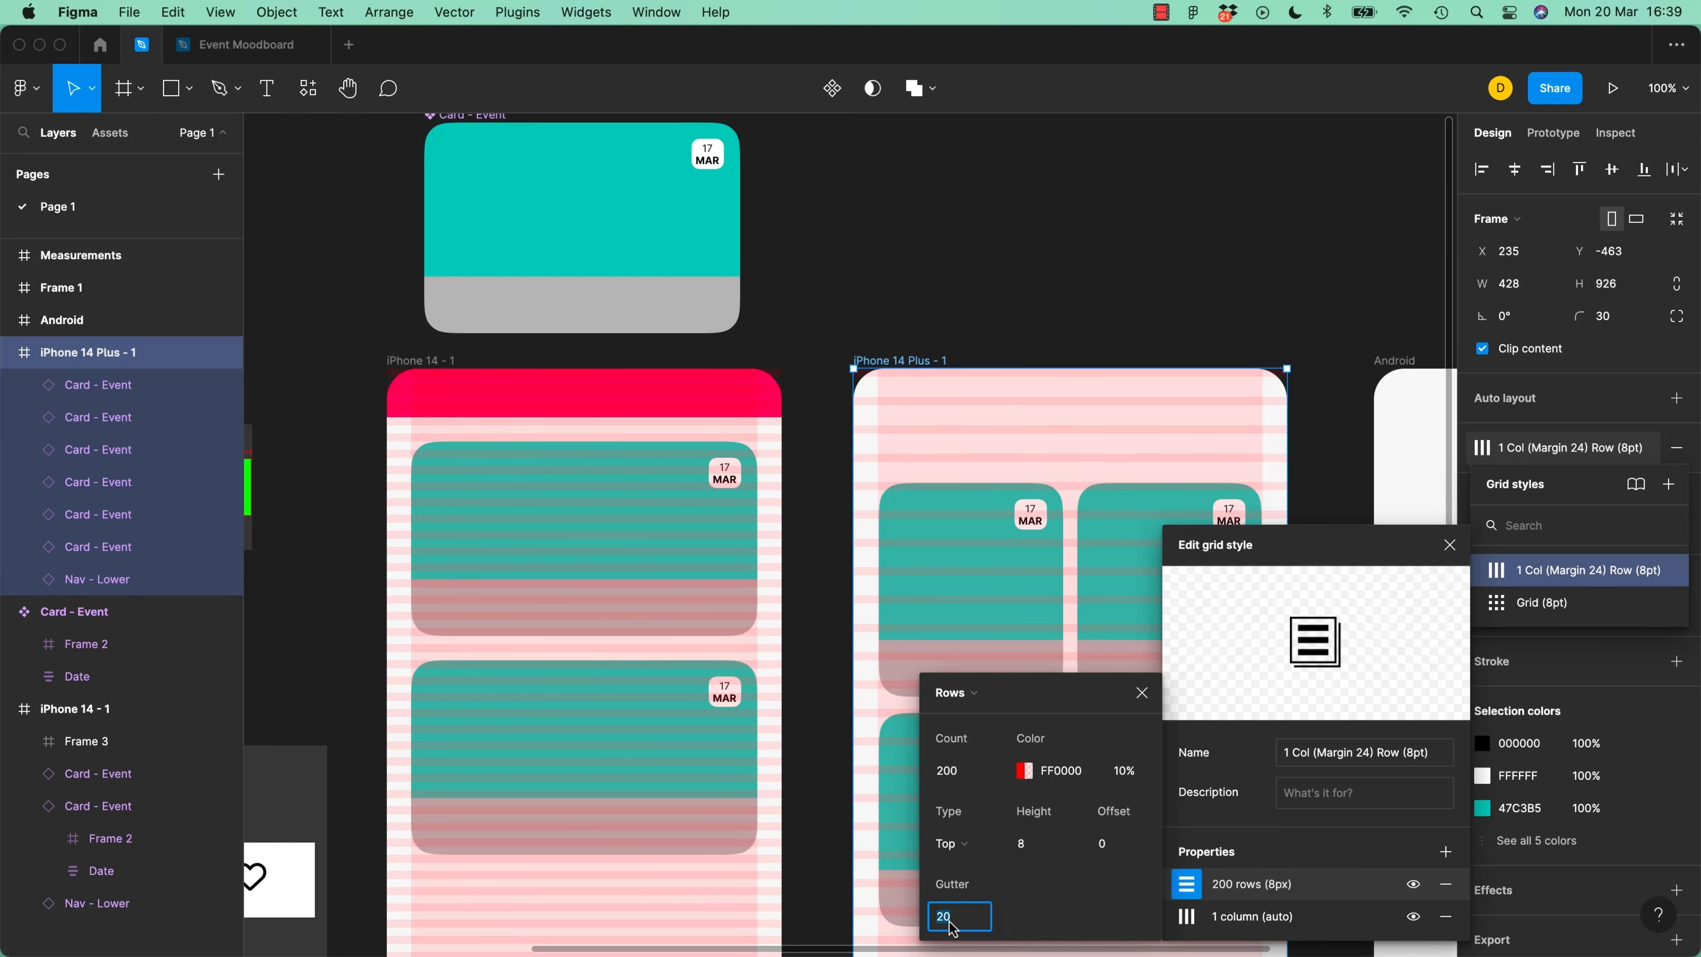
key(Tab)
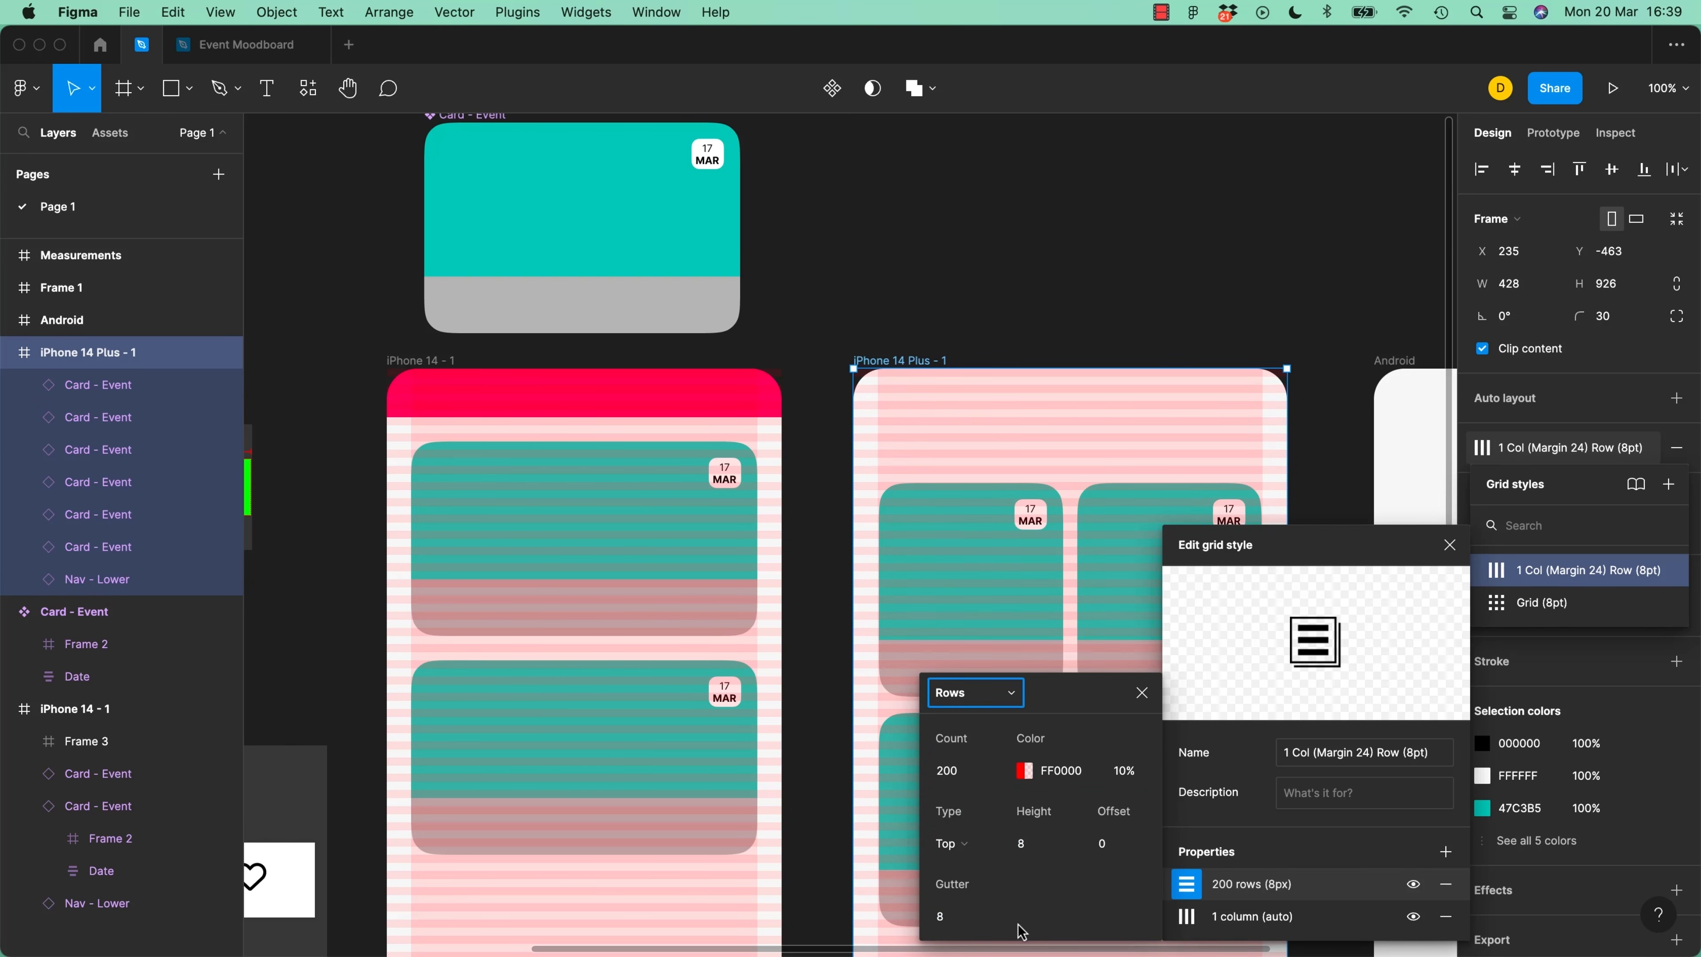
Try a row offset of 20 in the grid style and restore the offset to 0
click(1122, 858)
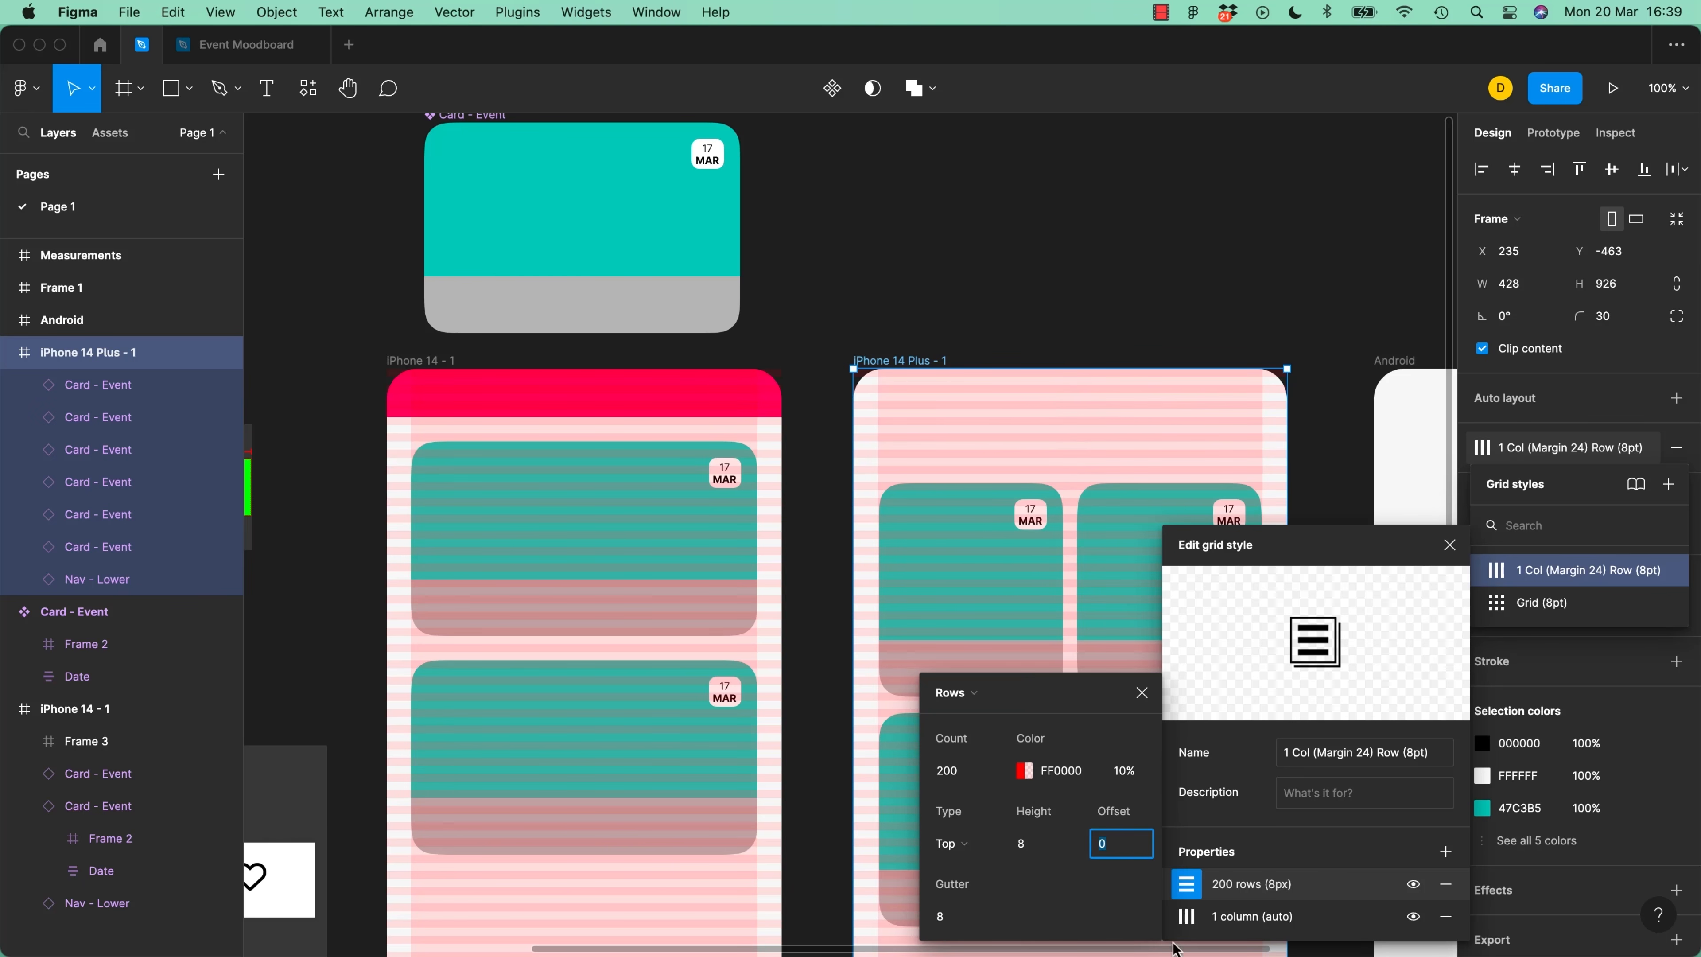
text(20)
key(Tab)
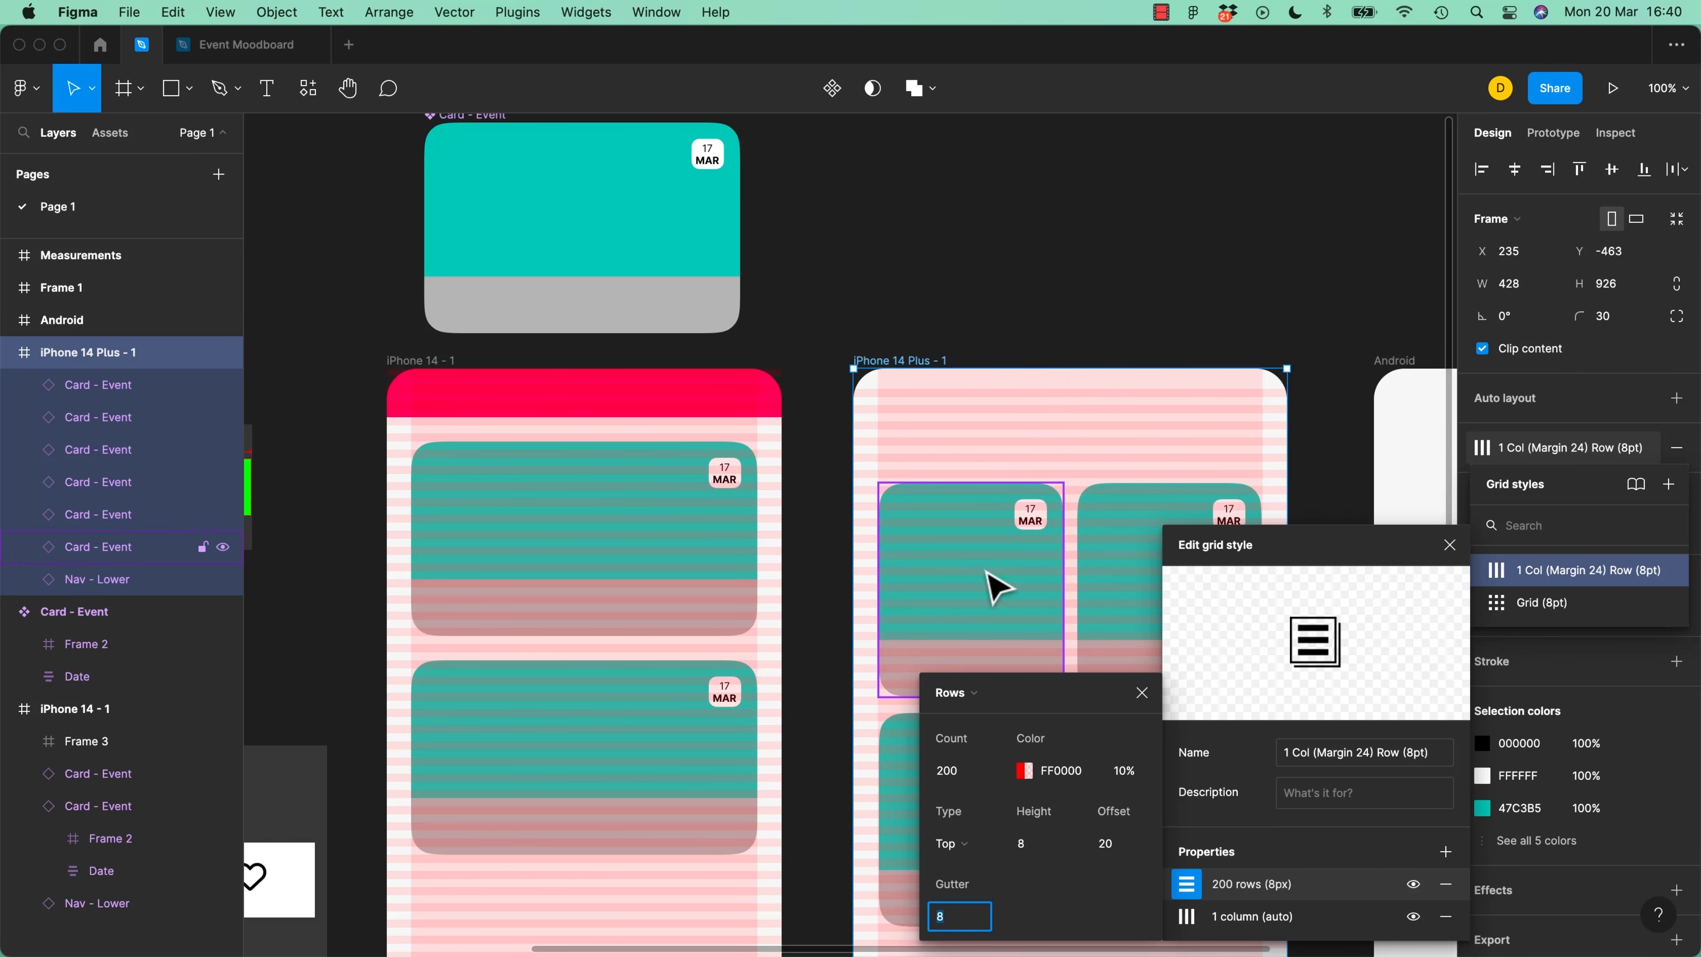
click(1107, 854)
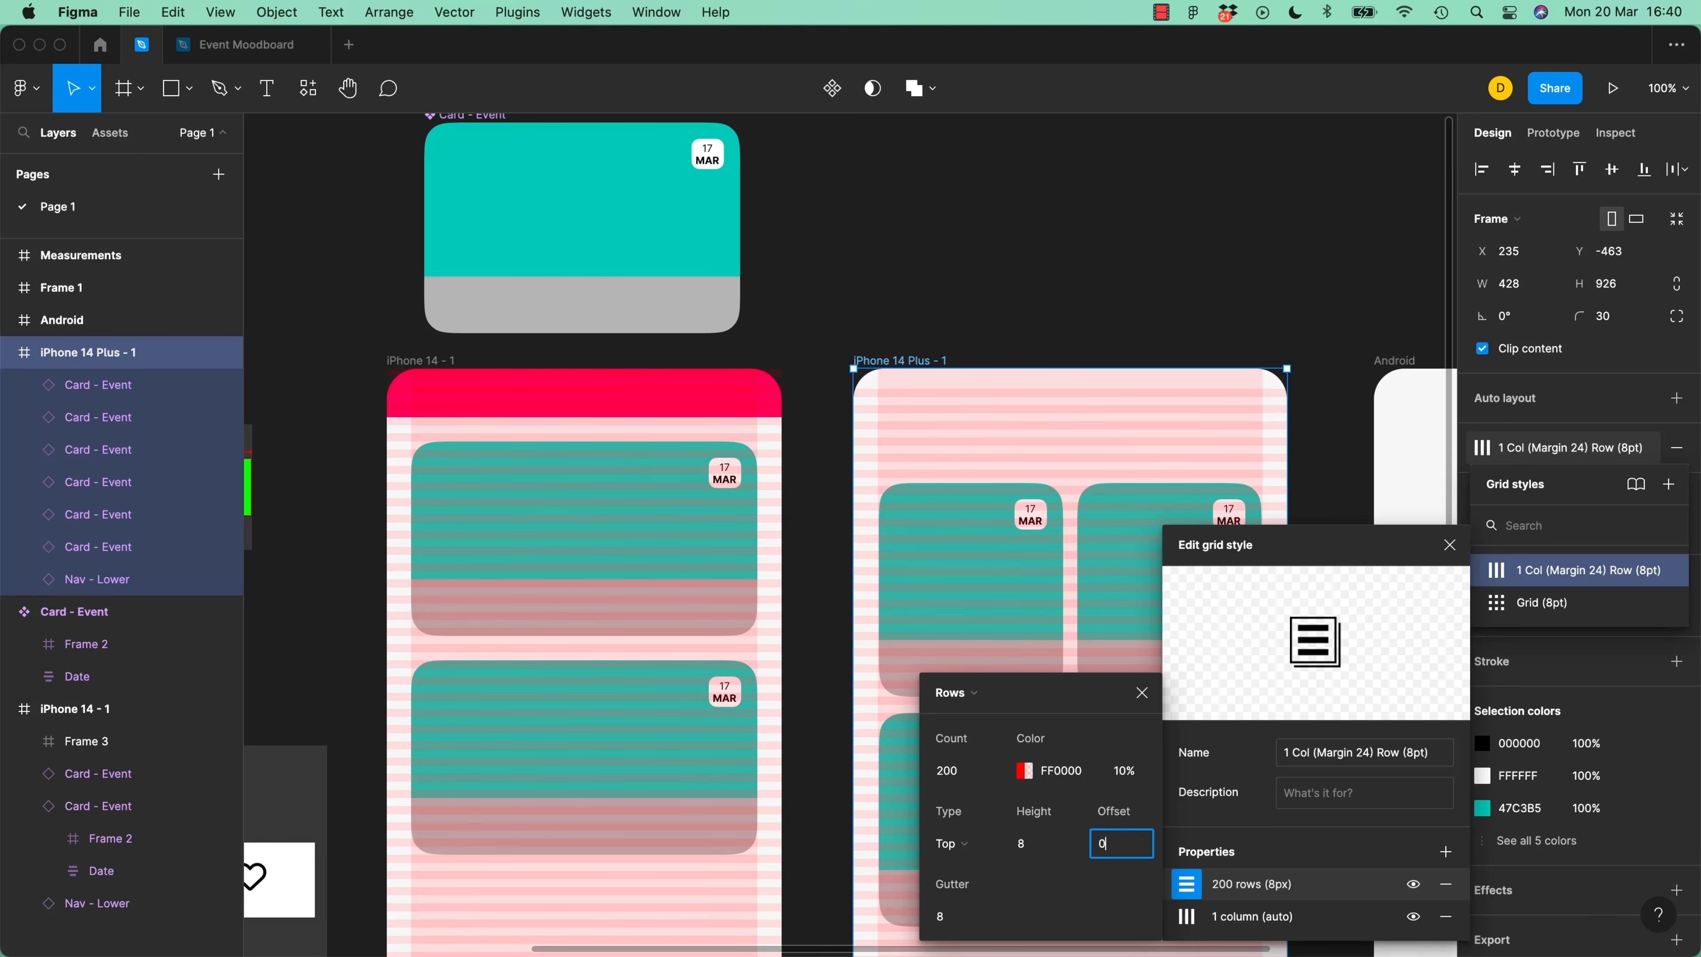
key(Tab)
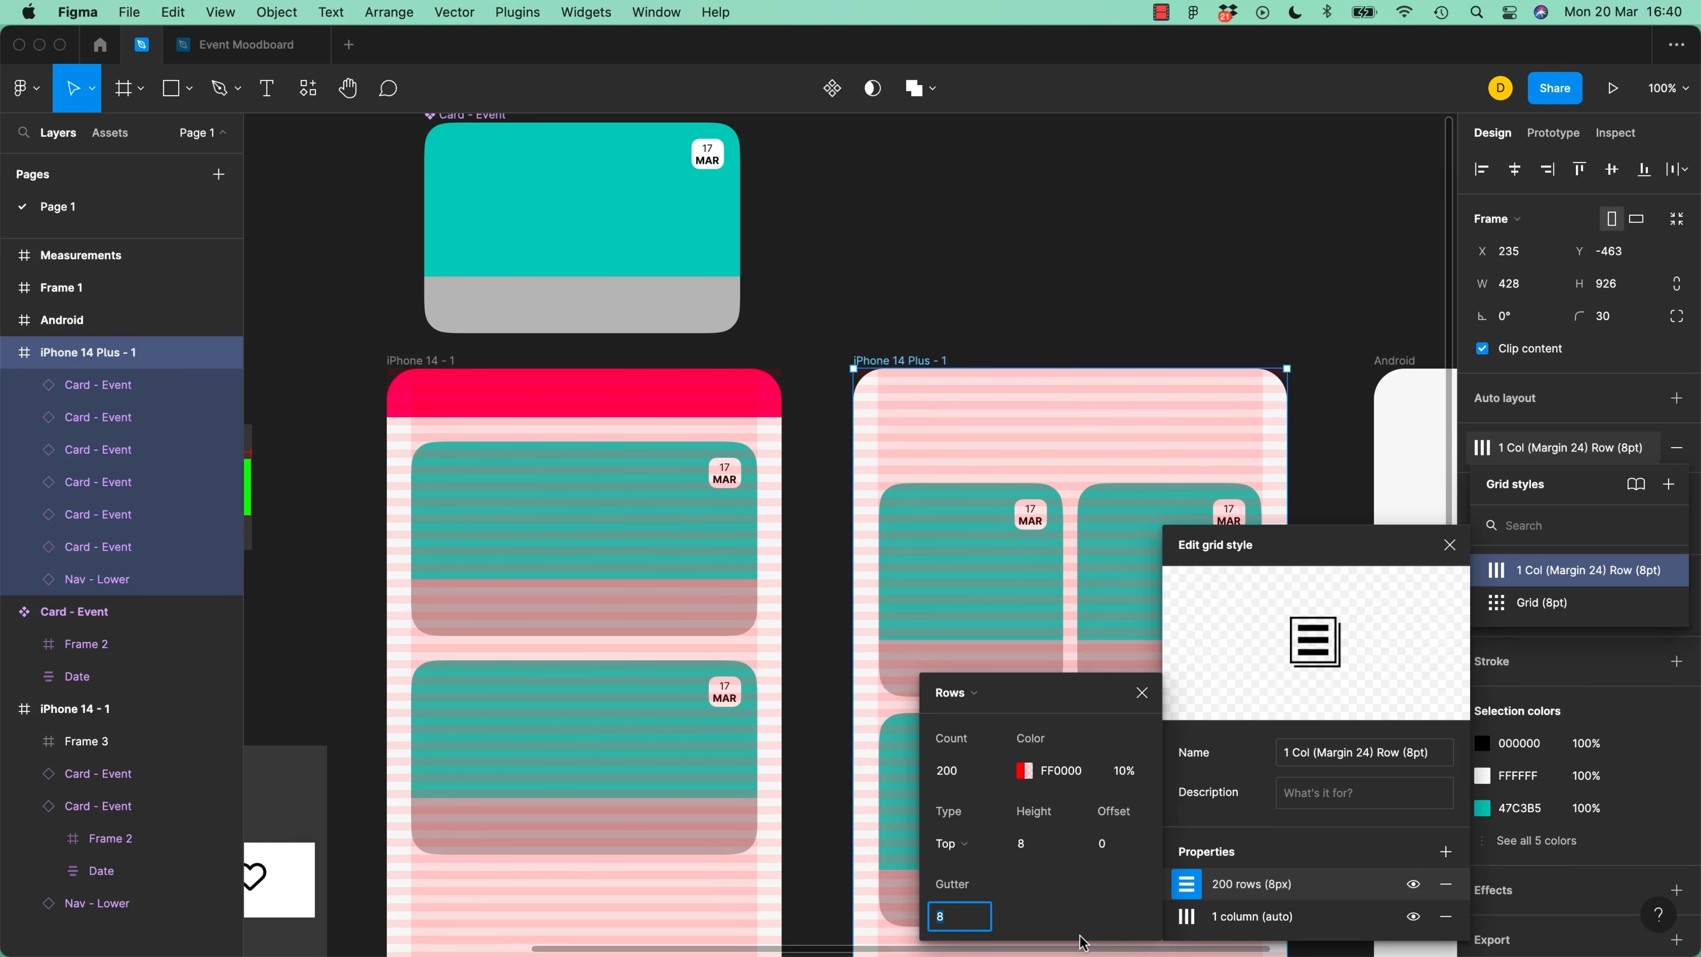
Close the style settings and replace the iPhone 14 - 1 frame's separate row and column grids with the 1 Col (Margin 24) Row (8pt) style
click(1146, 697)
click(1450, 545)
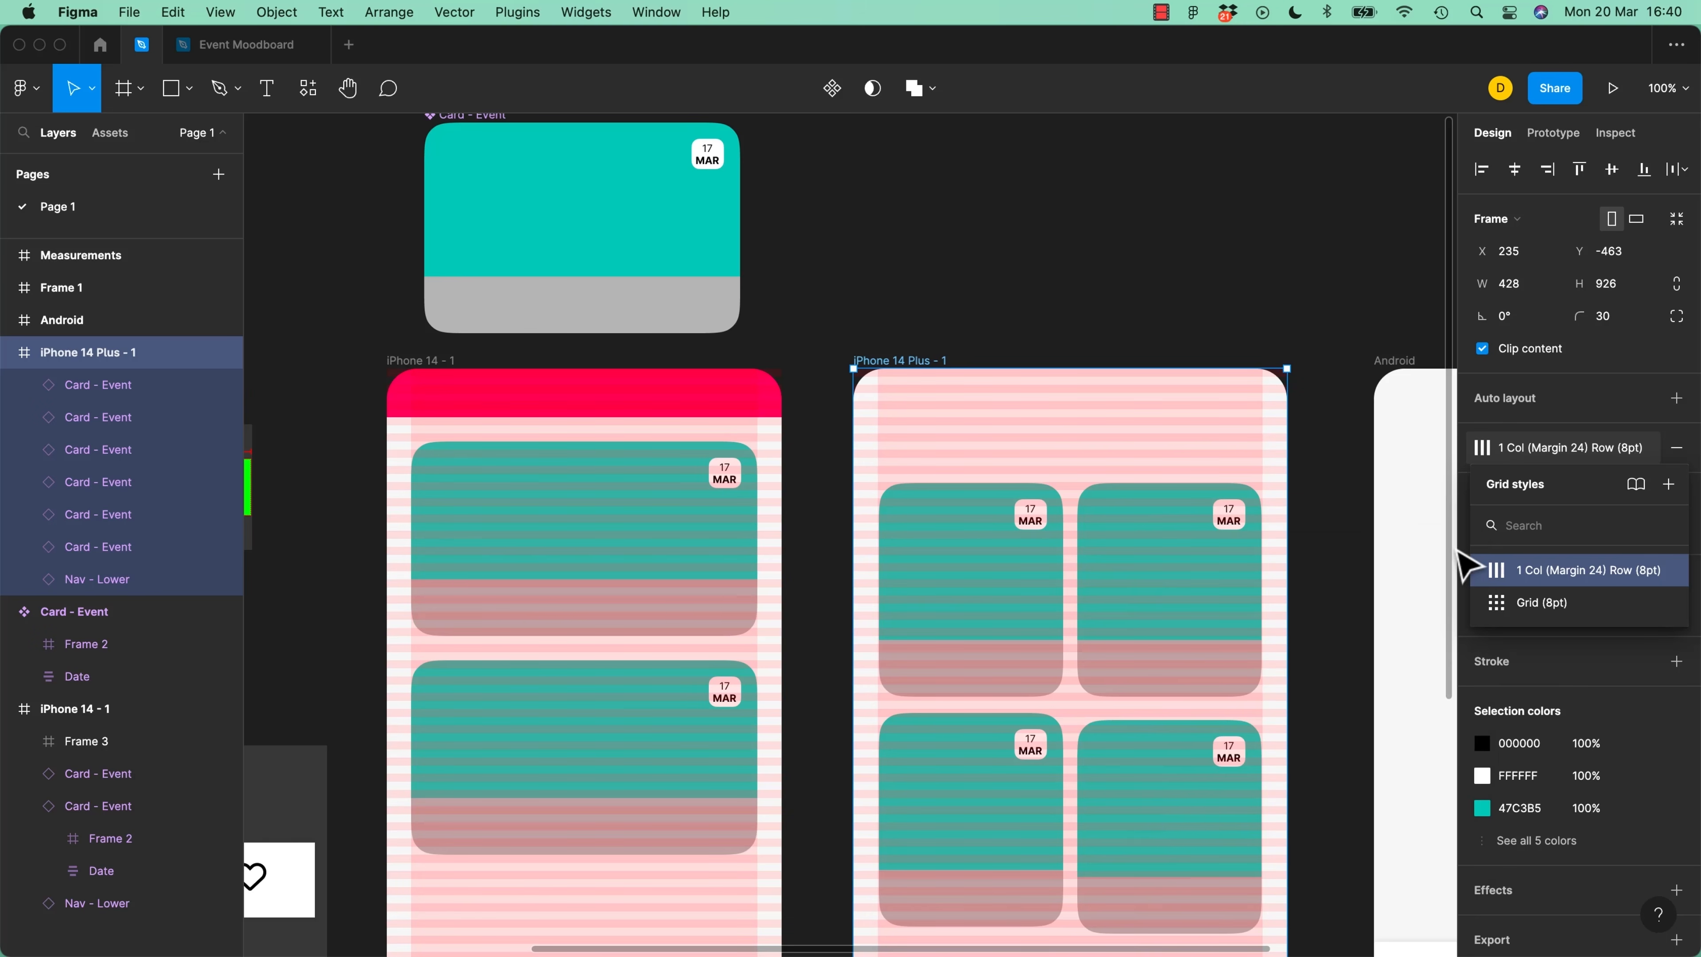
click(437, 364)
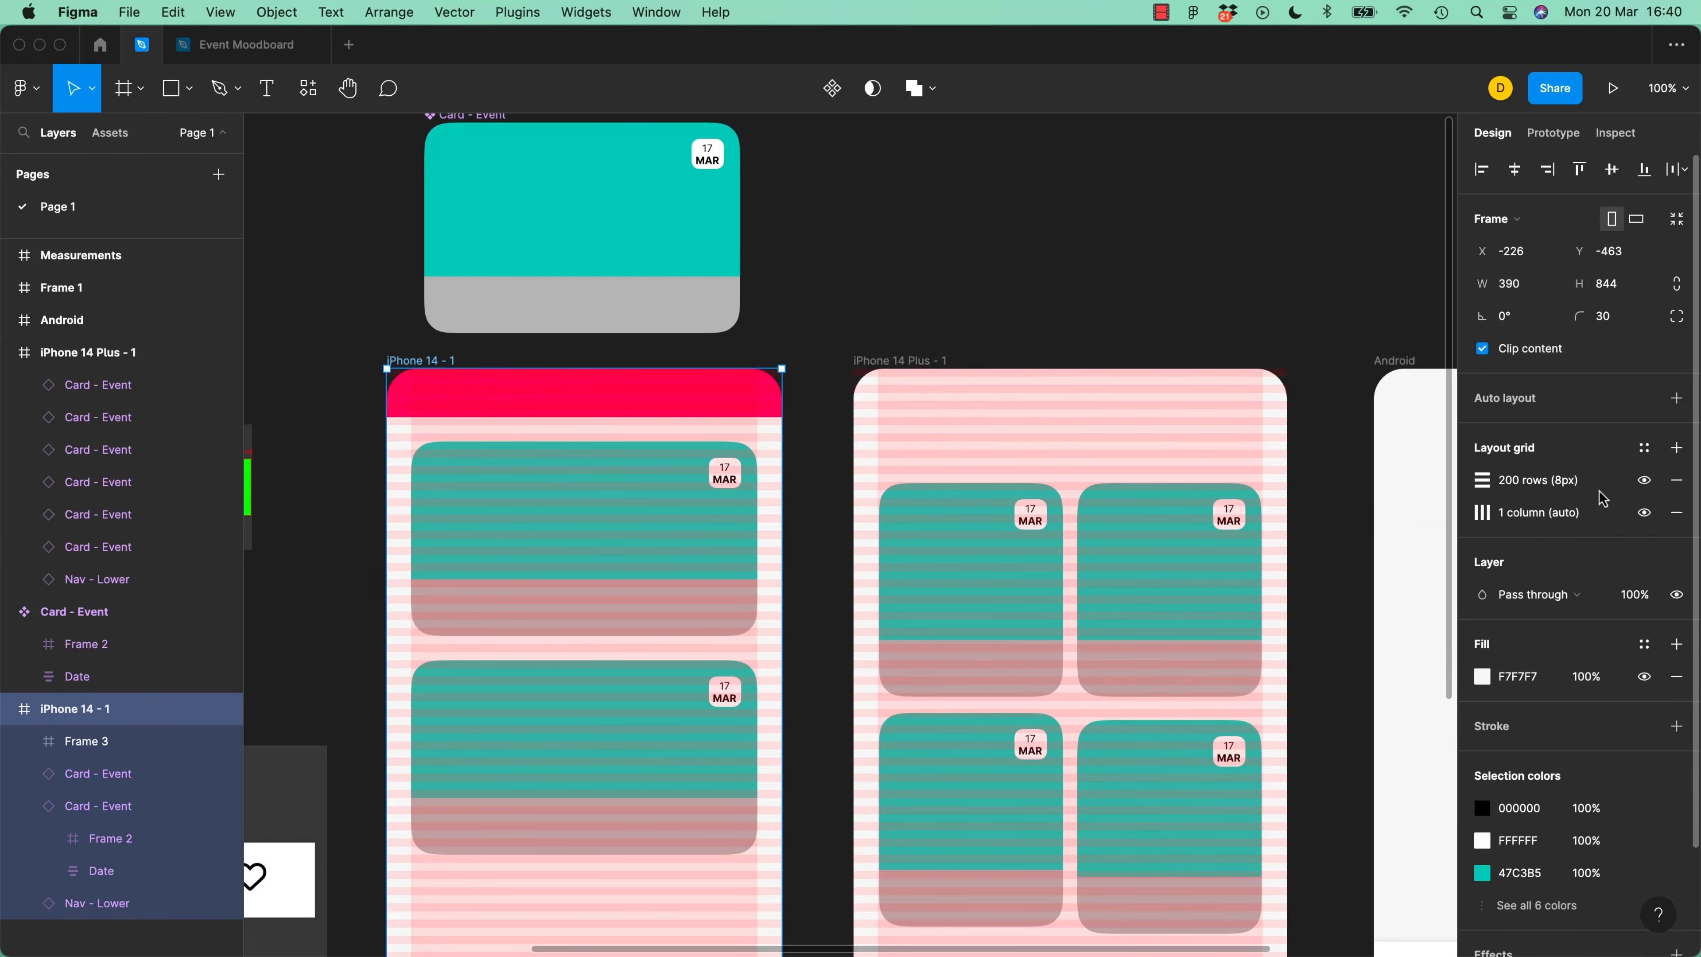
click(1677, 480)
click(1677, 480)
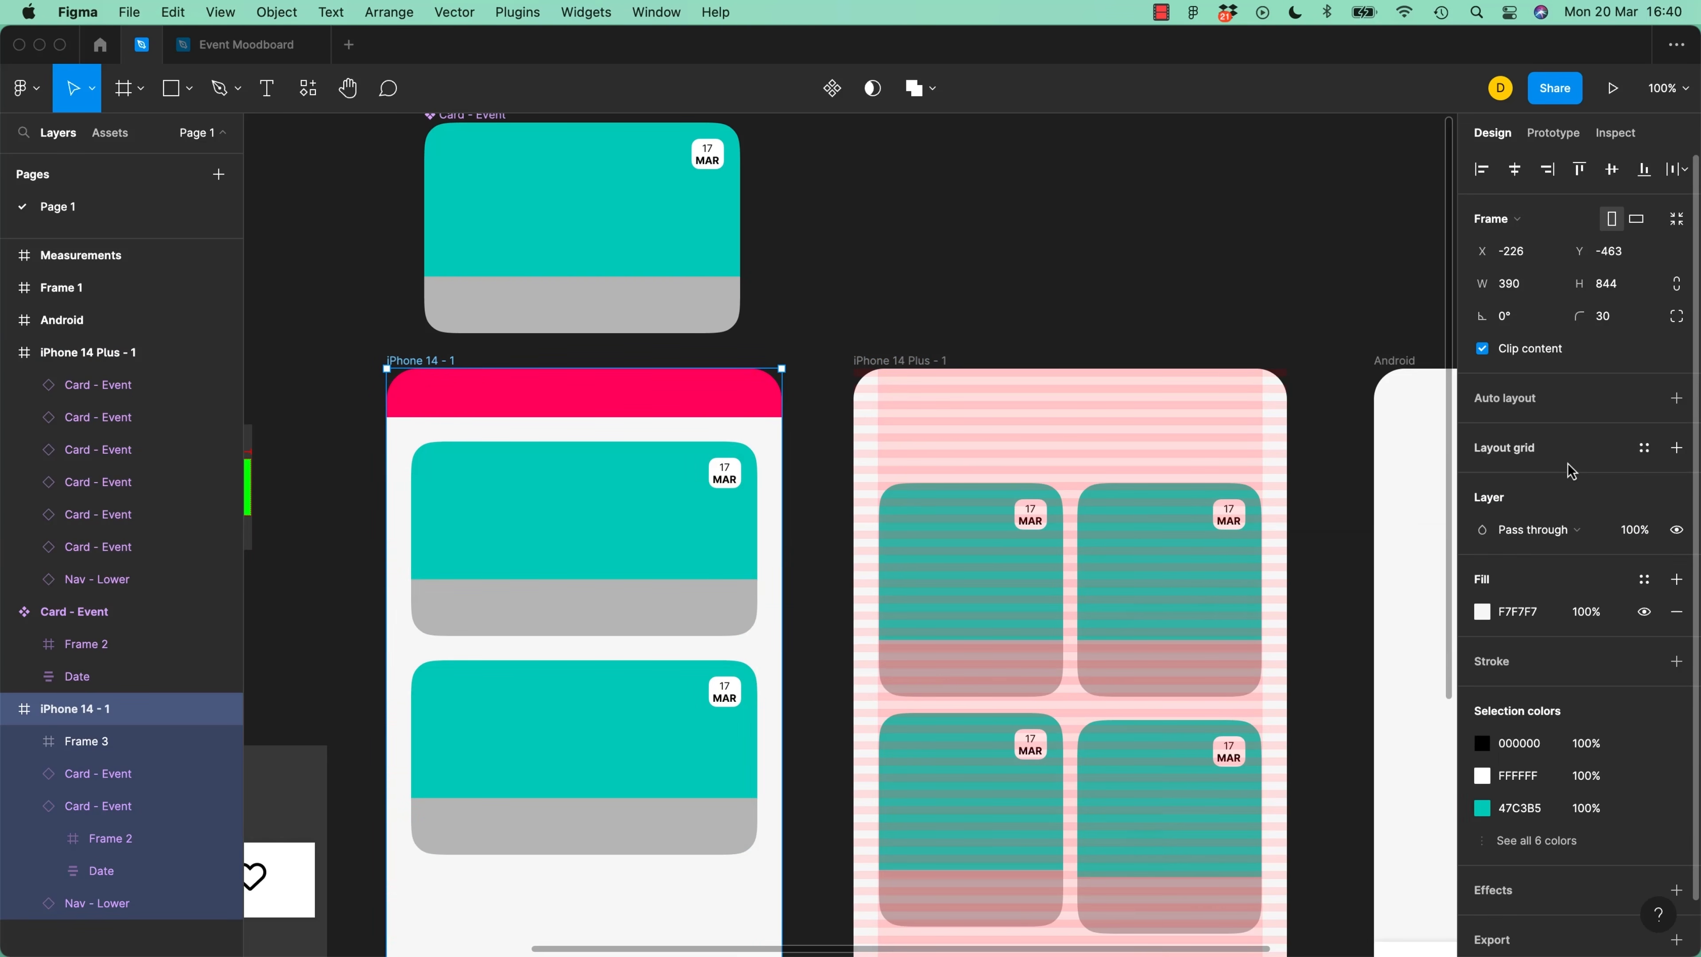
click(1644, 447)
click(1544, 565)
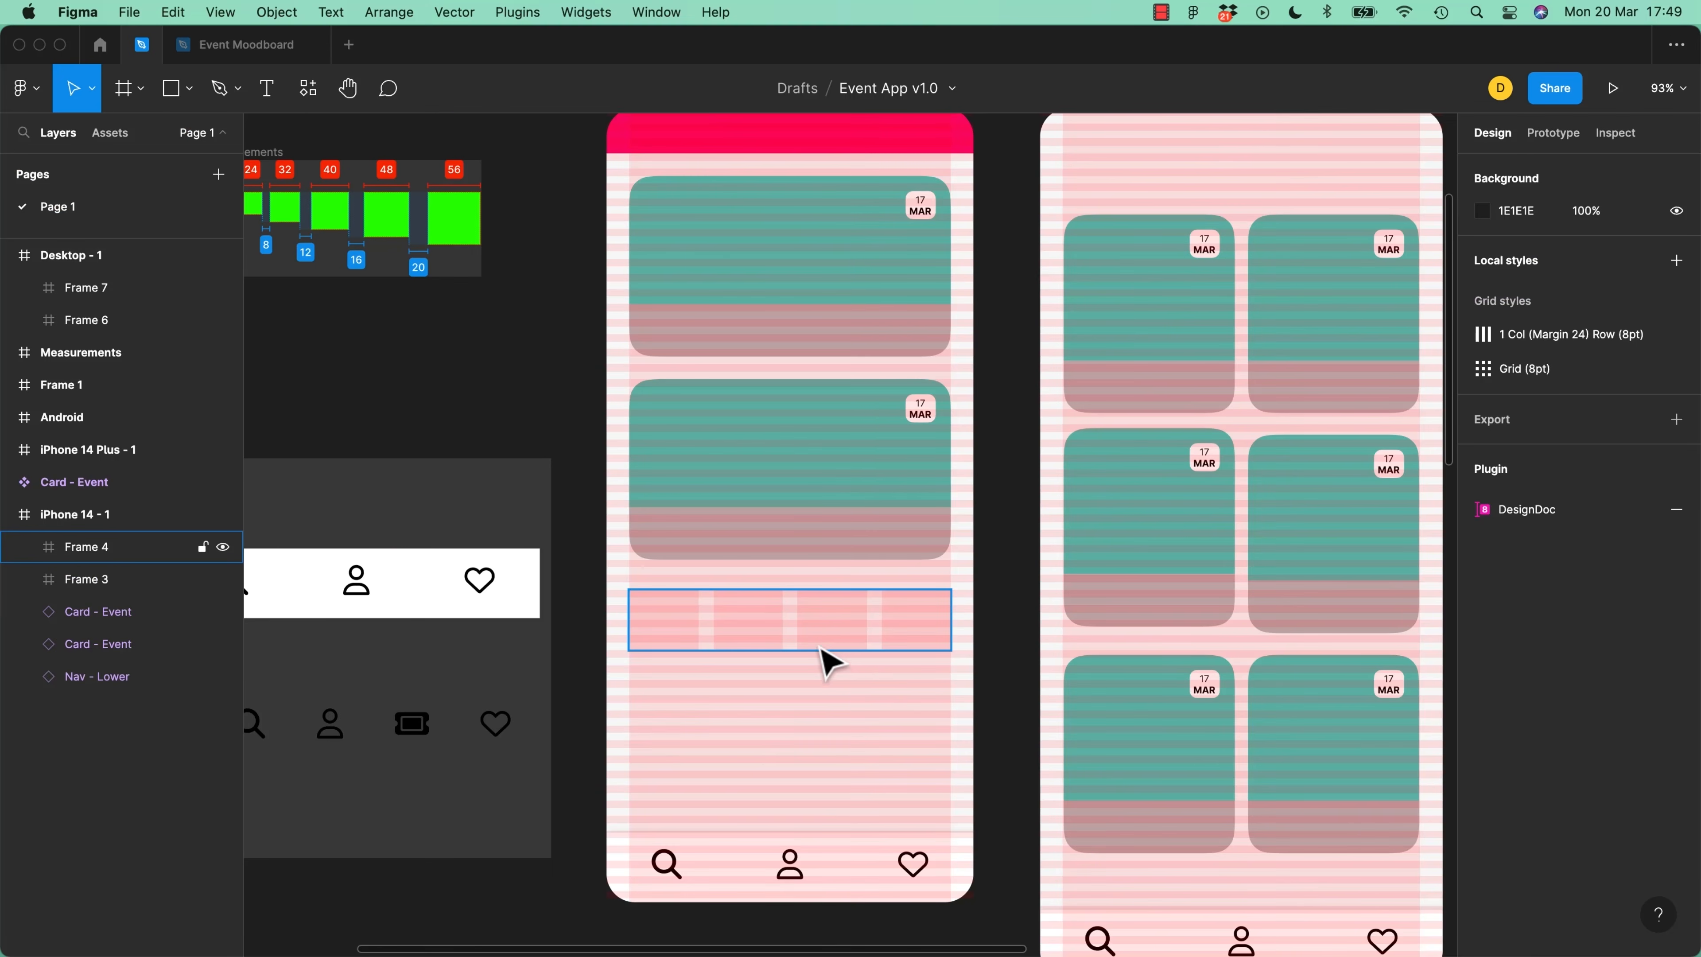
Examine Frame 4's column grid and the columns of the Desktop - 1 frame while resizing that desktop frame
click(826, 647)
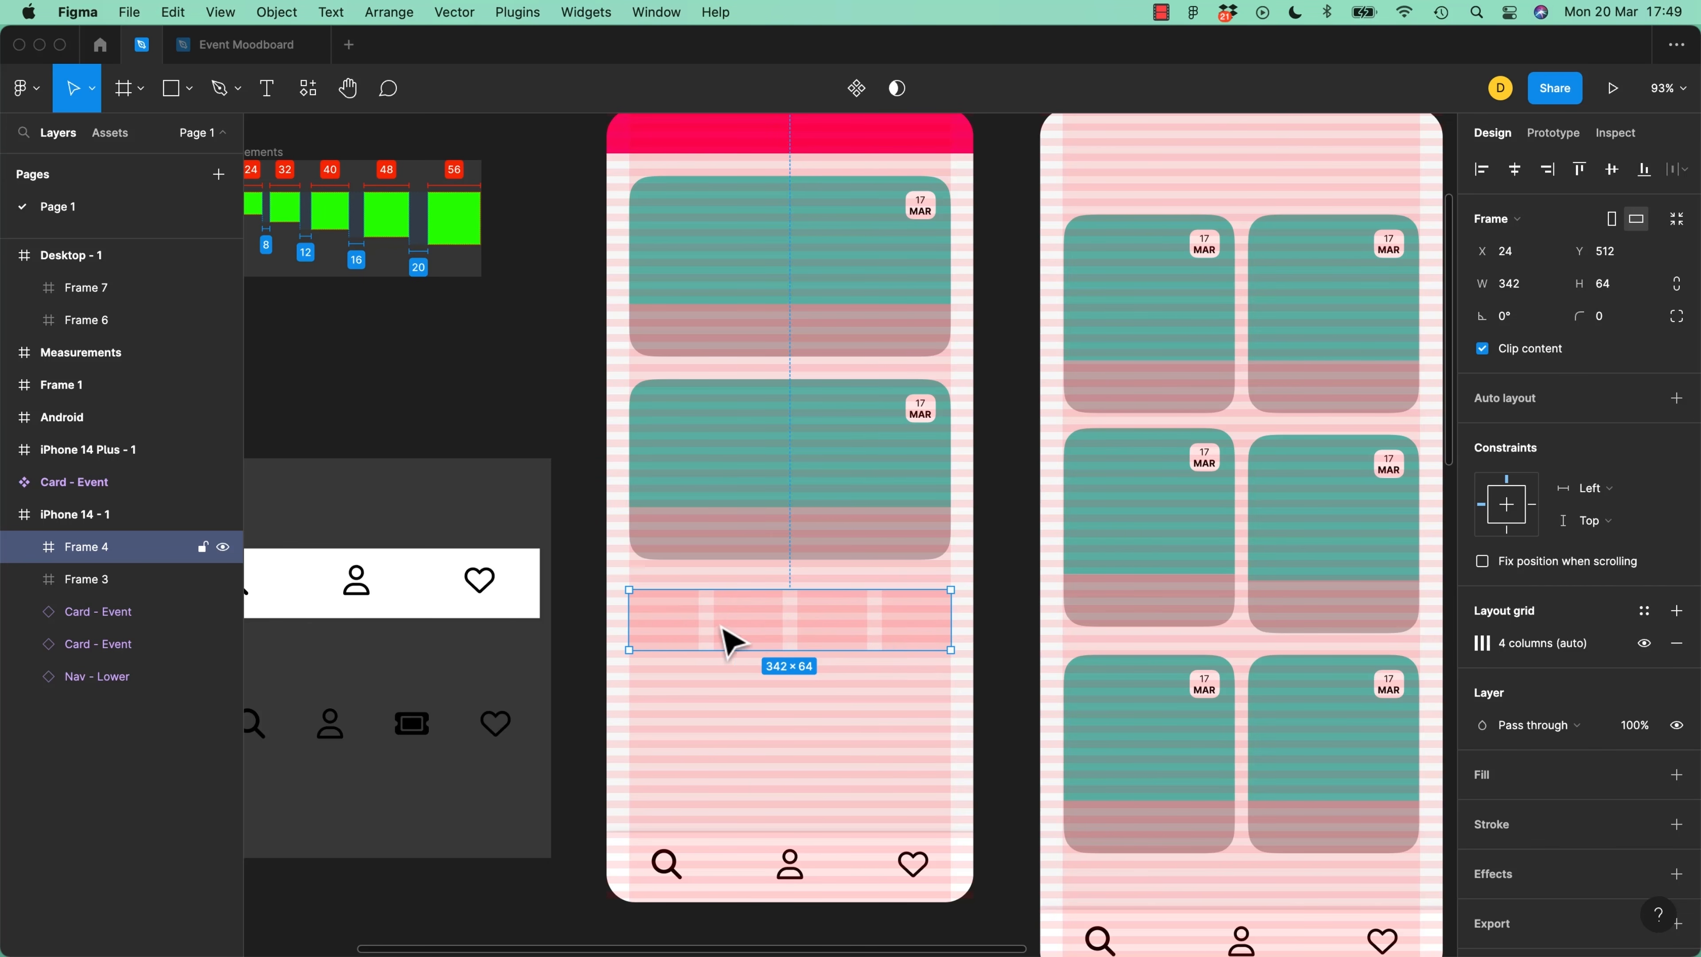
scroll(912, 650, down, 15)
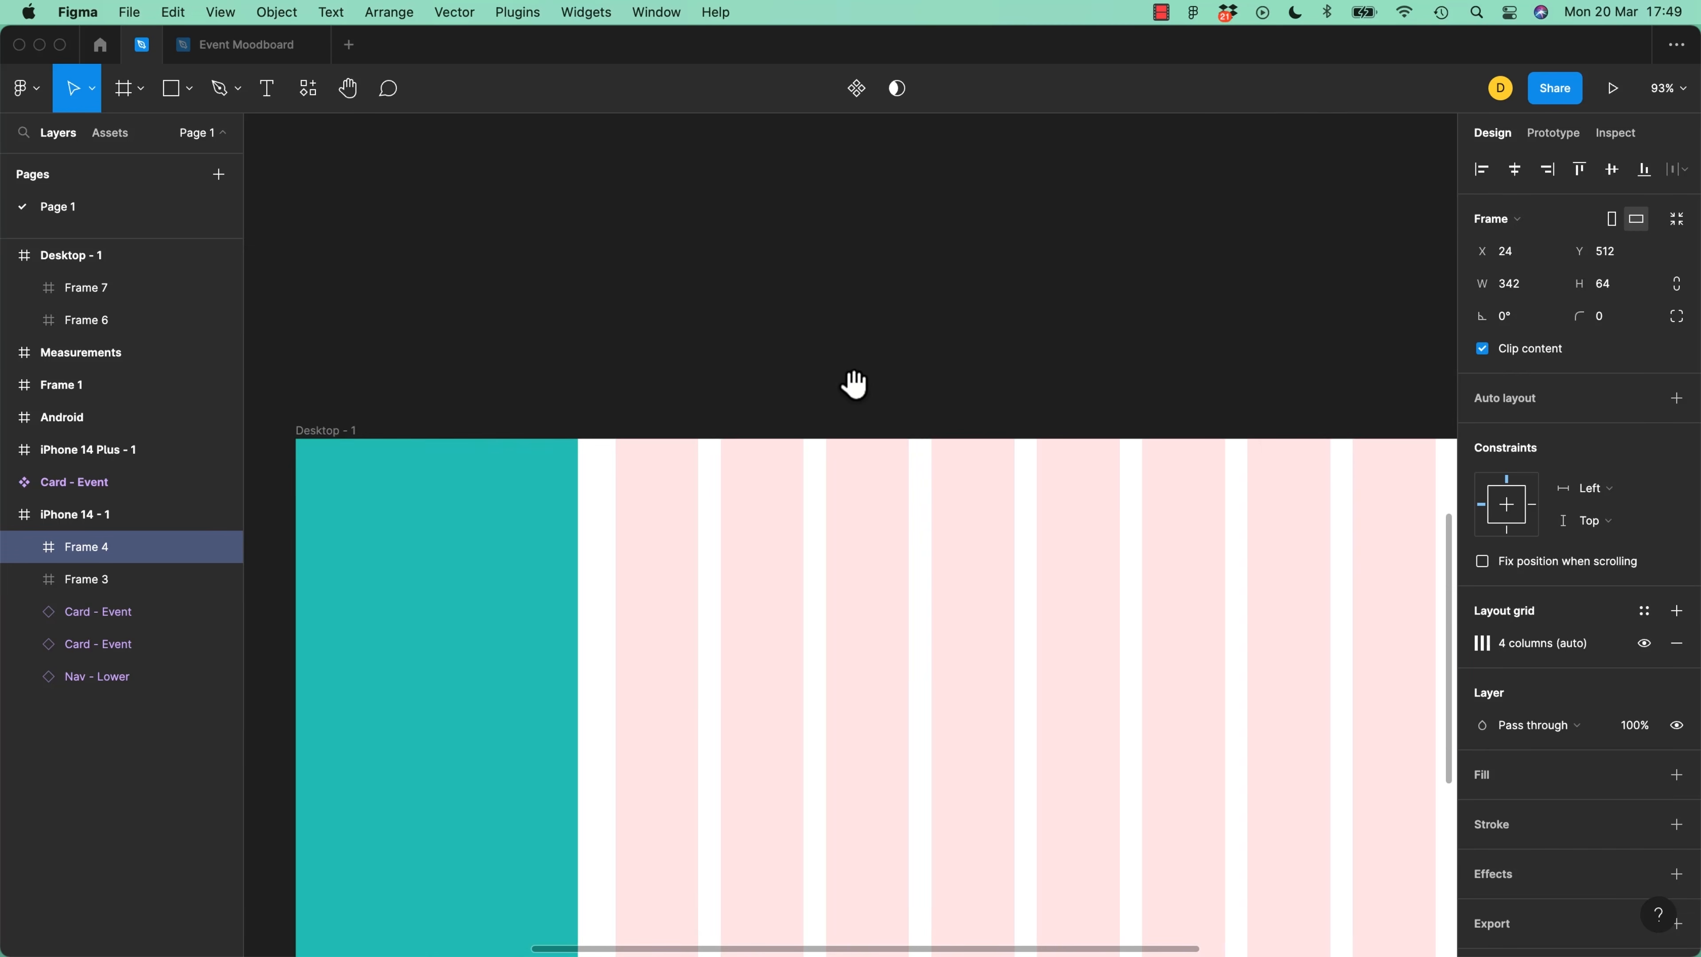
click(333, 430)
key(shift+2)
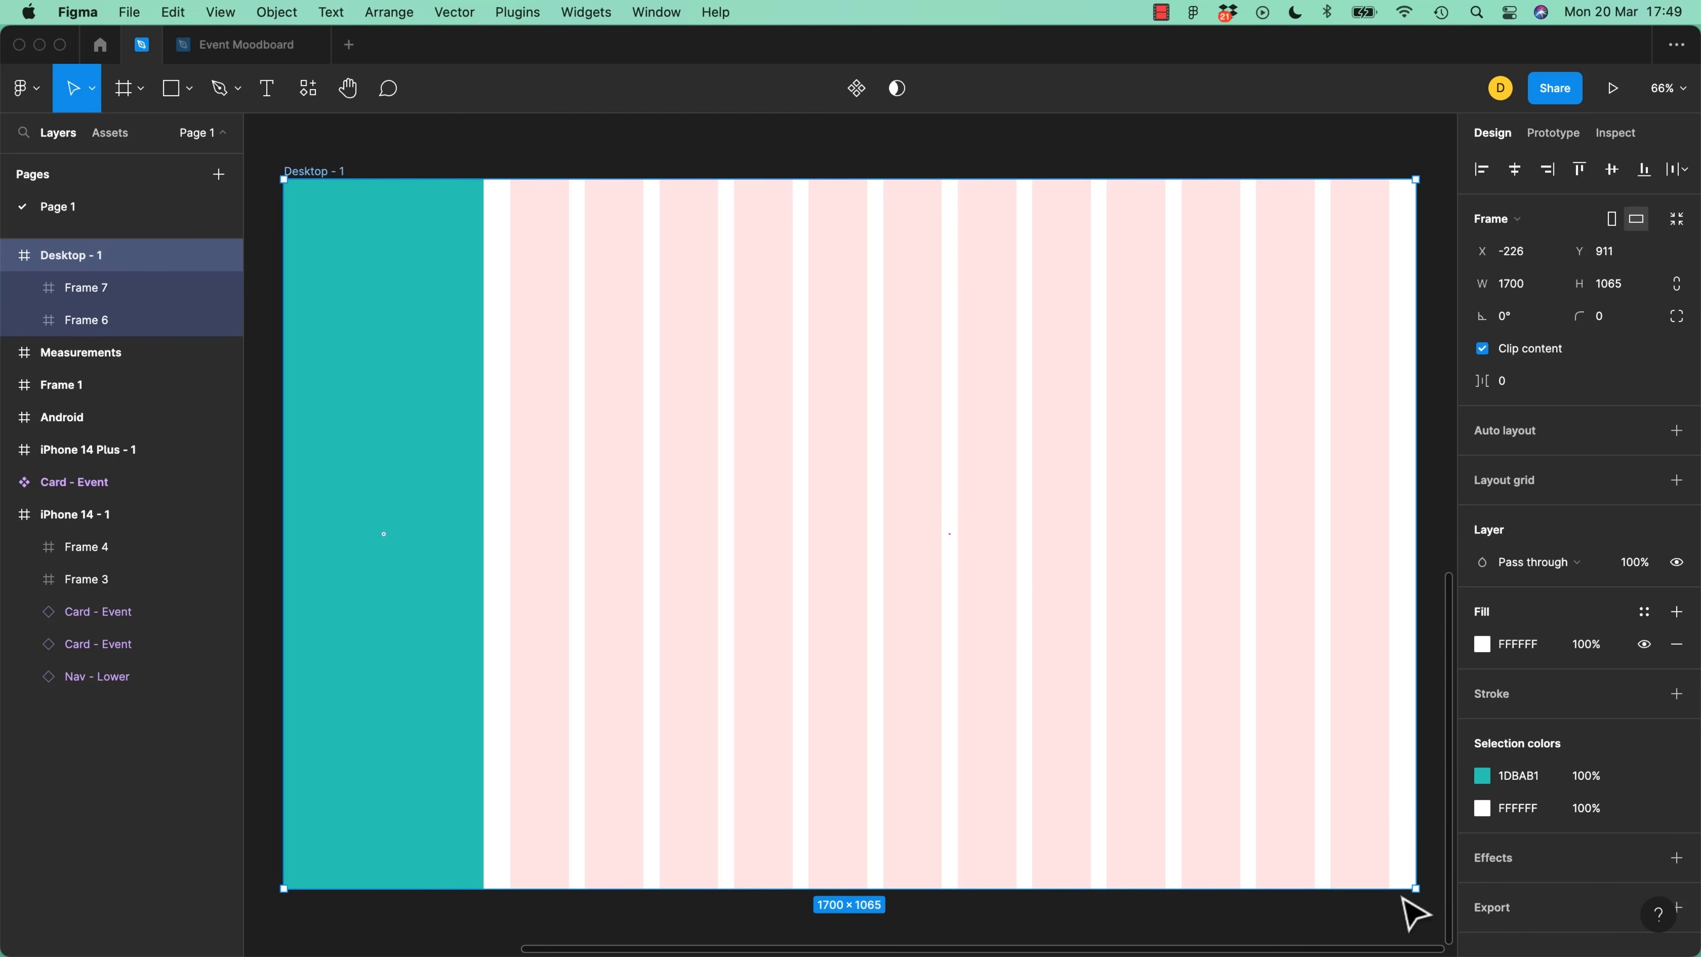
drag(1415, 888, 1367, 870)
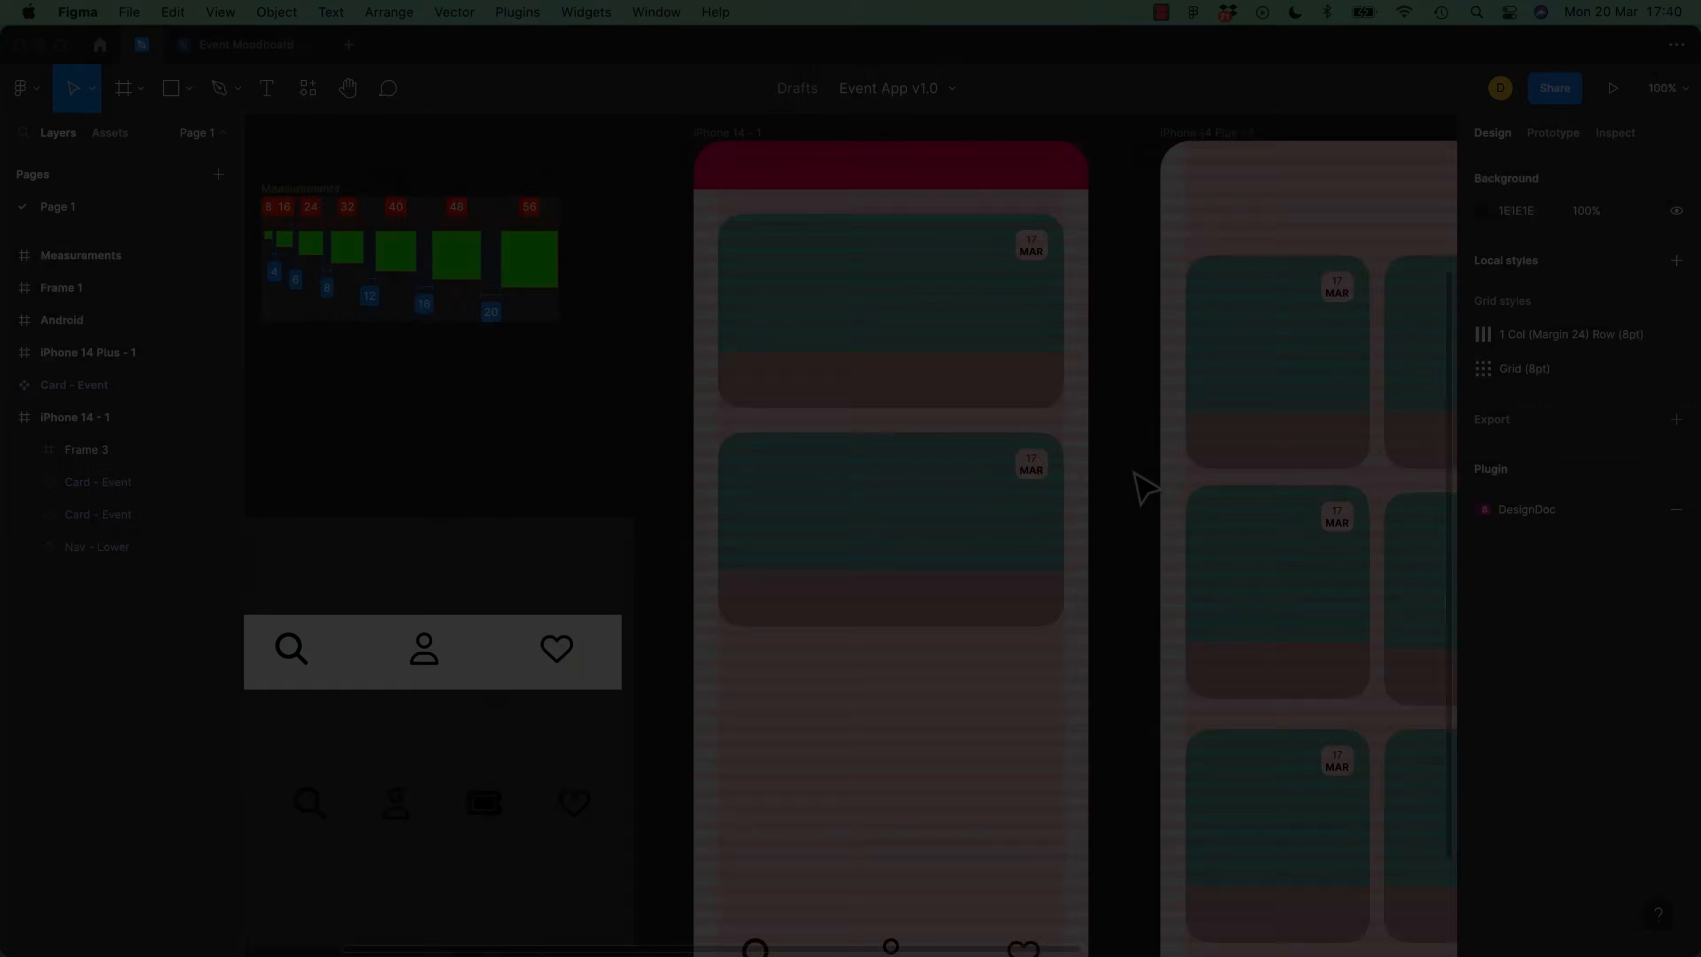
Draw a 342 × 72 frame below the second event card in iPhone 14 - 1, spanning the grid column between the margins
scroll(1085, 407, down, 3)
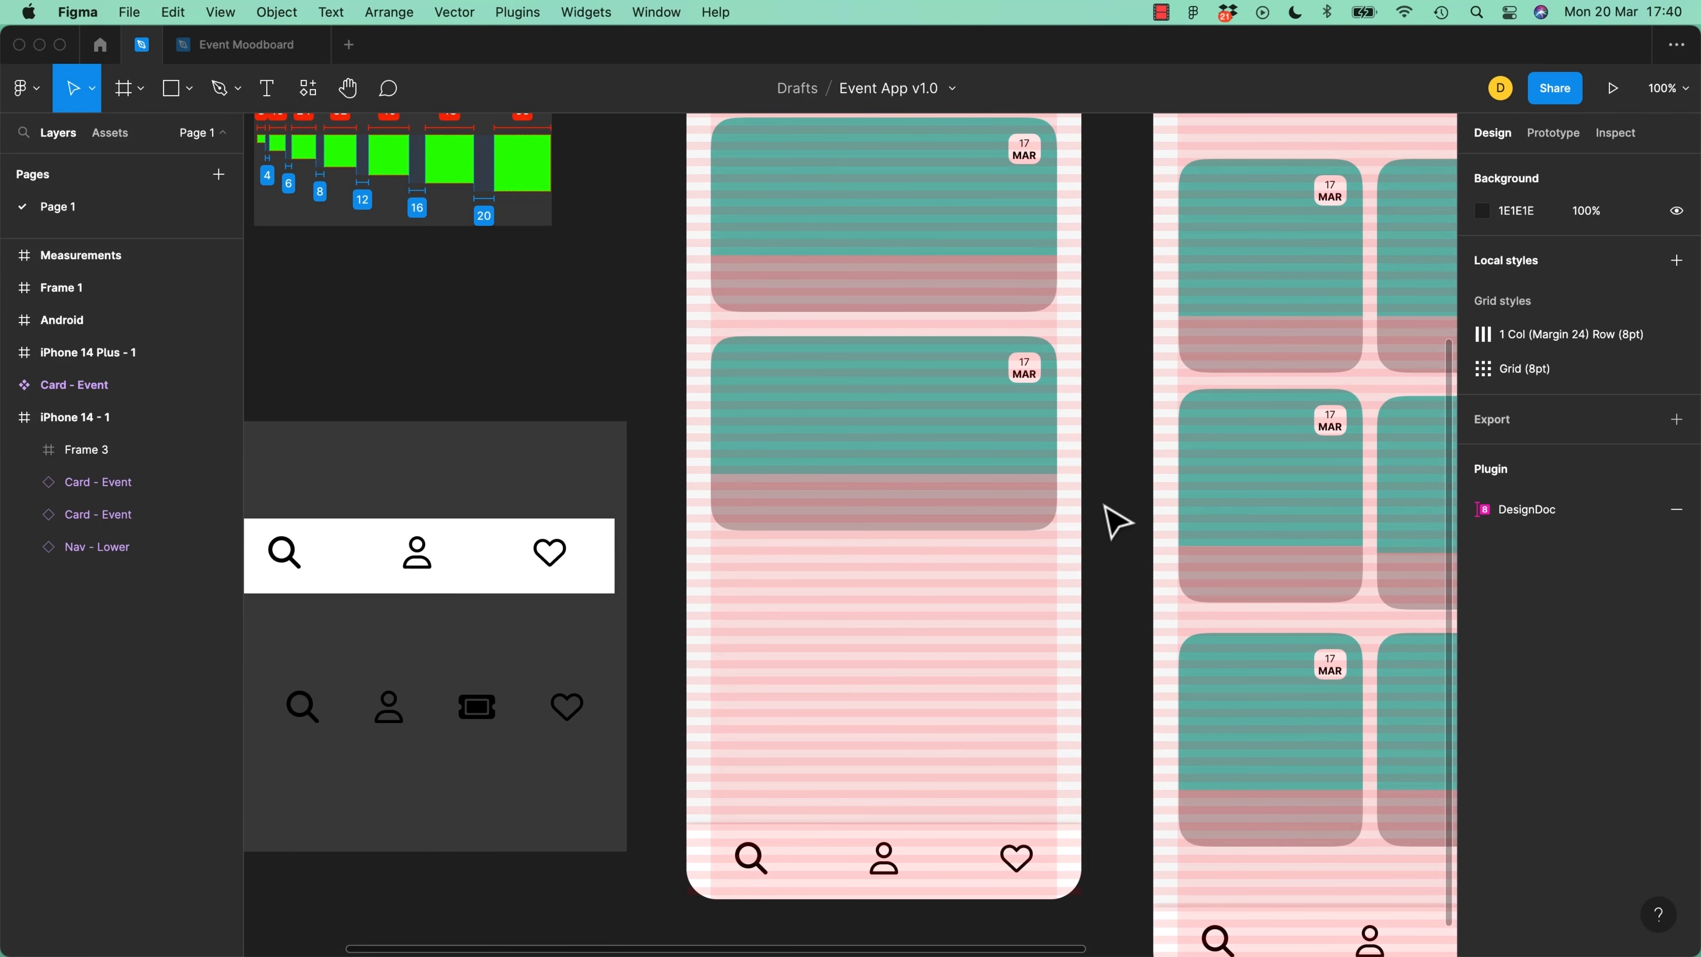
key(f)
drag(710, 563, 1059, 637)
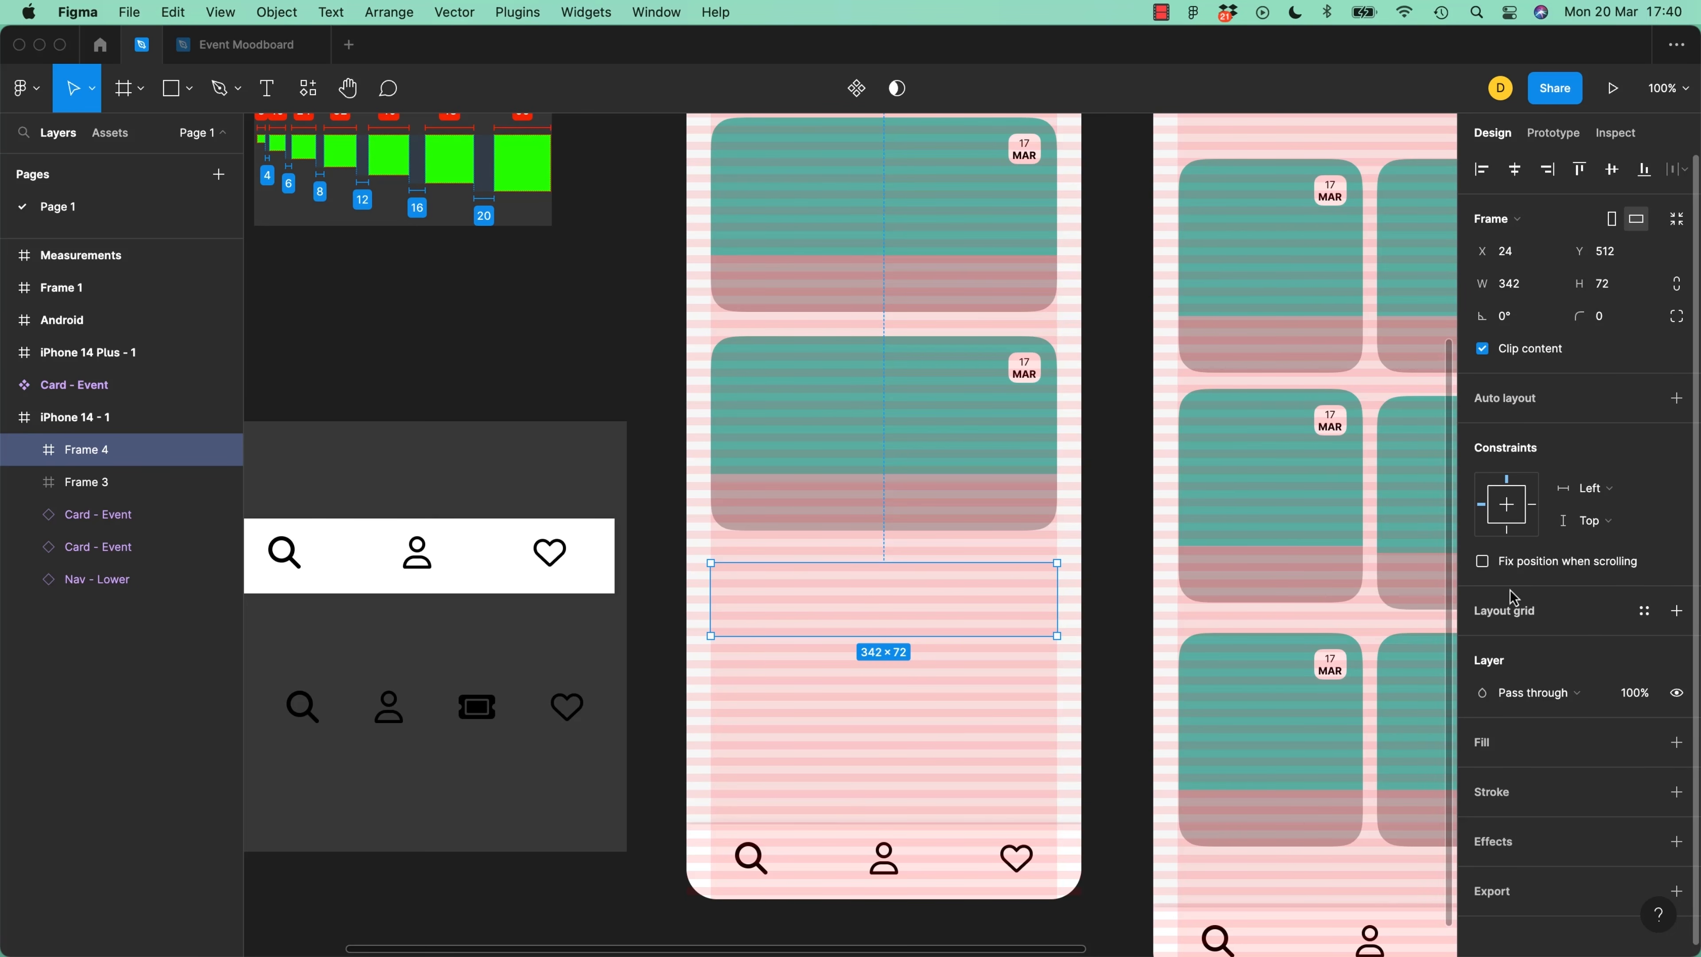
Add a layout grid to the new frame, change it to Columns, and set the count to 4
click(1677, 610)
click(1482, 643)
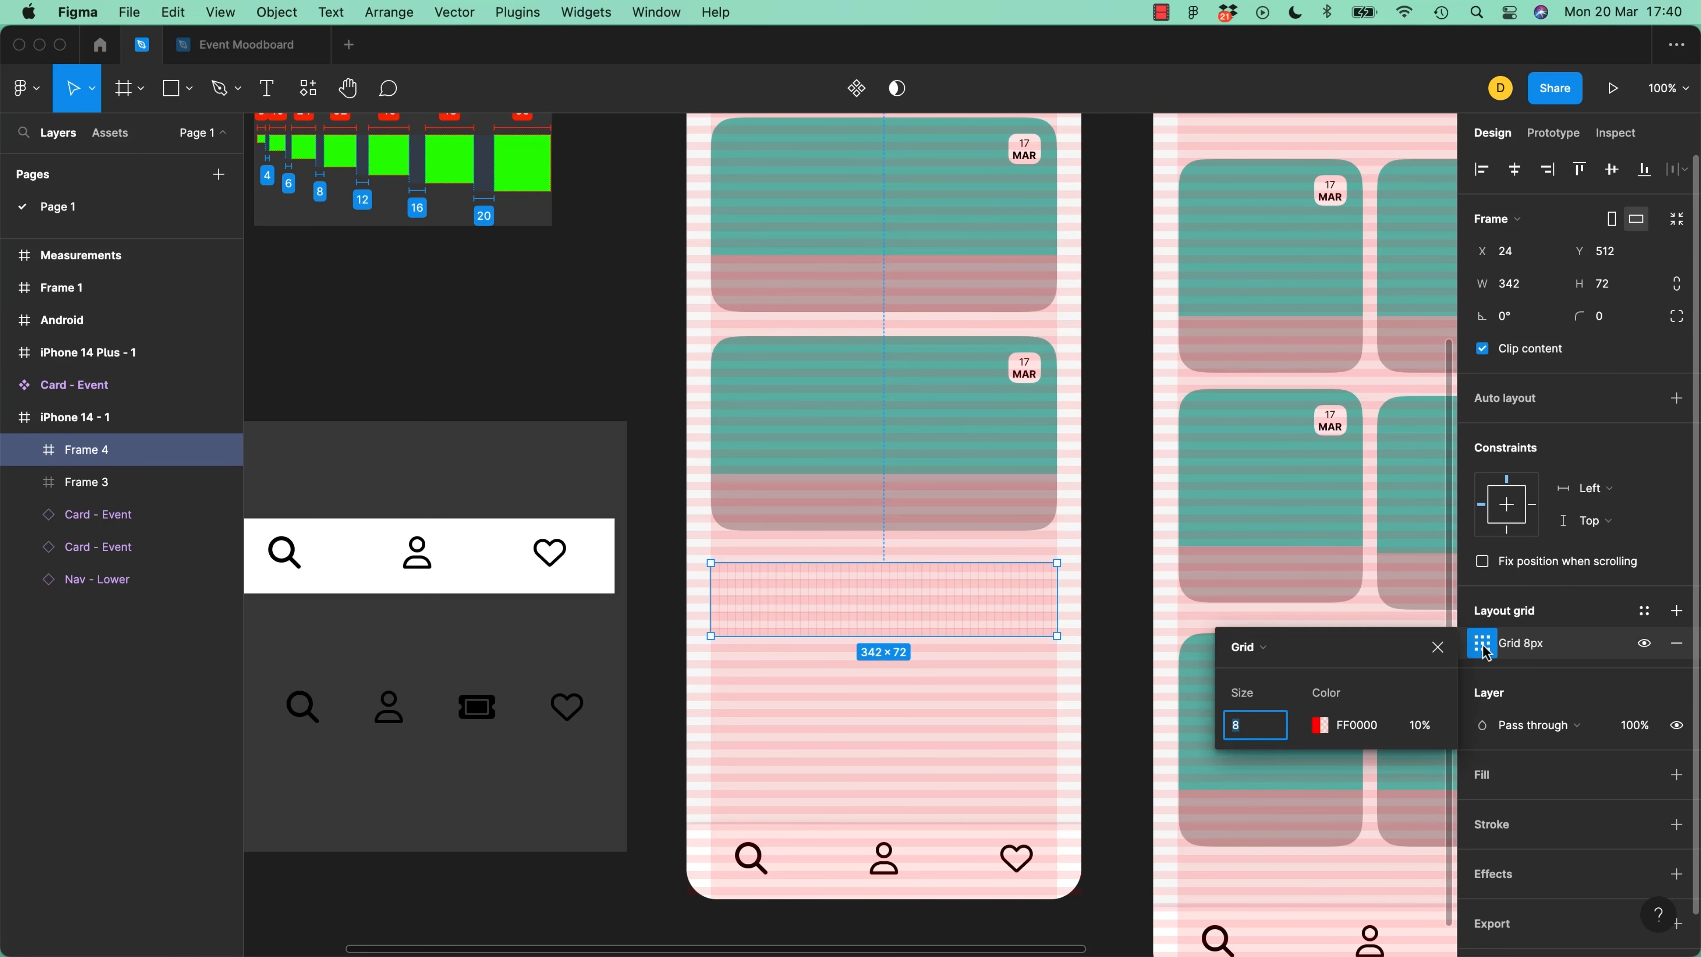
click(1253, 647)
click(1280, 669)
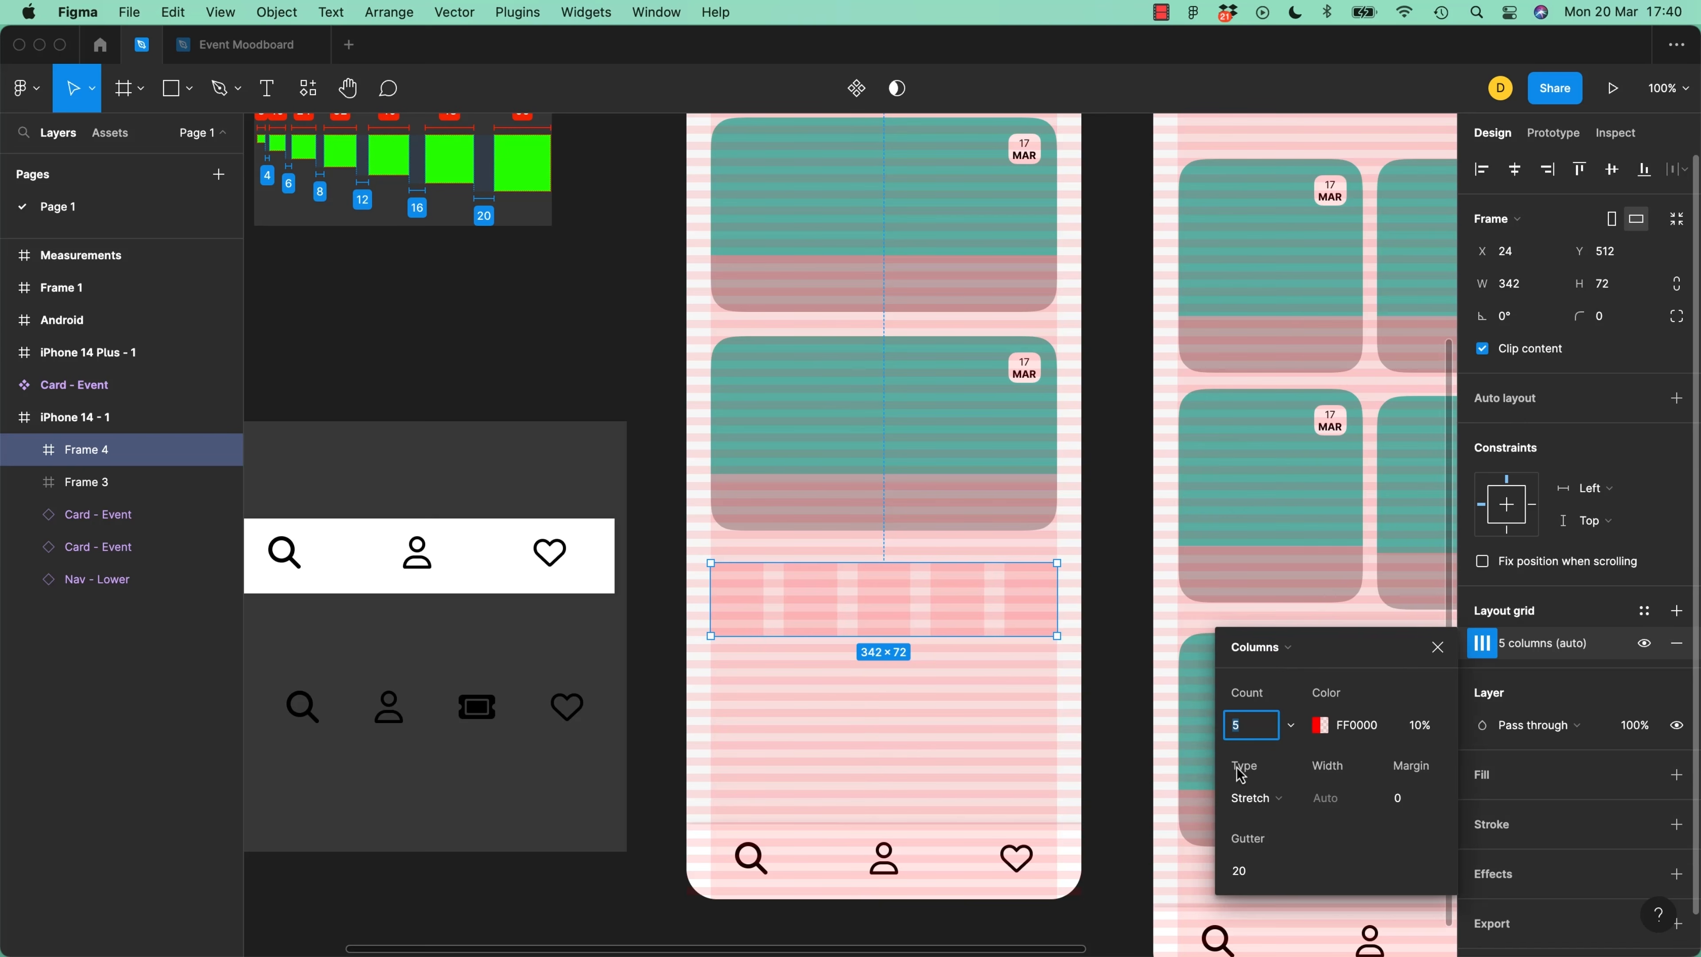
text(4)
key(Tab)
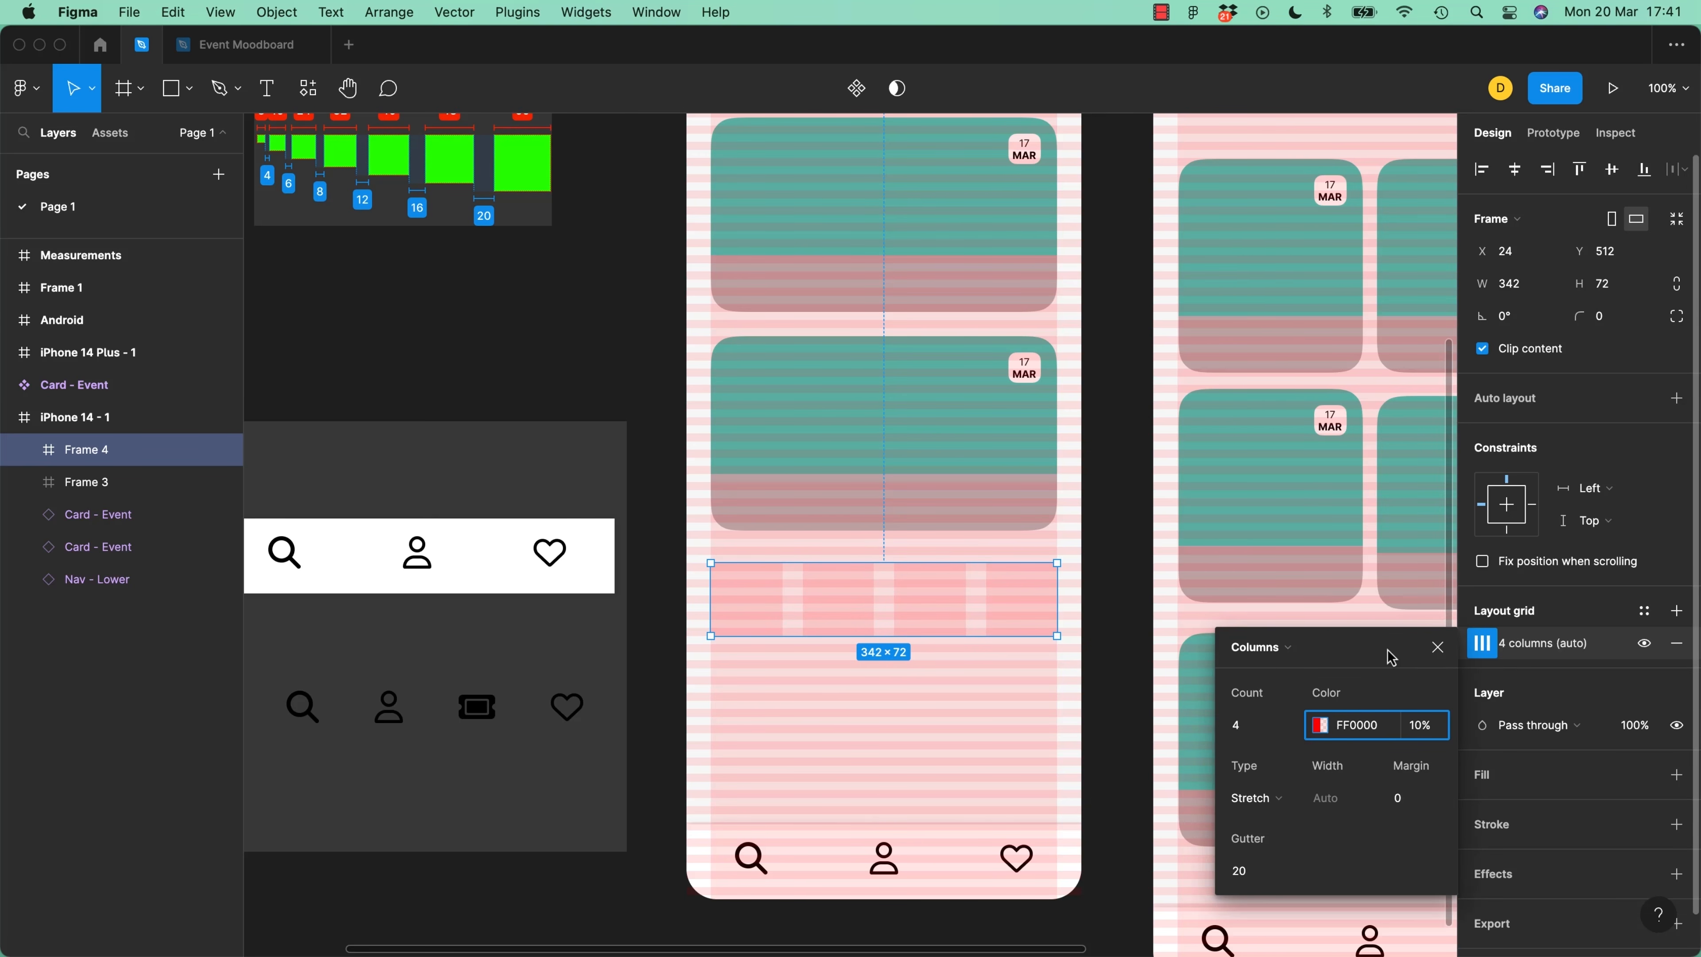
Set the four-column grid's gutter to 16 and close the grid settings
click(1242, 875)
text(2)
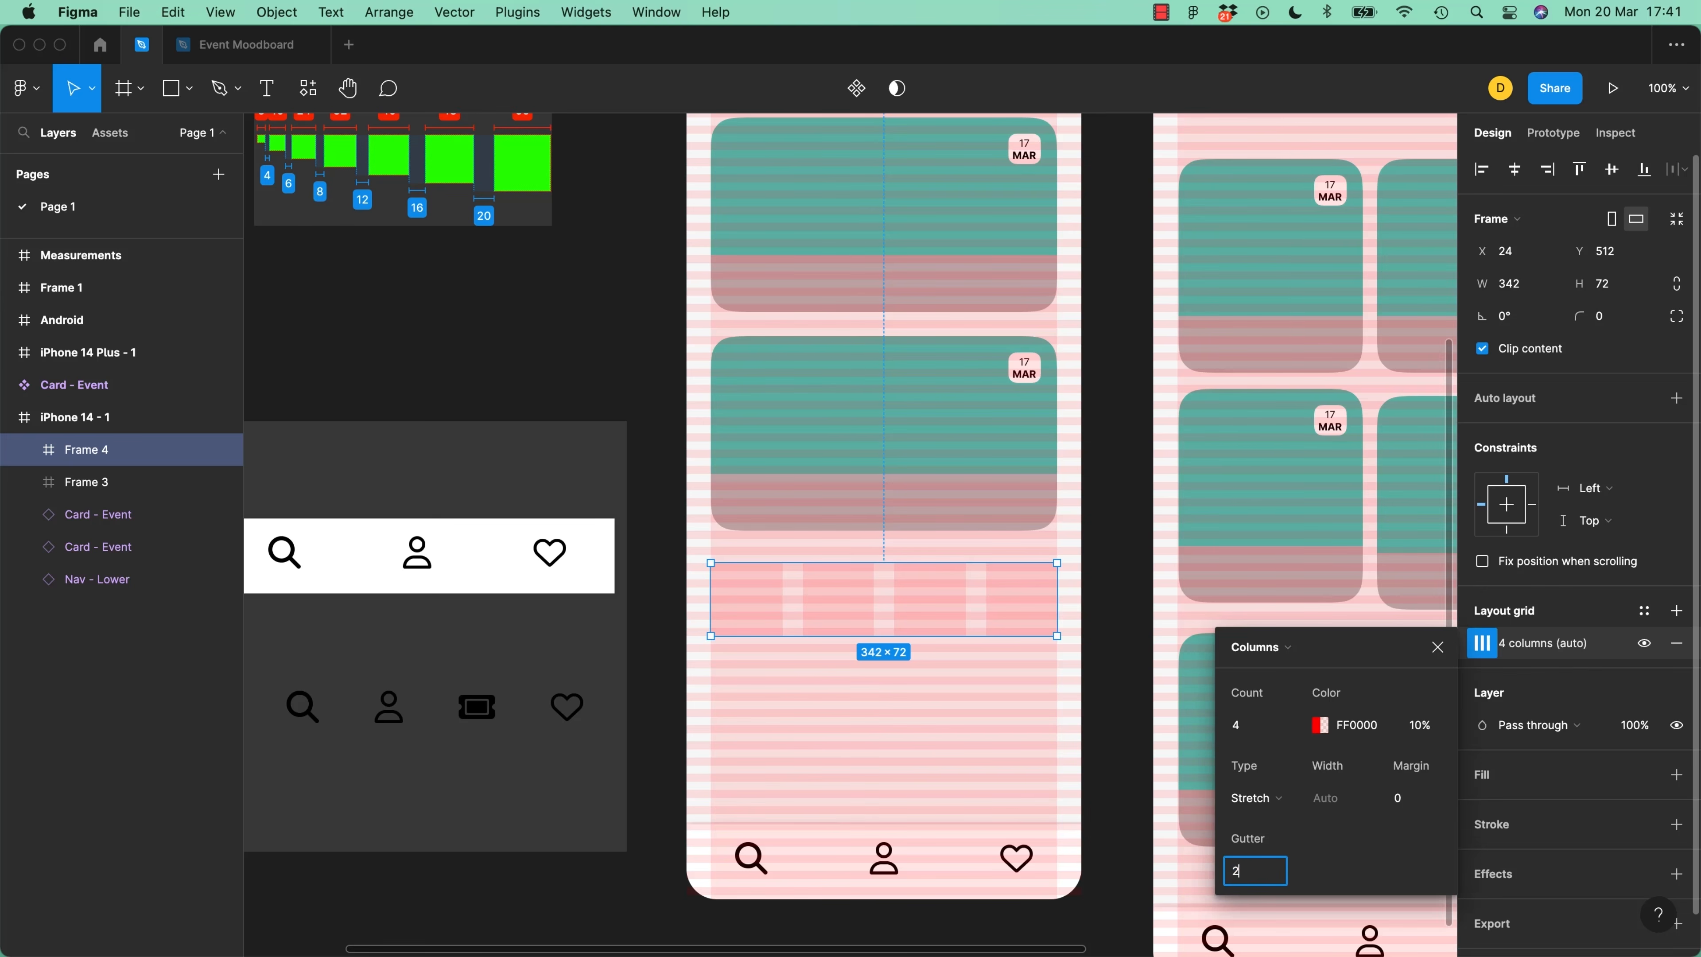
text(4)
key(Tab)
click(1255, 872)
key(Tab)
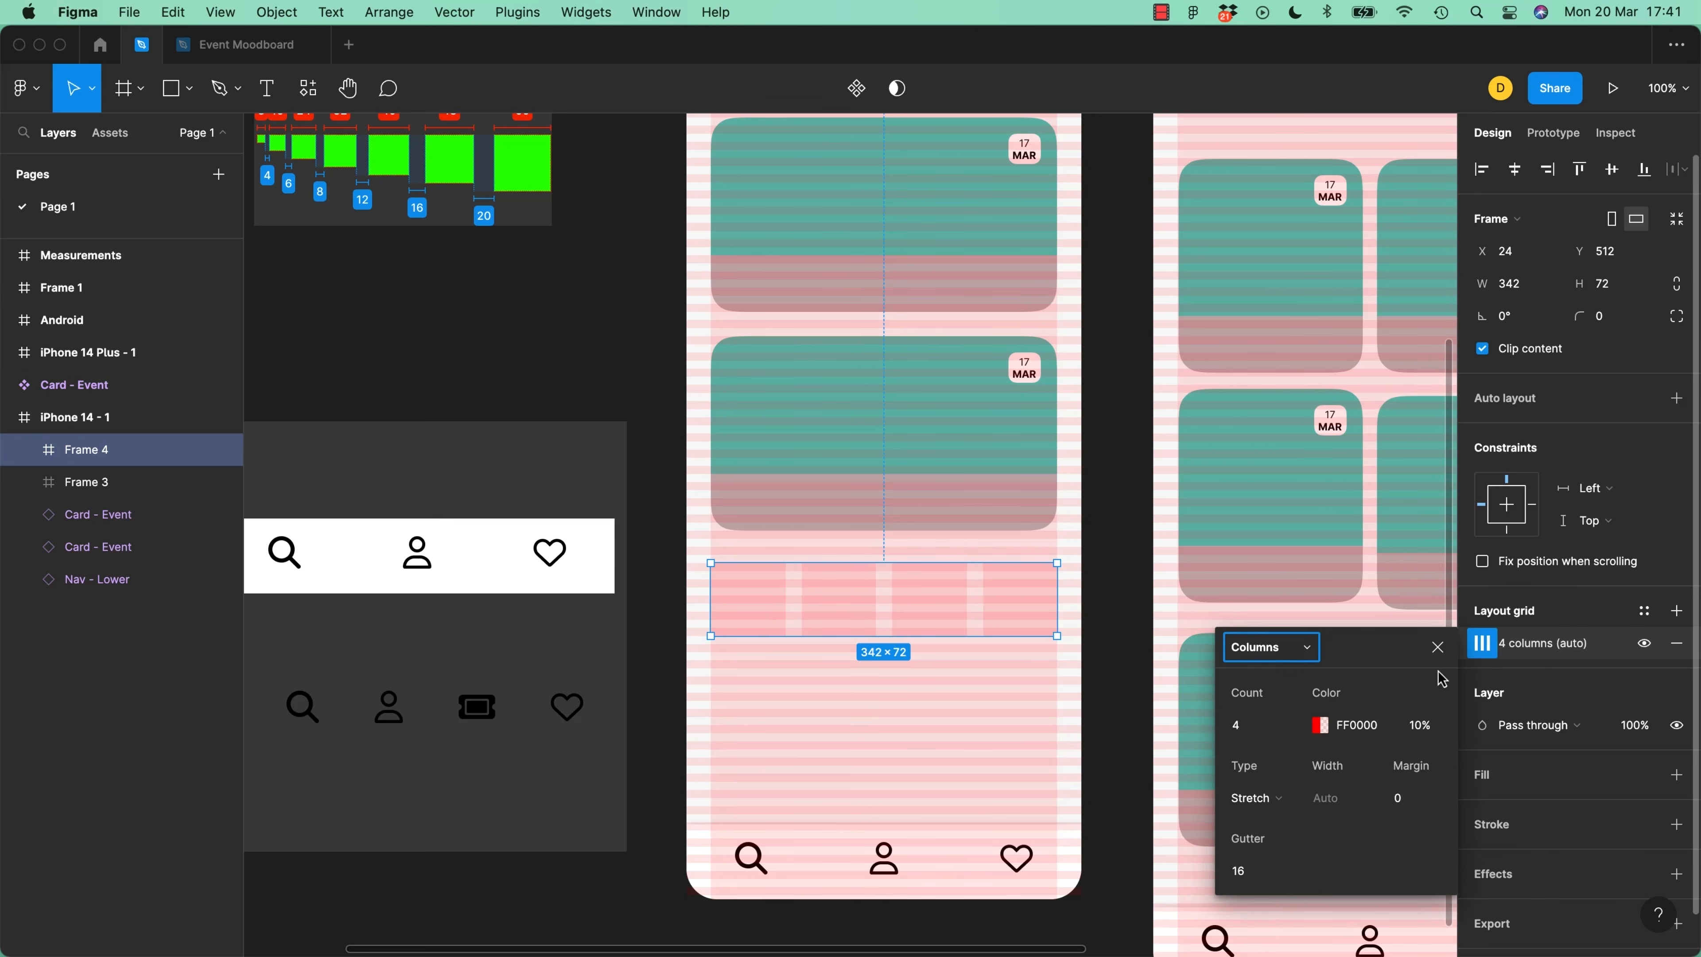
click(1437, 647)
Draw a 73 × 64 frame in the first column of Frame 4 and constrain it horizontally to Left and right
key(f)
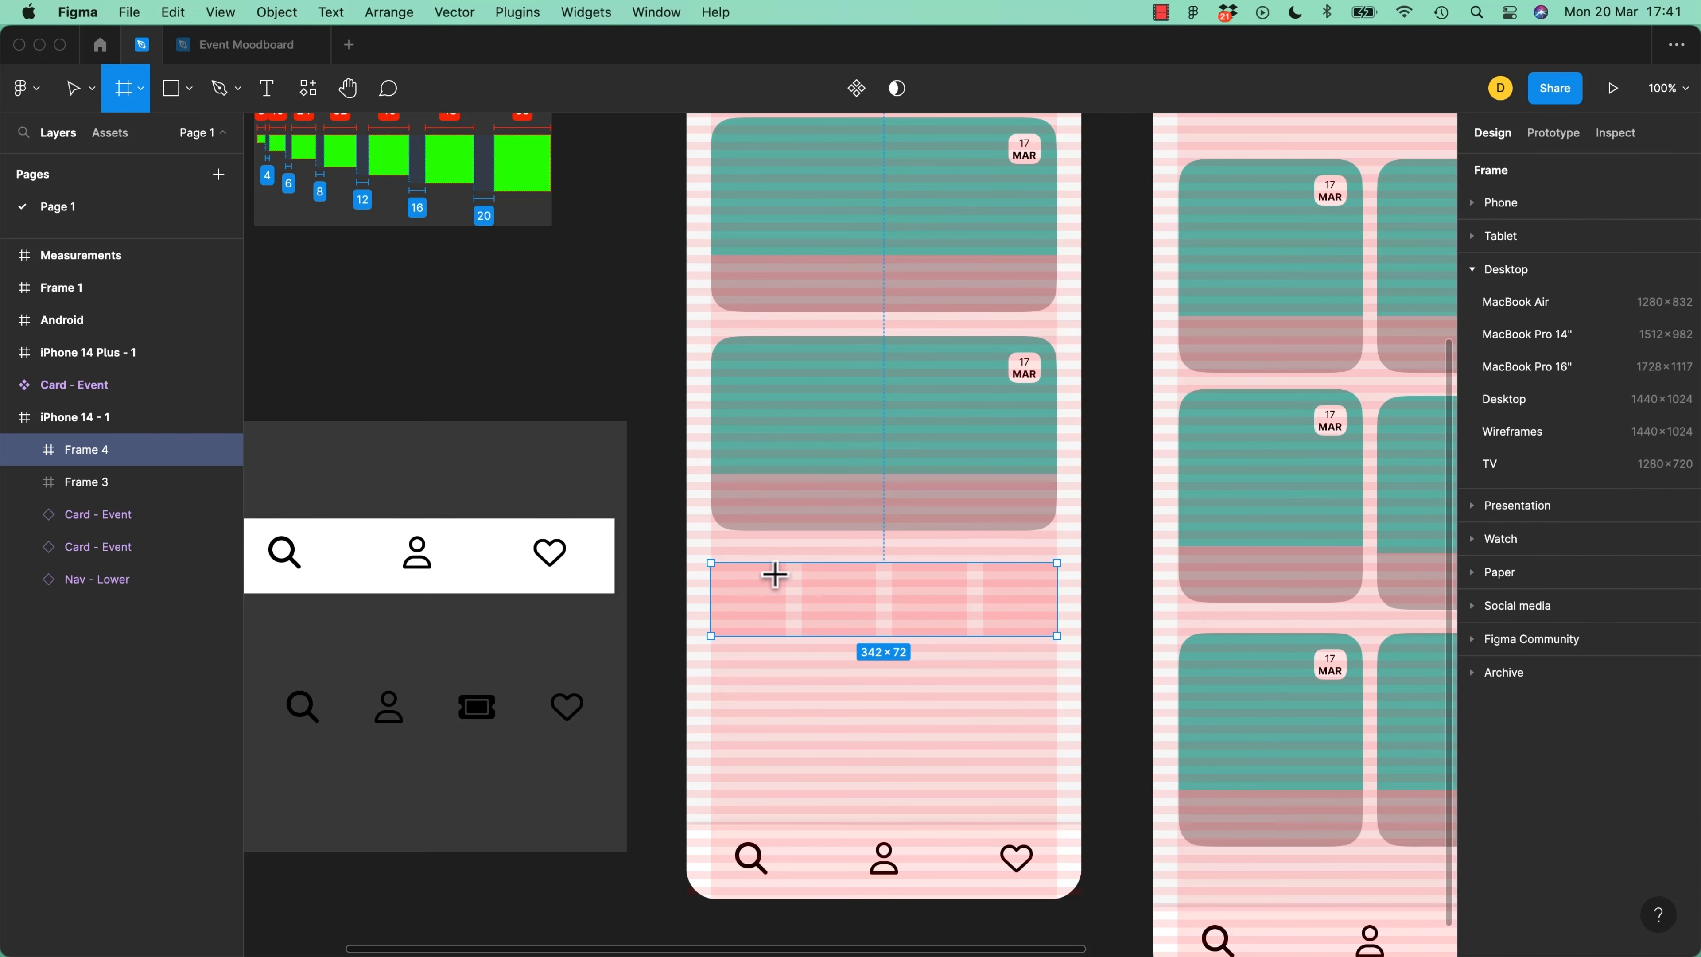
mouse_move(785, 627)
mouse_down()
mouse_move(721, 584)
mouse_move(760, 561)
mouse_move(712, 599)
mouse_move(784, 604)
mouse_up()
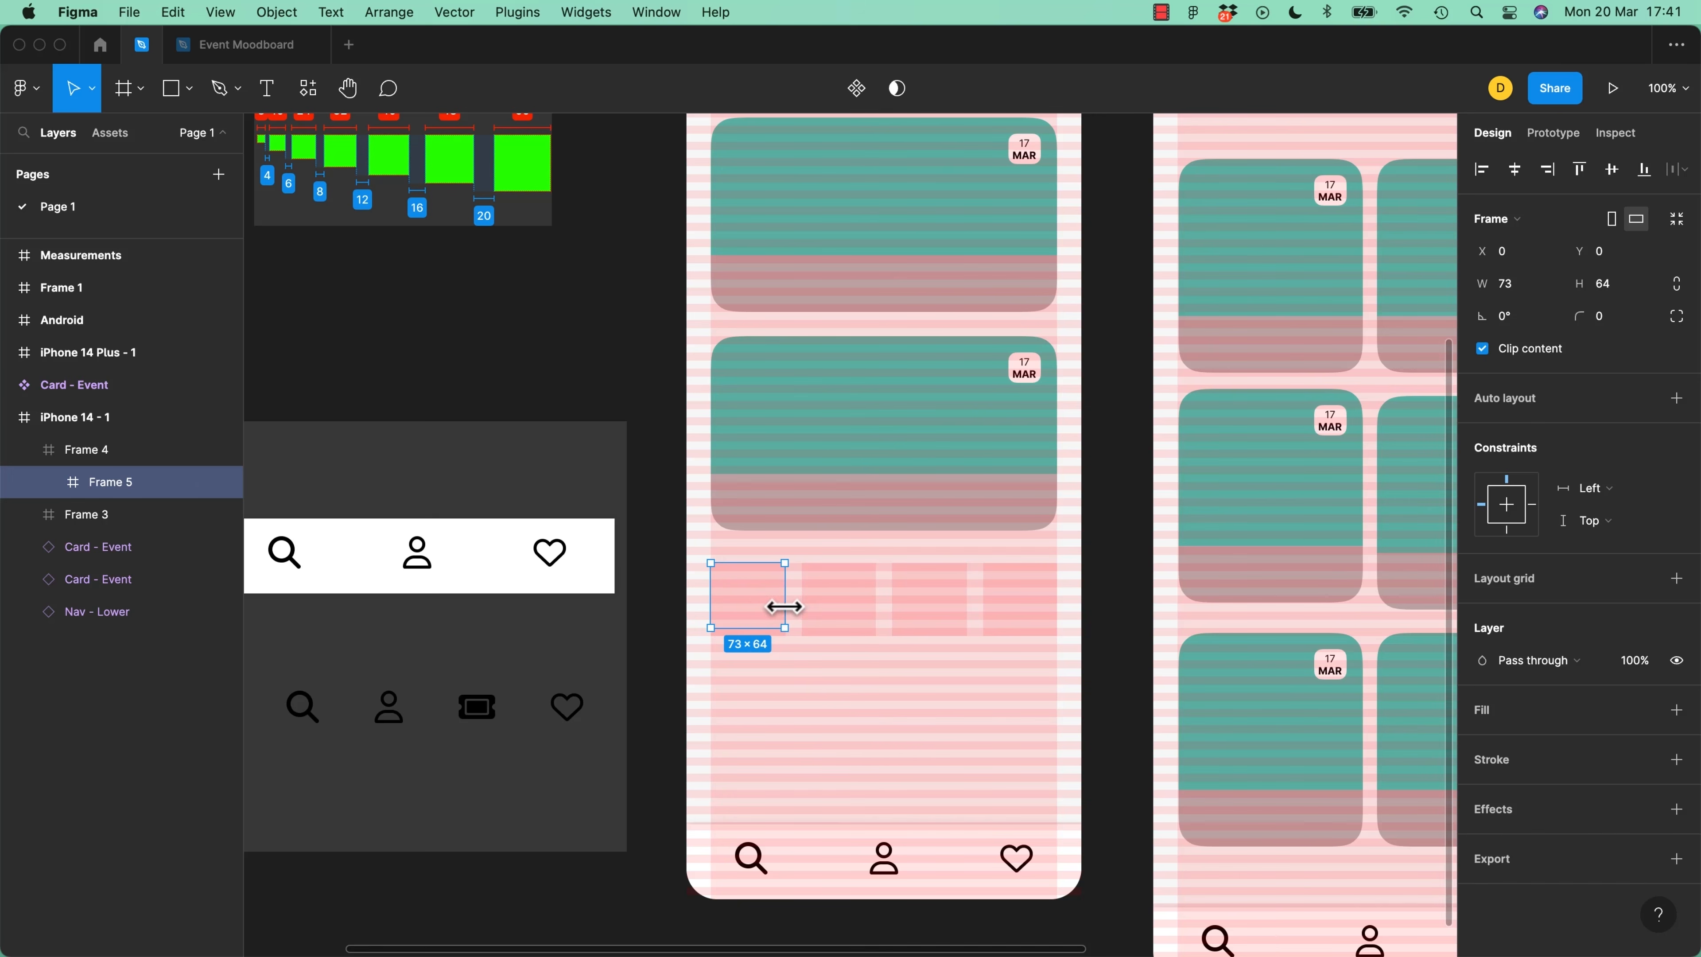
click(1607, 489)
click(1620, 538)
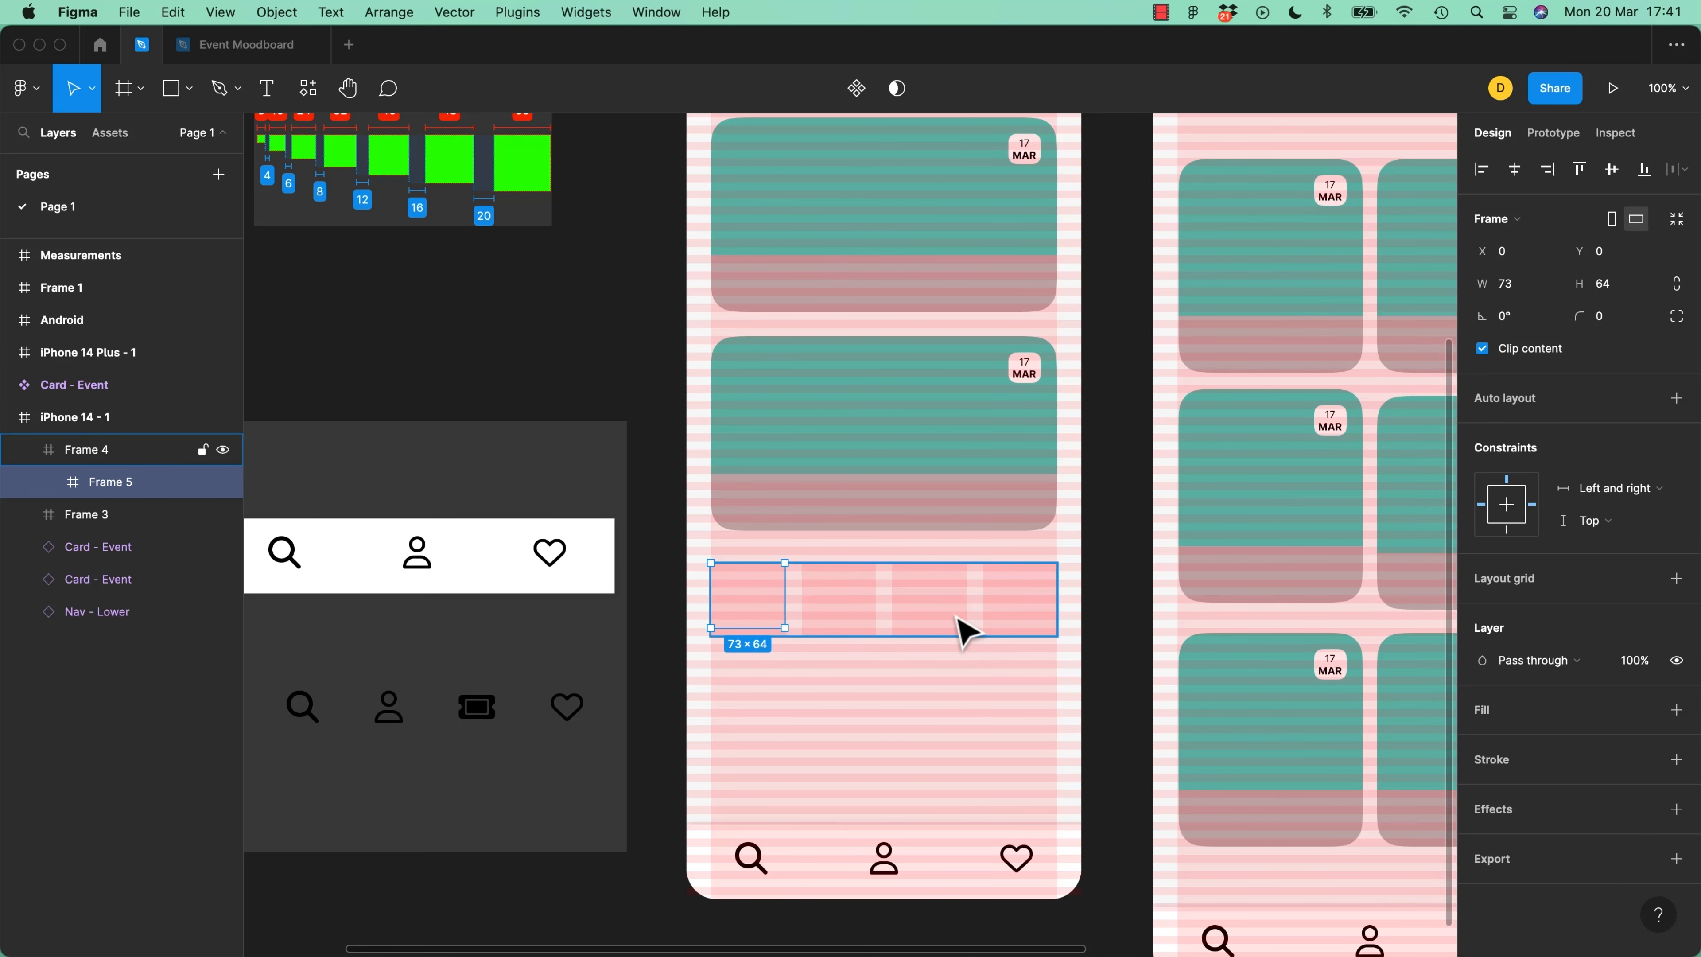
Add a solid fill to the small frame in the first column and set it to red BA1A1A
click(964, 630)
click(777, 618)
click(1677, 710)
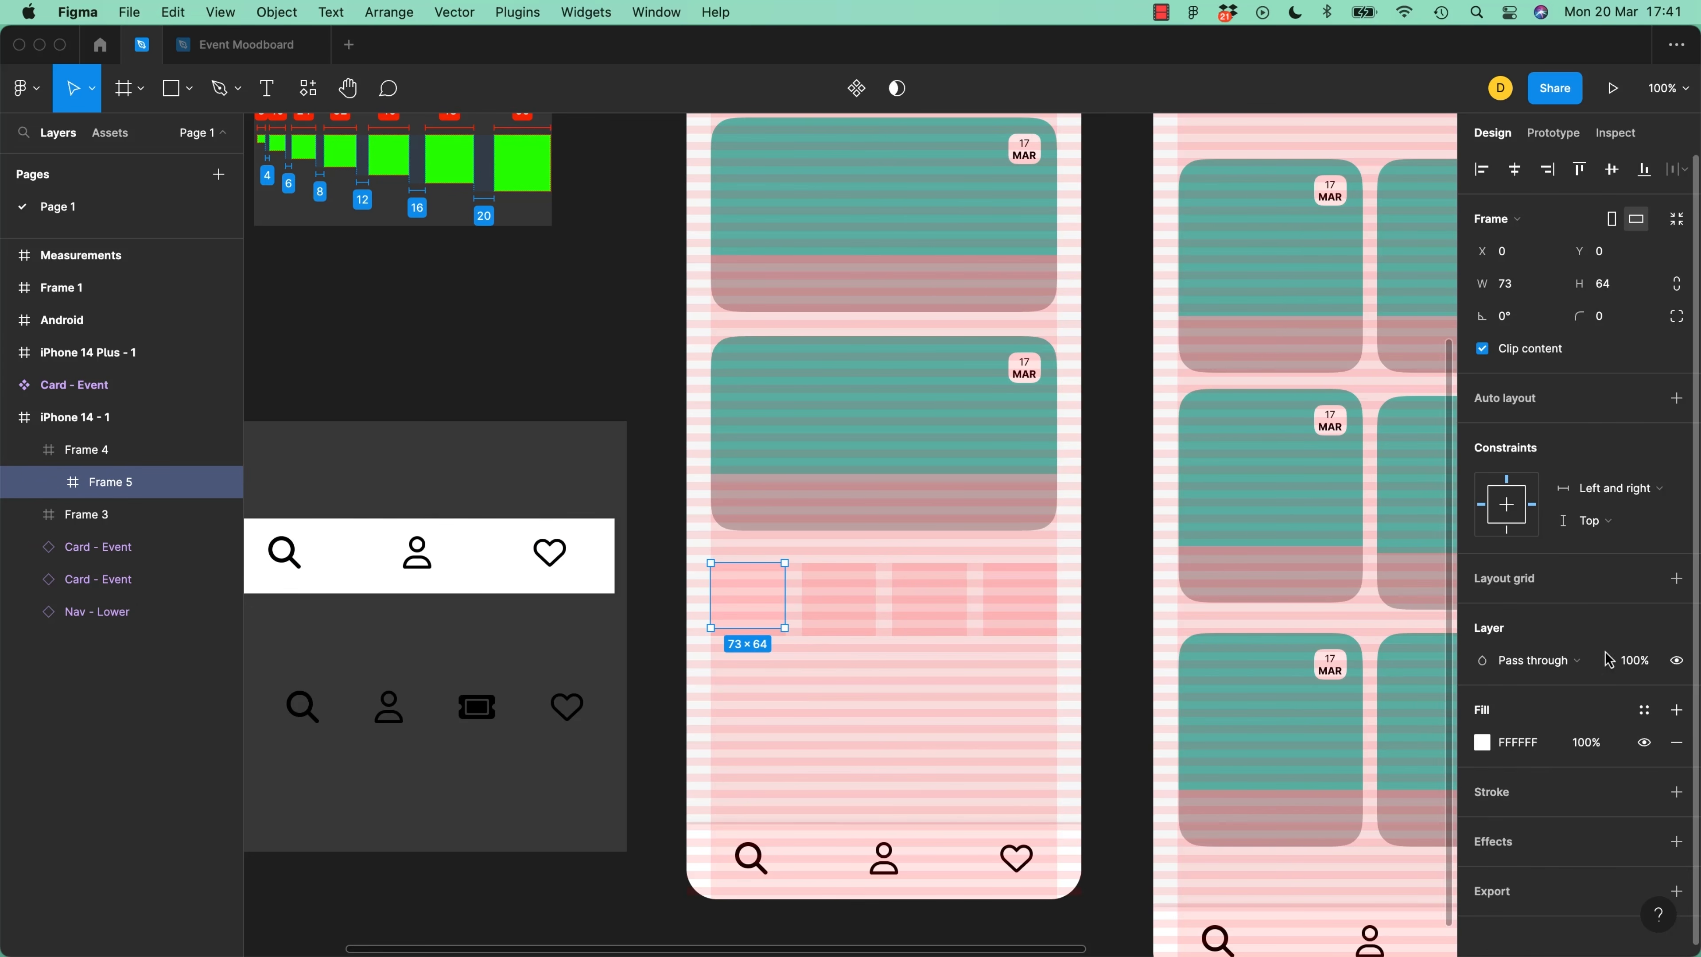
click(1480, 747)
drag(1273, 658, 1424, 515)
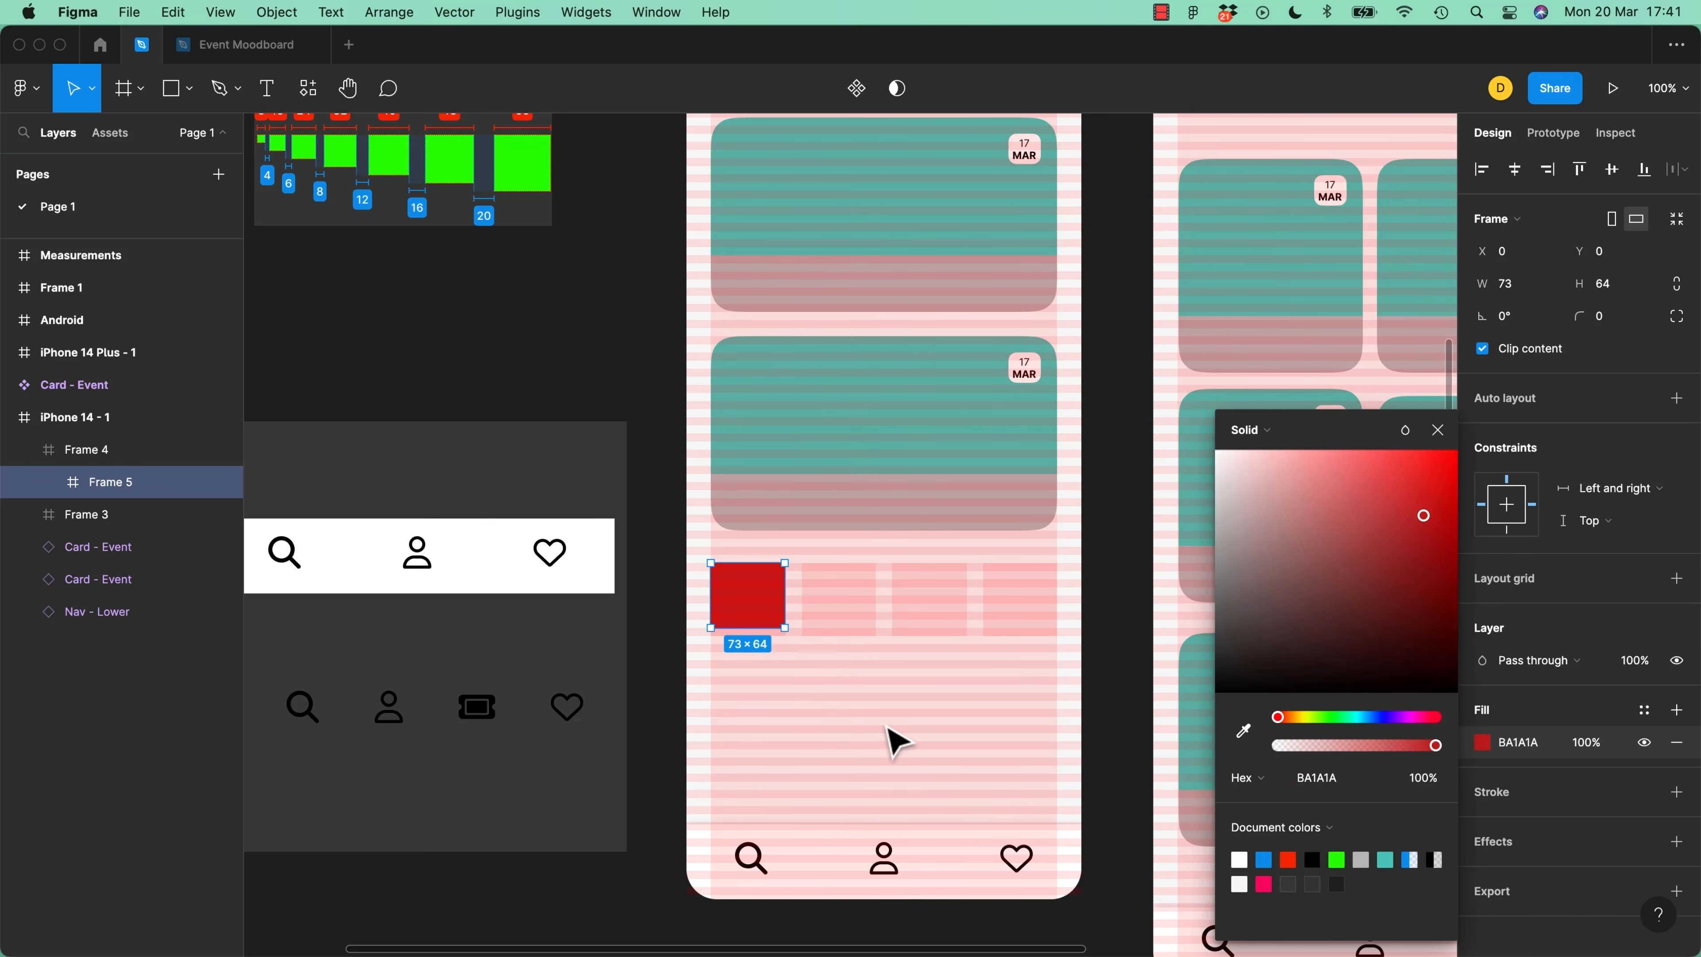
Test the red frame's Left and right constraint by resizing Frame 4 horizontally and returning it to its 342 width
click(916, 692)
click(938, 636)
mouse_move(1058, 606)
mouse_down()
mouse_move(938, 608)
mouse_move(1058, 608)
mouse_up()
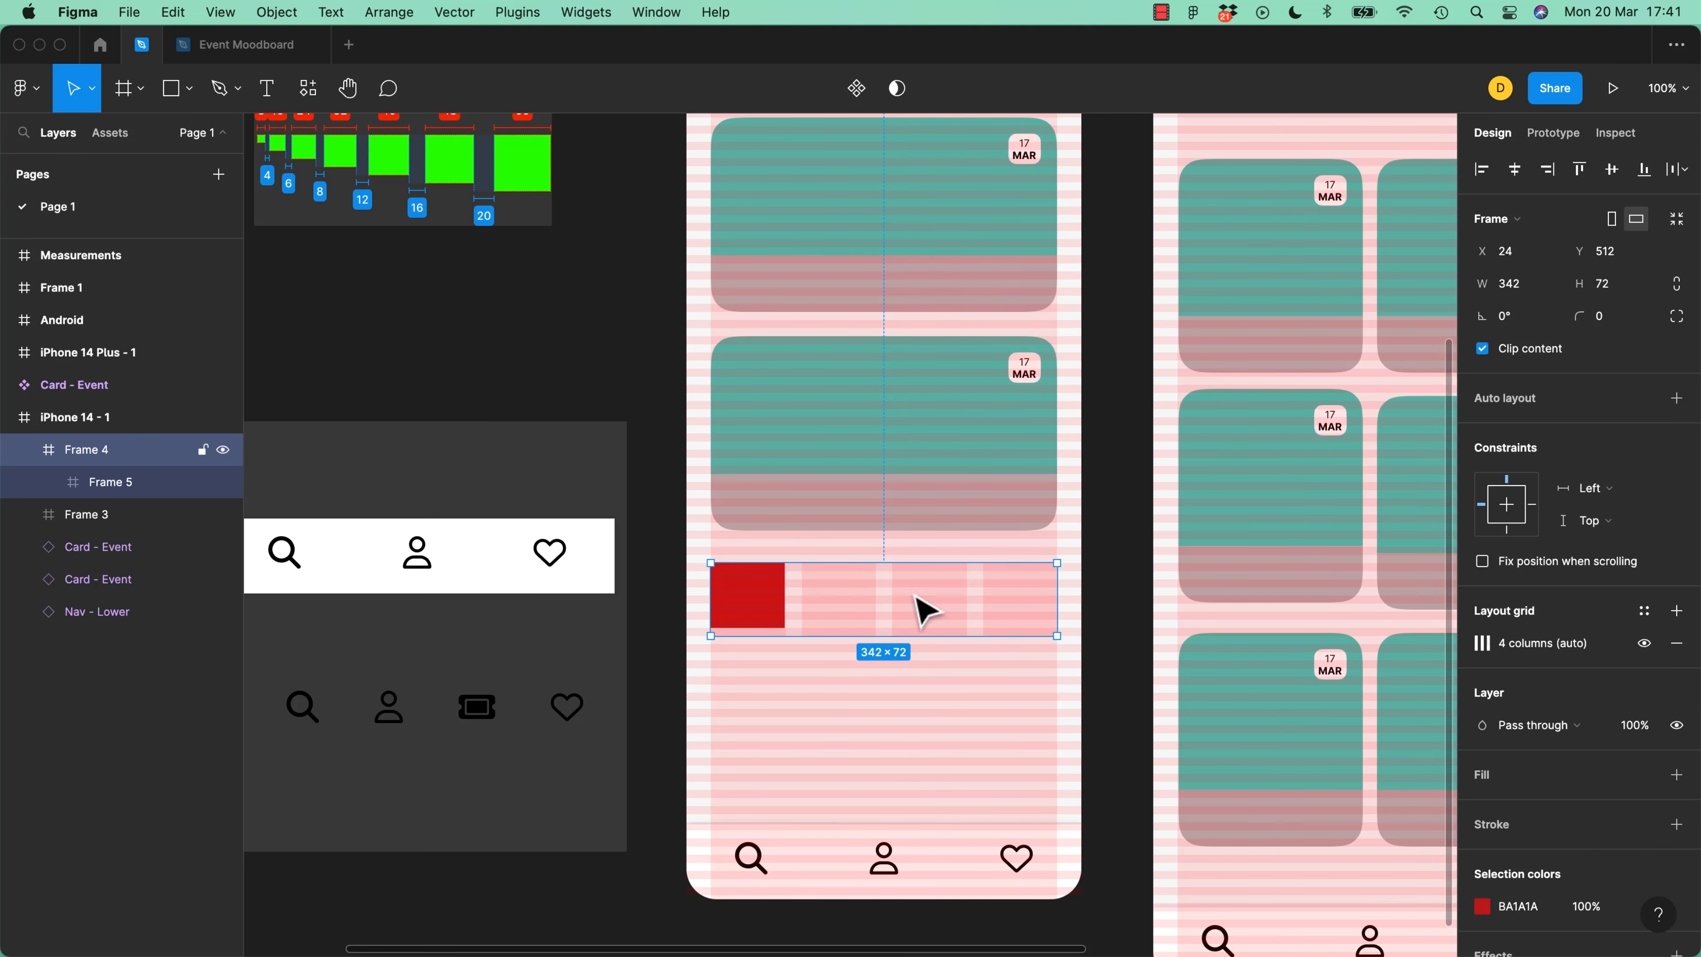
Create a 1440 × 1024 frame from the Desktop preset on the empty canvas
click(933, 716)
key(space)
drag(1035, 765, 805, 567)
key(minus)
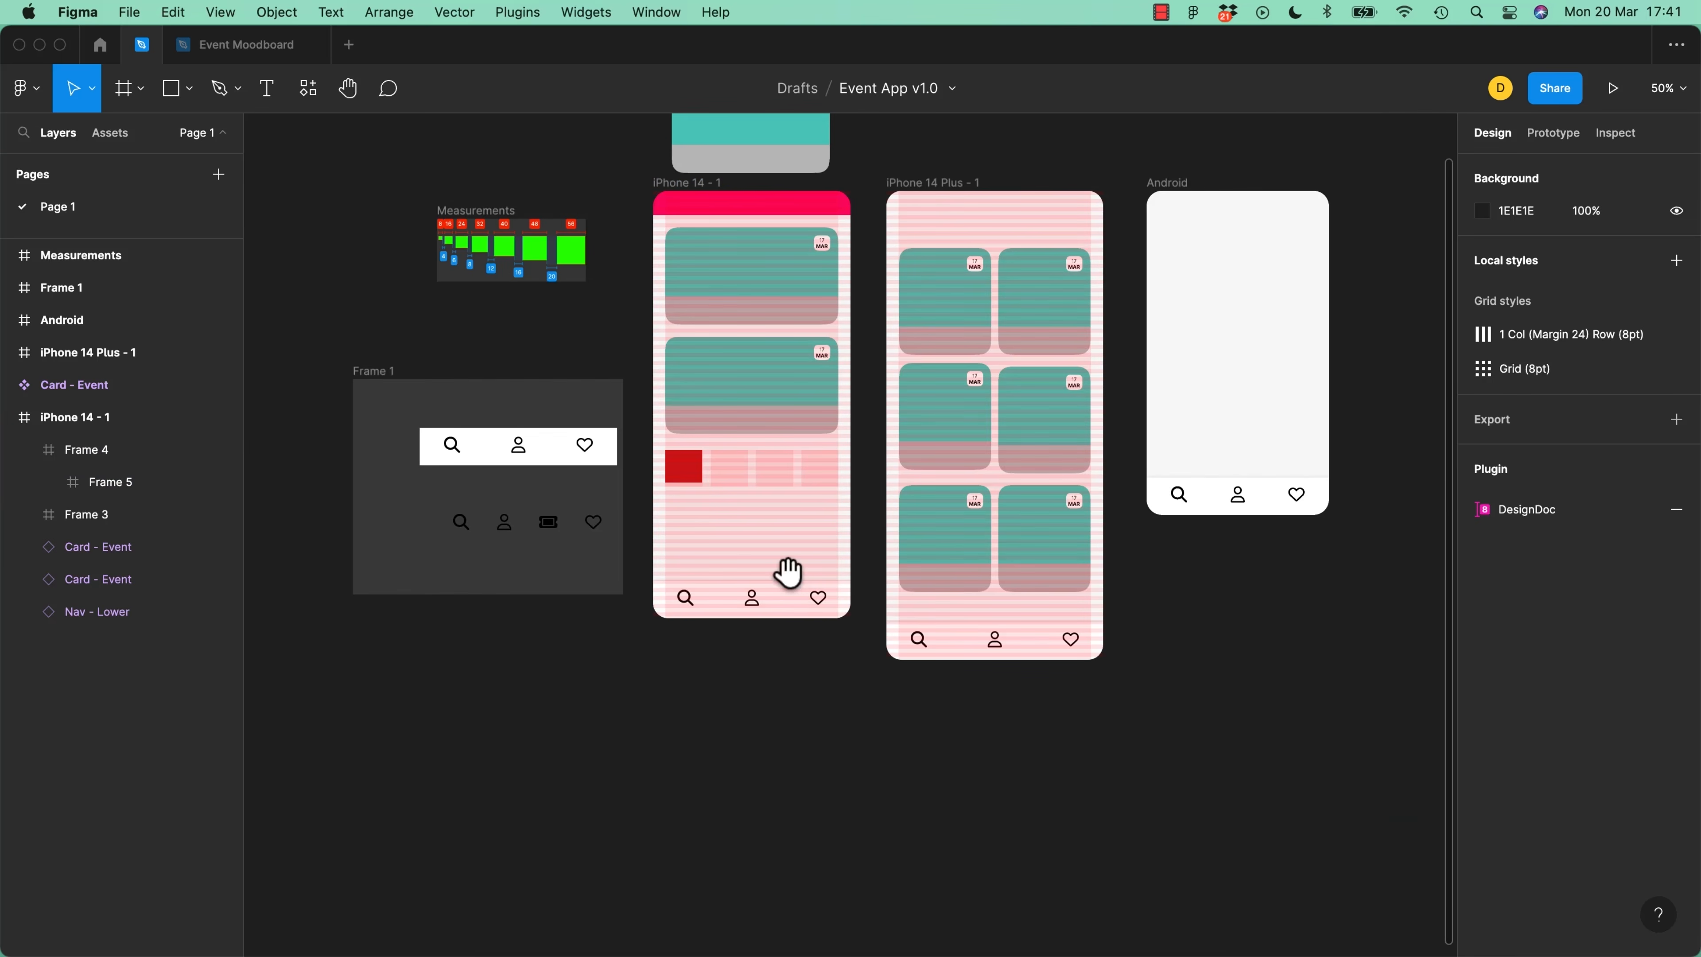
scroll(851, 471, down, 6)
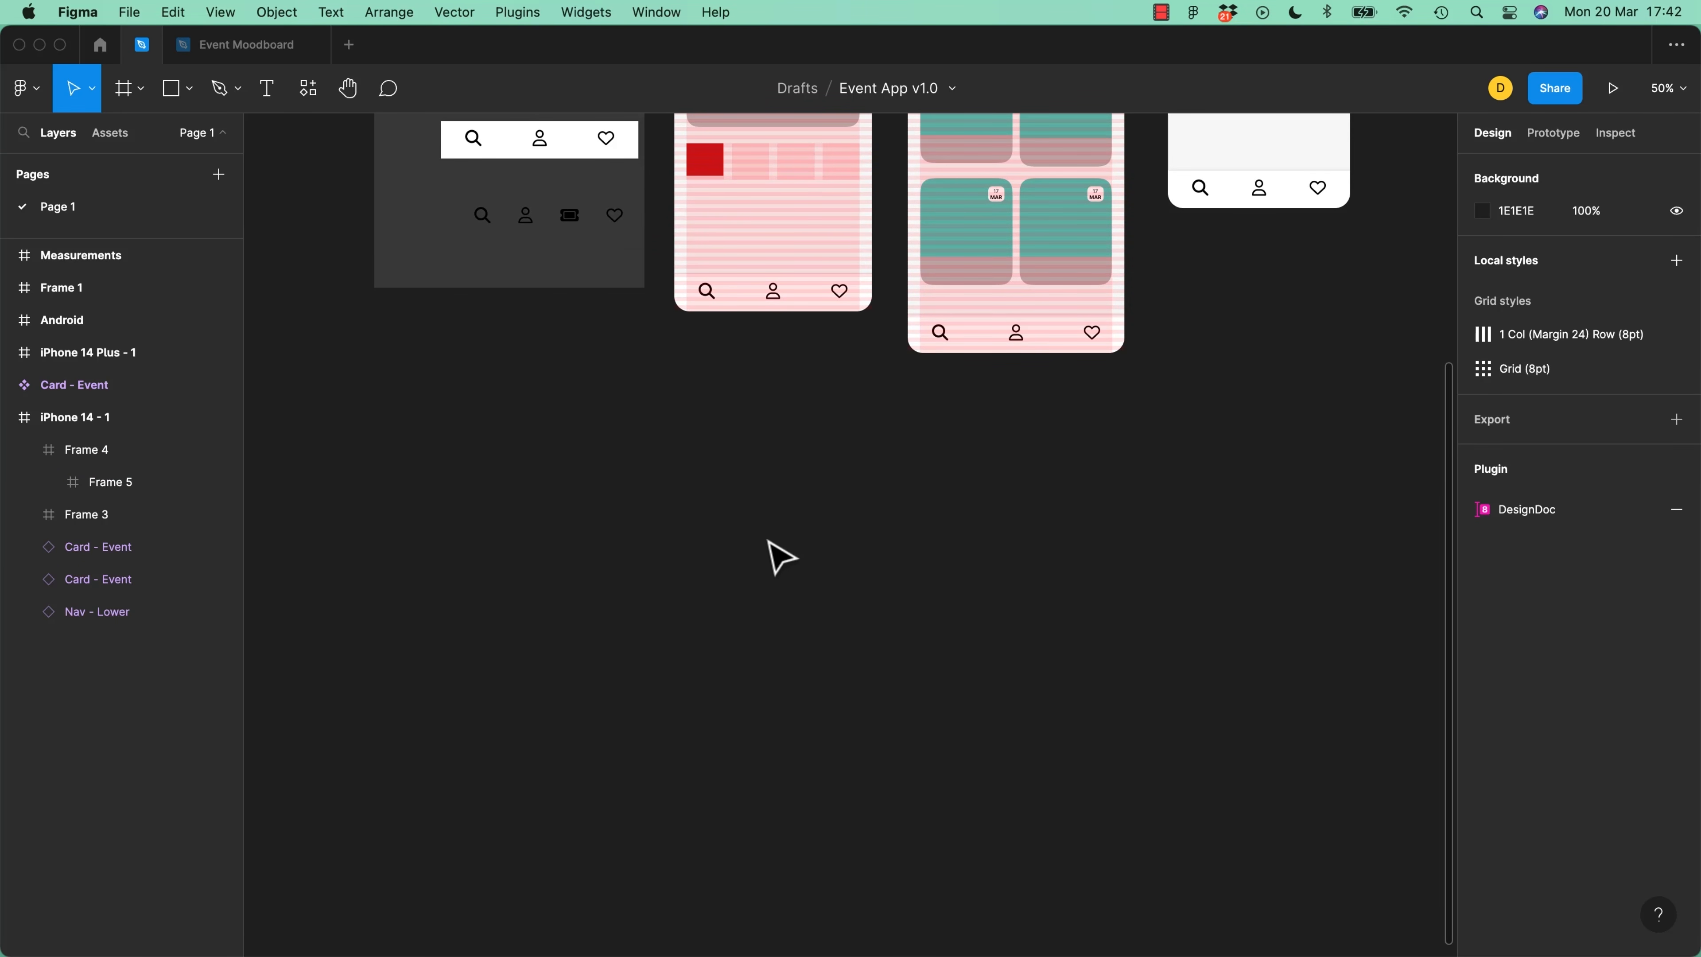
key(f)
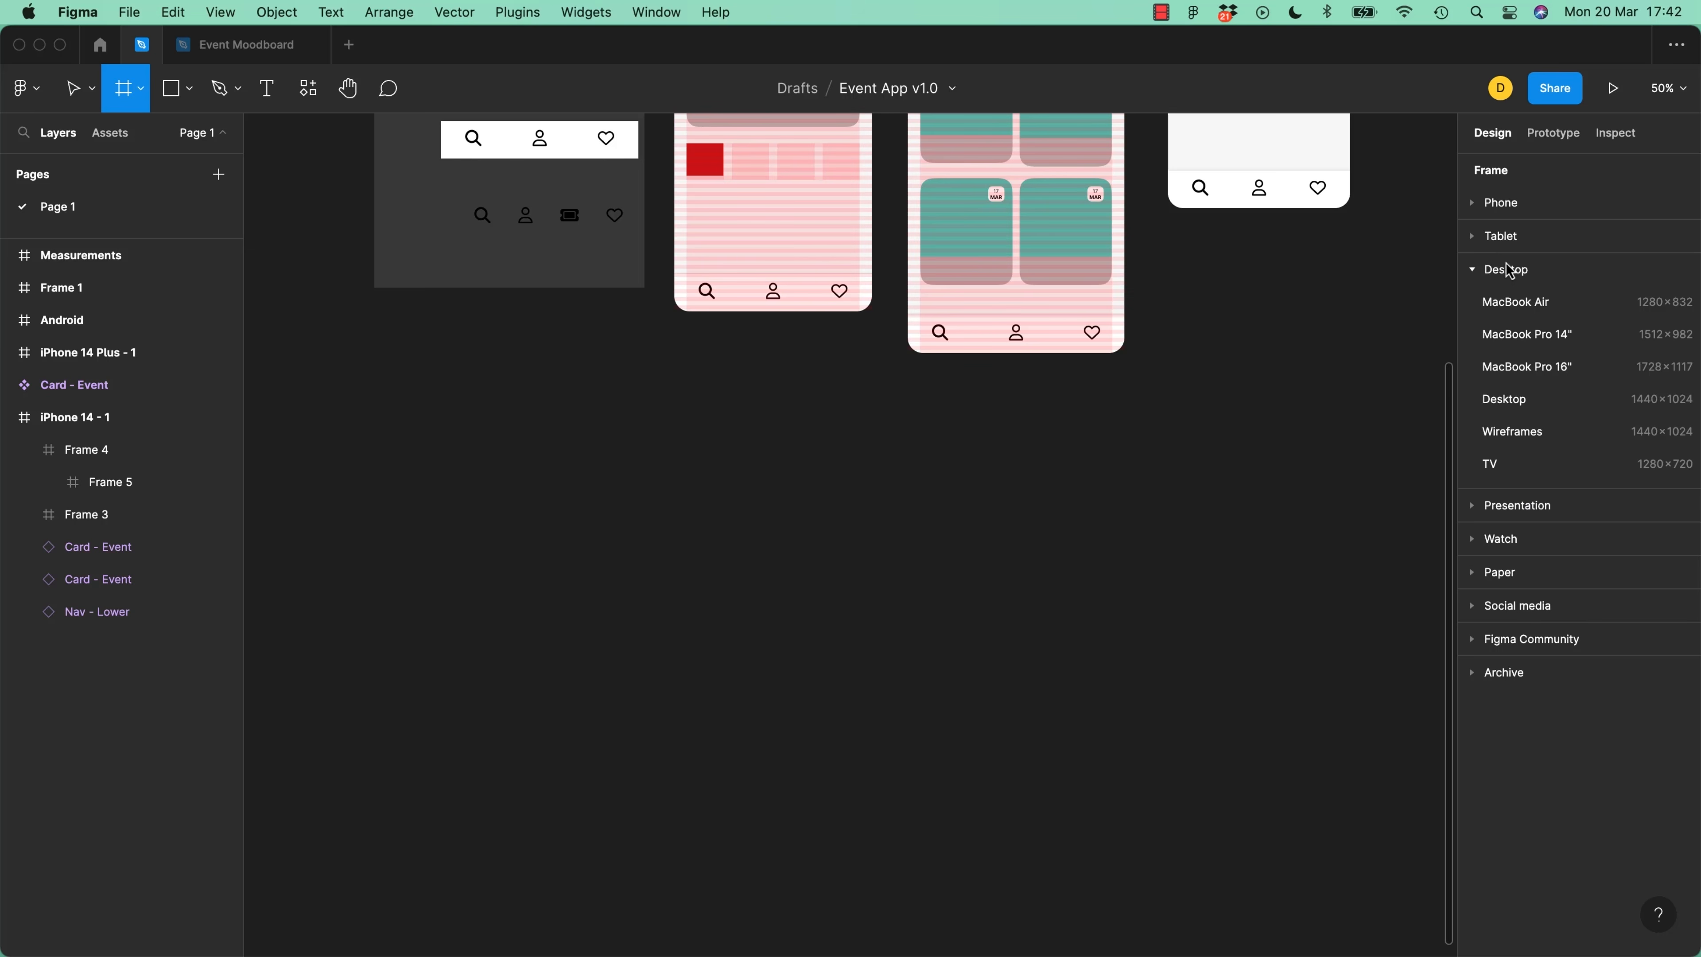
click(1507, 402)
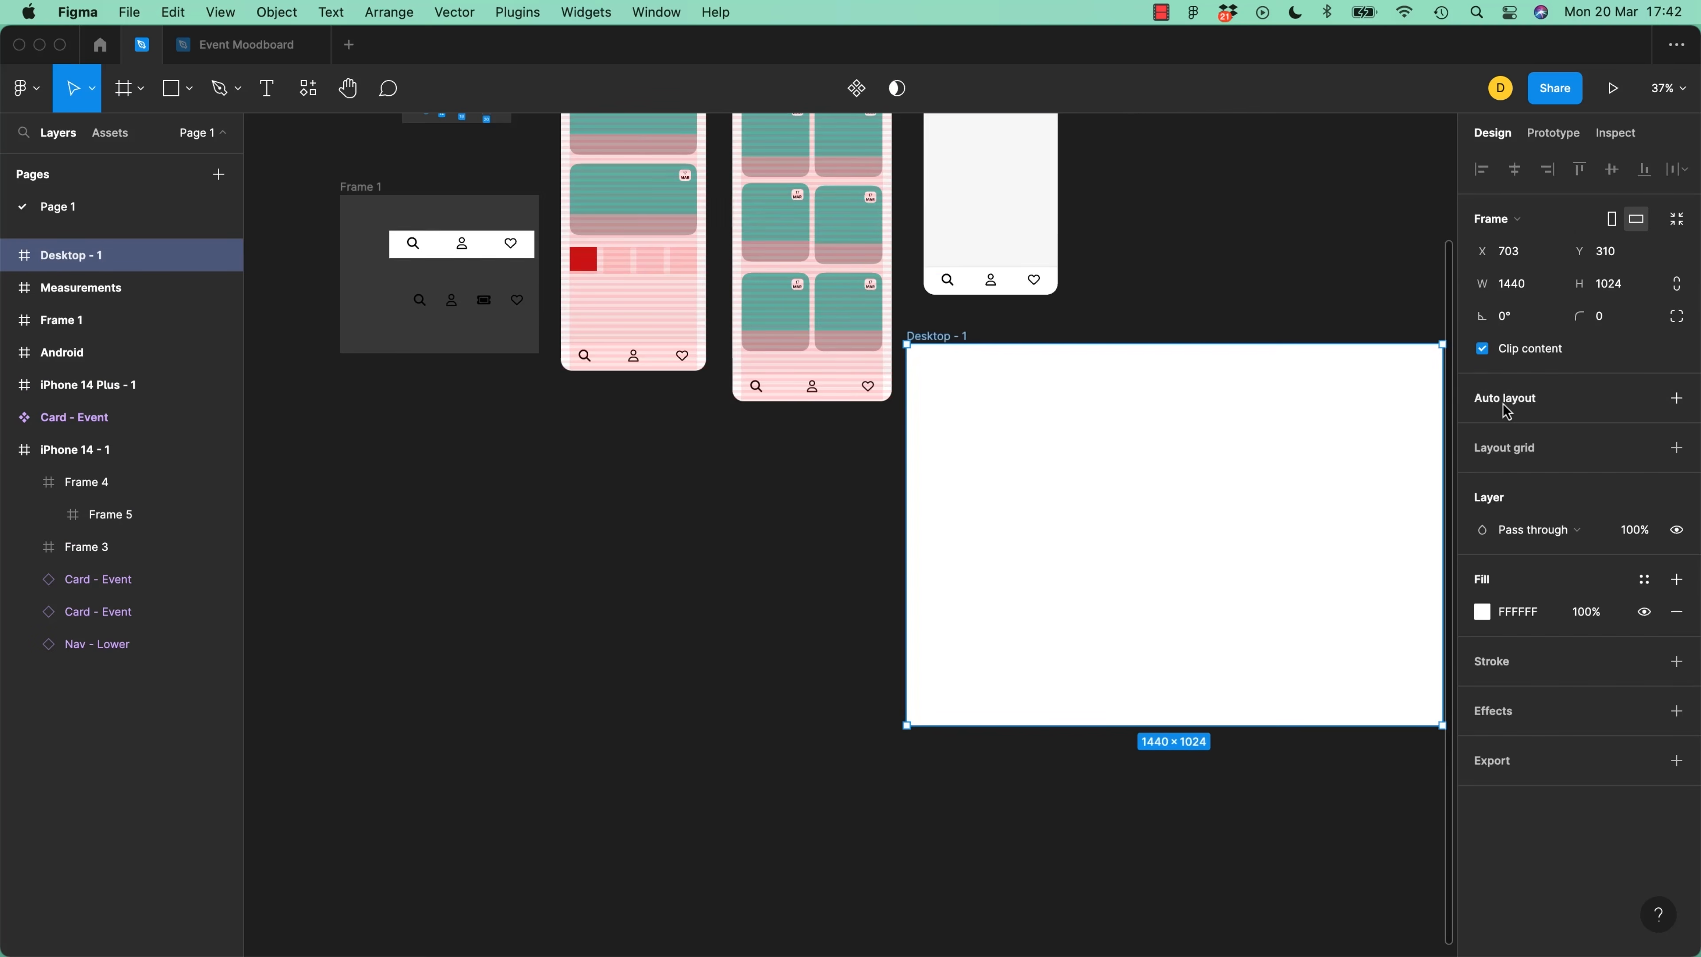
Move the Desktop - 1 frame below the phone screens, aligning its left edge with iPhone 14 - 1, and deselect it
drag(951, 340, 884, 447)
drag(770, 502, 603, 562)
click(683, 540)
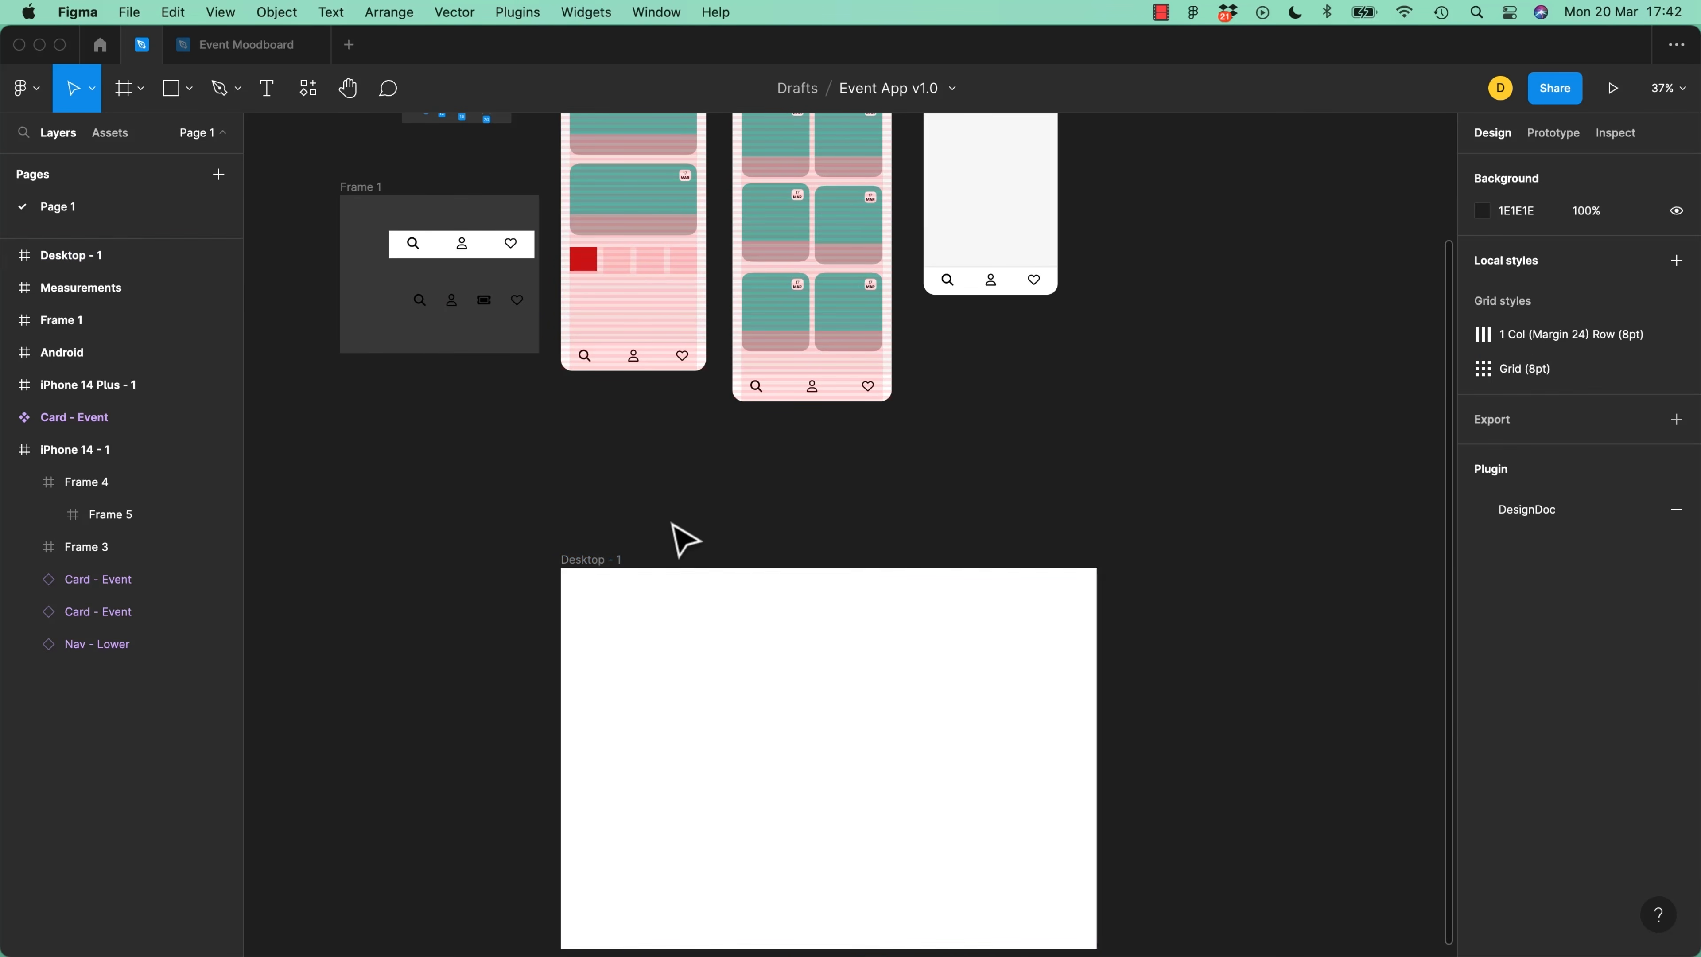
Add a layout grid to the Desktop - 1 frame as Columns with a count of 12
click(598, 565)
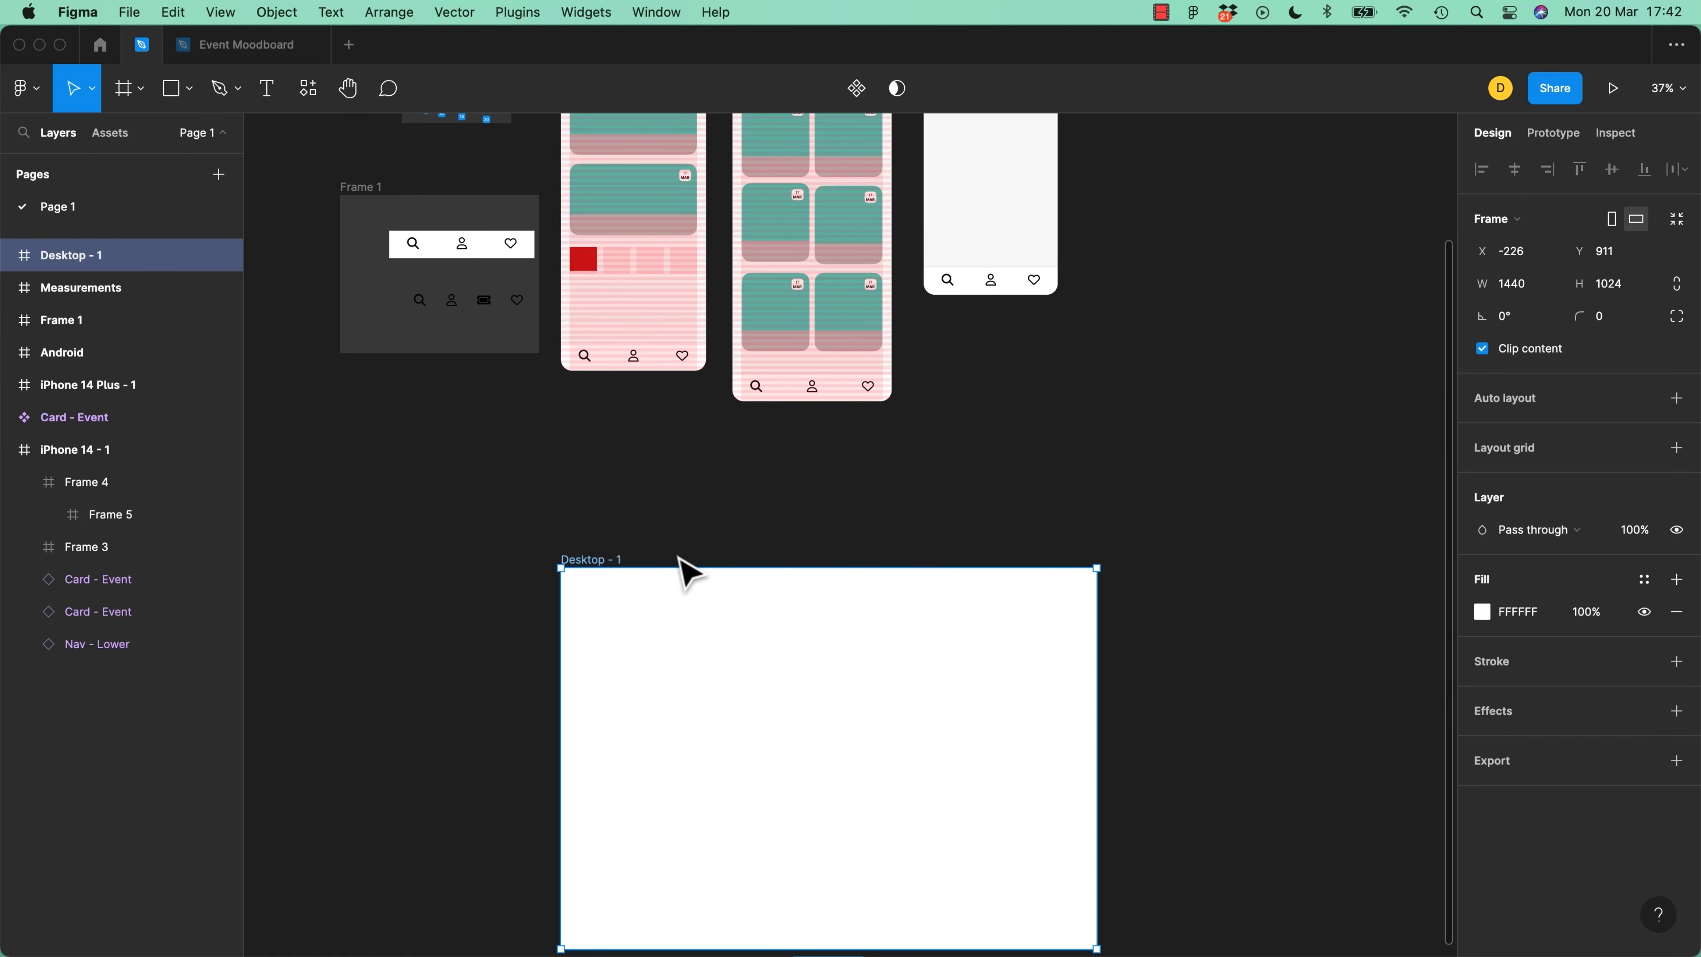
click(1677, 447)
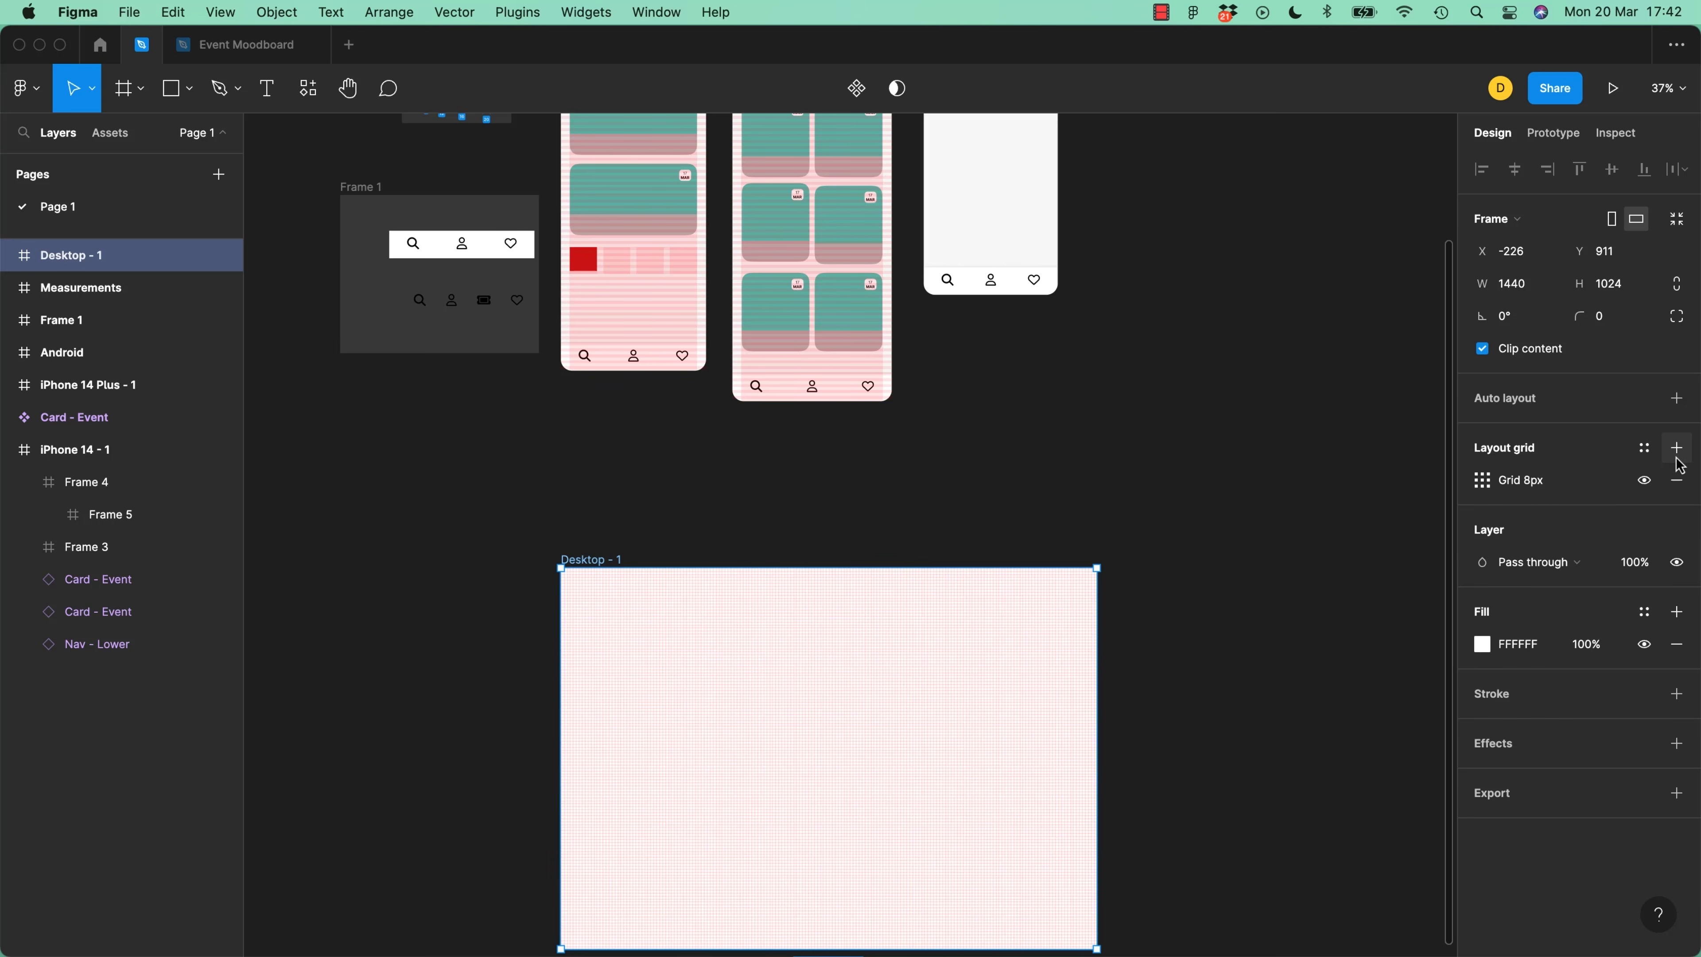
click(1480, 484)
click(1248, 485)
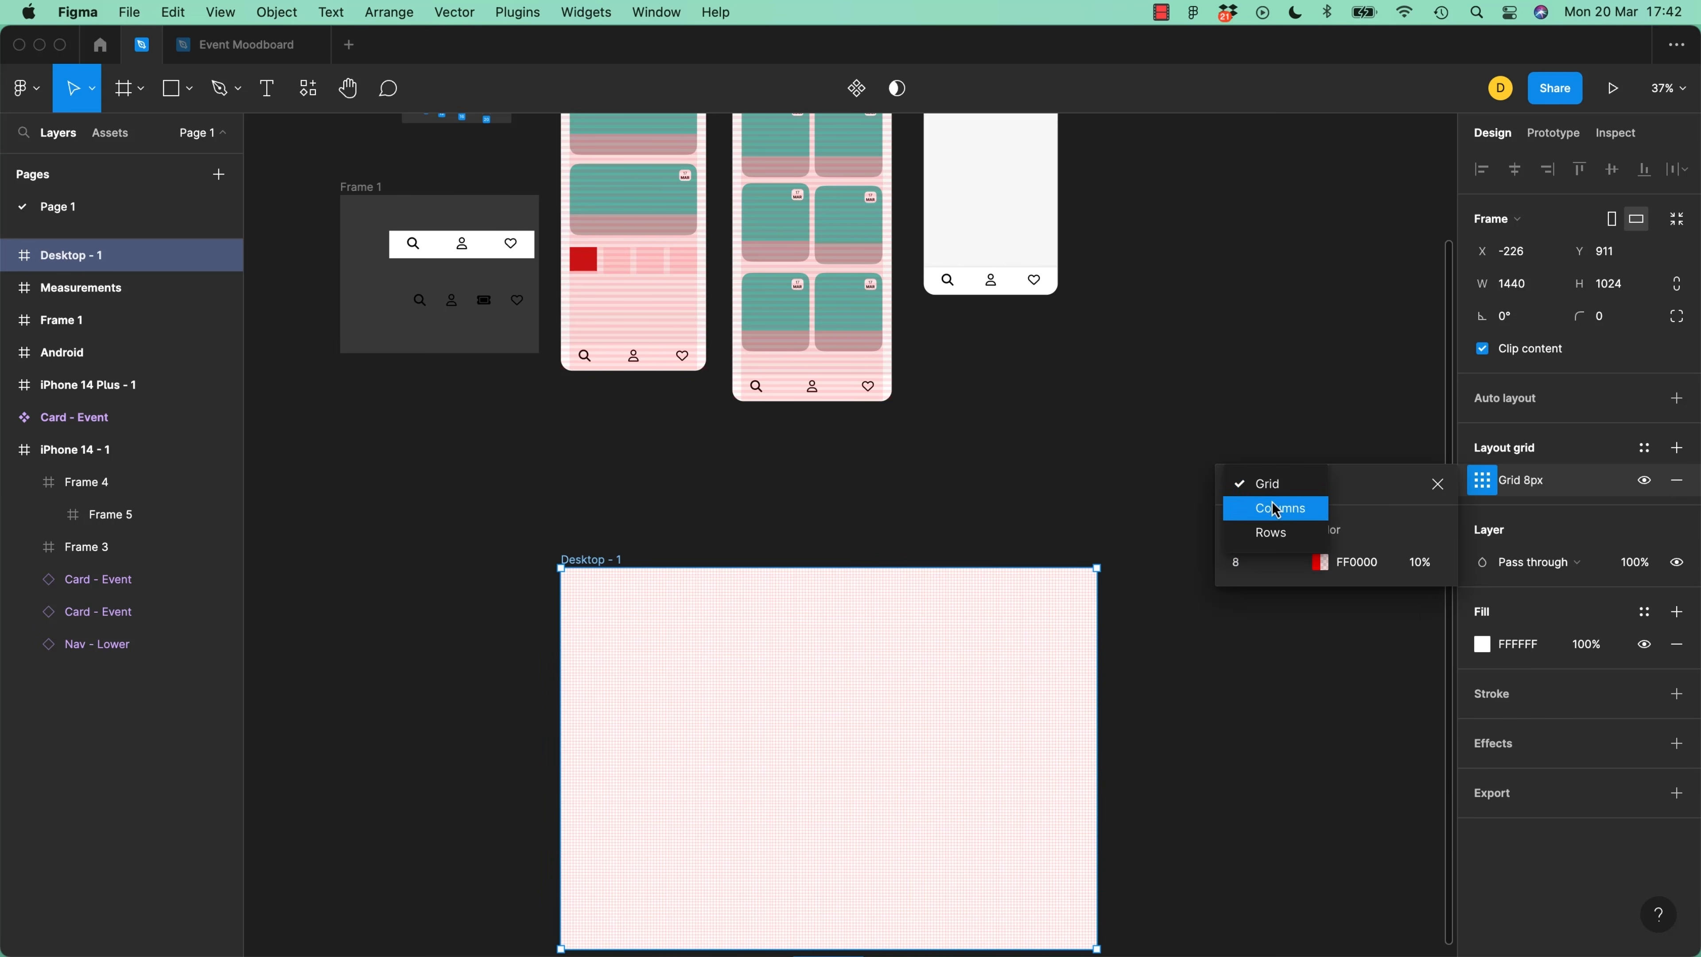
click(1306, 506)
text(12)
key(Tab)
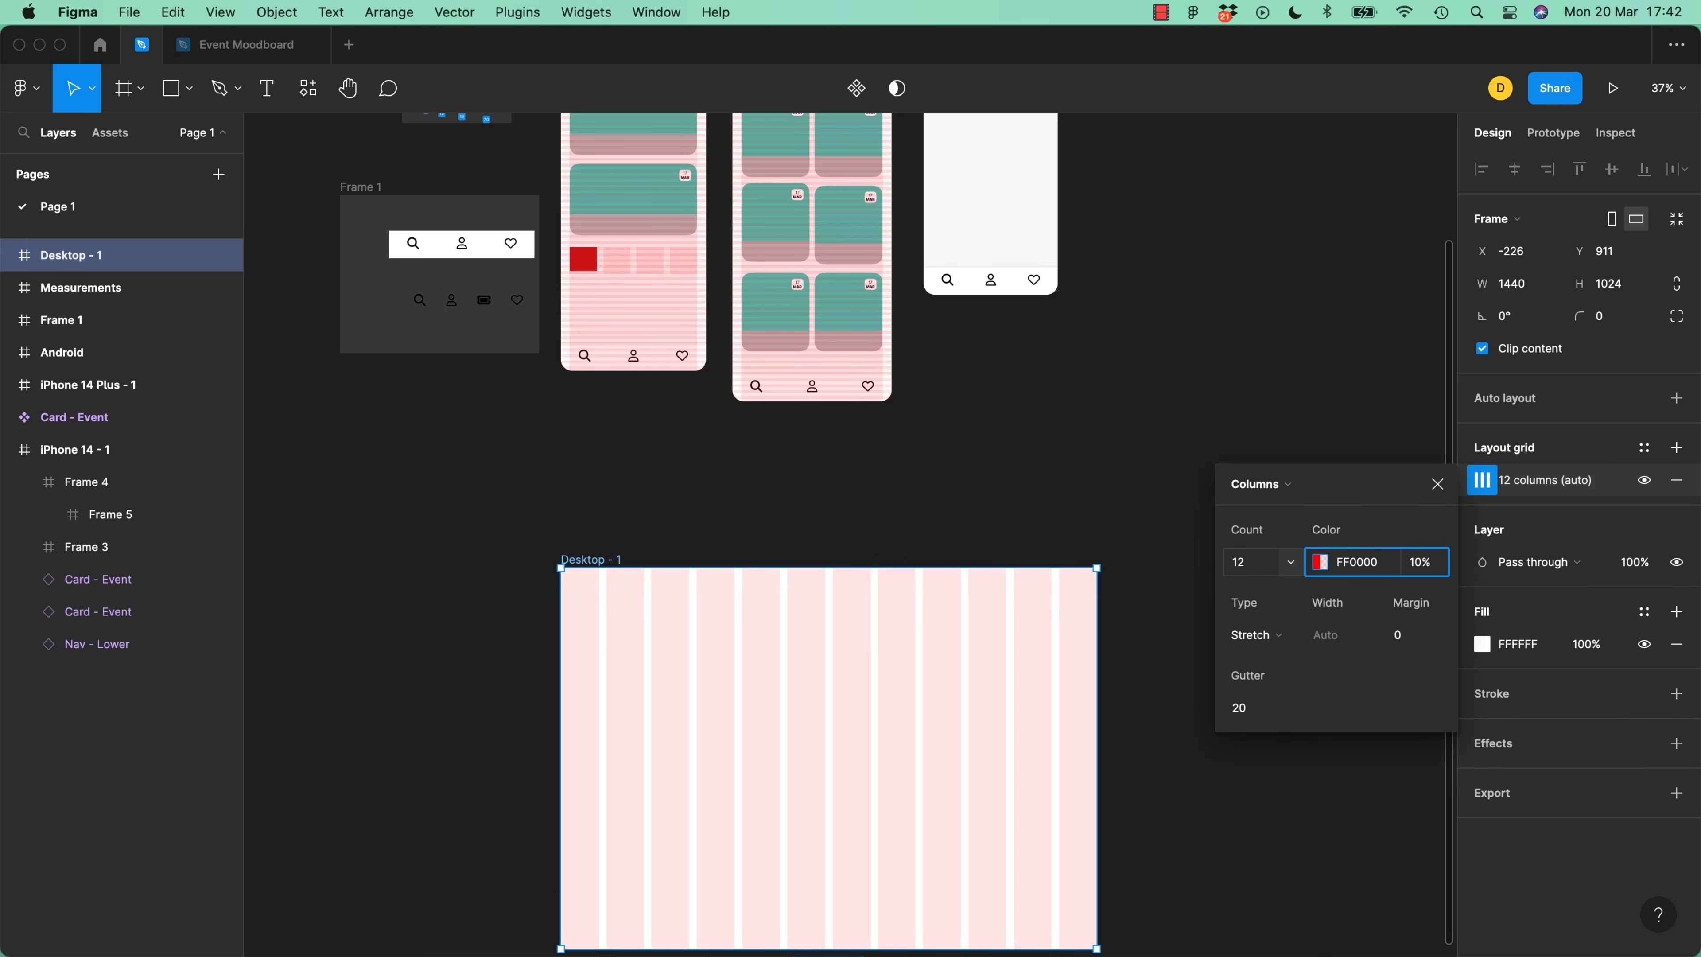
Set the desktop column grid's gutter to 24 and its margin to 40
click(1236, 715)
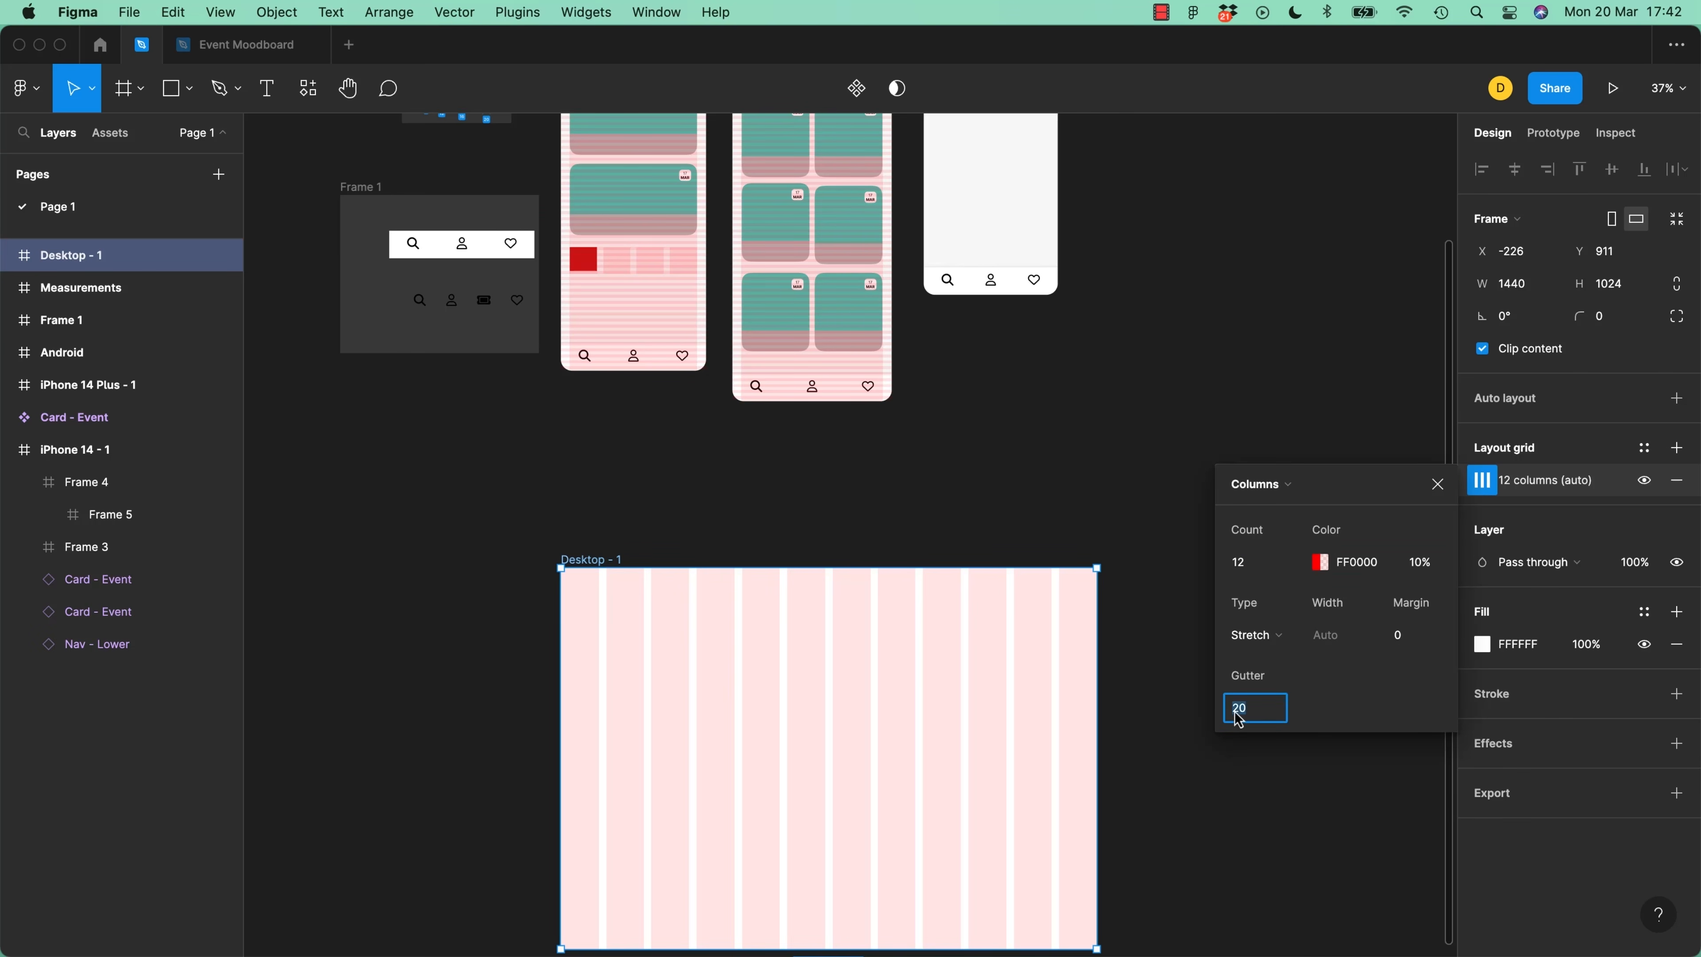
text(24)
key(Tab)
click(1434, 637)
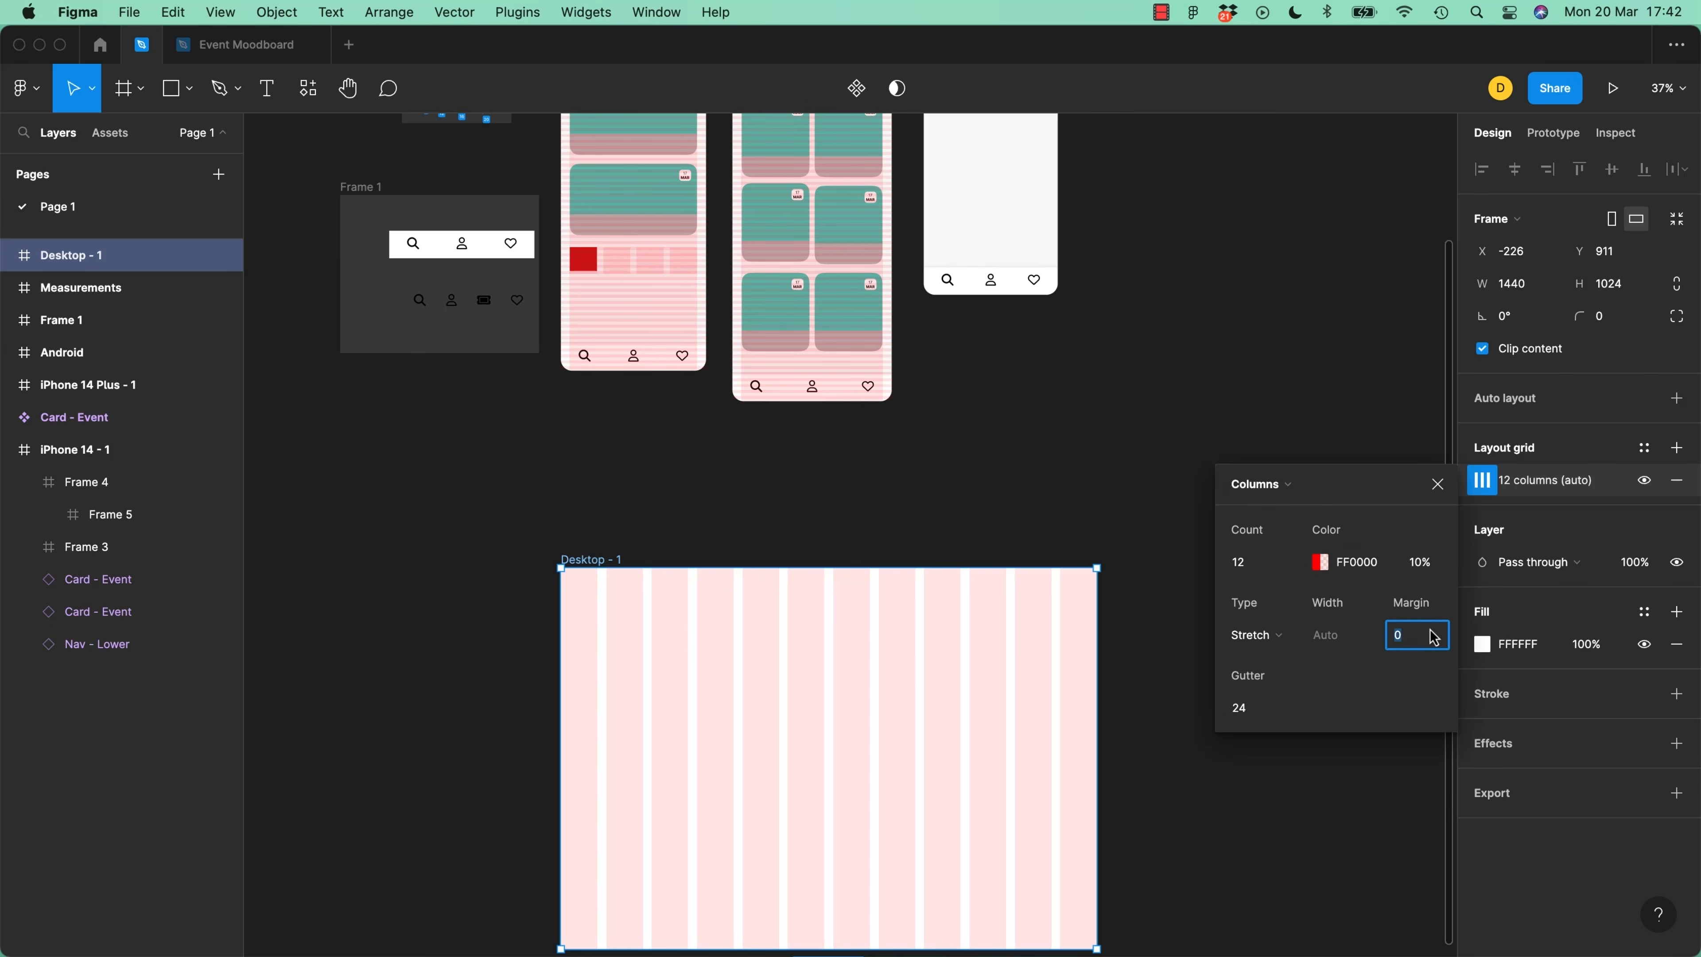
text(32)
key(Tab)
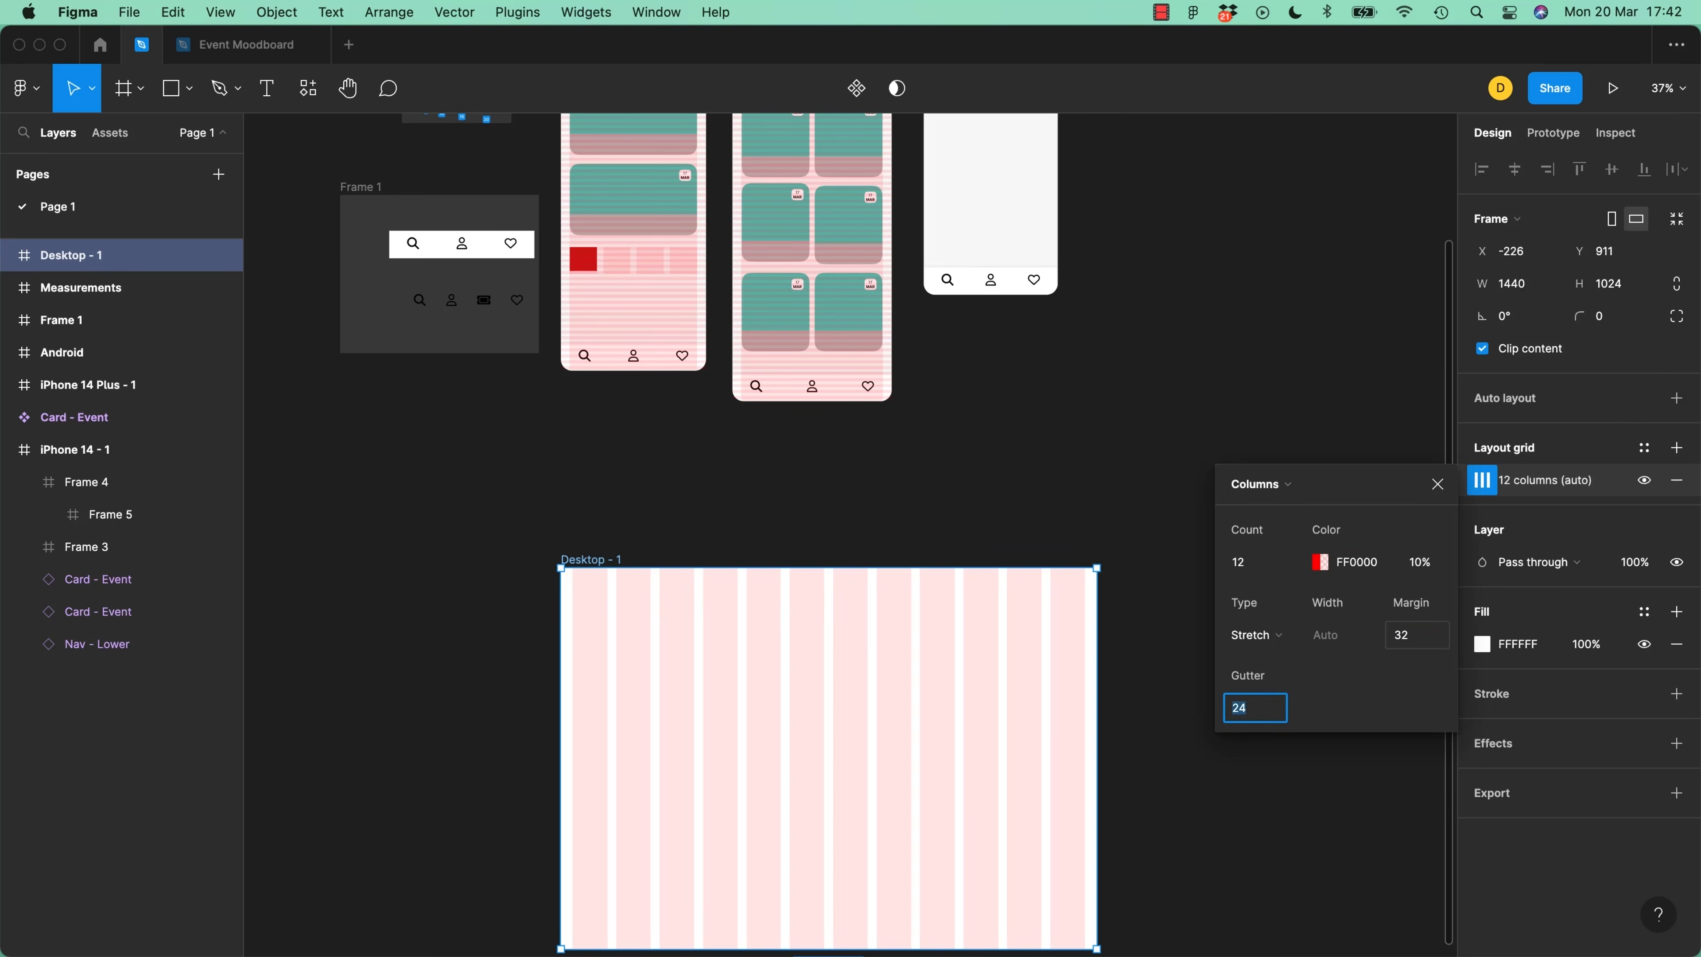
key(shift+Tab)
text(+8)
key(Return)
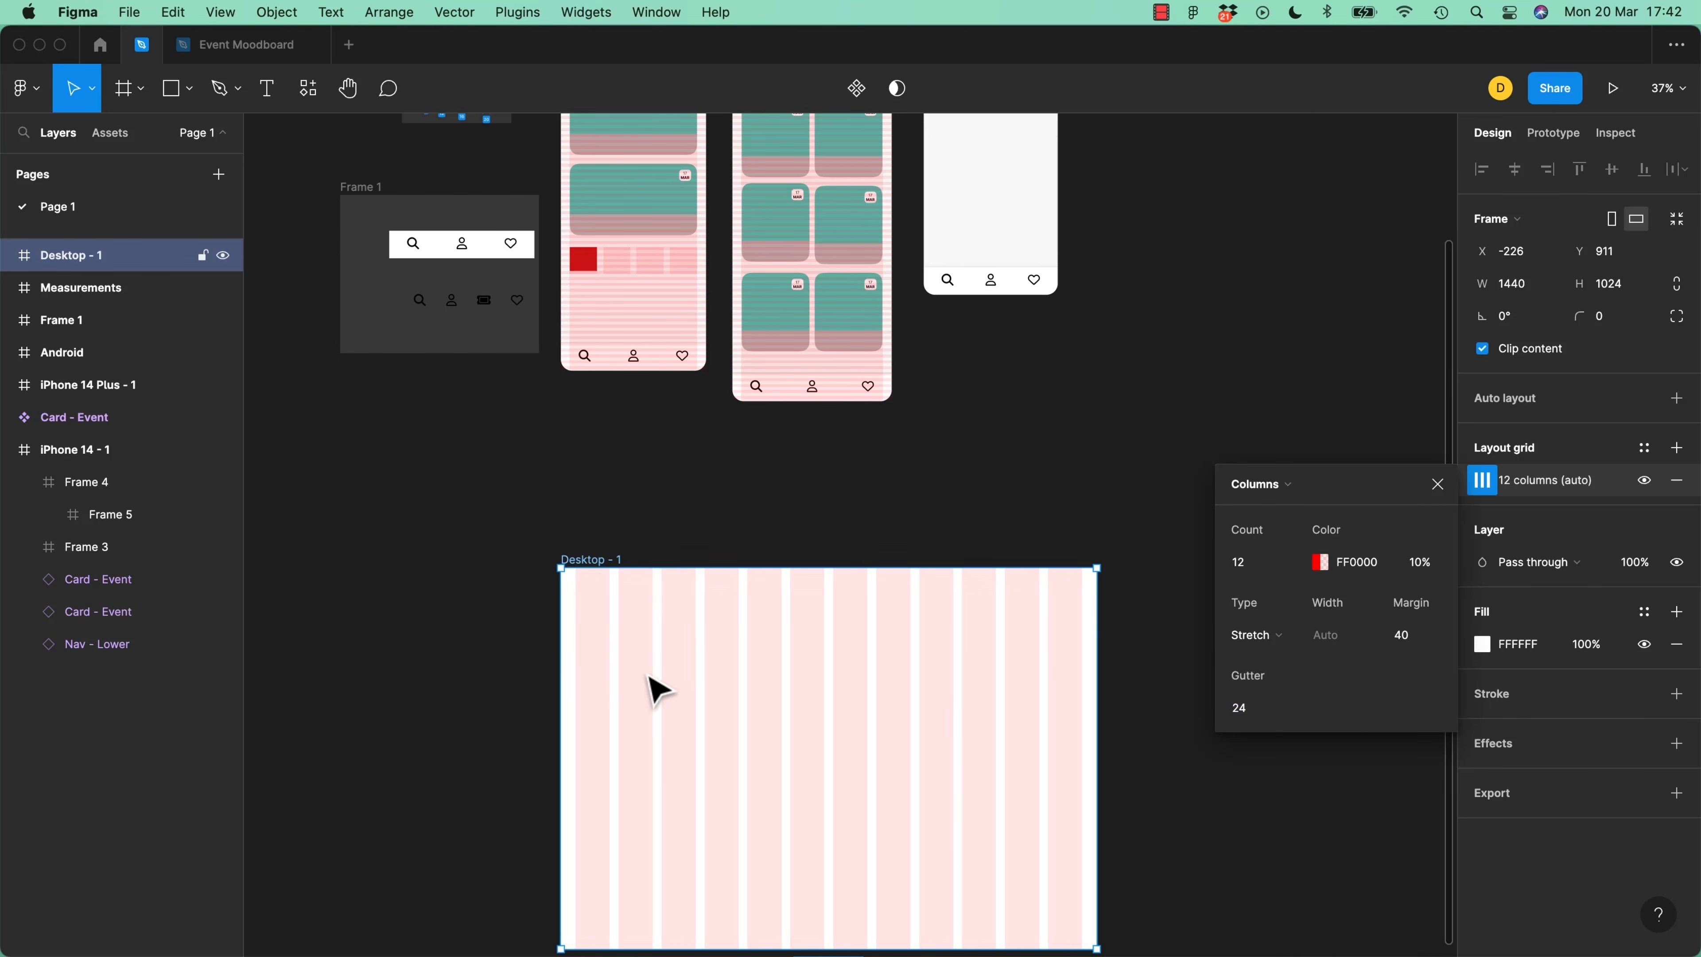
Draw a full-height 1024 frame flush with the top-left corner of Desktop - 1 and set its width to 300
drag(657, 673, 653, 555)
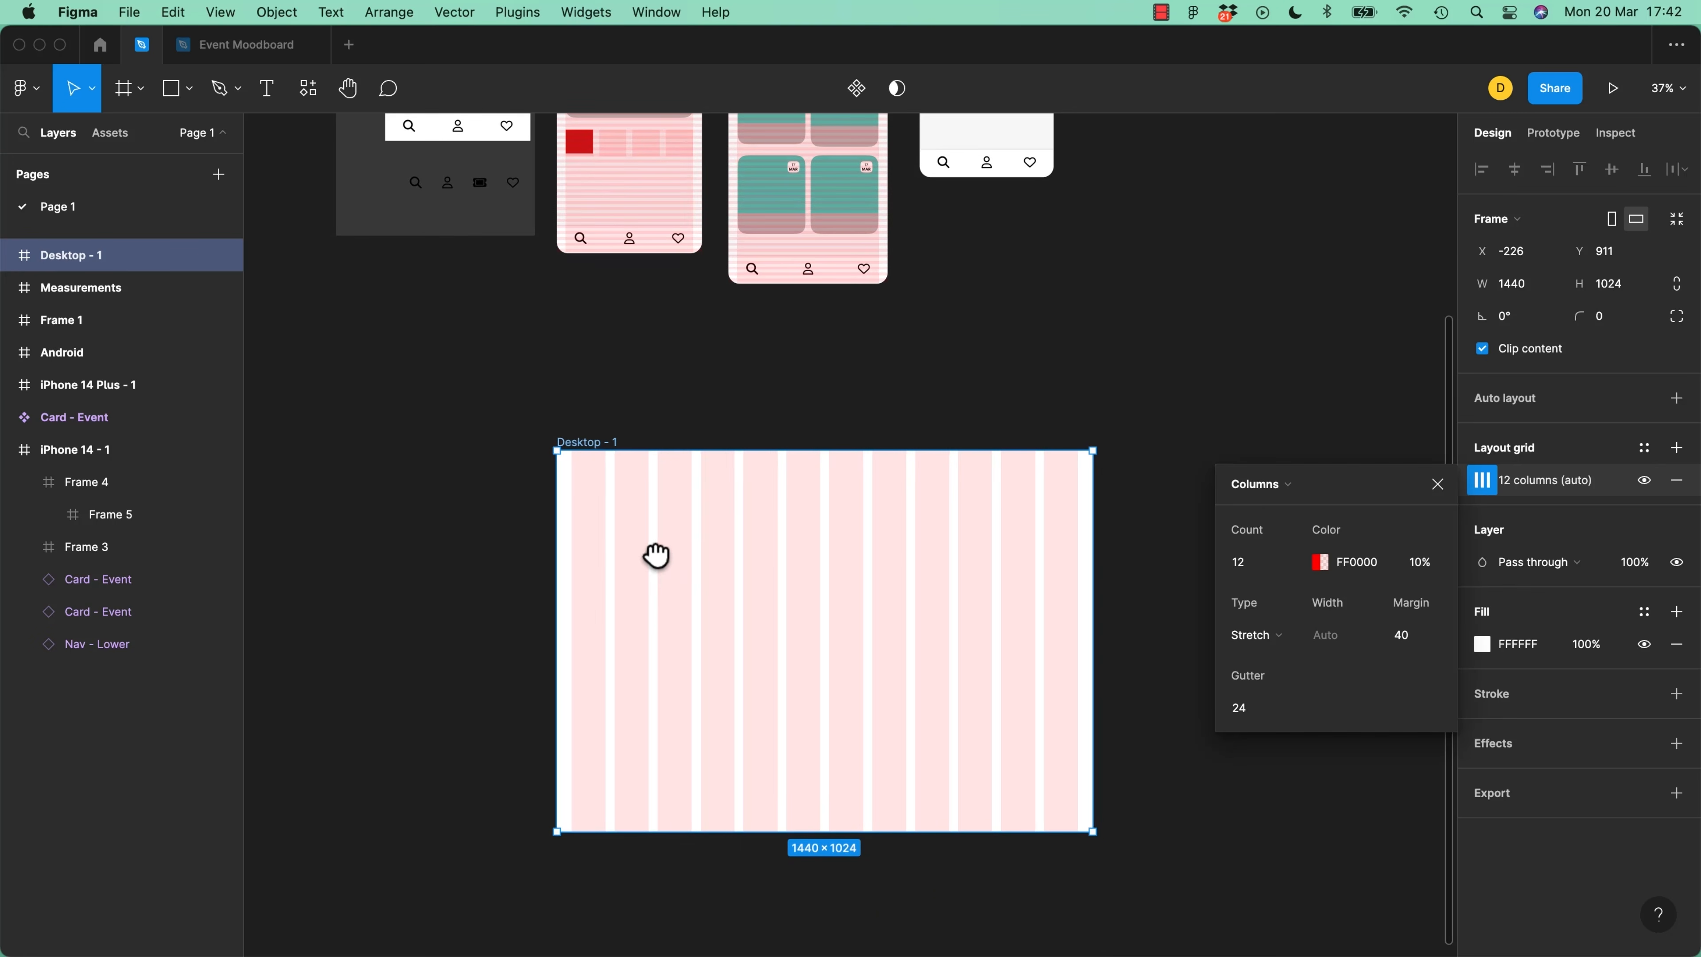
key(shift+2)
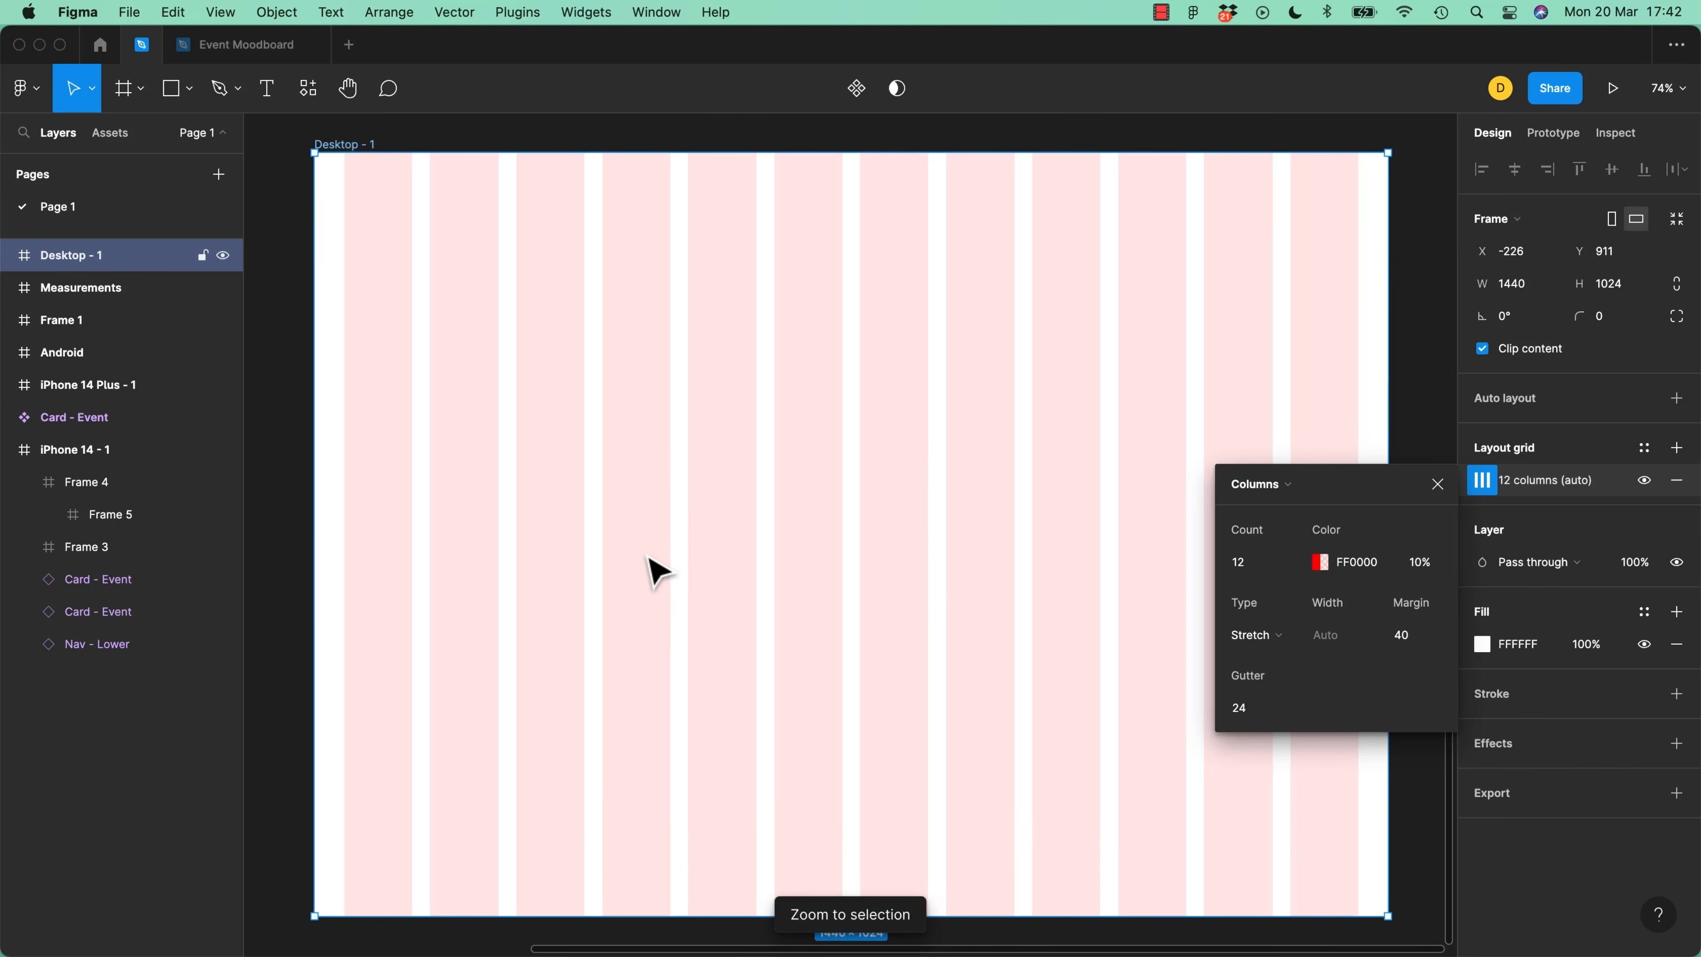
key(f)
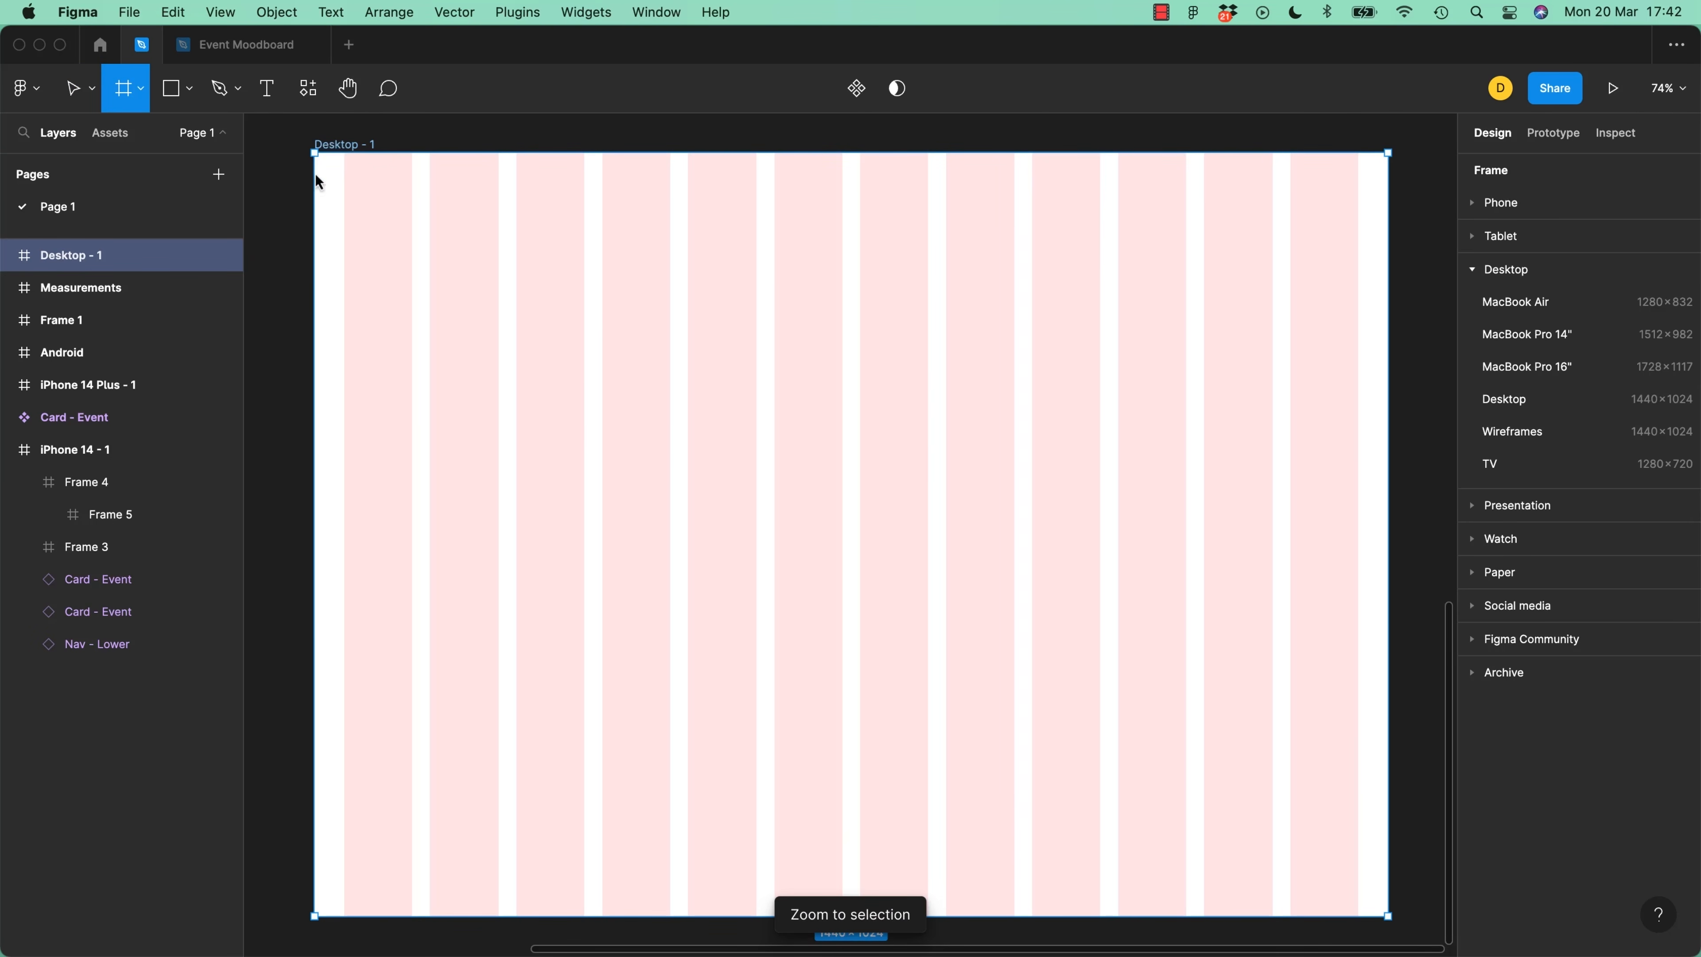
drag(317, 168, 564, 434)
drag(452, 167, 452, 153)
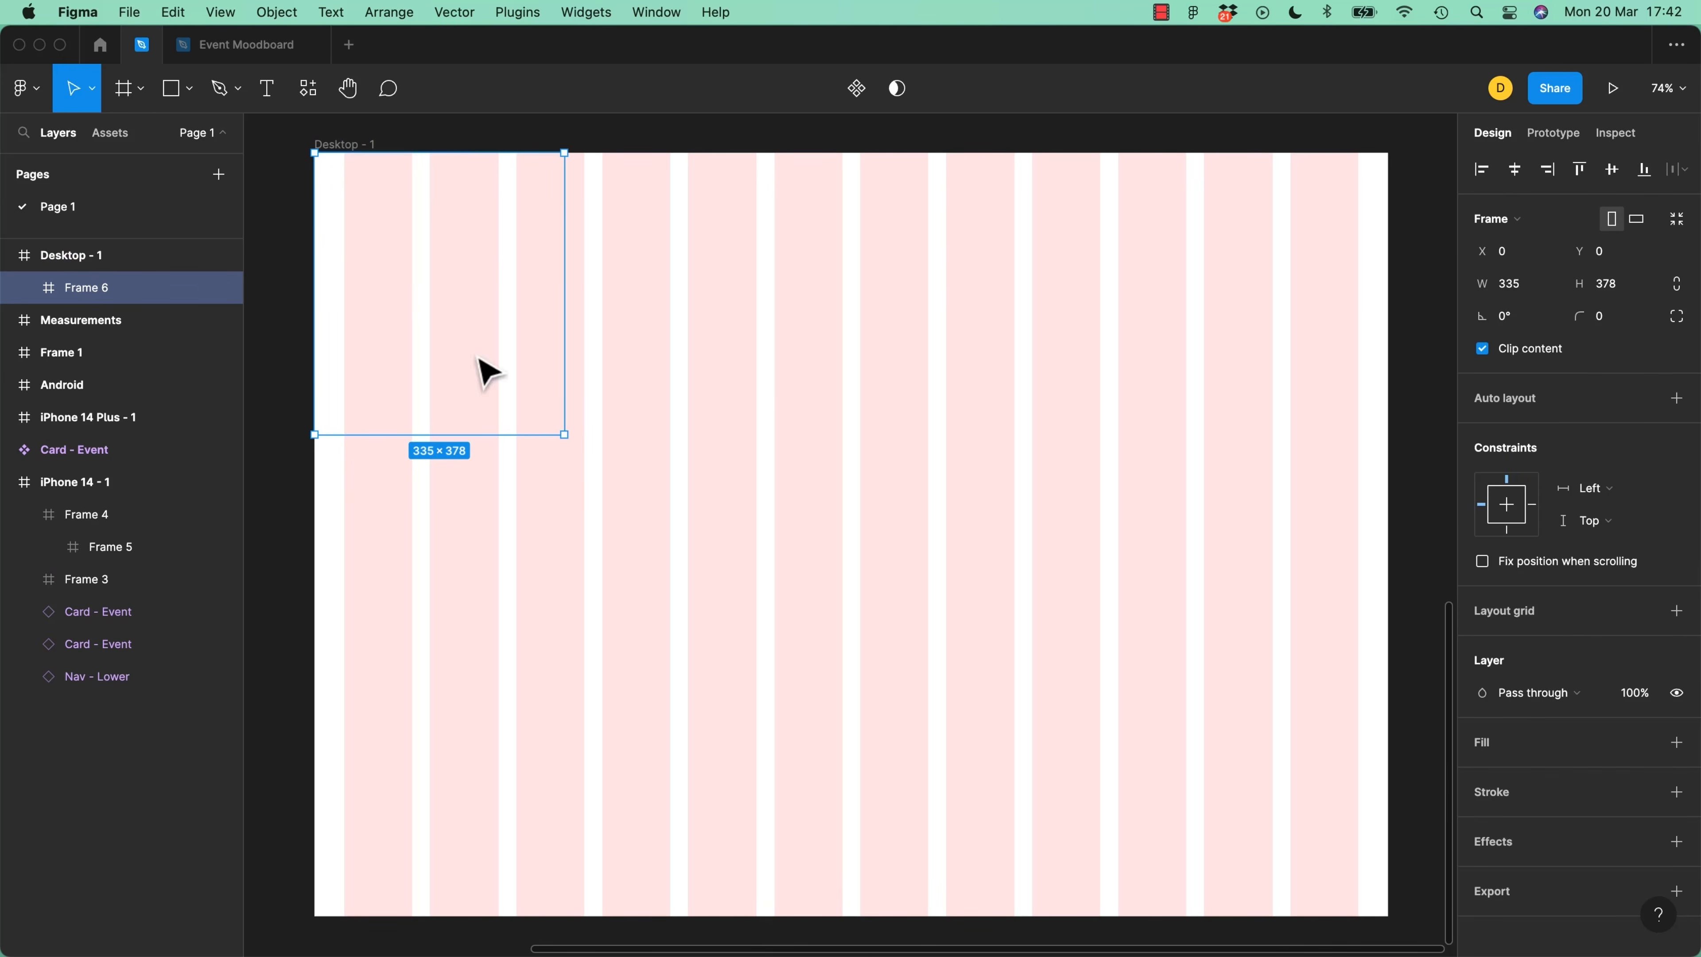
drag(564, 433, 511, 791)
scroll(780, 435, up, 2)
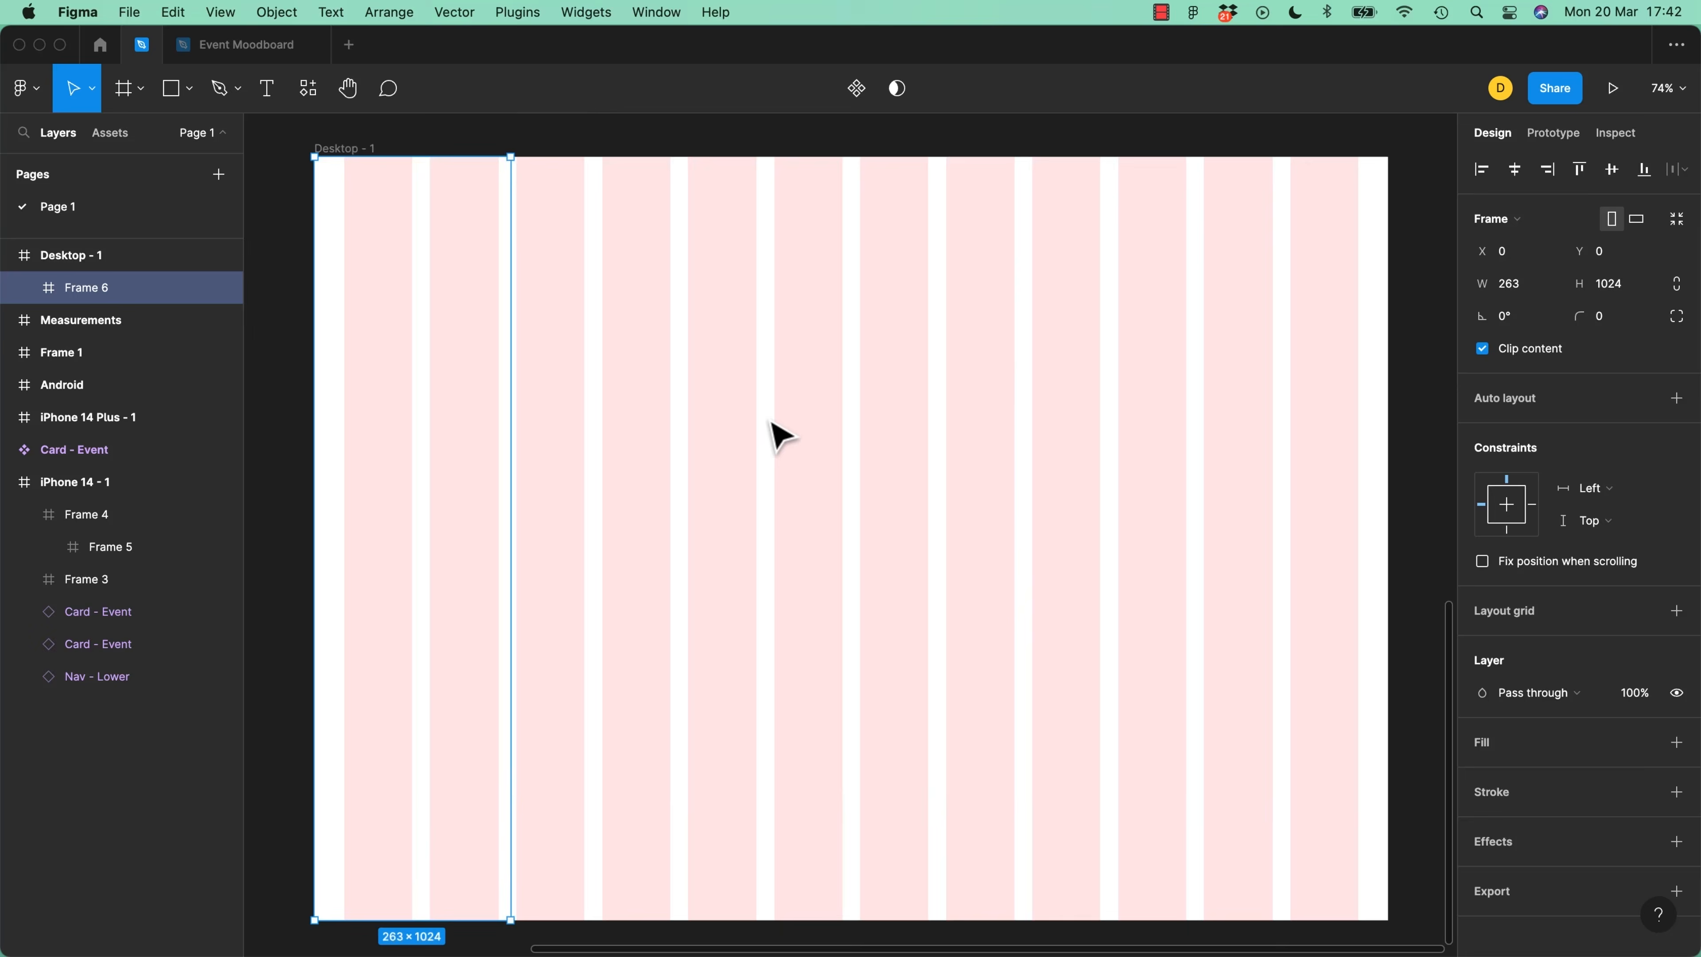
scroll(780, 435, up, 5)
click(1502, 287)
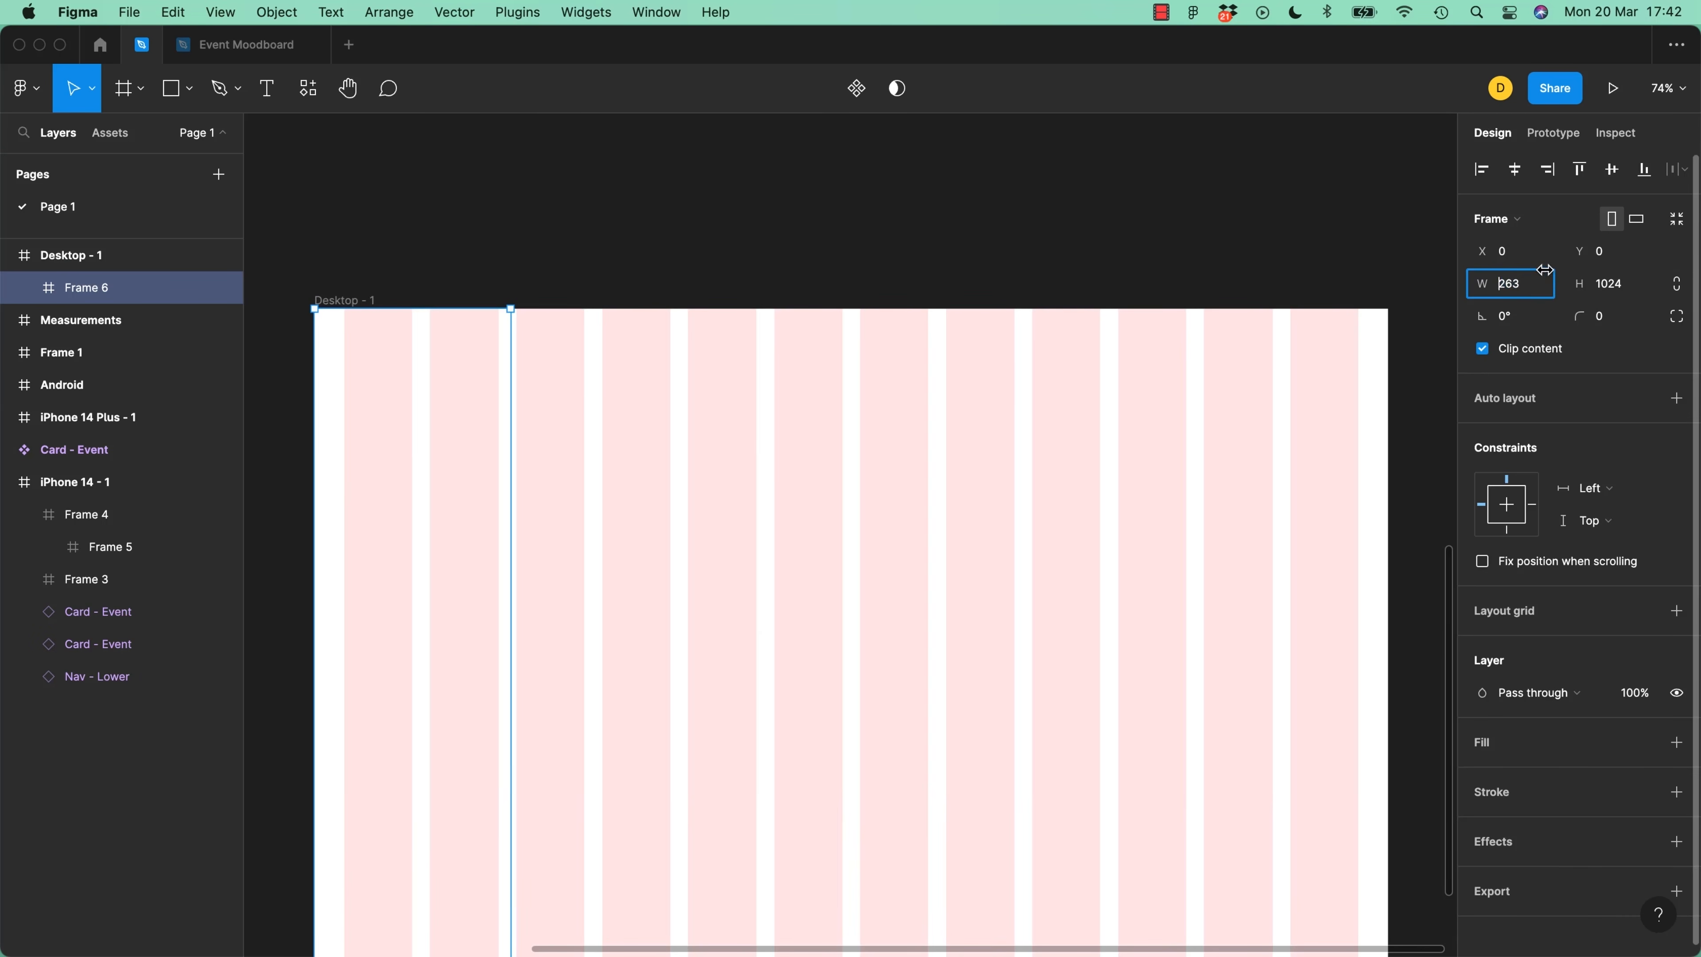
text(300)
key(Return)
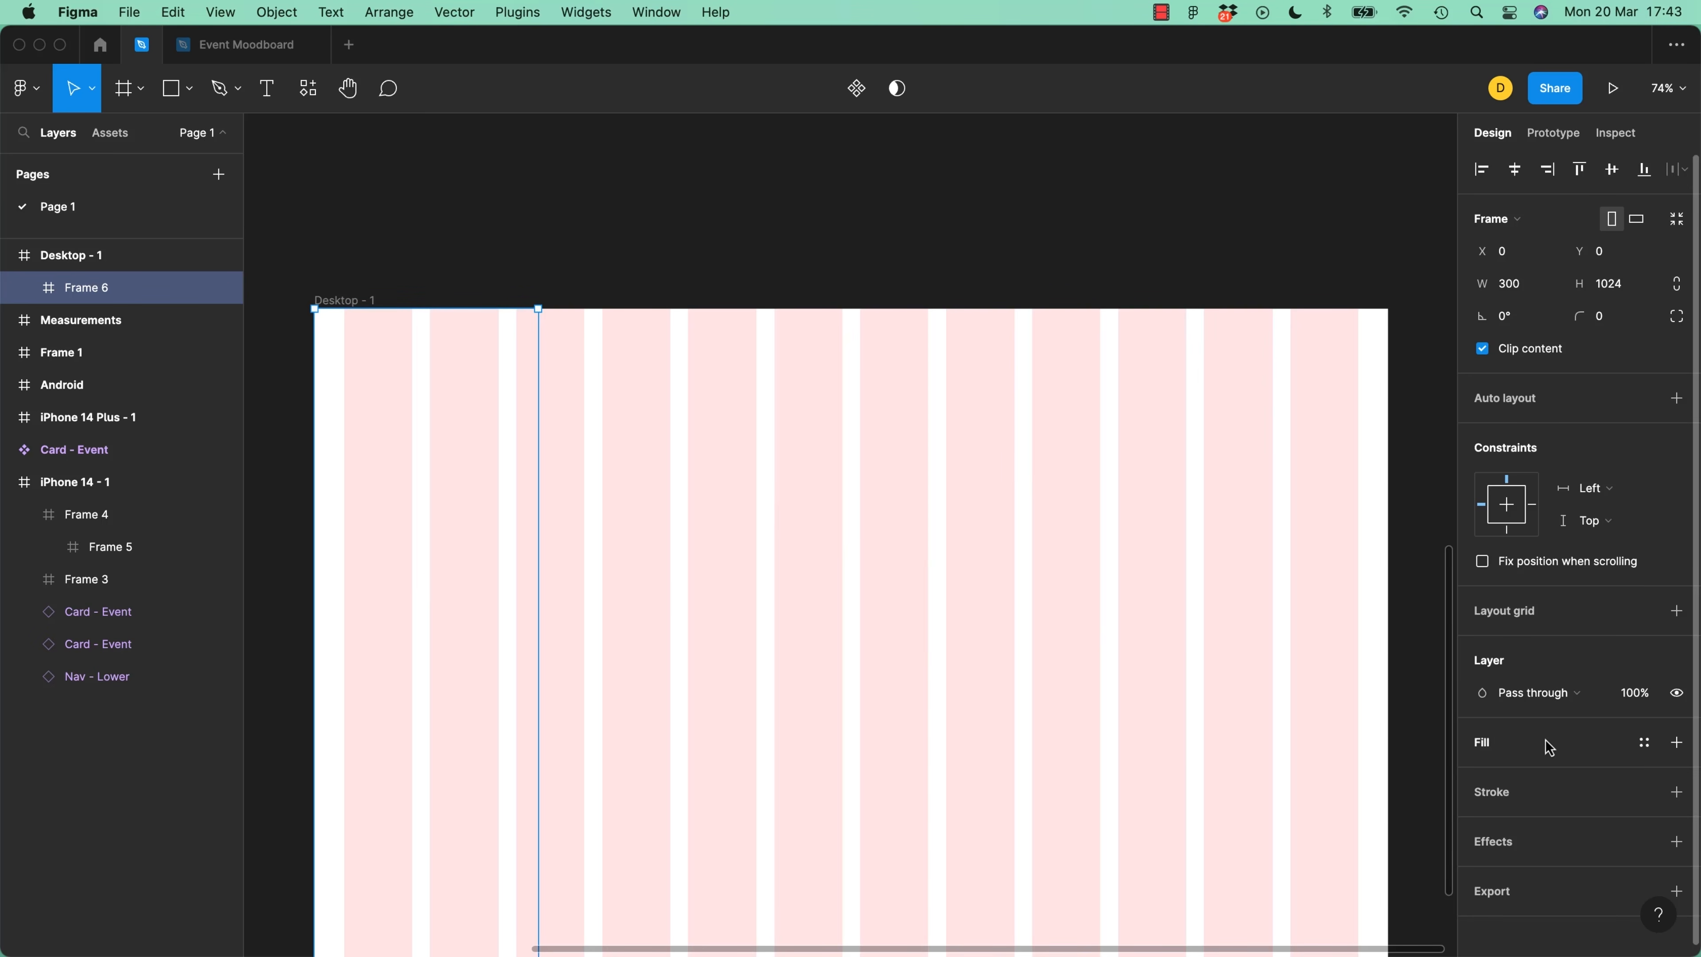
Add a solid fill to the sidebar frame and set it to teal 1DBAB1
click(1676, 742)
click(1483, 777)
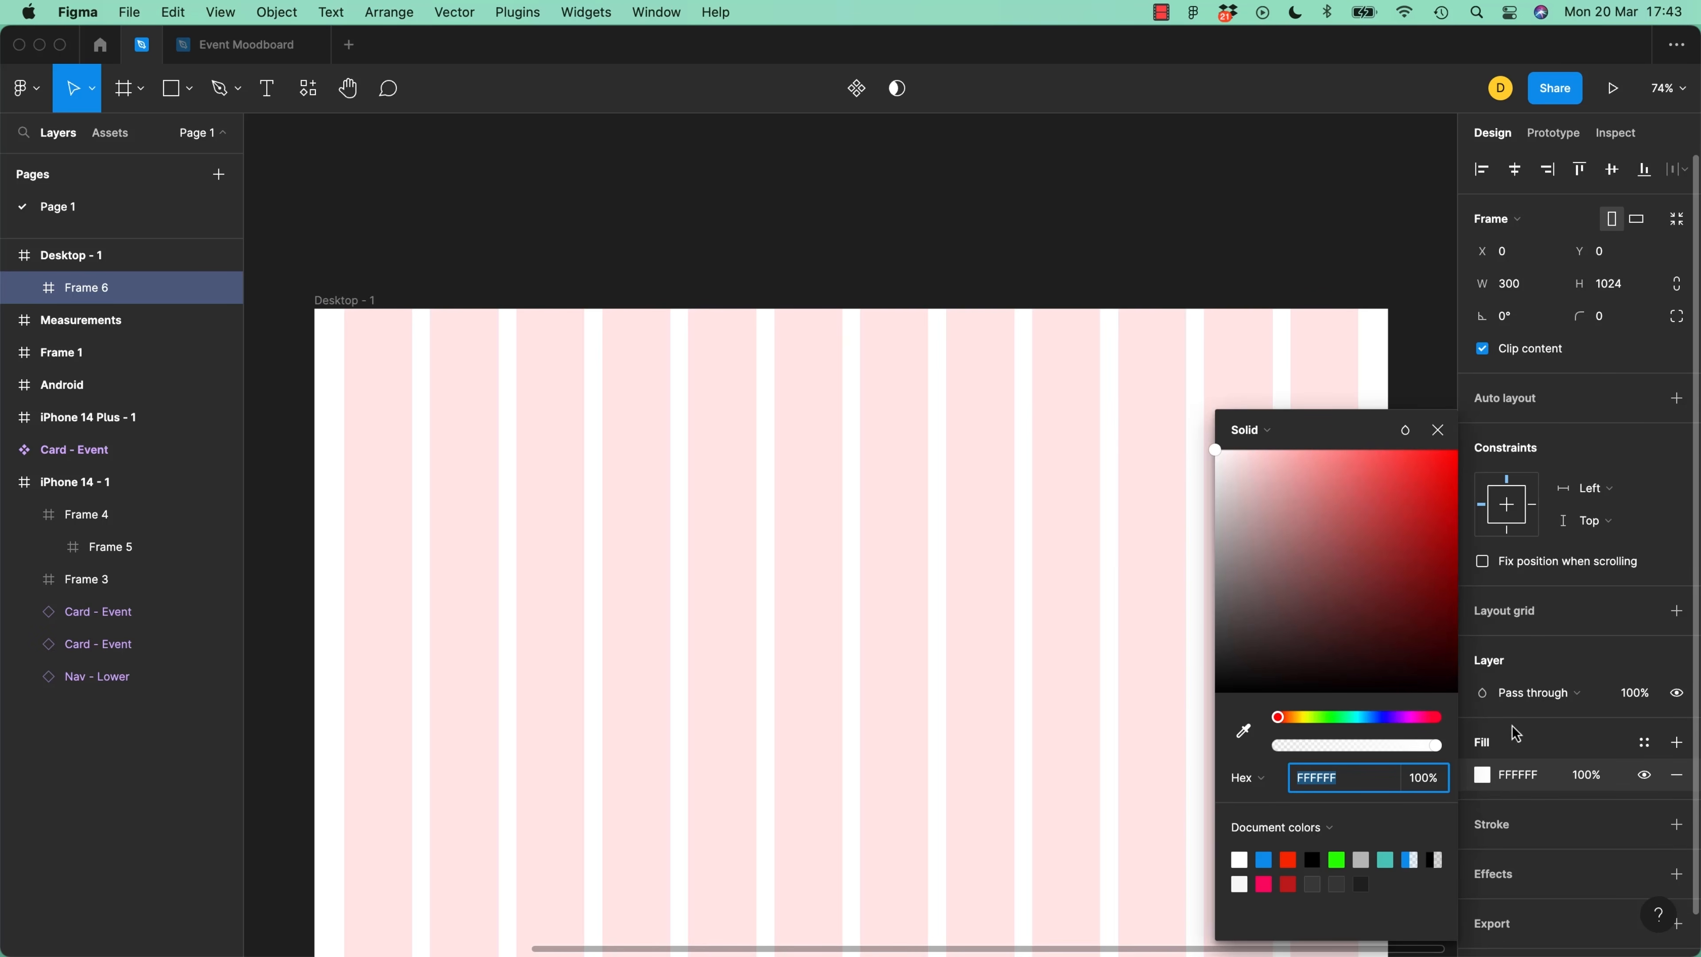
drag(1378, 721, 1355, 720)
click(1409, 542)
drag(1408, 547, 1419, 521)
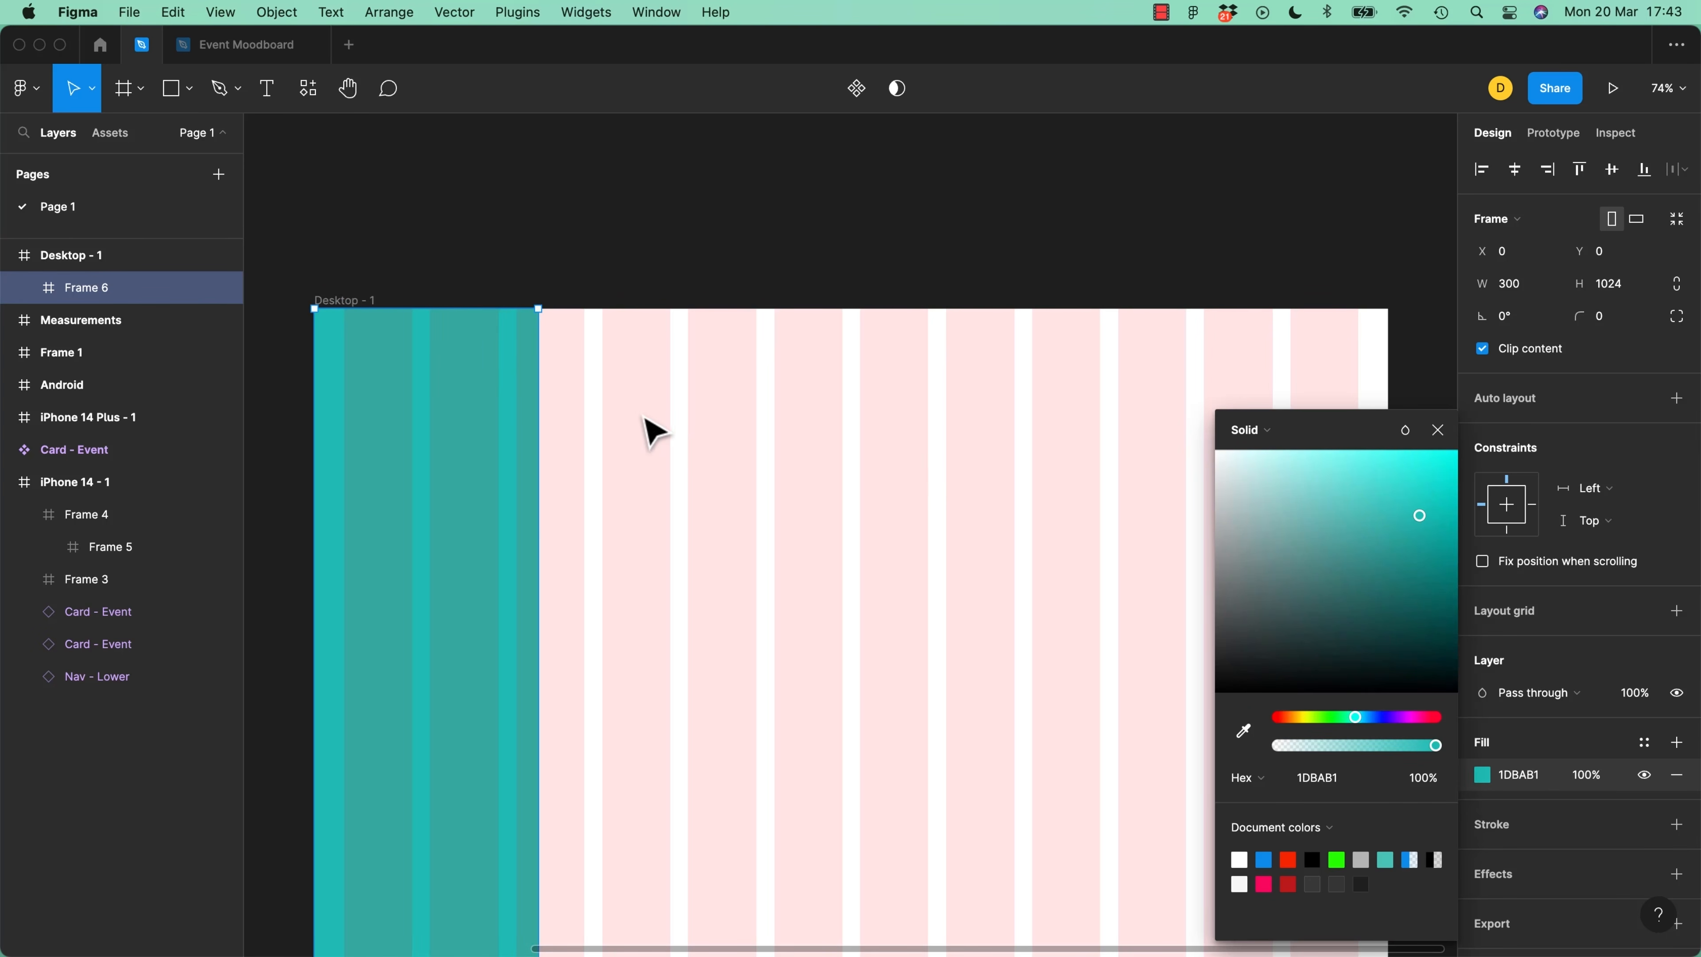
Copy the 12-column layout grid of Desktop - 1 and remove it from that frame
click(365, 300)
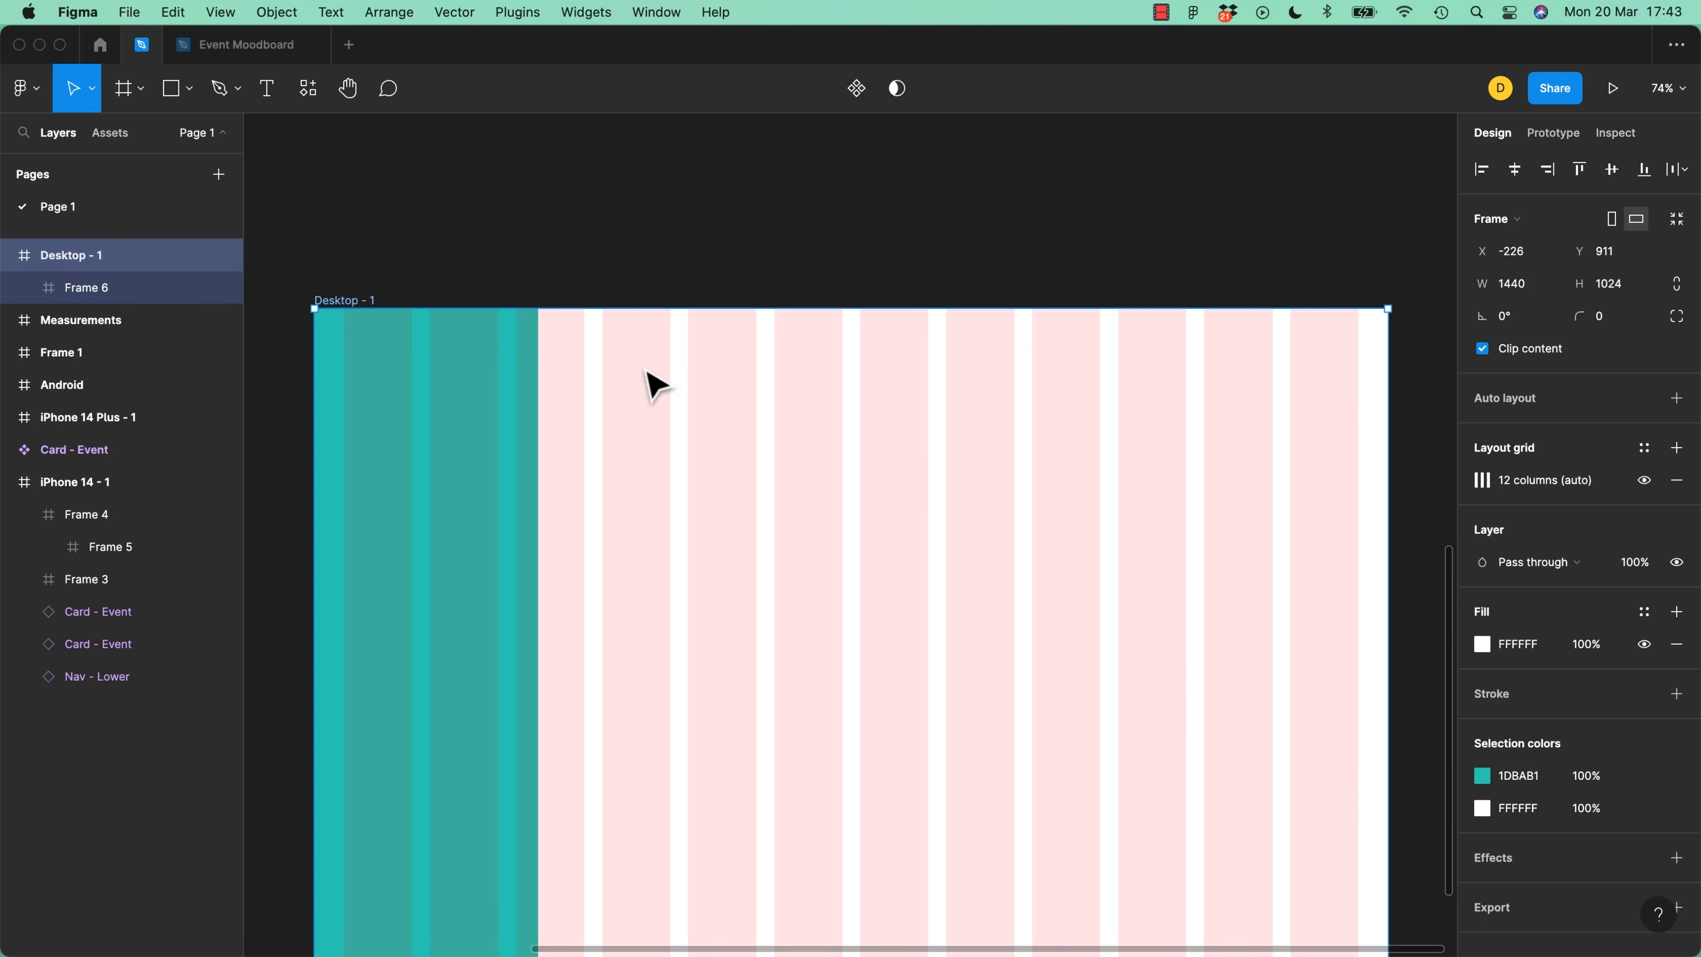
click(1473, 482)
click(1464, 482)
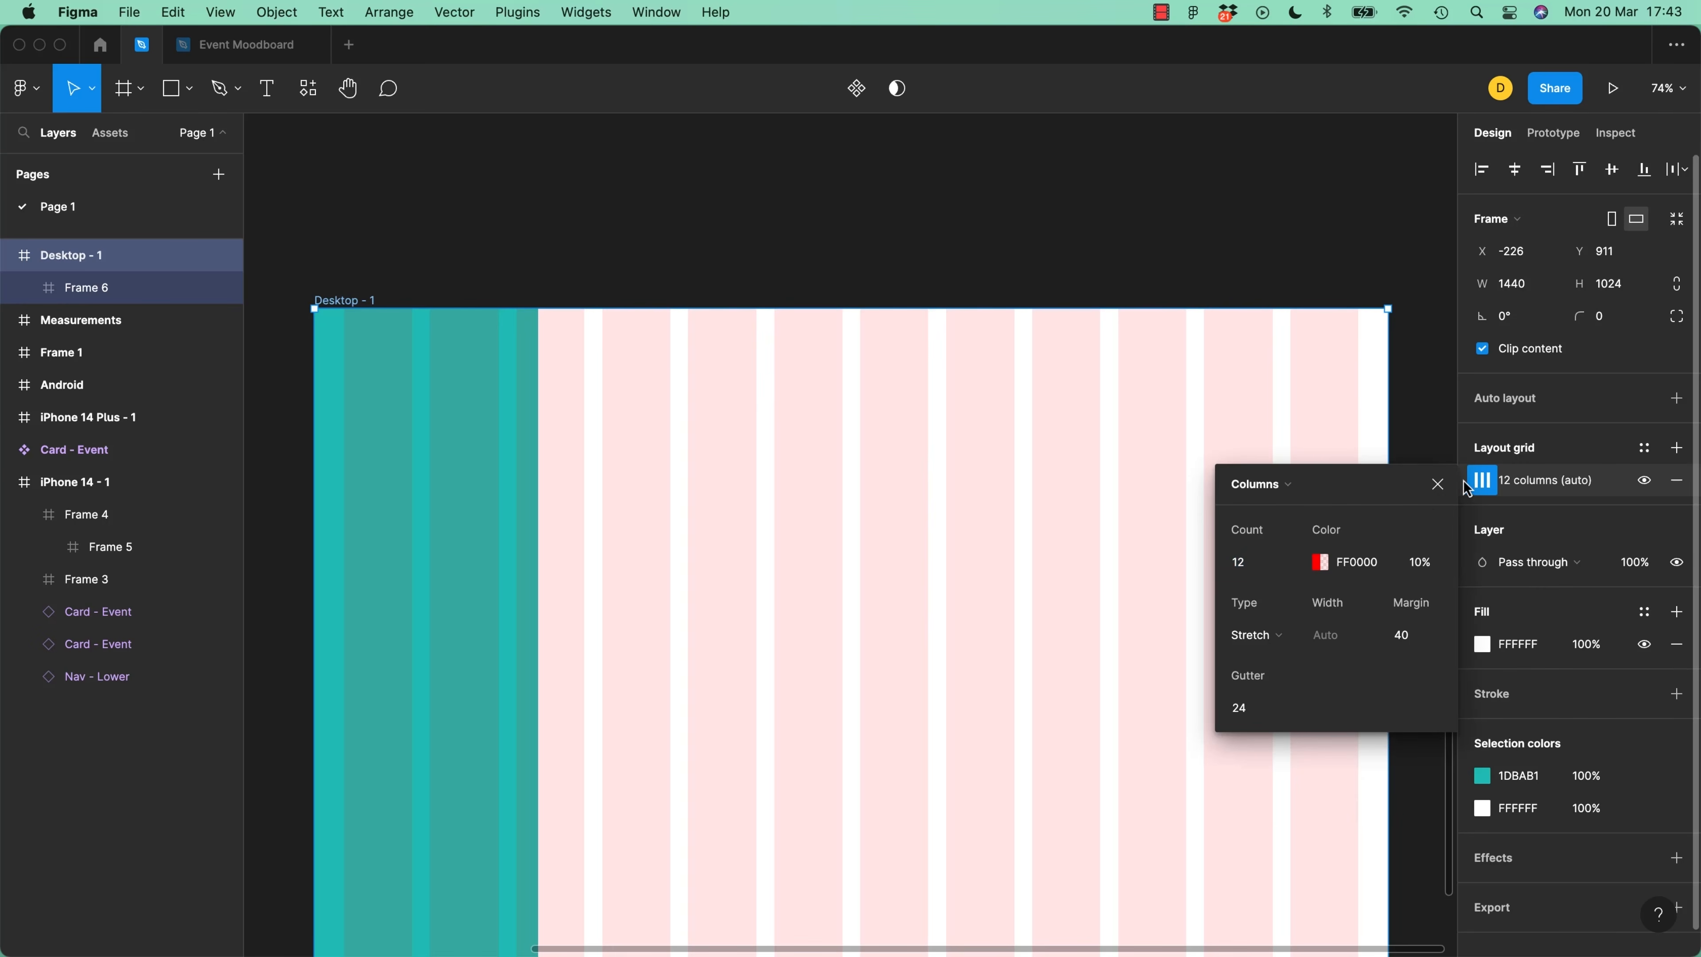
click(1467, 484)
click(1466, 488)
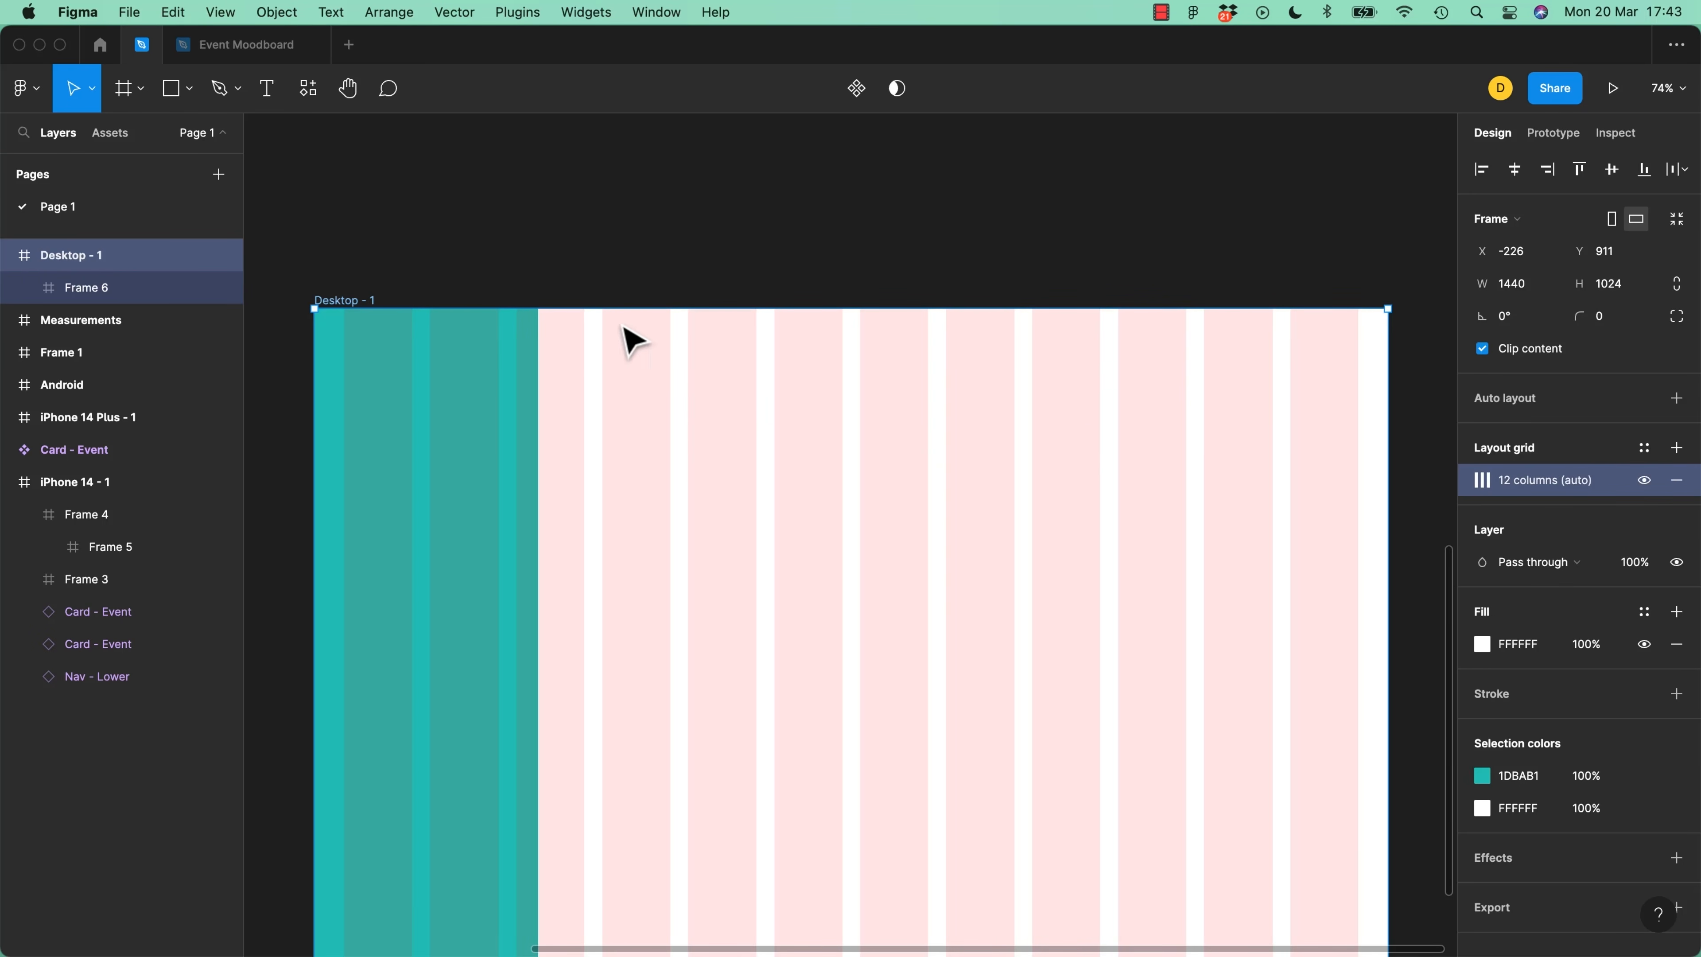
click(1677, 479)
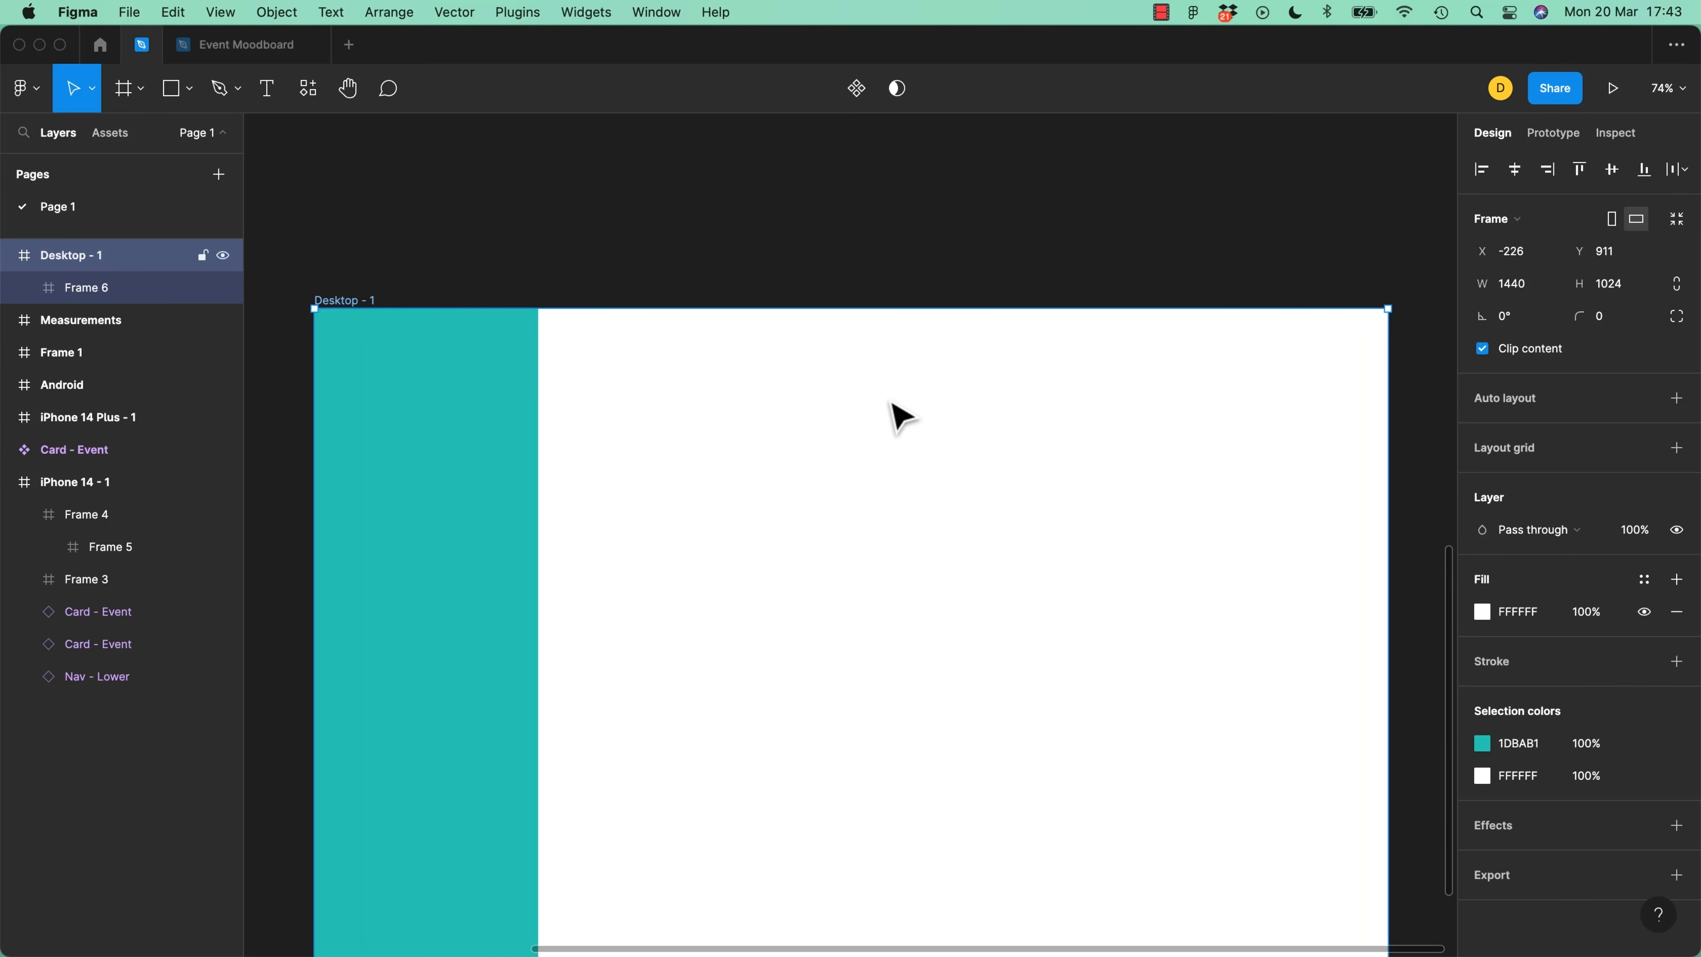
Draw a 1140 × 1024 frame filling the area beside the teal sidebar and paste the copied column grid onto it
key(shift+2)
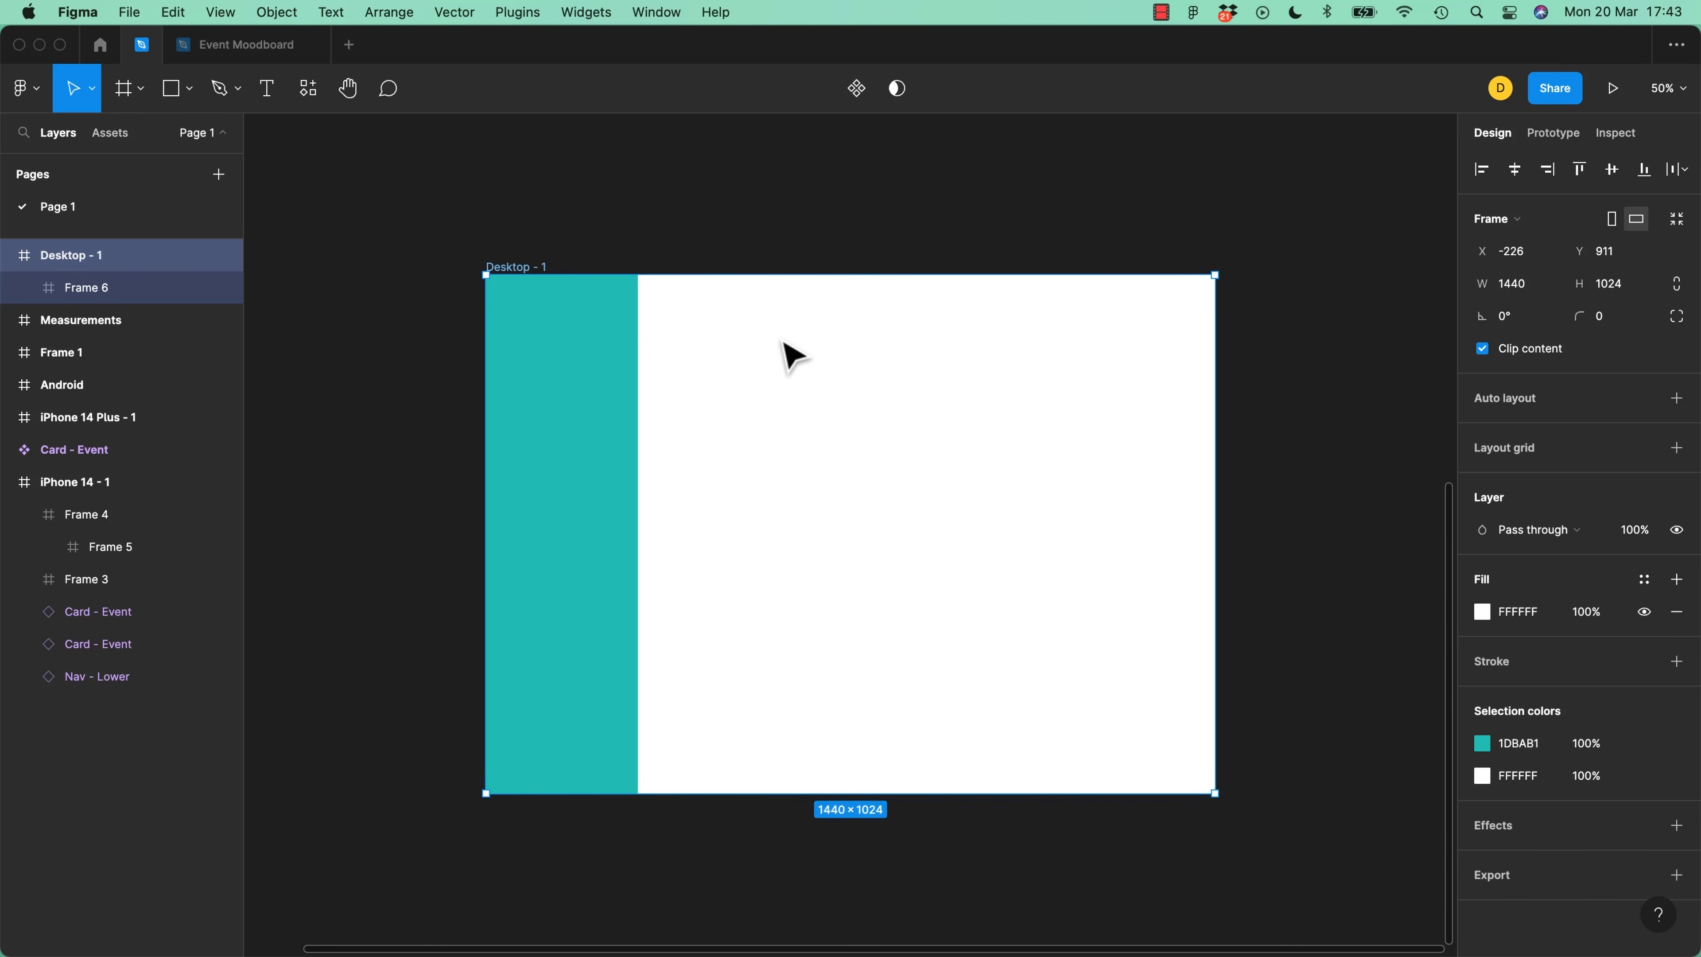
key(f)
drag(641, 274, 1216, 794)
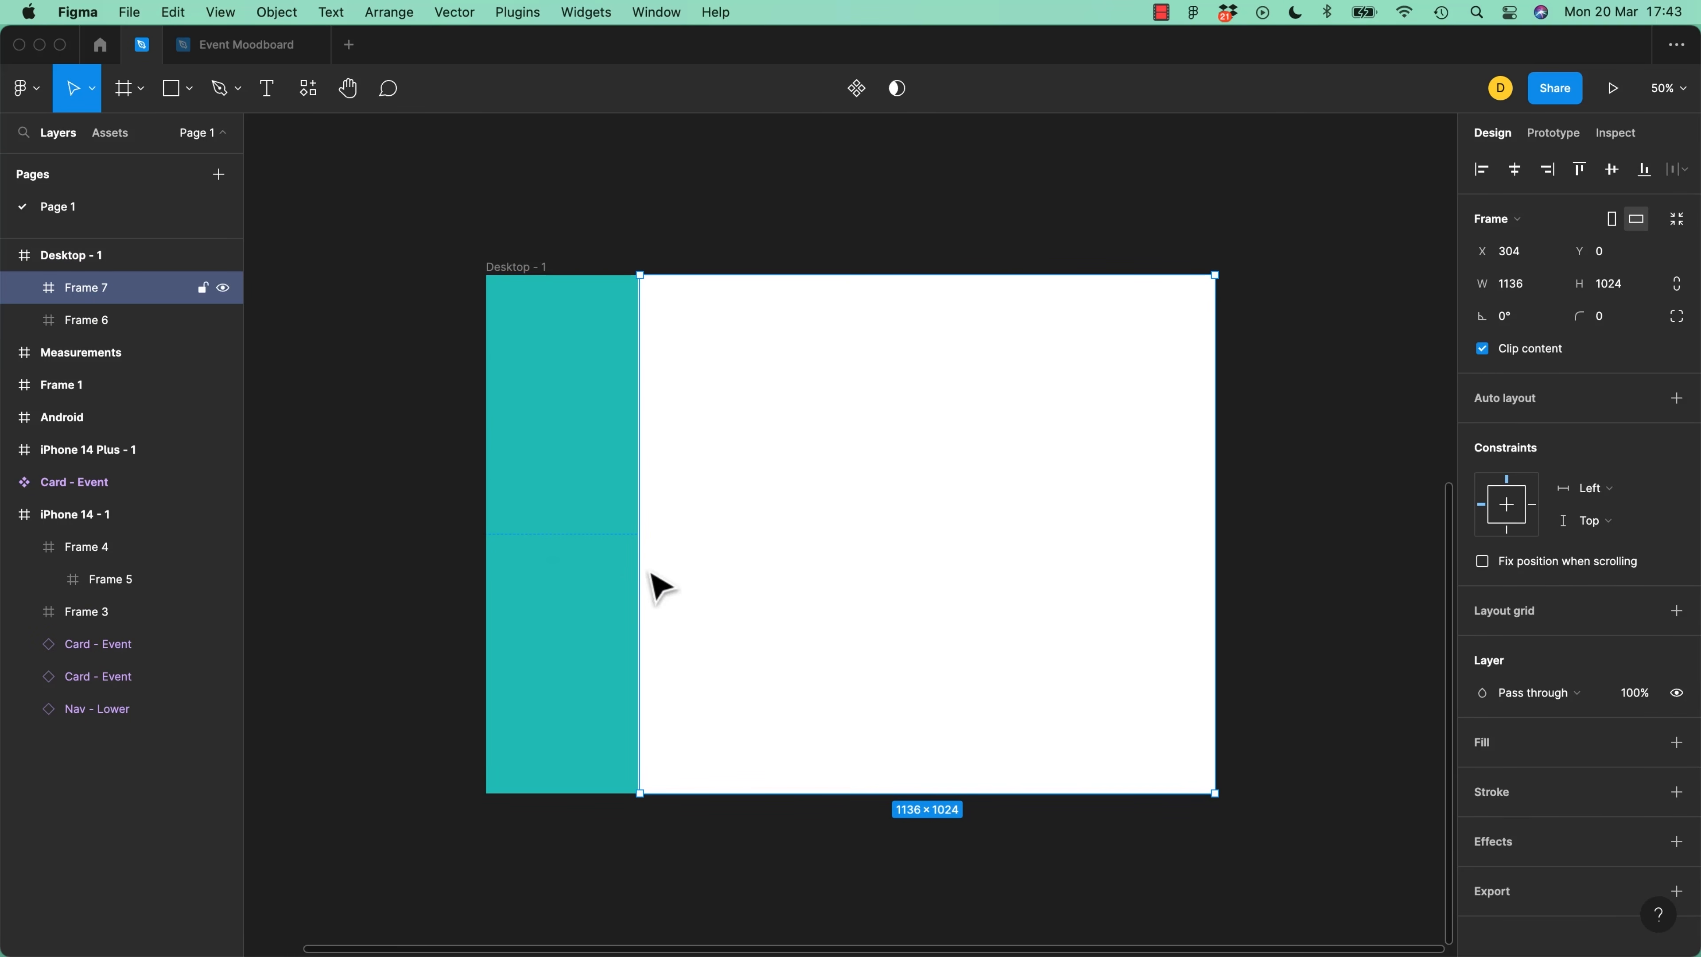
drag(640, 567, 637, 568)
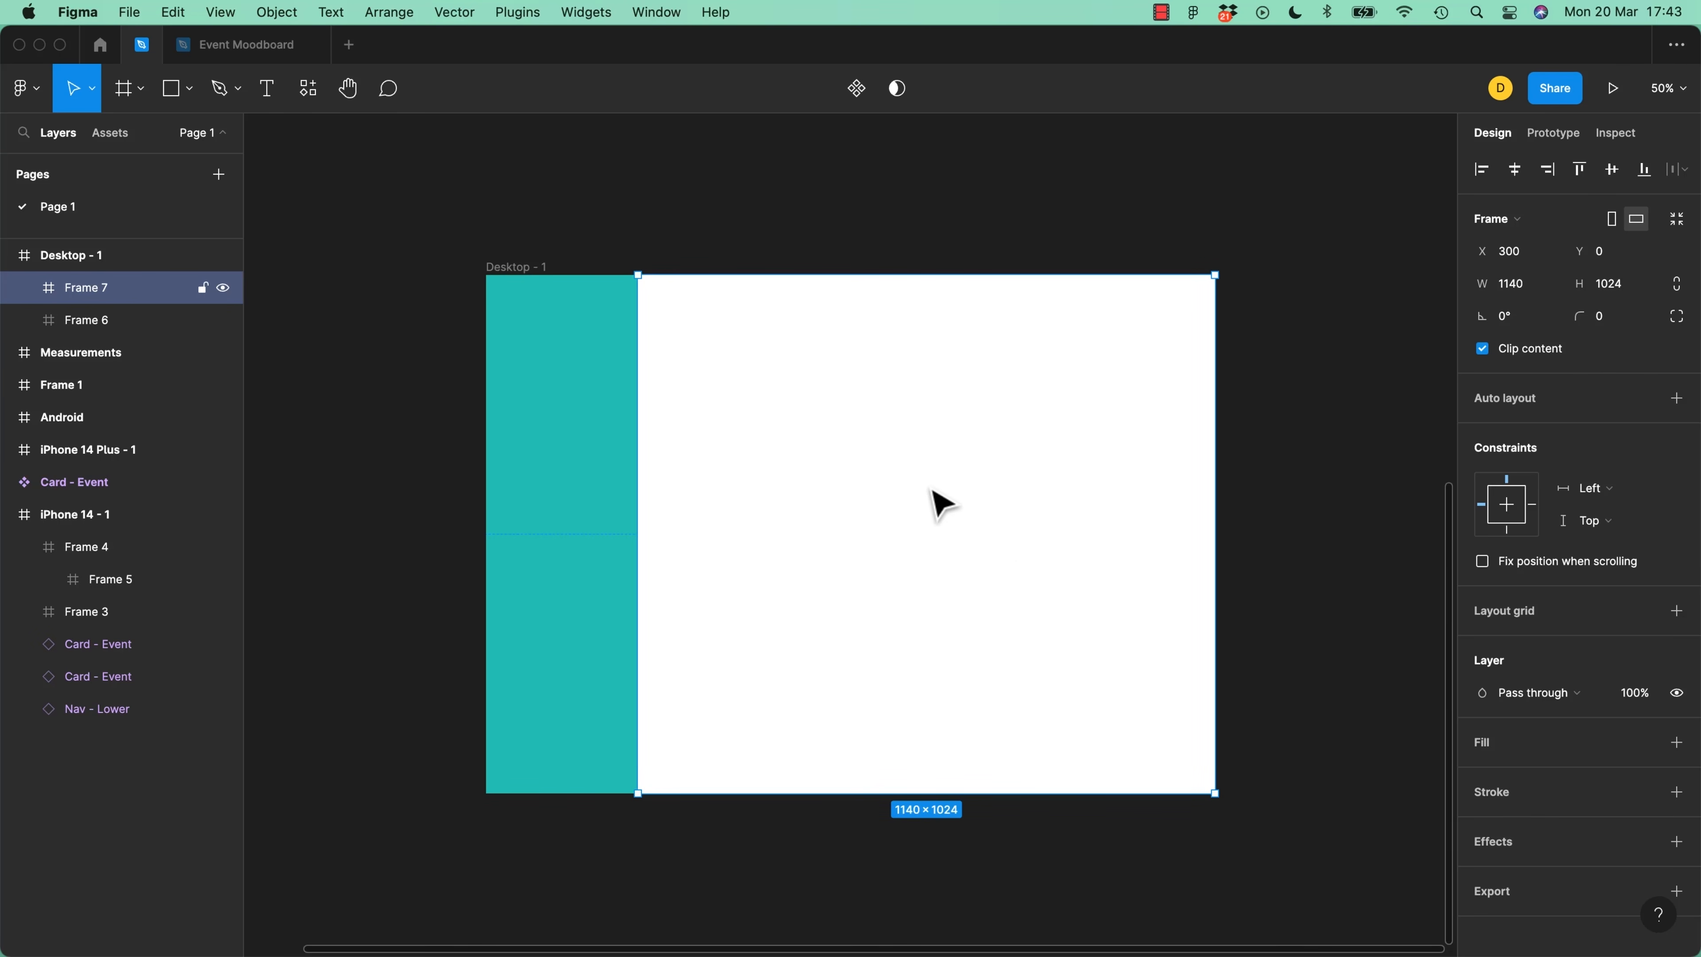
key(super+v)
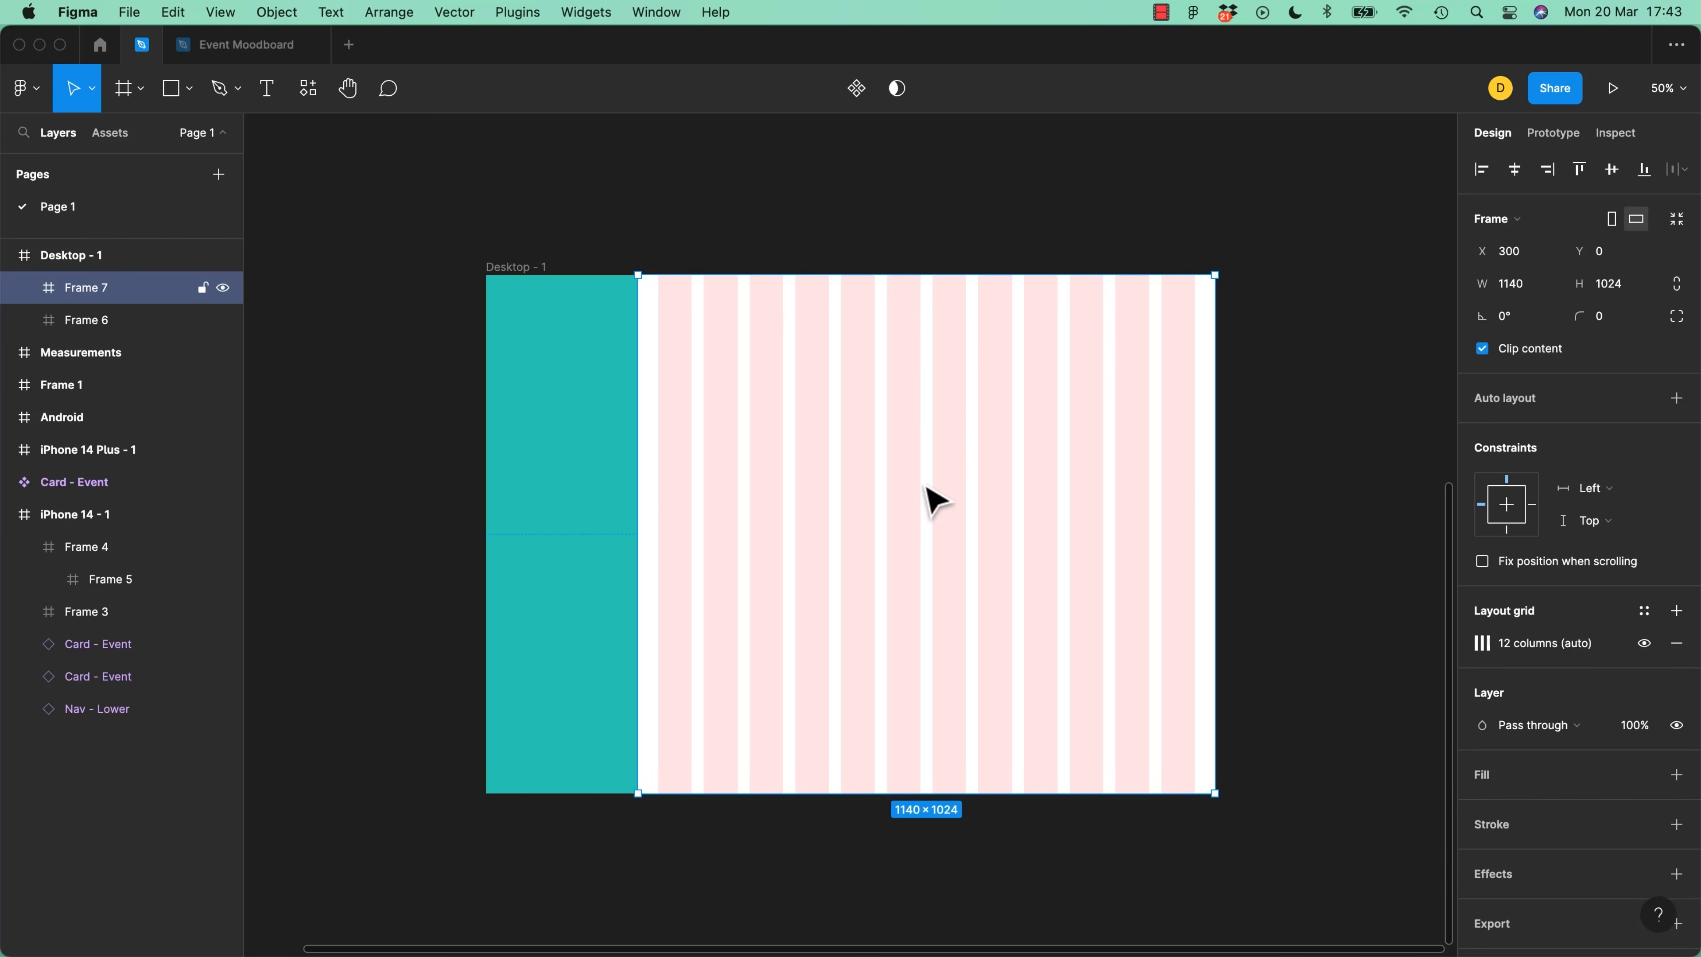
Constrain the content frame to Left and right and Top and bottom, and the teal sidebar vertically to Top and bottom
click(1597, 489)
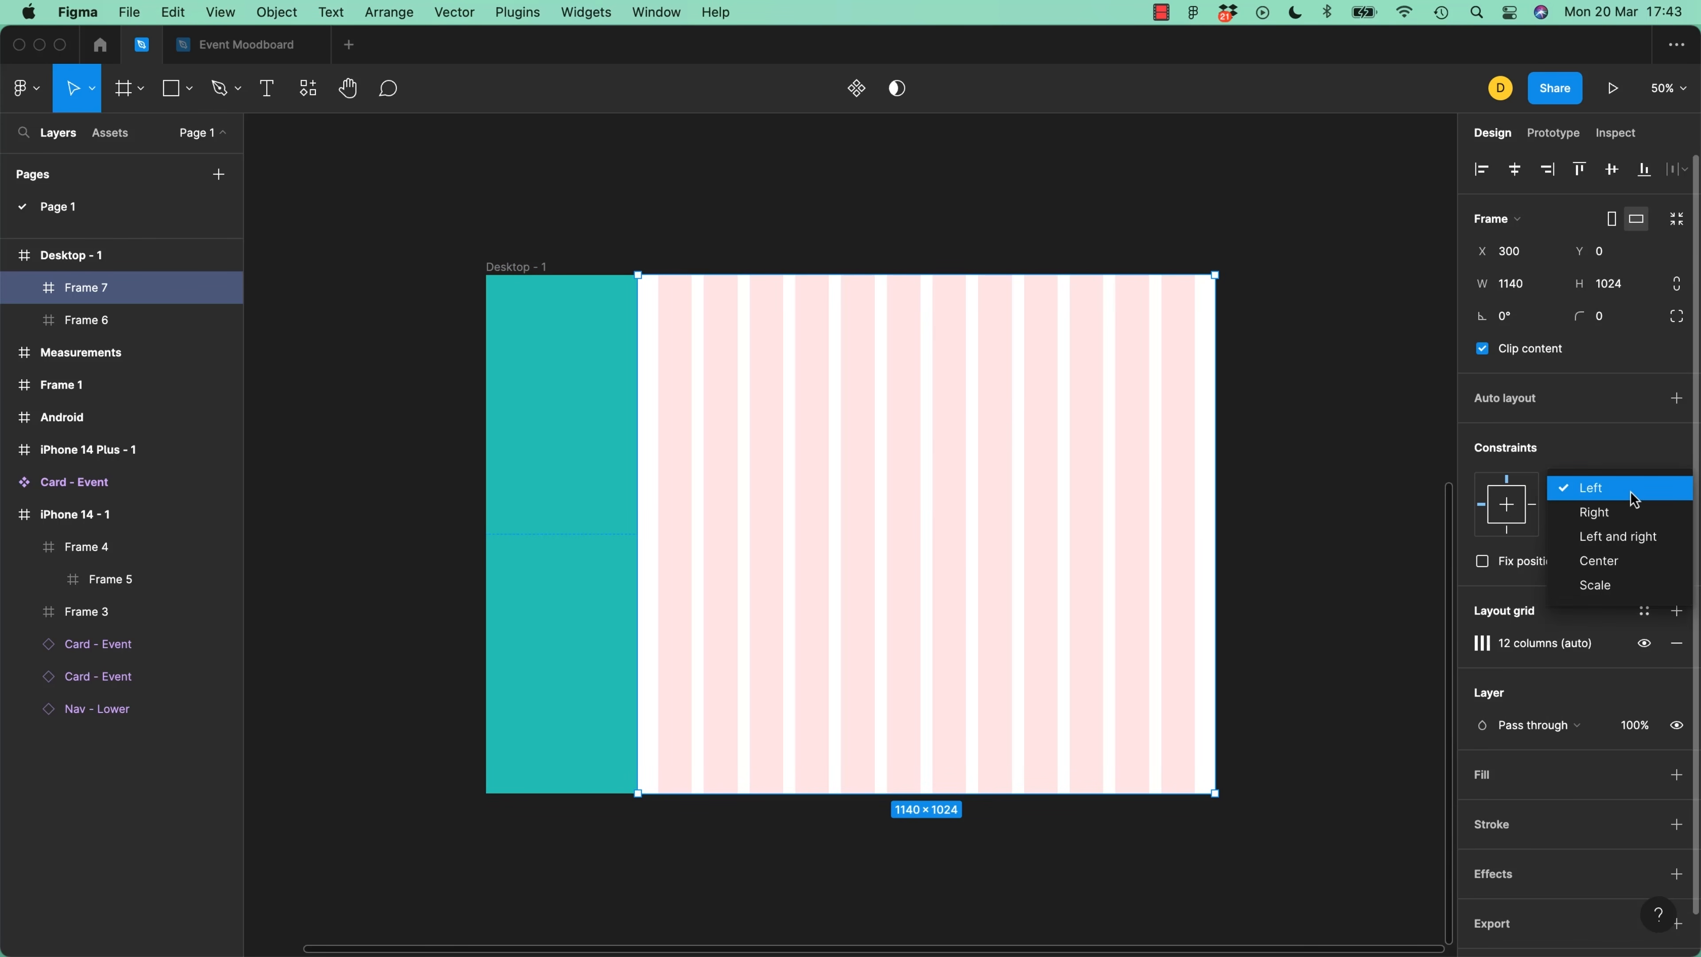
click(1632, 540)
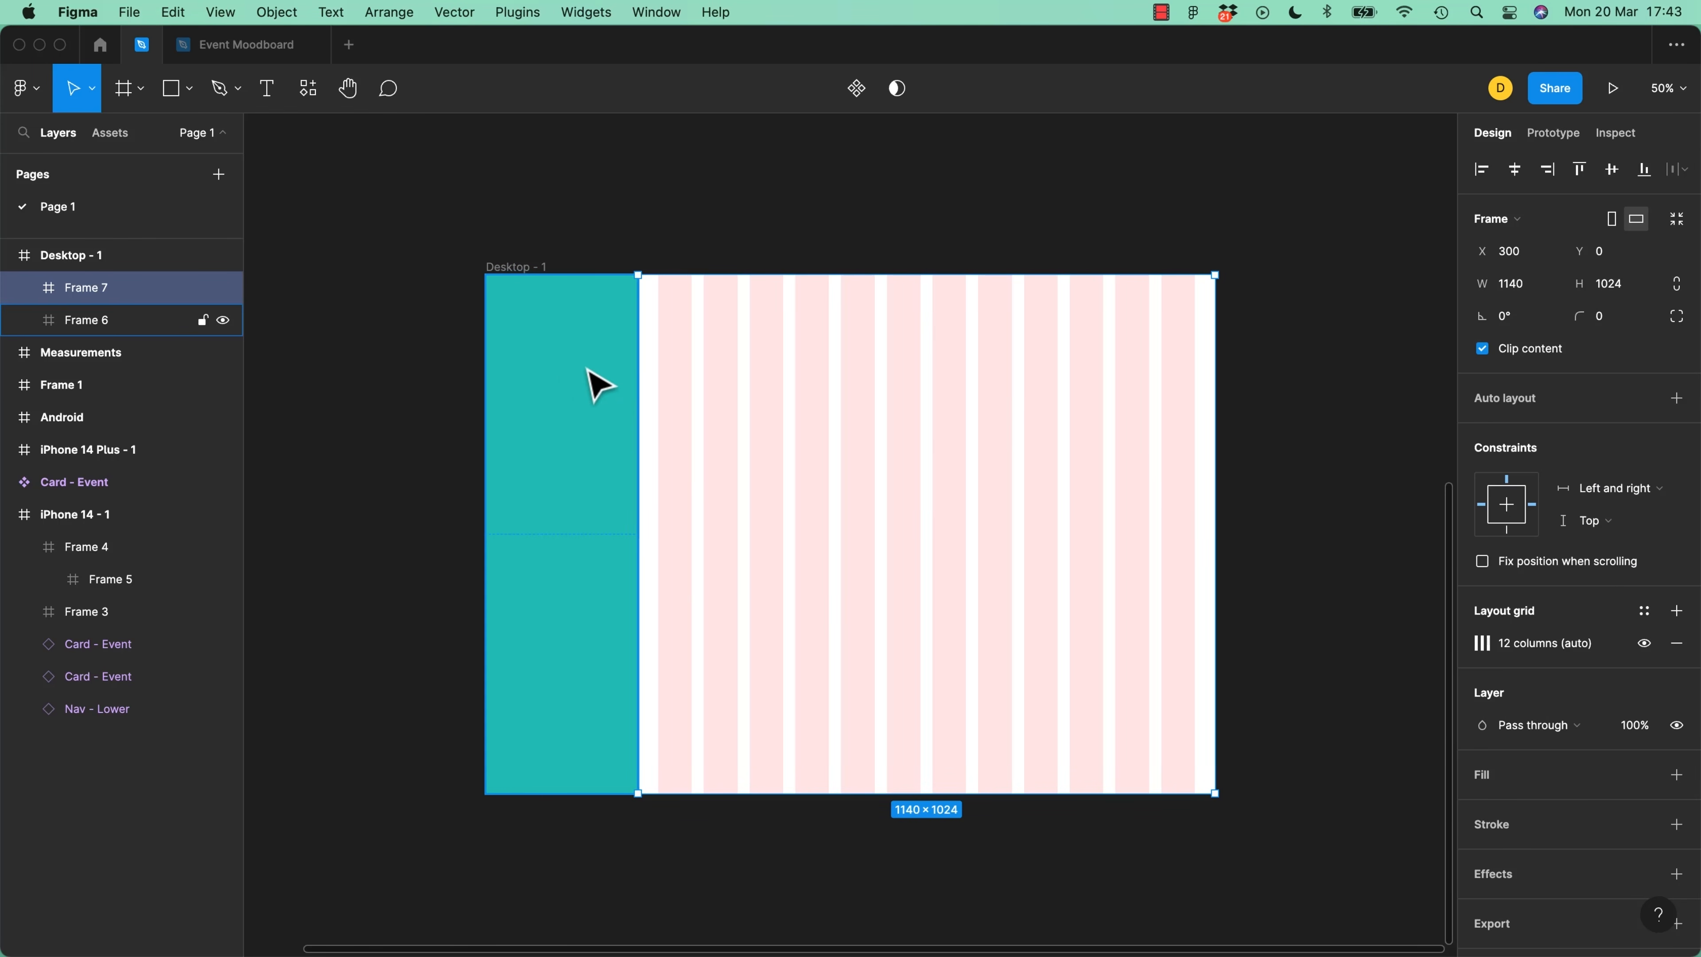
click(598, 386)
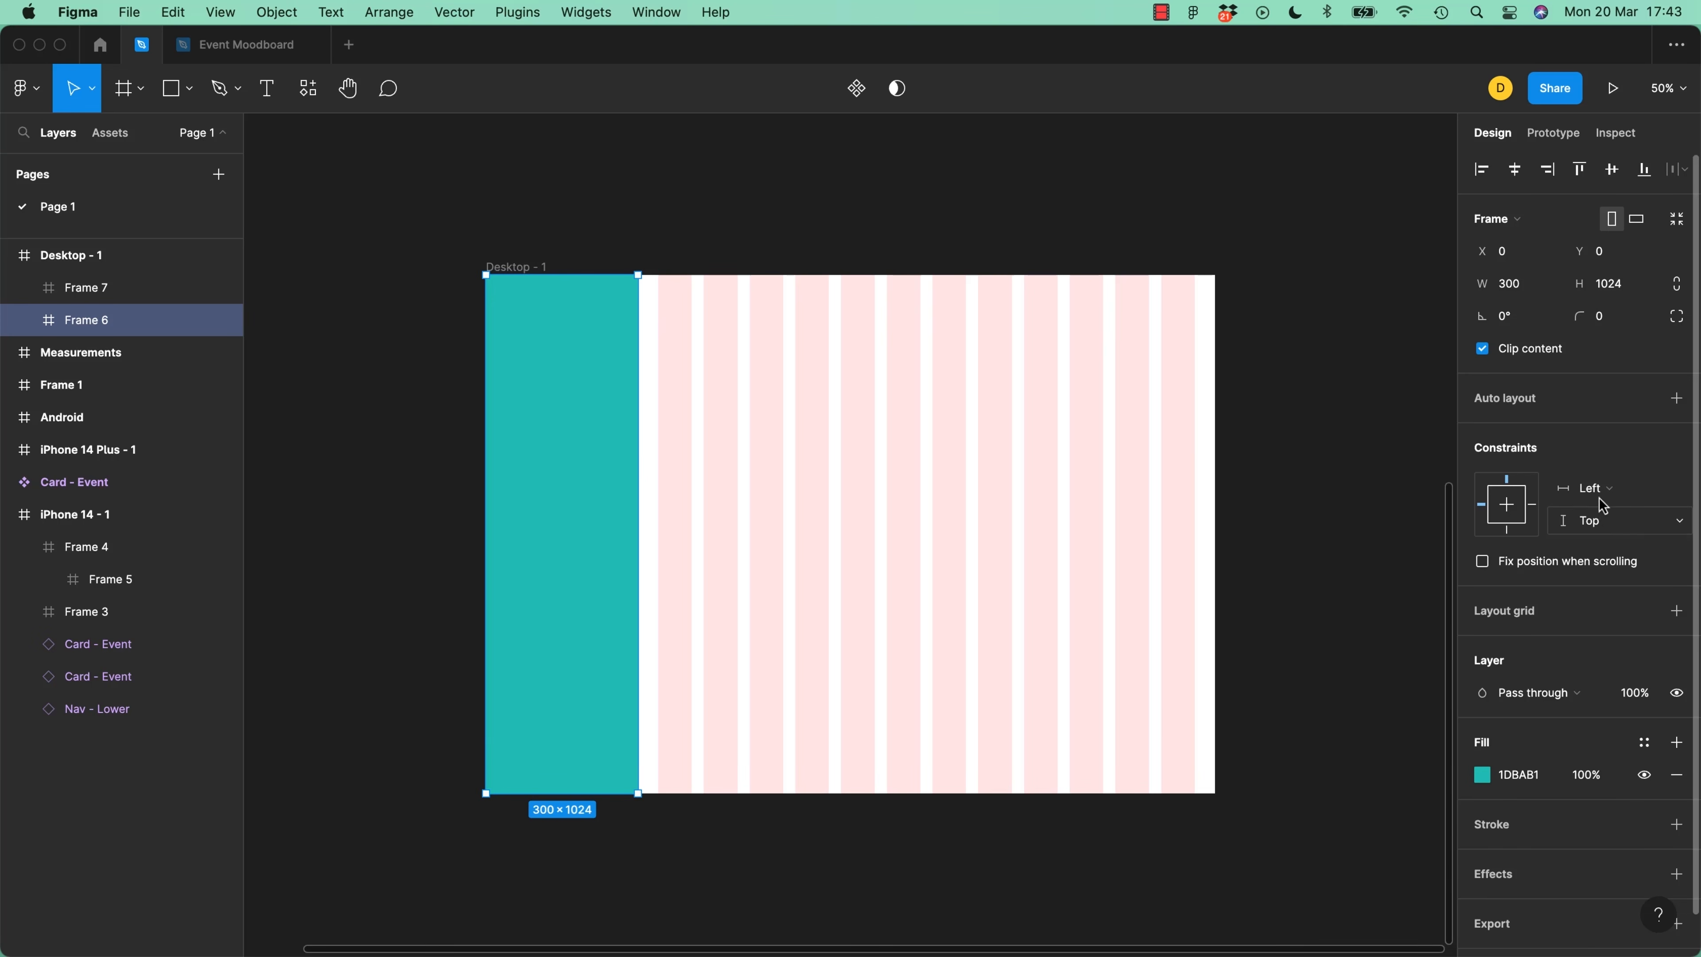
click(1598, 520)
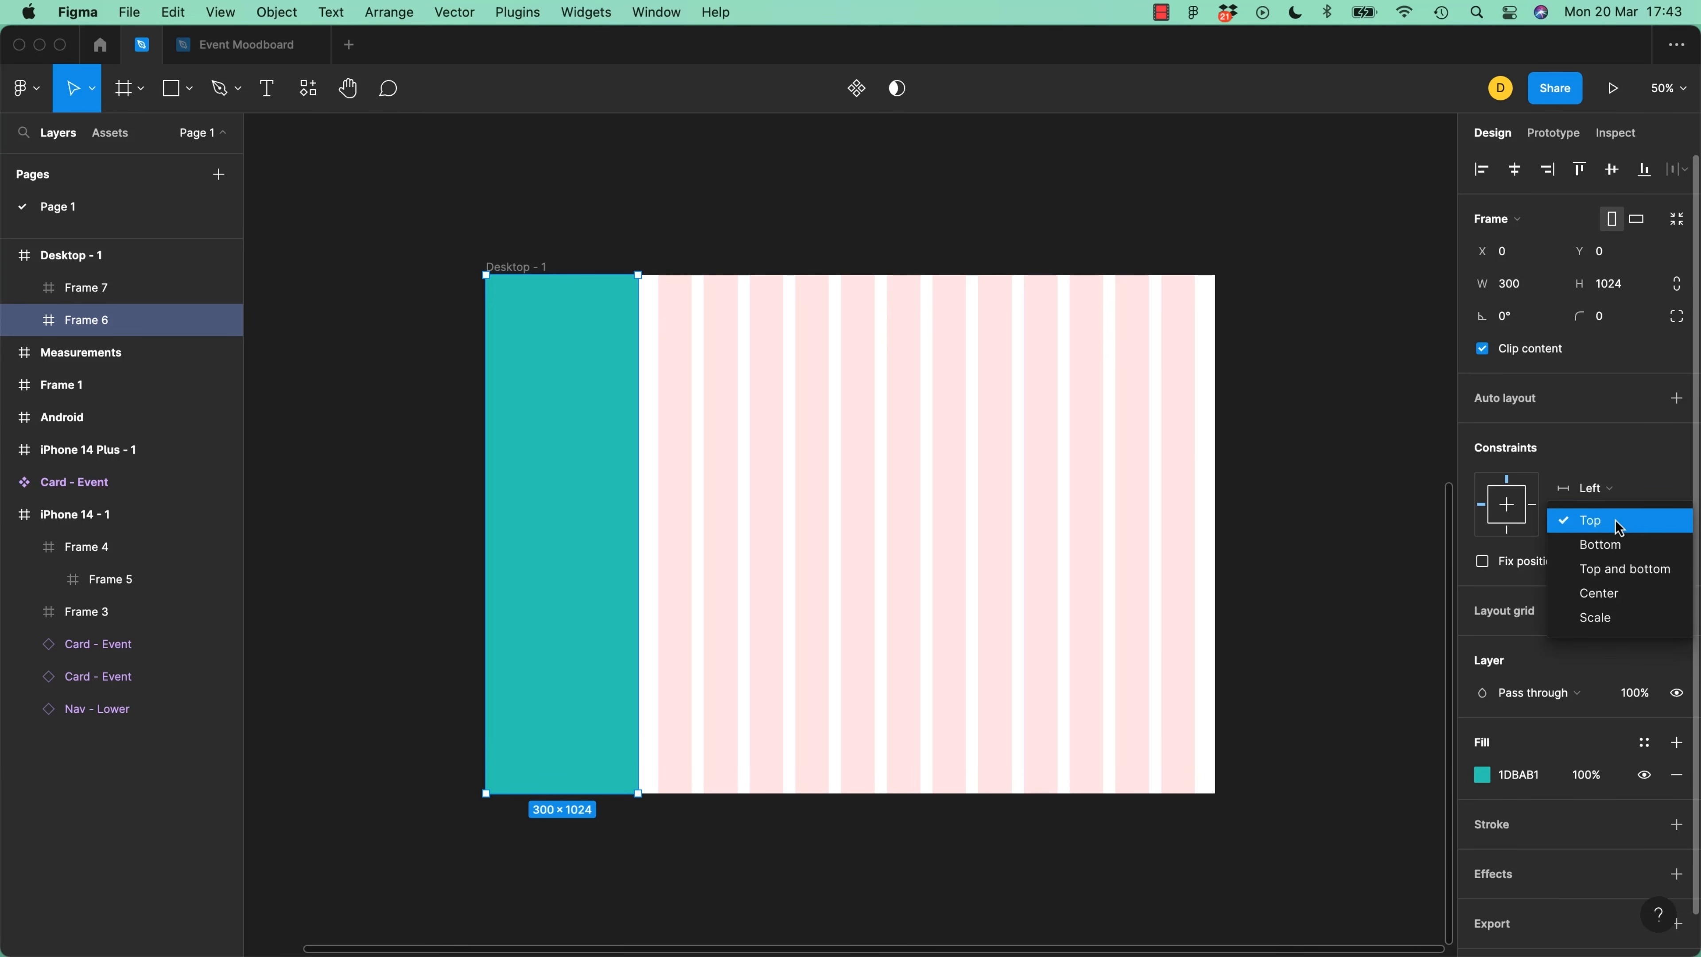
click(1611, 569)
click(962, 533)
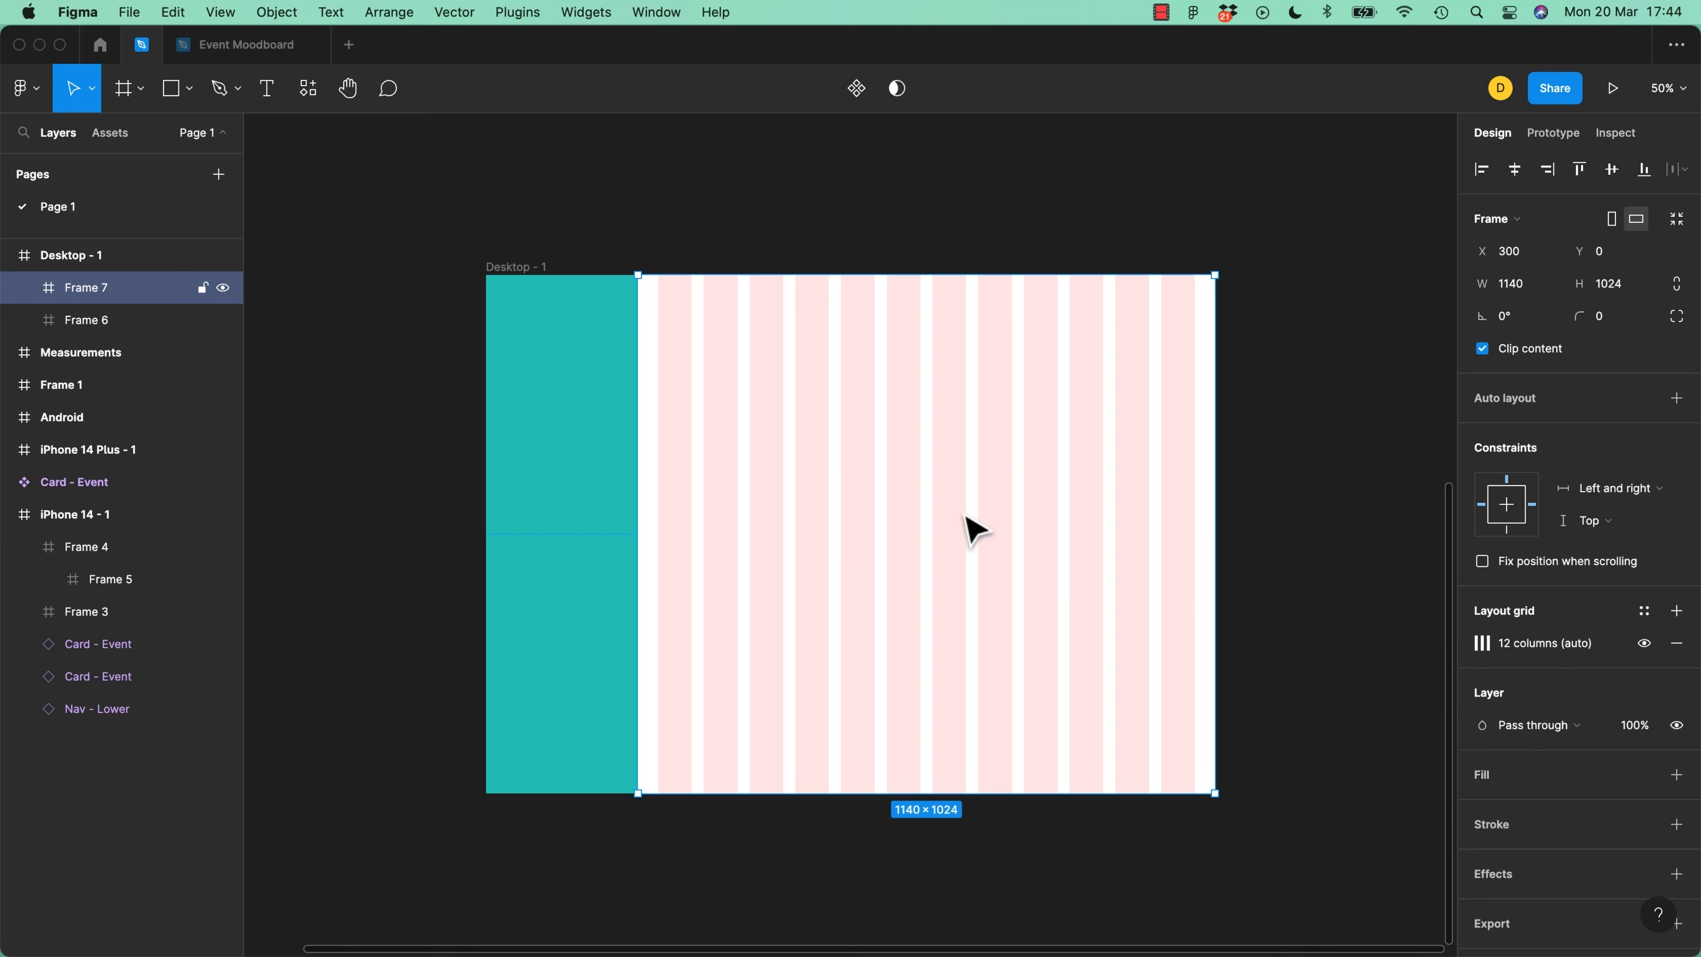
click(1596, 521)
click(1612, 570)
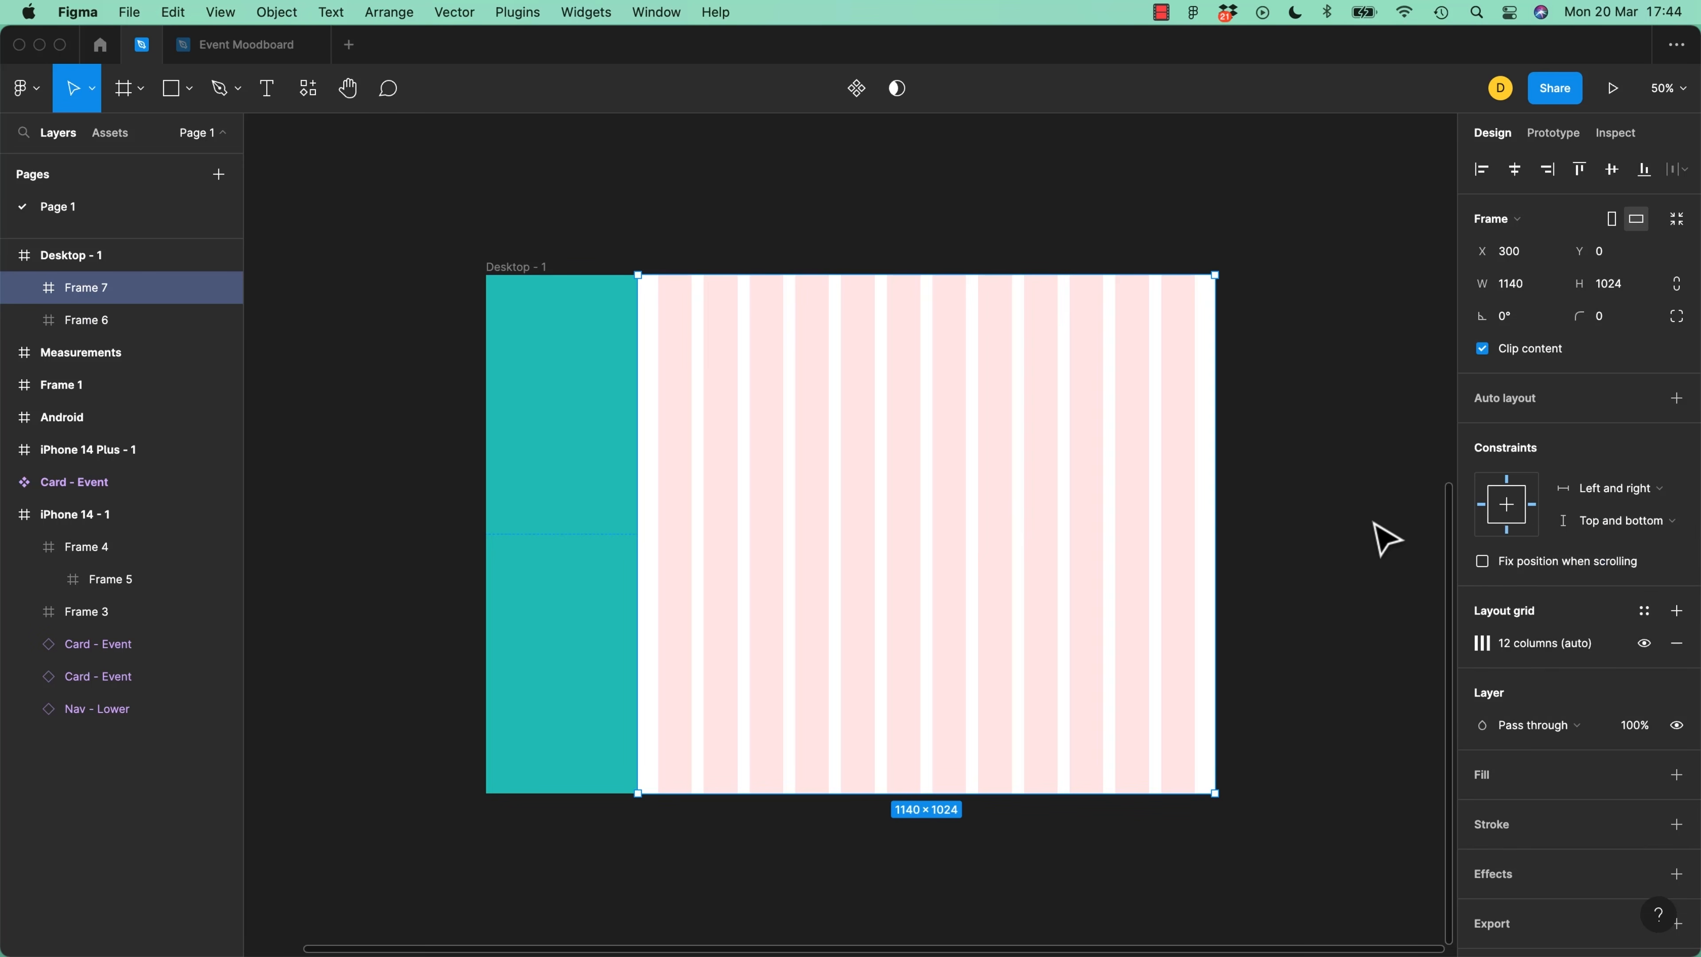
Test the constraints by resizing the Desktop - 1 frame to about 1638 × 1007
click(750, 263)
click(532, 280)
click(527, 268)
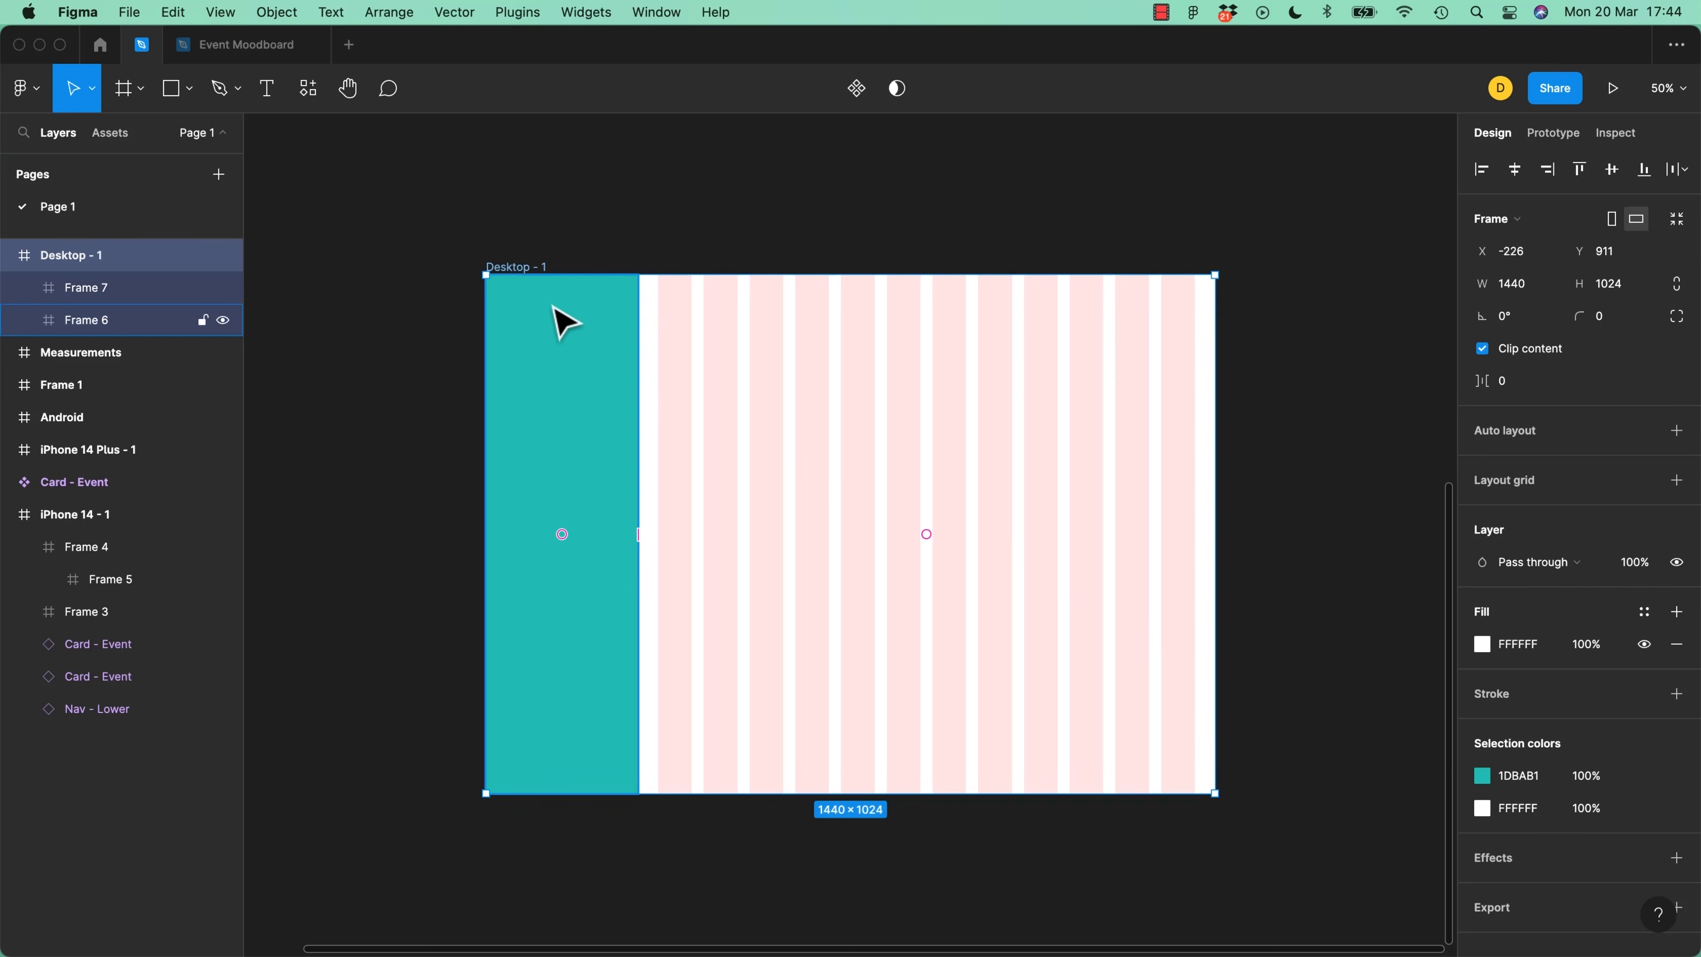
drag(1220, 796, 1314, 786)
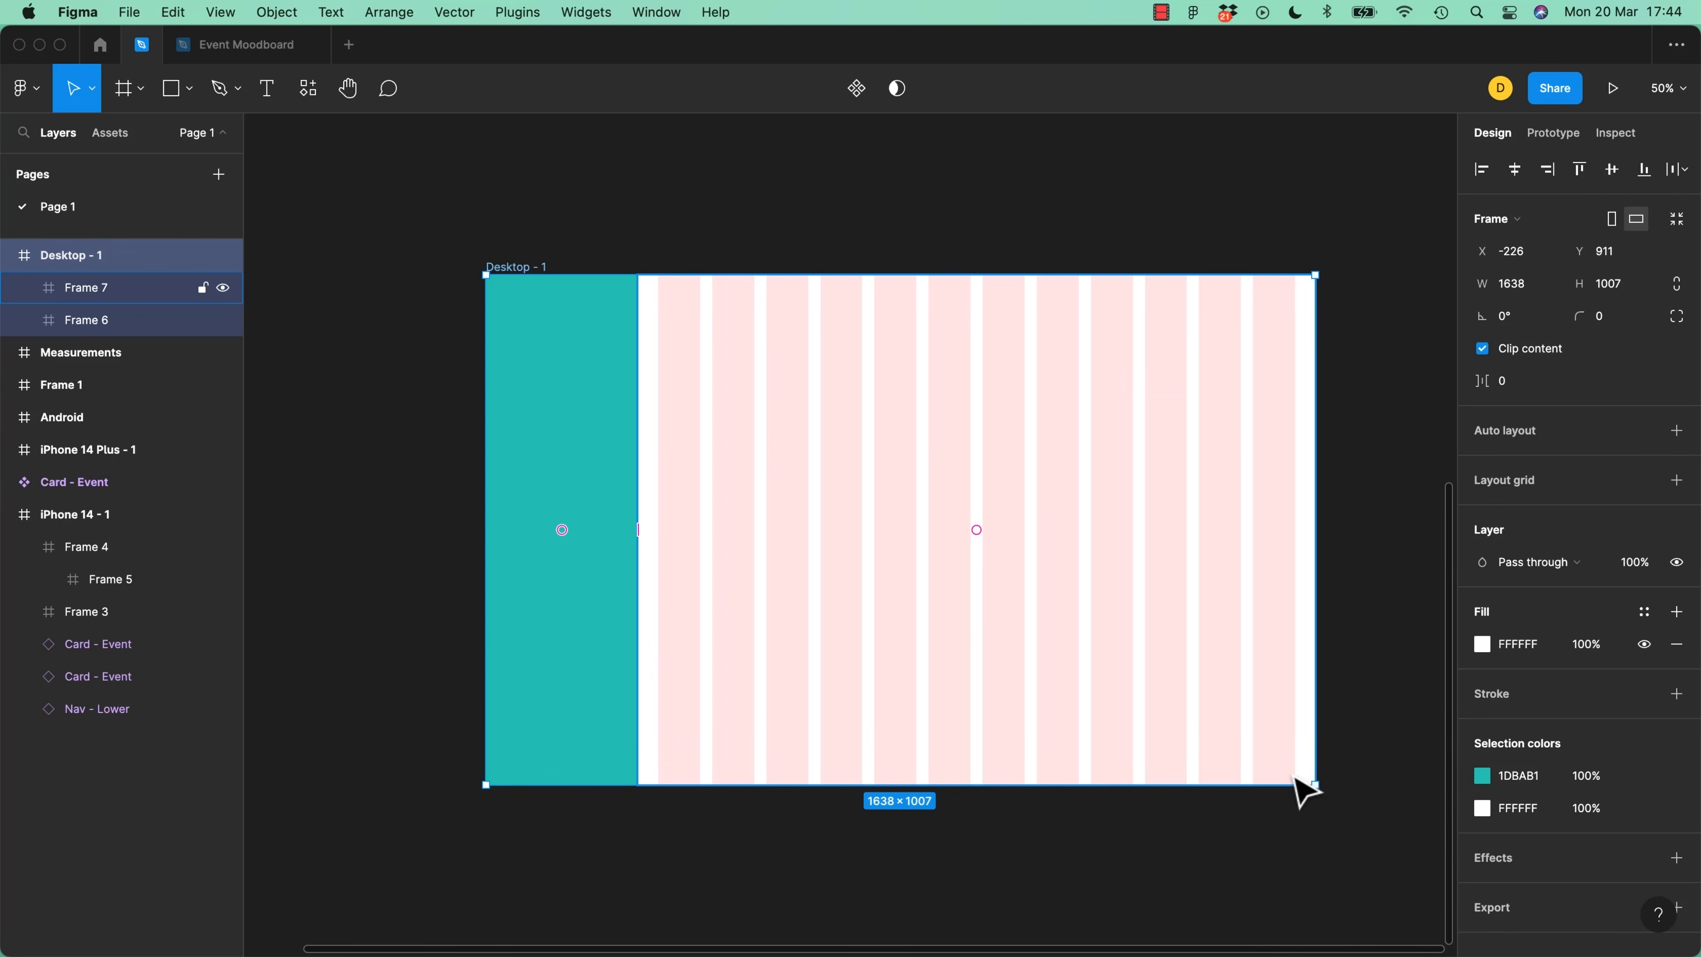
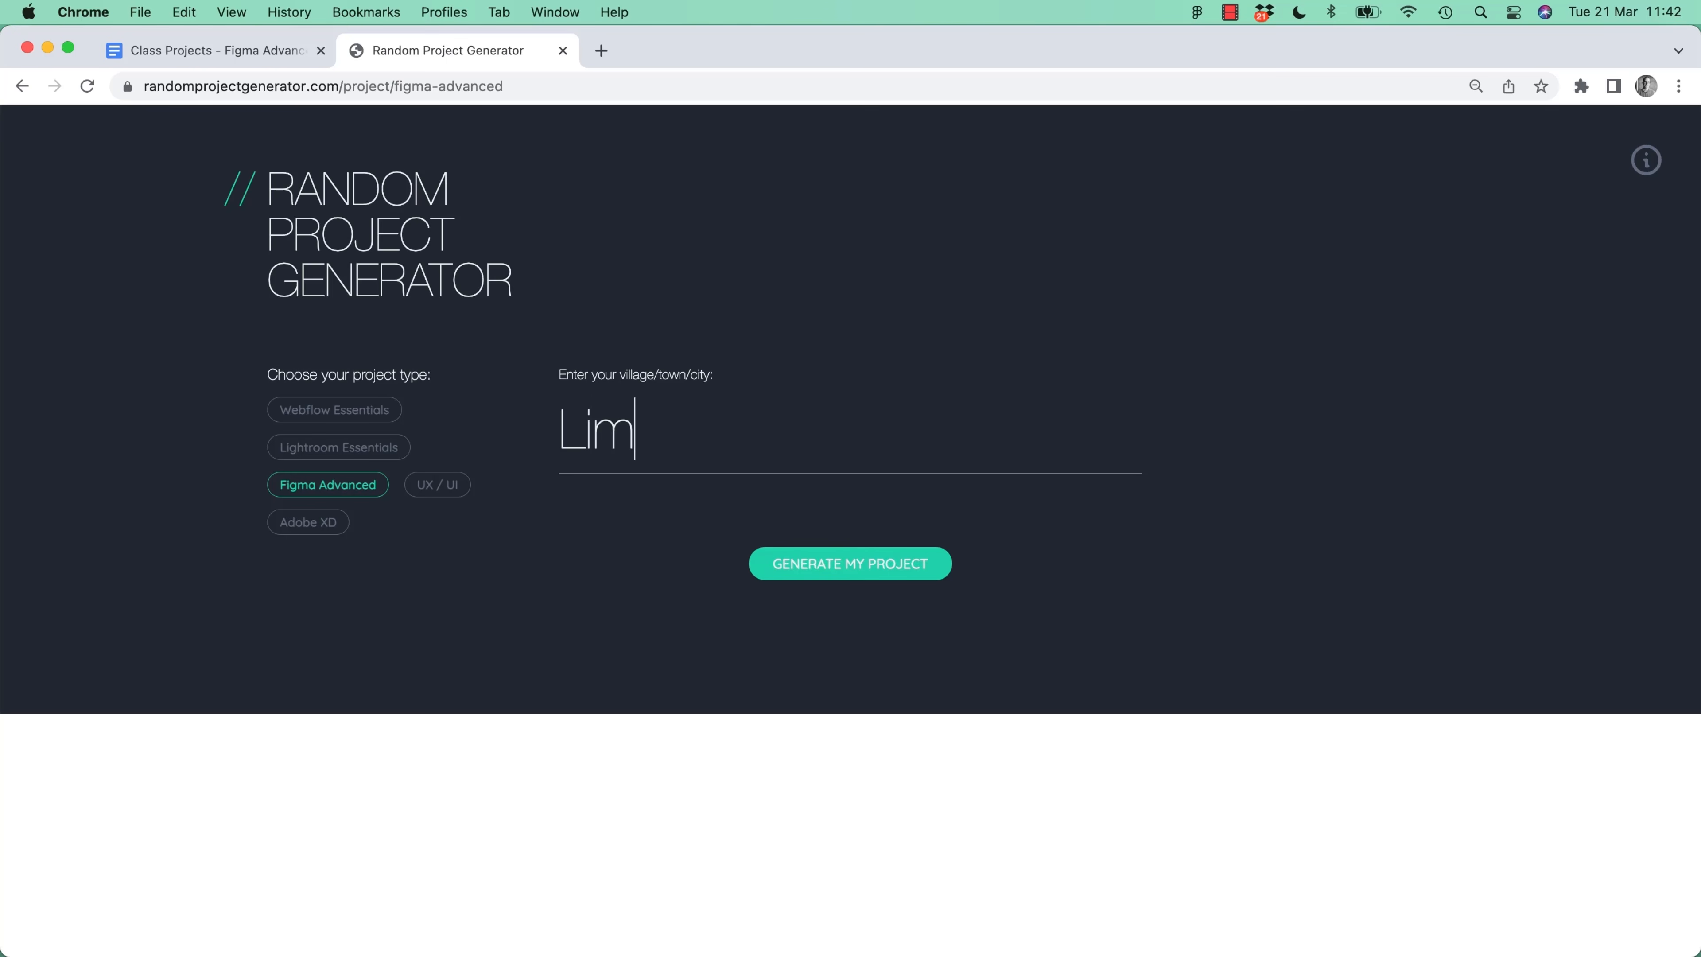
Switch to the Random Project Generator in Chrome and enter Limerick as the village/town/city
text(ick)
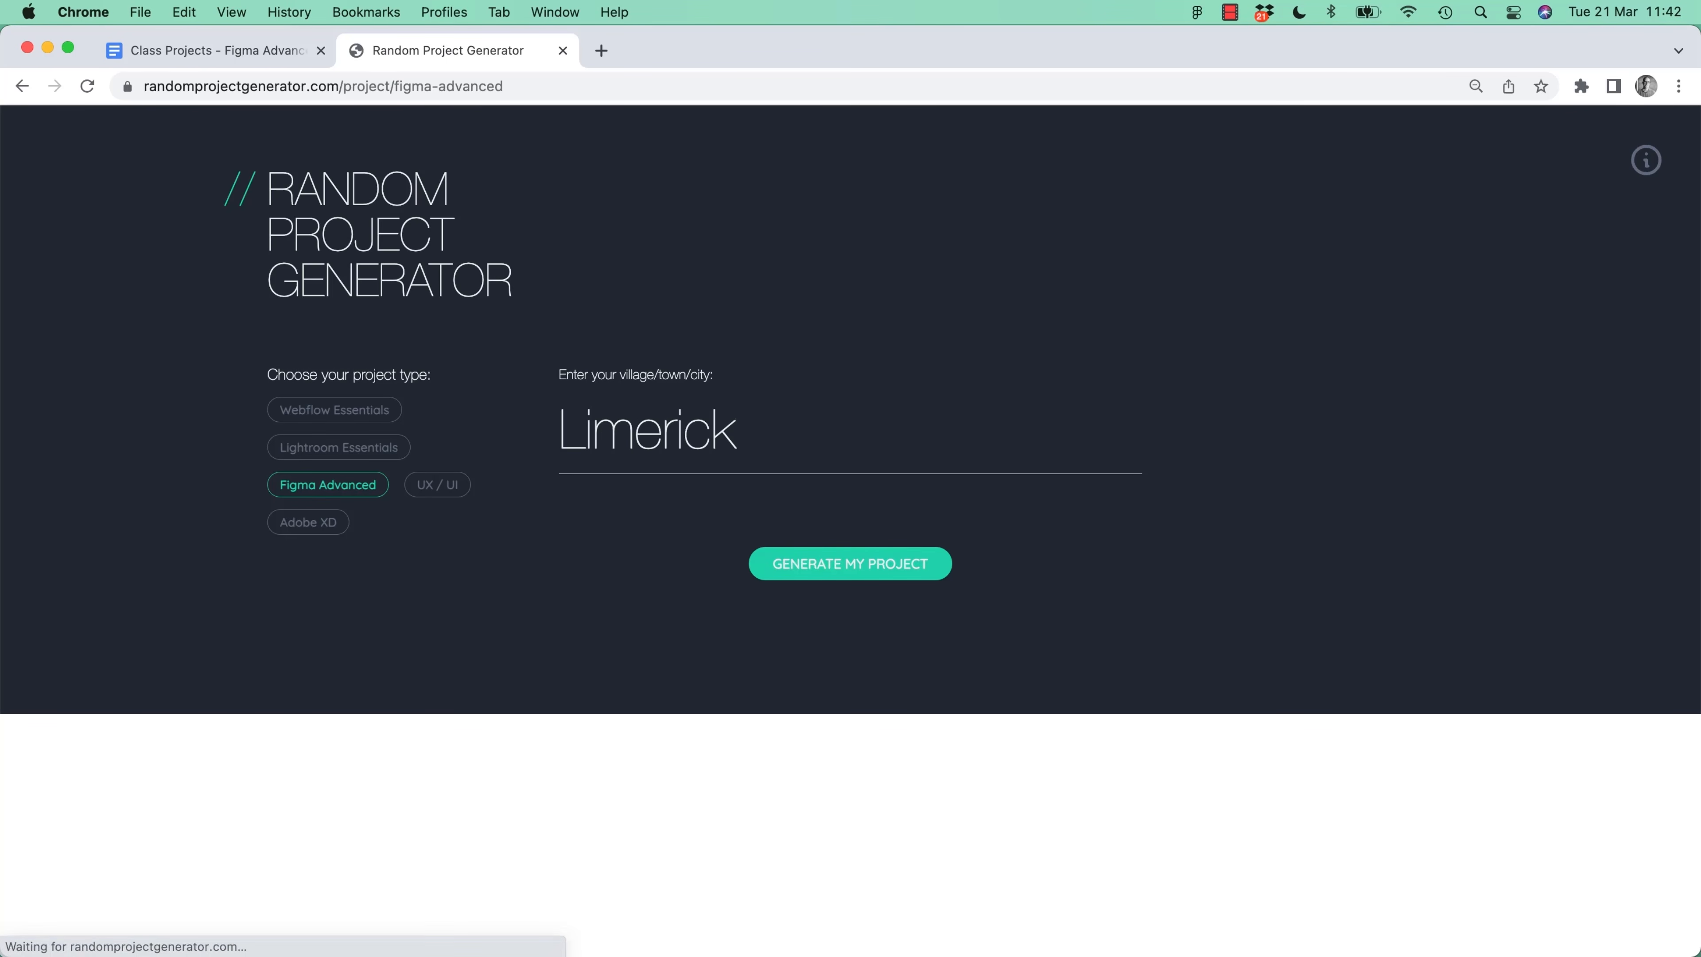
Generate the Figma Advanced project brief for Limerick and review its assigned app name and logo animal
click(838, 573)
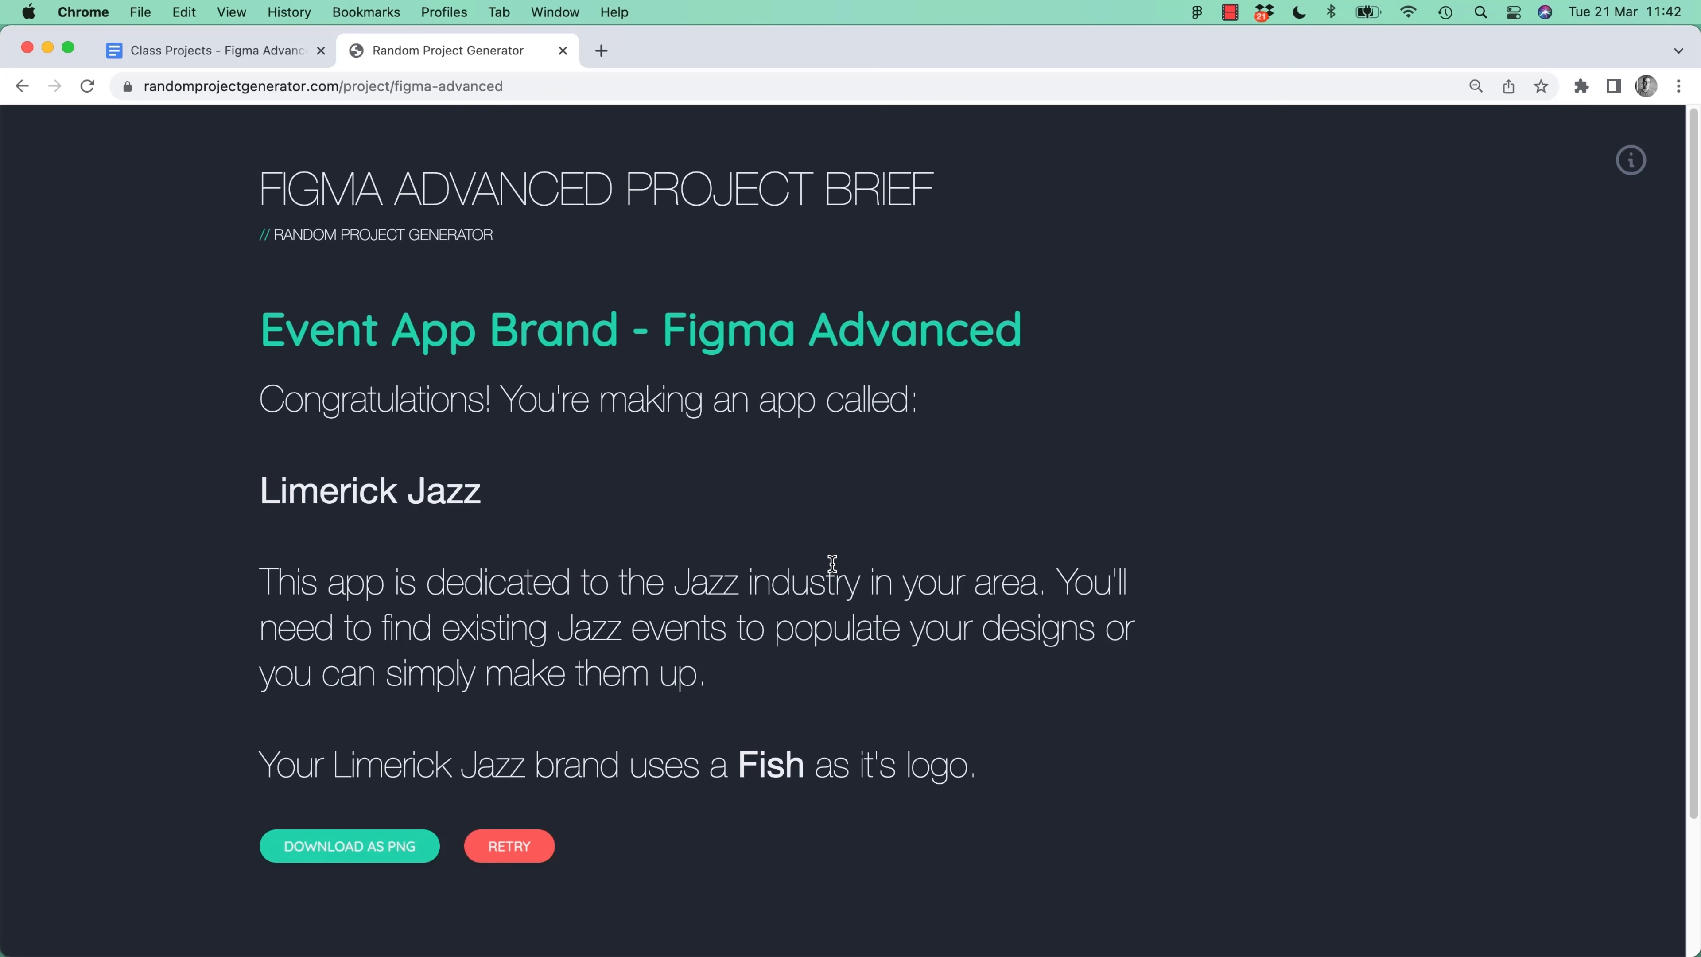
drag(484, 491, 266, 495)
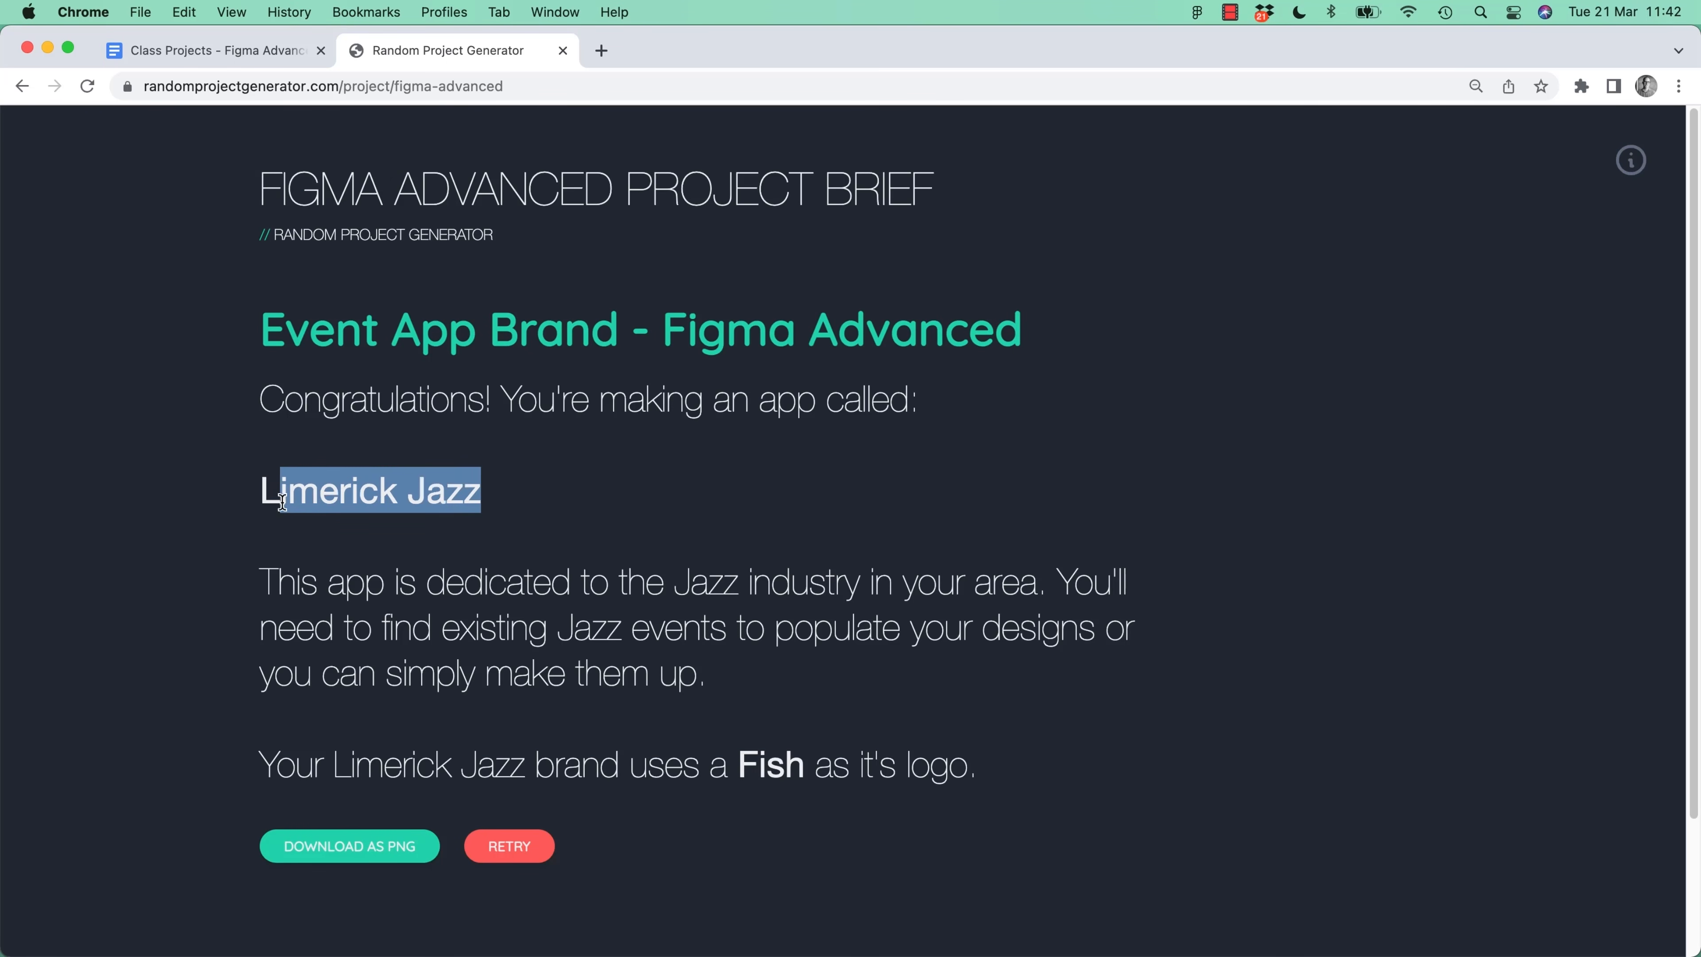
click(435, 496)
double_click(435, 495)
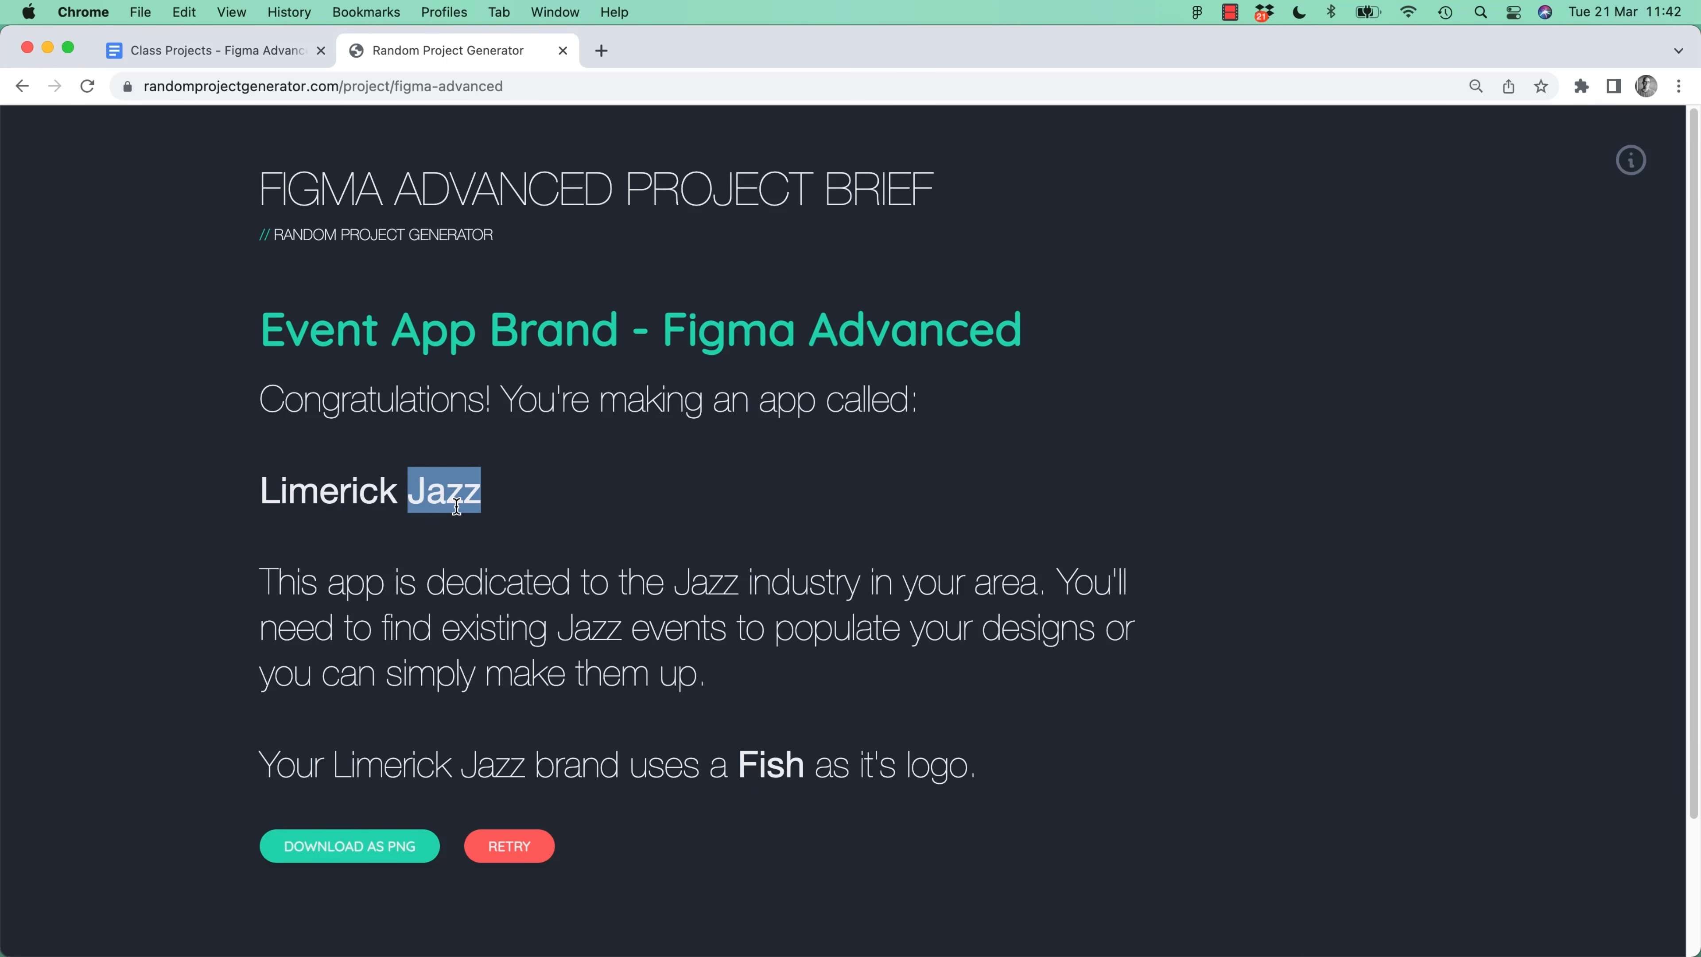
click(445, 493)
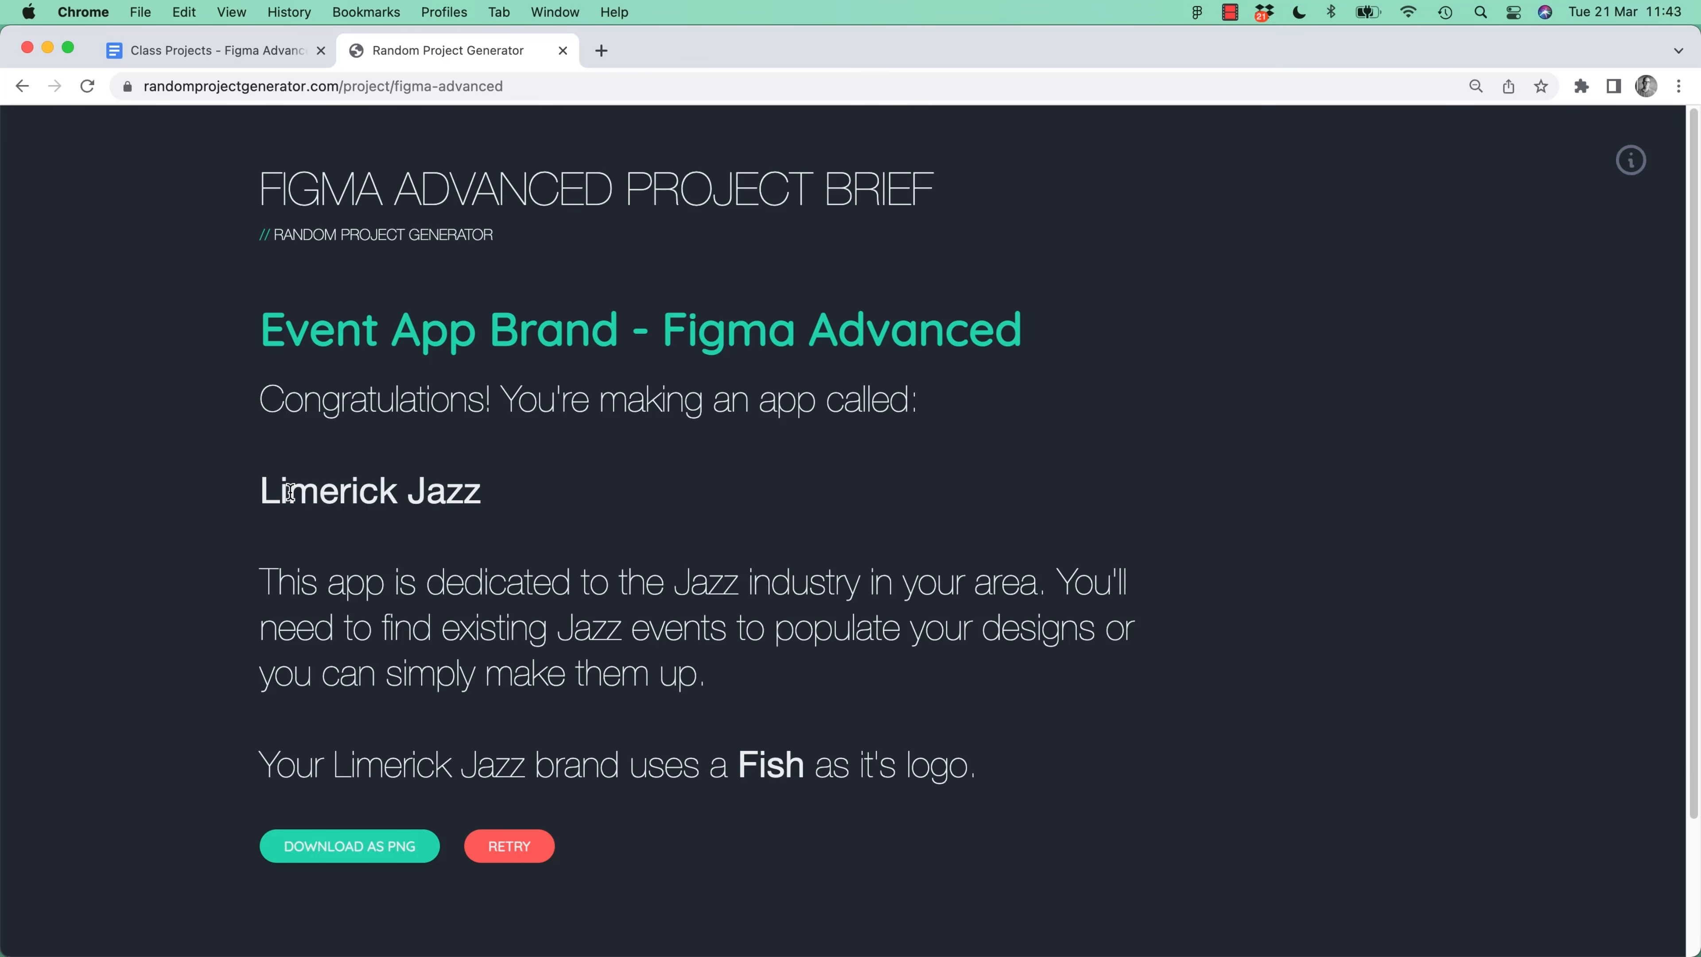
drag(259, 492, 501, 499)
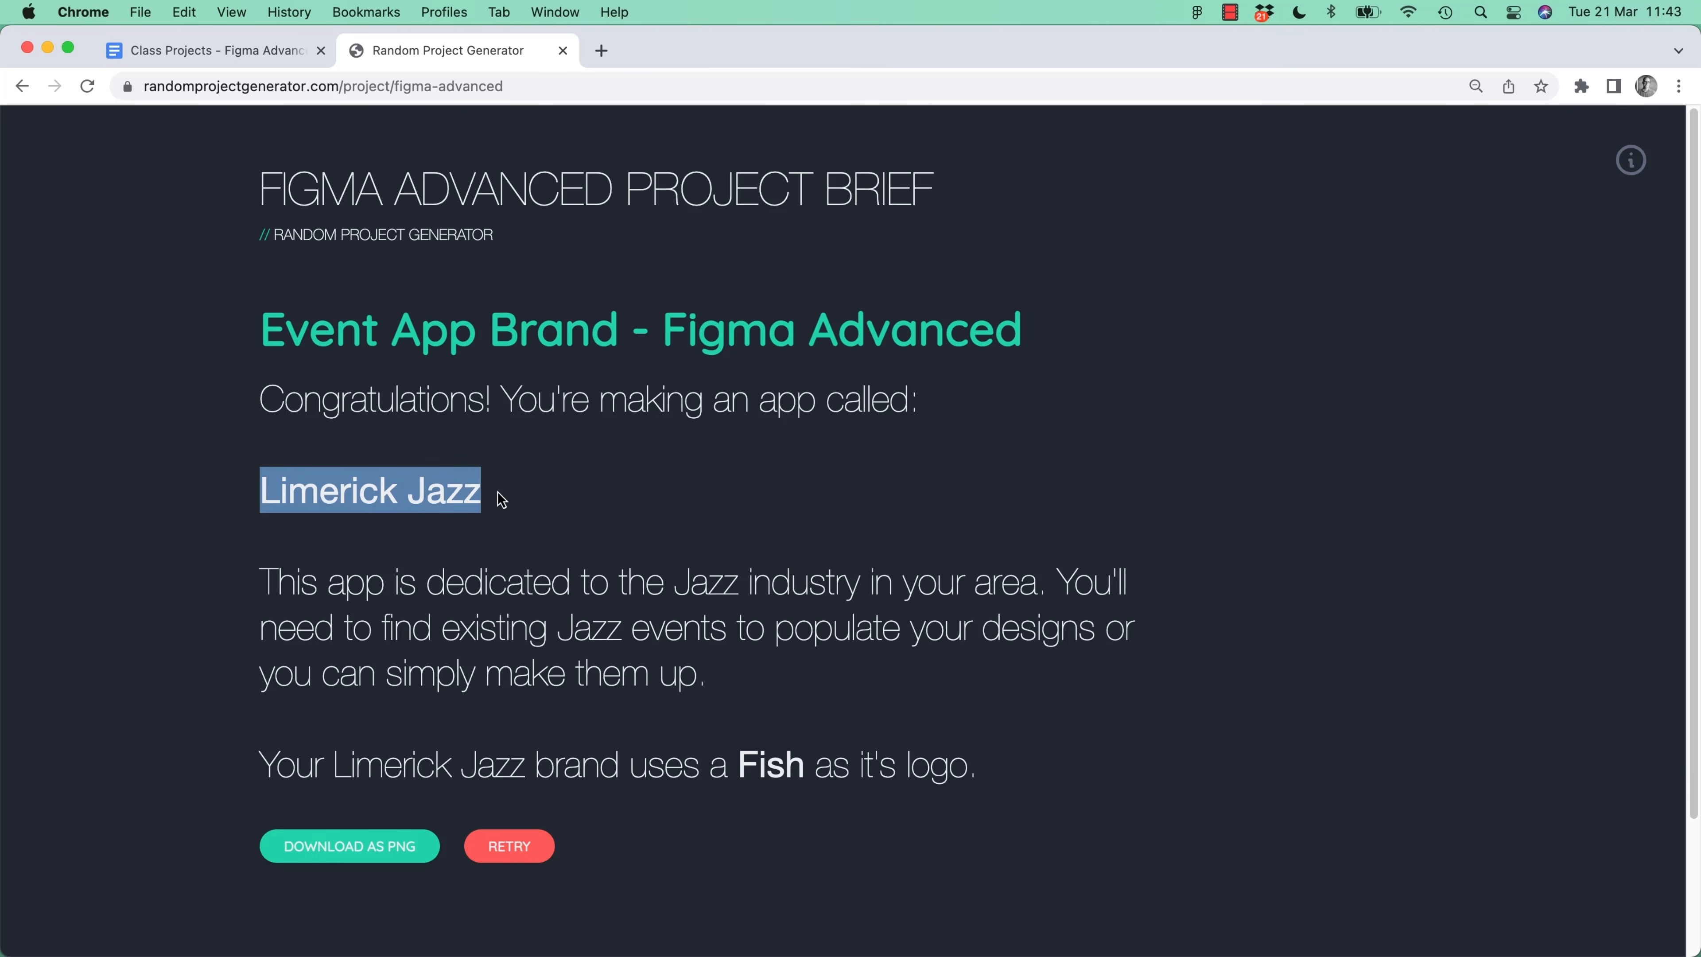
click(516, 489)
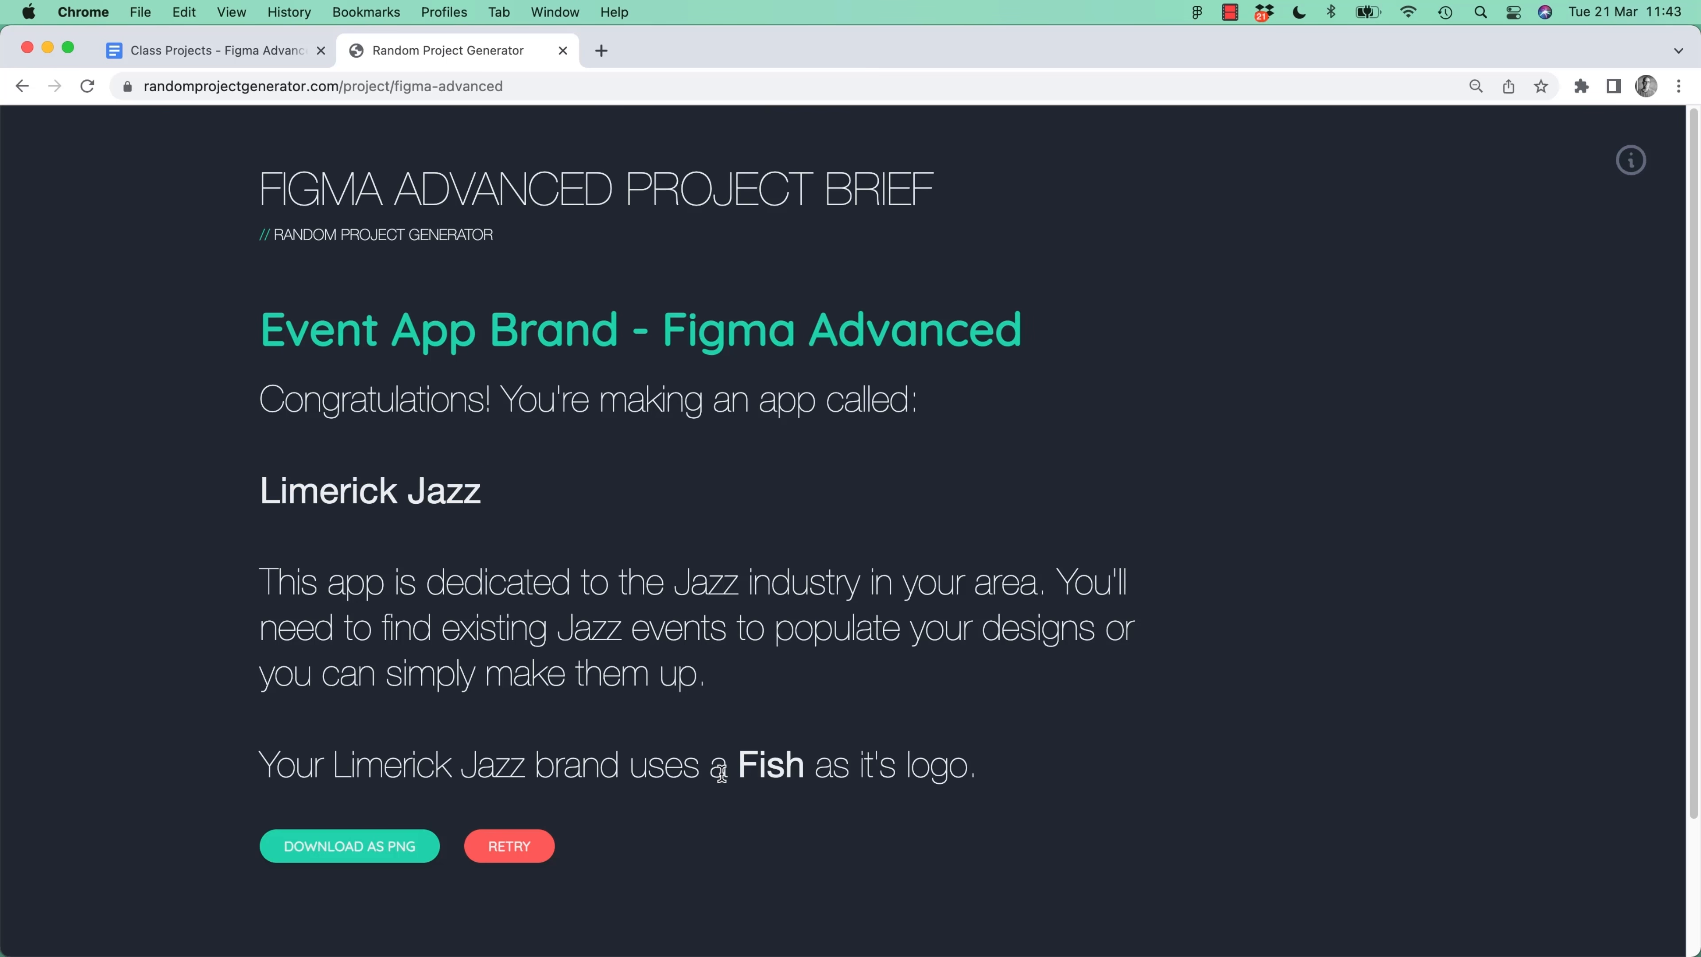
drag(739, 770, 799, 773)
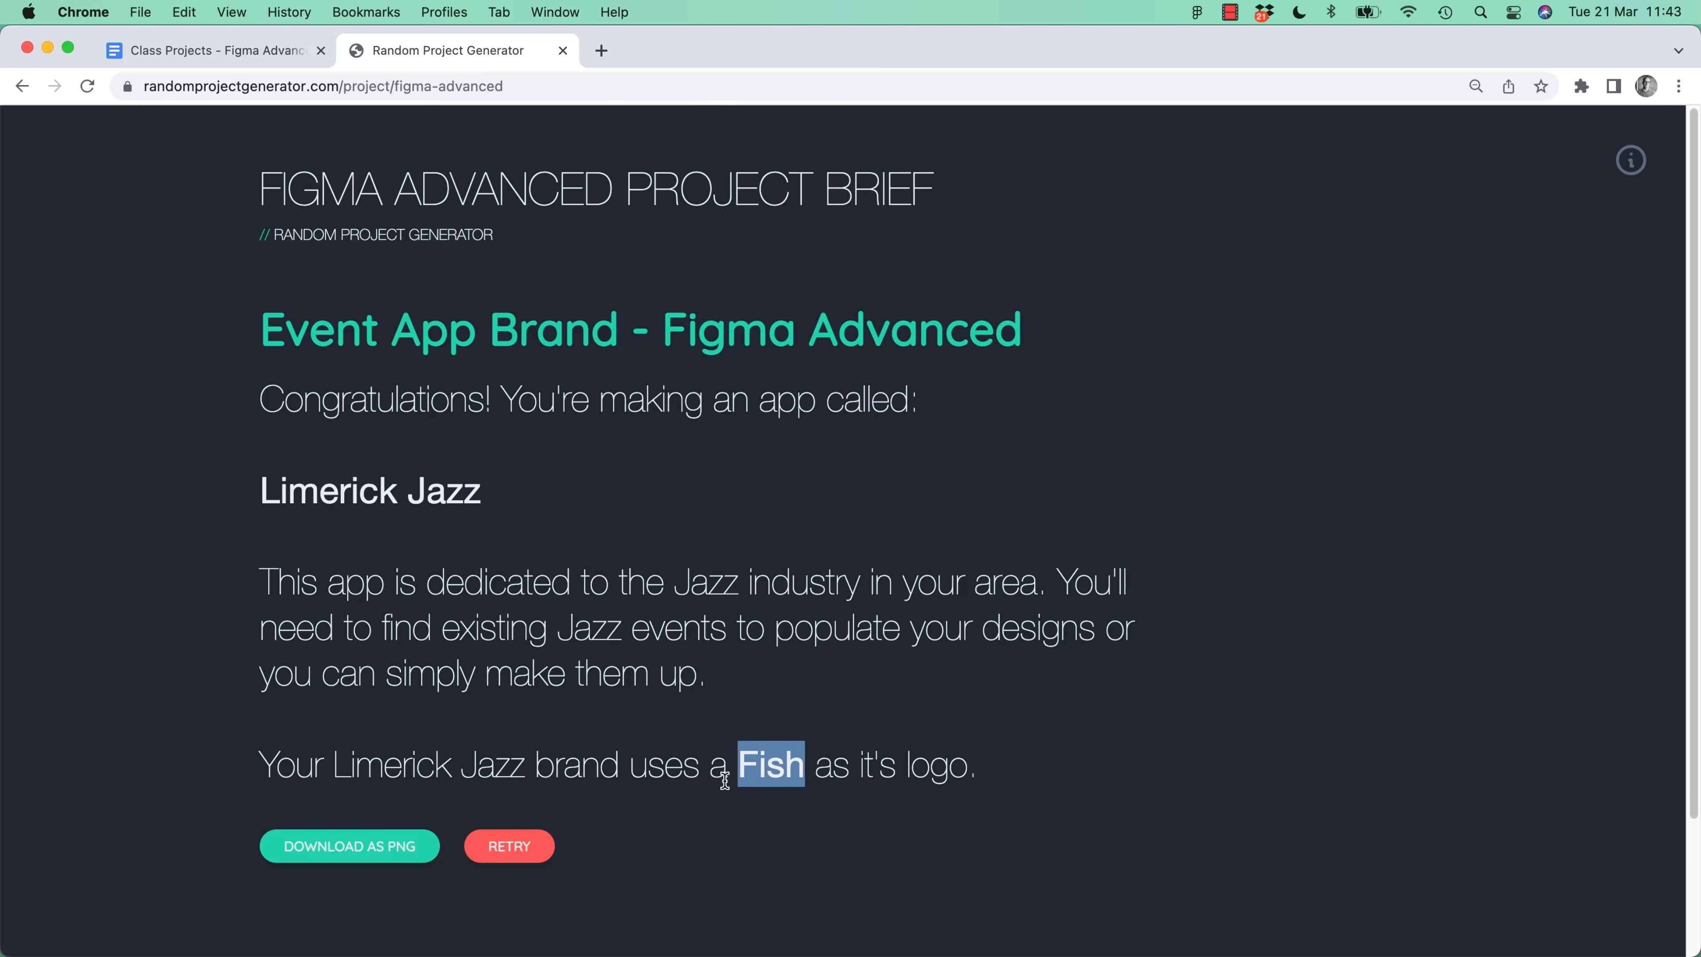
click(774, 762)
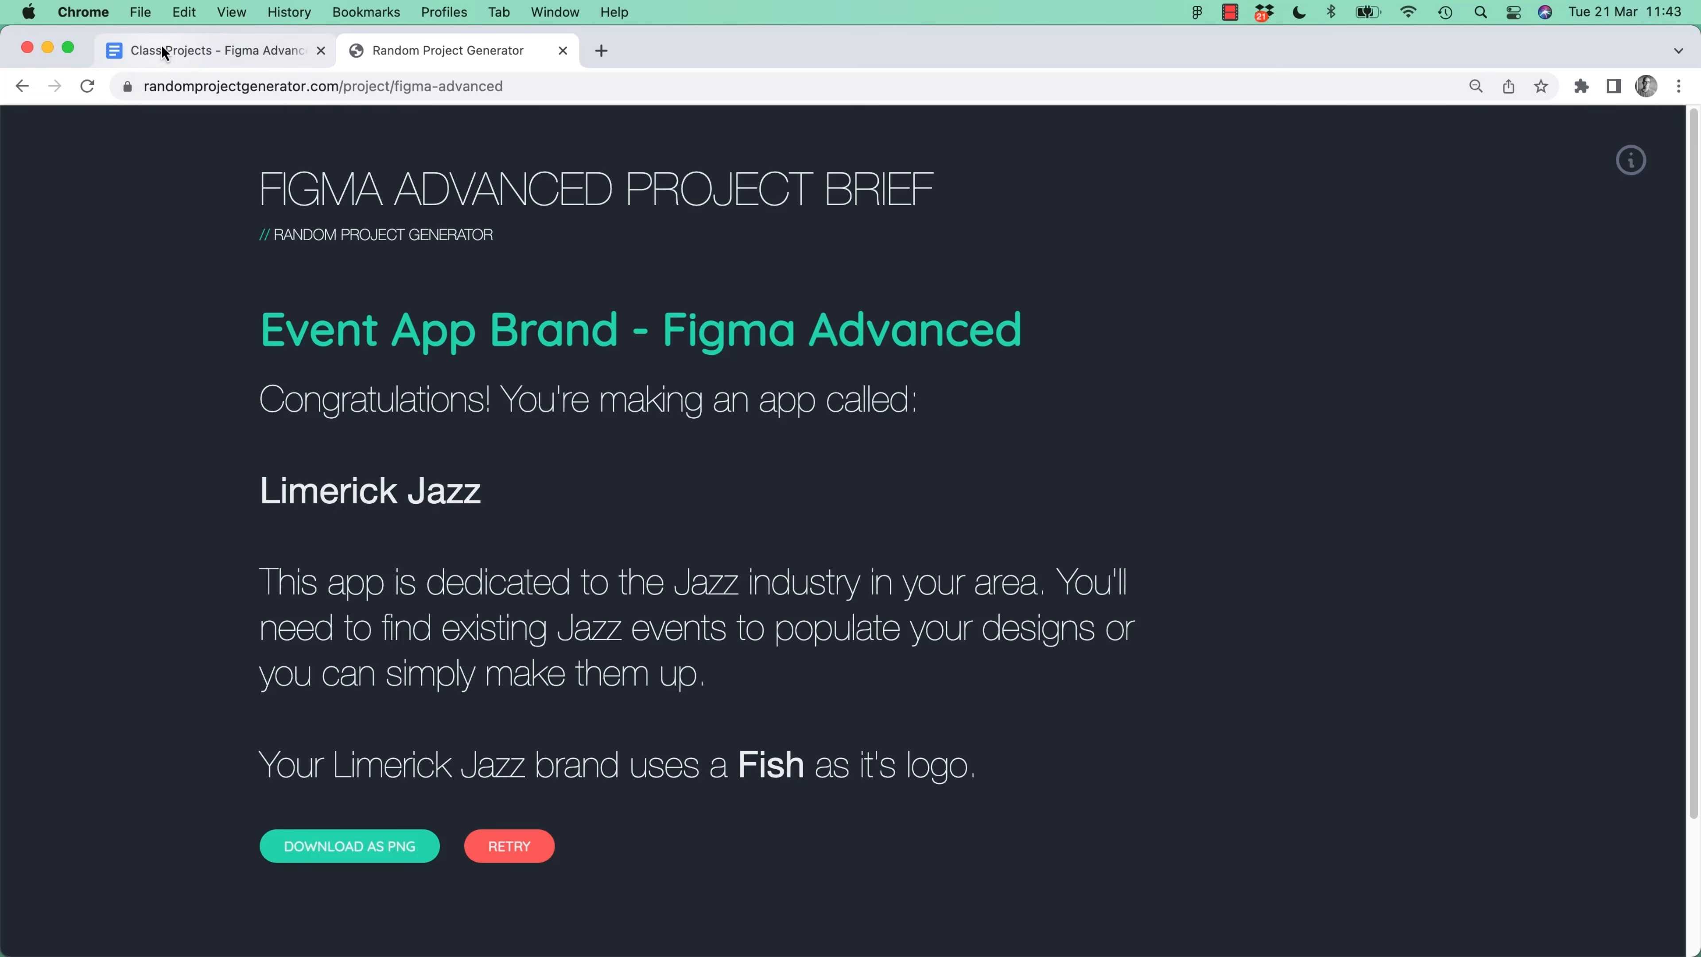
Review the logo requirements under Class project 03 - Event Branding in the Class Projects - Figma Advanced document
key(super+Tab)
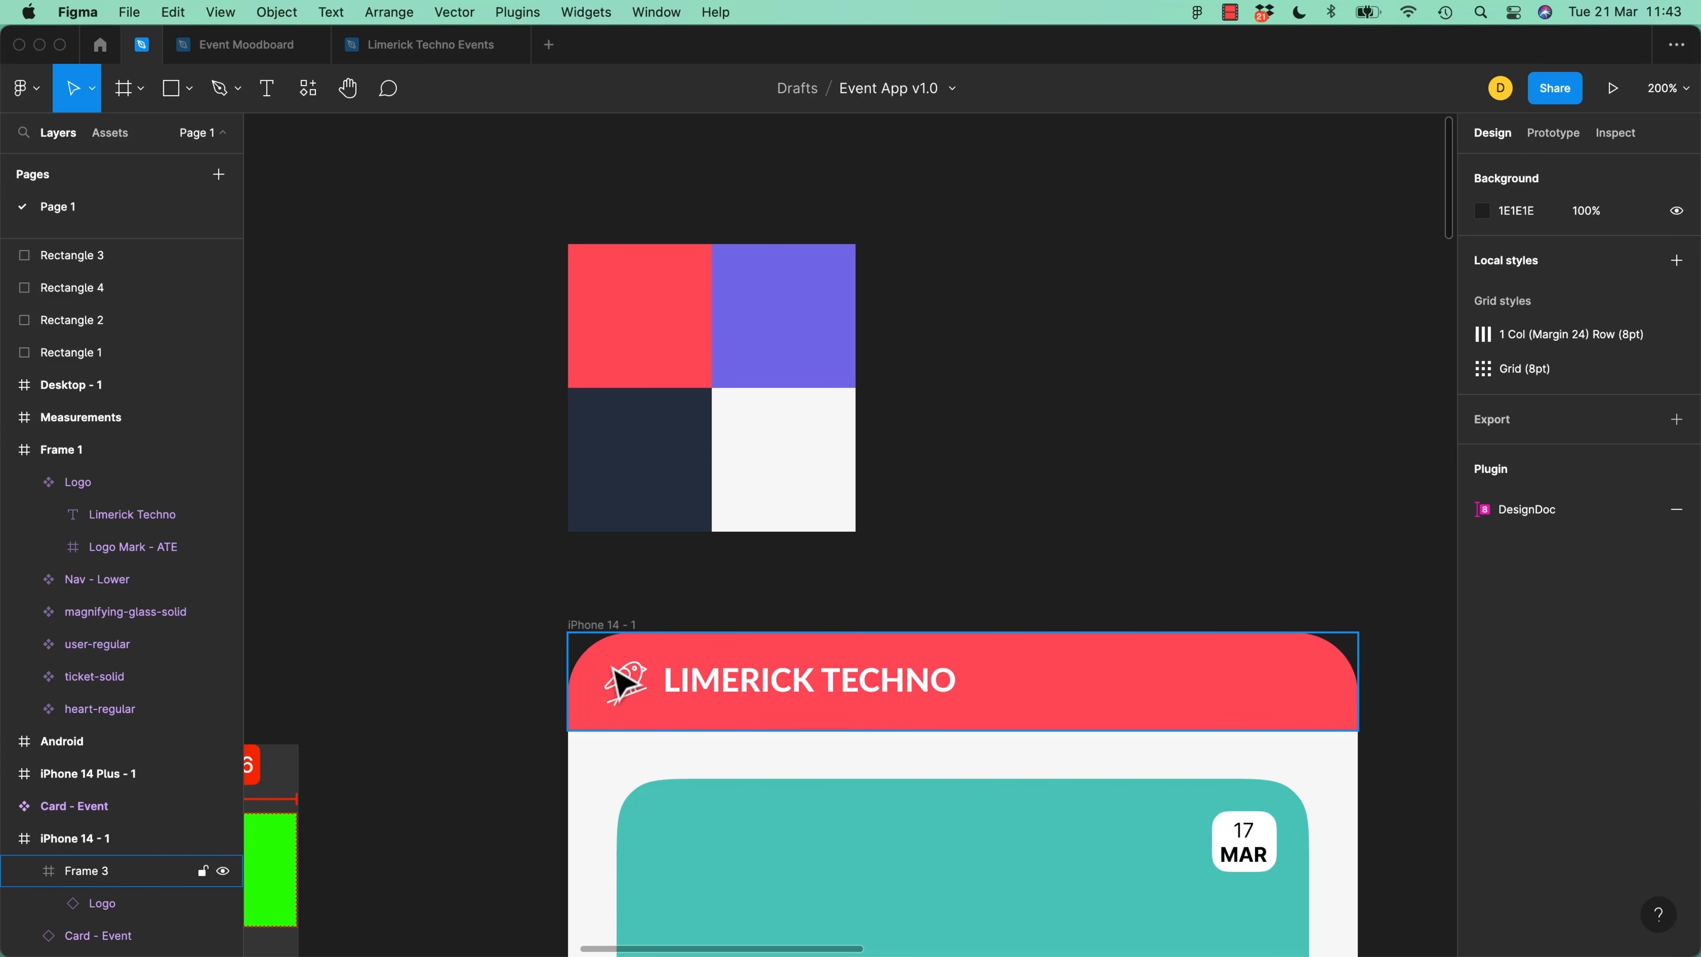
key(super+Tab)
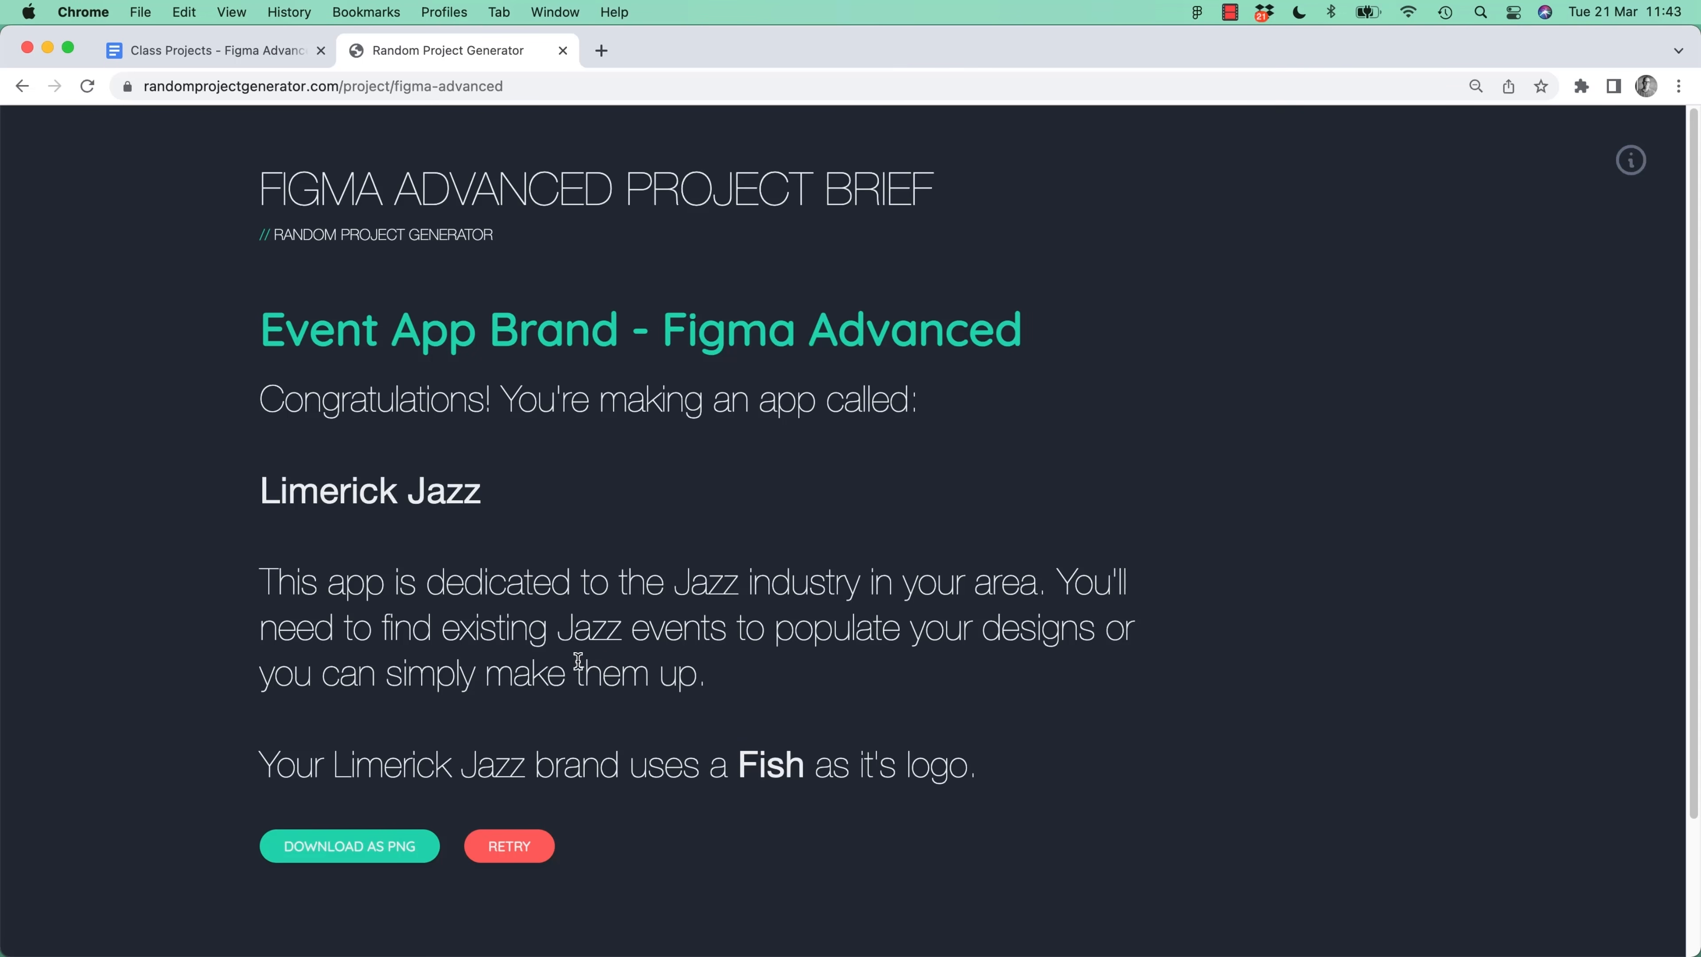
click(229, 47)
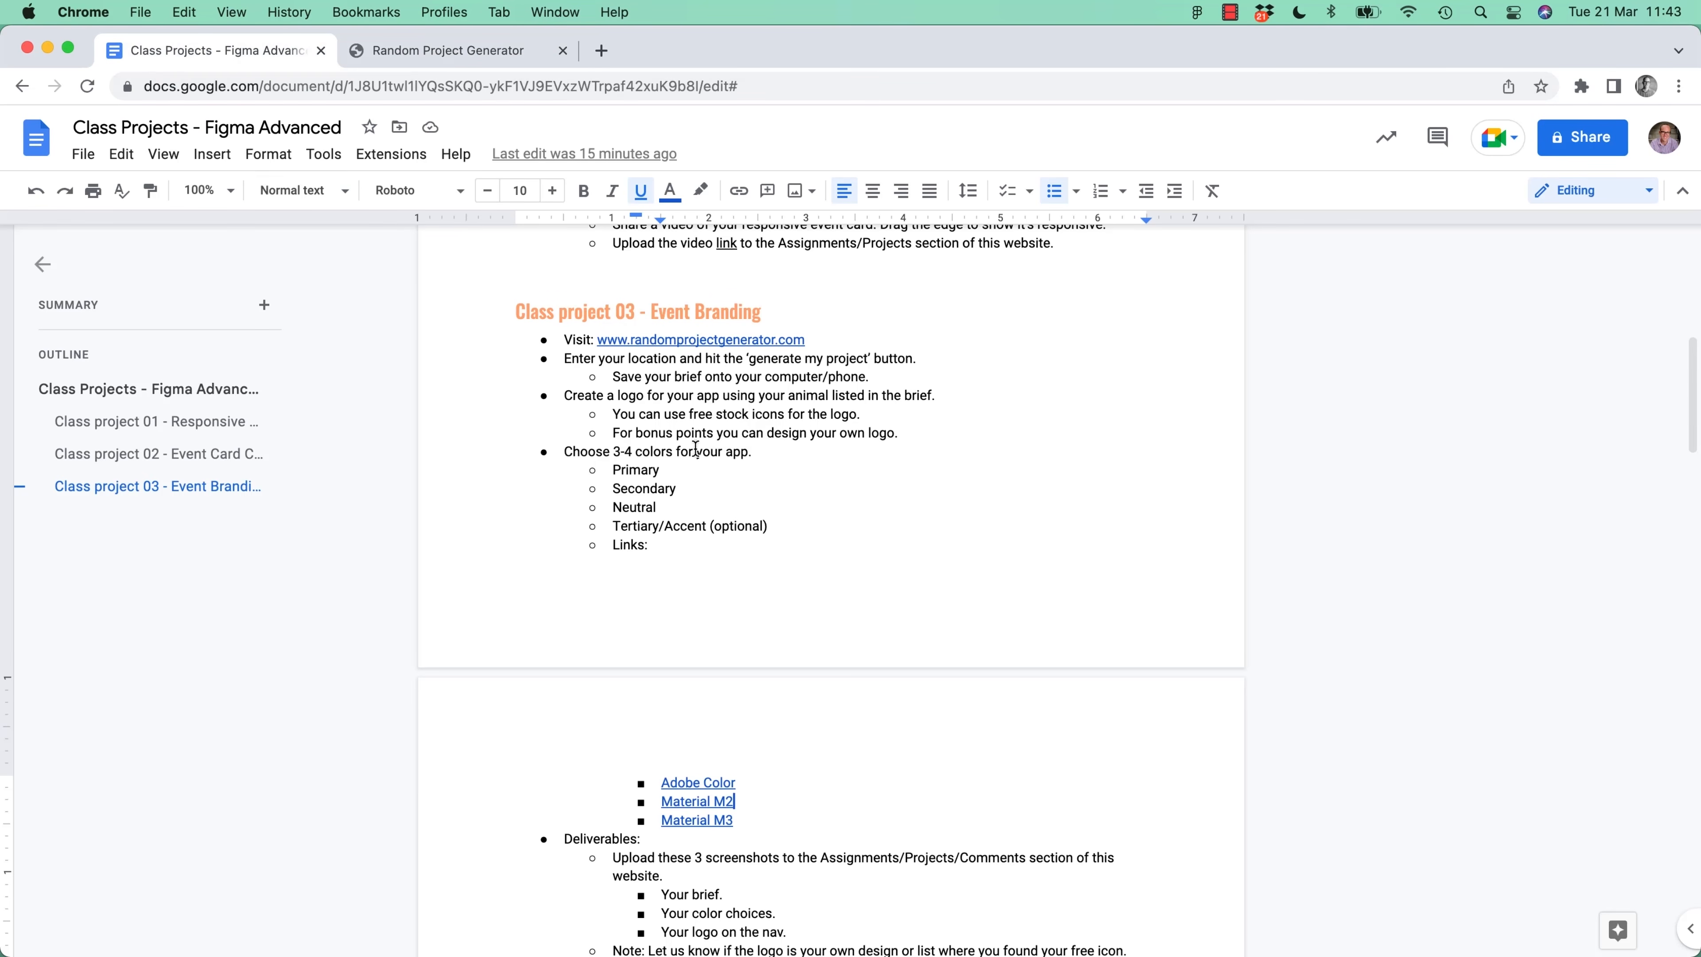
triple_click(705, 429)
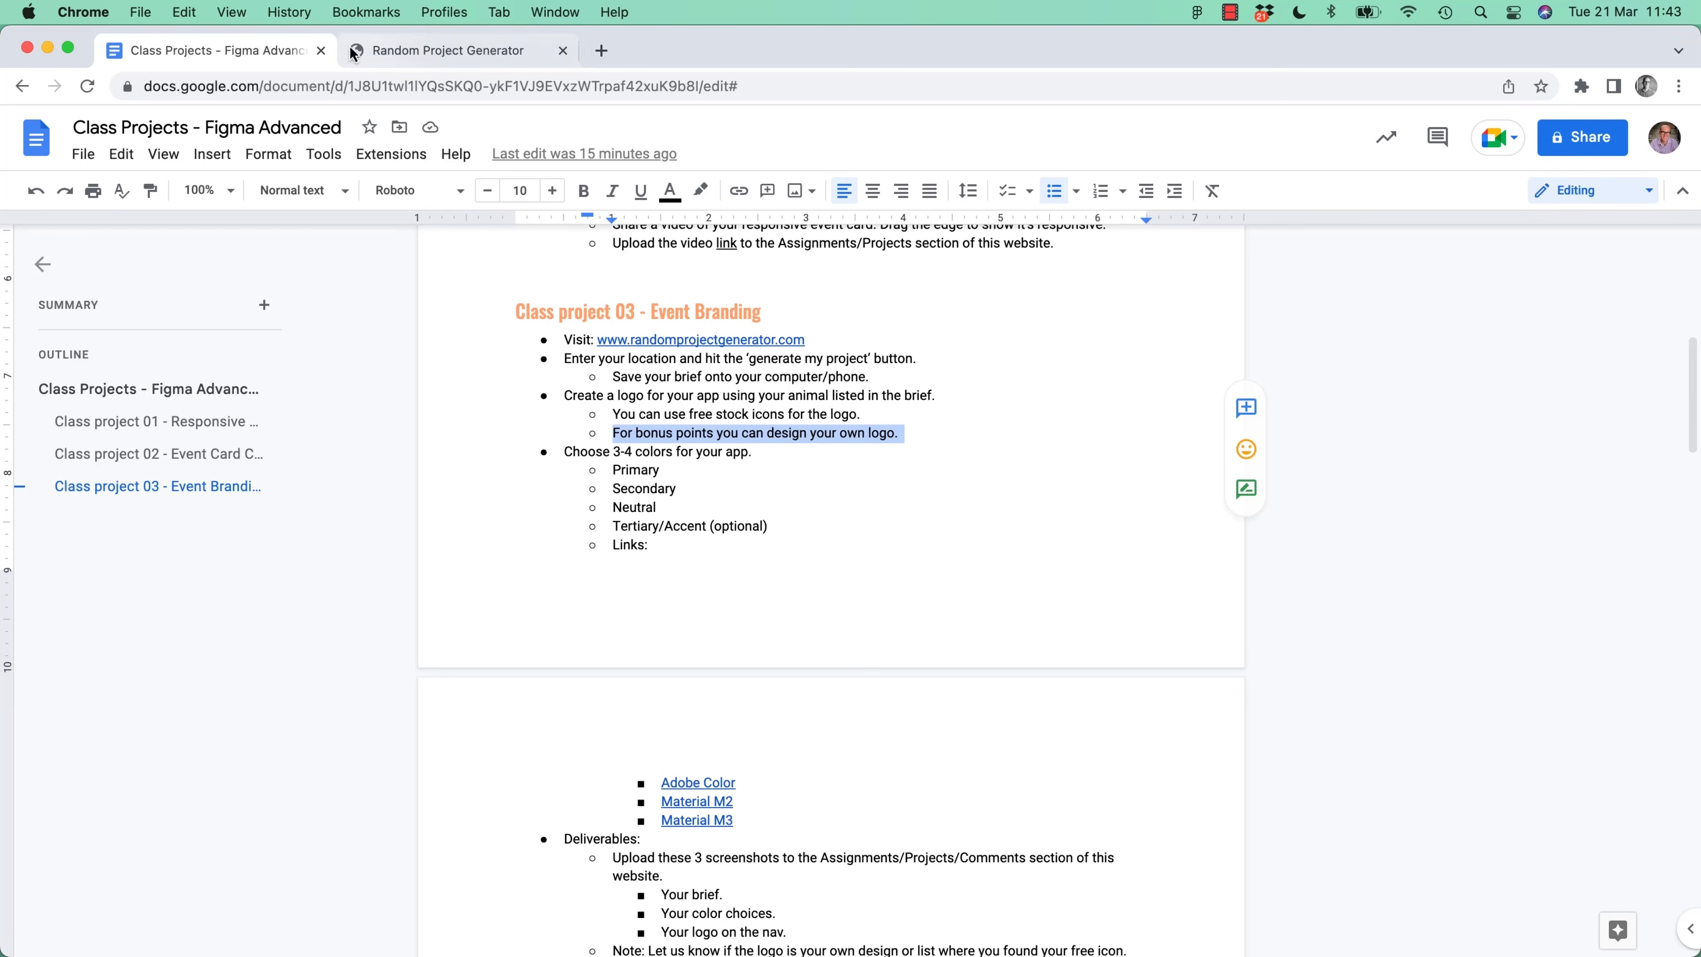
click(402, 52)
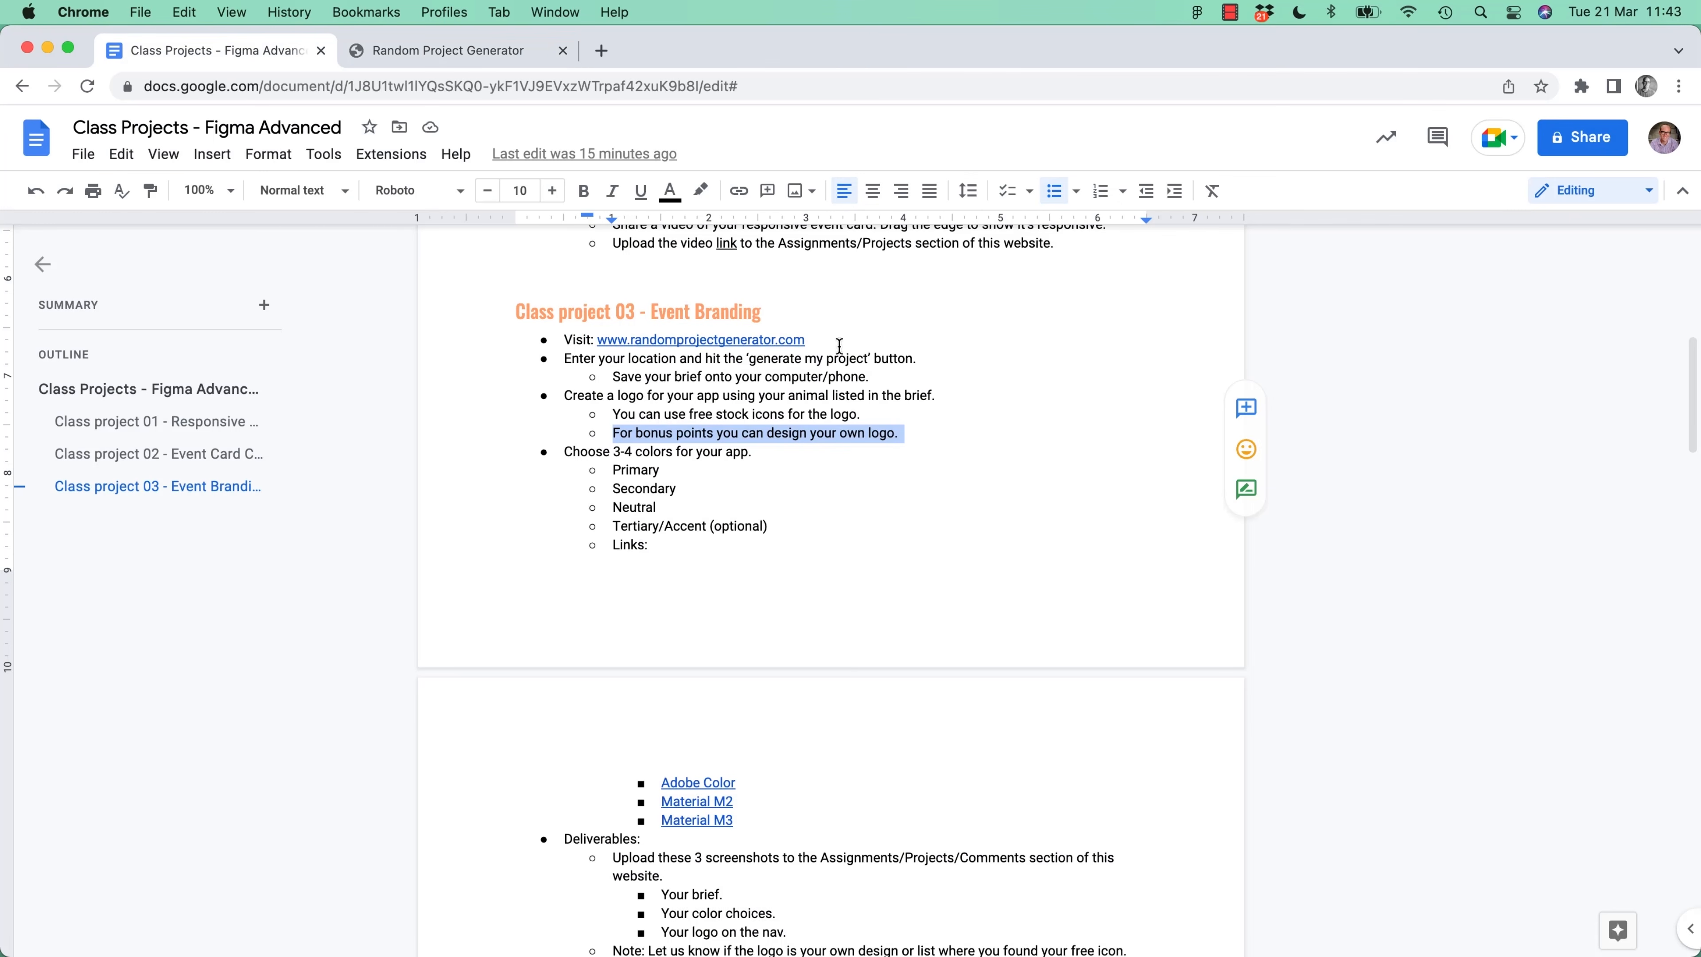
click(839, 344)
triple_click(717, 402)
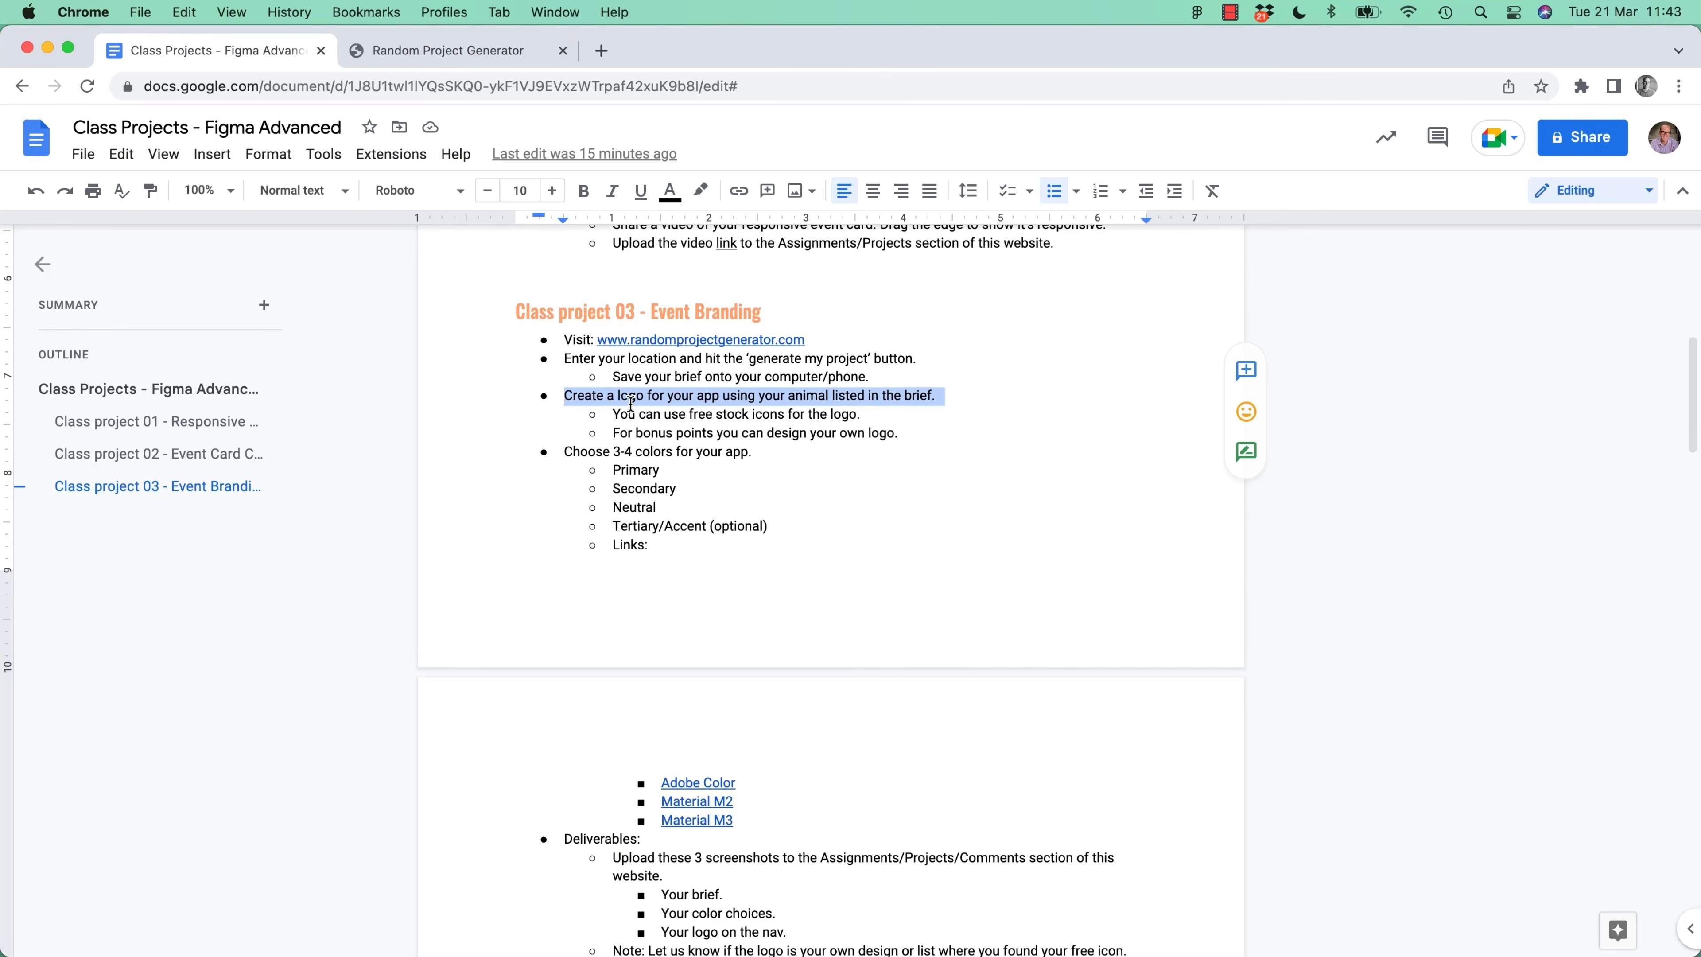
drag(690, 413, 775, 416)
drag(651, 433, 818, 435)
Highlight the color requirements in the Event Branding project, including the Primary, Secondary, Neutral and optional Tertiary/Accent entries
triple_click(634, 448)
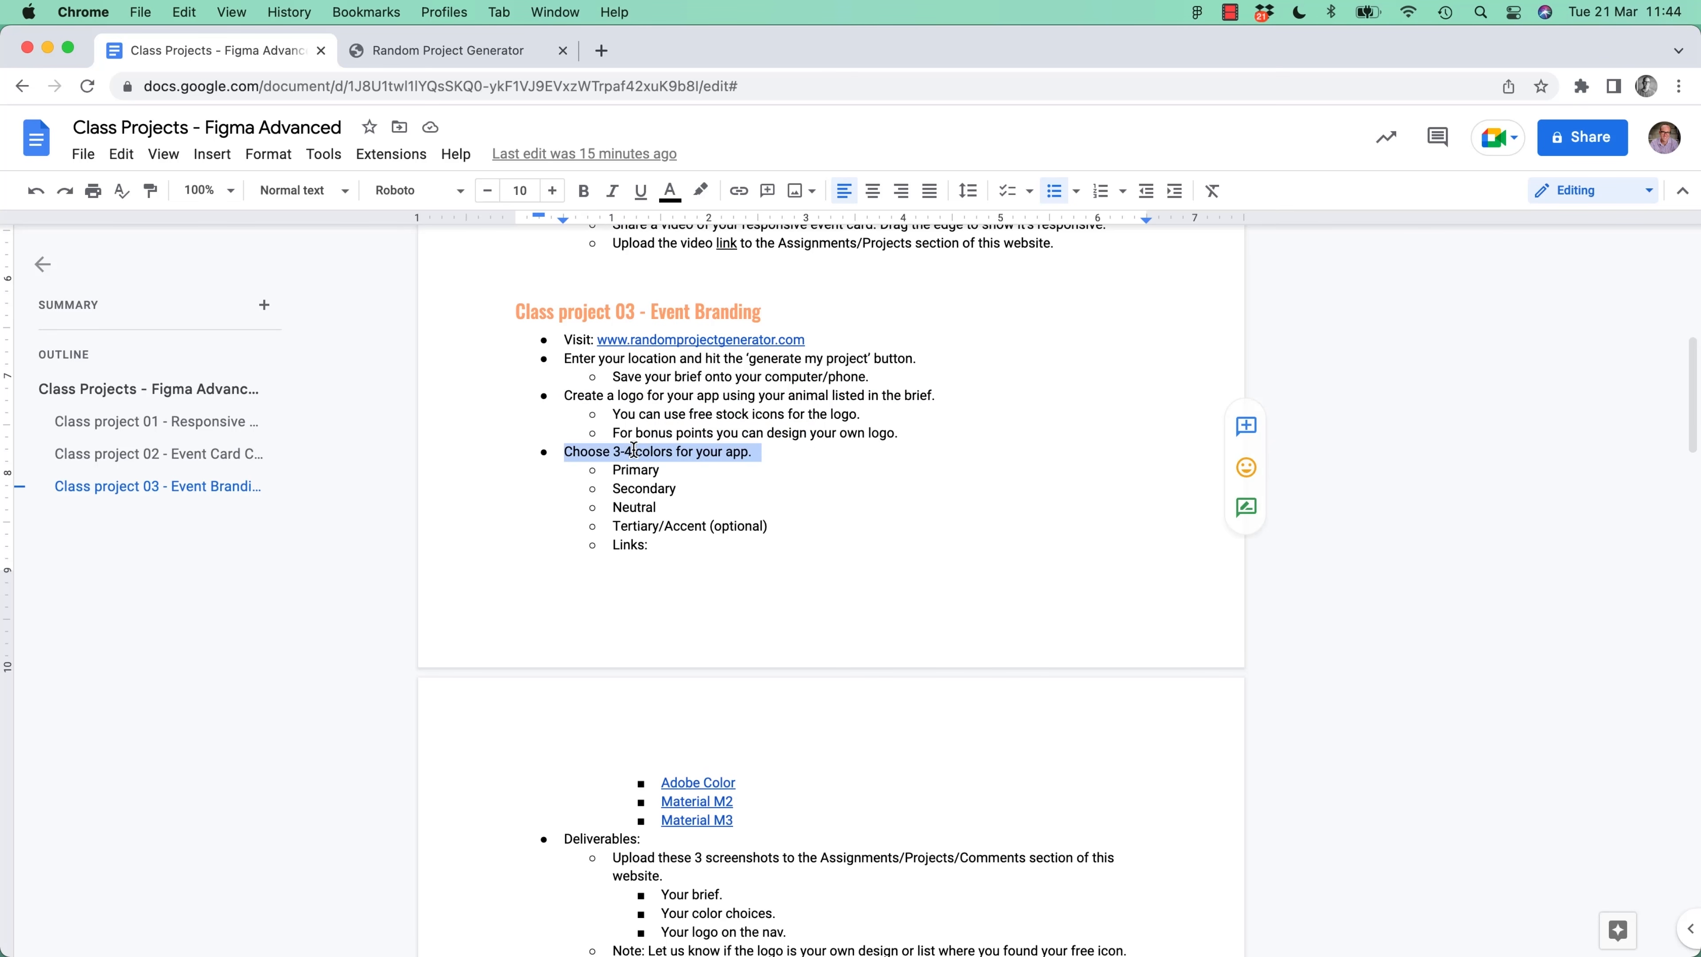
drag(657, 509, 612, 477)
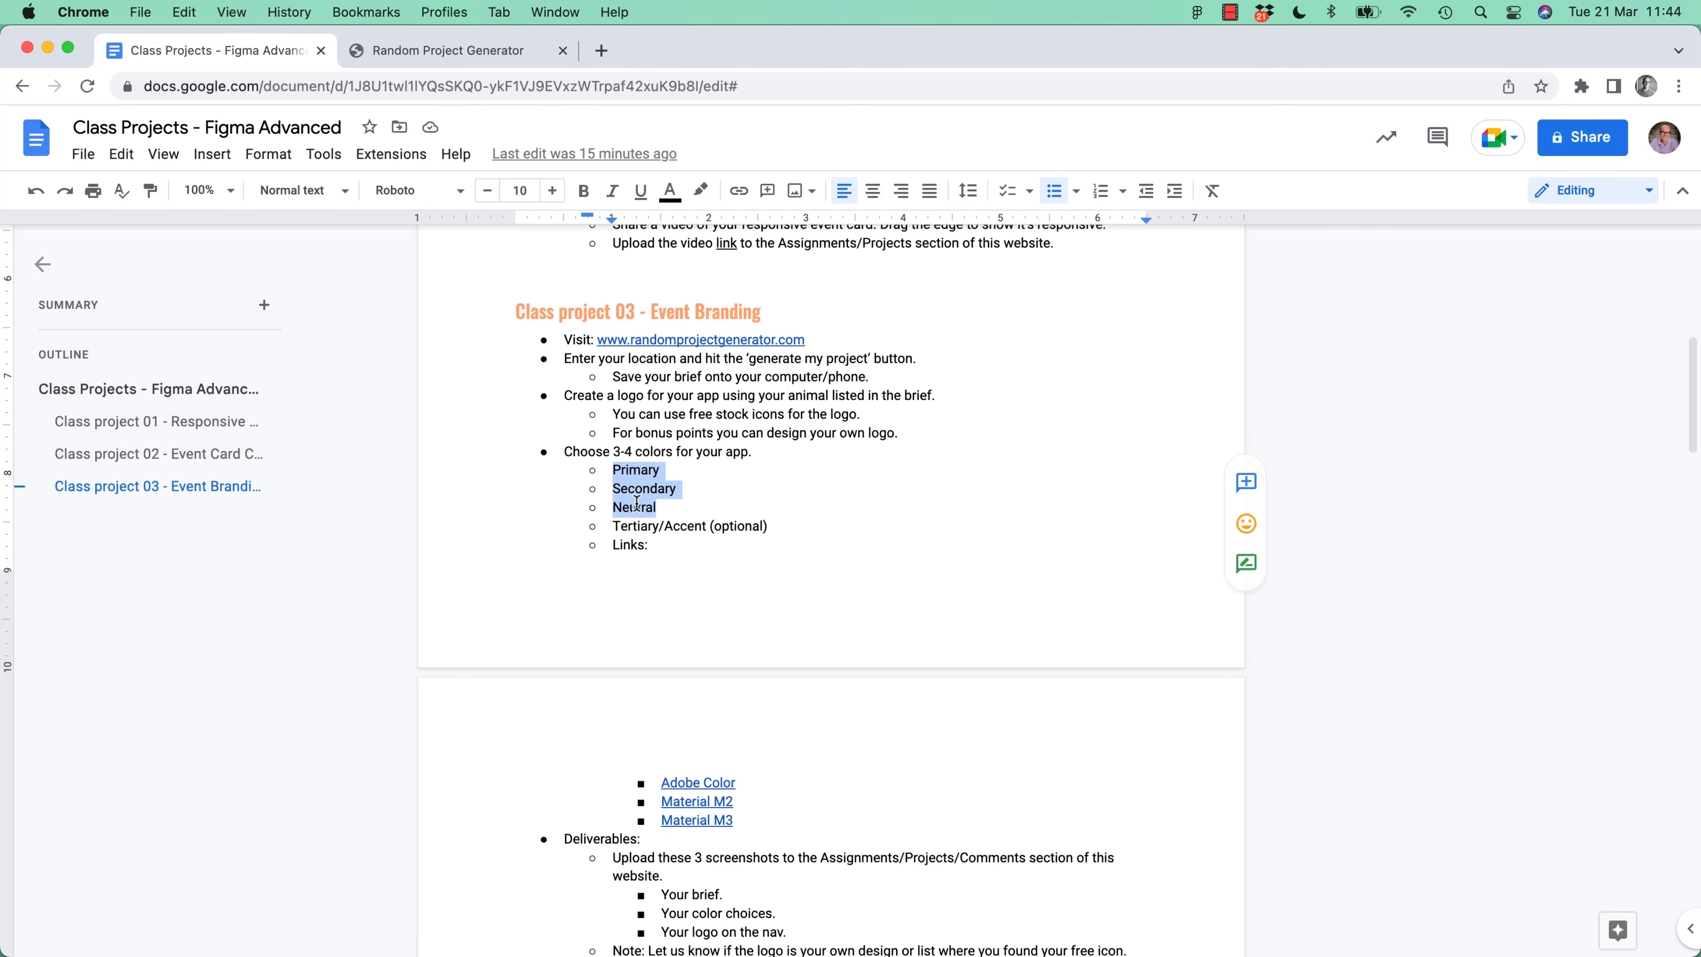
triple_click(632, 527)
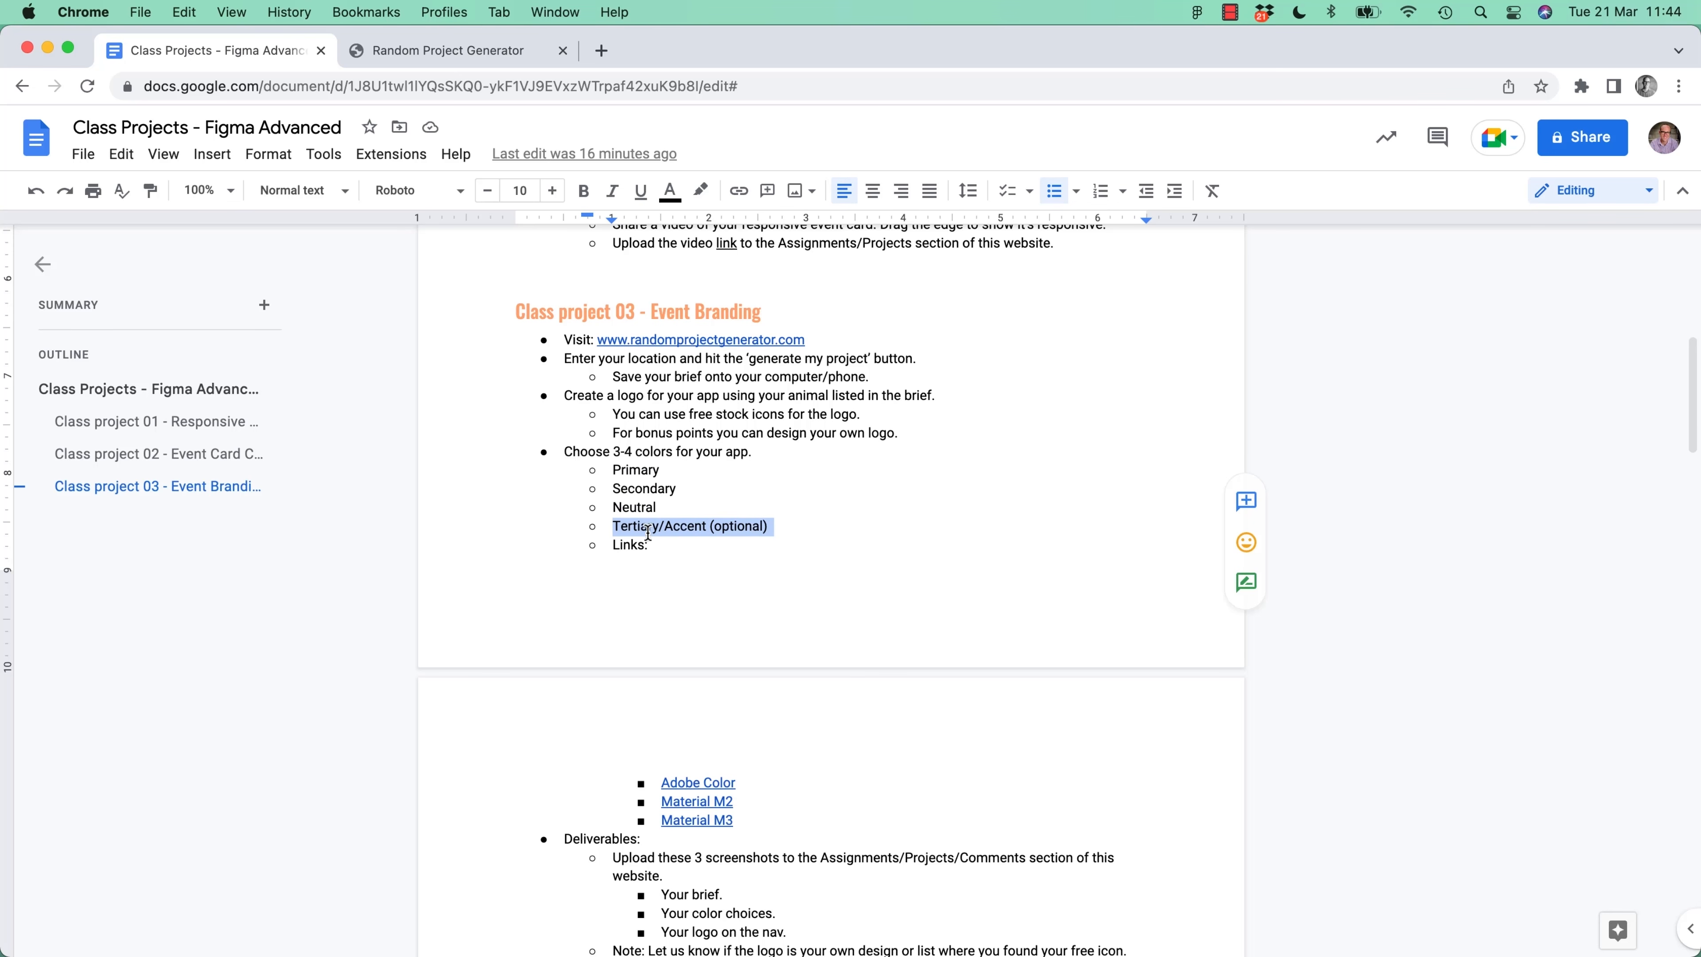
Switch to Figma and examine the four palette swatches and how their colors are used across the iPhone 14 - 1 frame
key(super+Tab)
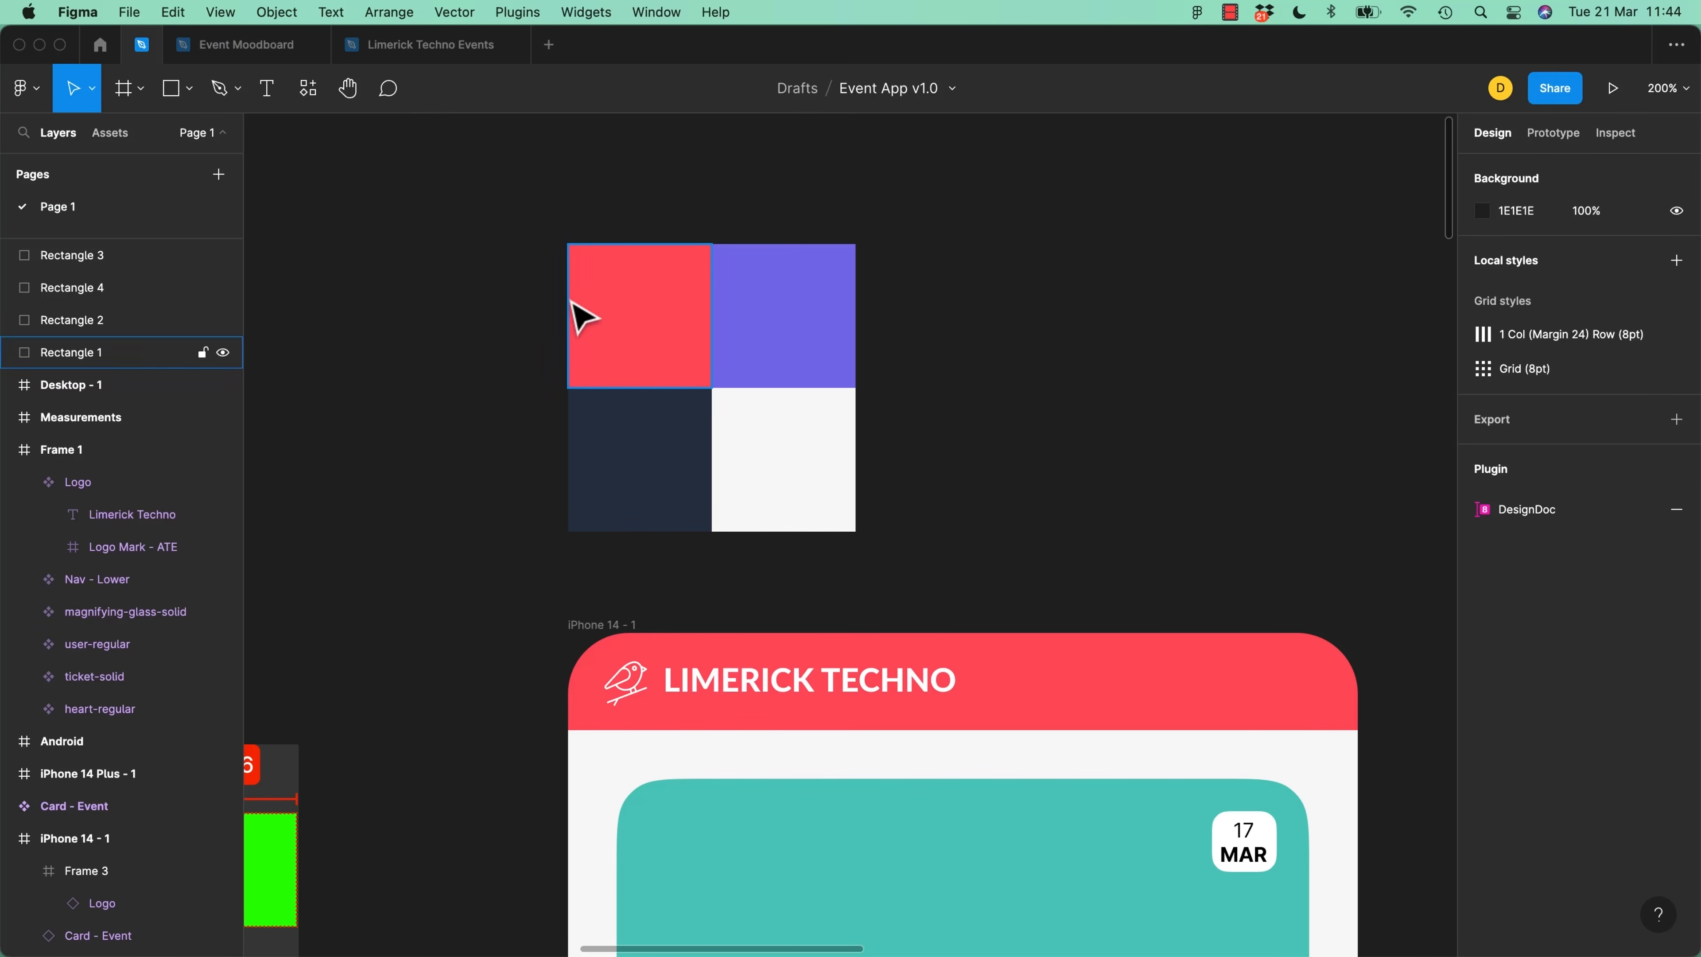
click(623, 327)
click(809, 334)
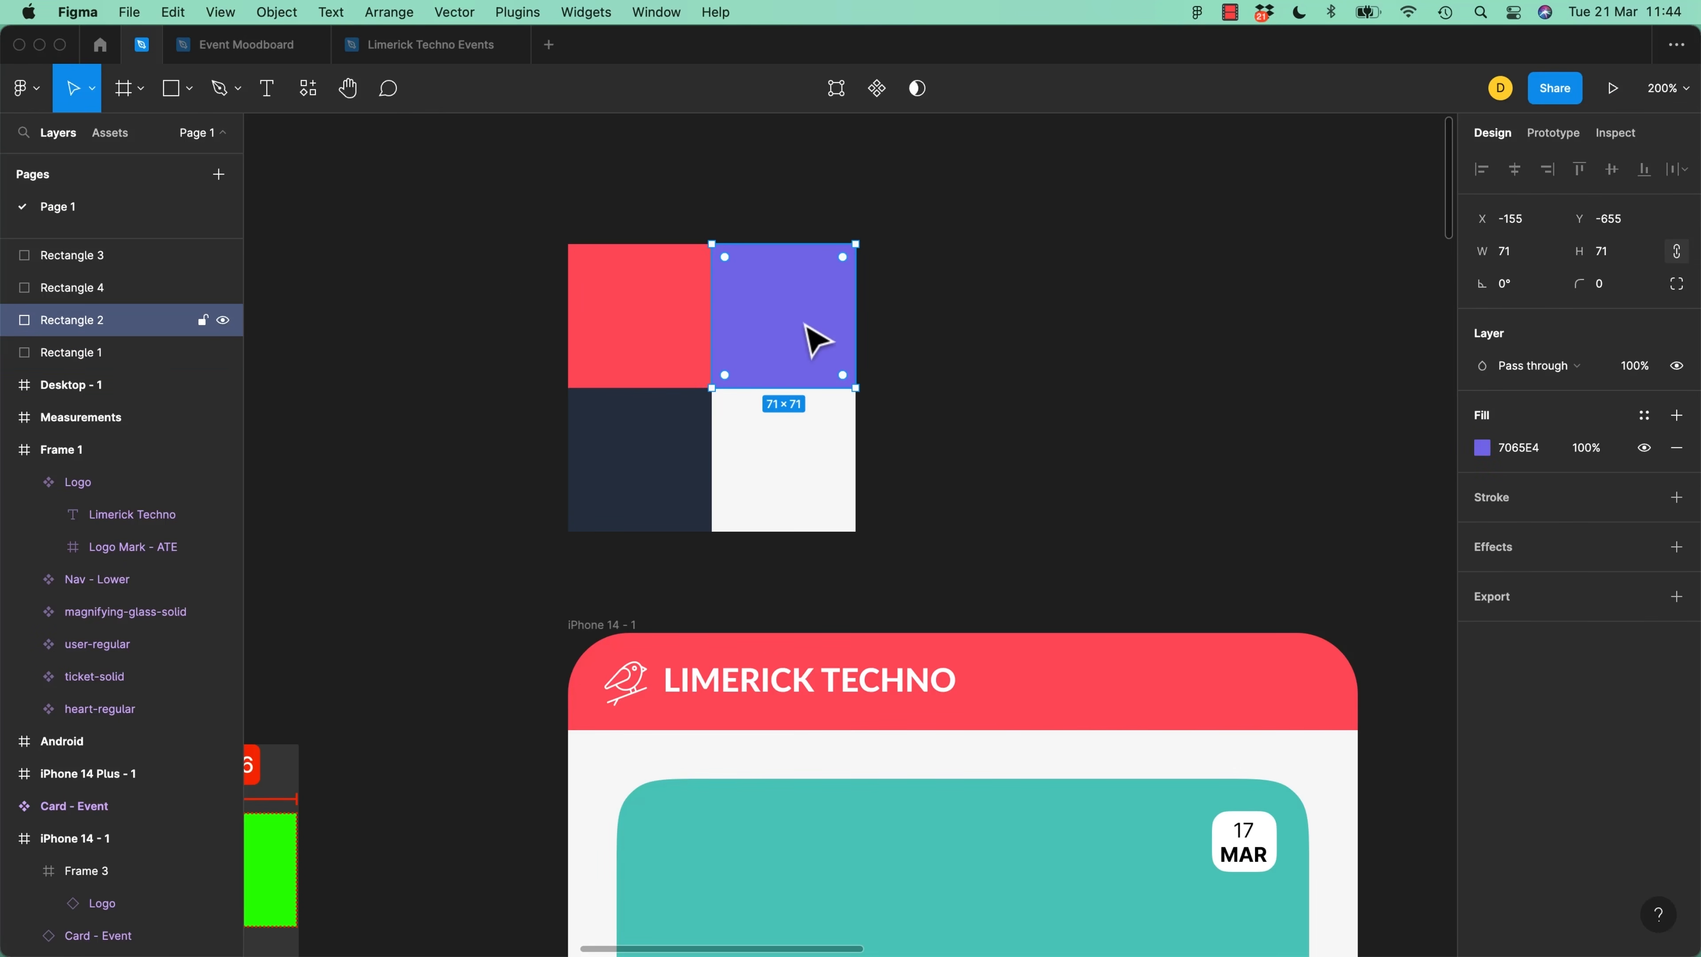
click(670, 481)
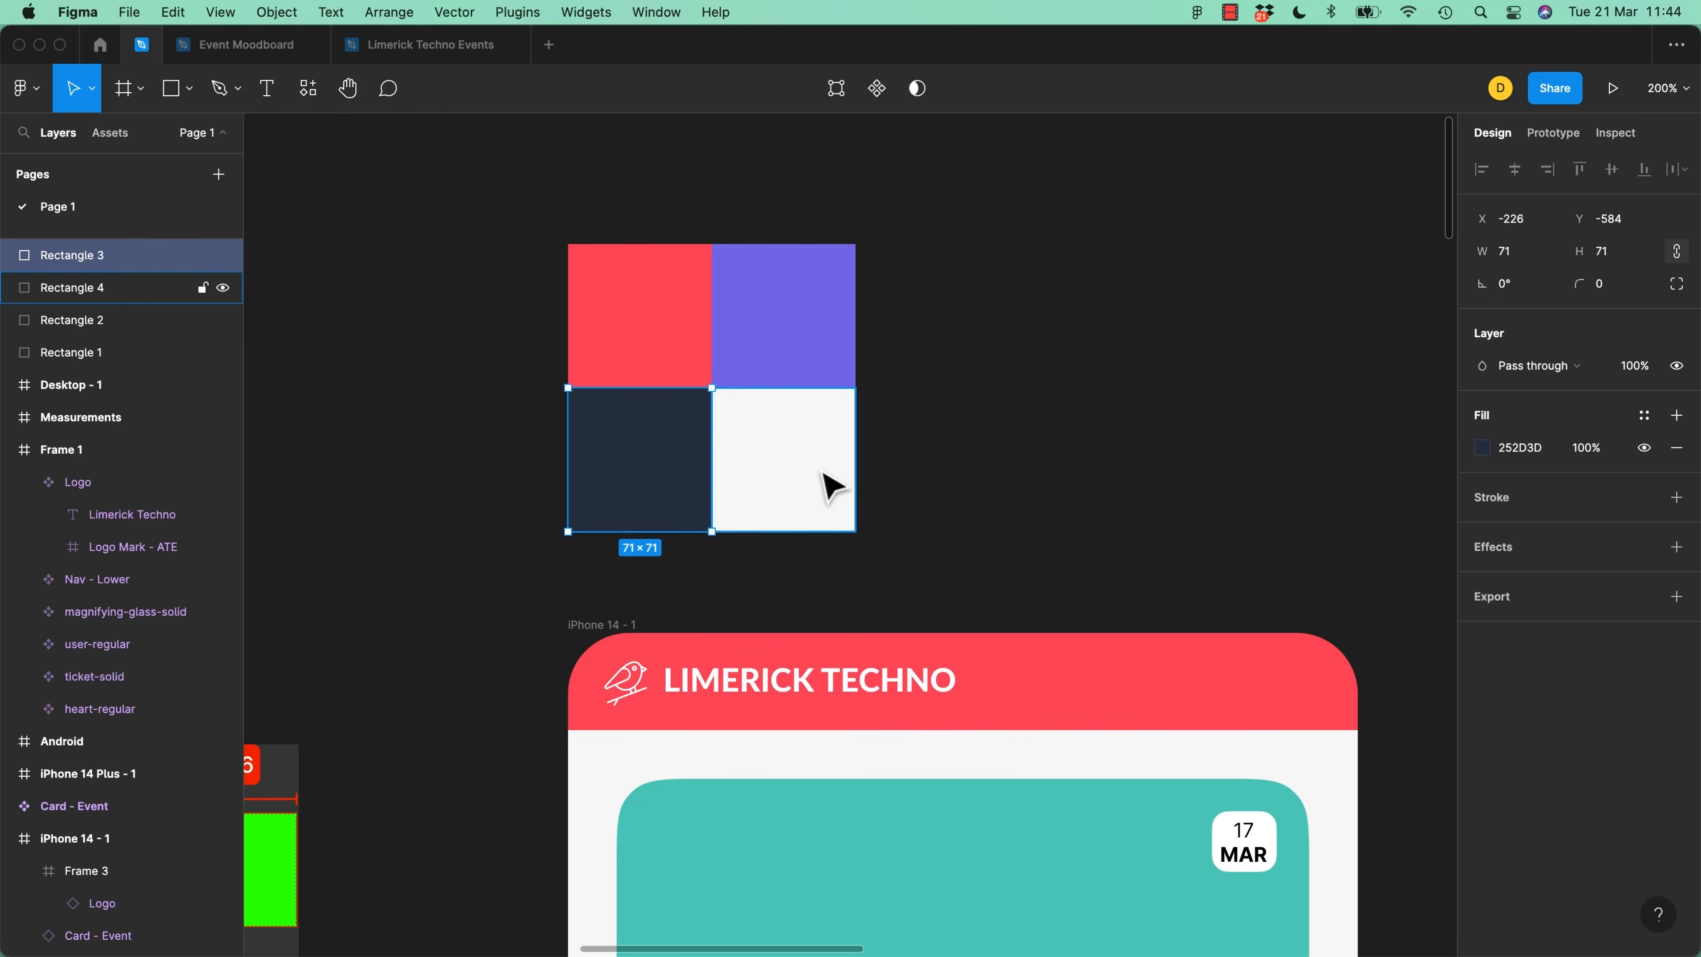
click(829, 486)
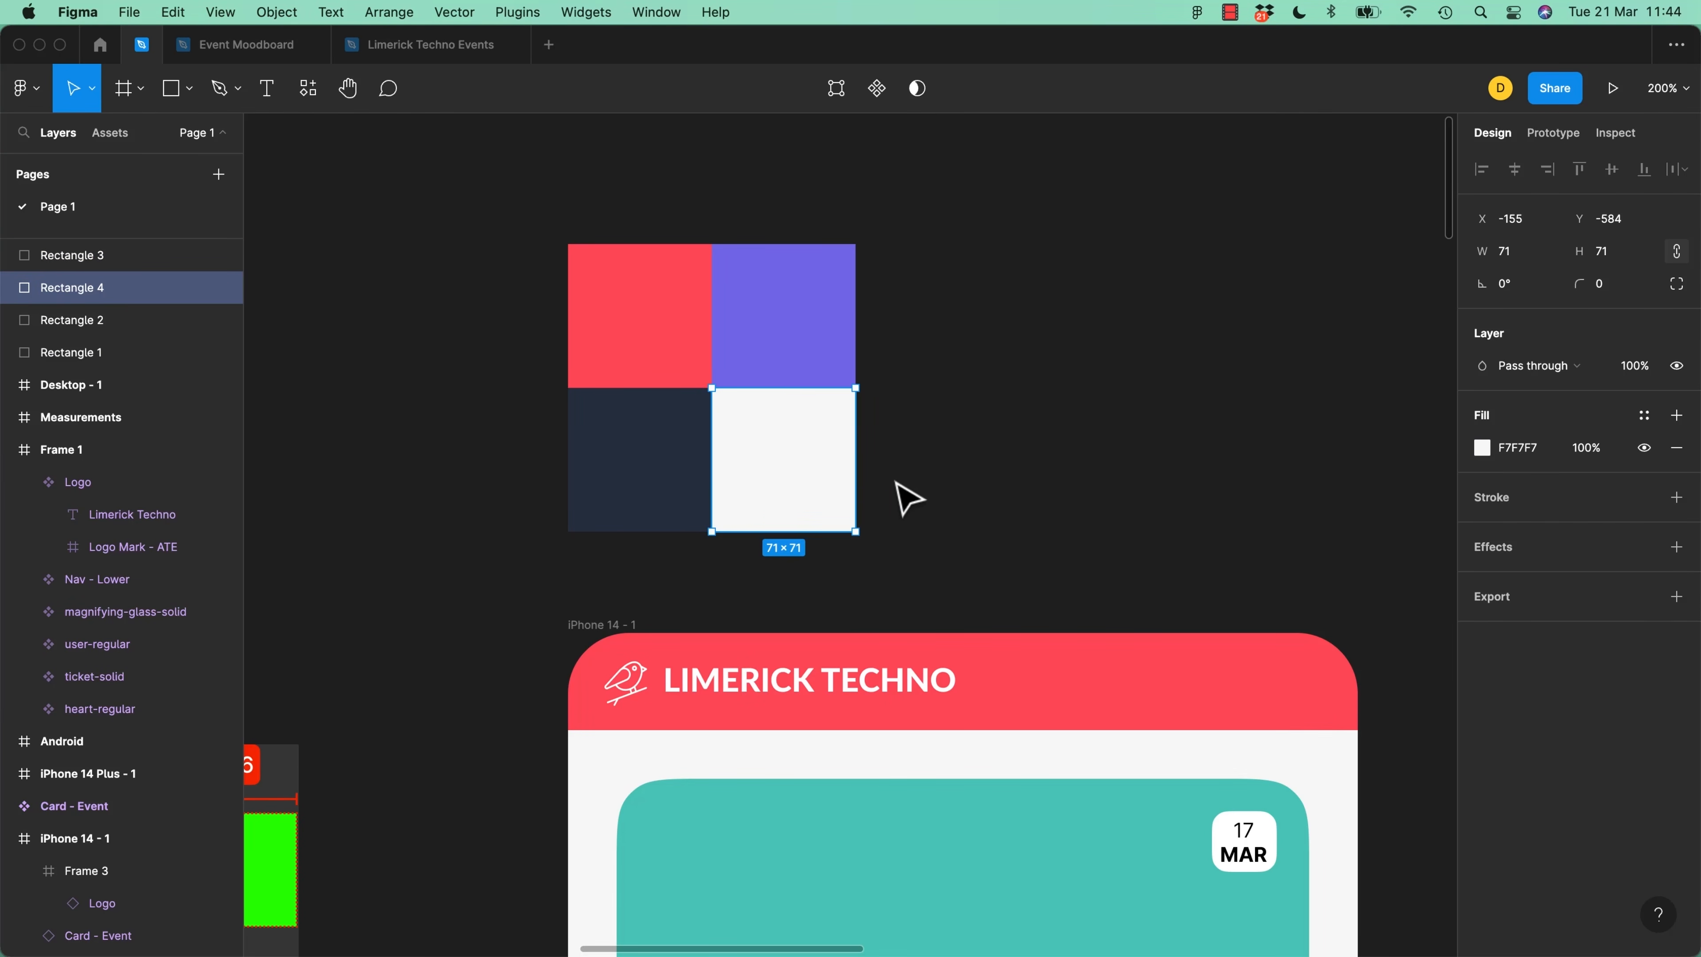
click(941, 483)
scroll(935, 517, down, 5)
scroll(934, 518, right, 3)
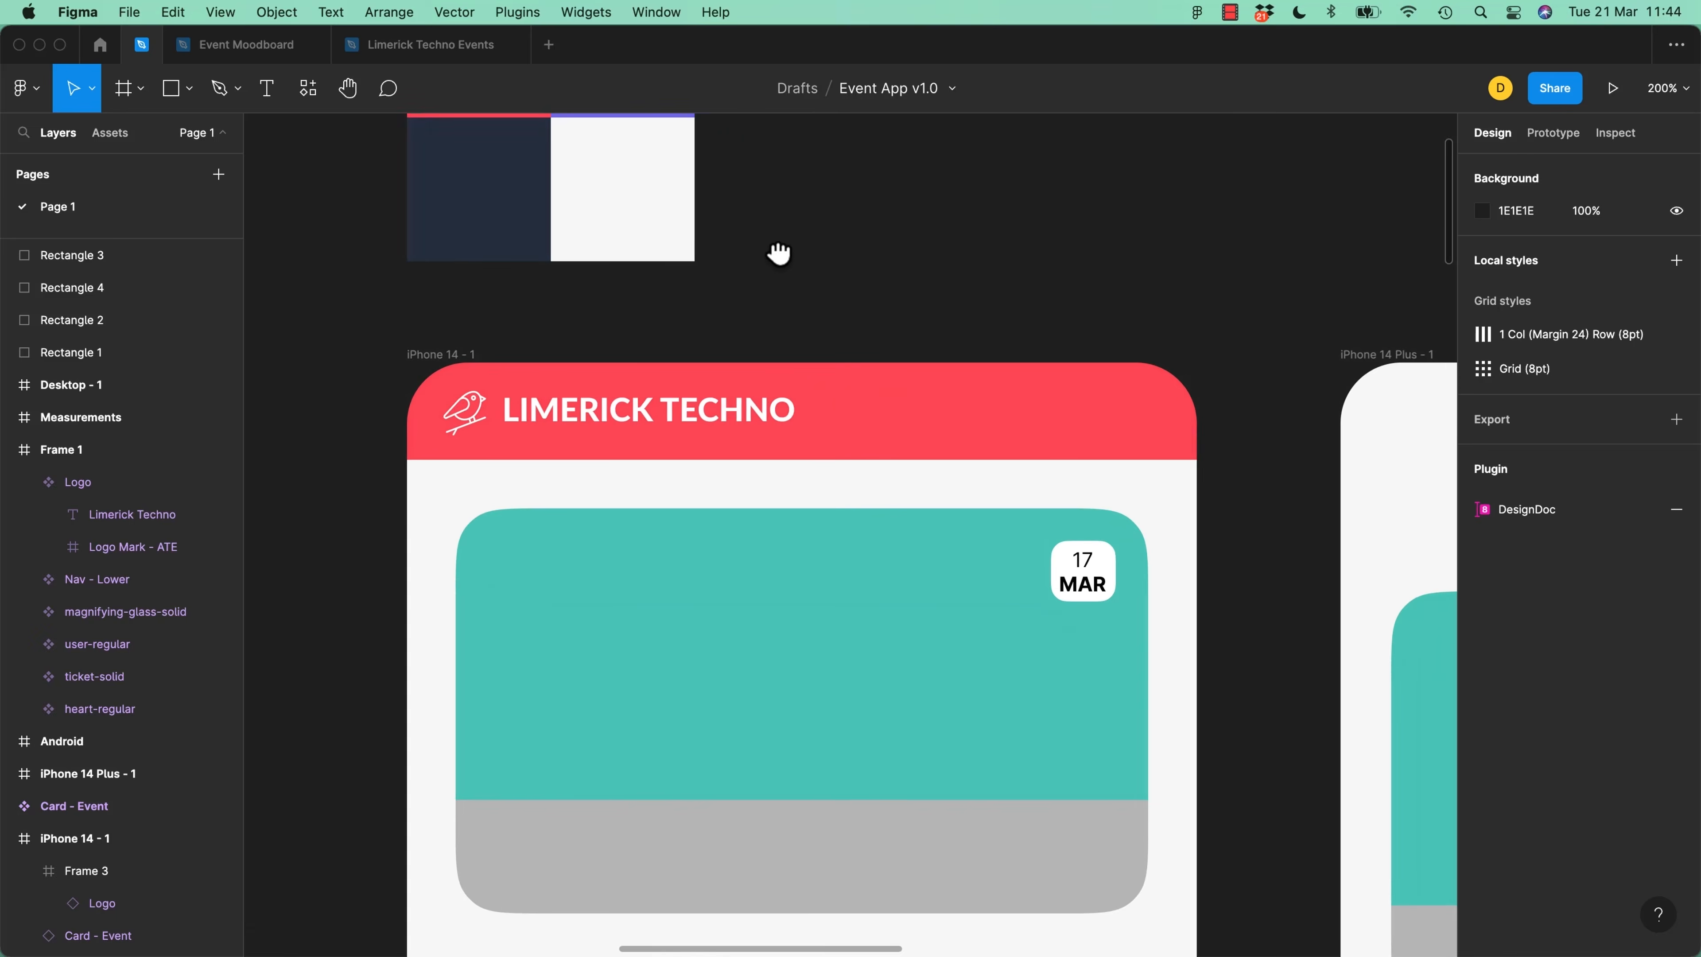
scroll(1119, 648, down, 20)
scroll(1051, 551, left, 2)
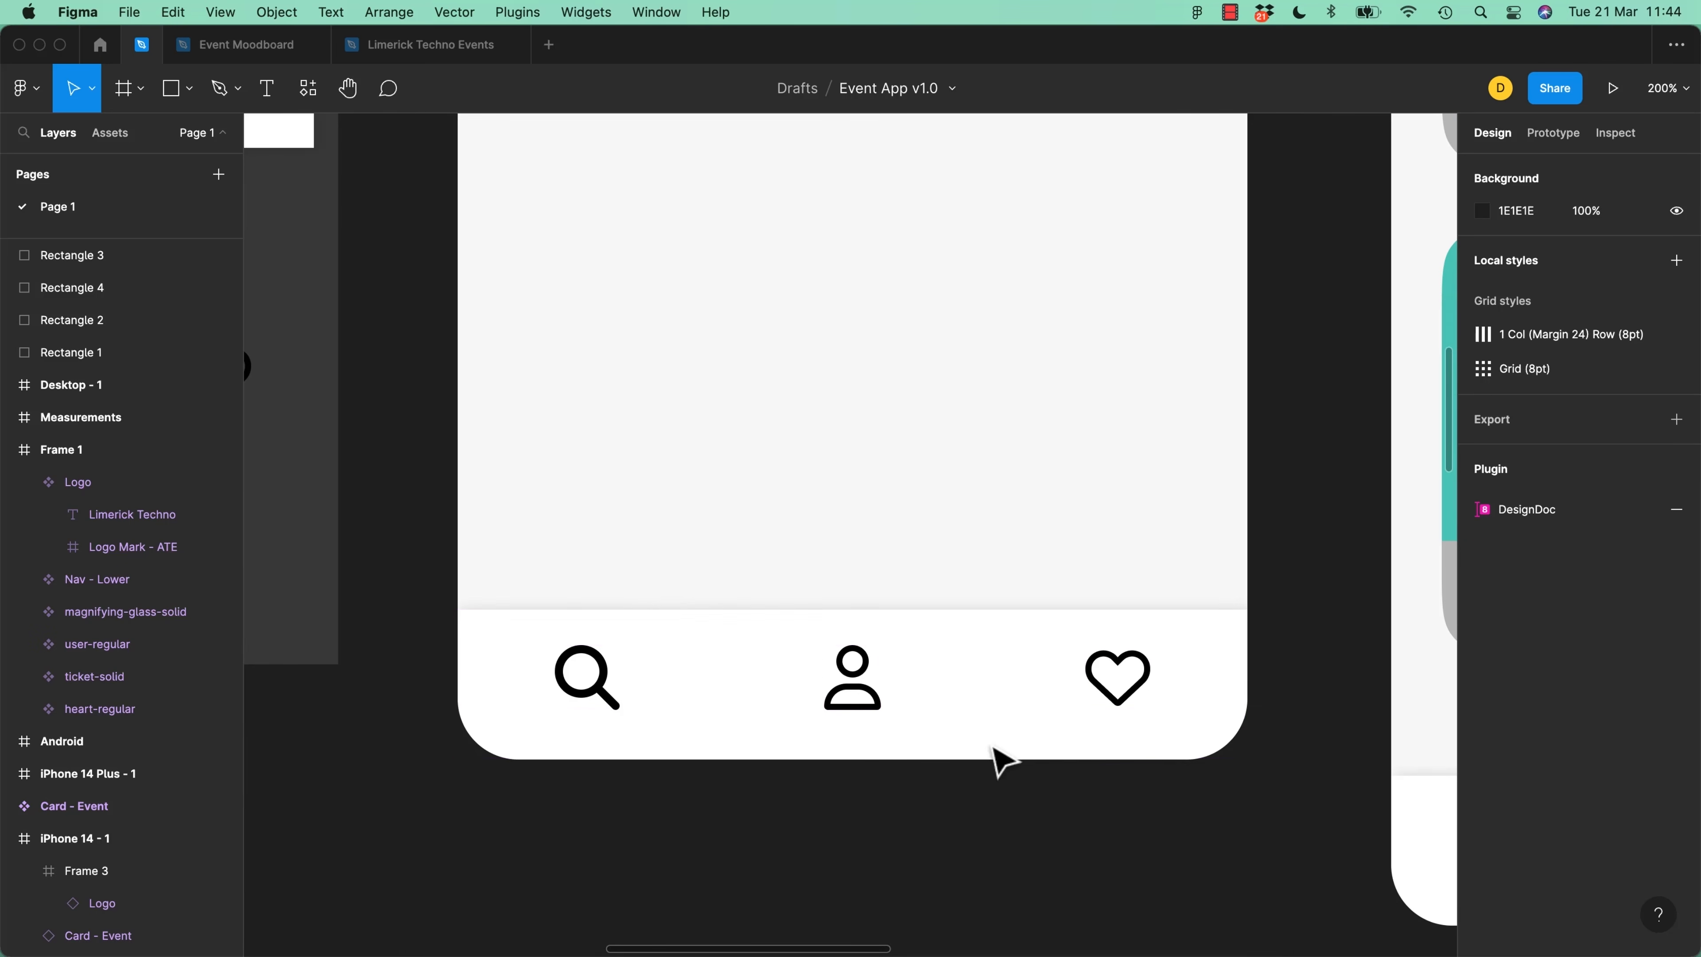
scroll(1029, 441, up, 20)
scroll(1014, 589, left, 3)
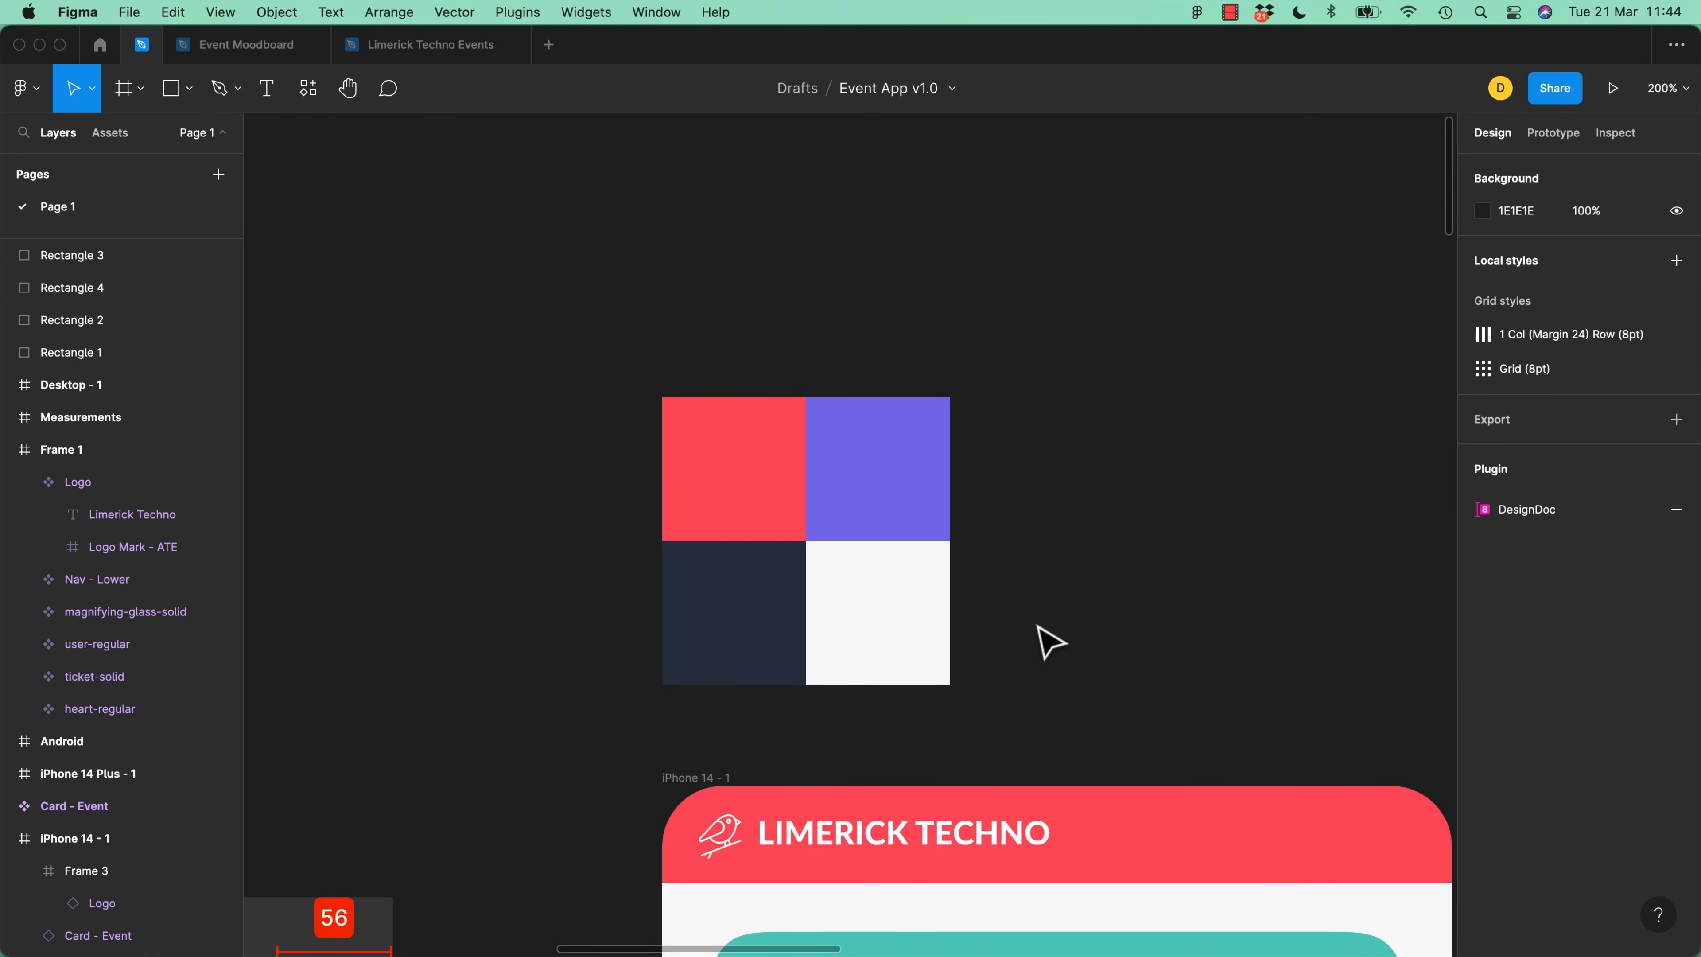
Switch back to the Chrome project document and check the Adobe Color, Material M2 and Material M3 resource links
key(super+Tab)
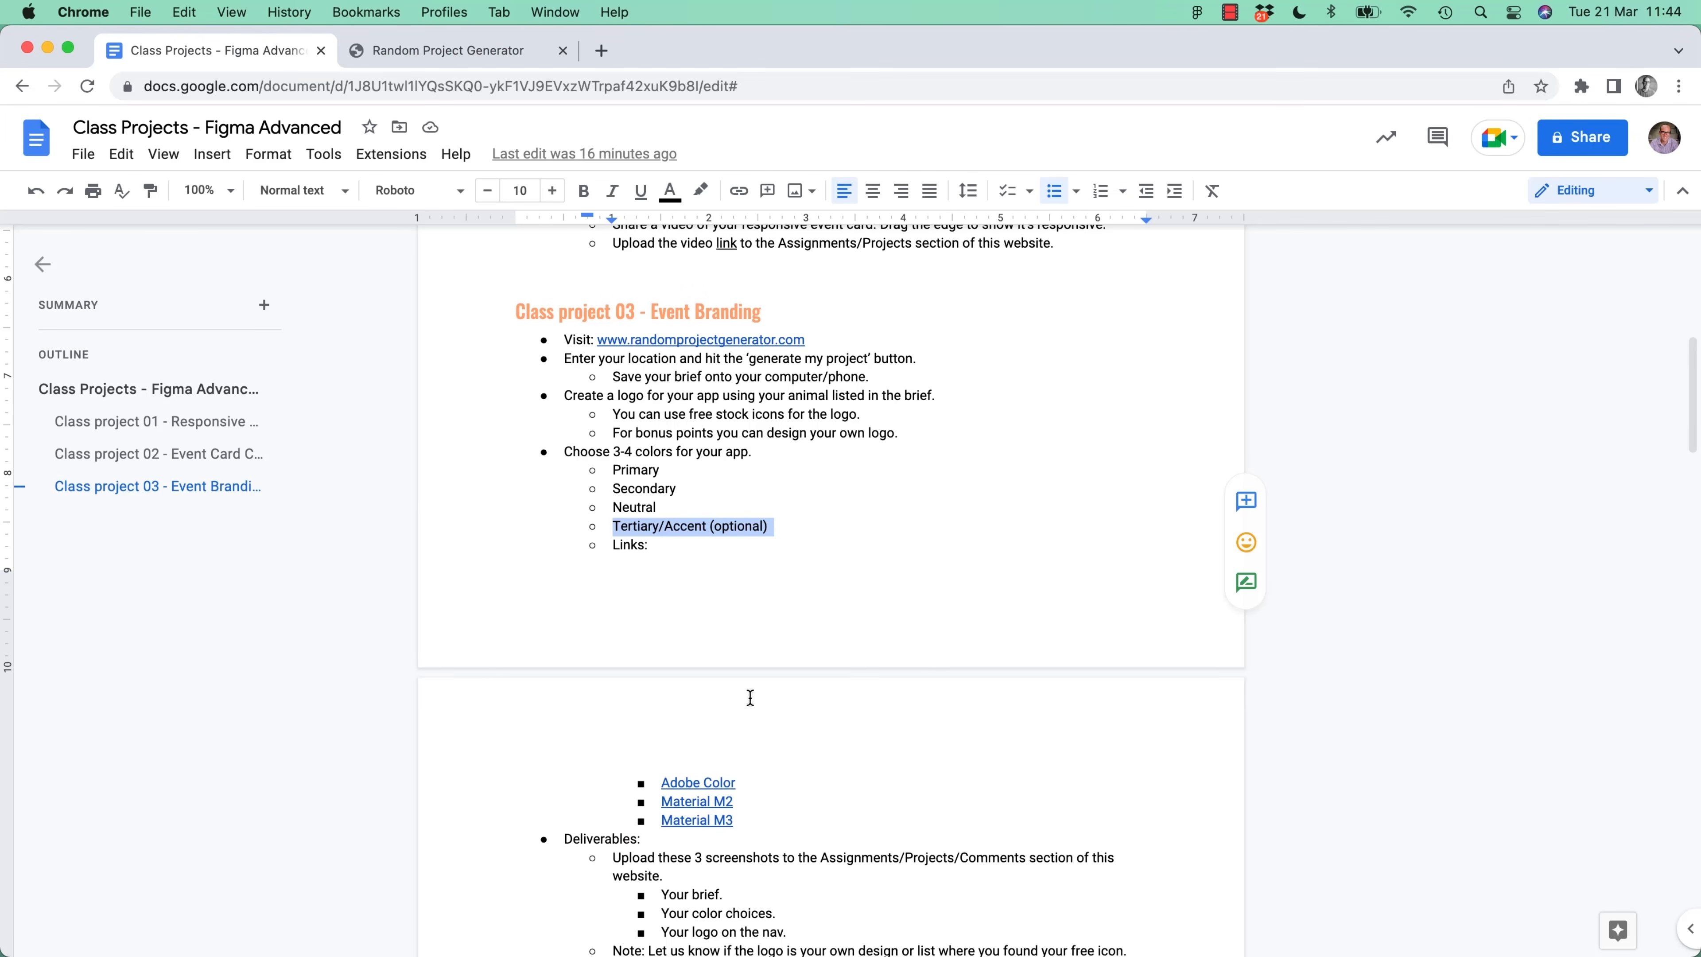
click(708, 596)
click(686, 779)
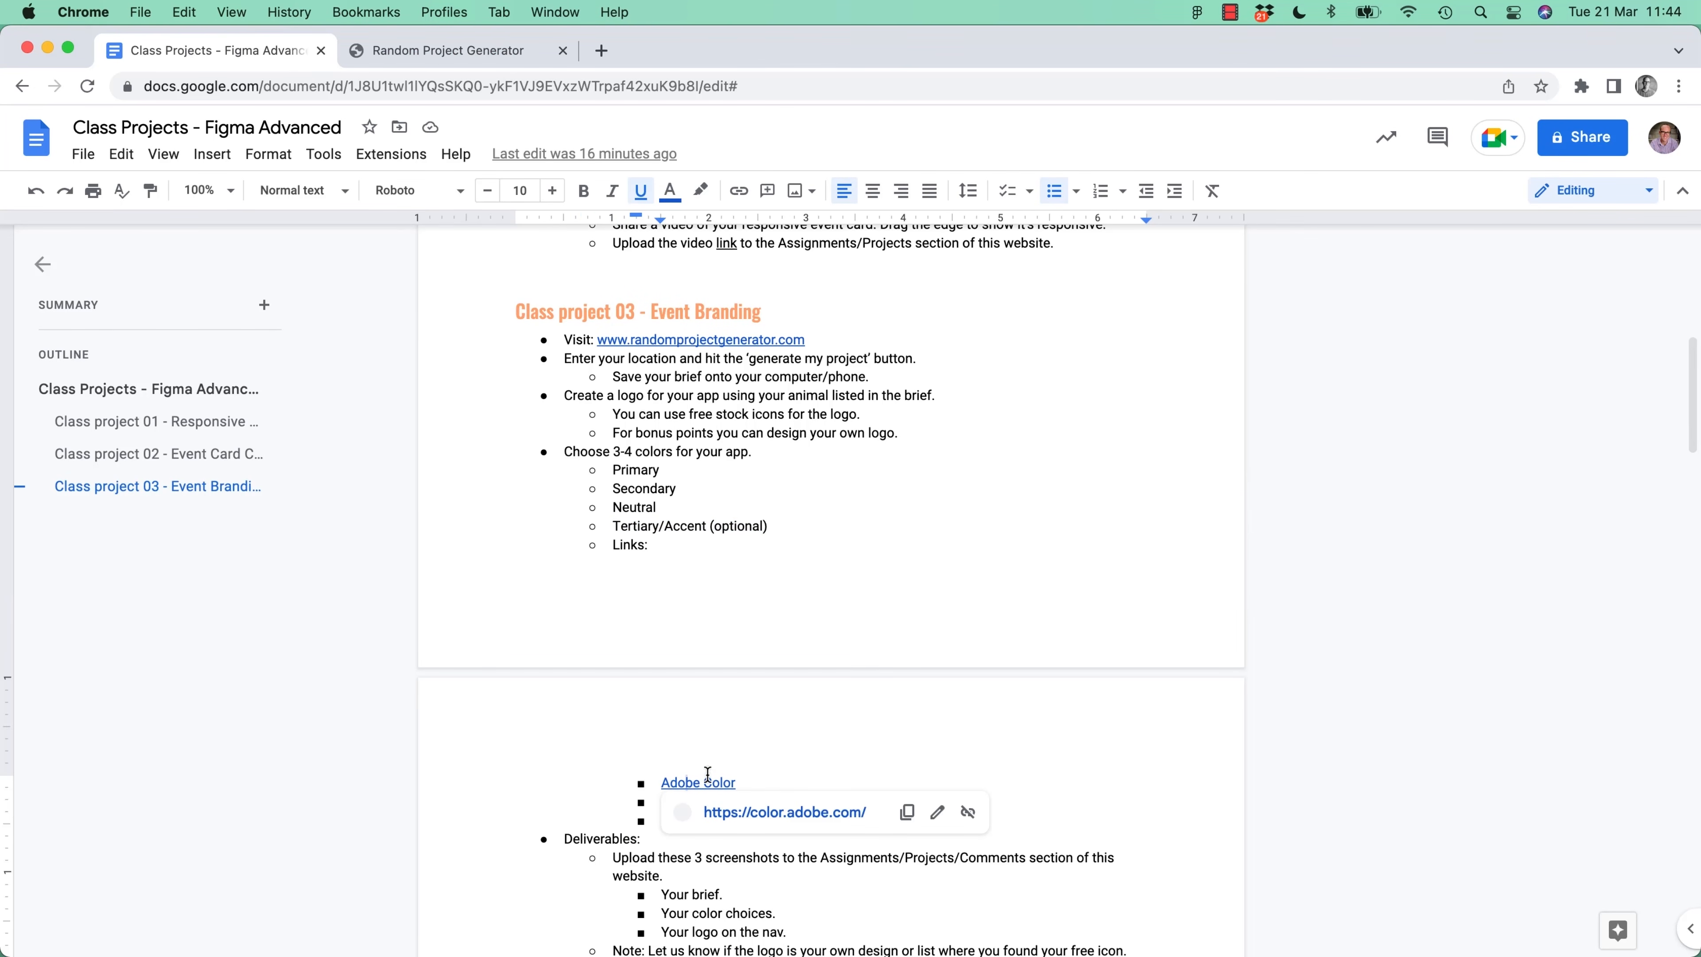
click(668, 804)
drag(668, 806, 743, 813)
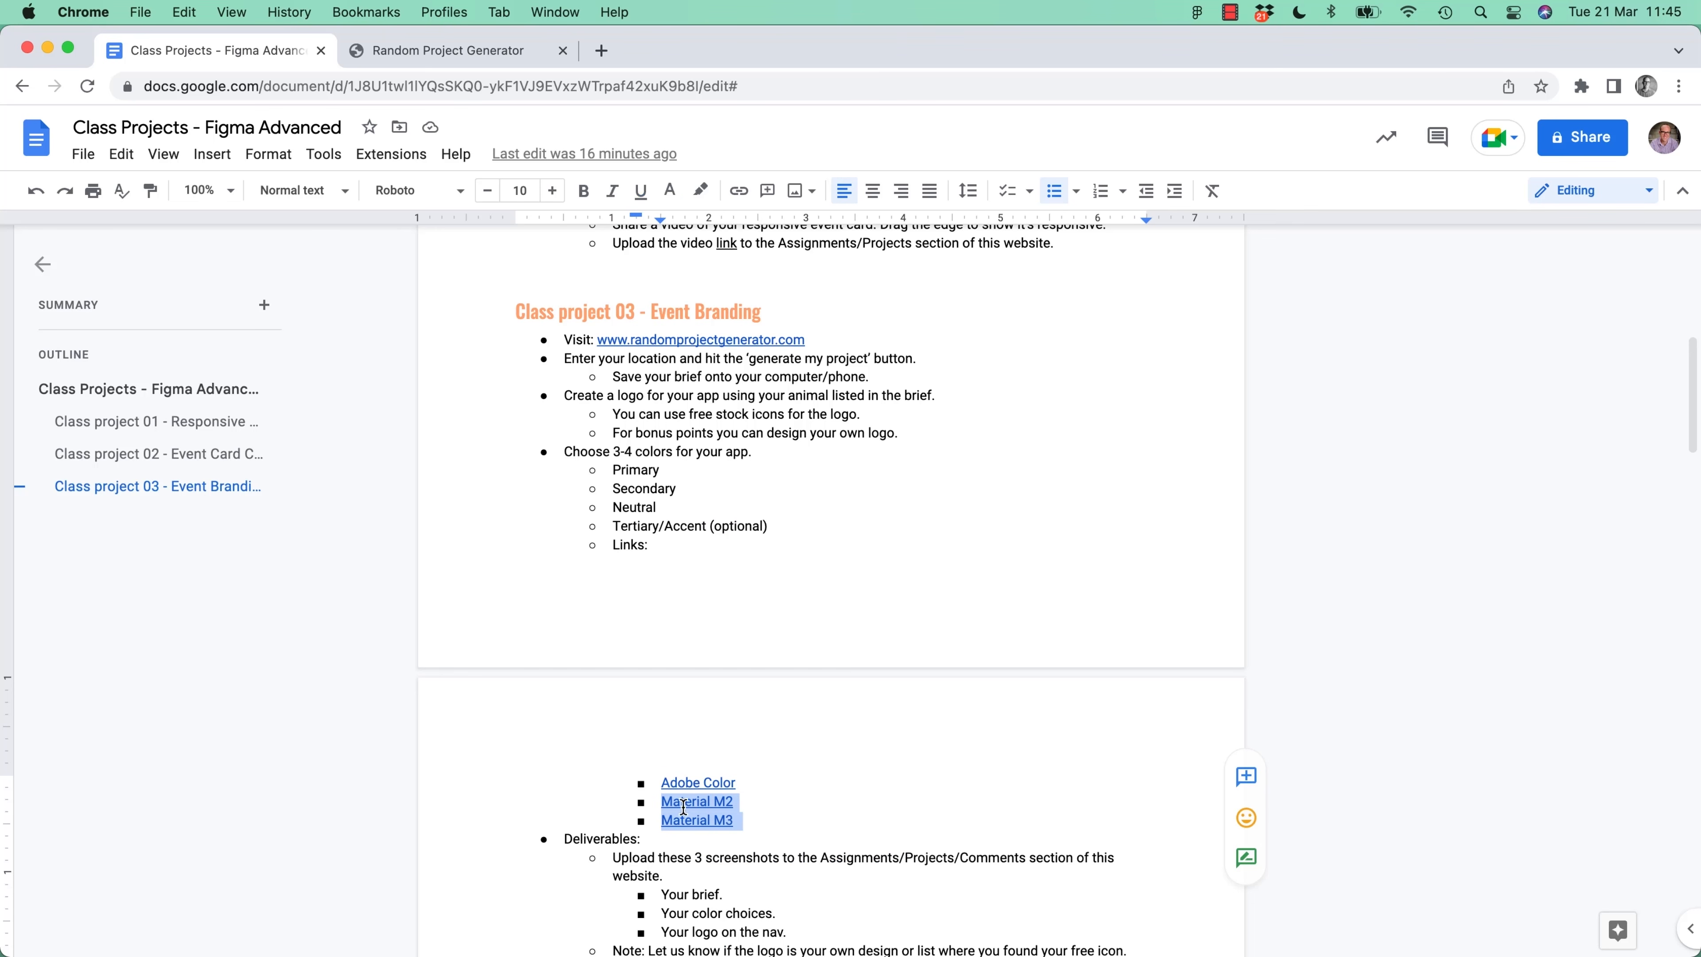
click(699, 806)
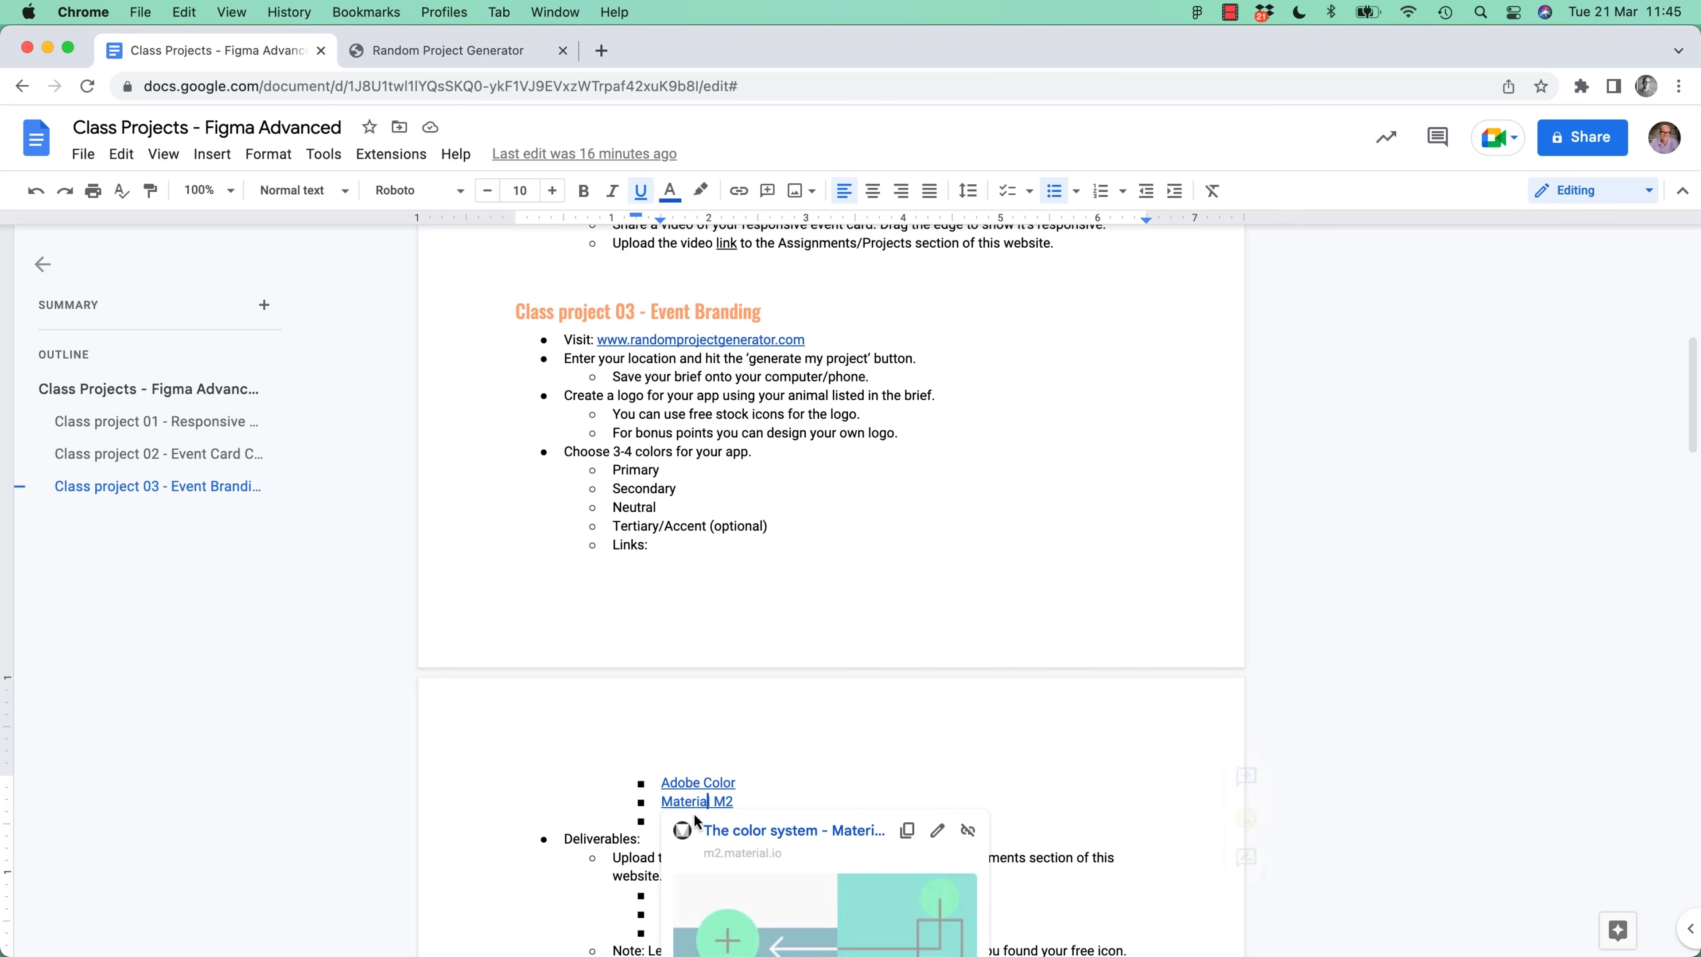
click(751, 802)
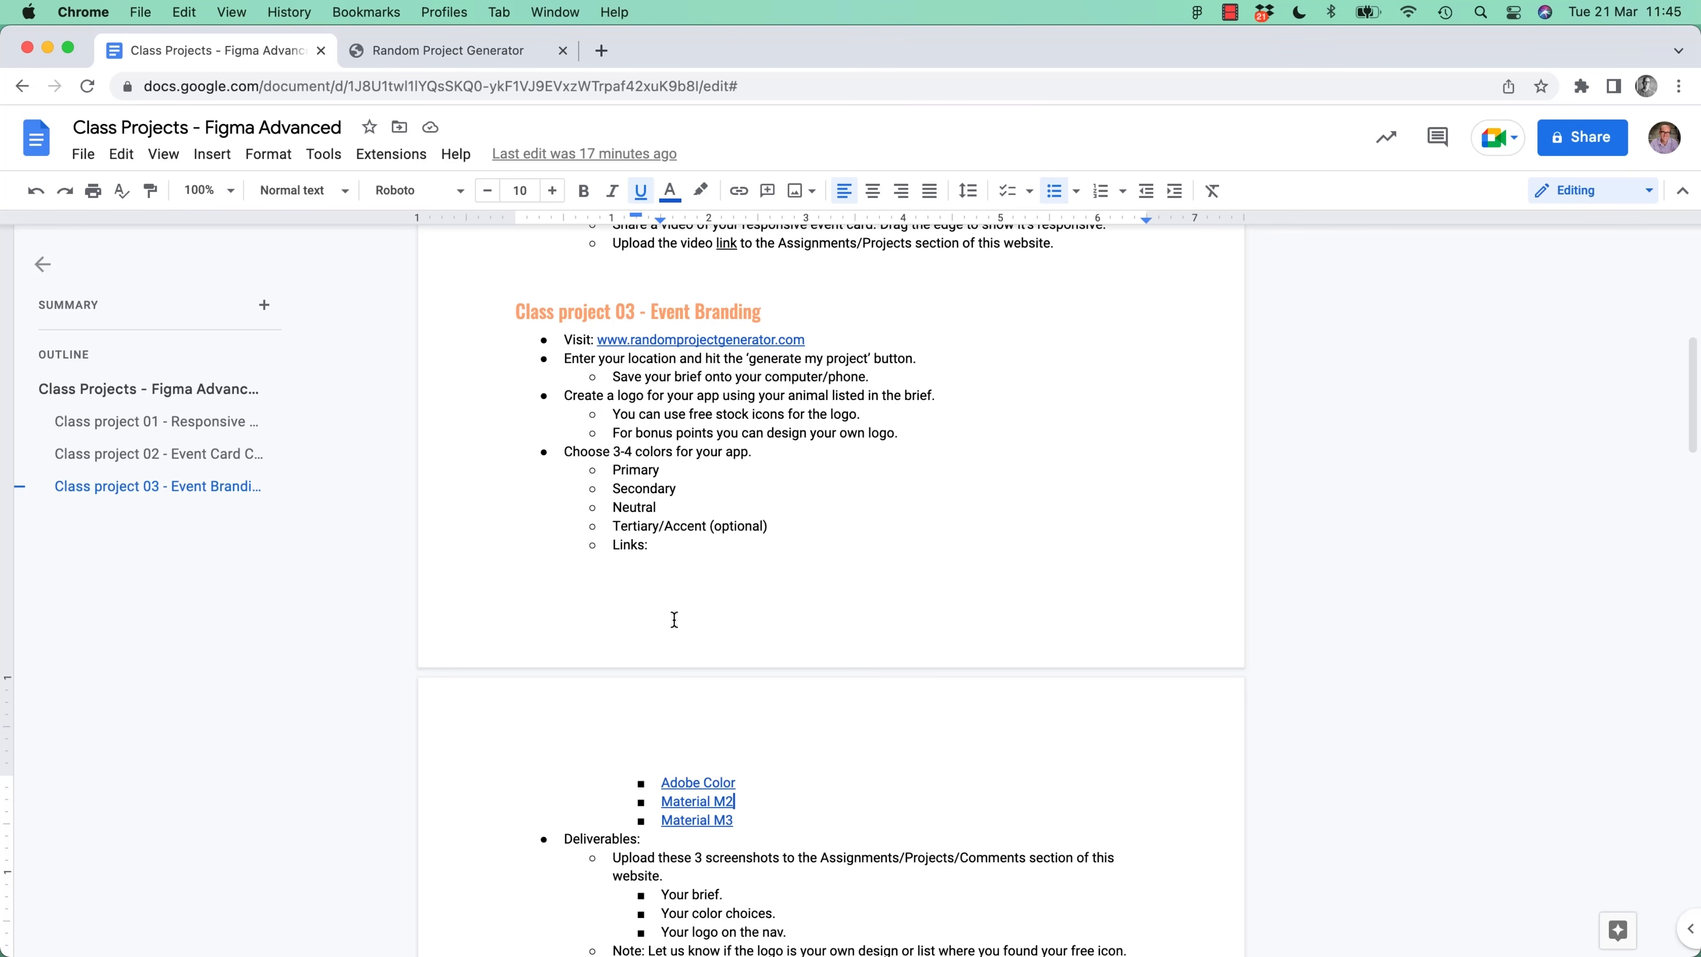
Switch to Figma, open the Event Moodboard file and bring its event app screenshots into view
key(super+Tab)
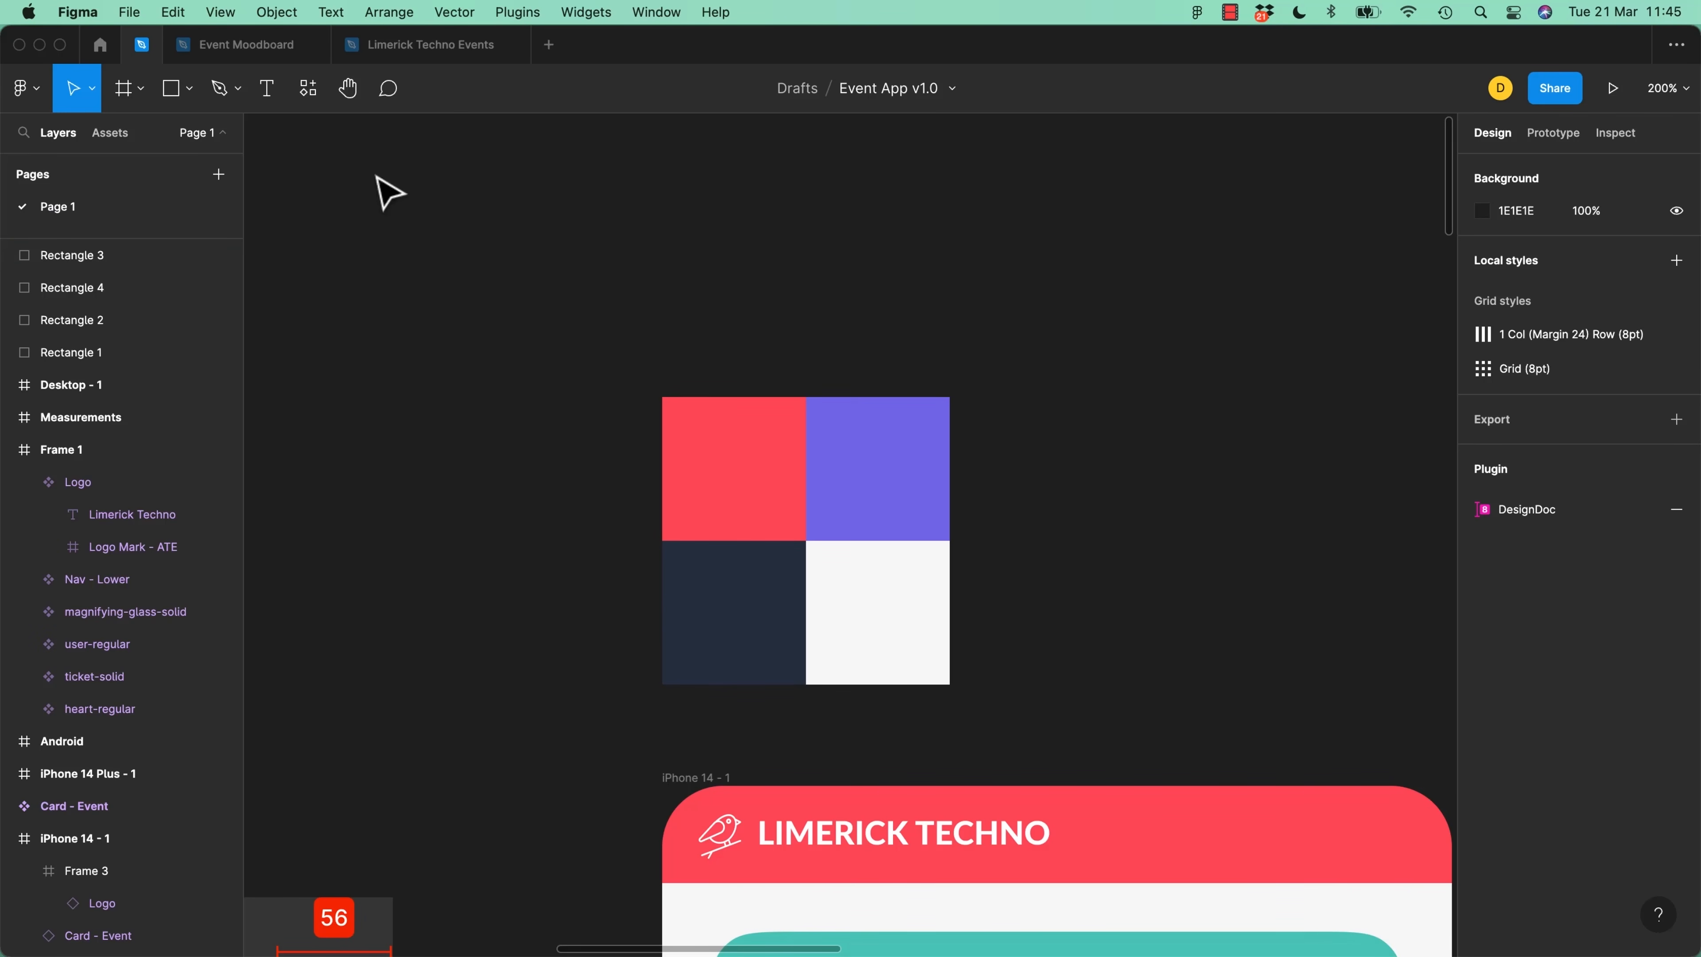
click(246, 44)
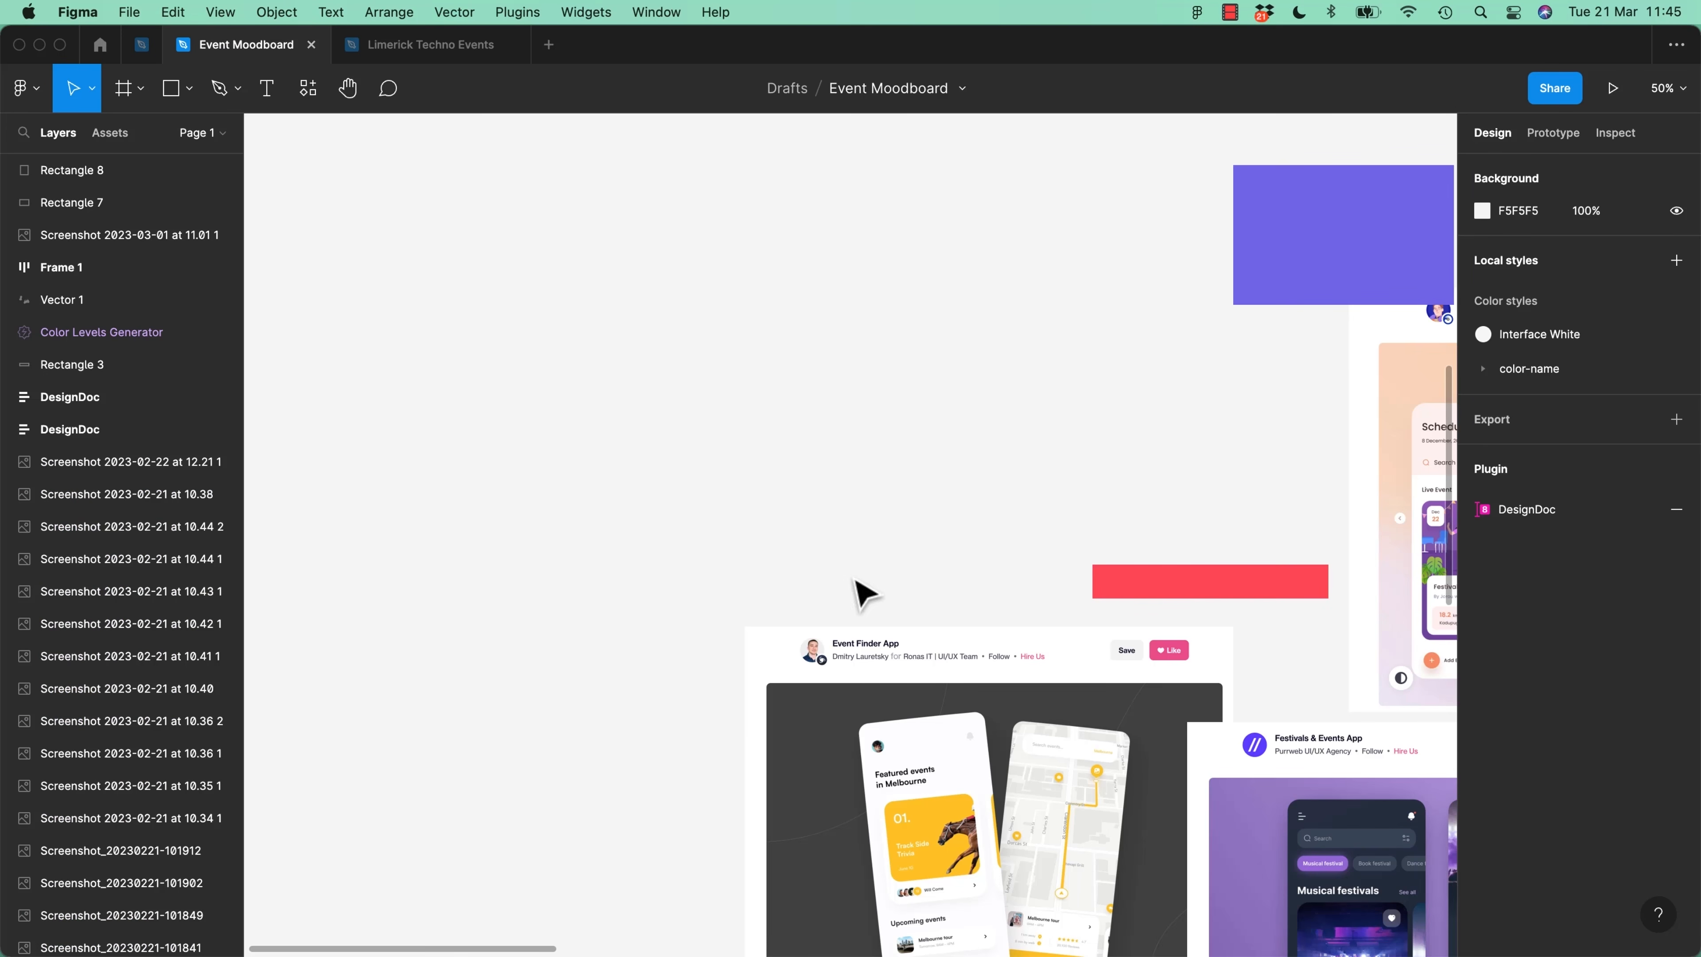
key(shift+1)
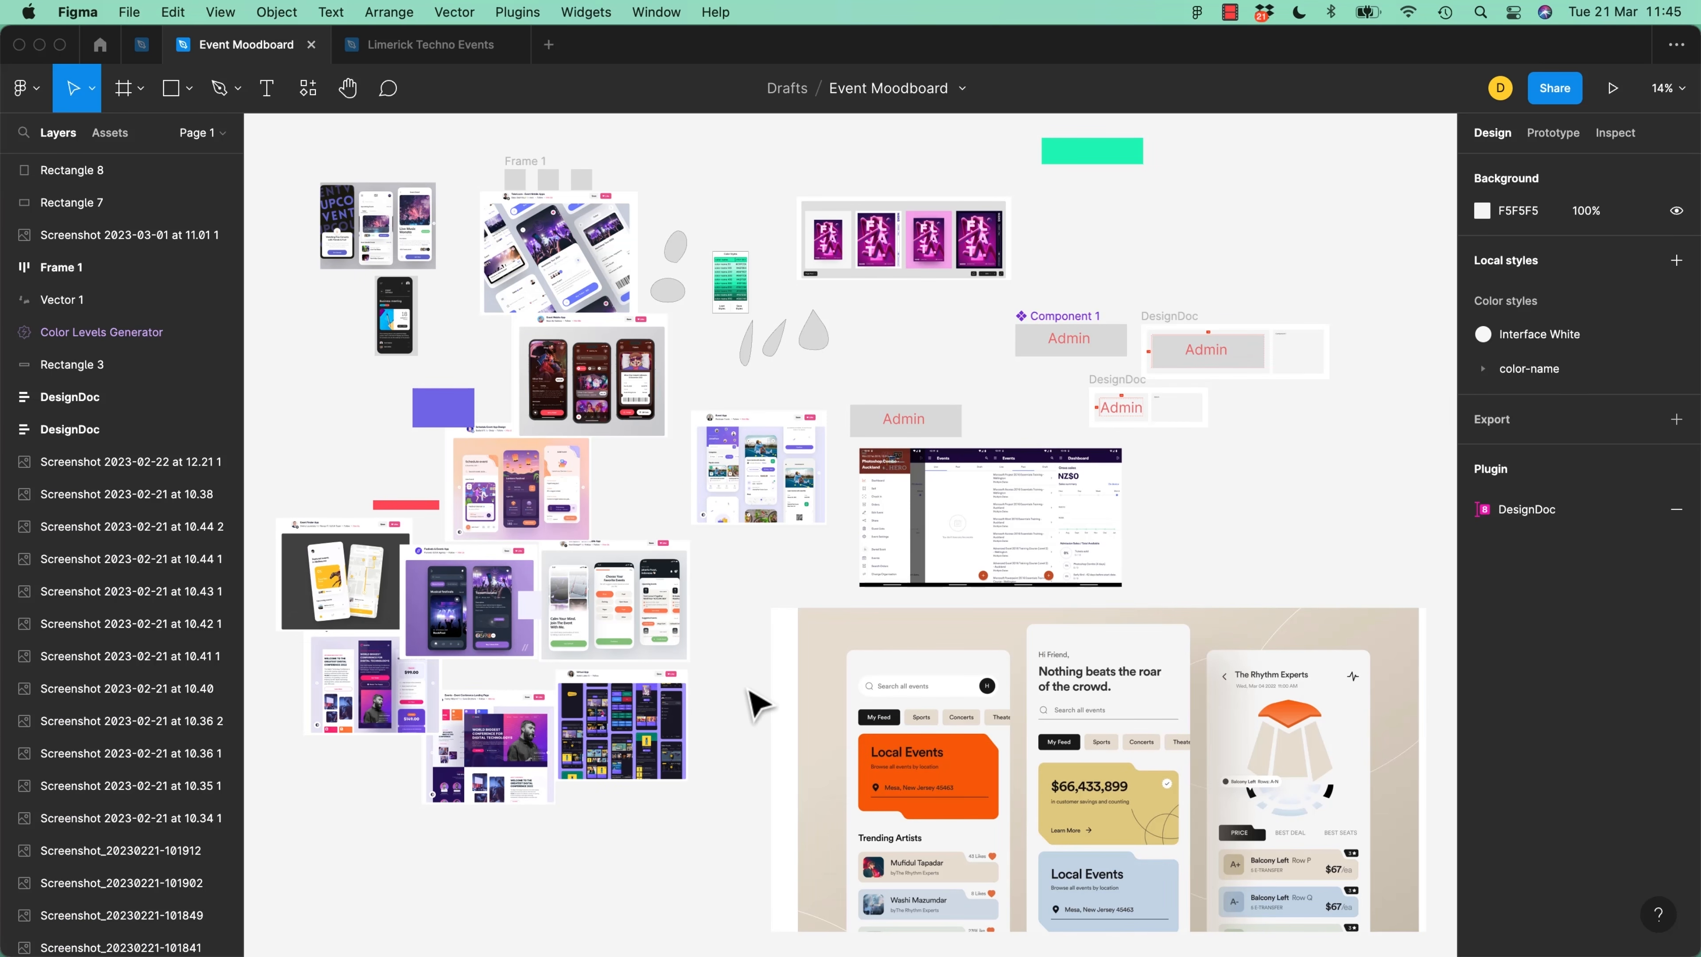
scroll(757, 704, up, 5)
scroll(749, 687, left, 5)
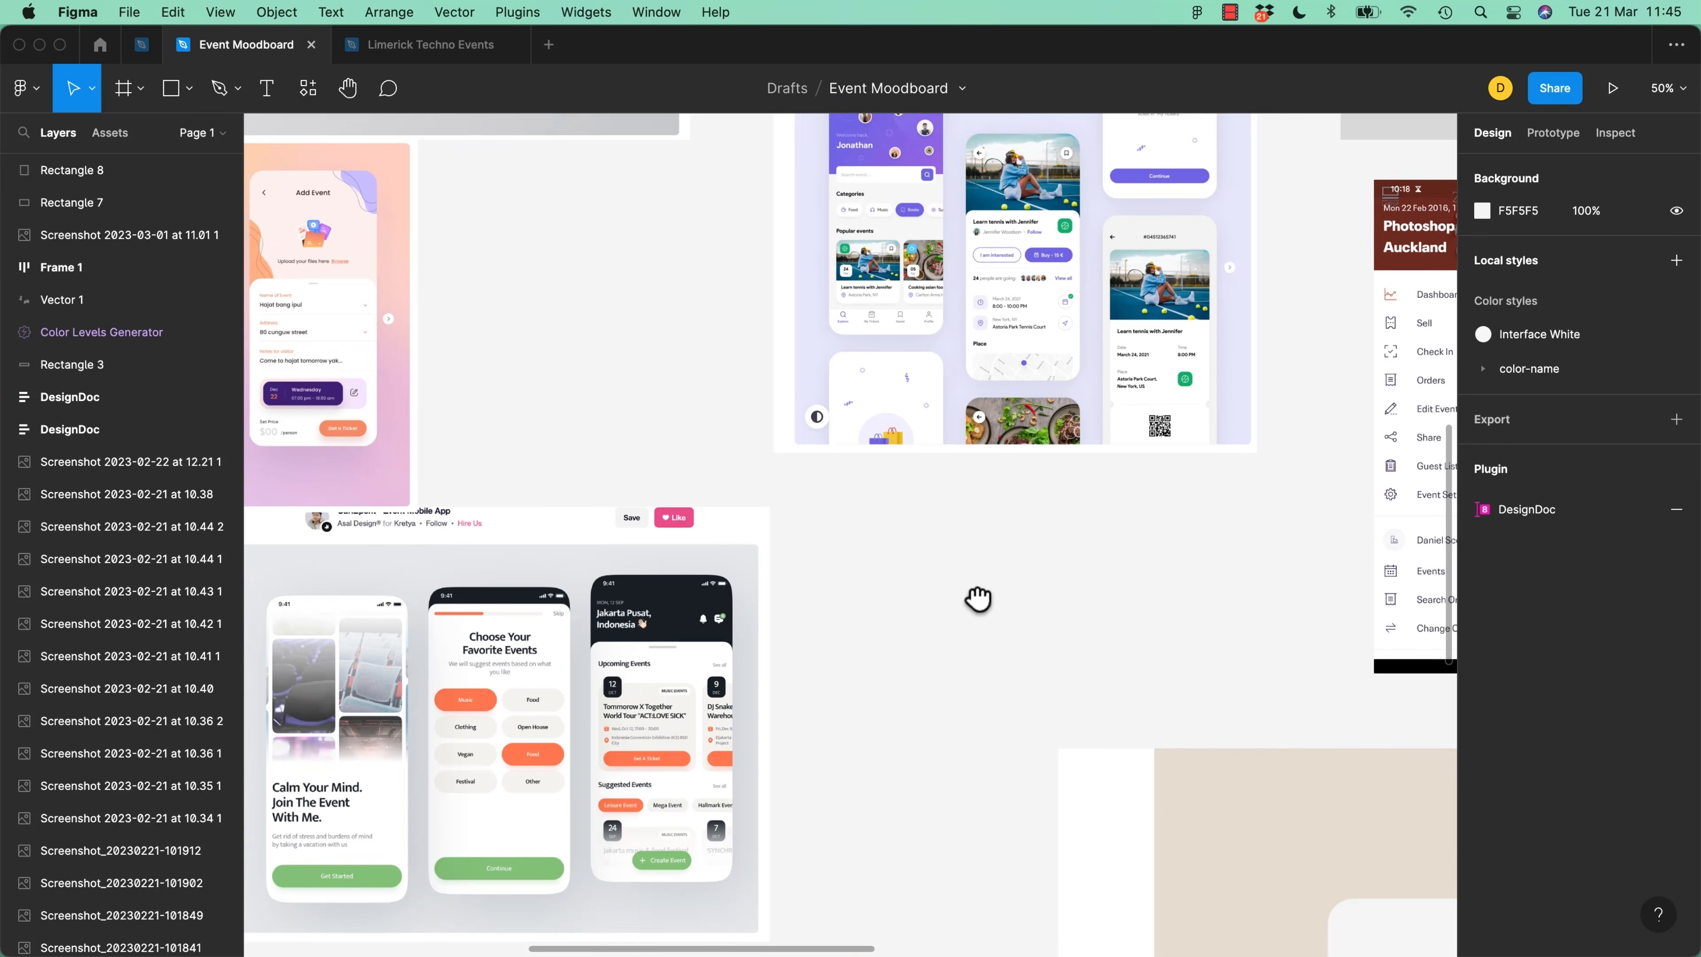
Draw a 146 × 146 square beside the moodboard screenshots and fill it with pink EA4C89 sampled from a Like badge
key(r)
mouse_move(692, 258)
mouse_down()
mouse_move(807, 331)
mouse_move(785, 340)
mouse_up()
key(v)
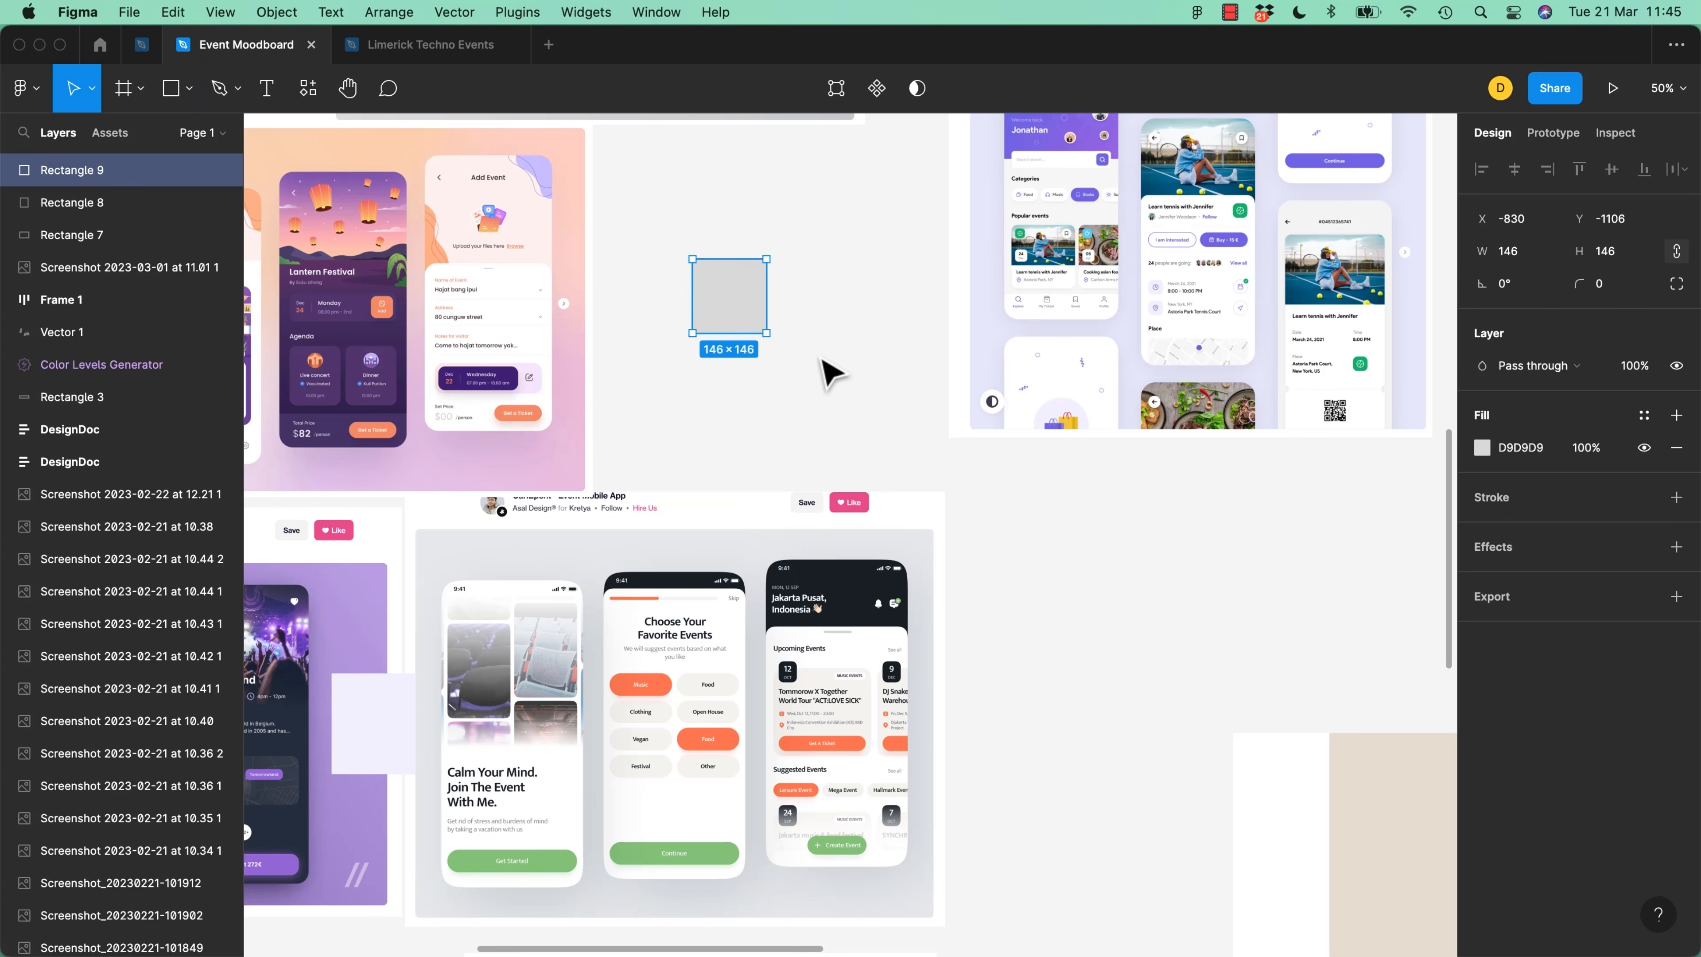
key(i)
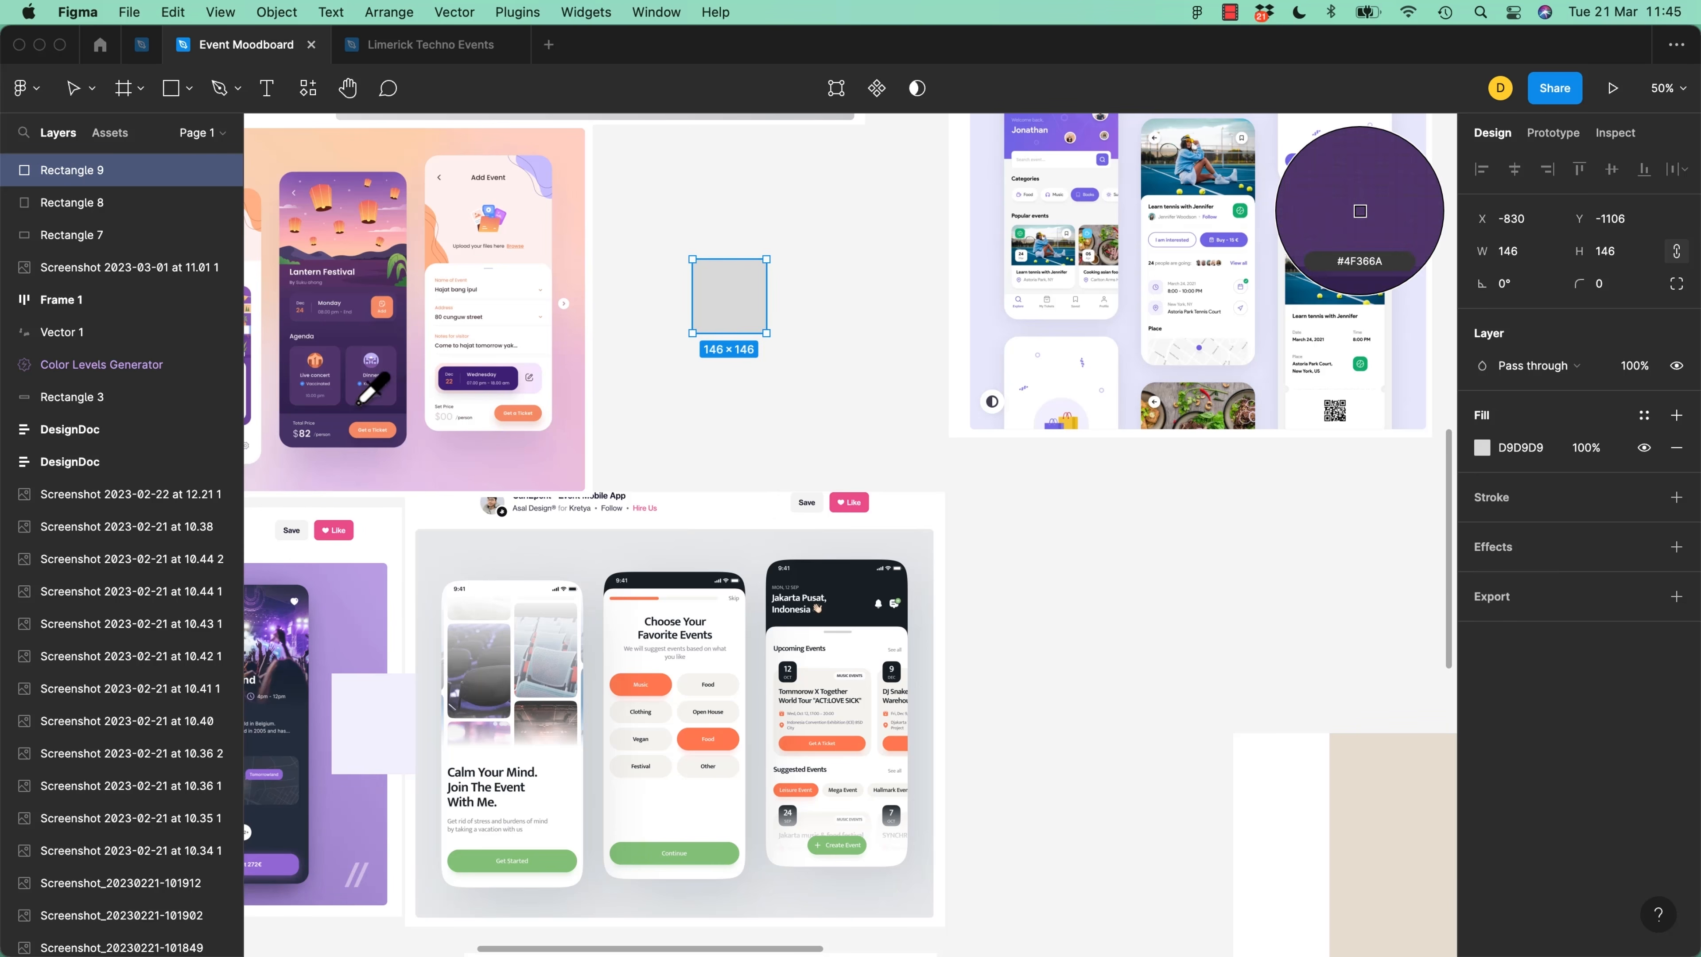
click(347, 528)
Survey the Event Moodboard's app and landing page screenshots for color inspiration, ending at the Oliver Tree concert screens
drag(683, 478, 974, 453)
mouse_move(587, 436)
mouse_down()
mouse_move(942, 528)
mouse_move(1045, 287)
mouse_up()
drag(864, 676, 896, 441)
drag(987, 804, 817, 474)
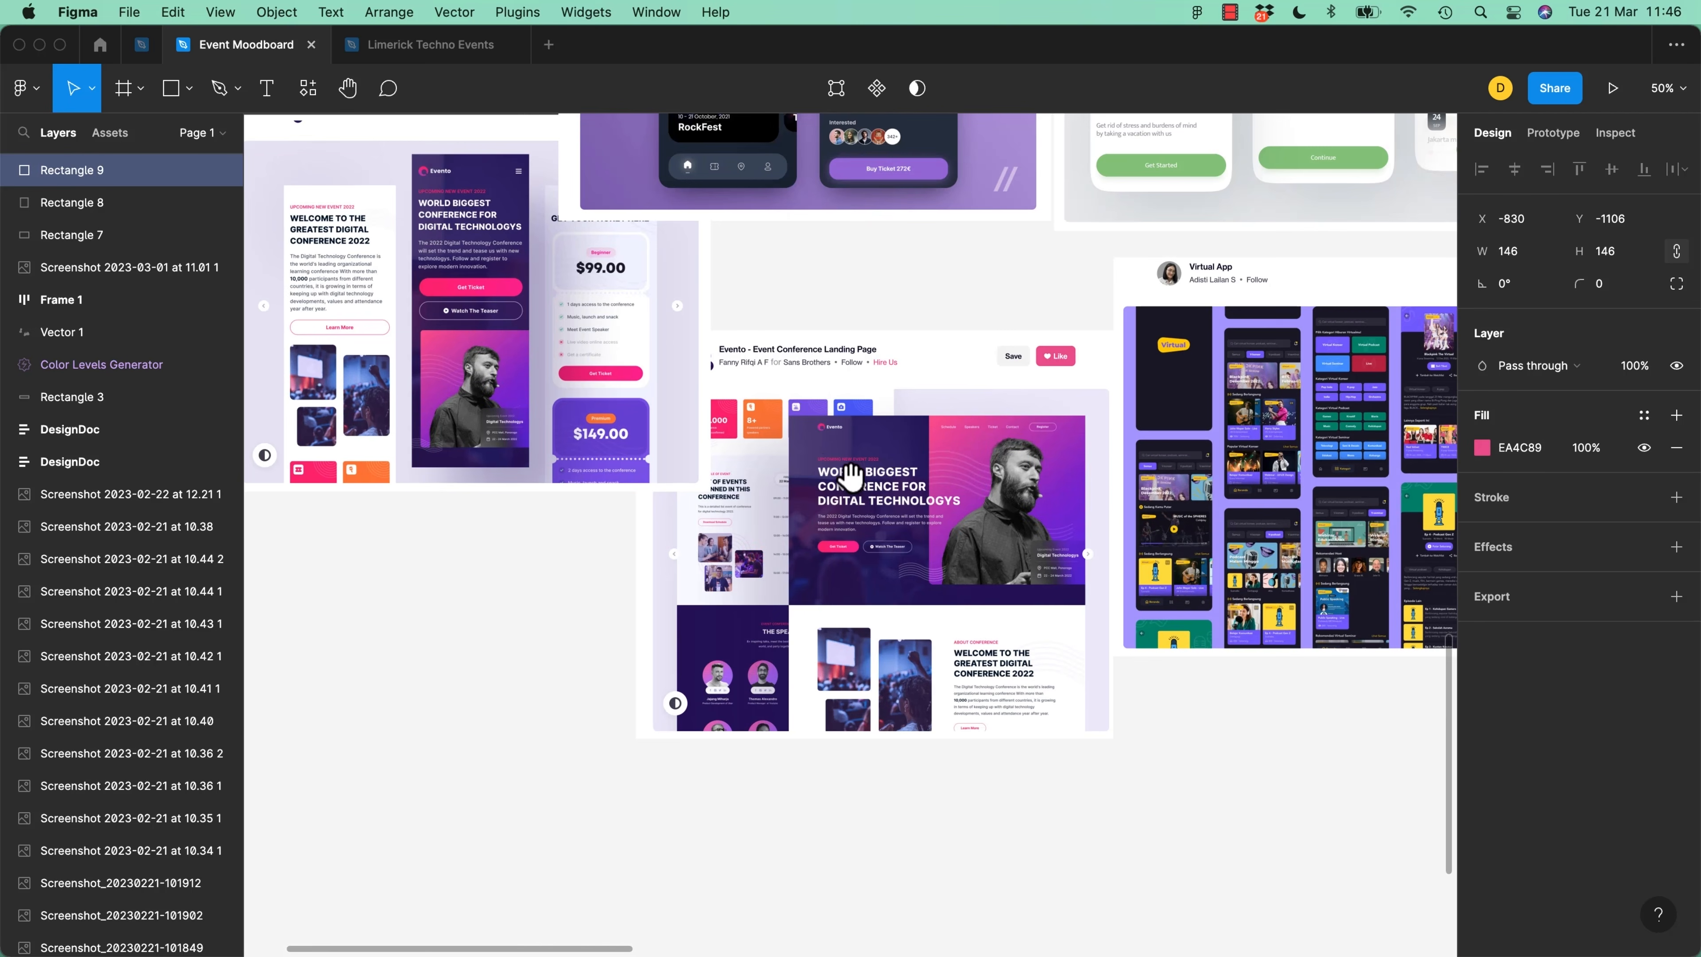
drag(1132, 472, 675, 644)
drag(944, 504, 1161, 489)
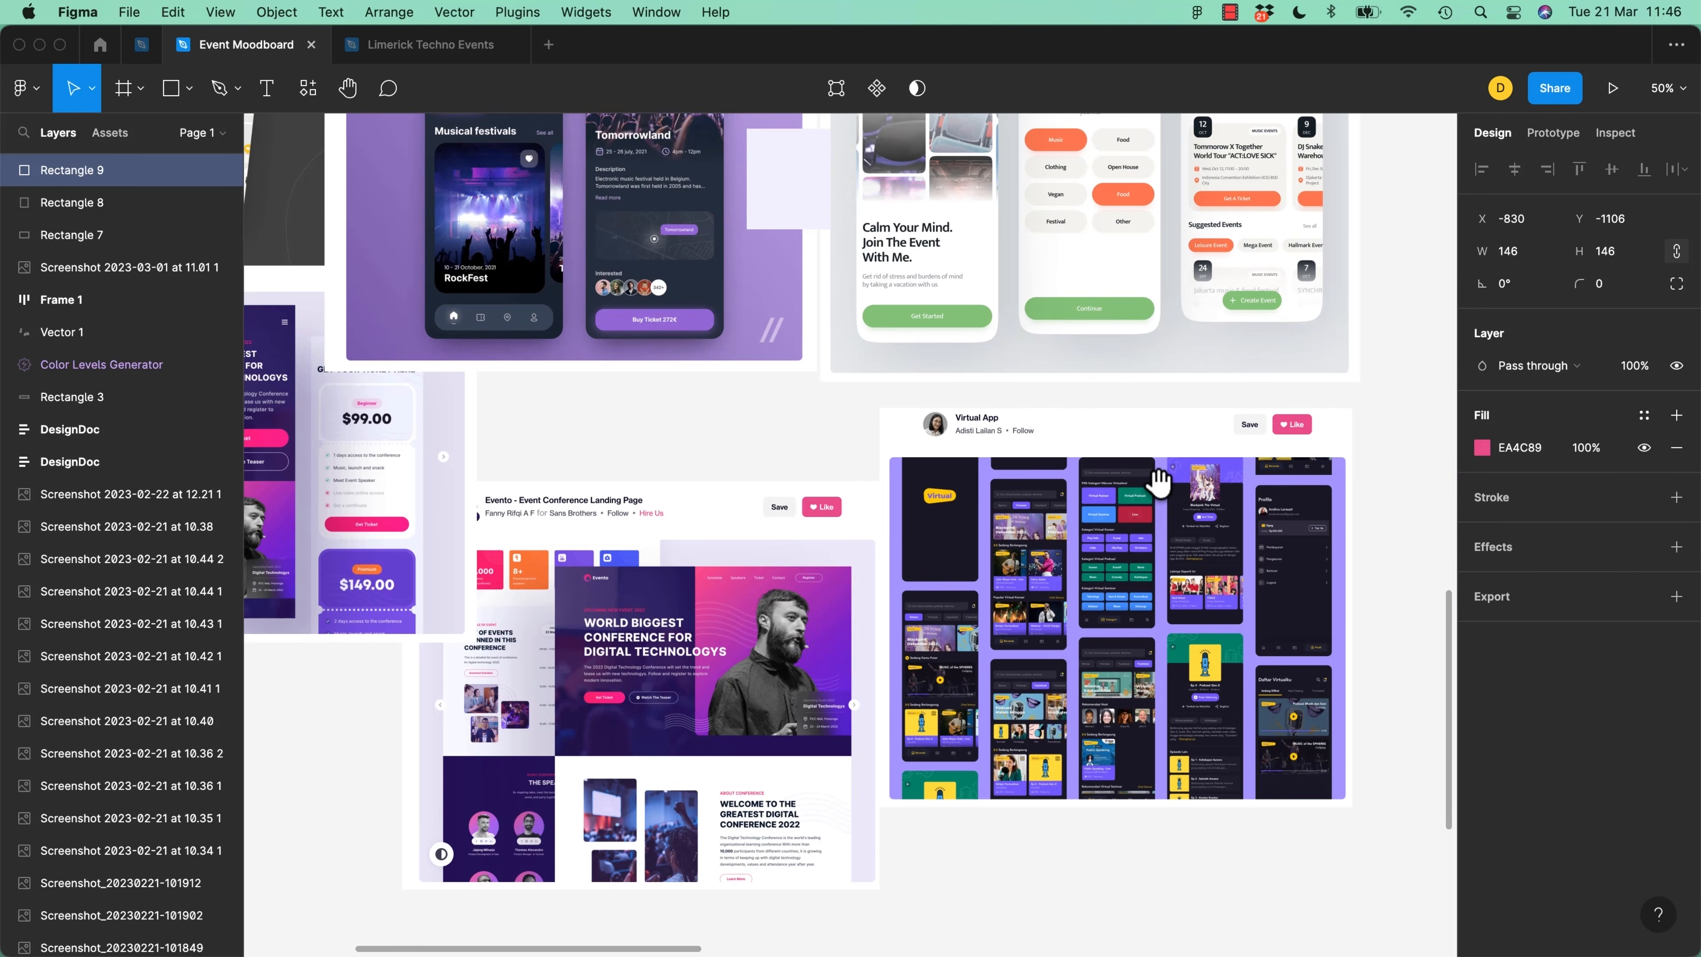
drag(1231, 423, 554, 592)
drag(1226, 721, 873, 734)
drag(445, 711, 915, 733)
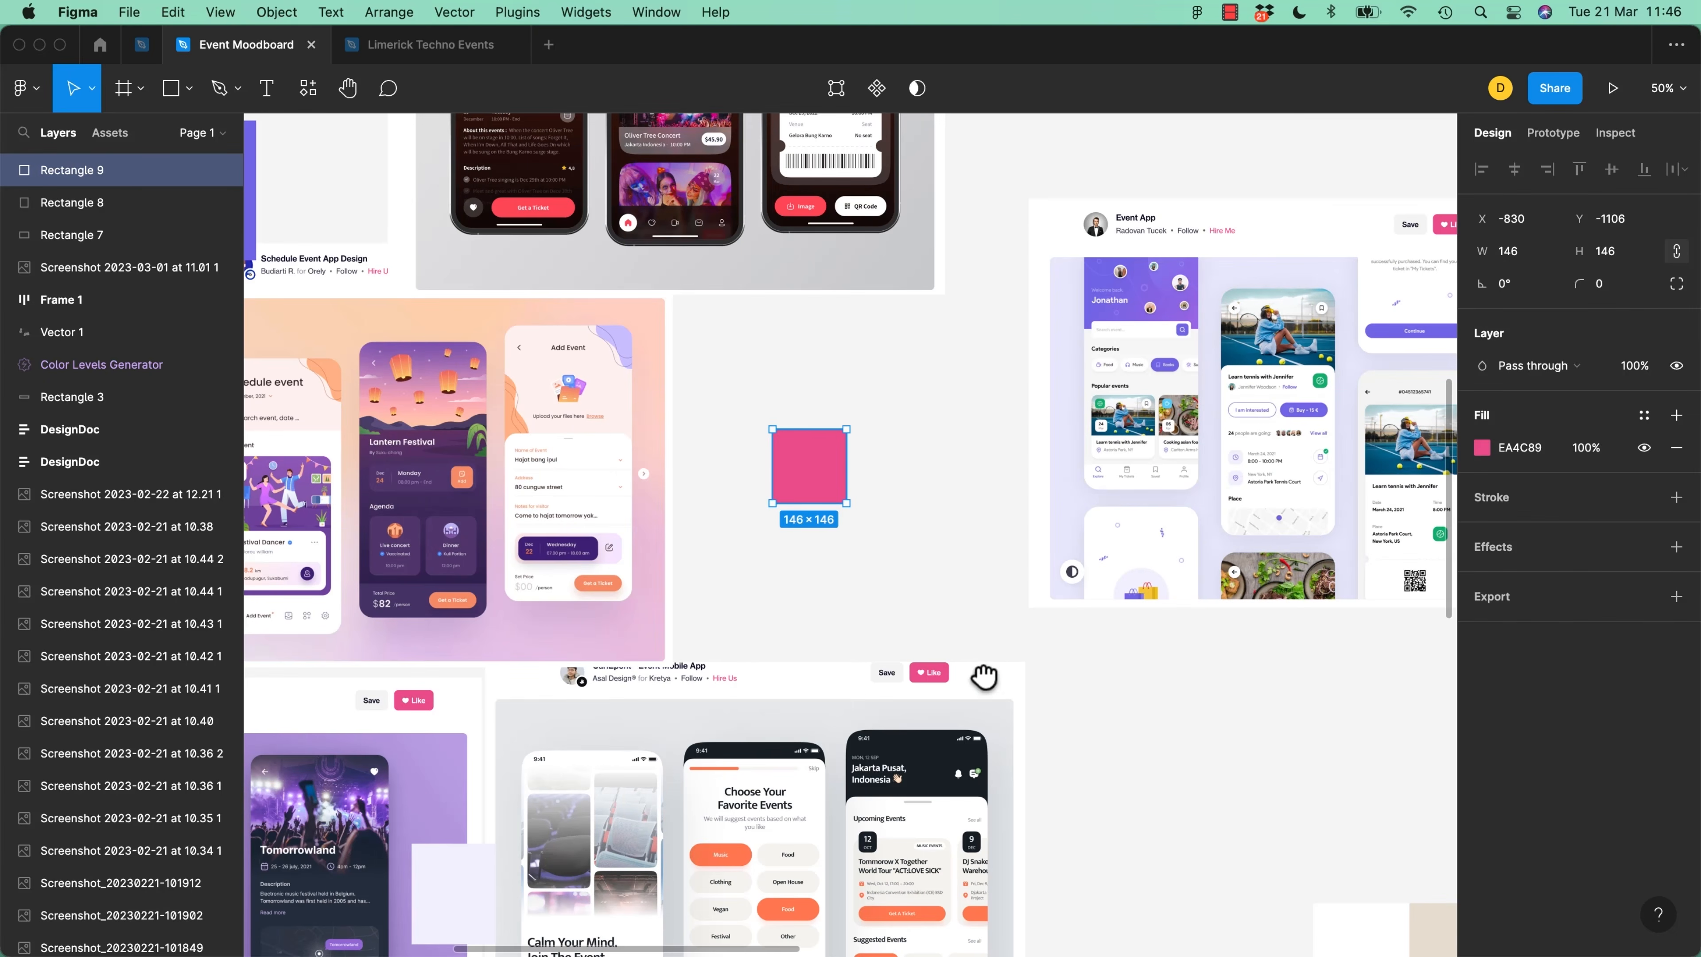
drag(985, 677, 1181, 866)
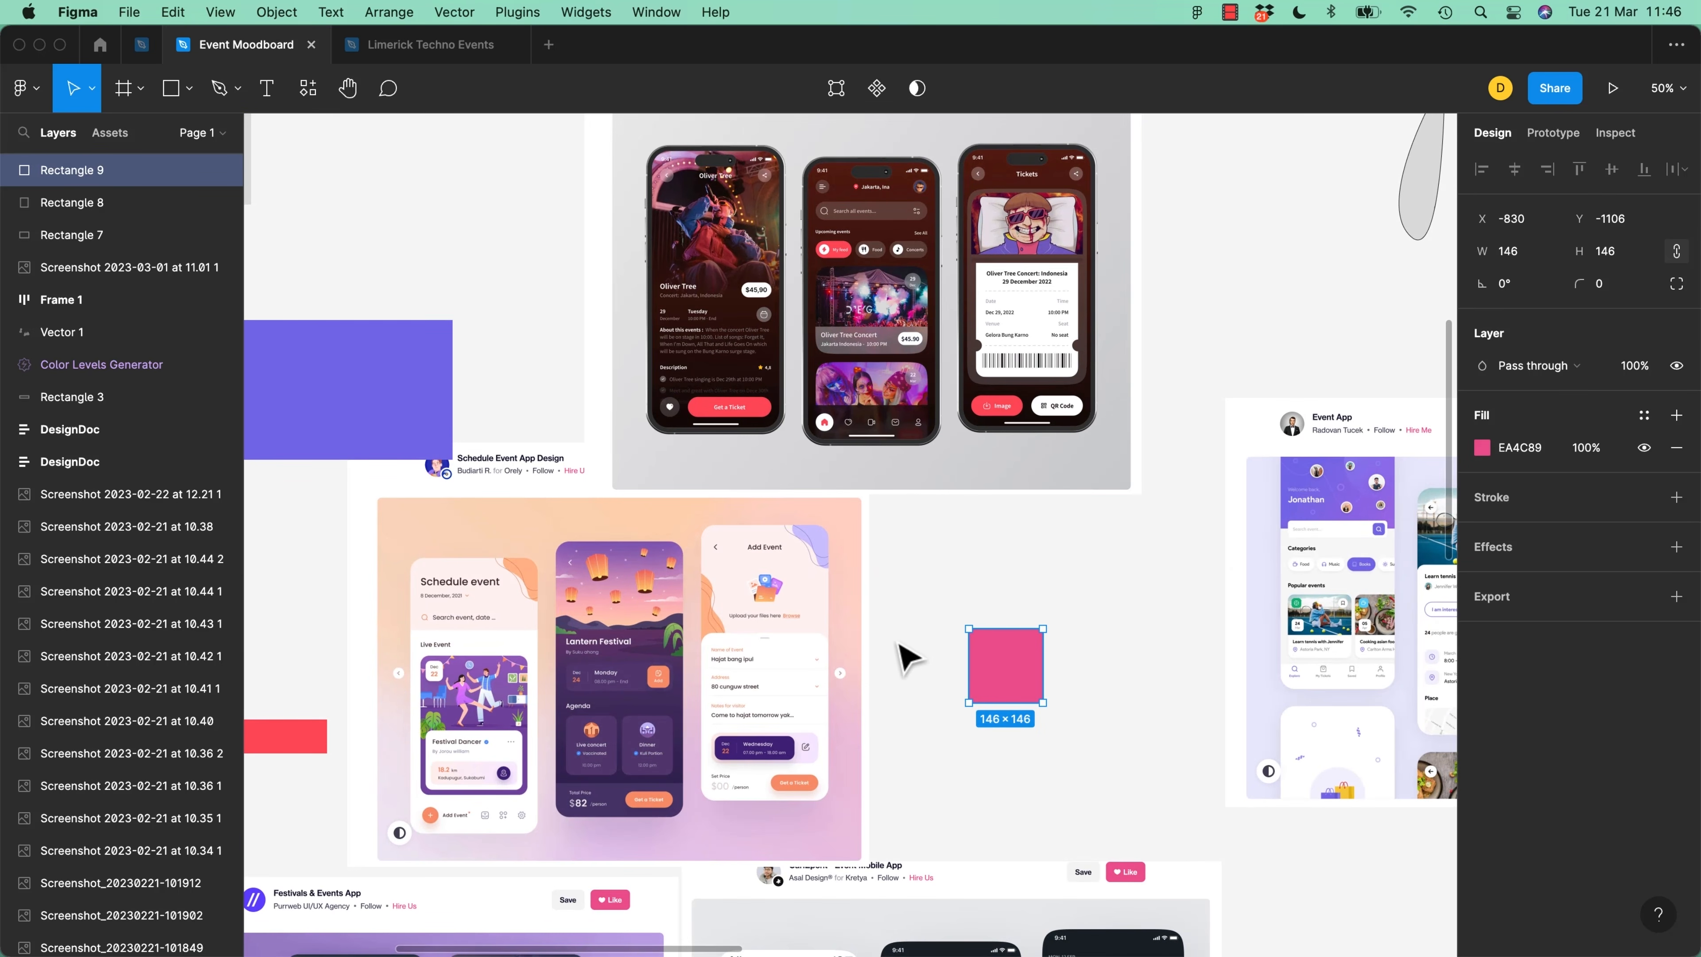
Sample new fills for the square from the Oliver Tree concert screens, trying red FF4655 and settling on a light blue
key(i)
click(823, 423)
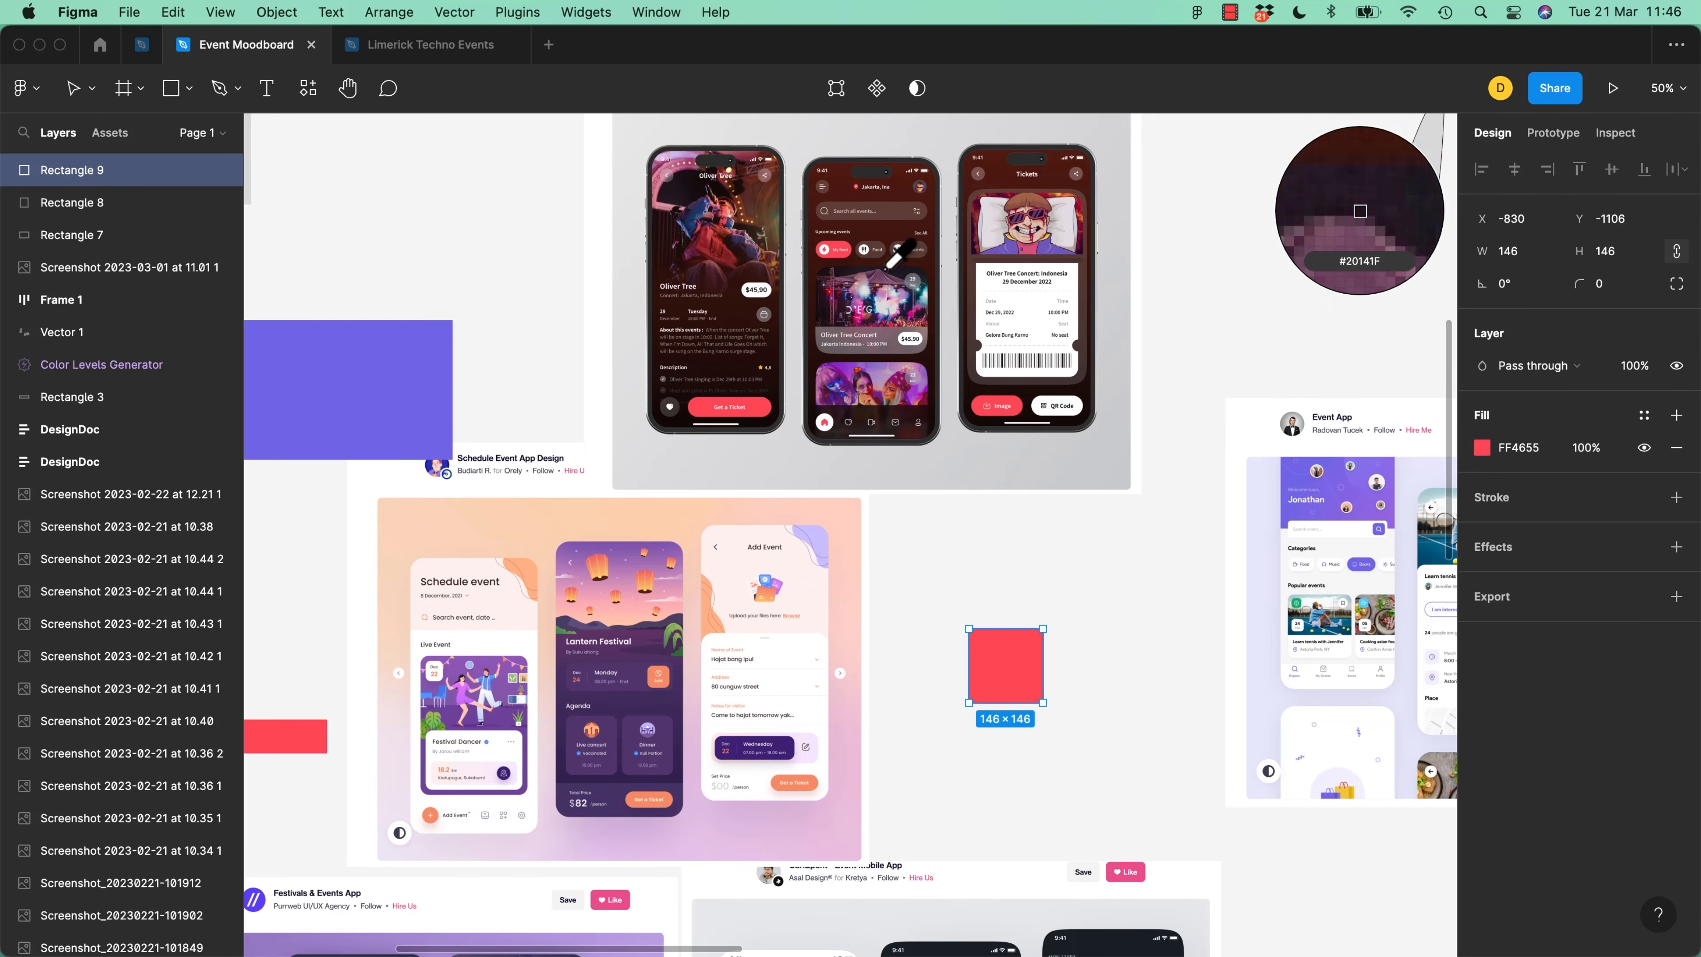
click(915, 288)
click(1097, 679)
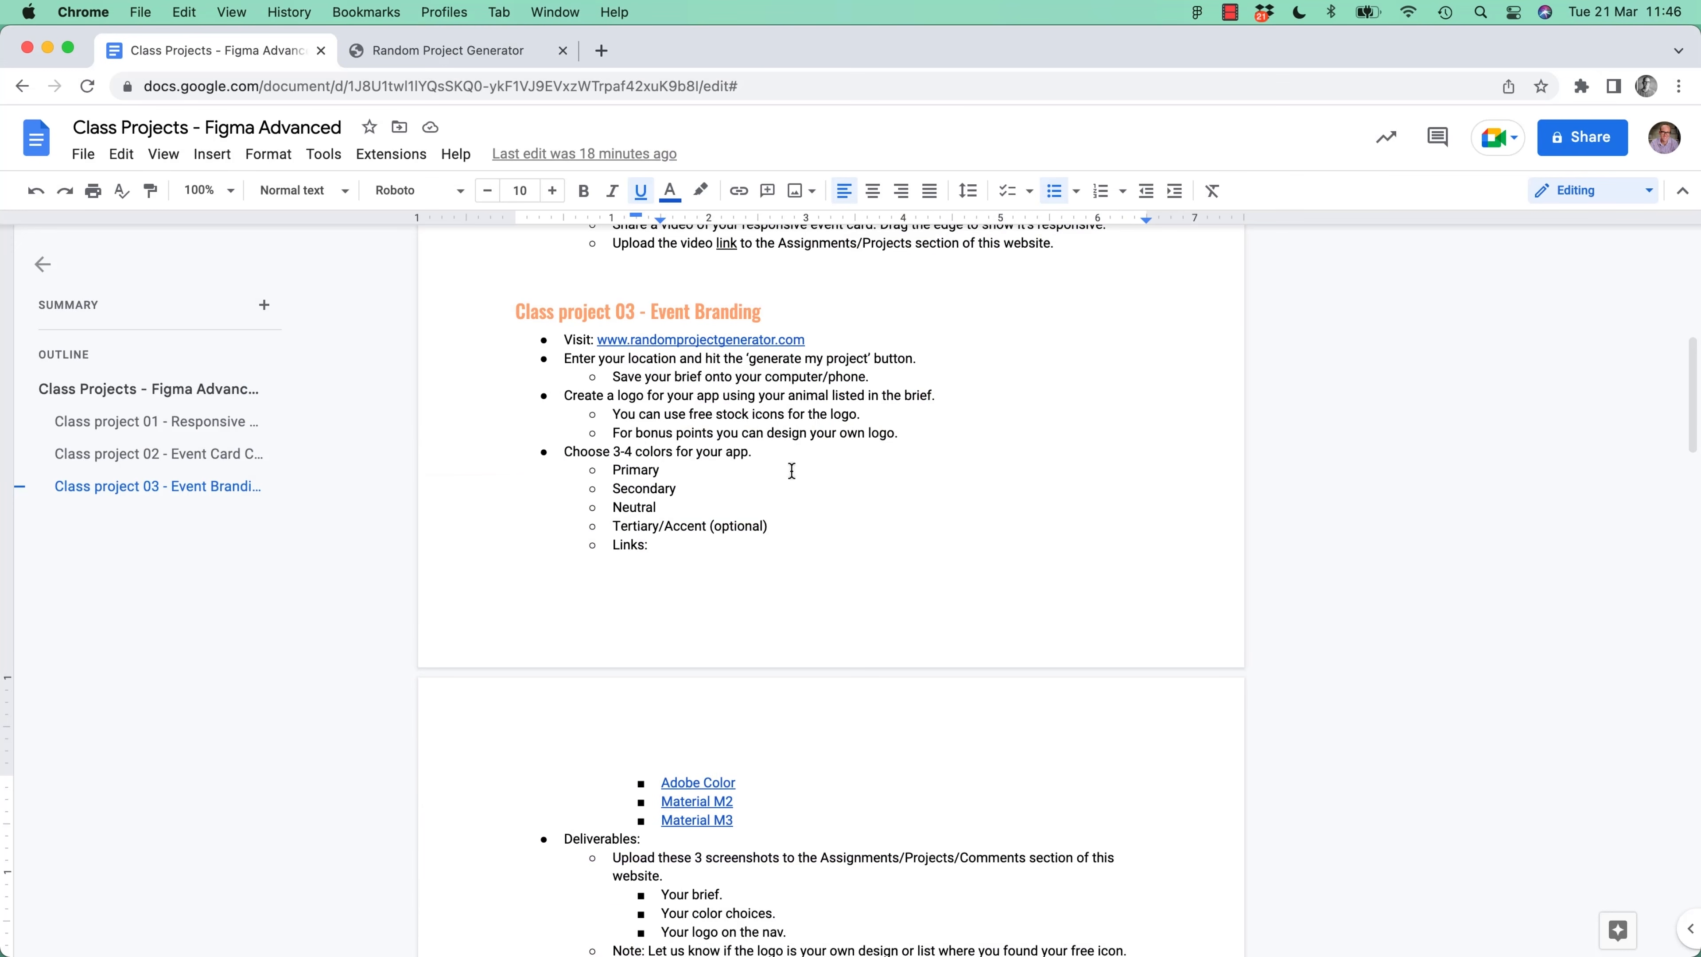
Switch to the Chrome project document and review the brief, color choices and logo deliverables, checking the generated Limerick Jazz brief
scroll(797, 606, down, 5)
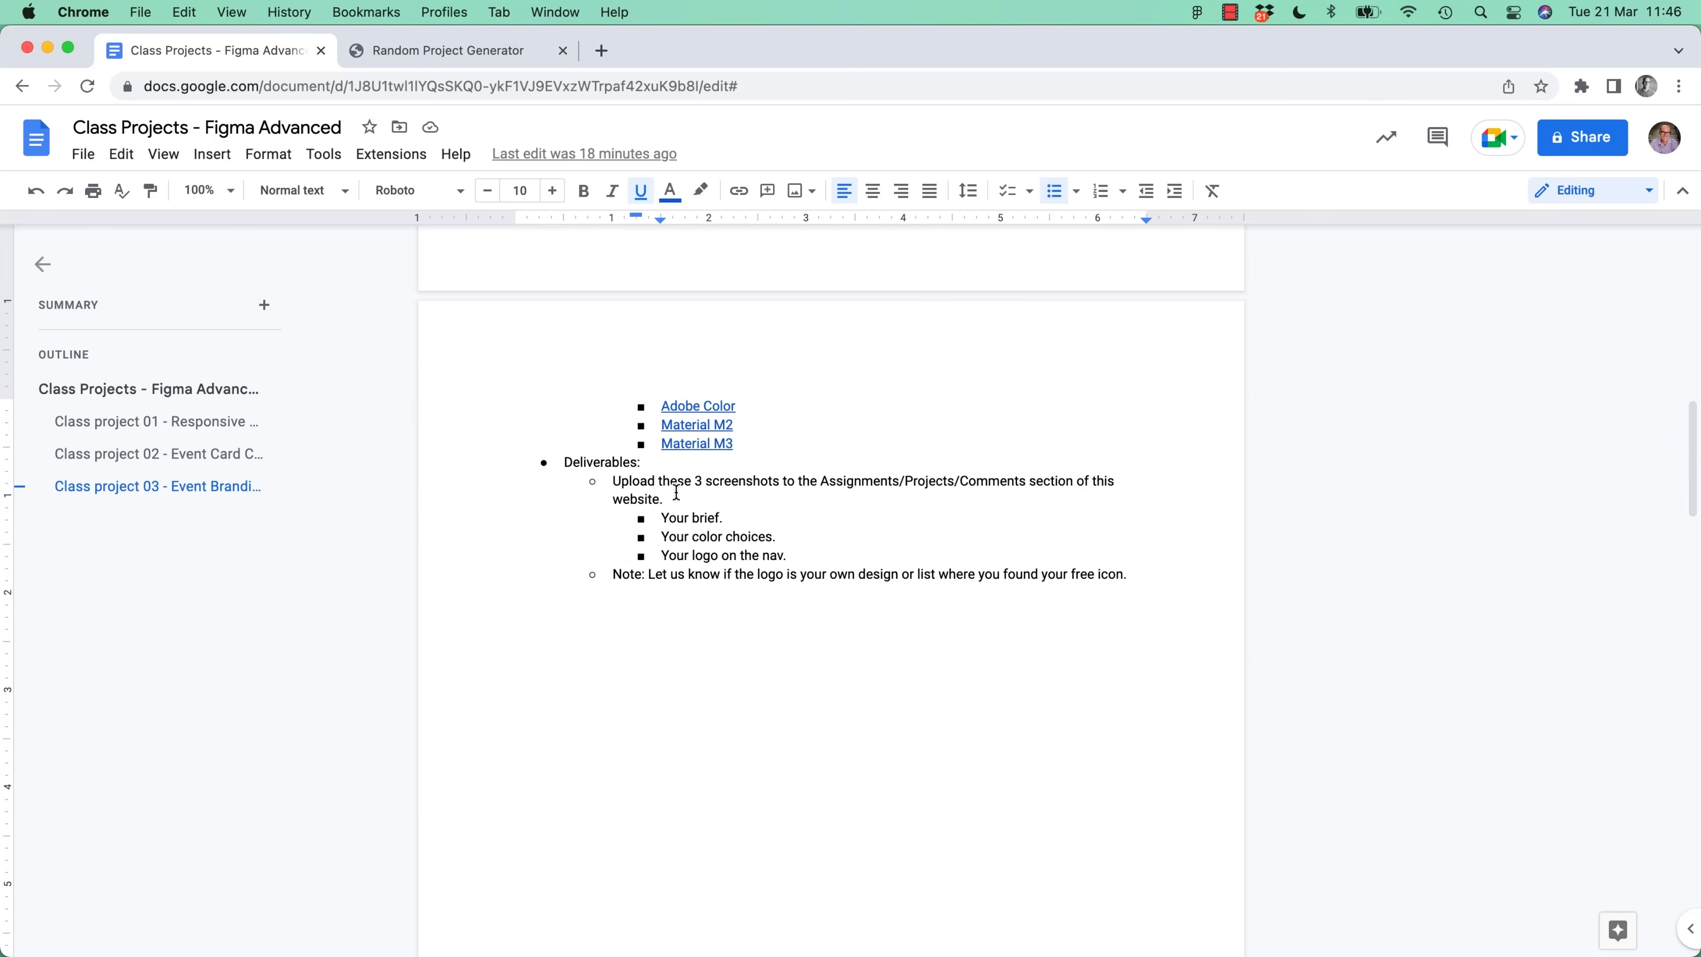
triple_click(666, 520)
click(455, 51)
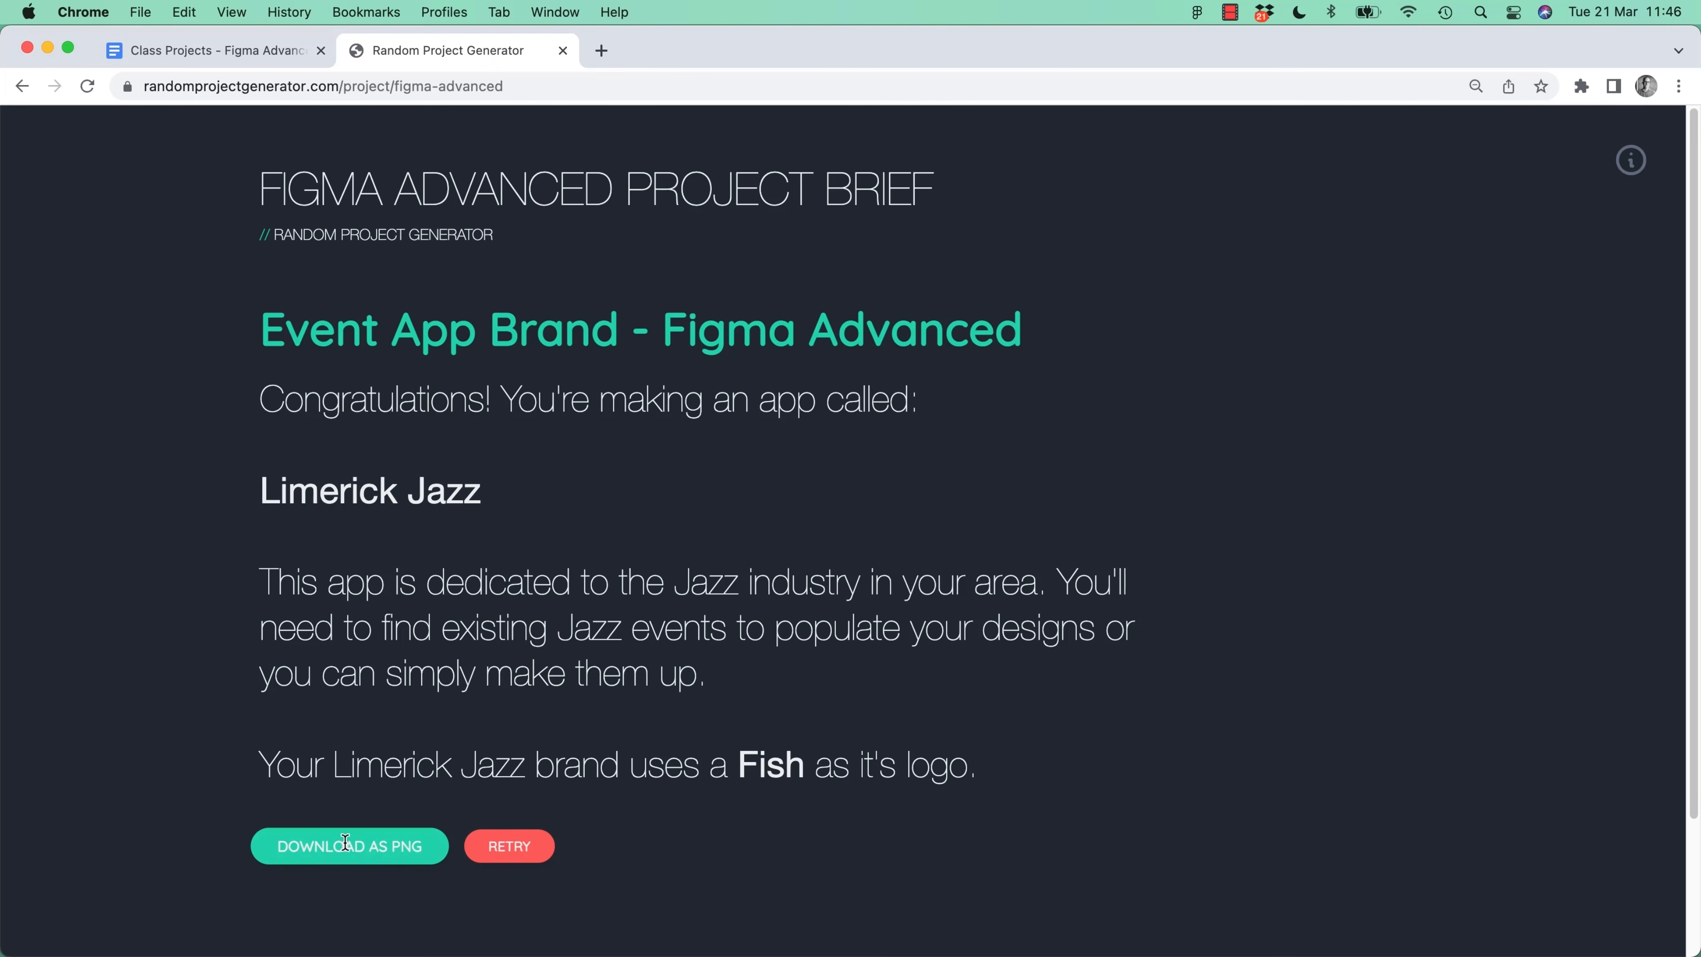
click(215, 50)
double_click(696, 542)
drag(697, 542, 807, 558)
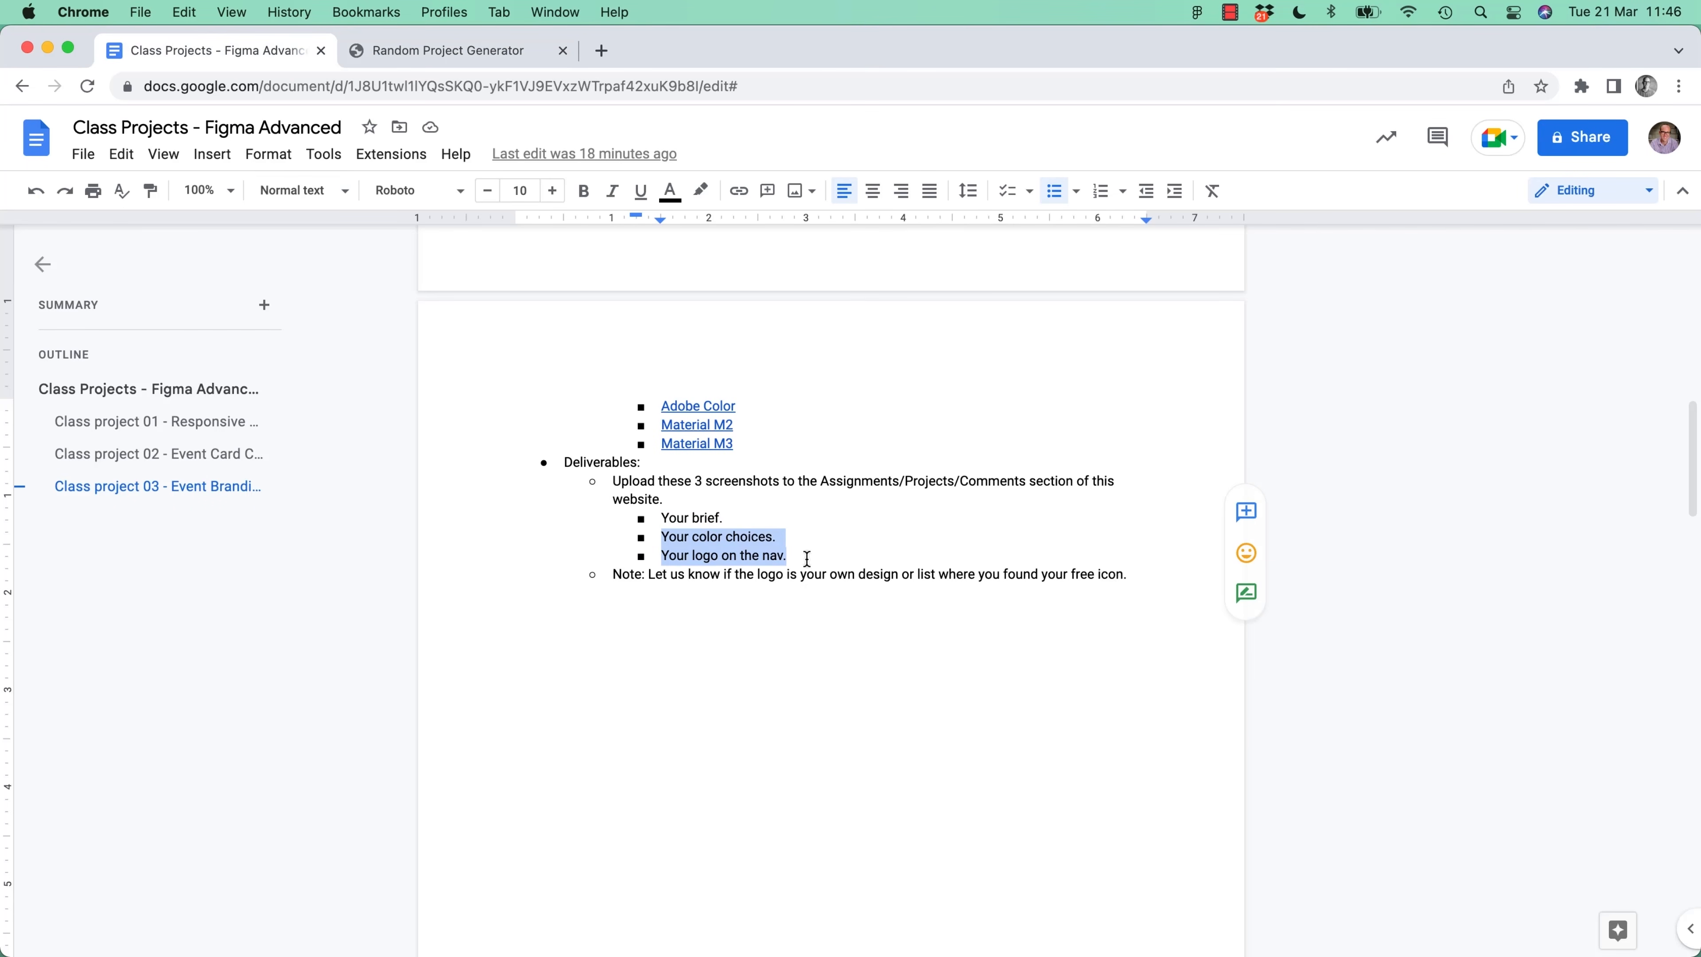
Switch to Figma, open the Event App v1.0 file and bring the palette and the iPhone 14 - 1 header into view
key(super+Tab)
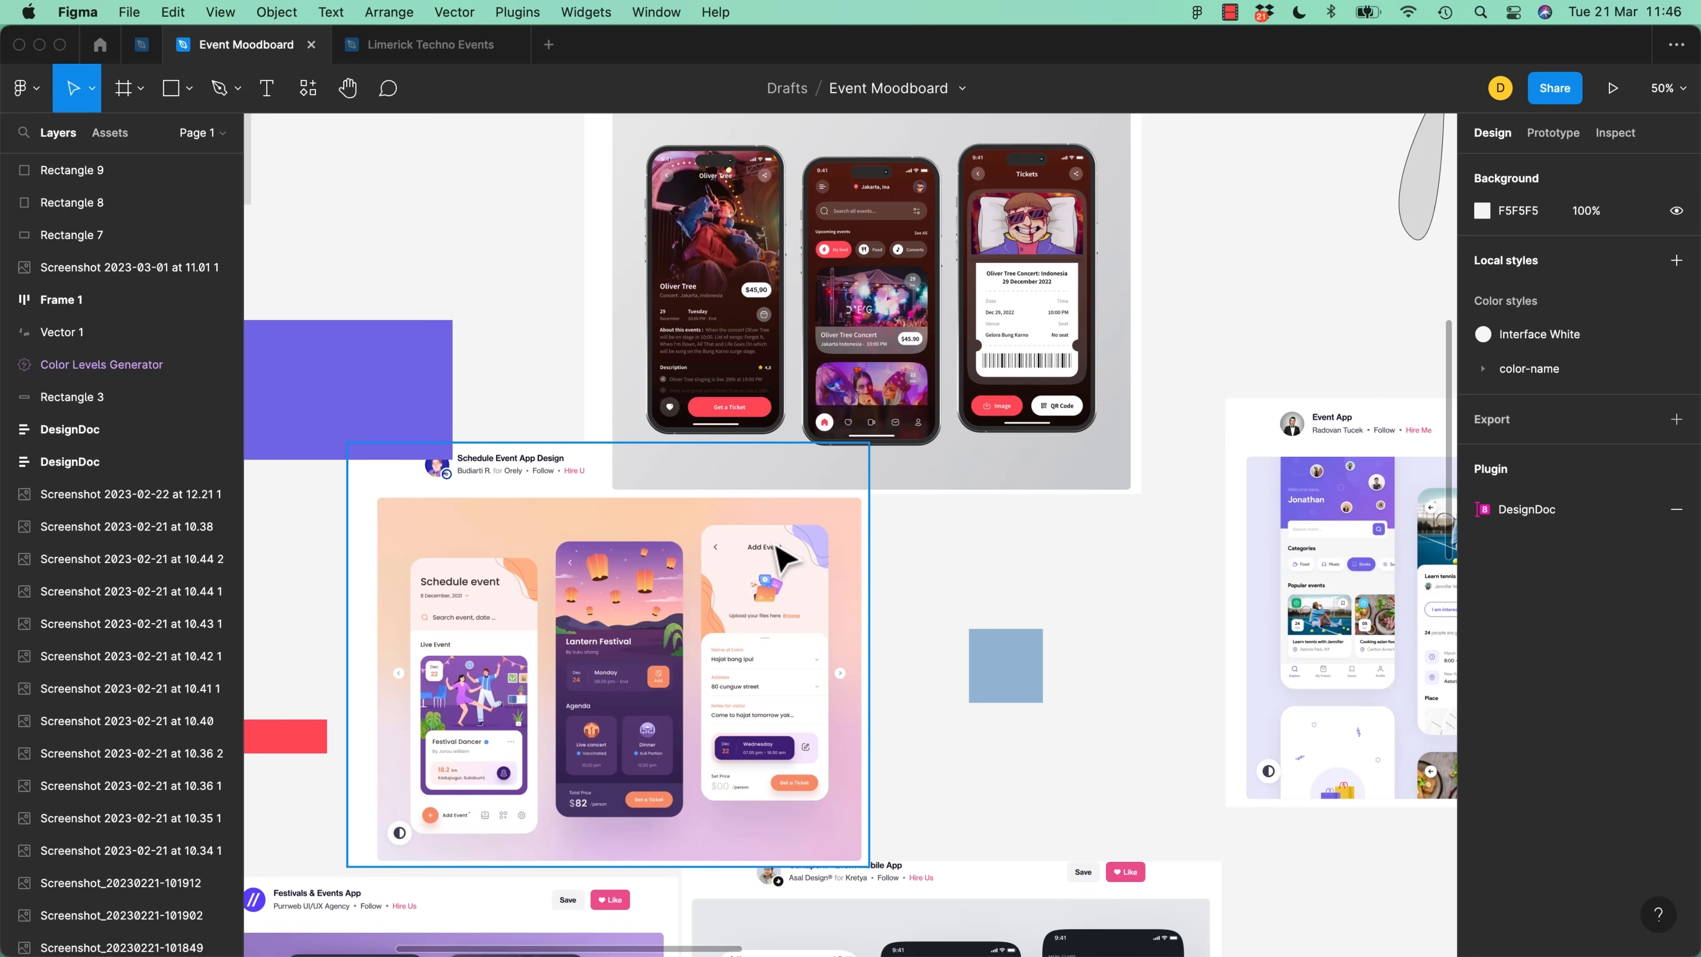
click(141, 50)
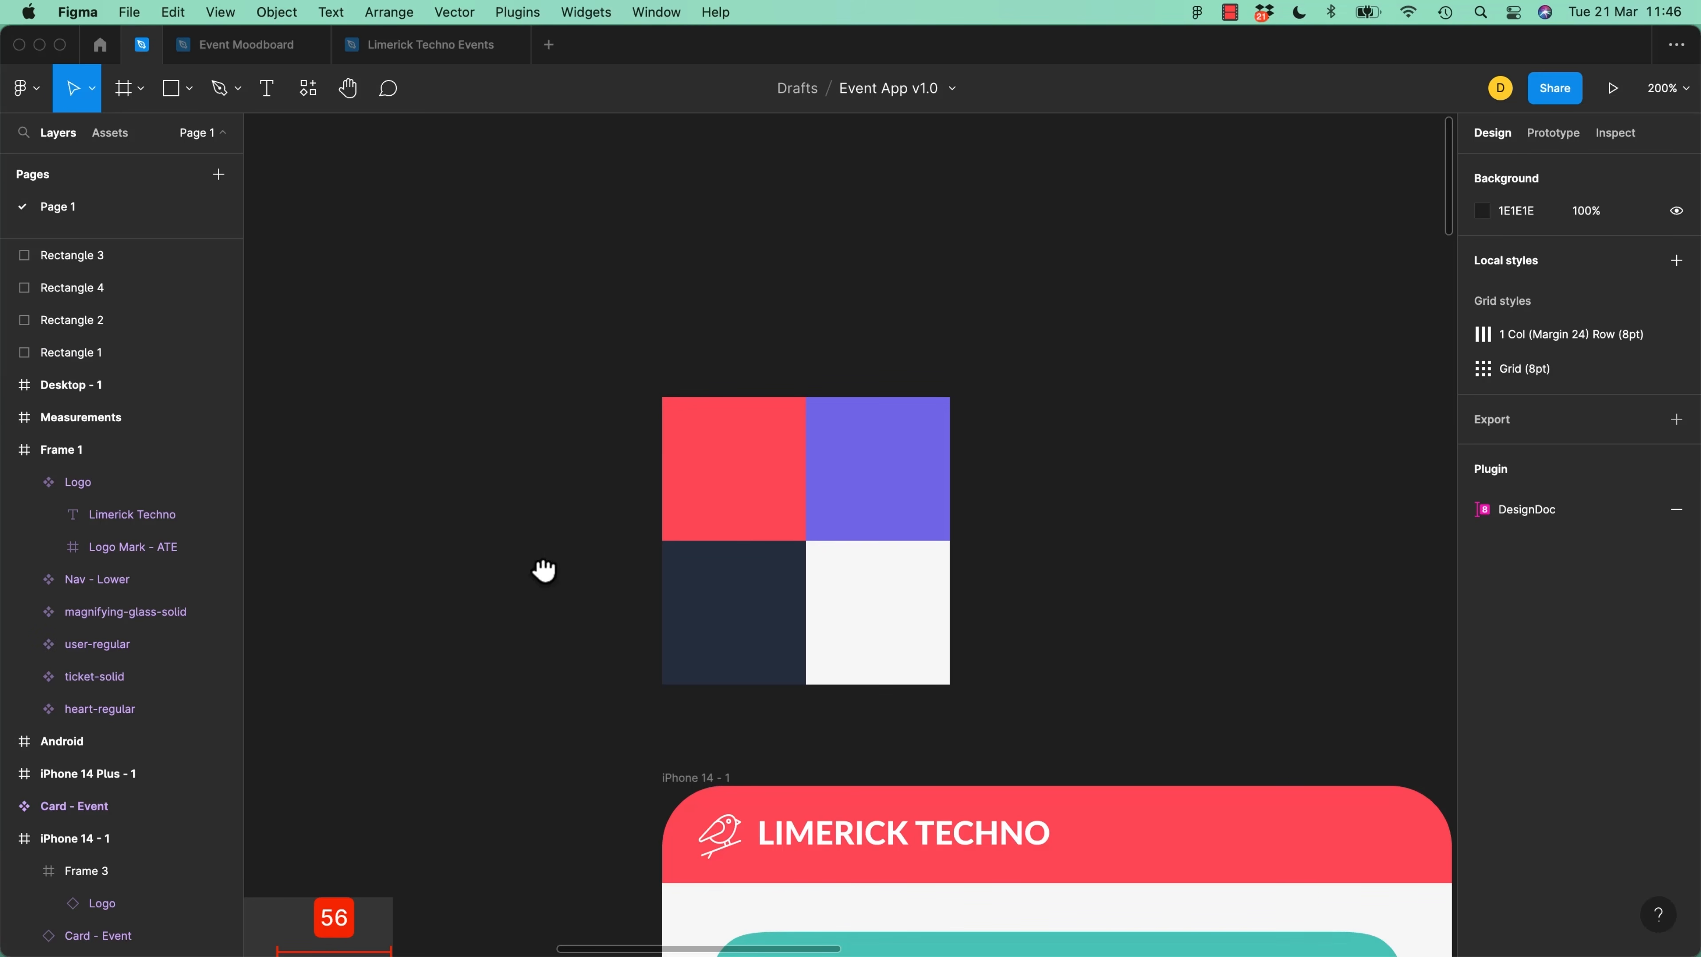
scroll(517, 535, down, 5)
drag(426, 191, 400, 507)
Try shortening the LIMERICK TECHNO text in the iPhone 14 - 1 header logo to LCM, and undo it
click(791, 701)
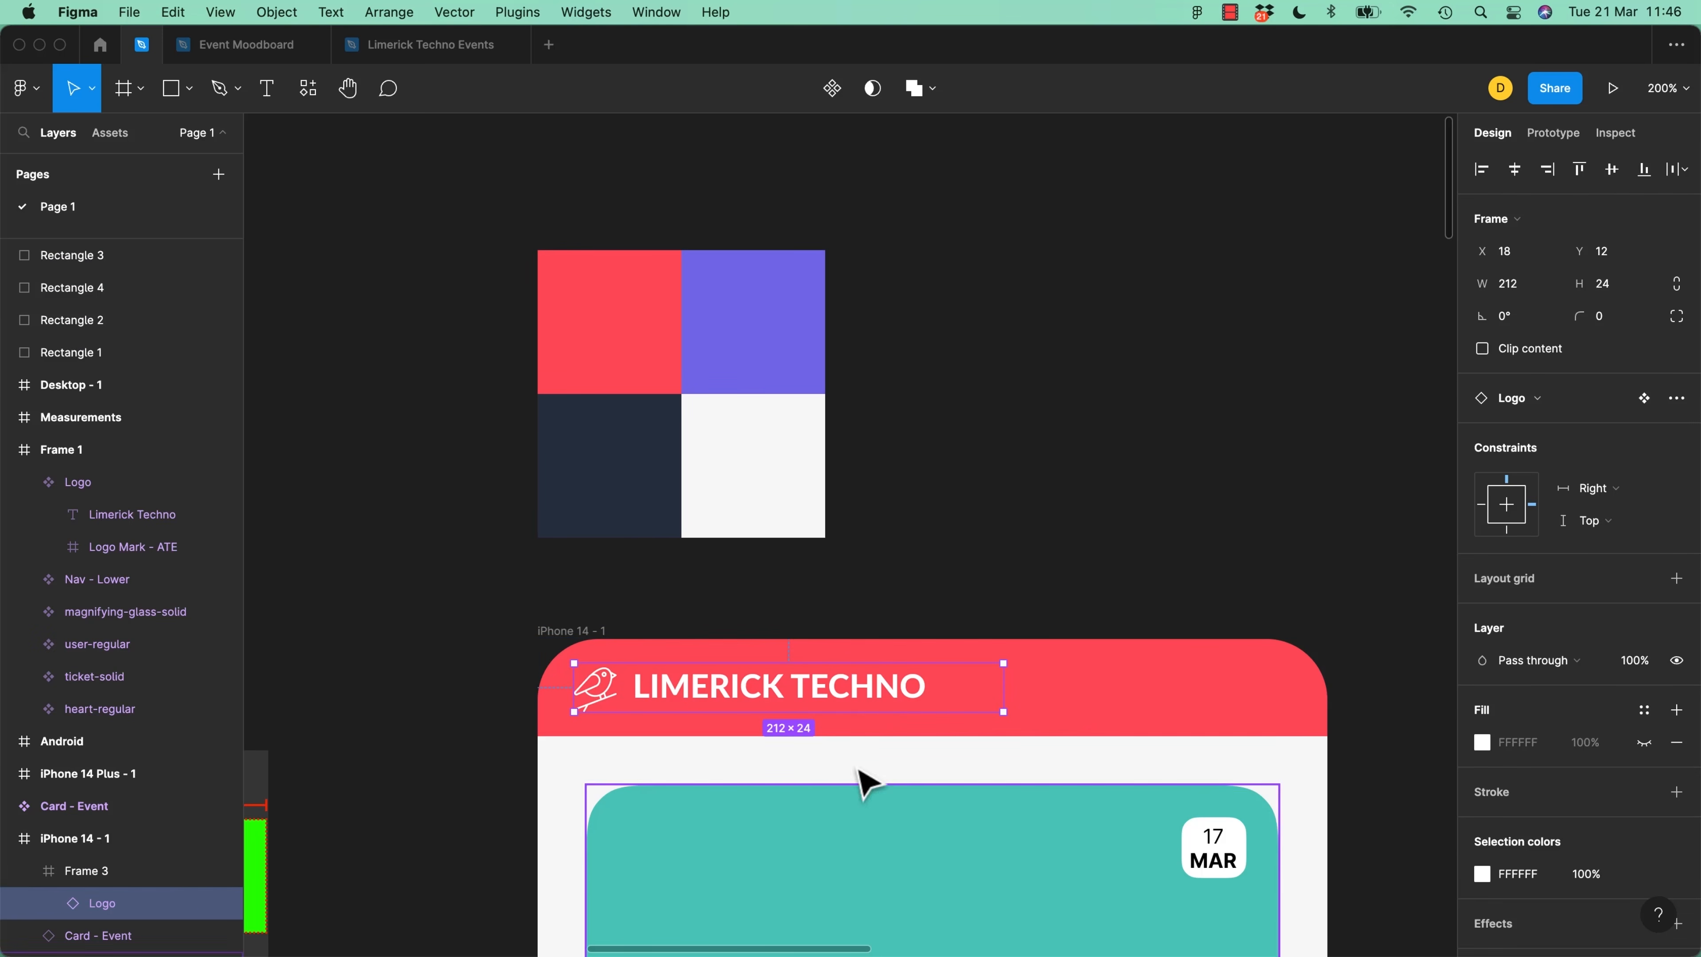
double_click(673, 707)
double_click(650, 686)
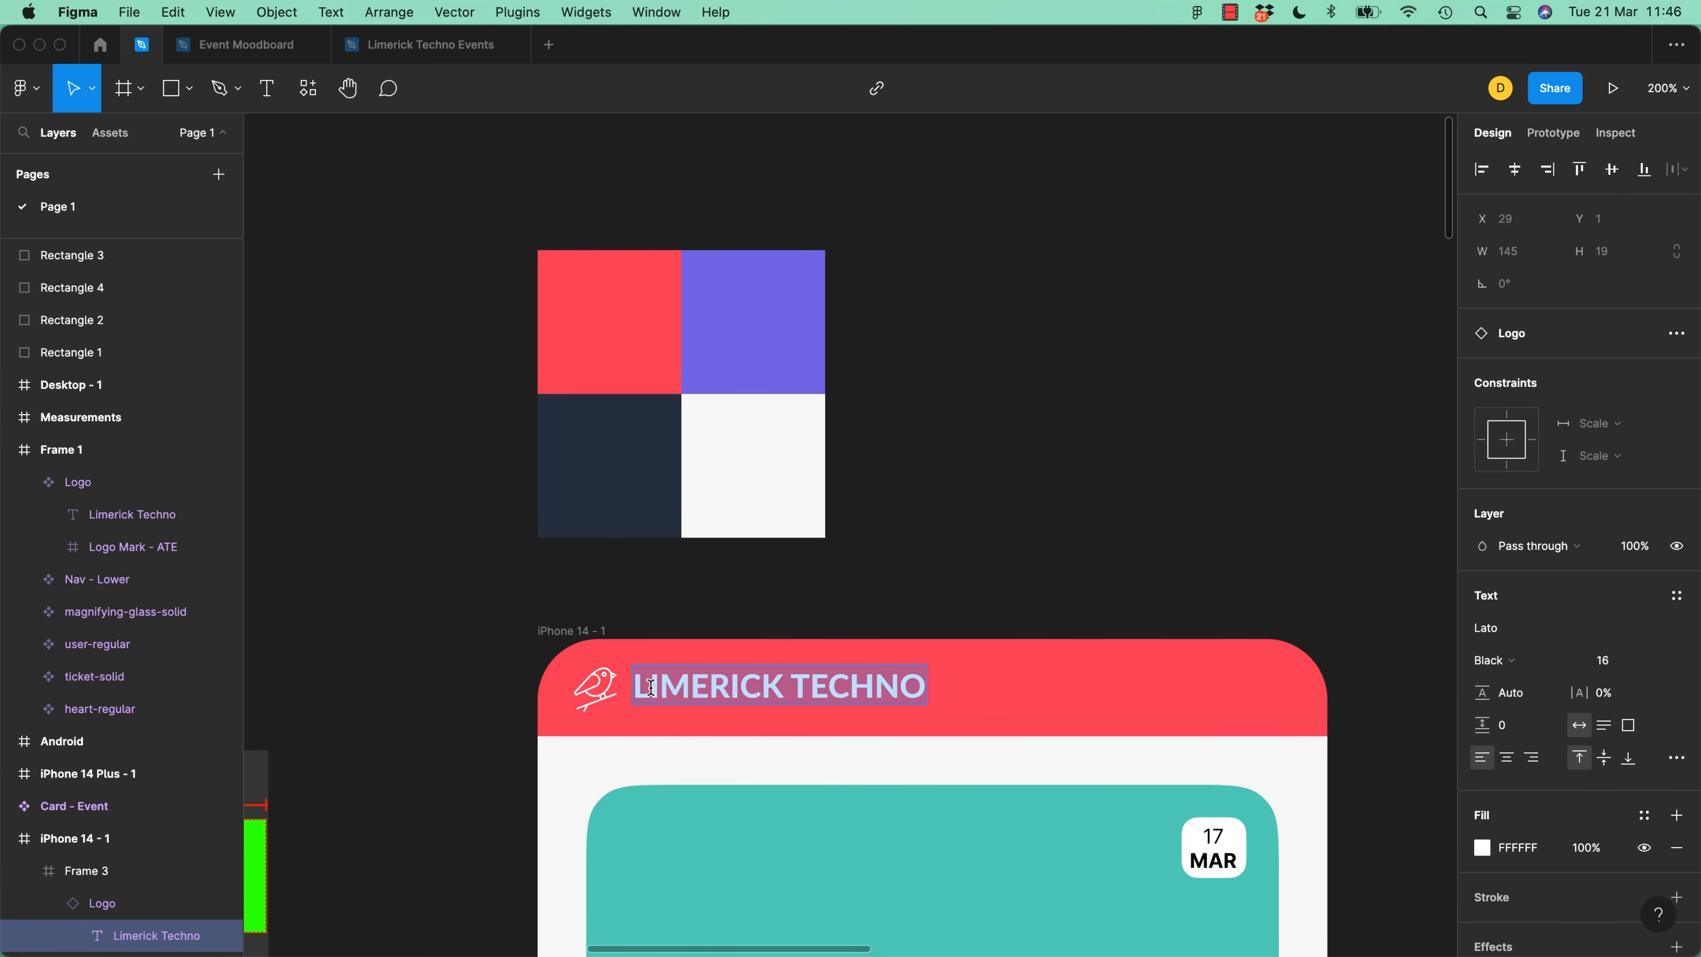
text(LCM)
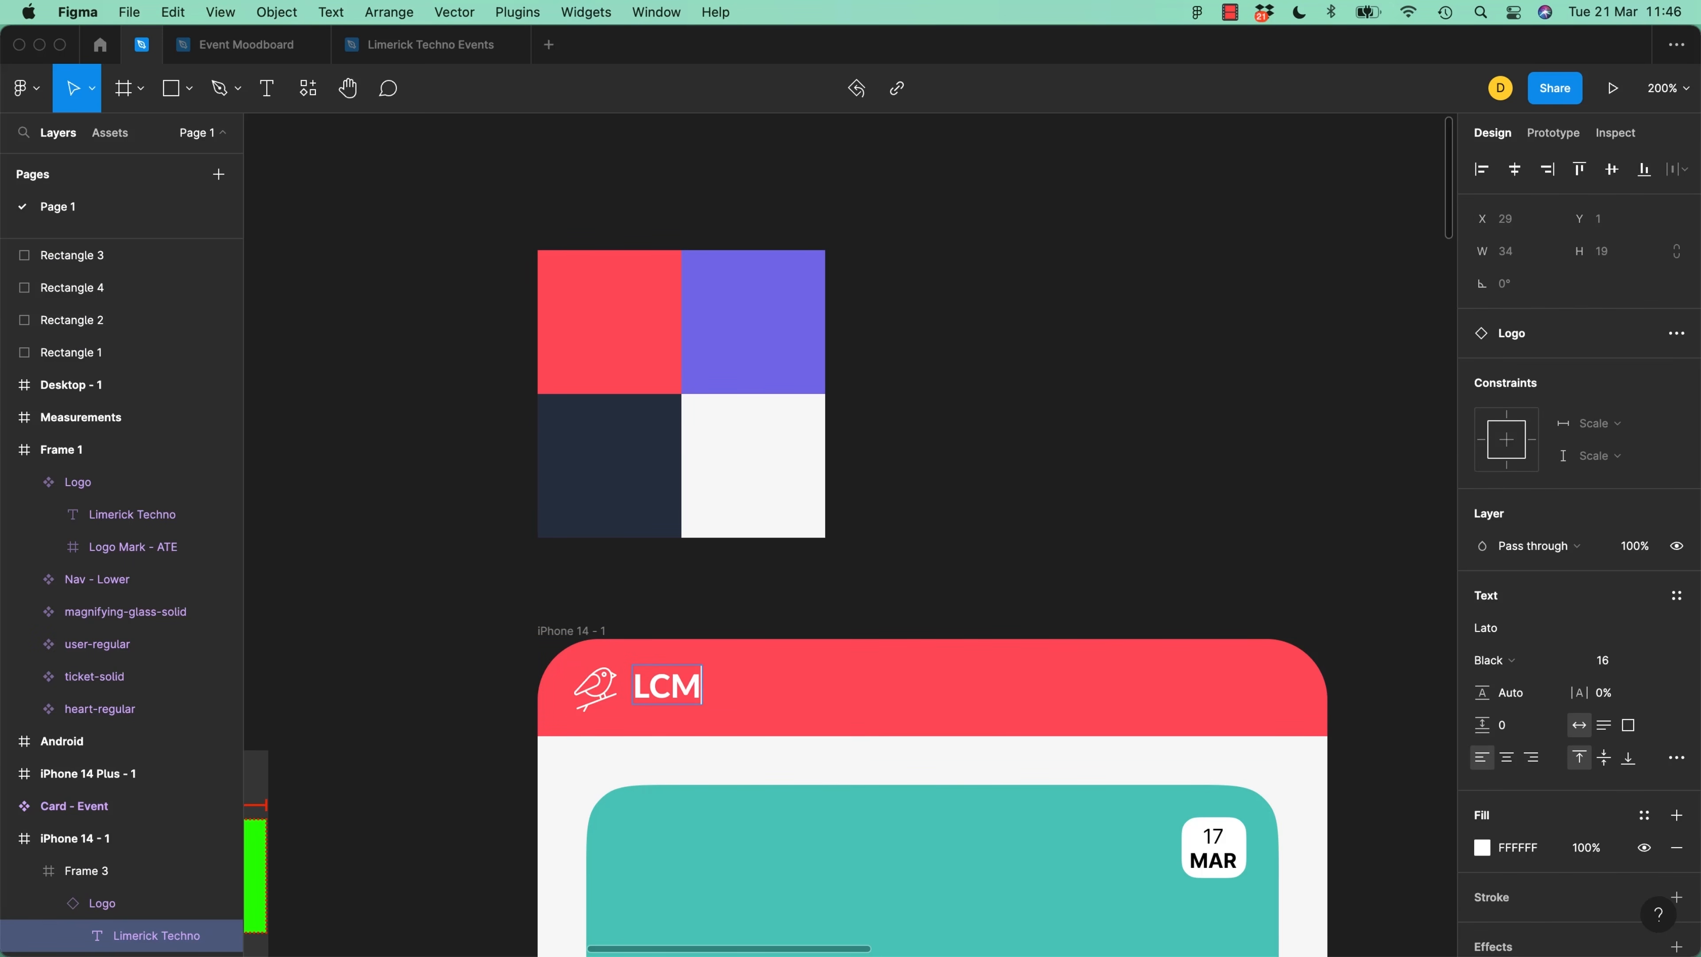
key(super+z)
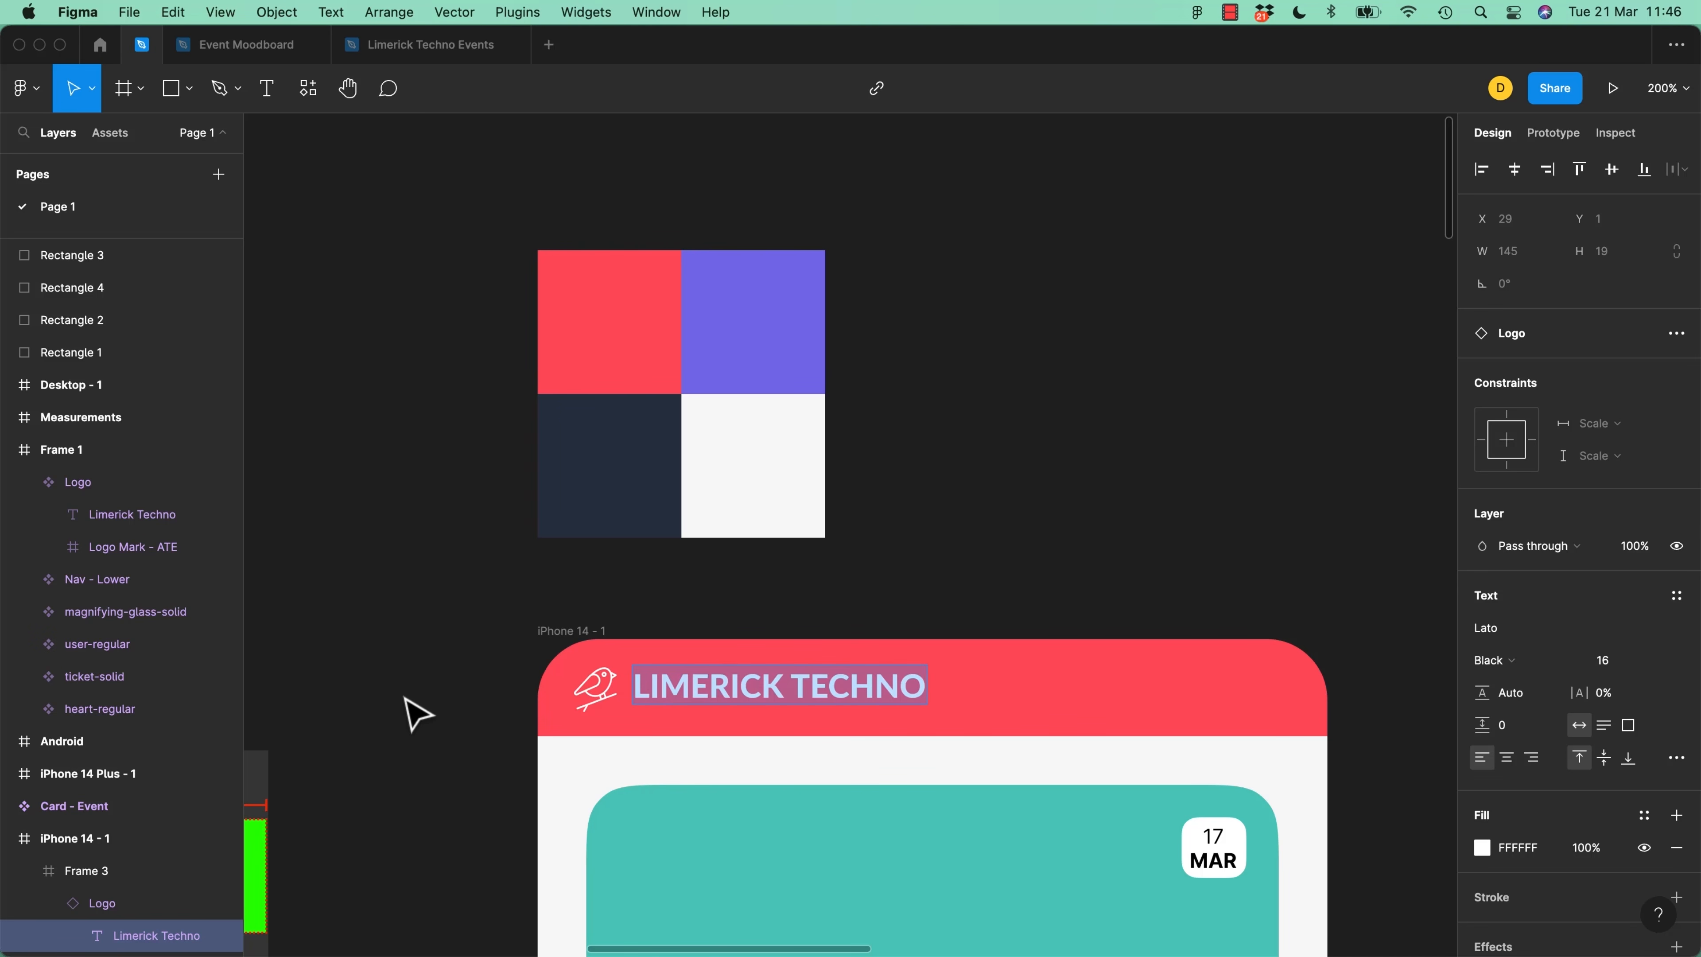
click(405, 699)
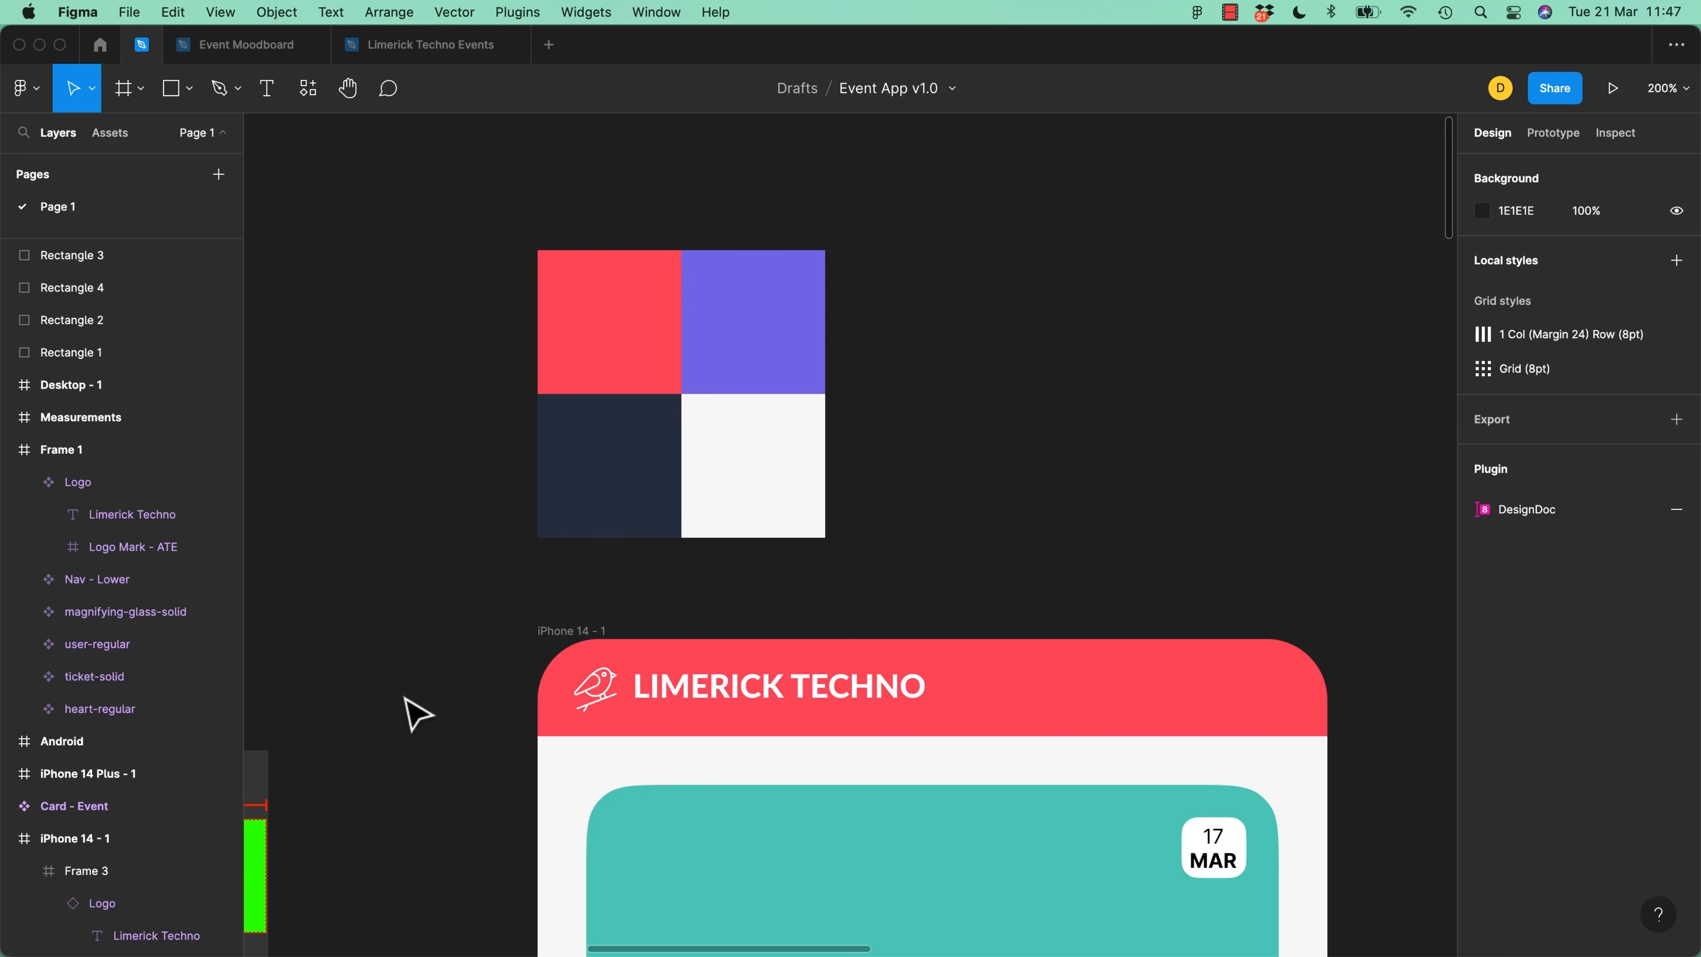
Select all four palette swatches to review their colors, and deselect them
drag(437, 253, 934, 556)
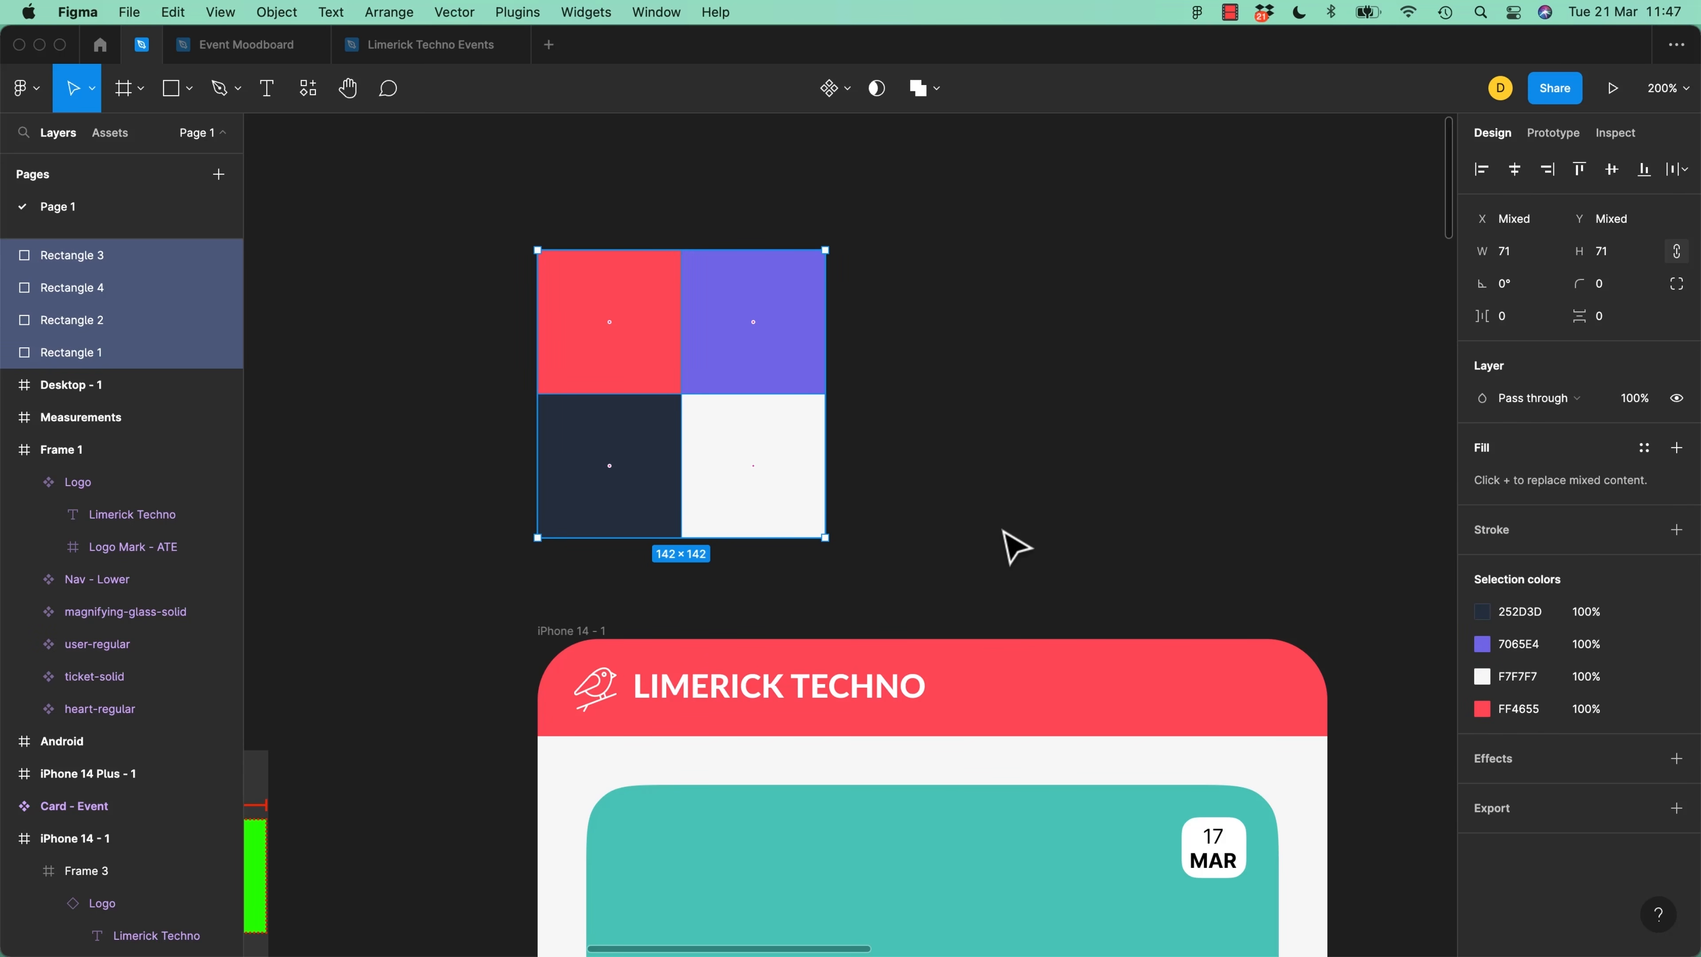
click(1016, 546)
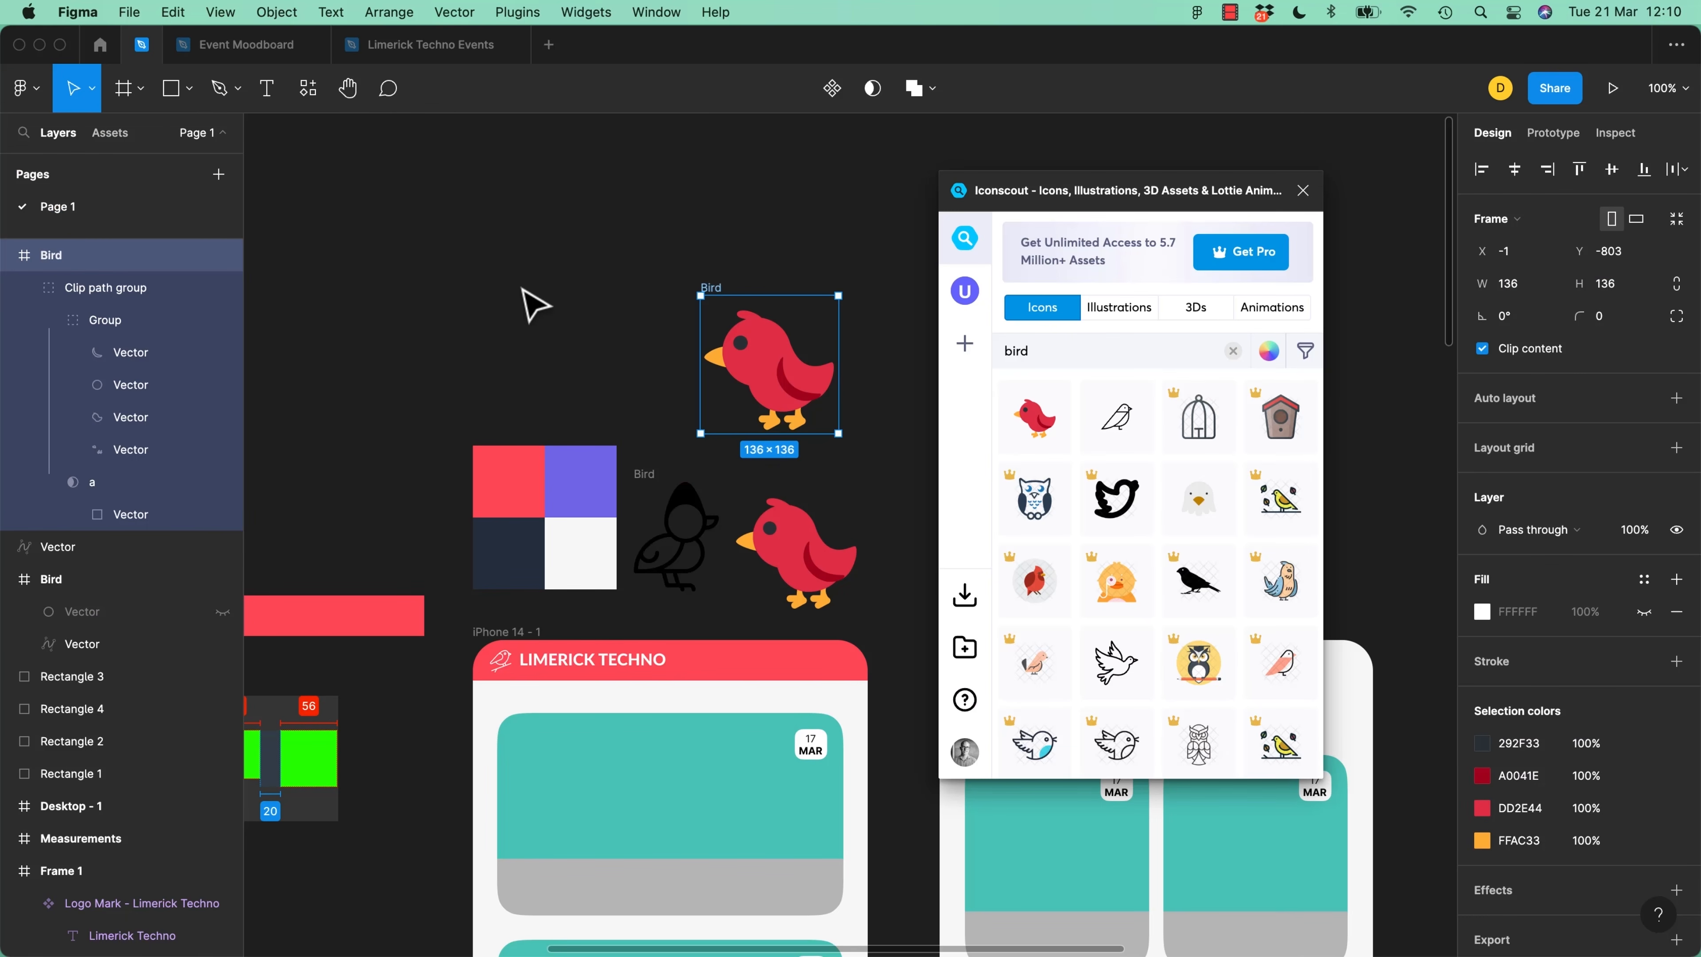
Examine the placed bird icons and the header logo, and expand the Nav - Top instance in iPhone 14 - 1 to inspect its layers
key(super+plus)
key(space)
drag(410, 619, 856, 173)
drag(653, 617, 477, 480)
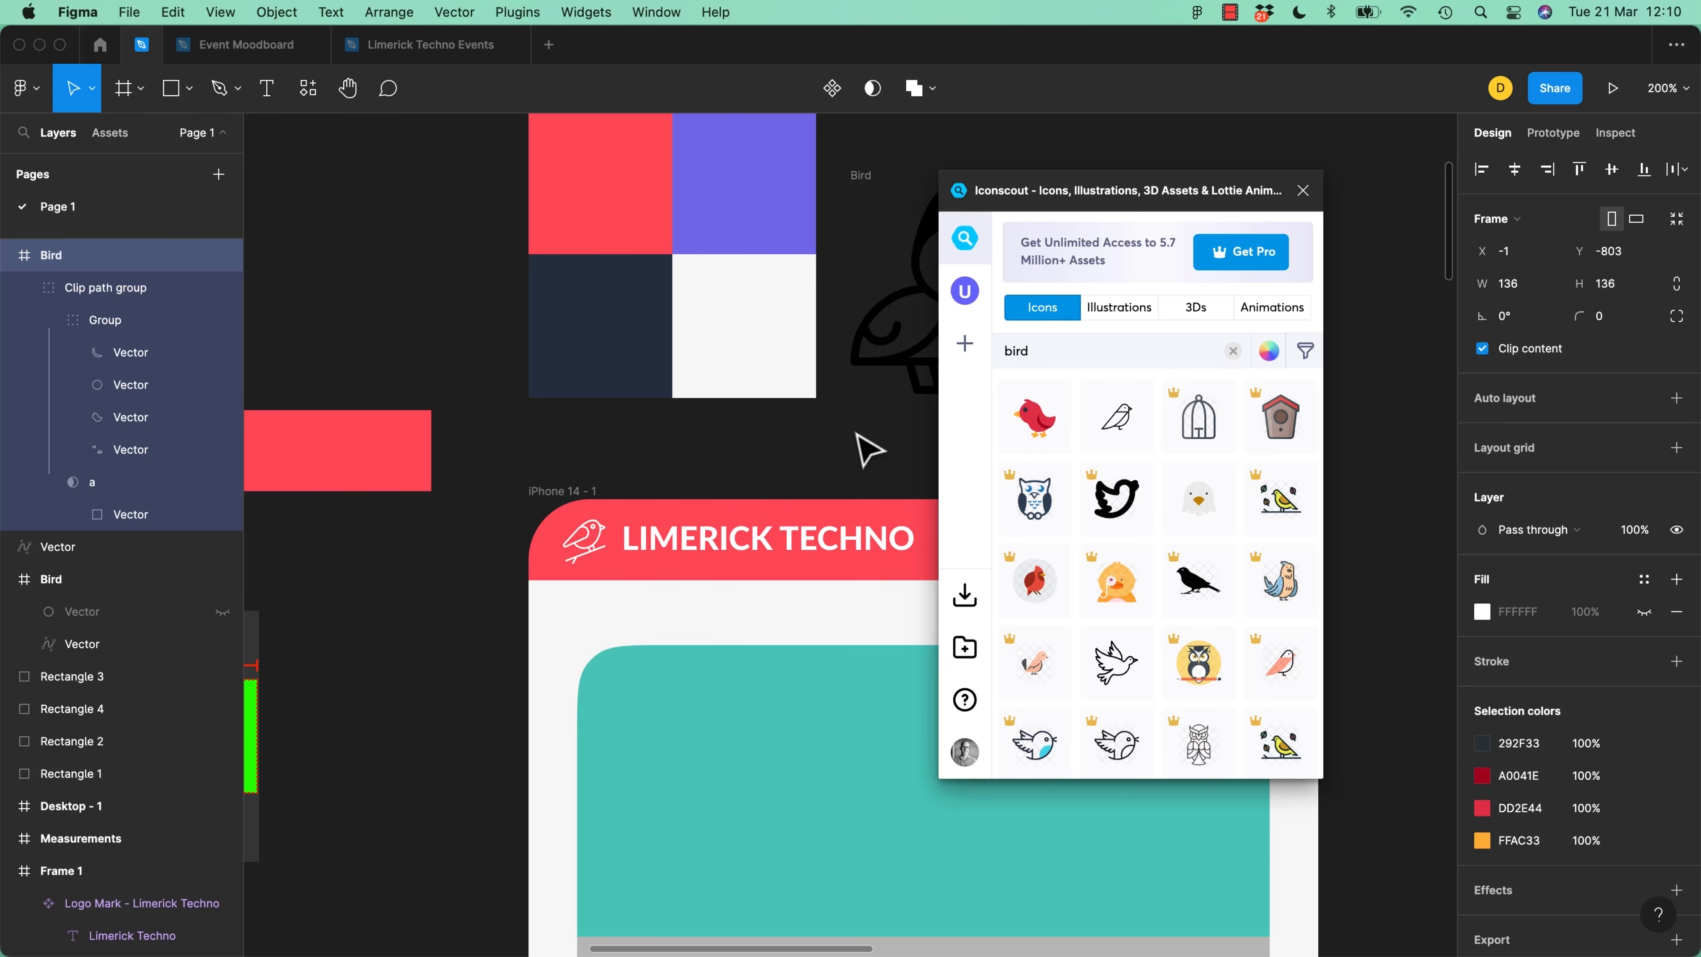
drag(1029, 427, 843, 402)
drag(582, 410, 696, 560)
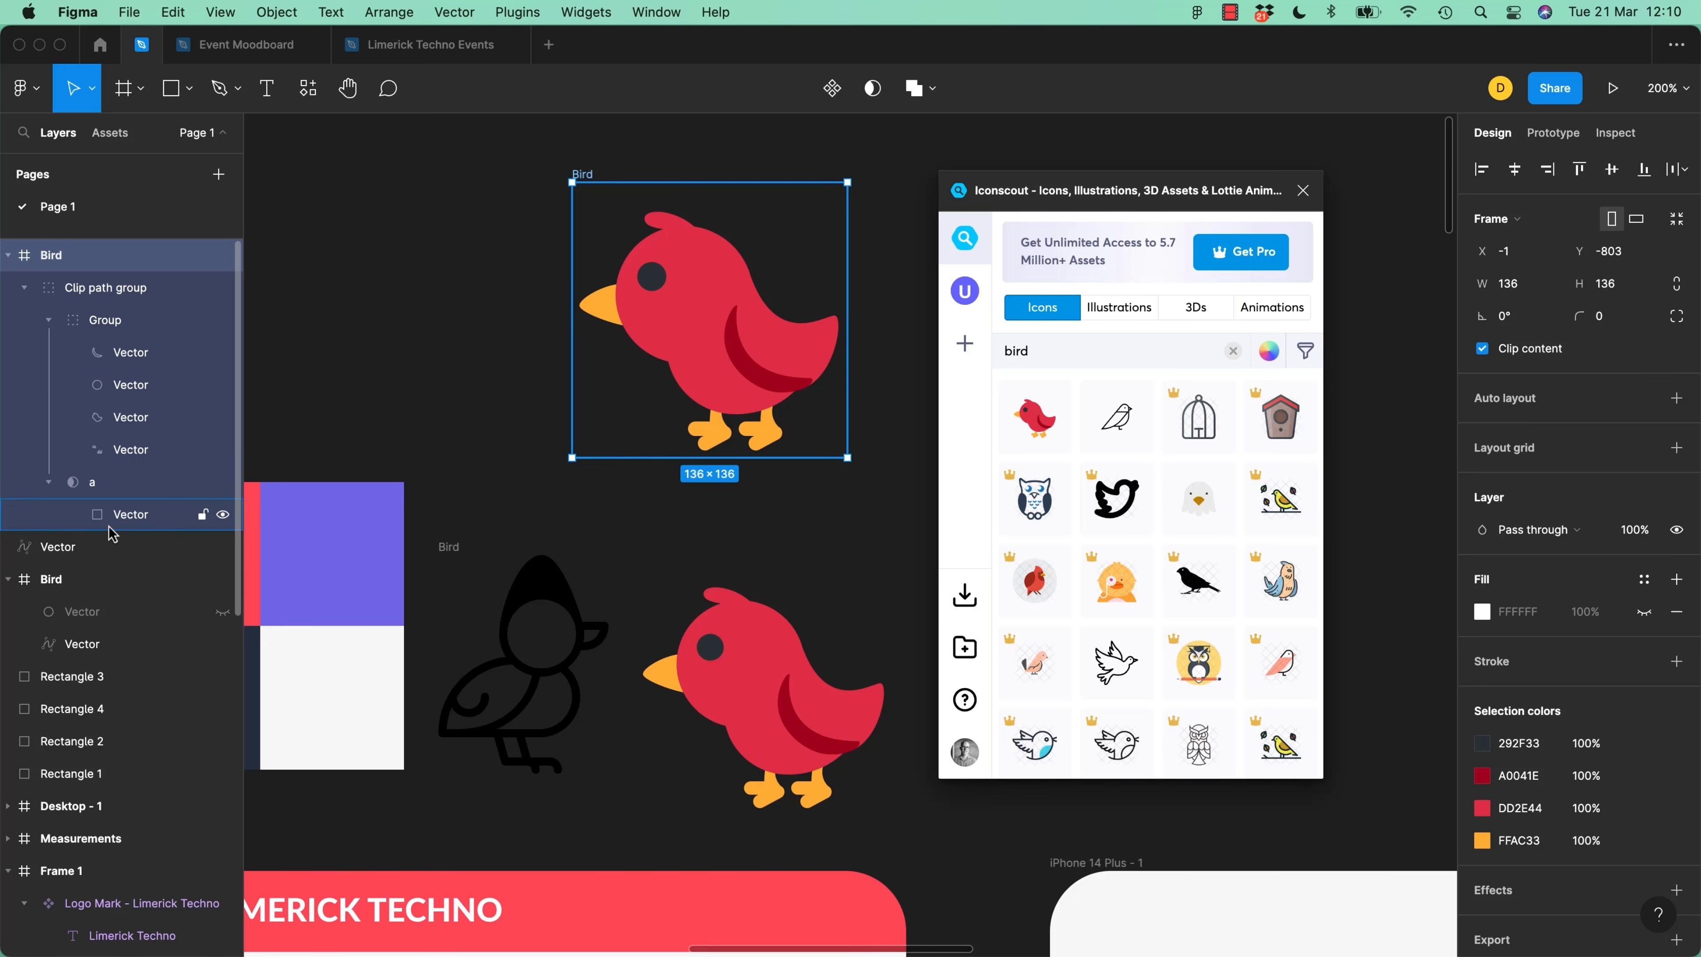
click(777, 644)
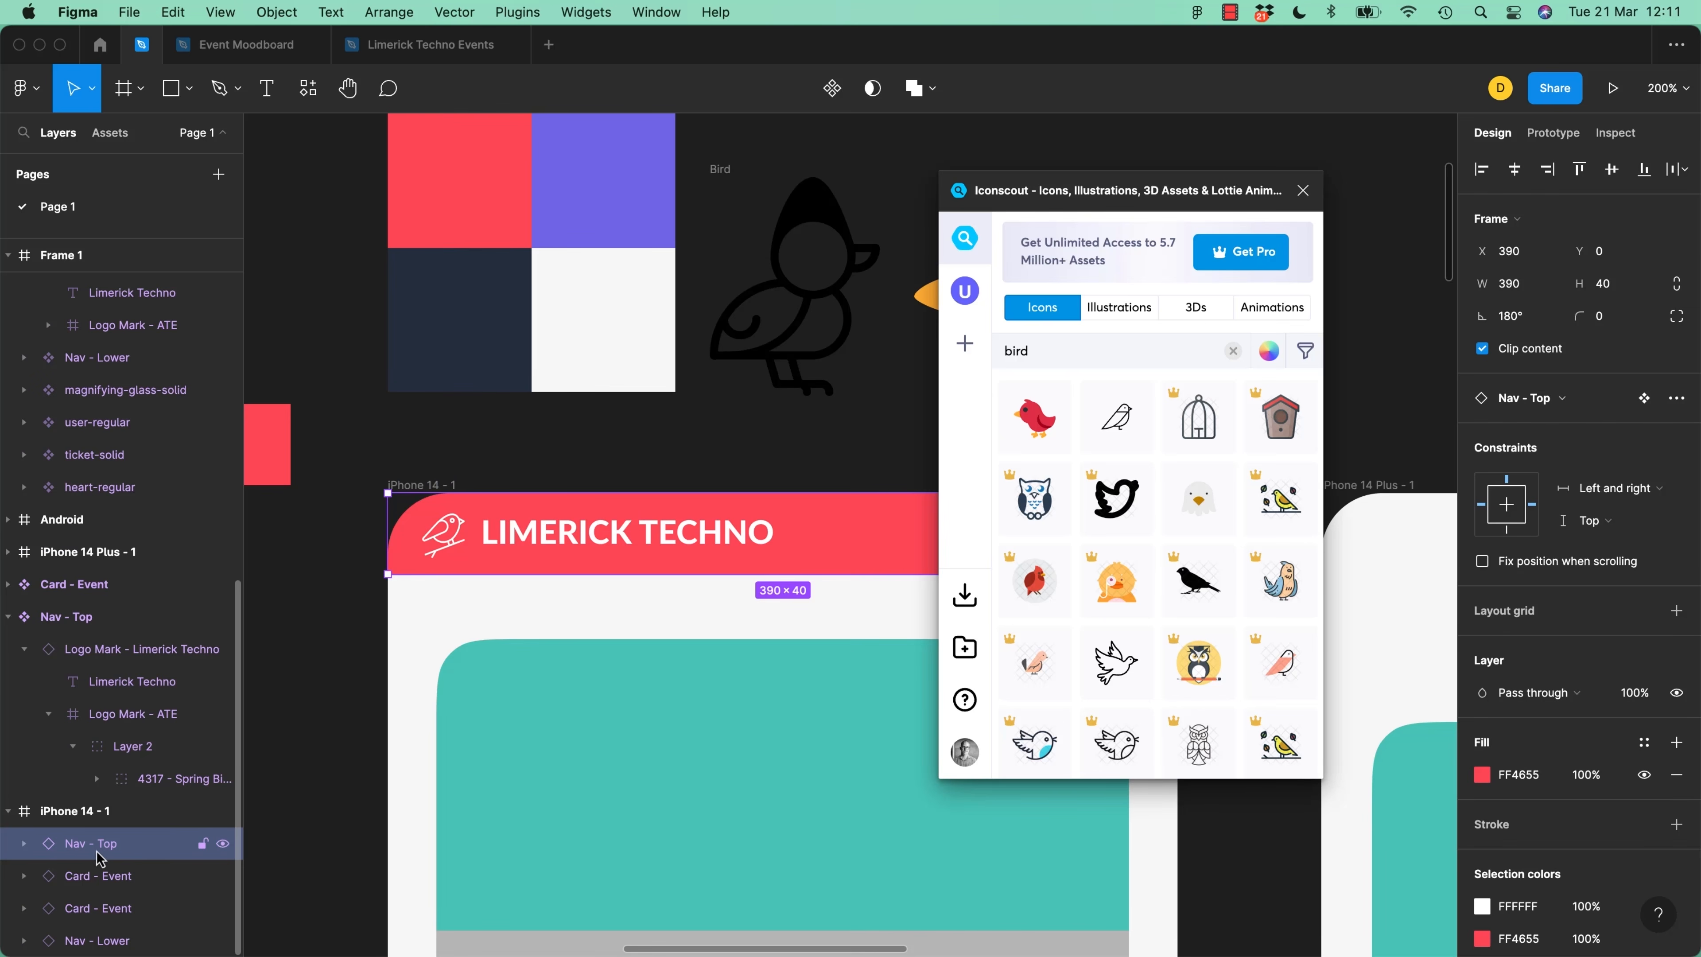
click(24, 846)
click(111, 882)
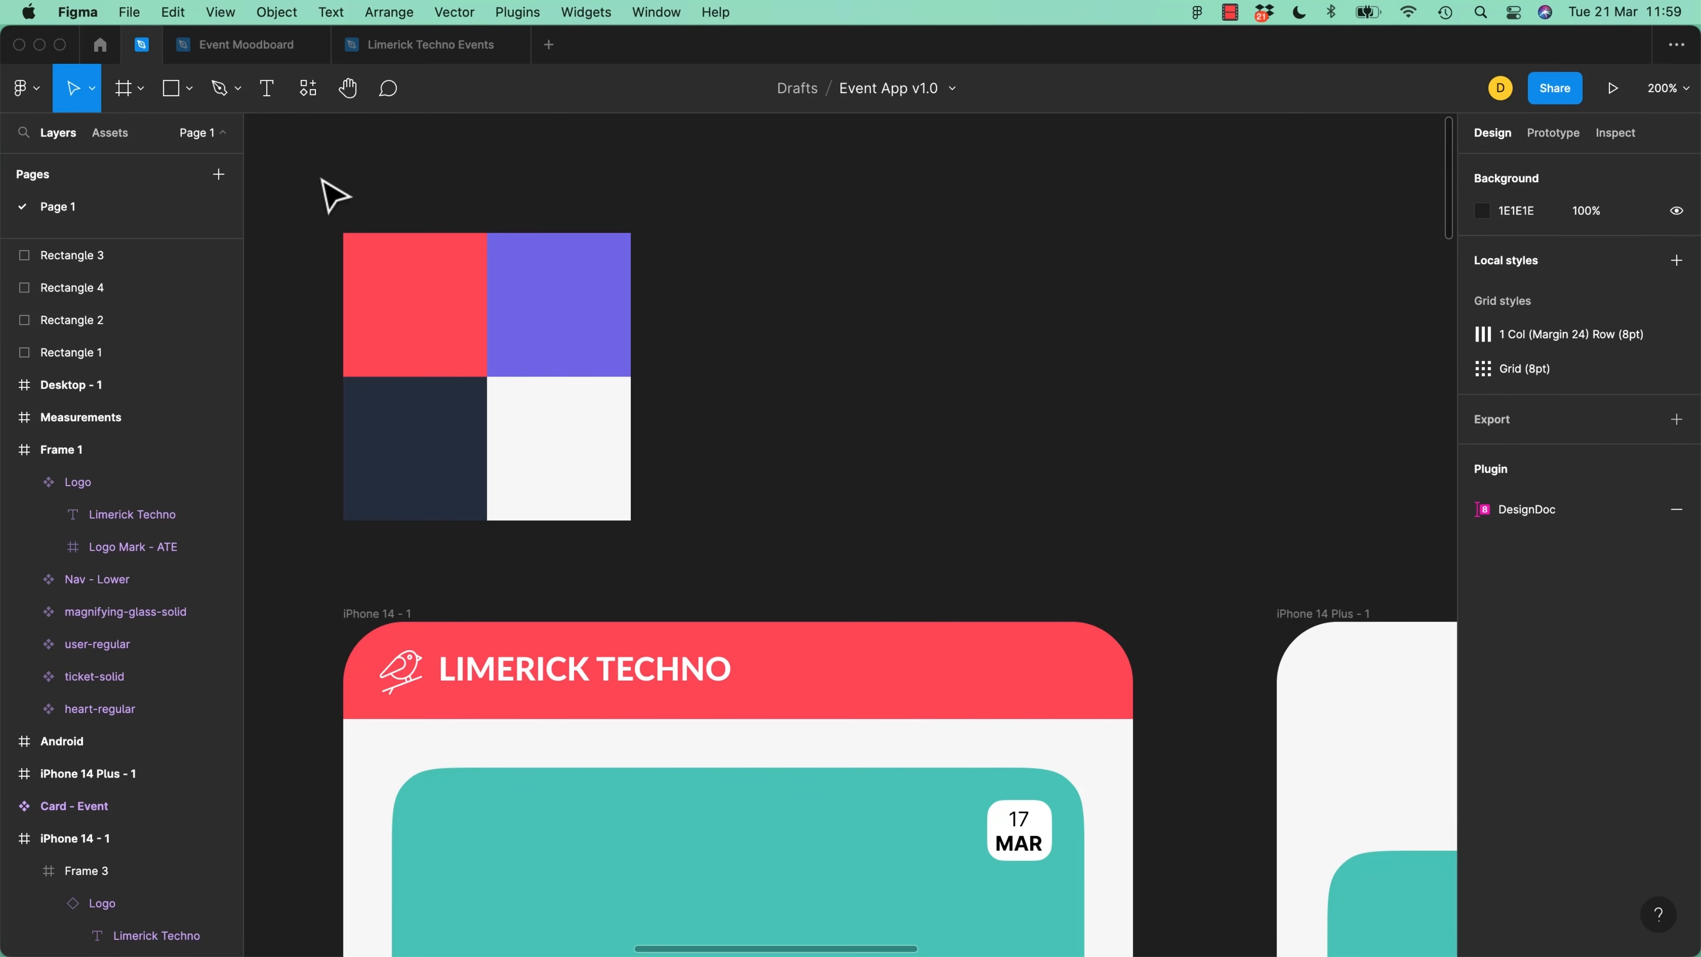
Open the resources browser, look through its Components, Widgets and Plugins categories, and close it
key(shift+i)
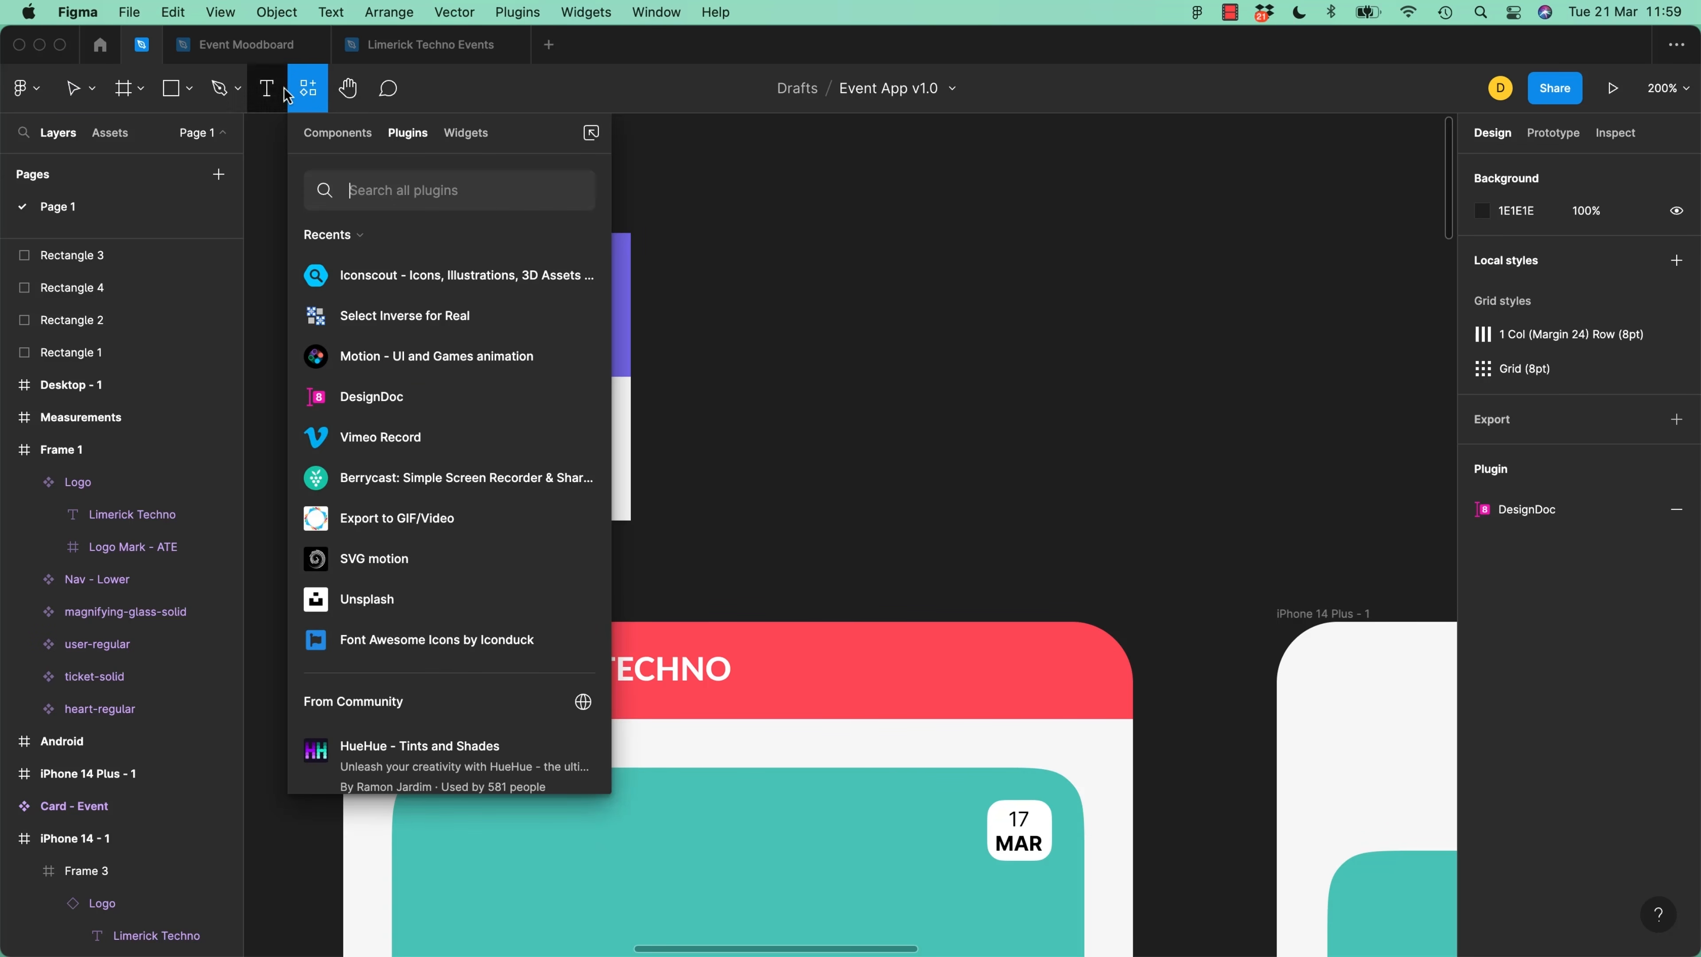
click(342, 133)
click(477, 135)
click(349, 136)
click(408, 133)
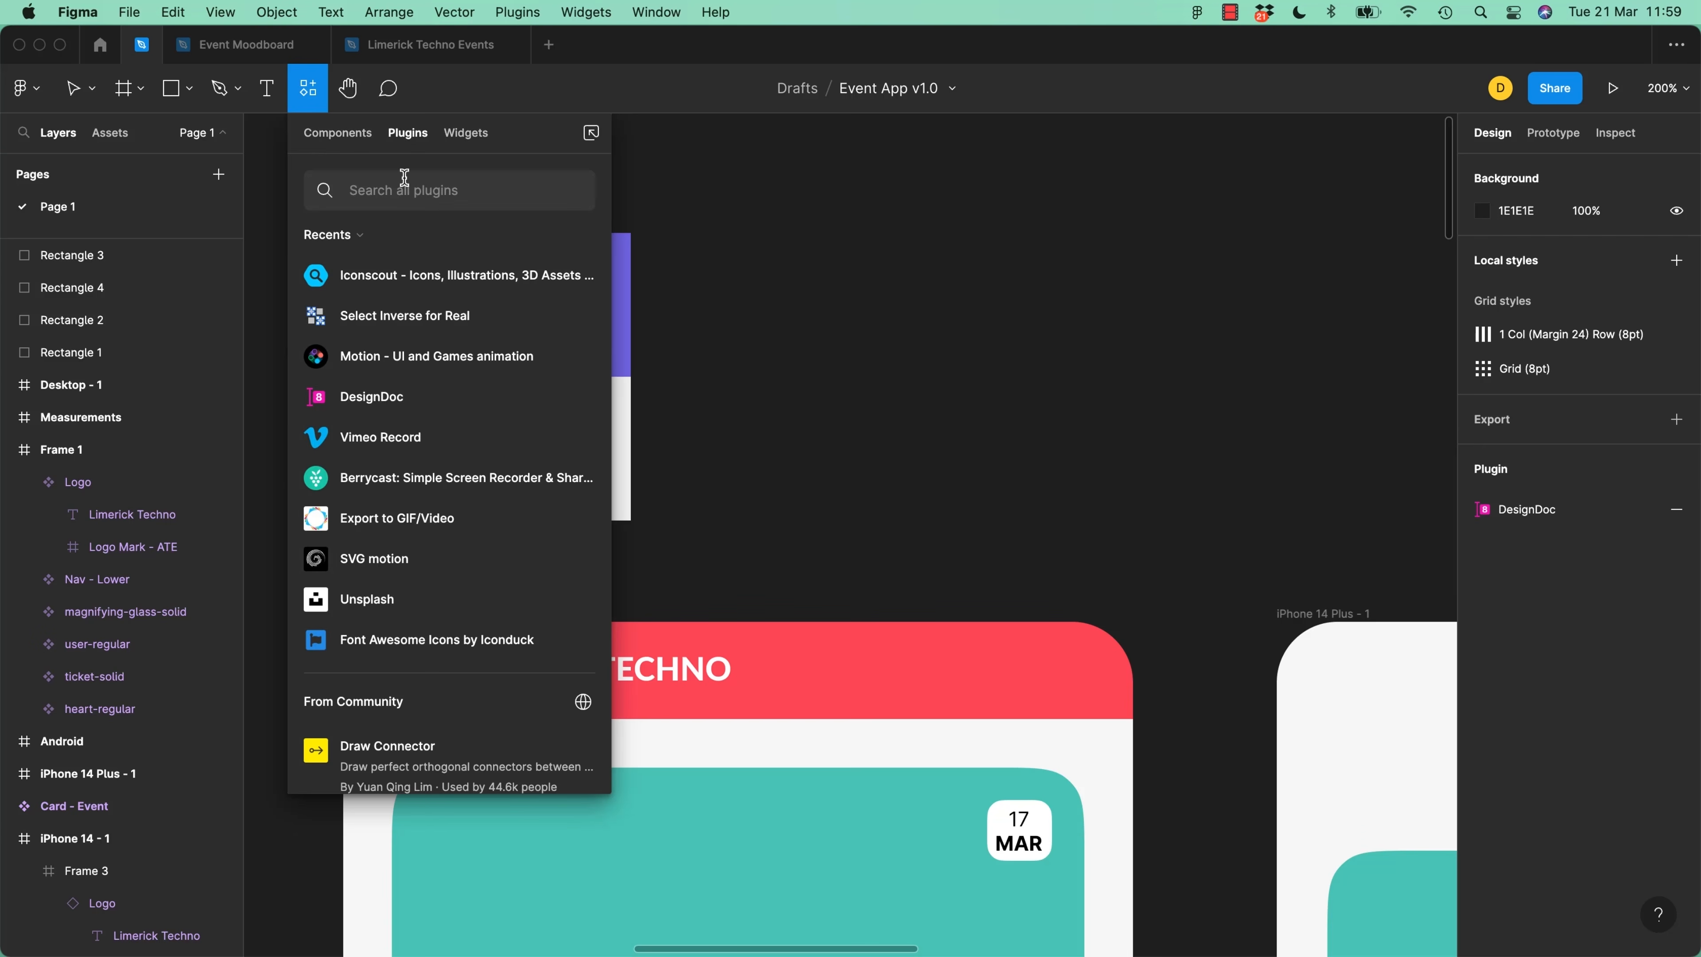
click(861, 220)
Search the plugins for "icon", run Iconscout and move its window closer to the palette swatches
key(shift+i)
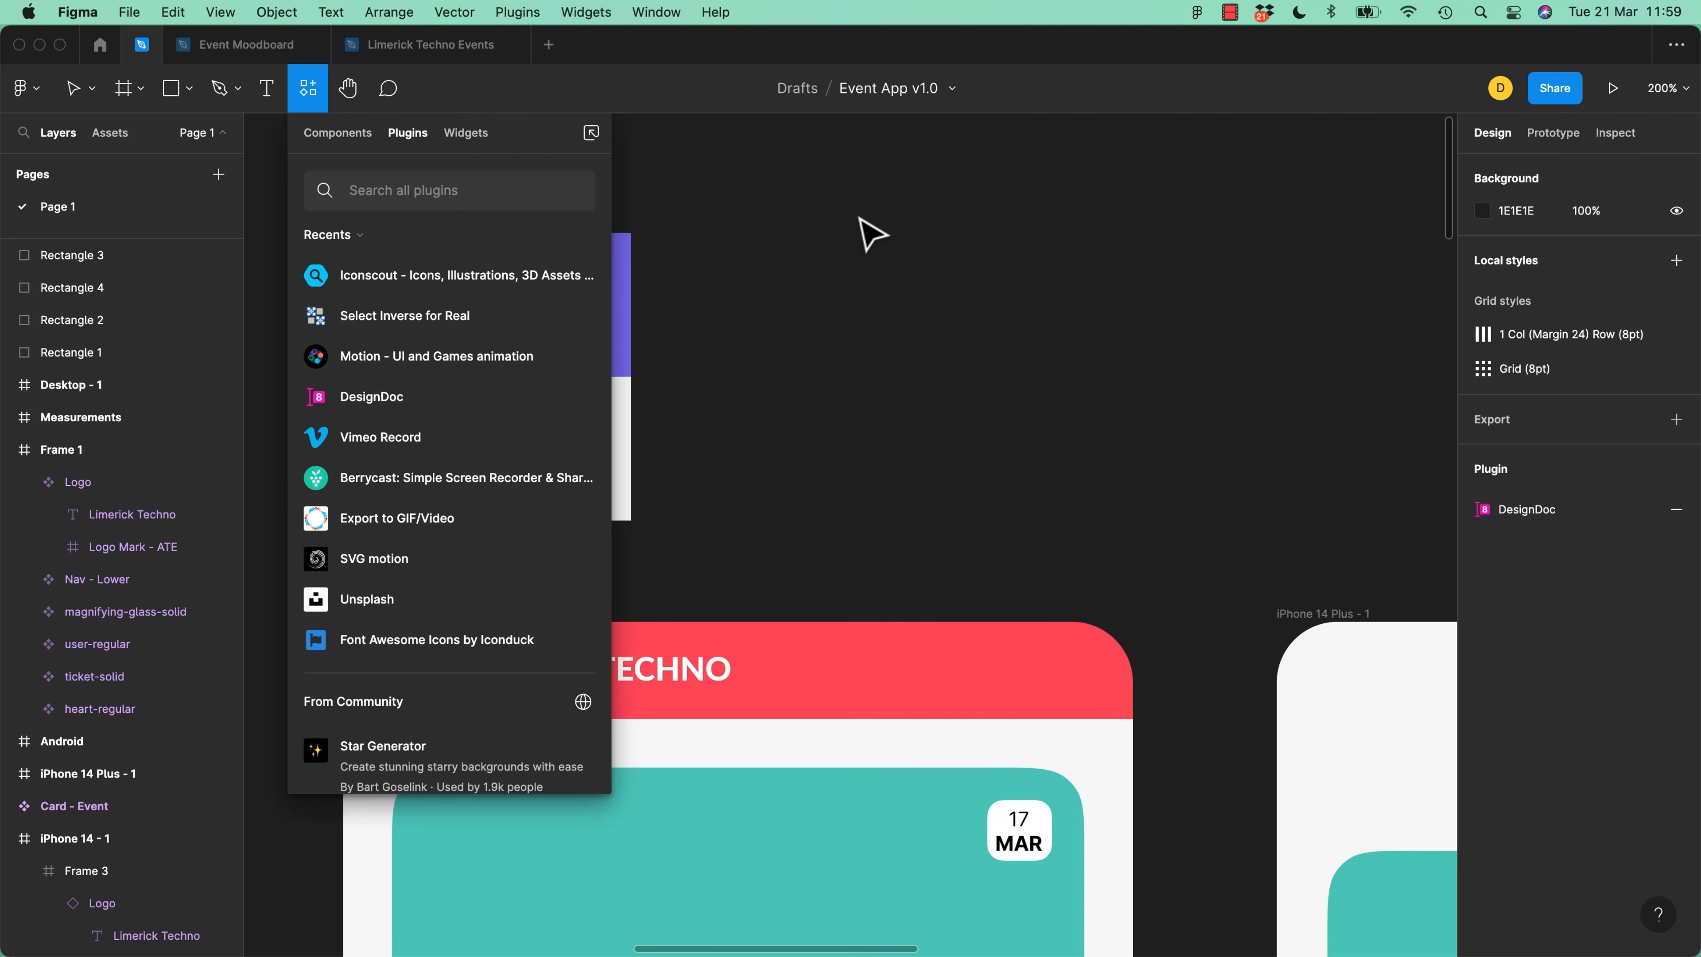
text(icon)
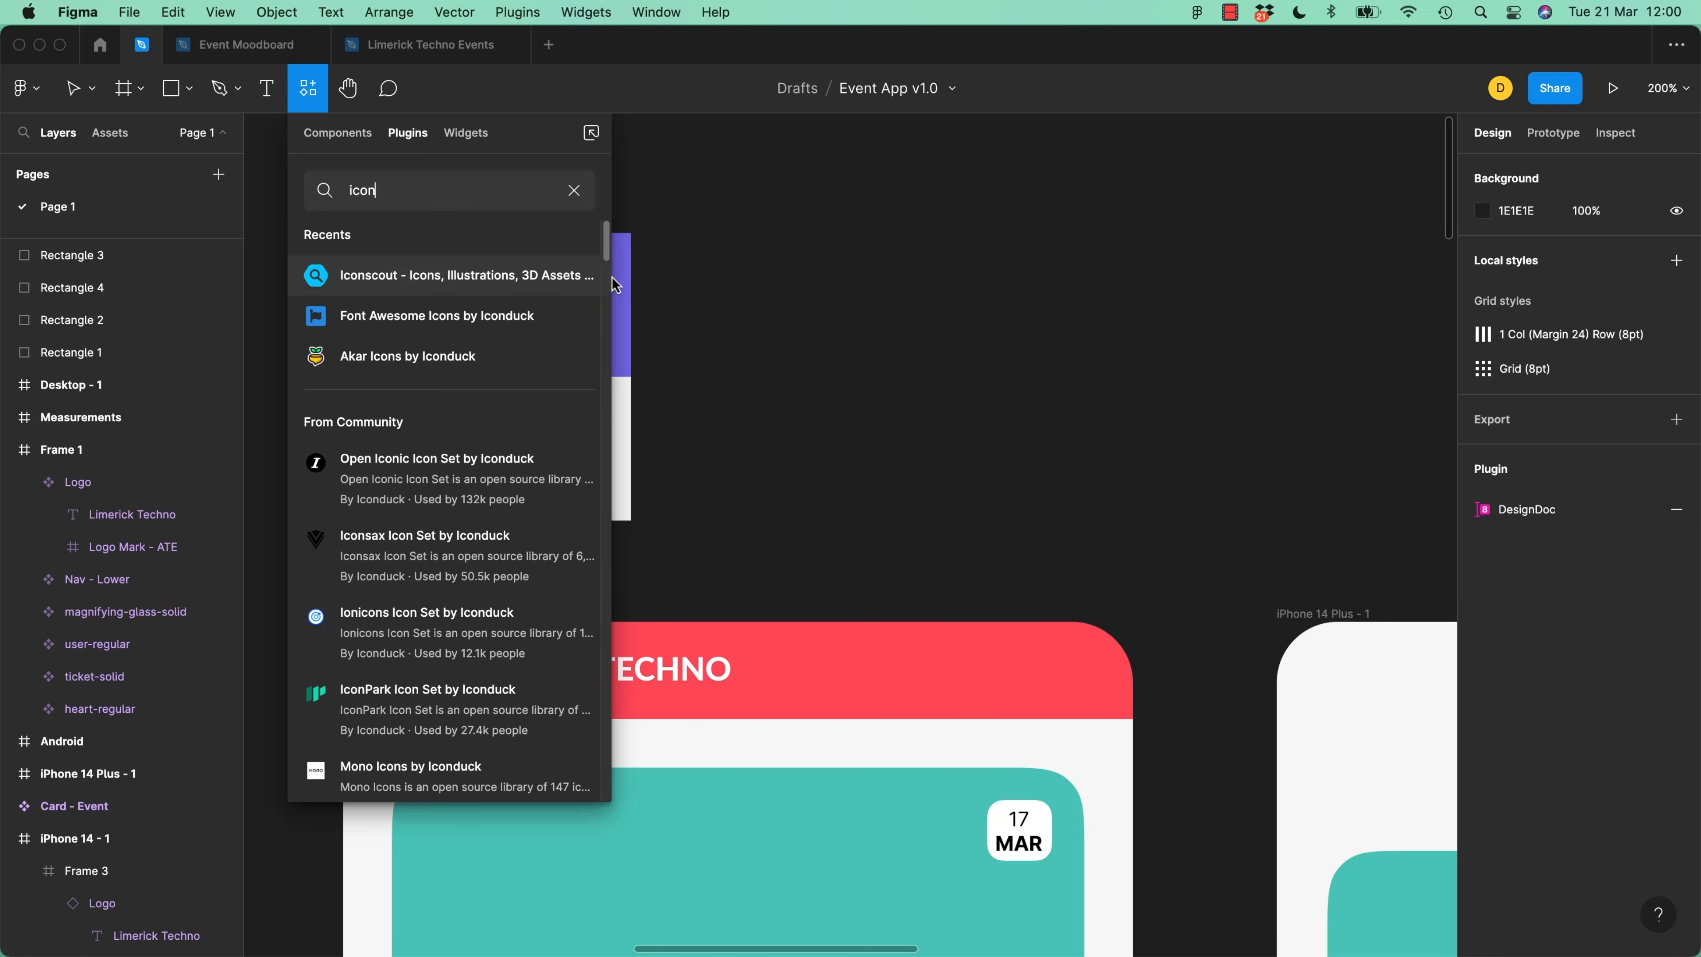
click(576, 276)
drag(1539, 321, 1199, 177)
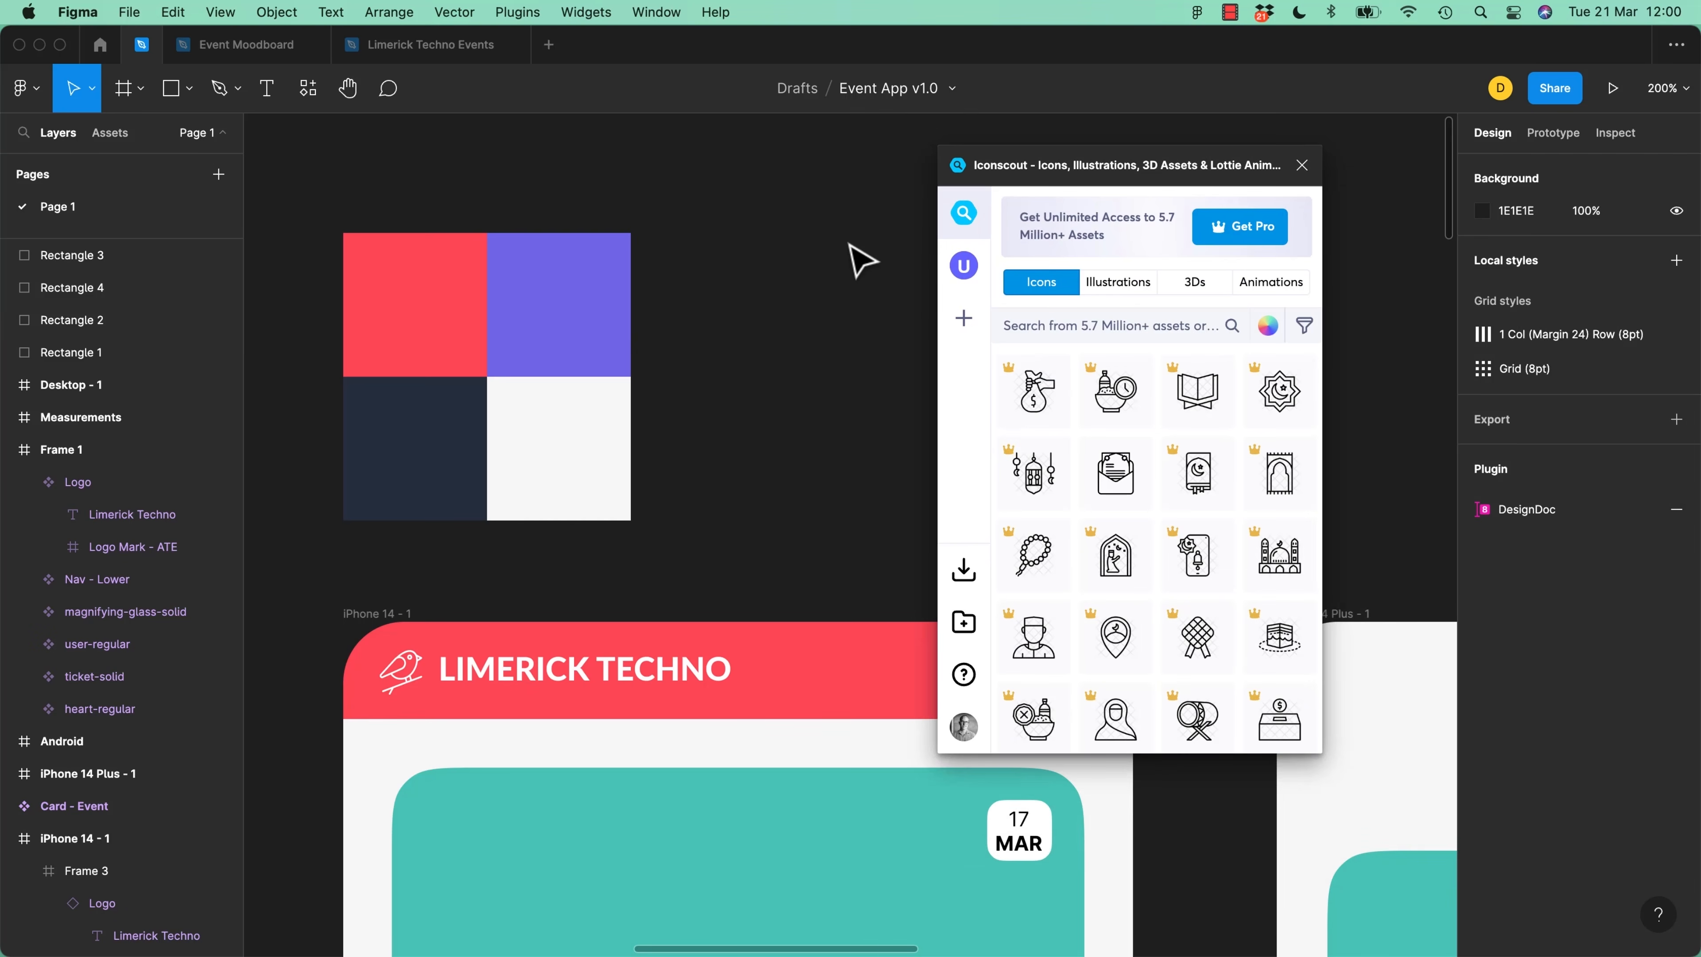
Limit Iconscout to free icons, search for "bird" and browse the results for a logo candidate
click(1304, 328)
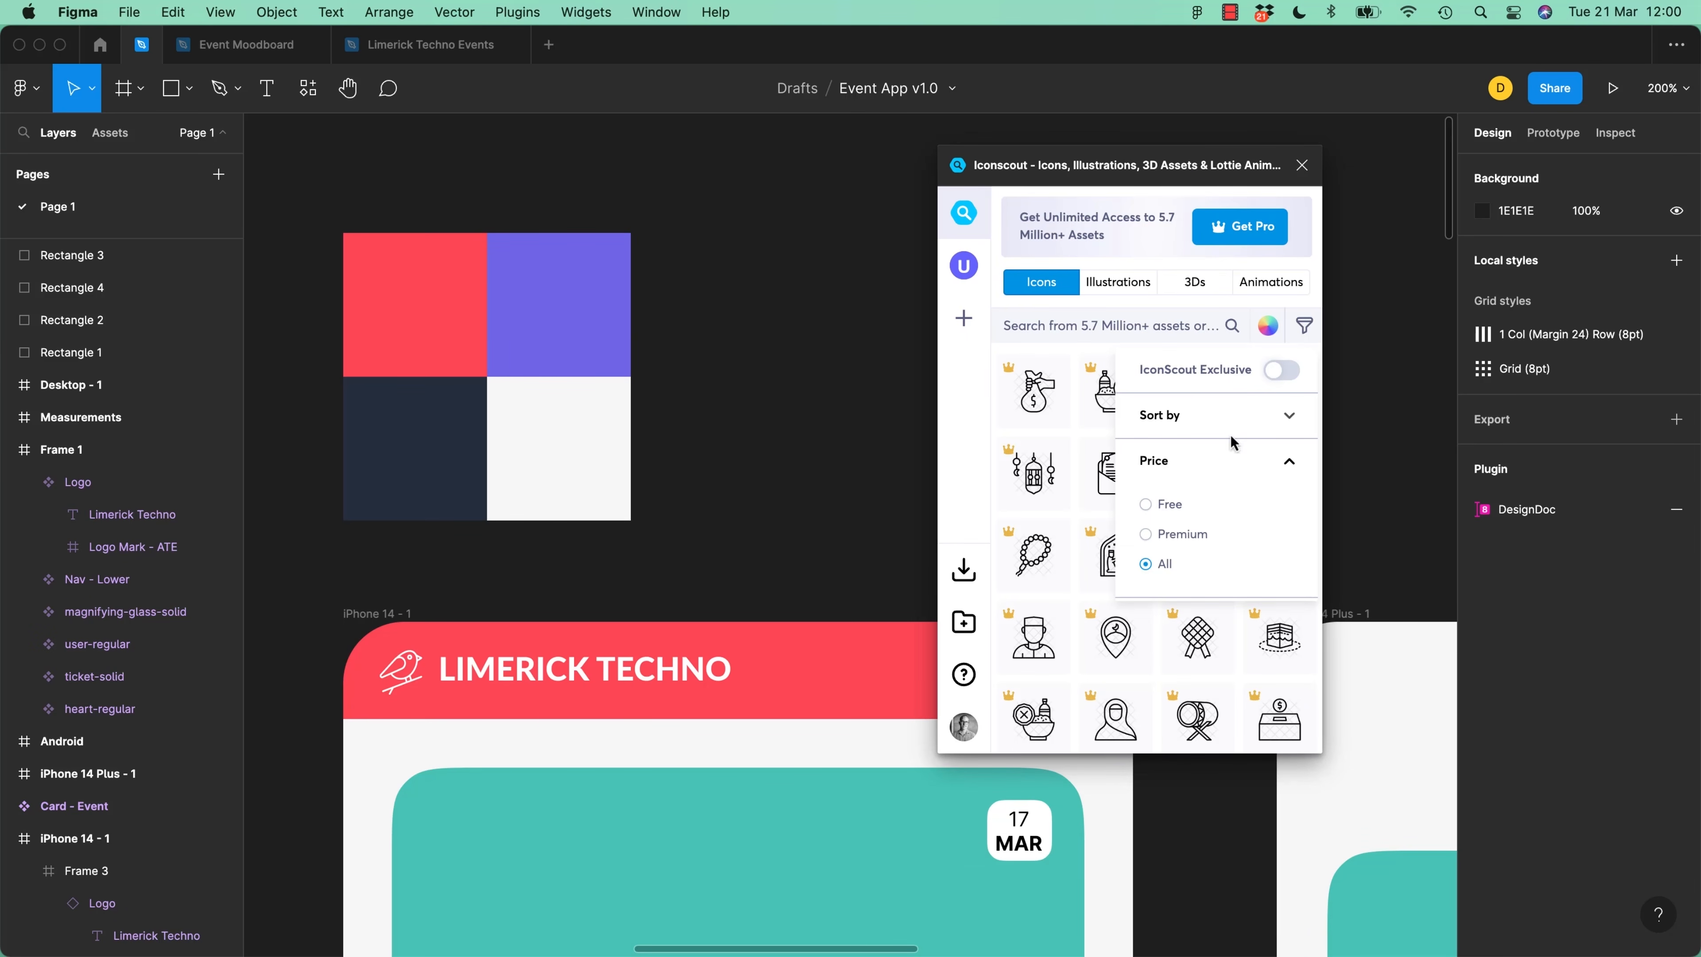
click(1146, 504)
click(1105, 325)
text(bird)
key(Return)
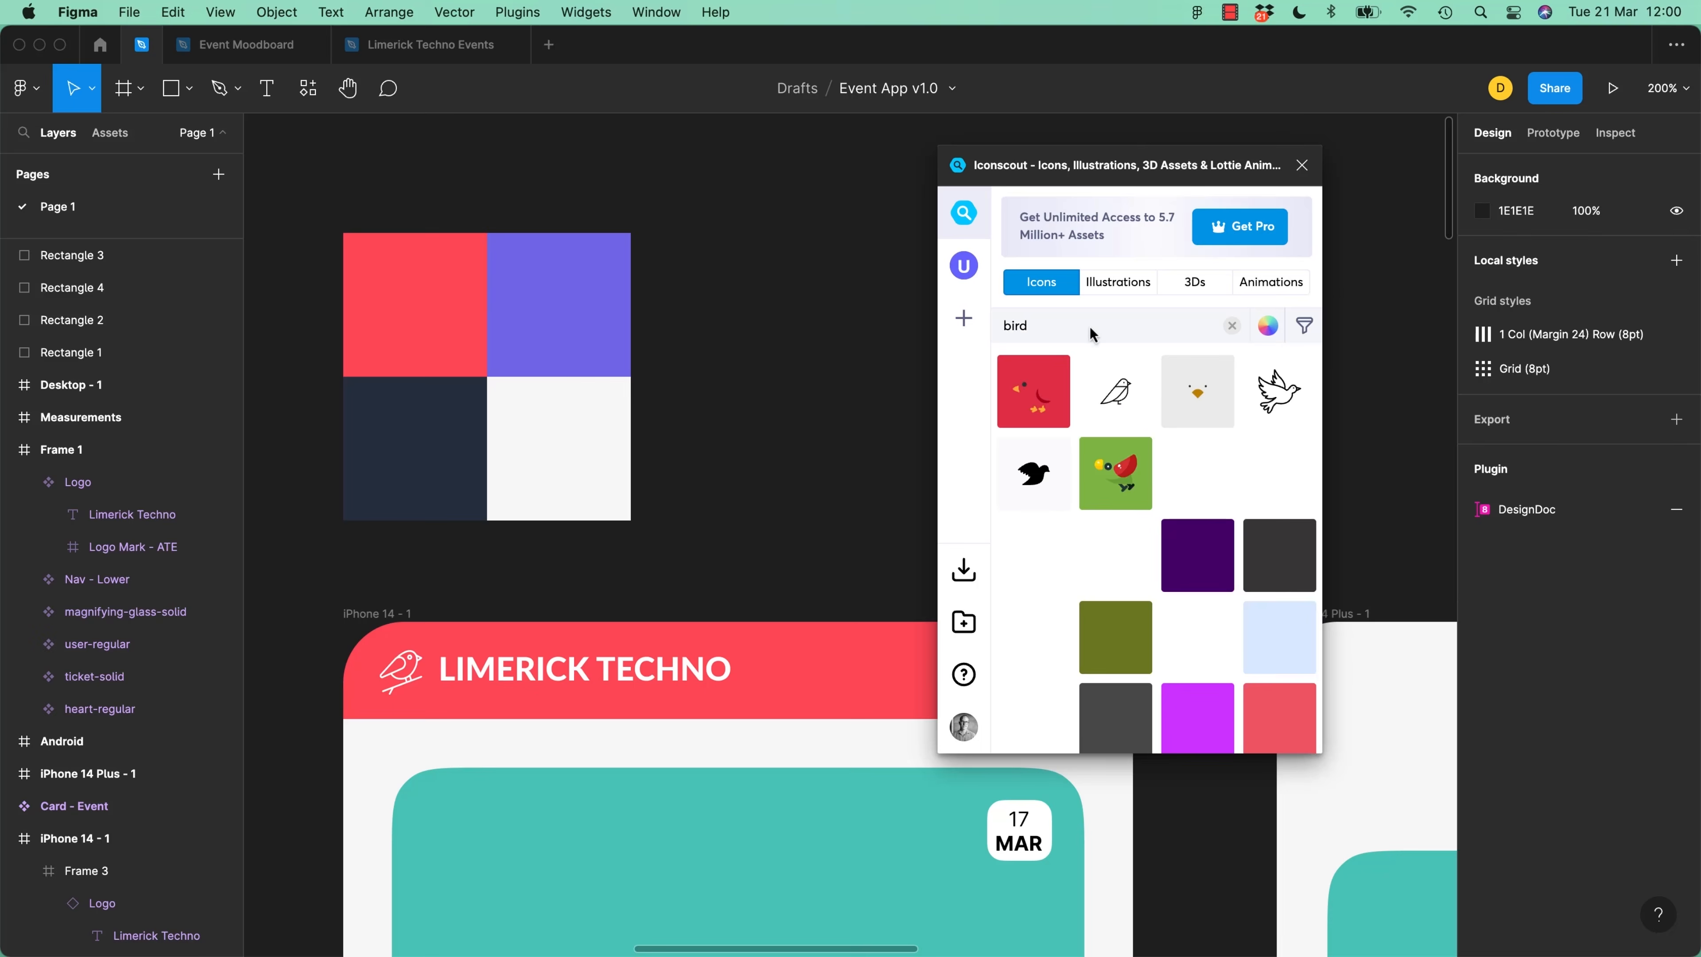
scroll(1145, 488, down, 10)
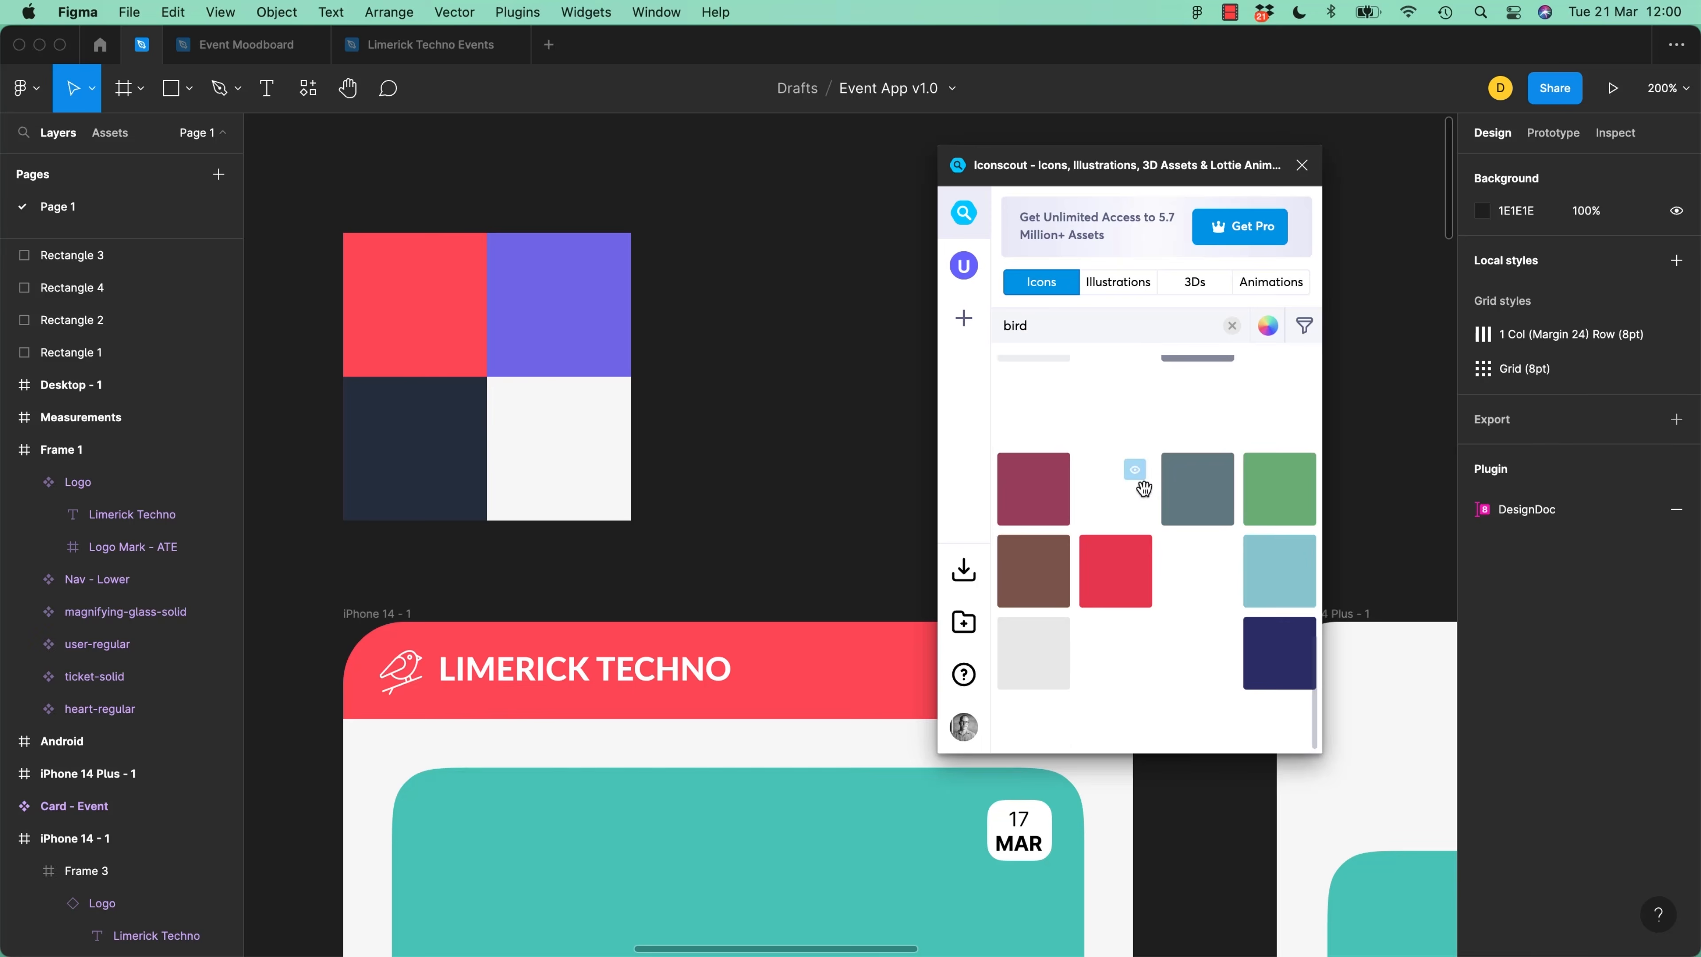
scroll(1145, 488, down, 10)
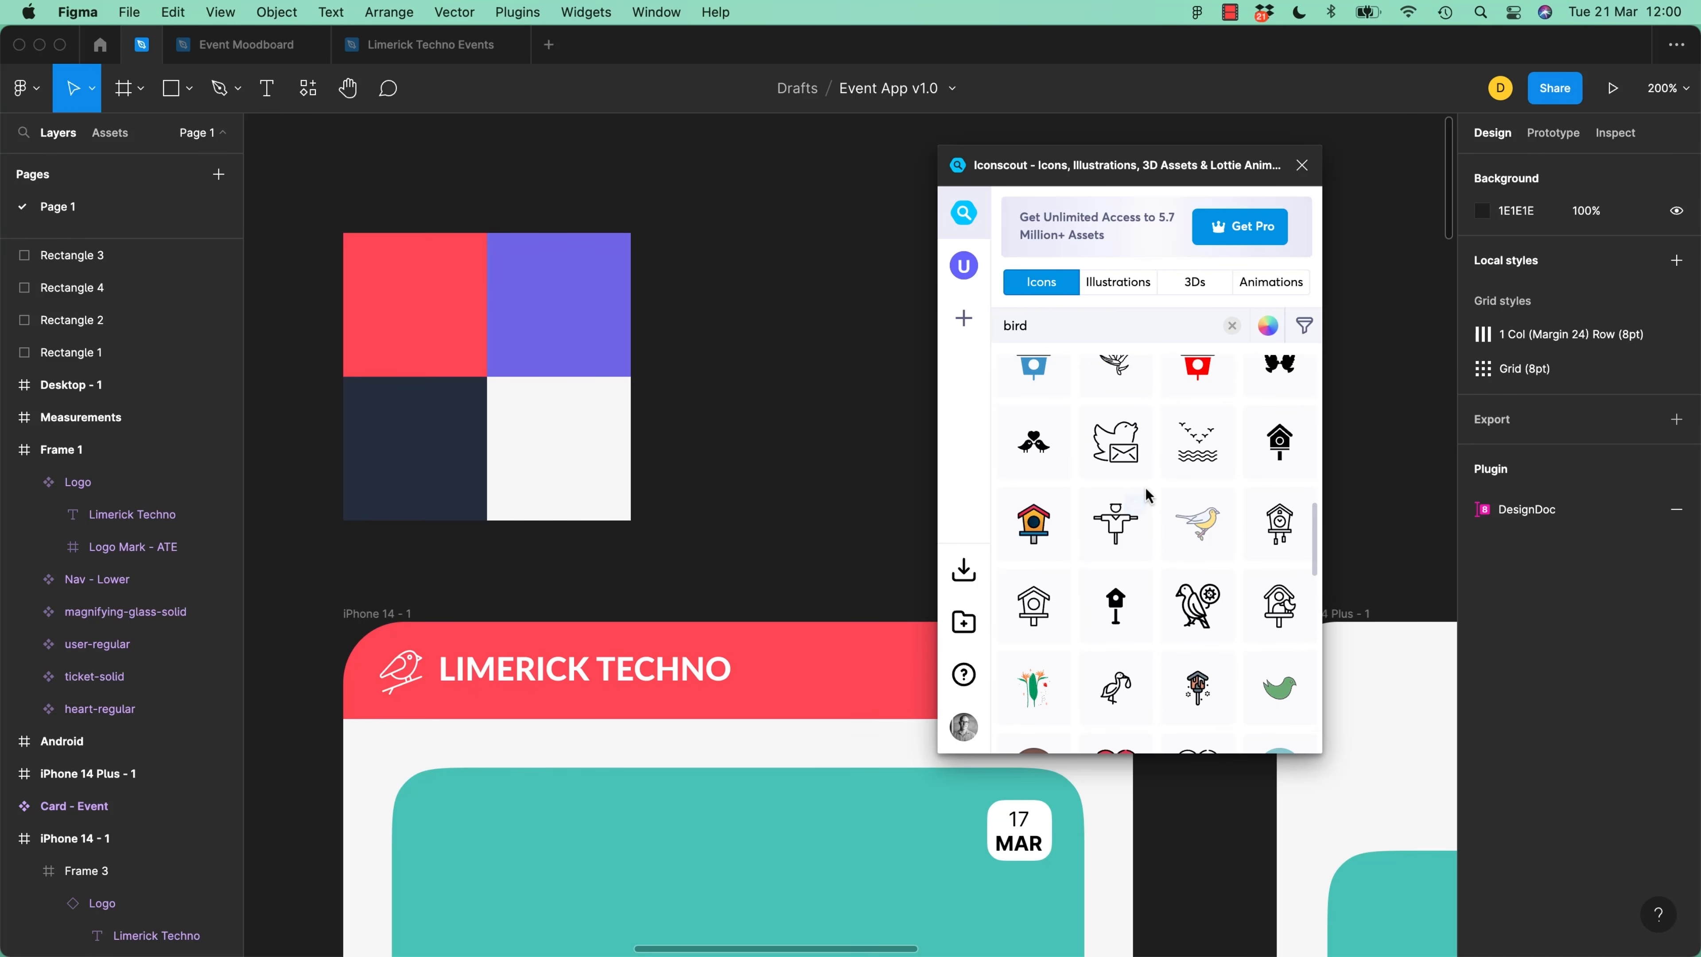
scroll(1146, 495, down, 10)
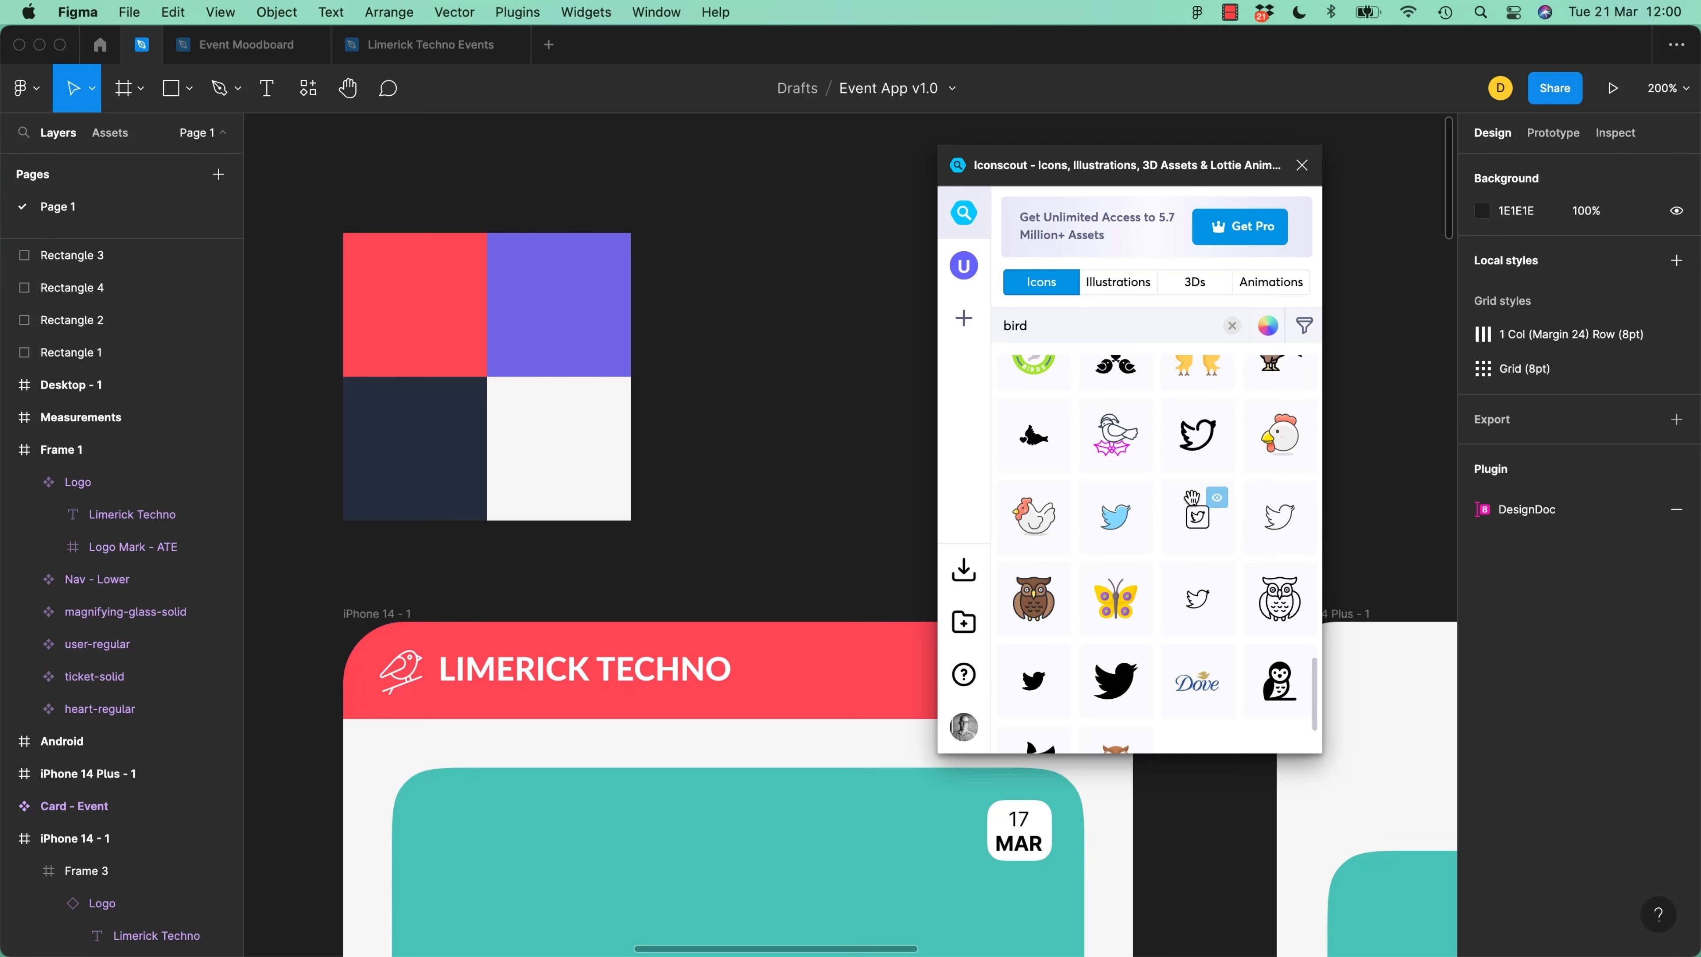
scroll(1125, 514, up, 5)
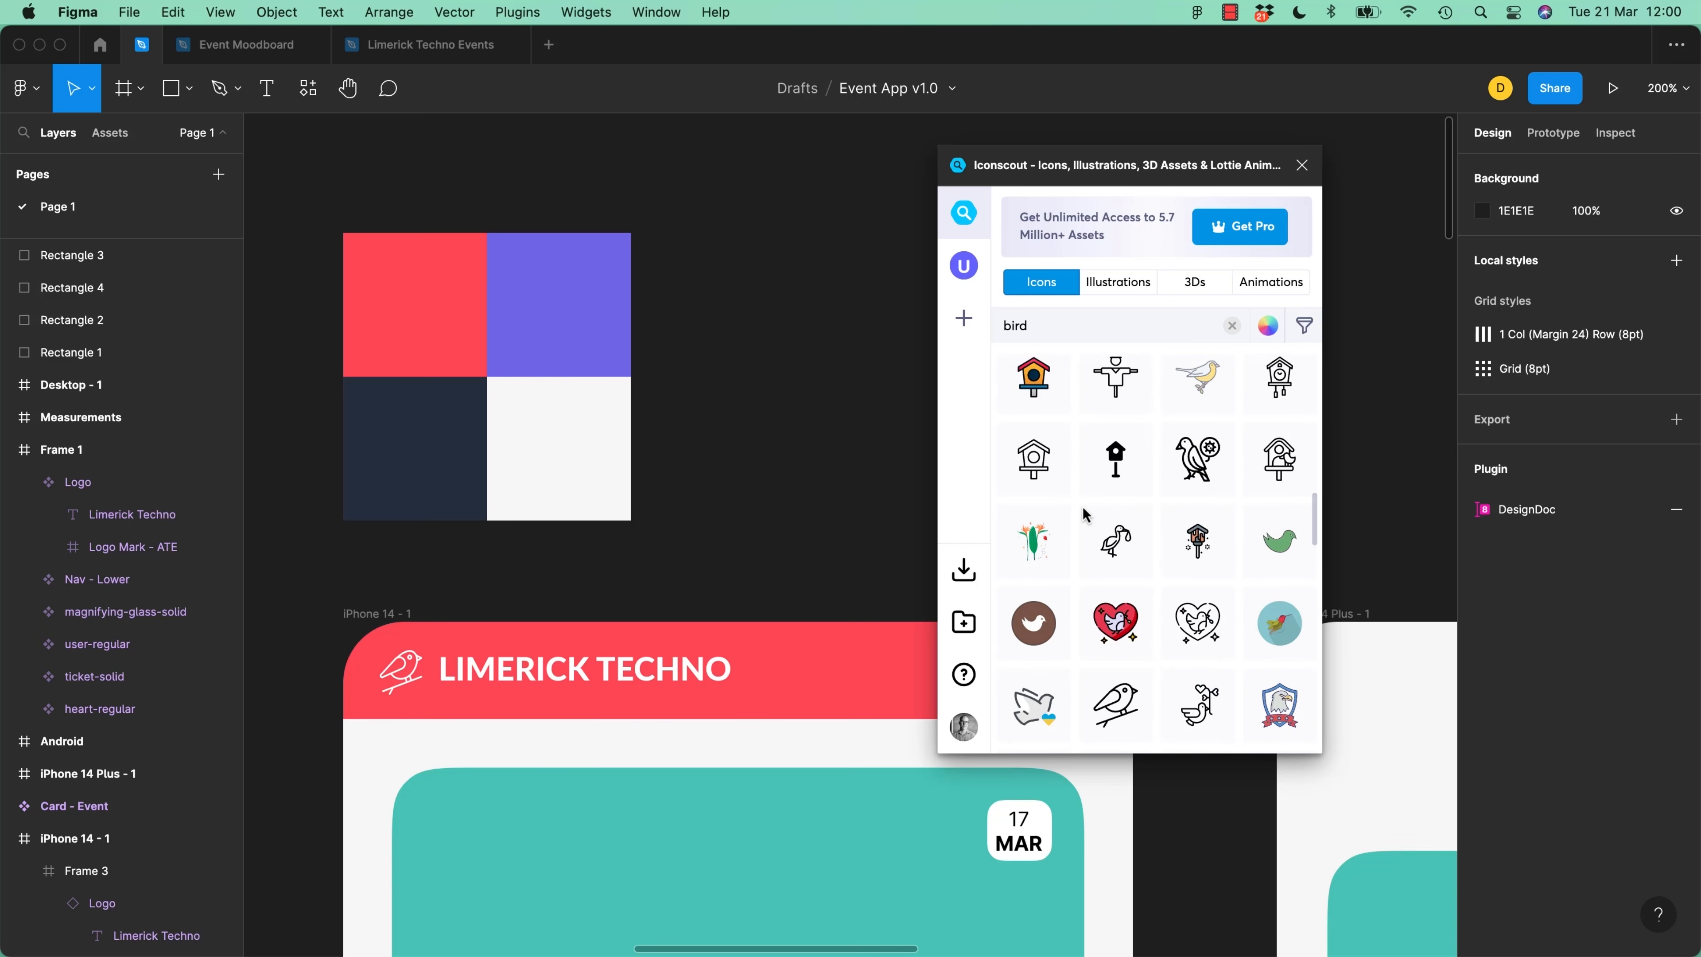
Insert the free outlined bird icon from Iconscout's Fairytale Pack into the design as an SVG
mouse_move(1124, 701)
scroll(1126, 469, up, 5)
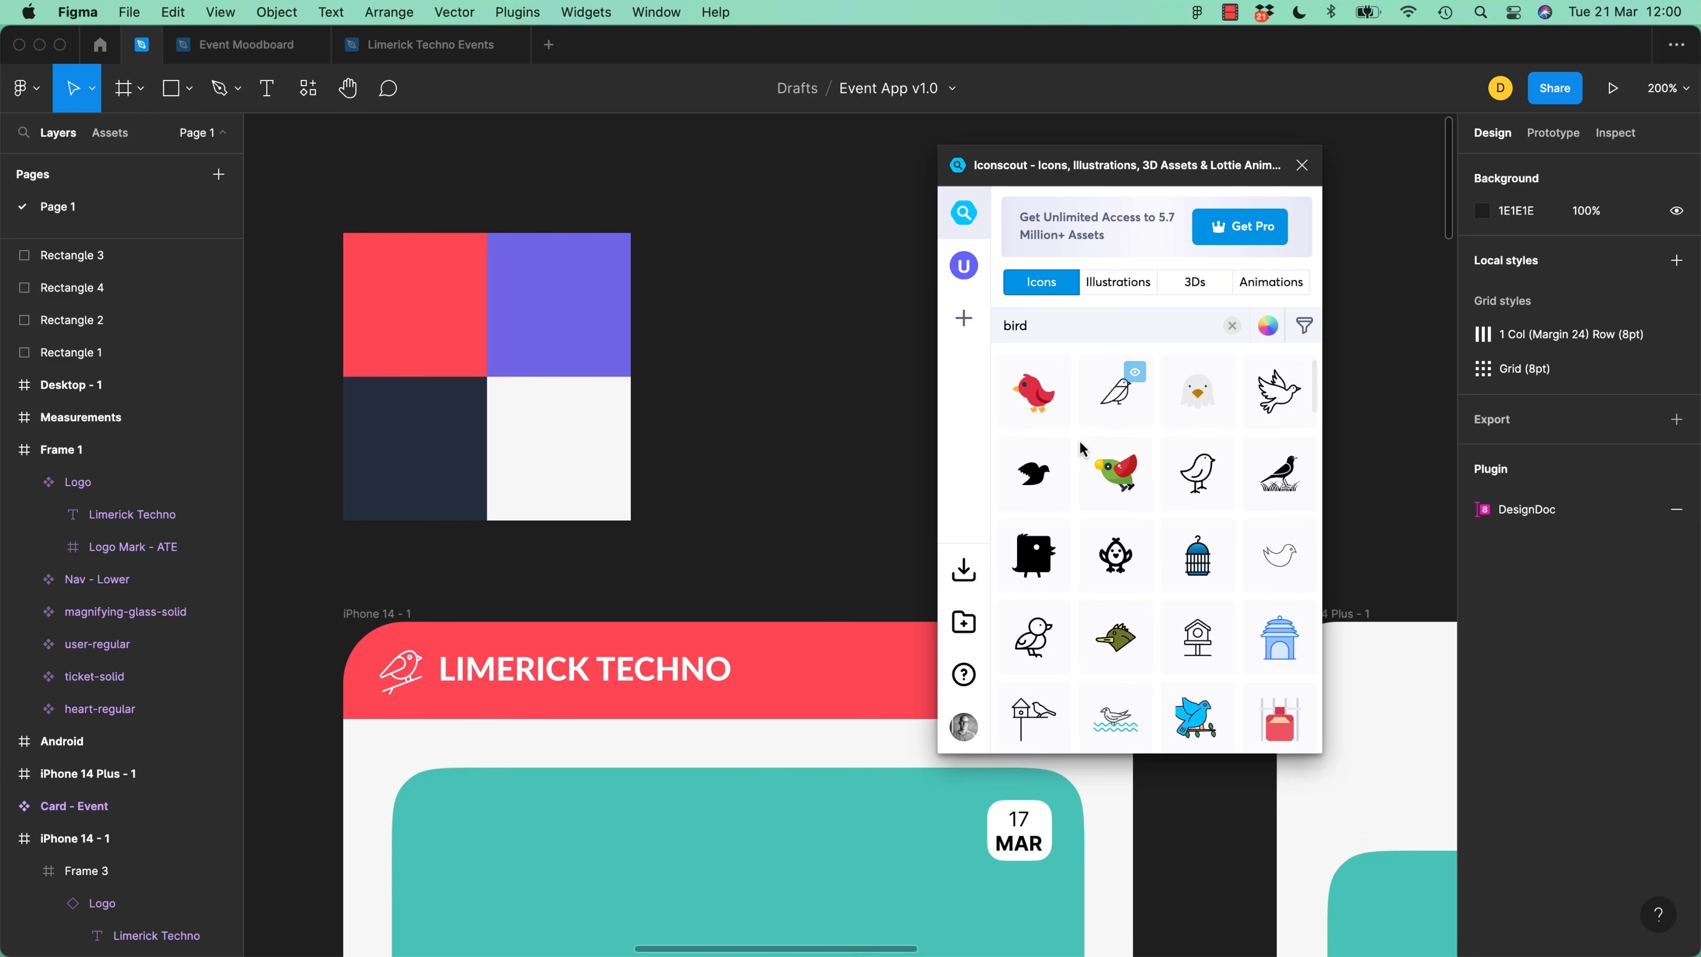
mouse_move(1032, 636)
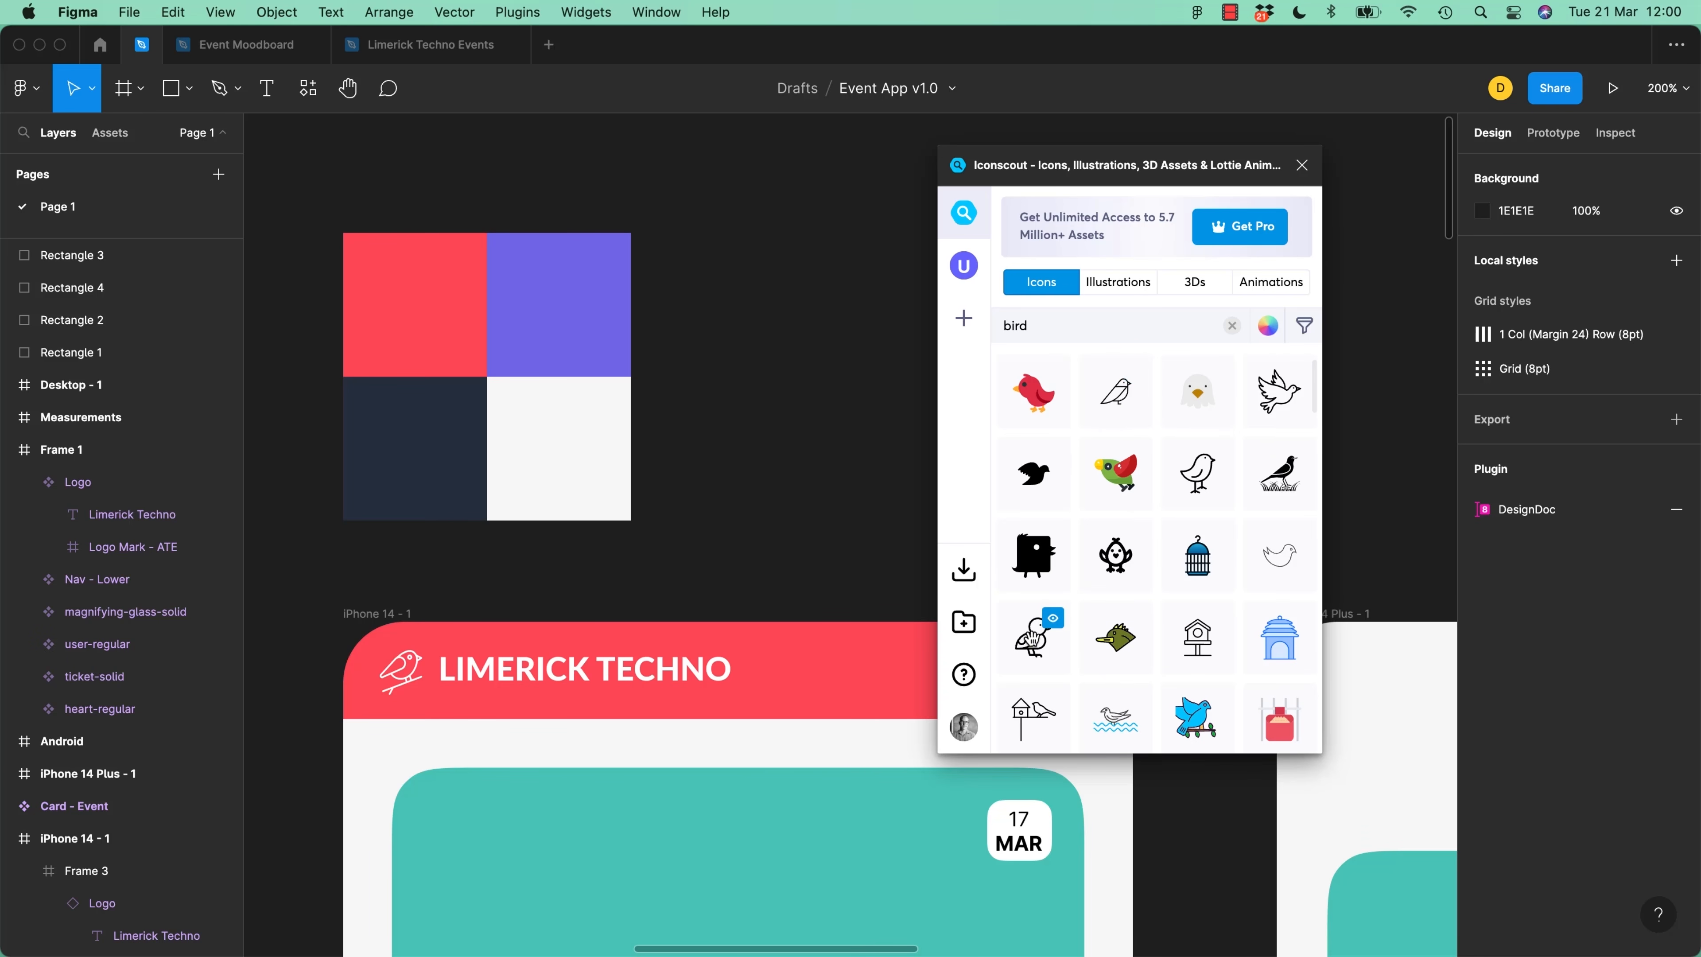
click(1053, 618)
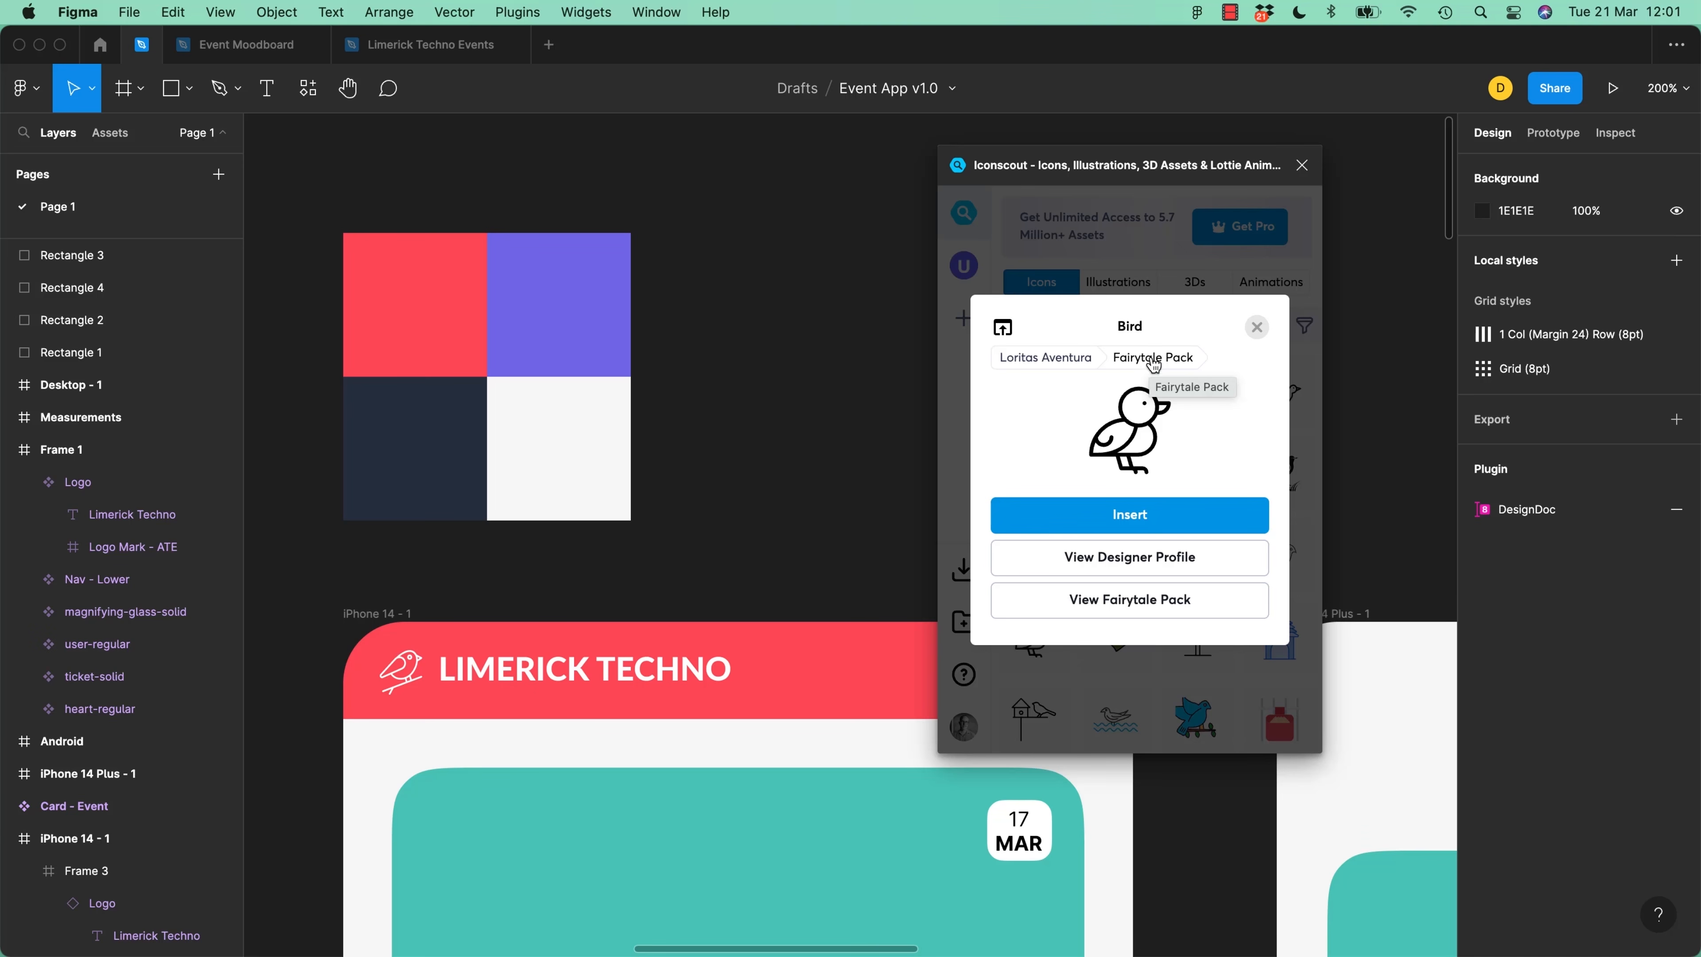
click(1146, 362)
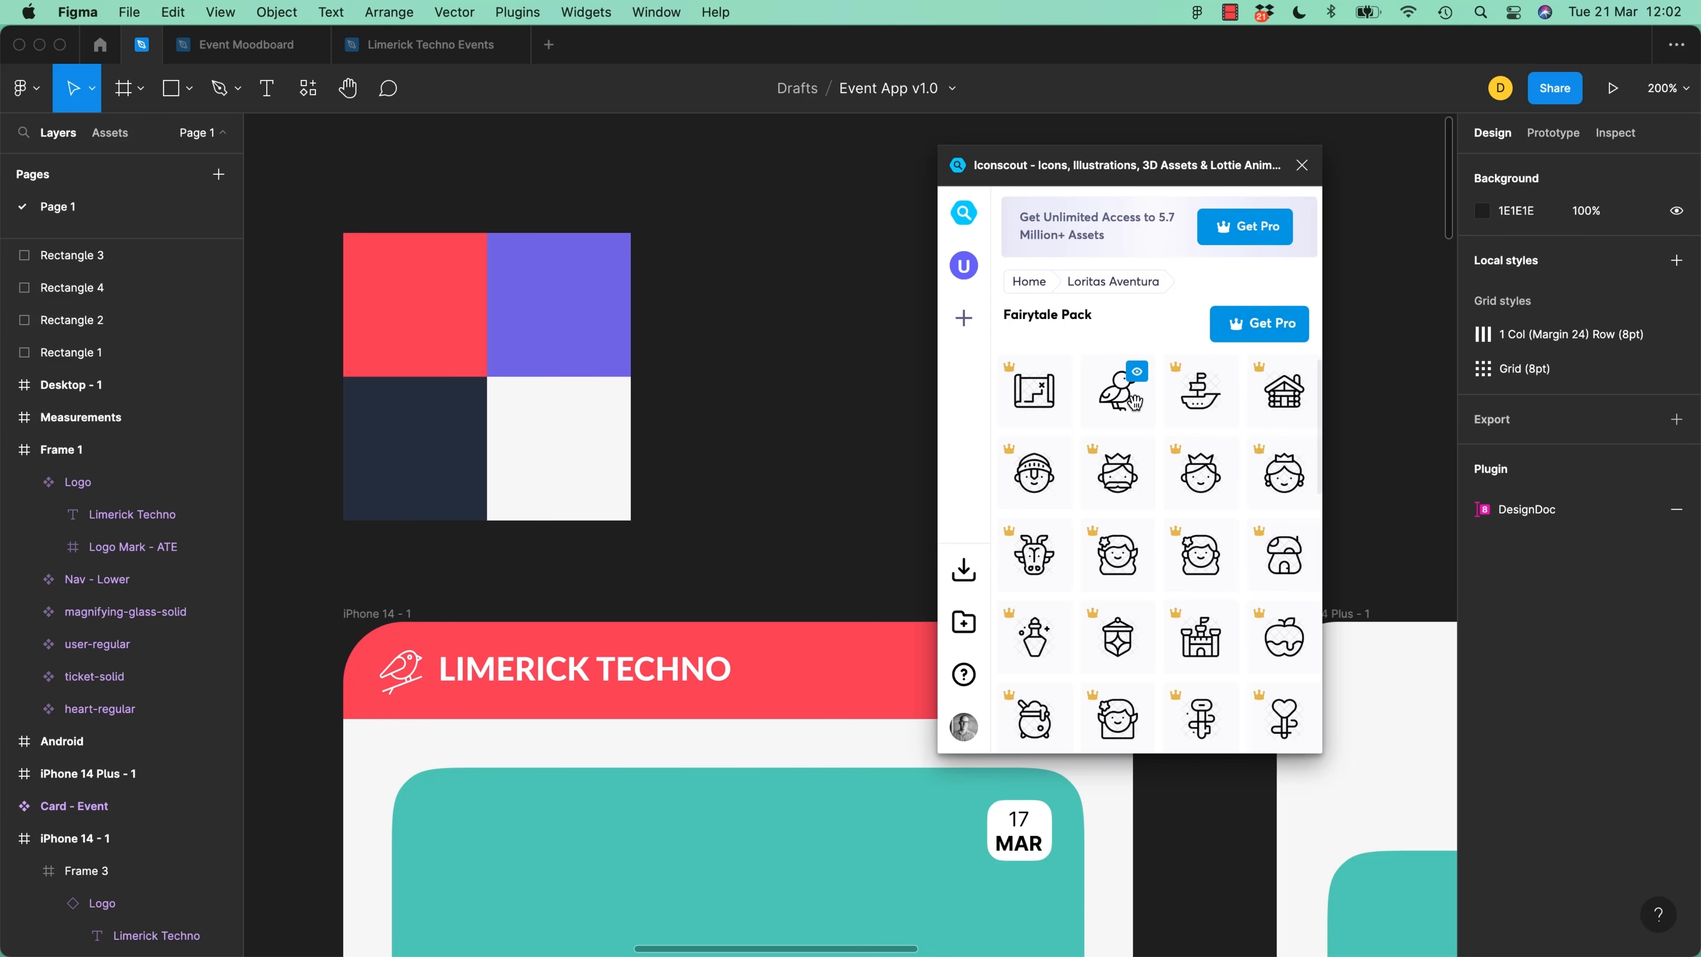
click(1117, 402)
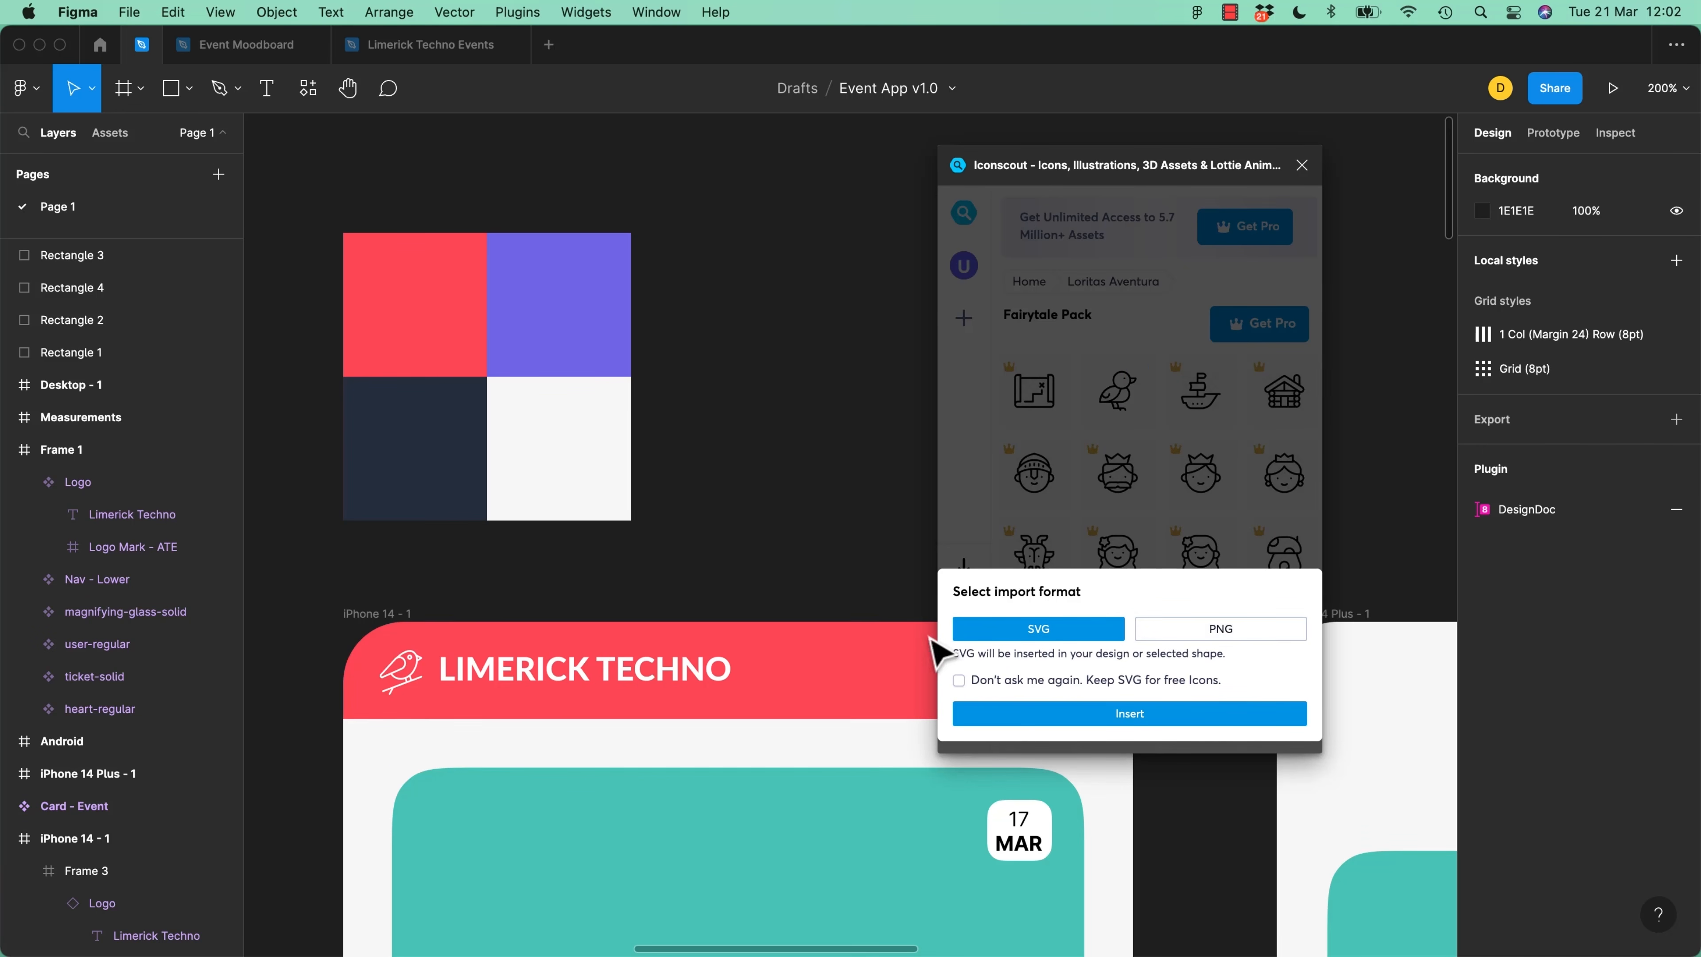
click(1072, 713)
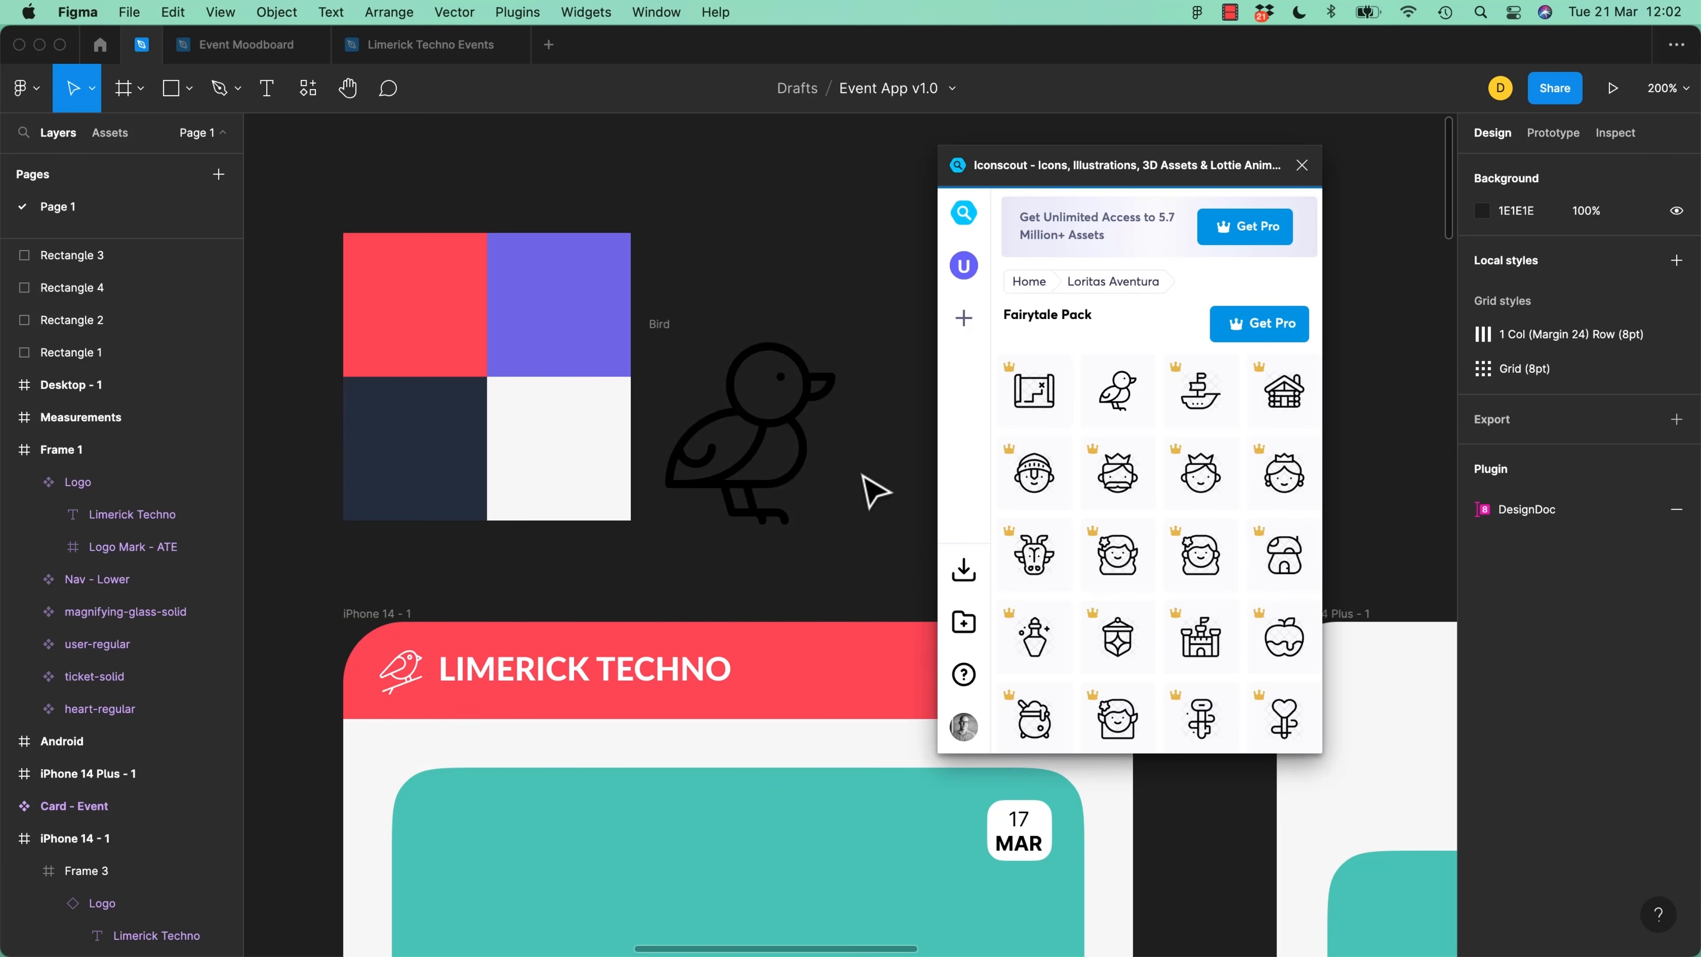
Search Iconscout for "bird", insert the free red bird icon, place it above the outlined bird and close the plugin
click(1027, 283)
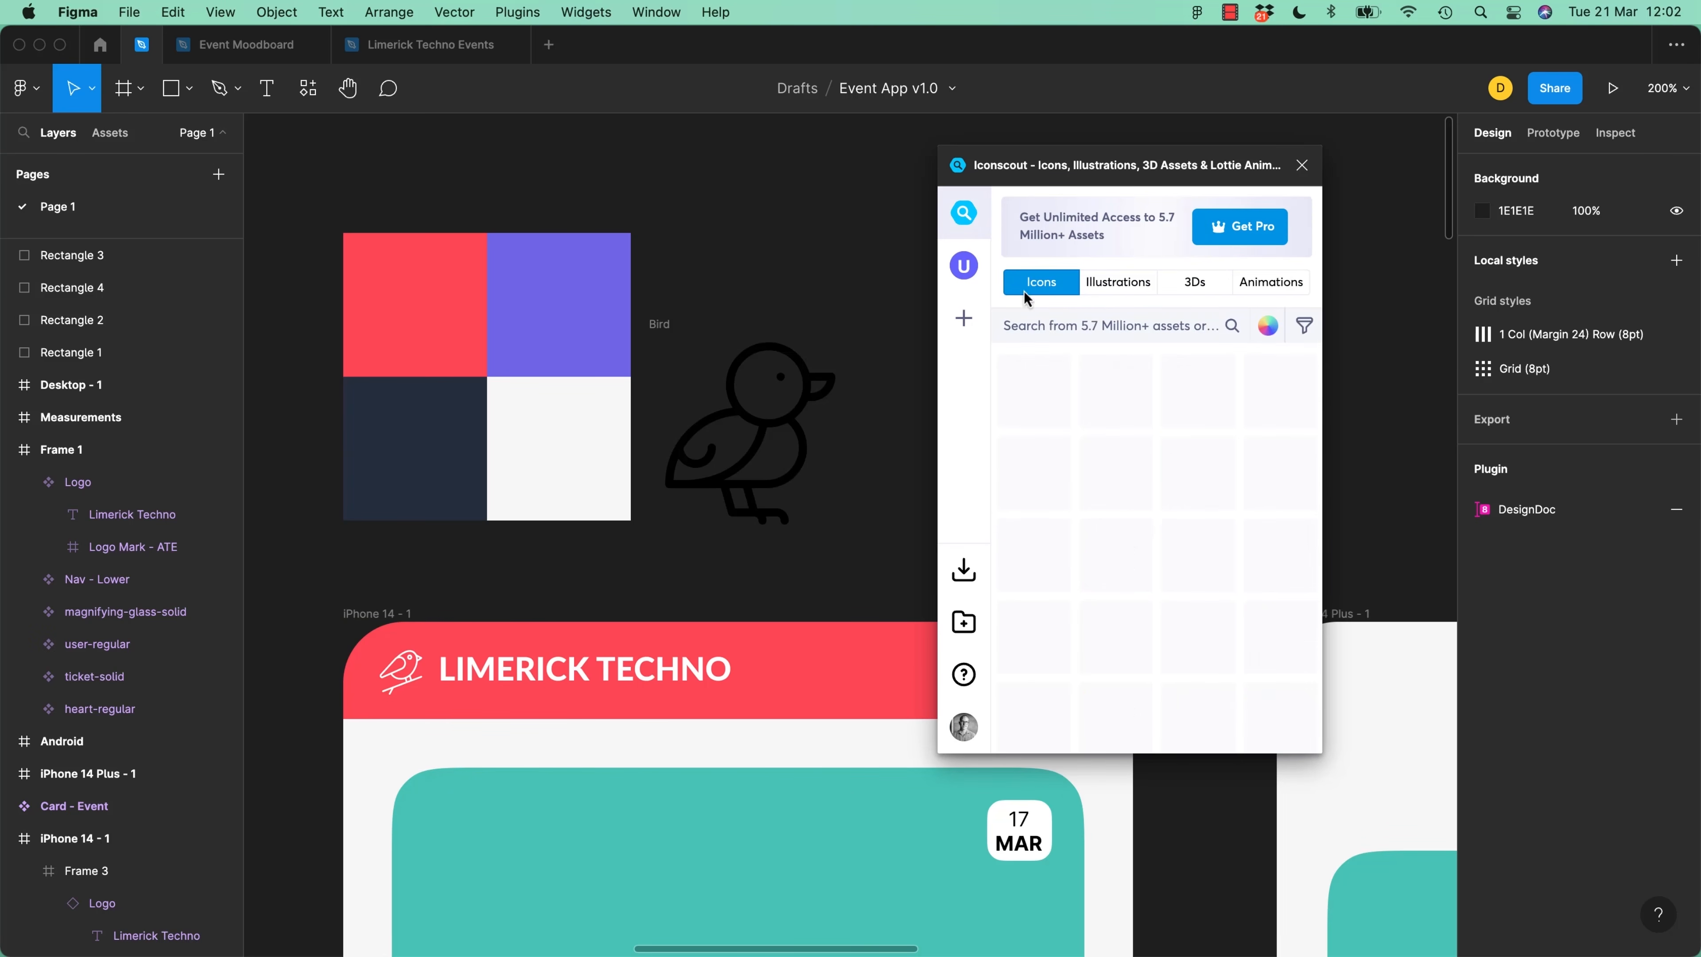
click(1096, 319)
text(bird)
key(Return)
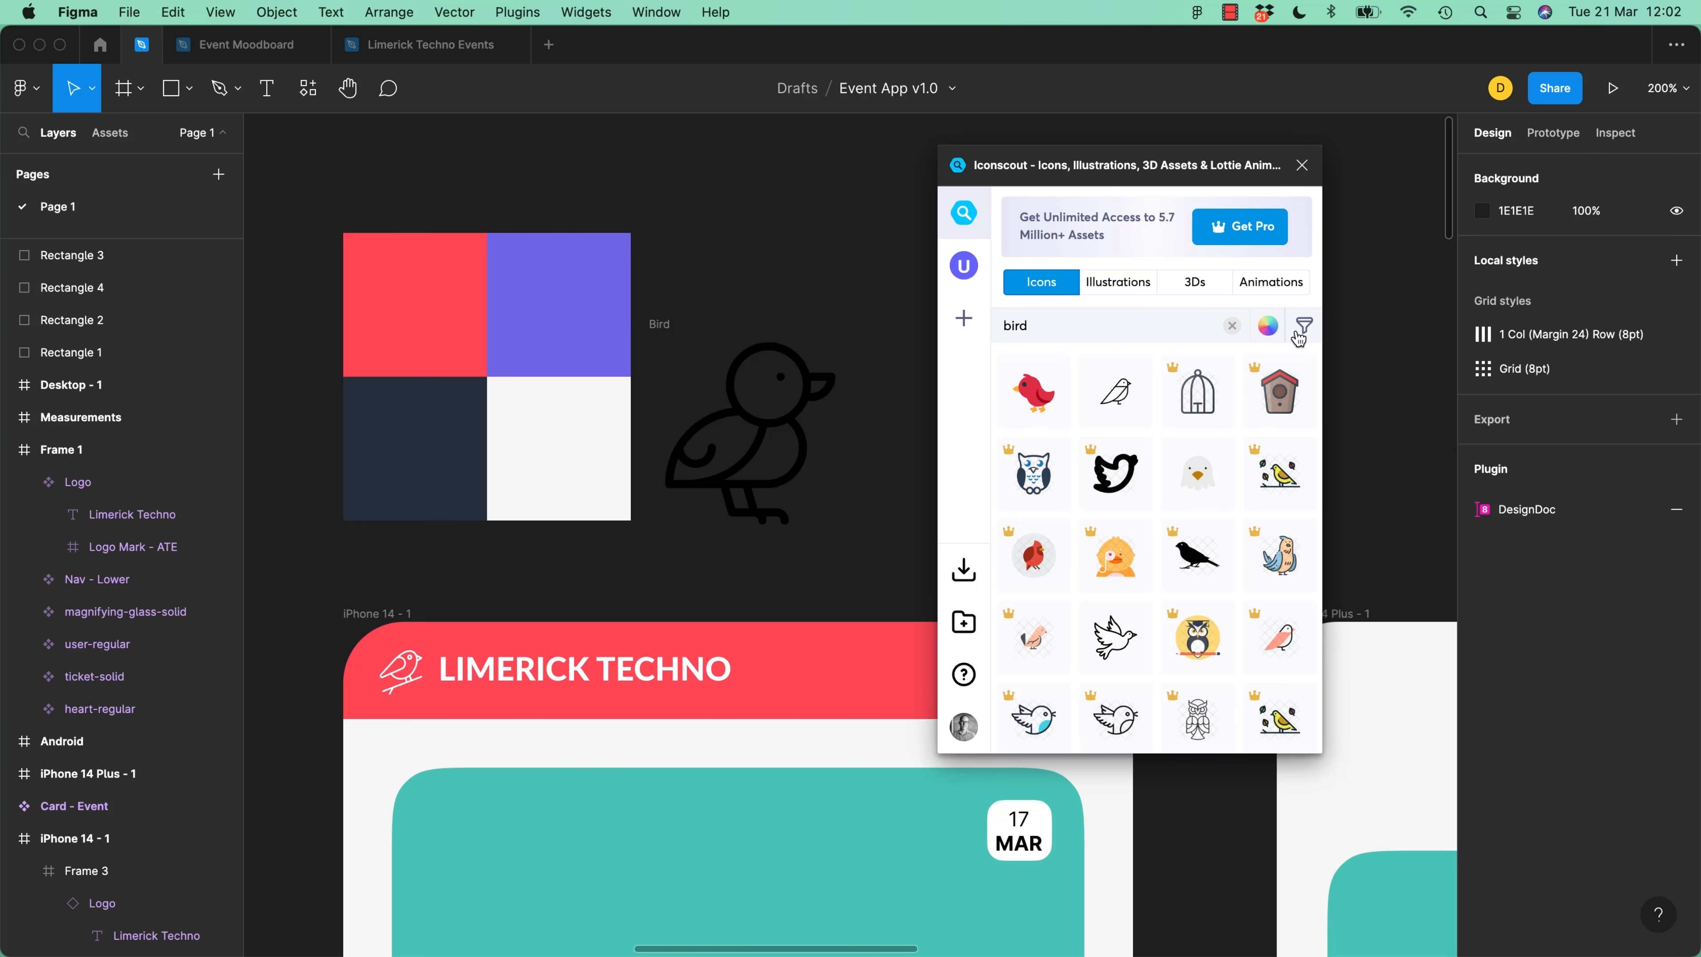
click(1025, 401)
click(1130, 714)
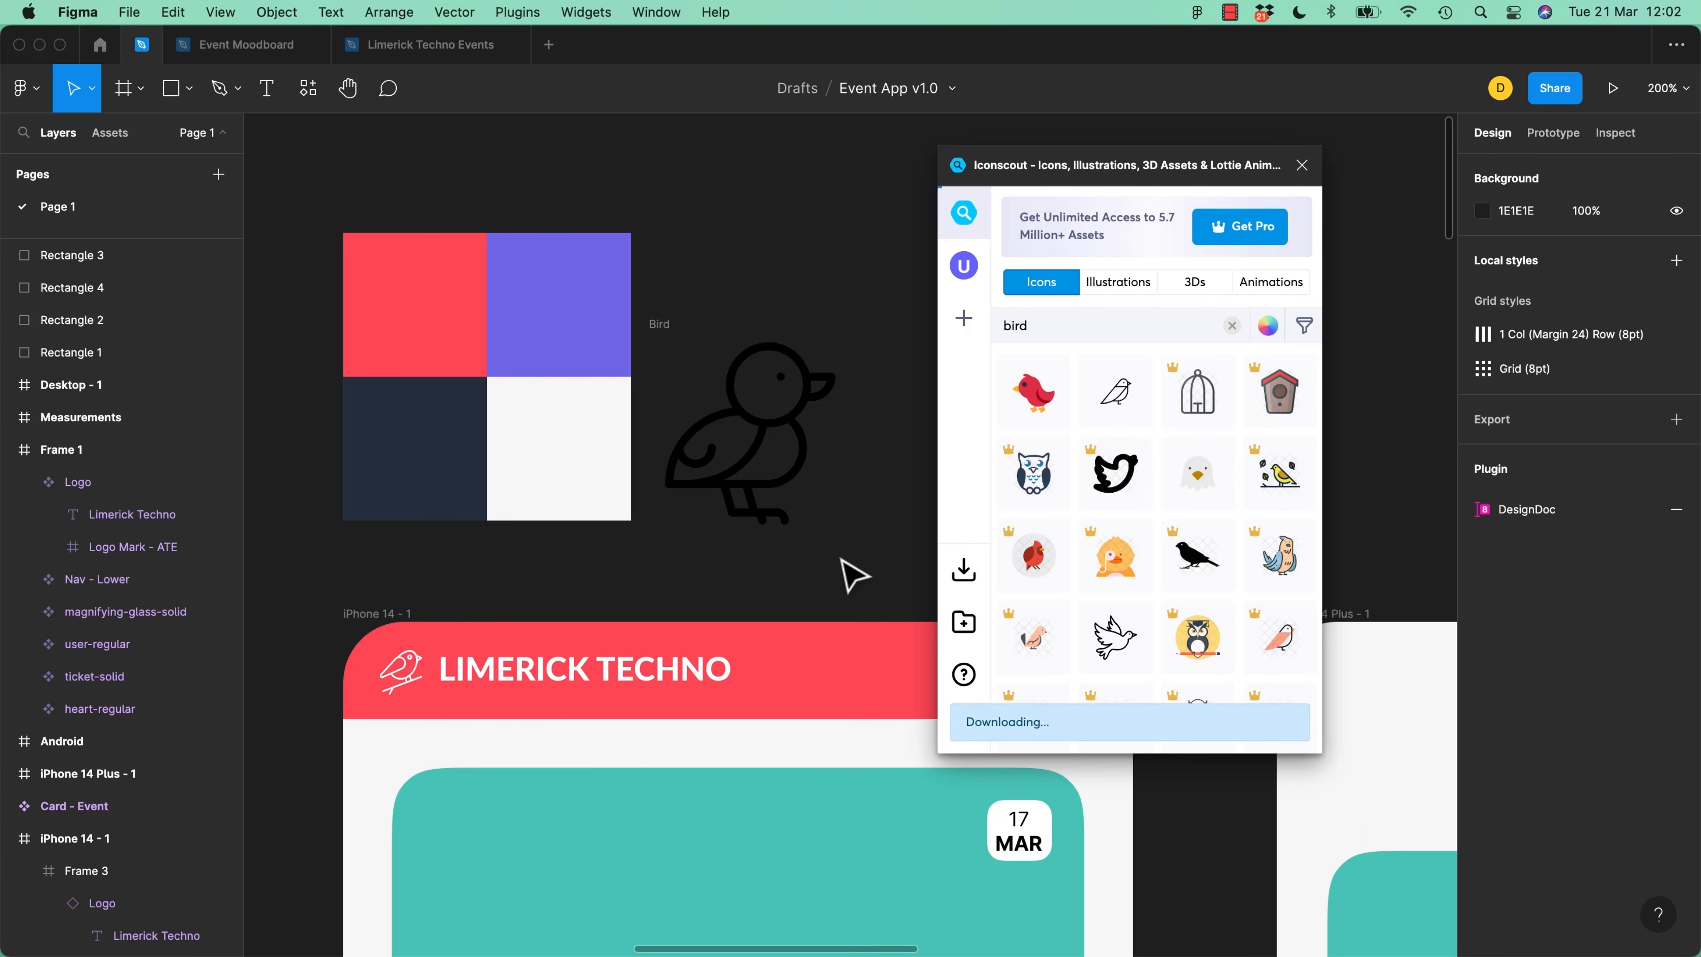
drag(834, 504, 777, 251)
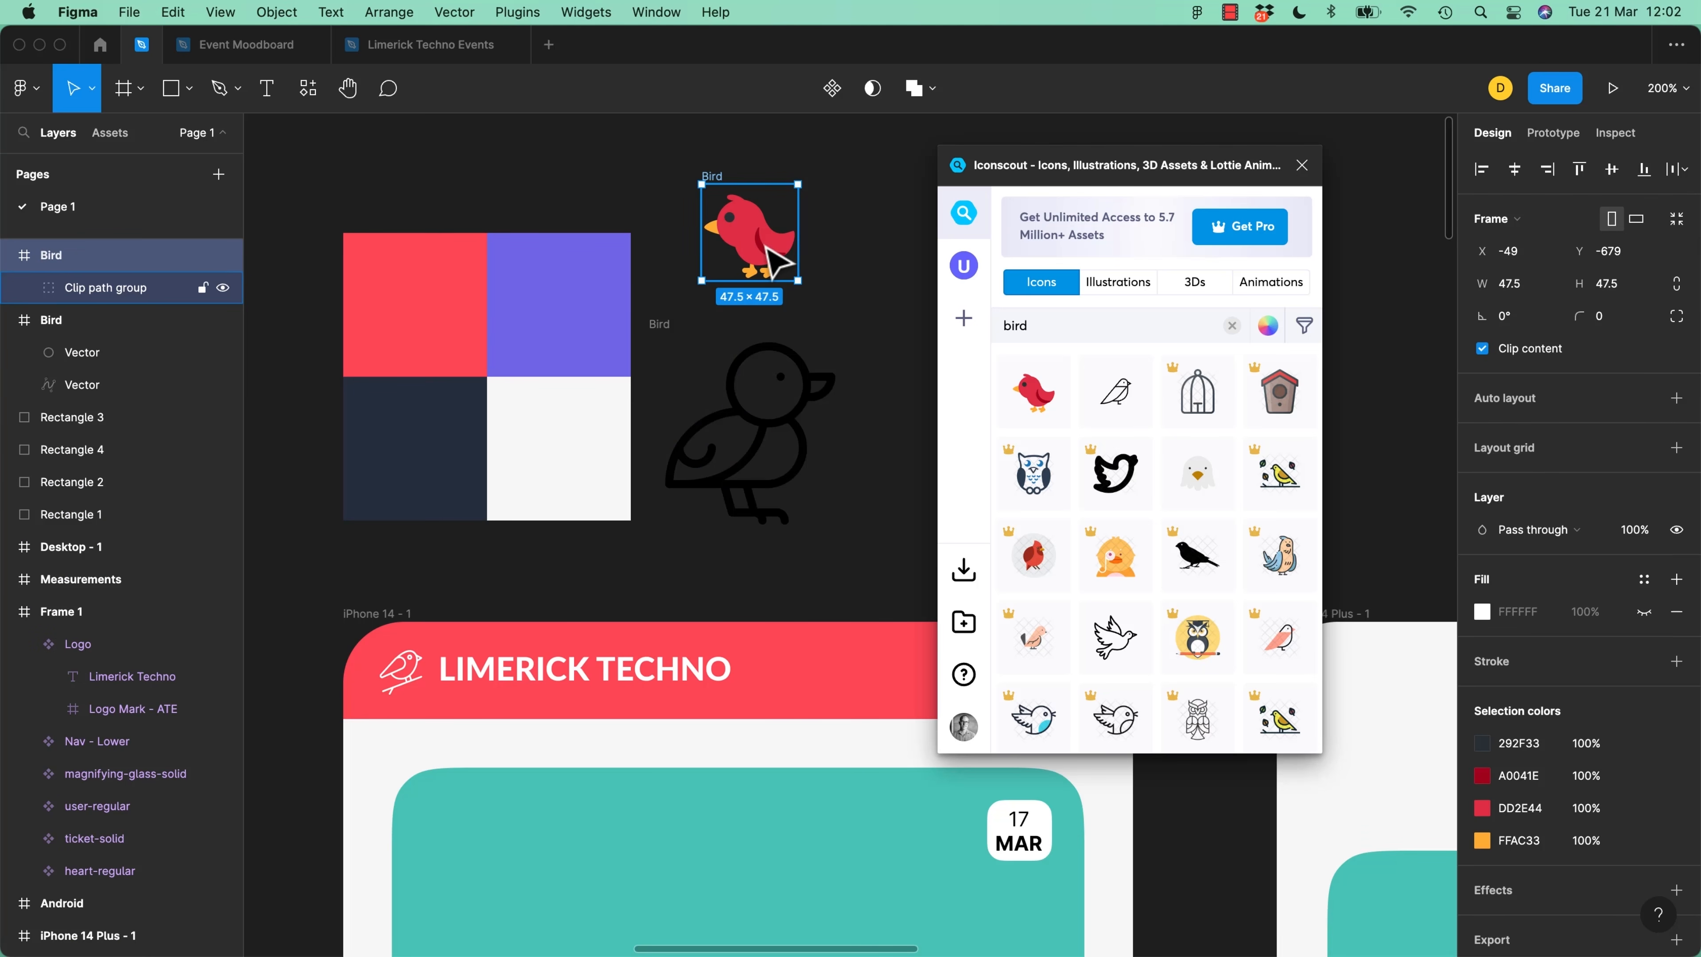
click(1303, 169)
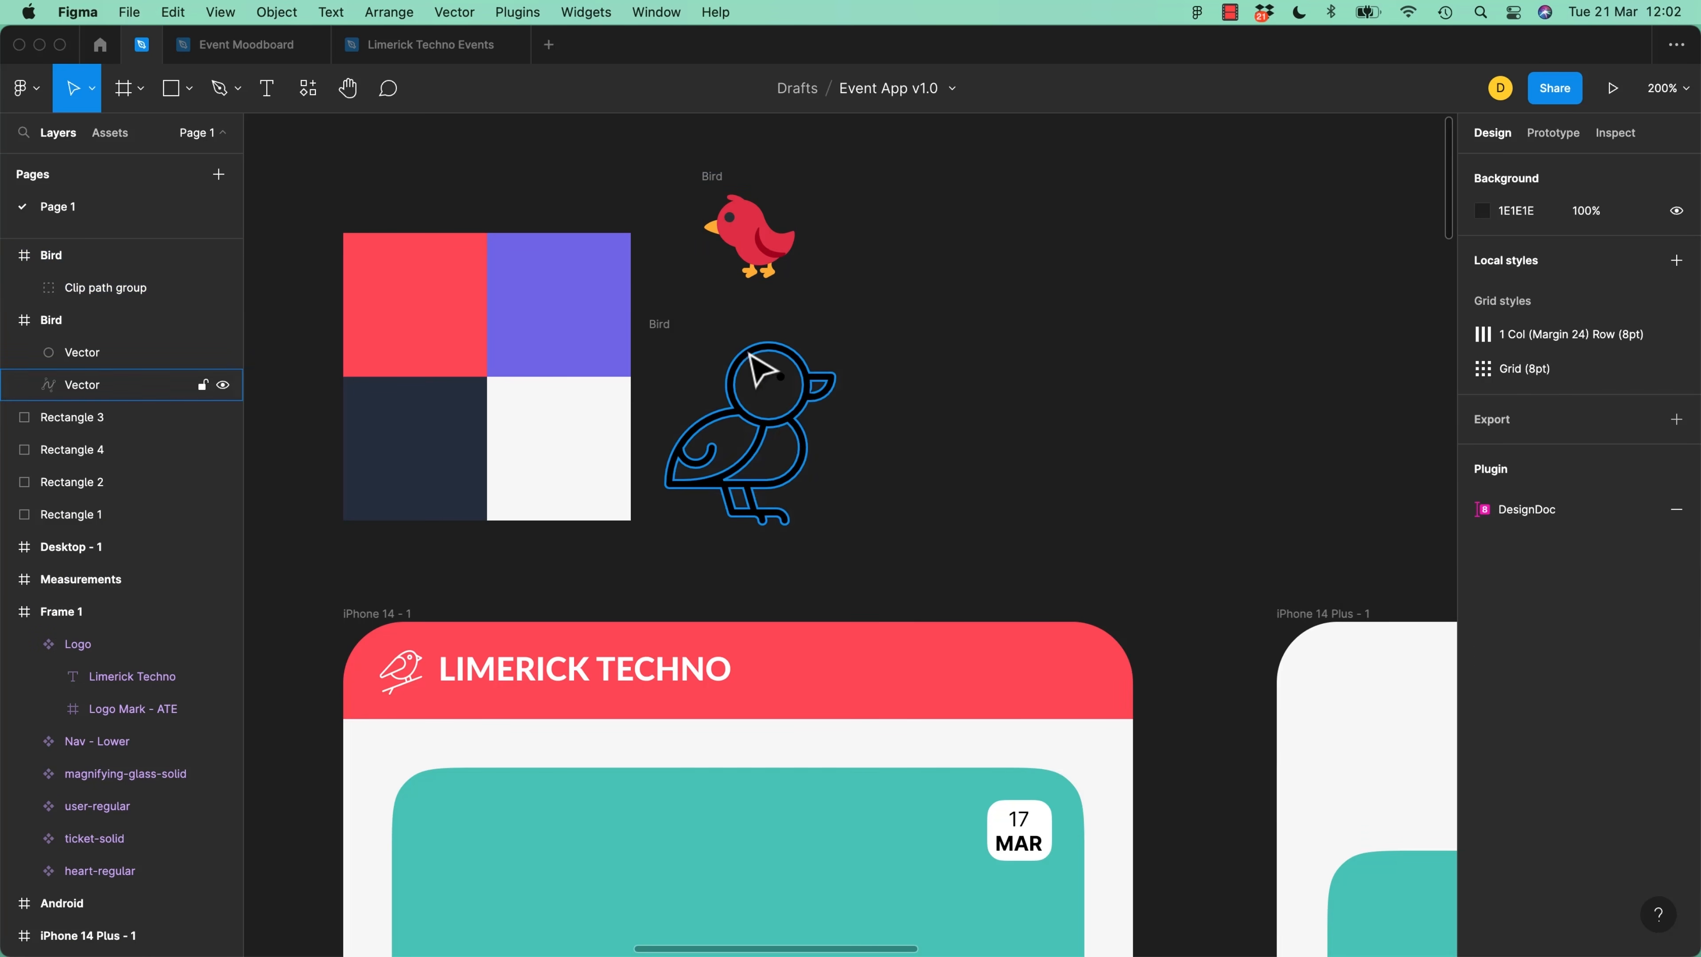
Go through the layers of the two bird frames and hide the outlined bird's small round eye vector
click(797, 434)
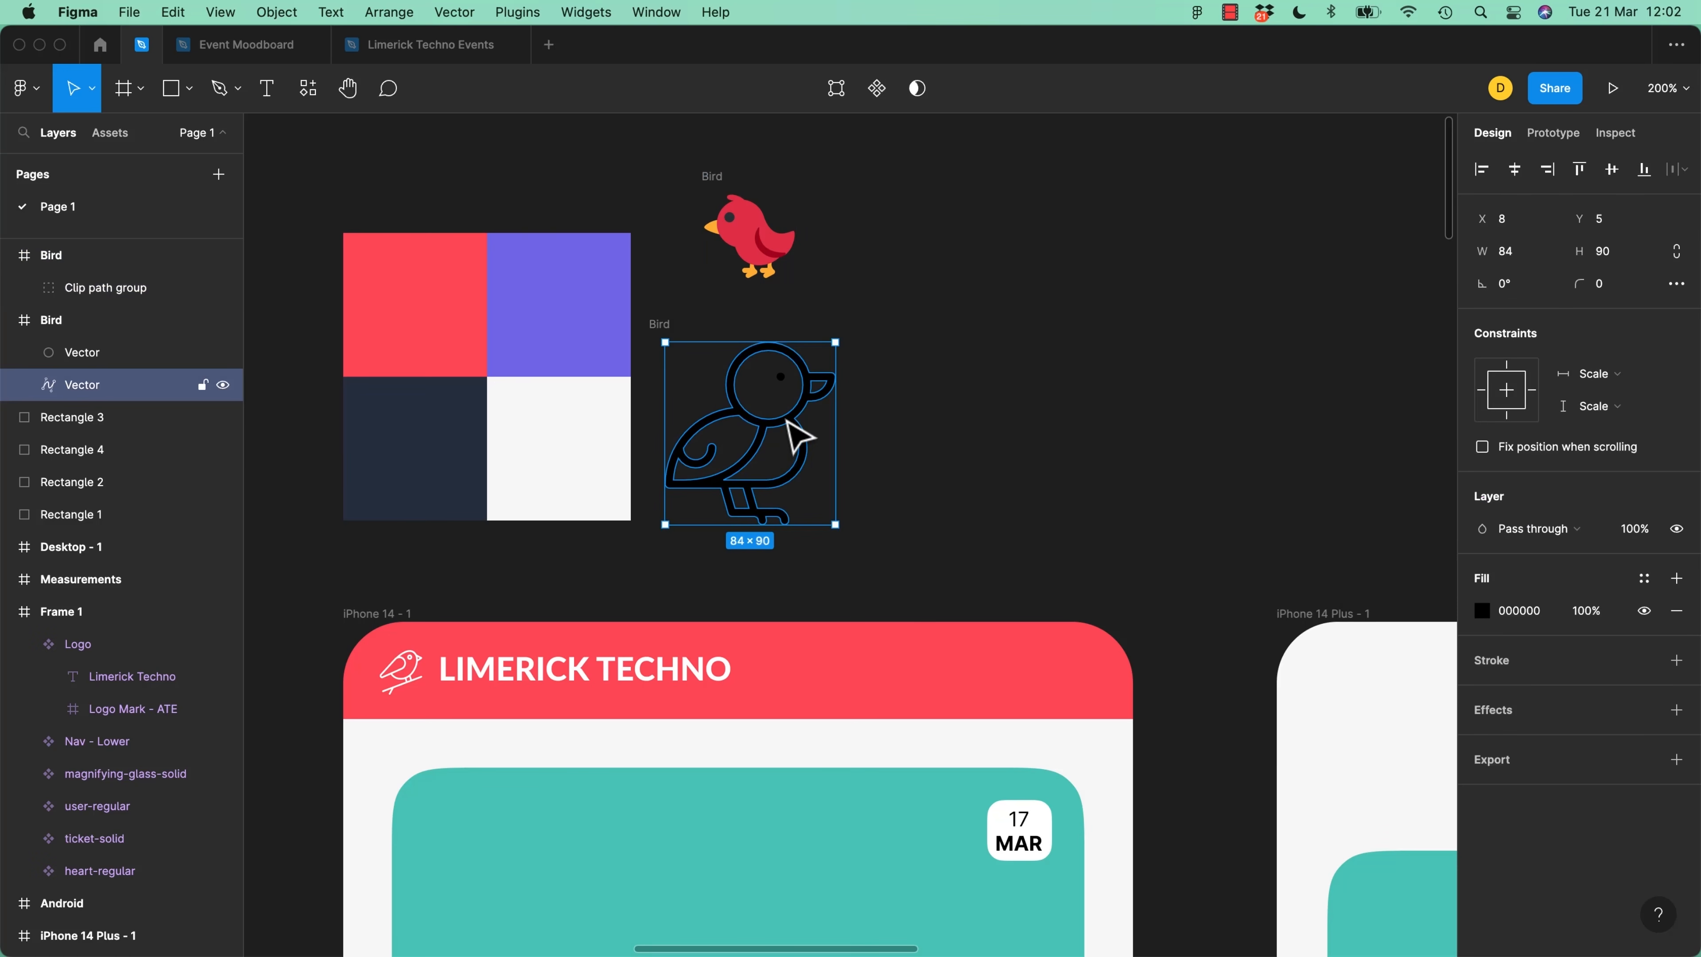
click(53, 330)
click(53, 261)
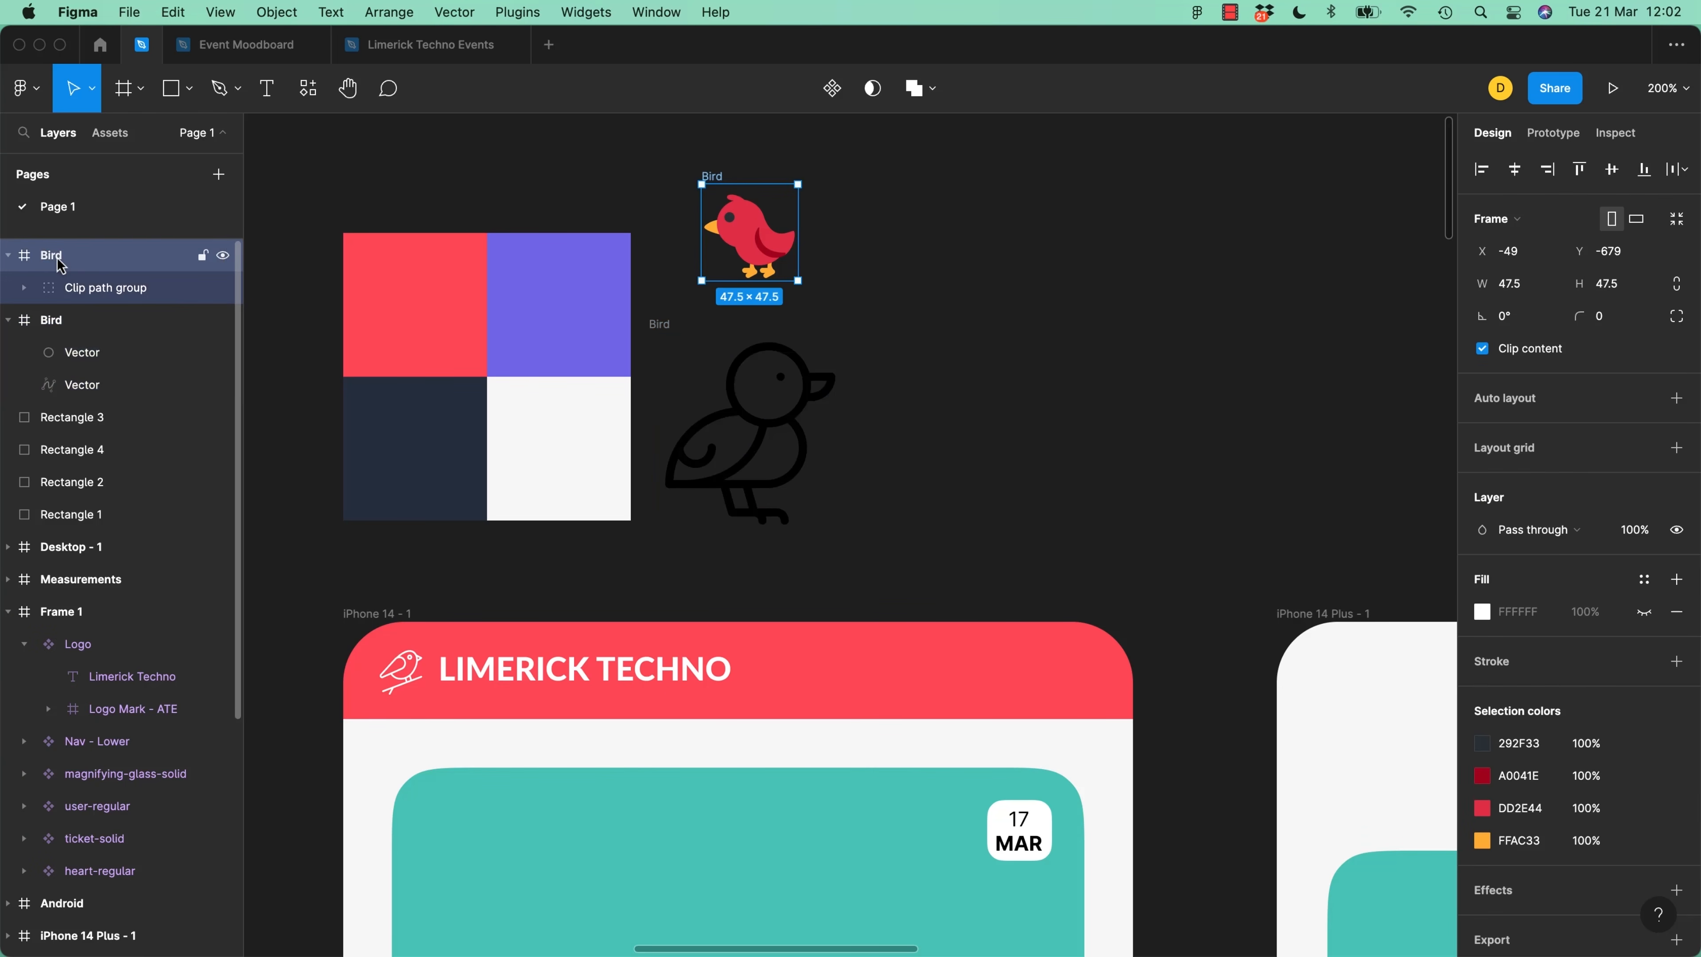
click(61, 328)
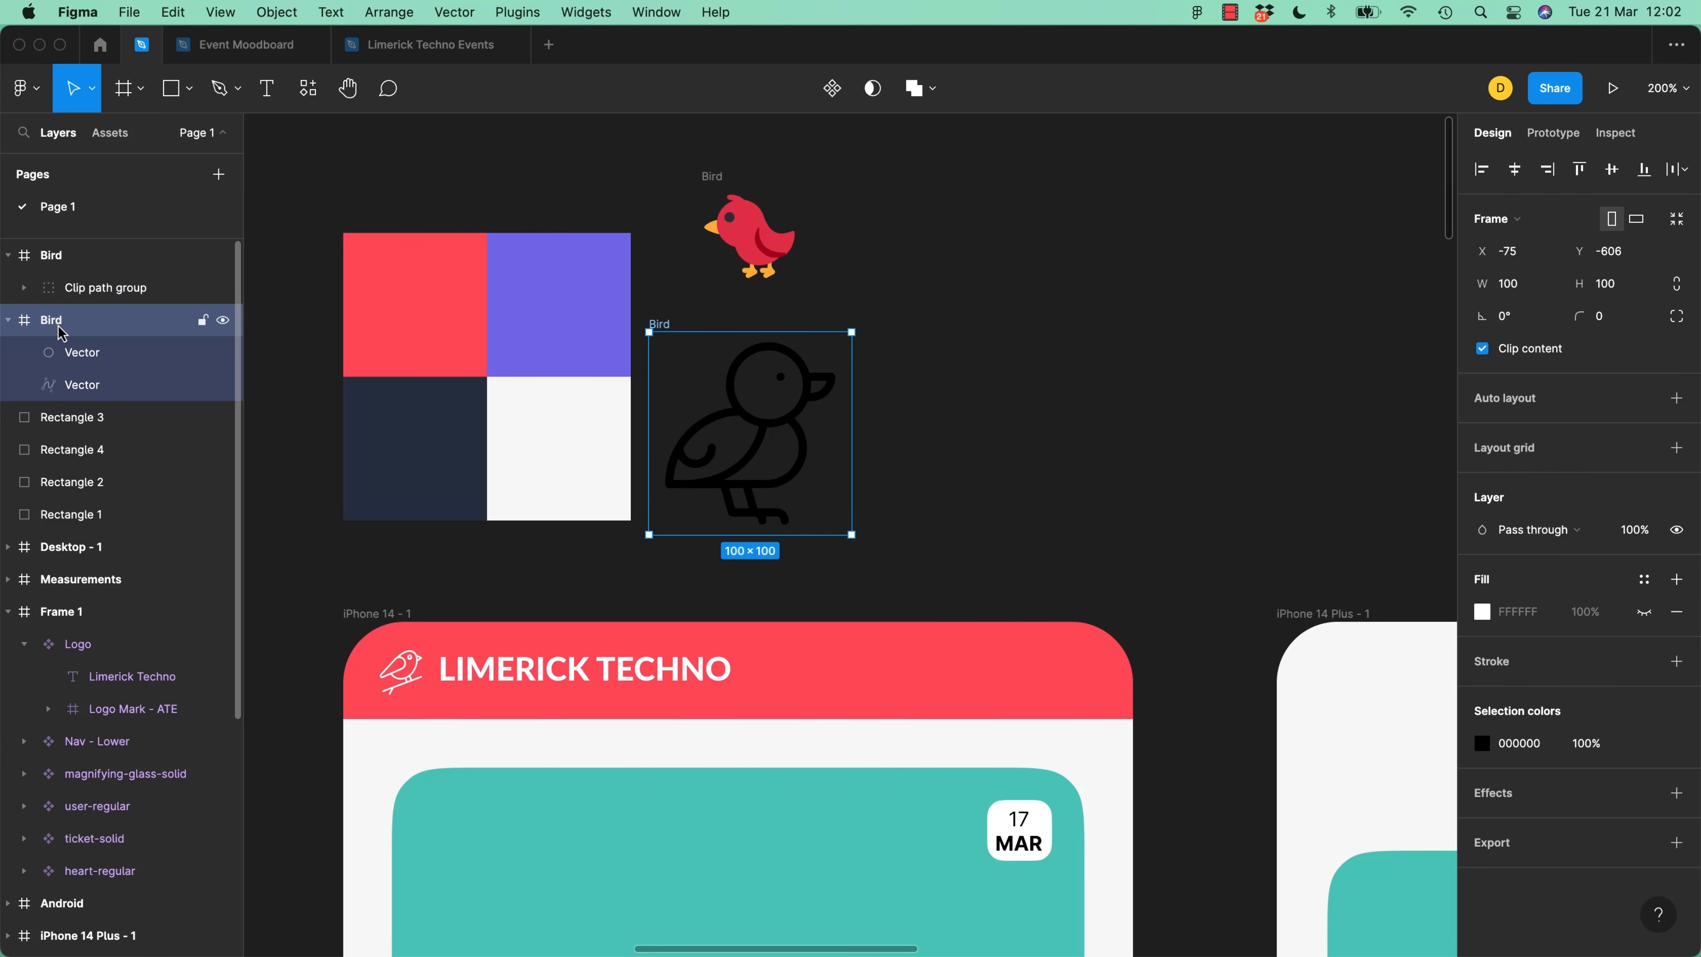
click(67, 354)
click(86, 393)
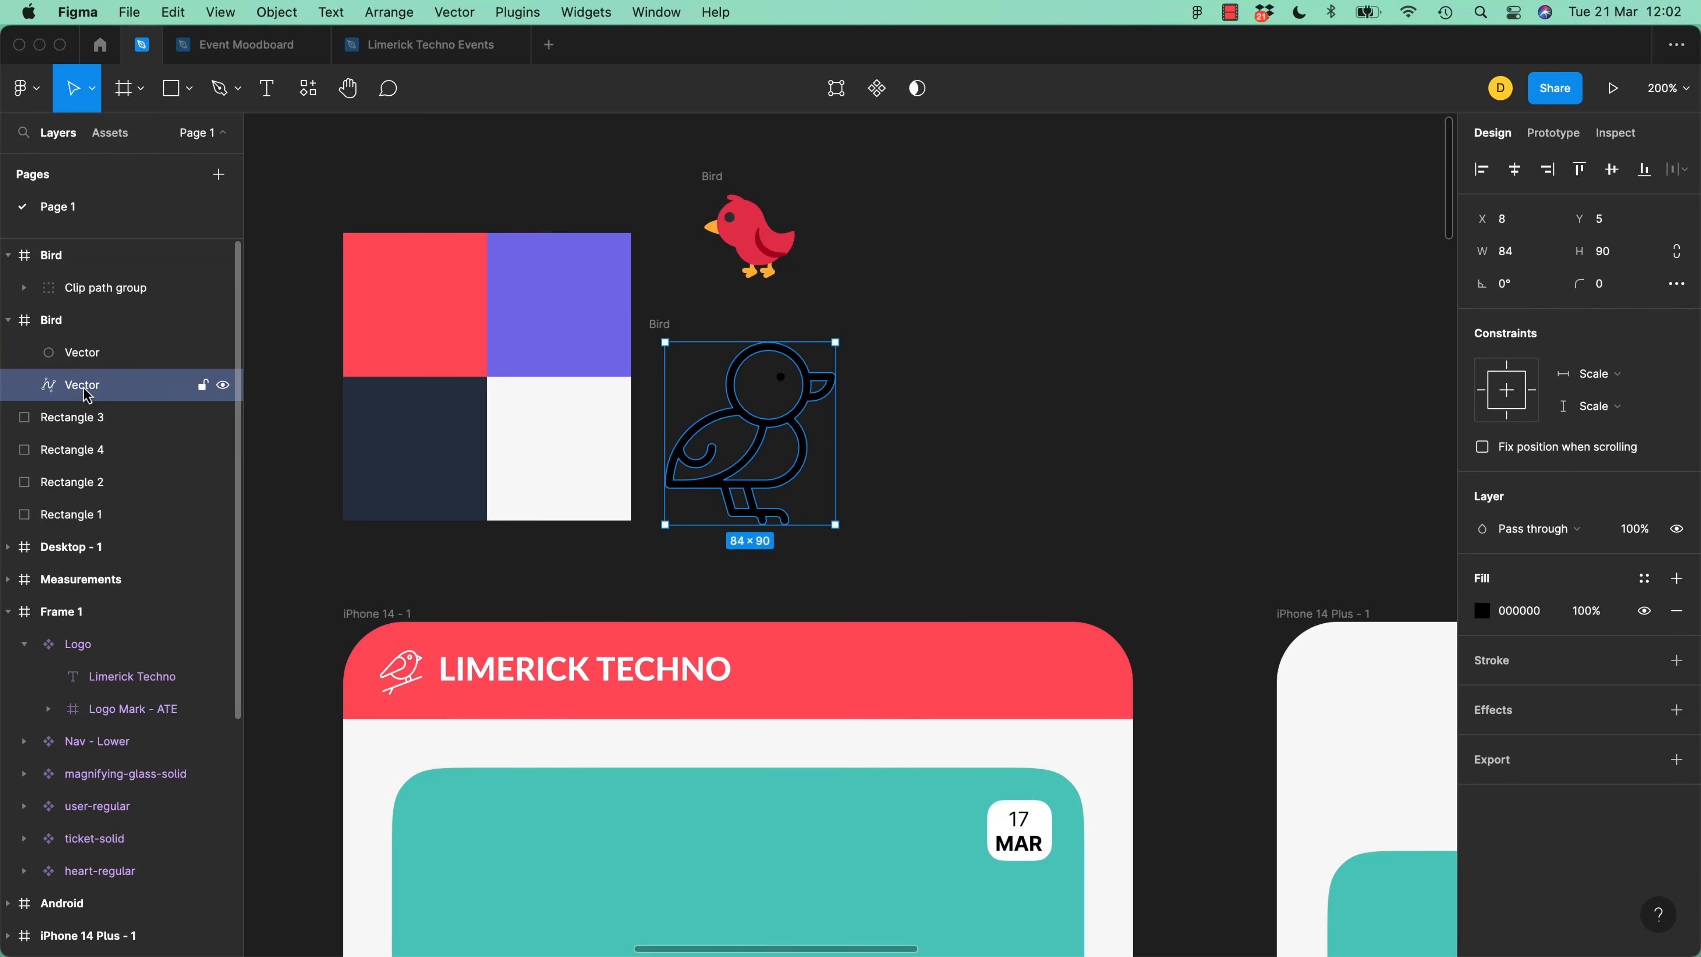
click(85, 364)
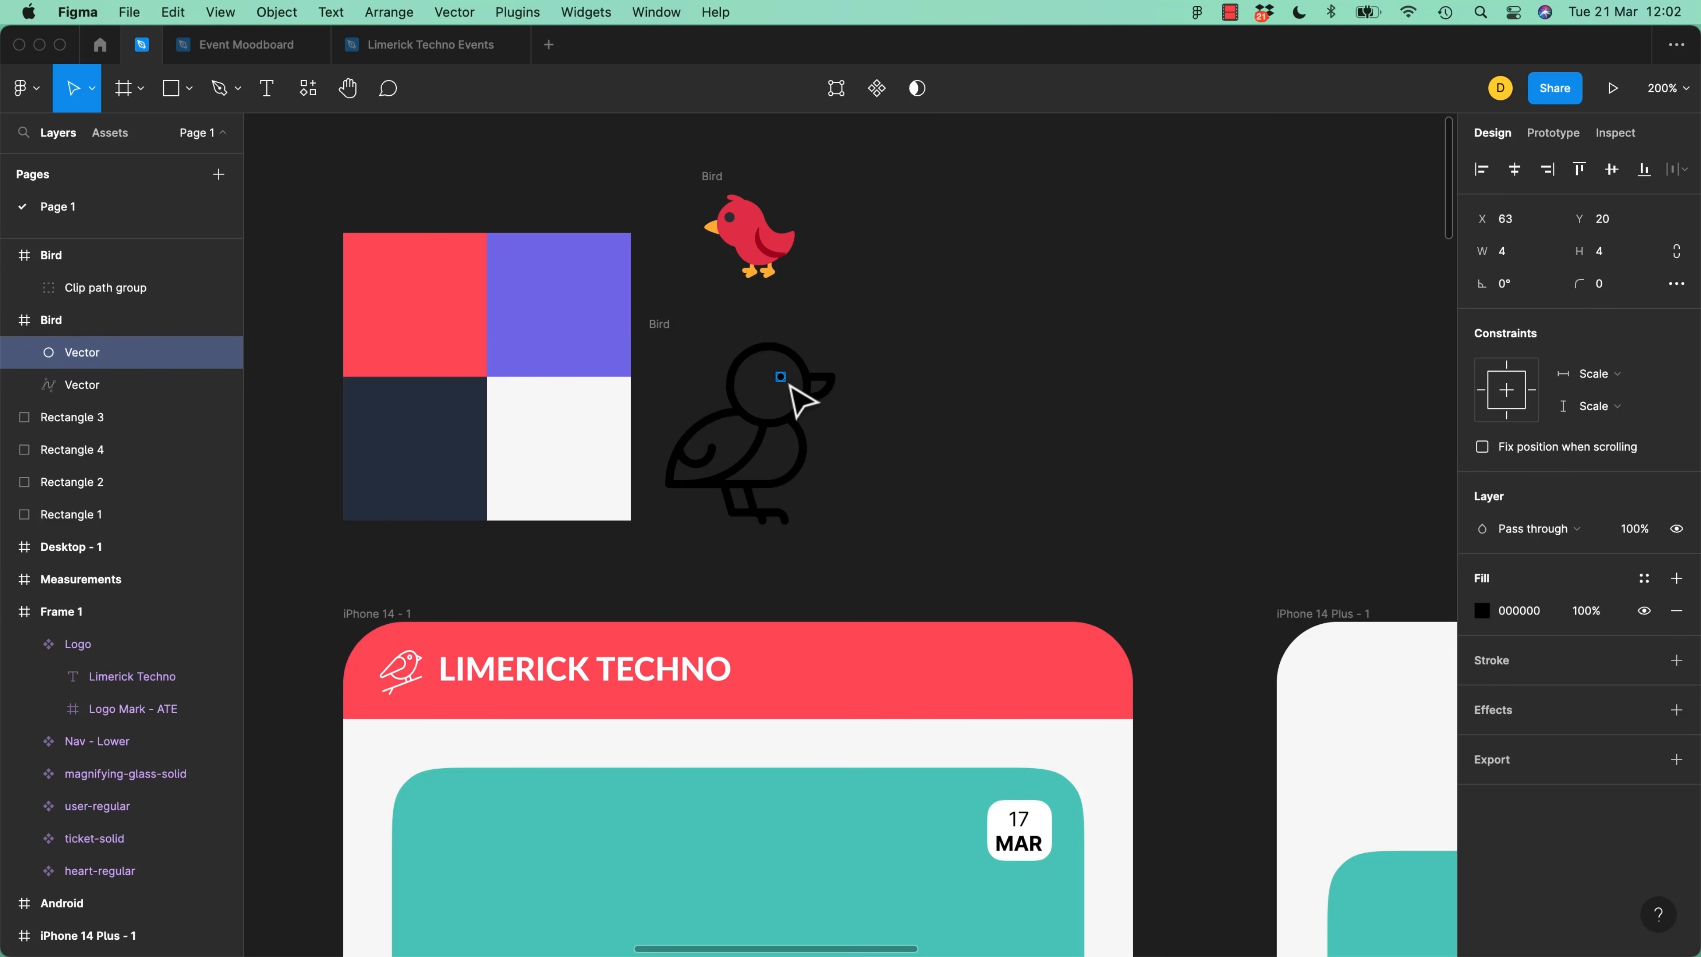
click(223, 353)
click(951, 437)
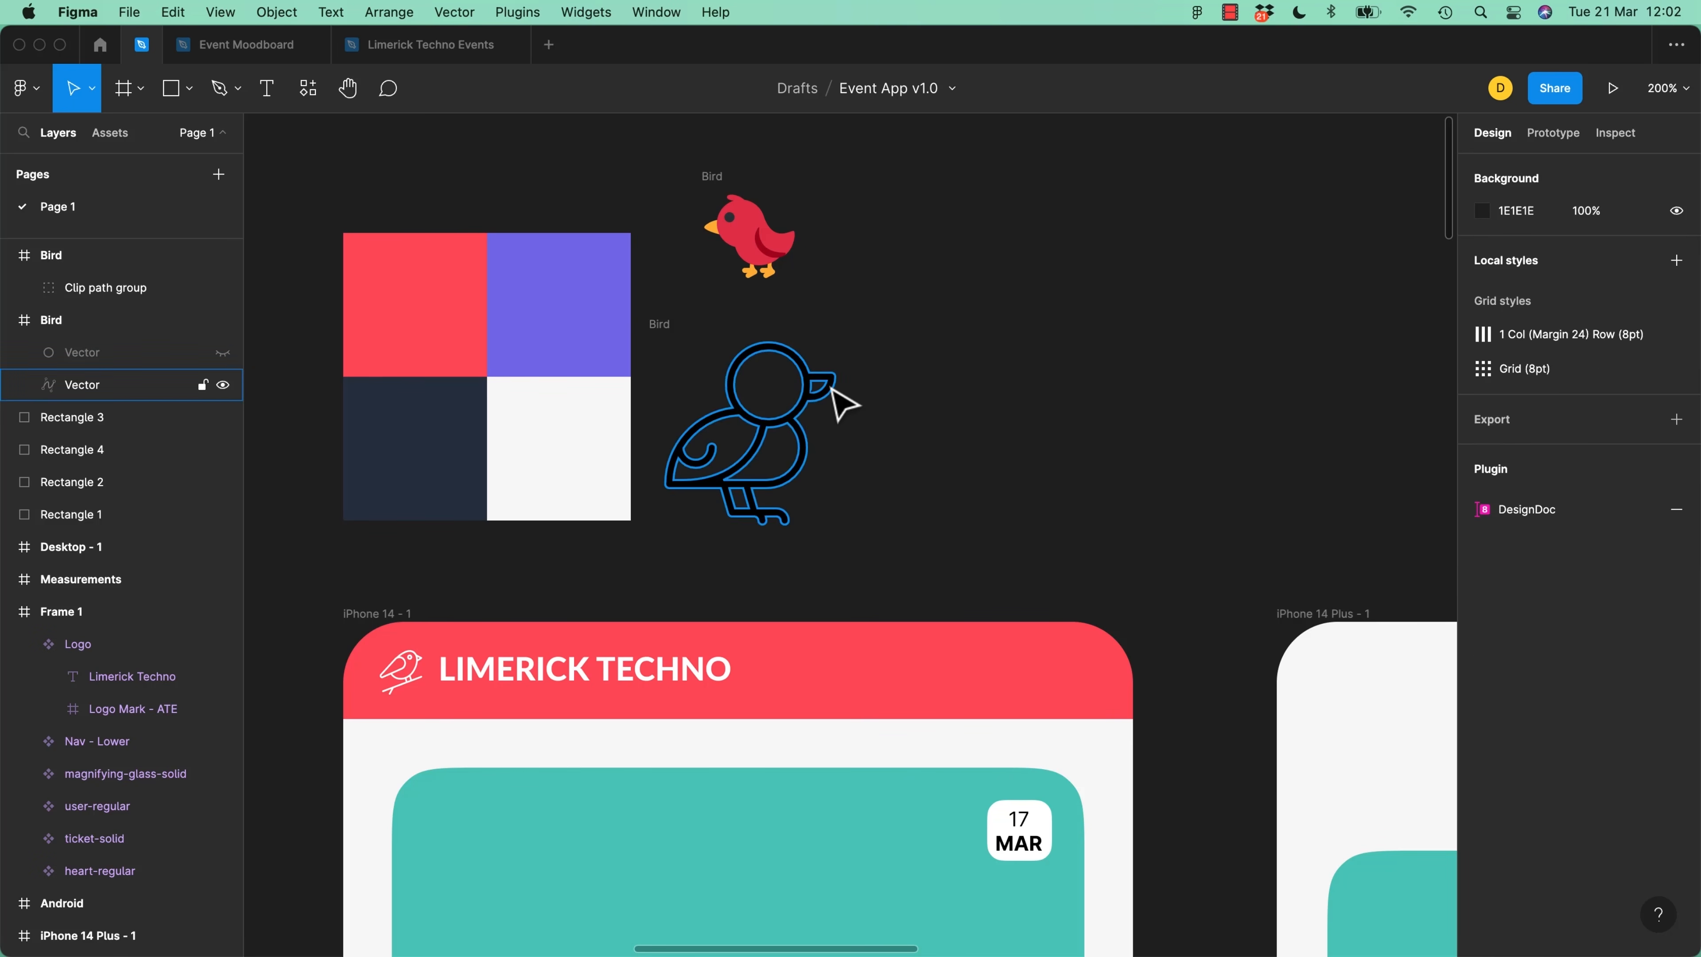
Edit the outlined bird's vector, pulling the top point of its head up about 18 px into a peak
double_click(845, 398)
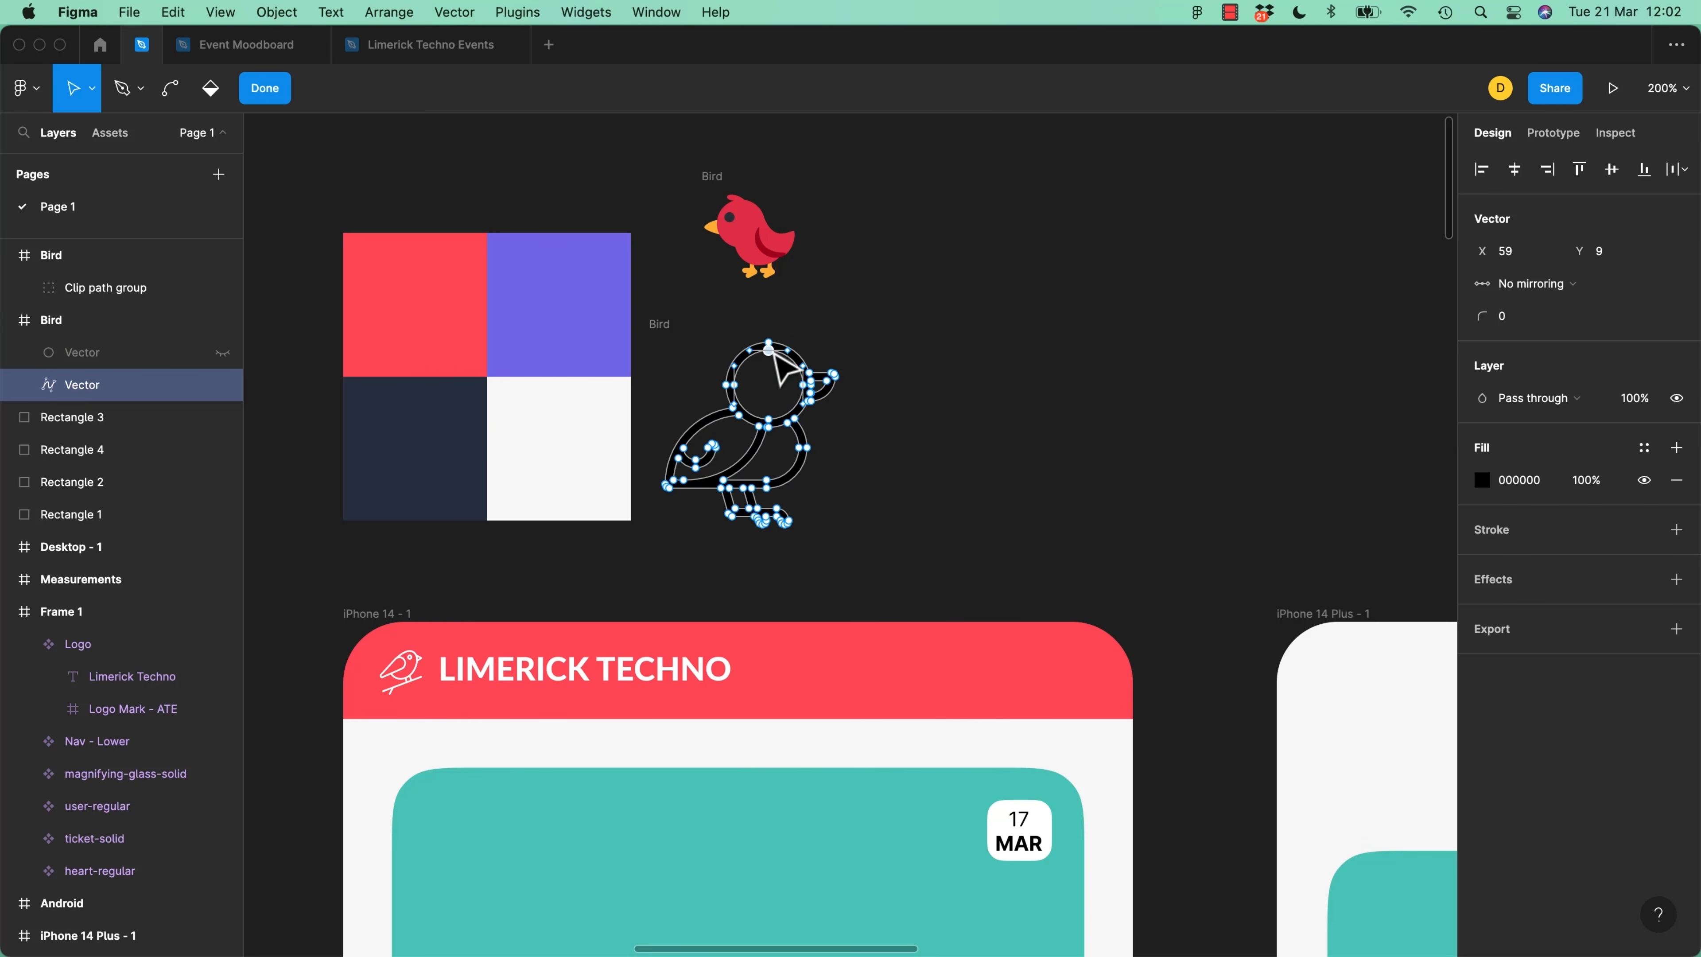
drag(772, 354, 769, 306)
click(911, 352)
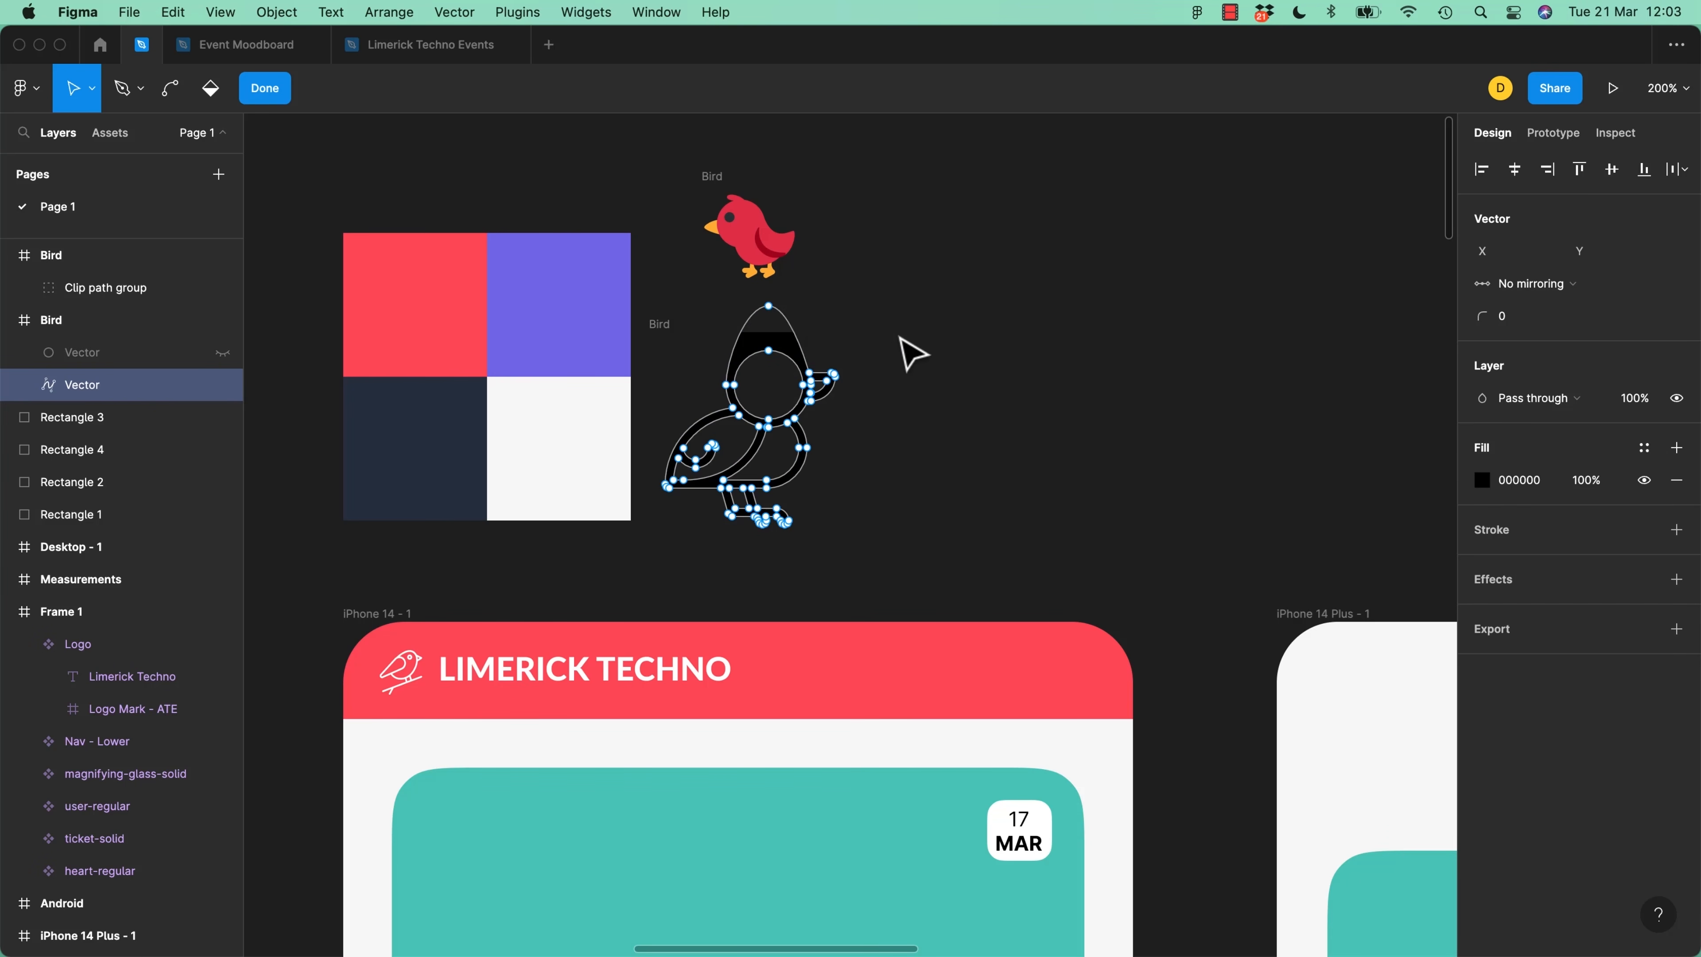
key(Escape)
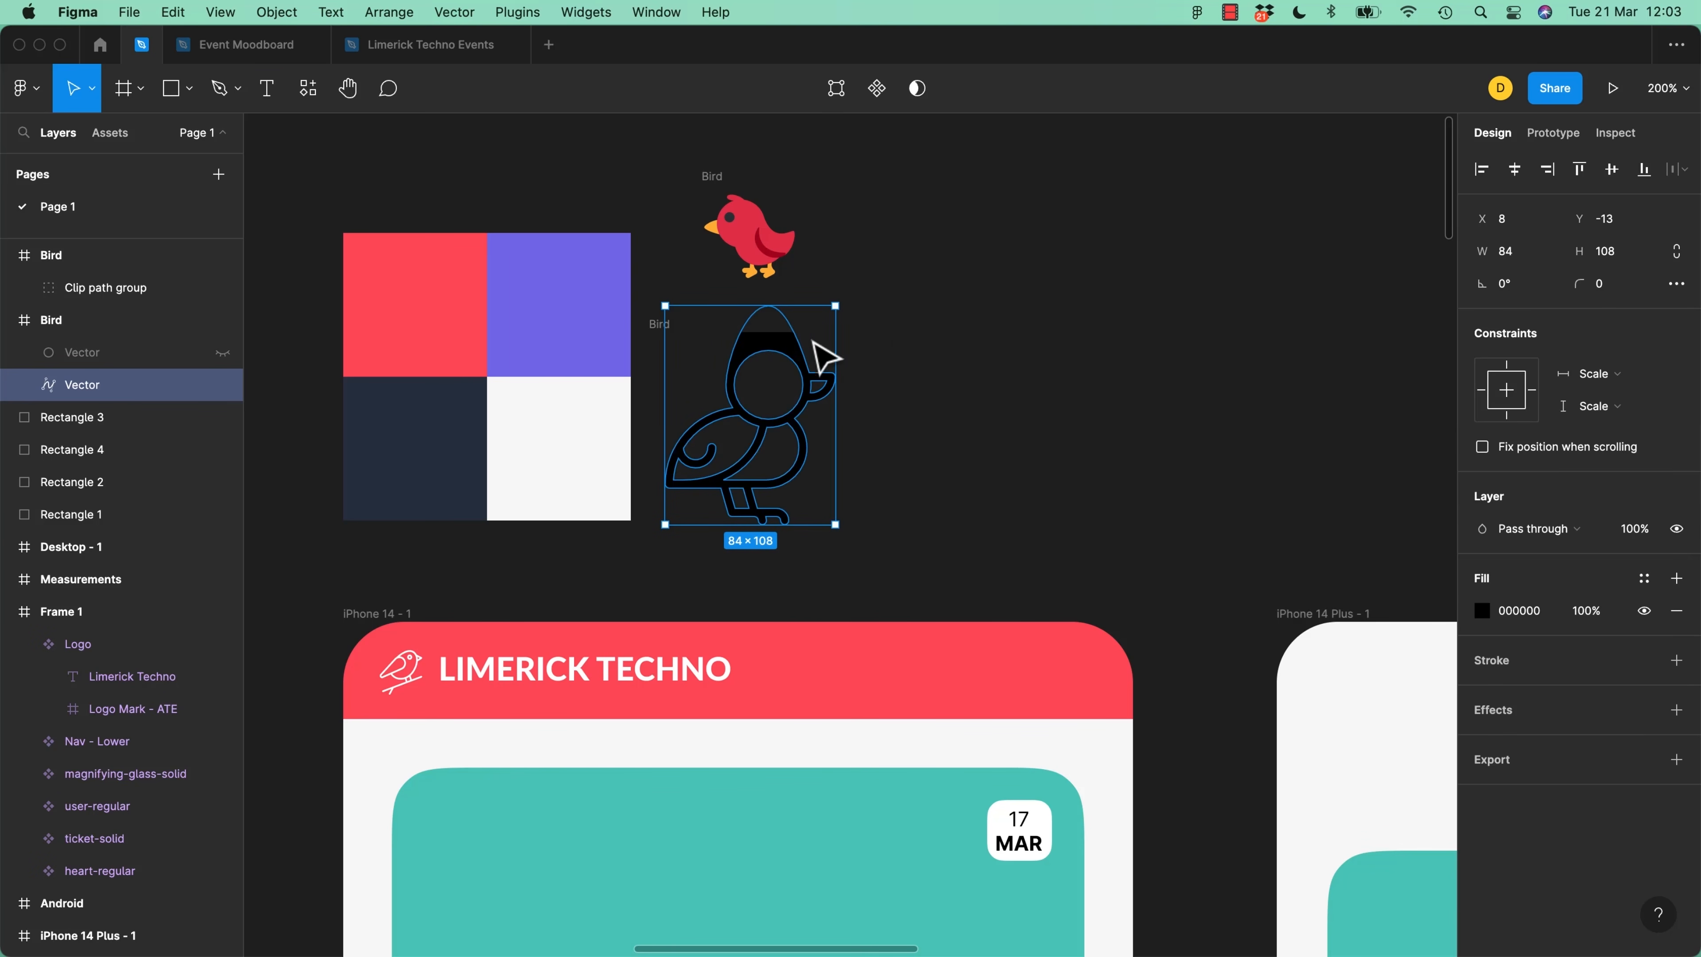
Turn off Clip content on the outlined bird's frame and resize the frame to fit its contents
click(53, 325)
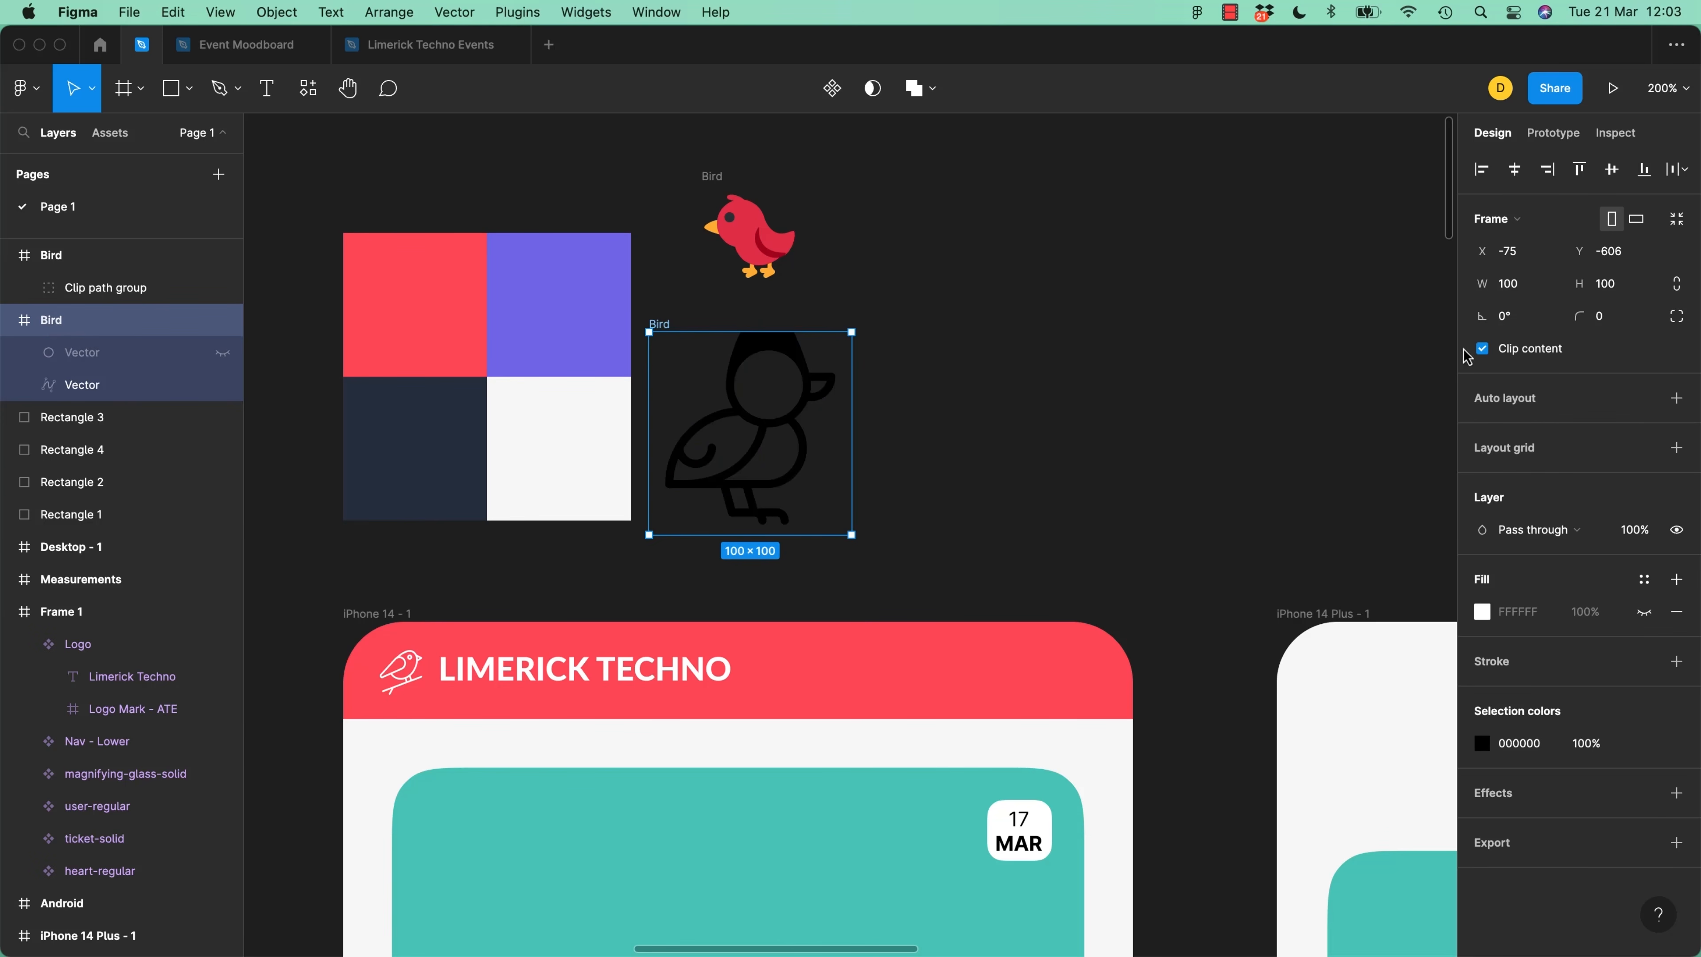
click(1482, 349)
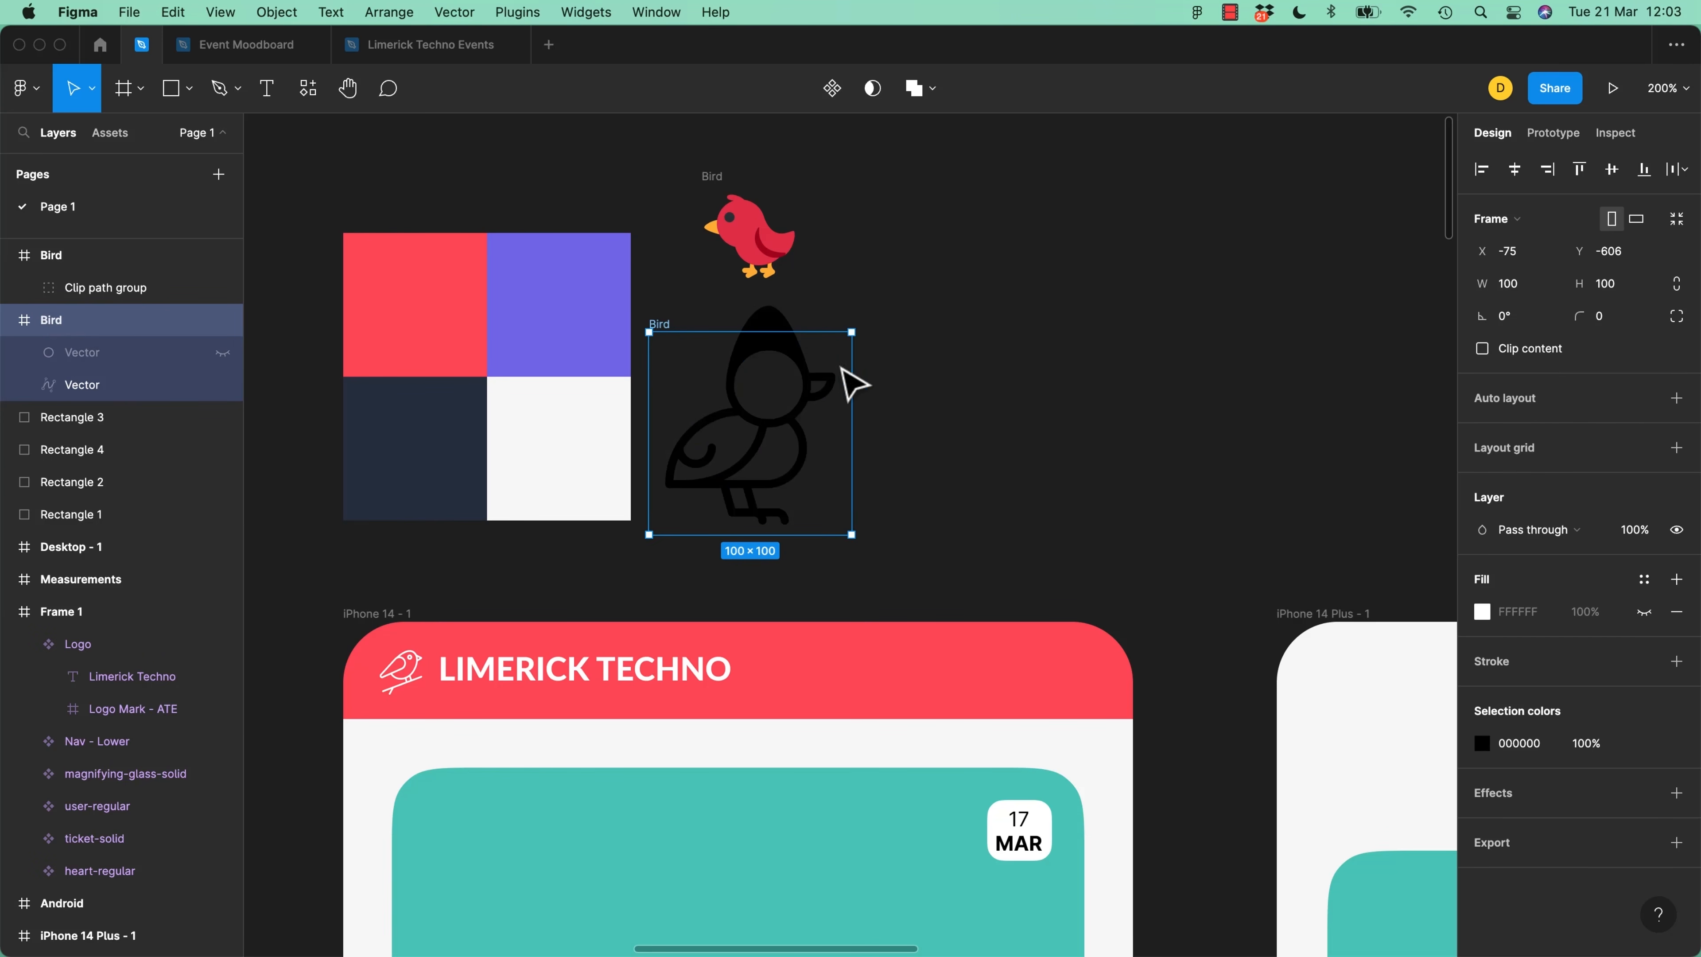
click(1676, 226)
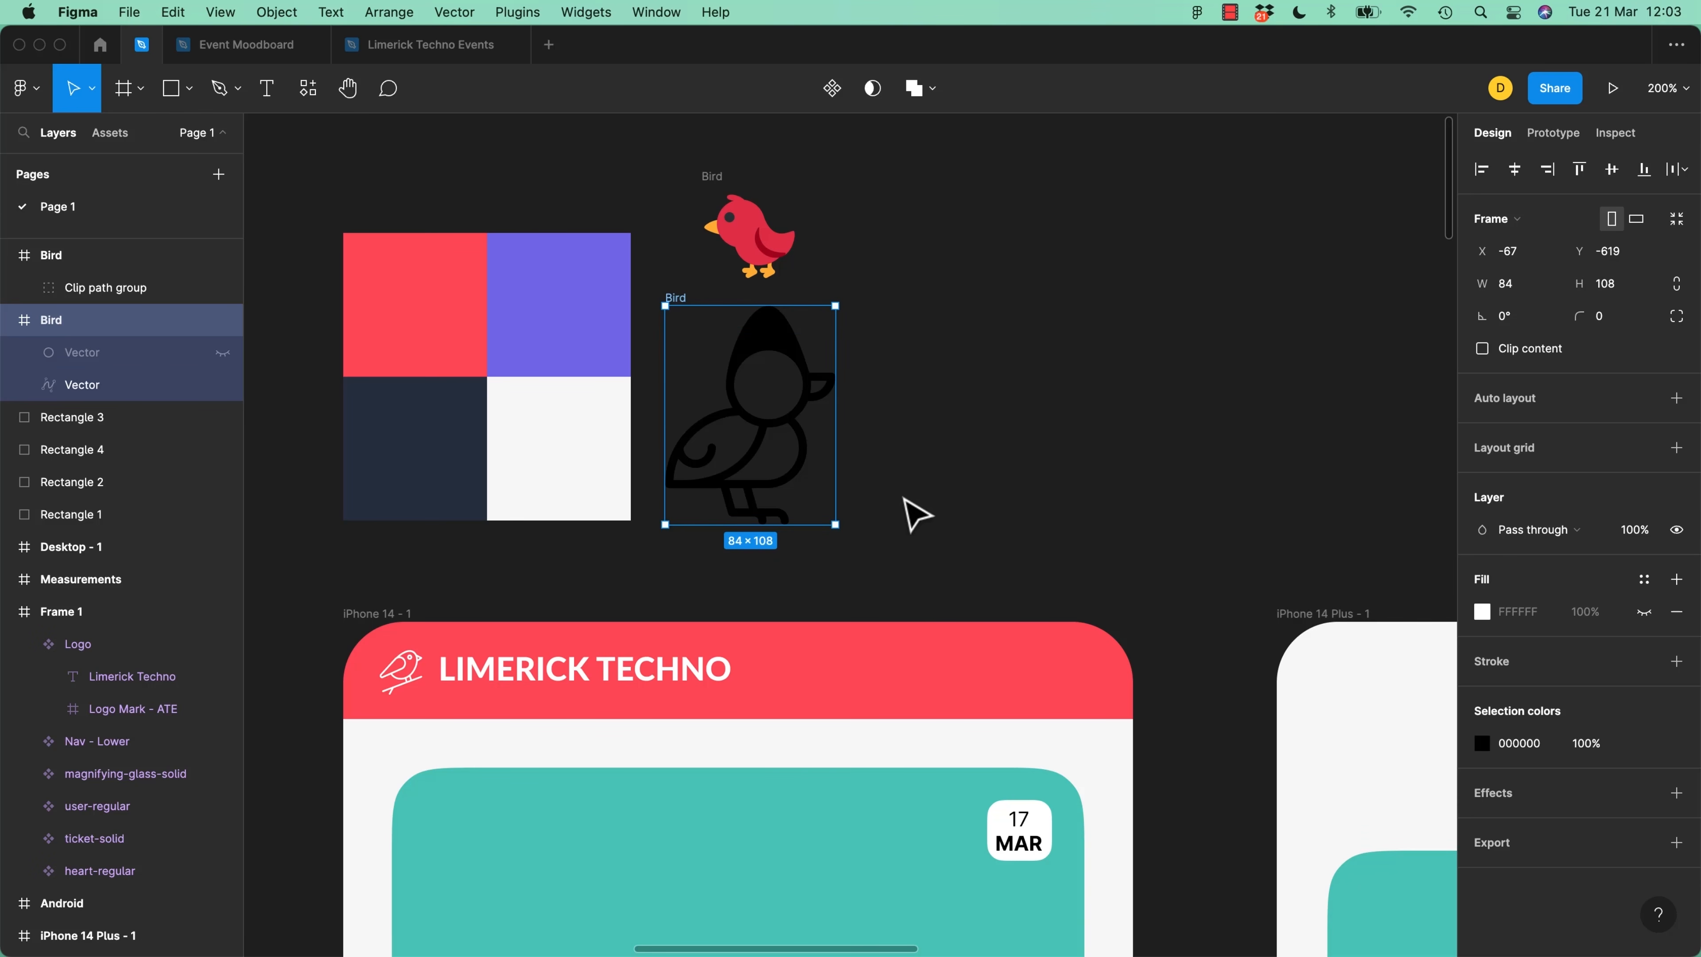
Move the red bird's frame to the right of the outlined bird, at about X 110, Y -623
click(1012, 434)
click(790, 357)
click(745, 258)
drag(720, 178, 1042, 291)
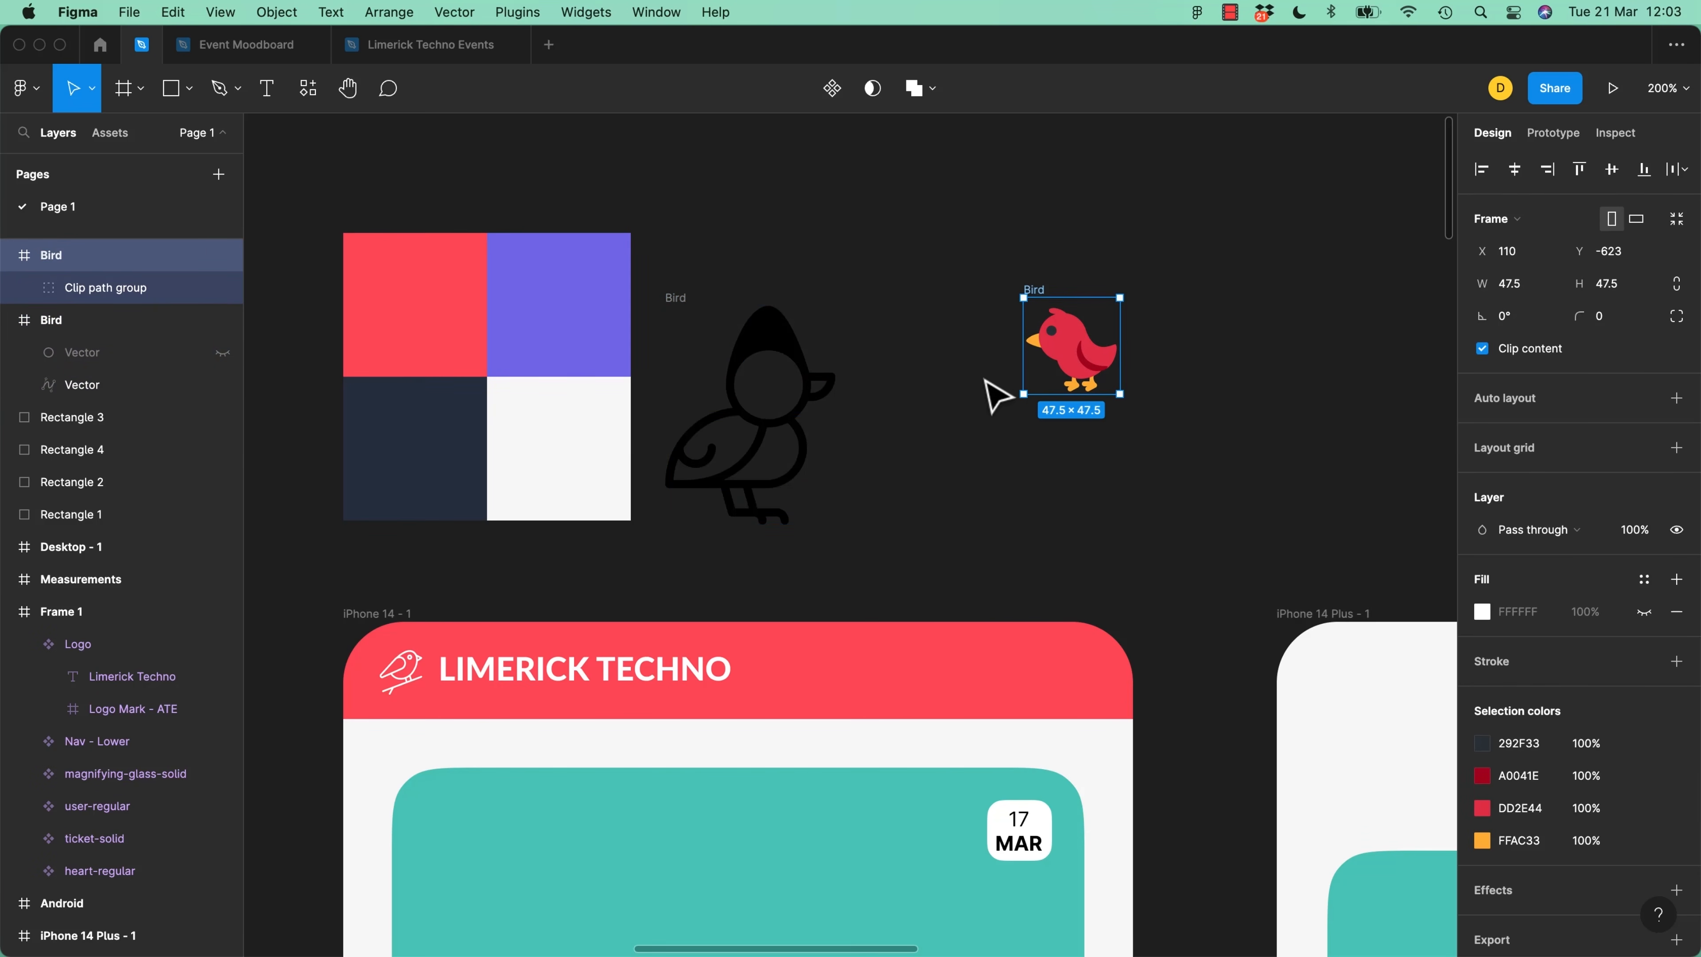
Examine the red bird's nested group, vector and mask layers up close, collapse them and reselect the bird's frame
key(shift+2)
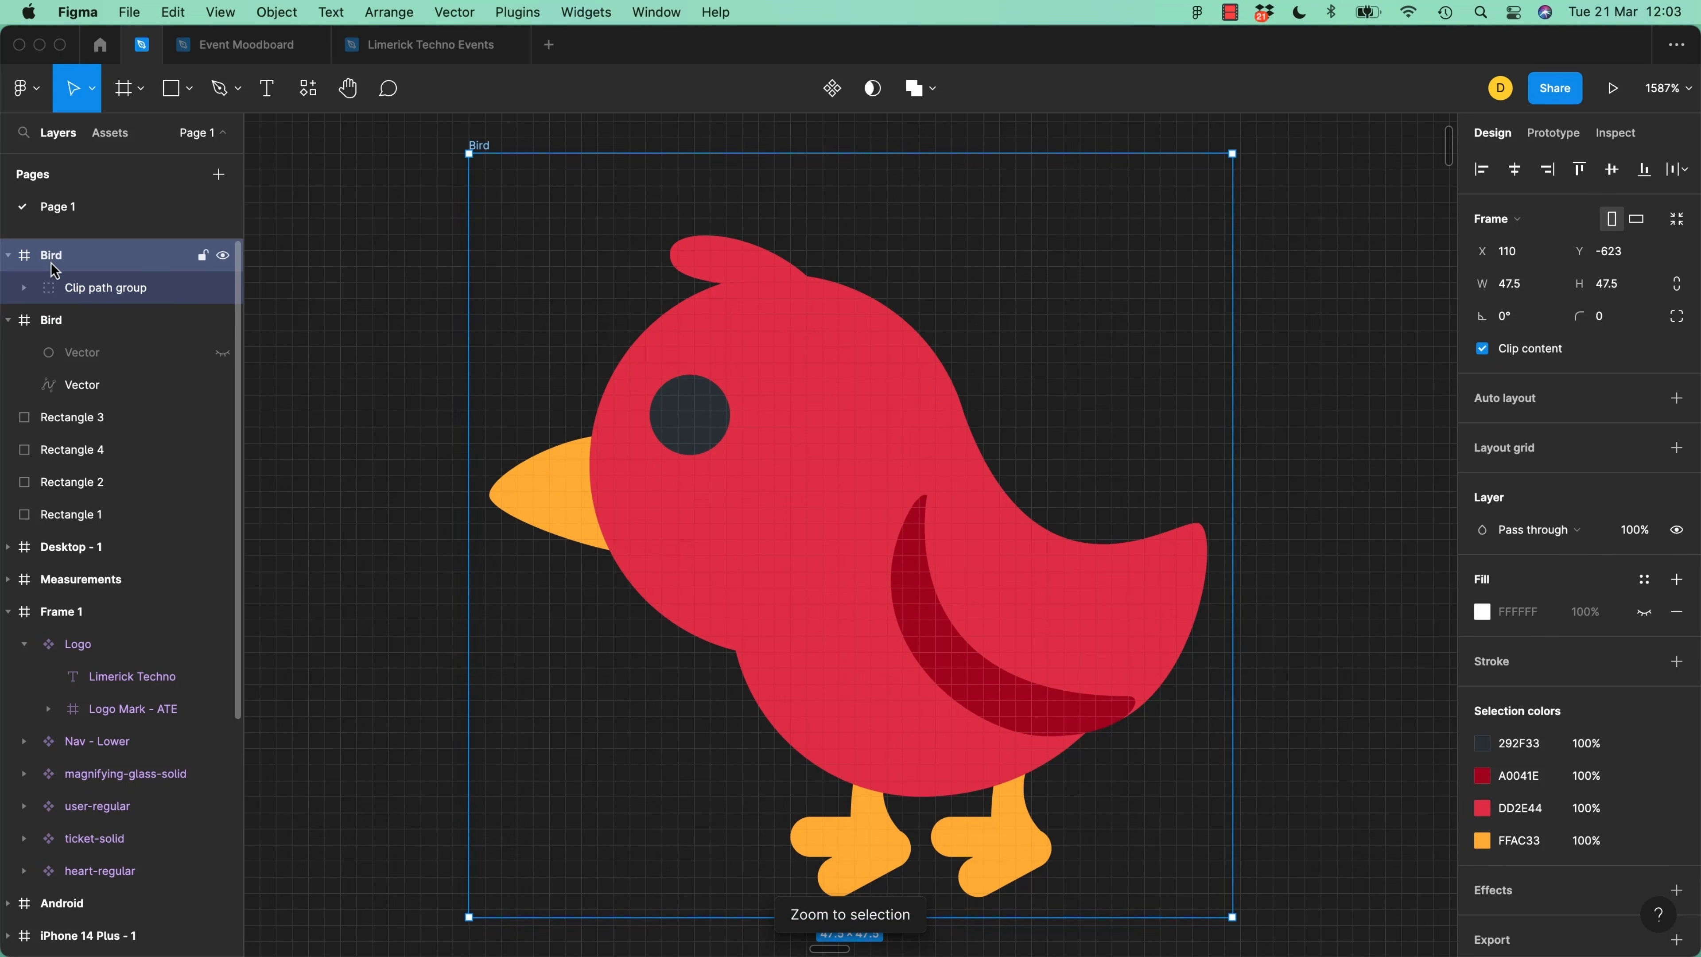
click(24, 288)
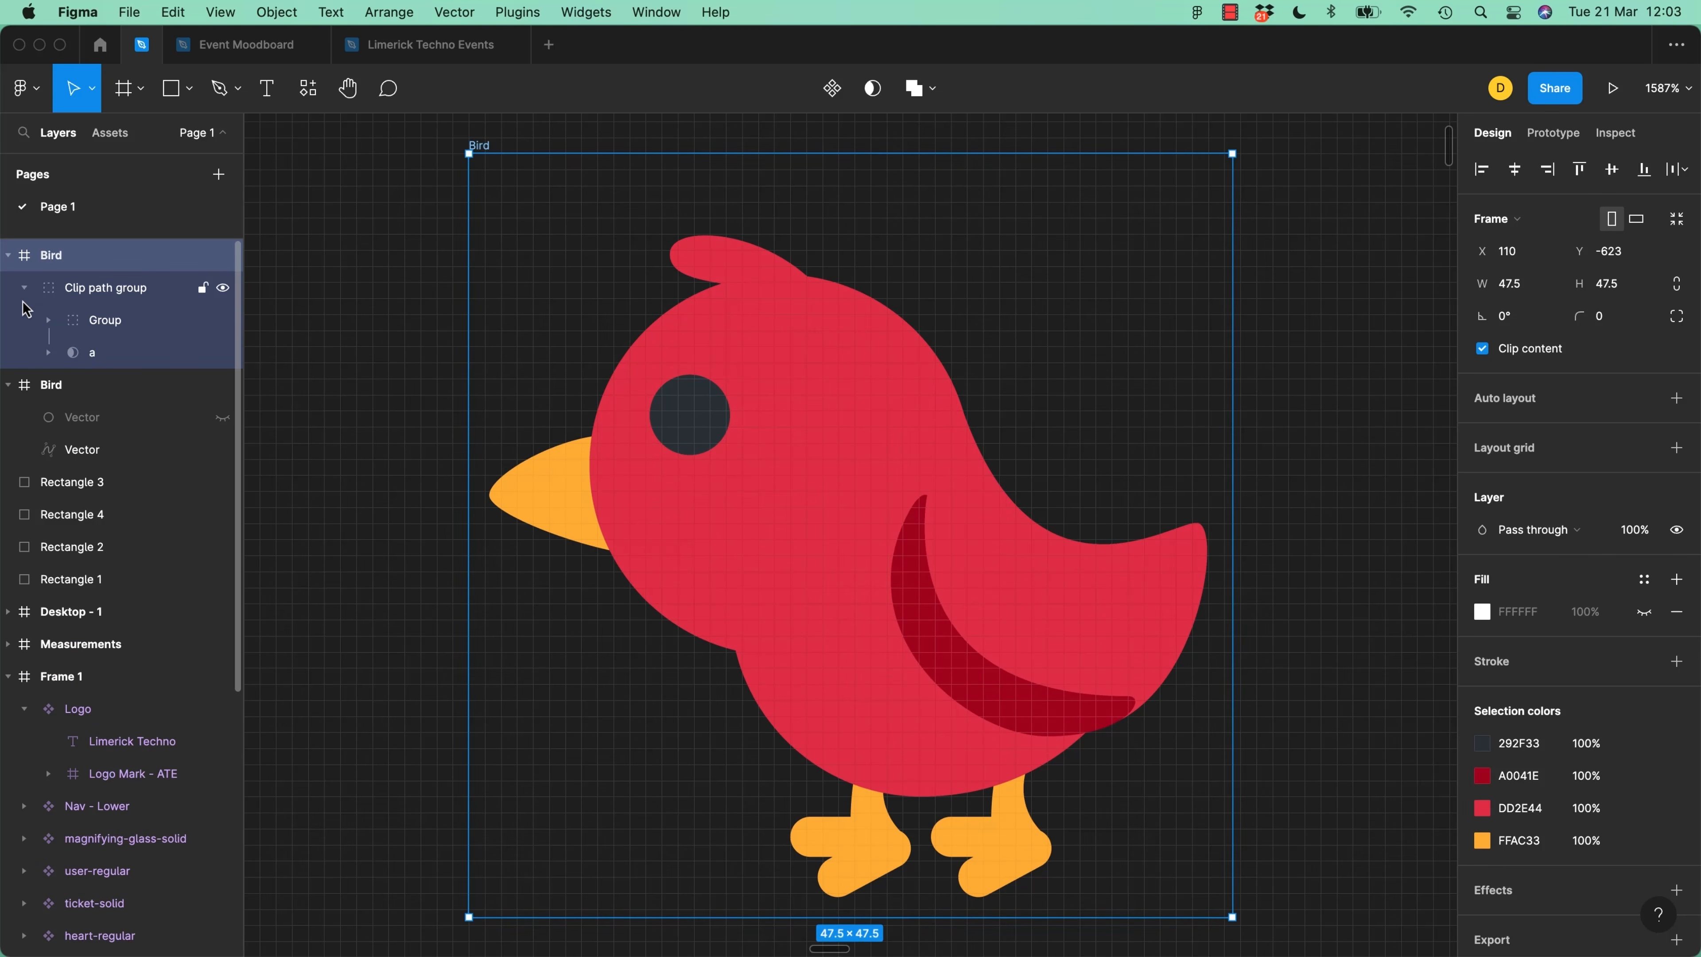
click(100, 295)
click(117, 321)
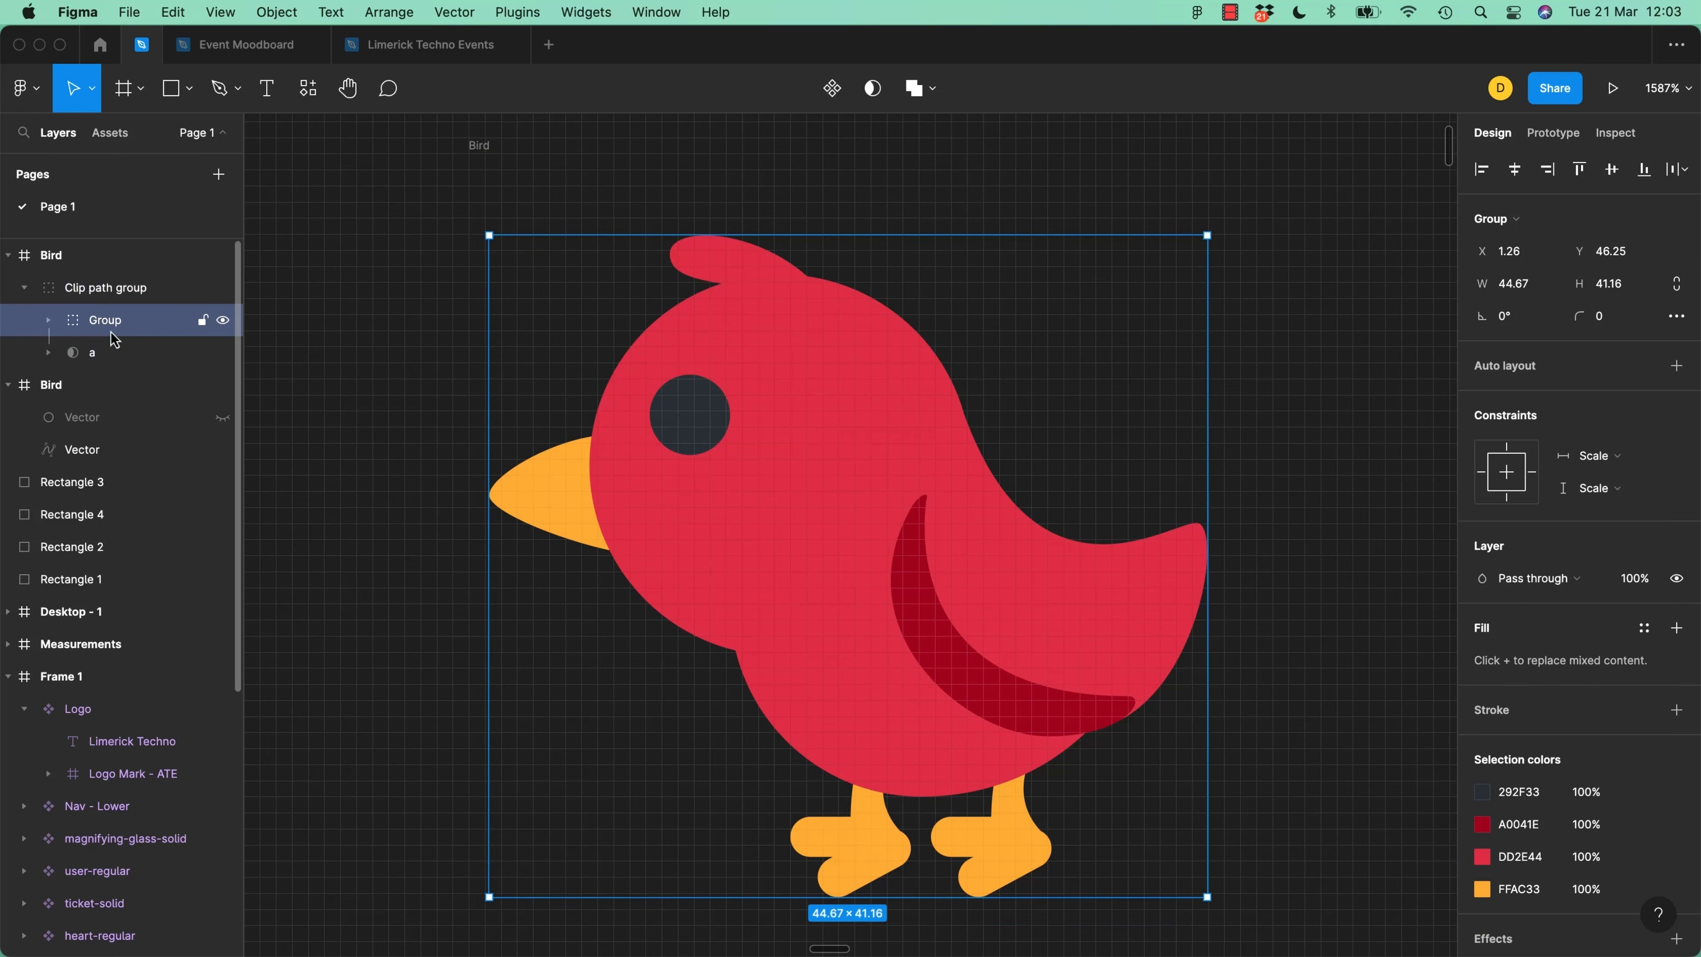
click(47, 351)
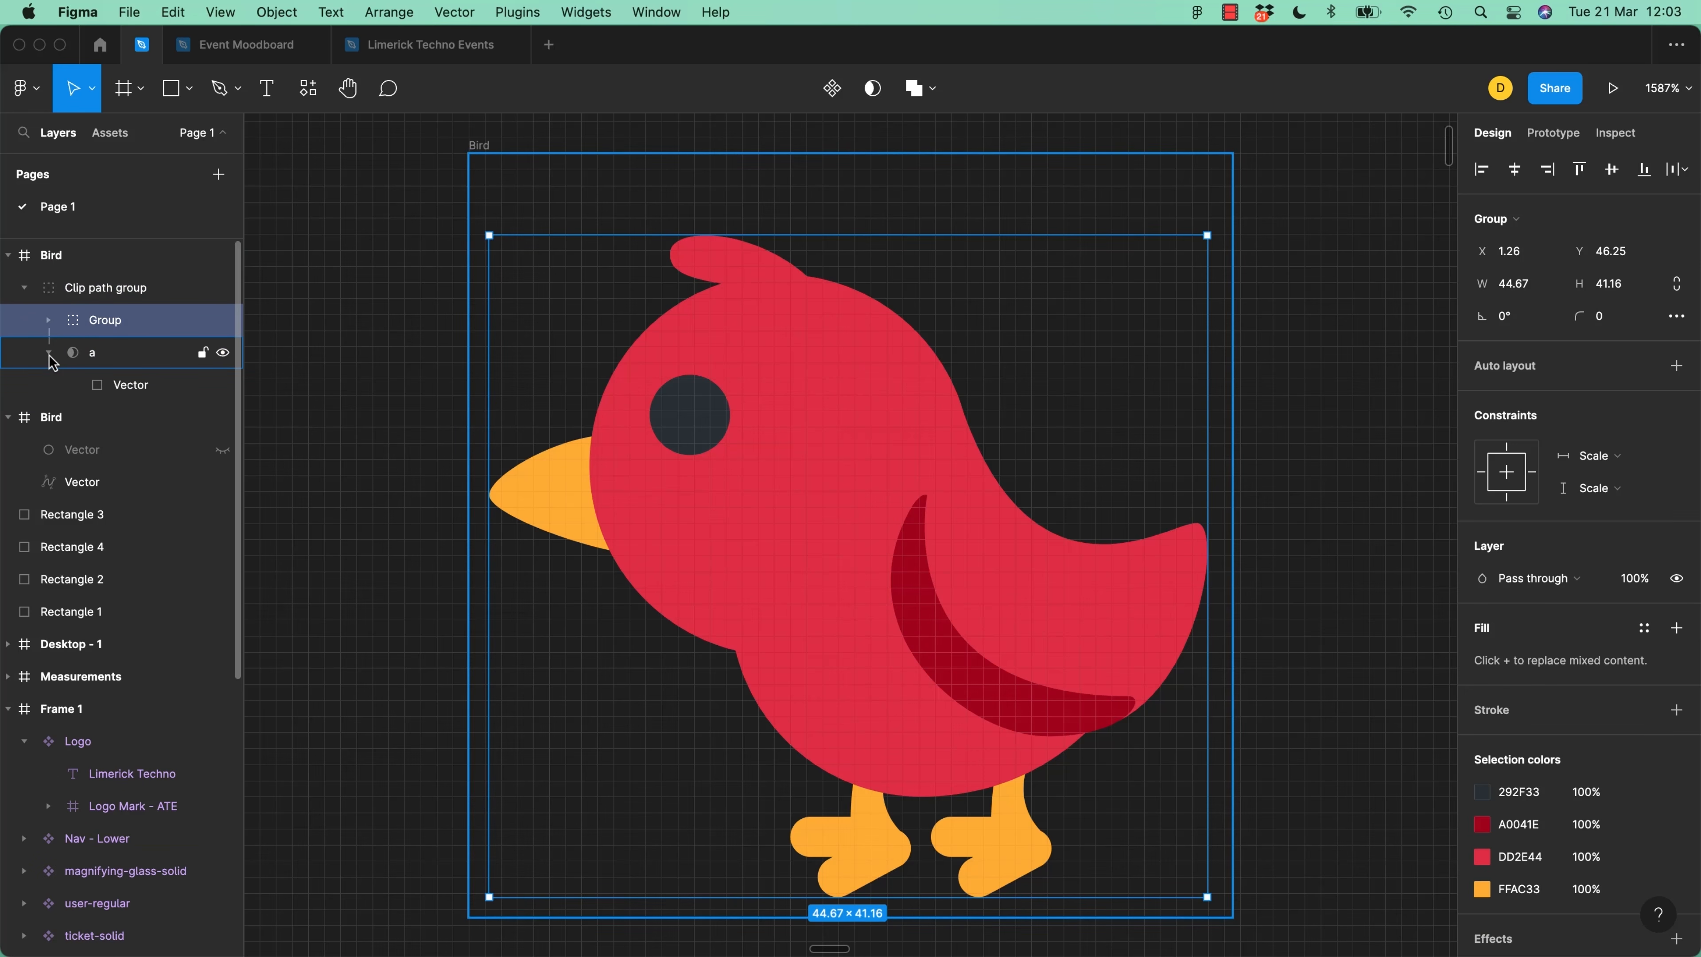
click(48, 321)
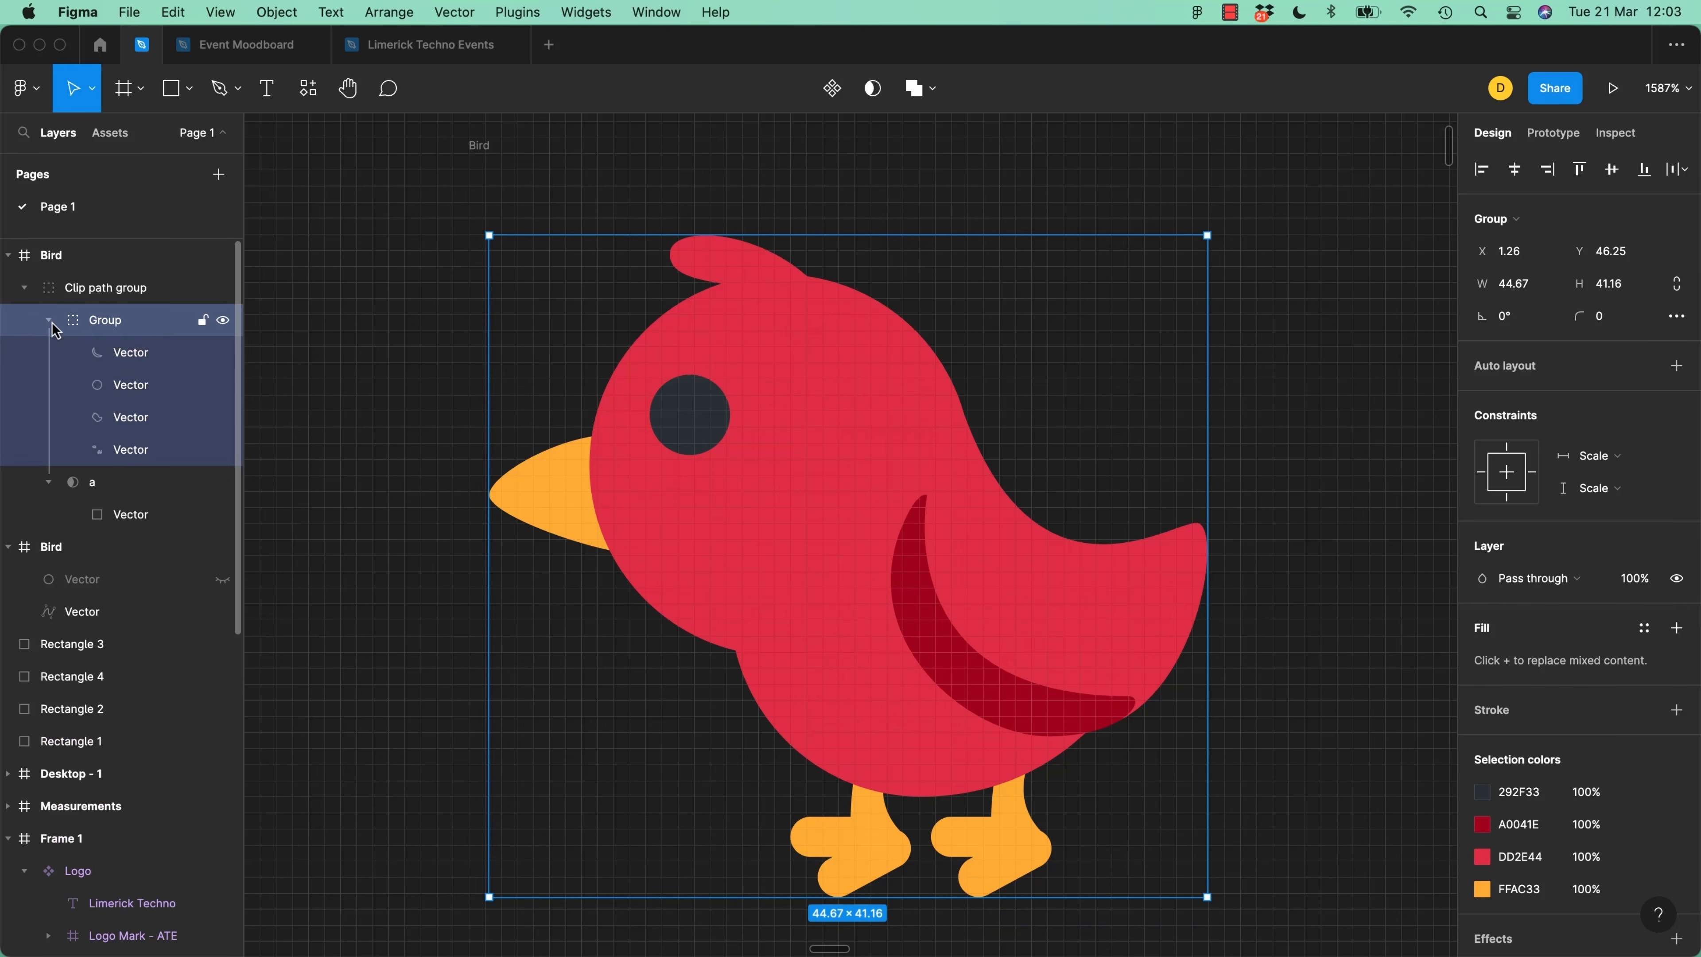
click(114, 352)
click(134, 396)
click(133, 417)
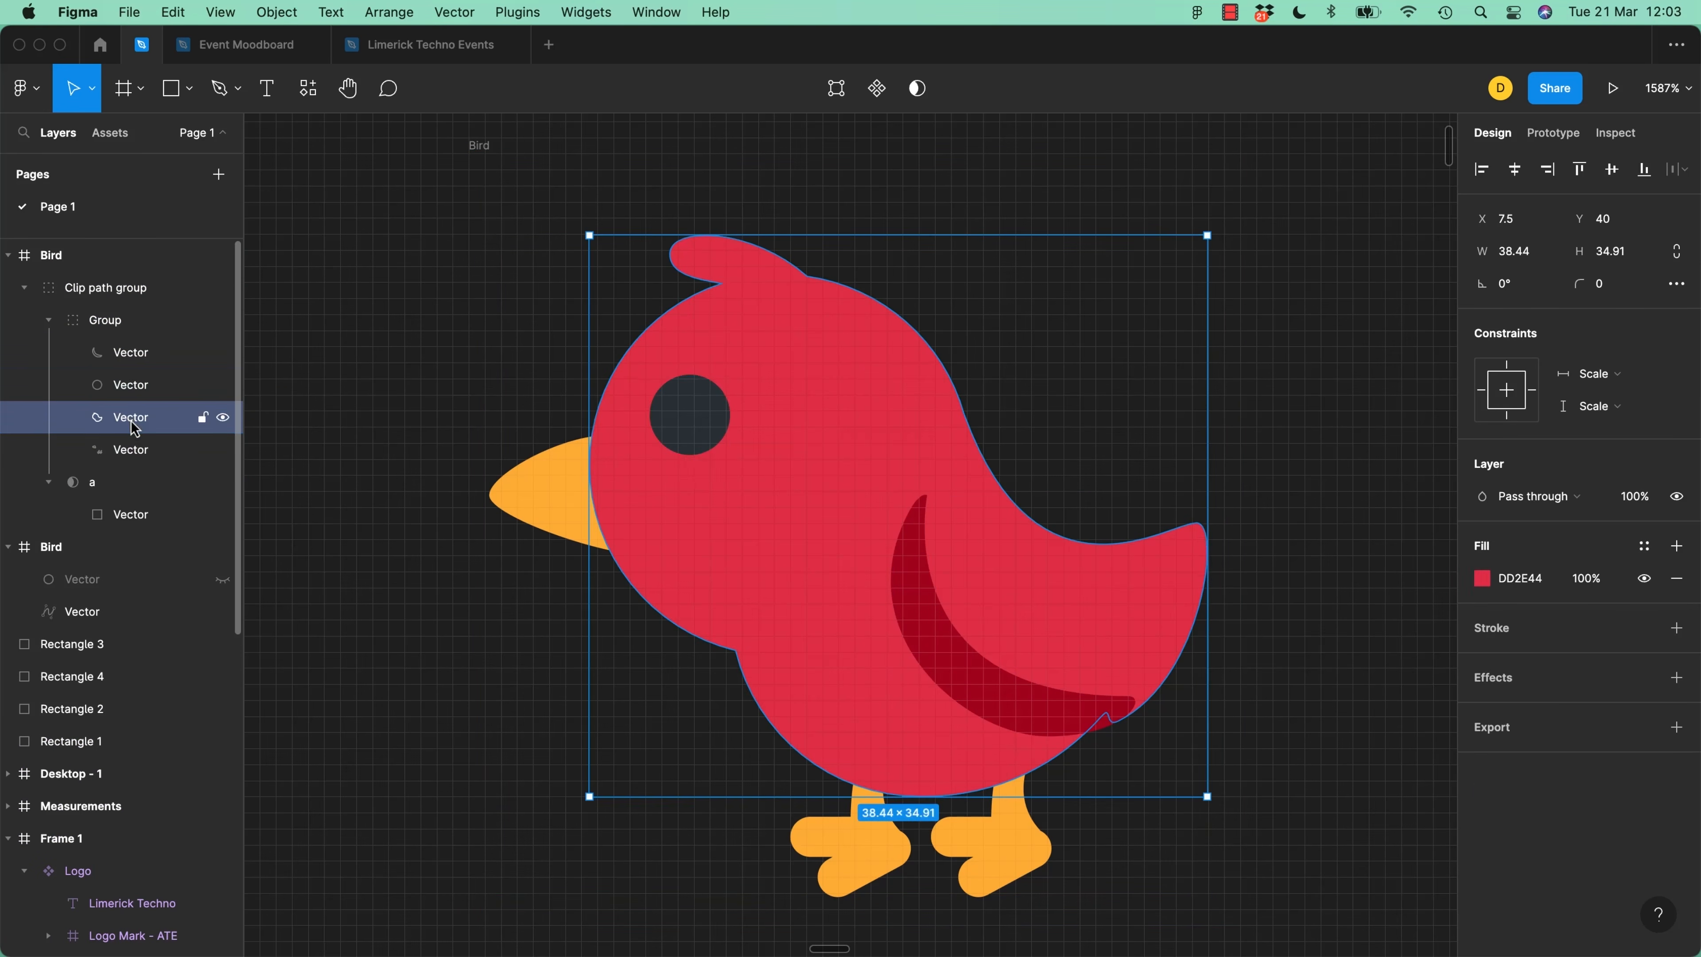
click(131, 450)
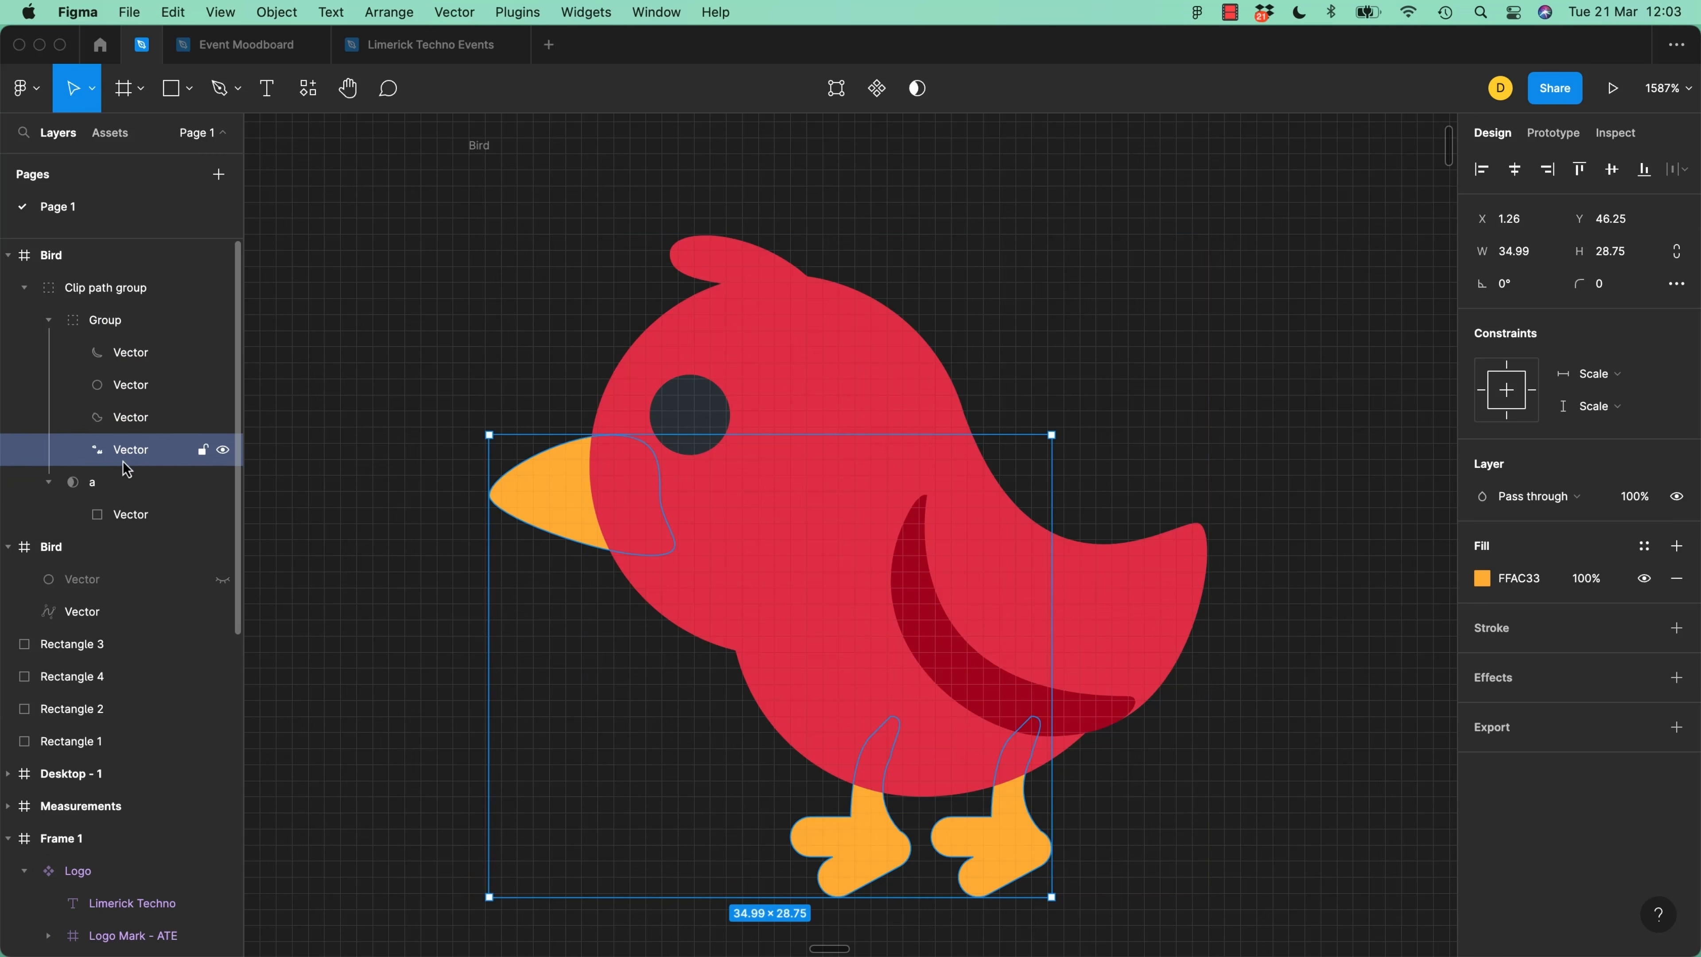
click(119, 489)
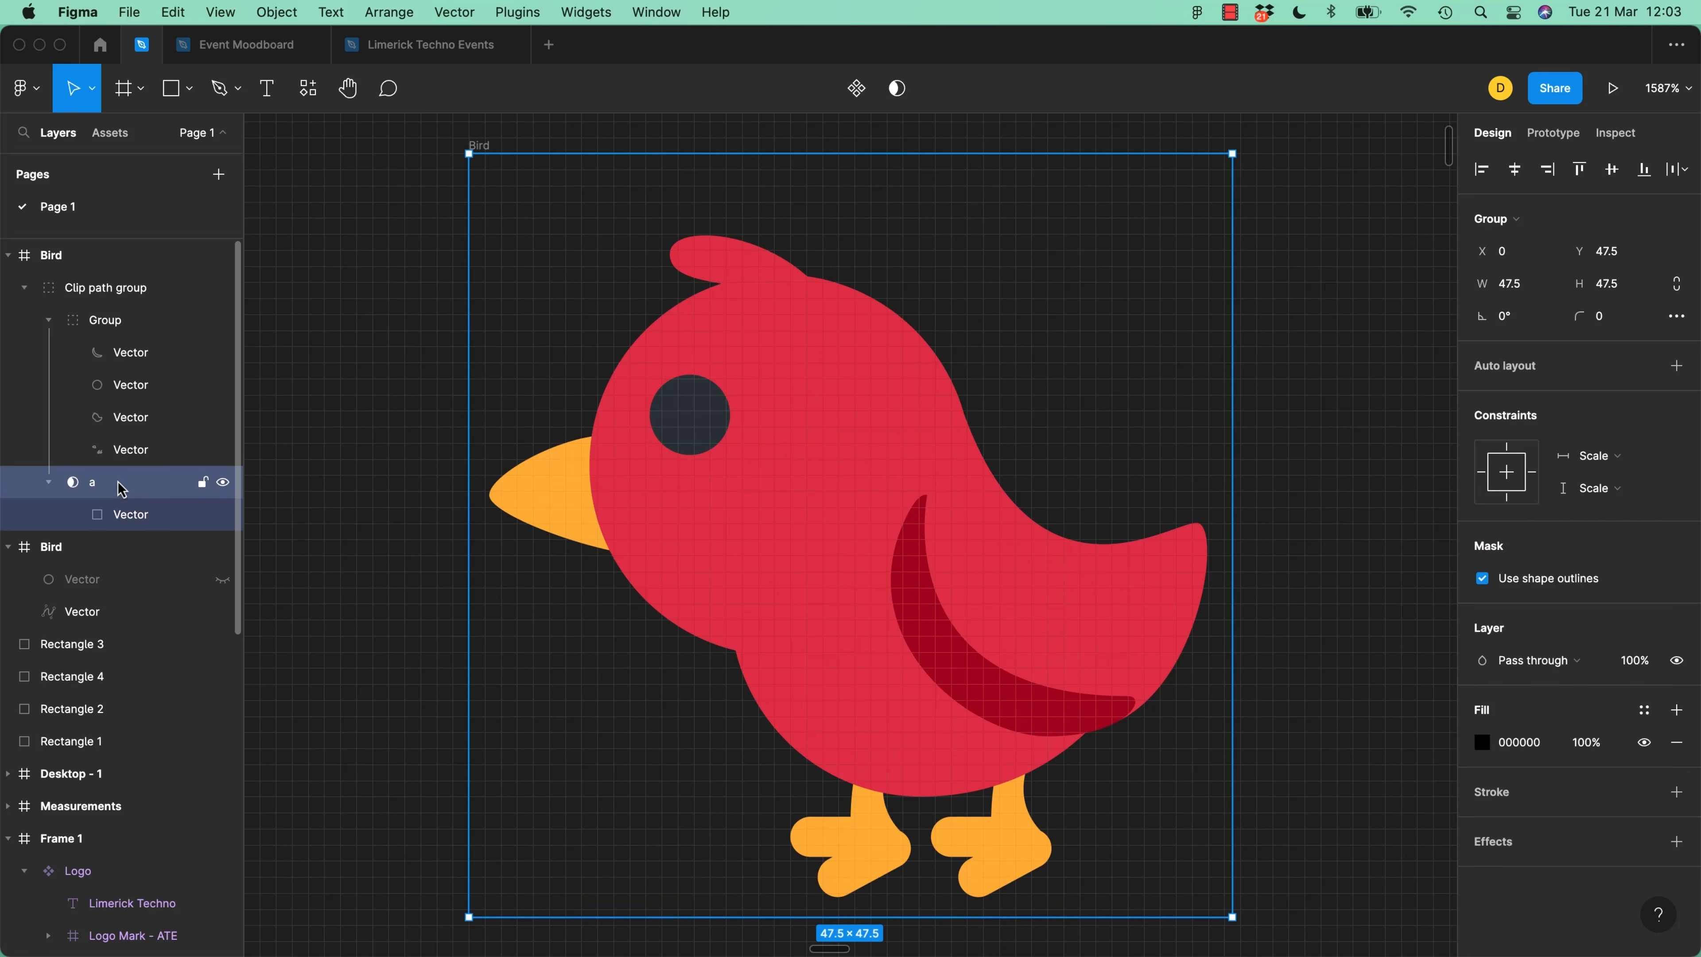
click(138, 519)
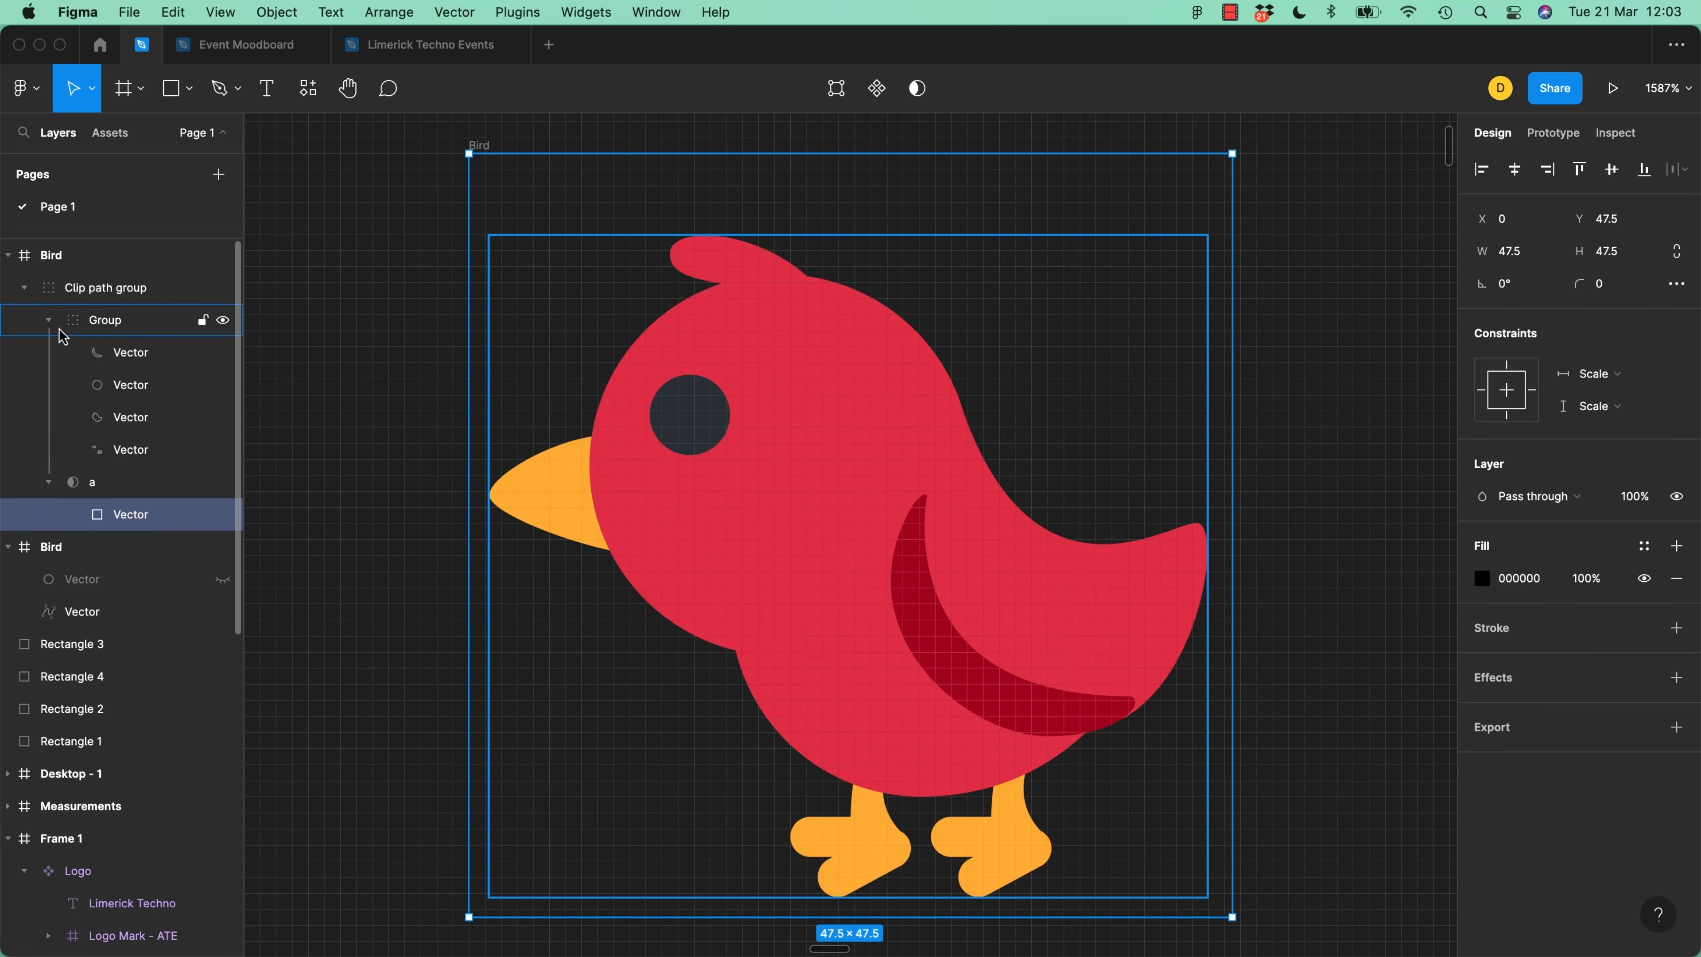
click(25, 288)
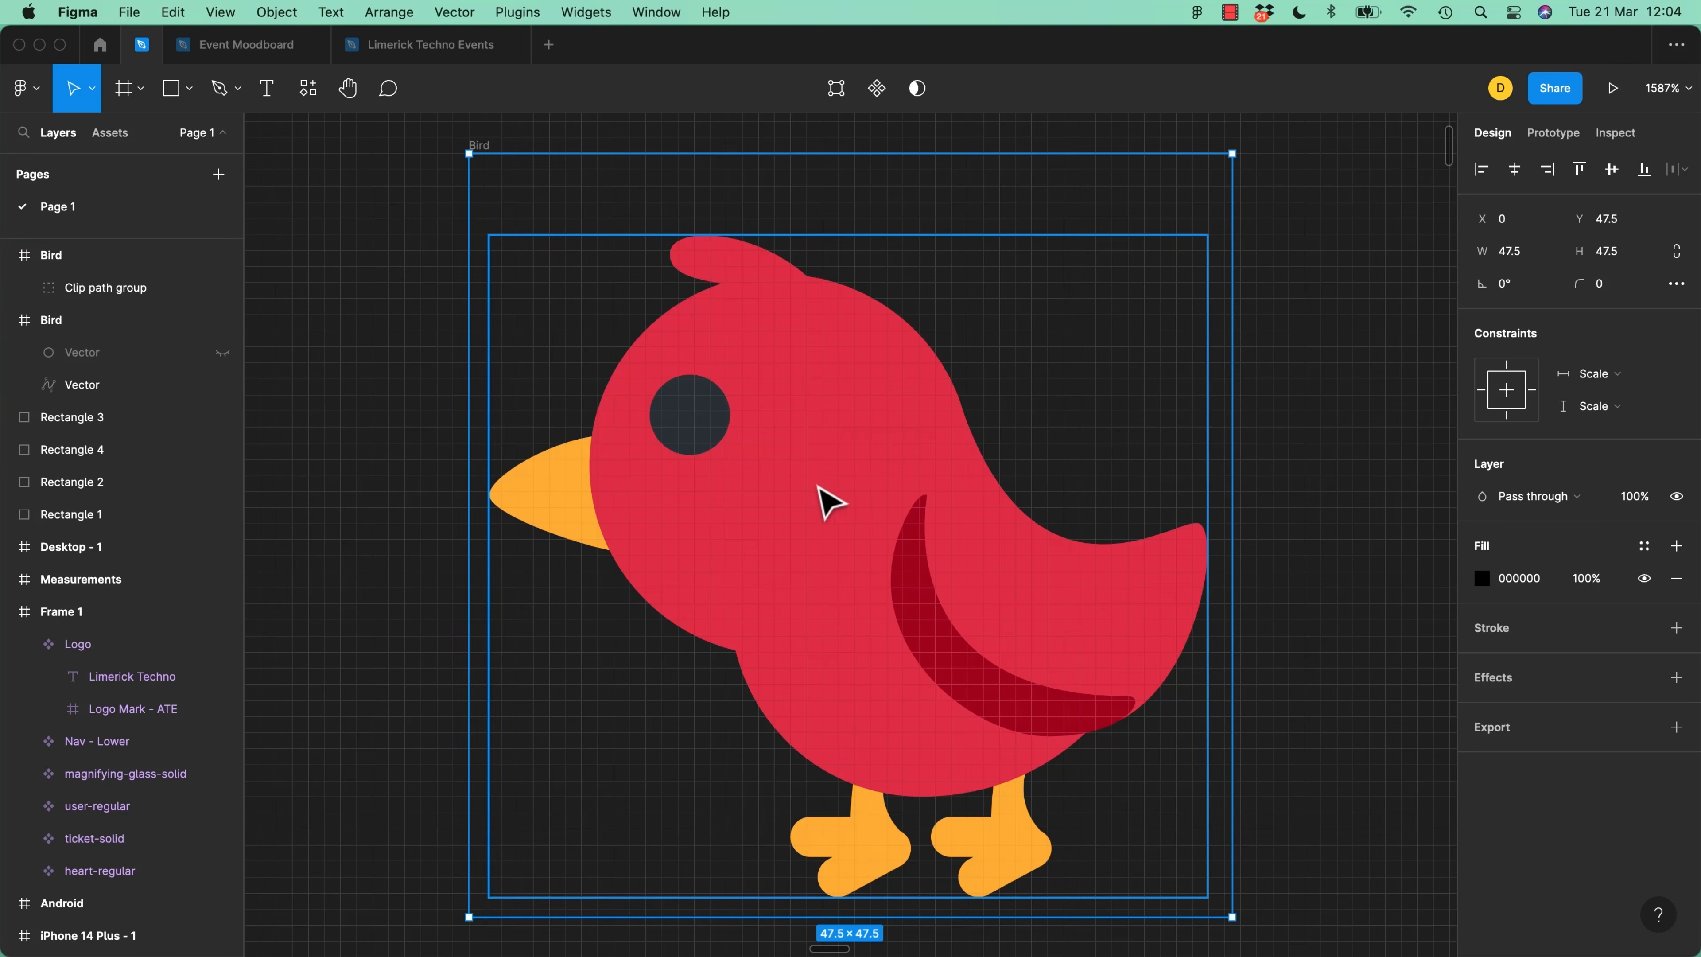
click(1318, 444)
click(816, 437)
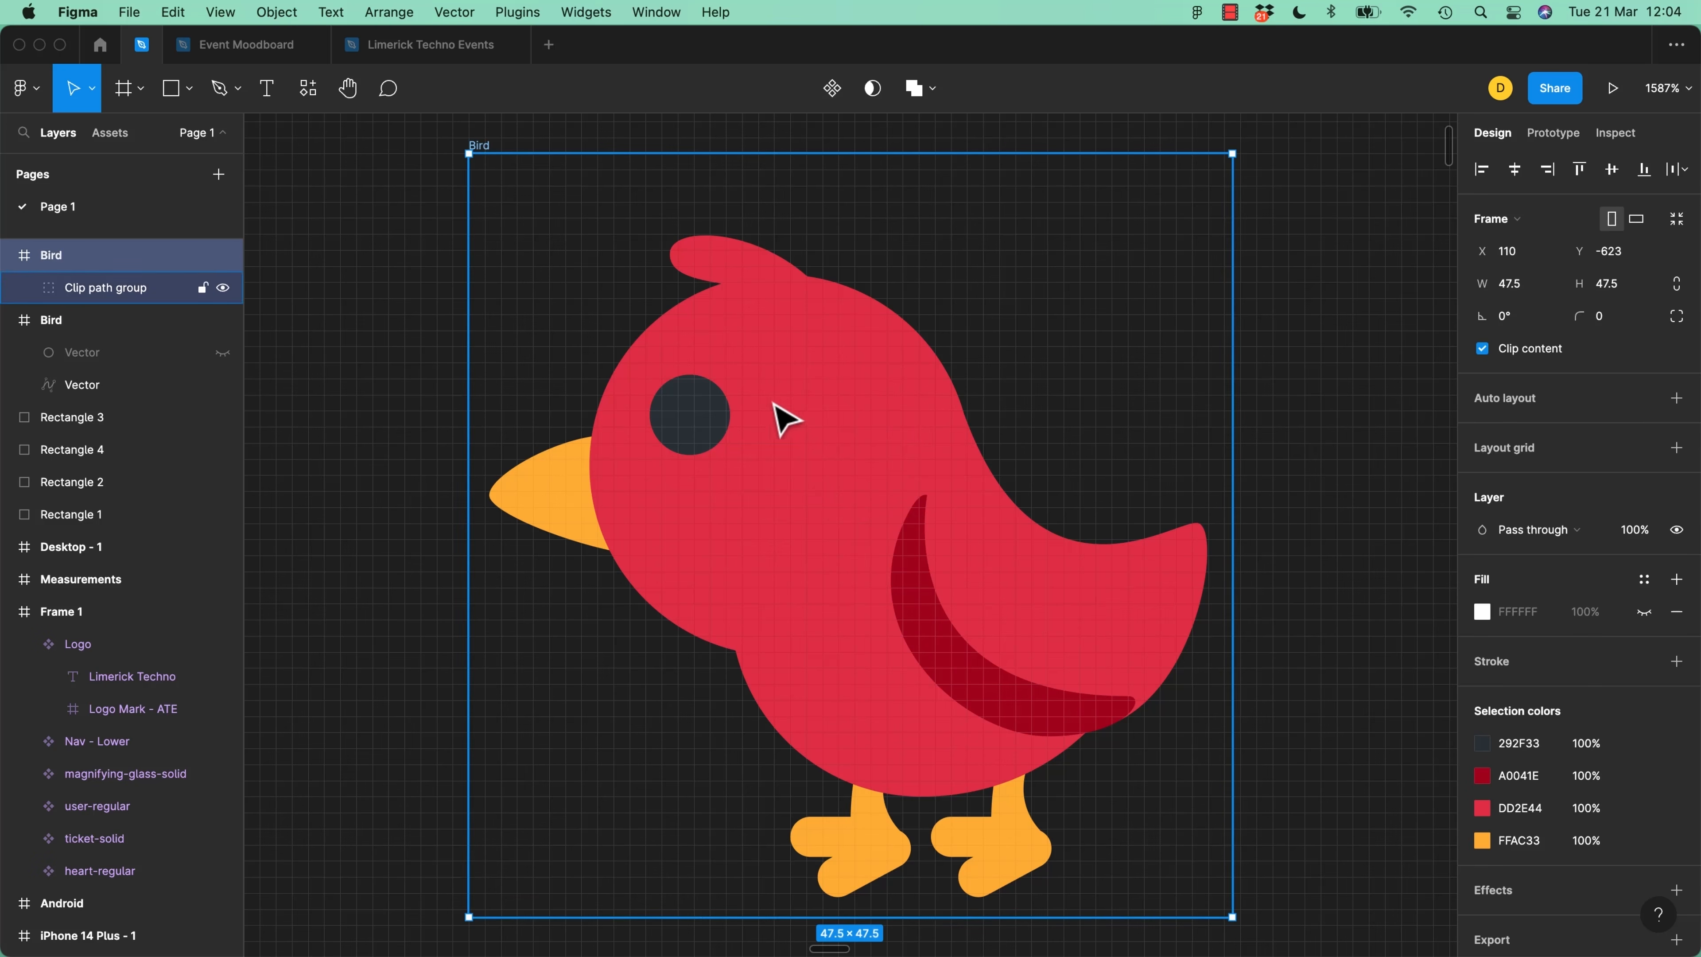
Flatten the red bird's frame into a single vector and delete the corner points of its black background square
right_click(864, 432)
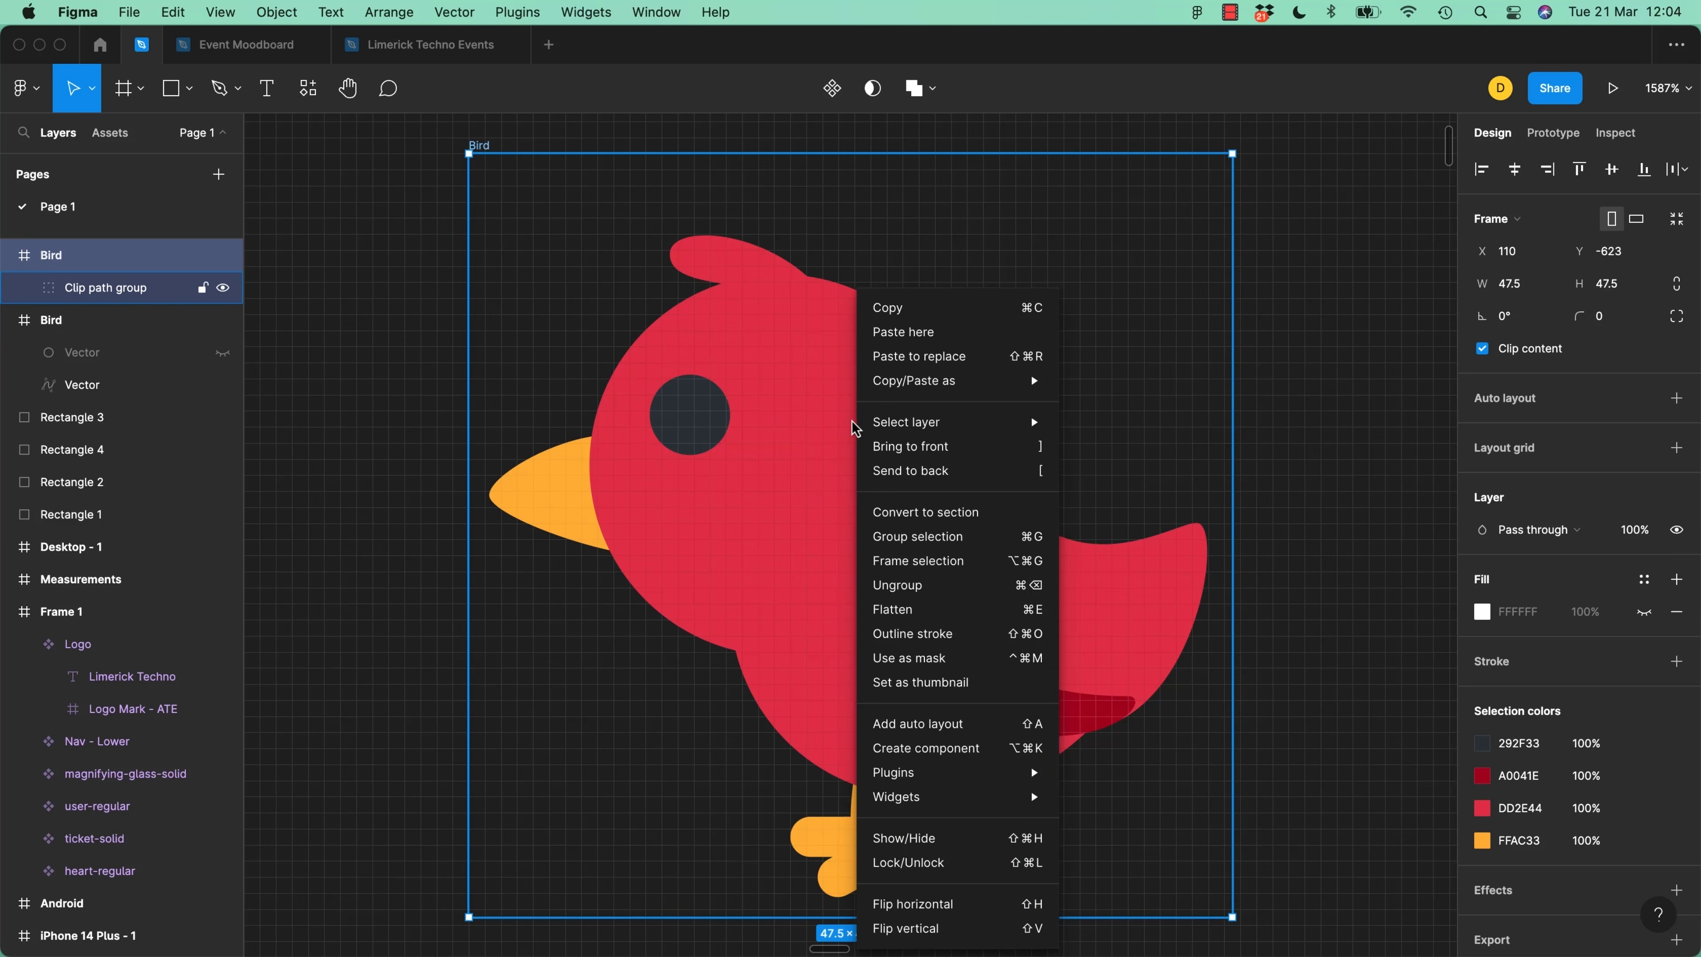
click(893, 610)
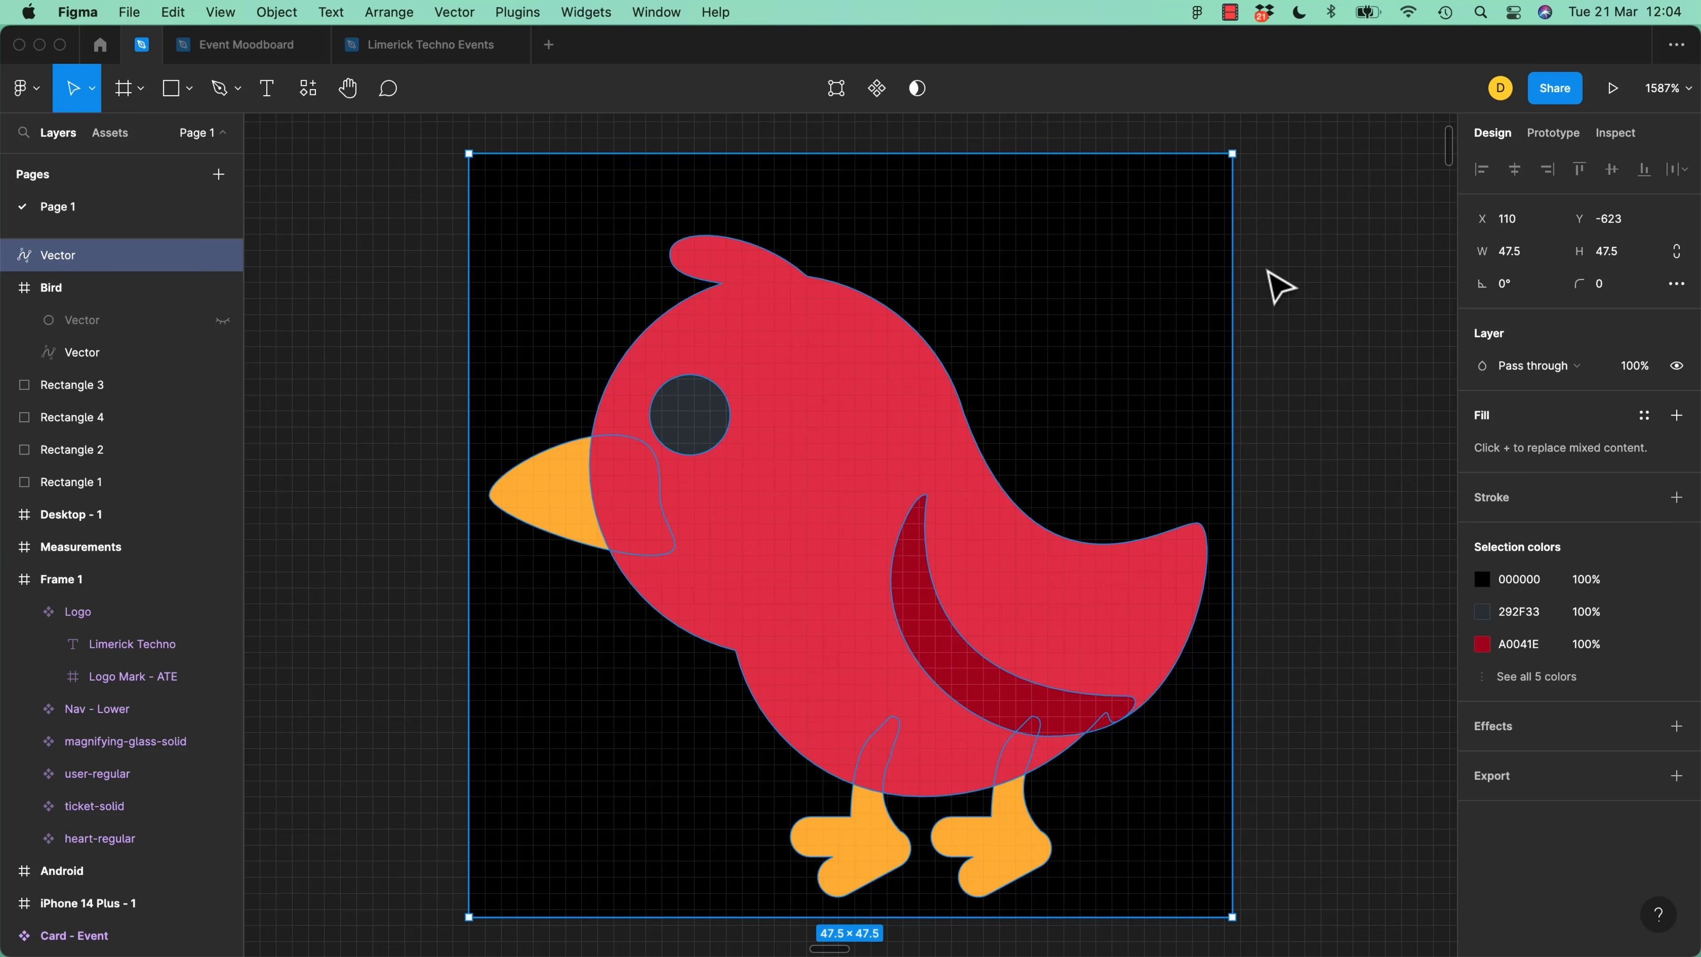
double_click(1092, 305)
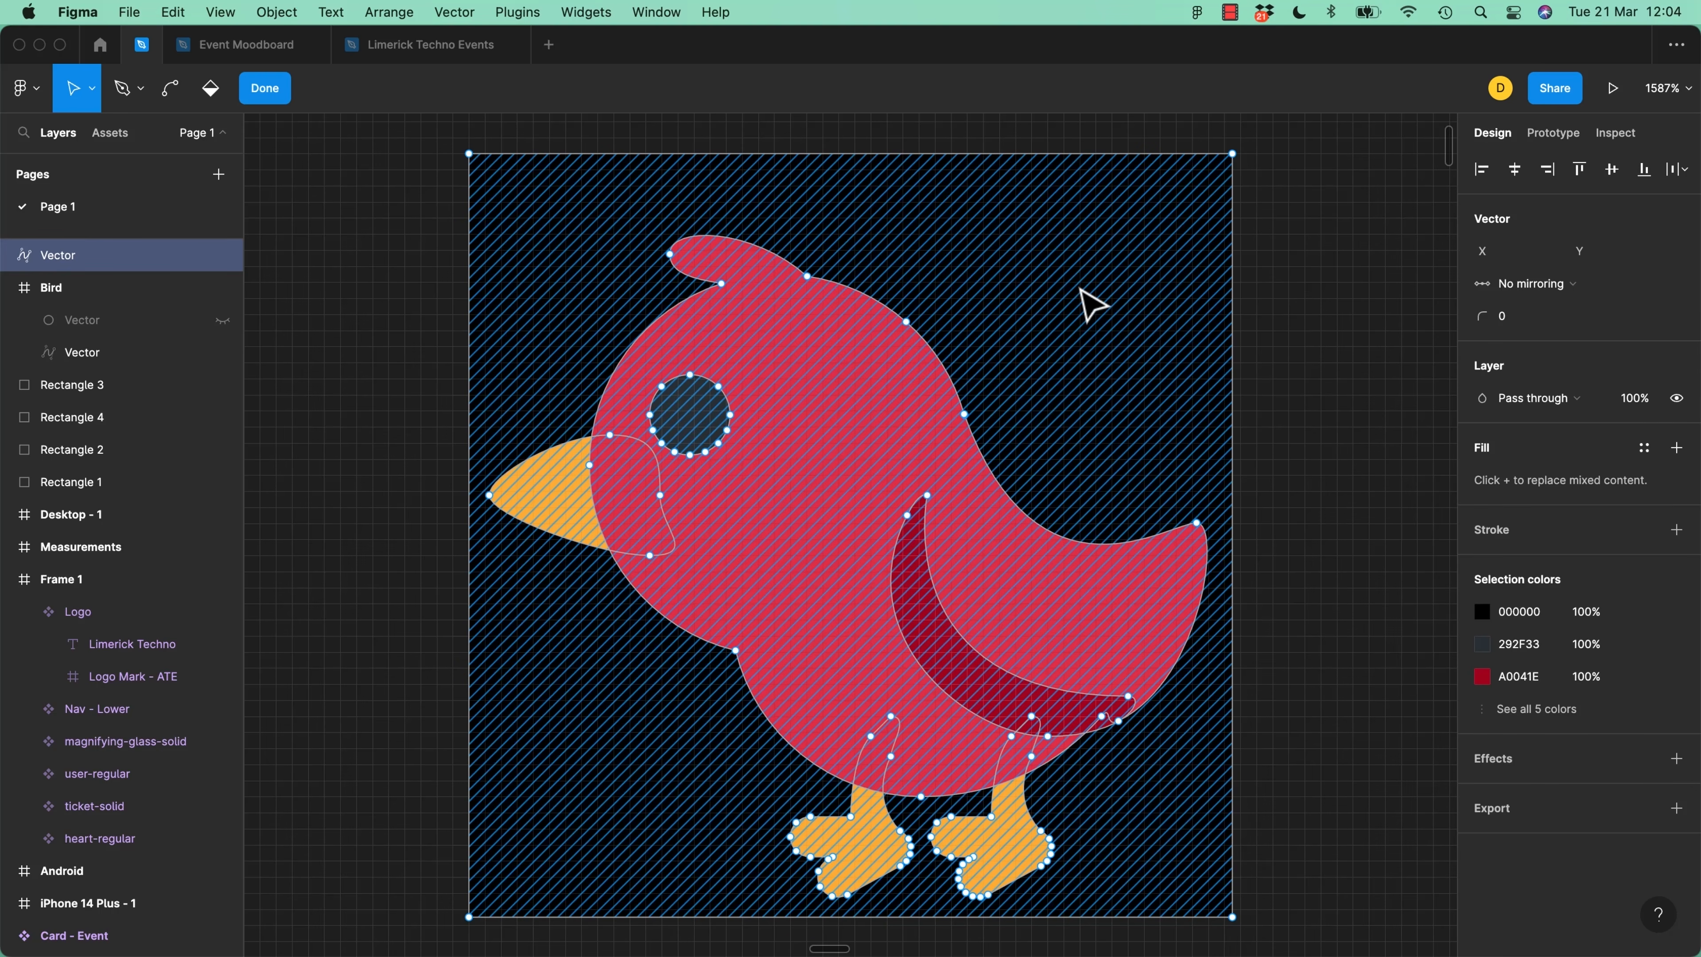
click(1233, 154)
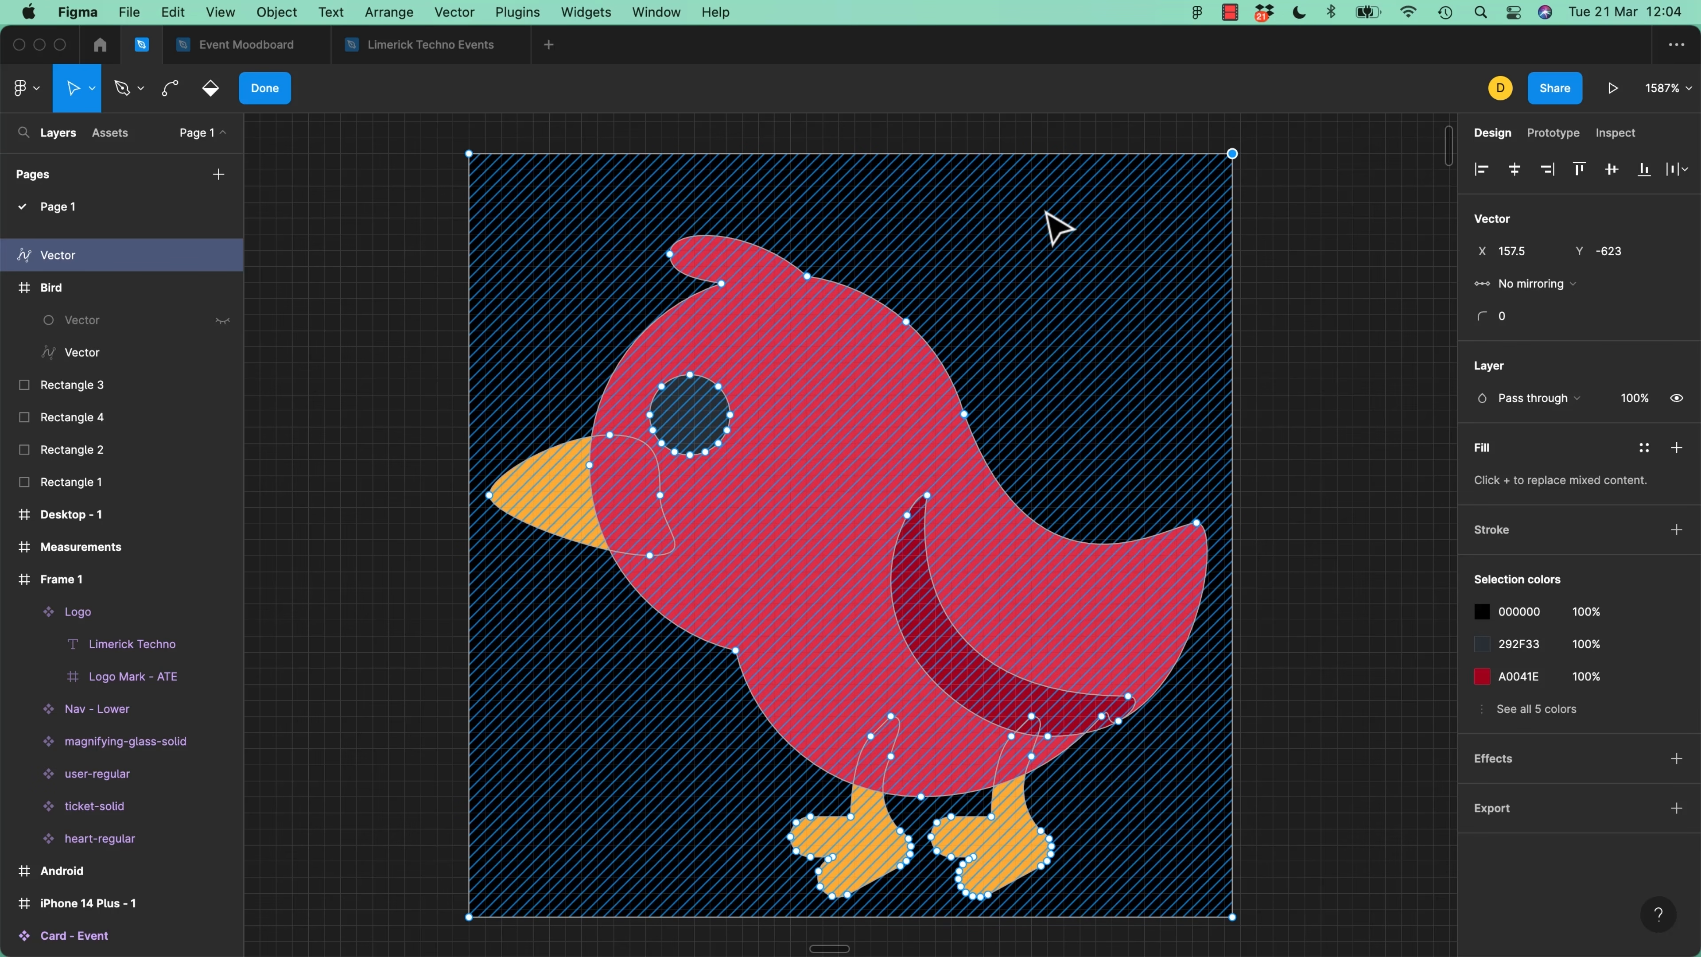
key(BackSpace)
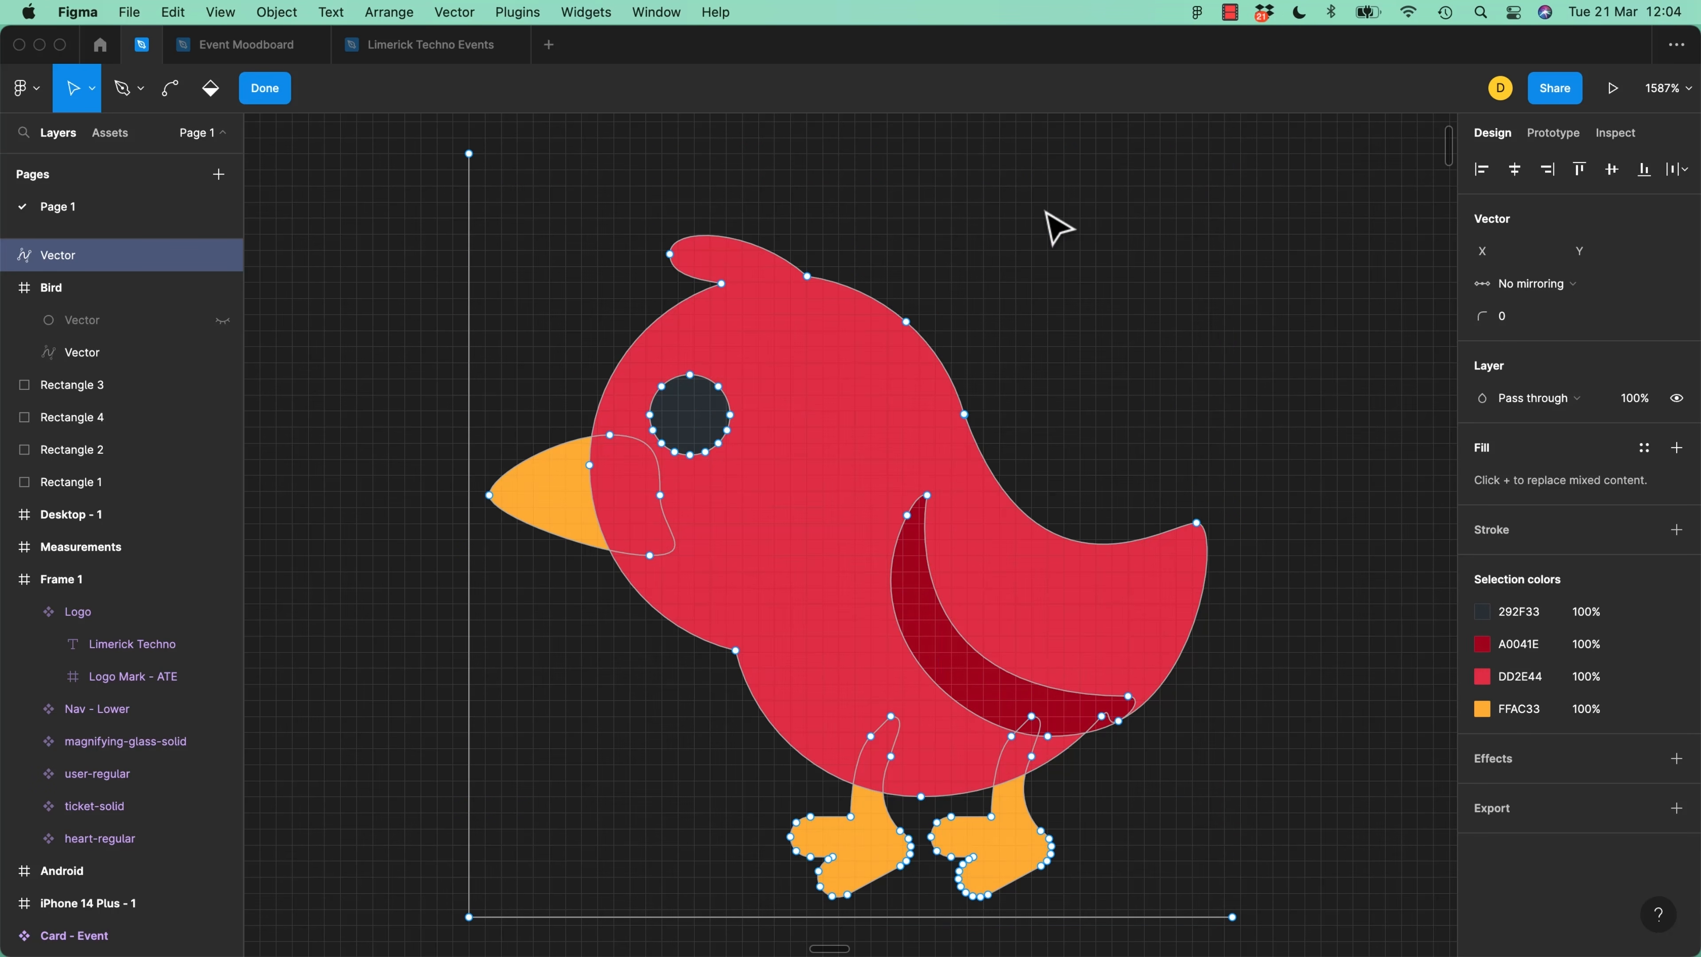
click(469, 154)
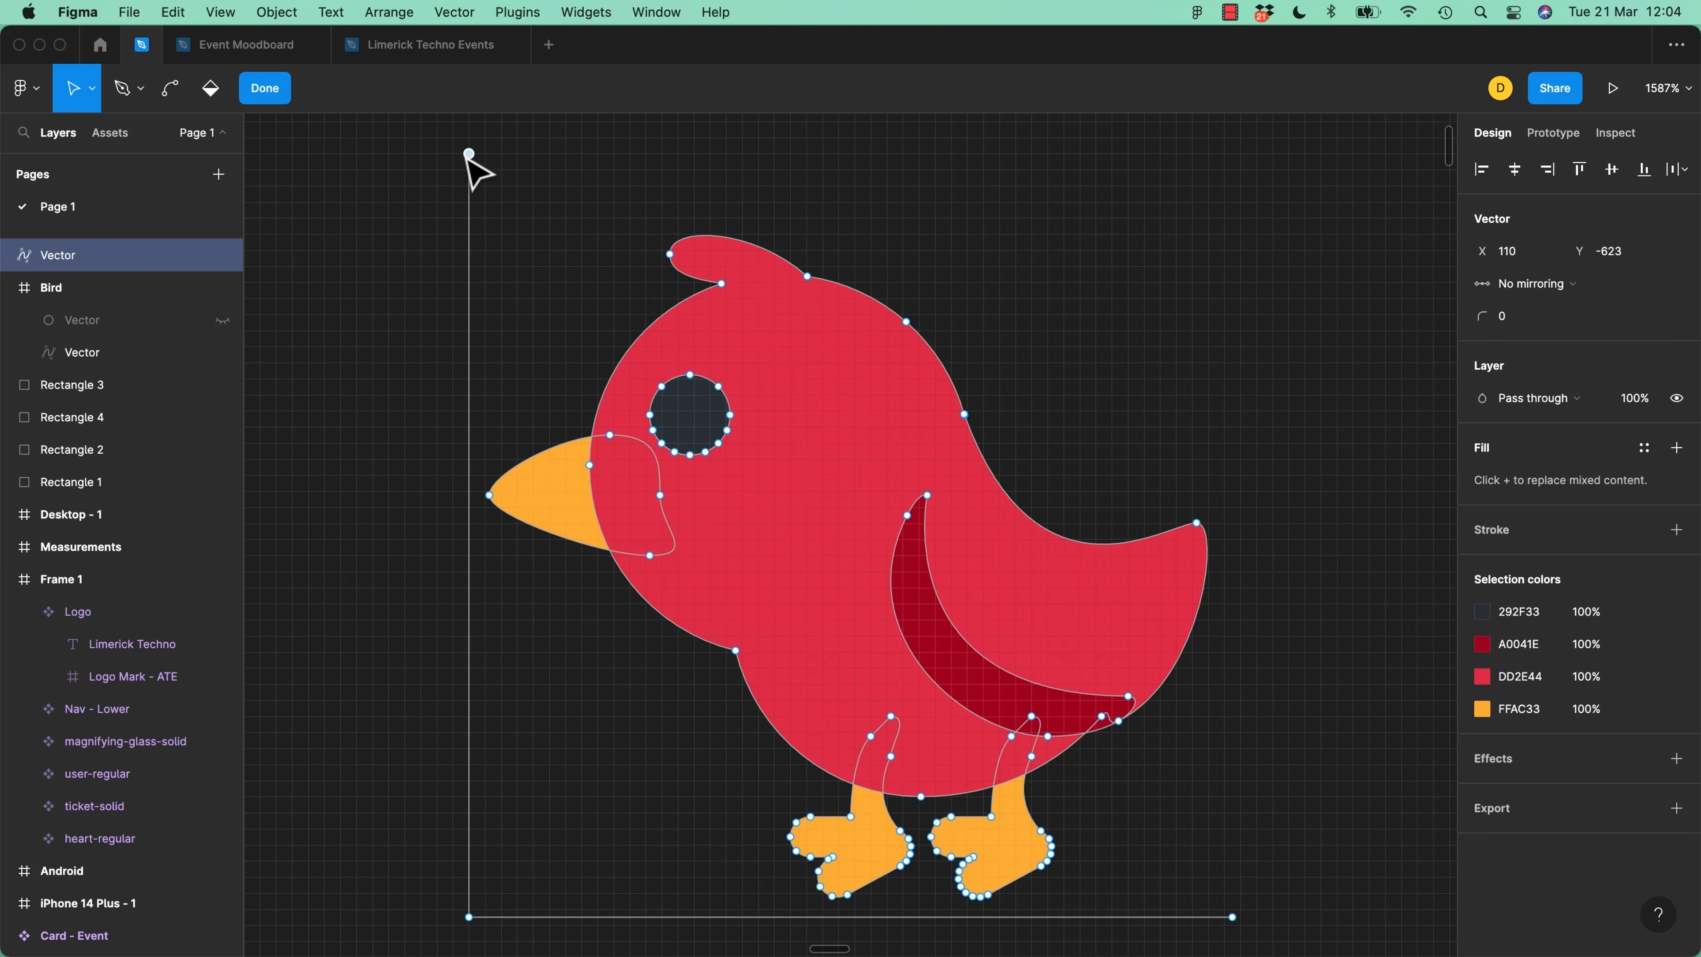
key(BackSpace)
click(468, 917)
key(BackSpace)
key(super+a)
click(402, 285)
click(281, 90)
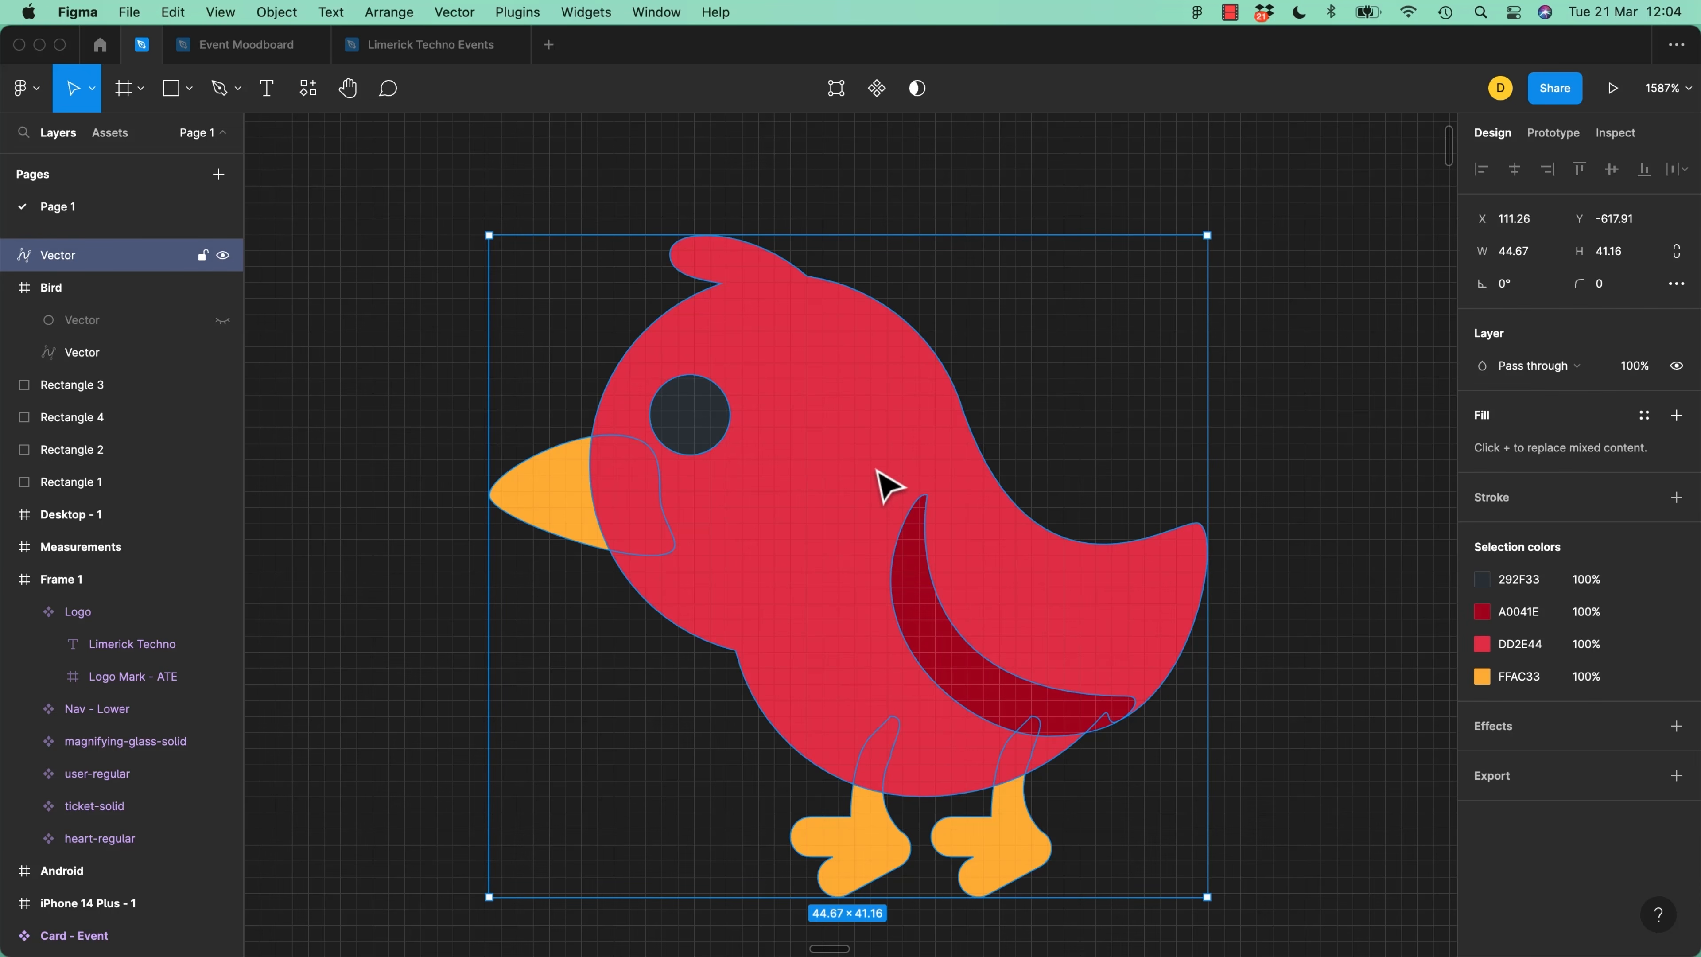
click(443, 329)
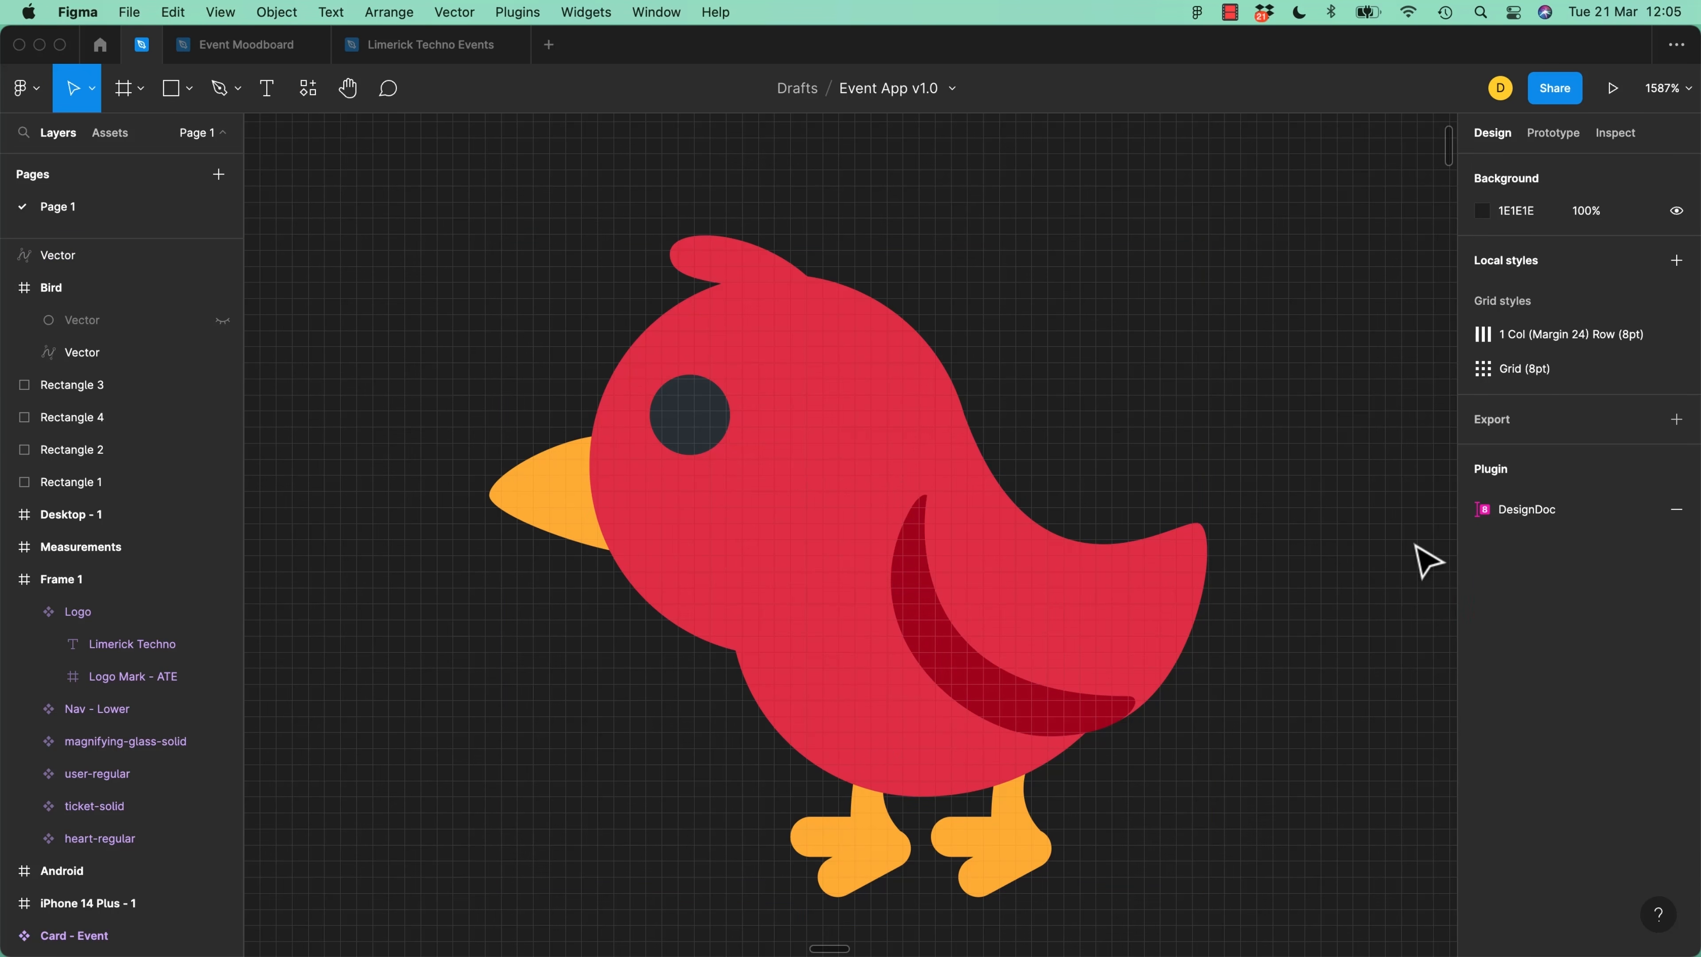
Rerun the Iconscout plugin and close it again
key(alt+super+p)
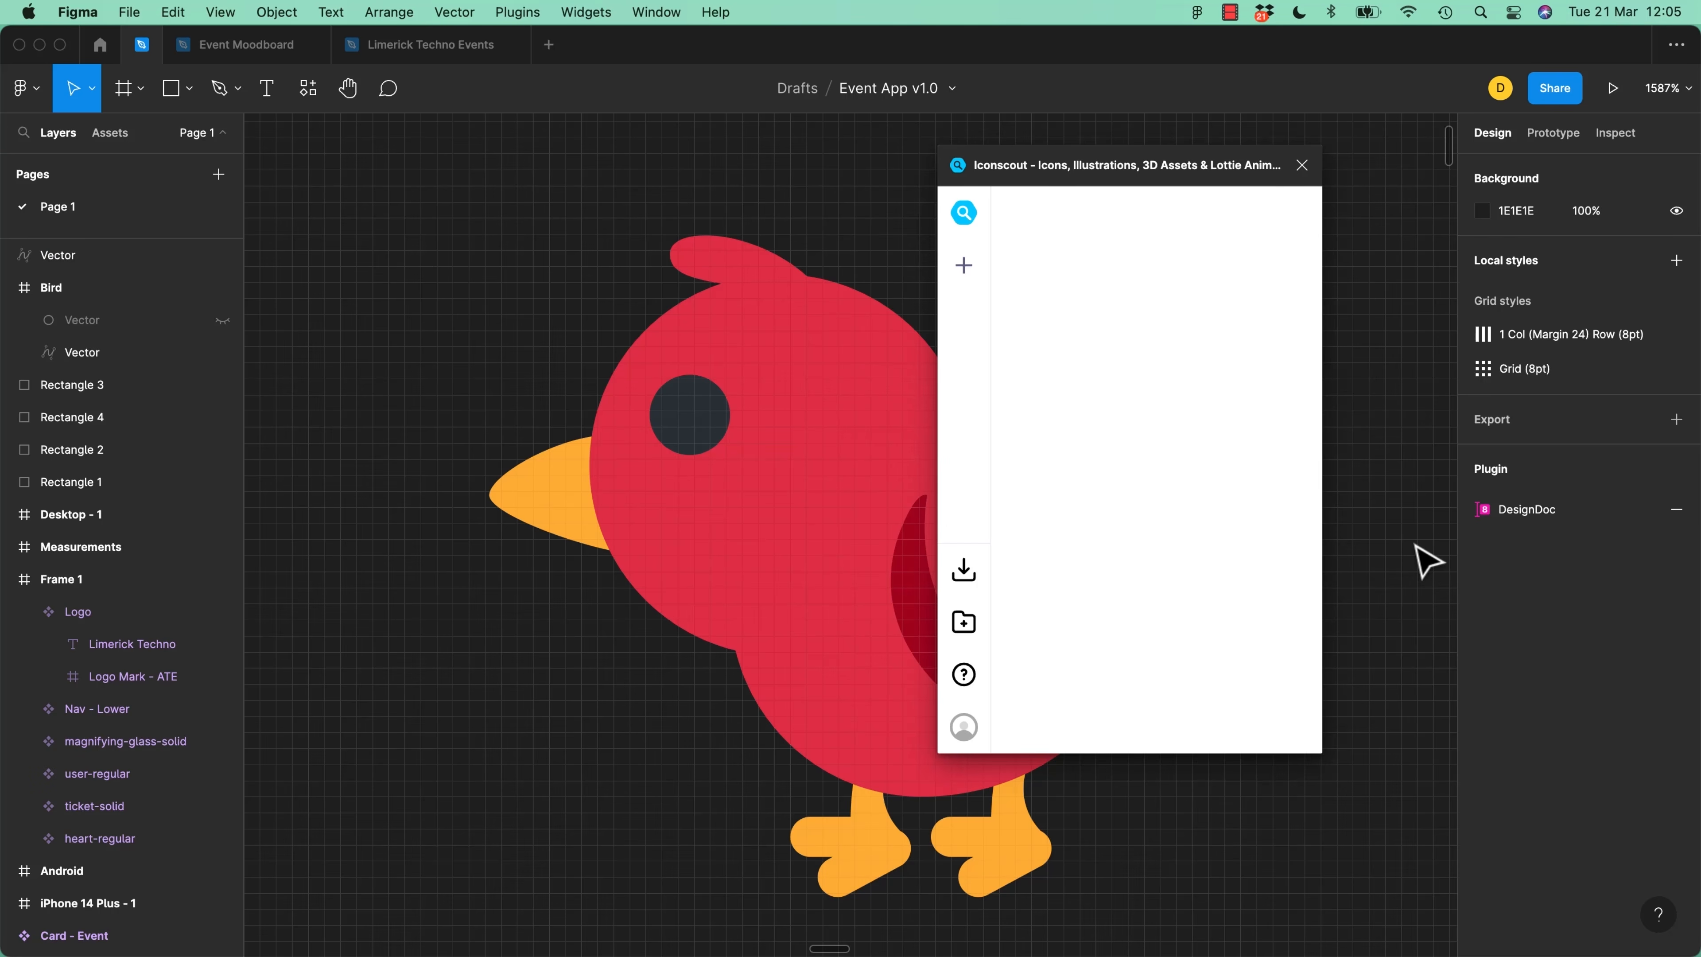
click(1301, 167)
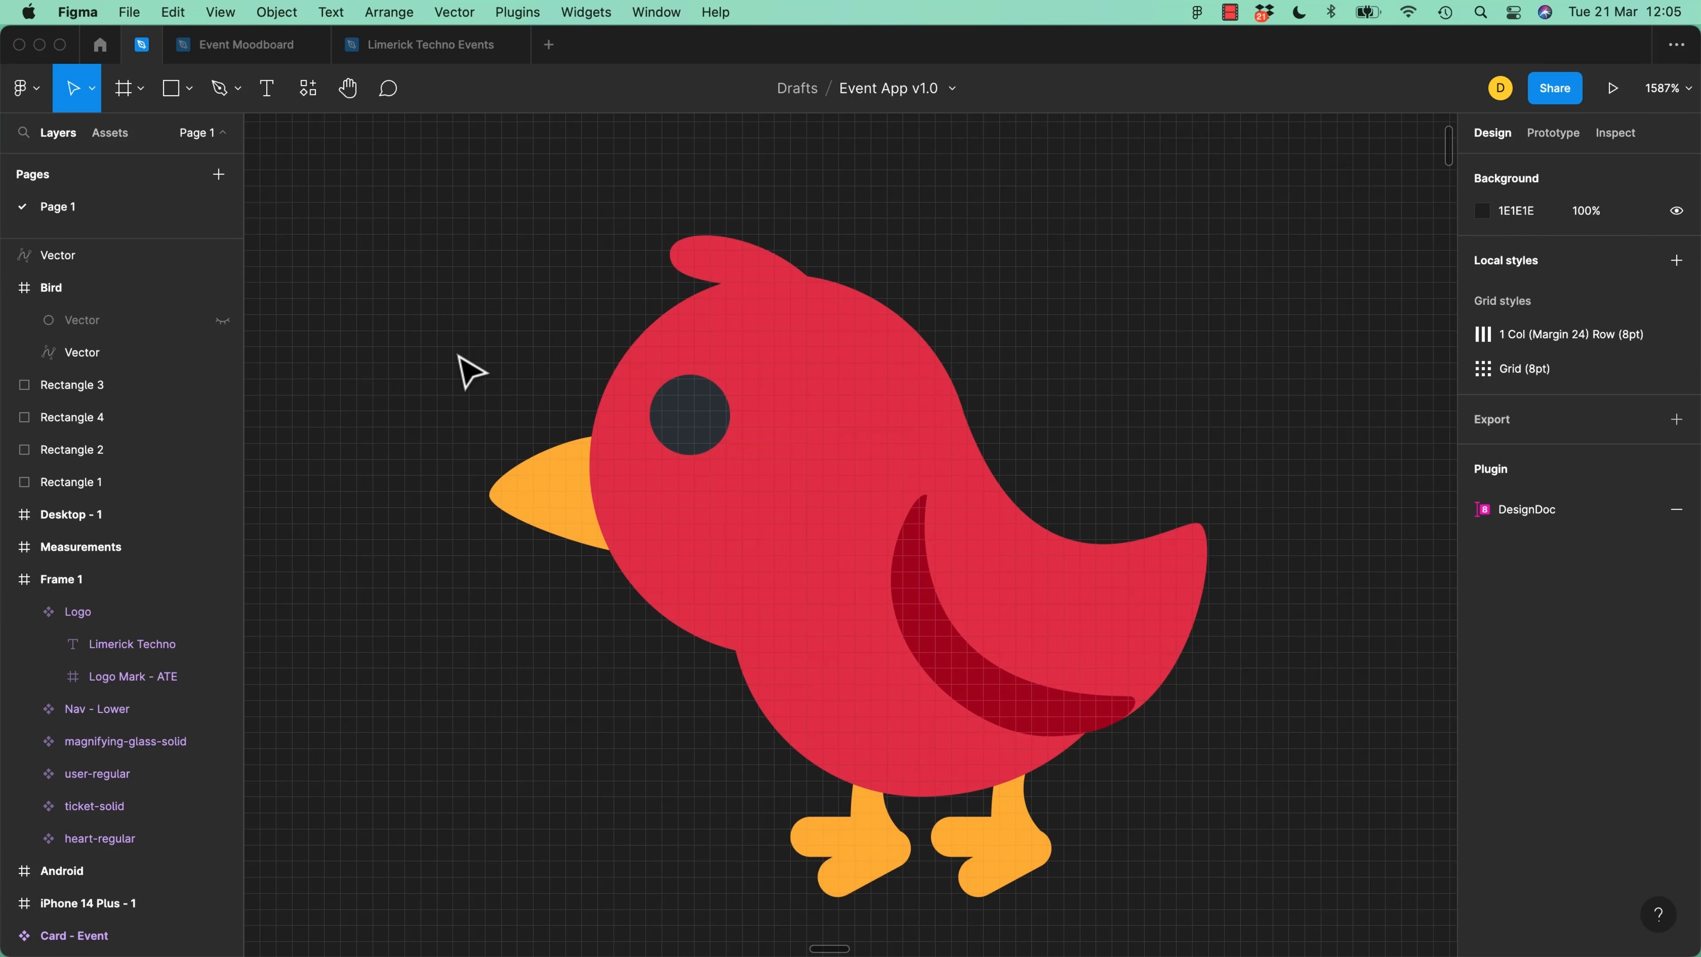
Examine the Limerick Techno logo instance and its layers in the red header of the iPhone 14 - 1 frame
key(shift+1)
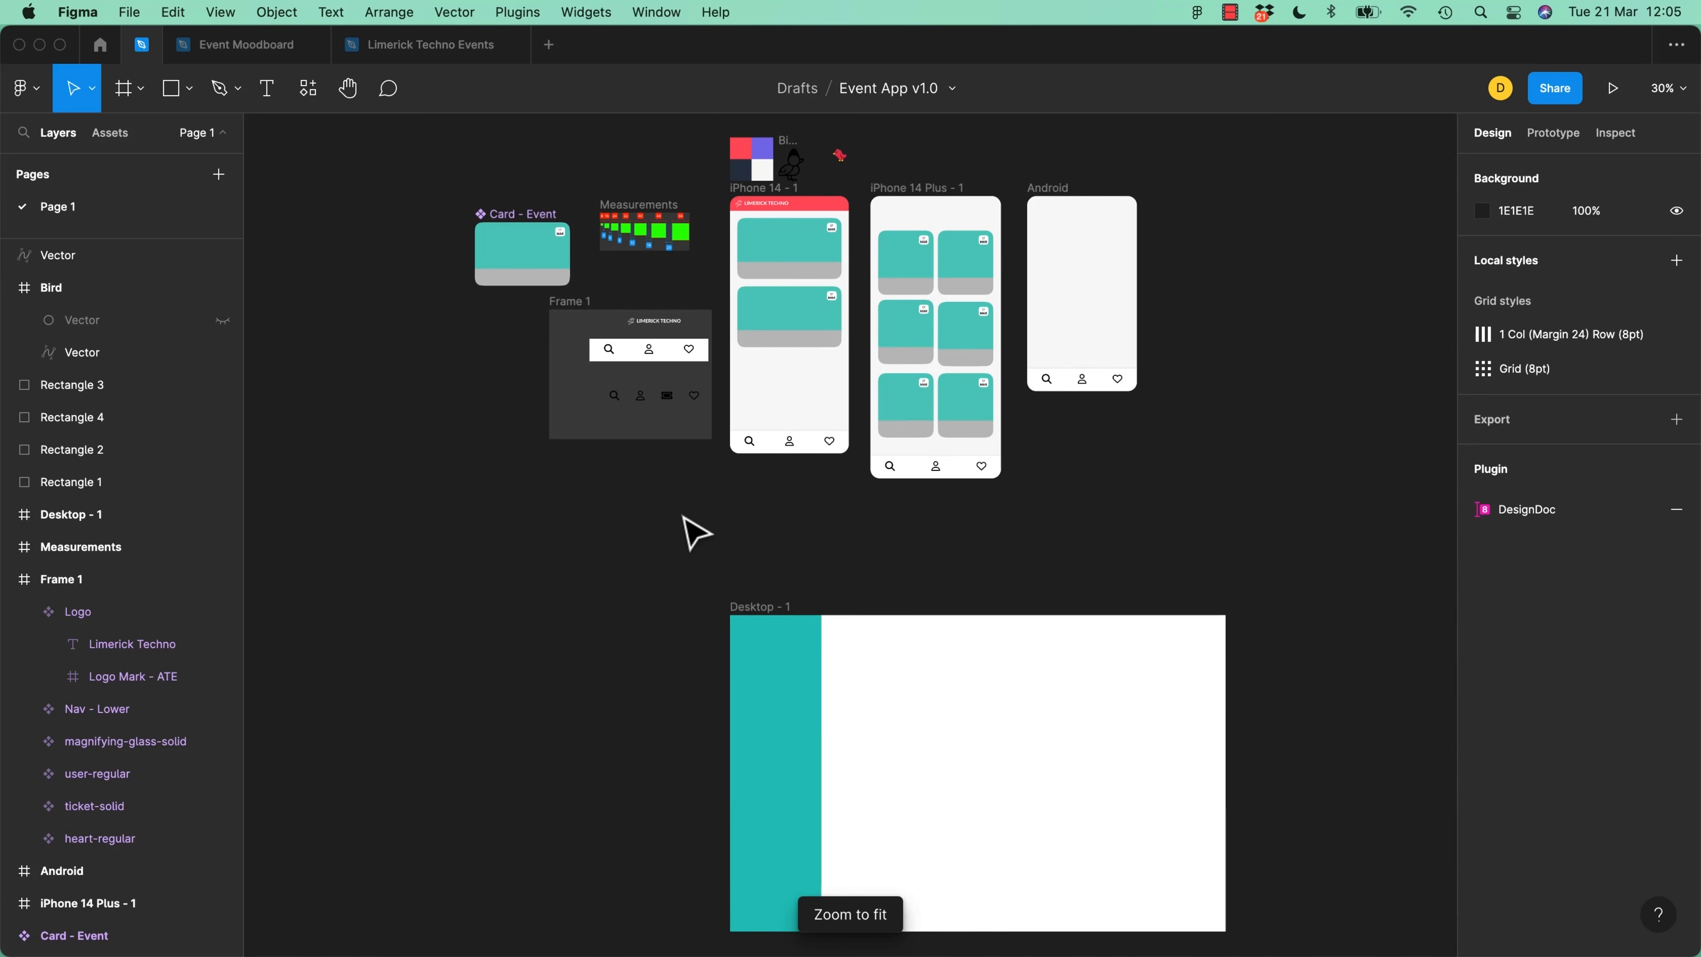
click(749, 198)
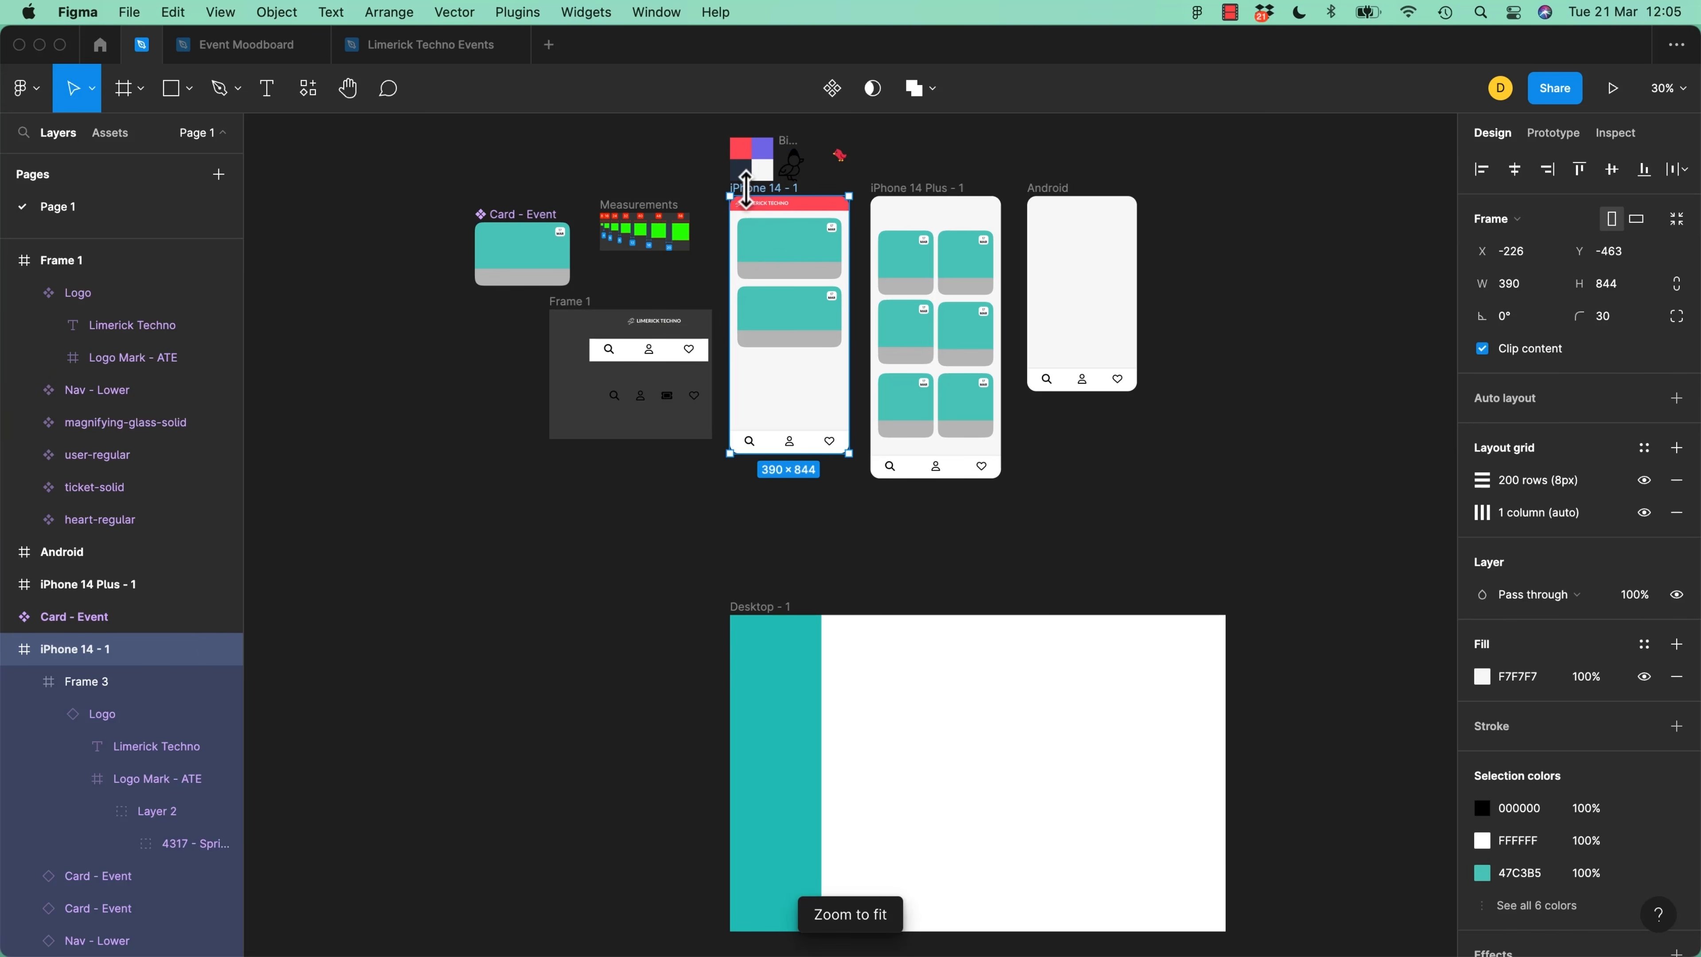
key(shift+2)
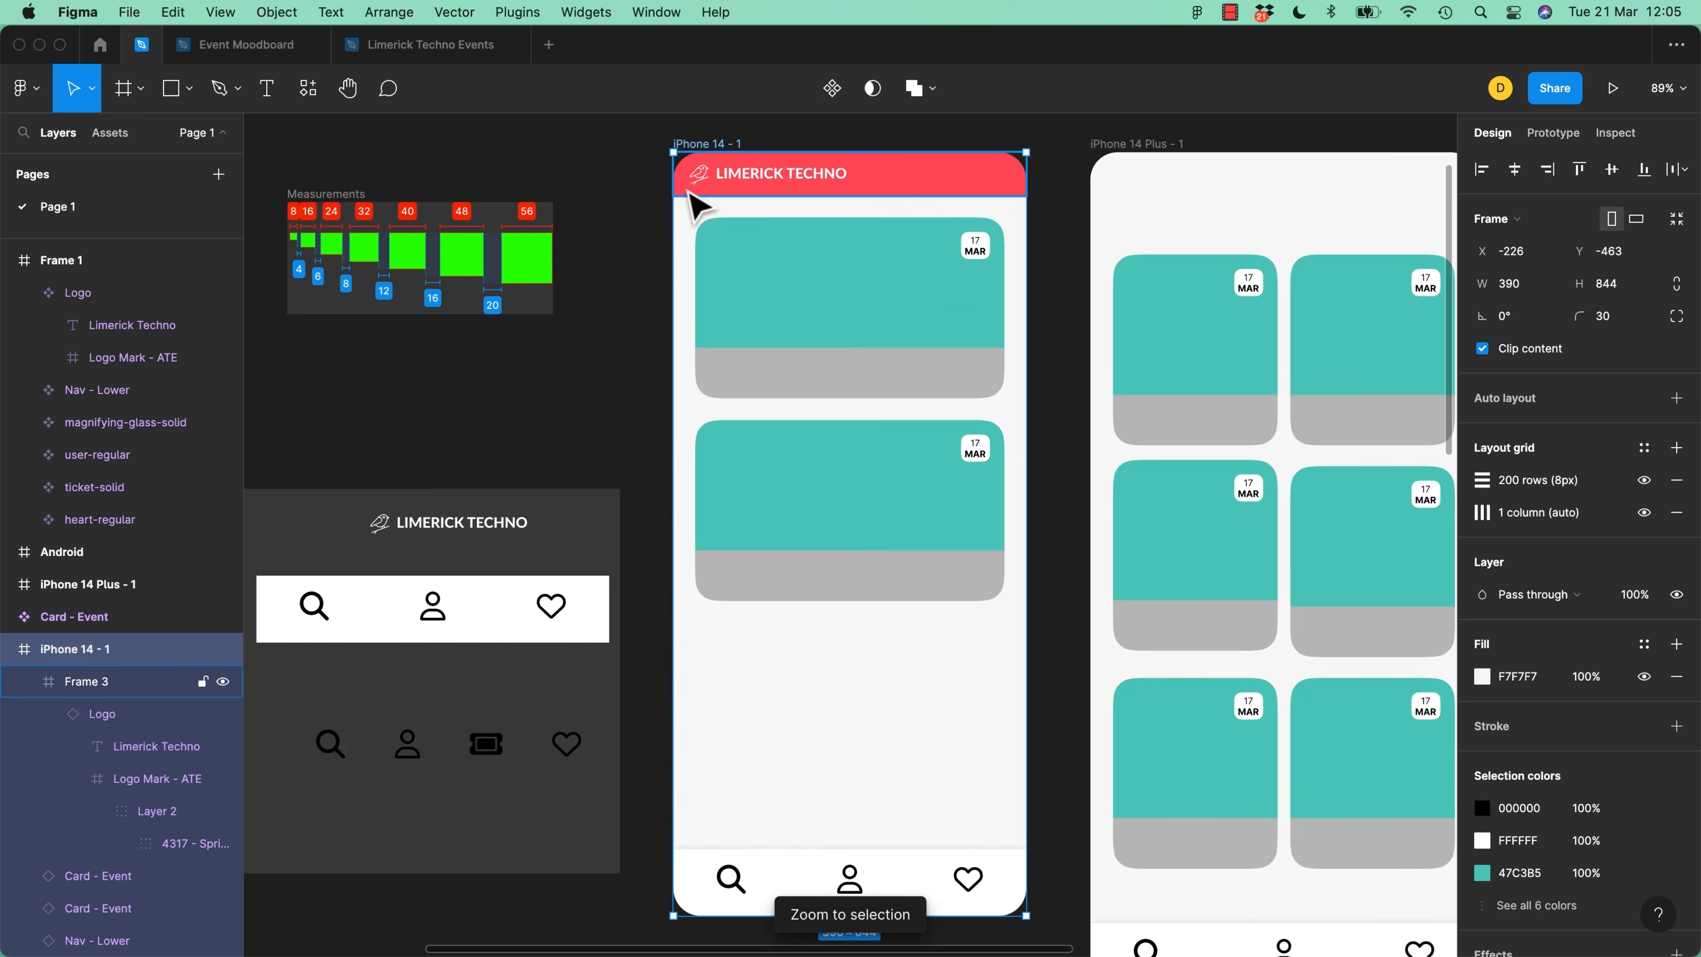
scroll(762, 192, up, 3)
scroll(762, 193, up, 10)
drag(856, 332, 996, 558)
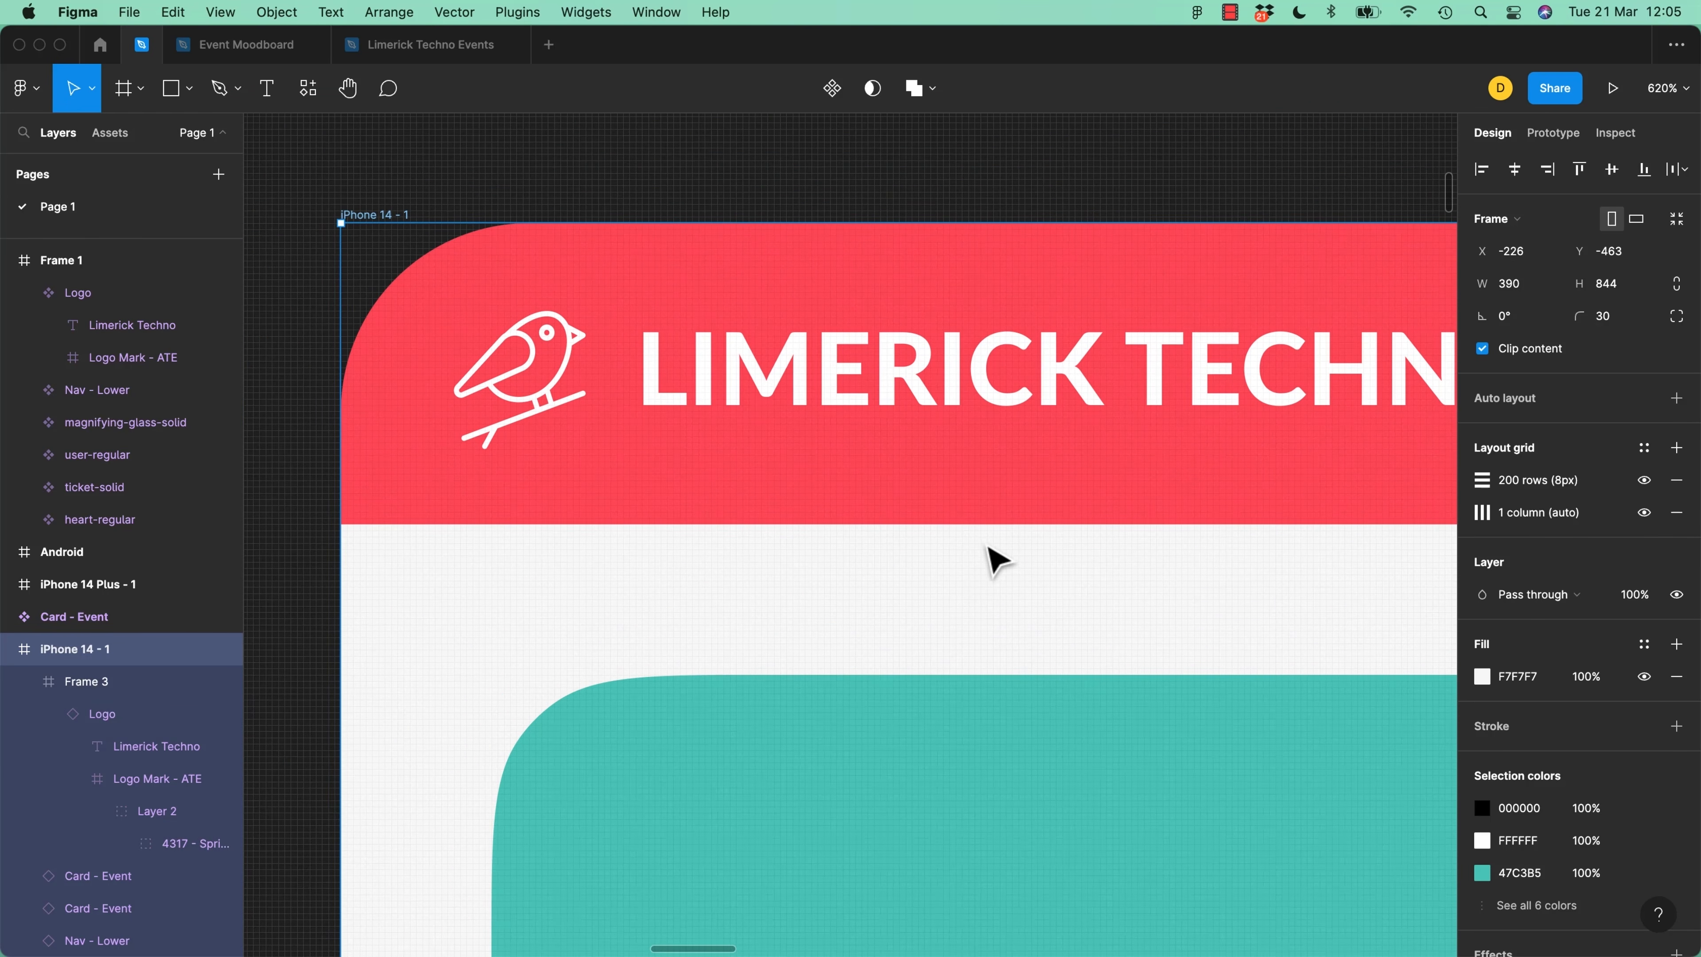
click(702, 400)
click(695, 386)
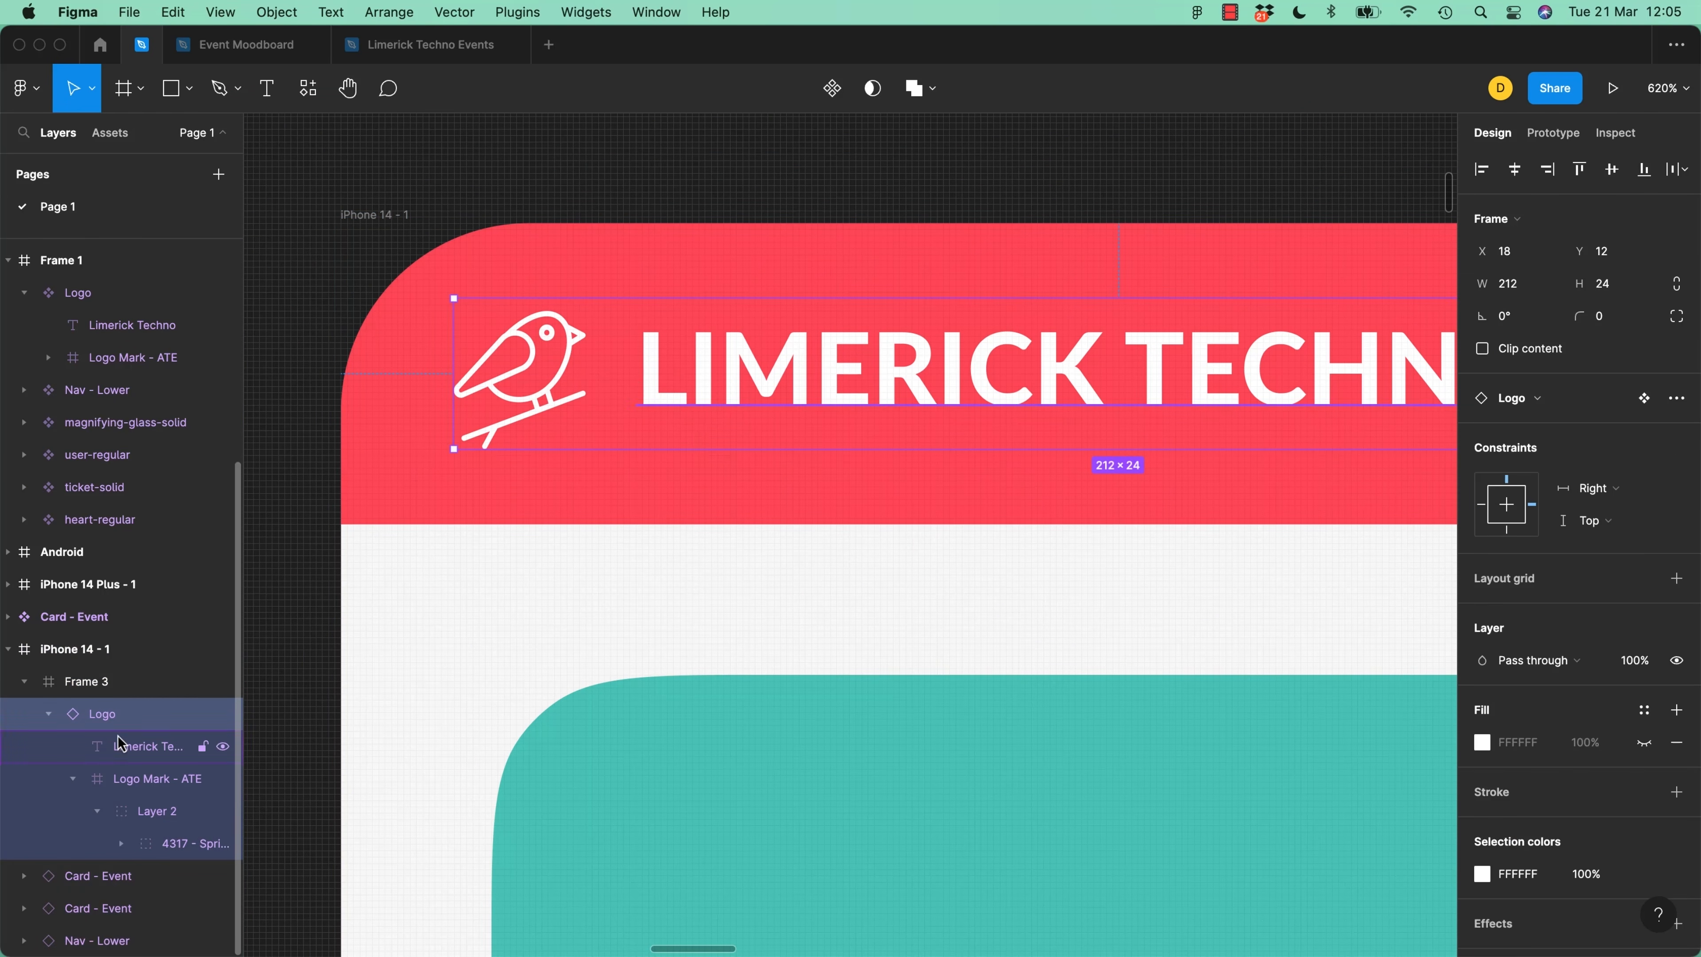
Resize the main Logo component in Frame 1 to fit its contents and rename it Logo Mark - Limerick Techno
key(super+minus)
drag(570, 427, 791, 410)
drag(535, 615, 1078, 178)
drag(645, 555, 1105, 118)
drag(902, 778, 1181, 270)
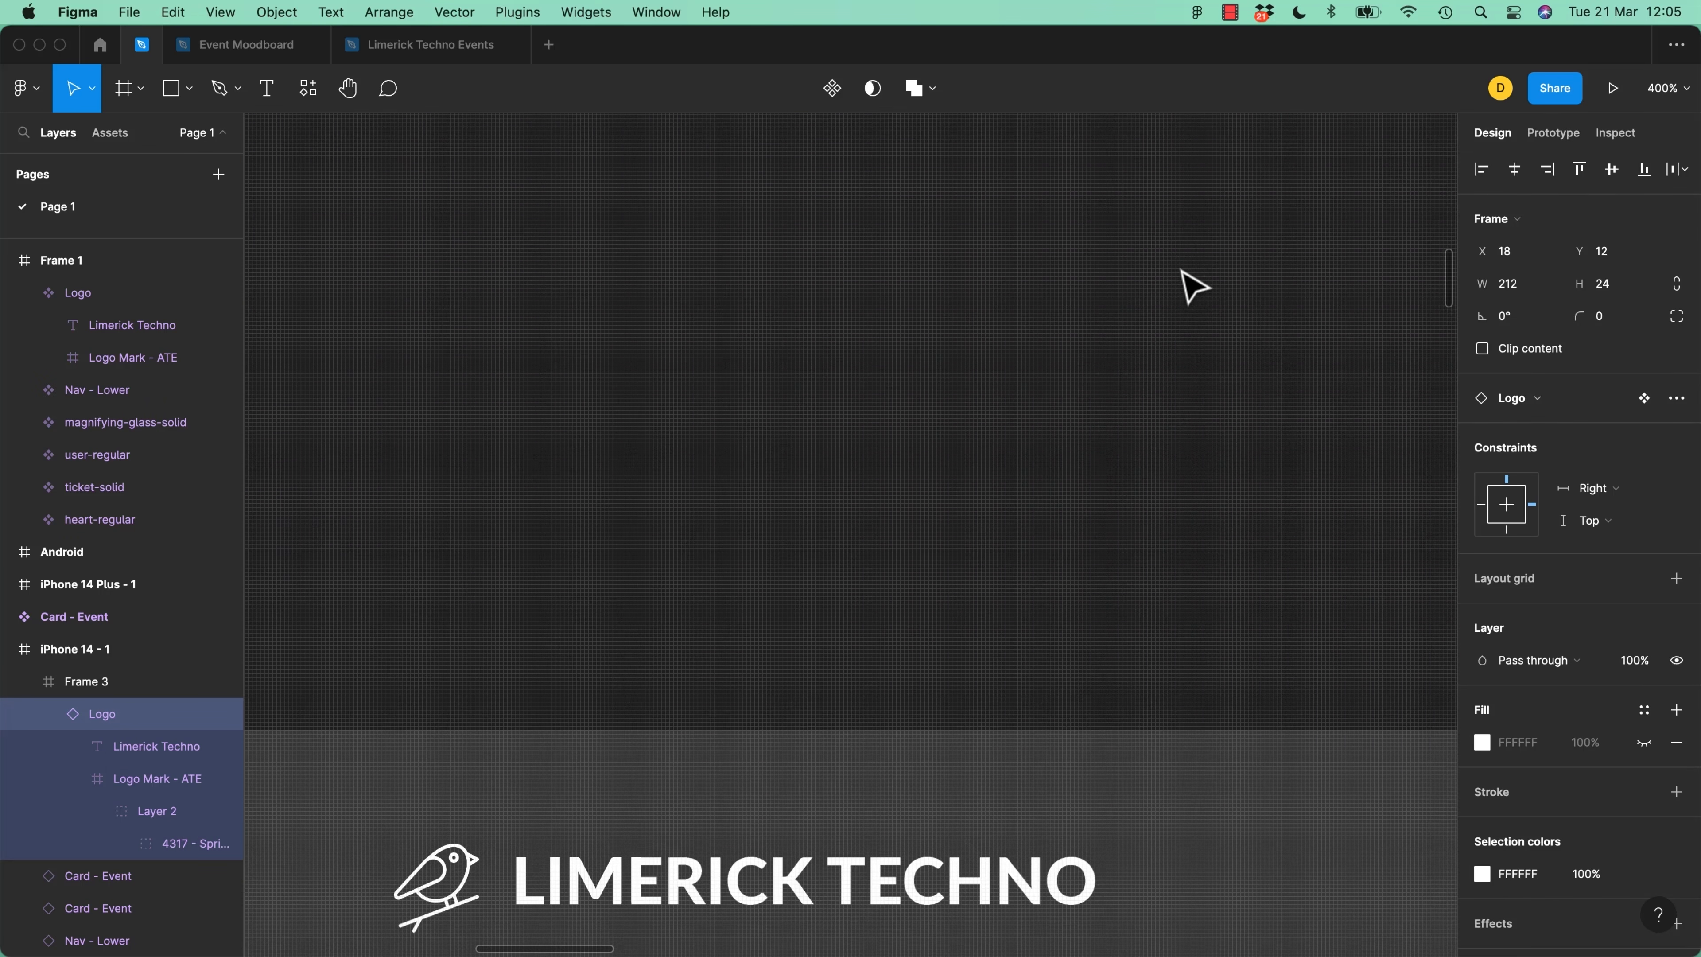
scroll(1195, 286, down, 5)
click(995, 613)
drag(1094, 381, 866, 380)
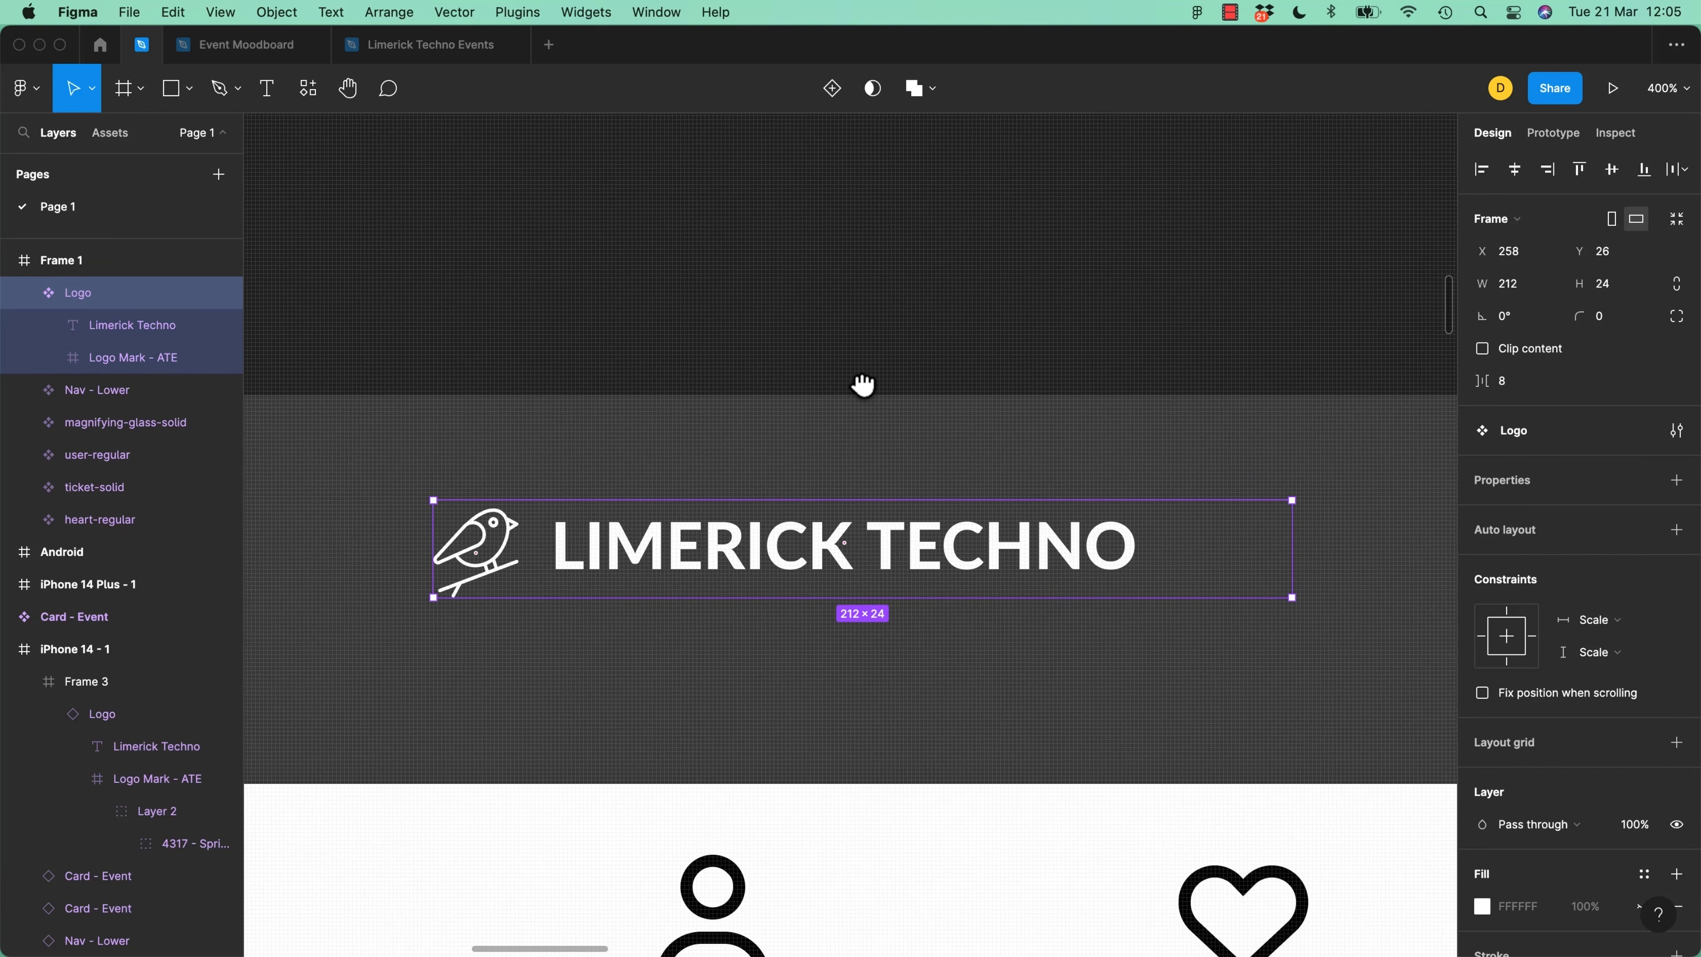
click(1677, 218)
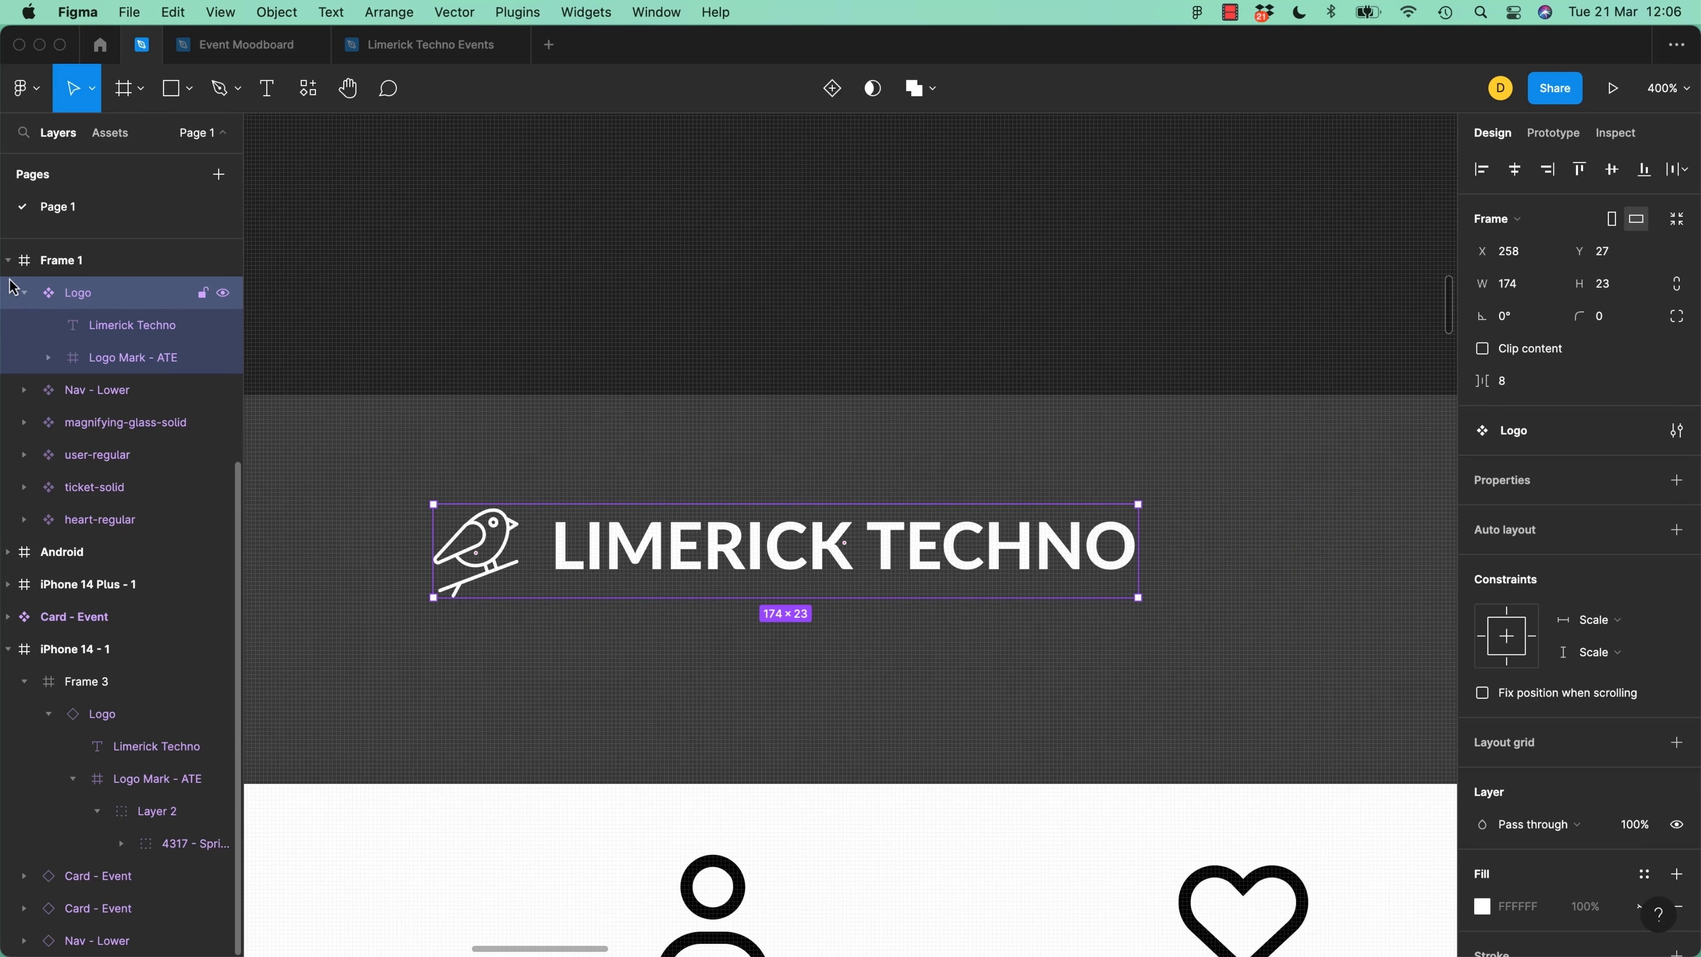
double_click(77, 295)
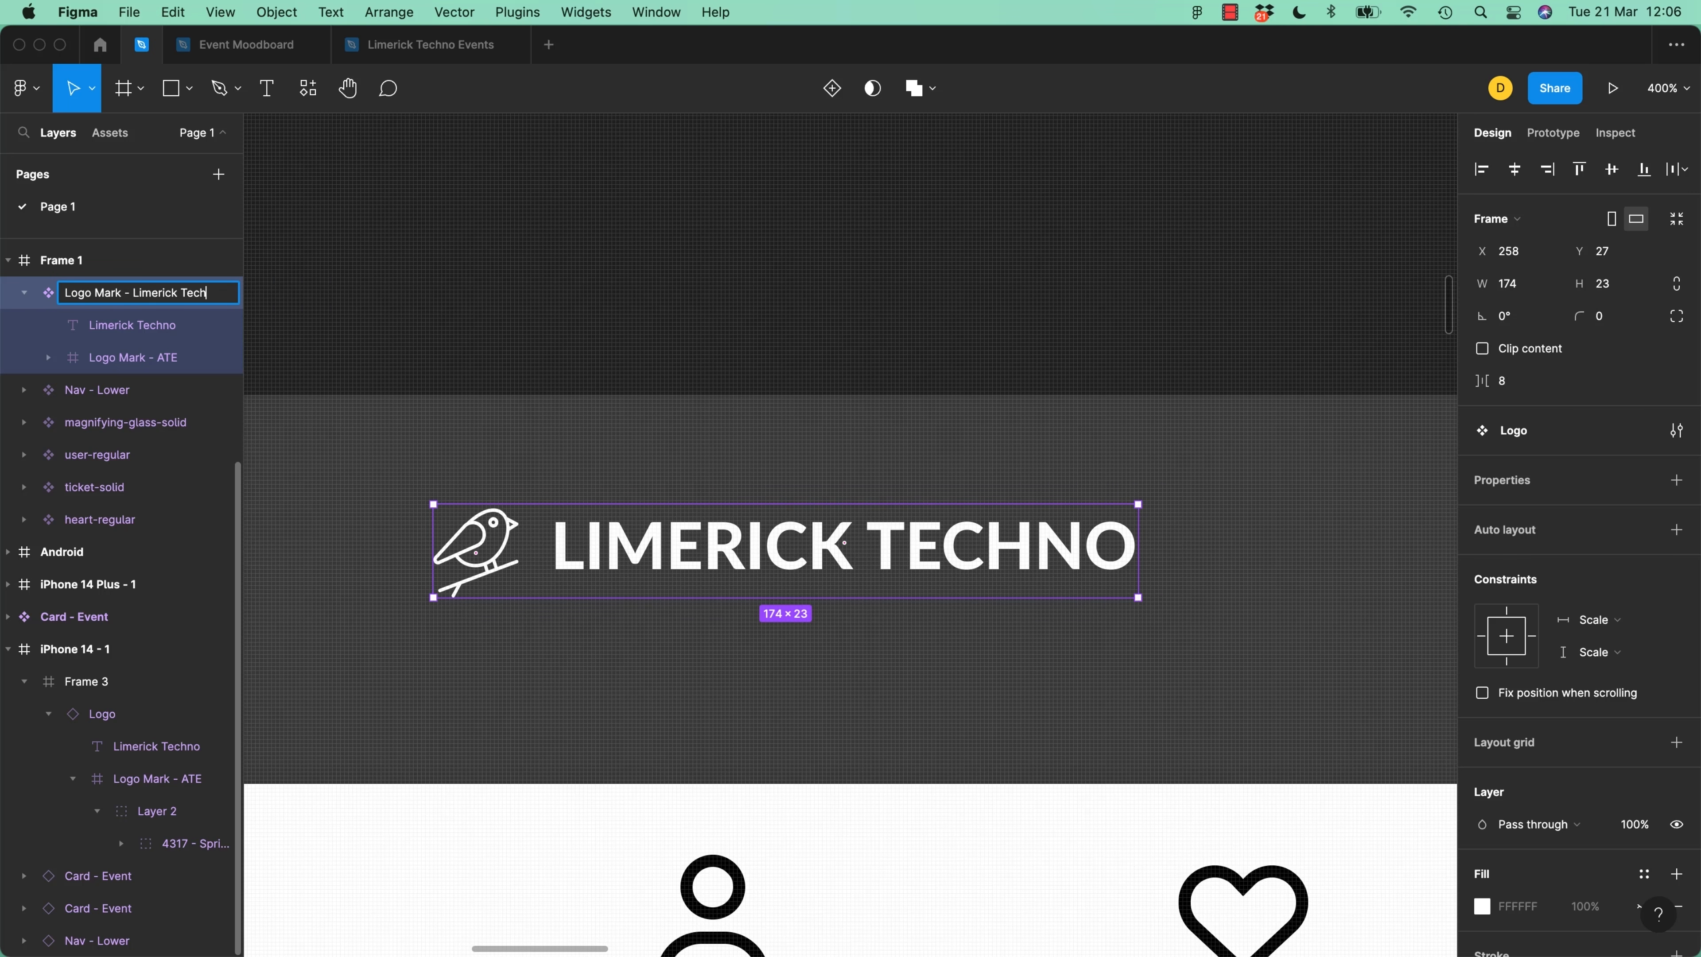
key(Return)
Using the layout grids as a guide, reduce the iPhone 14 - 1 header's height to 40 and place its logo at X 17, Y 9
key(super+minus)
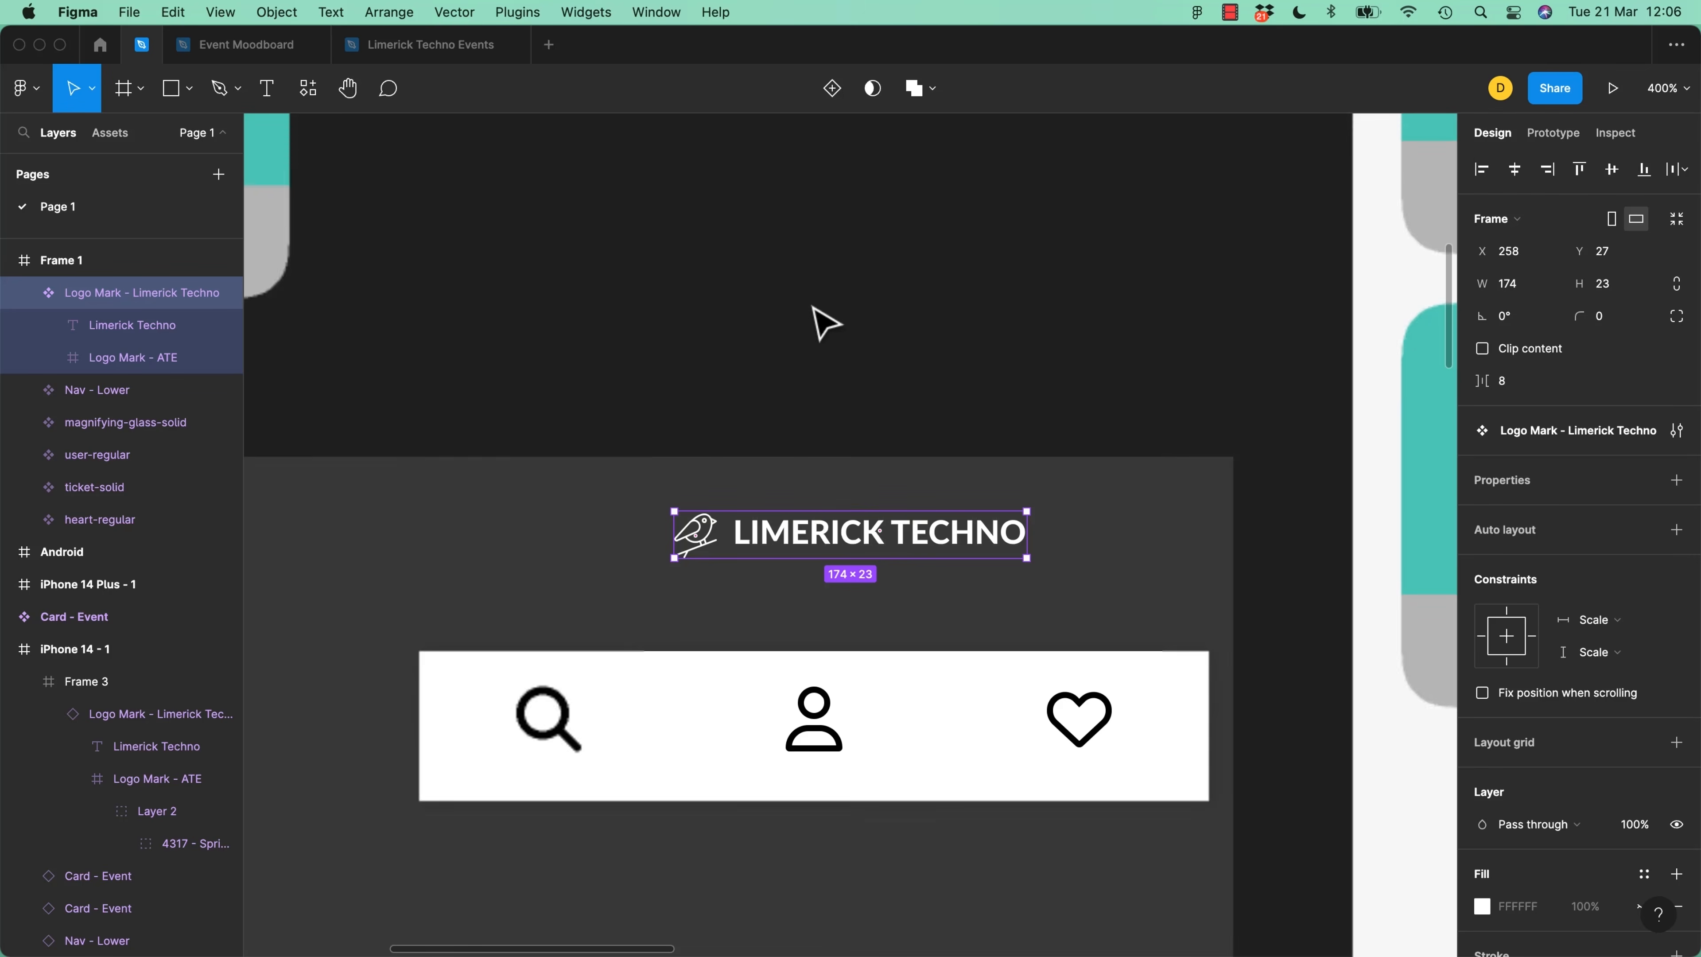
drag(1290, 347, 959, 537)
drag(1168, 321, 881, 795)
drag(1090, 443, 809, 476)
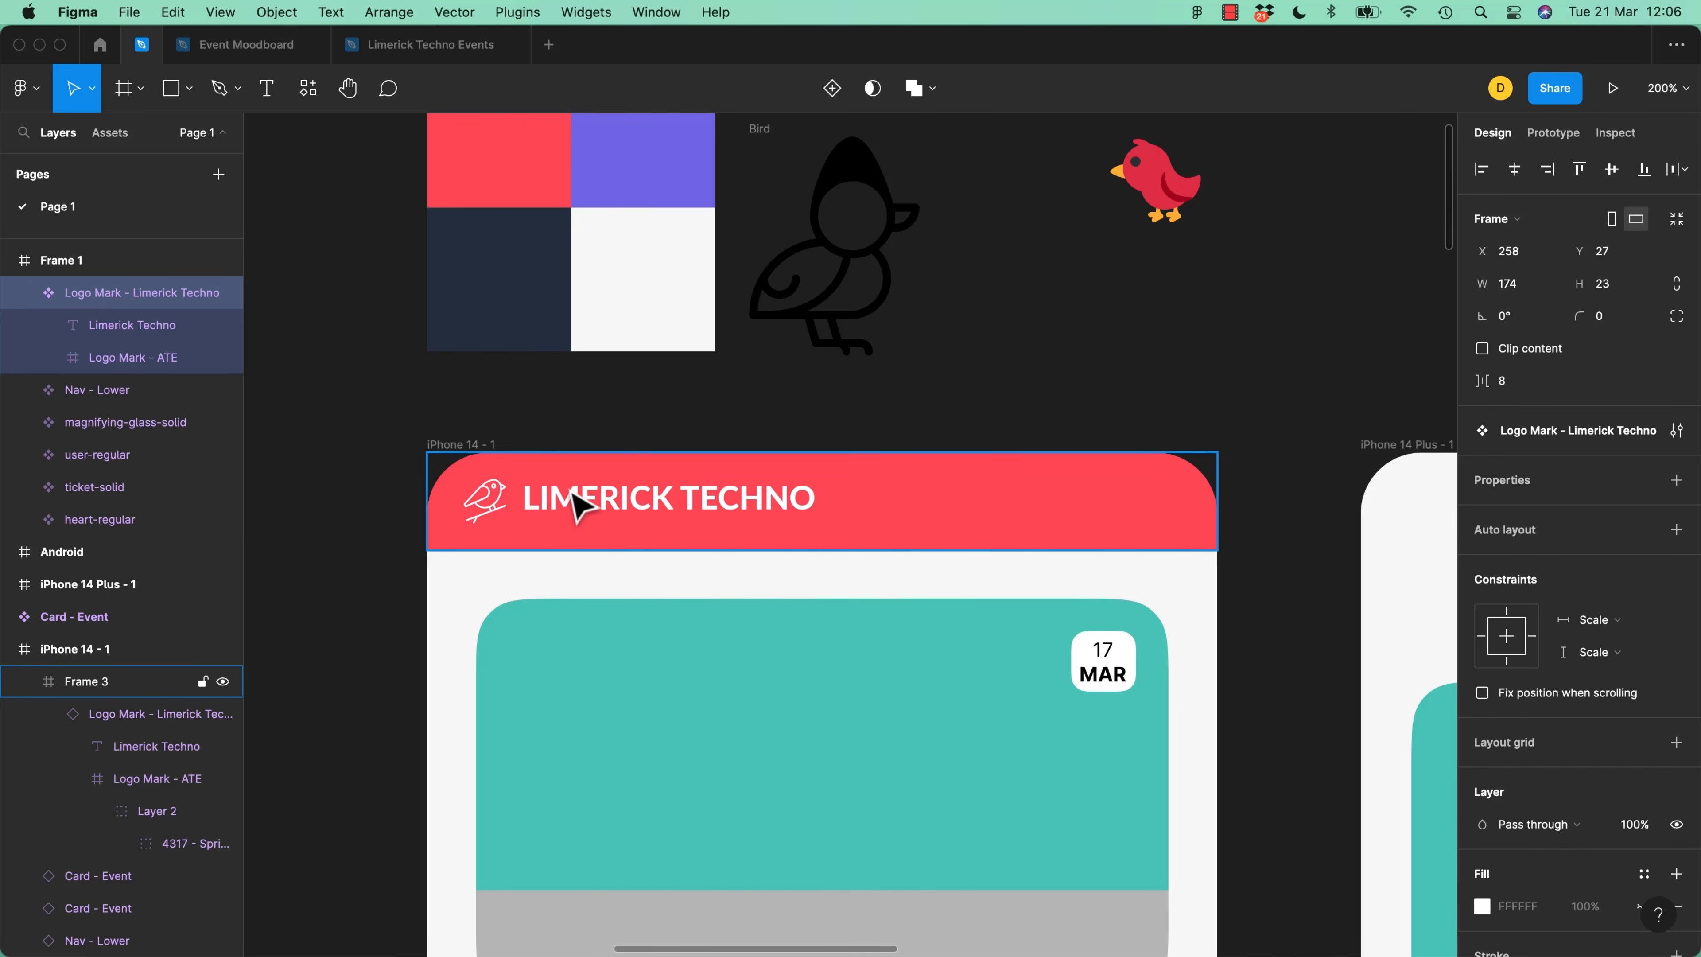
key(ctrl+g)
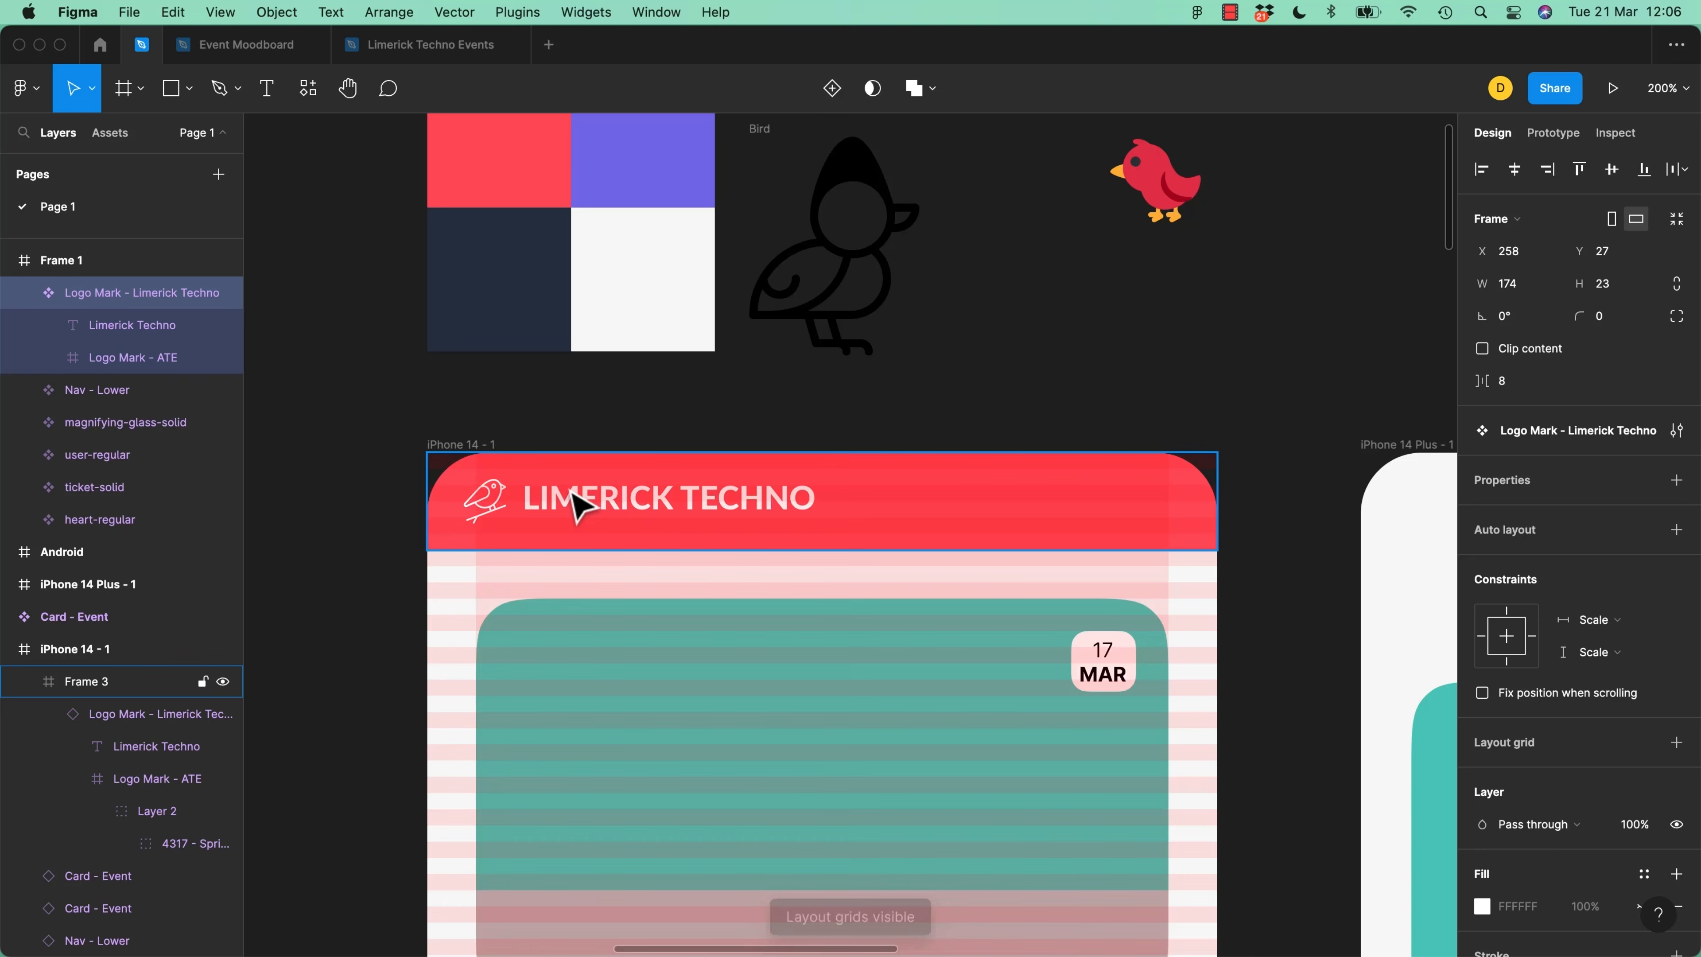
click(921, 494)
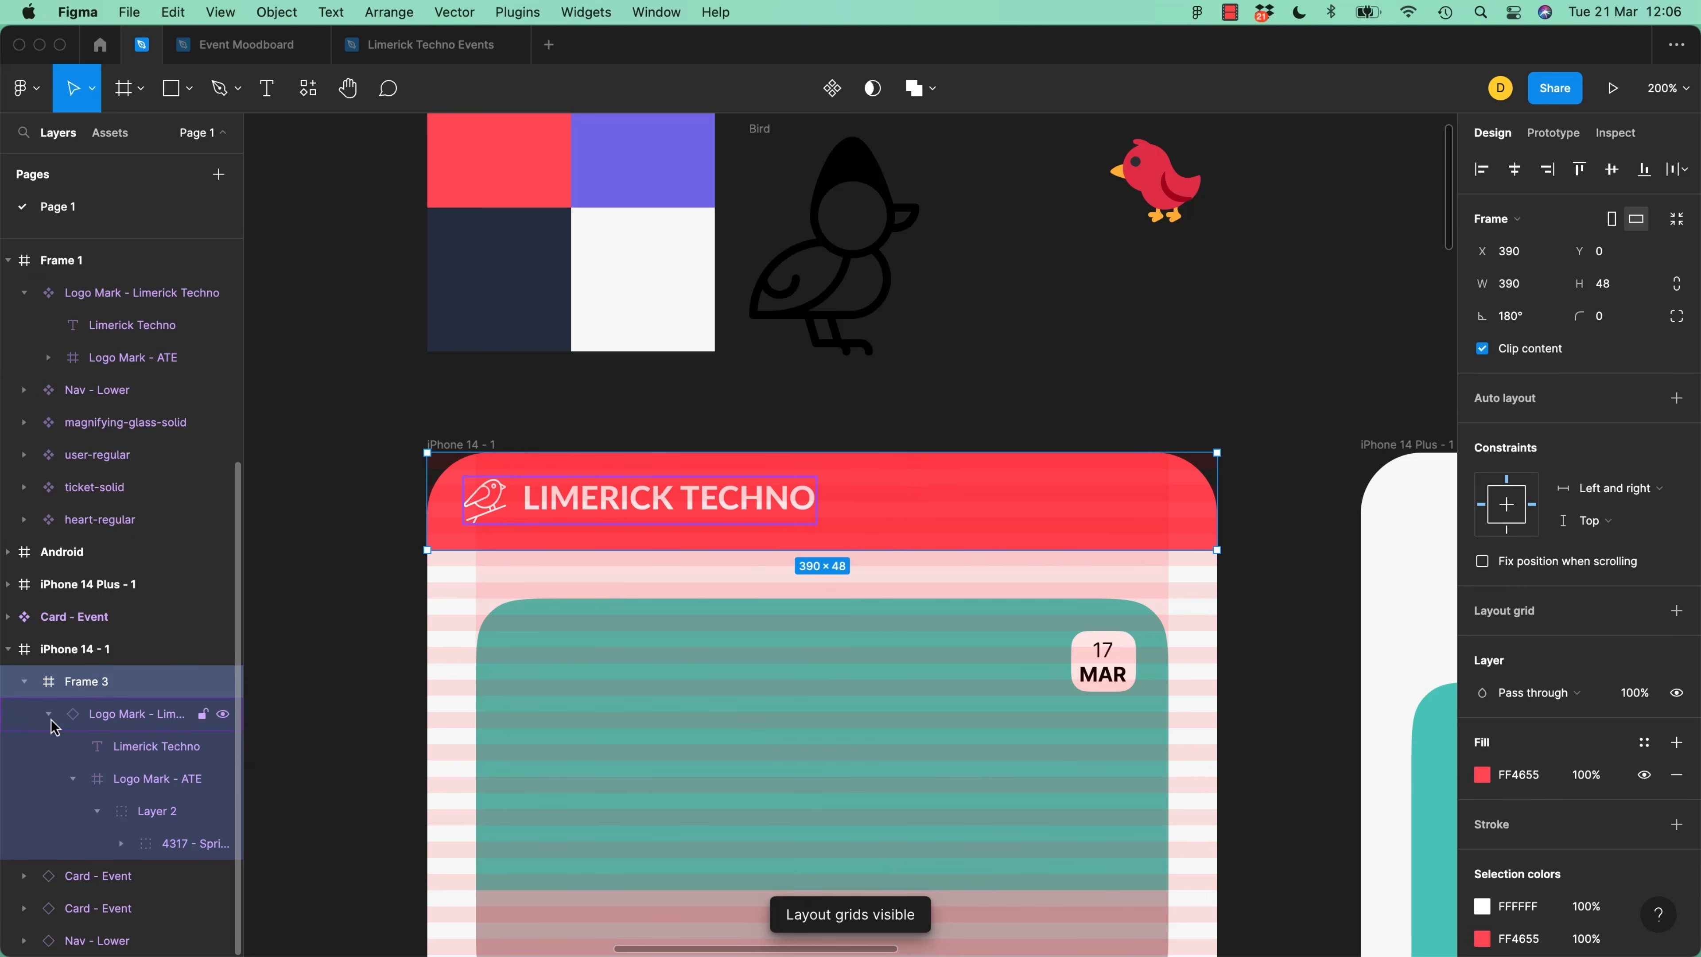
mouse_move(835, 550)
mouse_down()
mouse_move(825, 522)
mouse_move(846, 547)
mouse_up()
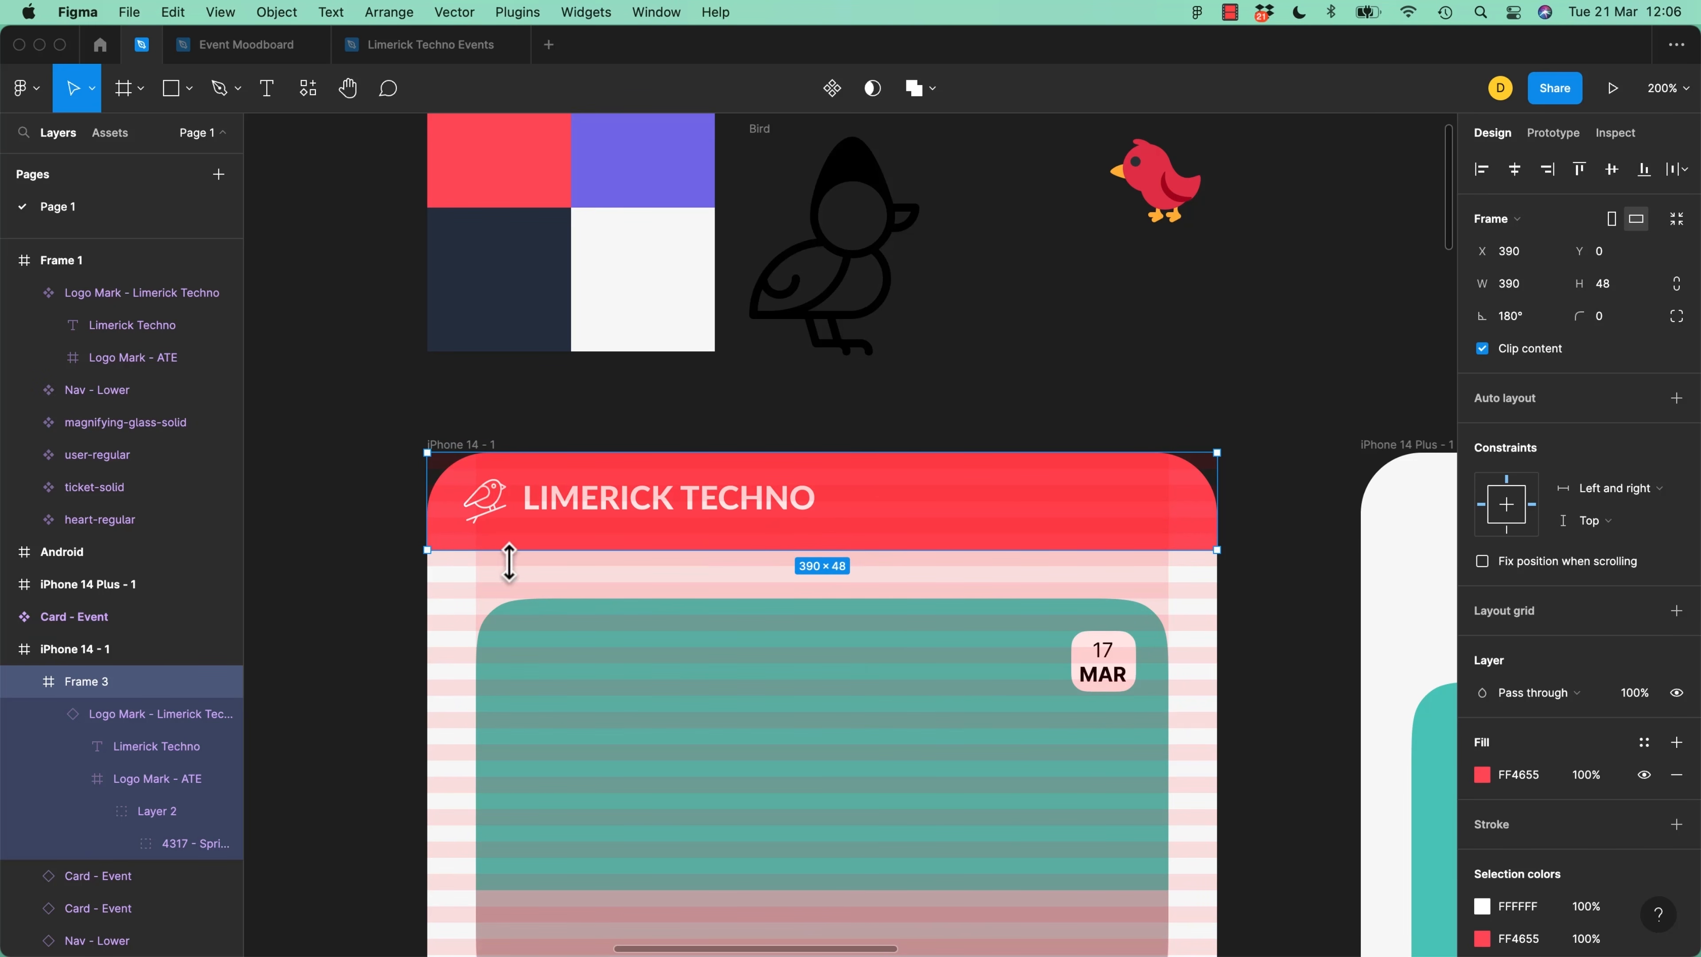
click(336, 568)
drag(532, 548, 584, 501)
double_click(599, 508)
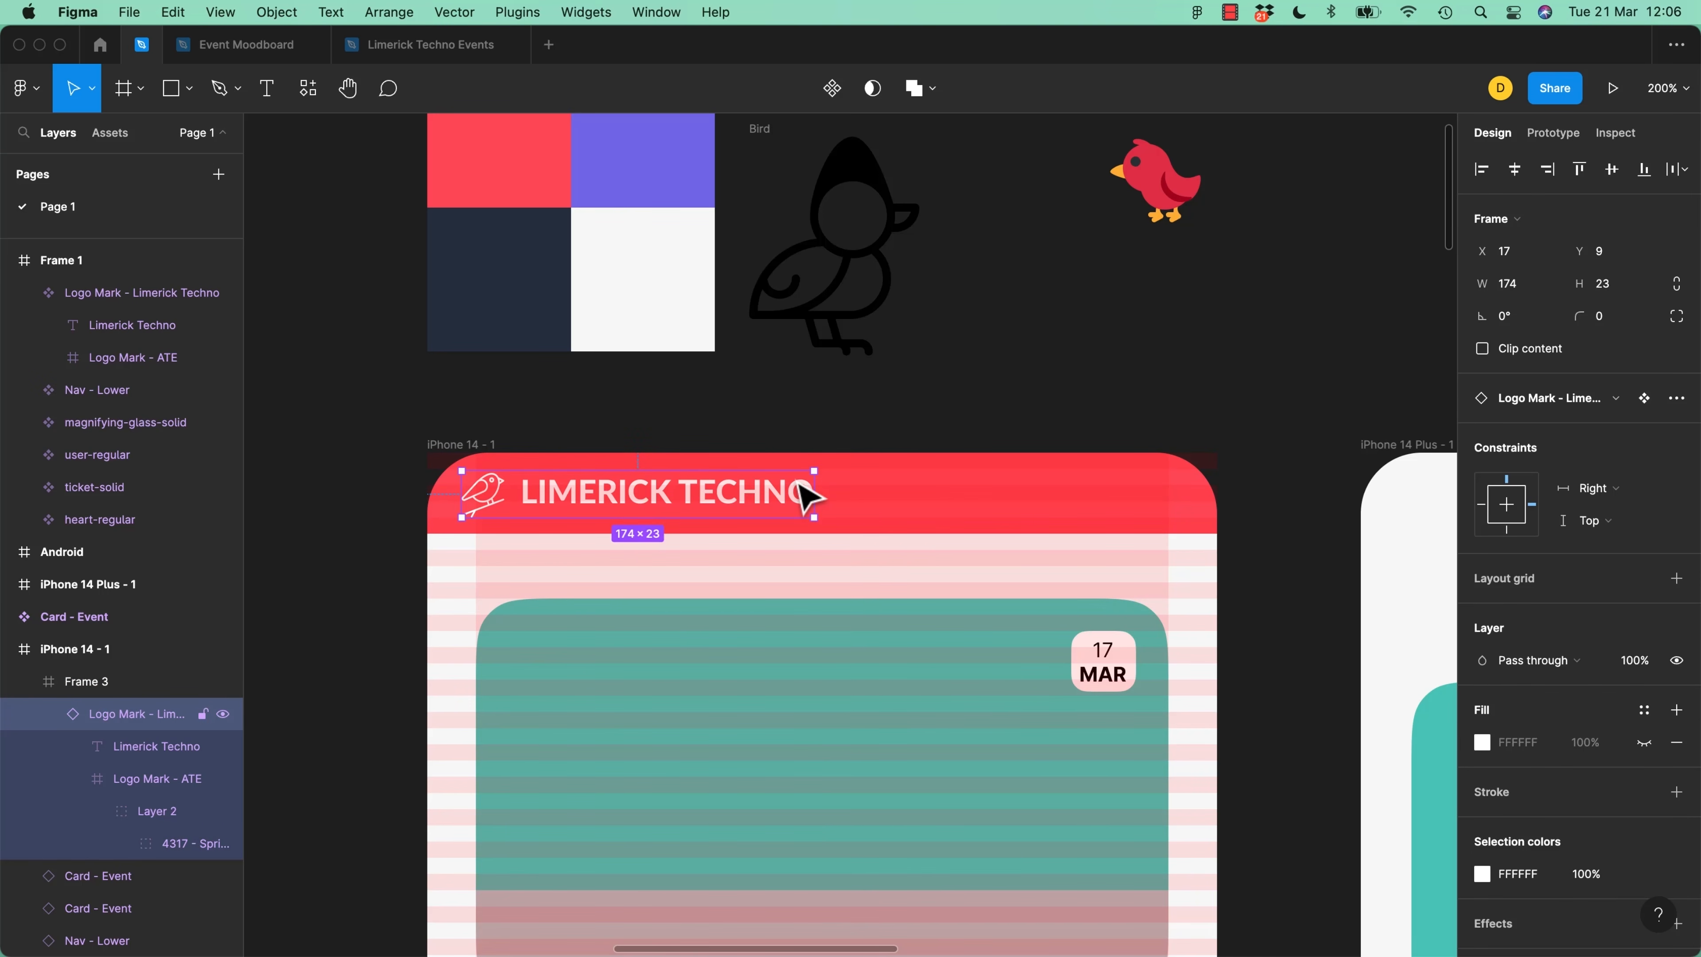
click(375, 534)
key(ctrl+g)
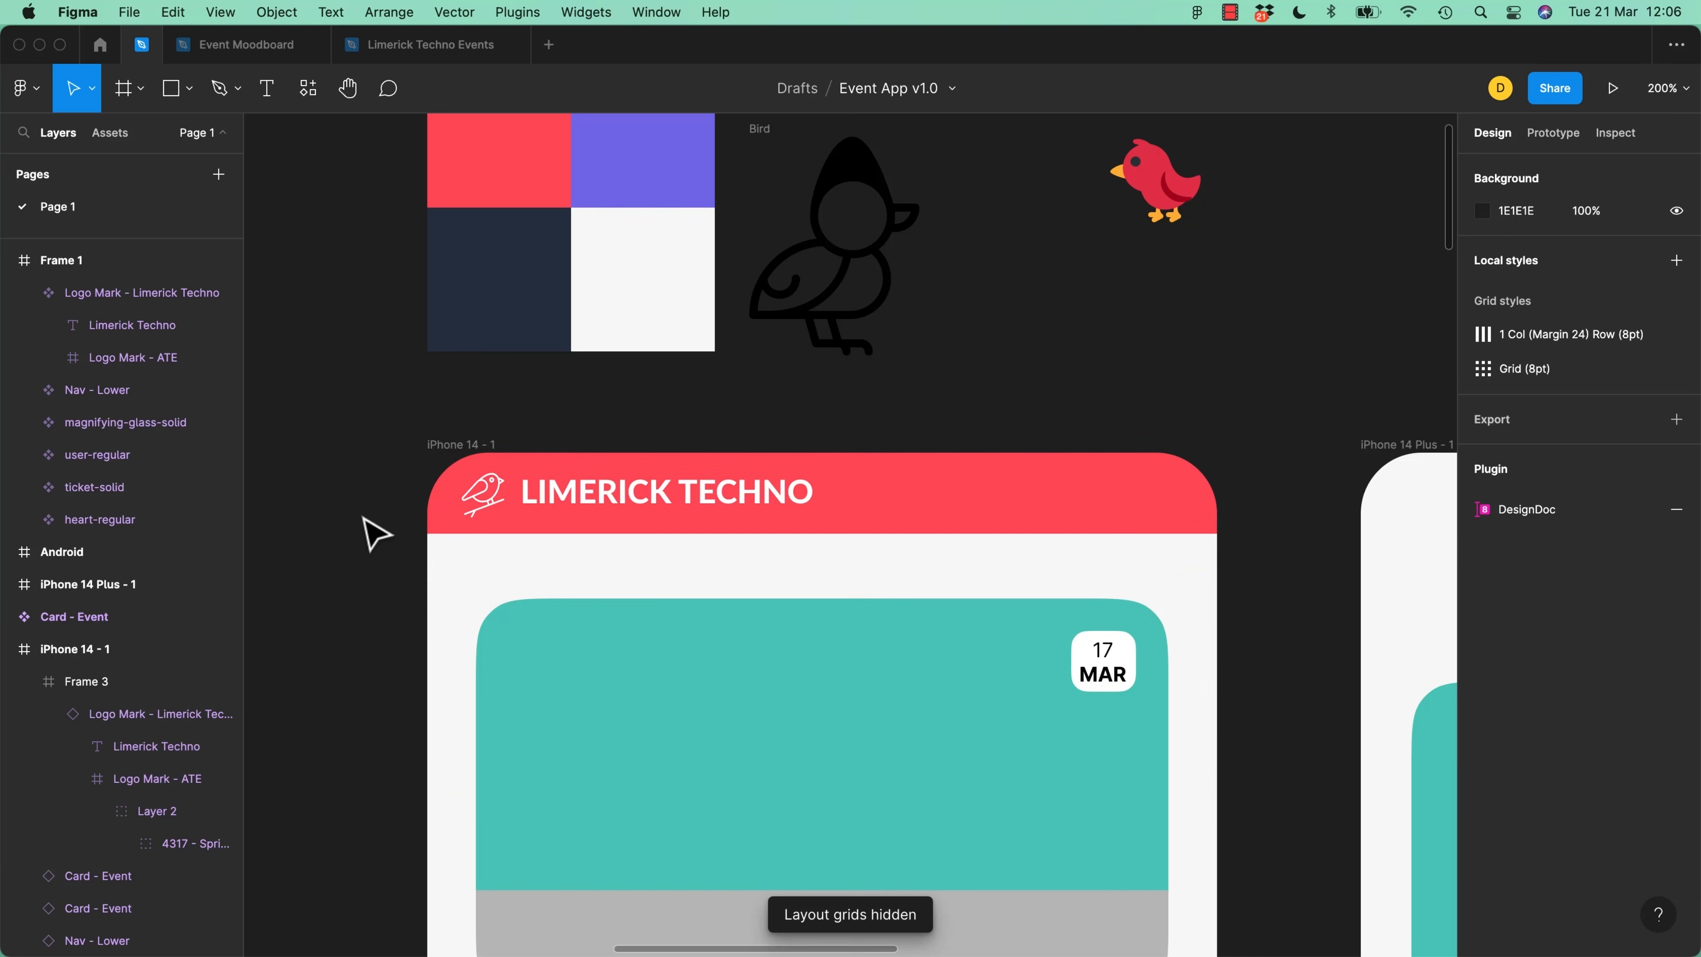
Turn the red header frame into a component and rename it Nav - Top
click(546, 526)
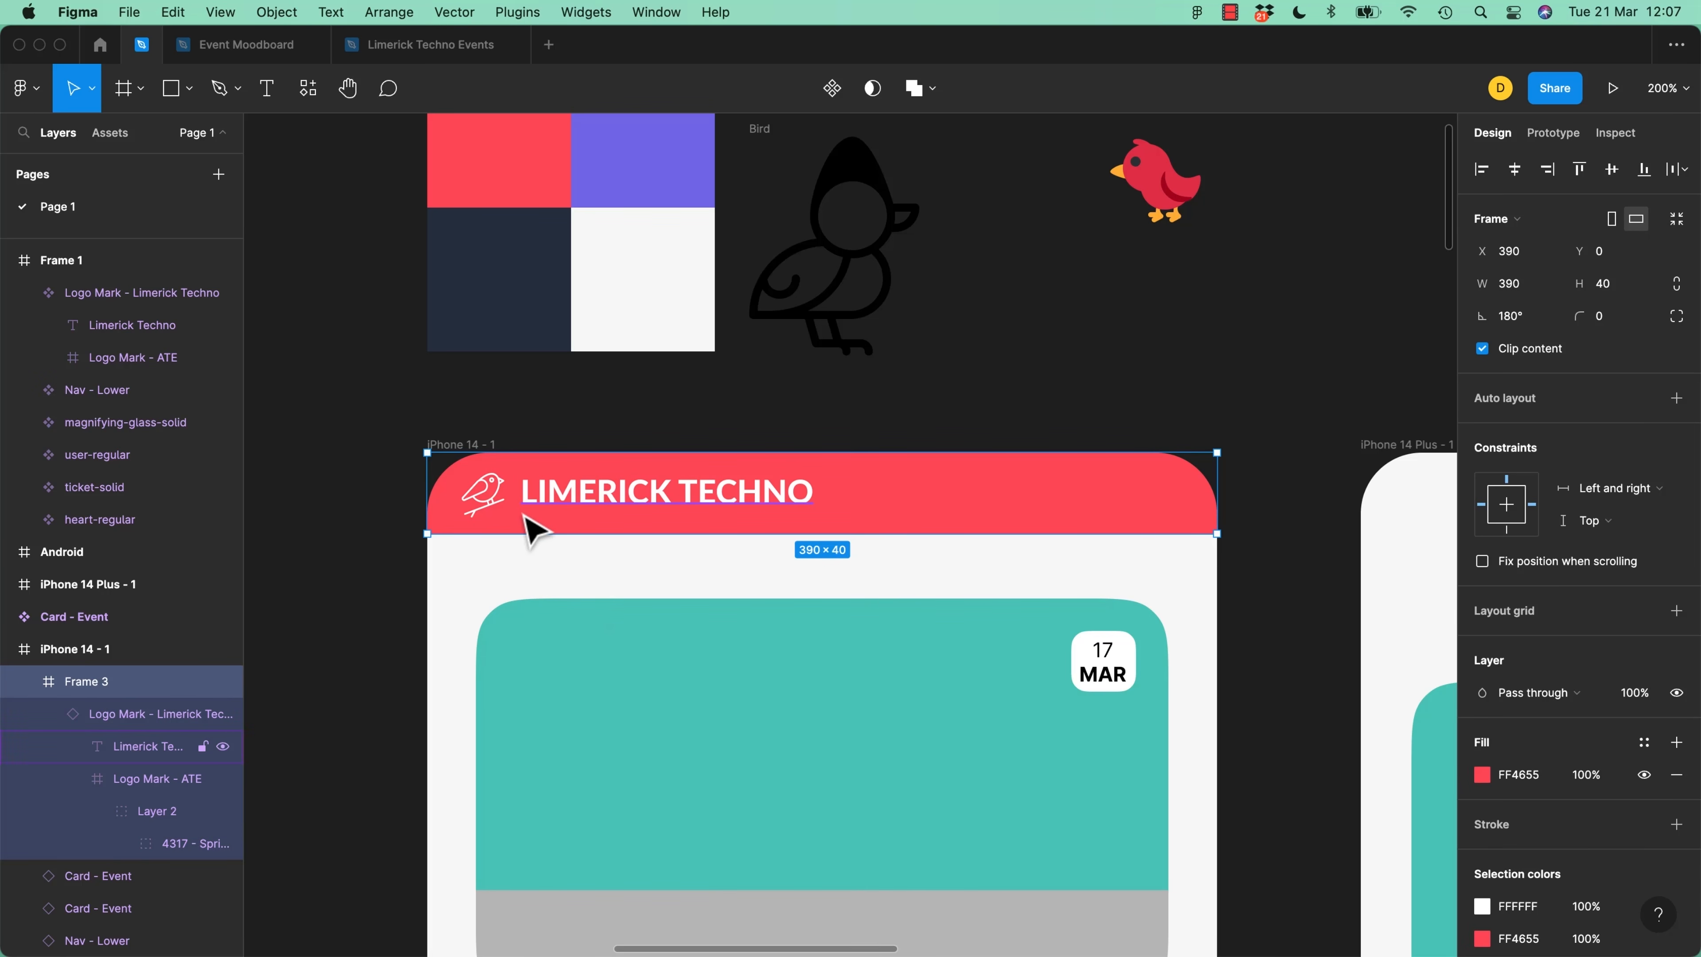
key(super+alt+k)
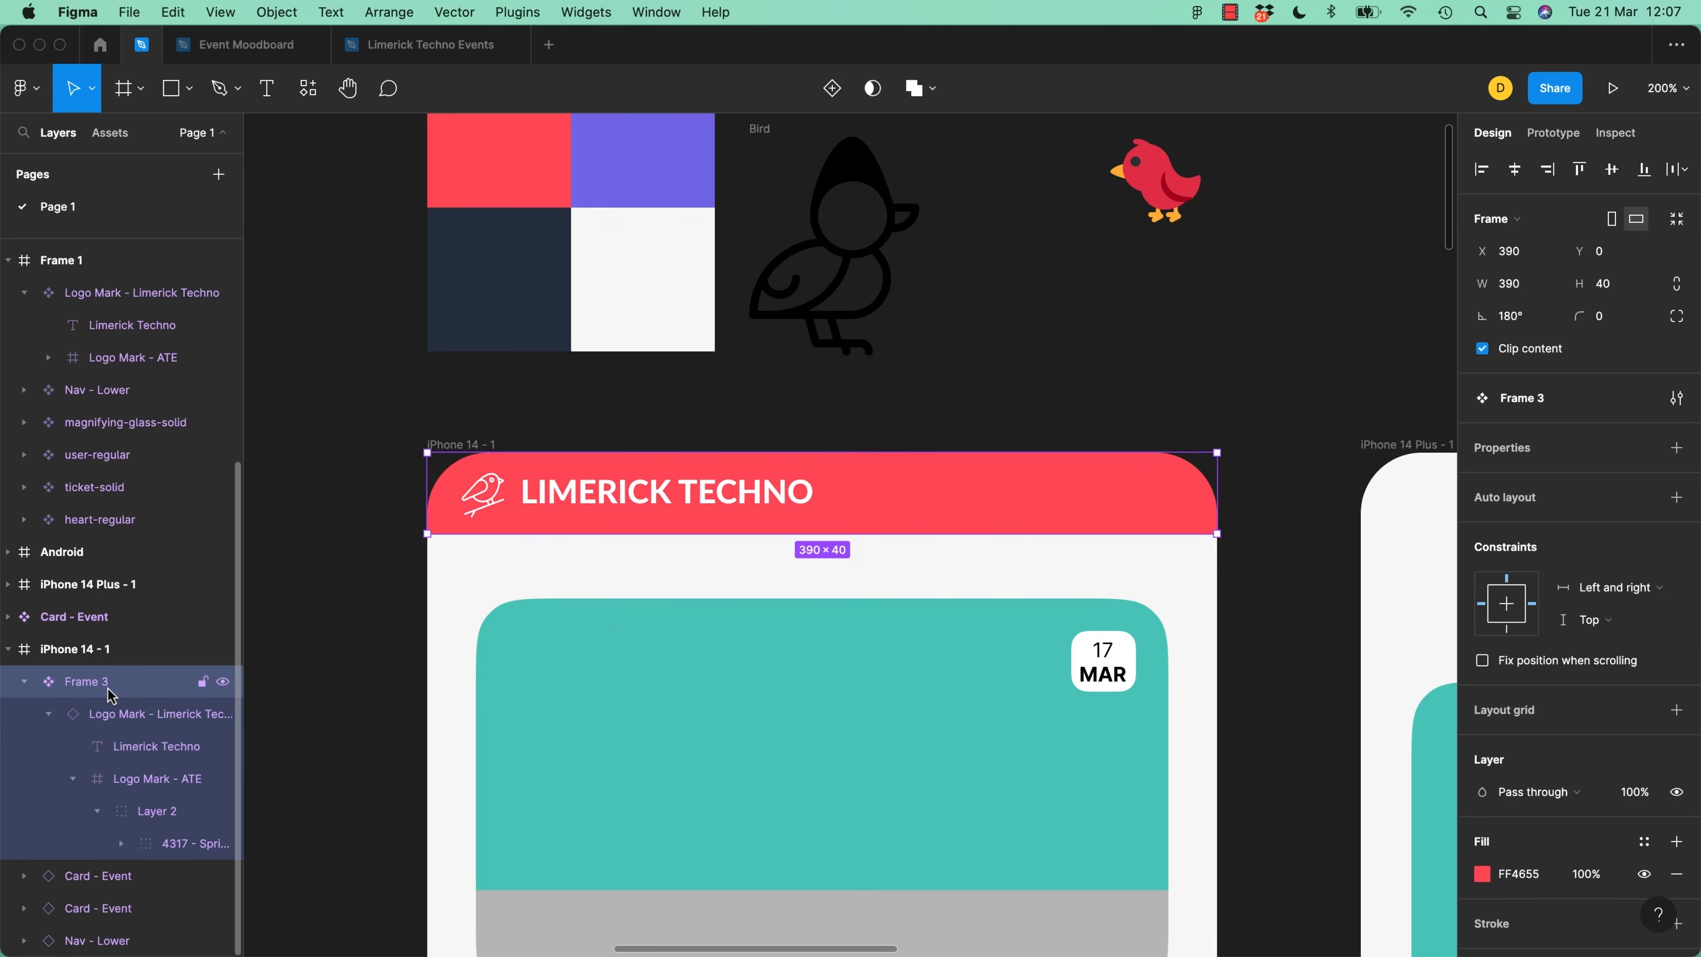
double_click(92, 688)
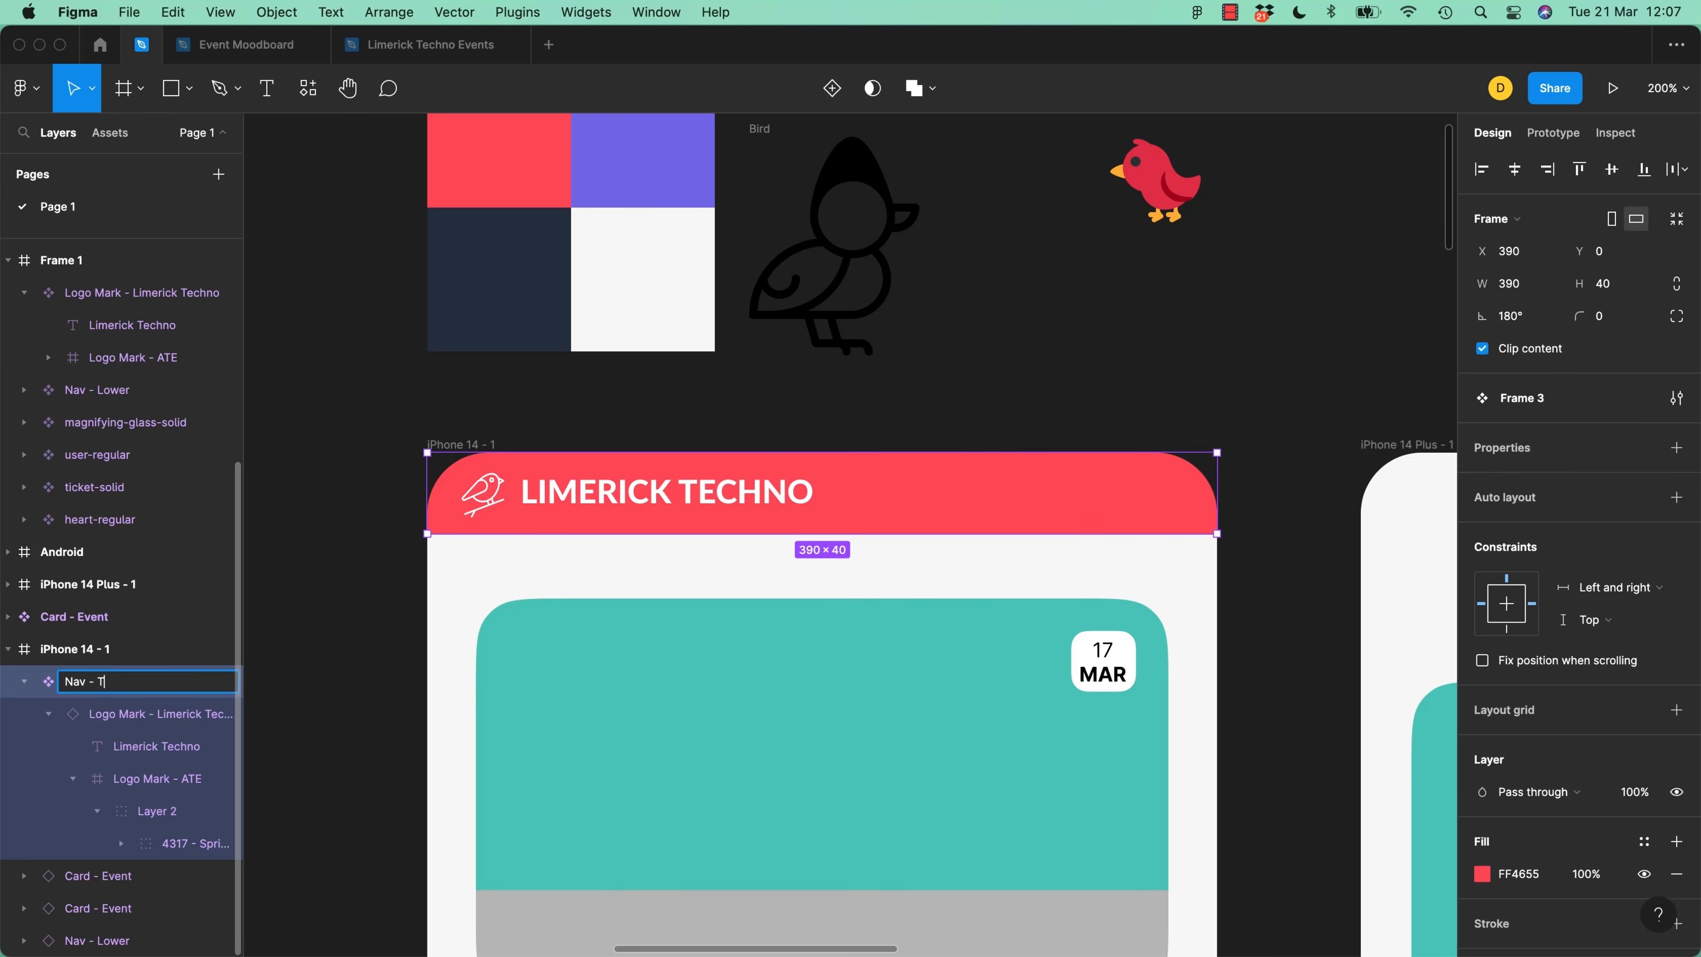
click(327, 688)
Move the main Nav - Top component above the Measurements frame and place an instance of it at the top of iPhone 14 - 1
drag(468, 629, 1074, 617)
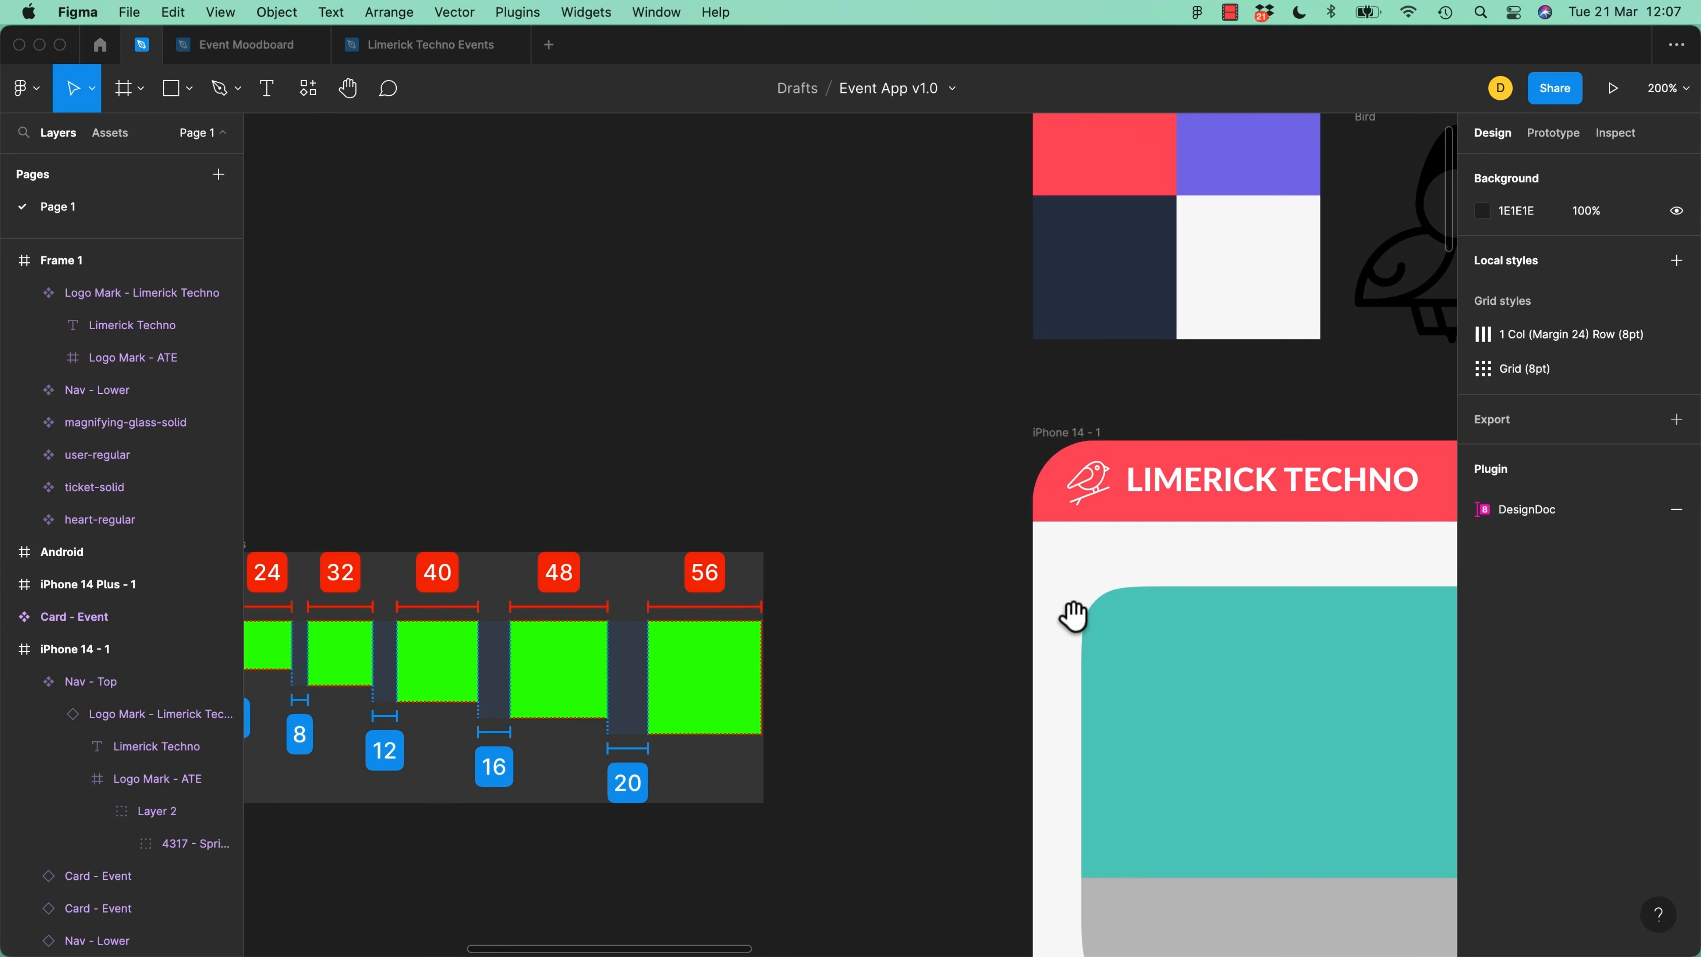
drag(1275, 496, 390, 410)
alt+drag(556, 384, 1304, 494)
drag(1379, 439, 751, 519)
drag(608, 605, 746, 583)
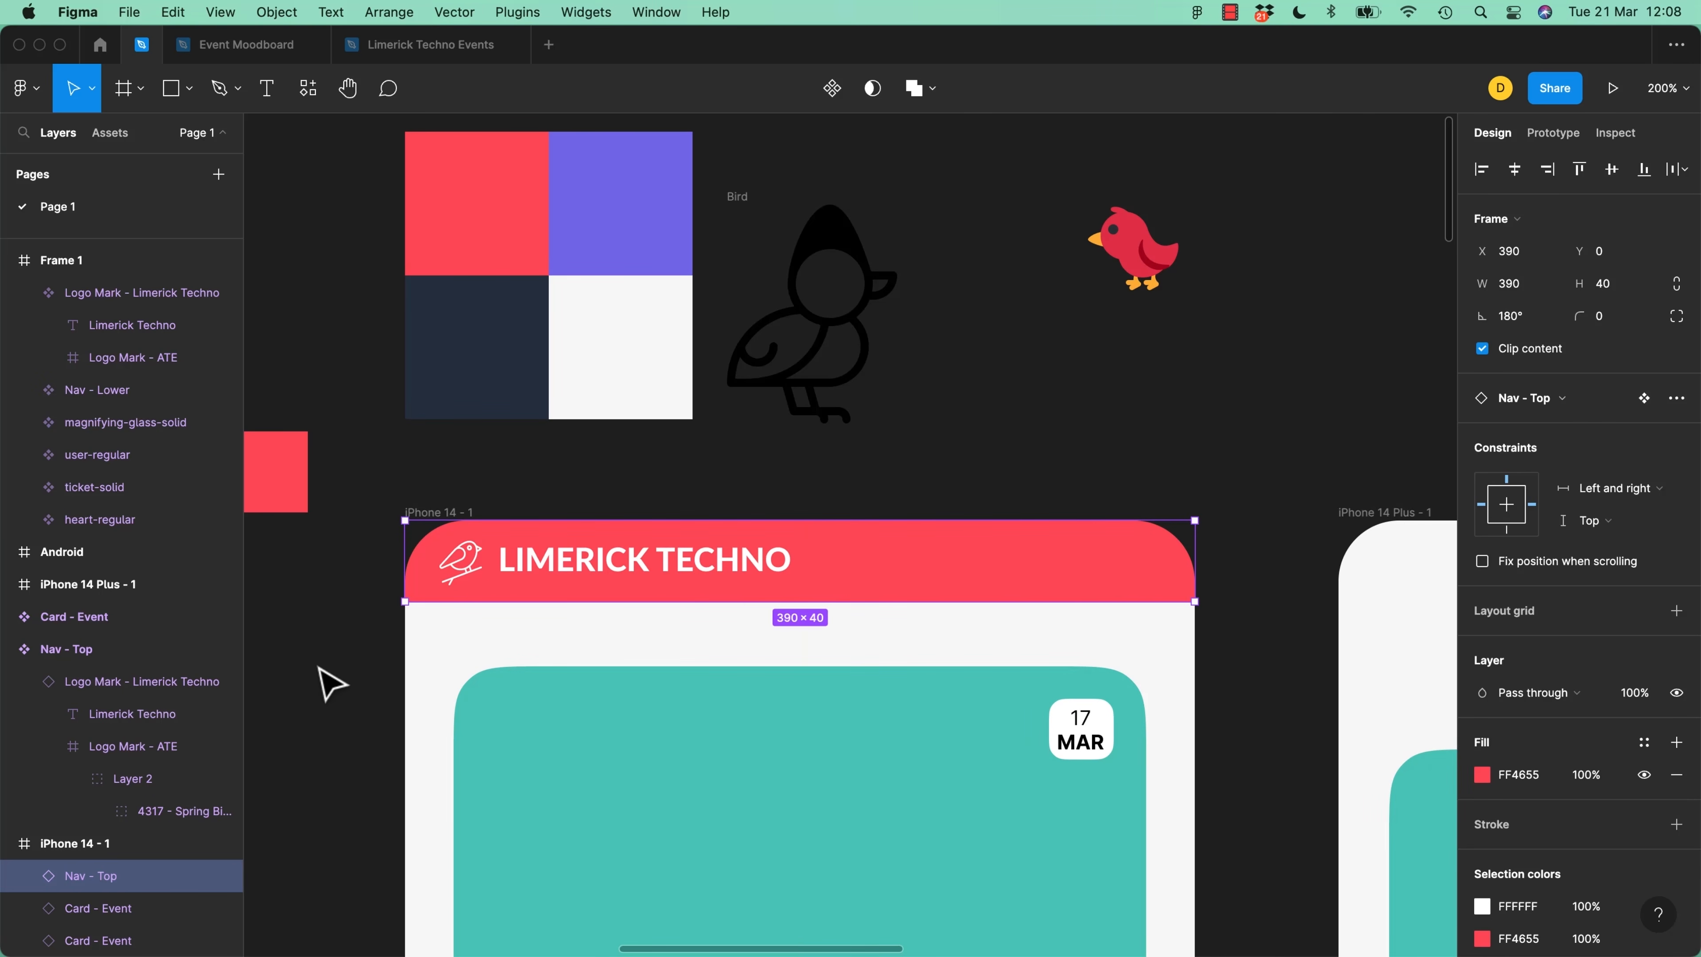
Examine the Nav - Top instance in the iPhone 14 - 1 frame up close and from a distance
scroll(333, 620, down, 2)
scroll(341, 633, up, 2)
scroll(342, 637, down, 4)
scroll(342, 637, up, 6)
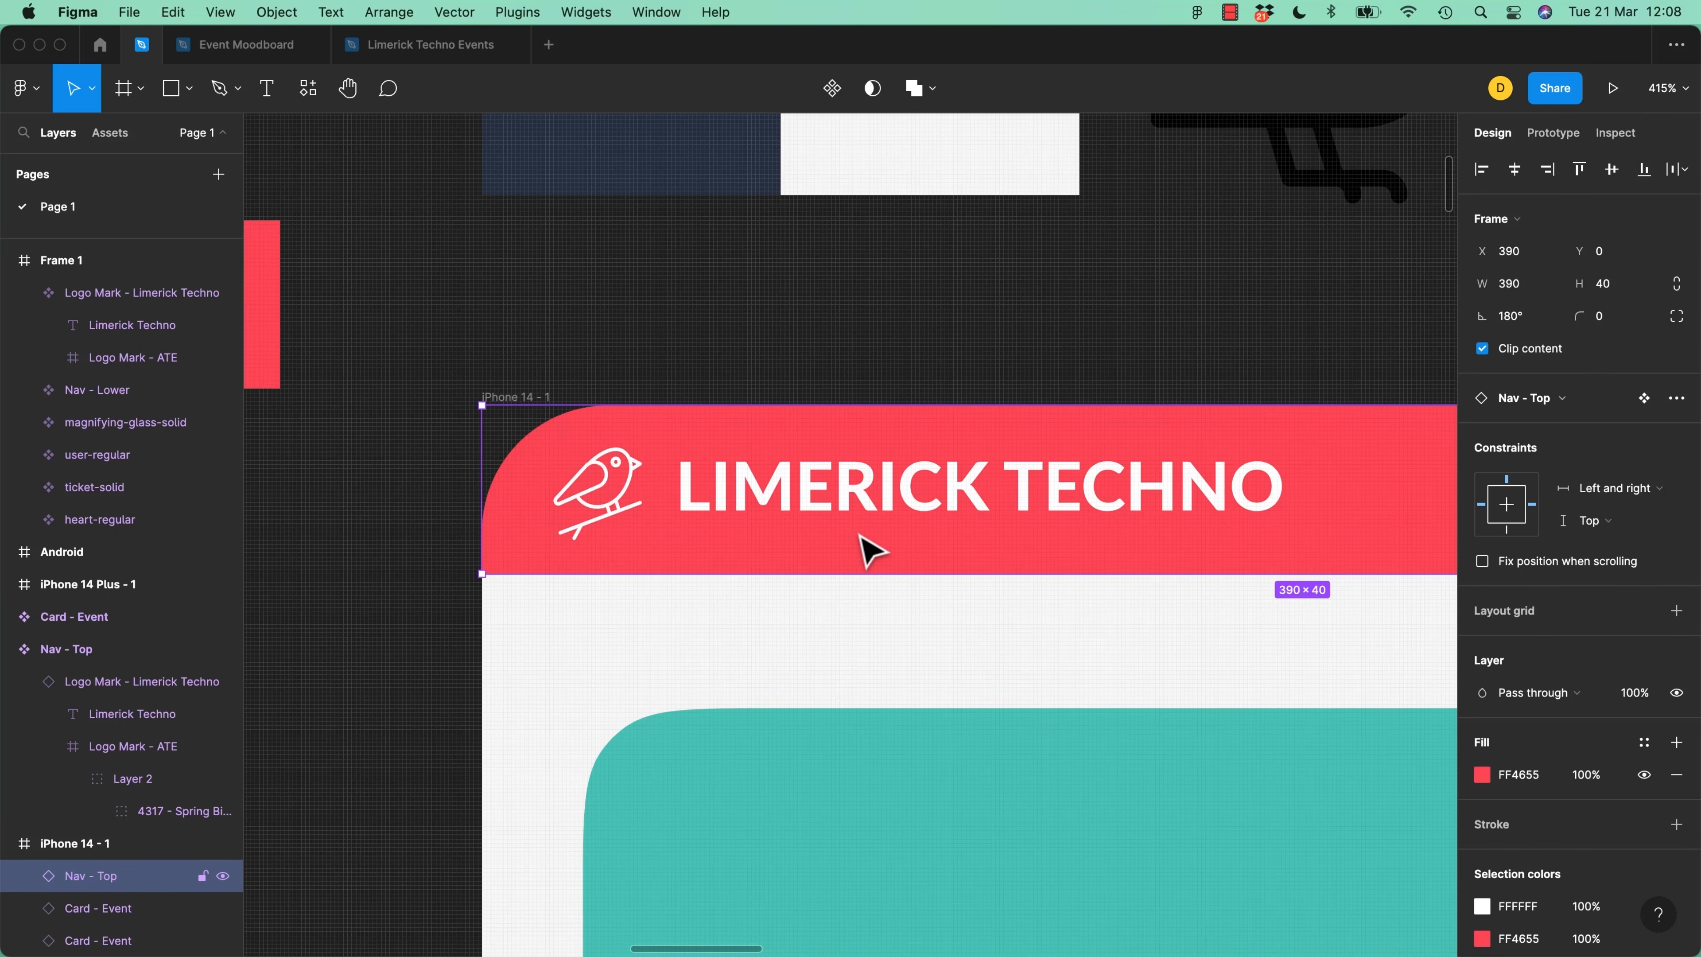
scroll(868, 556, down, 3)
scroll(869, 559, up, 3)
scroll(870, 558, down, 3)
scroll(867, 560, up, 2)
scroll(869, 559, down, 5)
click(581, 302)
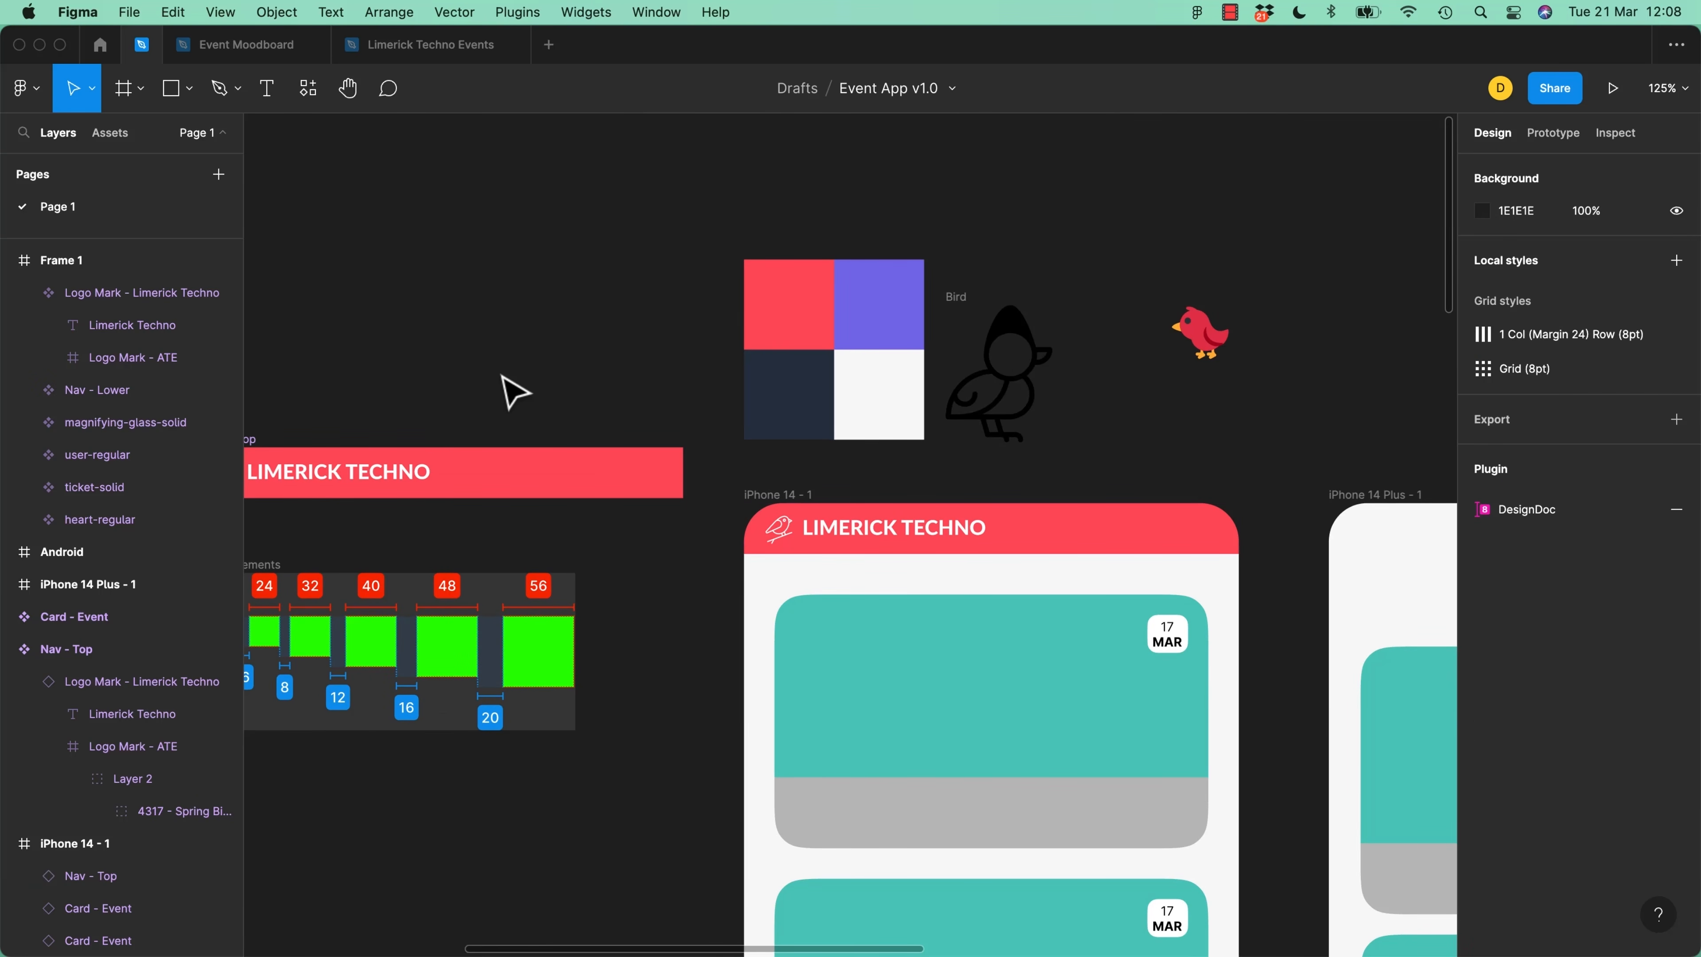
Switch off the Invert zoom direction preference and test zooming in and out of the canvas
click(78, 12)
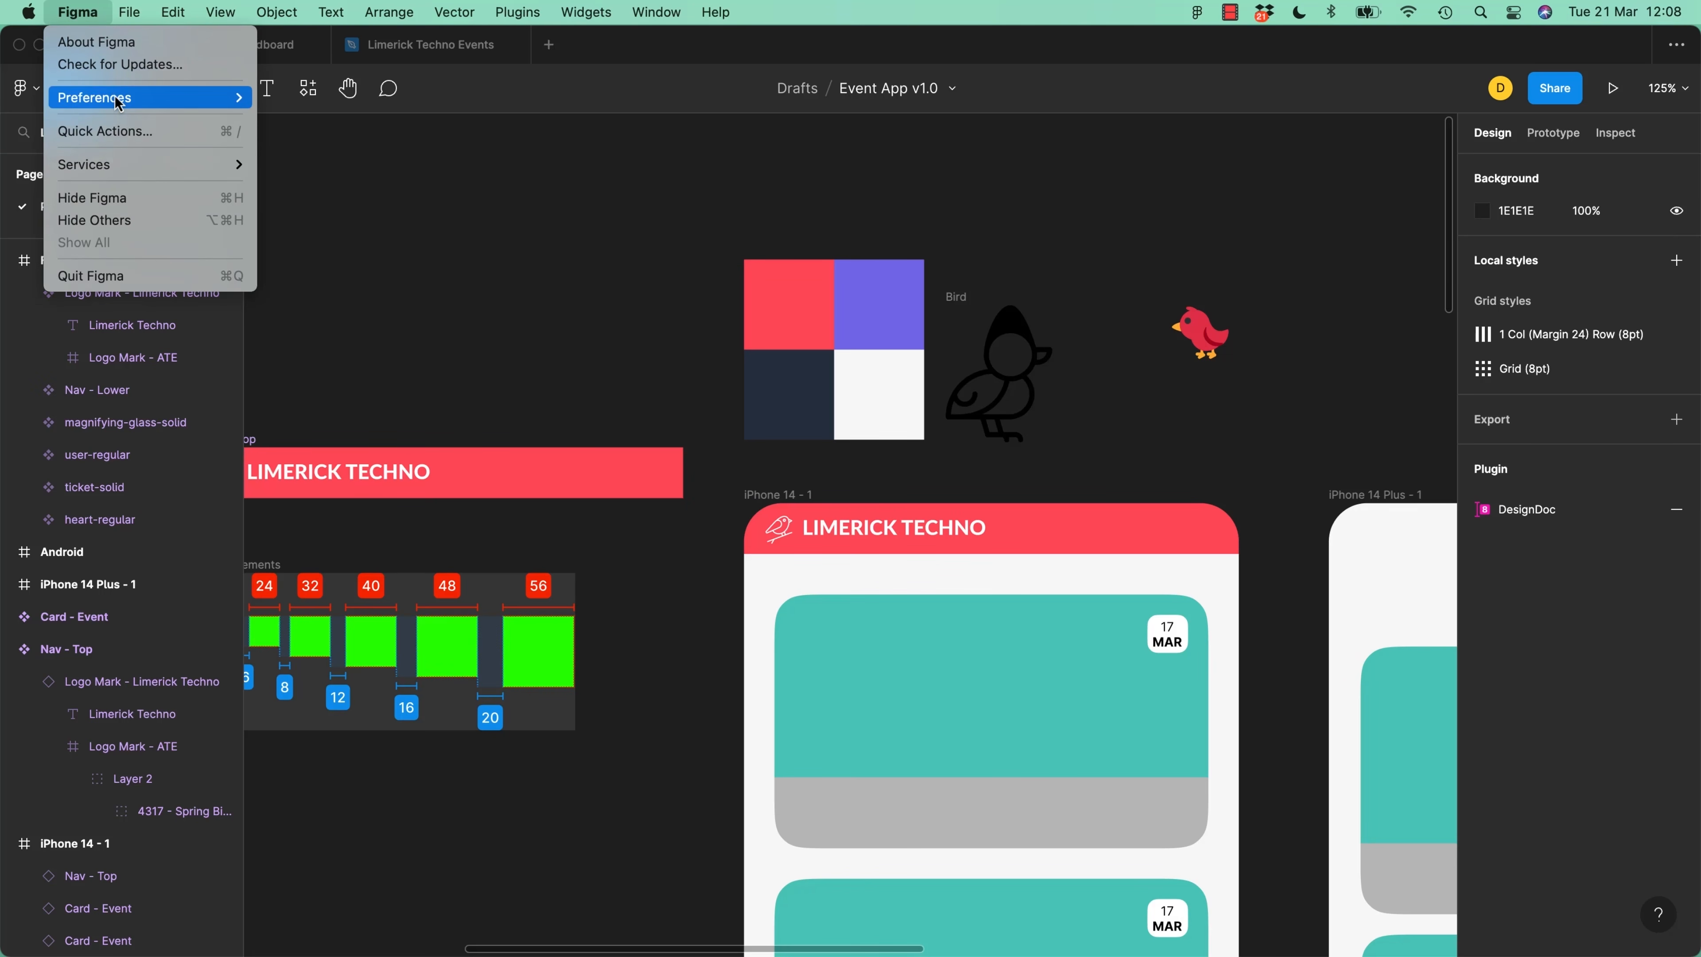
click(799, 205)
click(40, 92)
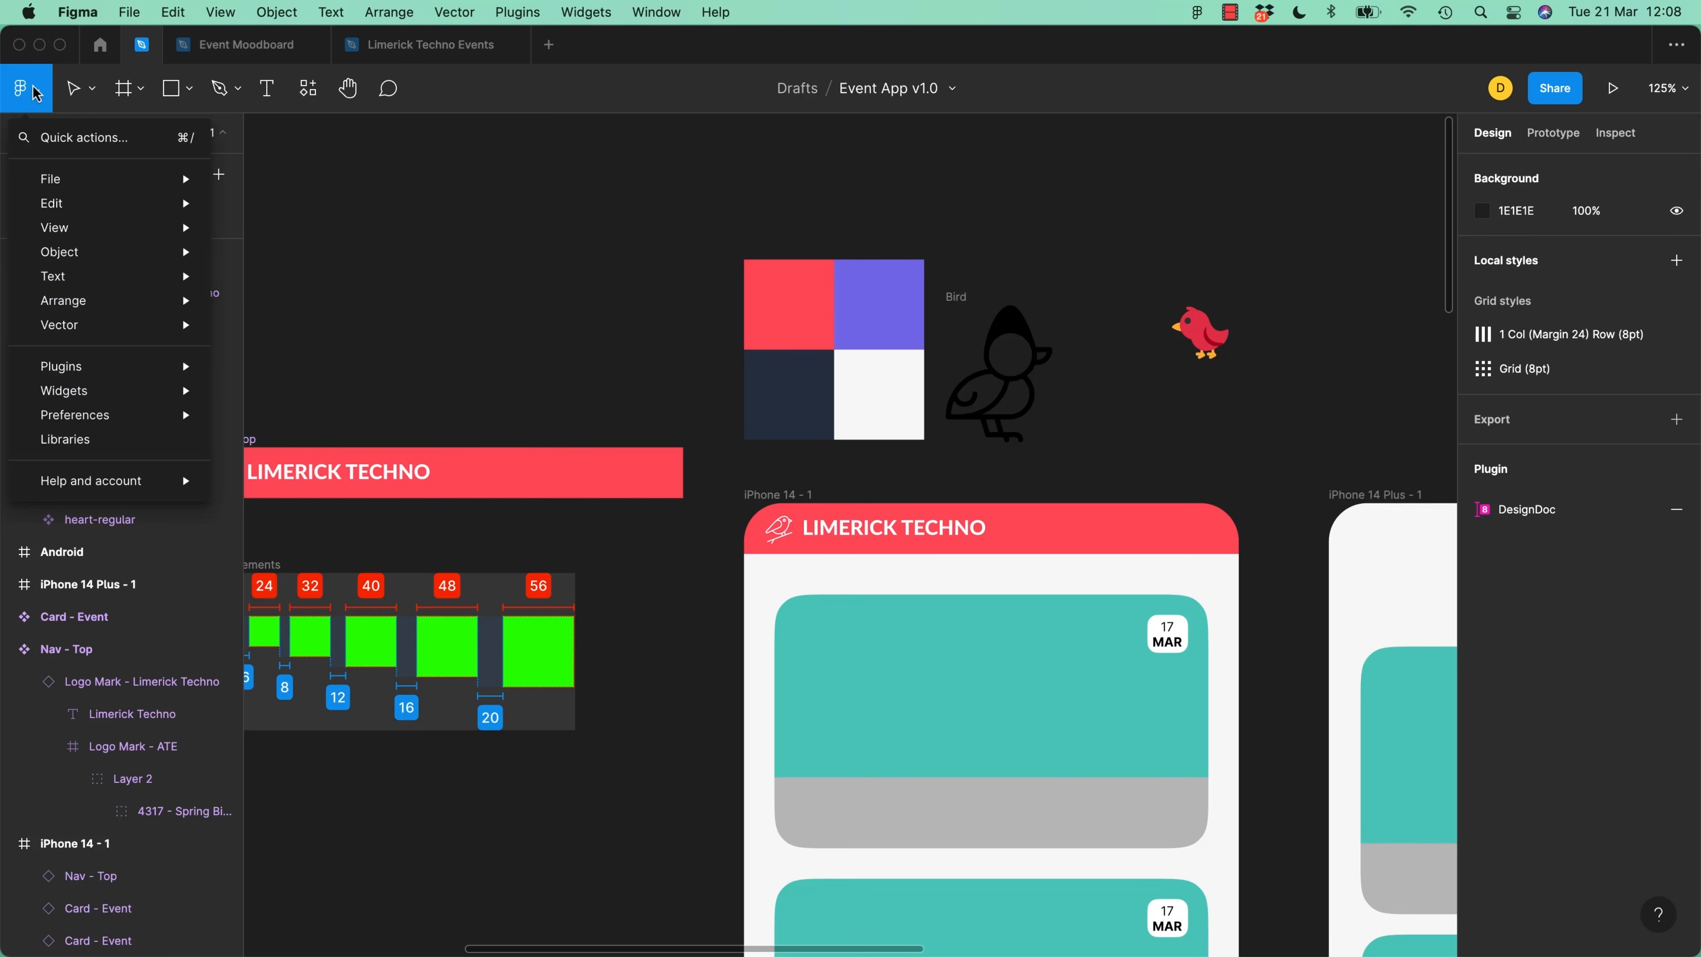
mouse_move(119, 420)
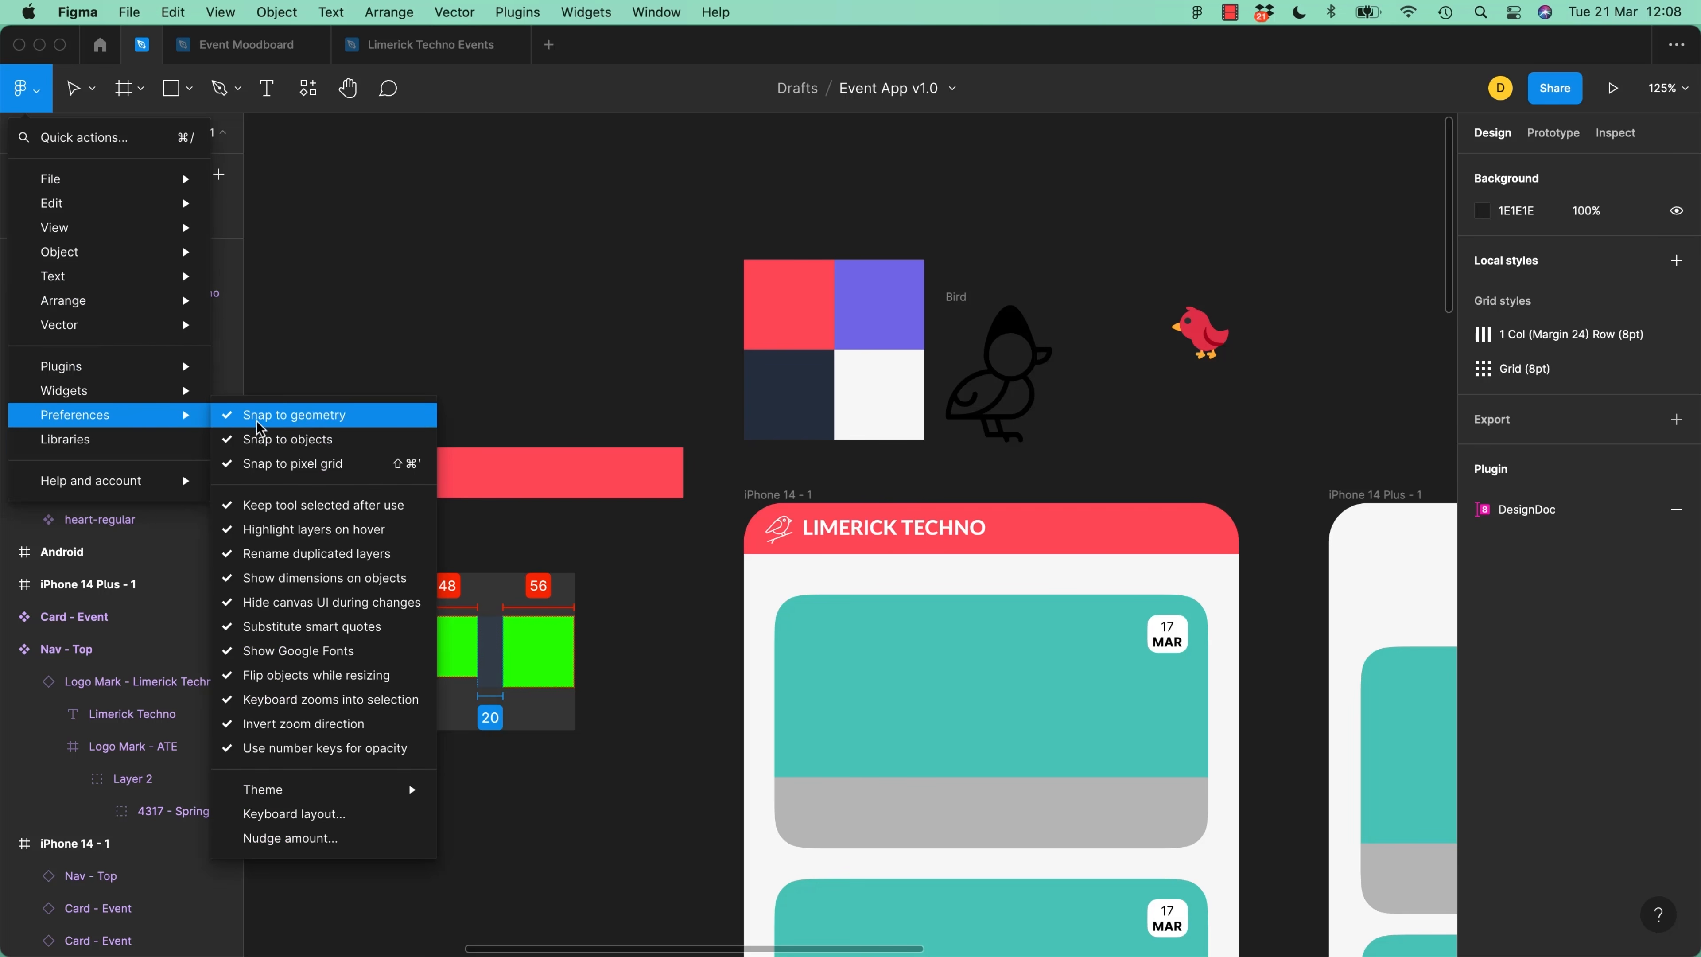
click(293, 731)
scroll(864, 546, up, 5)
scroll(855, 534, down, 2)
scroll(858, 537, up, 3)
scroll(861, 543, down, 4)
scroll(860, 542, up, 4)
scroll(861, 547, down, 3)
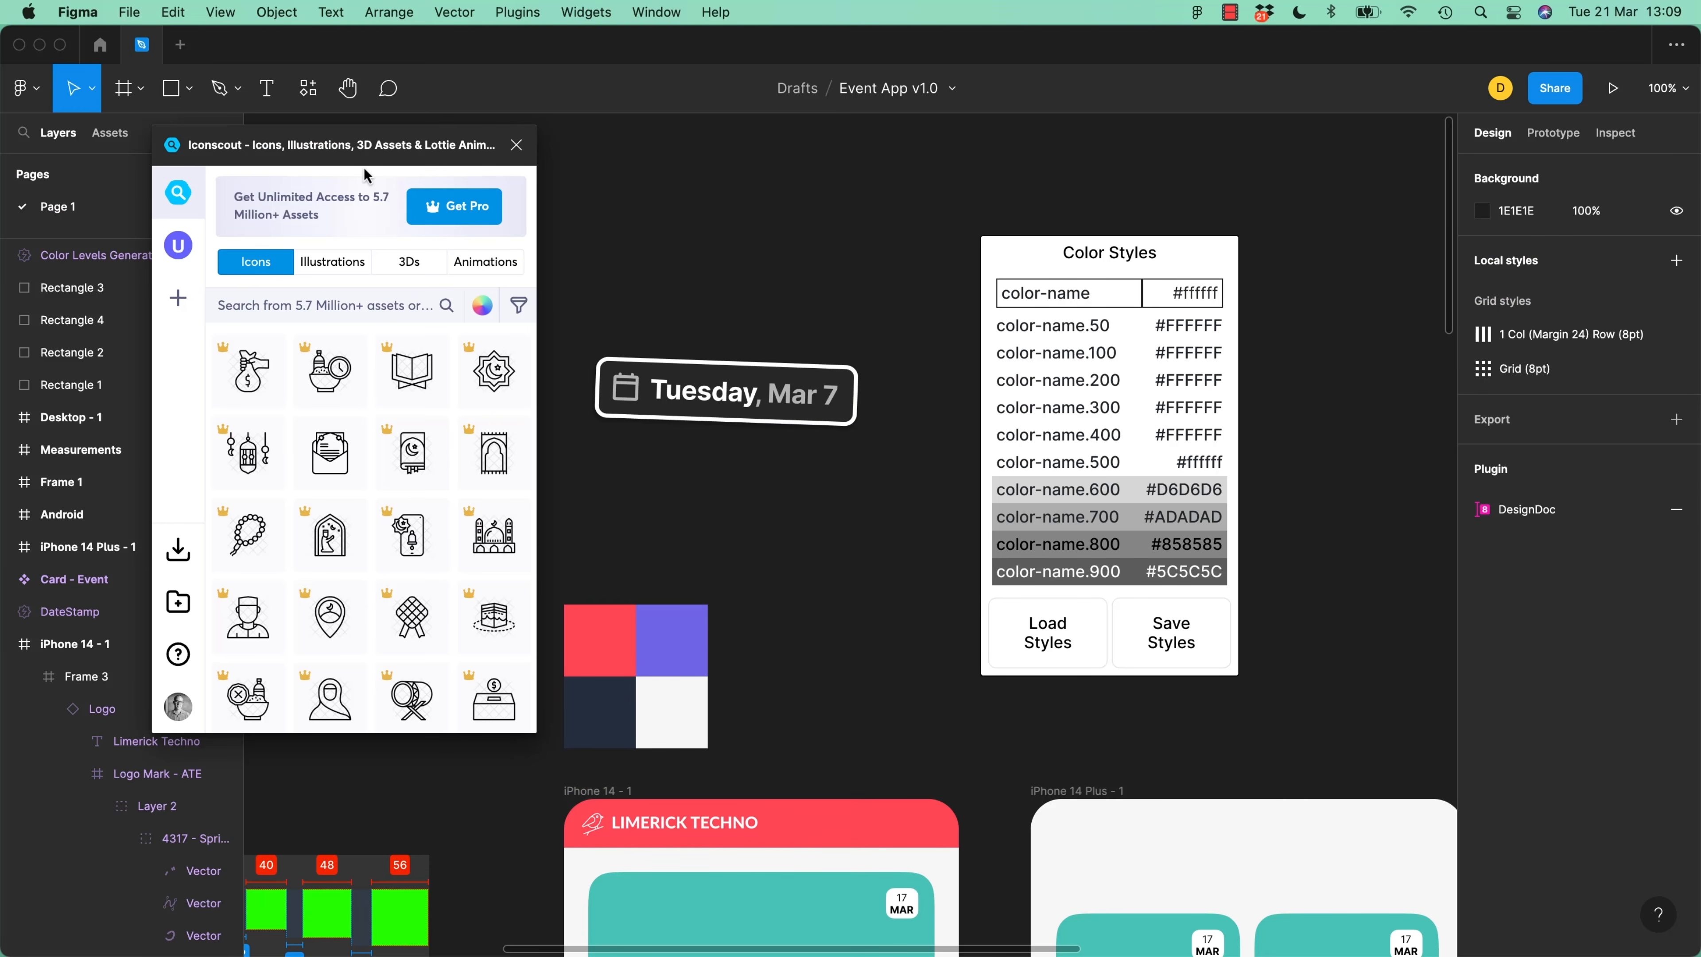
Set the base colour of the Color Levels Generator widget to FF4655
click(755, 403)
click(755, 266)
double_click(1197, 289)
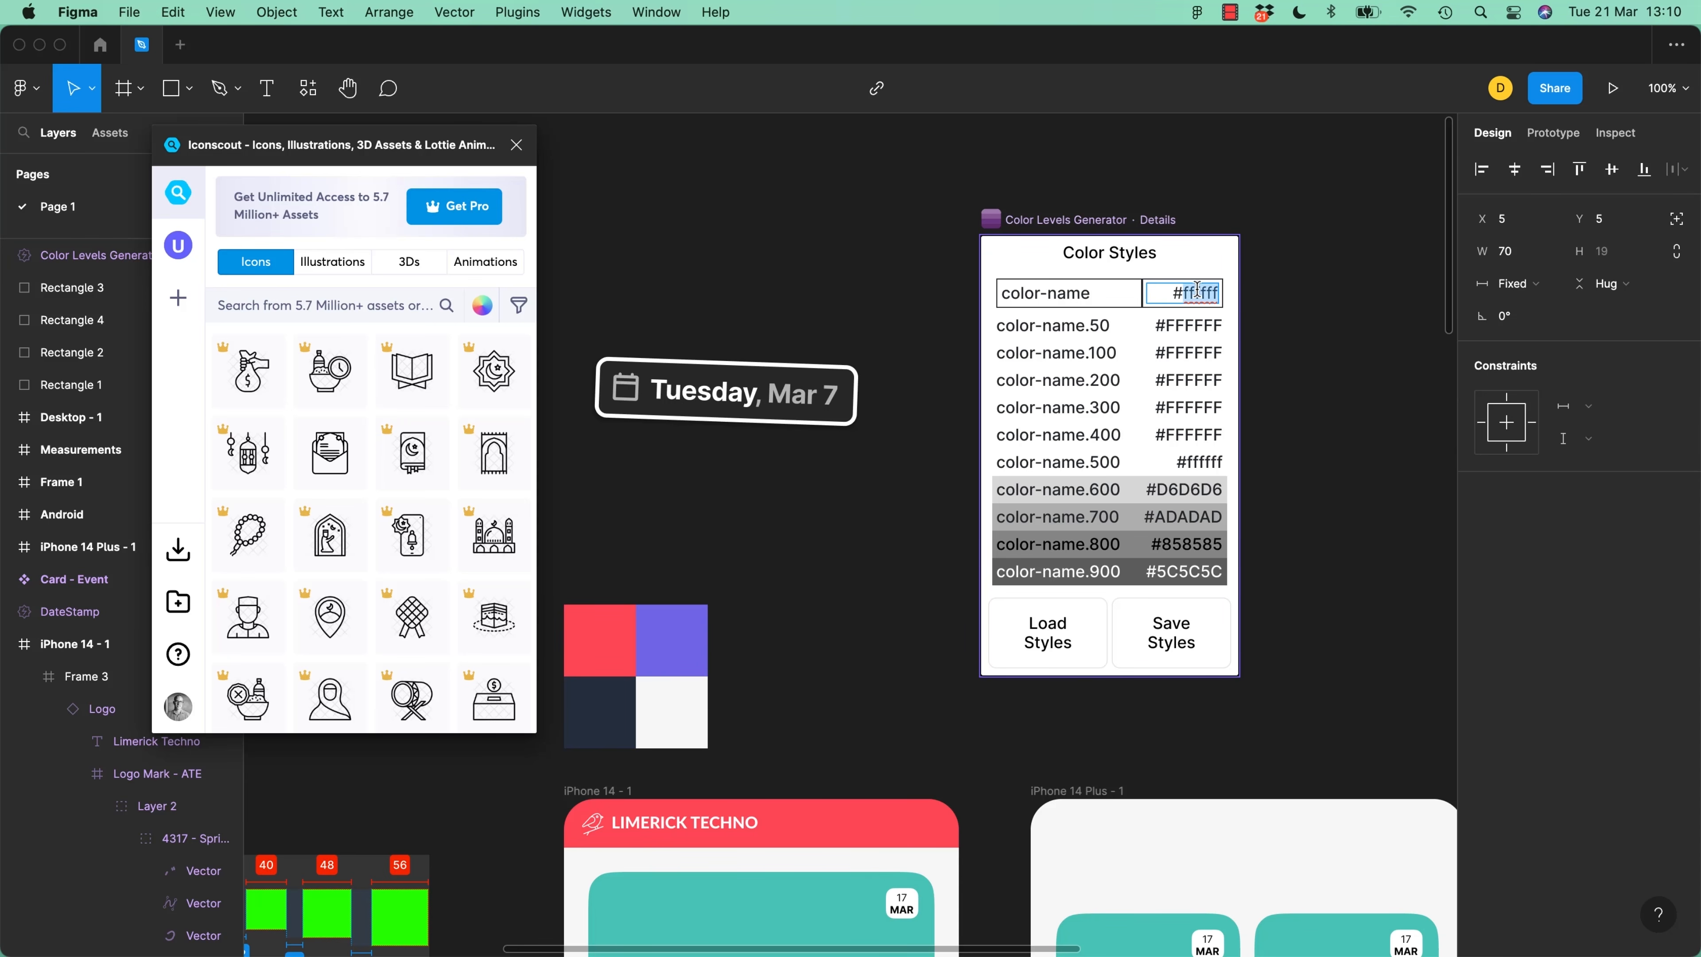
text(FF4655)
key(Return)
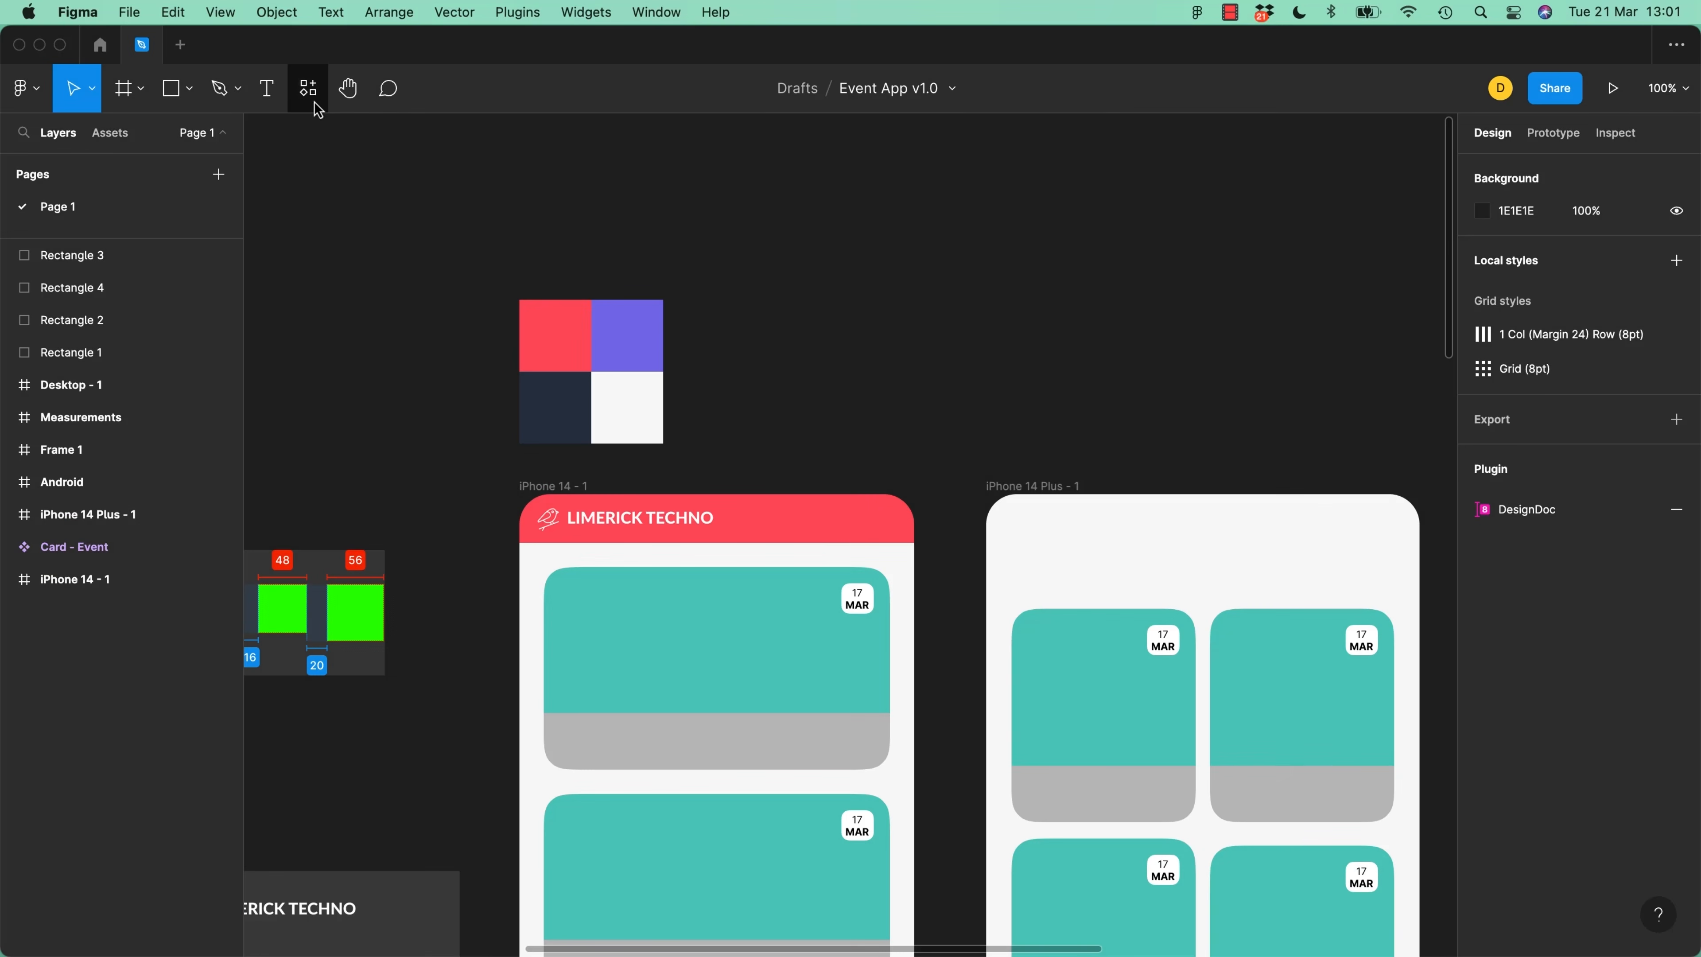
Browse the recent plugins and widgets, view the Iconscout plugin window, and close it
click(309, 100)
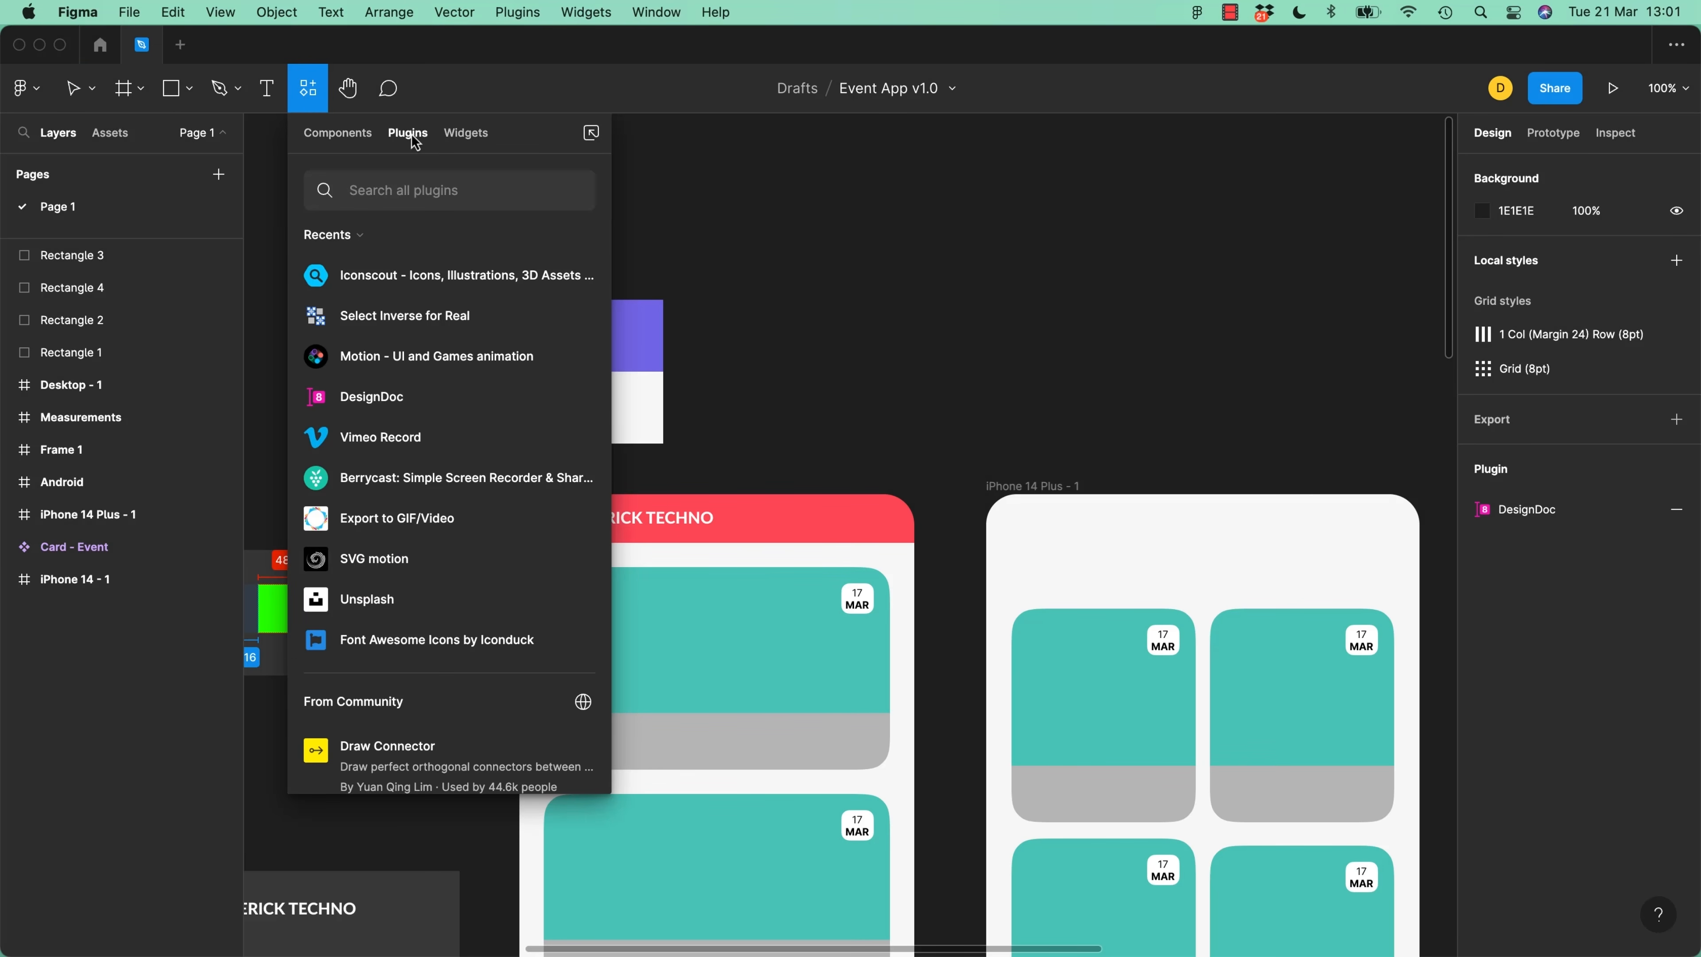
click(473, 143)
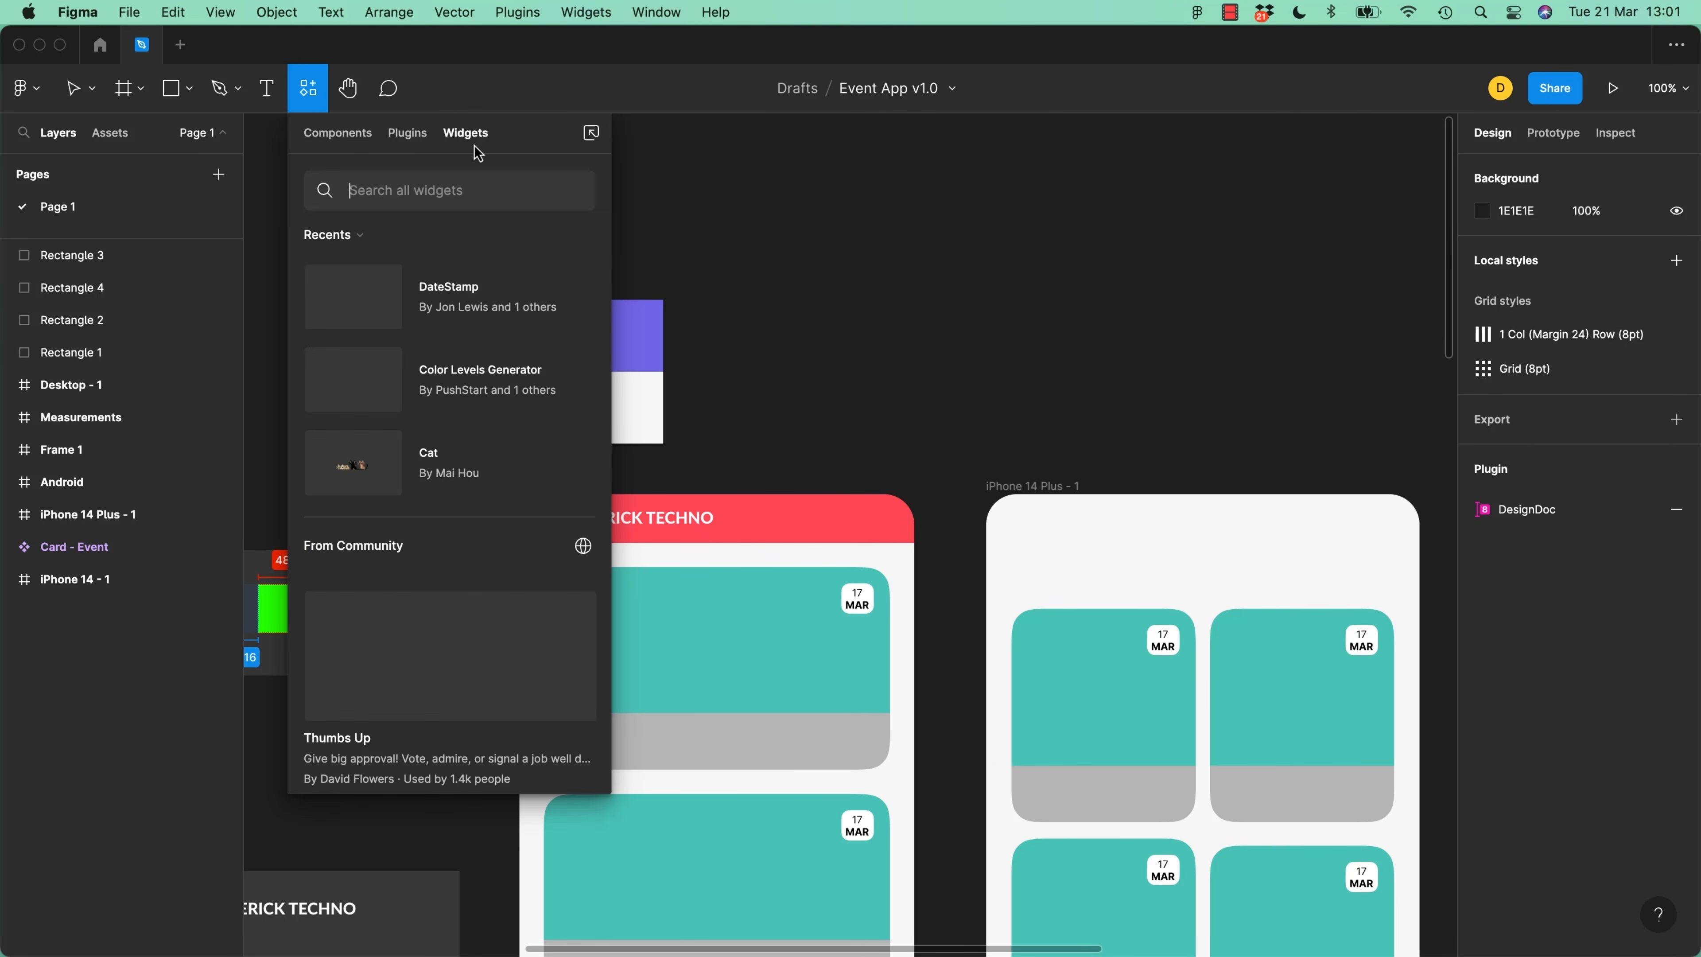
click(402, 134)
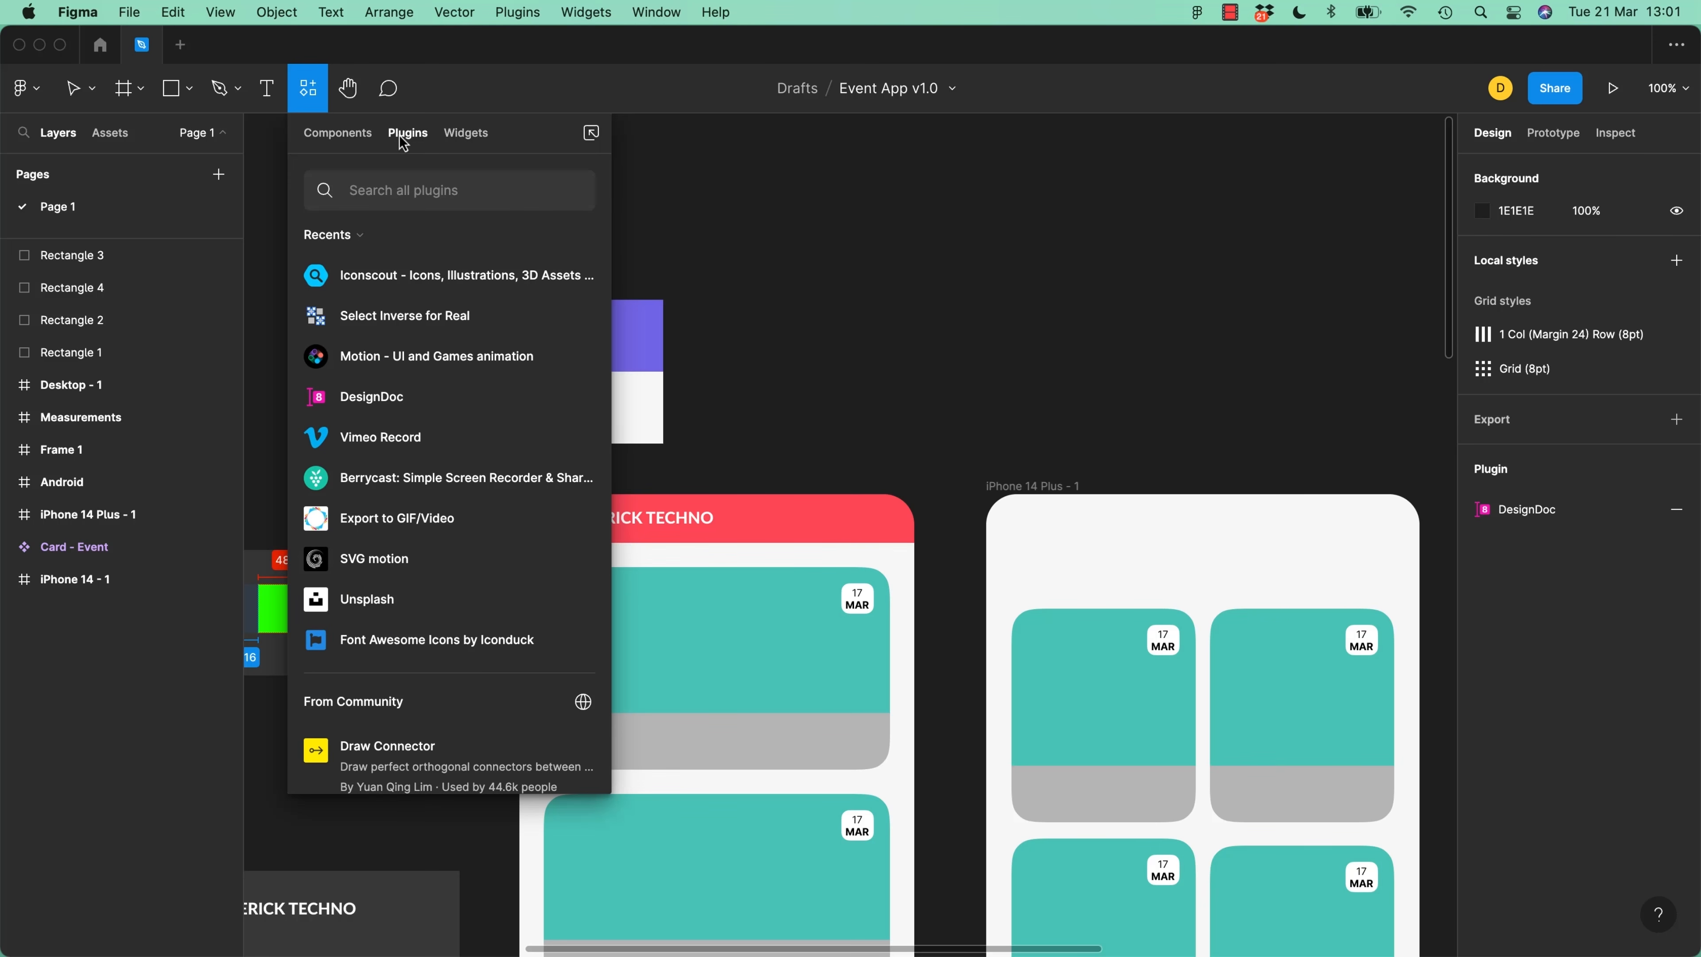
mouse_move(386, 295)
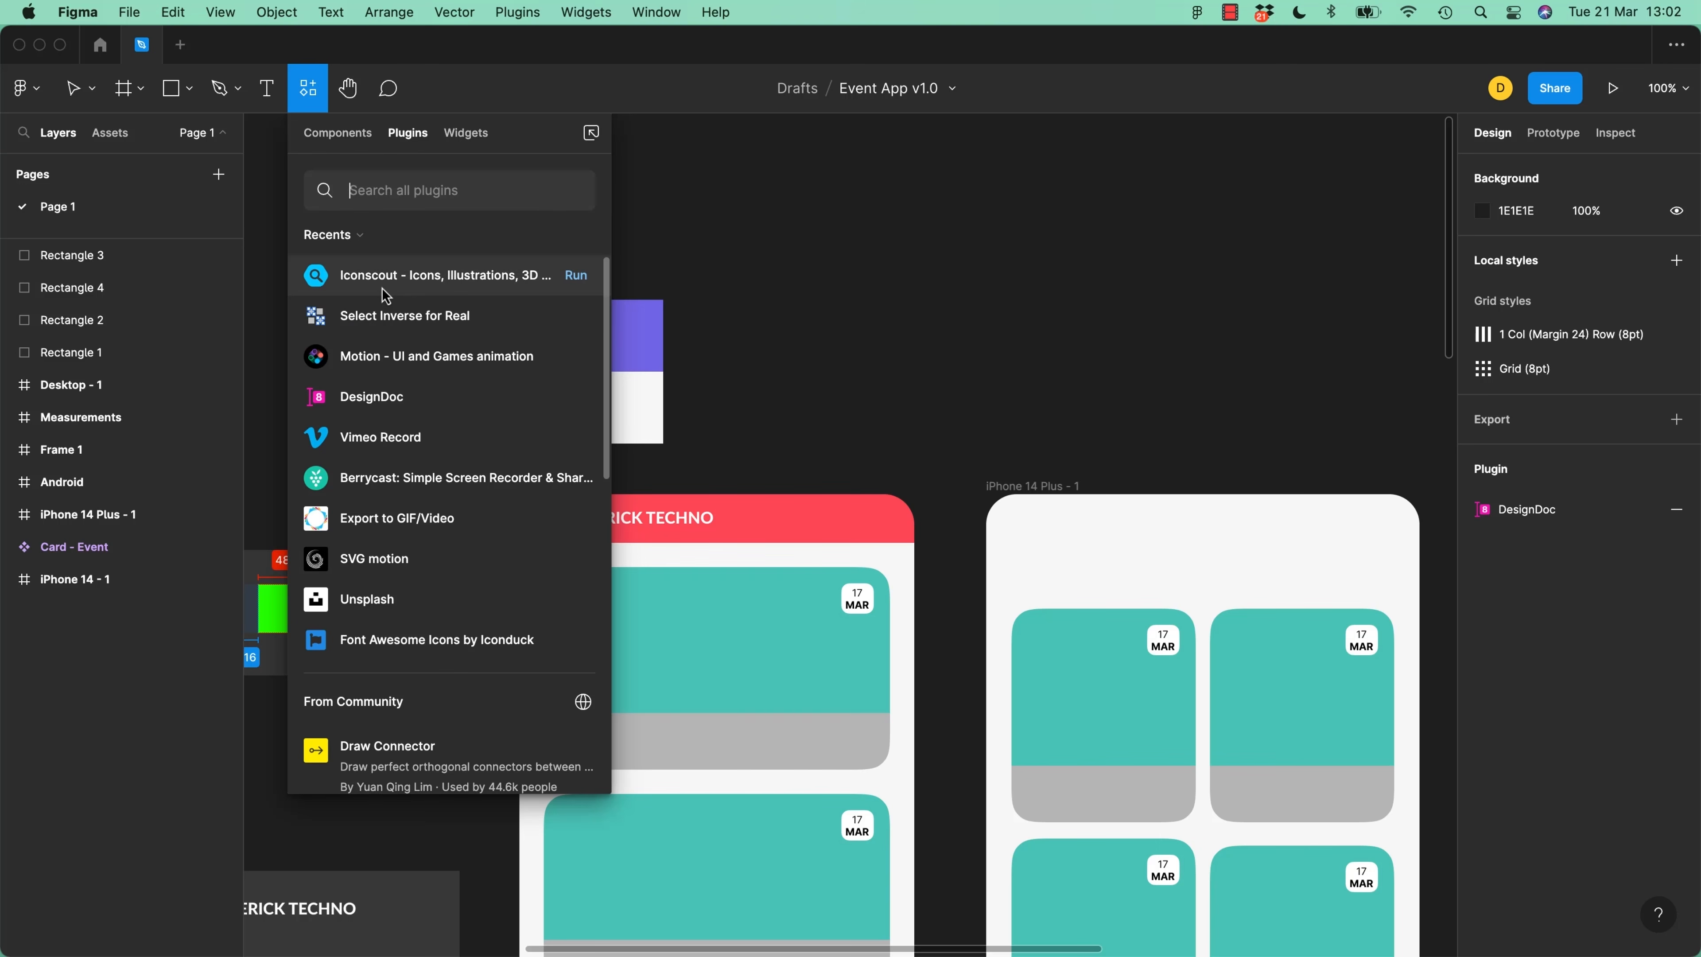
click(470, 140)
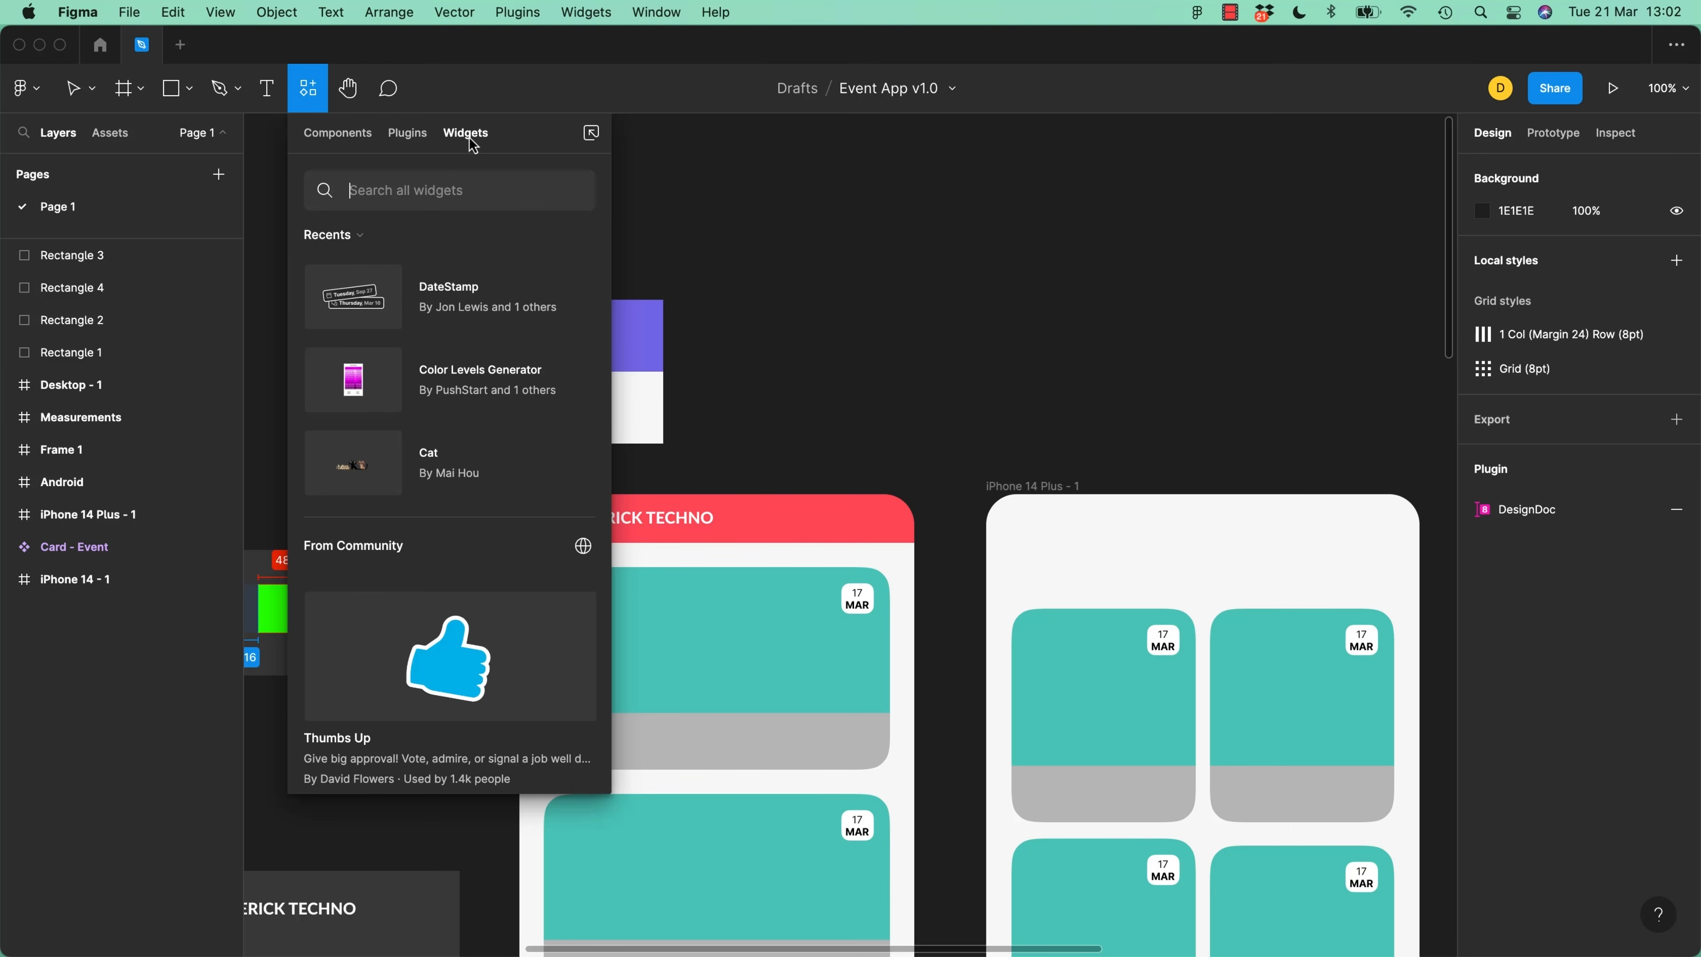
click(412, 134)
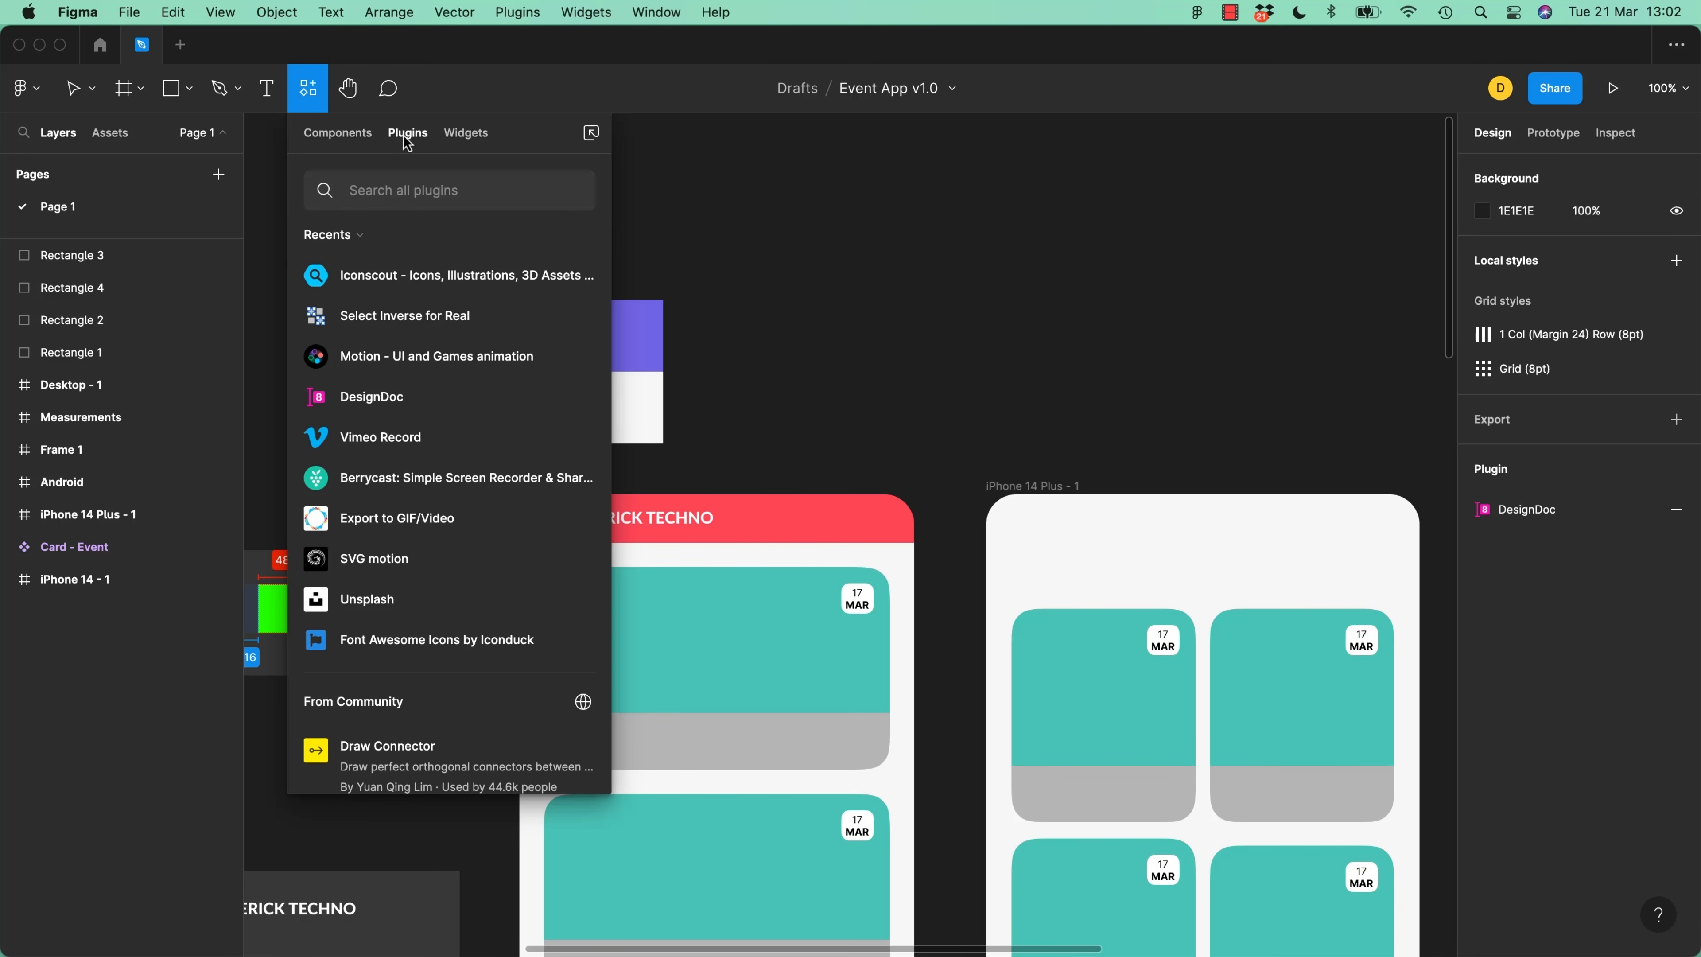
key(Escape)
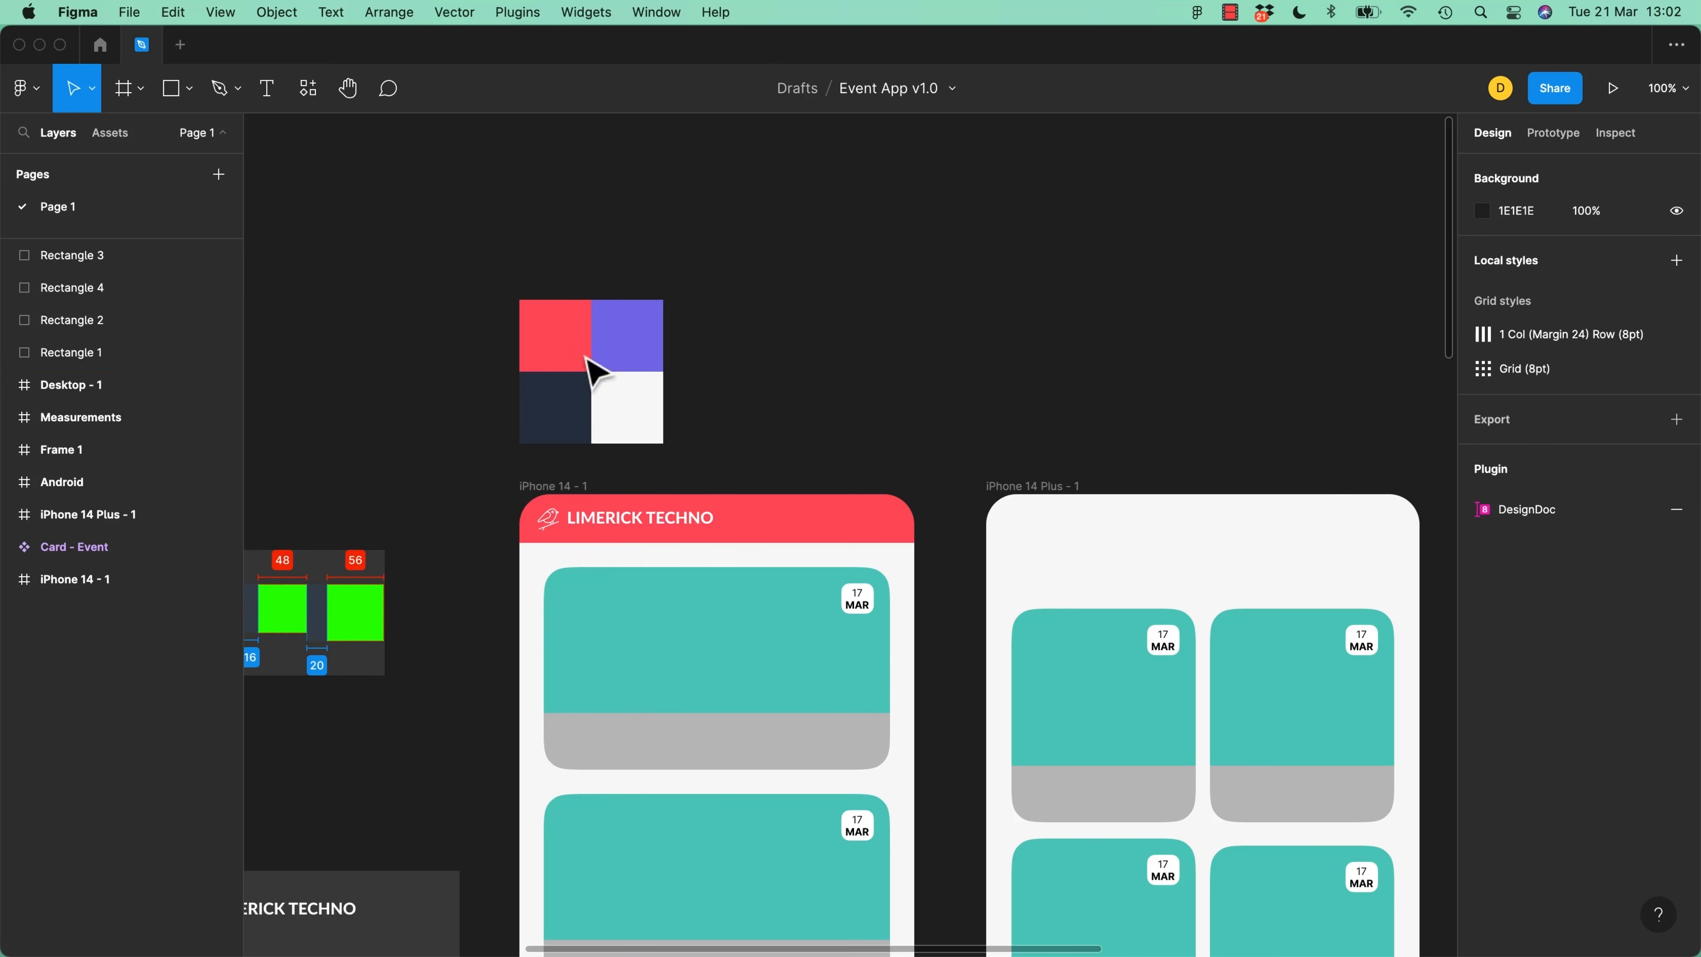
mouse_move(1037, 203)
mouse_down()
mouse_move(998, 462)
mouse_move(916, 194)
mouse_move(1011, 201)
mouse_up()
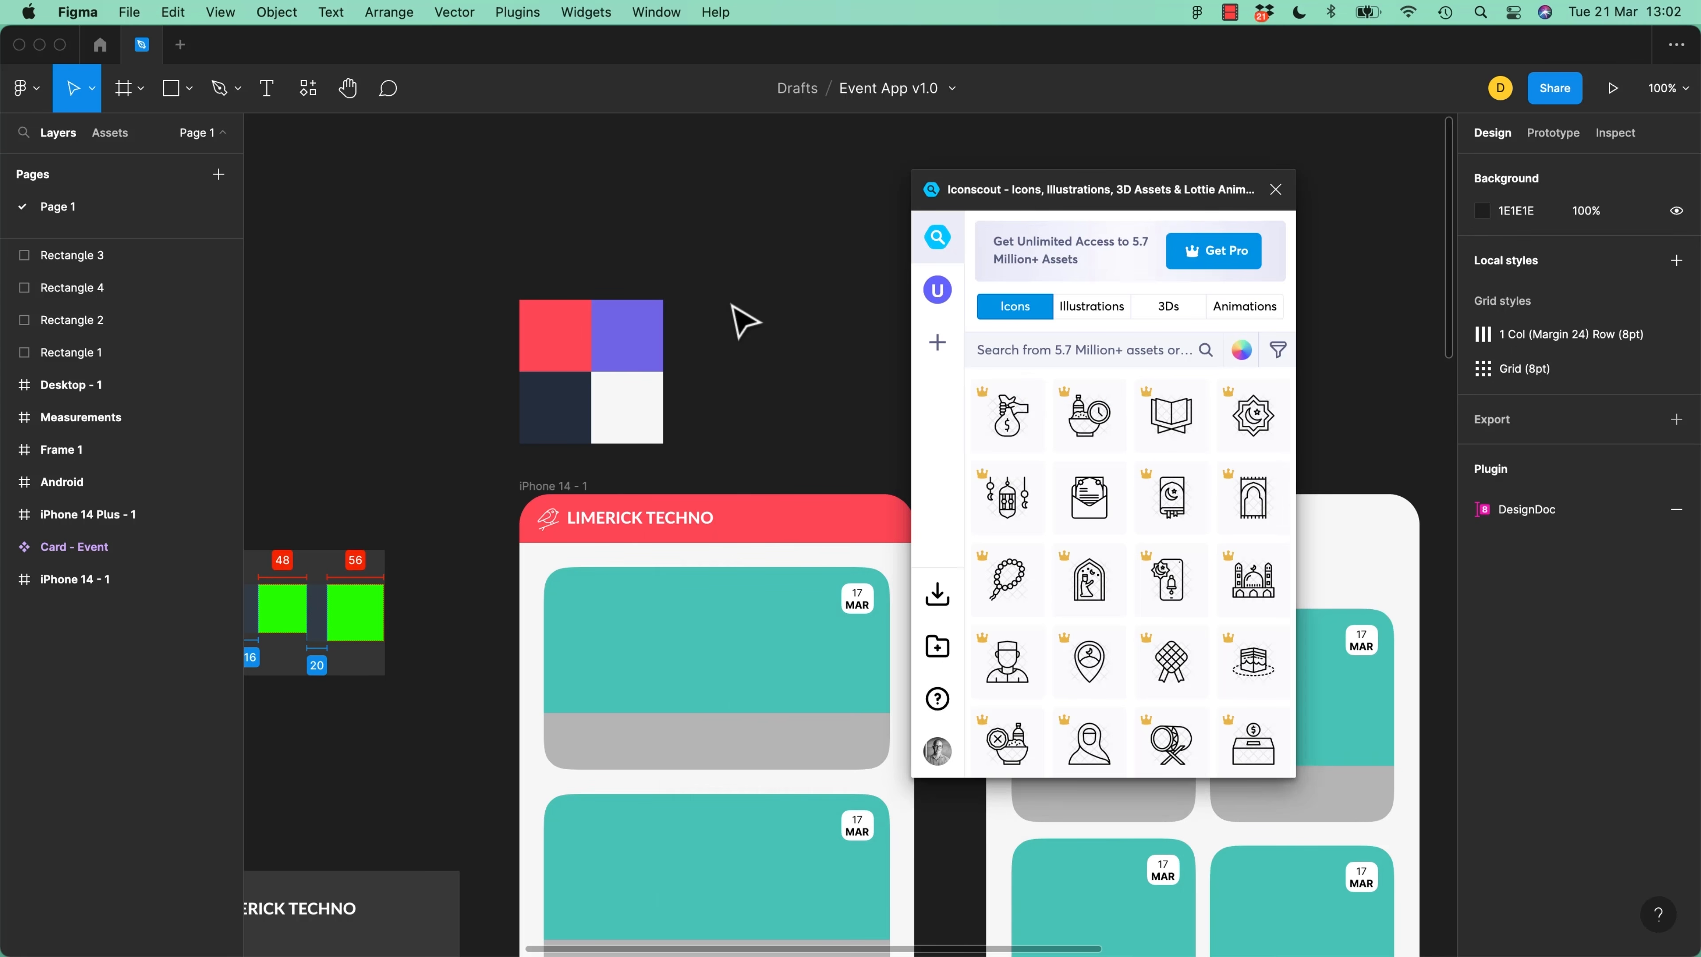
click(1275, 189)
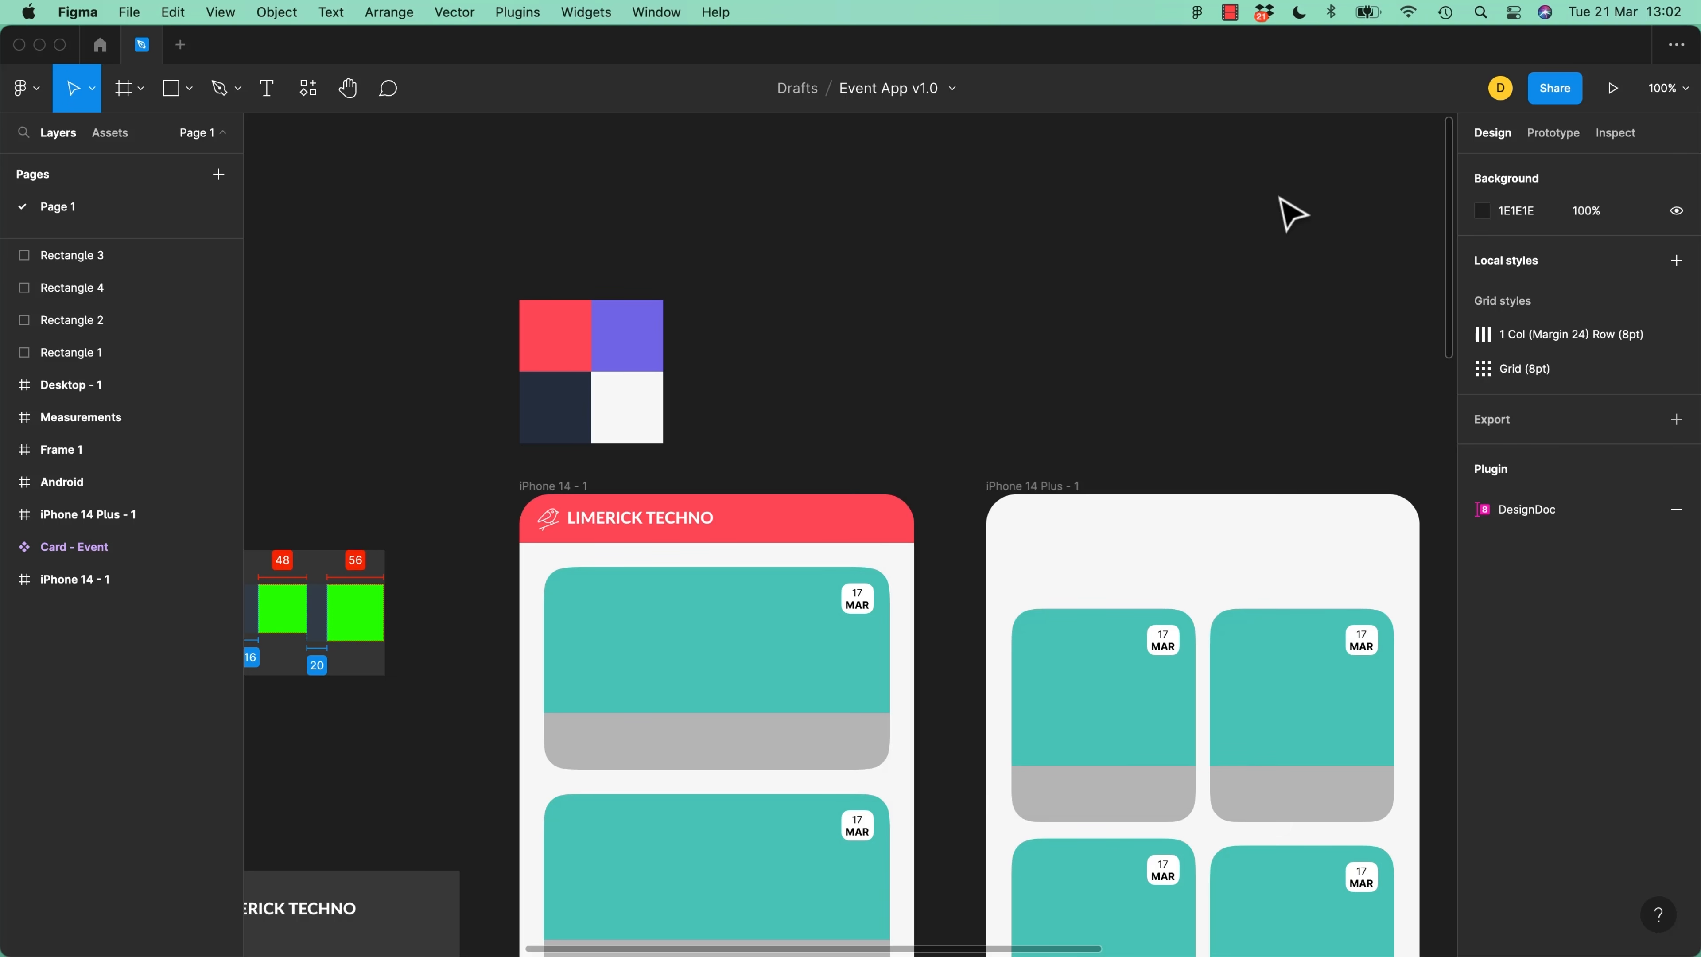
Insert the DateStamp widget from the recent widgets and select the red iPhone 14 - 1 header it lands in
click(307, 88)
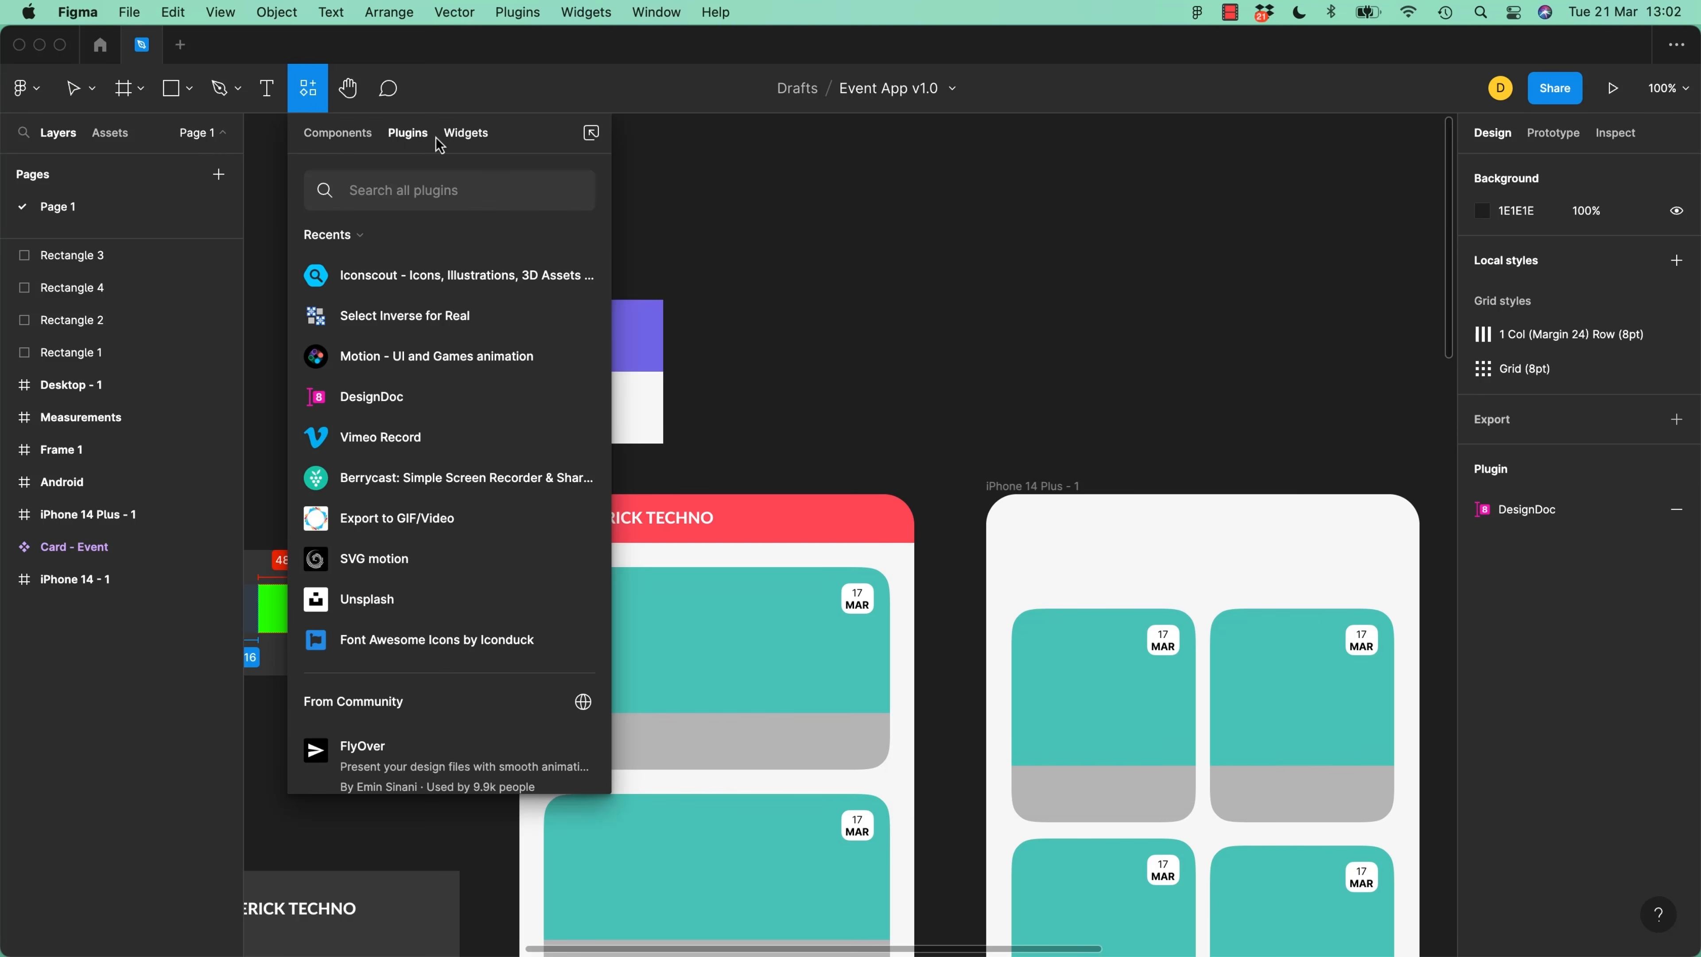
click(465, 135)
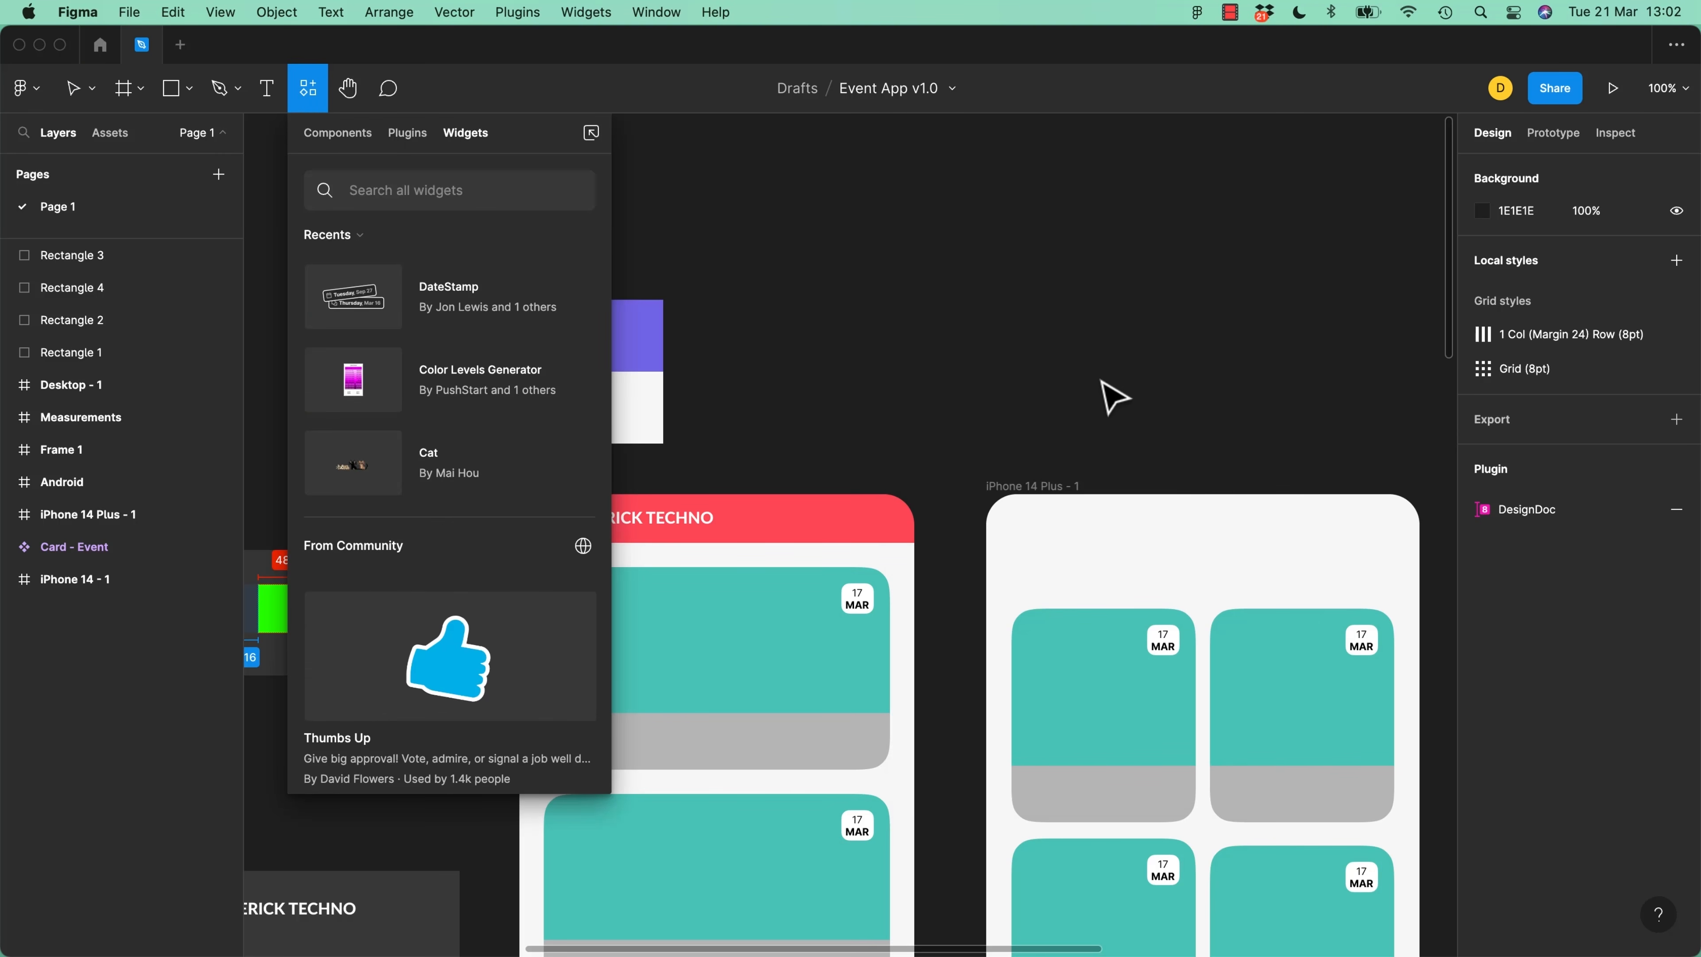
click(367, 299)
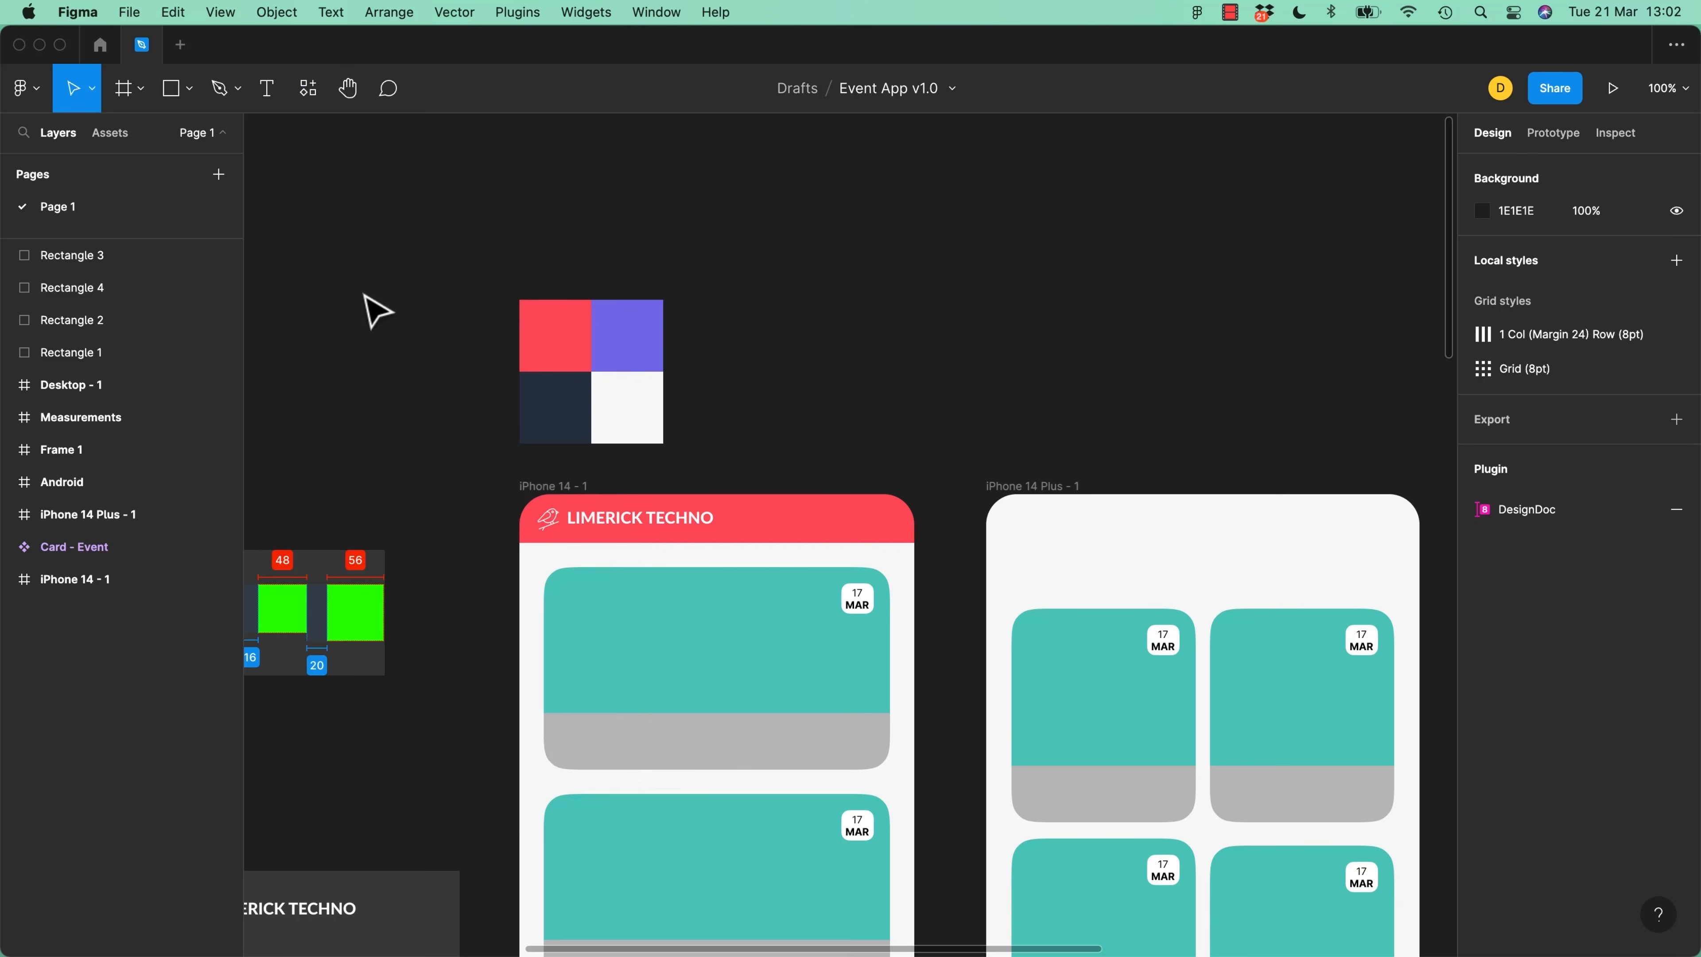
click(870, 530)
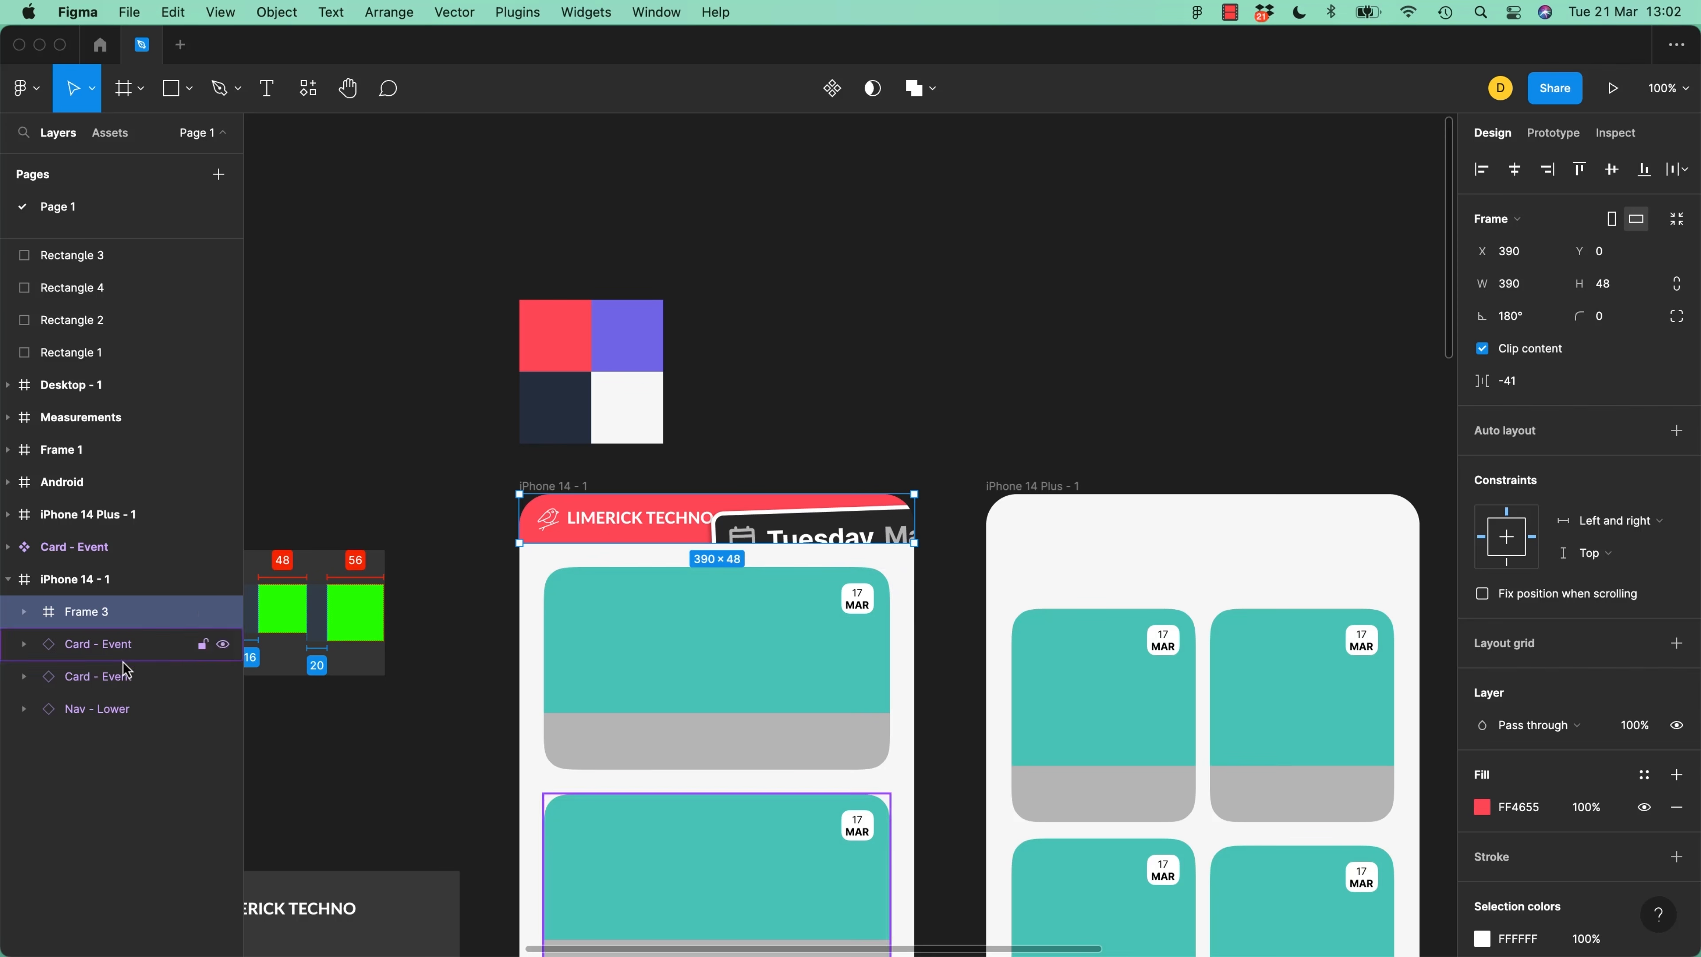
Examine the child layers of the iPhone 14 - 1 frame to locate the inserted widget
click(84, 579)
click(75, 548)
click(67, 581)
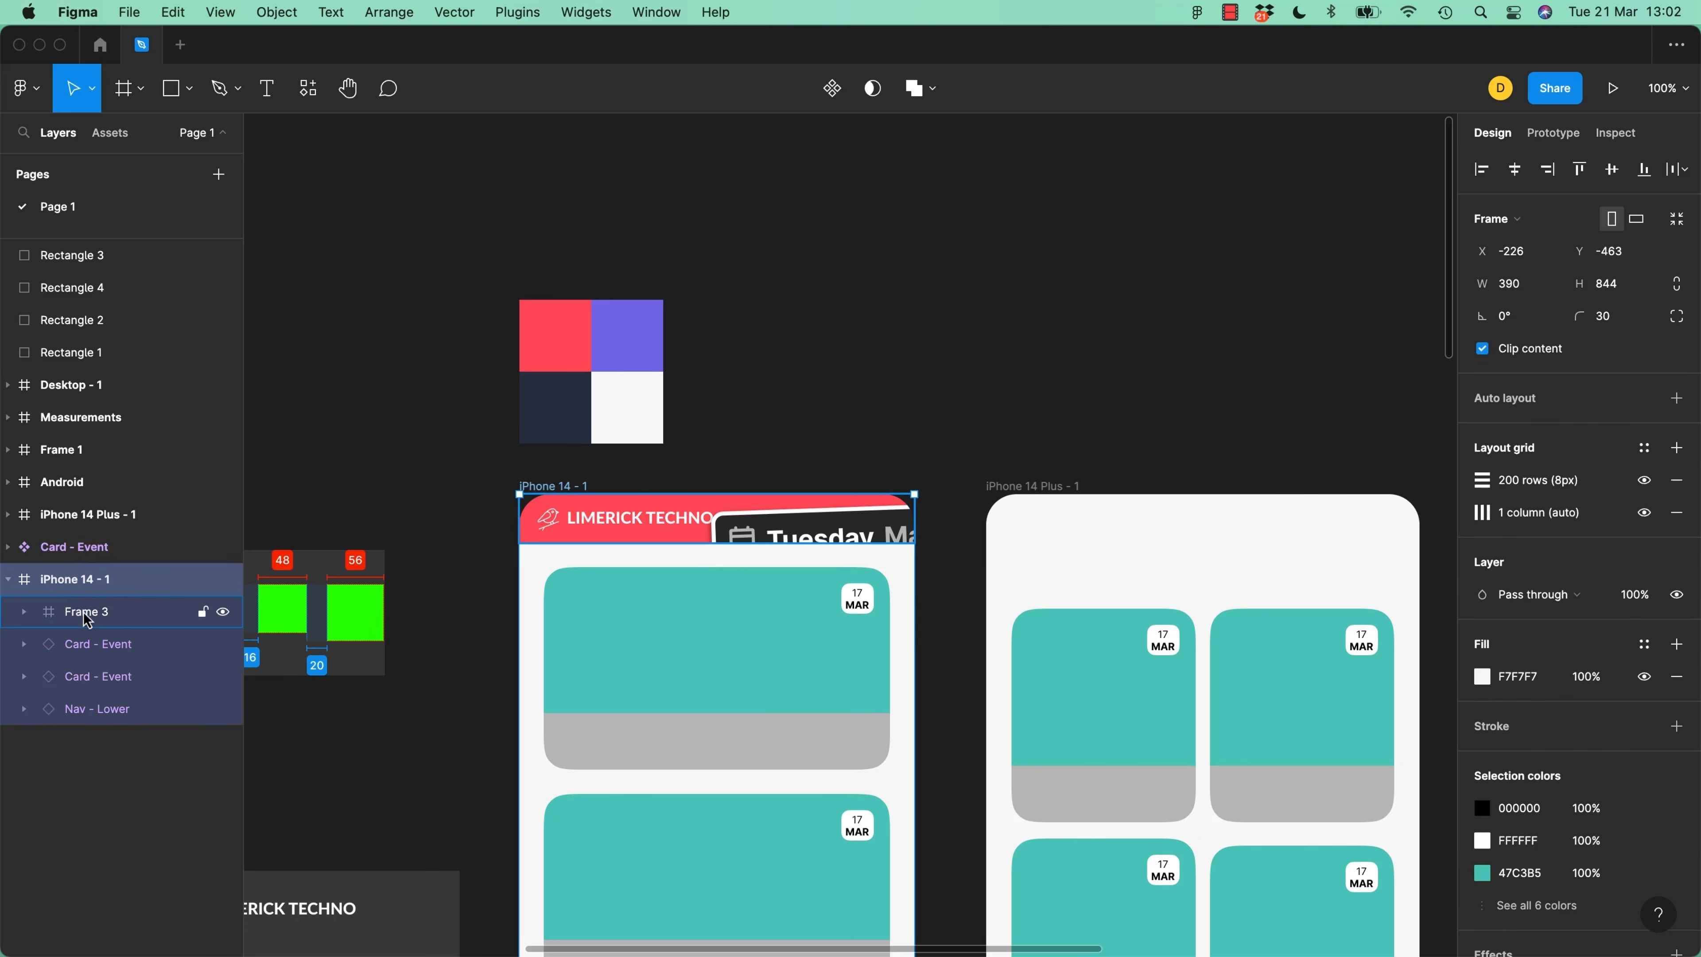
click(82, 611)
click(96, 645)
click(90, 679)
click(85, 581)
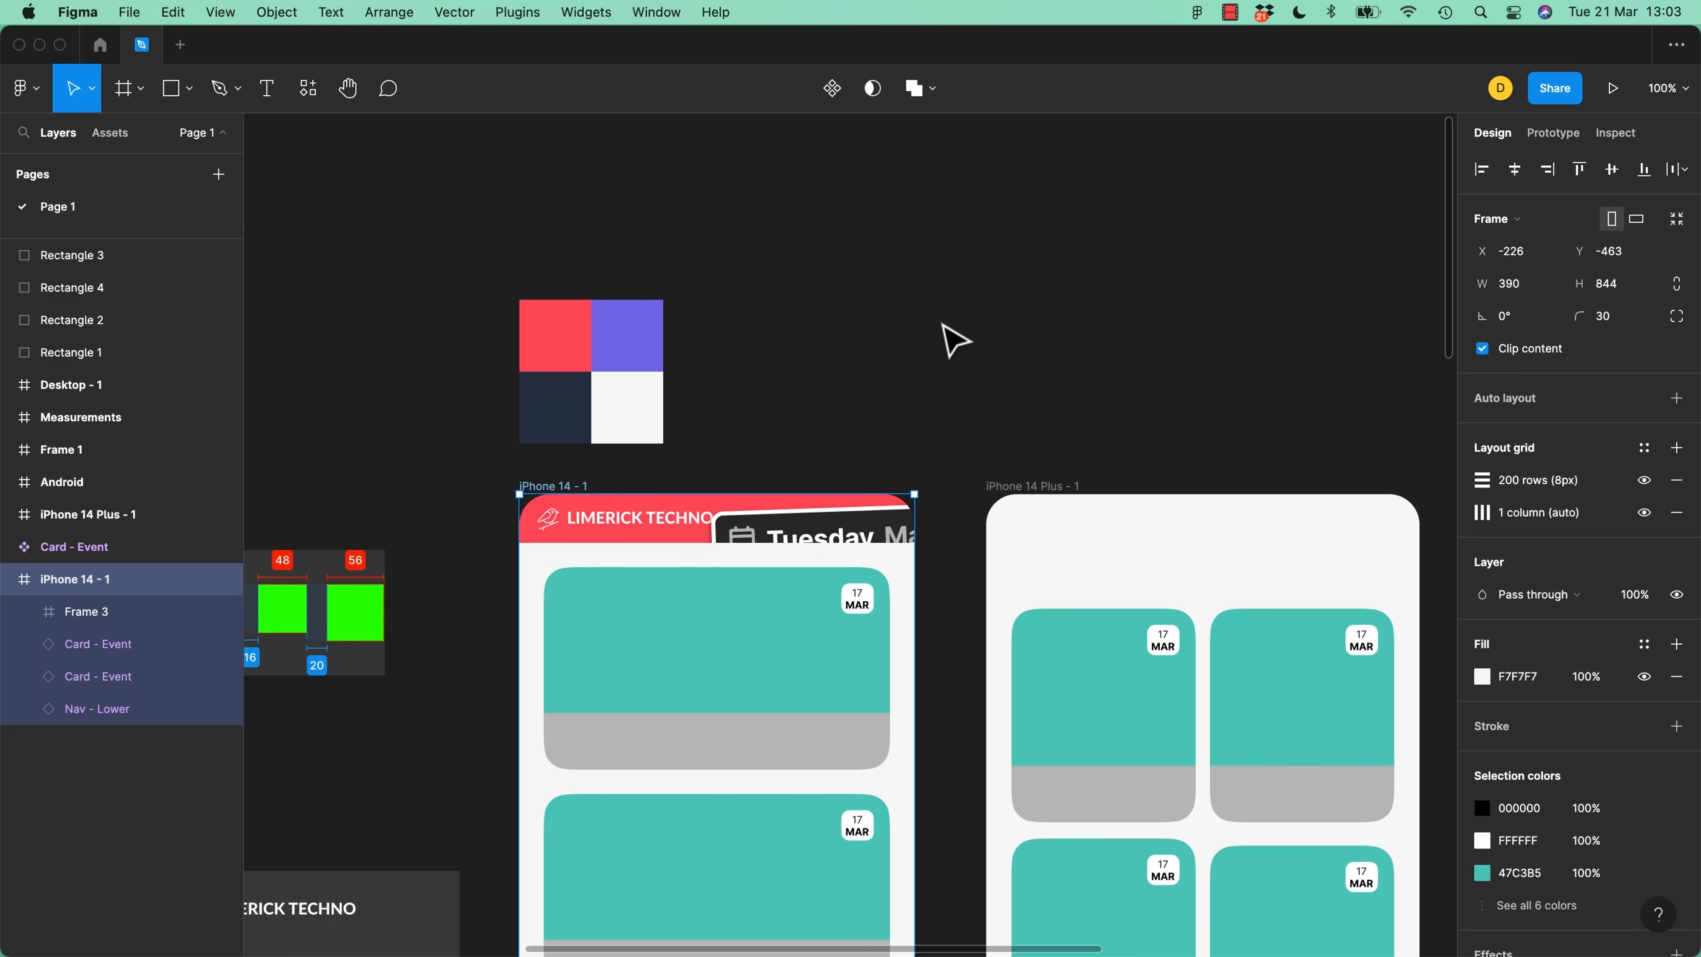
key(Return)
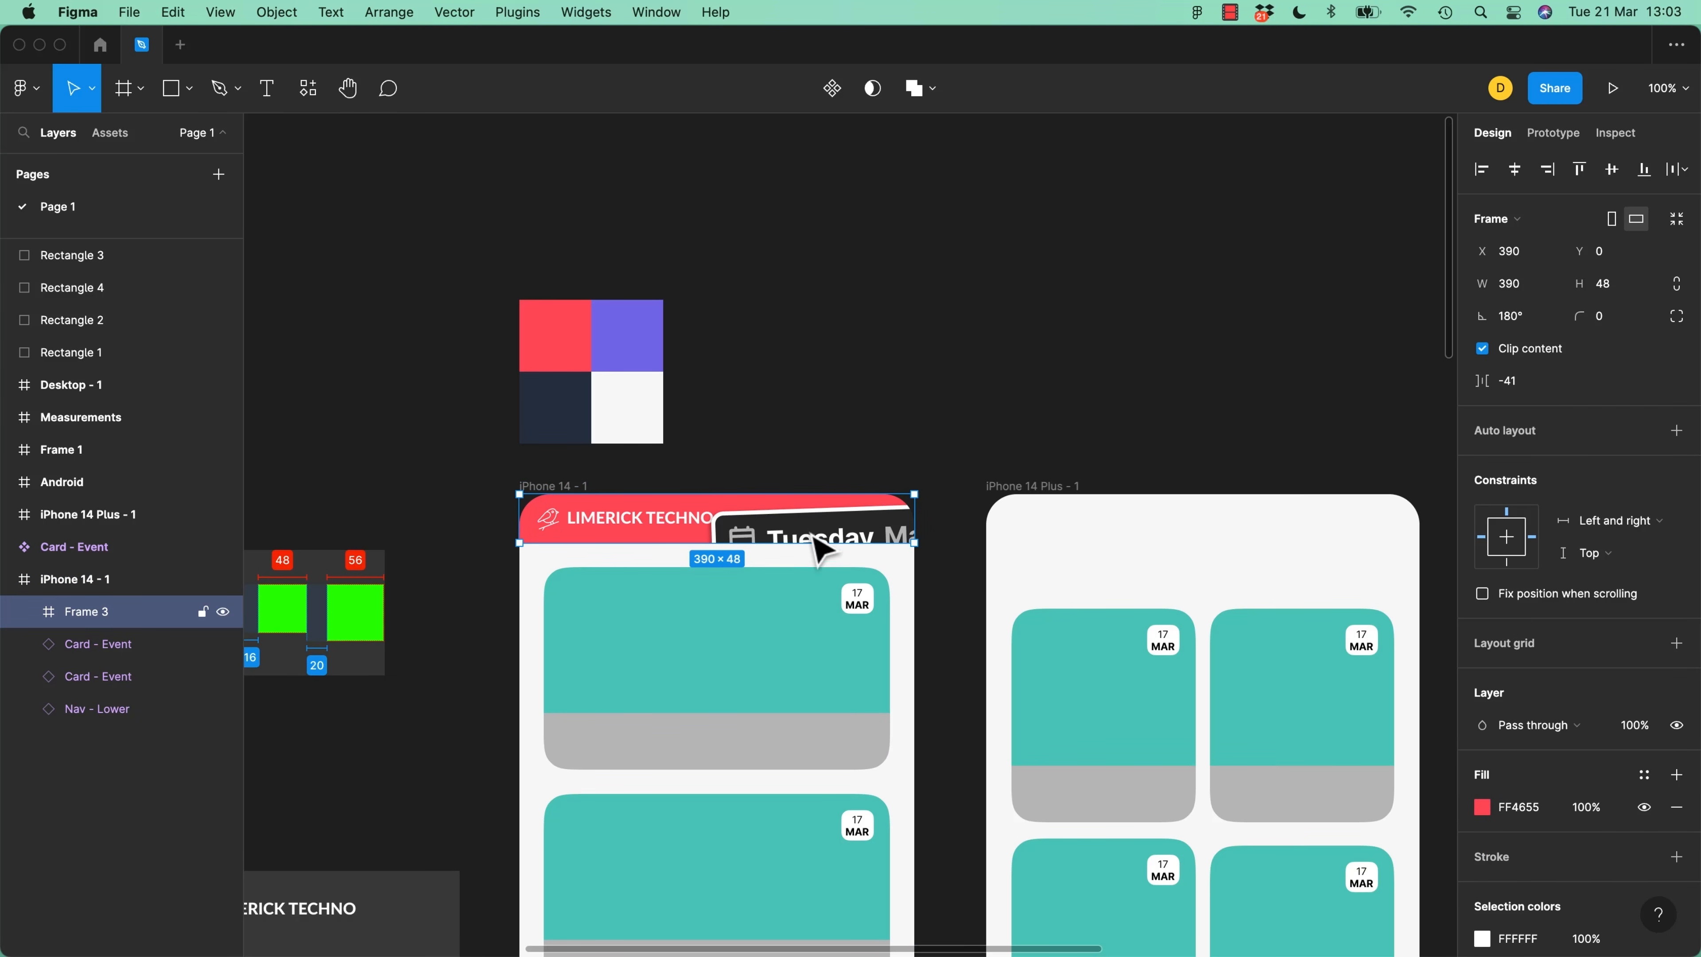
Expand all nested layers of iPhone 14 - 1 and select the DateStamp layer inside Frame 3
click(10, 580)
click(10, 583)
alt+click(10, 584)
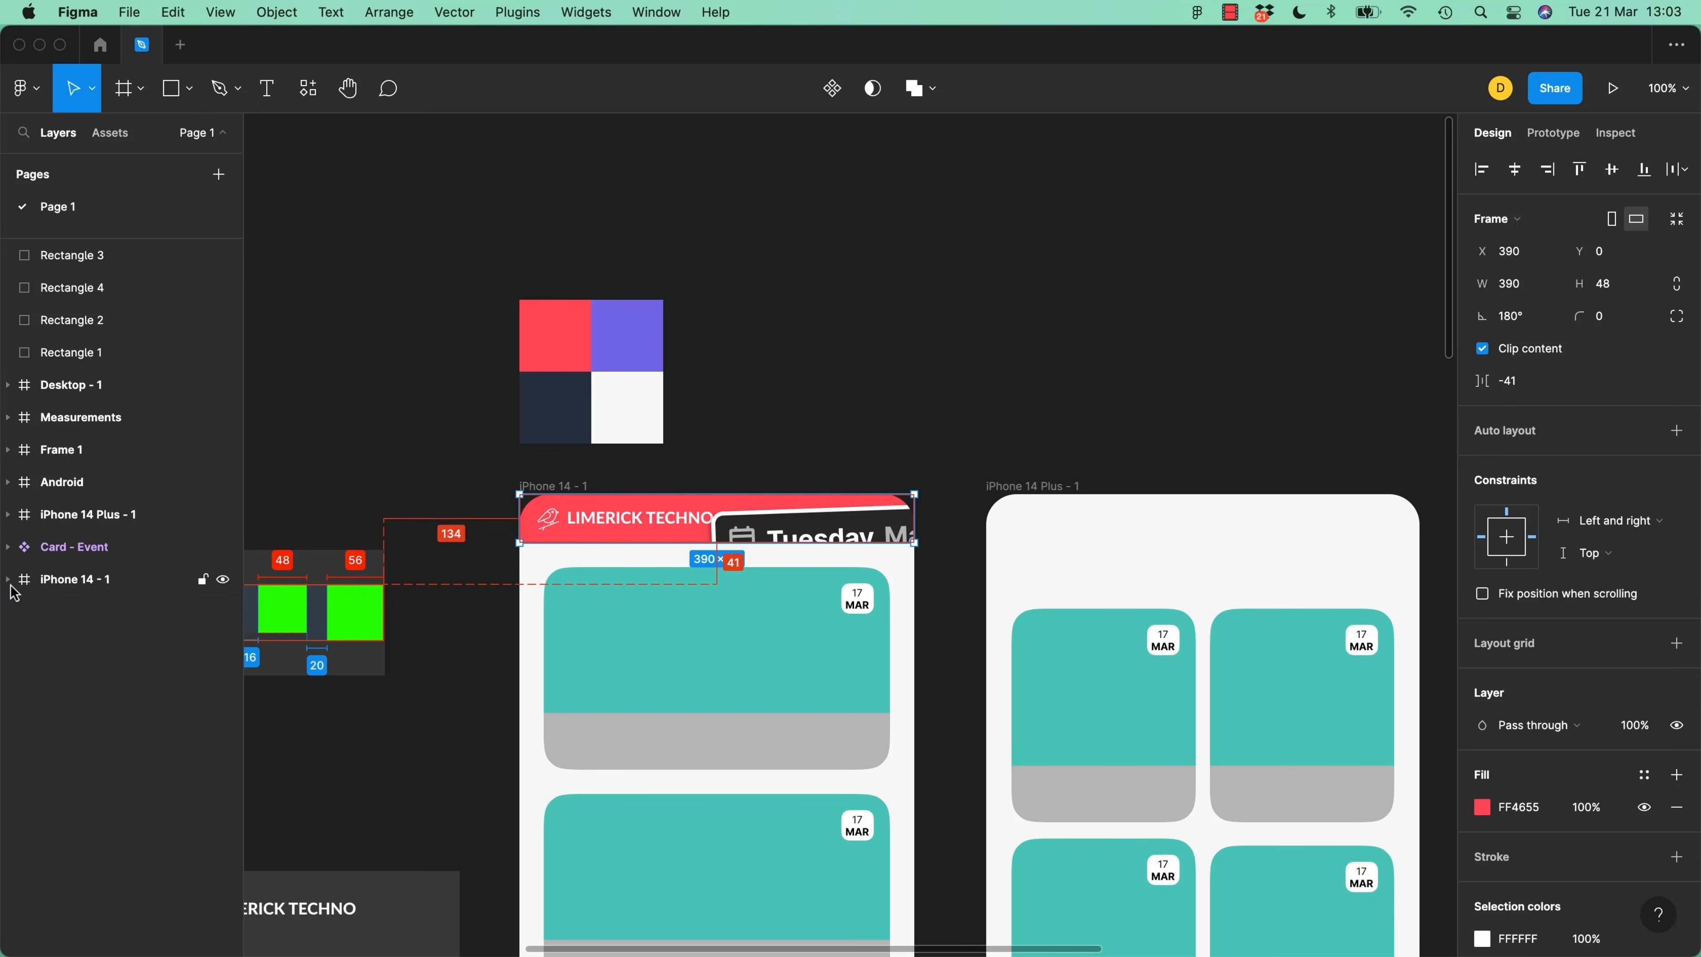
click(10, 583)
click(111, 647)
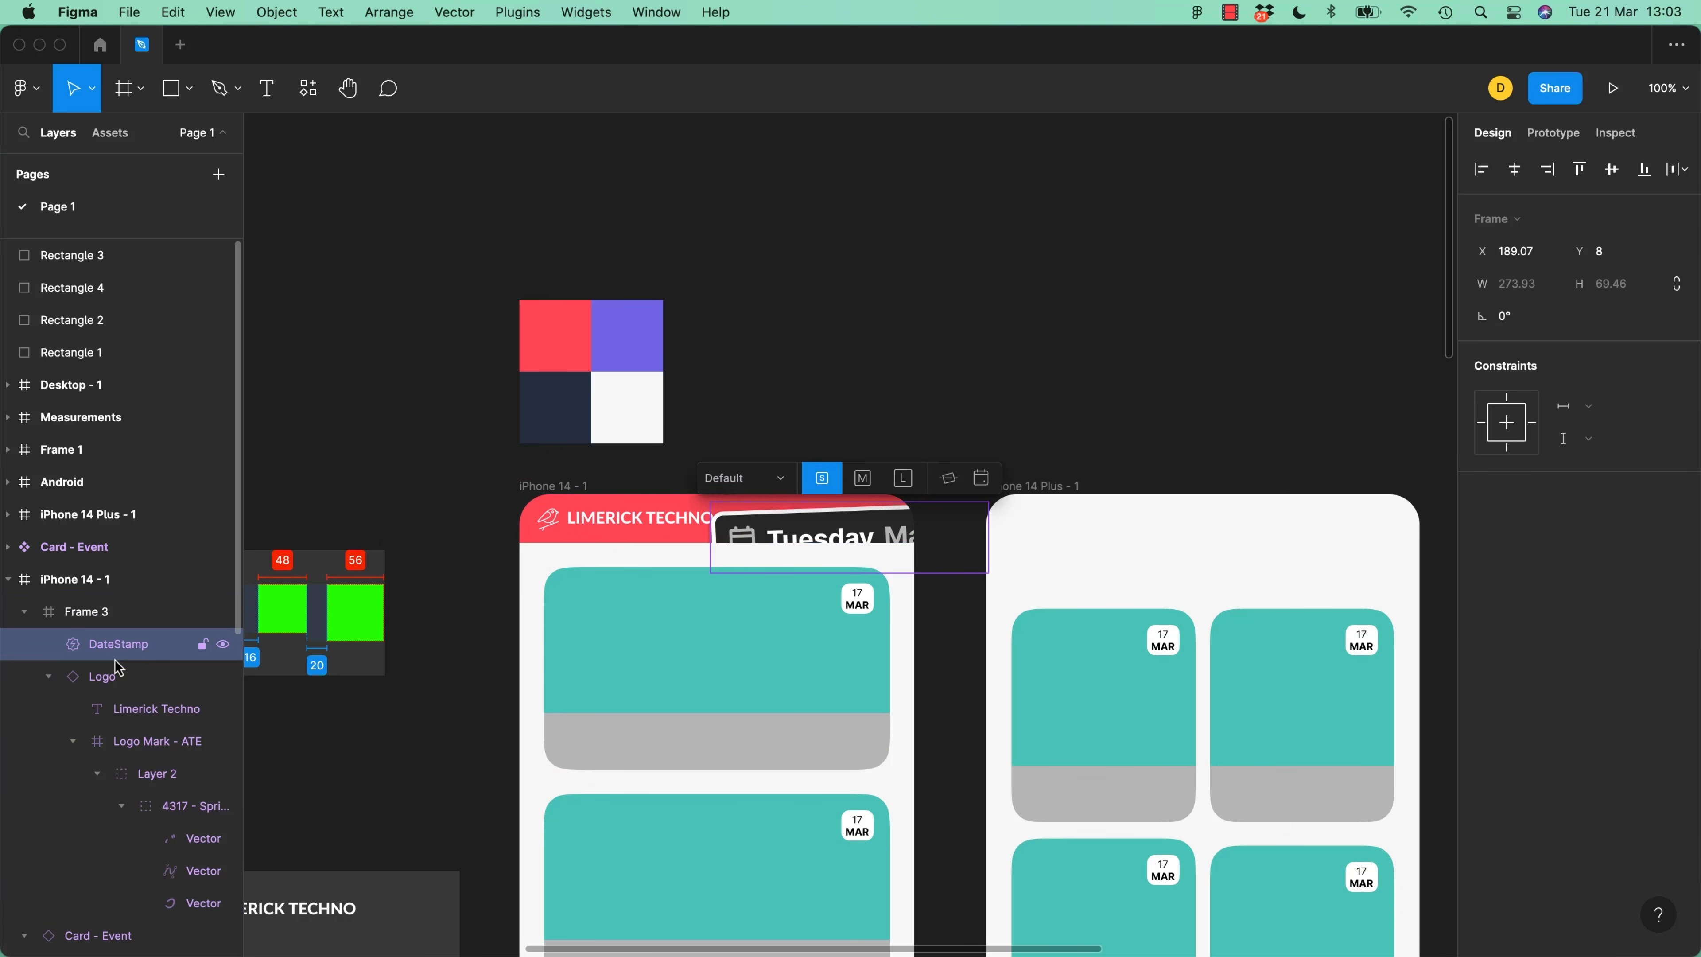
Move the DateStamp layer out of iPhone 14 - 1 to the page level and place it on the empty canvas above iPhone 14 Plus - 1
click(20, 580)
click(9, 581)
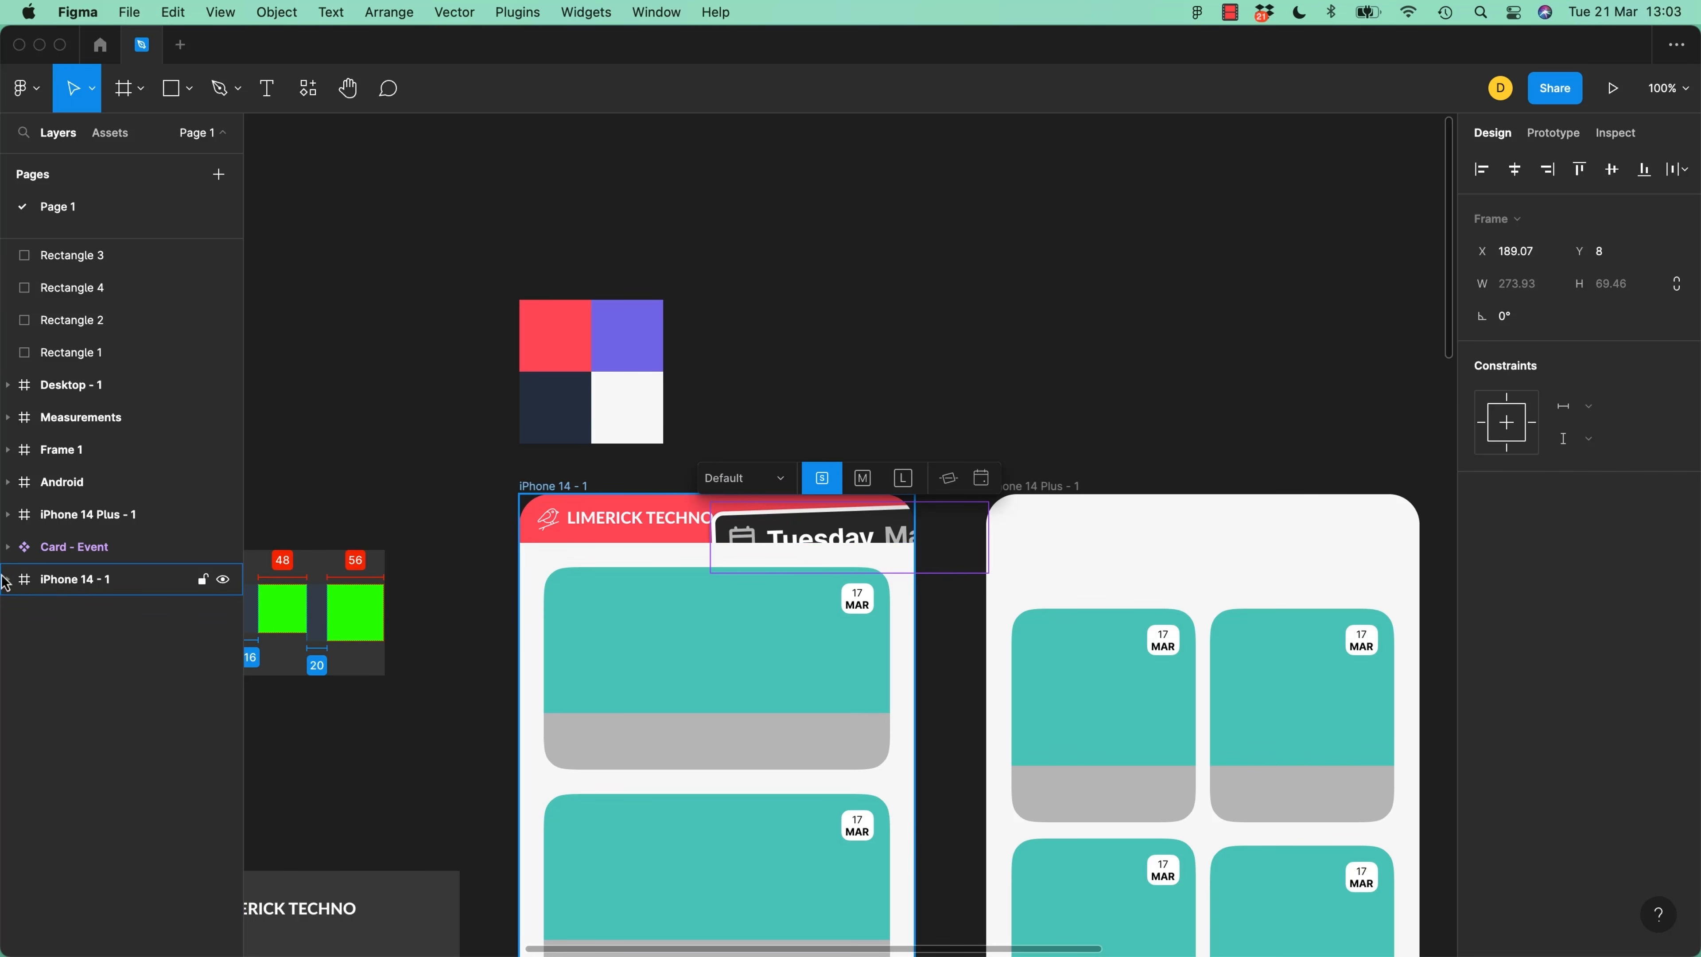
alt+click(10, 587)
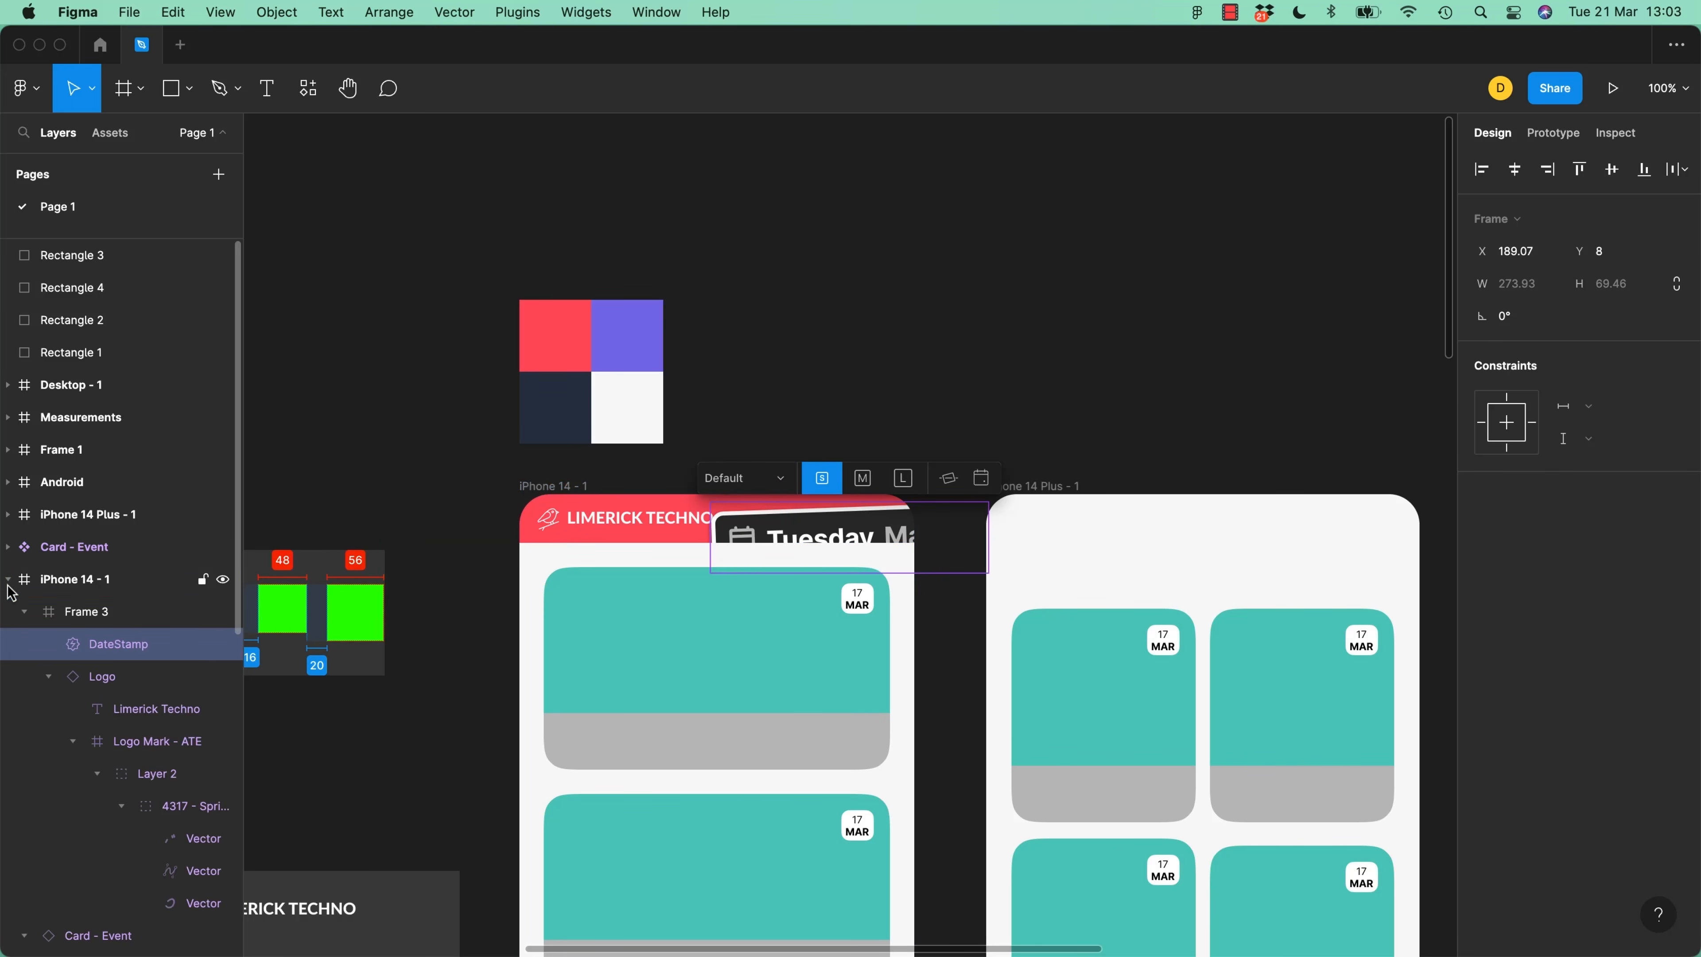
drag(105, 645, 84, 565)
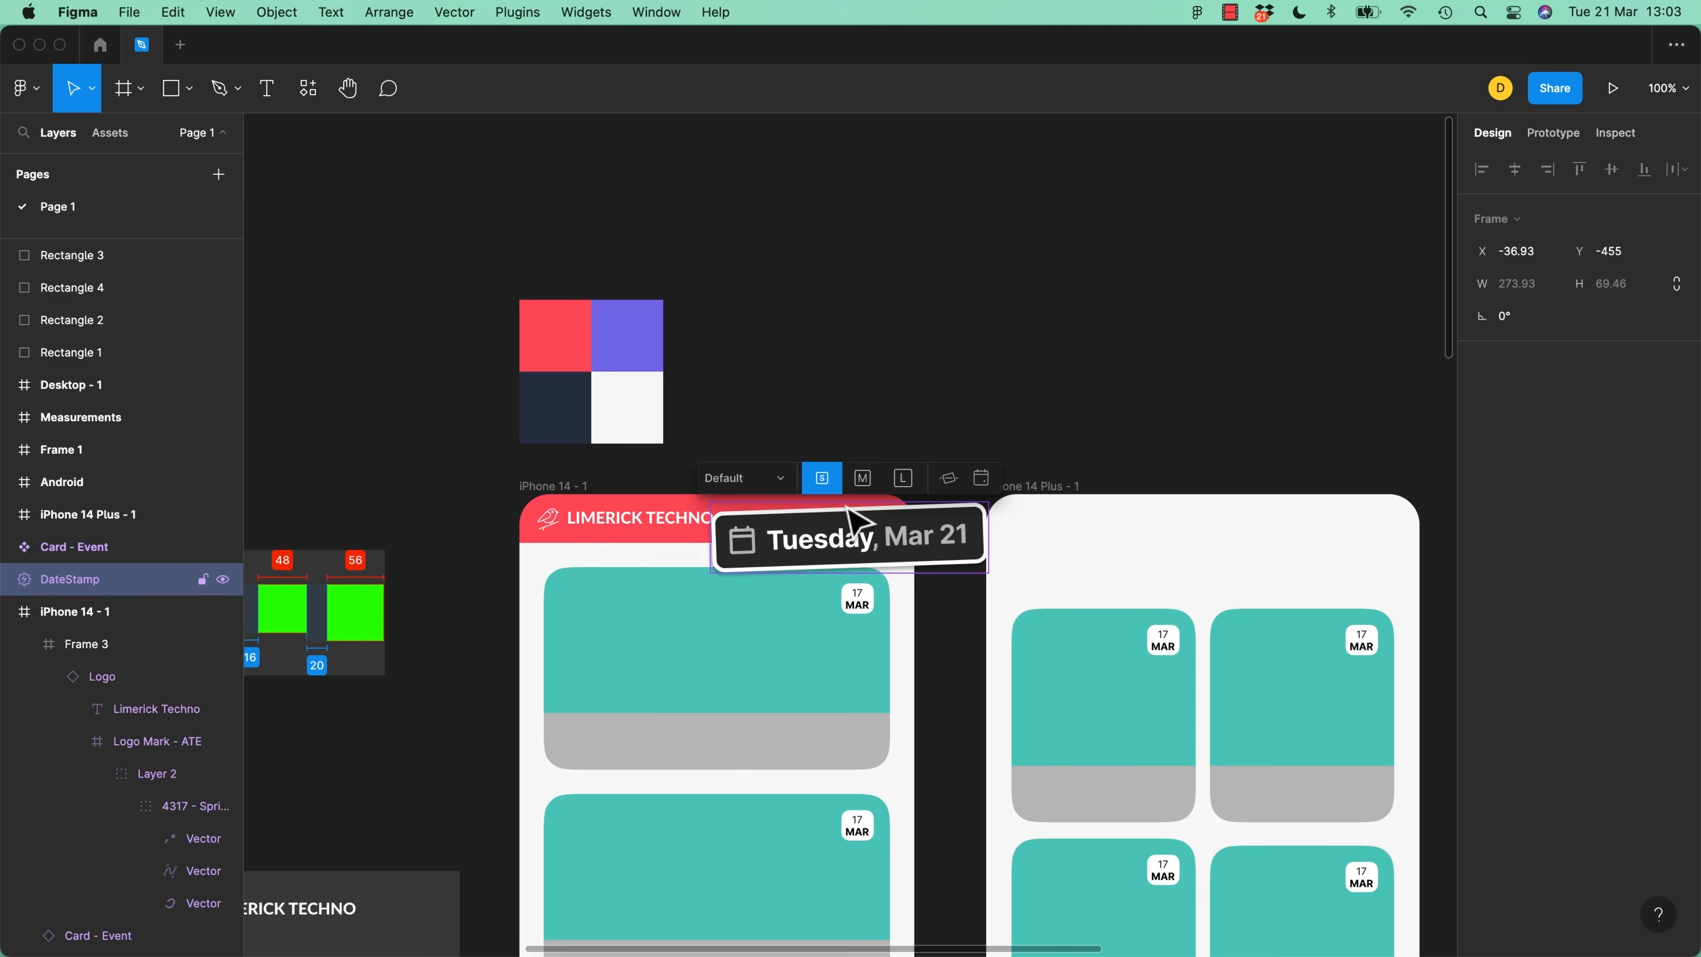
drag(760, 540, 975, 289)
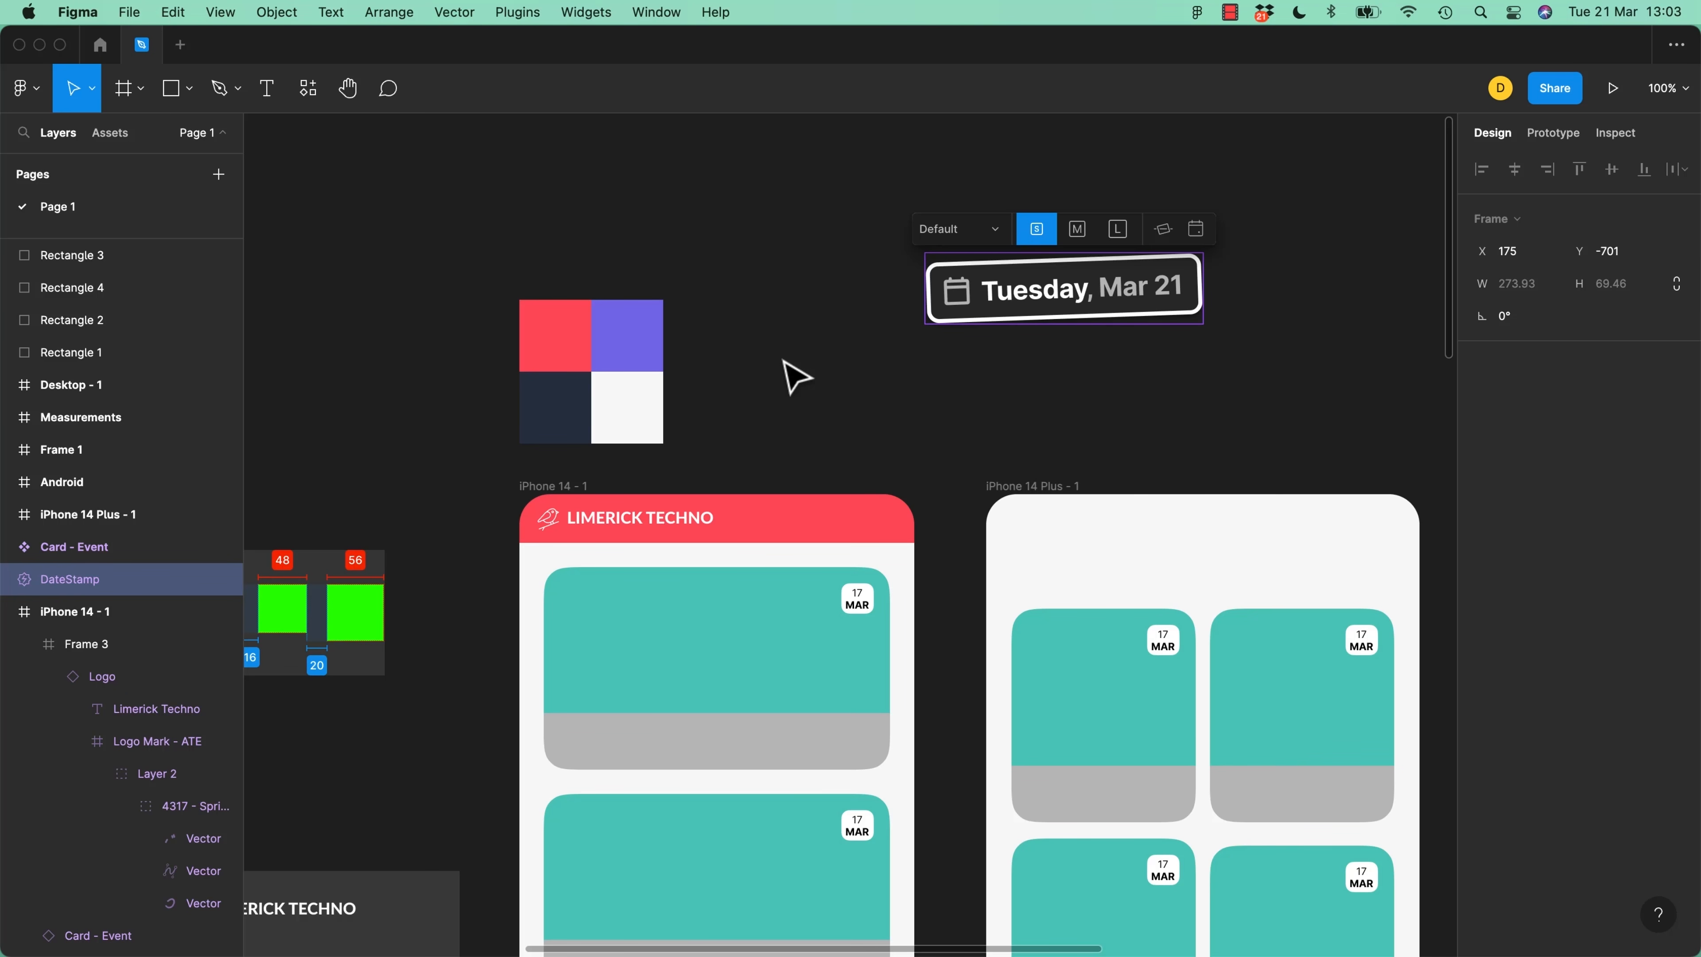
Try the DateStamp at medium size, return it to small, and switch its tilt so it slopes down towards the right
click(1091, 239)
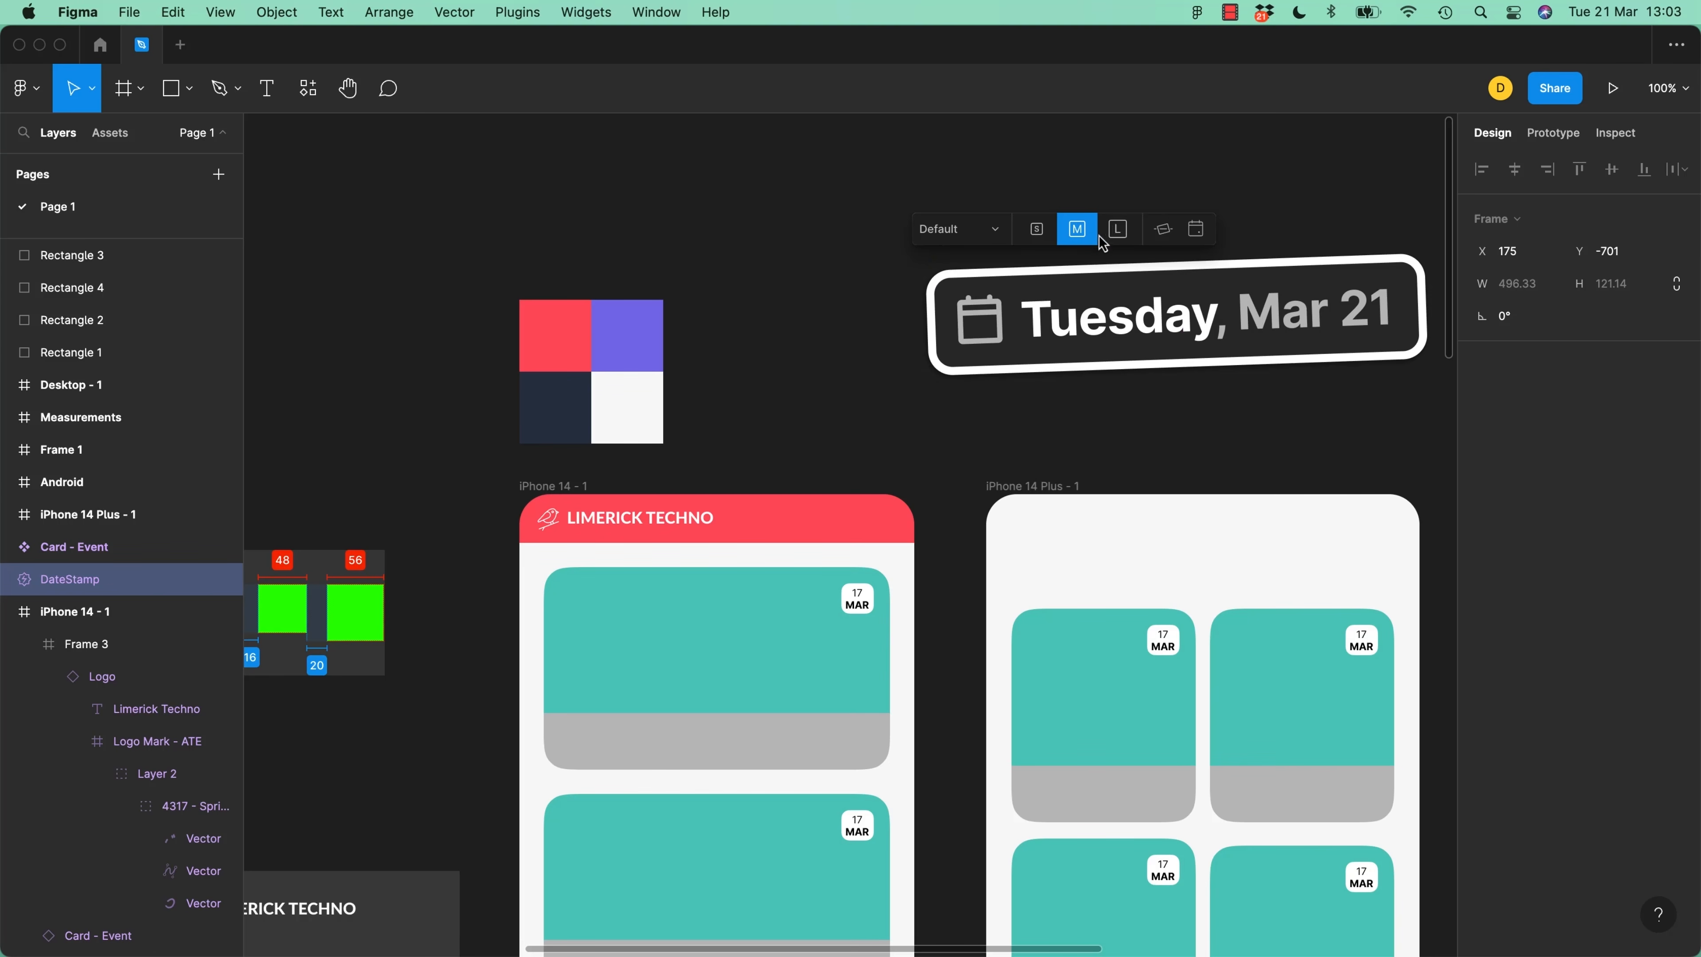
click(1042, 234)
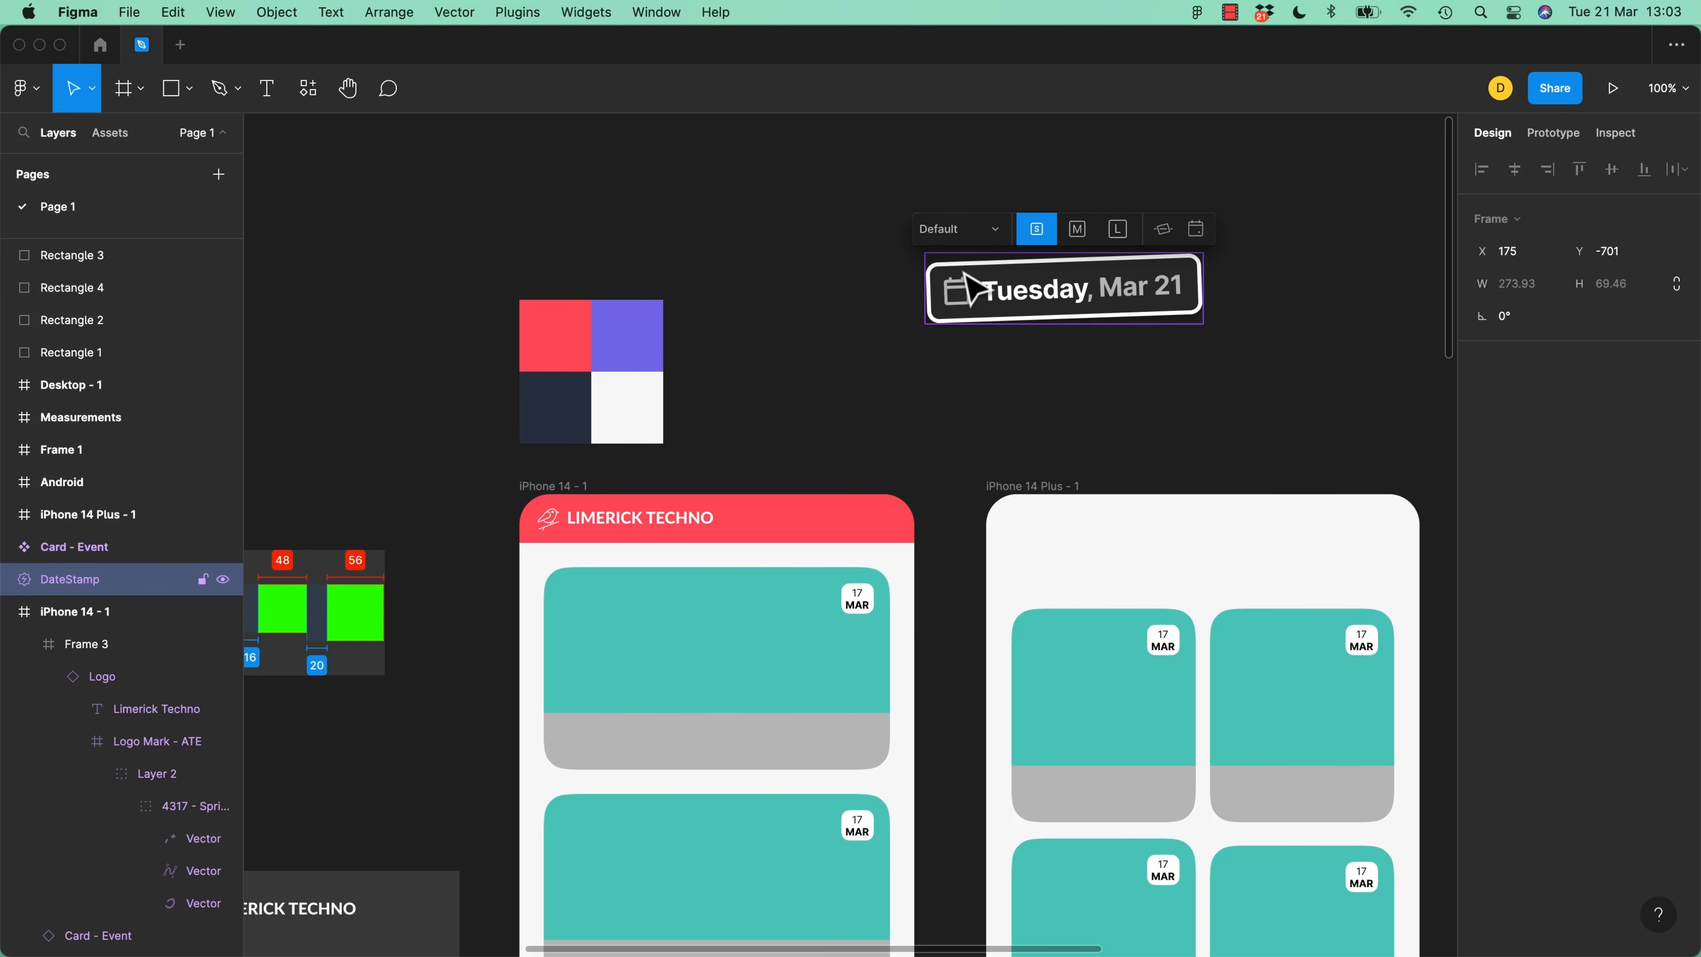
drag(970, 283, 1006, 461)
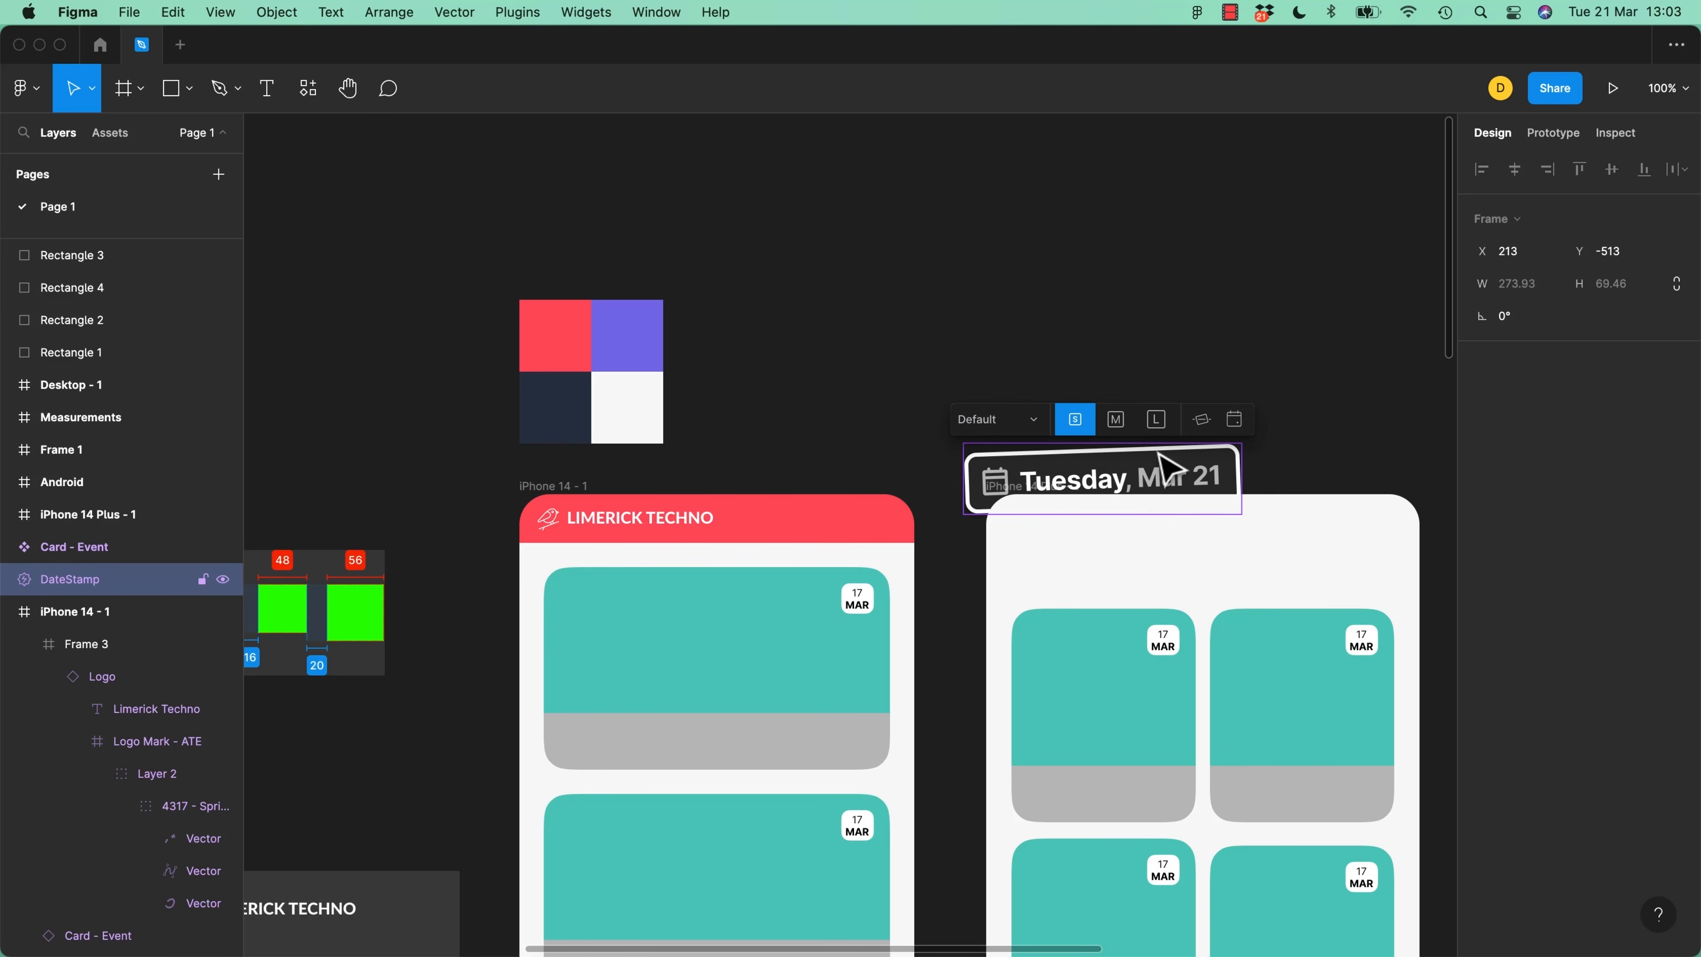
click(1206, 422)
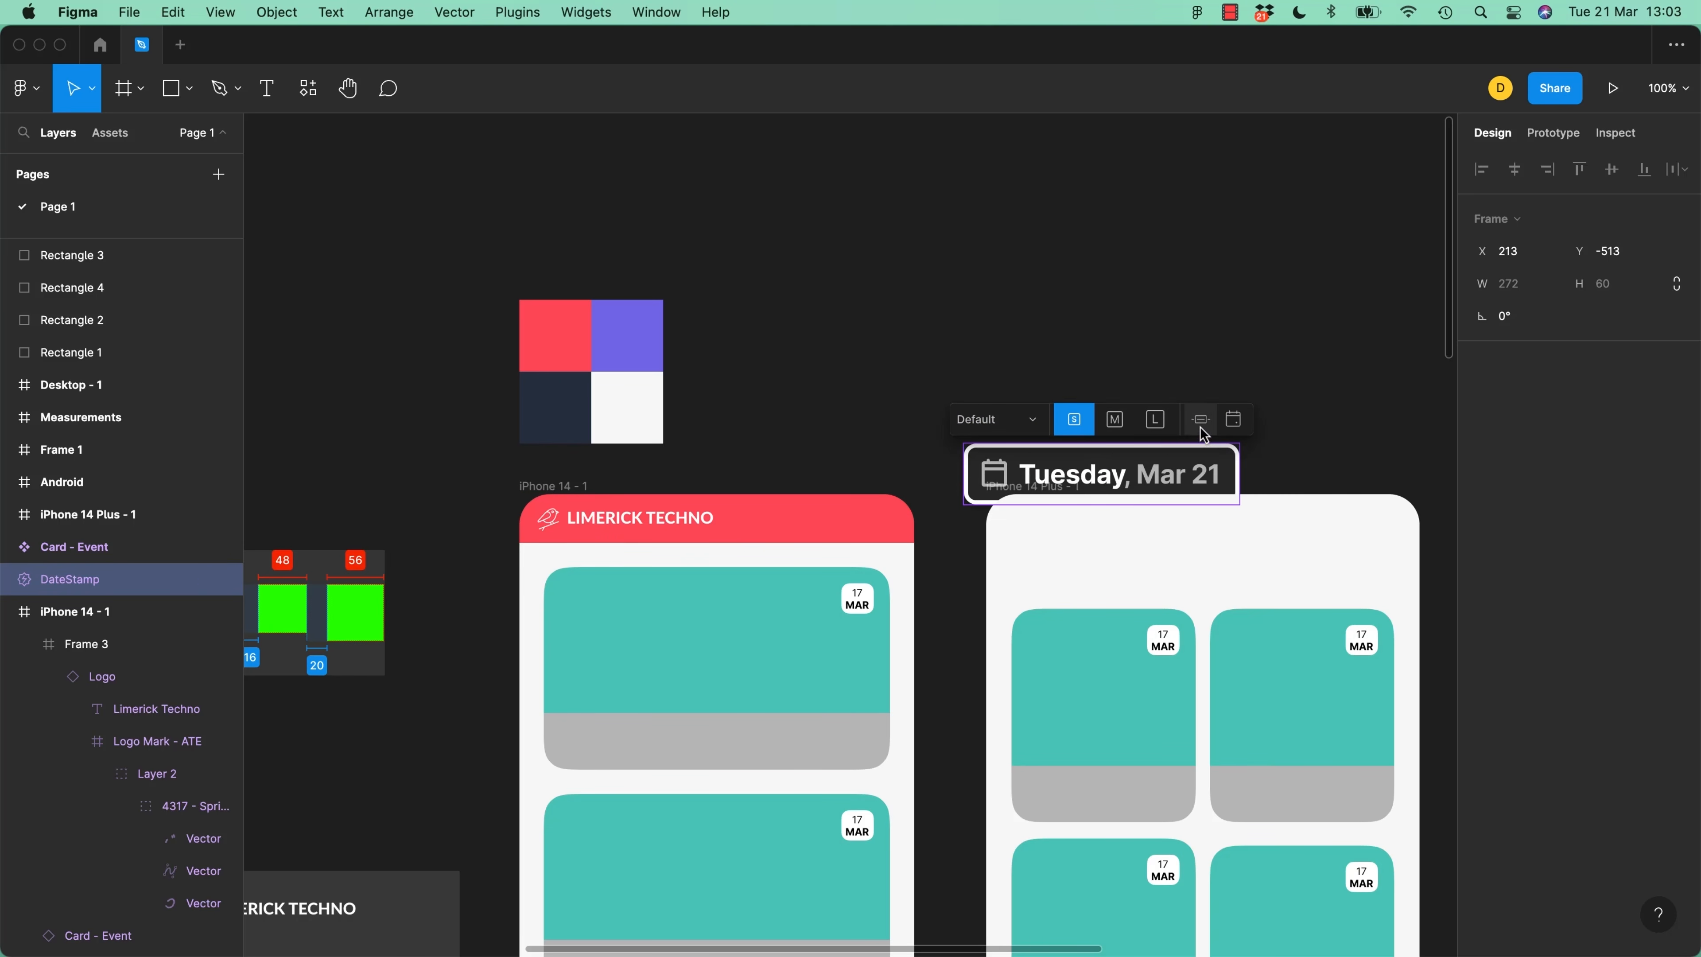
click(1200, 422)
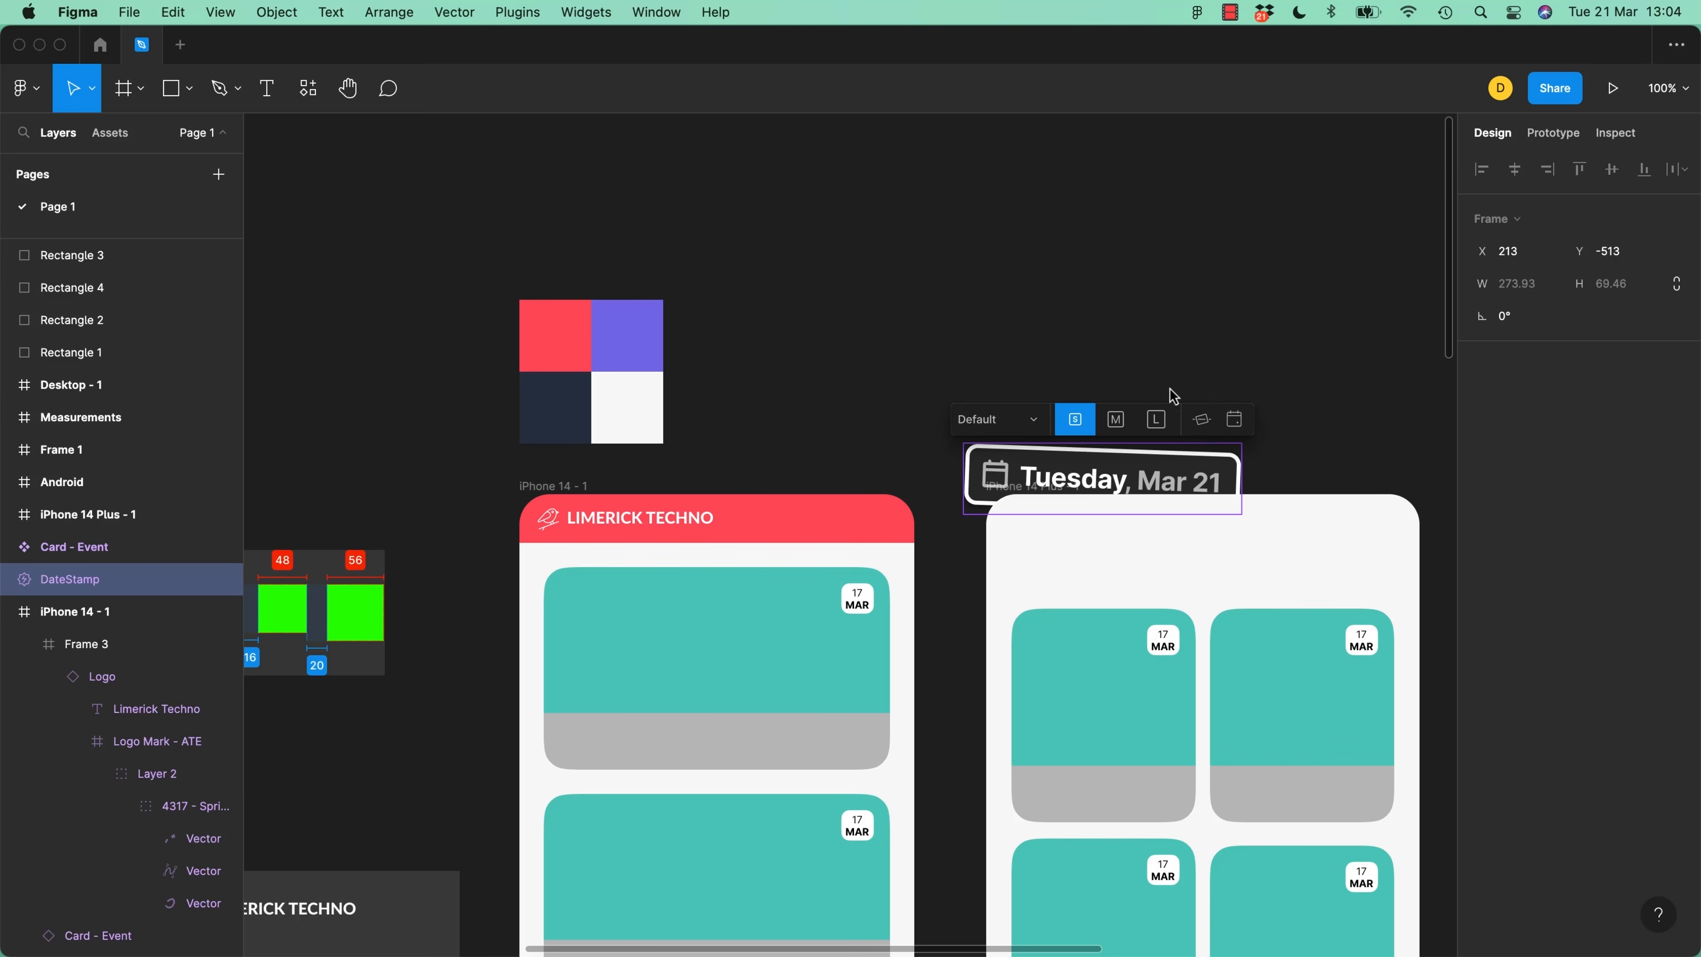
Set the DateStamp's date to Thursday, March 2, 2023 and move the widget to clear canvas above iPhone 14 Plus - 1
click(1234, 420)
click(1489, 628)
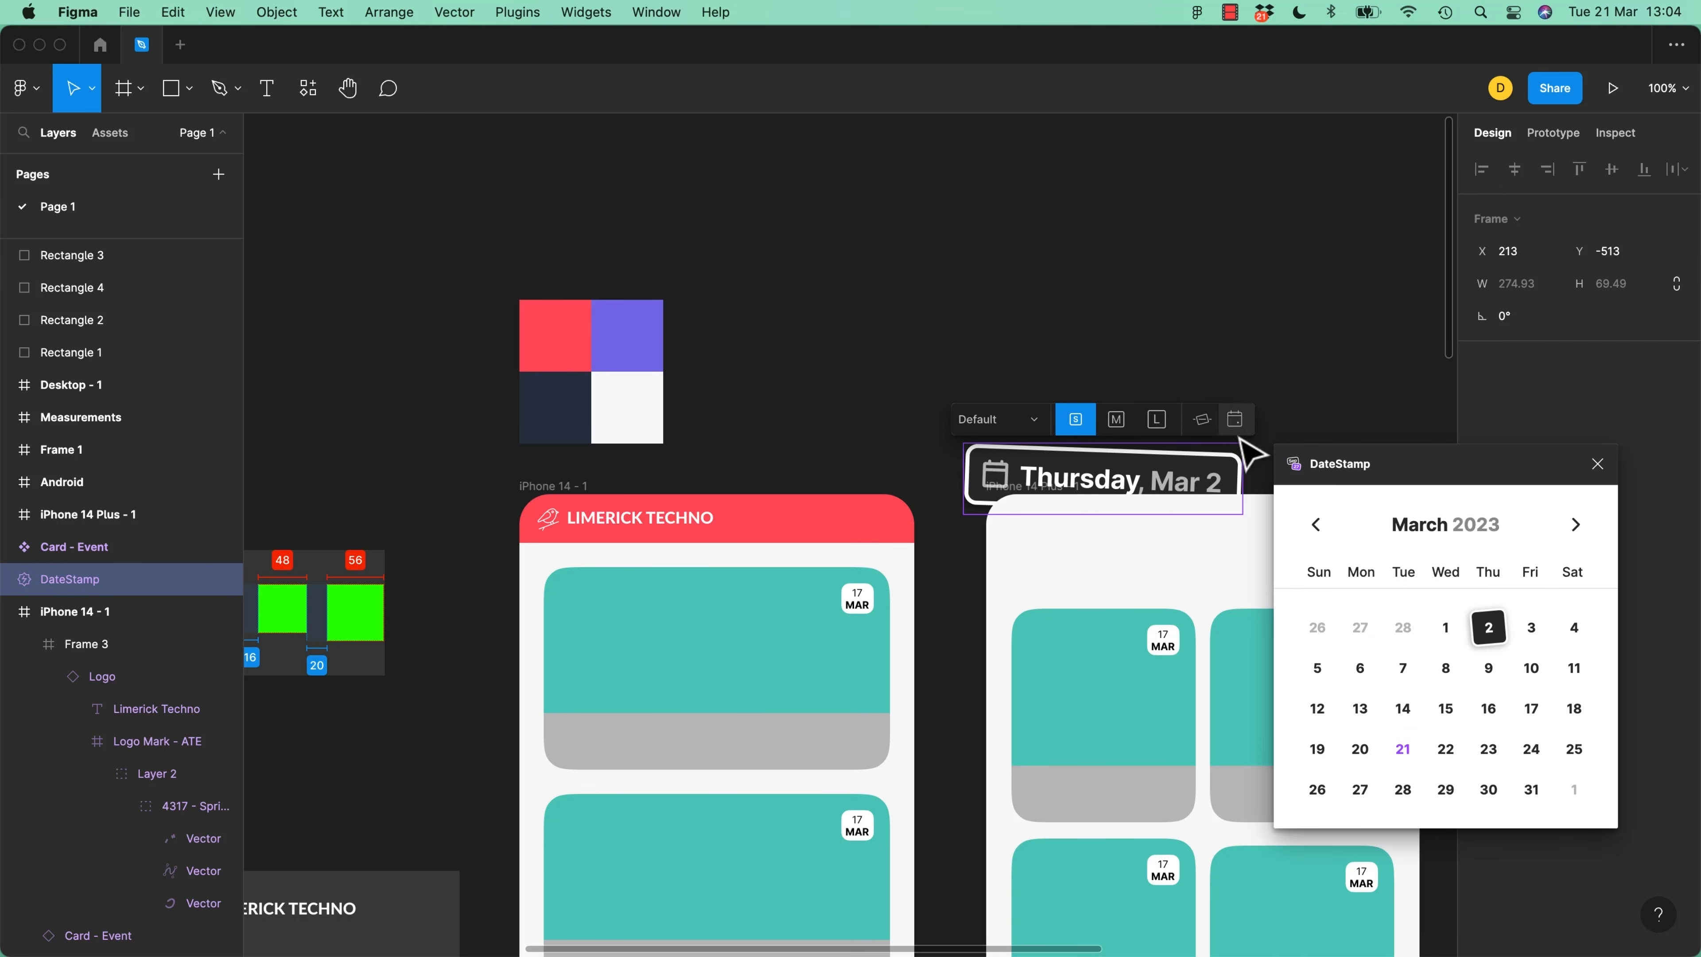
drag(1177, 459, 1185, 338)
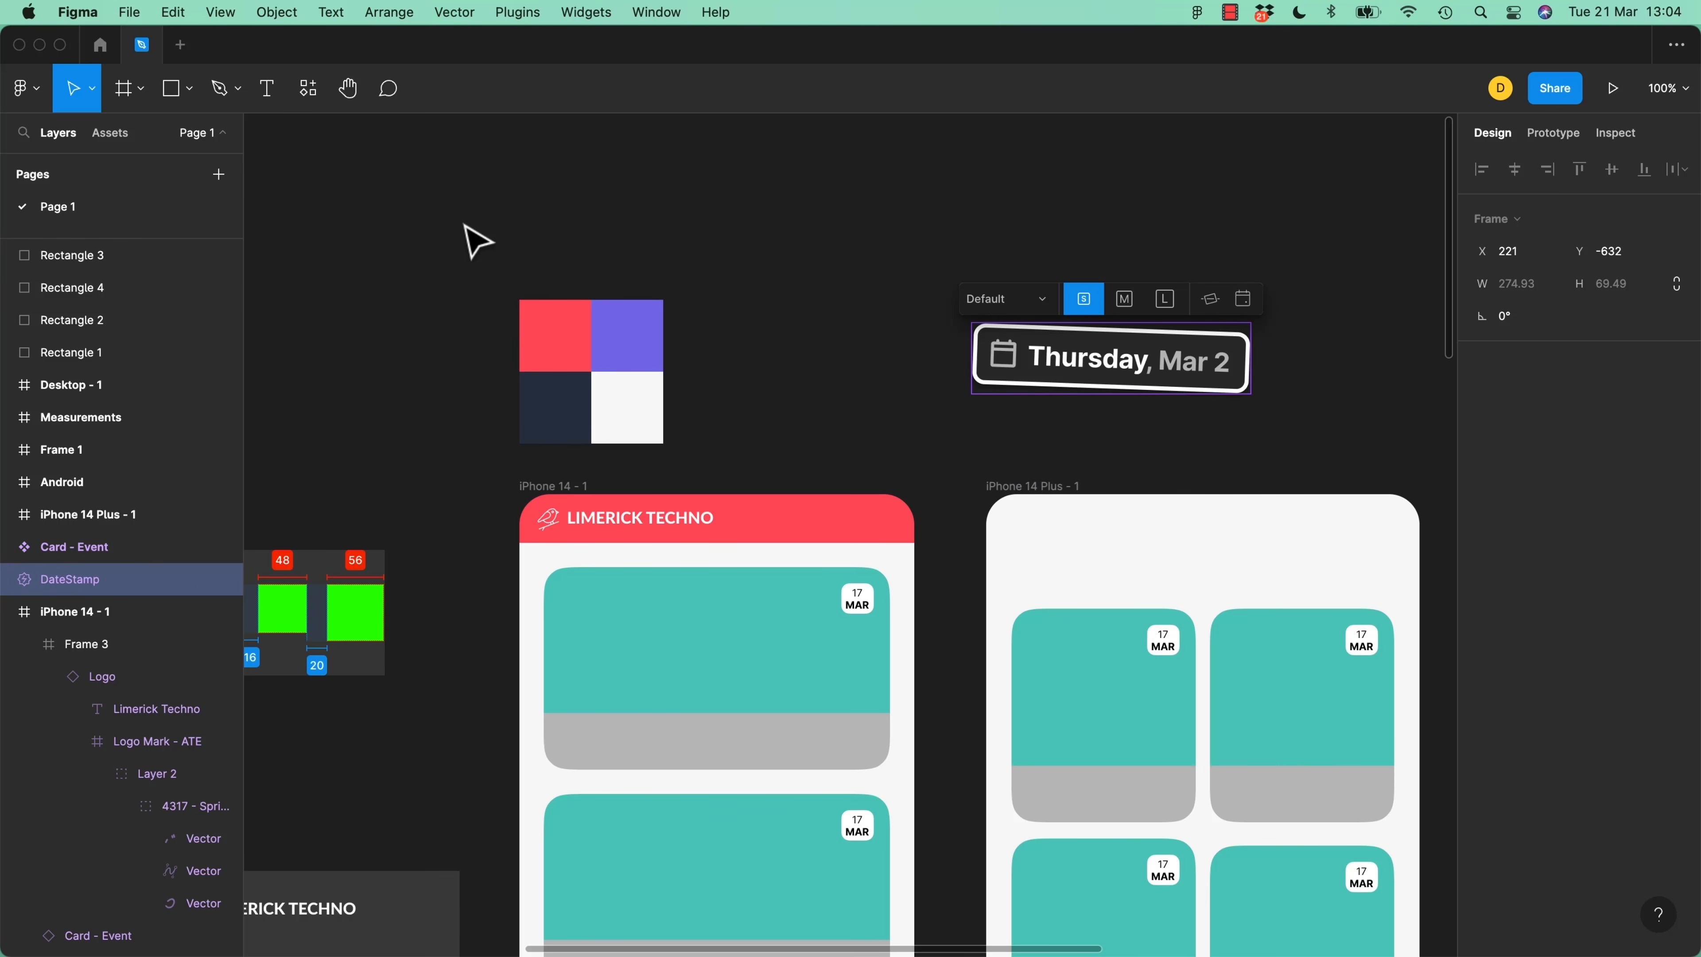
Add the Color Levels Generator widget and move it to the empty canvas above the iPhone frames
key(shift+i)
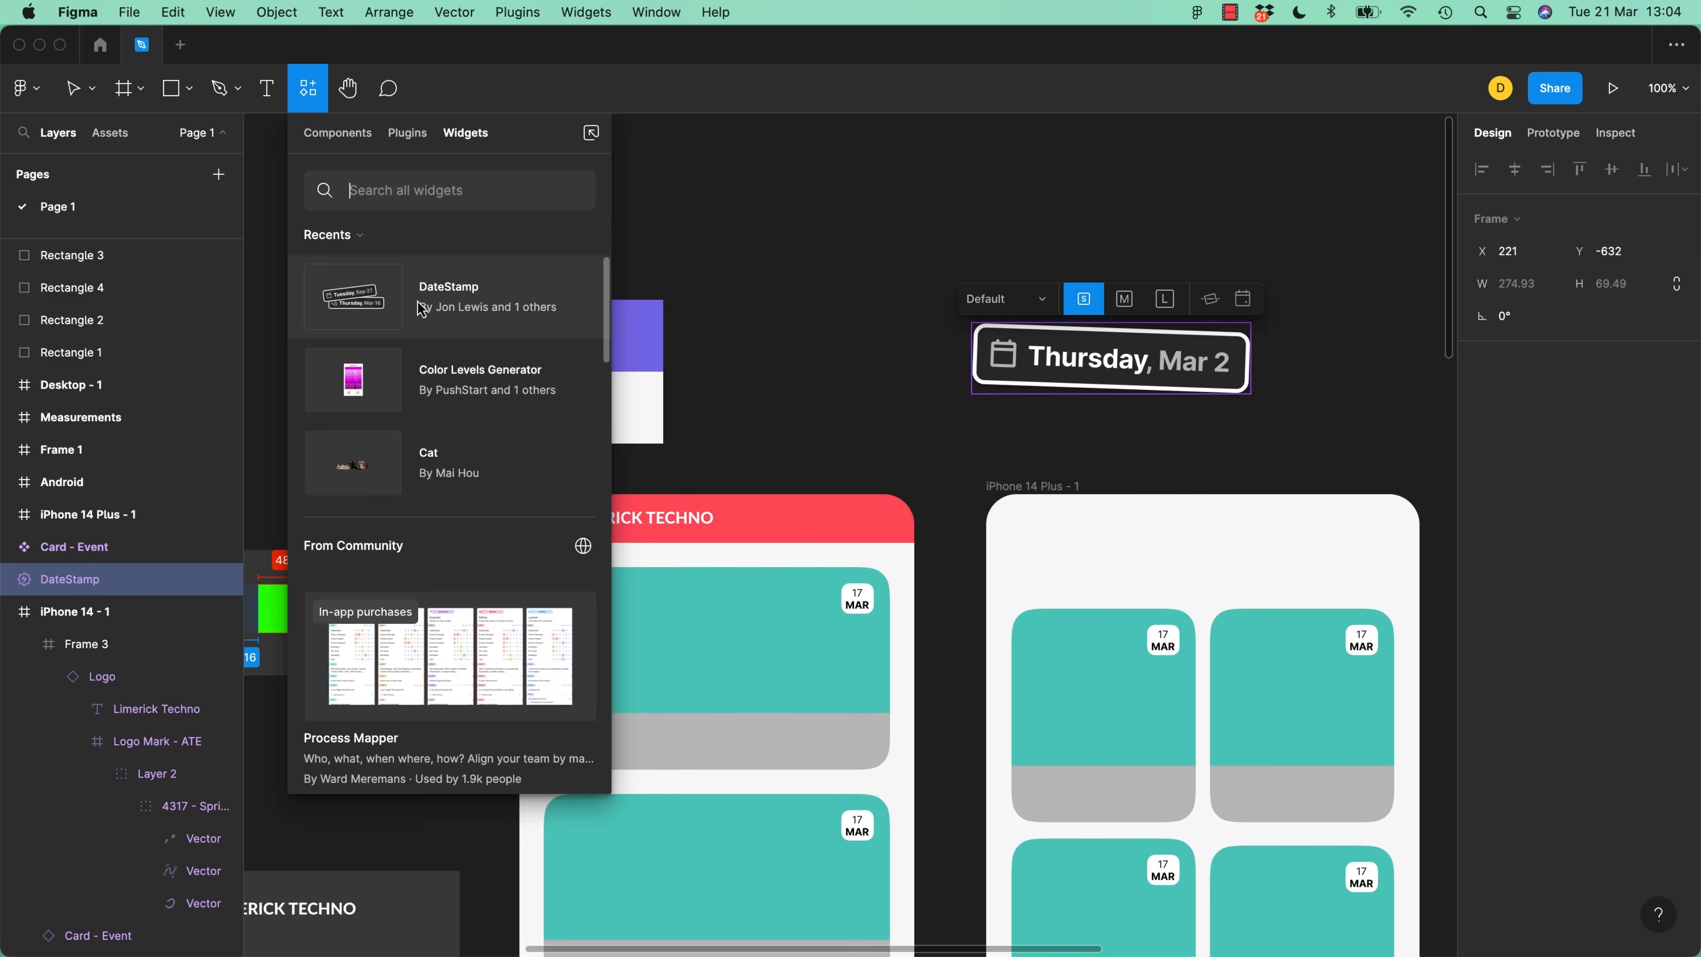
click(493, 396)
click(438, 409)
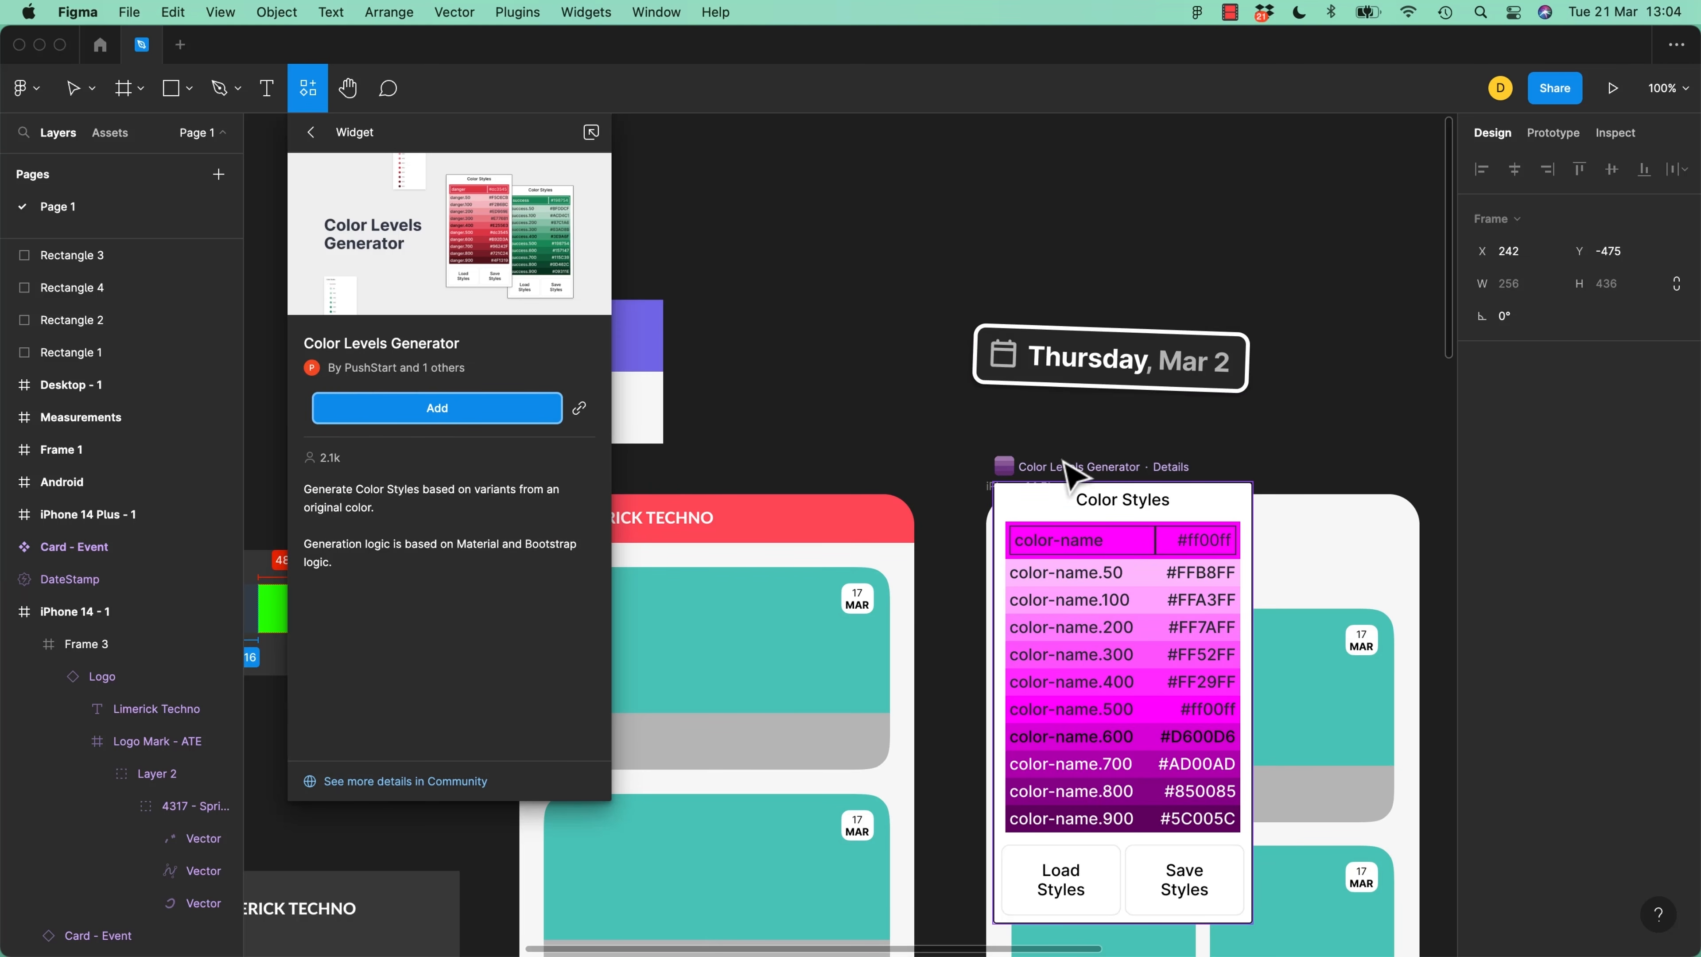
drag(899, 327, 807, 161)
drag(1085, 190, 1129, 494)
drag(890, 469, 863, 224)
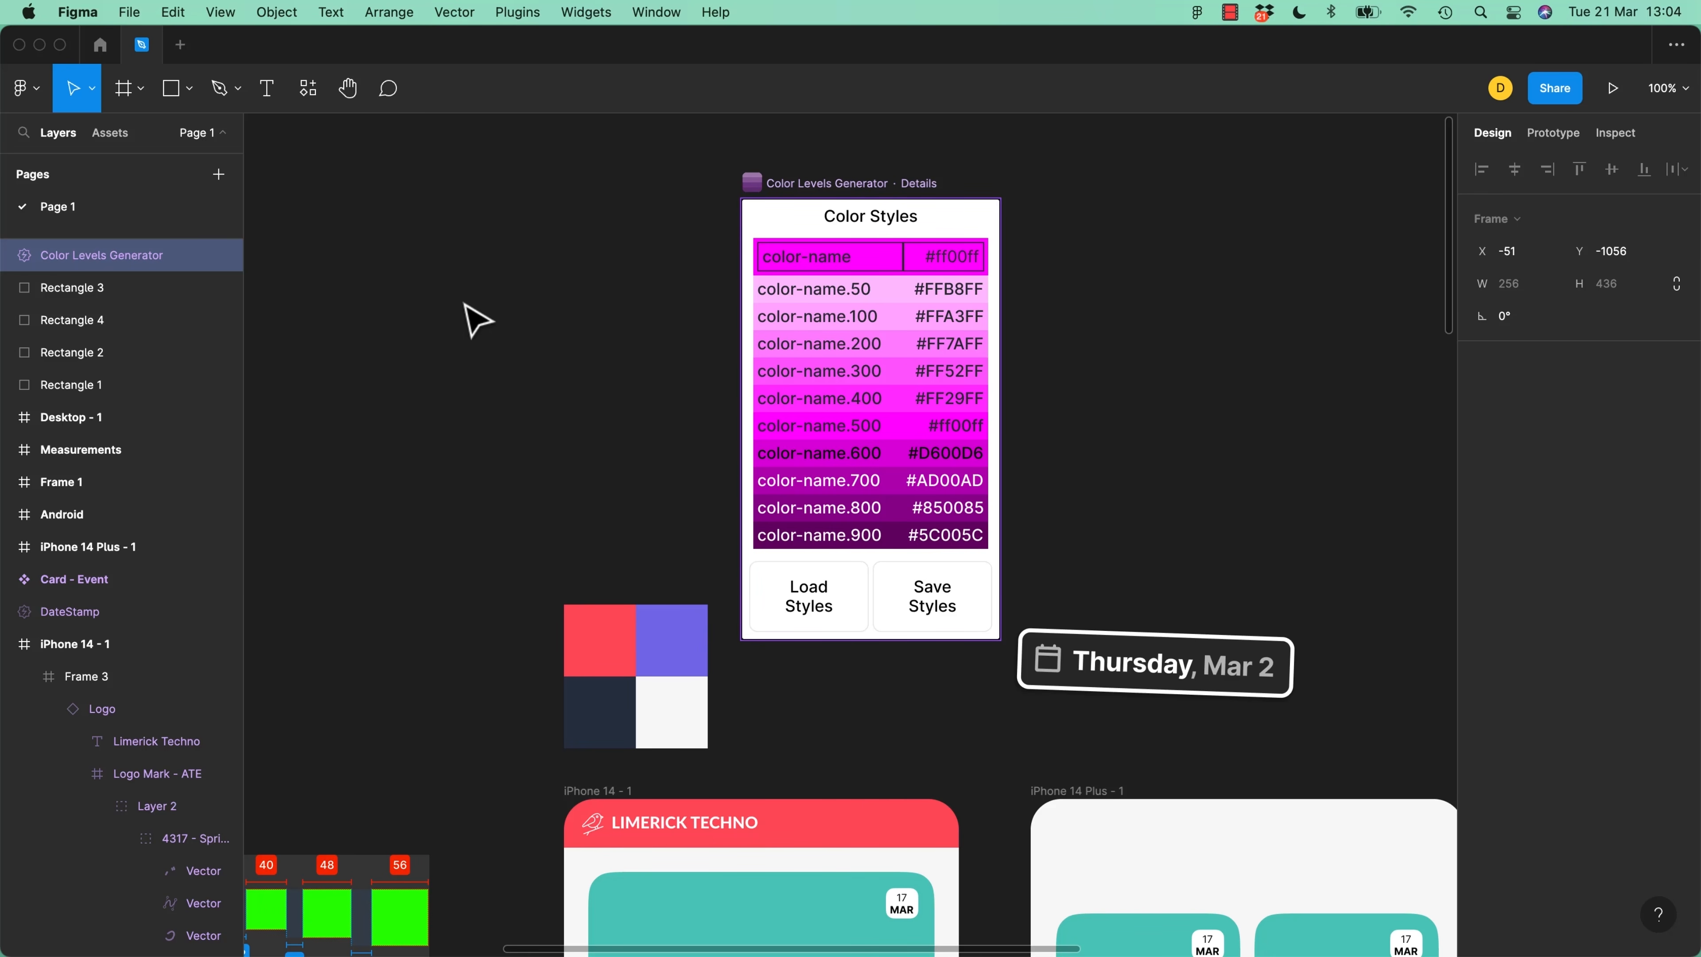
Set the DateStamp's date to Tuesday, March 7, 2023
click(1186, 677)
click(1285, 609)
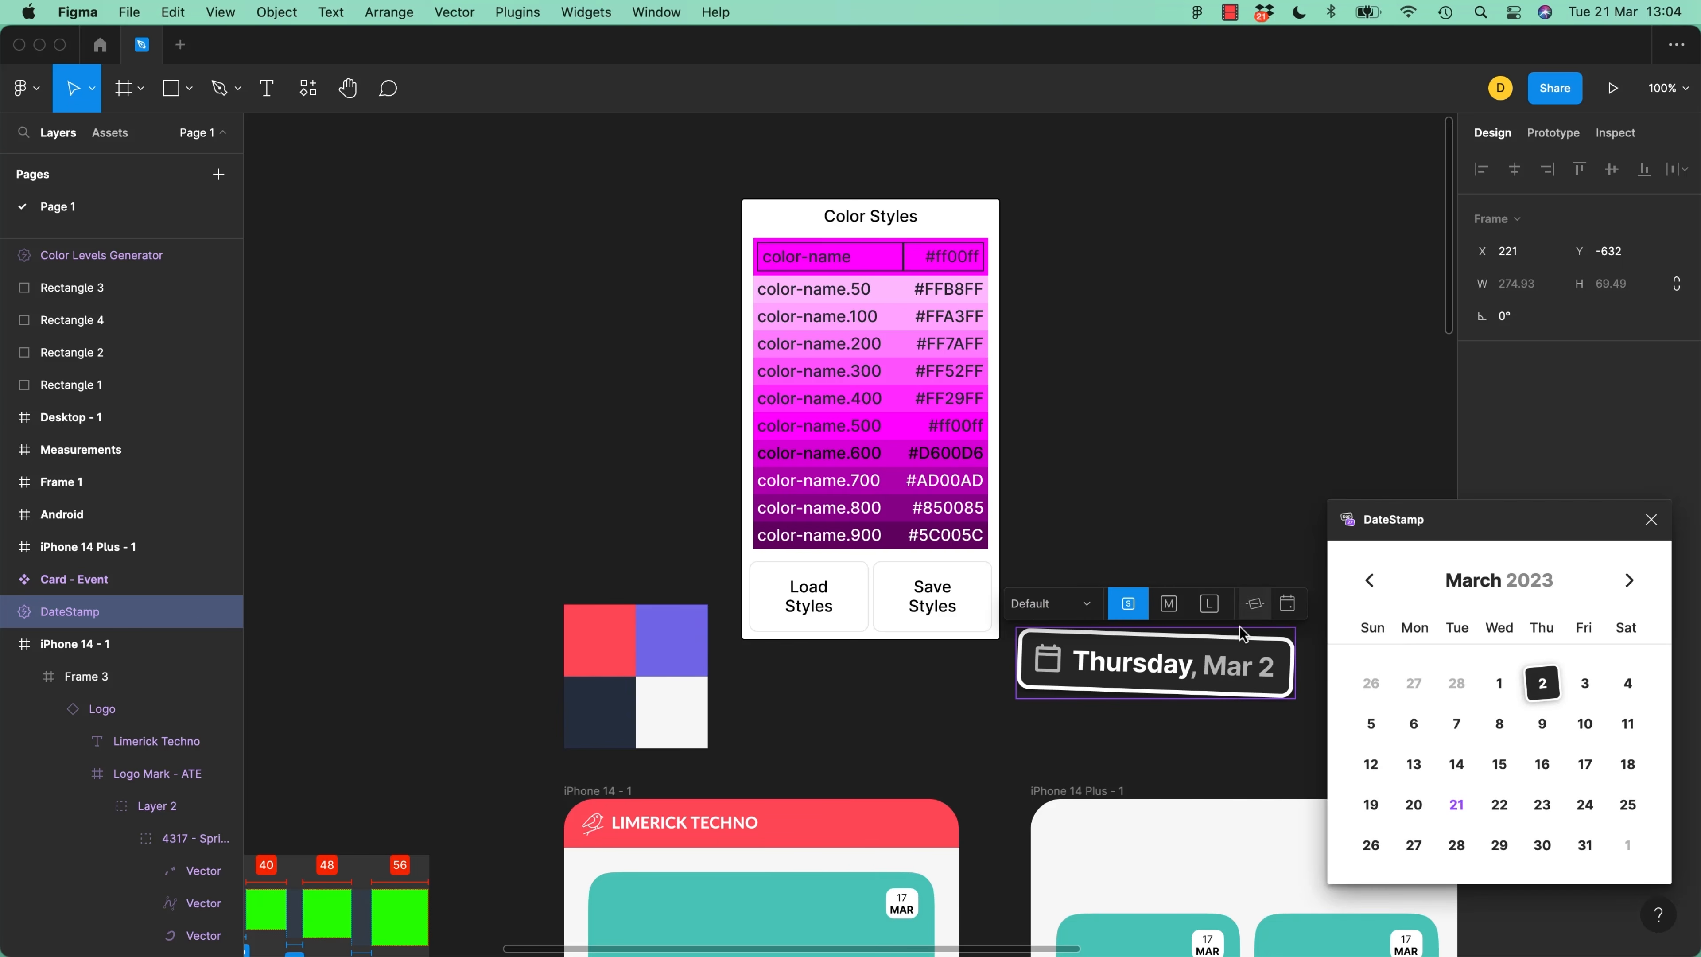
click(1455, 715)
Set the Color Levels Generator's base colour to FF4655
click(845, 262)
click(867, 231)
double_click(949, 264)
text(FF4655)
click(1062, 285)
click(936, 234)
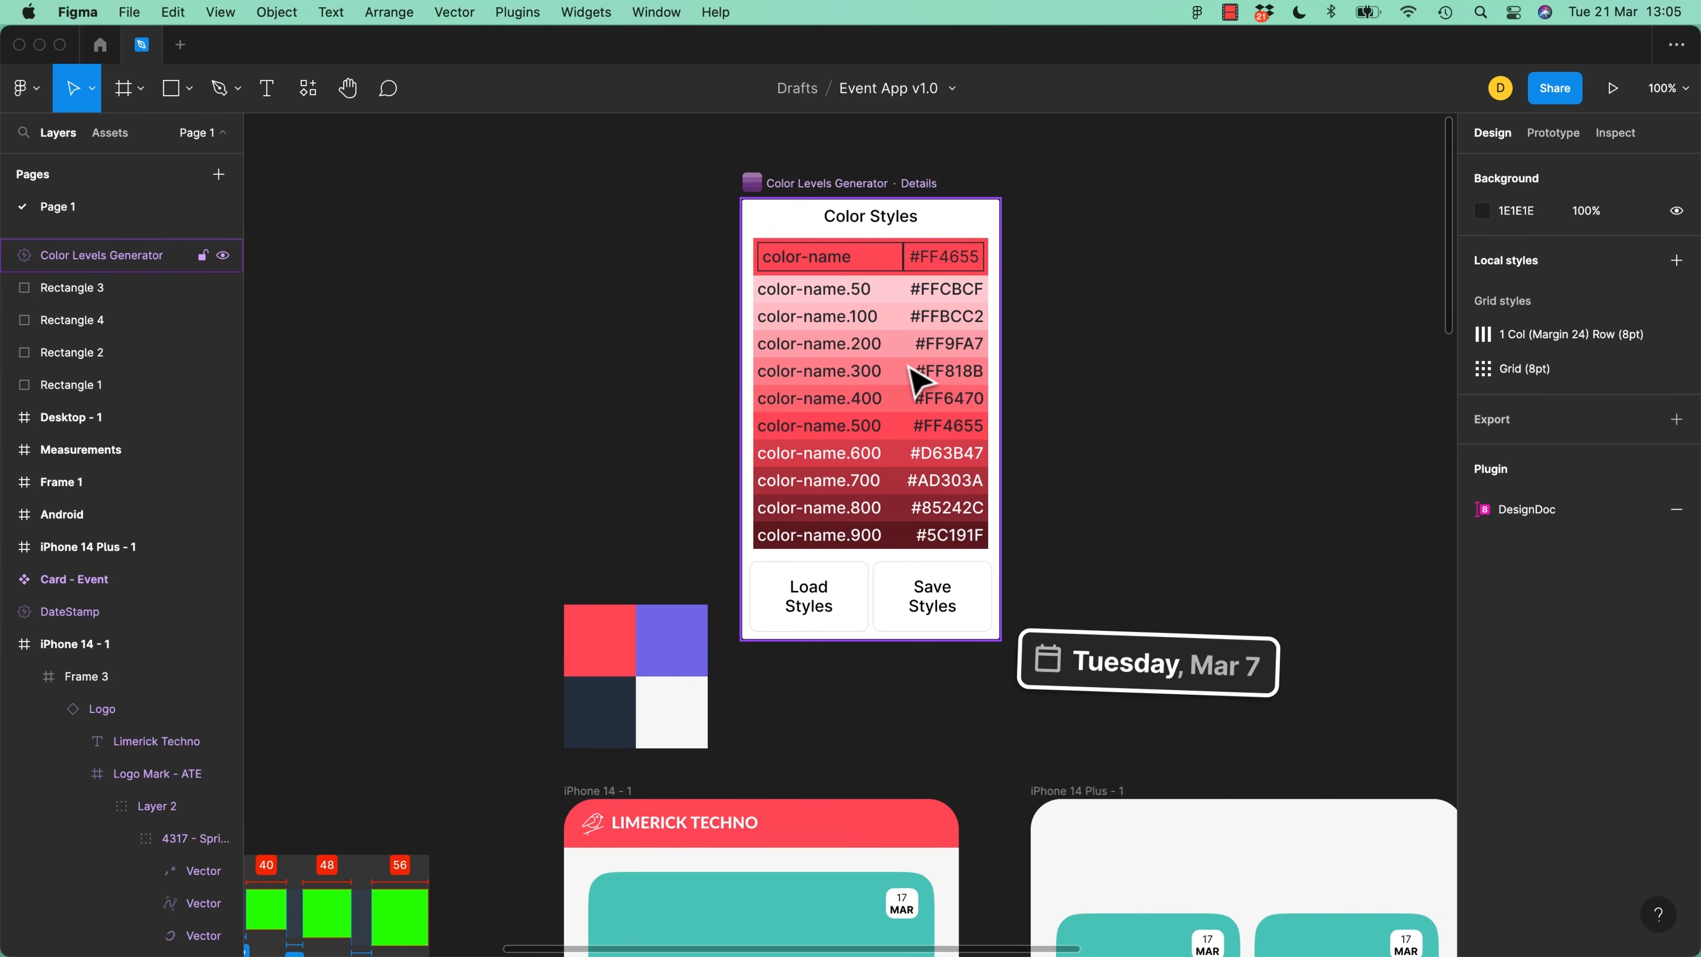
click(945, 602)
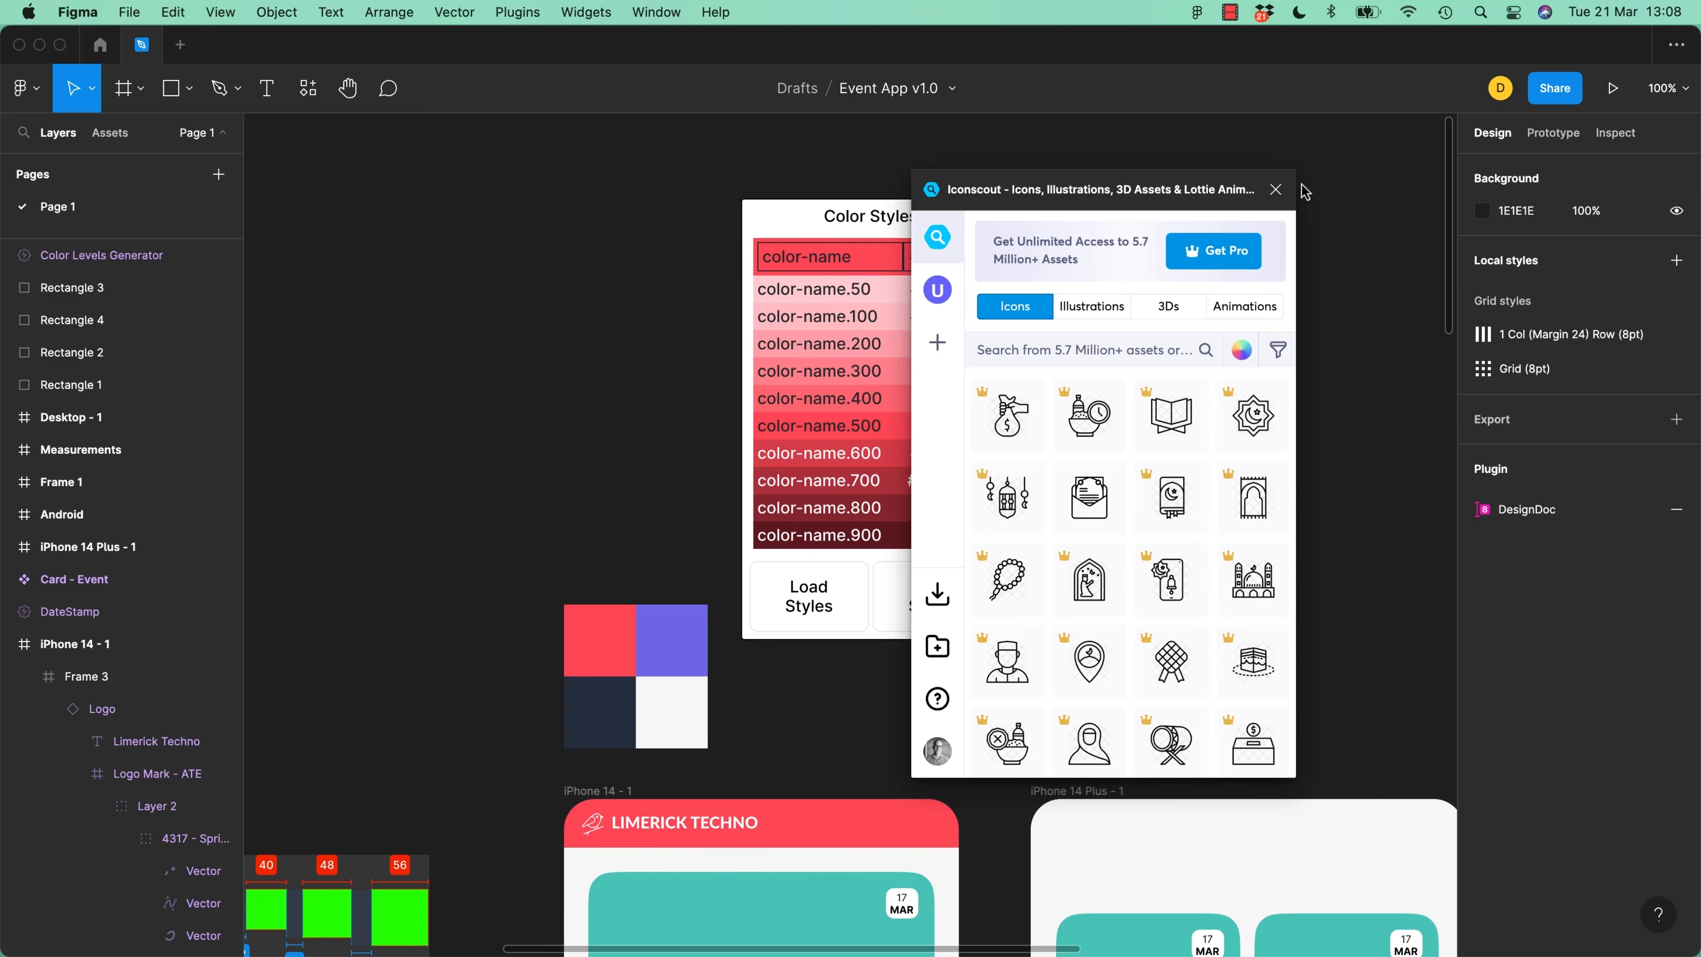
Close the Iconscout plugin, duplicate the DateStamp and place the copy on the empty canvas above the original
click(1276, 190)
click(1105, 663)
click(1132, 506)
click(1064, 617)
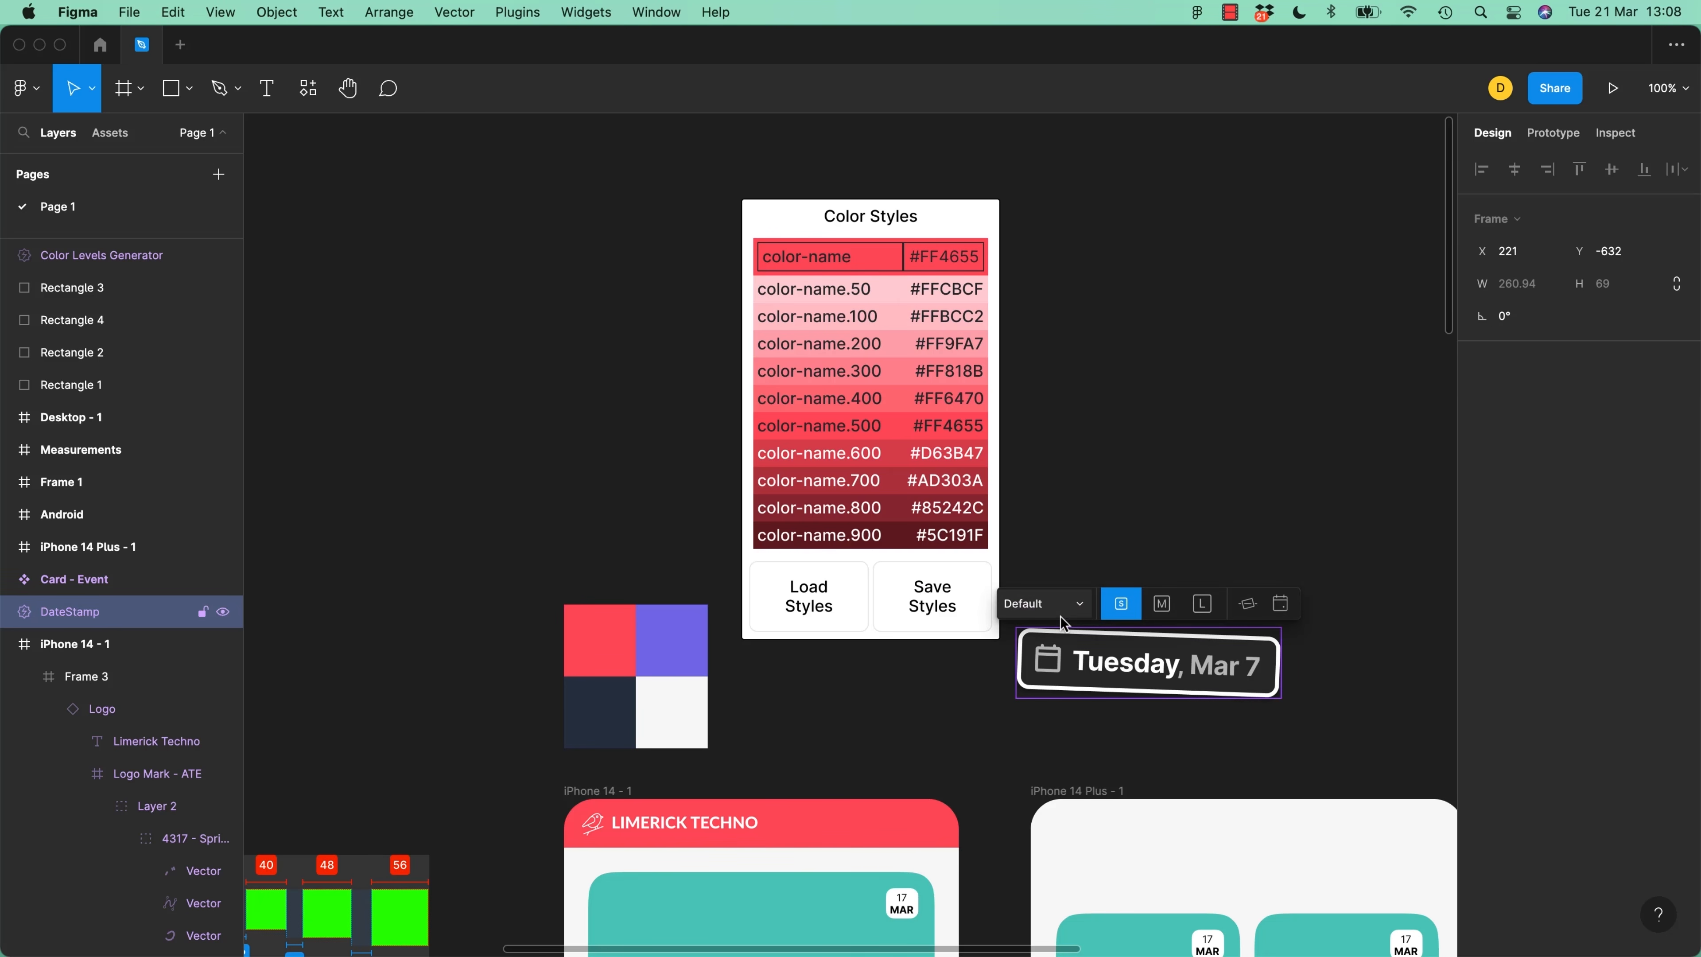
key(super+d)
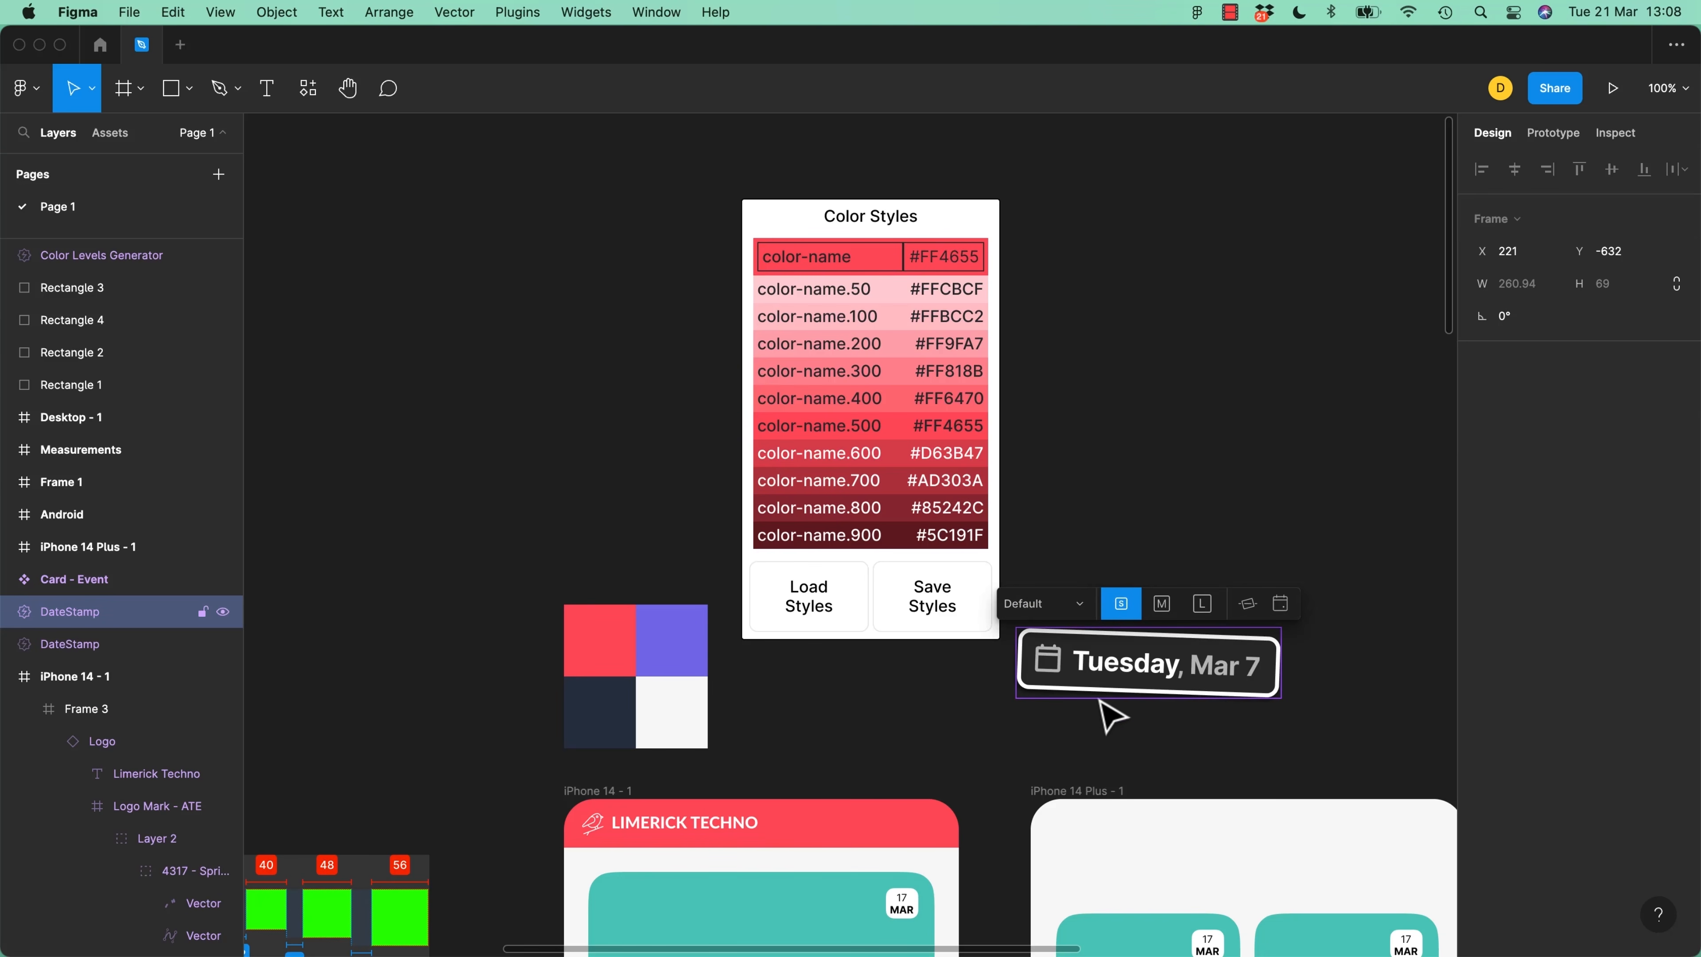
drag(1112, 710, 1211, 429)
click(1276, 543)
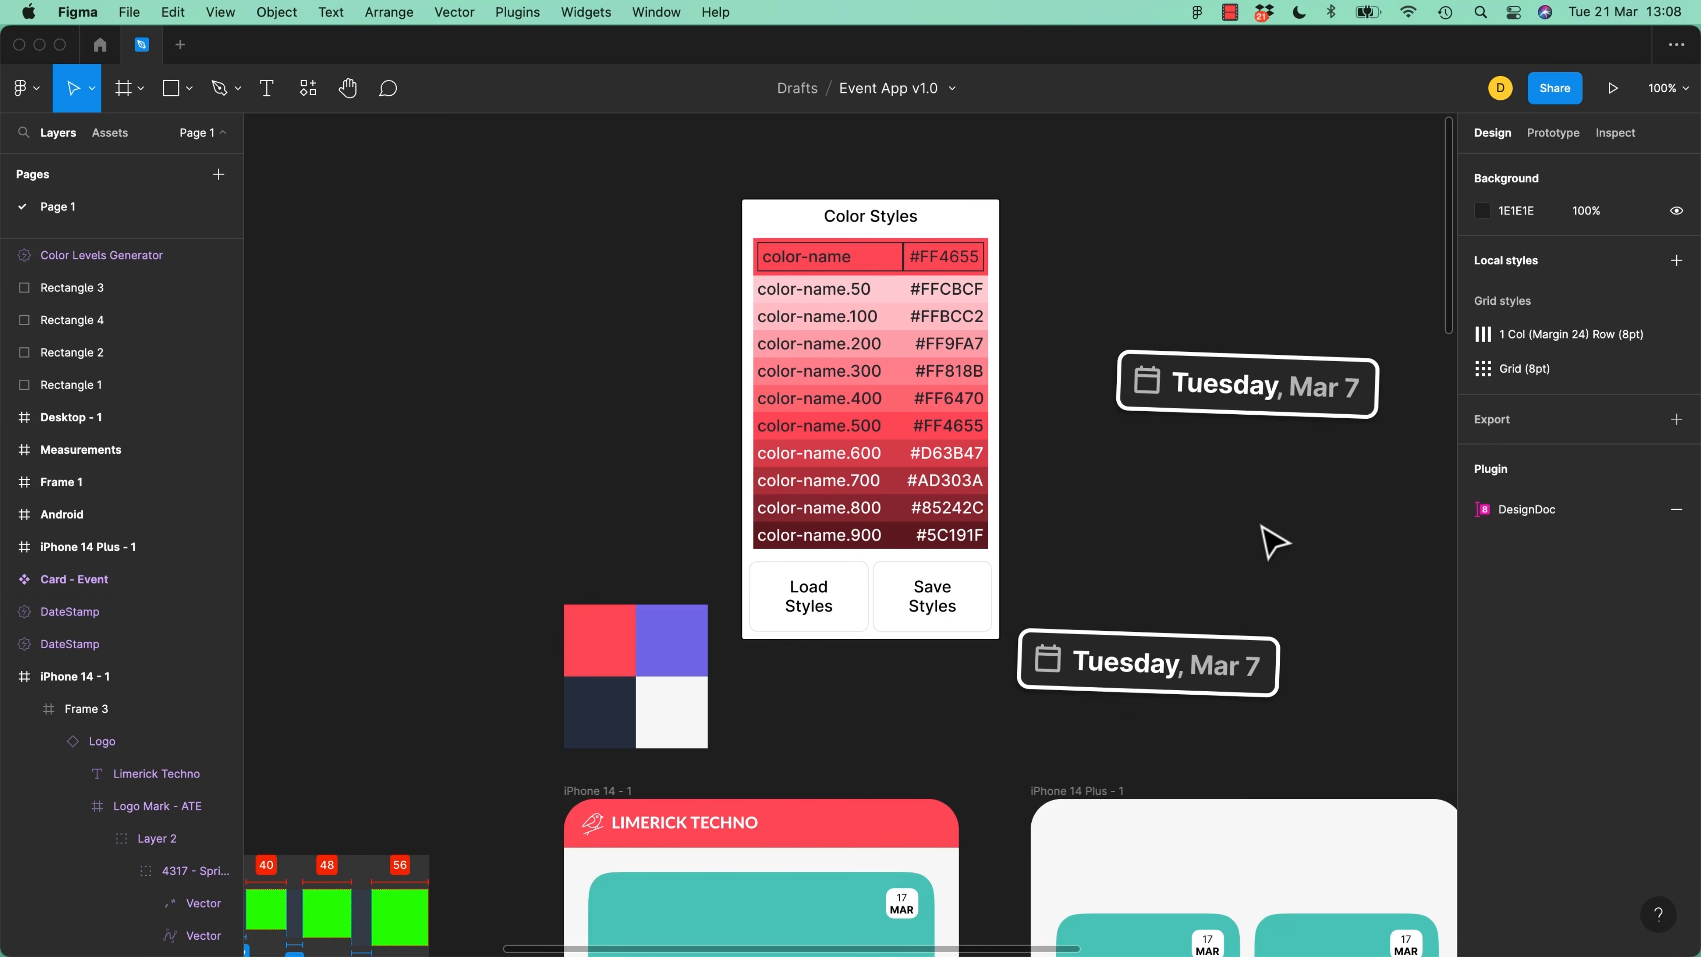
Copy the Color Levels Generator and place the duplicate to the left of the original
click(867, 213)
key(super+c)
key(super+v)
drag(859, 197, 542, 190)
click(845, 715)
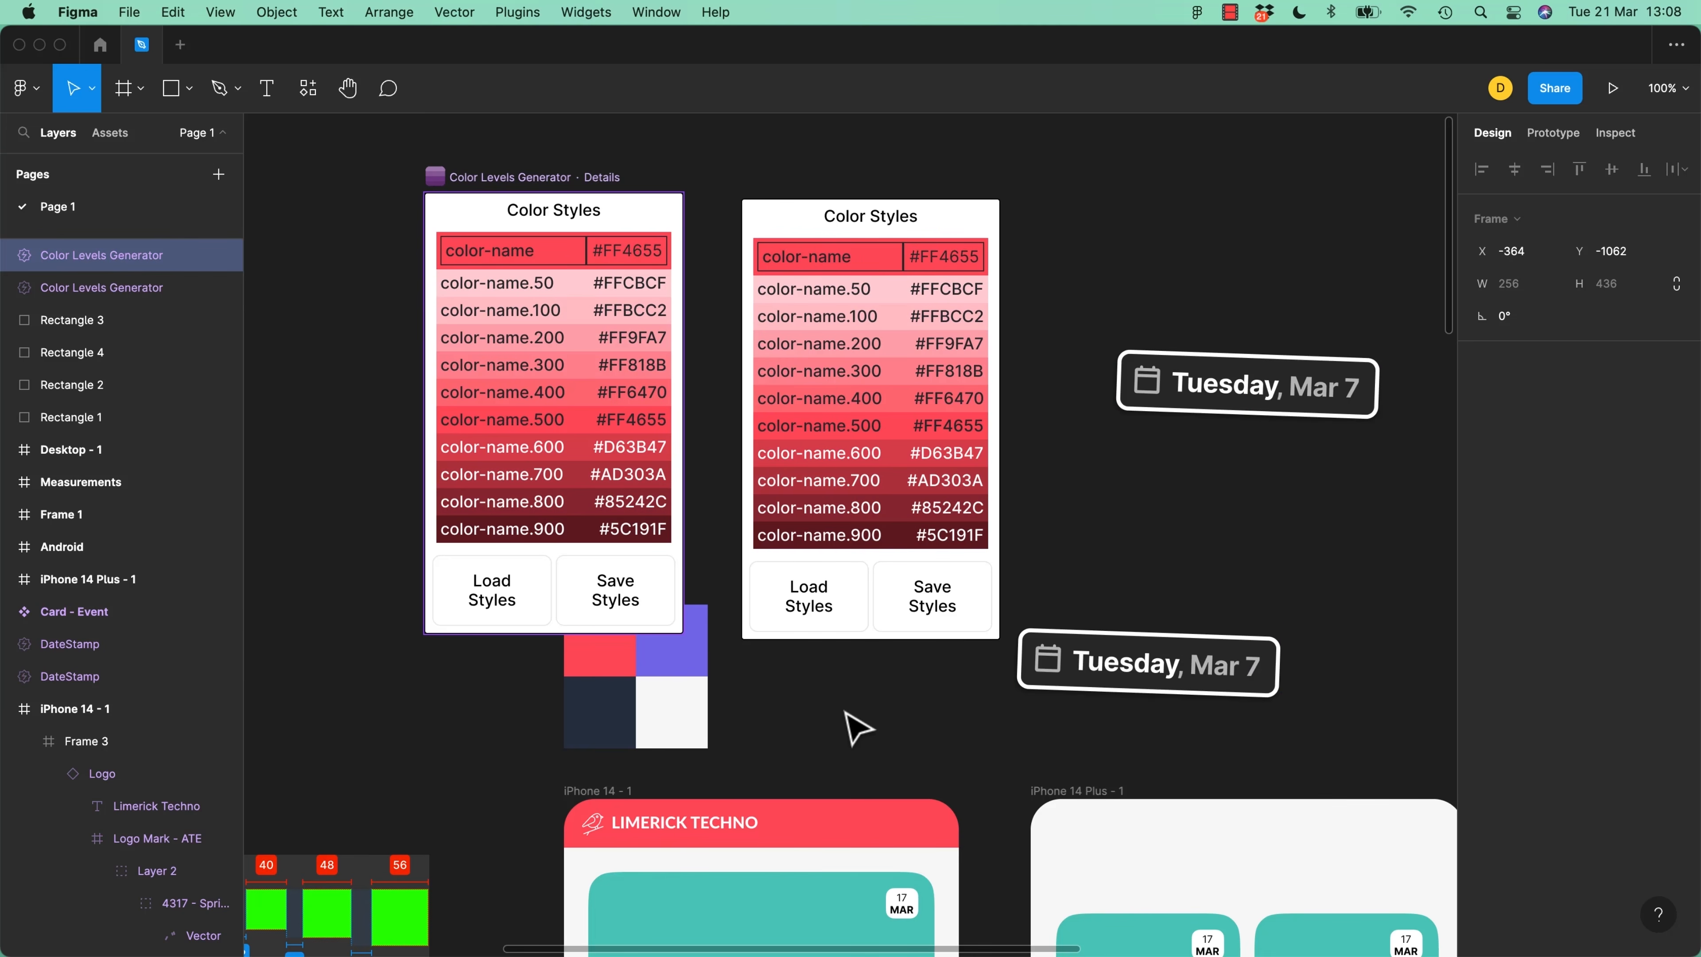
drag(1121, 286, 1315, 700)
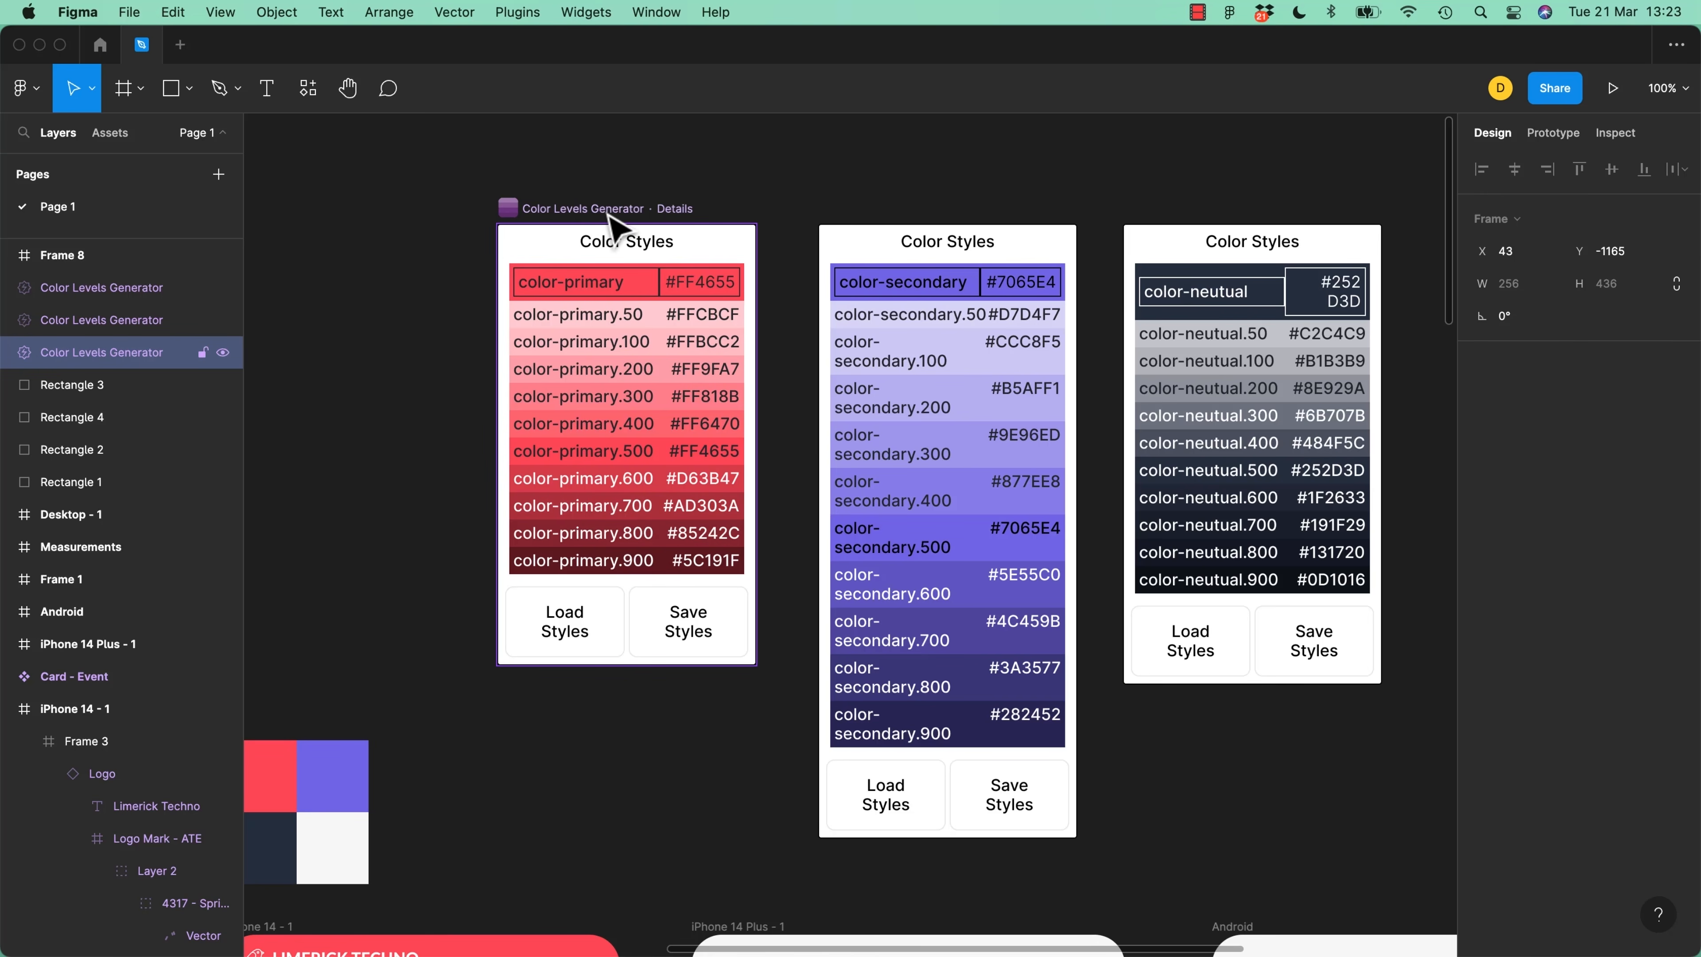
Examine the styles inside the color-primary and color-secondary groups of the local color styles
click(739, 744)
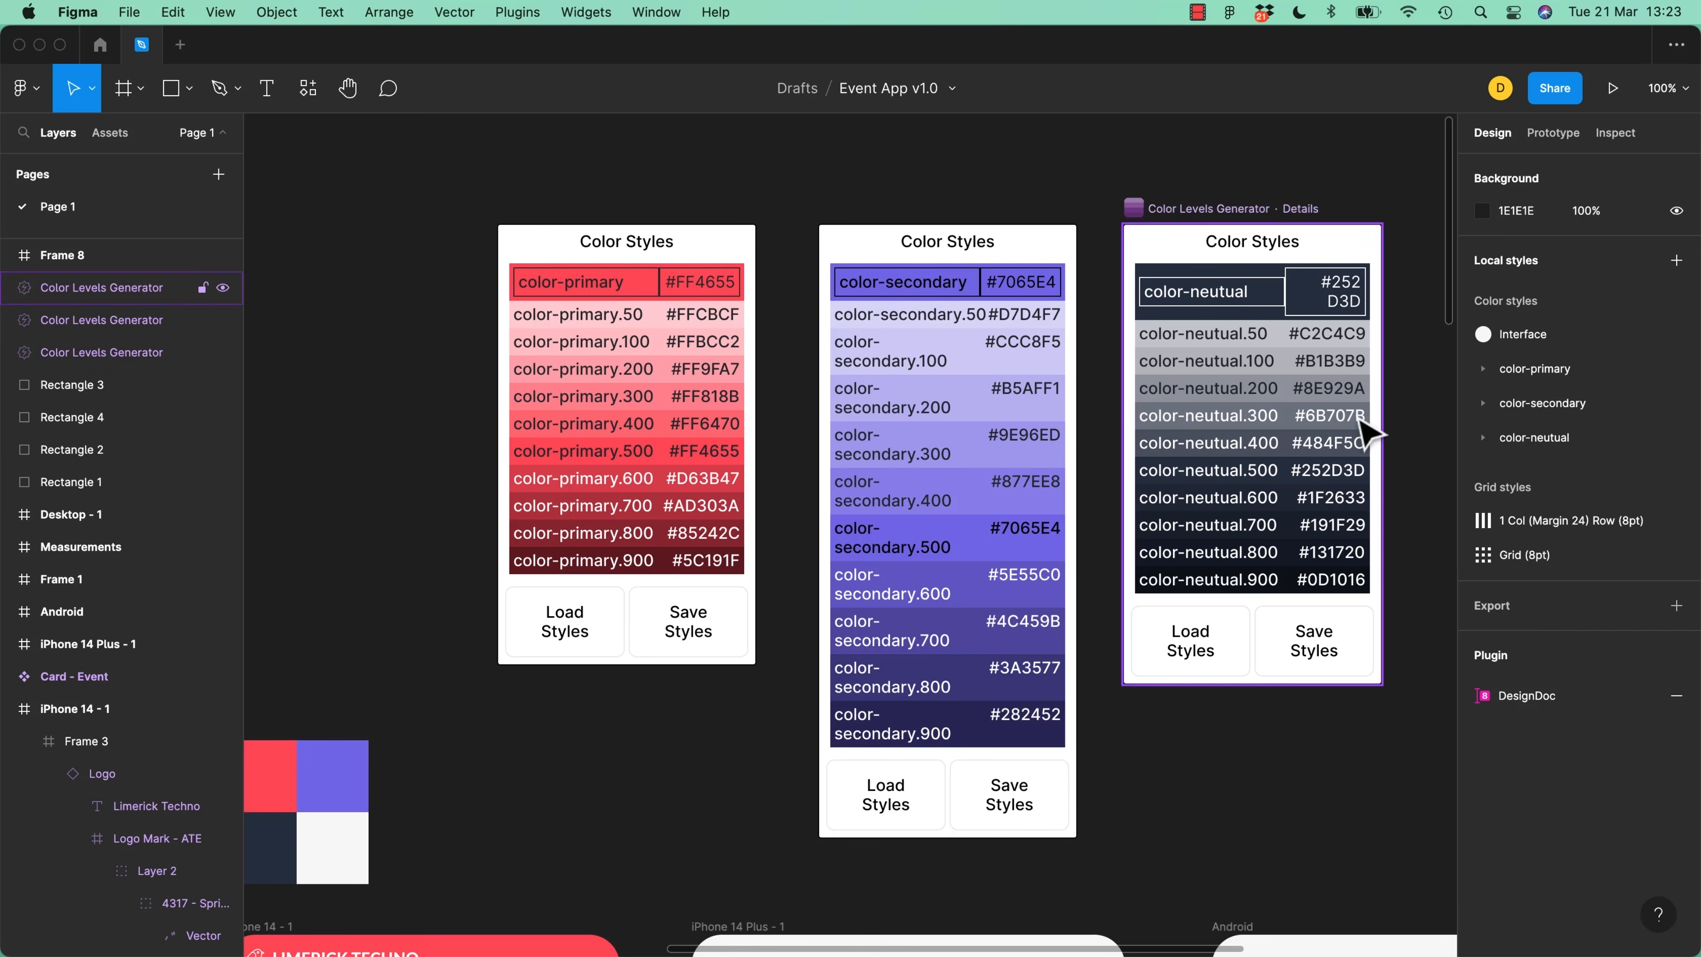
click(1483, 370)
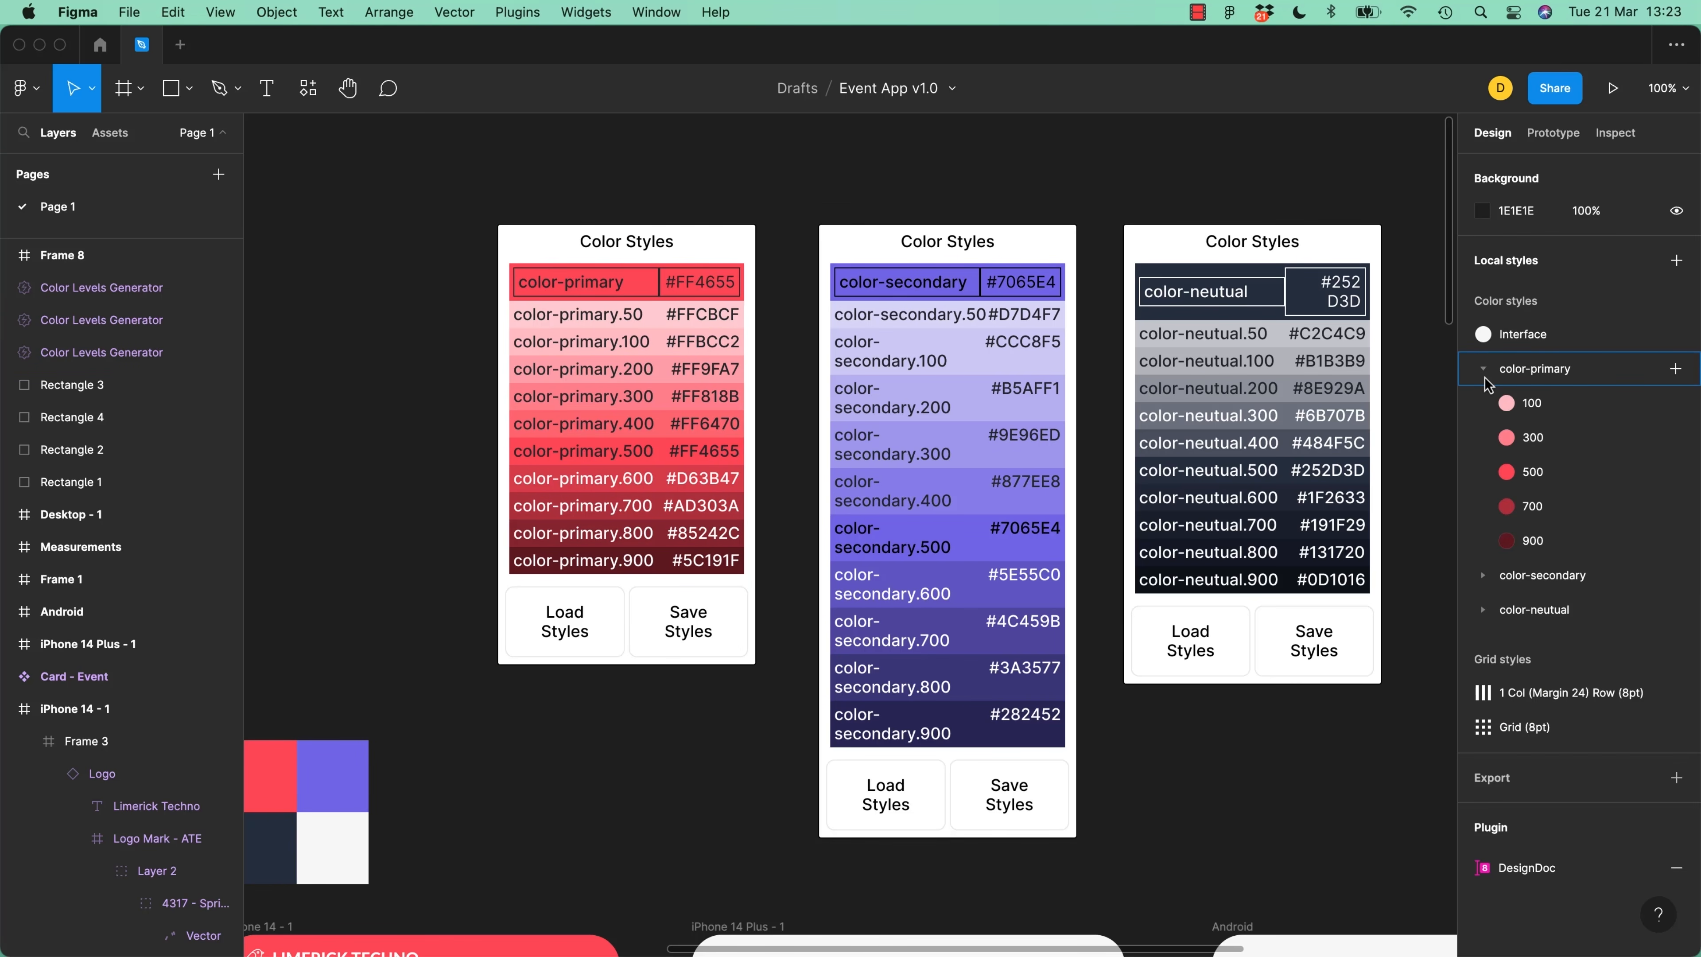
click(1481, 578)
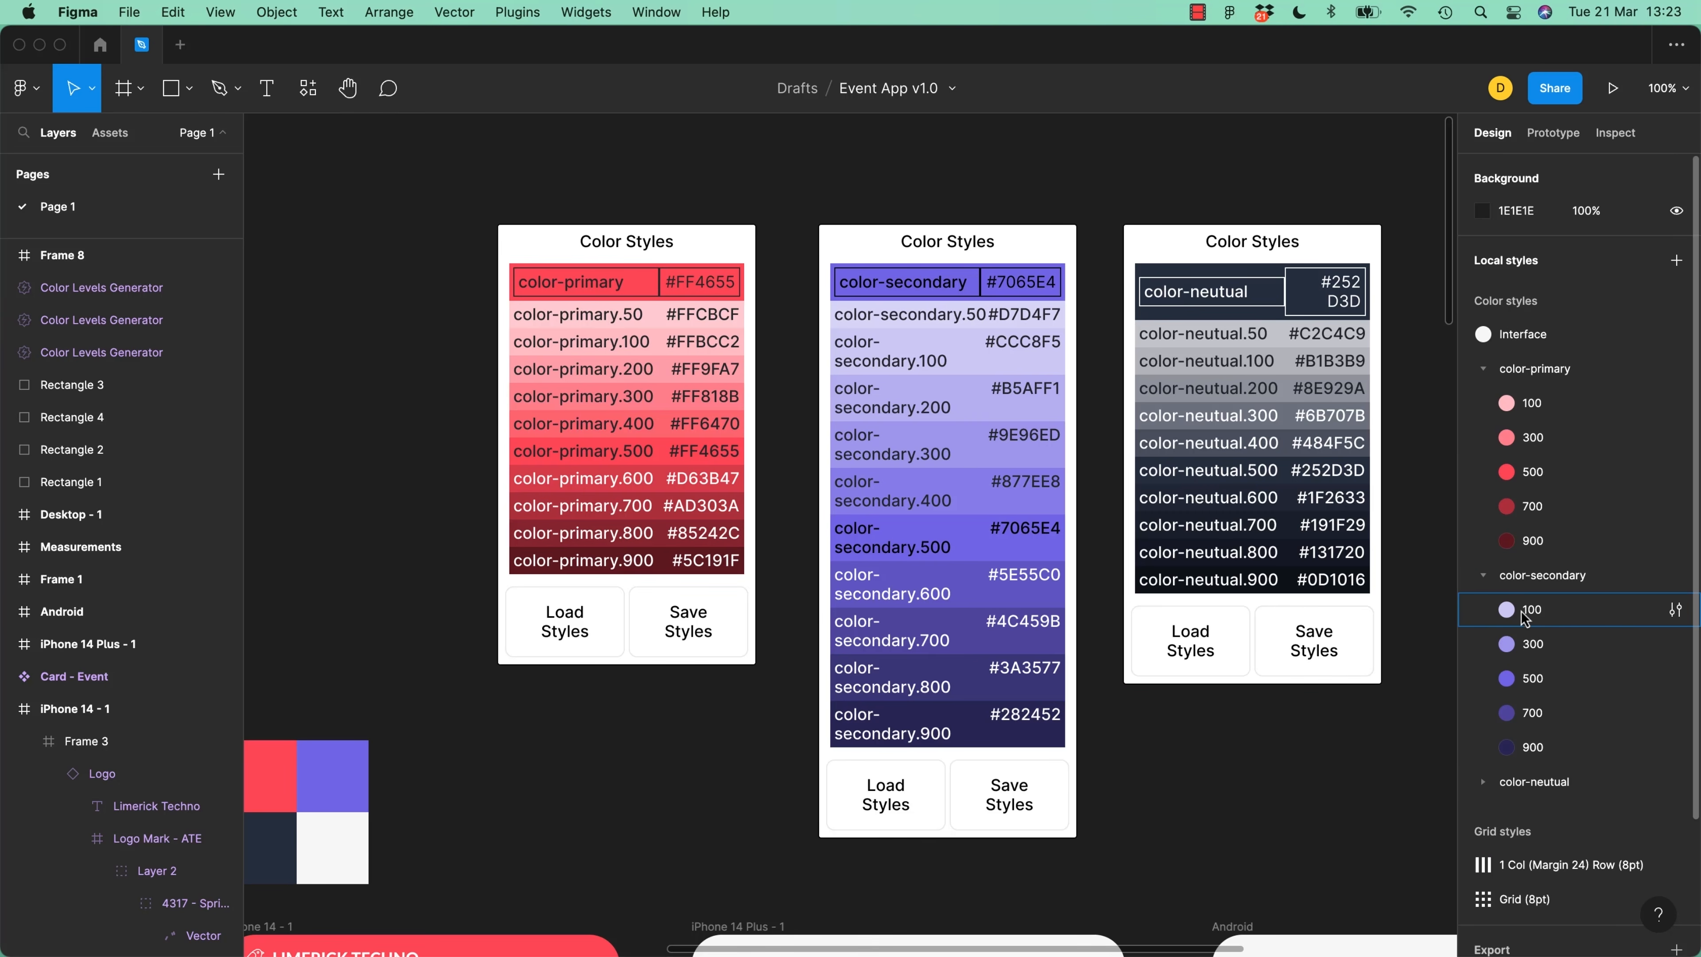
click(1488, 578)
click(1484, 369)
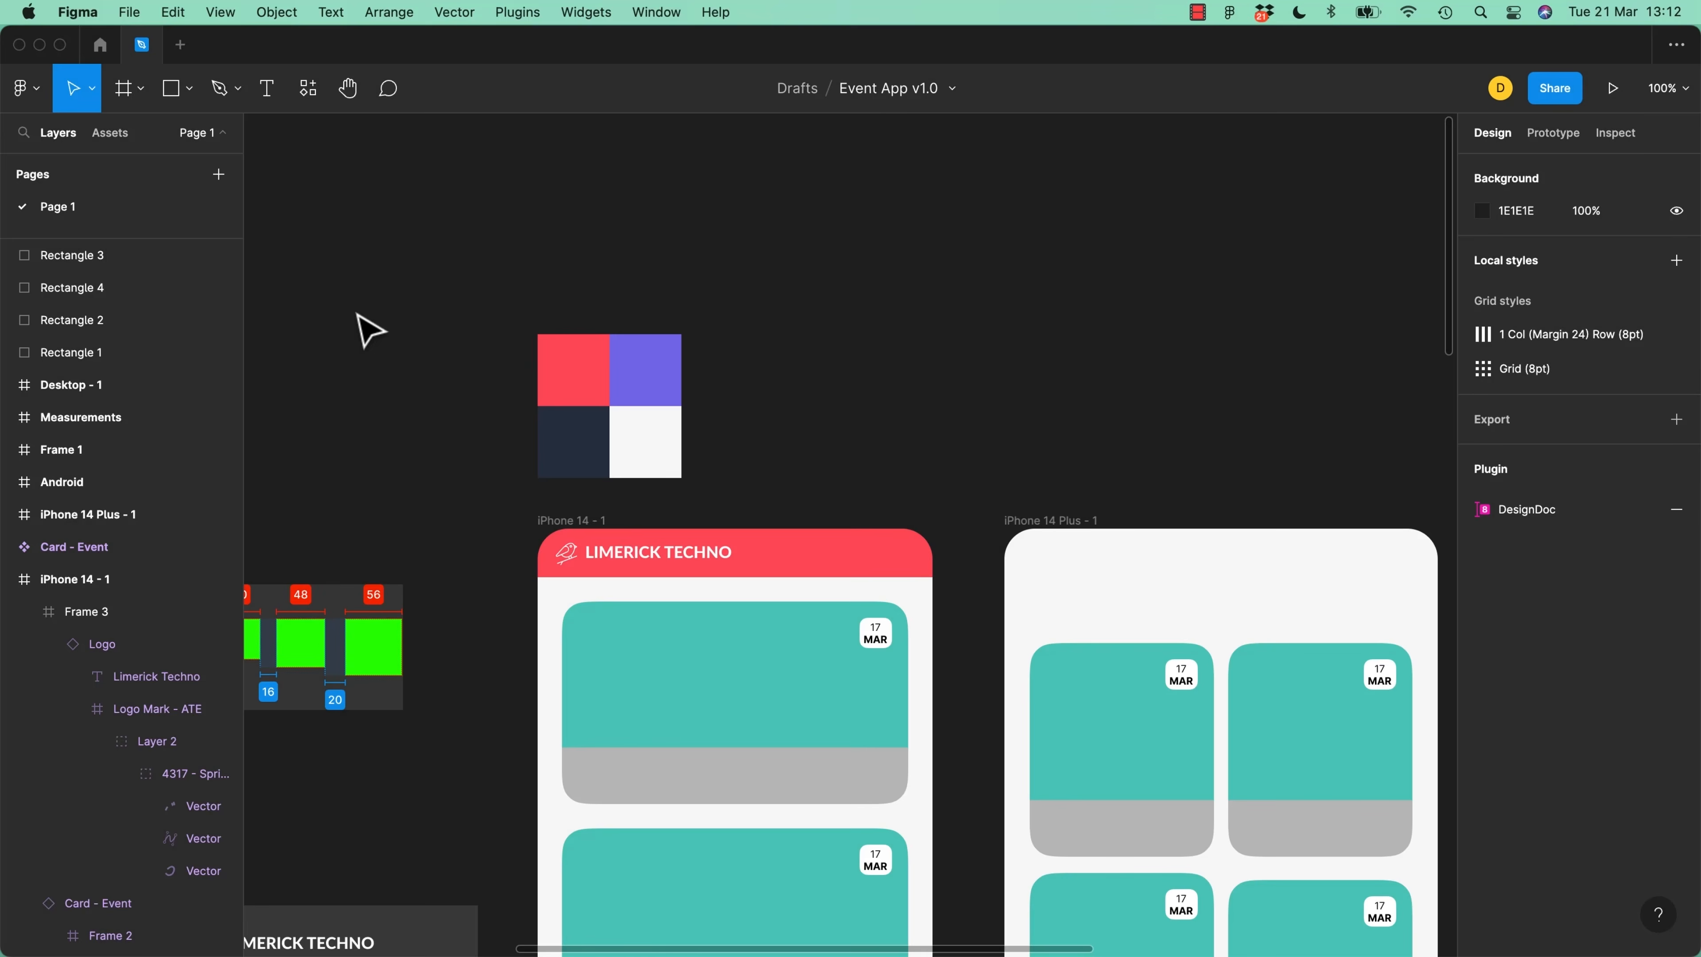
Add a Color Levels Generator widget and move it to the empty canvas above the iPhone frames
click(307, 88)
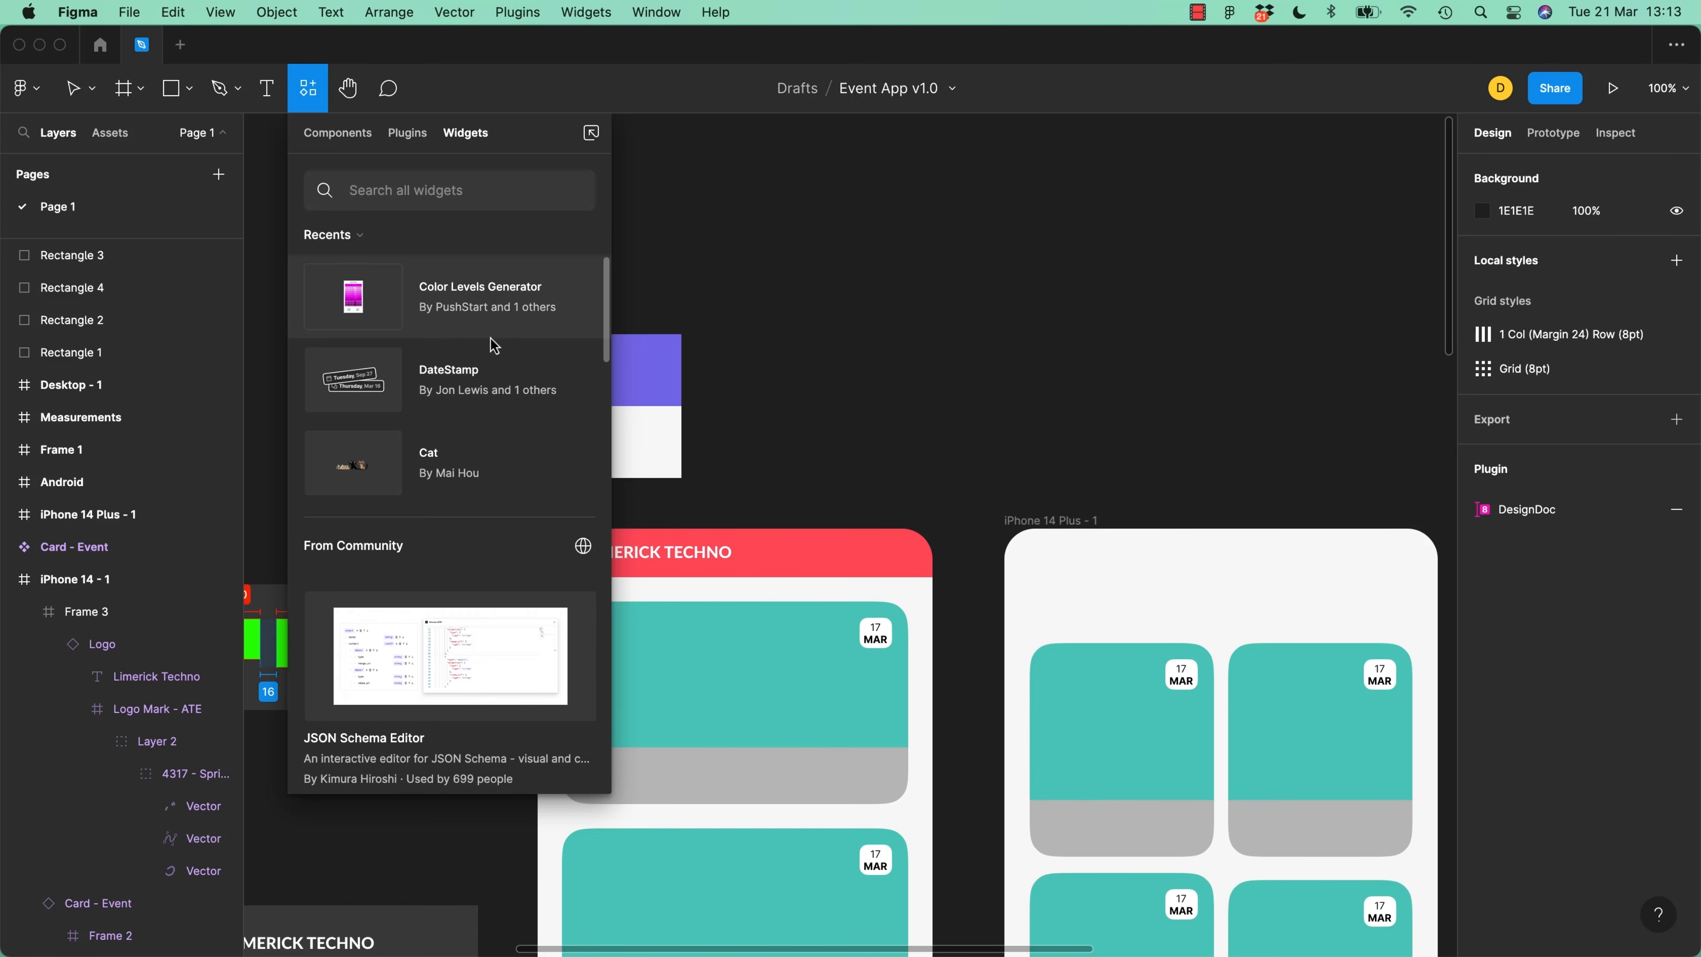
click(360, 312)
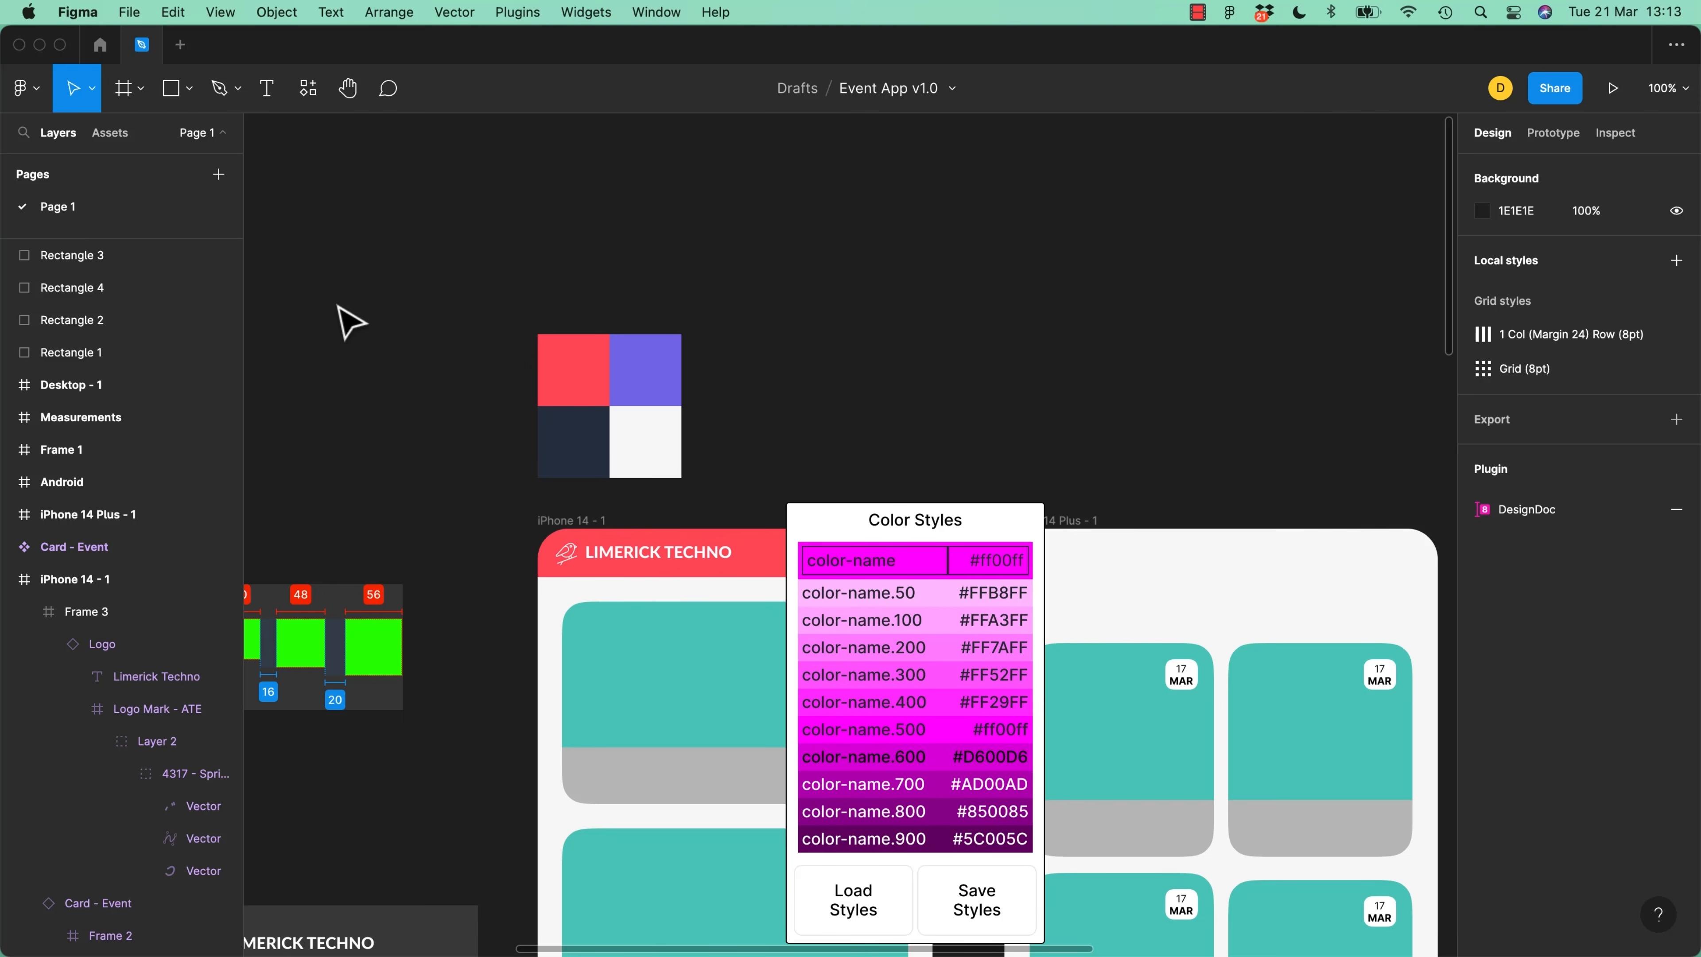
drag(931, 510, 979, 133)
scroll(1108, 425, up, 5)
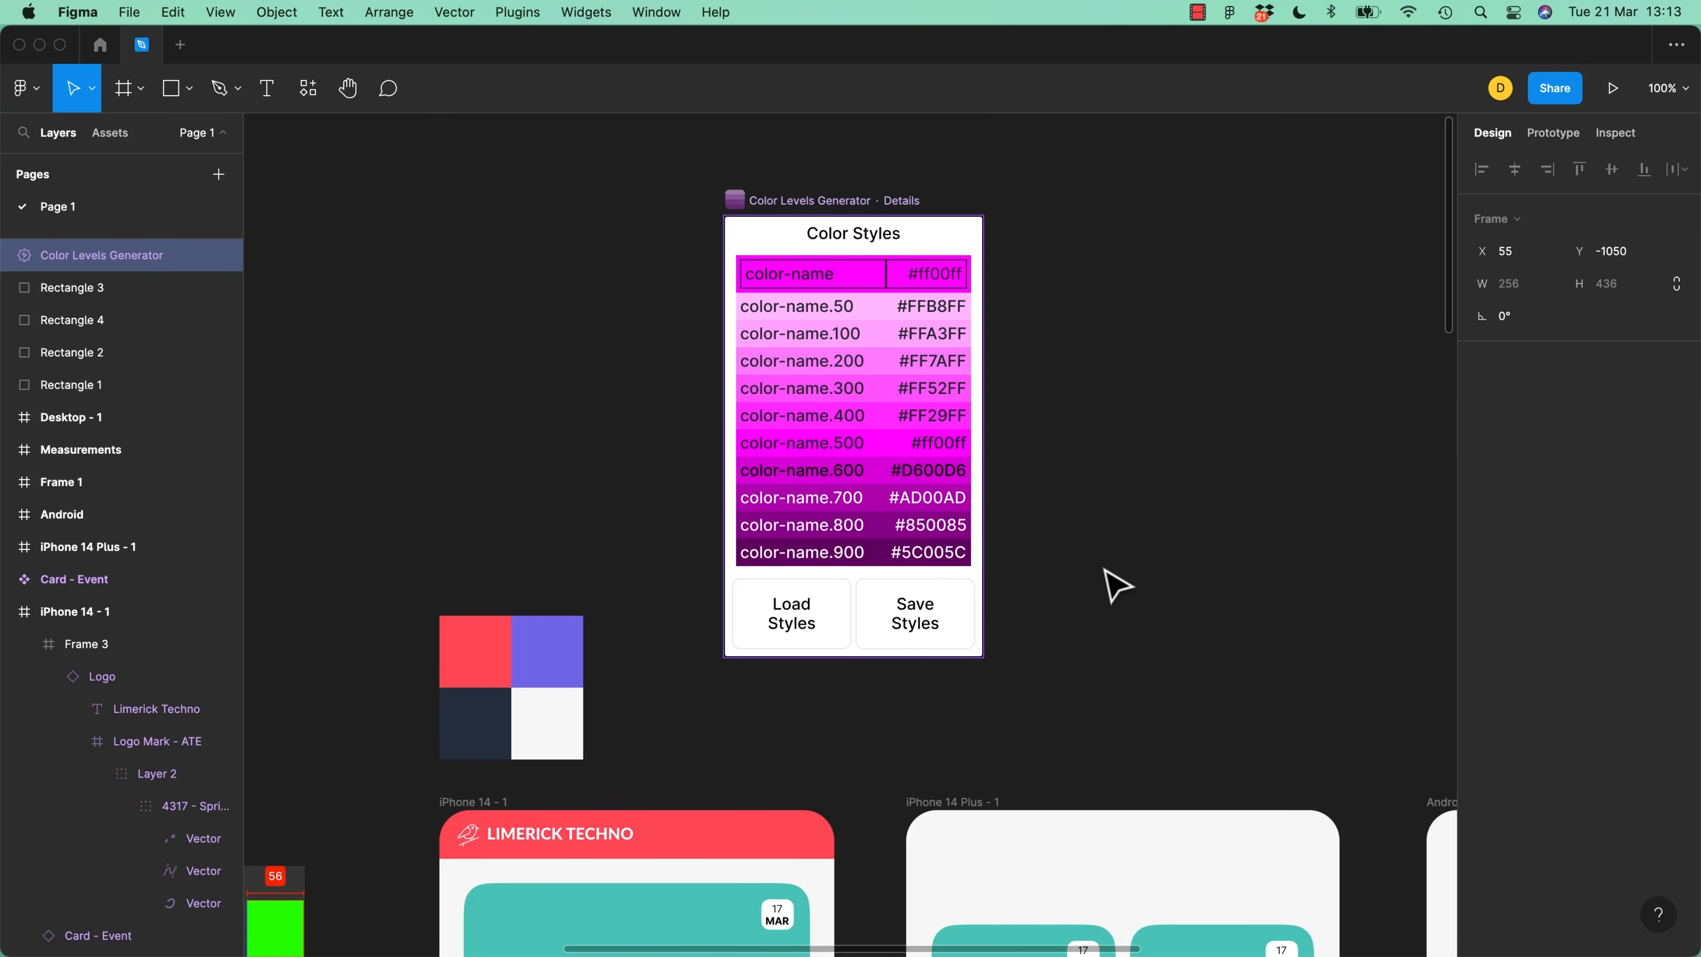
Copy the red swatch's fill value FF4655 and use it as the Color Levels Generator's base colour
click(494, 651)
click(1509, 455)
key(super+c)
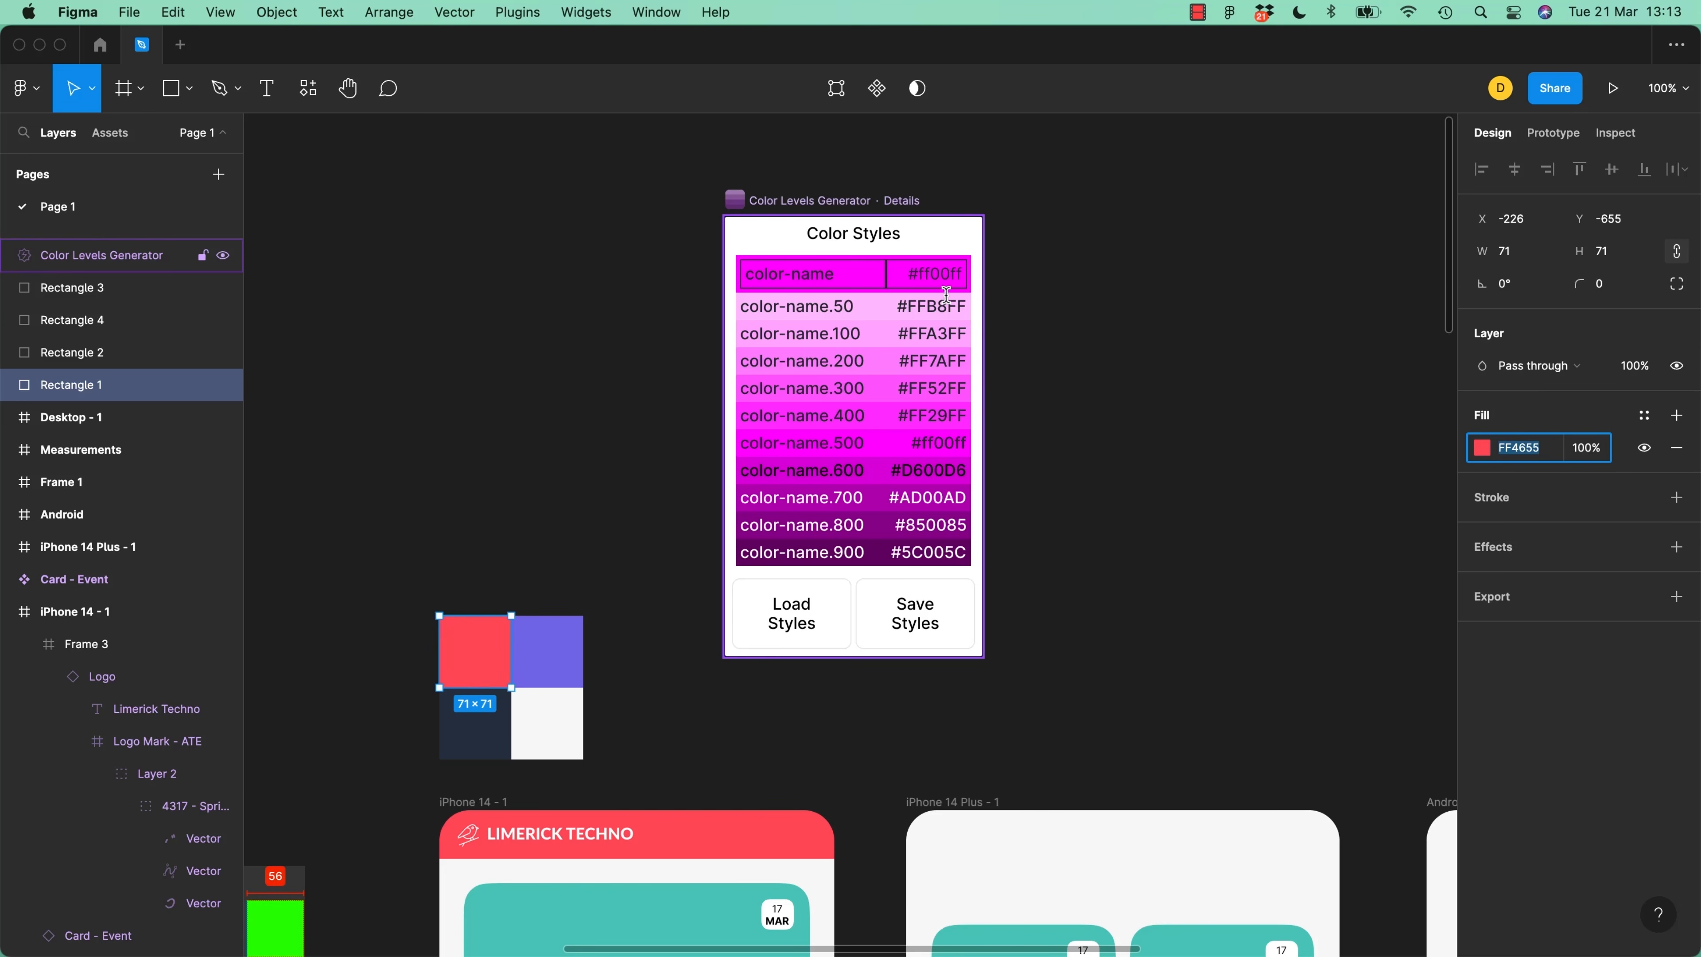
double_click(938, 274)
key(super+v)
Rename the generator's colour set to color-primary
click(819, 275)
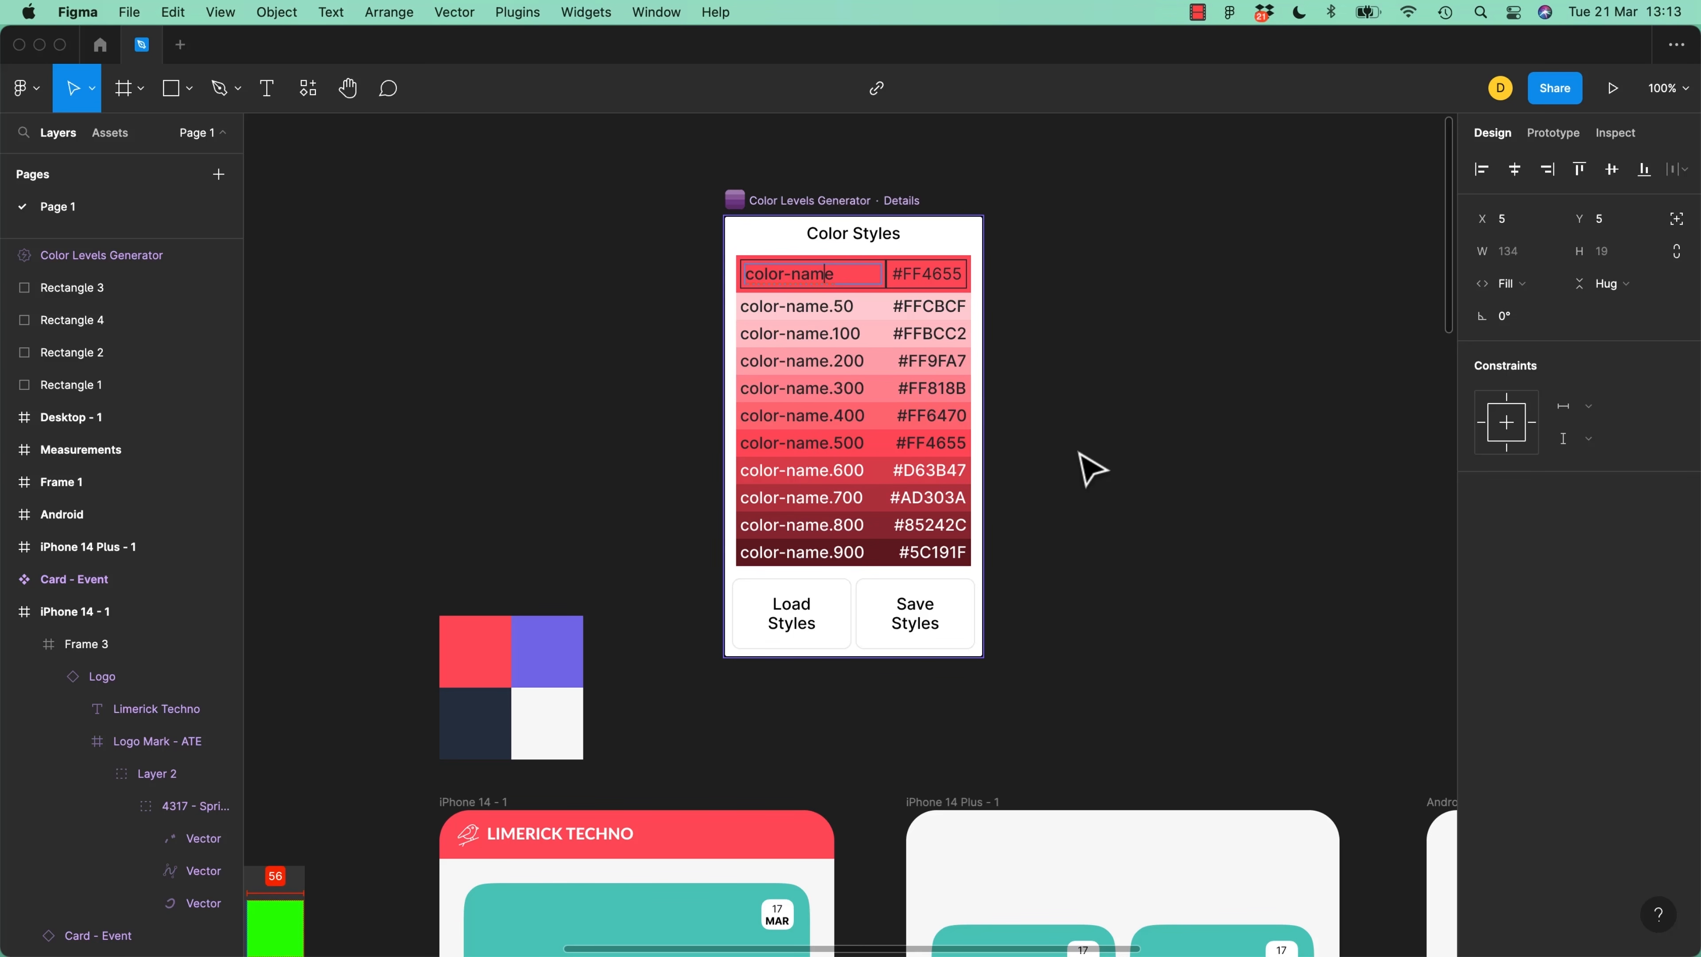
double_click(820, 274)
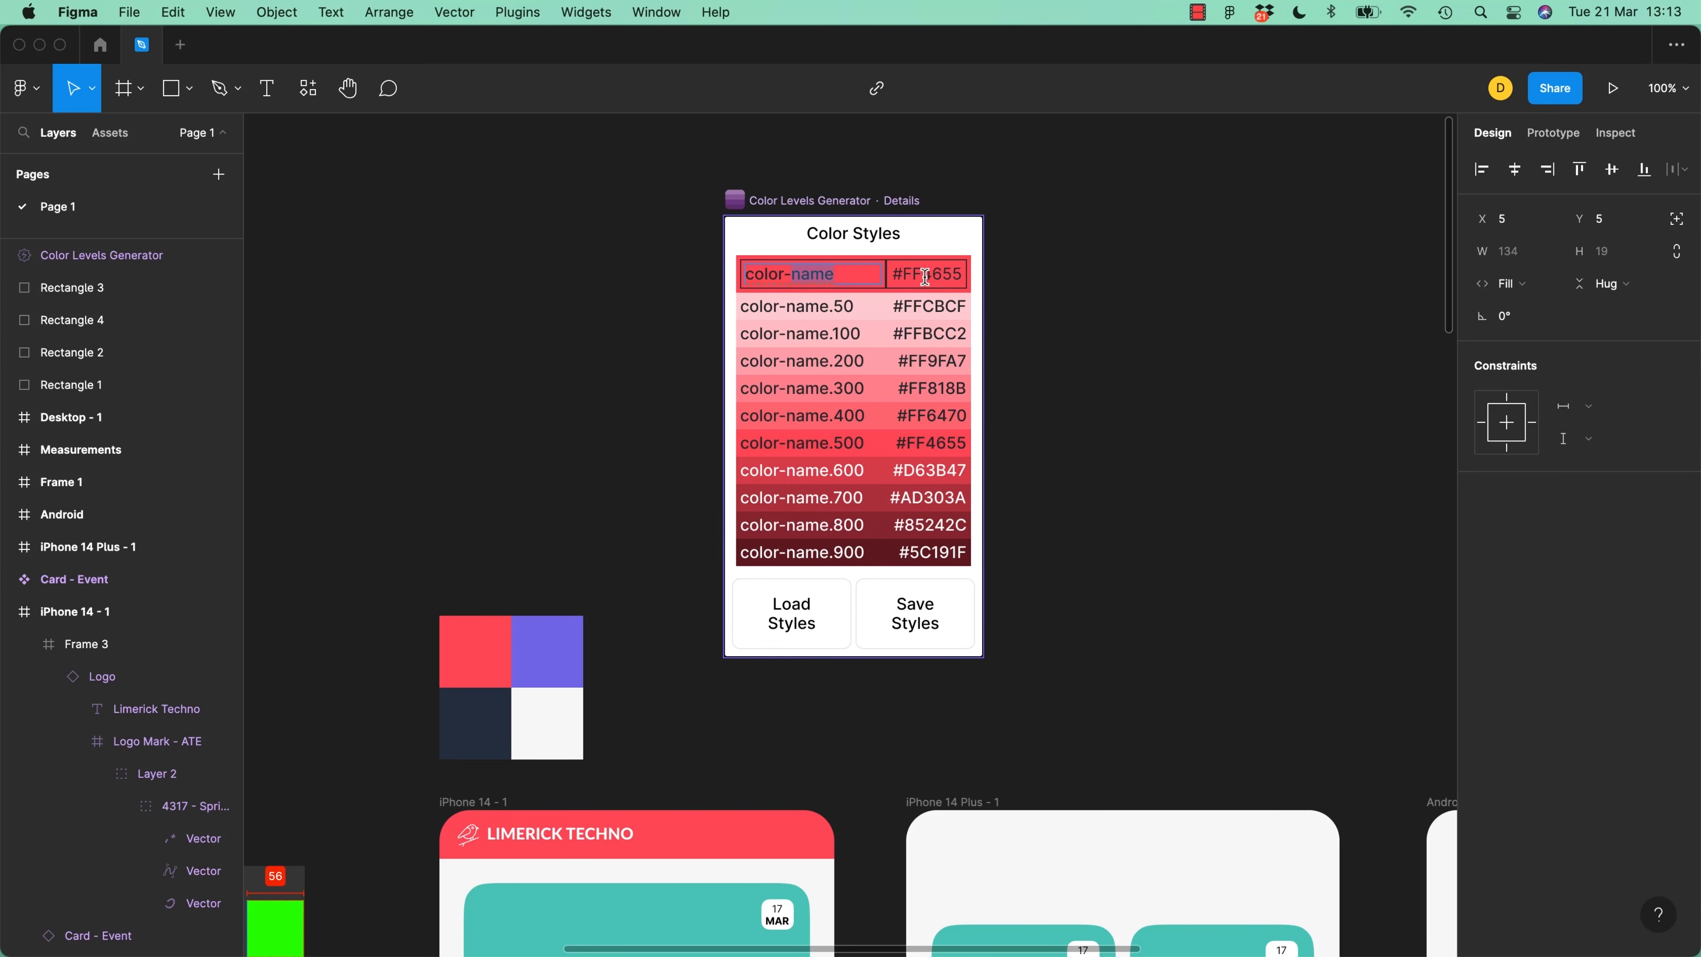
text(primary)
click(1211, 335)
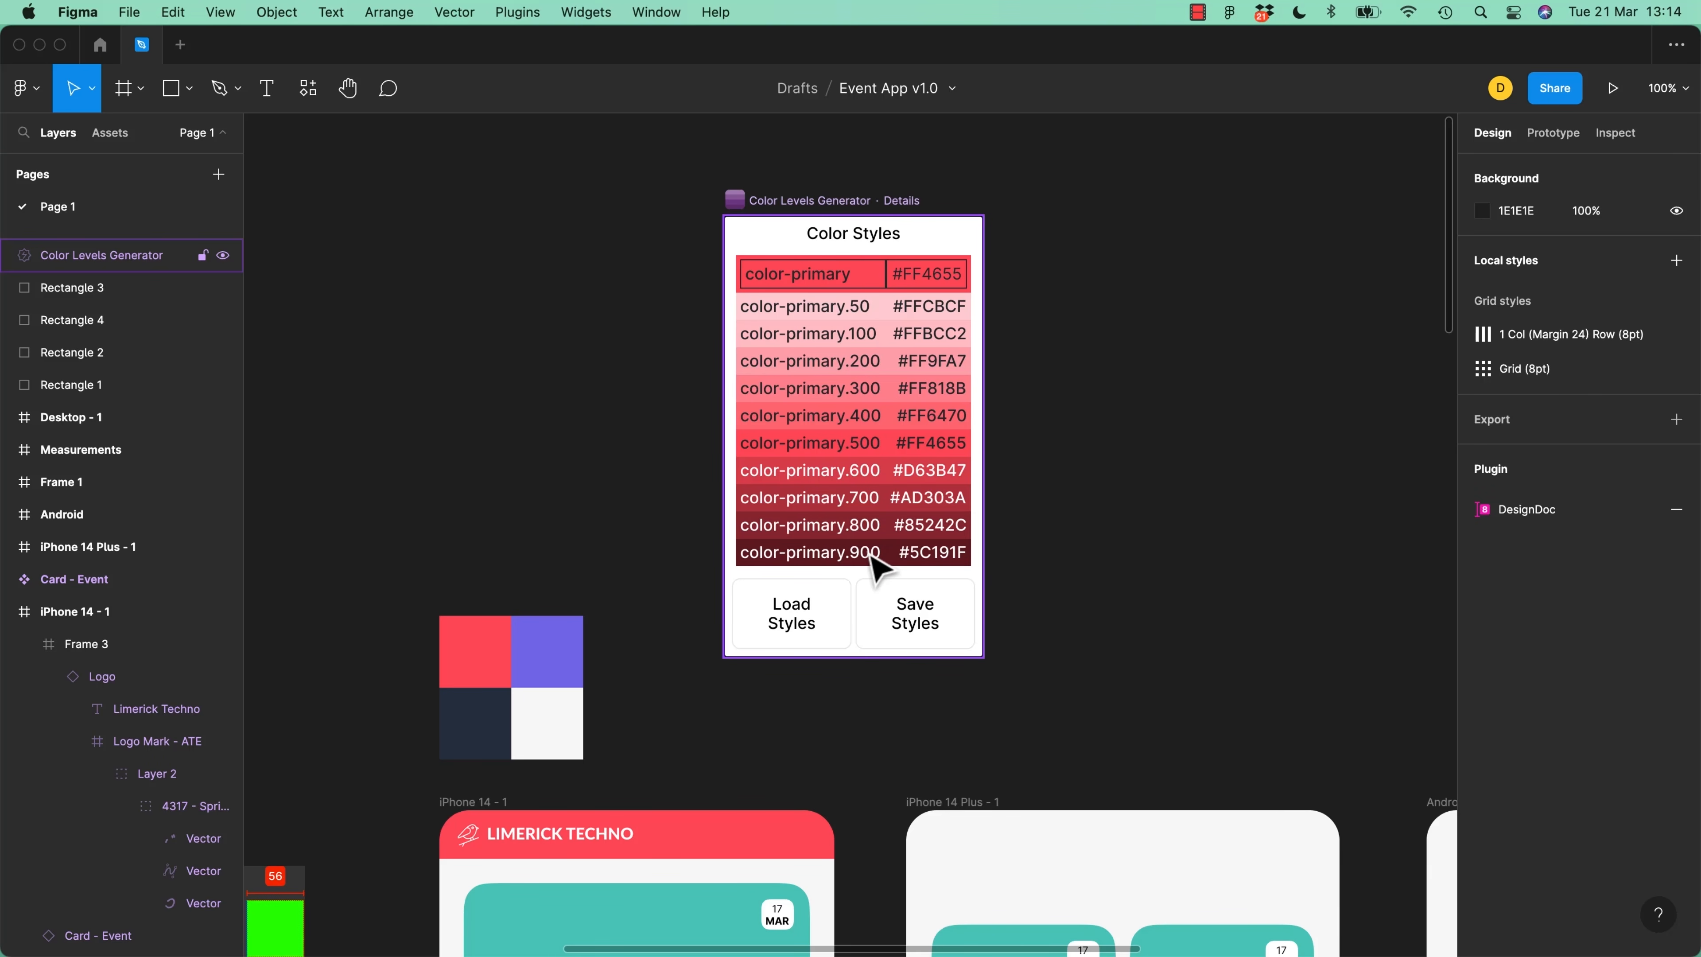
Save the generated color-primary levels as local color styles and clear the selection
click(924, 627)
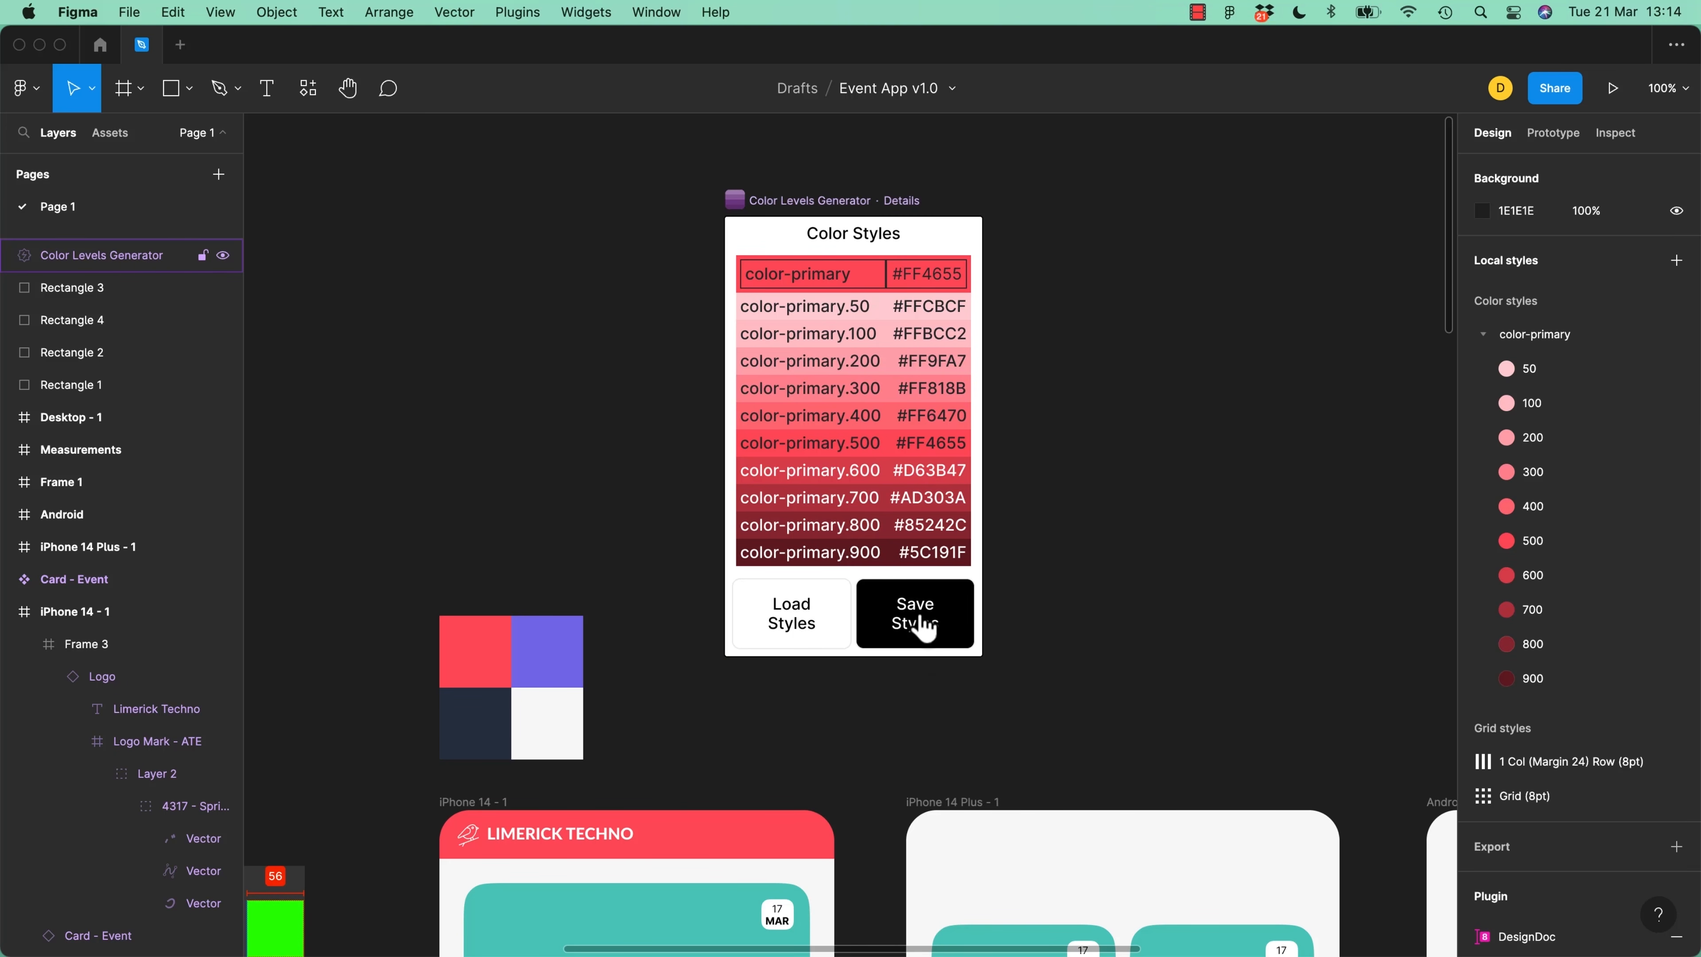
click(810, 221)
click(1132, 429)
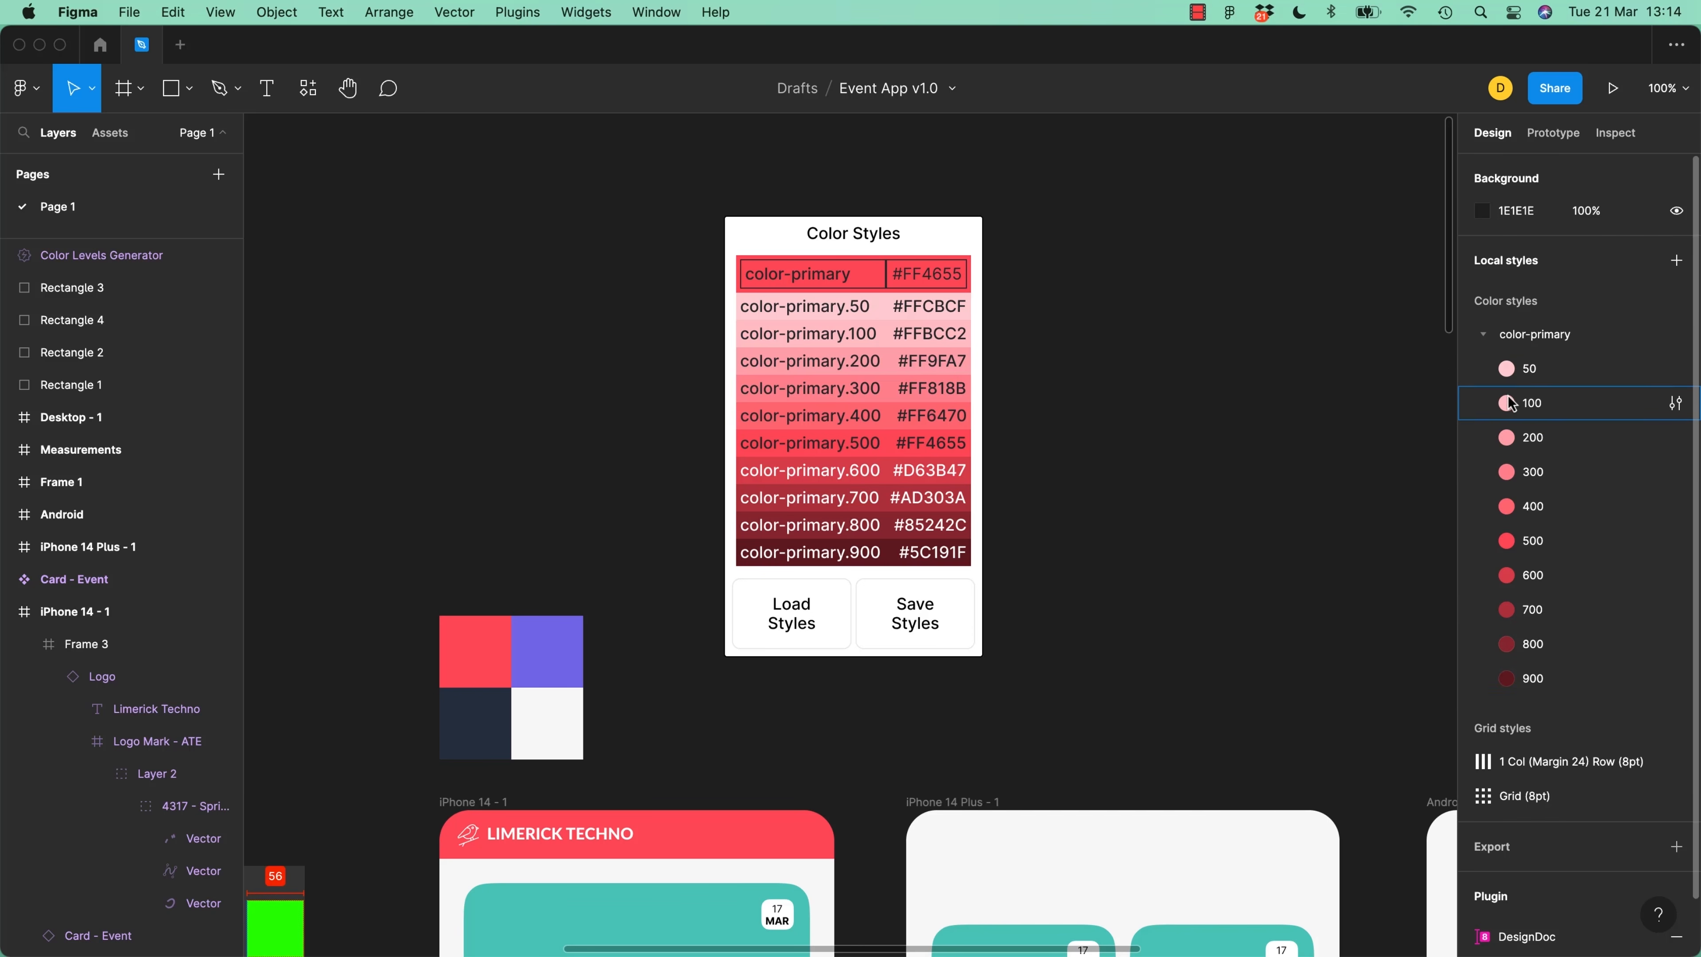
click(1509, 369)
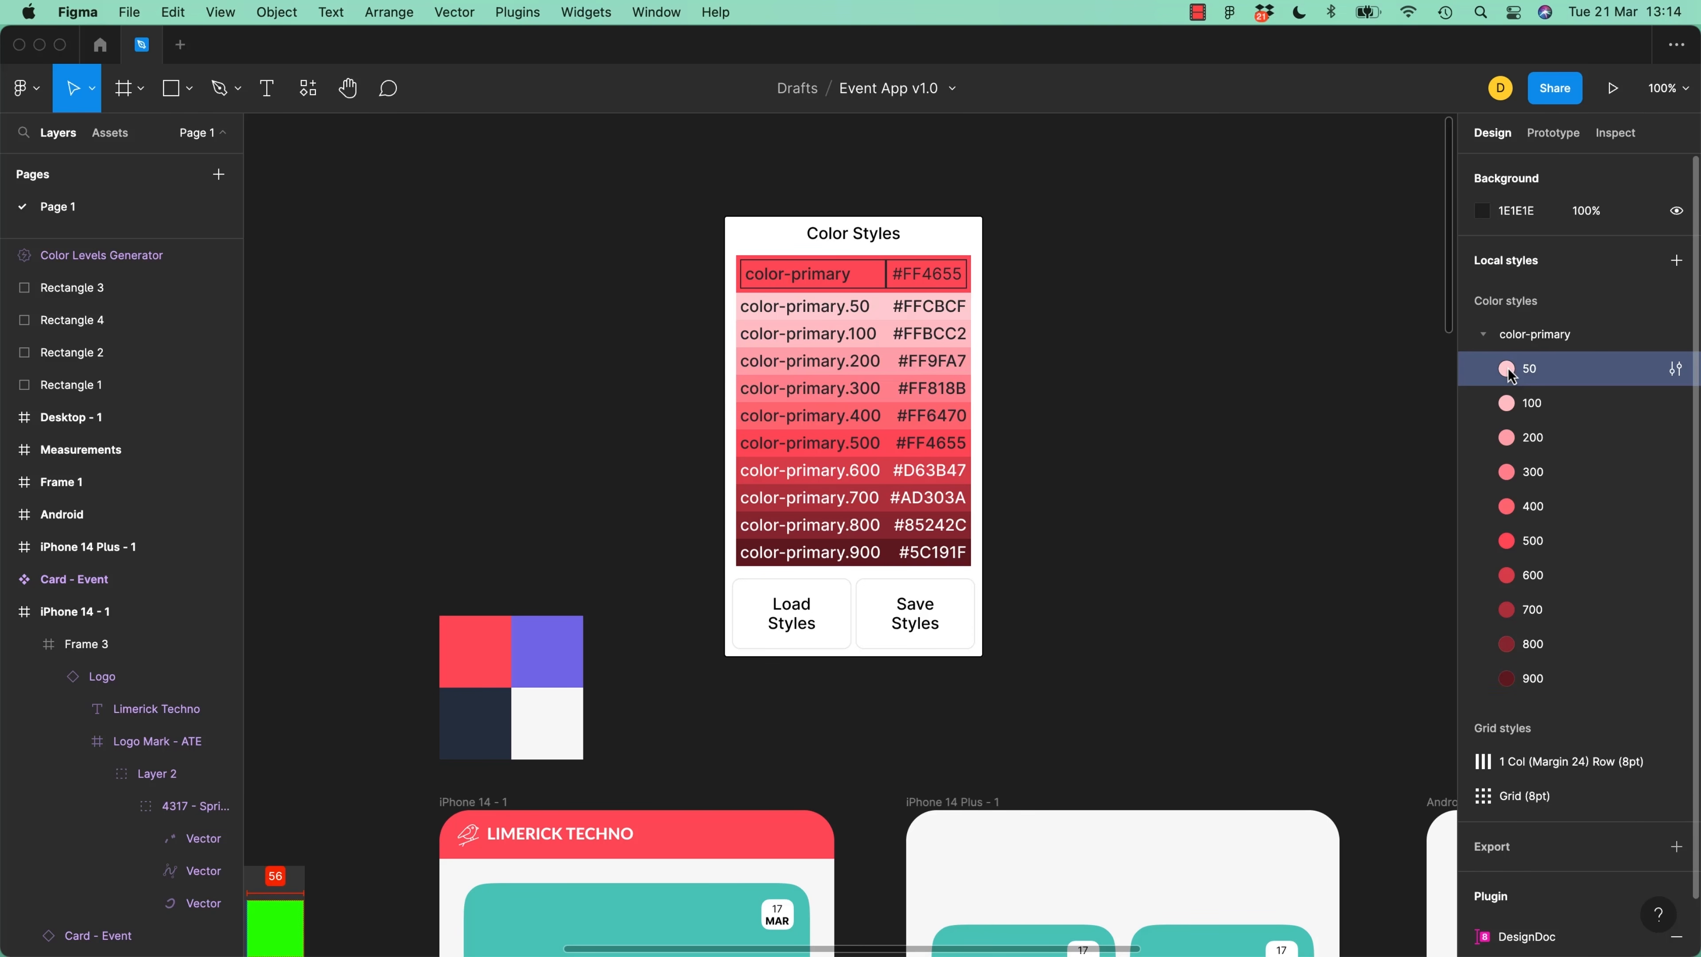
key(Delete)
click(1511, 403)
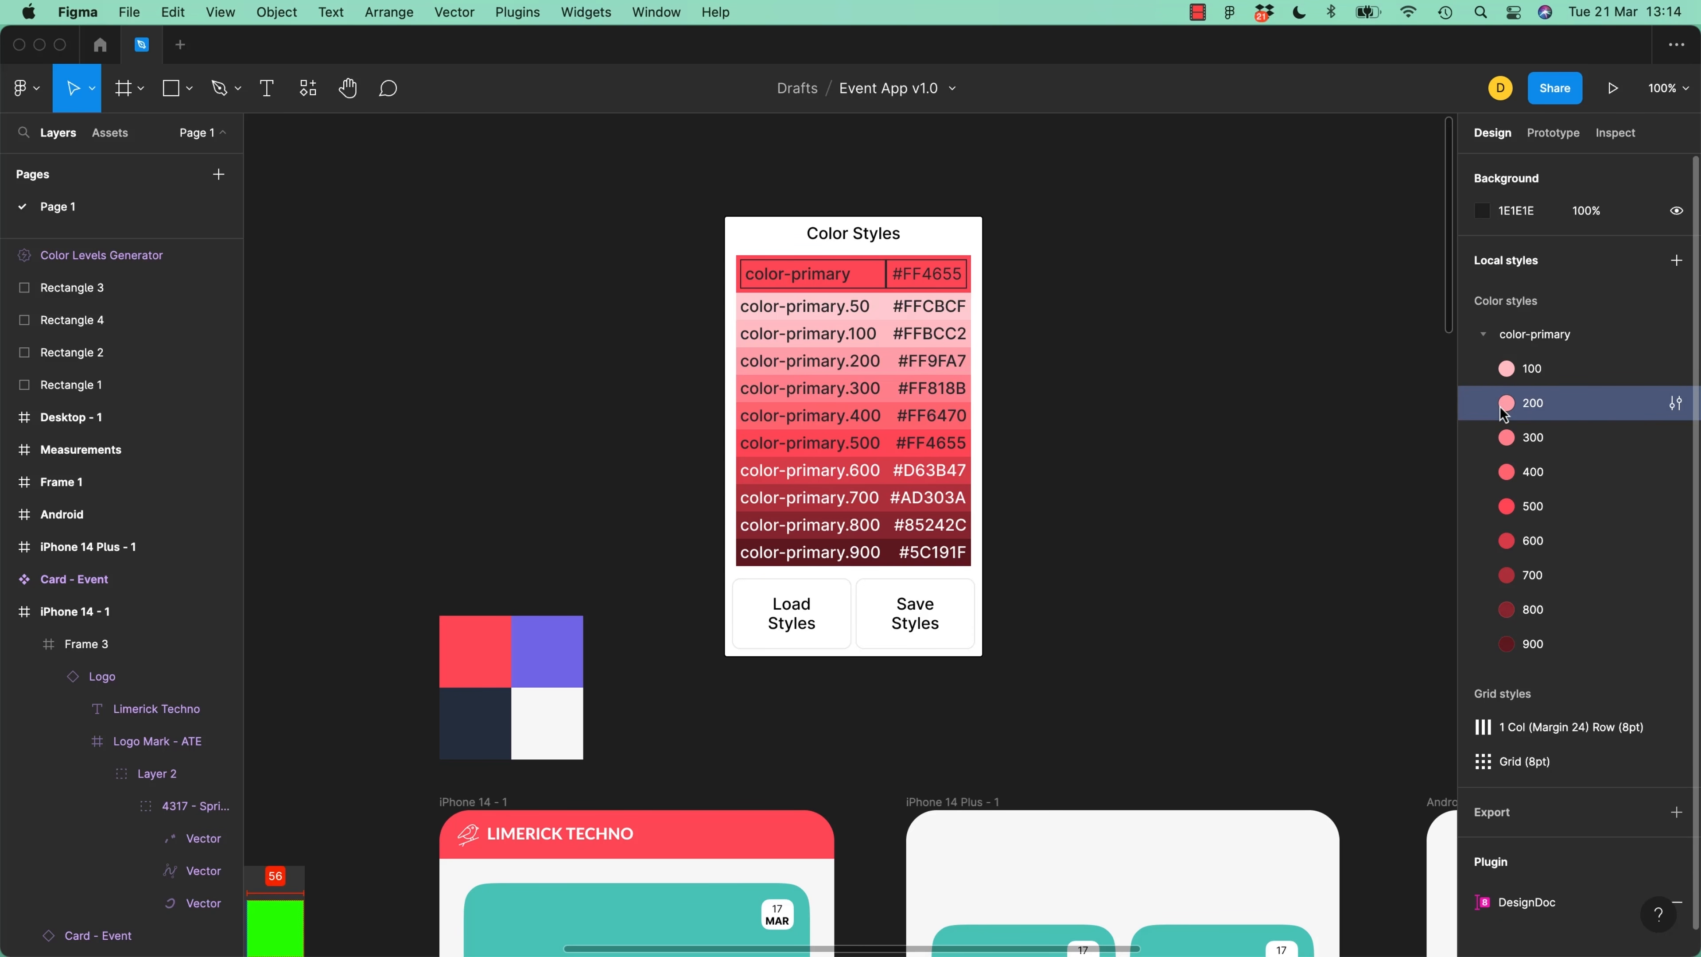
key(Delete)
click(1519, 448)
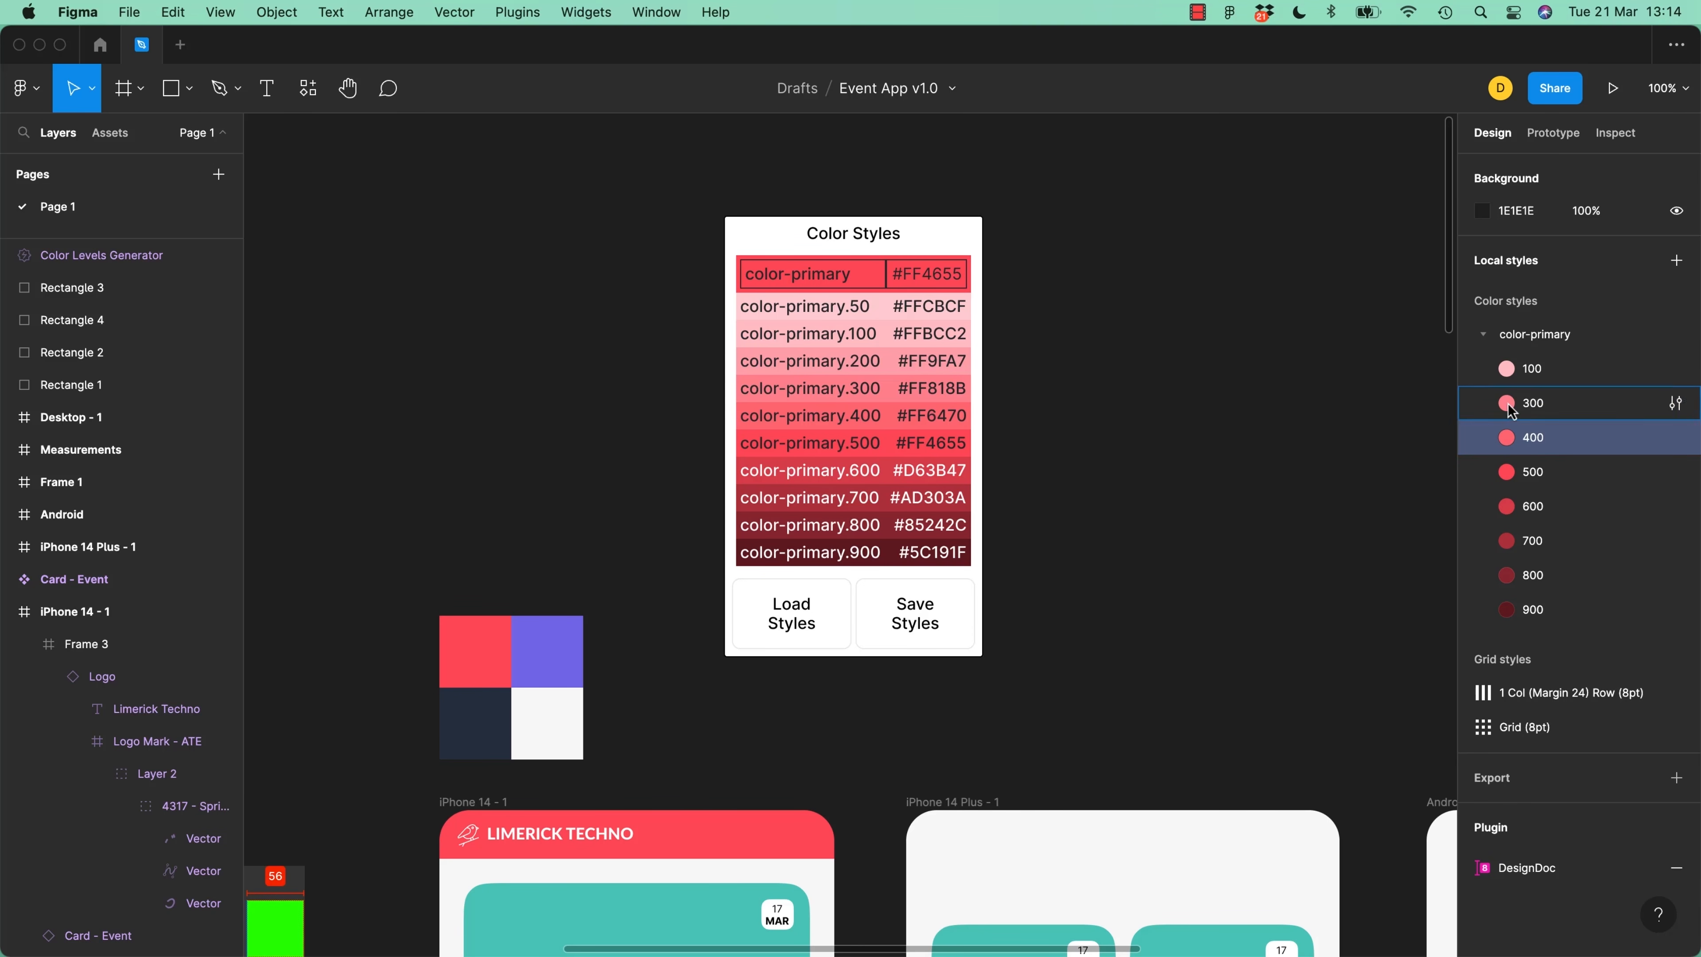
key(super+z)
key(super+z)
key(super+z)
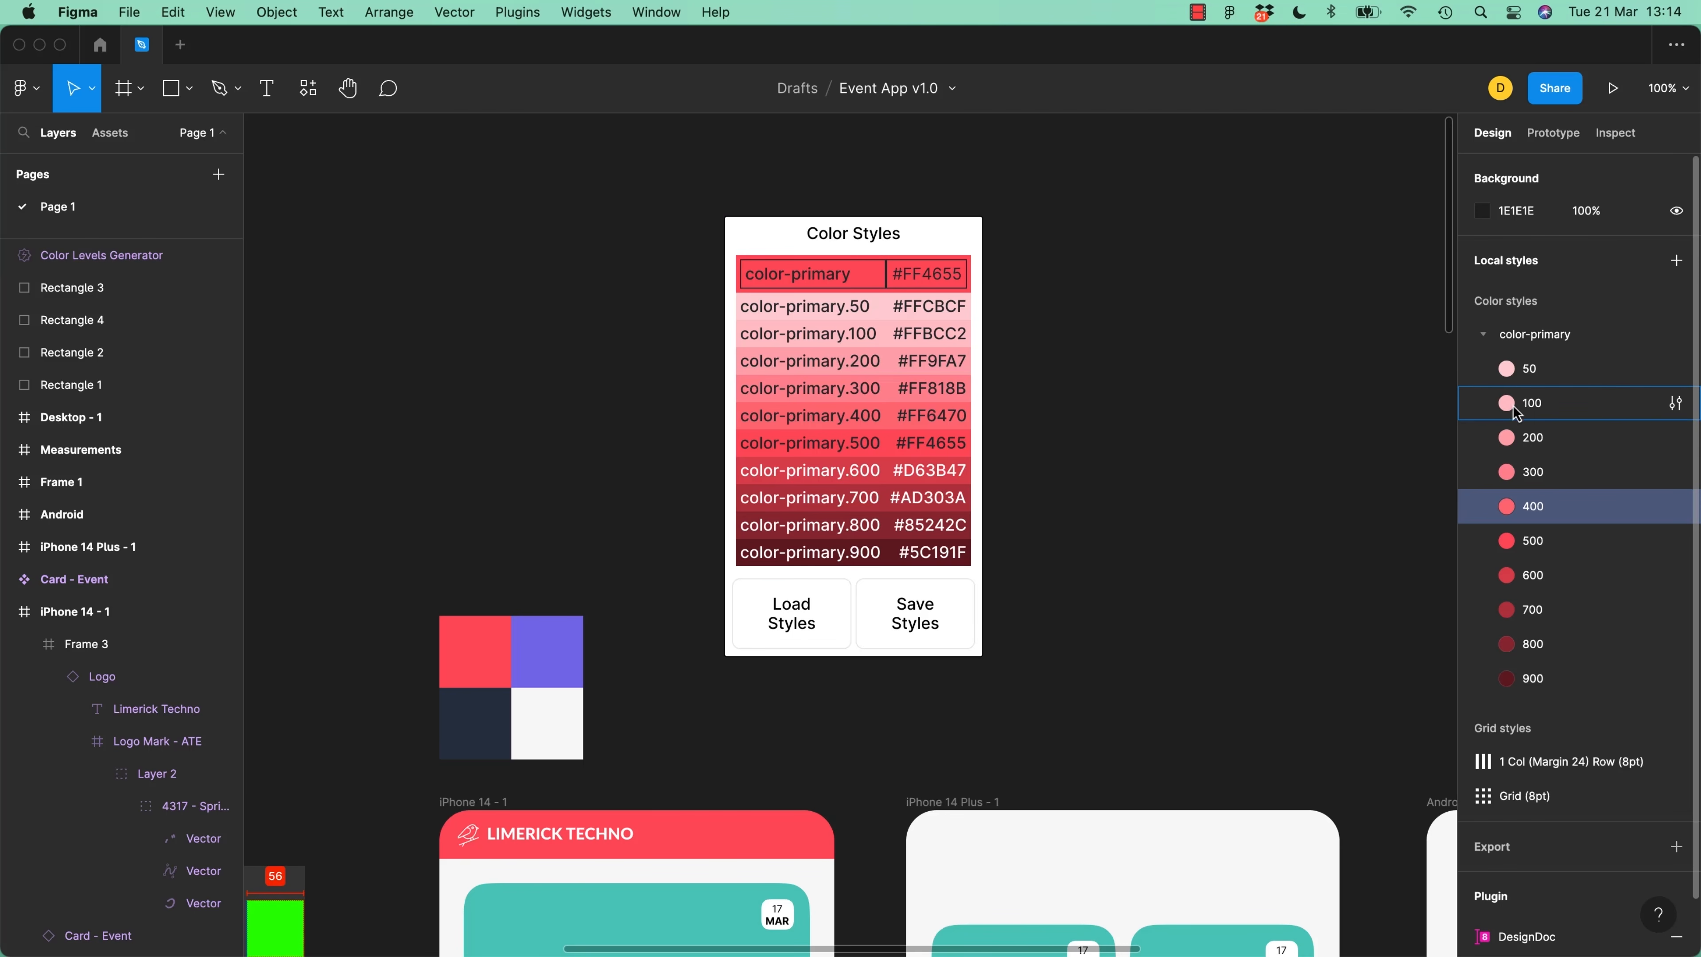
Delete the 50, 200, 400, 600 and 800 styles from the color-primary group
key(Delete)
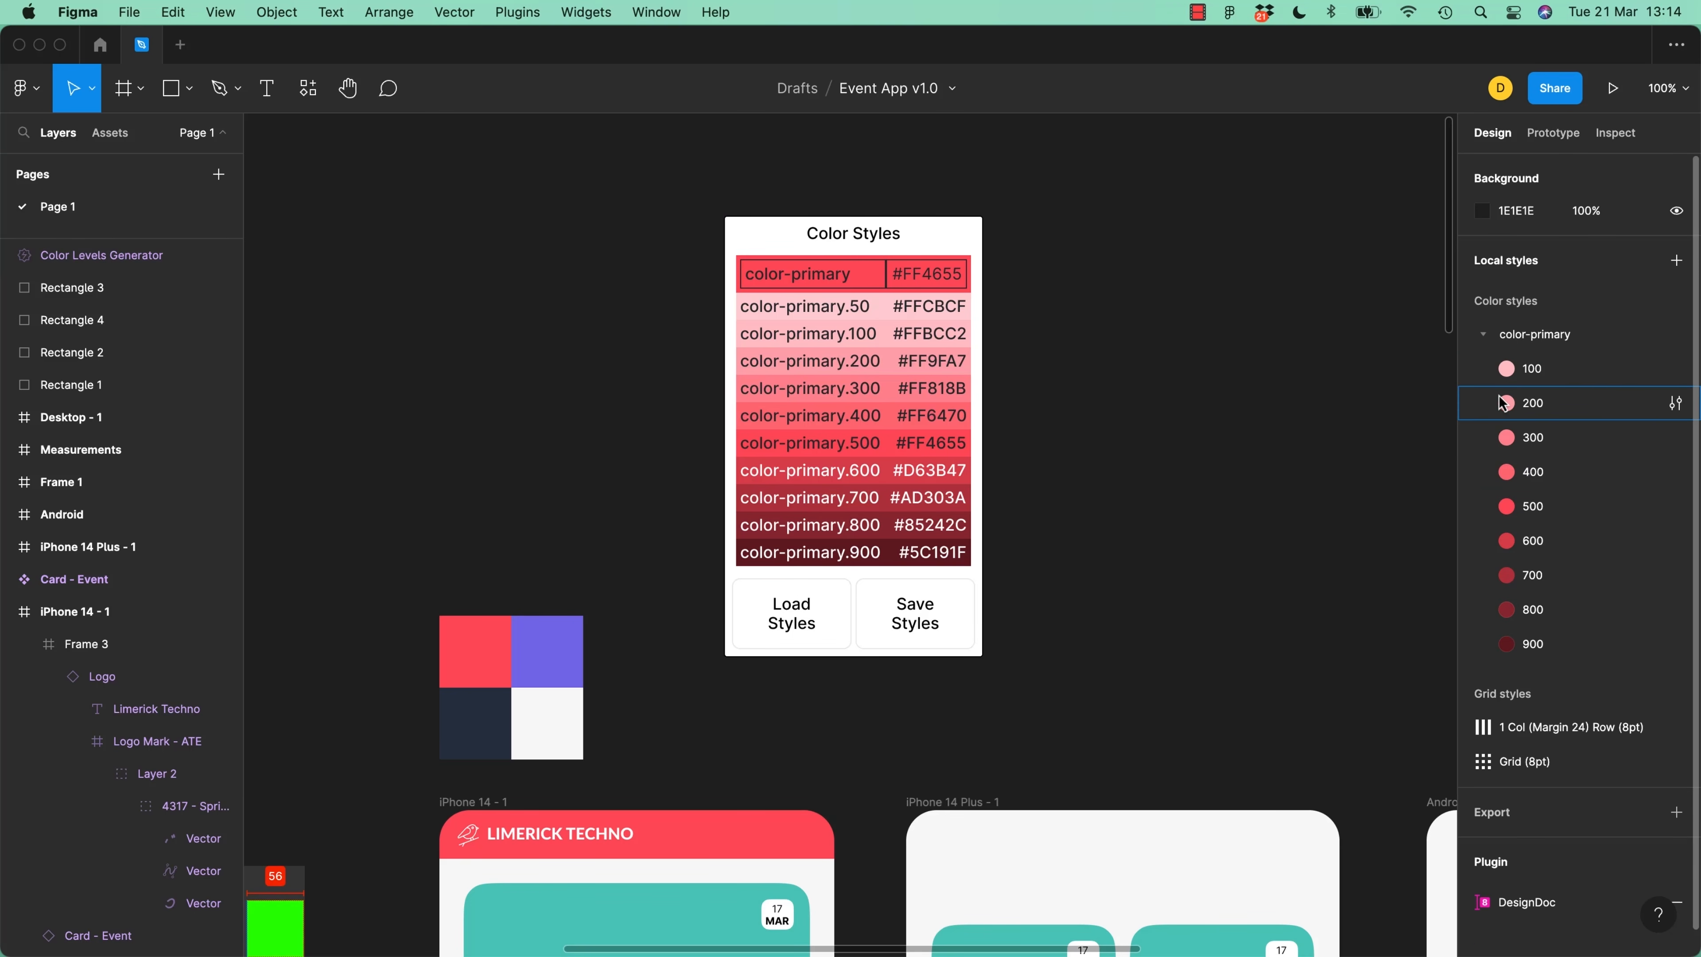
click(1511, 411)
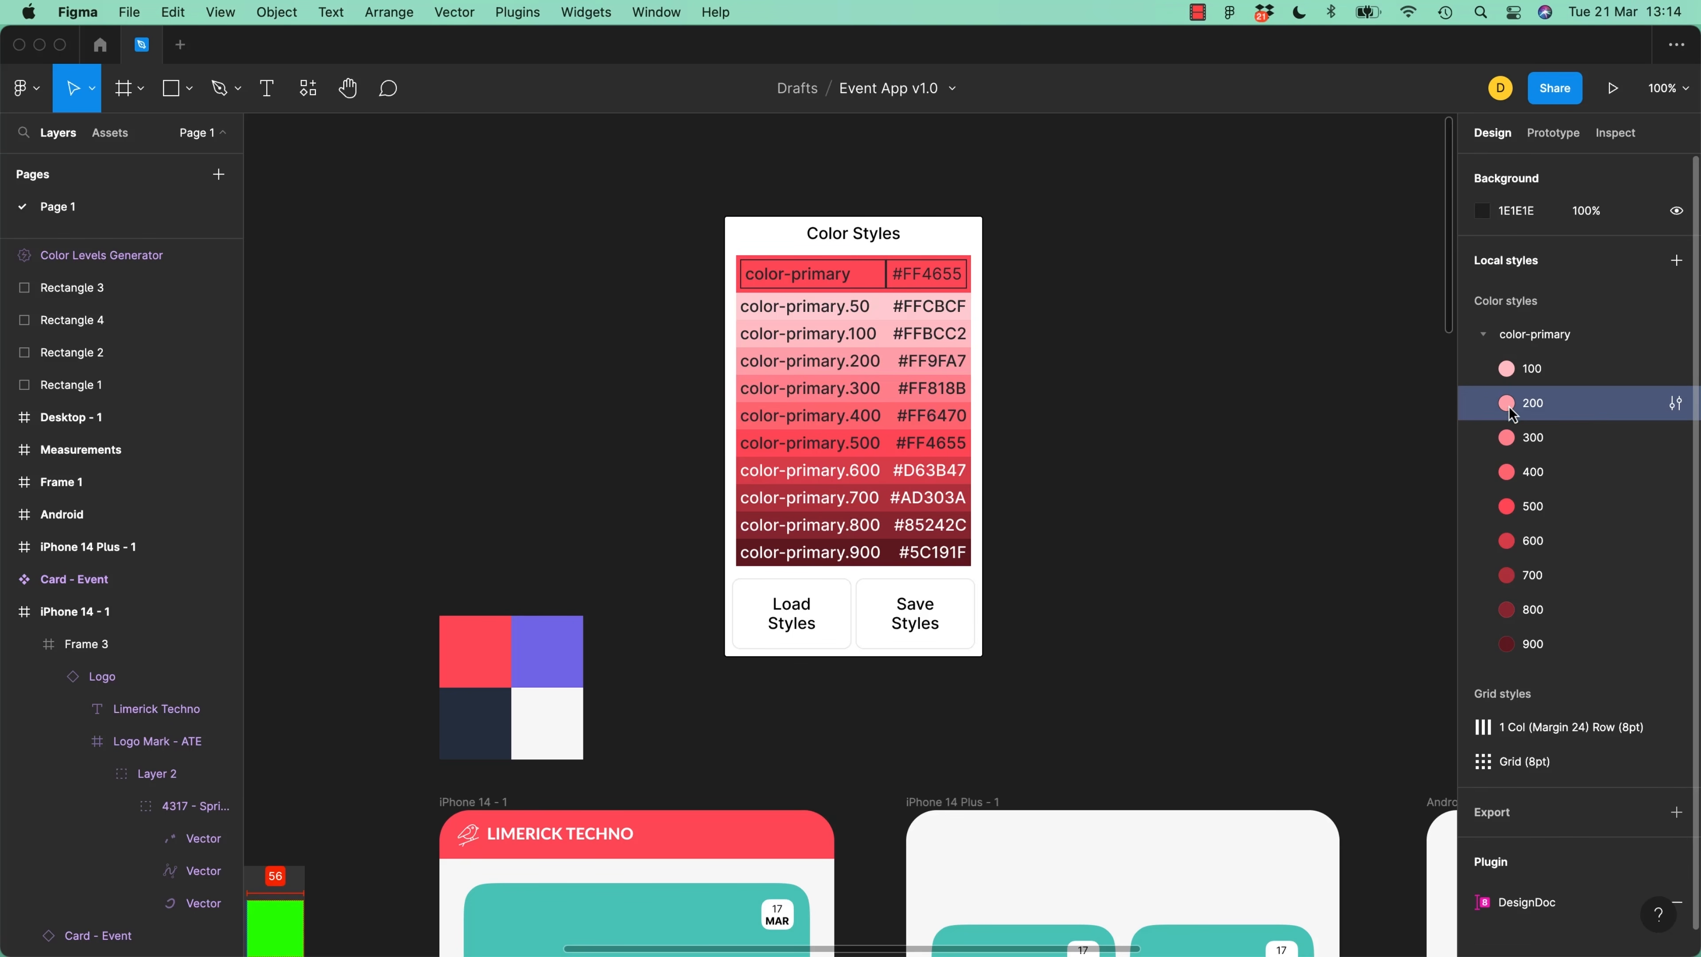
key(Delete)
click(1513, 444)
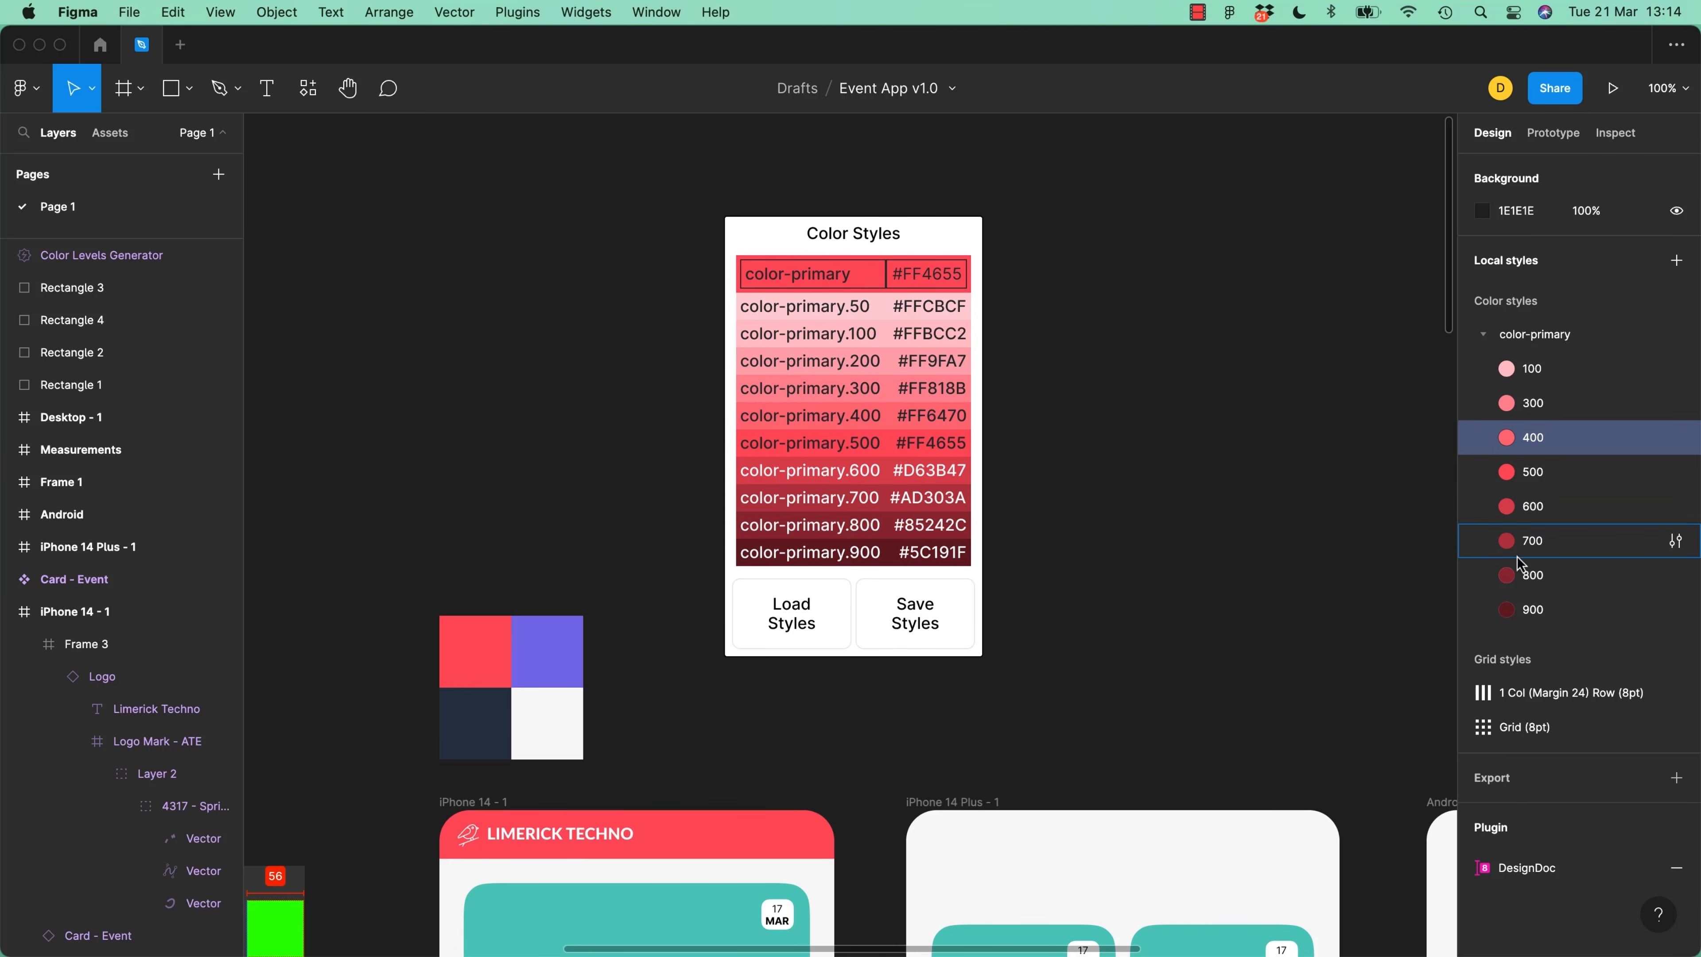
key(Delete)
click(1512, 477)
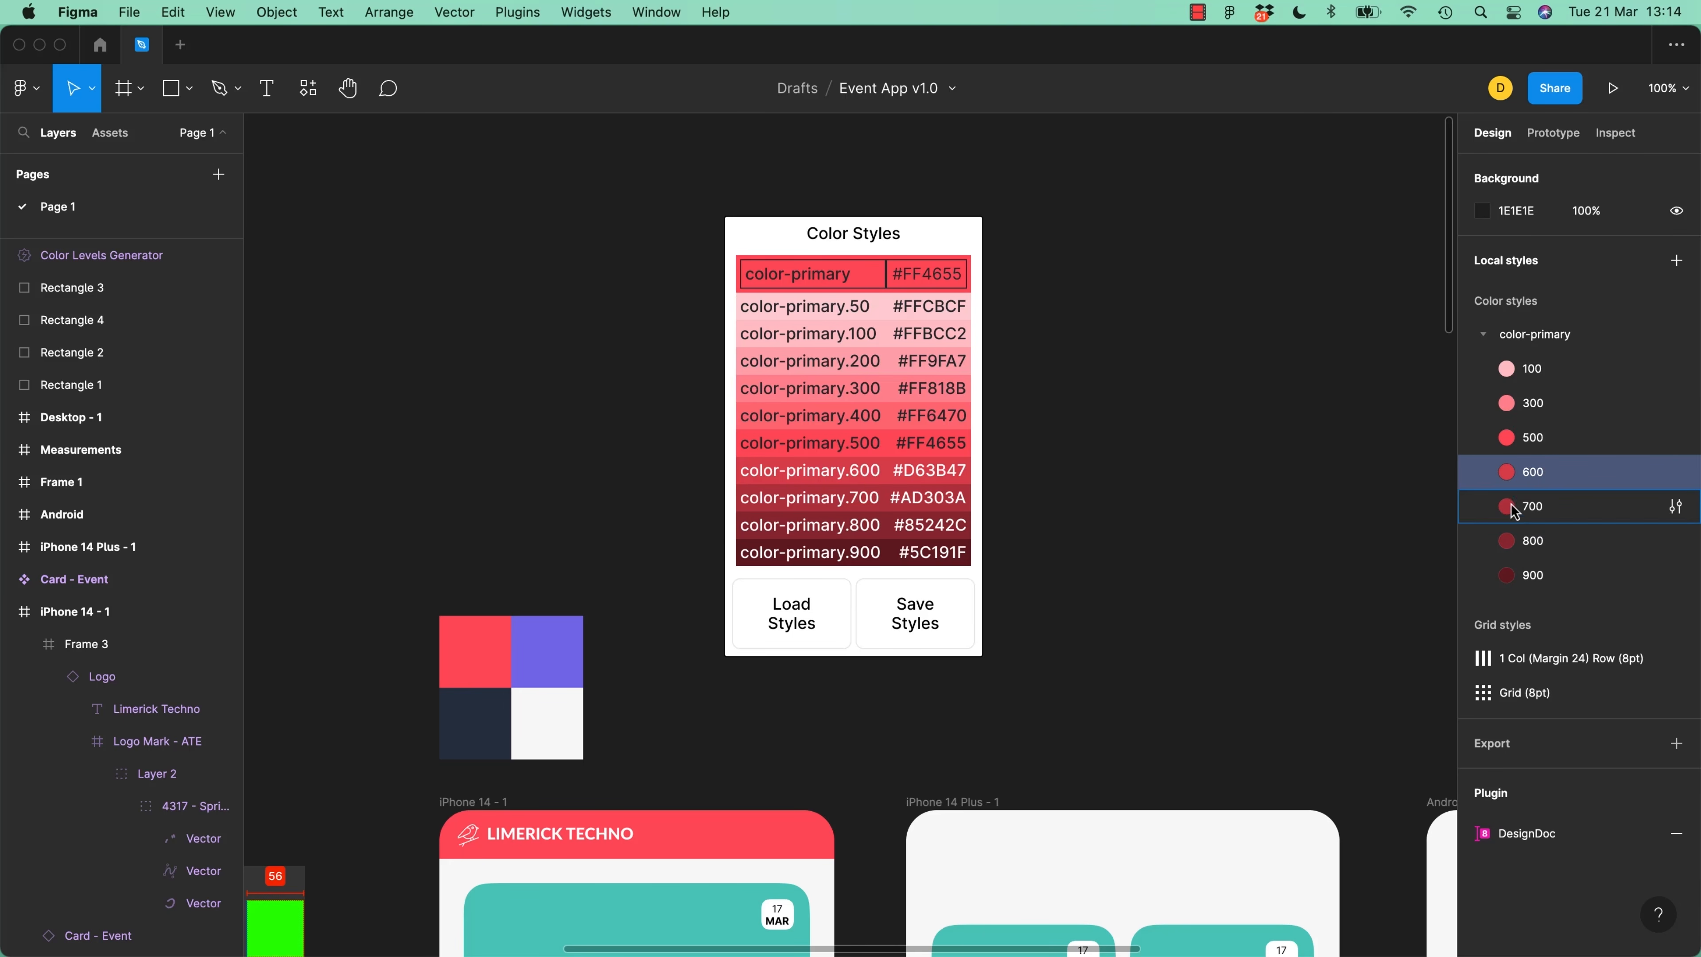
key(Delete)
click(1514, 509)
key(Delete)
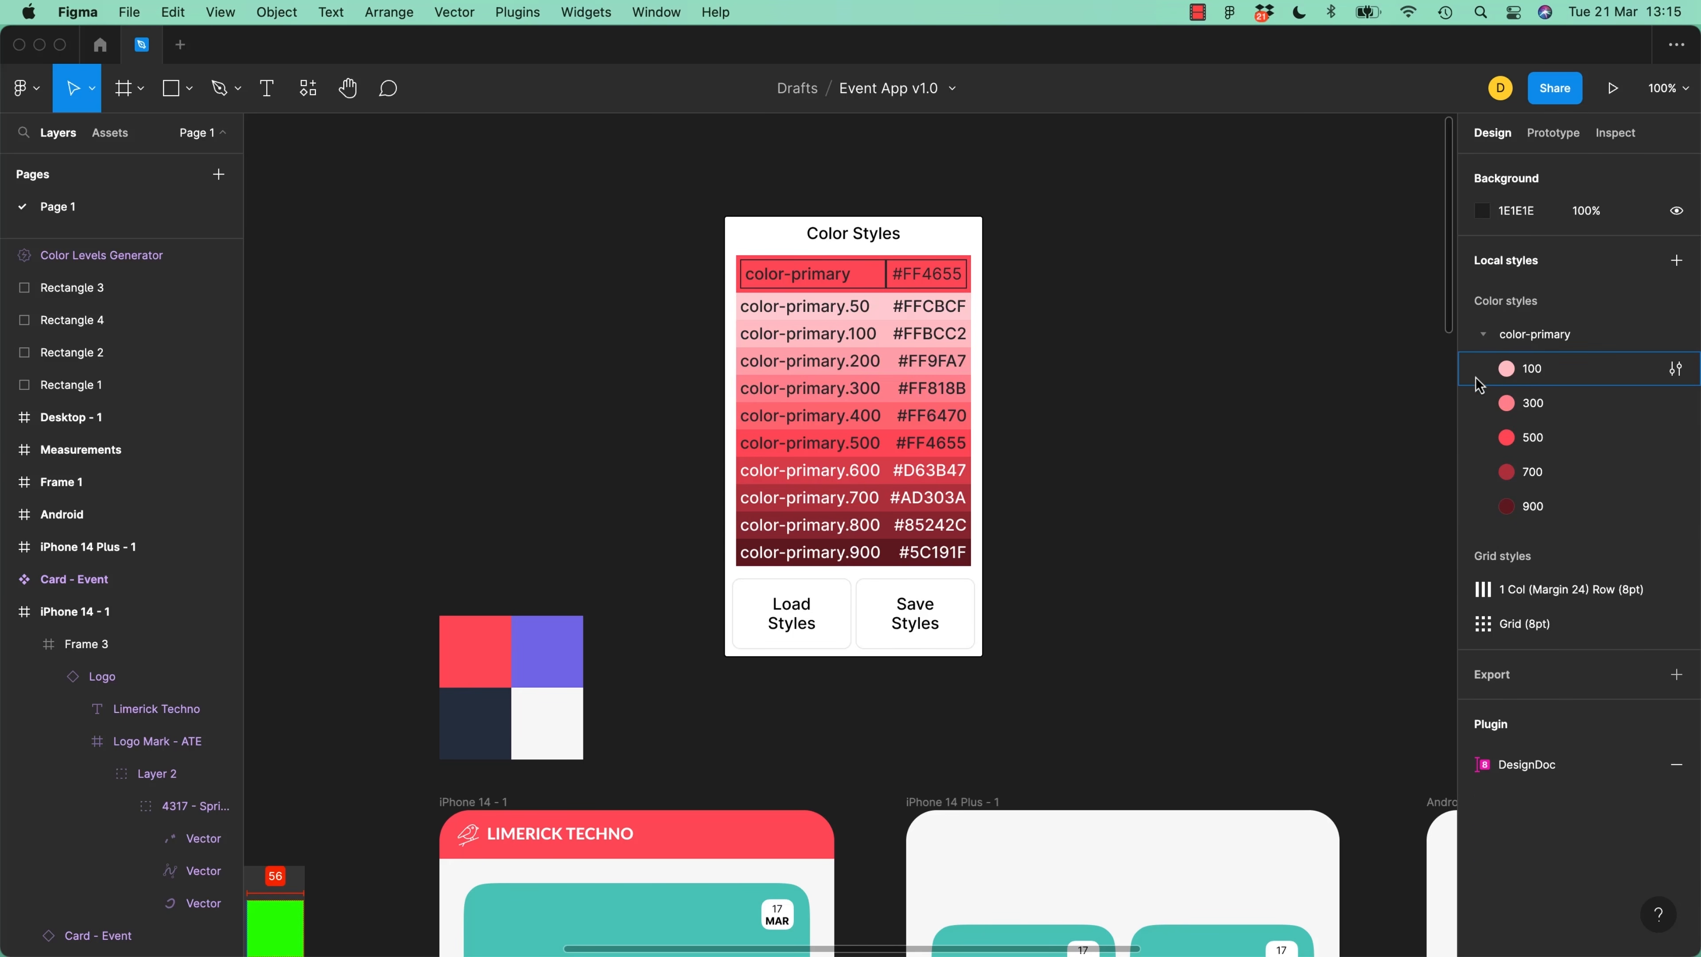
Duplicate the color-primary Color Levels Generator and place the copy to the right of the original
scroll(1128, 459, right, 5)
scroll(1129, 459, up, 3)
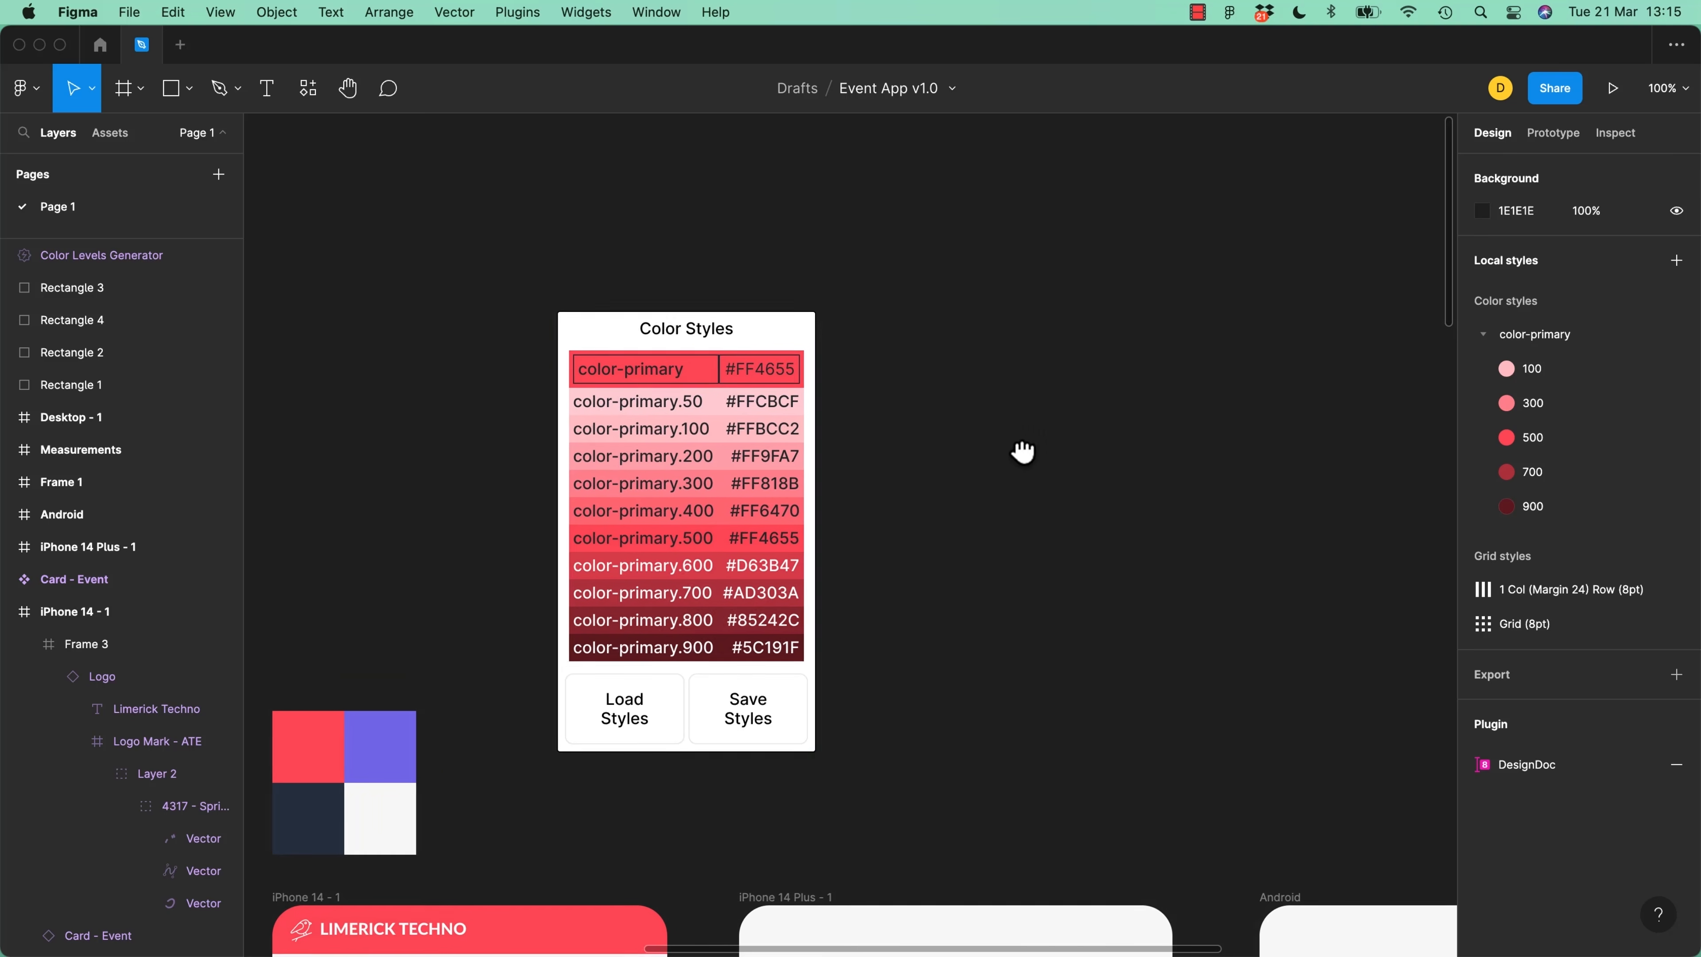
click(615, 315)
drag(598, 314, 920, 312)
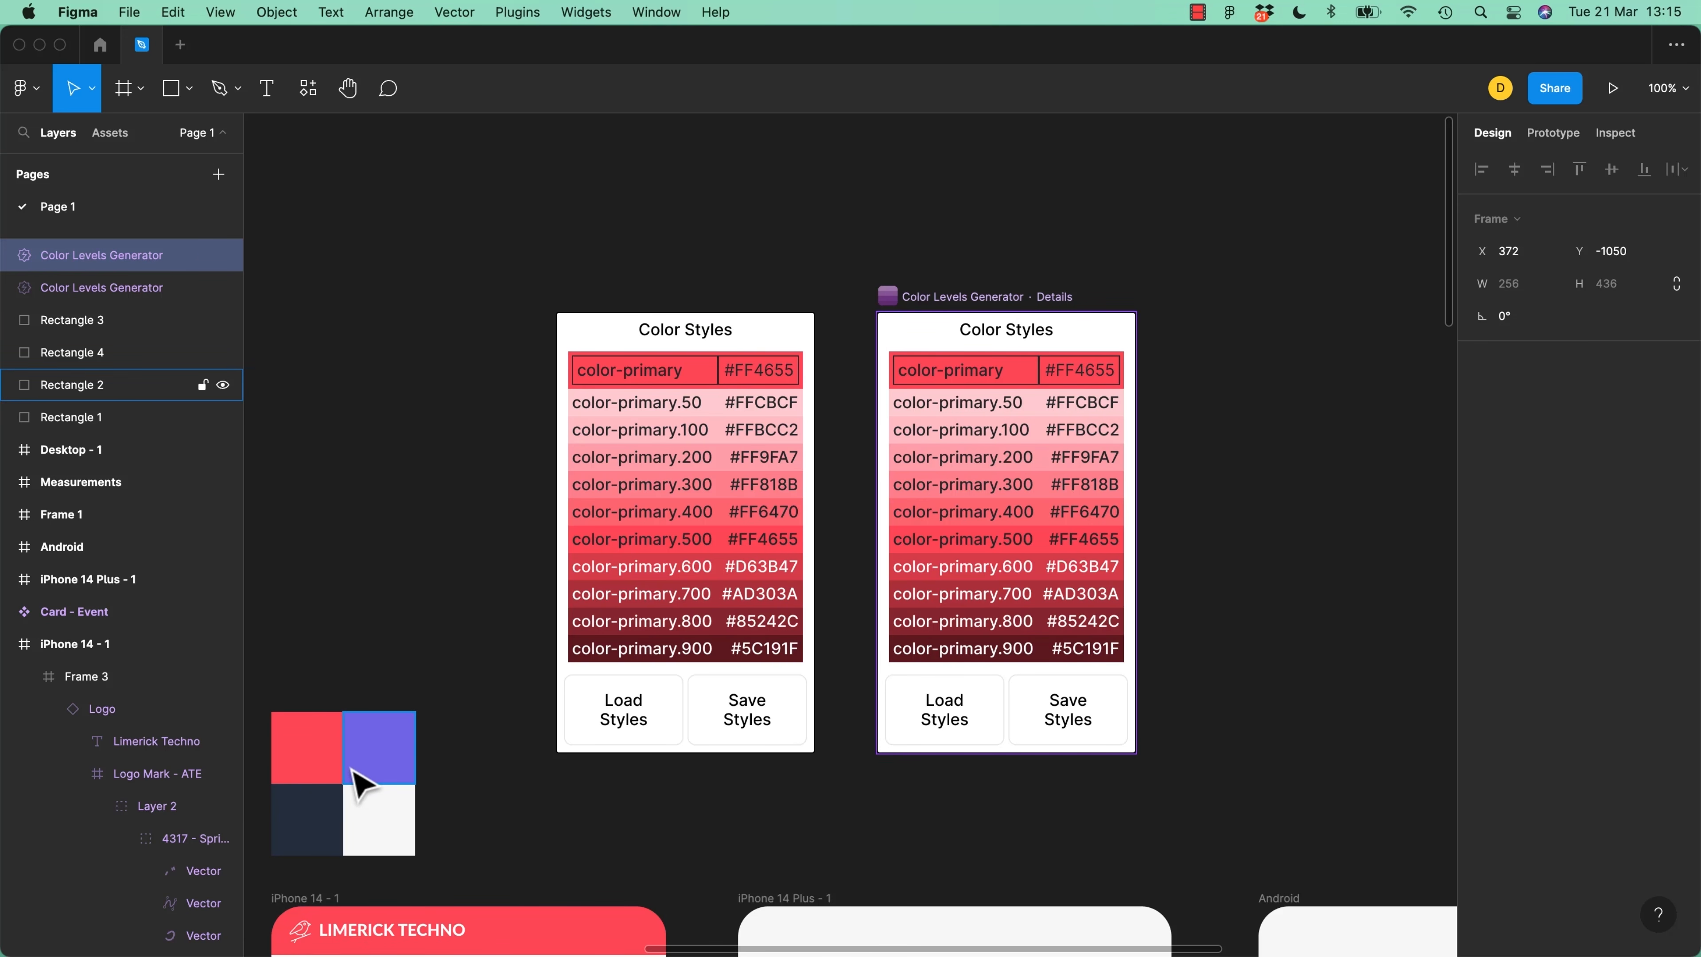
Copy the purple swatch's fill #7065E4 and set it as the second Color Levels Generator's base colour
click(366, 771)
click(1519, 447)
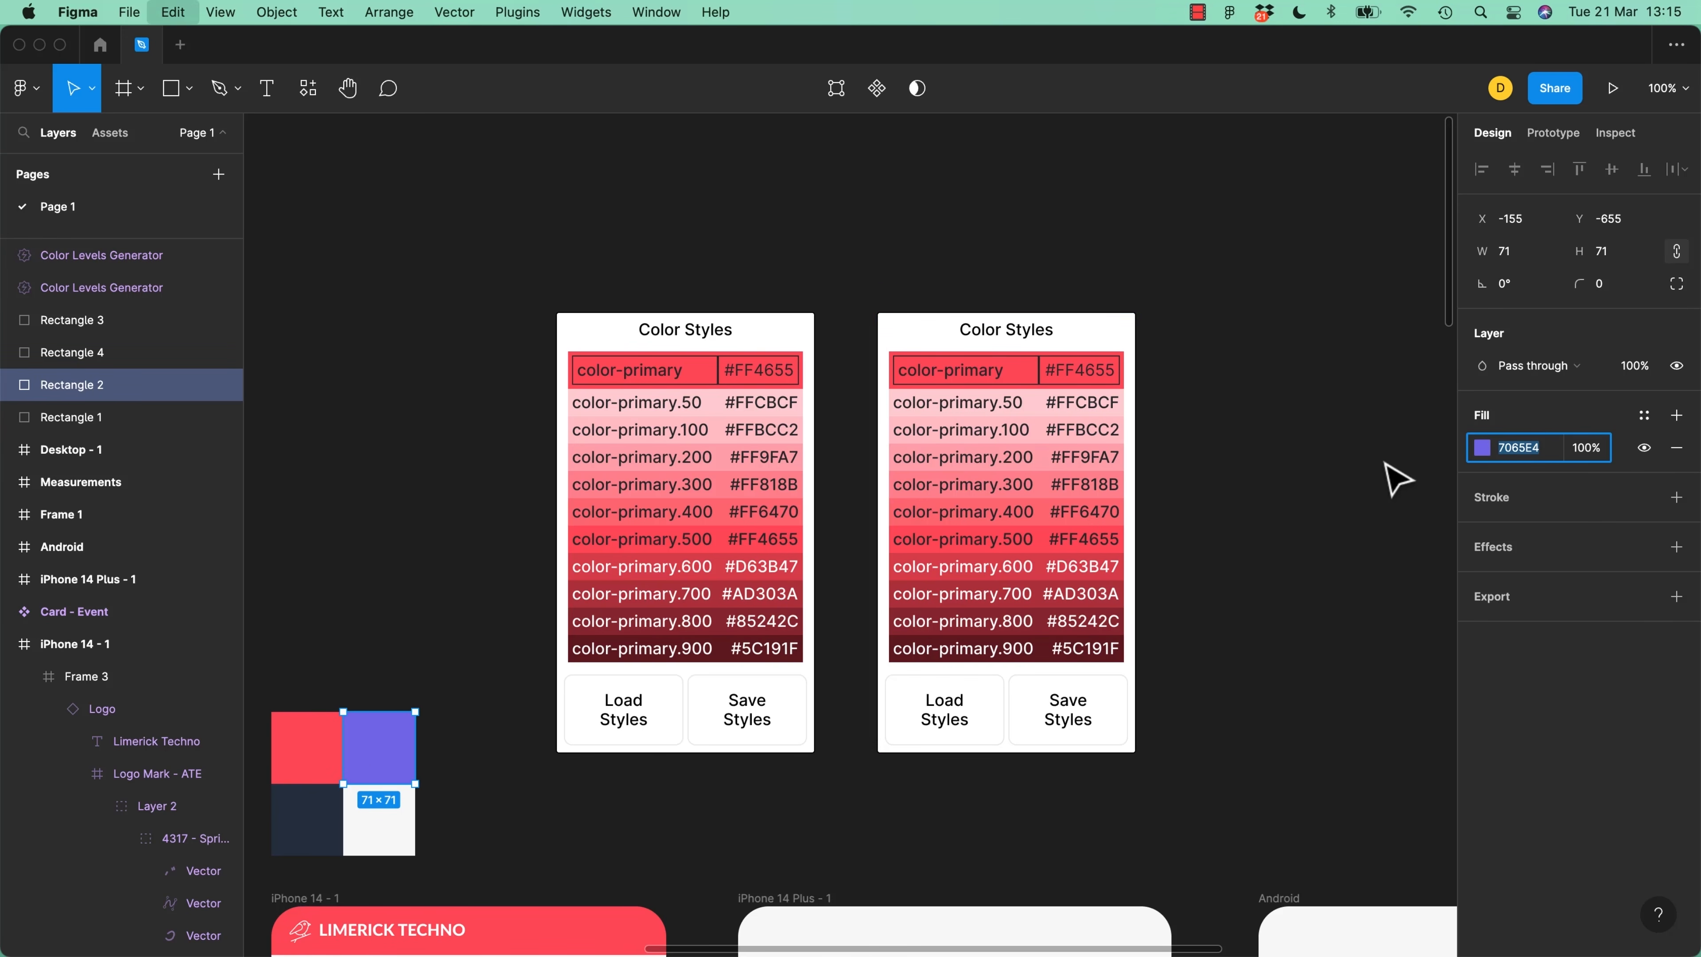
click(1080, 370)
key(super+v)
click(1184, 408)
Duplicate the purple generator to its right and set the copy's base colour to the dark swatch's #252D3D
drag(1007, 298, 1303, 298)
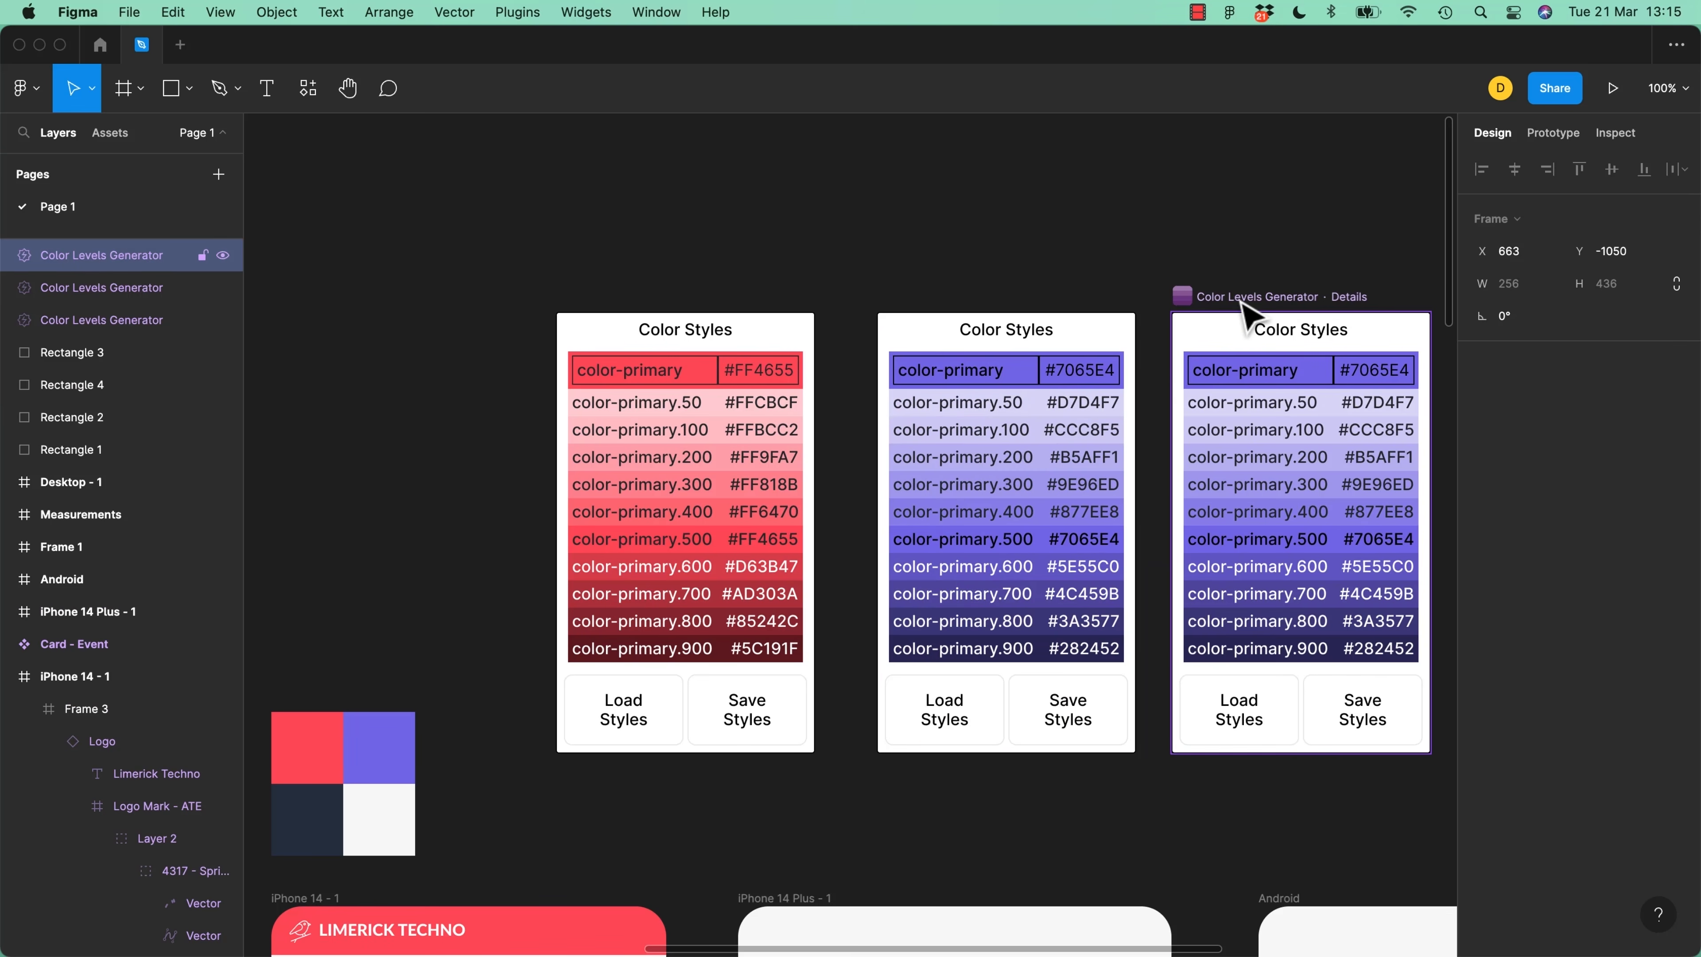
click(315, 821)
click(1506, 454)
key(super+c)
click(1383, 372)
key(super+v)
click(1361, 645)
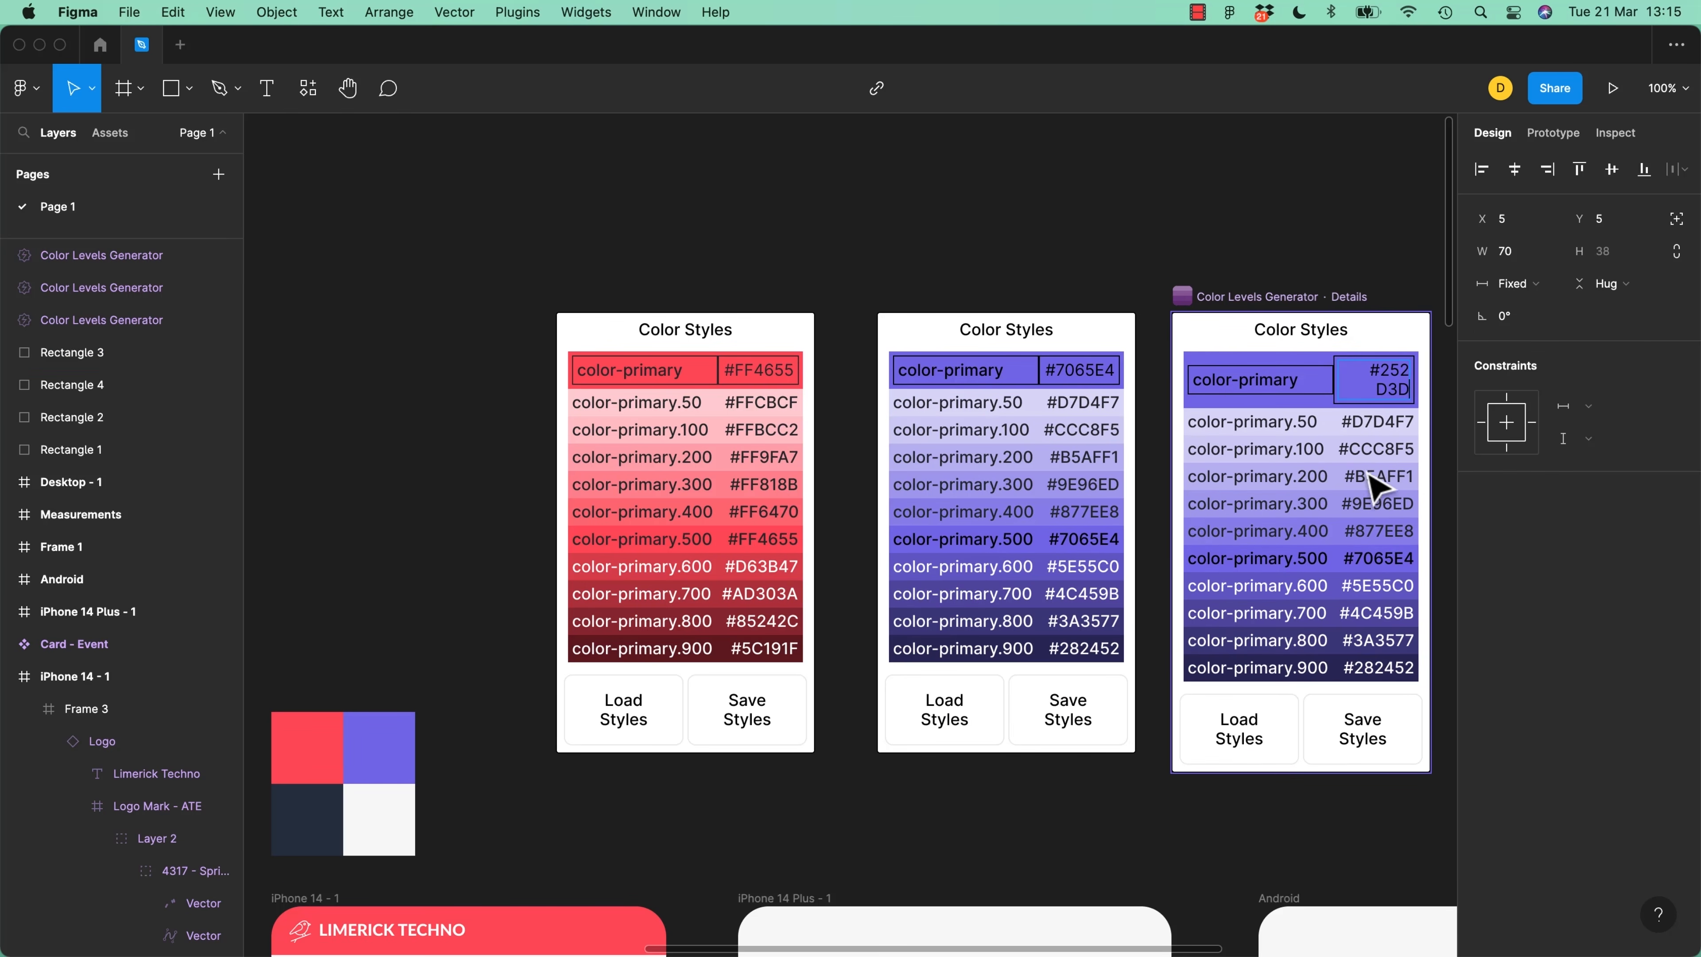
click(1323, 236)
Try to edit the color-primary set name in the purple generator
click(931, 372)
click(1008, 373)
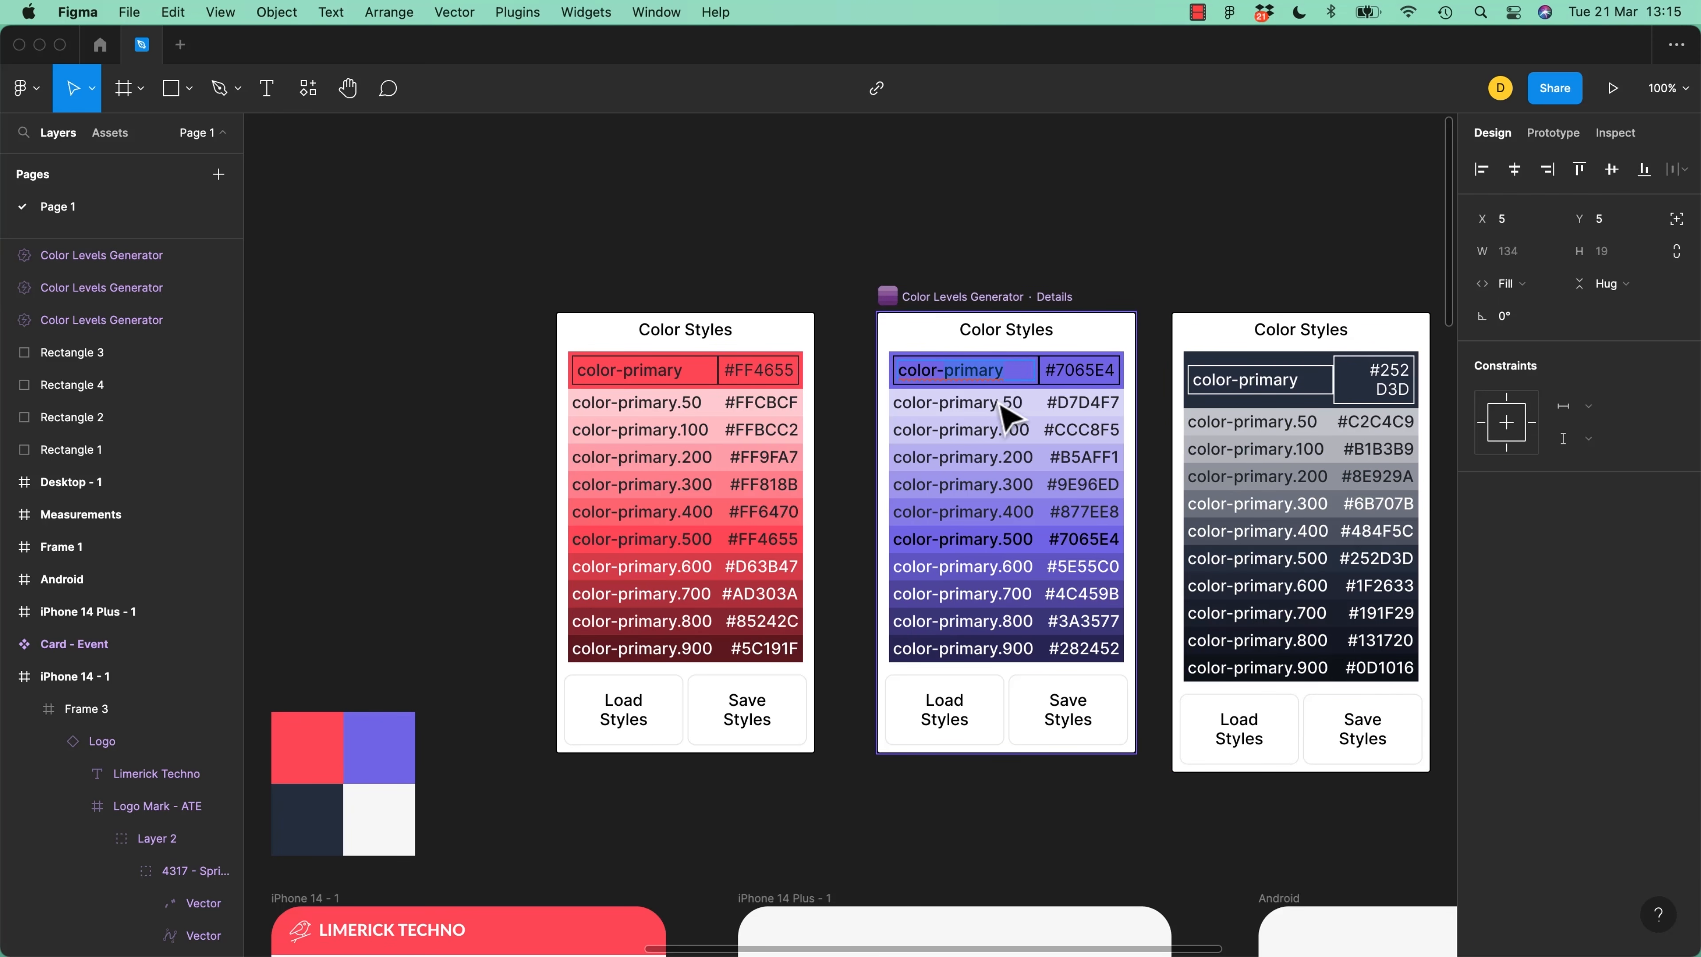
click(1174, 244)
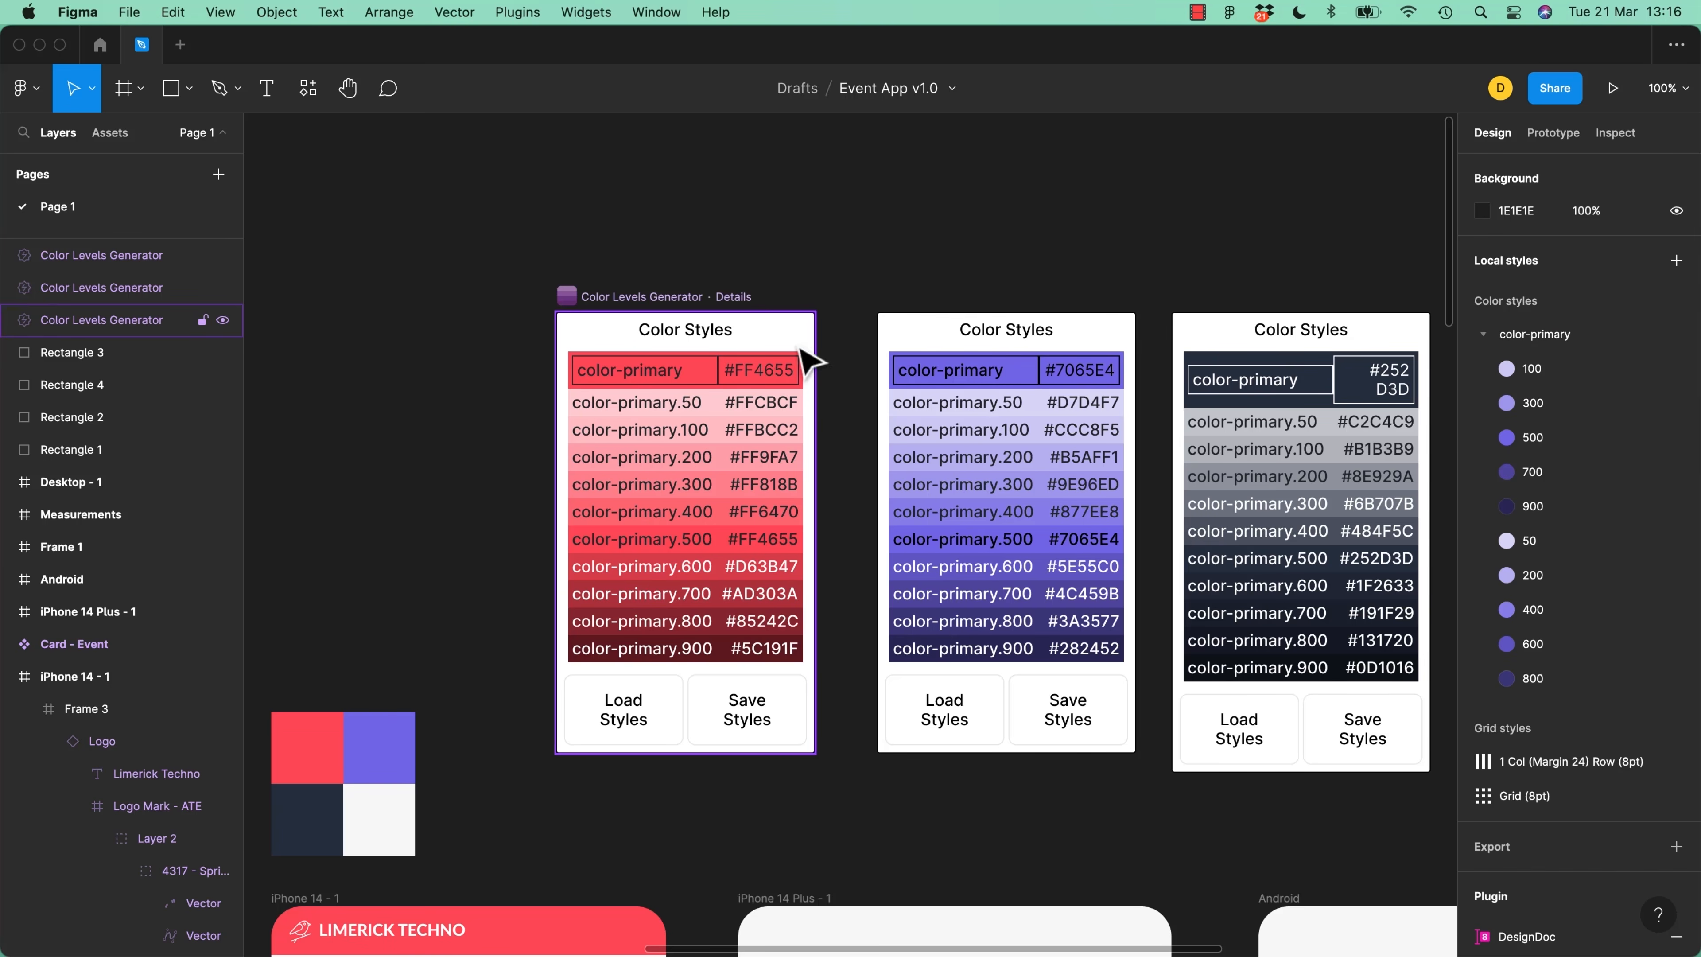
click(954, 370)
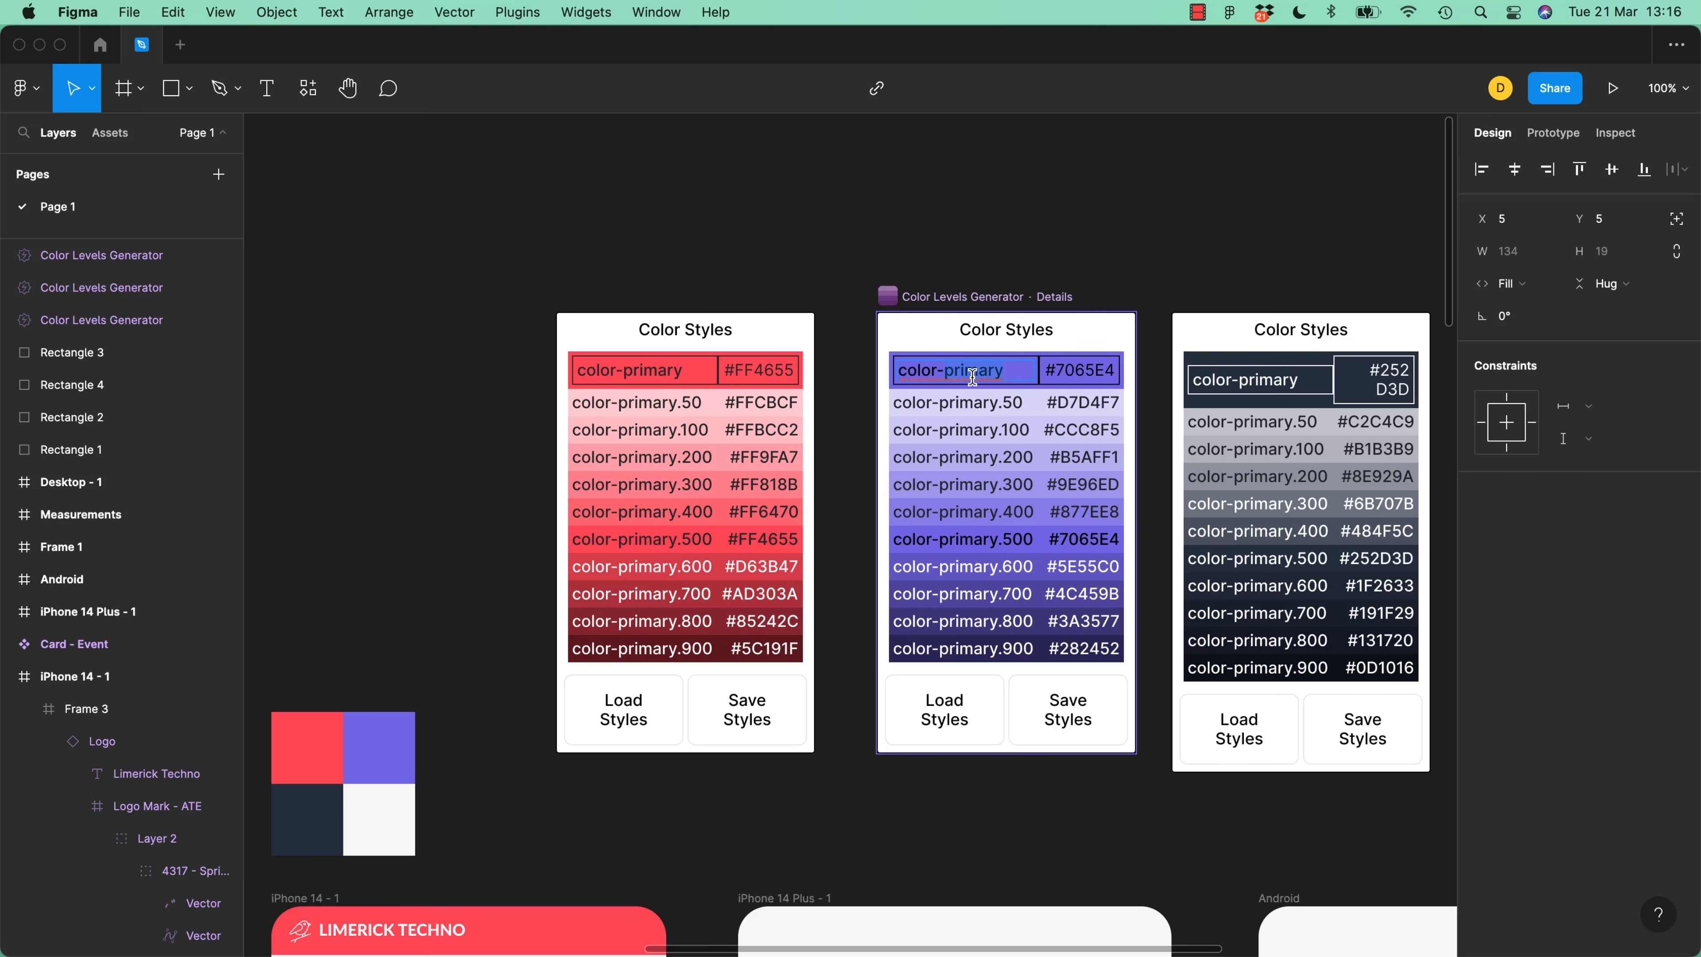
click(670, 369)
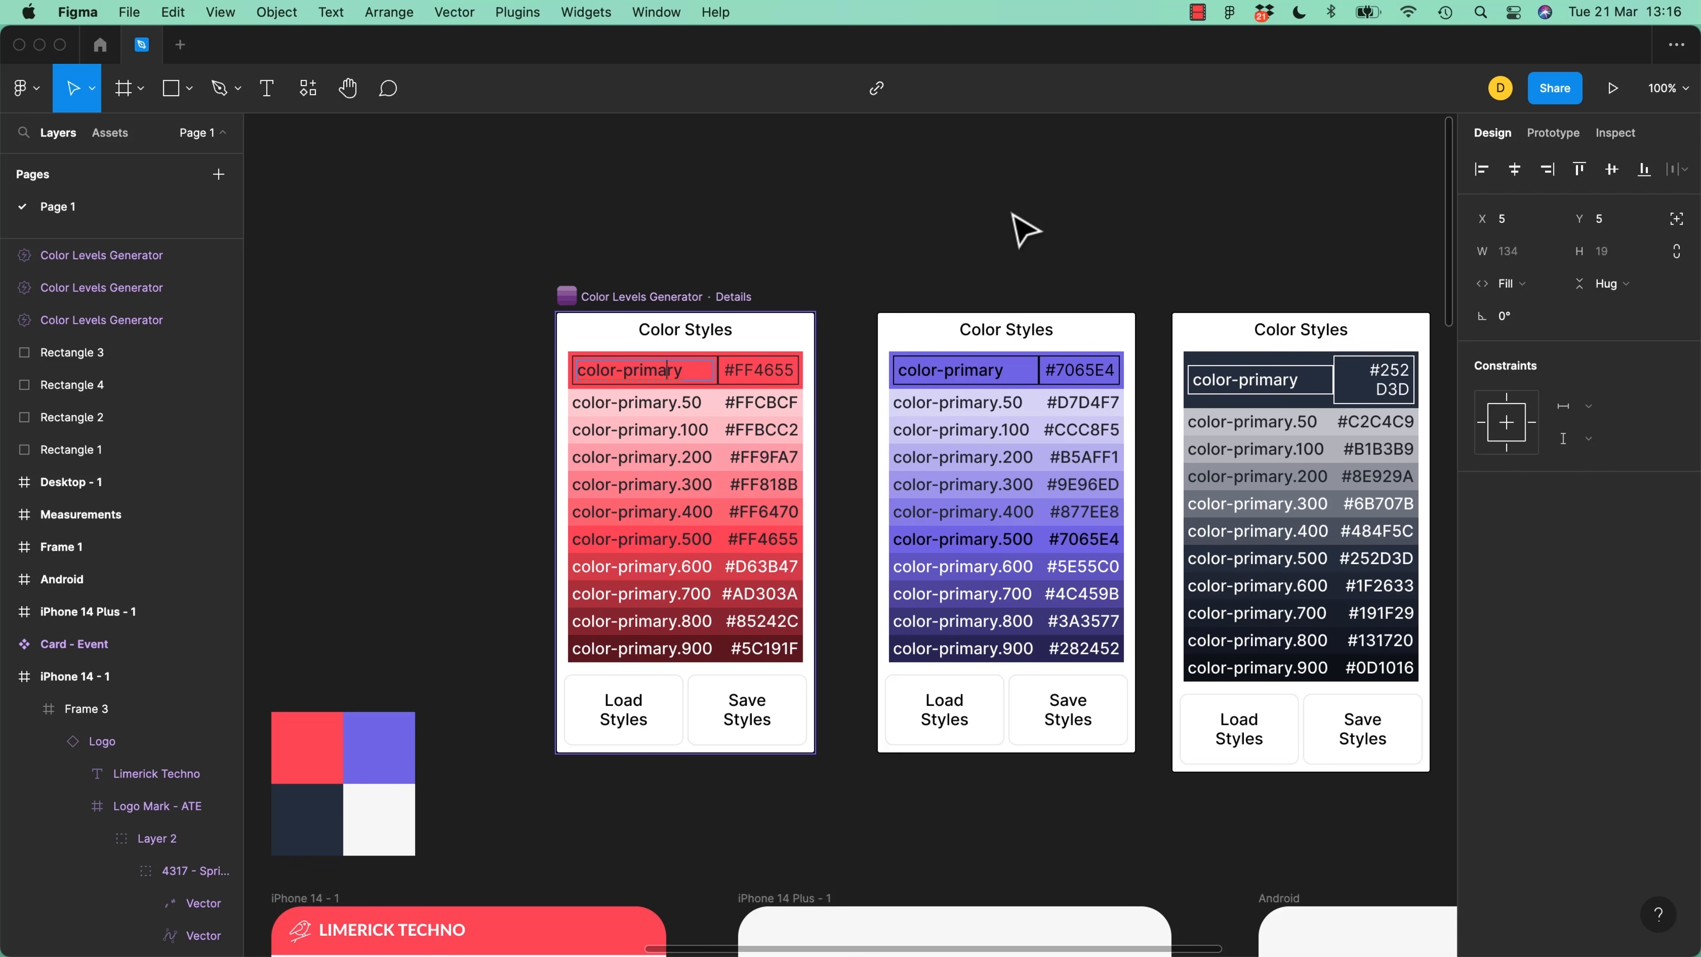
Undo the recent changes back to before the third generator was added and the color-primary styles were overwritten
key(super+z)
key(super+z)
key(super+z)
key(super+z)
key(super+z)
key(super+z)
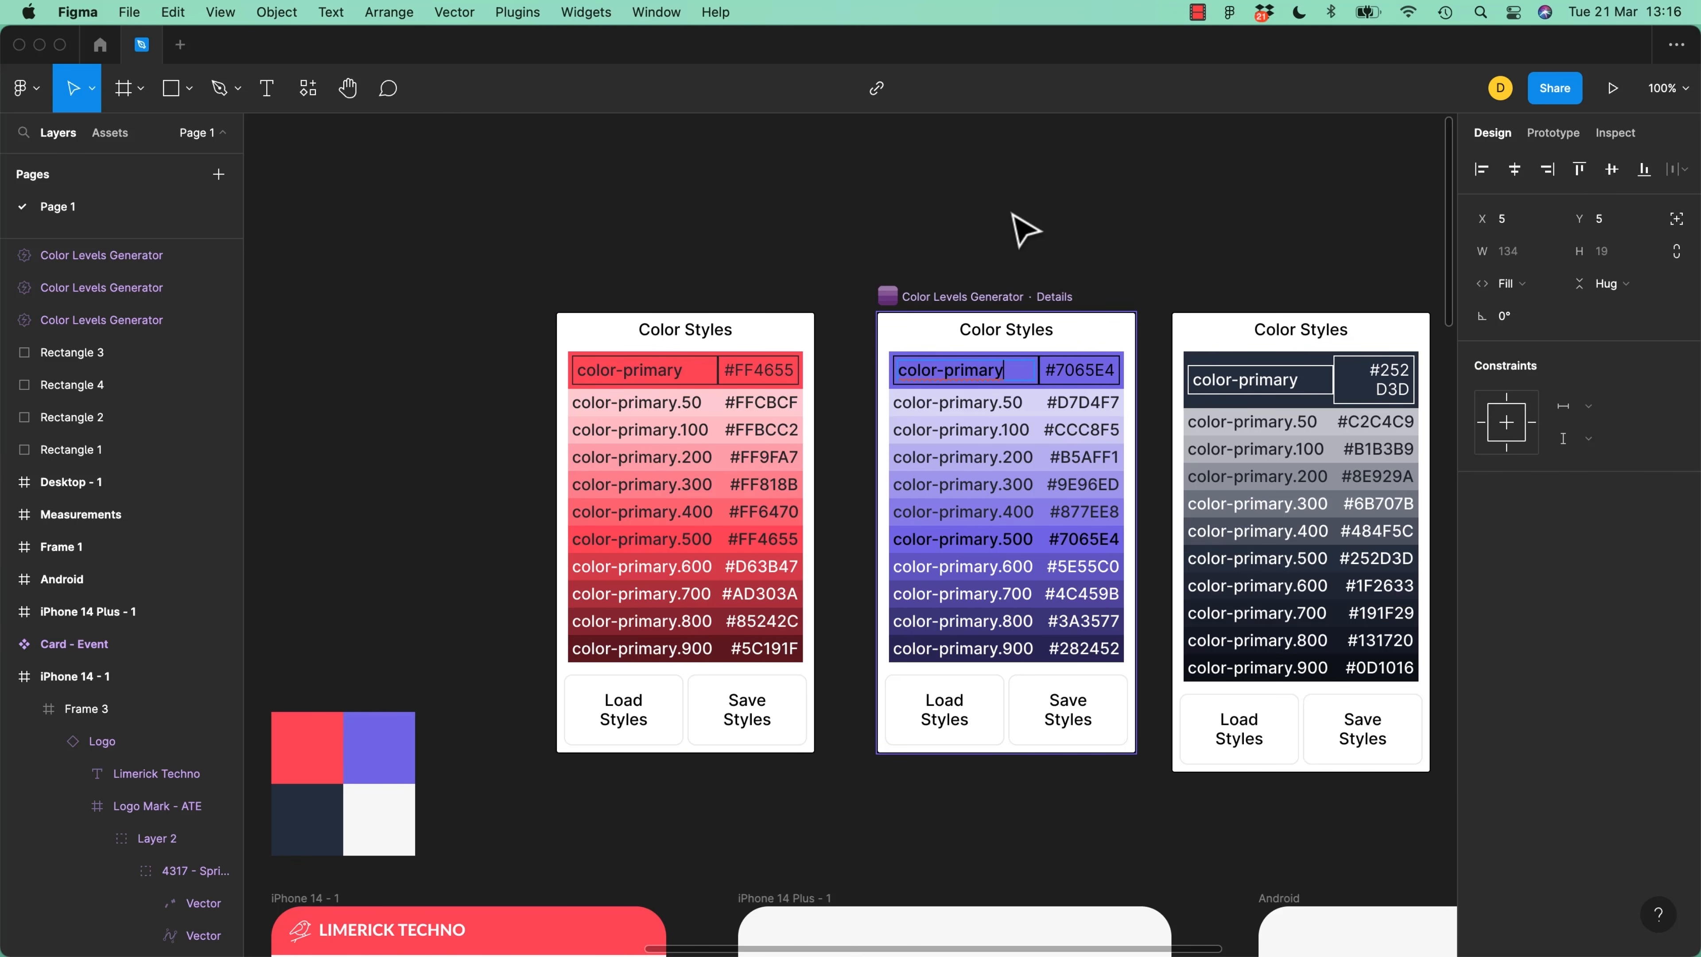
key(super+z)
key(super+z)
key(super+z)
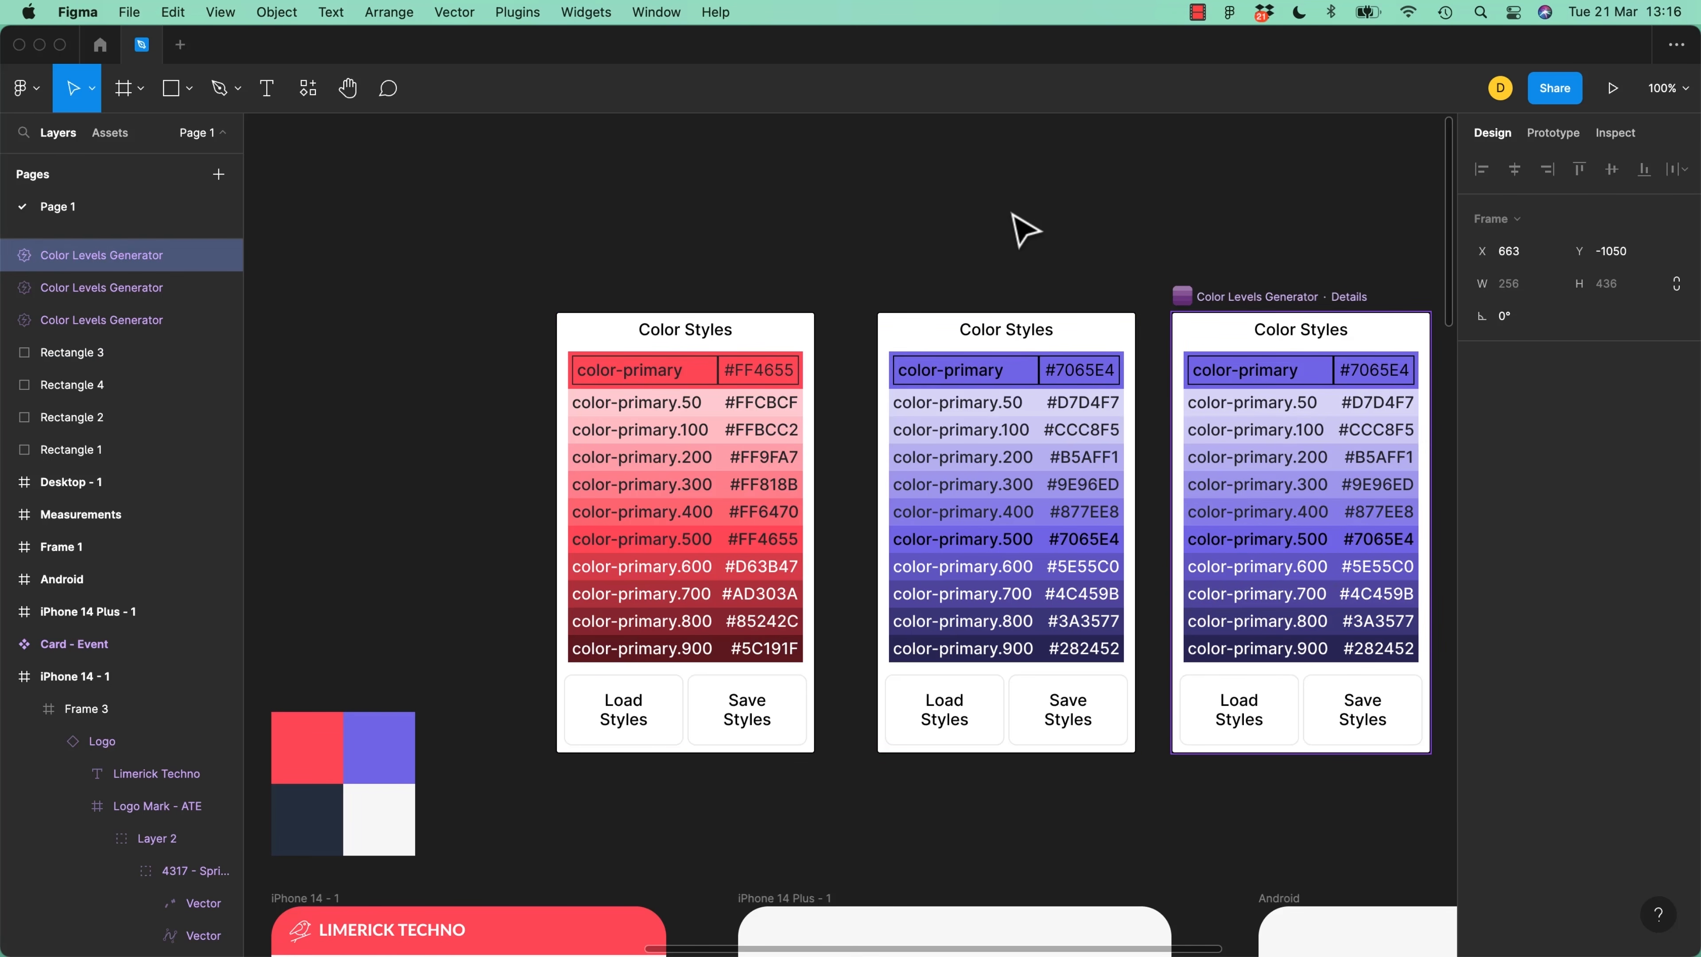
Rename the purple generator's colour set to color-secondary and clear the selection
click(998, 372)
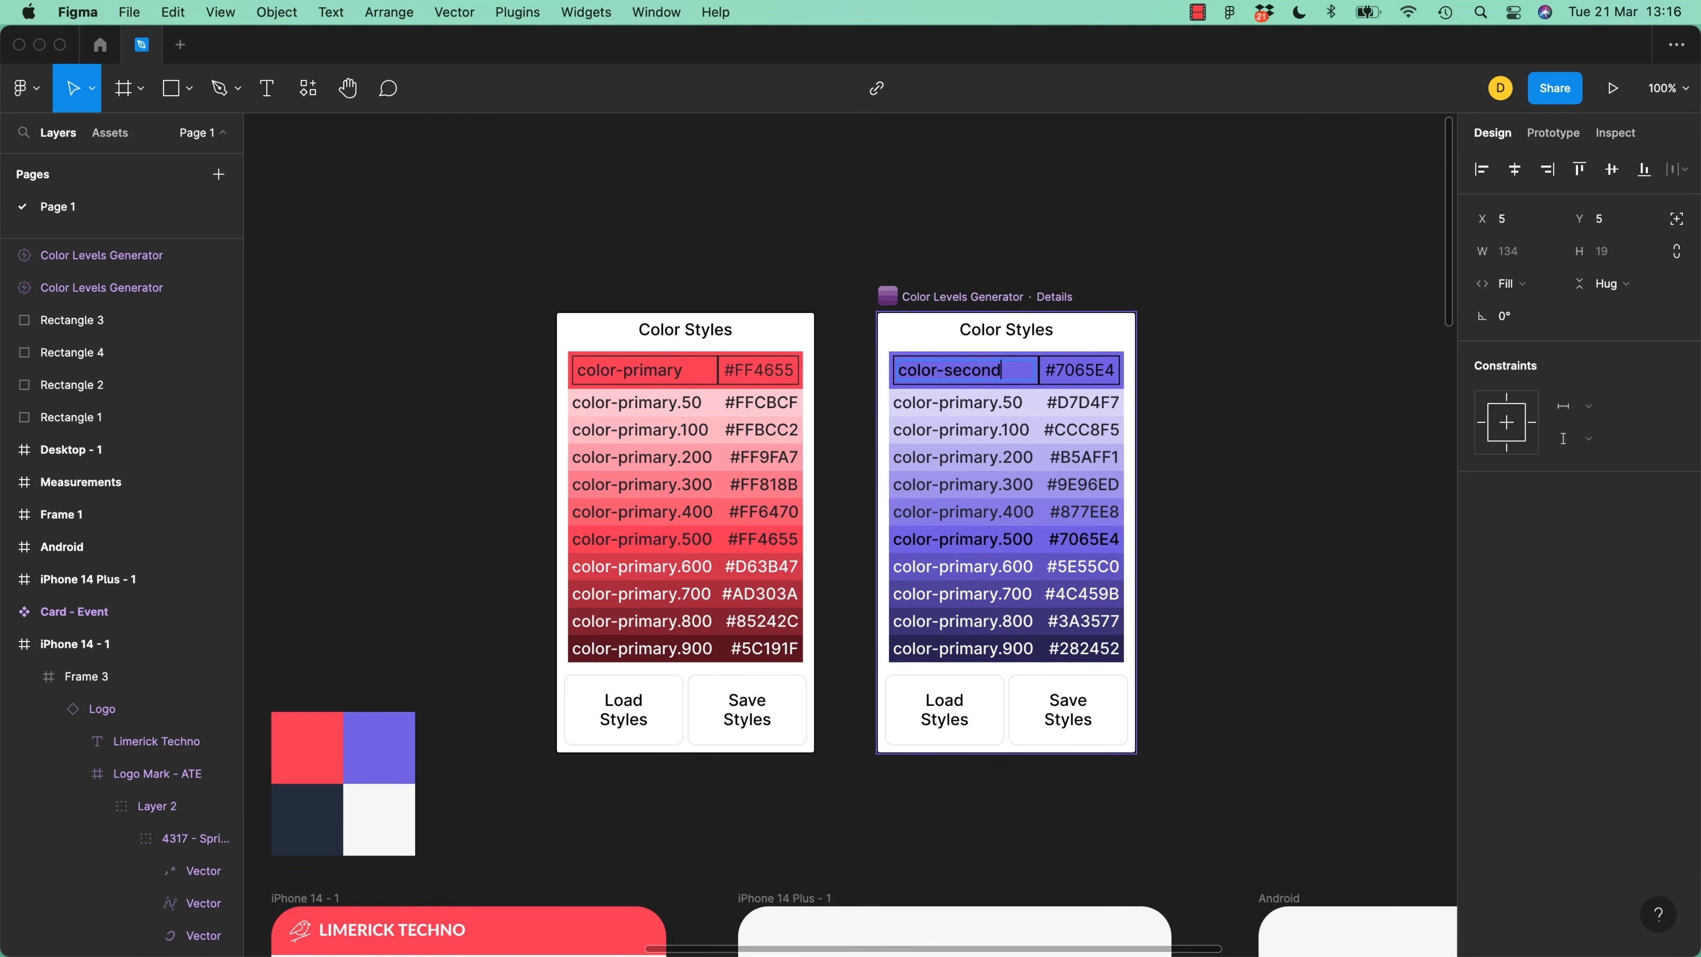
click(1045, 714)
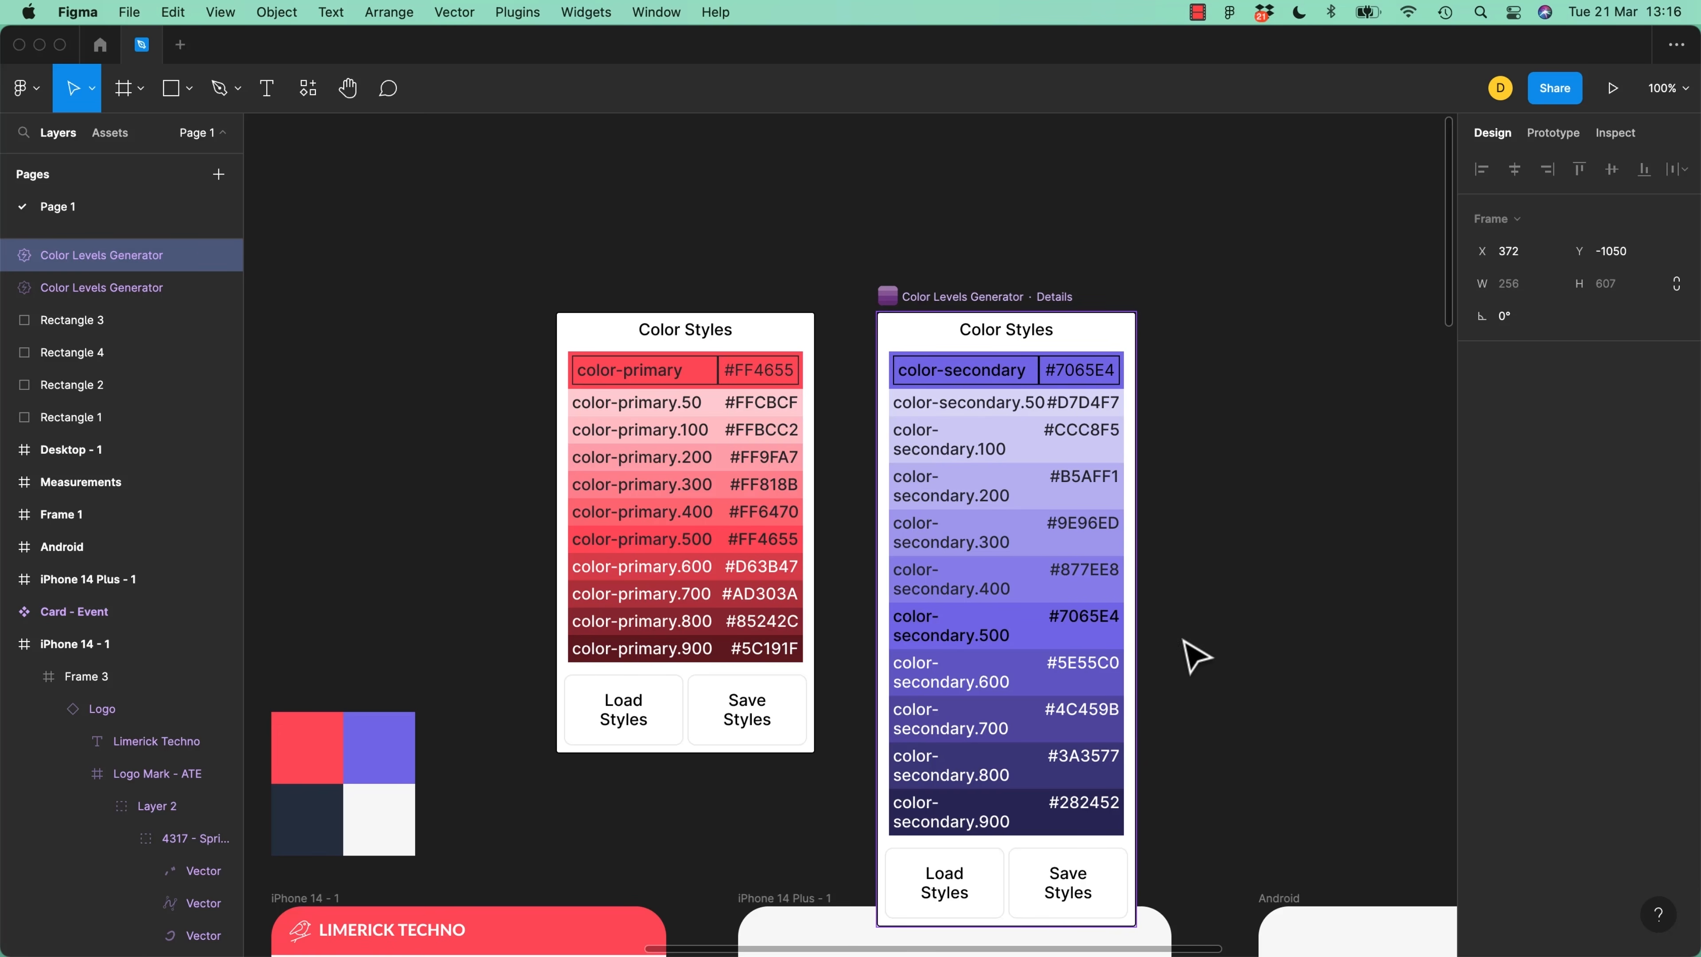
click(1286, 295)
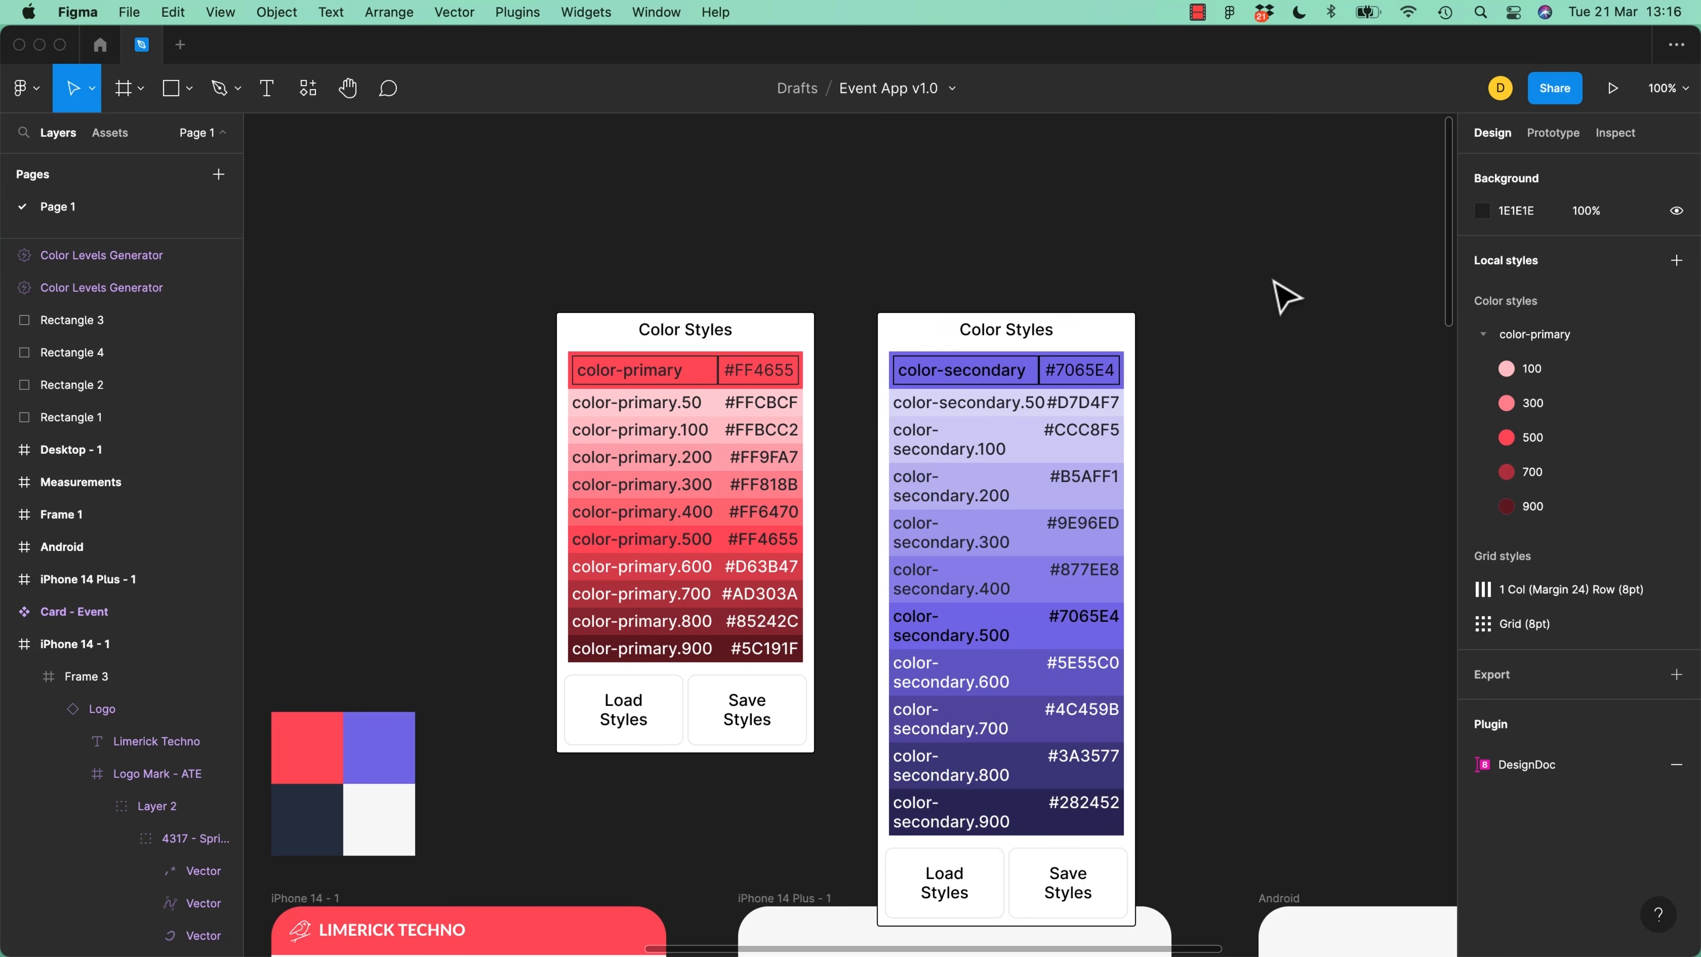
Collapse the color-primary style group and save the generated color-secondary levels as local color styles, keeping their group collapsed
click(1483, 336)
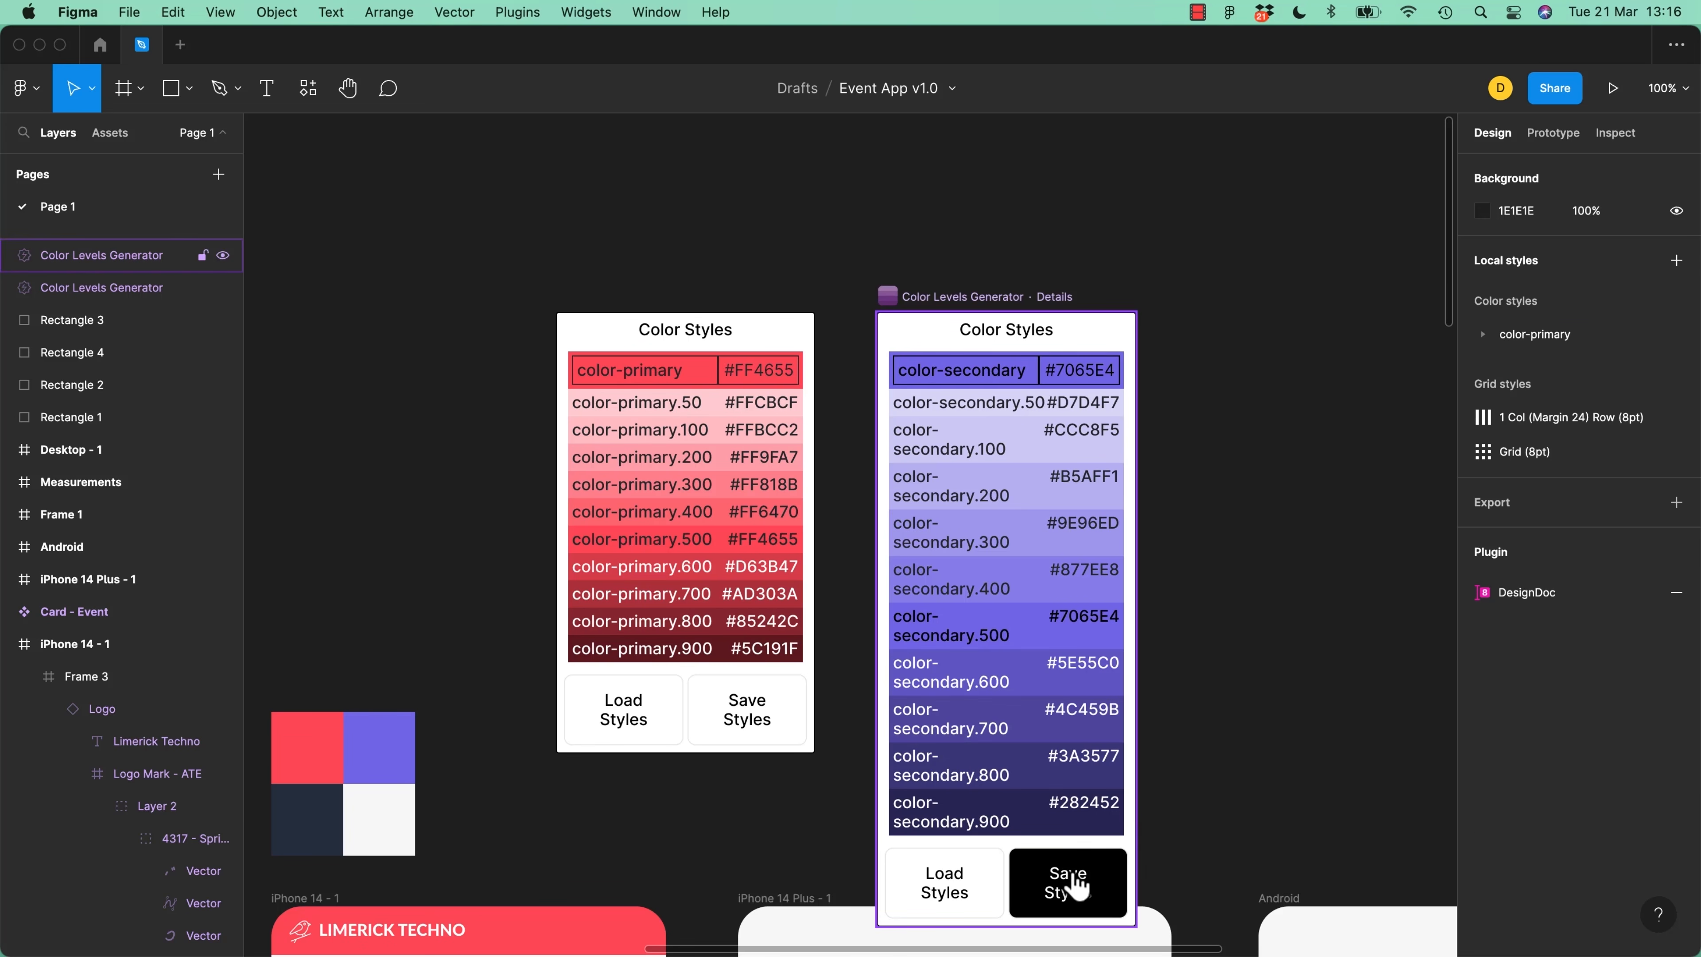
click(1069, 882)
click(1484, 369)
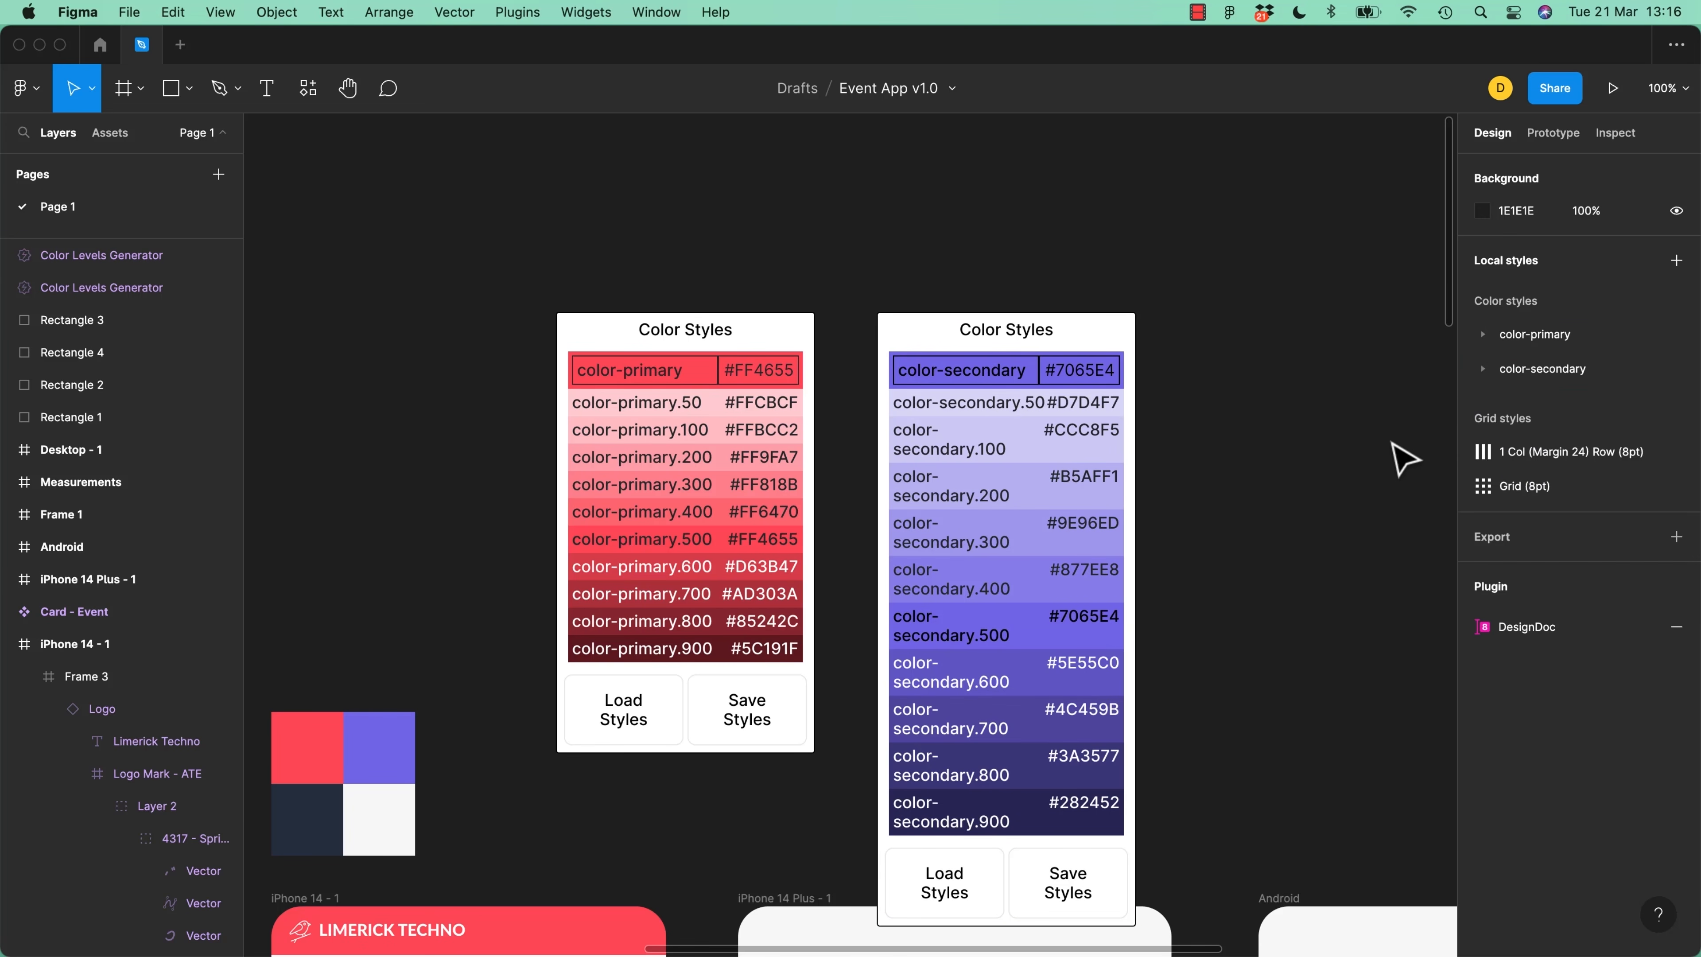
Duplicate the color-secondary generator to its right and rename the copy's colour set to color-neutual
click(1005, 316)
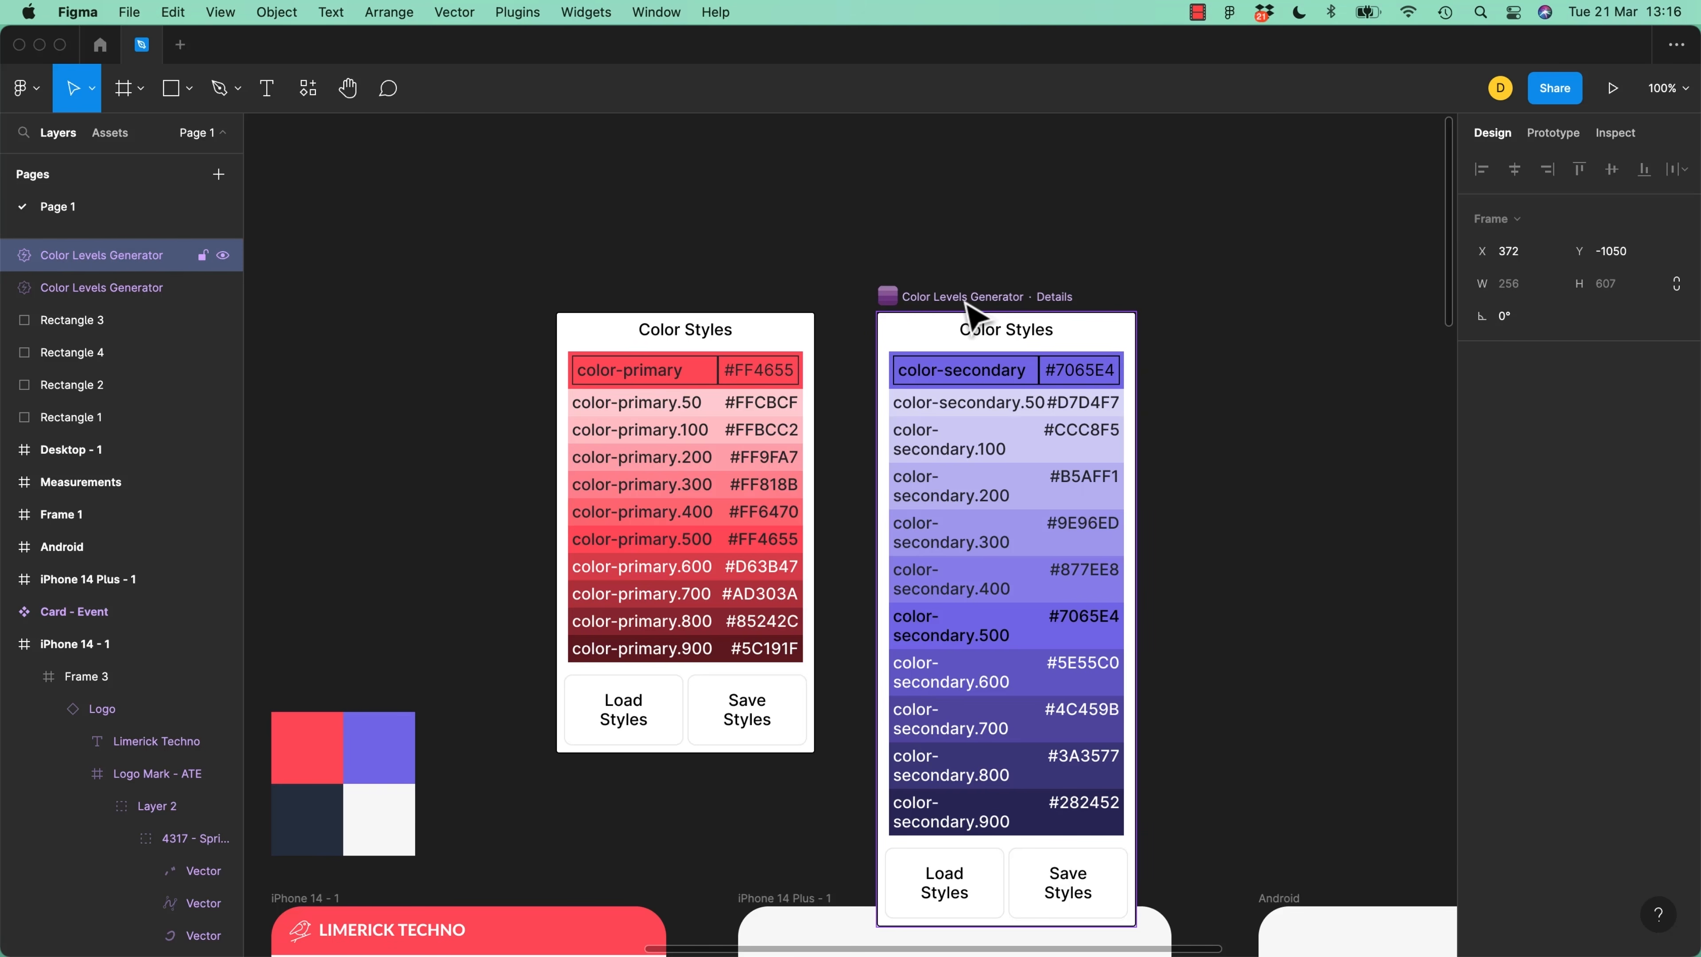
key(super+d)
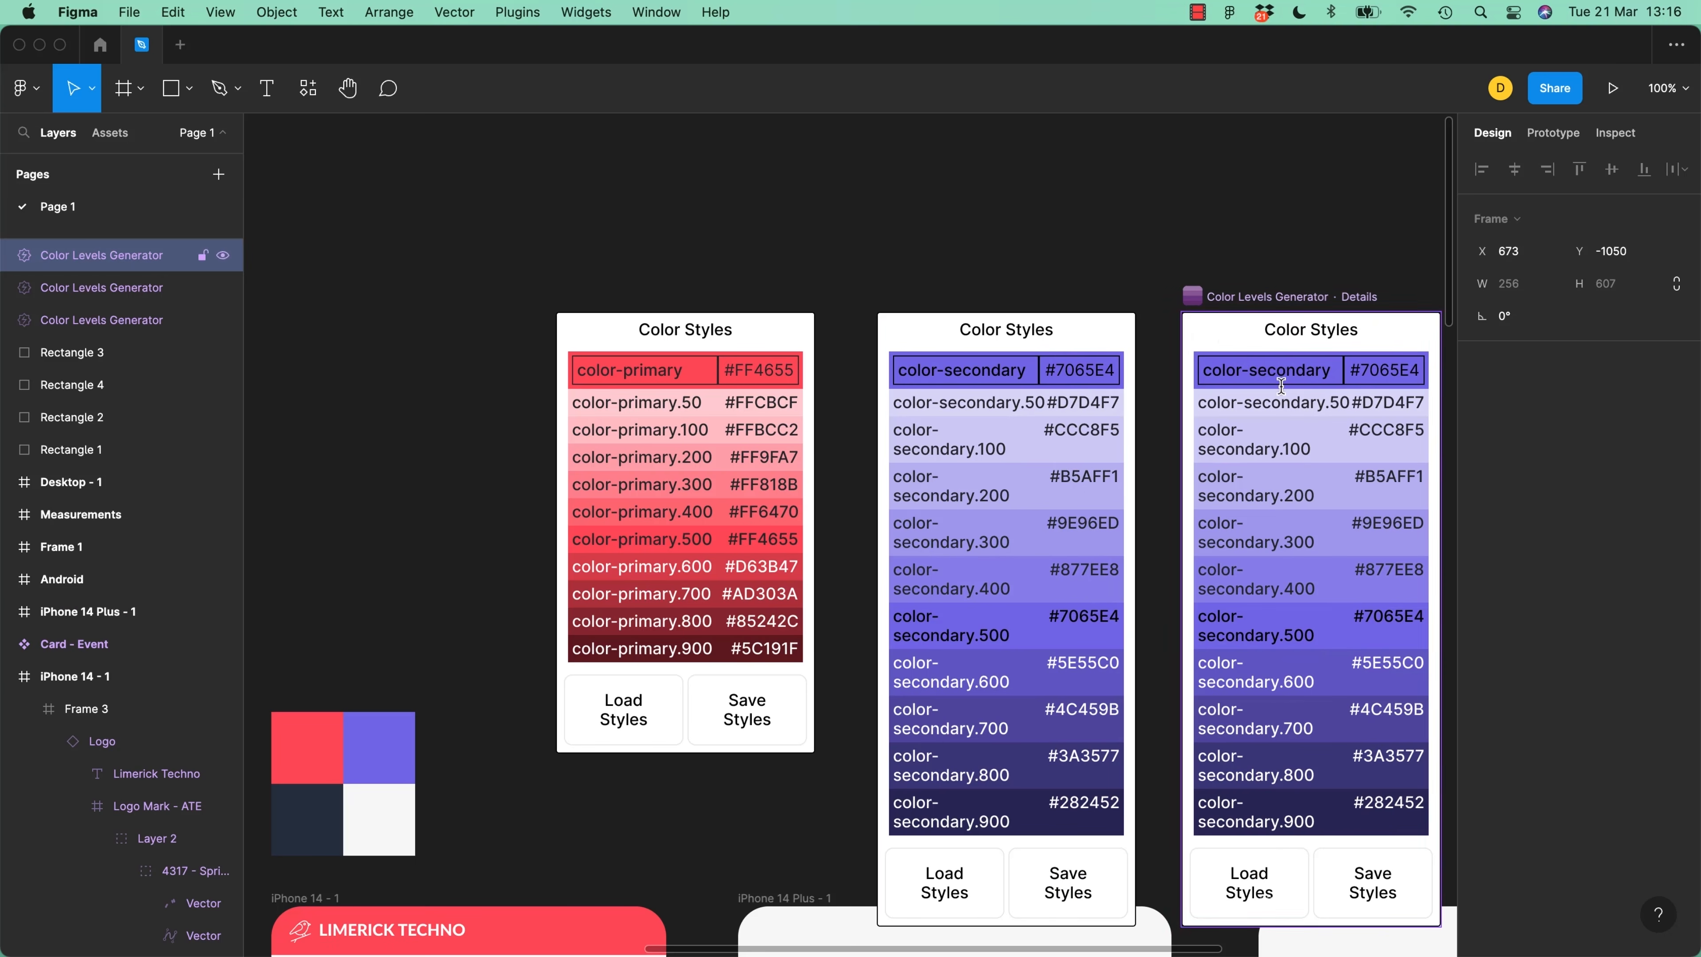
click(1300, 370)
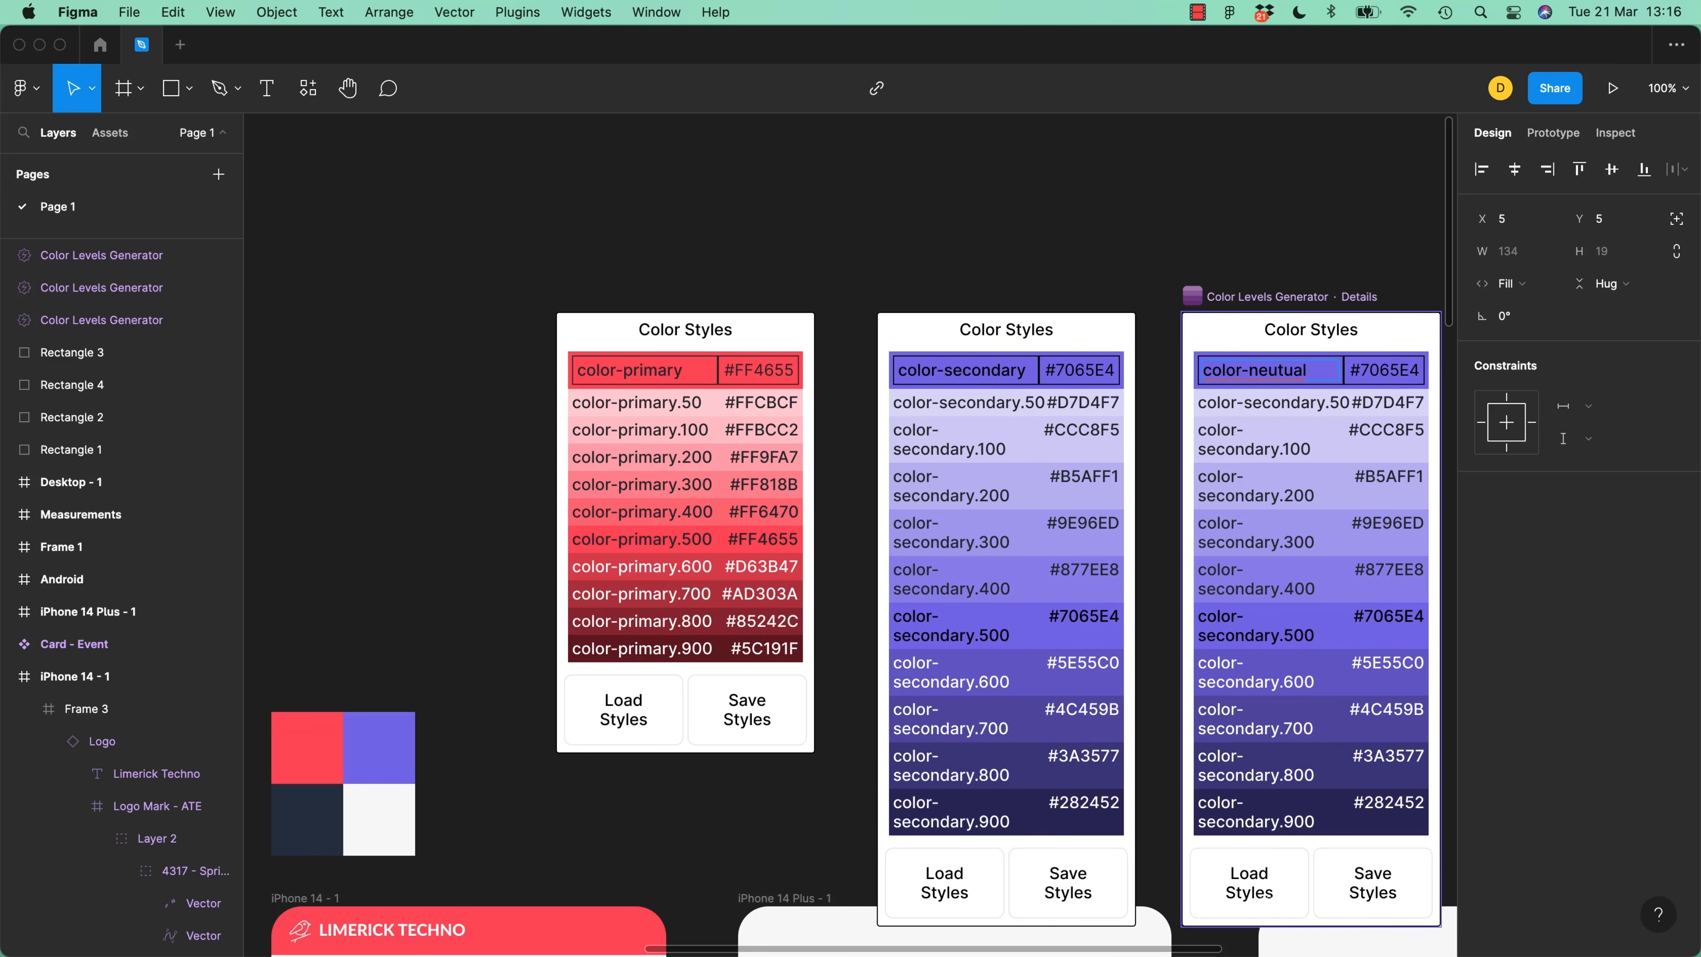
click(919, 268)
Try to copy the dark swatch's fill into the color-neutual generator's base colour
click(489, 683)
click(1520, 449)
key(super+c)
drag(1003, 650, 619, 767)
click(1166, 350)
key(super+v)
click(1333, 663)
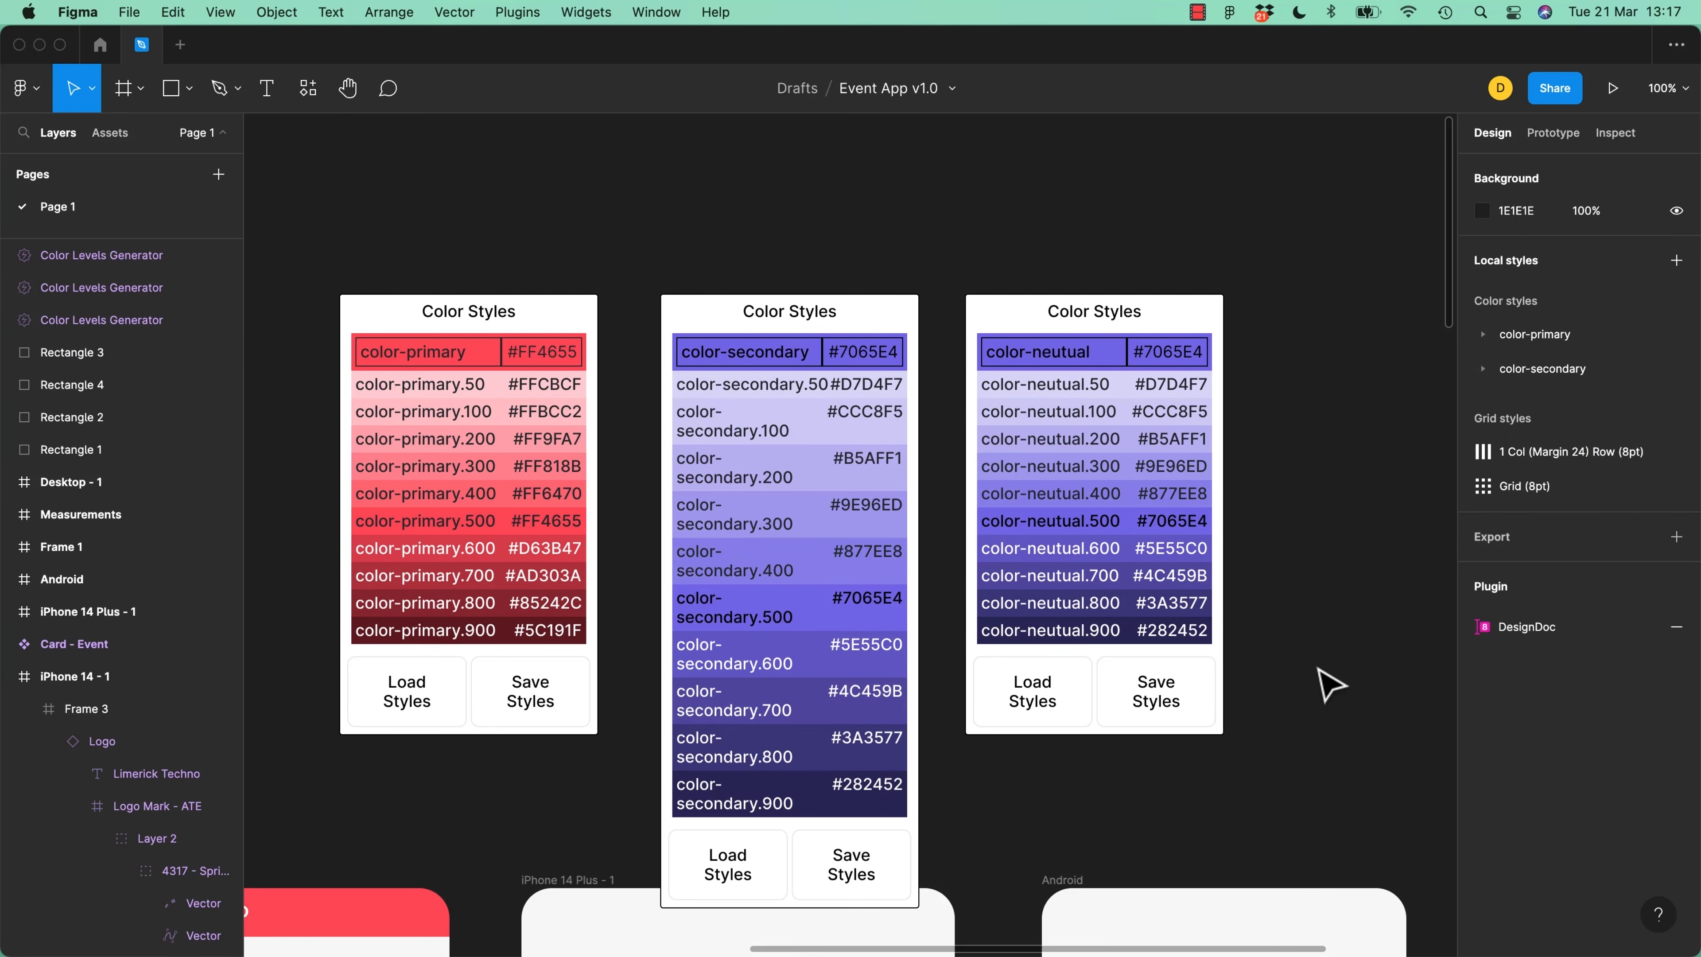
Set the color-neutual generator's base colour to the dark swatch's #252D3D and save its levels as local color styles
drag(1110, 596, 1242, 482)
click(254, 676)
click(1510, 449)
key(super+c)
double_click(1321, 222)
key(super+v)
click(1403, 469)
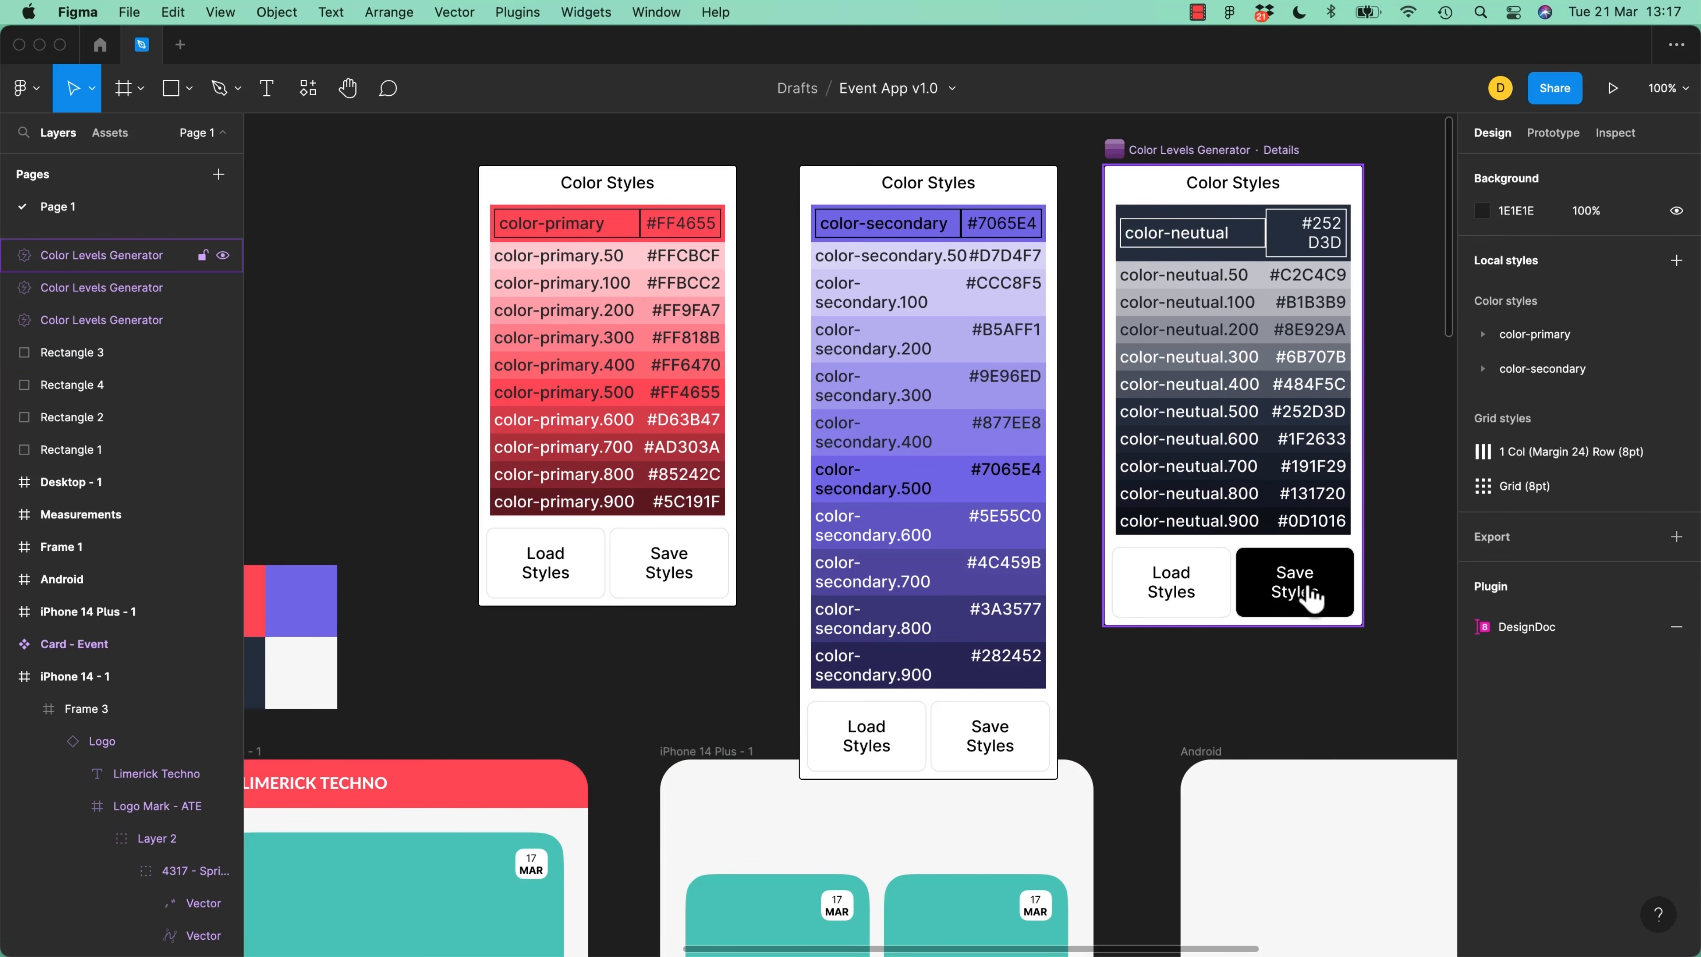
click(1313, 593)
Delete the 50, 200, 400, 600 and 800 styles from the color-neutual group and collapse it
click(1528, 437)
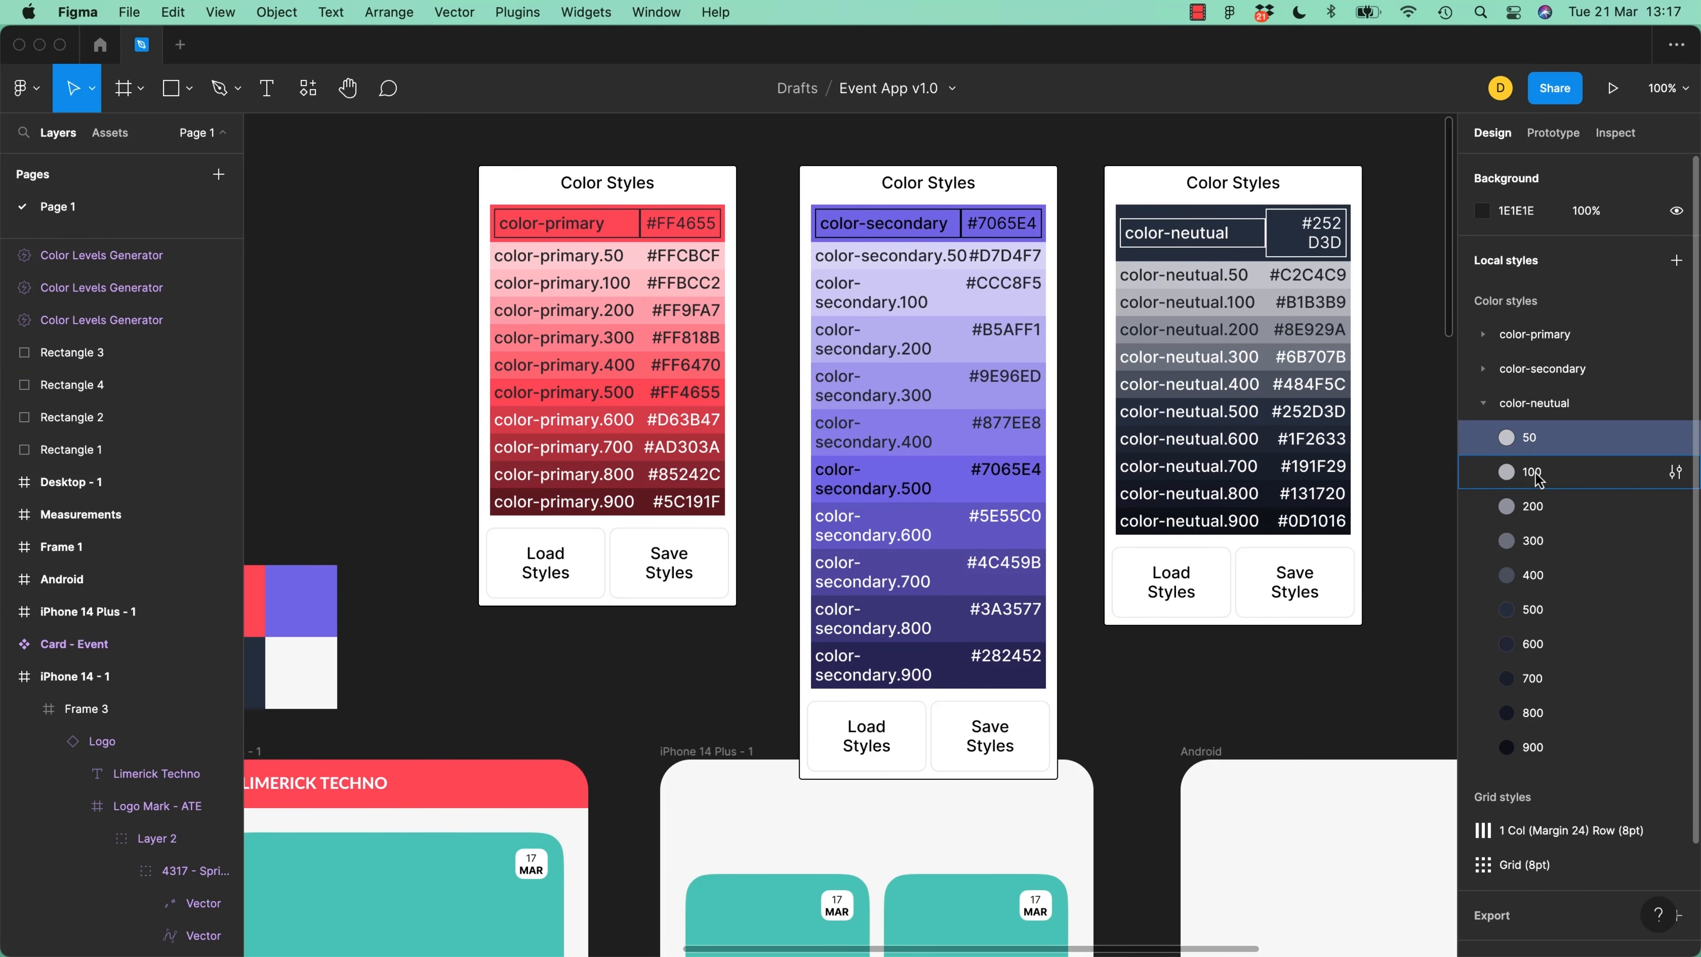
key(Delete)
click(1540, 473)
key(Delete)
click(1537, 506)
key(Delete)
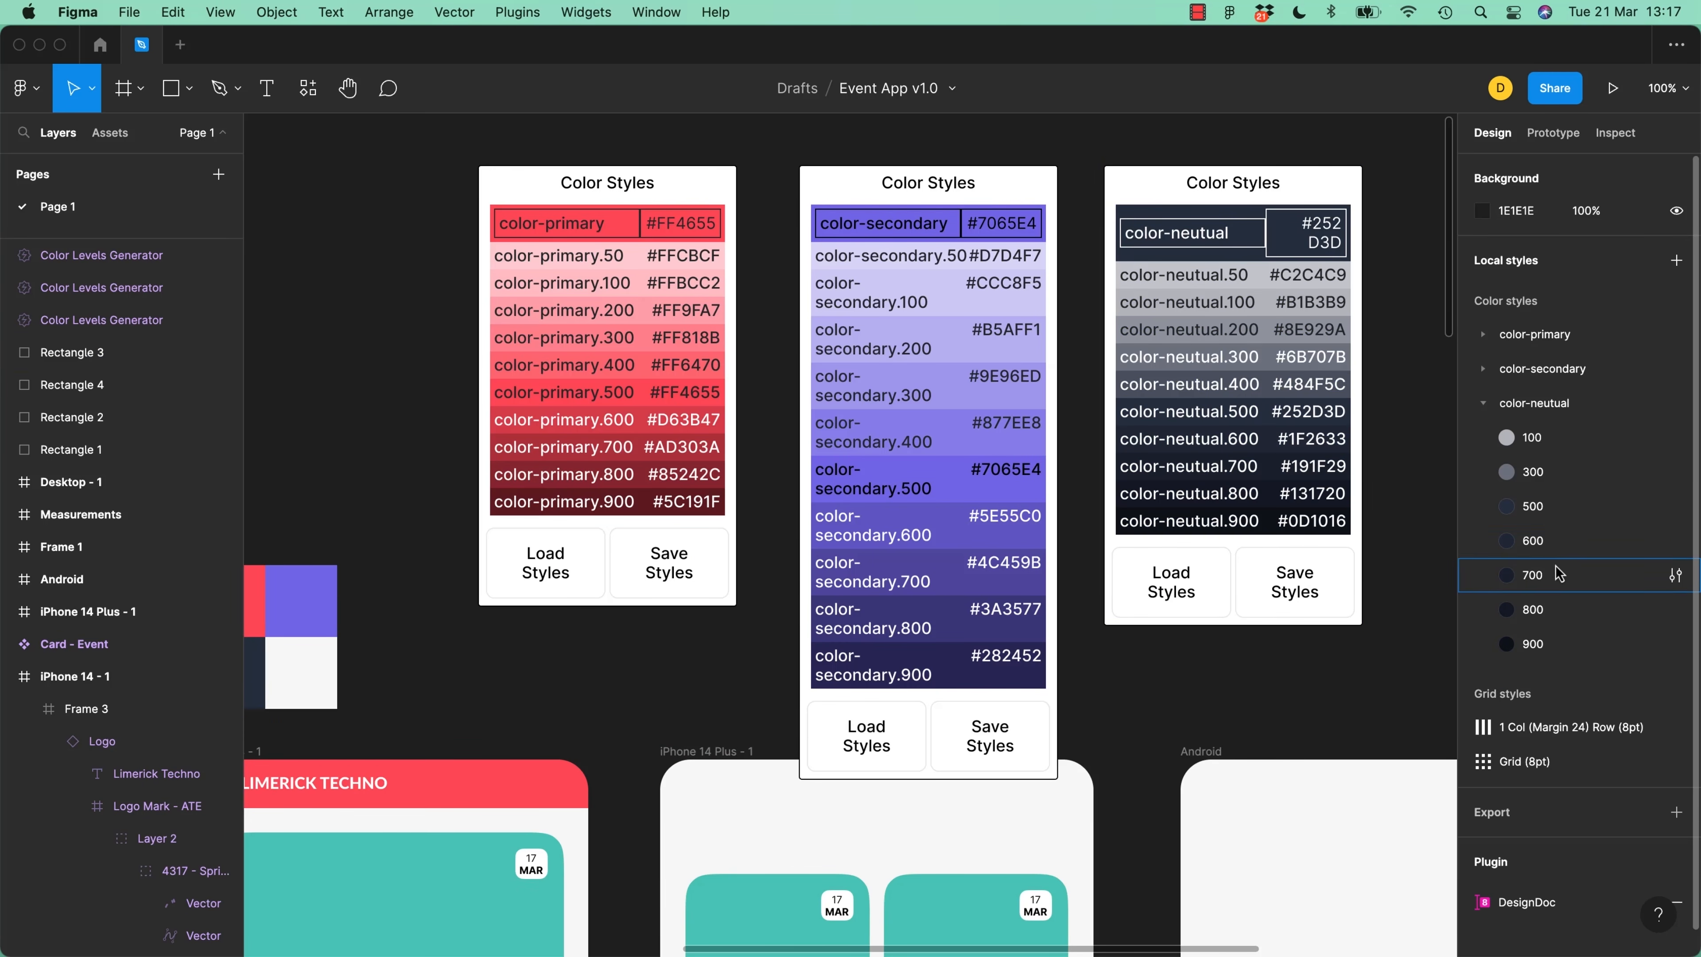
click(1537, 542)
key(Delete)
click(1544, 574)
key(Delete)
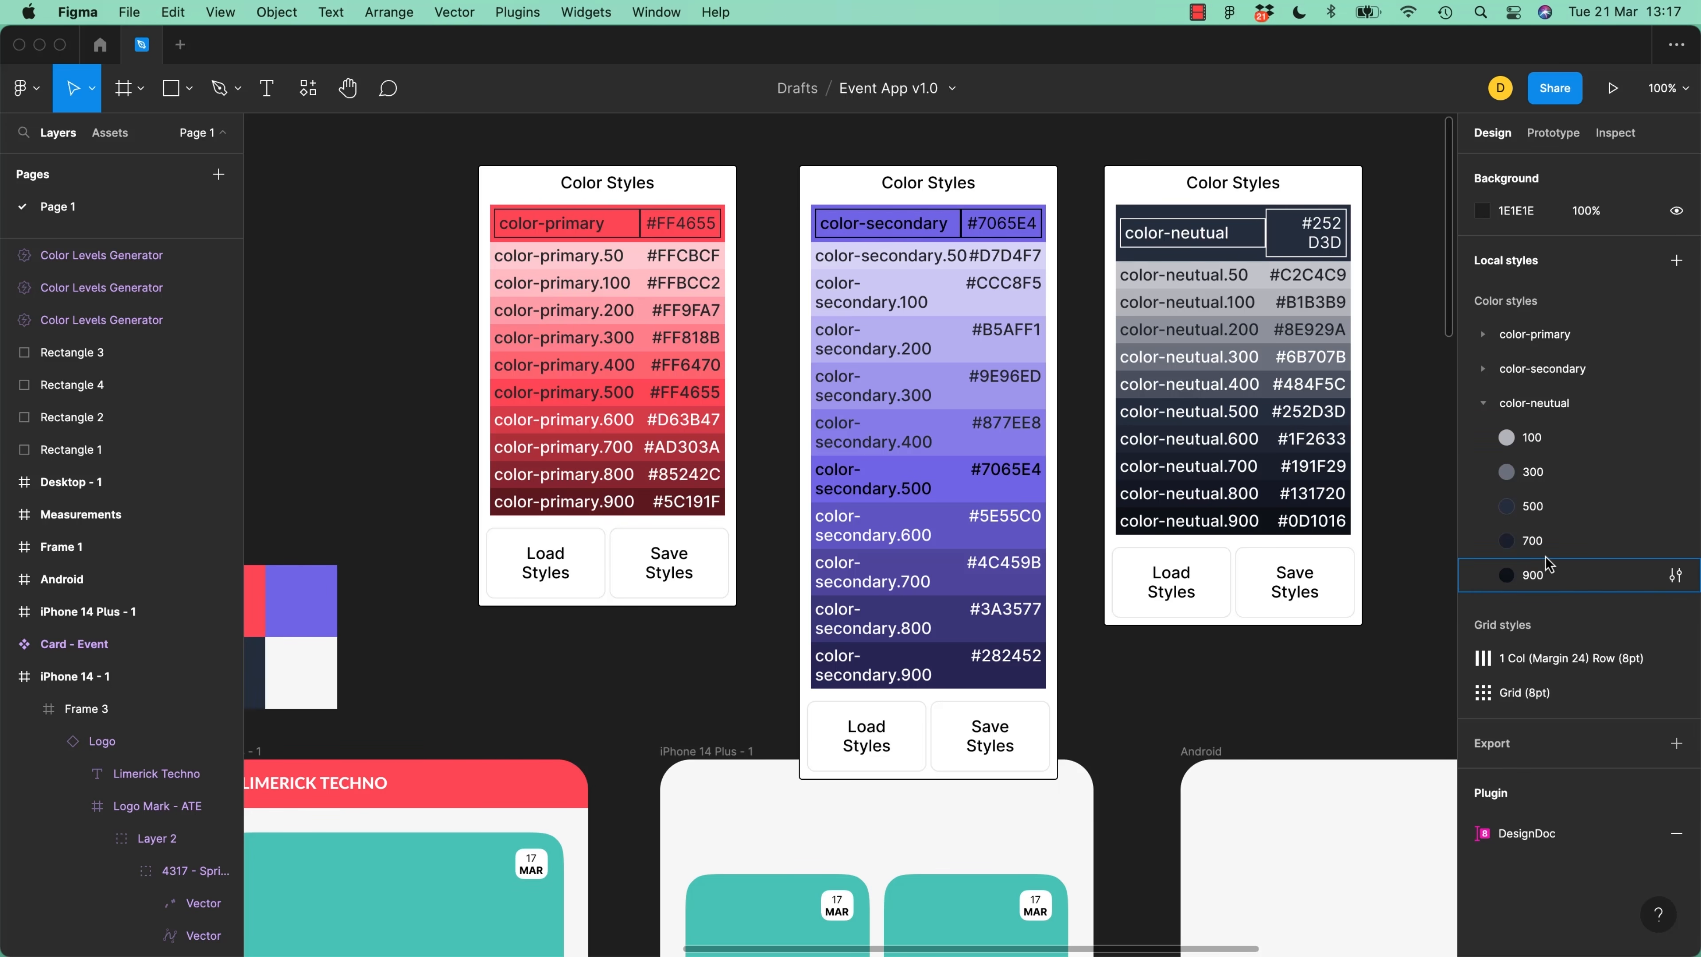
click(1491, 404)
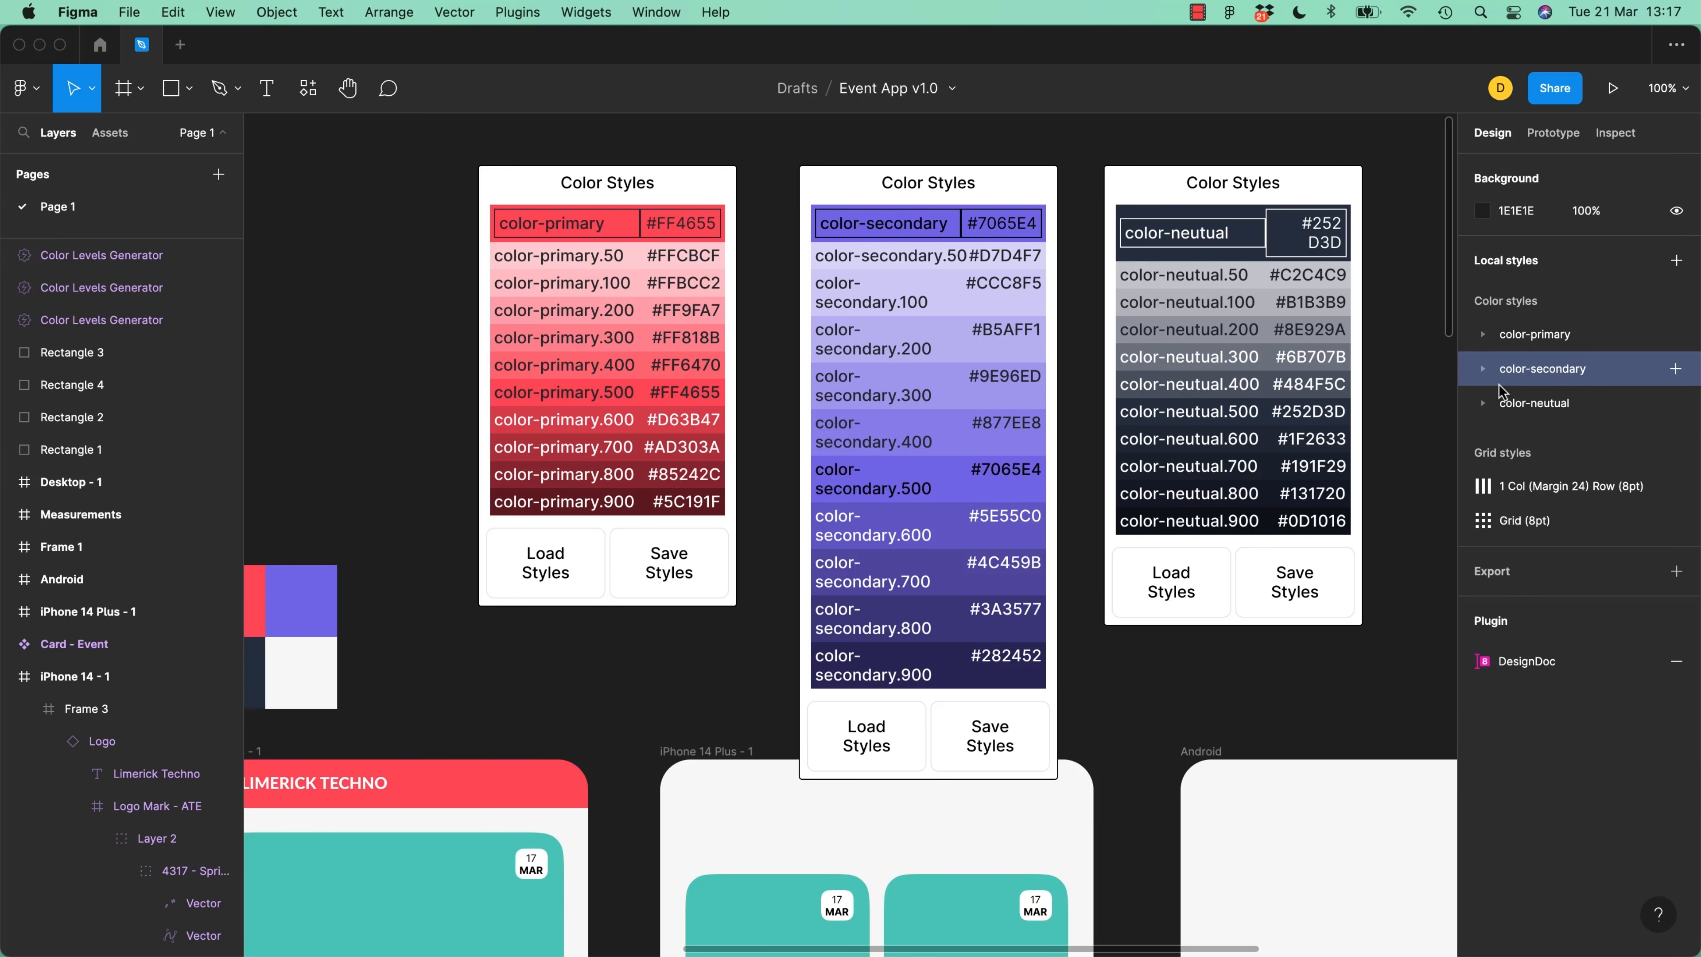
Delete the 50, 200, 400, 600 and 800 styles from the color-secondary group and collapse it
click(1484, 371)
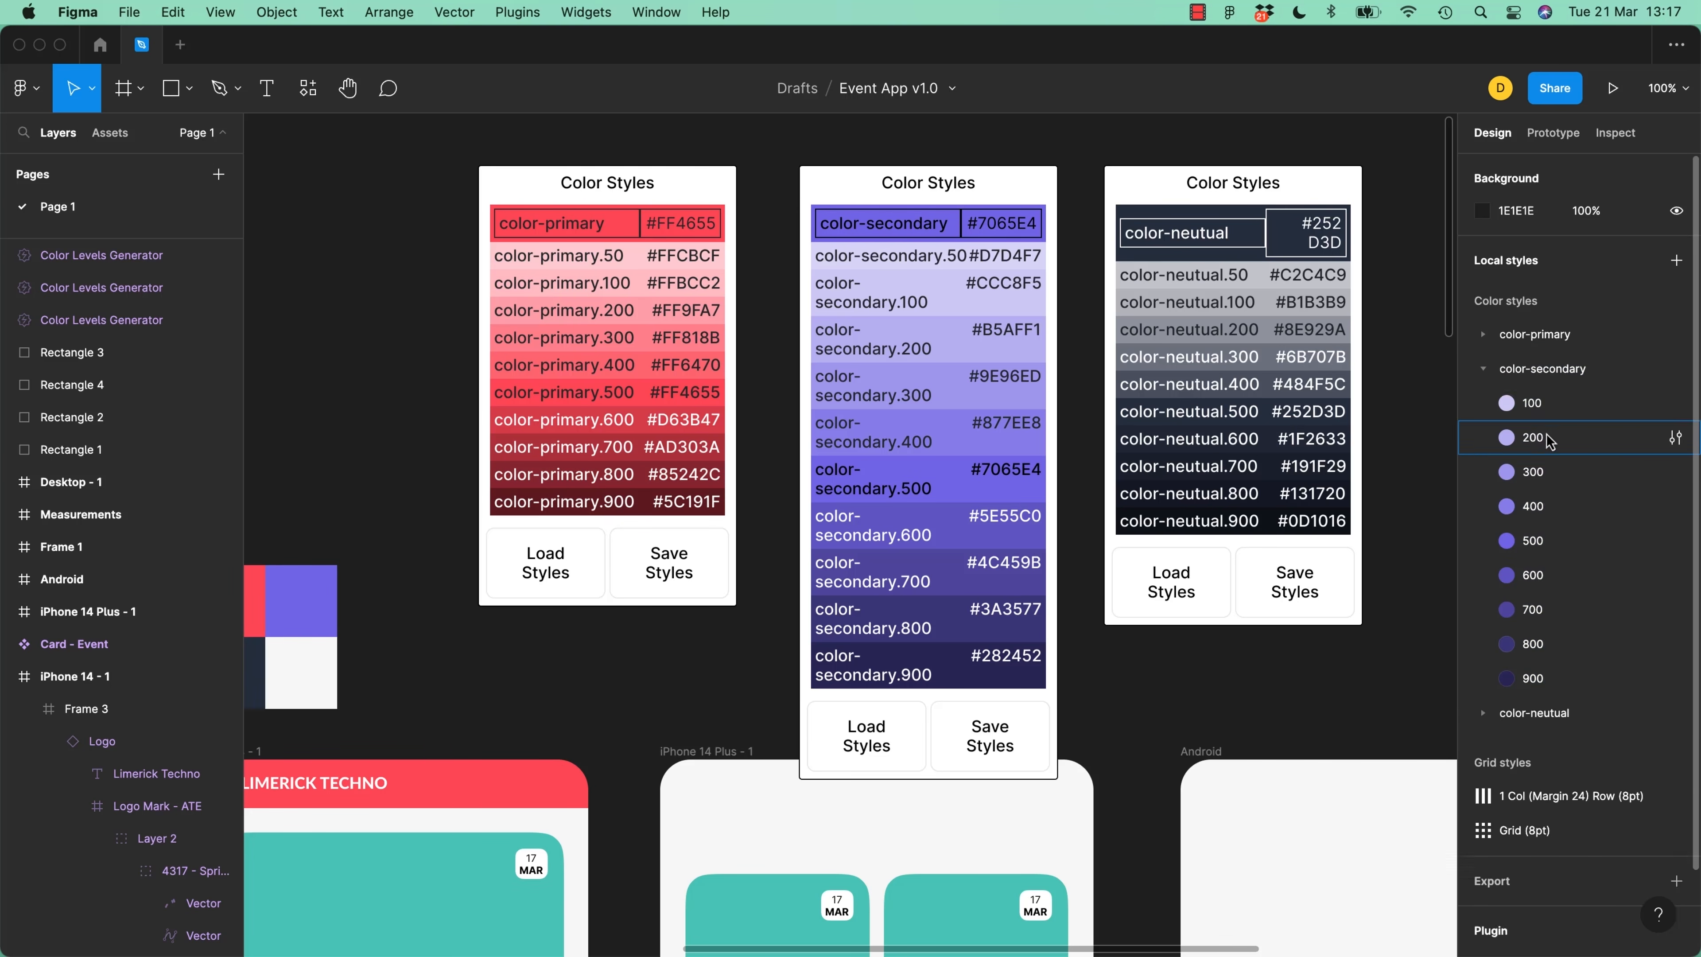
click(1546, 448)
key(Delete)
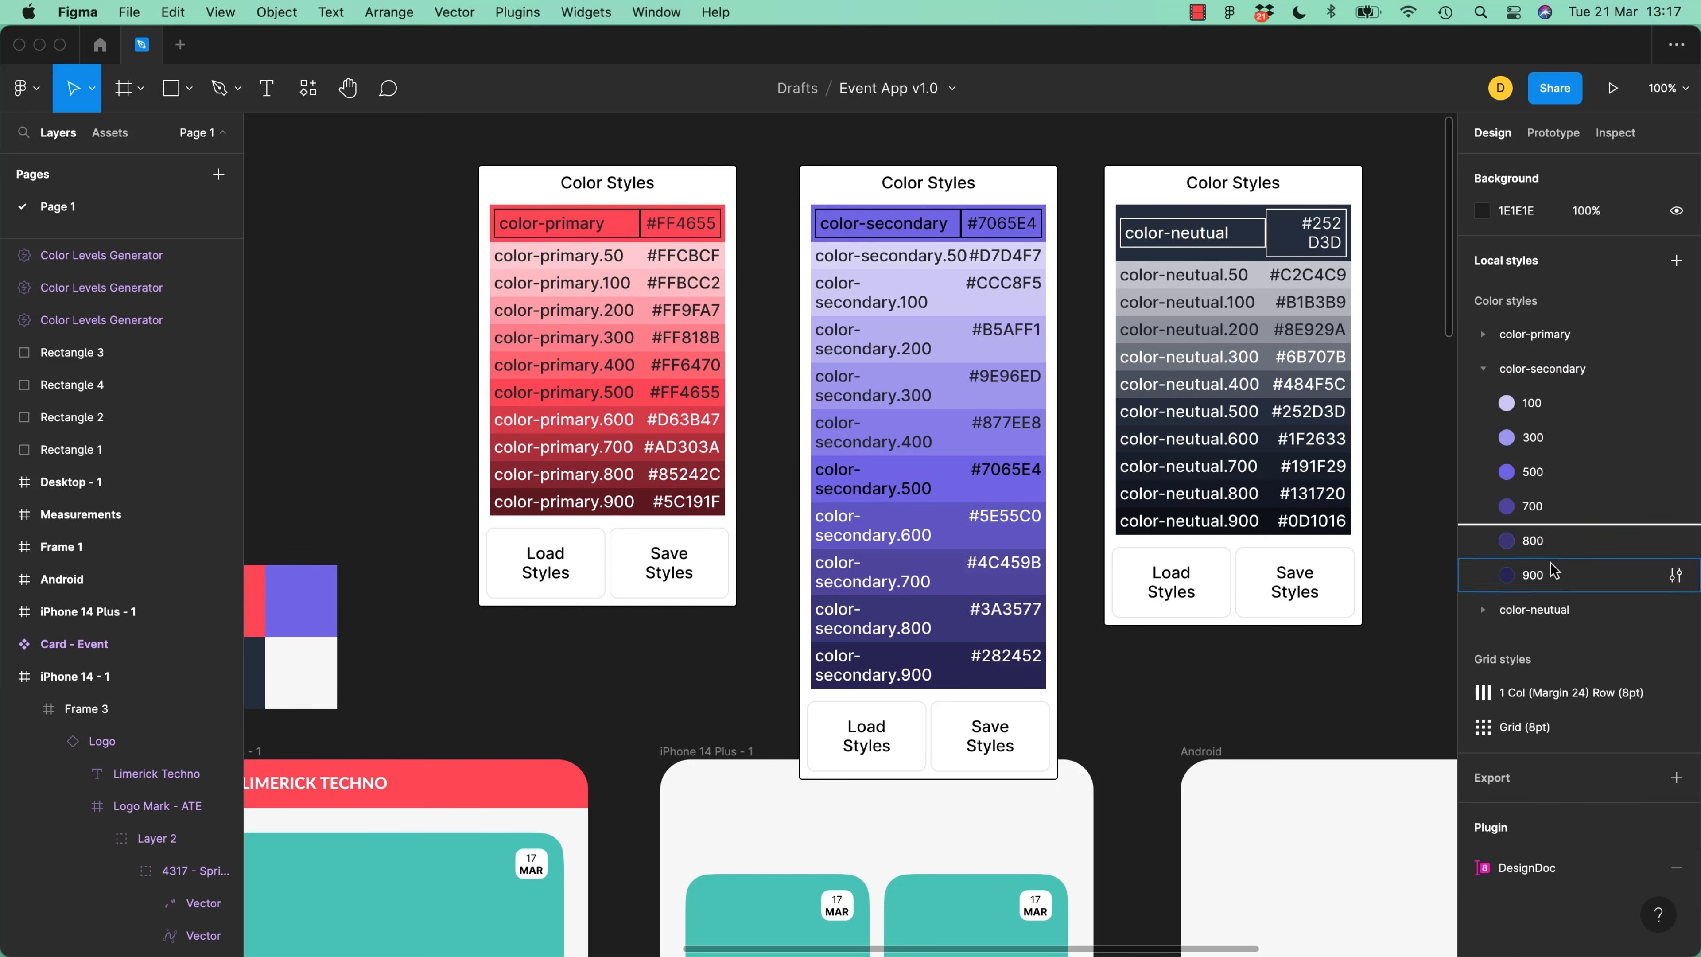
key(Delete)
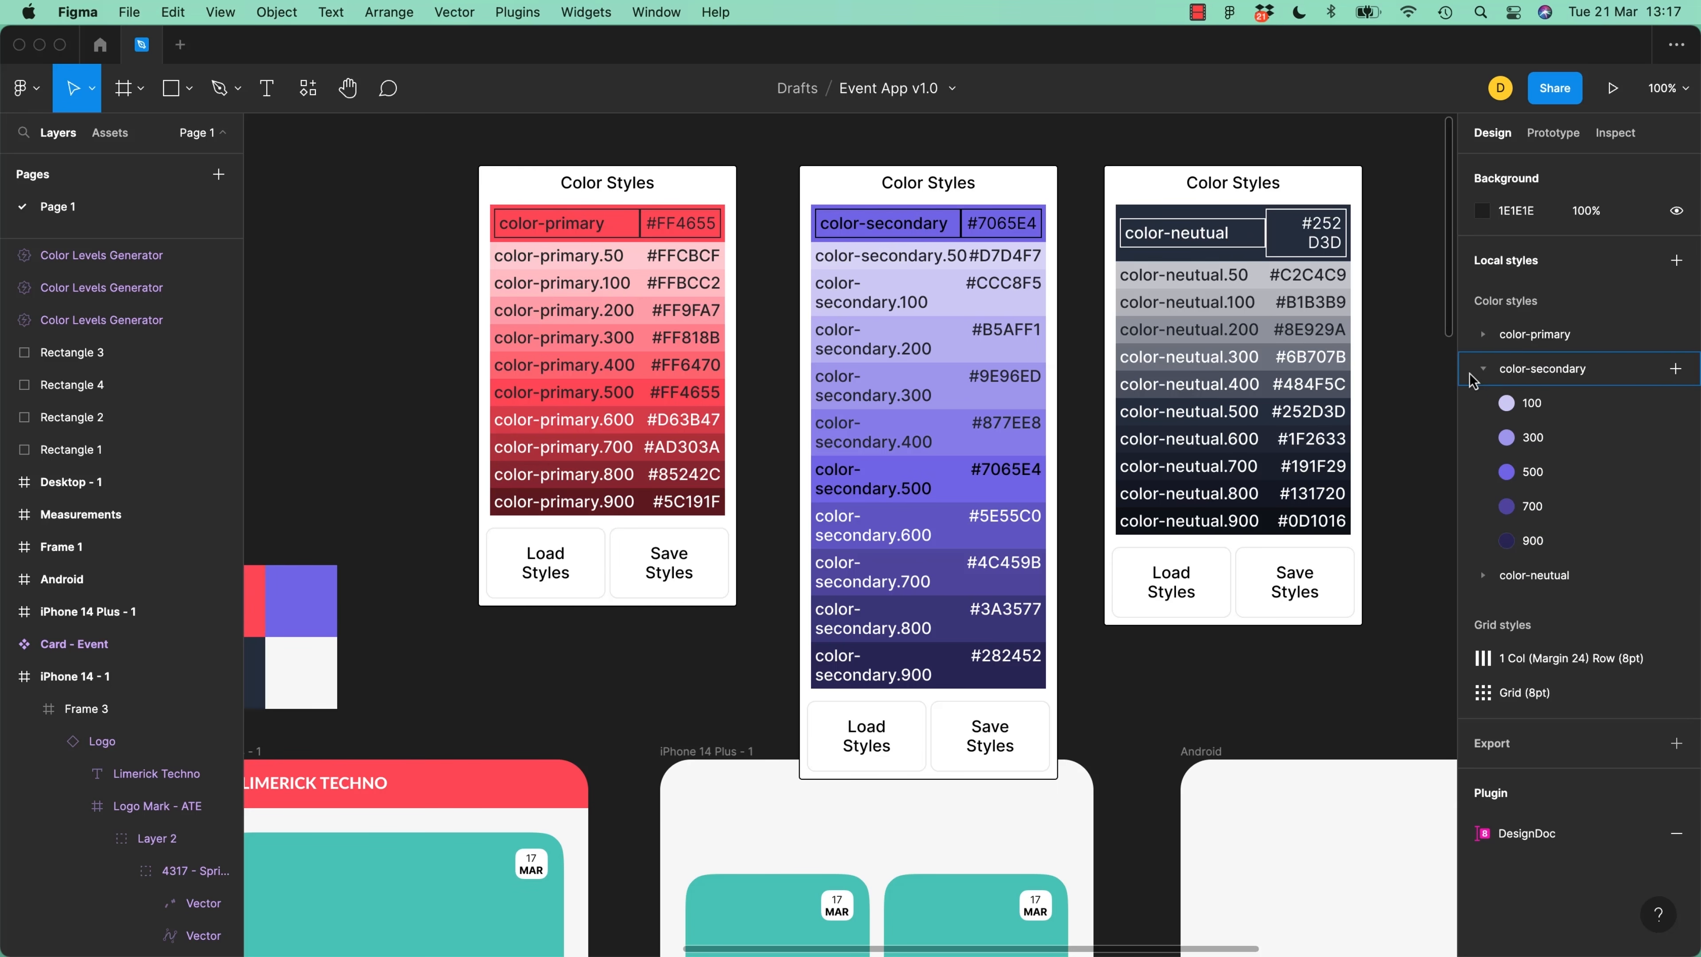
click(1541, 369)
Draw a new frame about 186 × 145 in the empty canvas area above the Measurements frame
scroll(1179, 407, down, 6)
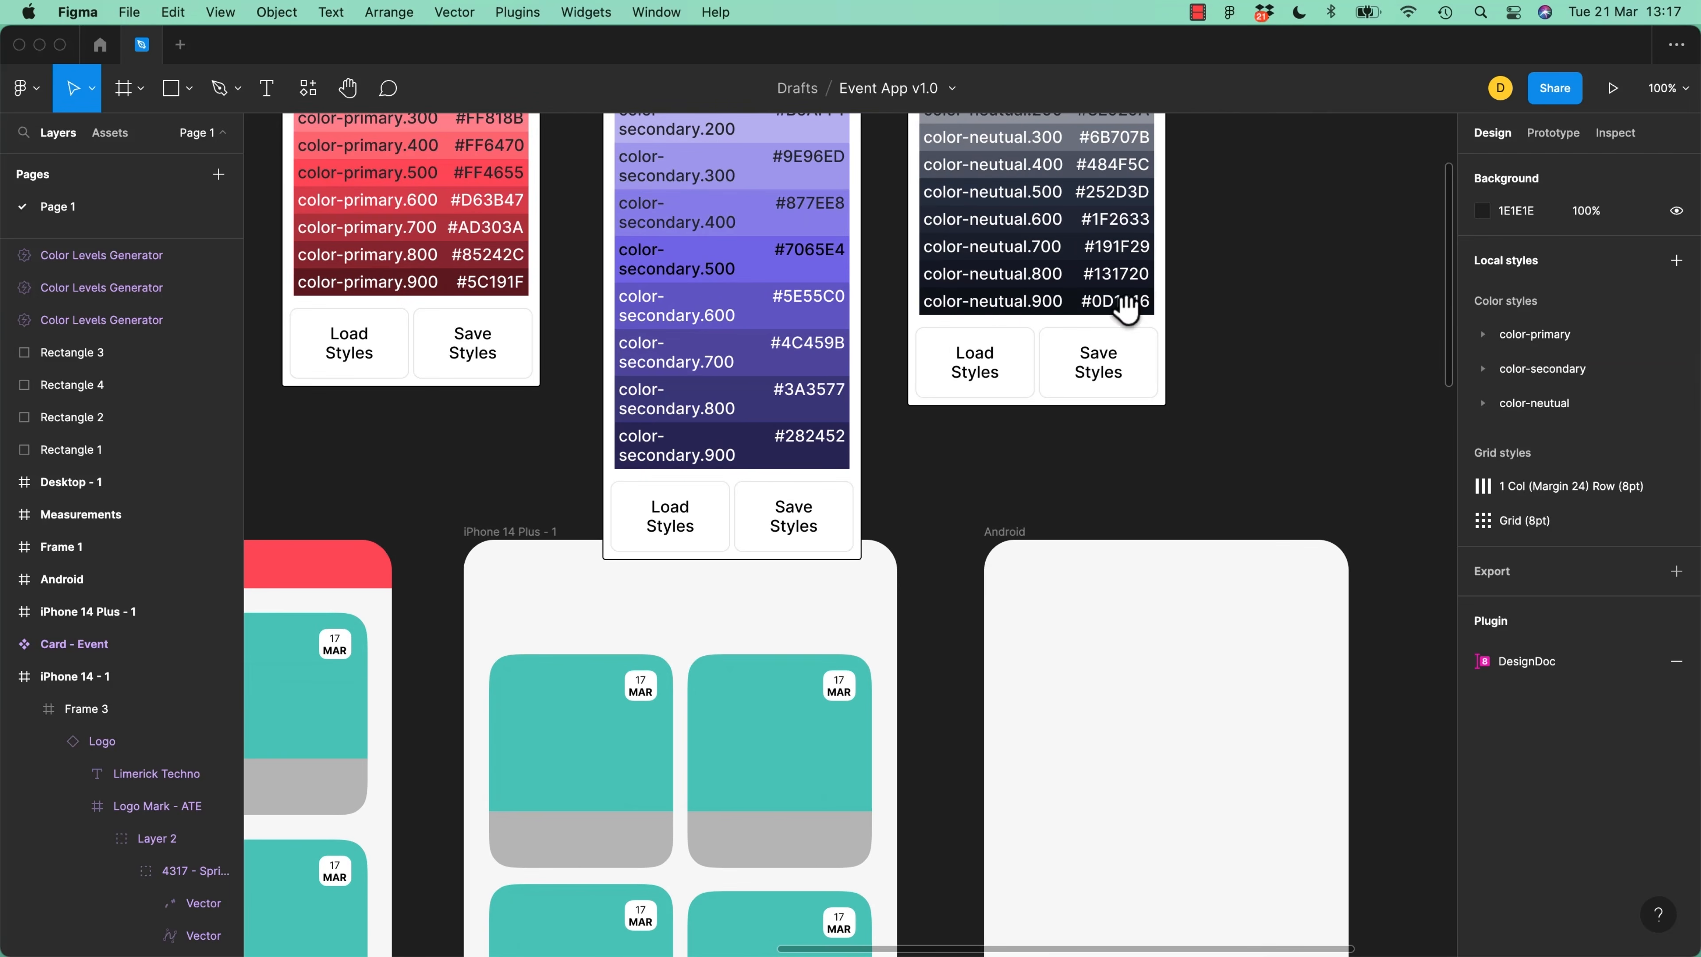
scroll(1179, 407, left, 3)
click(756, 382)
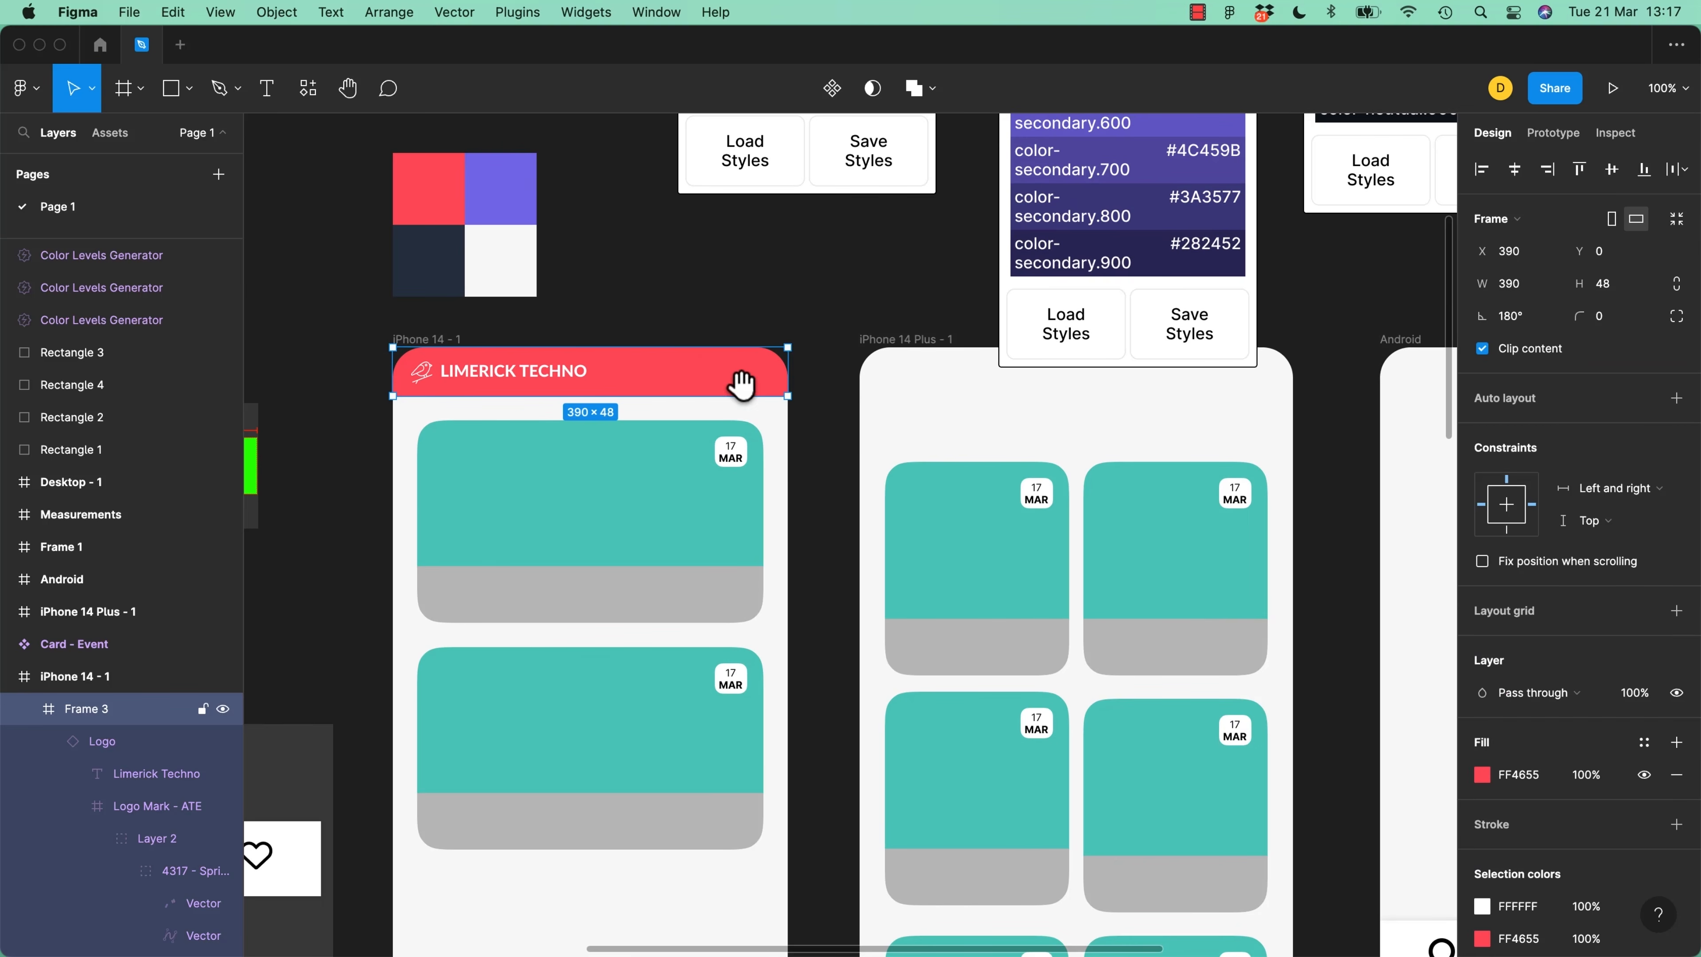
scroll(978, 442, left, 8)
scroll(978, 442, up, 2)
scroll(1190, 490, up, 2)
click(753, 443)
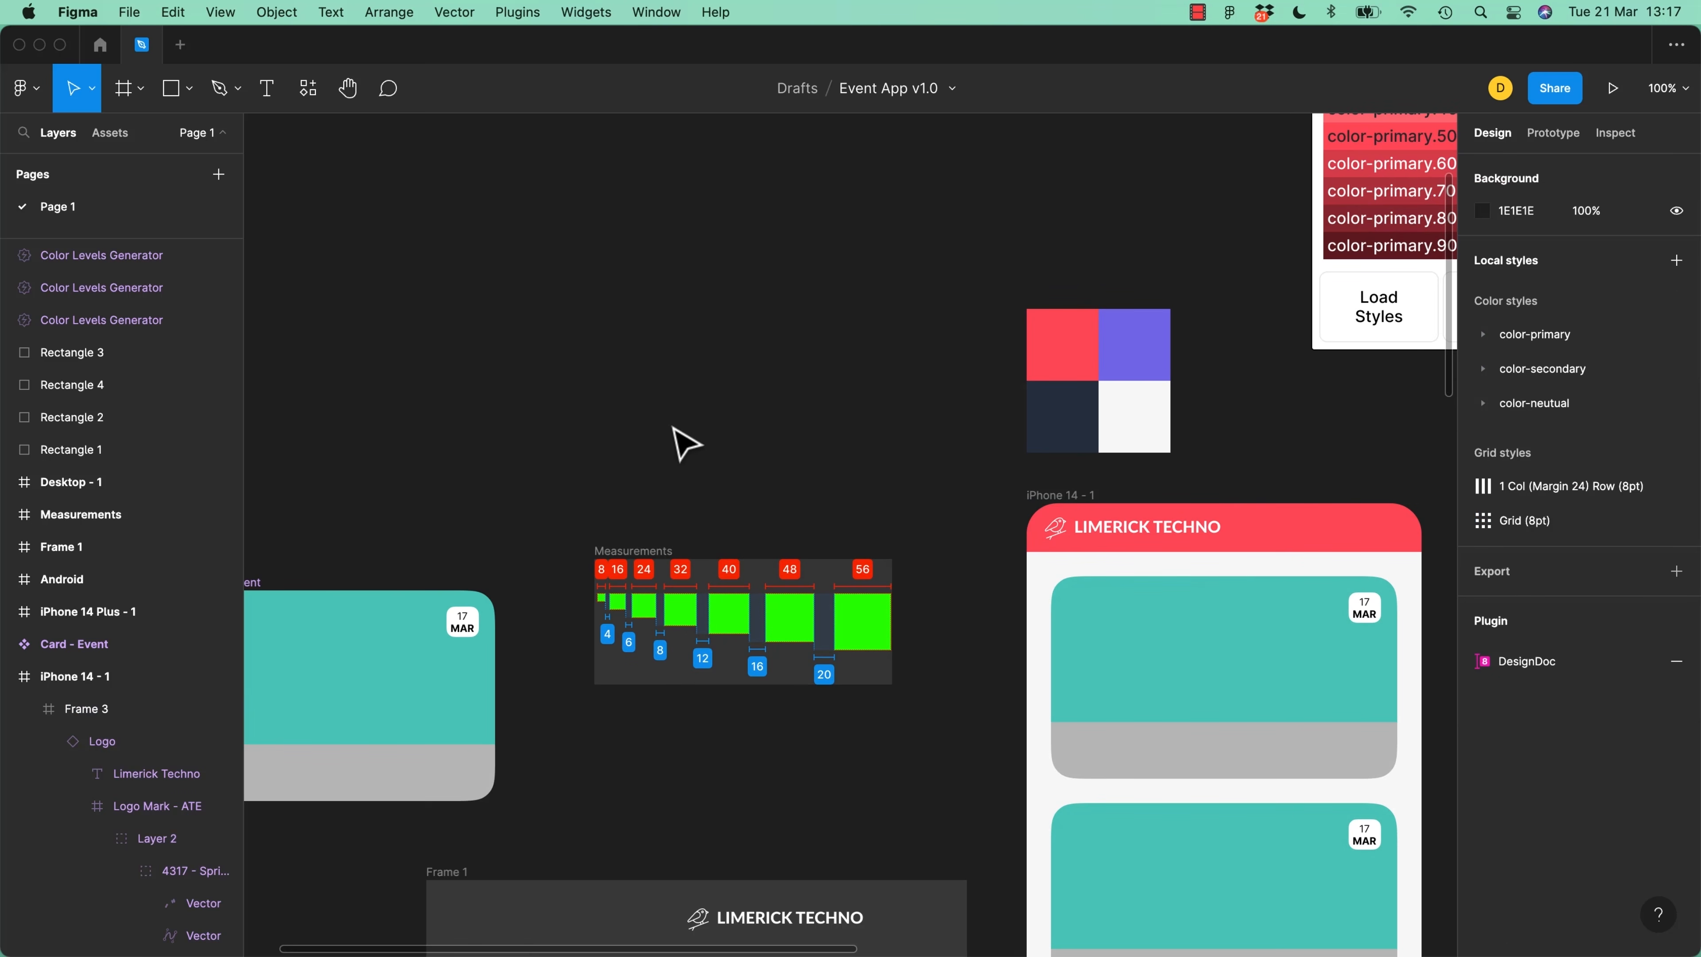
key(f)
drag(586, 269, 775, 416)
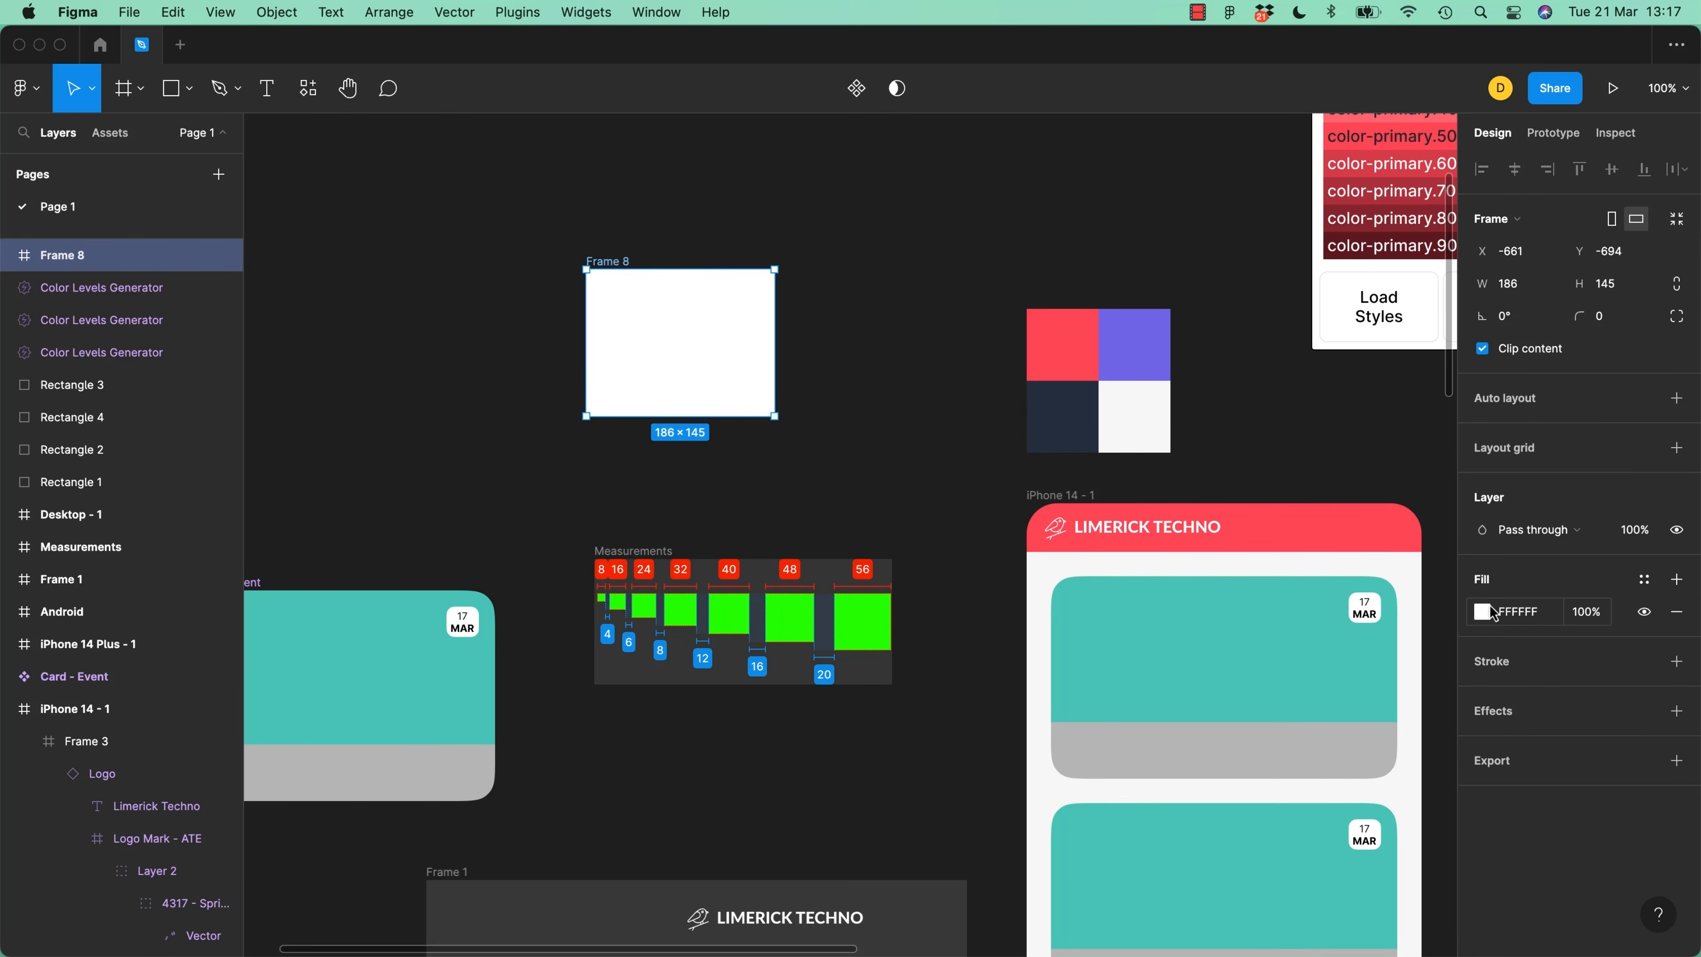
Browse the color styles available for the new frame's fill and filter them by 500, leaving the frame selected
click(1651, 589)
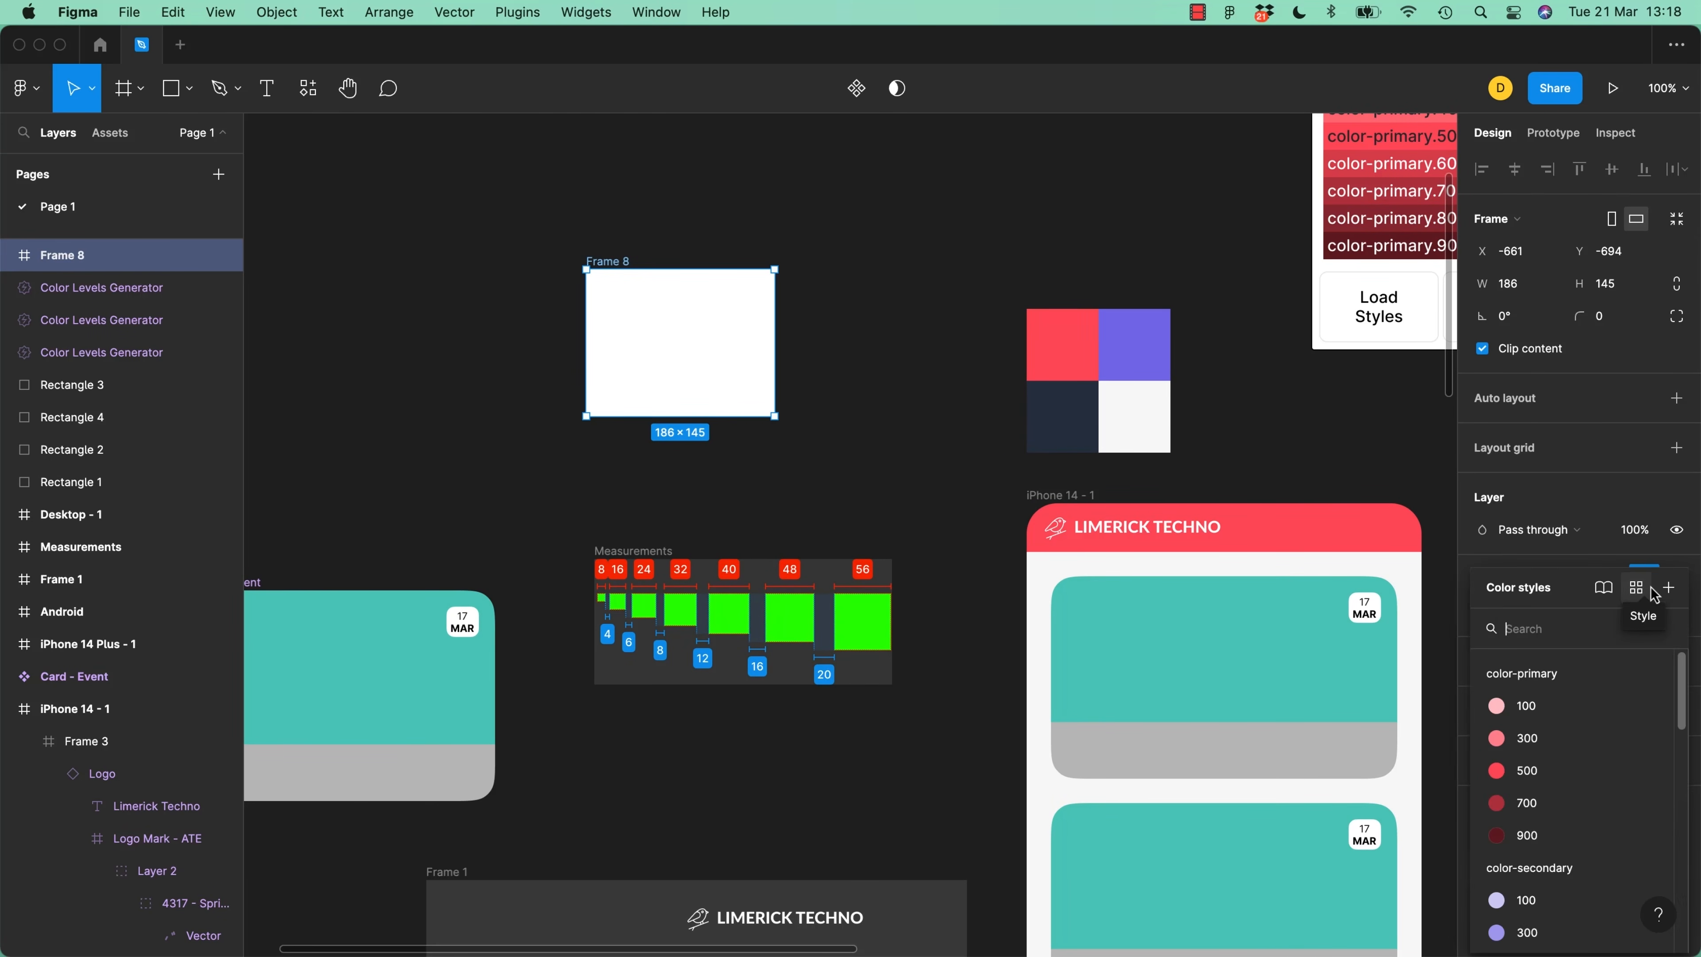
scroll(1689, 714, down, 5)
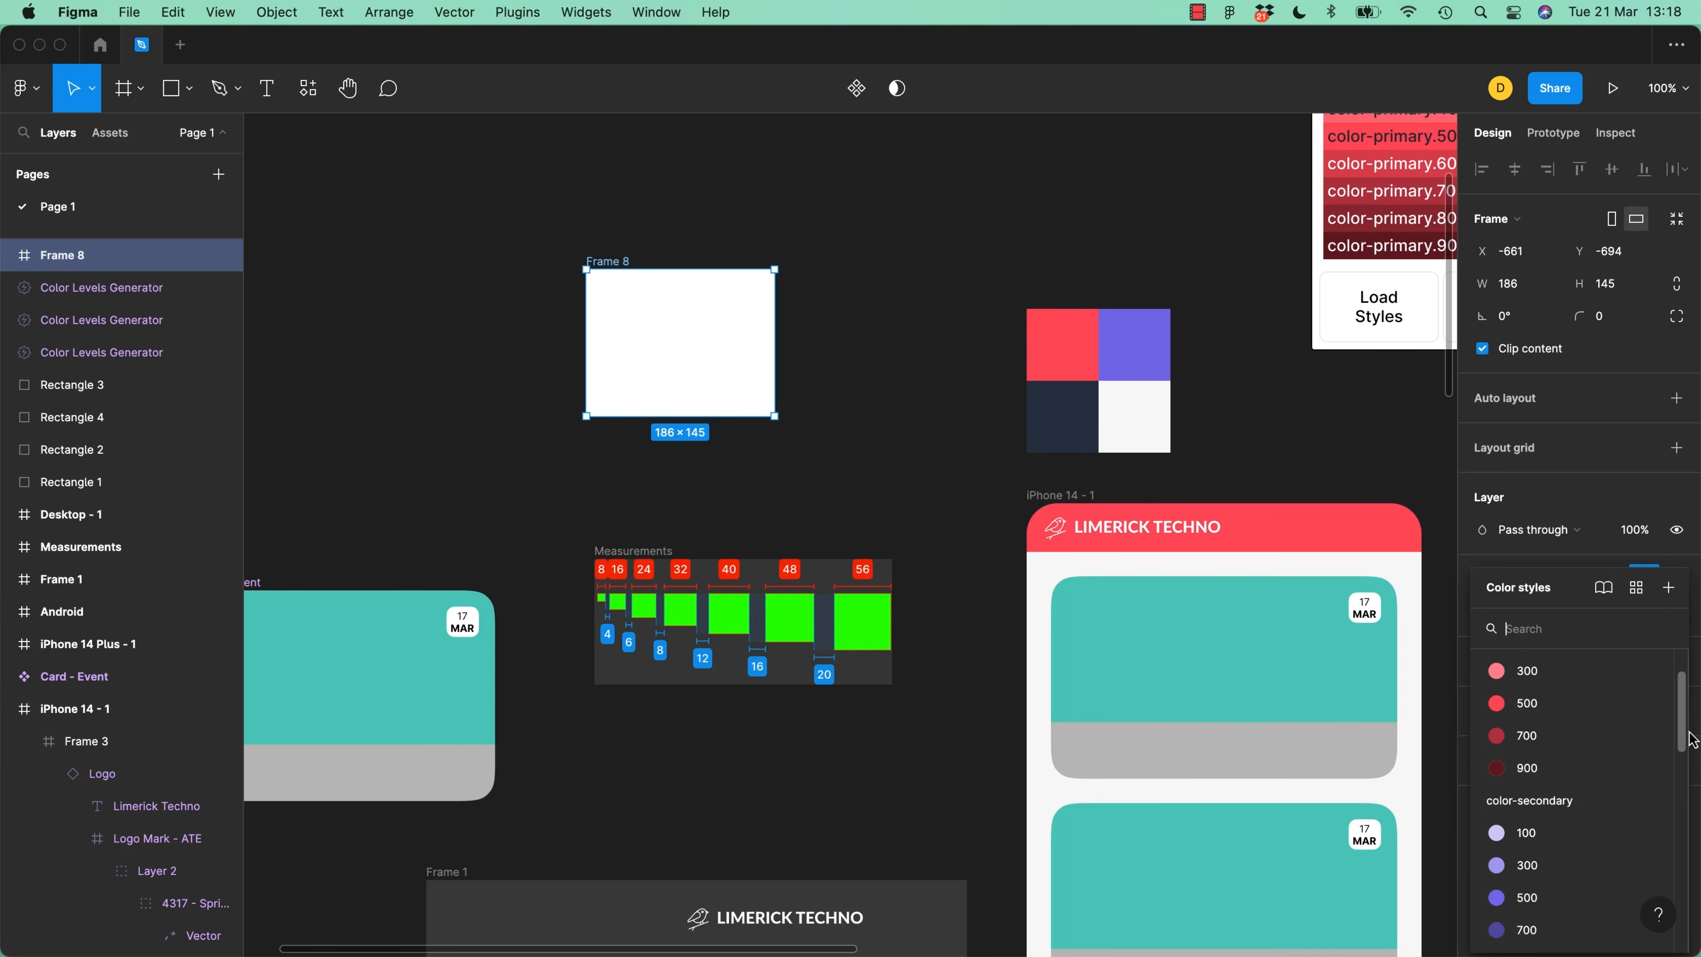
scroll(1689, 743, up, 5)
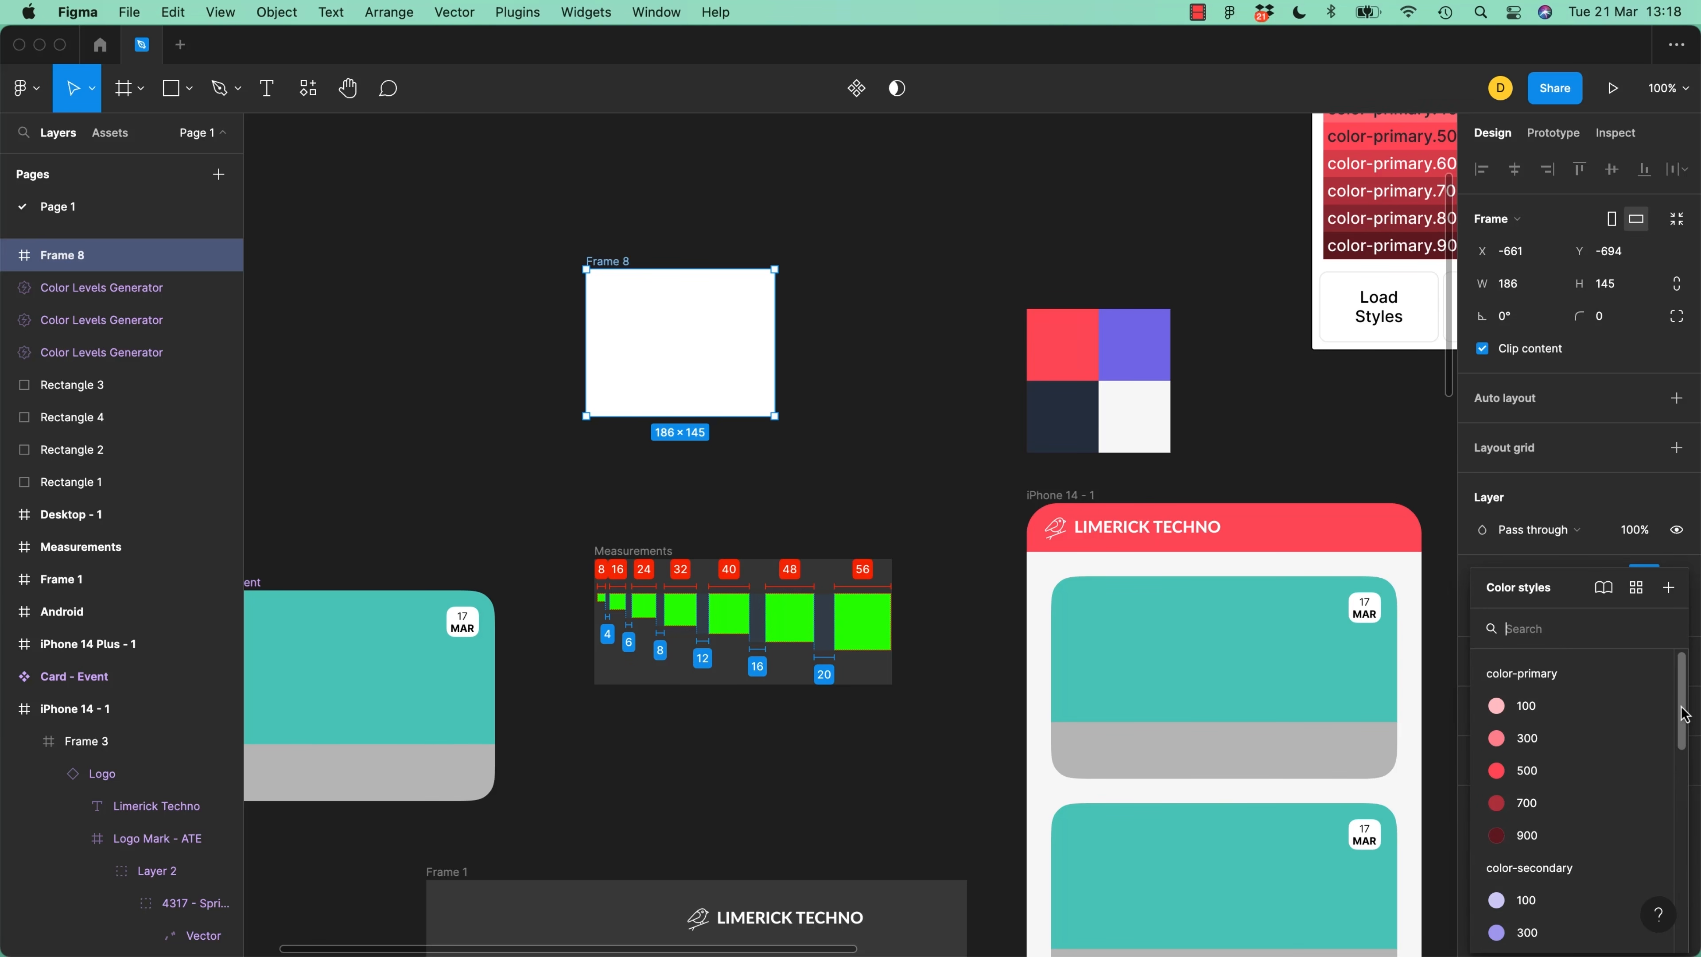
text(500)
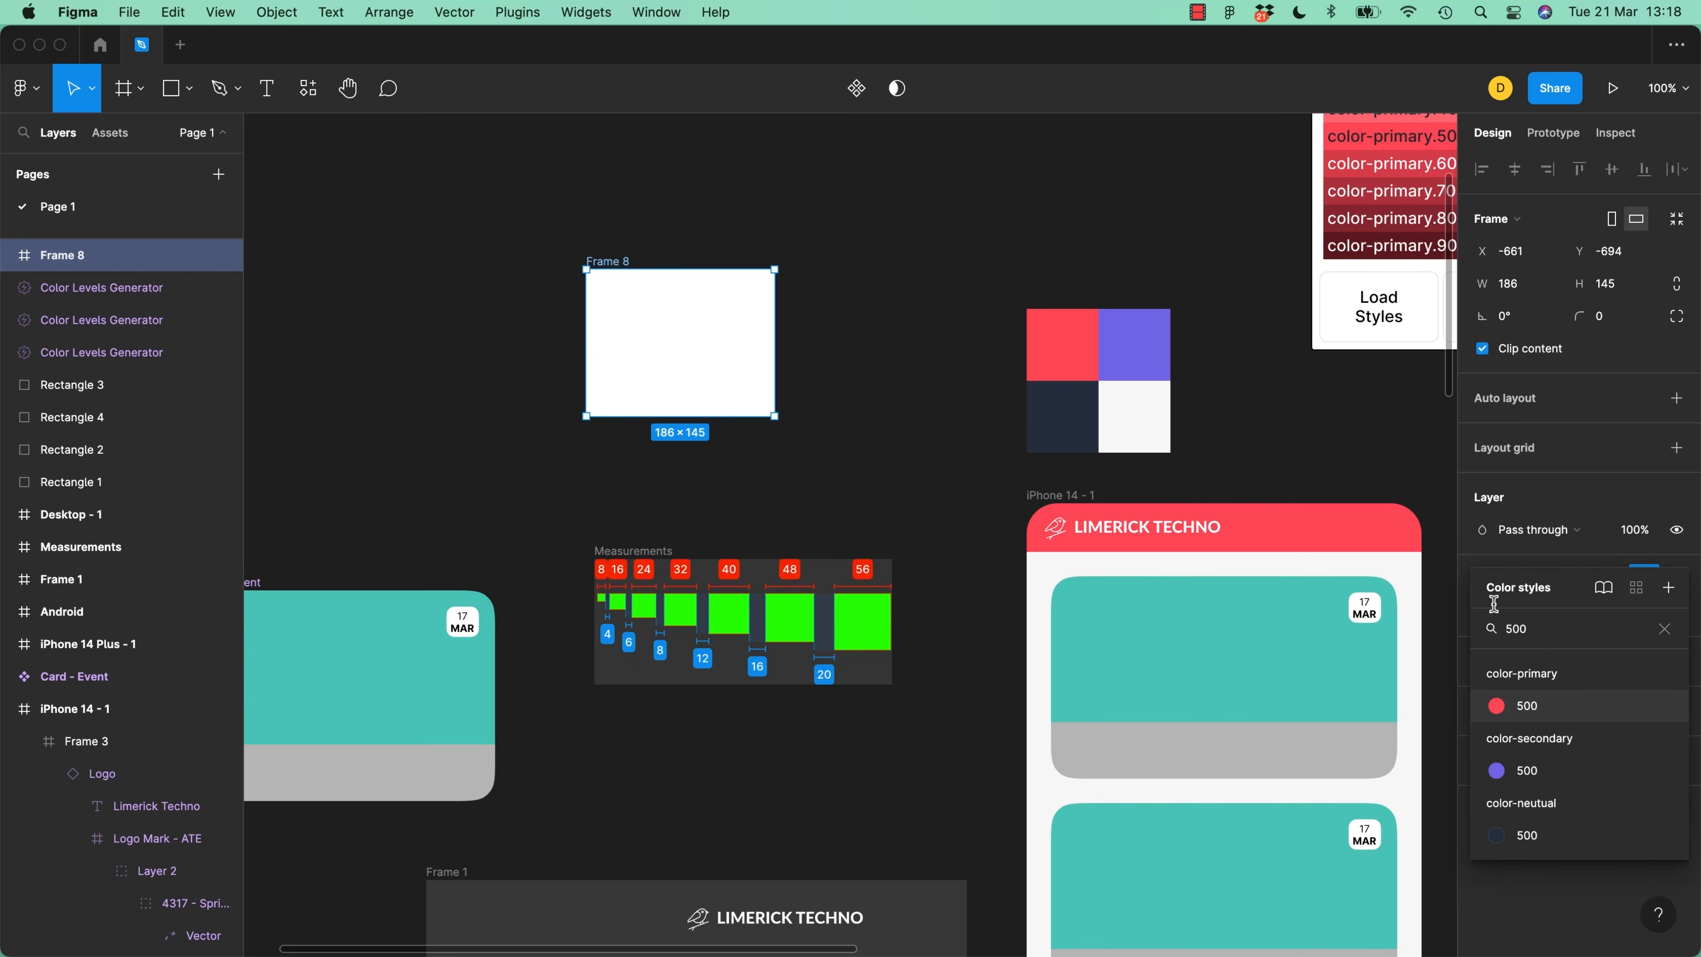
drag(1310, 362, 1144, 539)
click(1281, 422)
drag(1235, 260, 1107, 435)
click(535, 577)
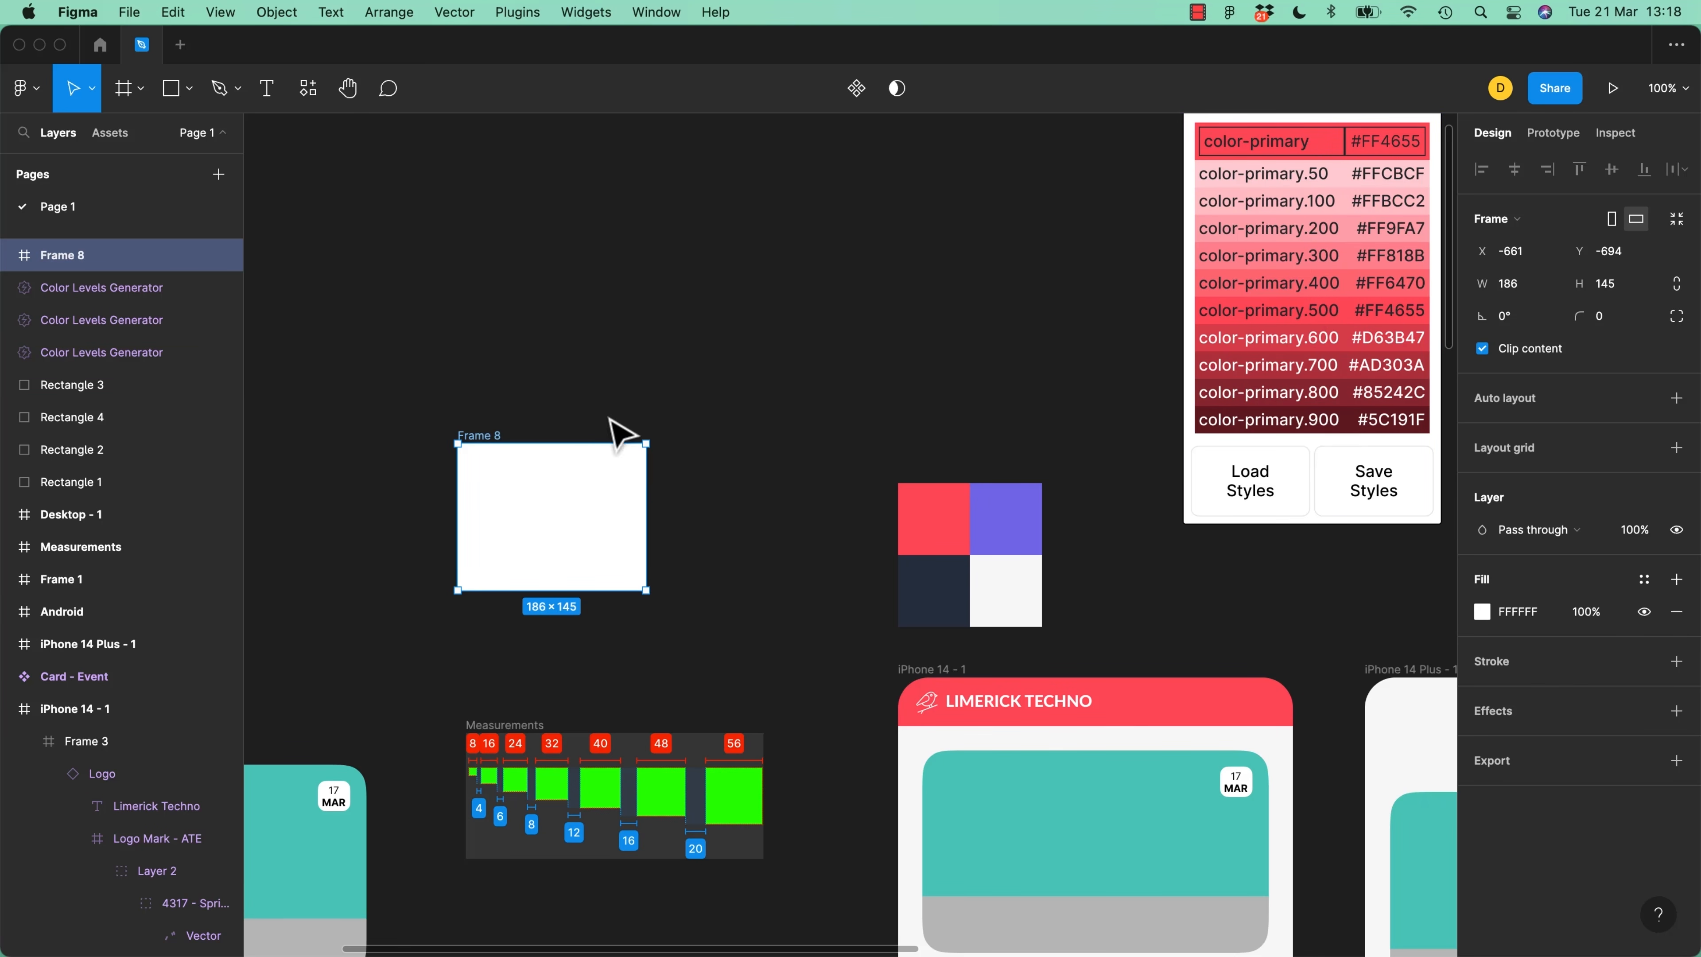
Apply the color-secondary 500 style as the new frame's fill, finding it by filtering the color styles by 500
click(1647, 581)
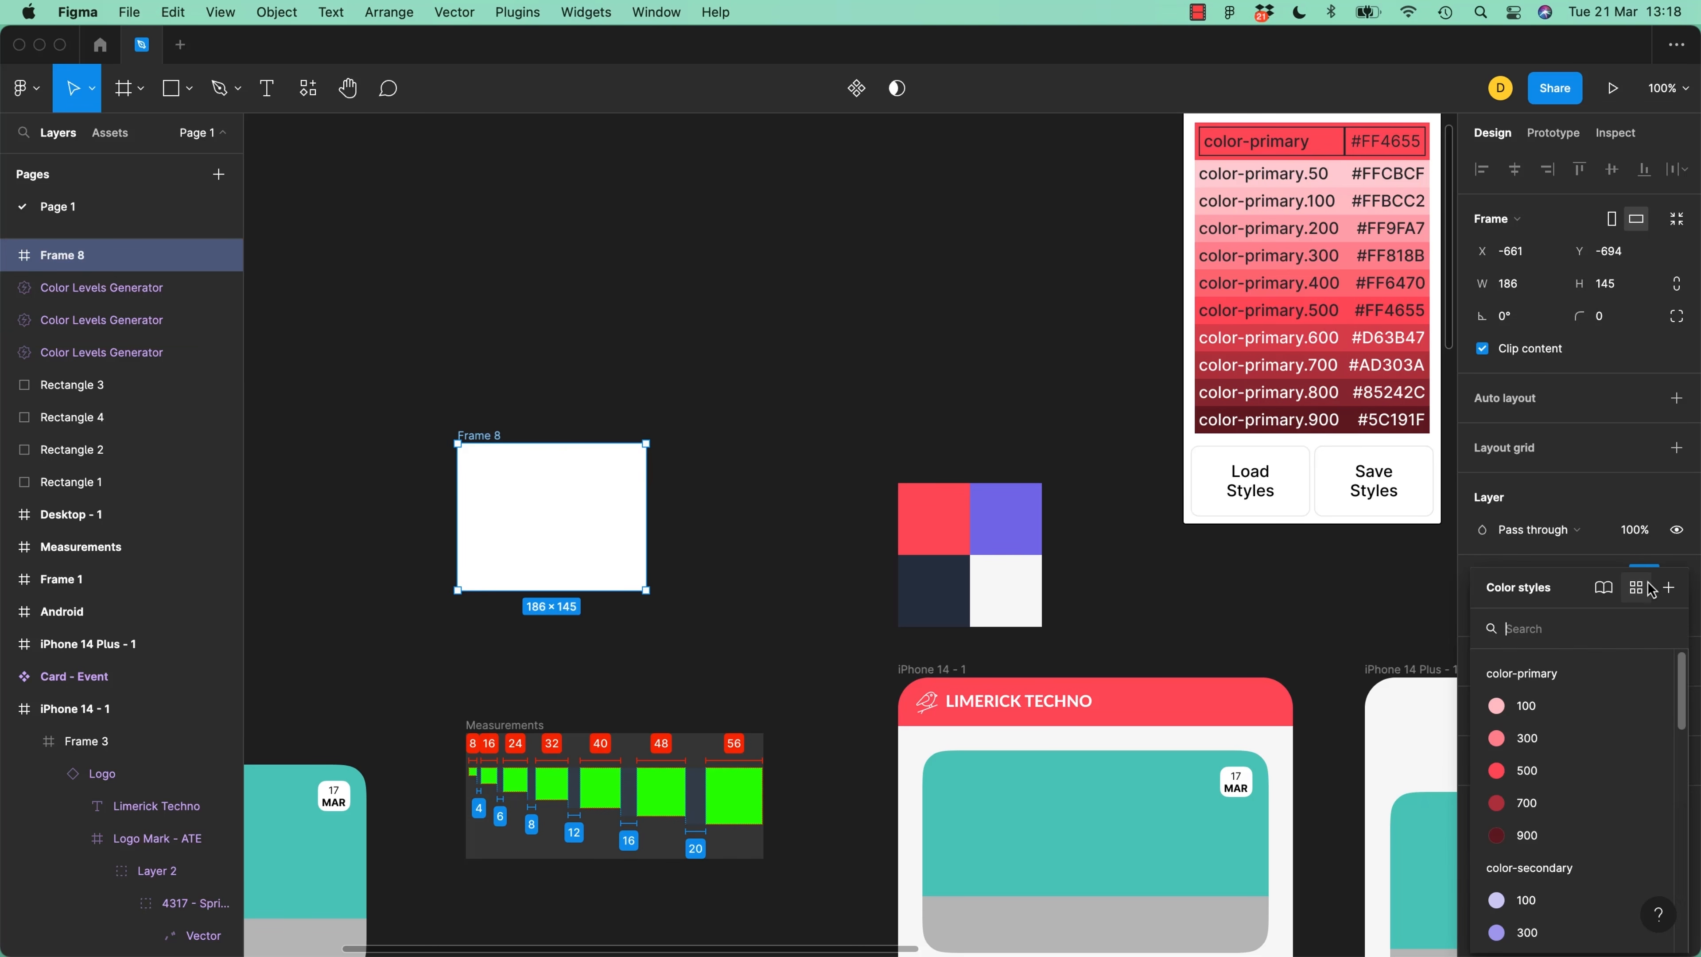
text(500)
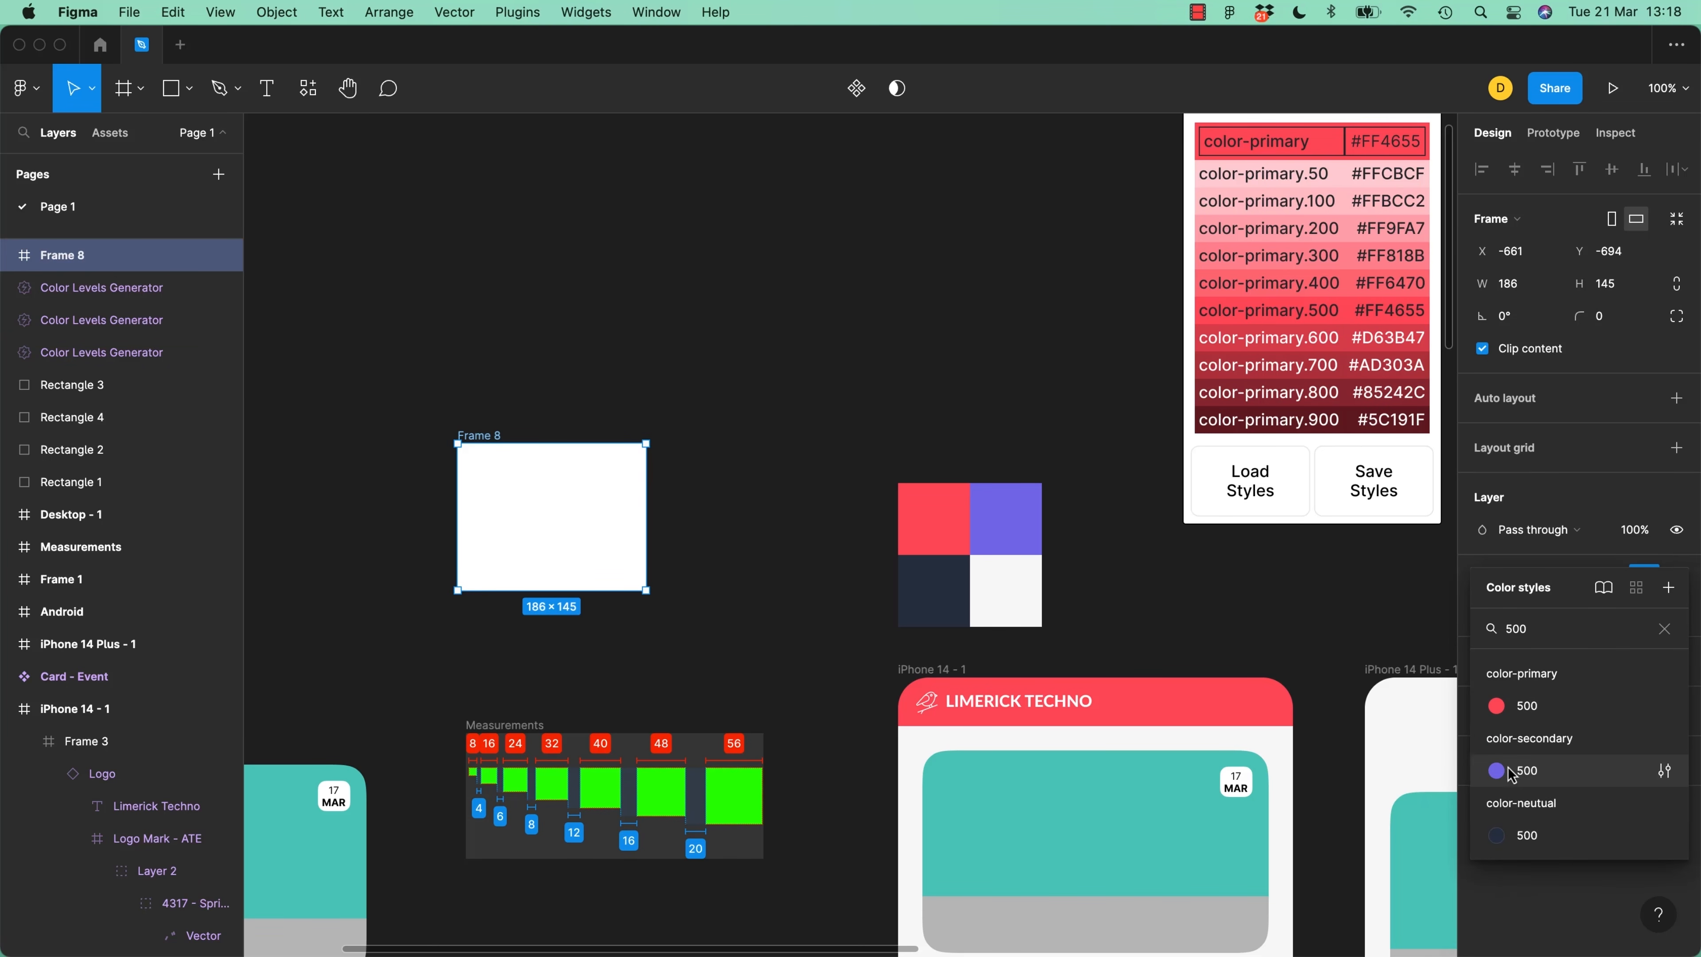
click(1524, 776)
click(1036, 396)
Create a color style named Interface from the fill of the light F7F7F7 square in the palette
scroll(885, 380, right, 5)
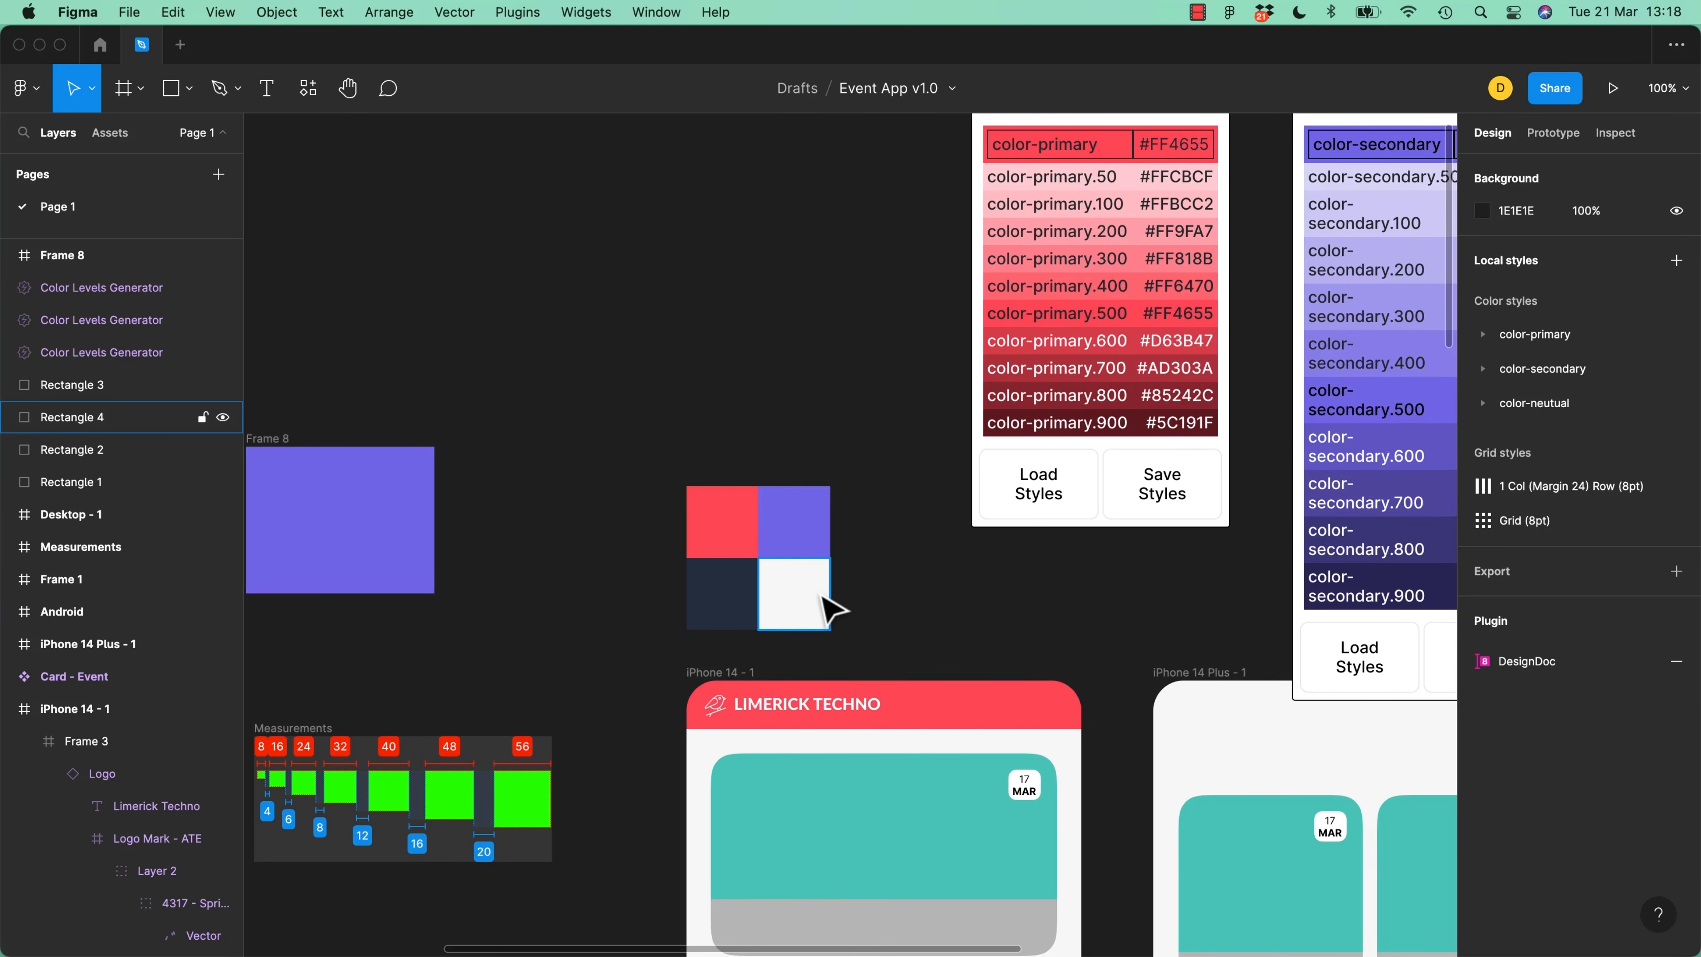
click(823, 595)
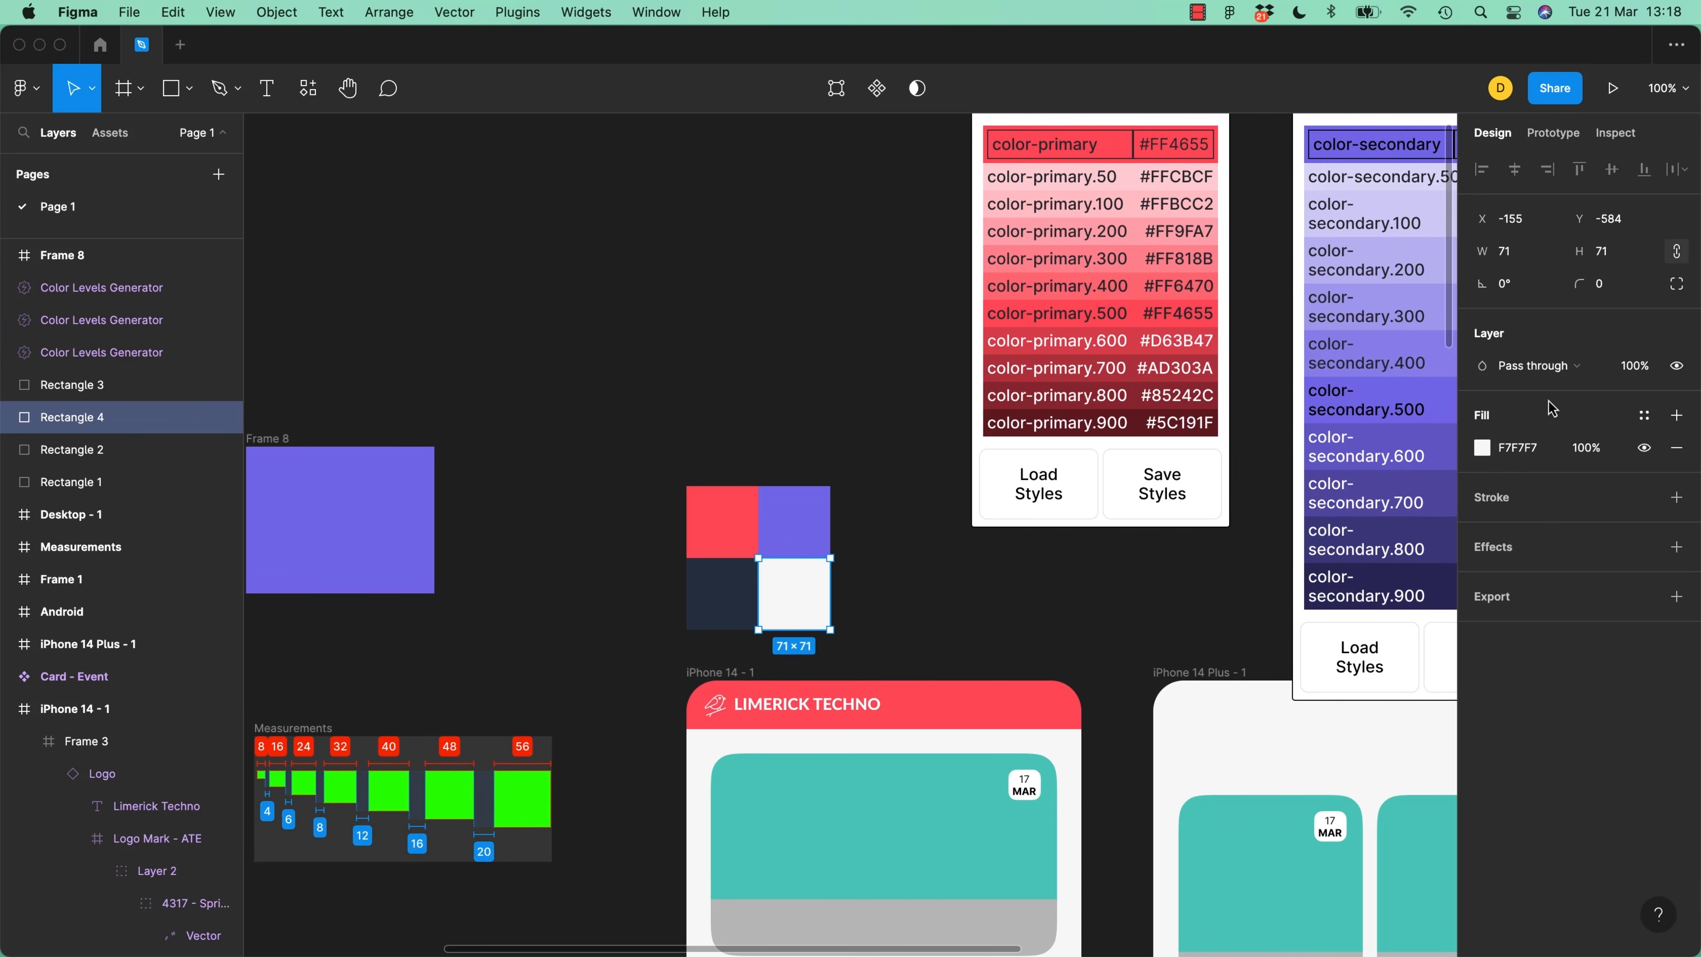
click(1644, 415)
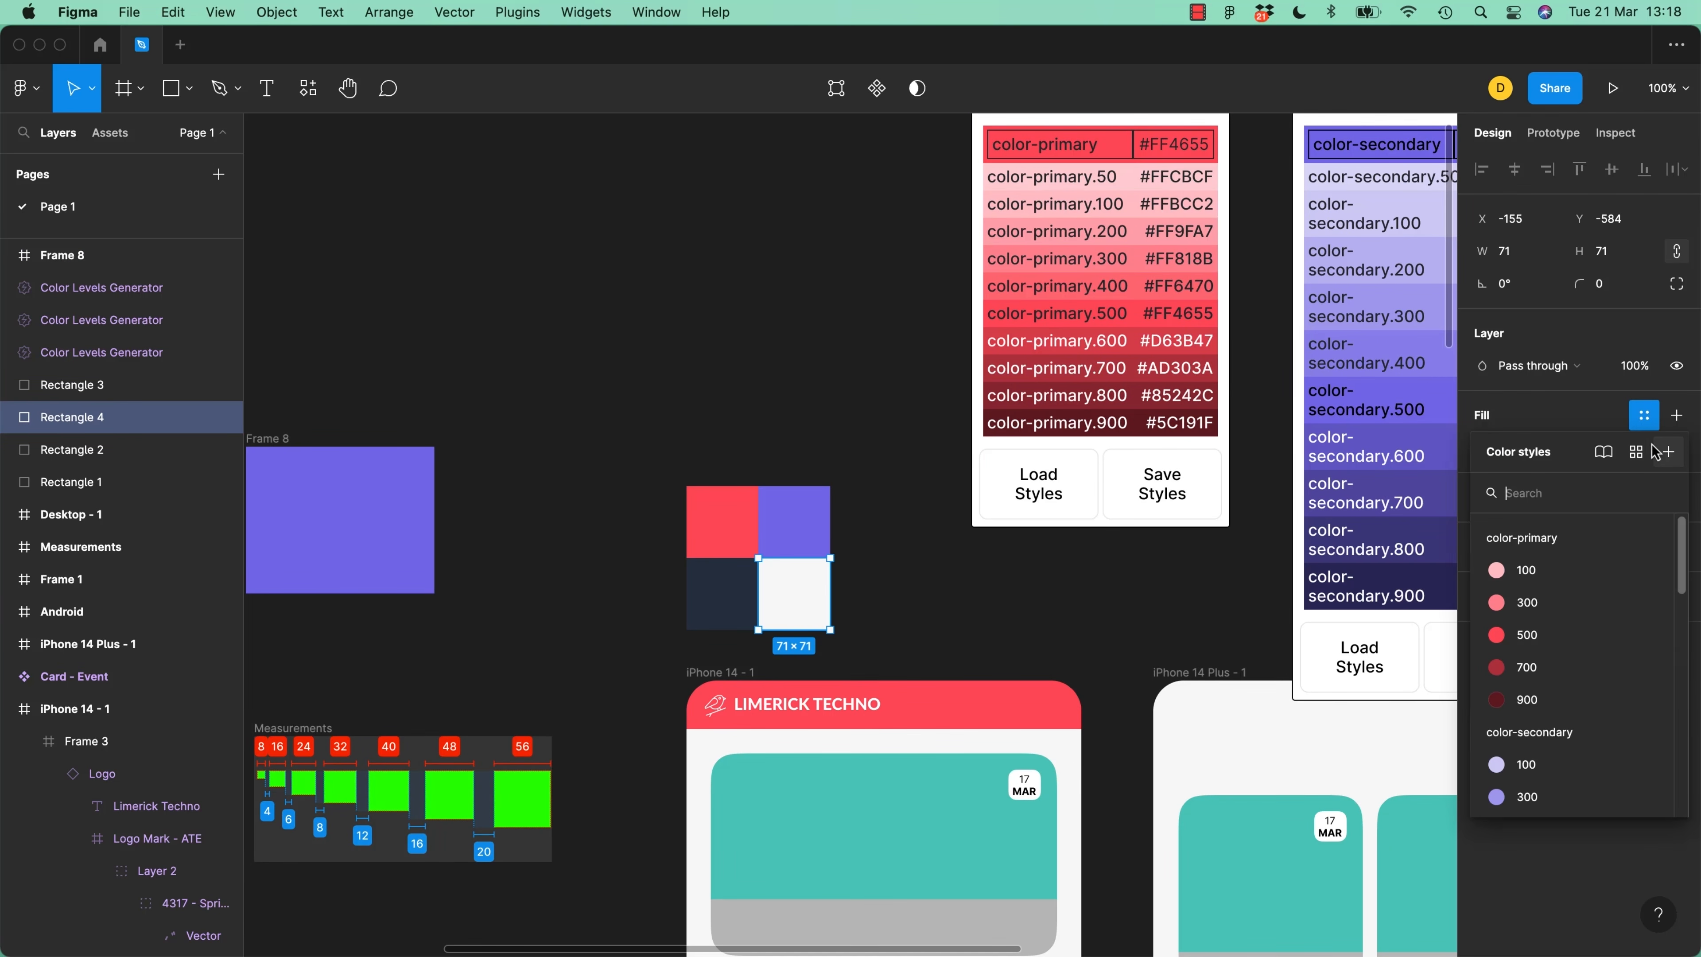
click(1669, 453)
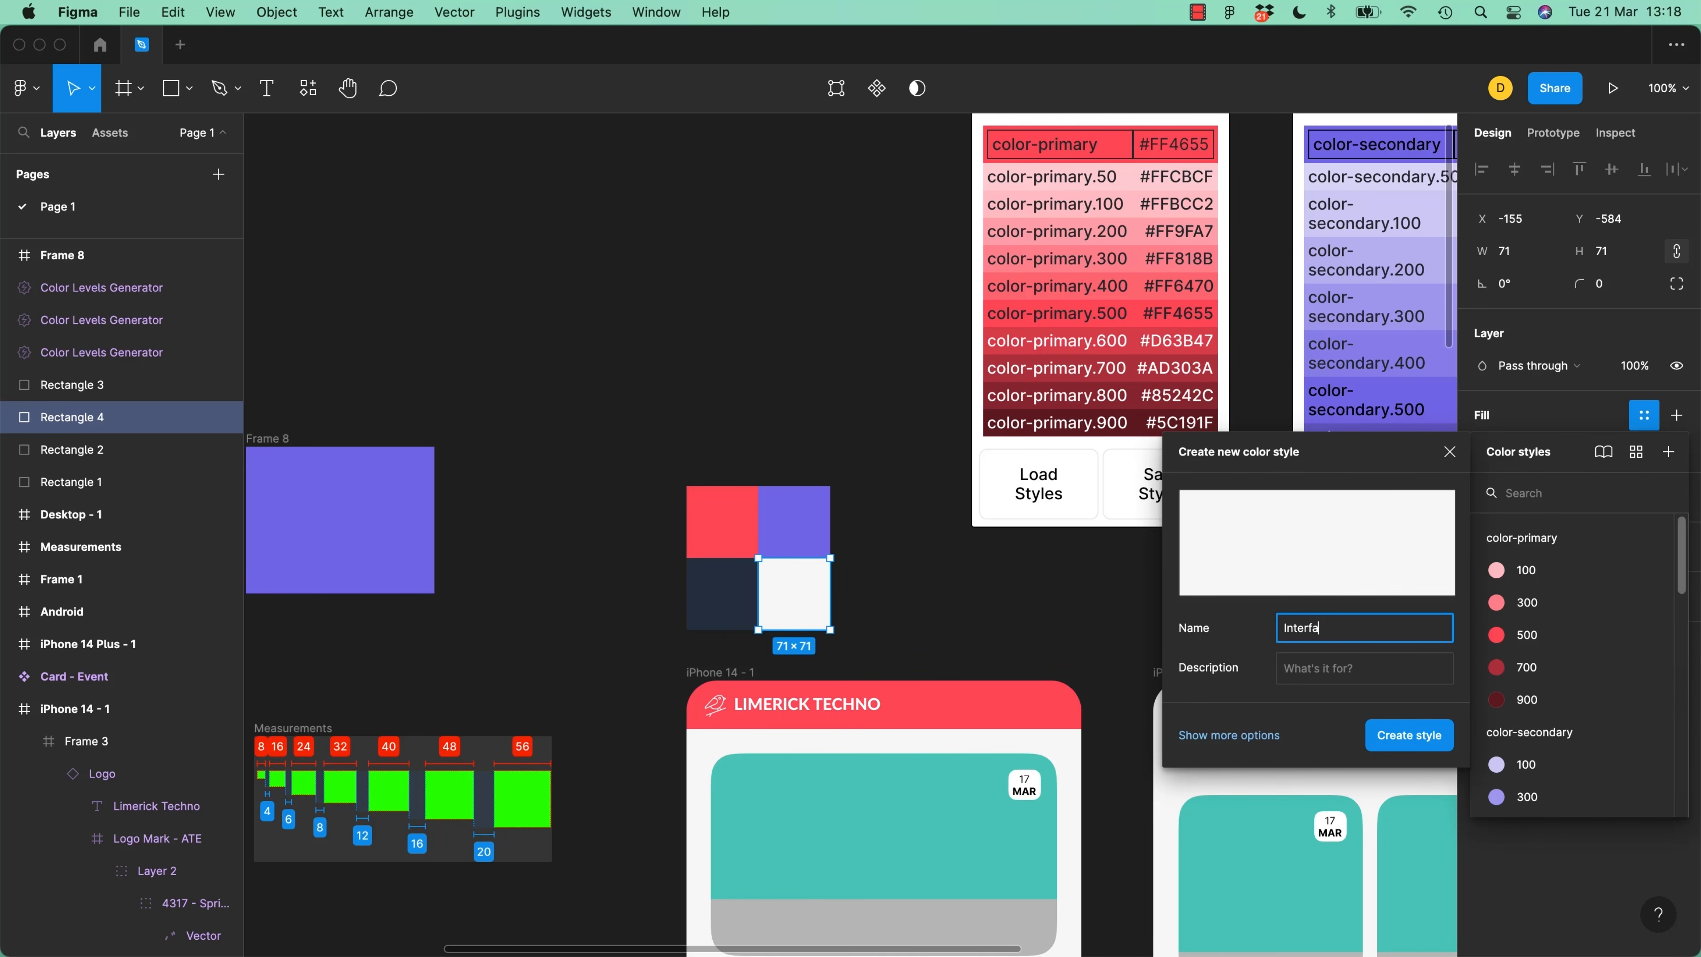
key(Return)
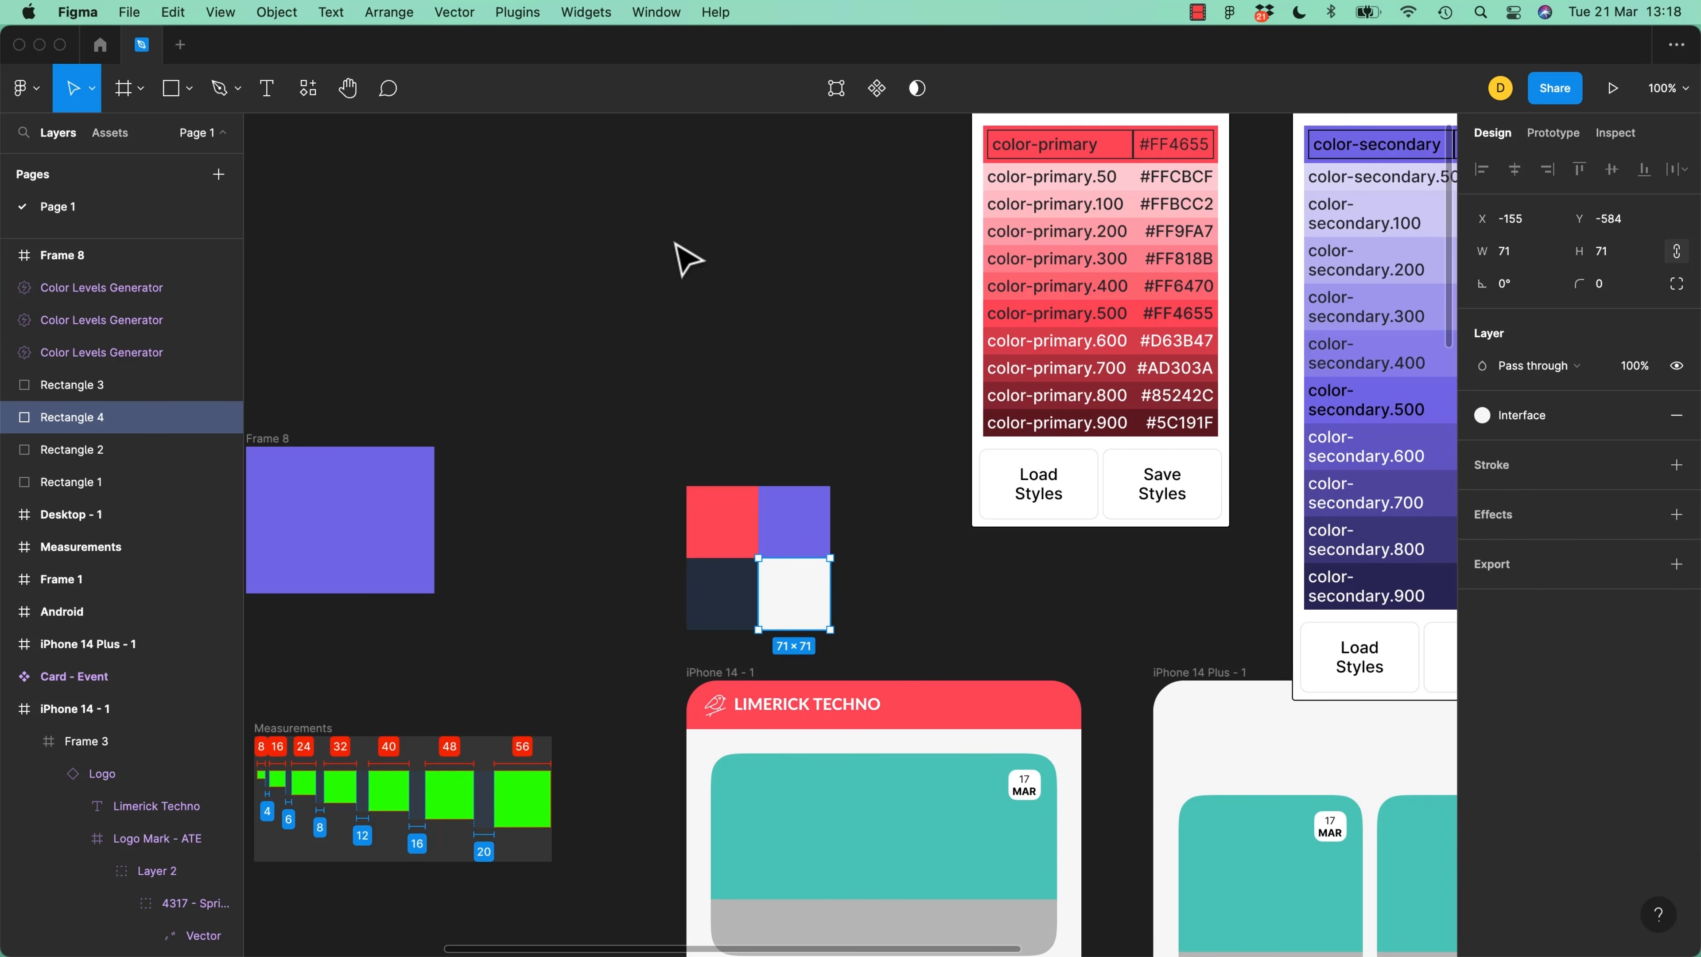
click(809, 305)
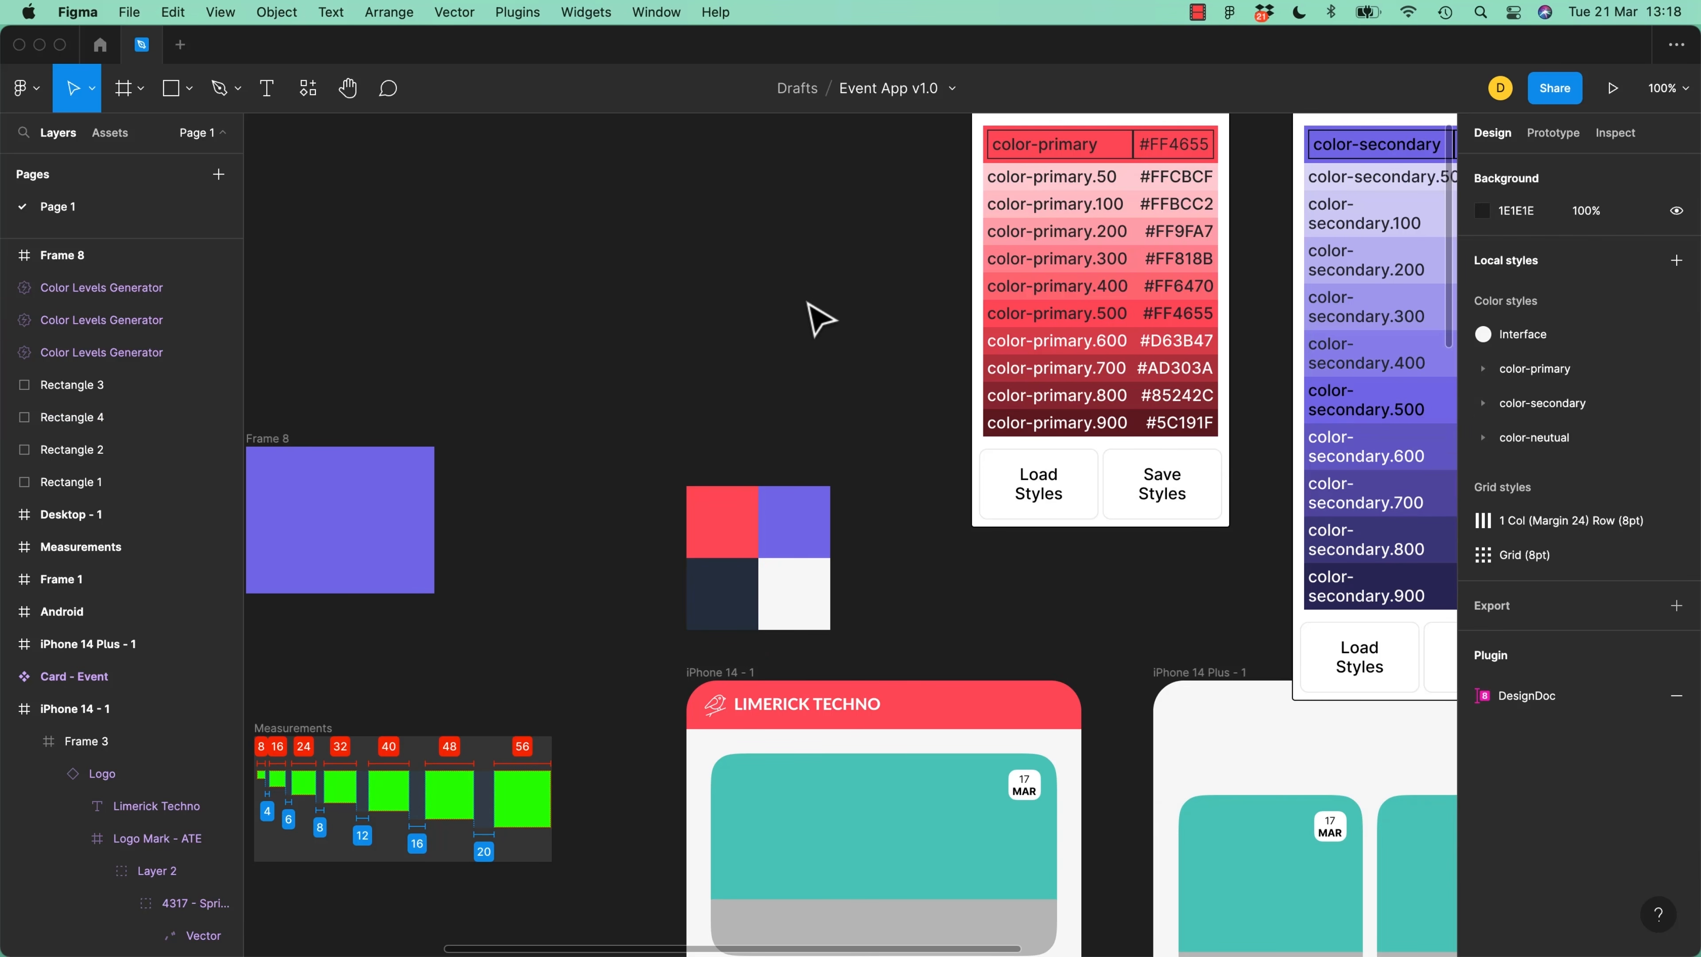
Try to reorder the local color styles by moving the color-primary and color-secondary groups and the Interface style
click(1484, 376)
click(1484, 375)
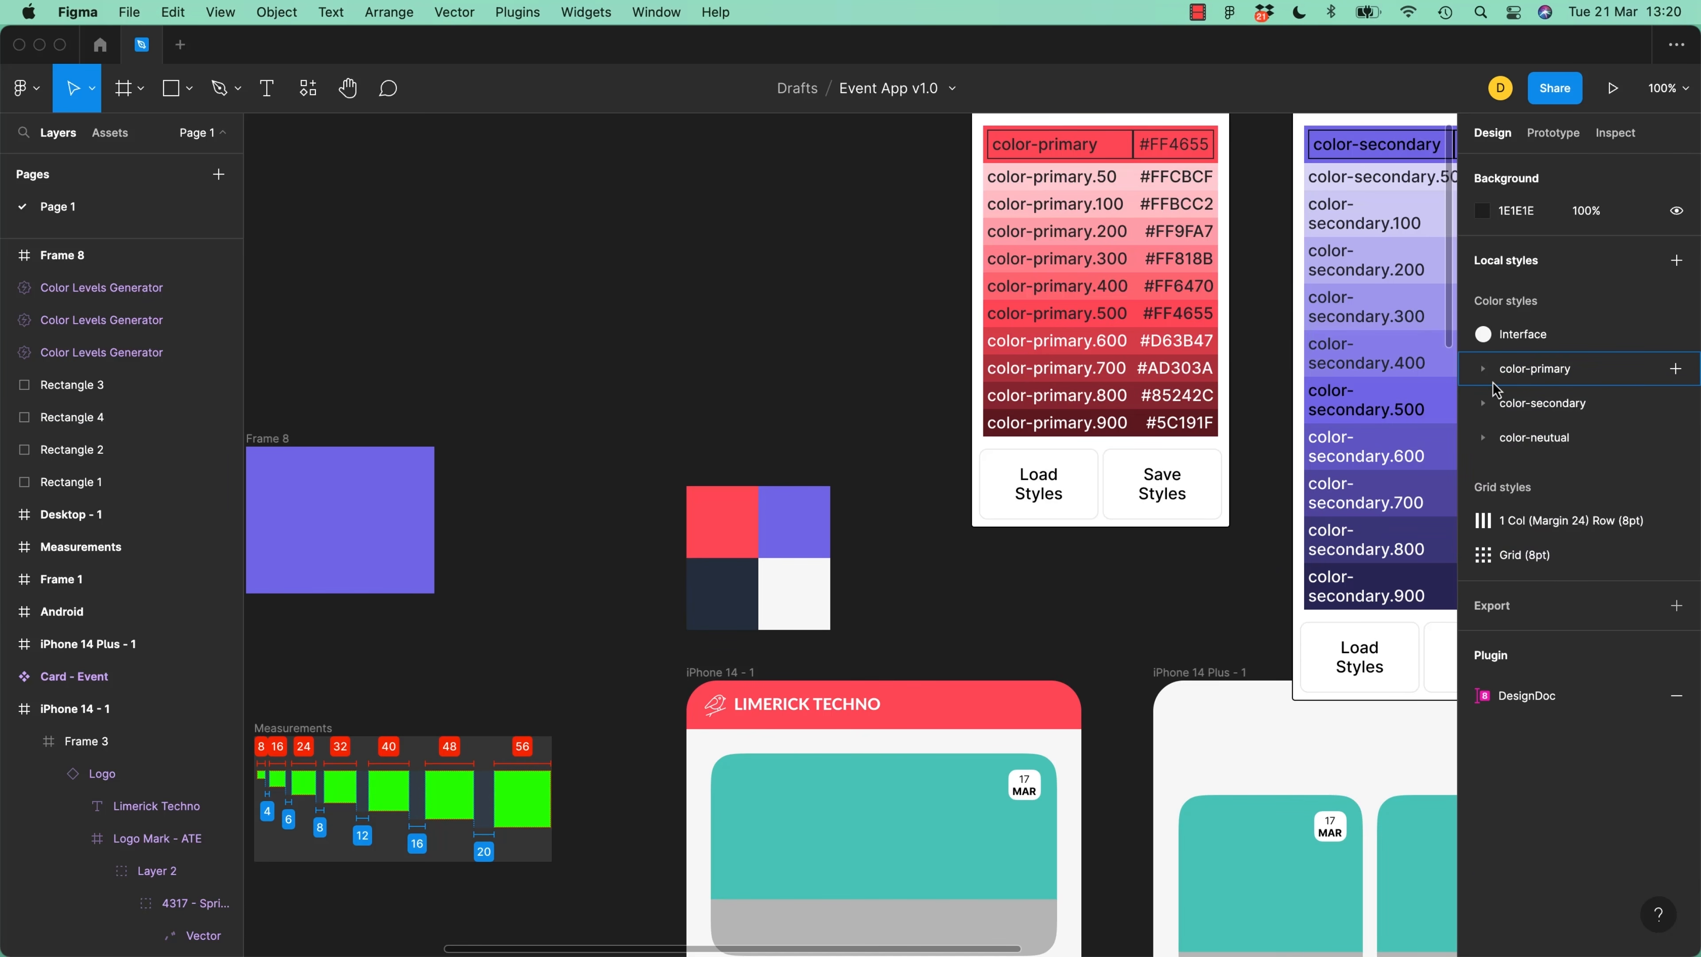
click(1532, 377)
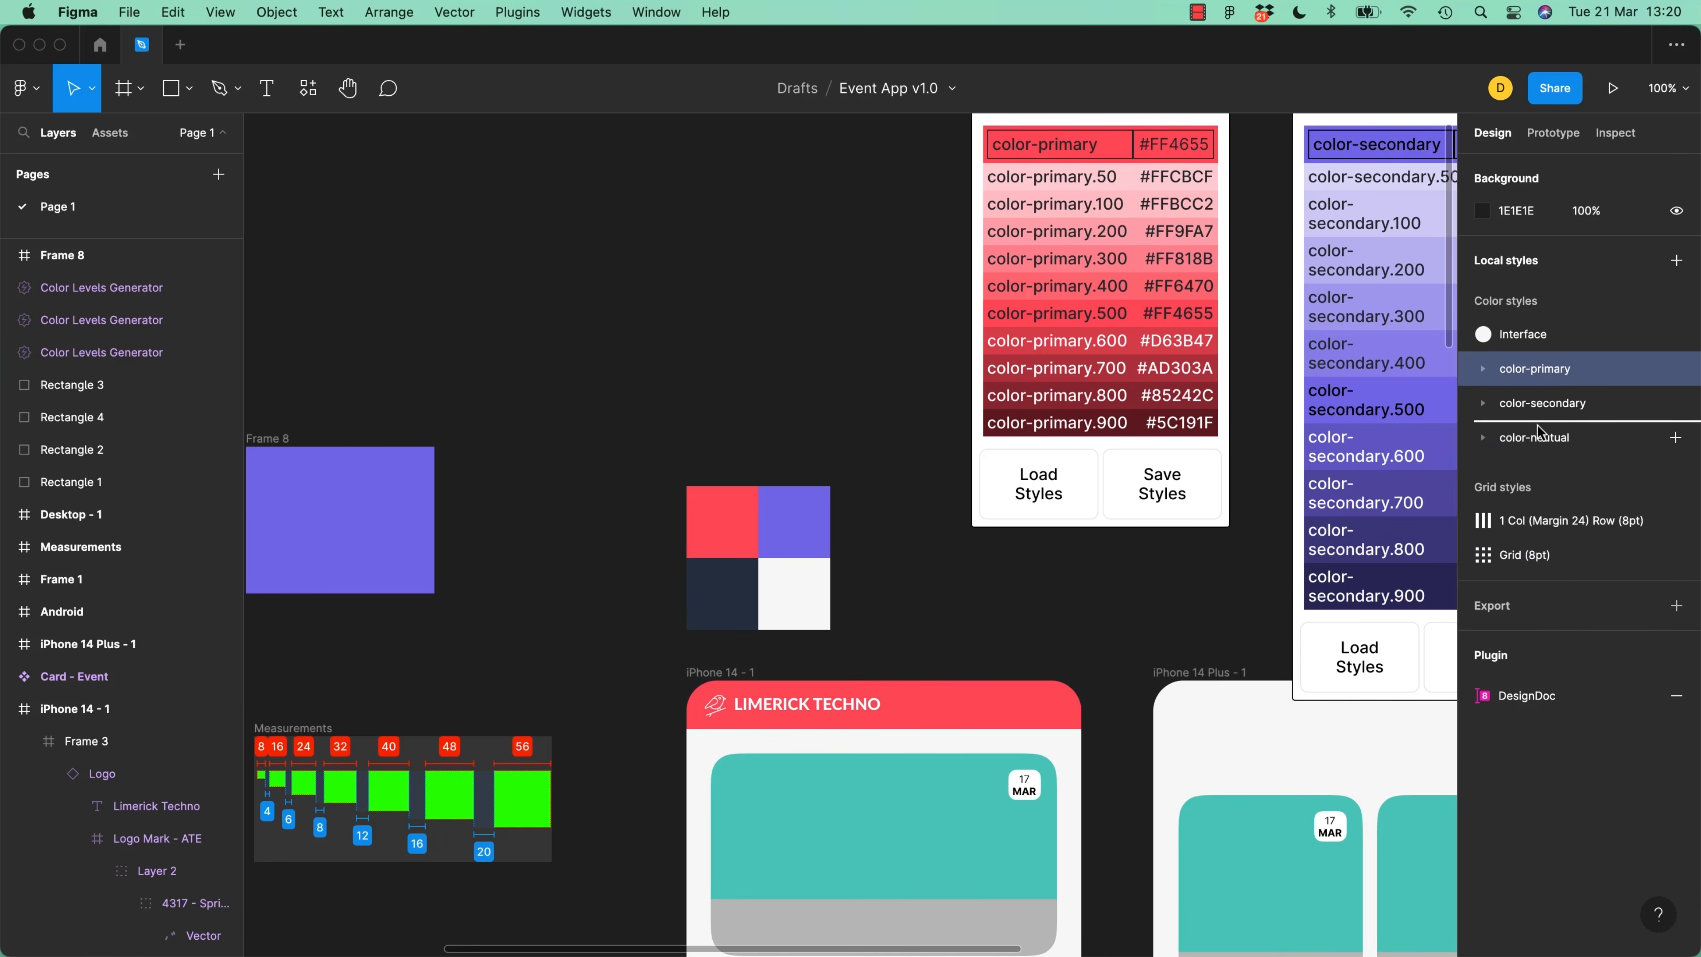
drag(1553, 408, 1545, 365)
drag(1509, 337, 1540, 372)
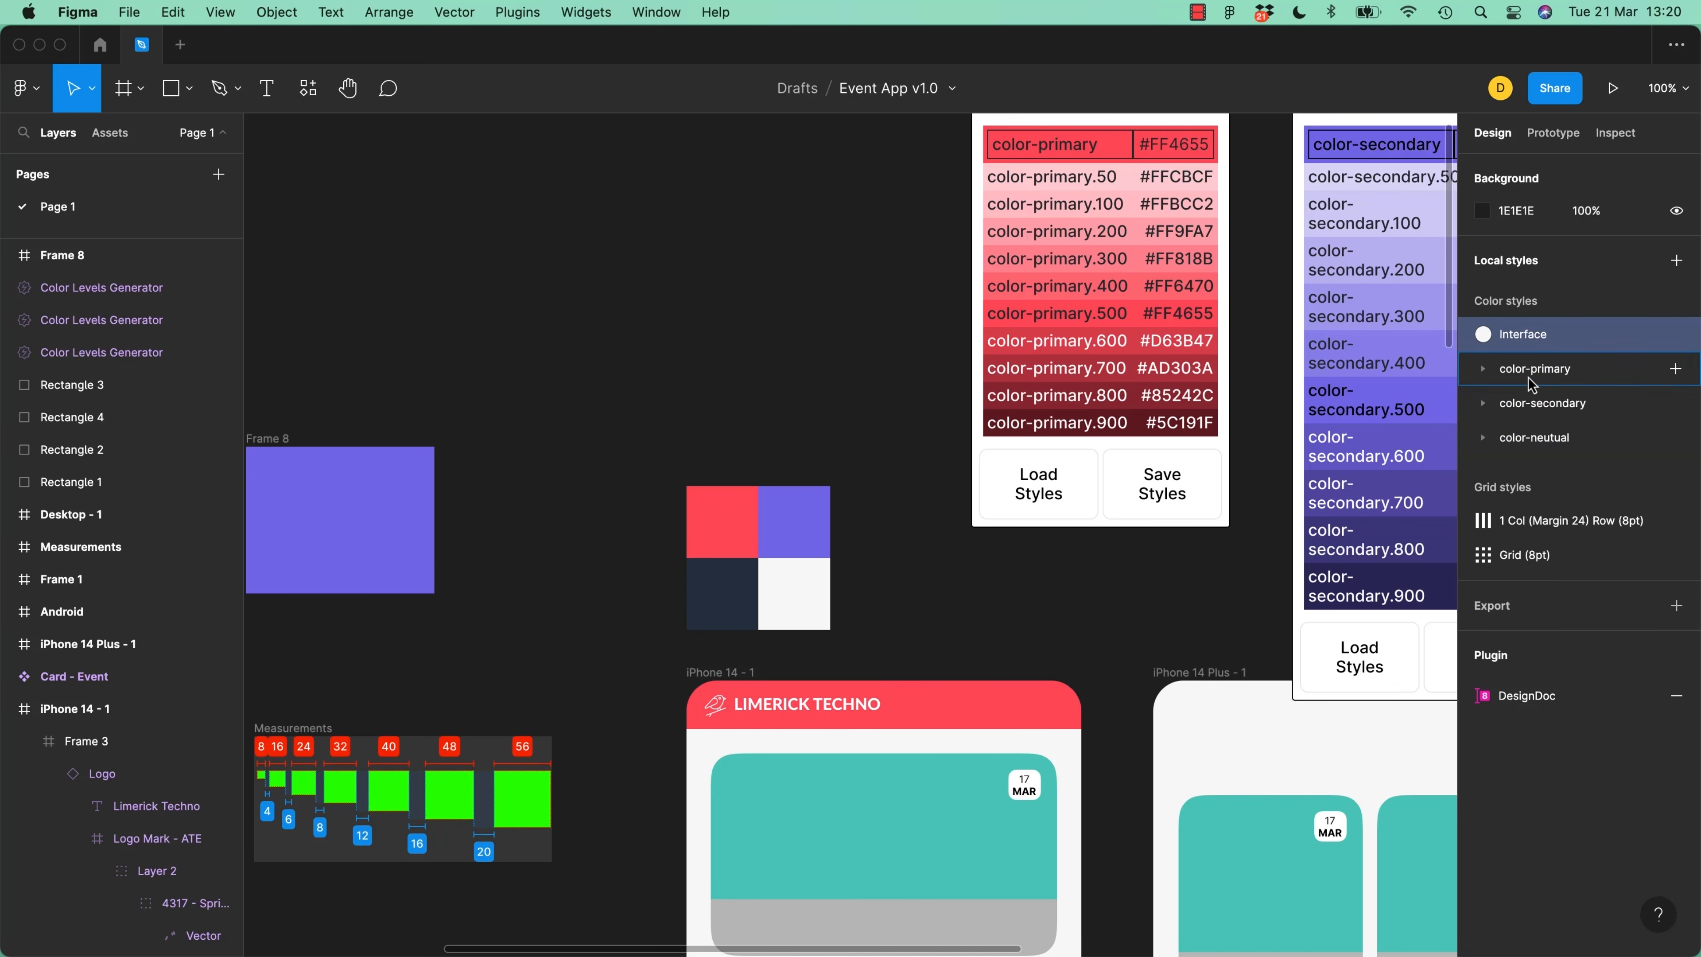
key(space)
drag(935, 263, 644, 456)
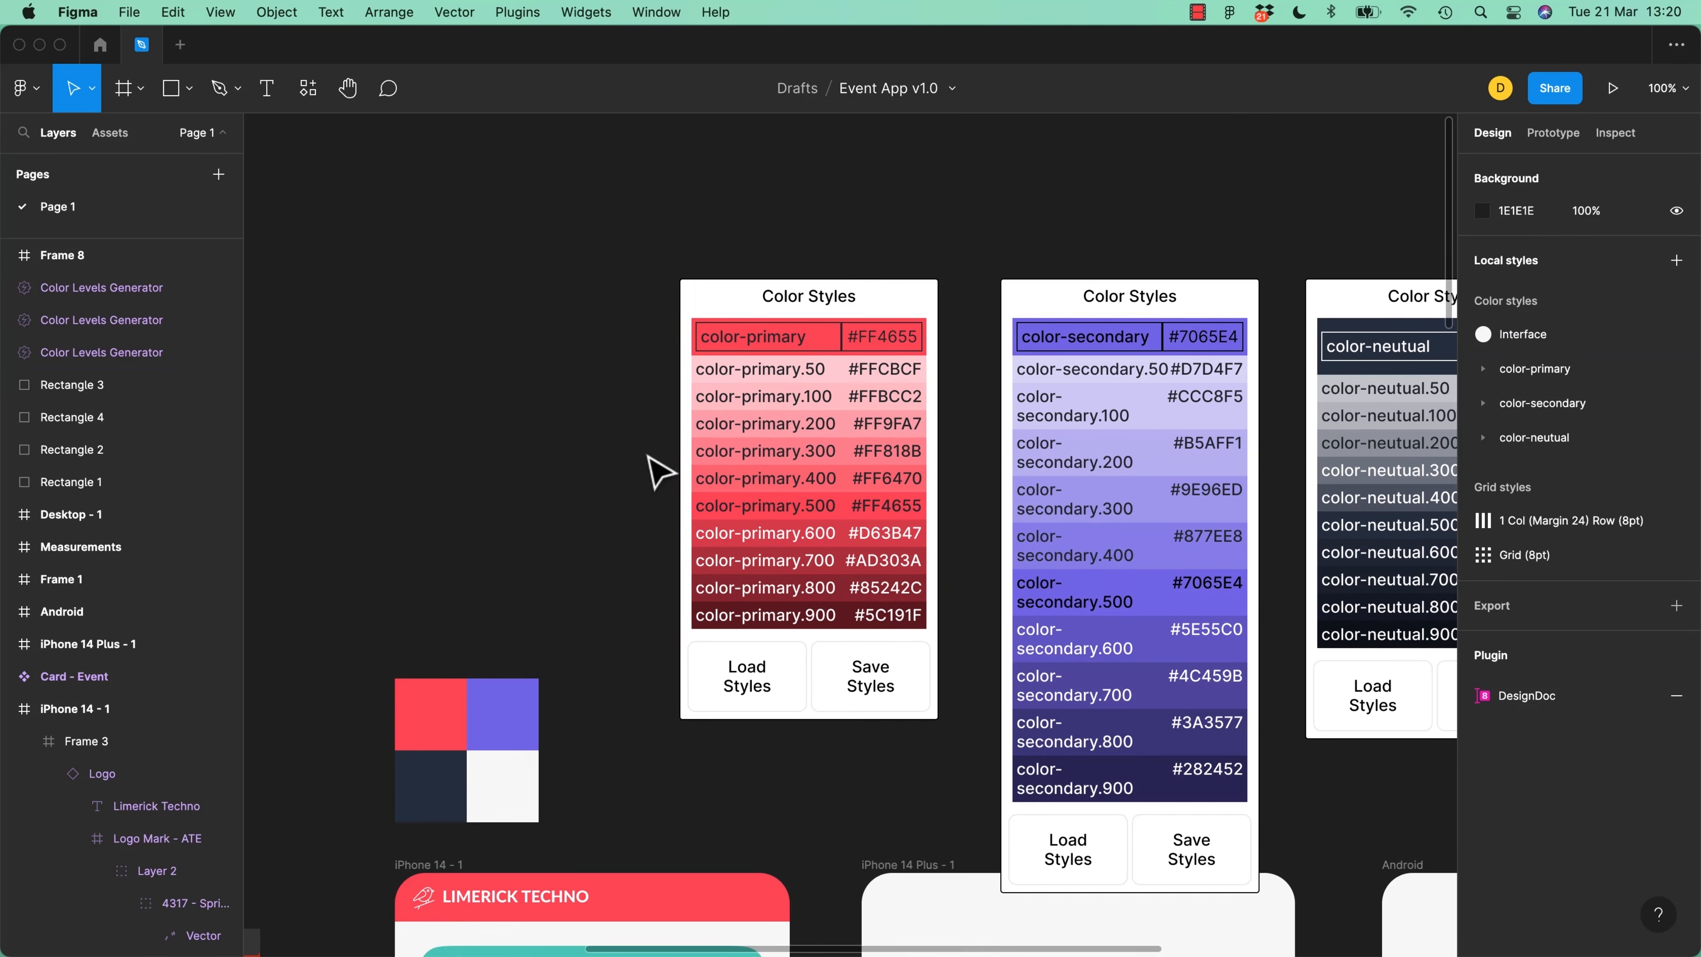
click(871, 335)
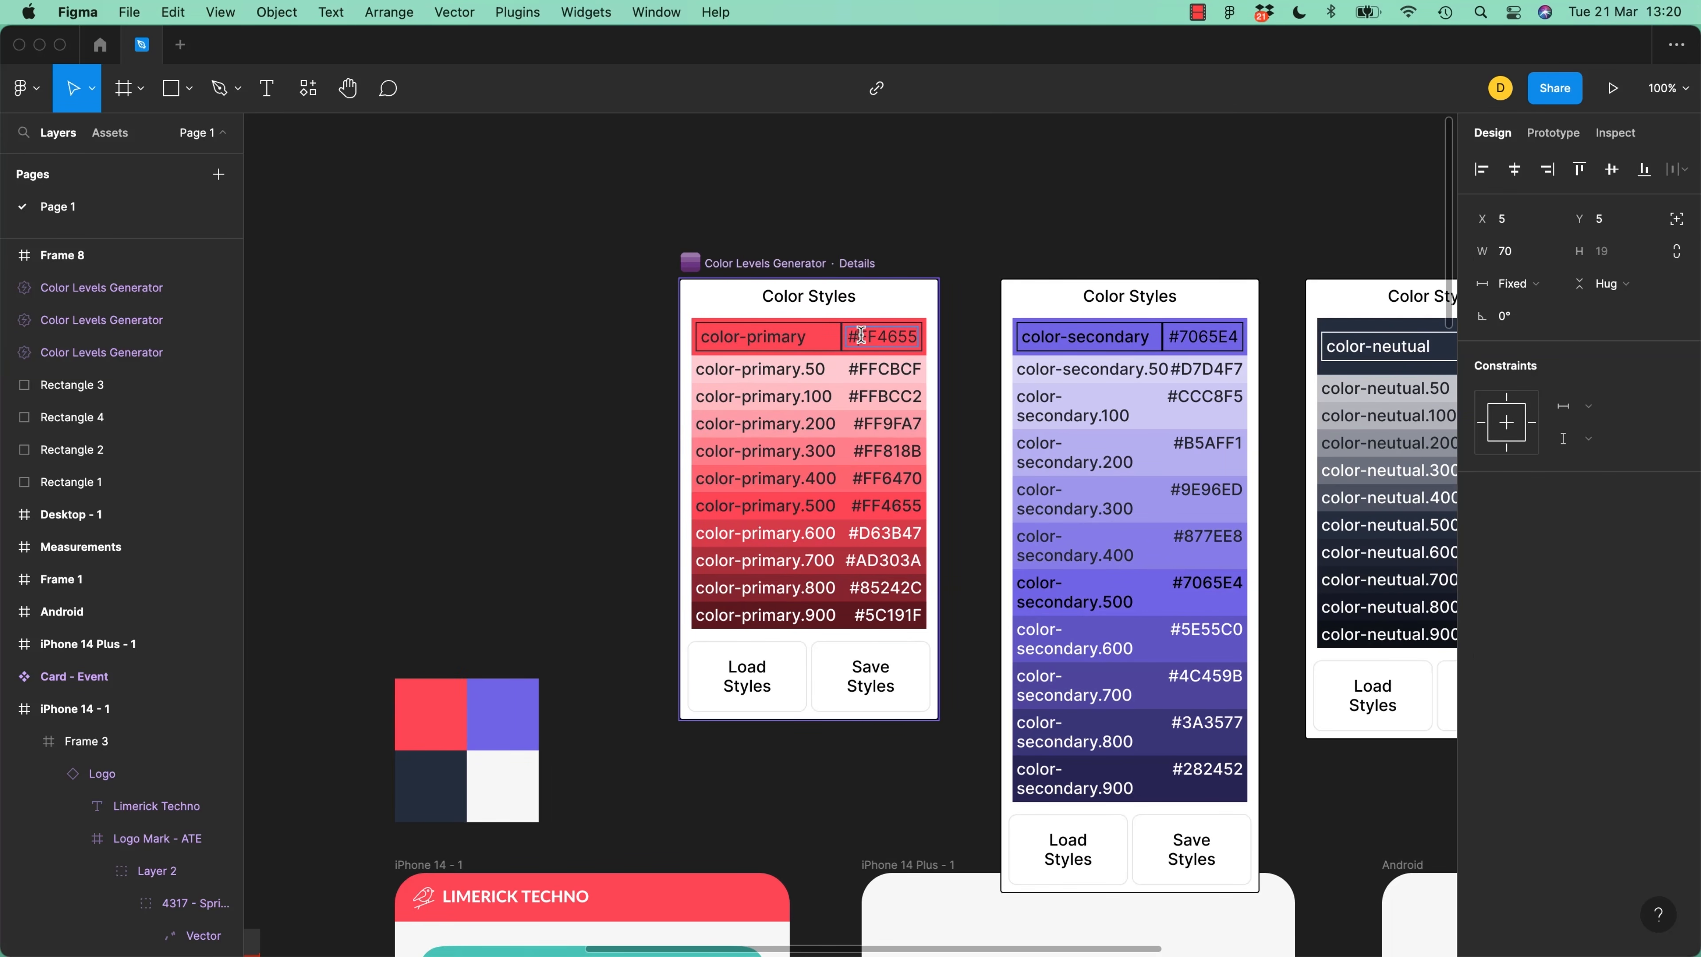
click(467, 380)
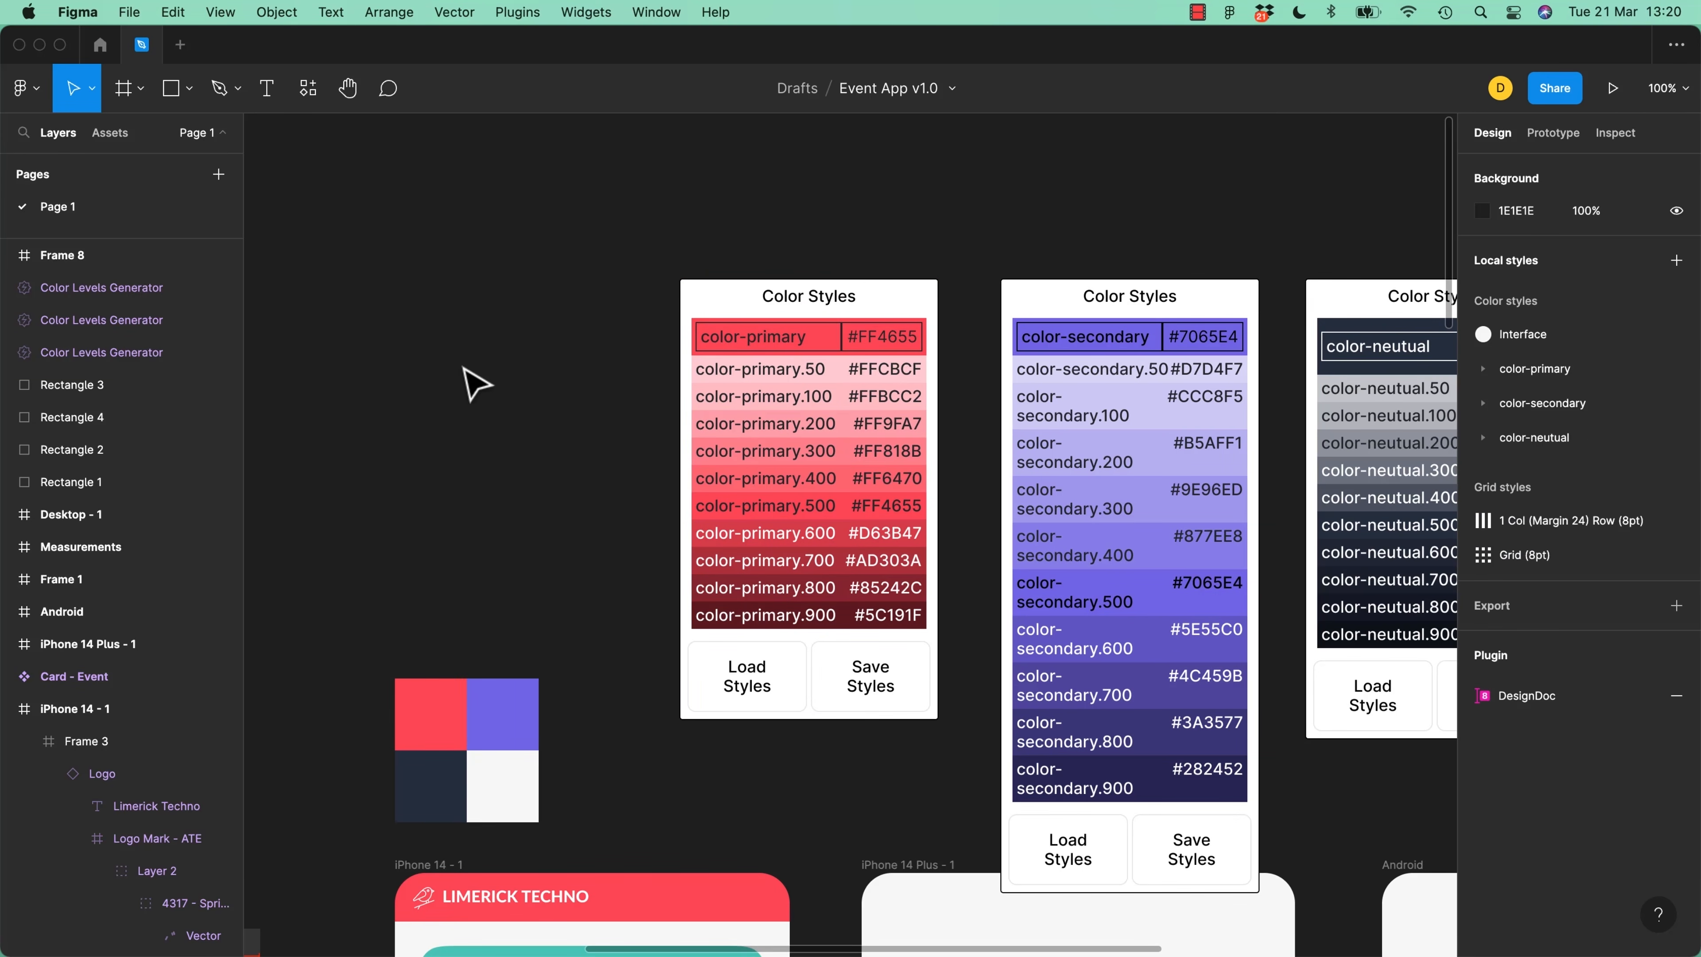
click(911, 338)
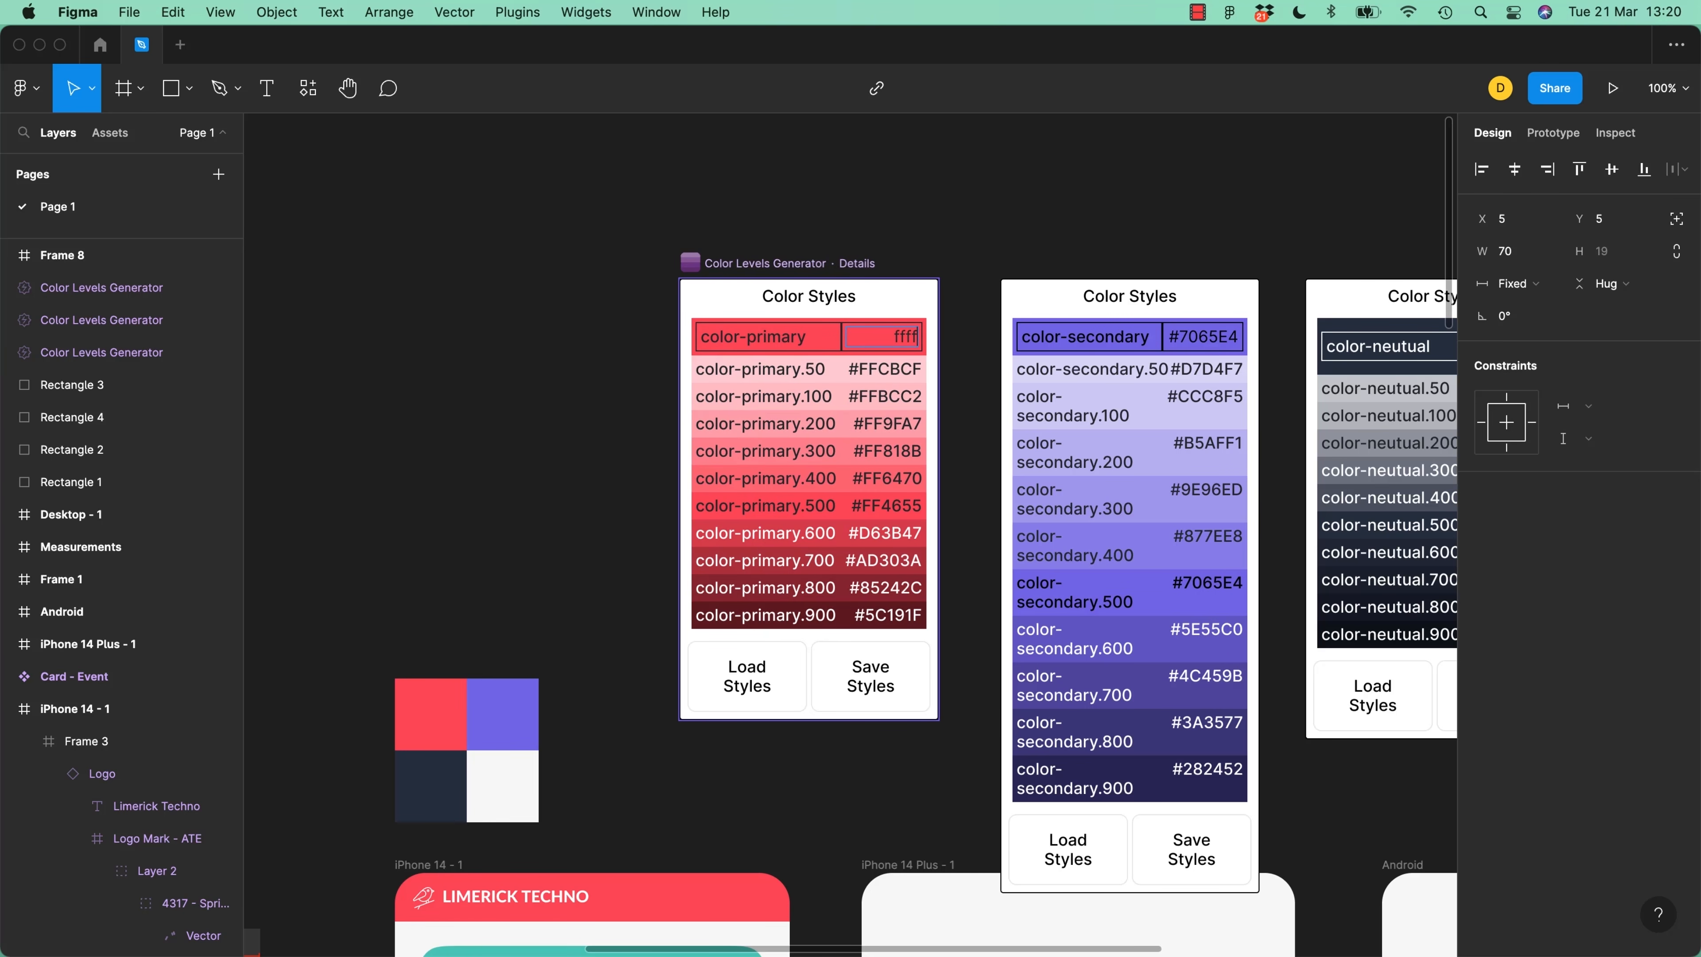
key(Escape)
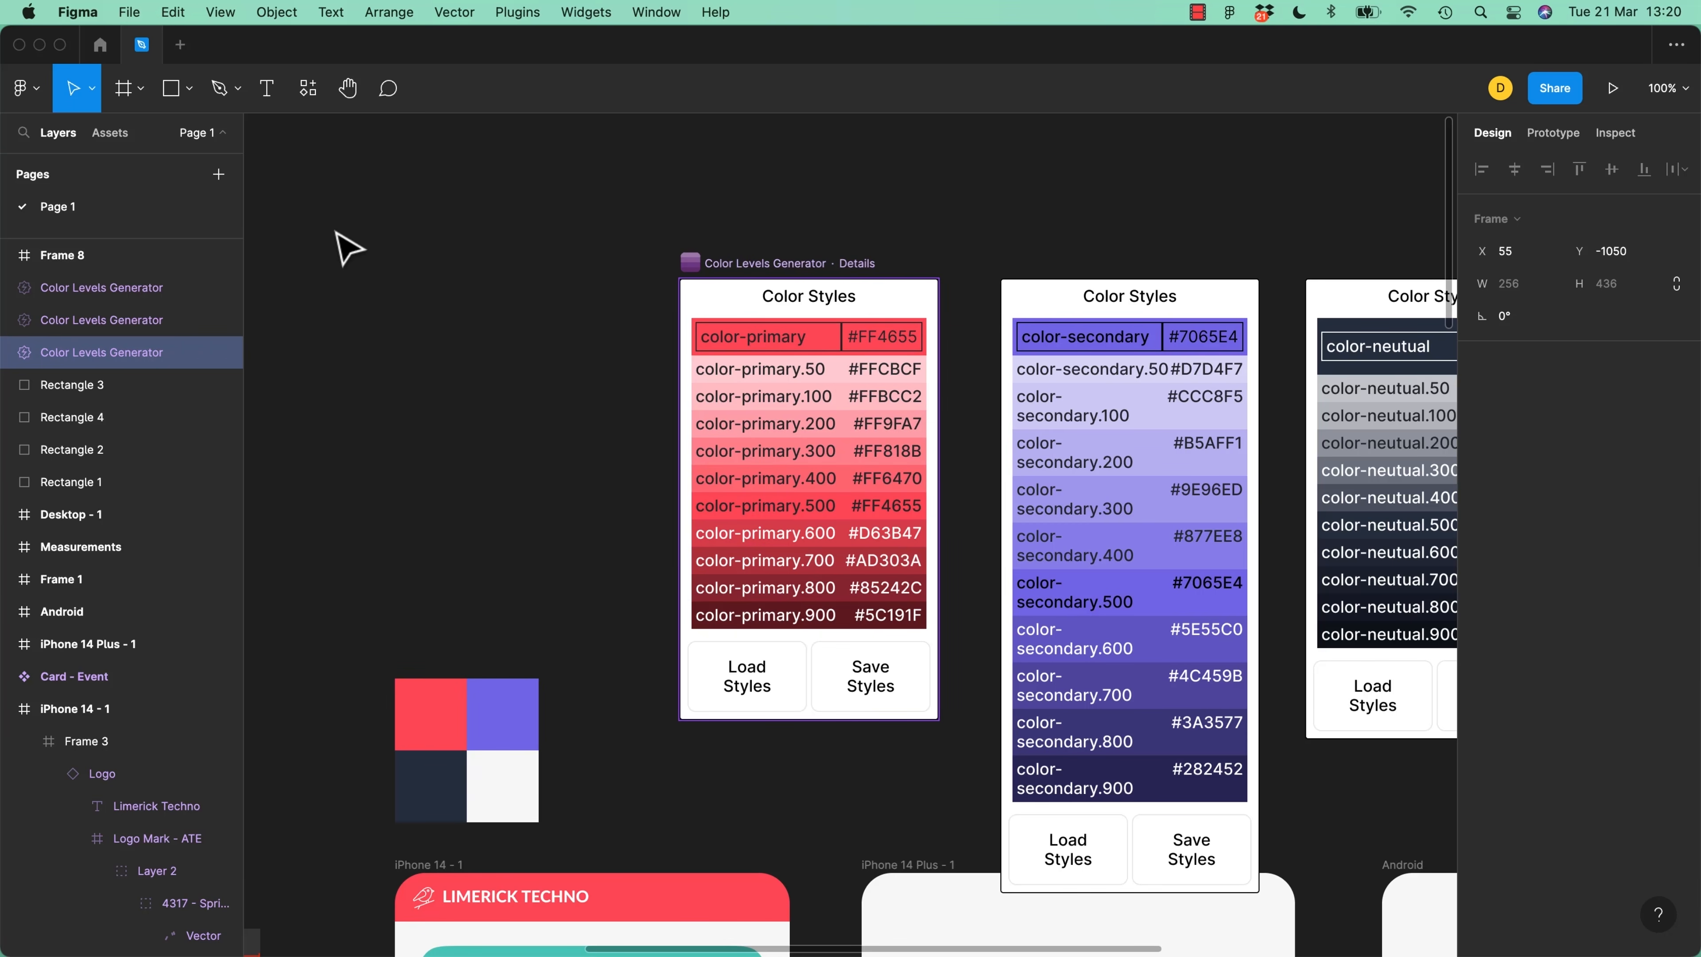
Delete the three Color Levels Generator widgets for primary, secondary and neutral from the canvas
click(626, 347)
scroll(748, 368, right, 5)
scroll(748, 369, up, 2)
click(633, 343)
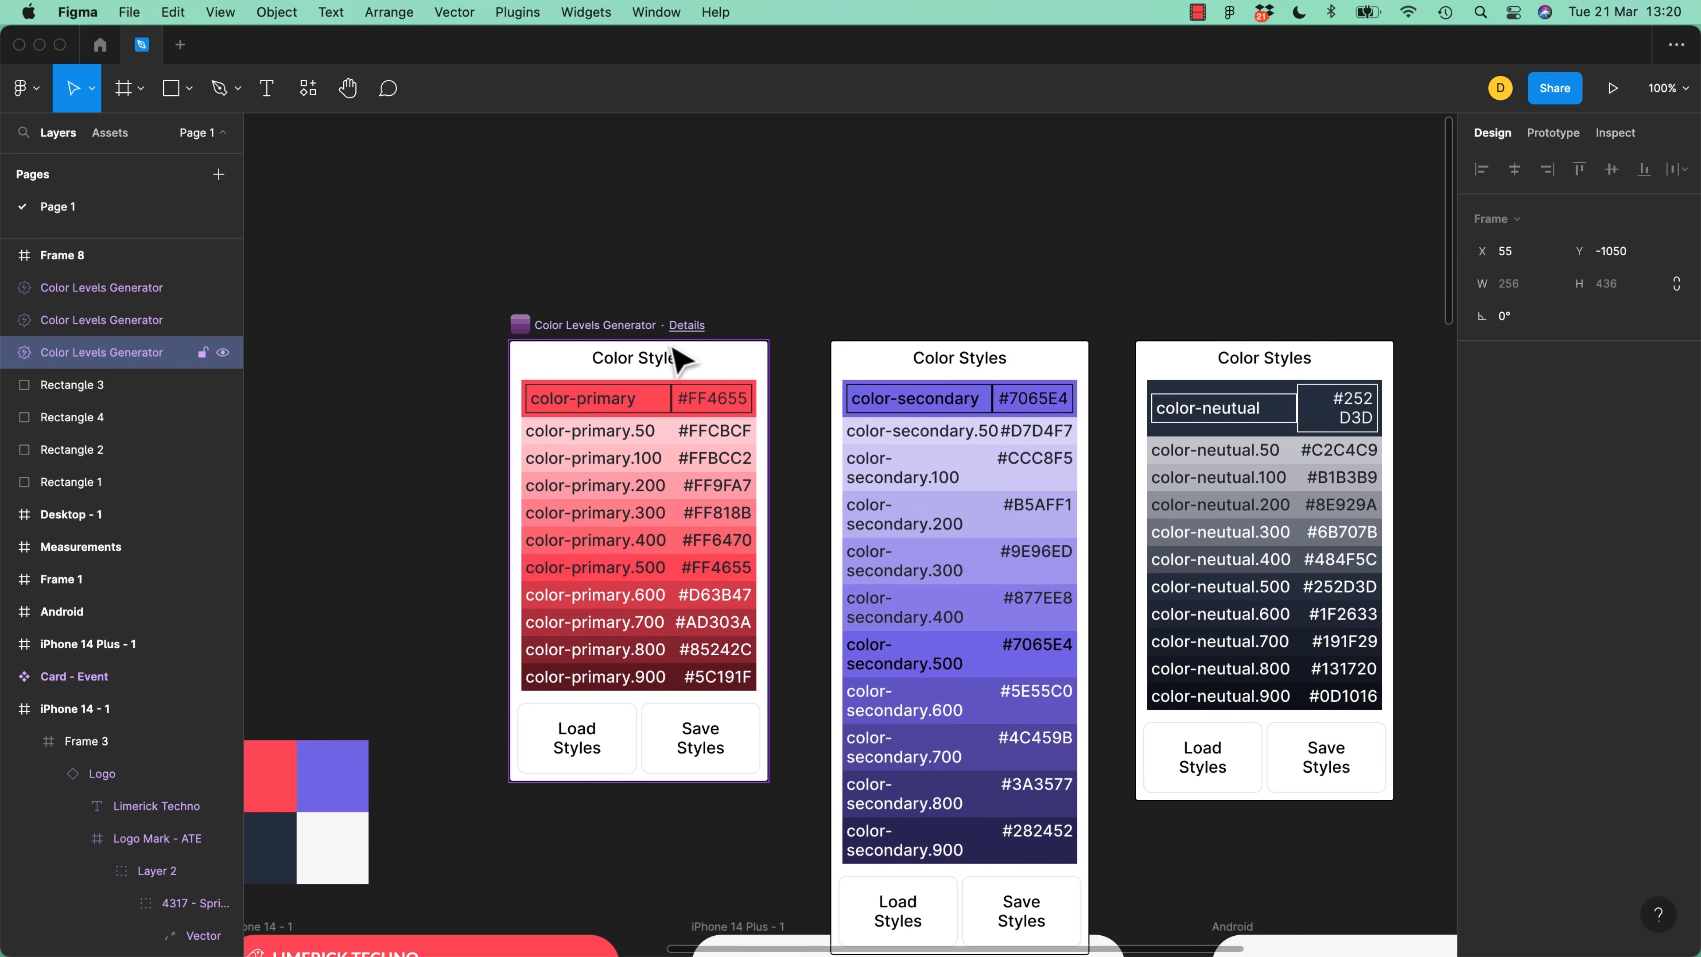
key(Delete)
click(898, 333)
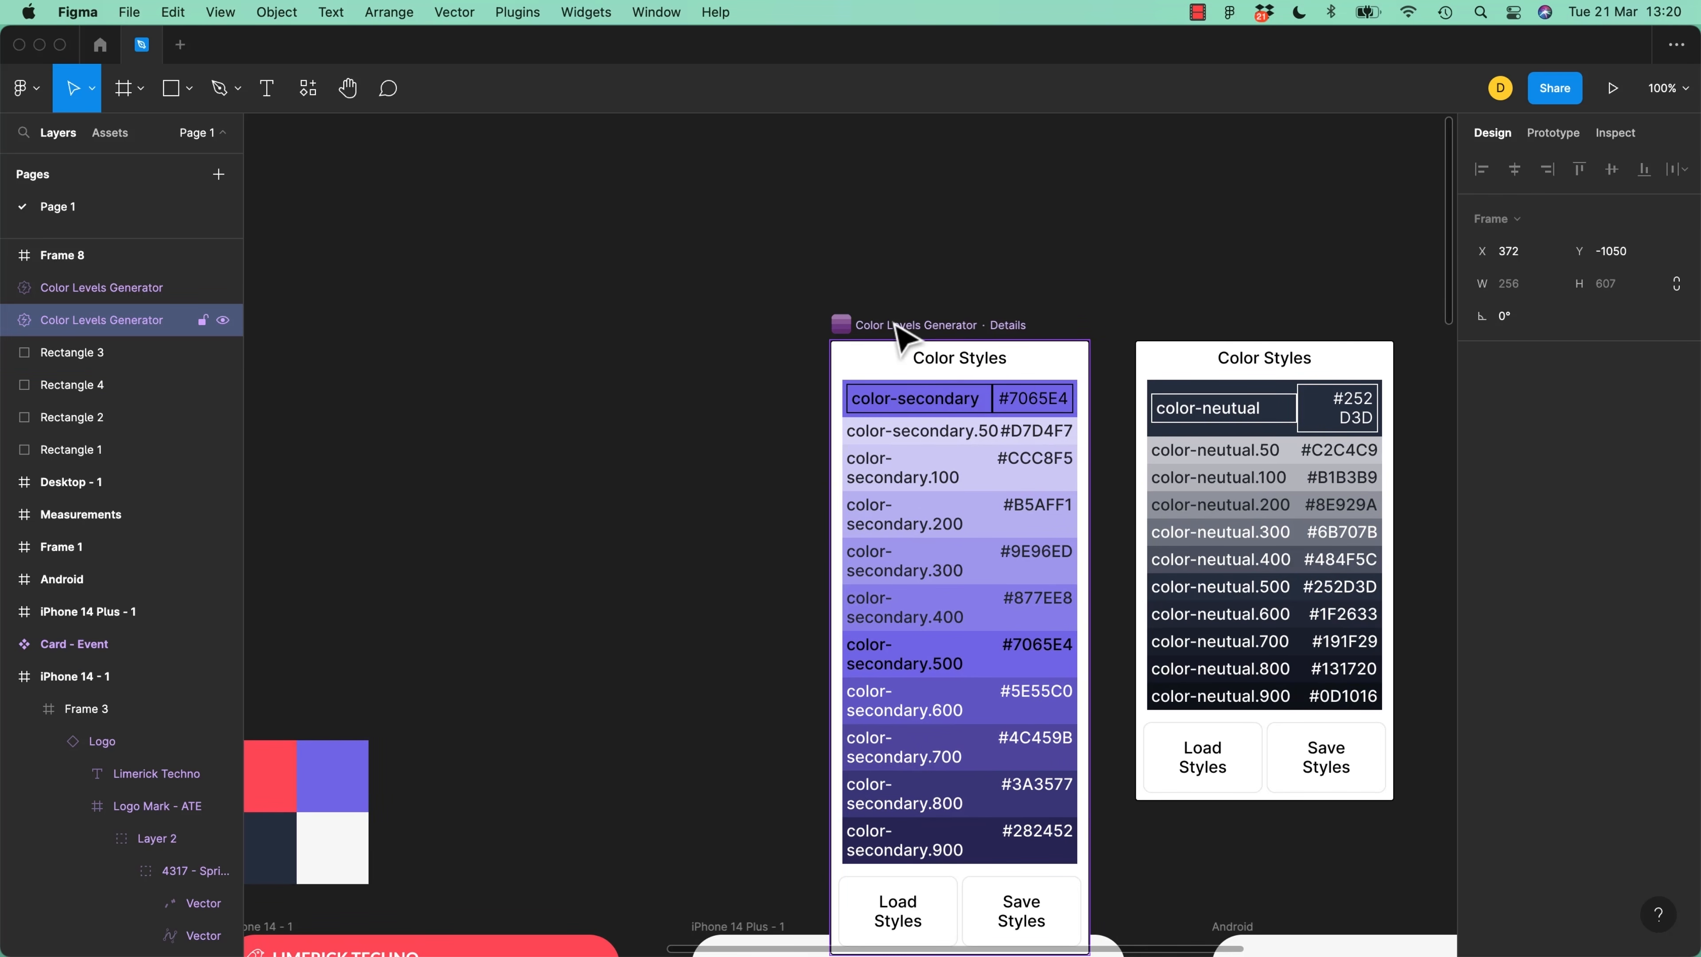
key(Delete)
click(1196, 335)
key(Delete)
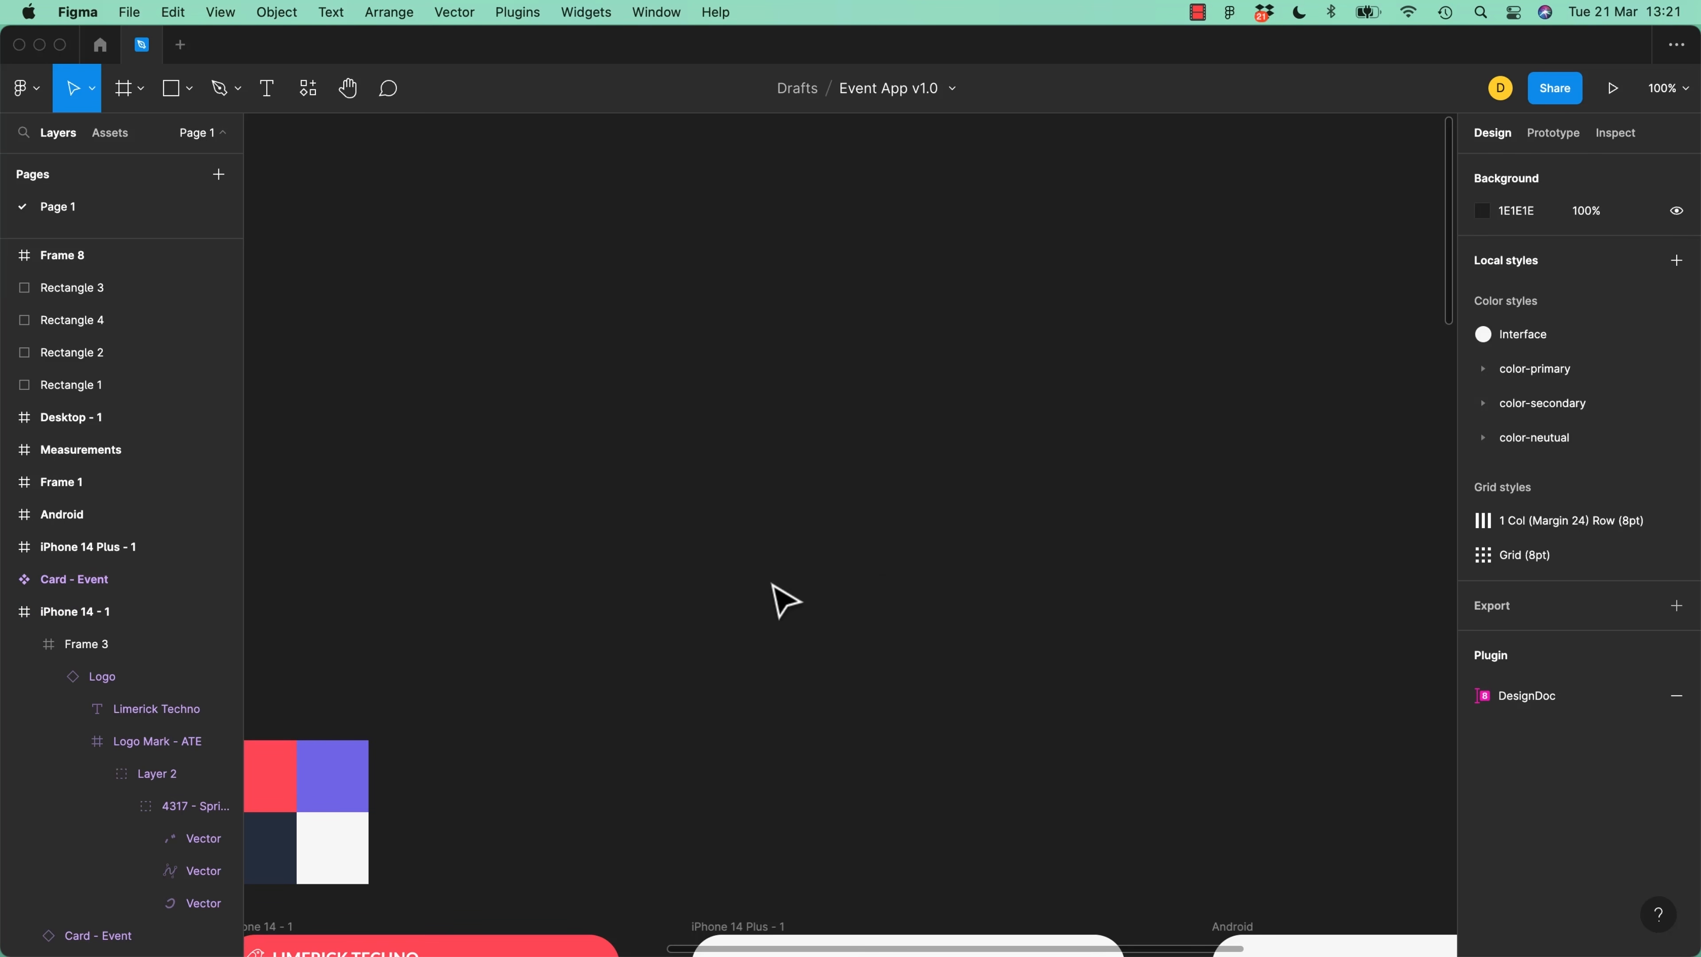
Expand the color-primary group in the local color styles
click(1483, 369)
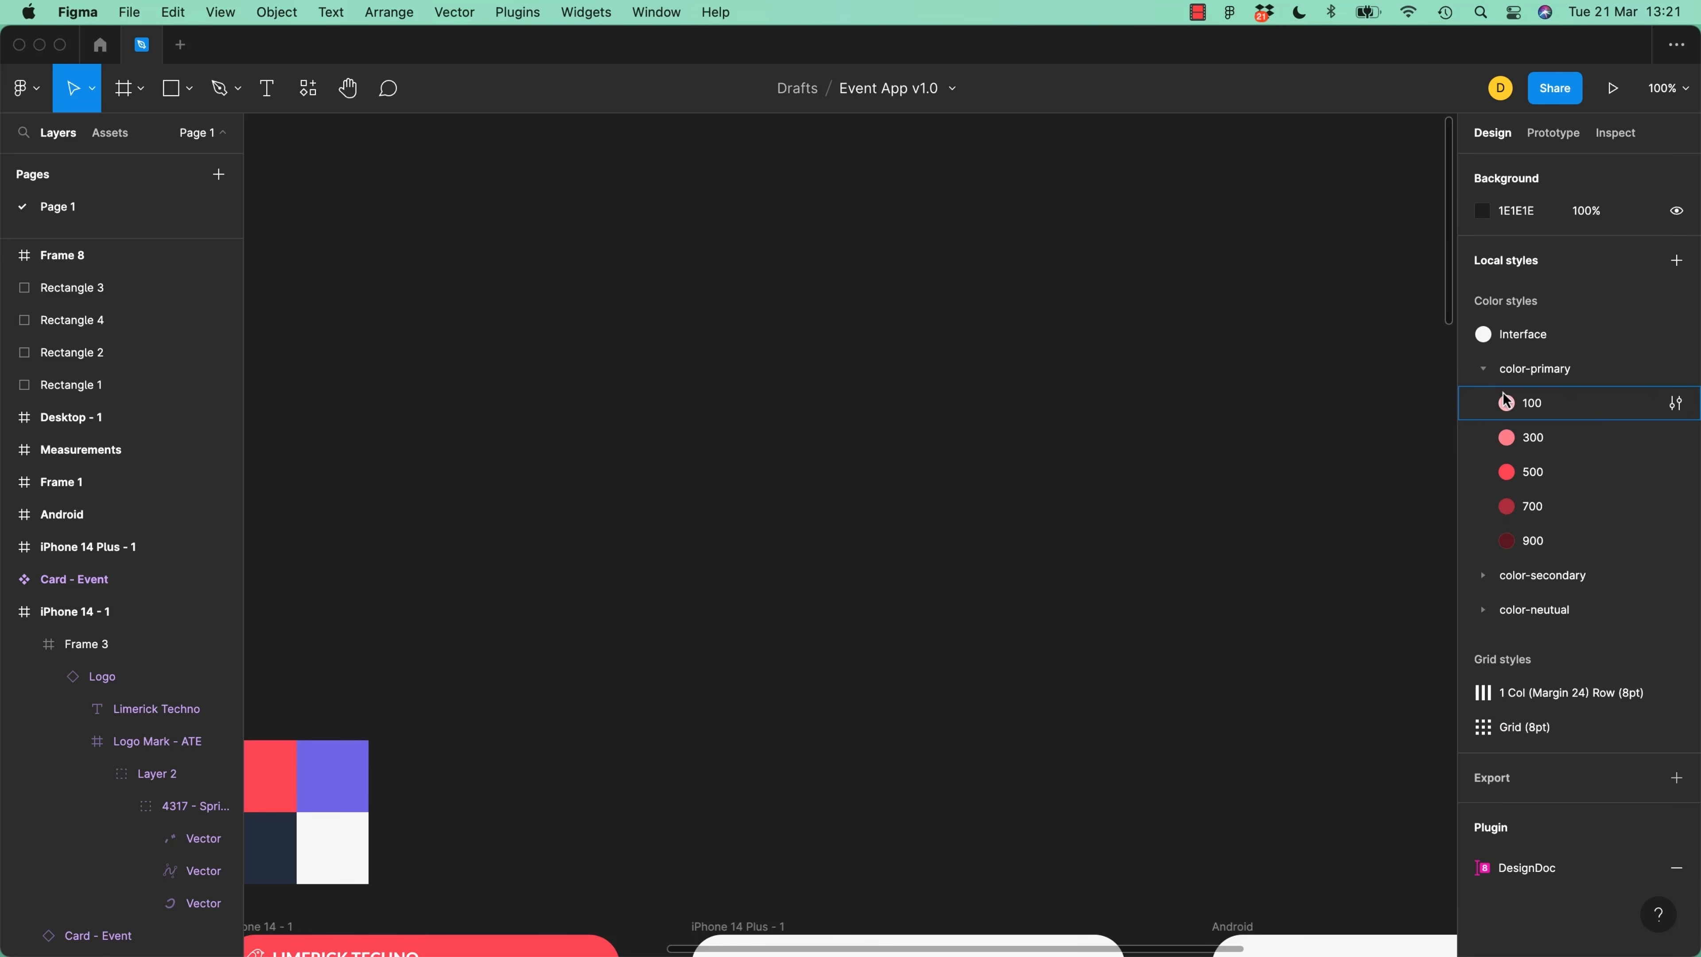